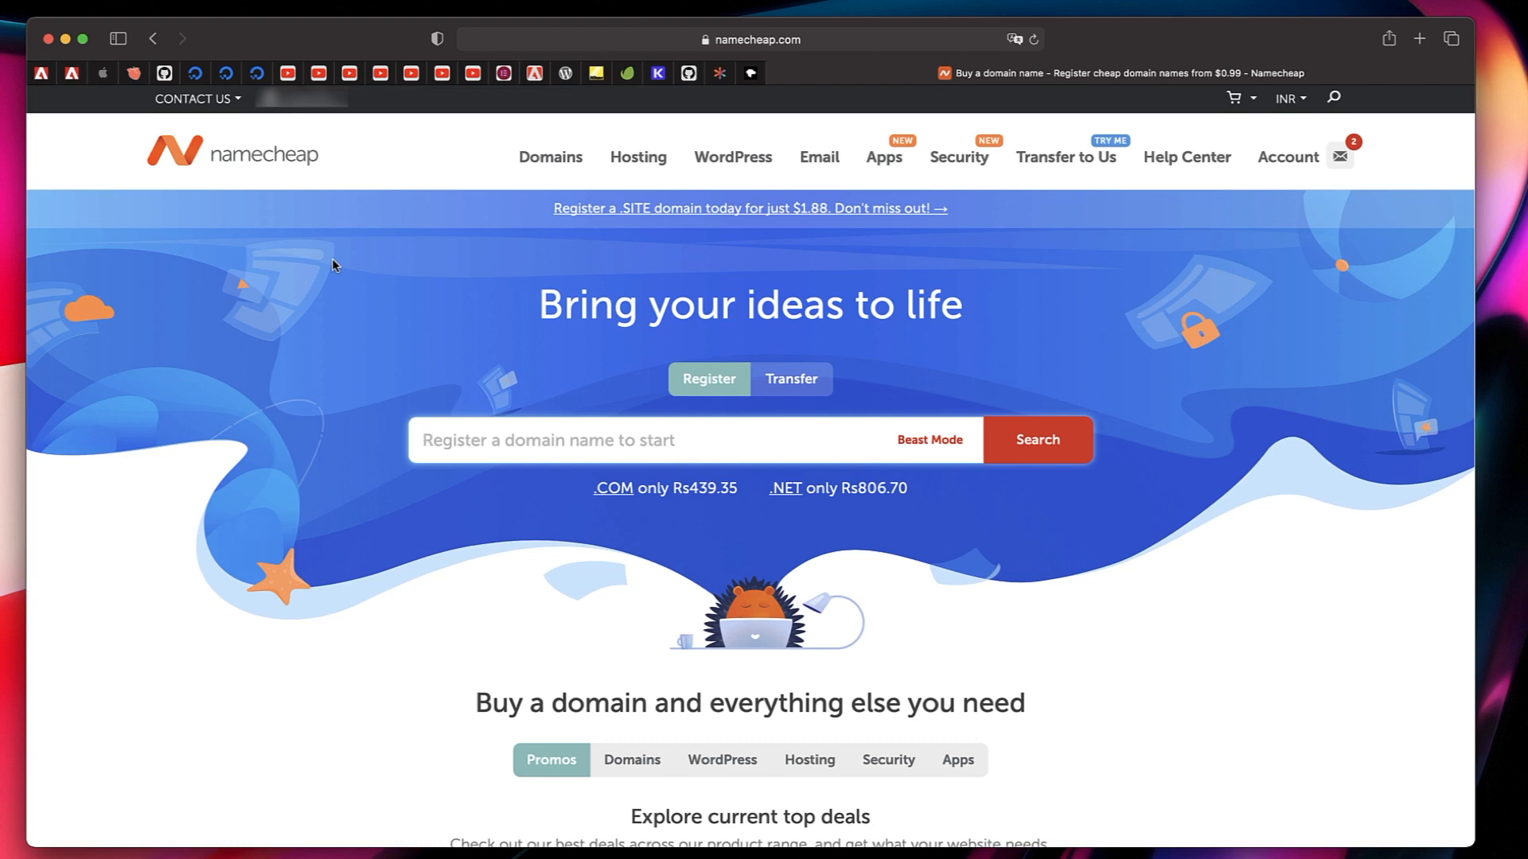
Search for the domain name digitalalgoridm.
left_click(526, 434)
type("di")
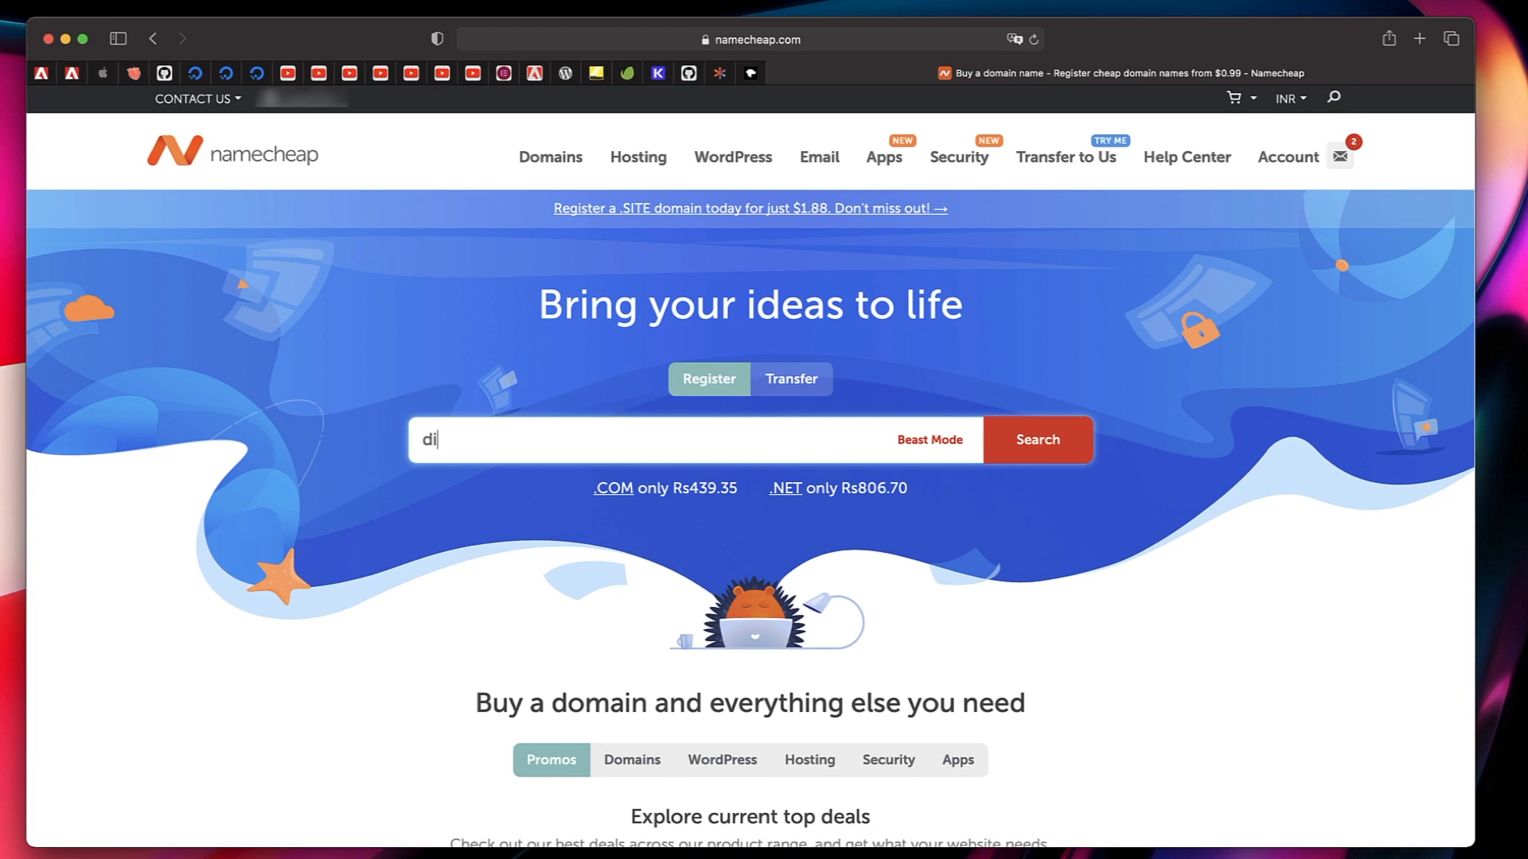
type("gitalalgoridm")
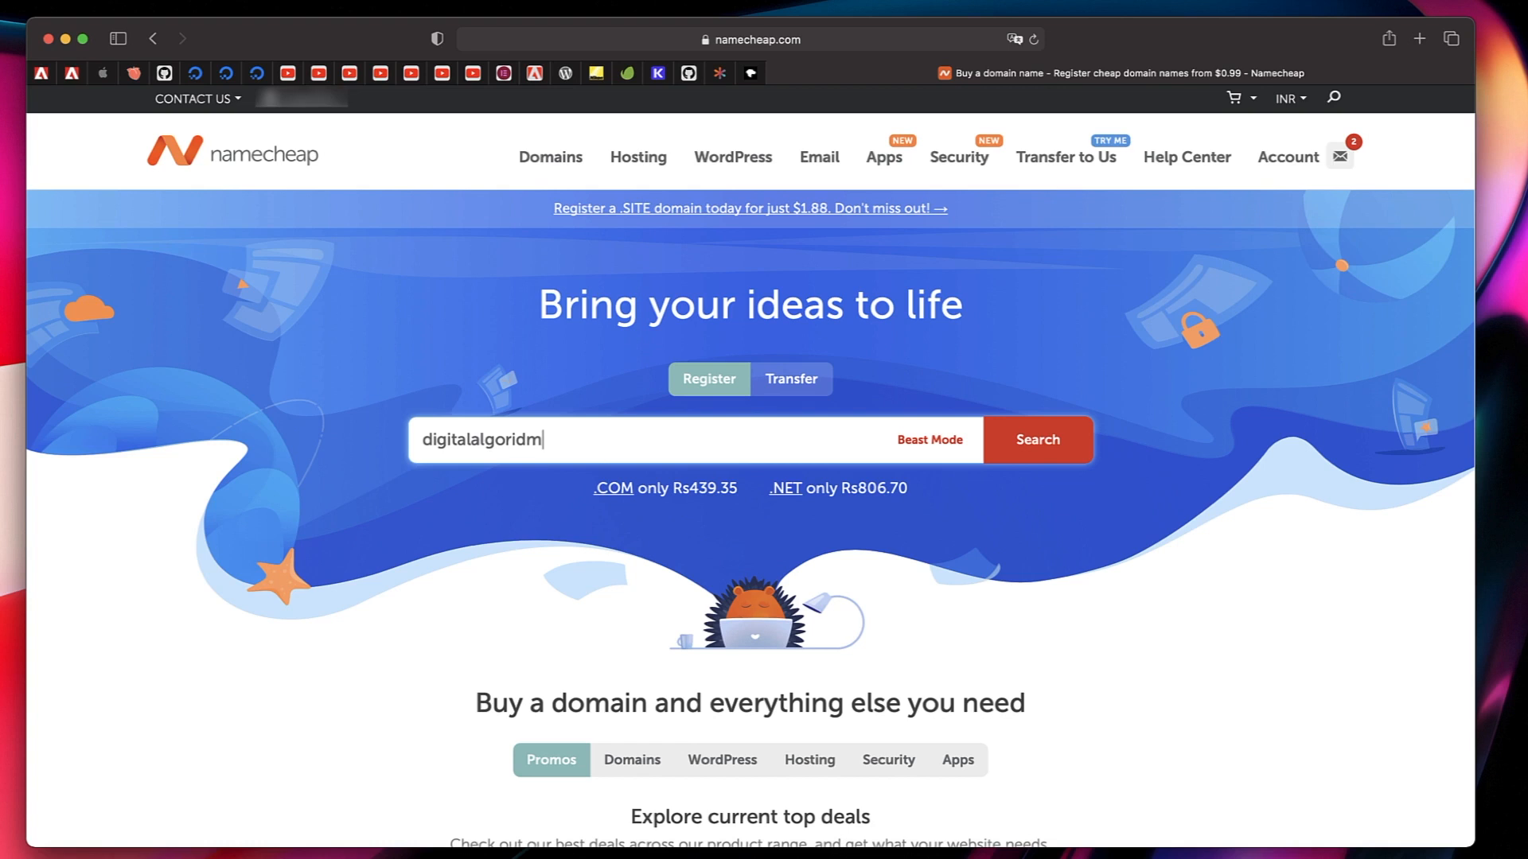
left_click(1047, 448)
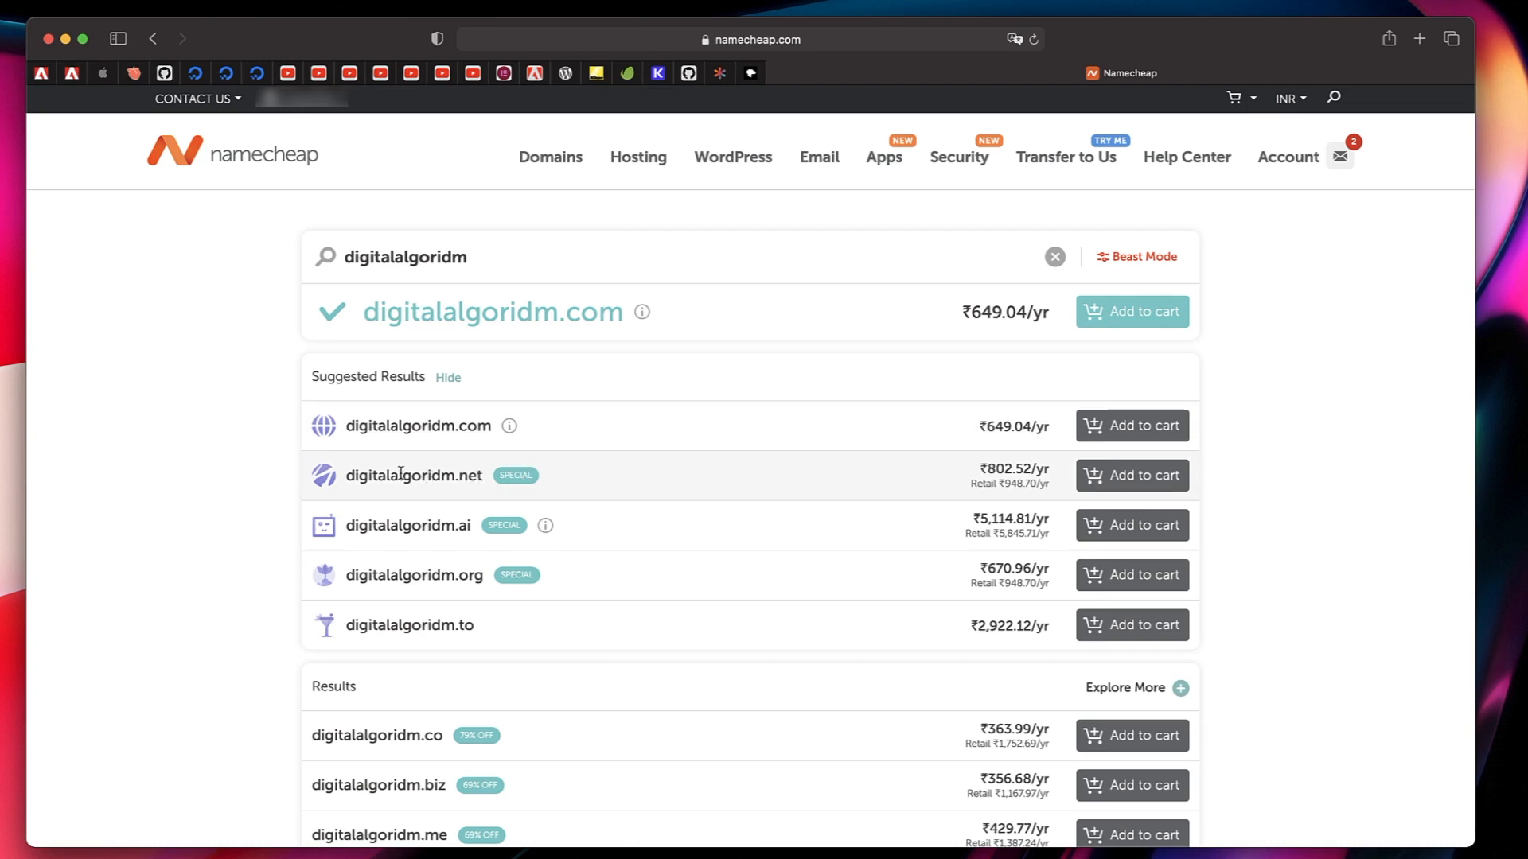
Add digitalalgoridm.com to the cart and proceed to checkout.
double_click(439, 527)
left_click(438, 527)
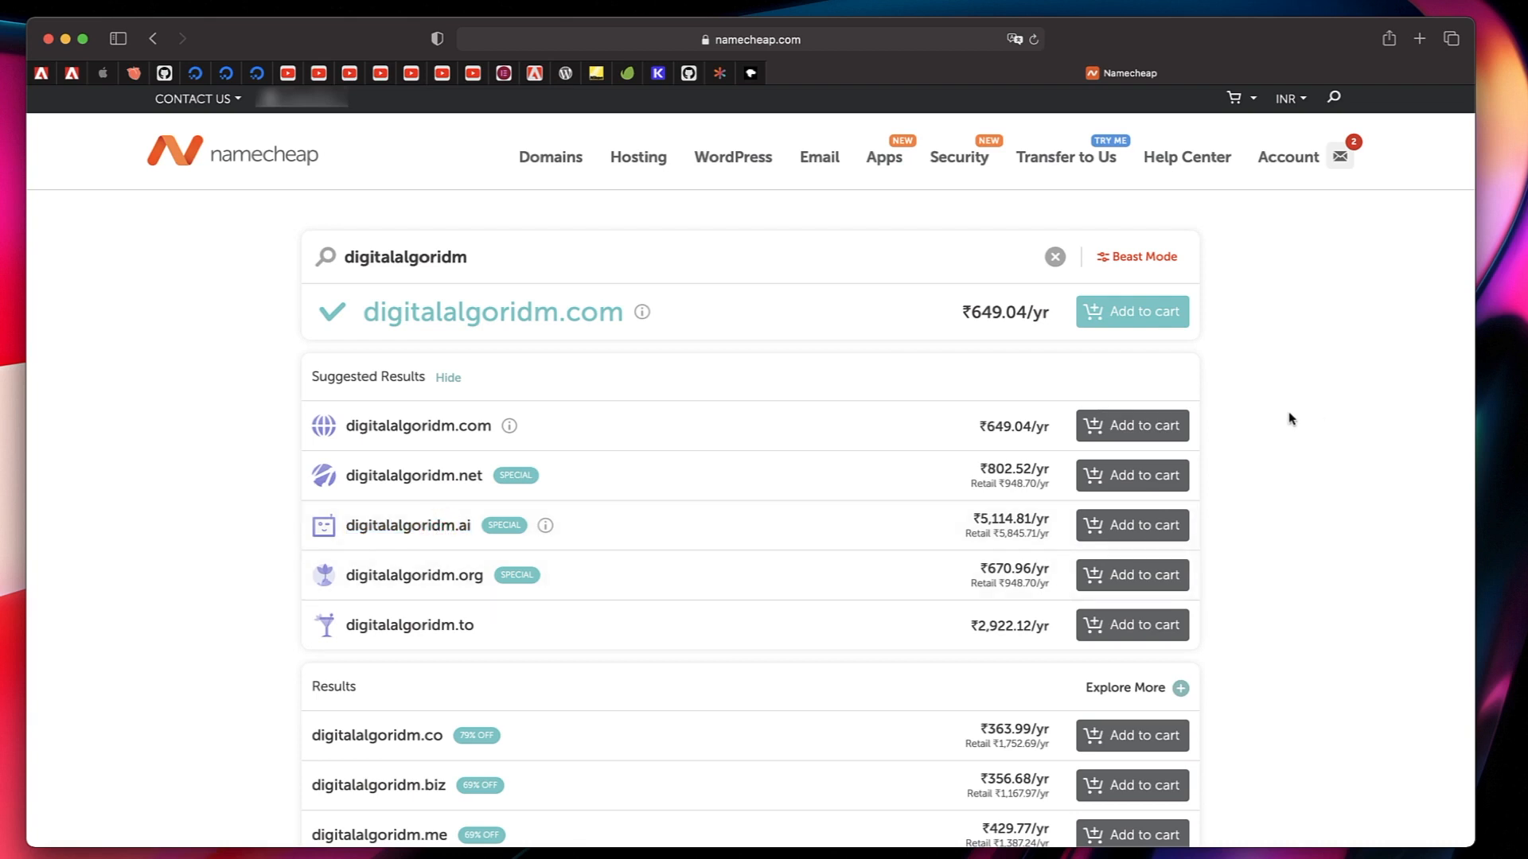
left_click(1136, 428)
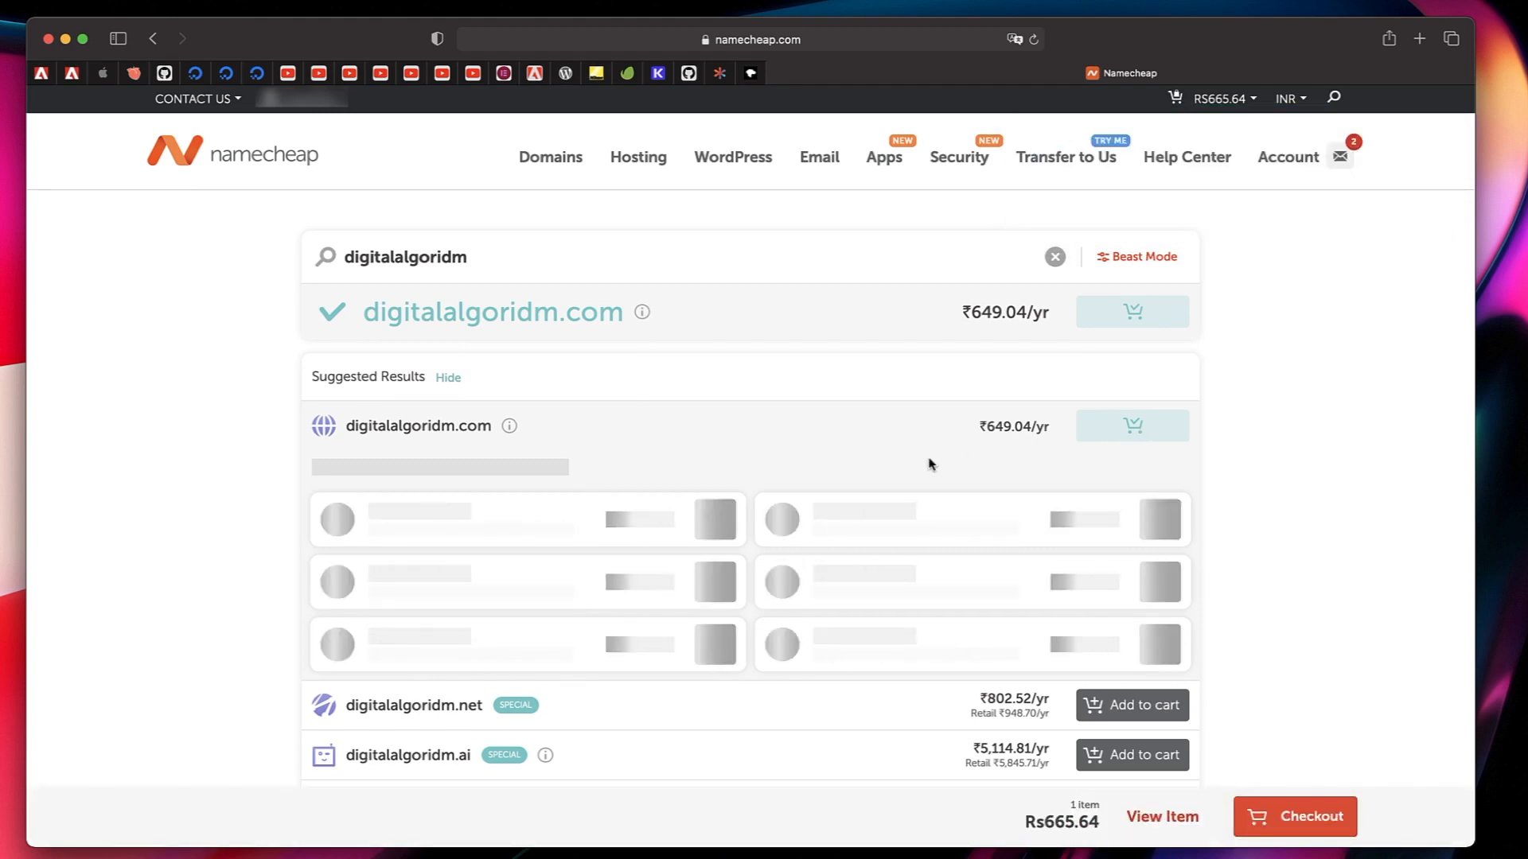
scroll(930, 464, "down", 3)
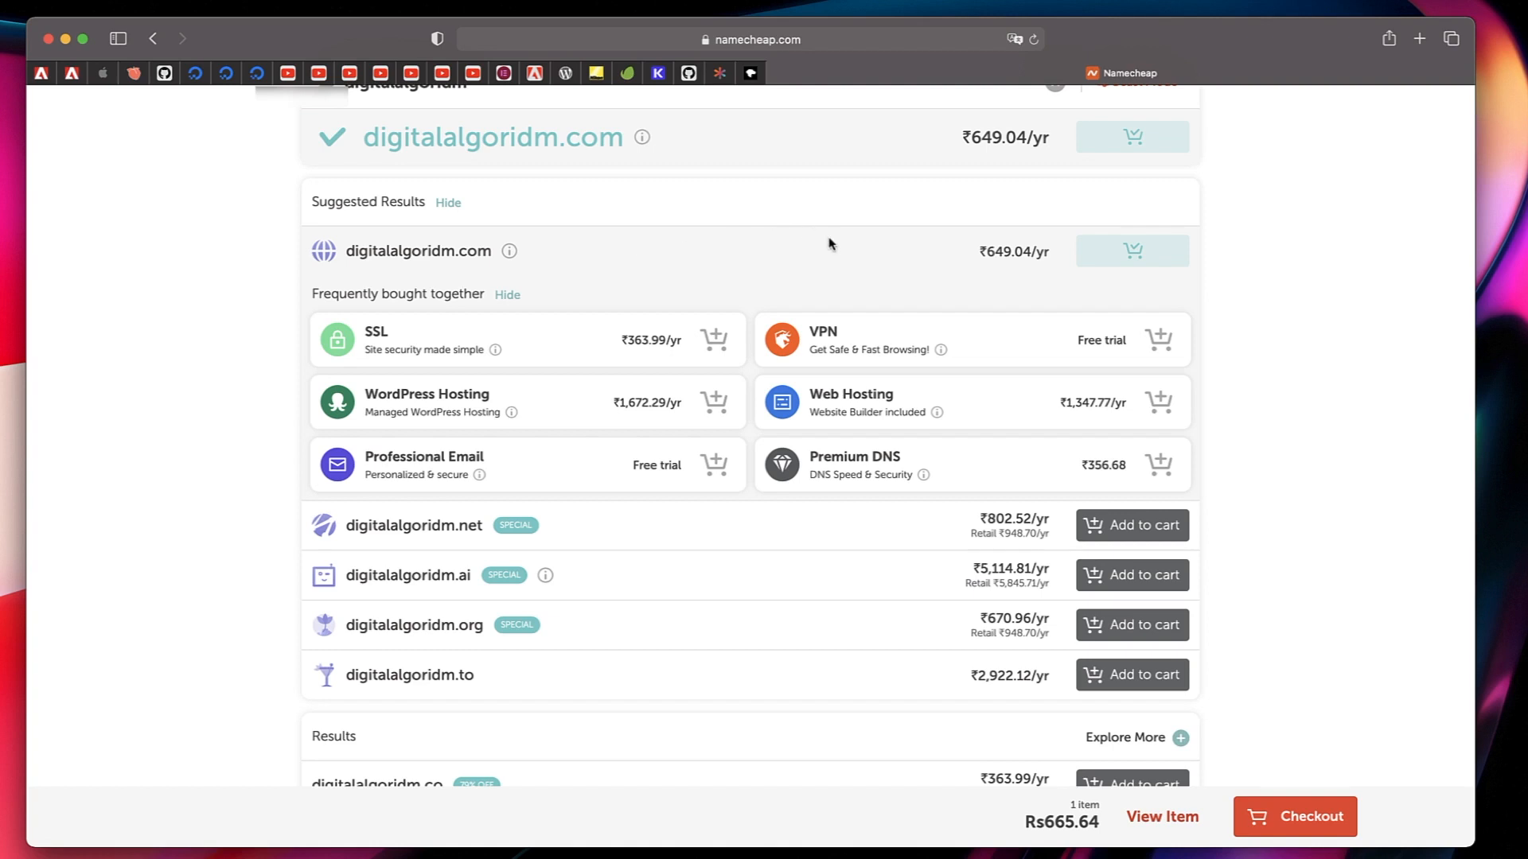
left_click(1283, 820)
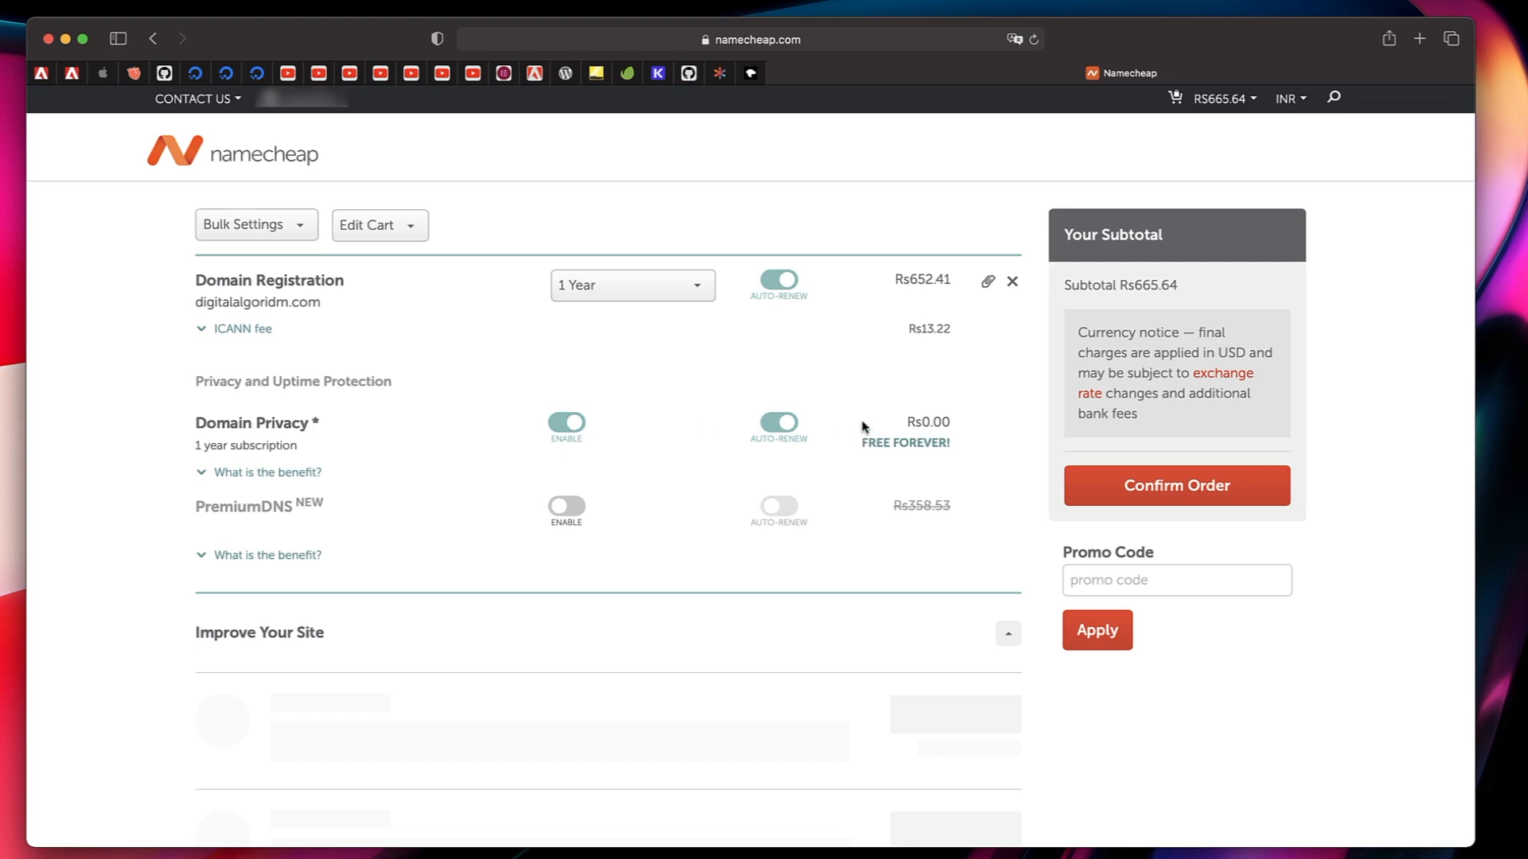
Choose 1 Year as the registration period for digitalalgoridm.com.
left_click(637, 295)
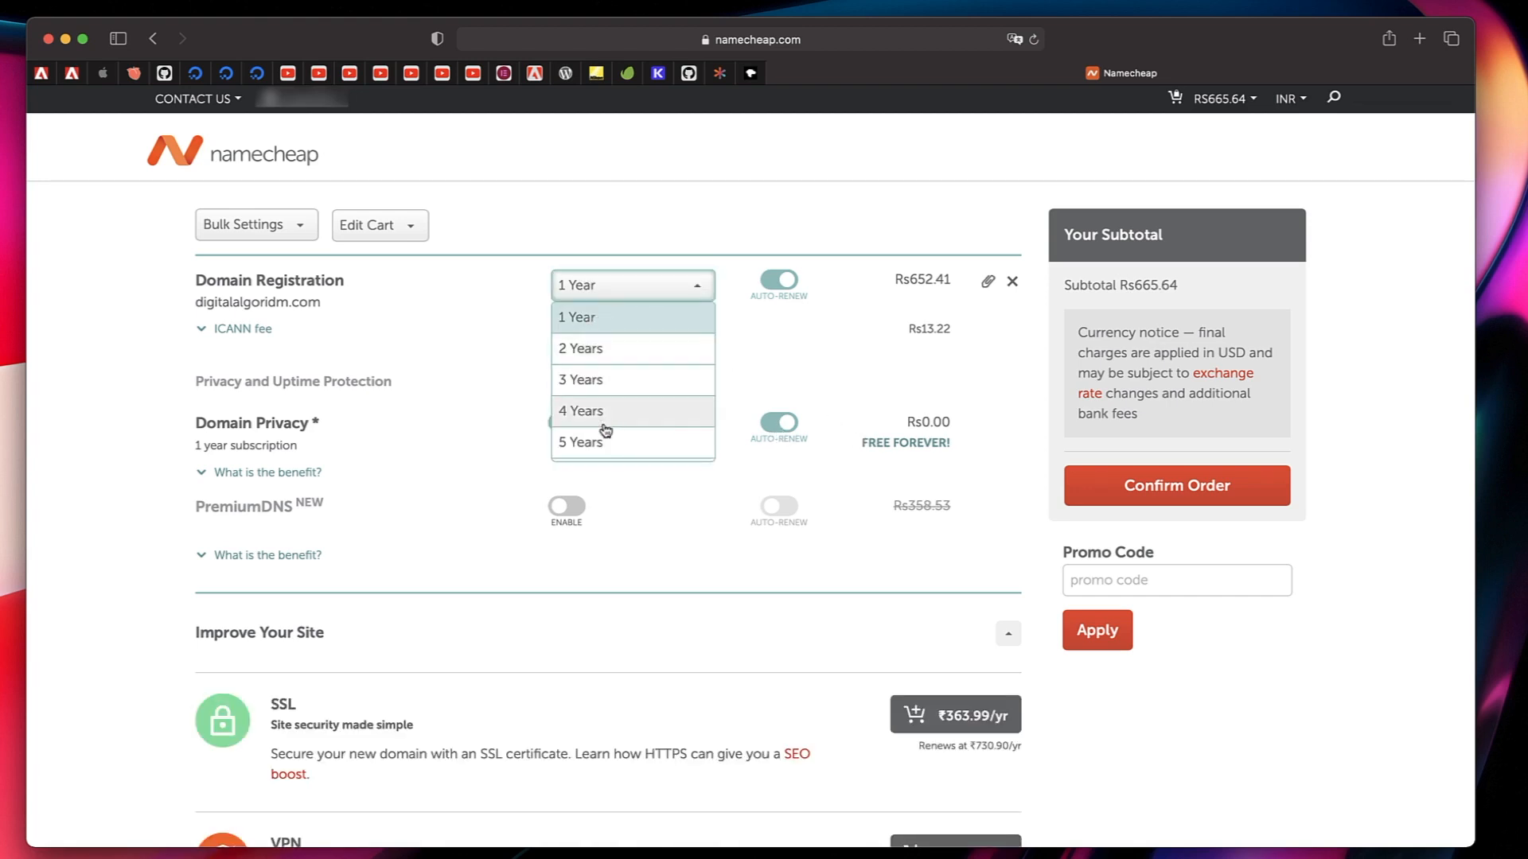
scroll(604, 429, "down", 3)
scroll(604, 429, "up", 3)
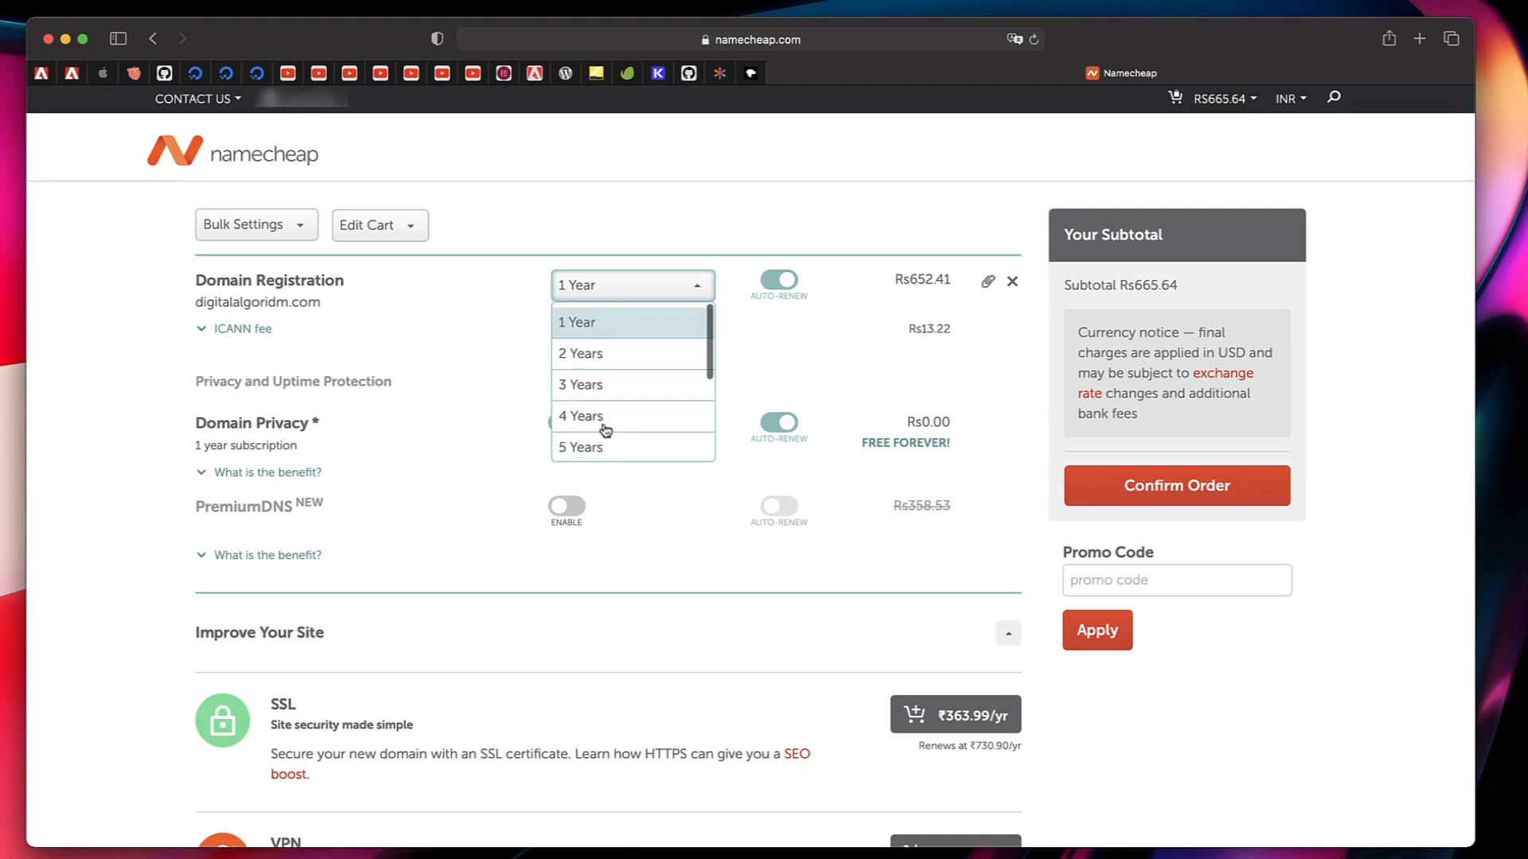
left_click(606, 327)
scroll(842, 385, "down", 2)
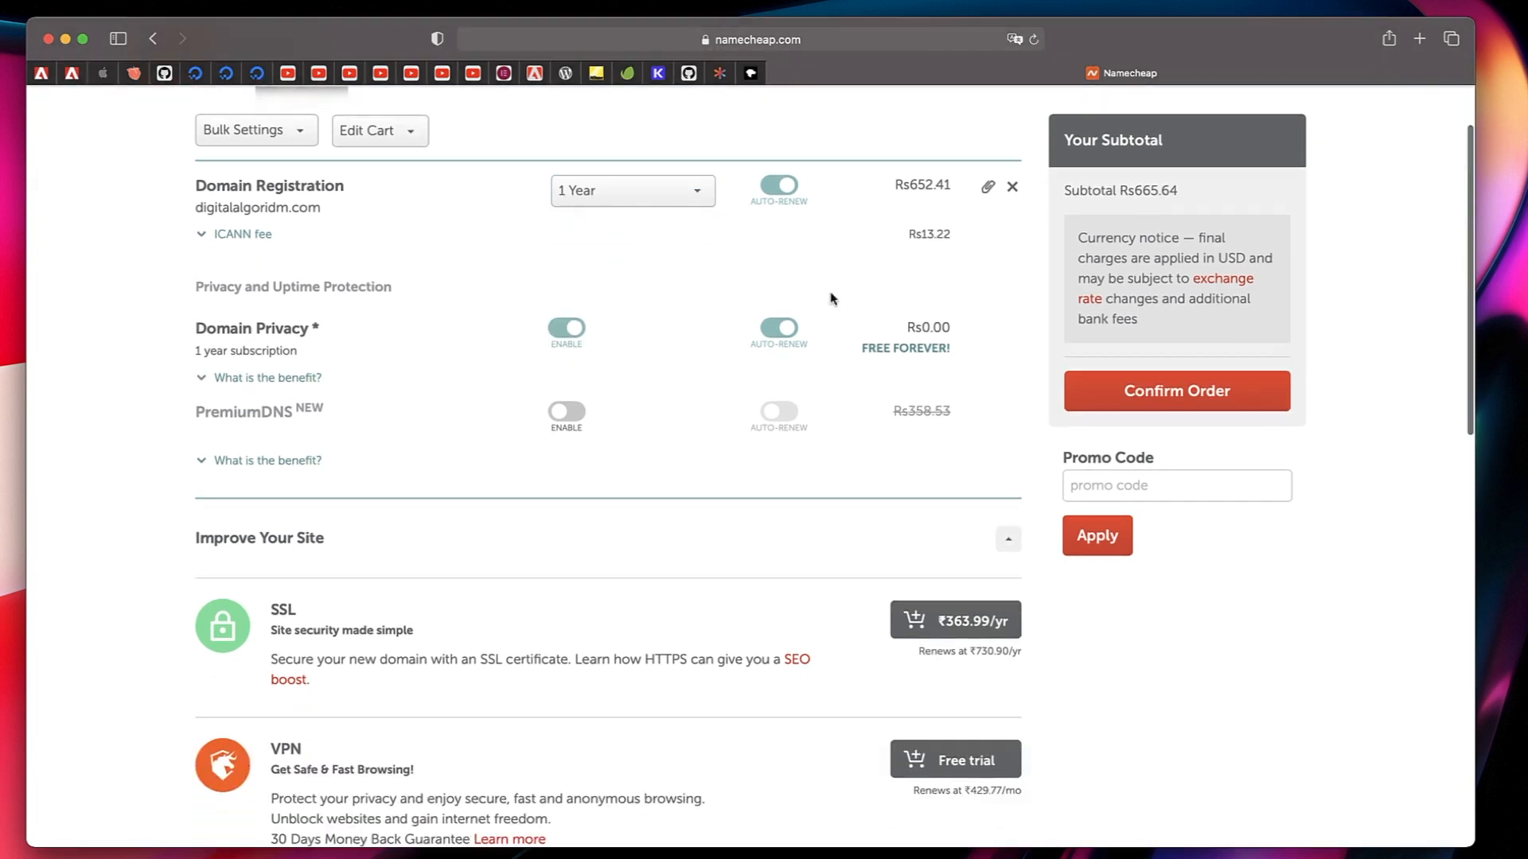
Leave auto-renew enabled for the domain registration and confirm the order.
left_click(782, 186)
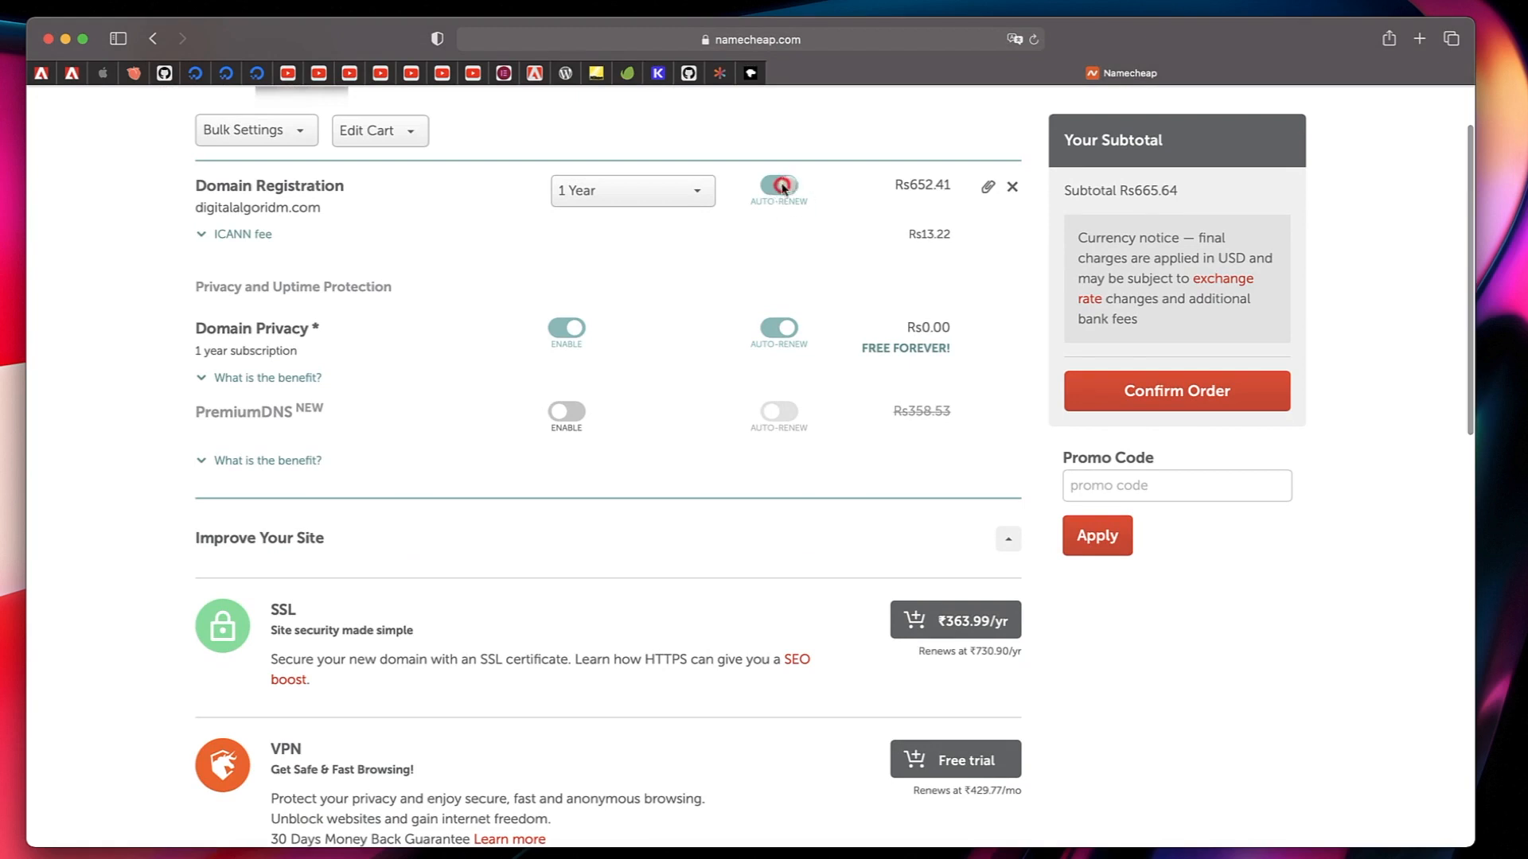
left_click(779, 187)
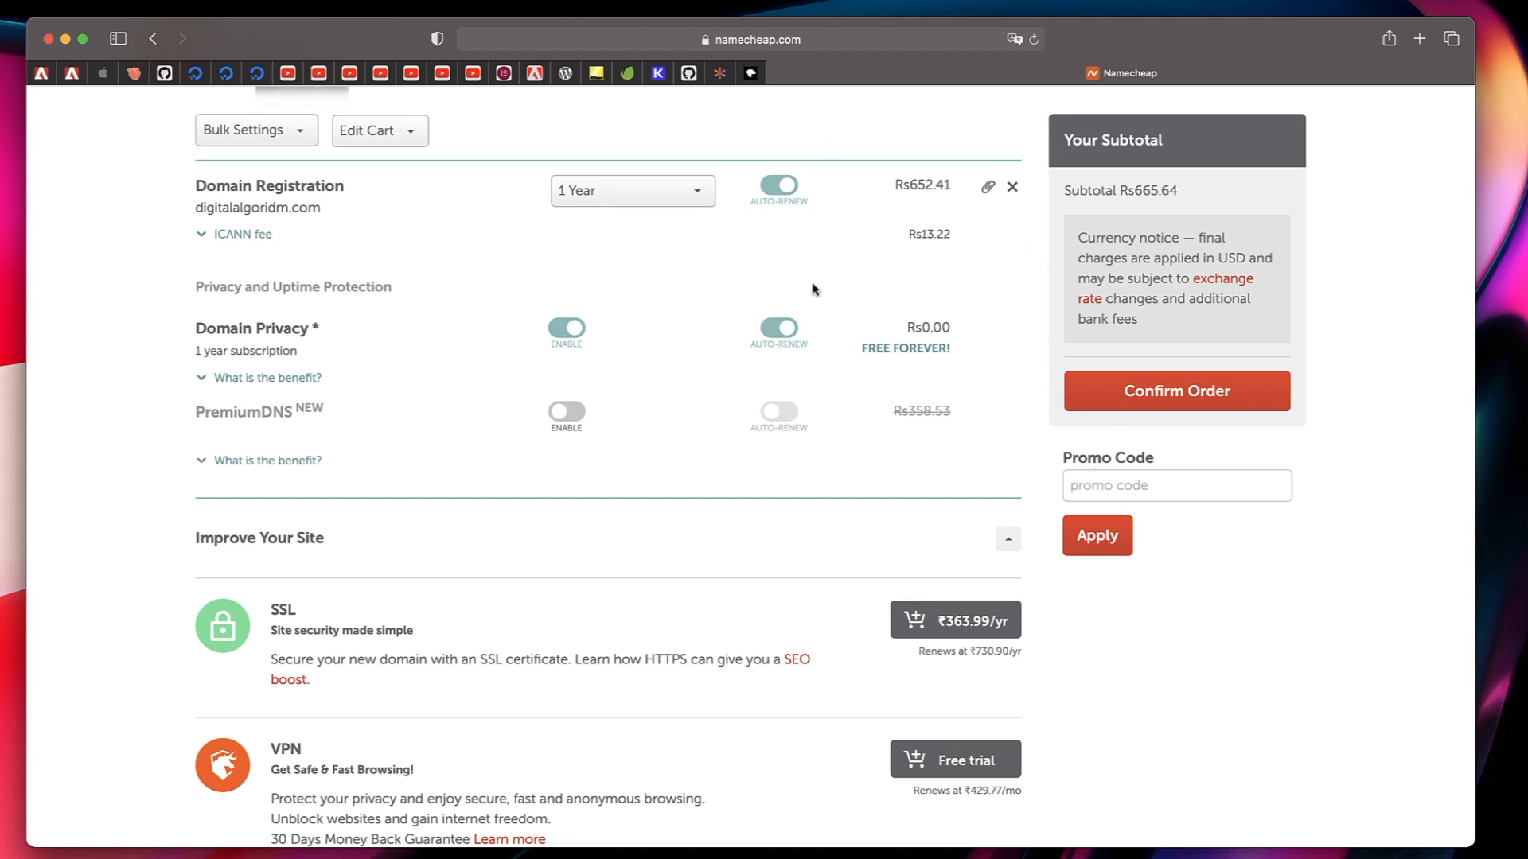
left_click(1168, 408)
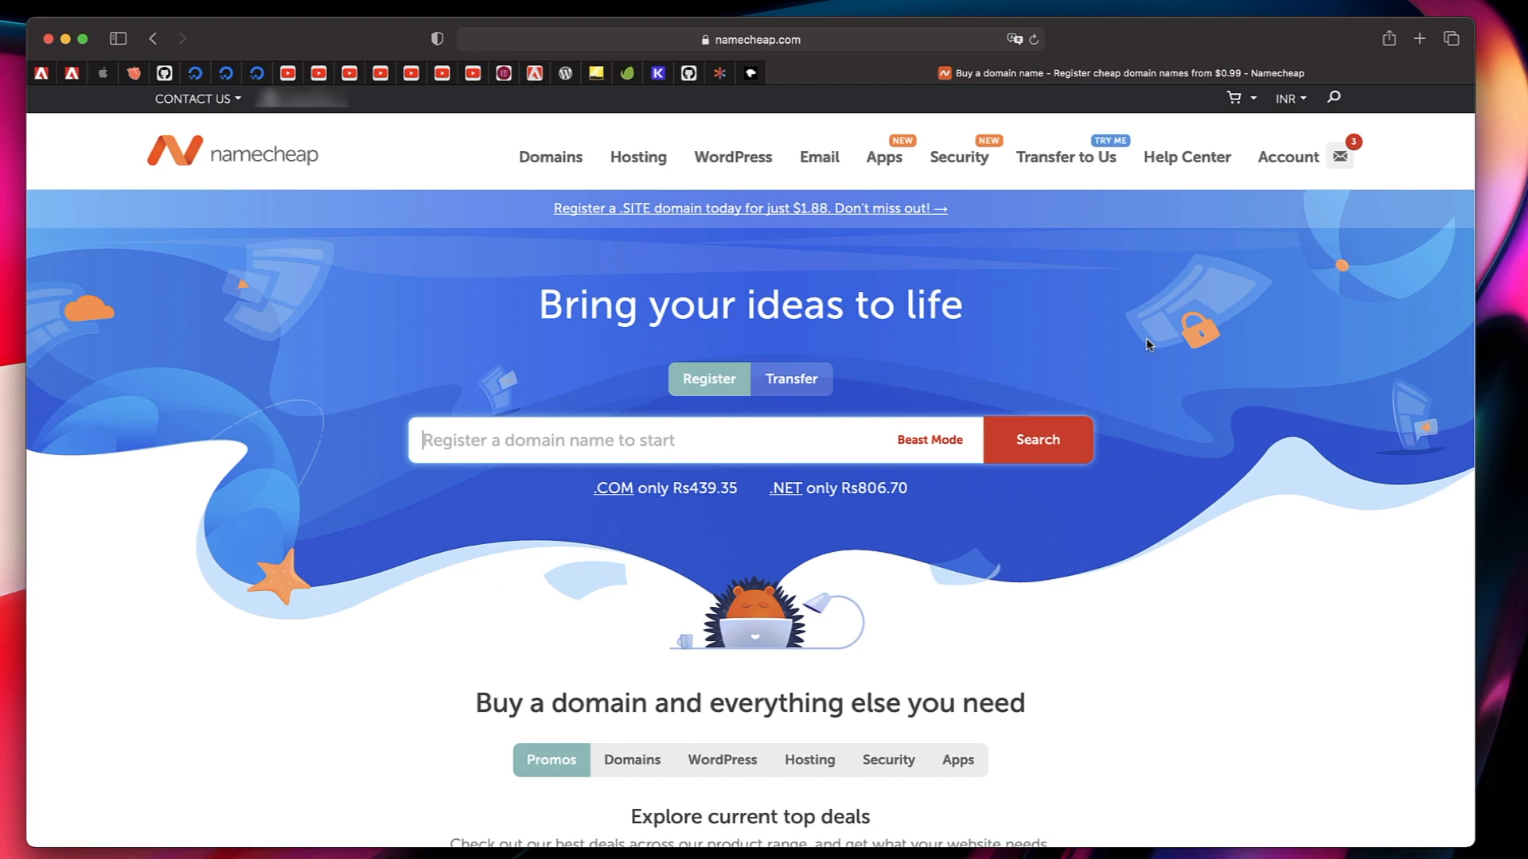
Open the management page of digitalalgoridm.com from the account's domain list.
mouse_move(1292, 159)
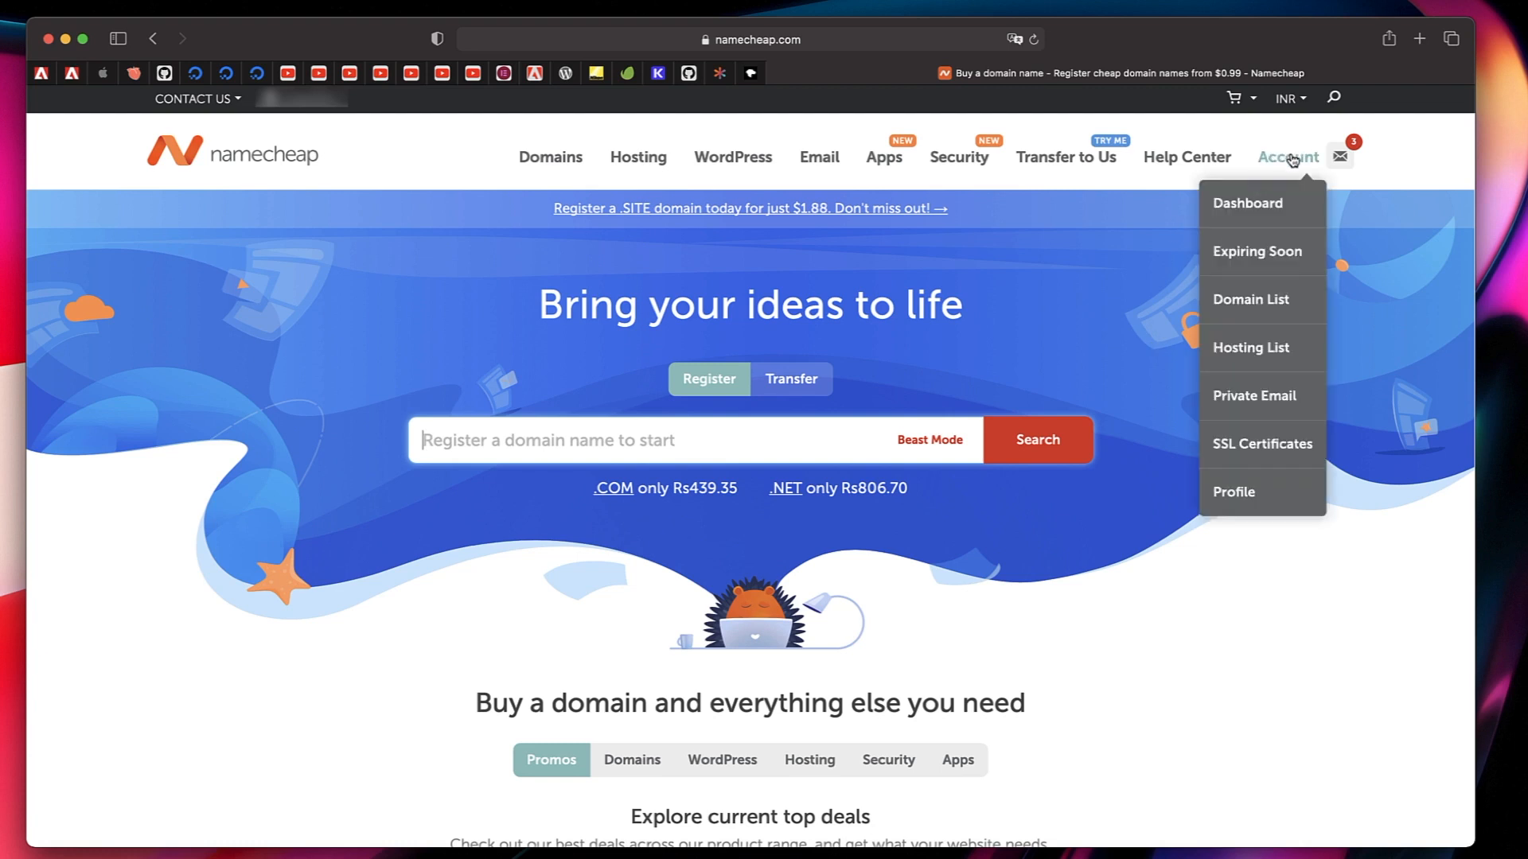
left_click(1275, 198)
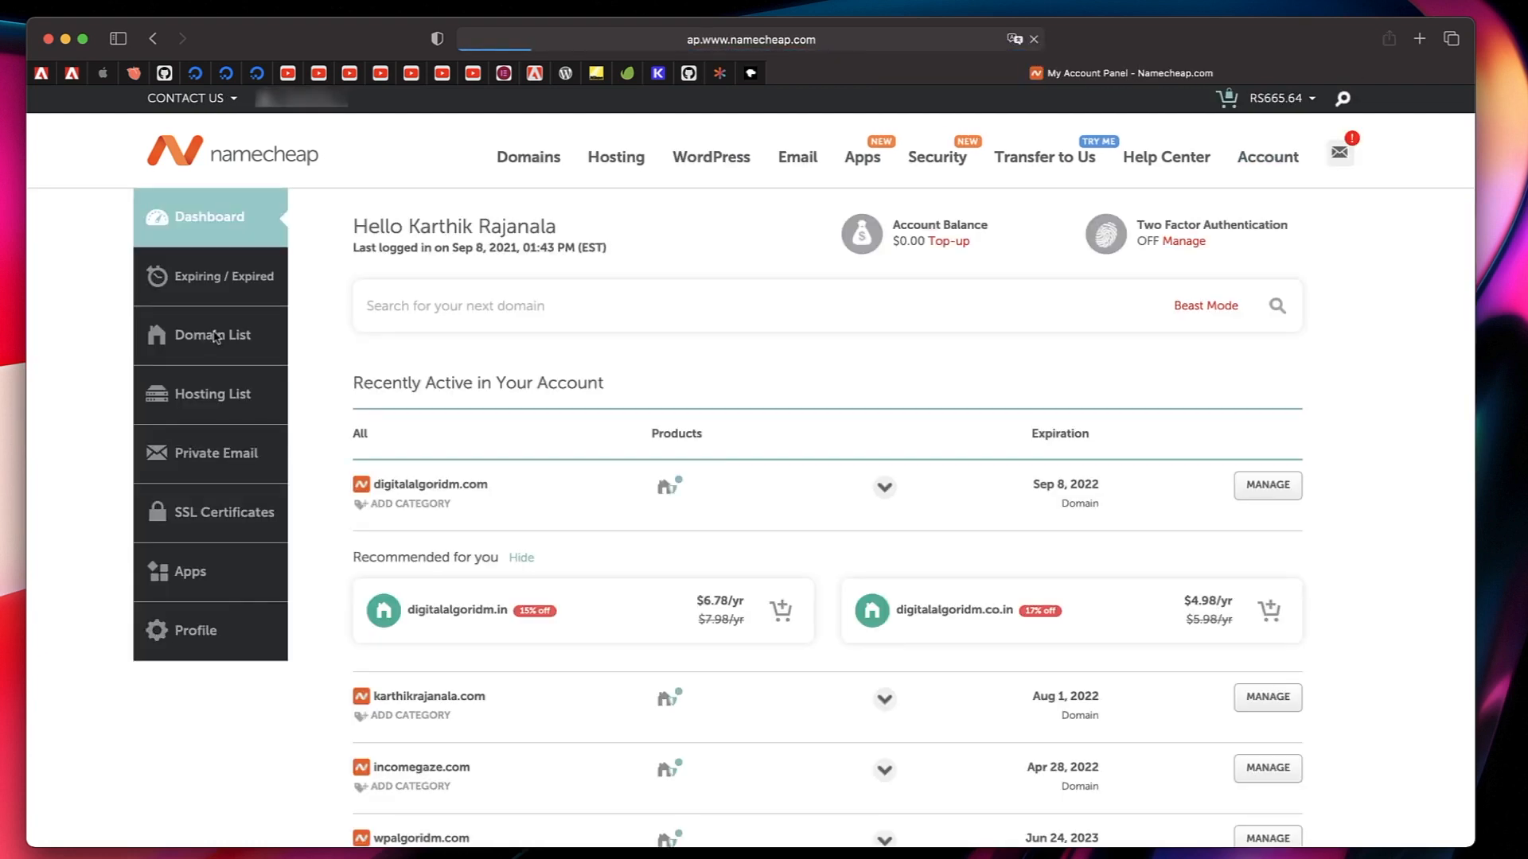
left_click(215, 337)
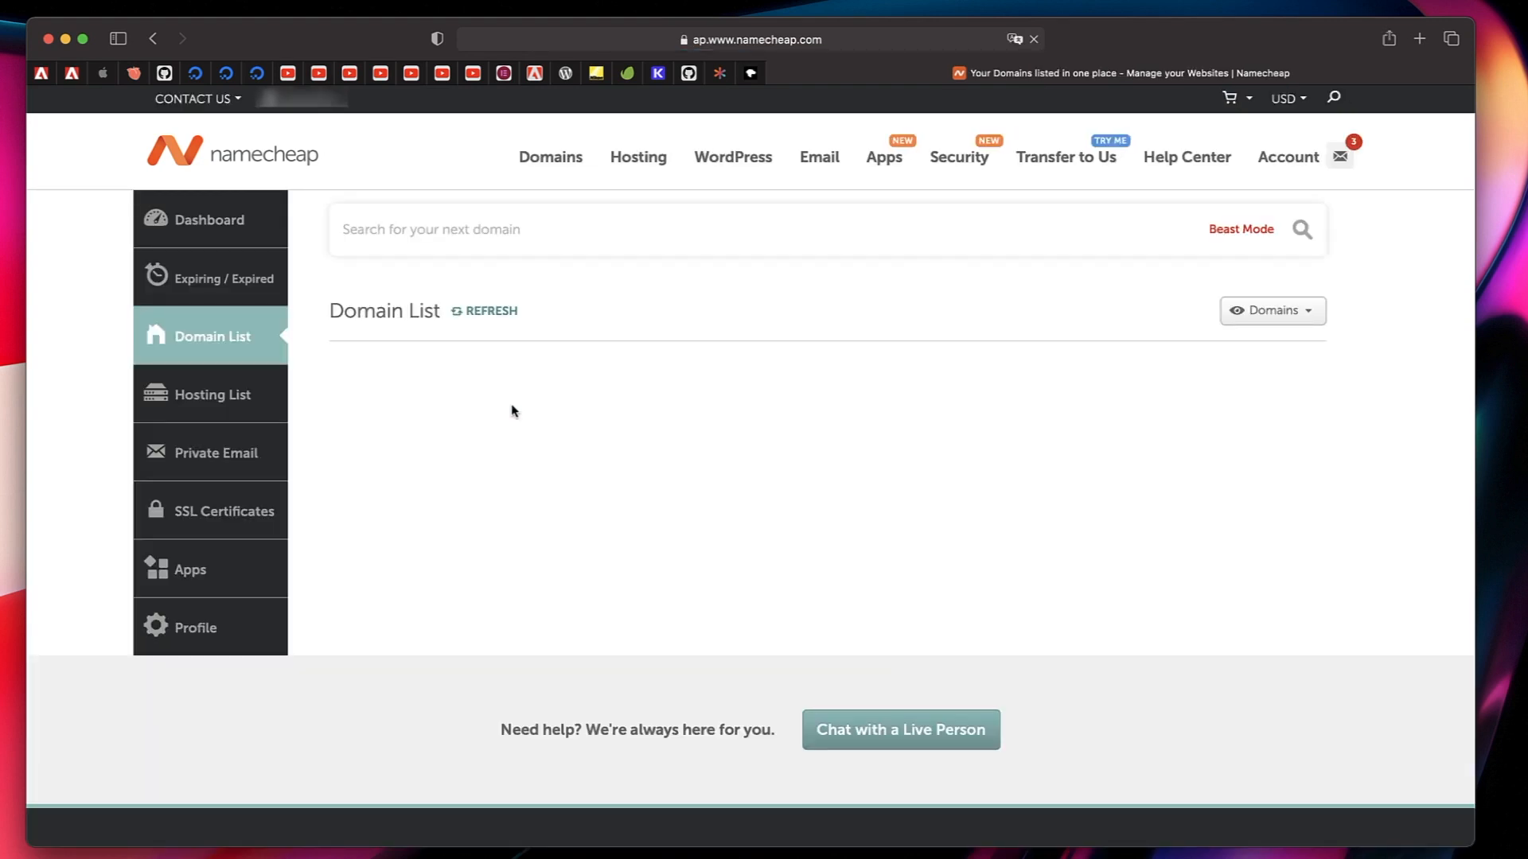
mouse_move(473, 484)
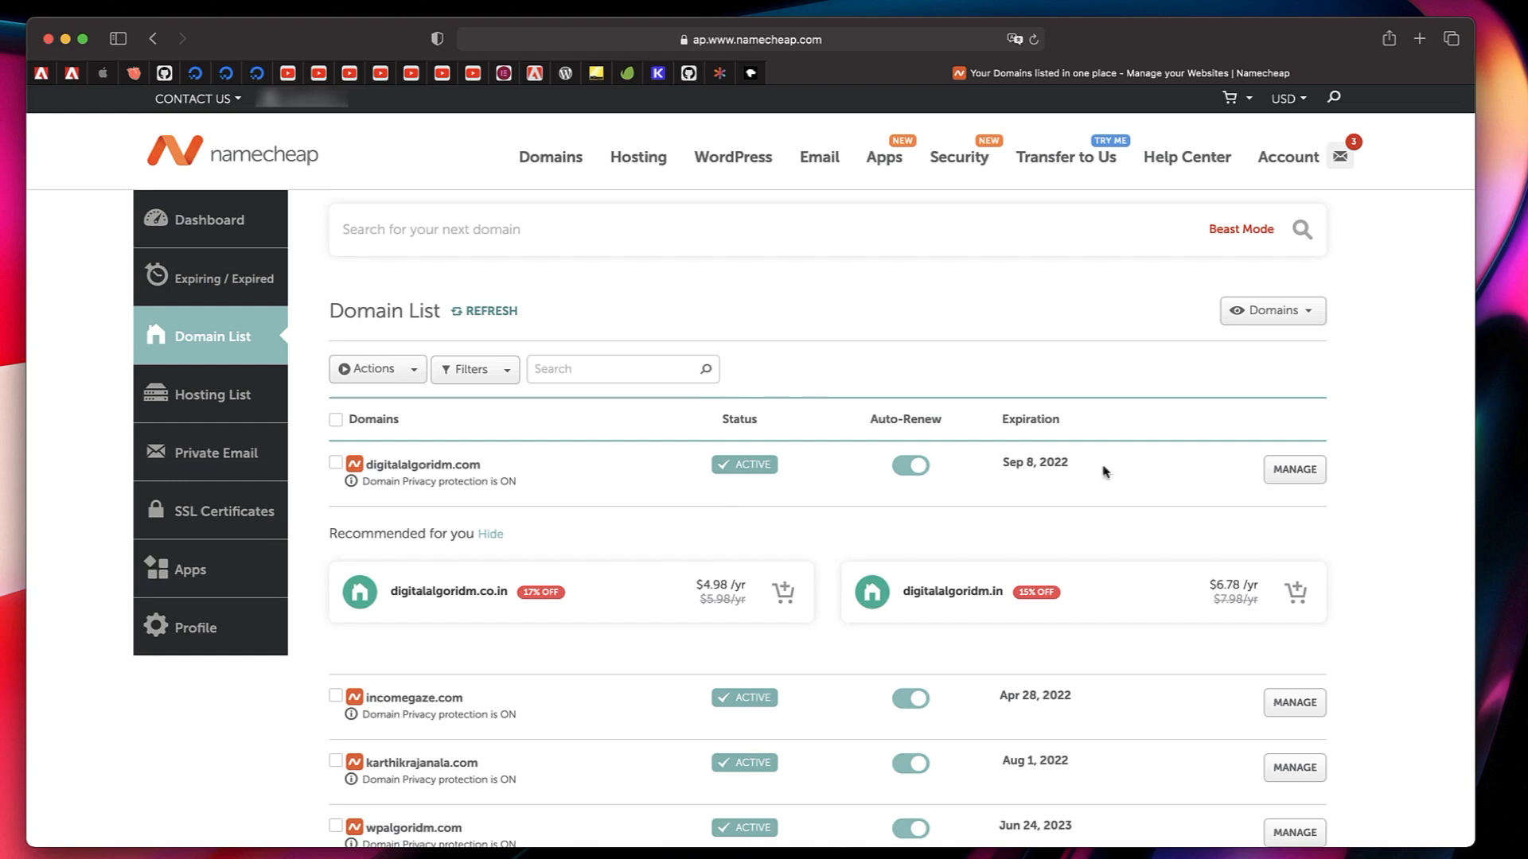
left_click(1306, 474)
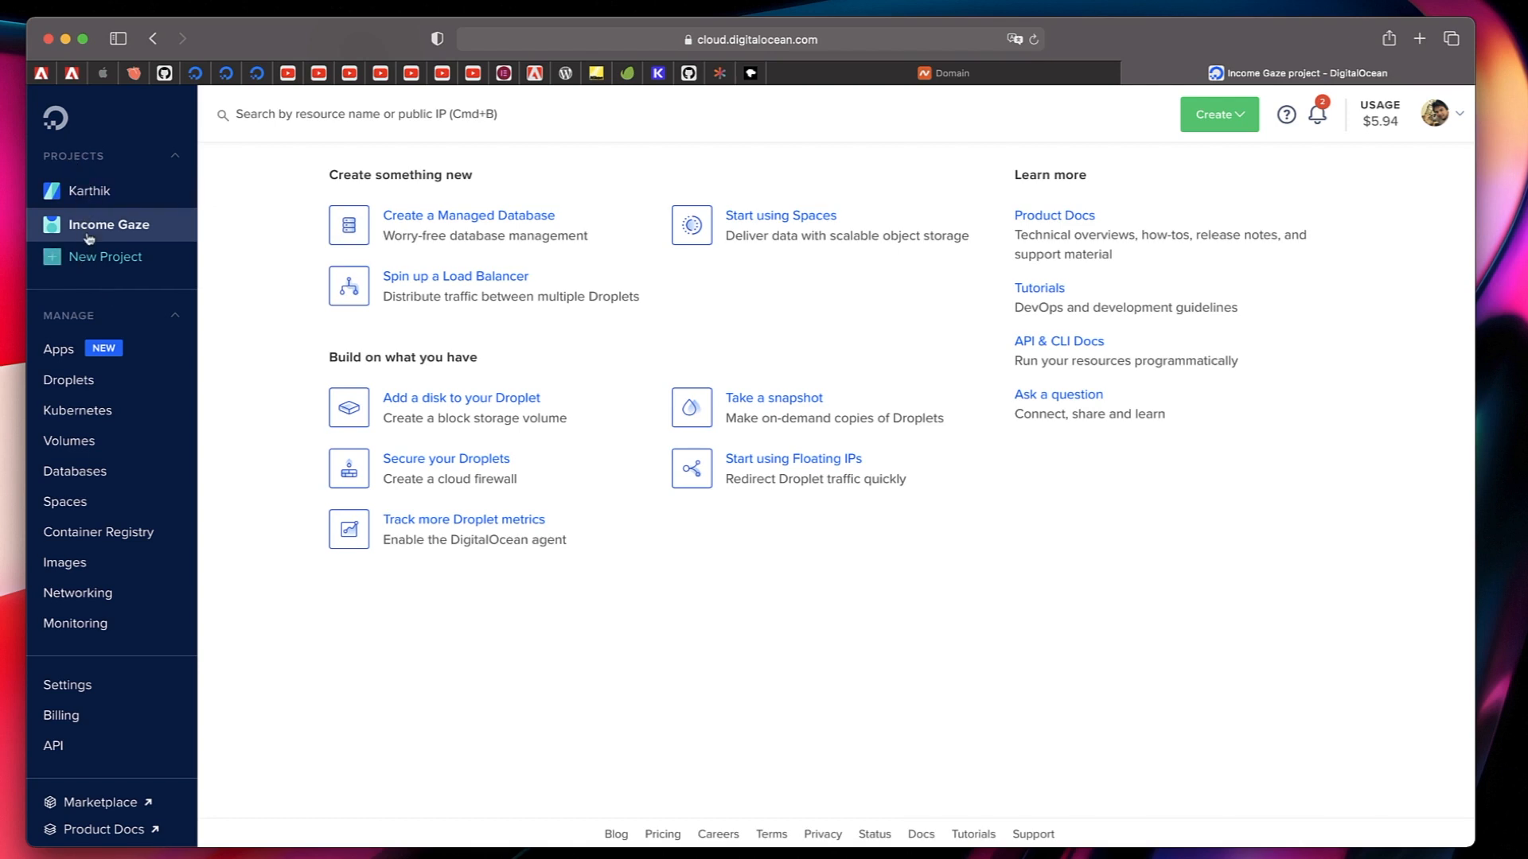
Start a new project in DigitalOcean and name it Digital Algoridm.
left_click(88, 266)
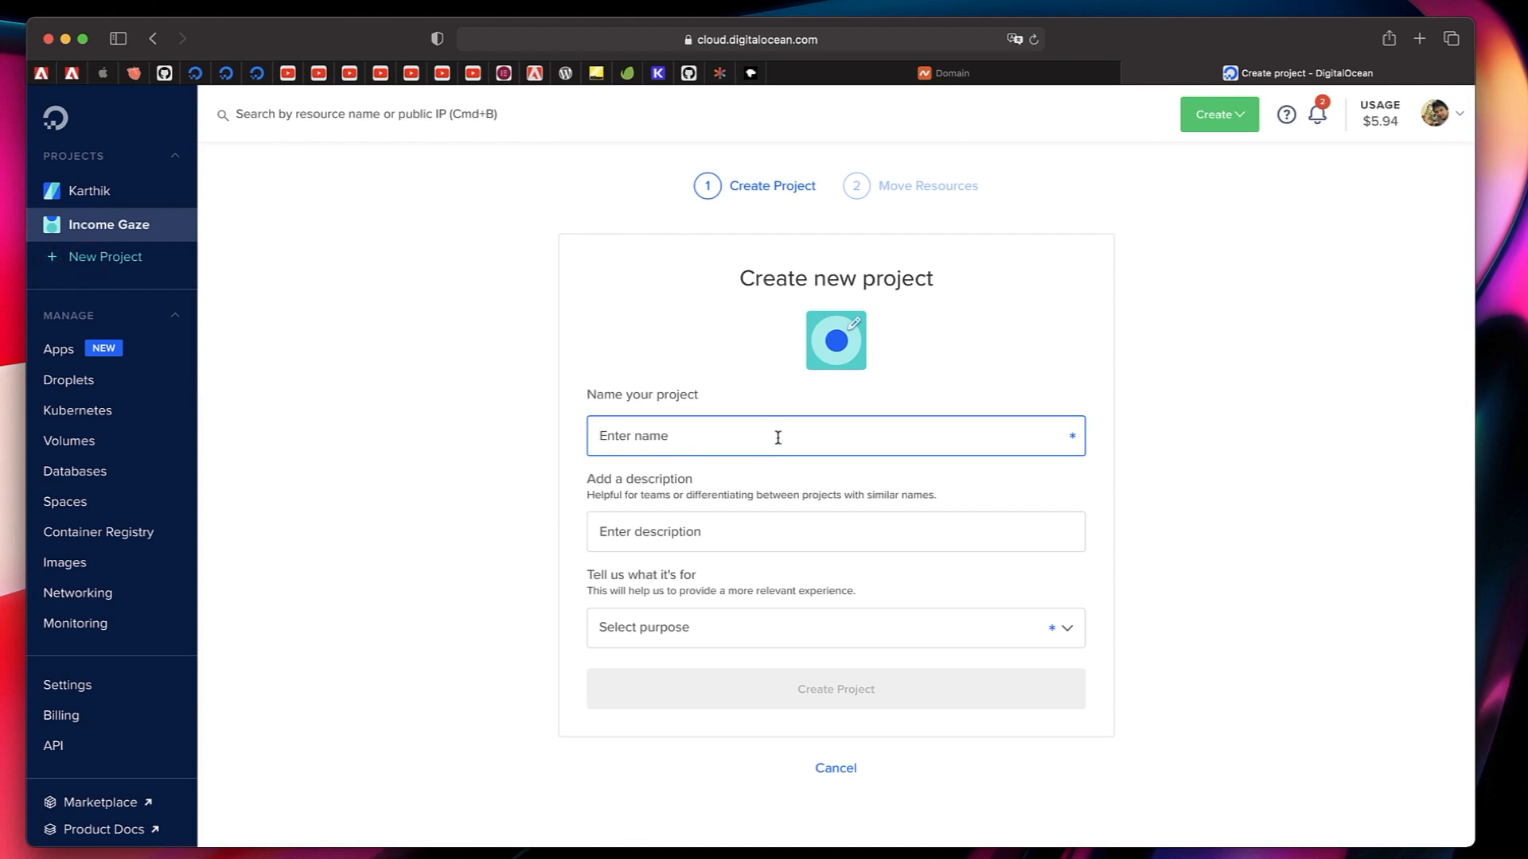
type("D")
key("BackSpace")
key("BackSpace")
key("BackSpace")
type("giotal")
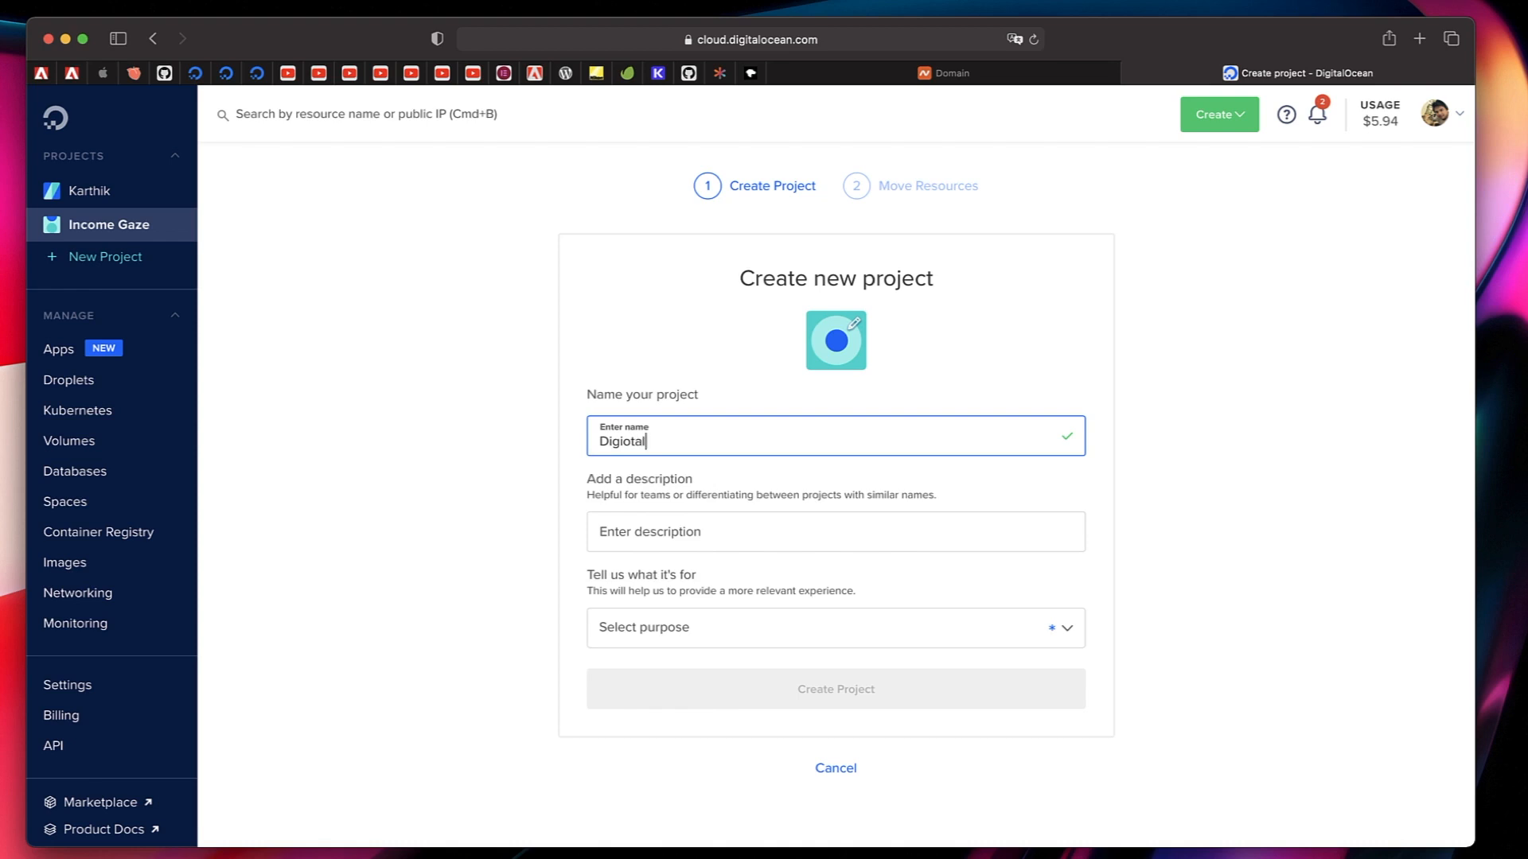
key("BackSpace")
key("BackSpace")
key("BackSpace")
type("tal Alf")
key("BackSpace")
type("goridm")
Enter Digtial Algoridm Website as the project description.
left_click(807, 526)
type("Digtial ")
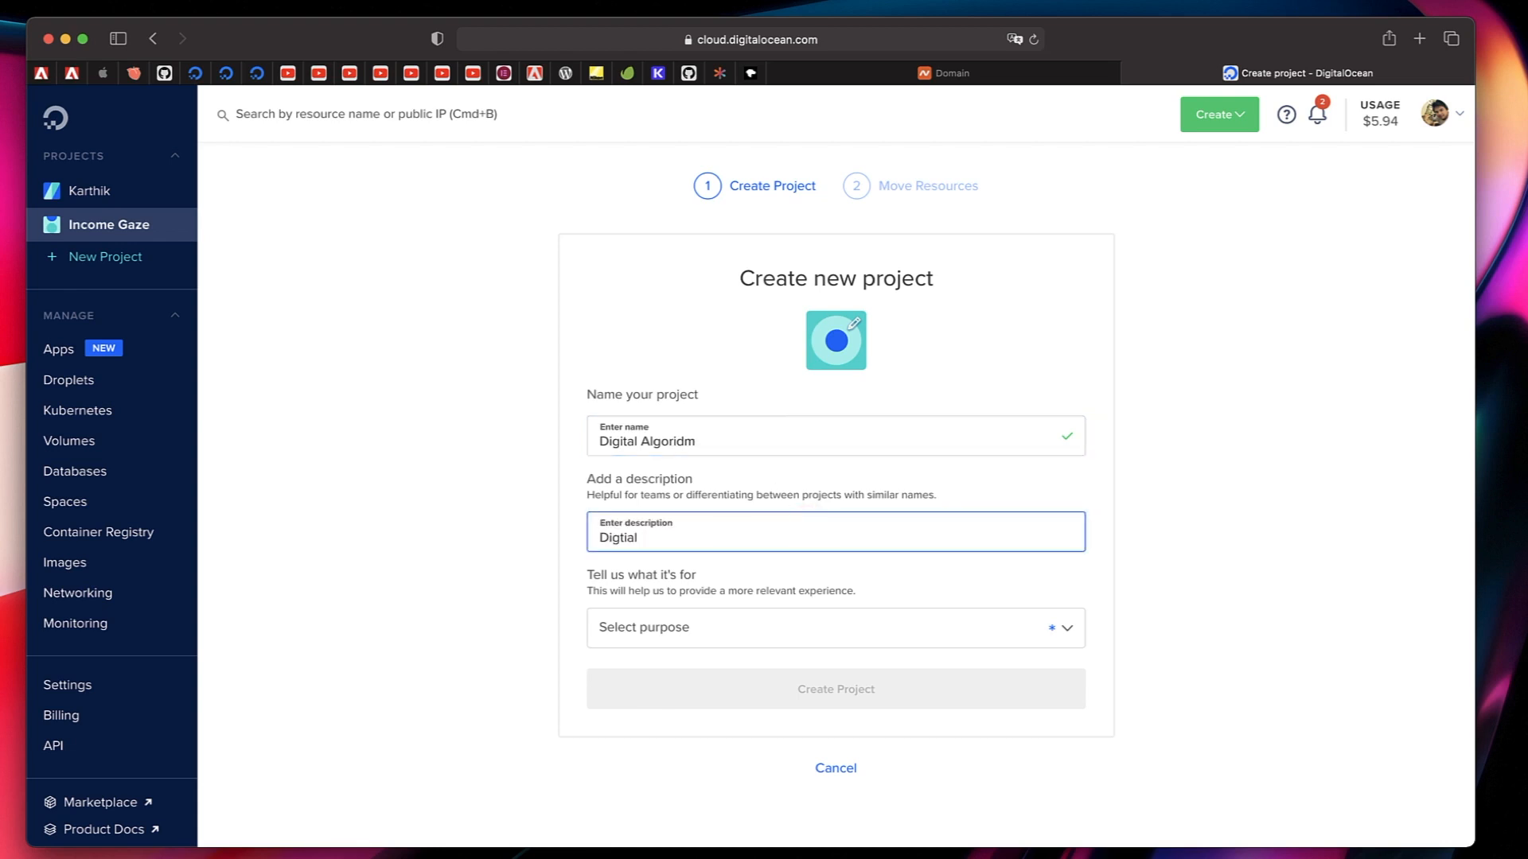
type("Algoridm Website")
Create the project with the purpose Website or blog and skip moving existing resources into it.
left_click(891, 622)
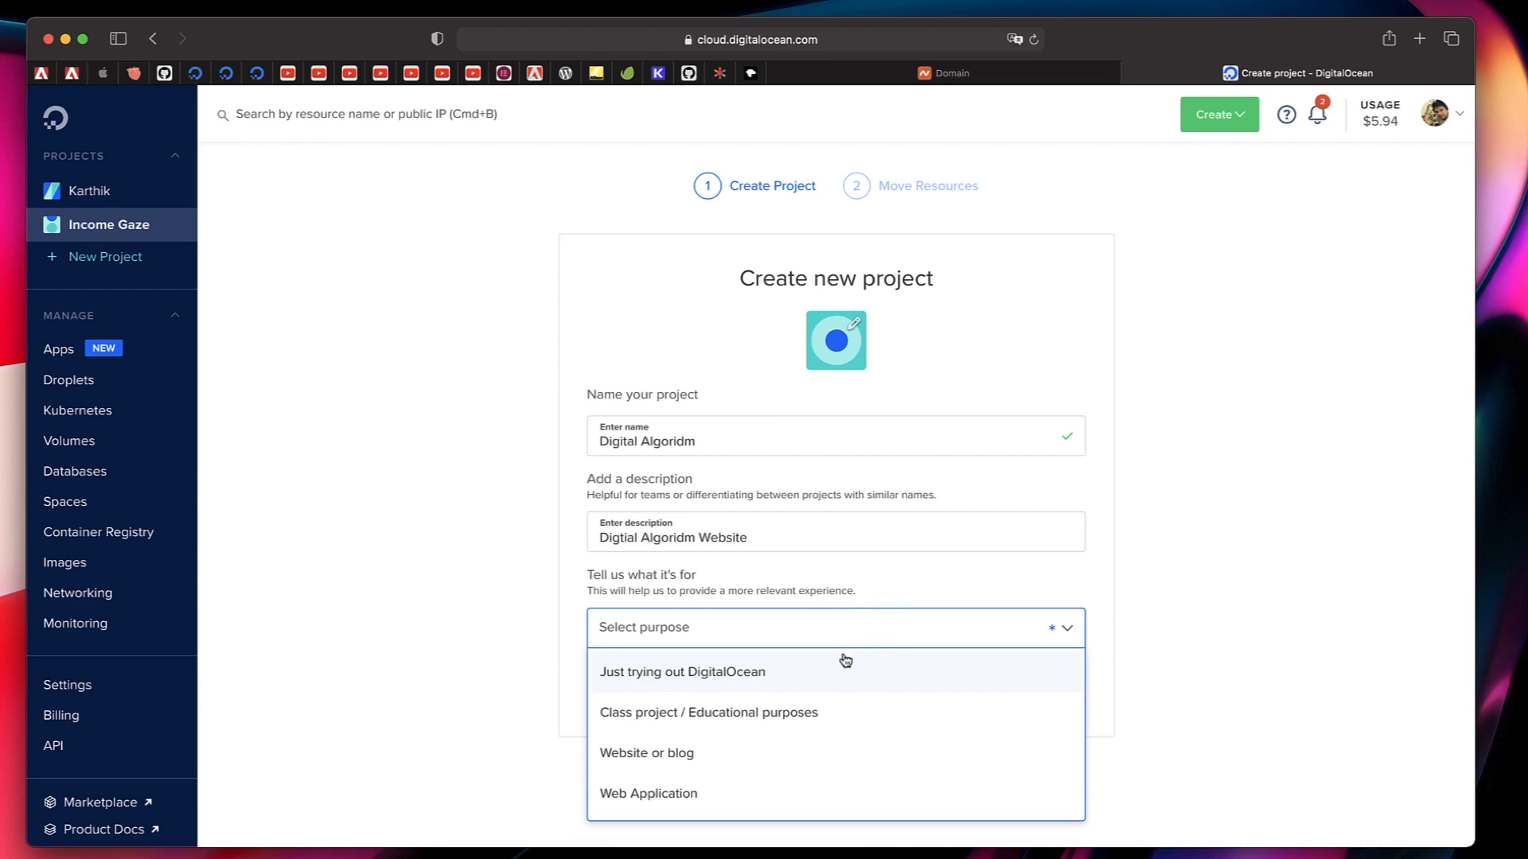
left_click(764, 762)
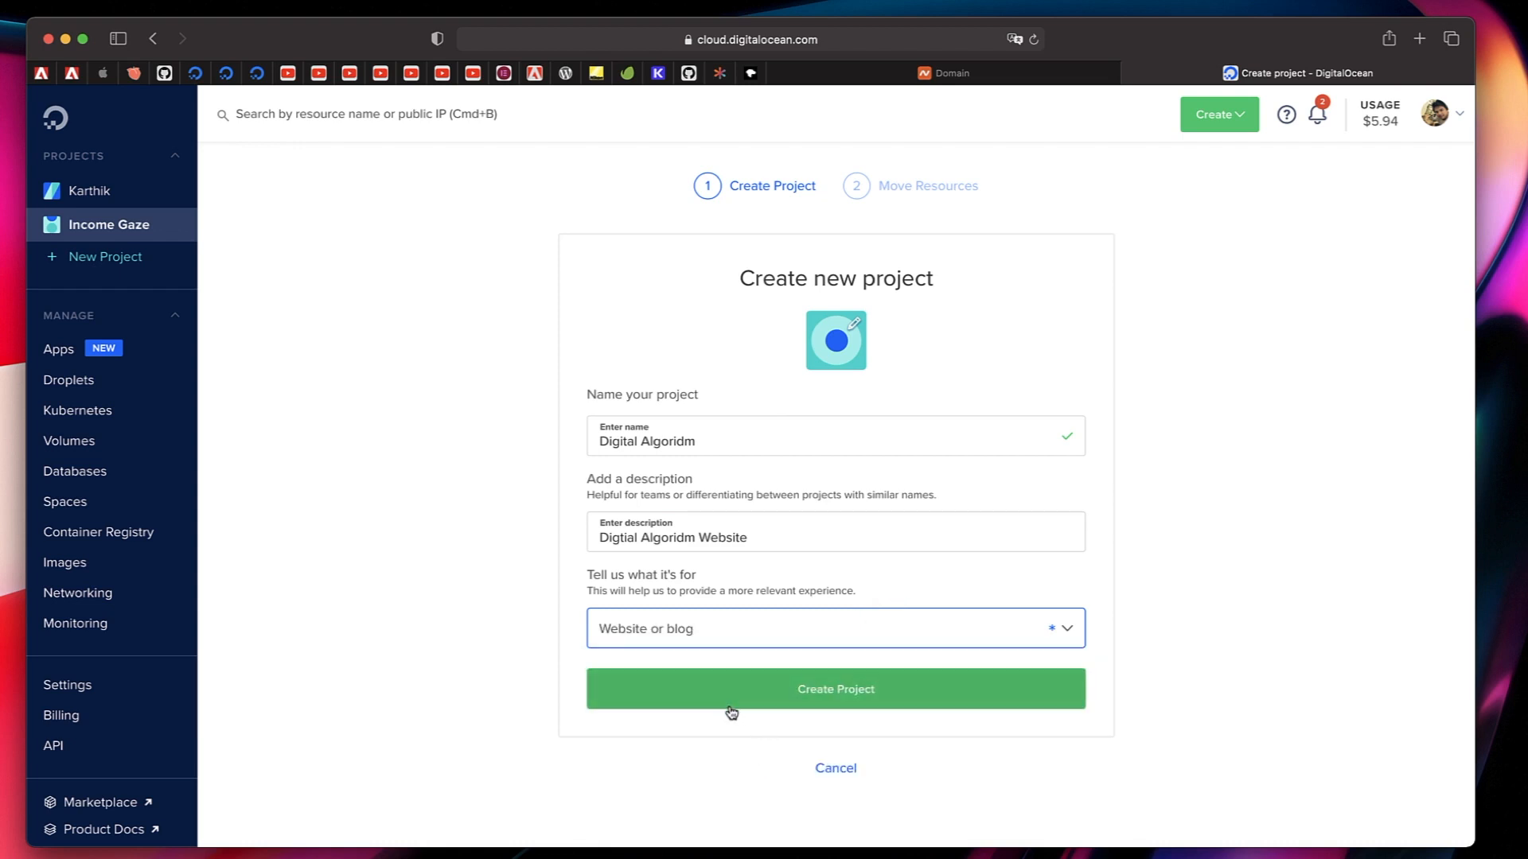
left_click(755, 703)
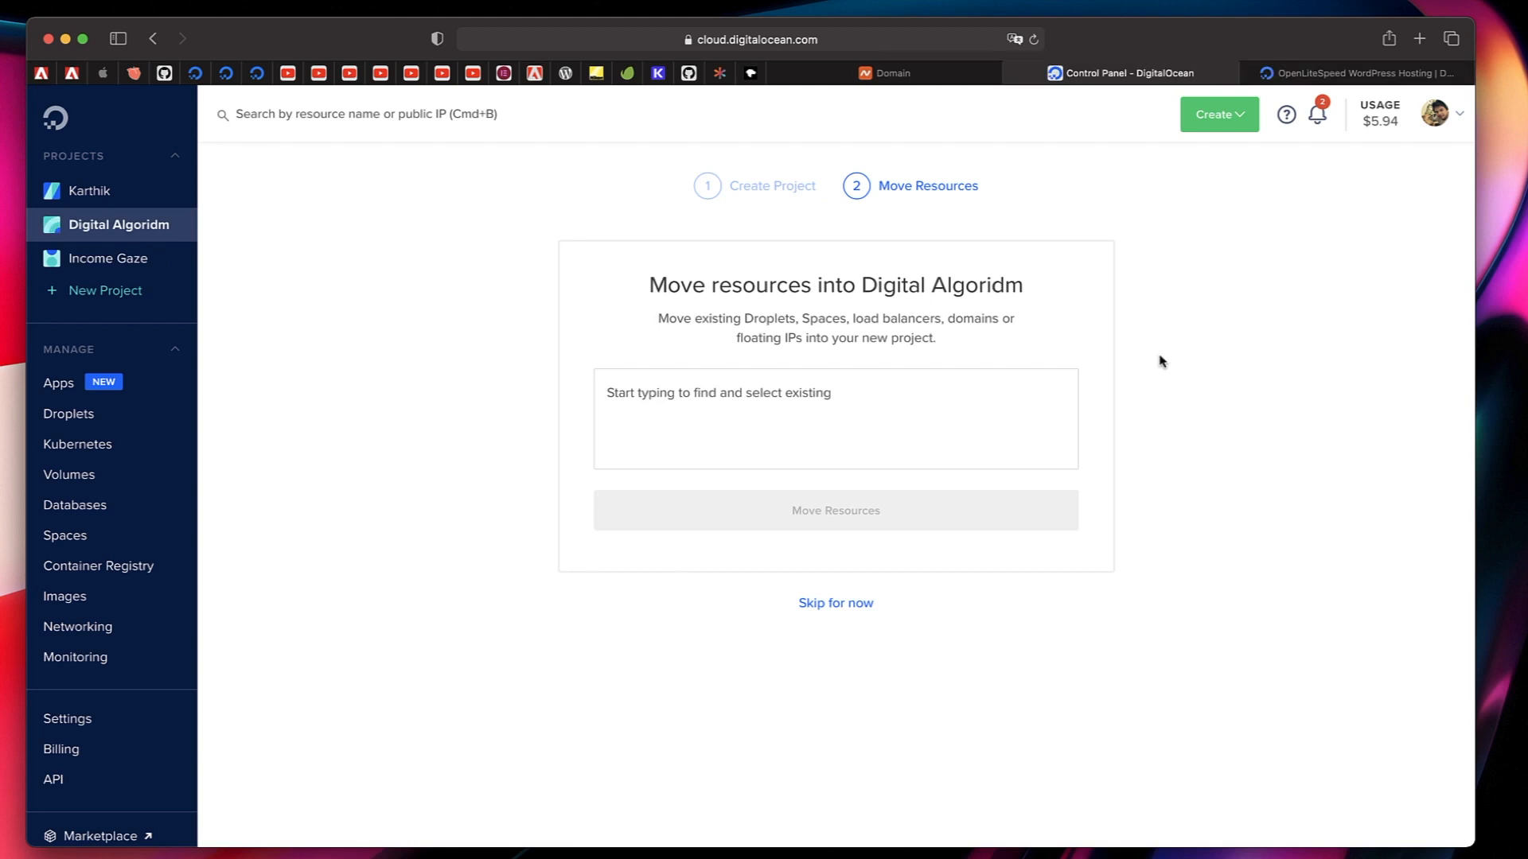
left_click(837, 604)
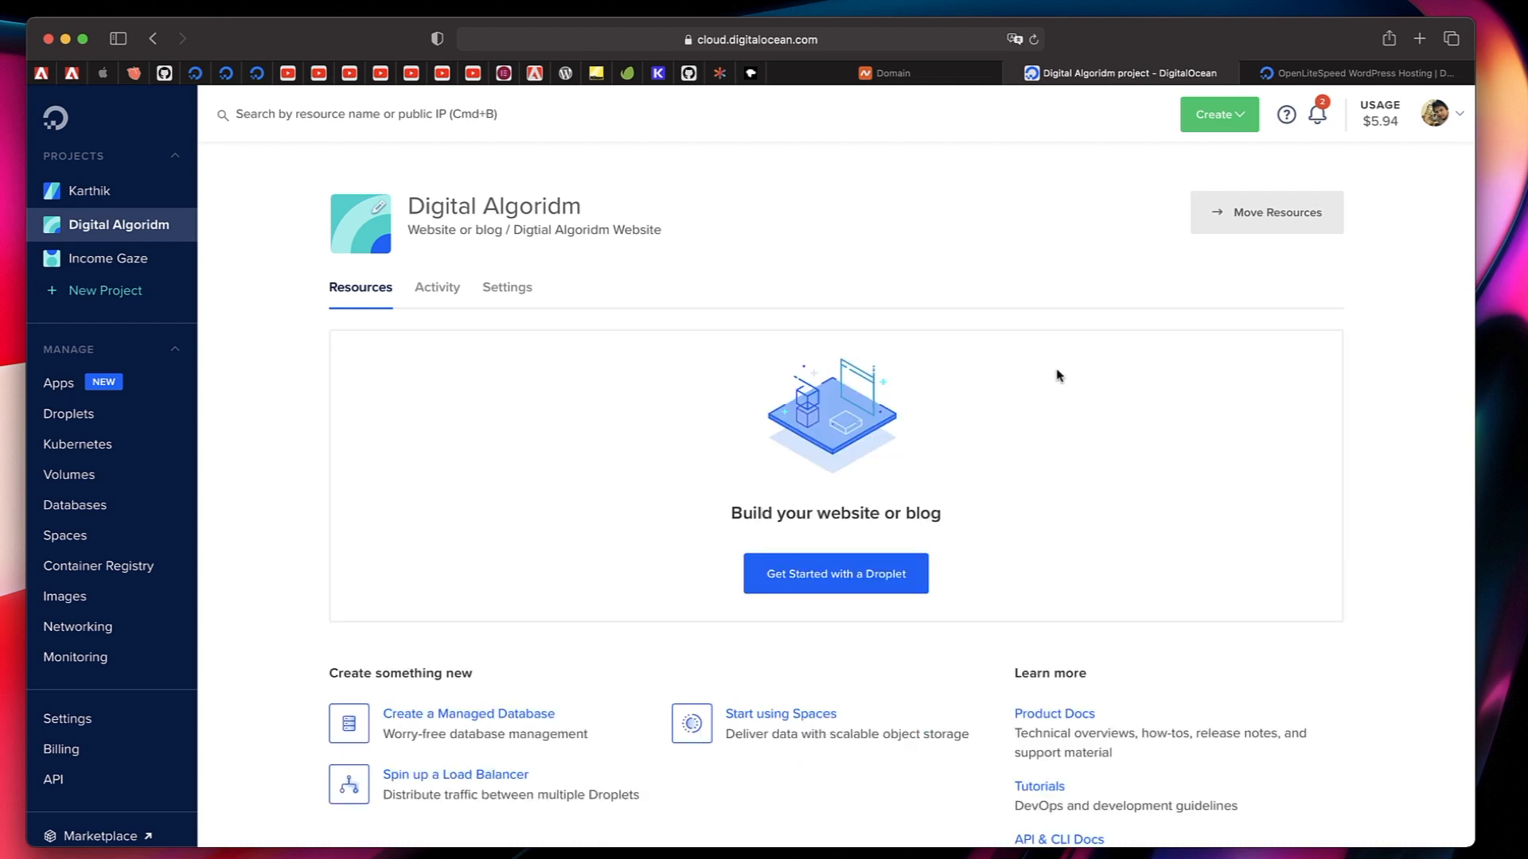
Start a Droplet for the project and select the WordPress 5.8 on Ubuntu 20.04 marketplace image, showing its details.
left_click(815, 576)
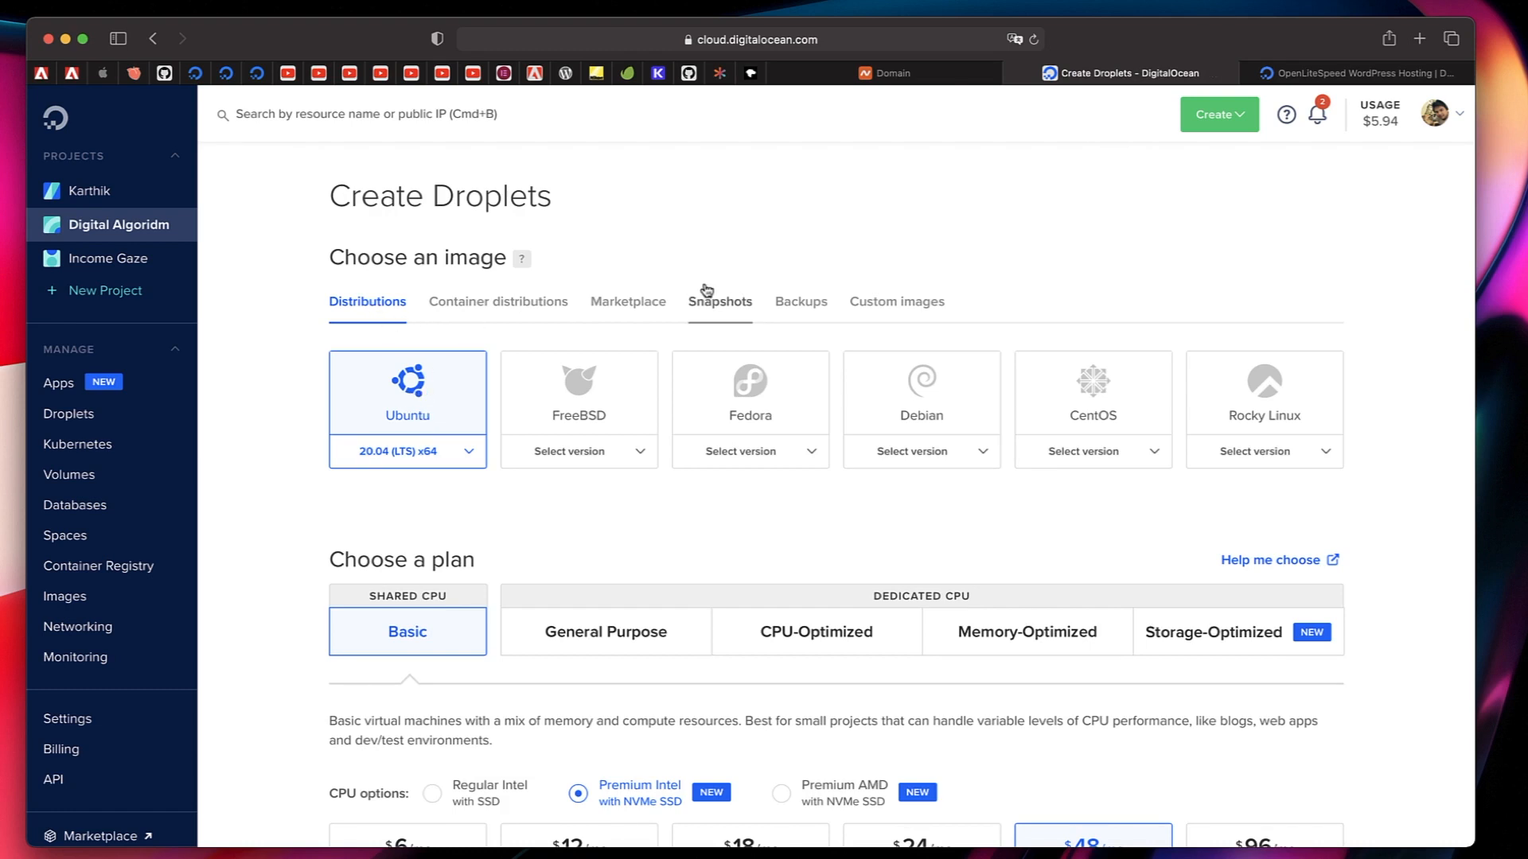
left_click(629, 302)
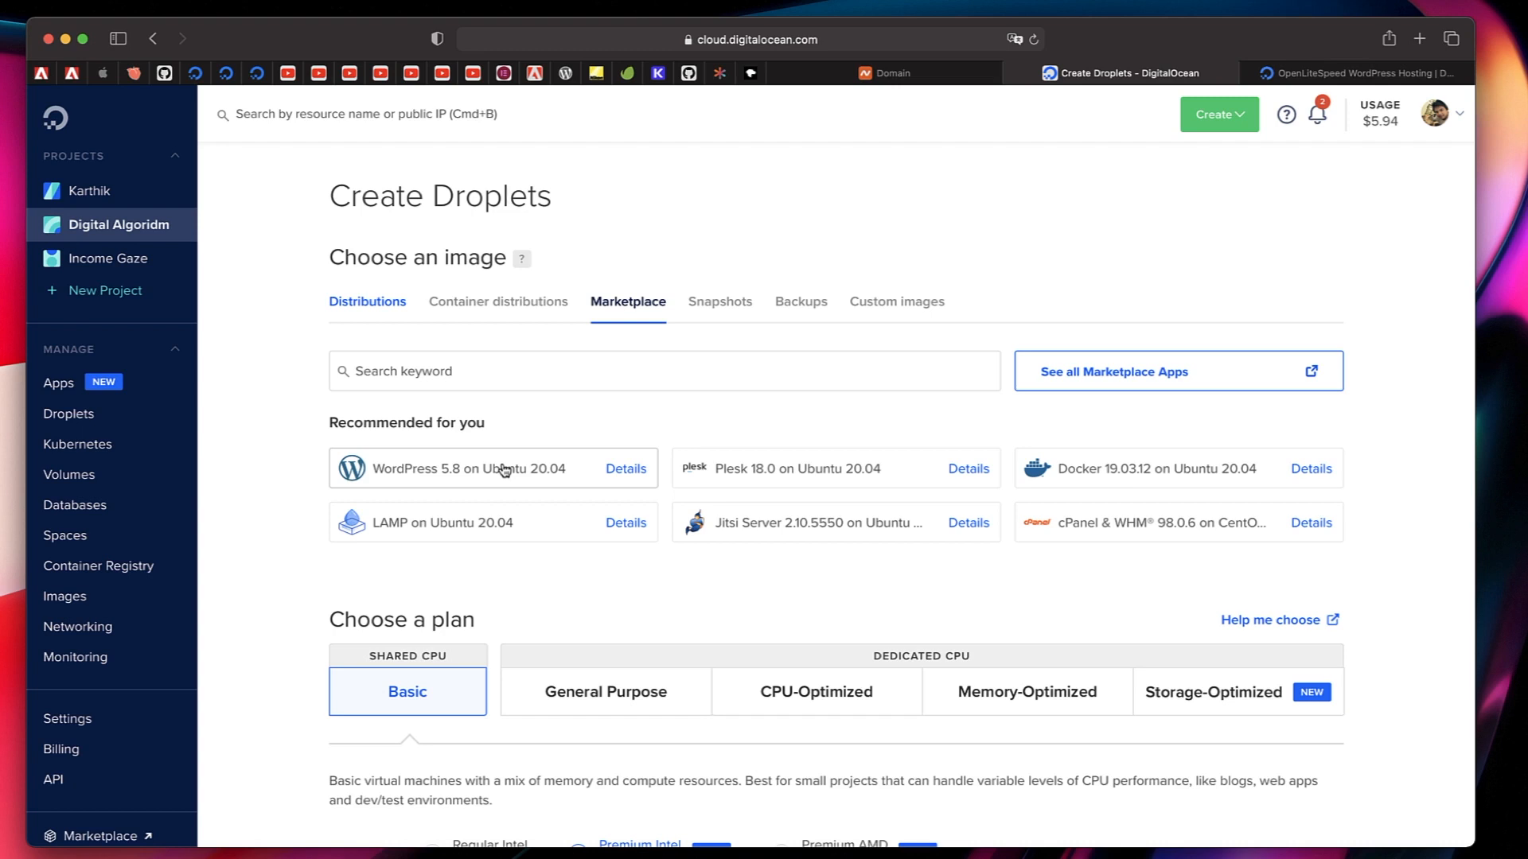
left_click(626, 476)
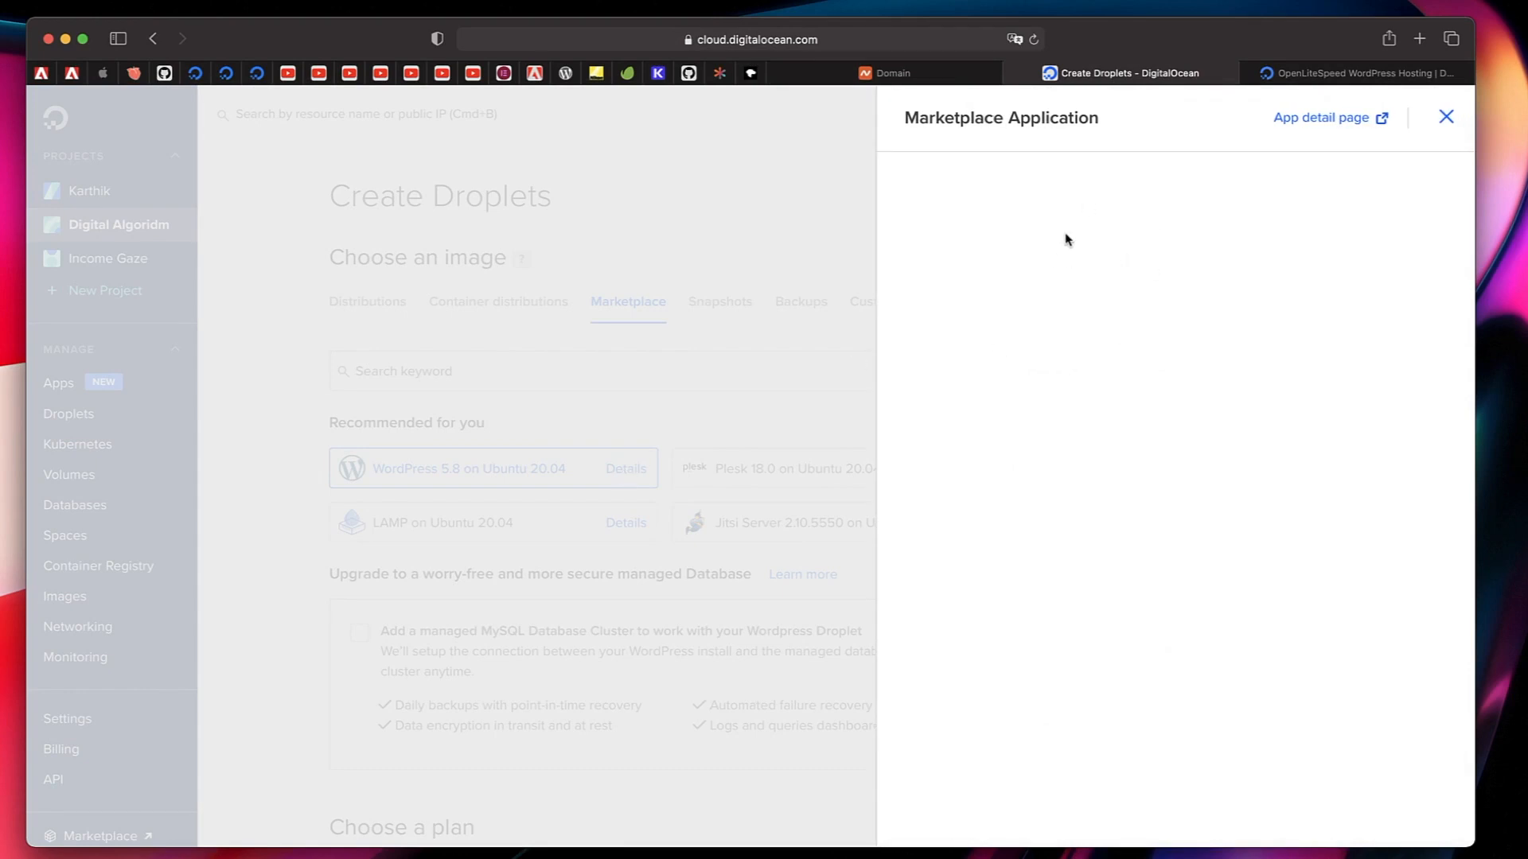
Check the publisher on the WordPress app's full detail page and return to the Droplet setup.
left_click(1313, 122)
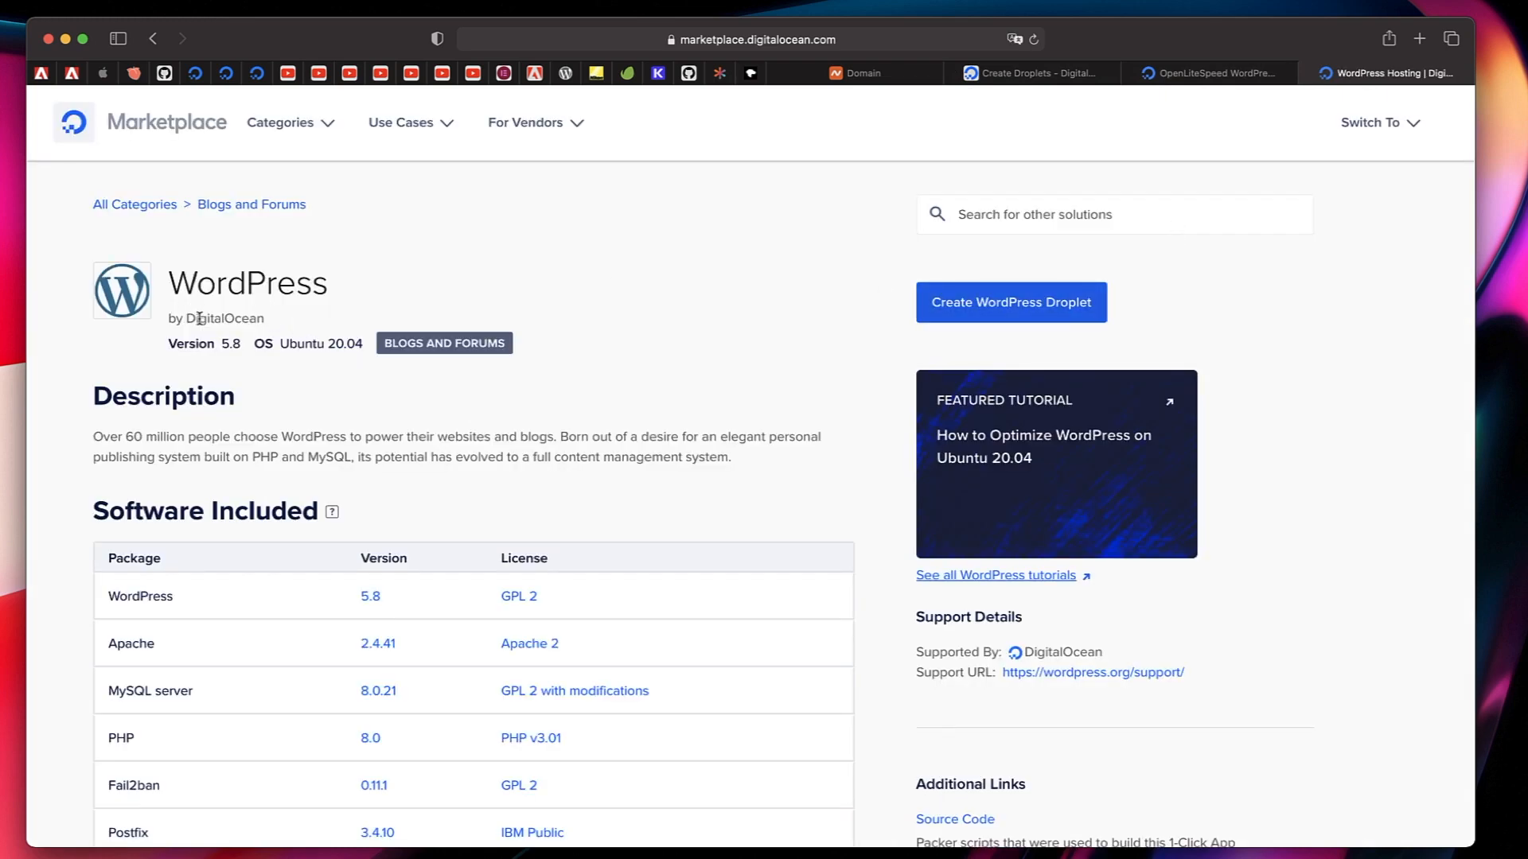
double_click(217, 317)
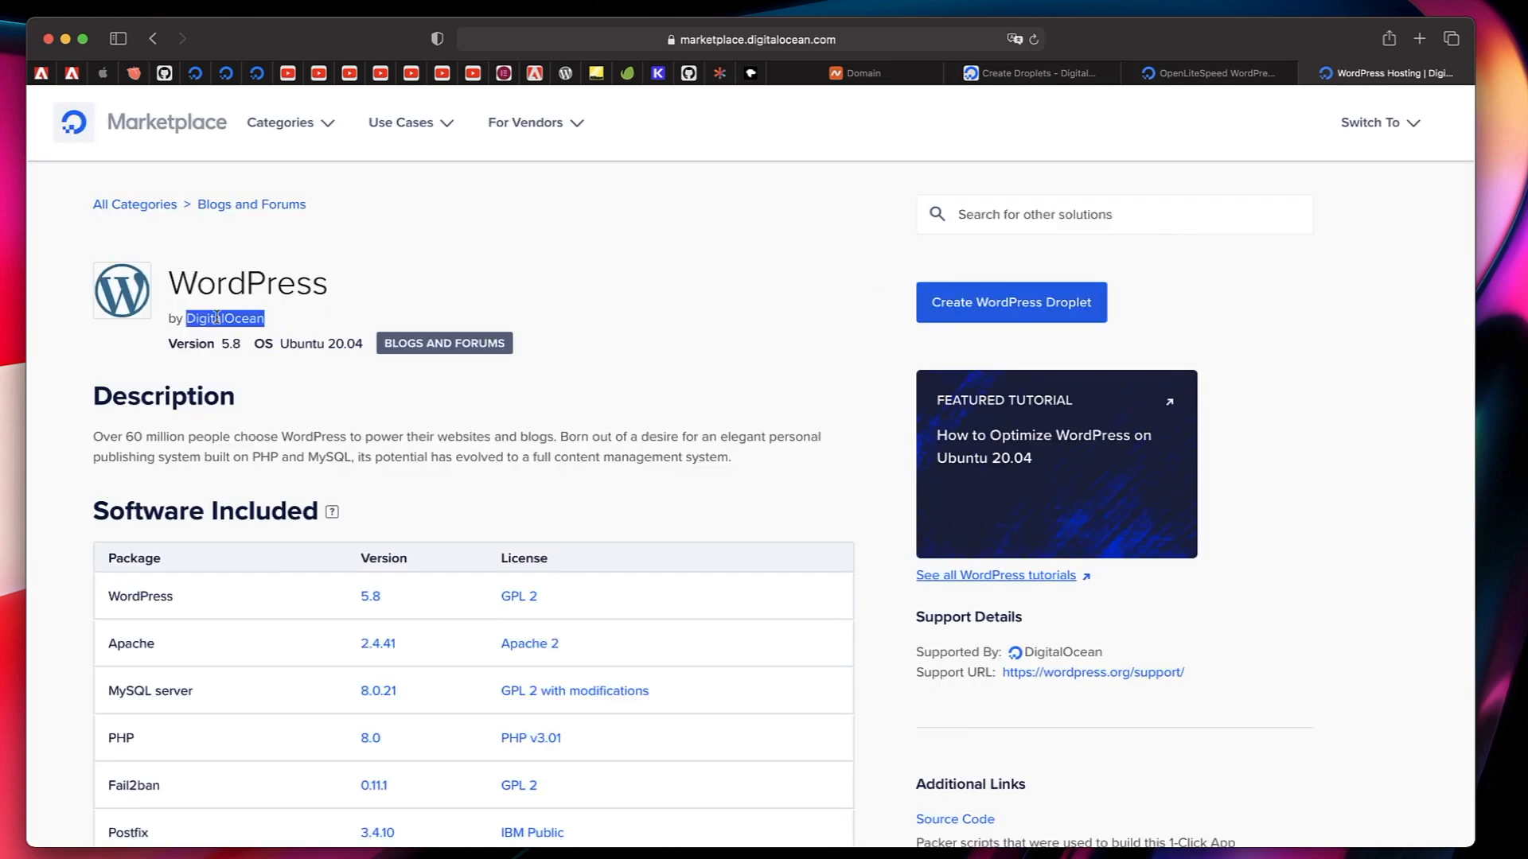
left_click(216, 317)
double_click(217, 317)
left_click(1035, 73)
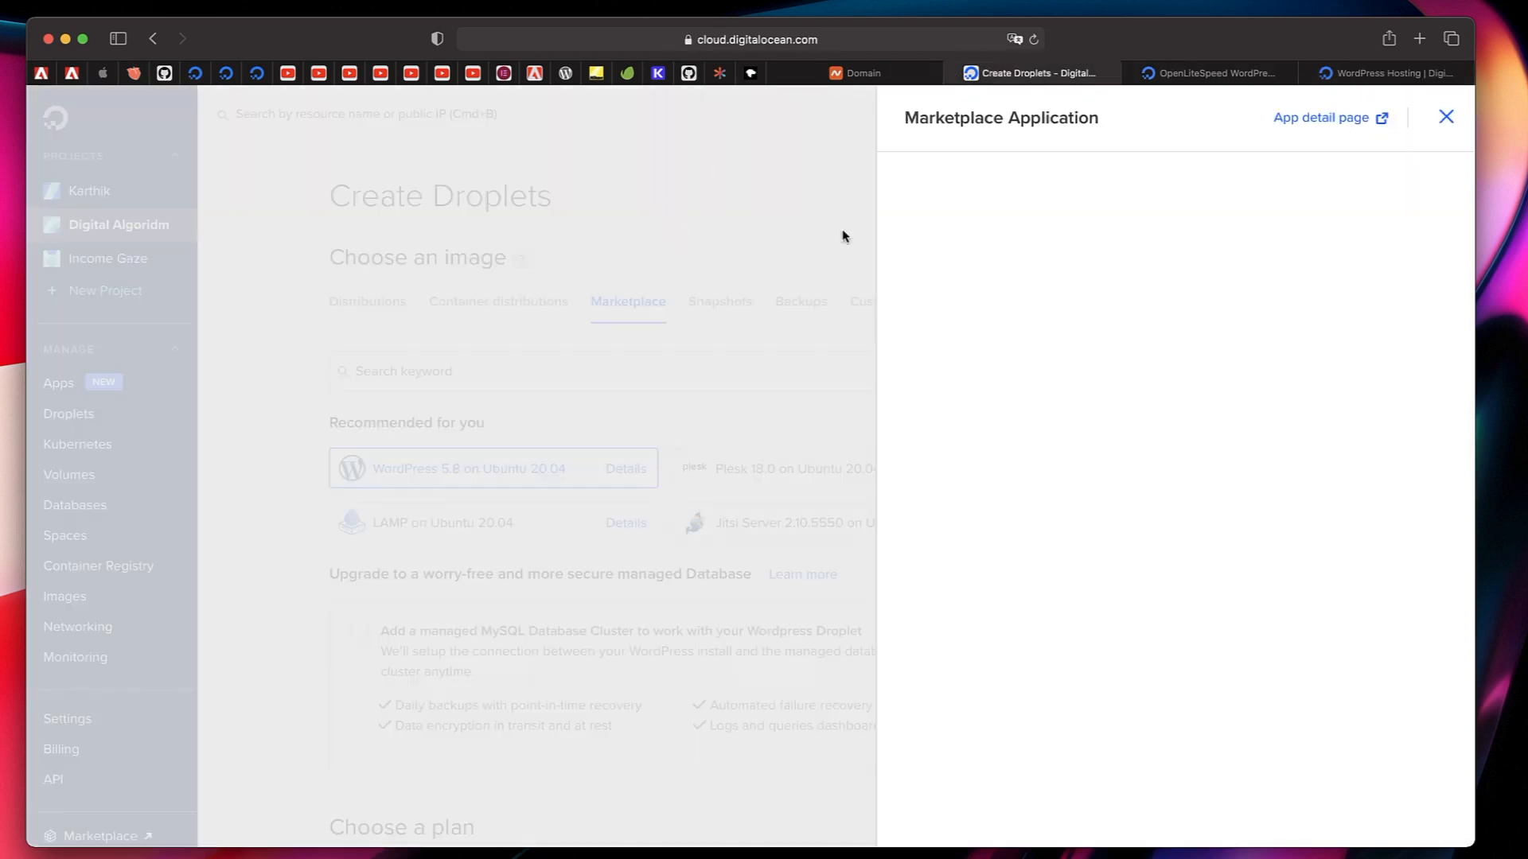
left_click(1446, 117)
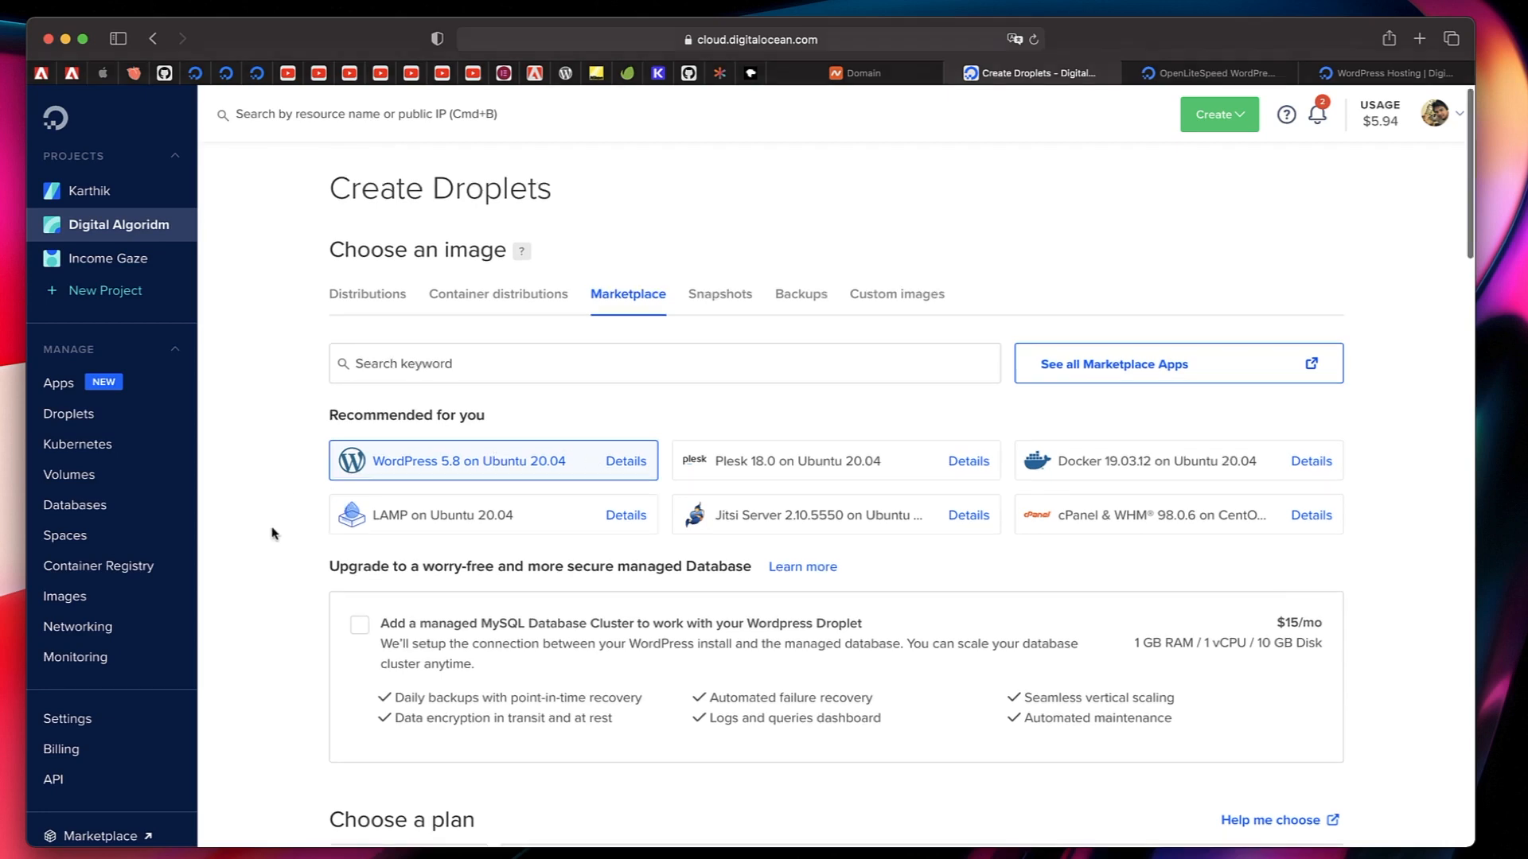
Look through the General Purpose, CPU-Optimized, Memory-Optimized and Storage-Optimized plans offered for the Droplet.
scroll(272, 531, "down", 5)
scroll(273, 532, "down", 2)
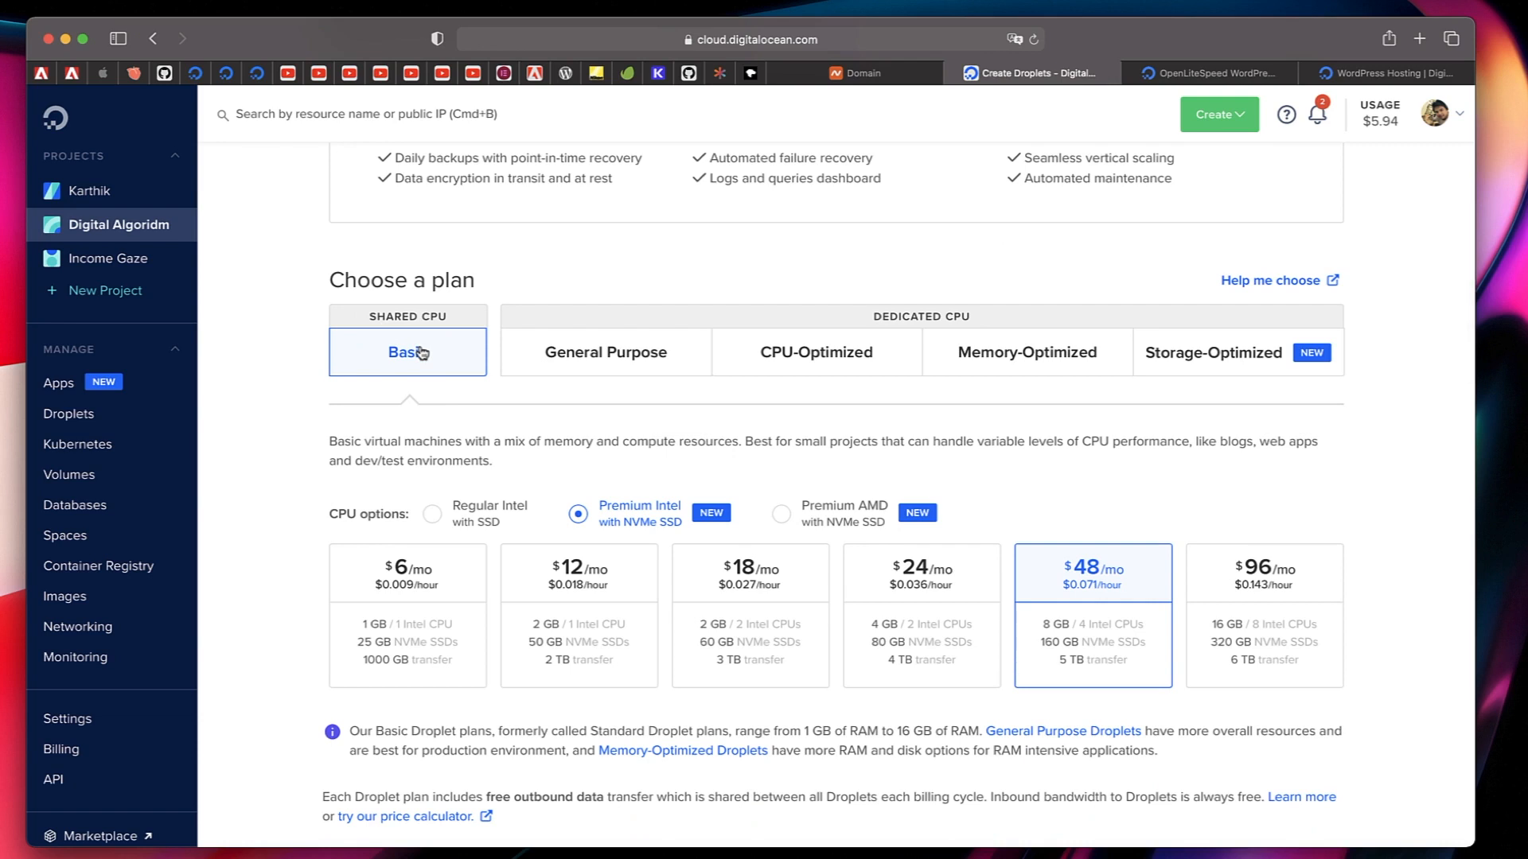
scroll(571, 487, "down", 1)
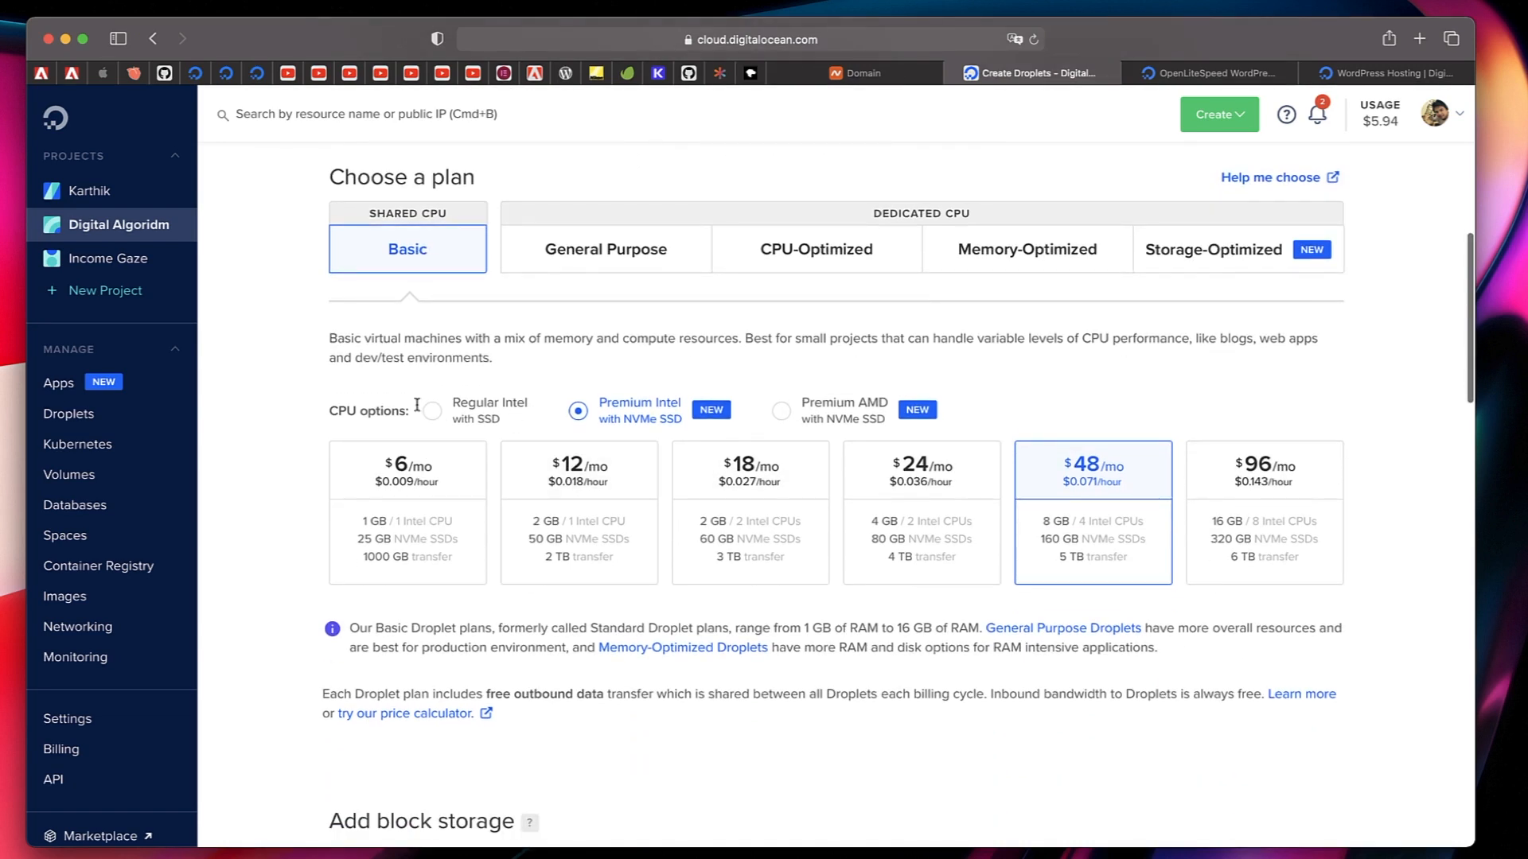
left_click(604, 256)
left_click(788, 260)
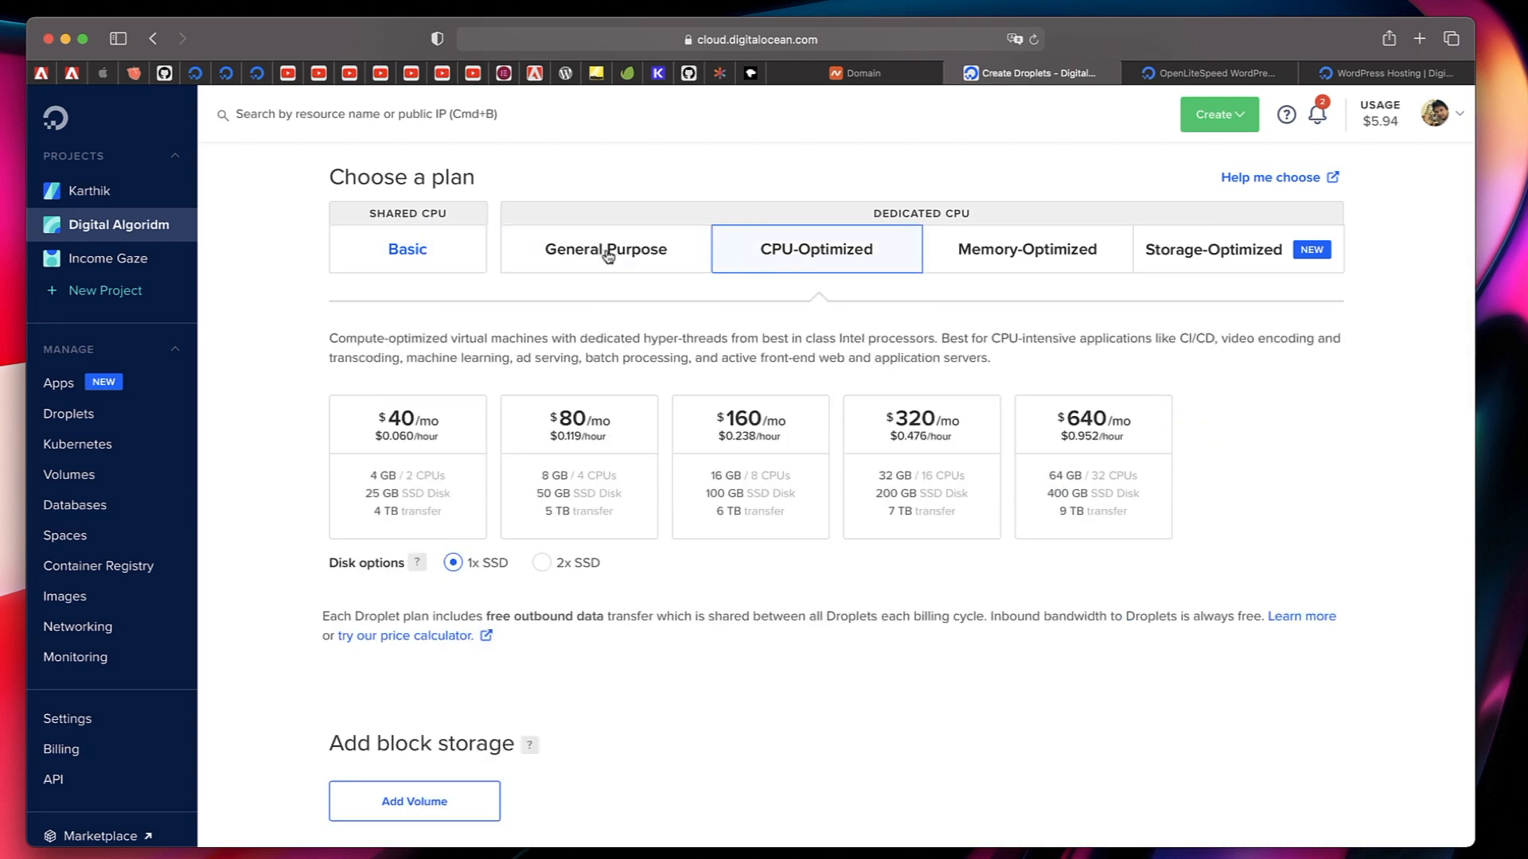
left_click(1027, 253)
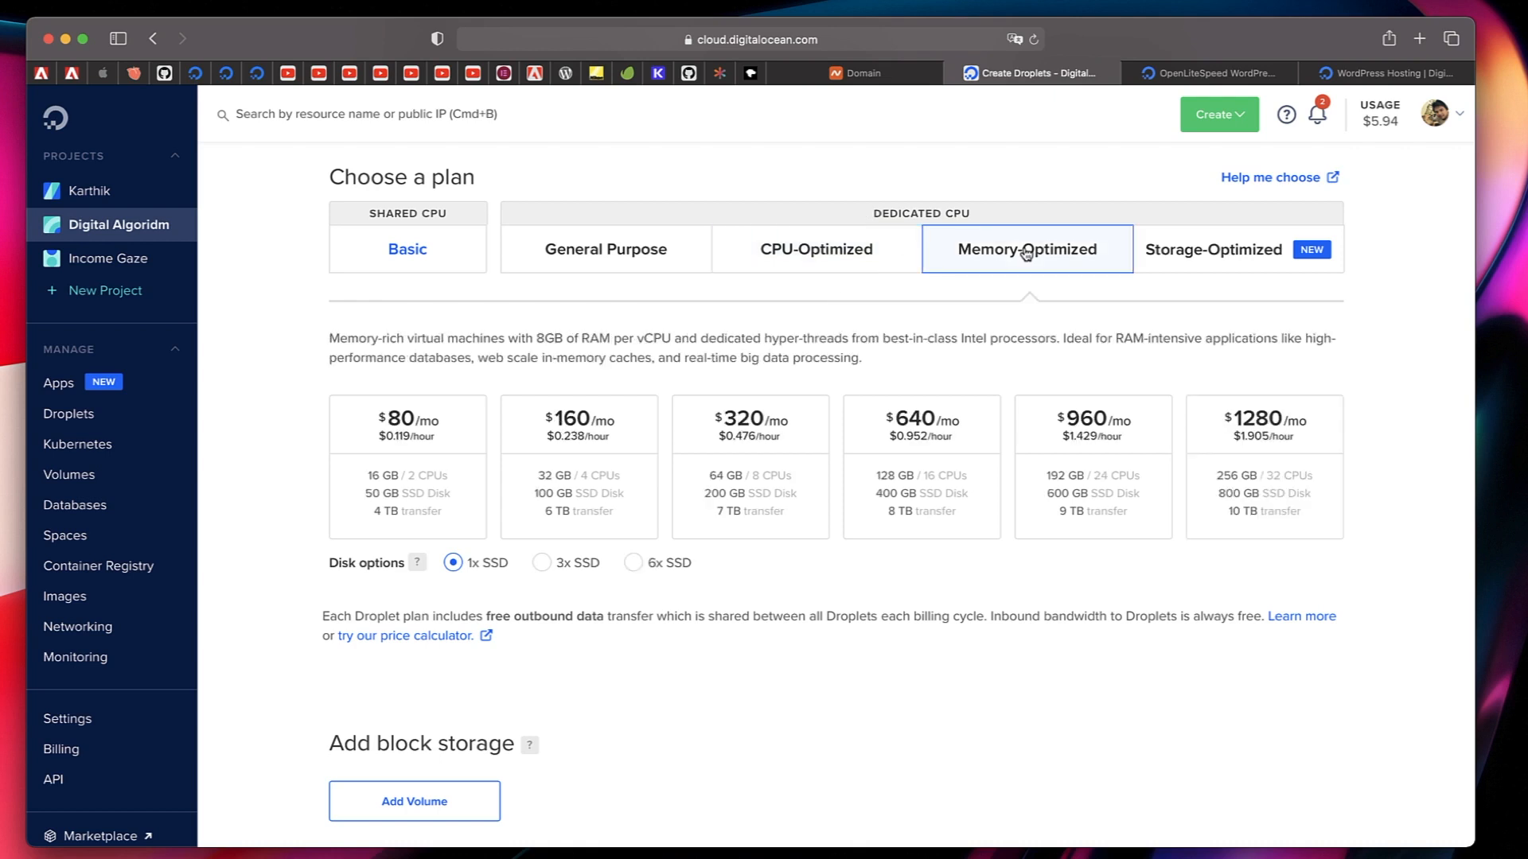
left_click(1232, 267)
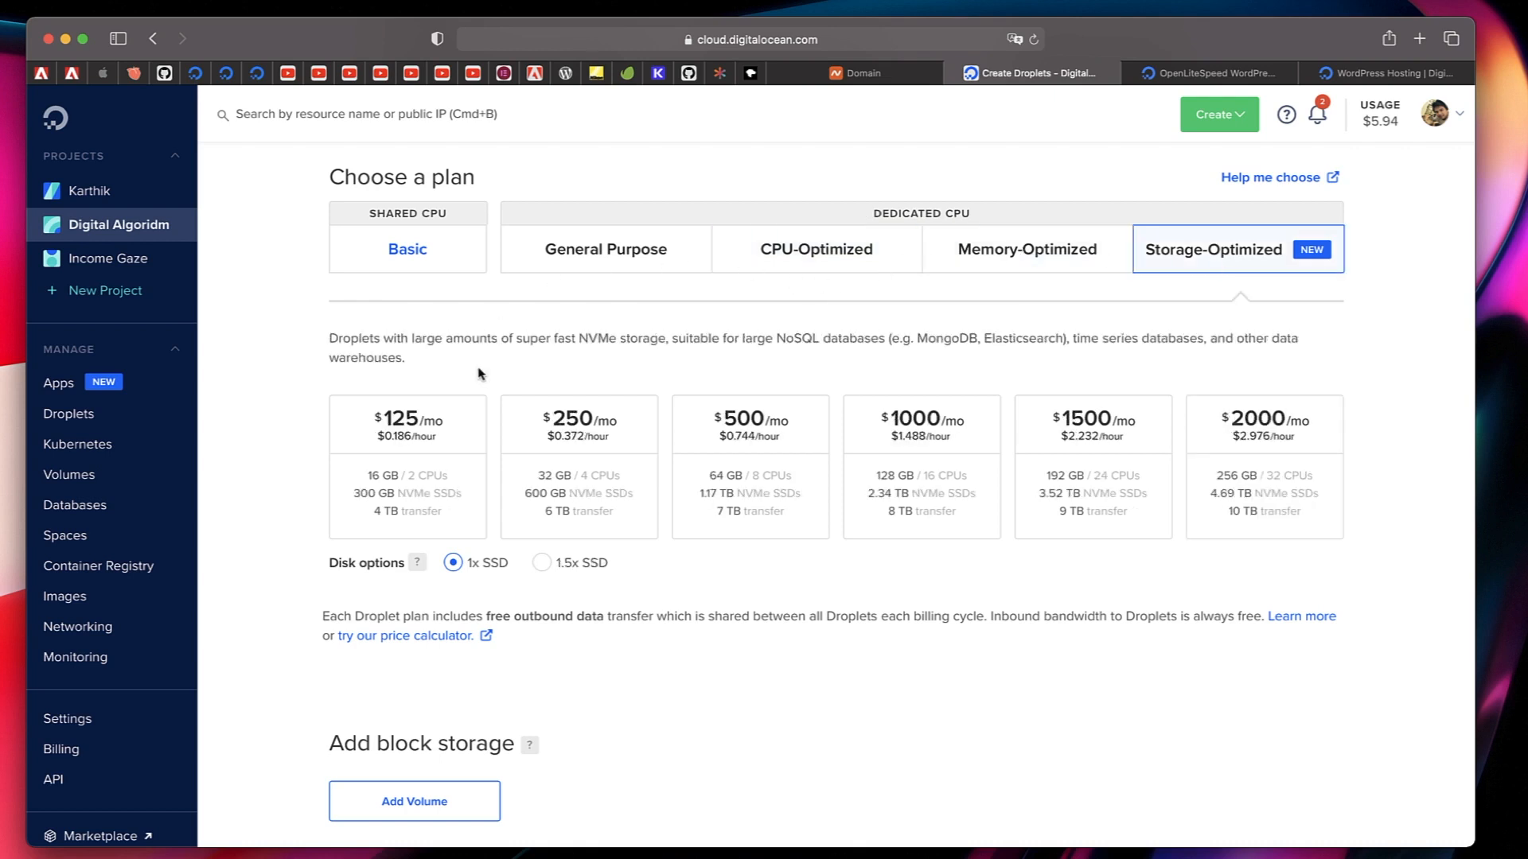
Choose the Basic shared CPU plan with Premium AMD with NVMe SSD at $6/mo.
left_click(403, 264)
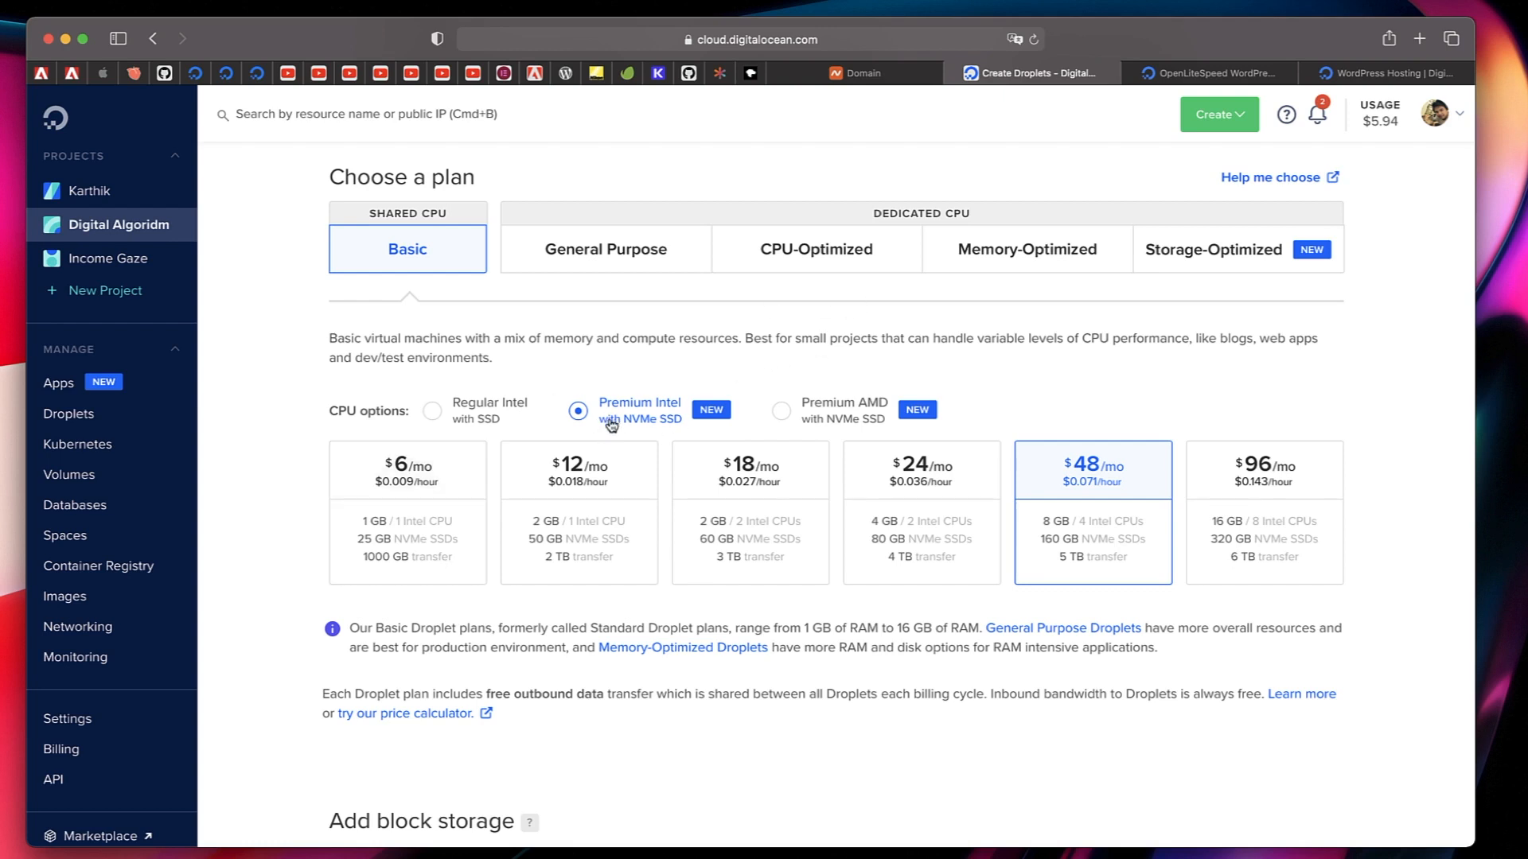
left_click(842, 411)
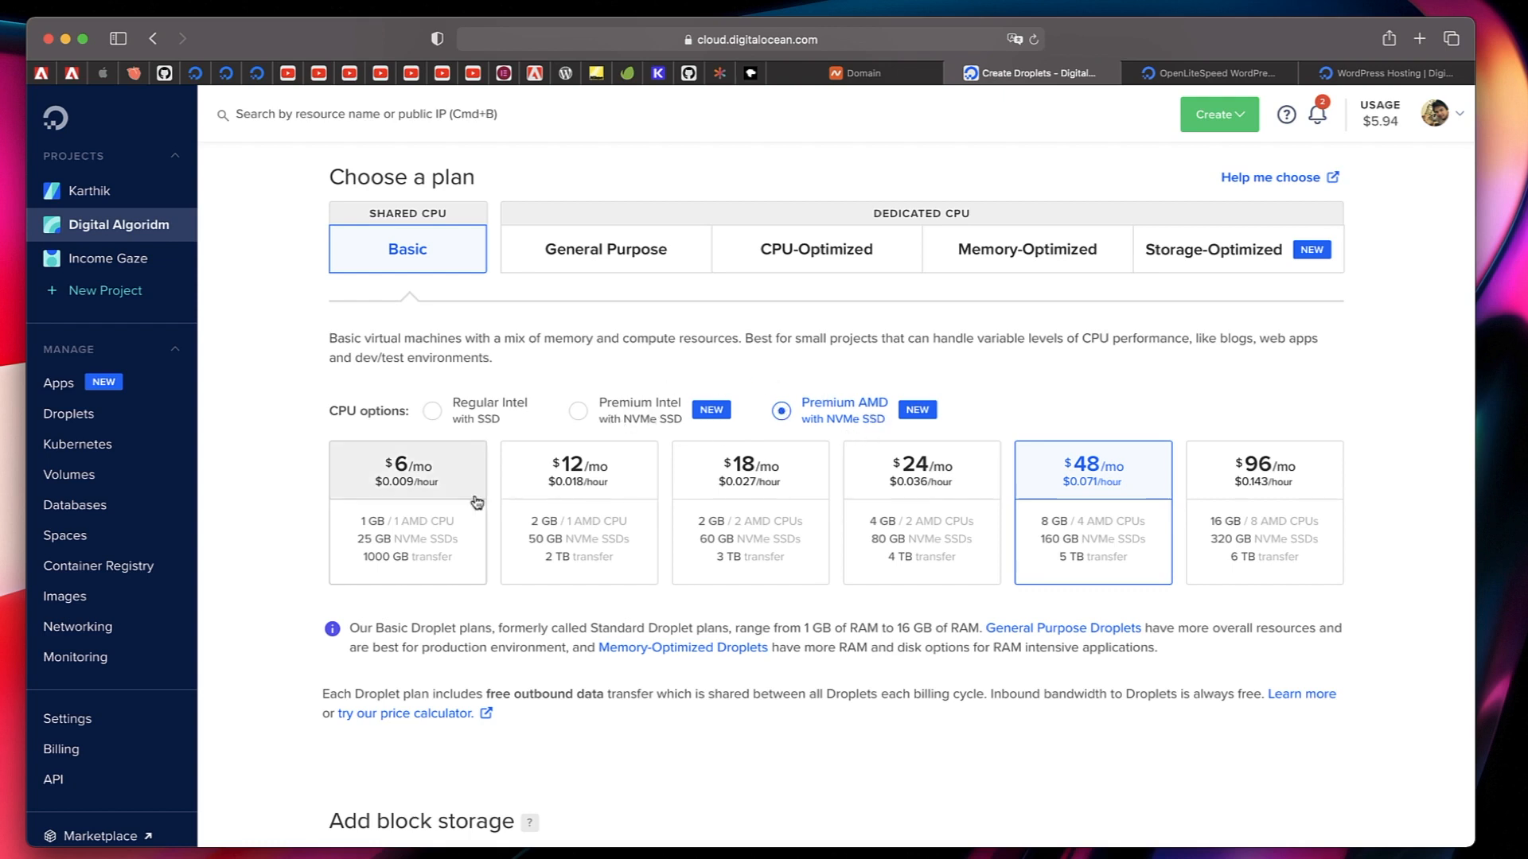
left_click(398, 496)
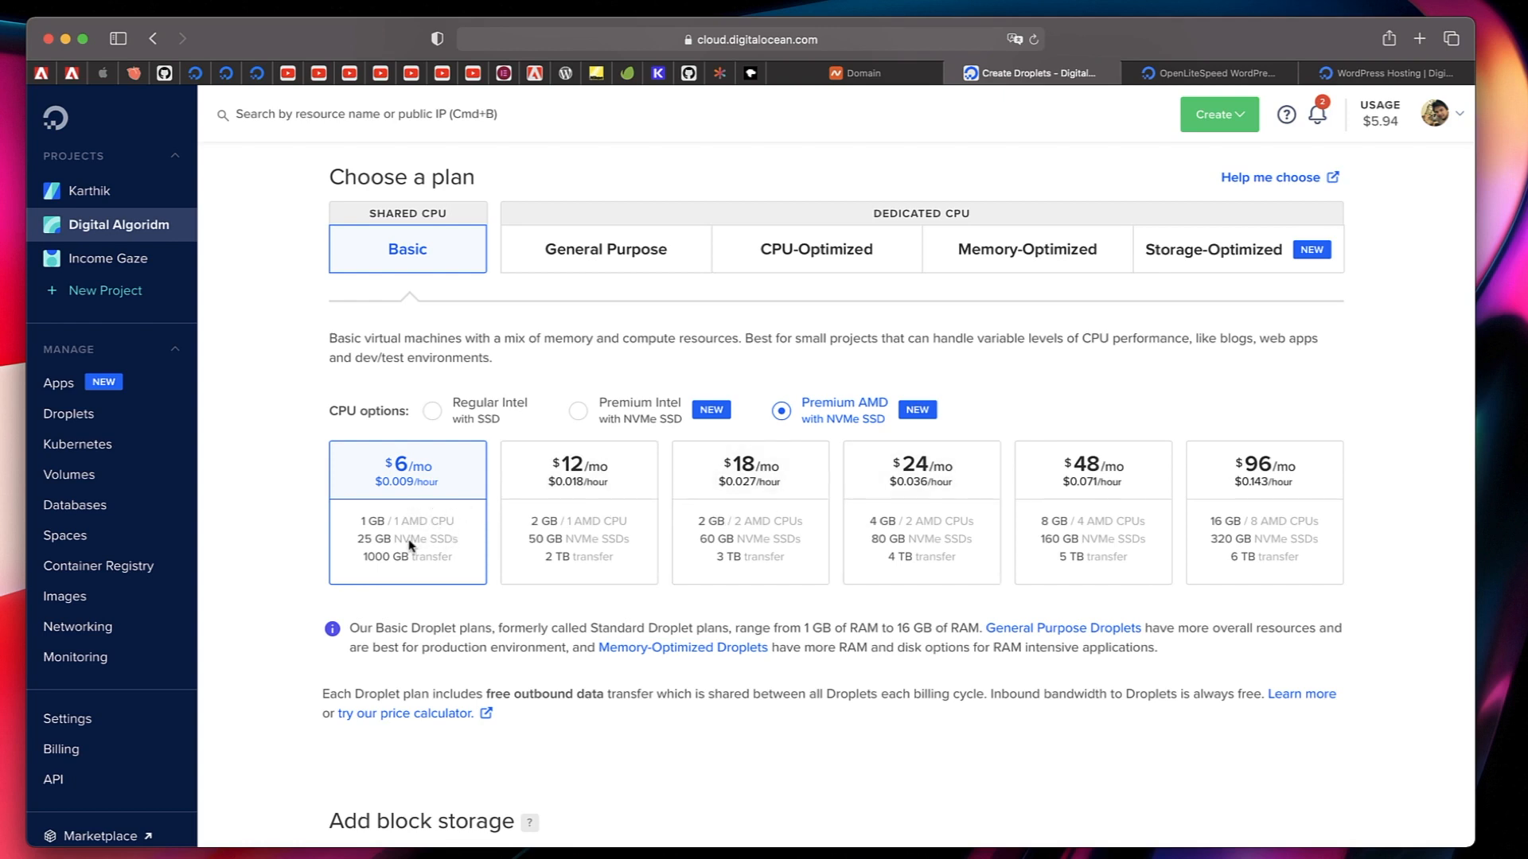
Choose Bangalore 1 as the Droplet's datacenter region.
scroll(410, 545, "down", 8)
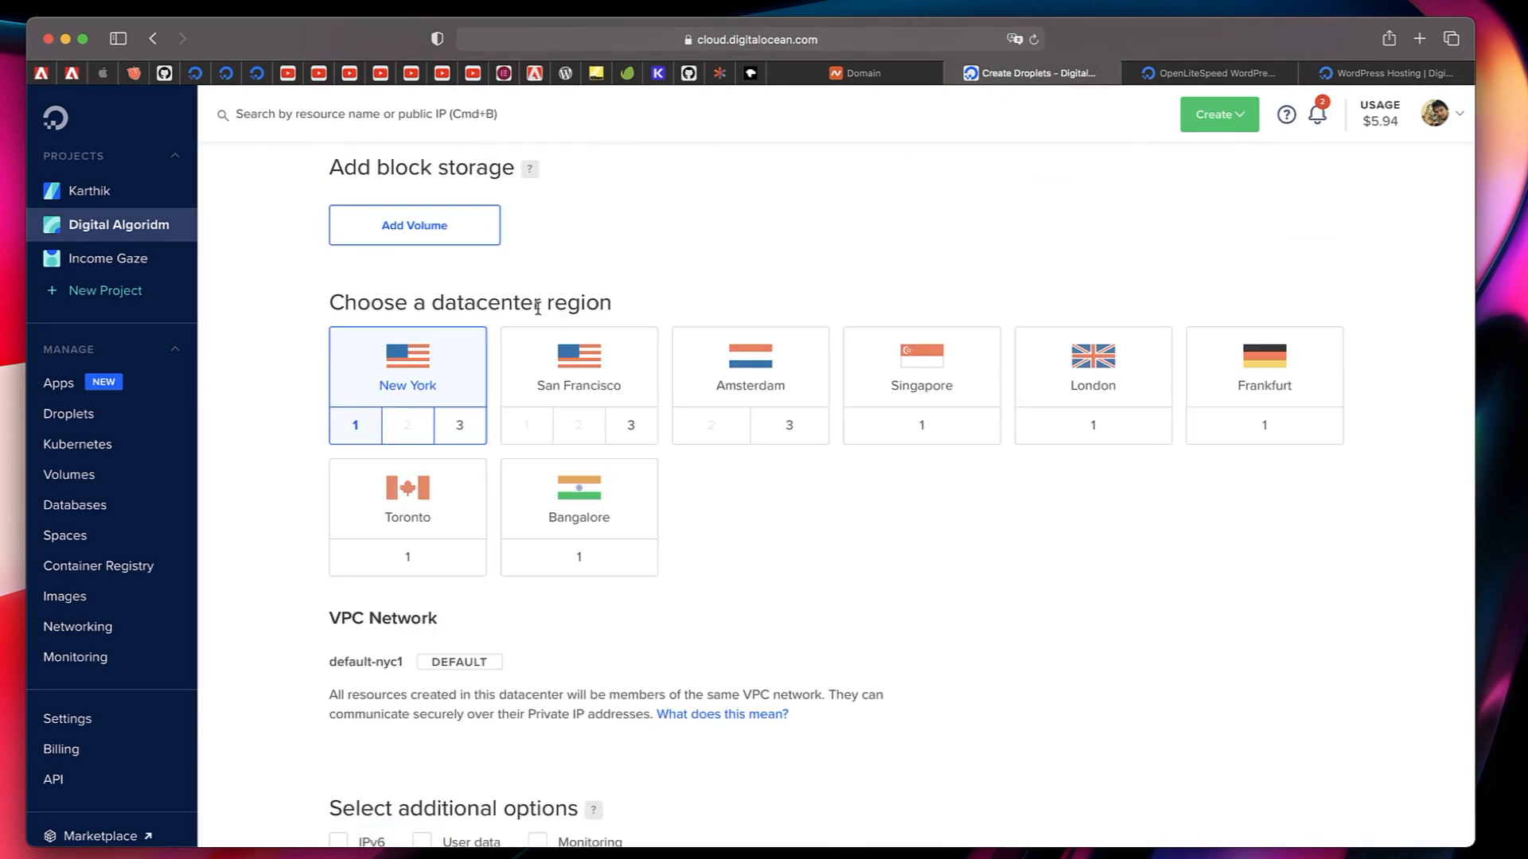
triple_click(538, 306)
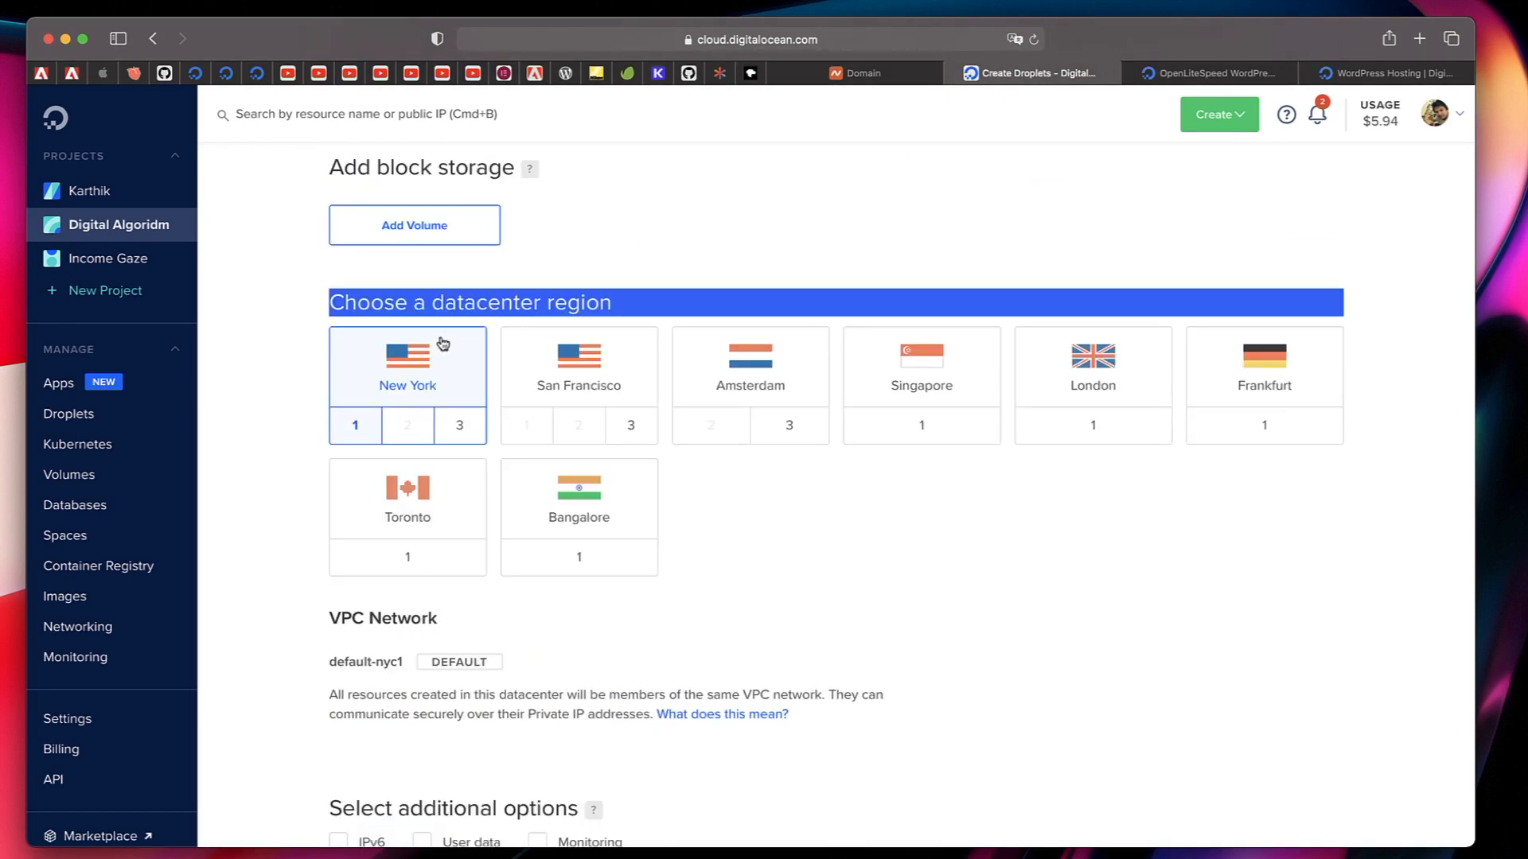
triple_click(592, 302)
double_click(592, 302)
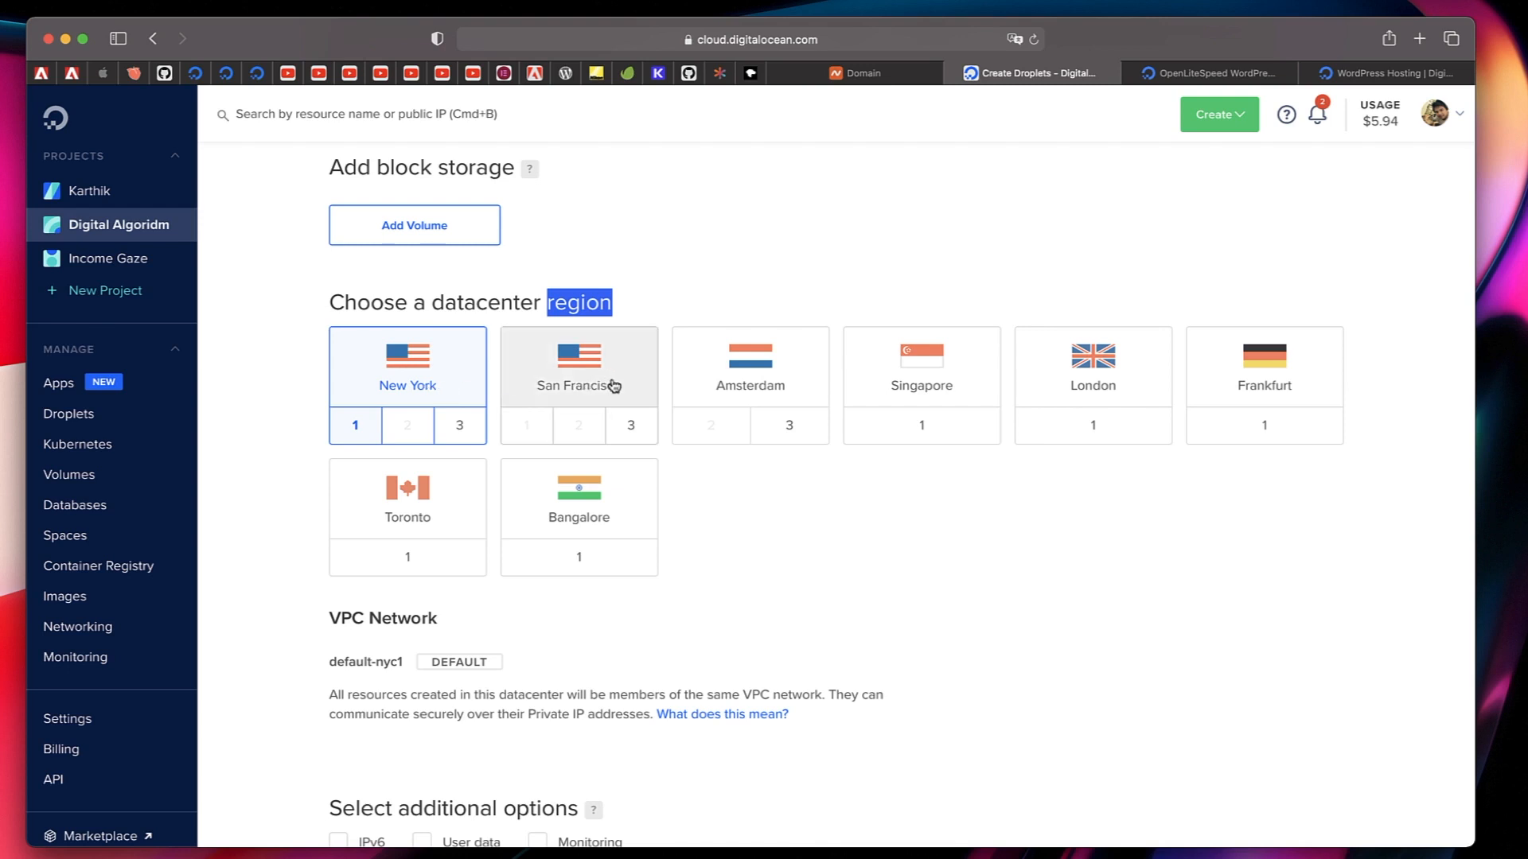
left_click(630, 553)
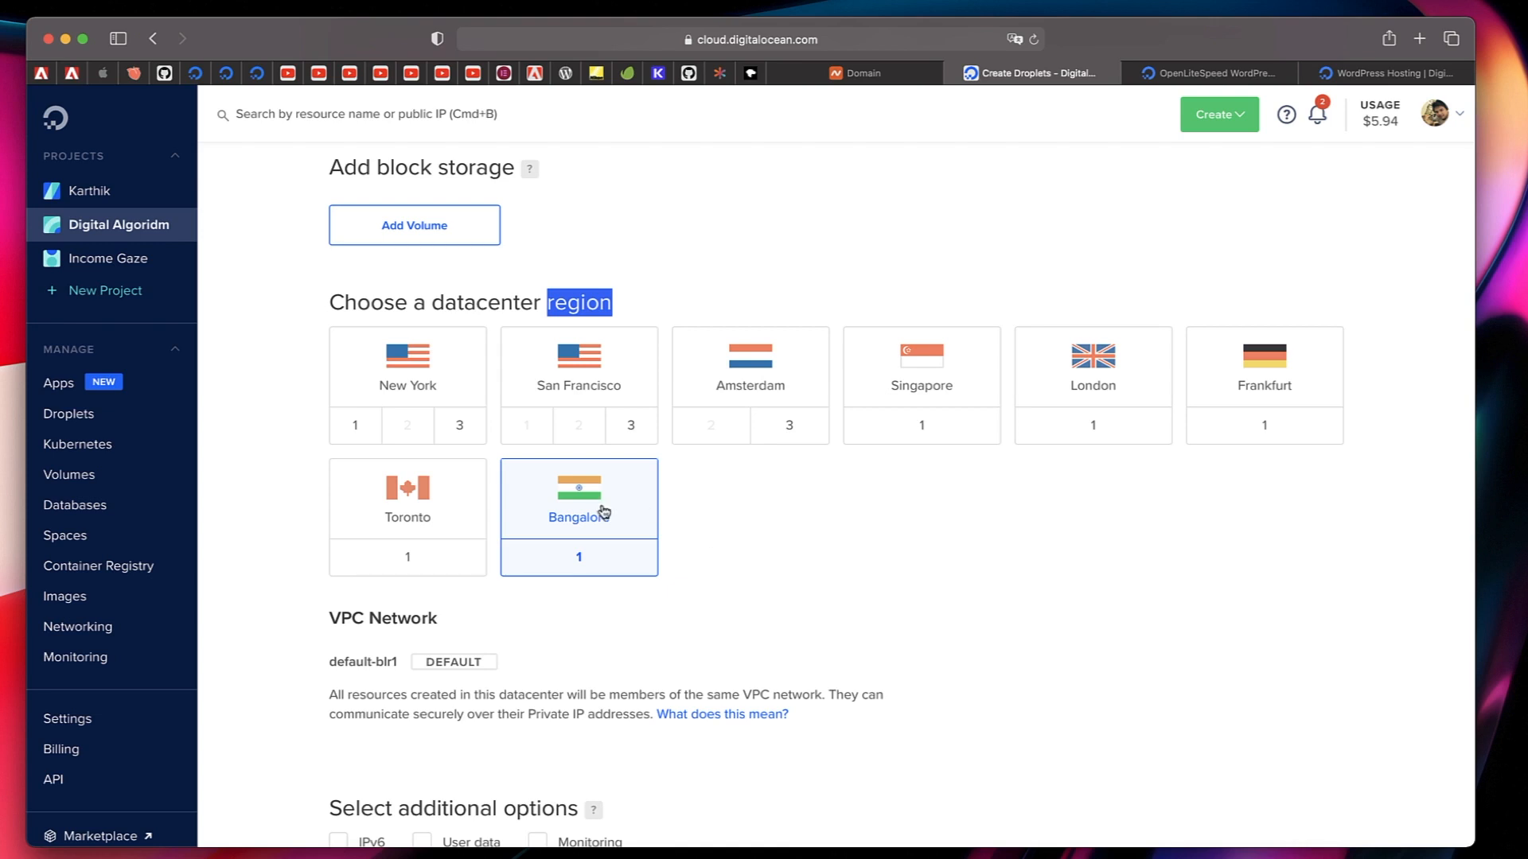
Set the Droplet's authentication method to Password and fill in the root password.
scroll(755, 562, "down", 4)
scroll(754, 561, "up", 2)
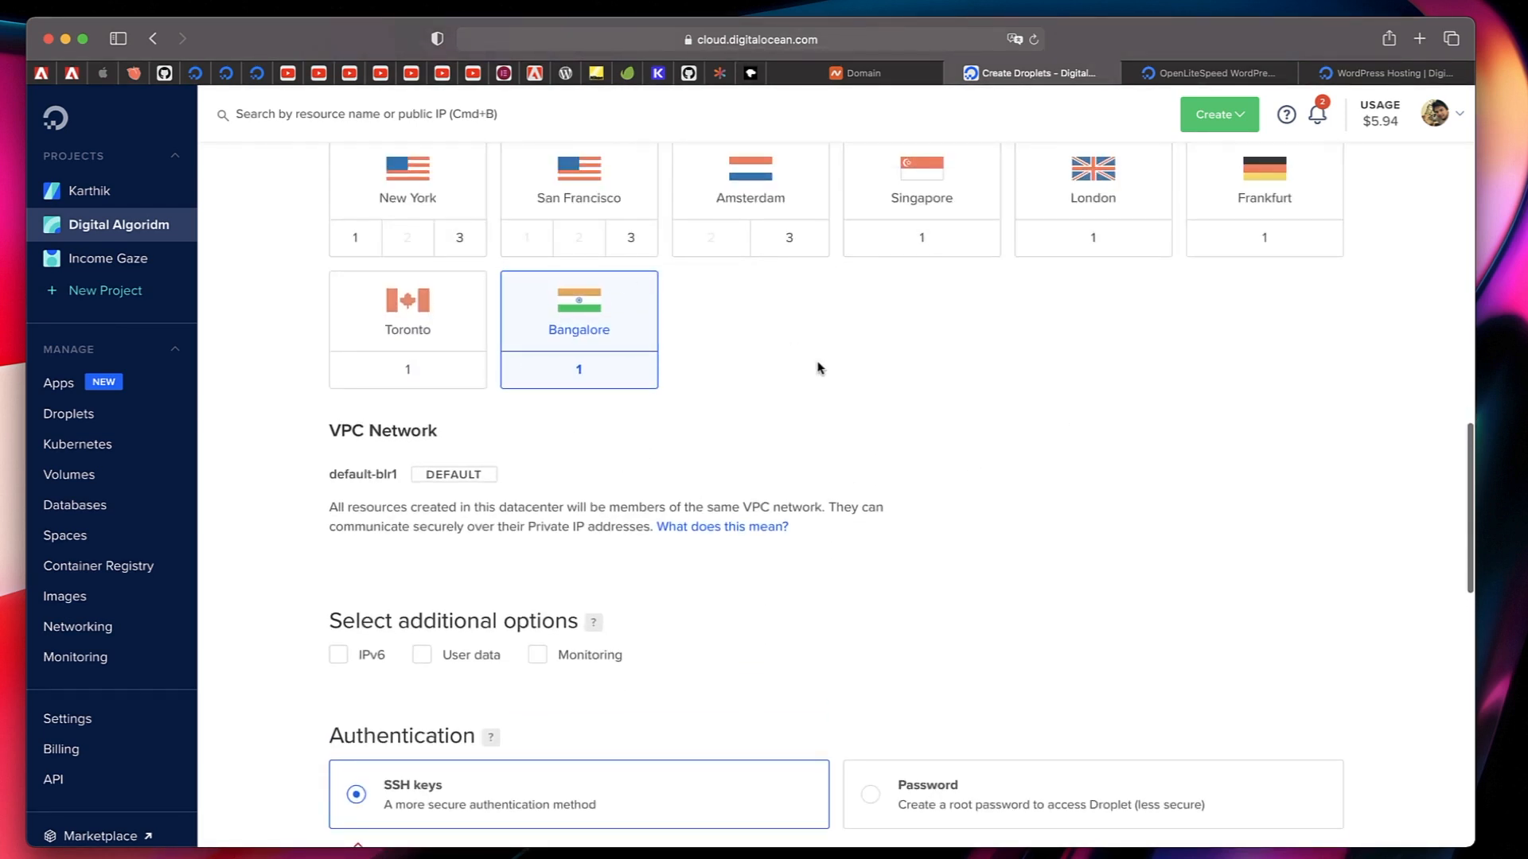
scroll(819, 368, "down", 4)
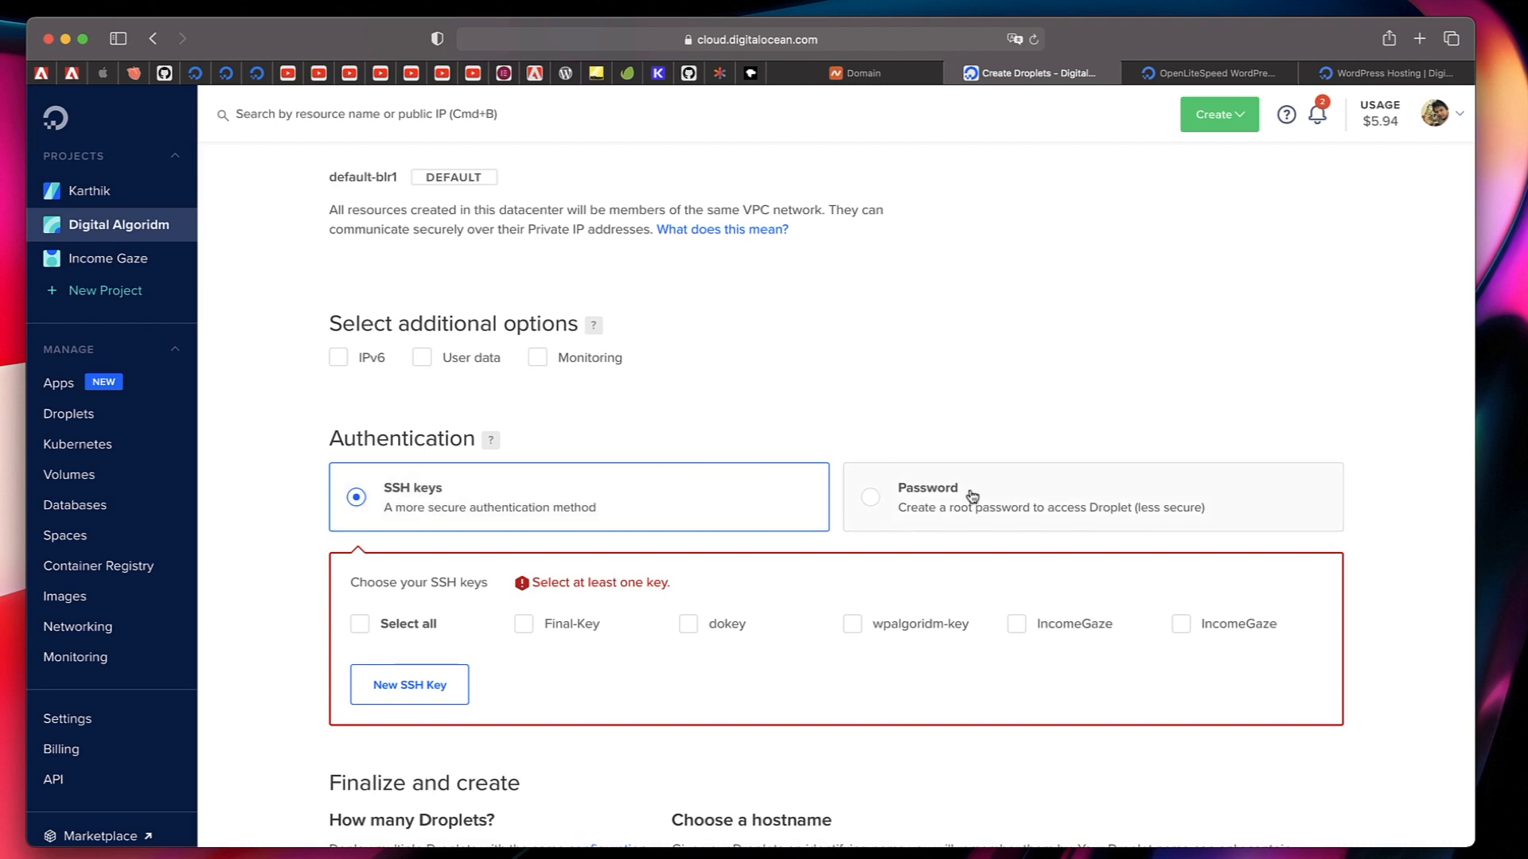
left_click(880, 503)
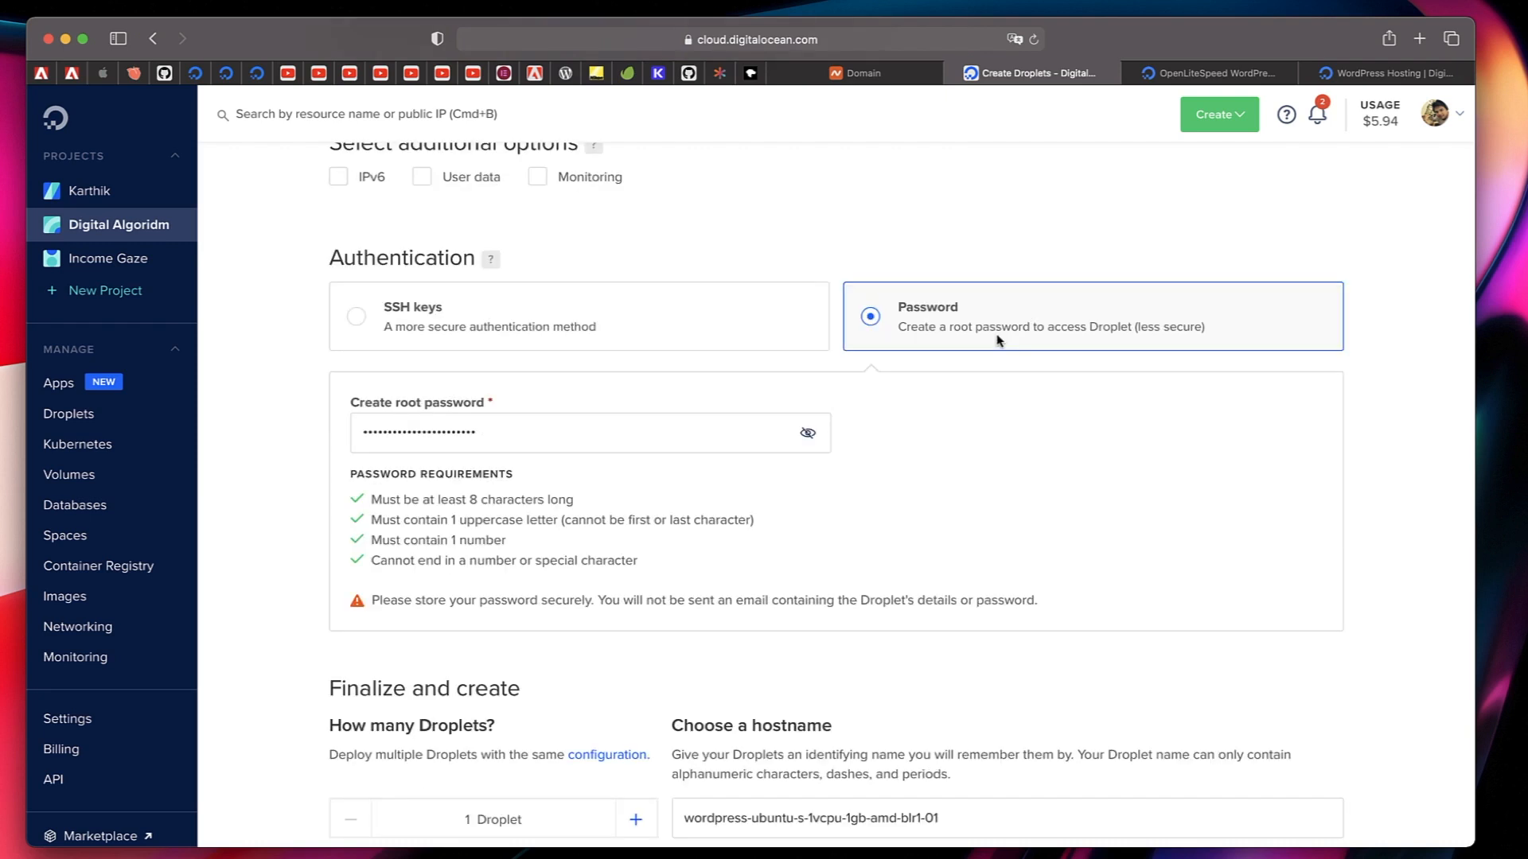
Set the Droplet's hostname to wordpress-digital-algoridm.
scroll(561, 477, "down", 4)
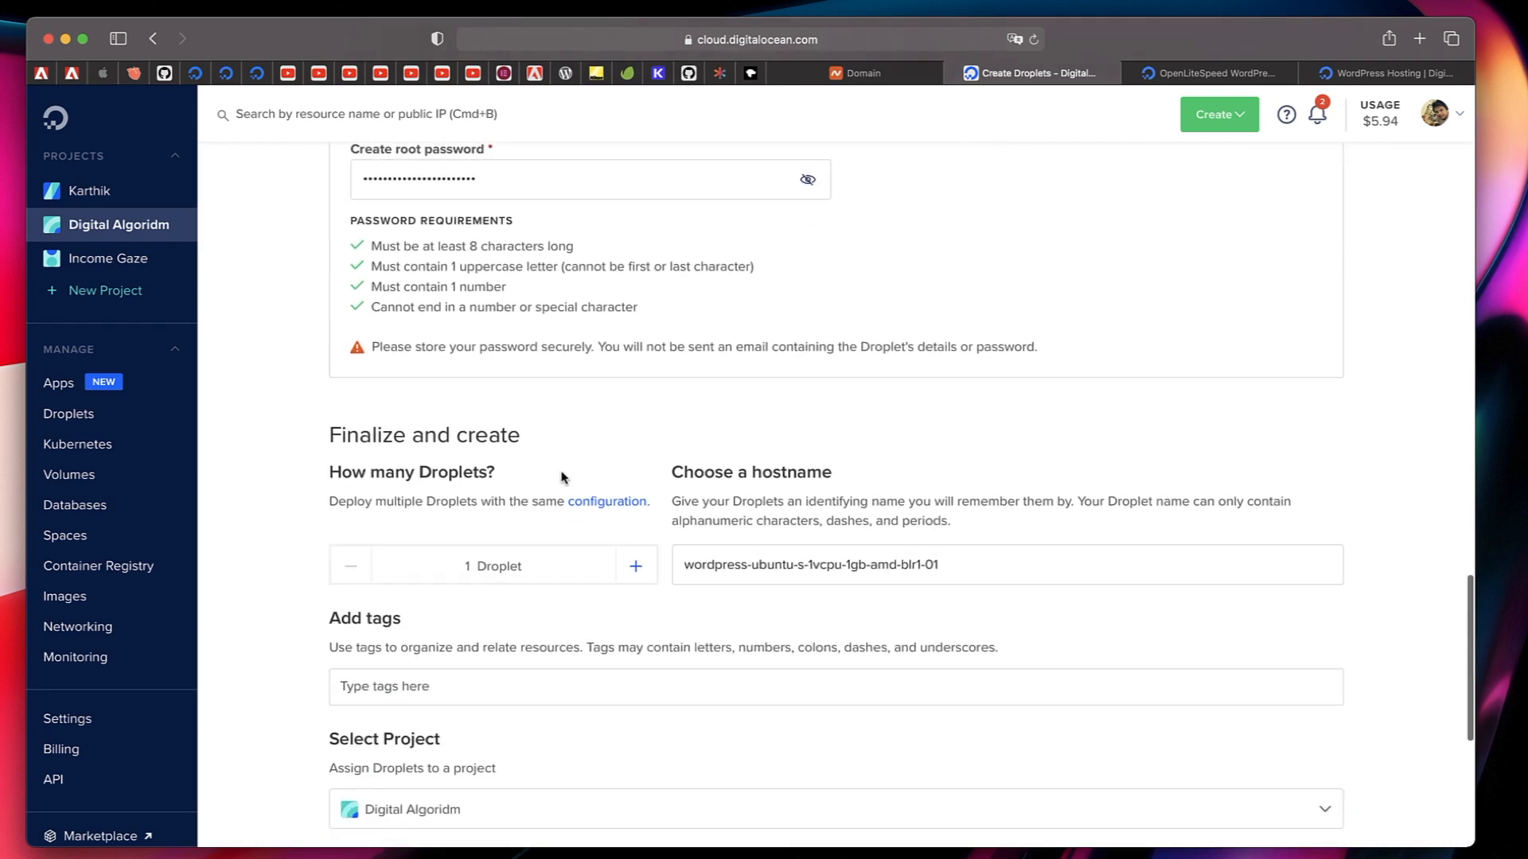
double_click(764, 566)
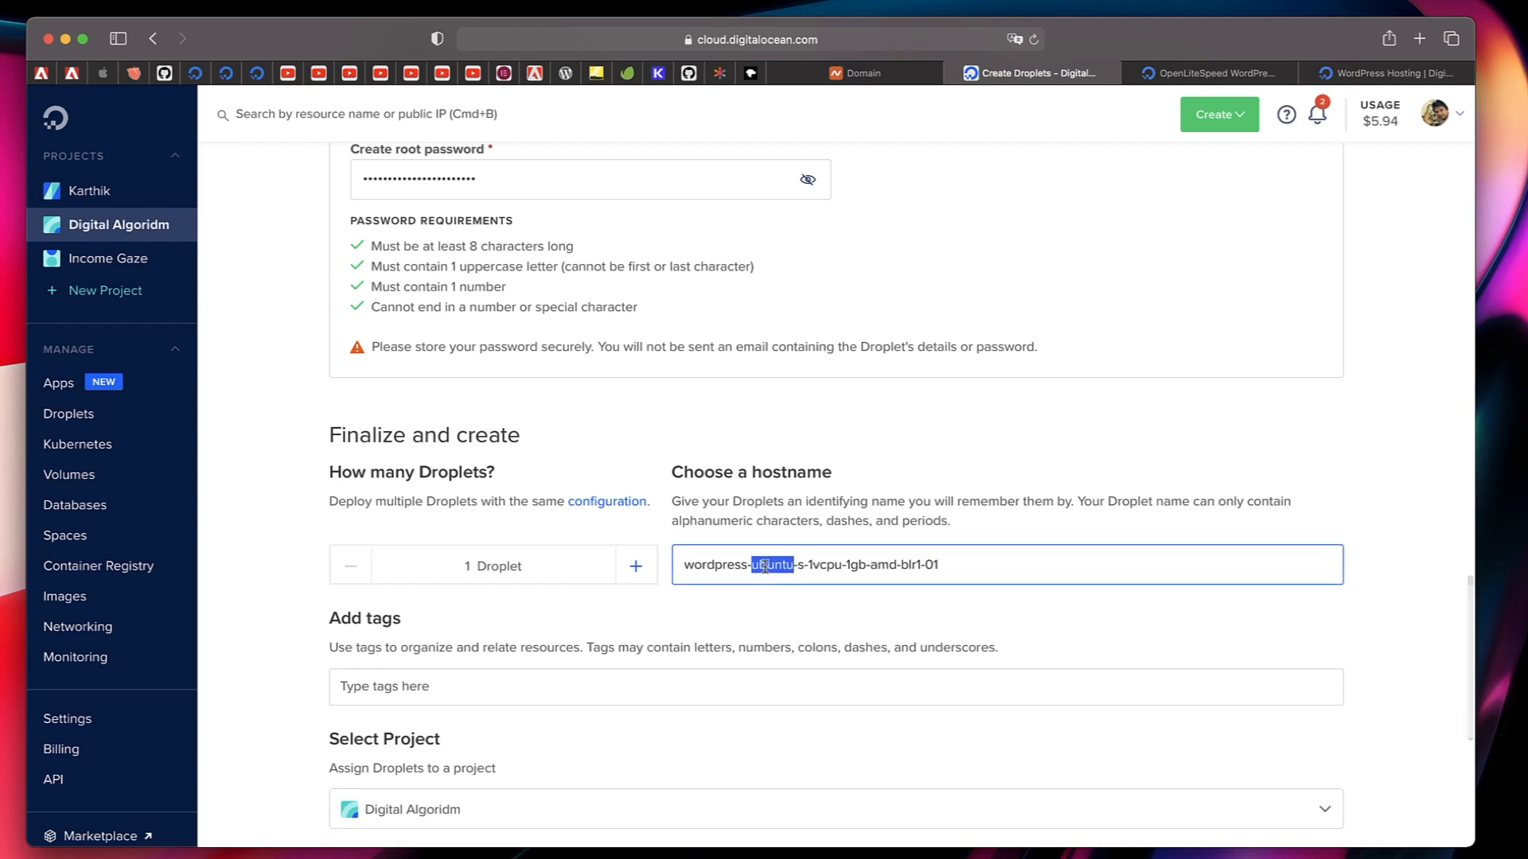
left_click(937, 563, "shift")
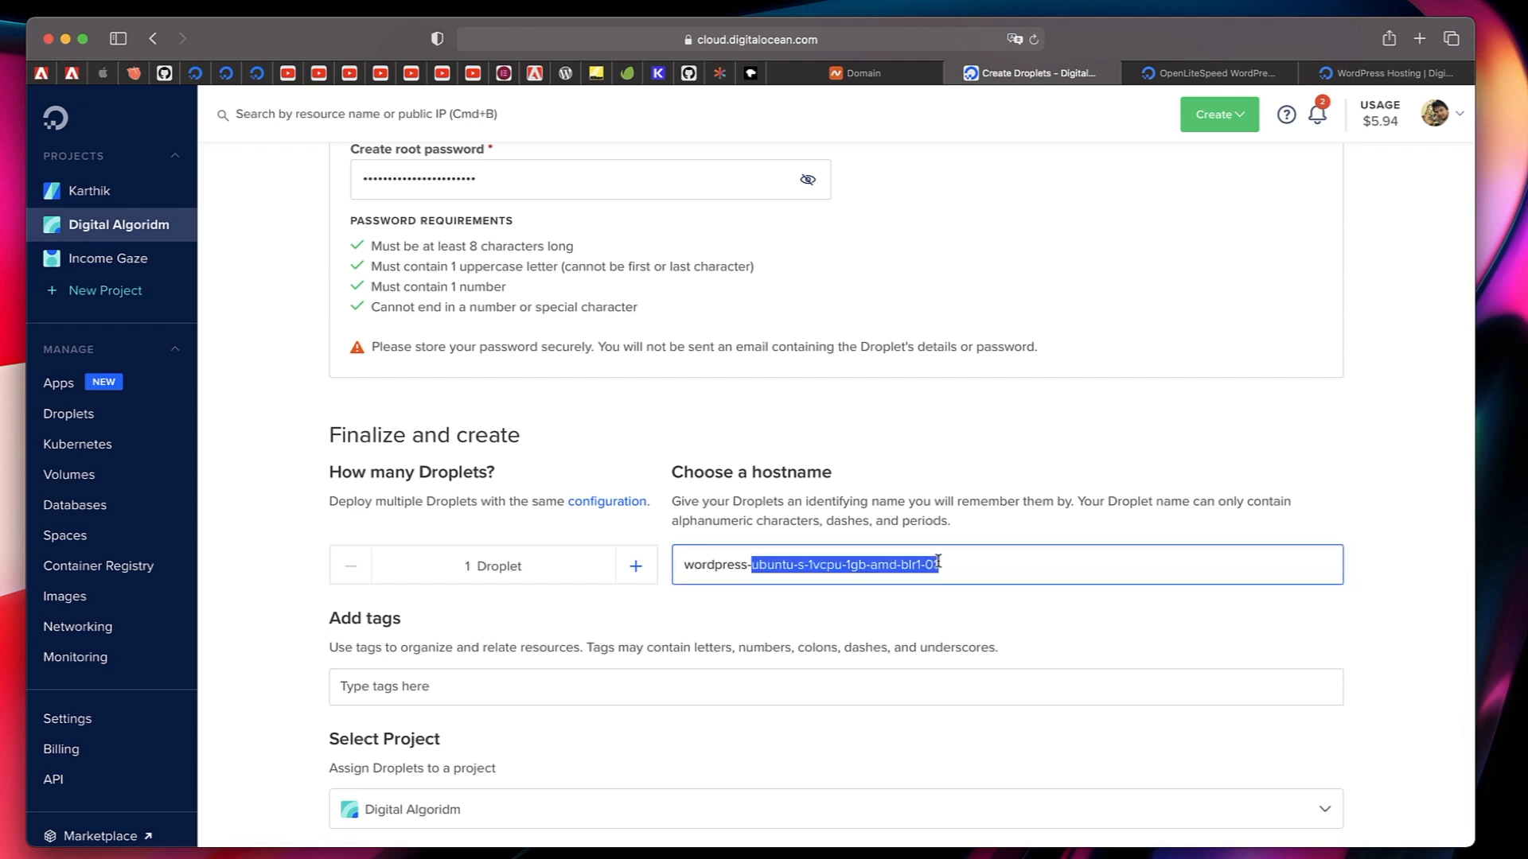
key("BackSpace")
type("digital-algoridm")
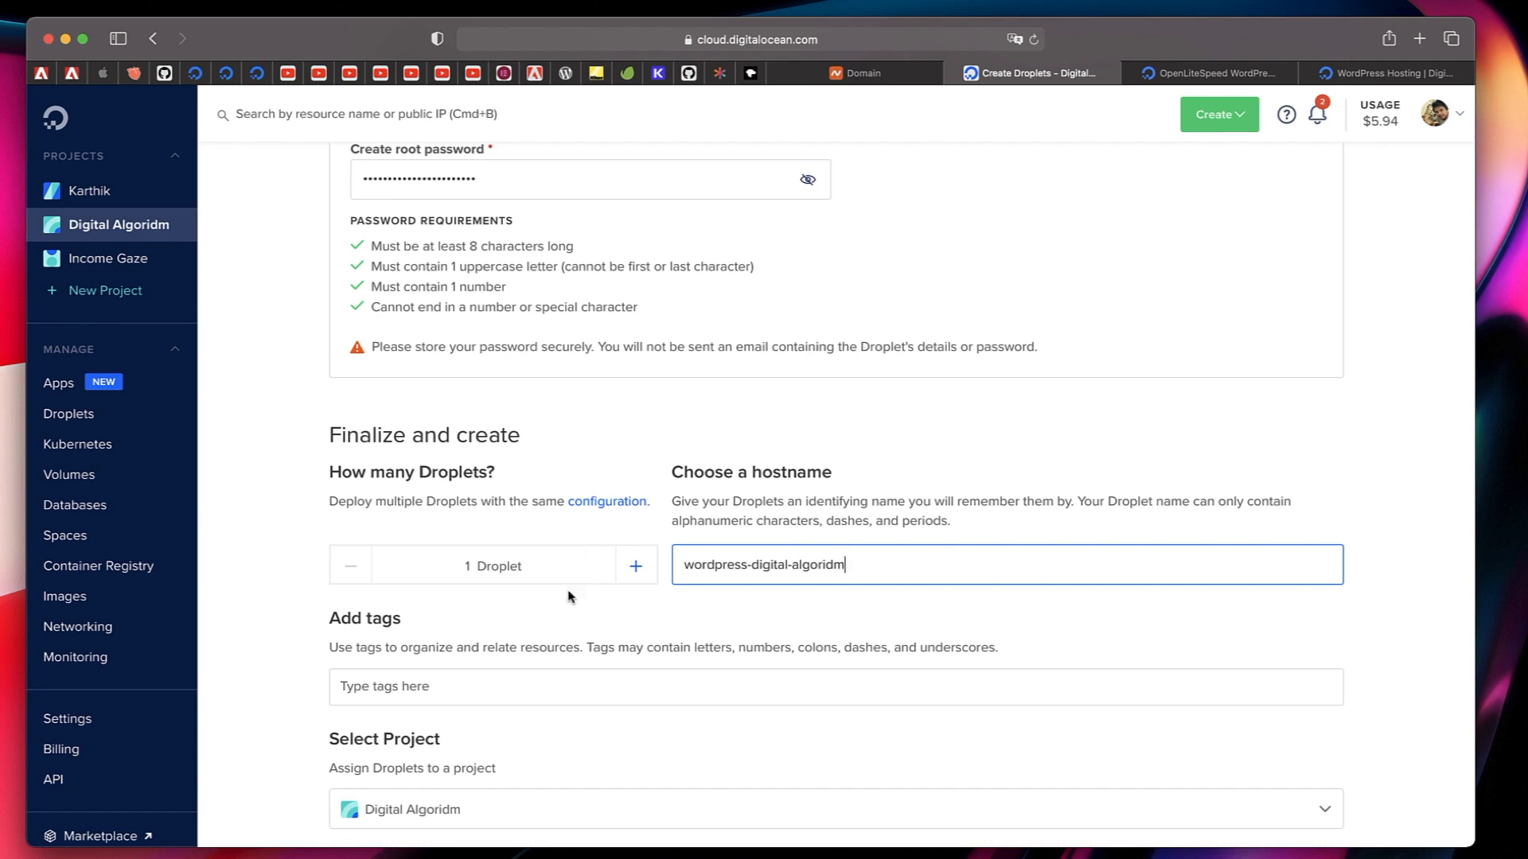
Assign the Droplet to the Digital Algoridm project and create it with backups left off.
scroll(525, 570, "down", 5)
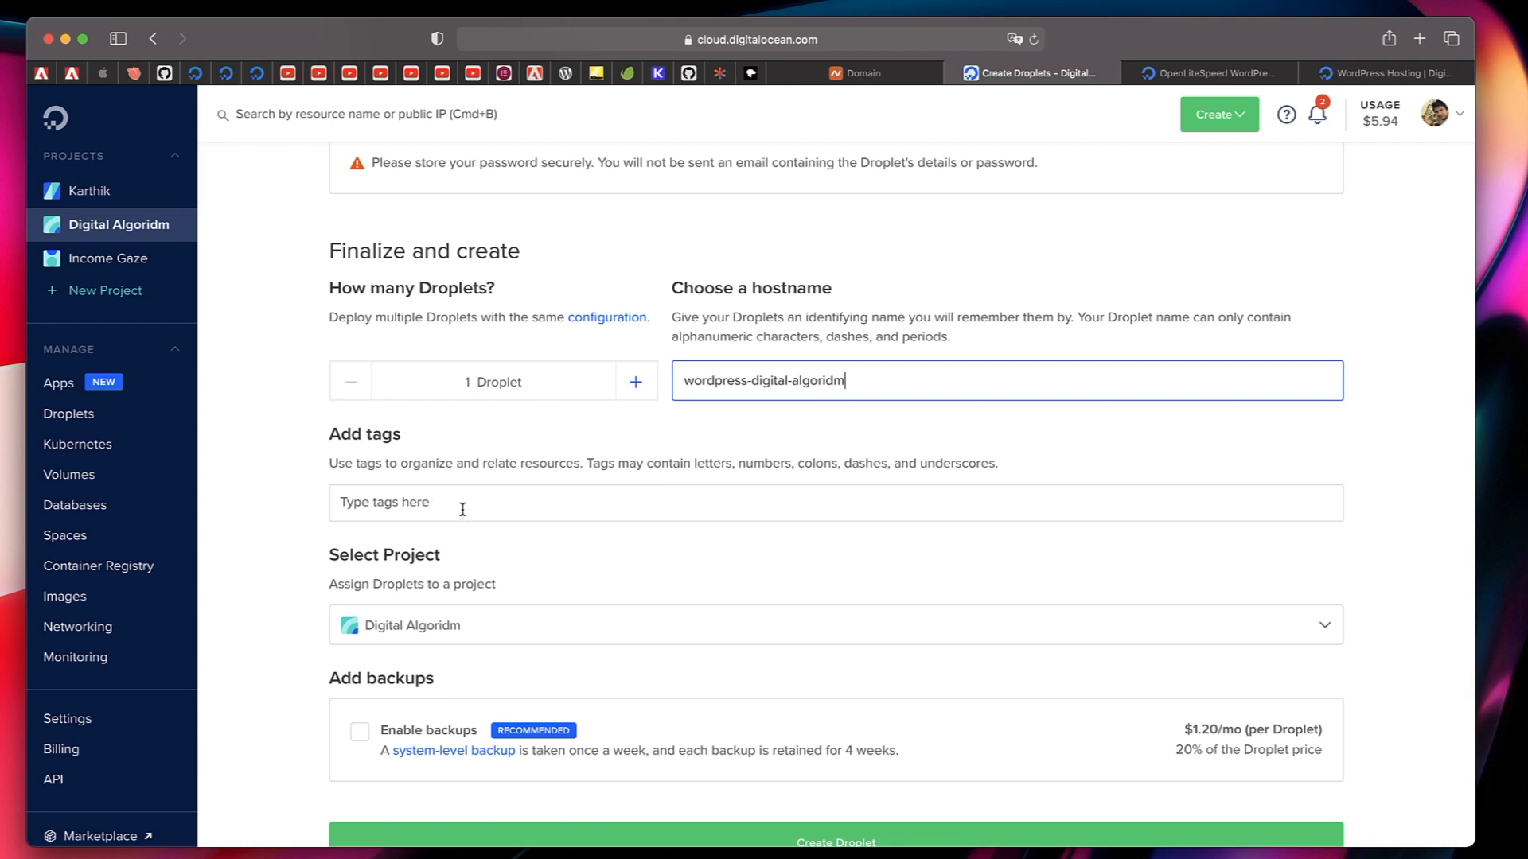
scroll(598, 509, "down", 3)
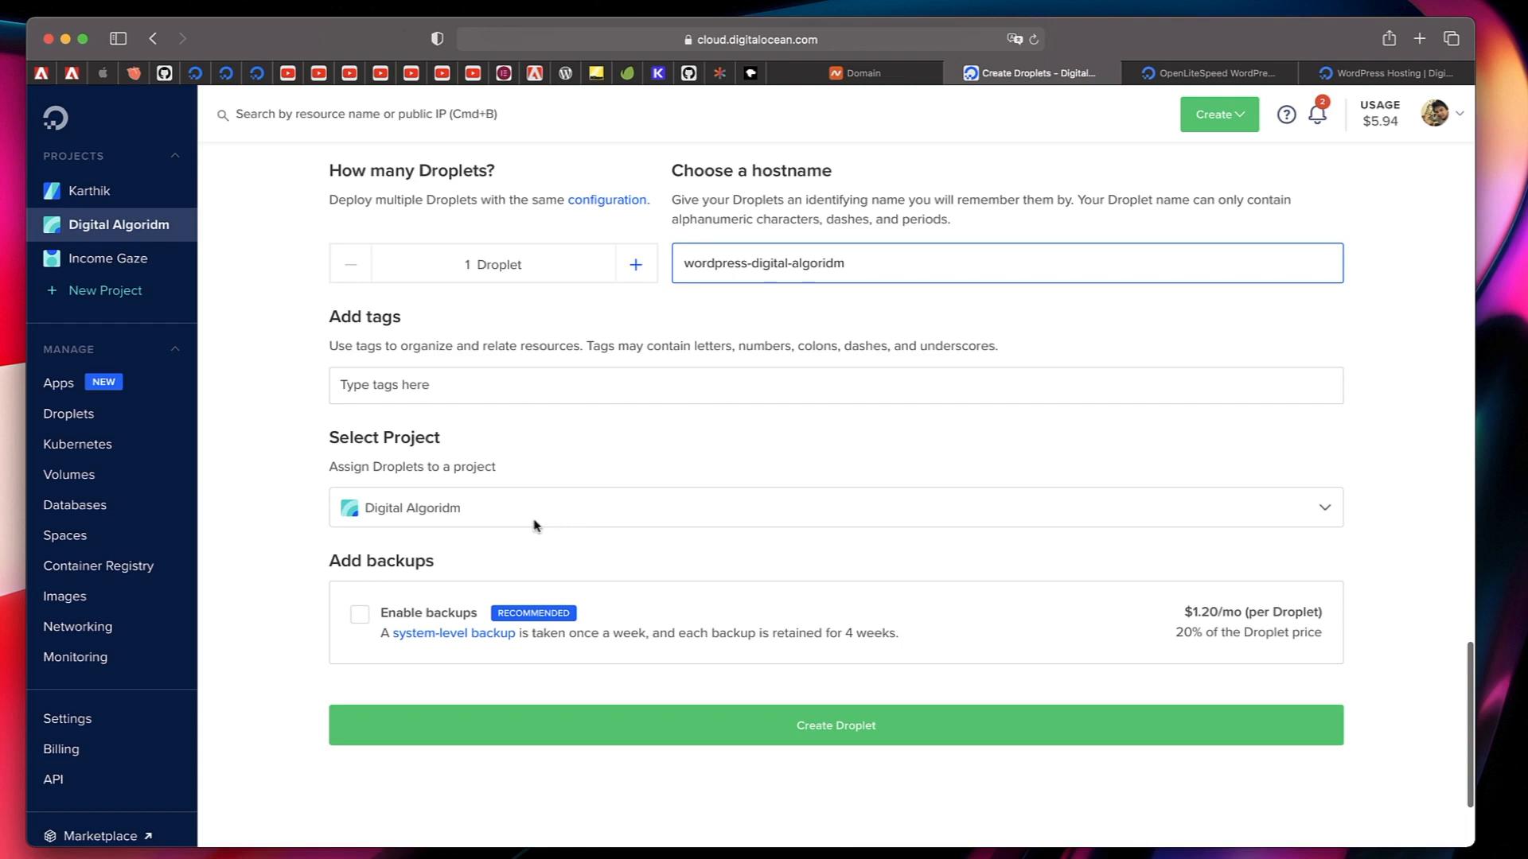
left_click(599, 513)
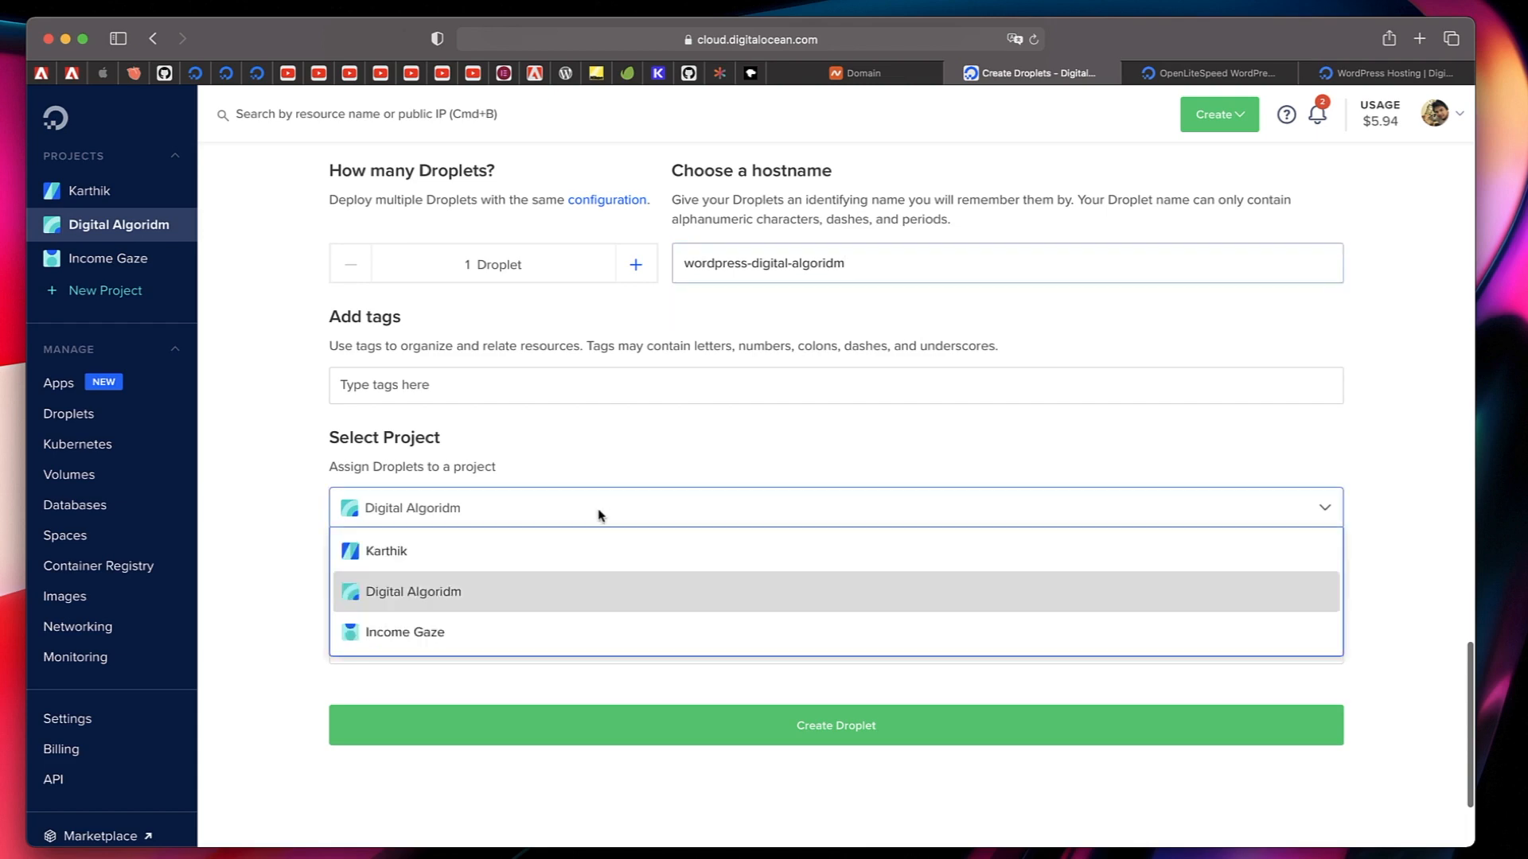
left_click(521, 597)
scroll(597, 445, "up", 5)
scroll(636, 358, "up", 5)
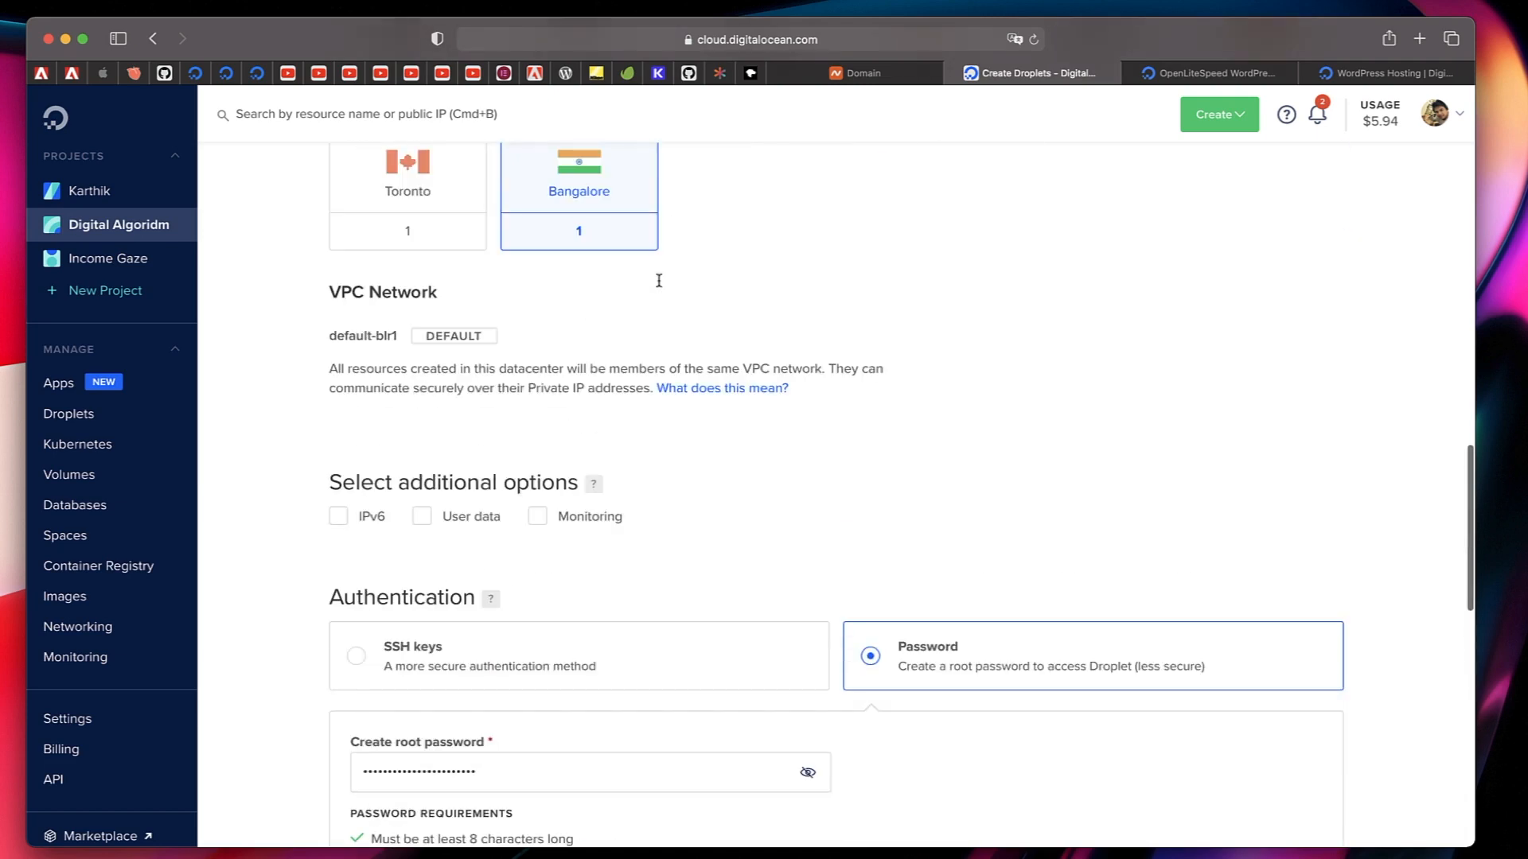
scroll(585, 481, "down", 12)
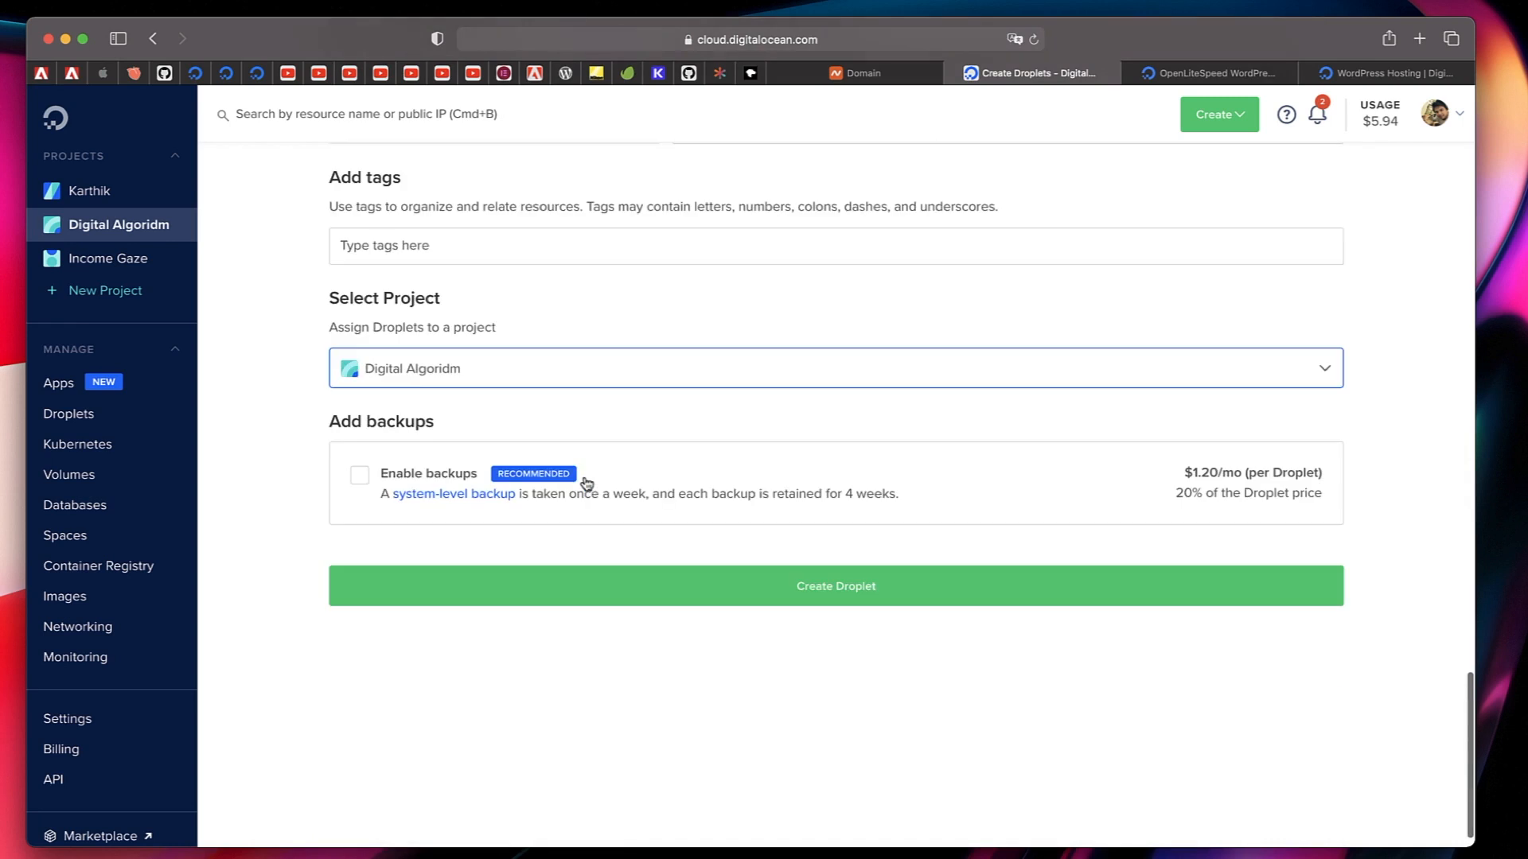
left_click(546, 369)
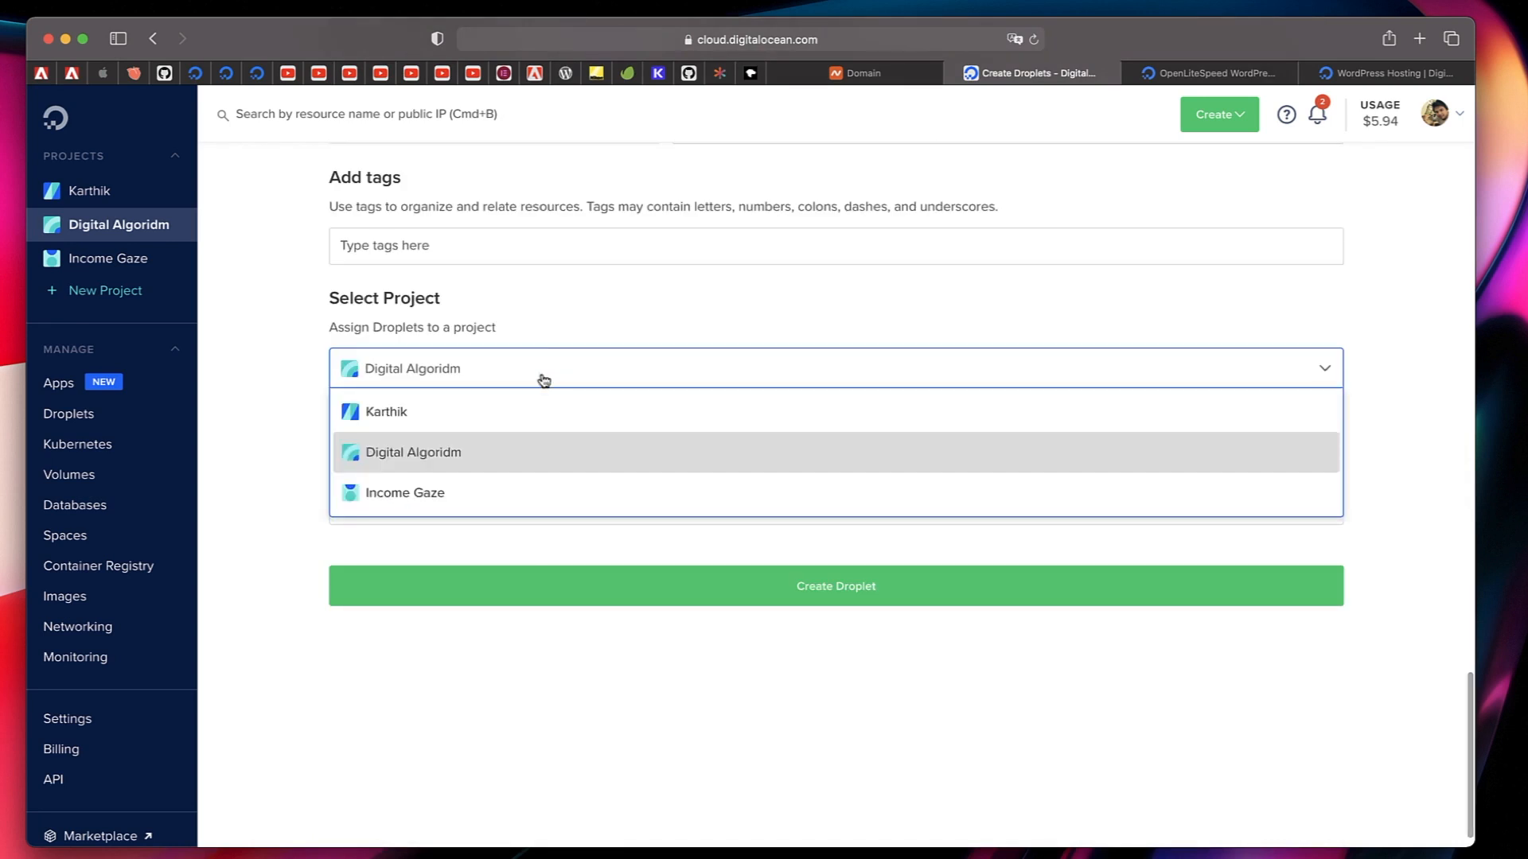
left_click(591, 372)
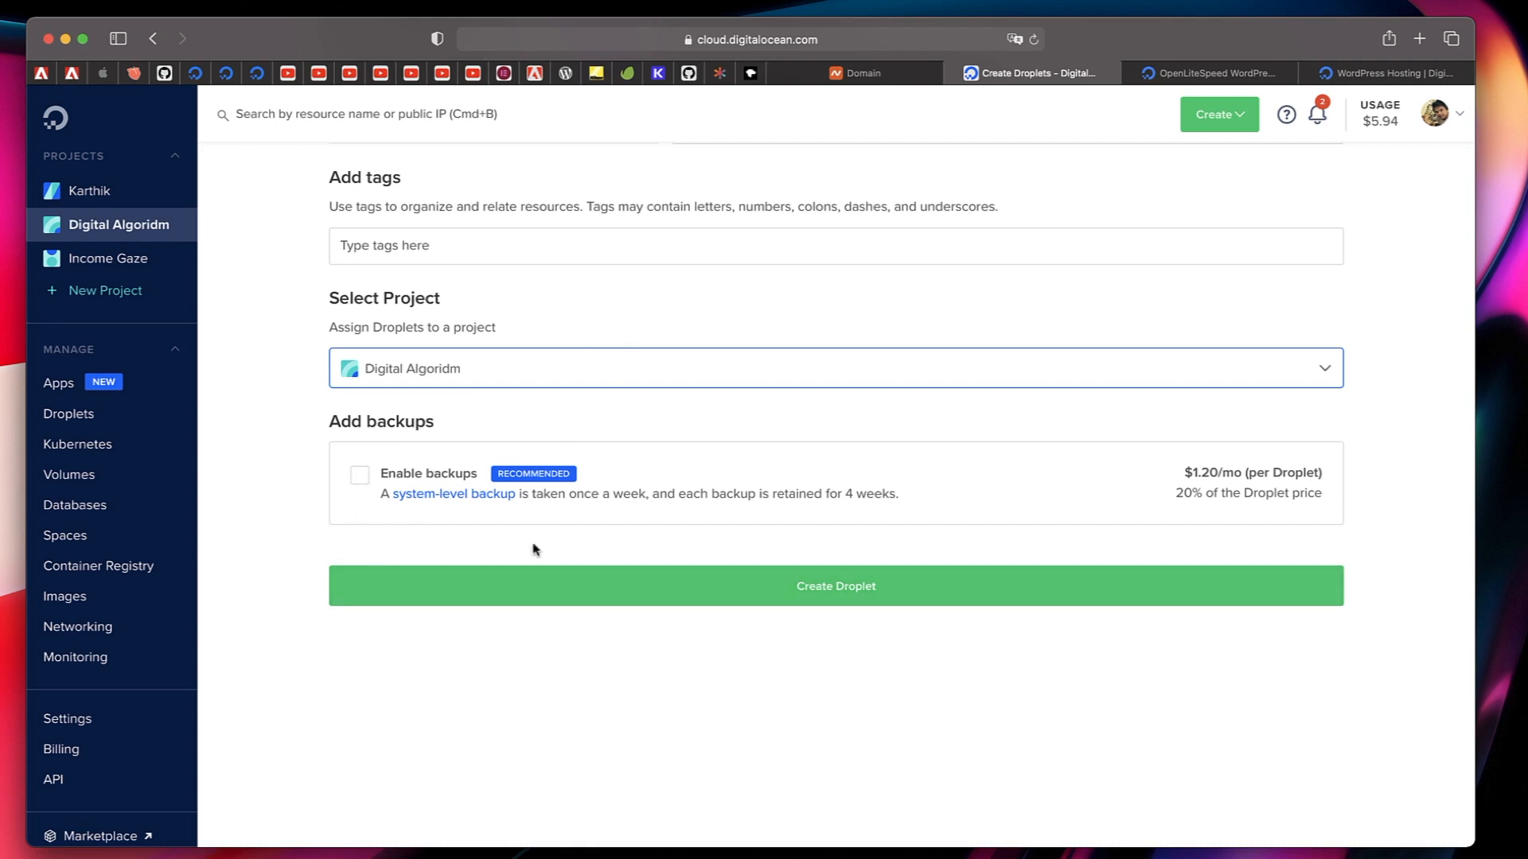
left_click(704, 586)
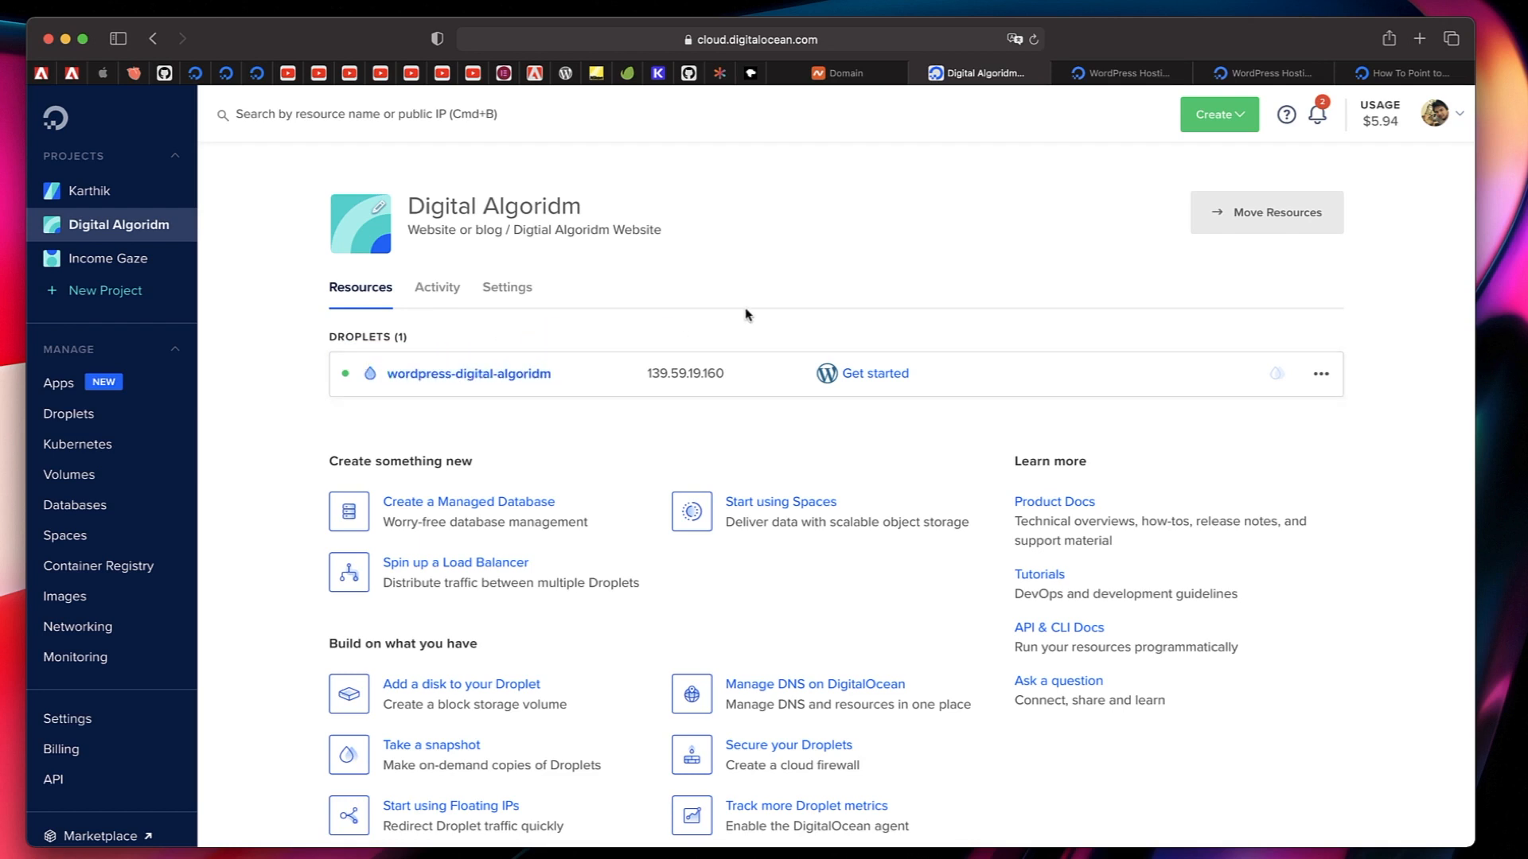
Open the resize options for the wordpress-digital-algoridm Droplet and look through the available CPU and RAM sizes.
left_click(1321, 377)
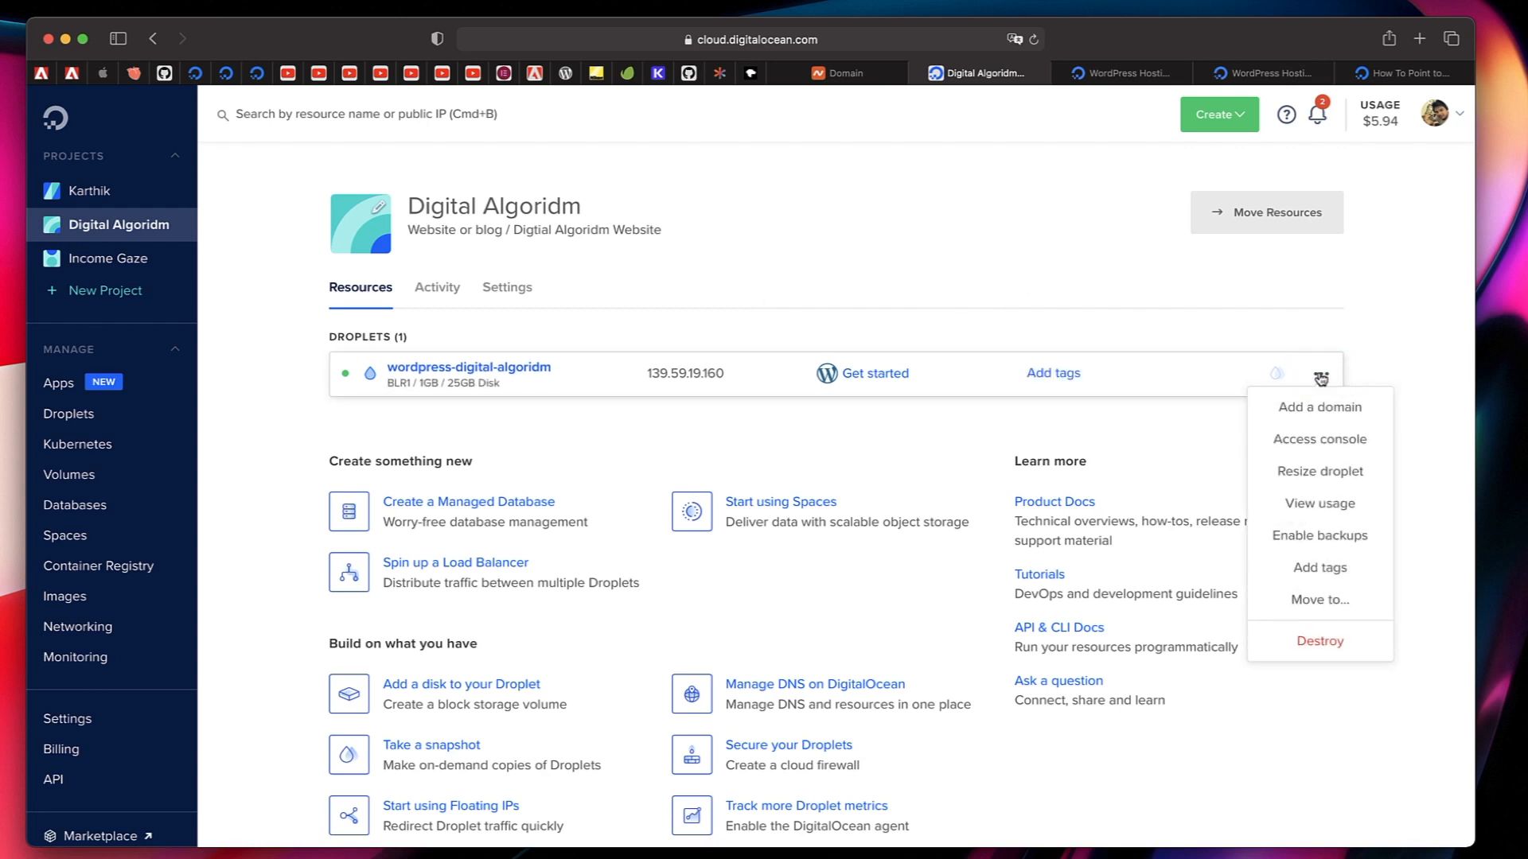
left_click(1323, 475)
scroll(965, 453, "down", 3)
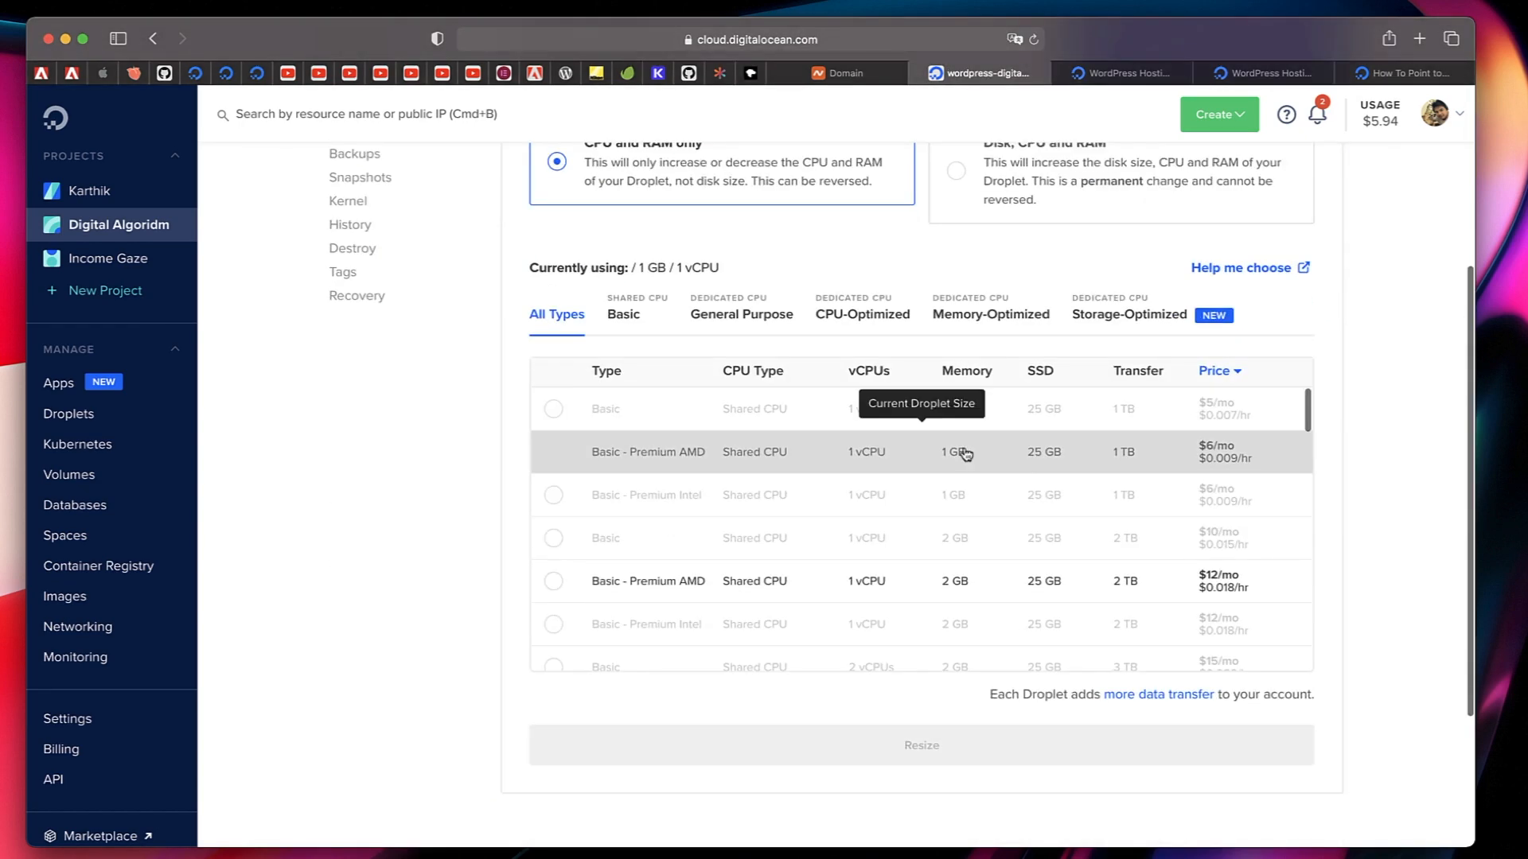
scroll(1016, 634, "down", 15)
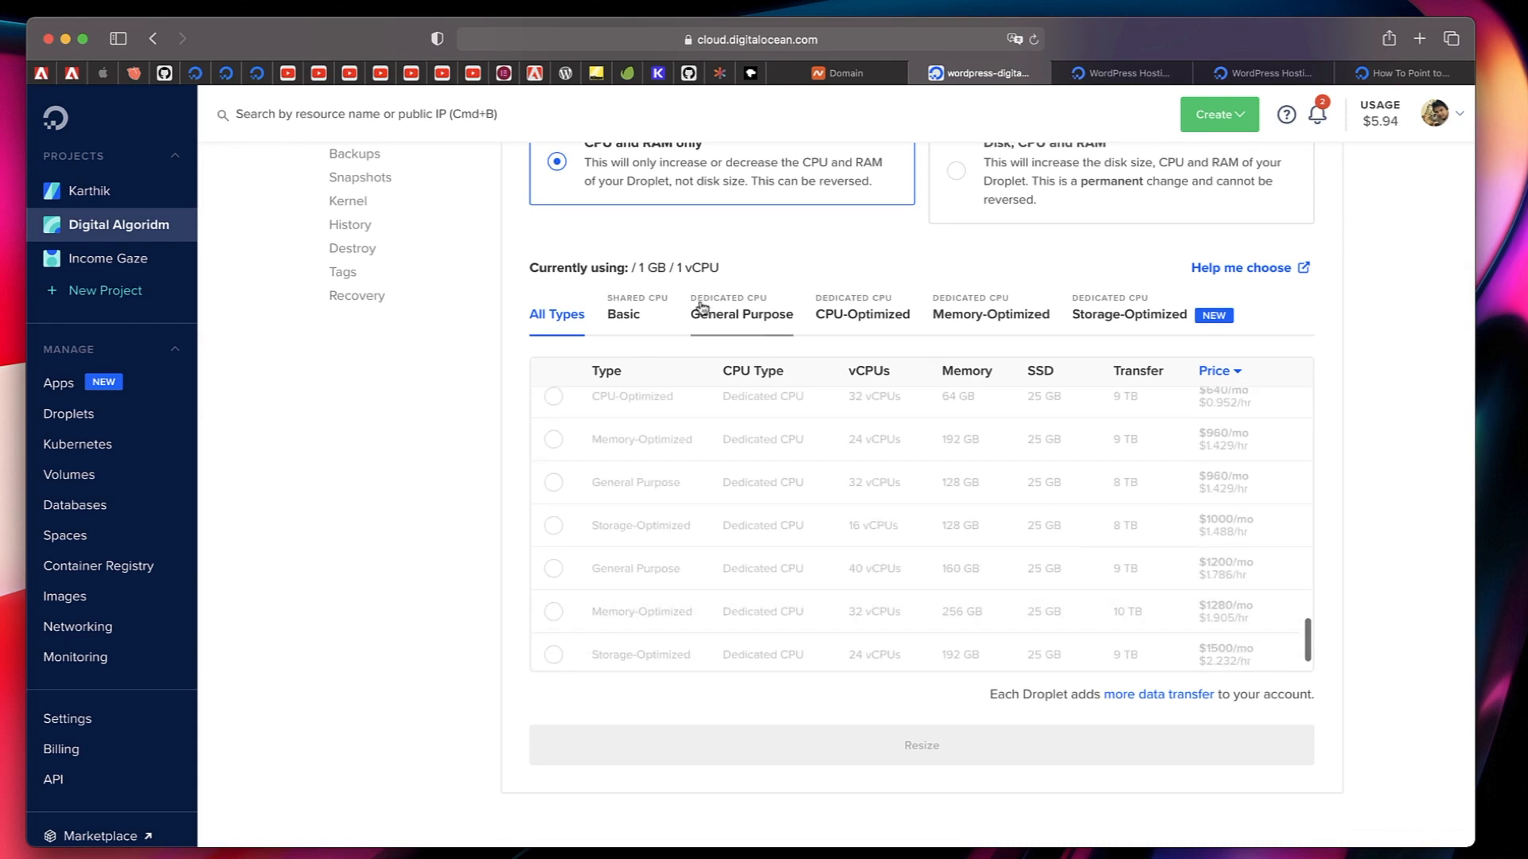
scroll(972, 528, "up", 8)
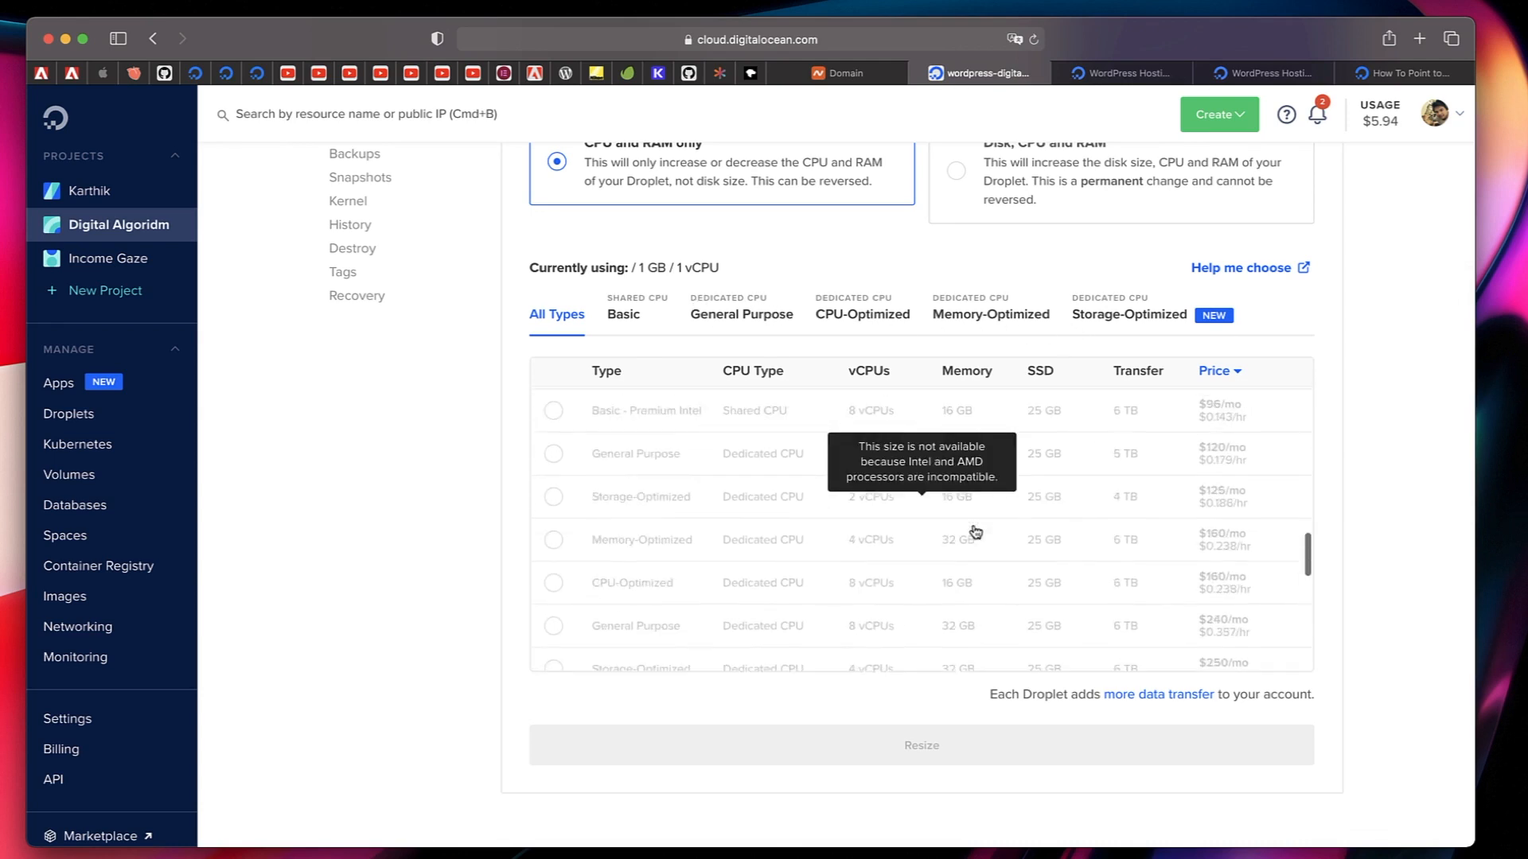
scroll(976, 531, "up", 2)
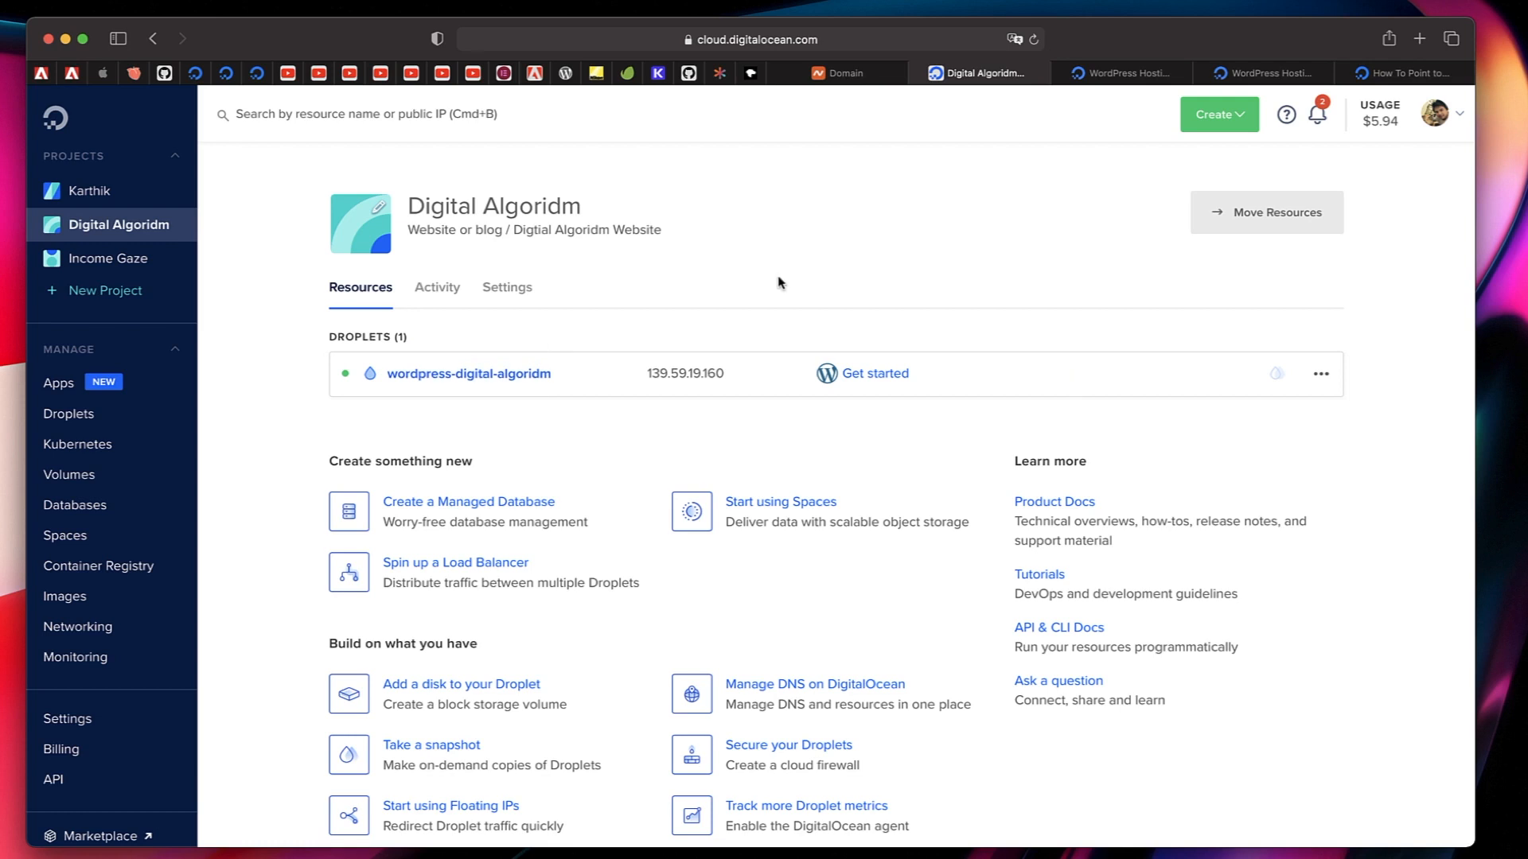
Switch to Namecheap and review the digitalalgoridm.com domain details alongside the Digital Algoridm project on DigitalOcean.
left_click(833, 73)
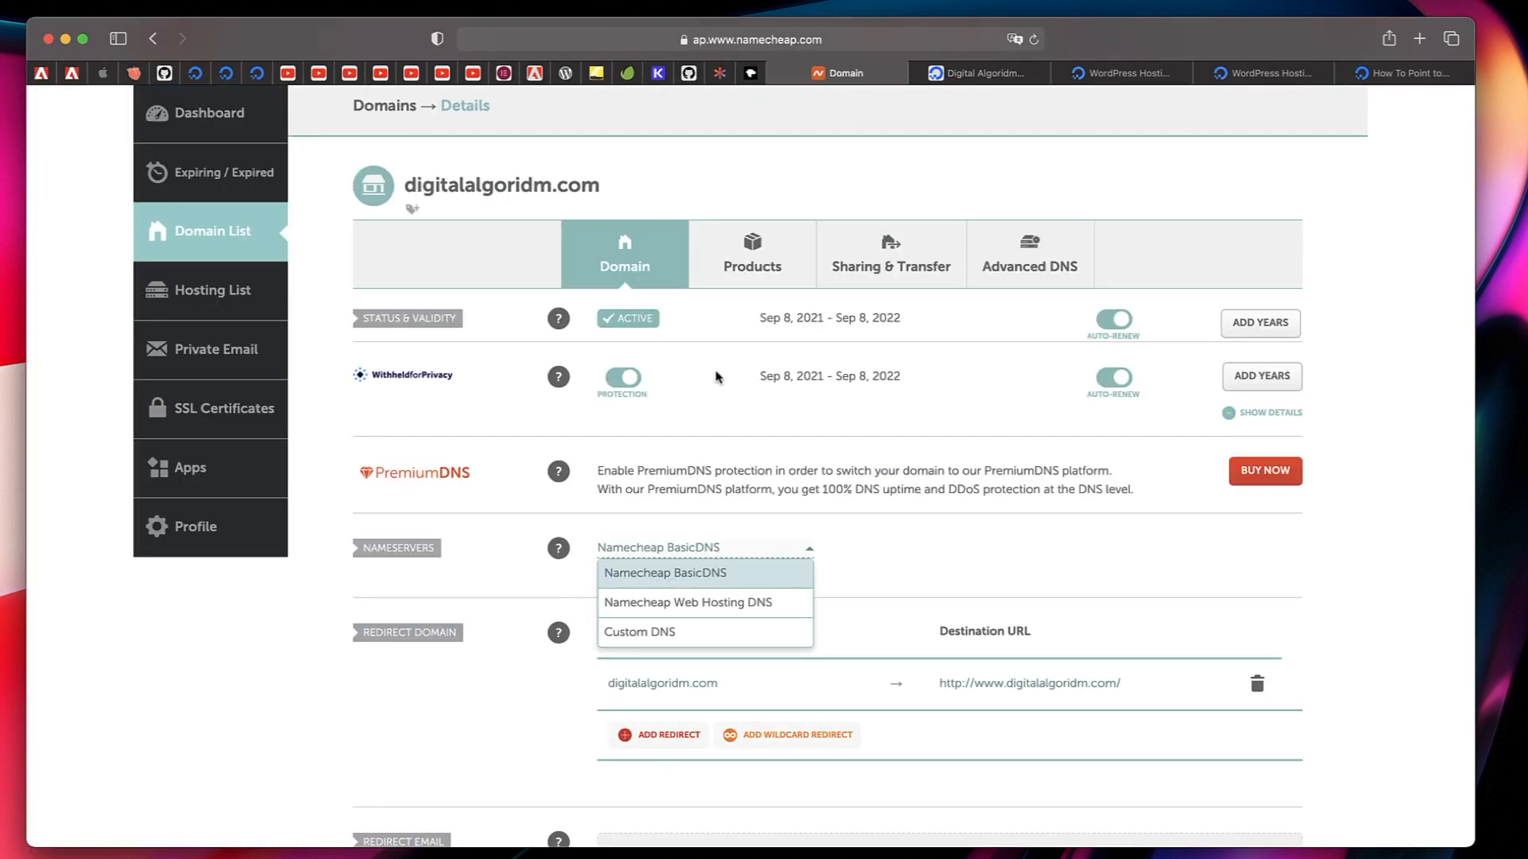
left_click(1041, 564)
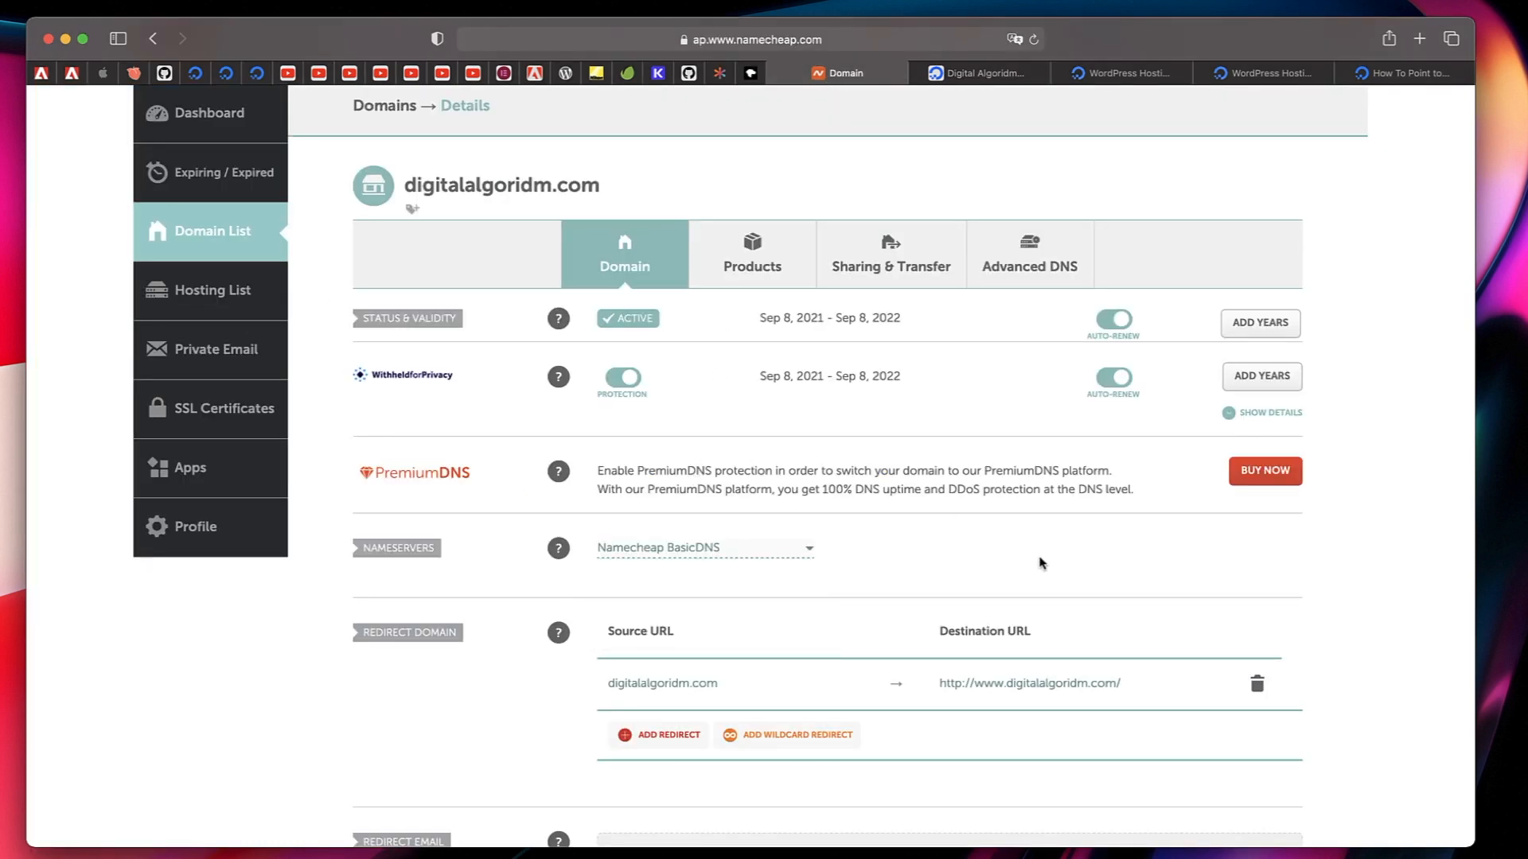
triple_click(469, 184)
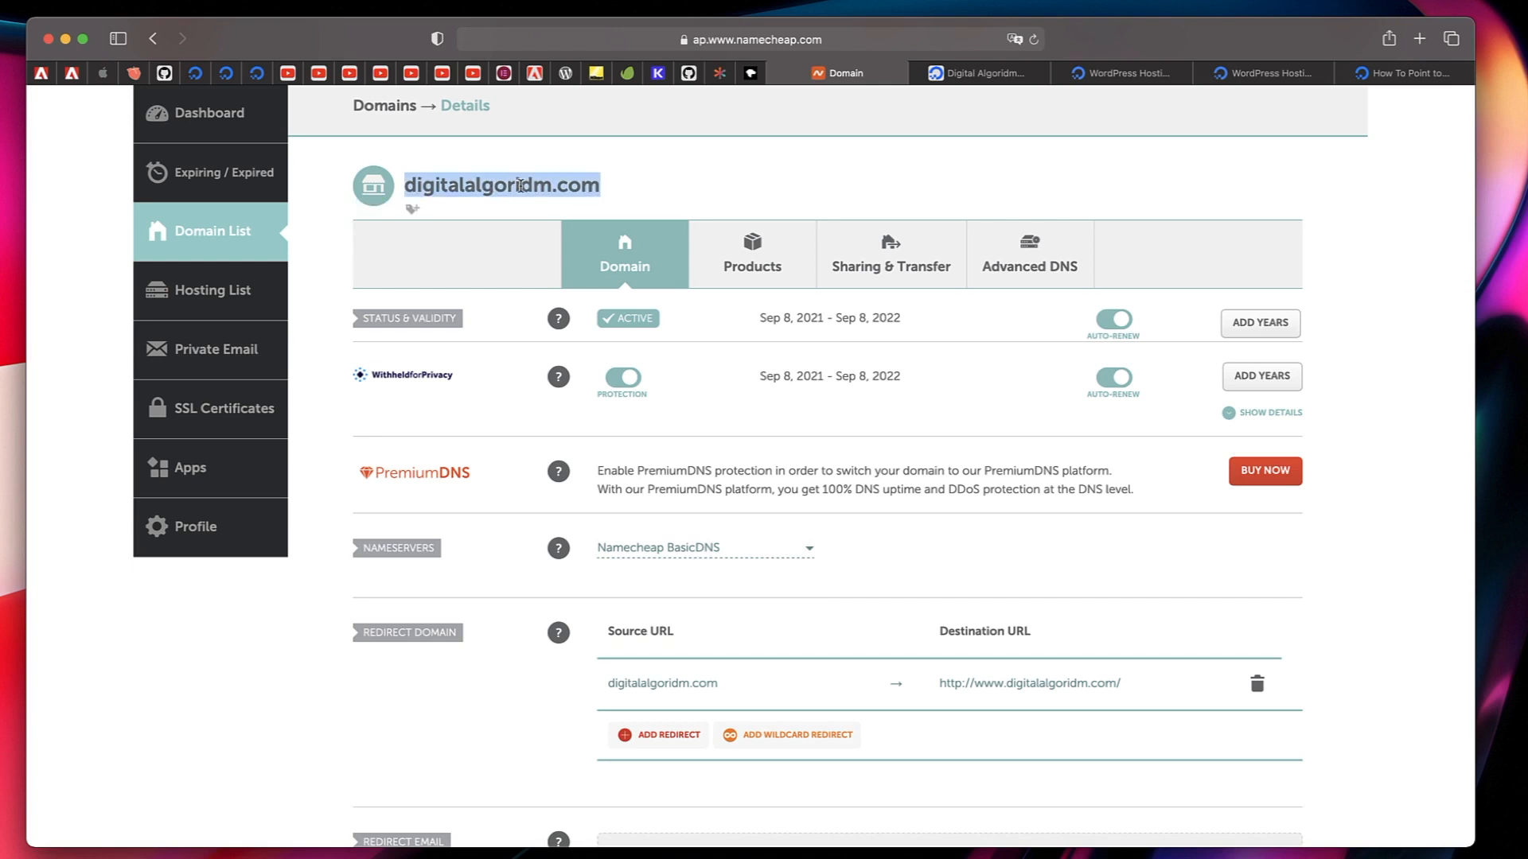
left_click(786, 164)
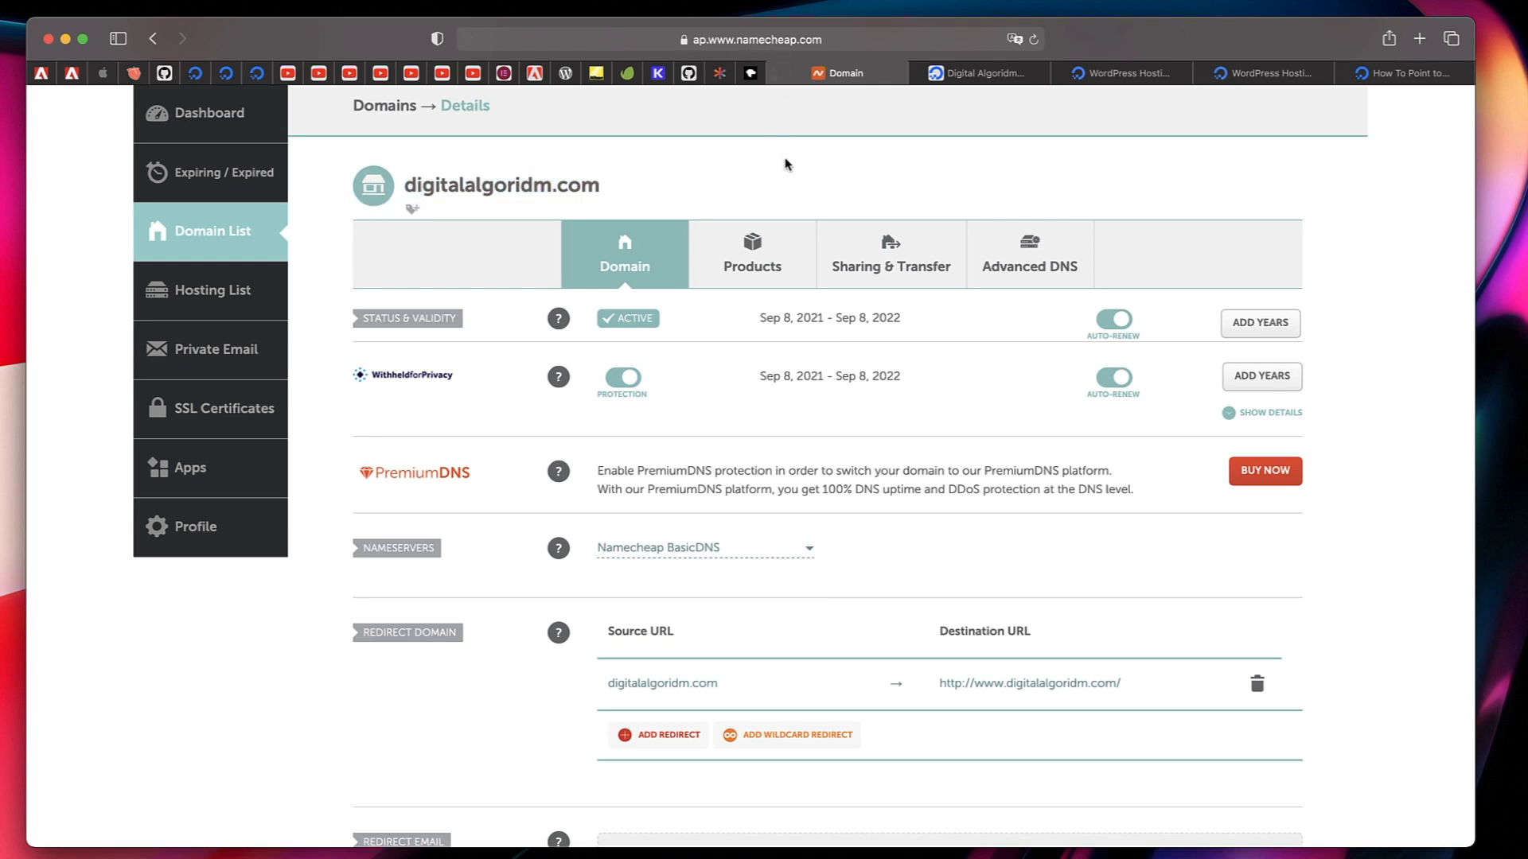
left_click(970, 74)
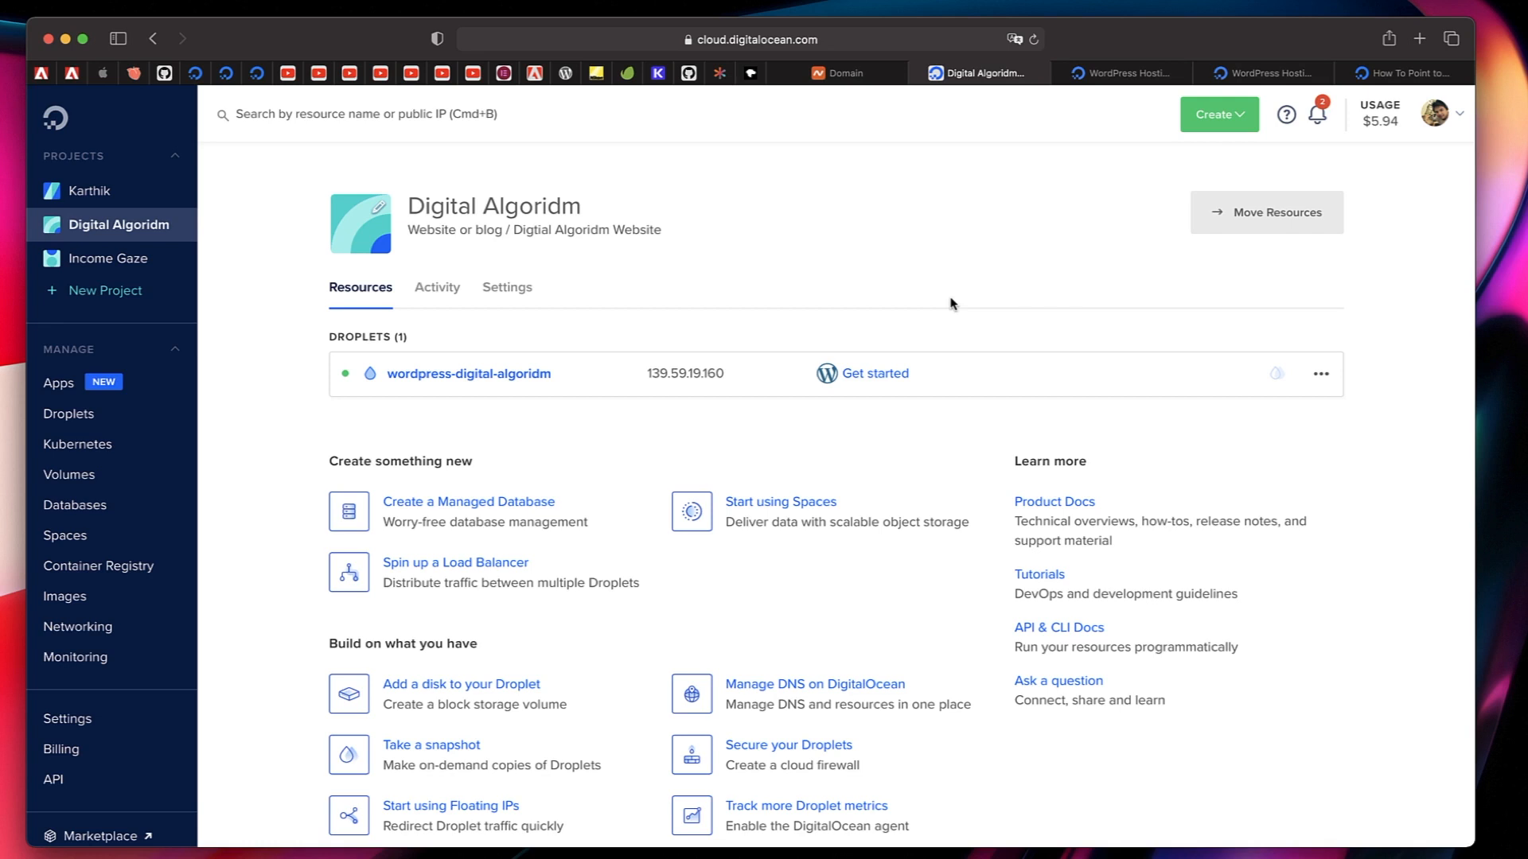
left_click(842, 76)
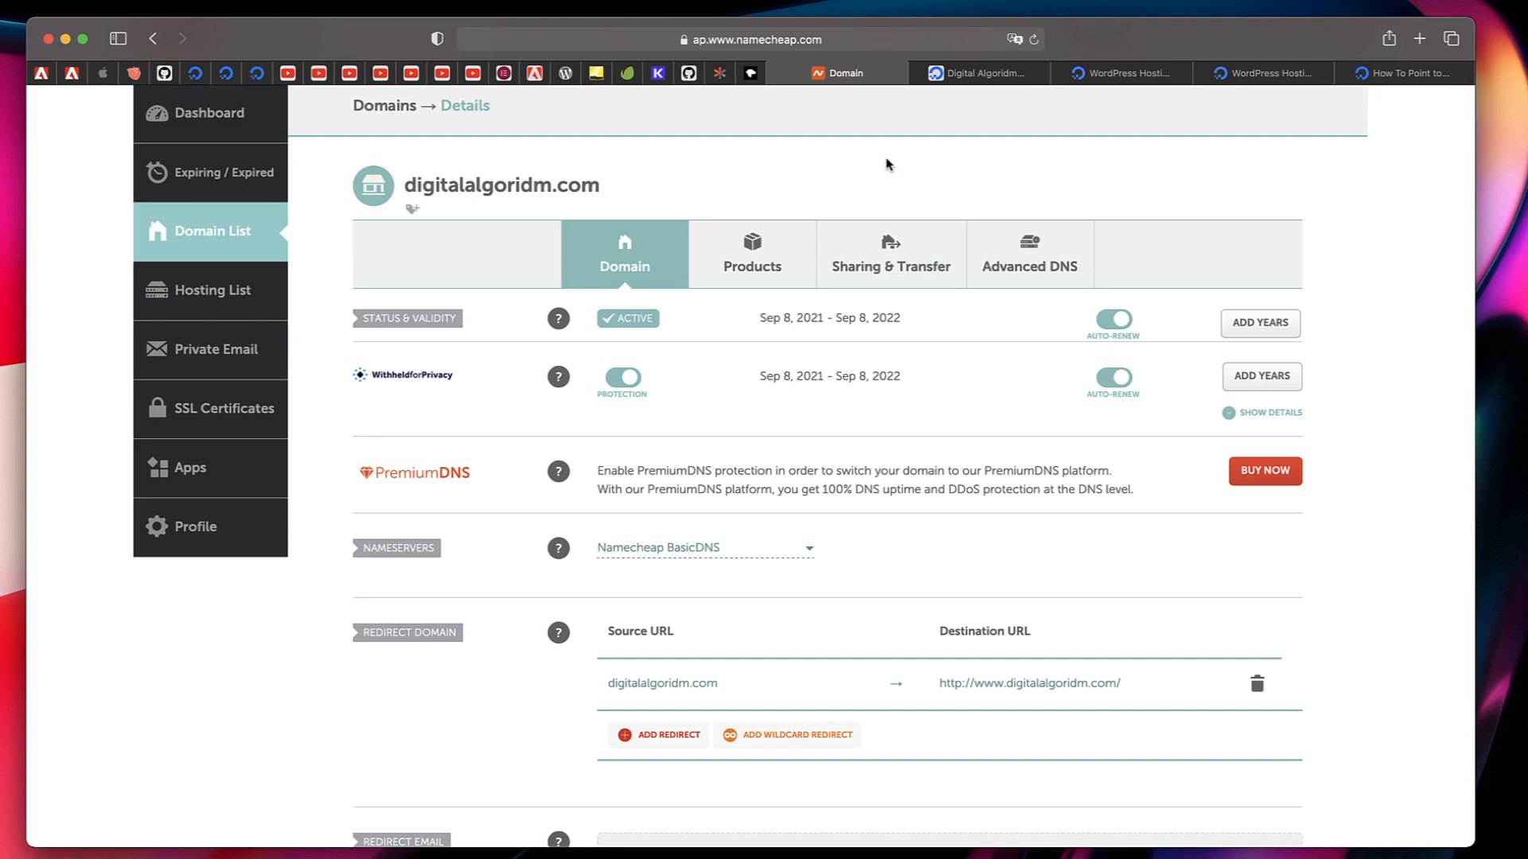
scroll(441, 477, "up", 2)
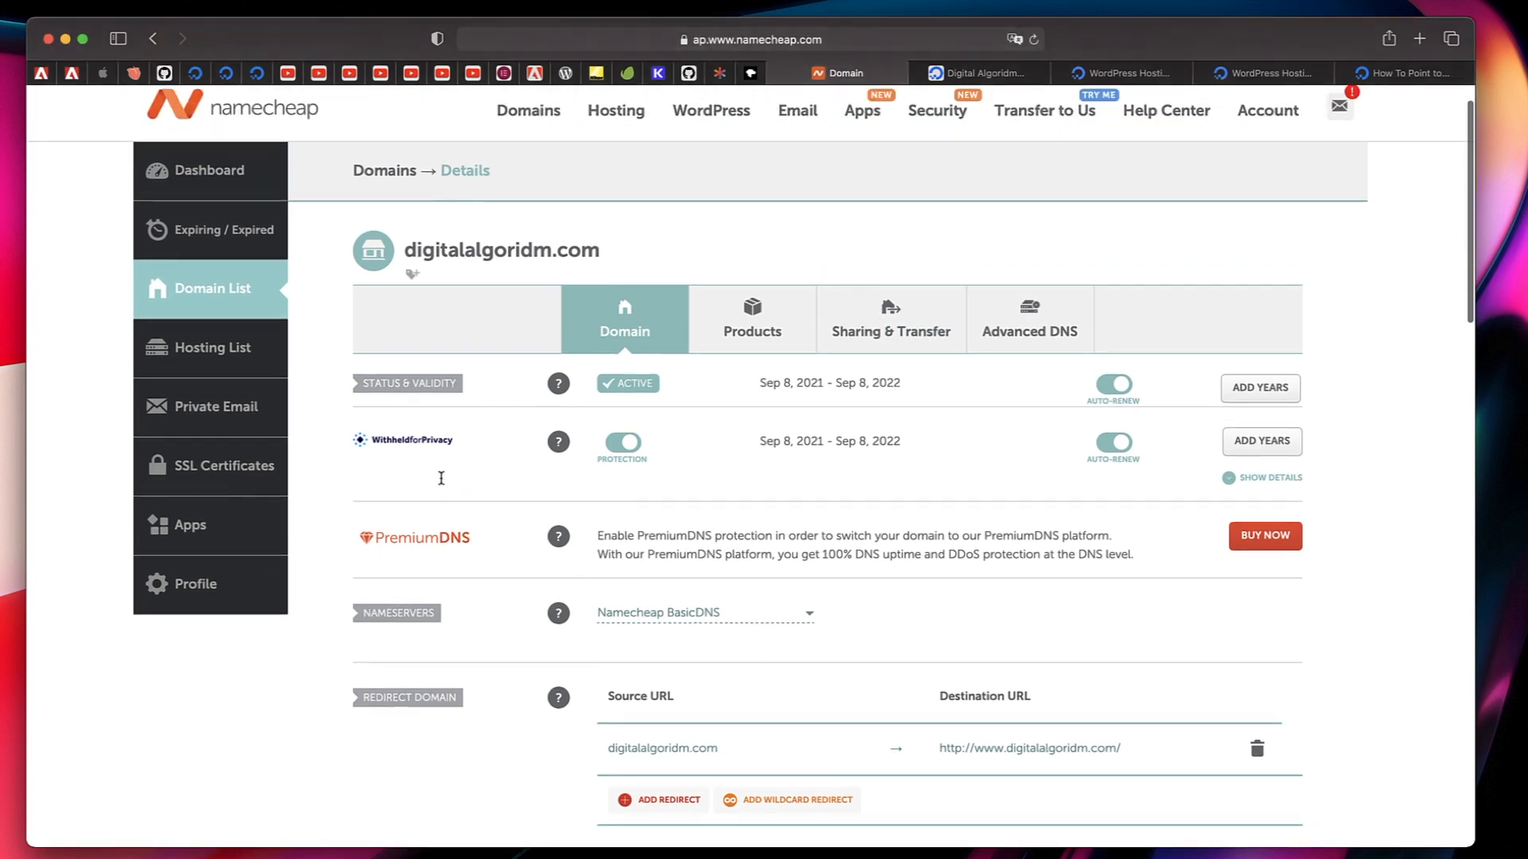
double_click(524, 252)
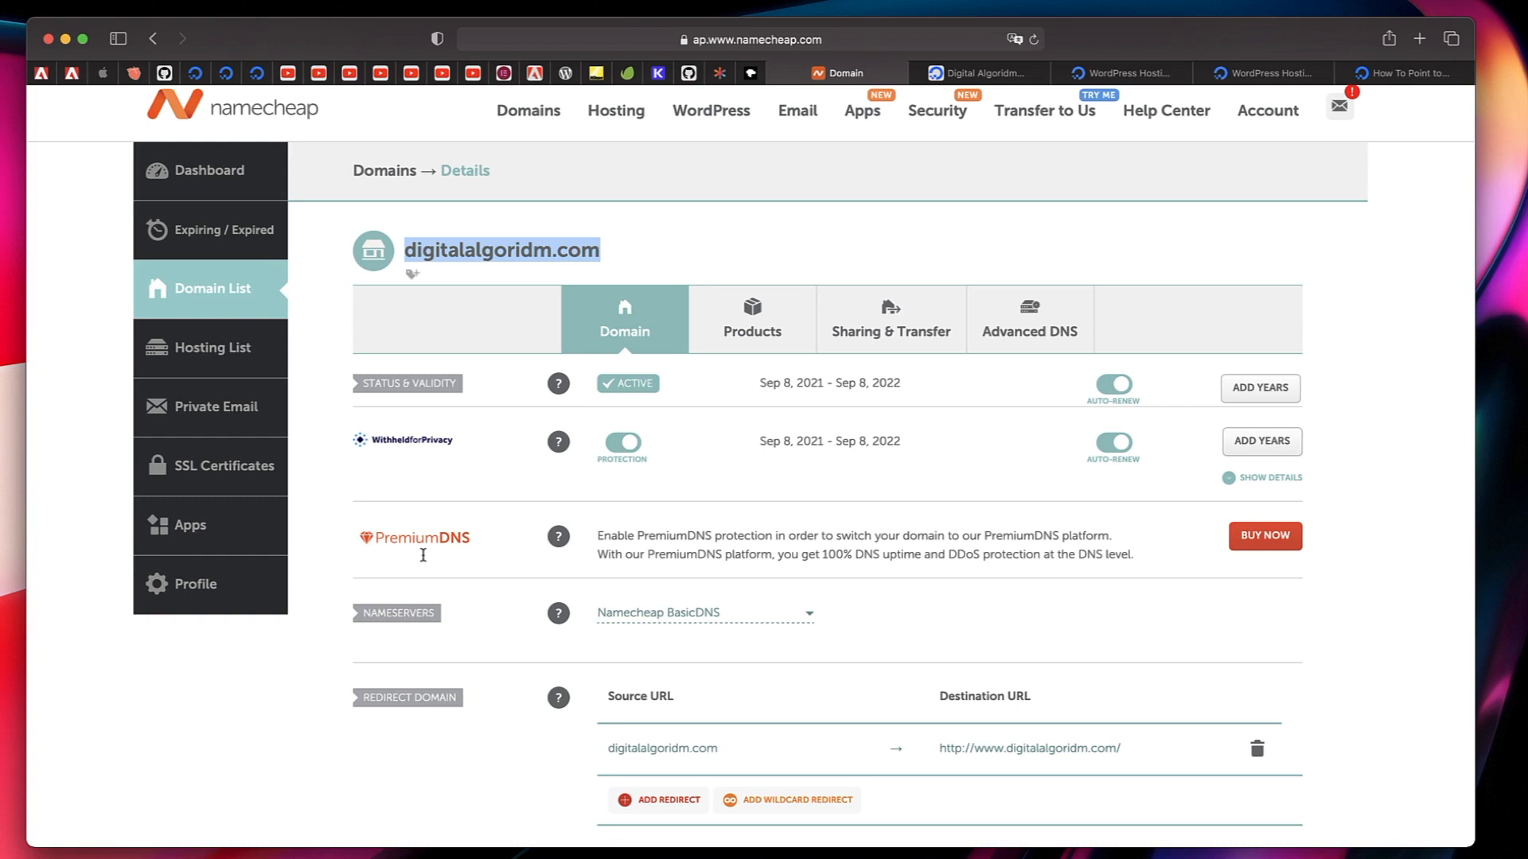
Set the nameservers of digitalalgoridm.com to Custom DNS and add a third nameserver entry.
scroll(424, 619, "down", 3)
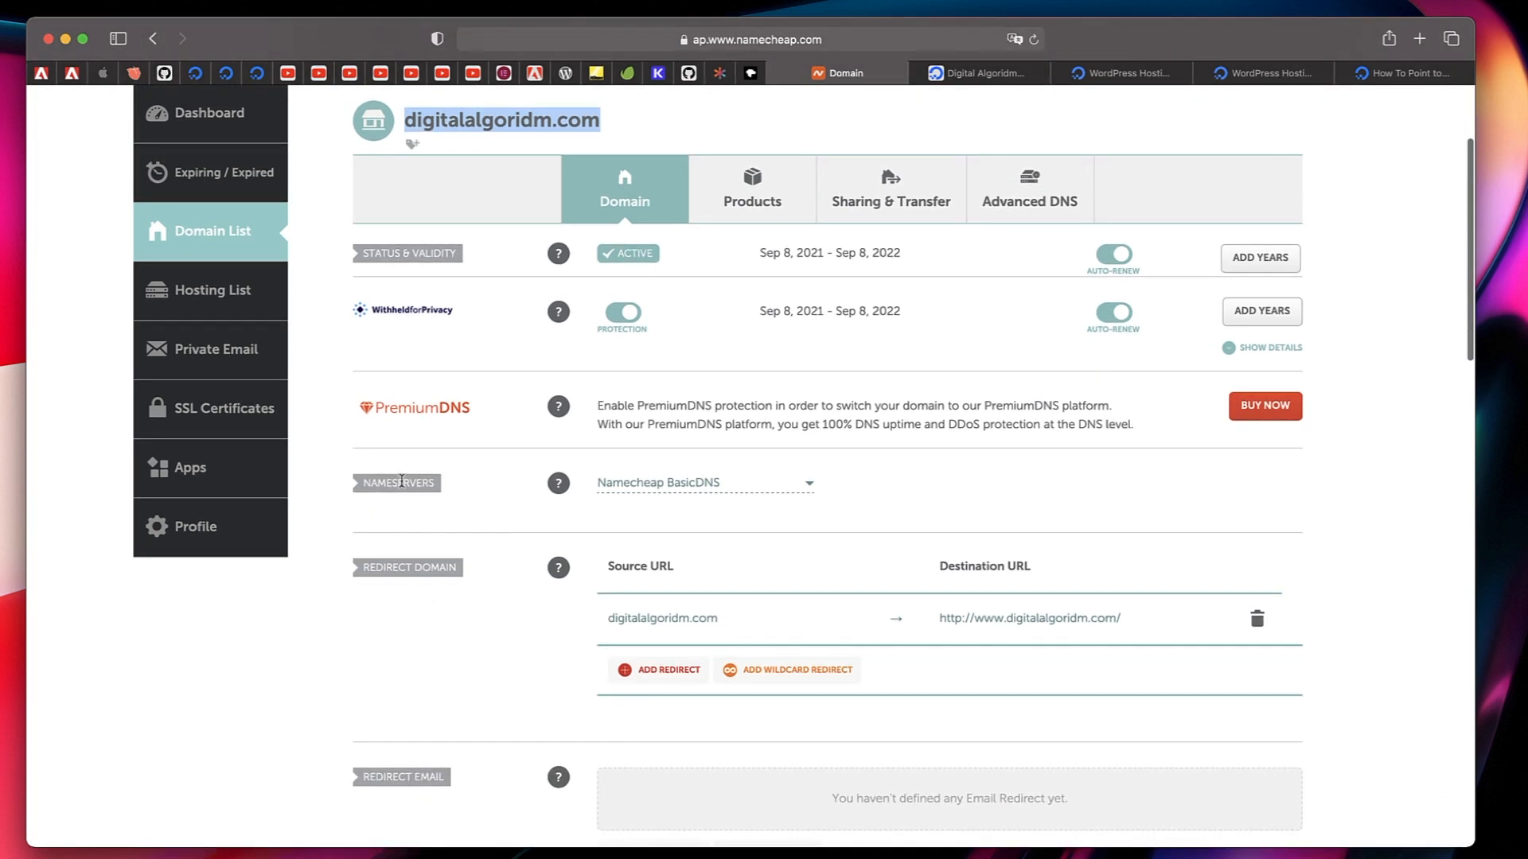
left_click(790, 484)
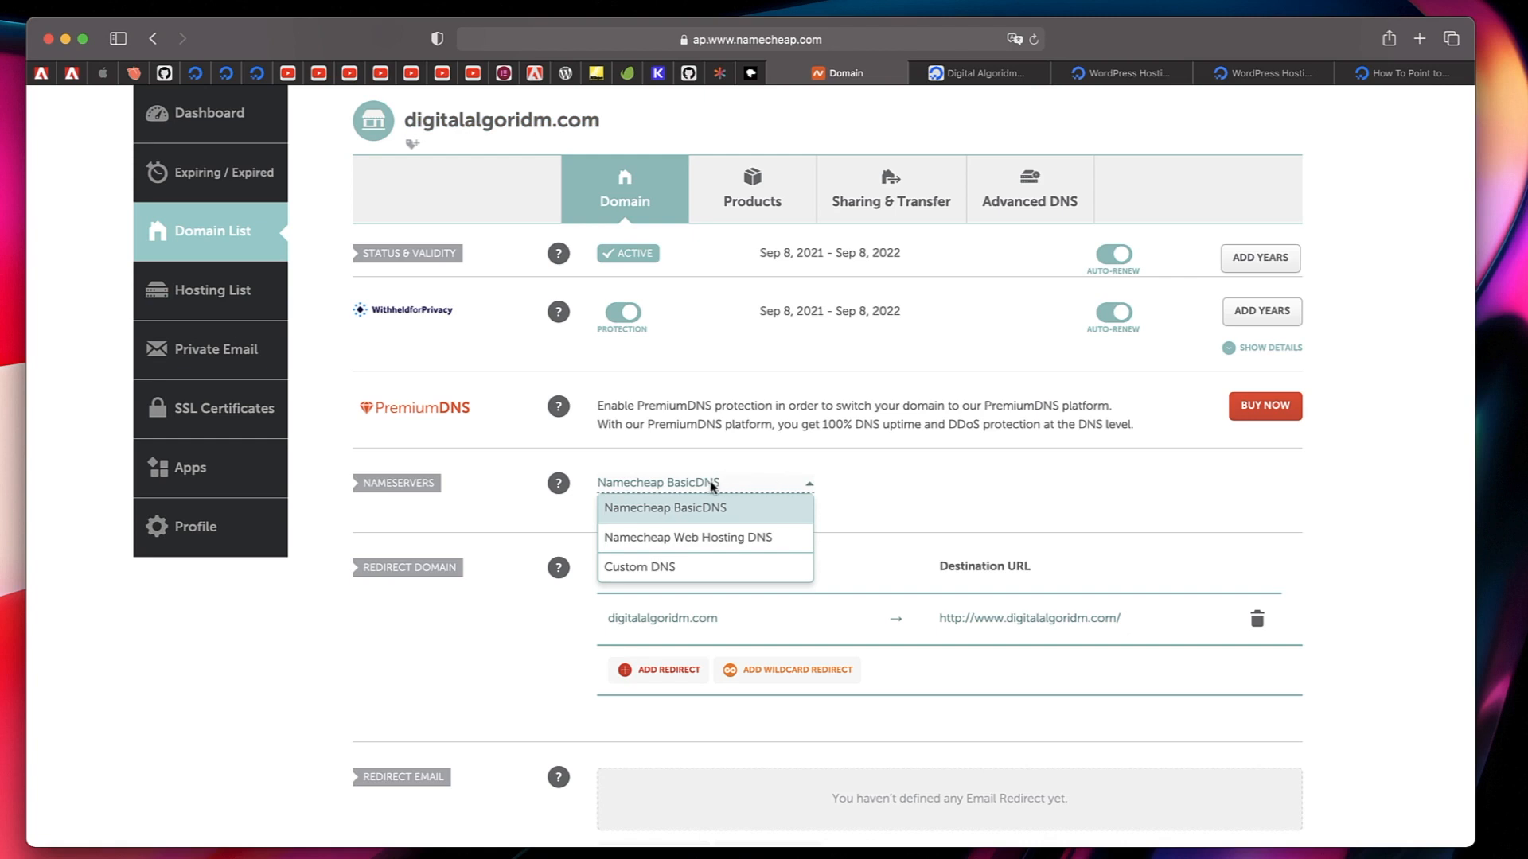
left_click(660, 566)
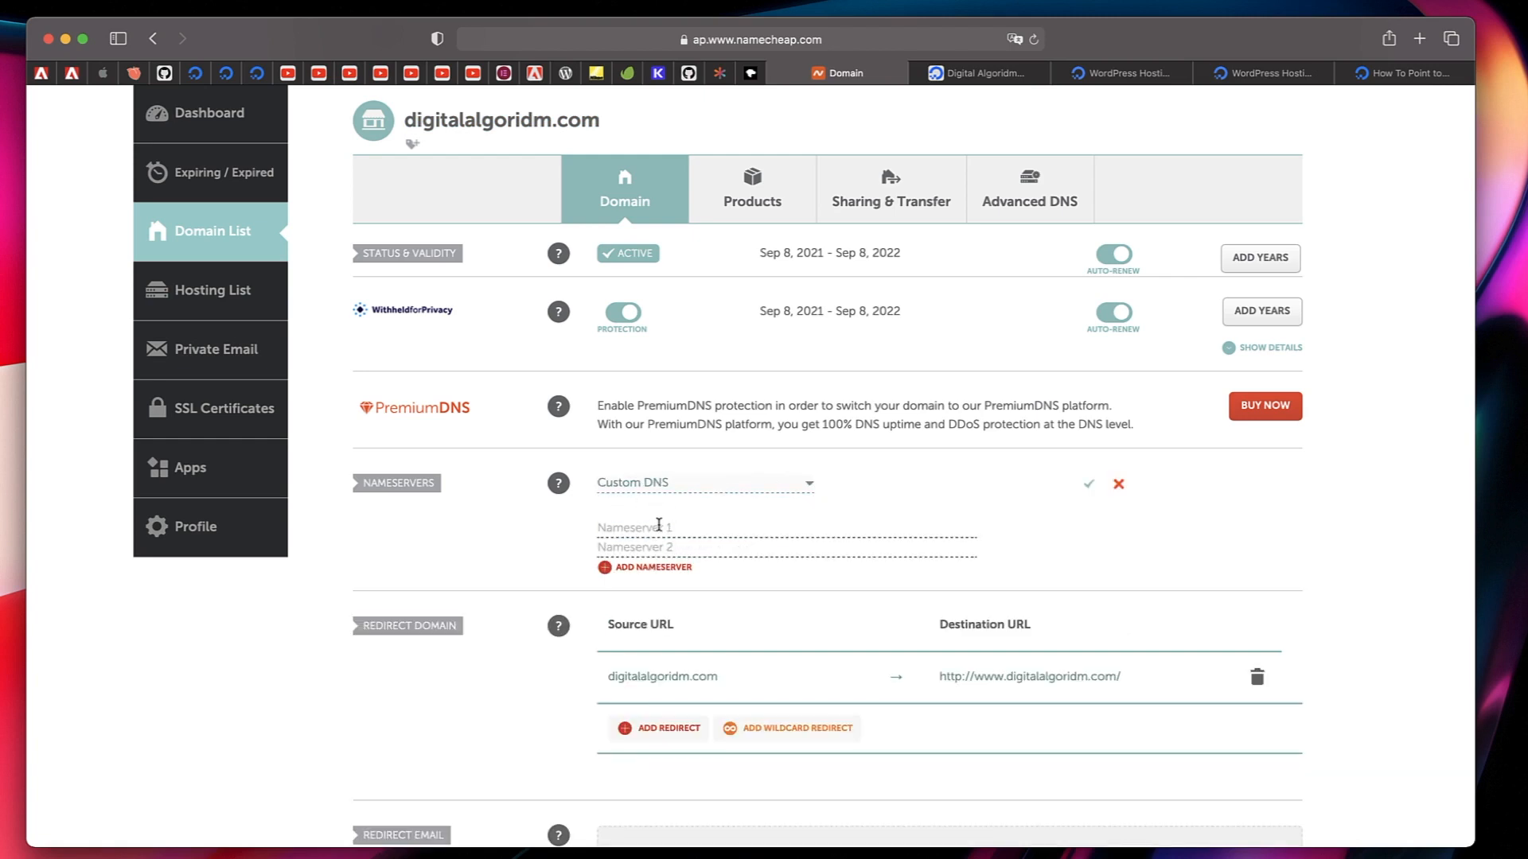
left_click(658, 571)
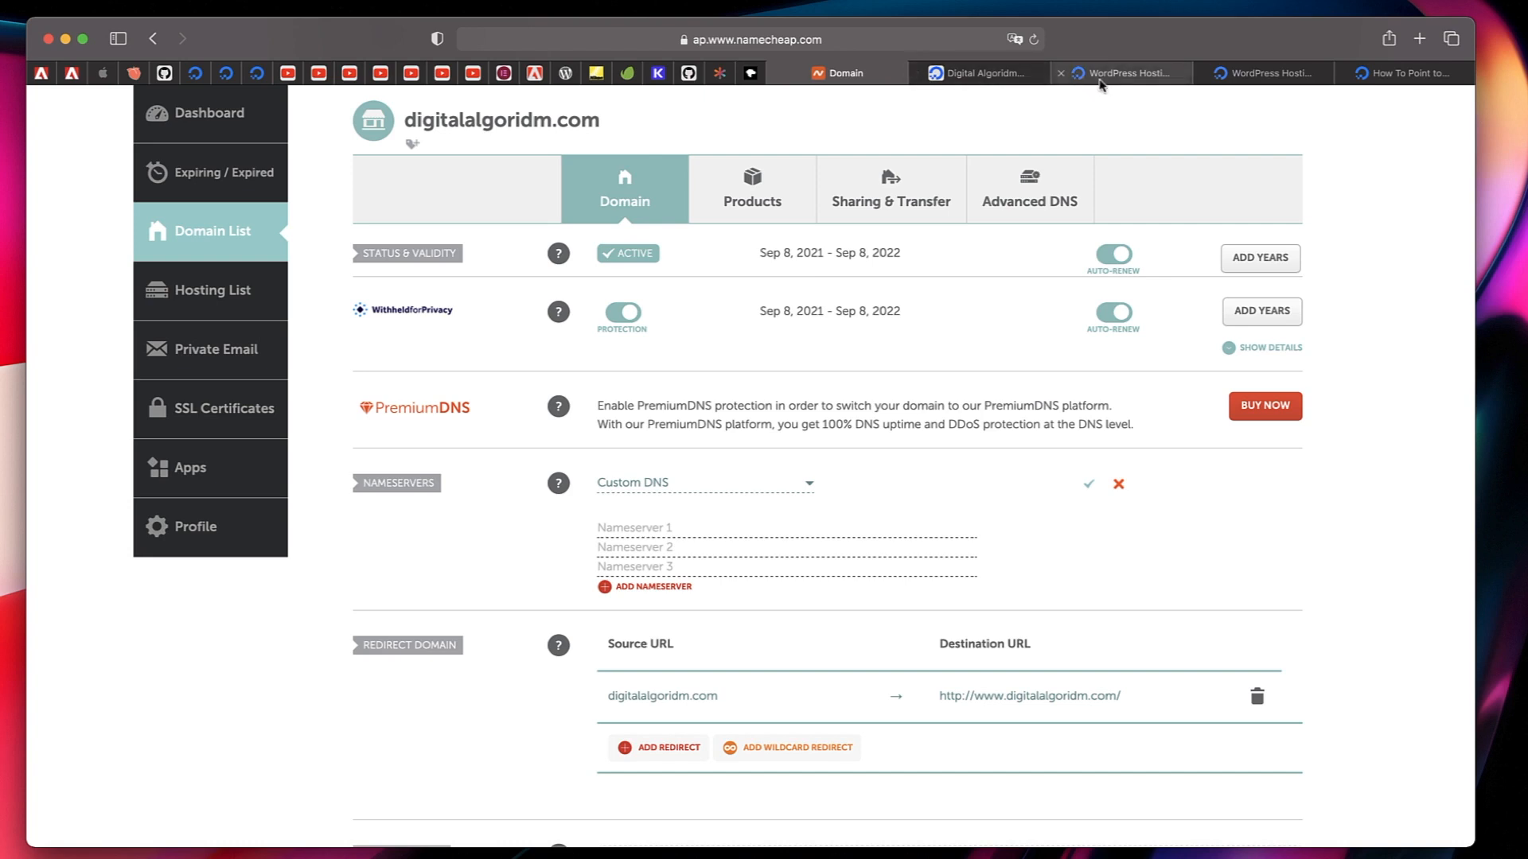
Copy ns1.digitalocean.com from the open DigitalOcean nameserver guide and enter it as Nameserver 1 in Namecheap.
left_click(1254, 82)
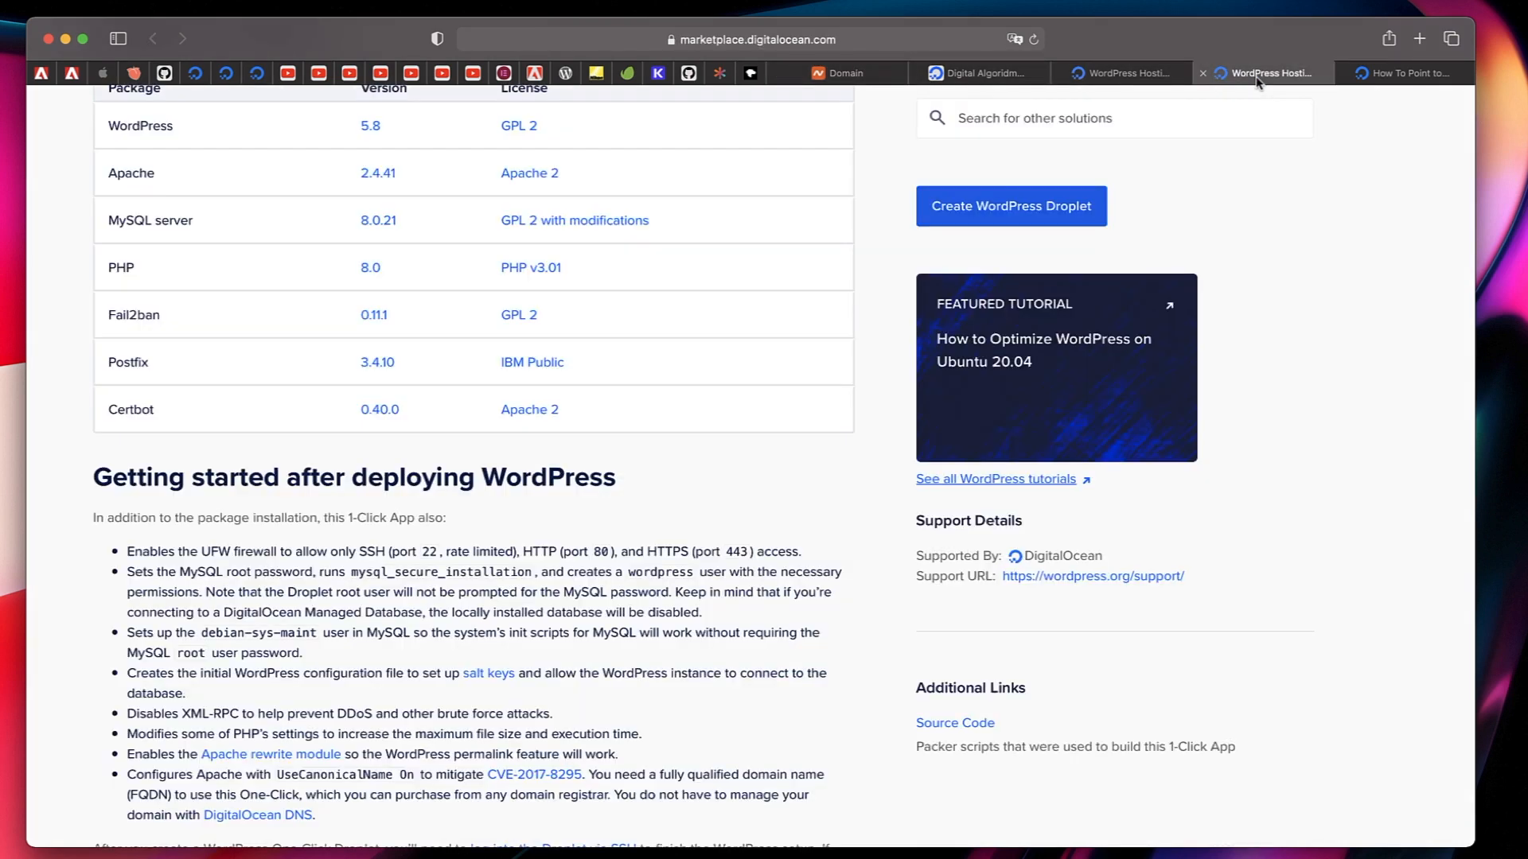
left_click(1370, 80)
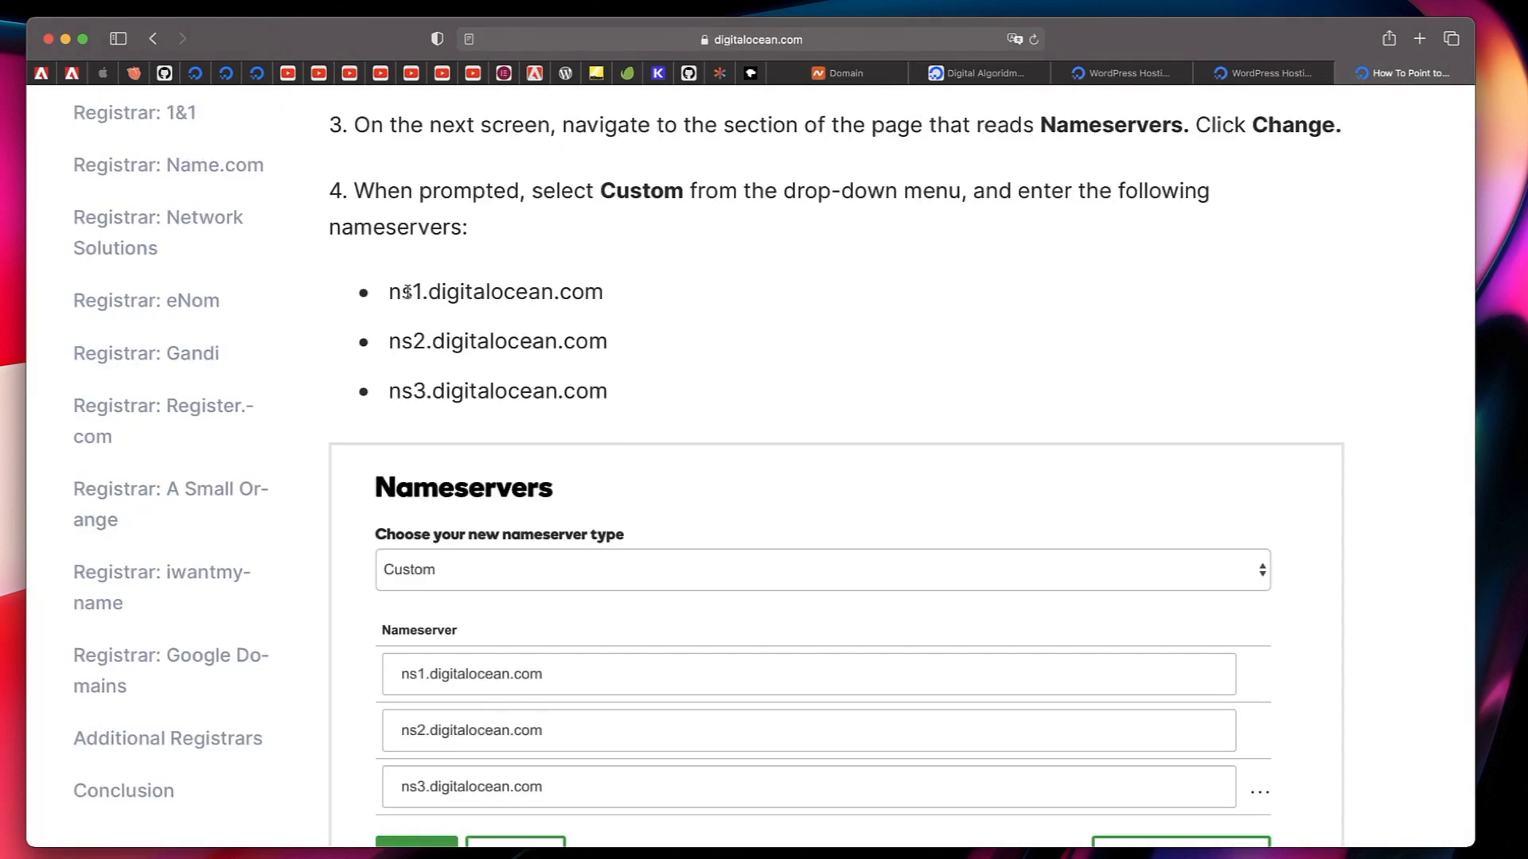
left_click_drag(391, 294, 580, 307)
key("super+c")
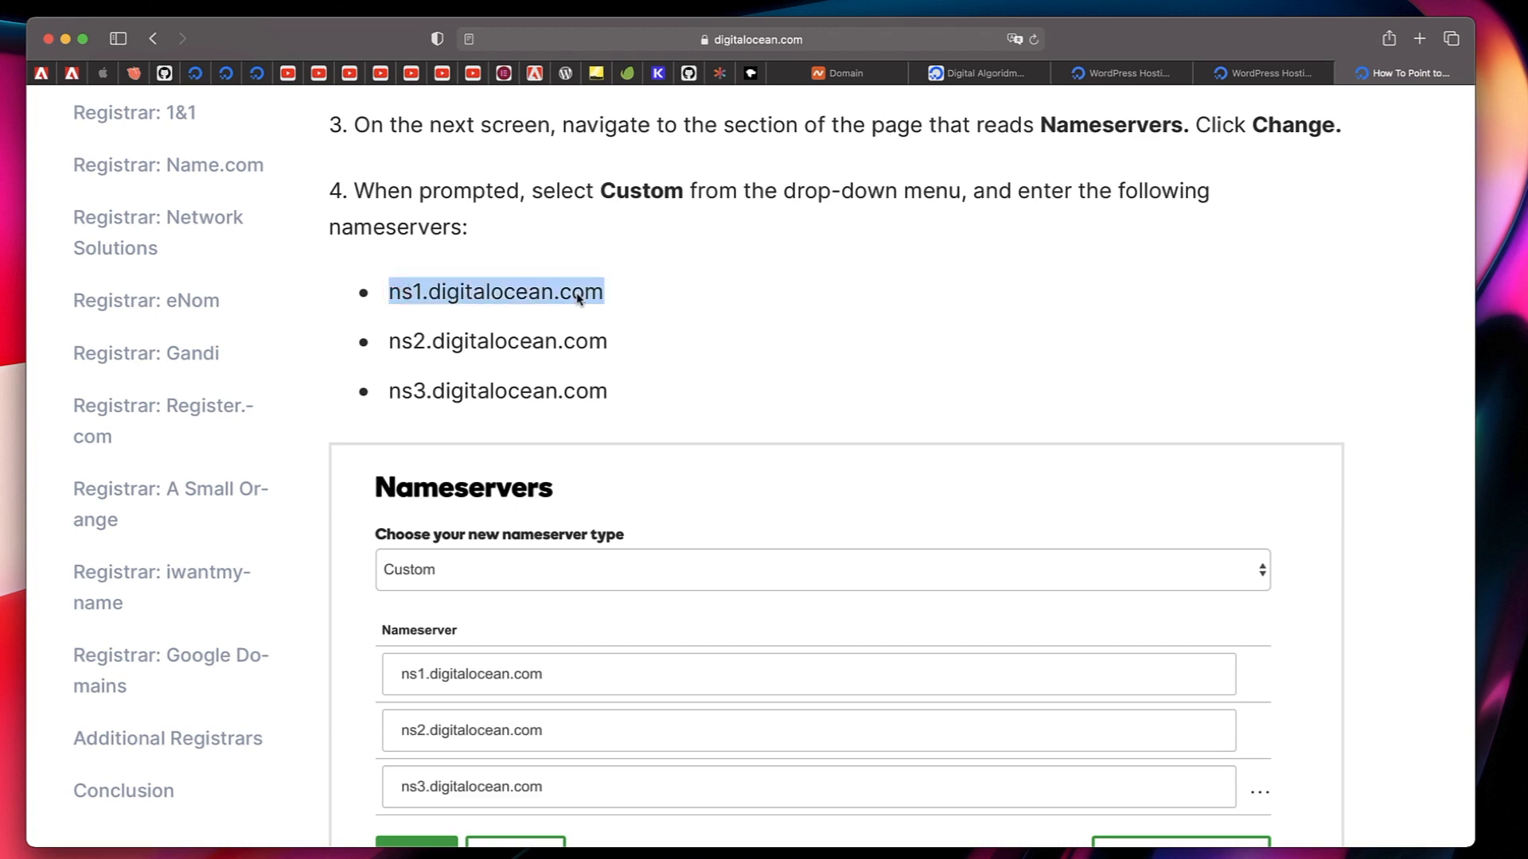
left_click(865, 80)
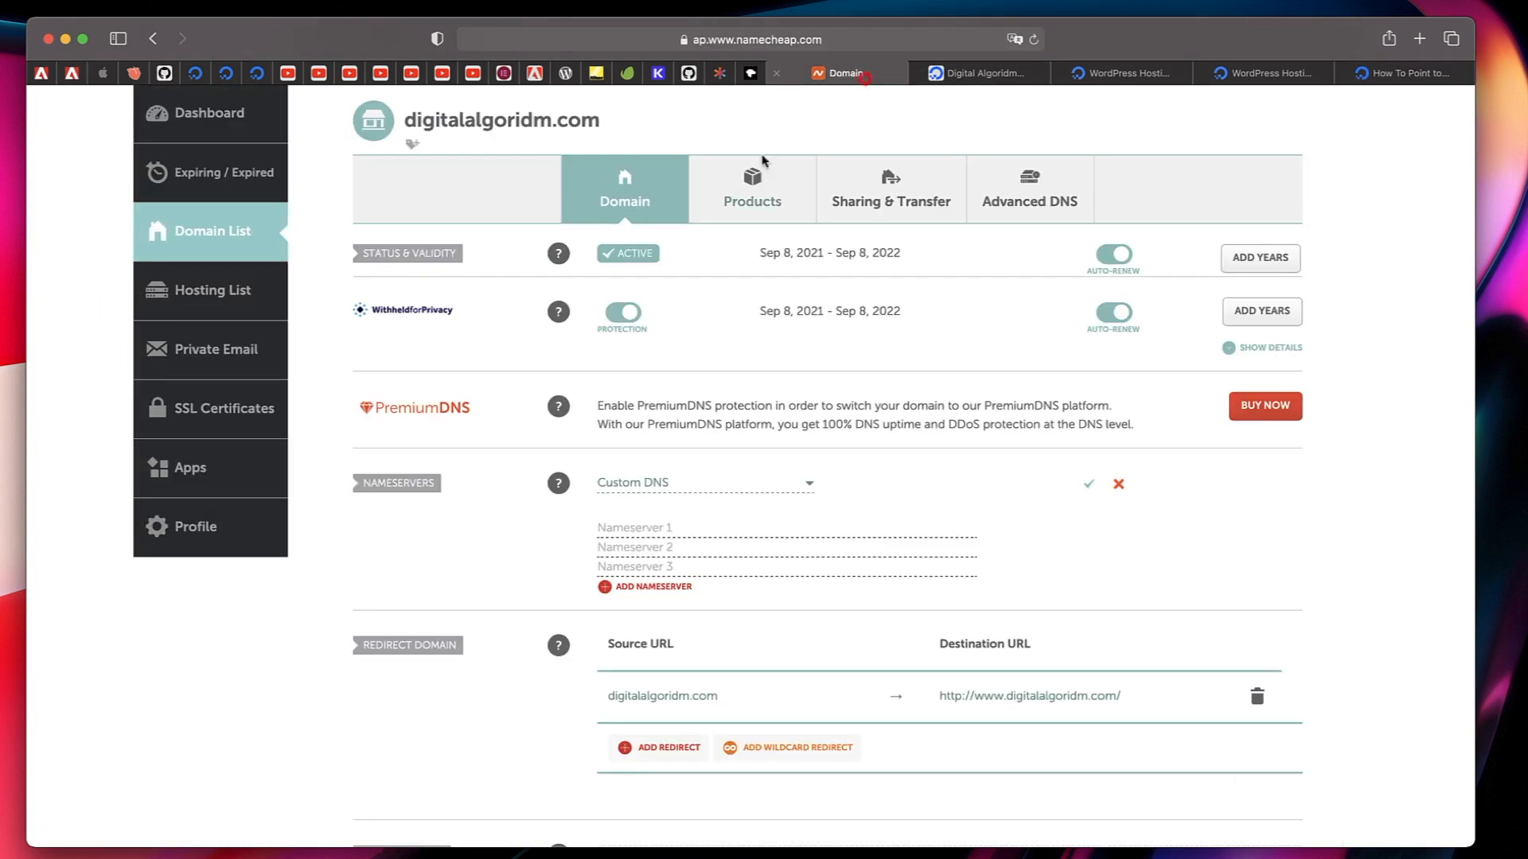
left_click(671, 534)
key("super+v")
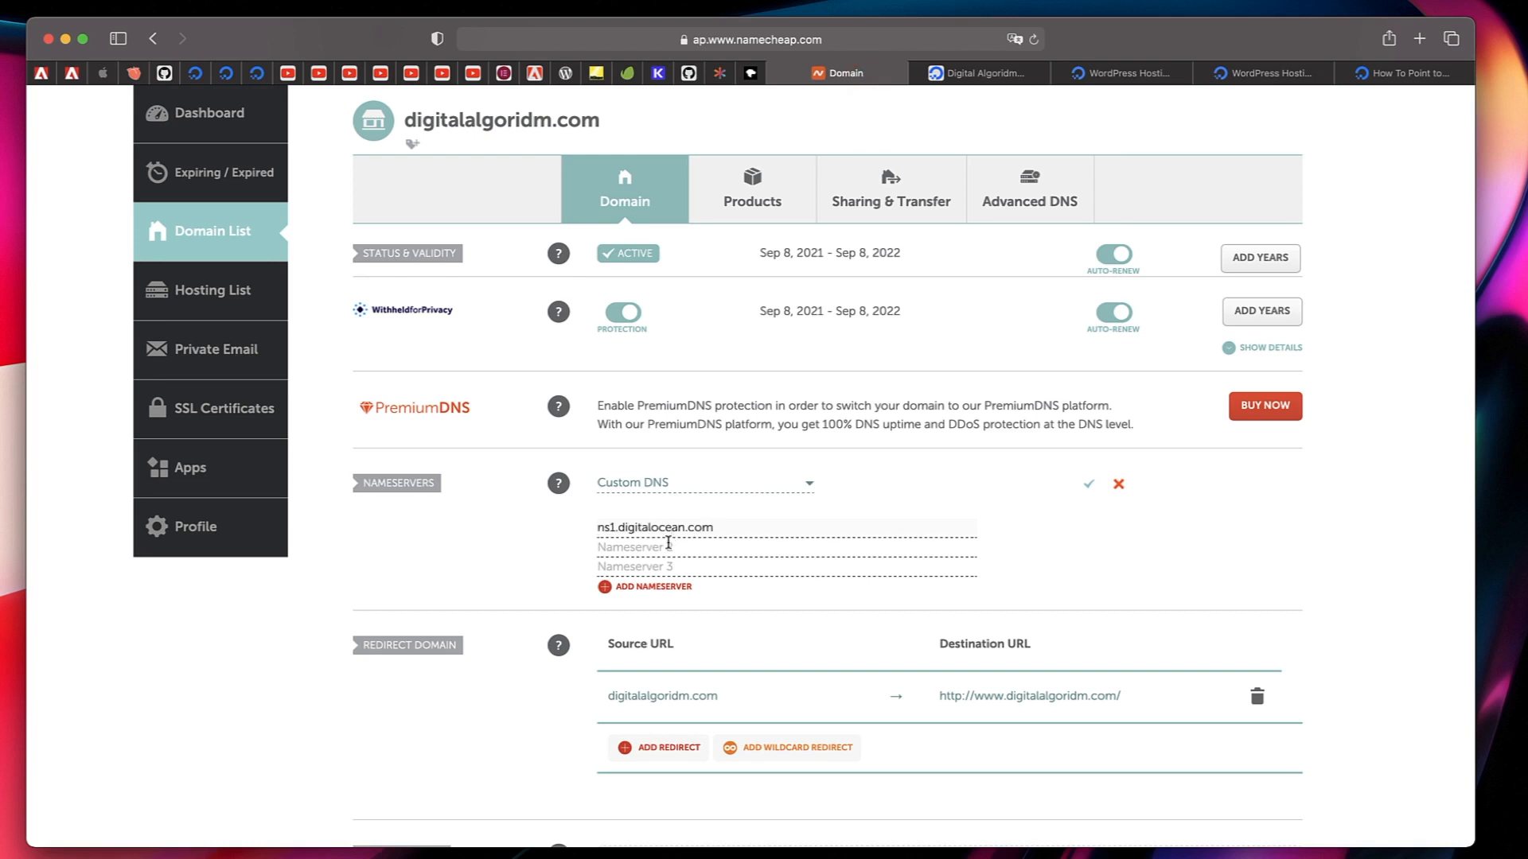
Enter ns2.digitalocean.com as the second nameserver and ns3.digitalocean.com as the third, and save the nameserver change.
left_click(669, 546)
key("super+v")
left_click(648, 570)
key("super+v")
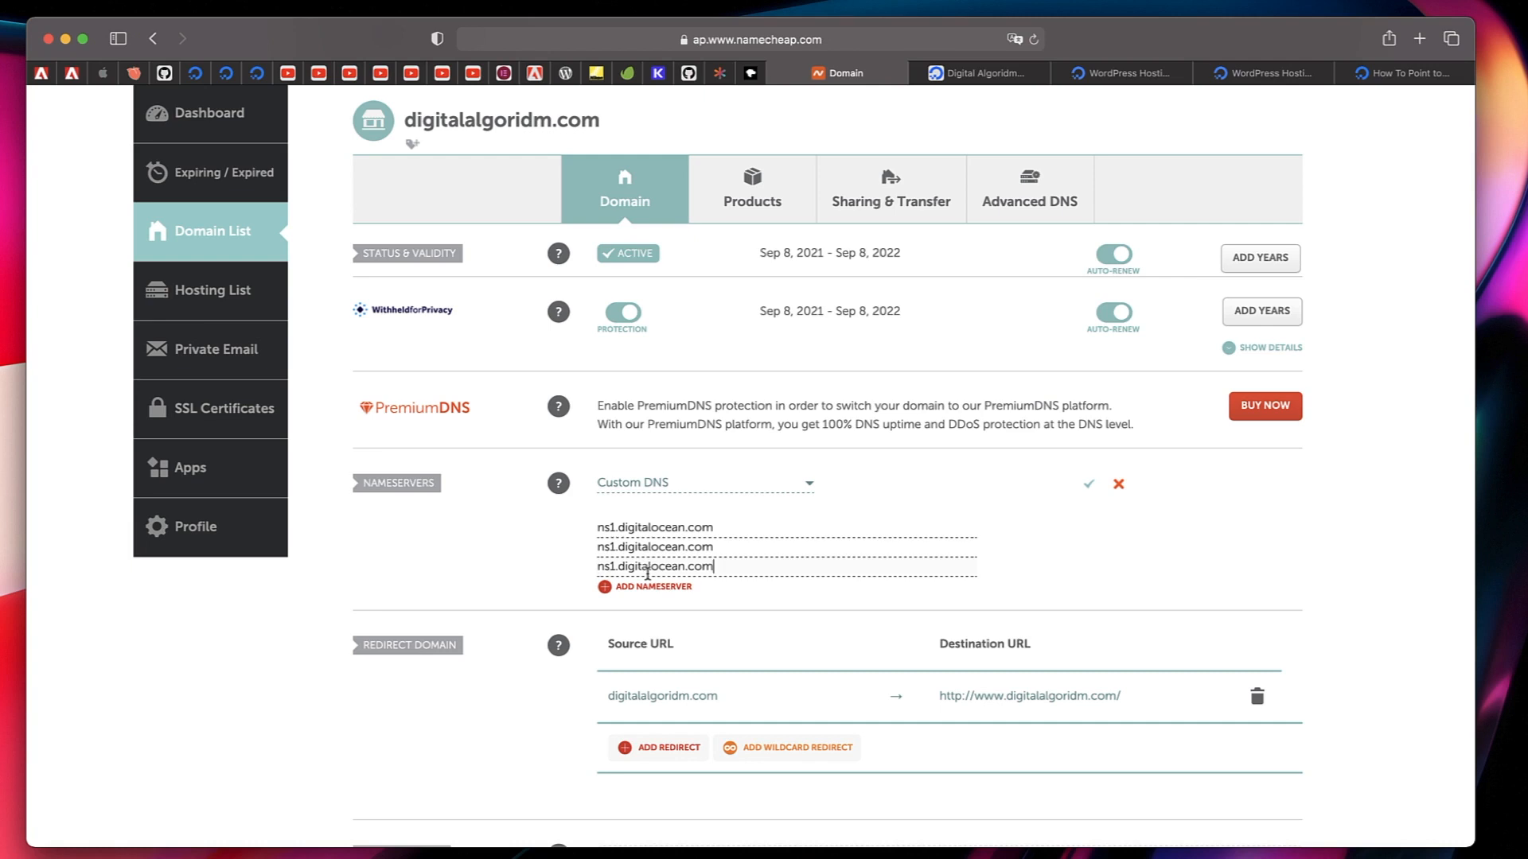
left_click(615, 548)
key("BackSpace")
type("2")
left_click(612, 567)
key("BackSpace")
type("3")
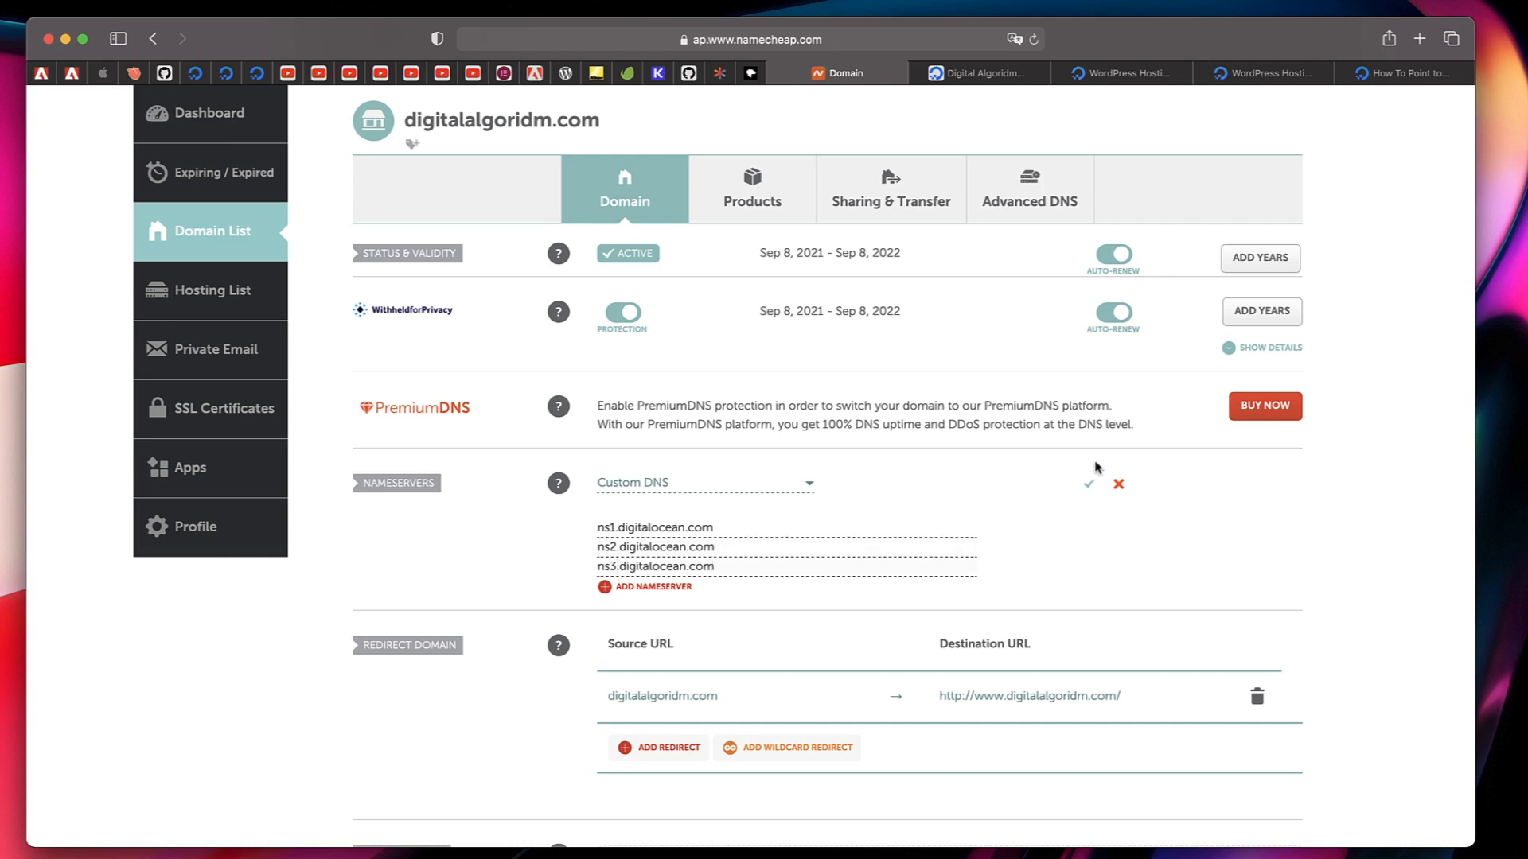
left_click(1089, 486)
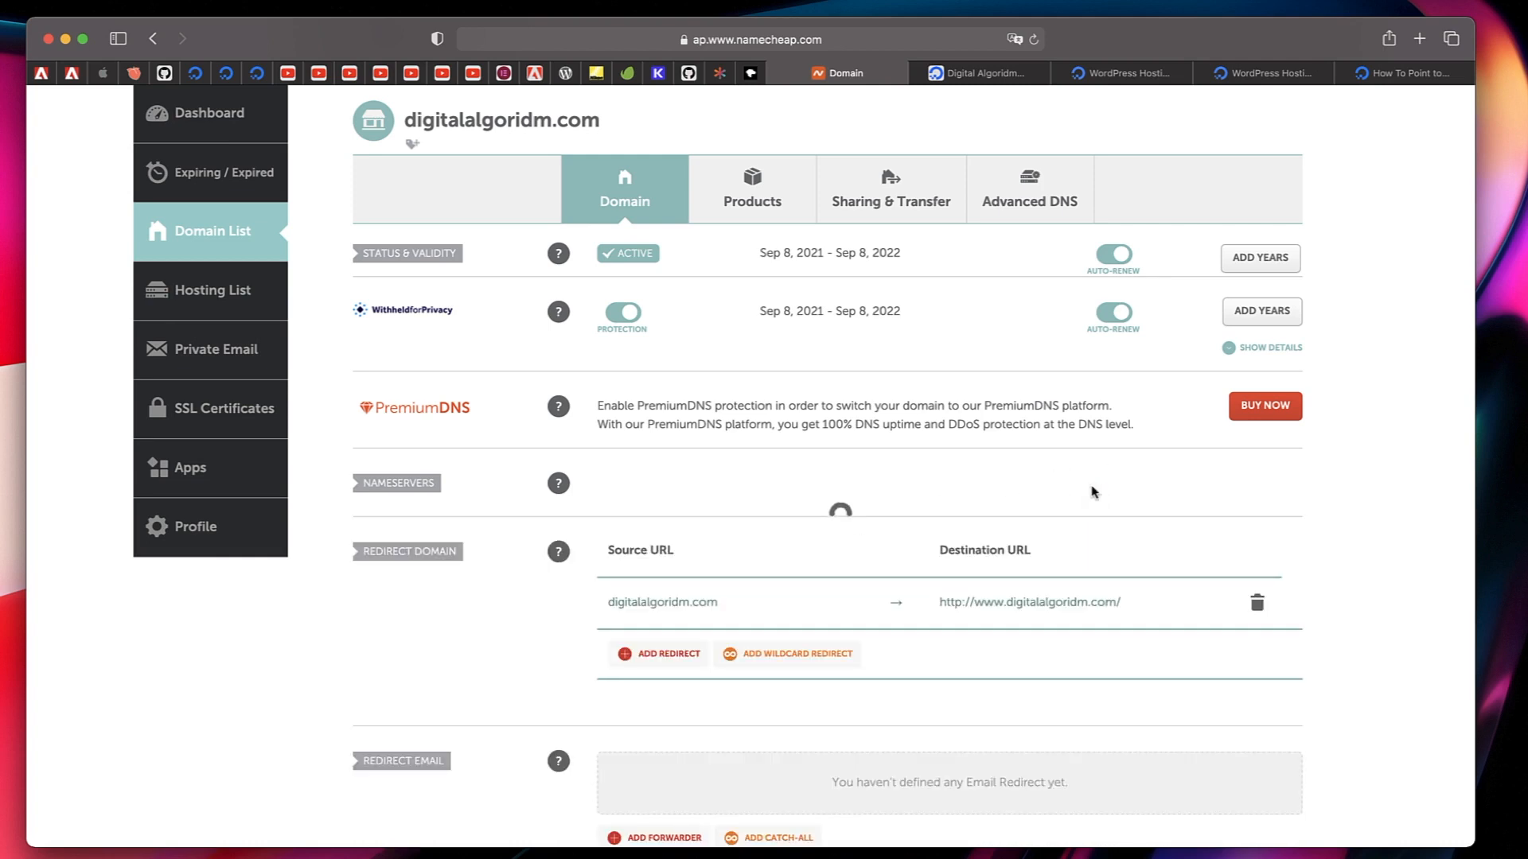
Switch to DigitalOcean and add the domain digitalalgoridm.com to the wordpress-digital-algoridm Droplet.
scroll(1098, 578, "down", 1)
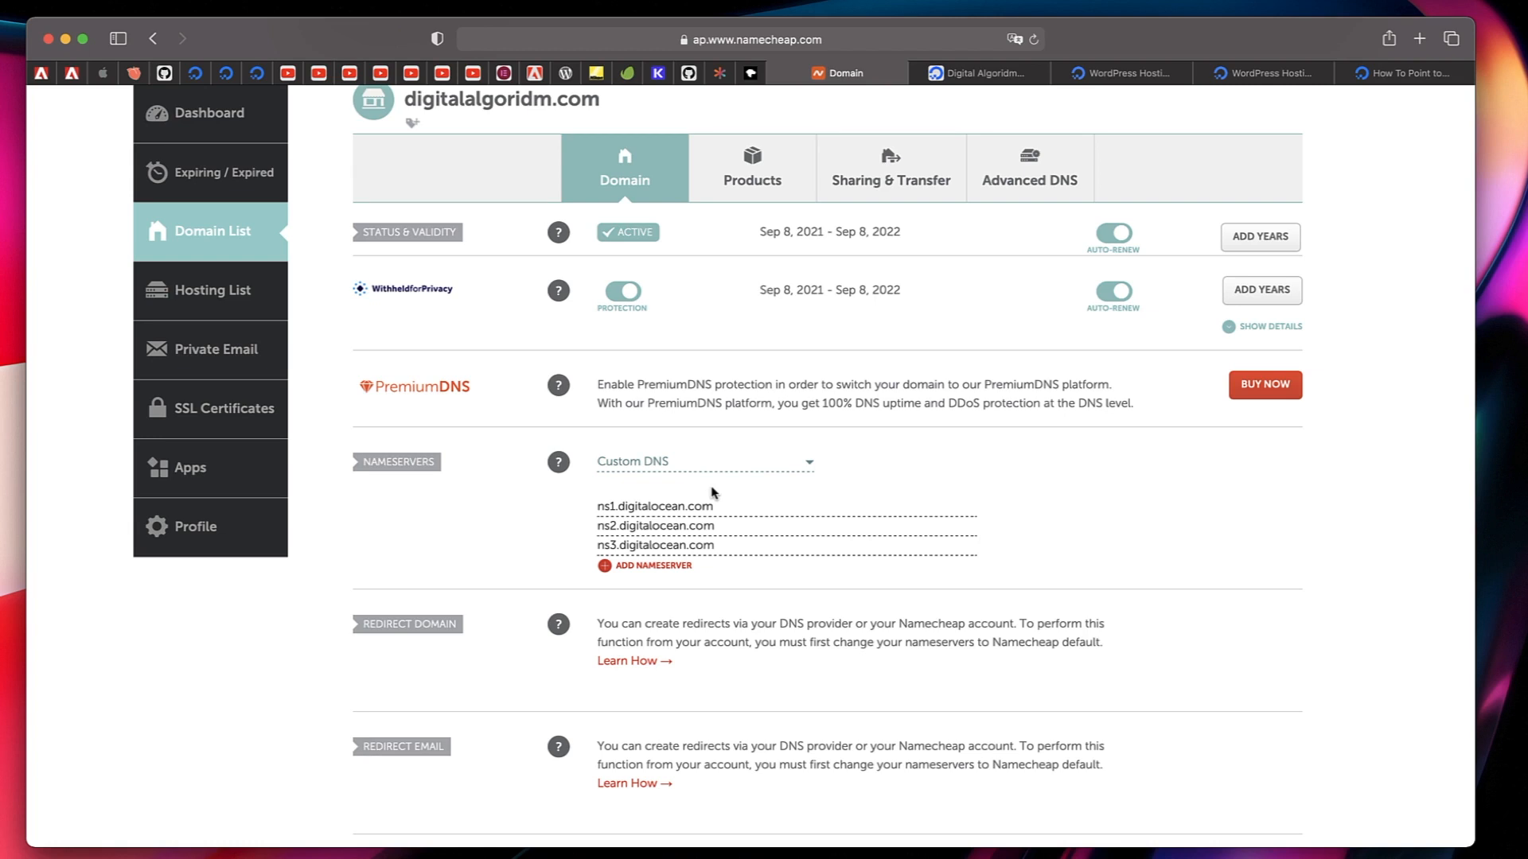
key("ctrl+Tab")
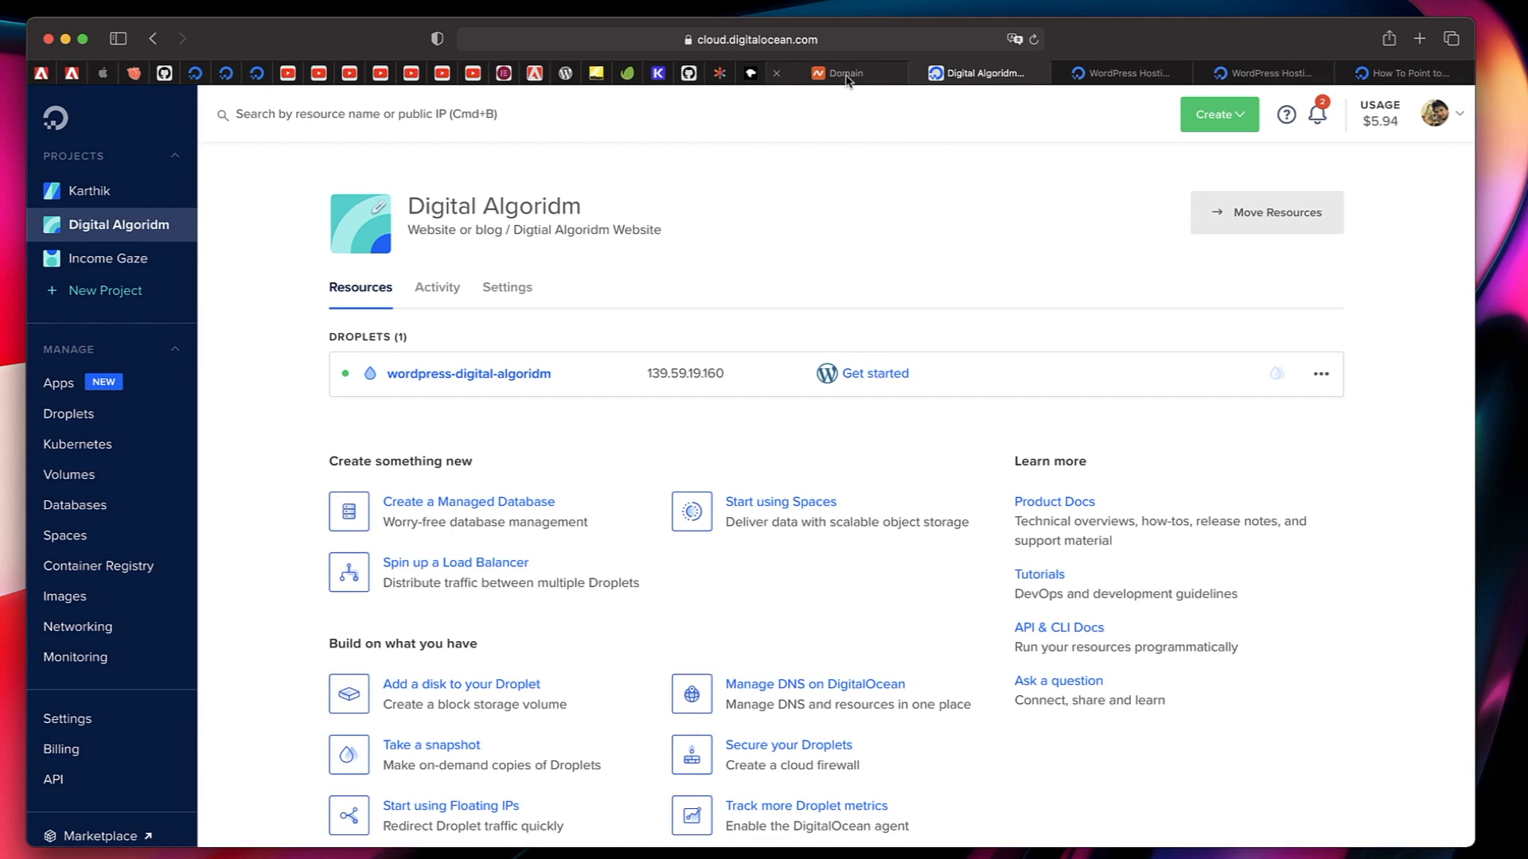
left_click(846, 74)
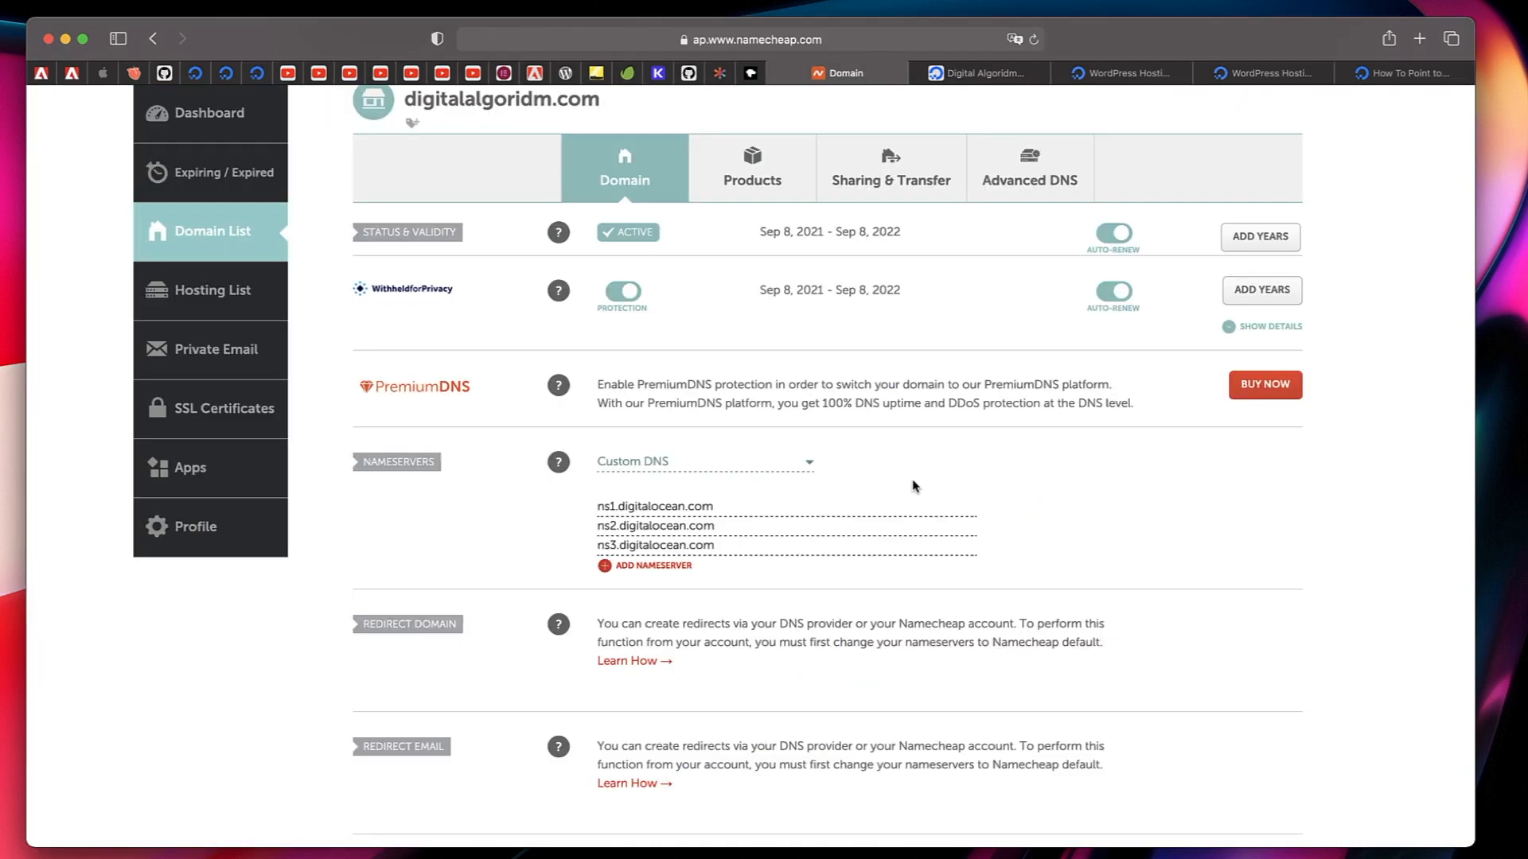
left_click(976, 72)
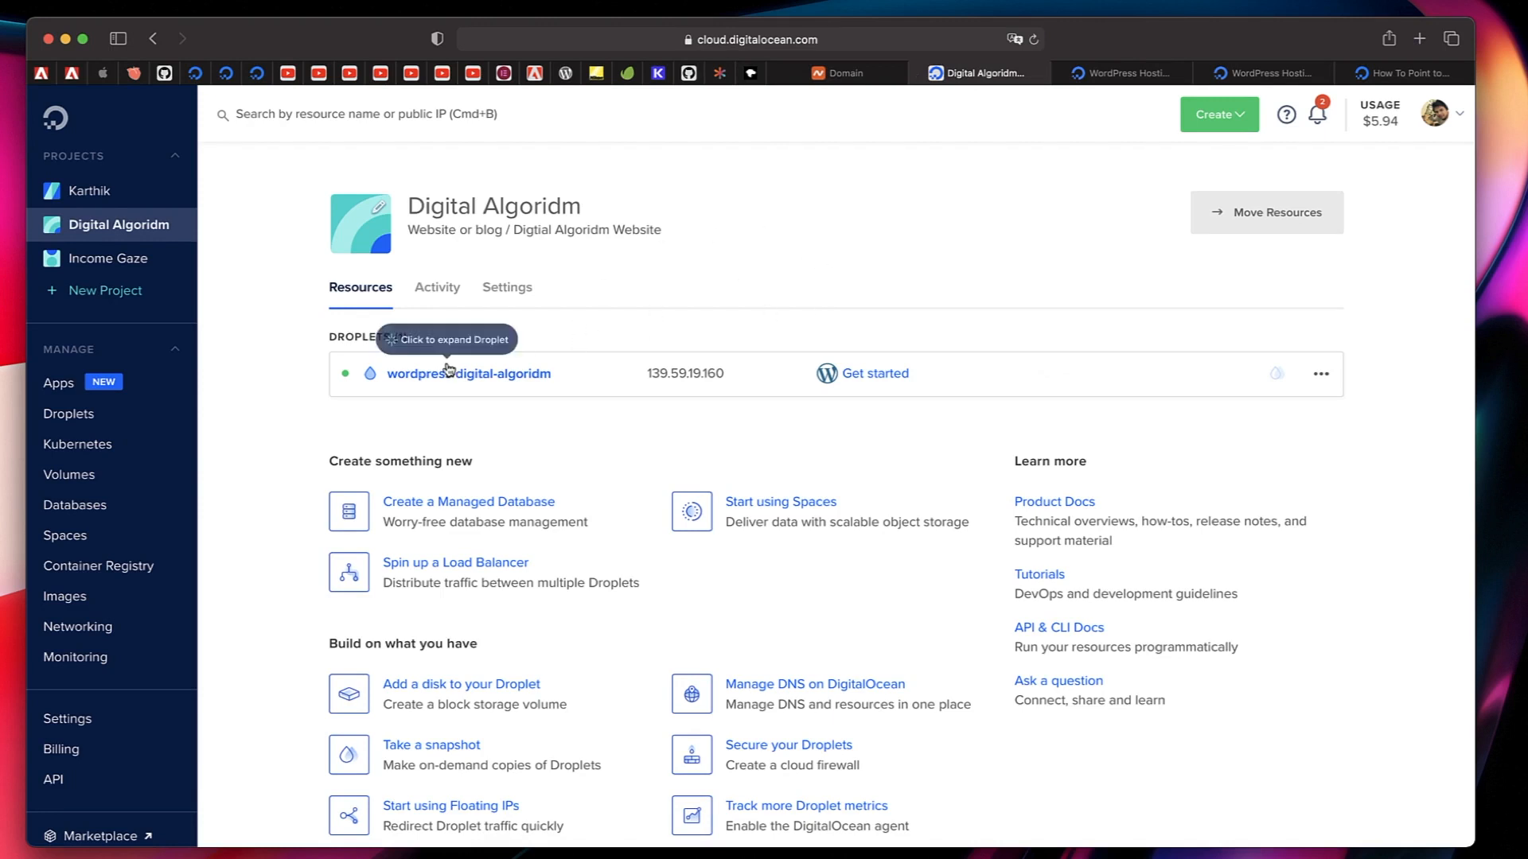
left_click(1322, 375)
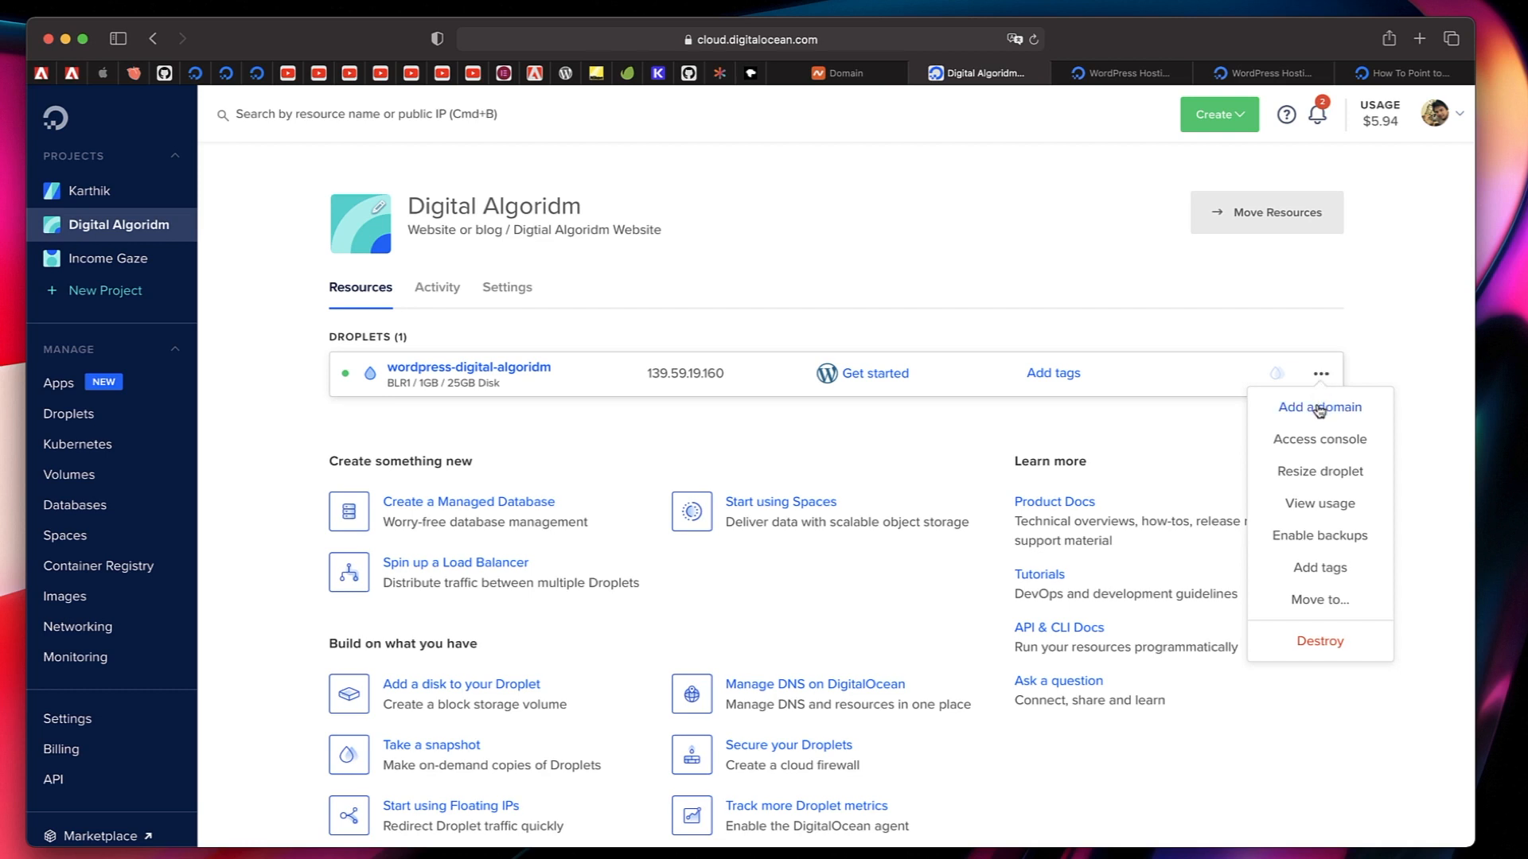
left_click(1320, 408)
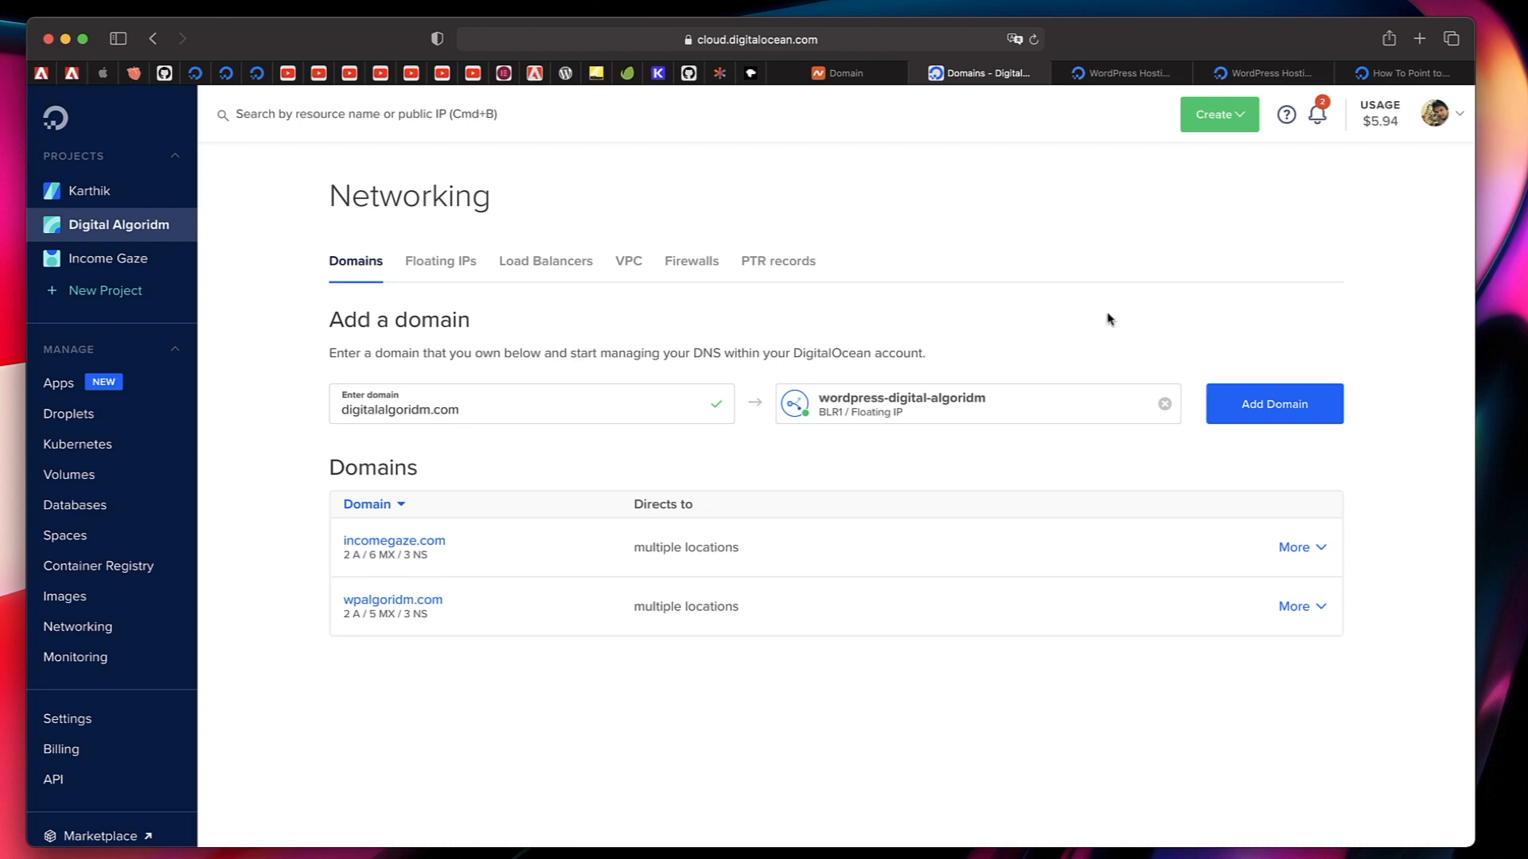
left_click(1293, 407)
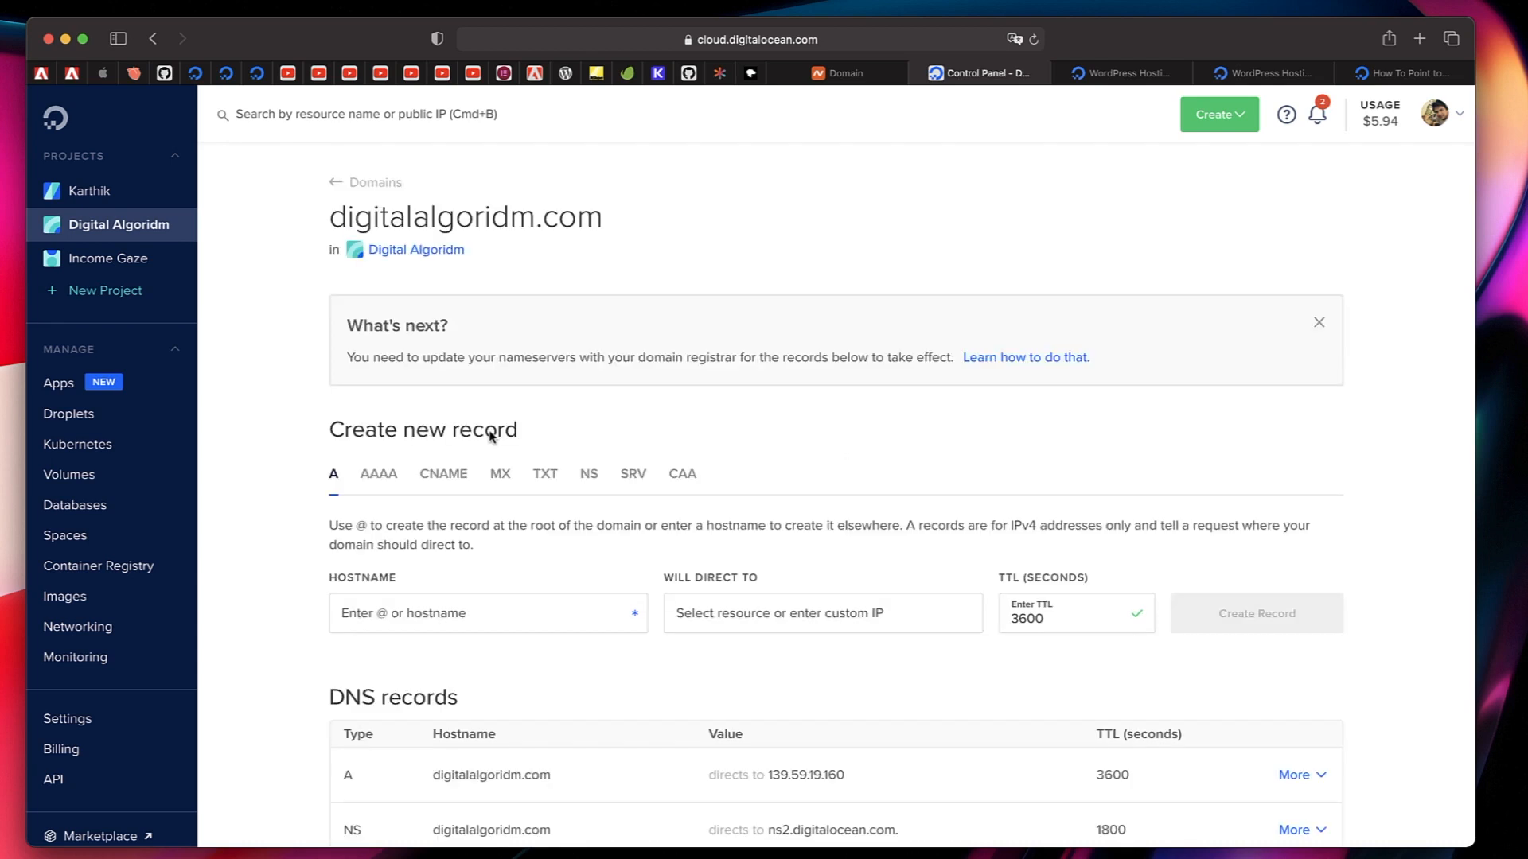
Create an A record for digitalalgoridm.com with hostname www, directed to the wordpress-digital-algoridm Droplet with a TTL of 3600 seconds.
scroll(710, 477, "down", 4)
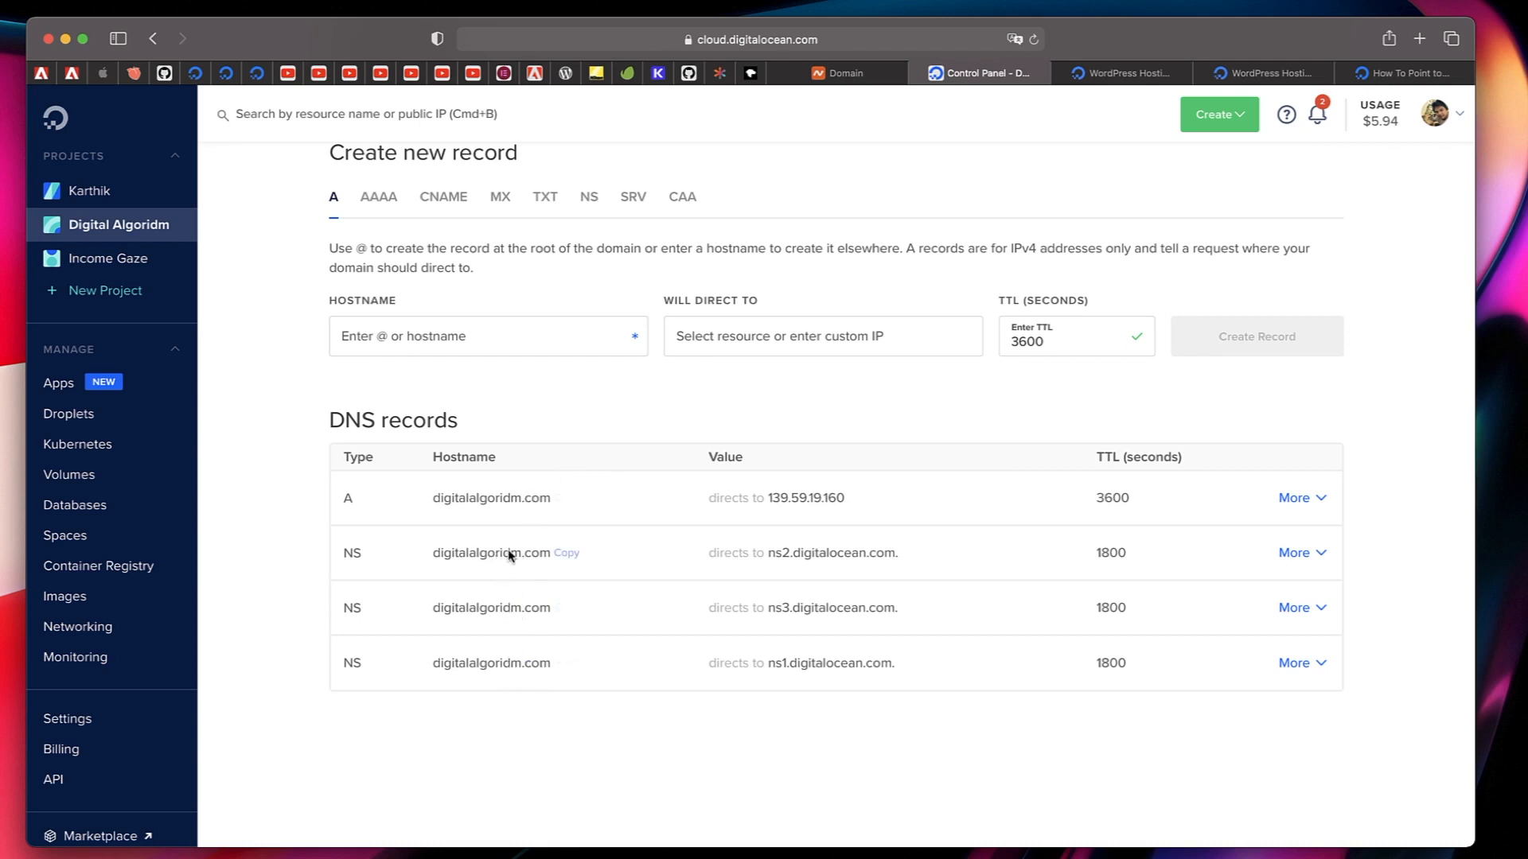
double_click(349, 502)
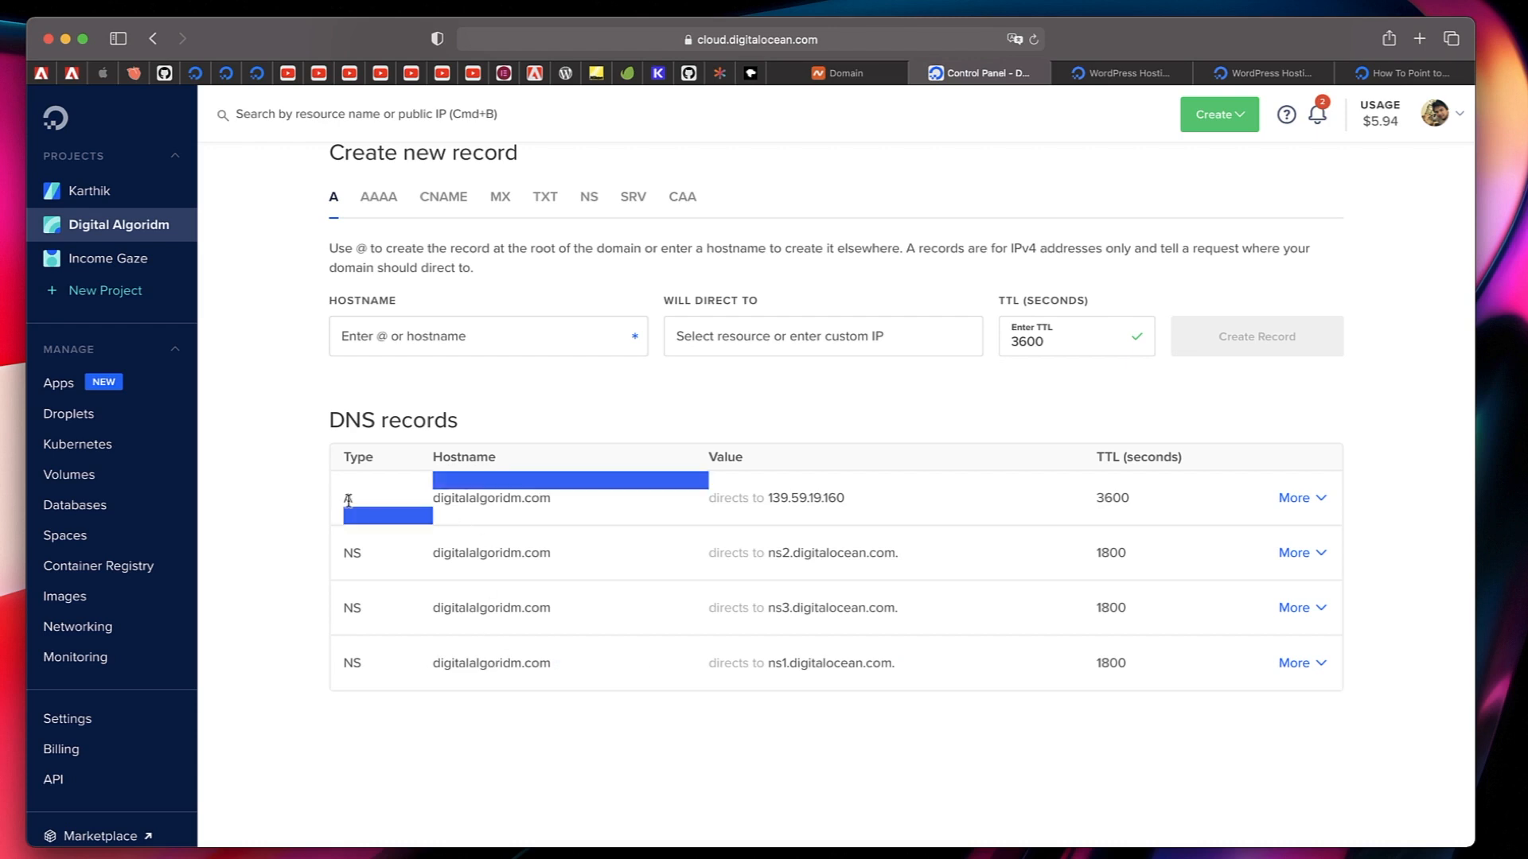
left_click(336, 503)
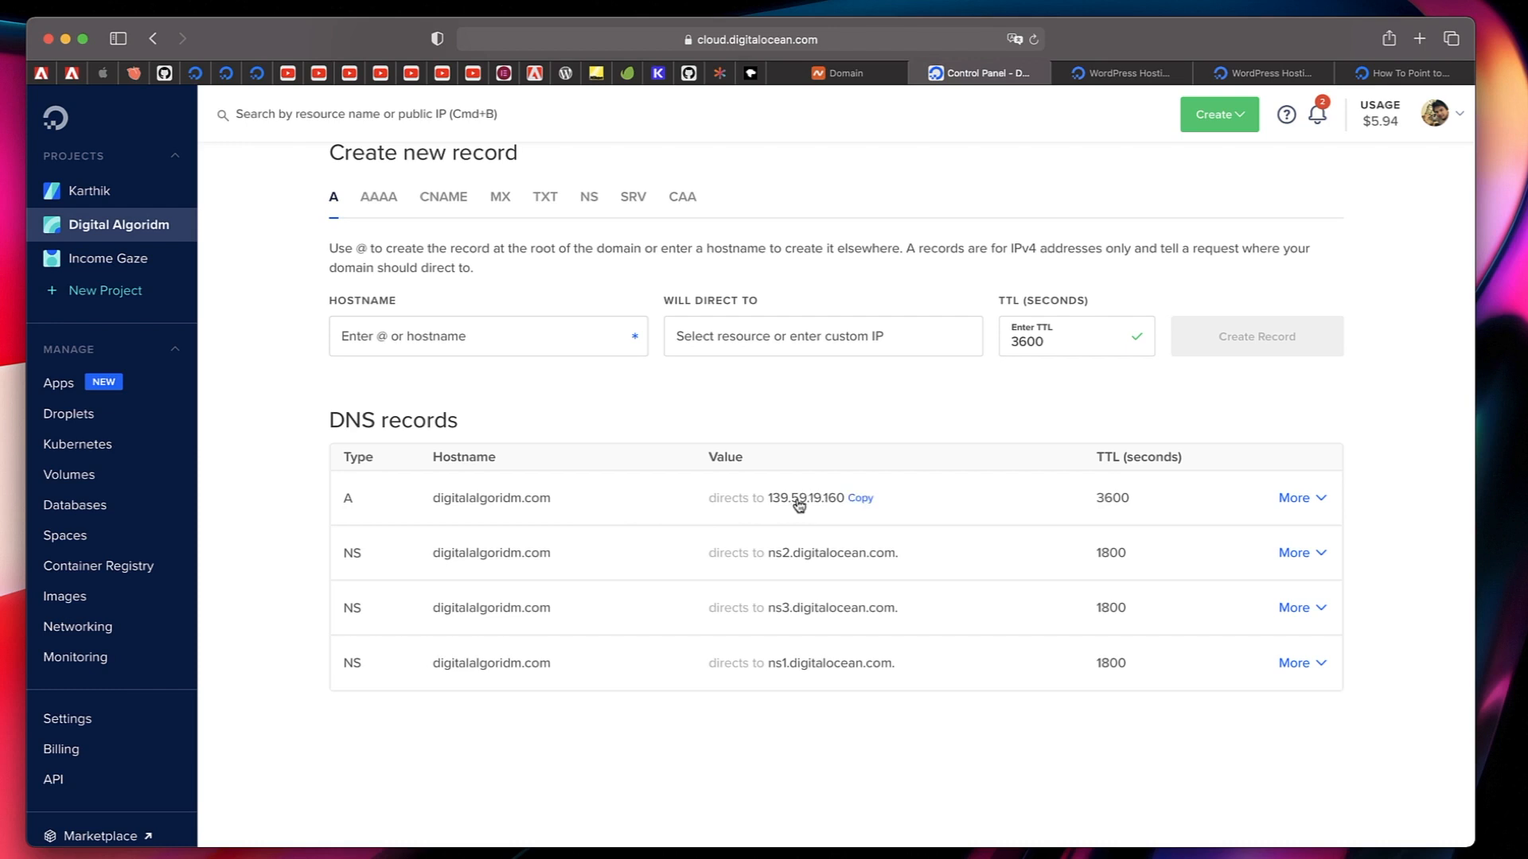
left_click(436, 339)
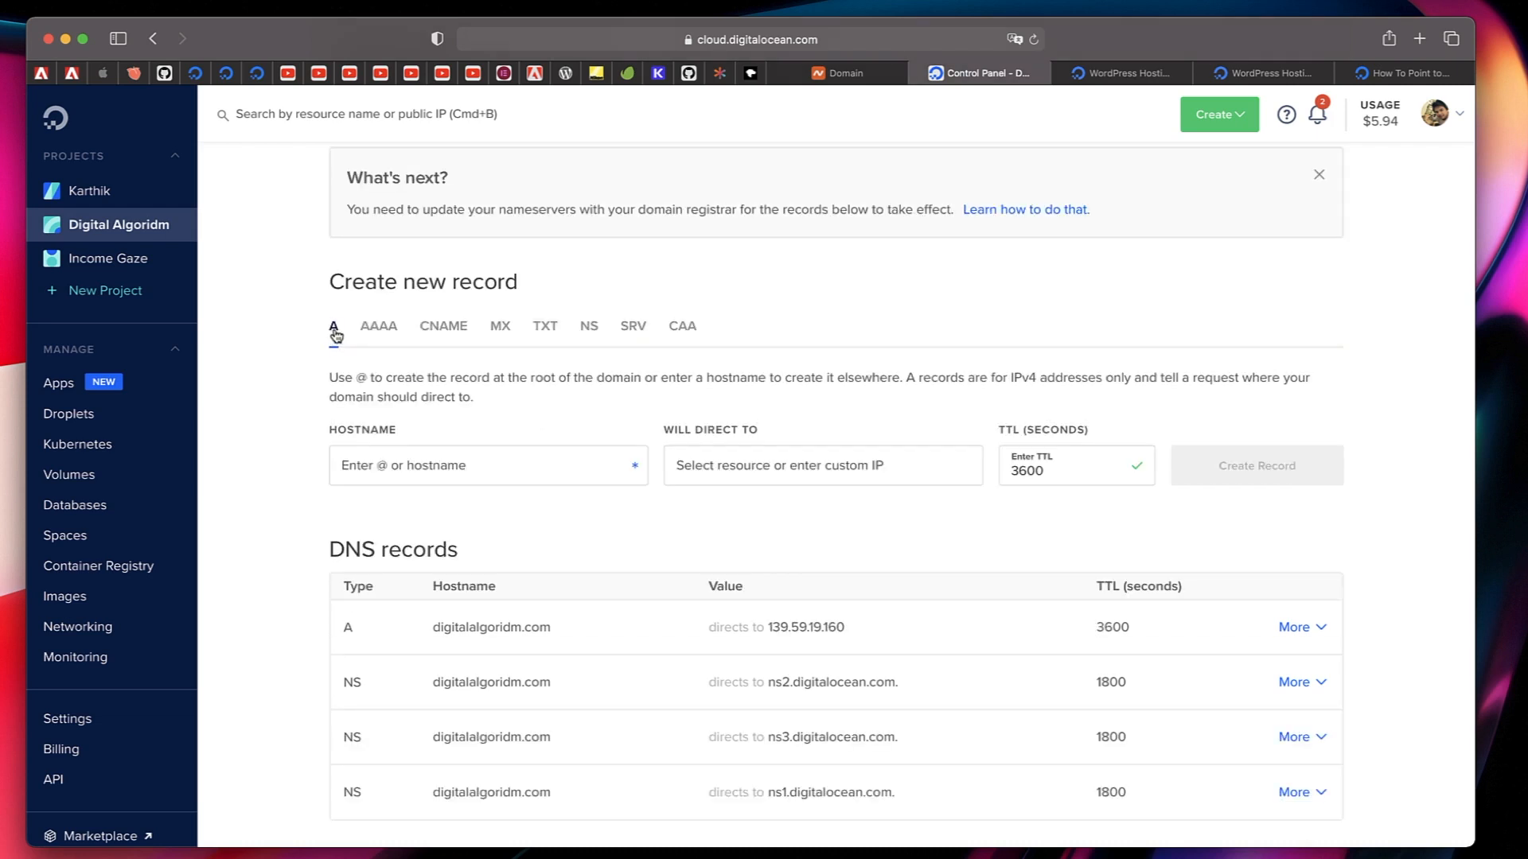
left_click(386, 471)
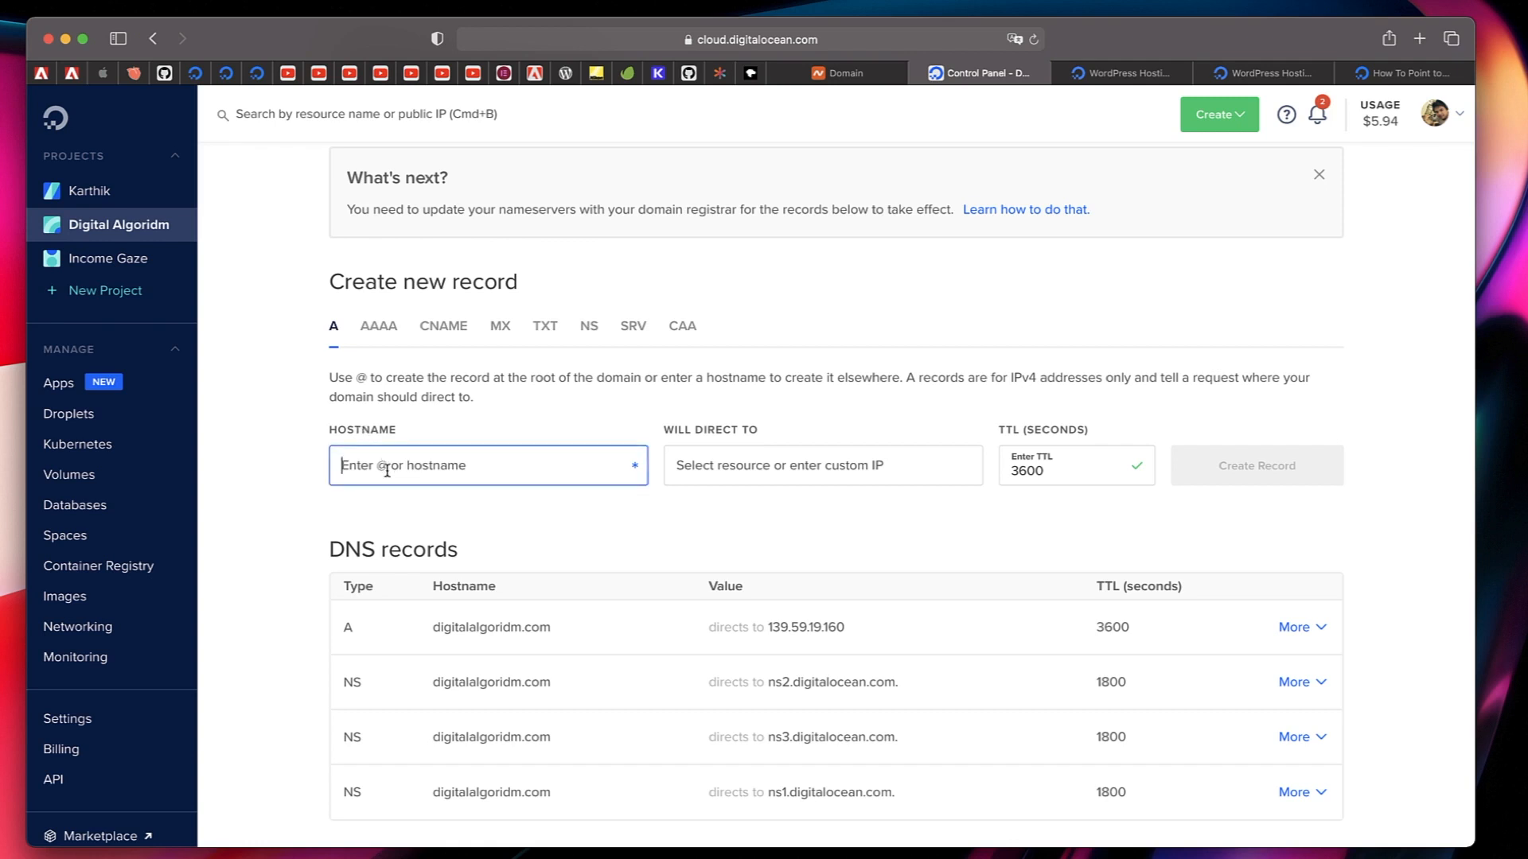
type("www")
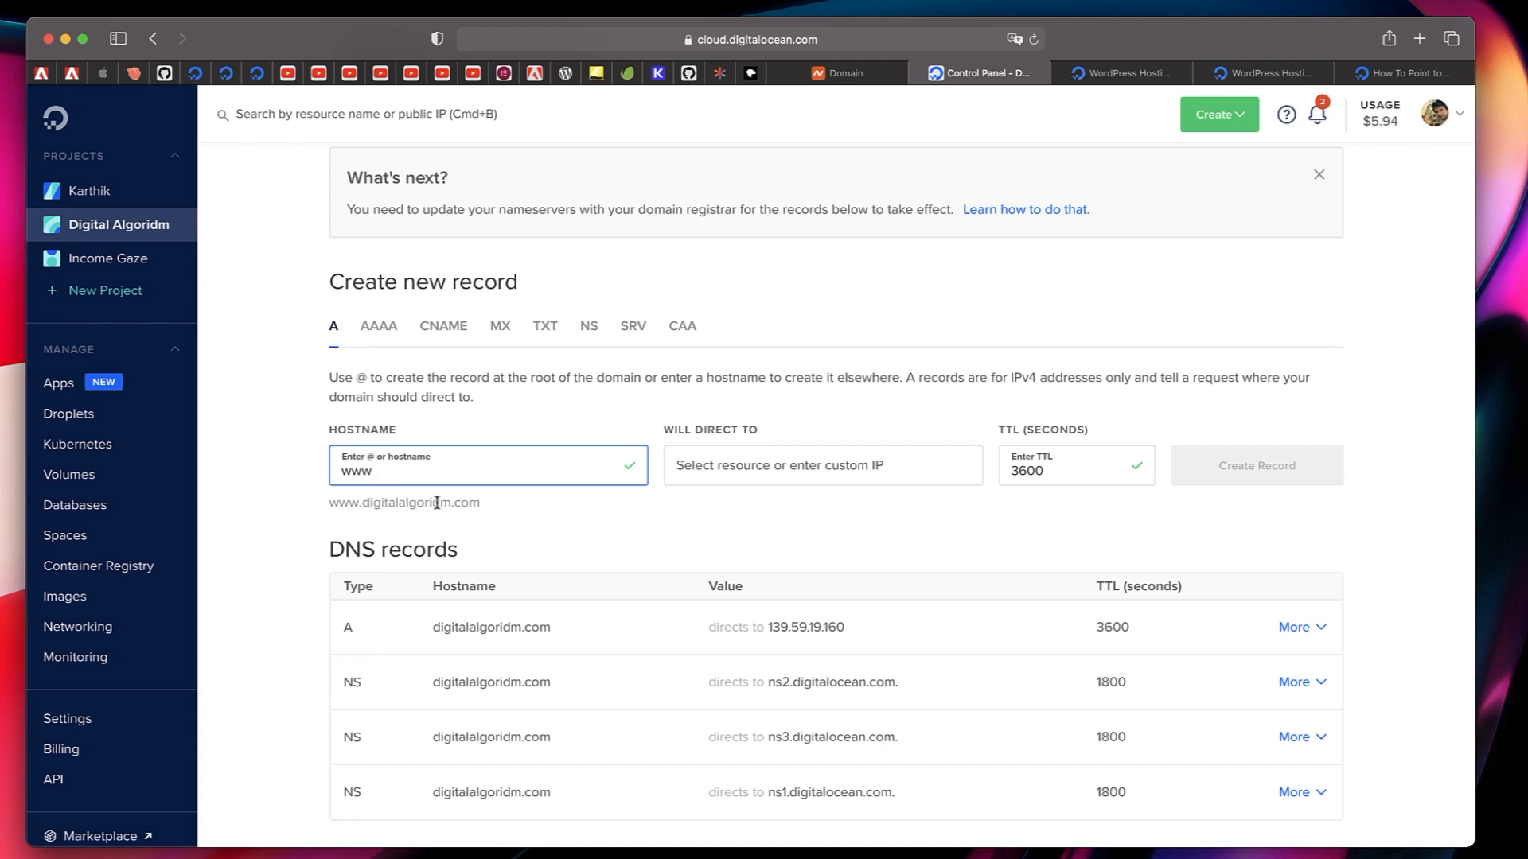
triple_click(399, 502)
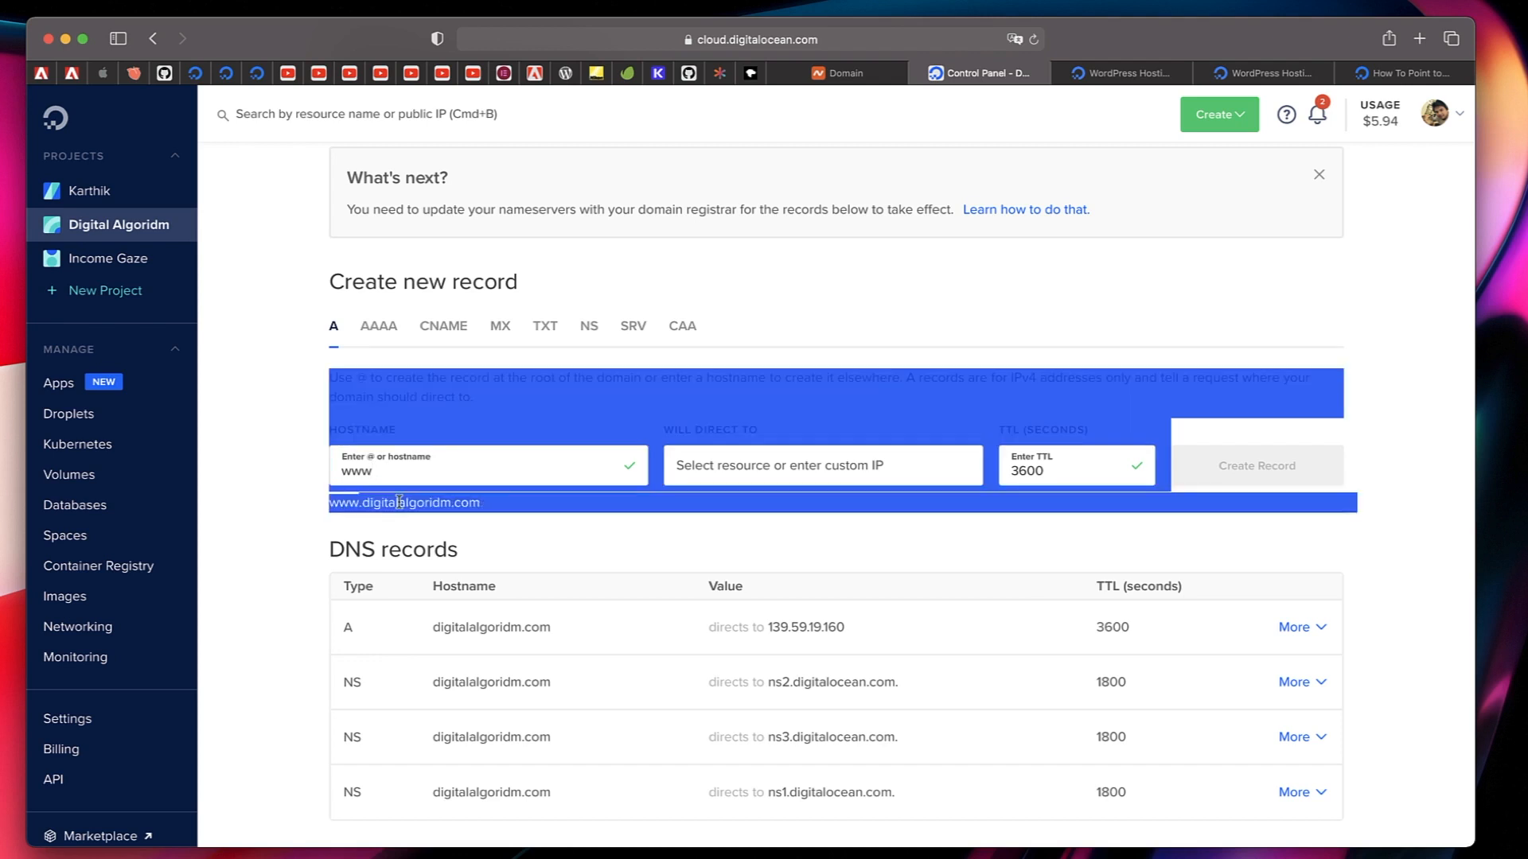
left_click(399, 502)
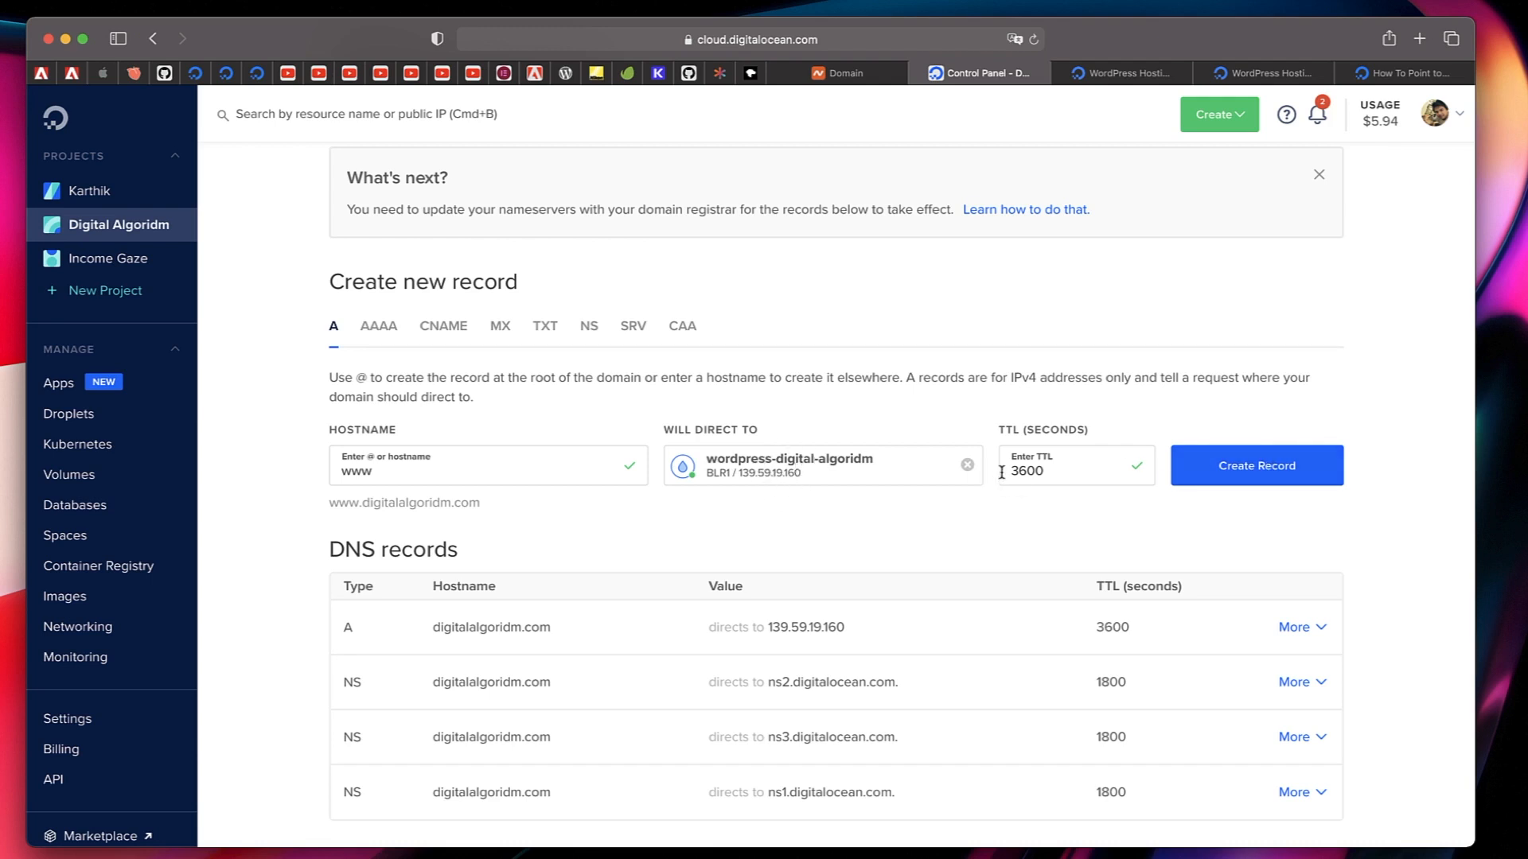
left_click(1251, 468)
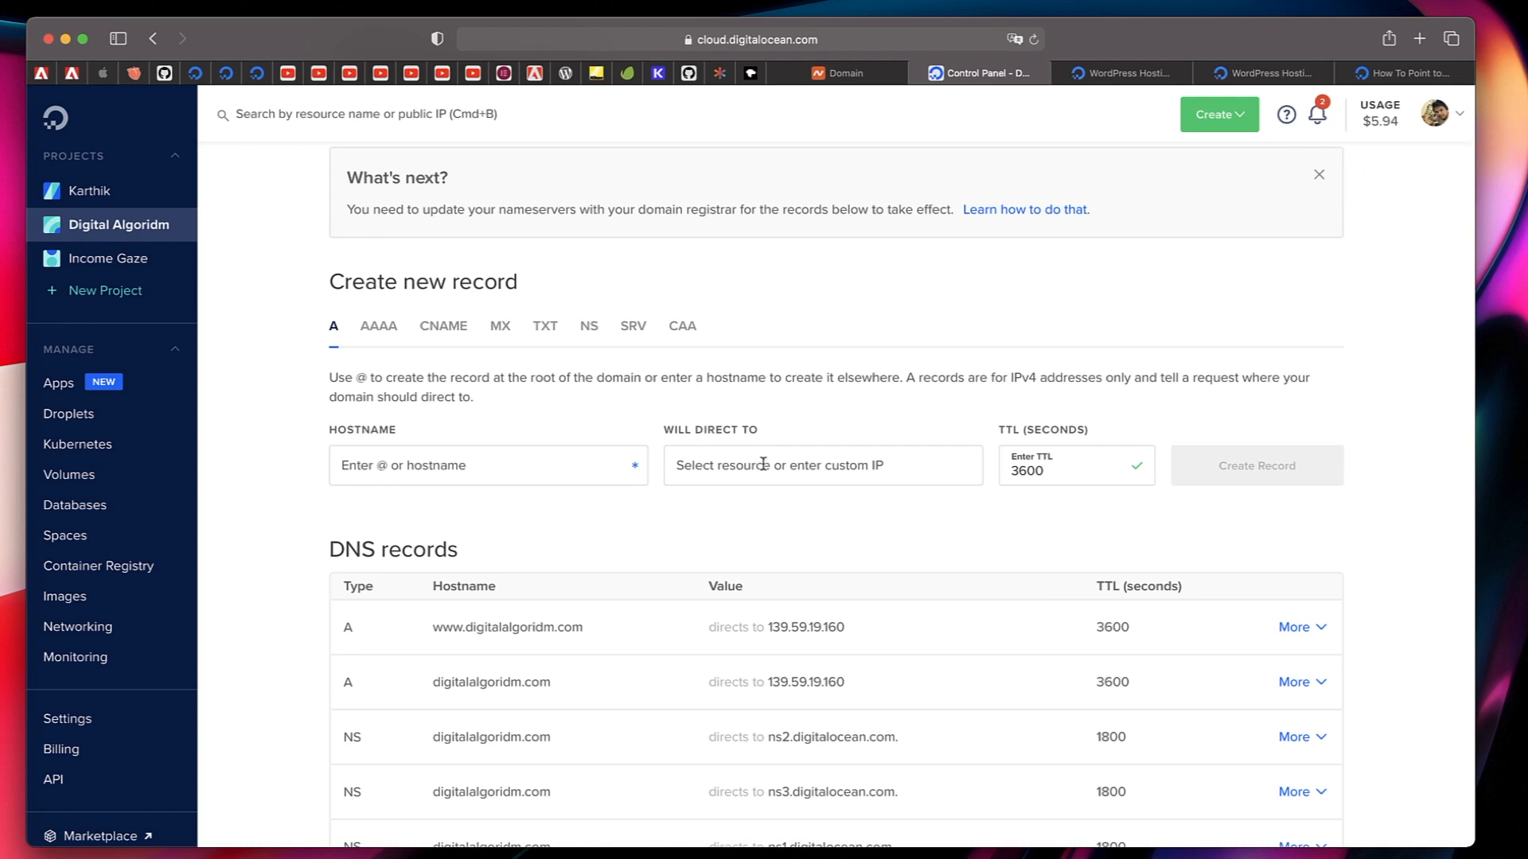
Review the DNS records of digitalalgoridm.com and compare them with the custom nameservers set in Namecheap.
scroll(914, 570, "down", 3)
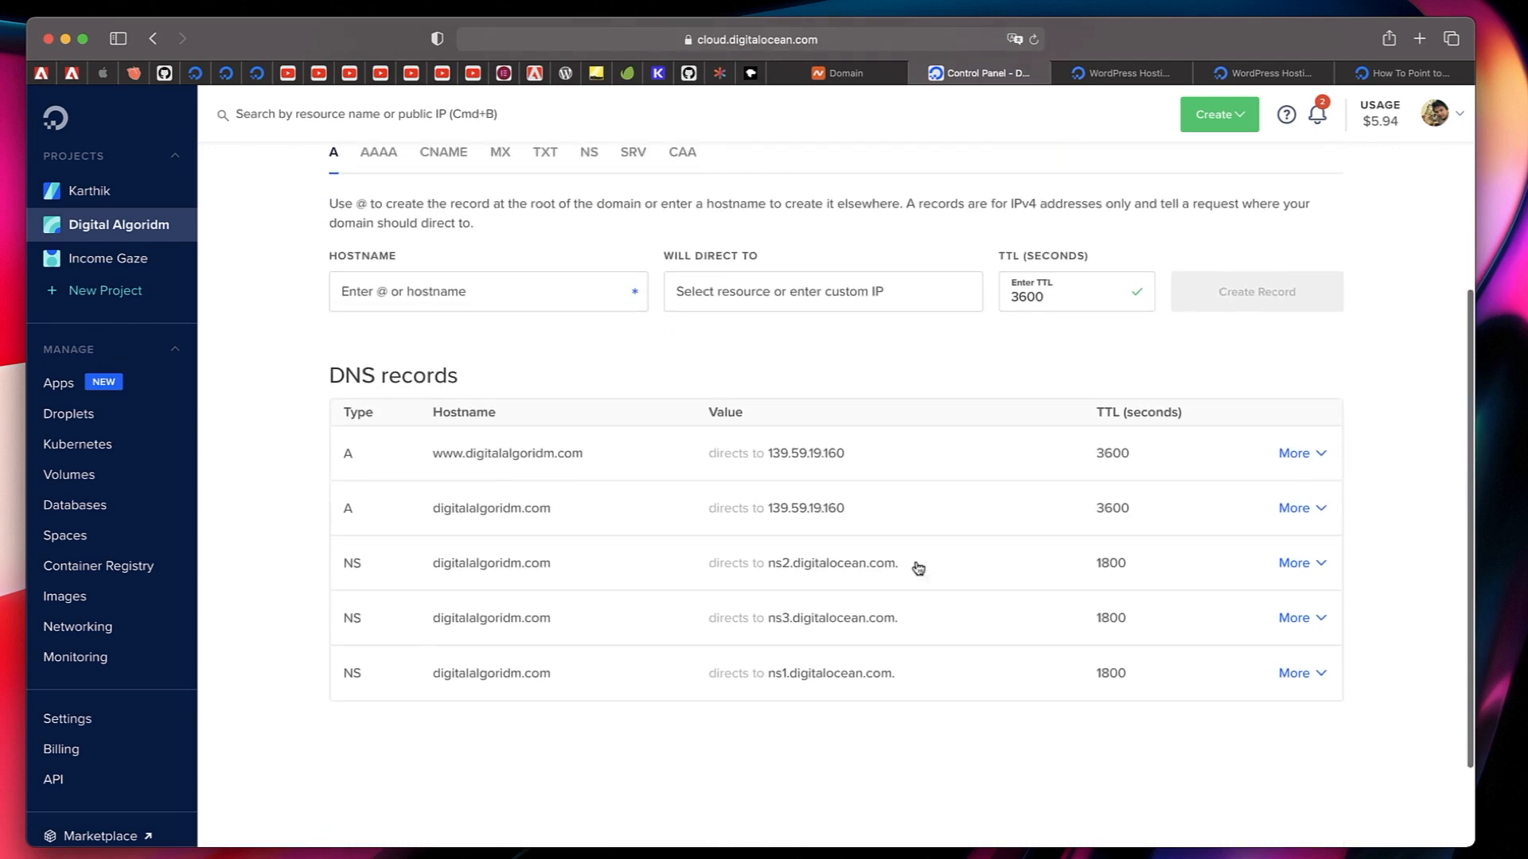
mouse_move(533, 459)
left_click(843, 72)
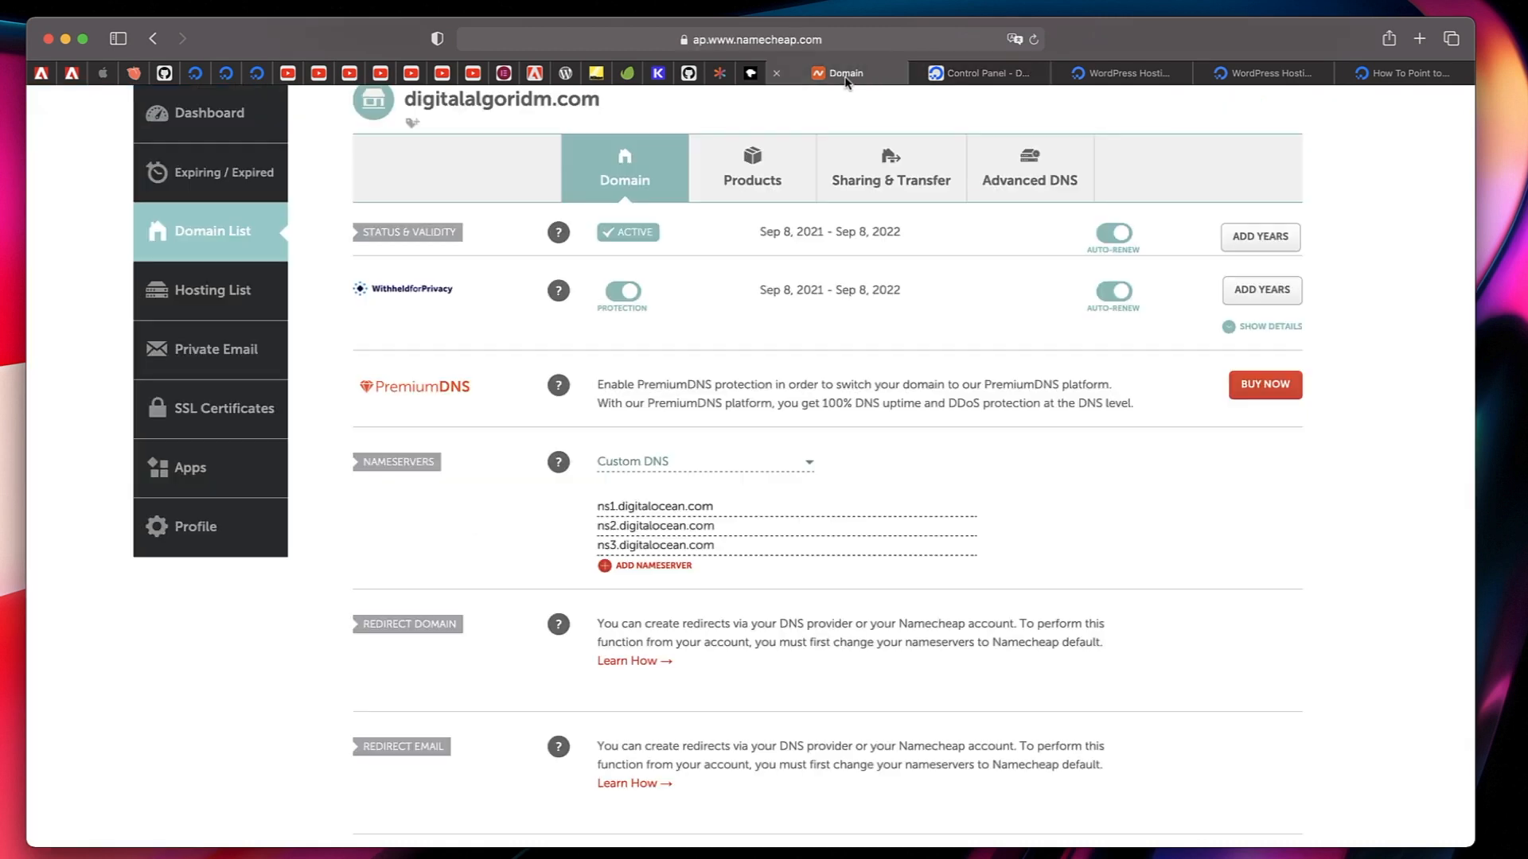
left_click(975, 74)
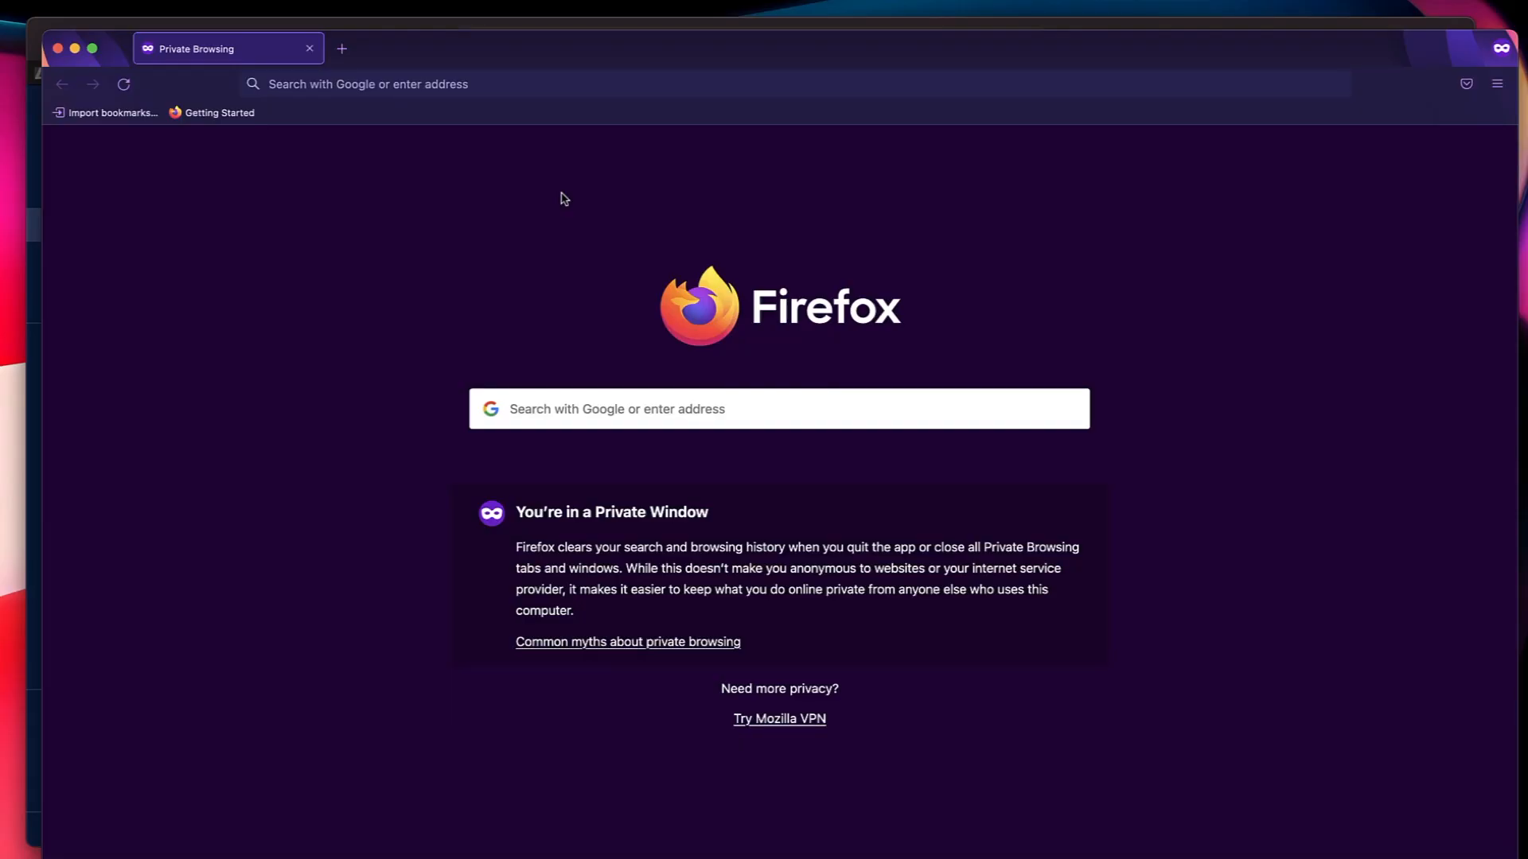
Copy the Droplet's IP address 139.59.19.160 from the www A record and load it in the Firefox private window.
key("ctrl+Up")
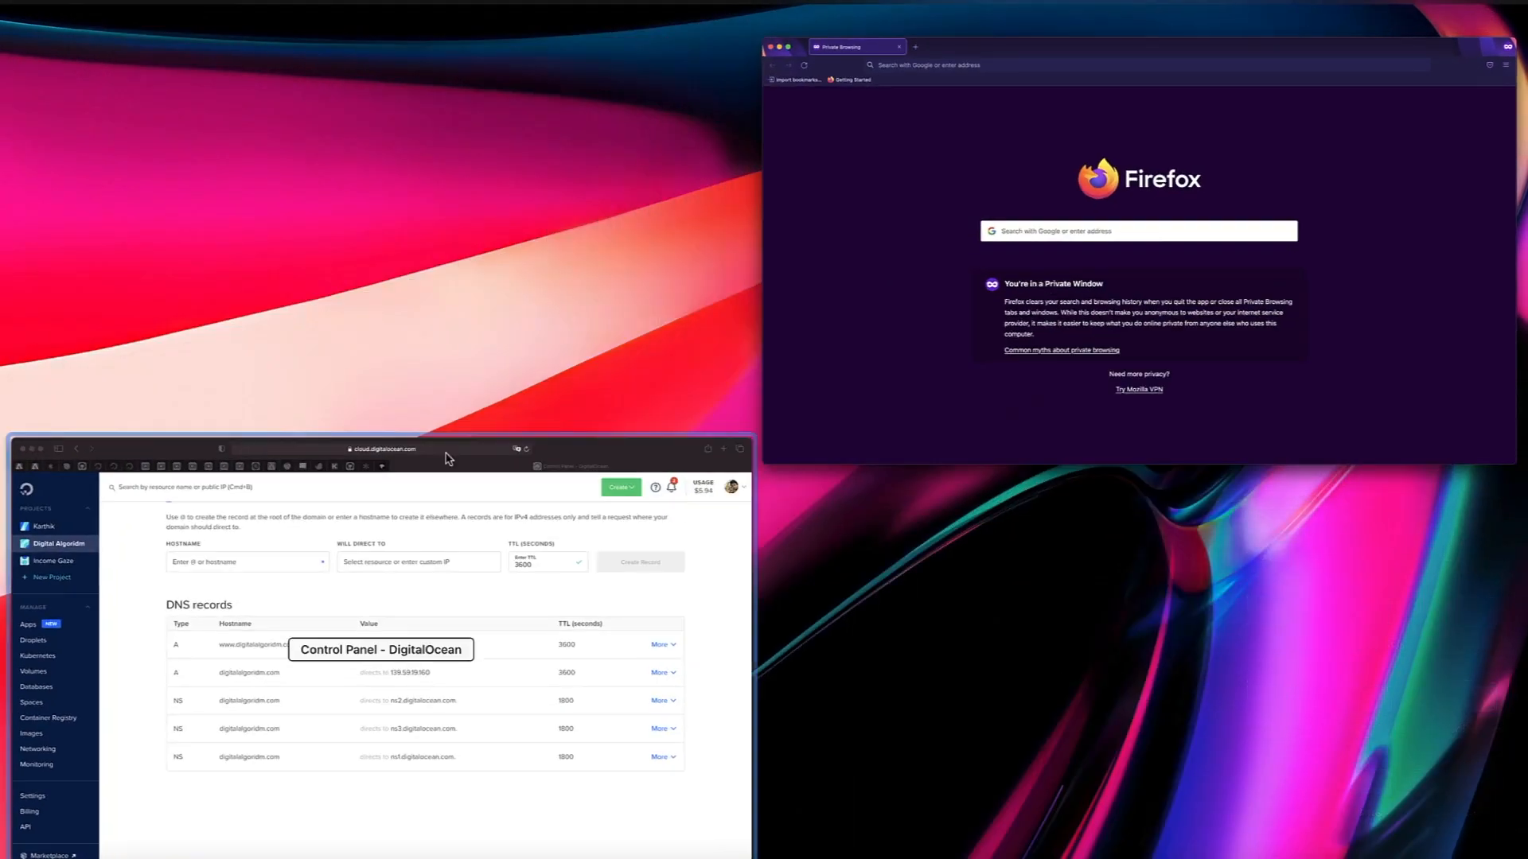
left_click(432, 549)
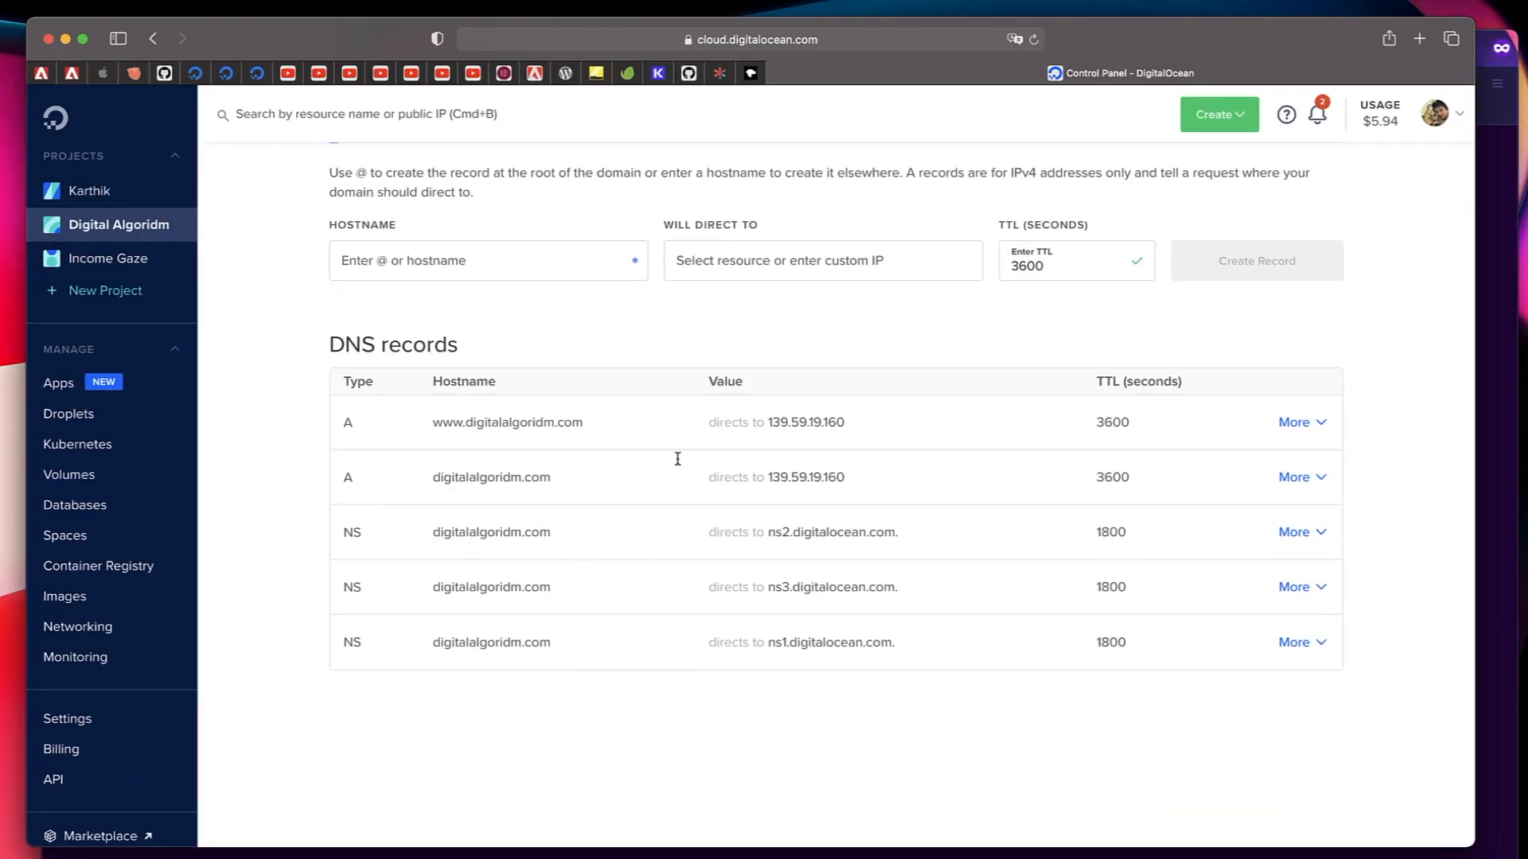
mouse_move(858, 428)
left_click(858, 429)
key("ctrl+Up")
left_click(977, 271)
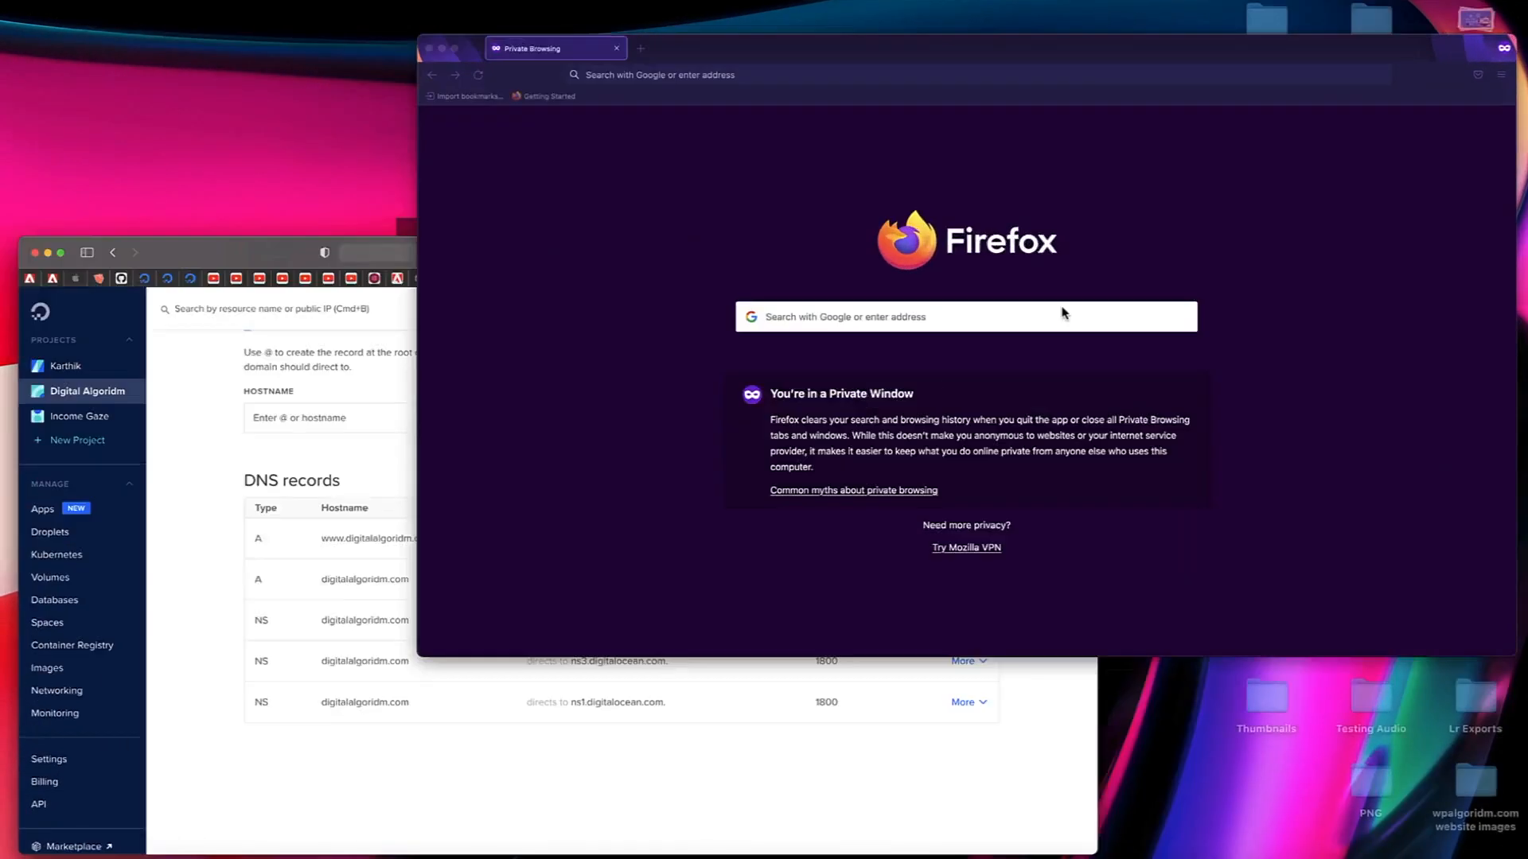
left_click(534, 79)
type("139.59.19.160")
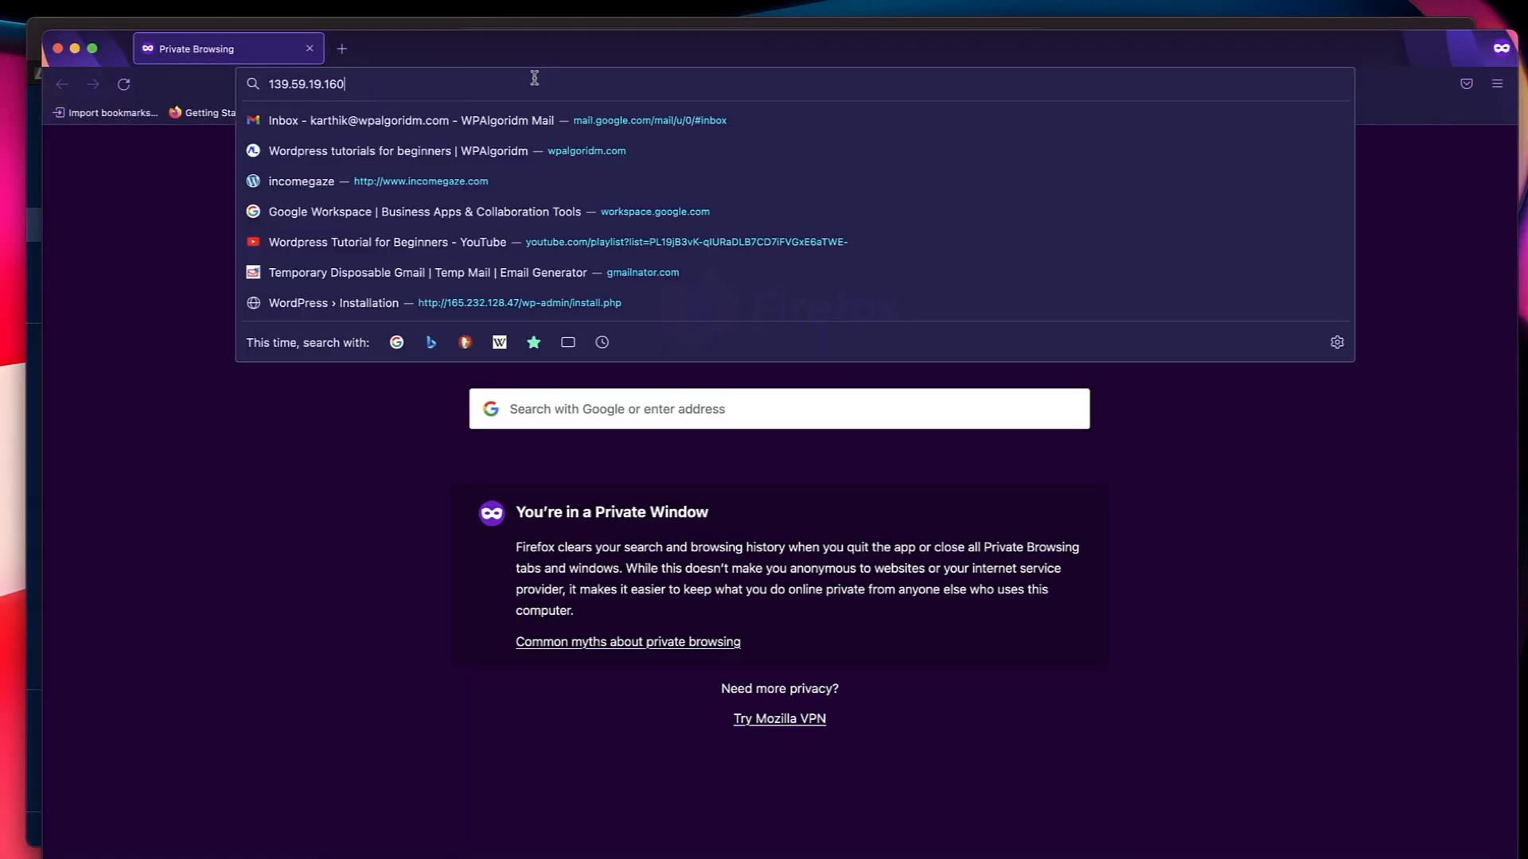
key("Return")
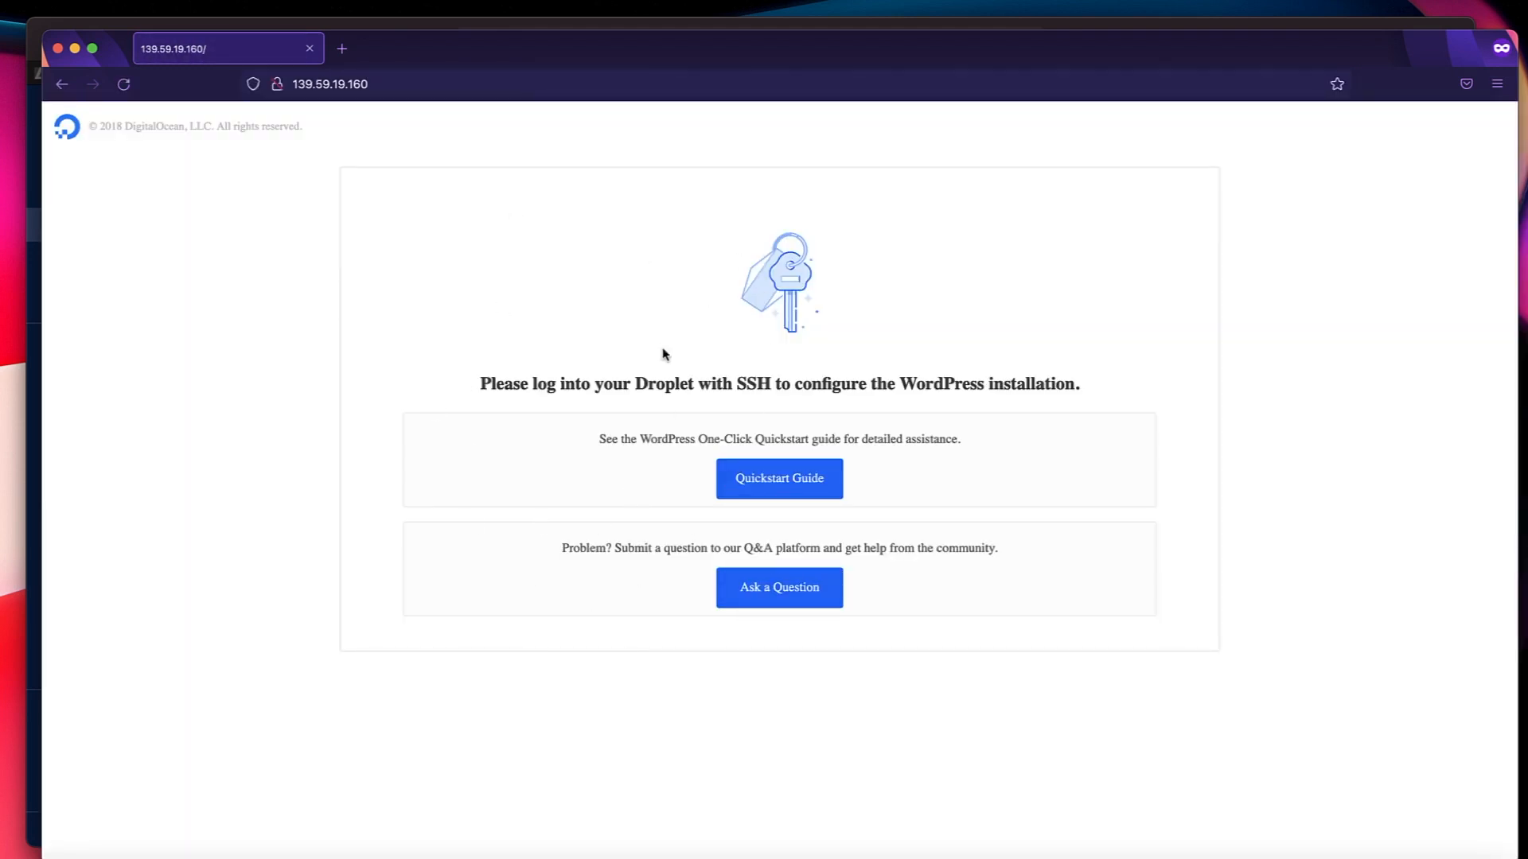
left_click(342, 49)
key("ctrl+Up")
left_click(382, 573)
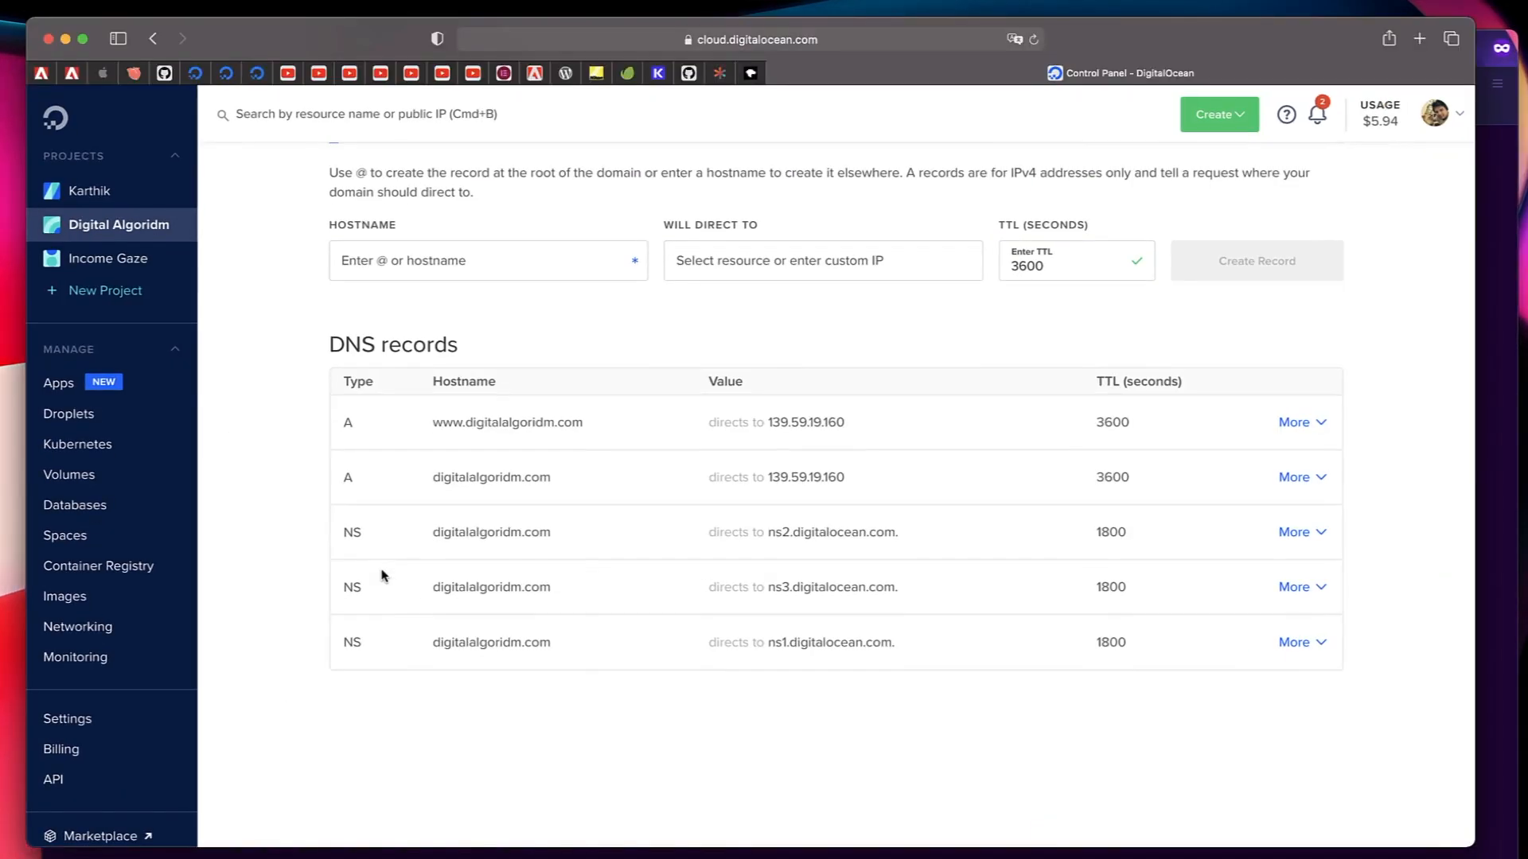
mouse_move(607, 428)
left_click(604, 428)
key("ctrl+Up")
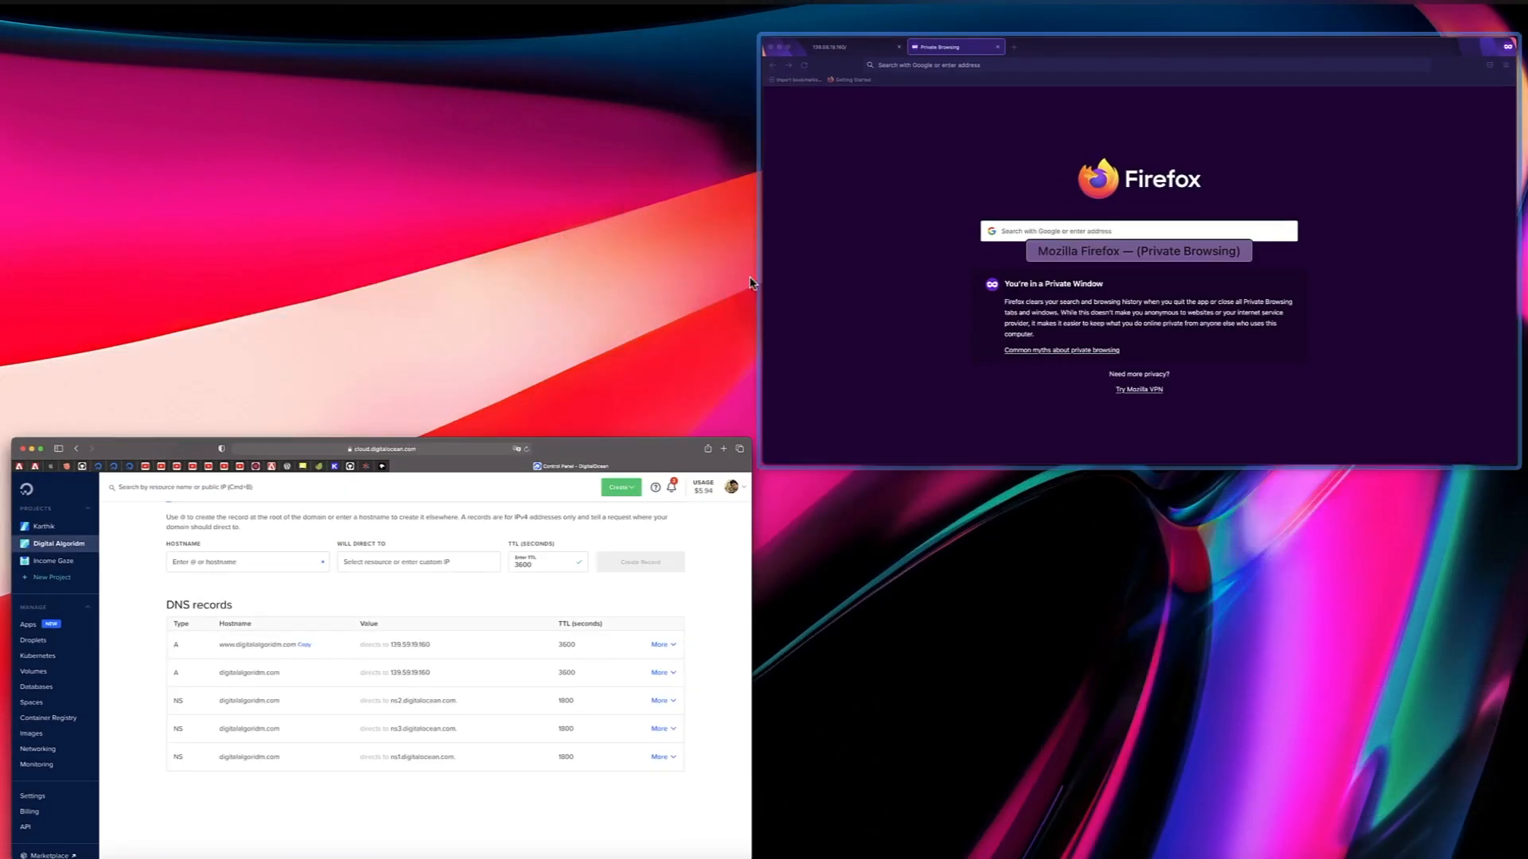
left_click(971, 148)
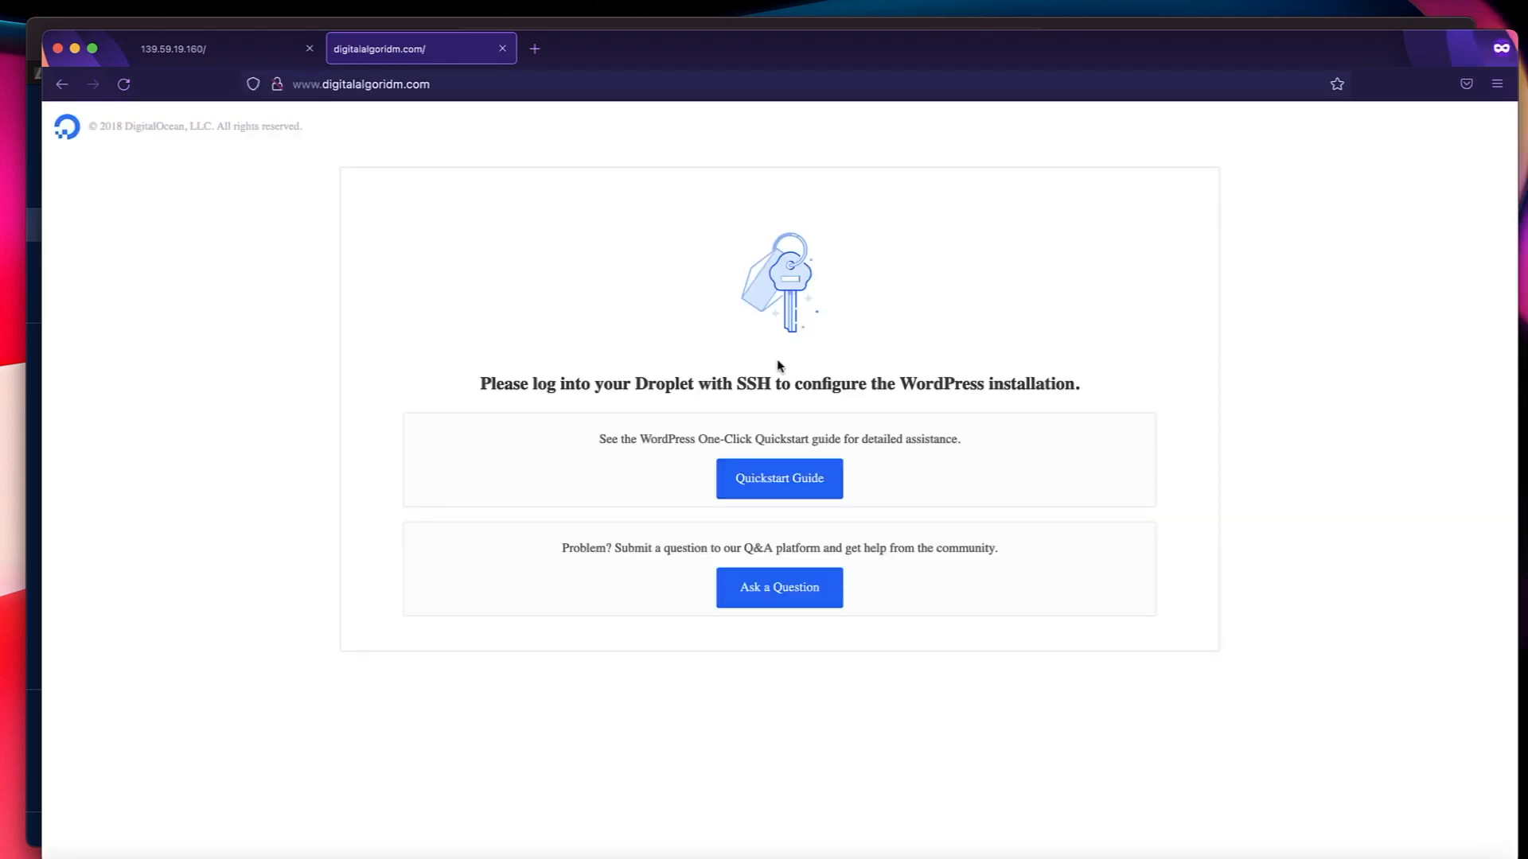
Copy the root hostname digitalalgoridm.com from the DigitalOcean DNS records and load it in another Firefox private tab.
left_click(535, 49)
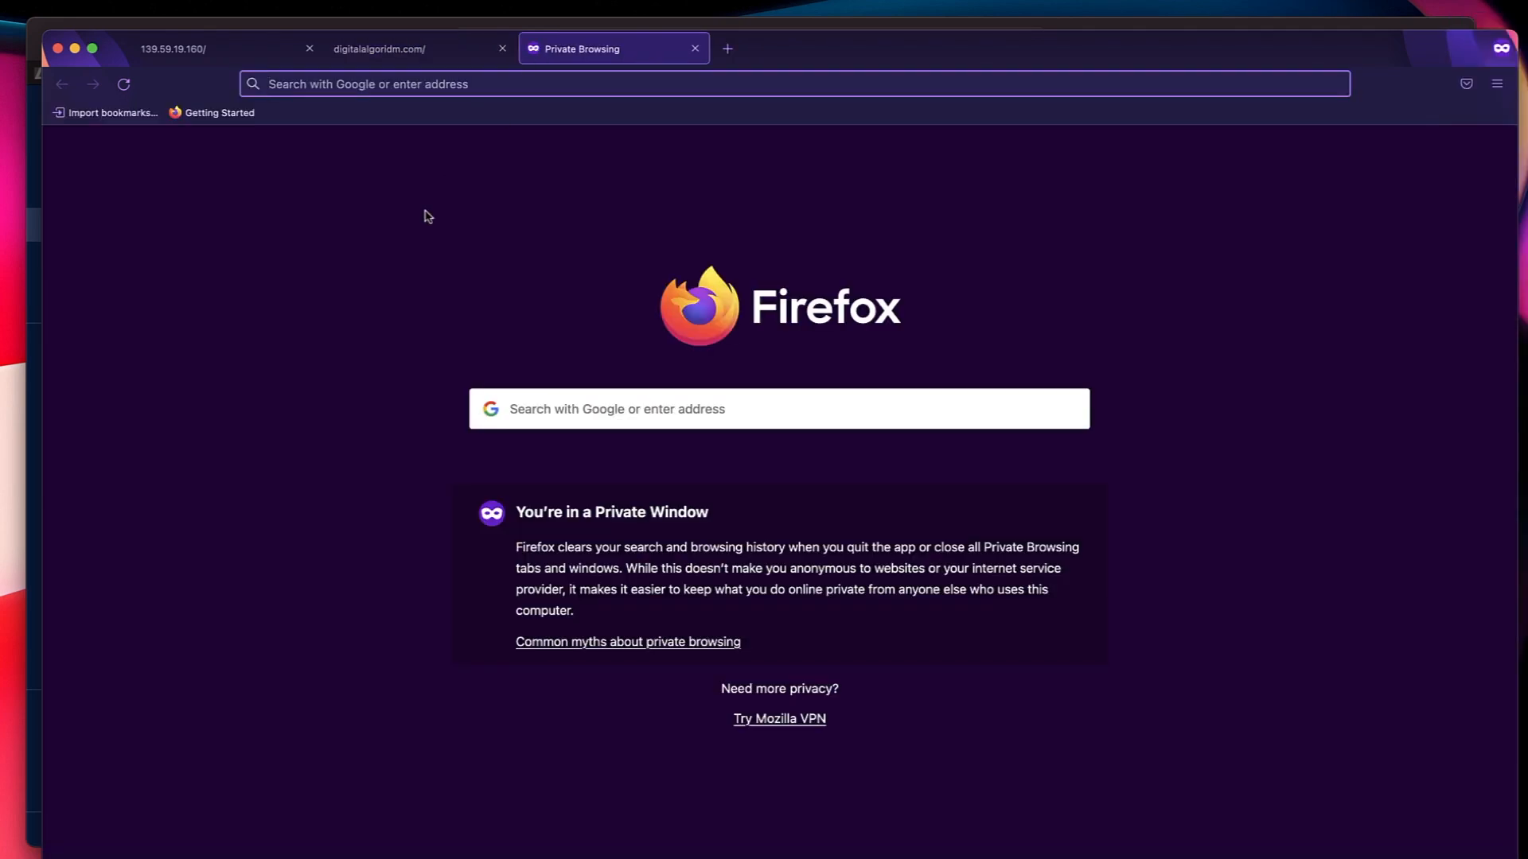
key("ctrl+Up")
left_click(365, 614)
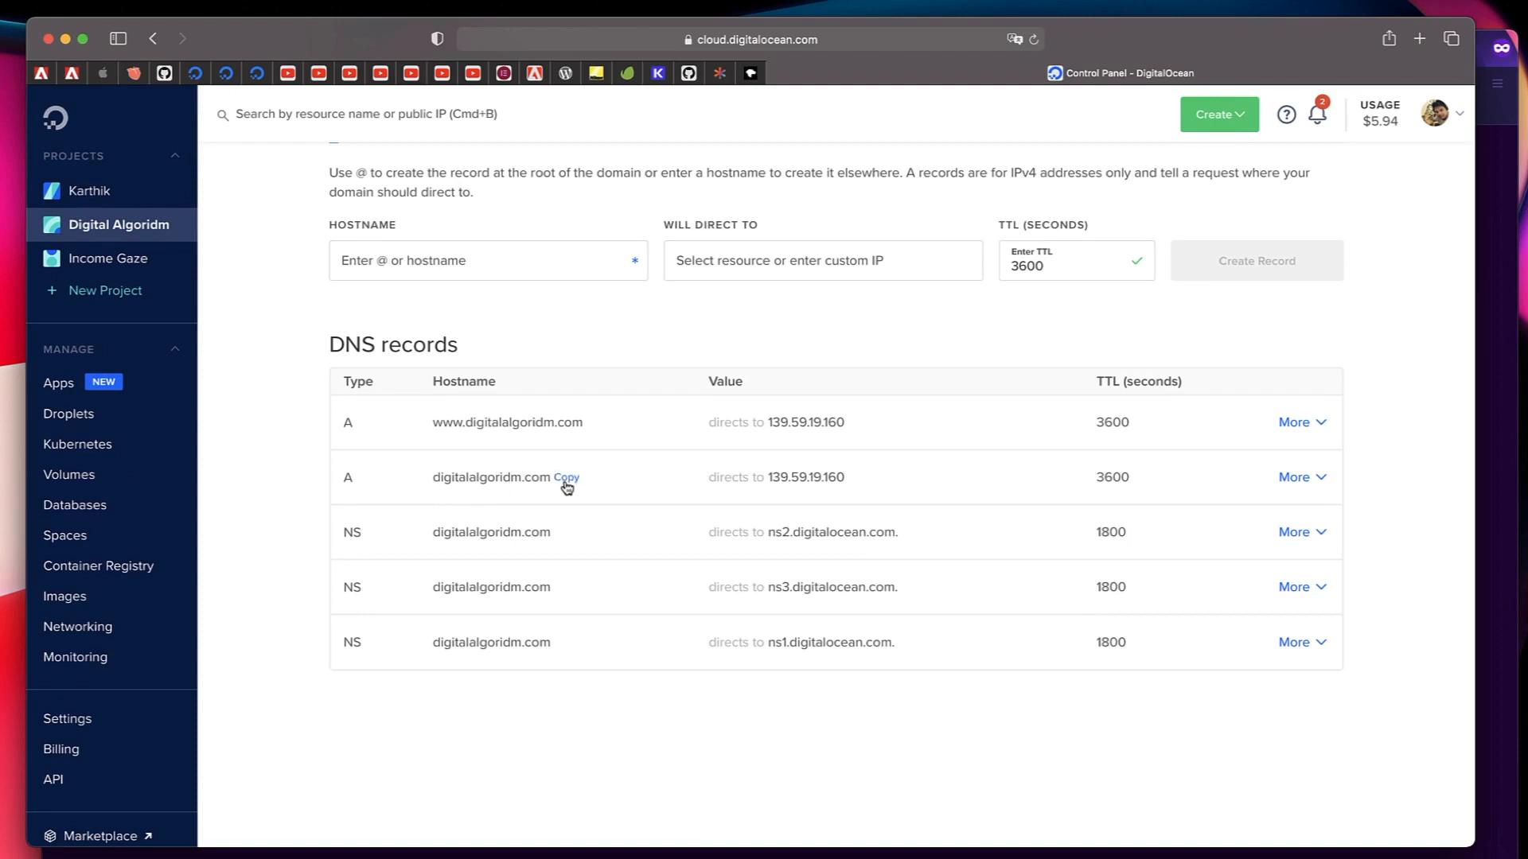
left_click(565, 482)
mouse_move(519, 434)
left_click(566, 482)
key("ctrl+Up")
left_click(897, 214)
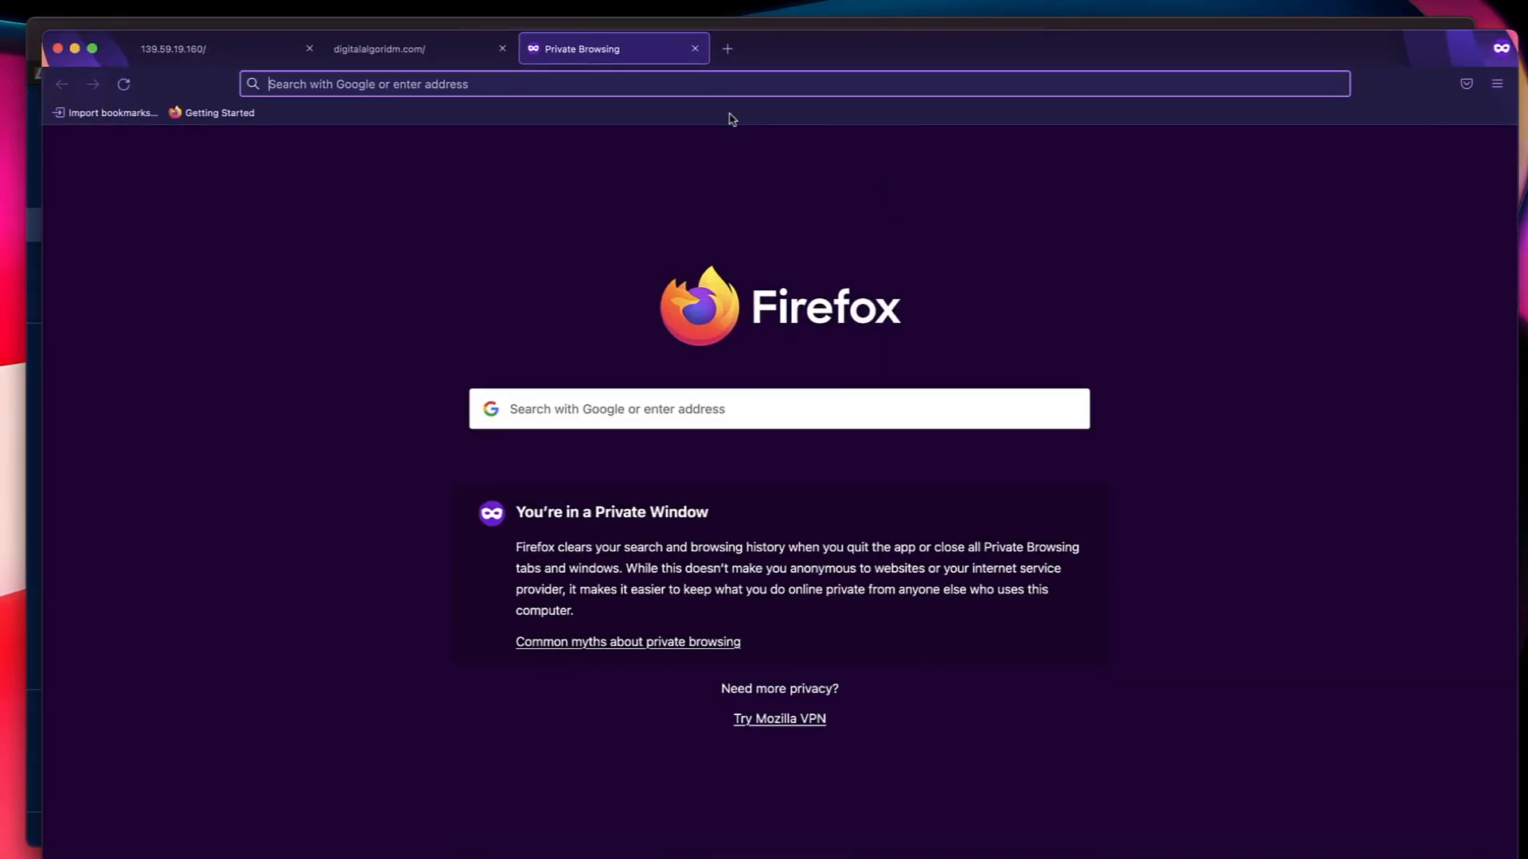
type("digitalalgoridm.com")
key("Return")
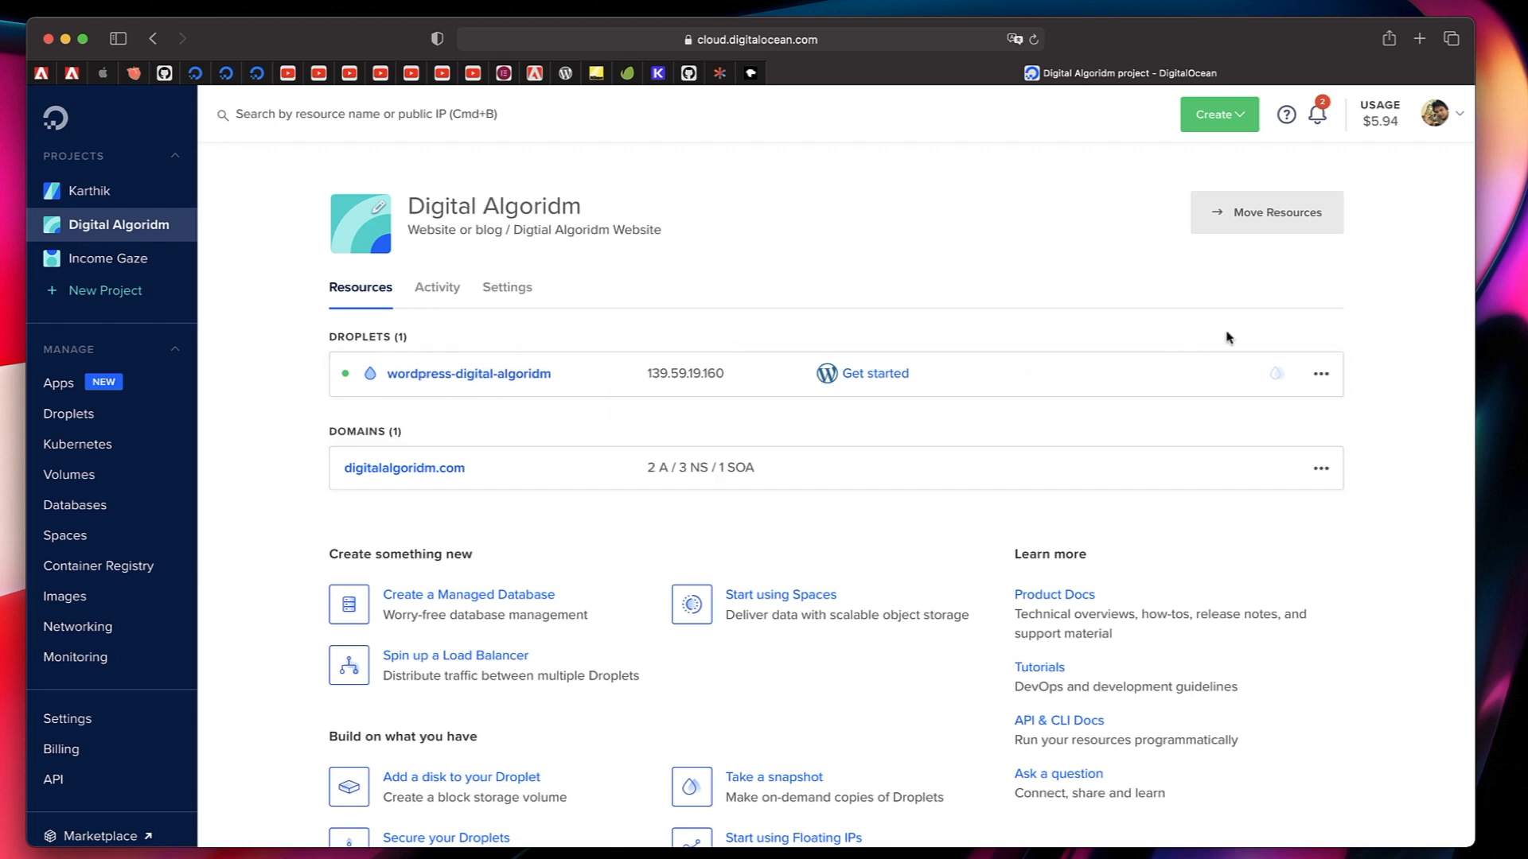
From the Digital Algoridm project in DigitalOcean, launch the Droplet Console of wordpress-digital-algoridm as root.
left_click(1322, 377)
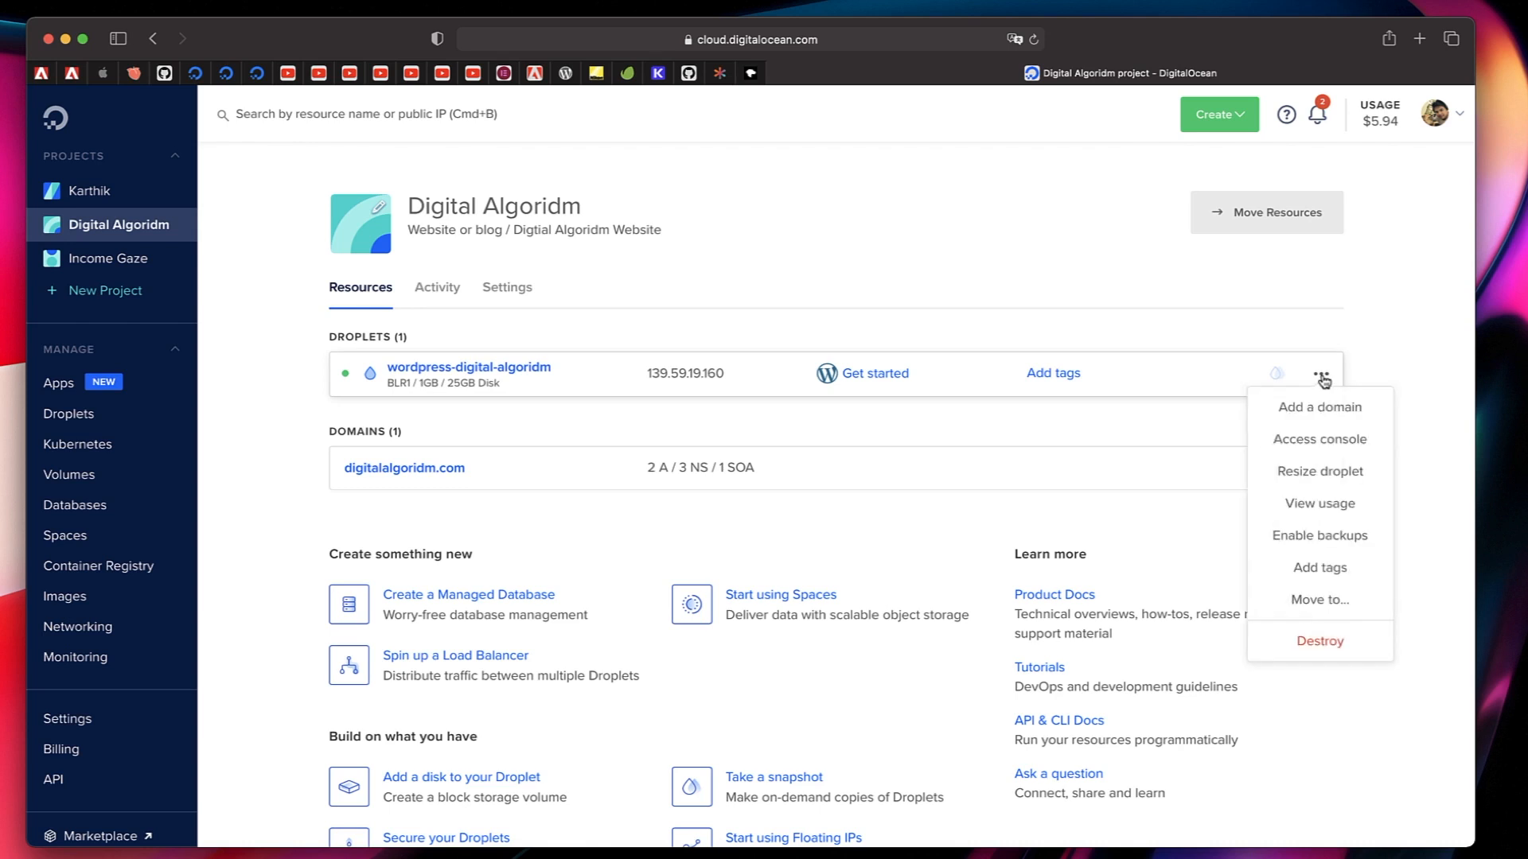
left_click(1321, 442)
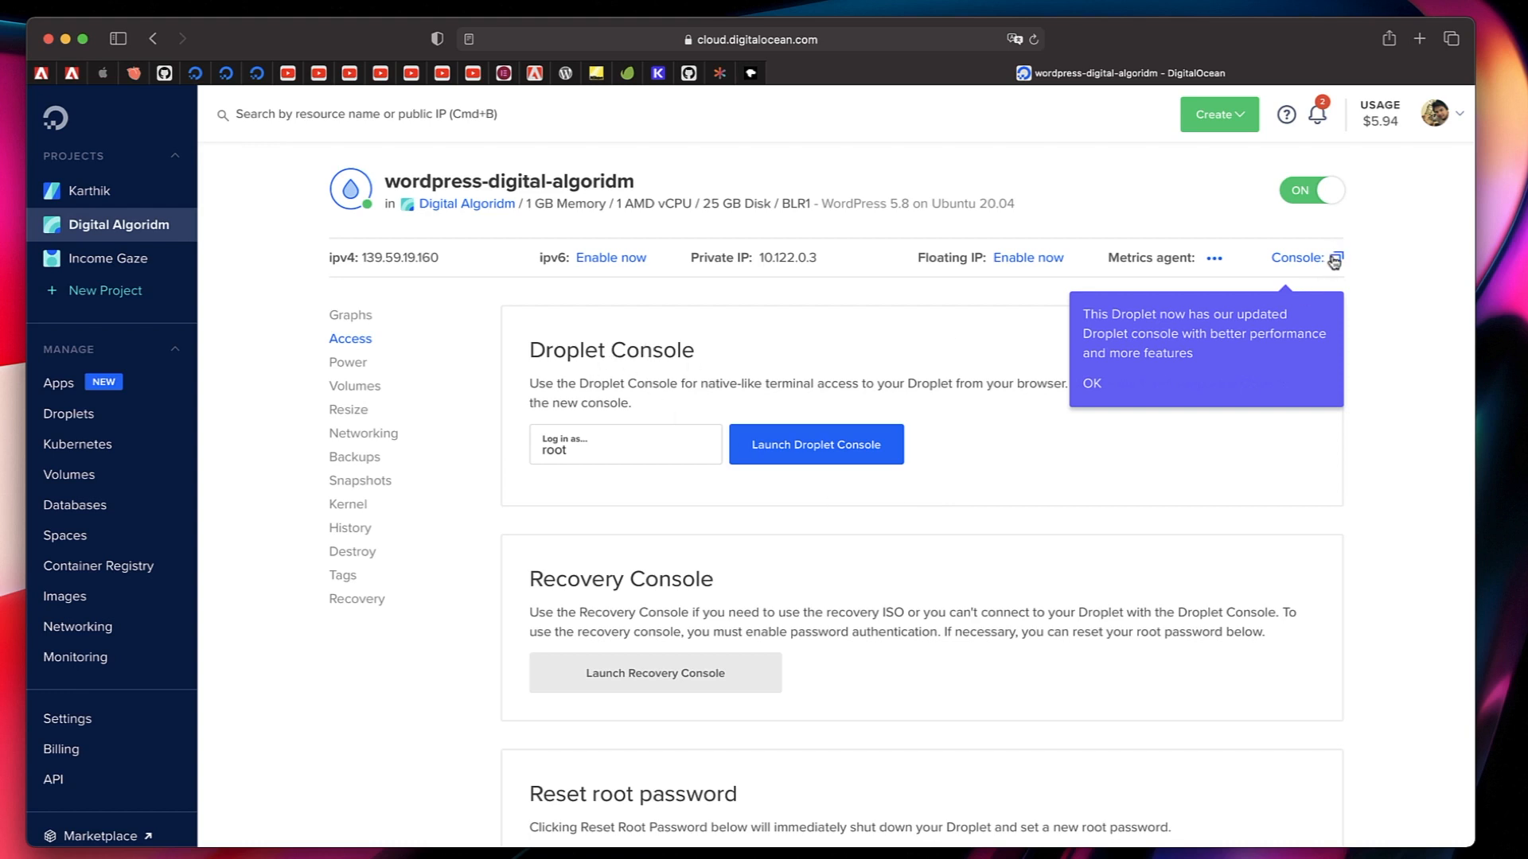
left_click(1096, 389)
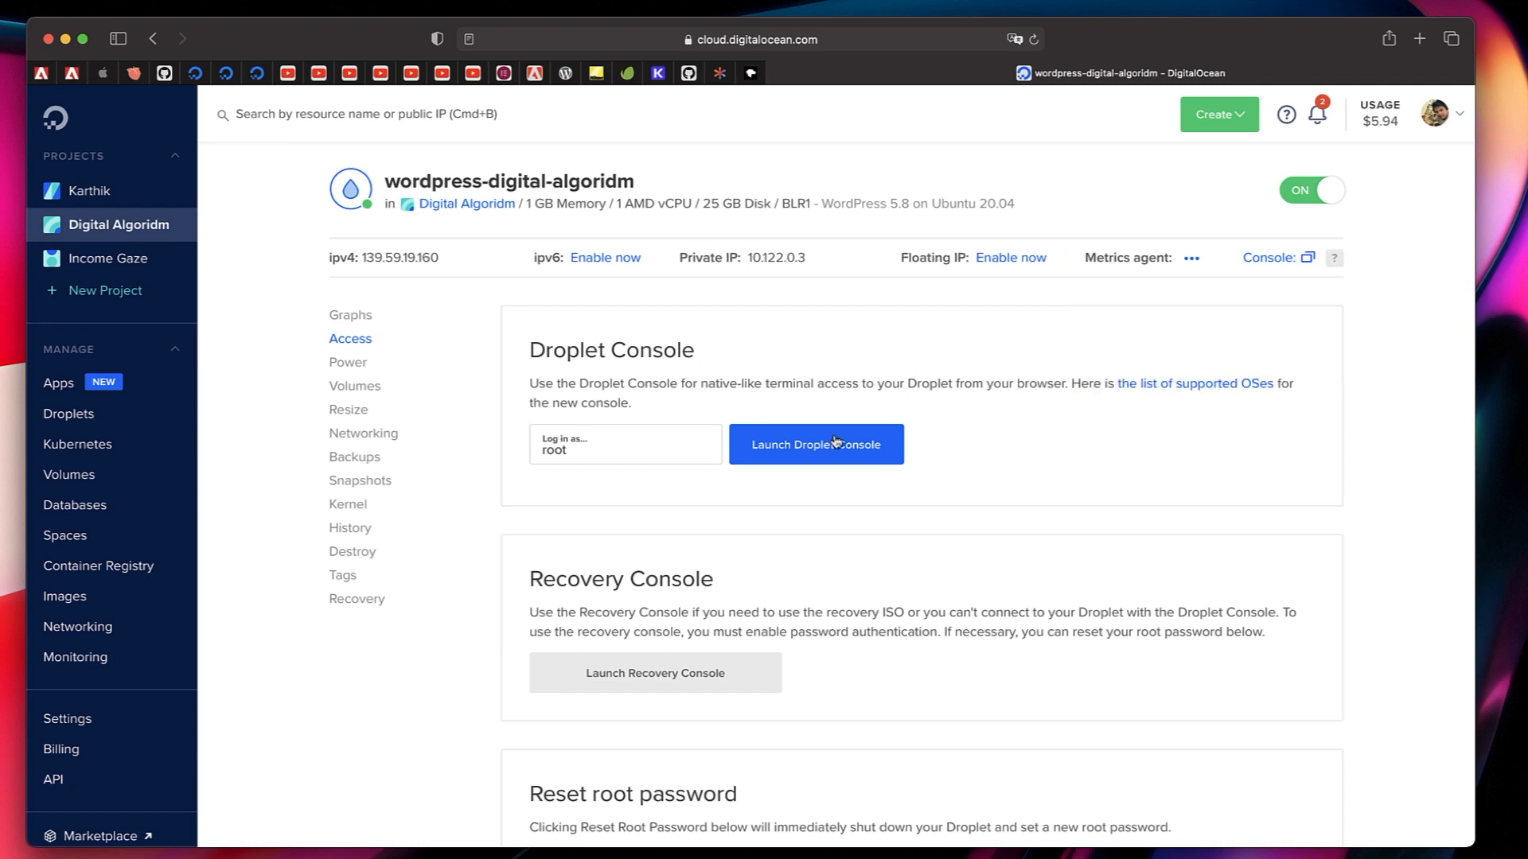
left_click(799, 459)
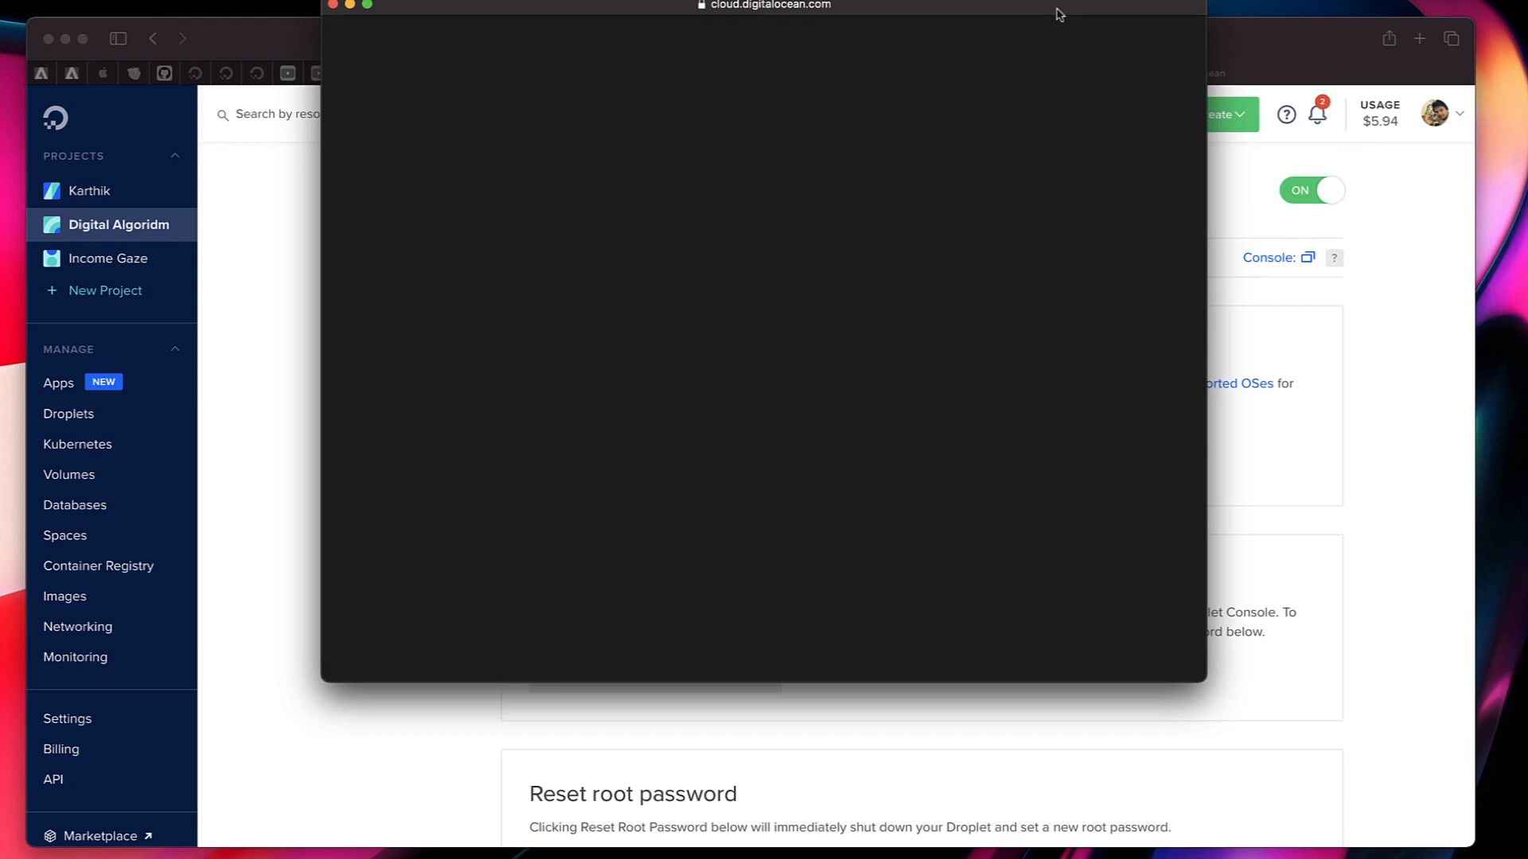
left_click_drag(1057, 10, 1066, 72)
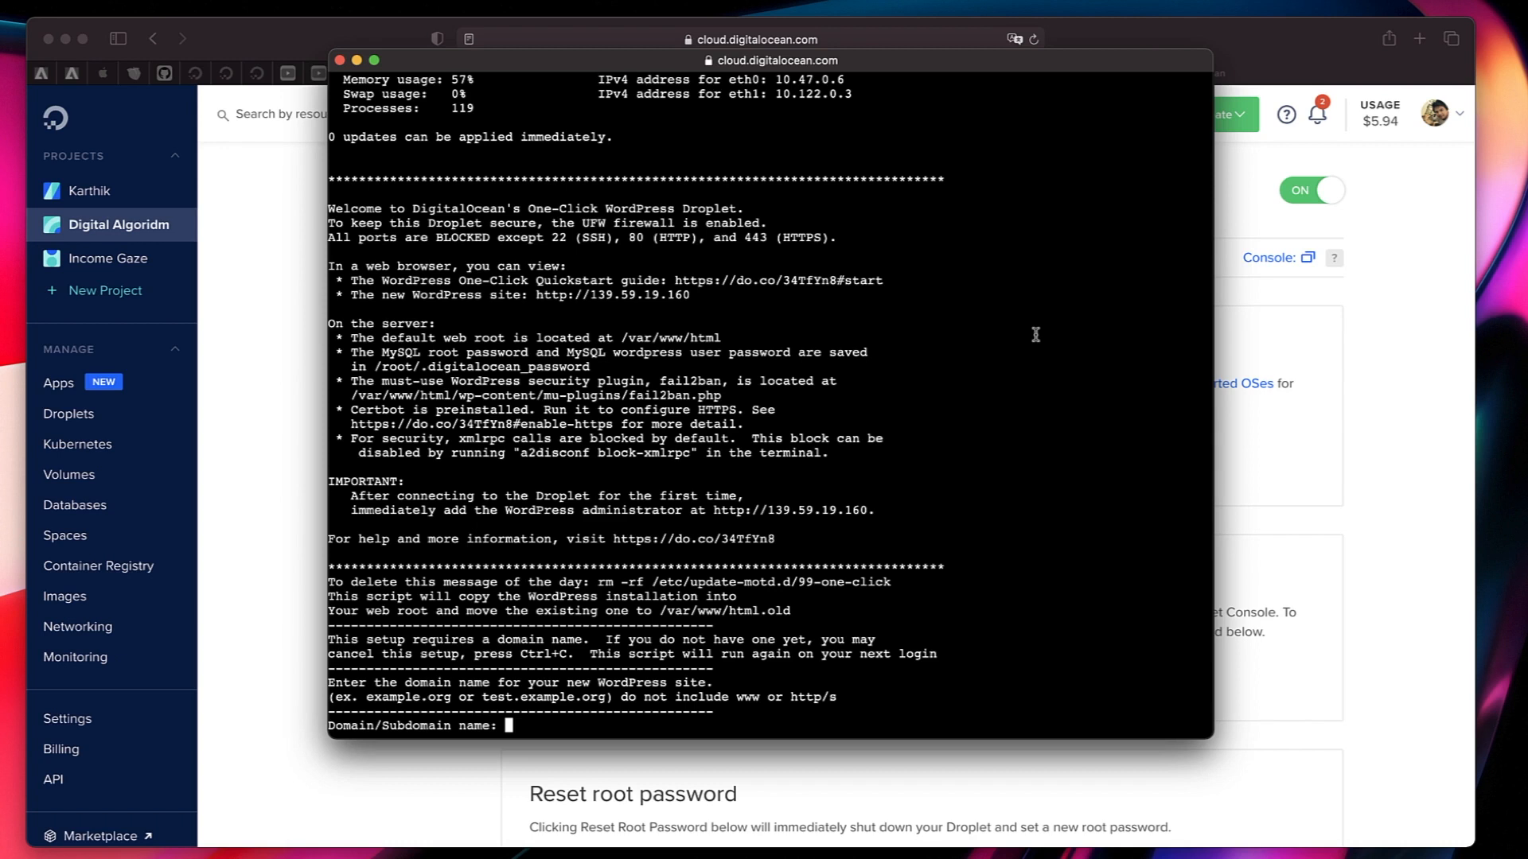
Enter digitalalgoridm.com as the domain name for the new WordPress site in the console setup.
type("digitalalgoridm.com")
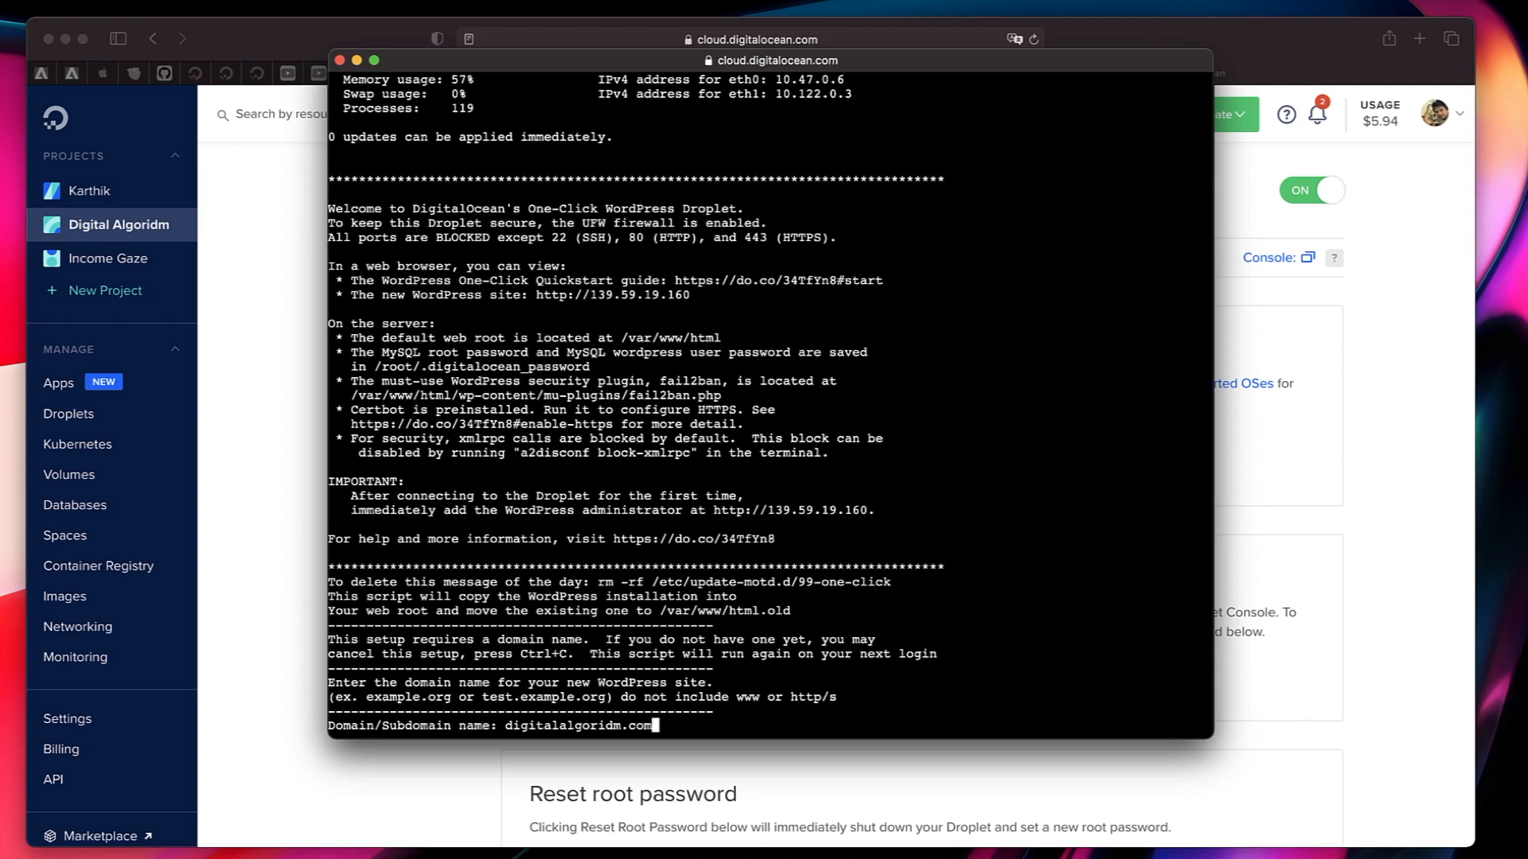
key("Return")
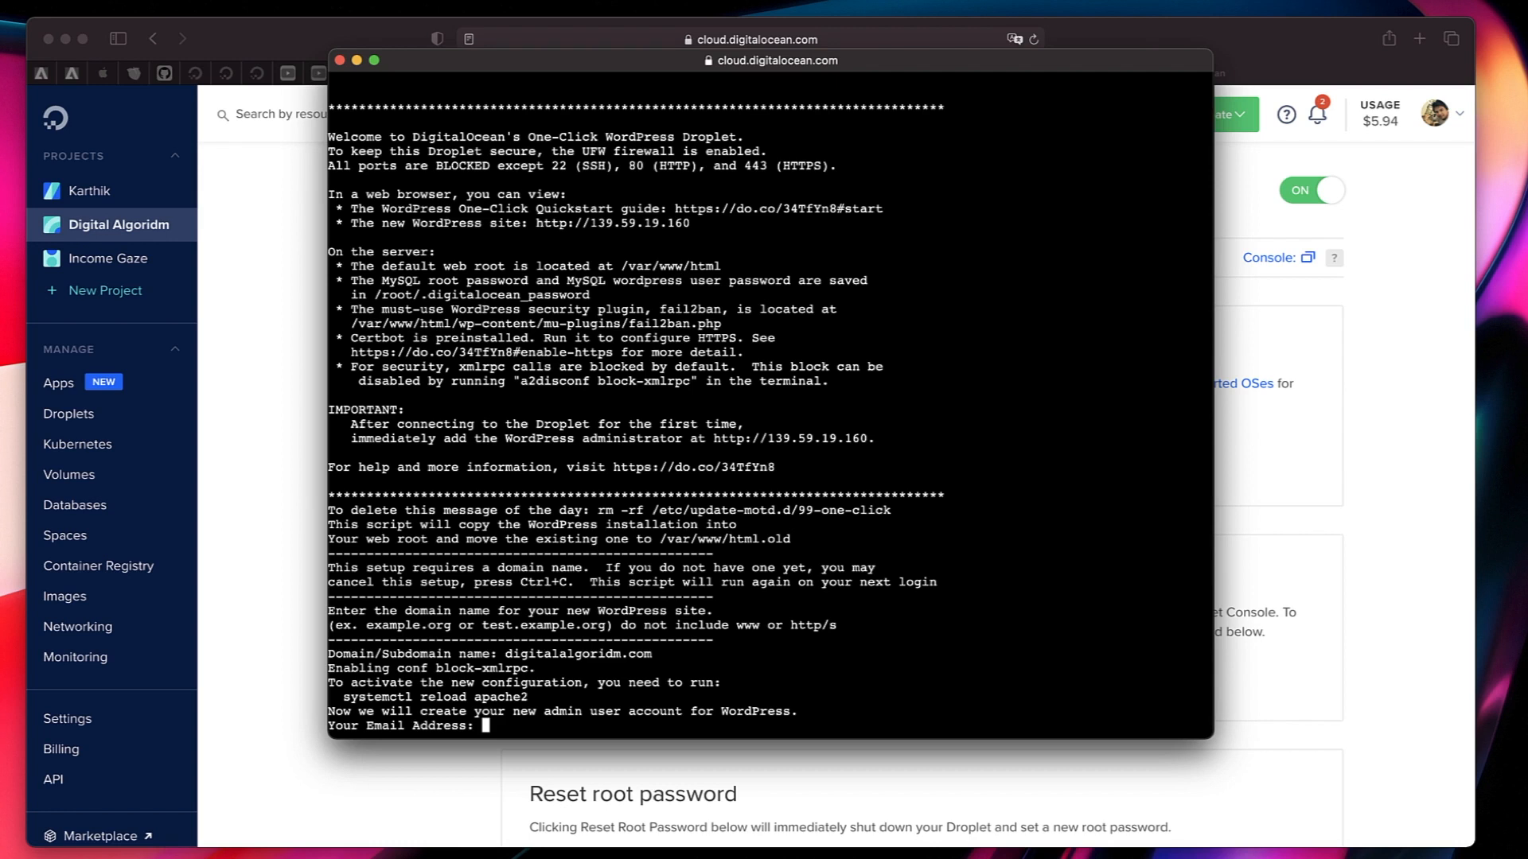
Set up the WordPress admin account with its e-mail address, the username admin and the account password.
key("Return")
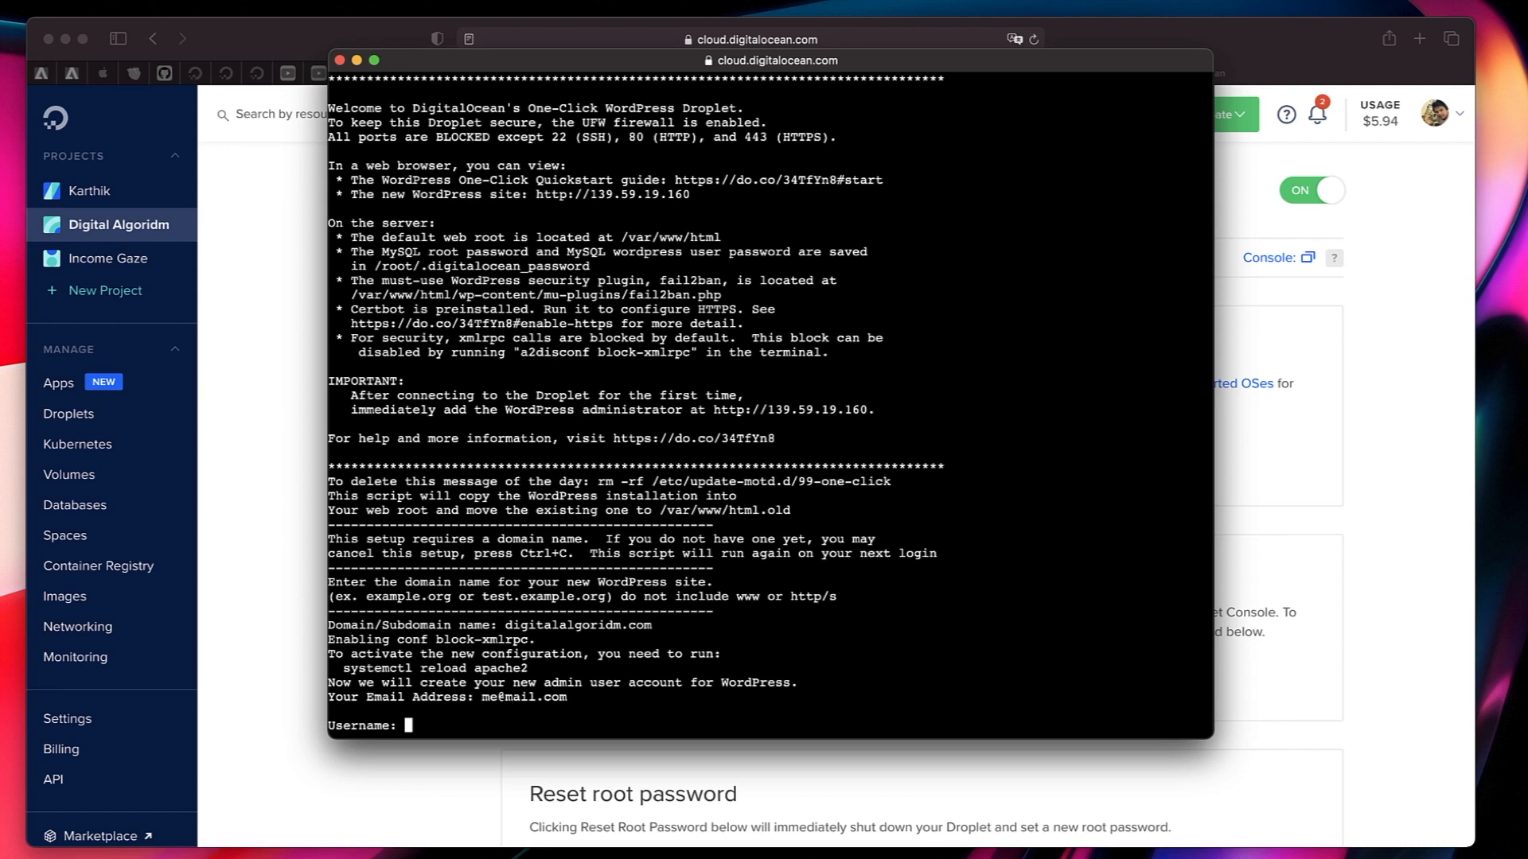
type("admin")
key("Return")
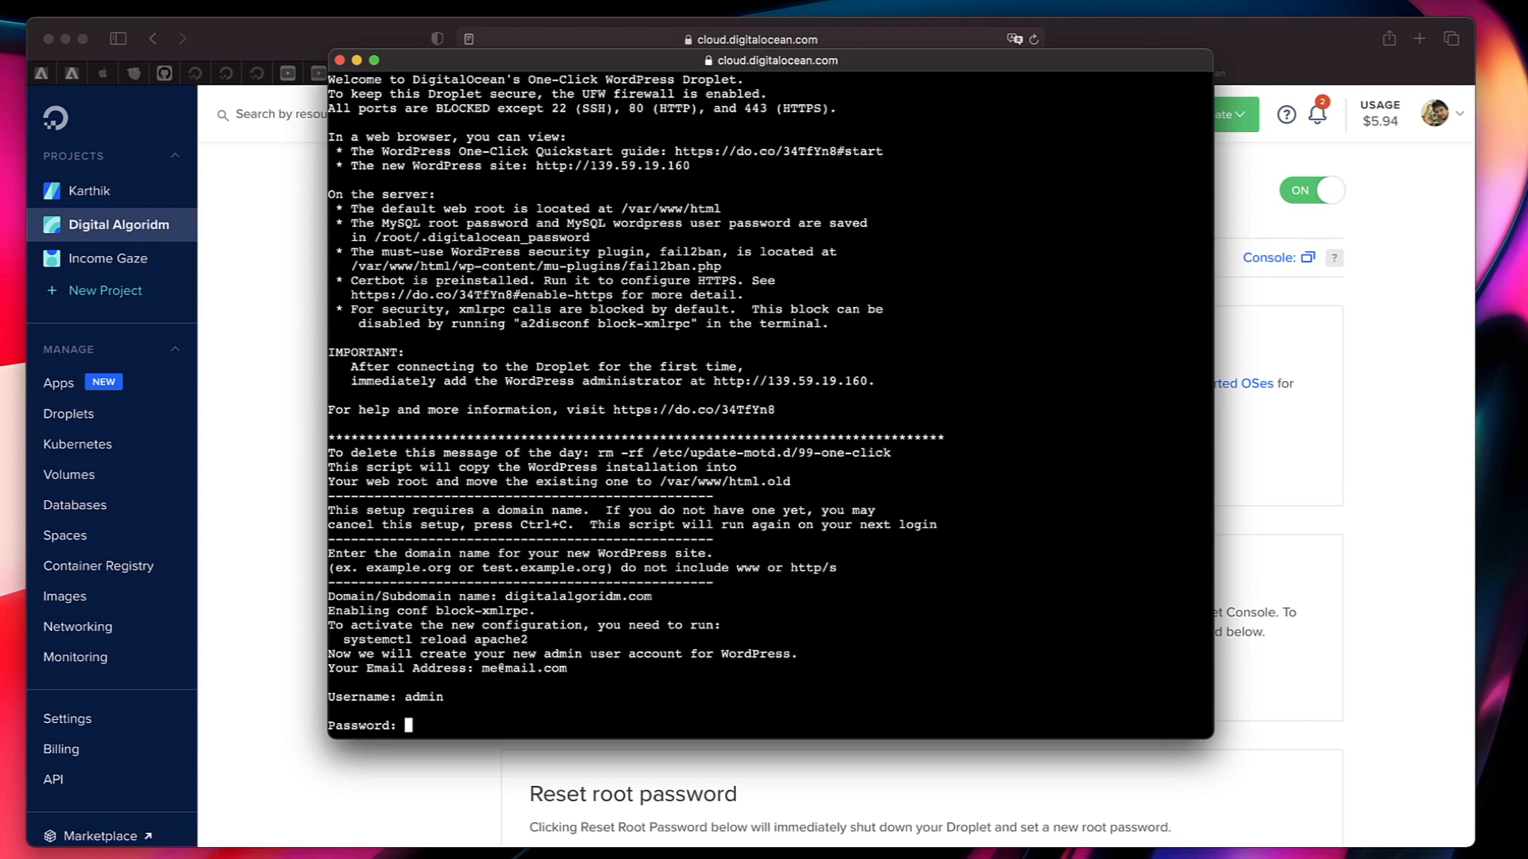
key("Return")
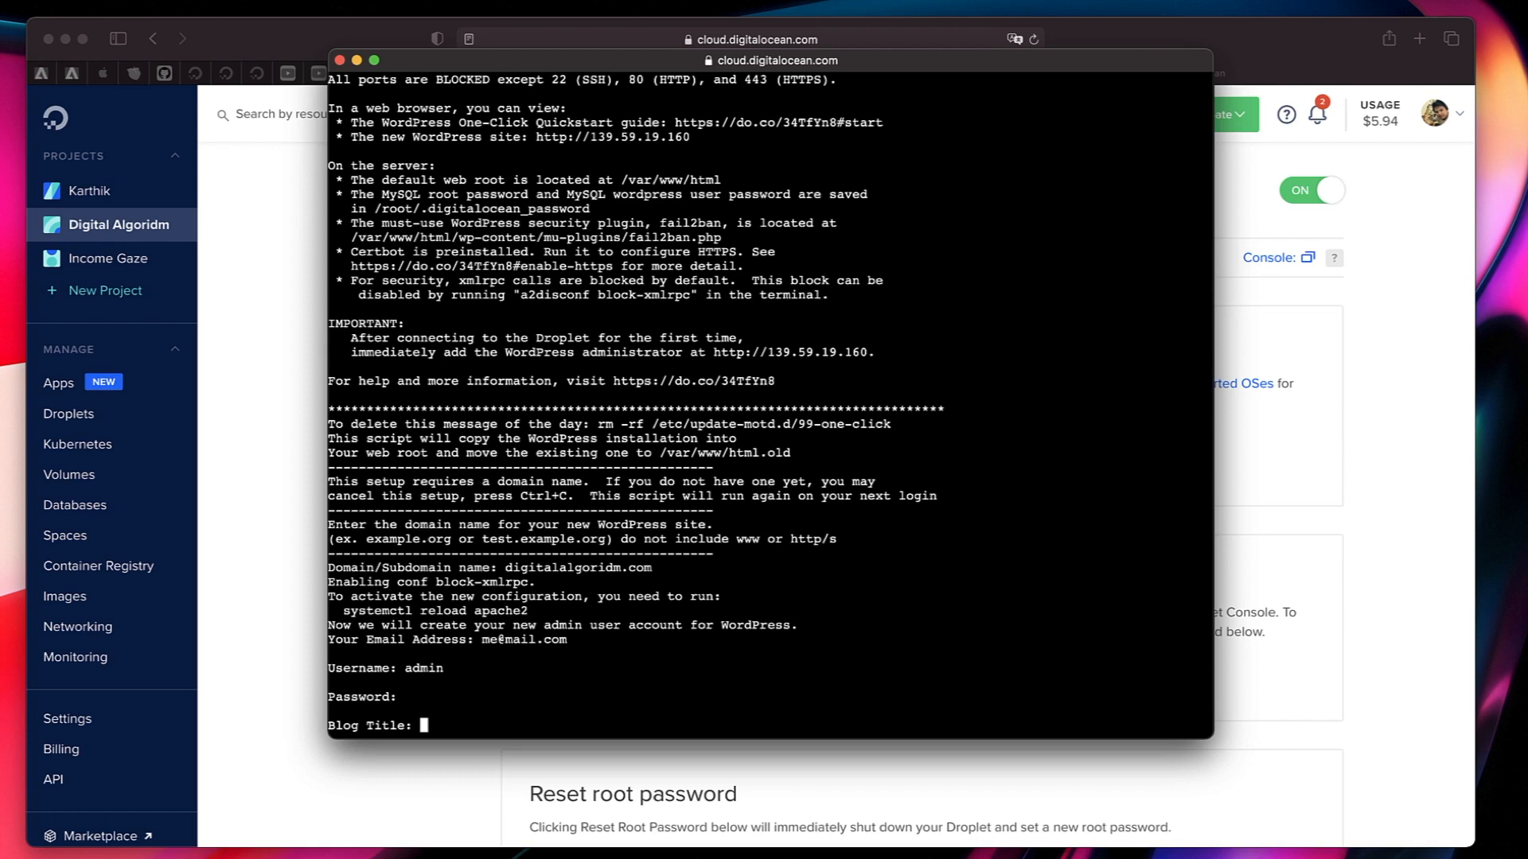
Set the blog title to Digital Algoridm and confirm that the entered site information is correct.
type("Digital Algoridm")
key("Return")
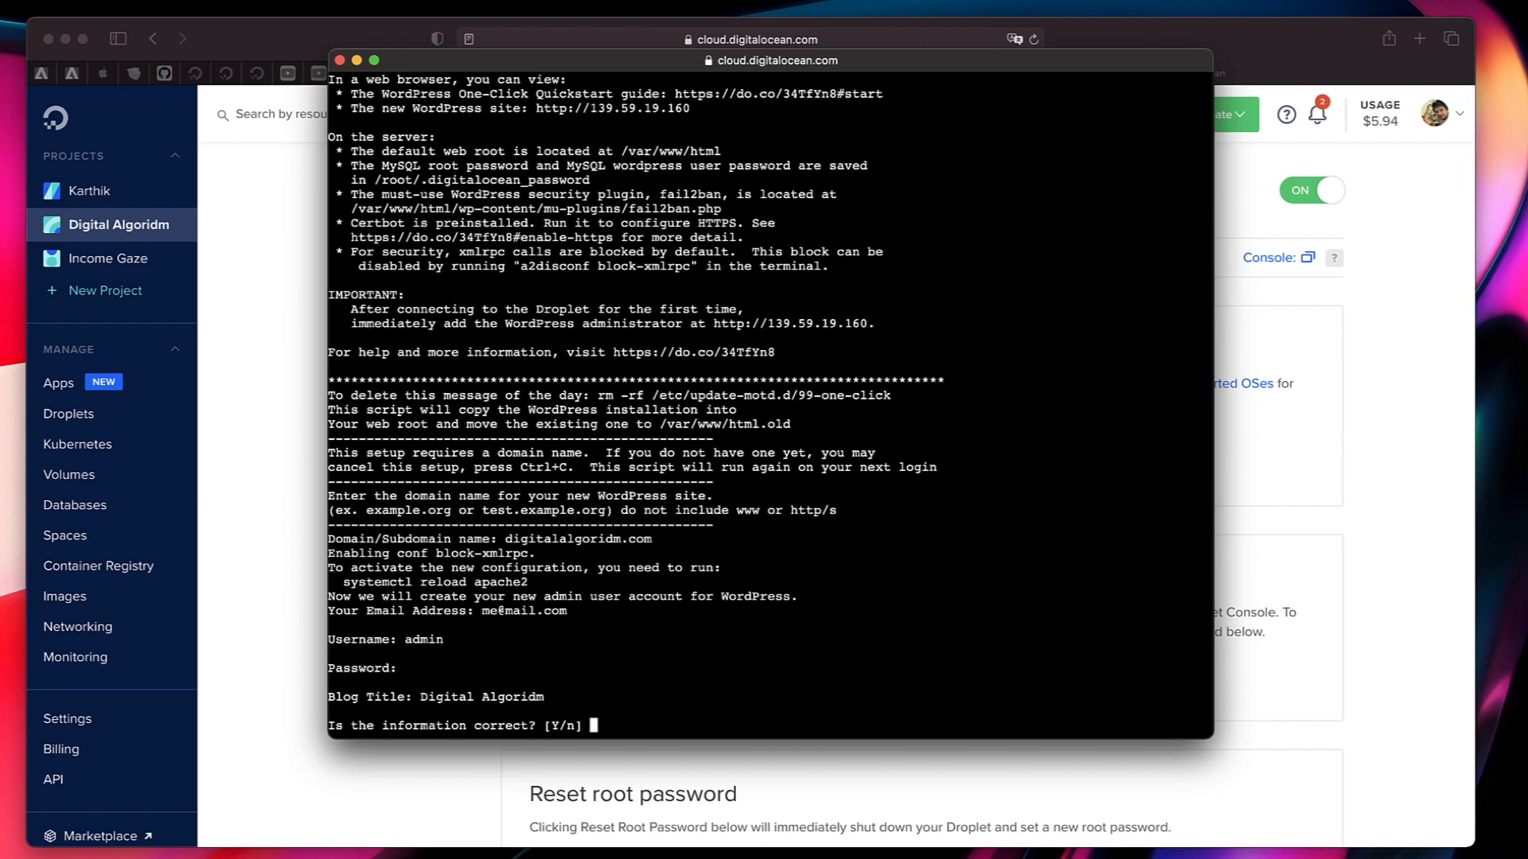
type("Y")
key("Return")
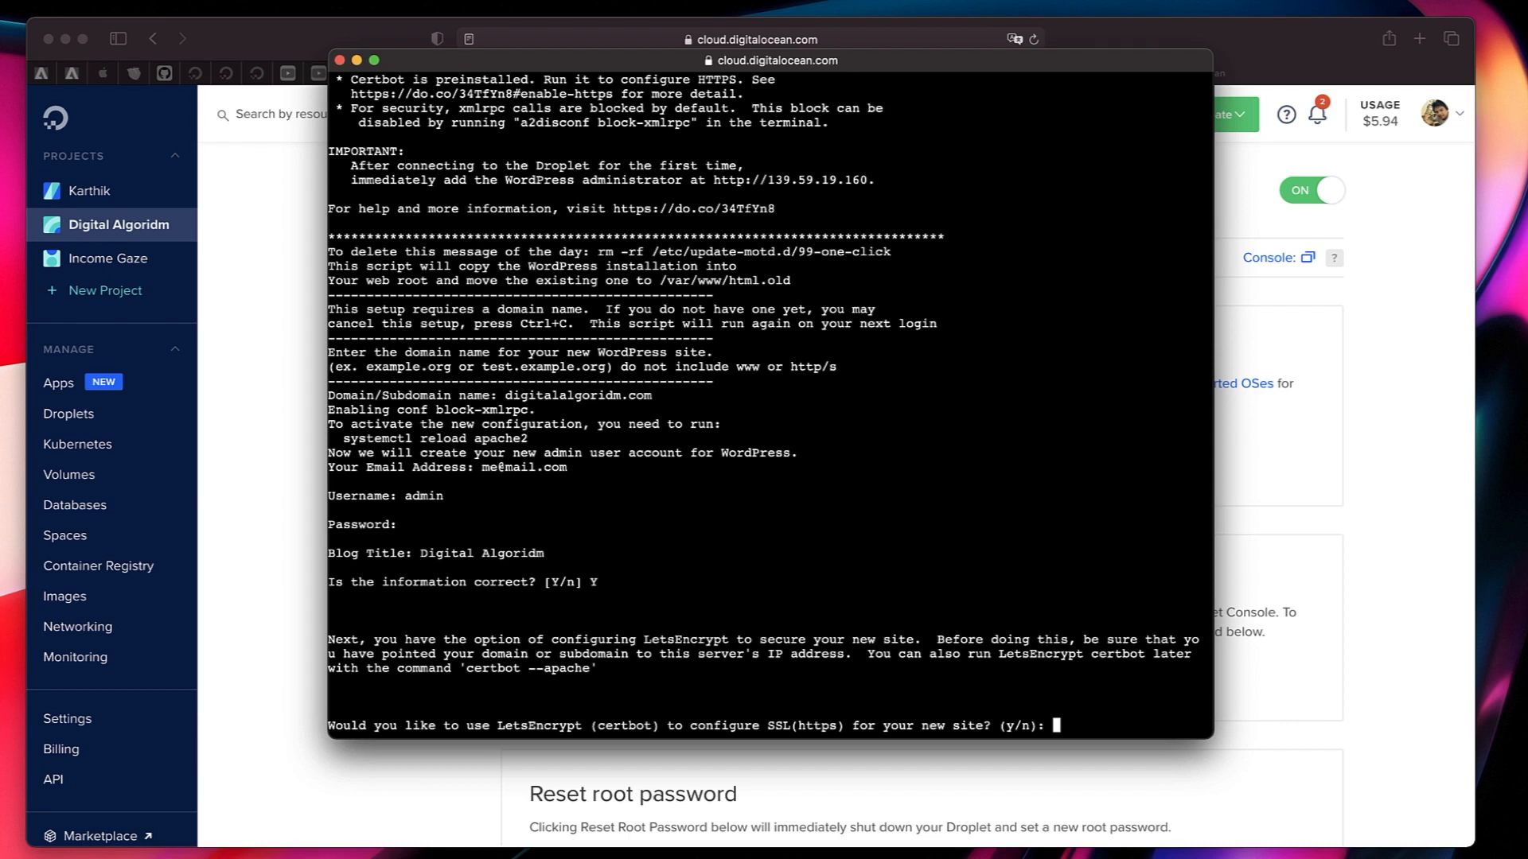
Choose to configure SSL with LetsEncrypt and enter the contact e-mail for renewal and security notices.
type("y")
key("Return")
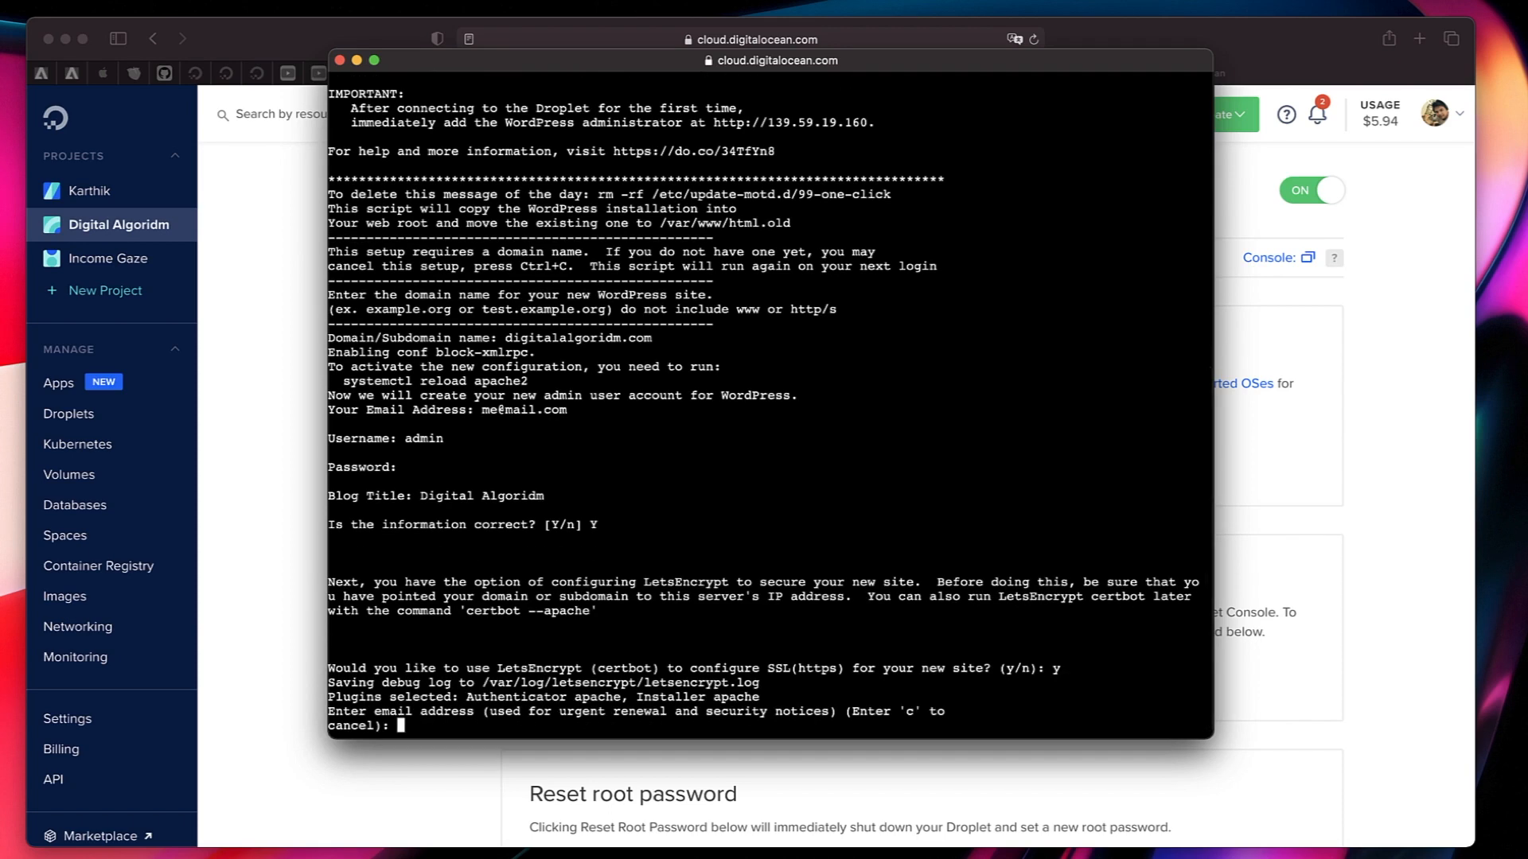
key("Return")
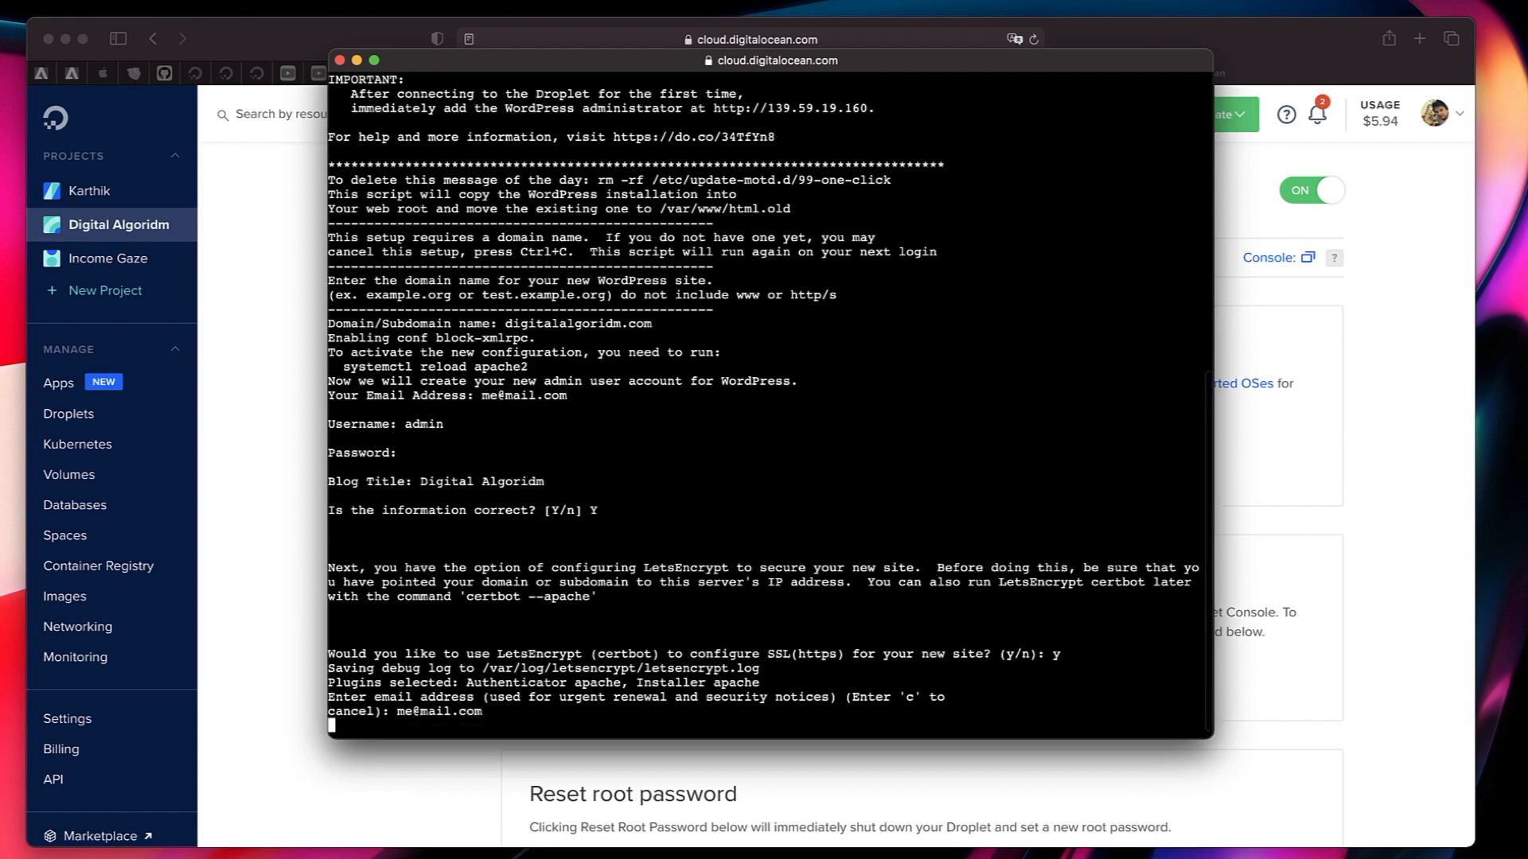
Agree to the Let's Encrypt Terms of Service and accept sharing the e-mail address with the Electronic Frontier Foundation.
type("A)gree/(C)ancel: A")
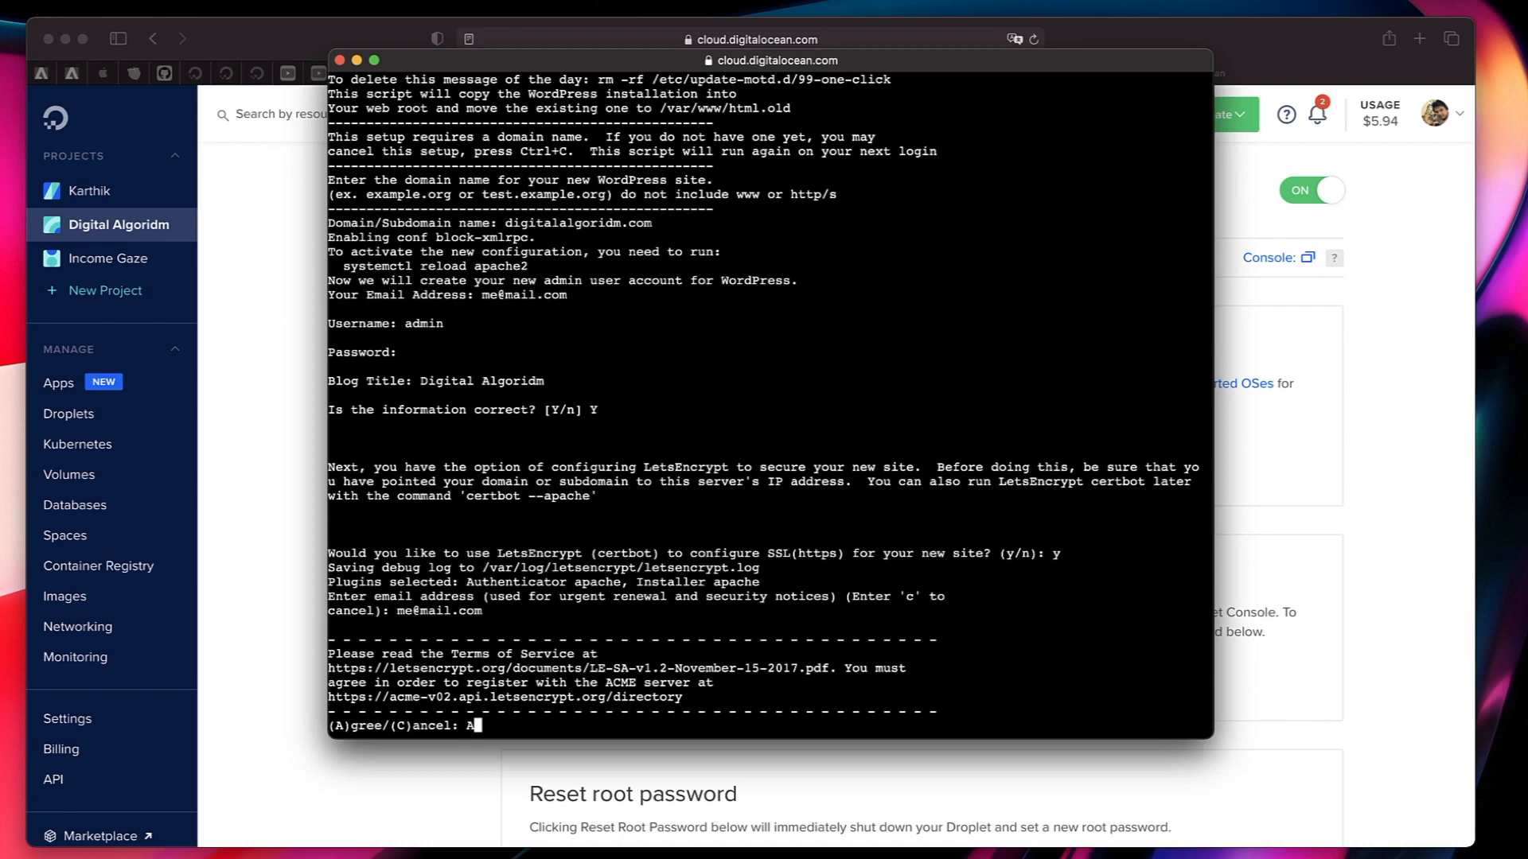
key("Return")
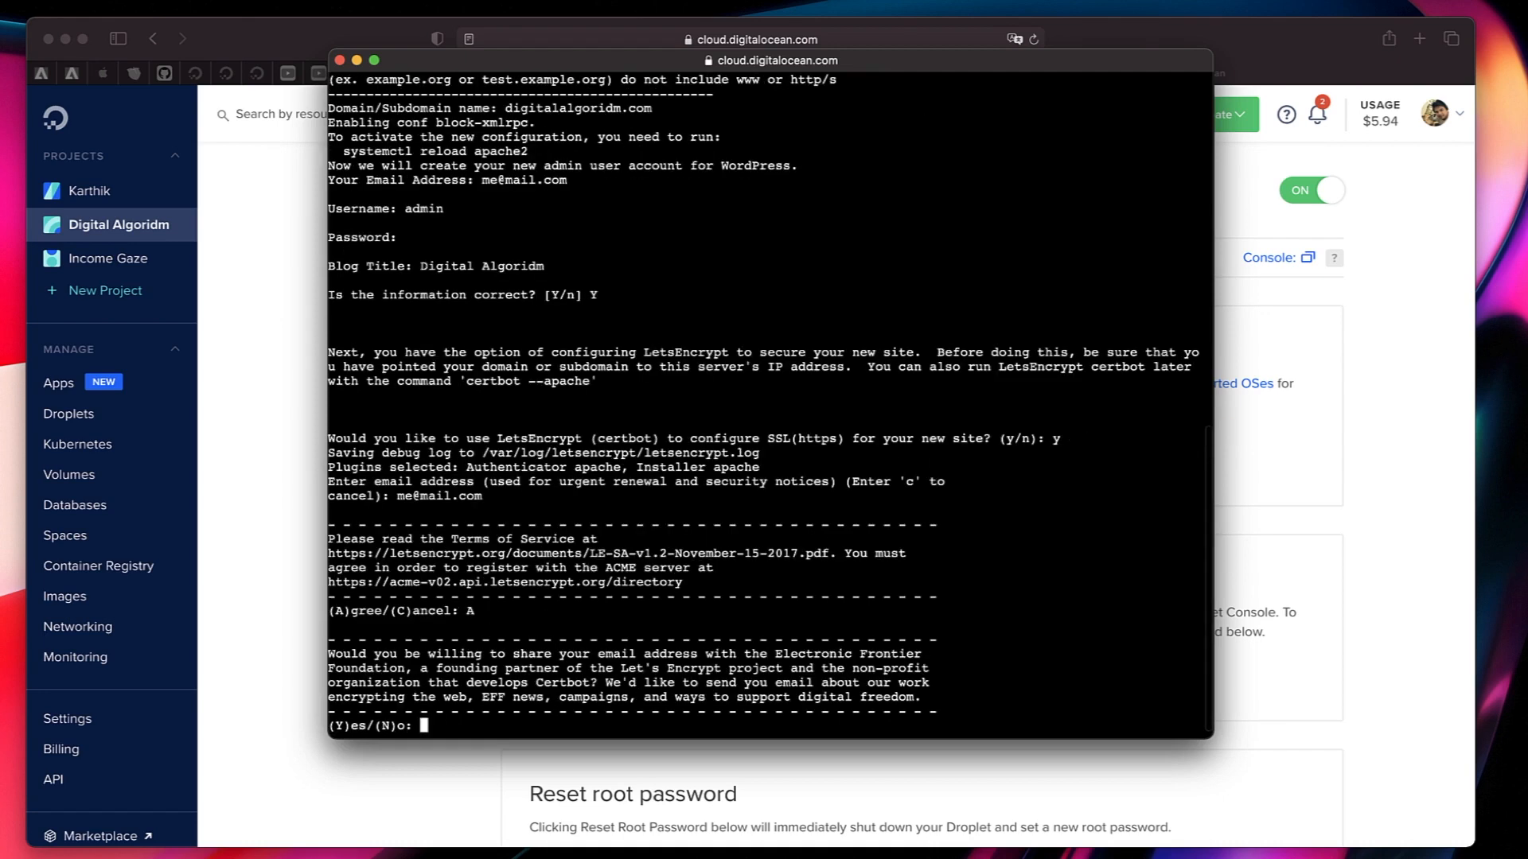
type("Y")
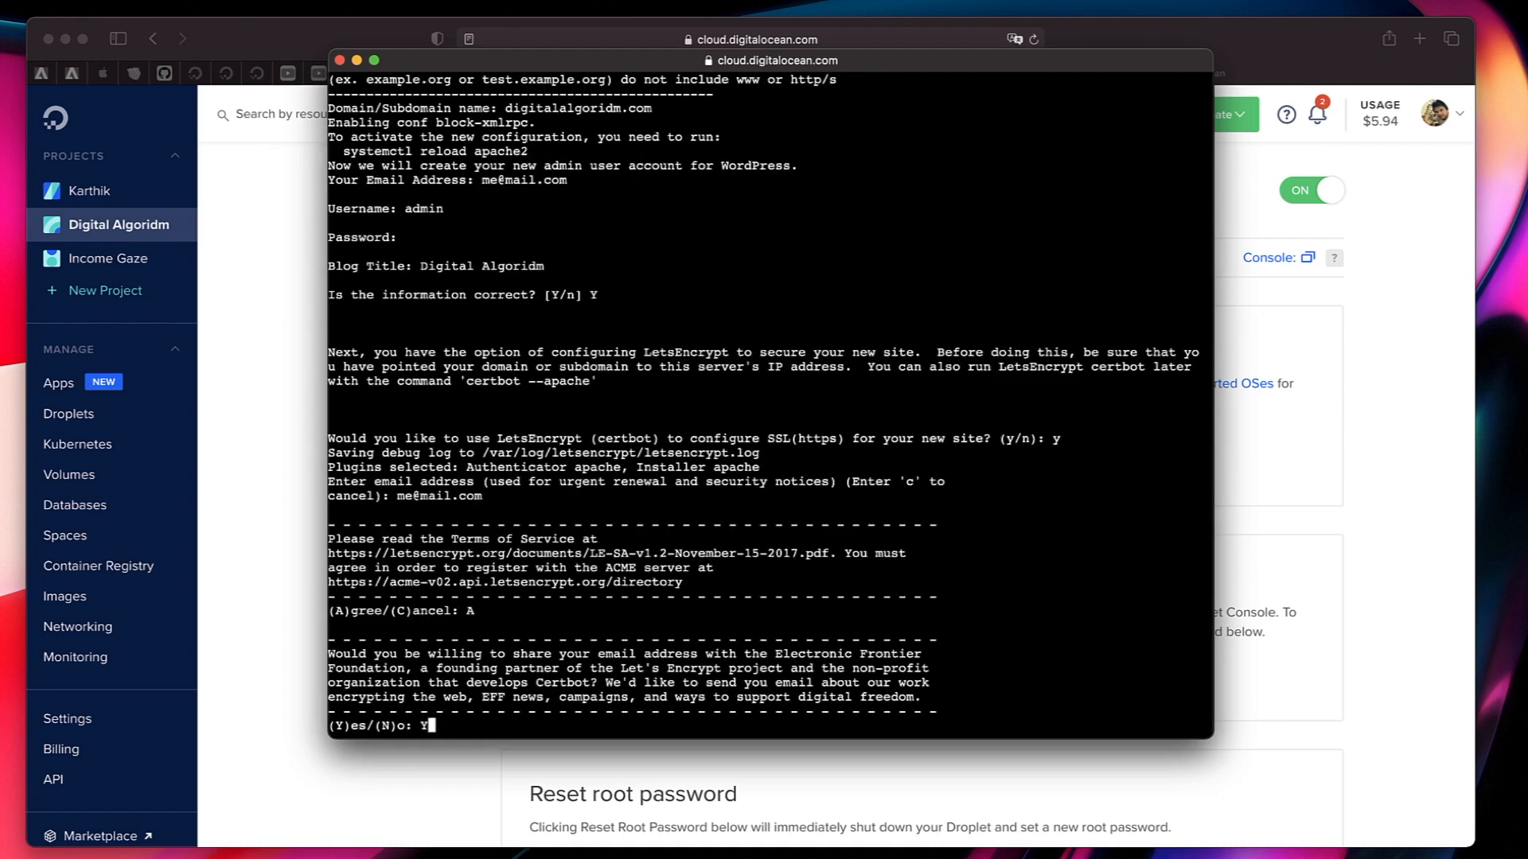
key("Return")
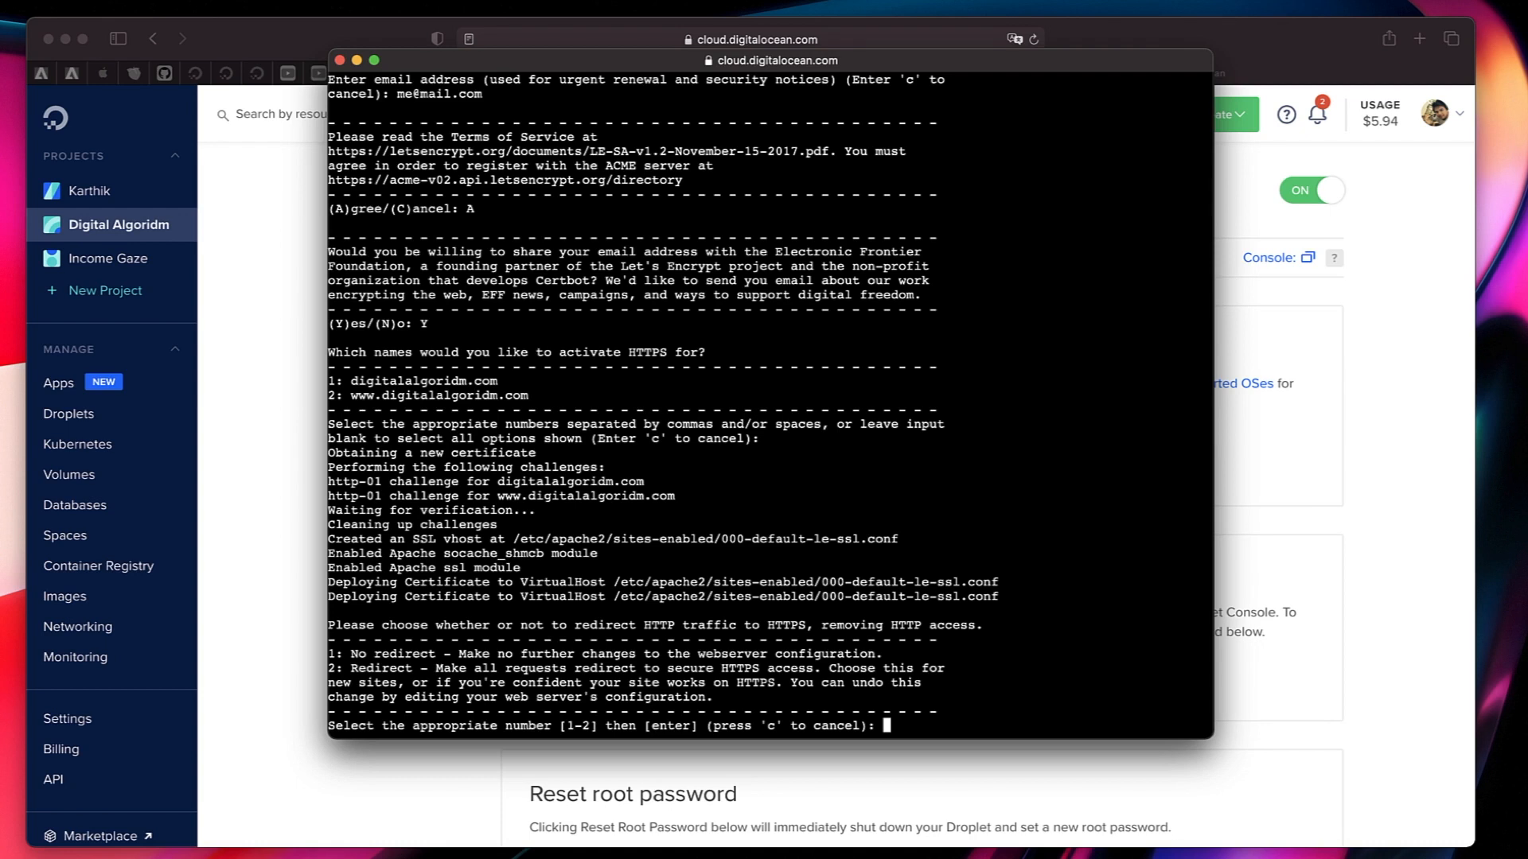
Choose option 2 to redirect all HTTP requests to secure HTTPS access.
type("2")
key("Return")
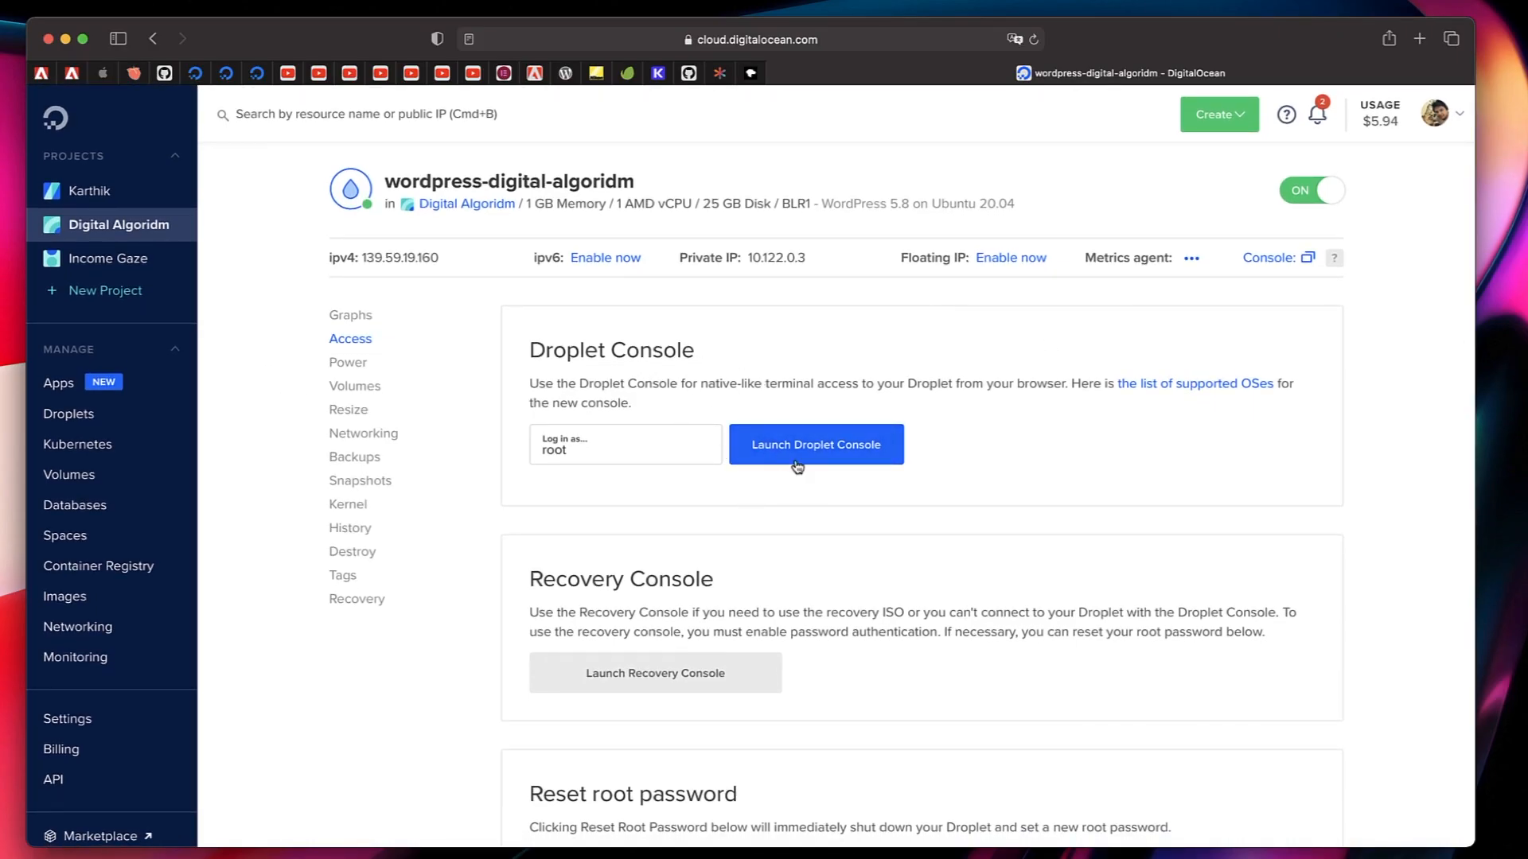
scroll(756, 517, "down", 5)
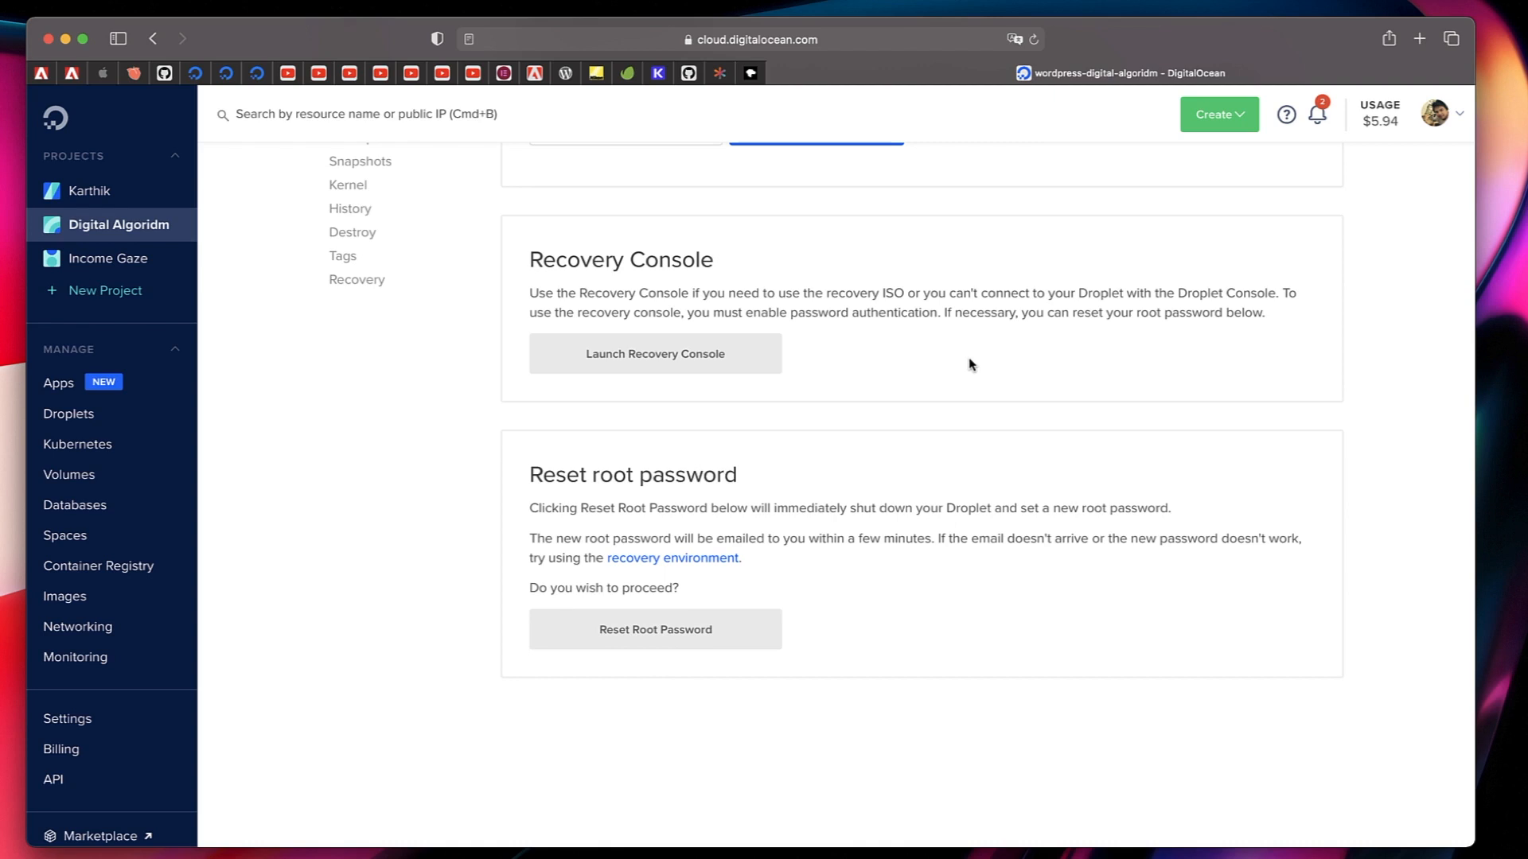
scroll(969, 365, "up", 3)
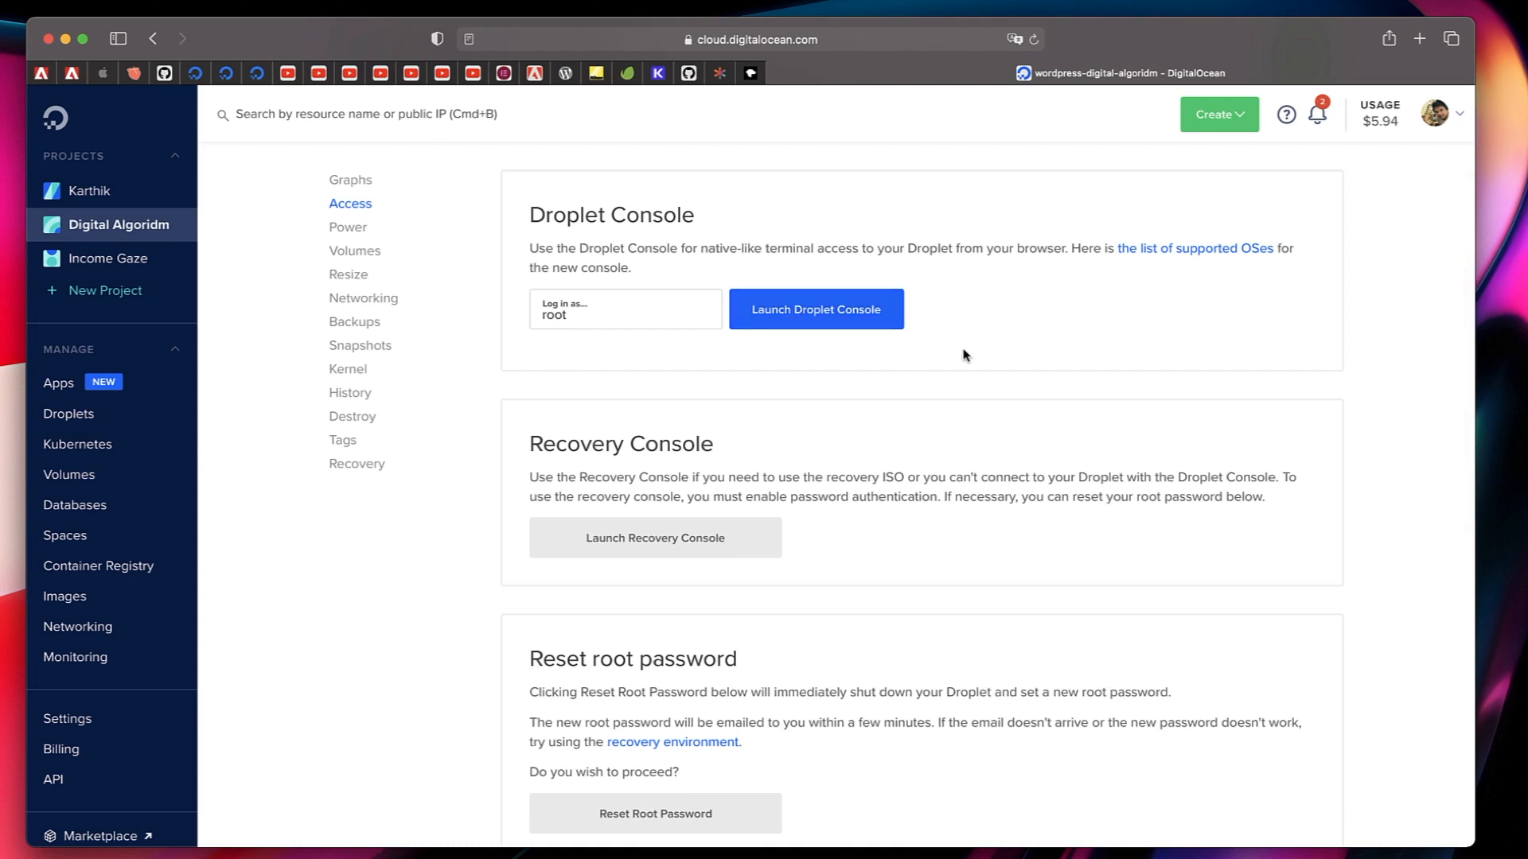
scroll(876, 346, "up", 2)
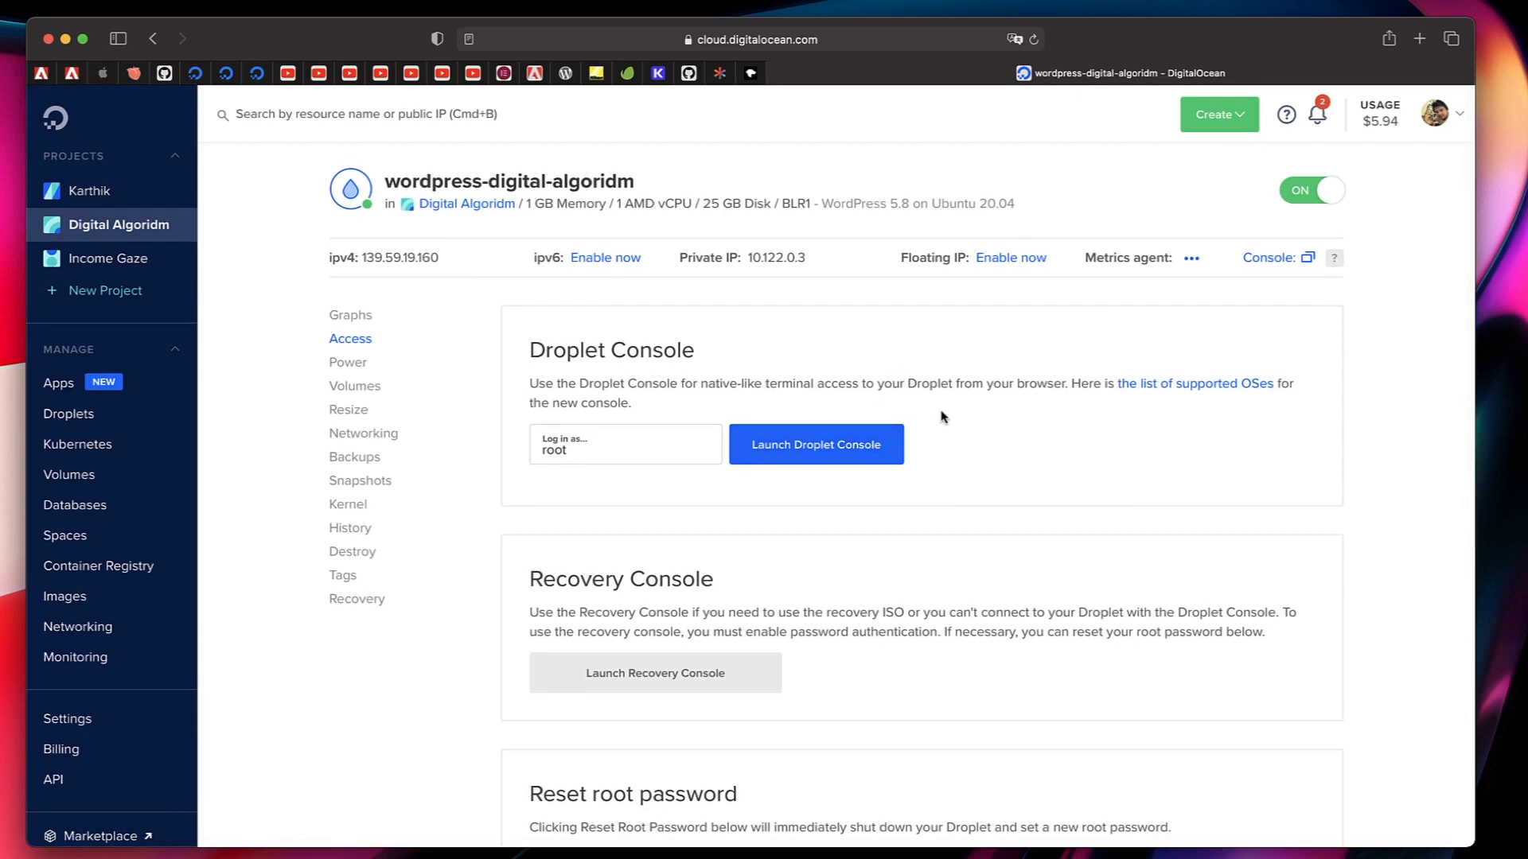
scroll(941, 417, "down", 3)
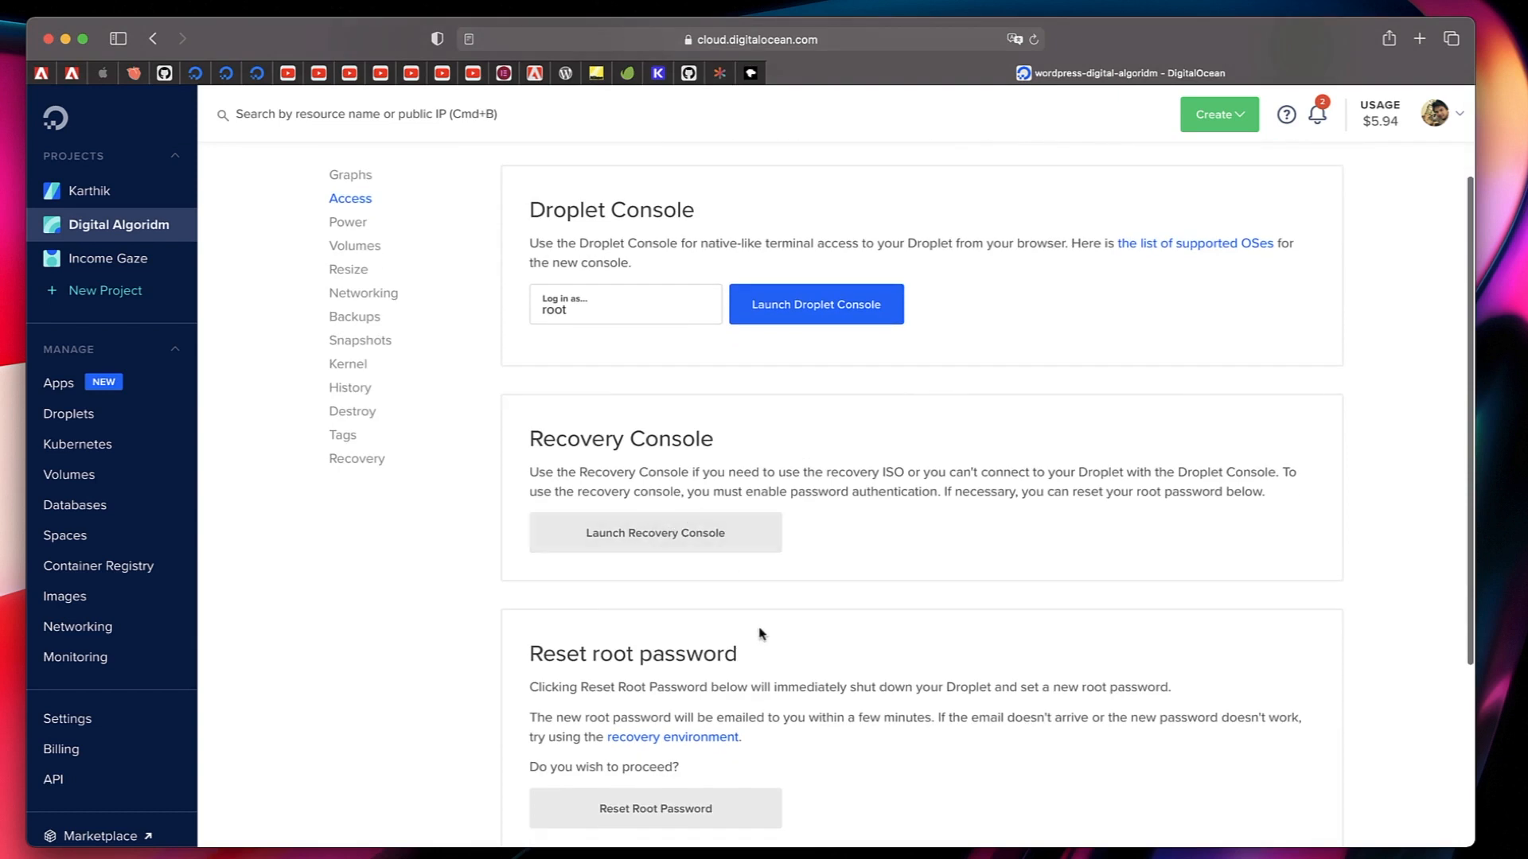
scroll(760, 631, "down", 1)
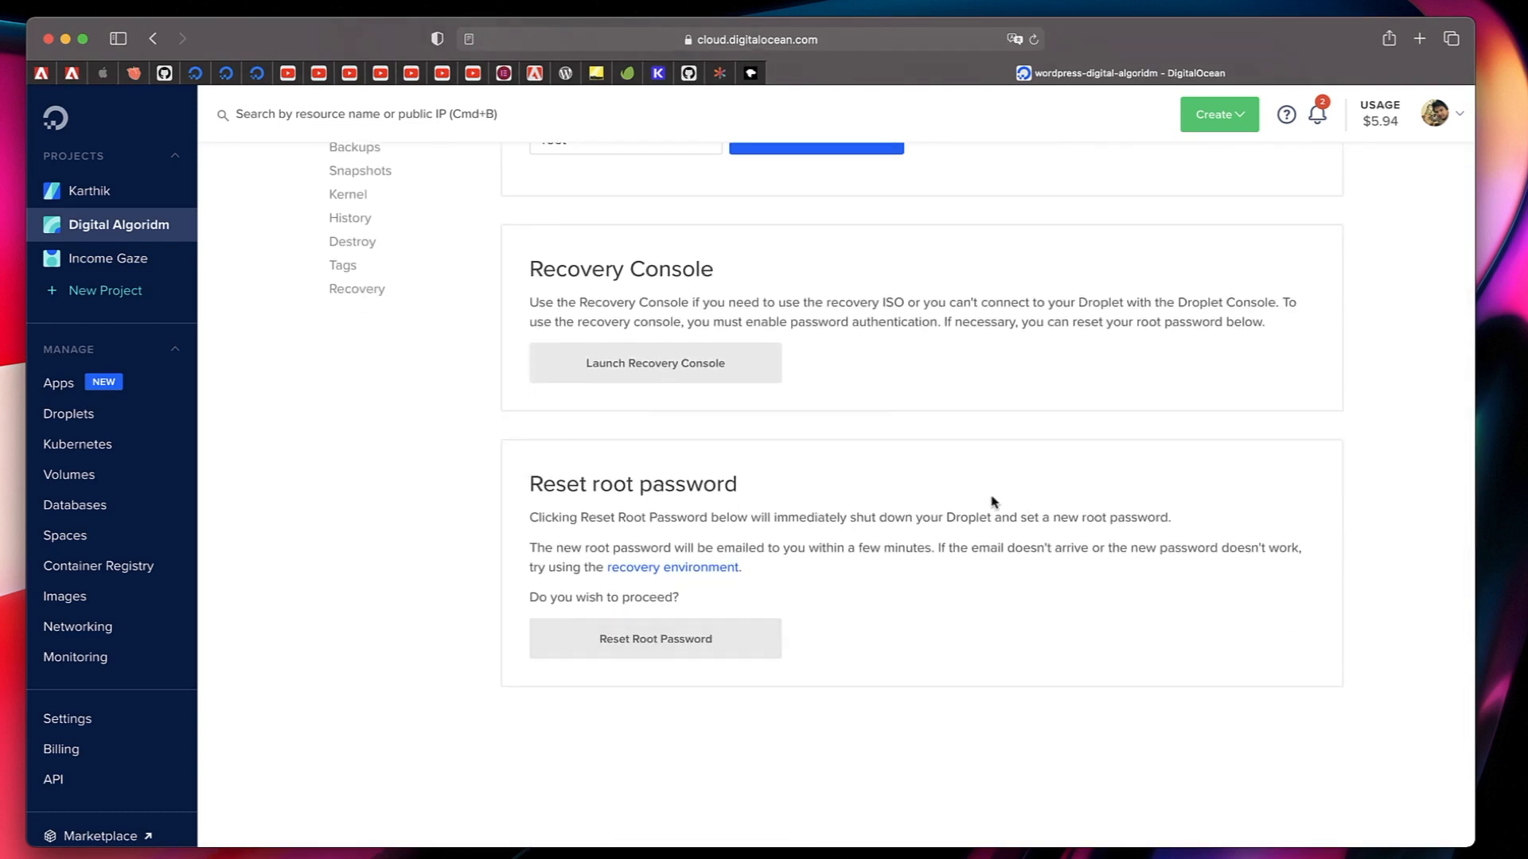
scroll(994, 501, "up", 4)
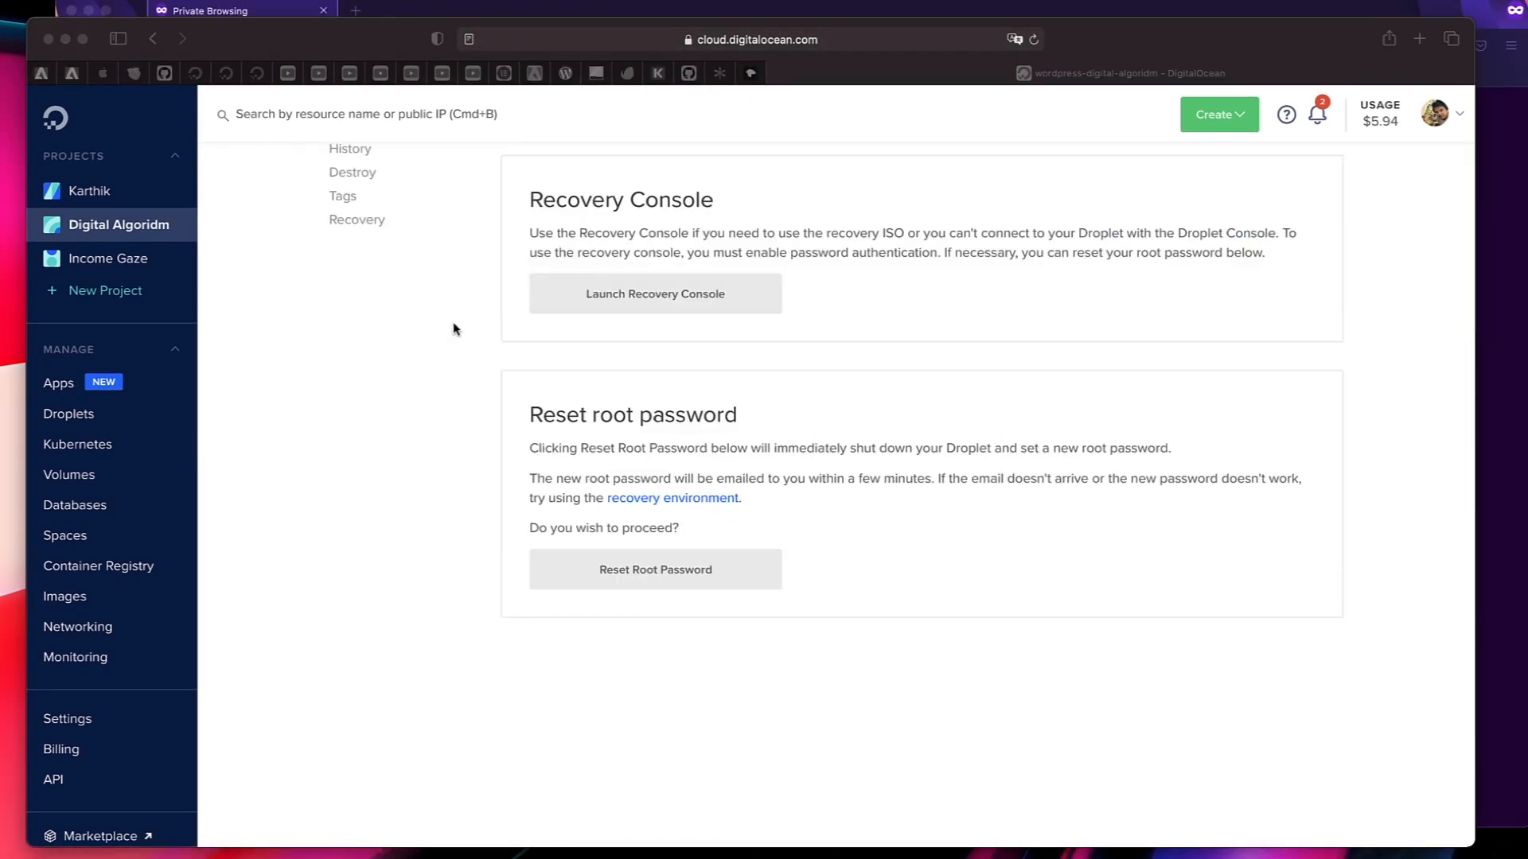
Switch to the private Firefox window and open the WordPress login page at digitalalgoridm.com/wp-admin.
key("ctrl+Up")
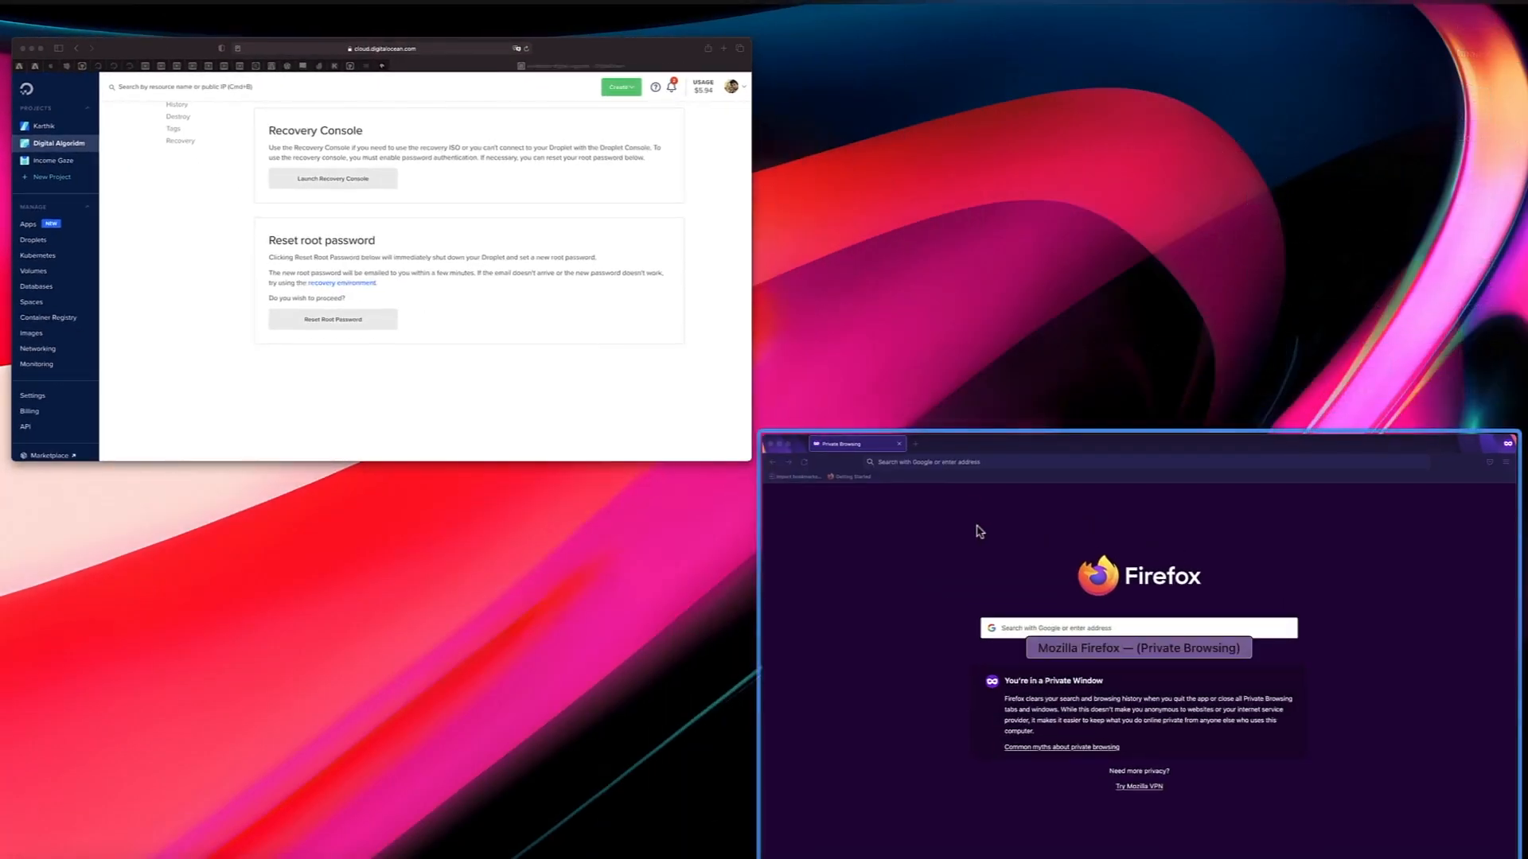
left_click(979, 532)
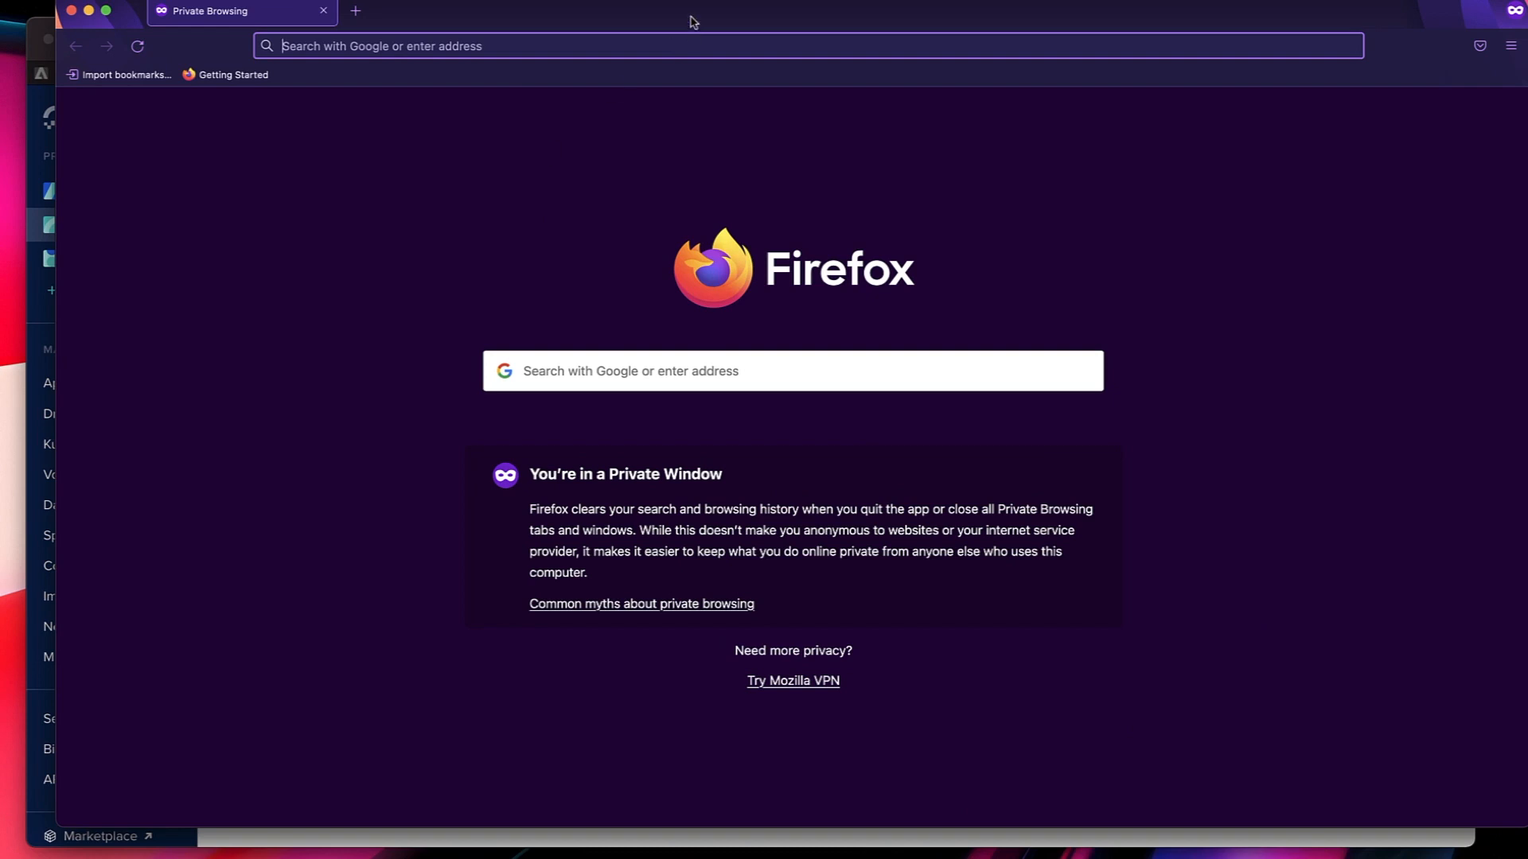
left_click_drag(683, 17, 661, 42)
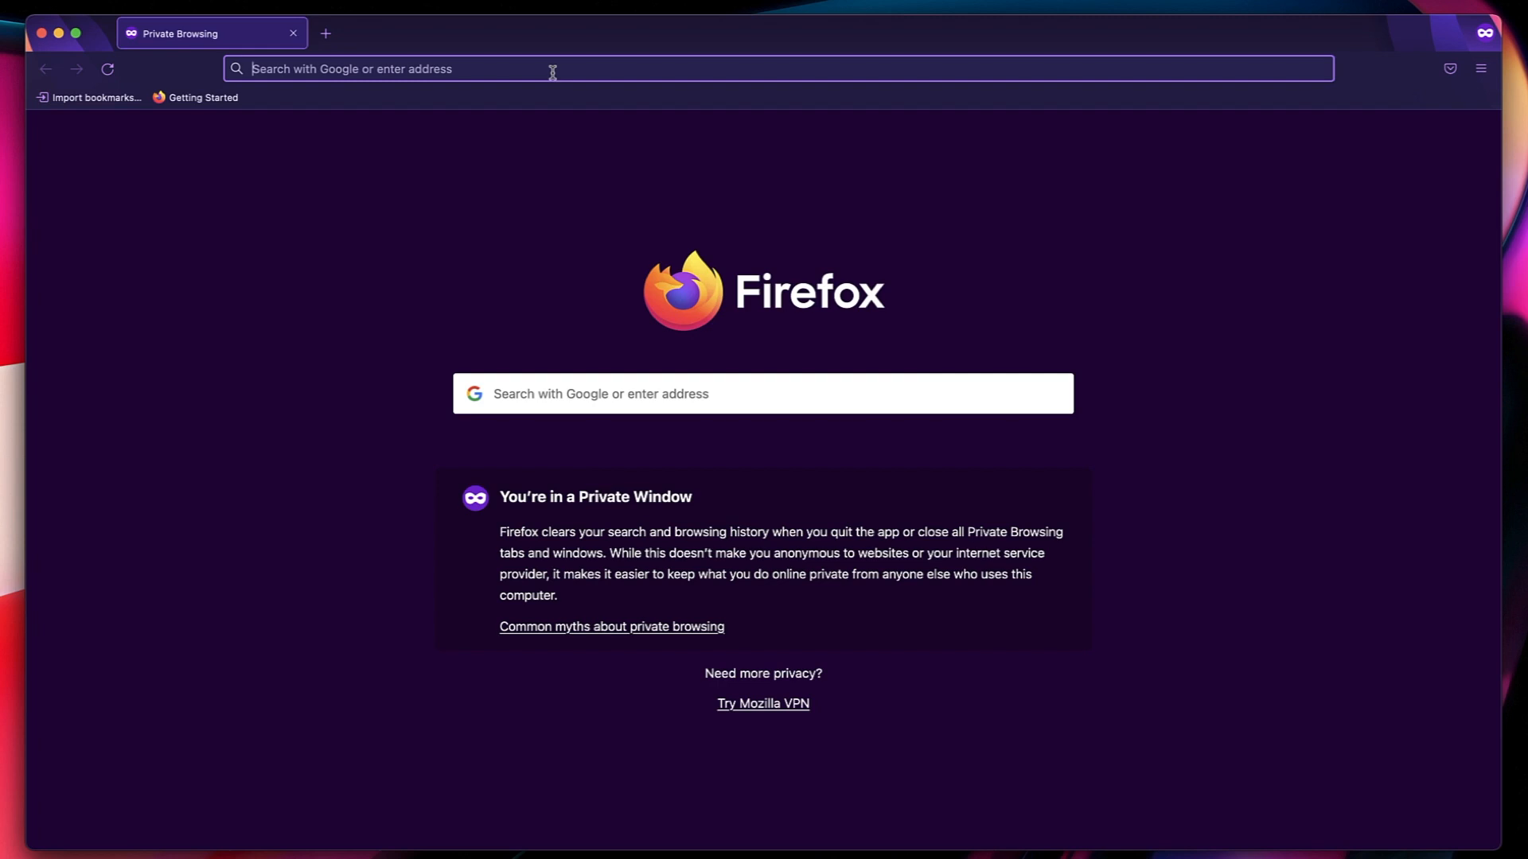
type("digit")
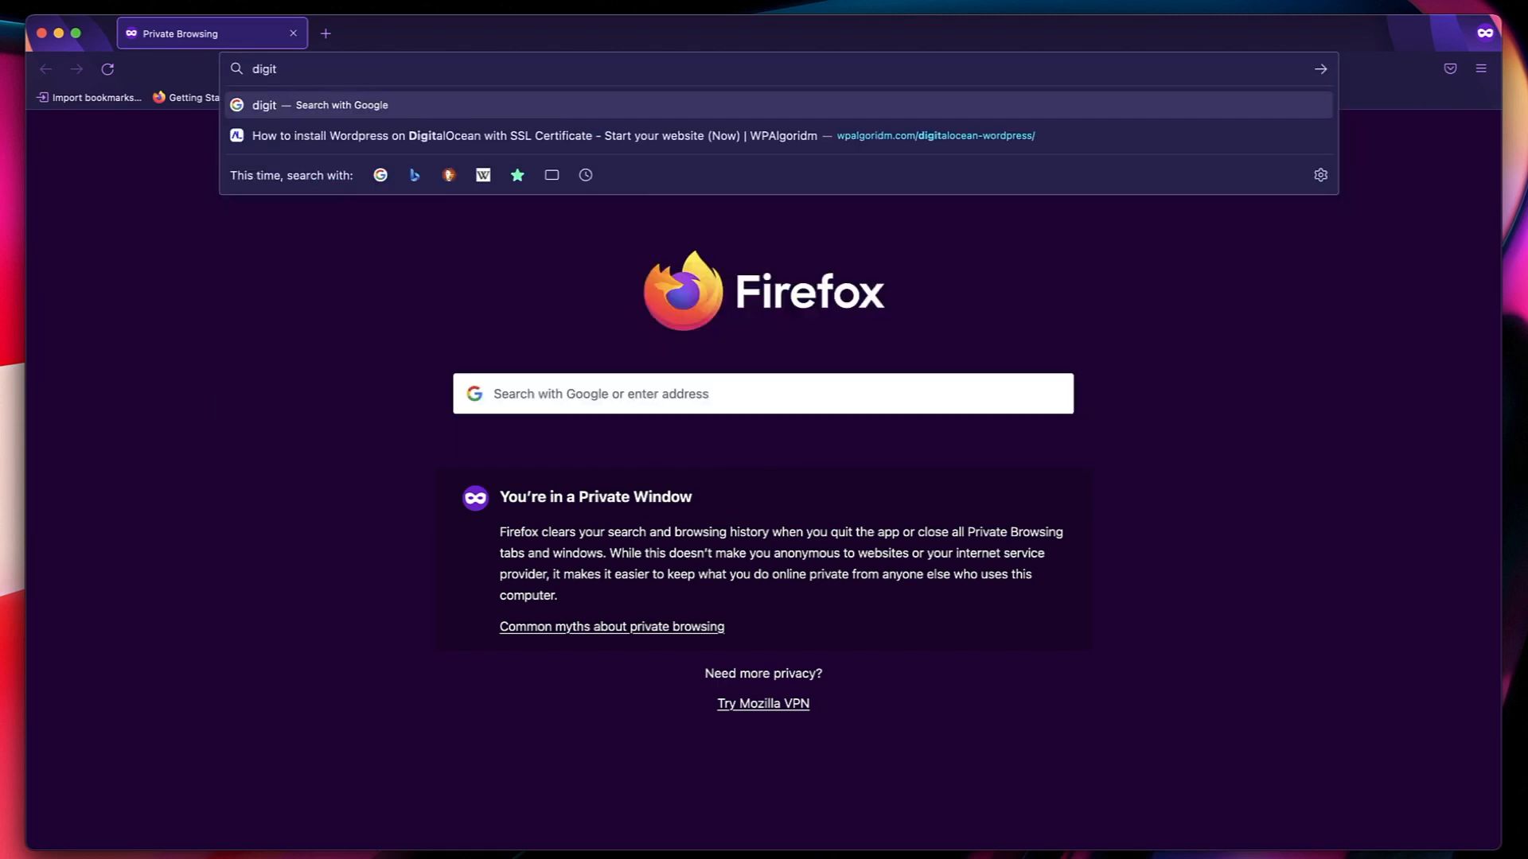
type("alalgo")
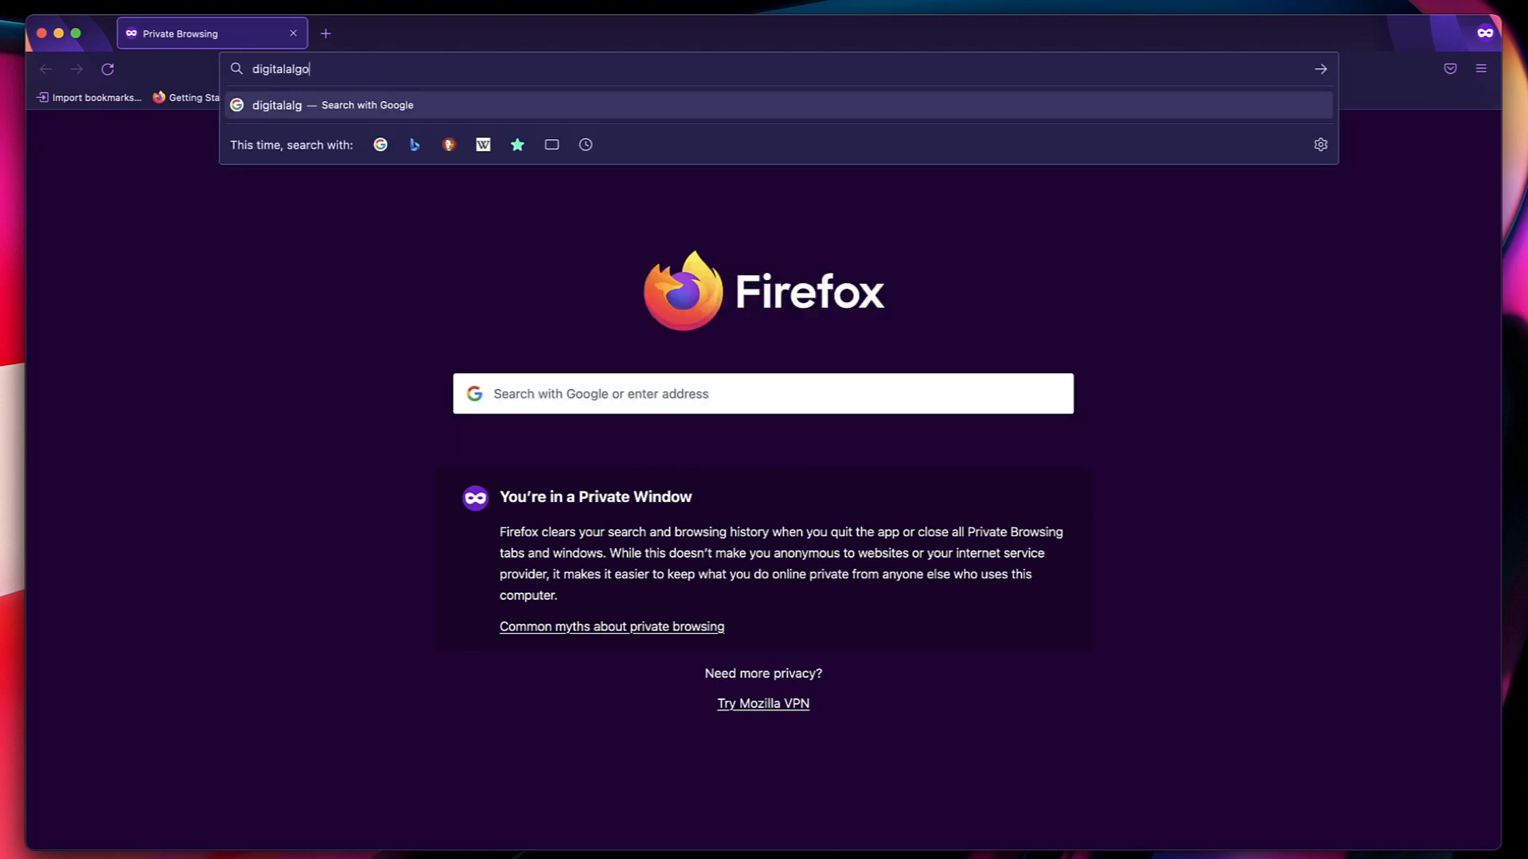
type("ridm.com")
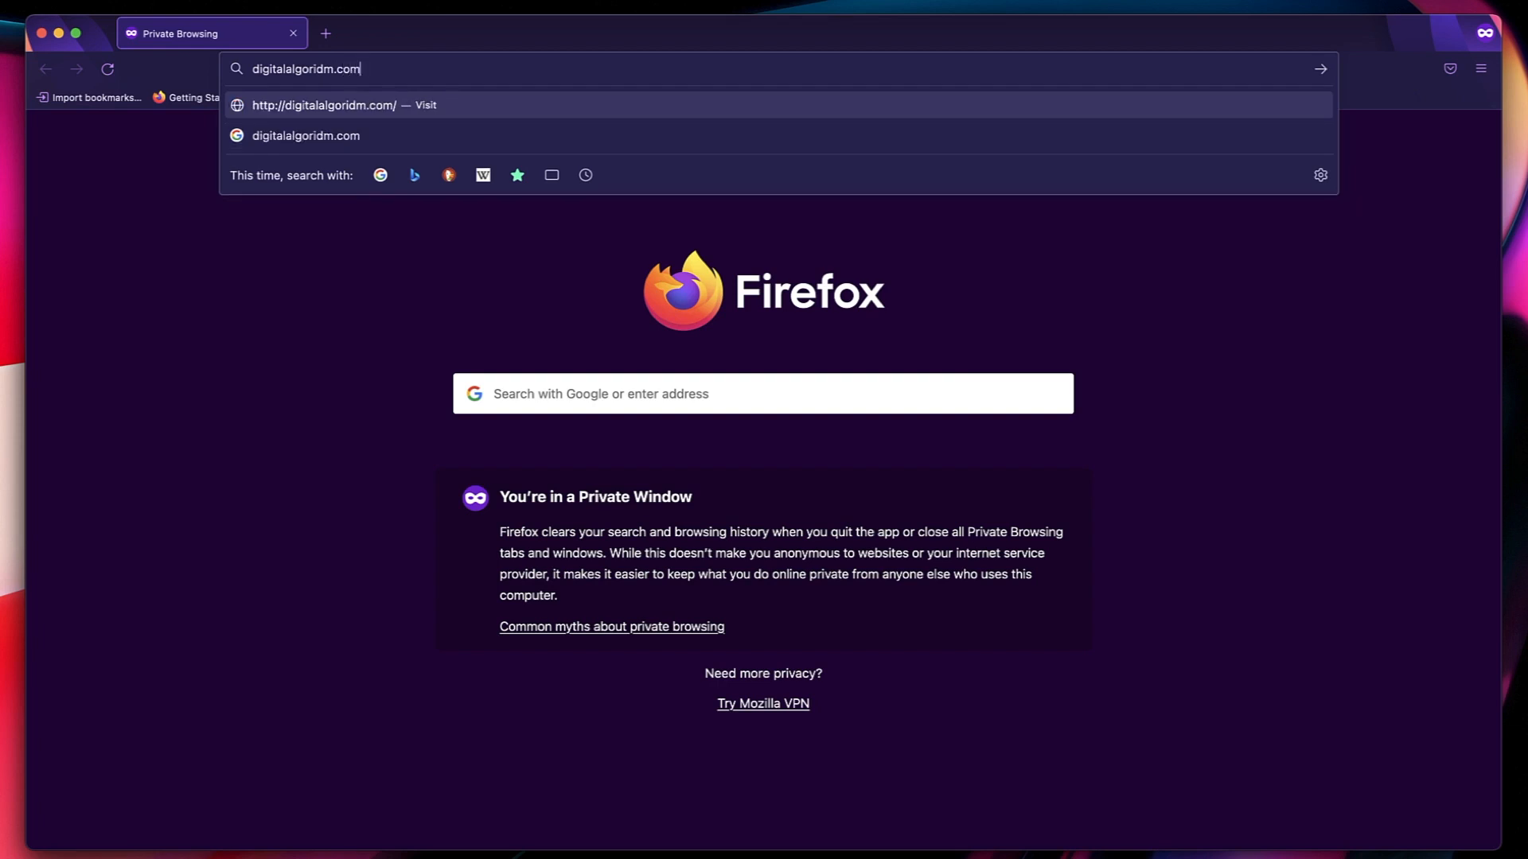
type("/w")
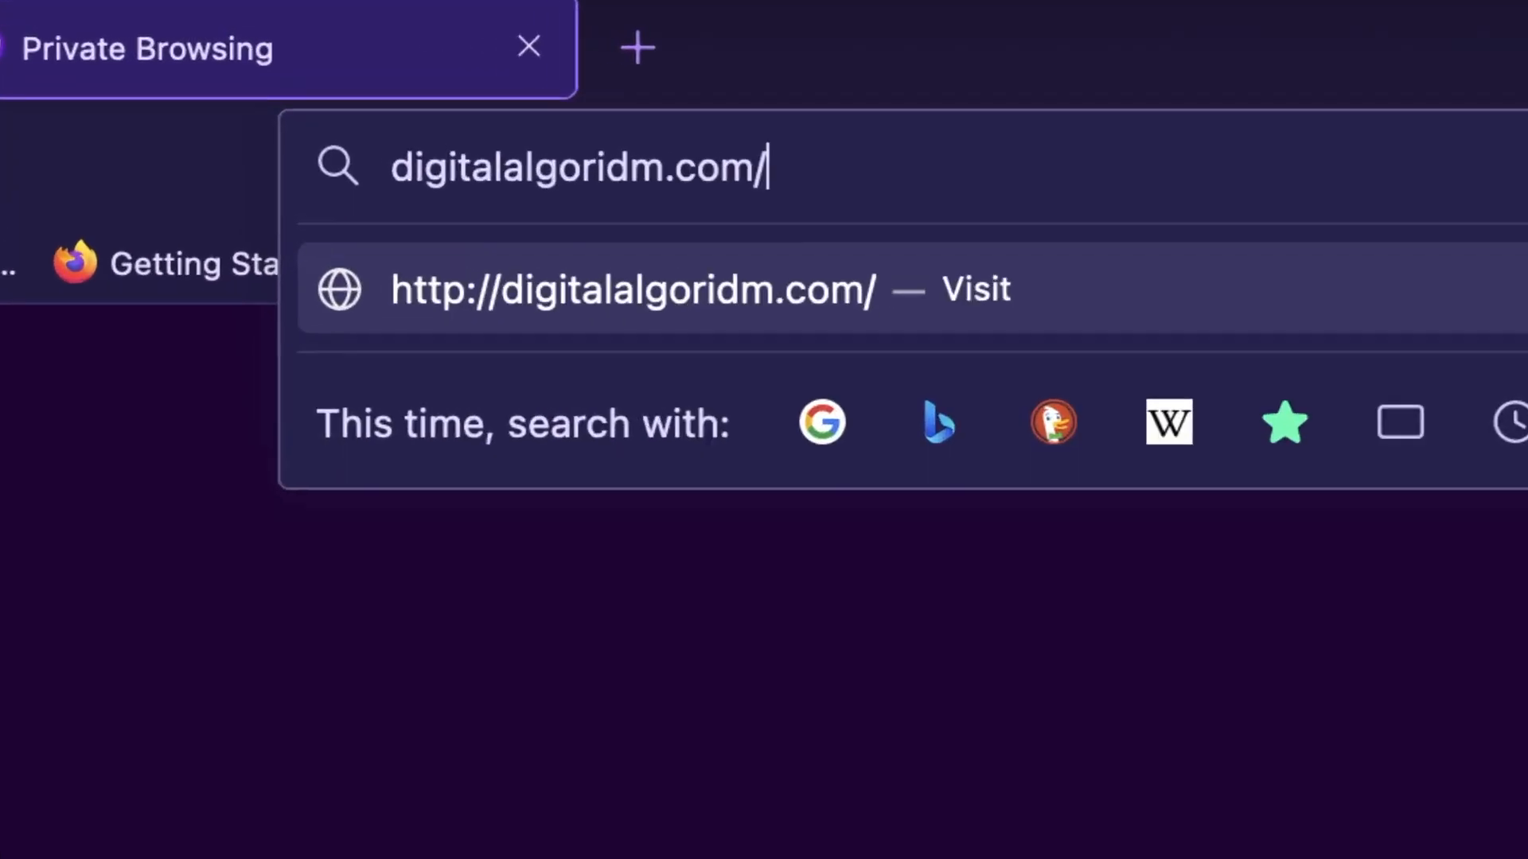
type("p-admi")
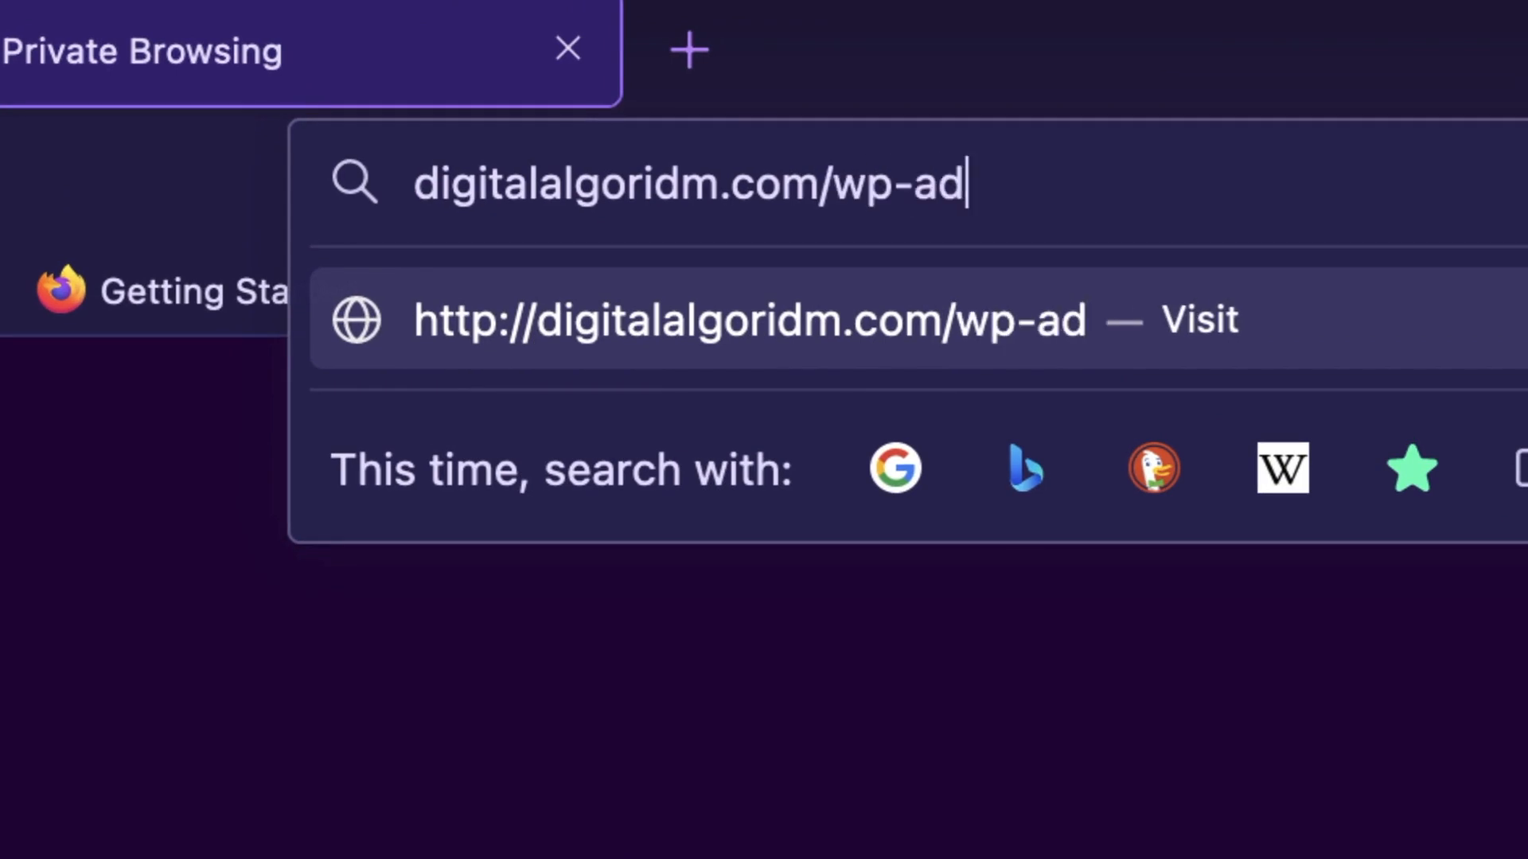
type("n")
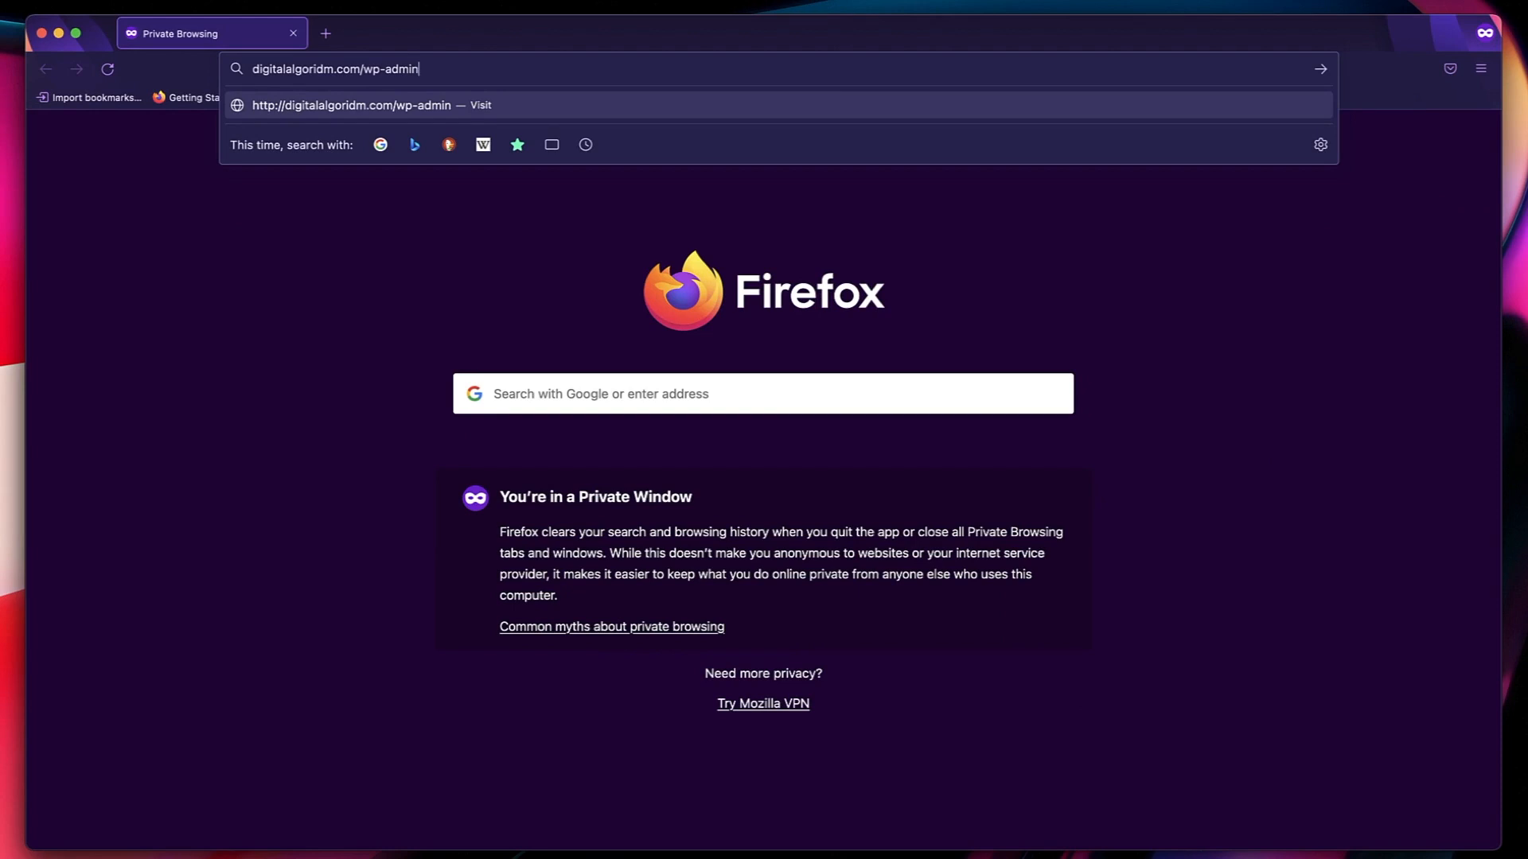
key("Return")
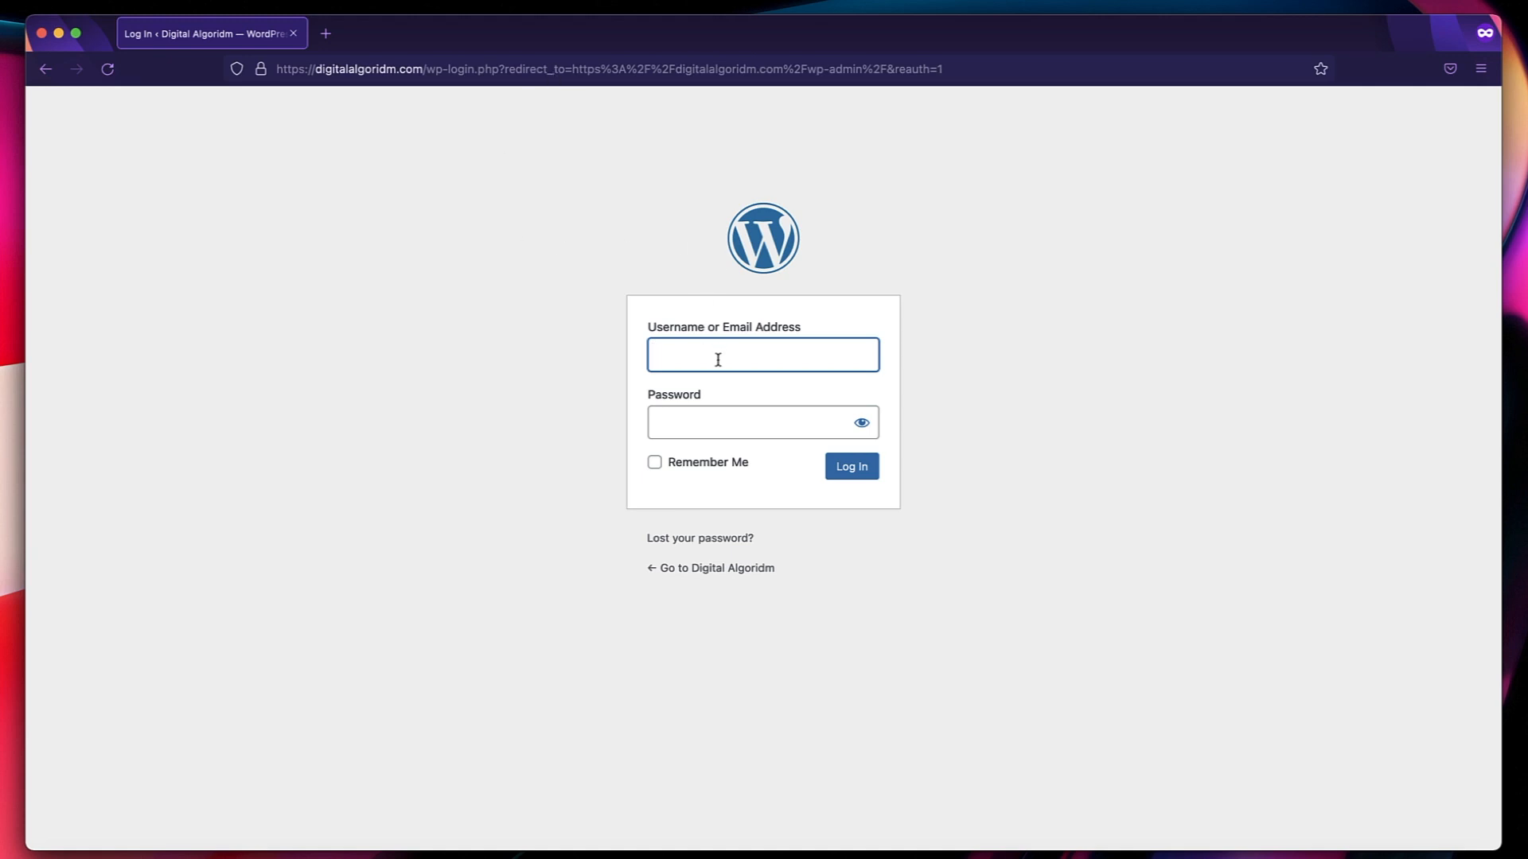
Log in to WordPress with the username admin and the account password.
type("admin")
key("Tab")
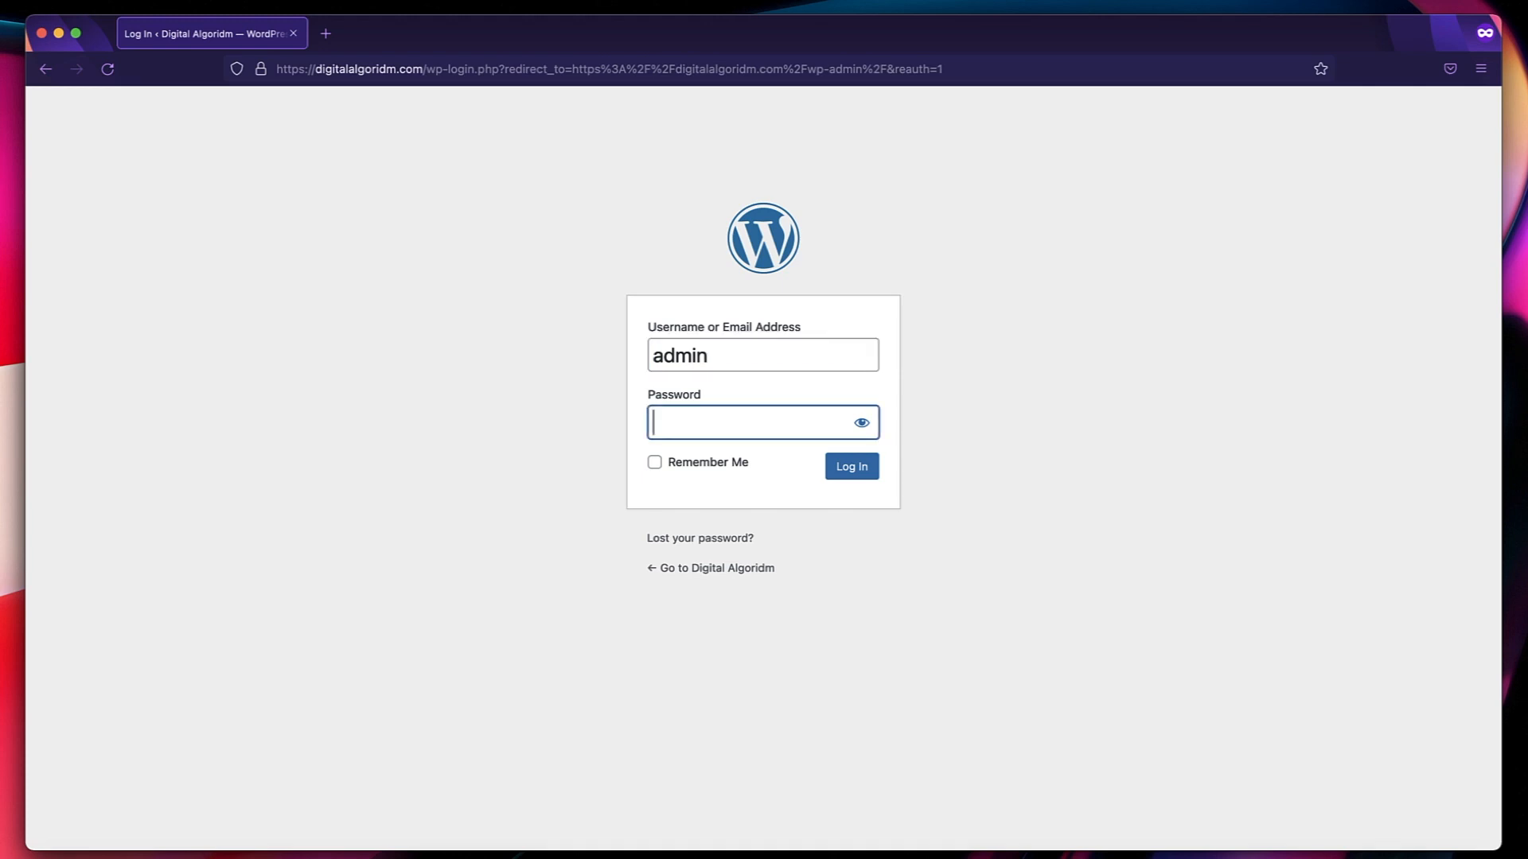
key("super+v")
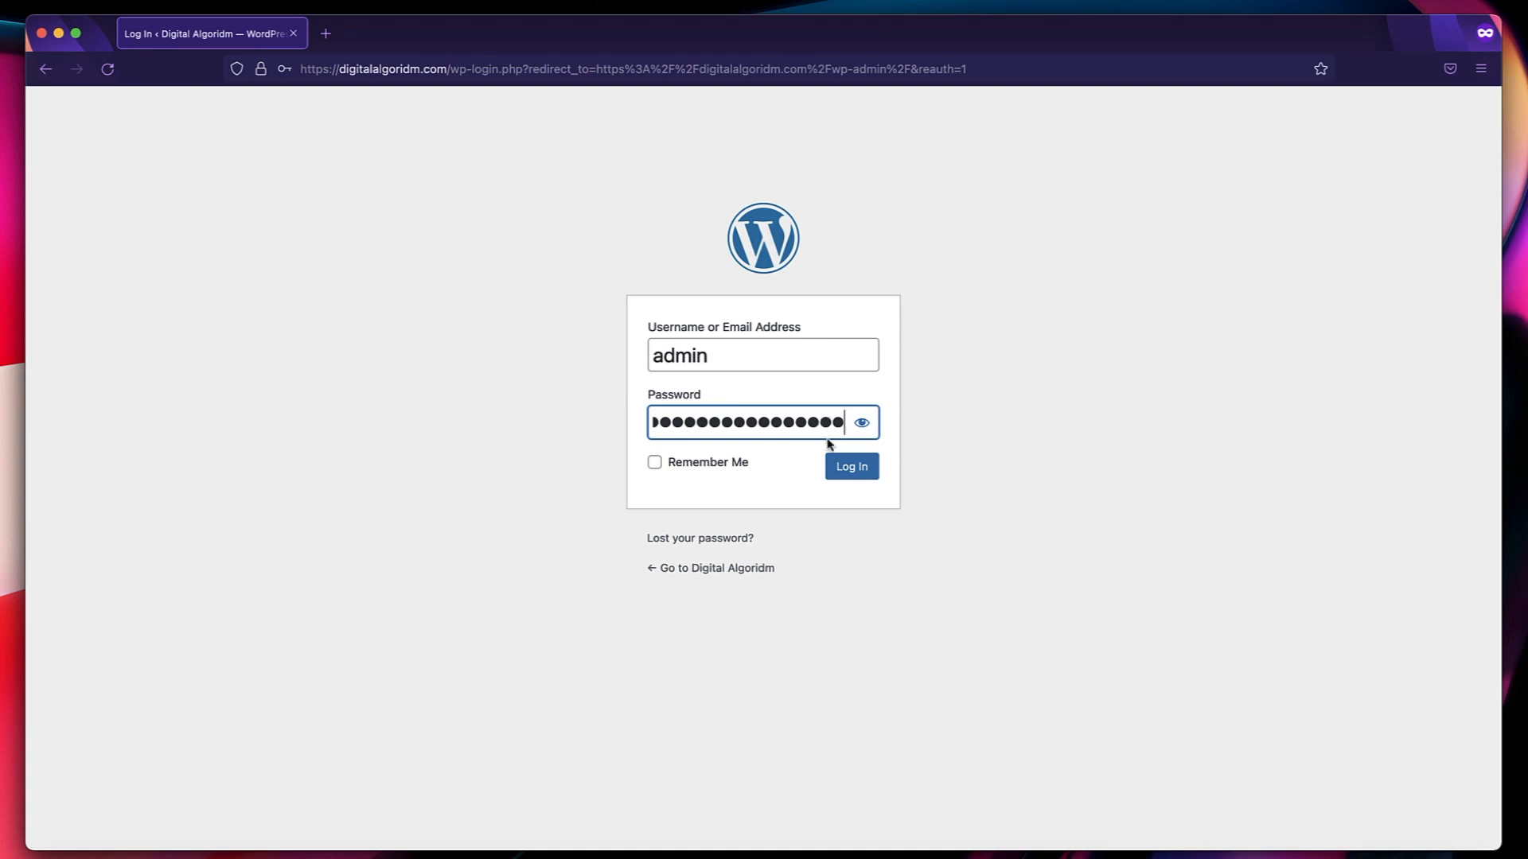
left_click(851, 469)
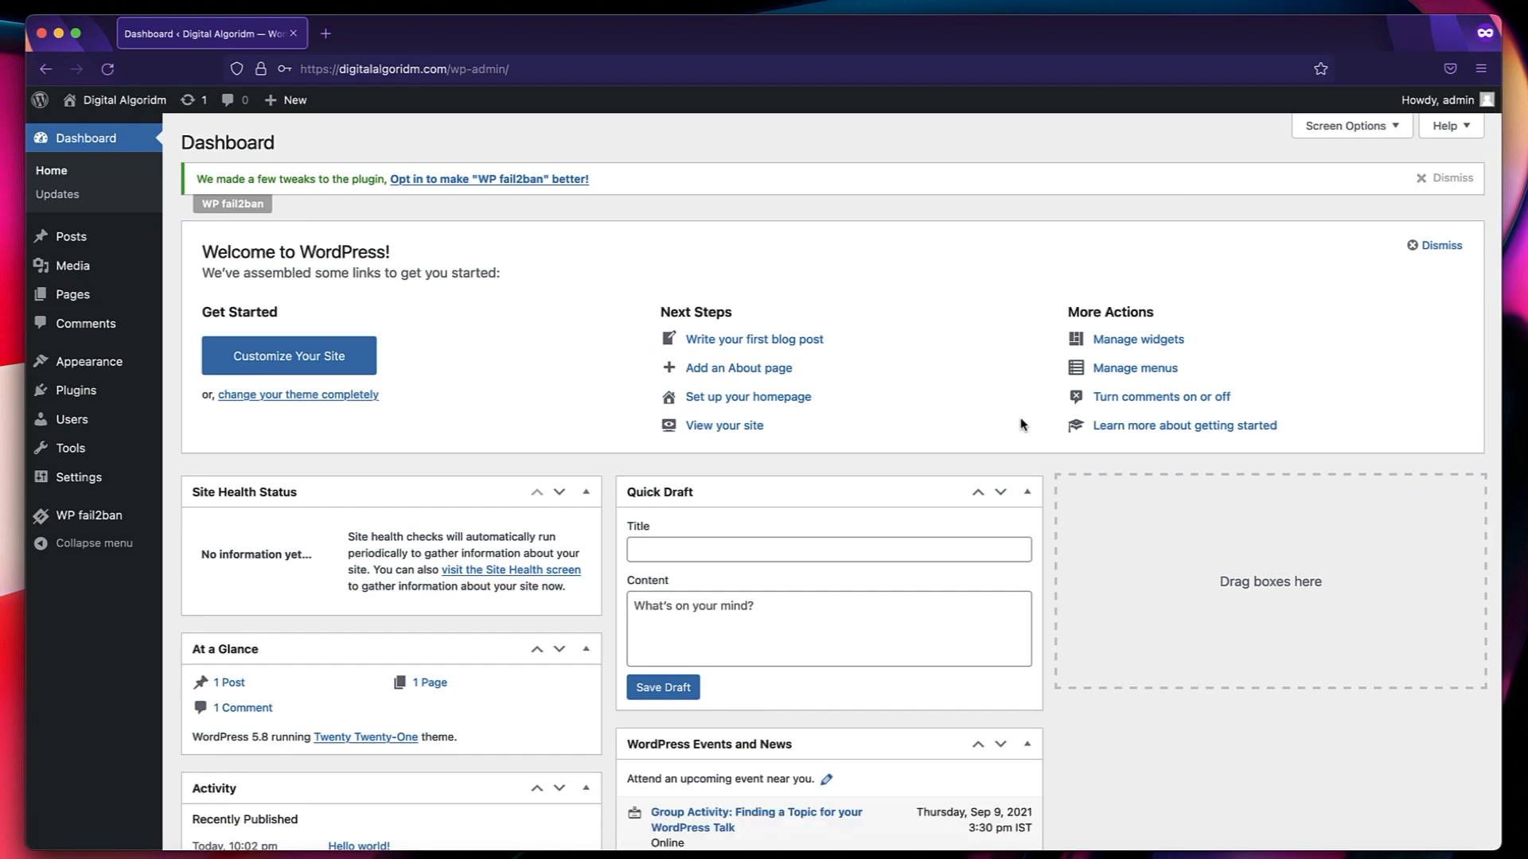
Open digitalalgoridm.com in a new browser tab and look over the site's public home page.
left_click(325, 34)
type("digit")
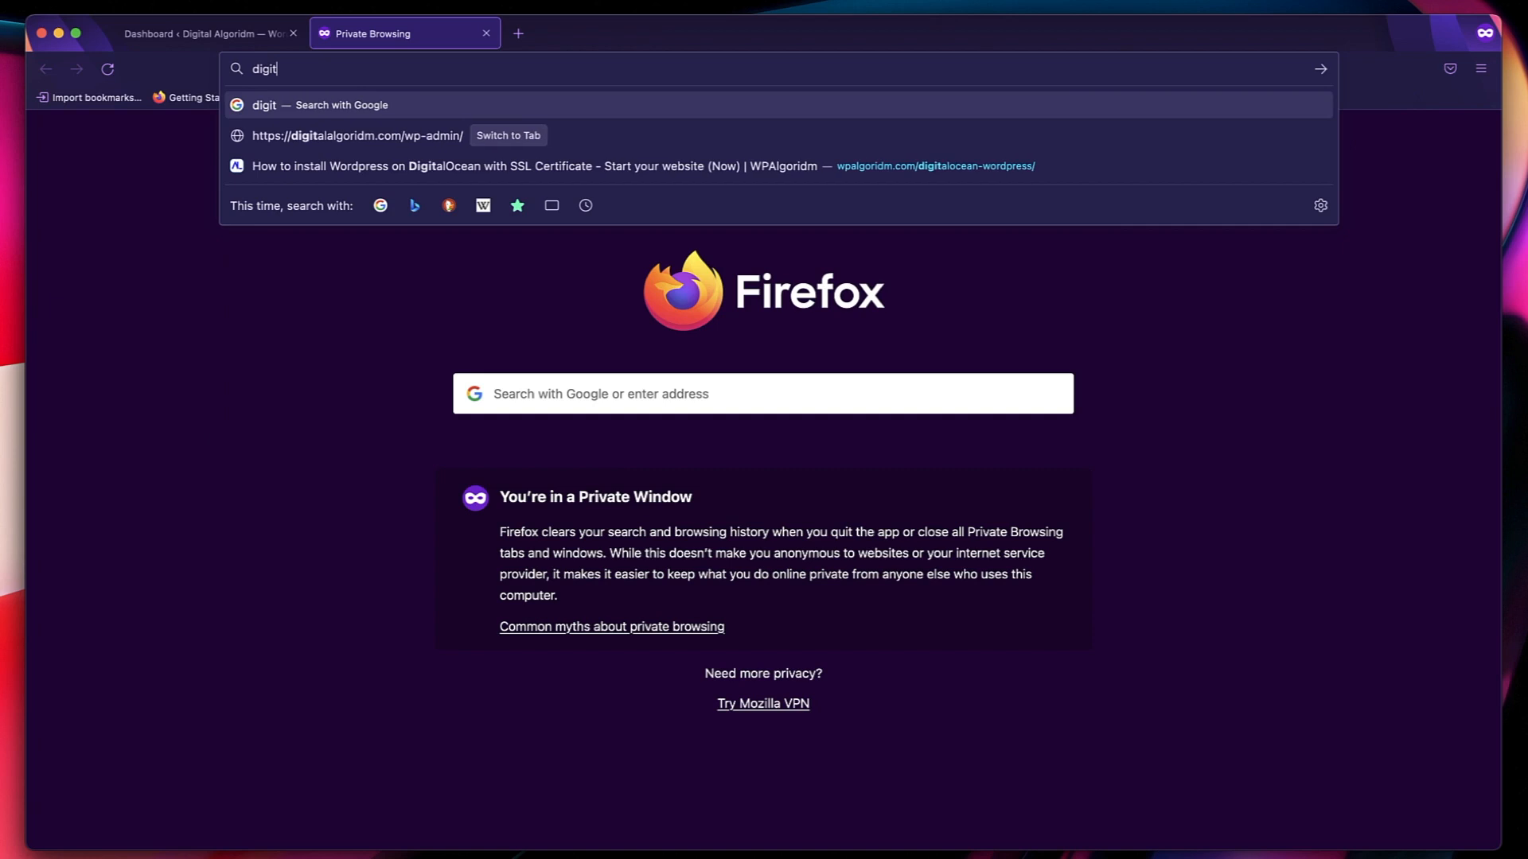
type("alalgori")
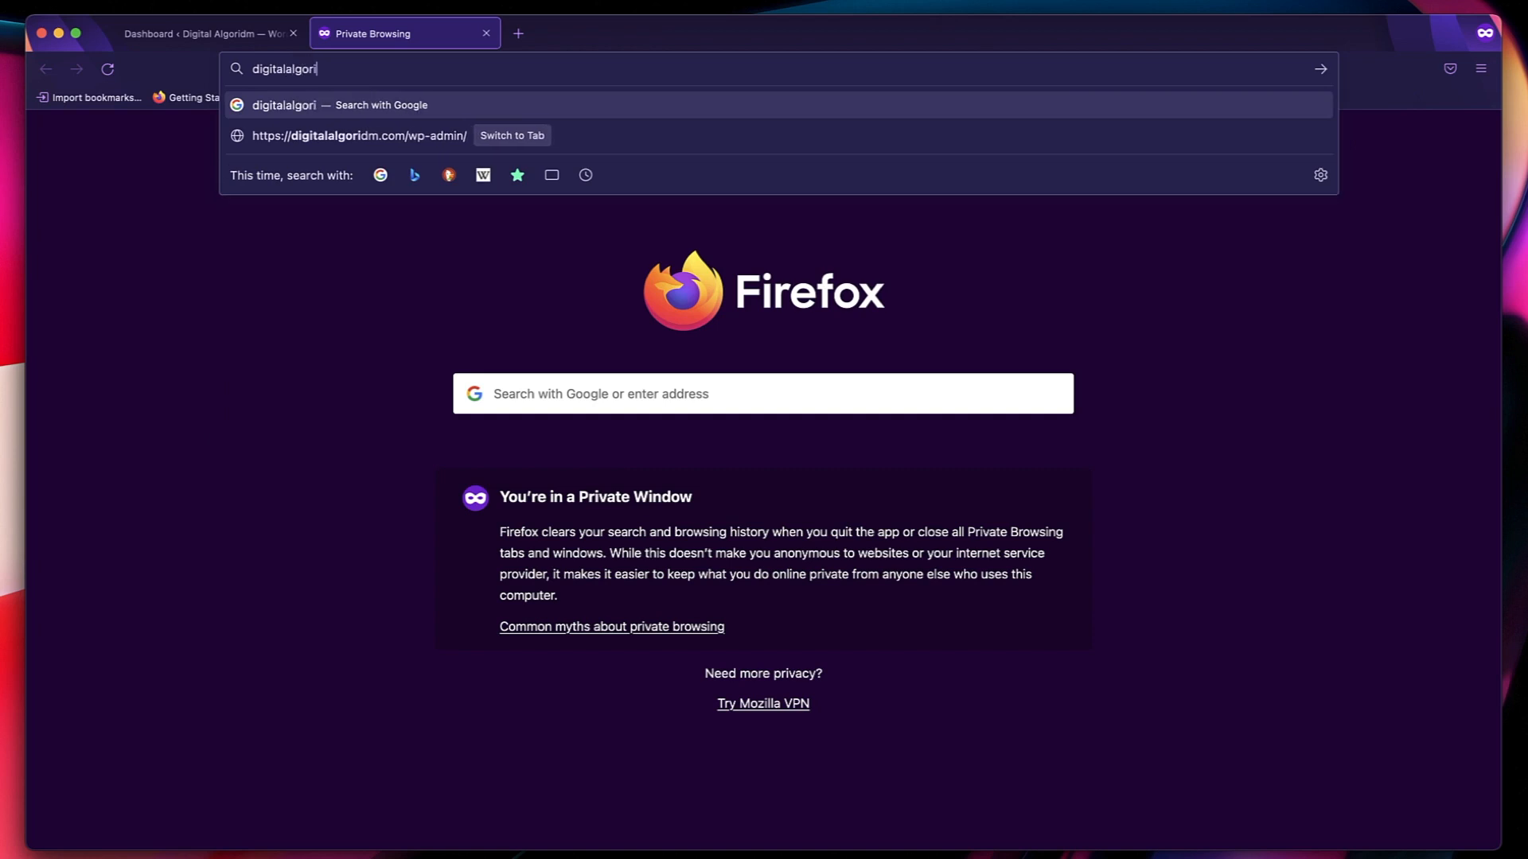
type("dm.com")
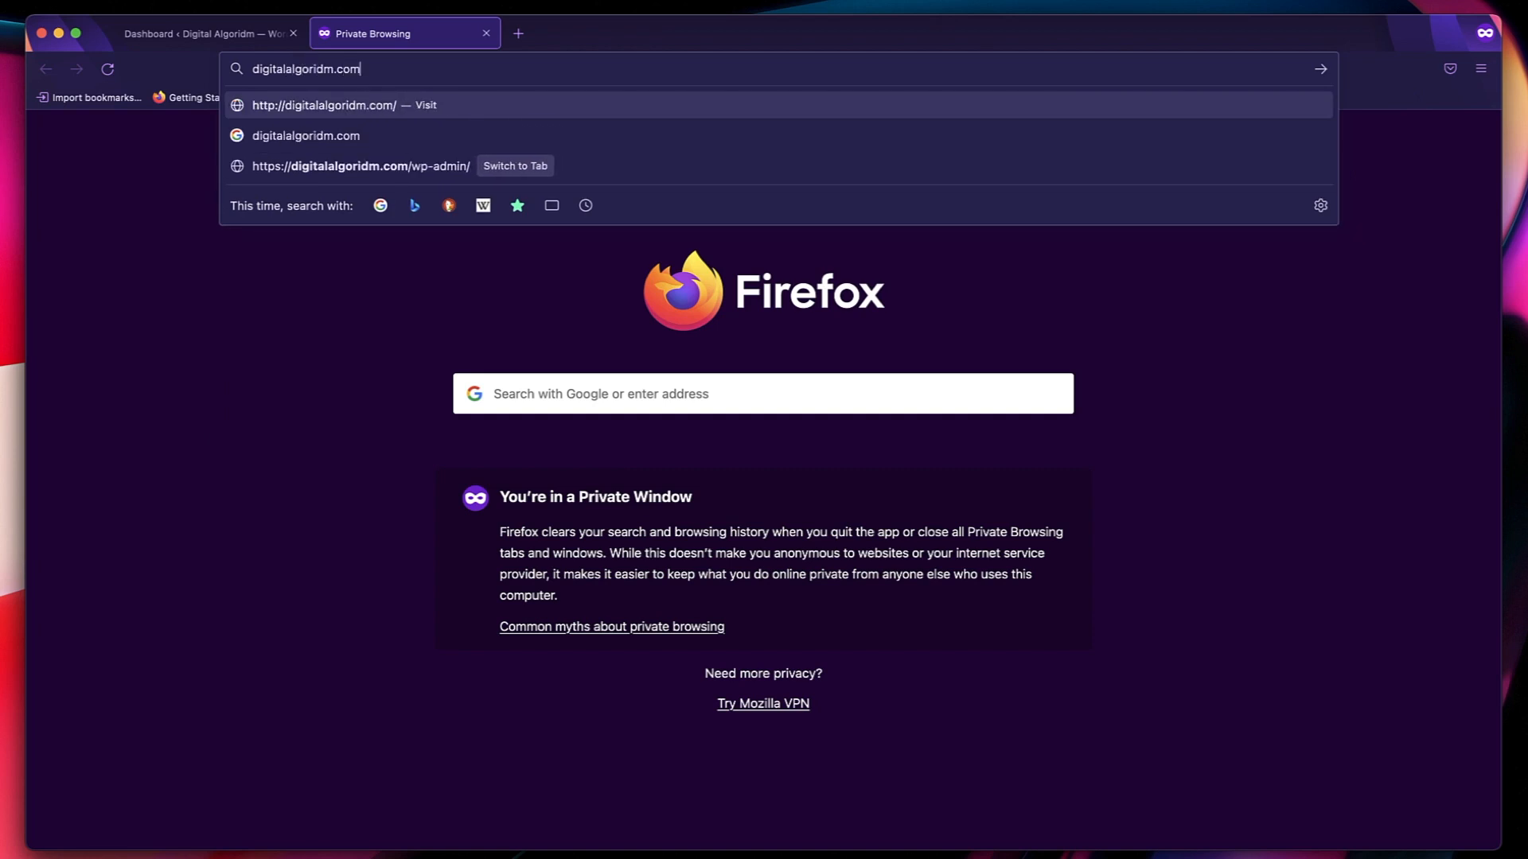
key("Return")
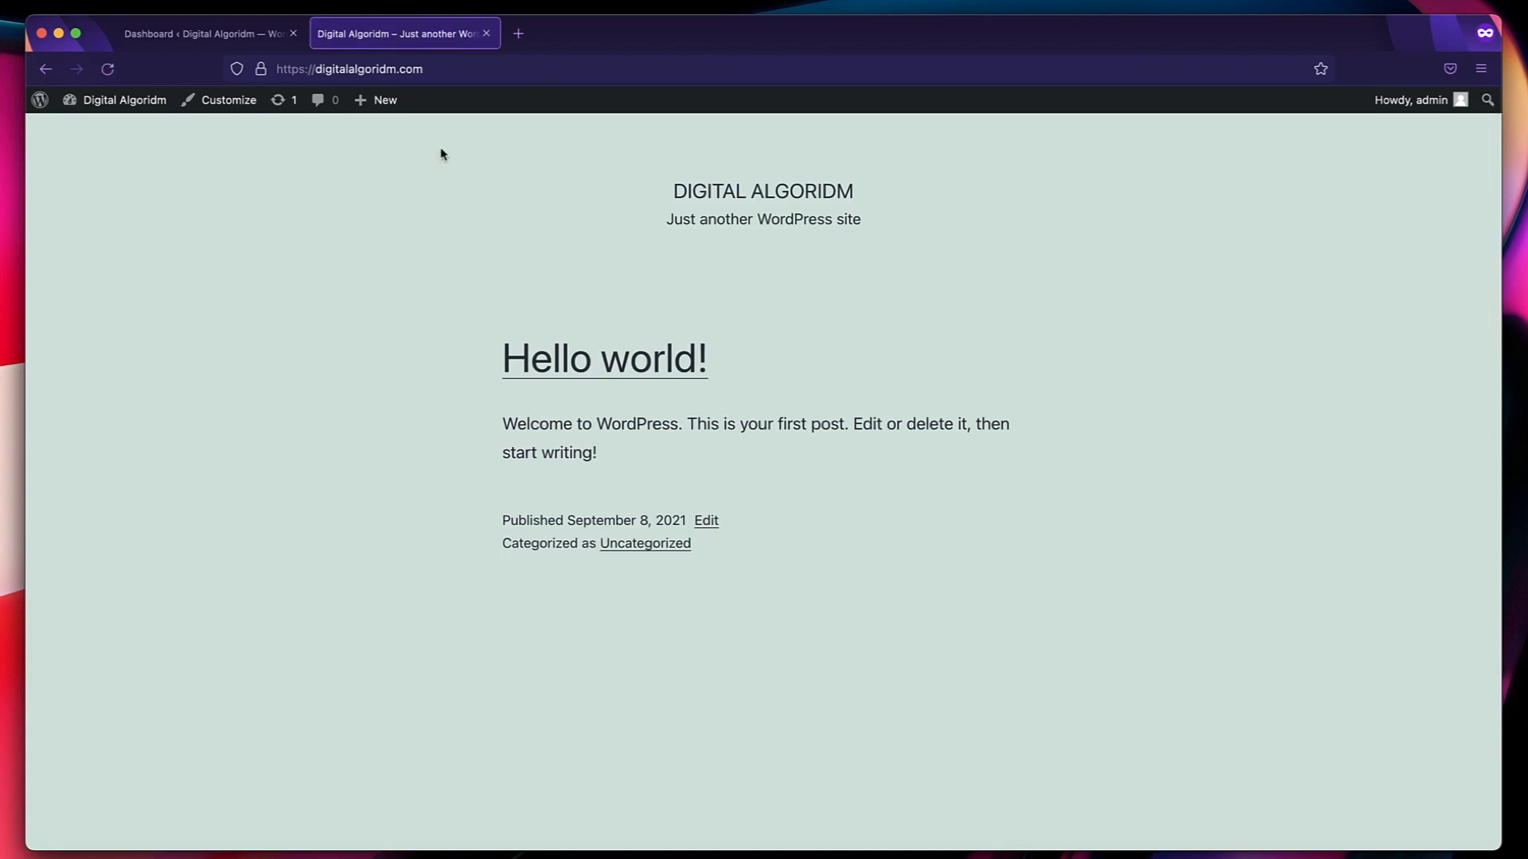
scroll(634, 382, "down", 5)
scroll(634, 382, "up", 5)
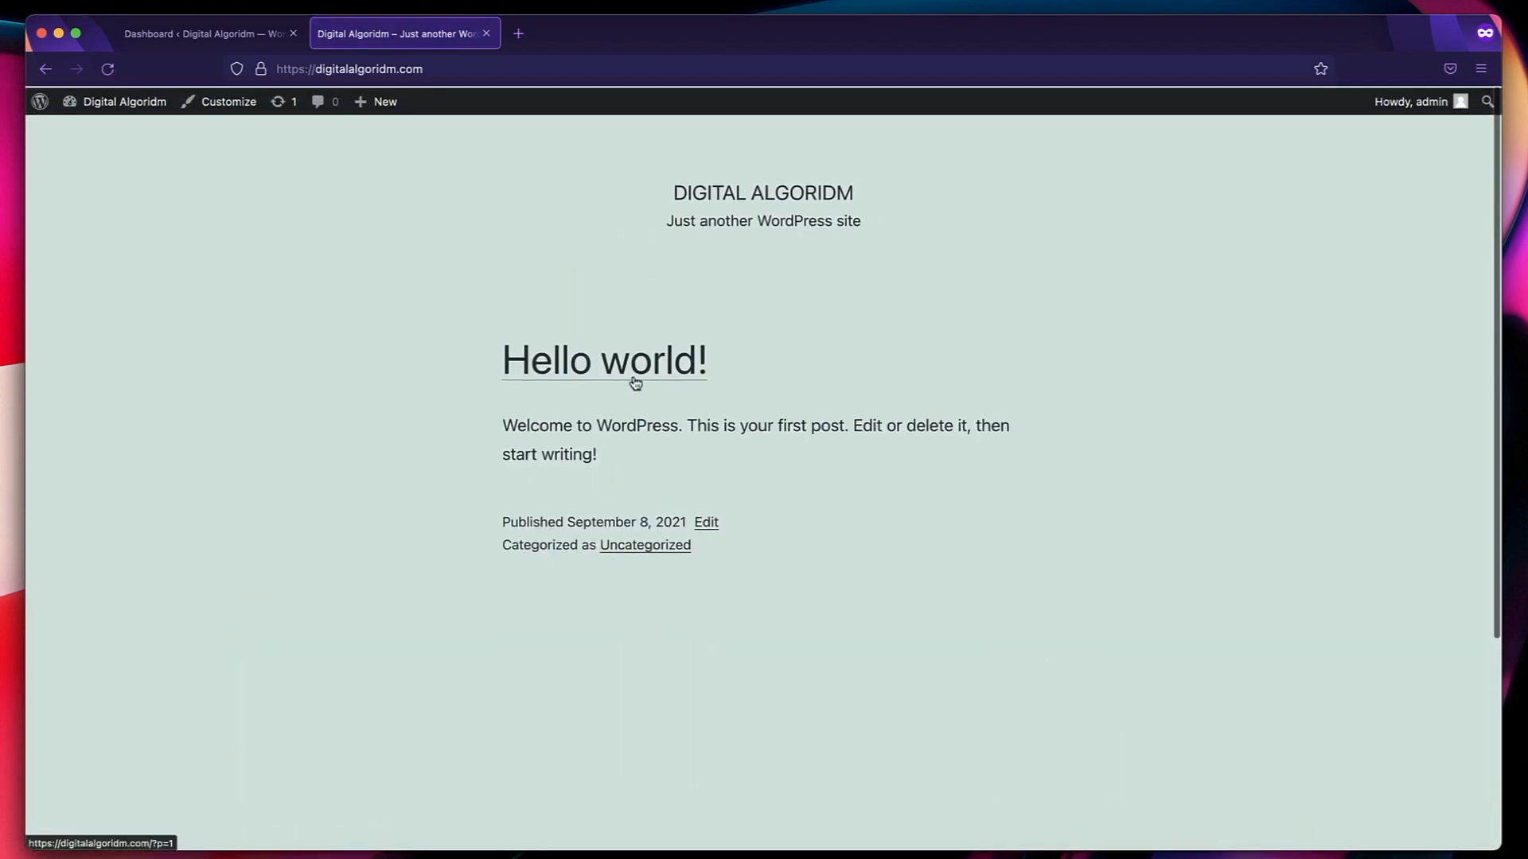
scroll(635, 382, "down", 4)
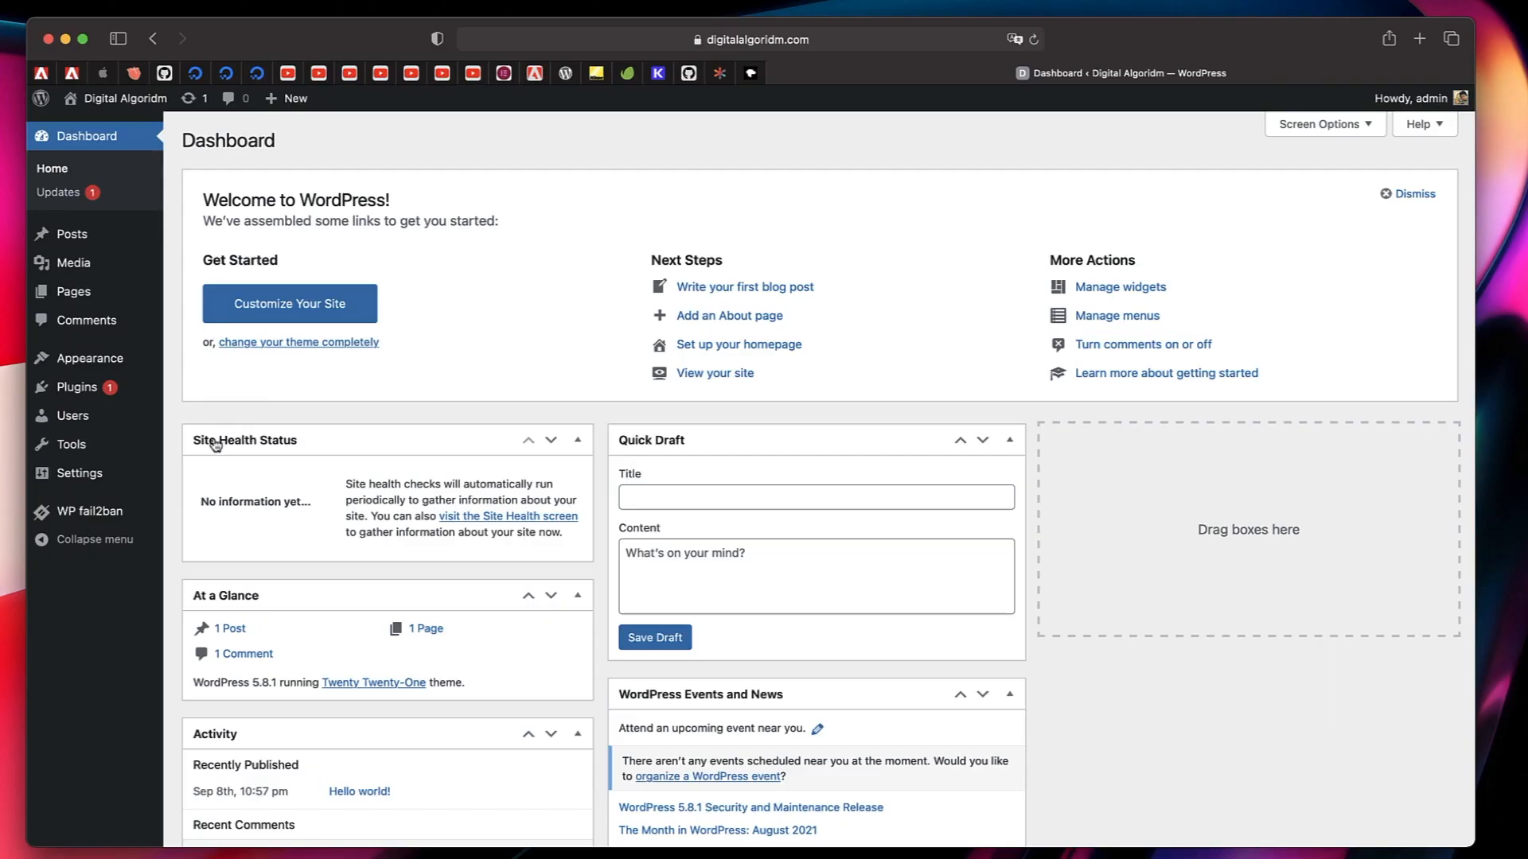
In the General settings, enter https as the protocol of the WordPress Address and Site Address for digitalalgoridm.com, and save the changes.
left_click(102, 475)
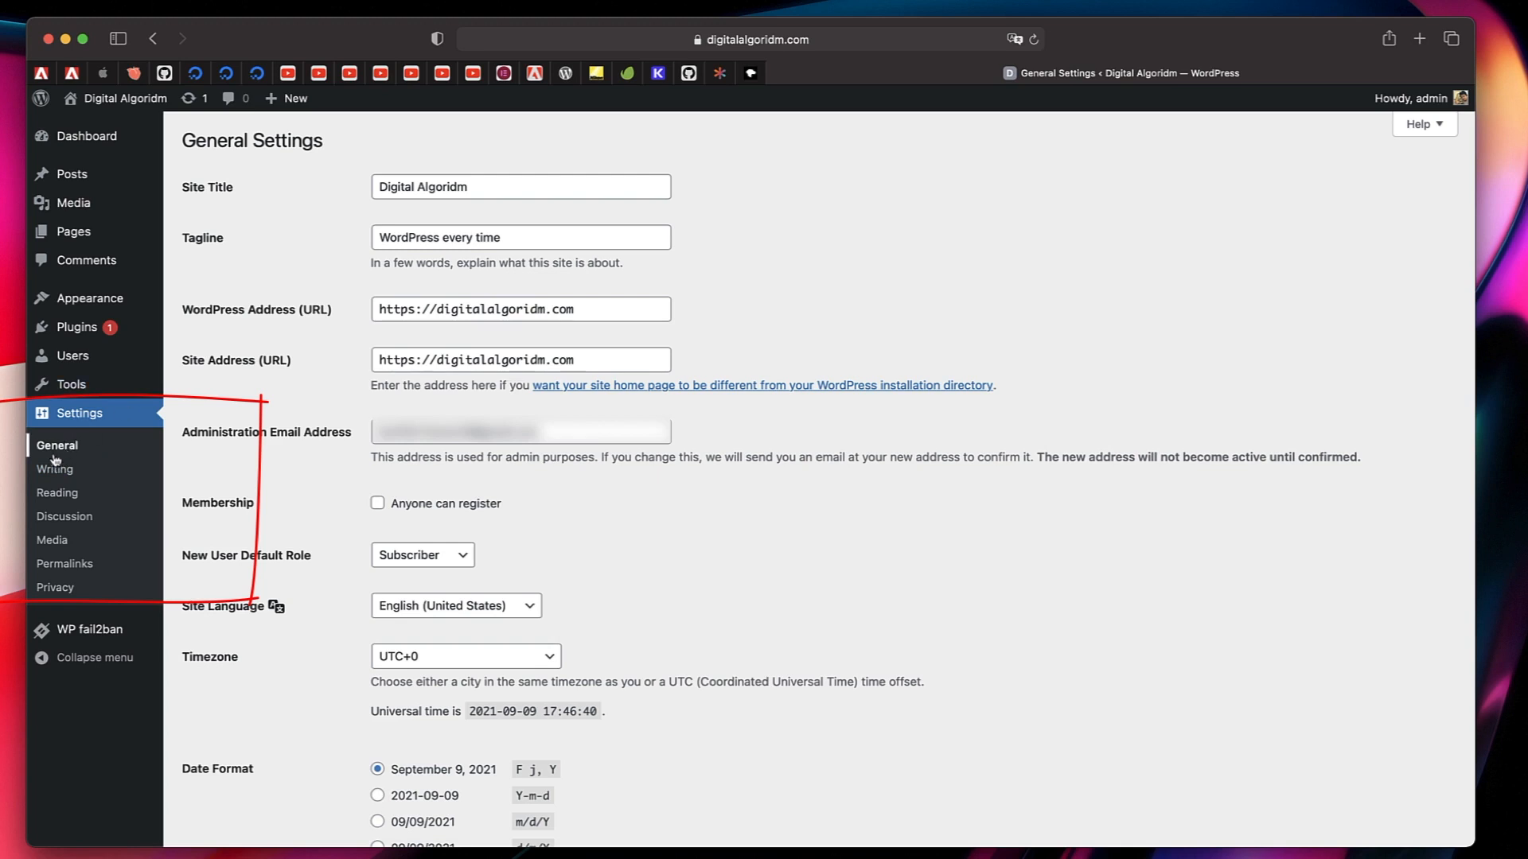
double_click(404, 309)
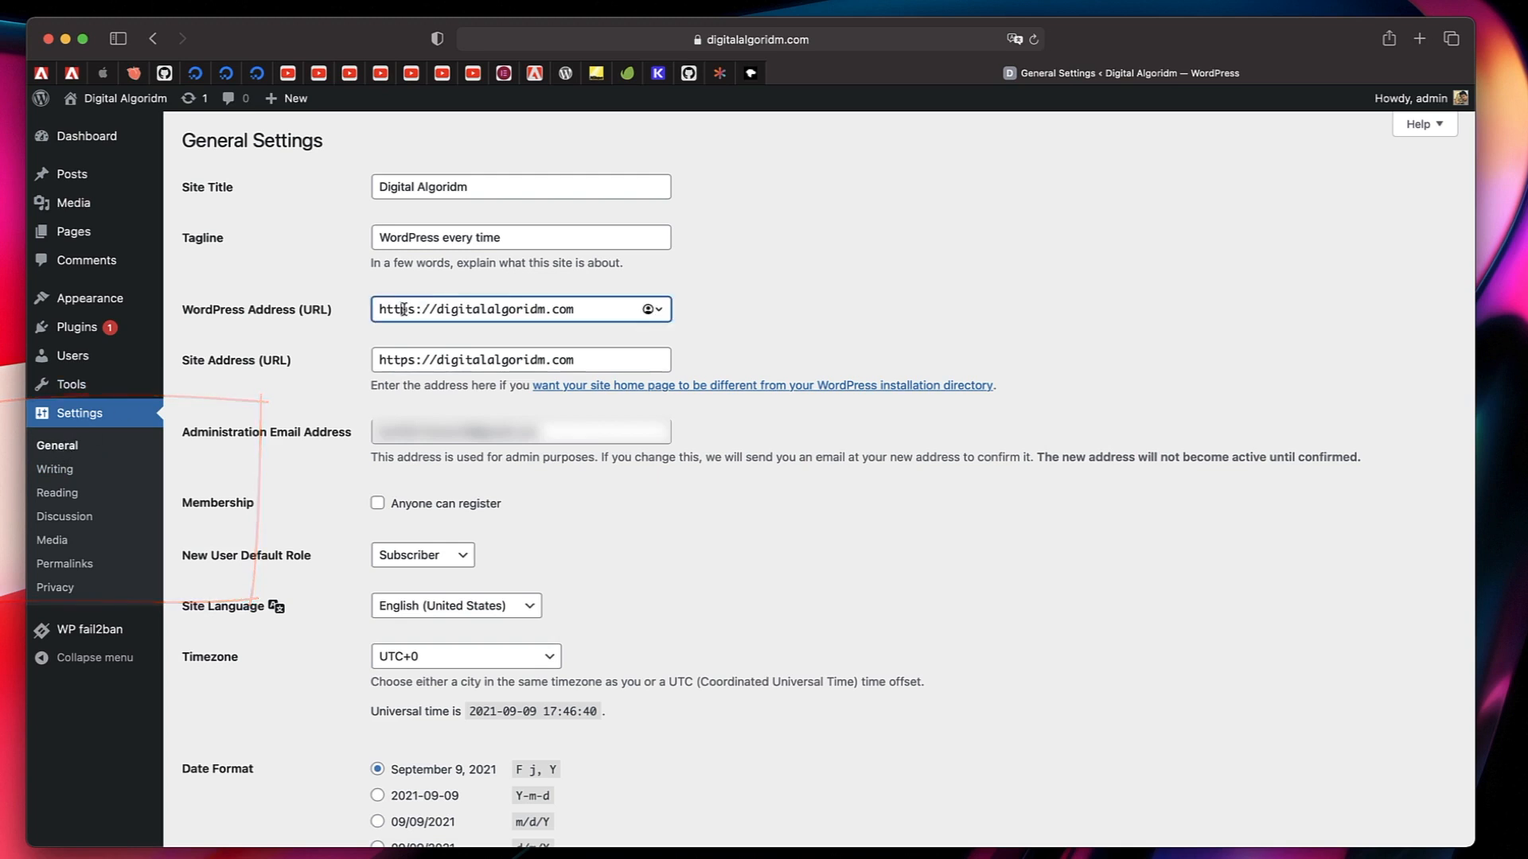
type("http")
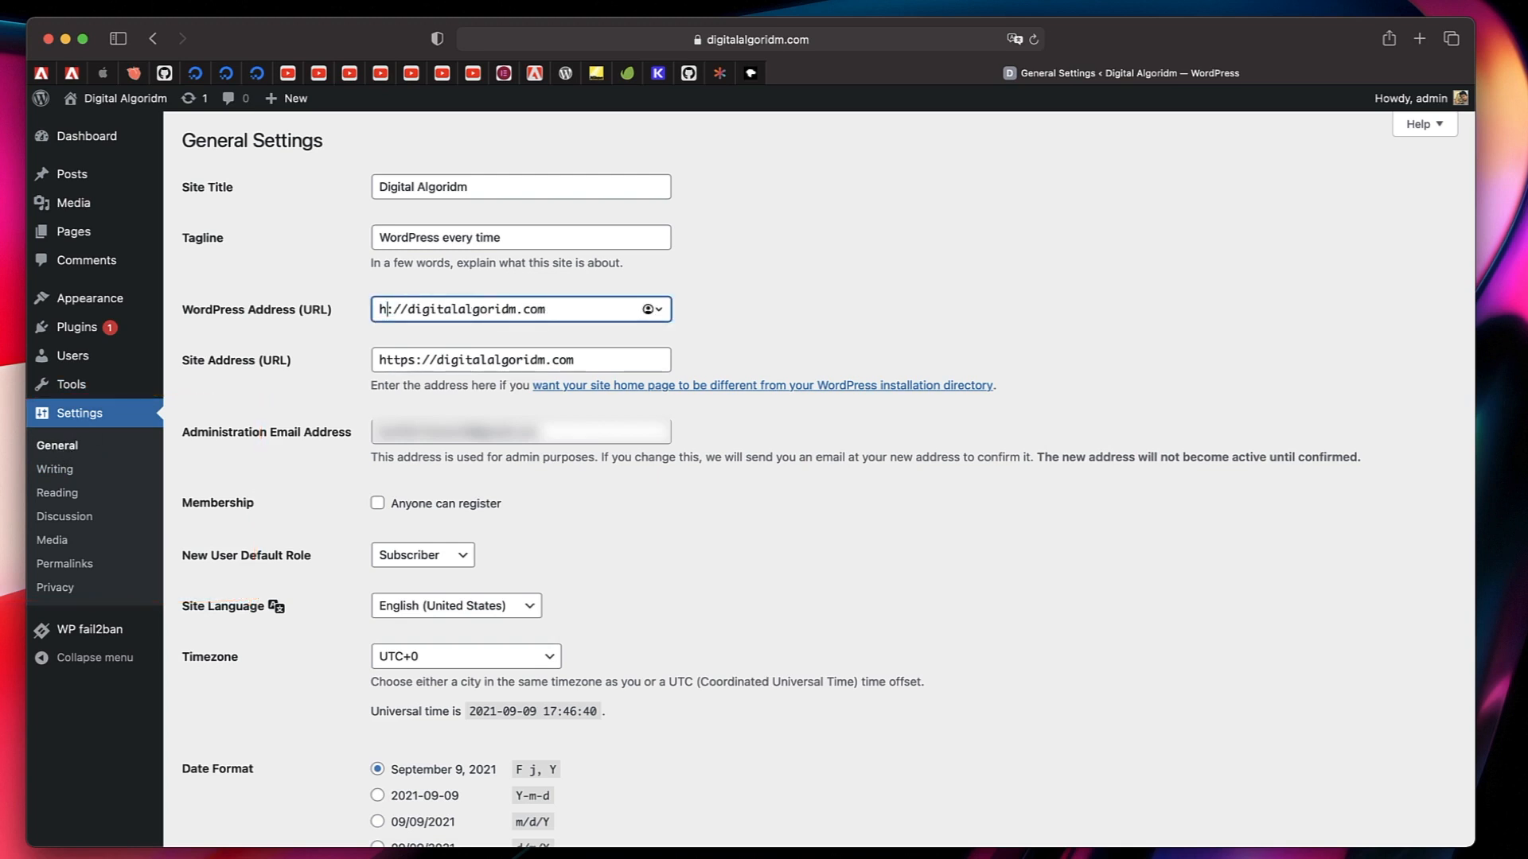
type("s")
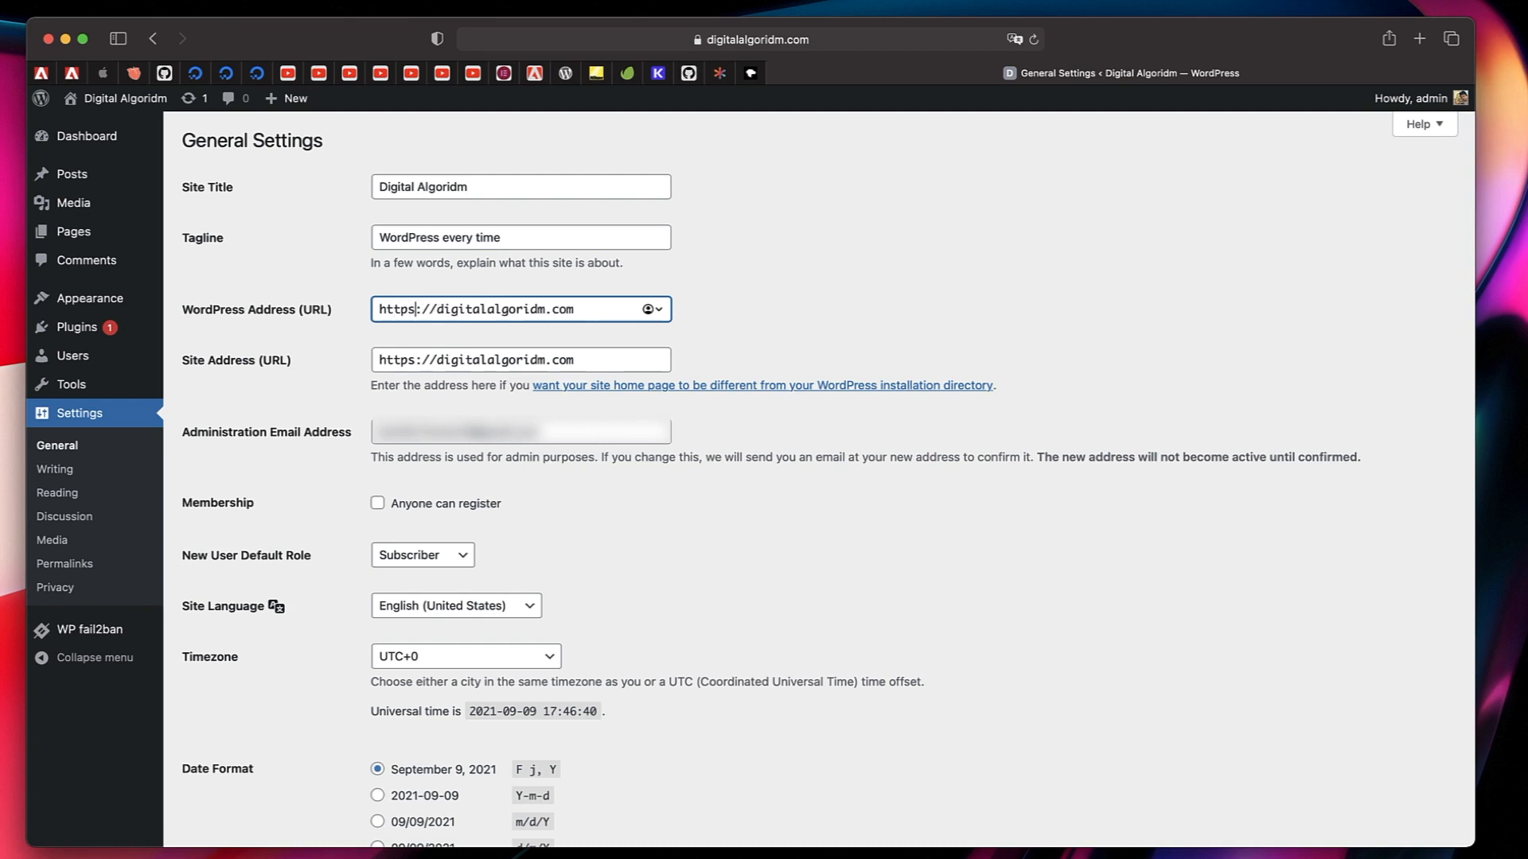
double_click(402, 360)
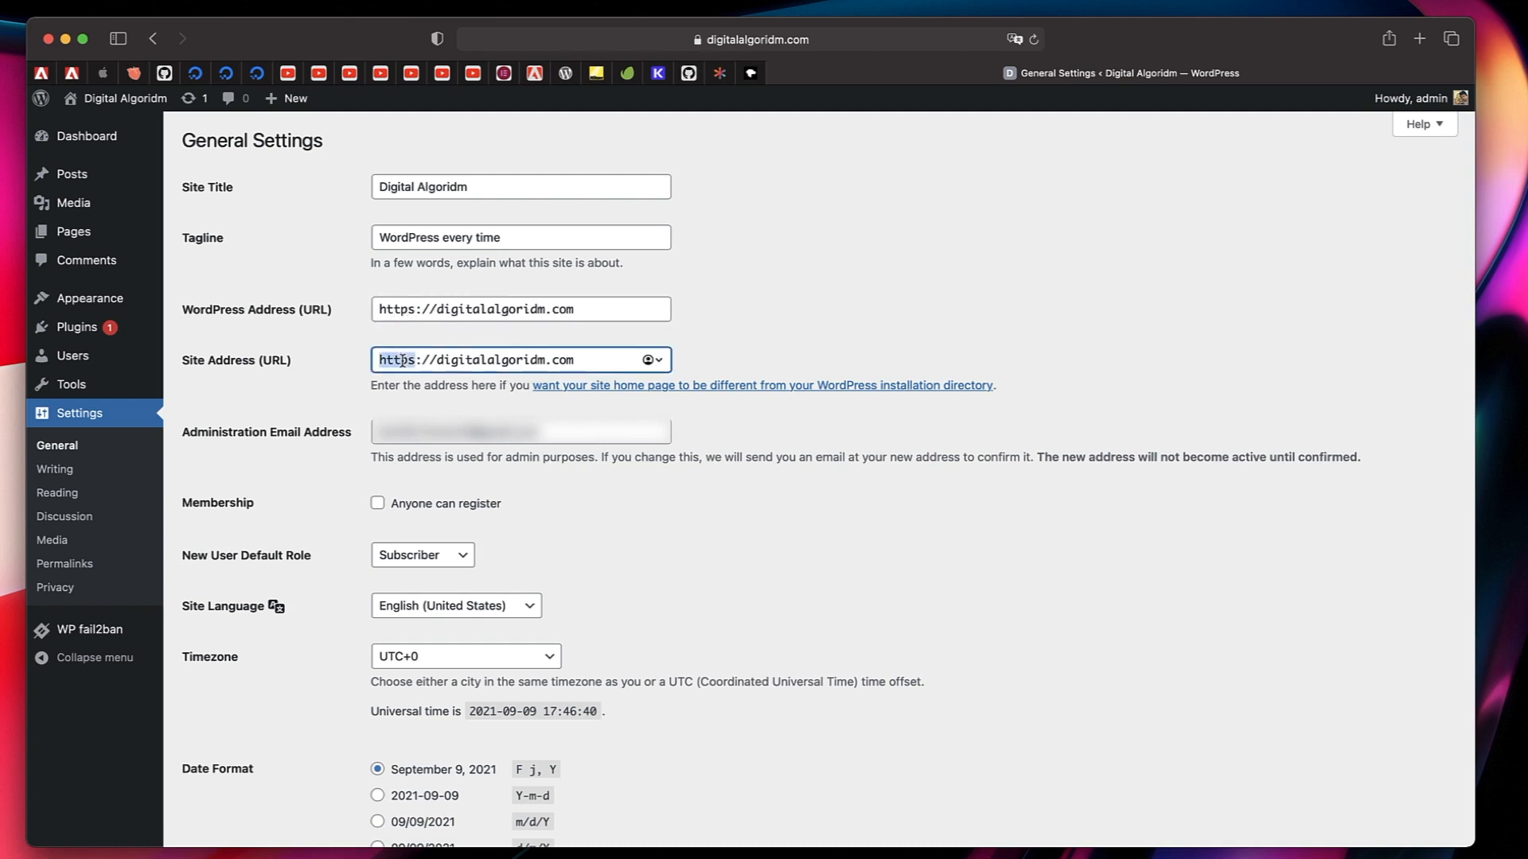
type("htt")
type("s")
scroll(346, 428, "down", 5)
left_click(226, 760)
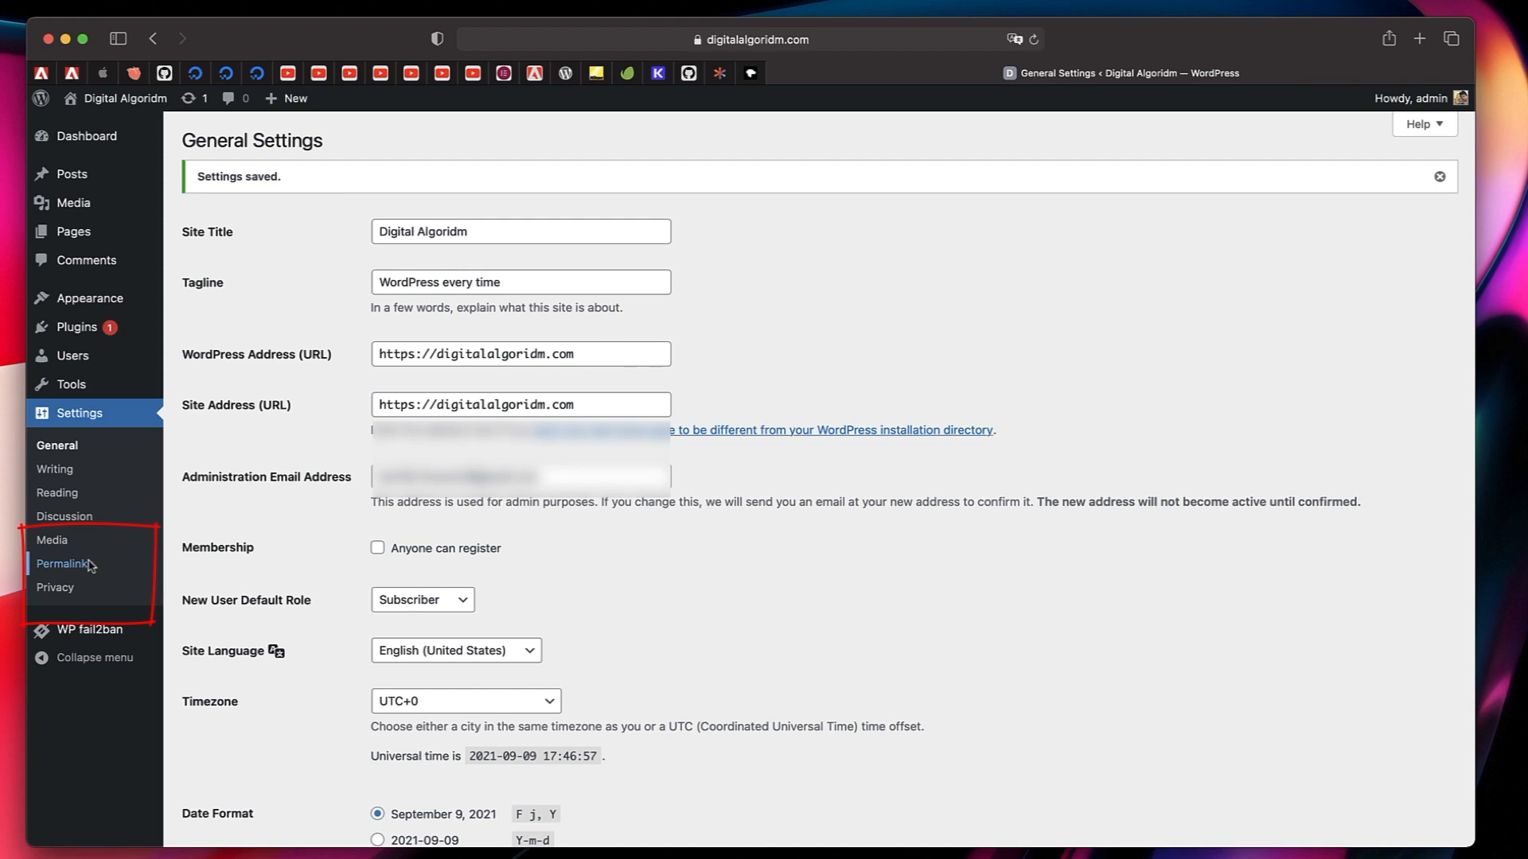
Set the permalink structure to Post name and save the changes.
left_click(64, 563)
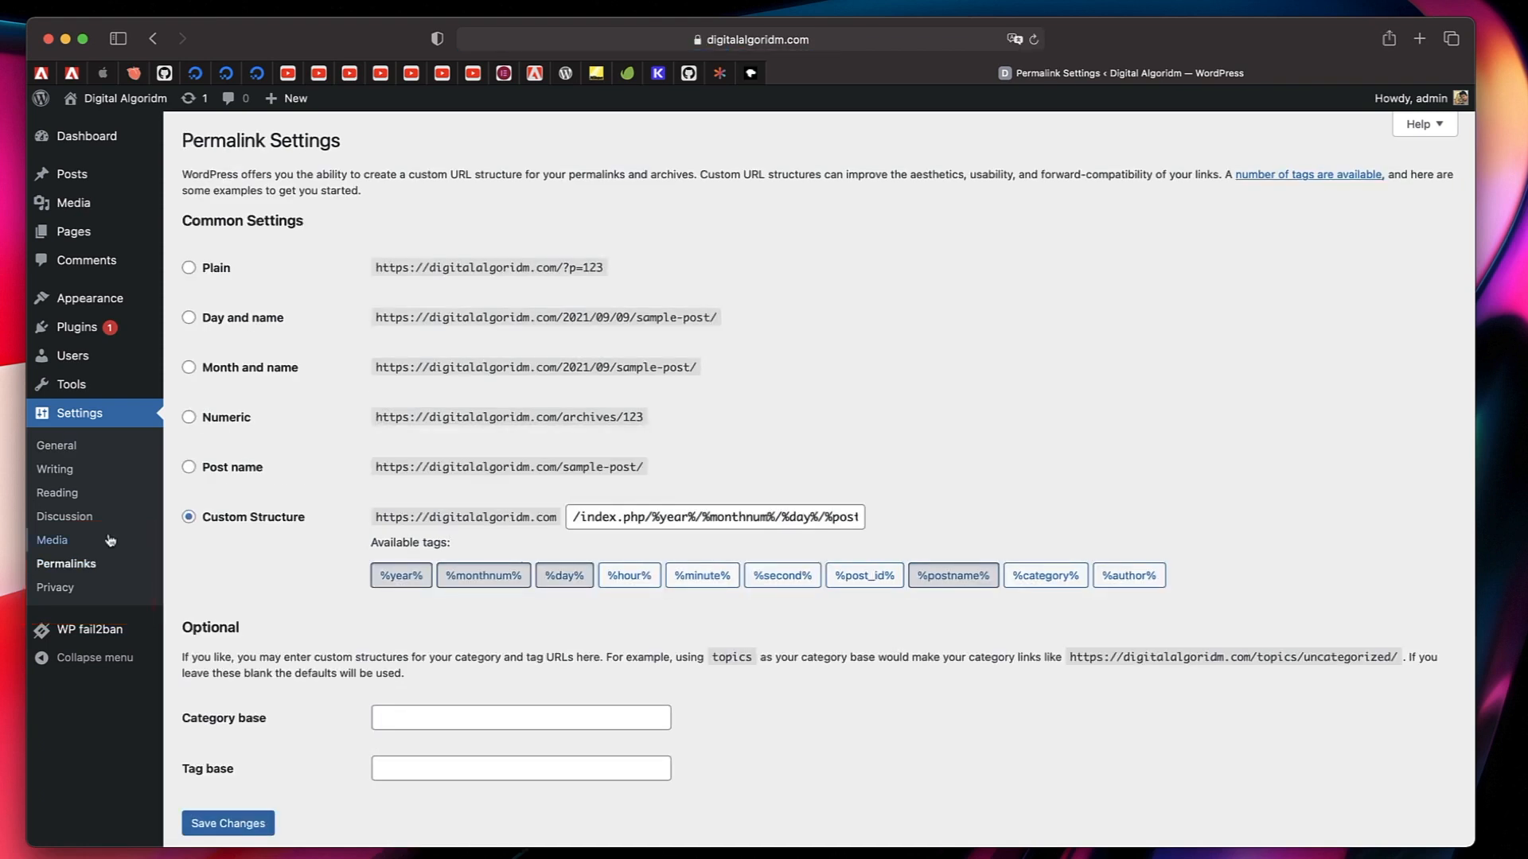
left_click(189, 469)
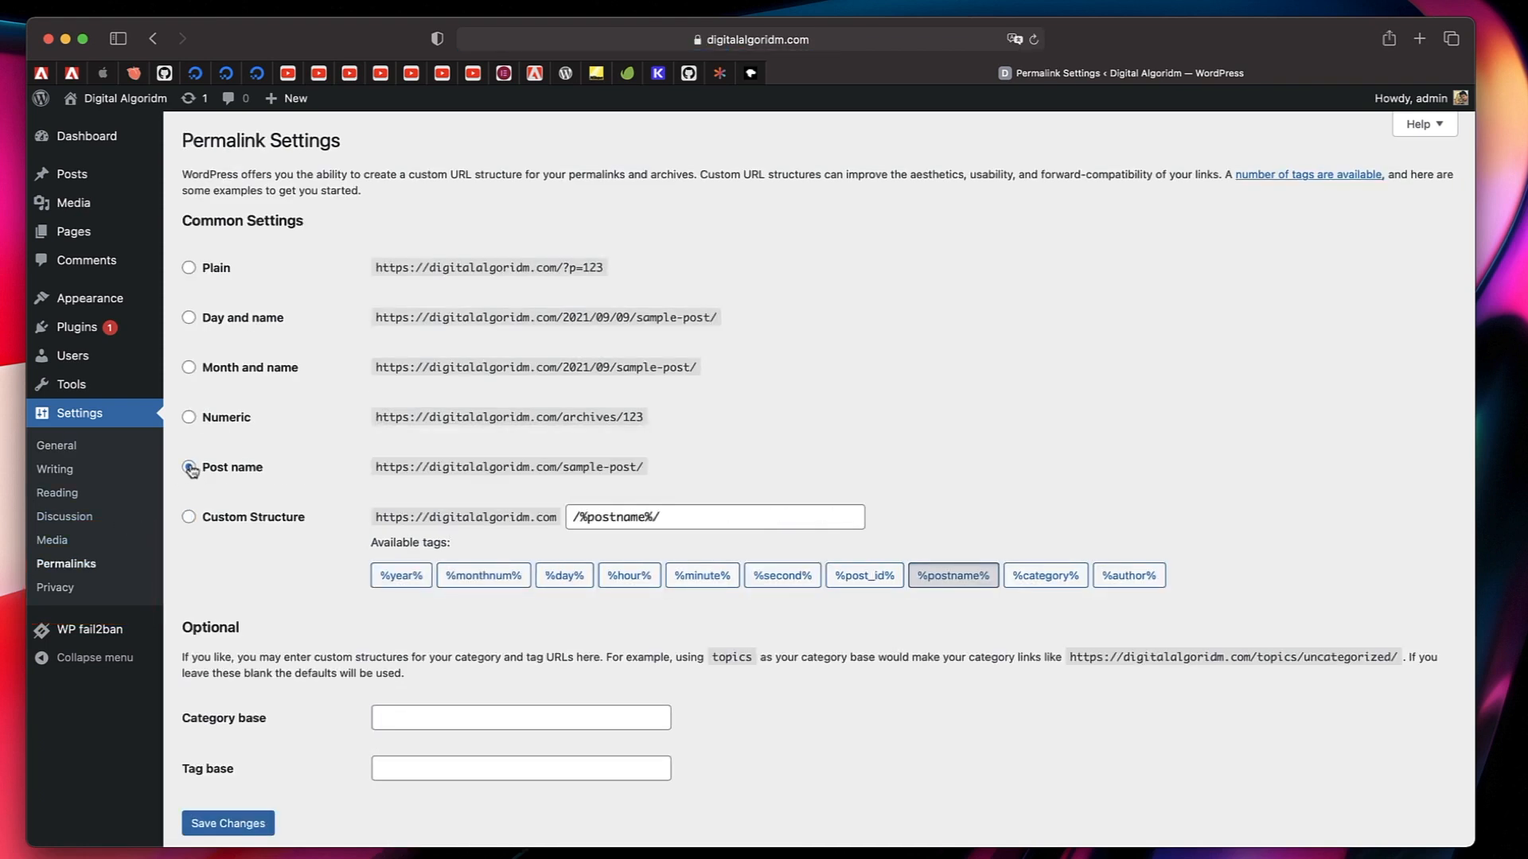
left_click(213, 820)
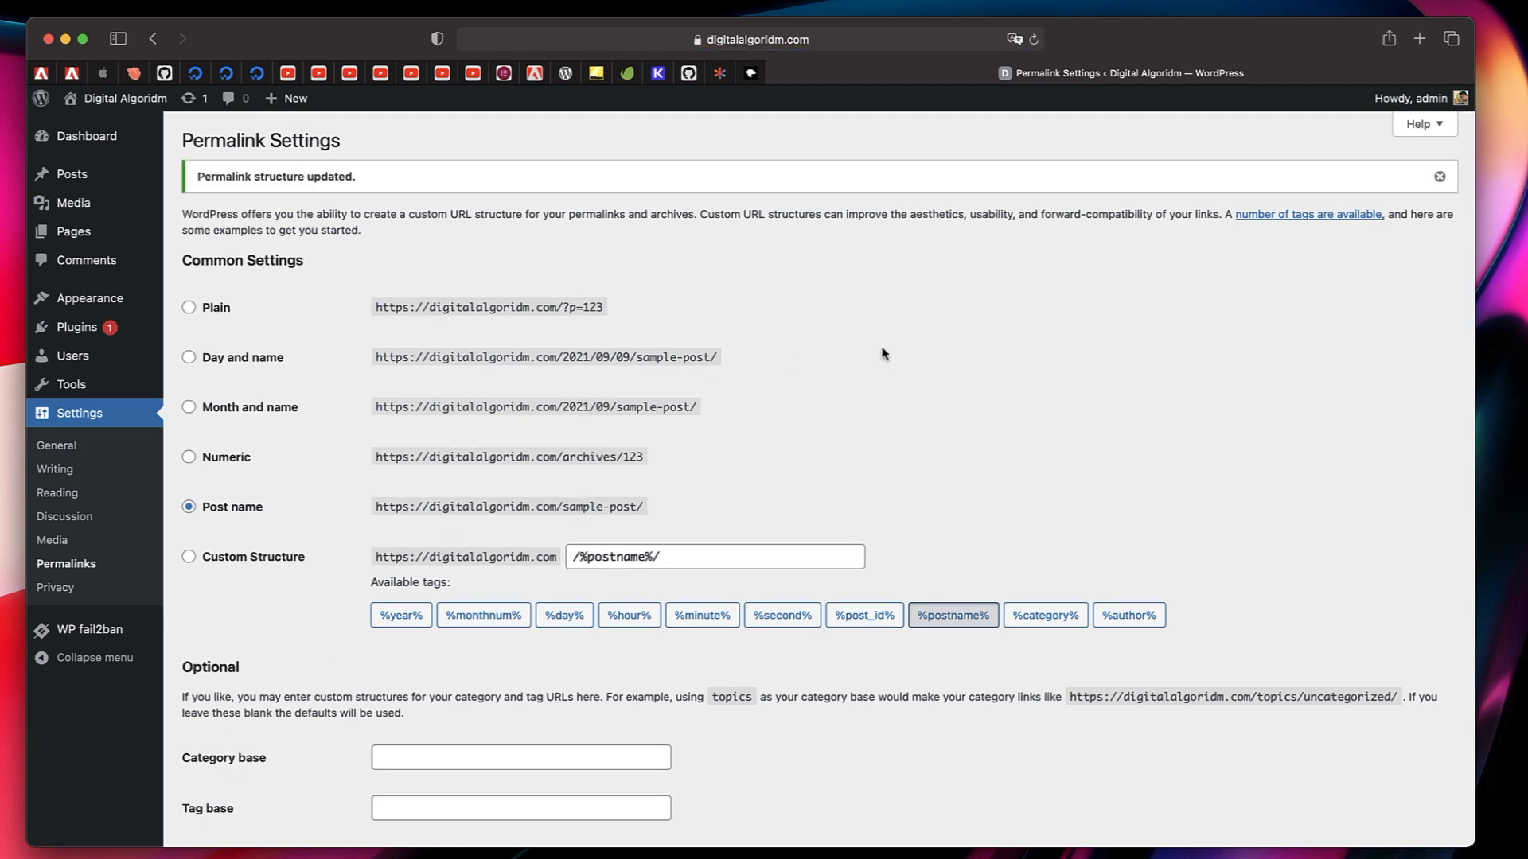
In the Discussion settings, disable all default post settings, the required comment author name and email, the comments cookies opt-in and threaded comments.
left_click(91, 518)
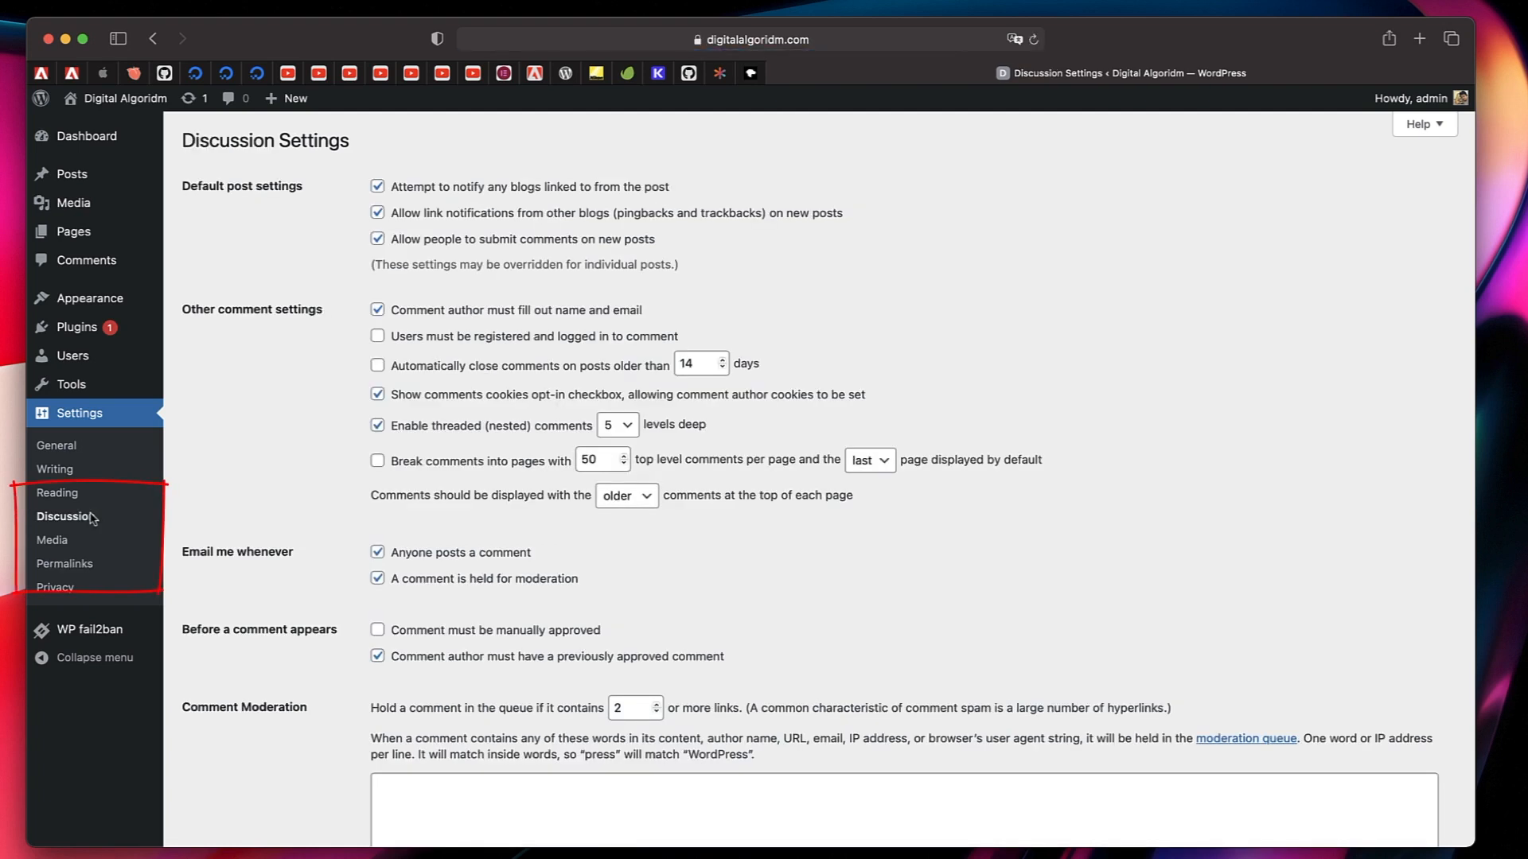
left_click(377, 188)
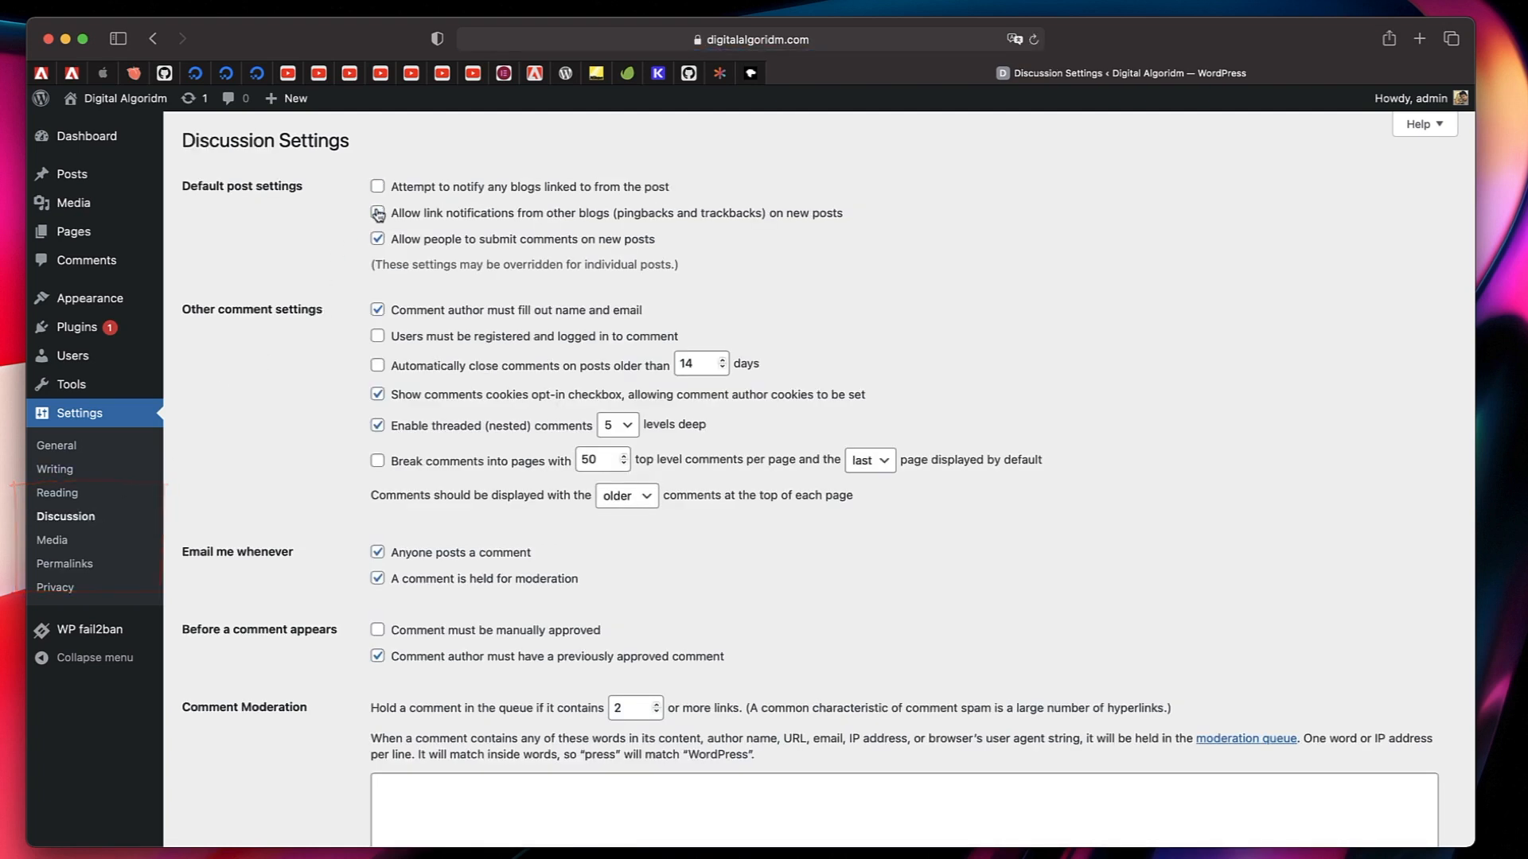
left_click(377, 214)
left_click(379, 239)
left_click(377, 395)
left_click(377, 426)
Disable both comment email notifications and the previously approved comment requirement, and save the Discussion settings.
scroll(336, 500, "down", 5)
left_click(377, 376)
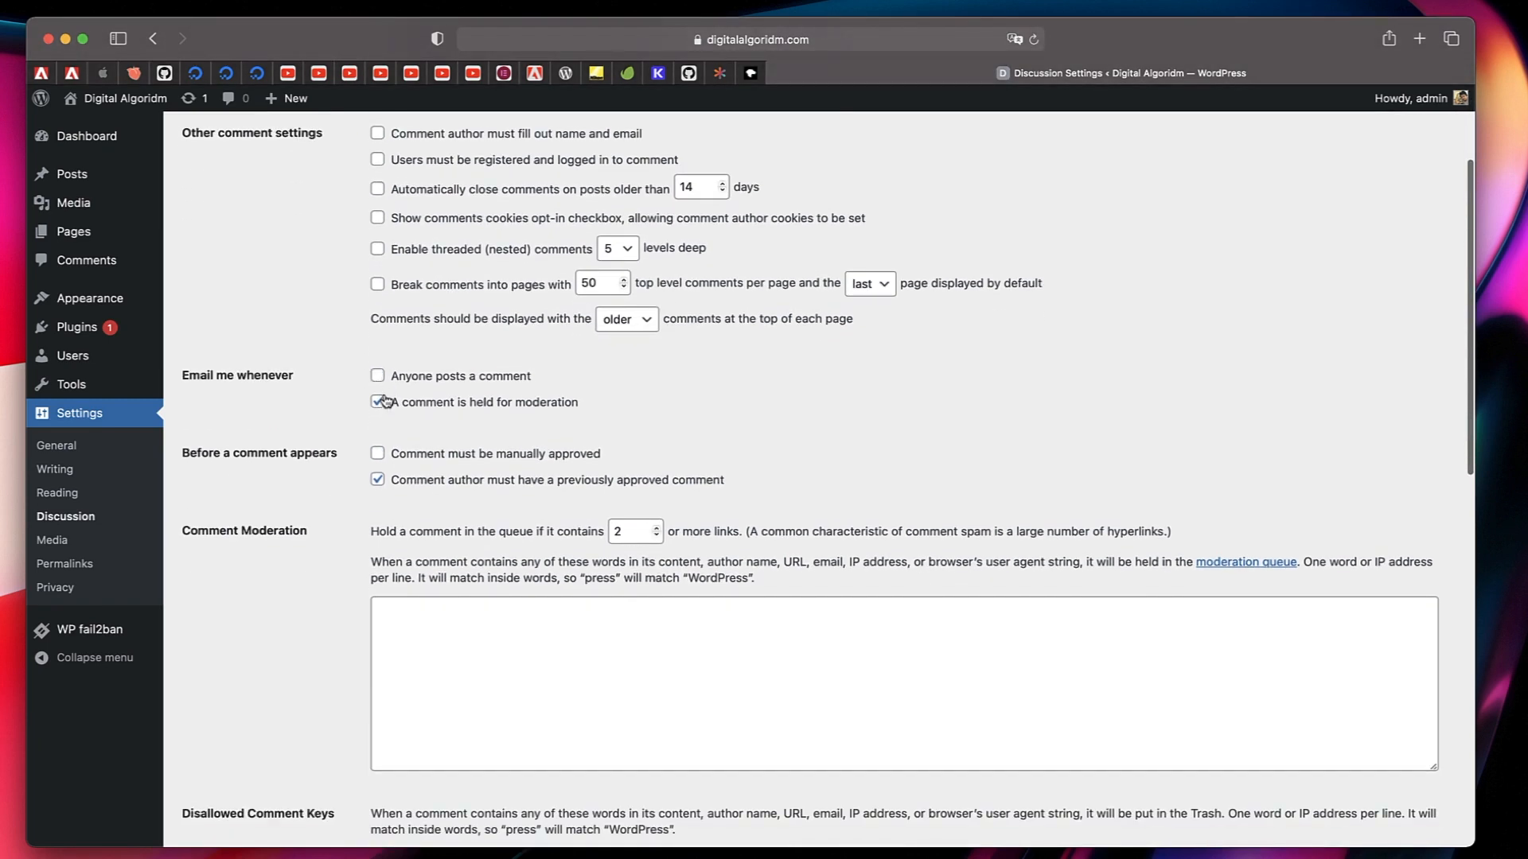
left_click(379, 402)
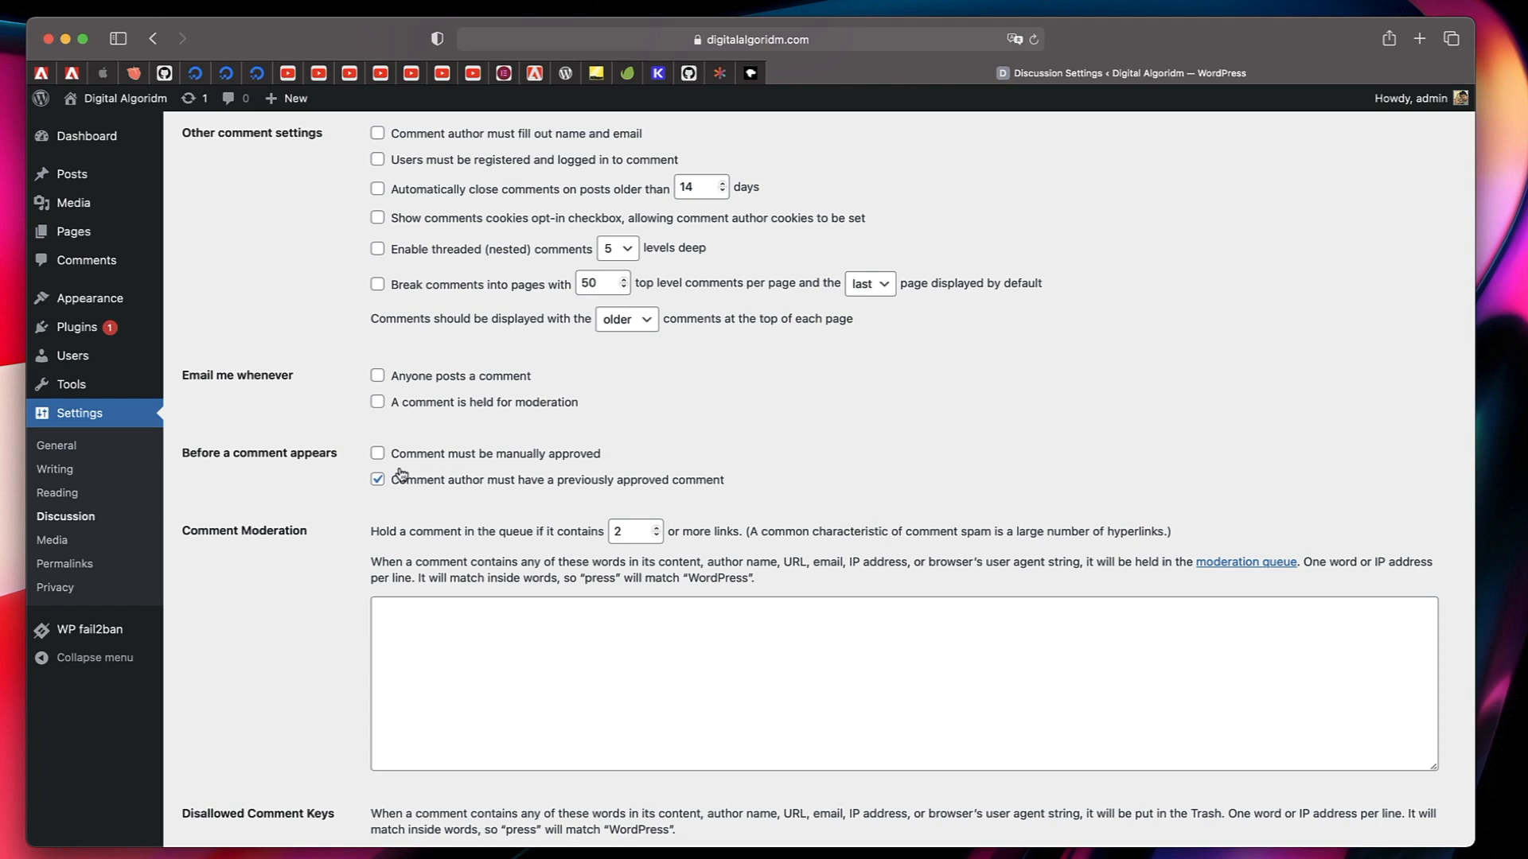
left_click(377, 479)
scroll(318, 526, "down", 10)
scroll(318, 526, "down", 14)
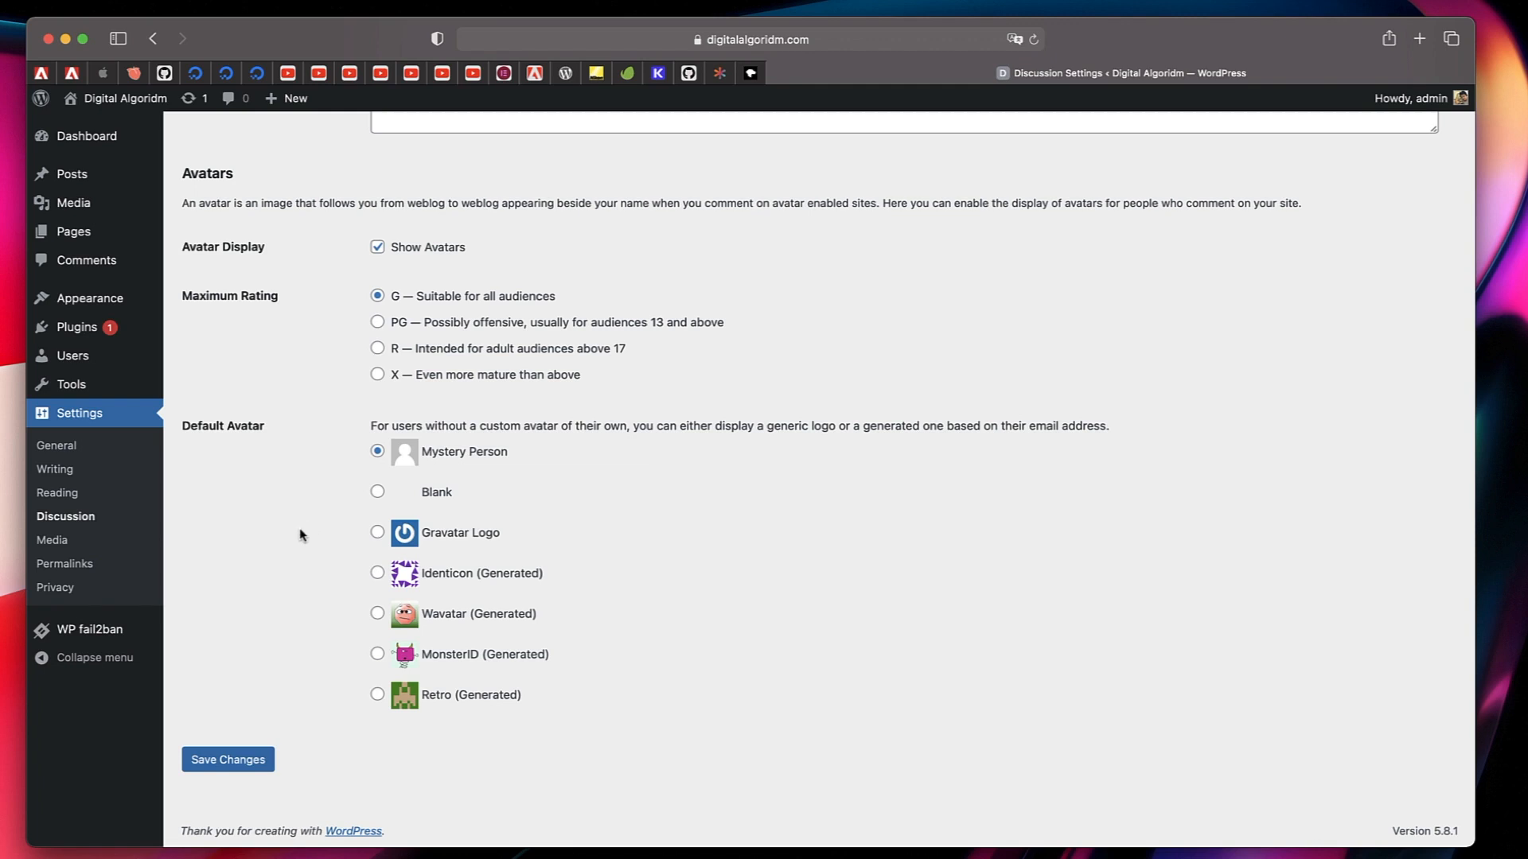
left_click(239, 760)
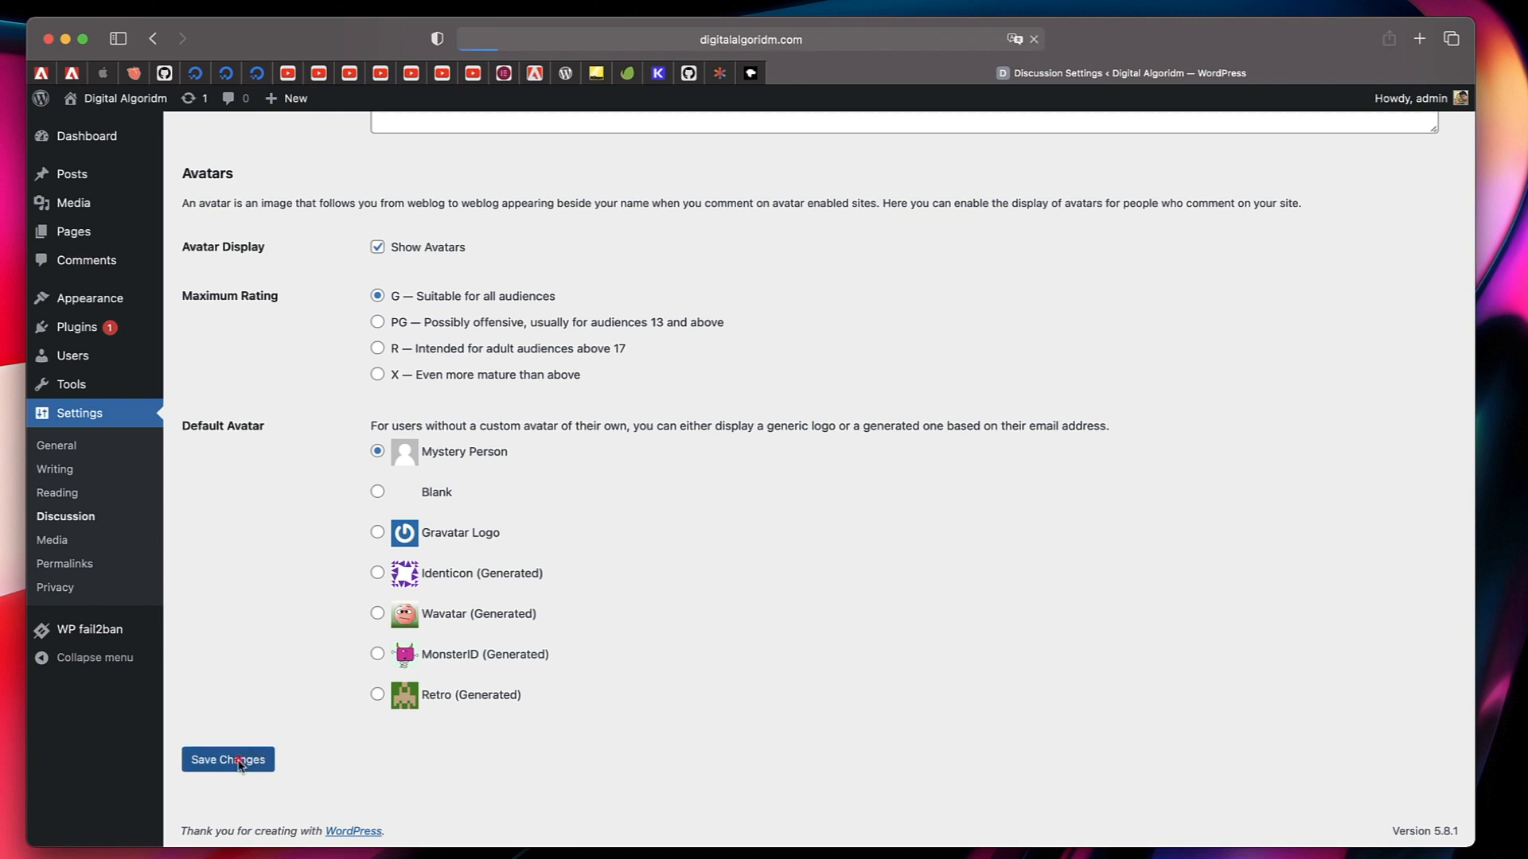
scroll(85, 478, "down", 7)
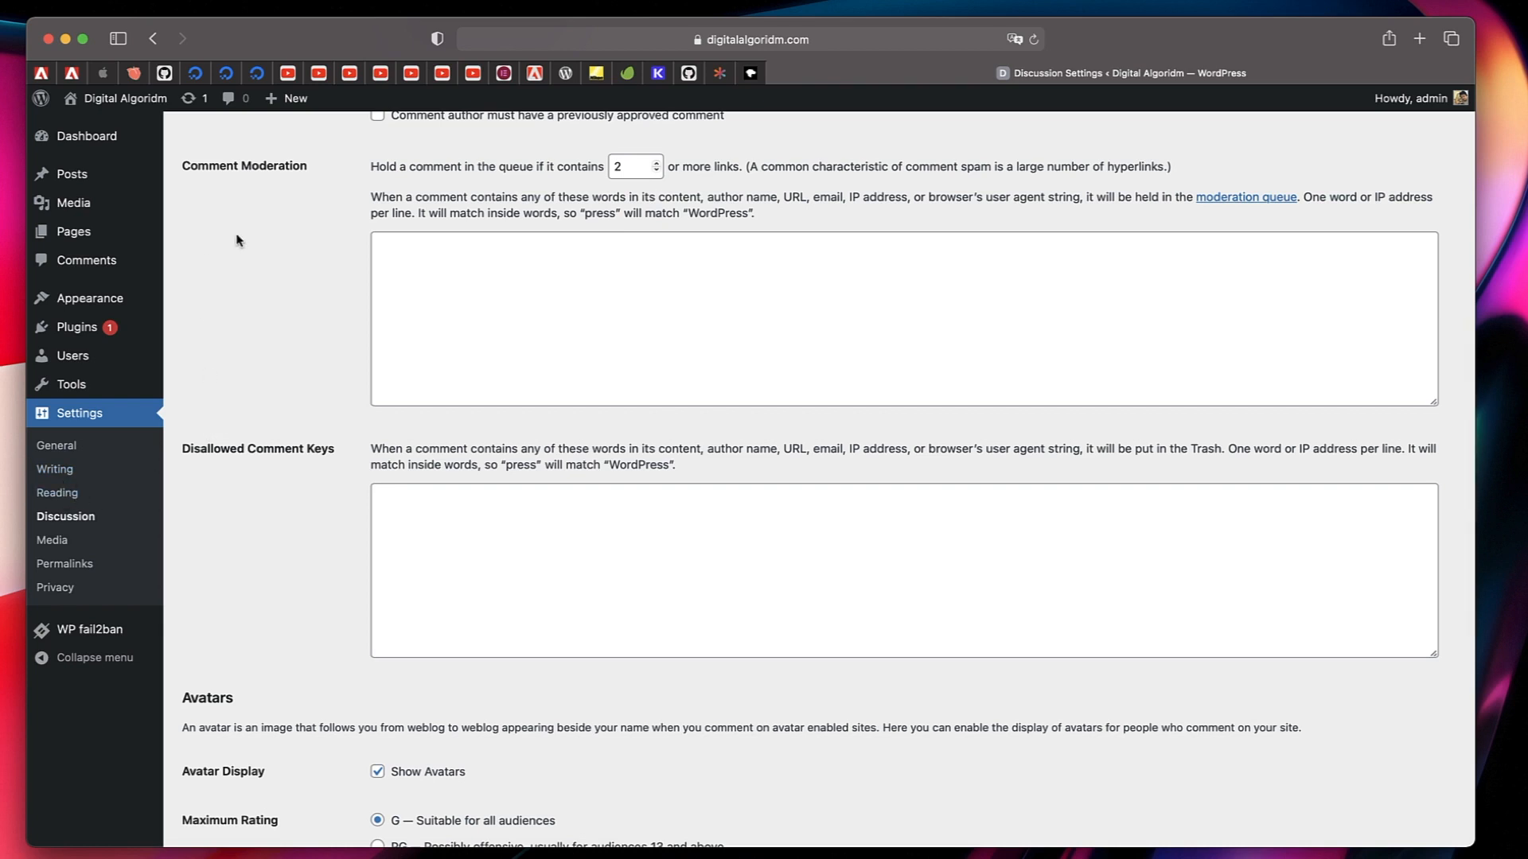
Delete the inactive Twenty Nineteen and Twenty Twenty themes, keeping Twenty Twenty-One installed.
left_click(102, 301)
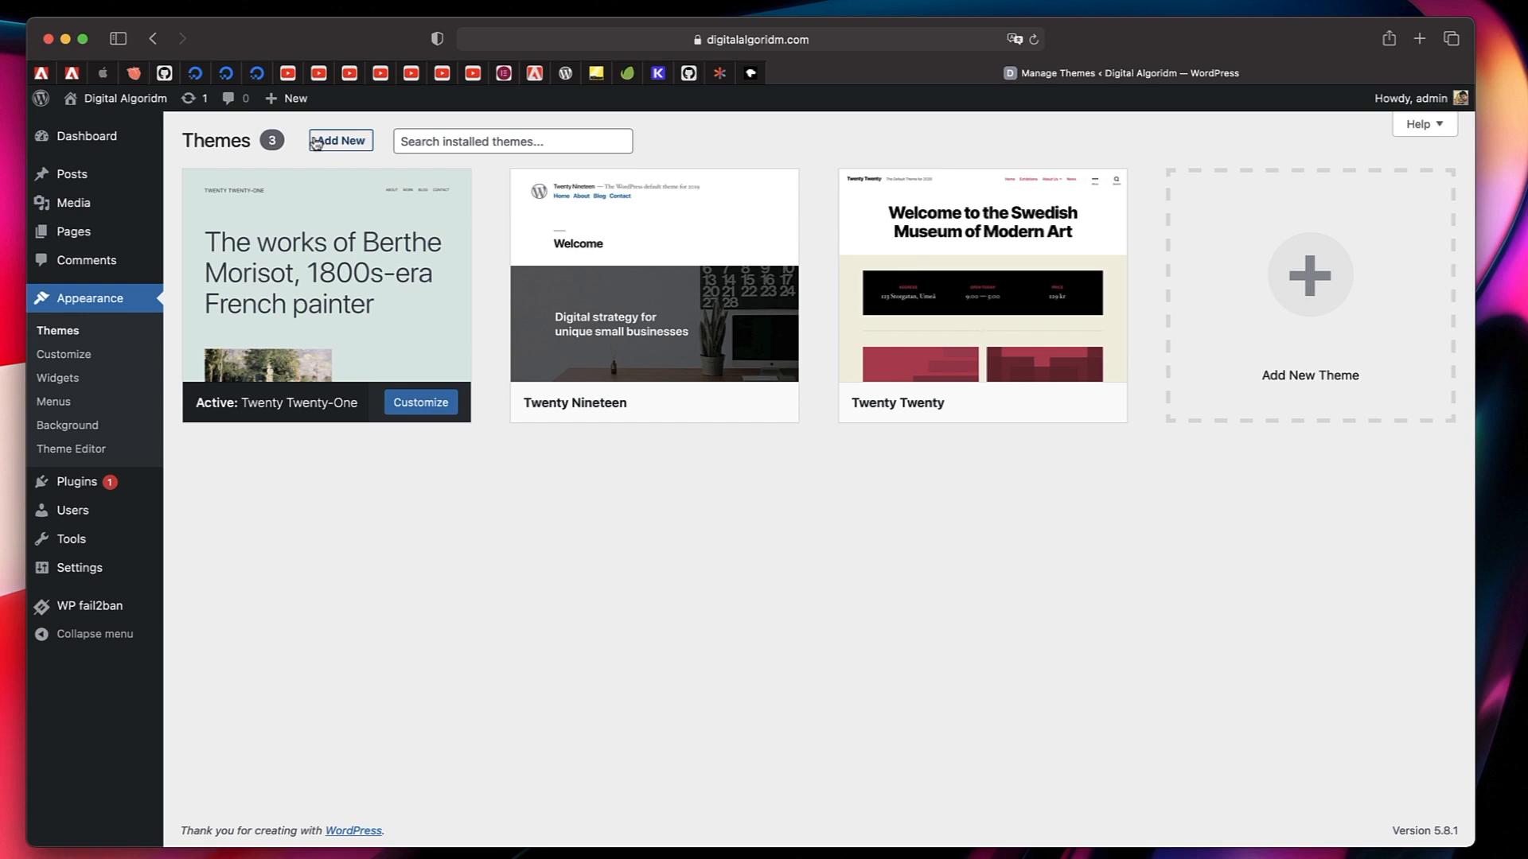
left_click(702, 284)
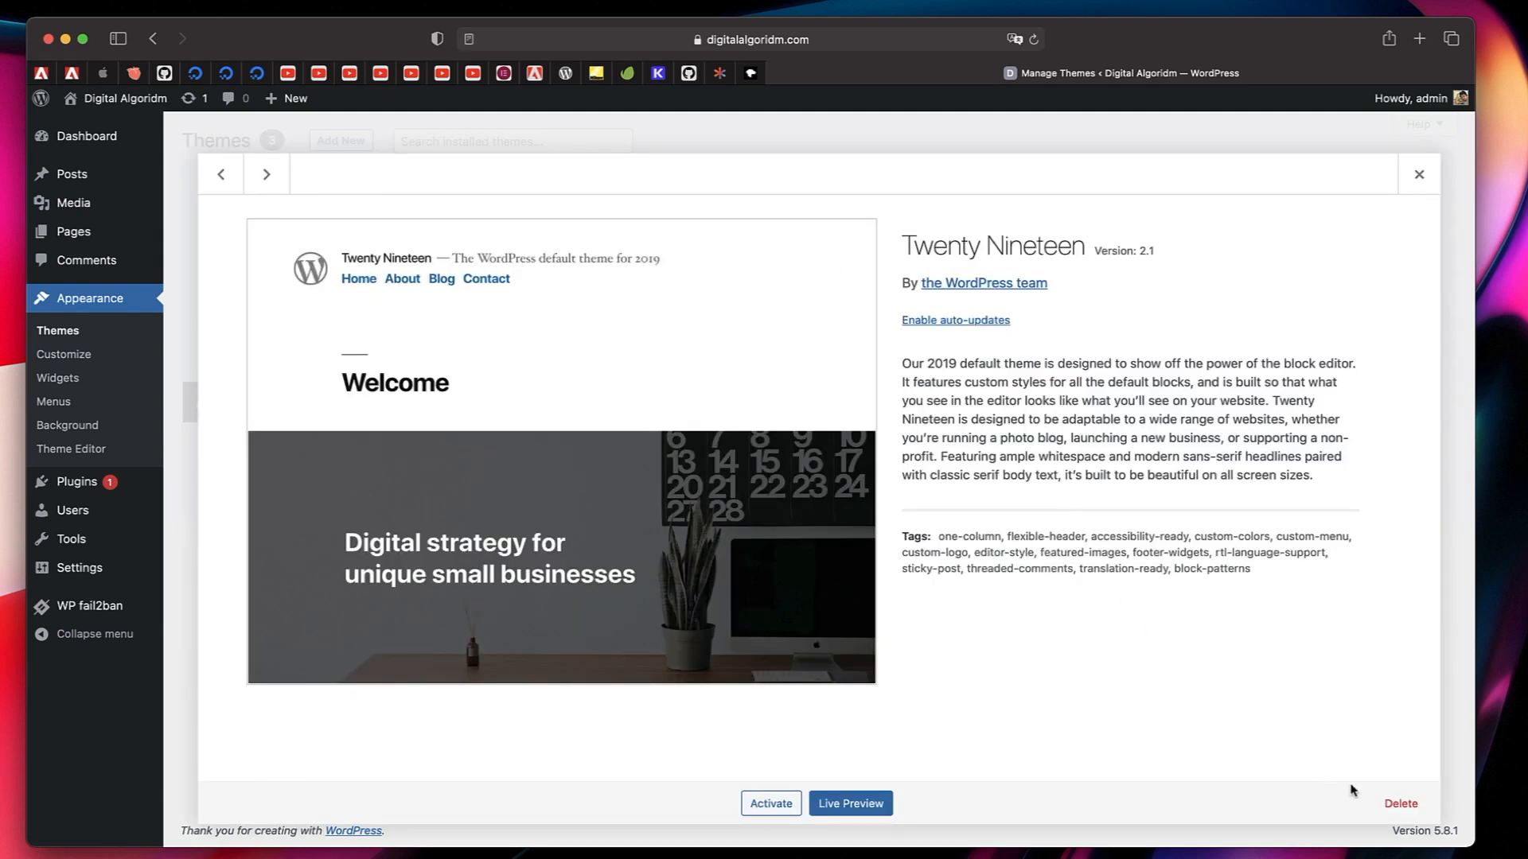
left_click(1401, 805)
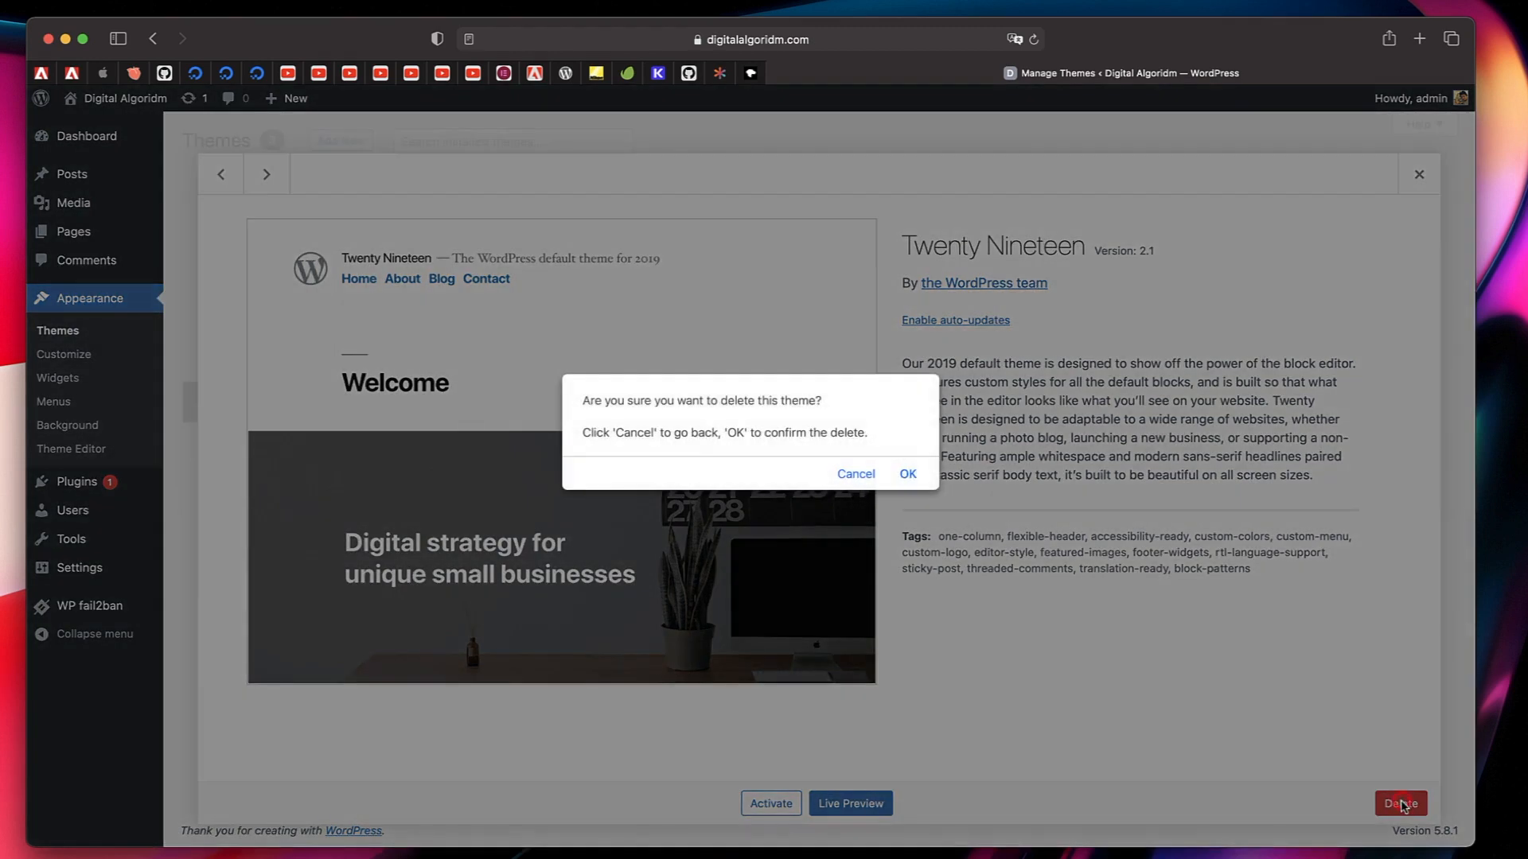
left_click(907, 476)
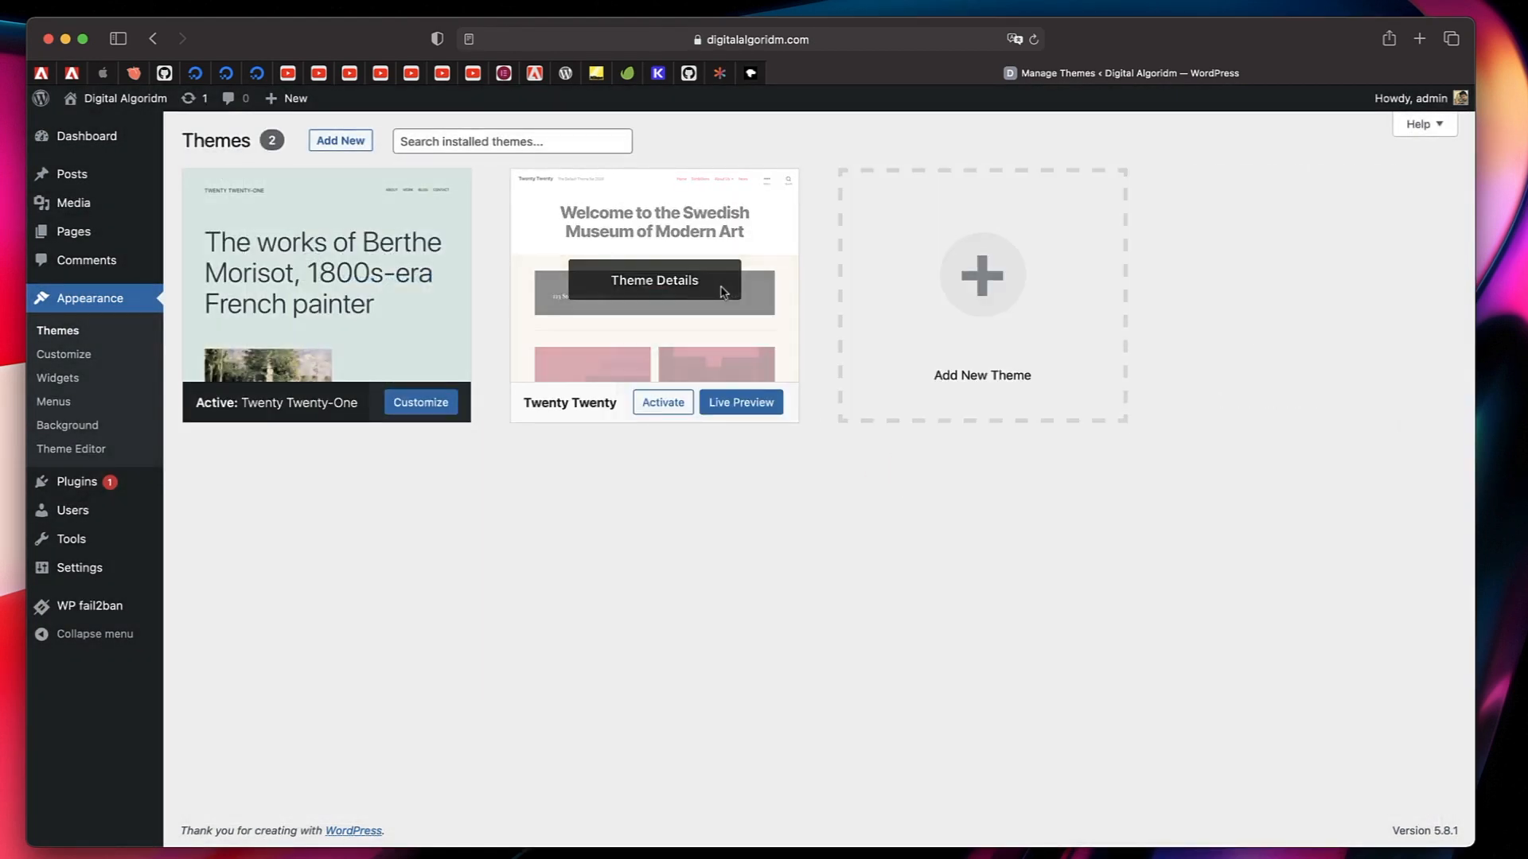
left_click(696, 290)
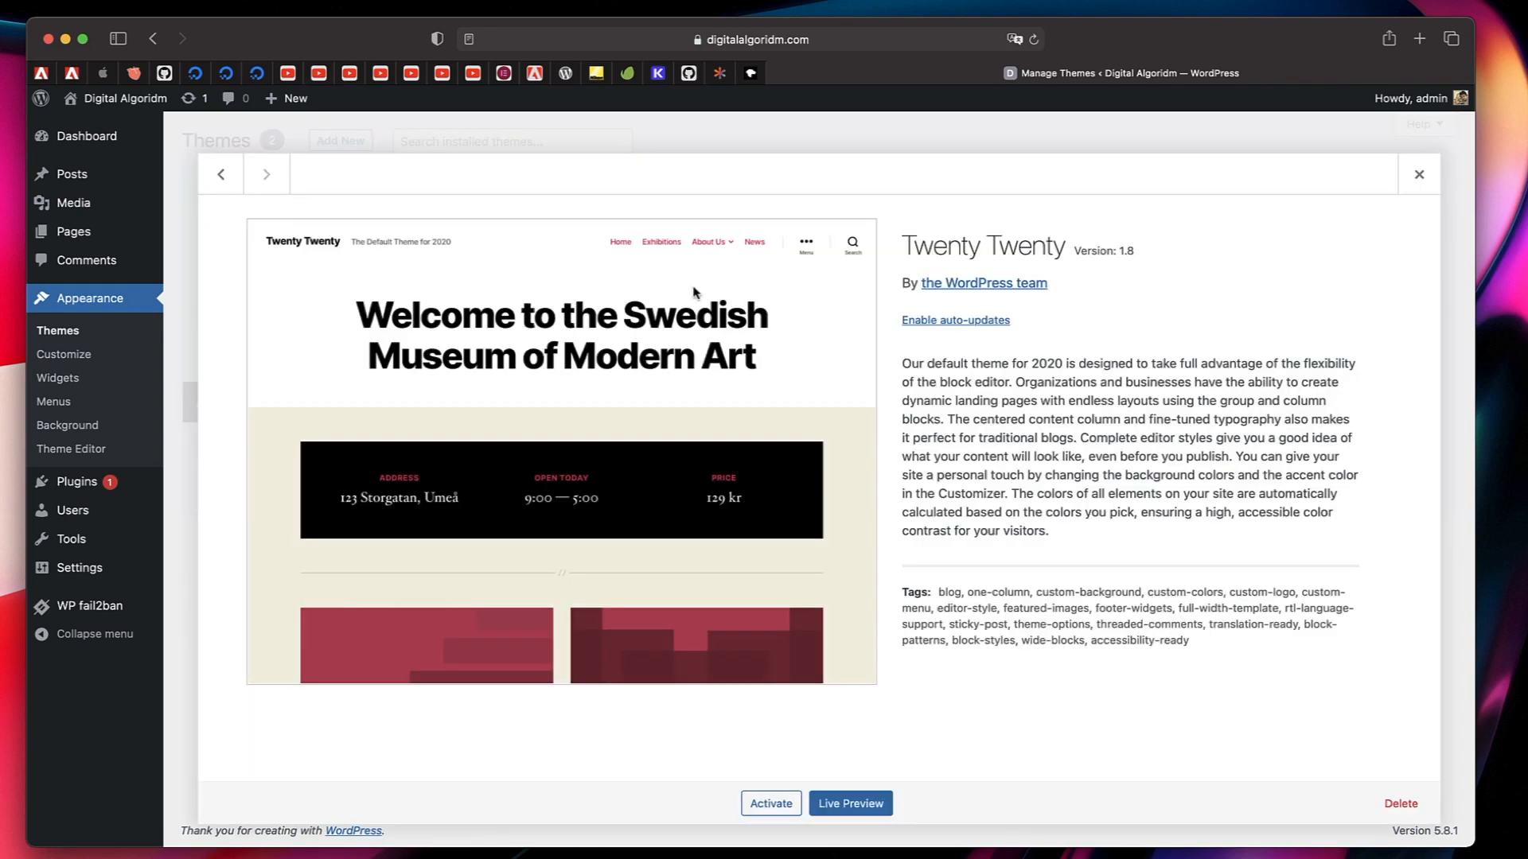
left_click(1400, 804)
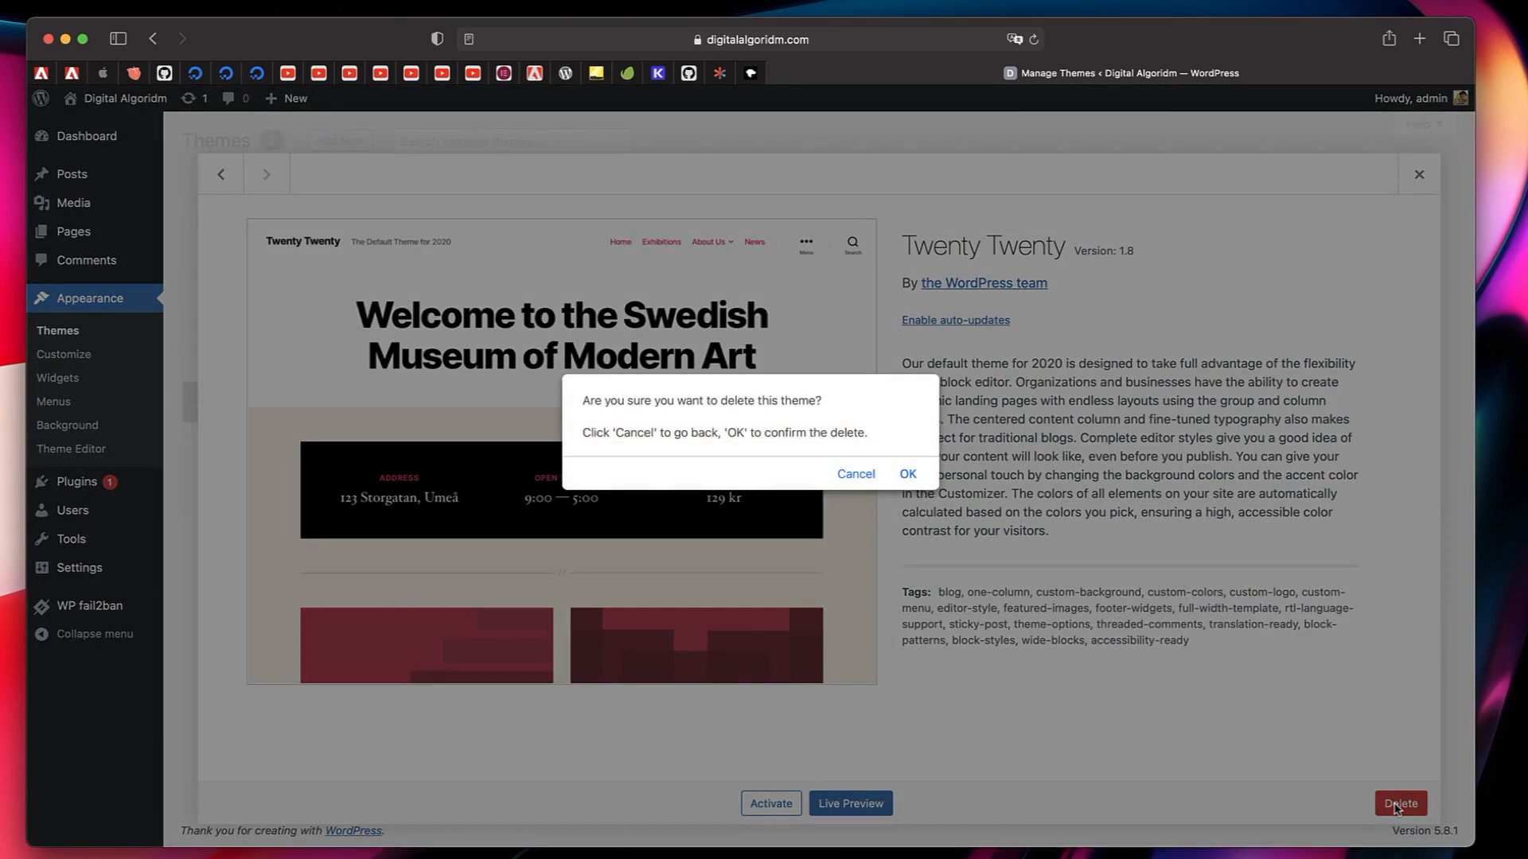
left_click(907, 476)
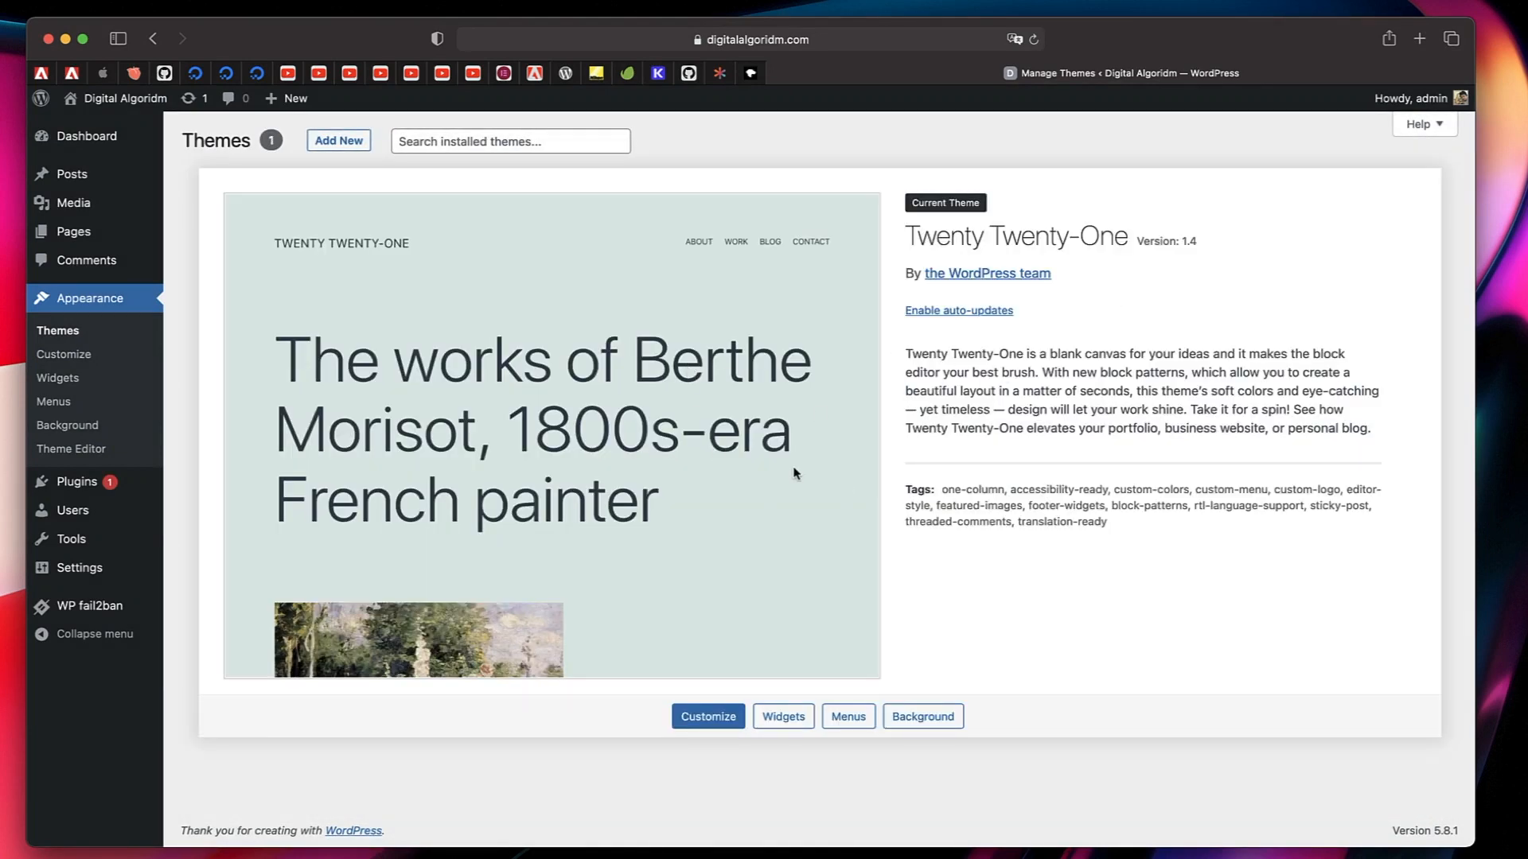
triple_click(1052, 233)
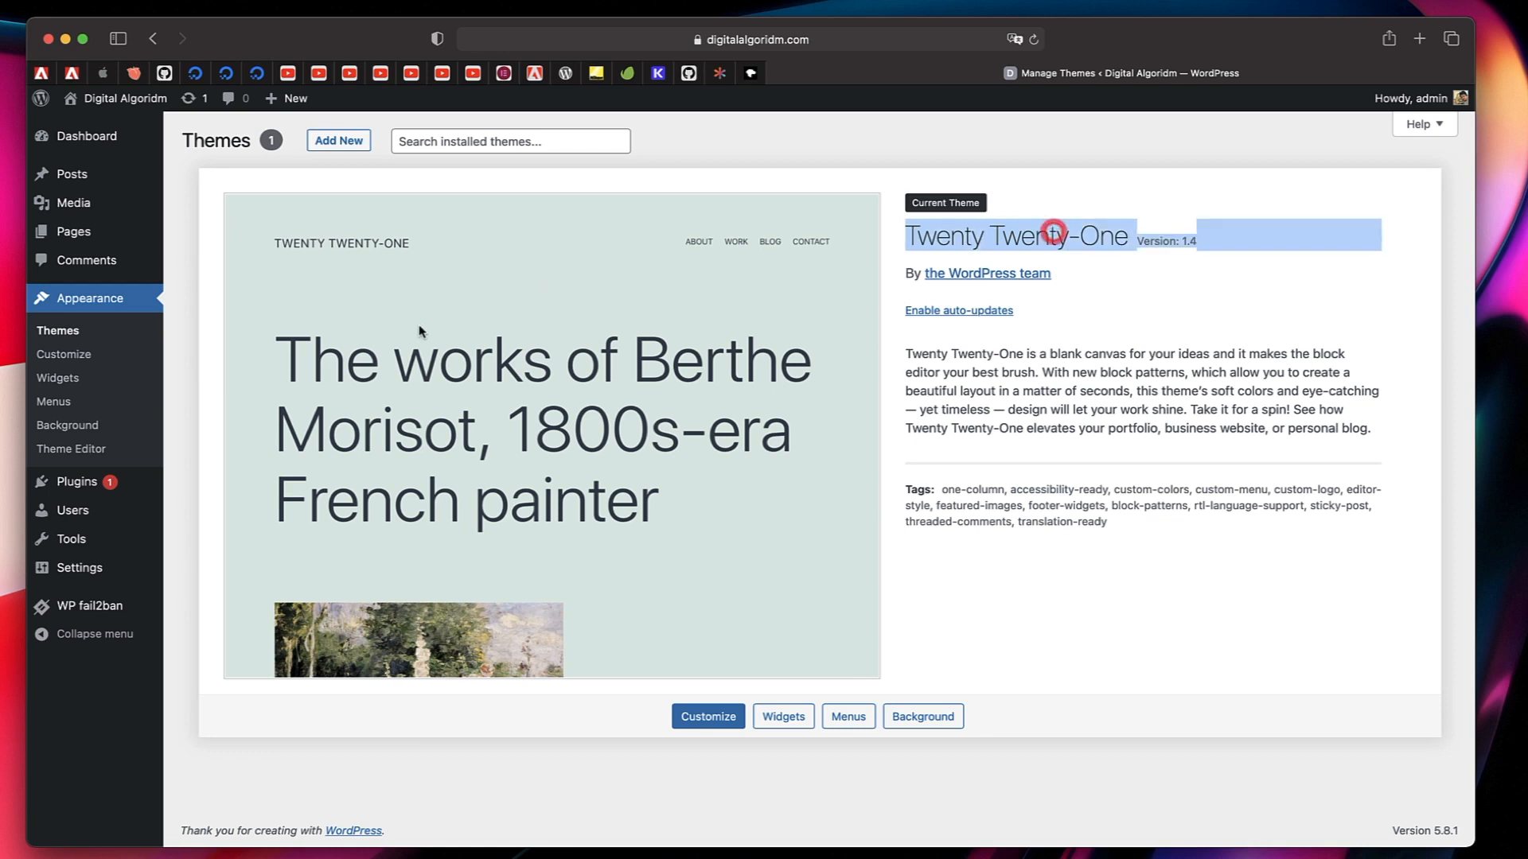
Search for "hello elementor" among the new themes available to add.
left_click(353, 143)
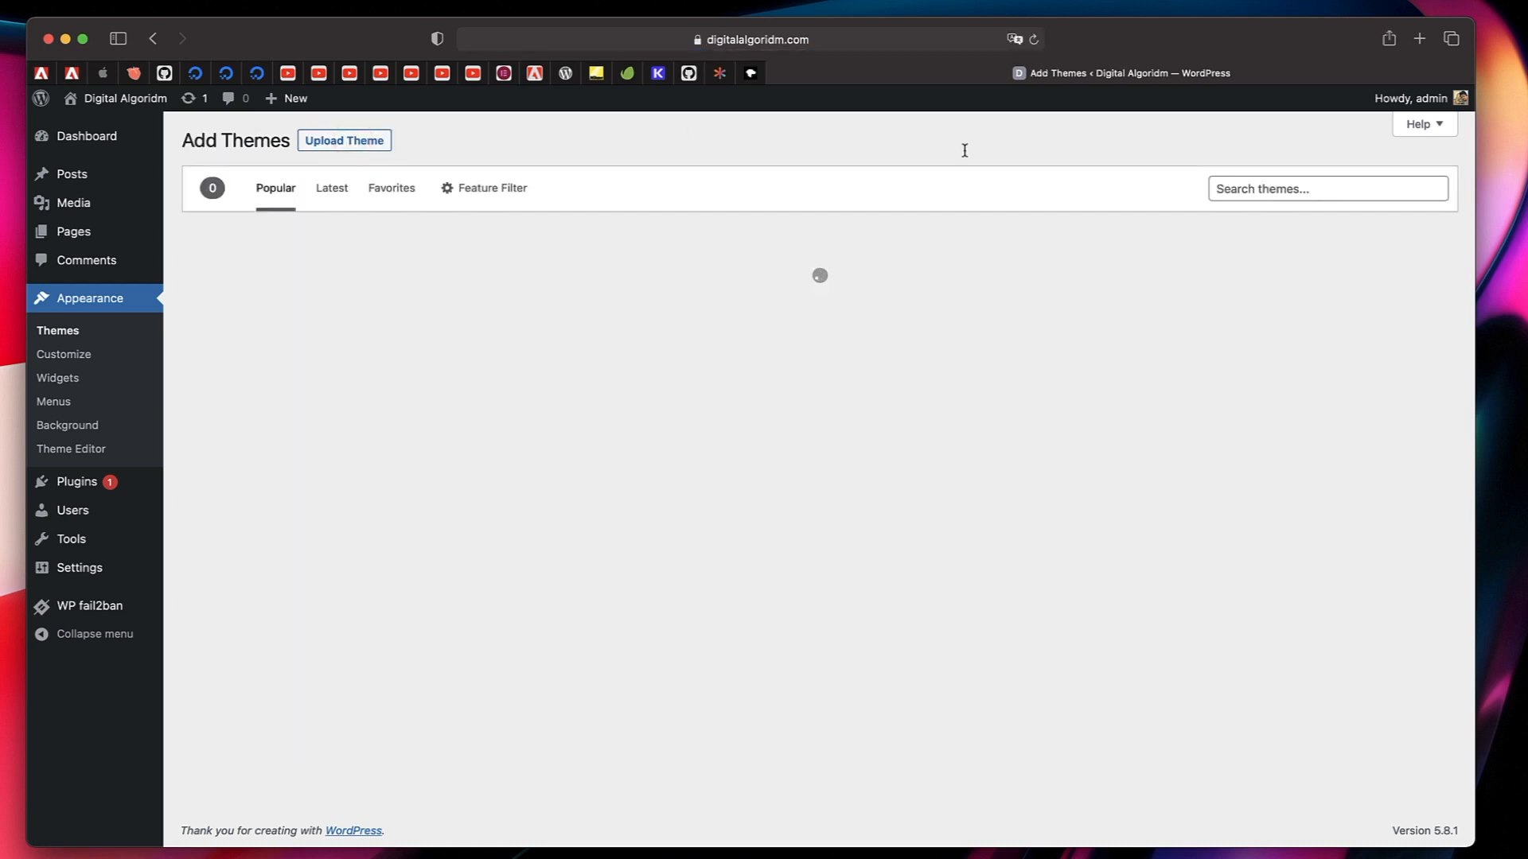
left_click(1258, 188)
type("hello")
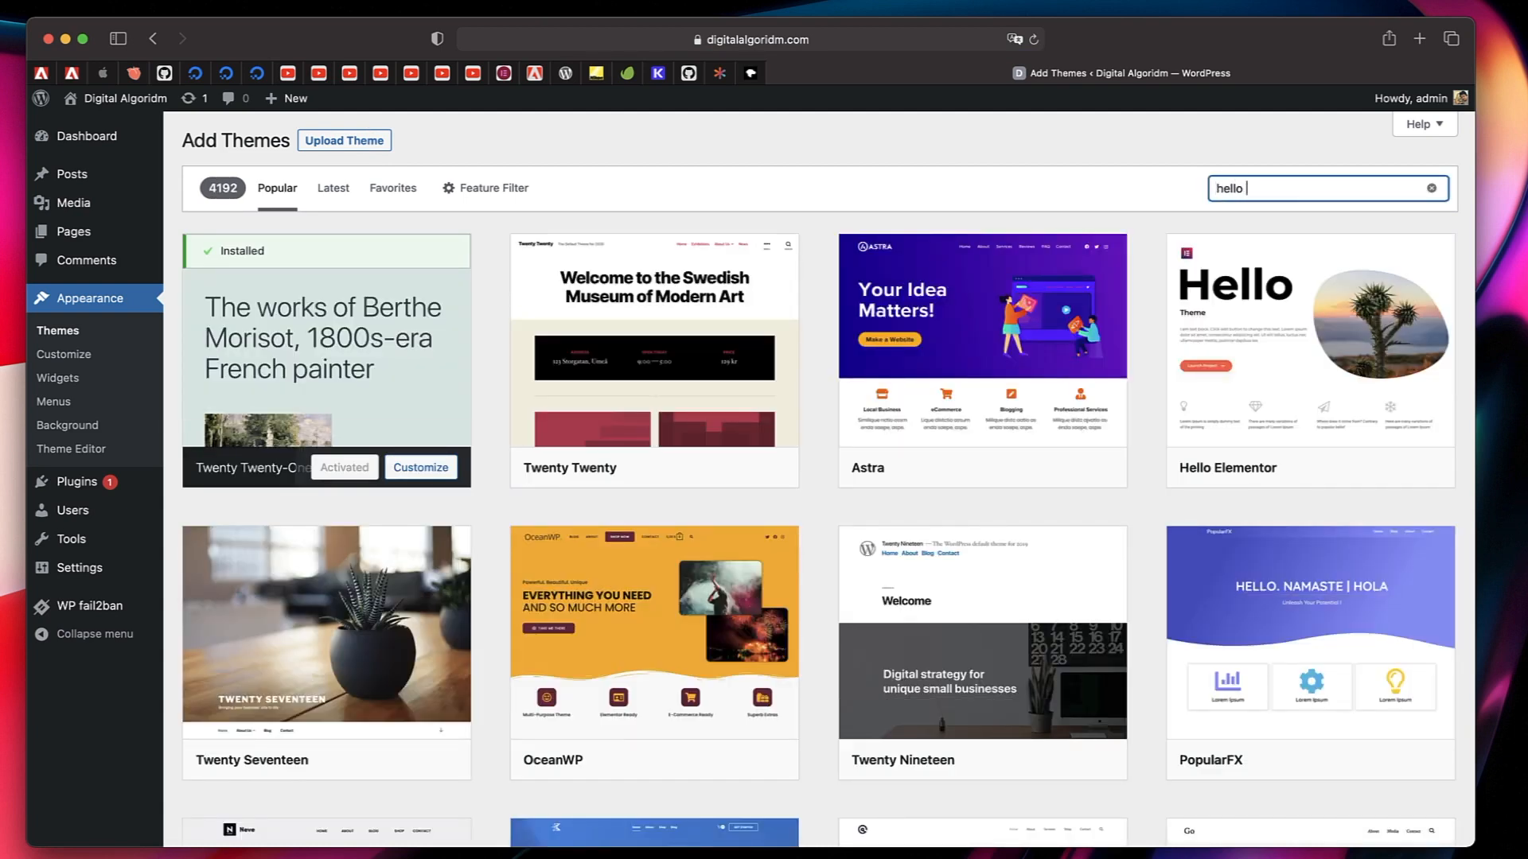
type(" elementor")
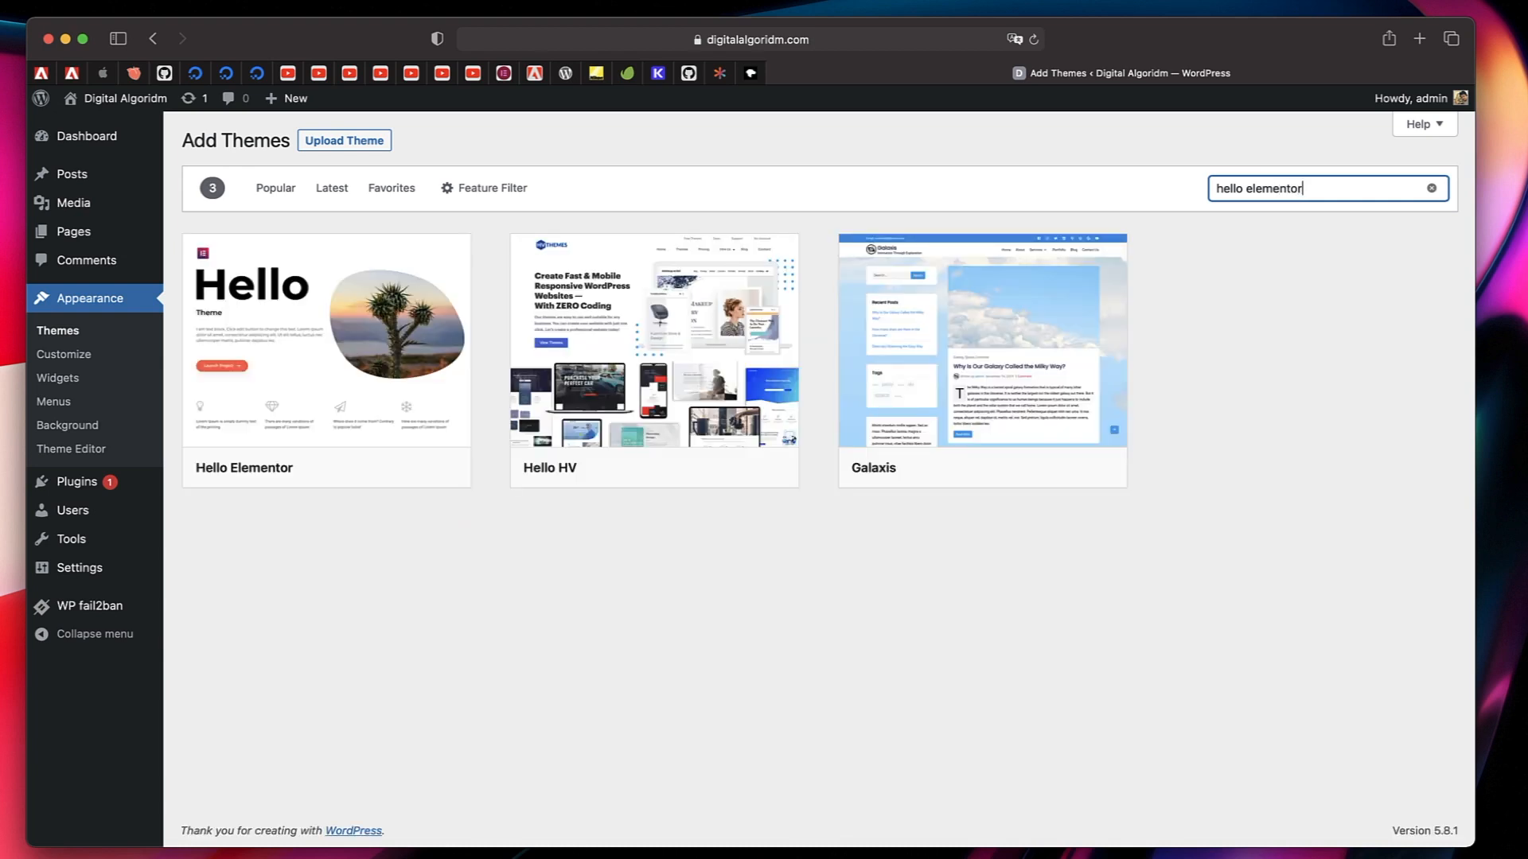
Install and activate the Hello Elementor theme, and dismiss its notice recommending the Elementor plugin.
mouse_move(273, 309)
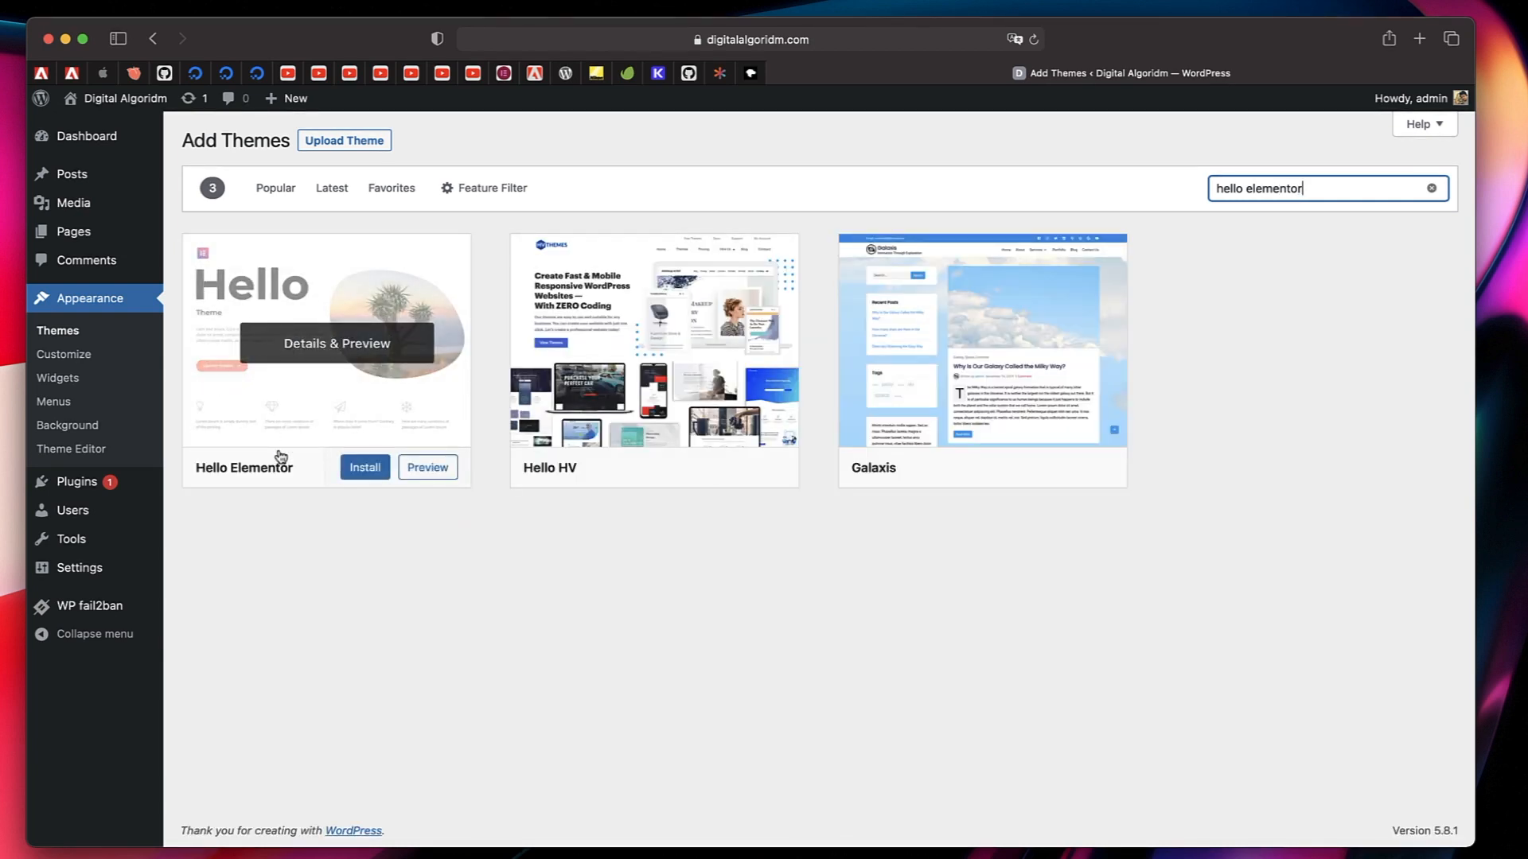
left_click(359, 471)
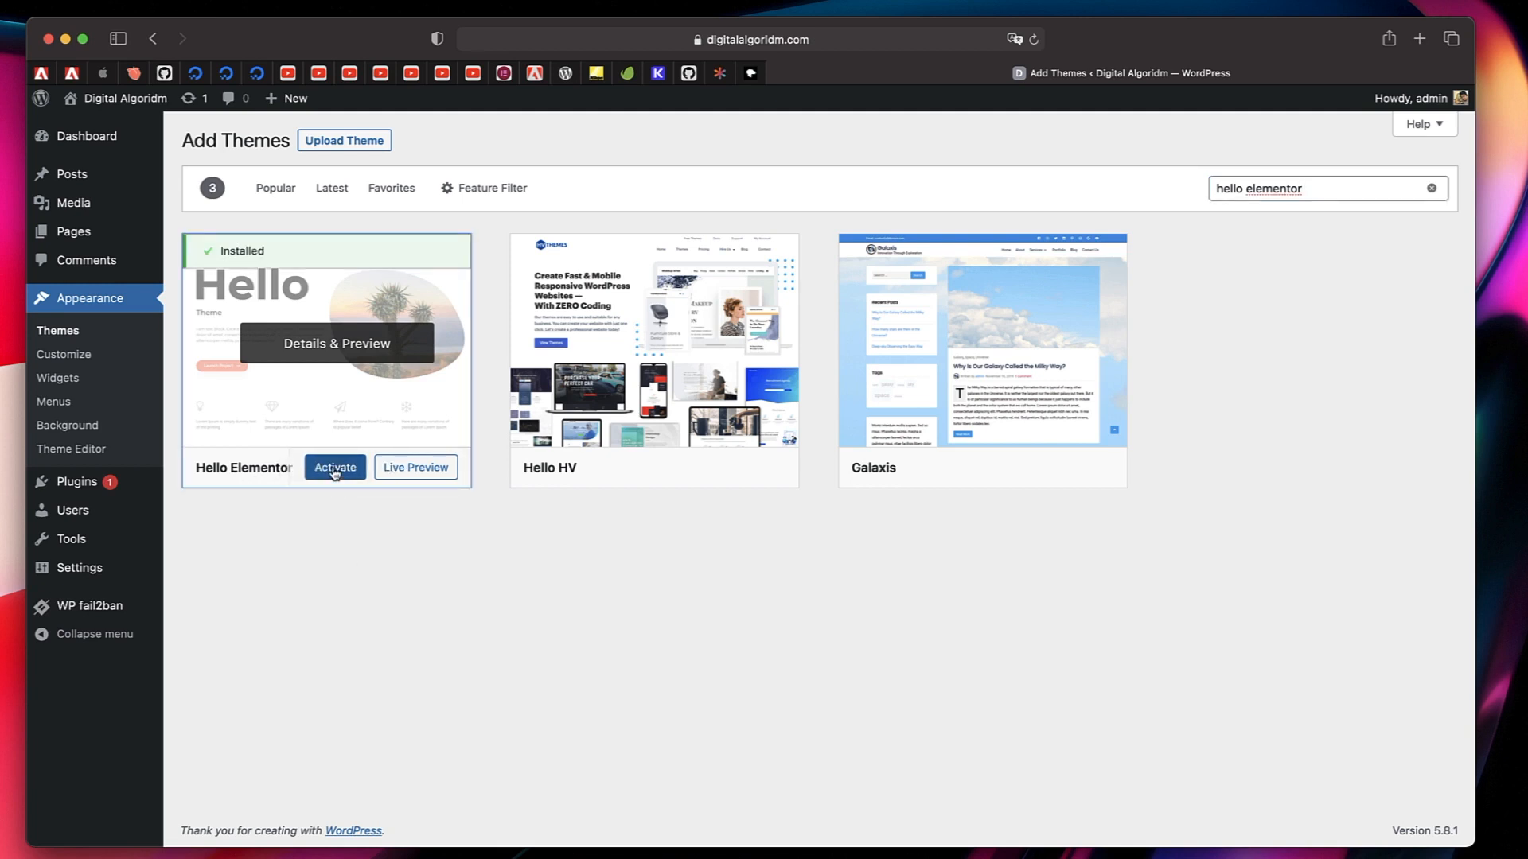
left_click(334, 469)
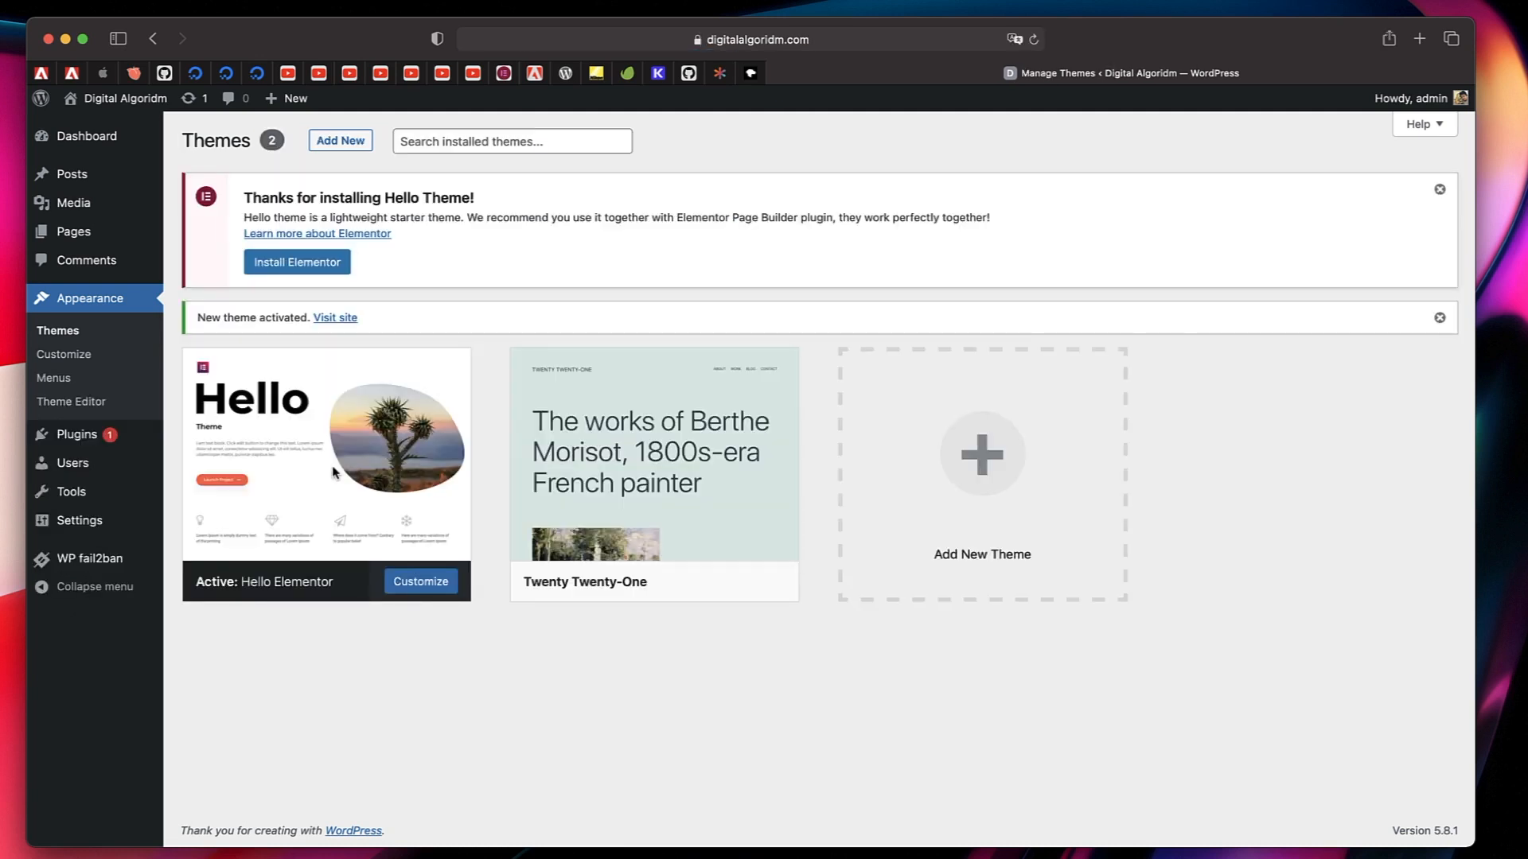
left_click(1440, 190)
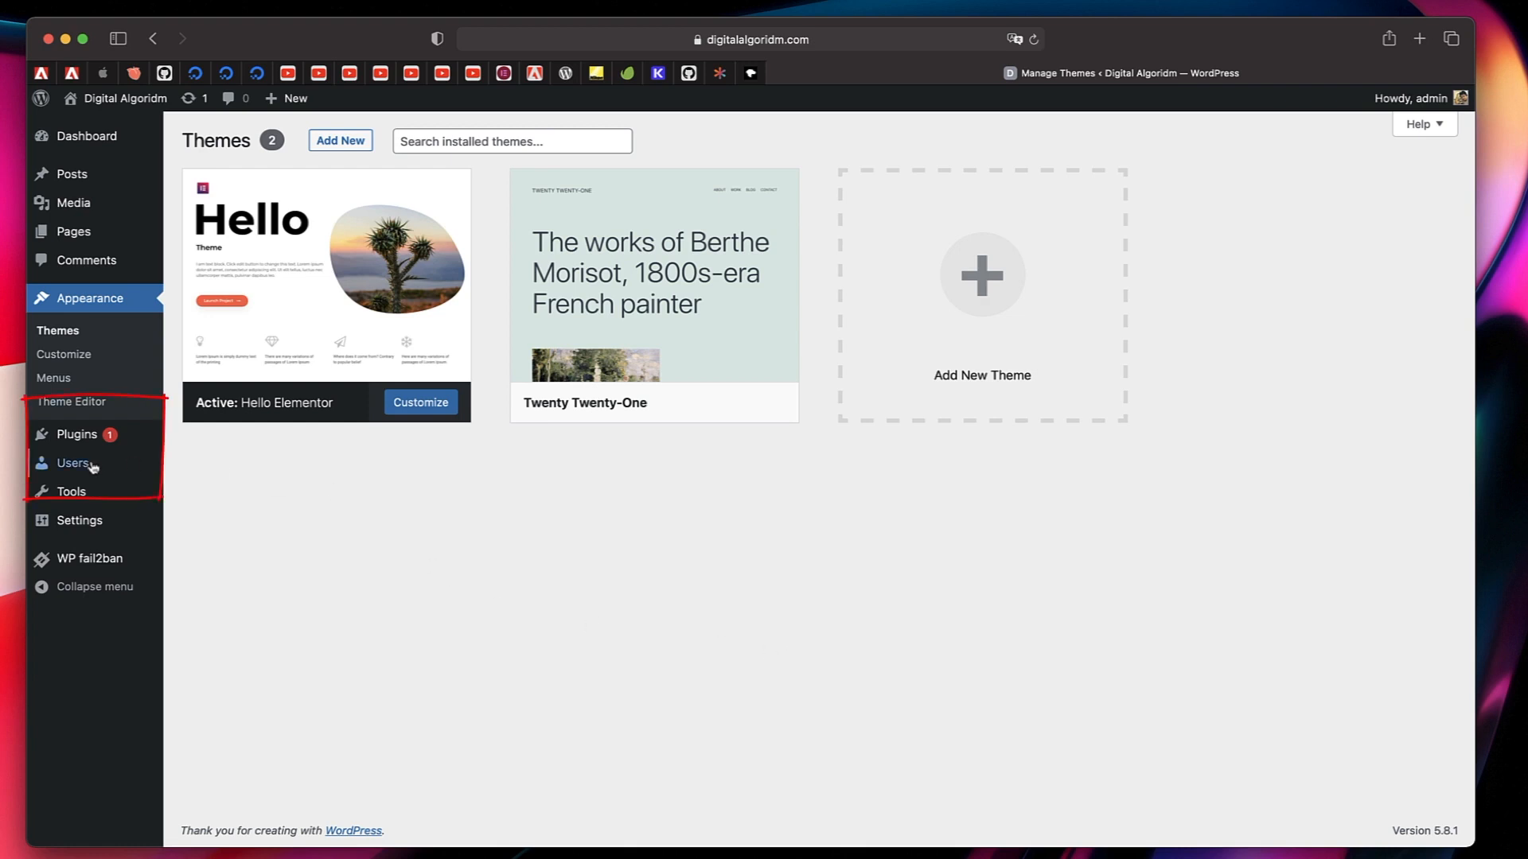
Go to the installed plugins and open the page for adding new plugins.
left_click(77, 437)
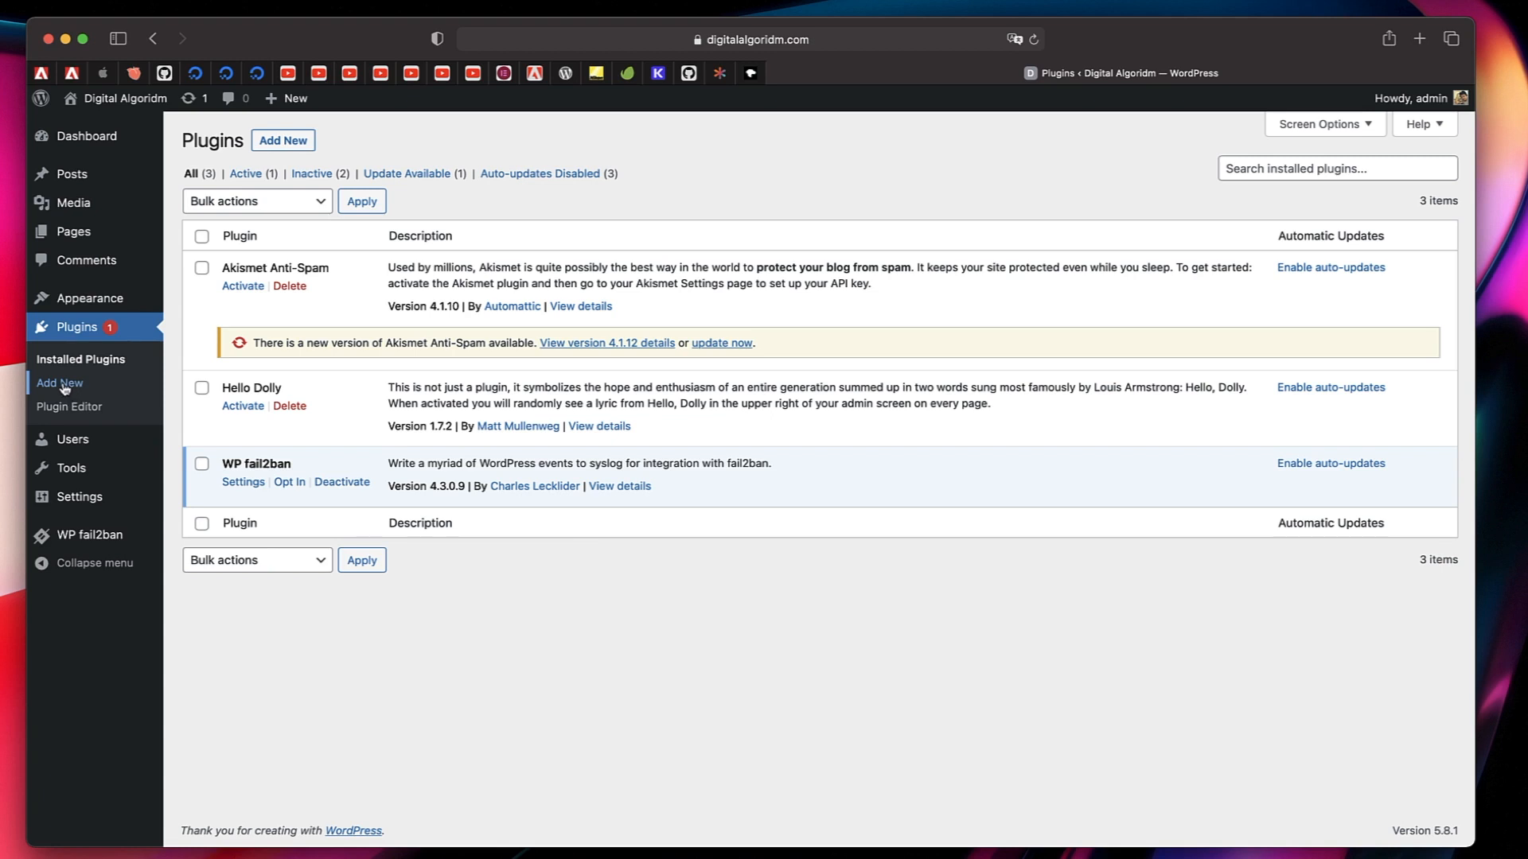
left_click(301, 141)
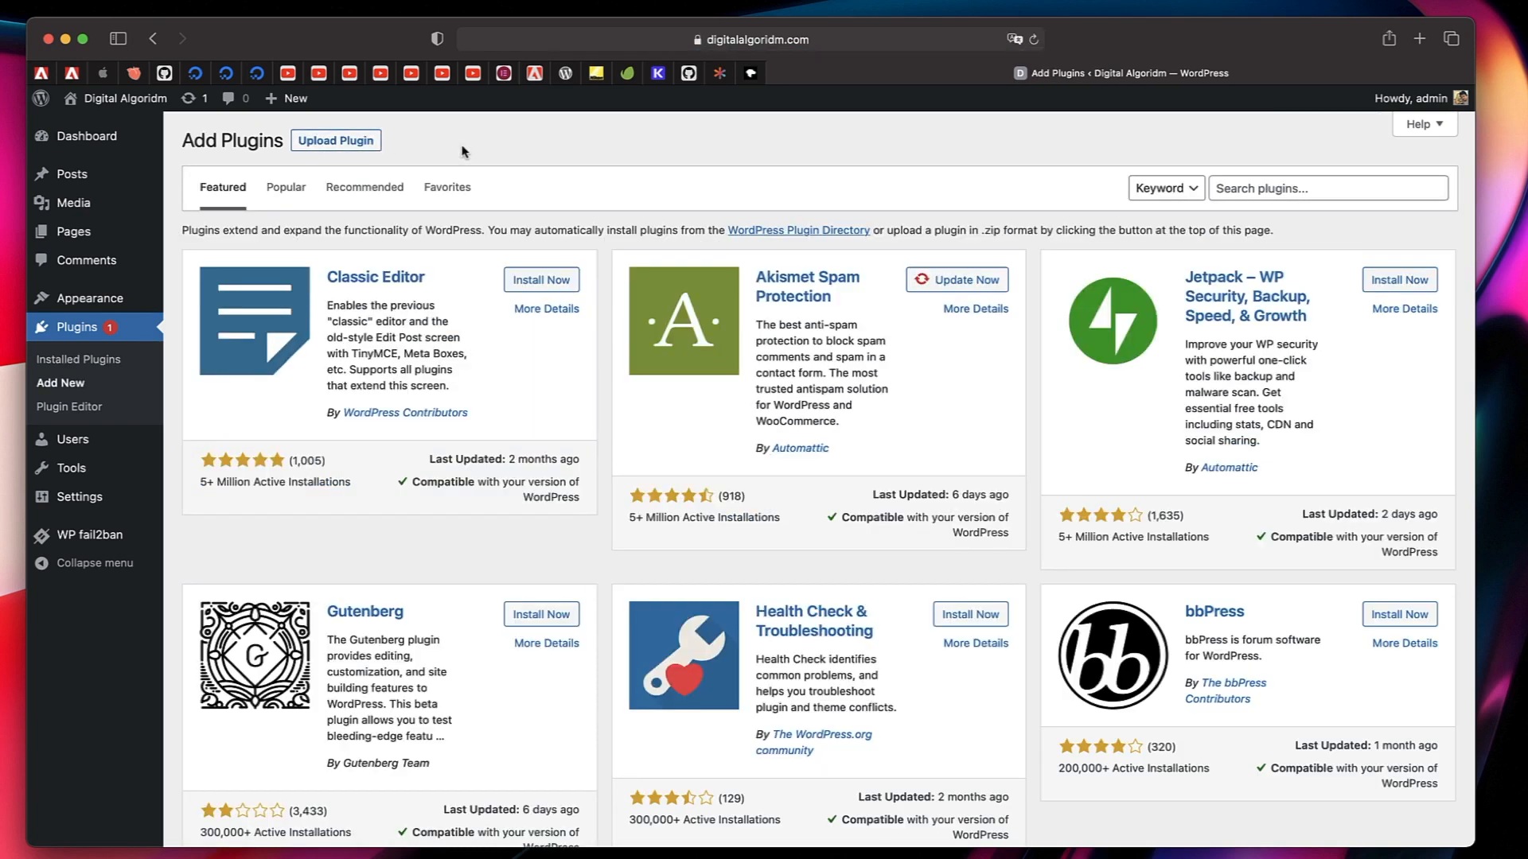
left_click(1277, 191)
type("elementor")
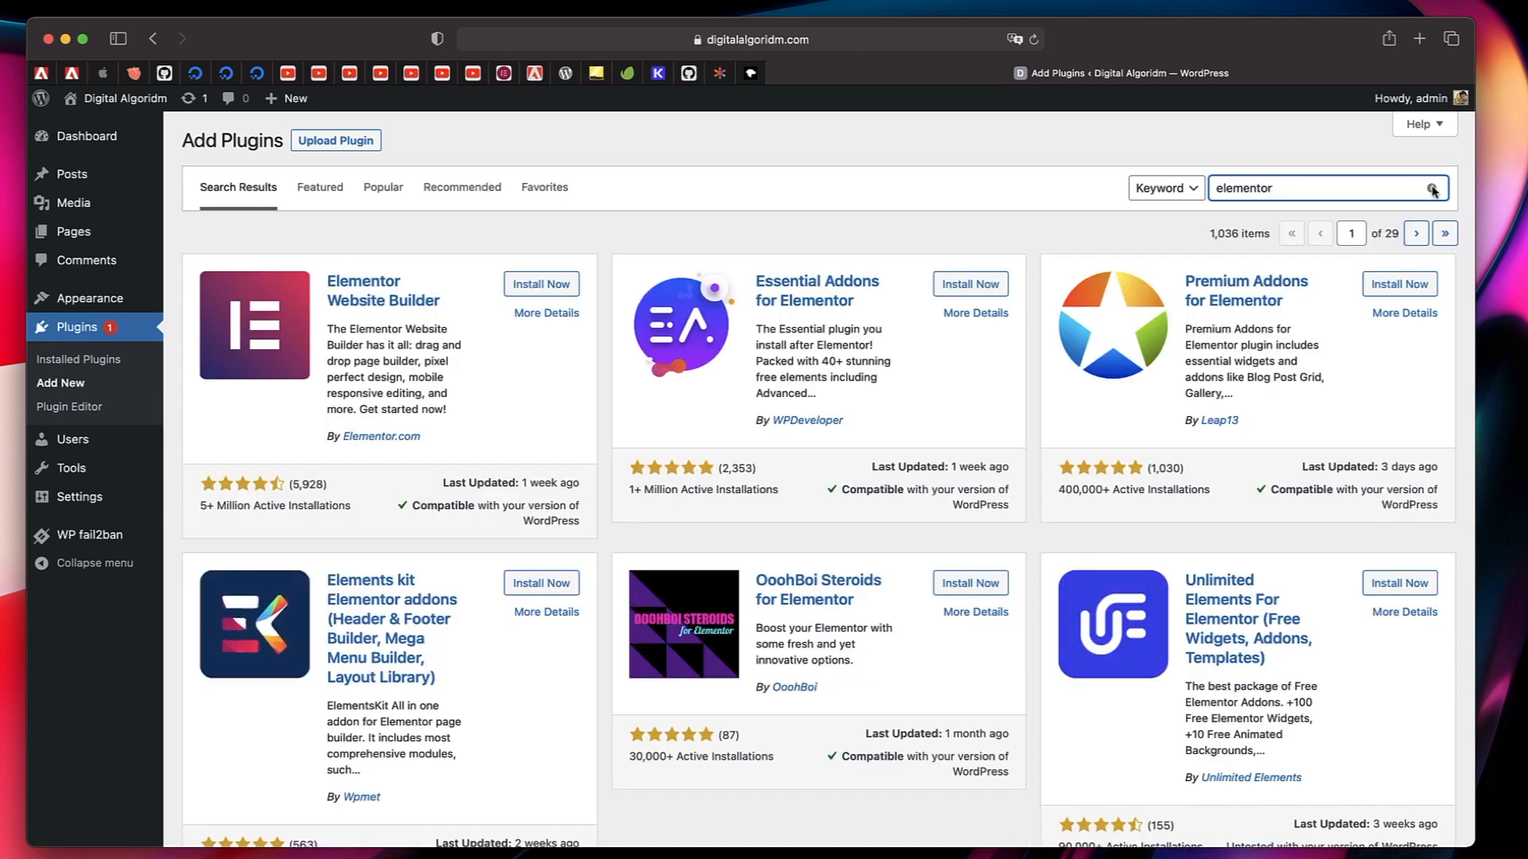
left_click(1432, 191)
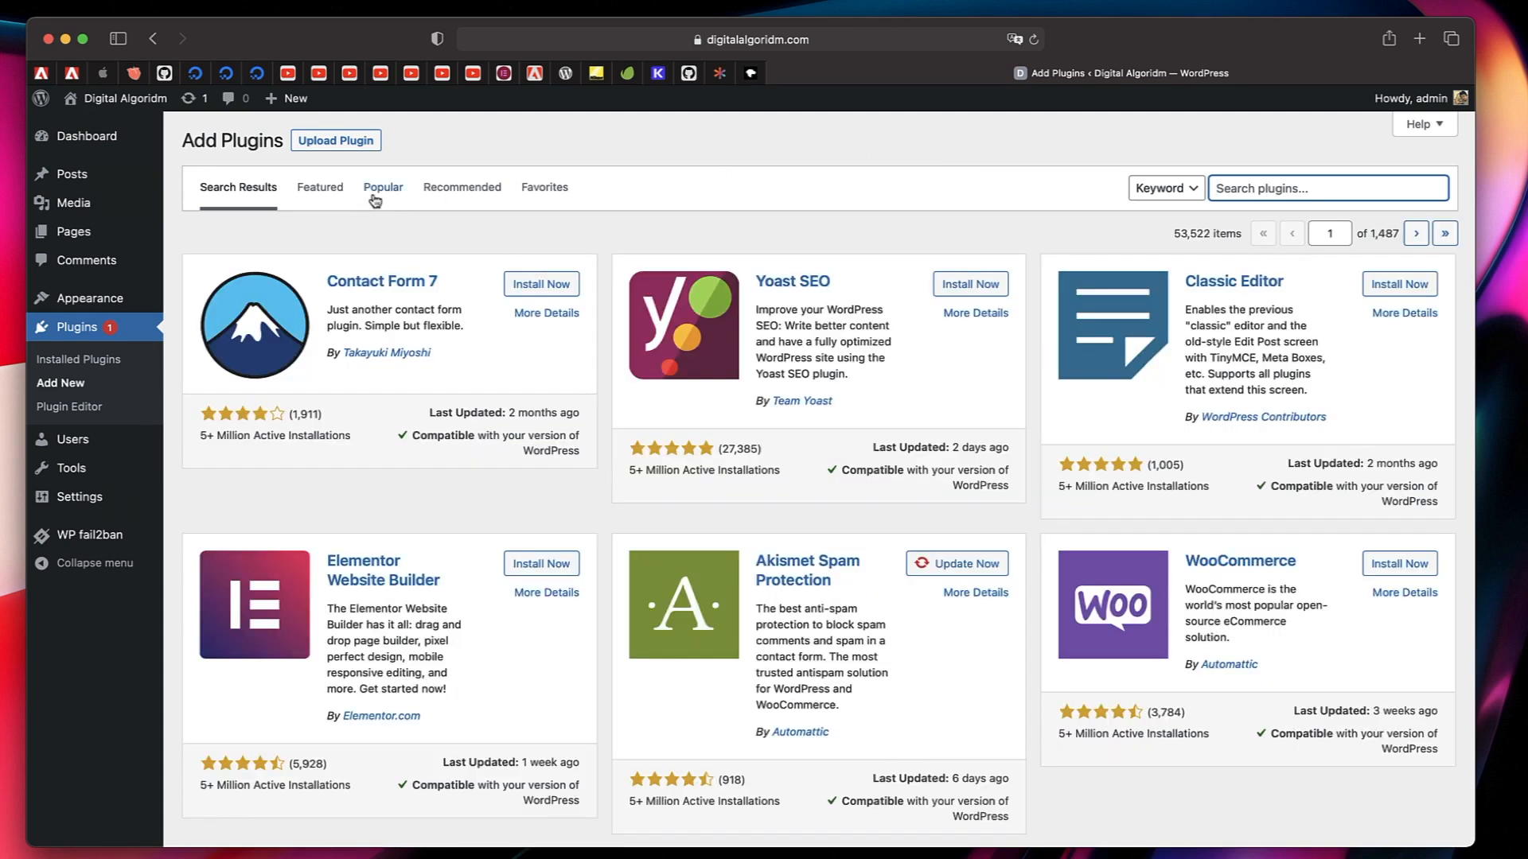
Install the Elementor Website Builder plugin from the popular plugins and activate it.
left_click(377, 197)
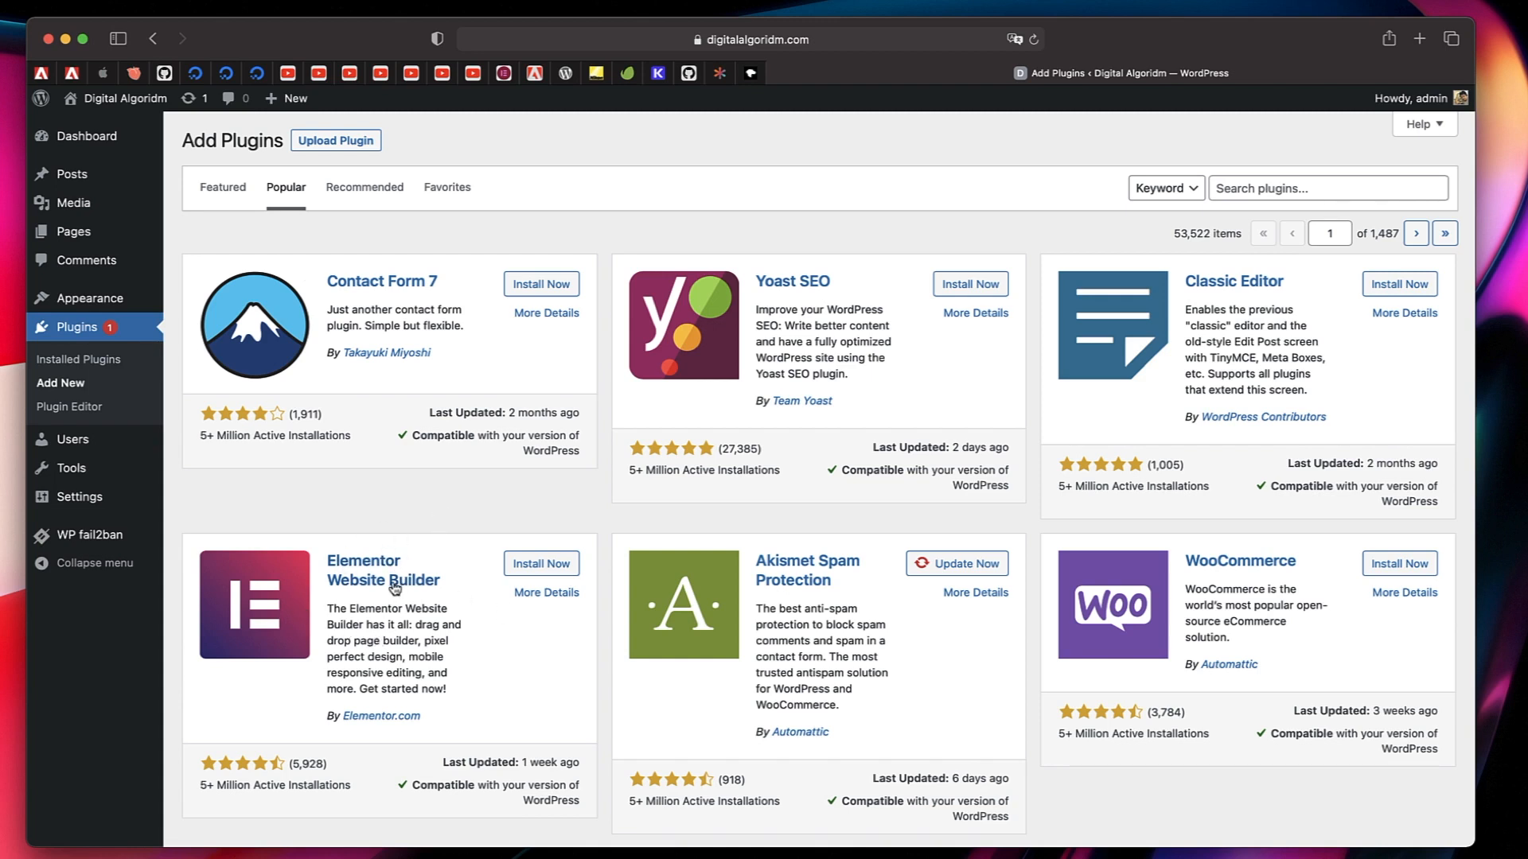
left_click(531, 564)
scroll(444, 587, "down", 3)
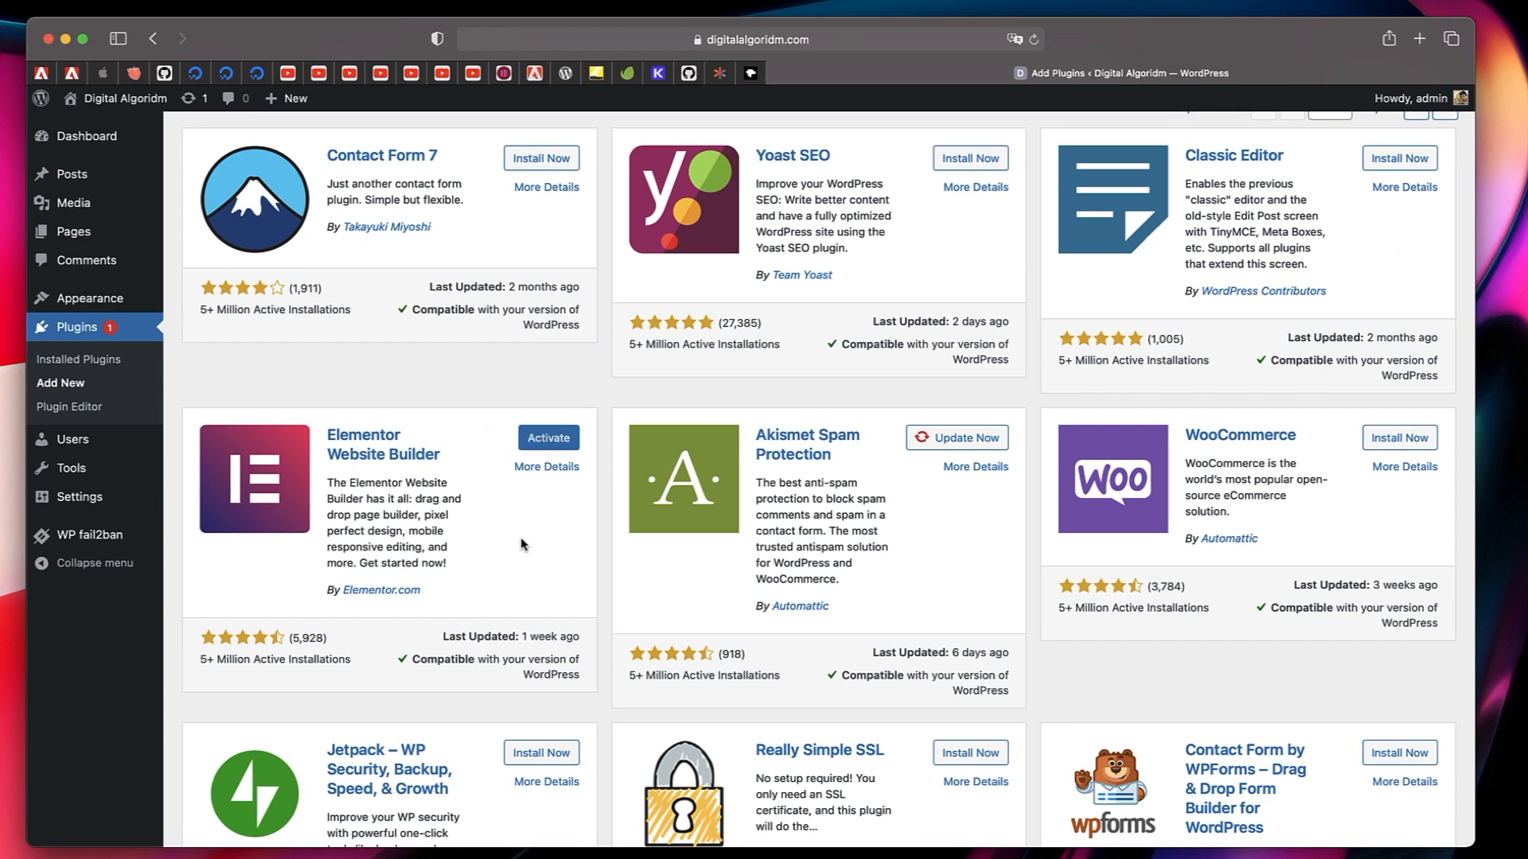
left_click(538, 436)
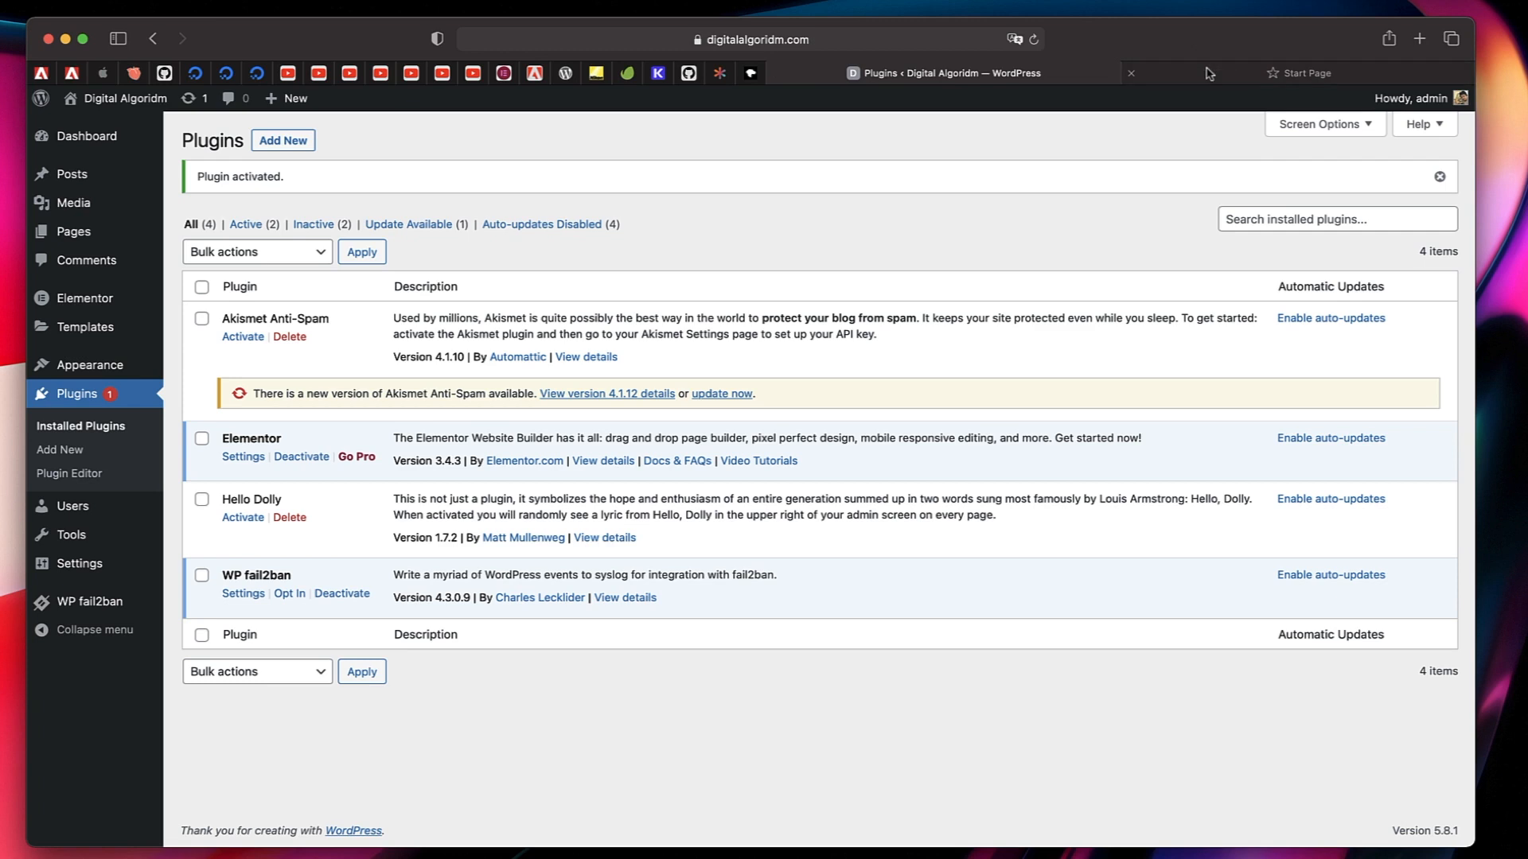
Open wpalgoridm.com/elementor in a new browser tab and look over the Elementor Pro pricing plans.
left_click(1209, 73)
type("wp")
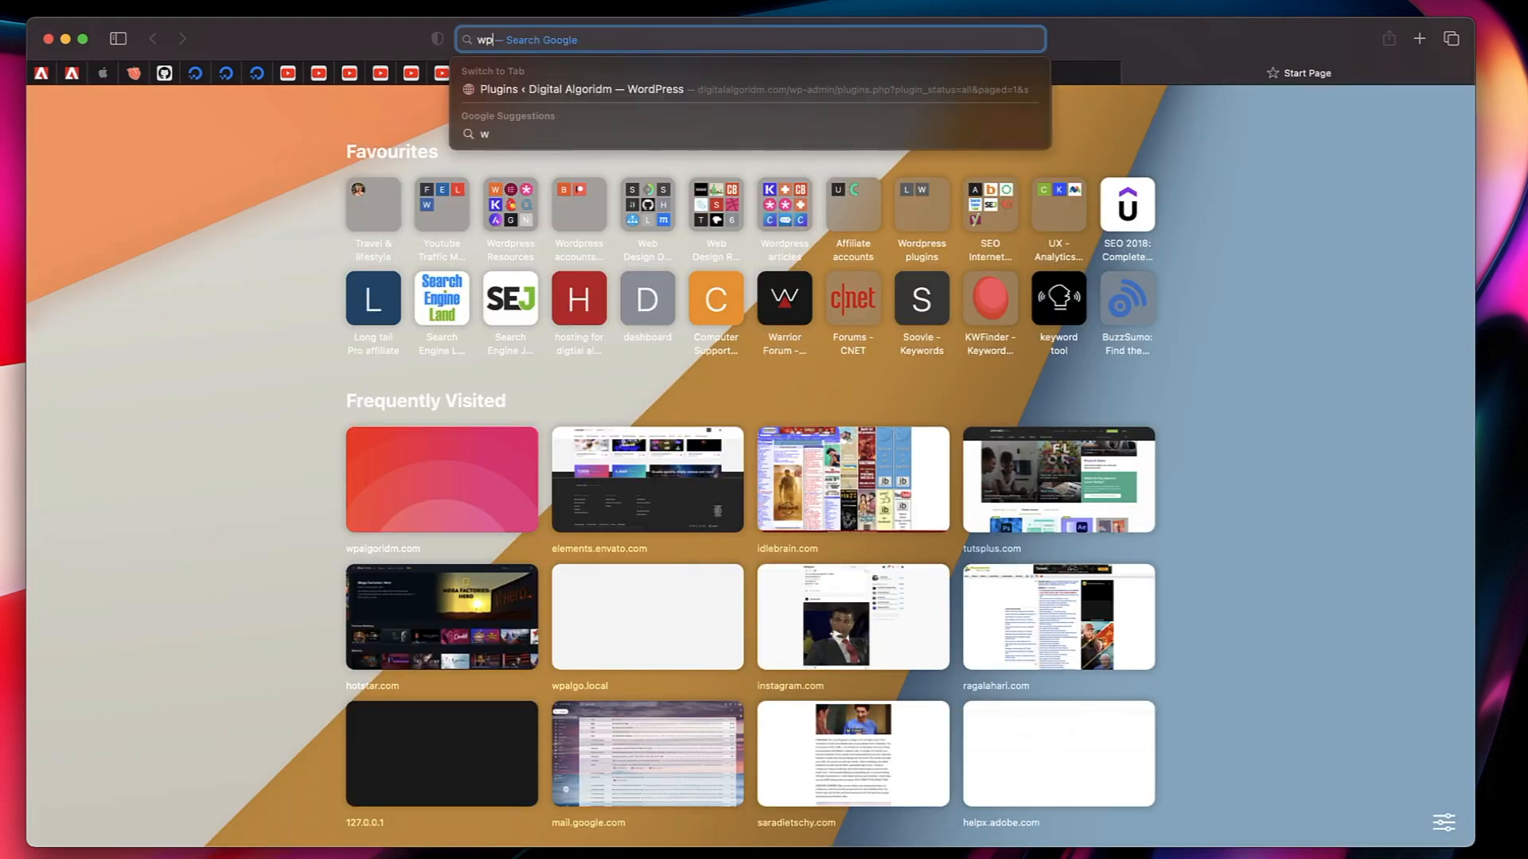
type("algoridm.com/")
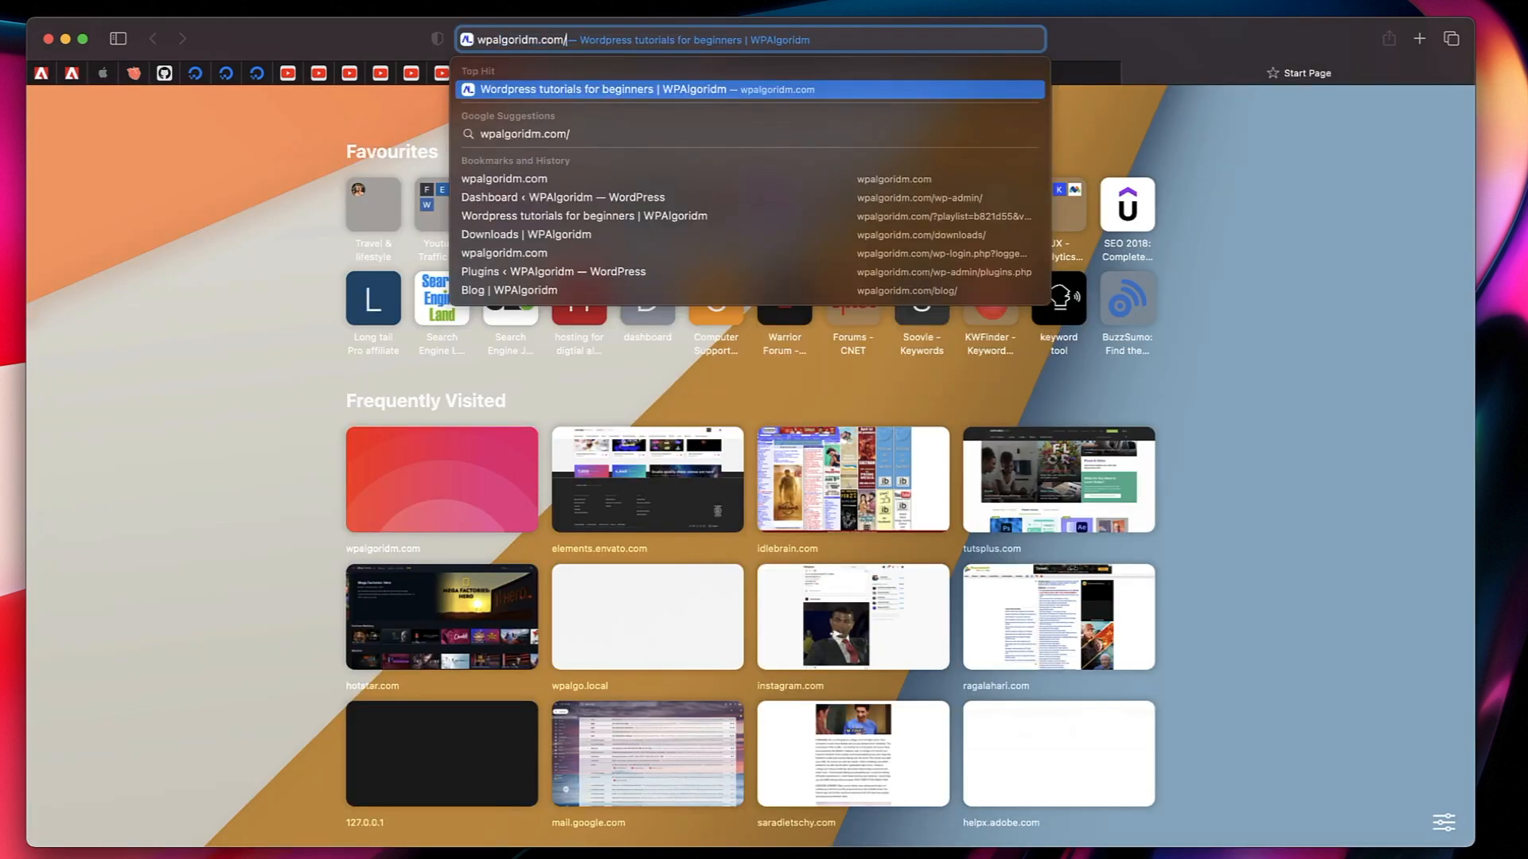
type("e")
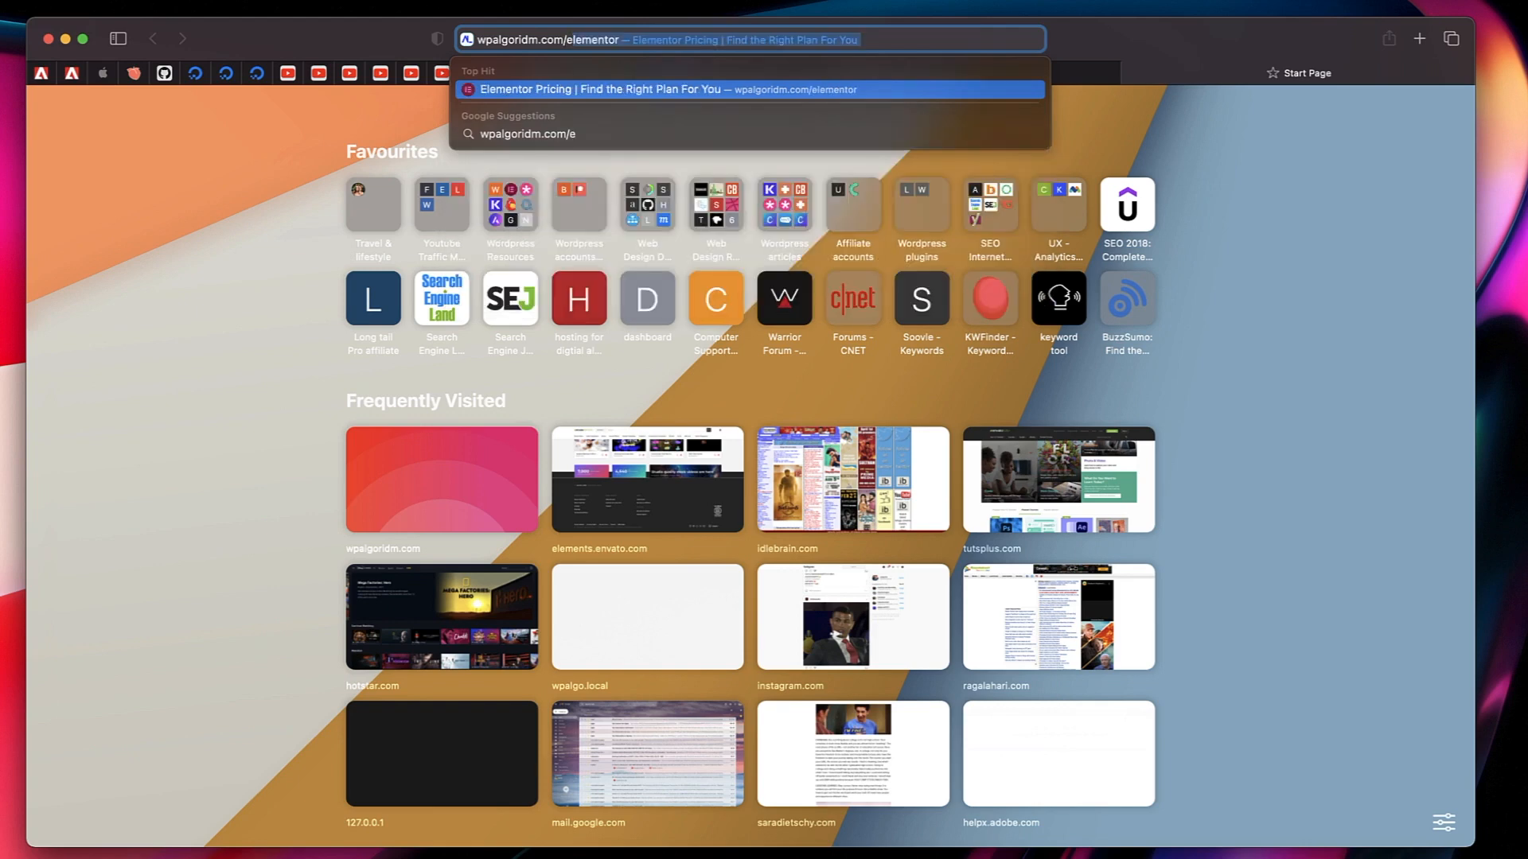
key("Return")
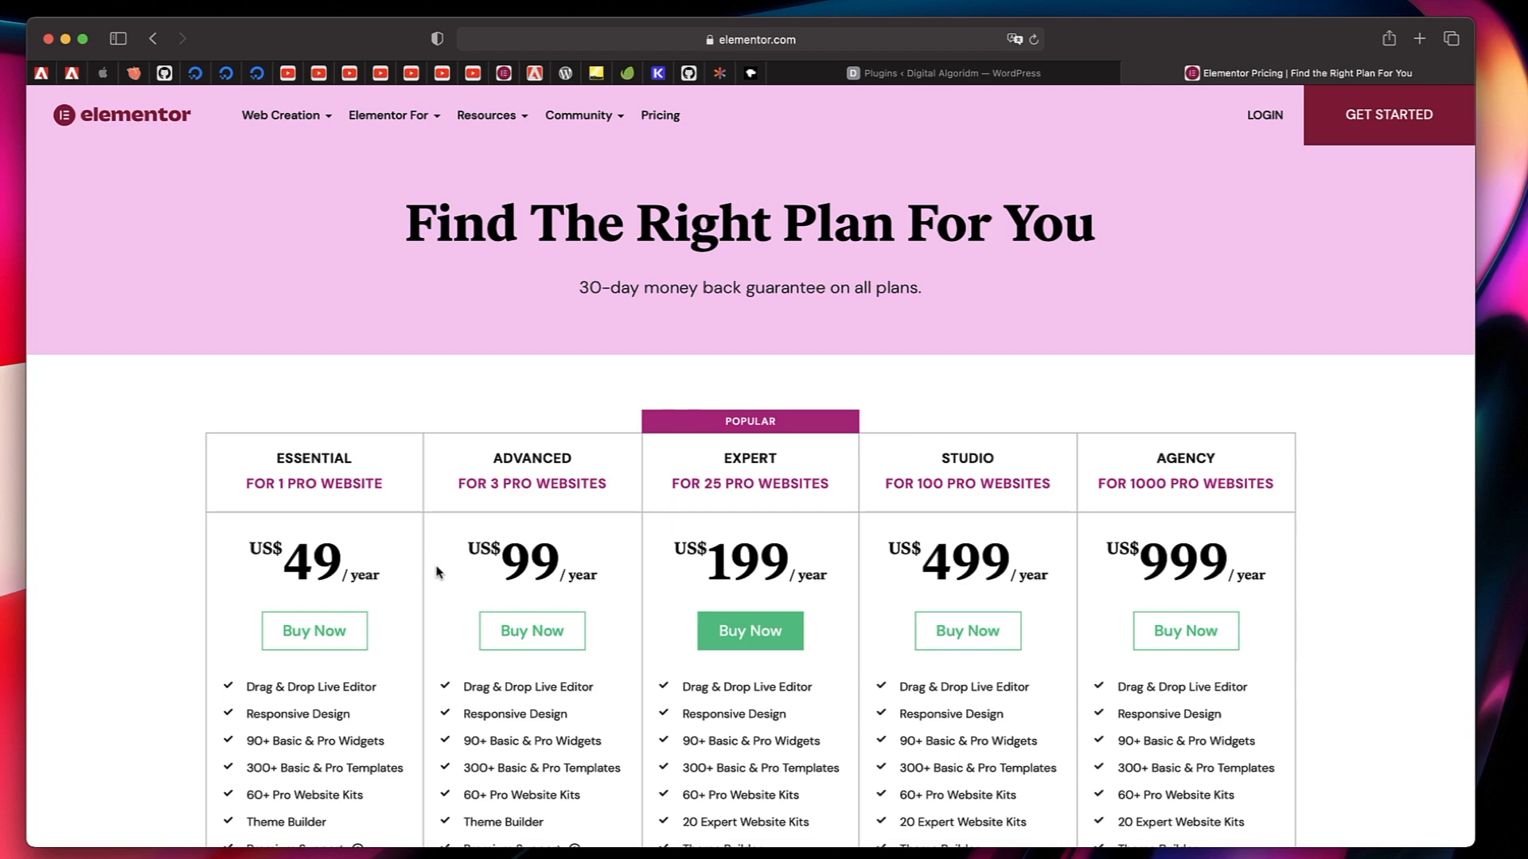
scroll(436, 571, "down", 3)
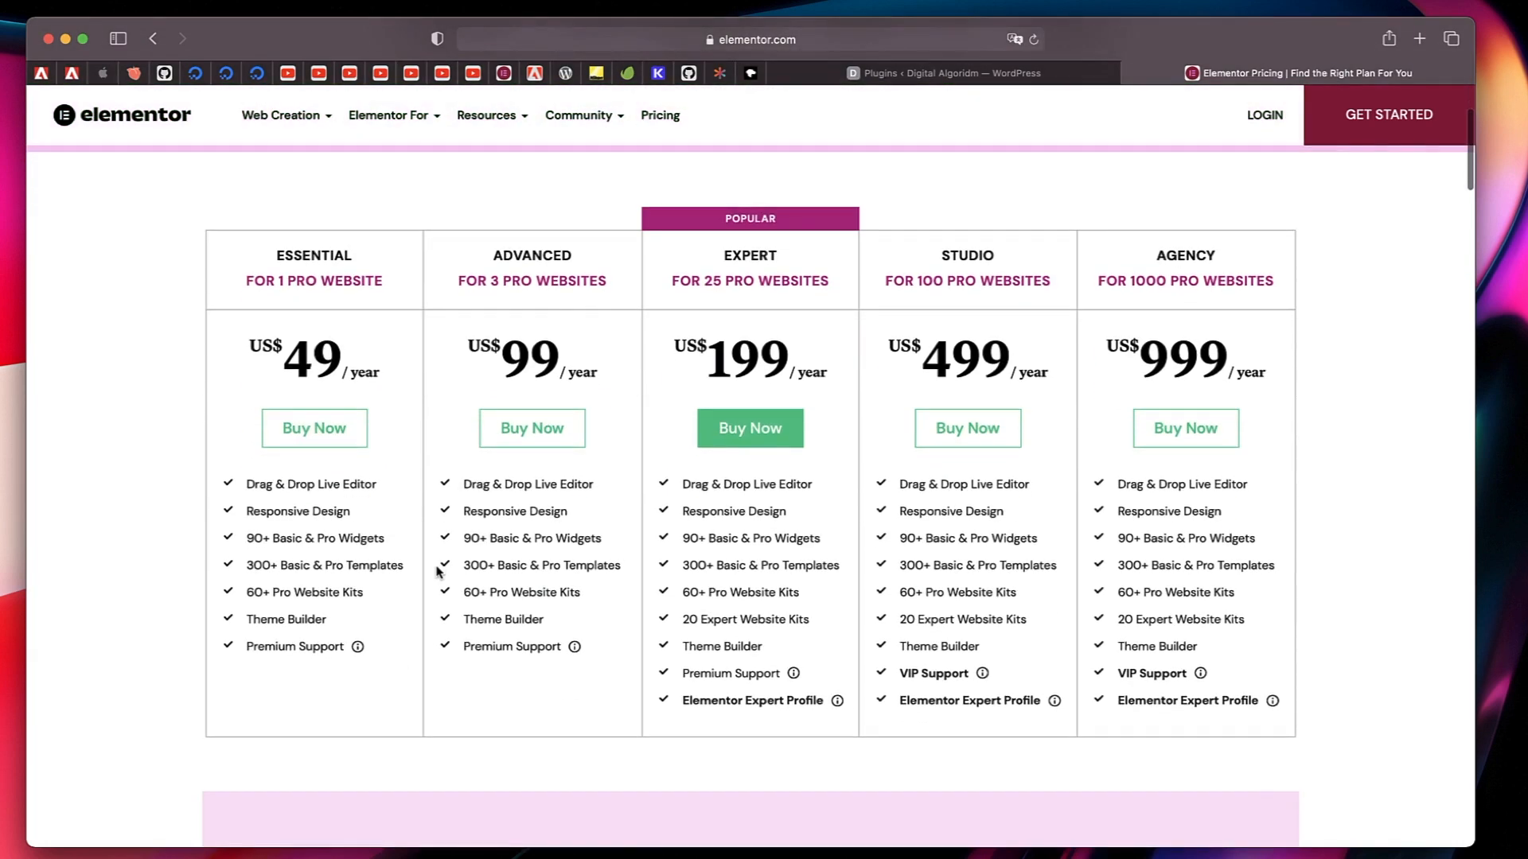
Compare the Essential and Advanced plan prices, and open the Advanced plan's checkout page to look over its form and payment options.
triple_click(539, 374)
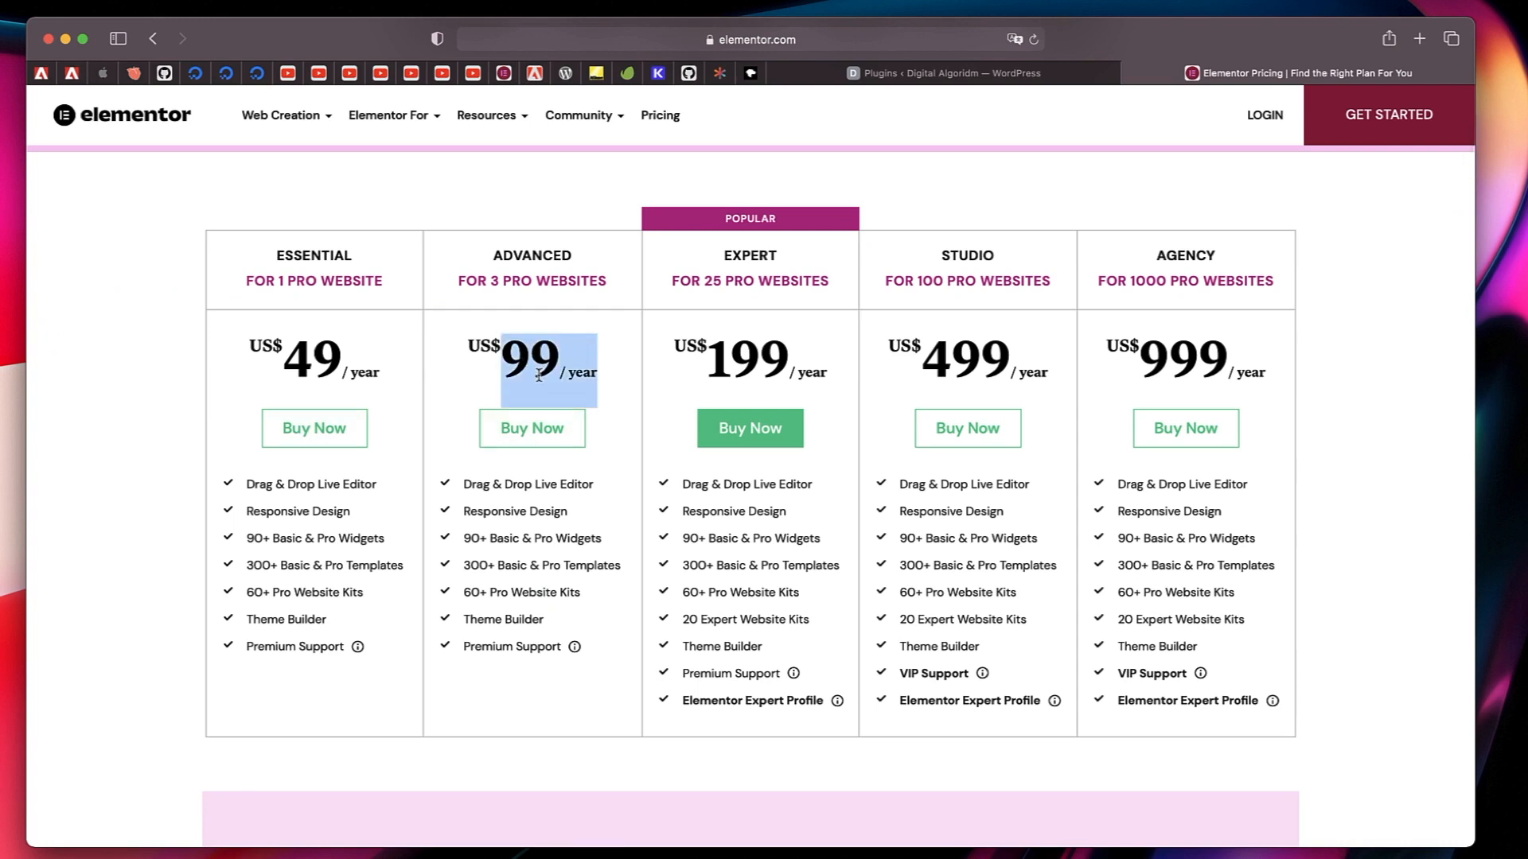
triple_click(289, 379)
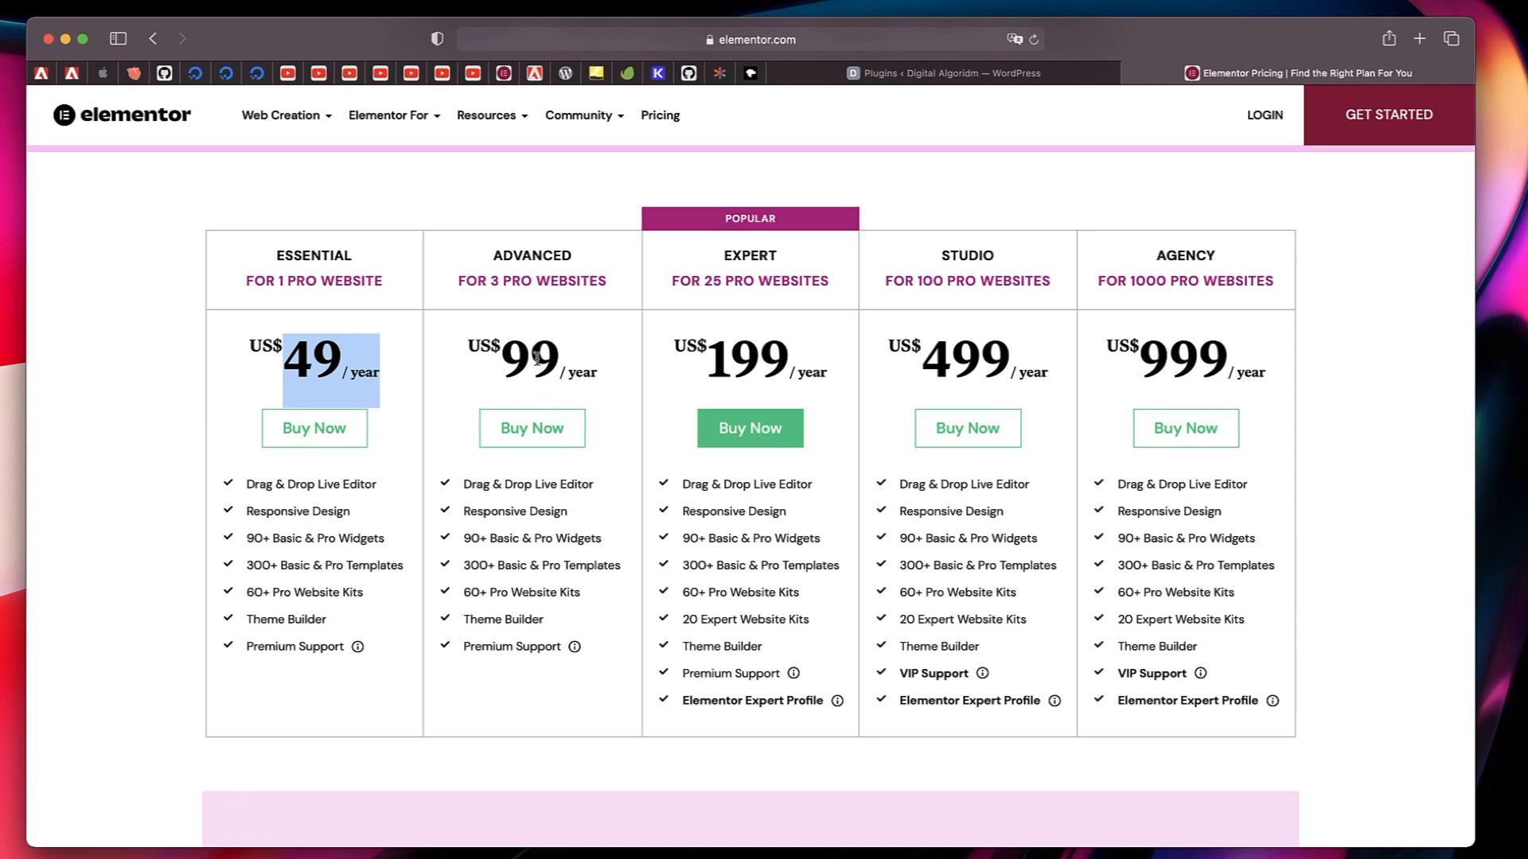
double_click(537, 357)
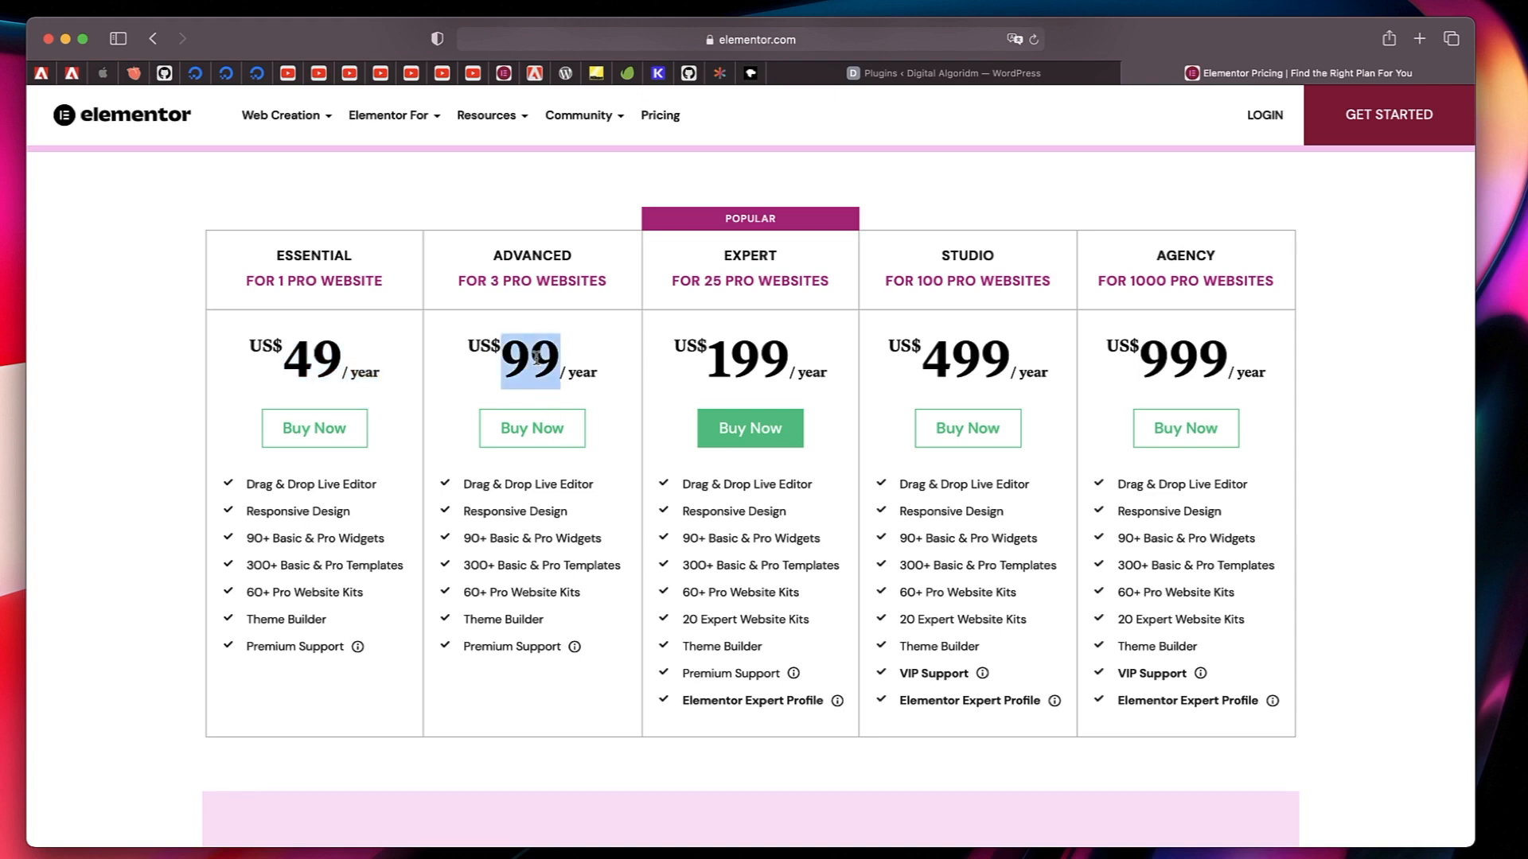
left_click(533, 428)
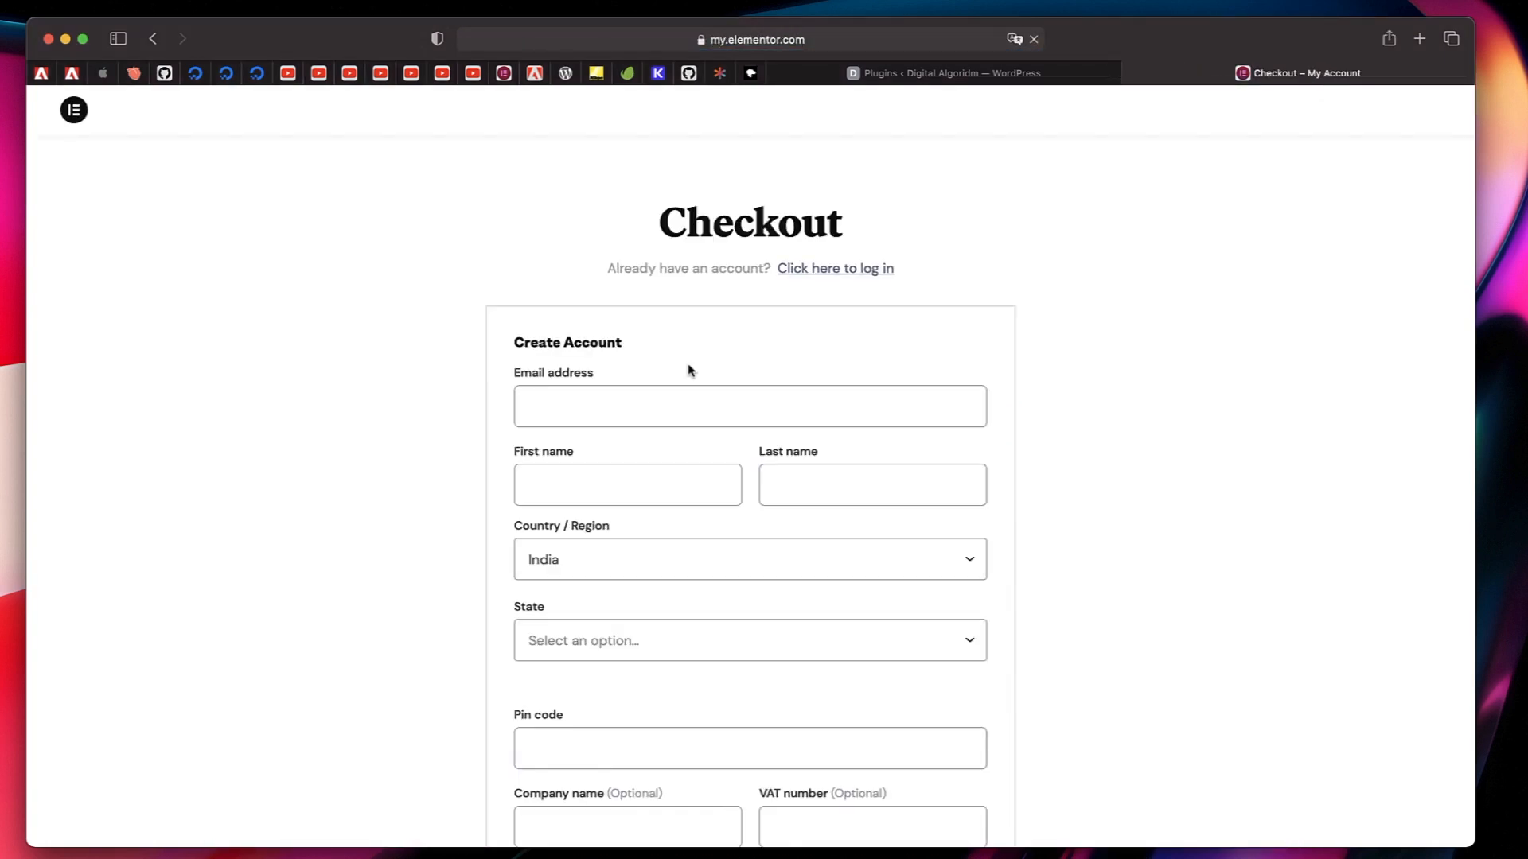
scroll(684, 471, "down", 10)
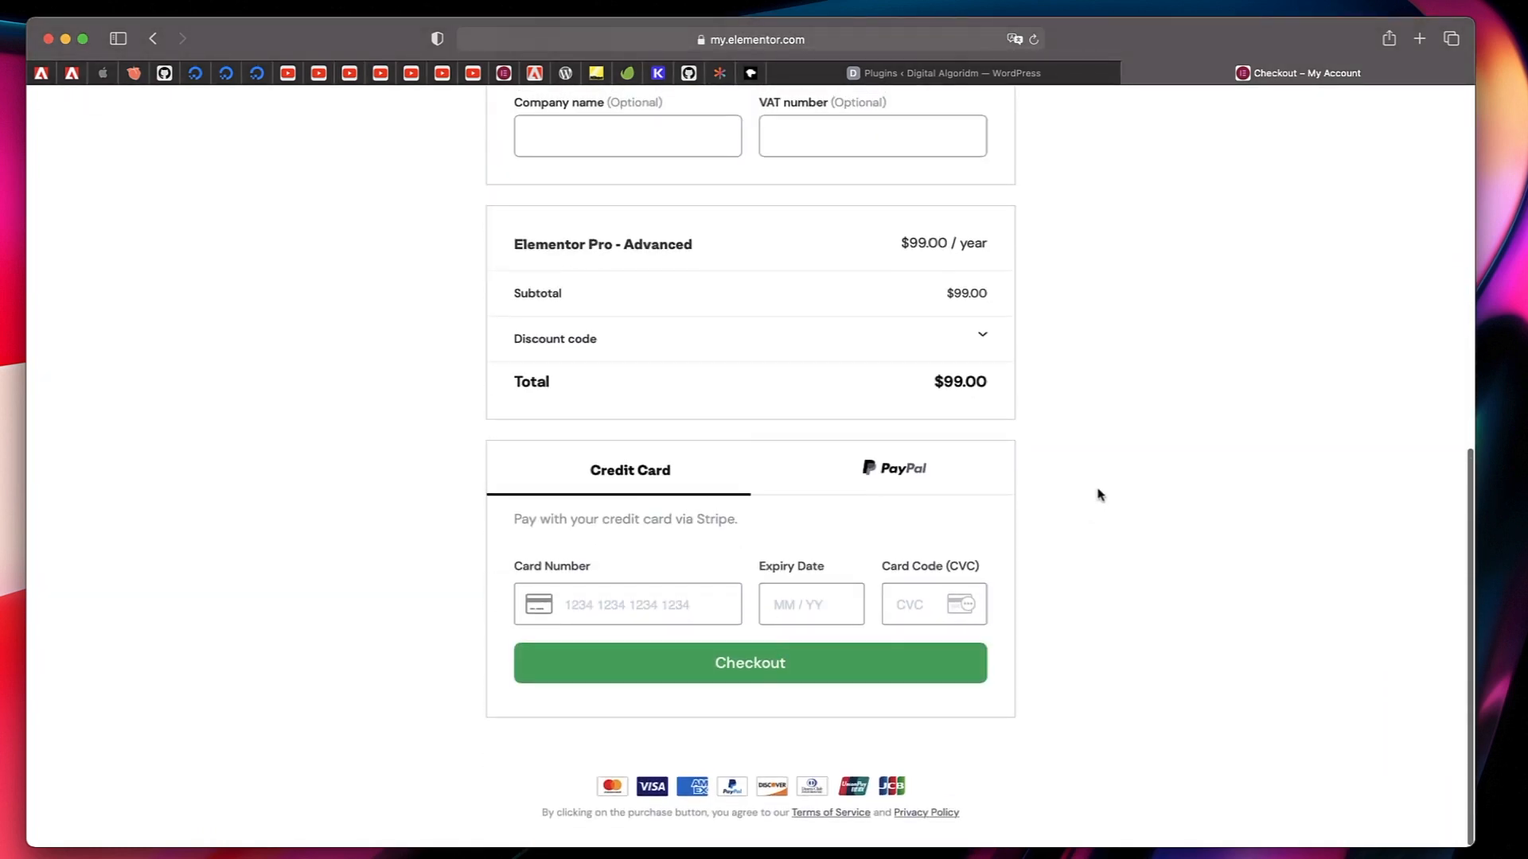
Go to my.elementor.com/websites/ and download the Elementor Pro Expert plugin's zip file from the account.
left_click(851, 41)
type("my")
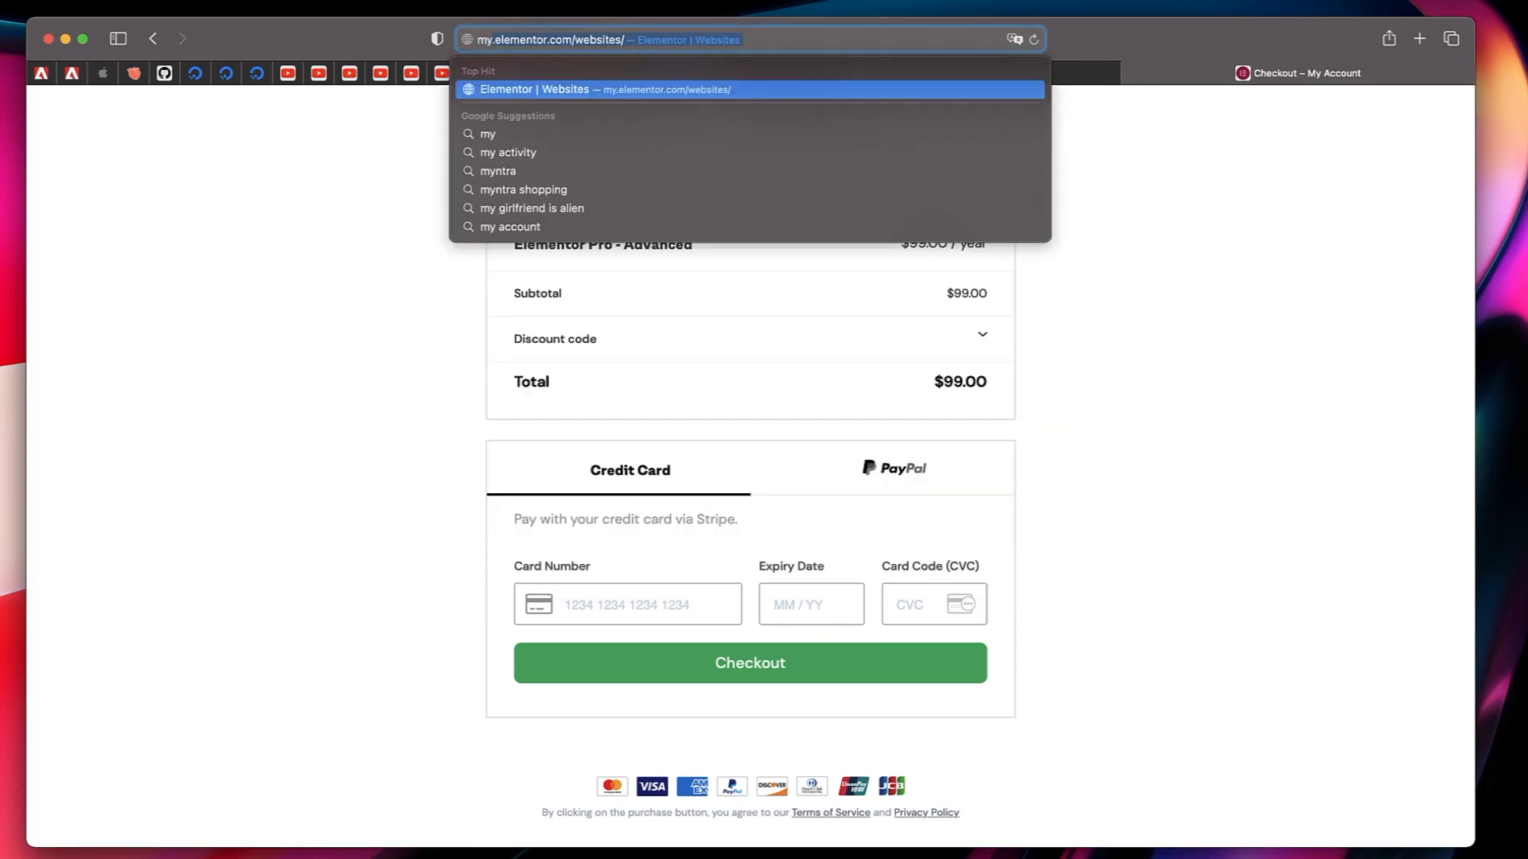
key("Return")
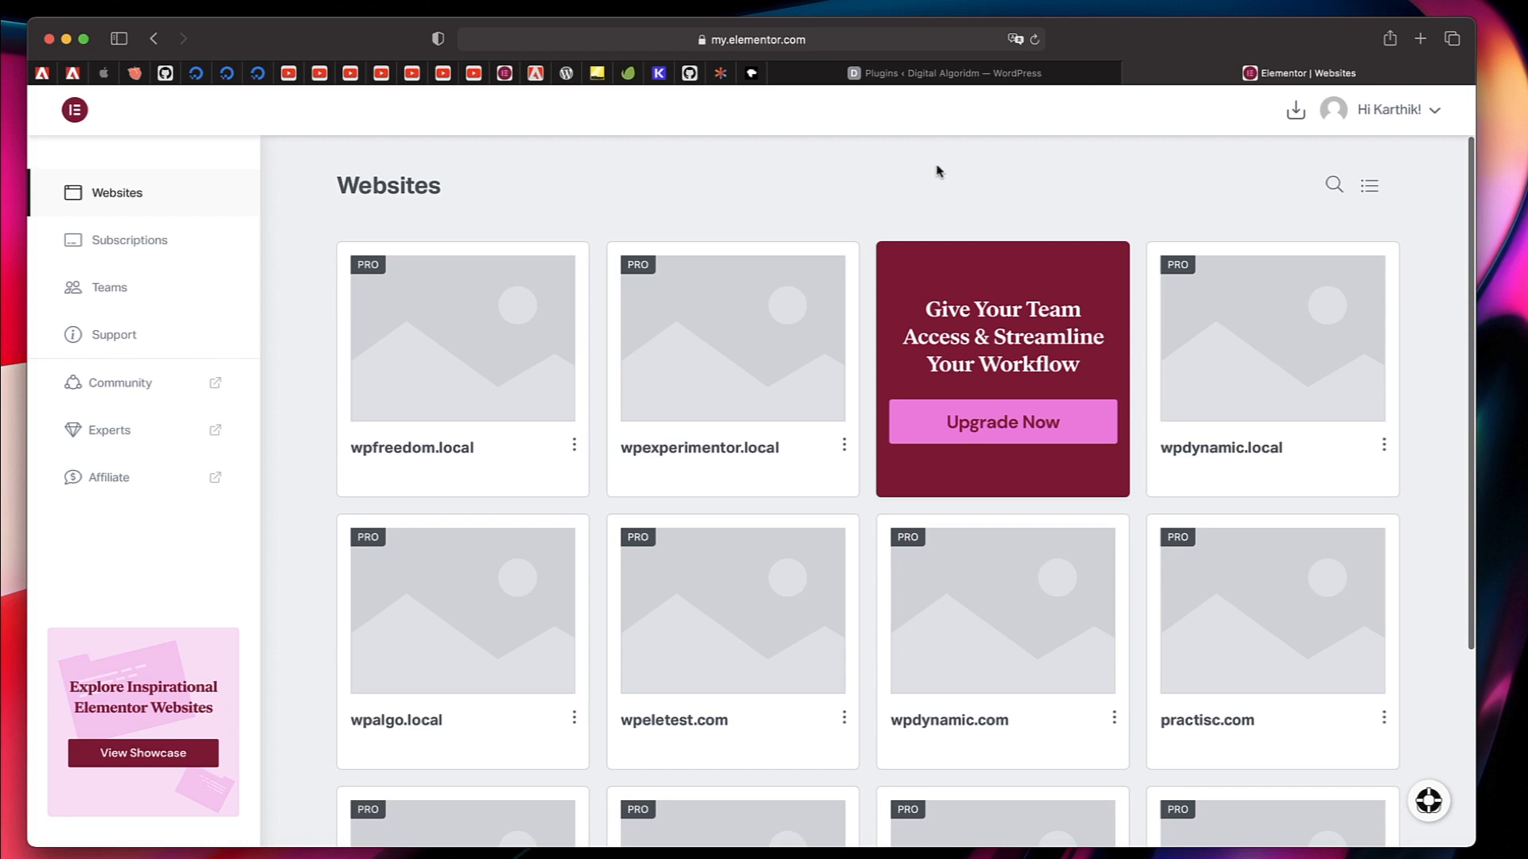
left_click(1297, 117)
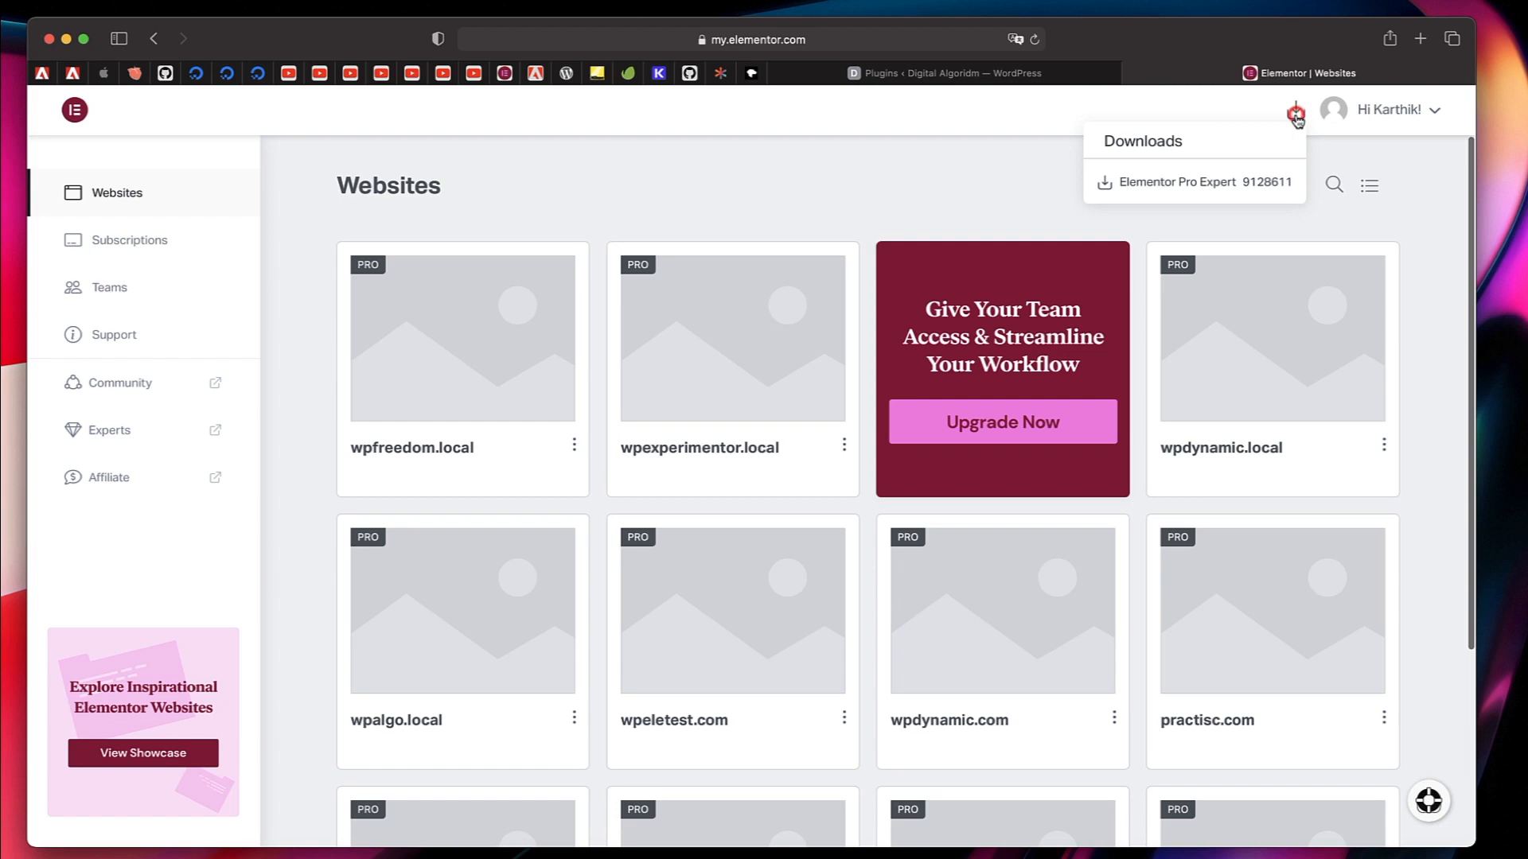
left_click(1198, 183)
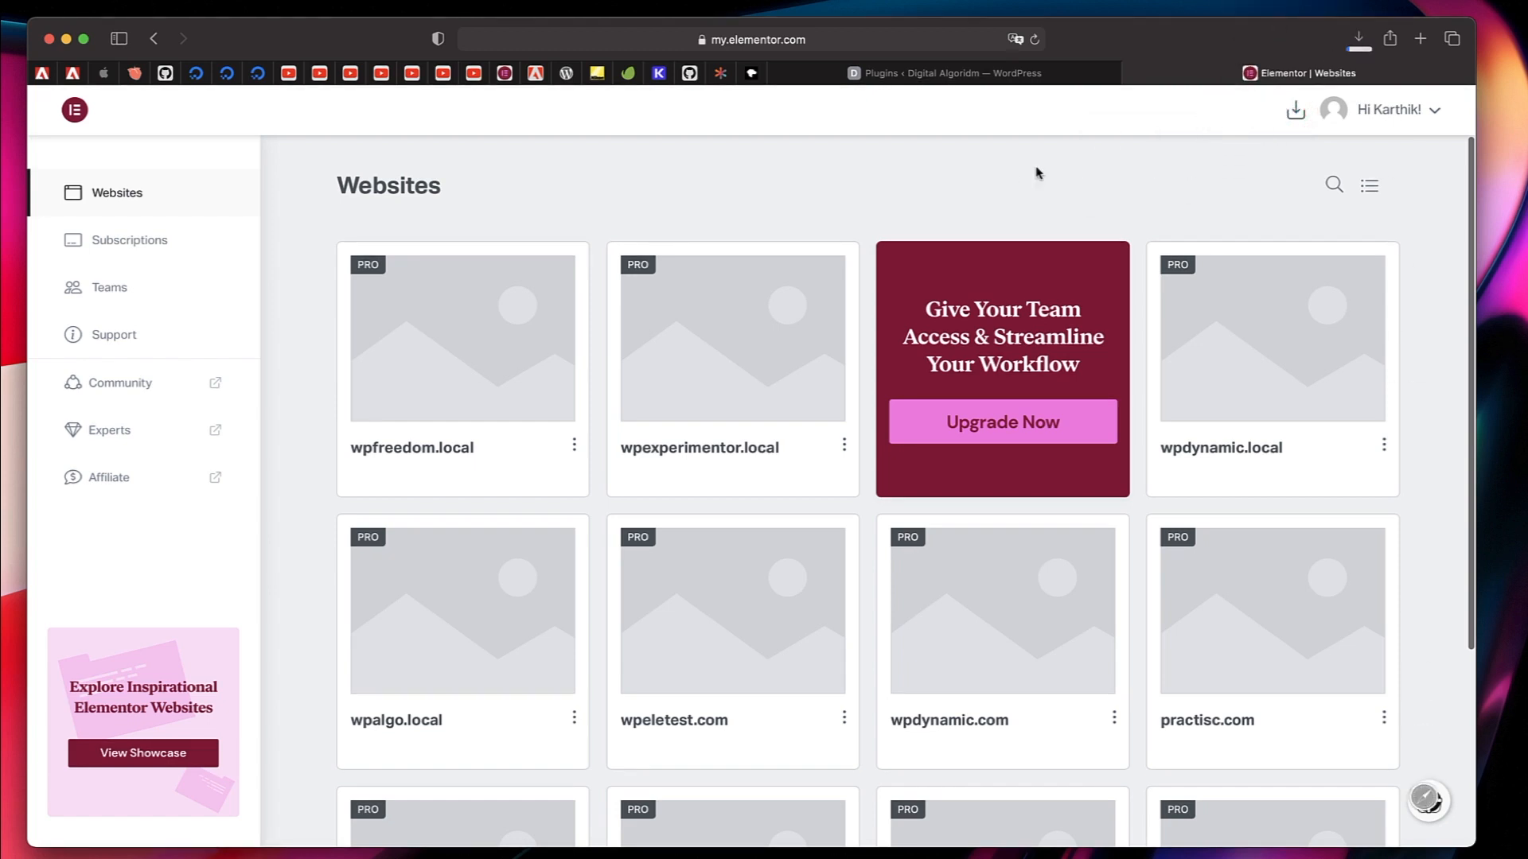
left_click(1358, 35)
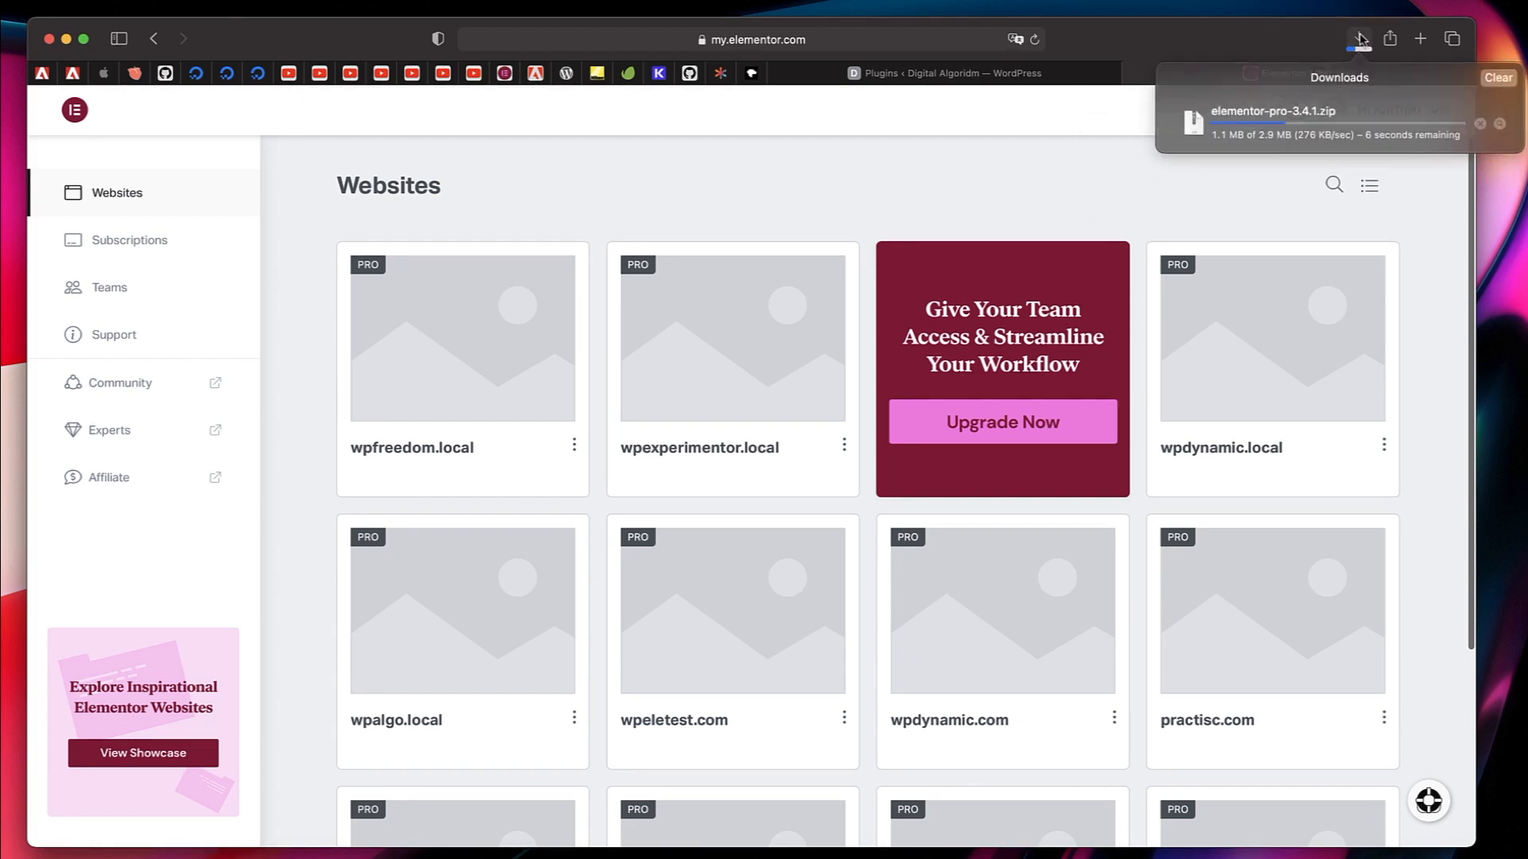
left_click(1047, 177)
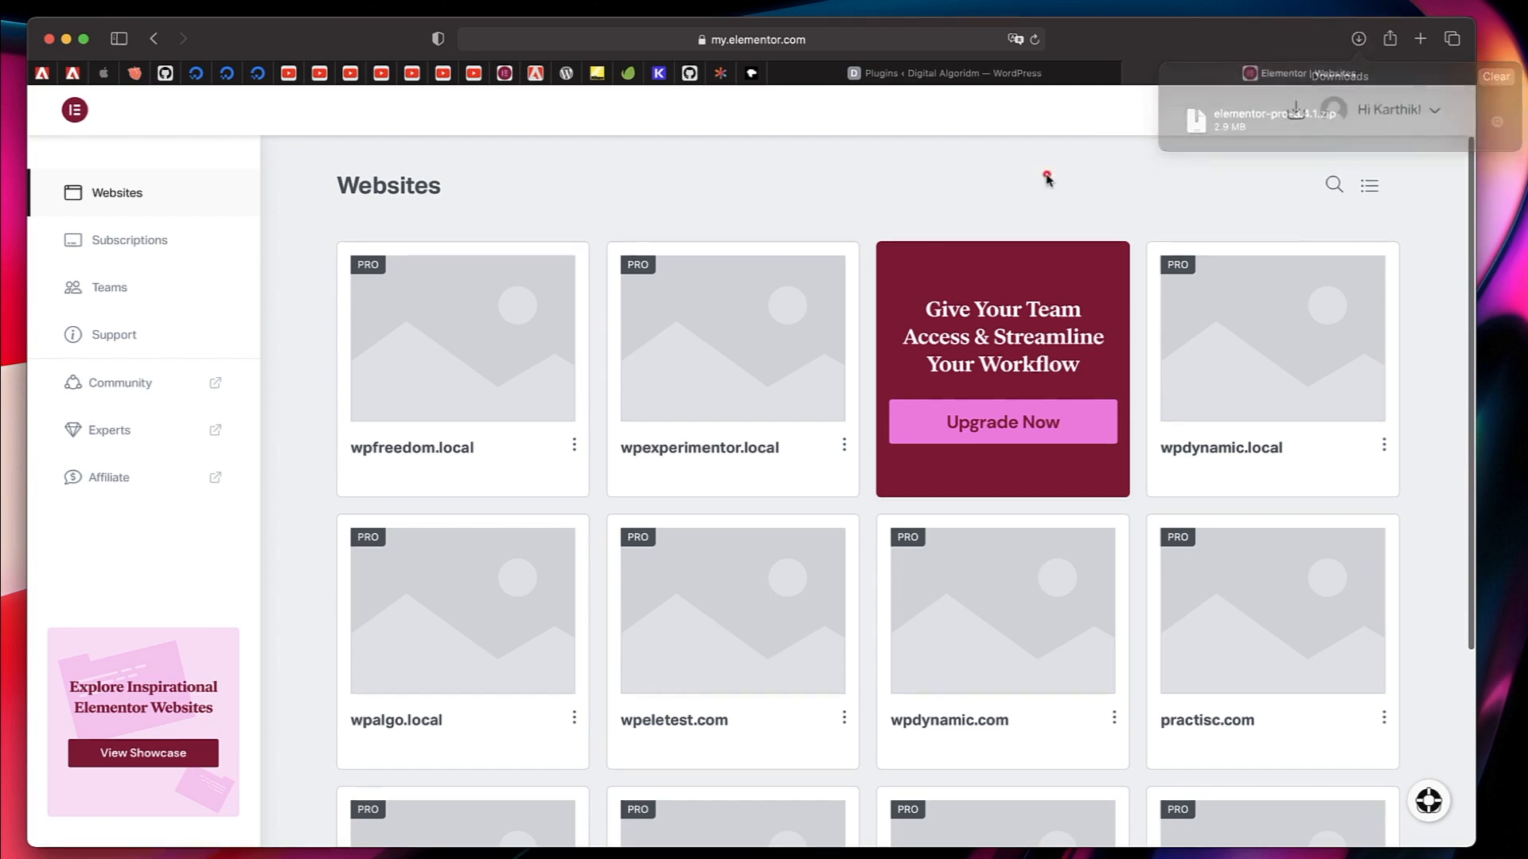
Return to the WordPress plugins page and open the form for uploading a new plugin.
left_click(943, 76)
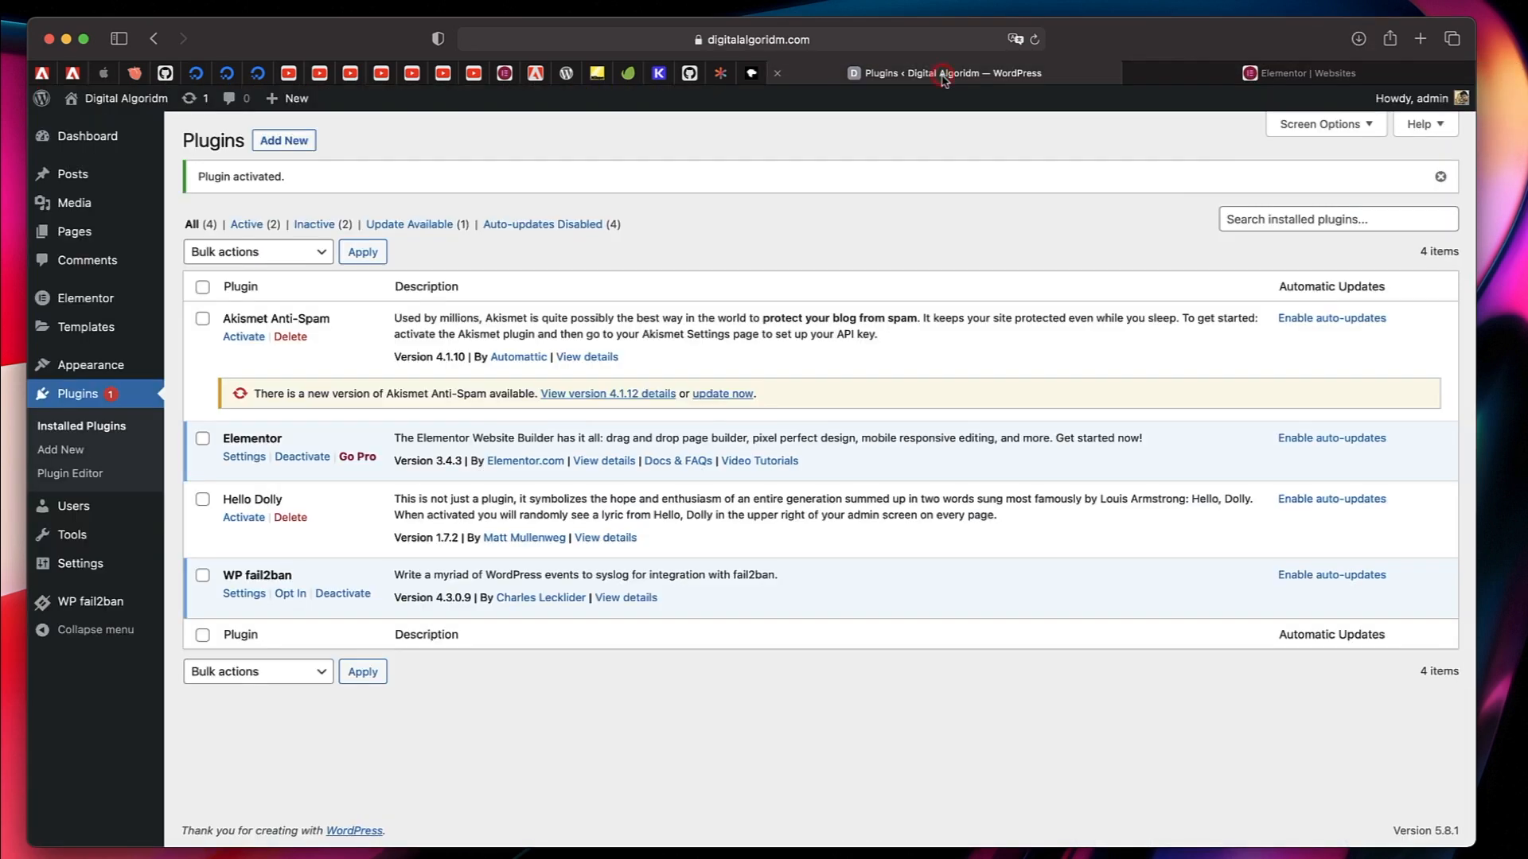
left_click(71, 418)
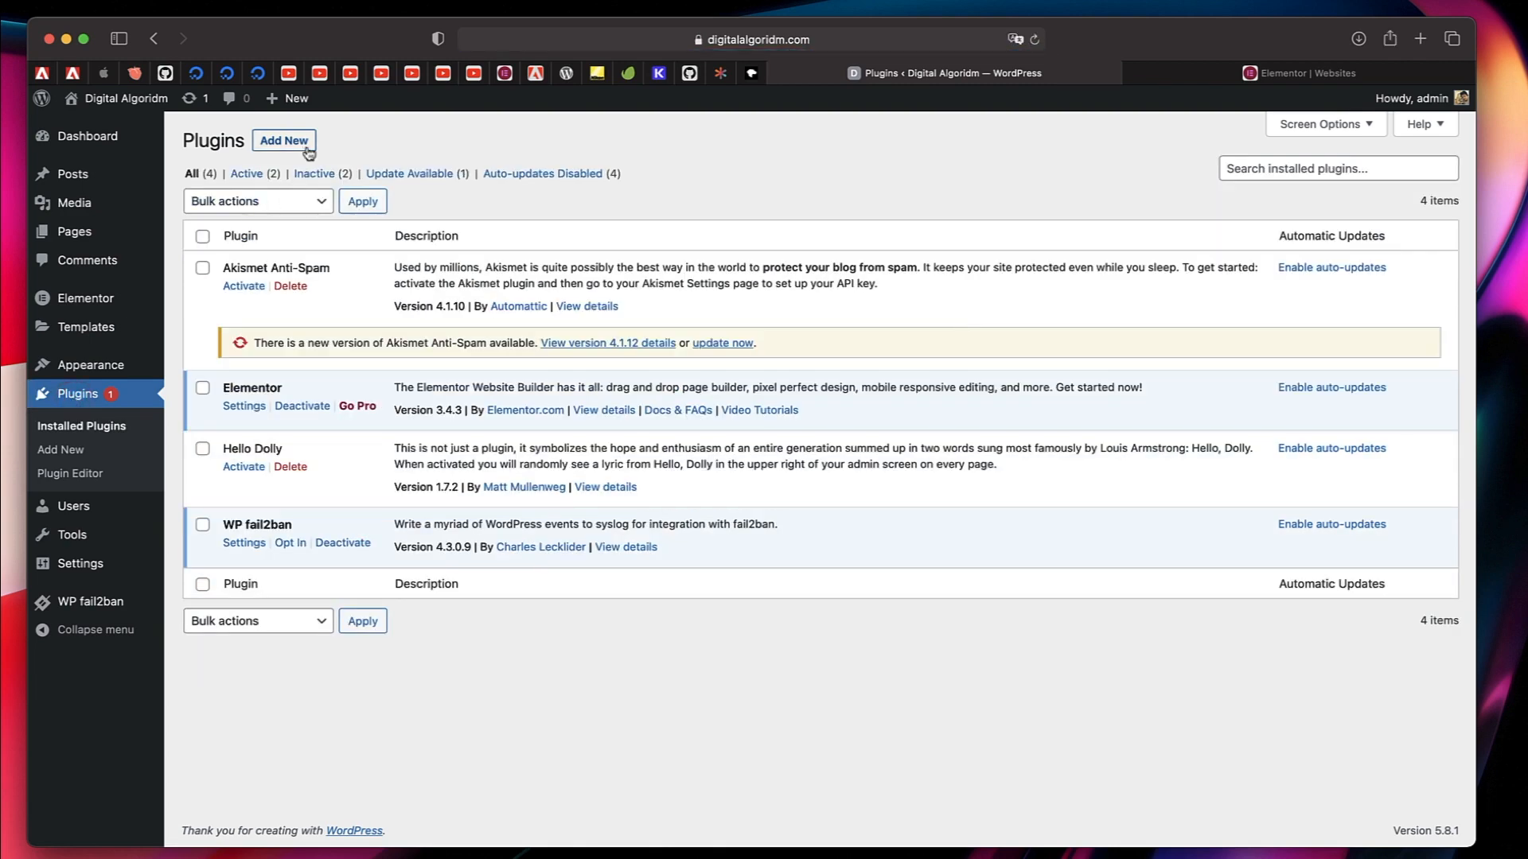
left_click(301, 145)
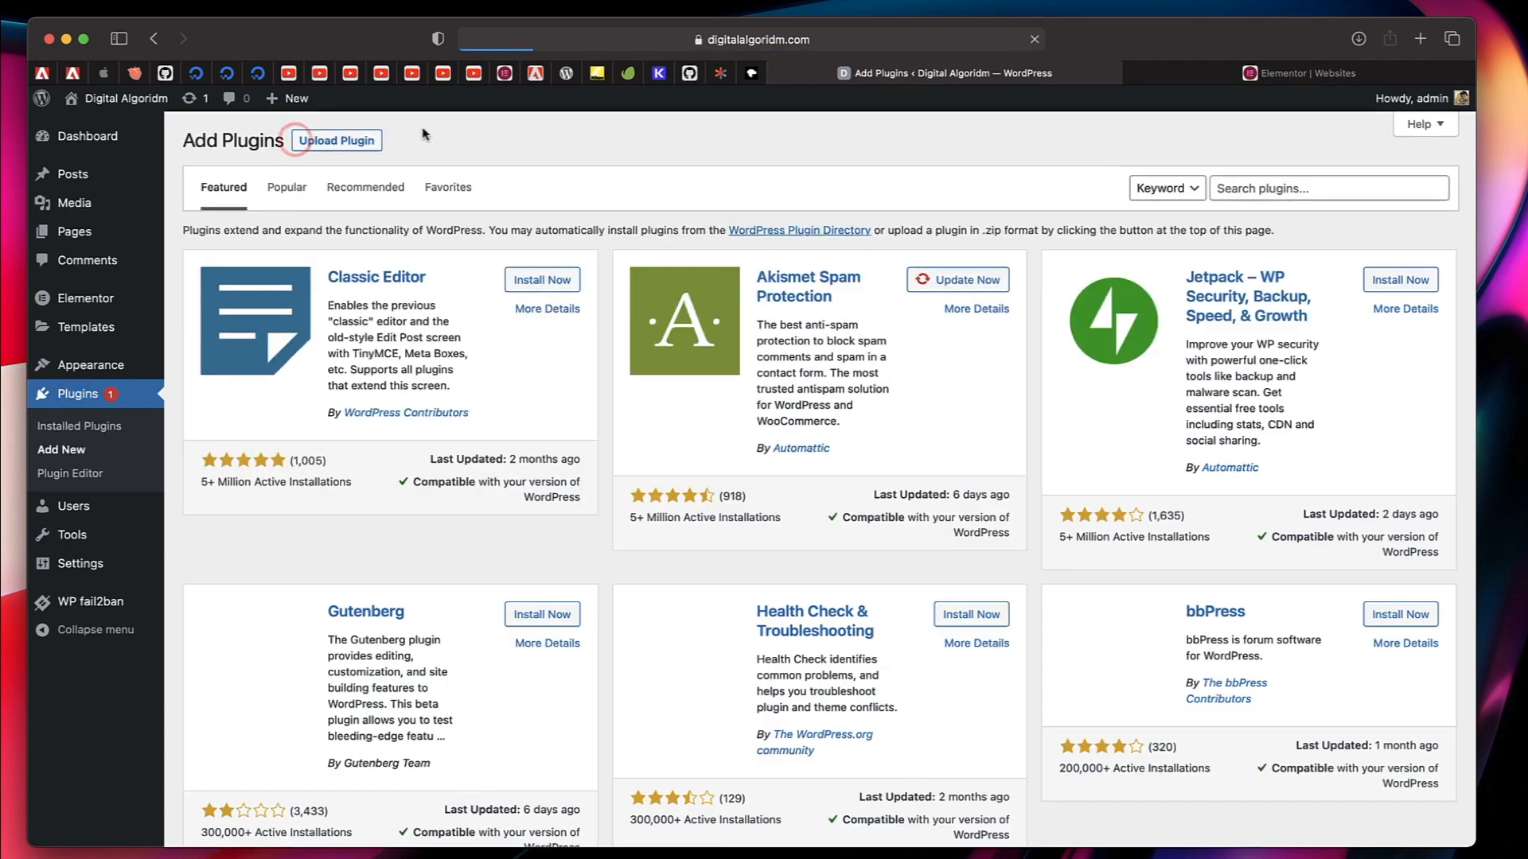
left_click(338, 143)
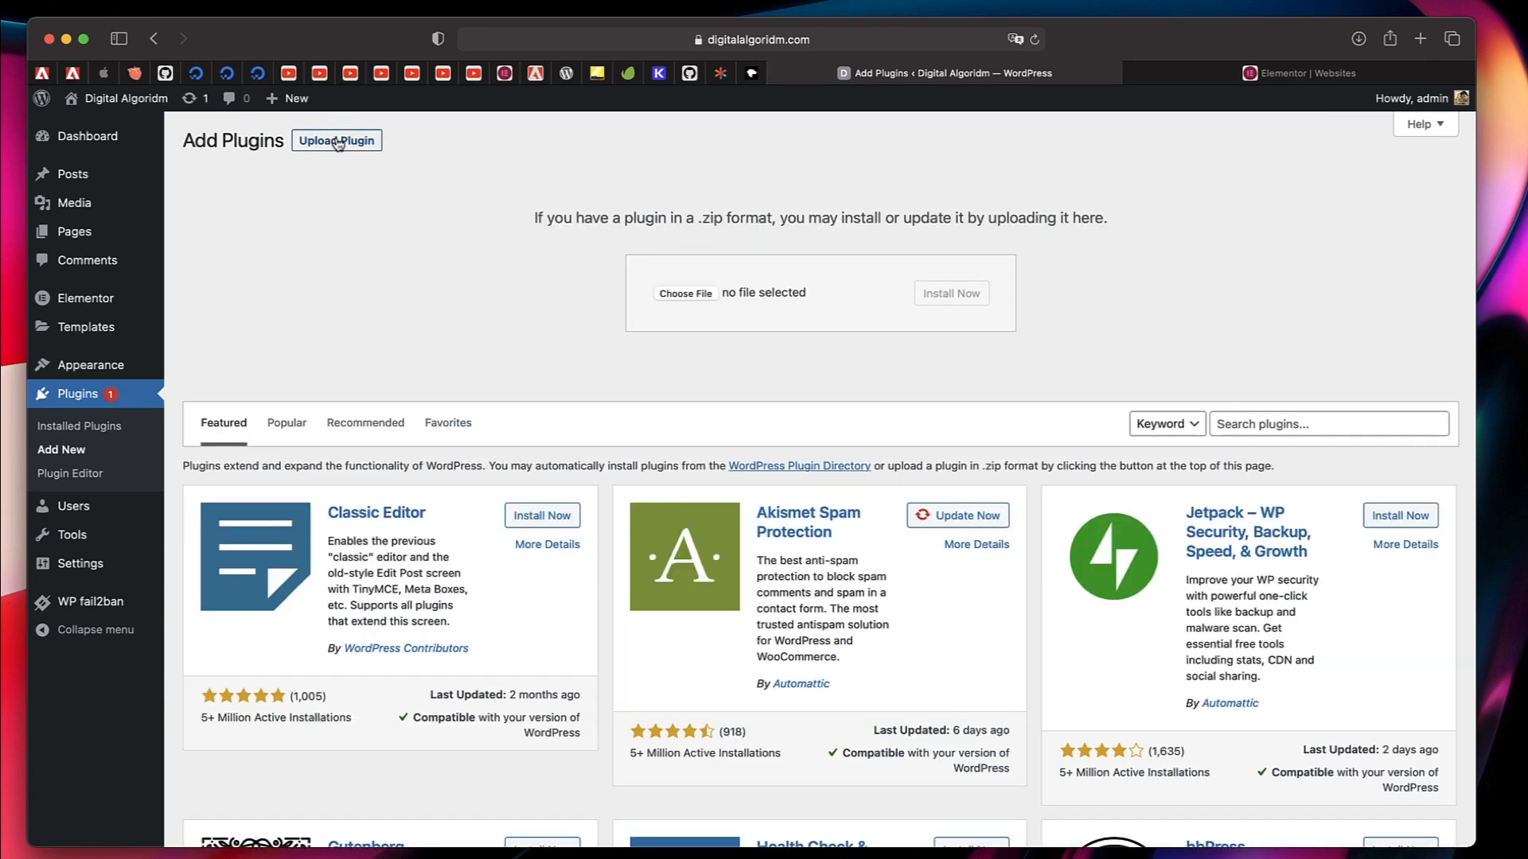
Upload elementor-pro-3.4.1.zip from the Downloads folder, install it and activate the Elementor Pro plugin.
left_click(683, 294)
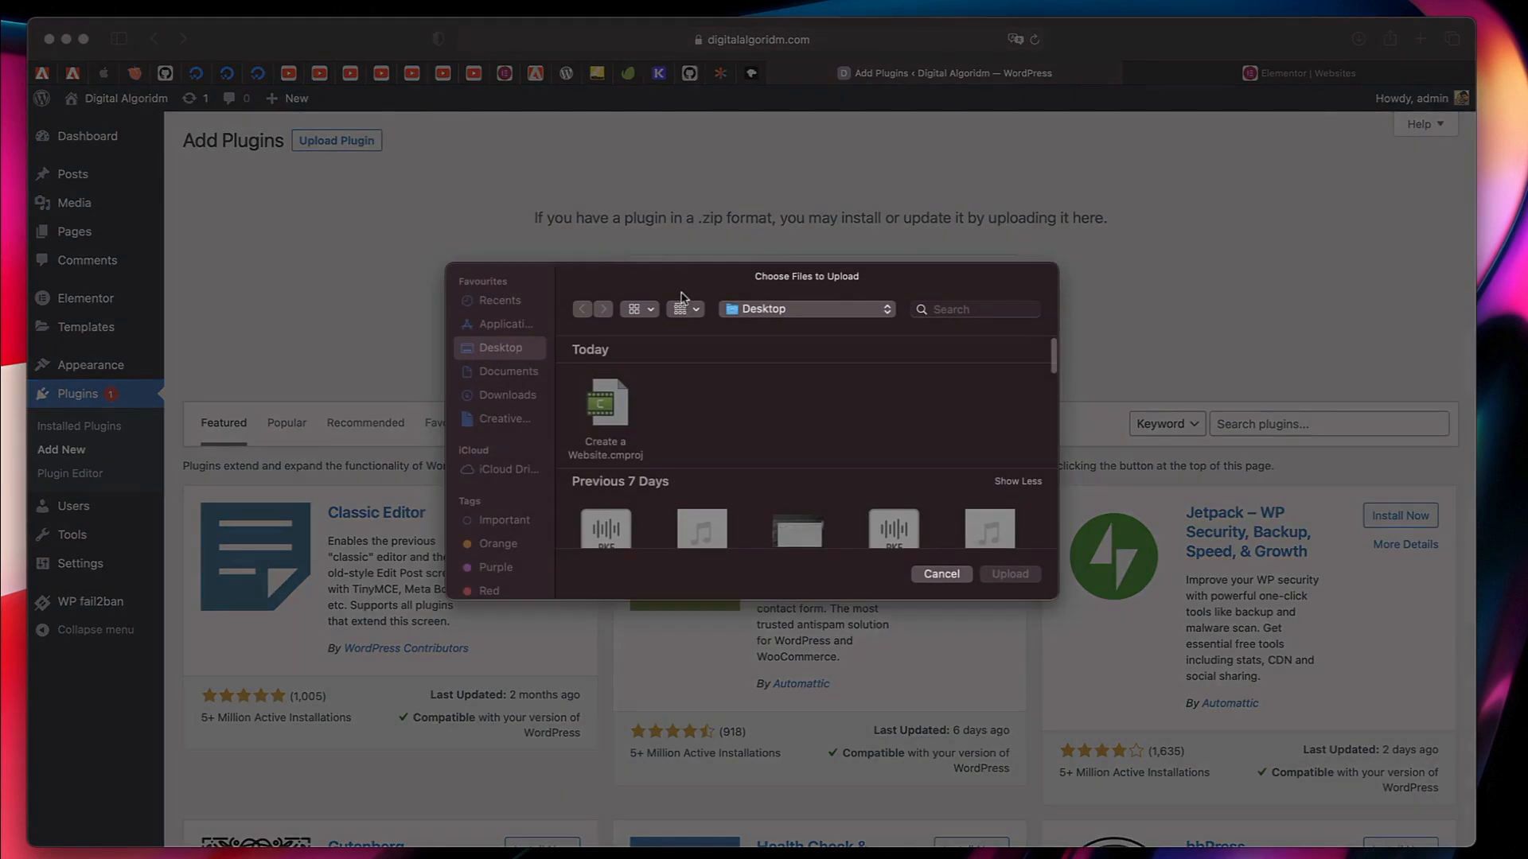
left_click(531, 395)
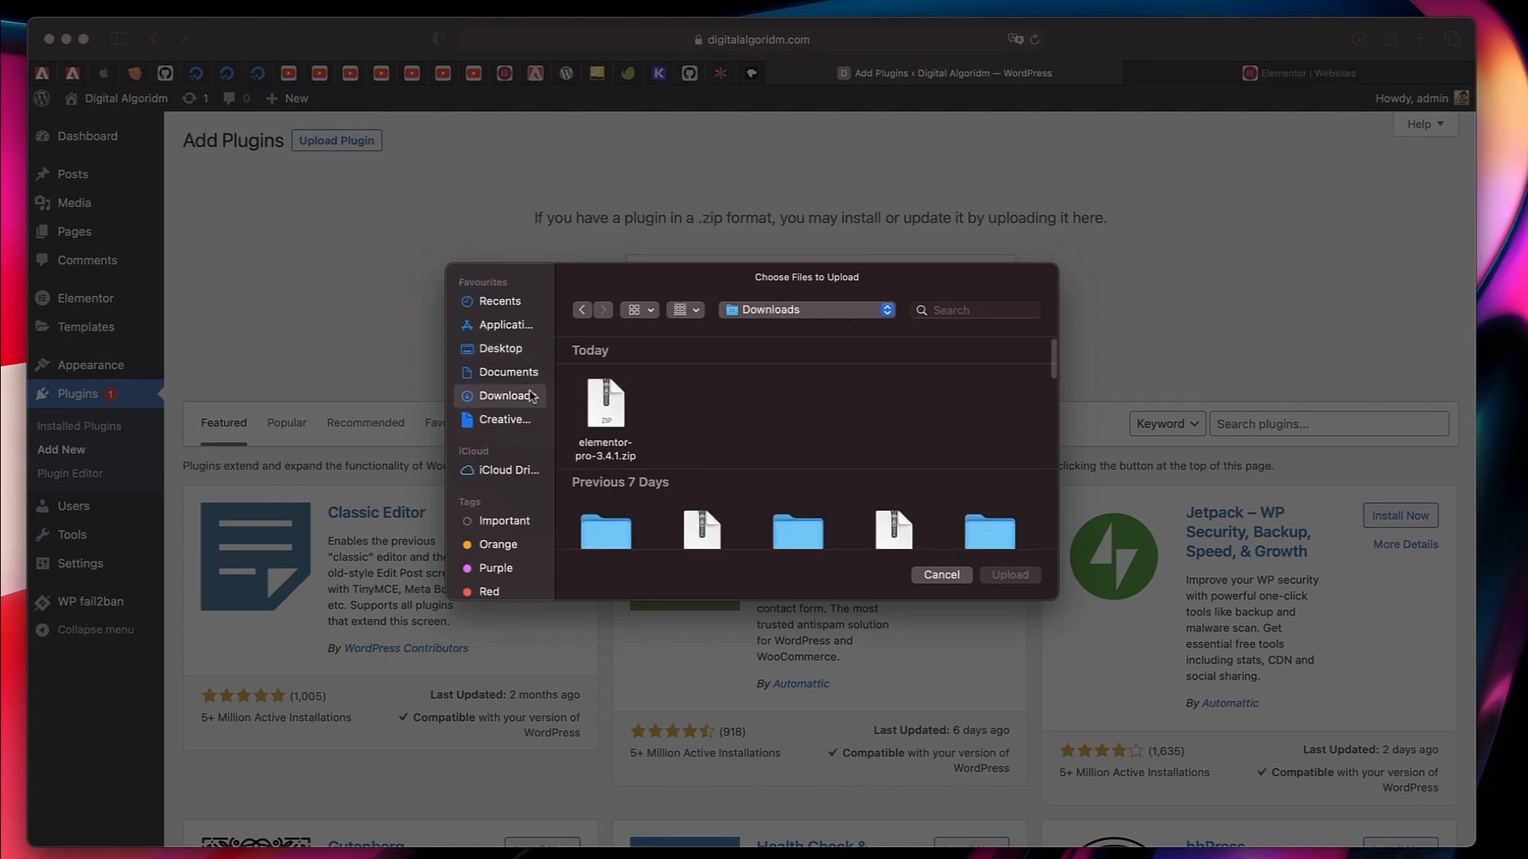
left_click(607, 407)
left_click(1008, 575)
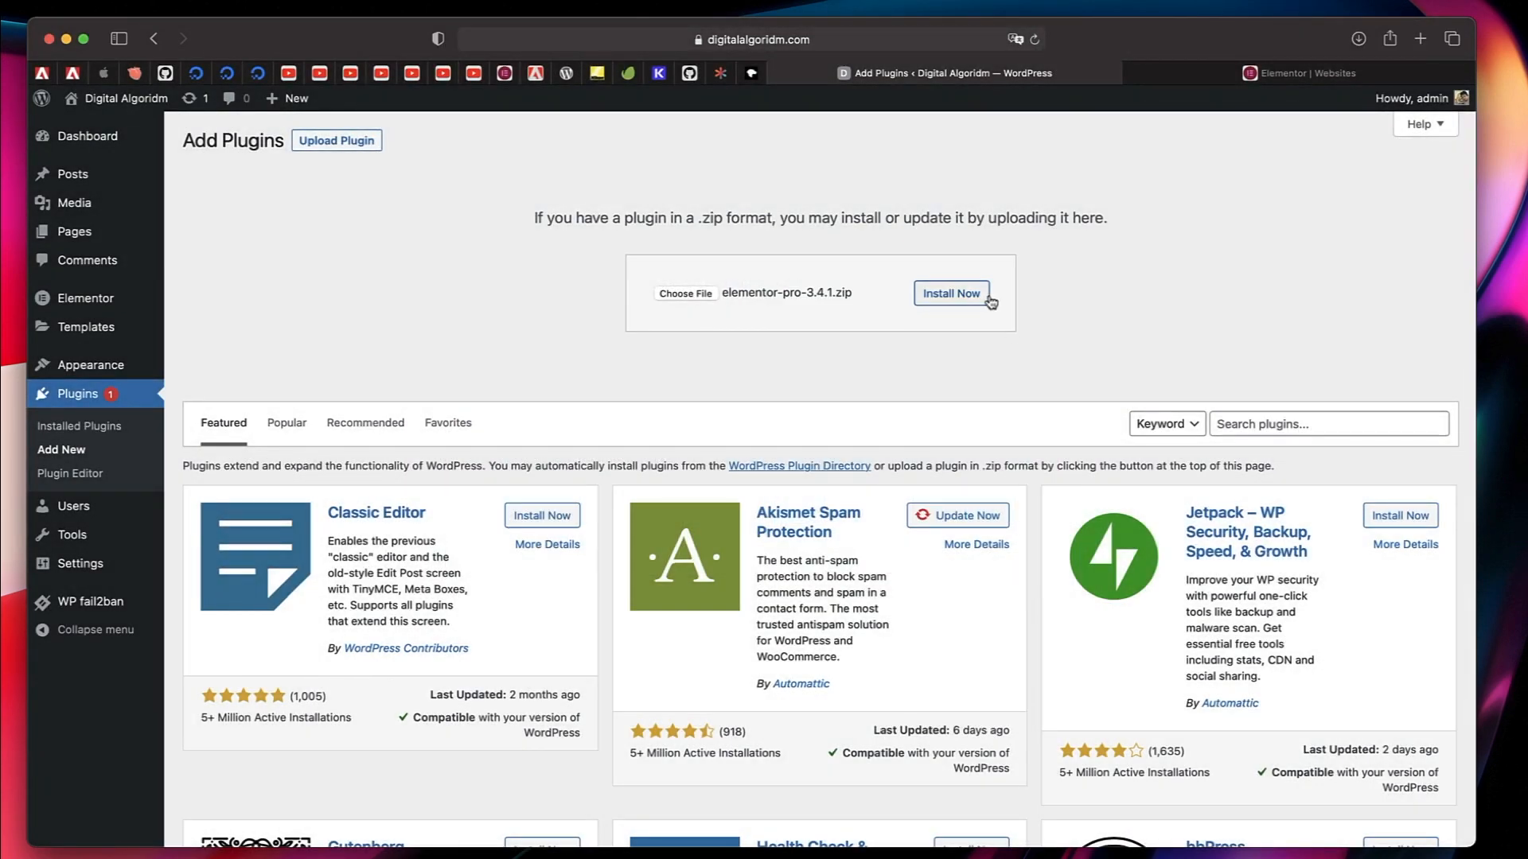
left_click(990, 299)
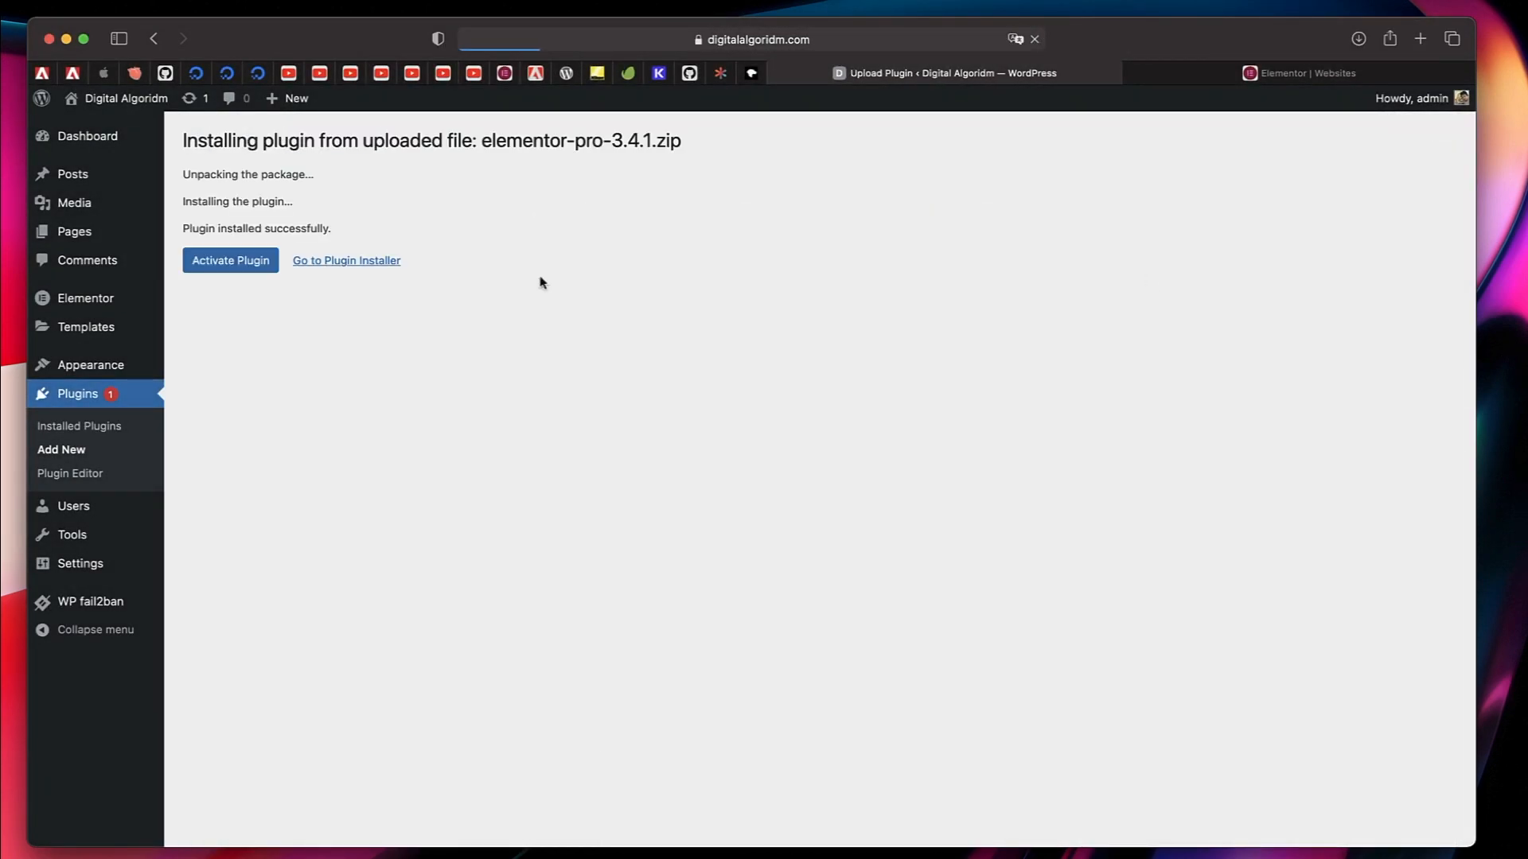
left_click(230, 259)
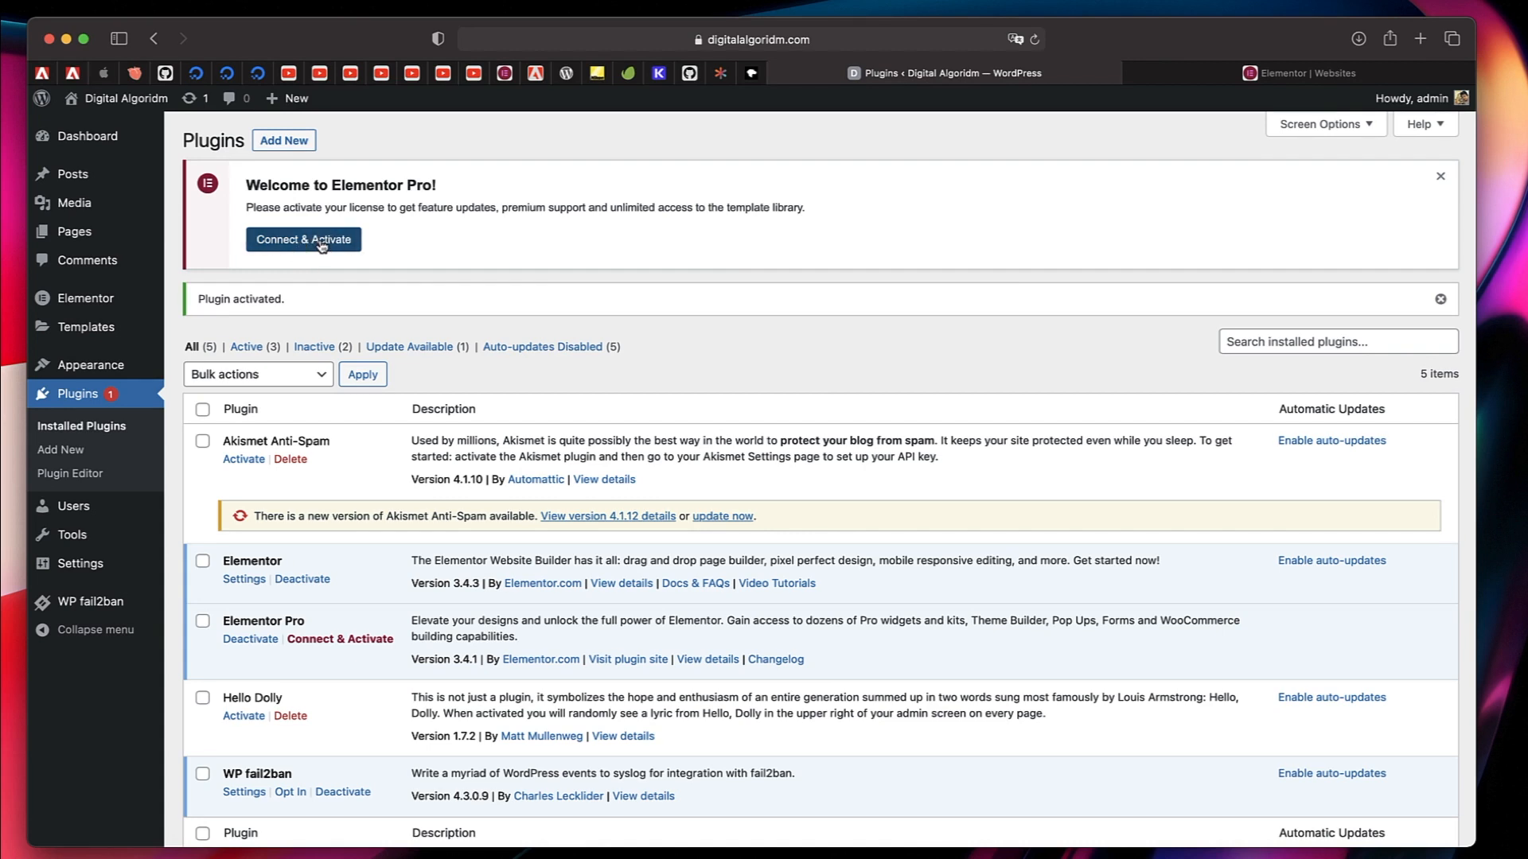
Connect the site to the Elementor account, activate the Elementor Pro license, and check its status in the license settings.
left_click(322, 243)
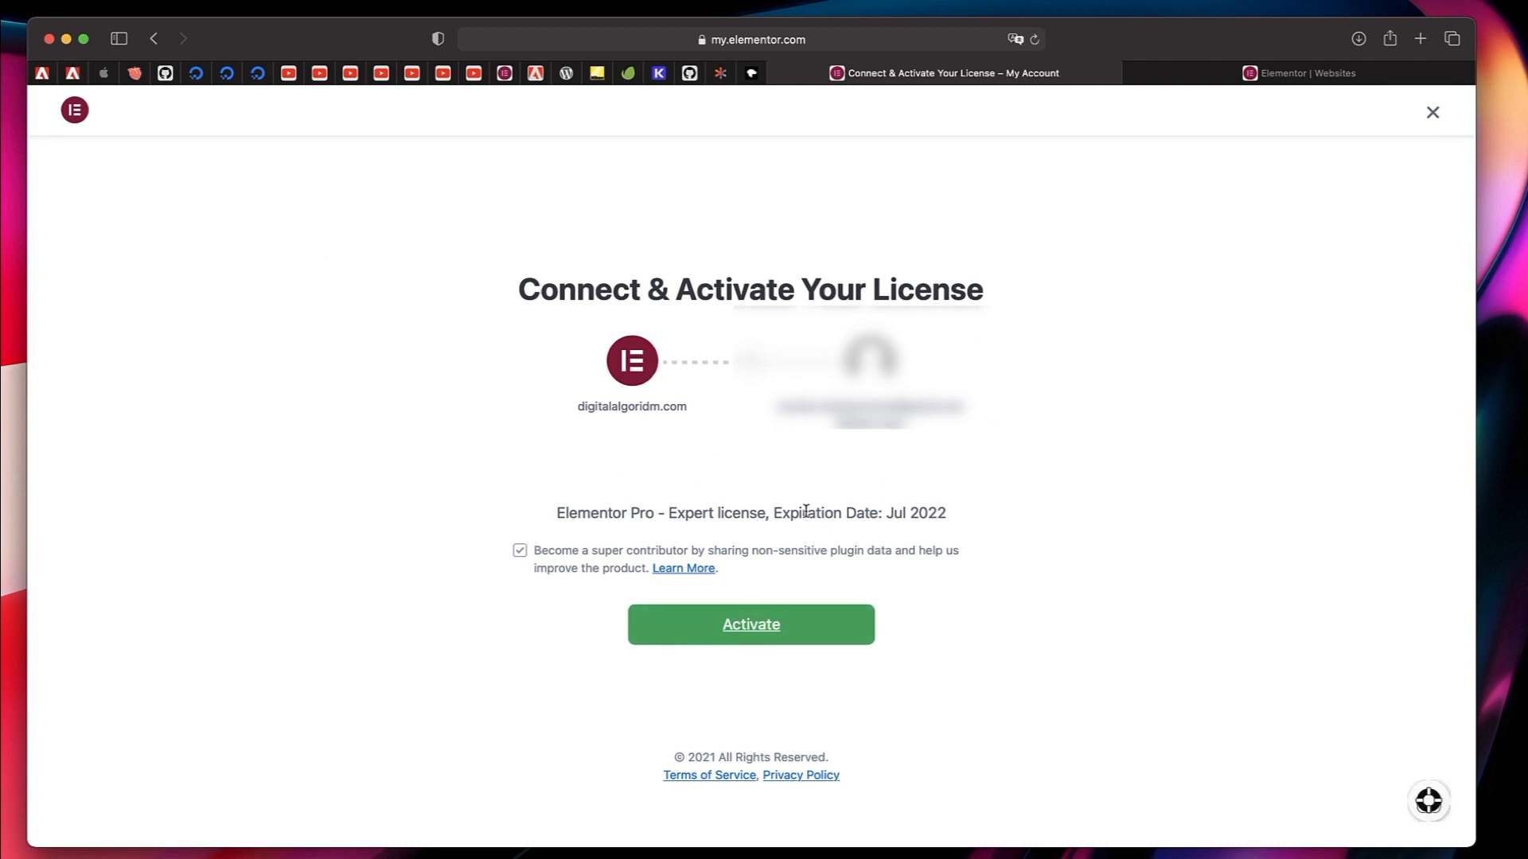
left_click(770, 639)
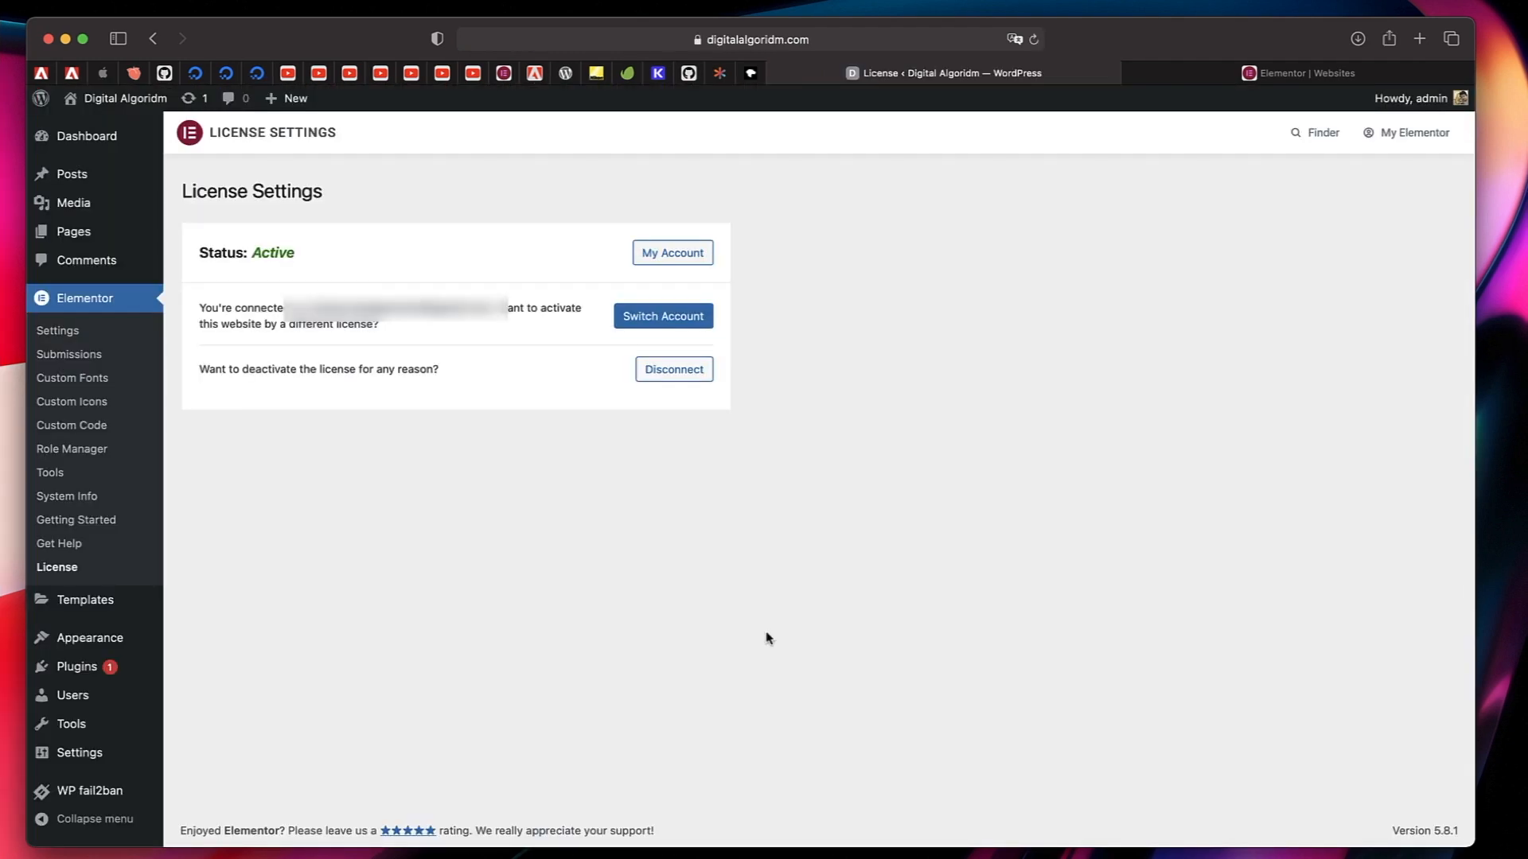
double_click(274, 252)
left_click(322, 603)
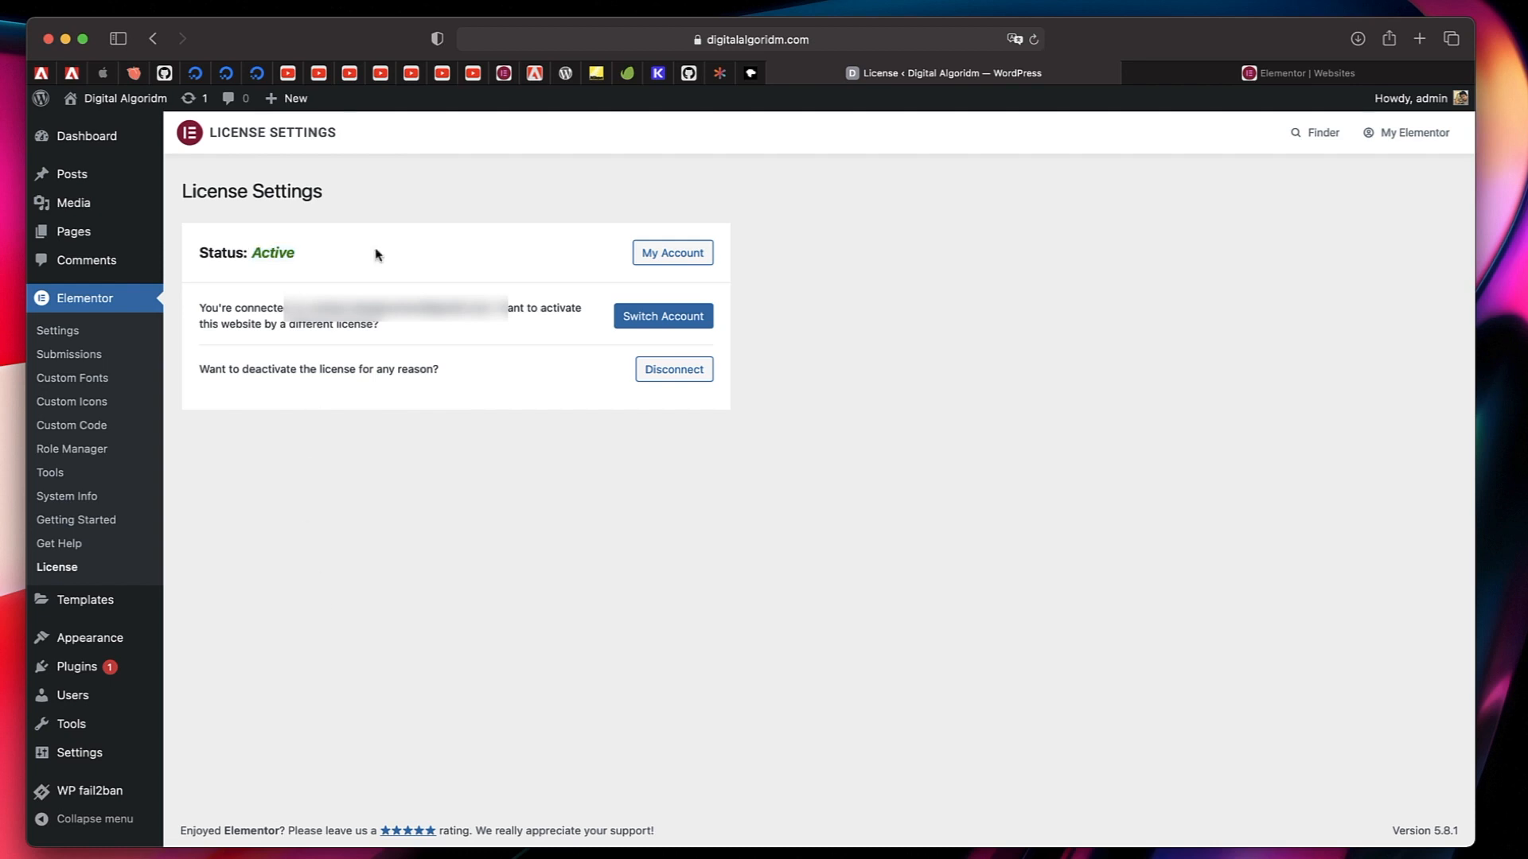
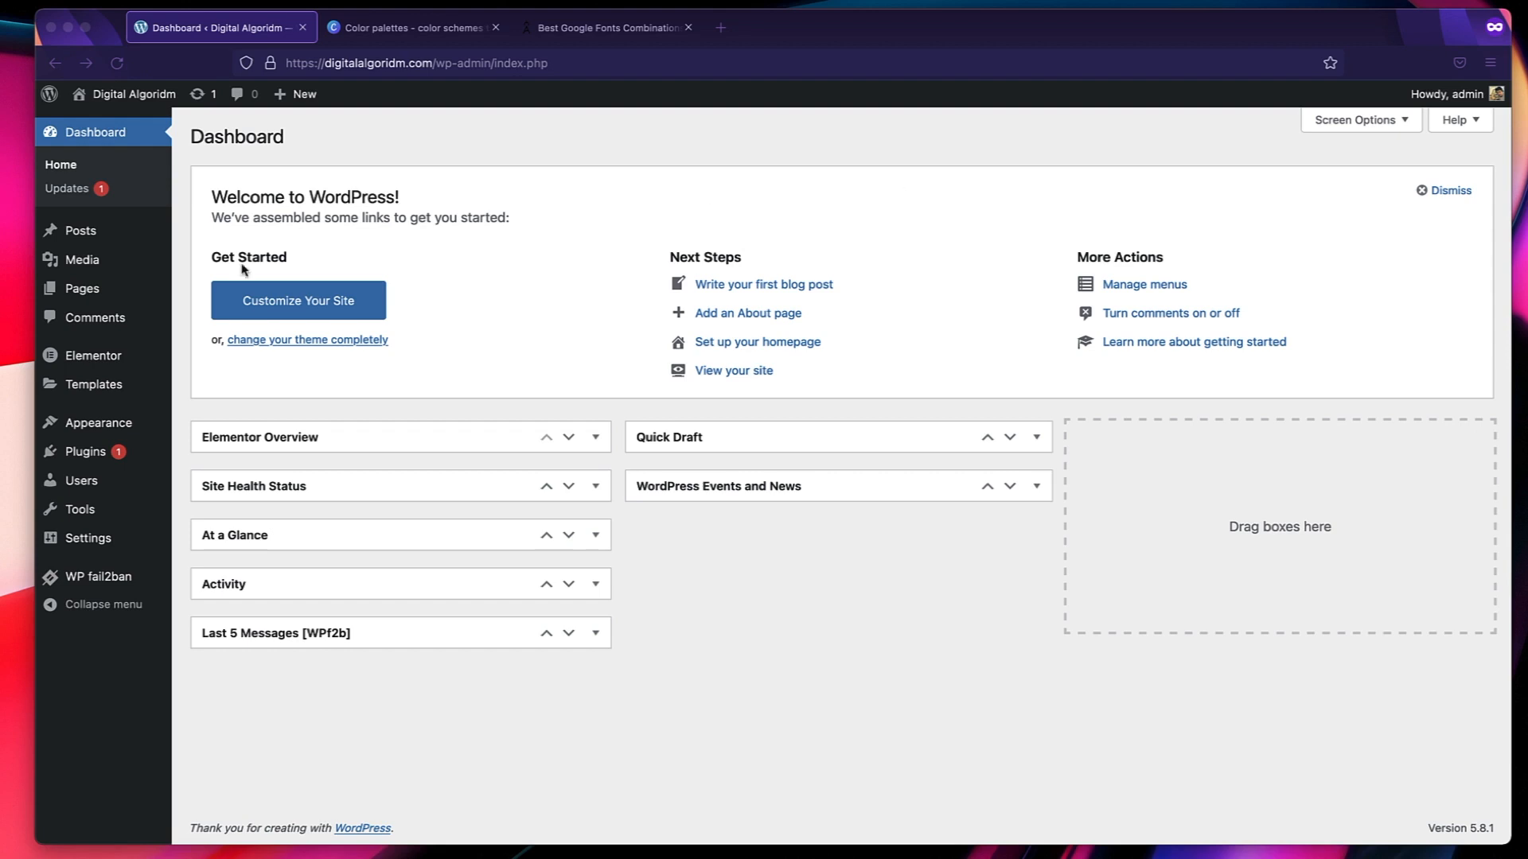
Create a new WordPress page titled Home.
left_click(680, 568)
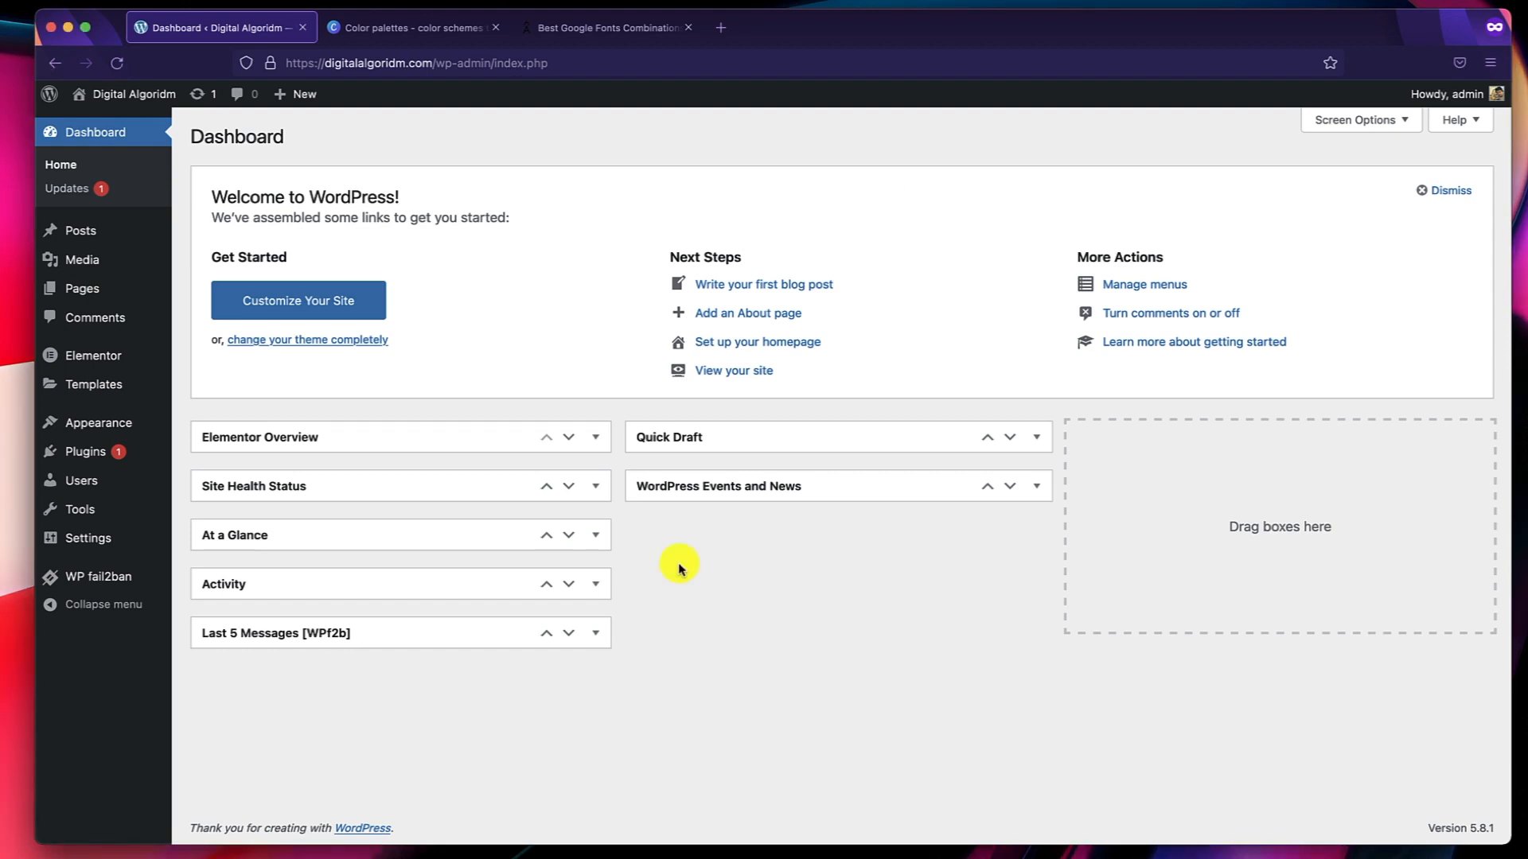
left_click(112, 296)
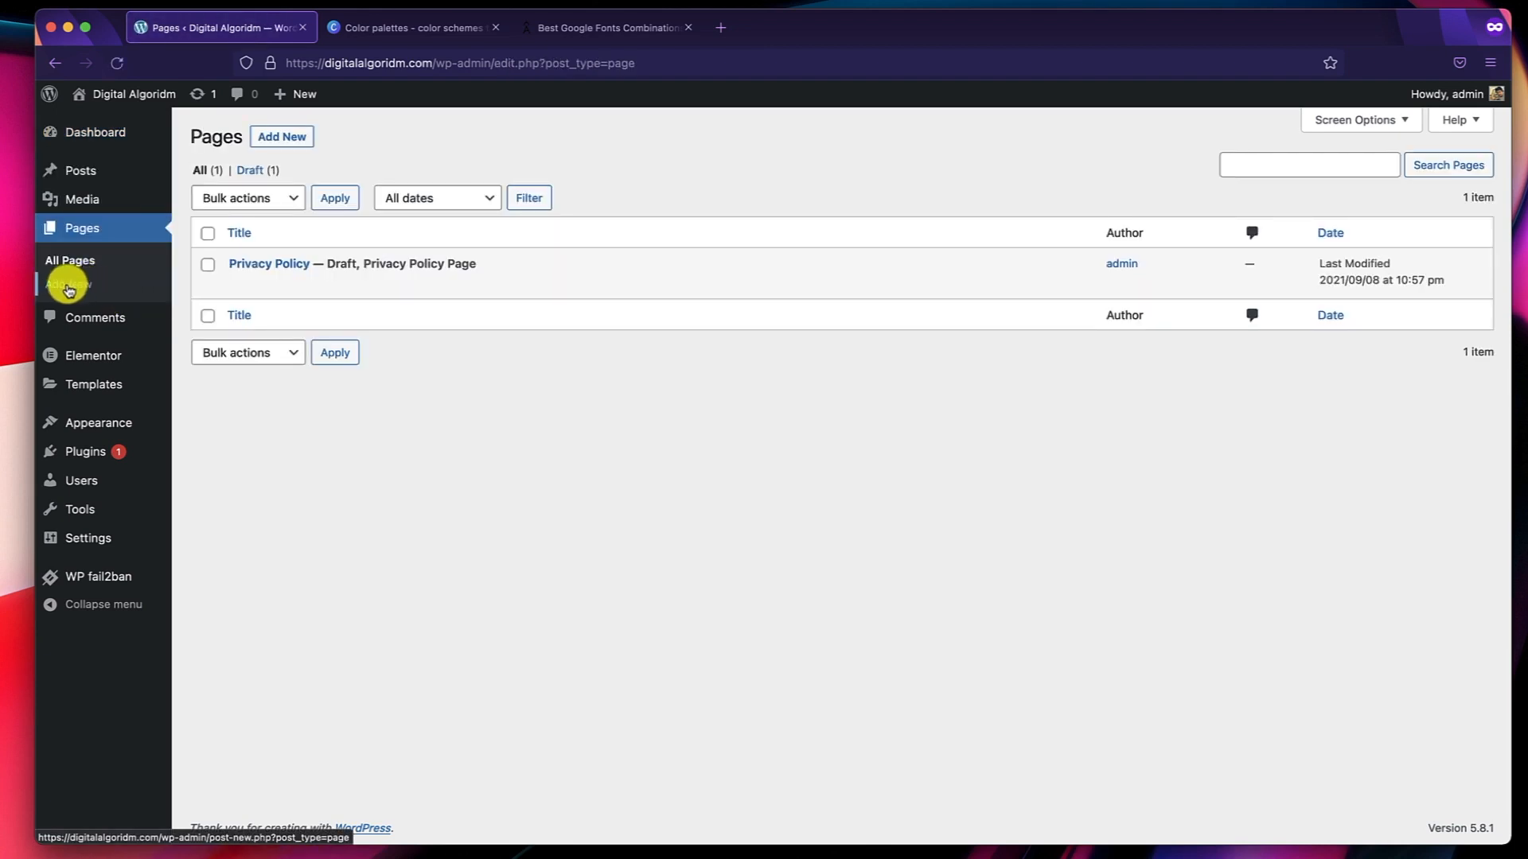
left_click(281, 144)
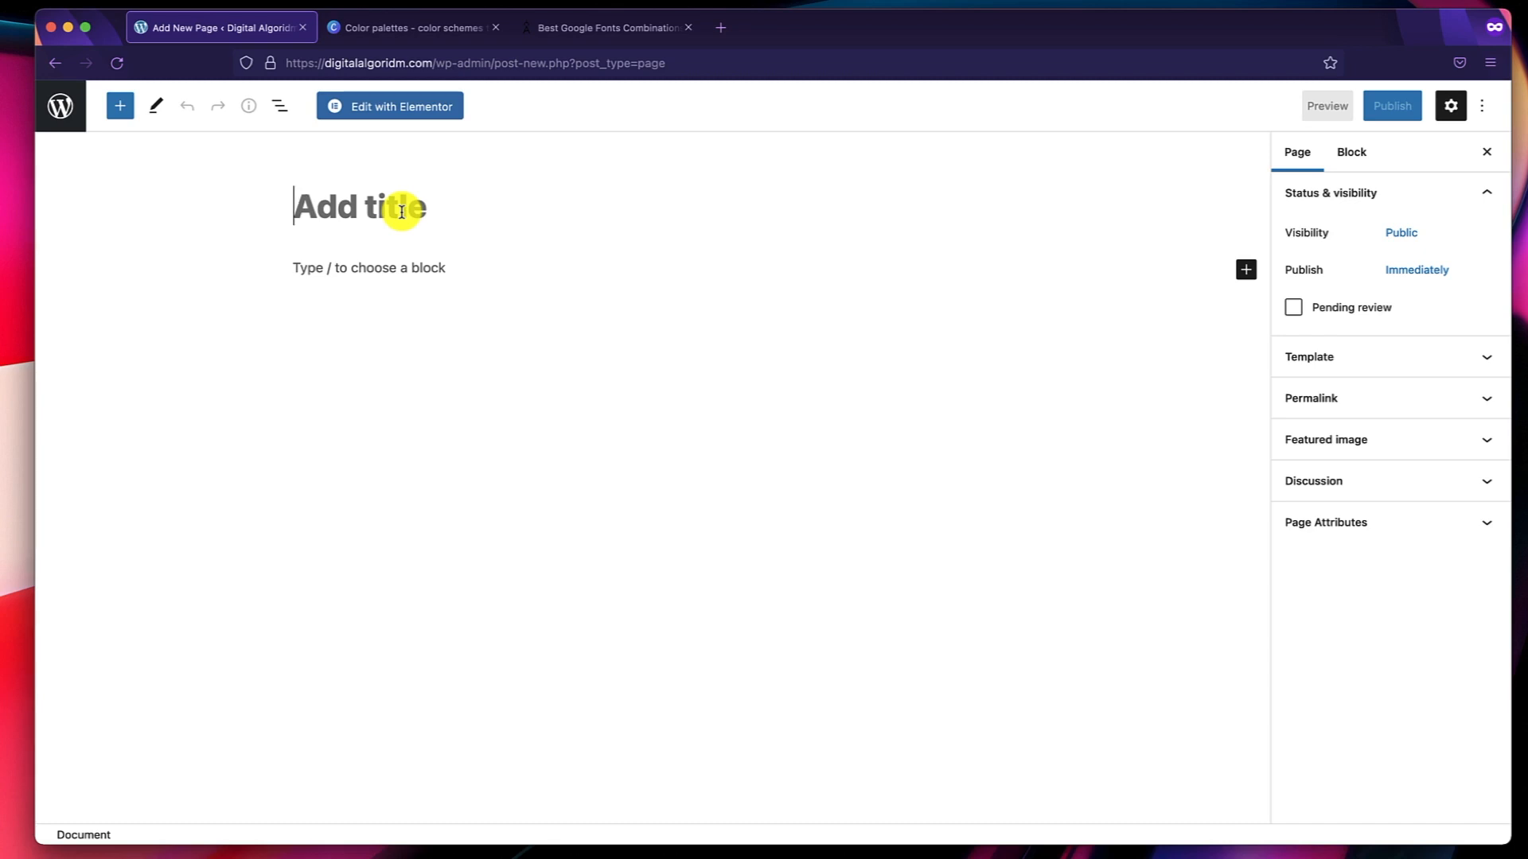
type("Home")
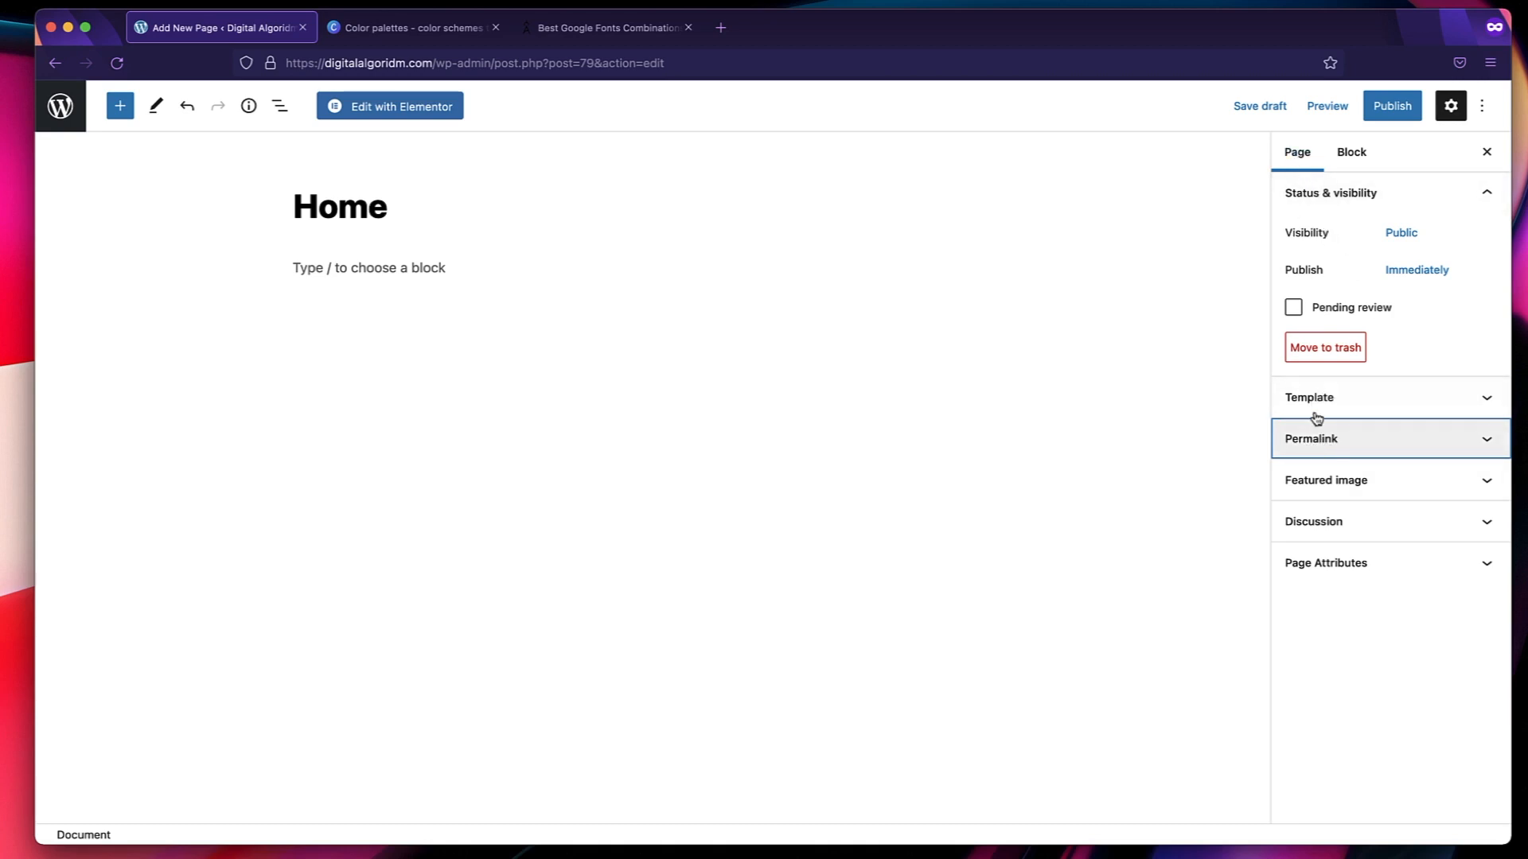
Set the page's template to Elementor Full Width.
left_click(1317, 396)
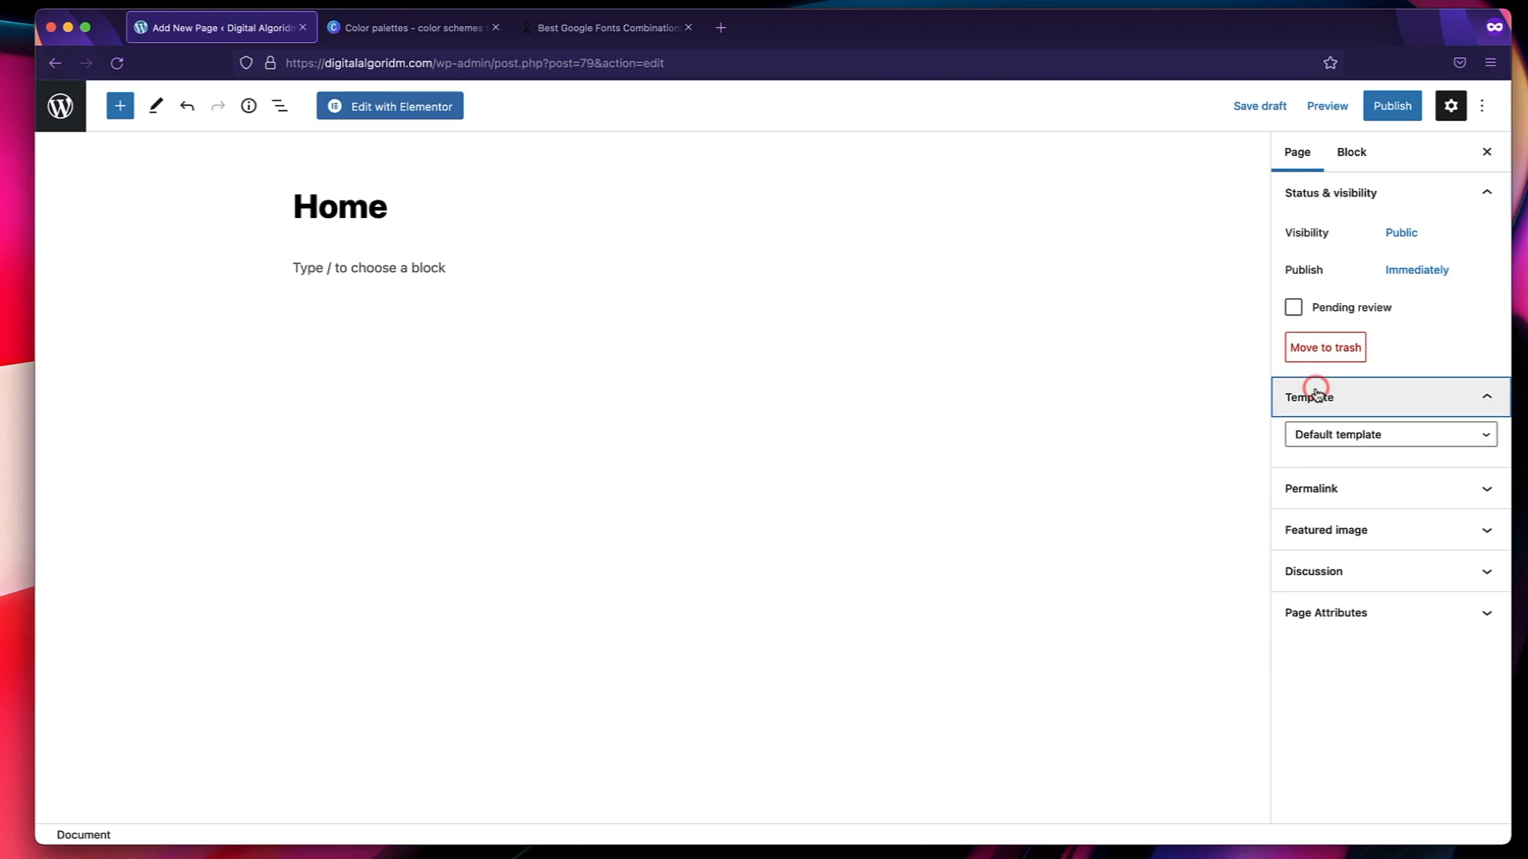
left_click(1355, 438)
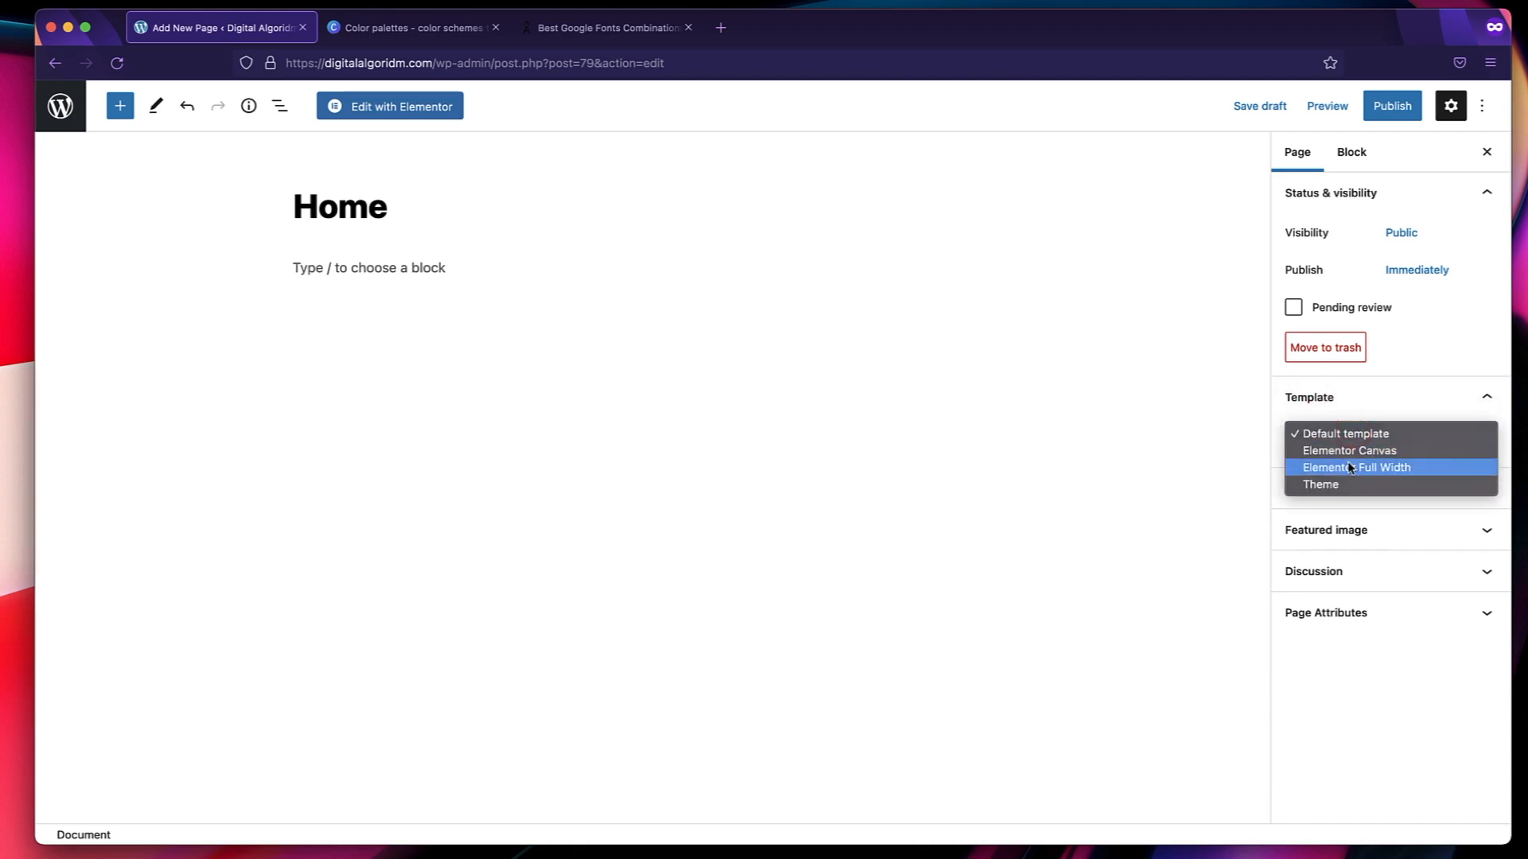
left_click(1350, 467)
left_click(1346, 399)
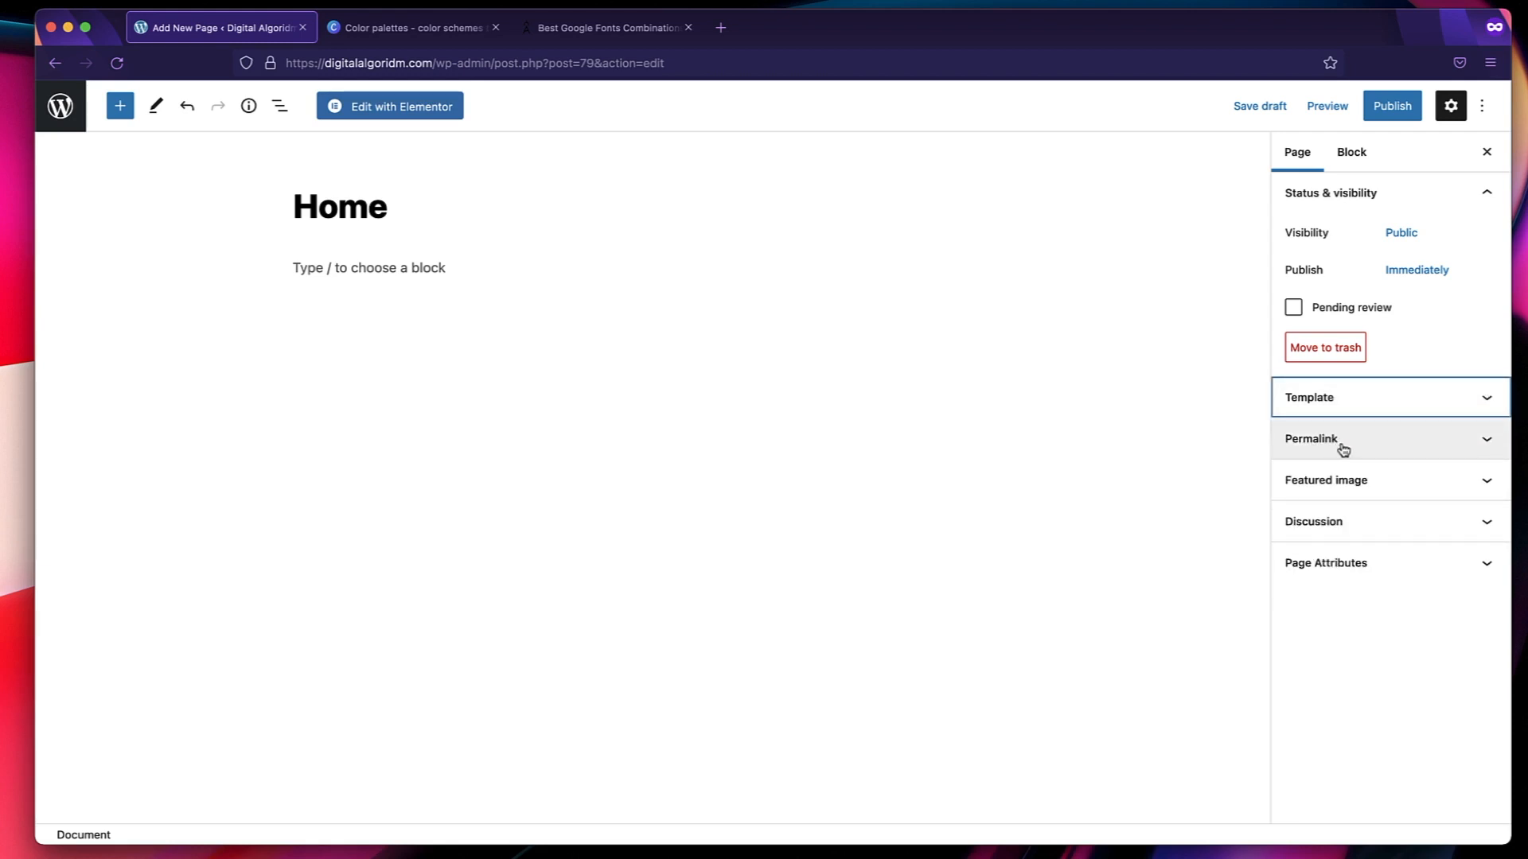
Check the page's URL slug in its permalink settings and publish the Home page.
left_click(1343, 450)
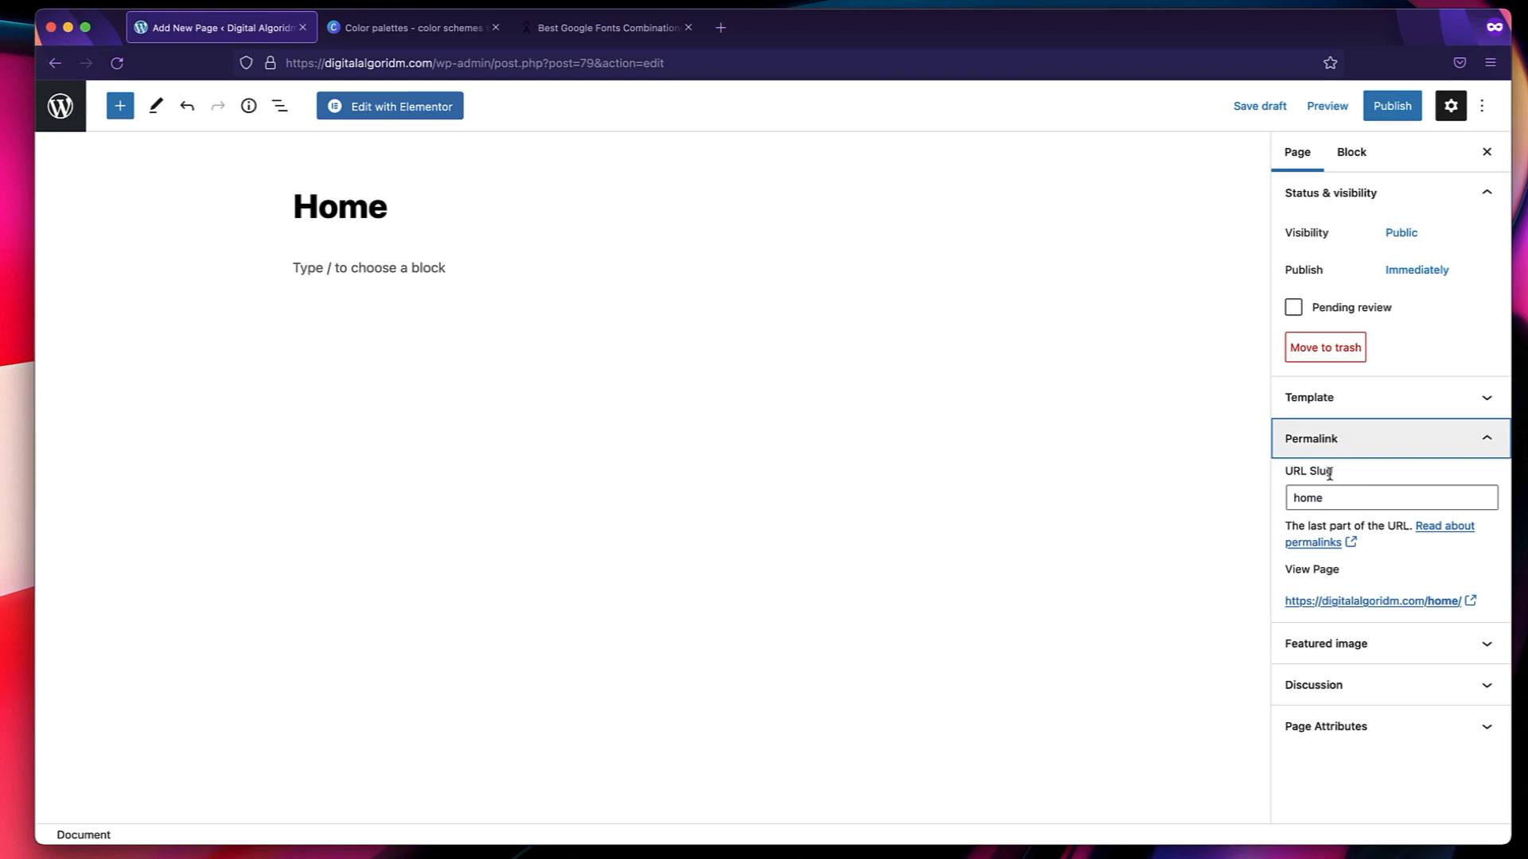
double_click(1326, 500)
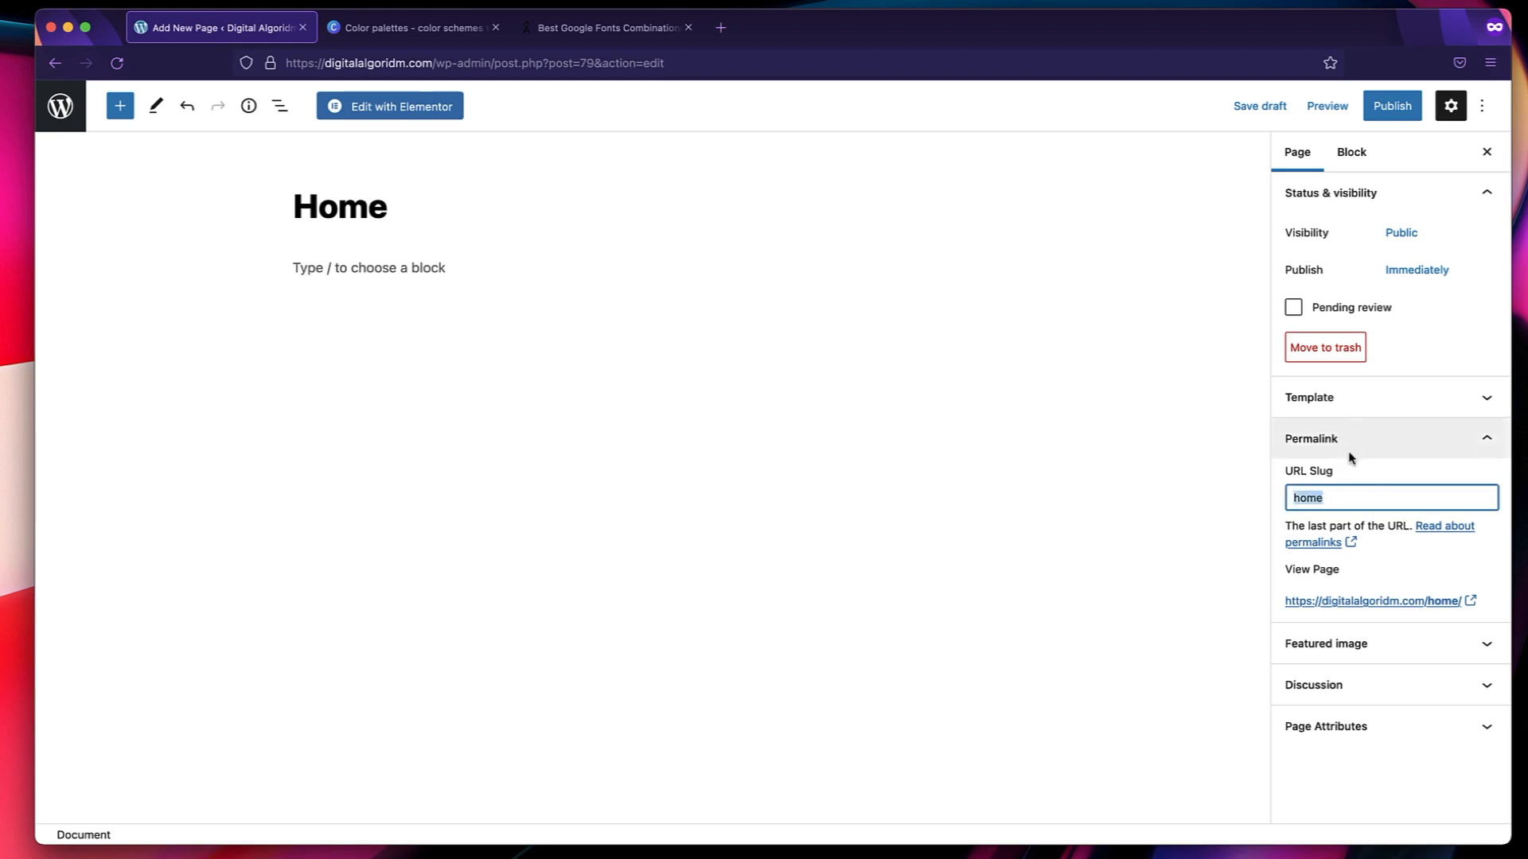
left_click(1373, 439)
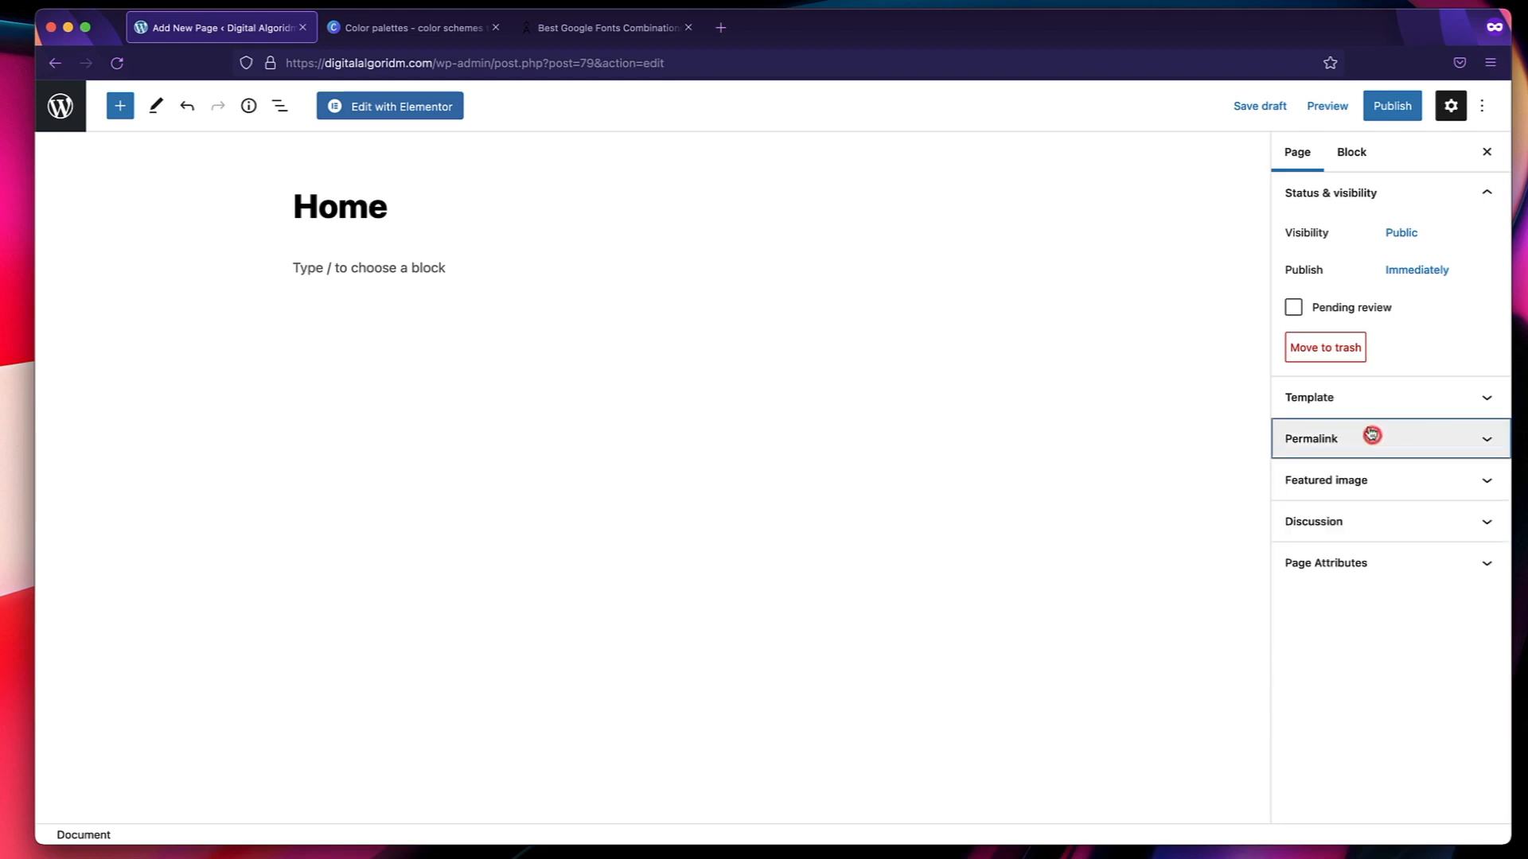
left_click(1396, 109)
left_click(1352, 112)
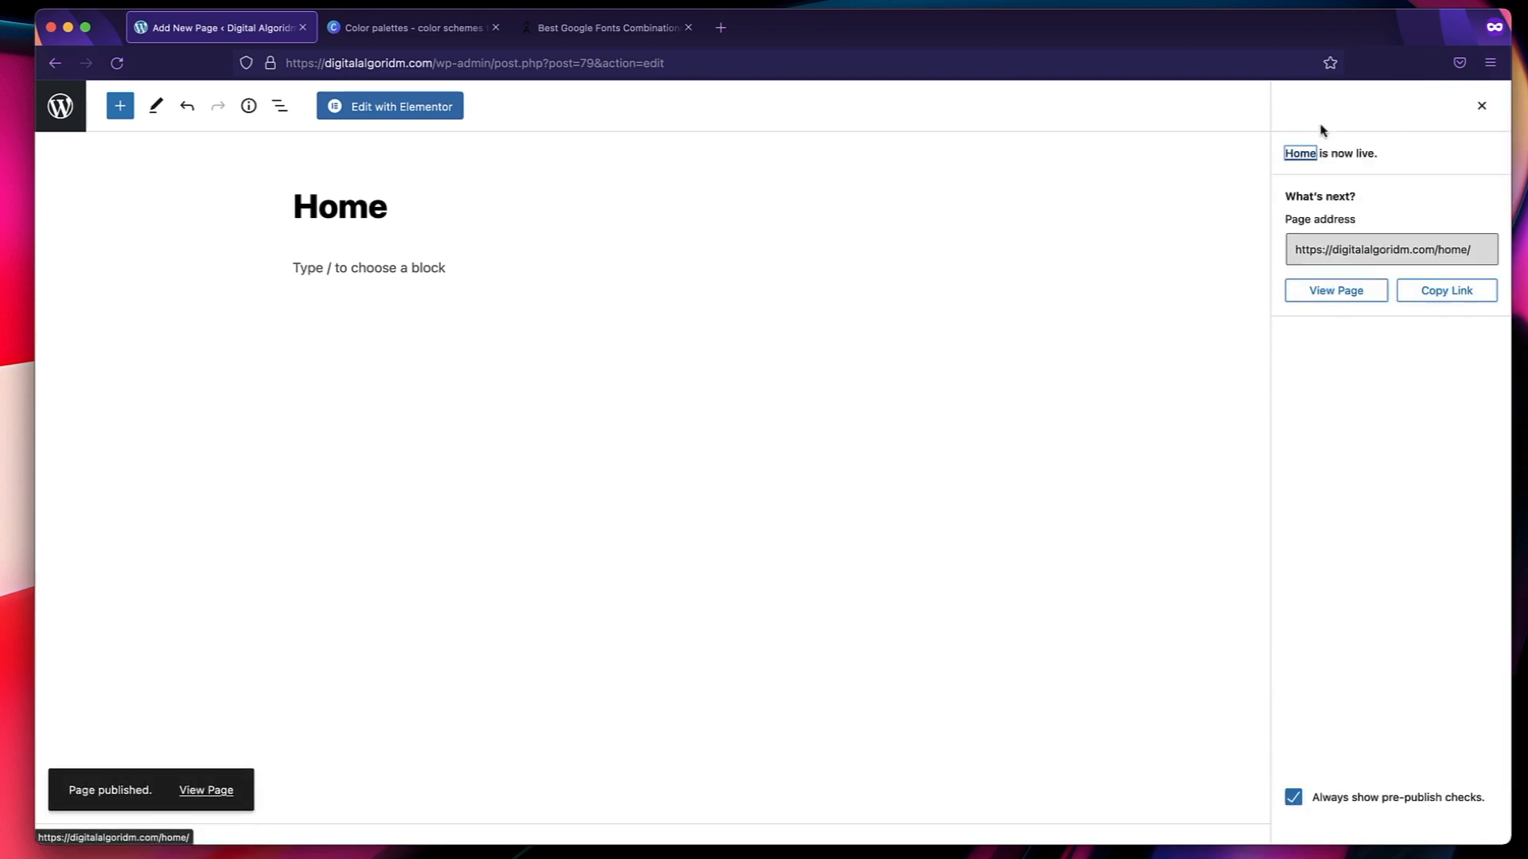
View the published Home page on the site and return to the WordPress dashboard.
left_click(202, 792)
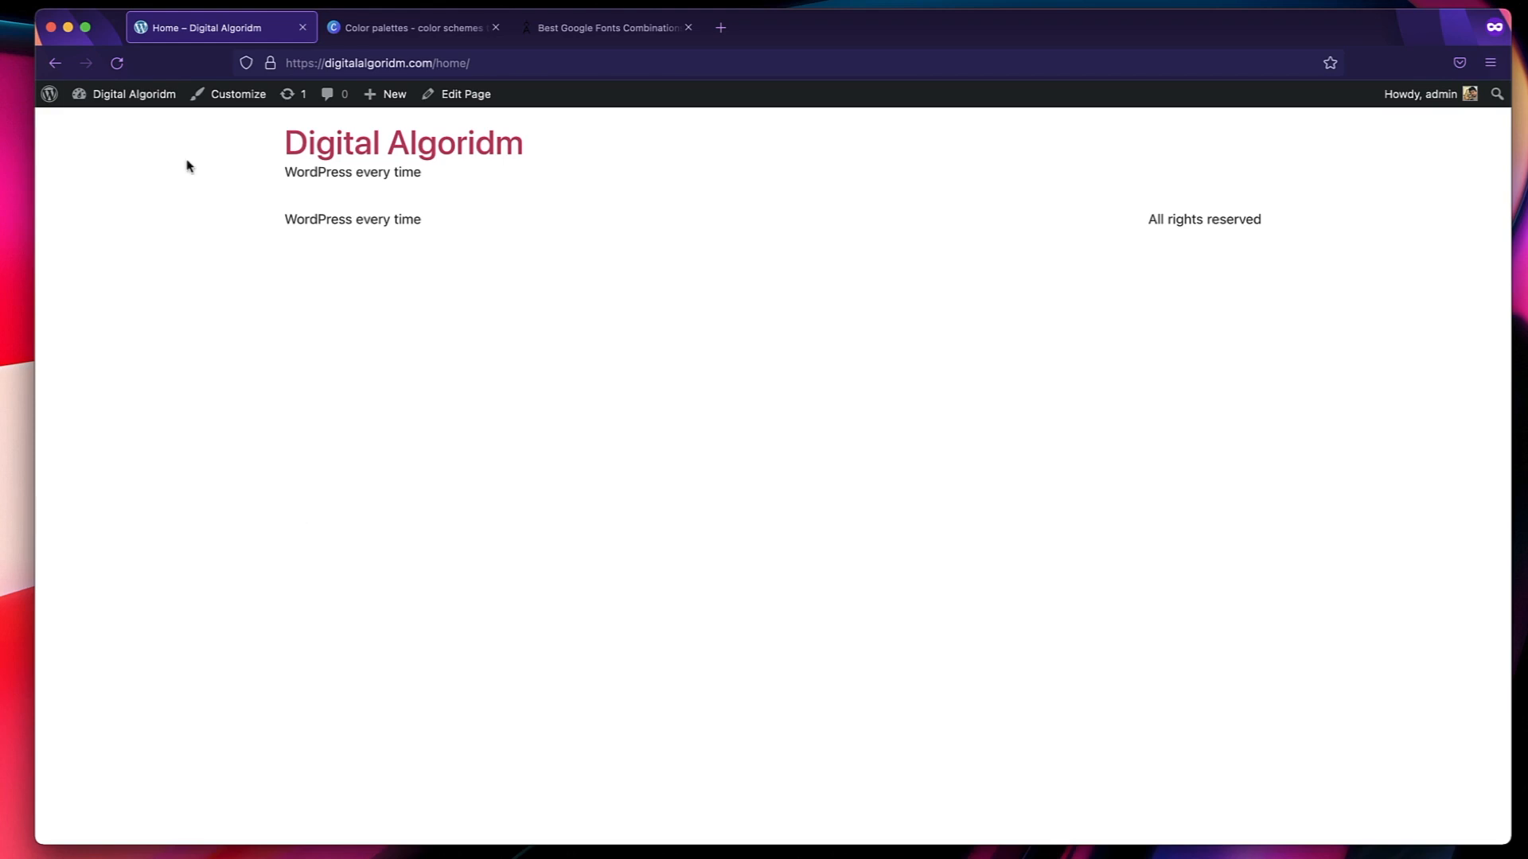
mouse_move(140, 106)
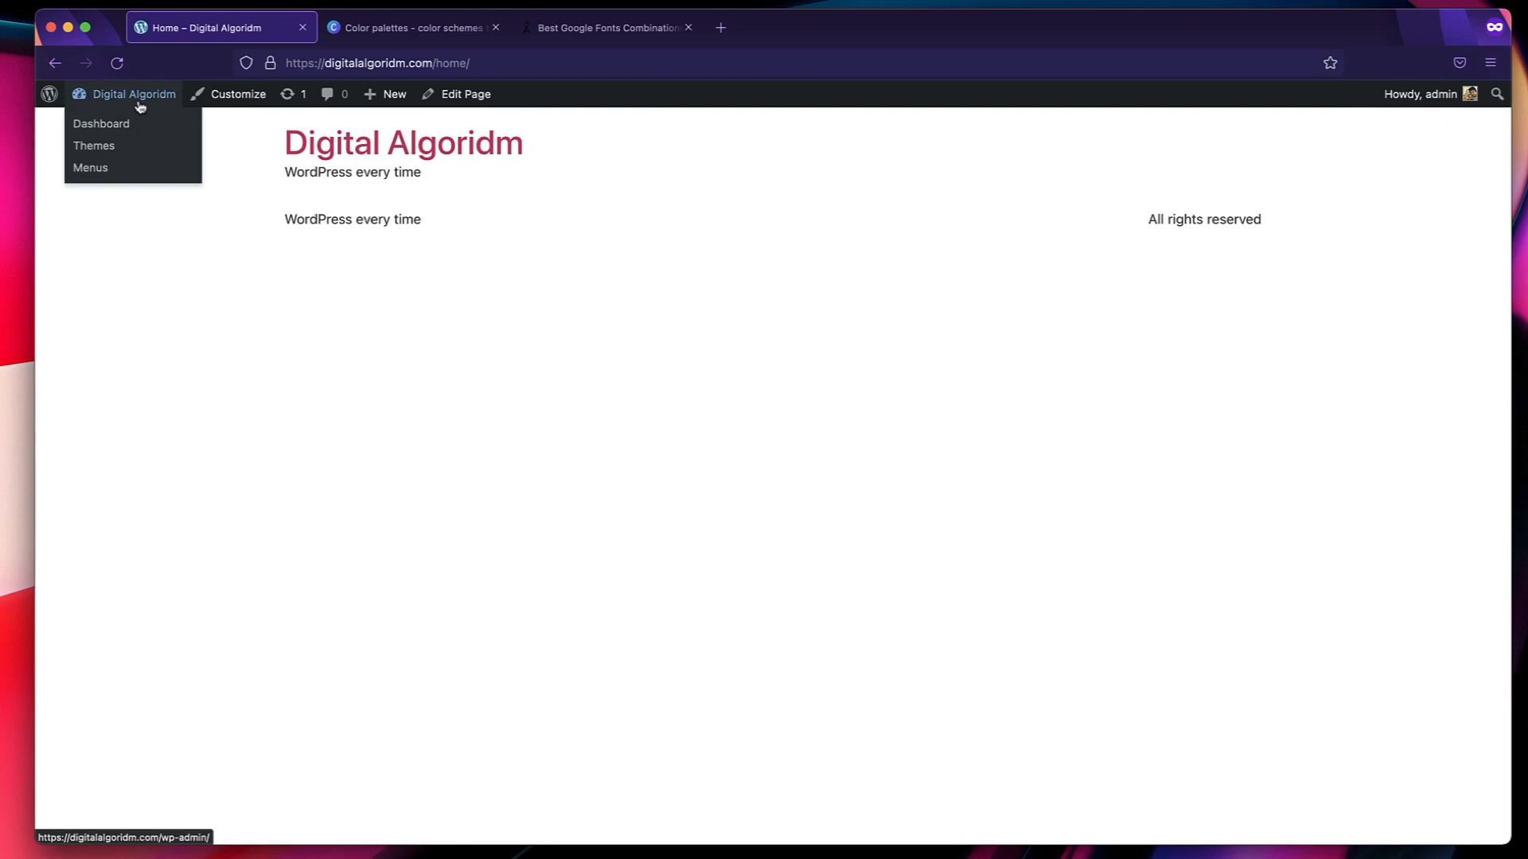
left_click(102, 126)
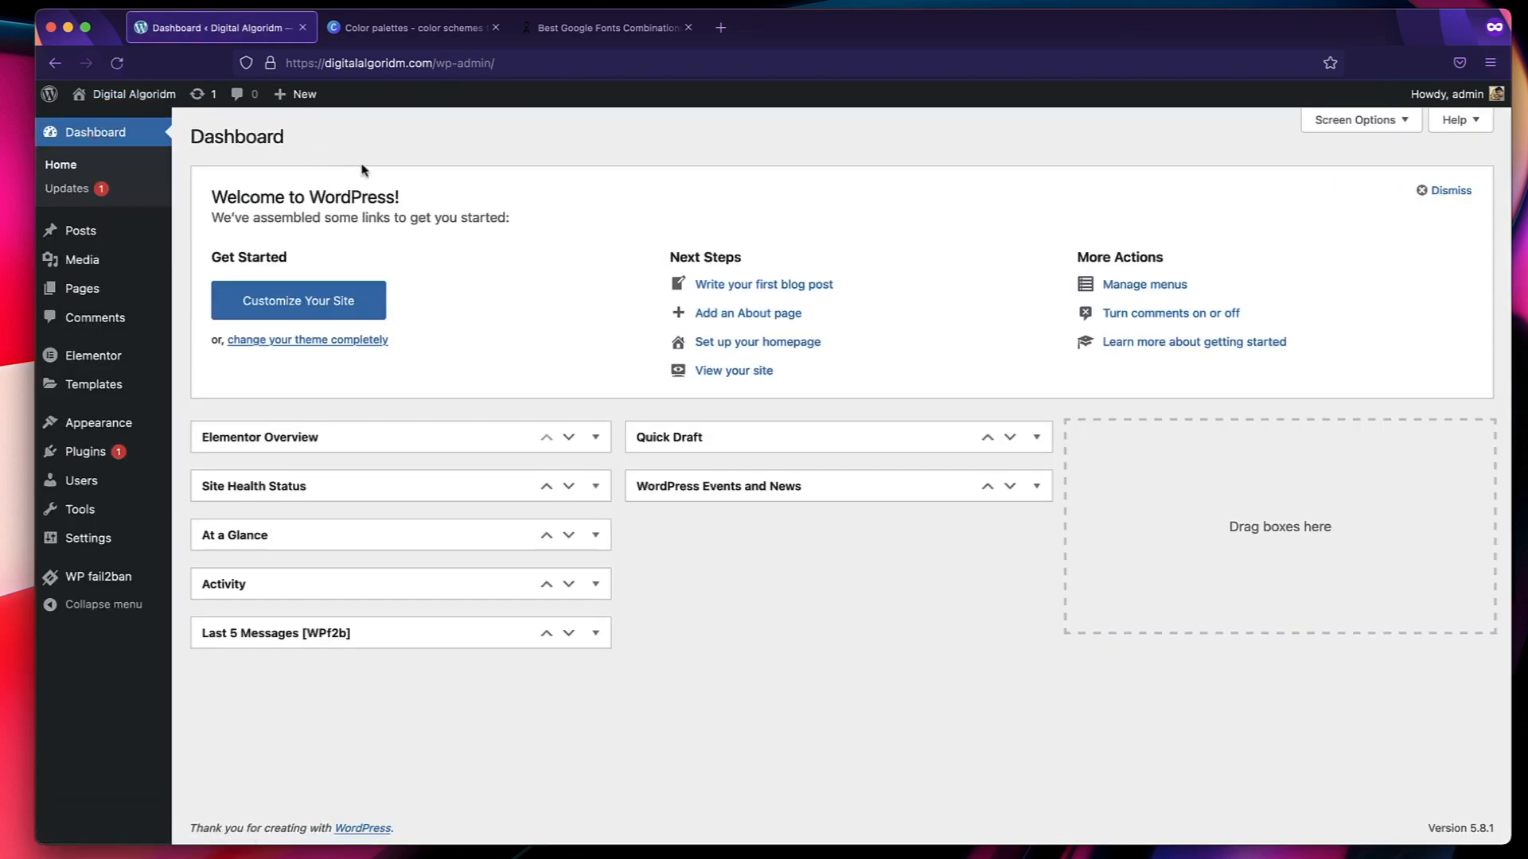
Open the Home page from the list of pages and edit it with Elementor.
left_click(108, 294)
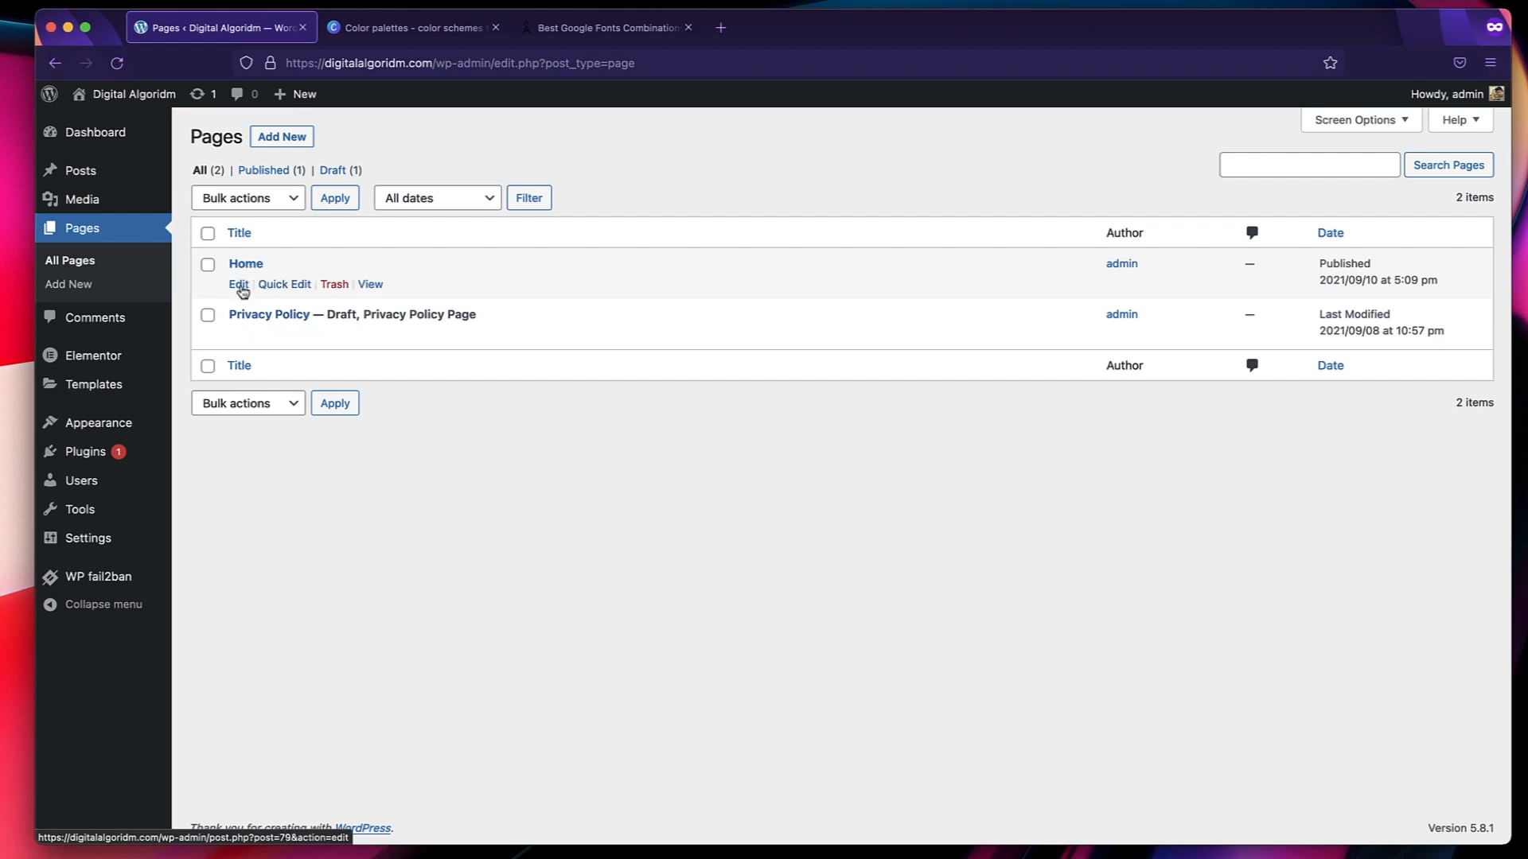
left_click(239, 286)
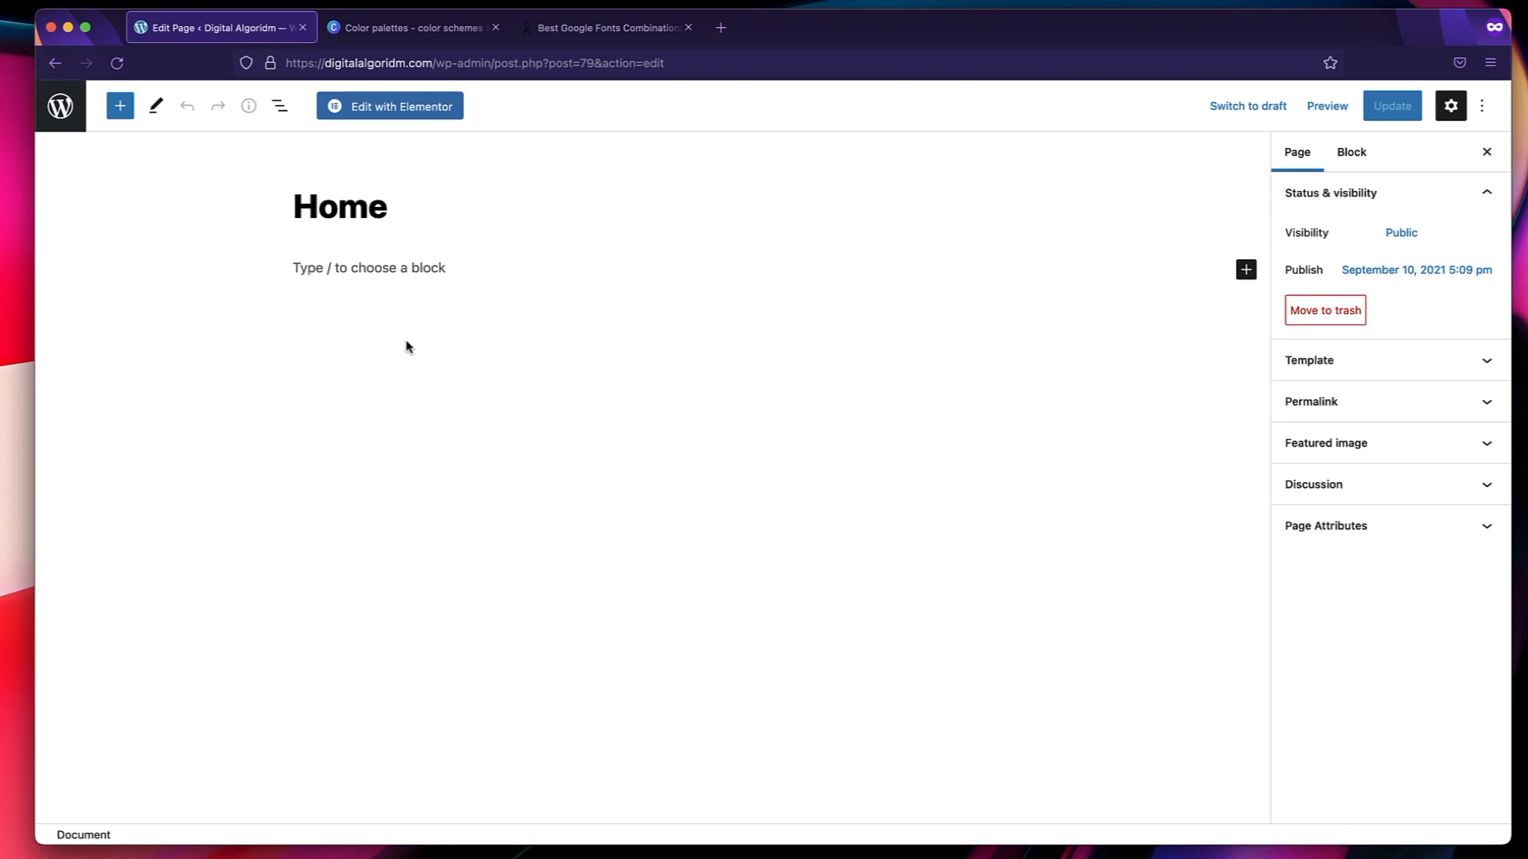
left_click(399, 114)
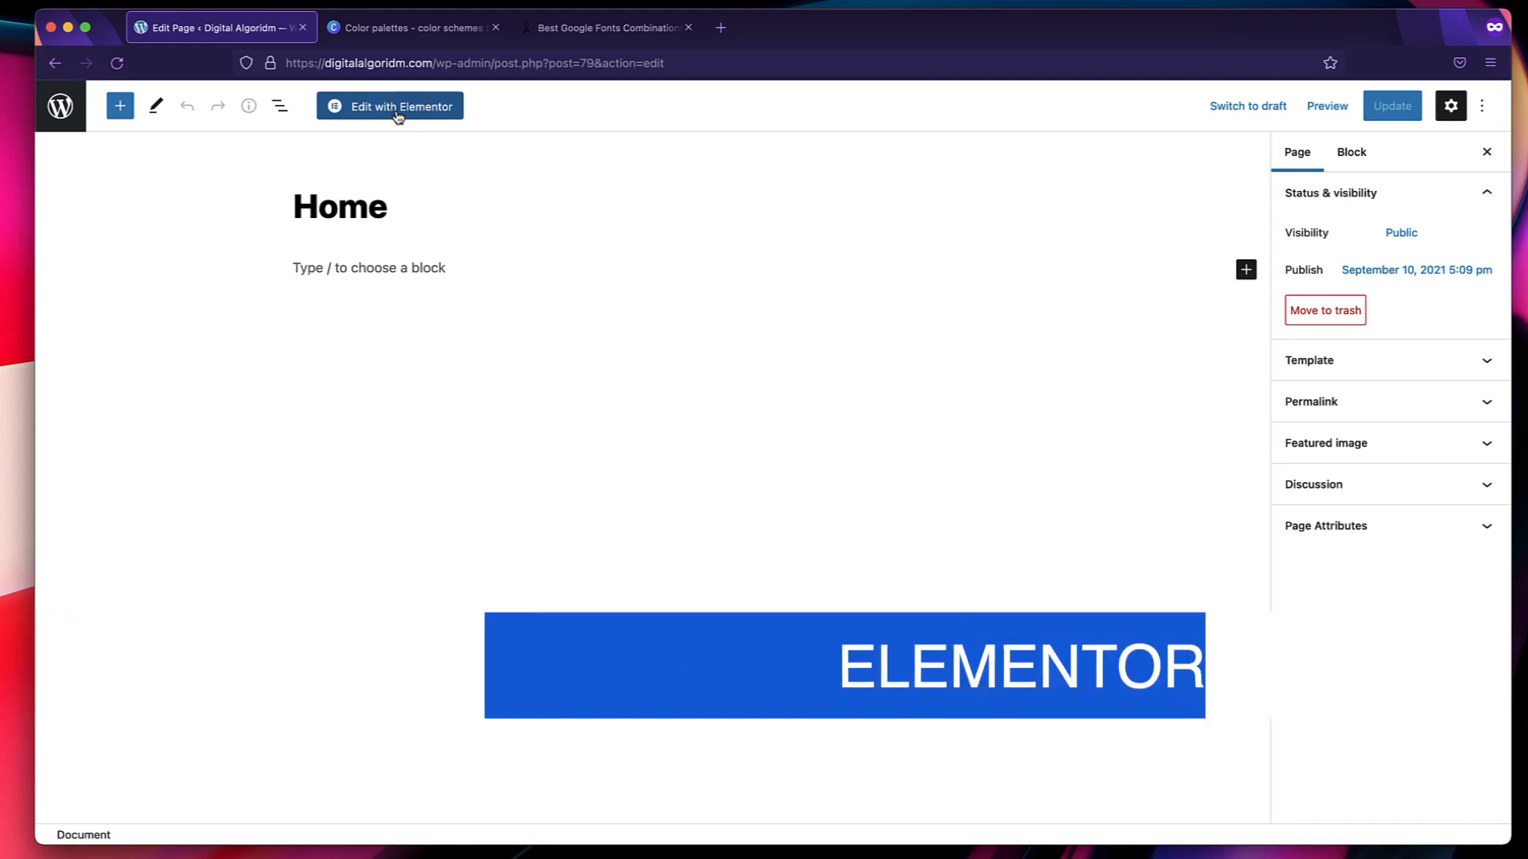
left_click(397, 112)
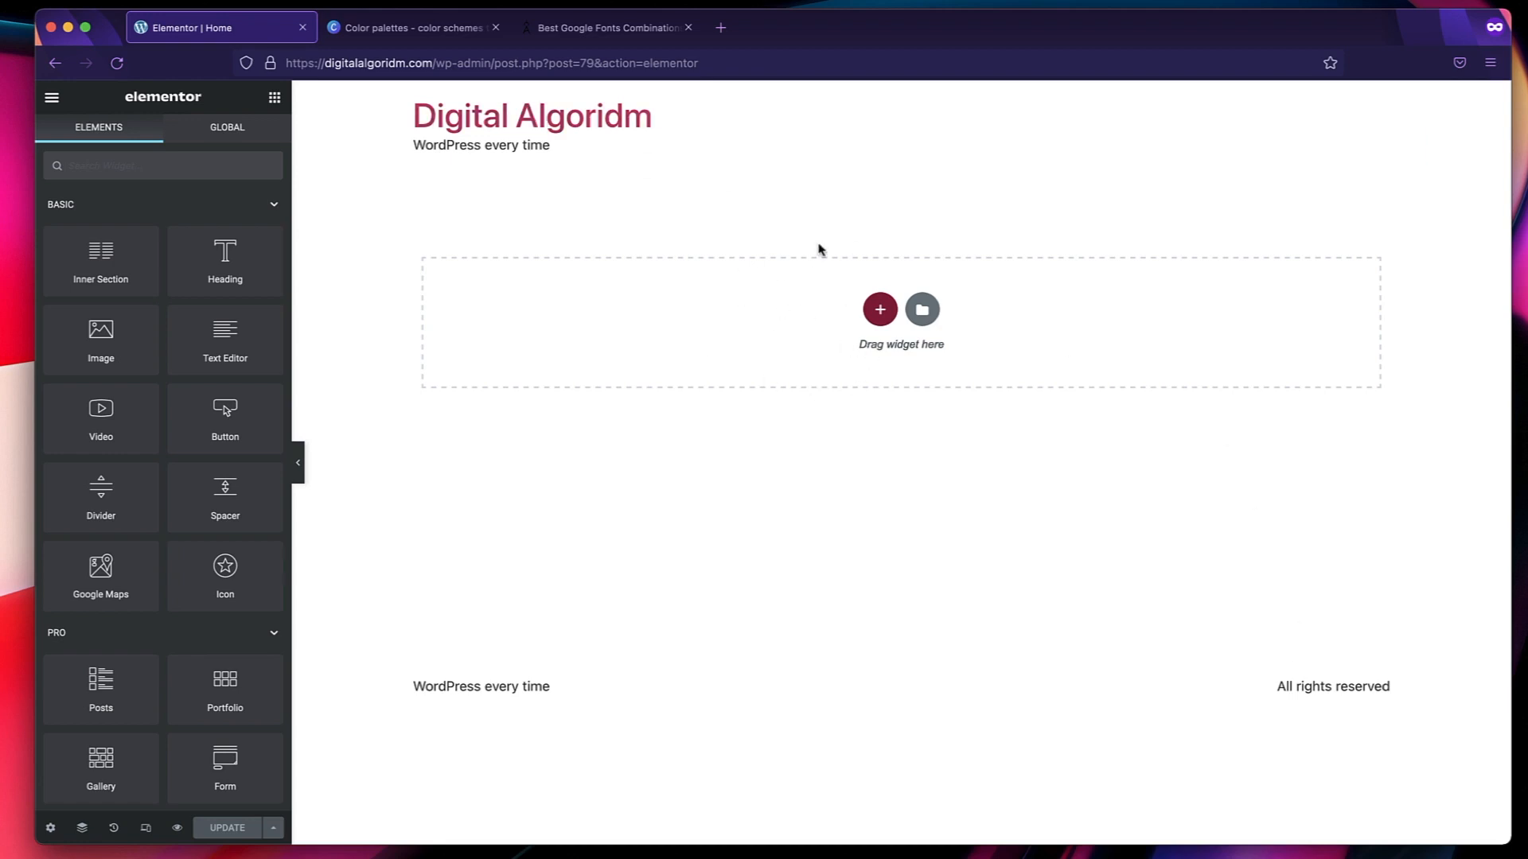
Try out a single-column section with a second column added to it, and delete the whole section.
left_click(745, 331)
left_click(879, 311)
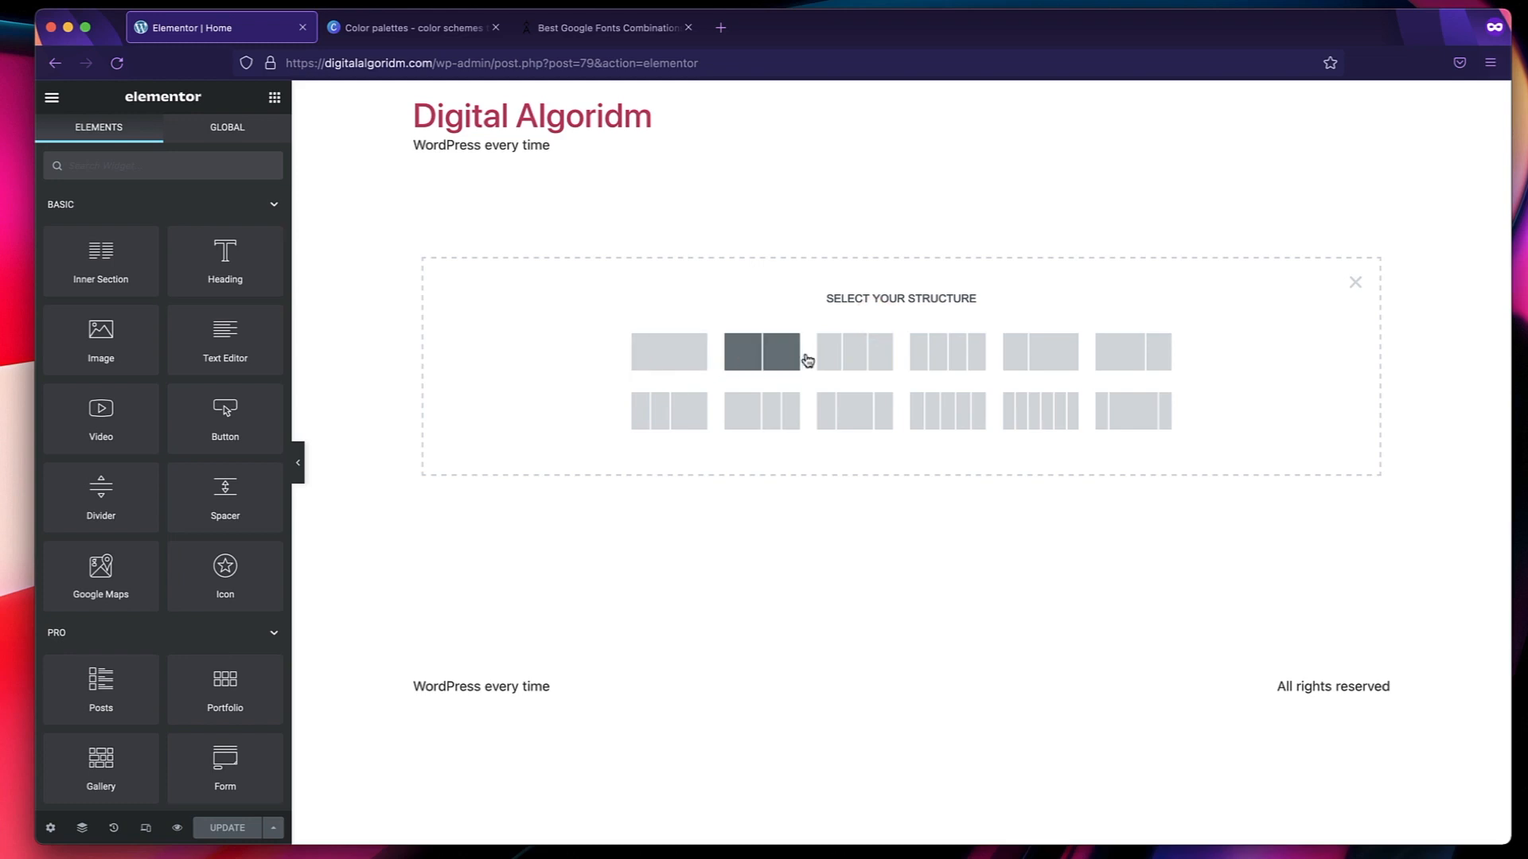
left_click(682, 360)
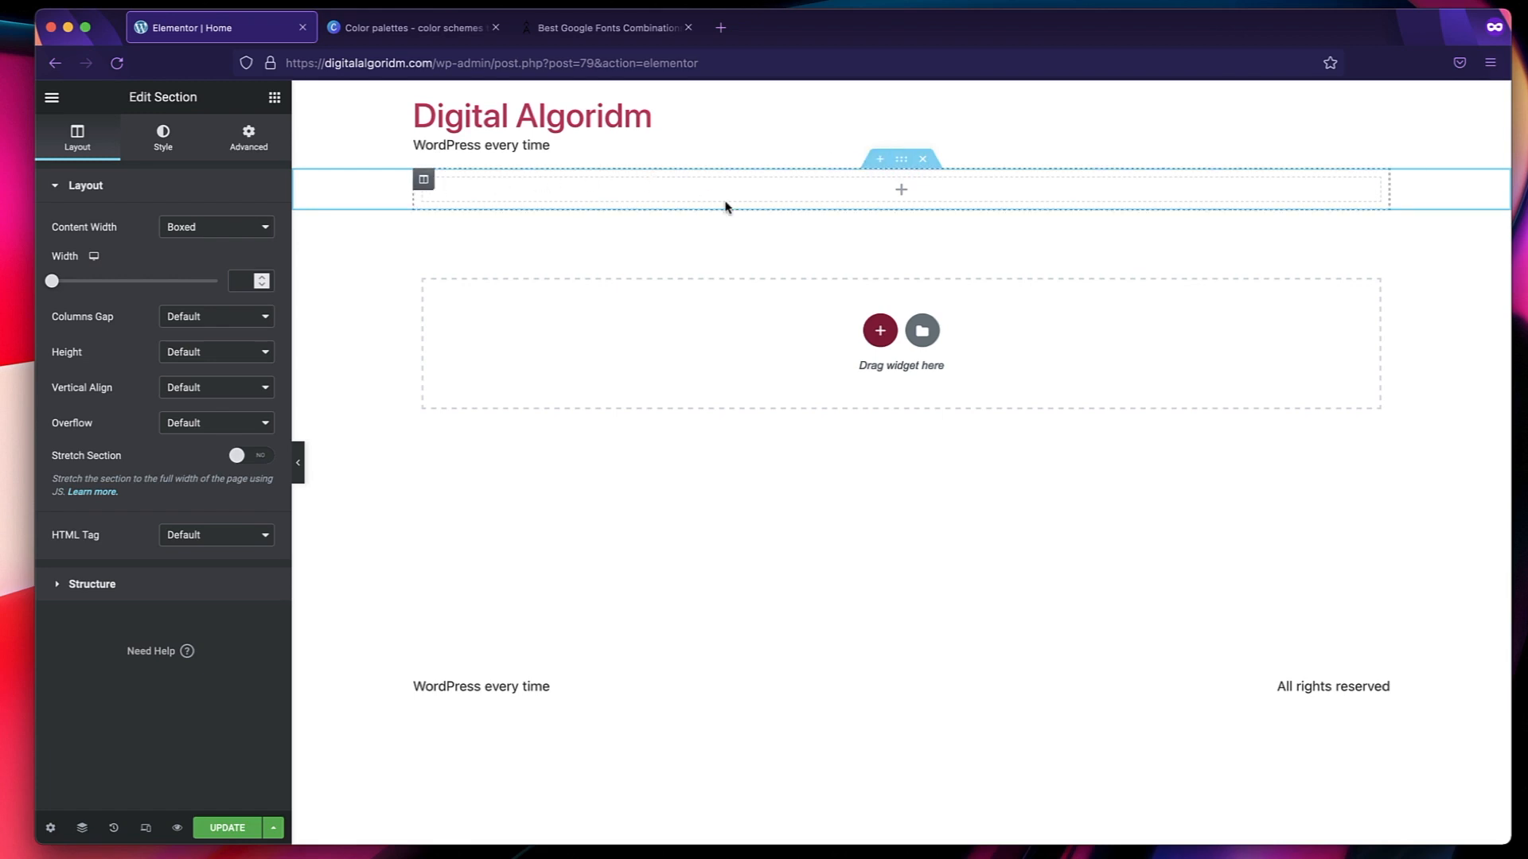
right_click(426, 187)
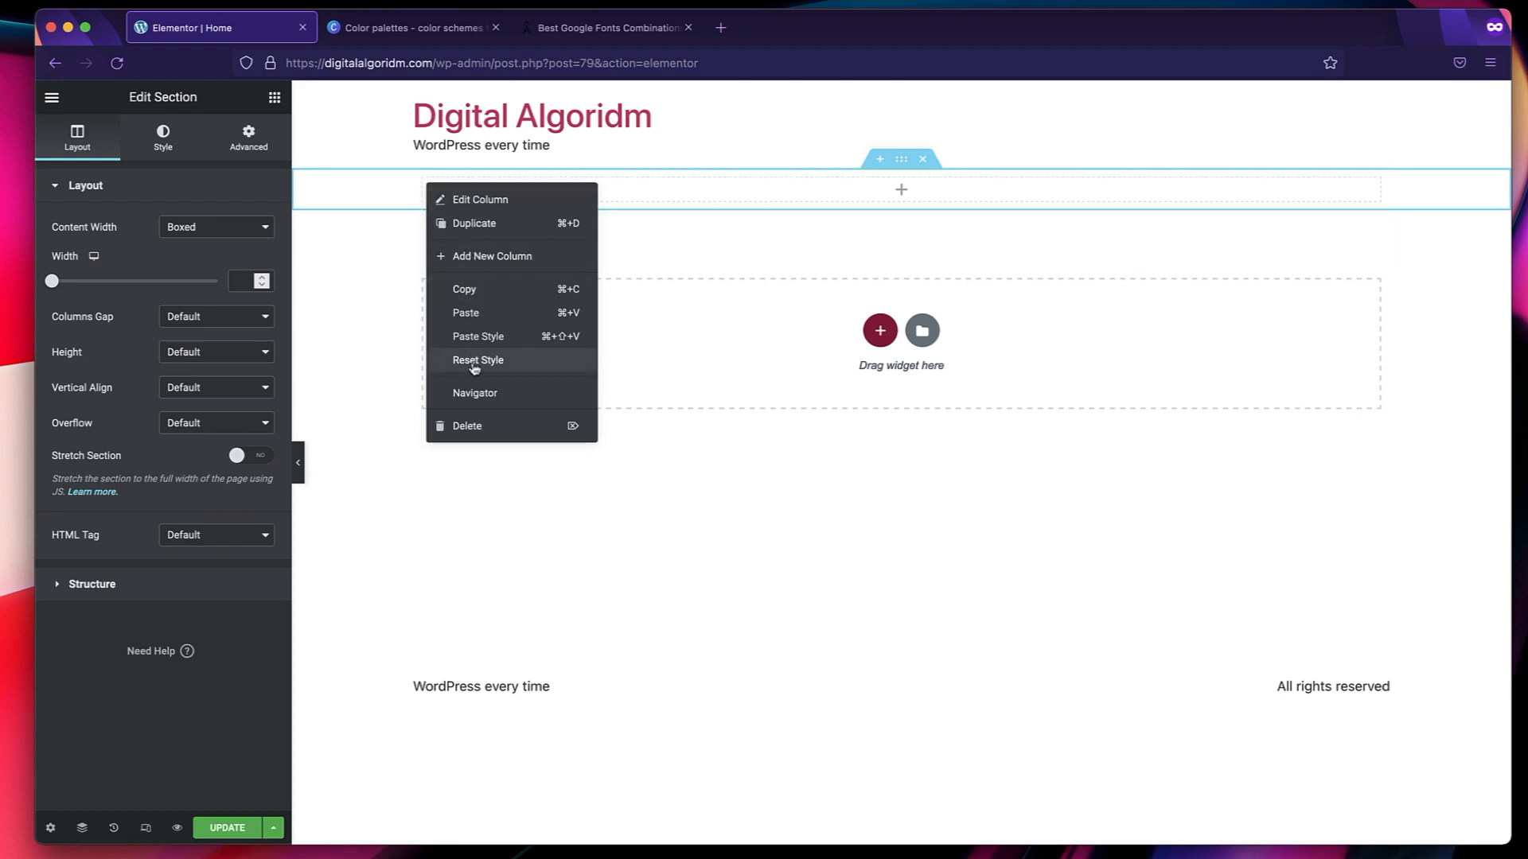
left_click(507, 257)
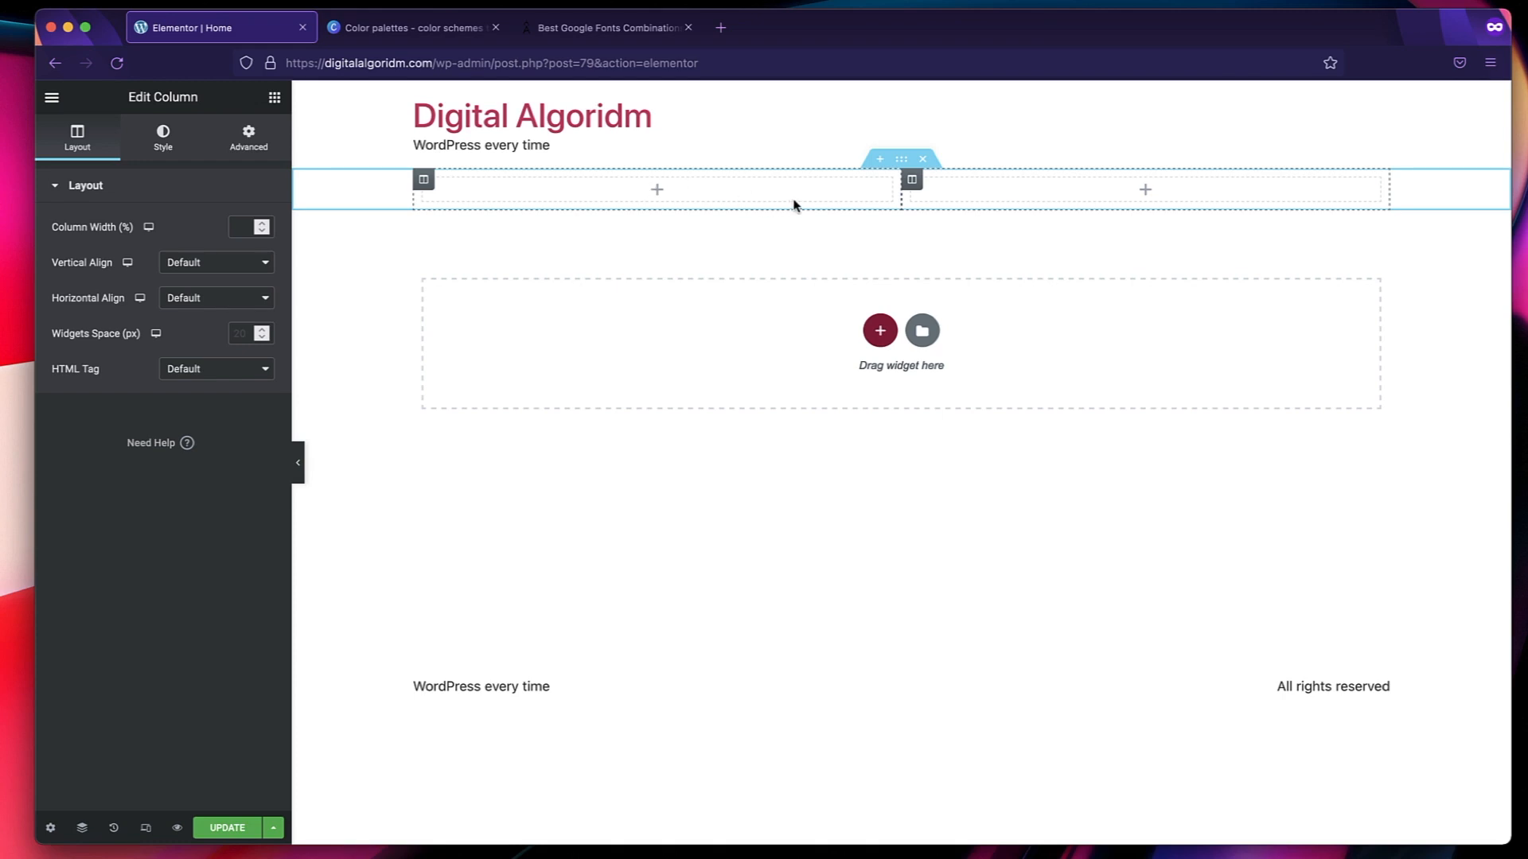
left_click(923, 160)
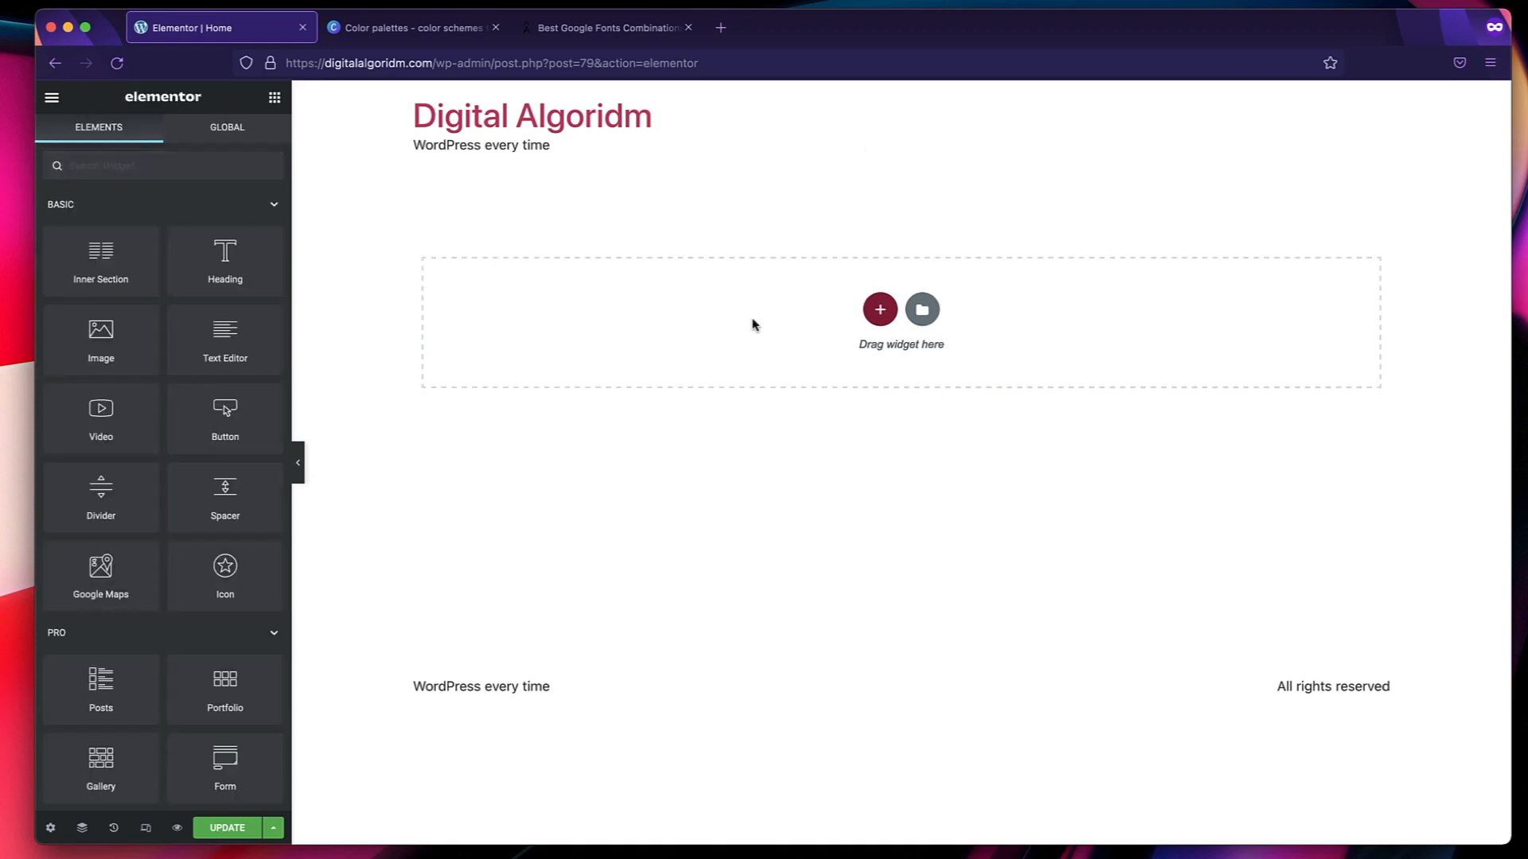
Search the Elementor page template library for "digit" and insert the Digital Agency – Home Page template.
left_click(923, 312)
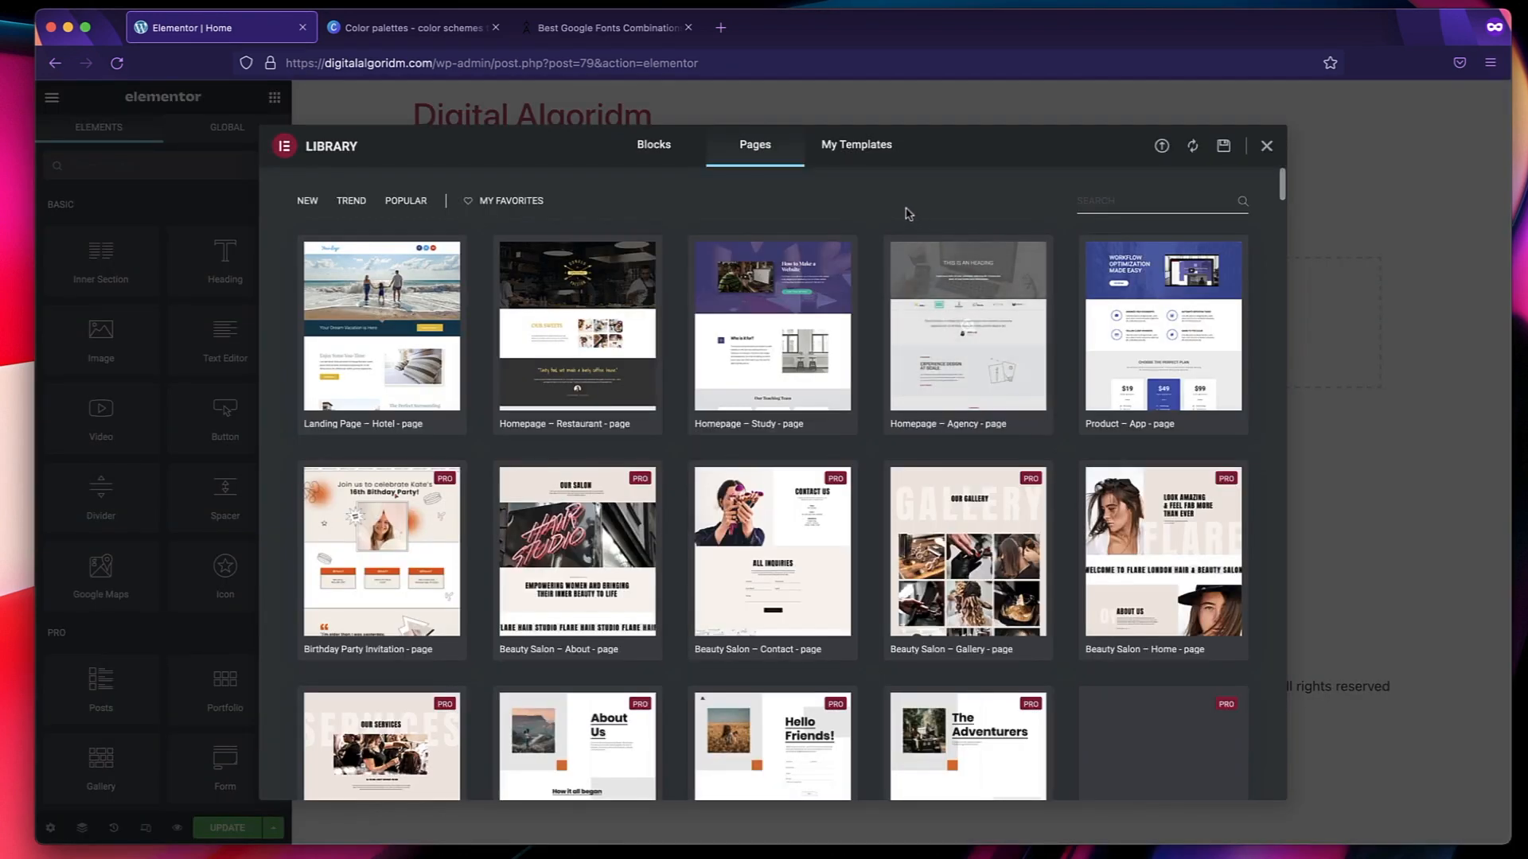
scroll(654, 497, "down", 20)
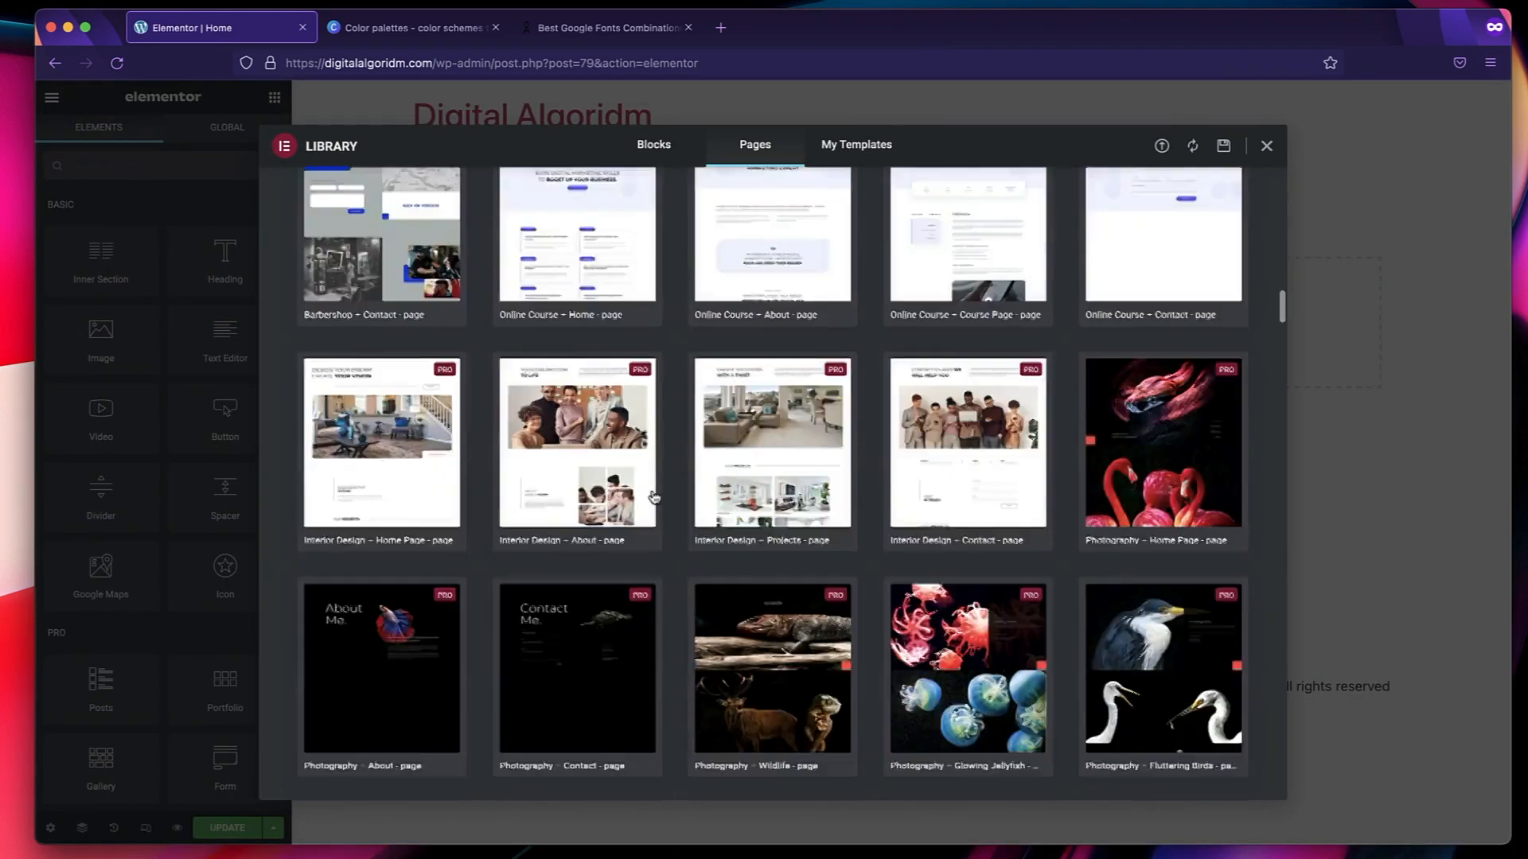
scroll(654, 497, "up", 20)
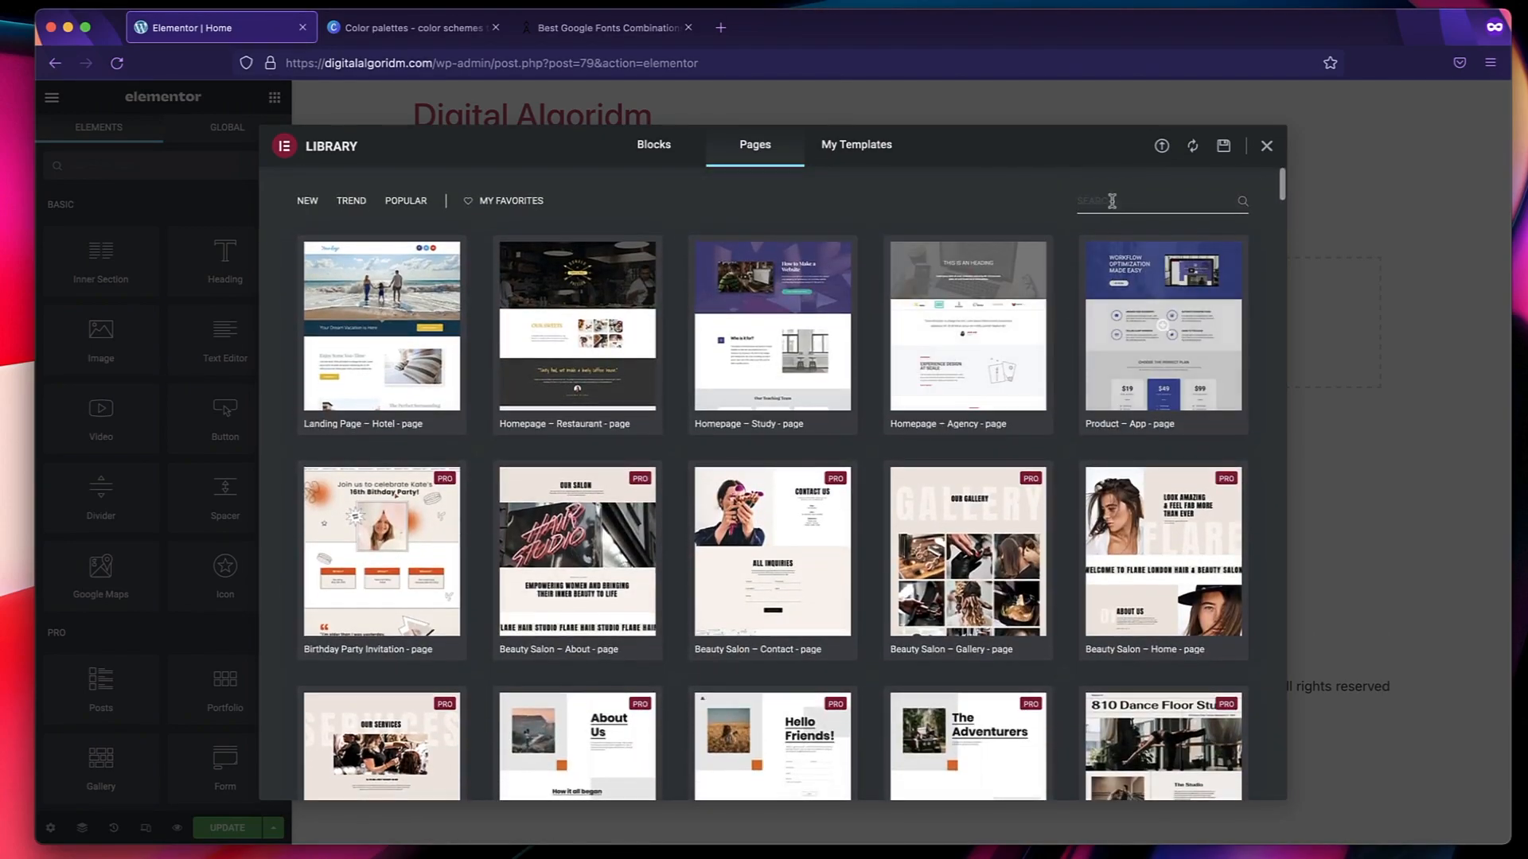
left_click(1106, 199)
type("digit")
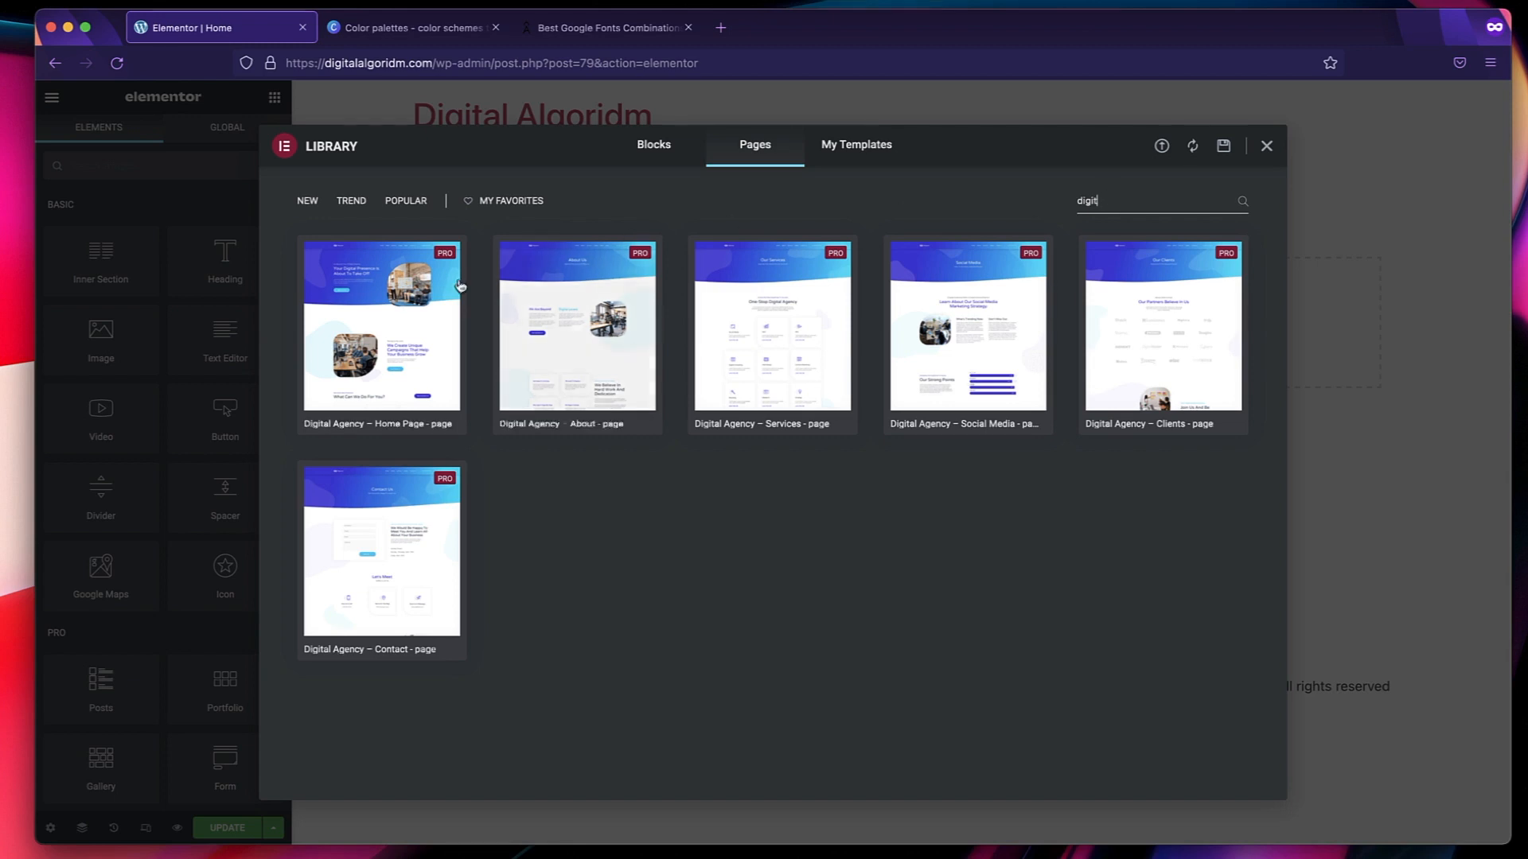
mouse_move(428, 325)
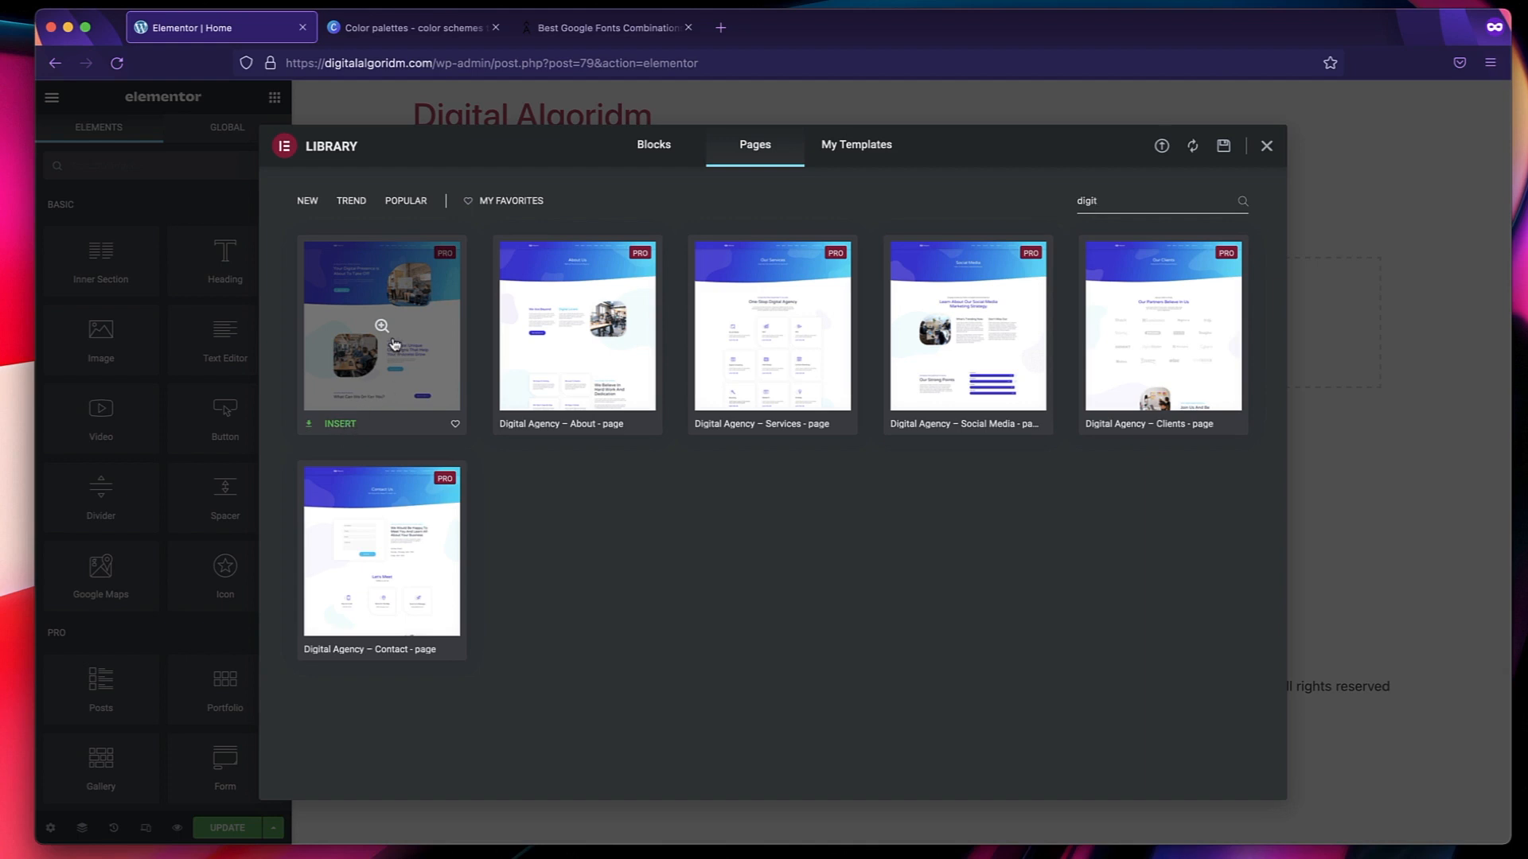
left_click(344, 427)
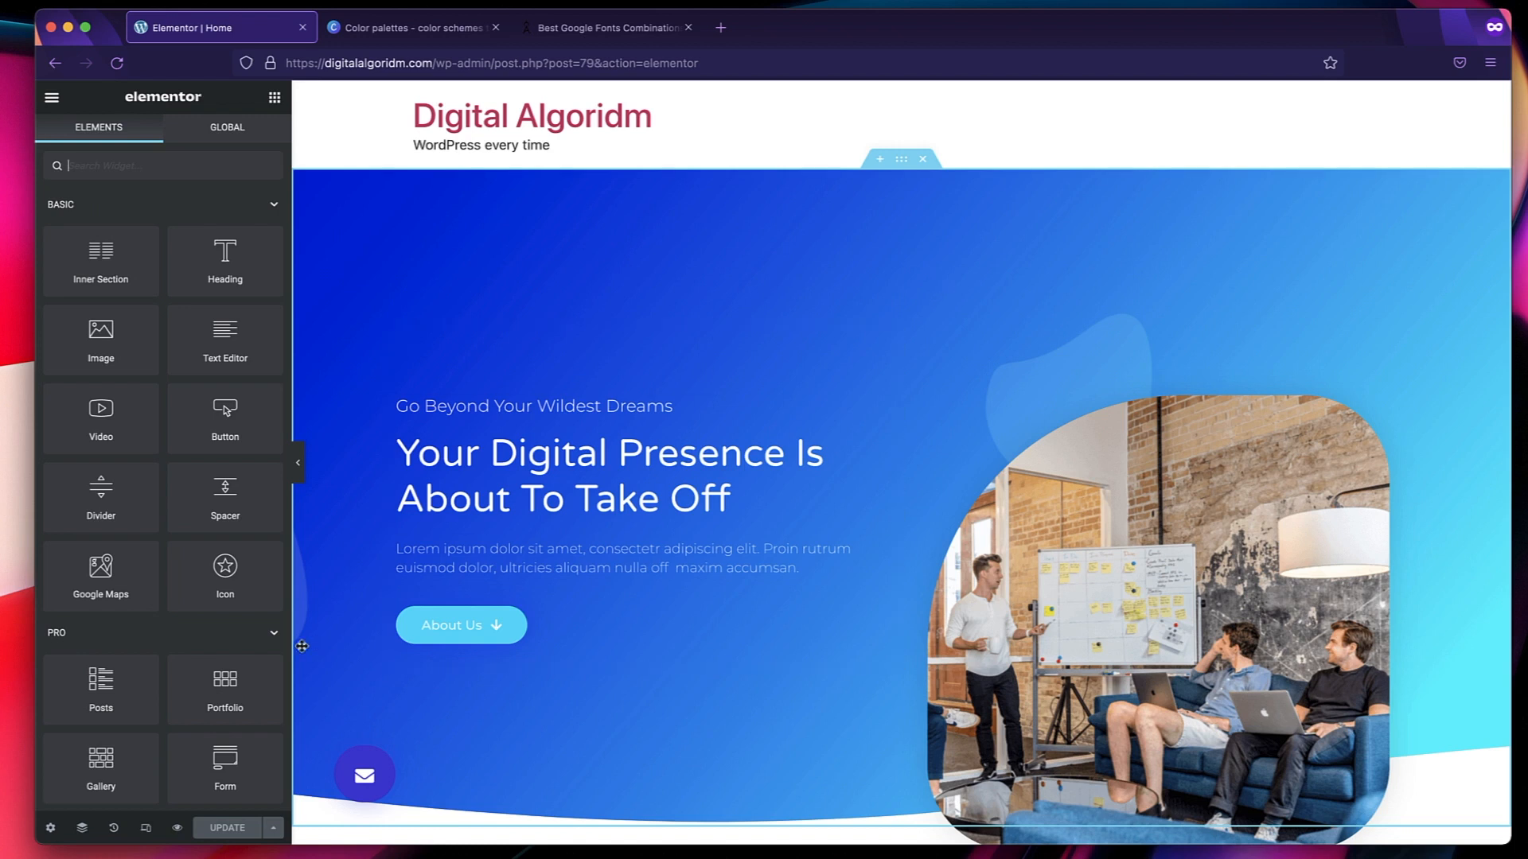
Revert the page to Editing Started in the action history, restore the added Digital Agency template, and look through the page.
left_click(113, 828)
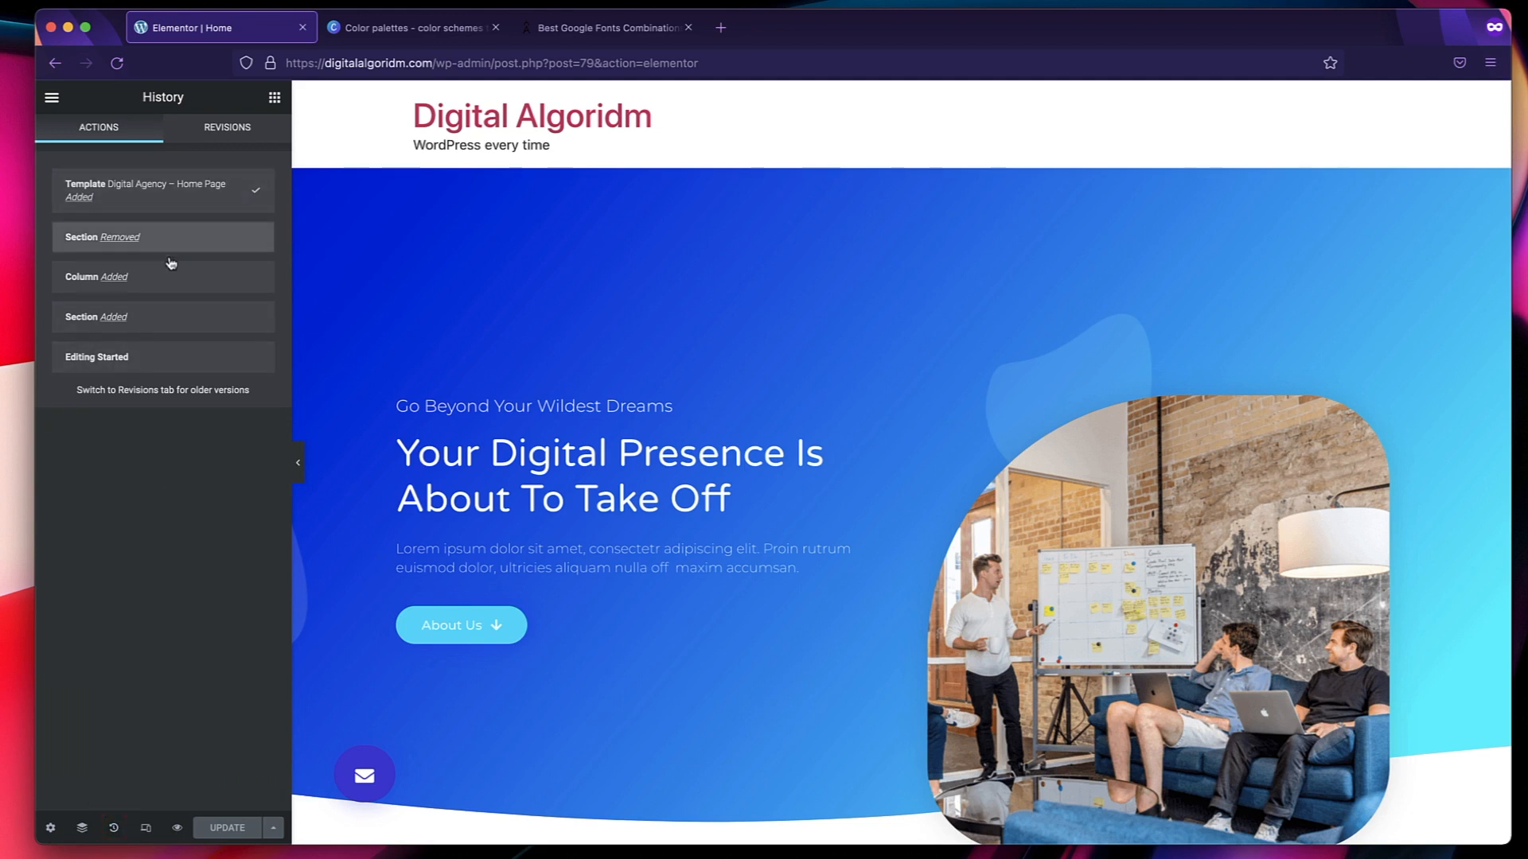
left_click(169, 366)
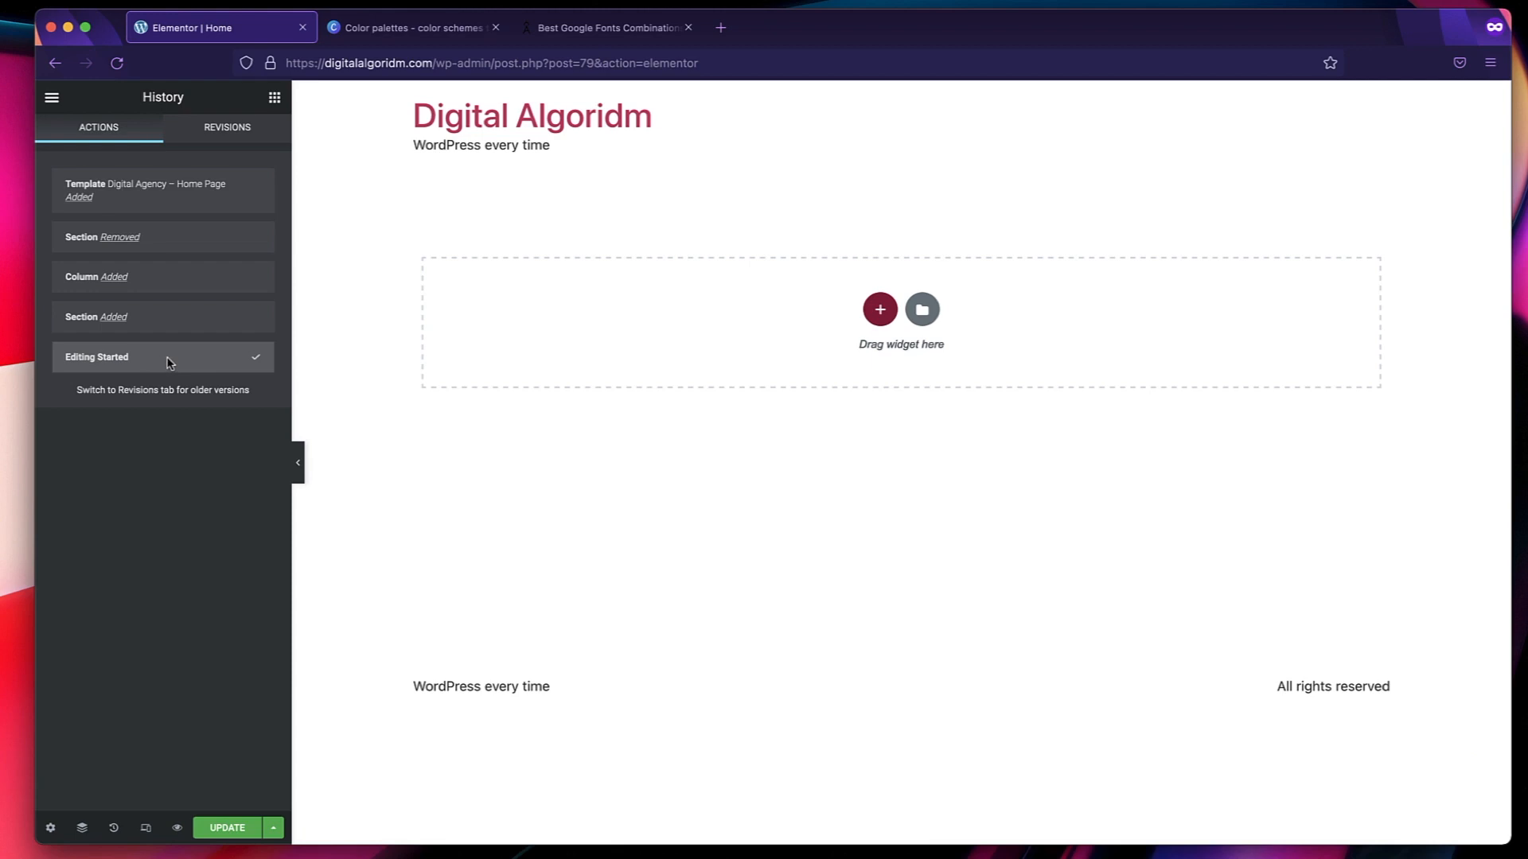
left_click(186, 206)
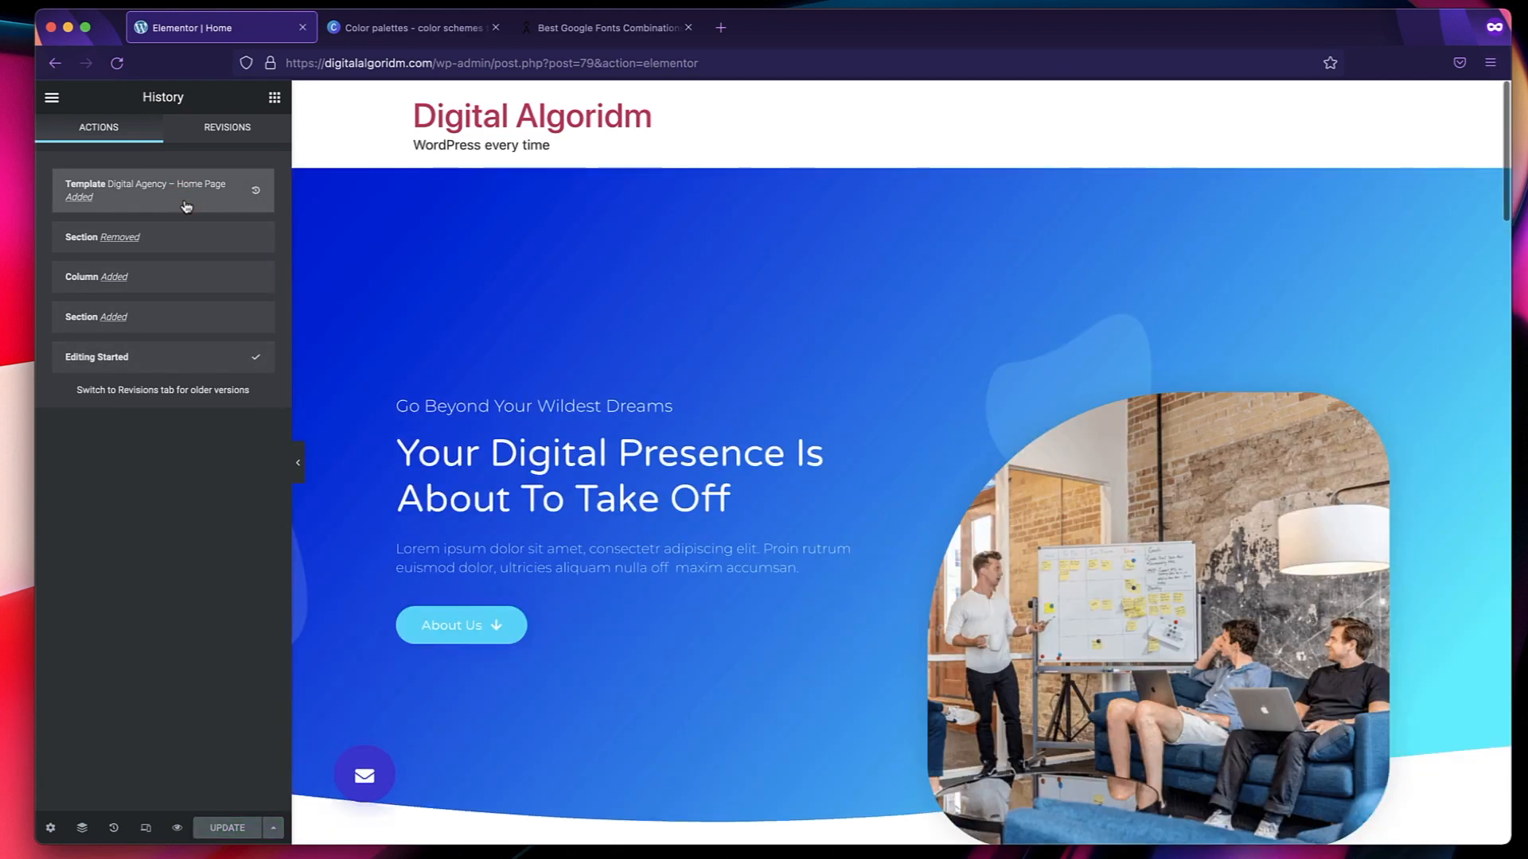
scroll(648, 552, "down", 20)
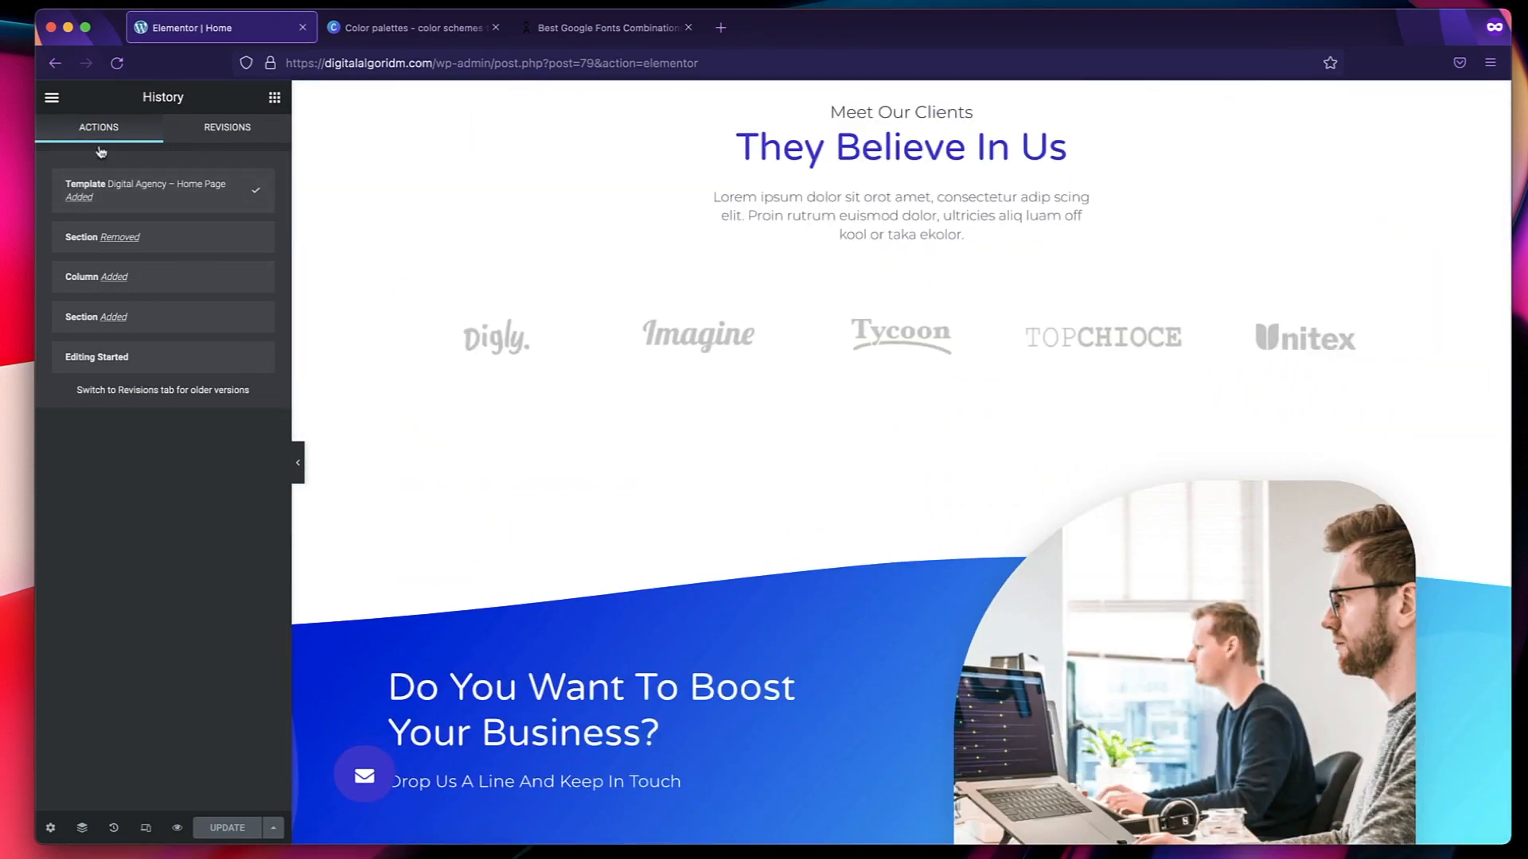
Apply the Sep 10 @ 17:09 version of the page from its revision history.
left_click(231, 136)
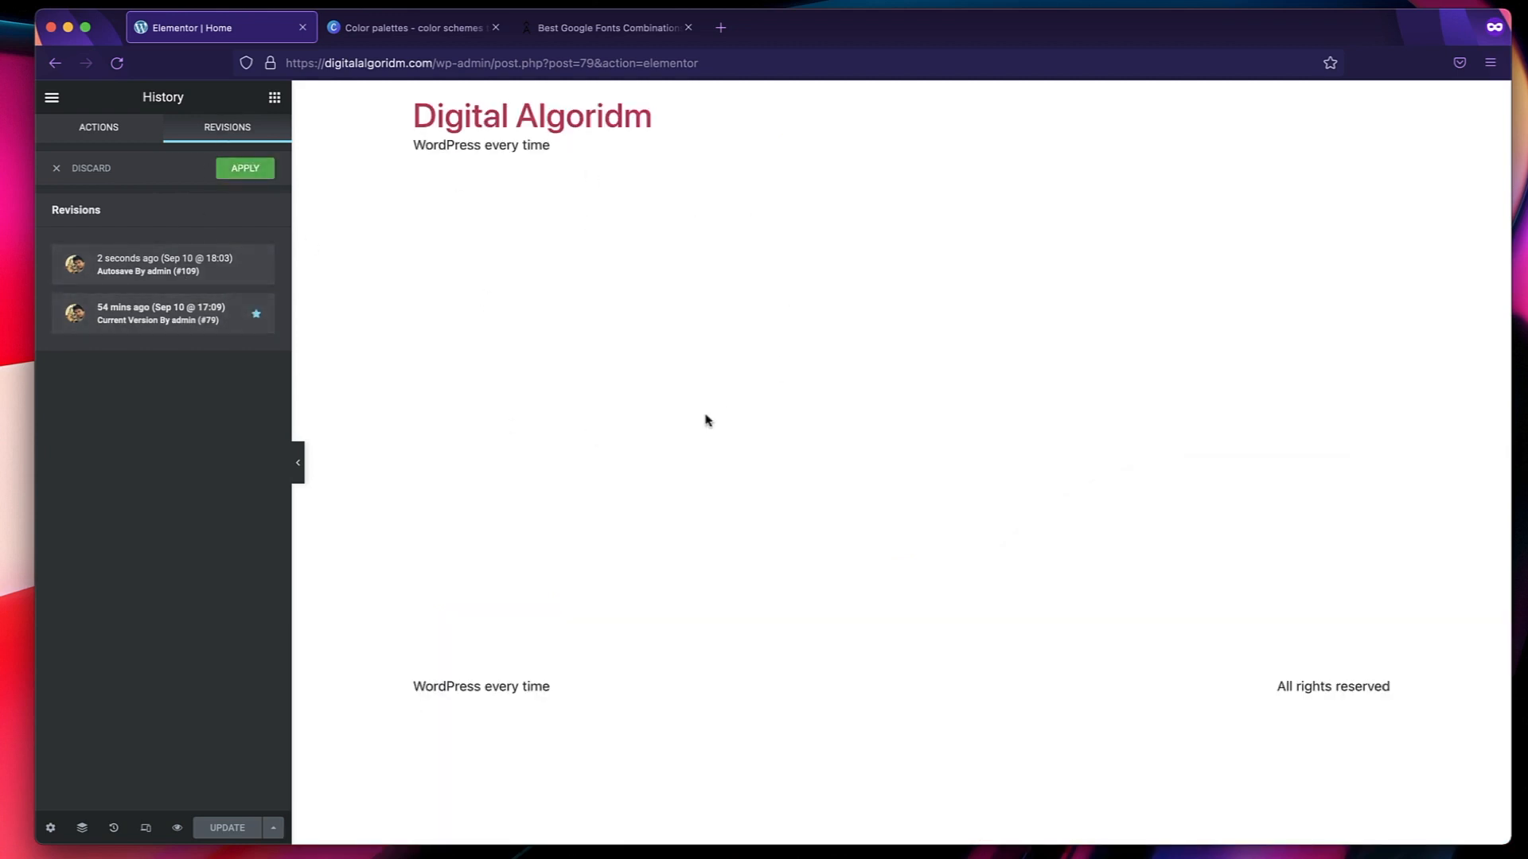
left_click(244, 171)
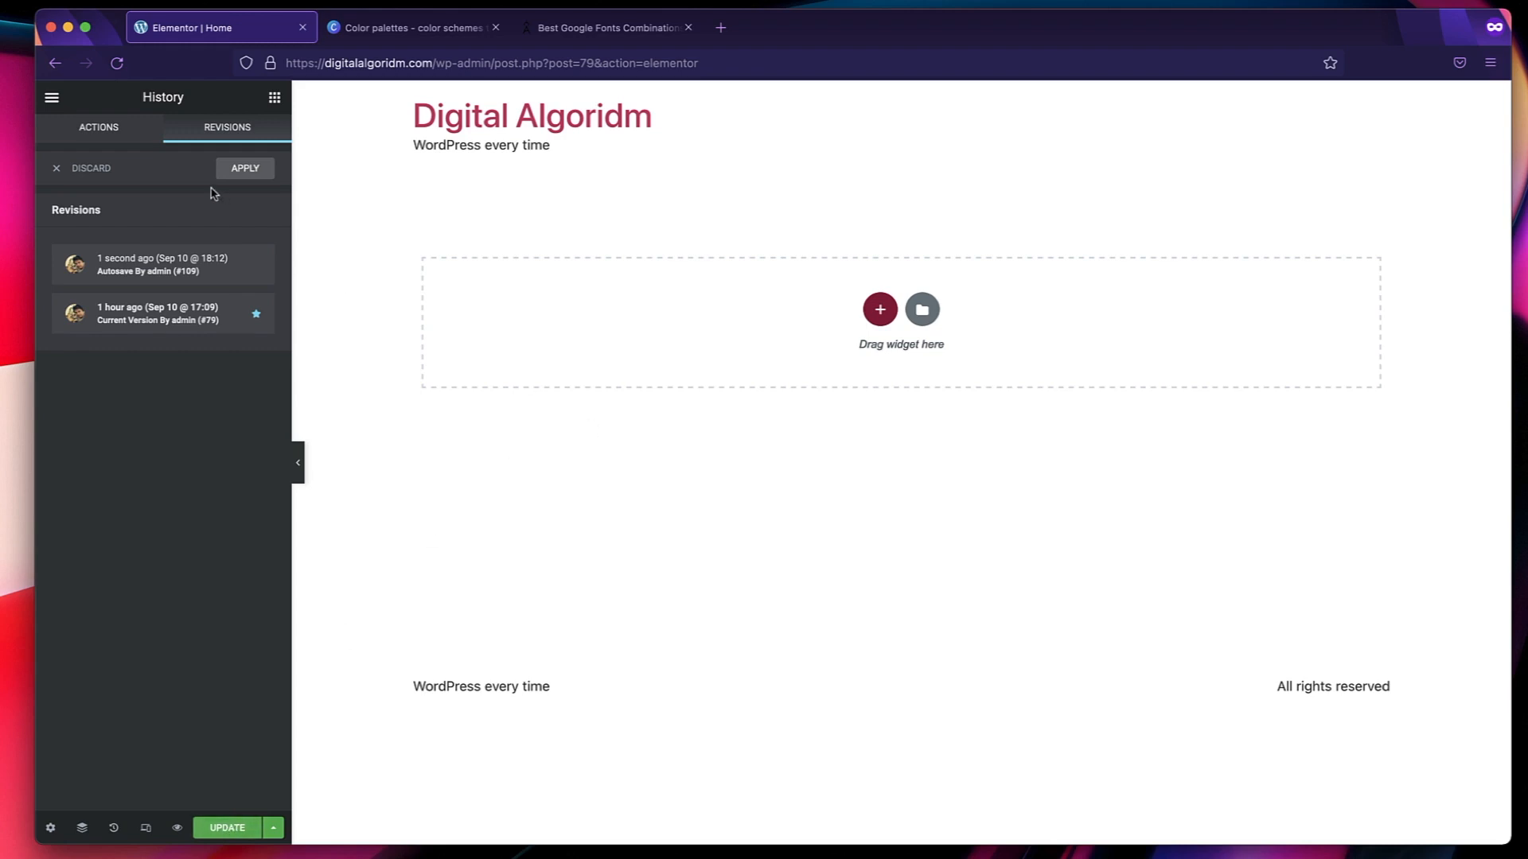
Look through the ready-made block templates and page templates in the Elementor template library.
left_click(99, 132)
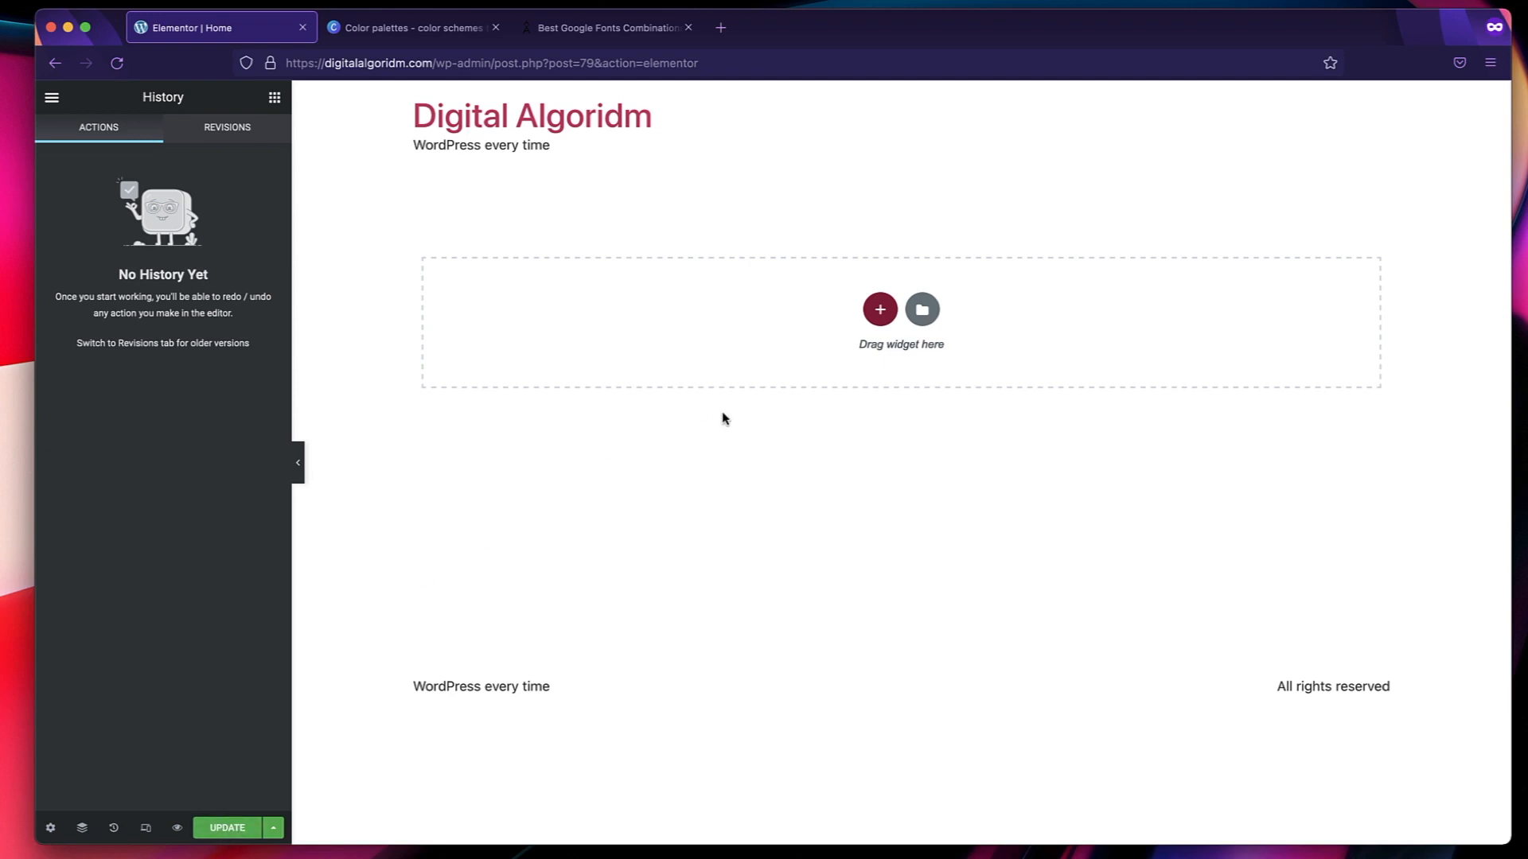
left_click(275, 98)
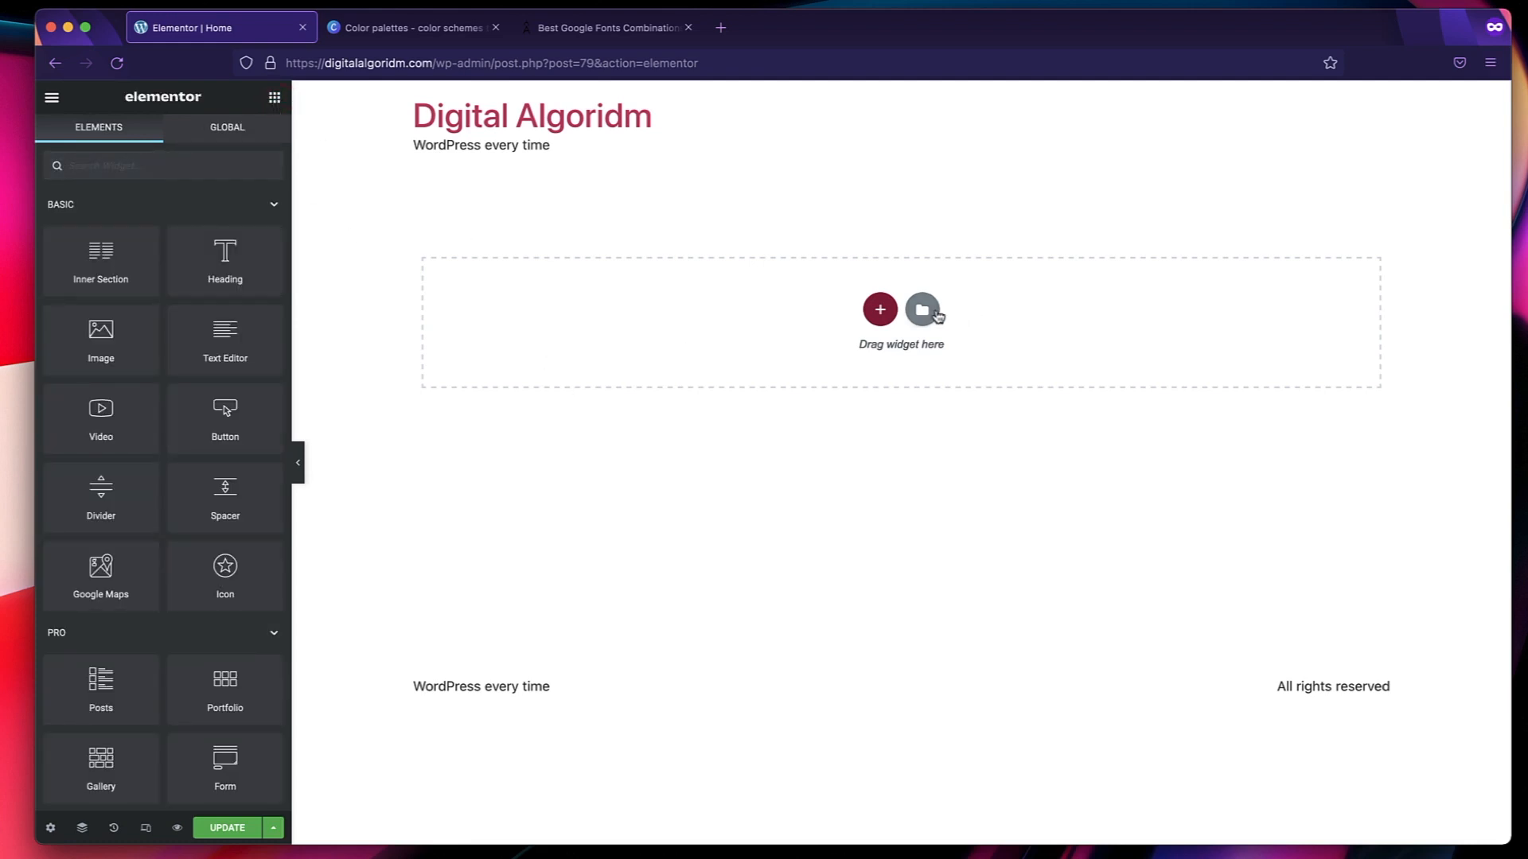
left_click(923, 310)
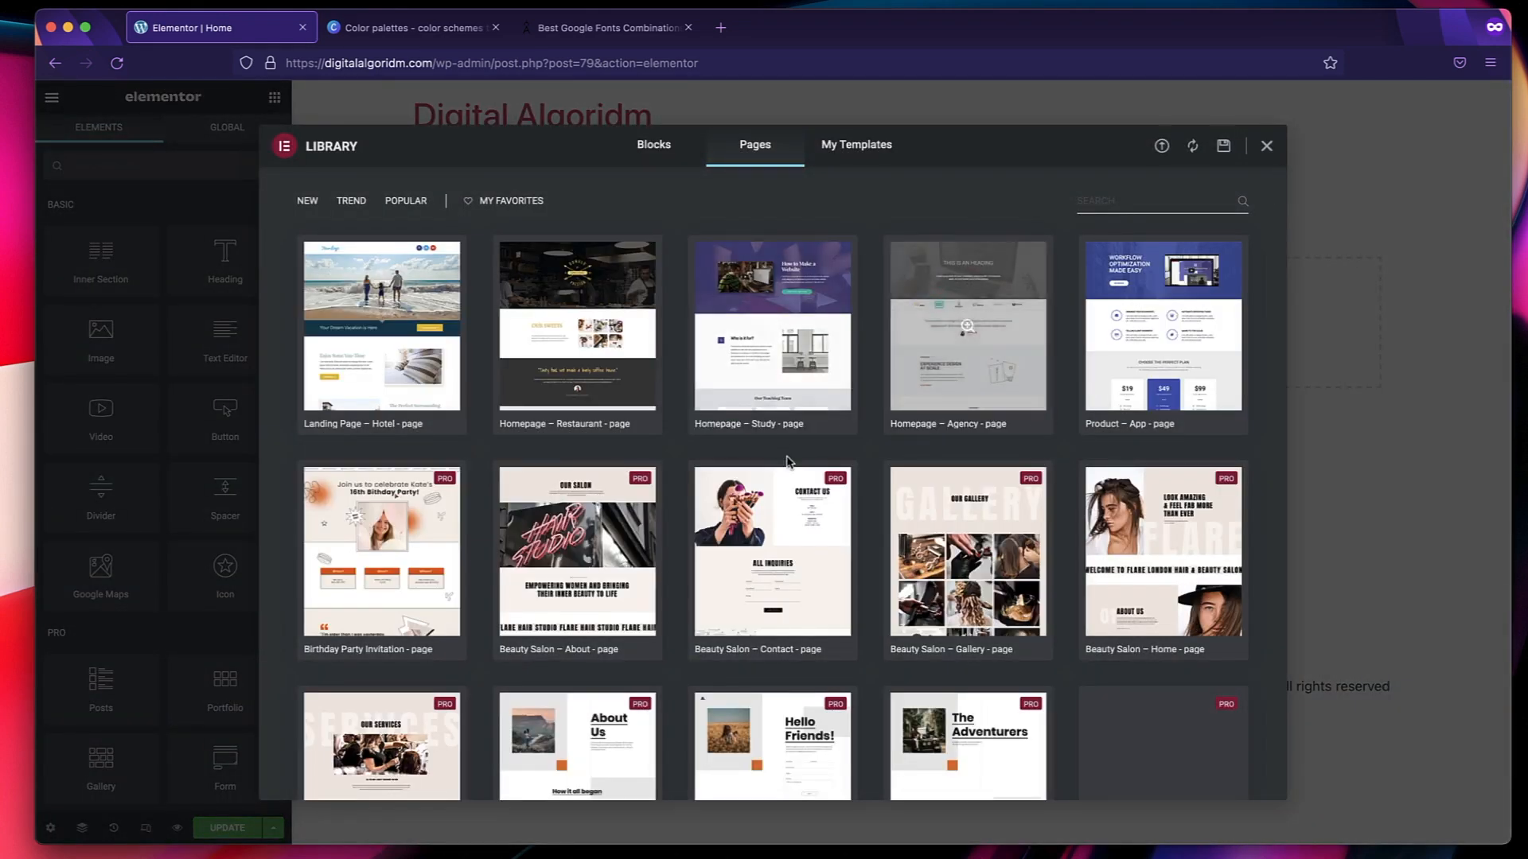
scroll(789, 464, "down", 20)
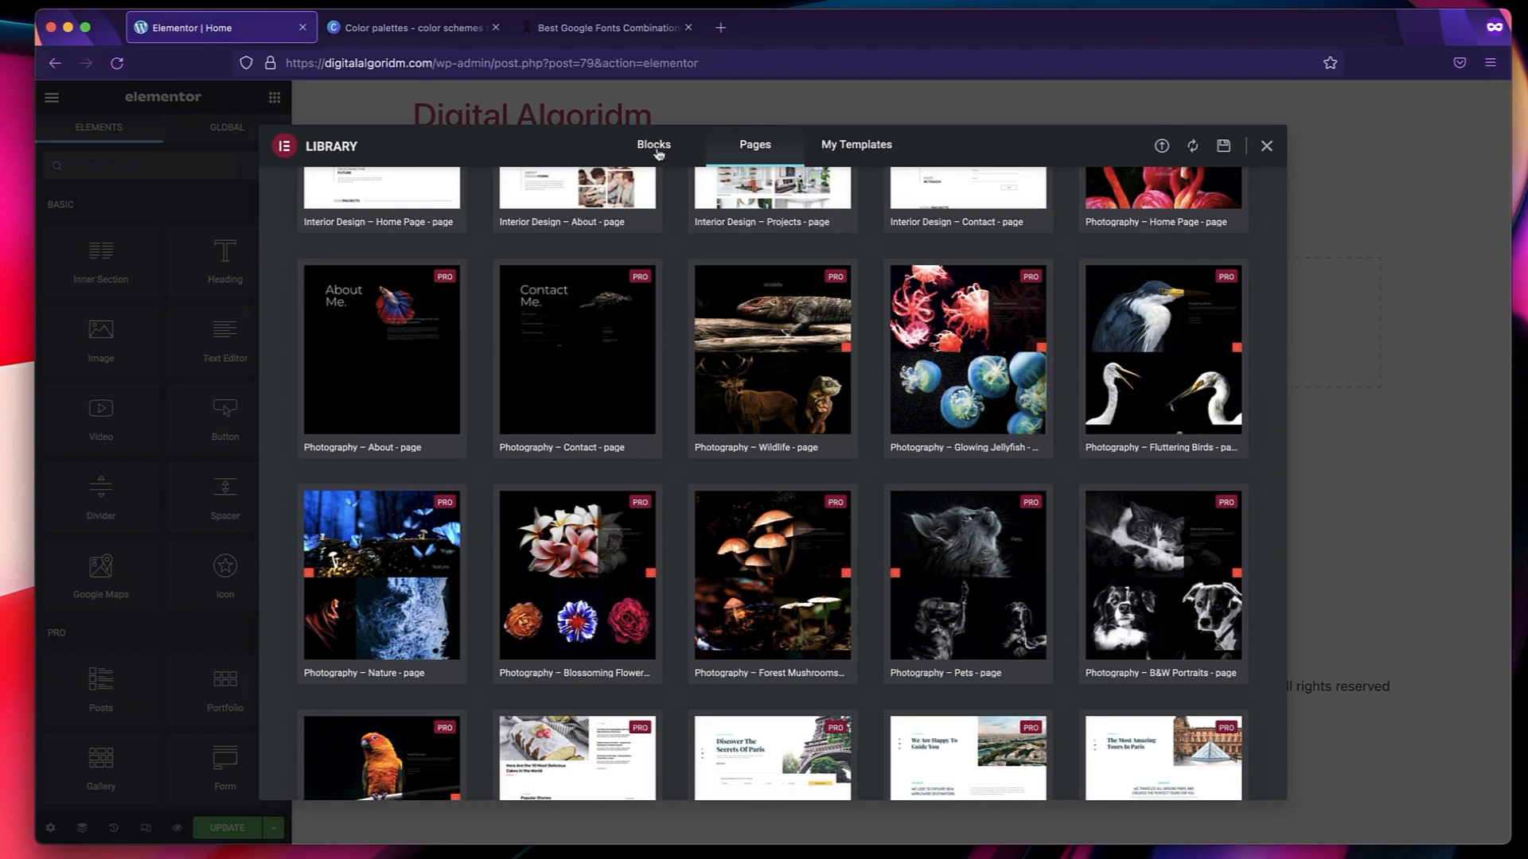
left_click(654, 145)
scroll(711, 300, "down", 10)
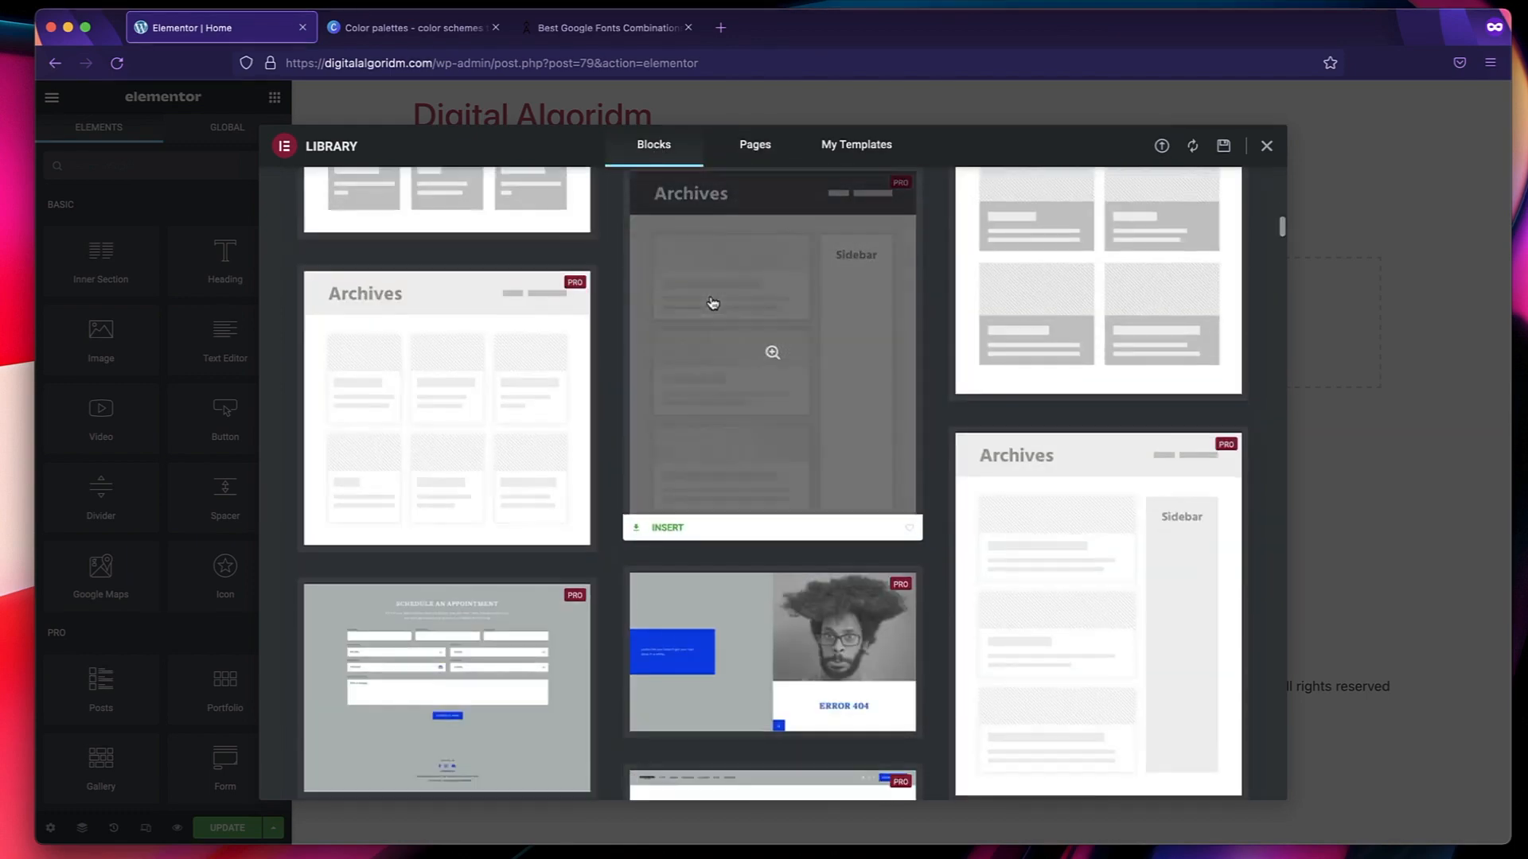
scroll(712, 302, "up", 10)
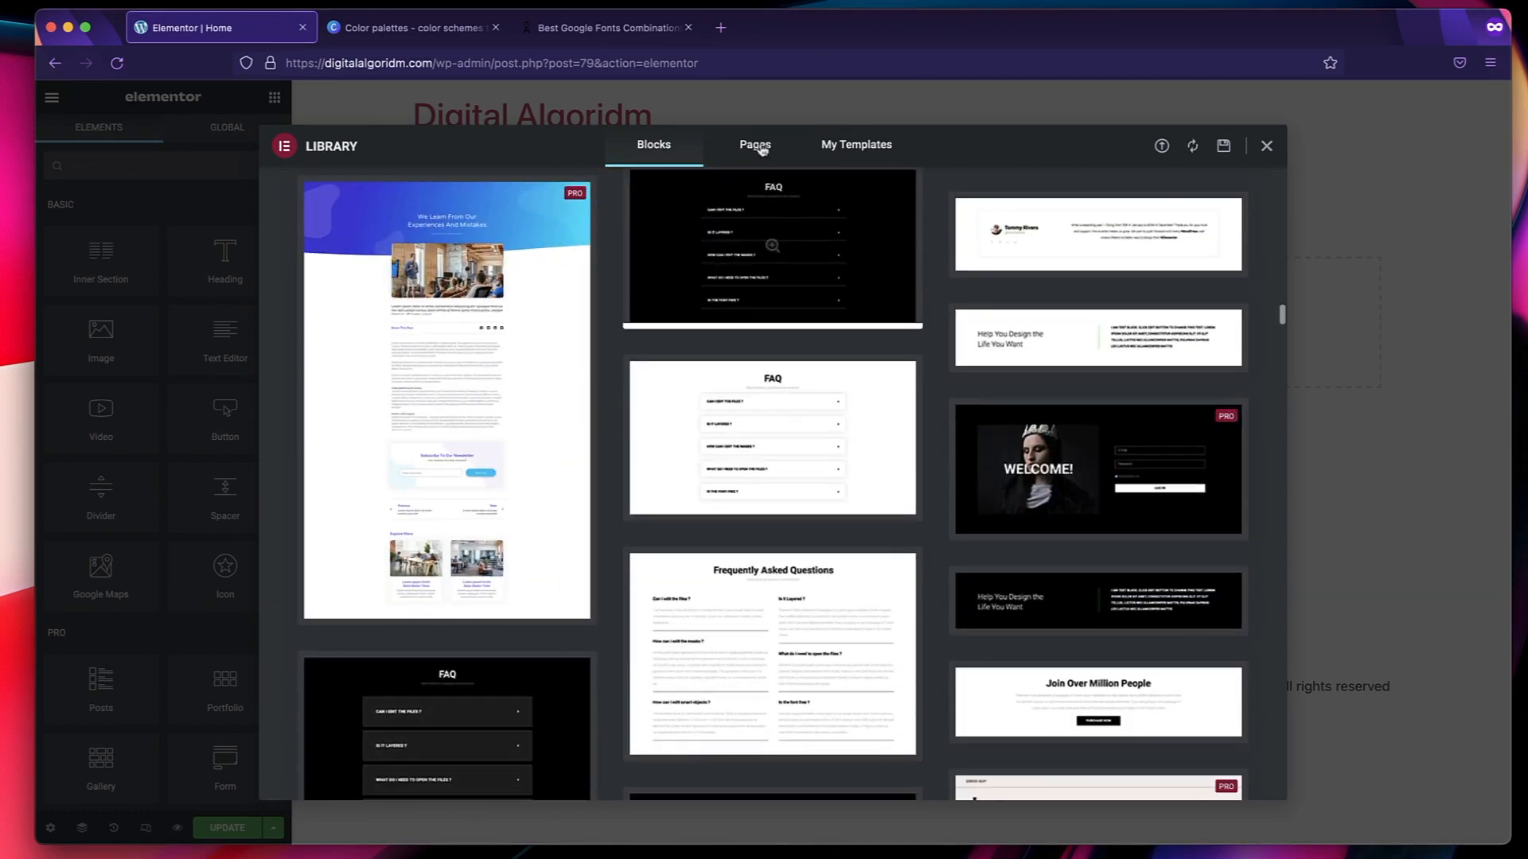
left_click(756, 145)
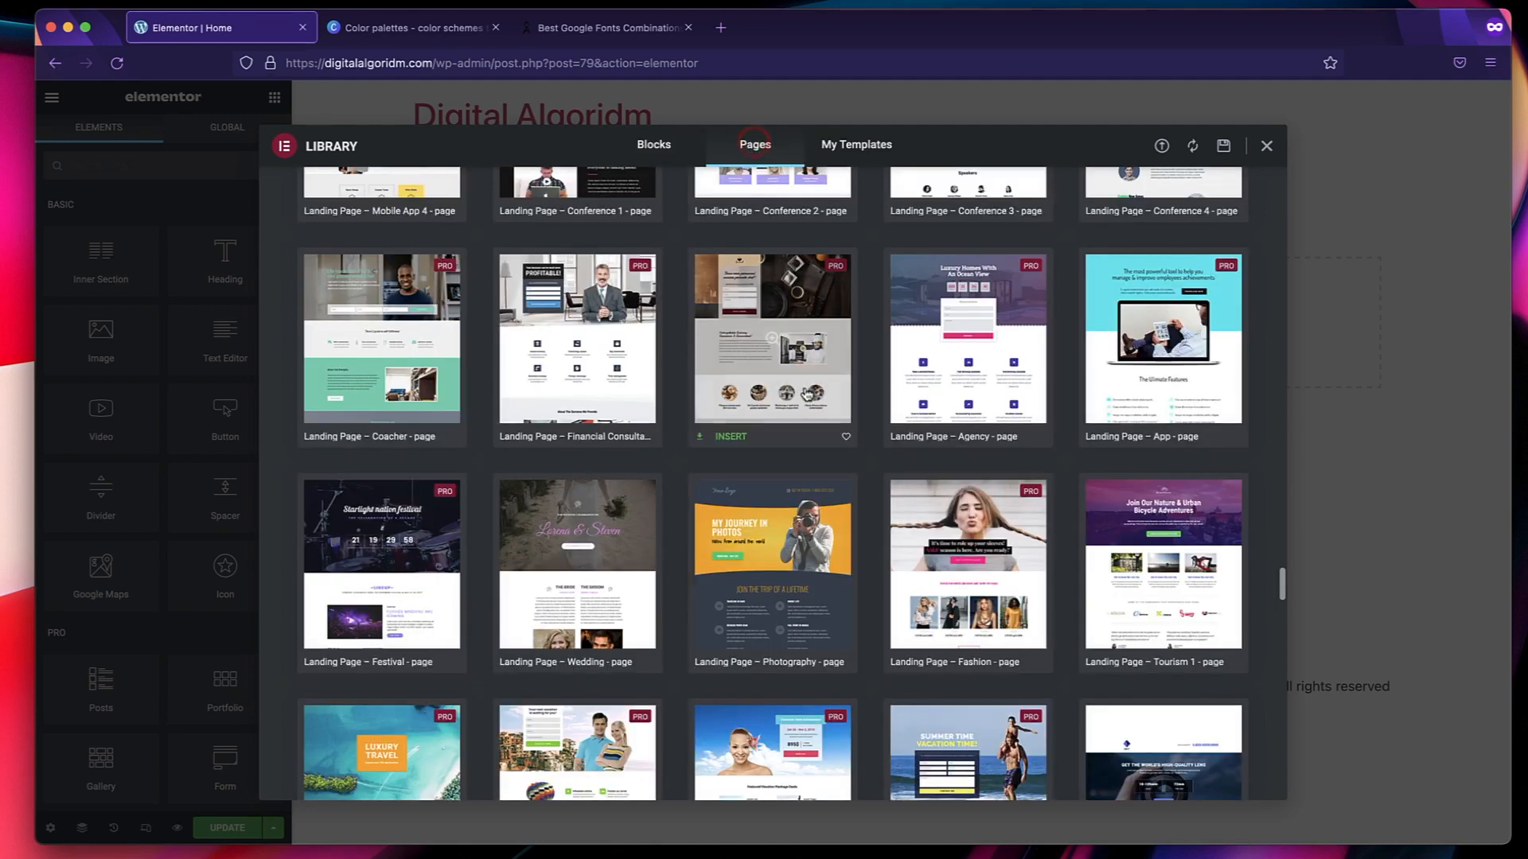
scroll(806, 392, "up", 5)
scroll(806, 392, "up", 10)
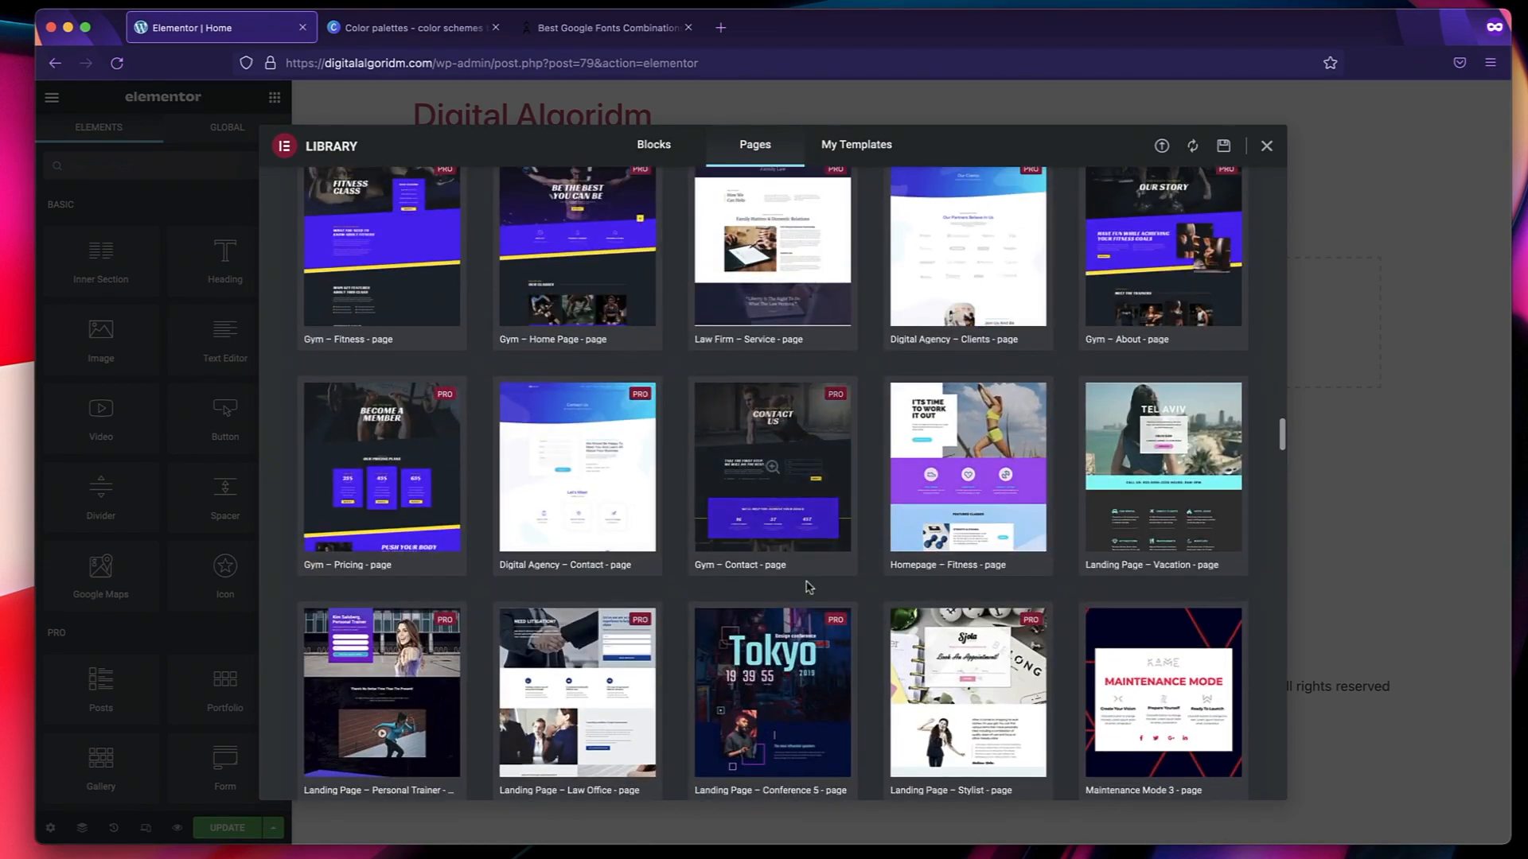
scroll(807, 588, "down", 6)
scroll(807, 588, "up", 10)
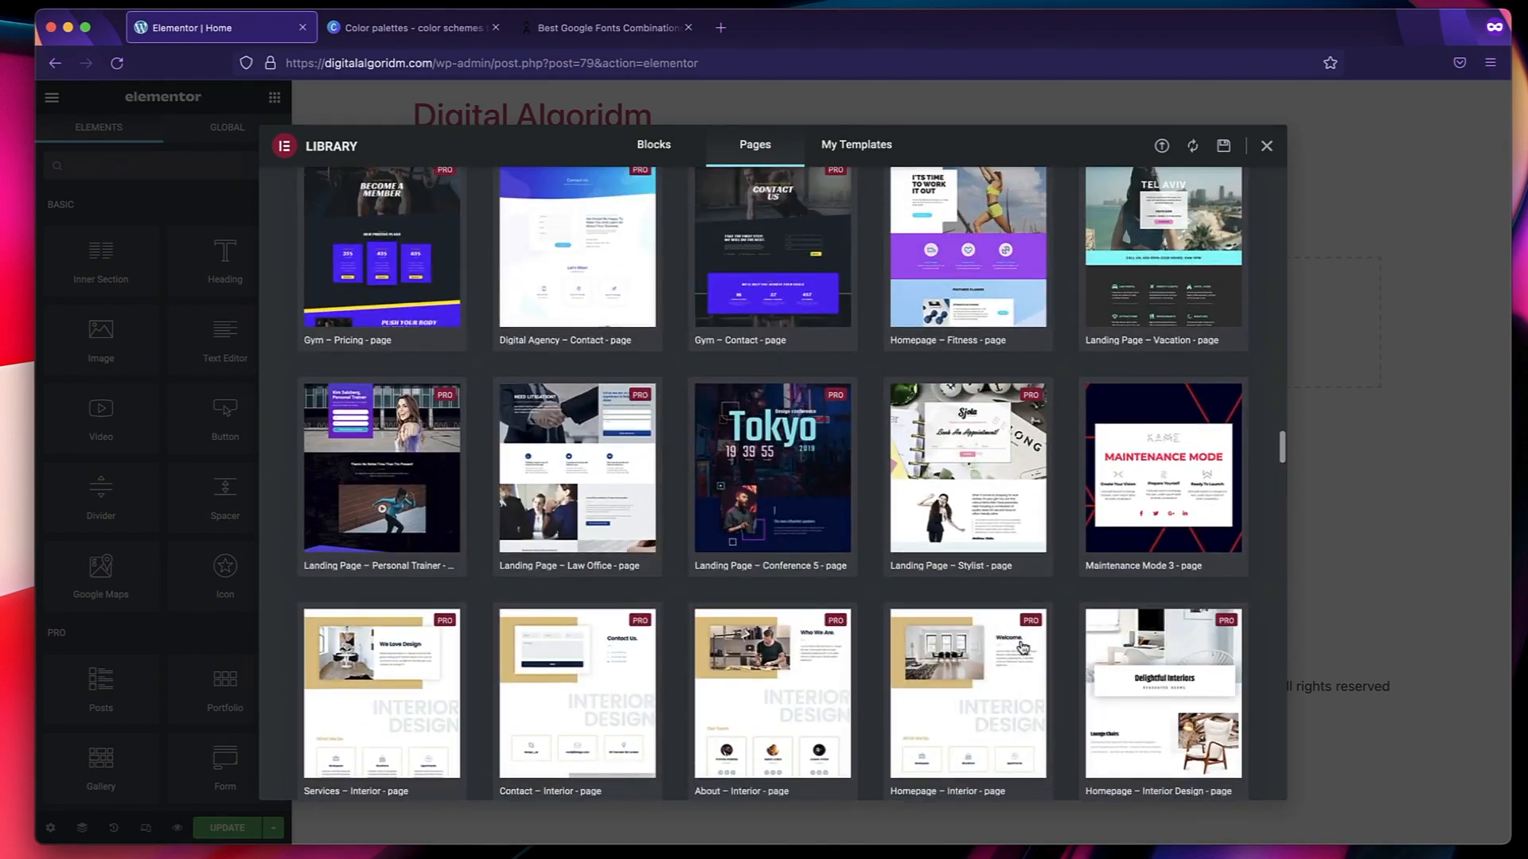
scroll(994, 398, "up", 10)
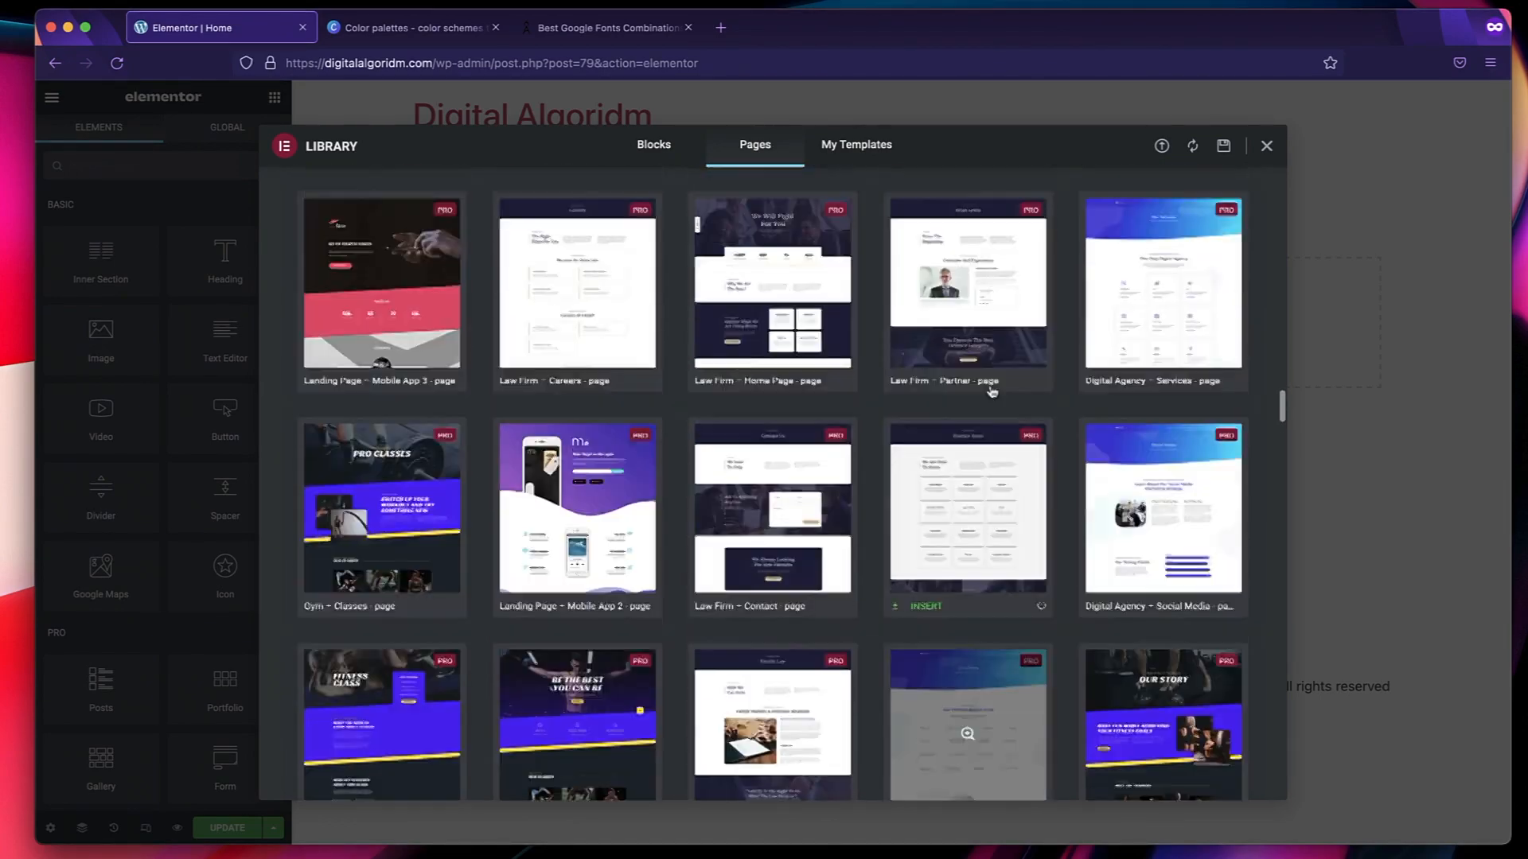
scroll(1126, 236, "up", 15)
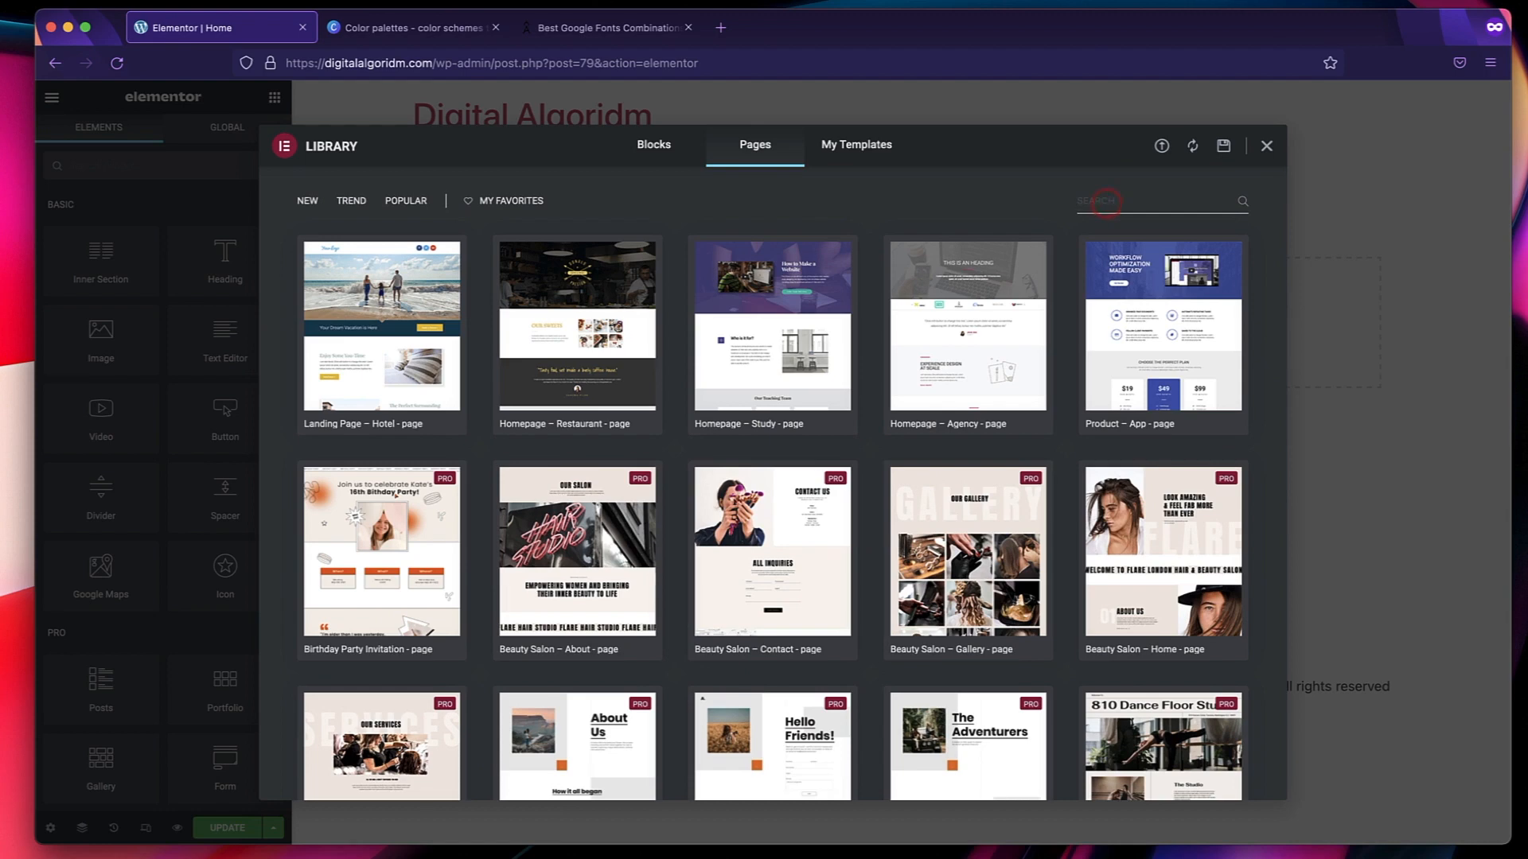
Search the page templates for "digi" and insert the Digital Agency – Home Page template.
left_click(1105, 202)
type("digi")
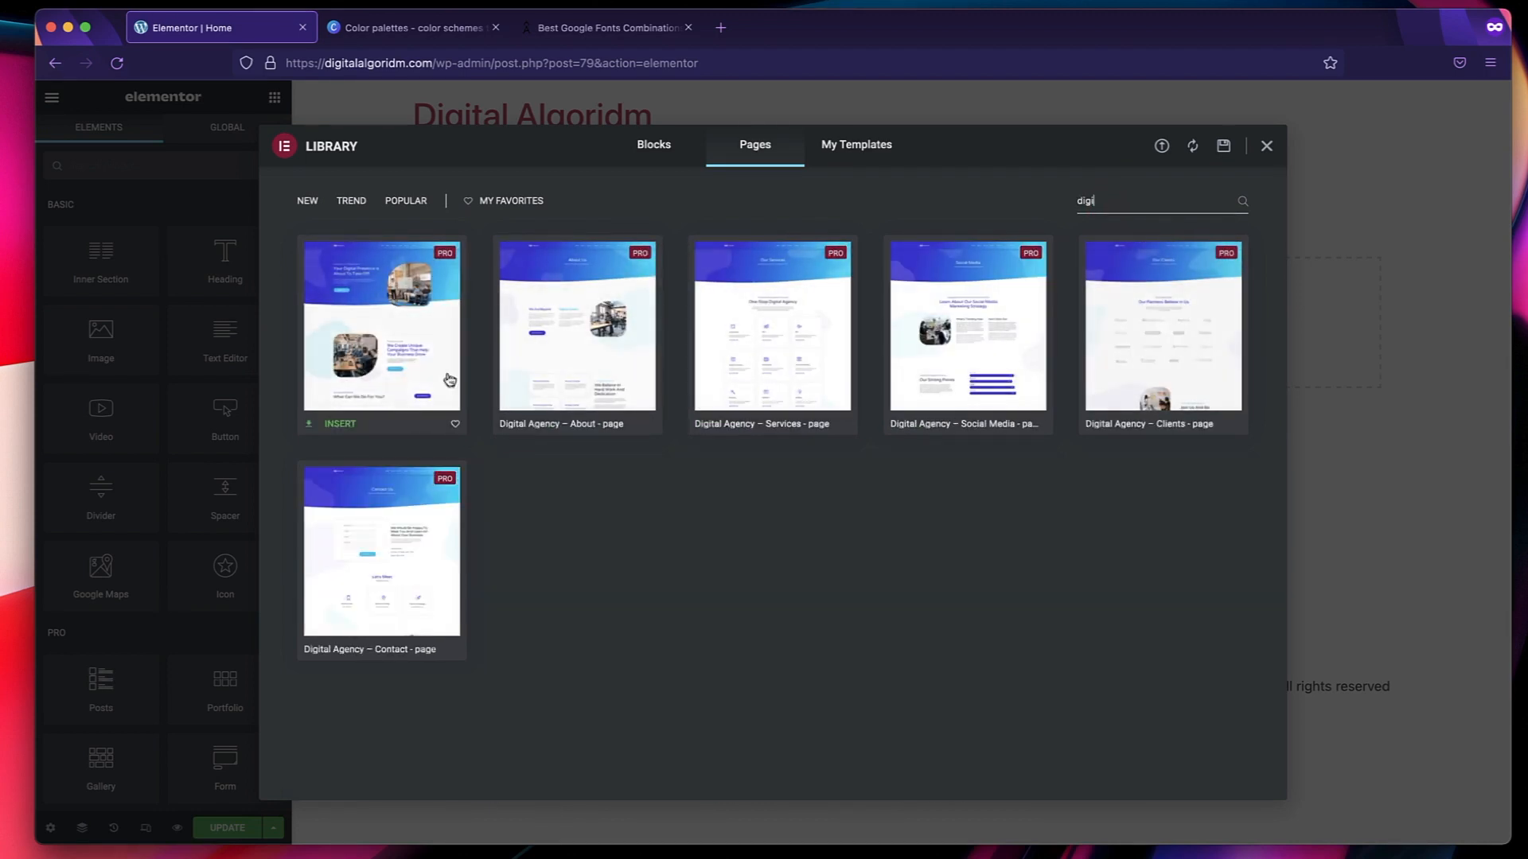
left_click(342, 424)
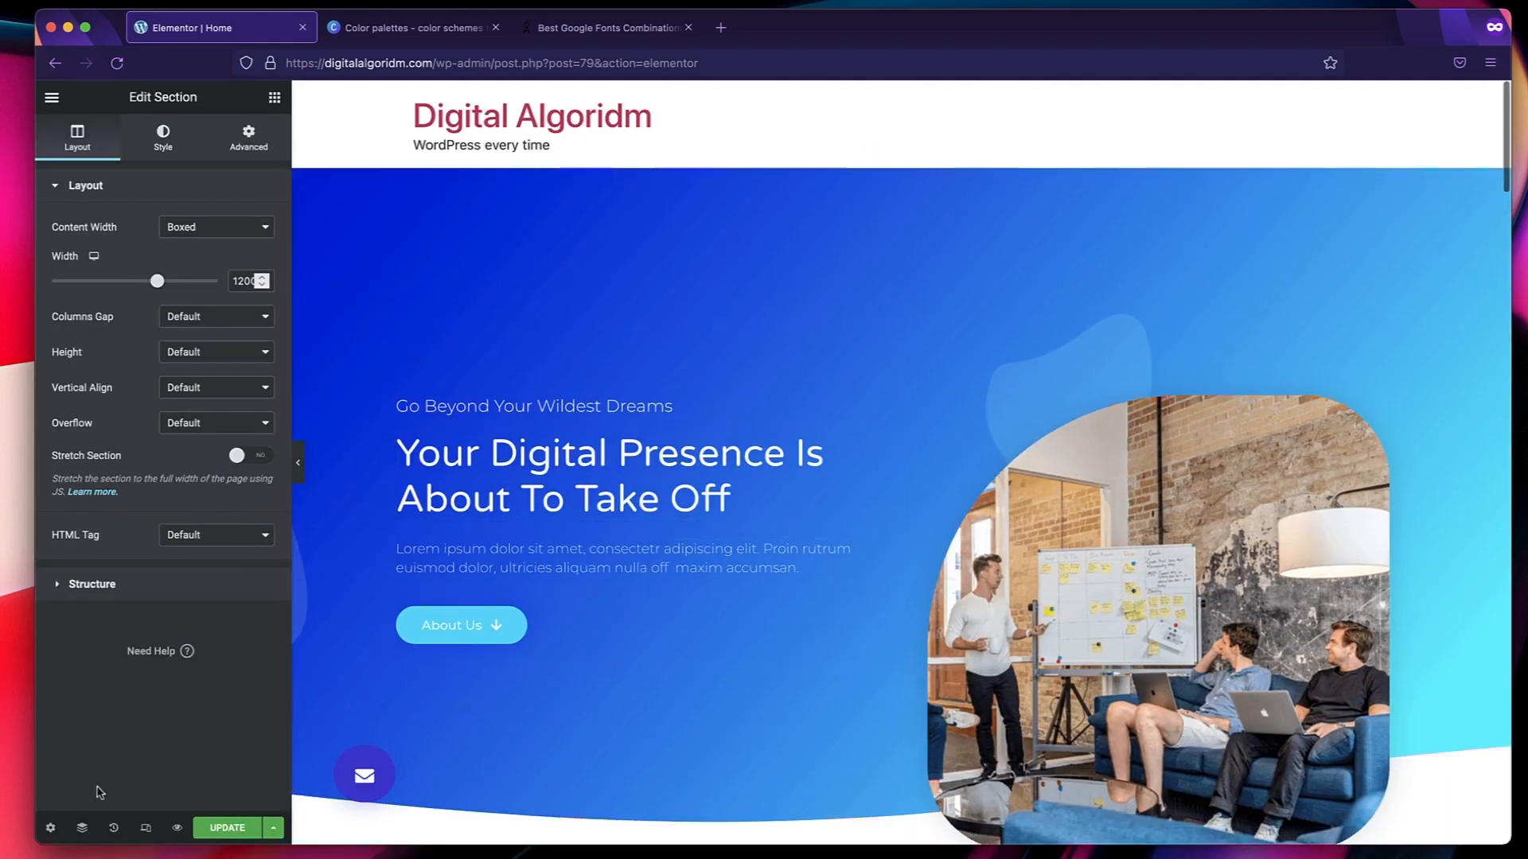
Select Editing Started in the action history, and look through the page's revisions and its sections.
left_click(113, 830)
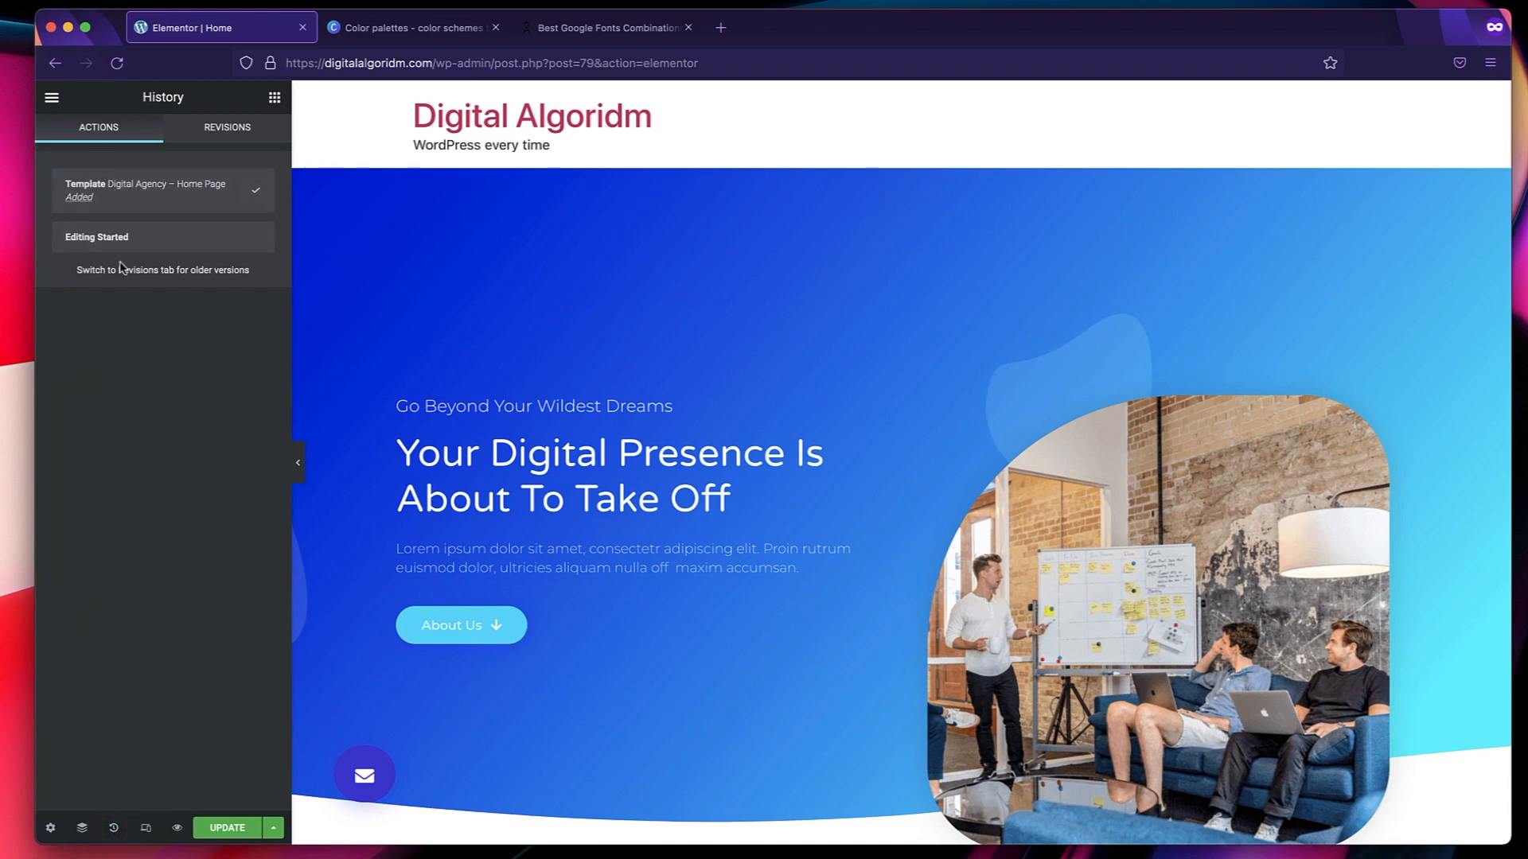
left_click(139, 243)
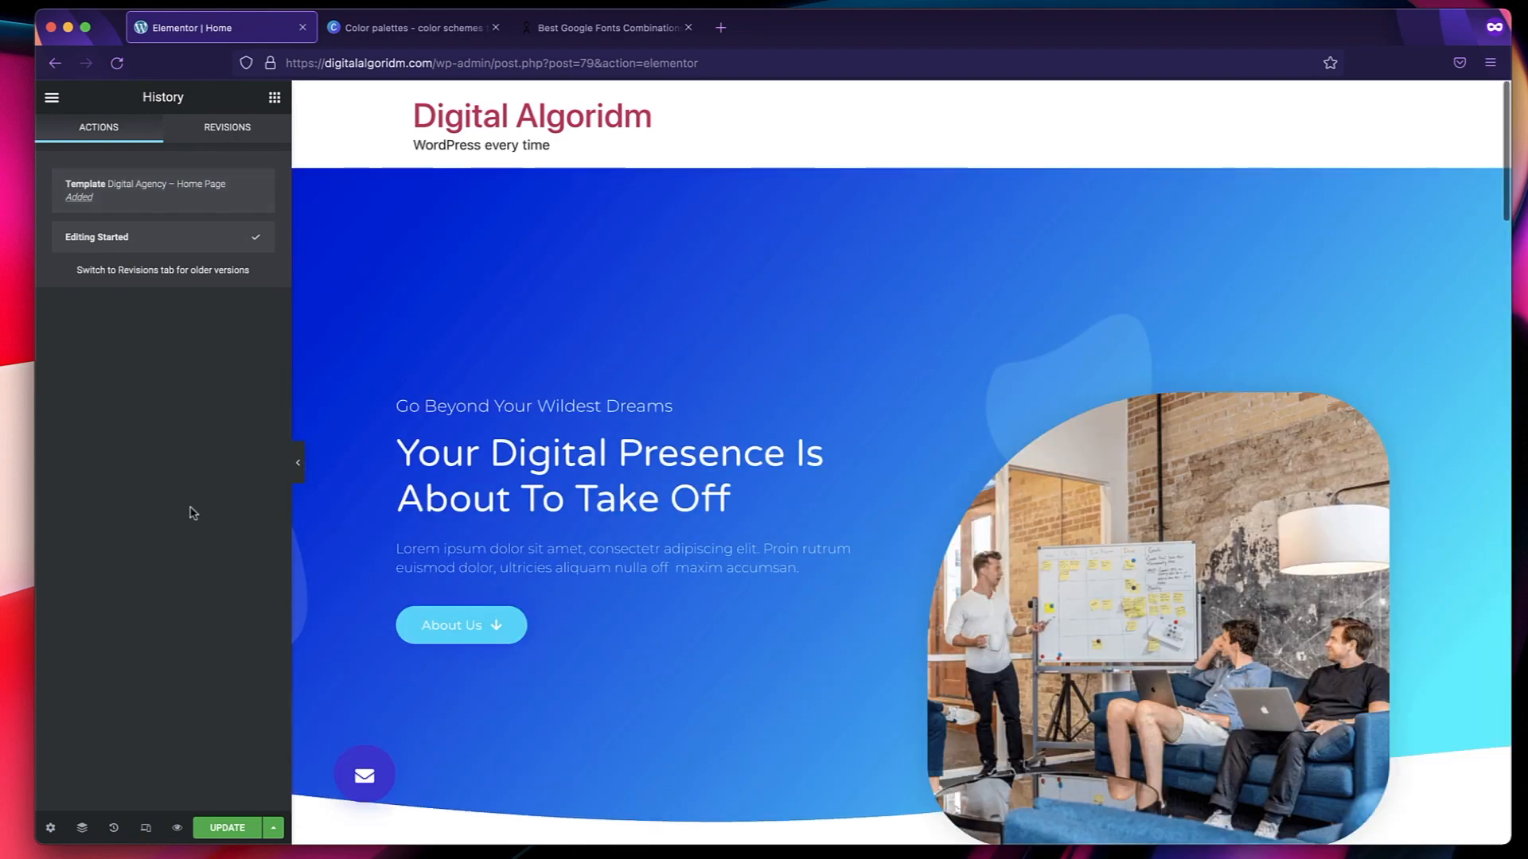
left_click(215, 131)
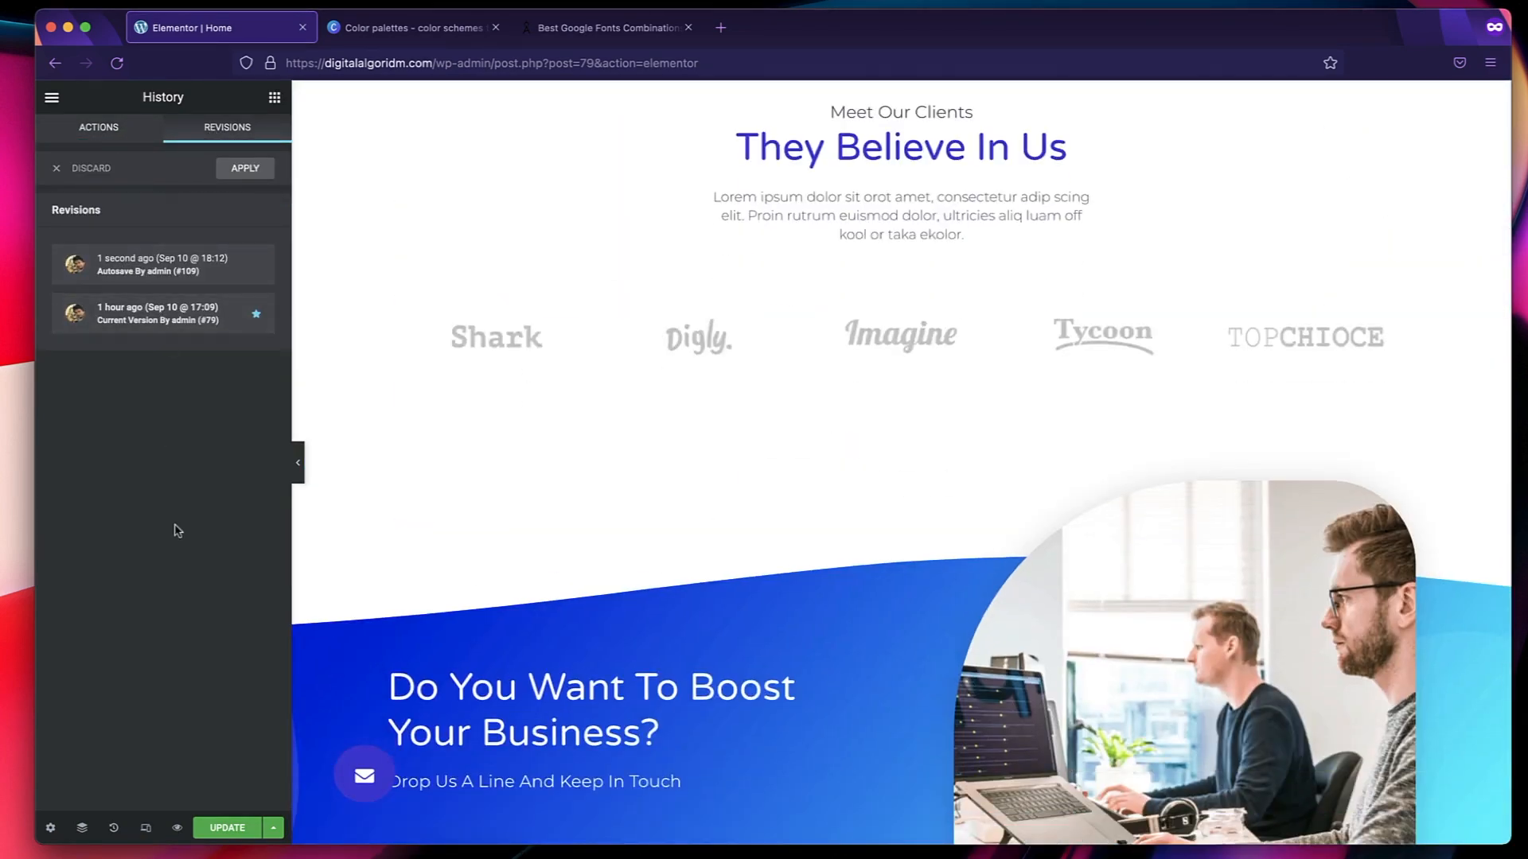
scroll(556, 368, "up", 15)
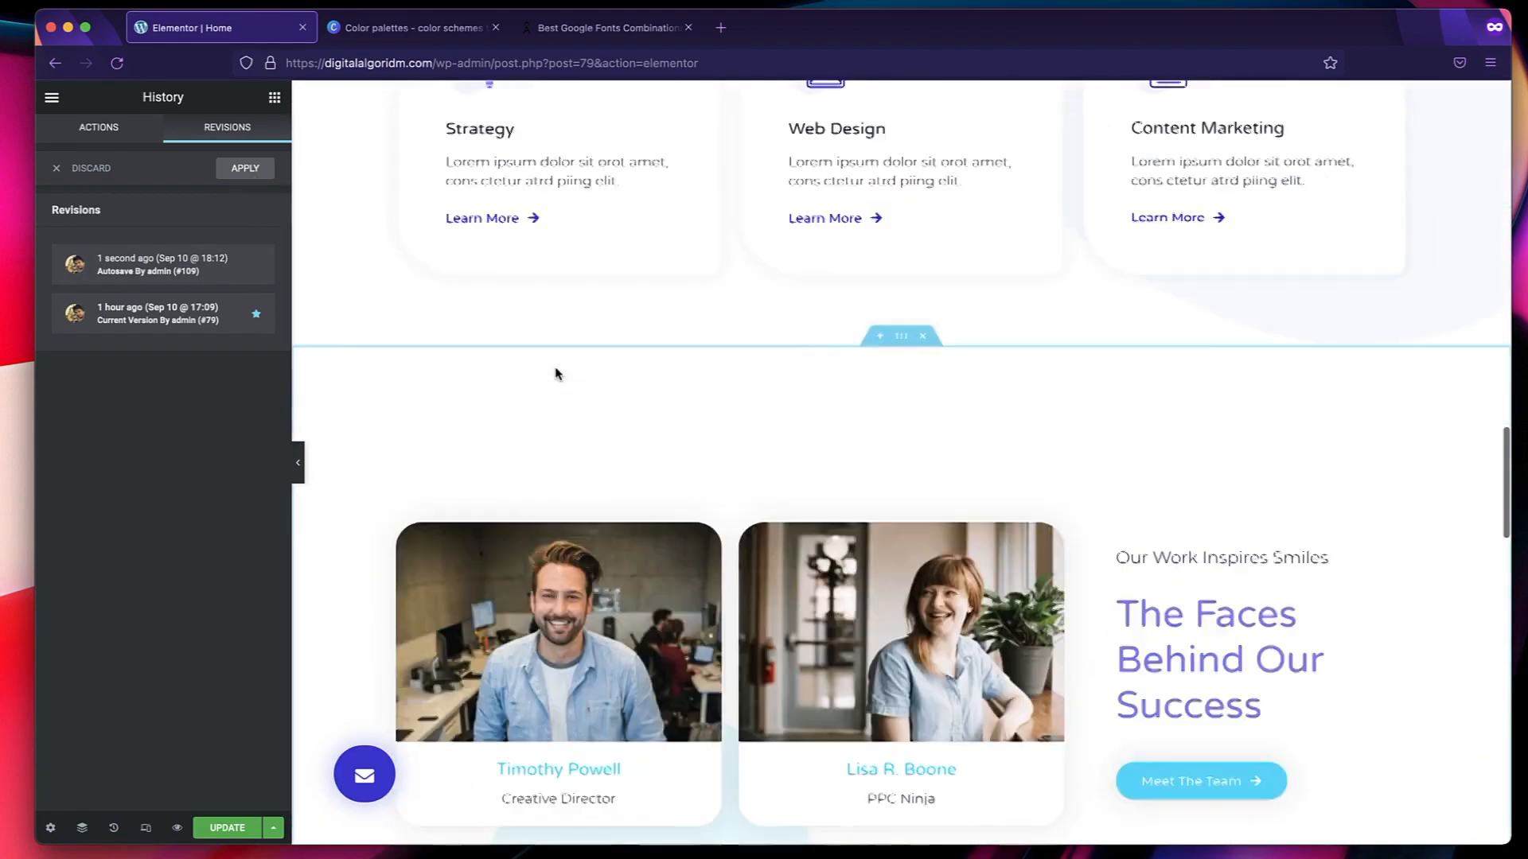
scroll(556, 372, "up", 6)
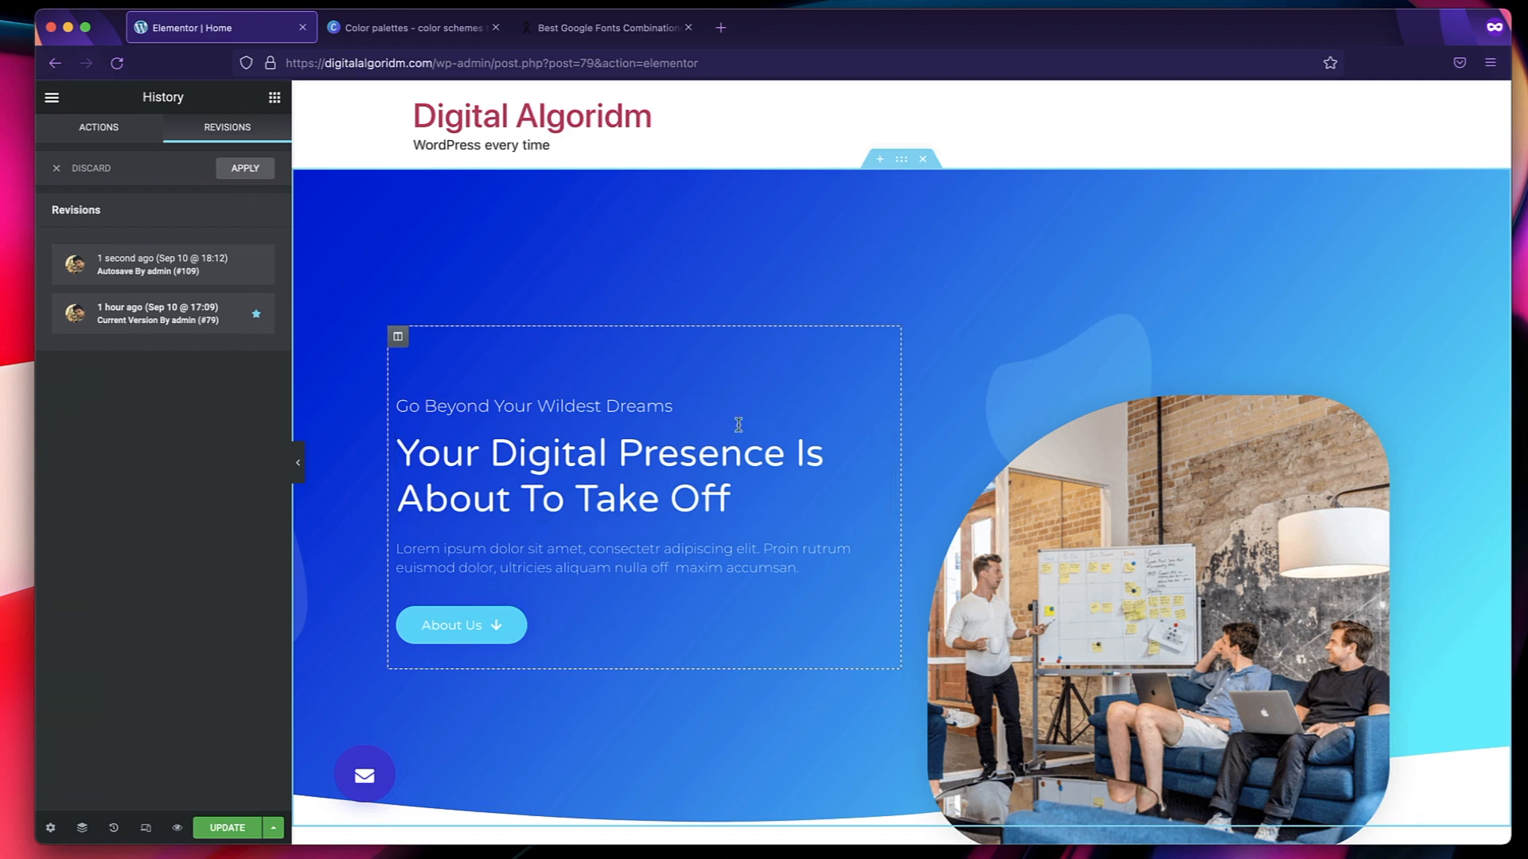
Replace the hero section's main heading text with "This is Next Level Marketing Agency".
left_click(685, 445)
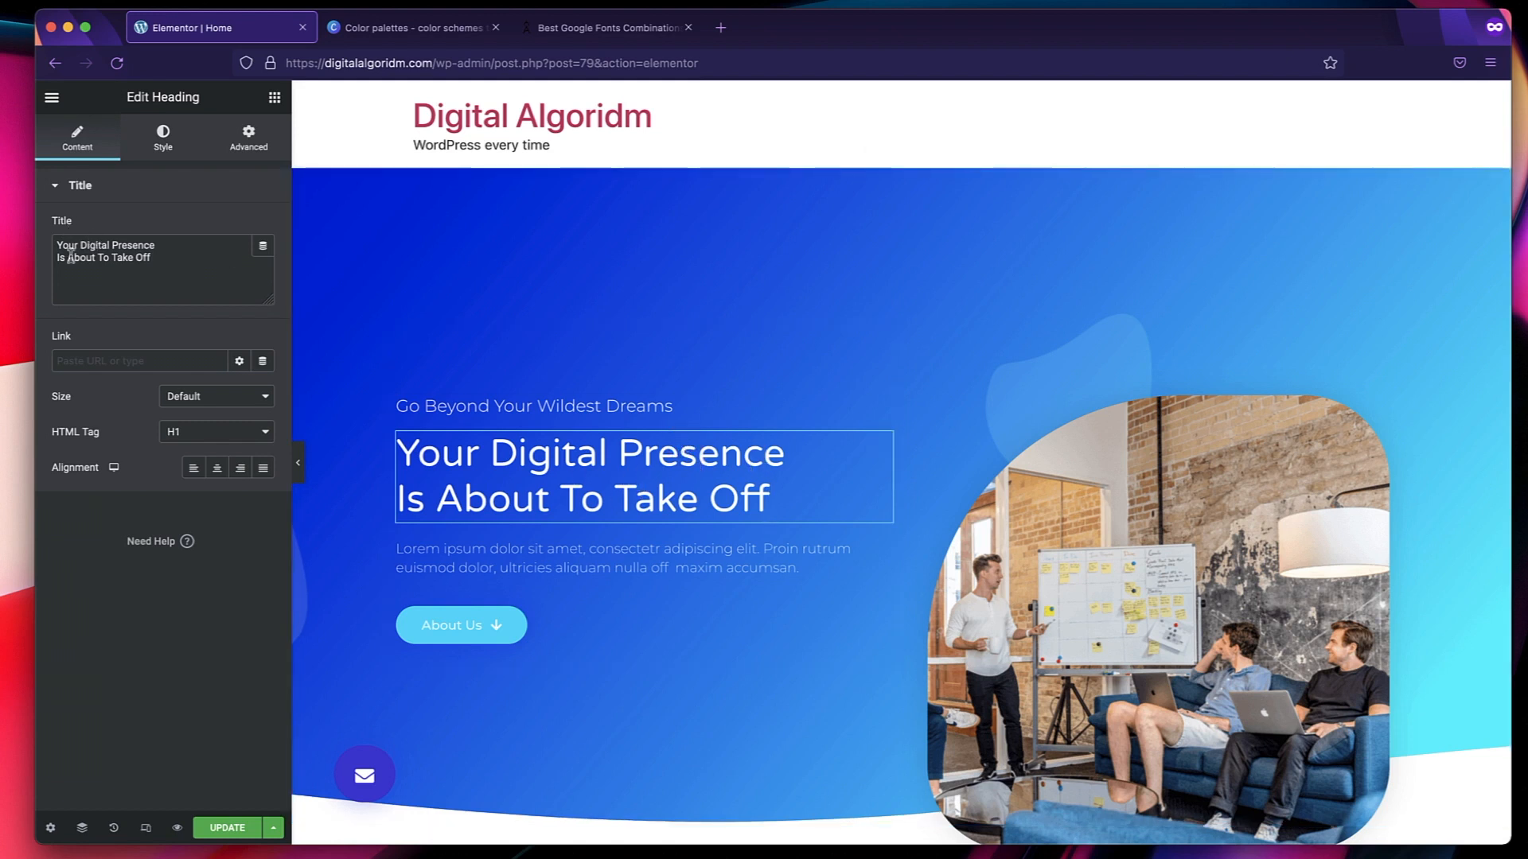
triple_click(116, 258)
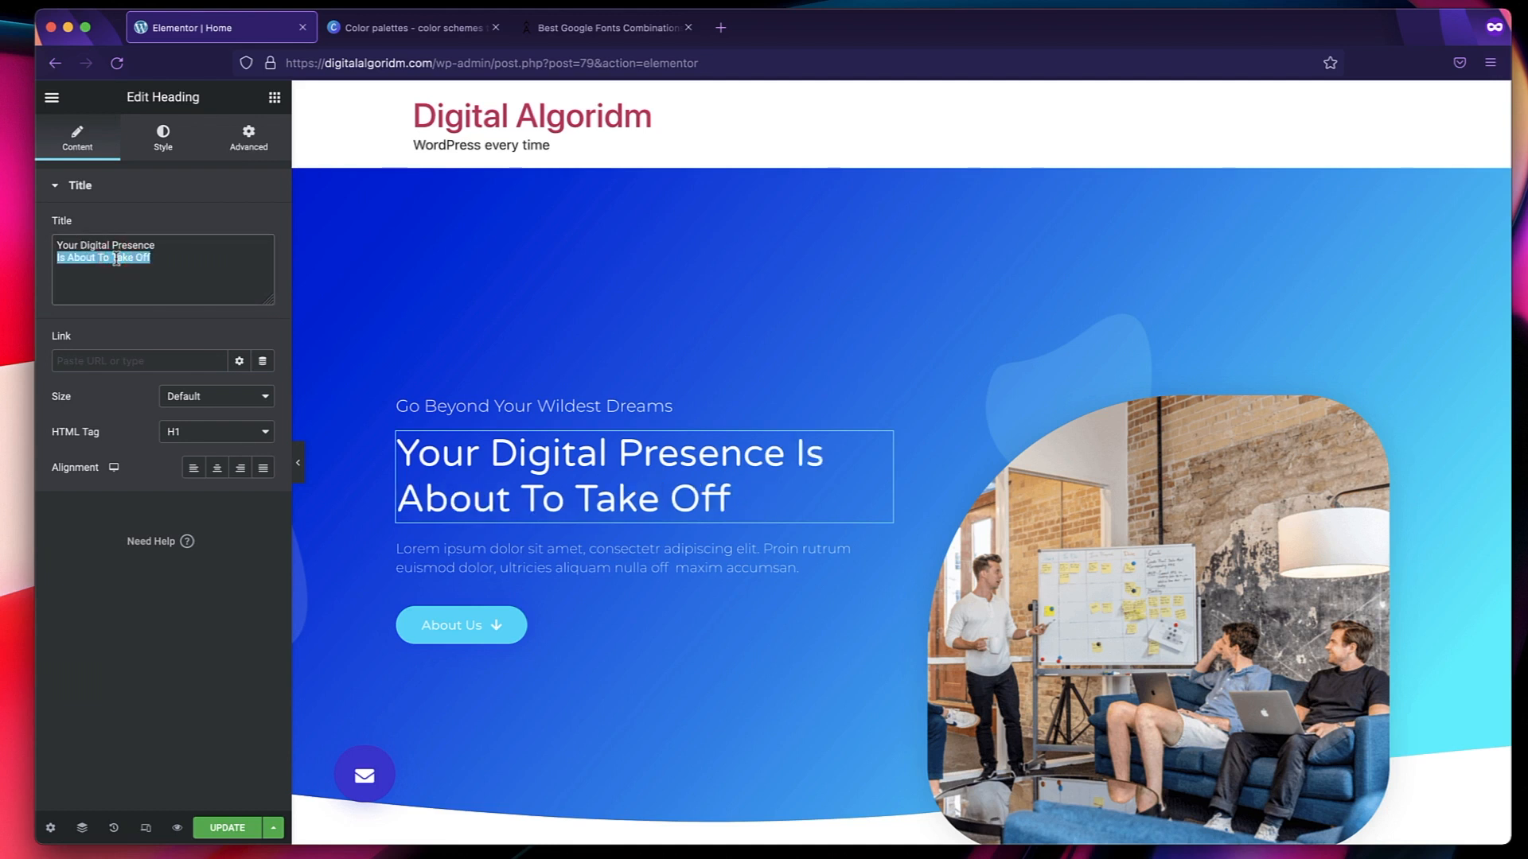
key("super+a")
key("BackSpace")
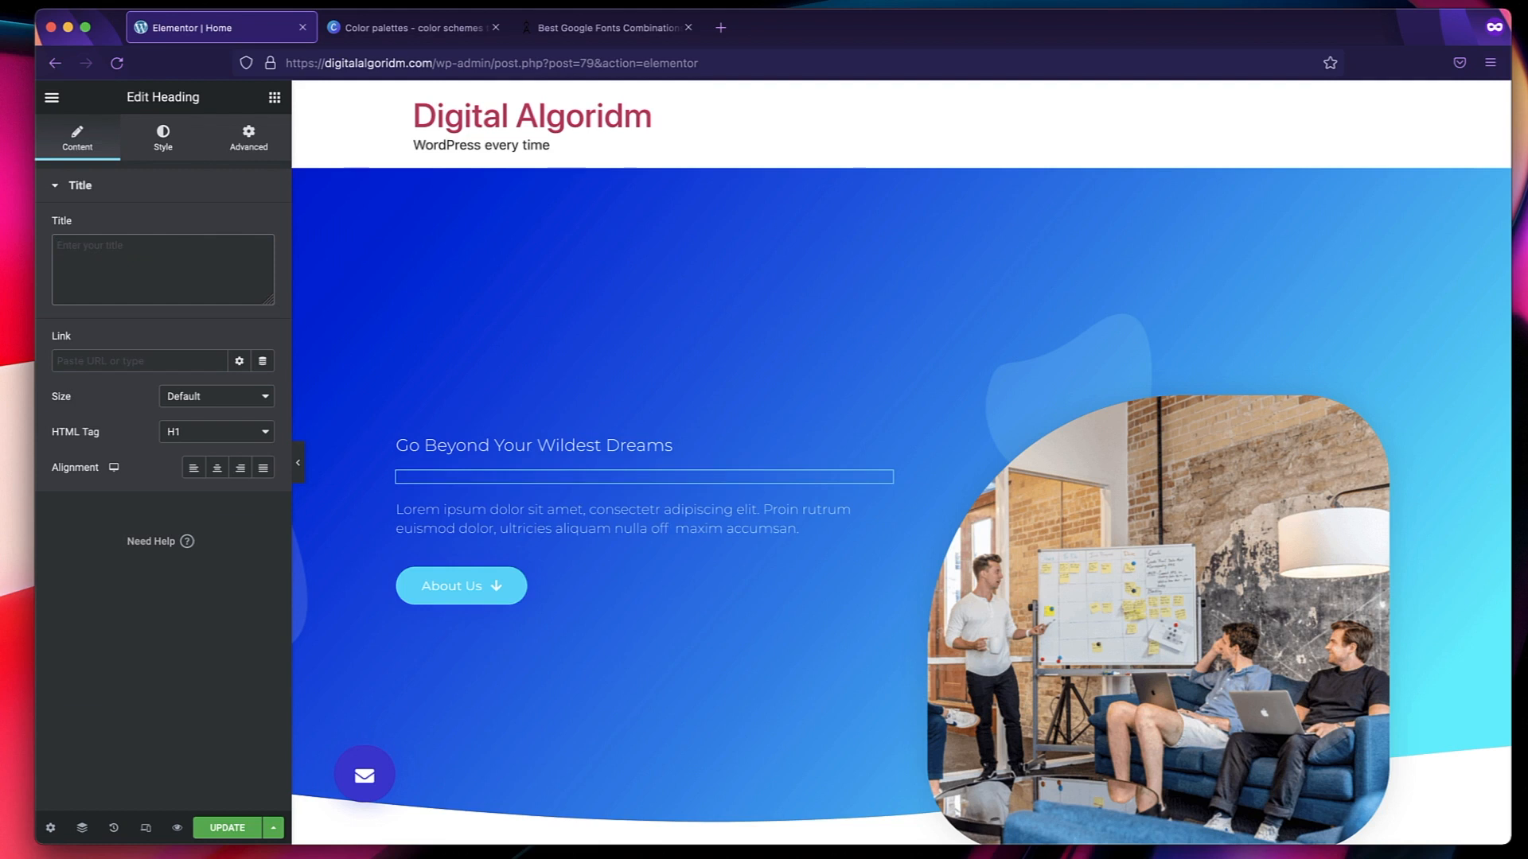
type("This is")
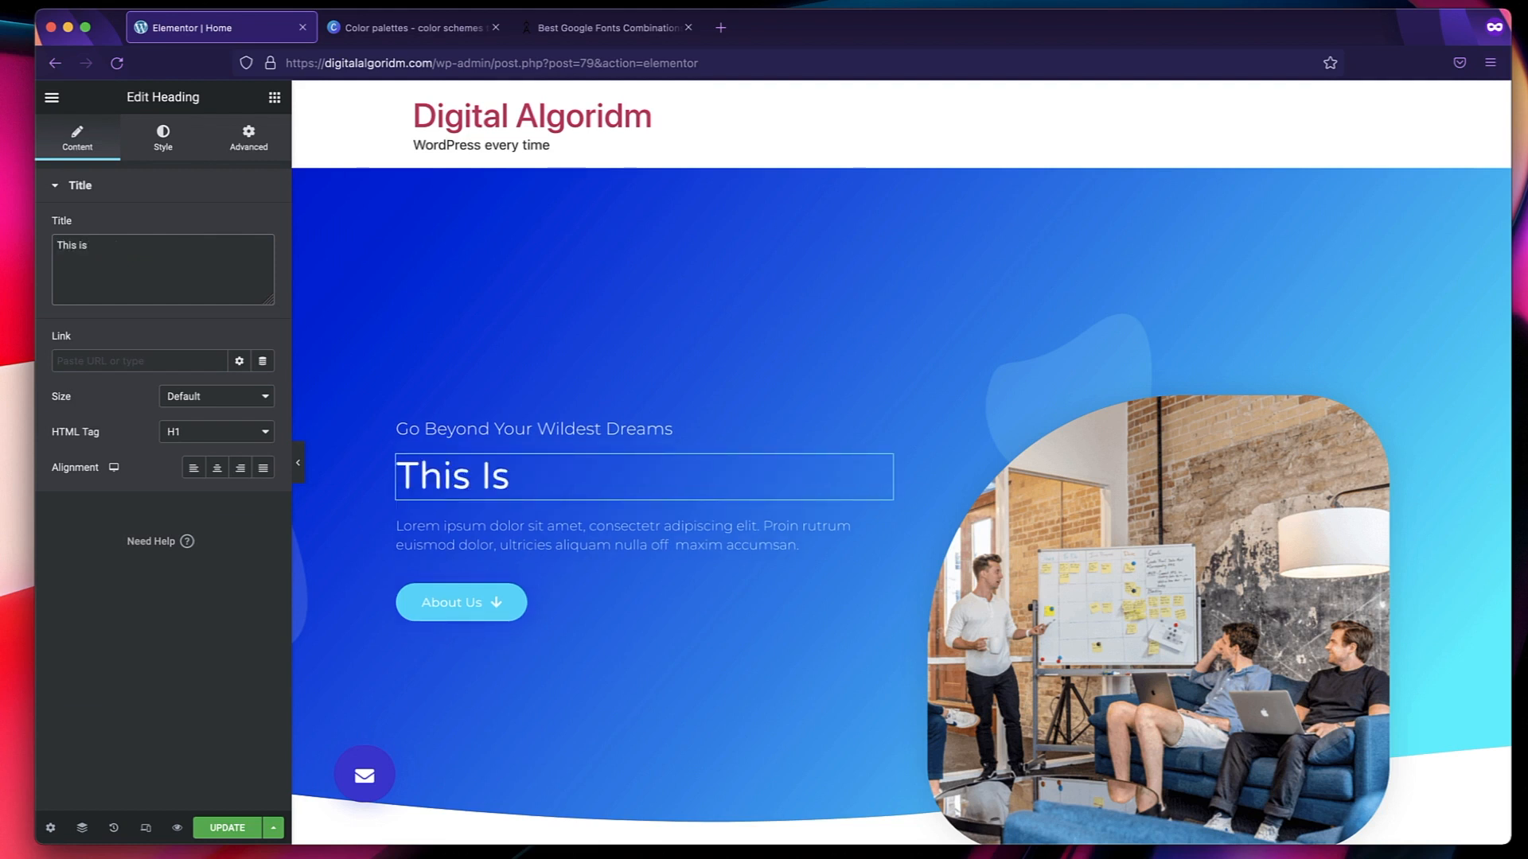
type(" Next Level Marketing Agency")
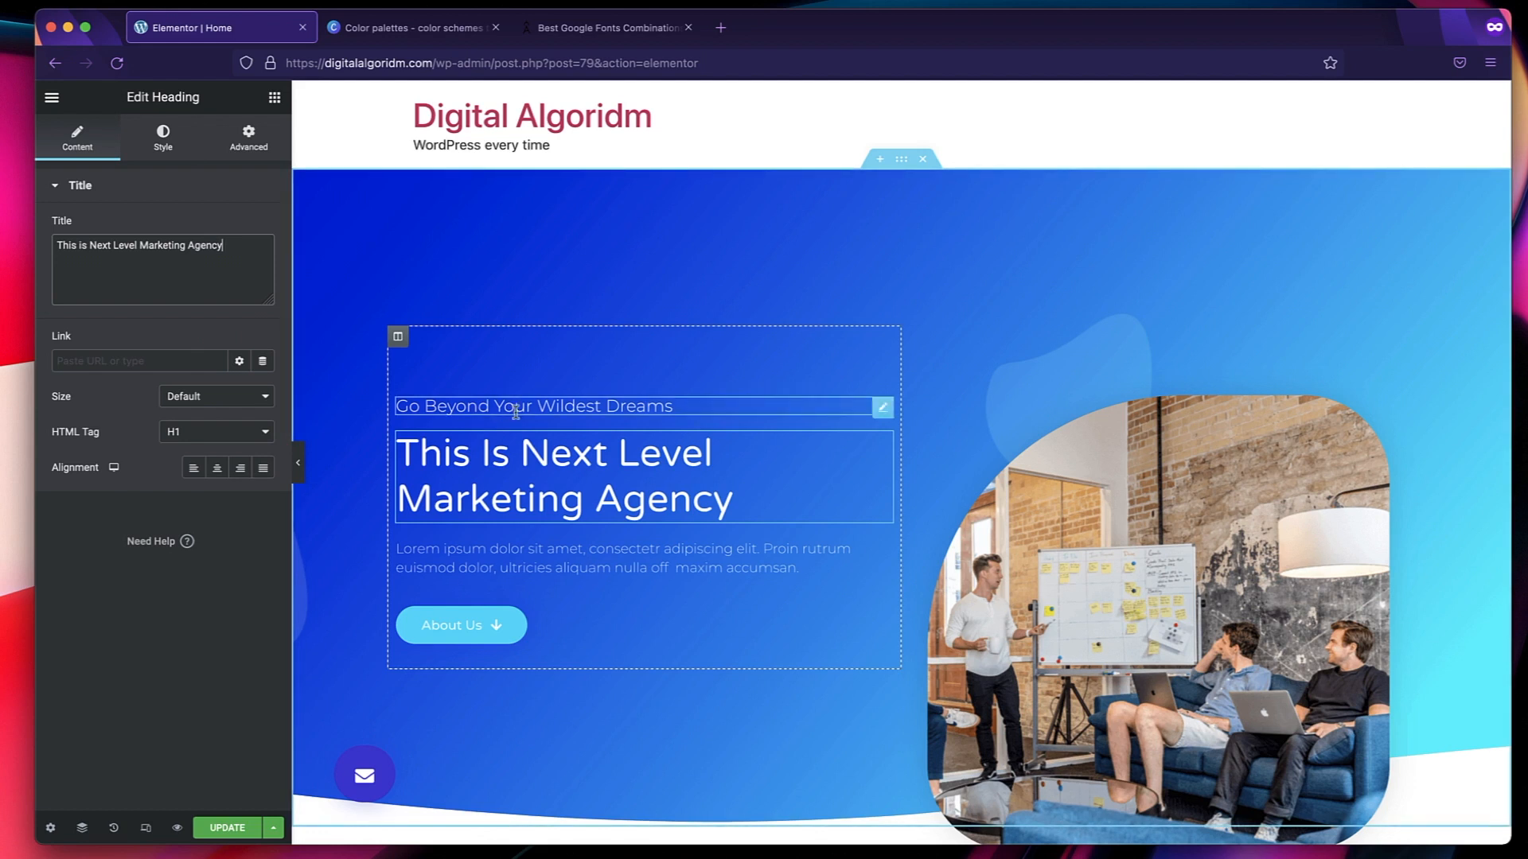
Change the small heading above the hero title to "The Best Agency Ever".
left_click(562, 406)
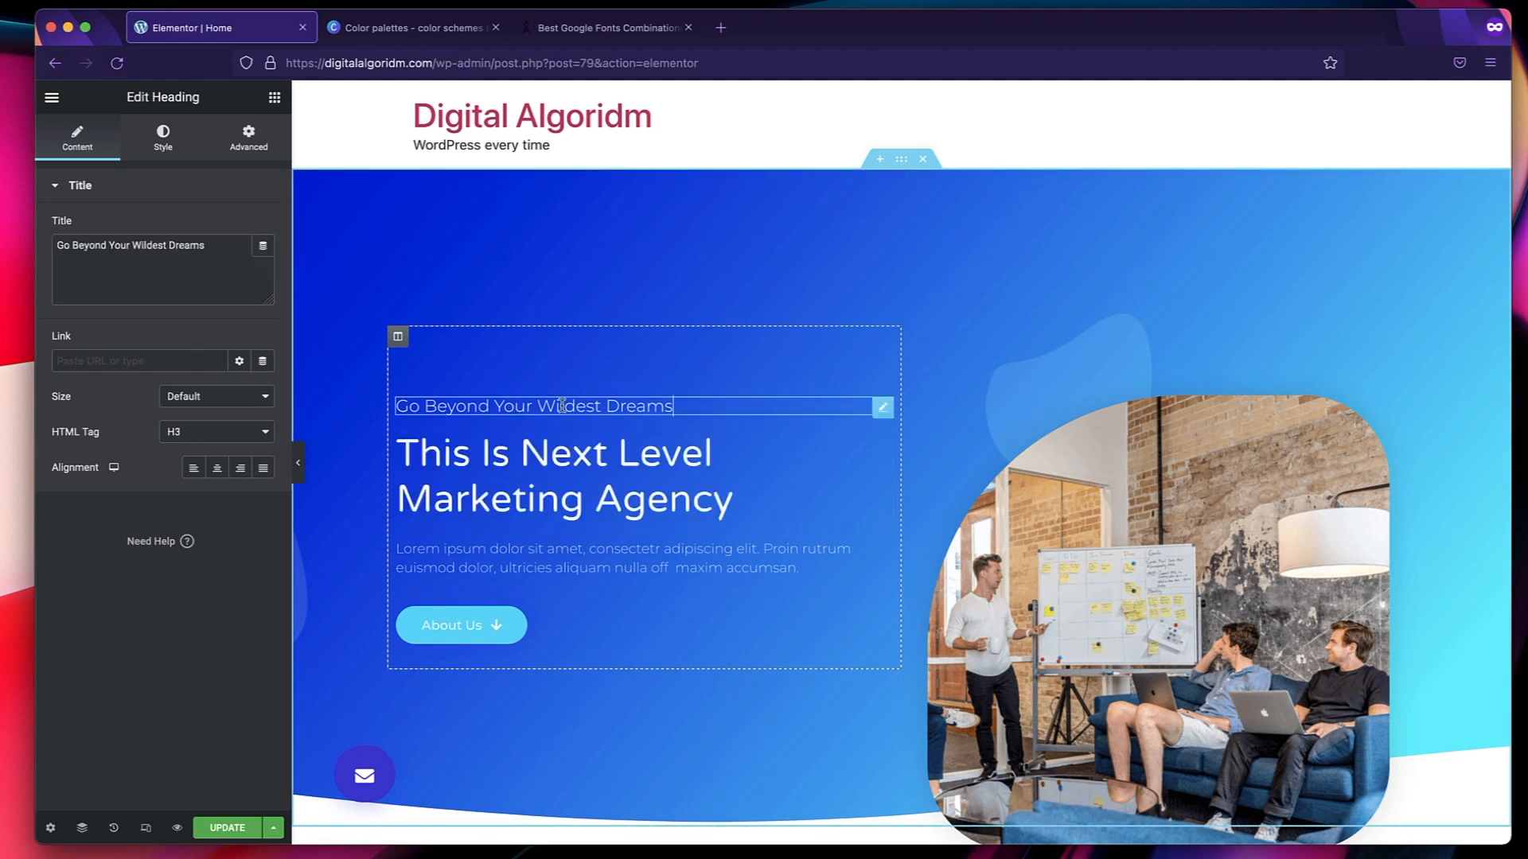
double_click(185, 247)
left_click(186, 247)
type("The Best")
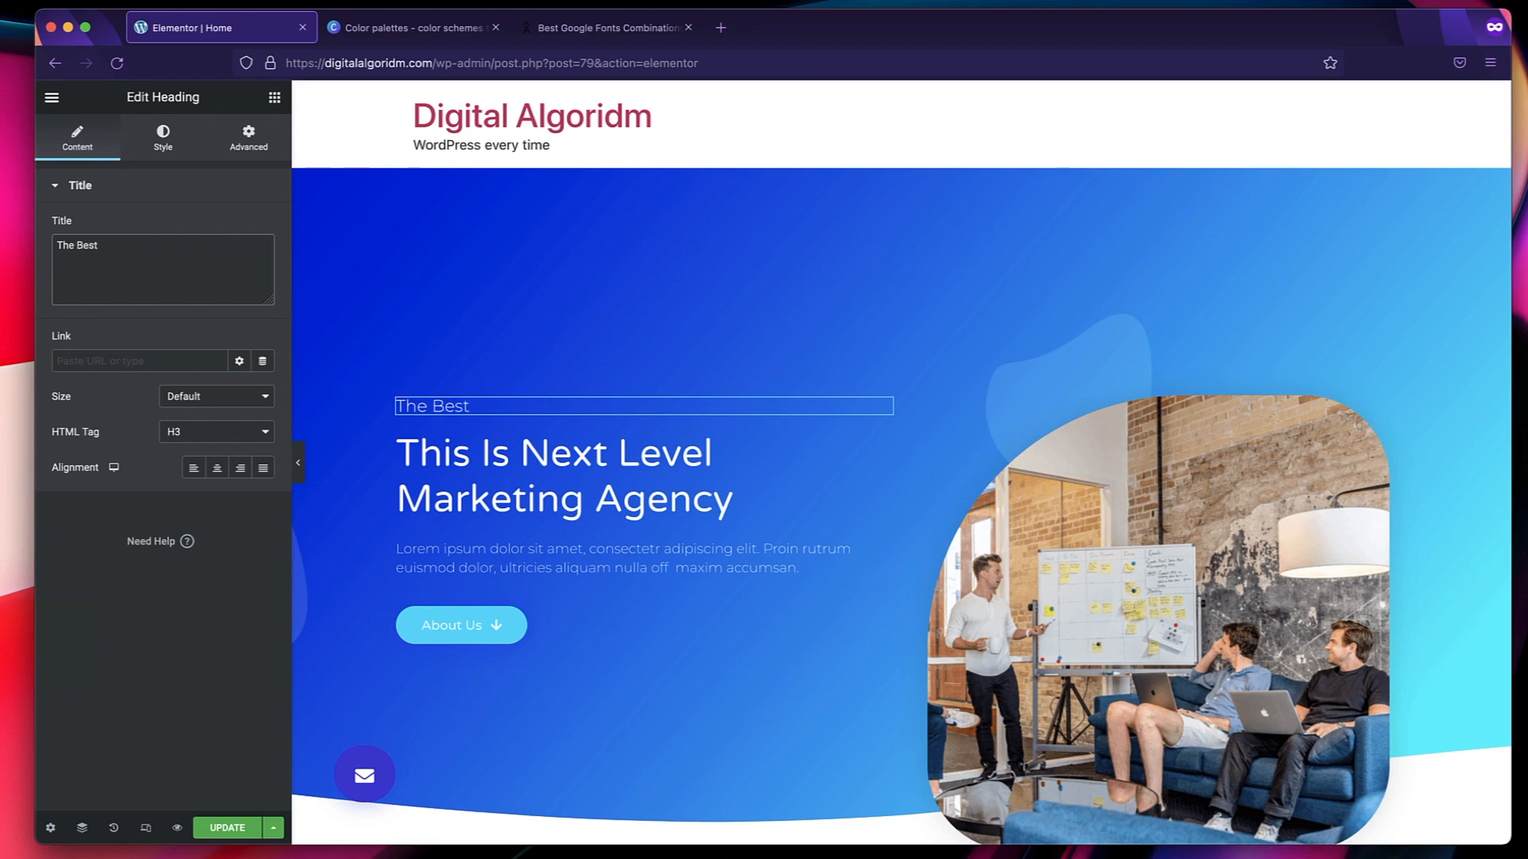
type(" Agency Ever")
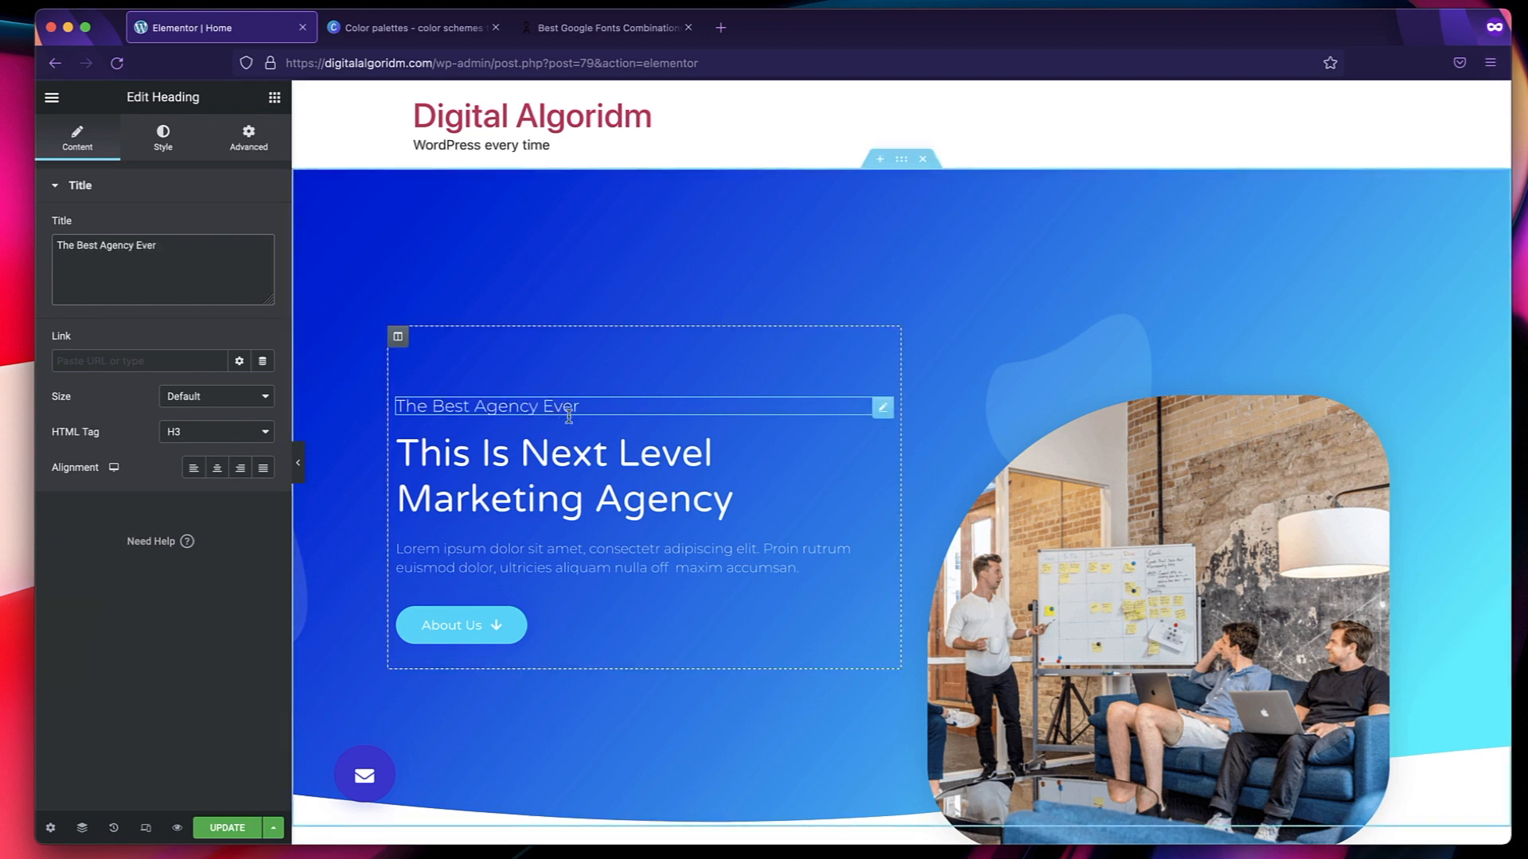
Overwrite the small heading above the hero title with "f" directly in the page preview.
triple_click(570, 409)
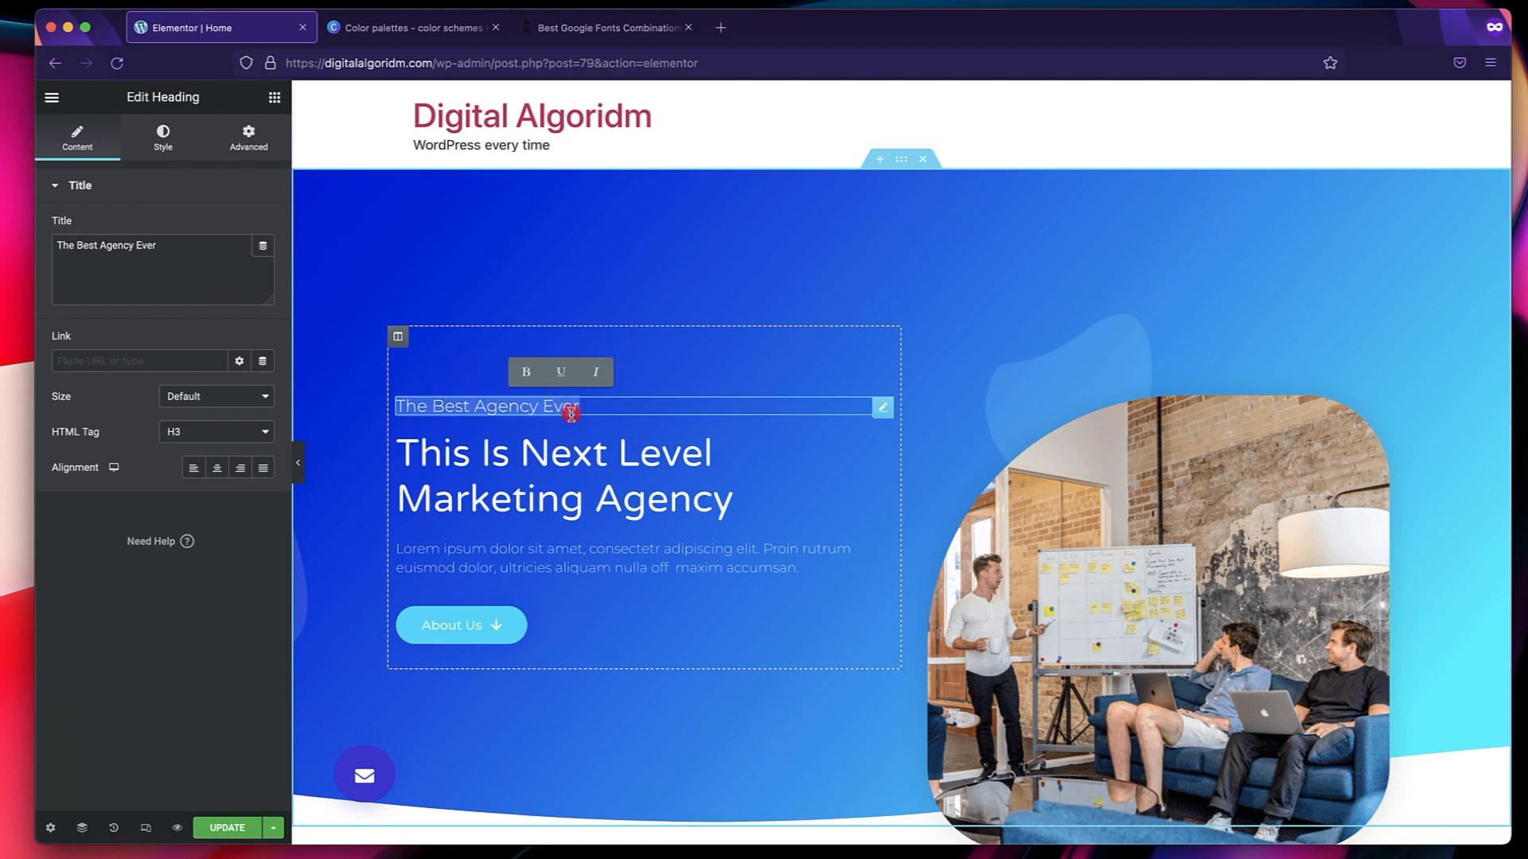
type("F")
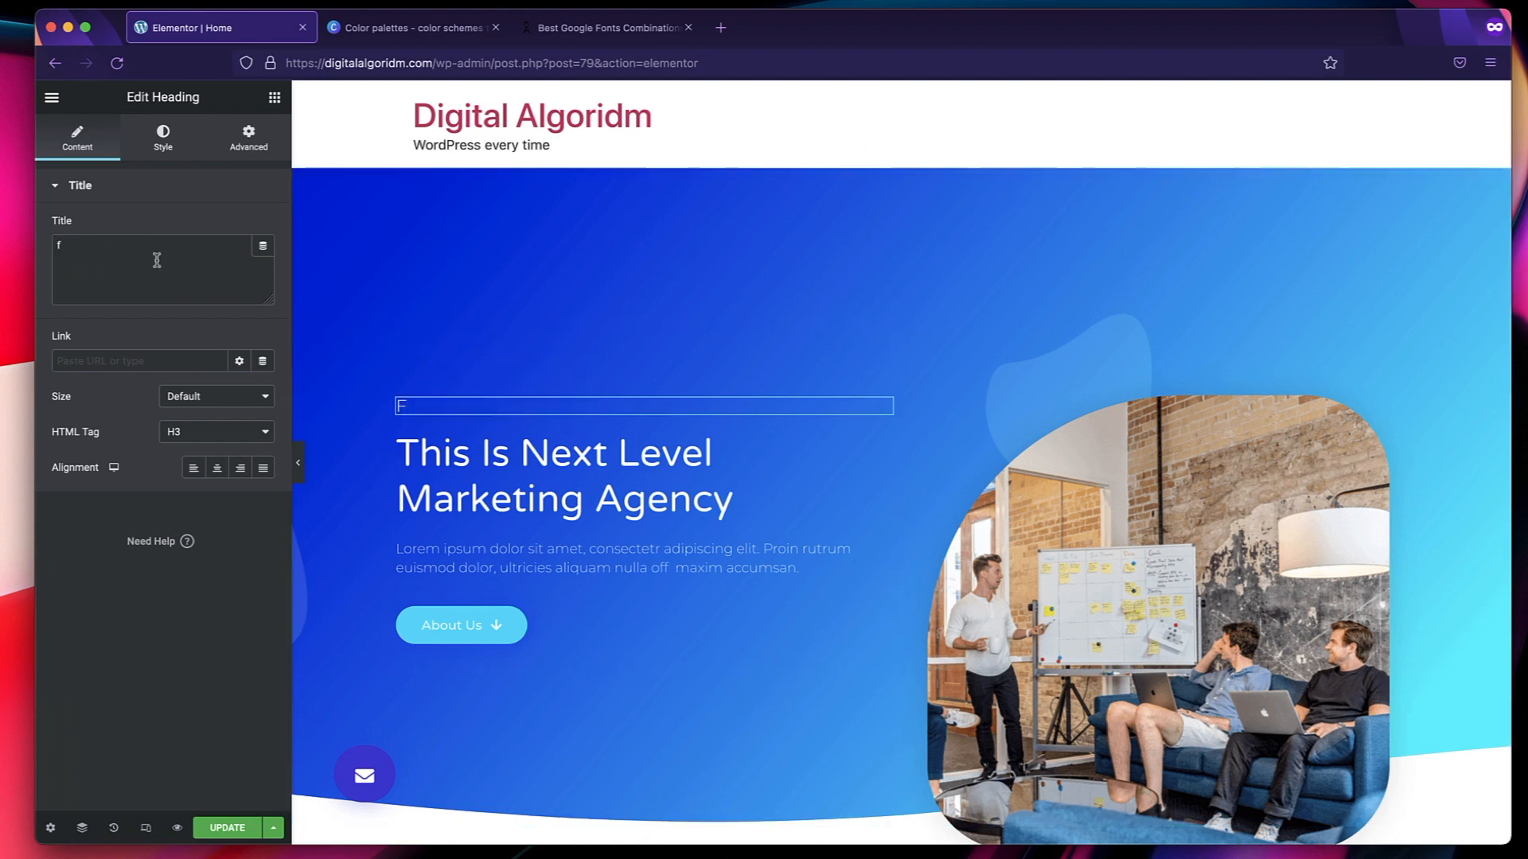
left_click(134, 249)
left_click(465, 405)
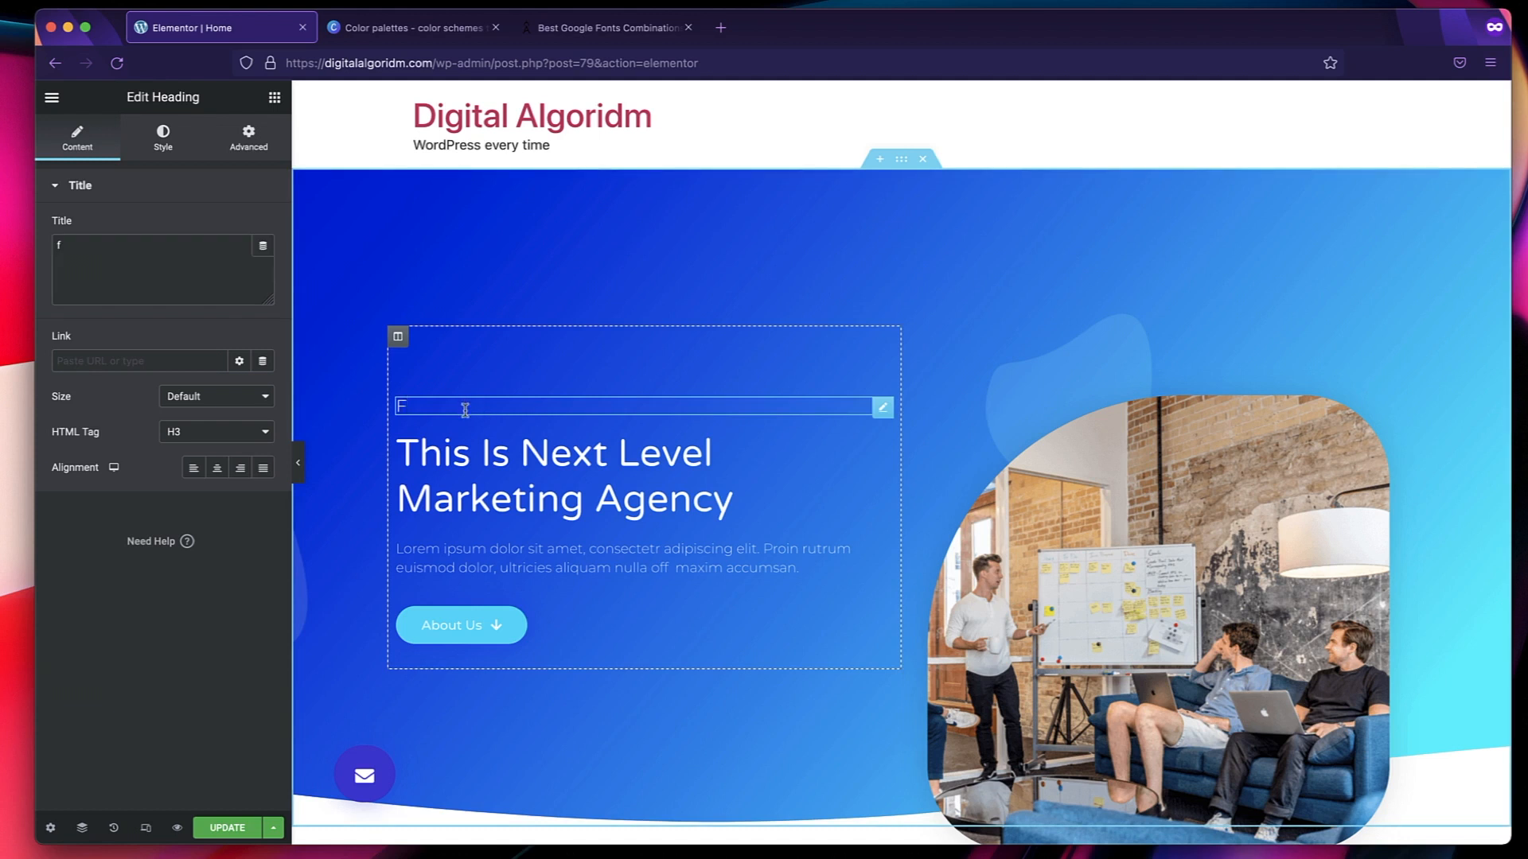
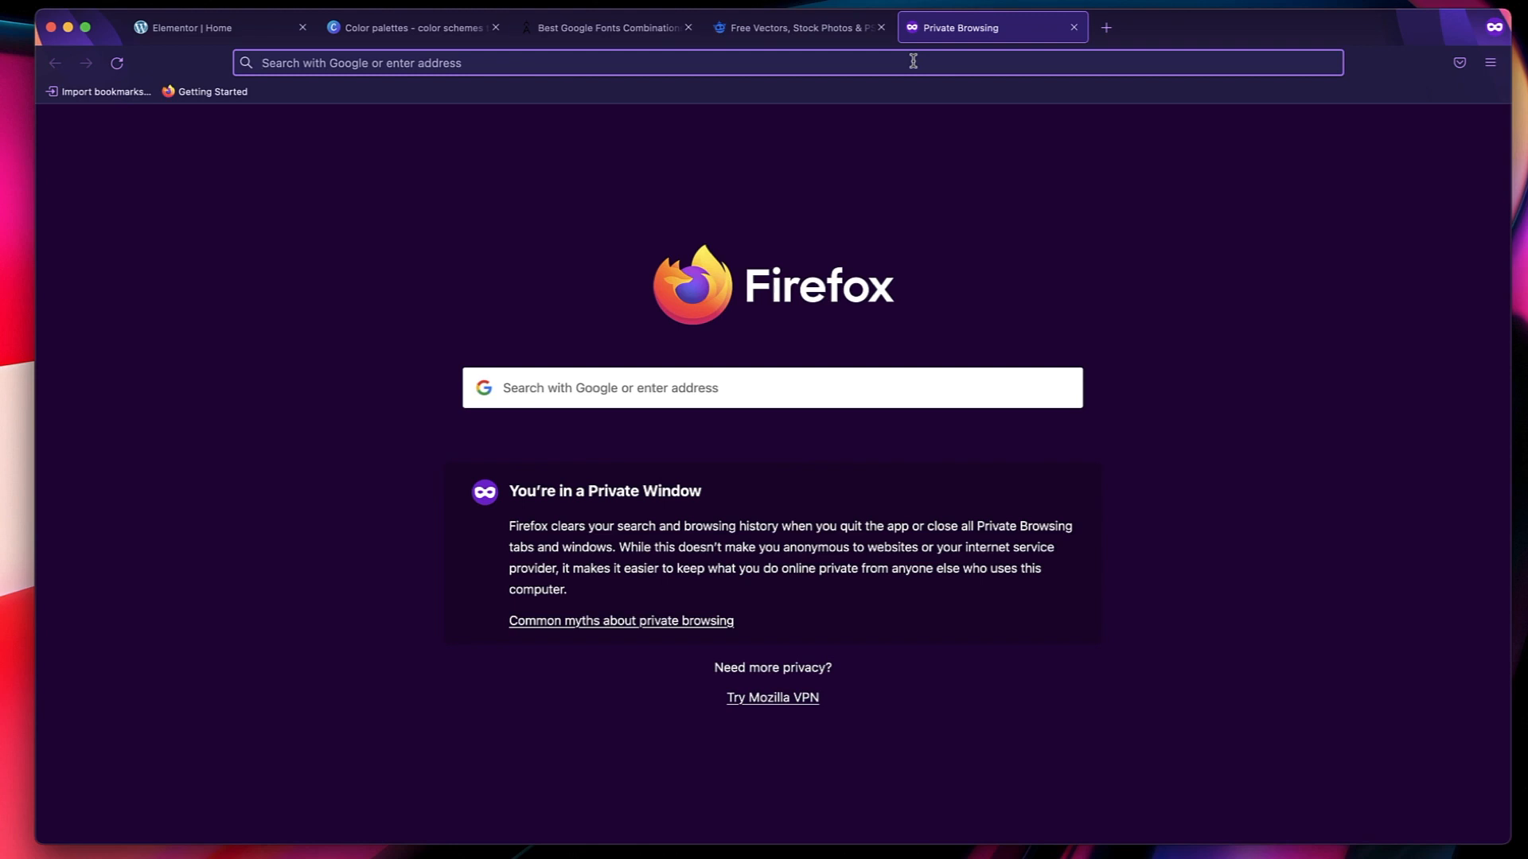
Open the Unsplash website in the empty browser tab and browse its free photos.
left_click(913, 61)
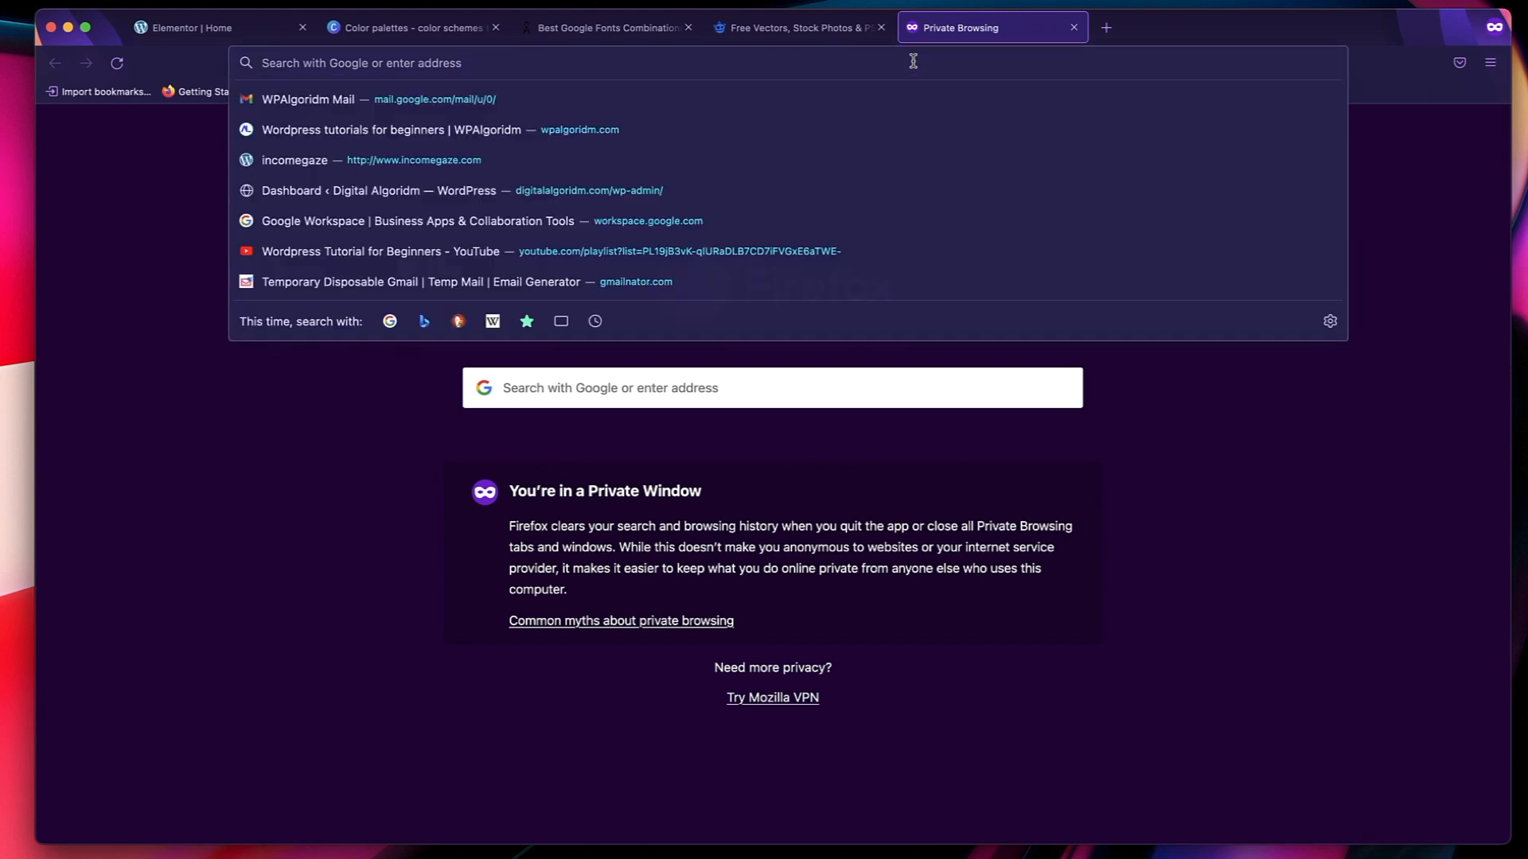
type("unsp")
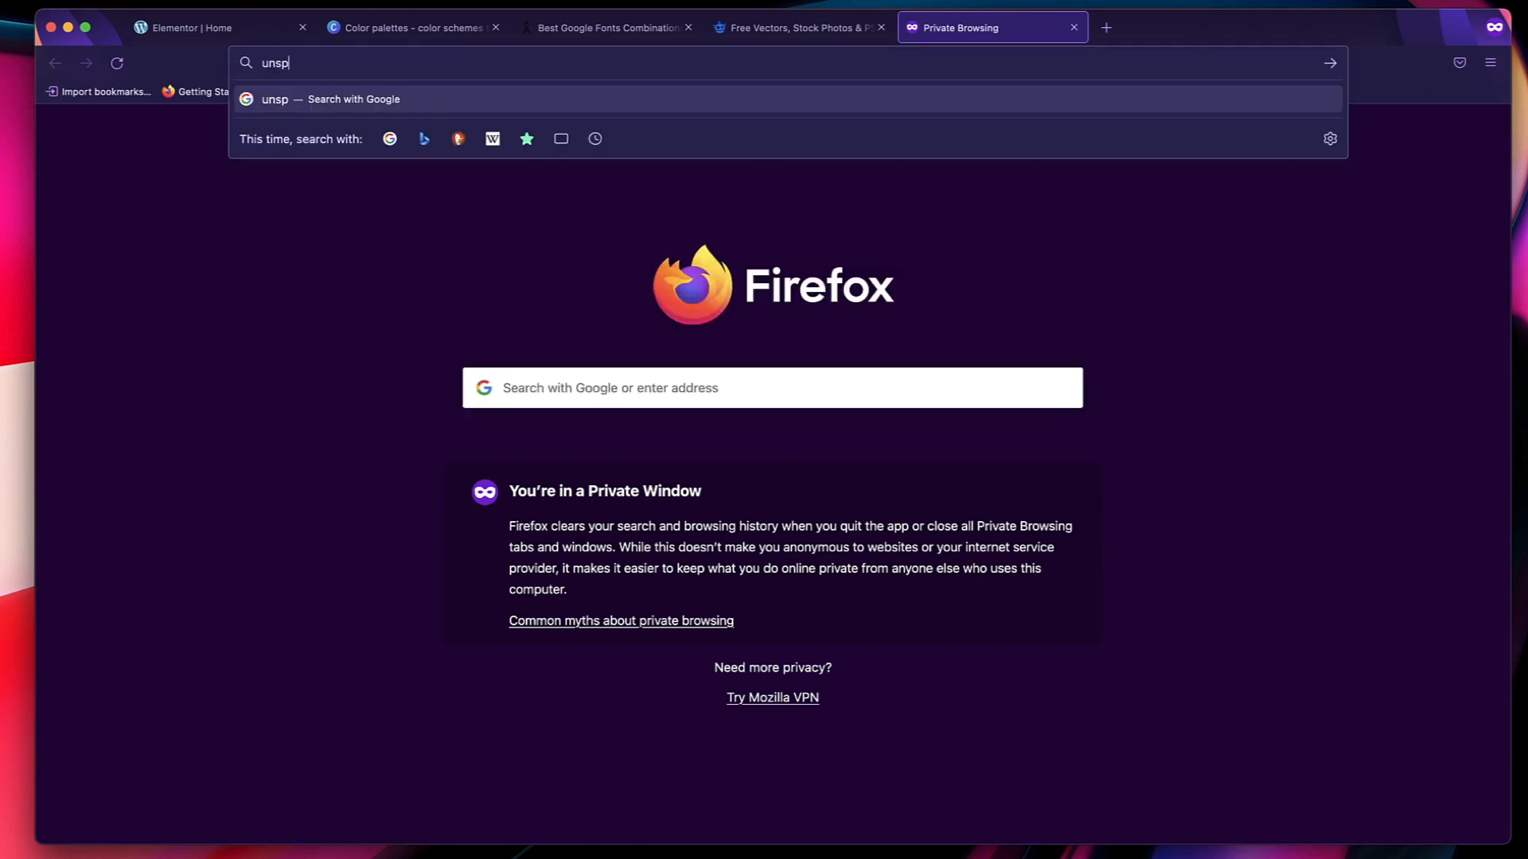
type("lash.com")
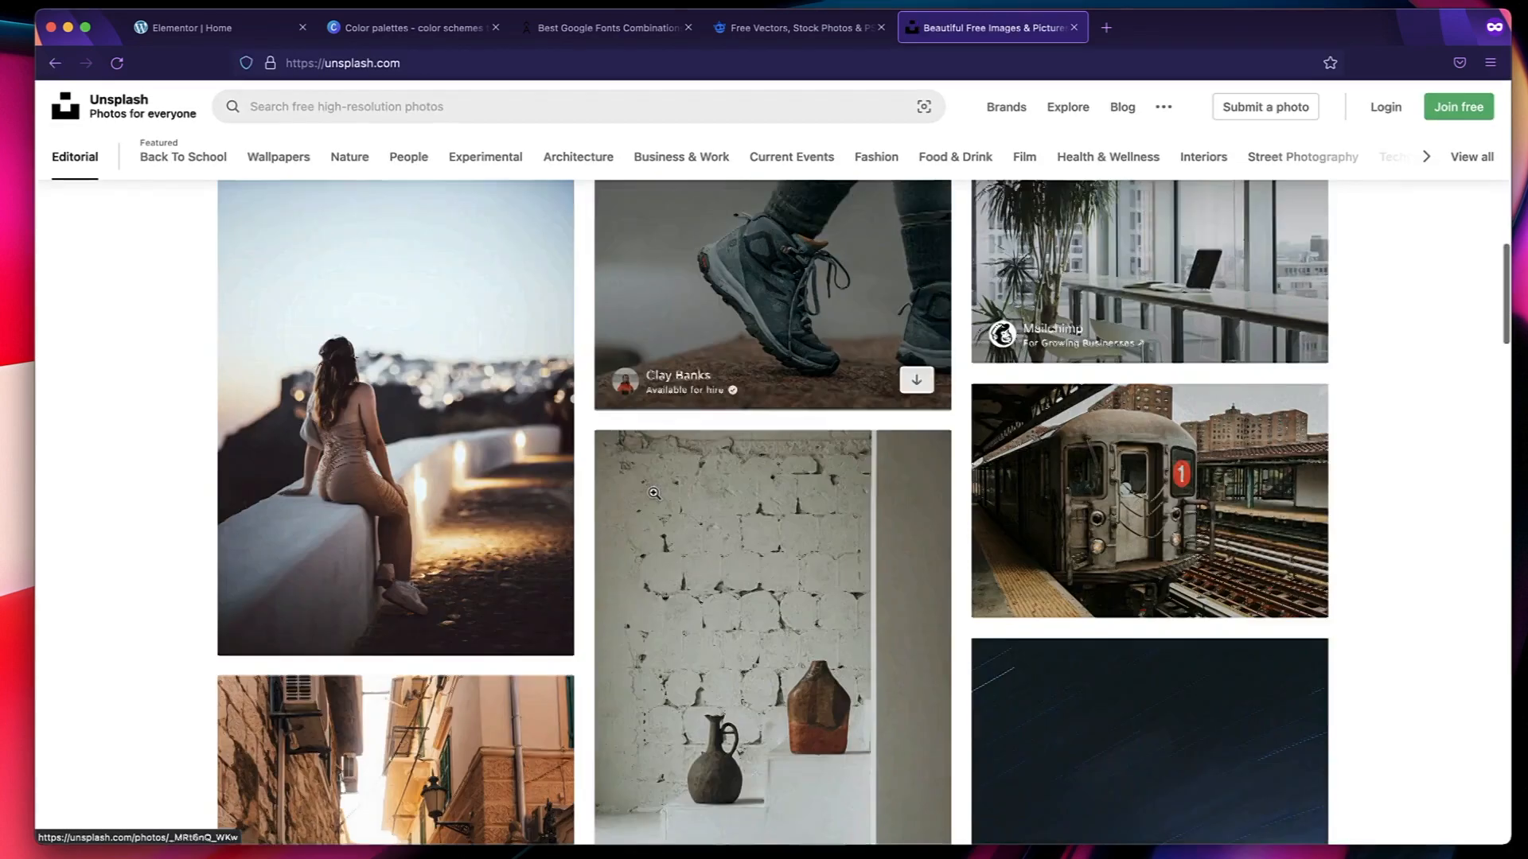
scroll(652, 493, "down", 1)
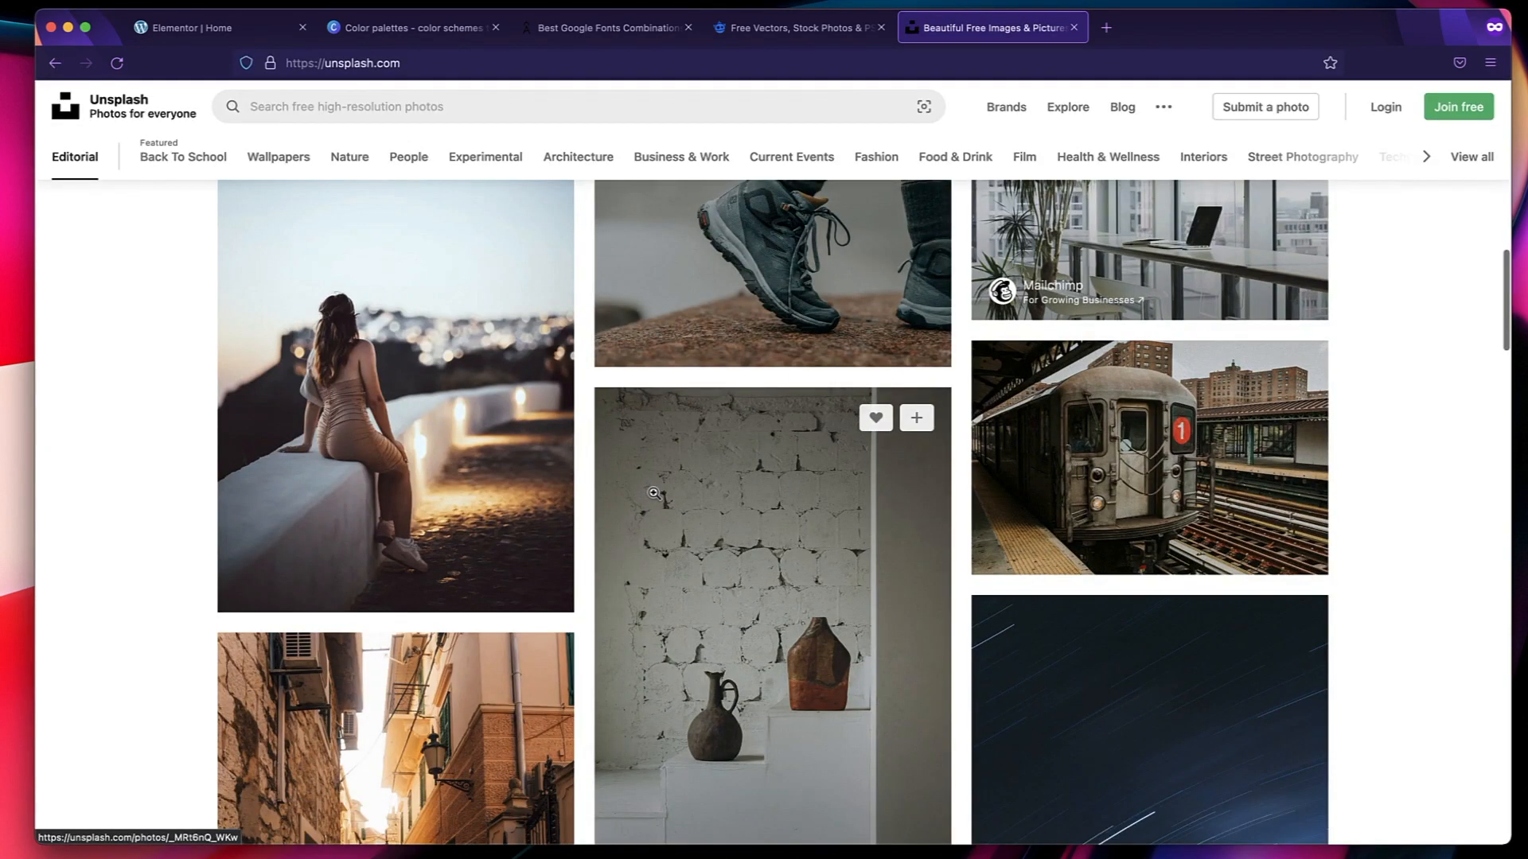
Download the gray train photo from Unsplash, save it as a file, and close the Unsplash page.
left_click(1150, 445)
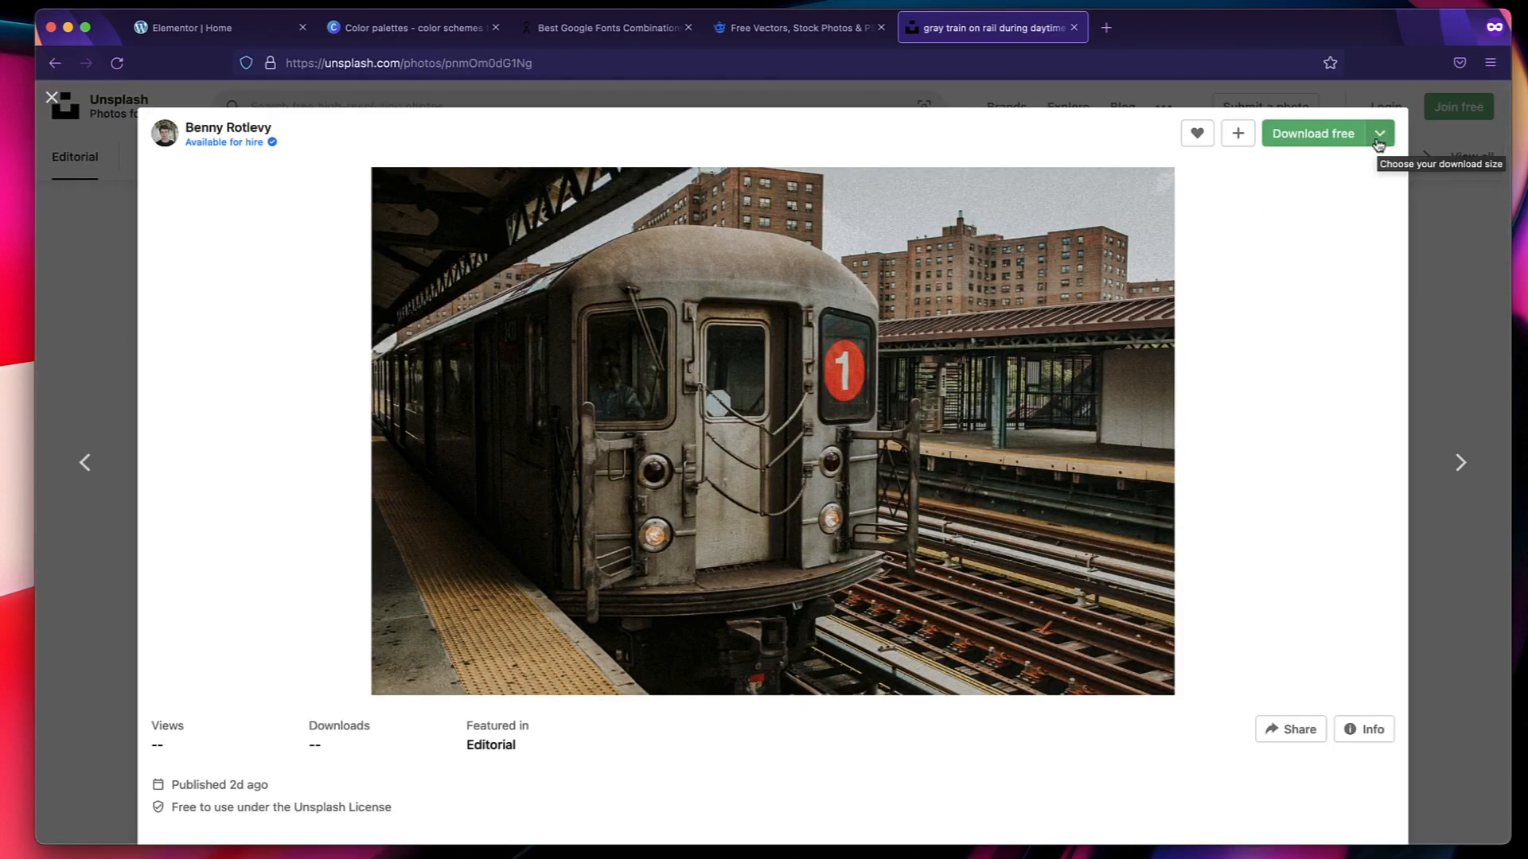
left_click(1319, 140)
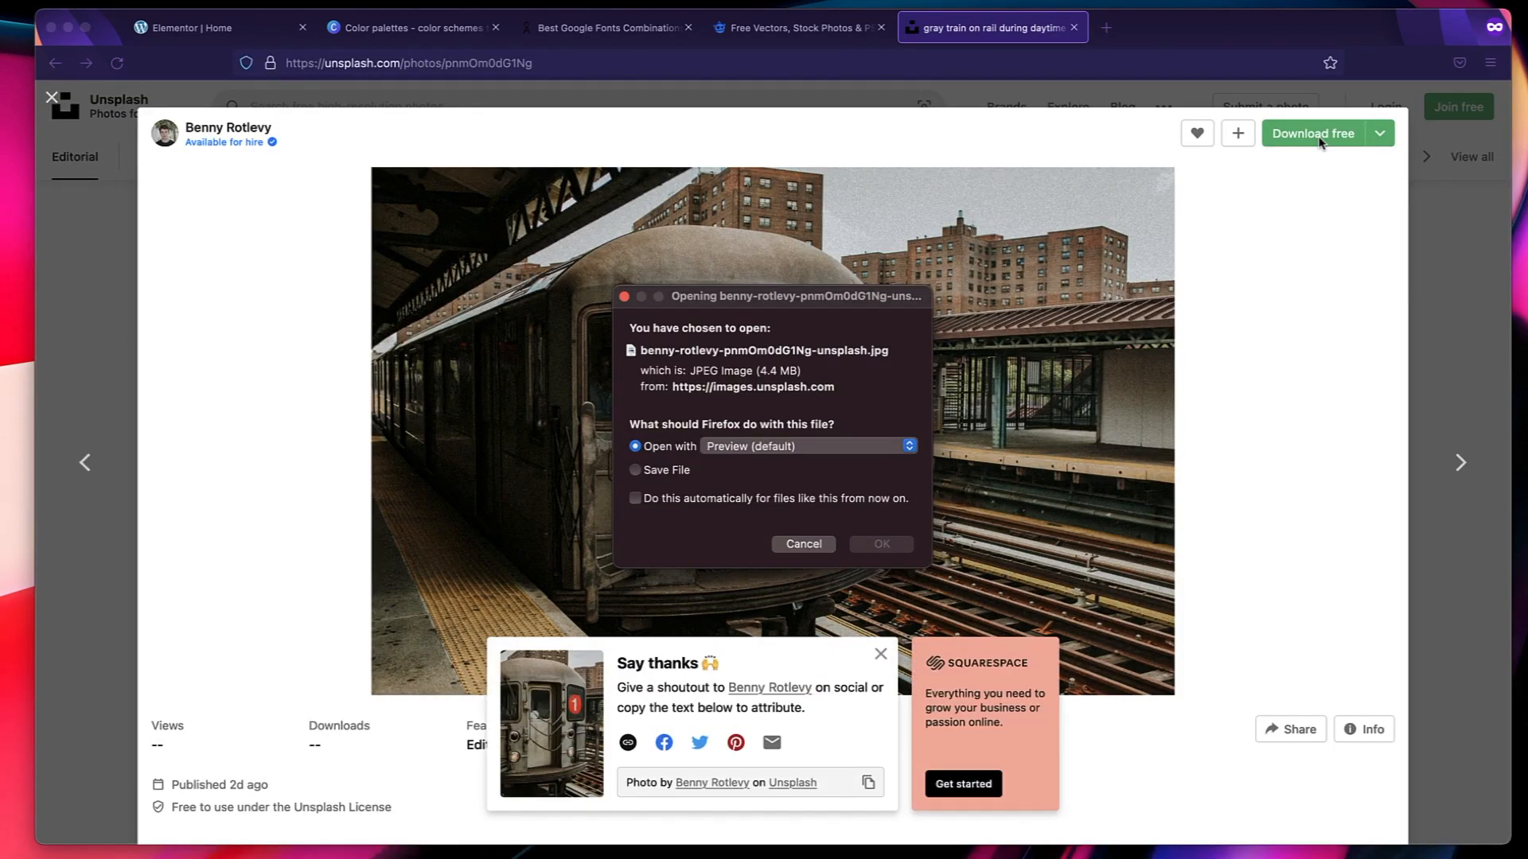
left_click(635, 470)
left_click(881, 547)
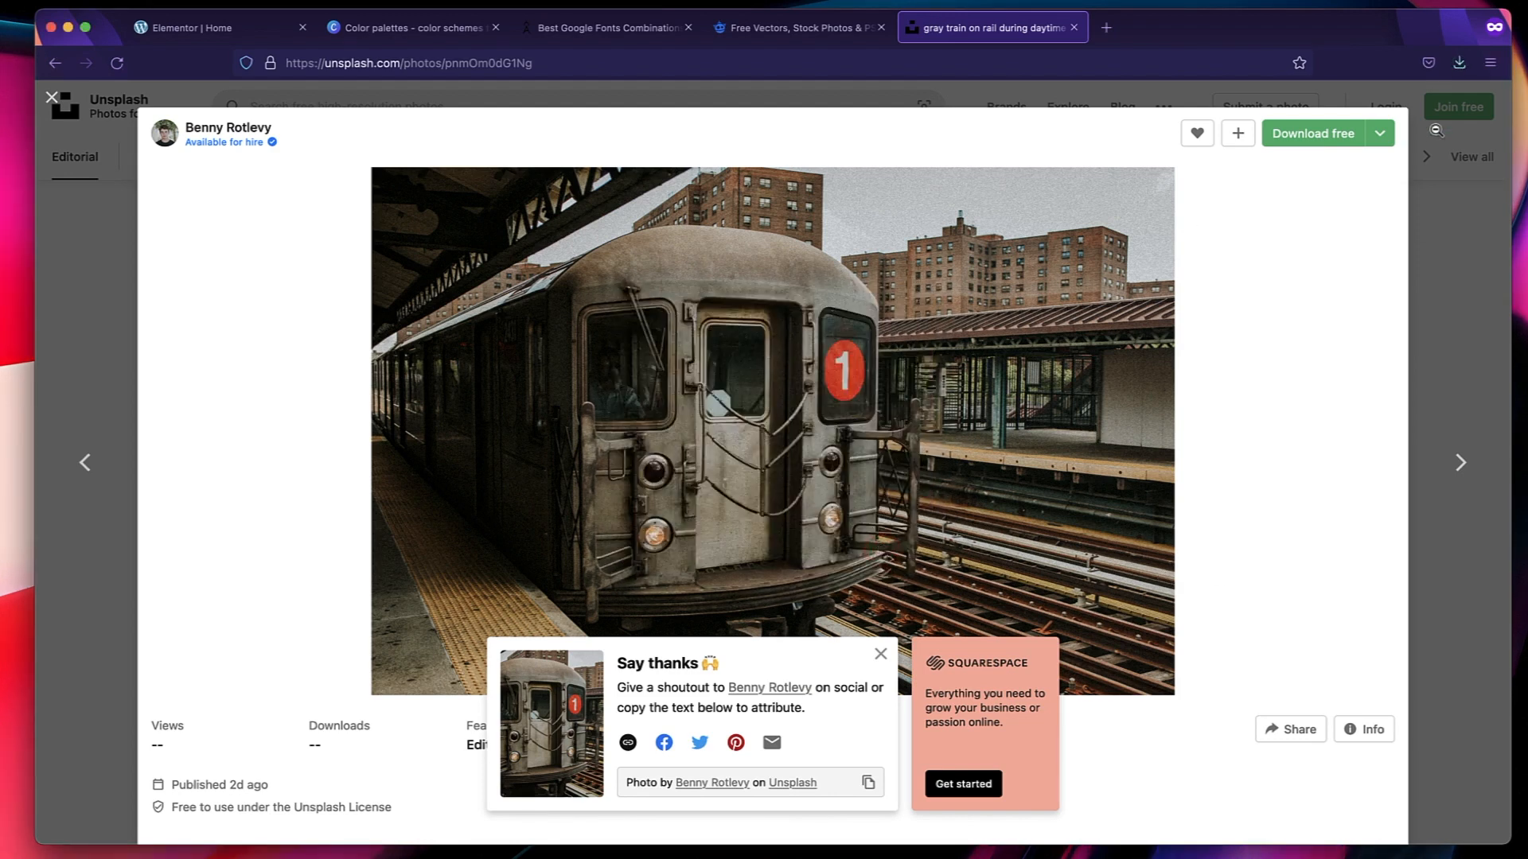
left_click(1074, 27)
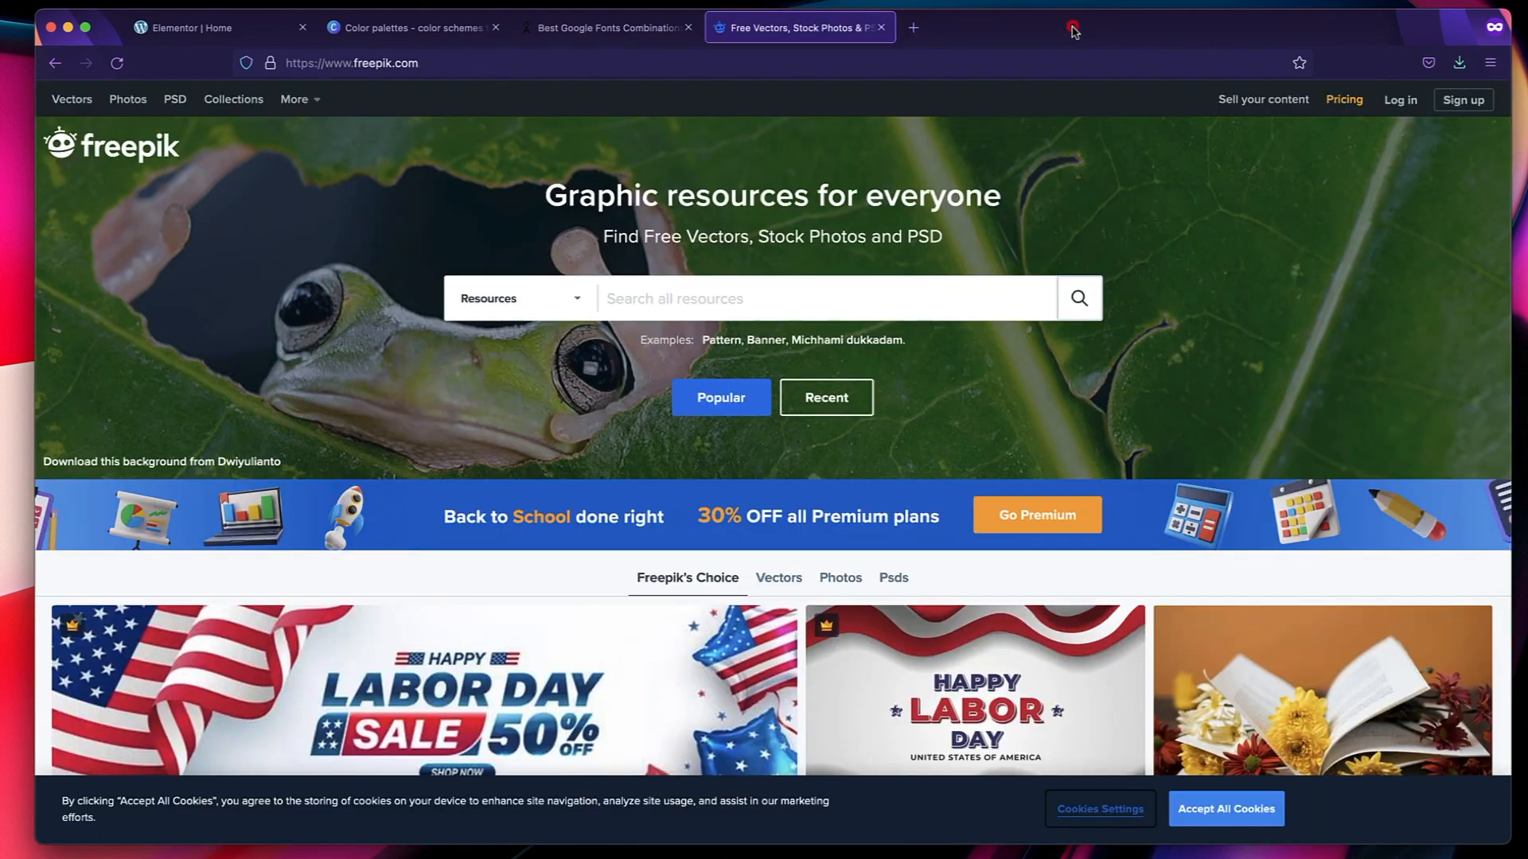
Return to the Elementor Home page and upload the downloaded train photo for the hero section's image.
left_click(194, 32)
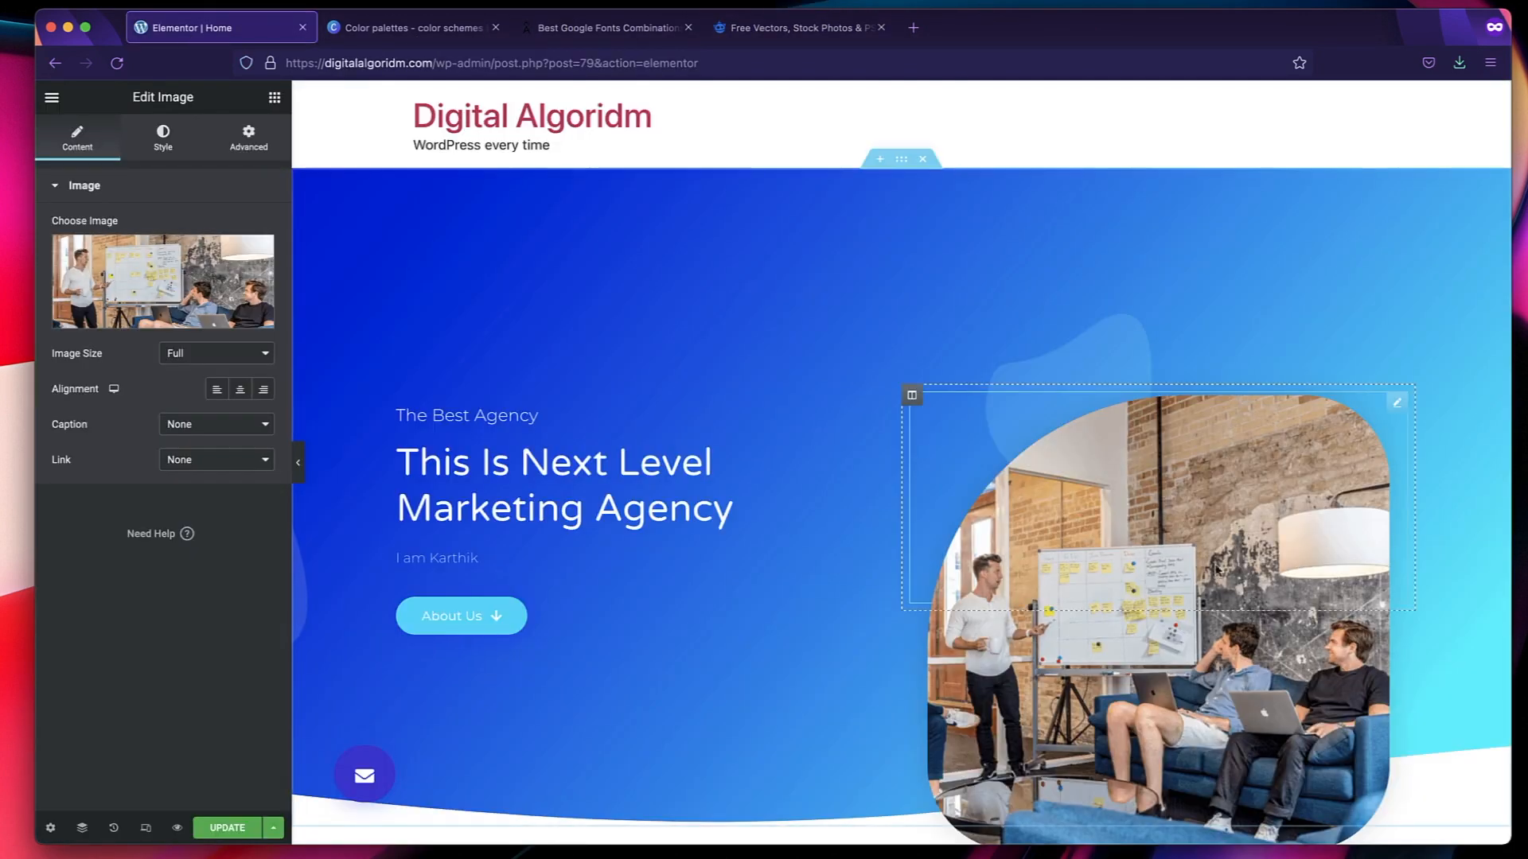
left_click(148, 280)
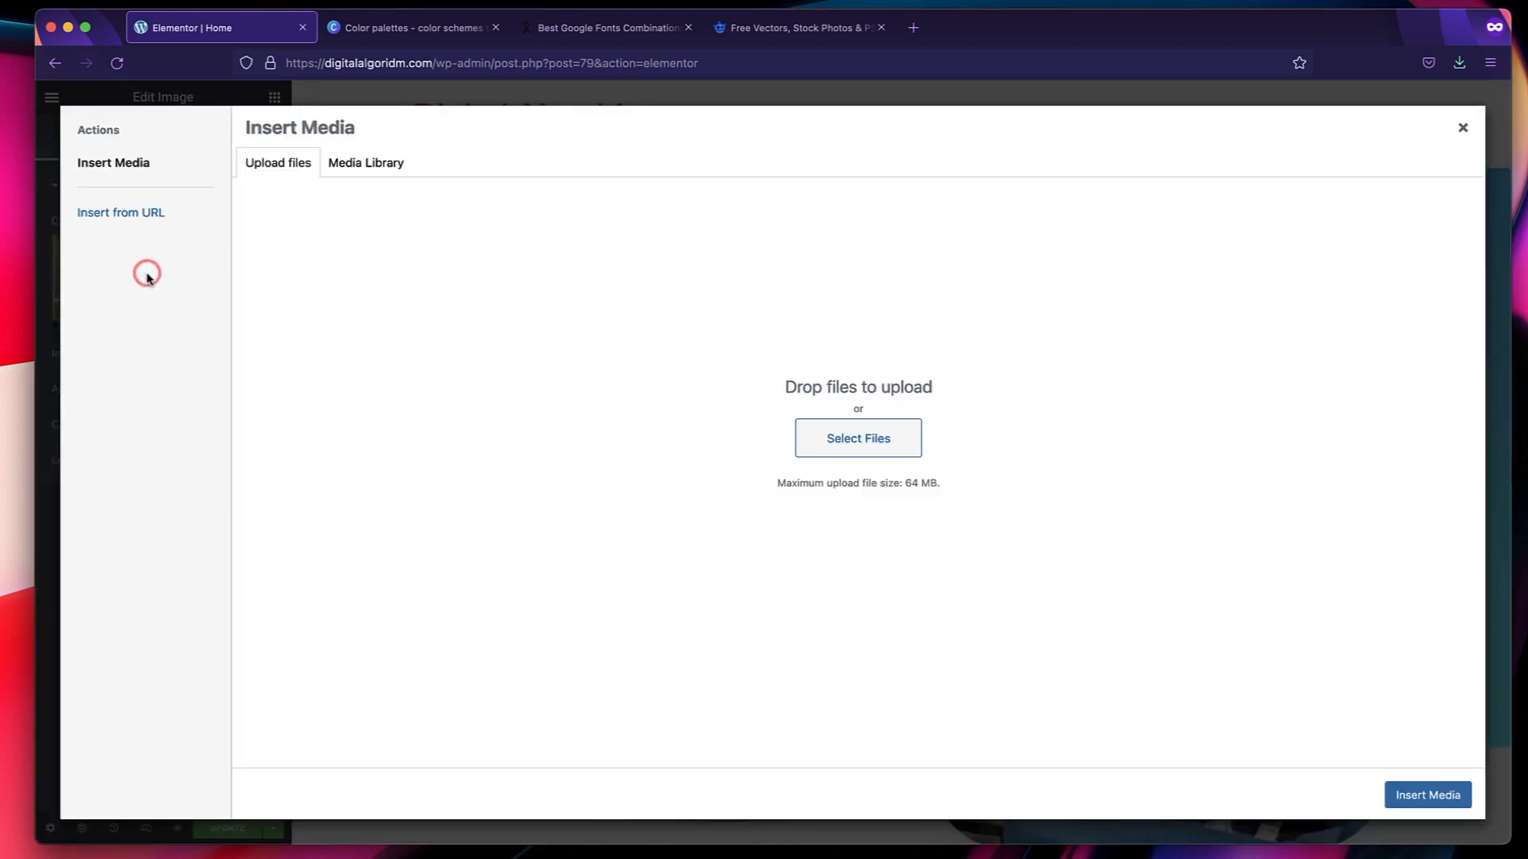
left_click(808, 426)
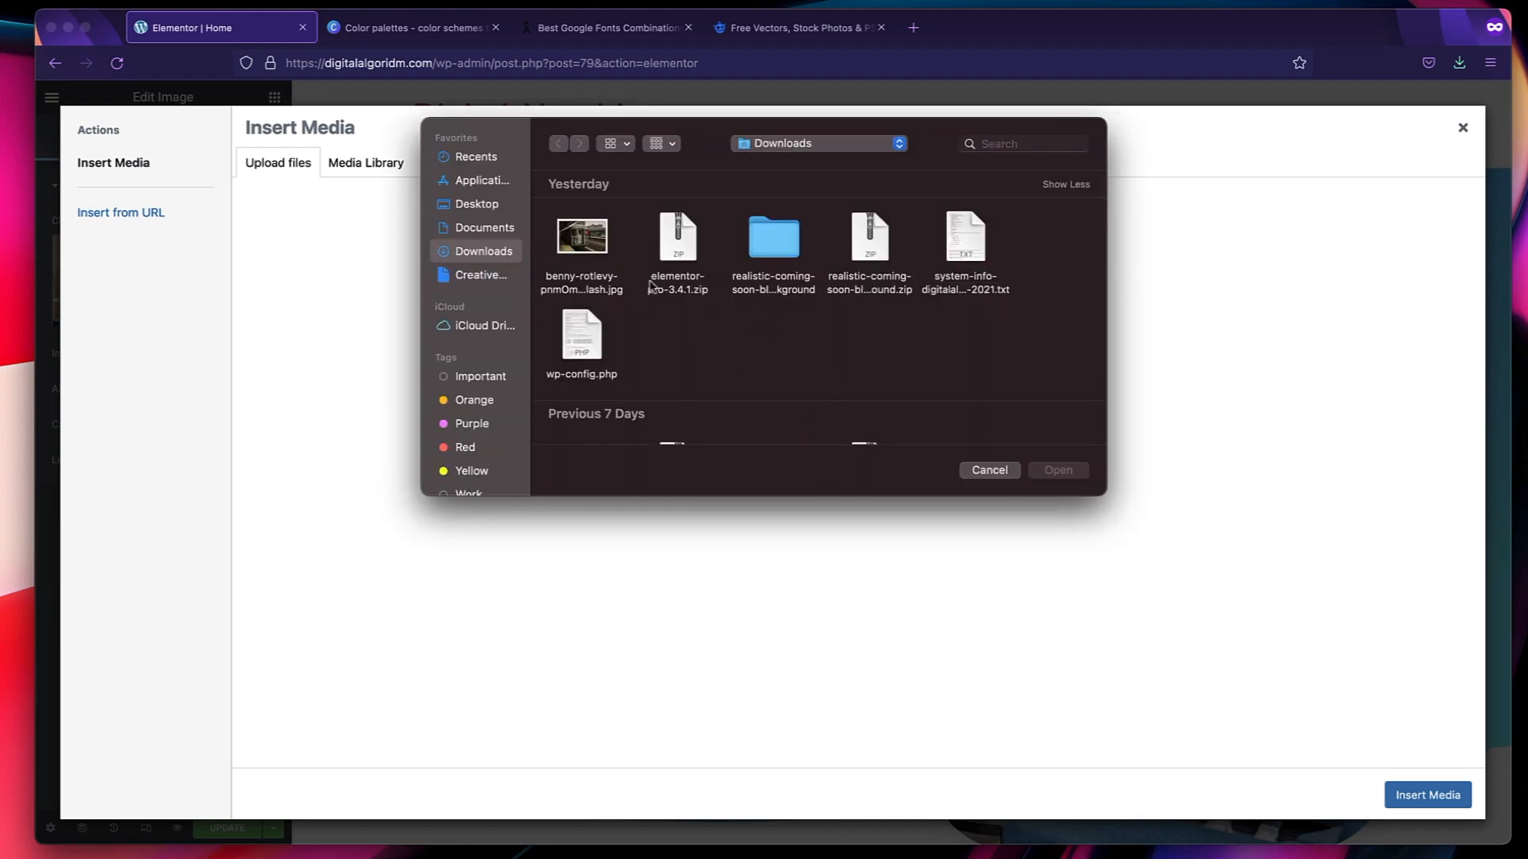
left_click(580, 243)
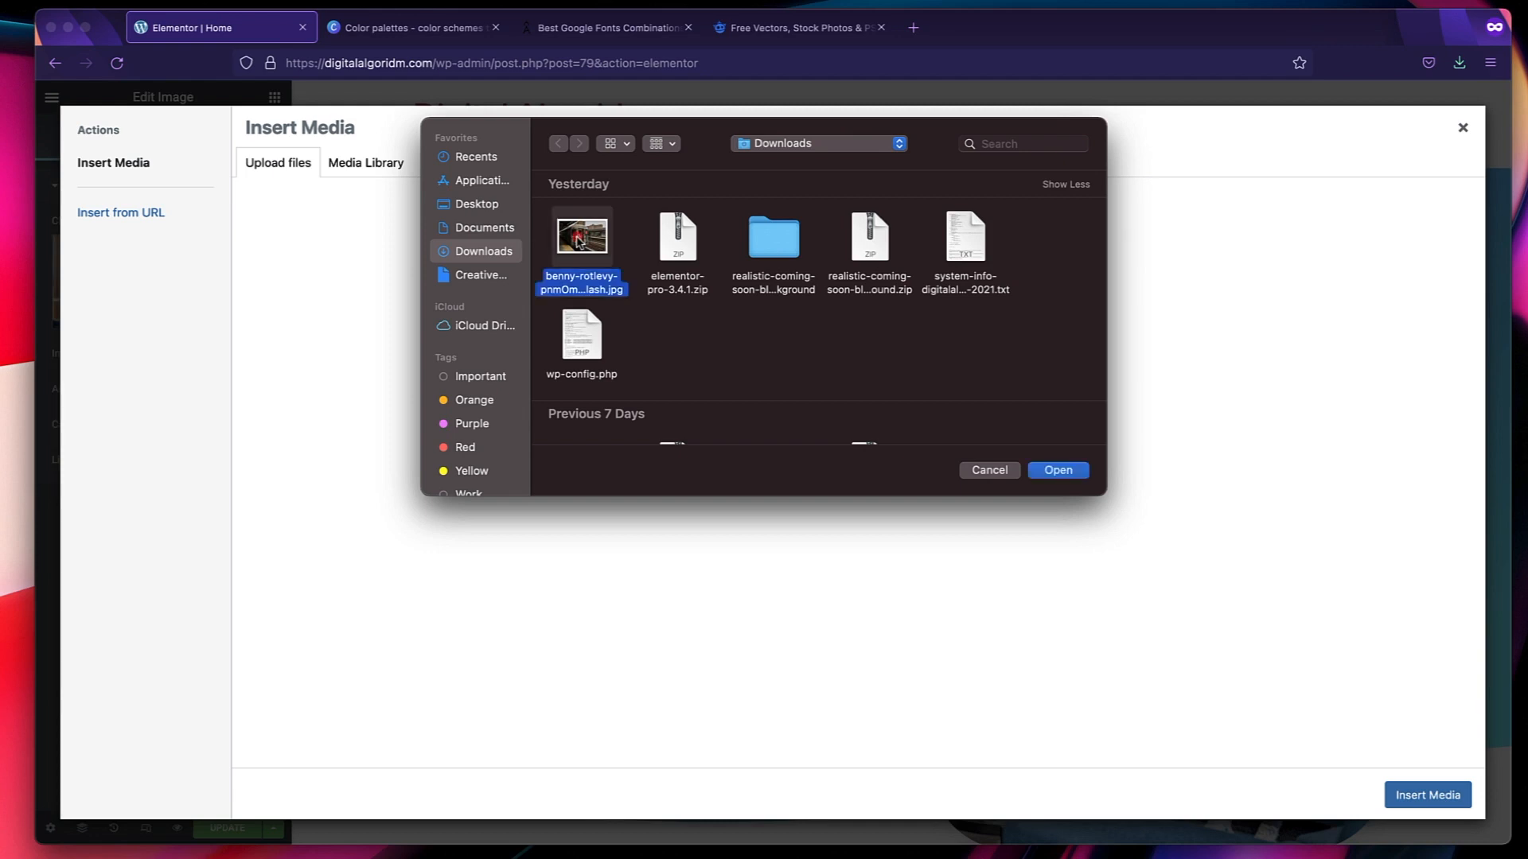
left_click(1058, 470)
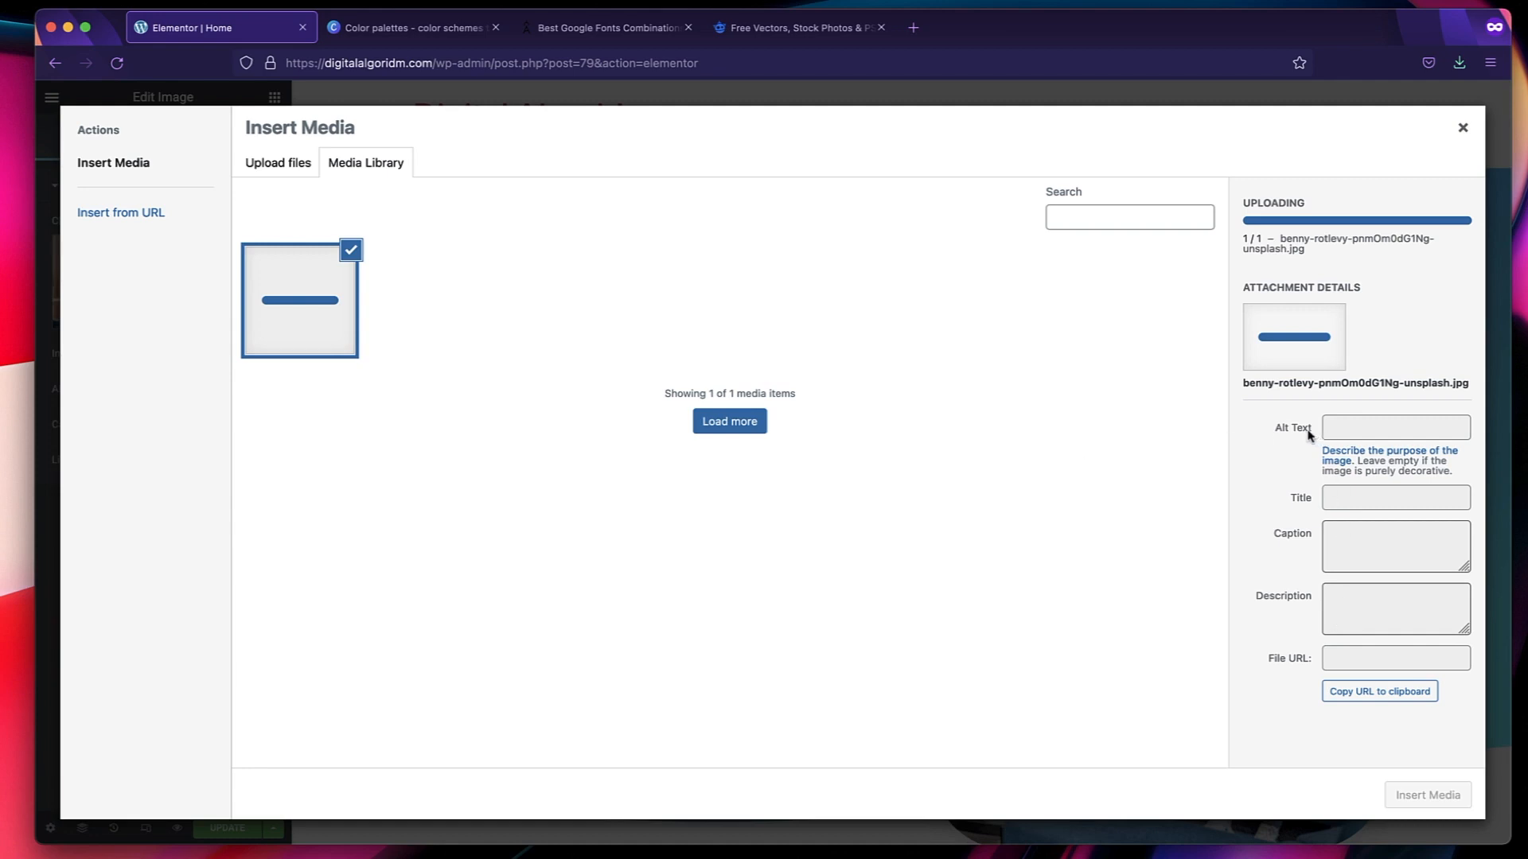
Set the train photo's alt text and title to "Moving Train" and insert it as the hero image.
double_click(1299, 498)
left_click(1296, 529)
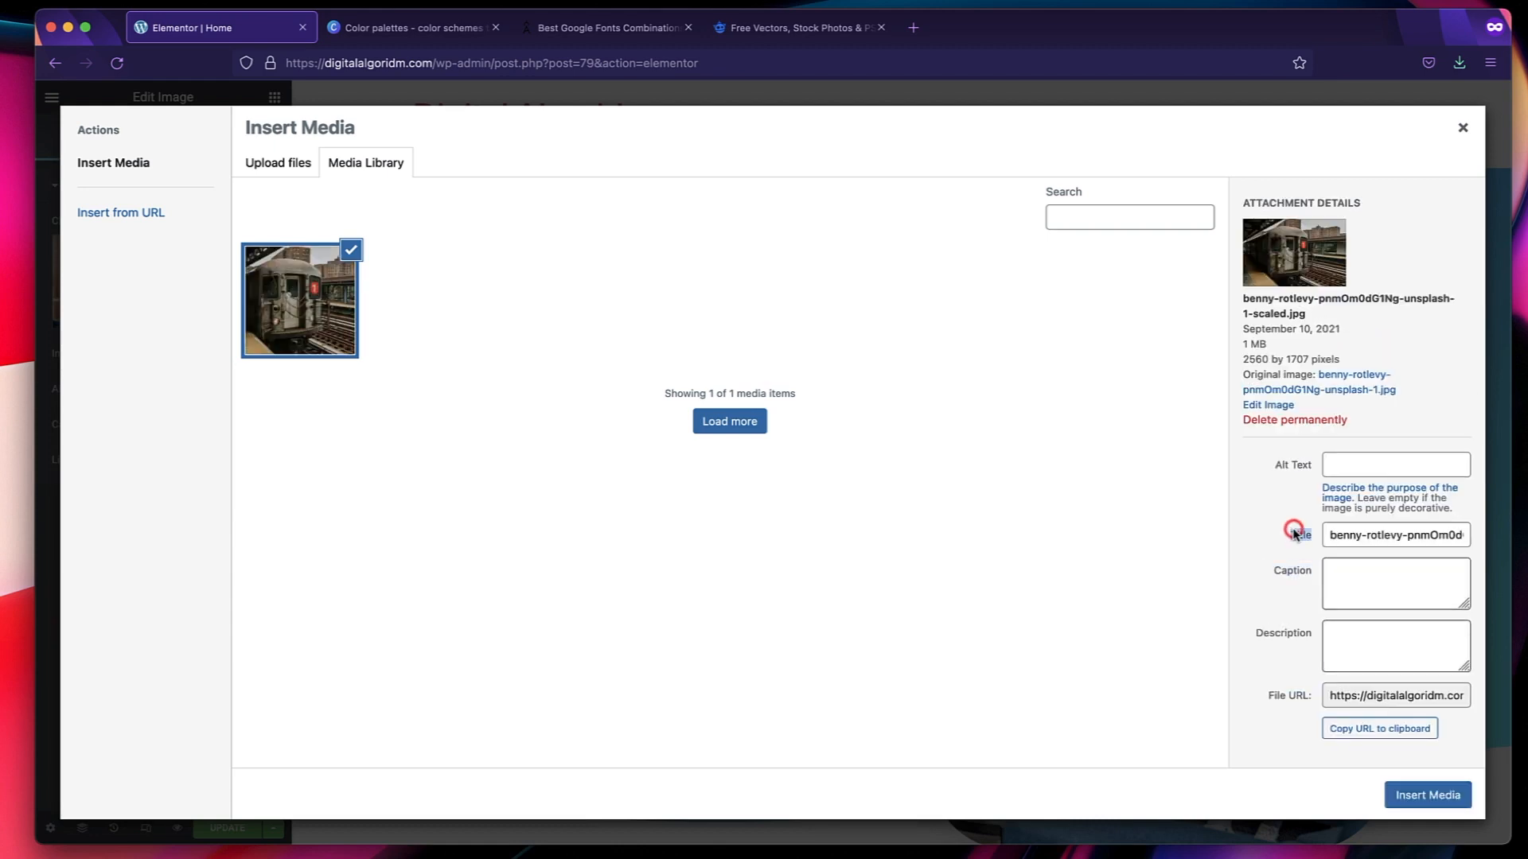
left_click(1366, 465)
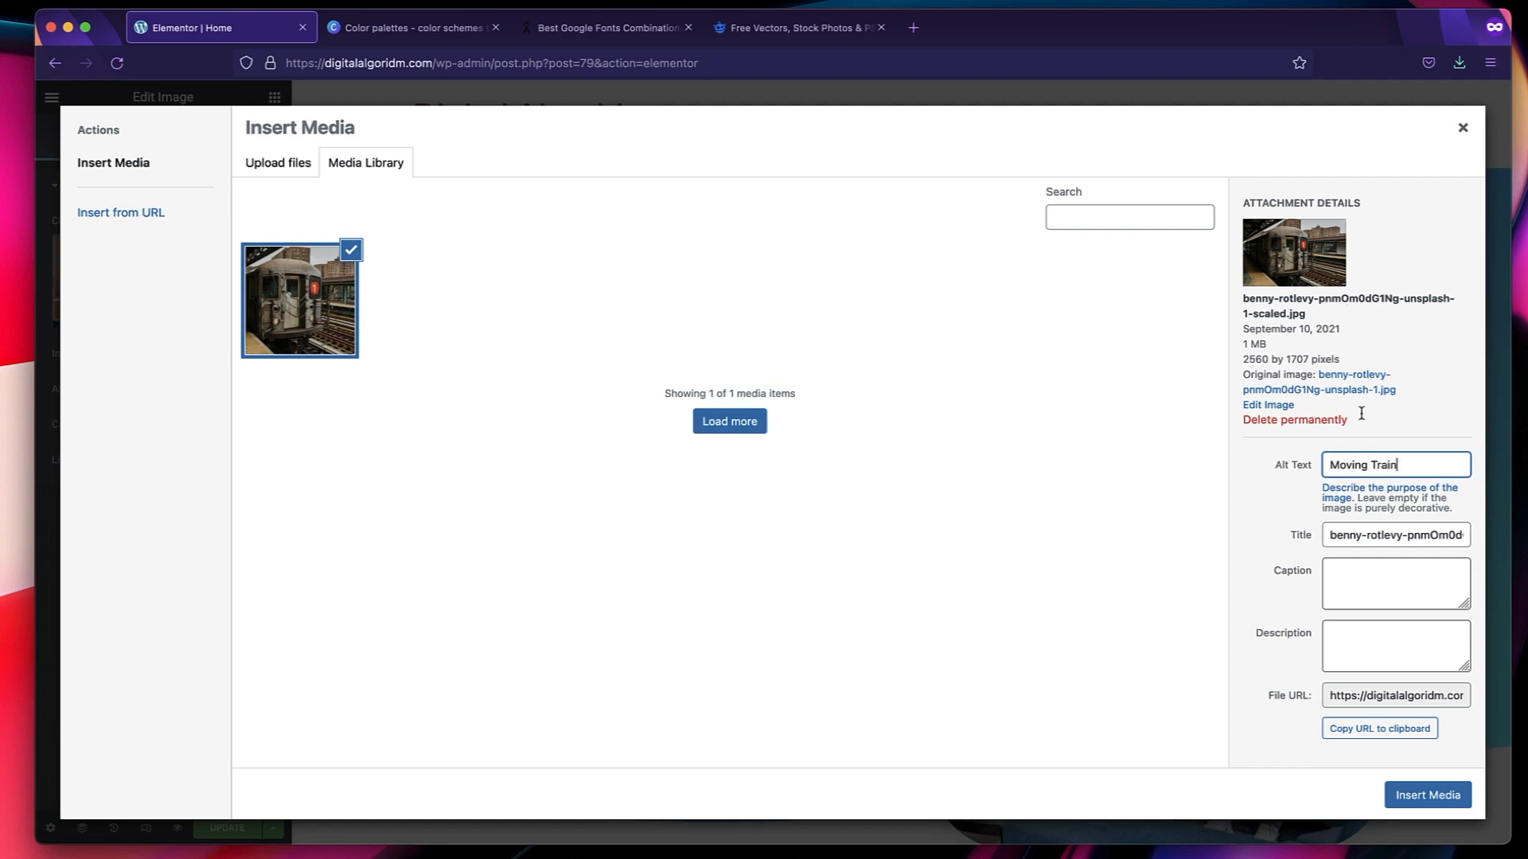
triple_click(1386, 470)
key("ctrl+c")
triple_click(1374, 535)
key("ctrl+v")
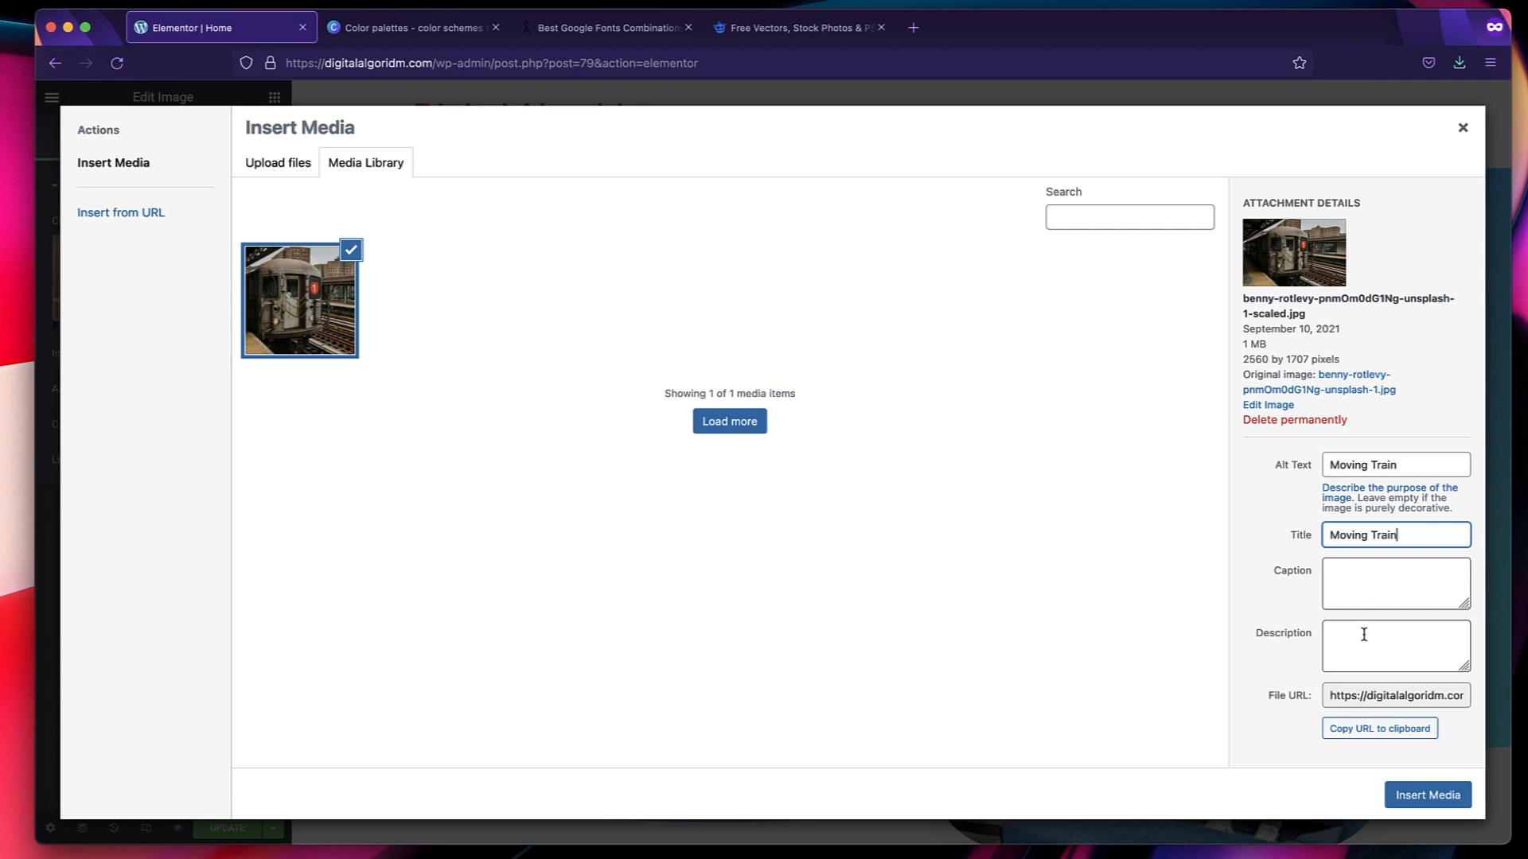
left_click(1405, 799)
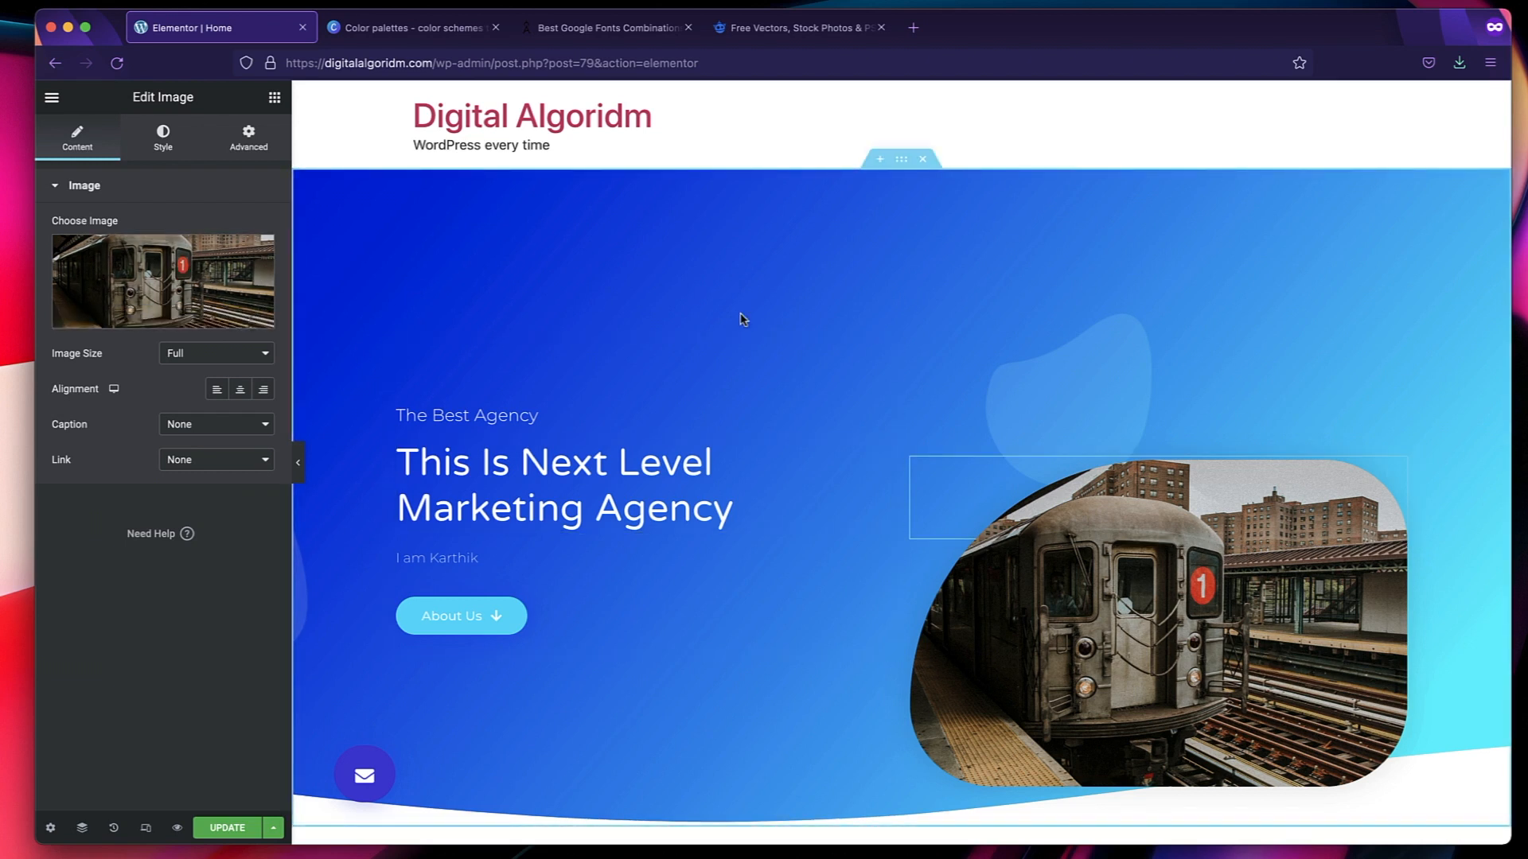
Replace the office photo beside the "We Create Unique Campaigns" heading with Testimonial-1.png from the media library.
mouse_move(256, 254)
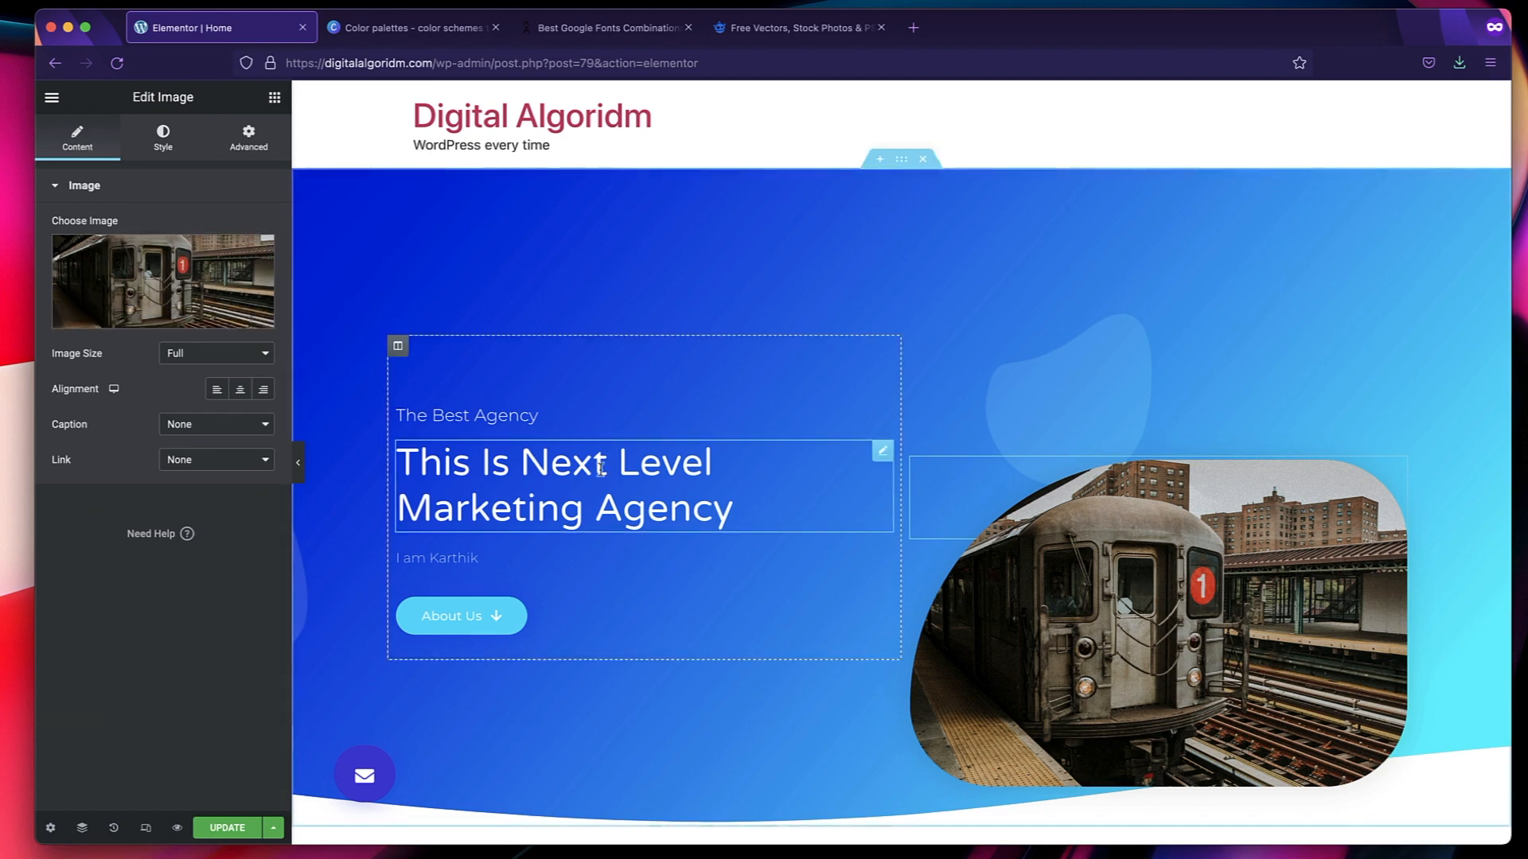
scroll(671, 555, "down", 10)
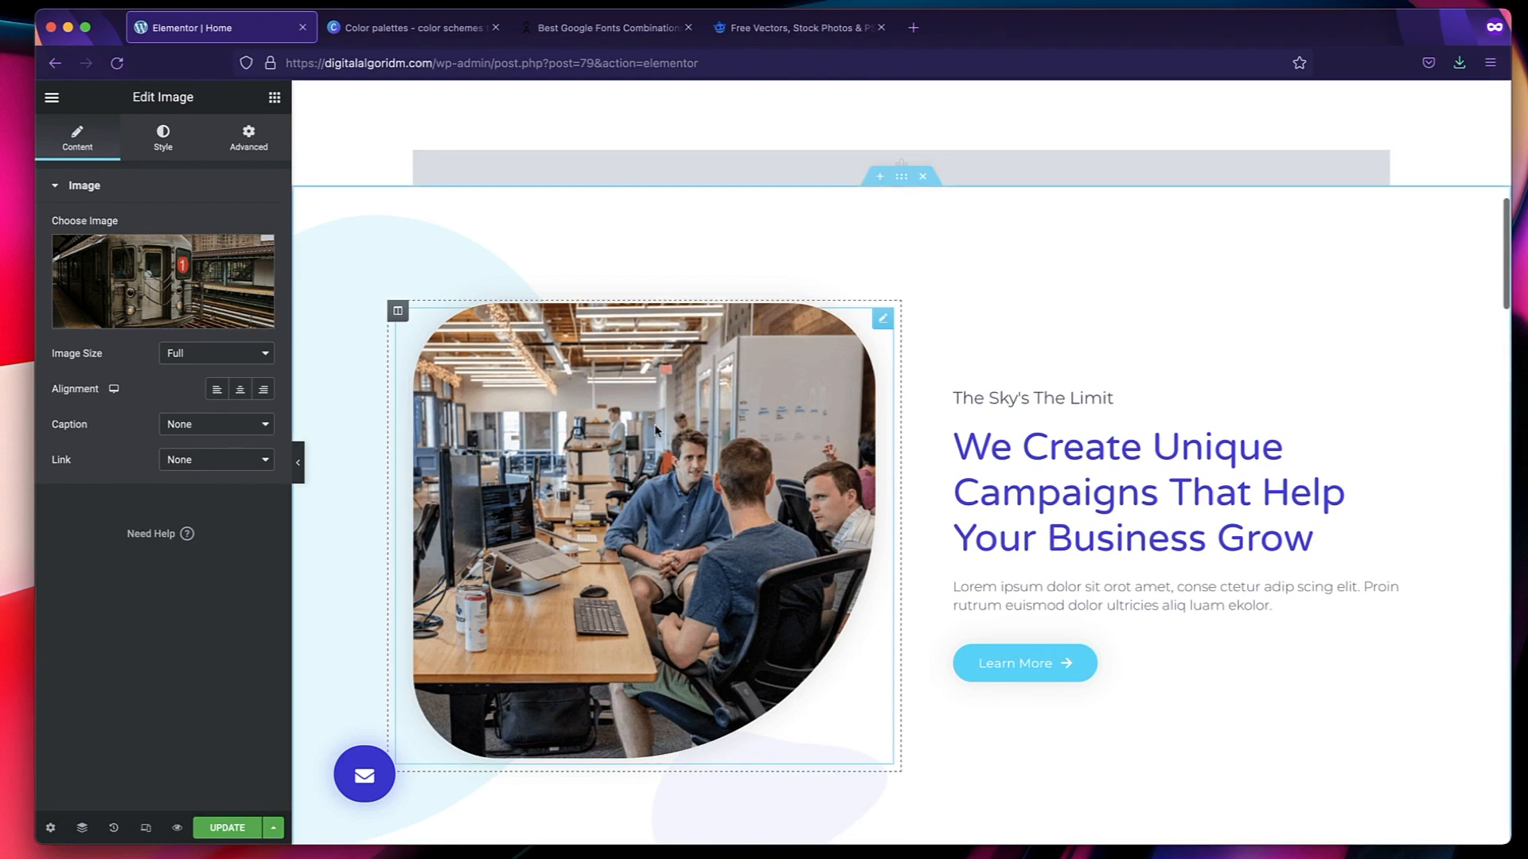
left_click(656, 430)
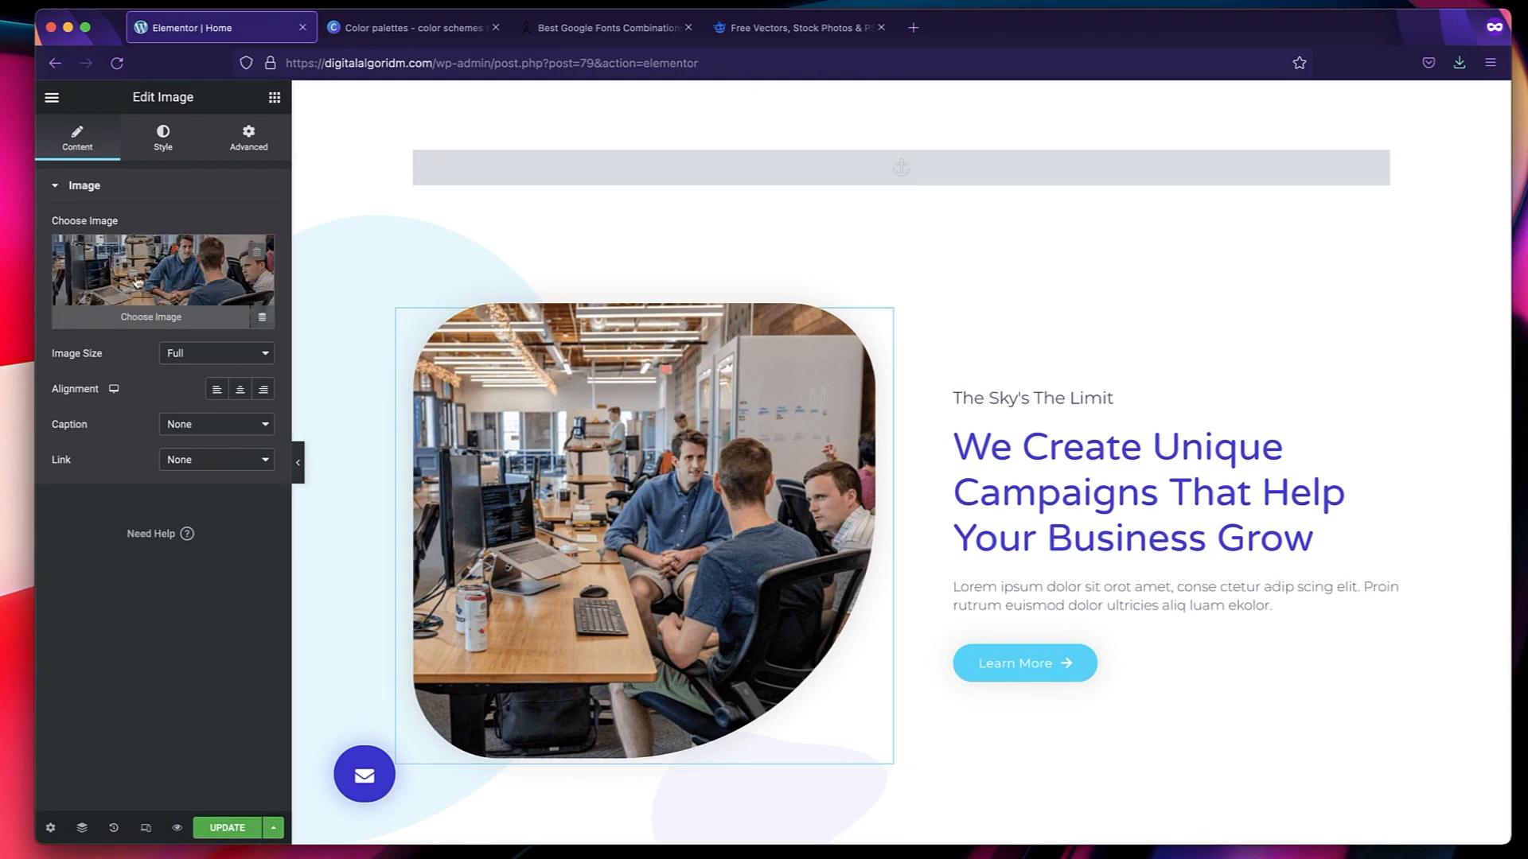
left_click(147, 272)
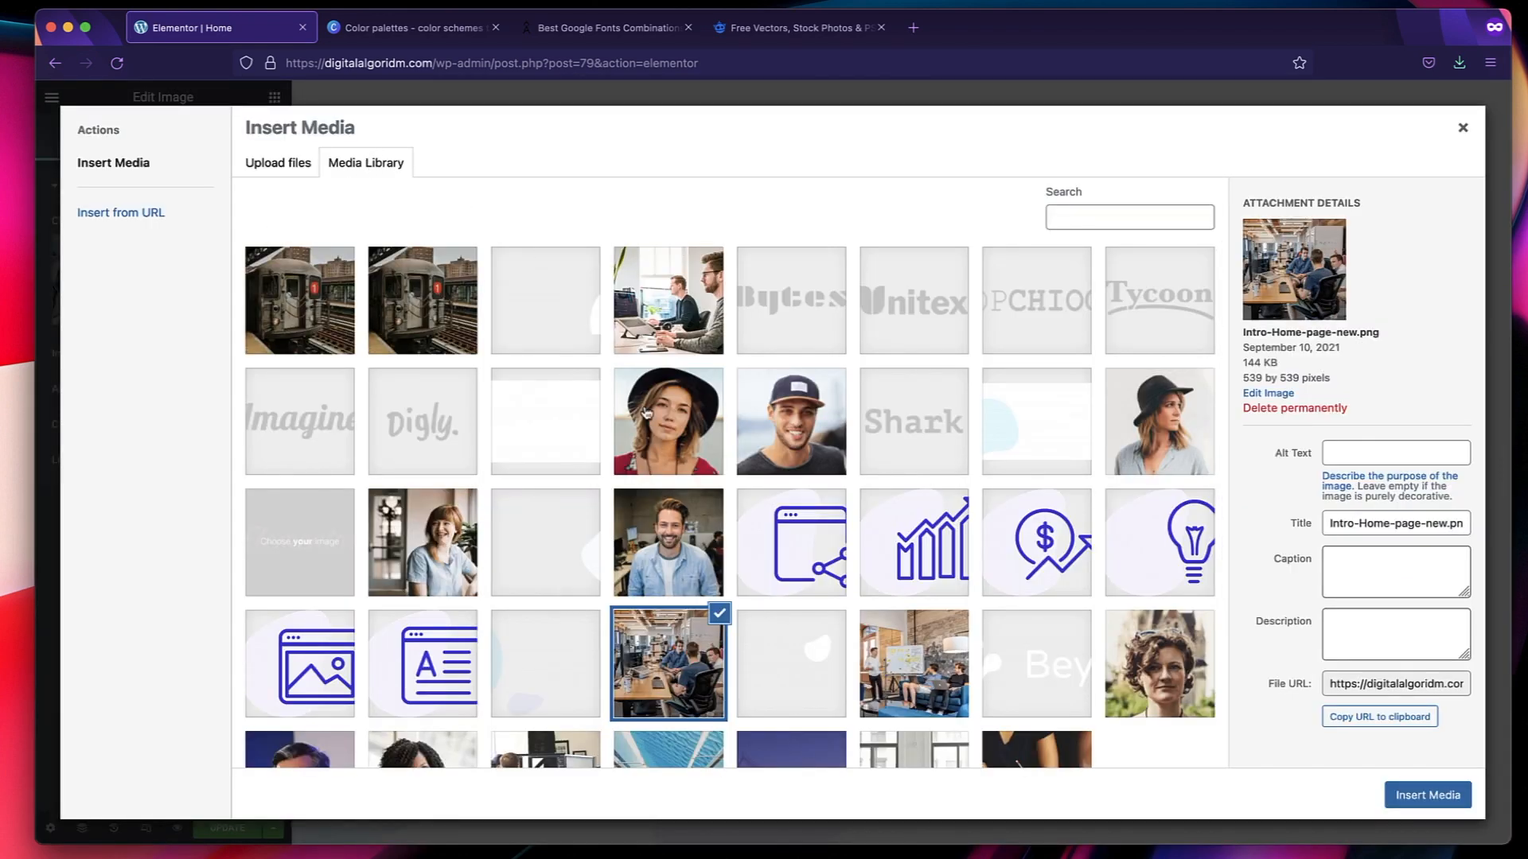
left_click(805, 436)
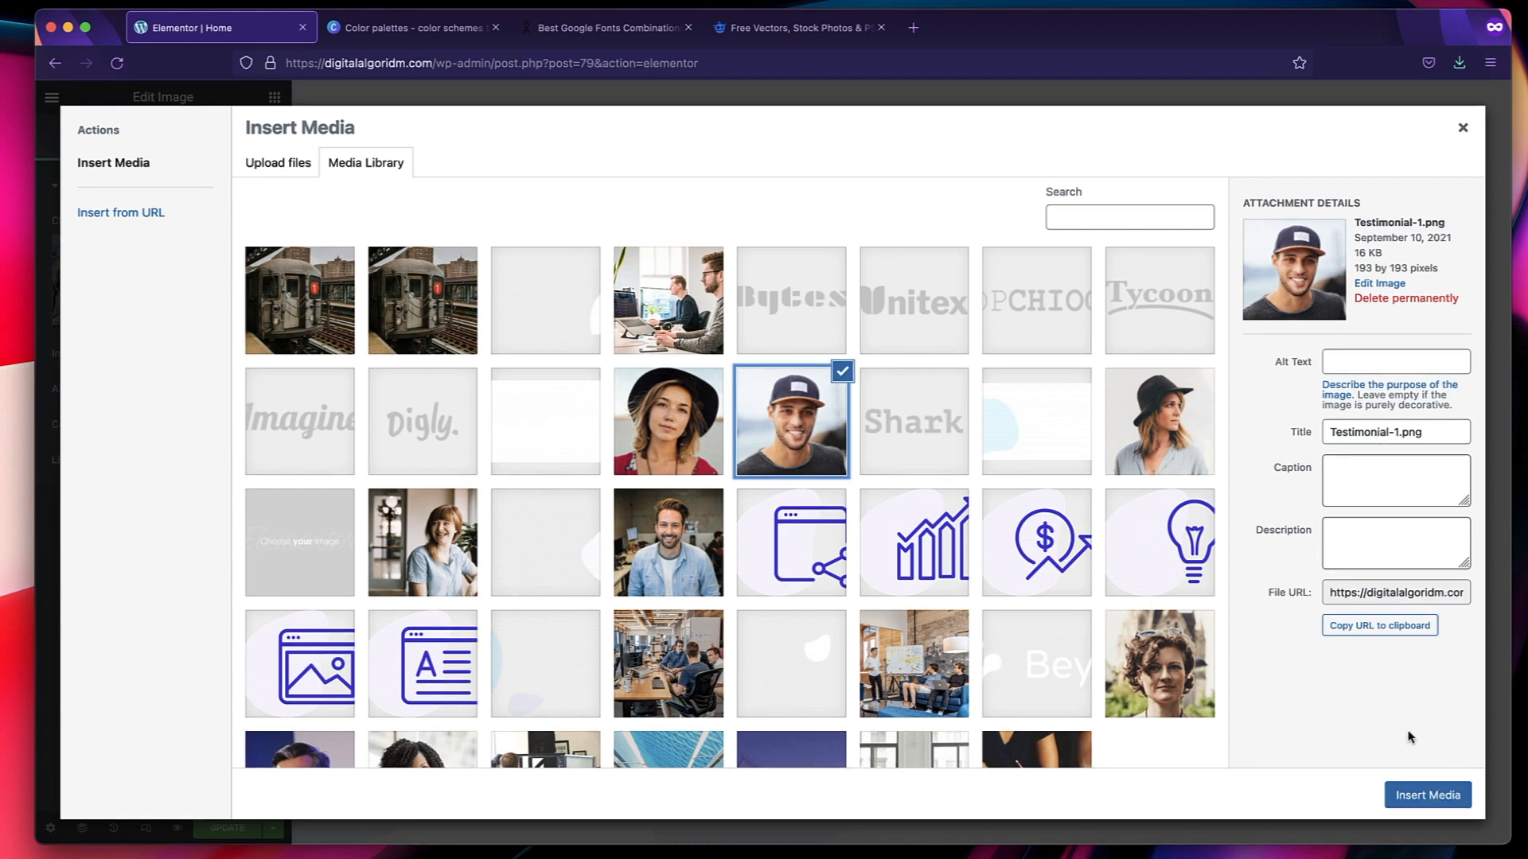
left_click(1414, 796)
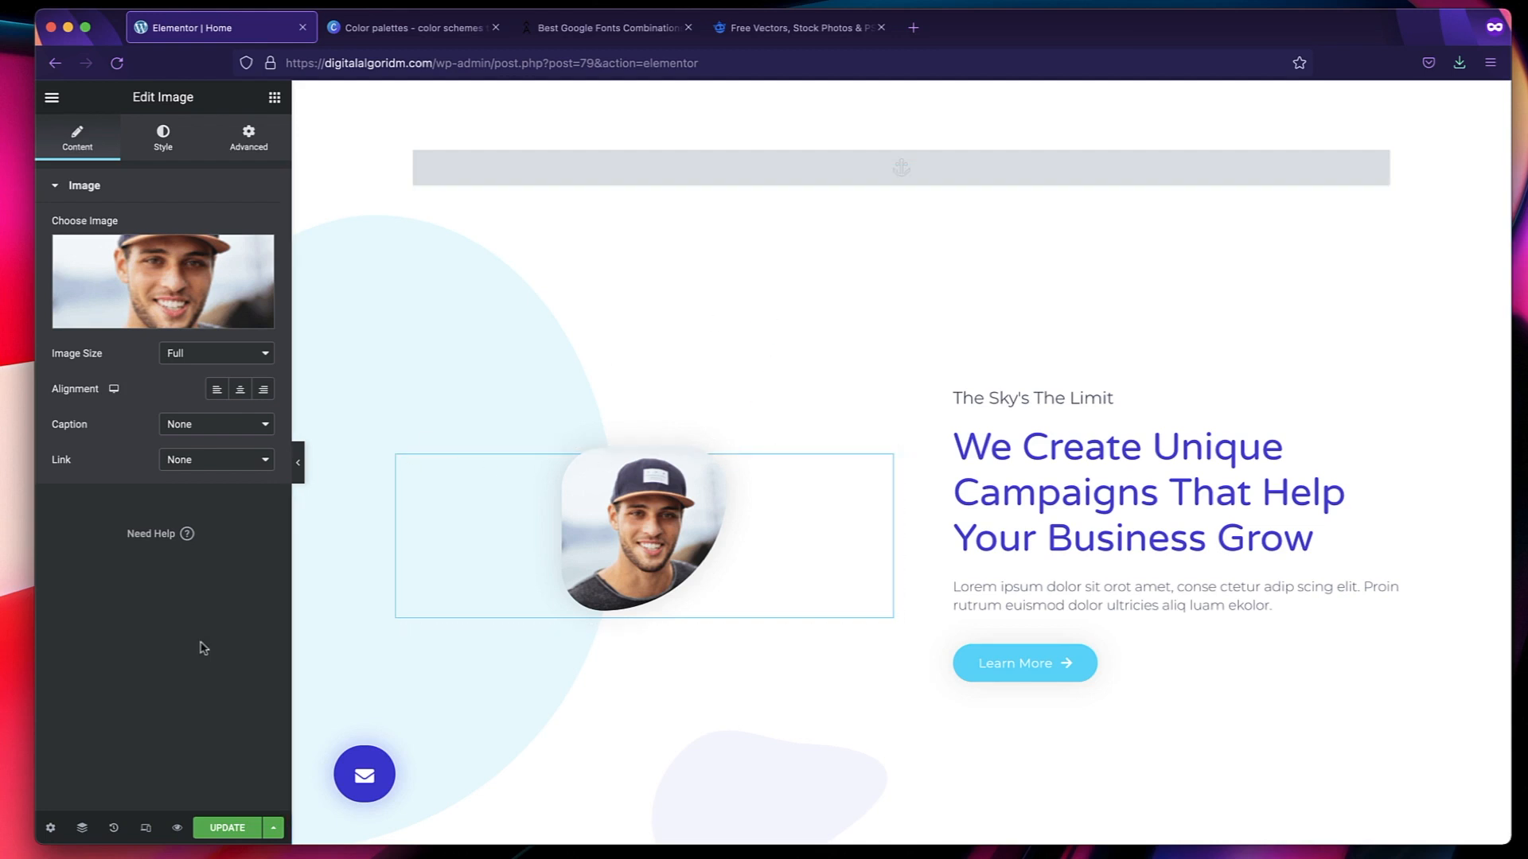
Undo the last image replacement by going back to the preceding image edit in the action history.
left_click(115, 829)
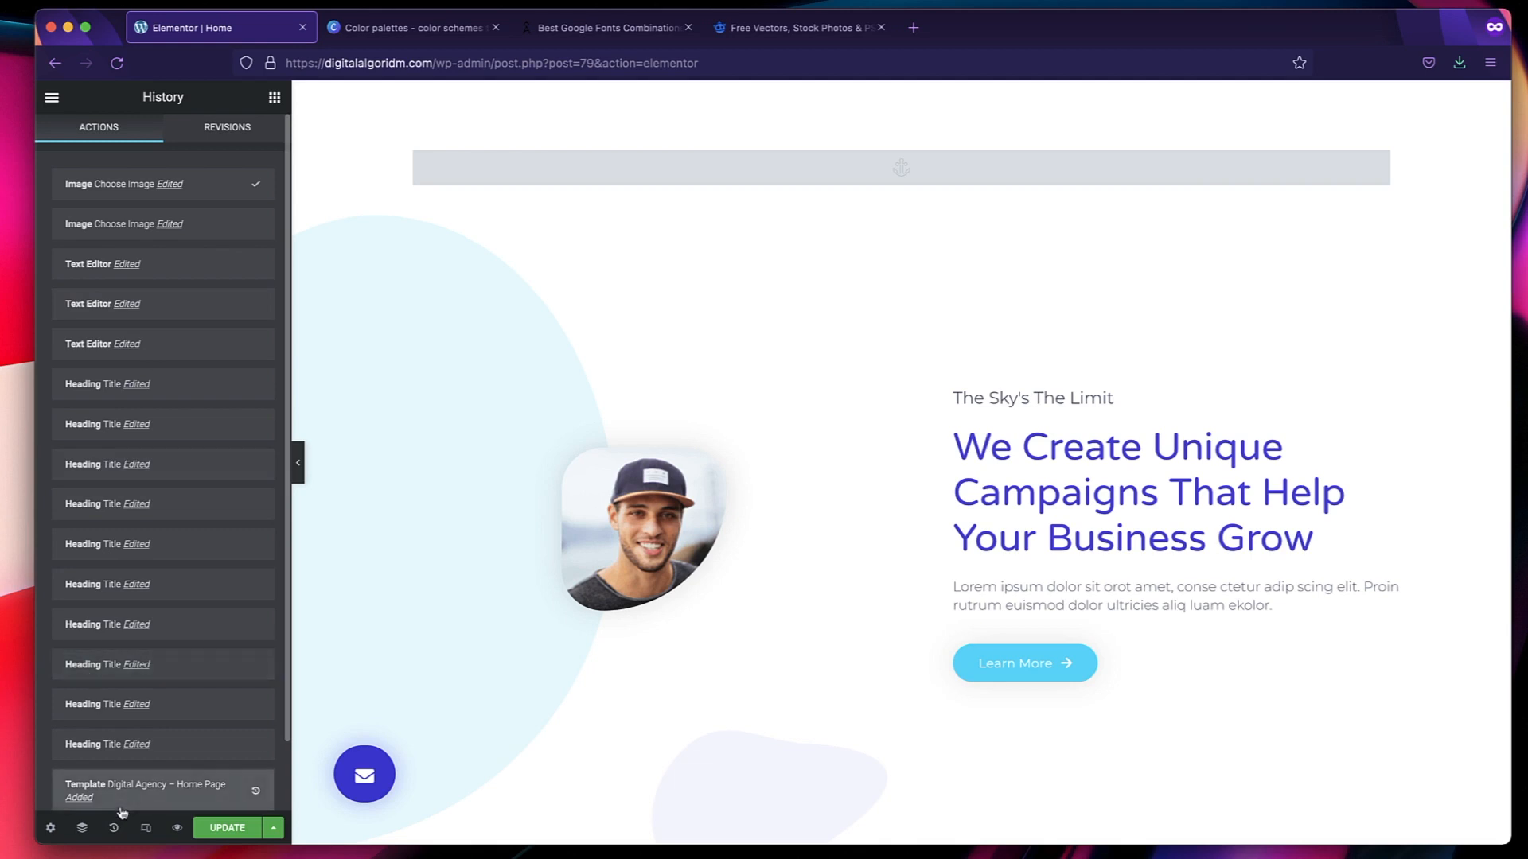
left_click(229, 226)
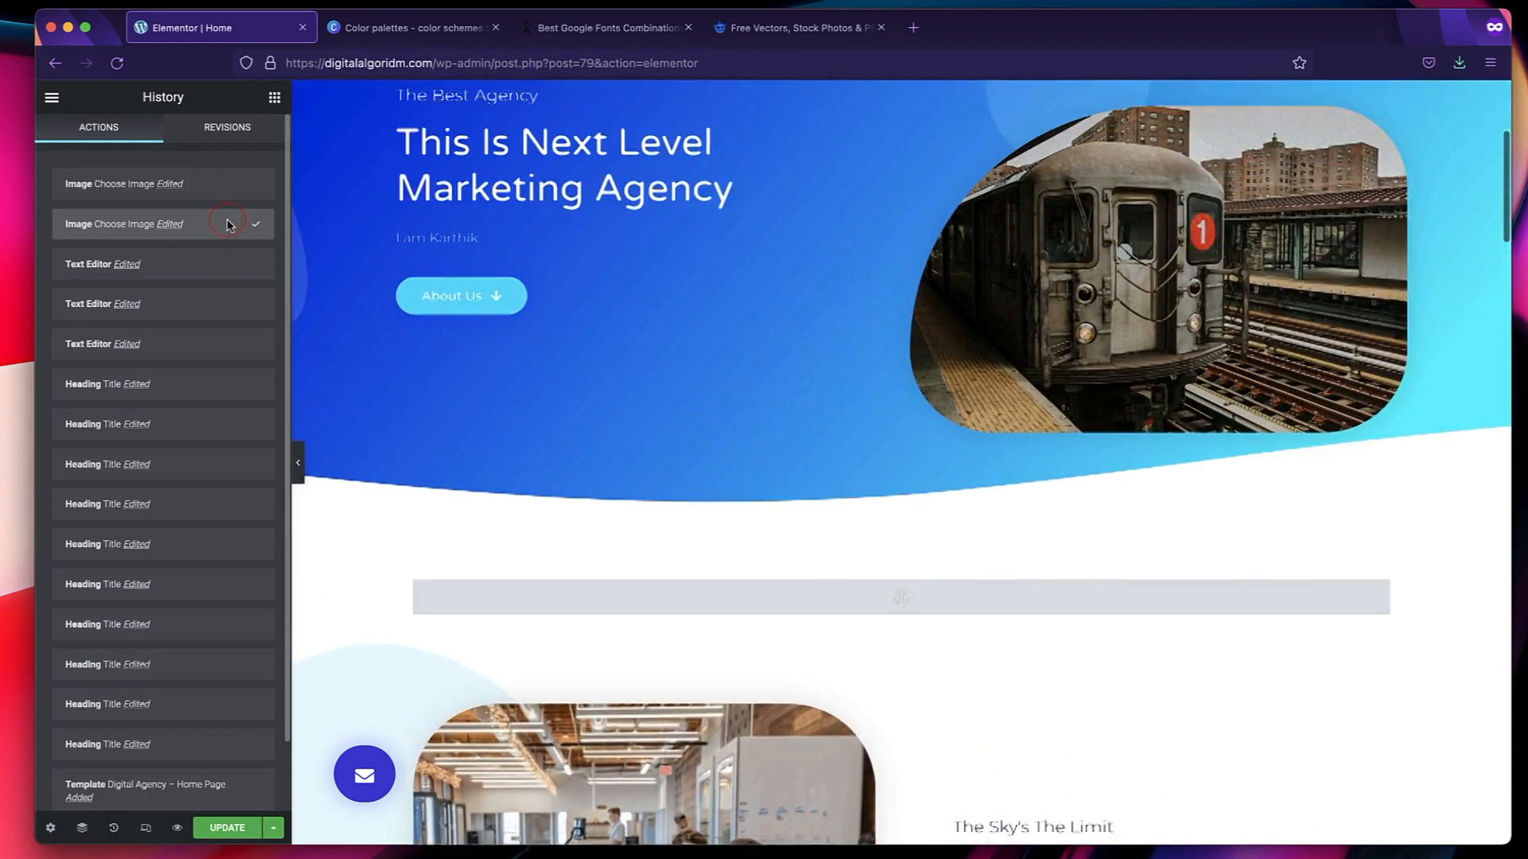
scroll(477, 462, "down", 10)
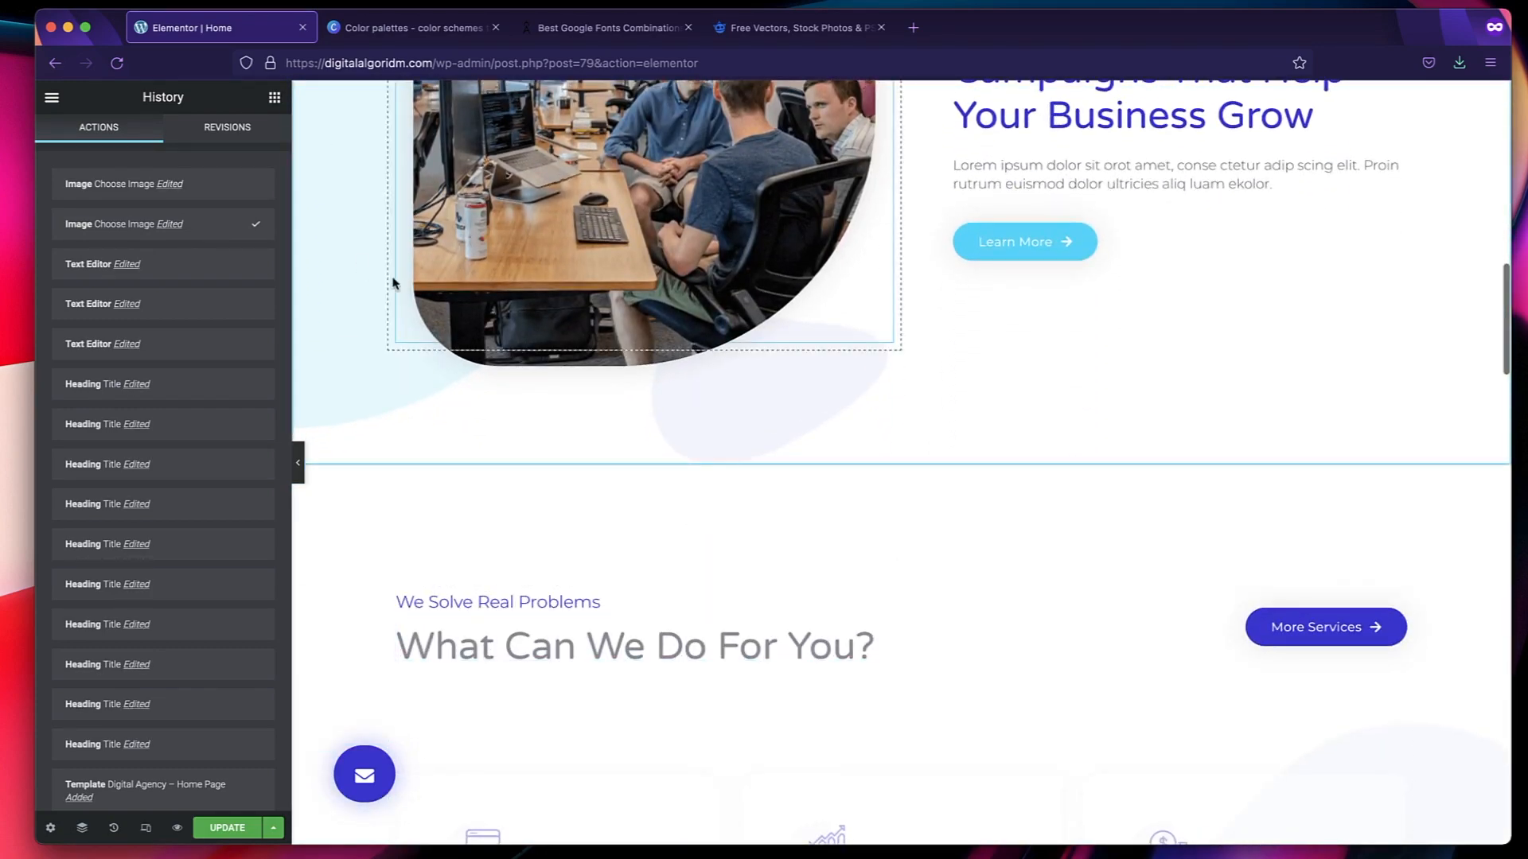
left_click(618, 542)
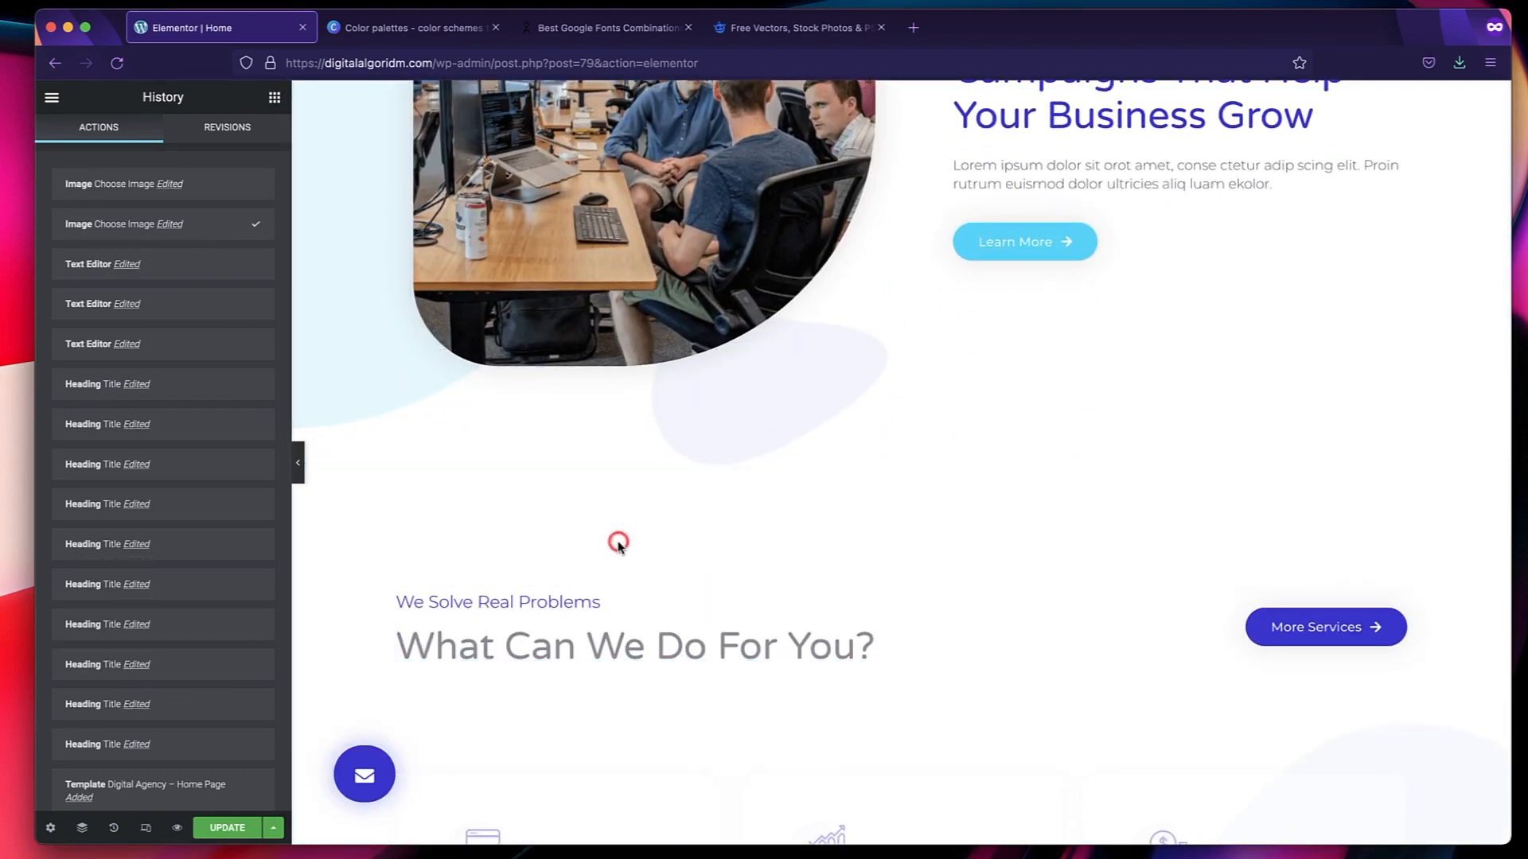
Return to the widget list, select the "We Create Unique Campaigns" heading, and look through the services section's cards.
left_click(274, 97)
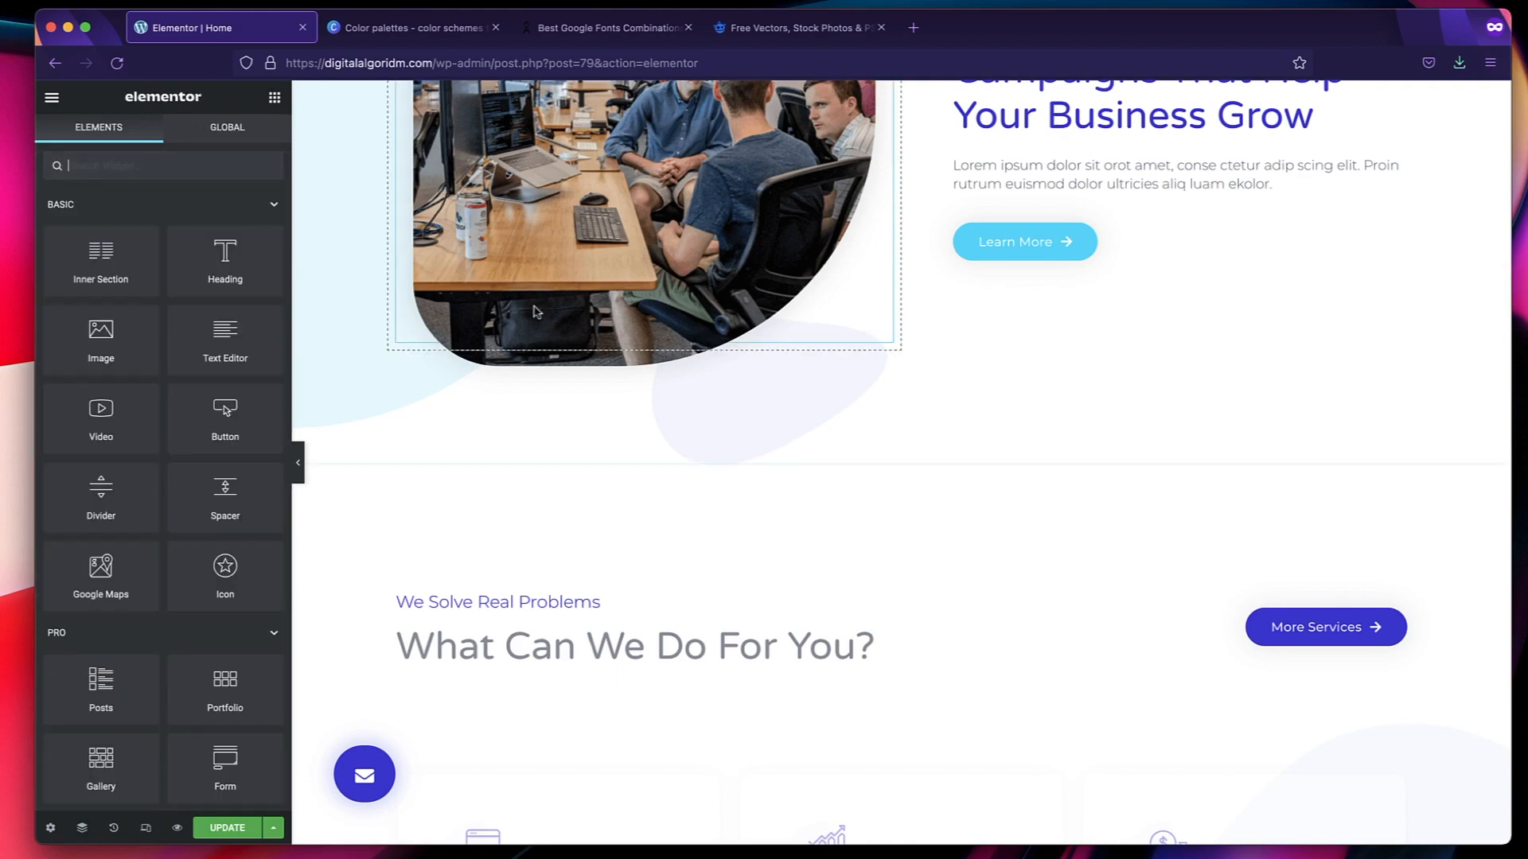
scroll(532, 505, "up", 10)
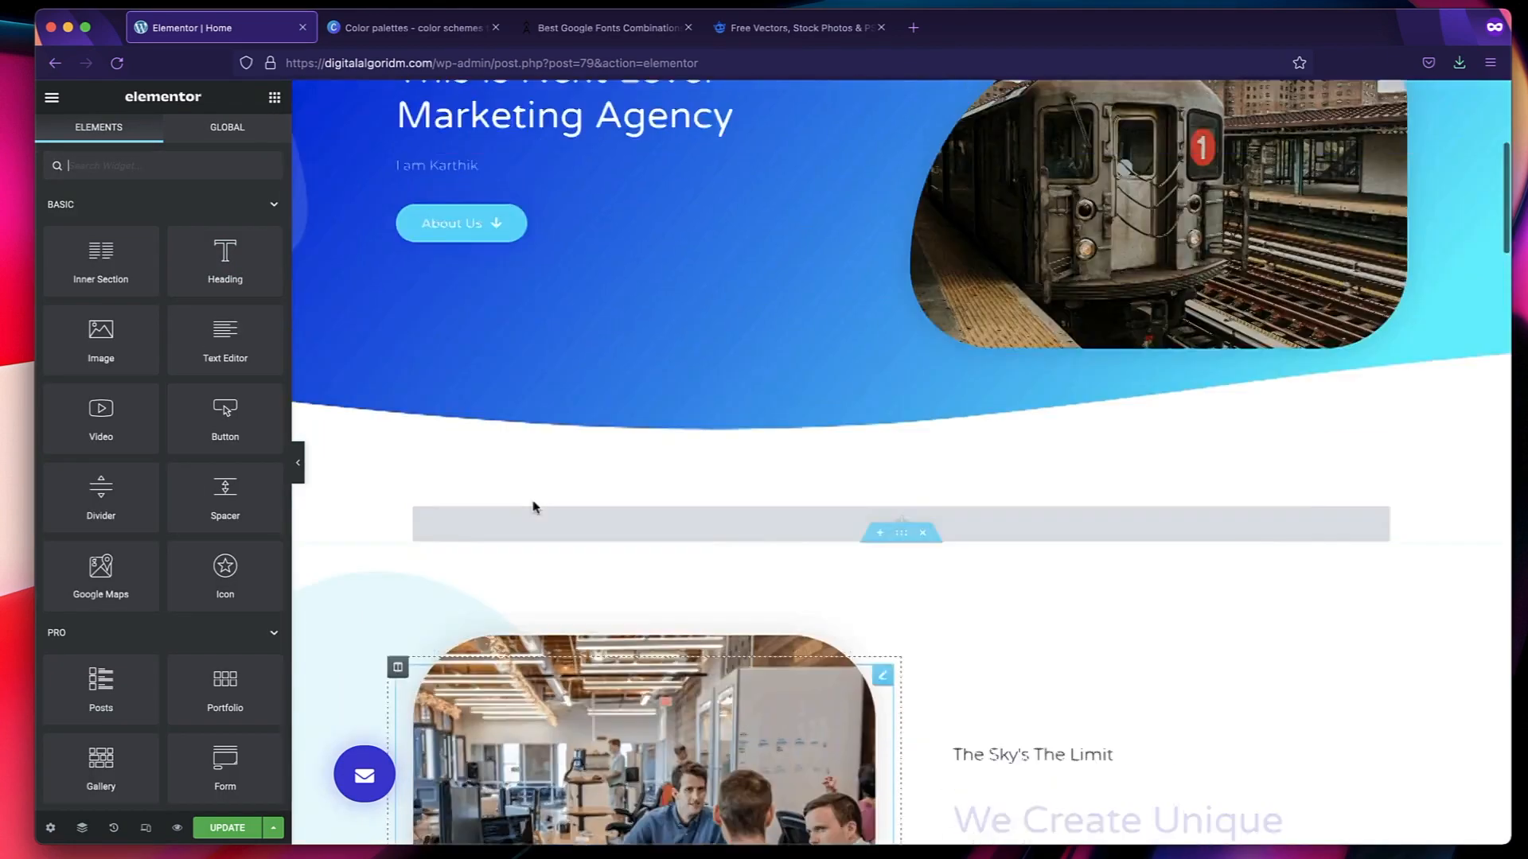
scroll(536, 506, "down", 10)
left_click(1164, 609)
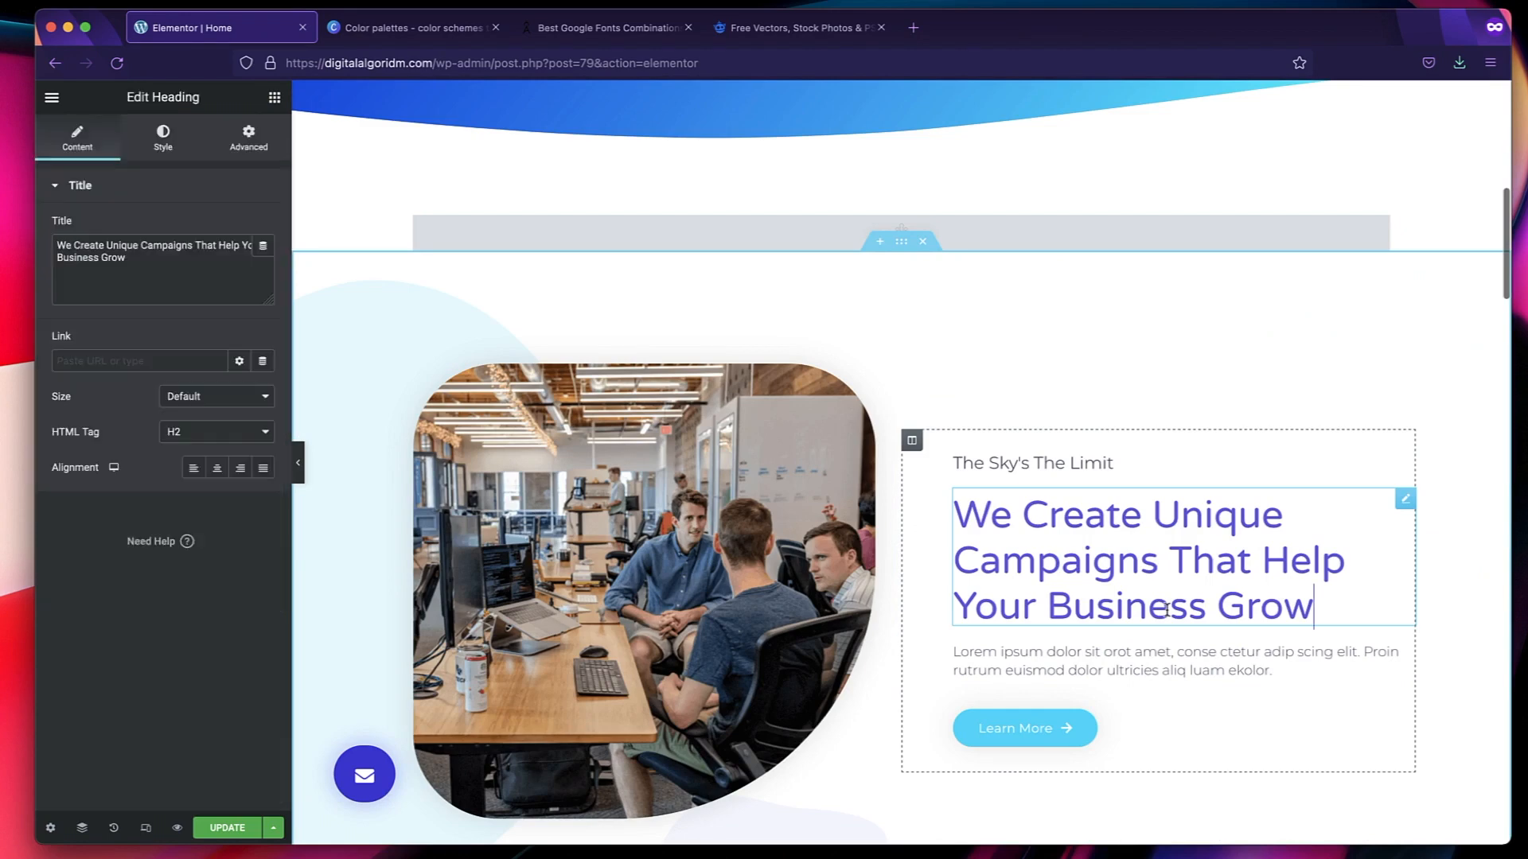
scroll(1029, 635, "down", 10)
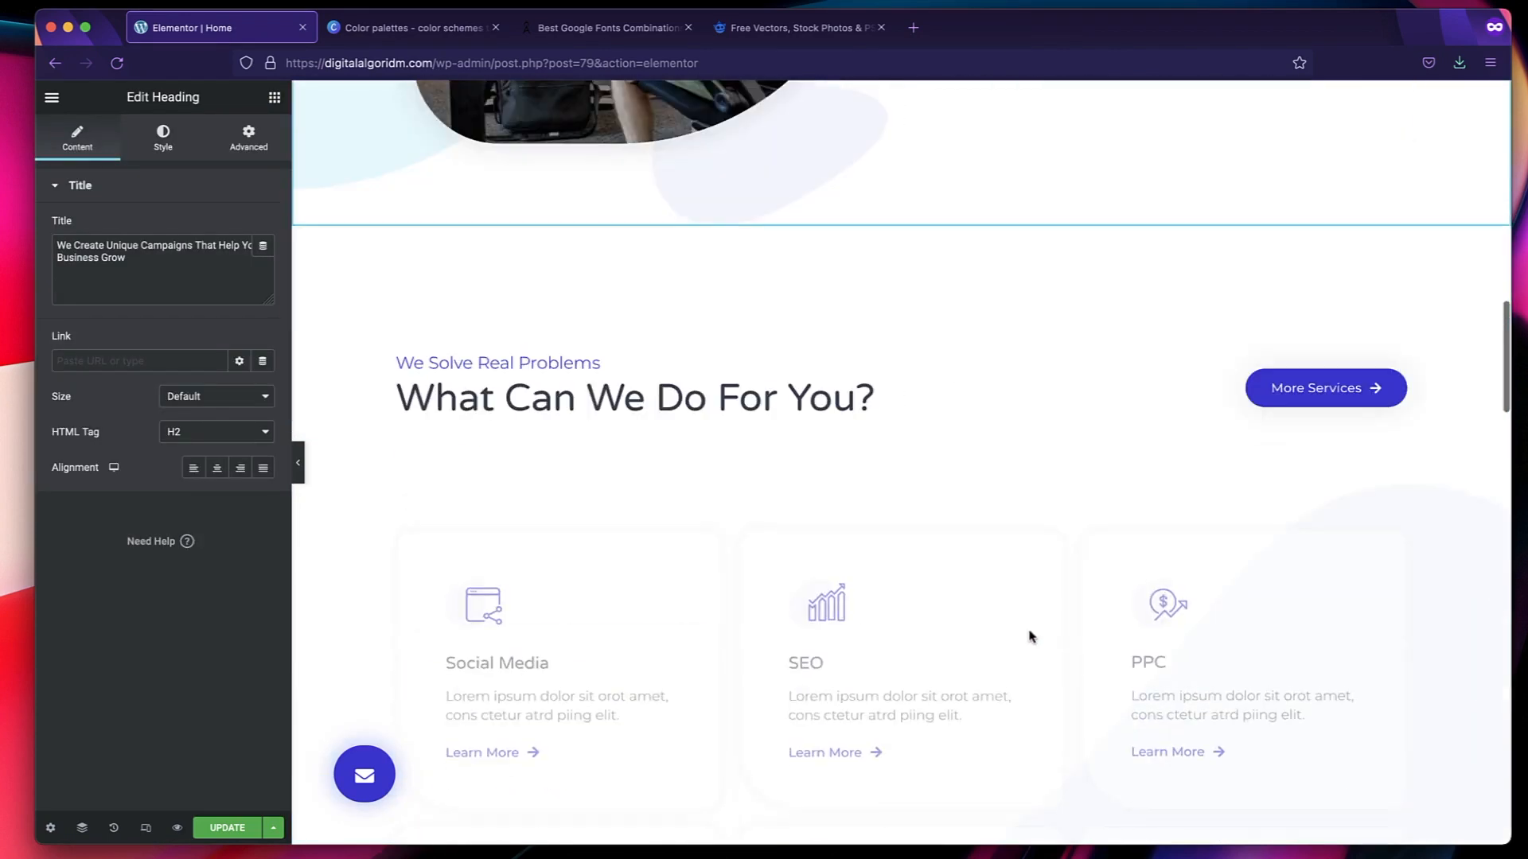
scroll(1030, 636, "down", 5)
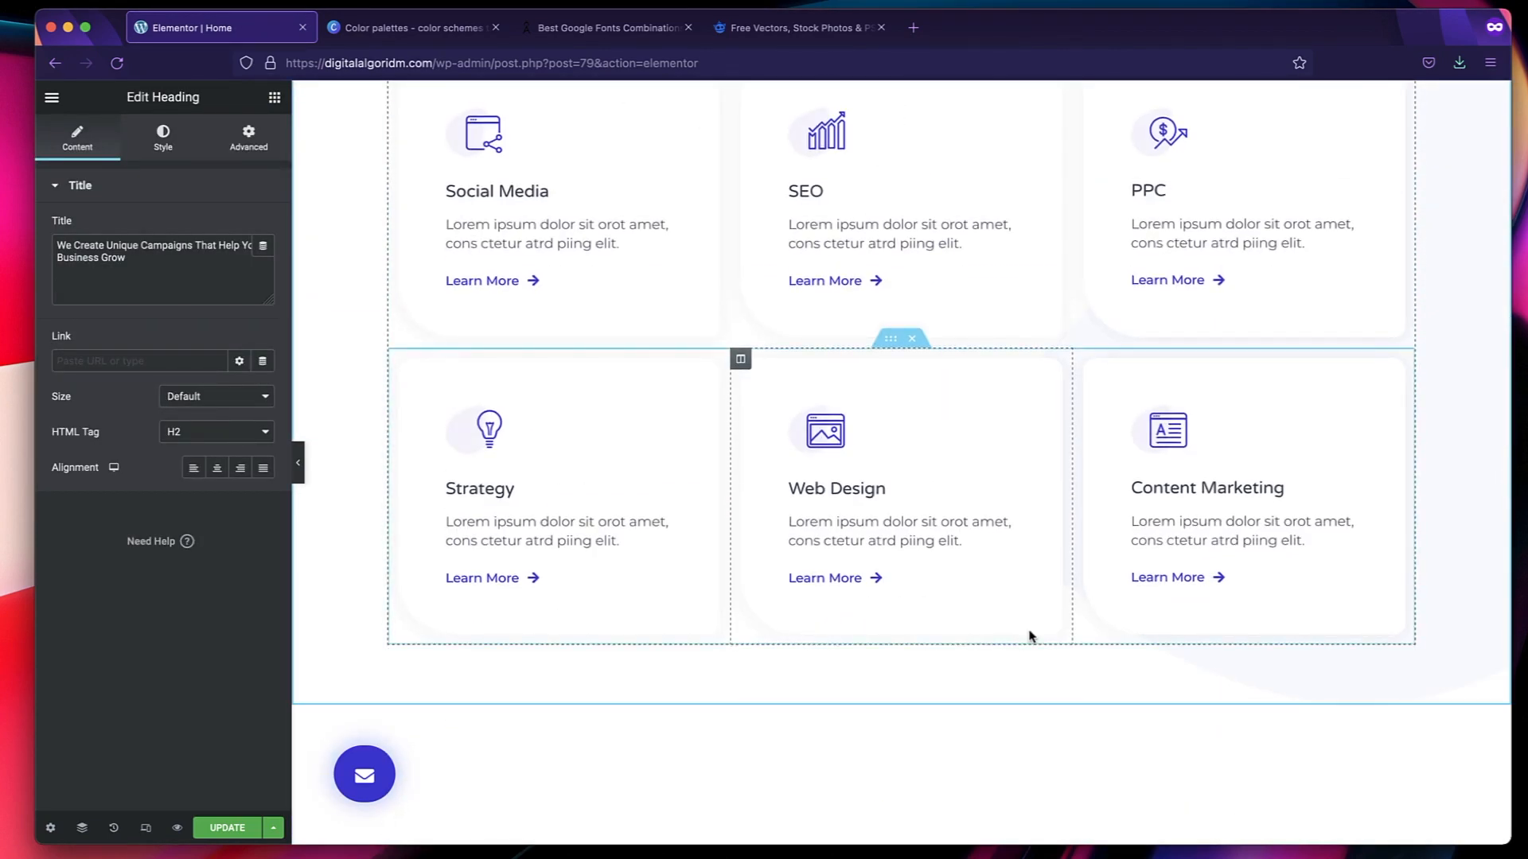
scroll(555, 263, "up", 2)
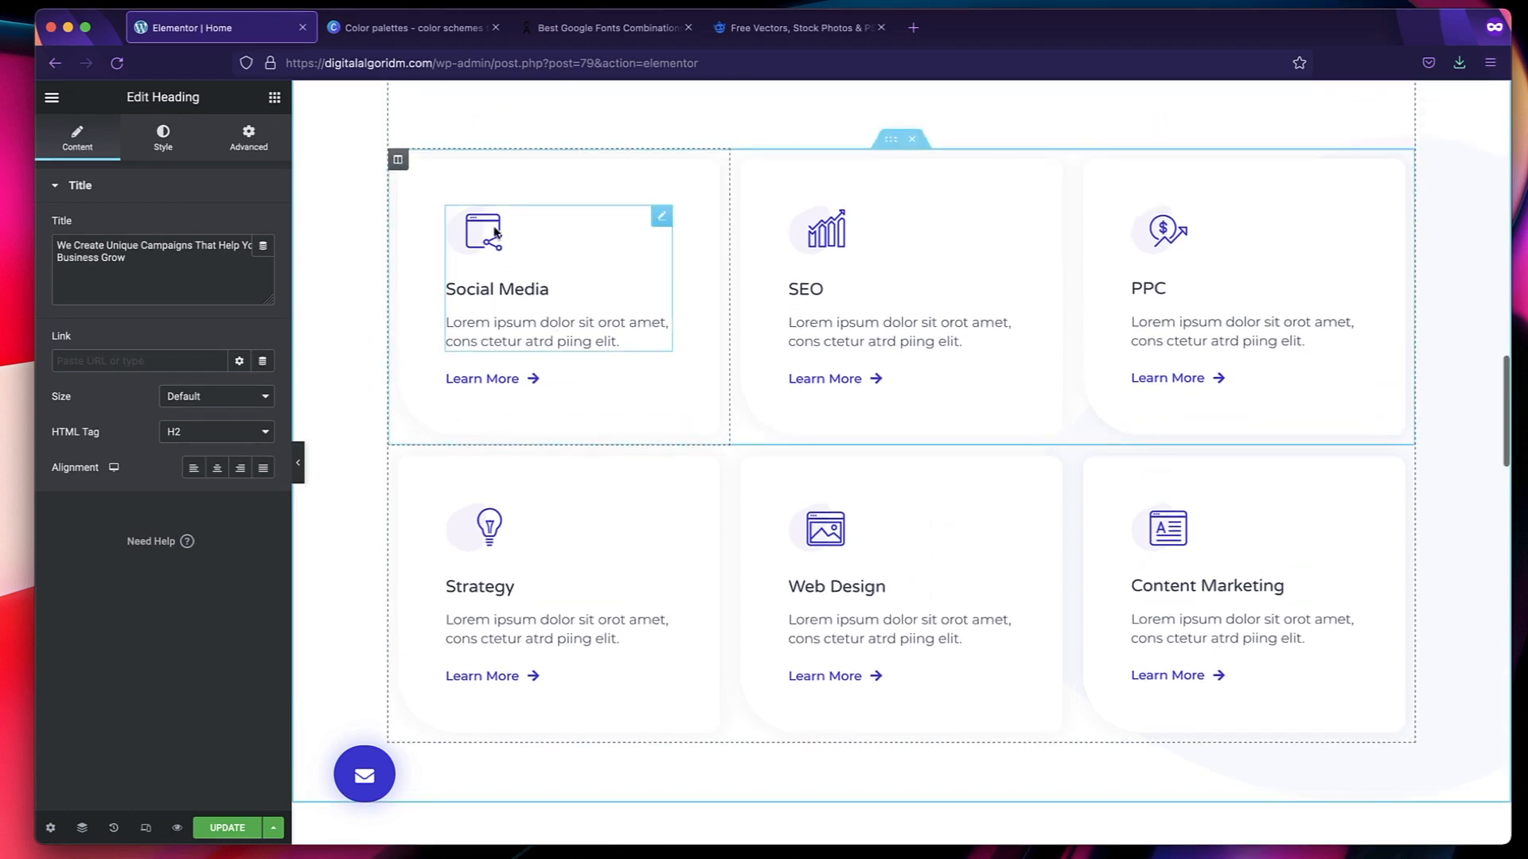
Retitle the Social Media card as "My Media" and replace its description with a sentence calling a named person a good WordPress teacher.
left_click(564, 242)
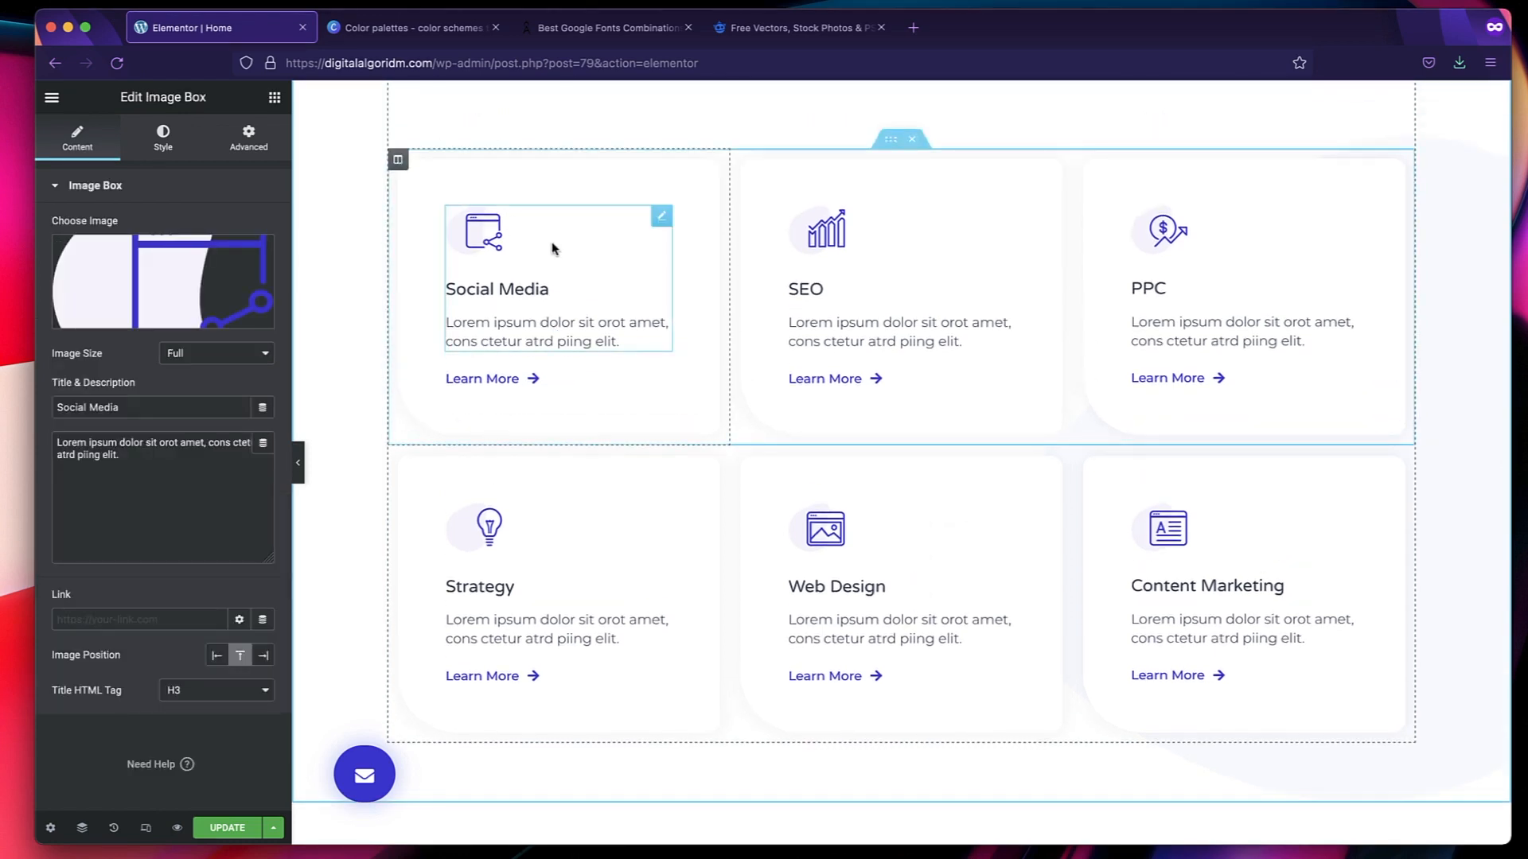
mouse_move(163, 267)
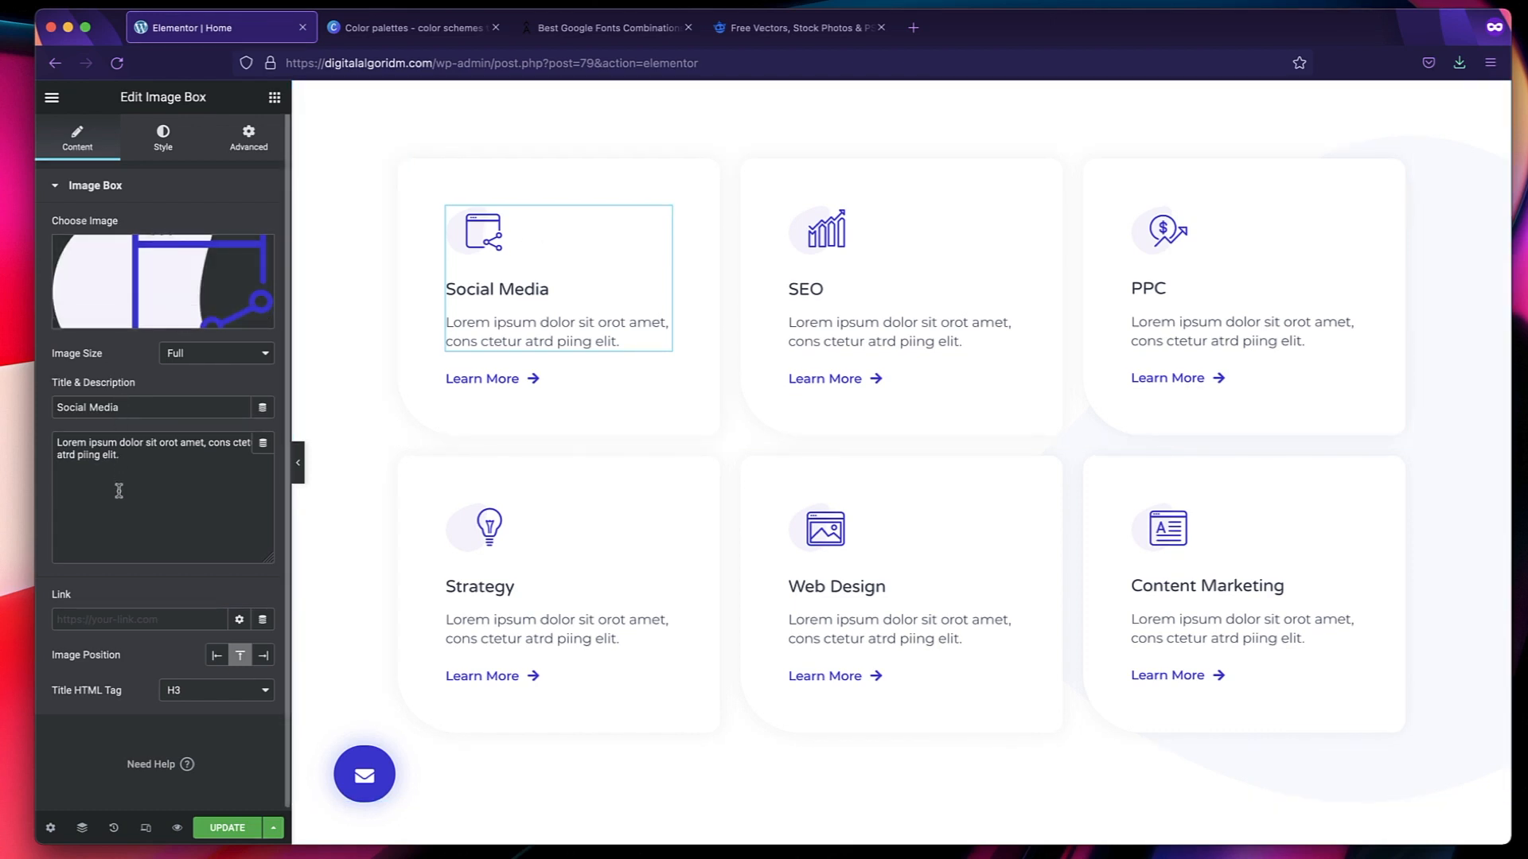
triple_click(149, 406)
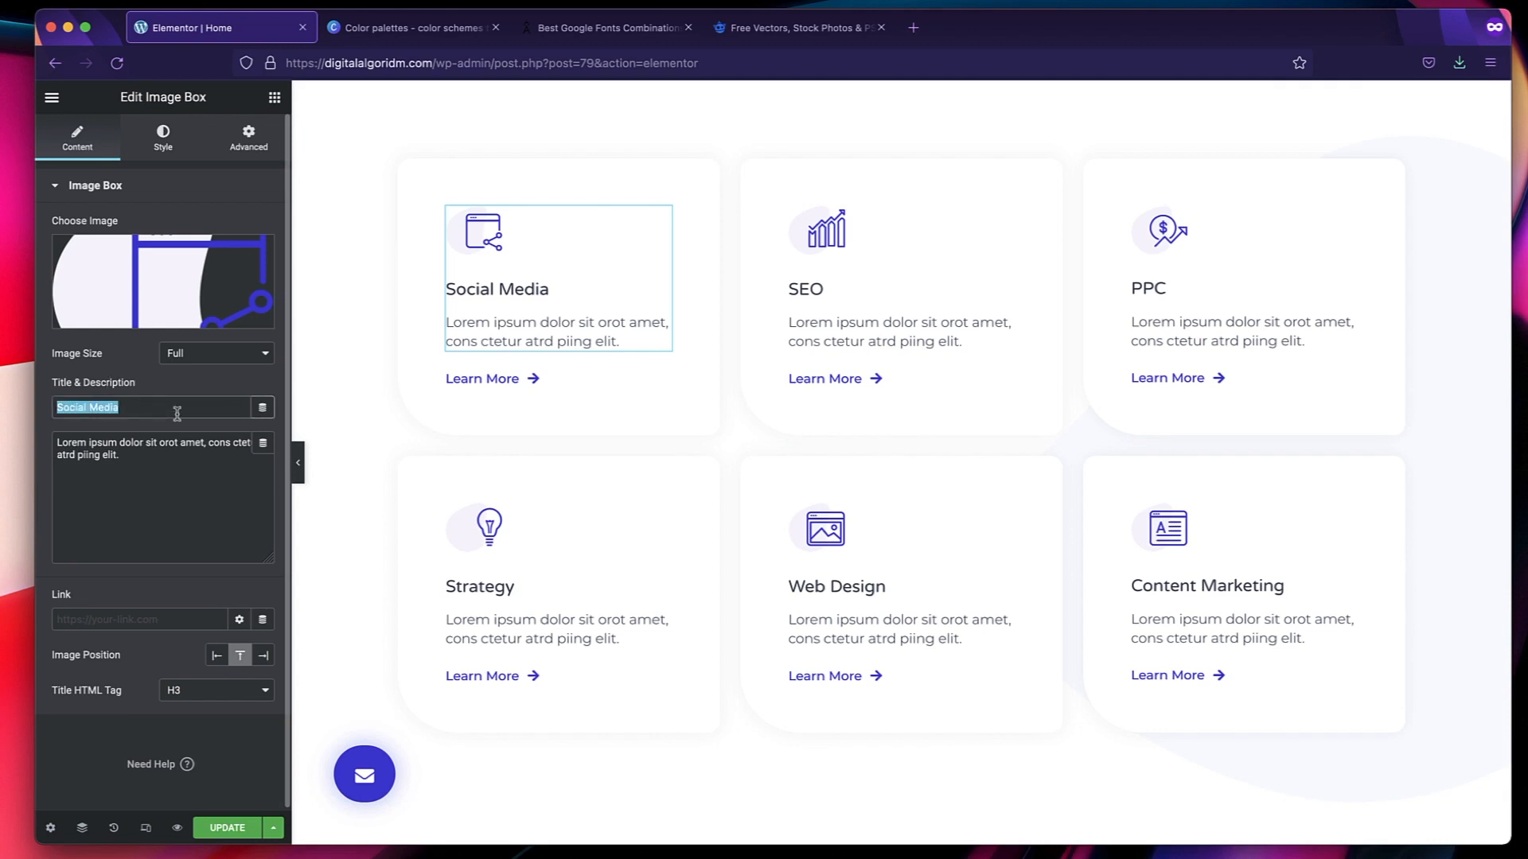
type("My M")
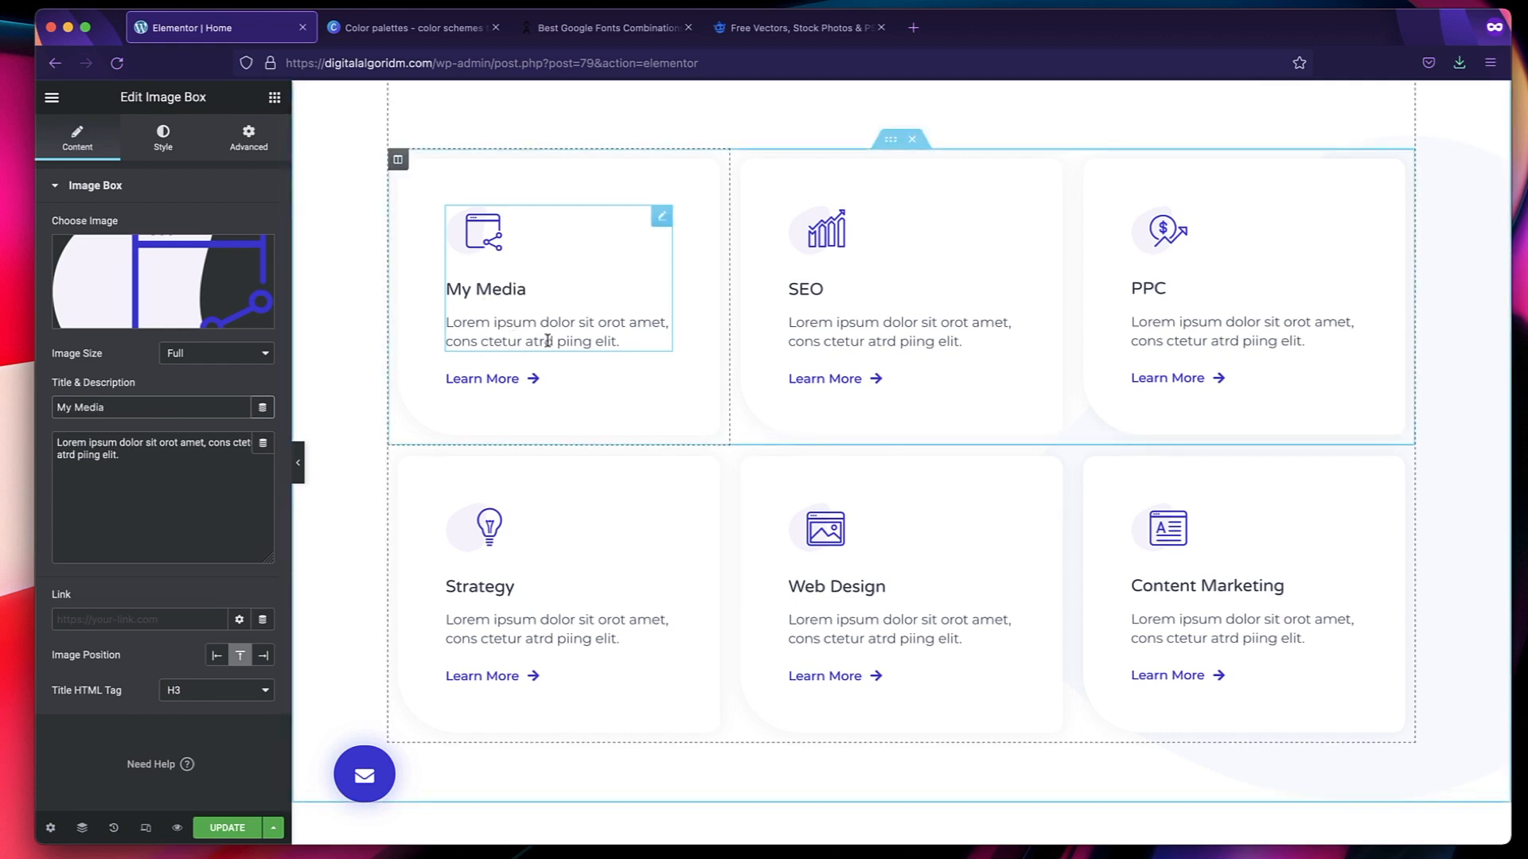
triple_click(116, 476)
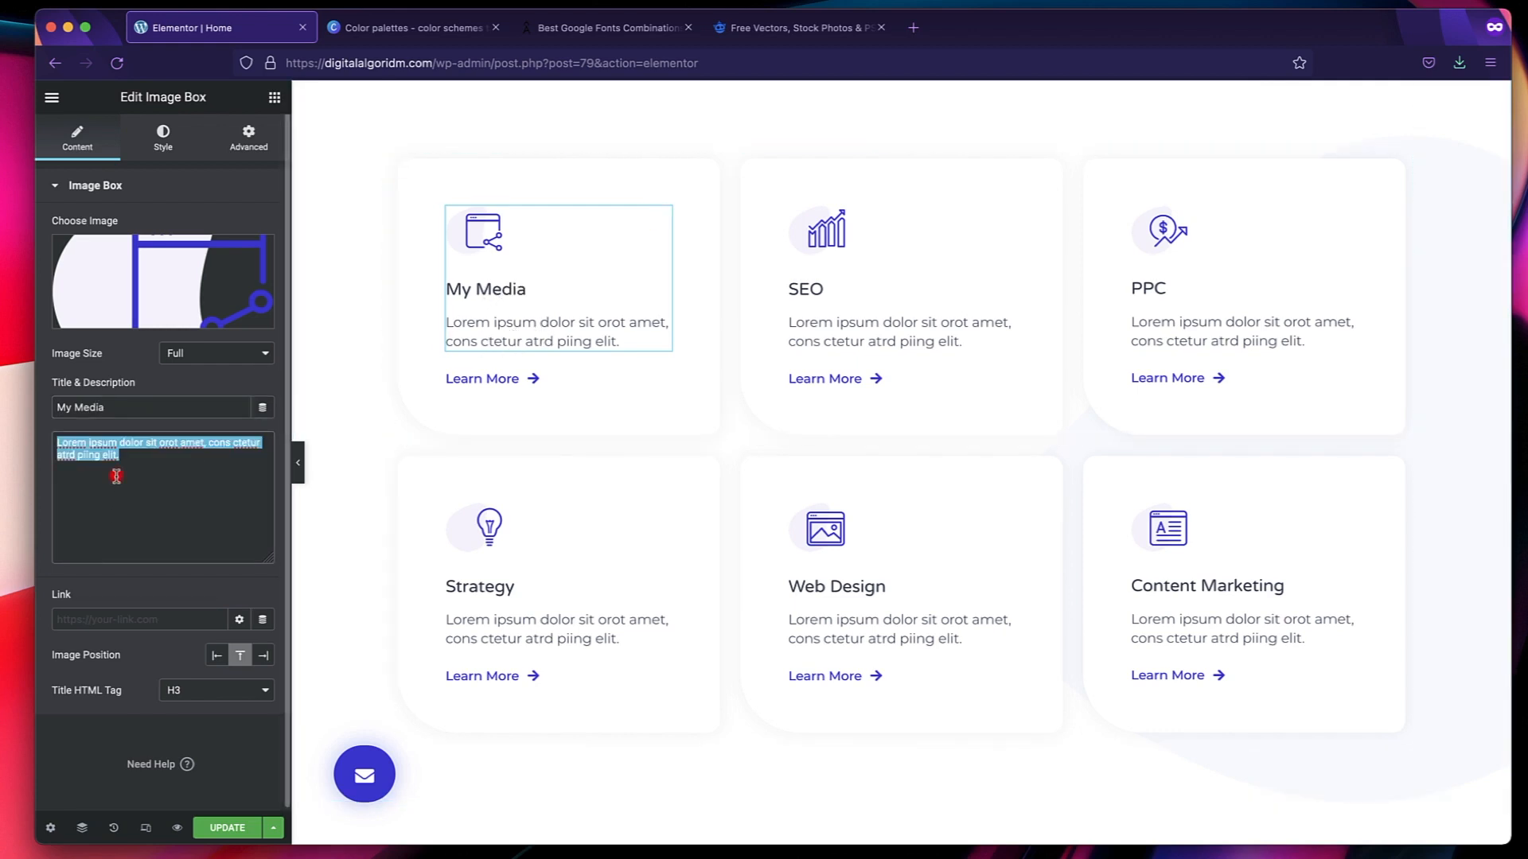
type("Karthik is a Good WordPress Teacher")
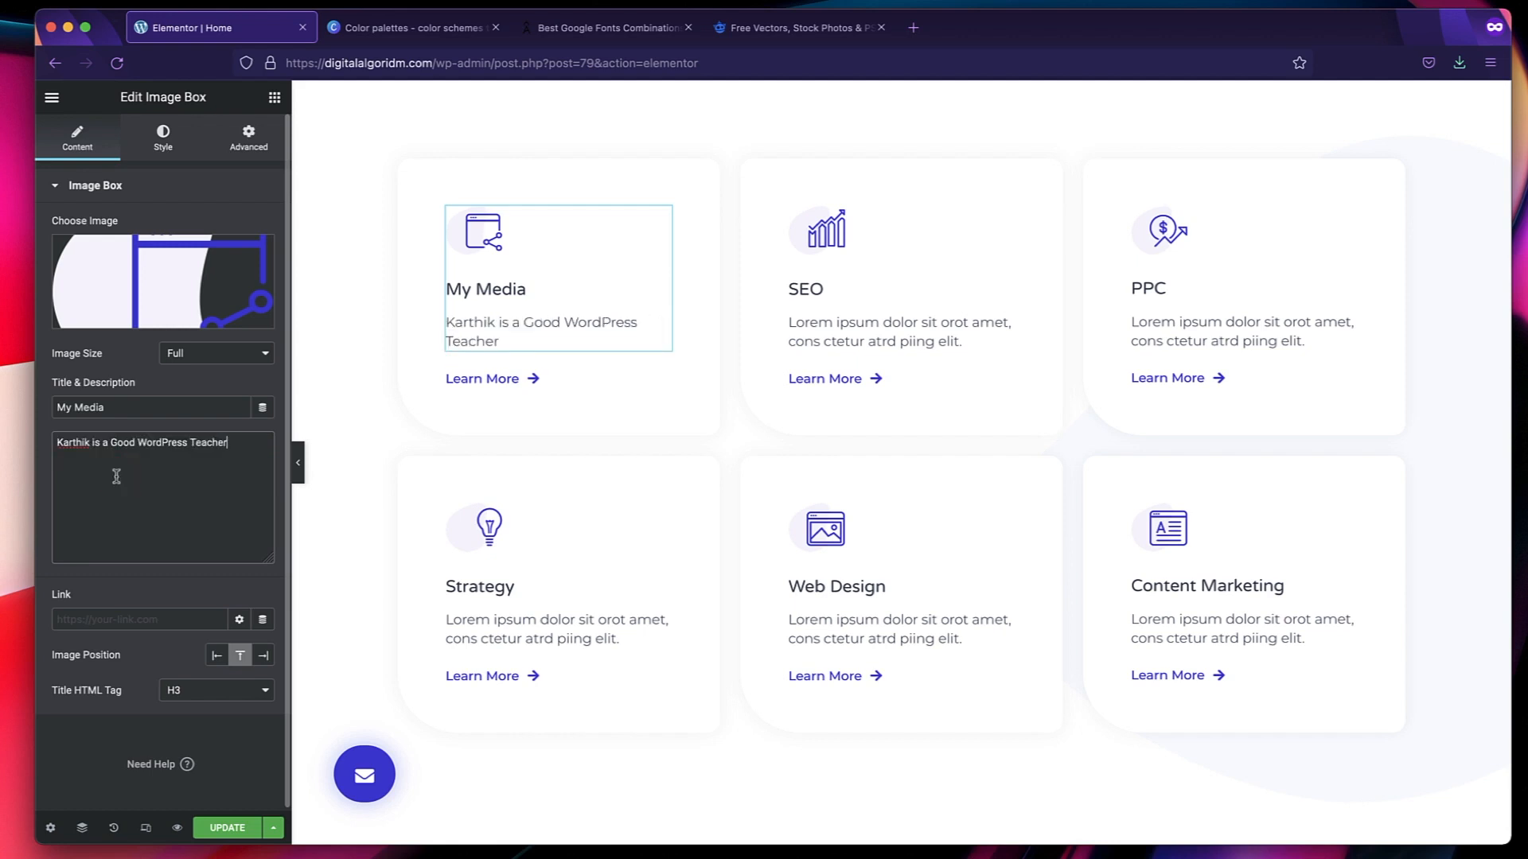
Replace the "My Media" card's icon with the dollar-and-arrow image Group-17.png from the media library.
left_click(140, 272)
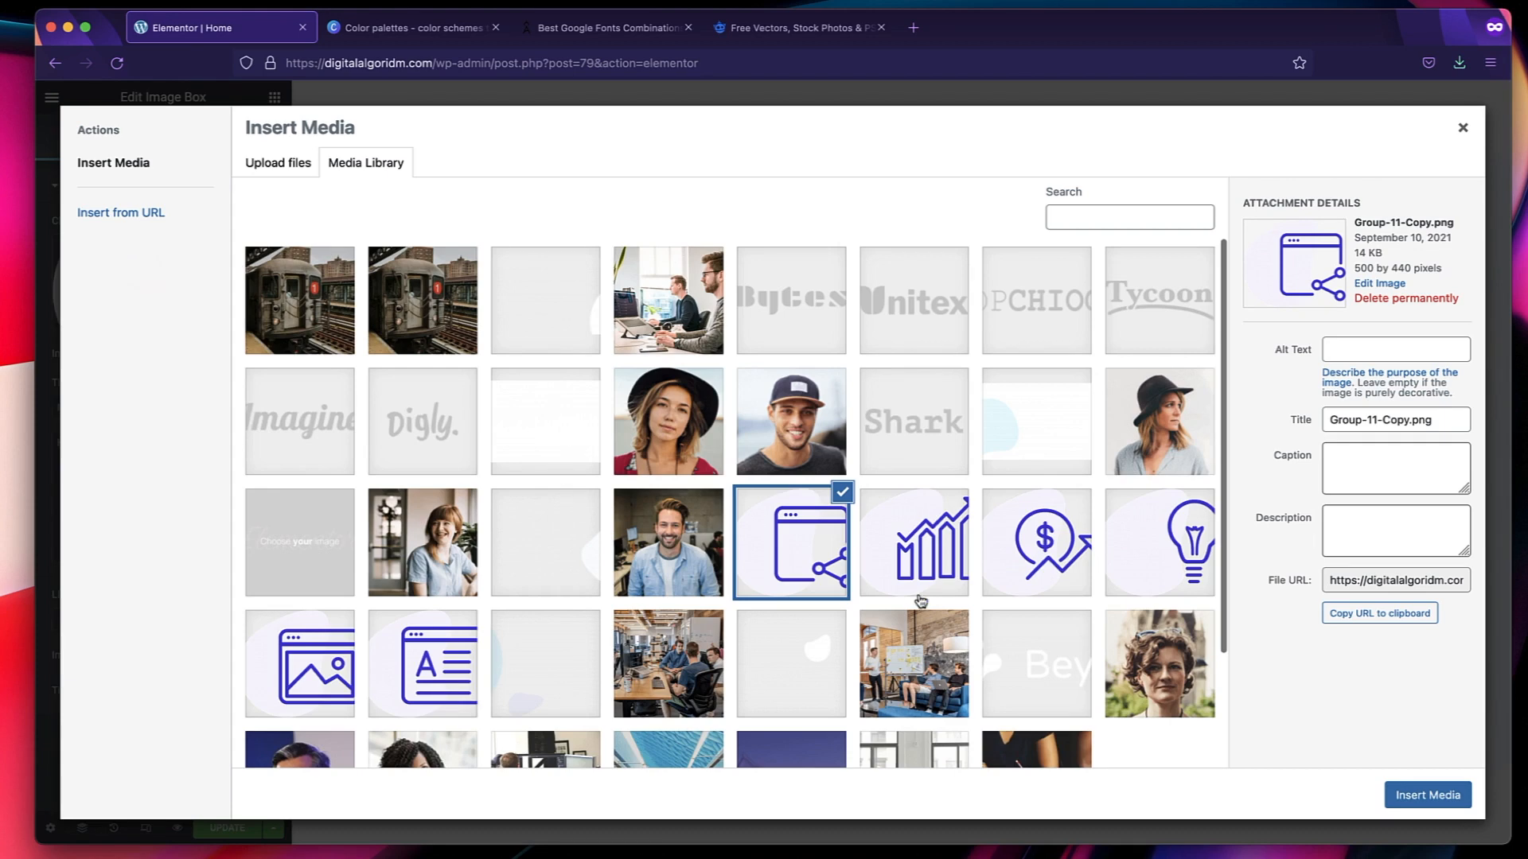
left_click(1055, 552)
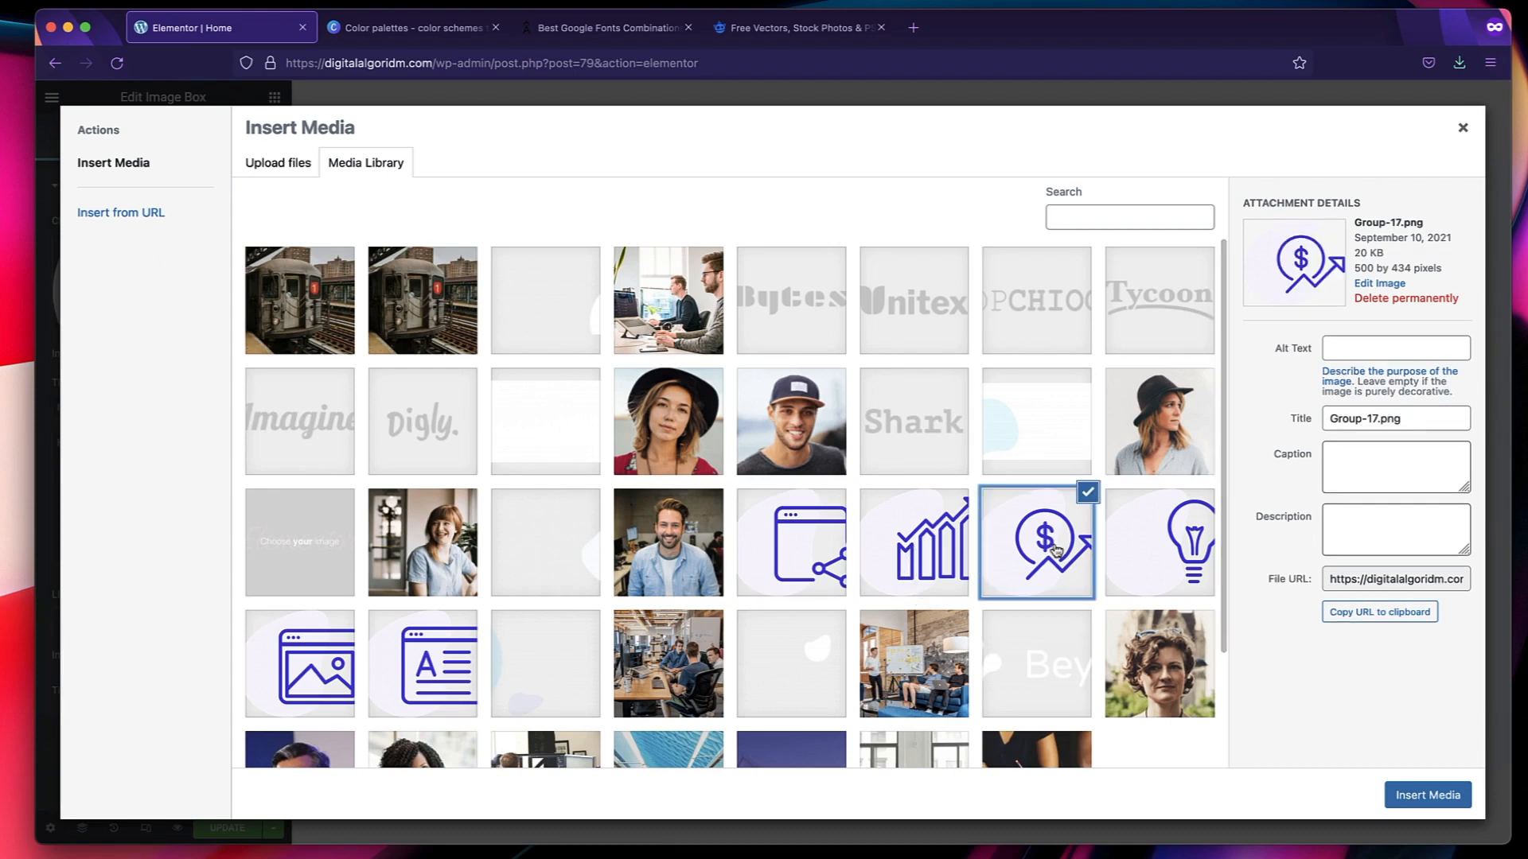
left_click(1405, 795)
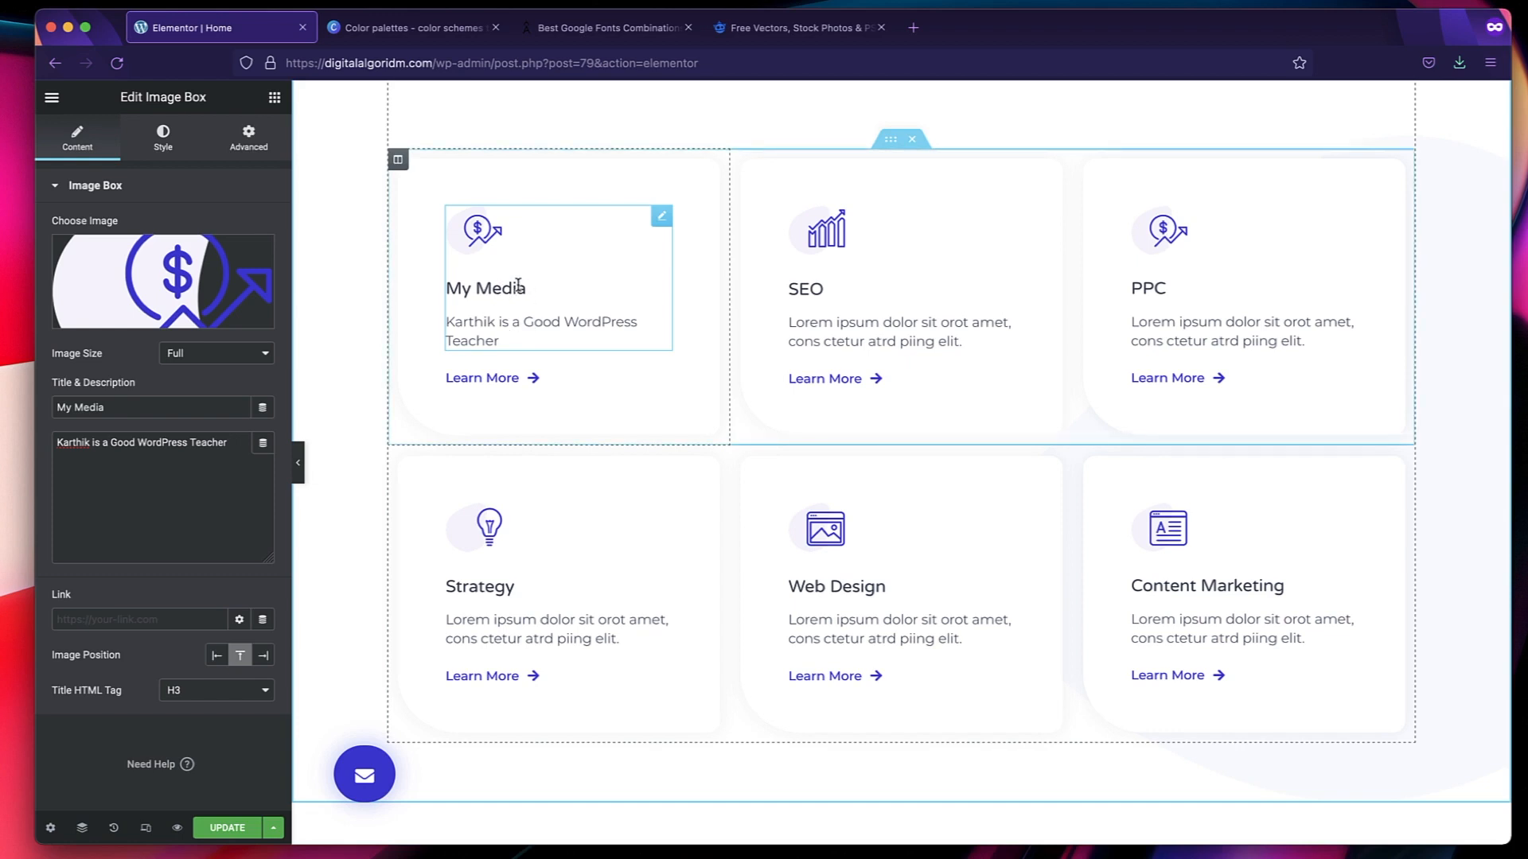
Go back to the Image Box content edit in the action history, and restore the icon replacement from the same list.
left_click(115, 829)
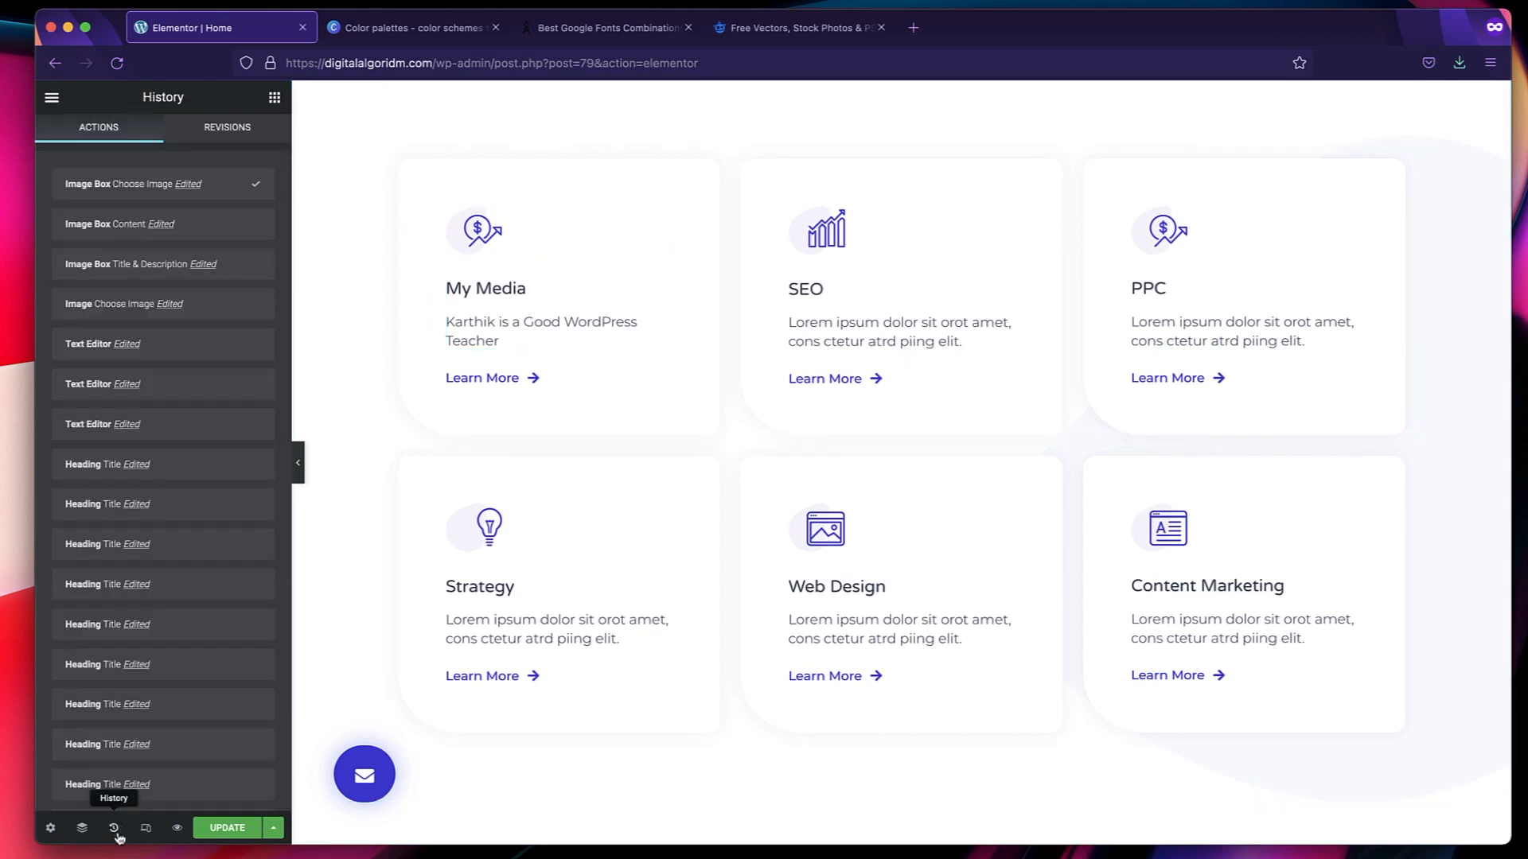
left_click(141, 226)
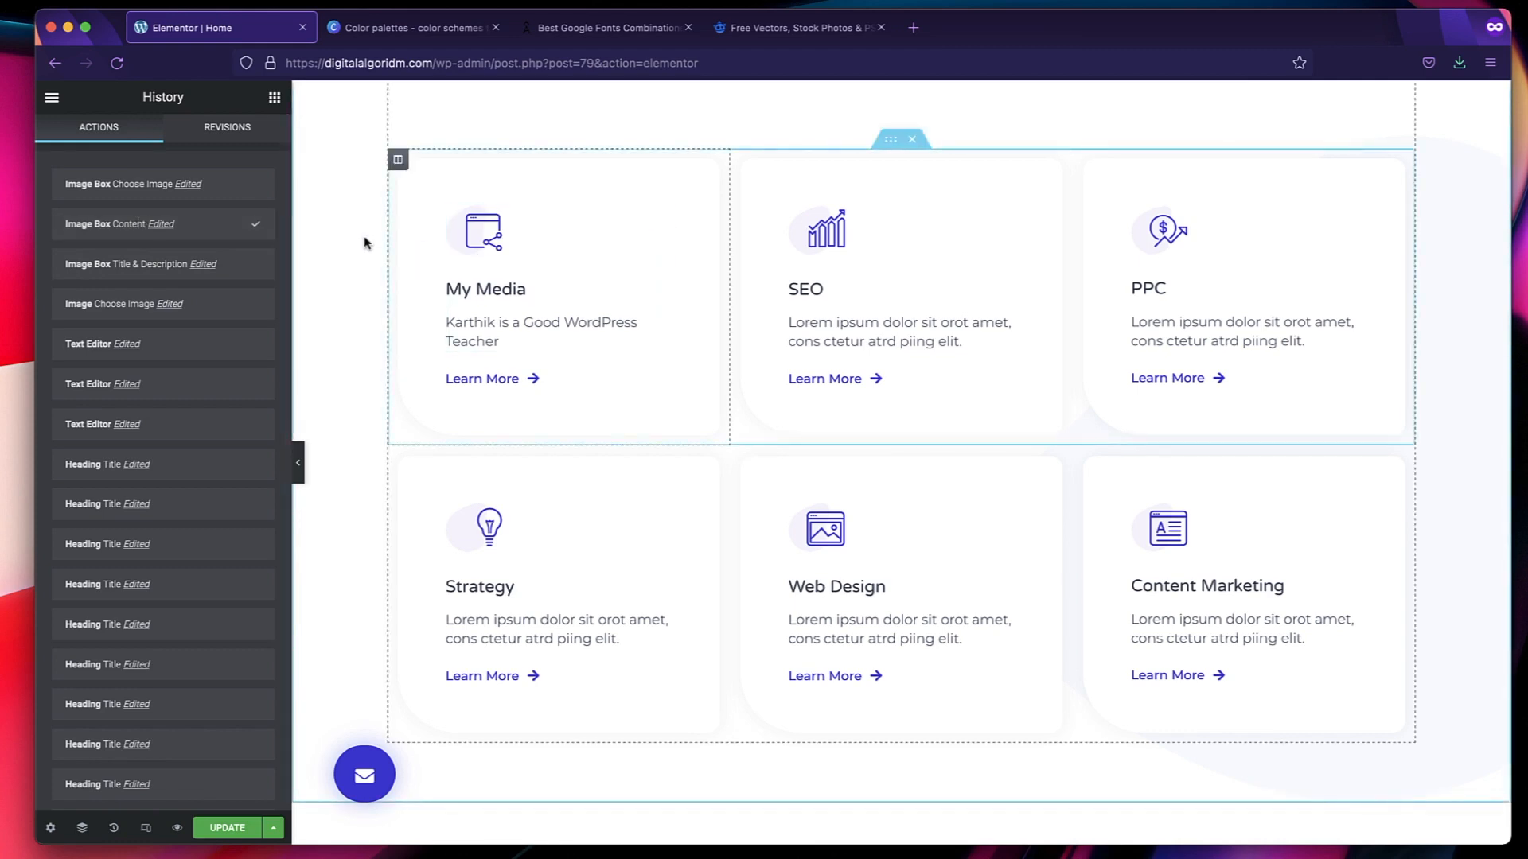
left_click(220, 185)
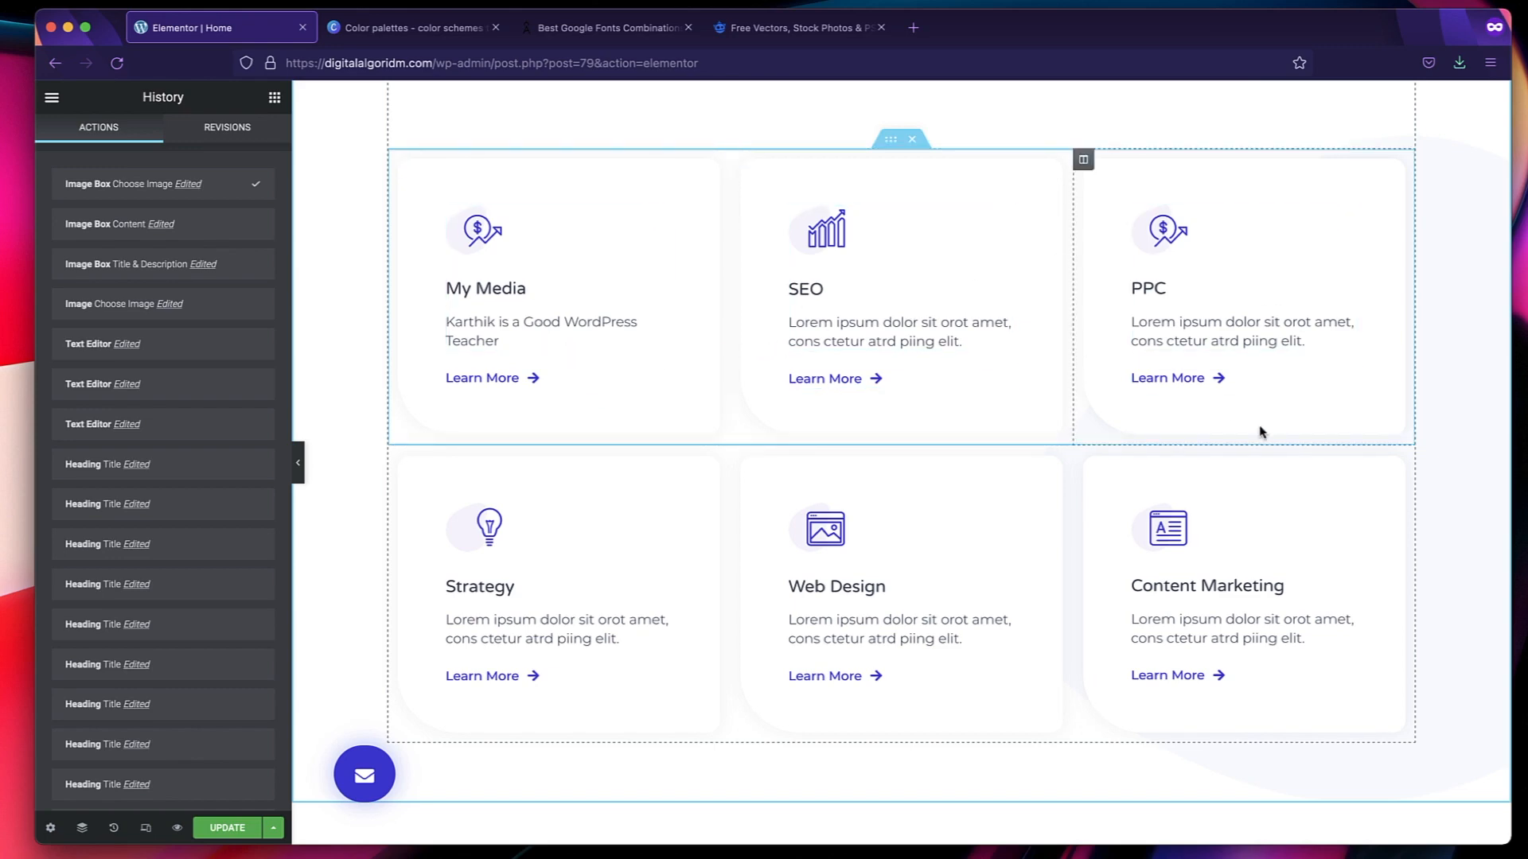
Replace the photo beside the "Do You Want To Boost Your Business?" heading with teacher3.jpg from the media library.
scroll(587, 604, "down", 10)
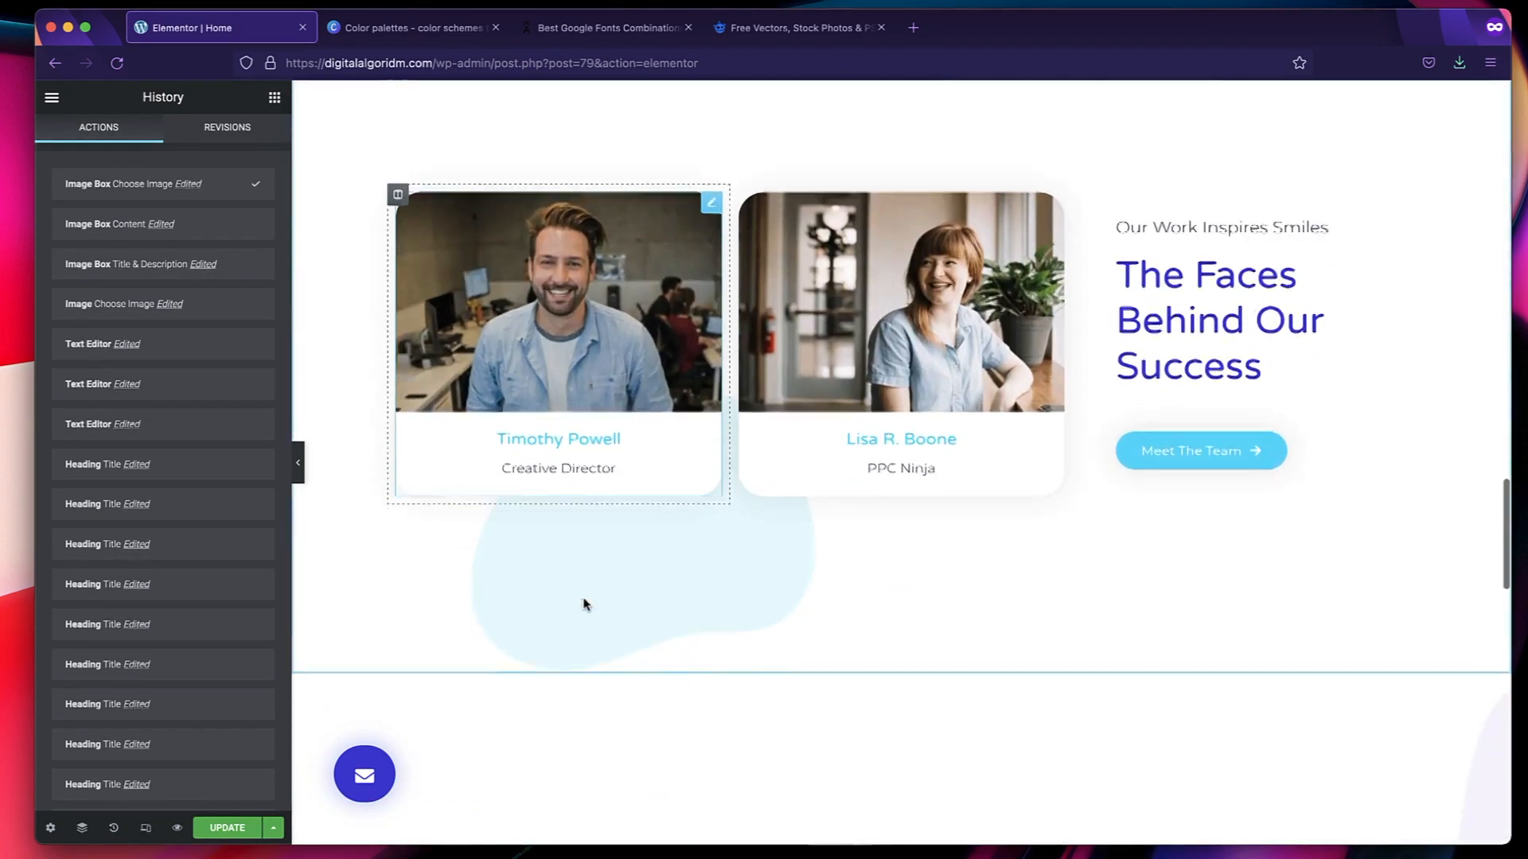
scroll(587, 605, "down", 10)
scroll(1178, 276, "up", 2)
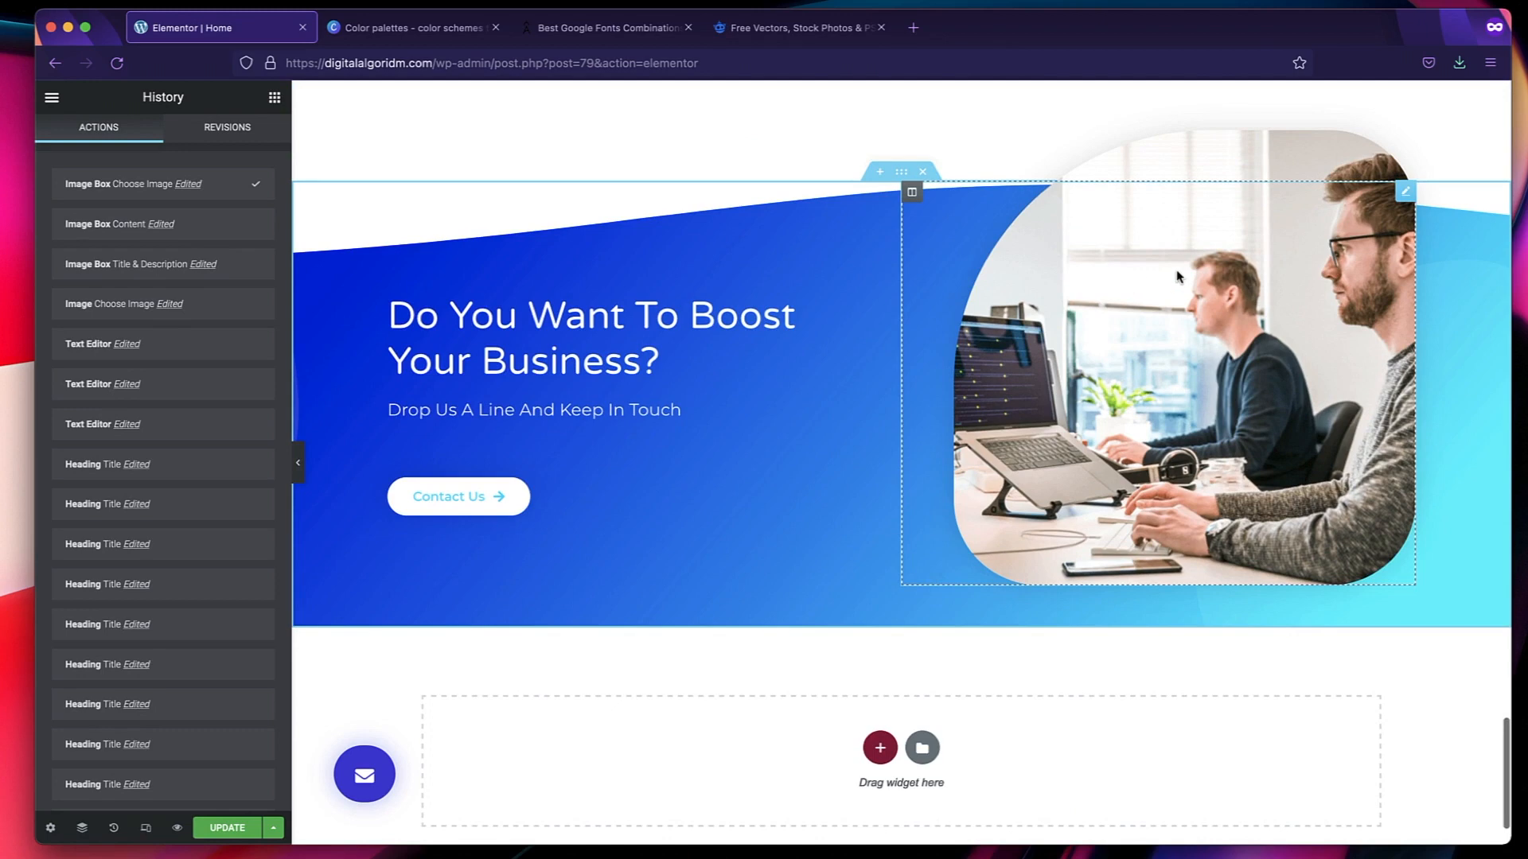
left_click(1226, 299)
left_click(133, 270)
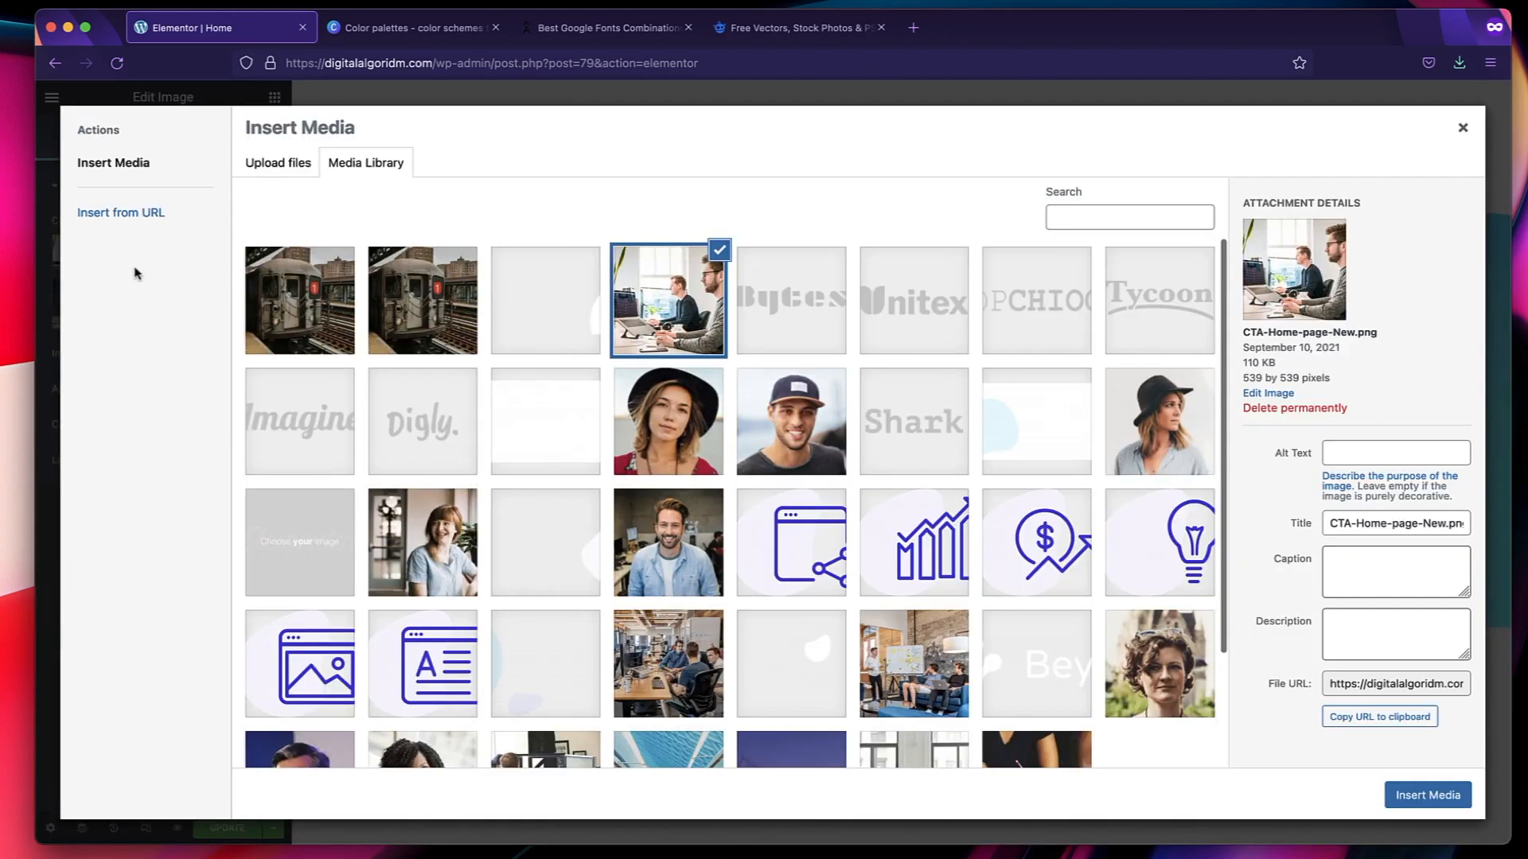
scroll(551, 541, "down", 3)
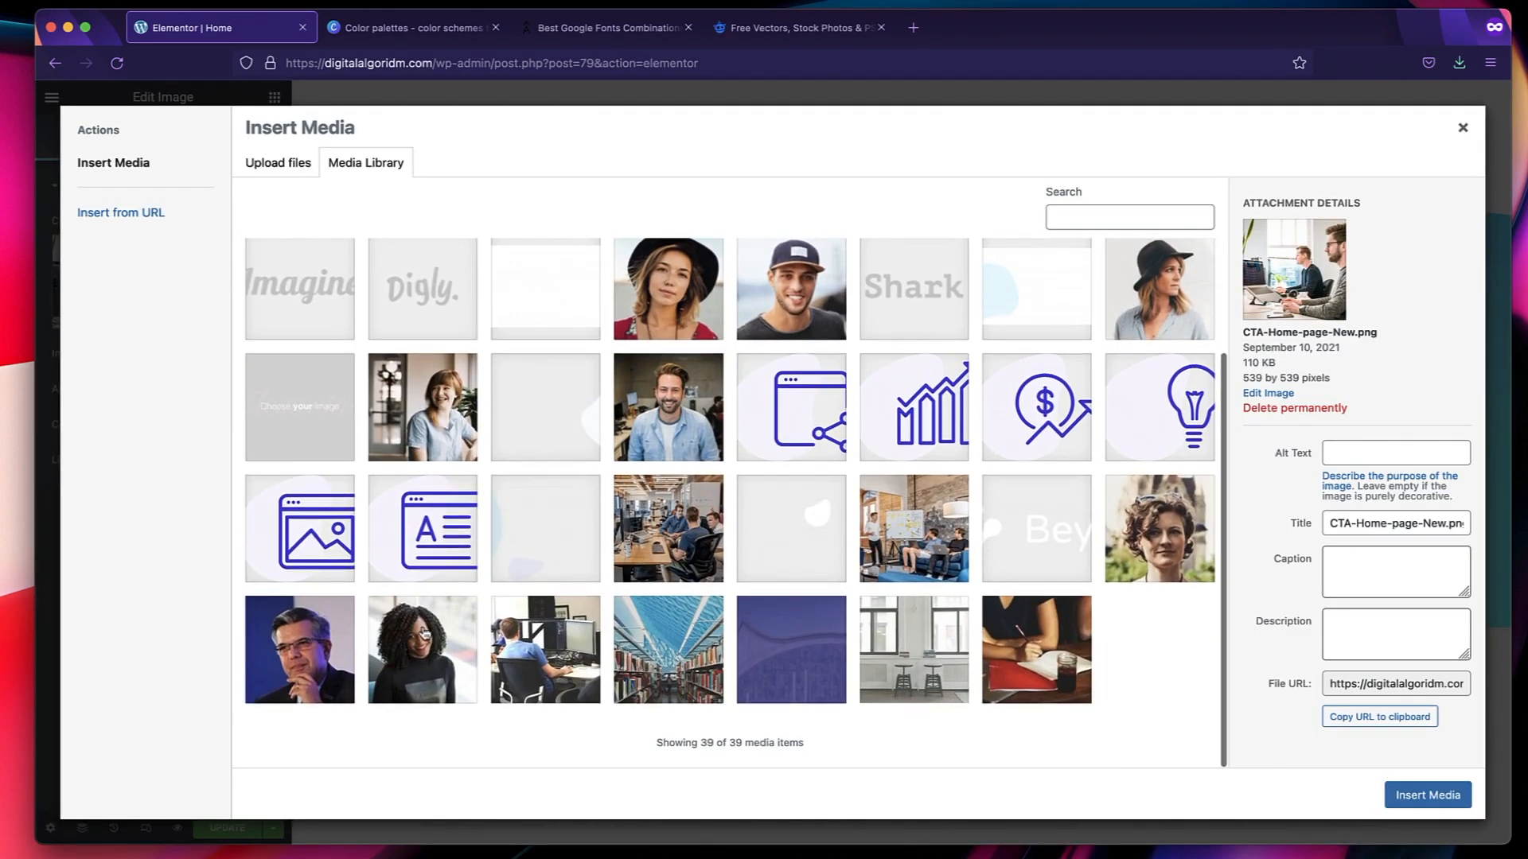
left_click(426, 634)
left_click(1428, 796)
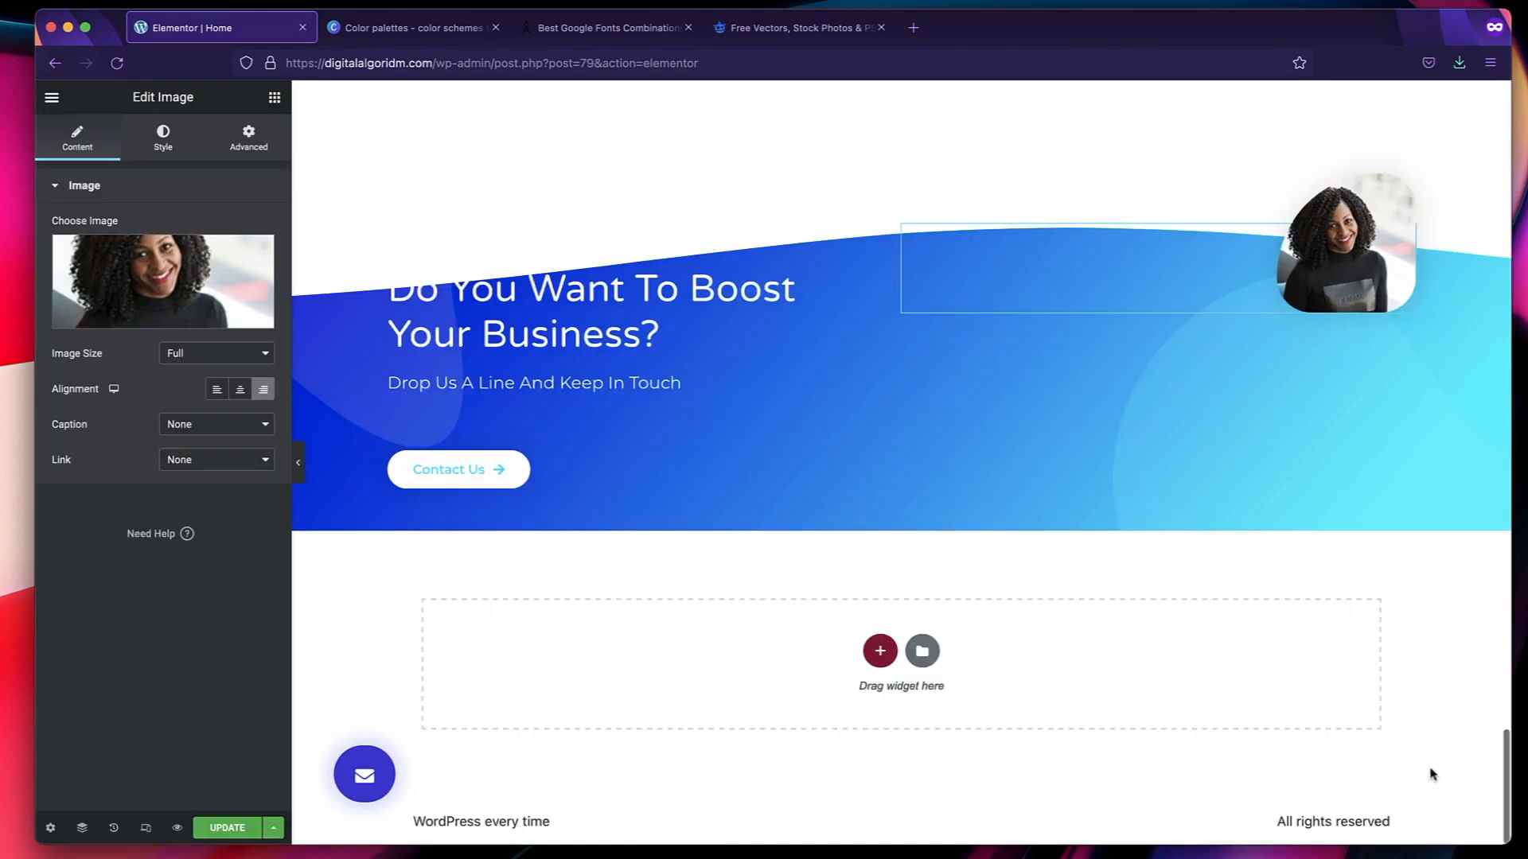
Change the image in the "Do You Want To Boost Your Business?" section to Intro-Home-page-new.png.
left_click(166, 257)
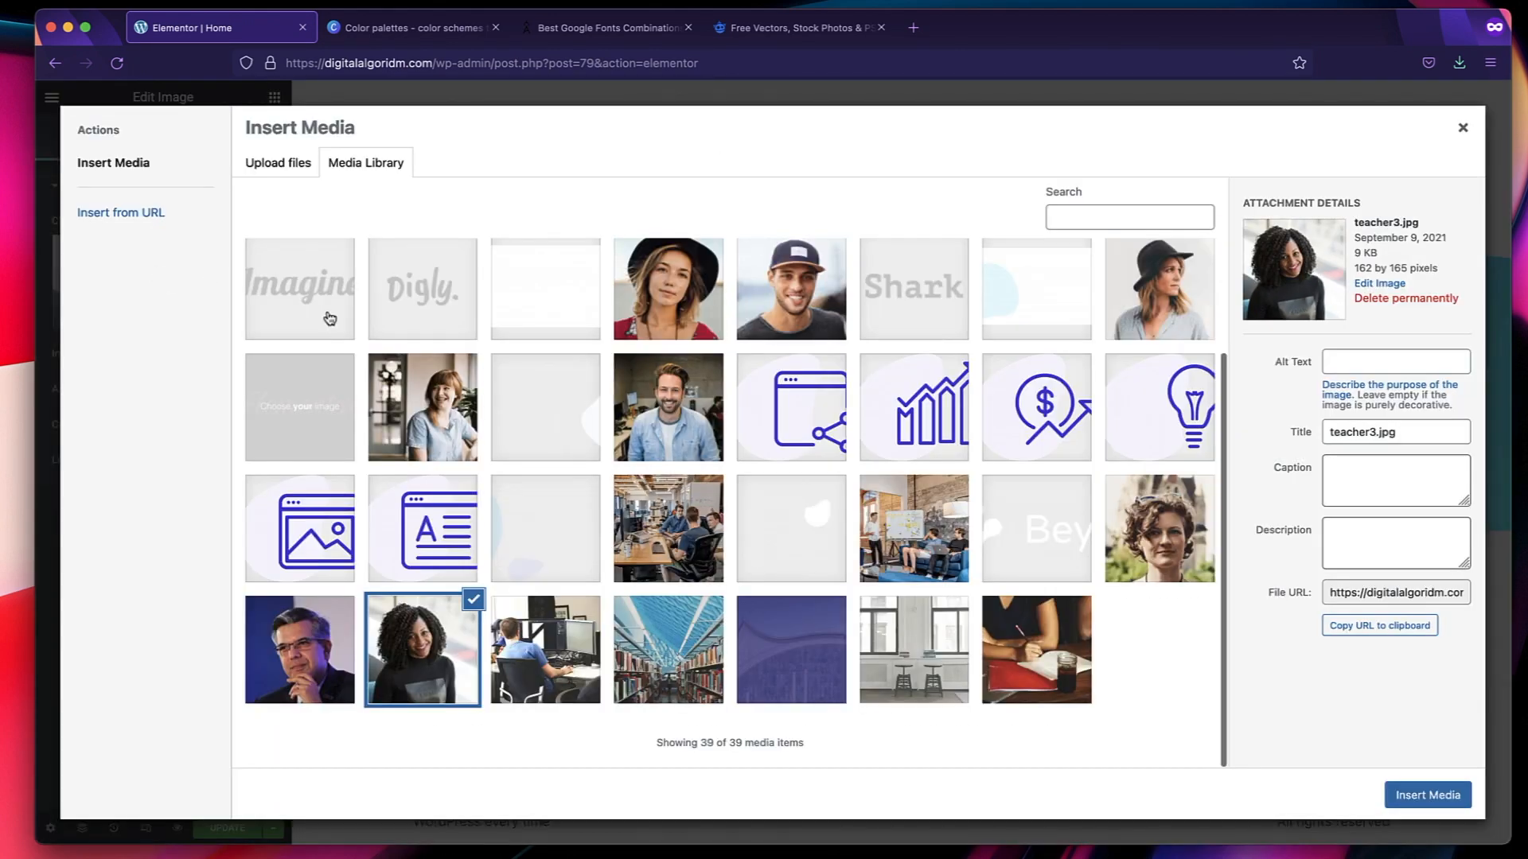
scroll(602, 513, "up", 2)
left_click(664, 610)
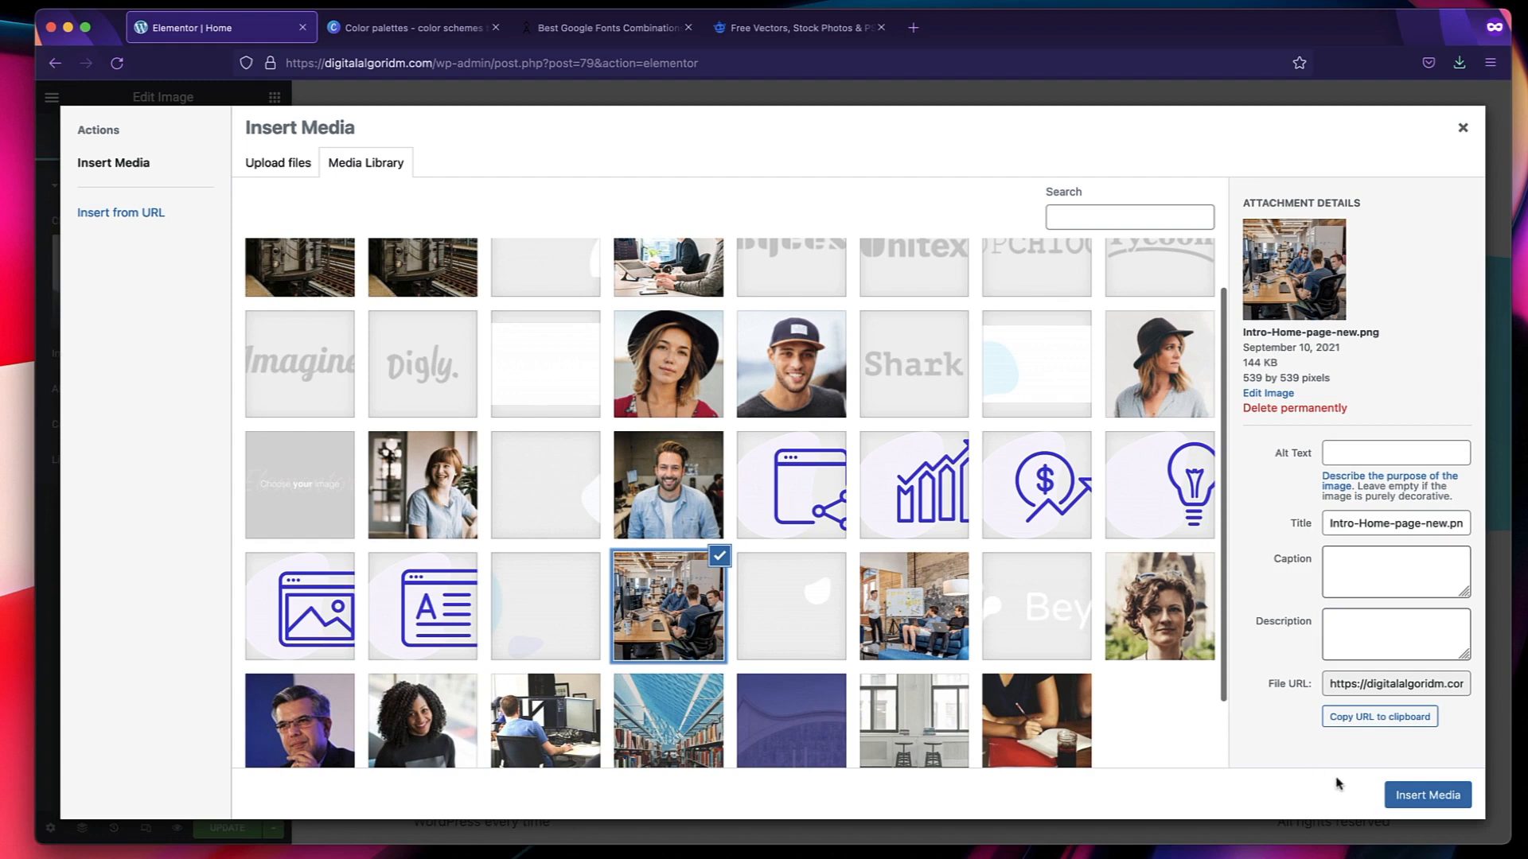
left_click(1415, 795)
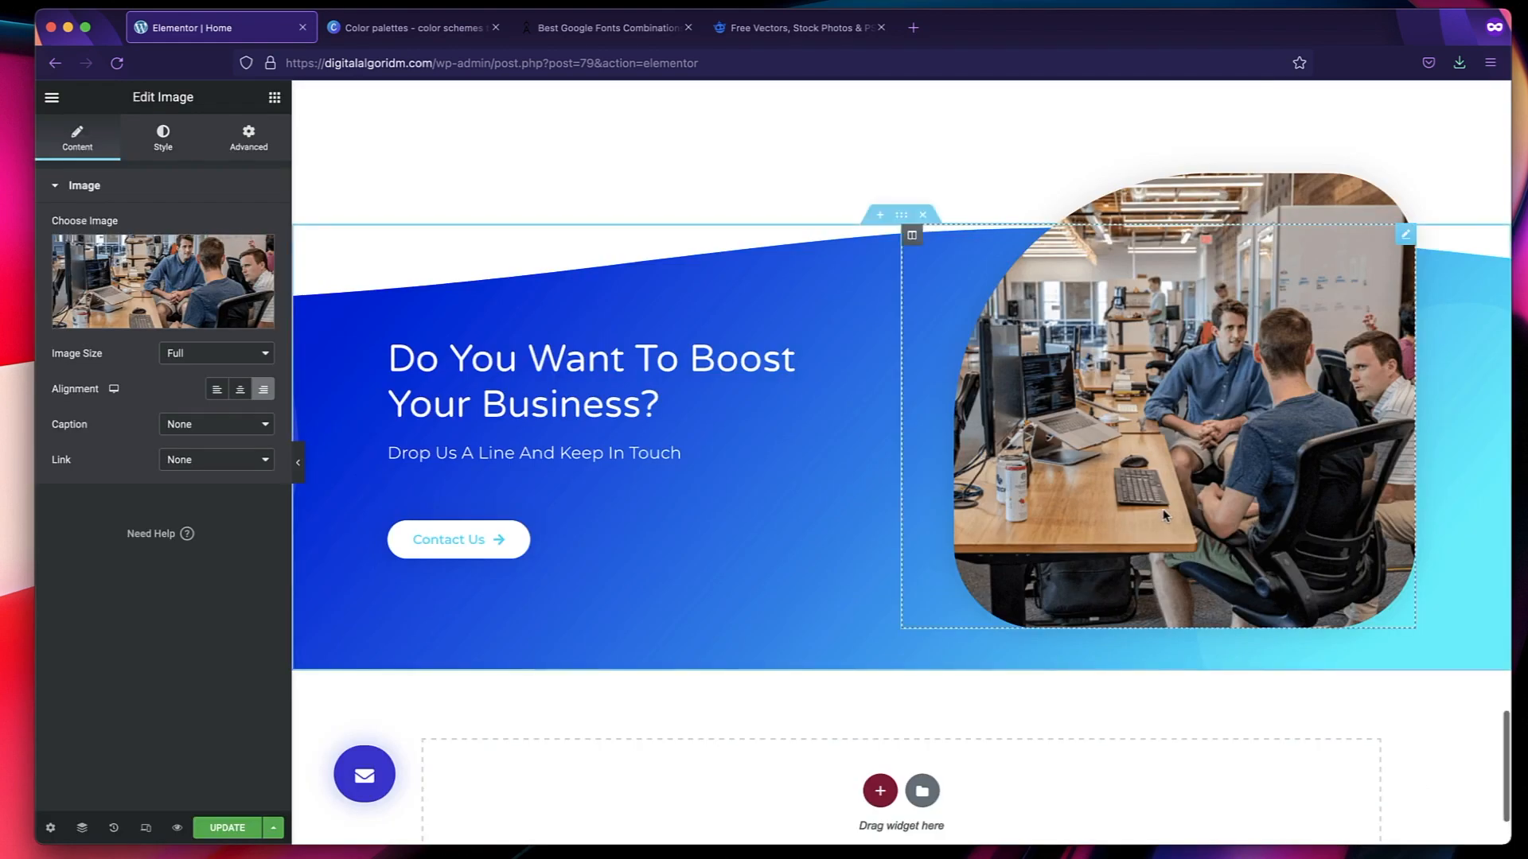
Use the train photo titled "Moving Train Image" as the picture in the "Do You Want To Boost Your Business?" section.
left_click(148, 270)
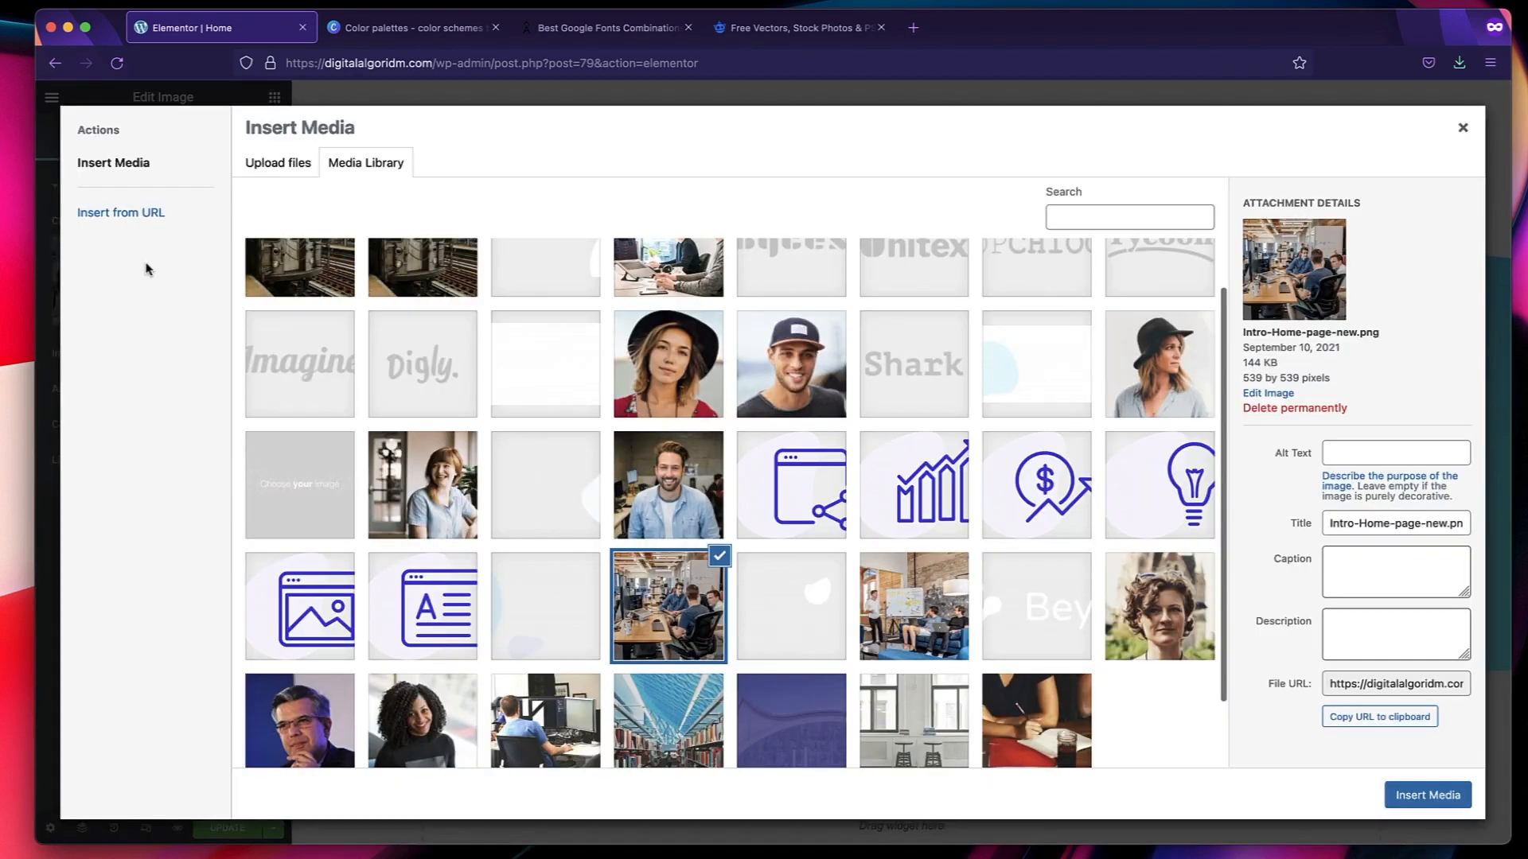
scroll(400, 459, "up", 2)
left_click(412, 303)
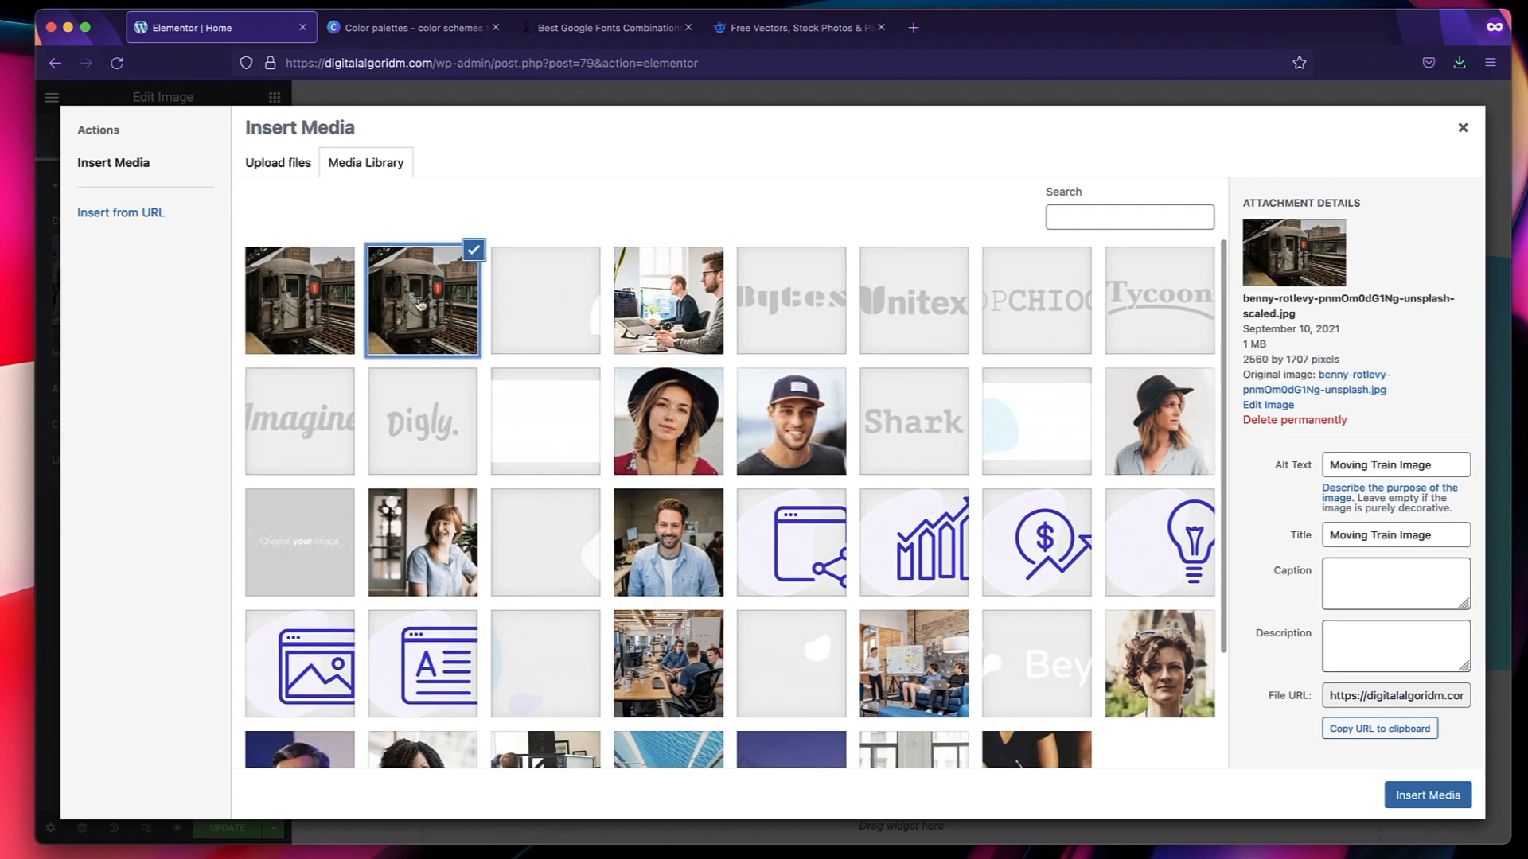
left_click(1428, 796)
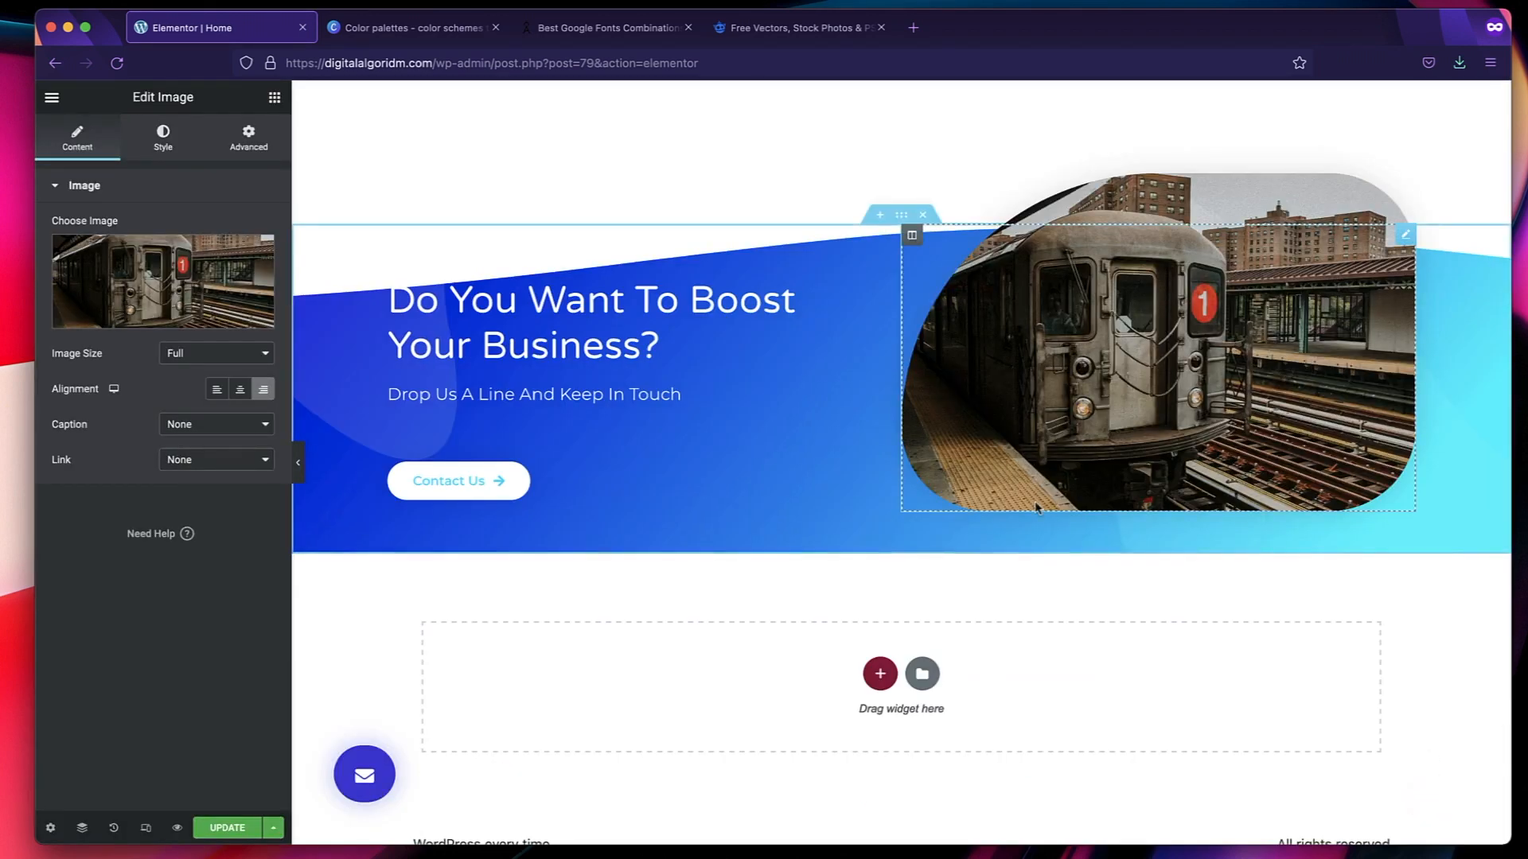
Review the Home page from the hero down to the "Do You Want To Boost Your Business?" section and save the page changes.
scroll(1036, 507, "up", 20)
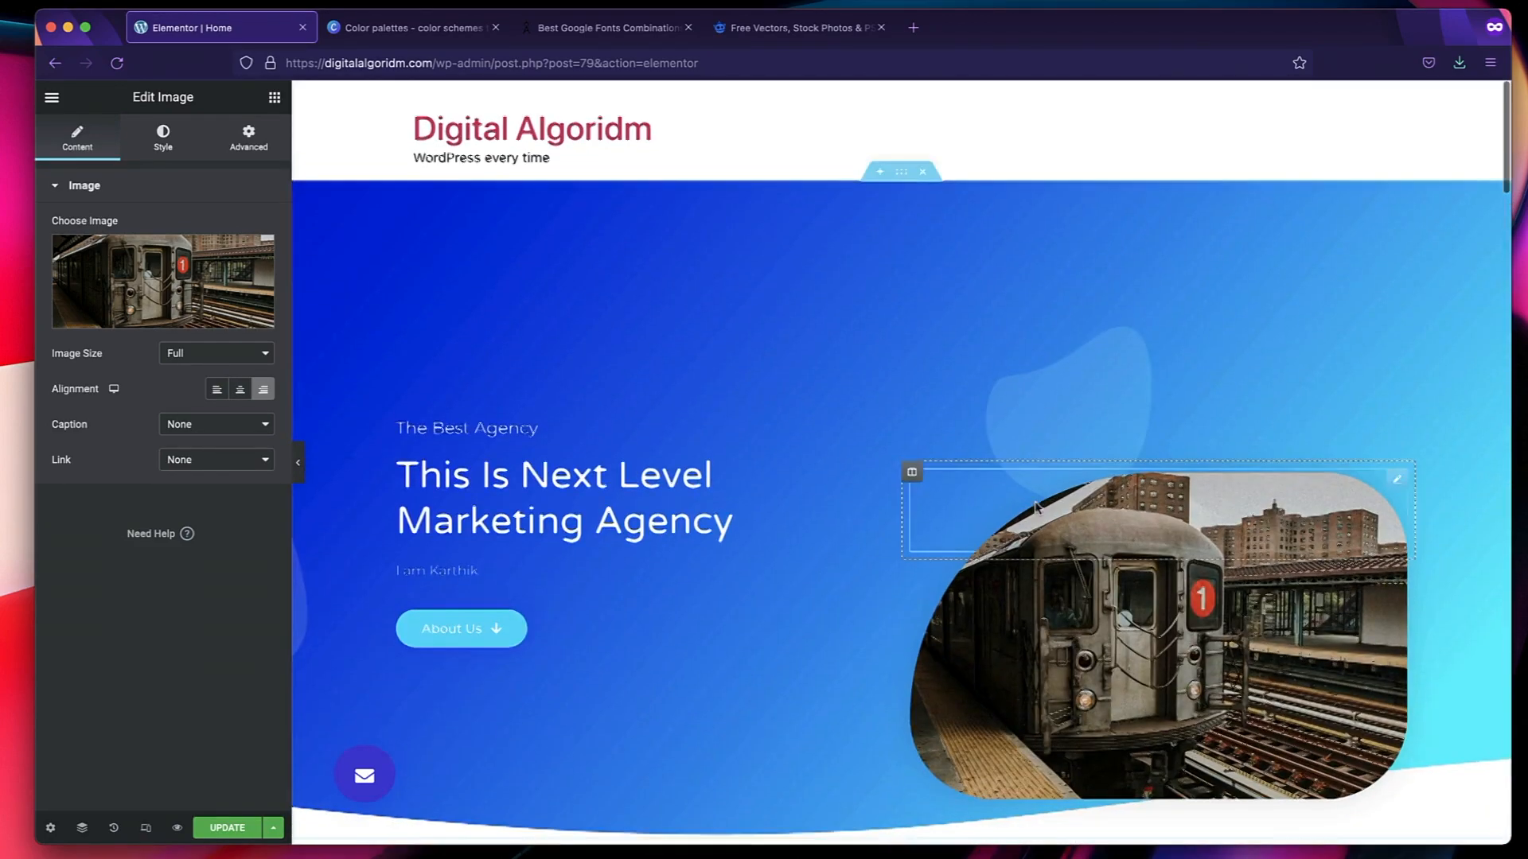
scroll(1036, 508, "down", 8)
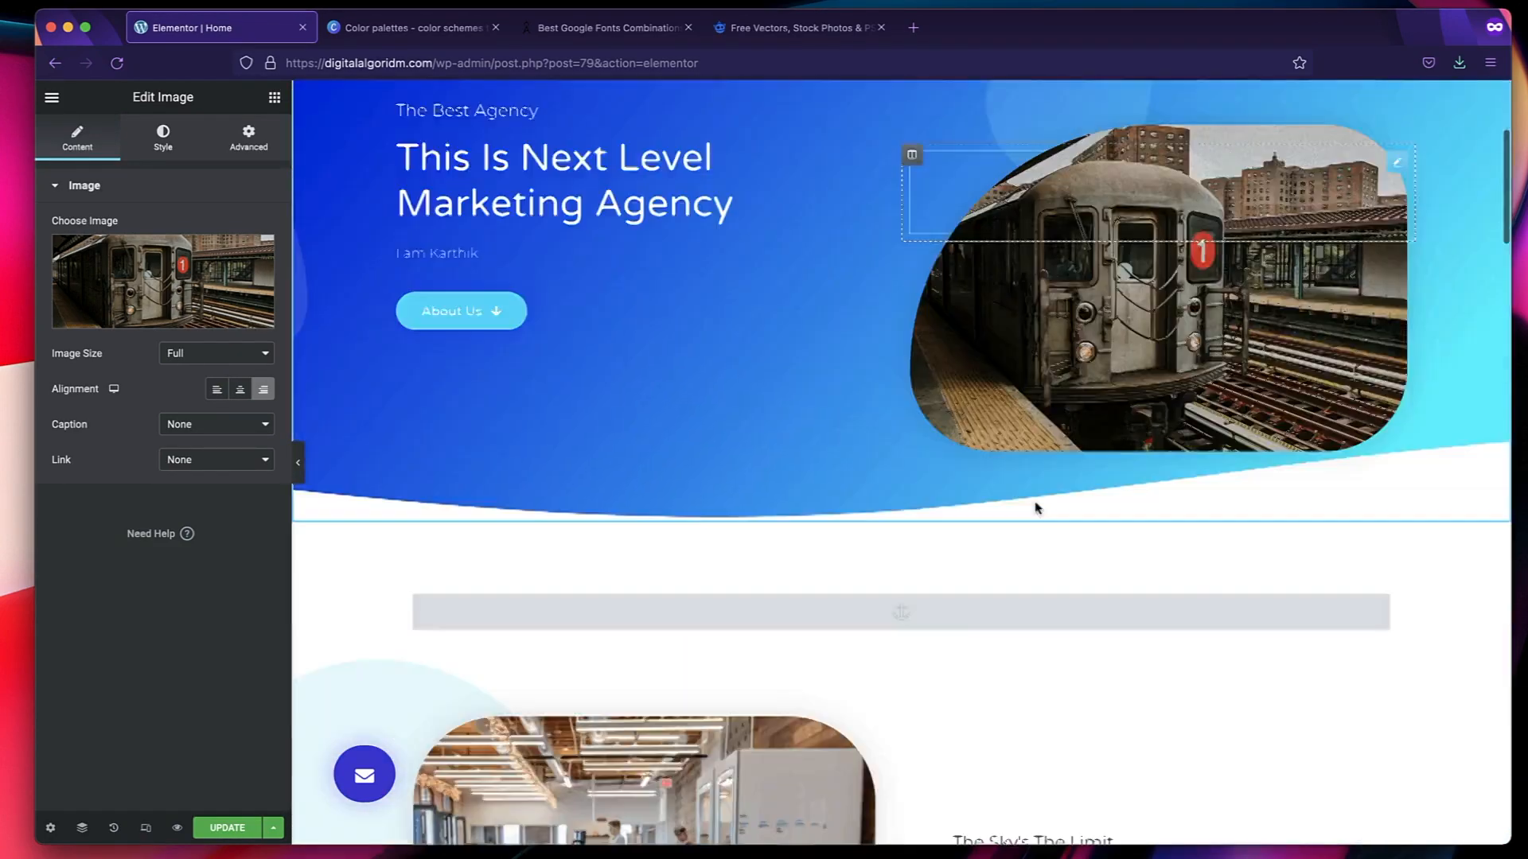
scroll(1036, 508, "down", 12)
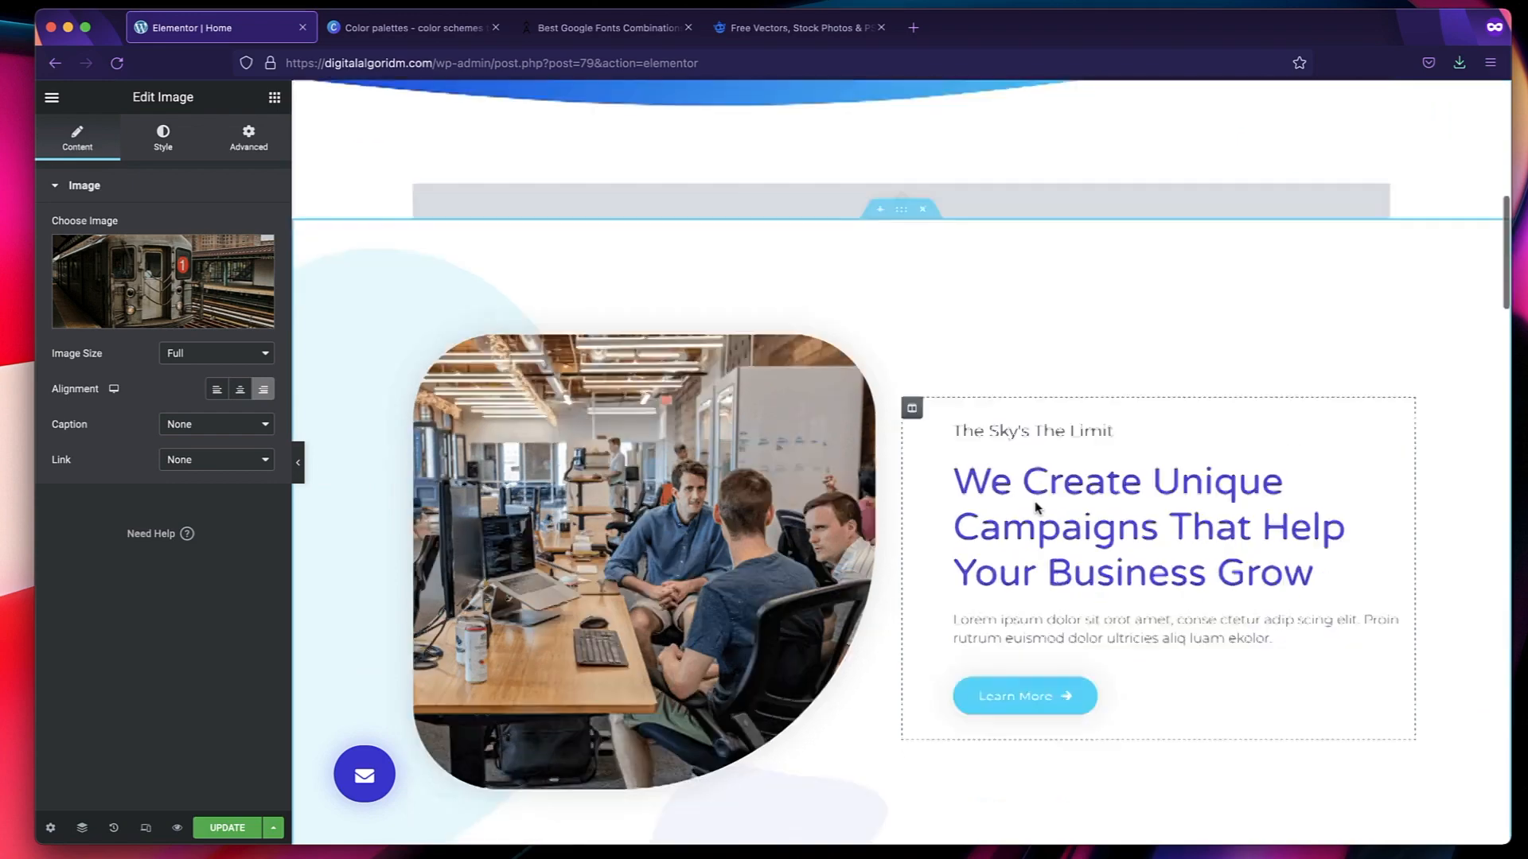
scroll(1036, 508, "down", 15)
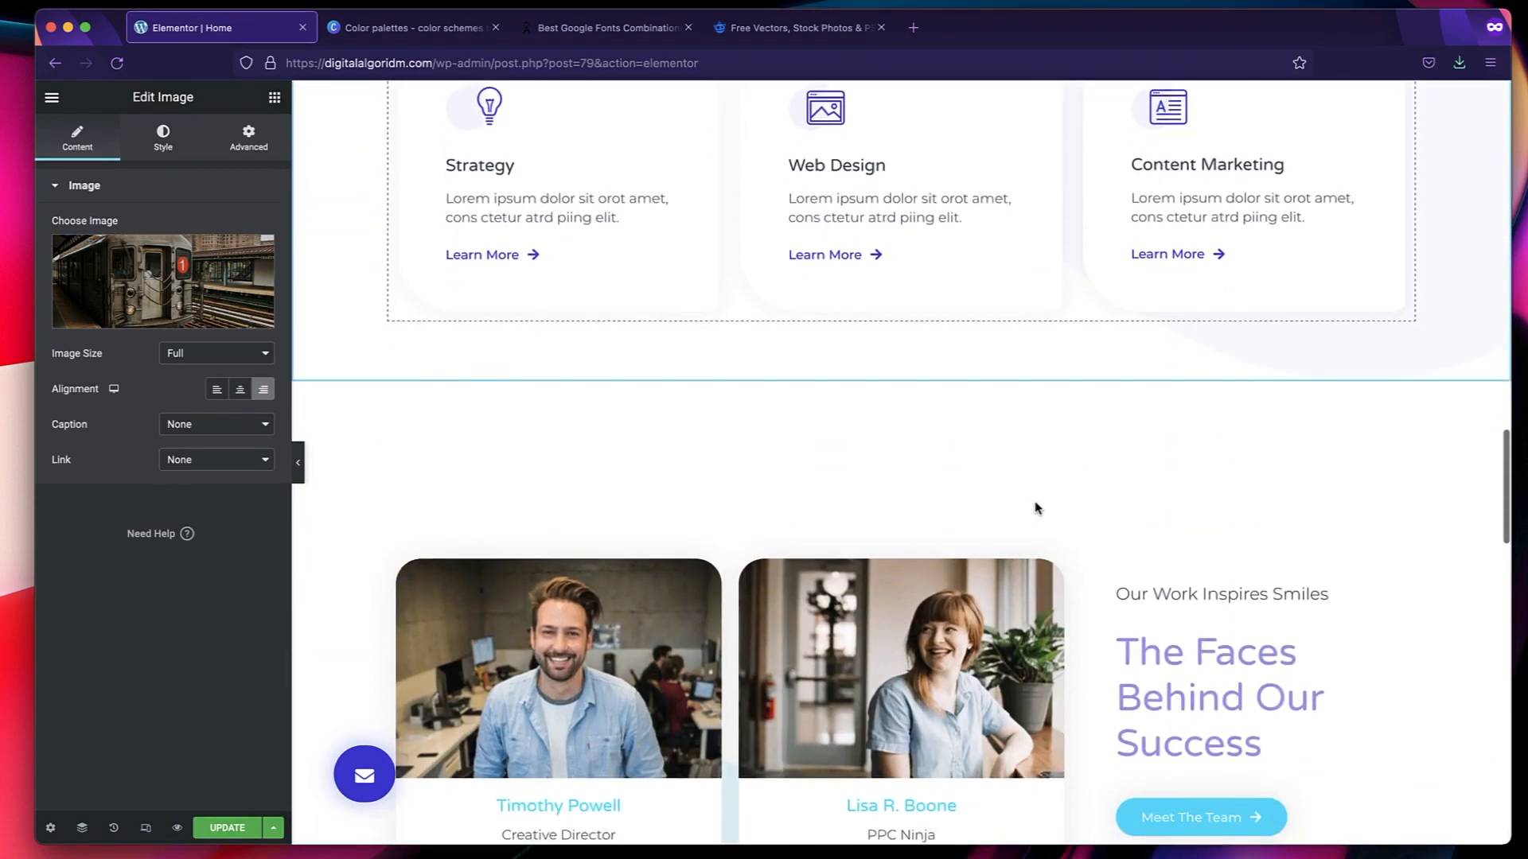
scroll(1036, 508, "down", 1)
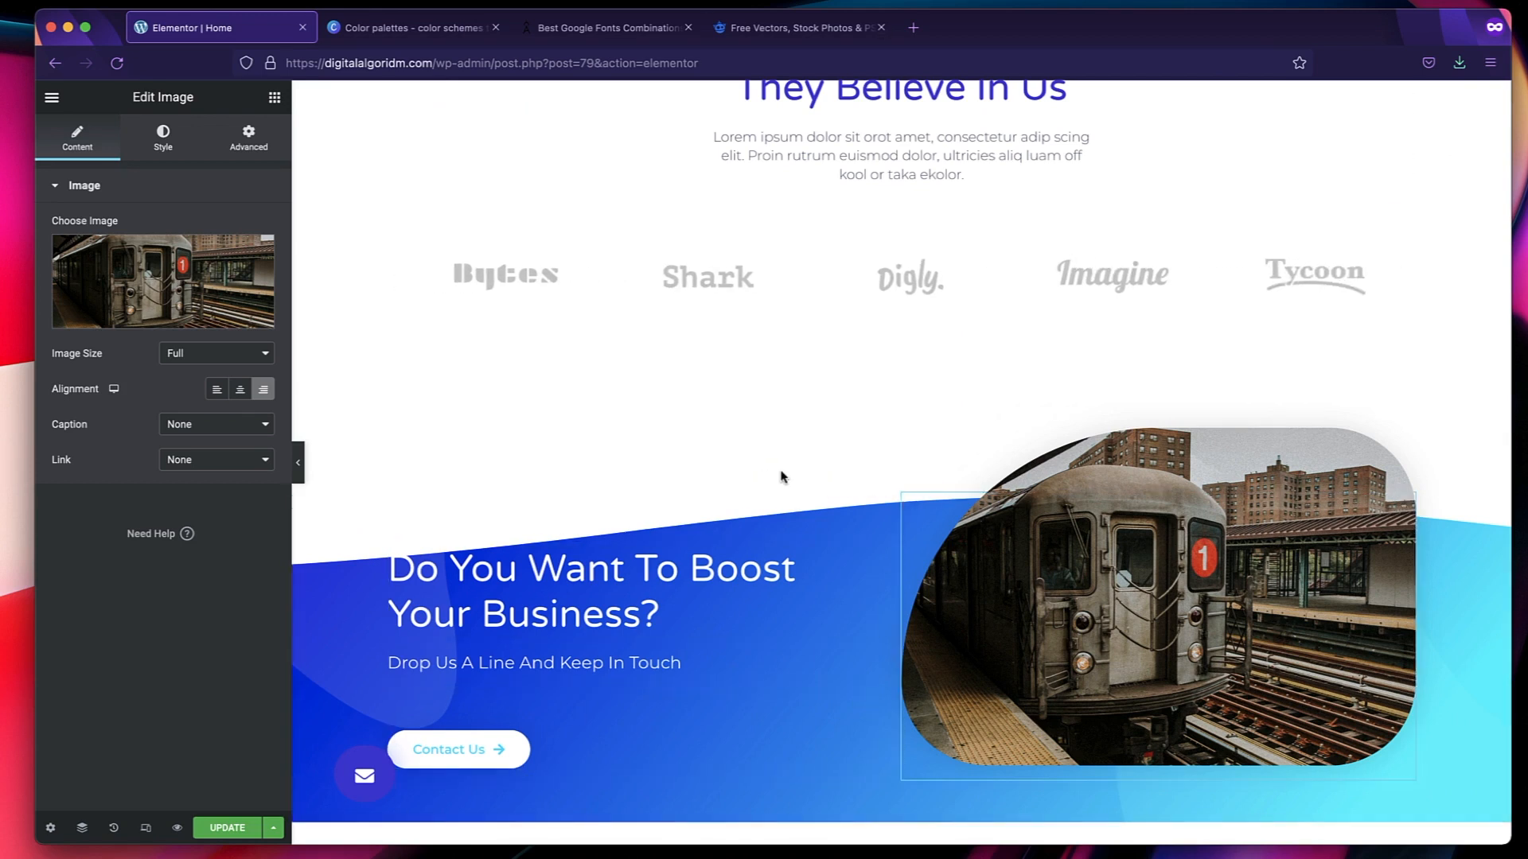
left_click(226, 829)
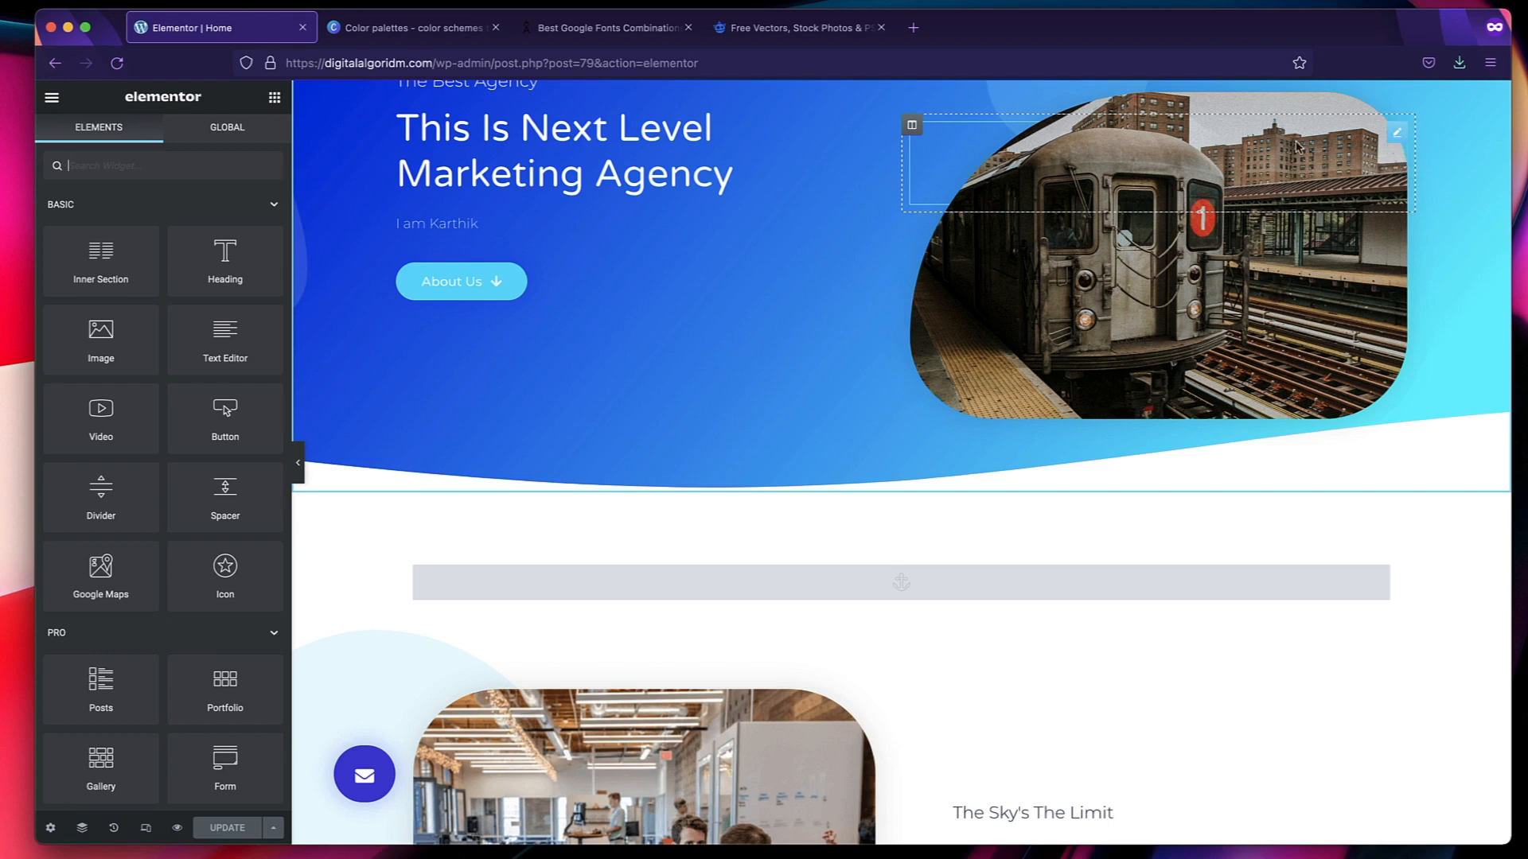
Open the hero image's media picker, examine Testimonial-1.png, 4.png and the file upload option, and leave without inserting an image.
left_click(1353, 150)
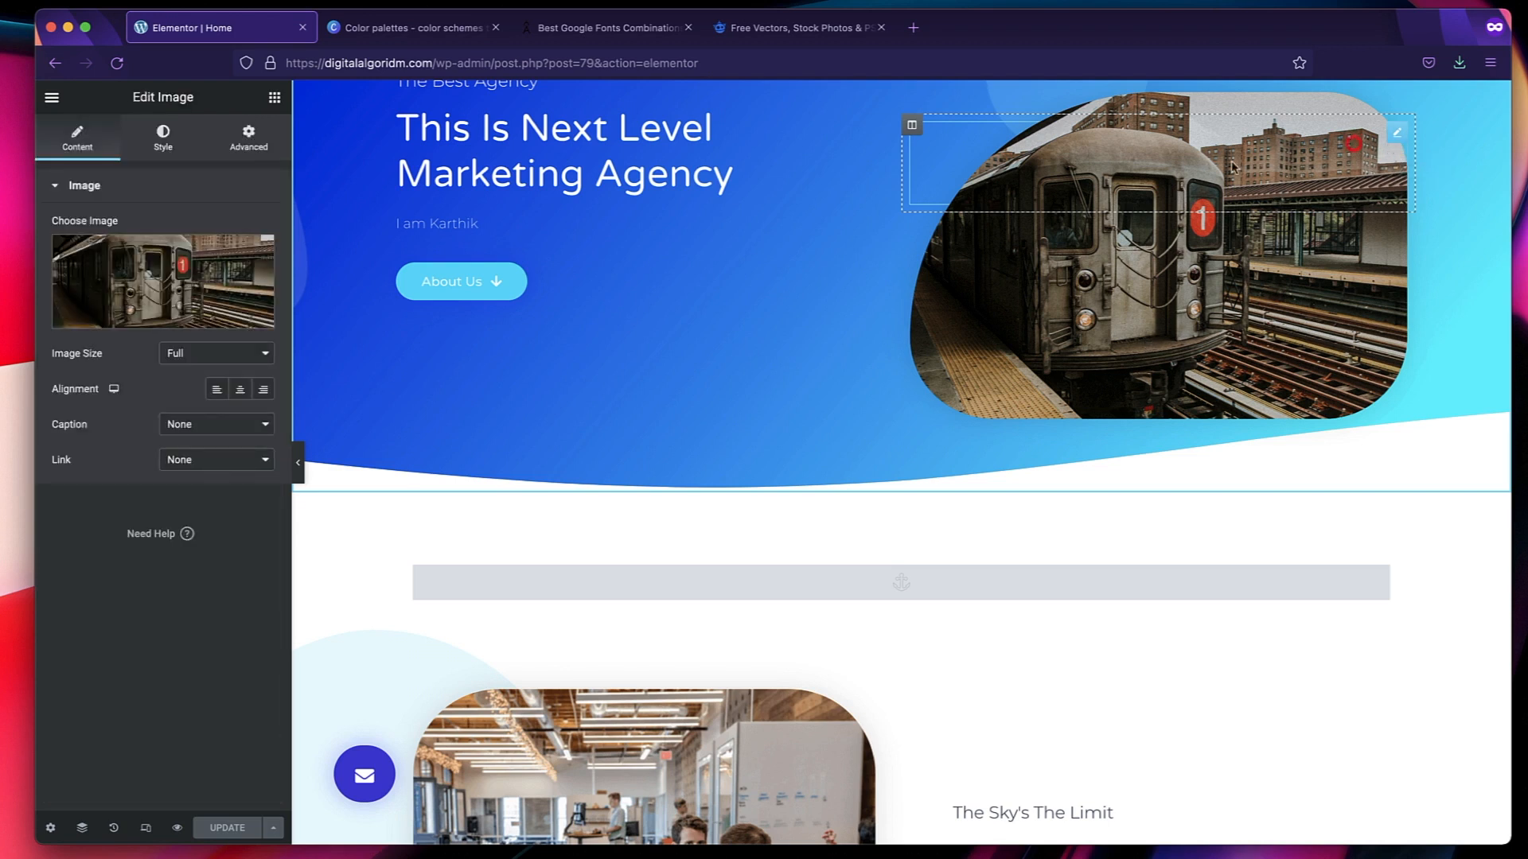
left_click(106, 287)
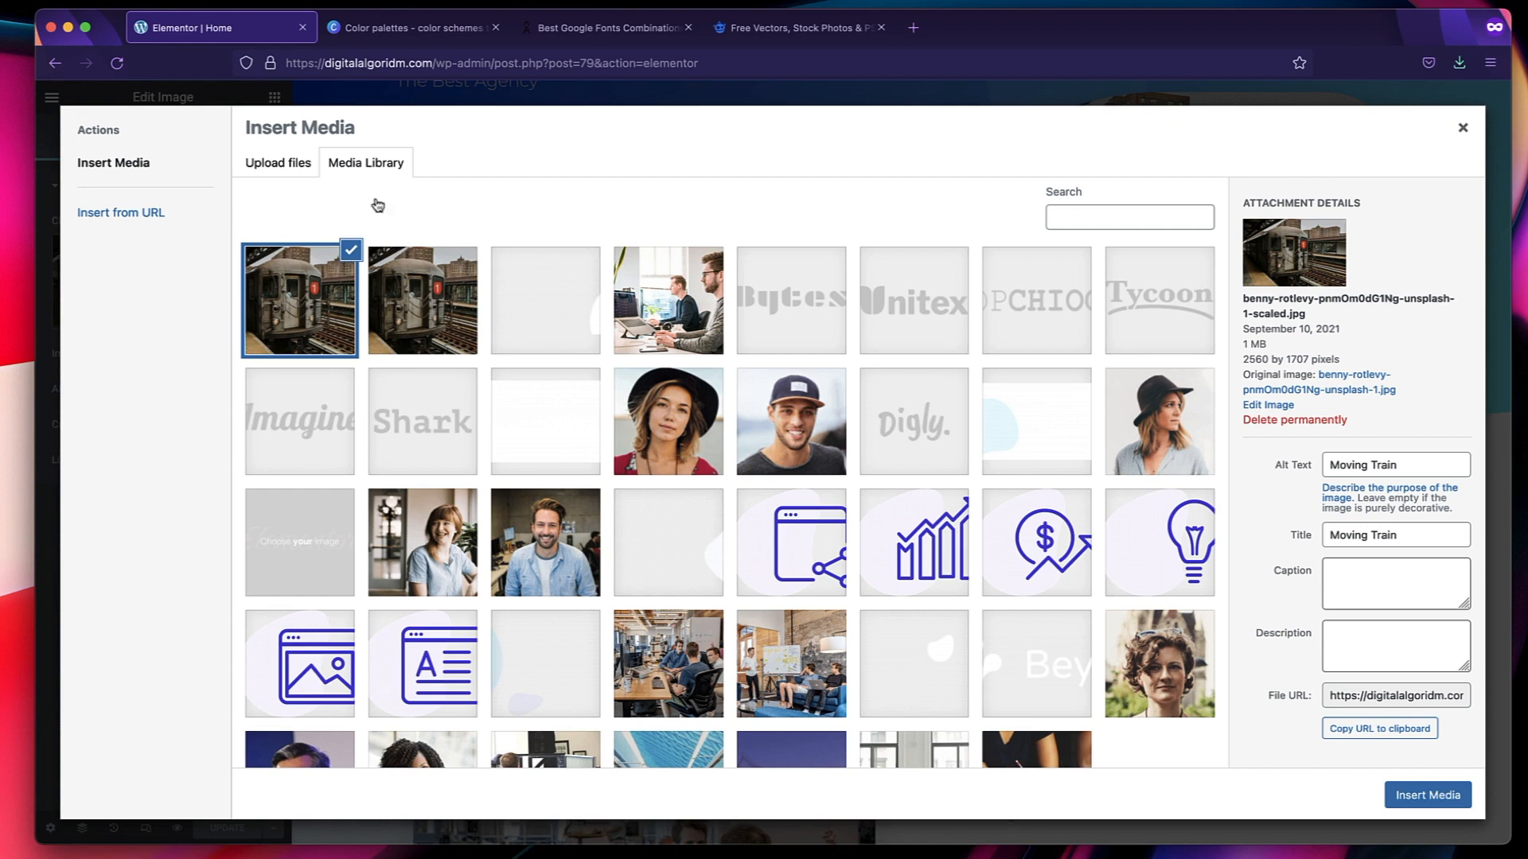
left_click(653, 442)
left_click(810, 446)
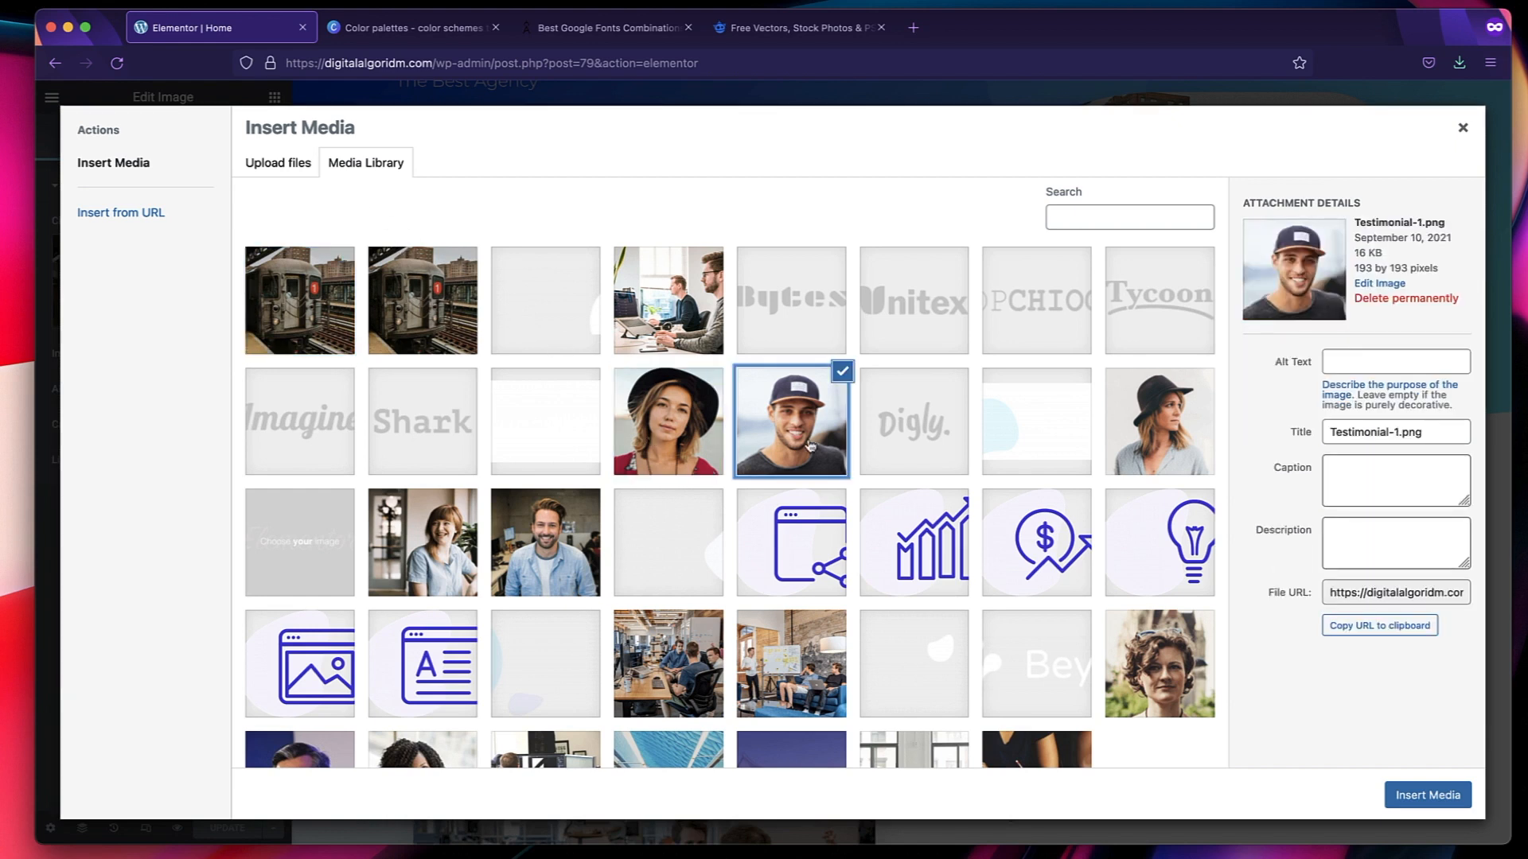
left_click(921, 430)
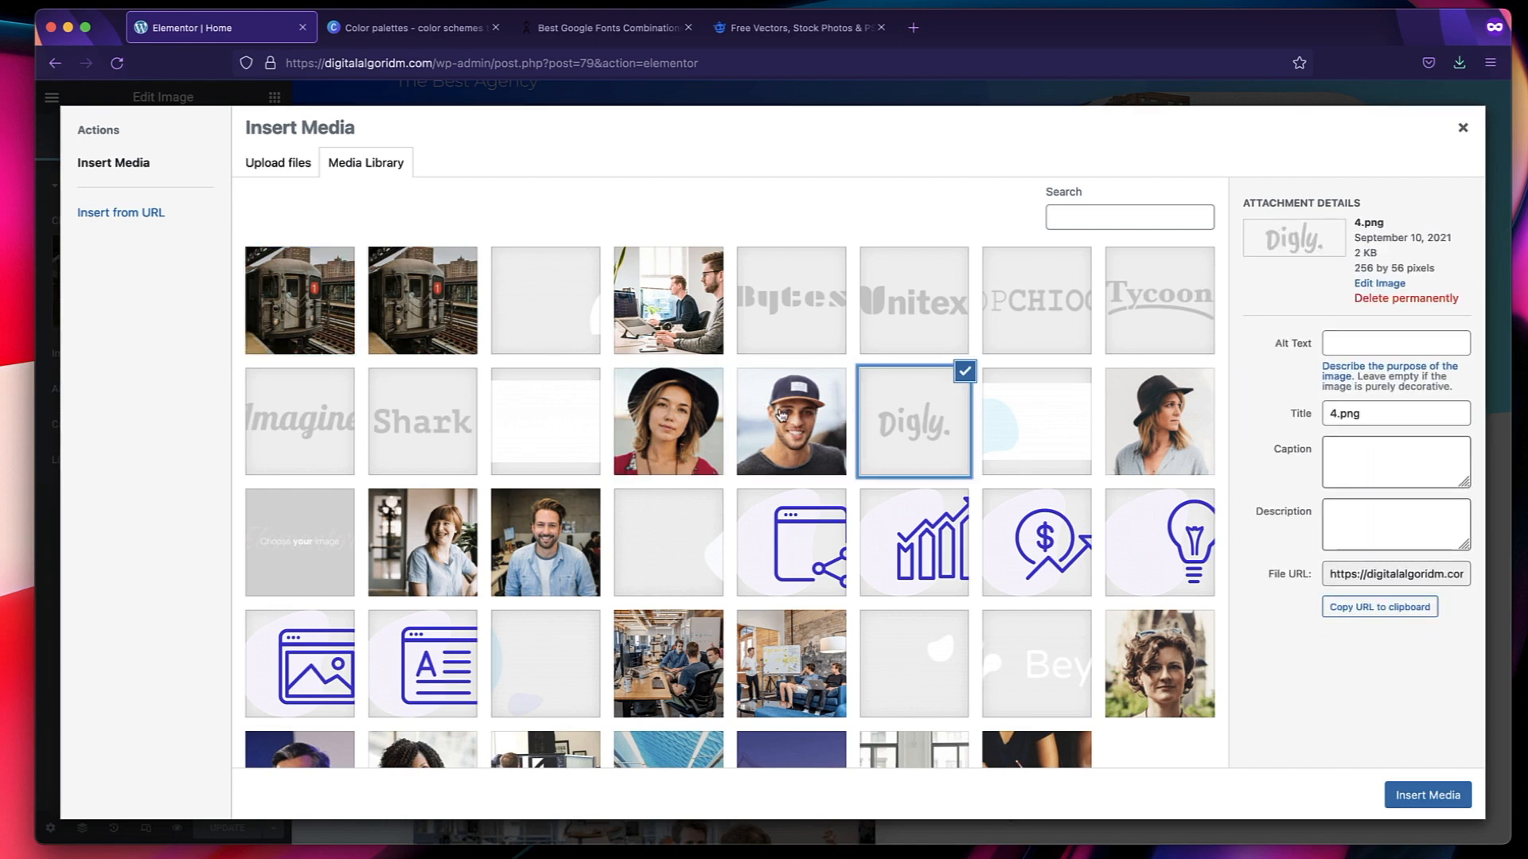
left_click(268, 167)
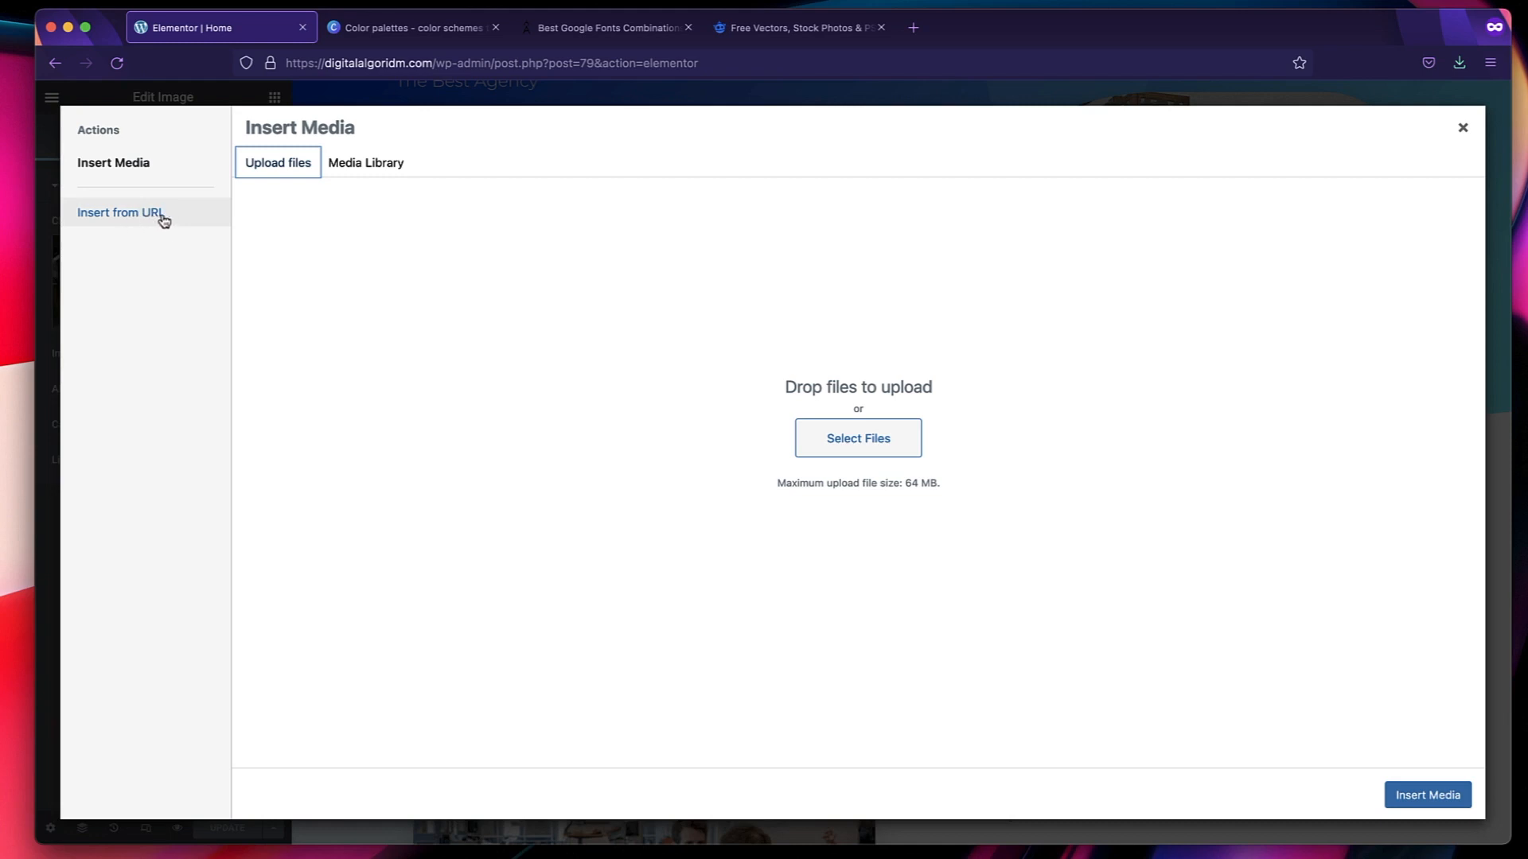
left_click(1463, 129)
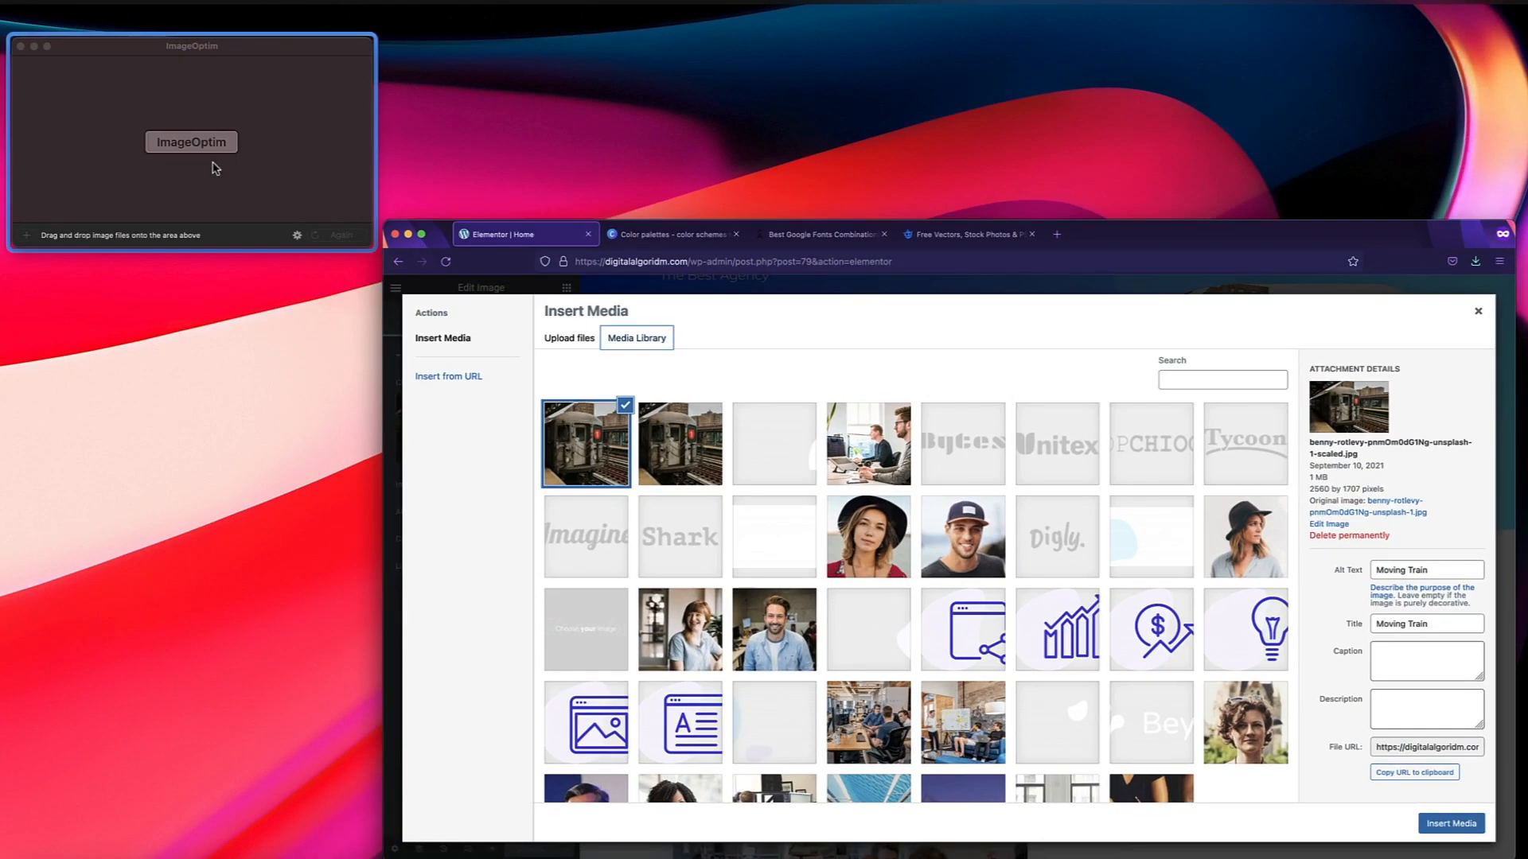
Bring up ImageOptim as an image compression option and search Google for "webp" in a new browser tab.
left_click(212, 163)
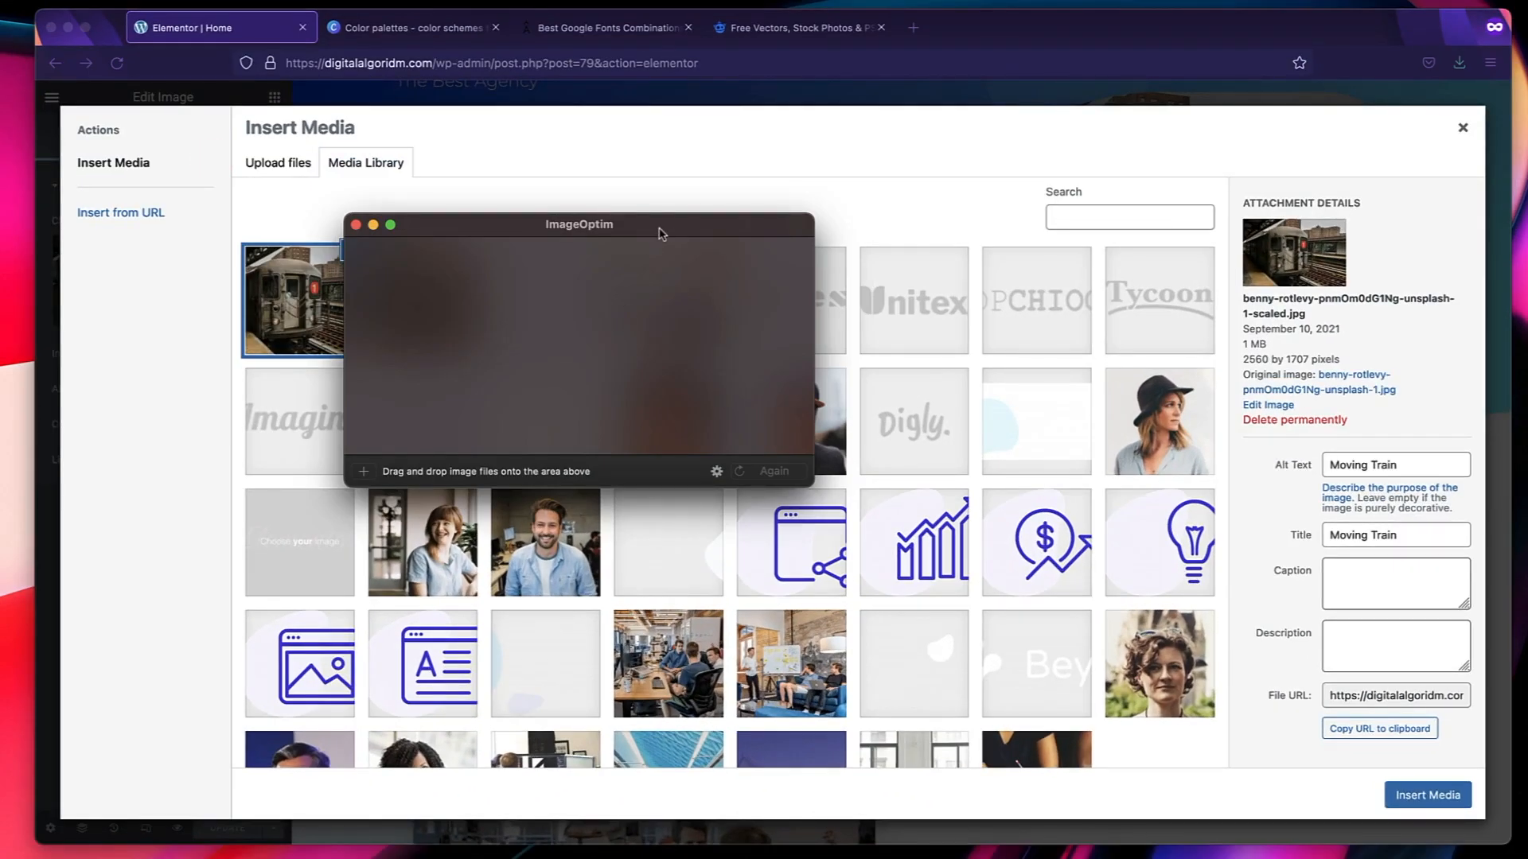
left_click_drag(660, 228, 691, 181)
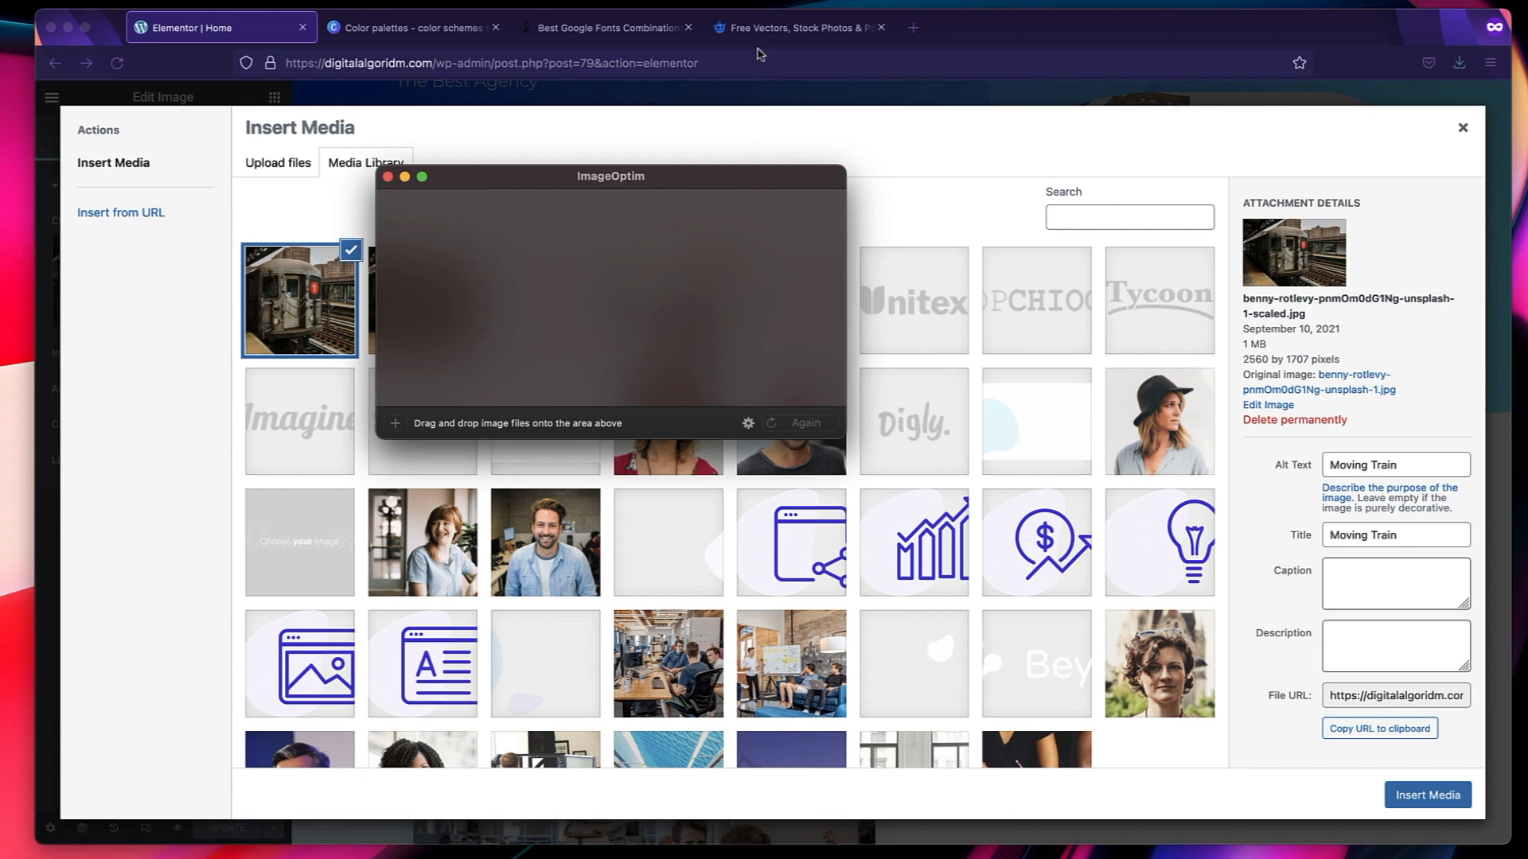
left_click(914, 28)
type("webp")
key("Return")
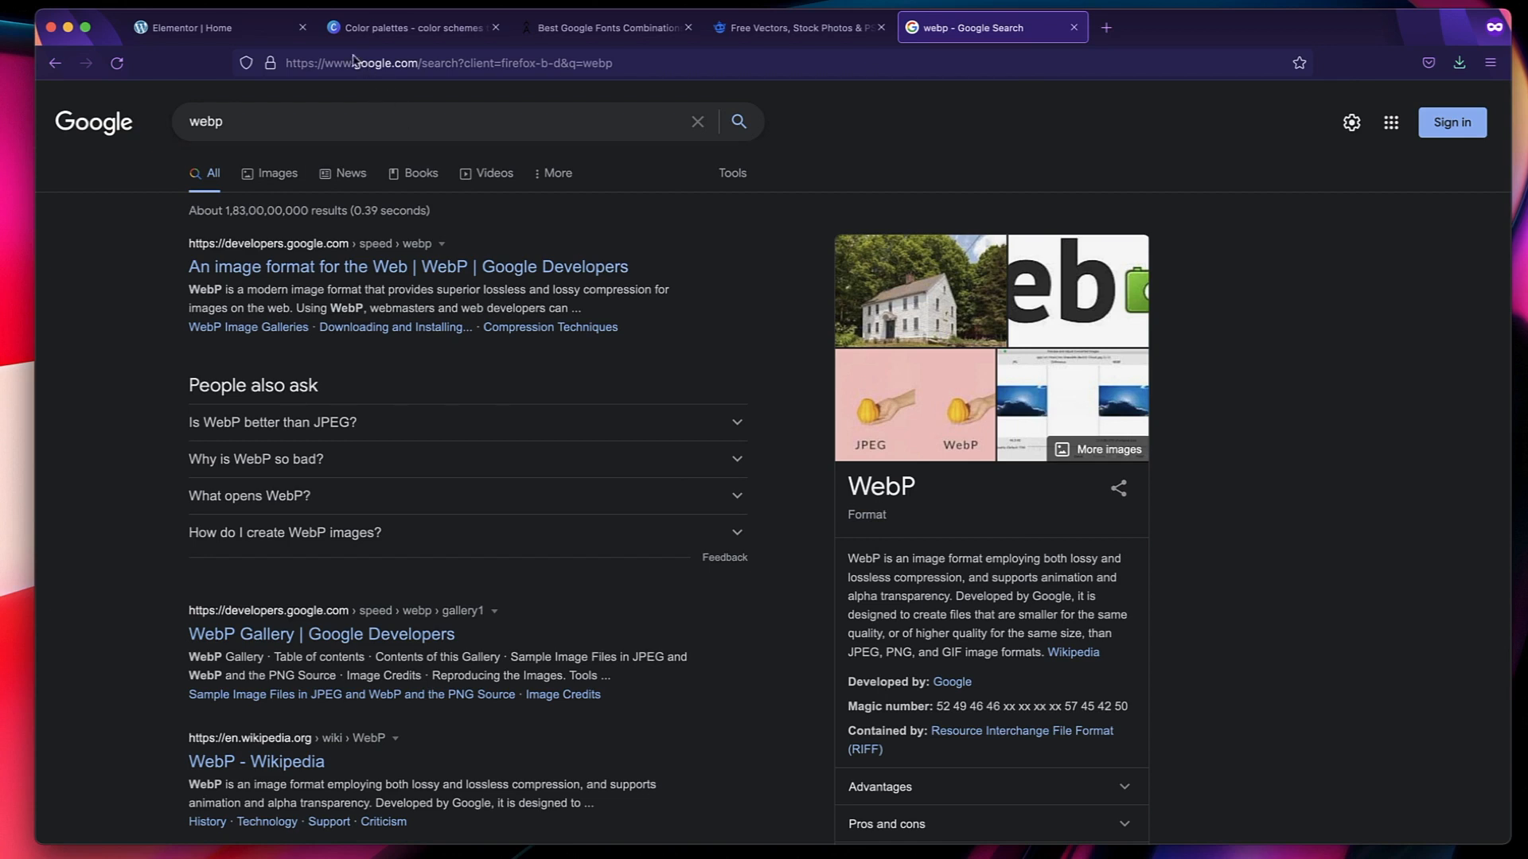
Return to the Home page in Elementor and review it down to the "They Believe In Us" section.
left_click(219, 30)
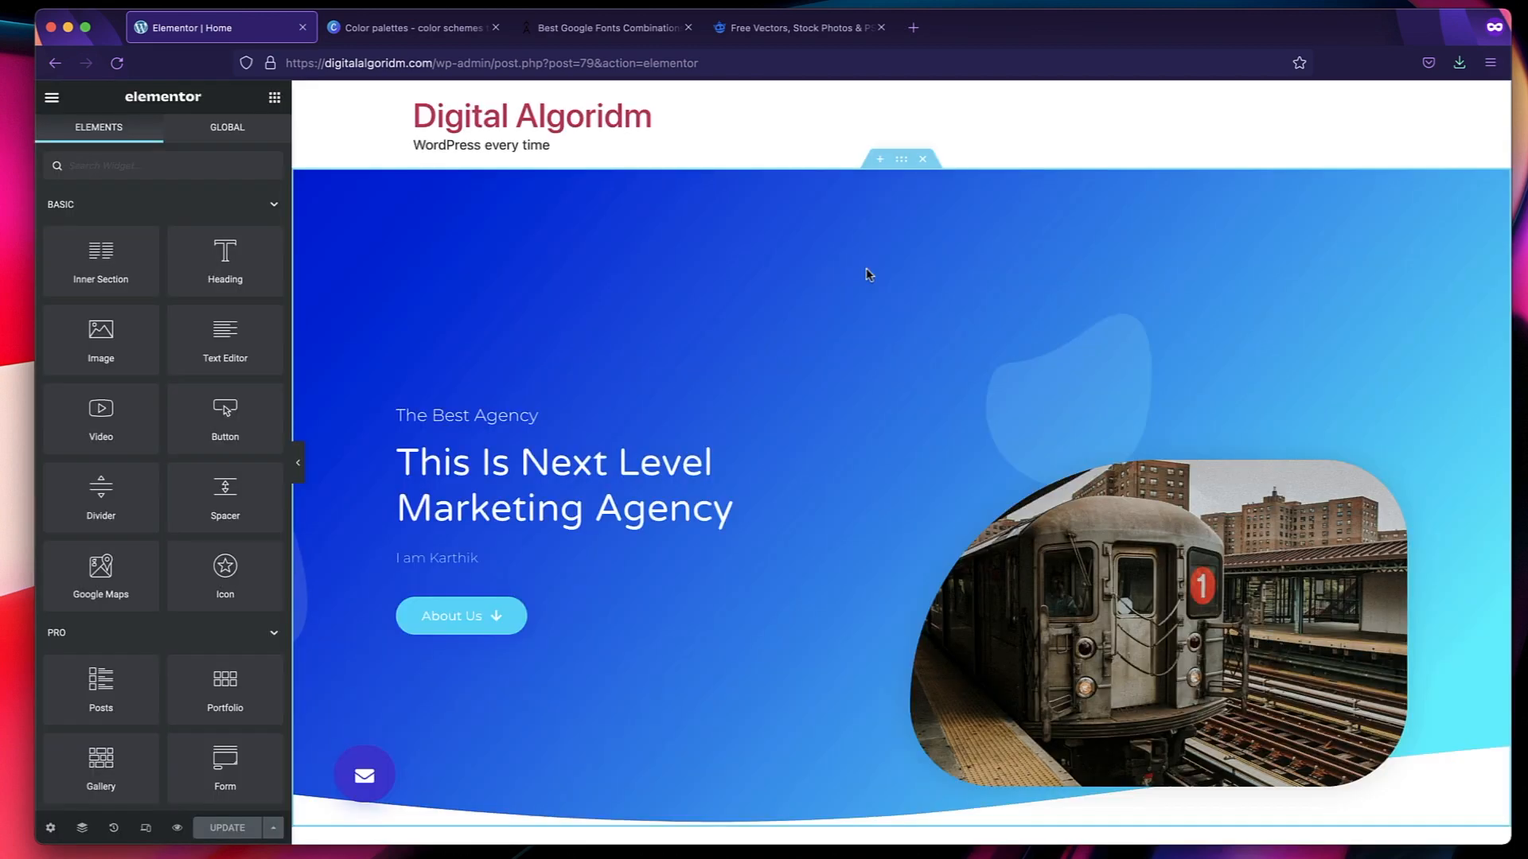
scroll(868, 274, "down", 20)
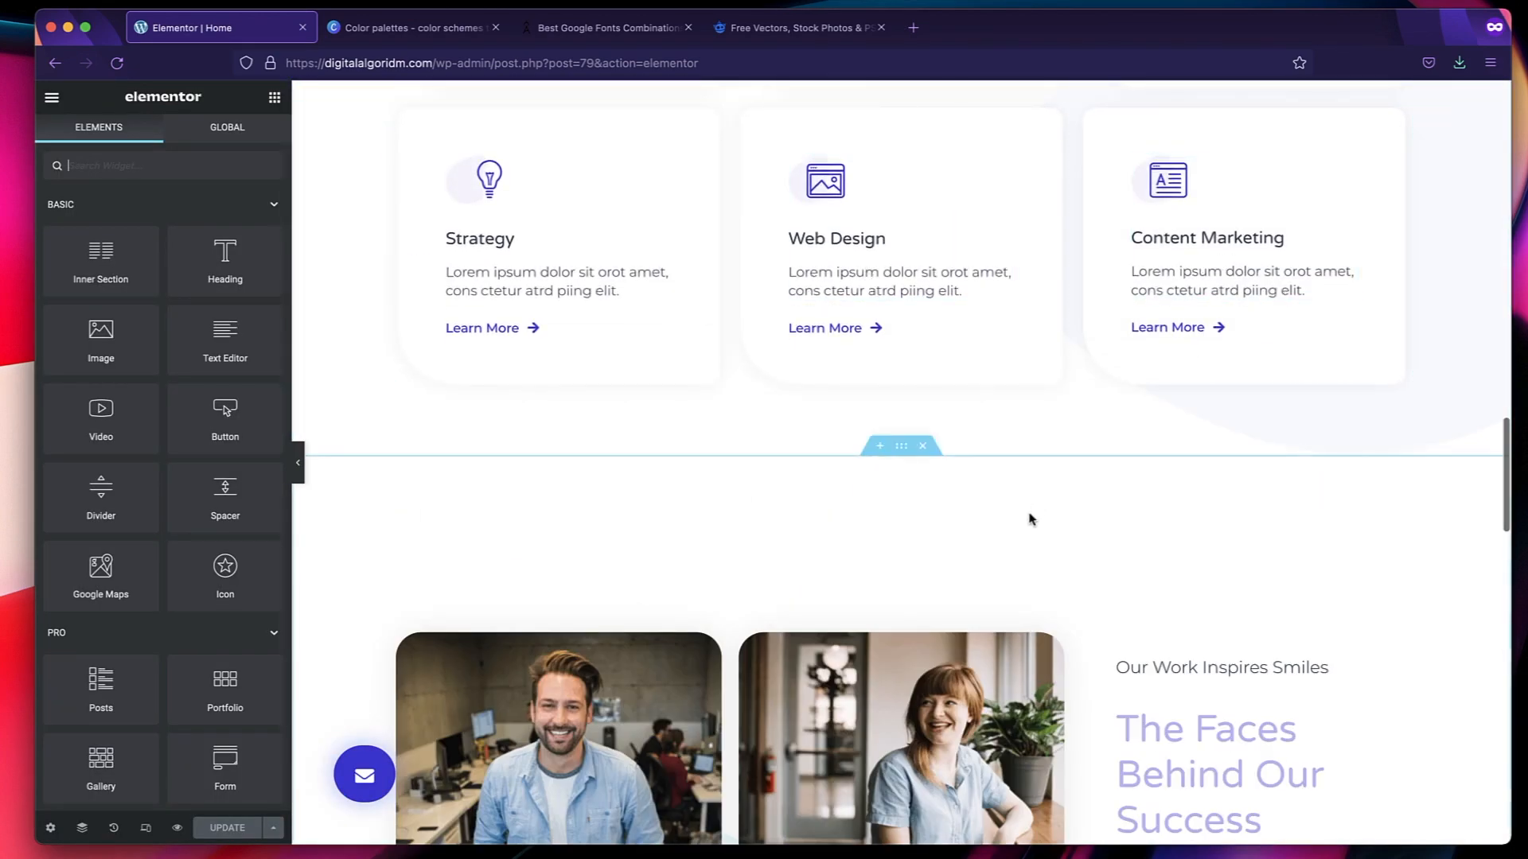
scroll(1031, 518, "down", 15)
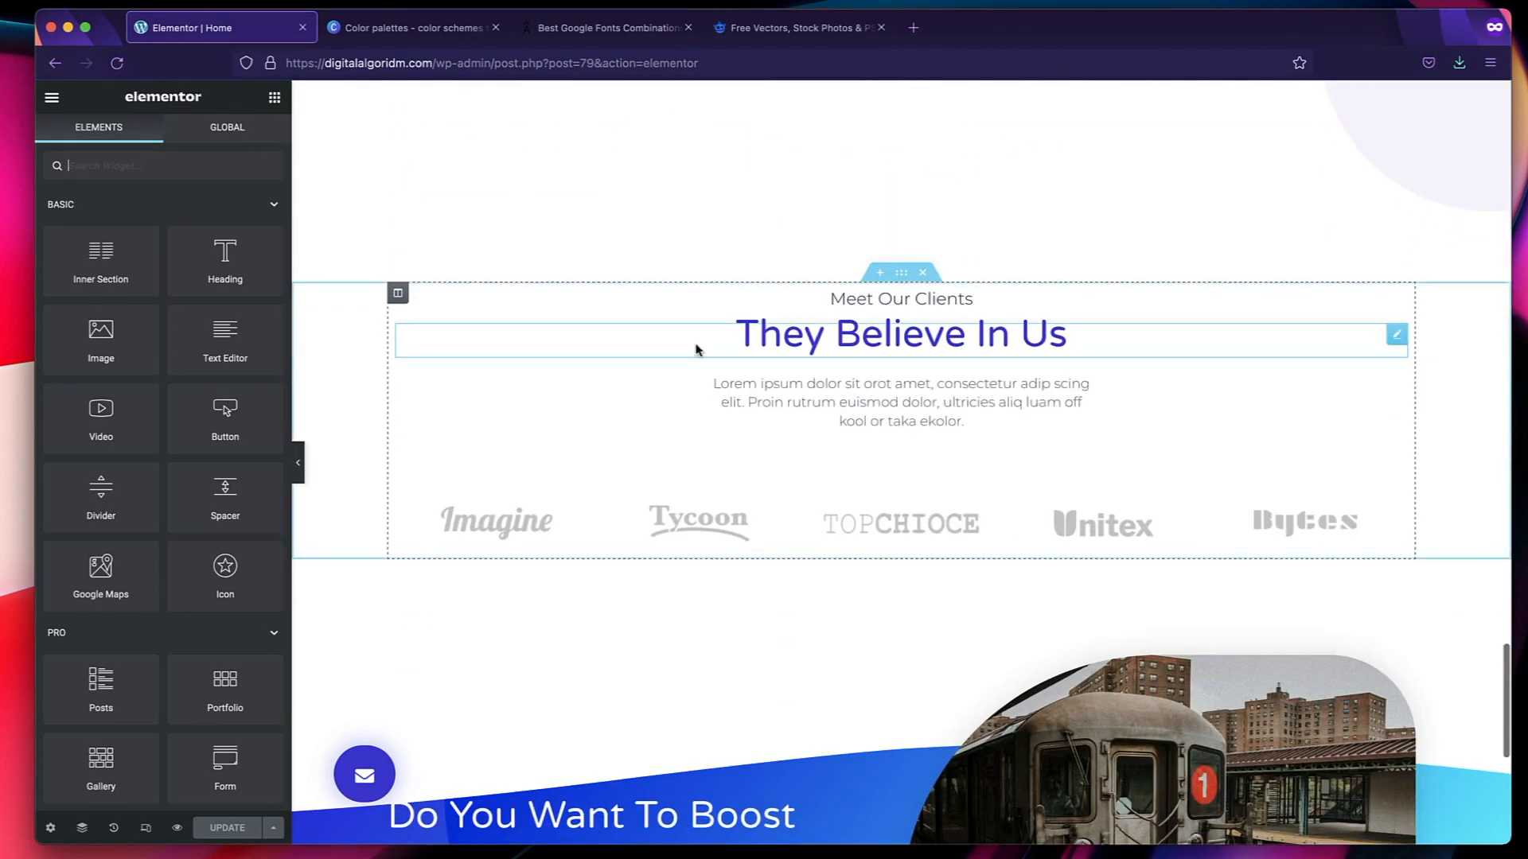
Open the WordPress dashboard at digitalalgoridm.com/wp-admin in a new browser tab.
left_click(914, 27)
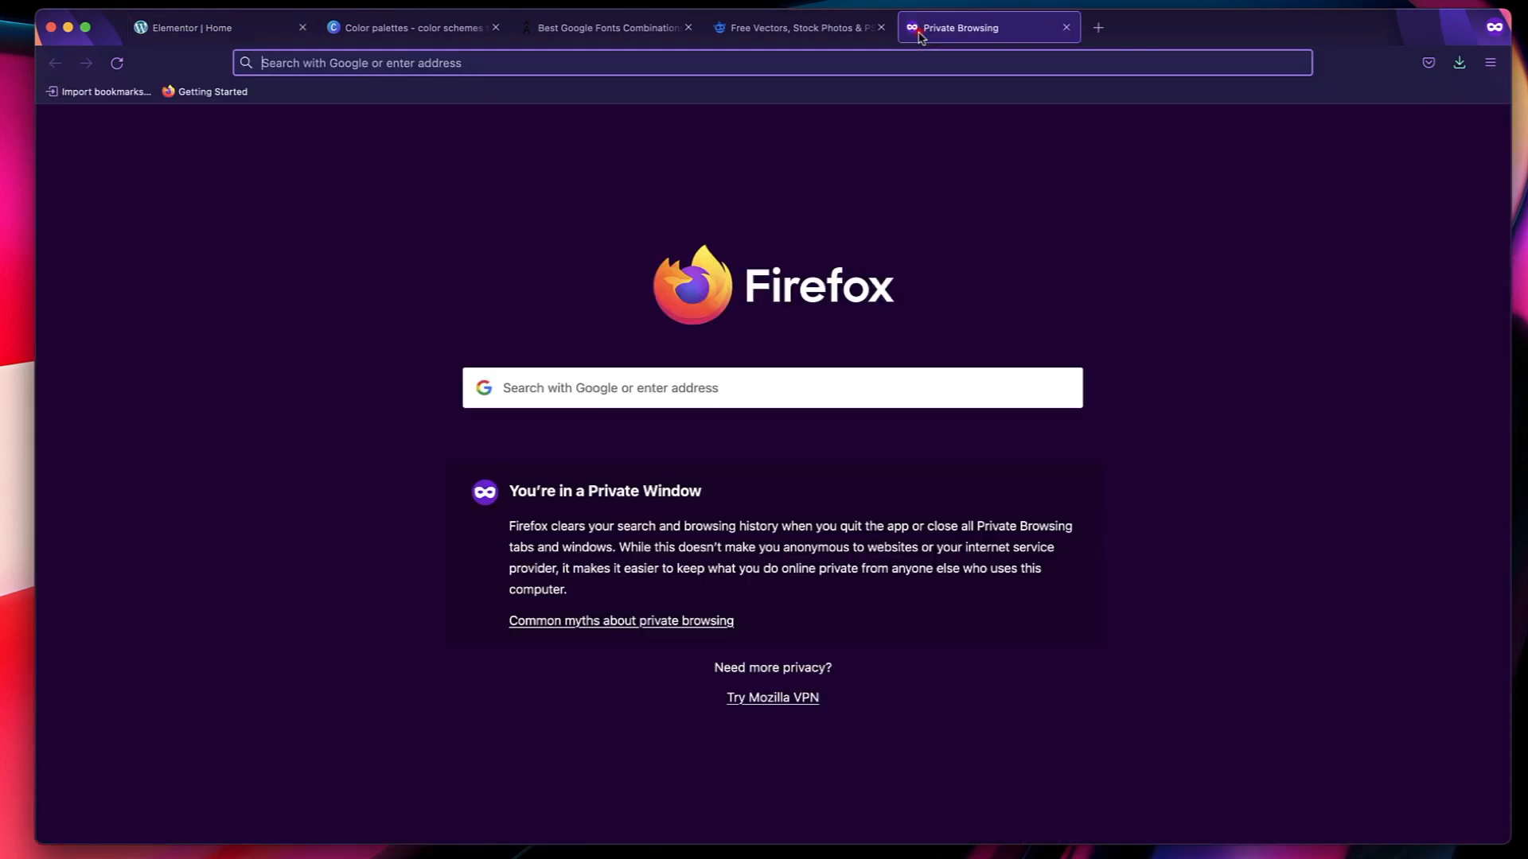
type("digitalalgoridm.com/")
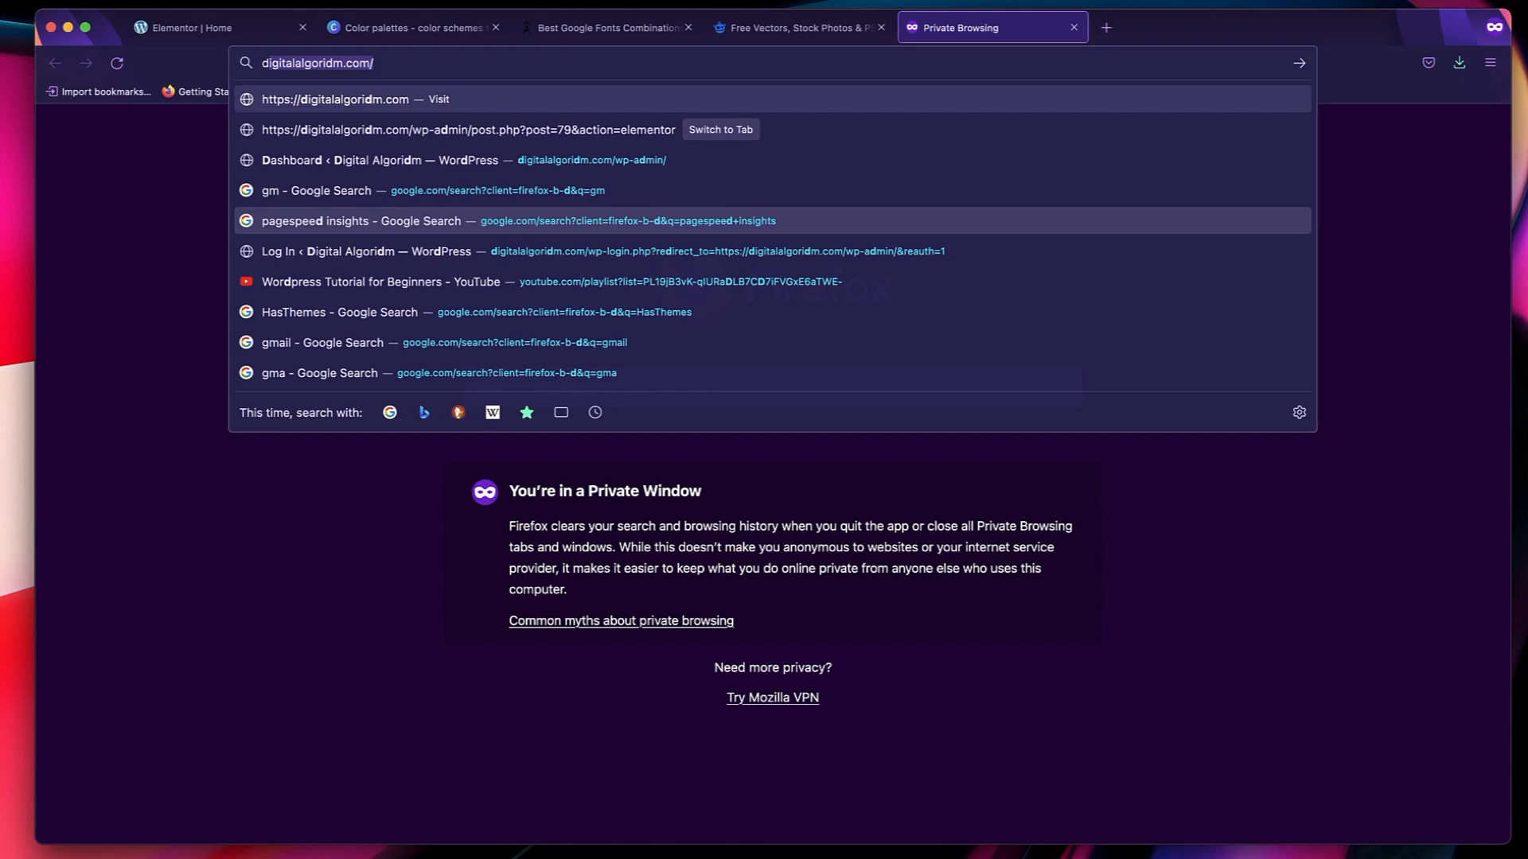
key("Right")
type("w")
key("Return")
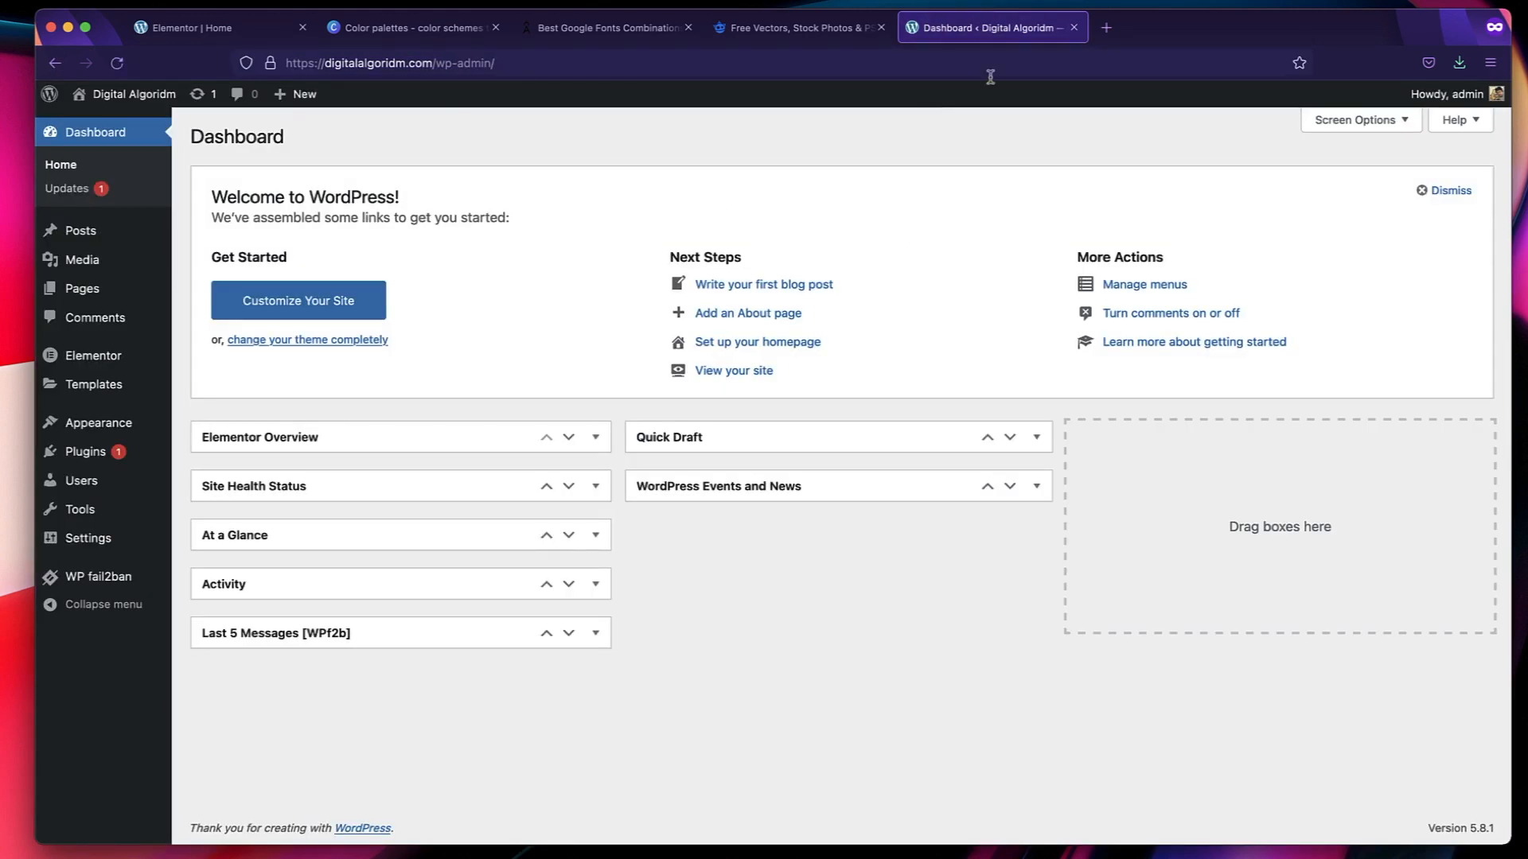
Exit the Home page's Elementor editor to WordPress and open the list of all pages.
left_click(208, 34)
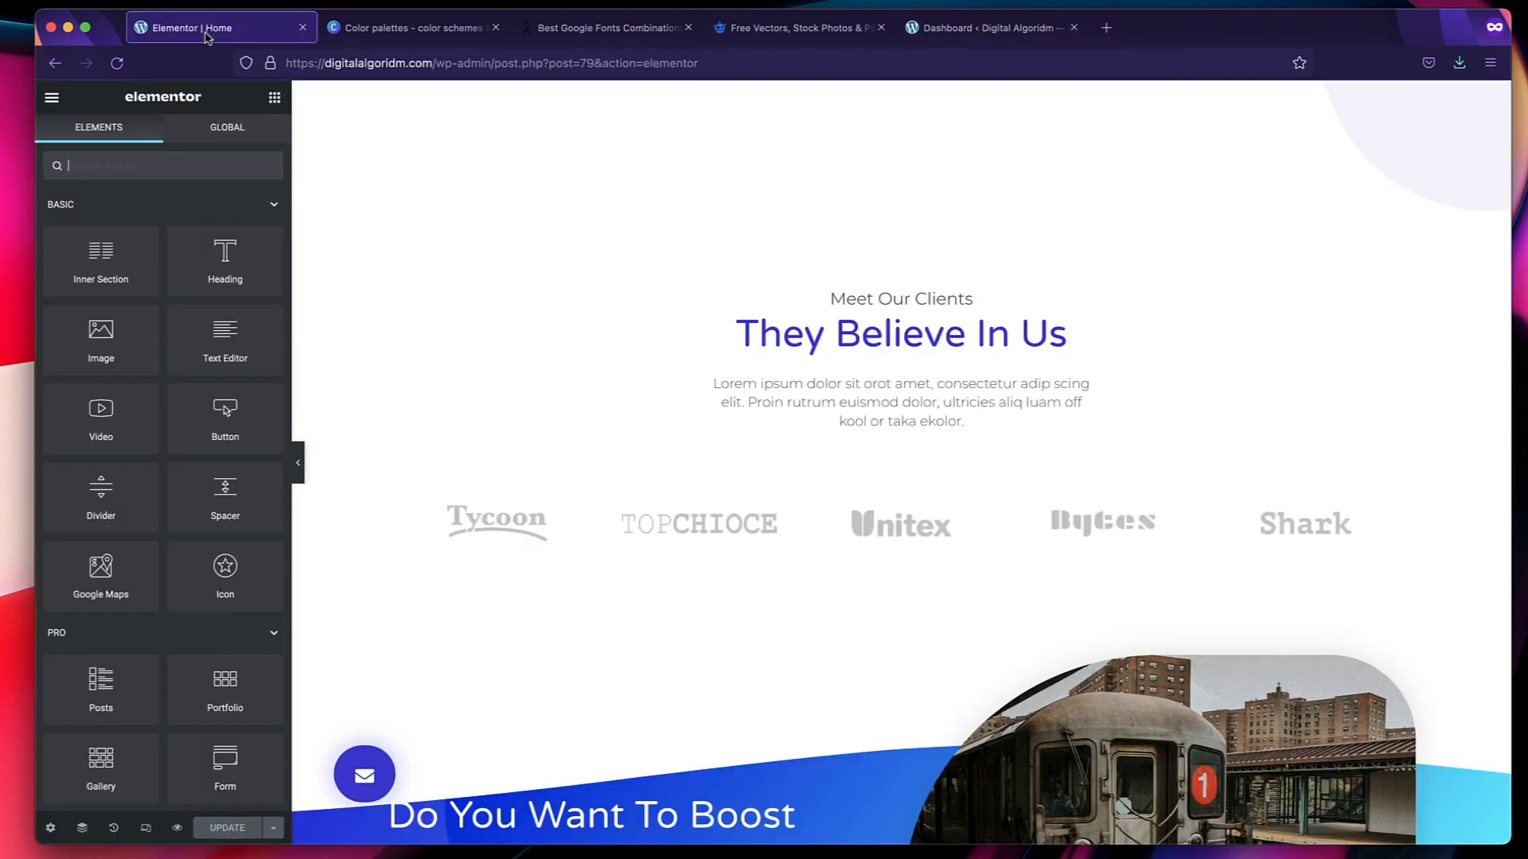
left_click(52, 100)
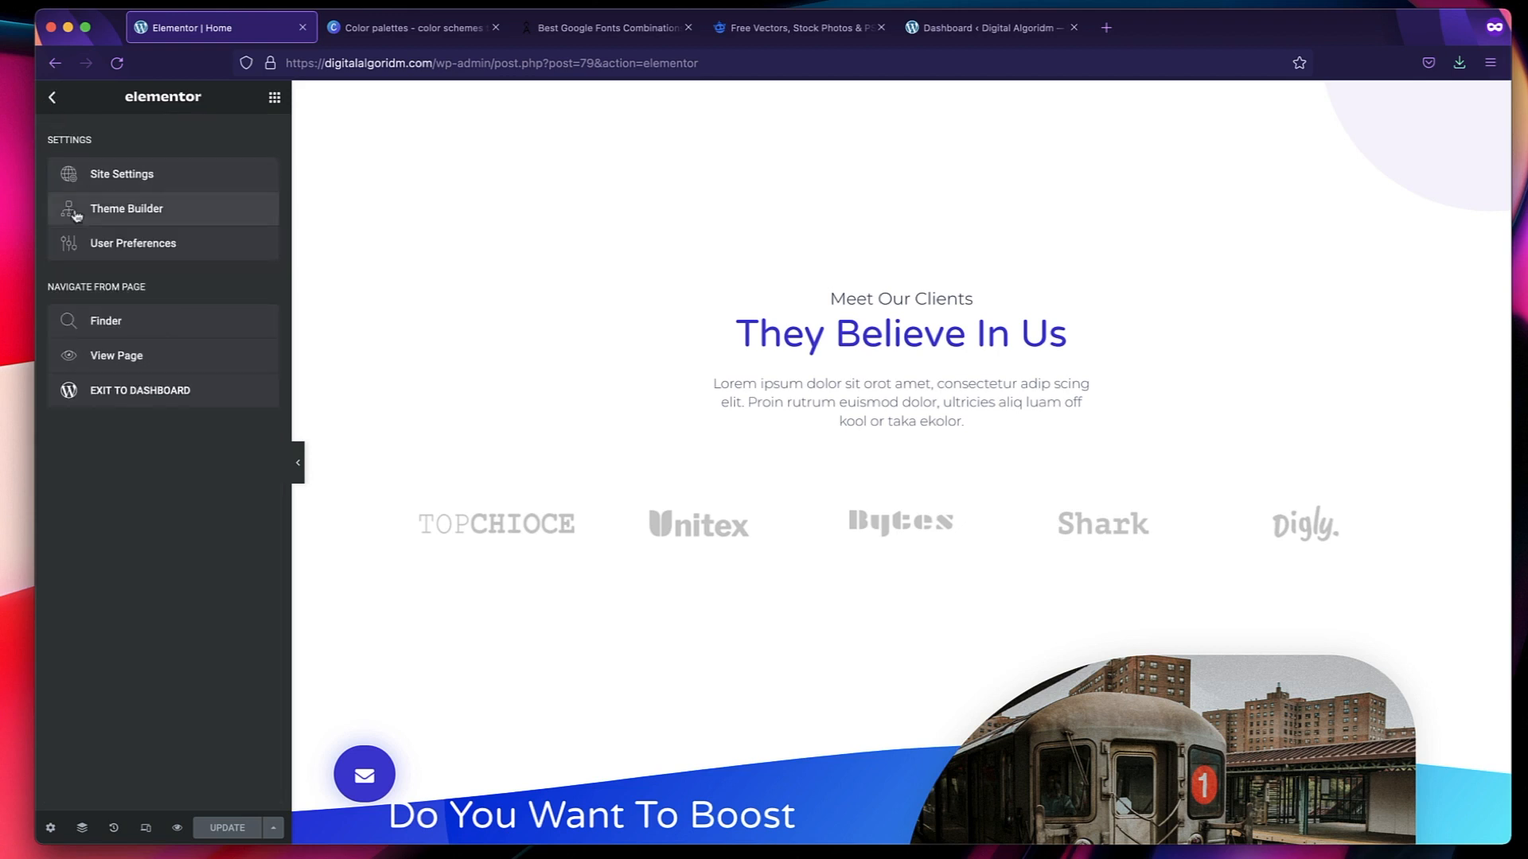
left_click(140, 398)
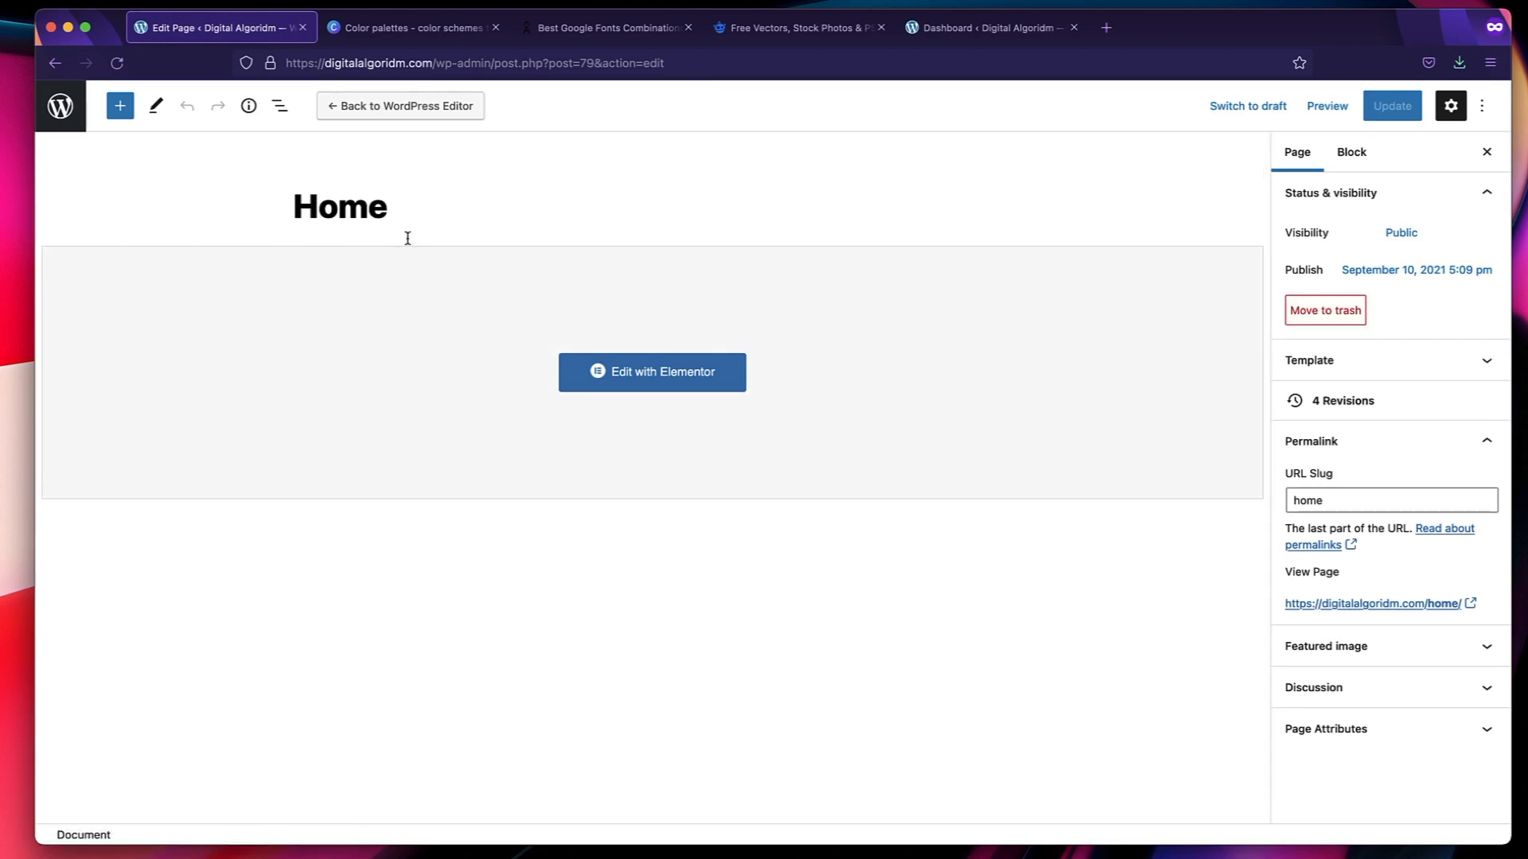
left_click(61, 106)
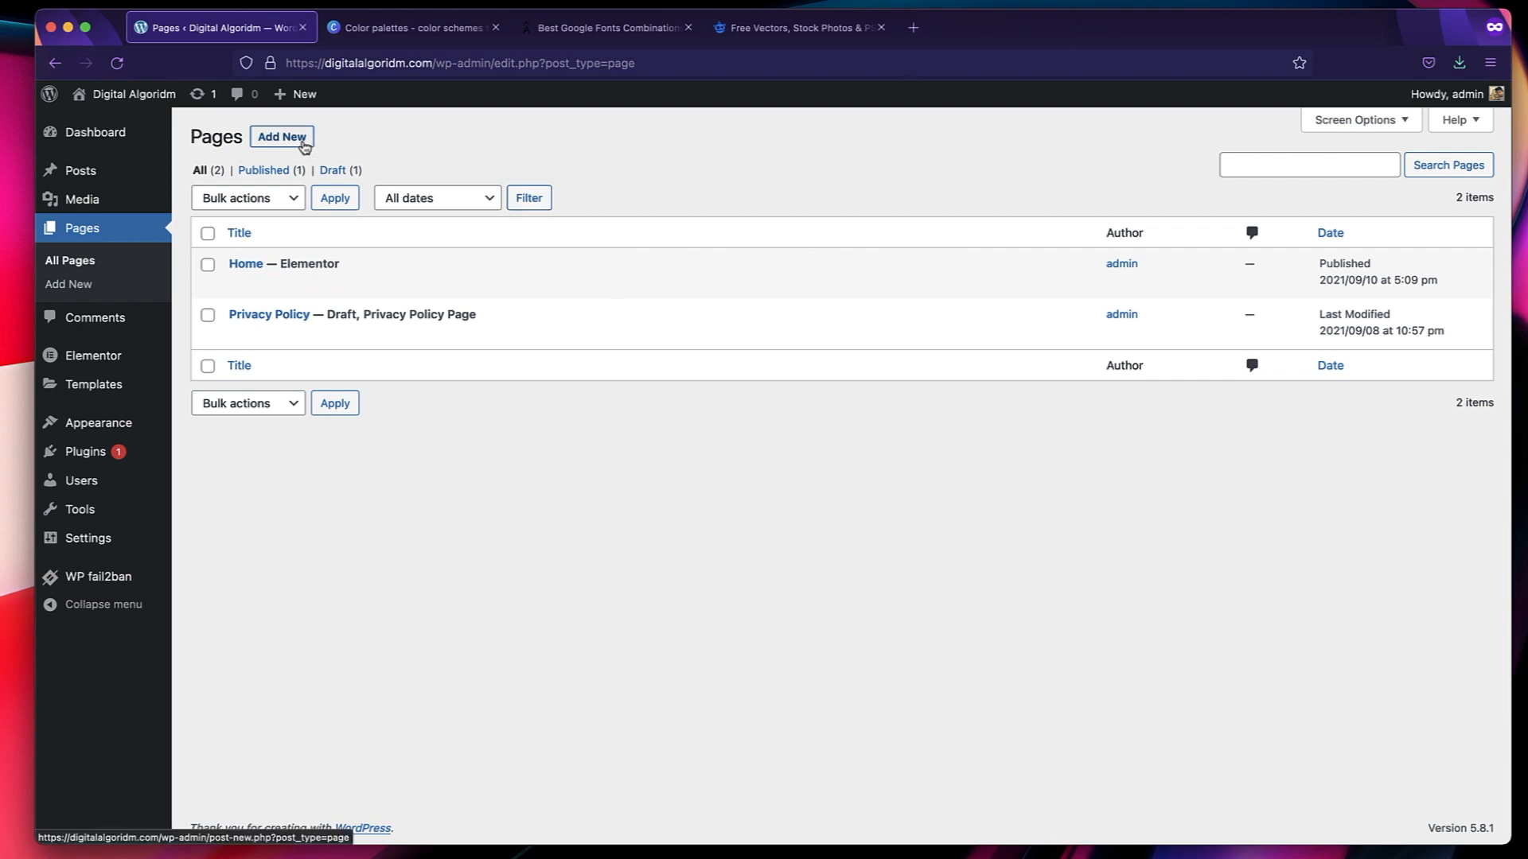
Create a new page titled "About Us" and set its template to Elementor Full Width.
left_click(303, 144)
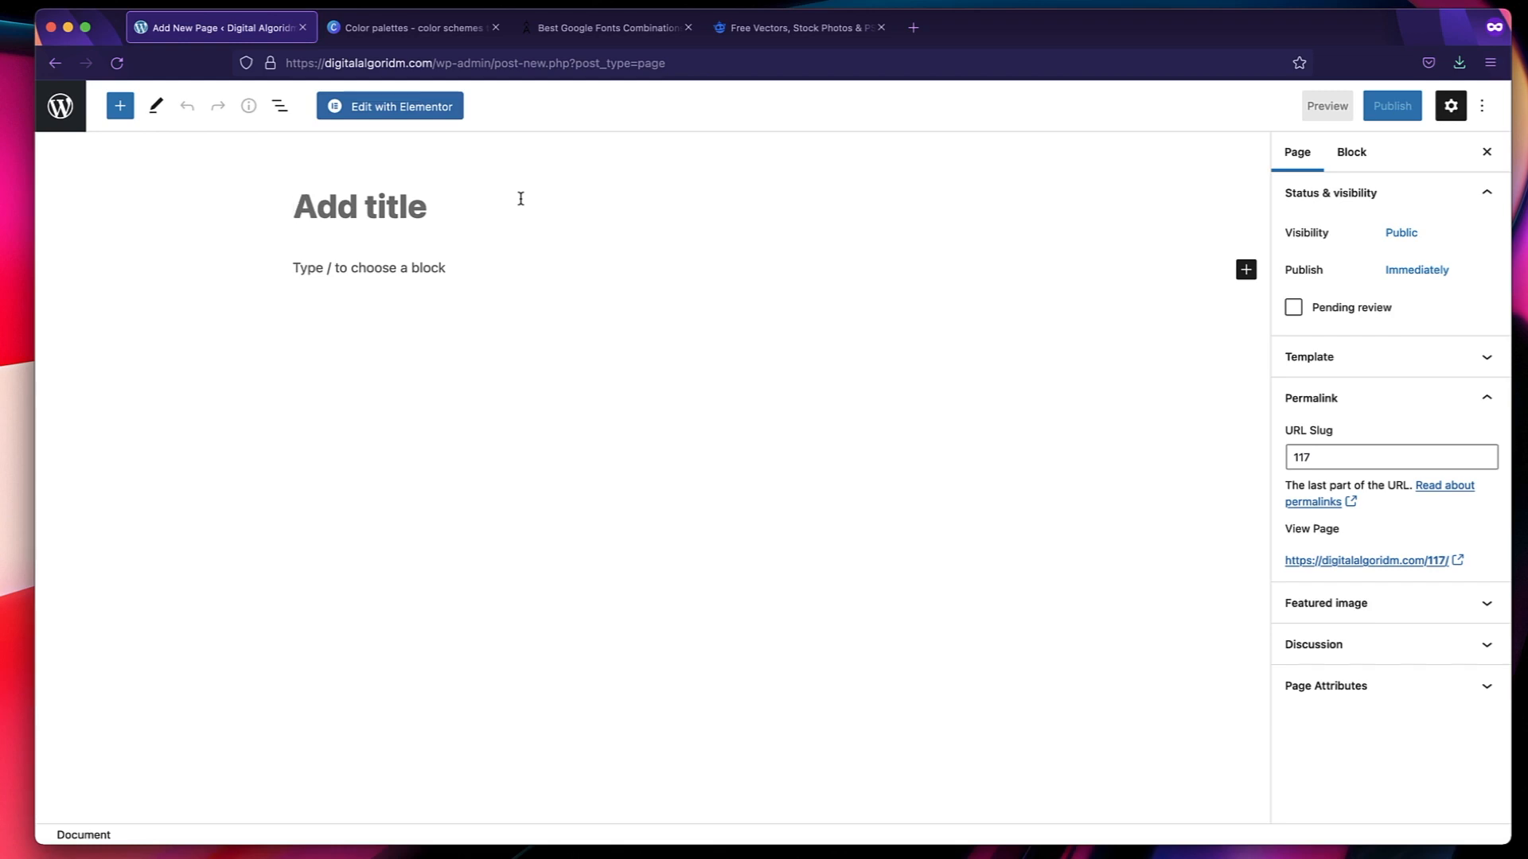
left_click(521, 198)
type("About Us")
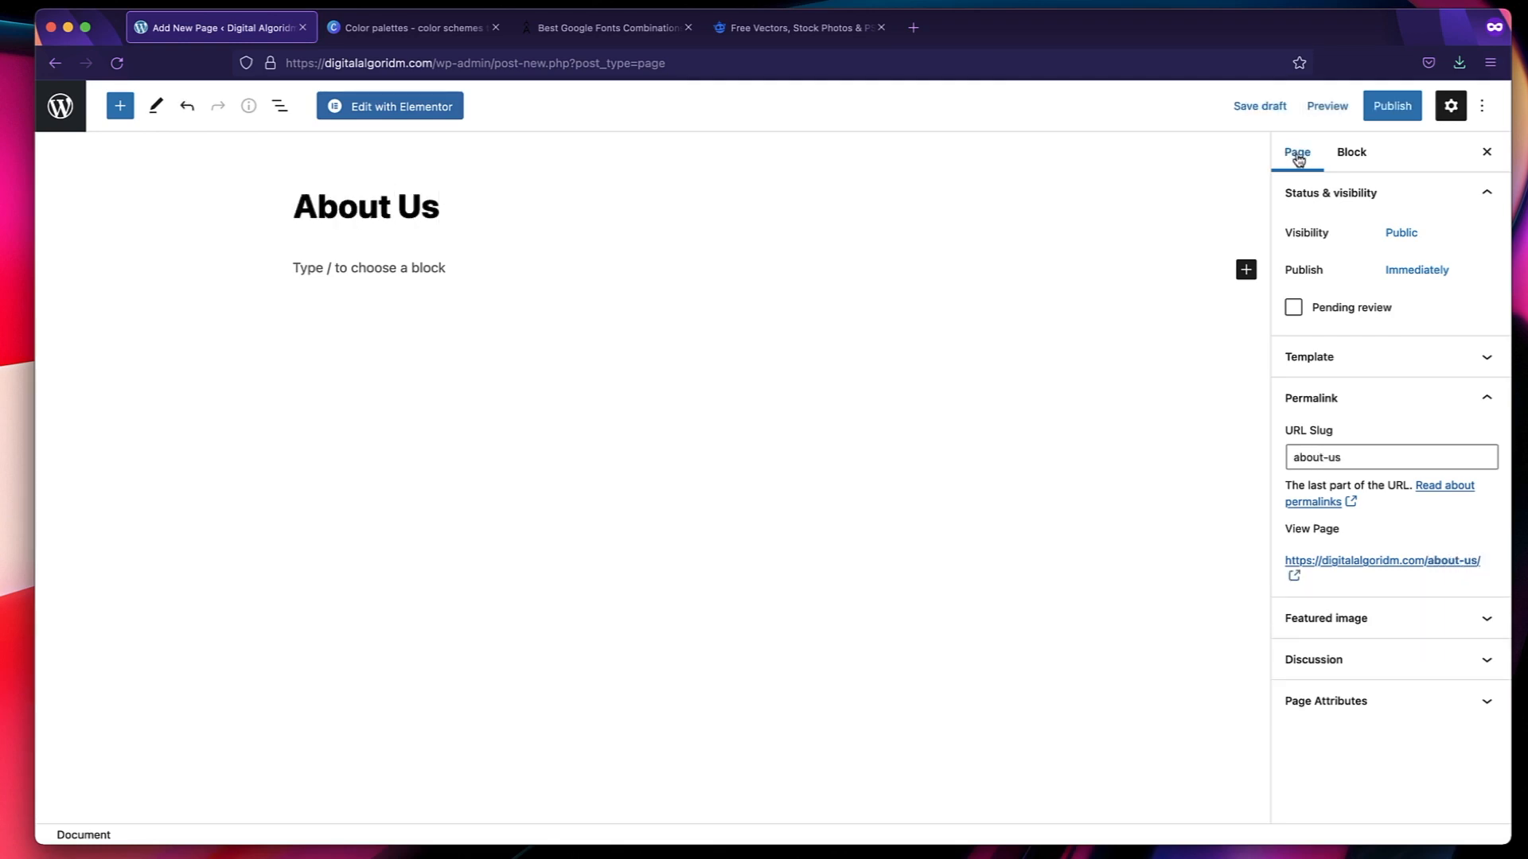
left_click(1325, 362)
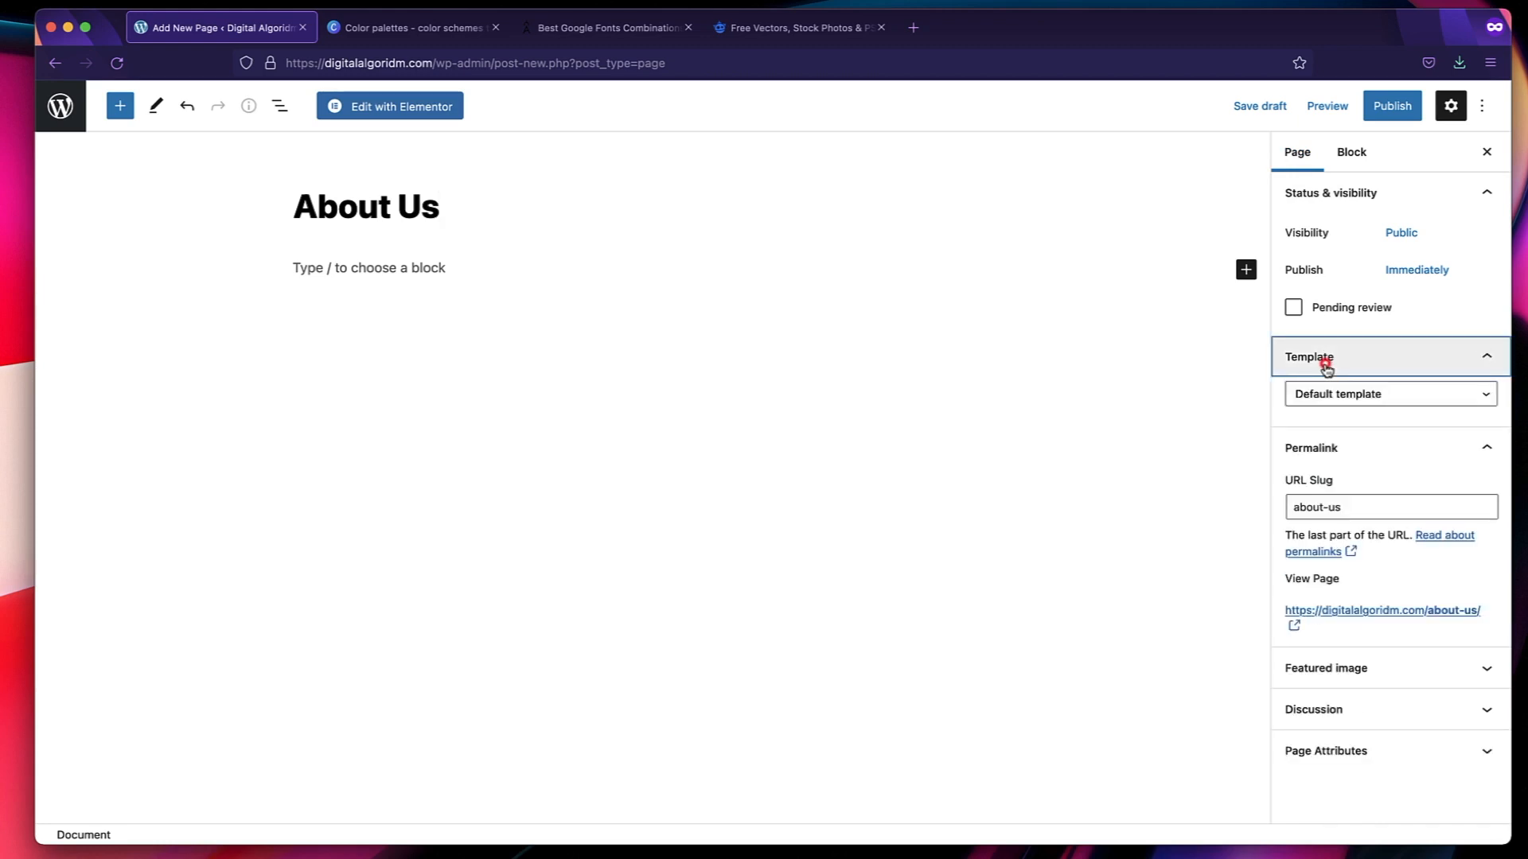
left_click(1385, 396)
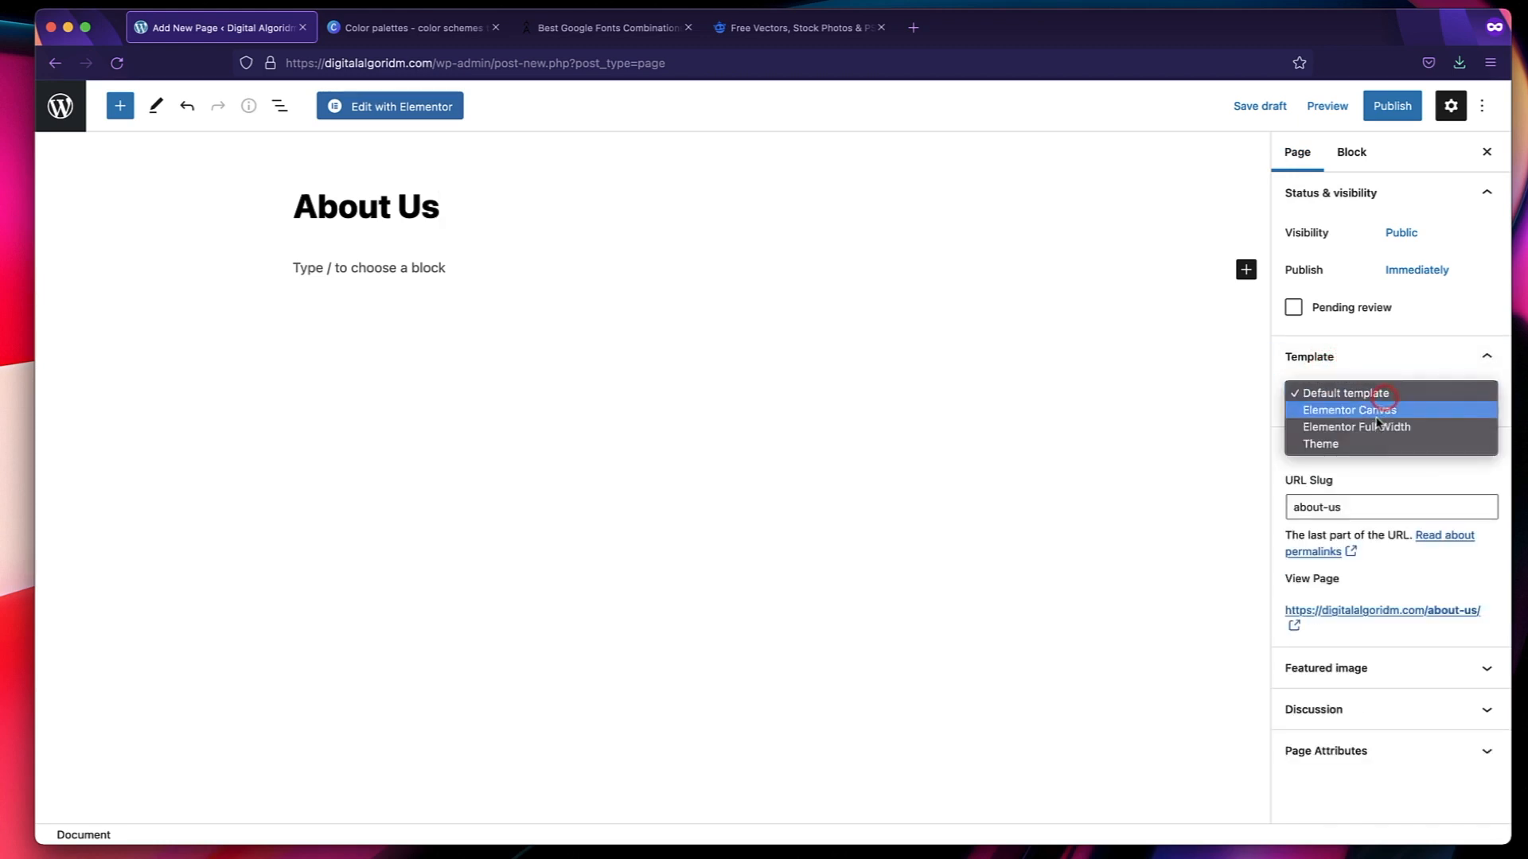
left_click(1378, 427)
left_click(1377, 368)
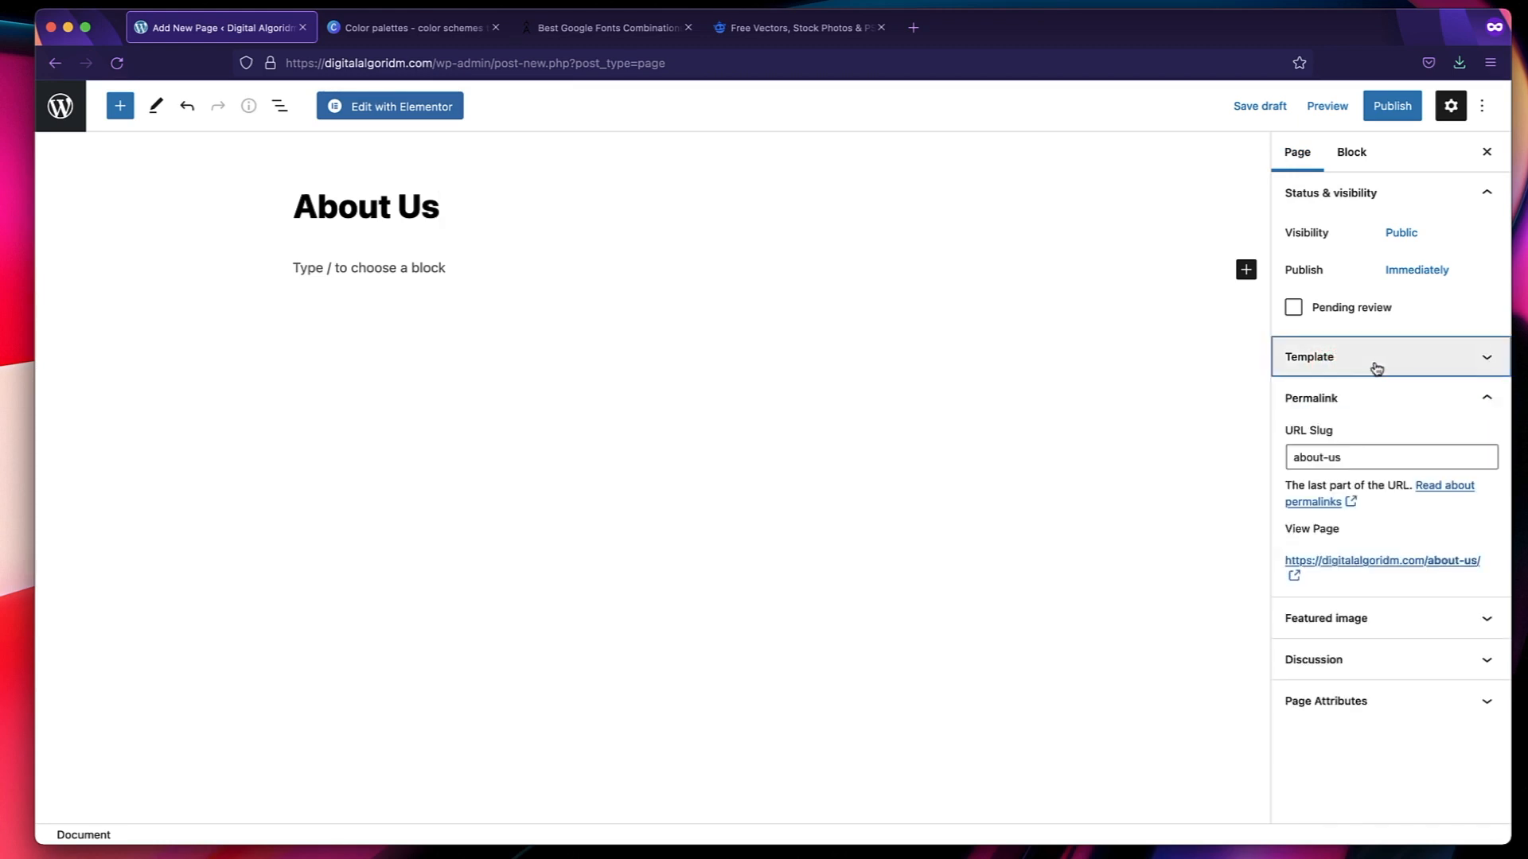
Shorten the About Us page's URL slug to "about".
double_click(1359, 457)
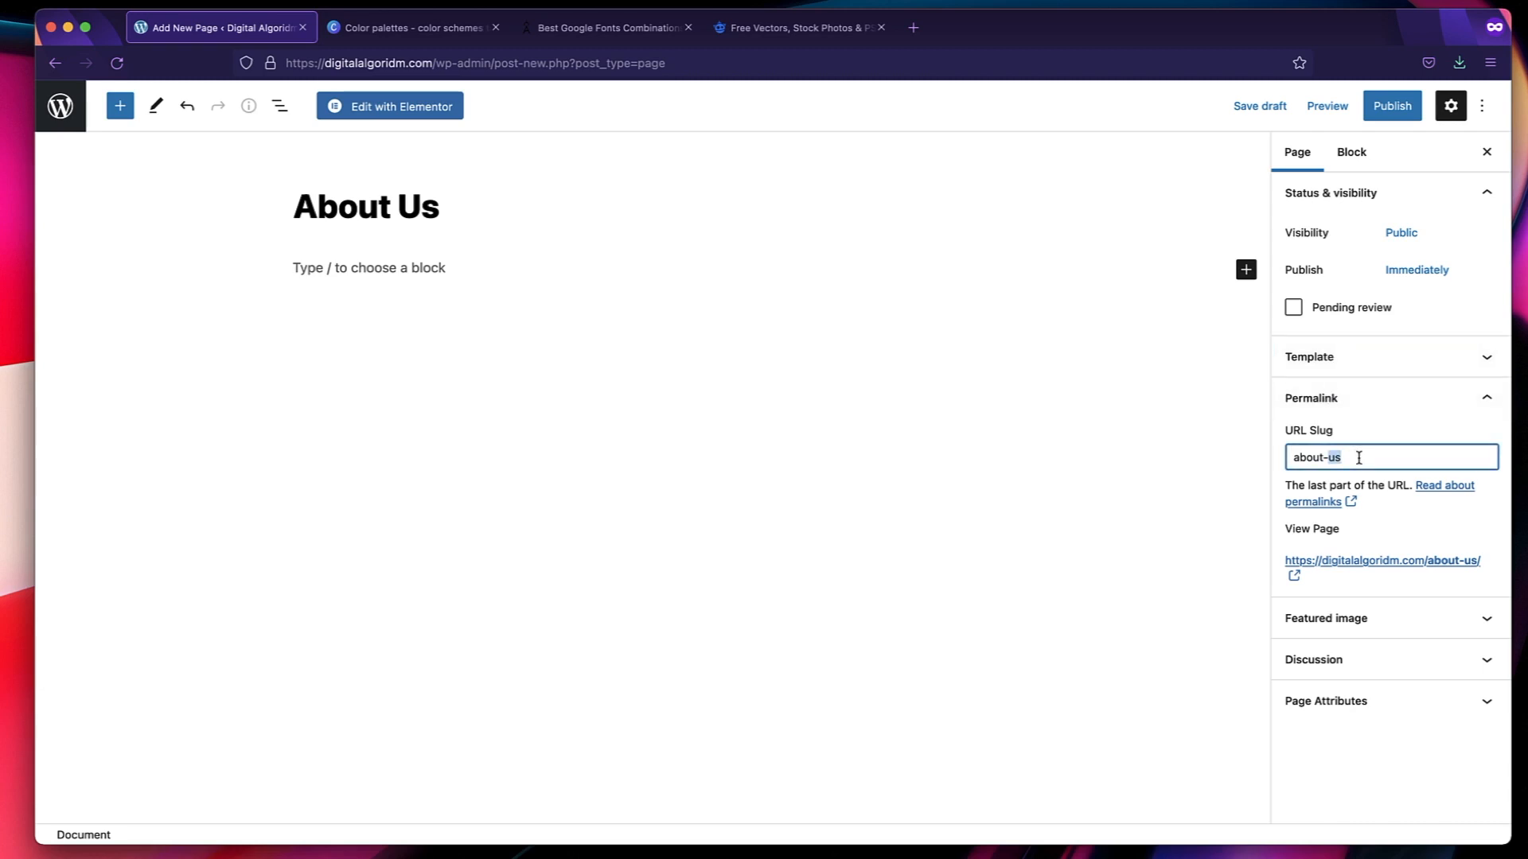
triple_click(1359, 458)
double_click(1359, 457)
key("BackSpace")
key("BackSpace")
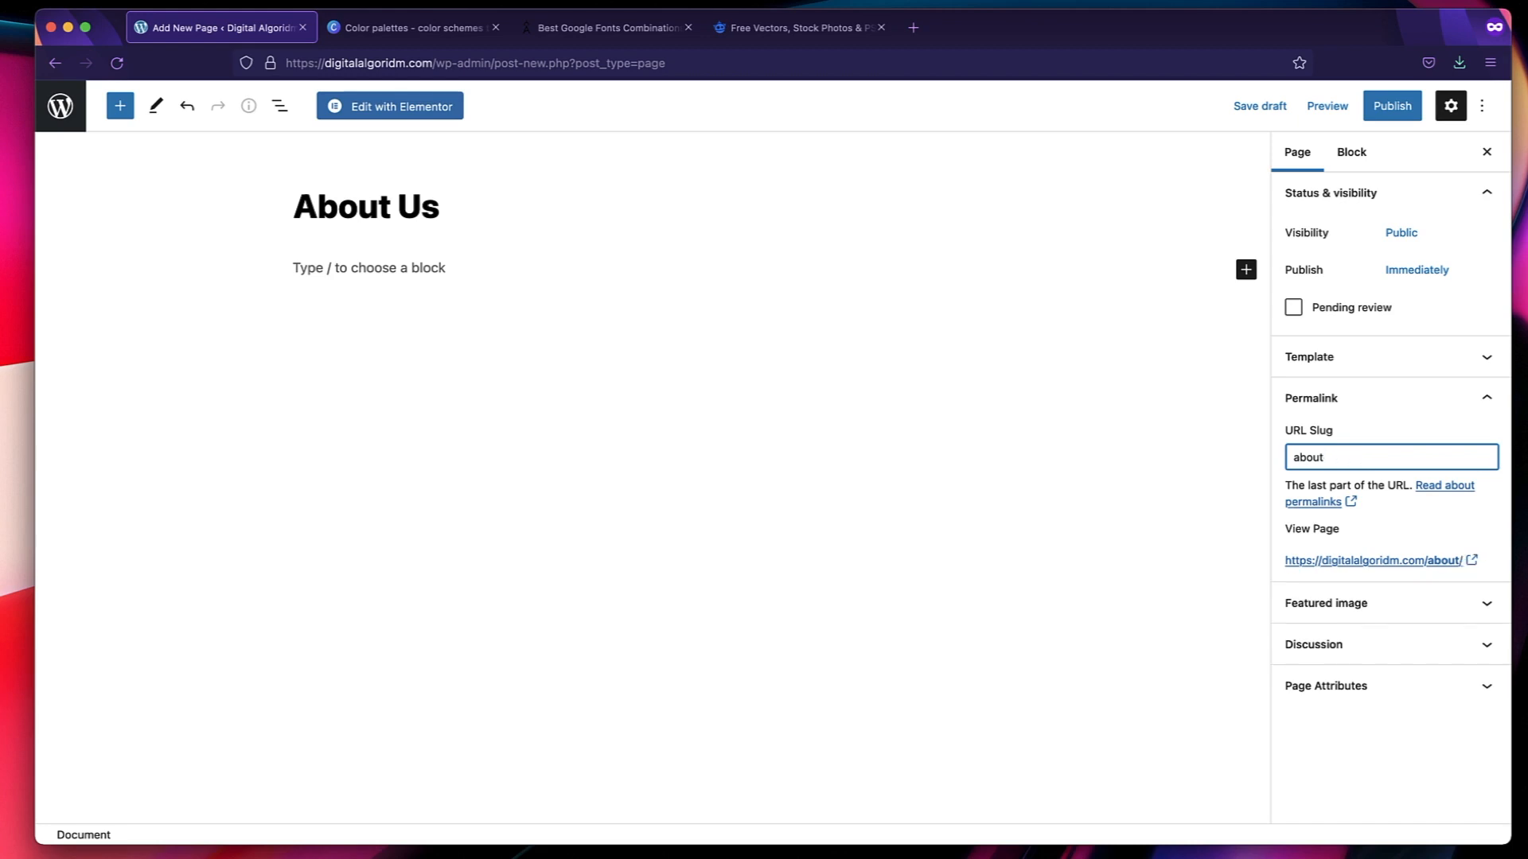
Try "about-me" as the page's URL slug and restore it to "about".
double_click(1309, 459)
left_click(1336, 461)
type("me")
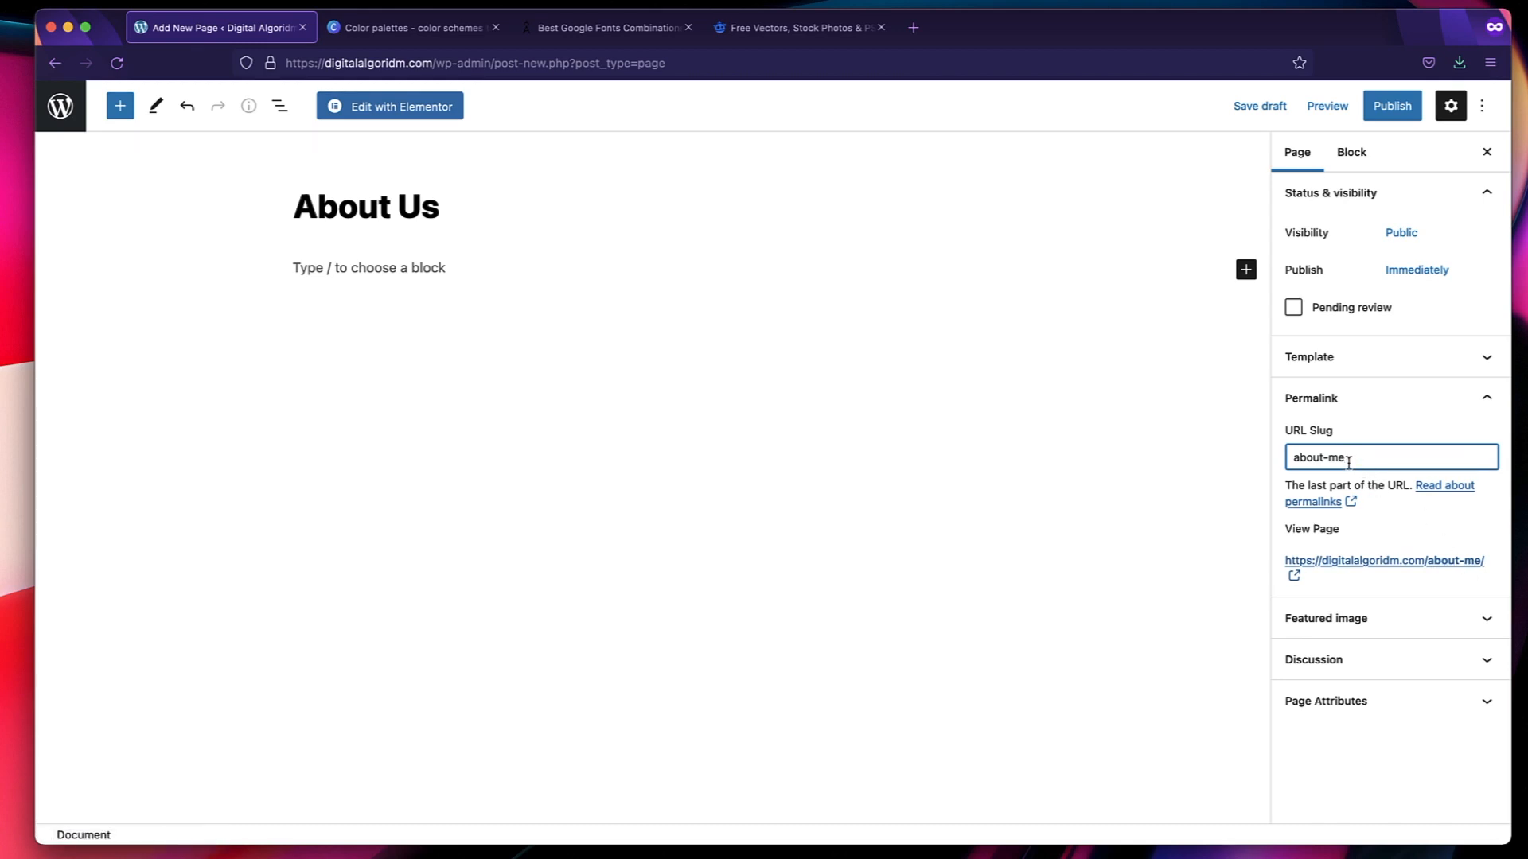
key("BackSpace")
key("BackSpace")
key("BackSpace")
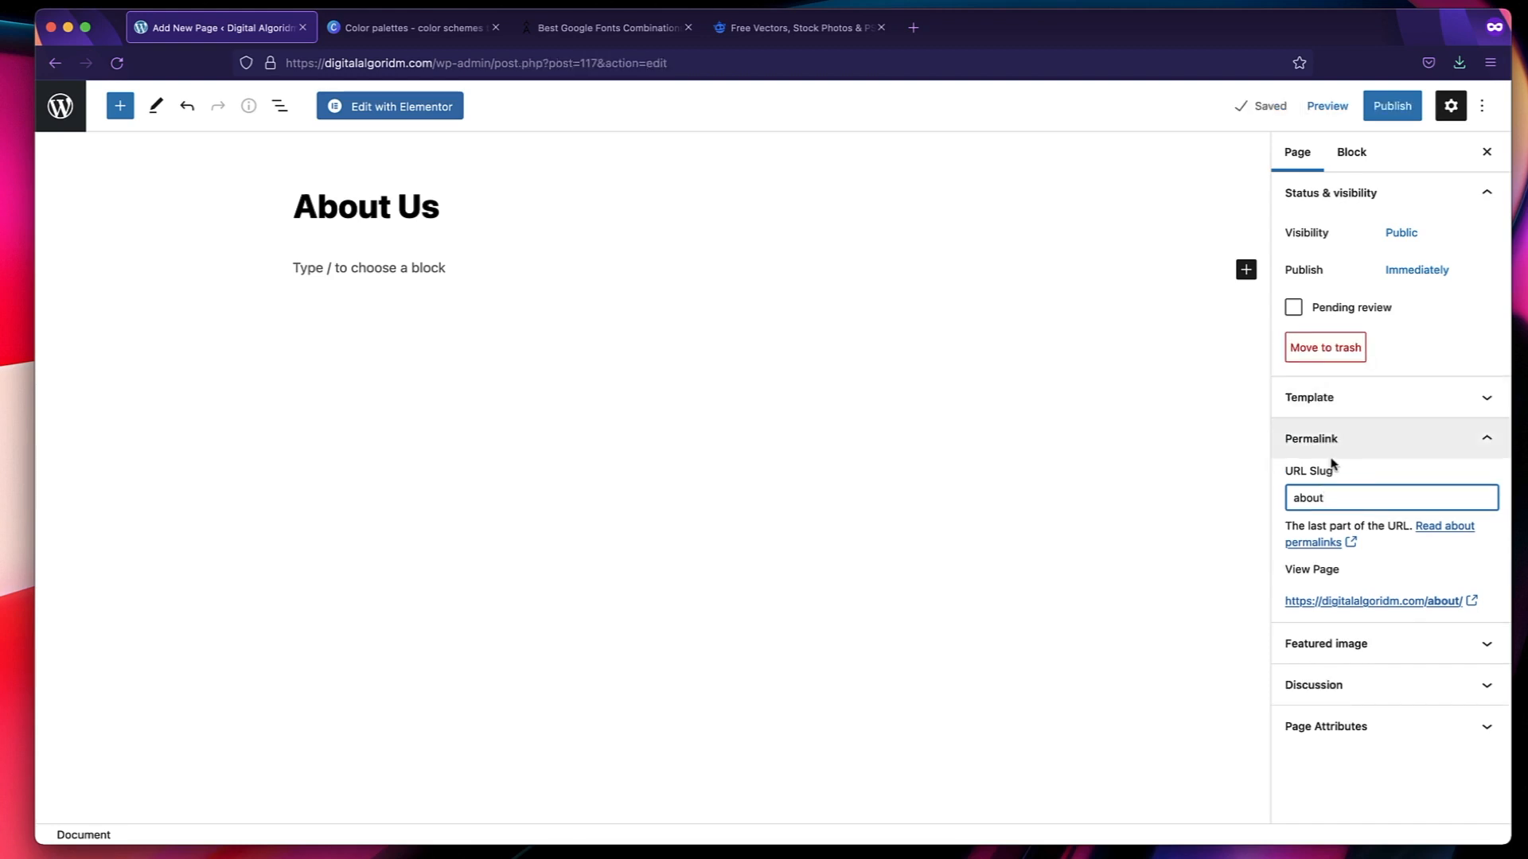
Check the About Us page's template and permalink settings and publish the page.
left_click(1384, 456)
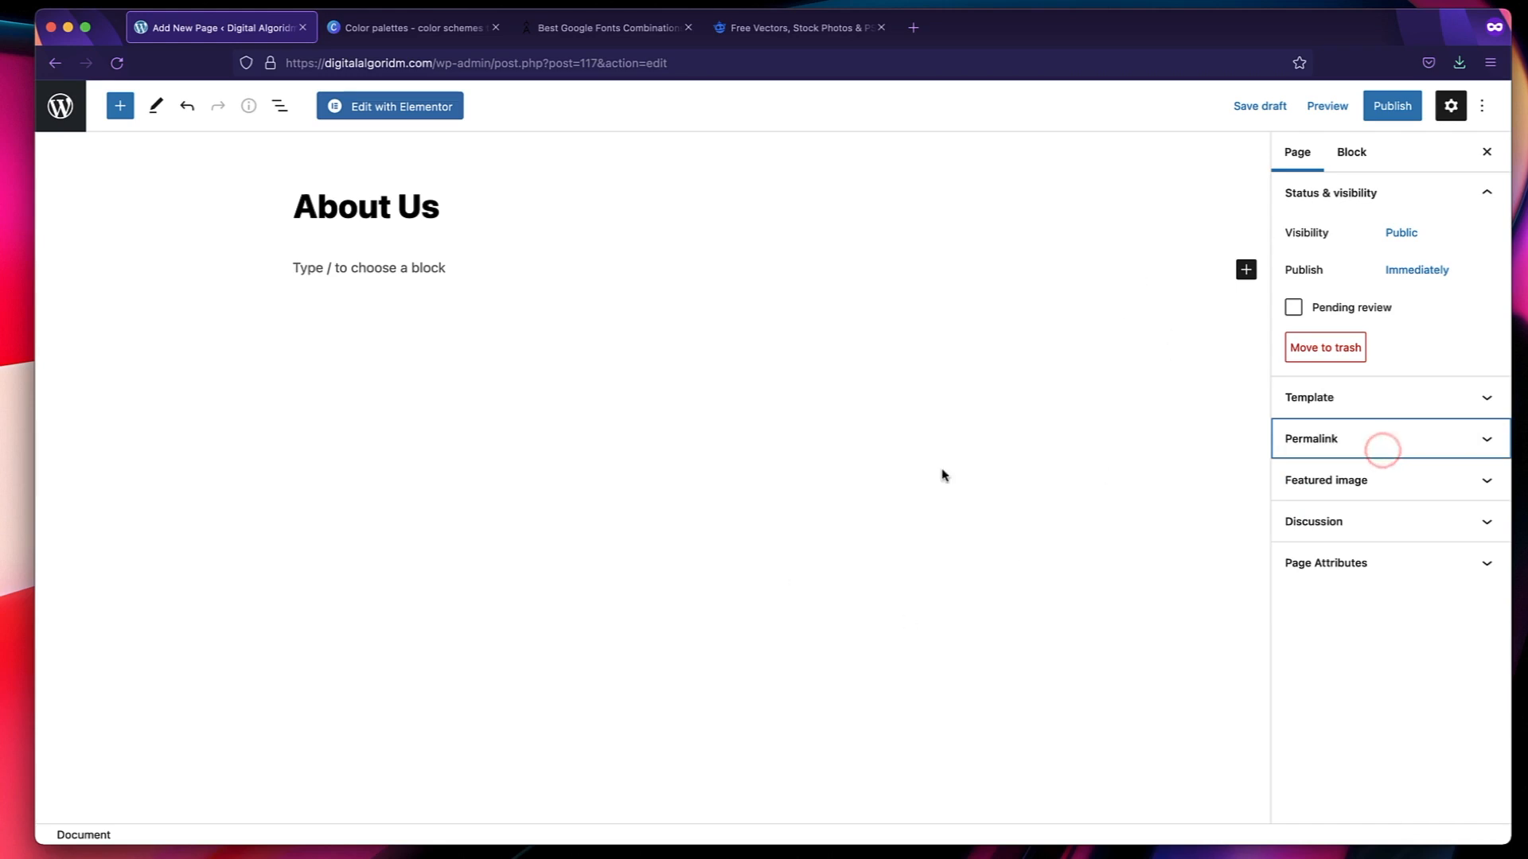
left_click(1374, 404)
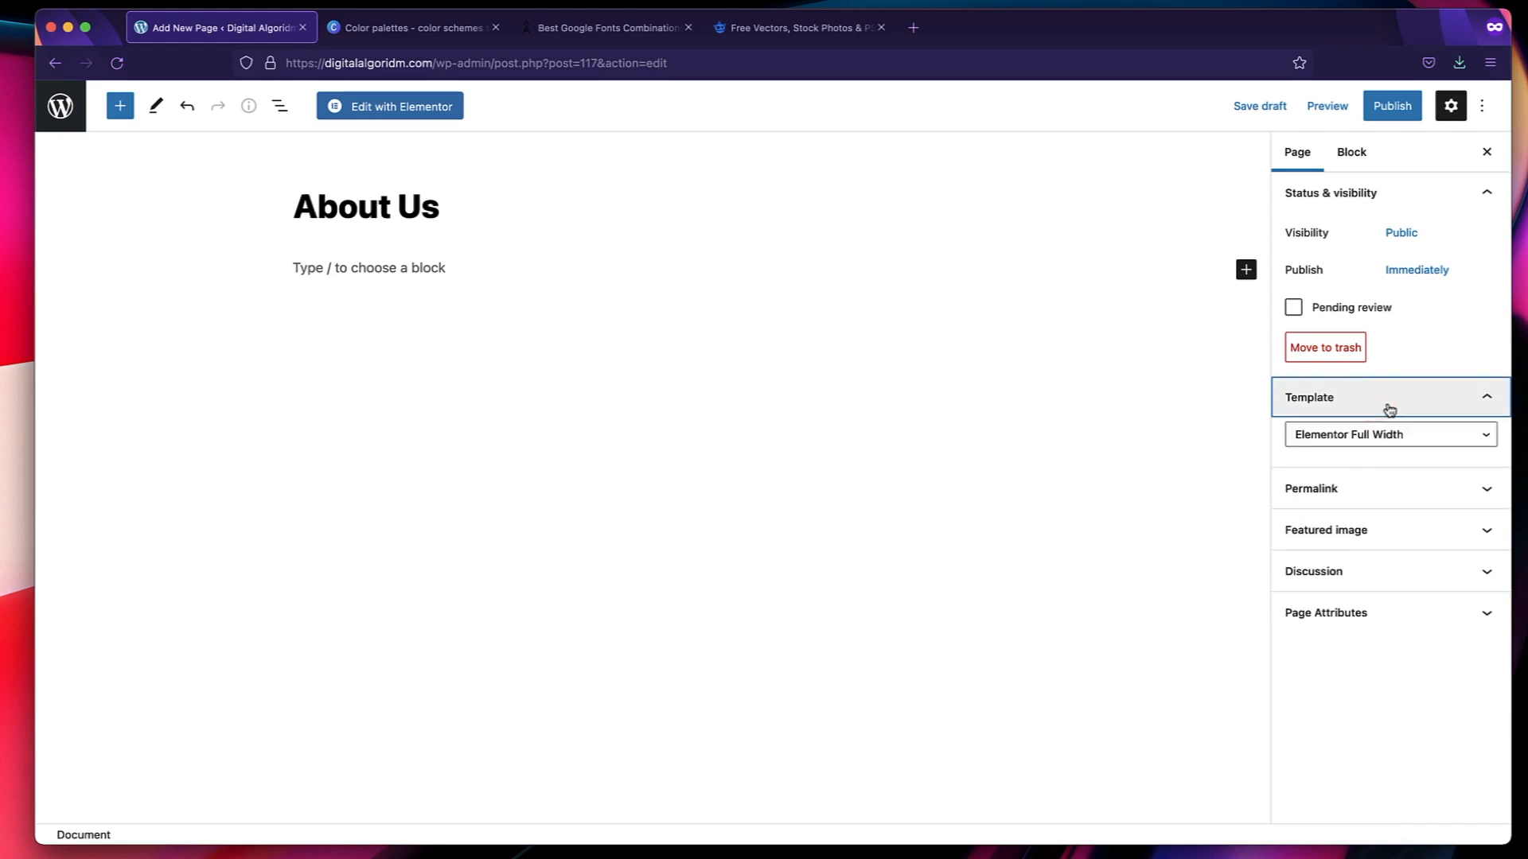
left_click(1386, 408)
left_click(1379, 427)
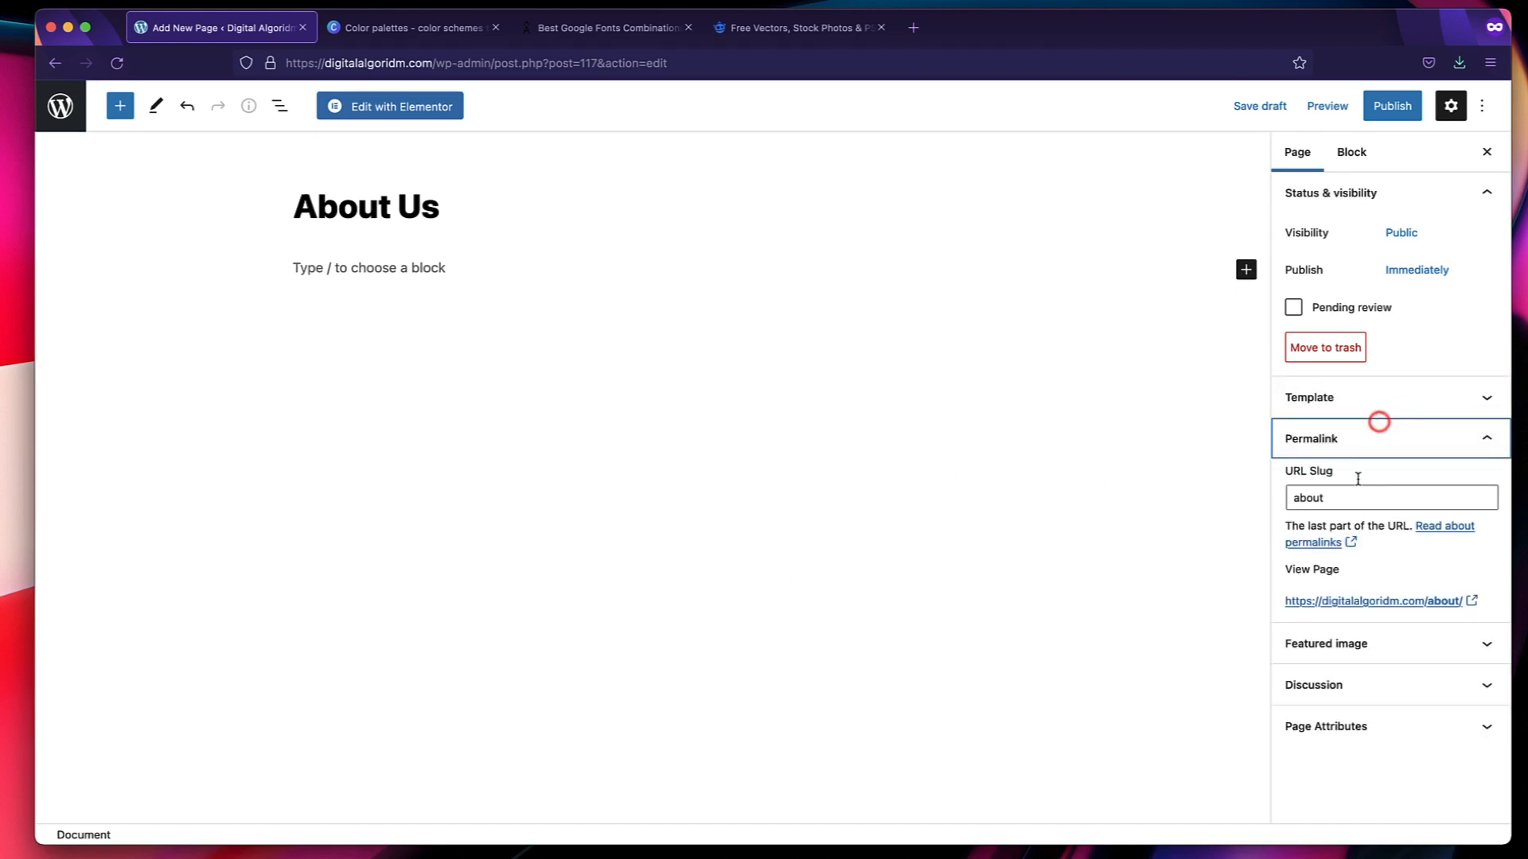
left_click(1379, 440)
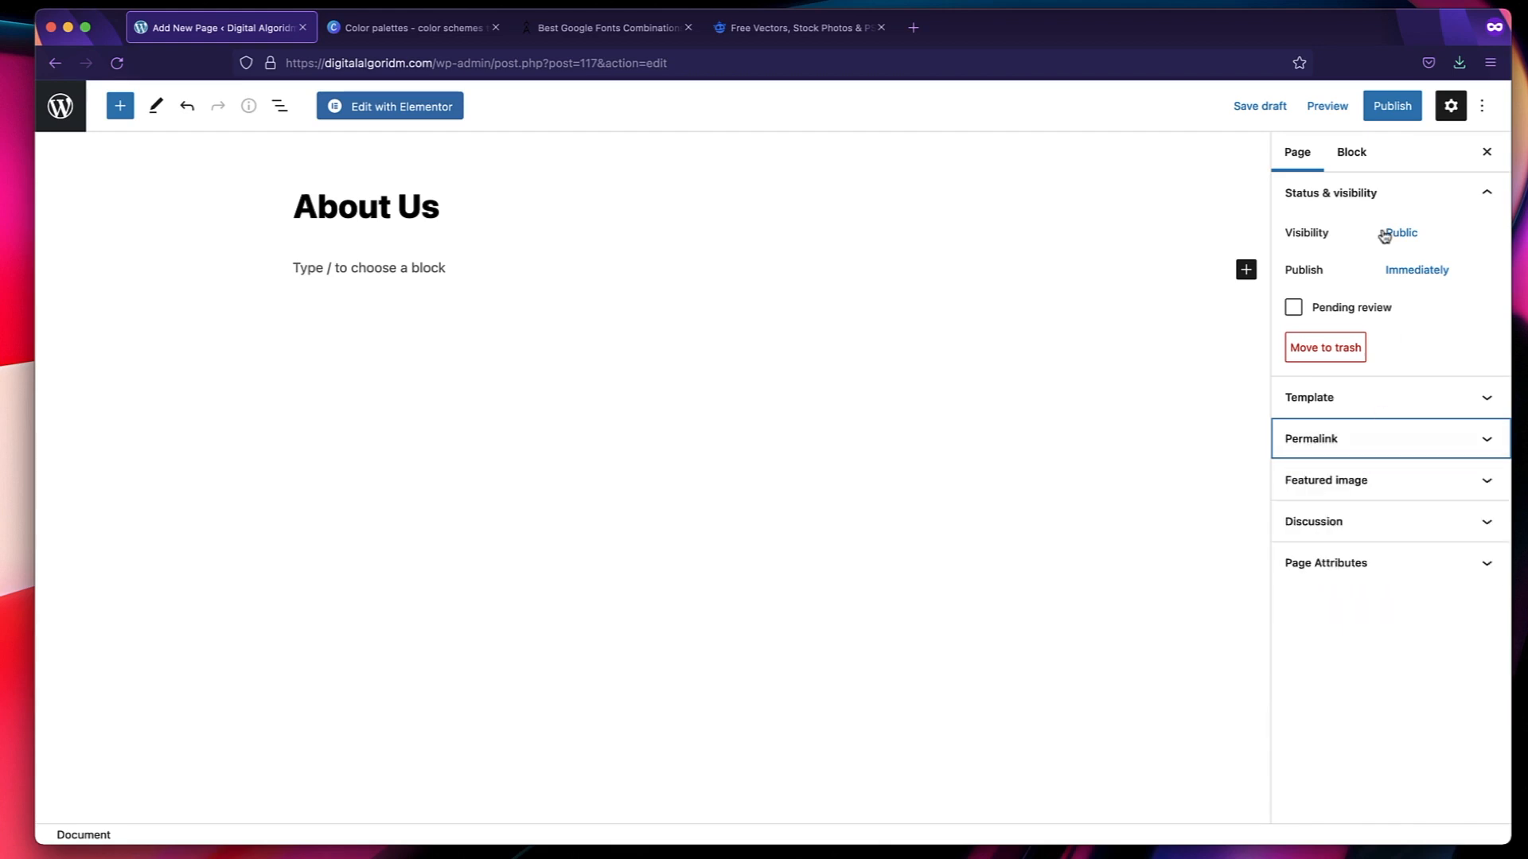
left_click(1375, 116)
left_click(1375, 118)
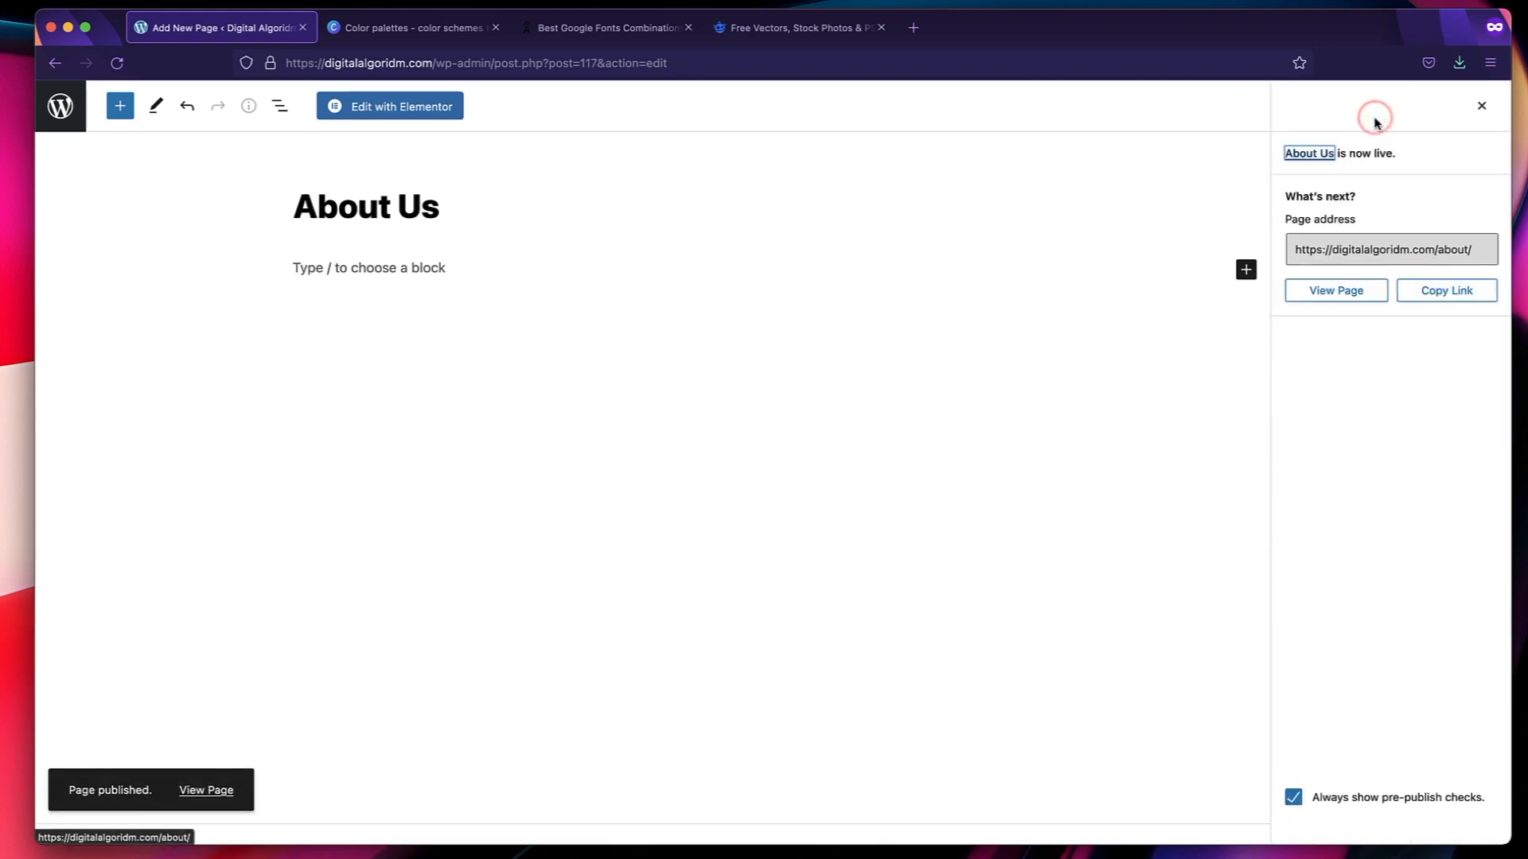
Open the About Us page in Elementor and add a section with two equal columns.
left_click(419, 112)
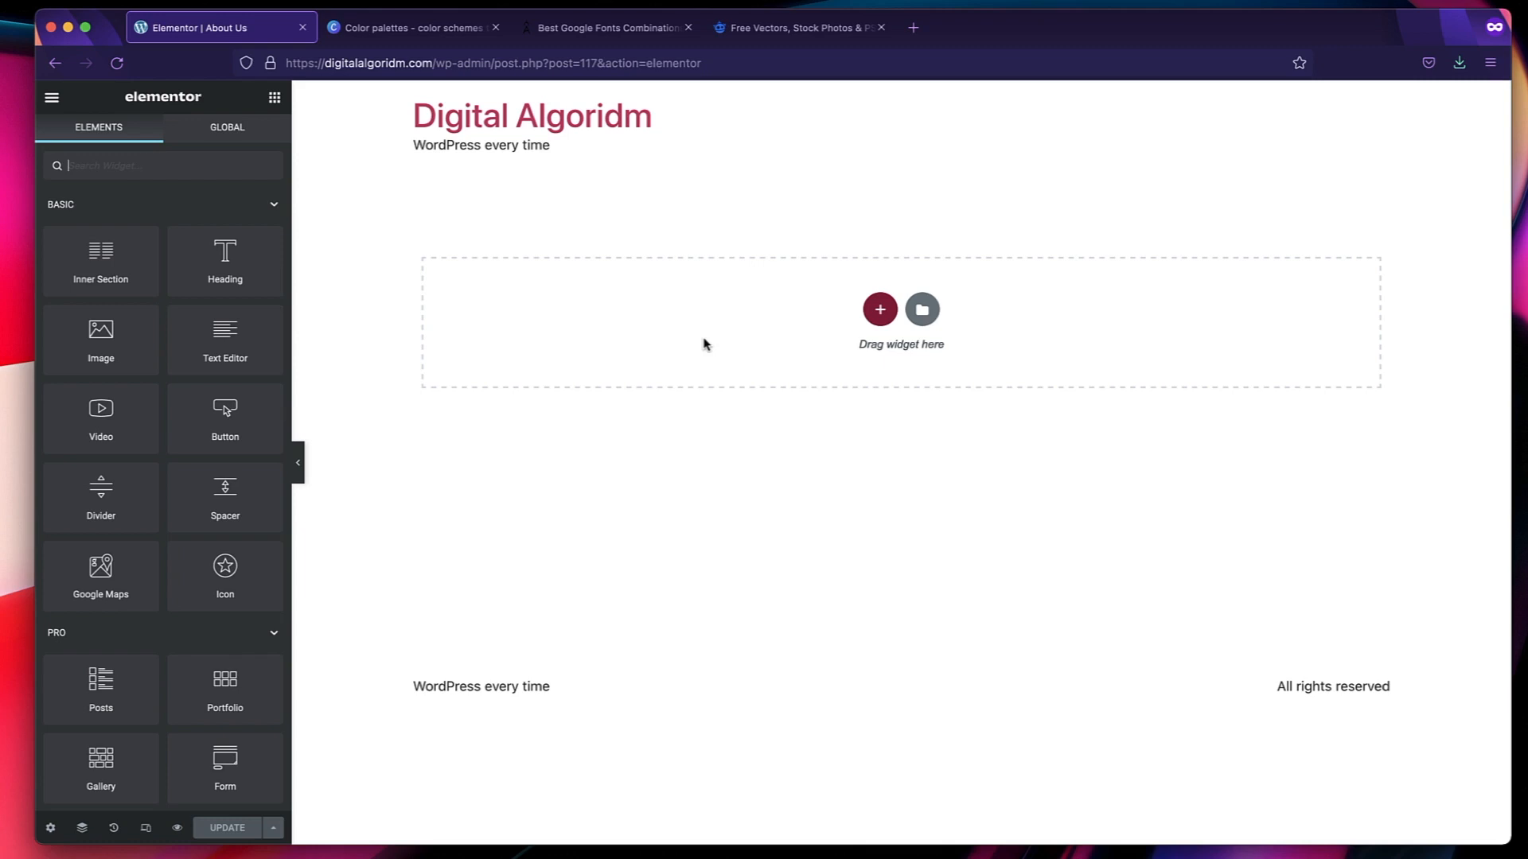
left_click(879, 312)
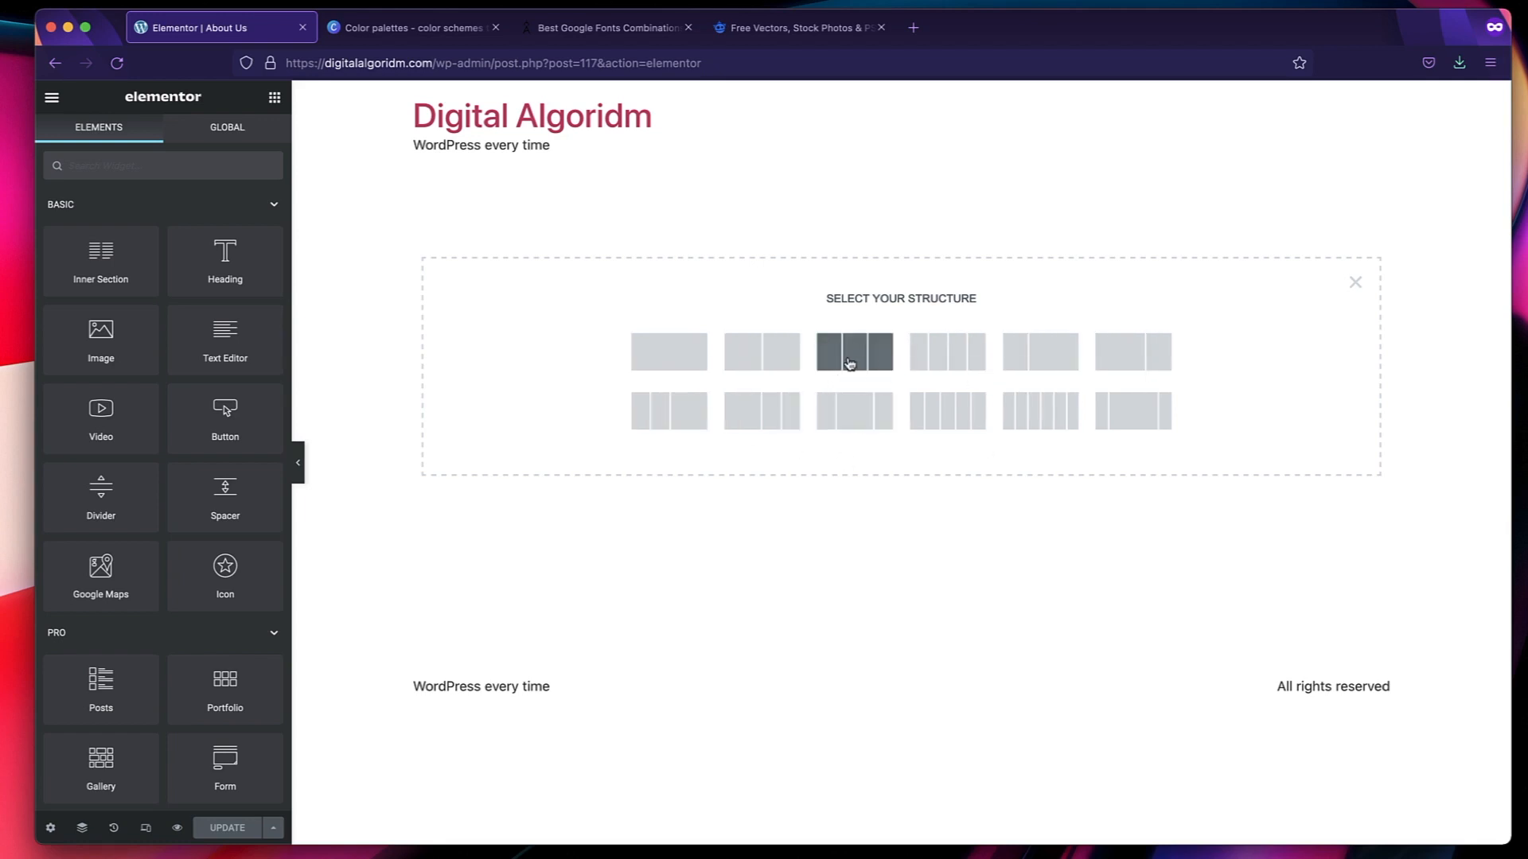
left_click(762, 353)
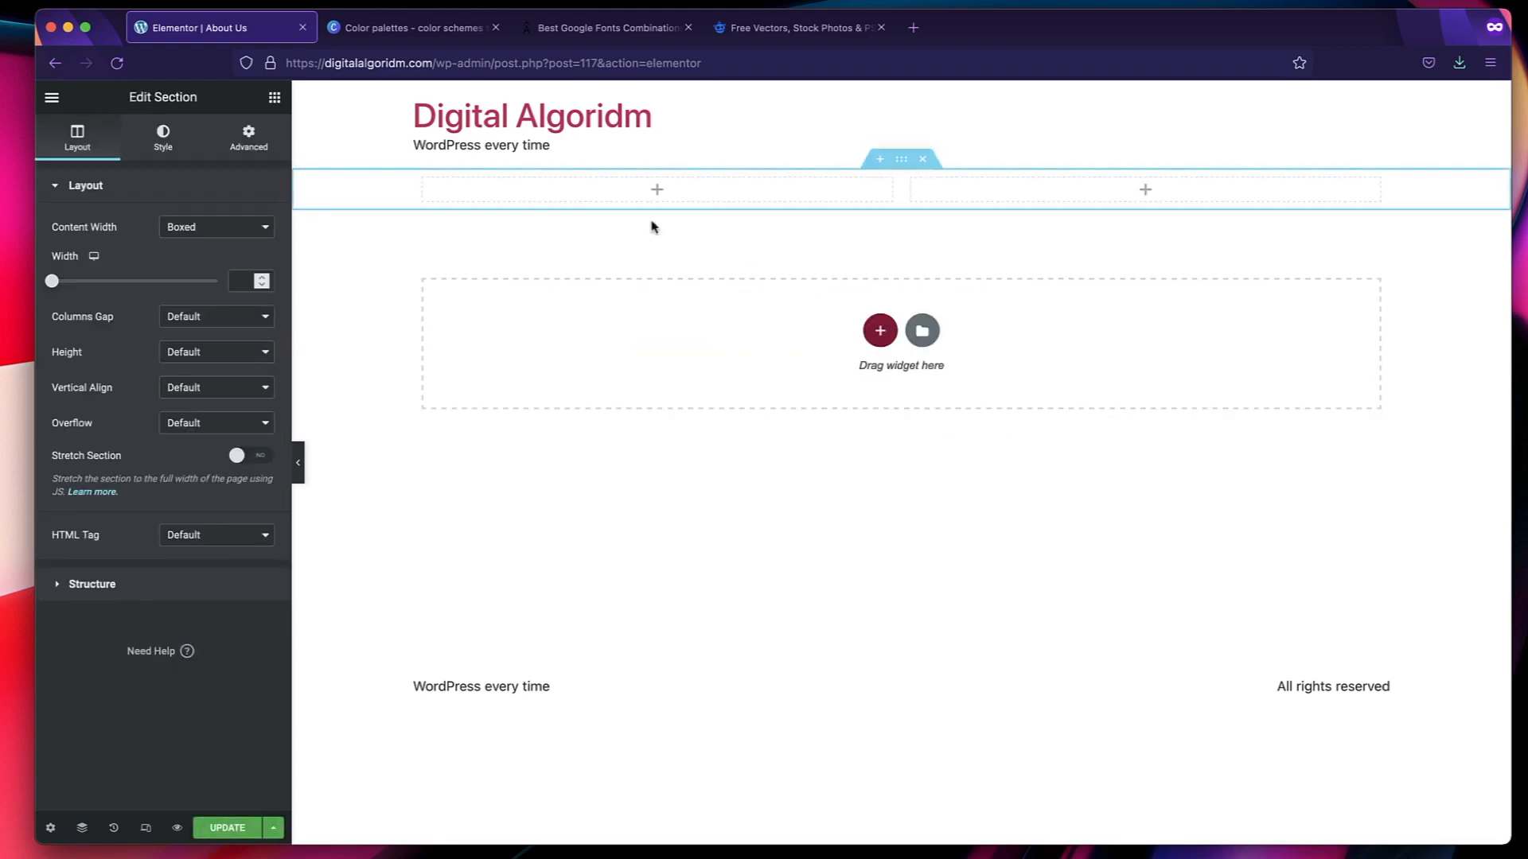
Examine the actions offered for the section's first column and for the whole section, without applying any.
right_click(427, 185)
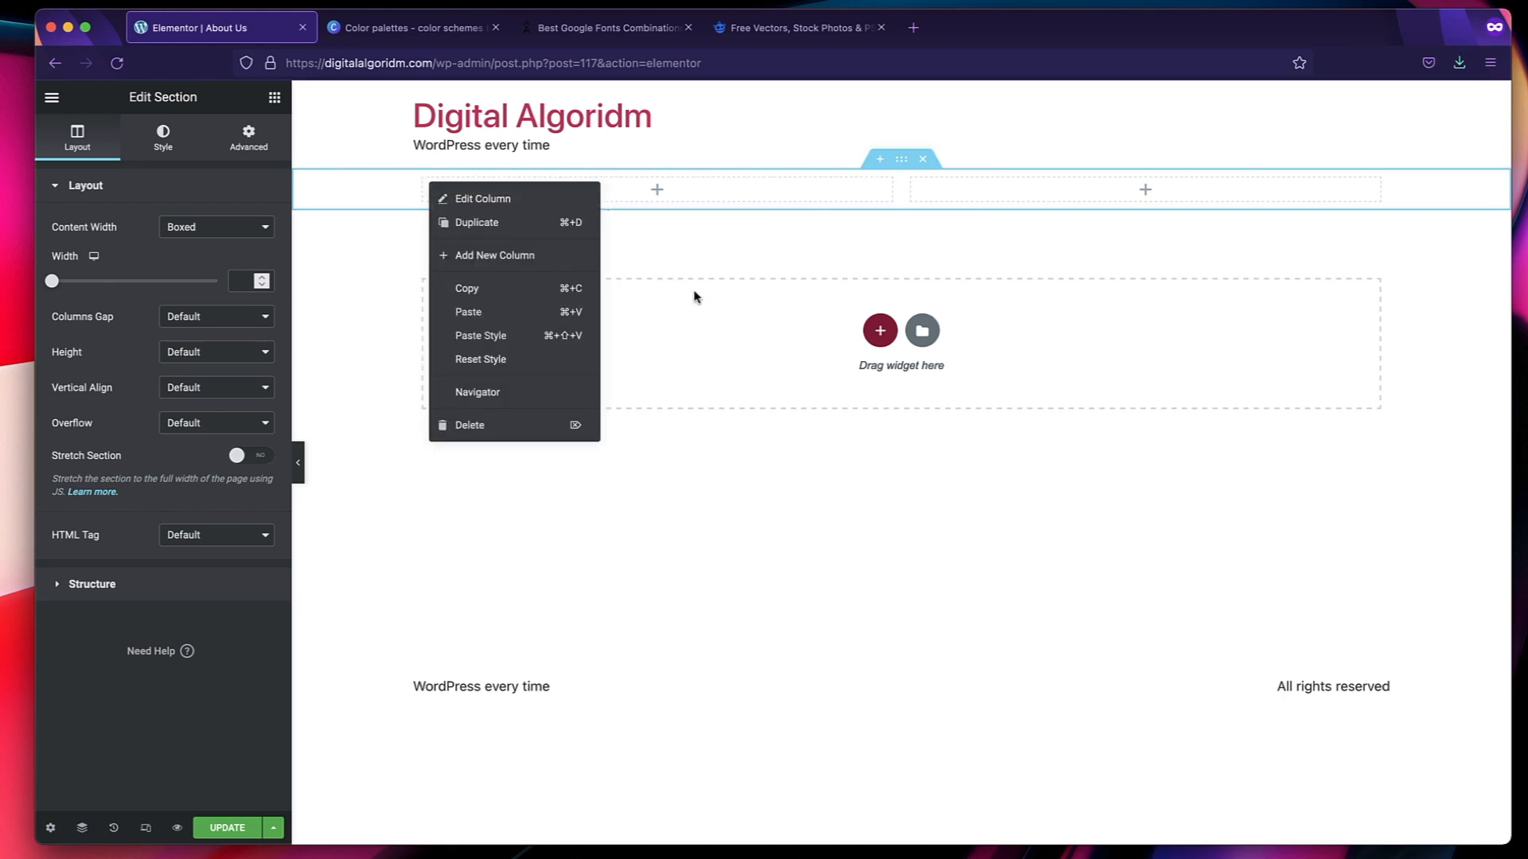
left_click(865, 258)
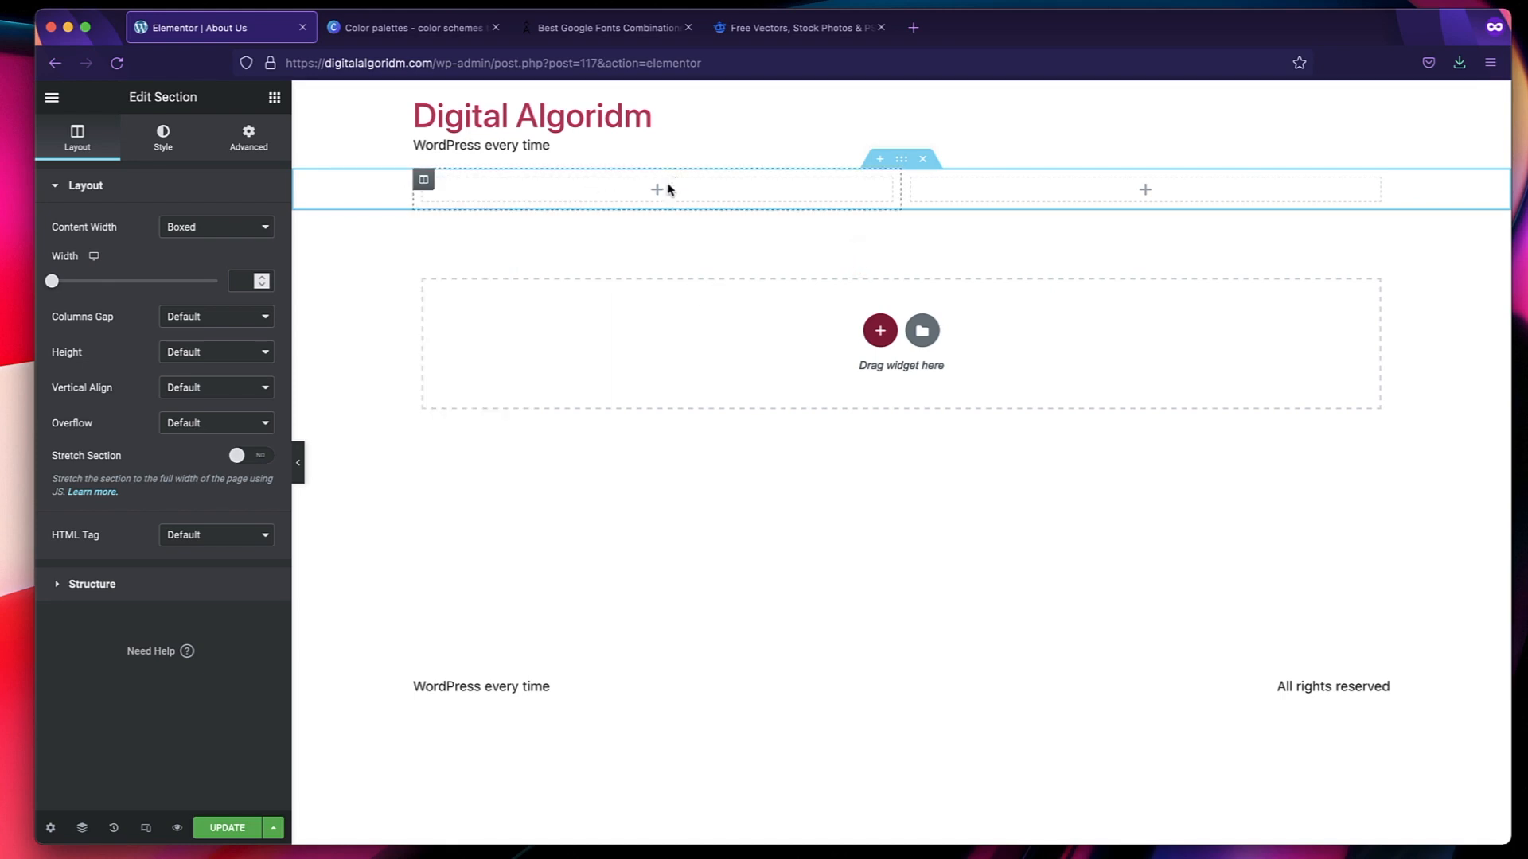
right_click(905, 164)
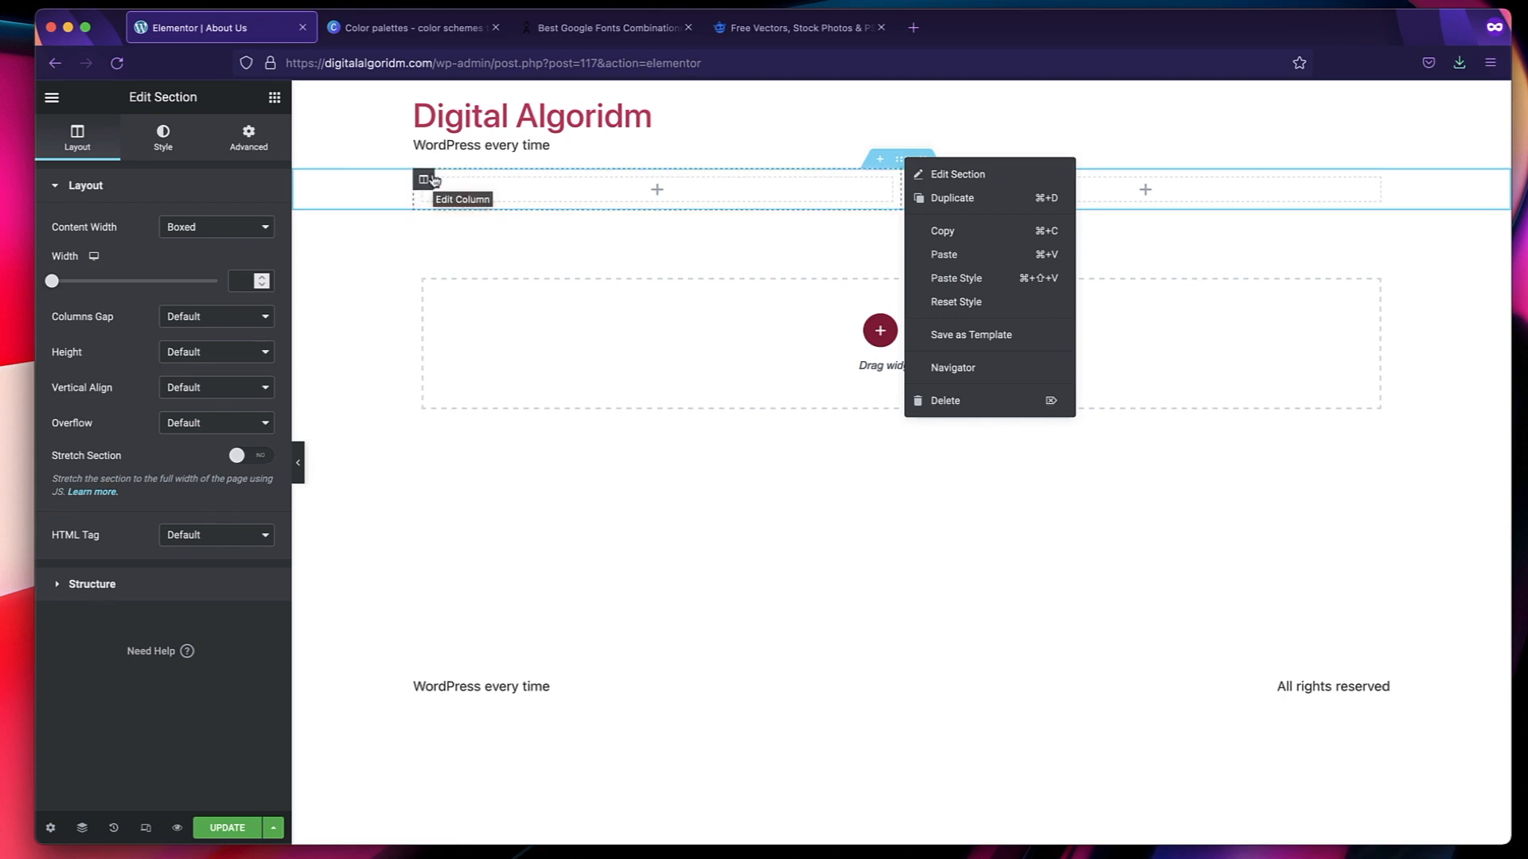
right_click(431, 181)
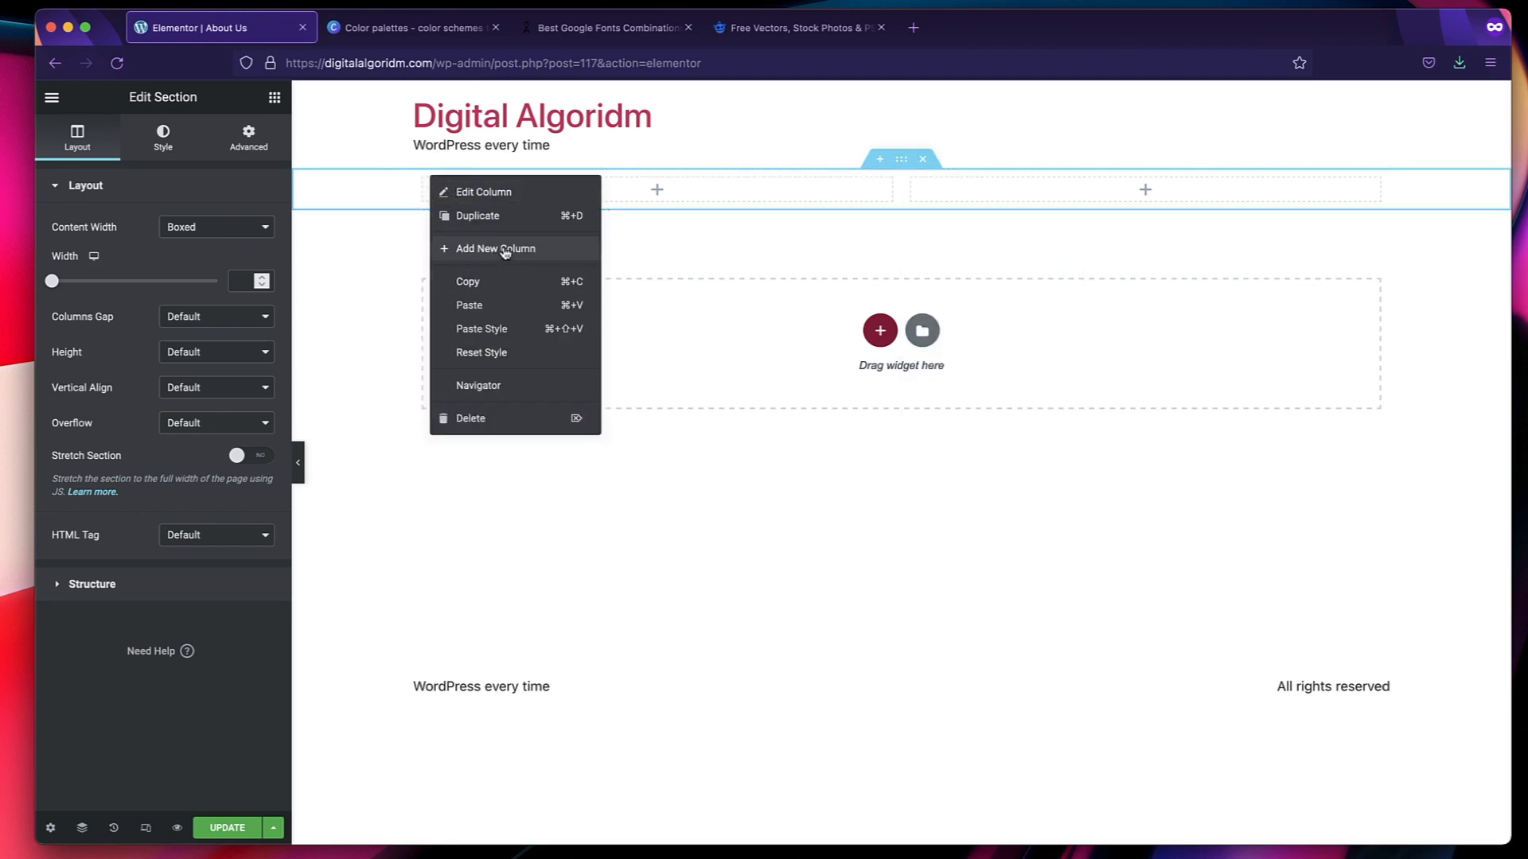
left_click(913, 219)
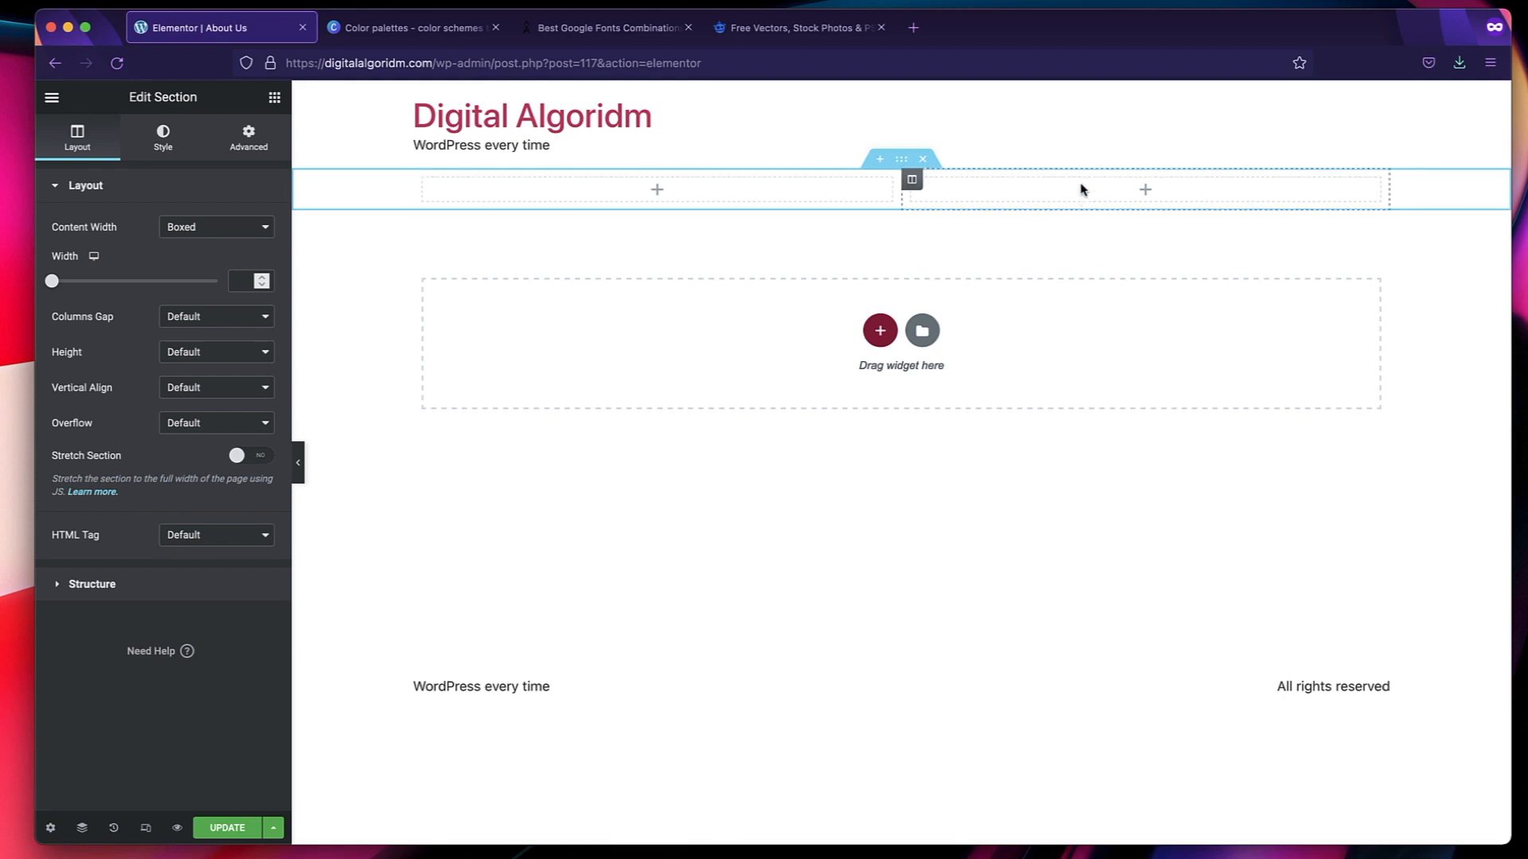
Look through the available widgets and the layout settings of the section's first column.
left_click(273, 98)
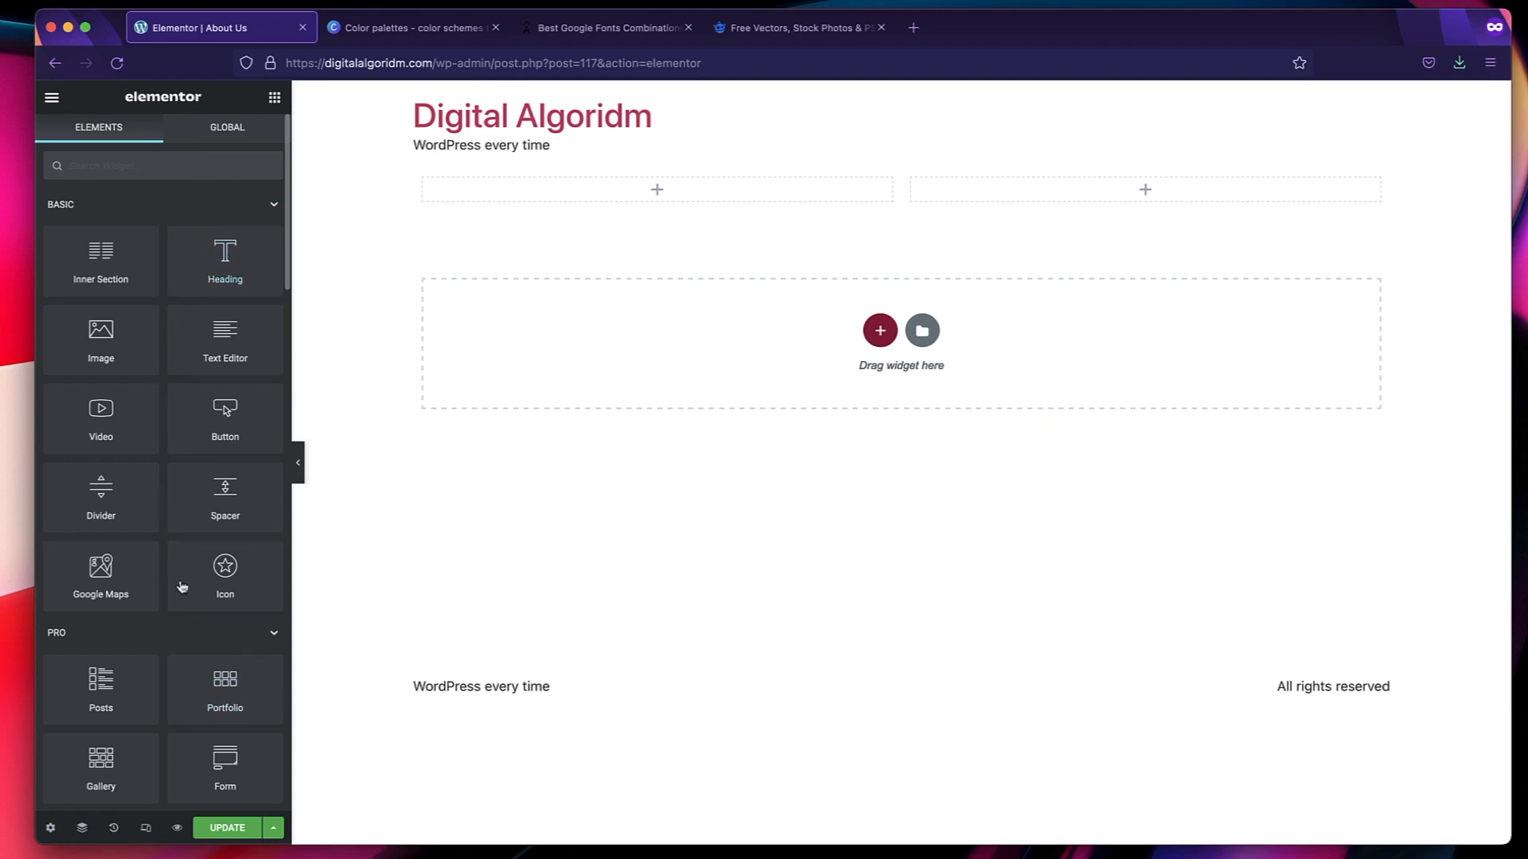
scroll(176, 628, "down", 15)
scroll(176, 628, "up", 15)
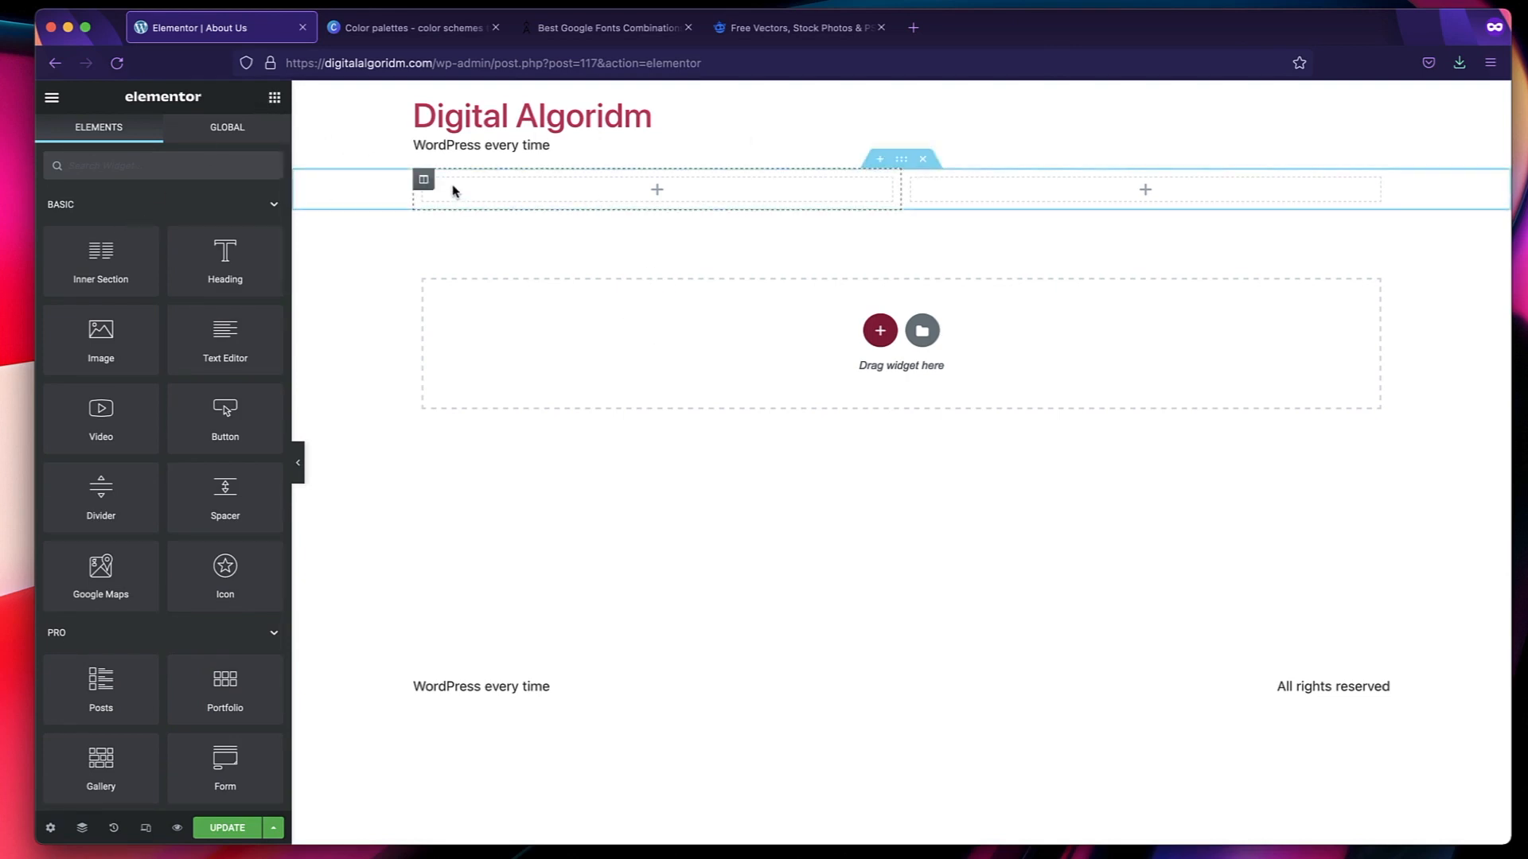
left_click(423, 179)
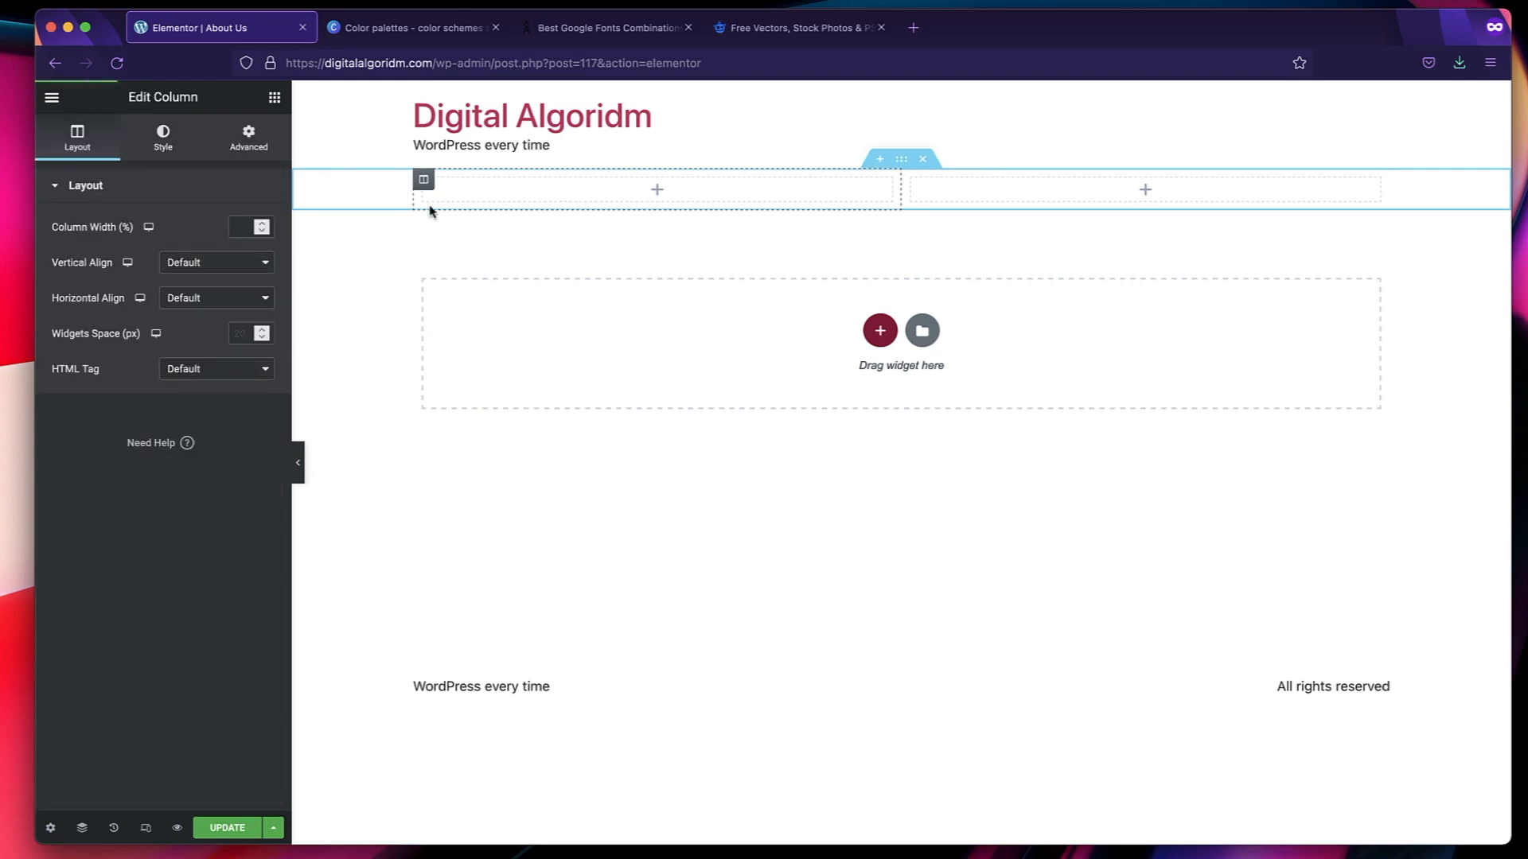
left_click(273, 99)
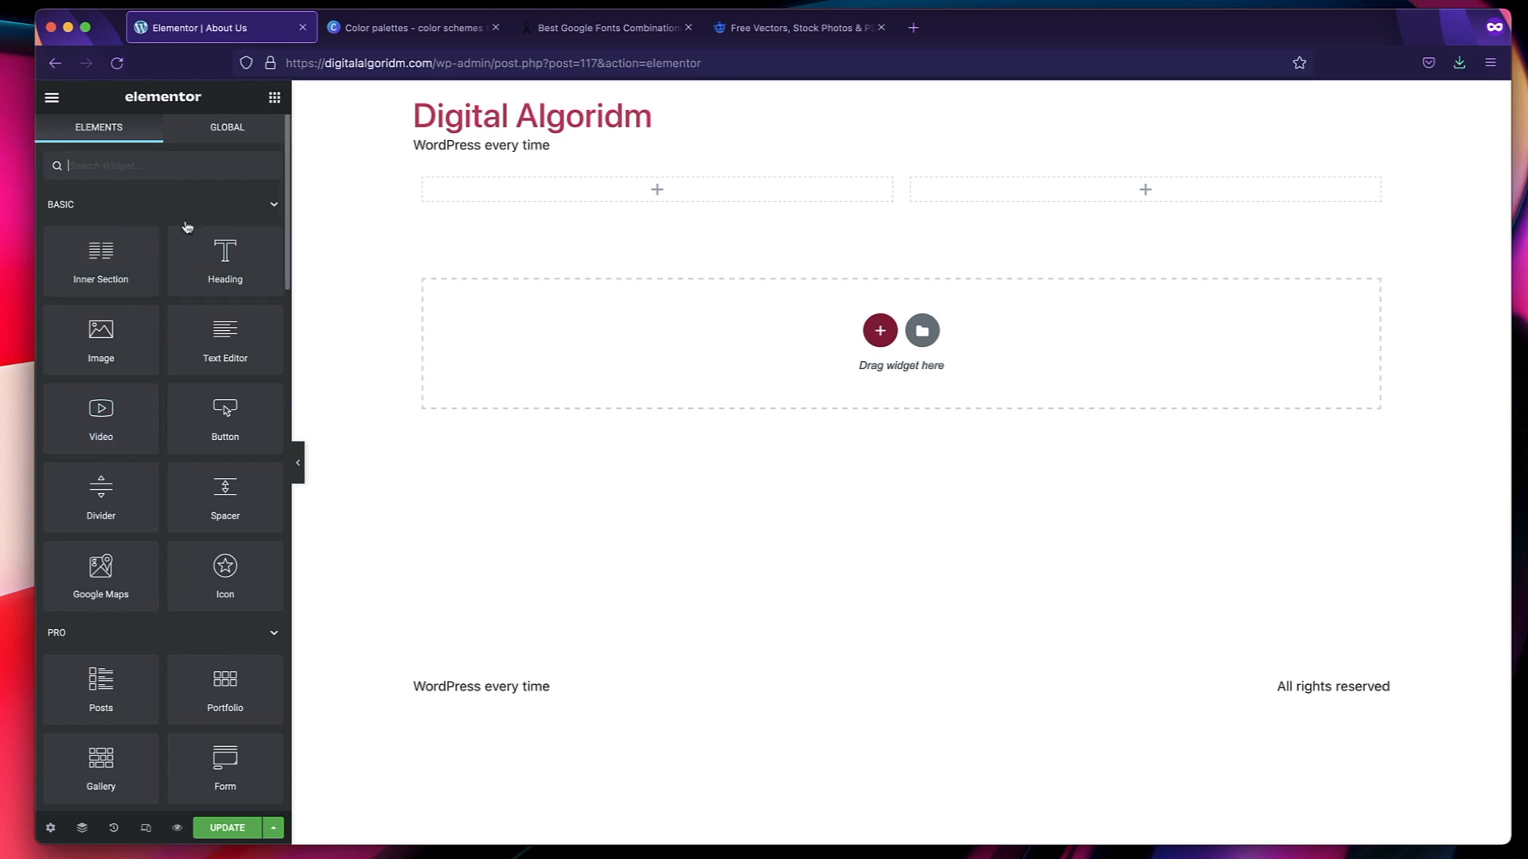
left_click(662, 190)
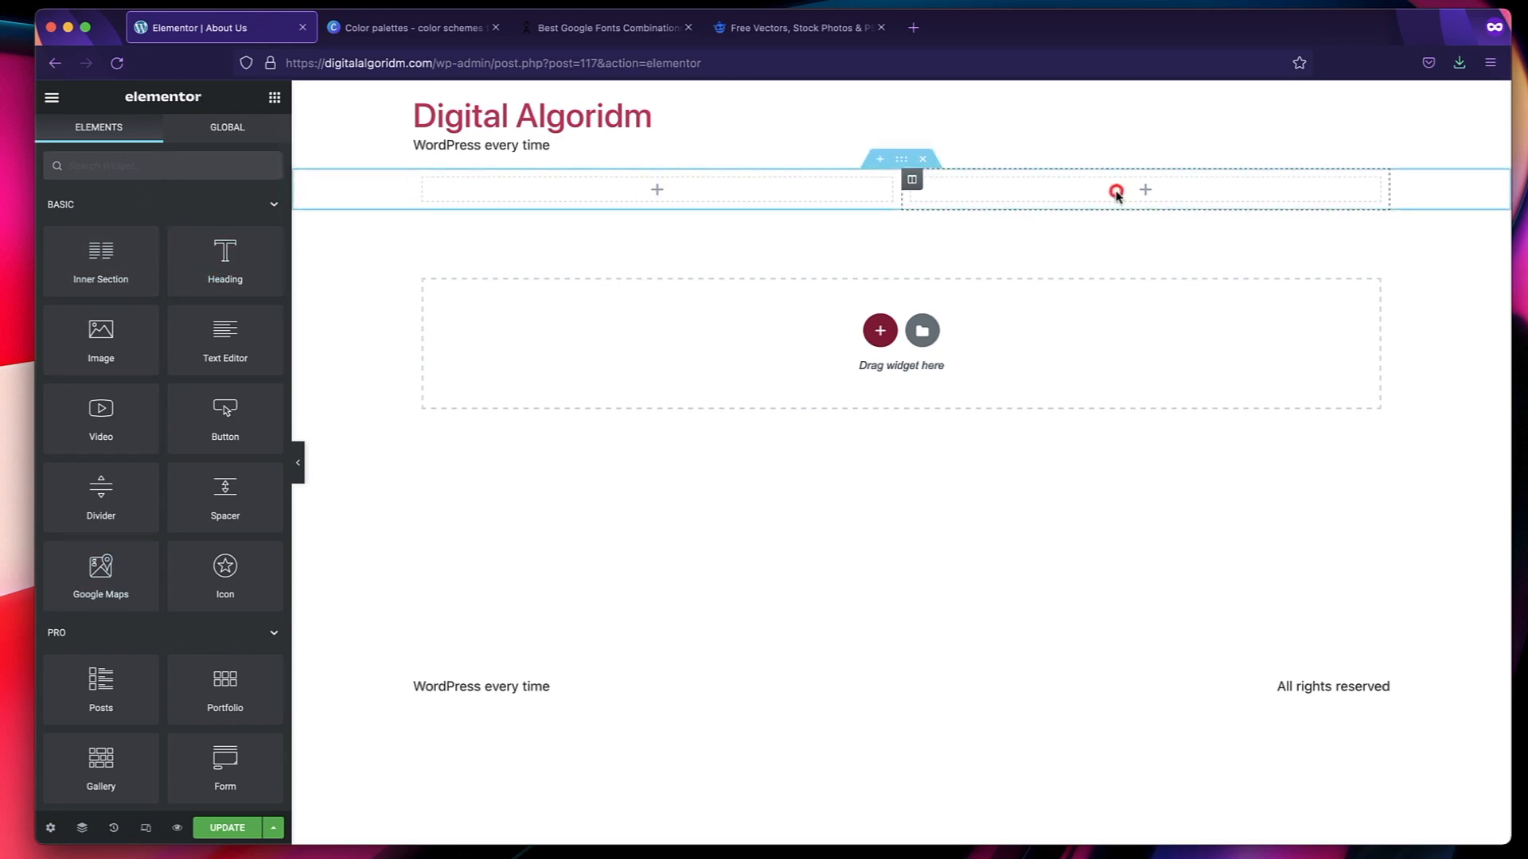
Set the two-column section's height to Min Height.
left_click(902, 161)
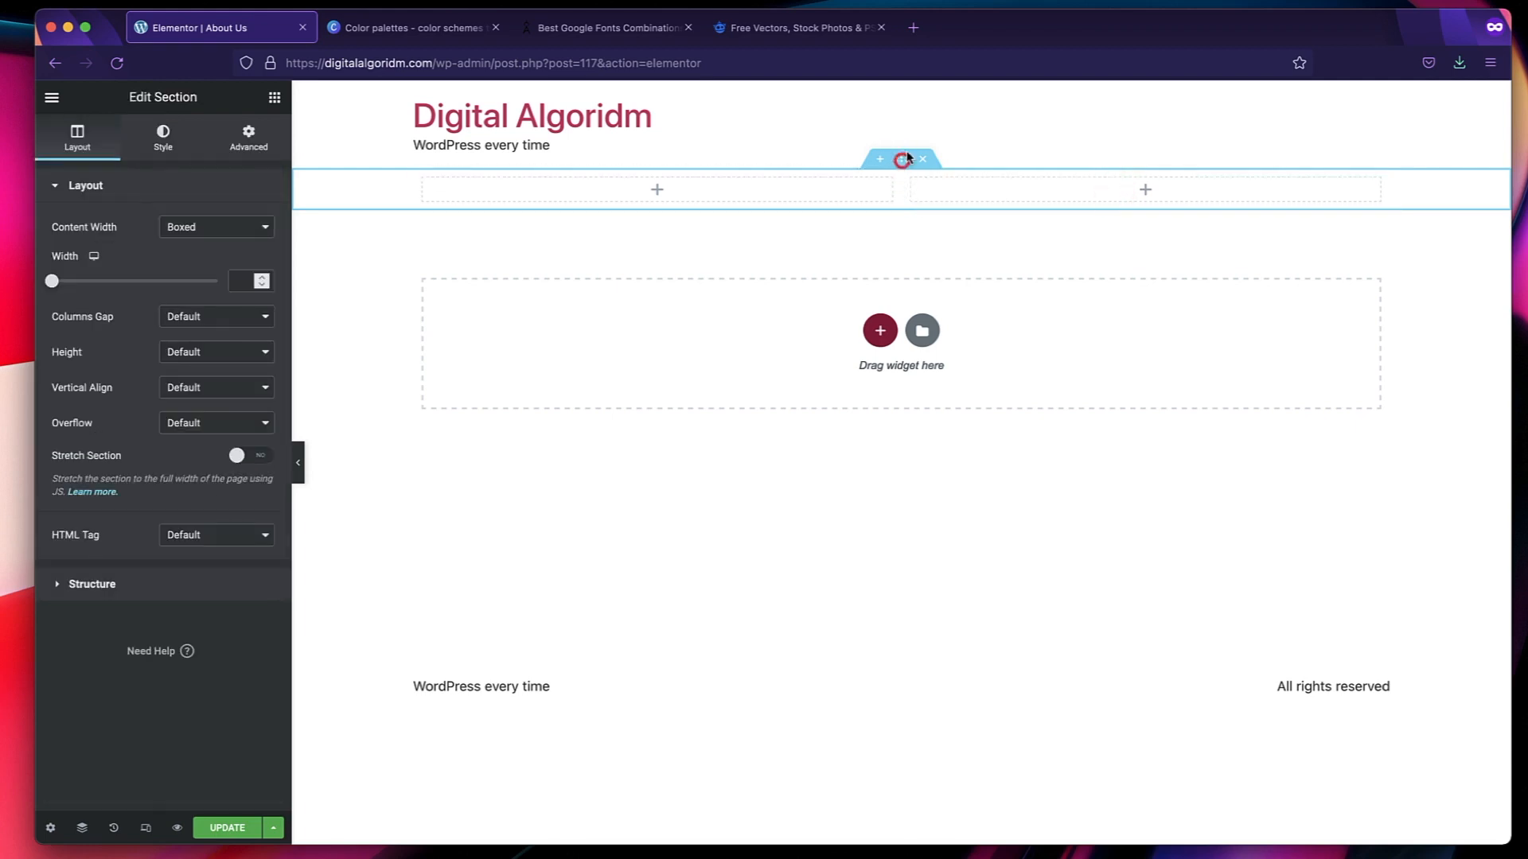
left_click(195, 352)
left_click(192, 382)
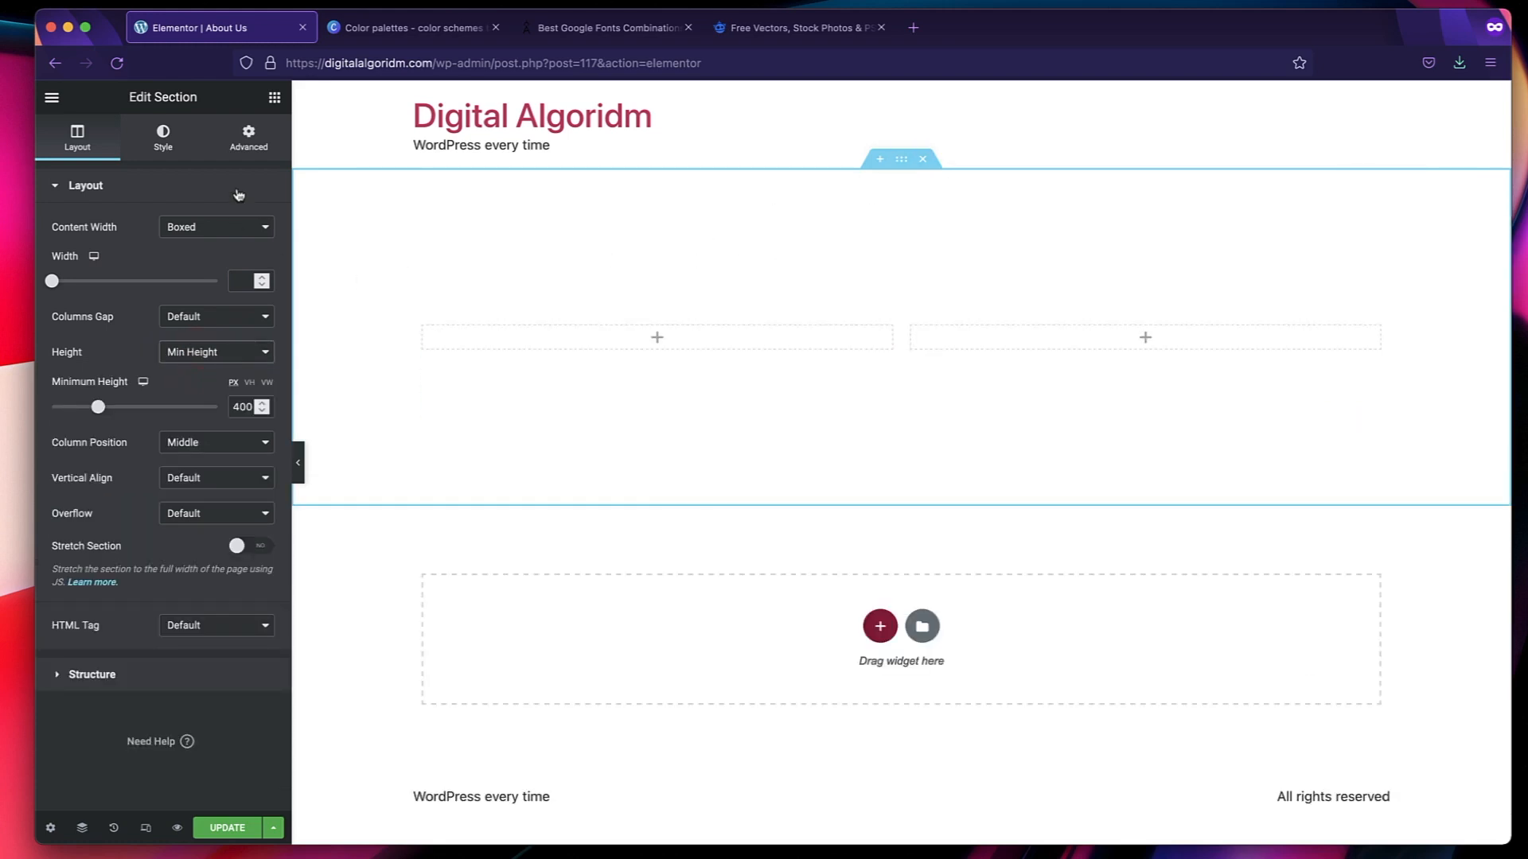
Give the section a Classic background in a solid medium blue.
left_click(162, 136)
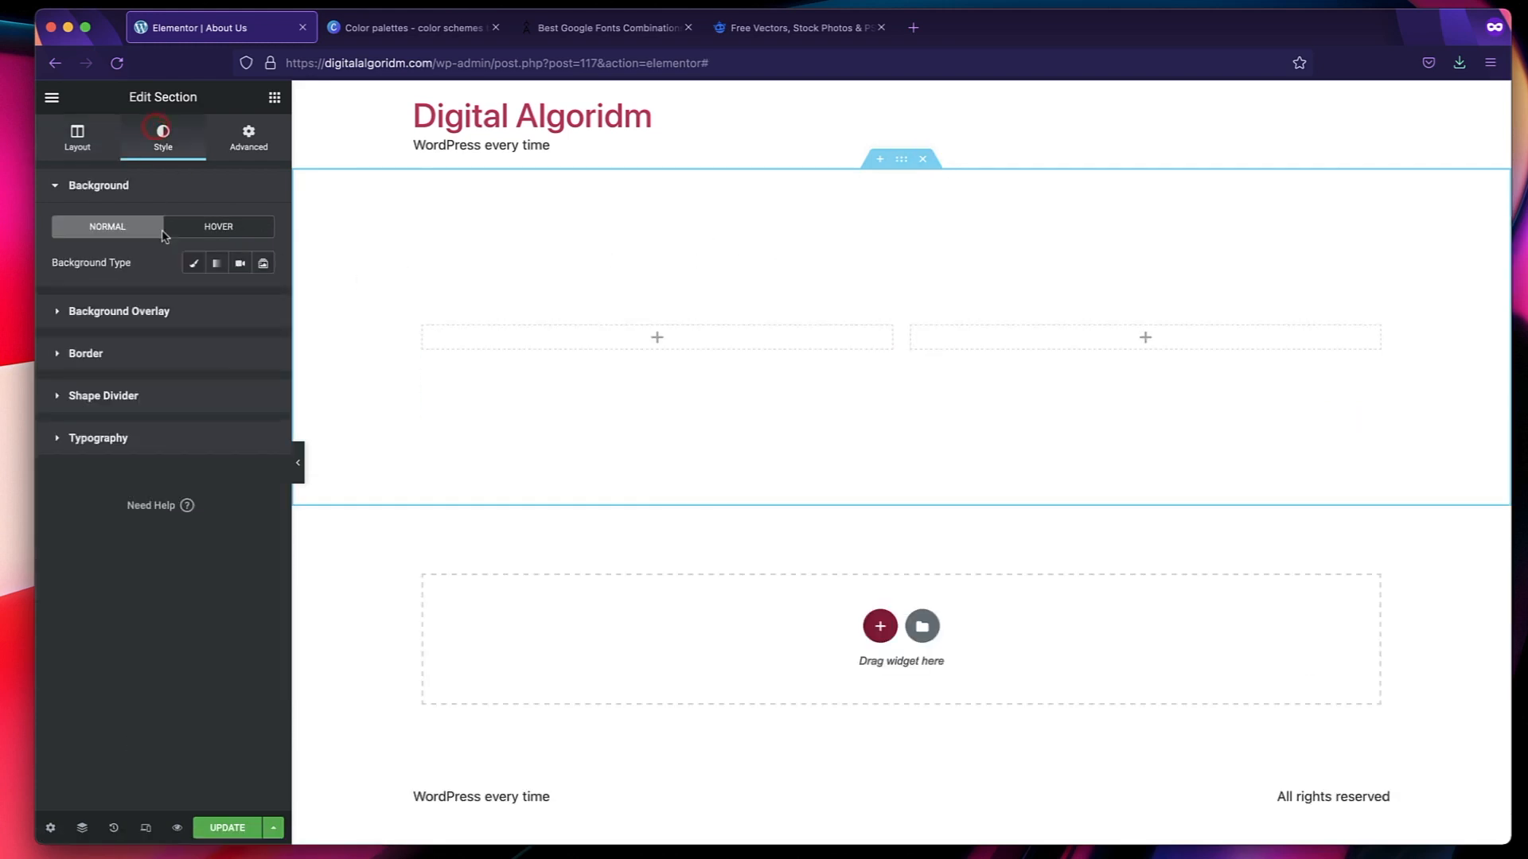
left_click(195, 264)
left_click(262, 298)
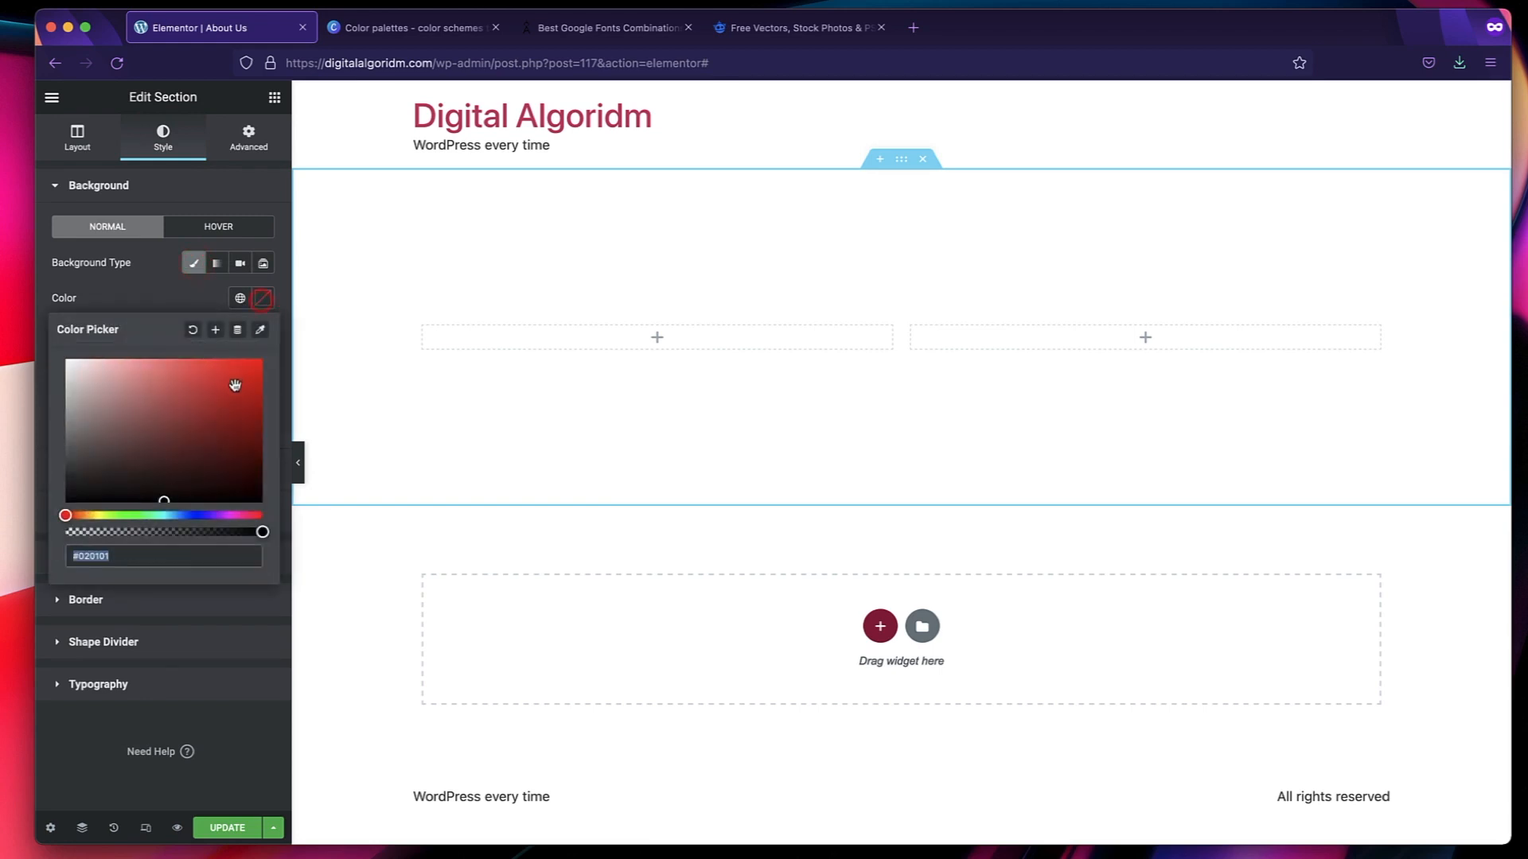
left_click(180, 516)
left_click(192, 414)
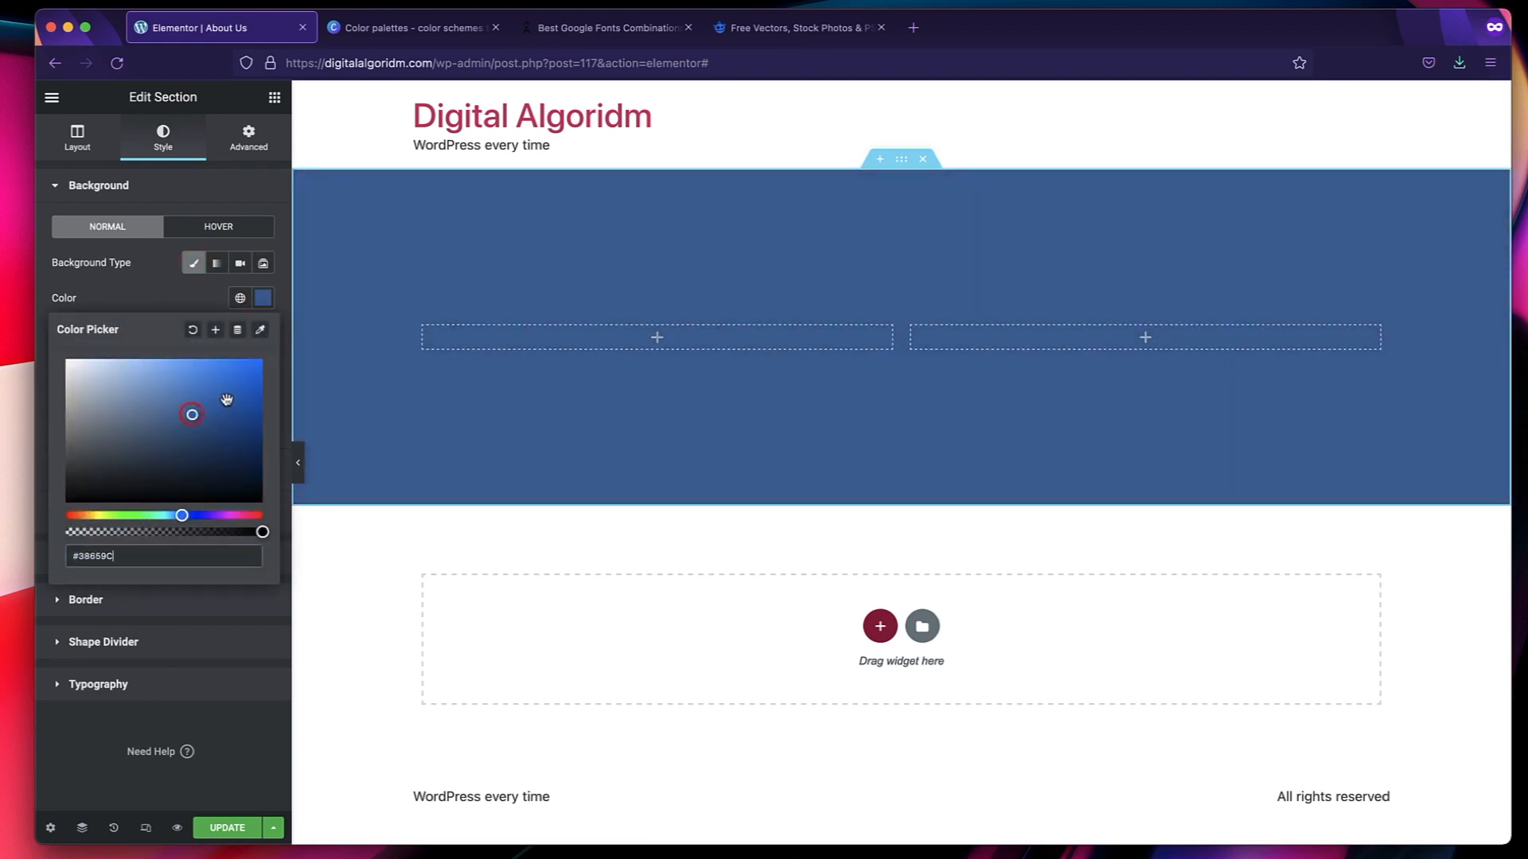
left_click(227, 399)
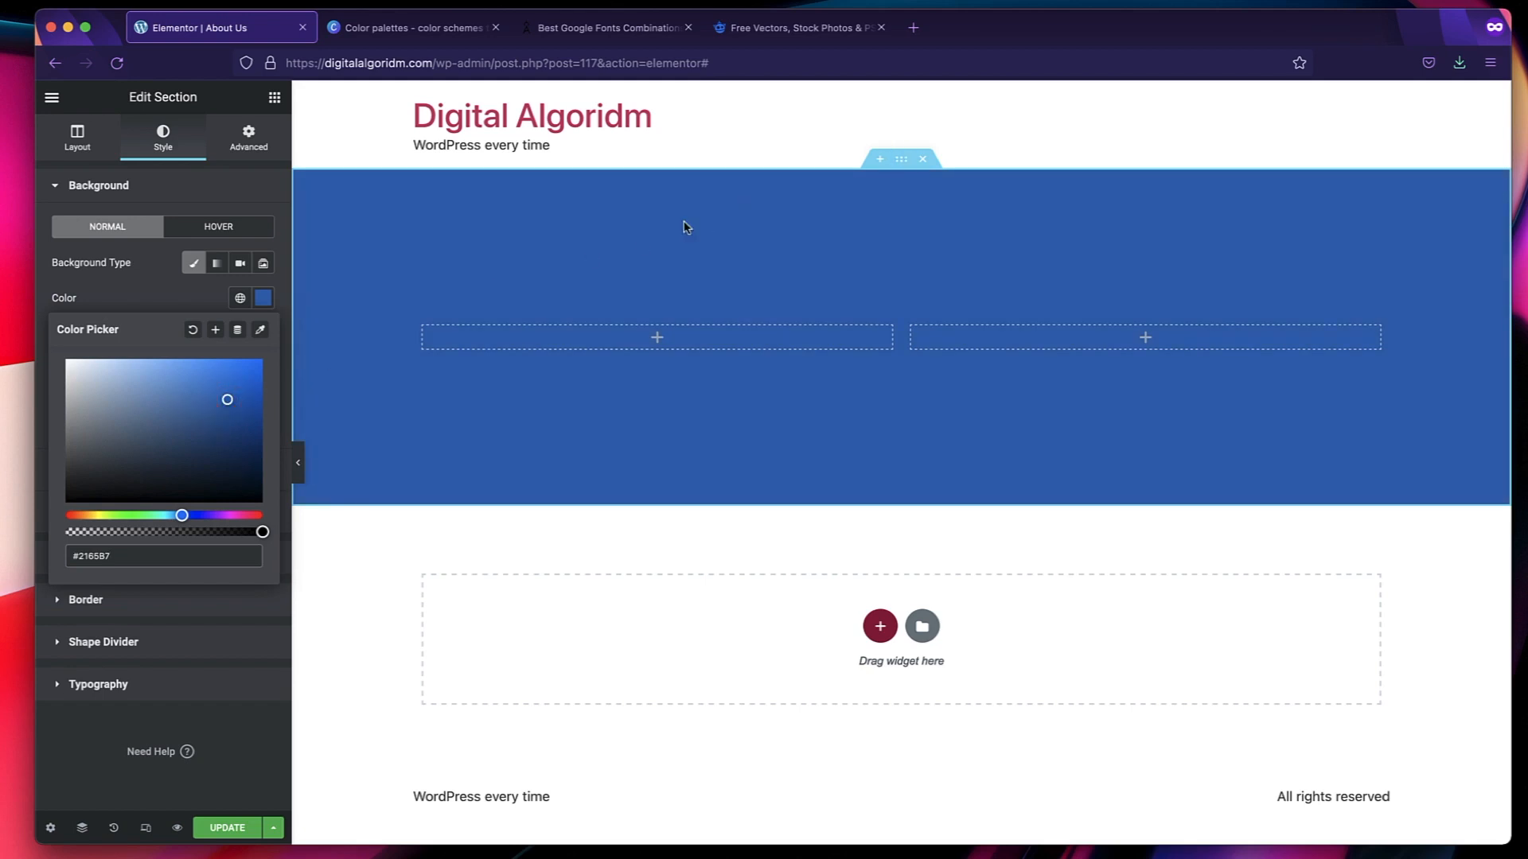
left_click(648, 239)
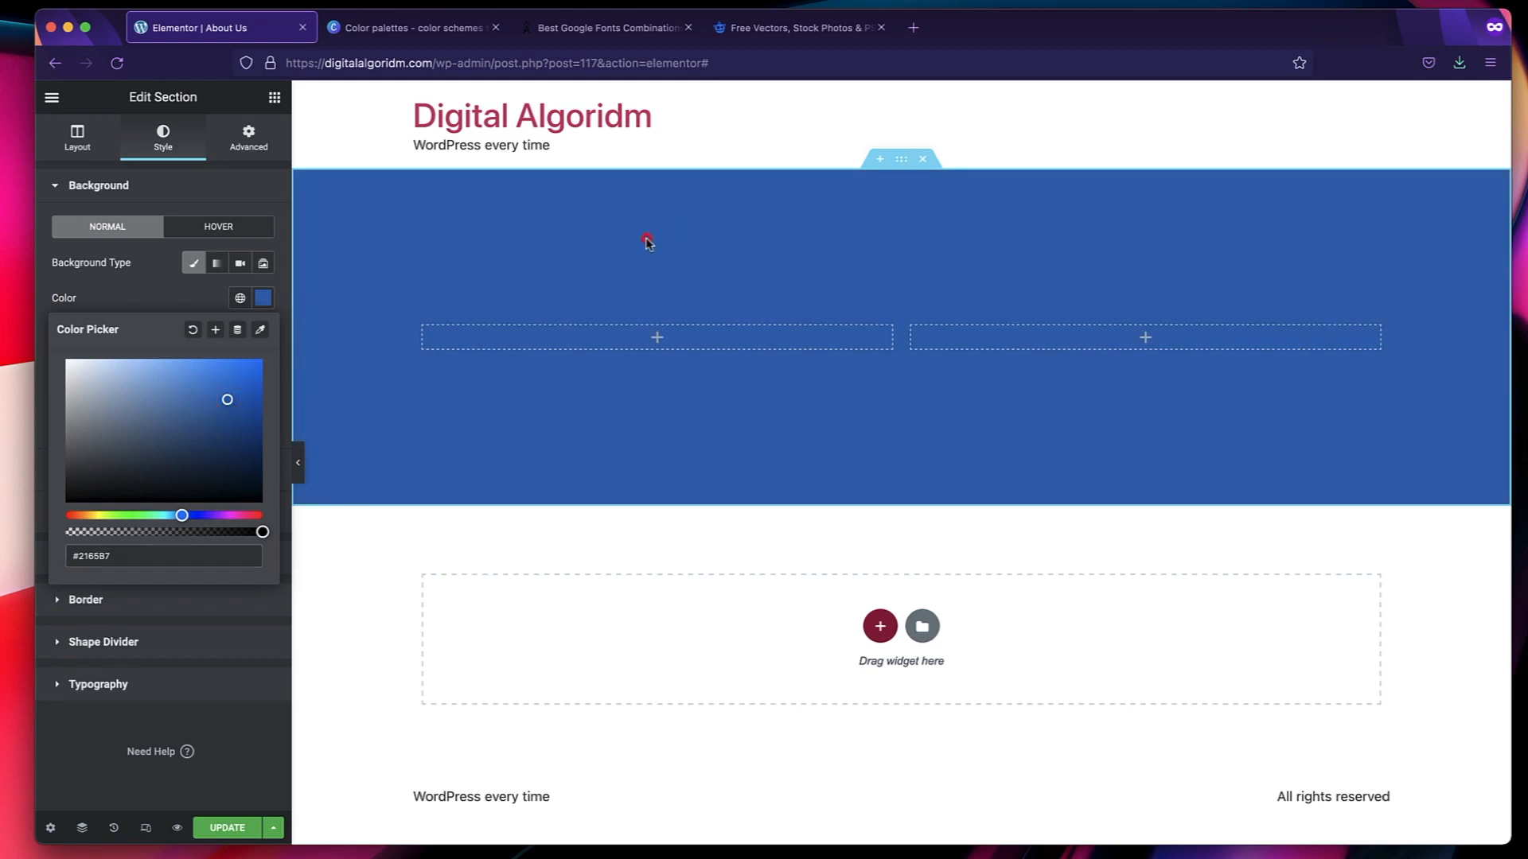
Add an Image widget to the section's second column showing CTA-Home-page-New.png from the media library.
left_click(275, 99)
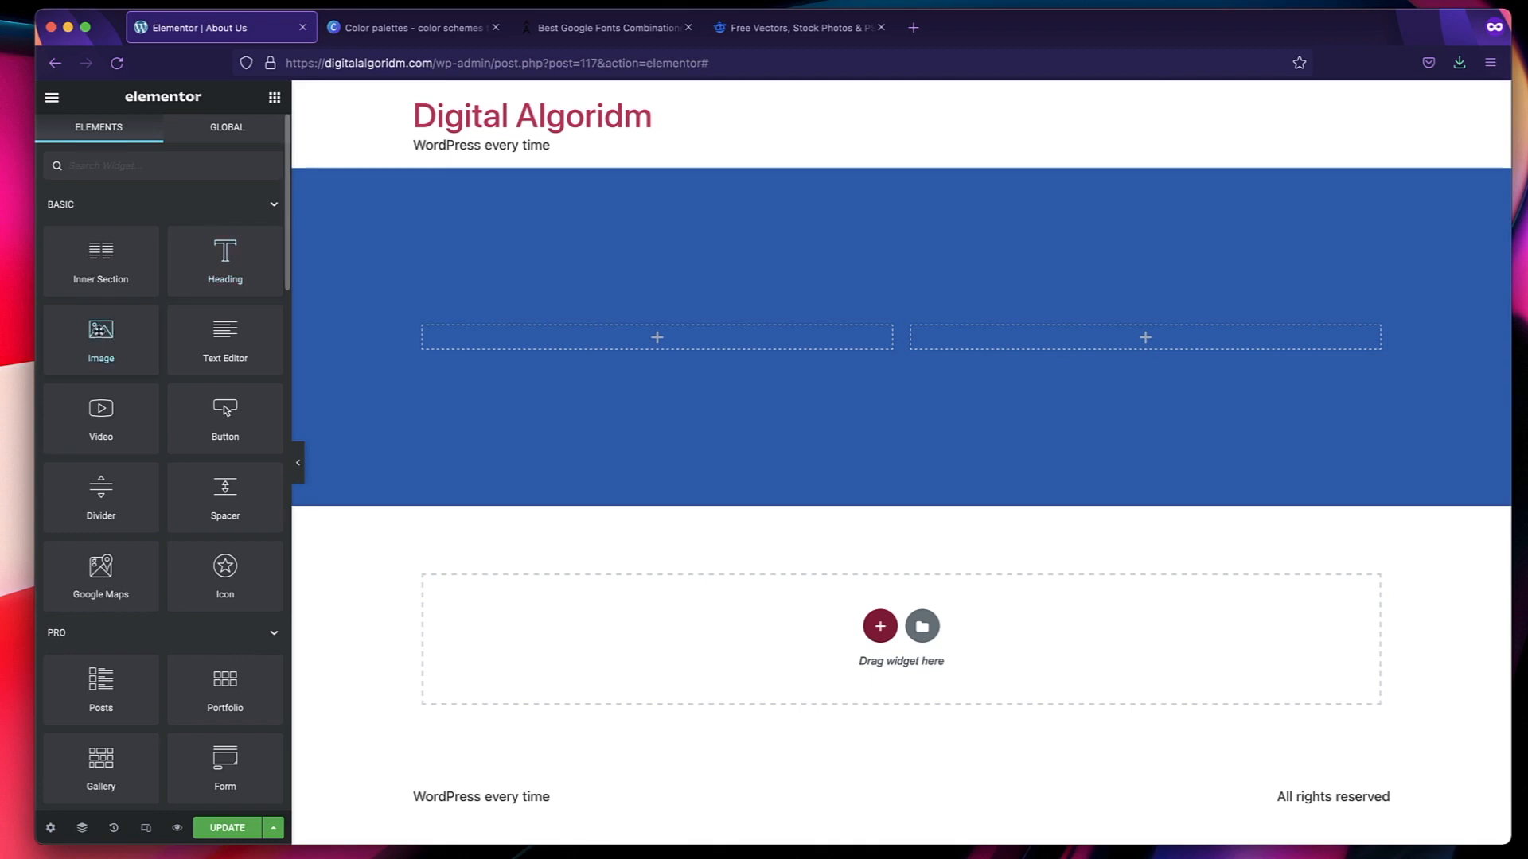
left_click_drag(100, 338, 1073, 345)
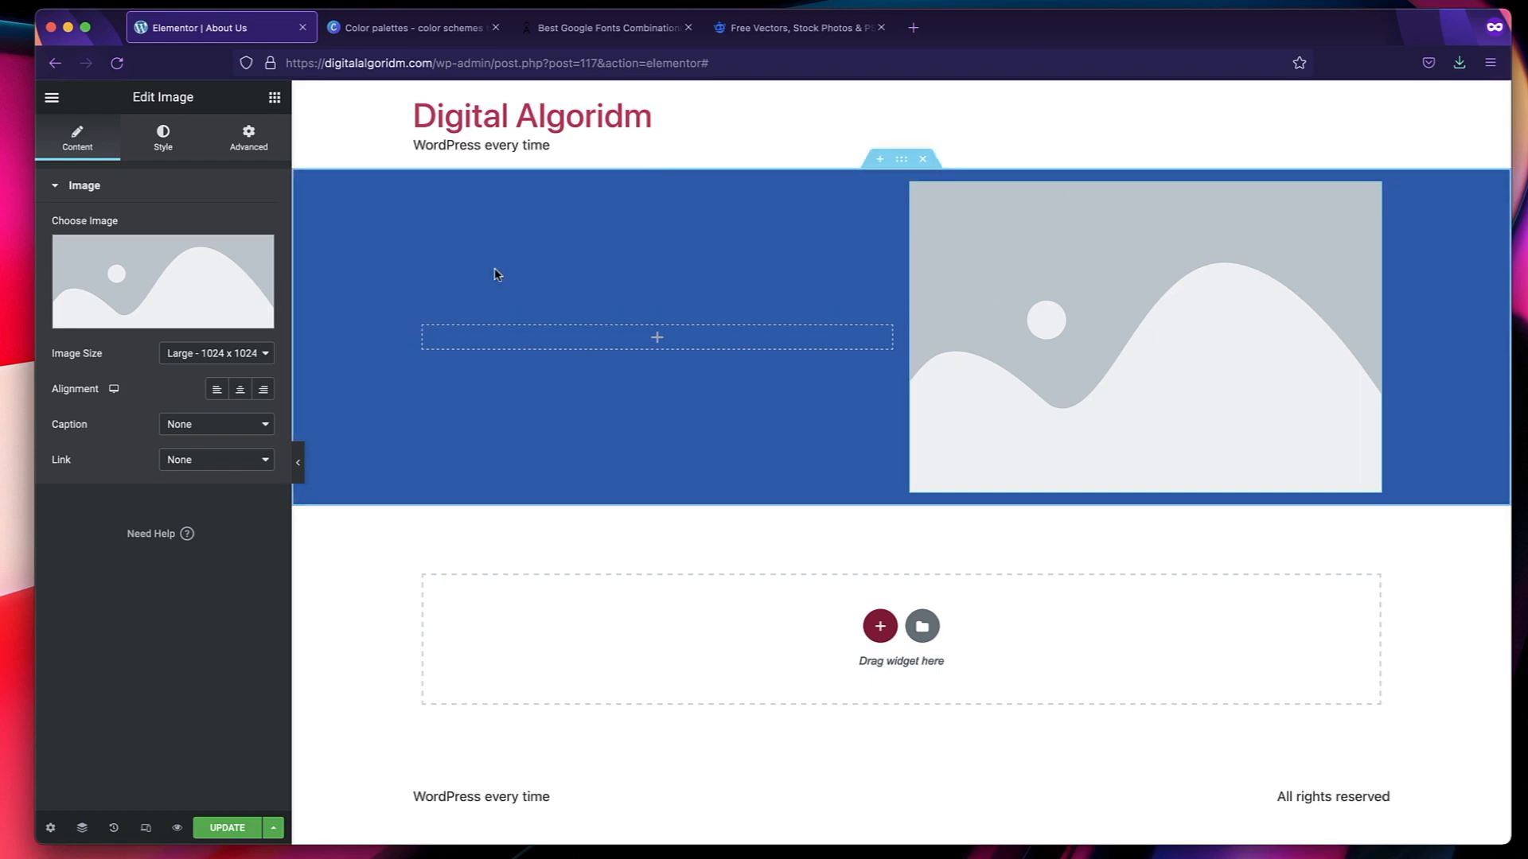
left_click(115, 265)
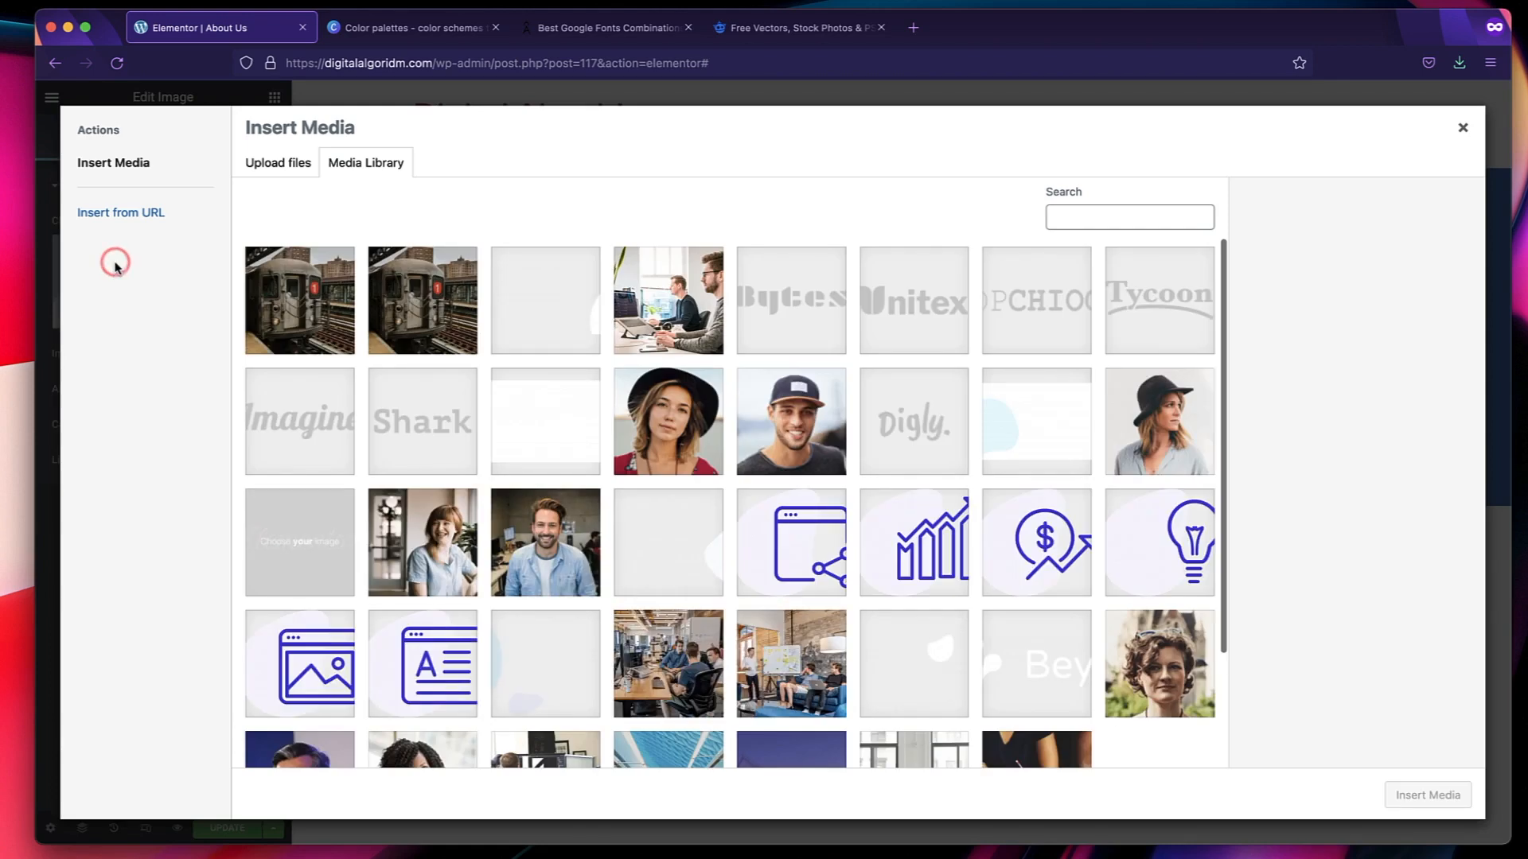
left_click(798, 404)
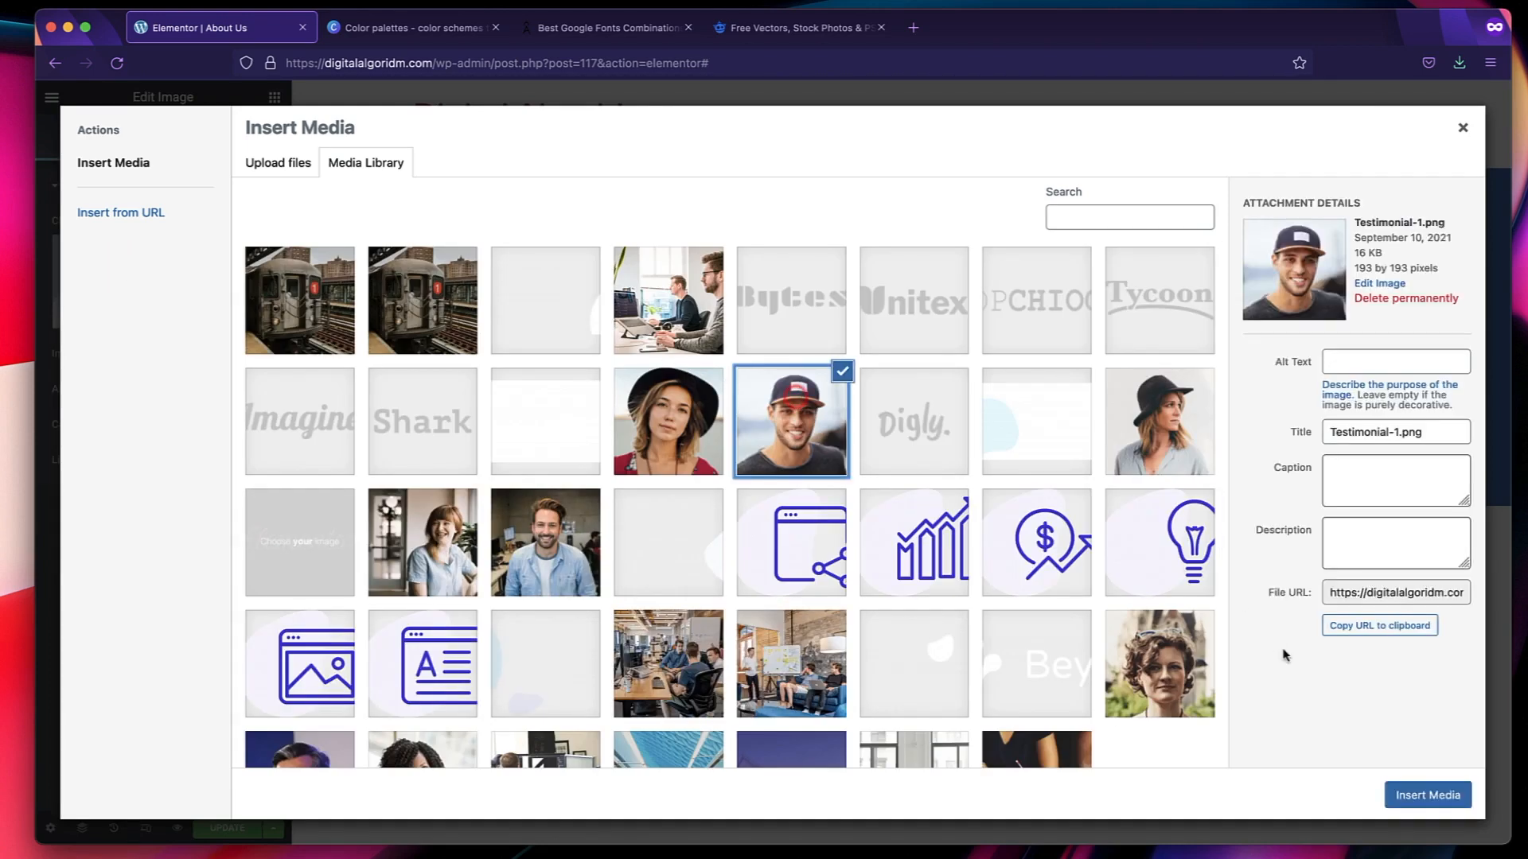
left_click(578, 538)
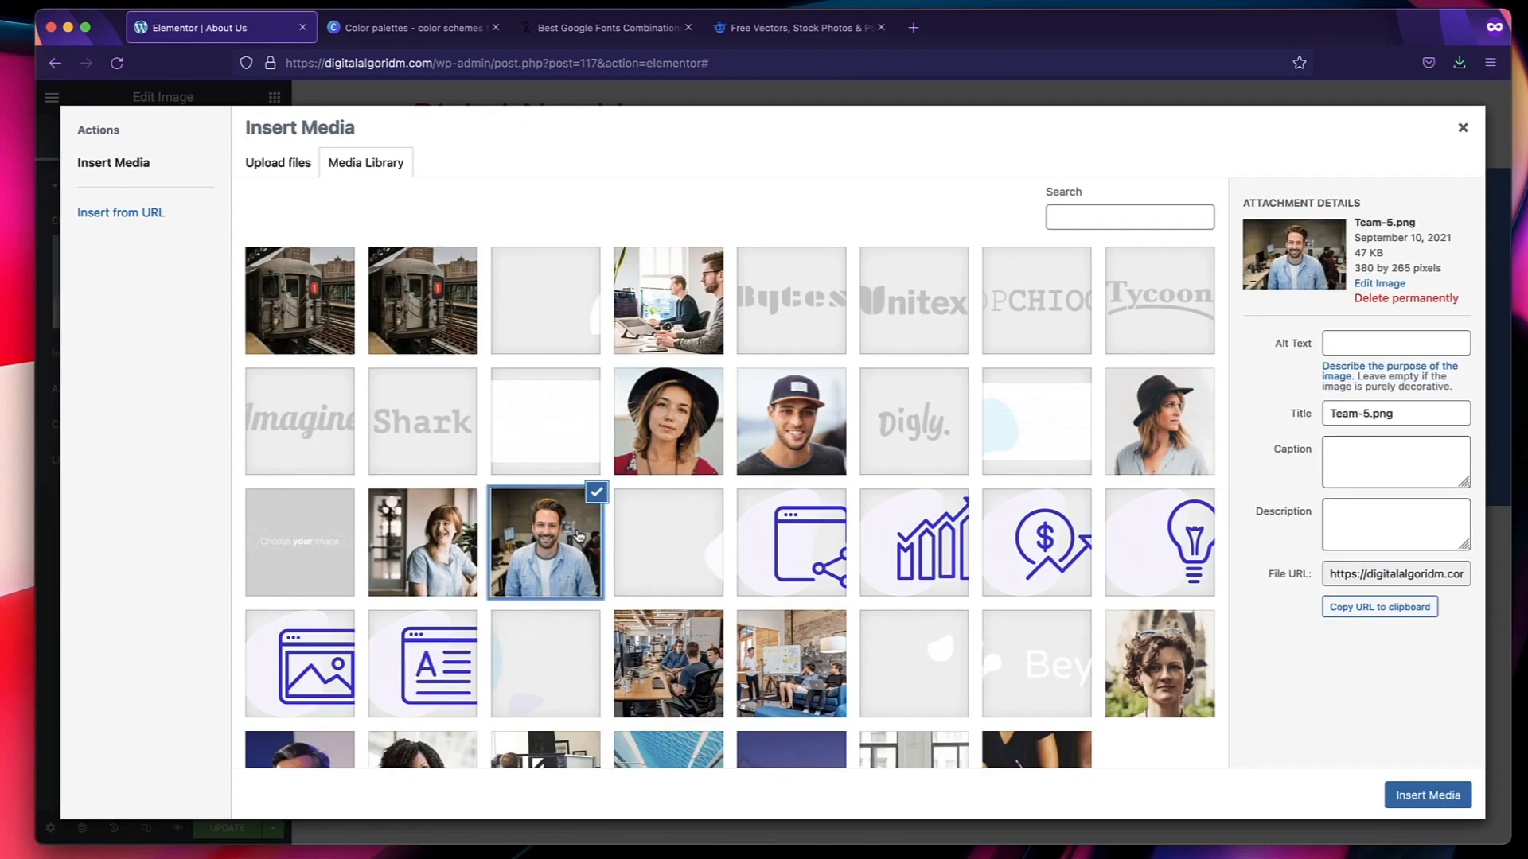
left_click(686, 285)
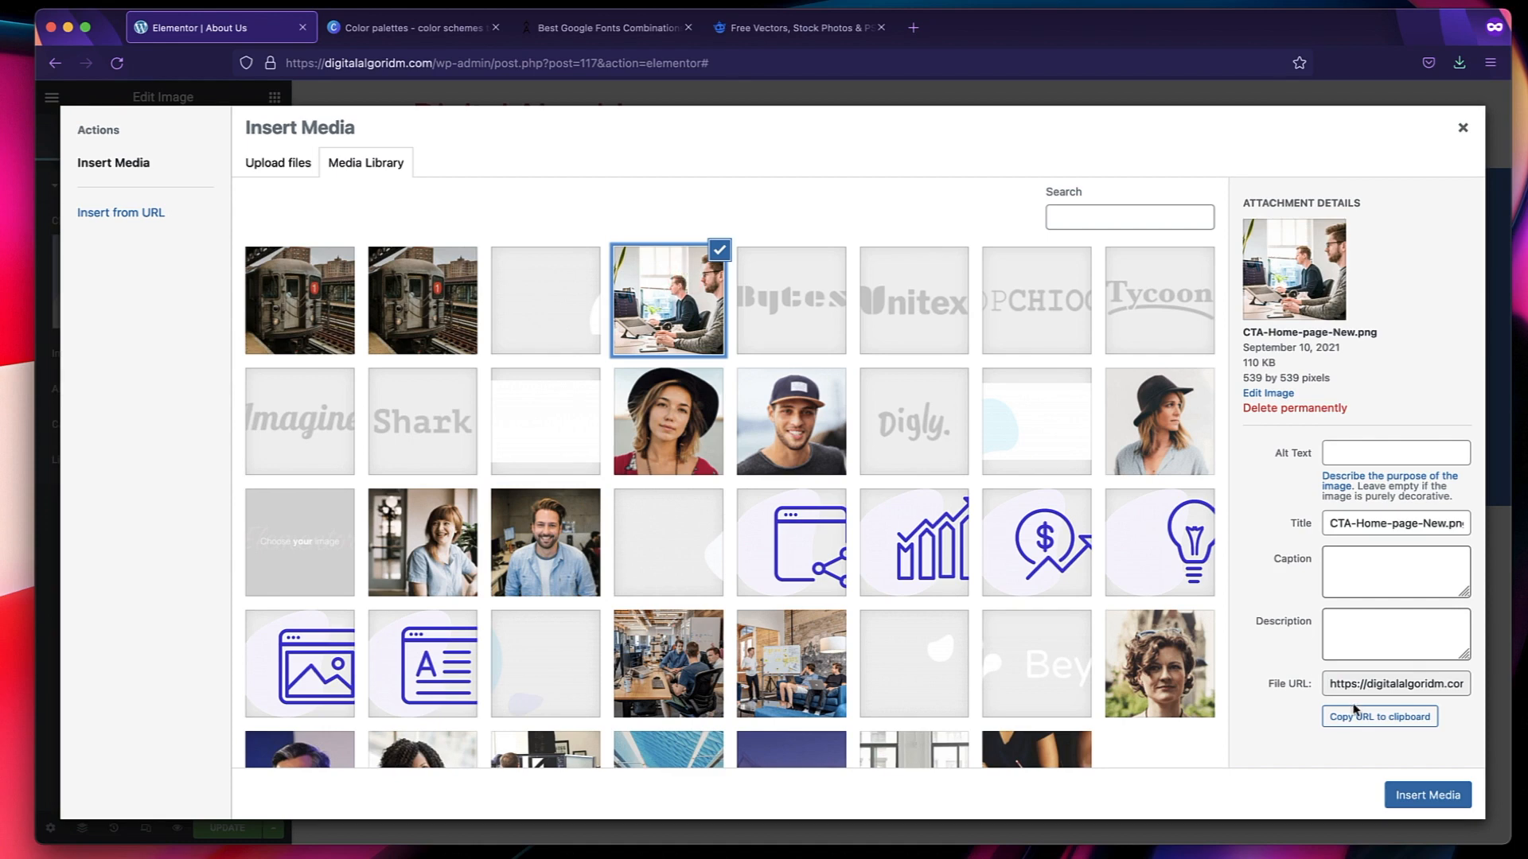
left_click(1428, 795)
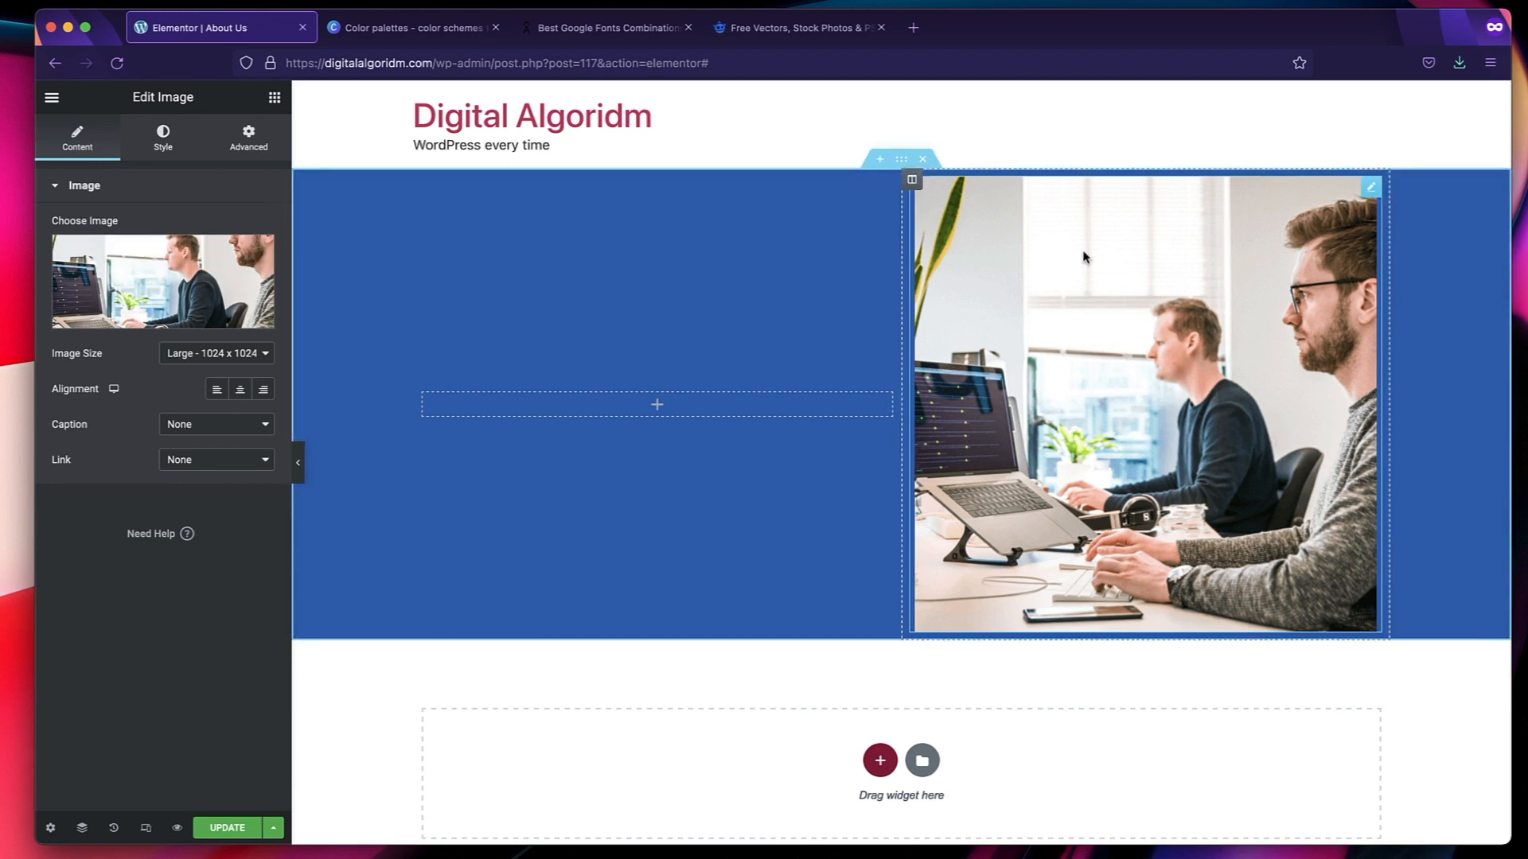
Try the Medium - 300 x 300 size on the image and restore Large - 1024 x 1024.
left_click(232, 355)
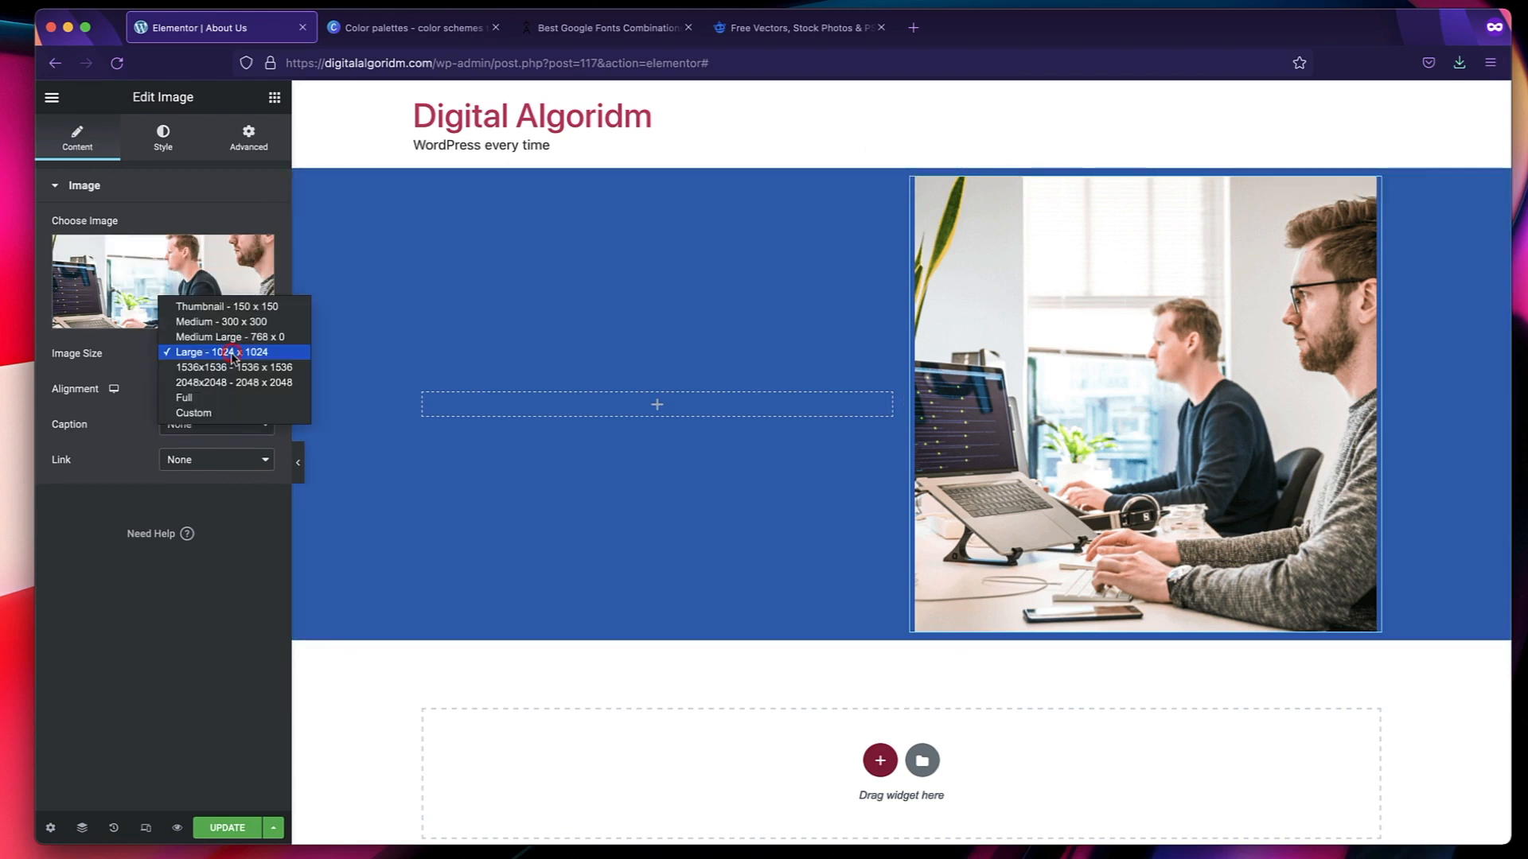
left_click(226, 322)
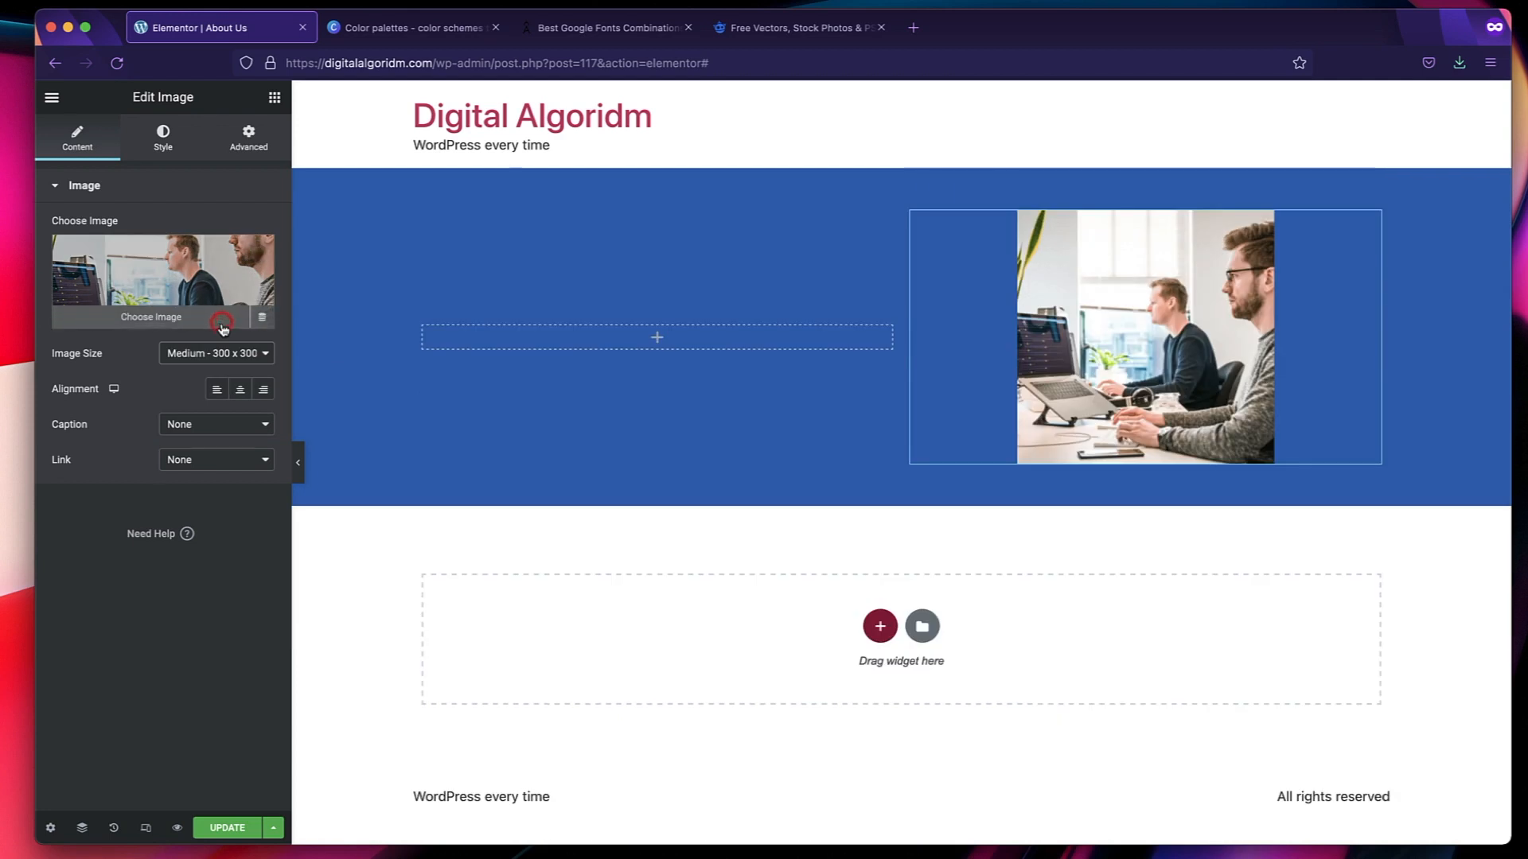
left_click(228, 359)
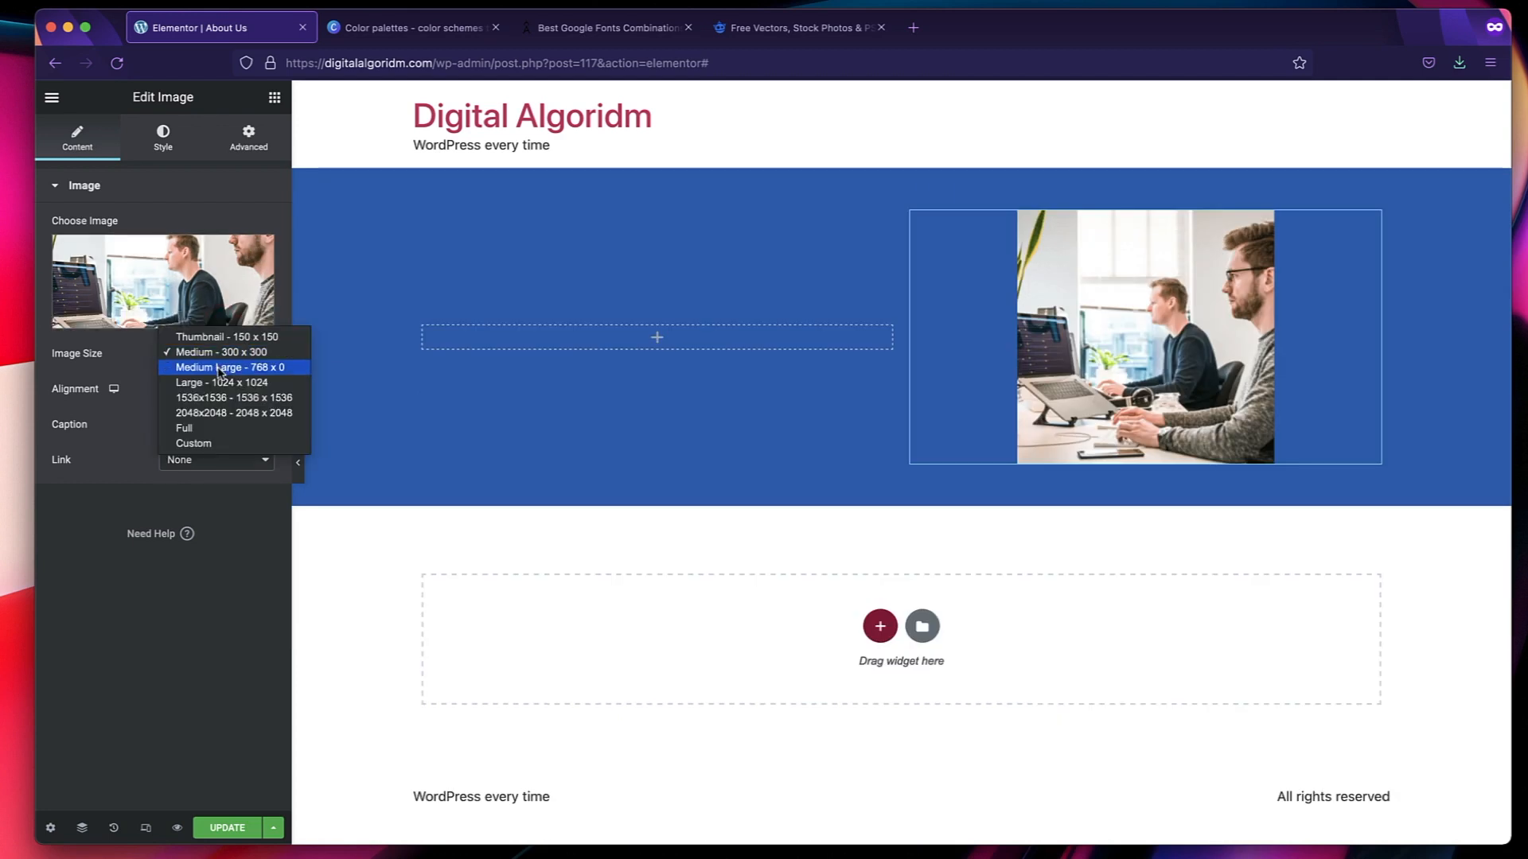
left_click(221, 382)
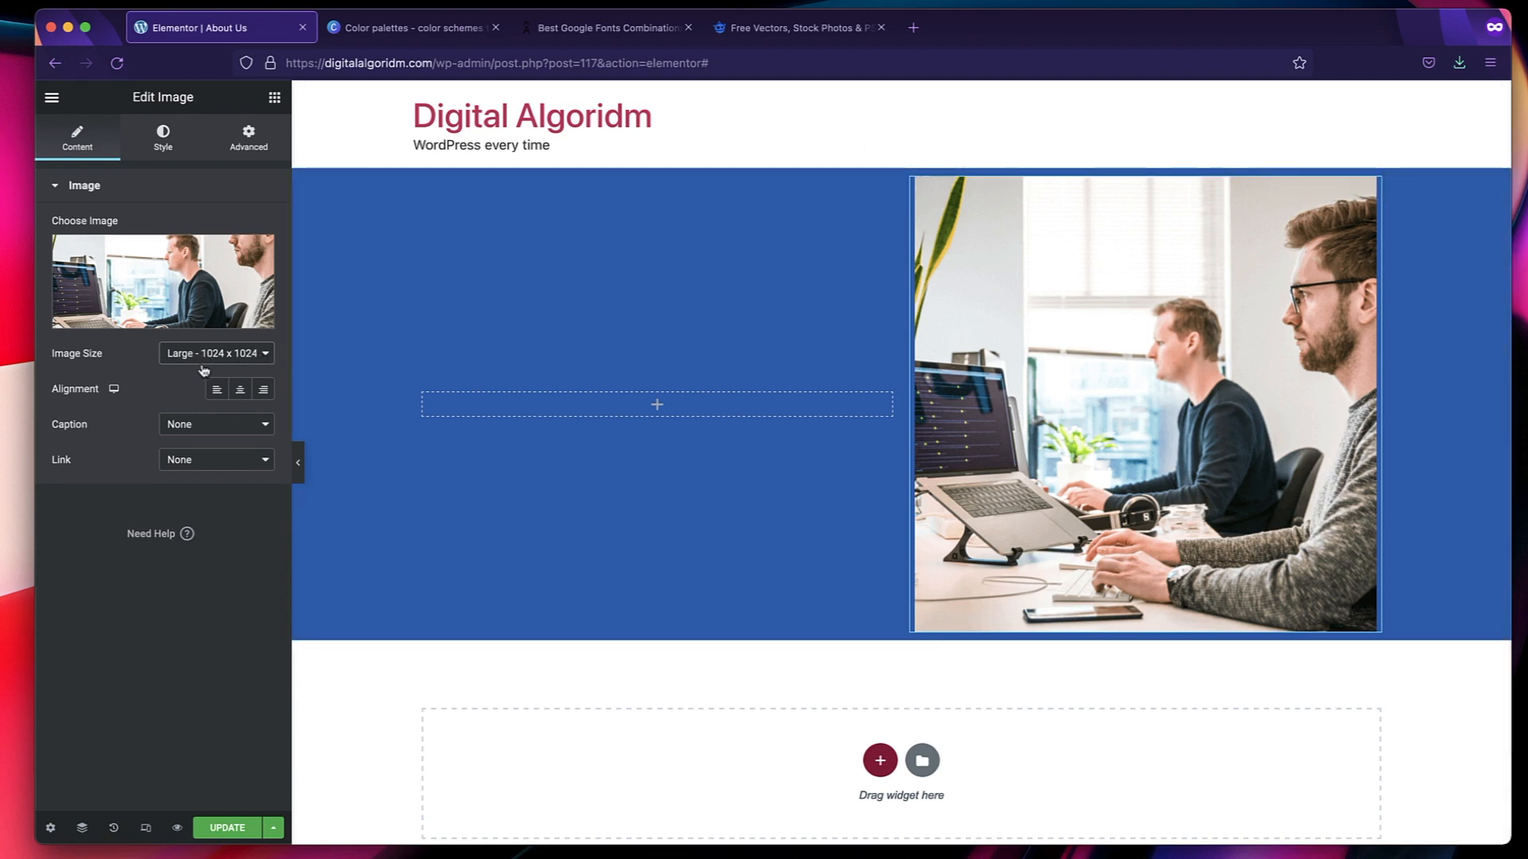
Try aligning the image left, and settle on center alignment in its column.
left_click(216, 389)
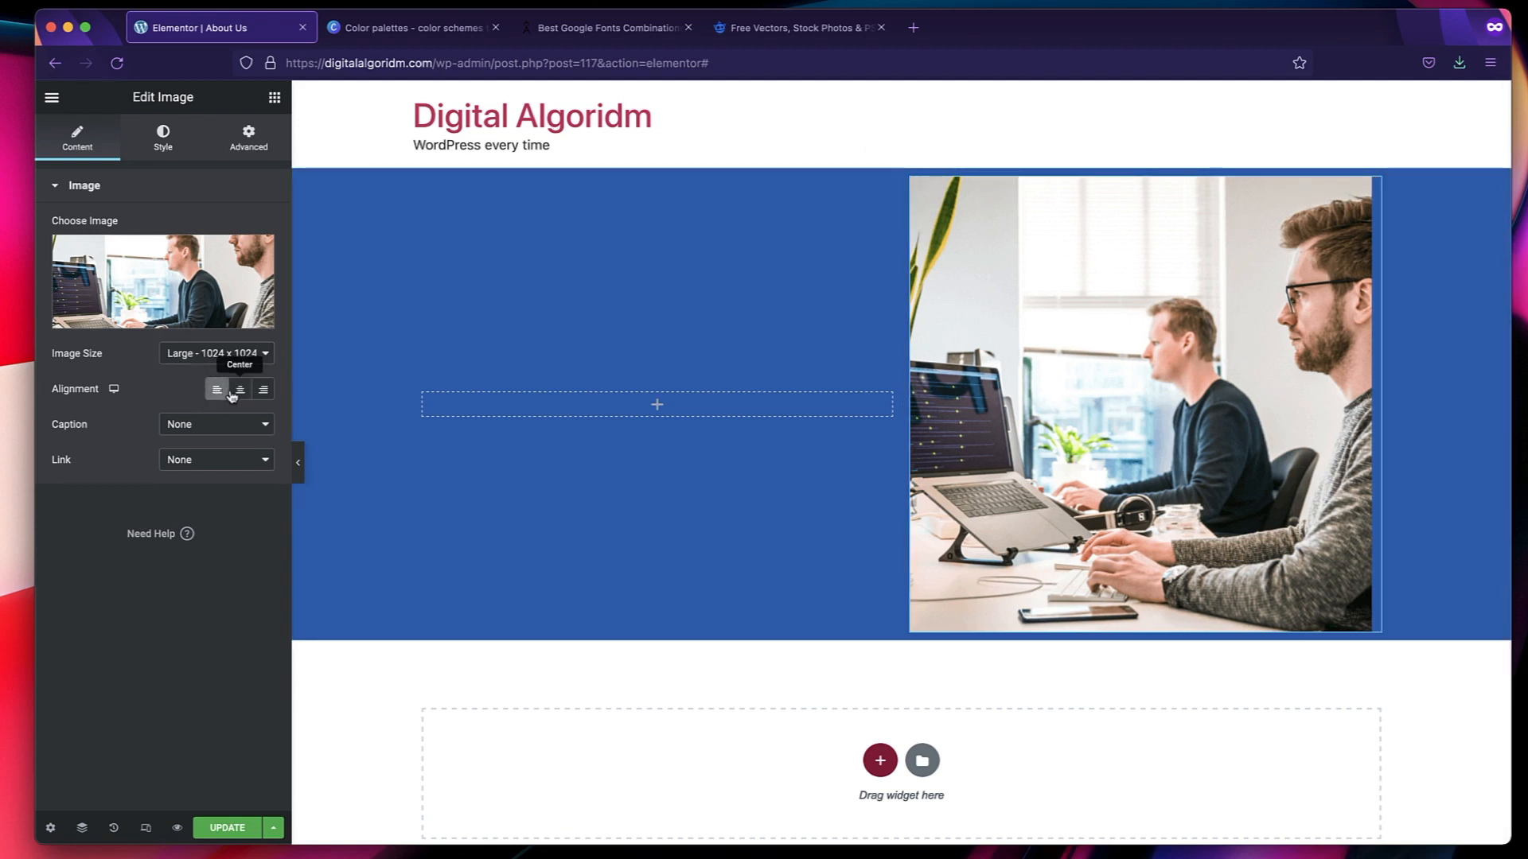
left_click(240, 391)
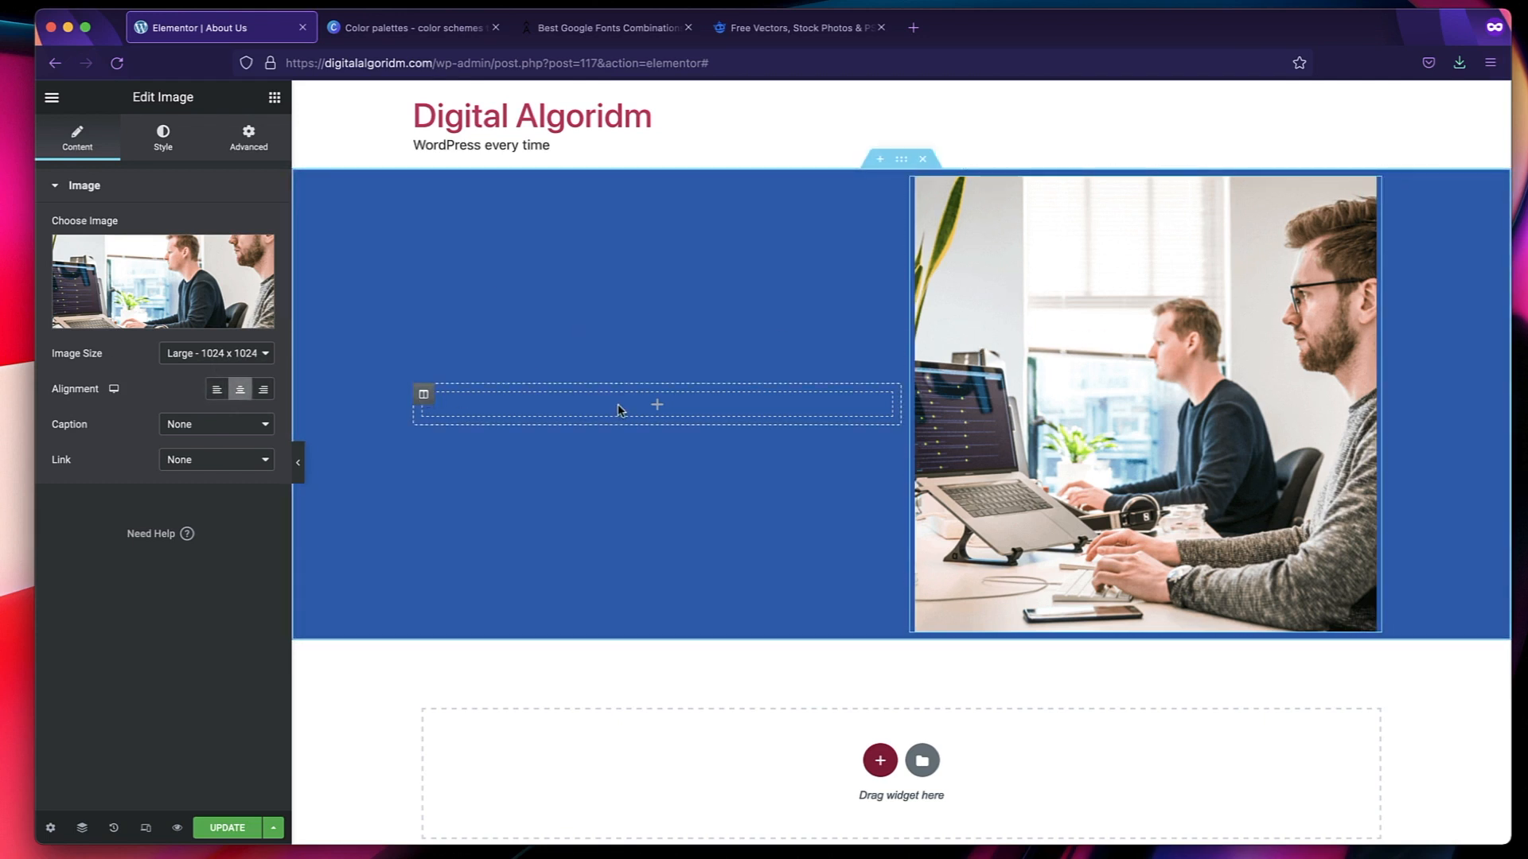
Add a Heading widget to the section's first column with a "Hi I am" greeting followed by the owner's first name.
left_click(658, 409)
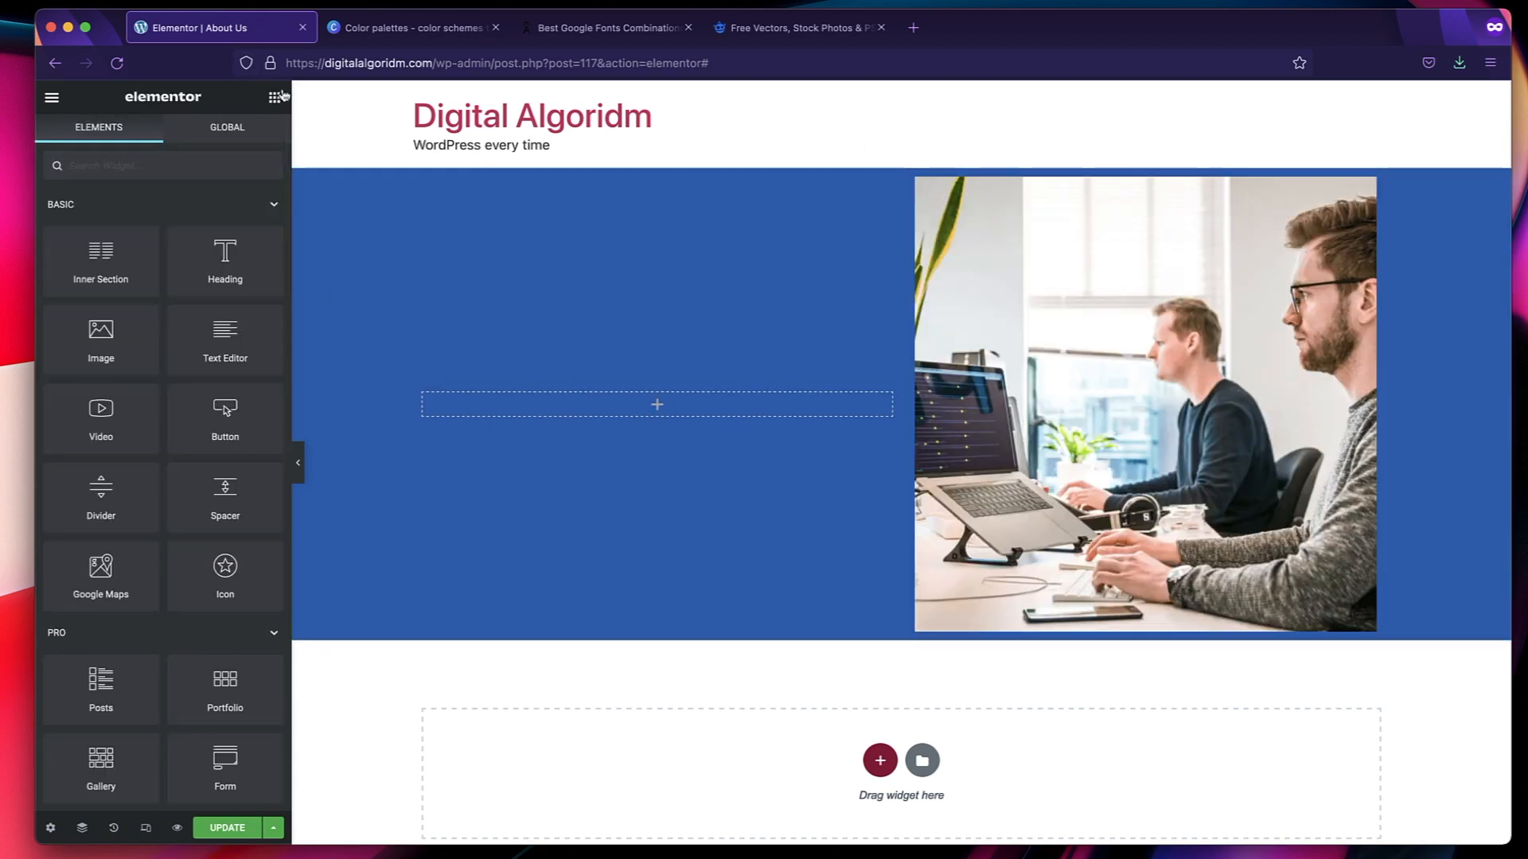
left_click_drag(225, 255, 566, 396)
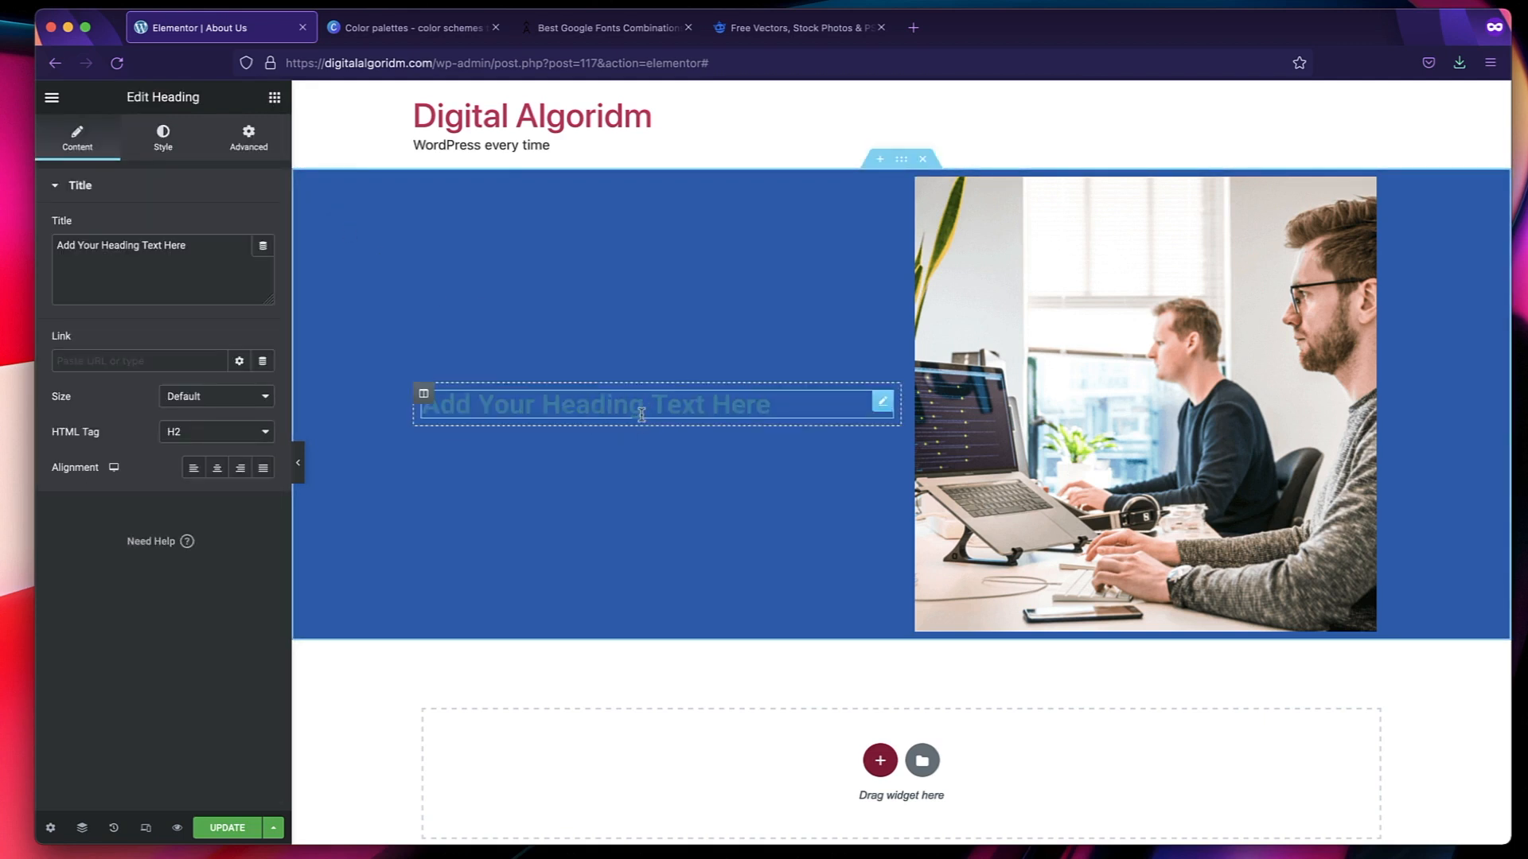
triple_click(213, 249)
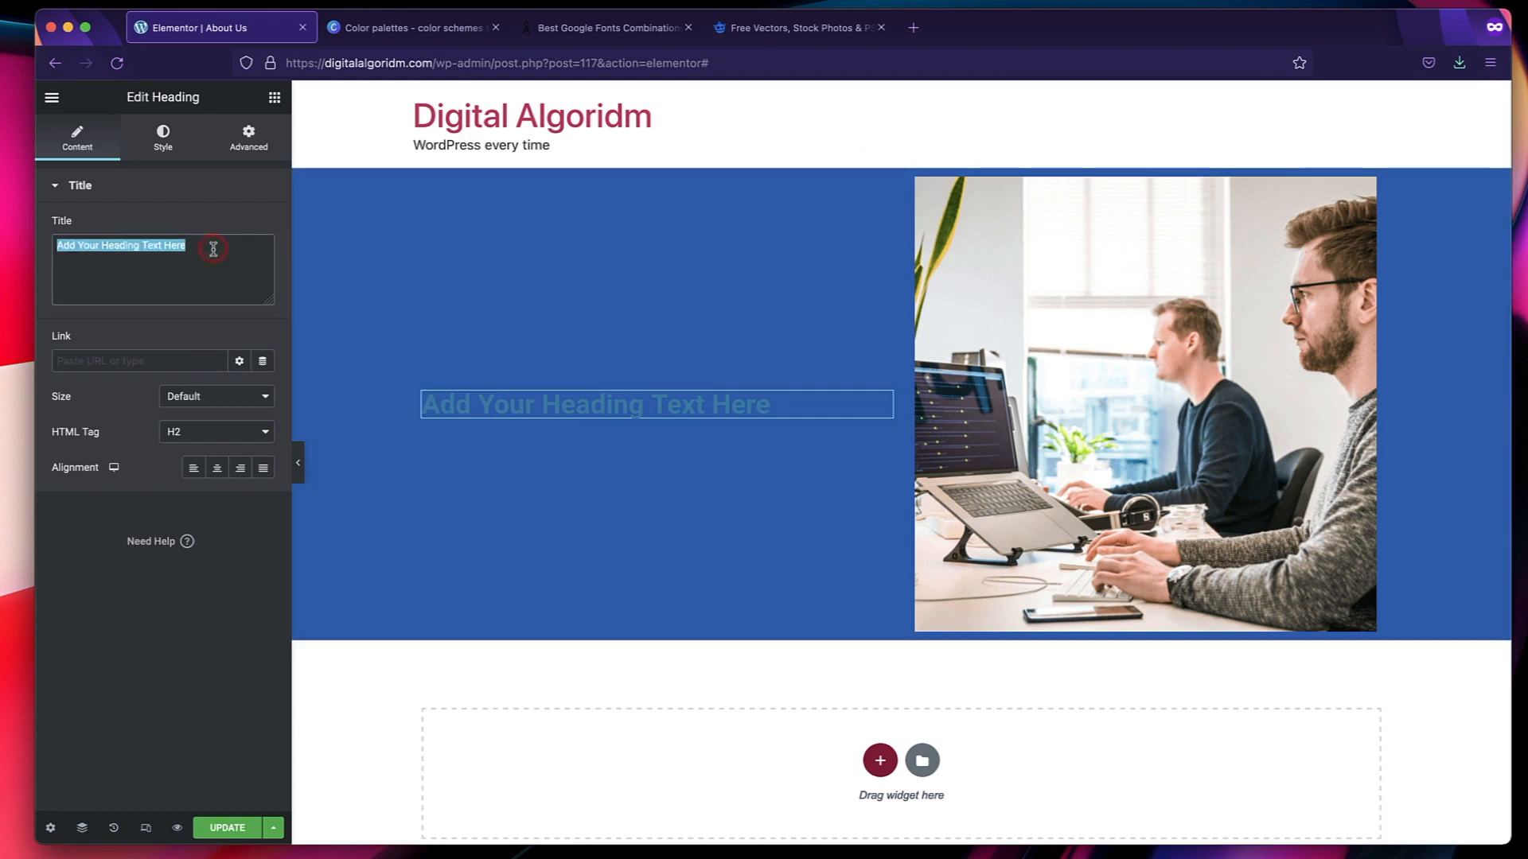
type("Hi I")
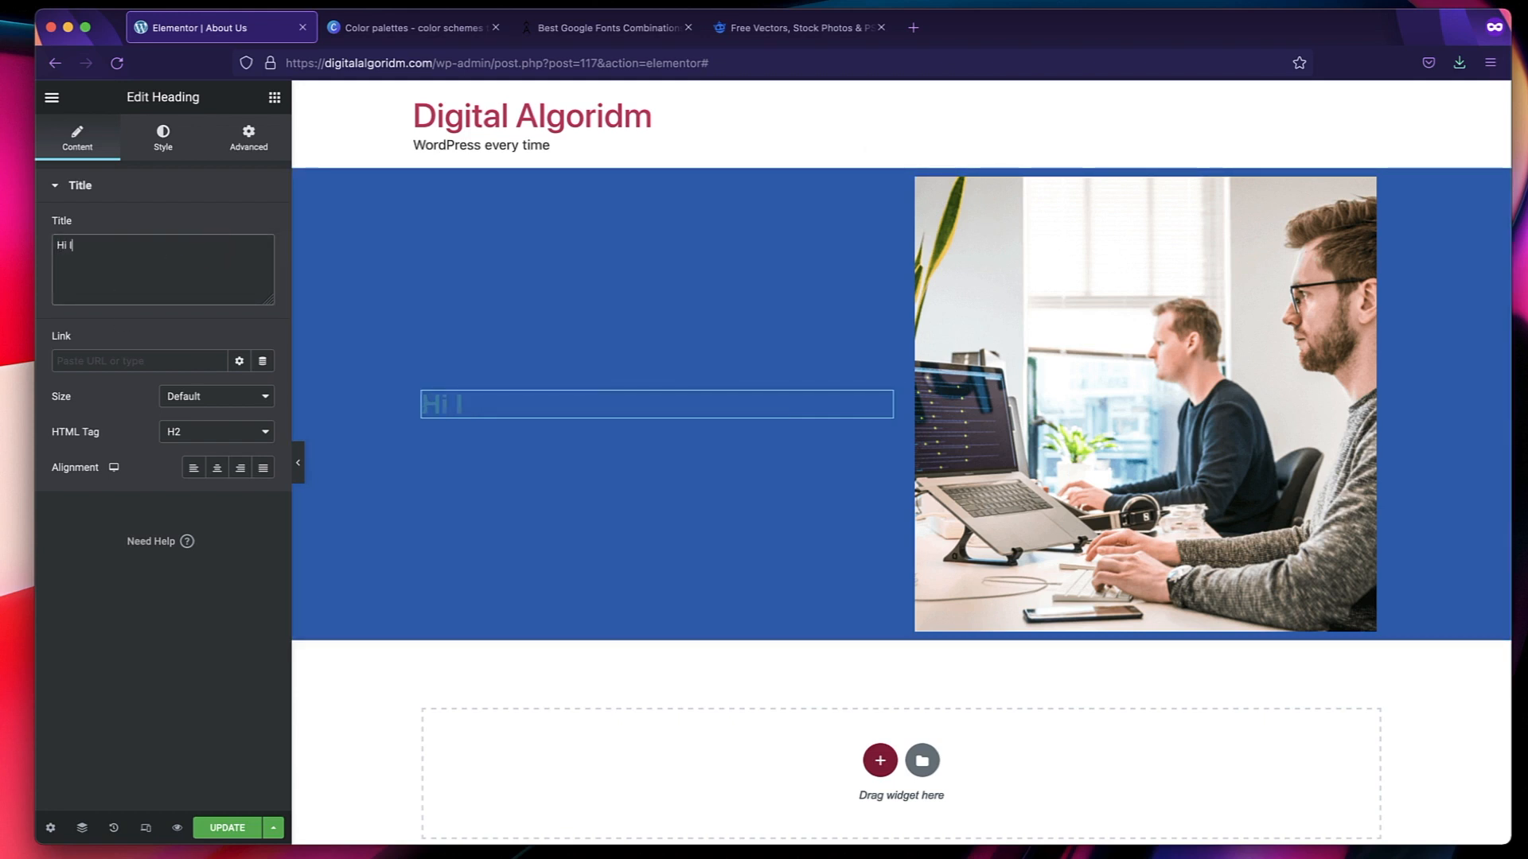
type(" am Karthik.")
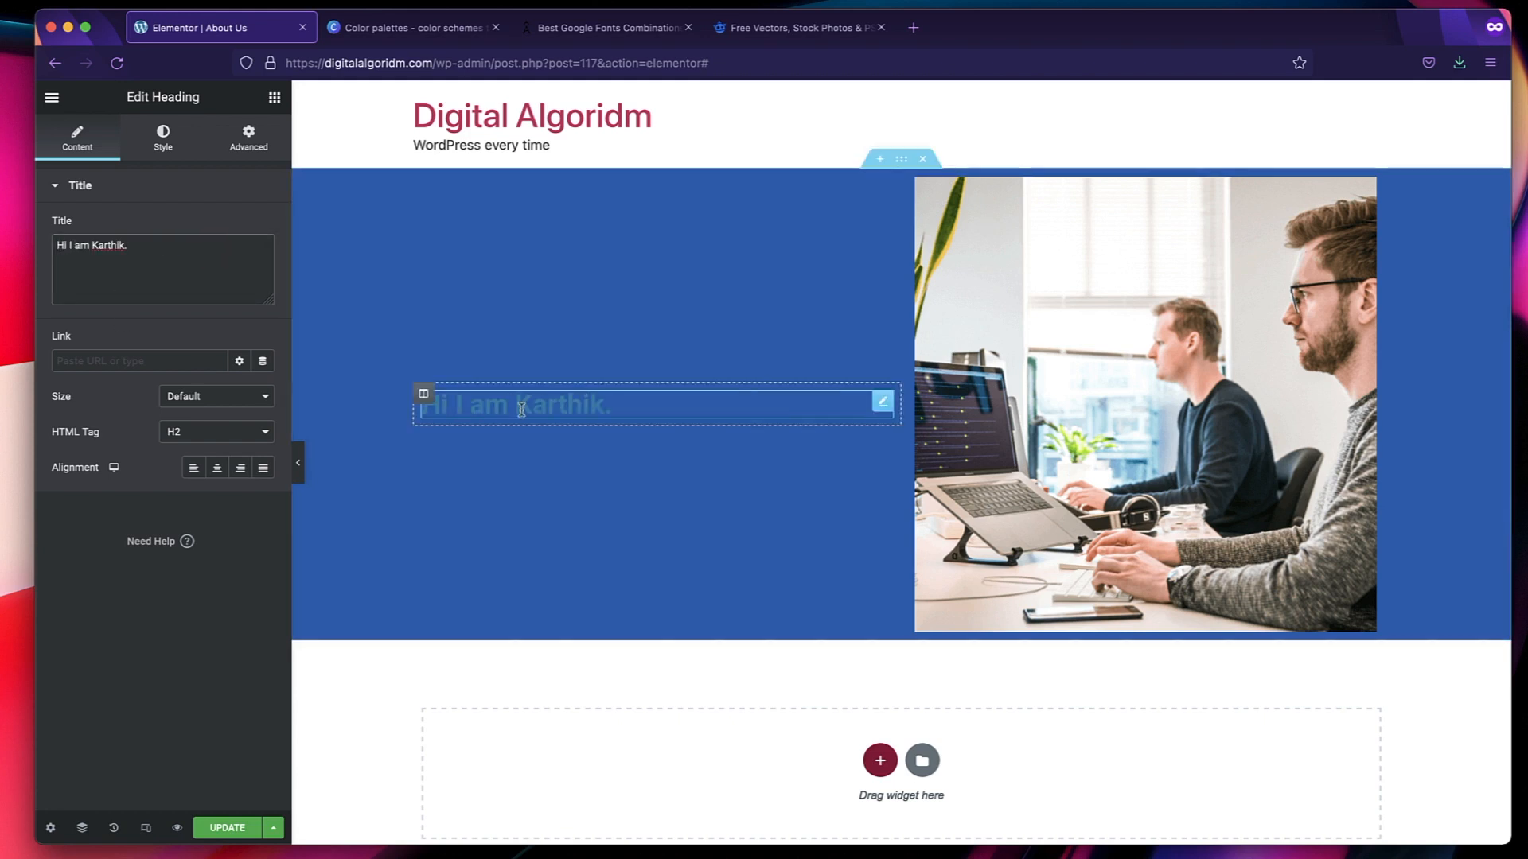
Change the greeting heading's text color to near-white.
left_click(163, 137)
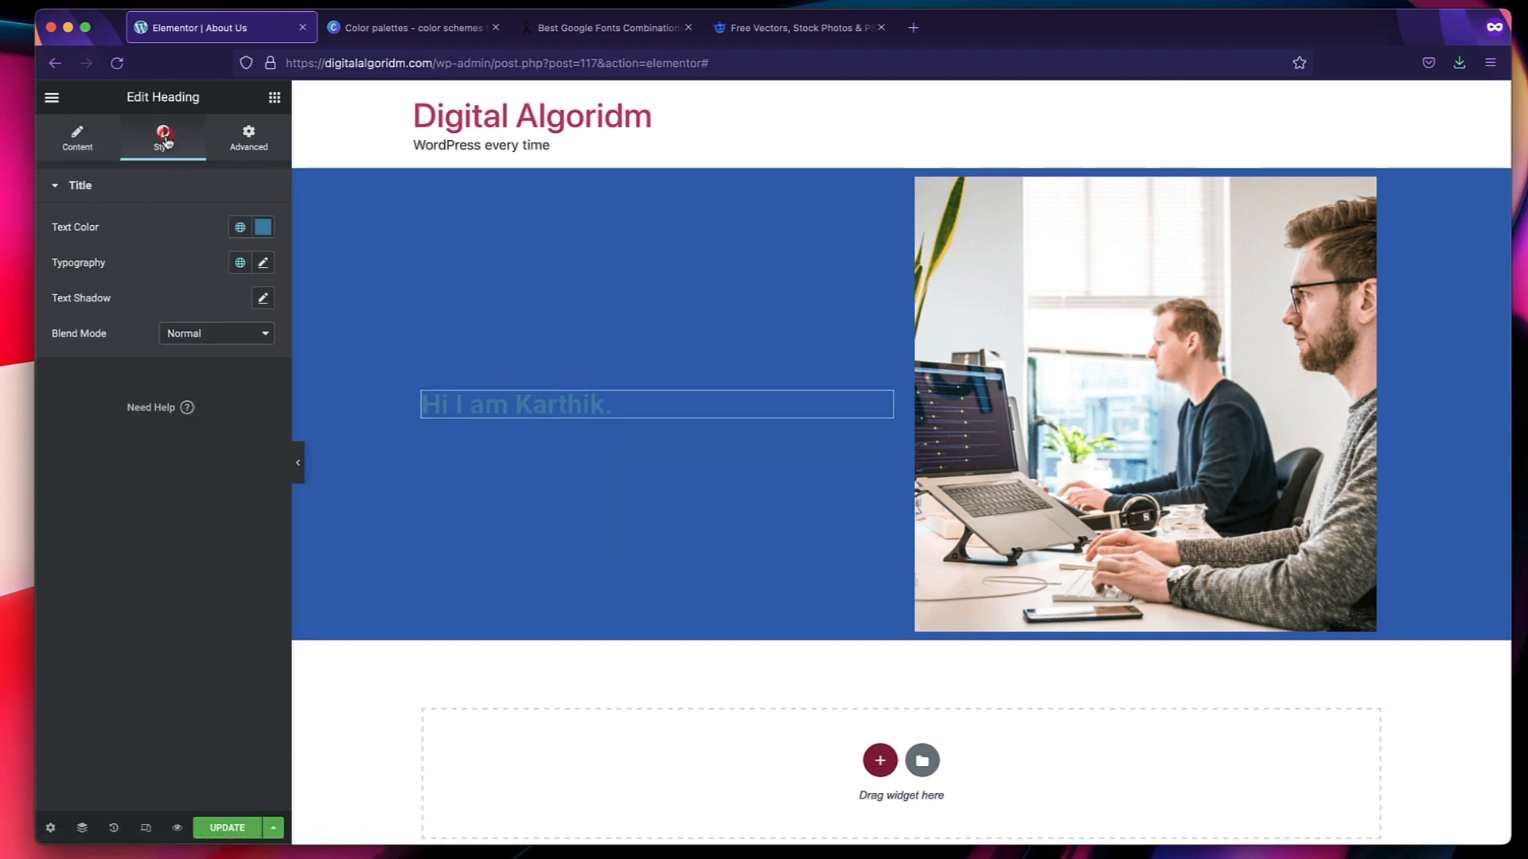
left_click(263, 229)
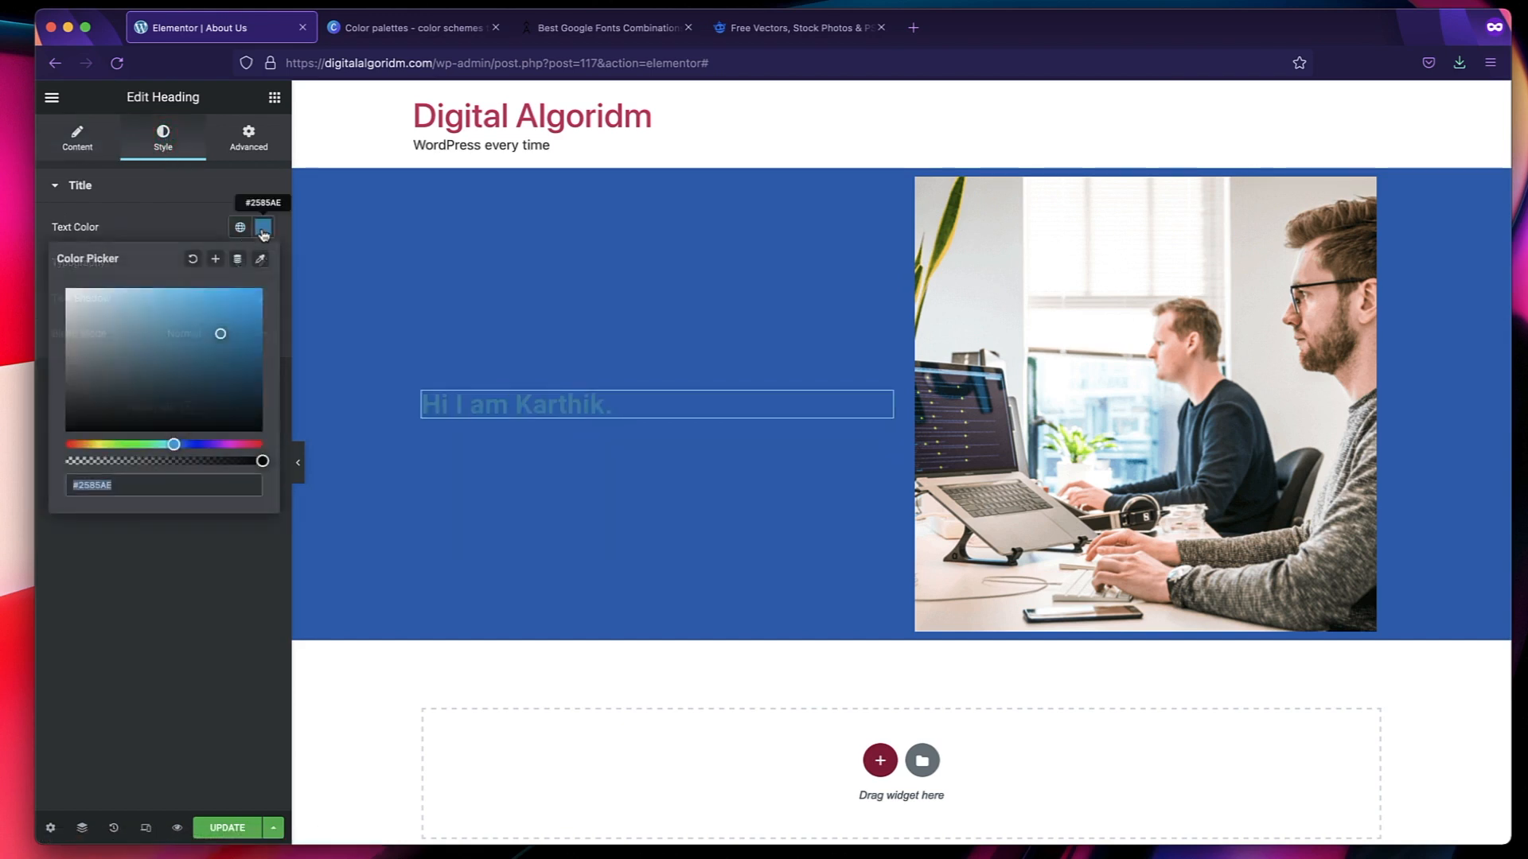
left_click(93, 315)
left_click_drag(82, 310, 58, 299)
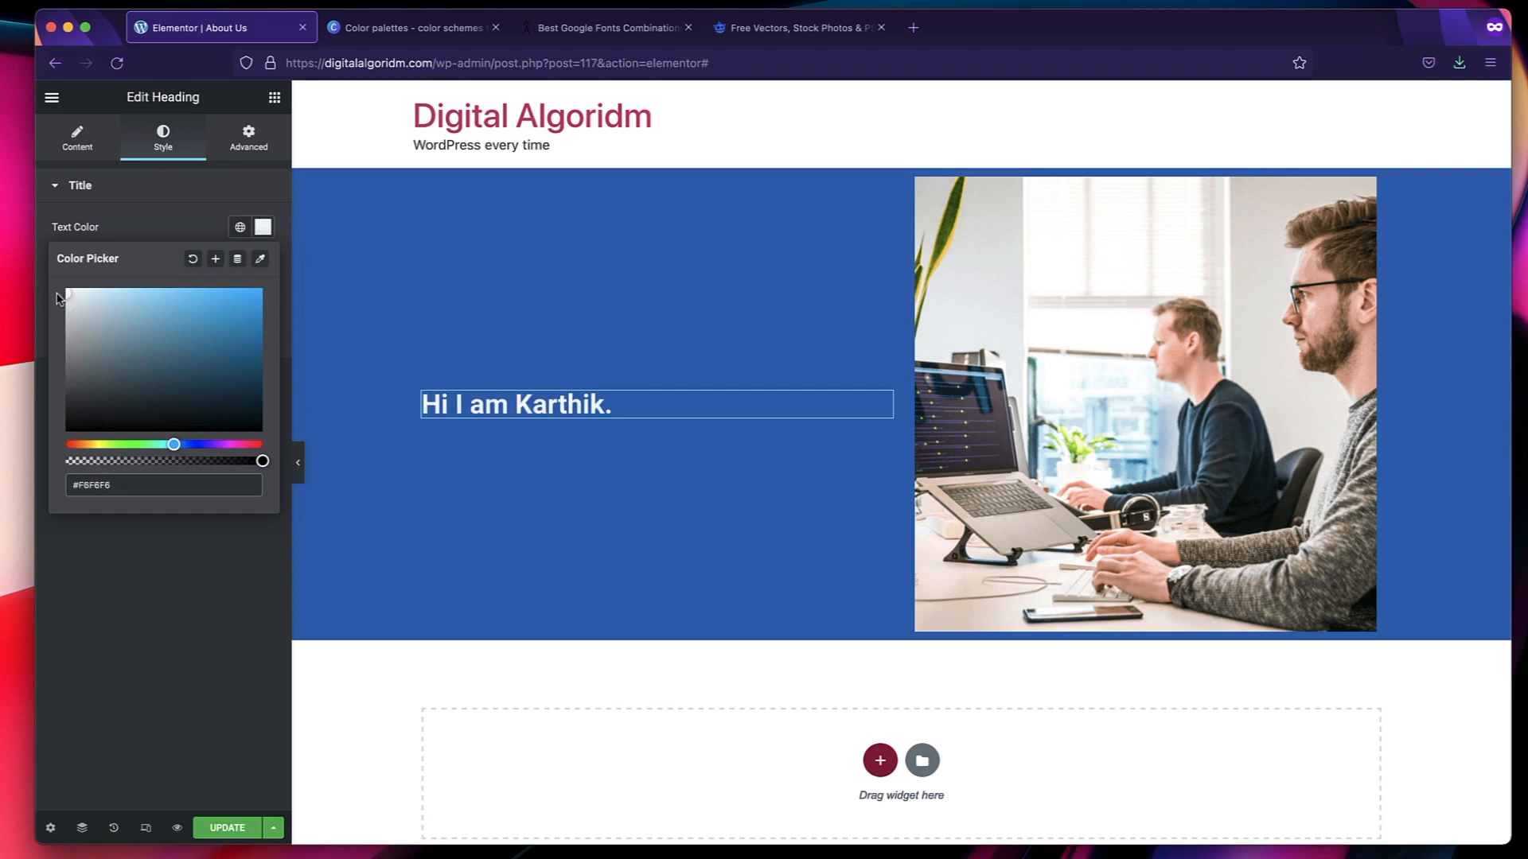
left_click(94, 636)
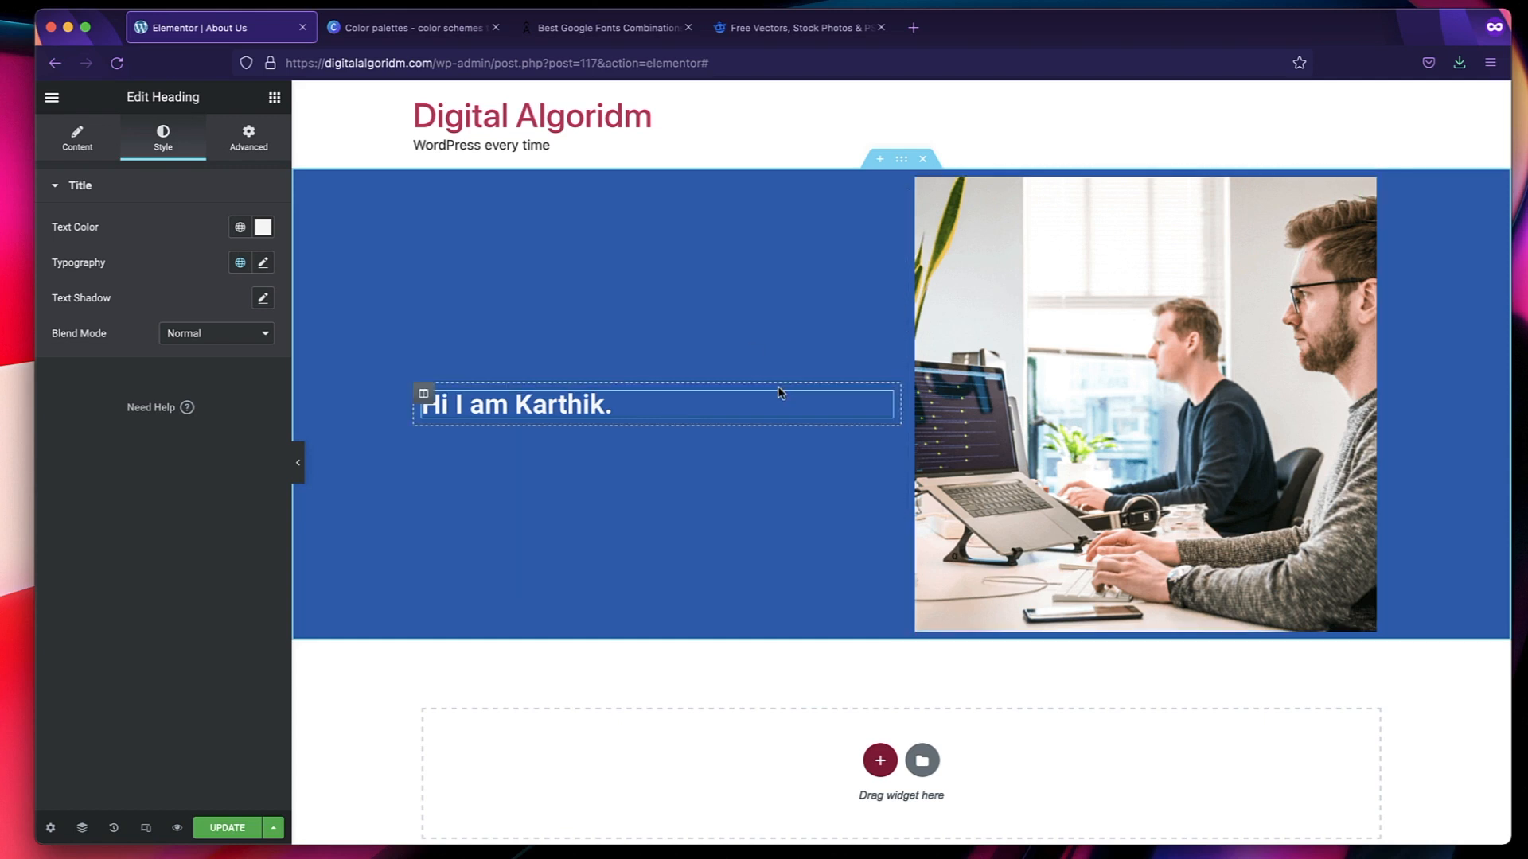
Add a Text Editor widget below the greeting heading in the first column.
left_click(273, 97)
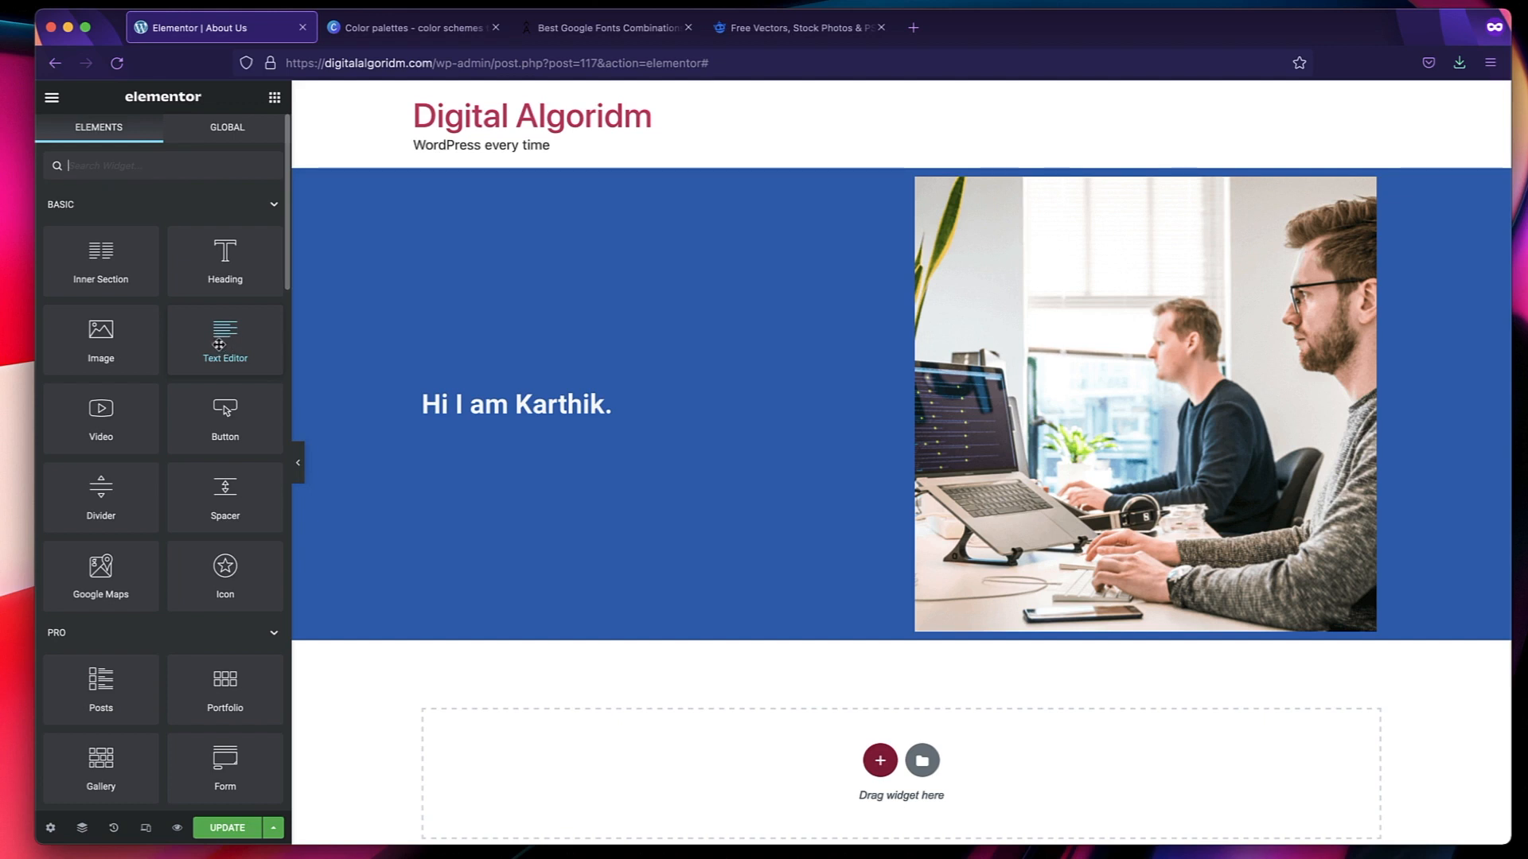
left_click_drag(219, 345, 448, 408)
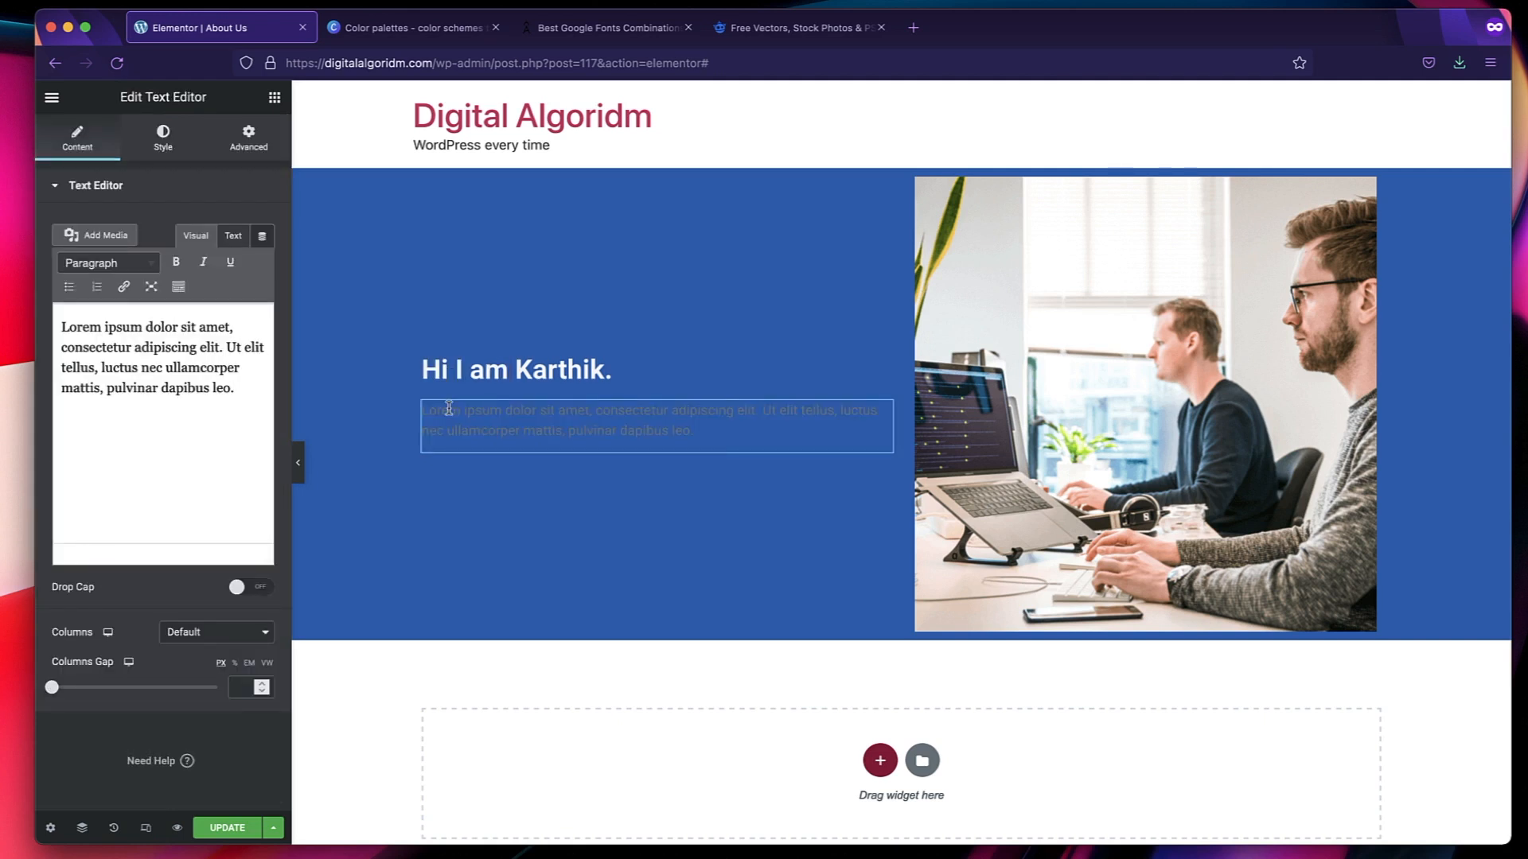
Replace the Text Editor's placeholder text with "I Make WordPress and ELementor tutorials for beginners. Join me to learn more.".
triple_click(167, 366)
key("BackSpace")
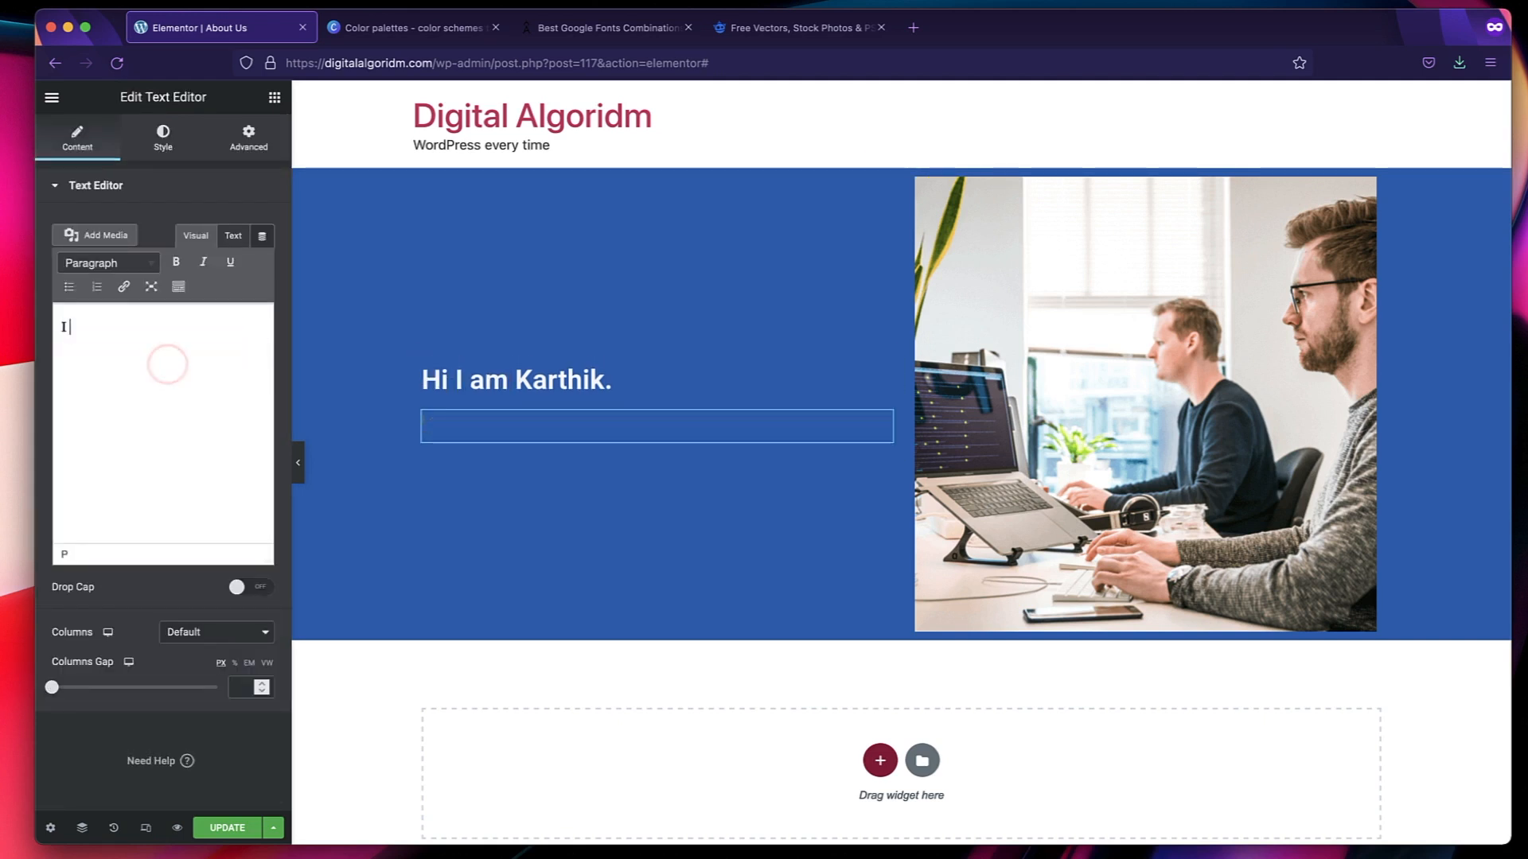
type("I Make")
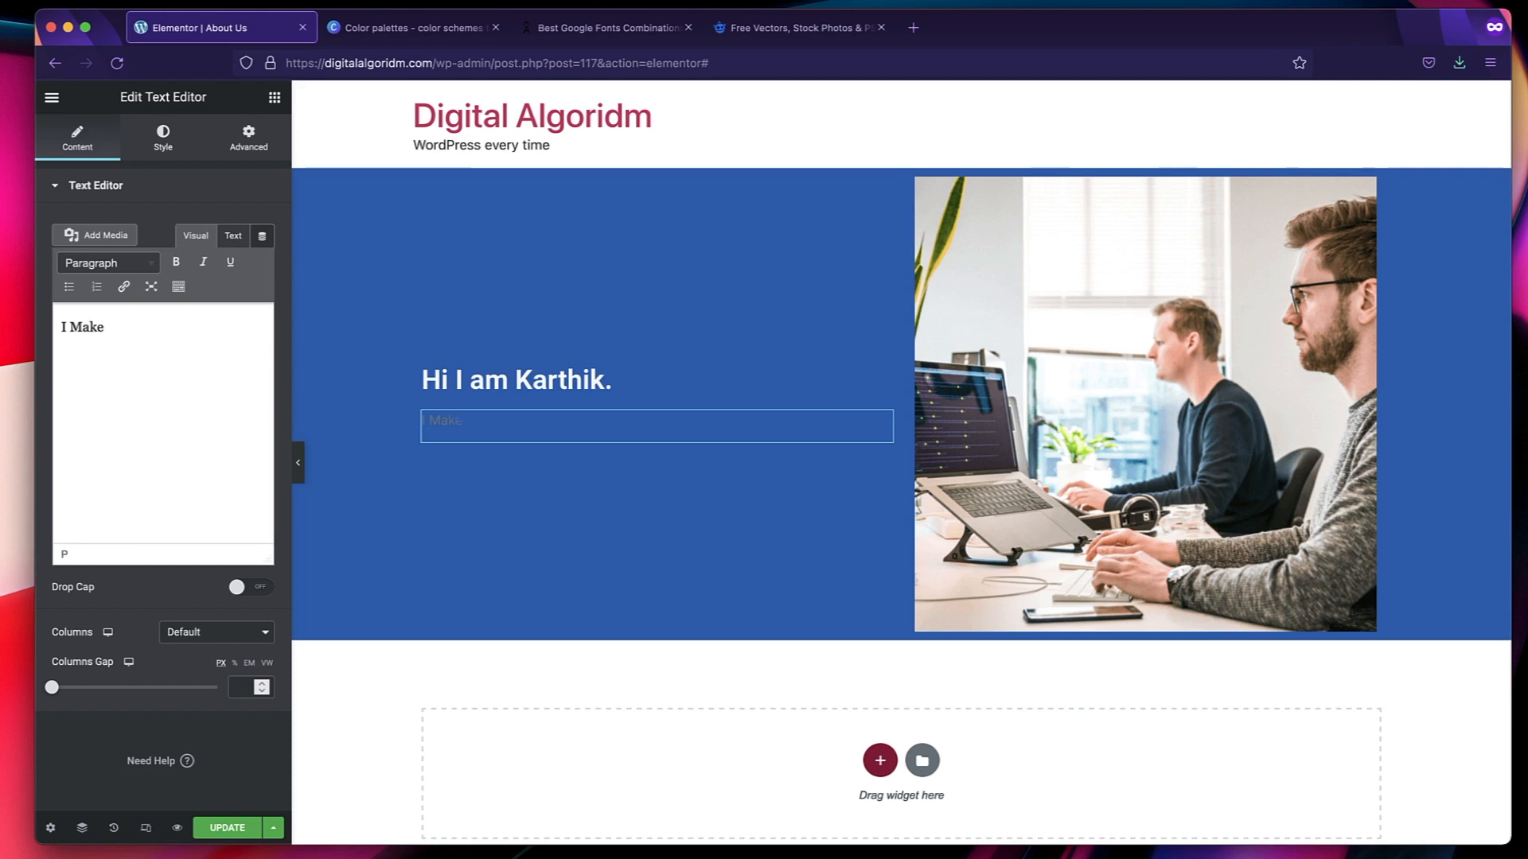
type(" WordPress and ELementor tutorials for beginners. Join me to learn more.")
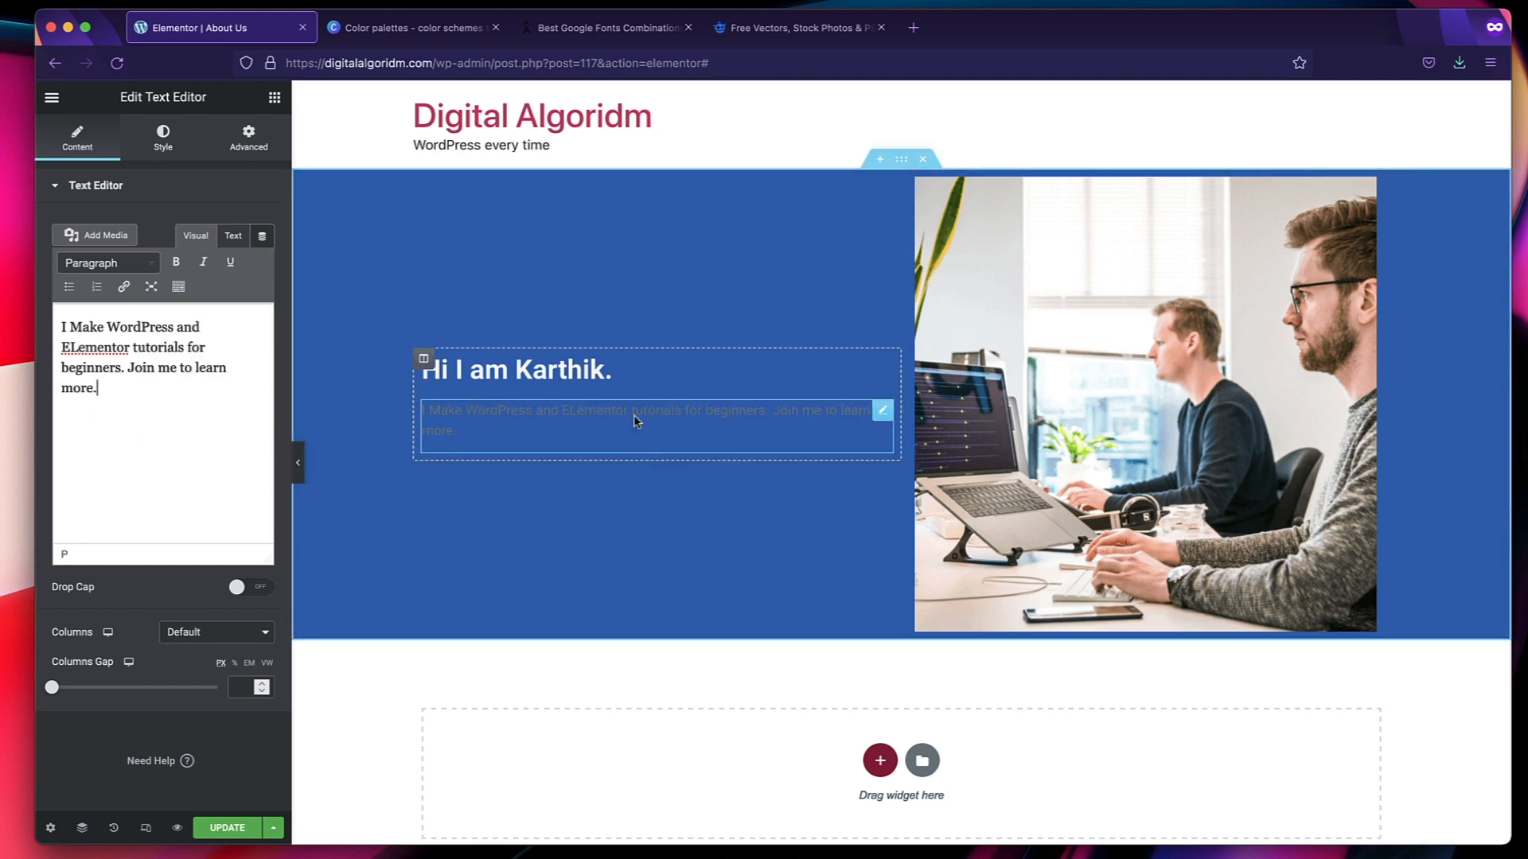
Change the intro section's background color to a slightly deeper, more saturated blue.
left_click(903, 170)
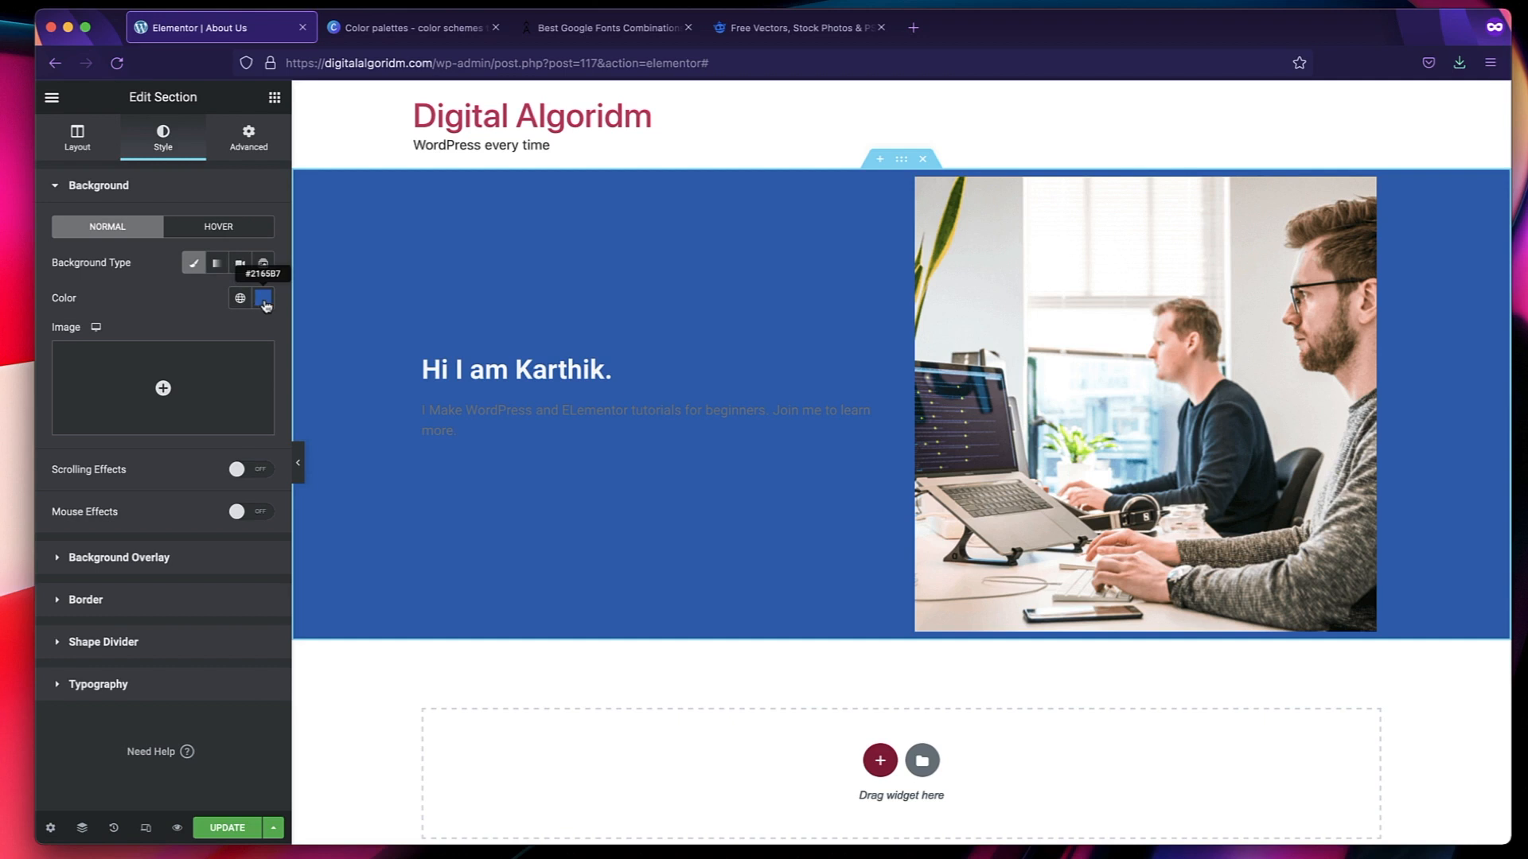
left_click(263, 299)
left_click(162, 397)
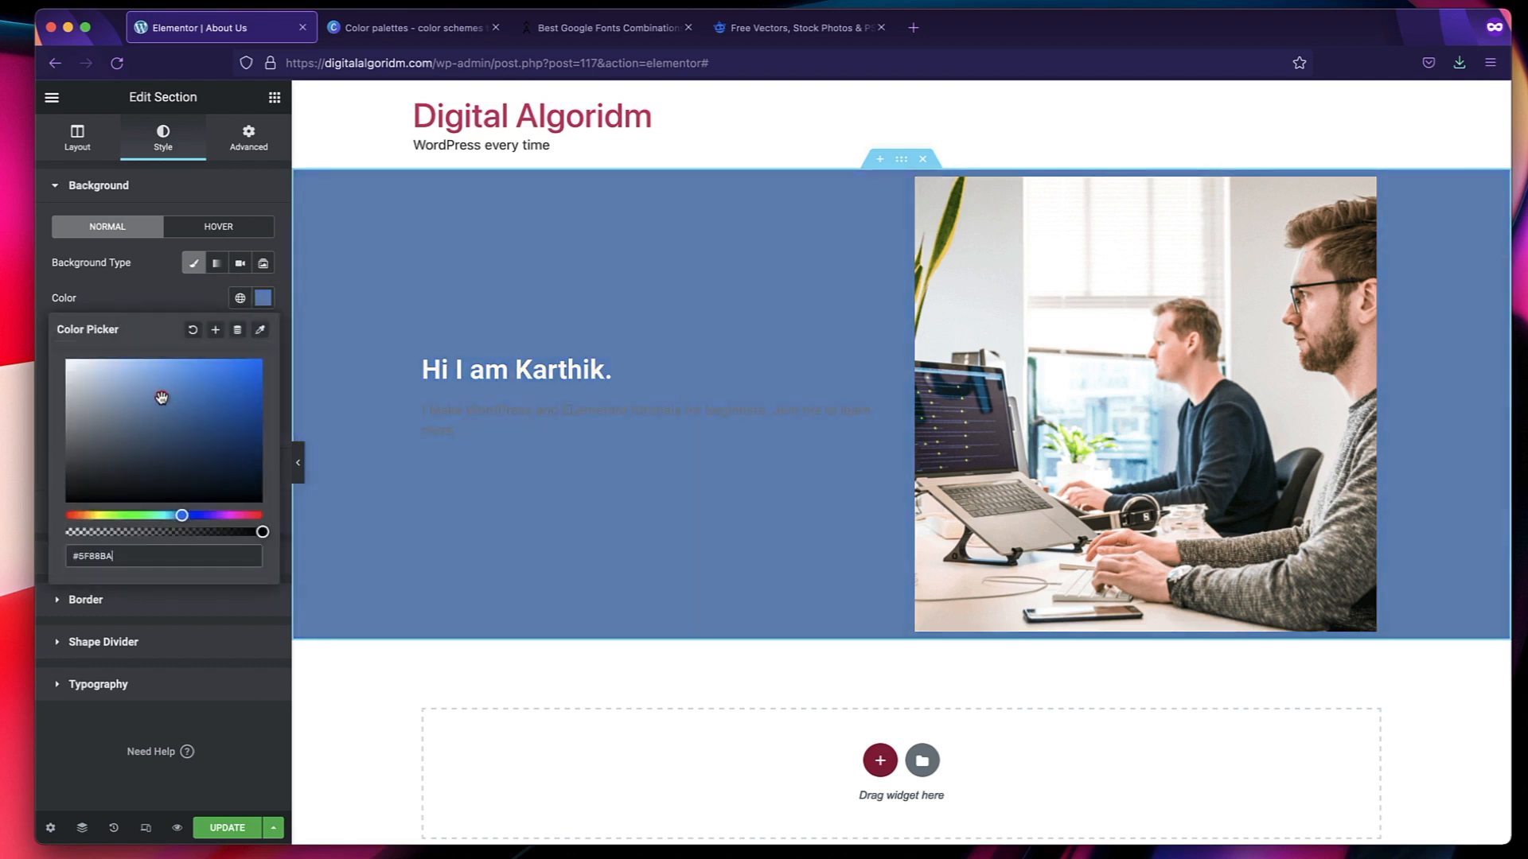
left_click_drag(161, 397, 239, 399)
Change the intro paragraph's text color from the default gray to white.
left_click(538, 412)
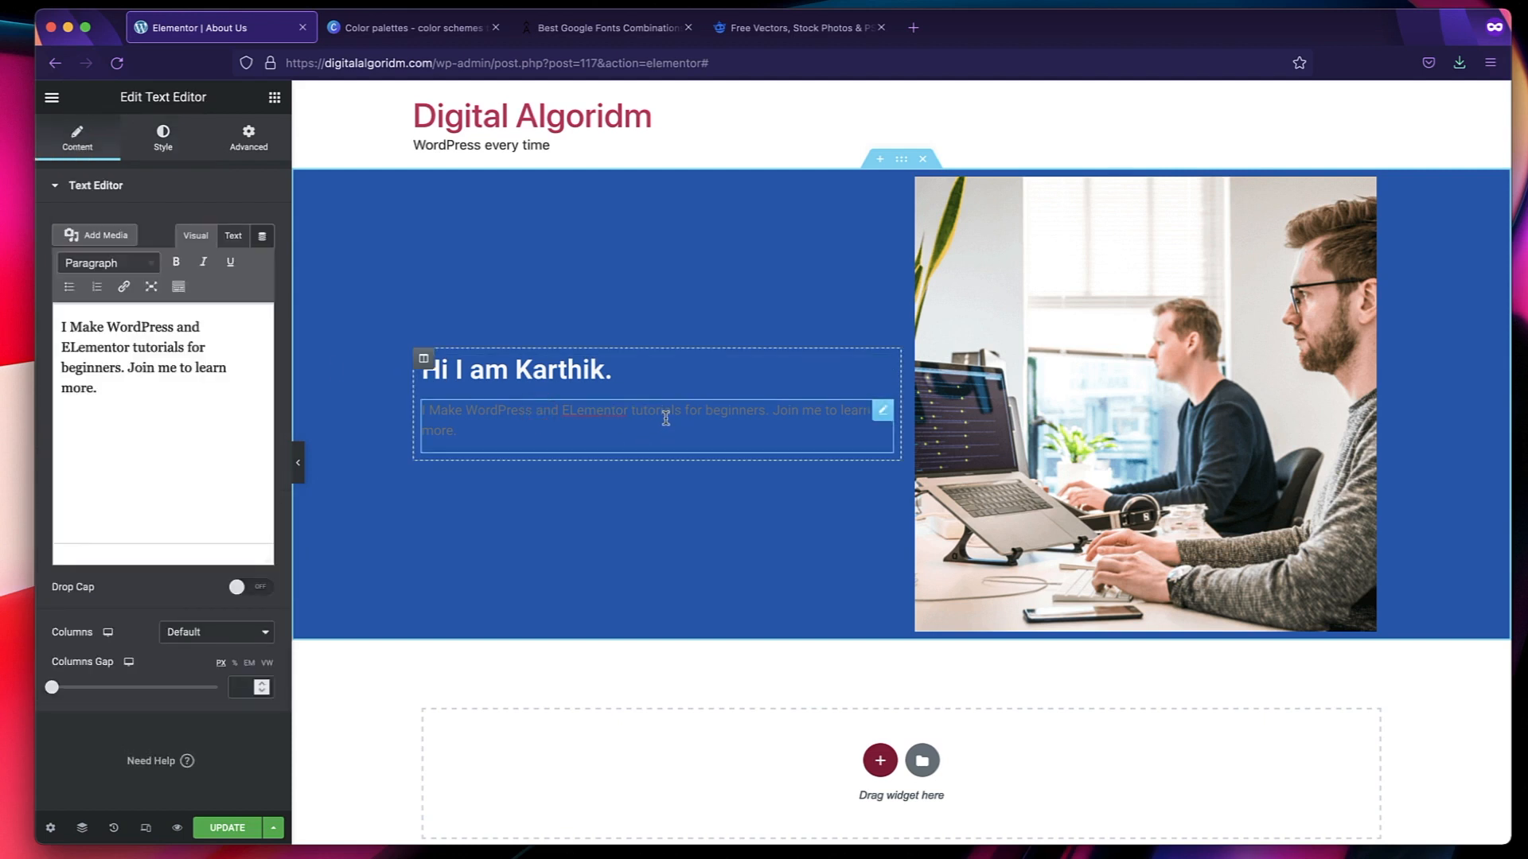
left_click(167, 142)
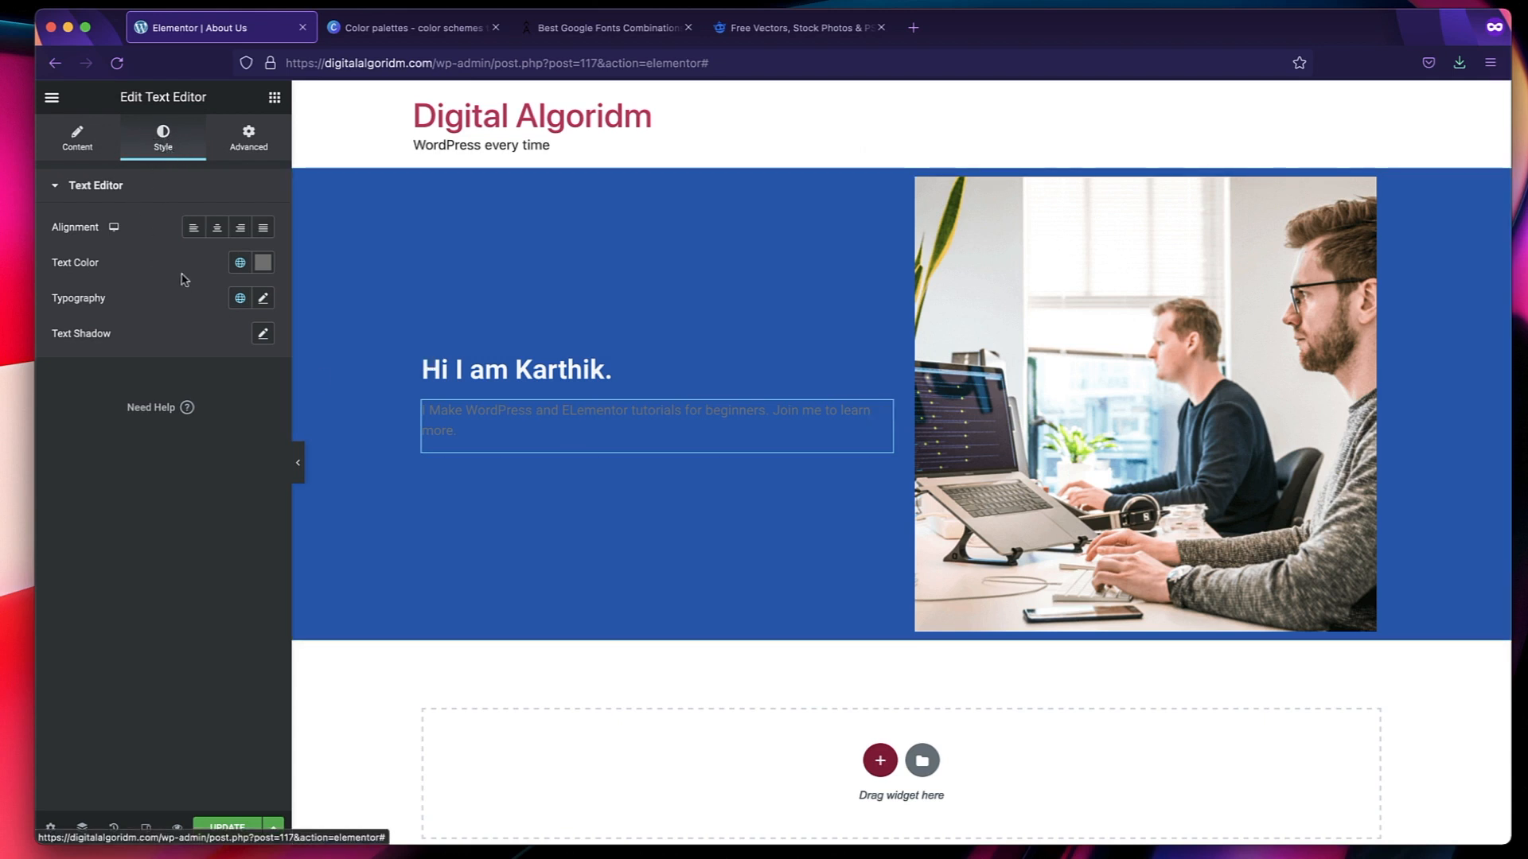
left_click(264, 262)
left_click(90, 348)
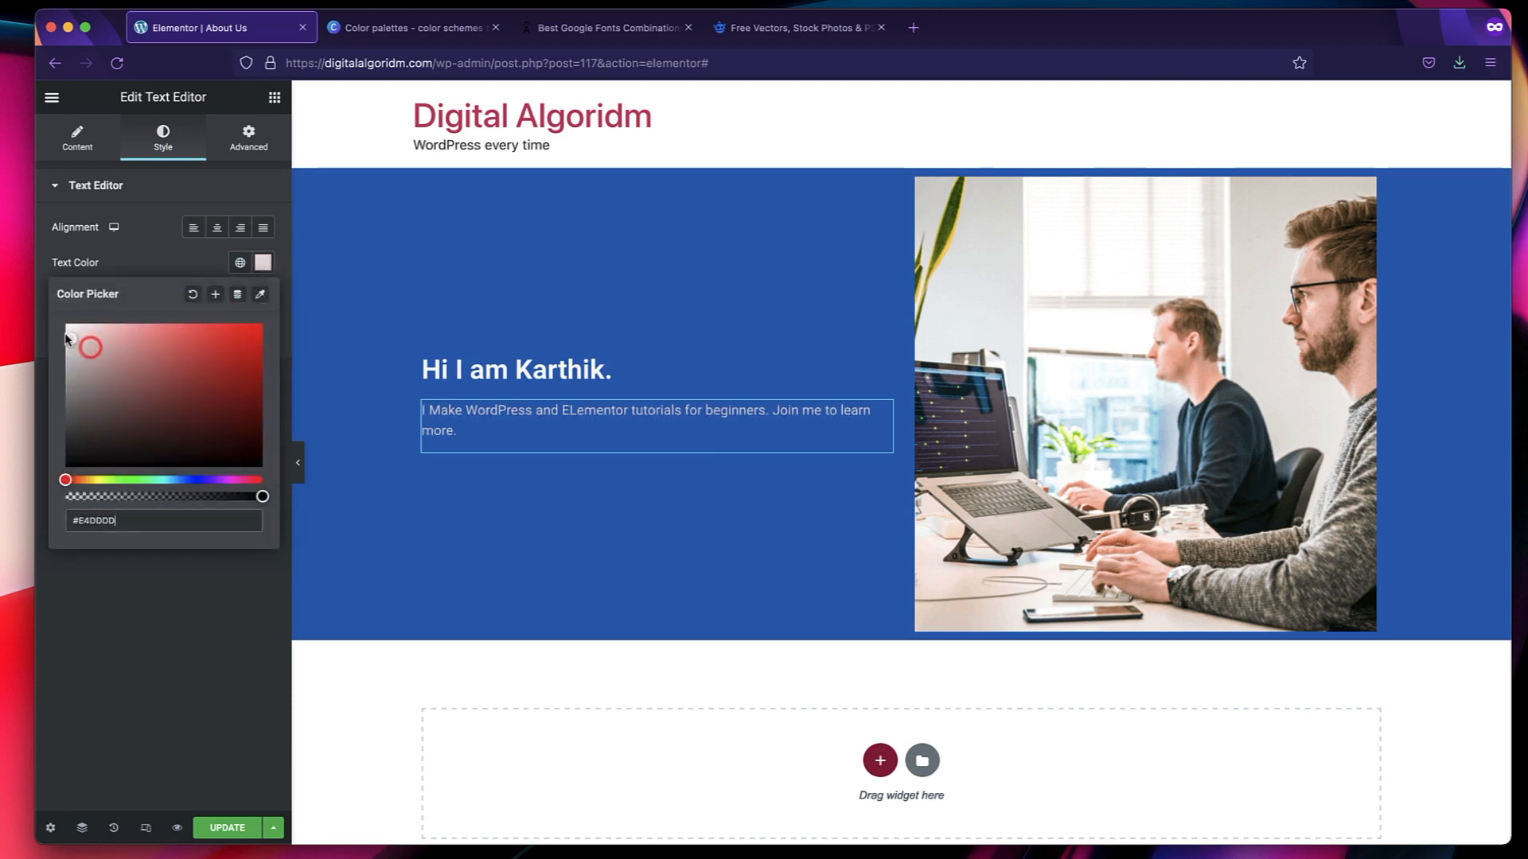
left_click_drag(66, 338, 66, 325)
left_click(146, 682)
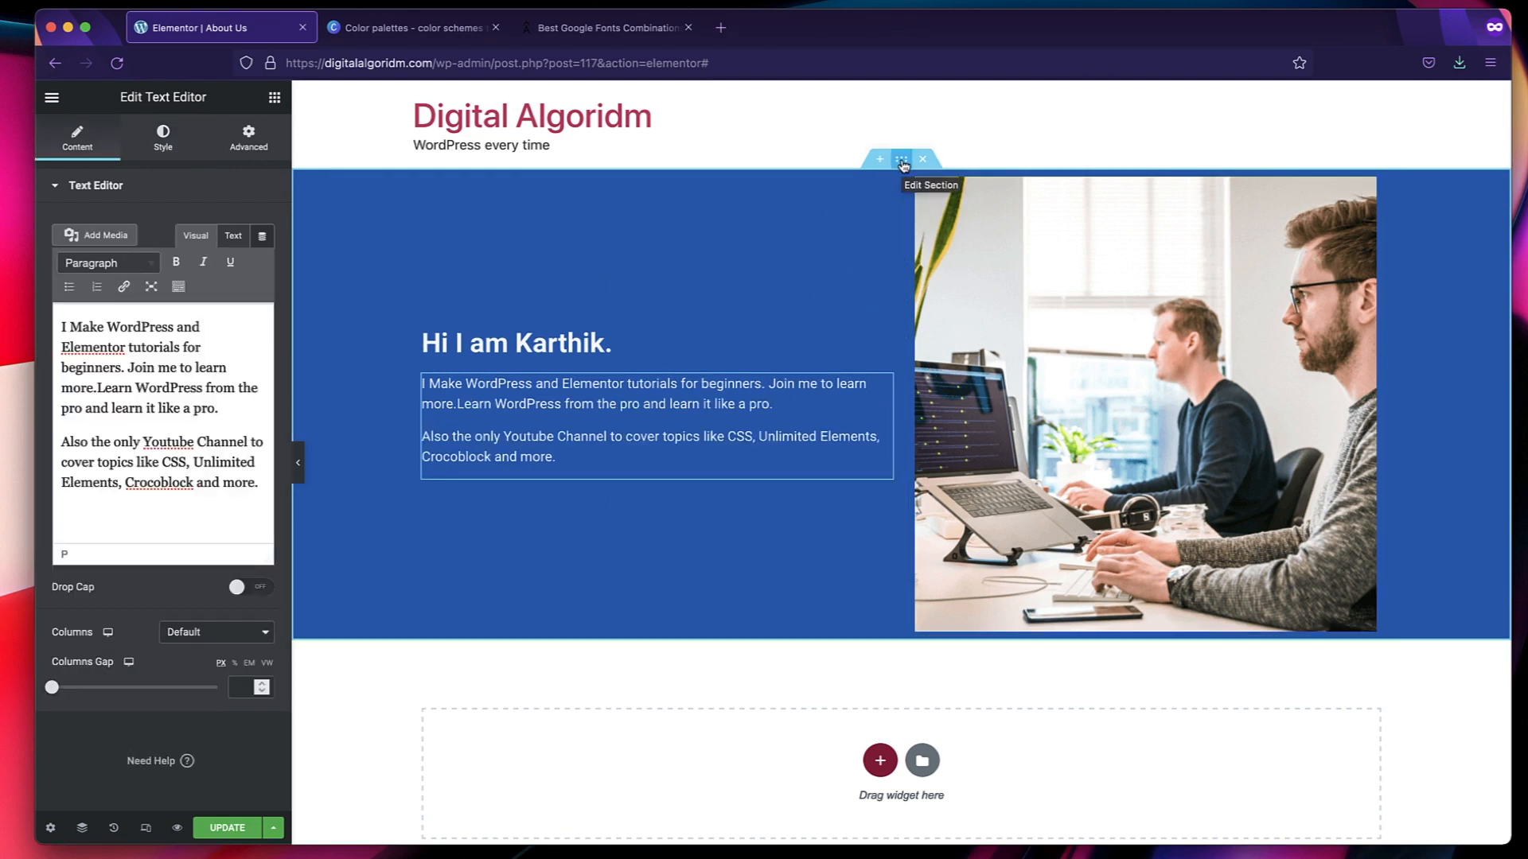
Examine the separate settings of the section, its two columns, the greeting heading and the text editor.
left_click(903, 162)
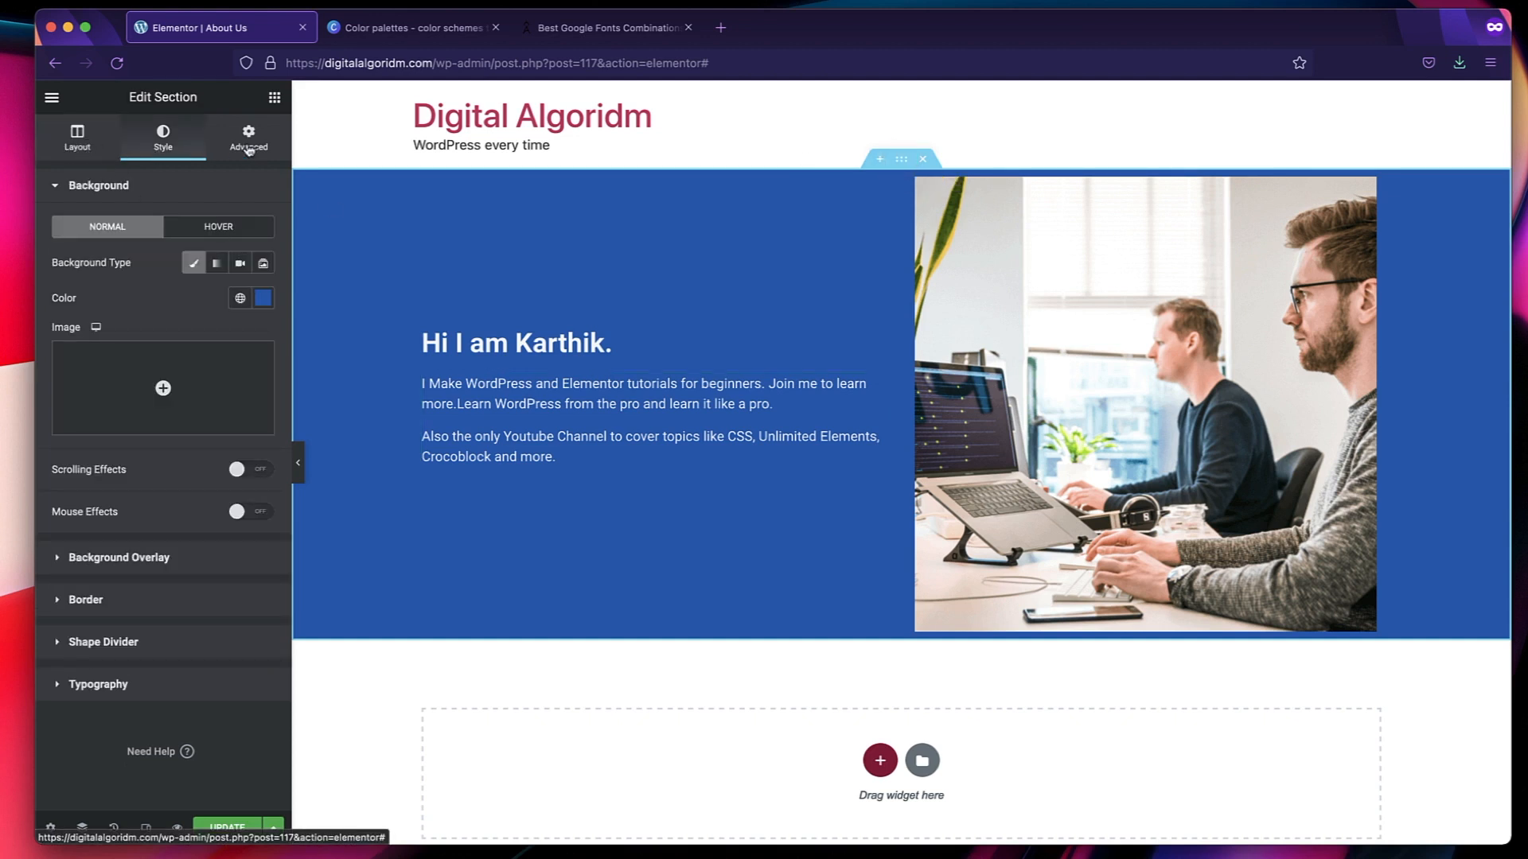
left_click(424, 332)
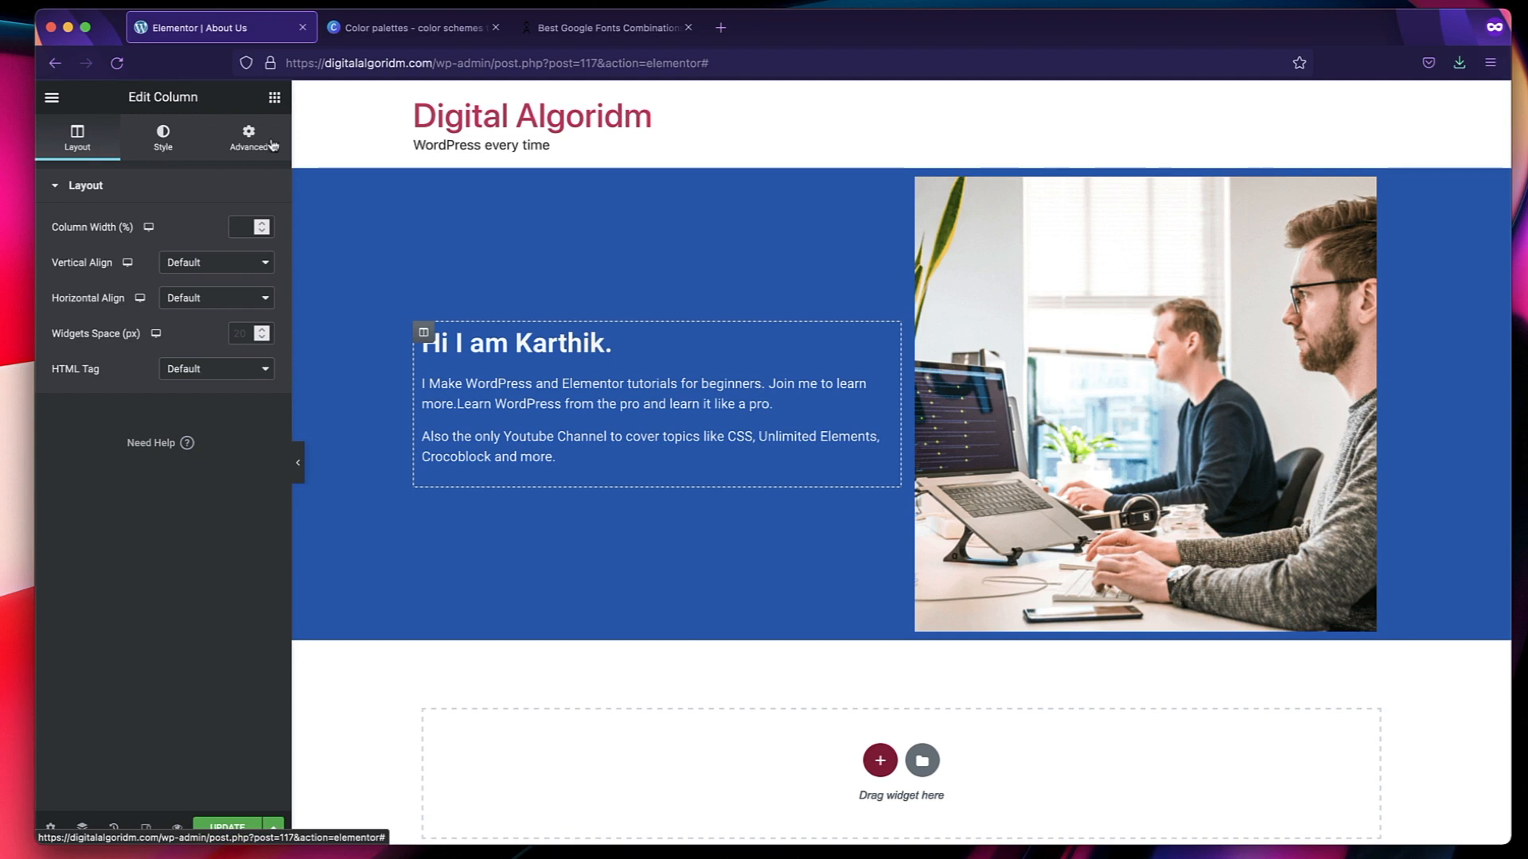
left_click(529, 342)
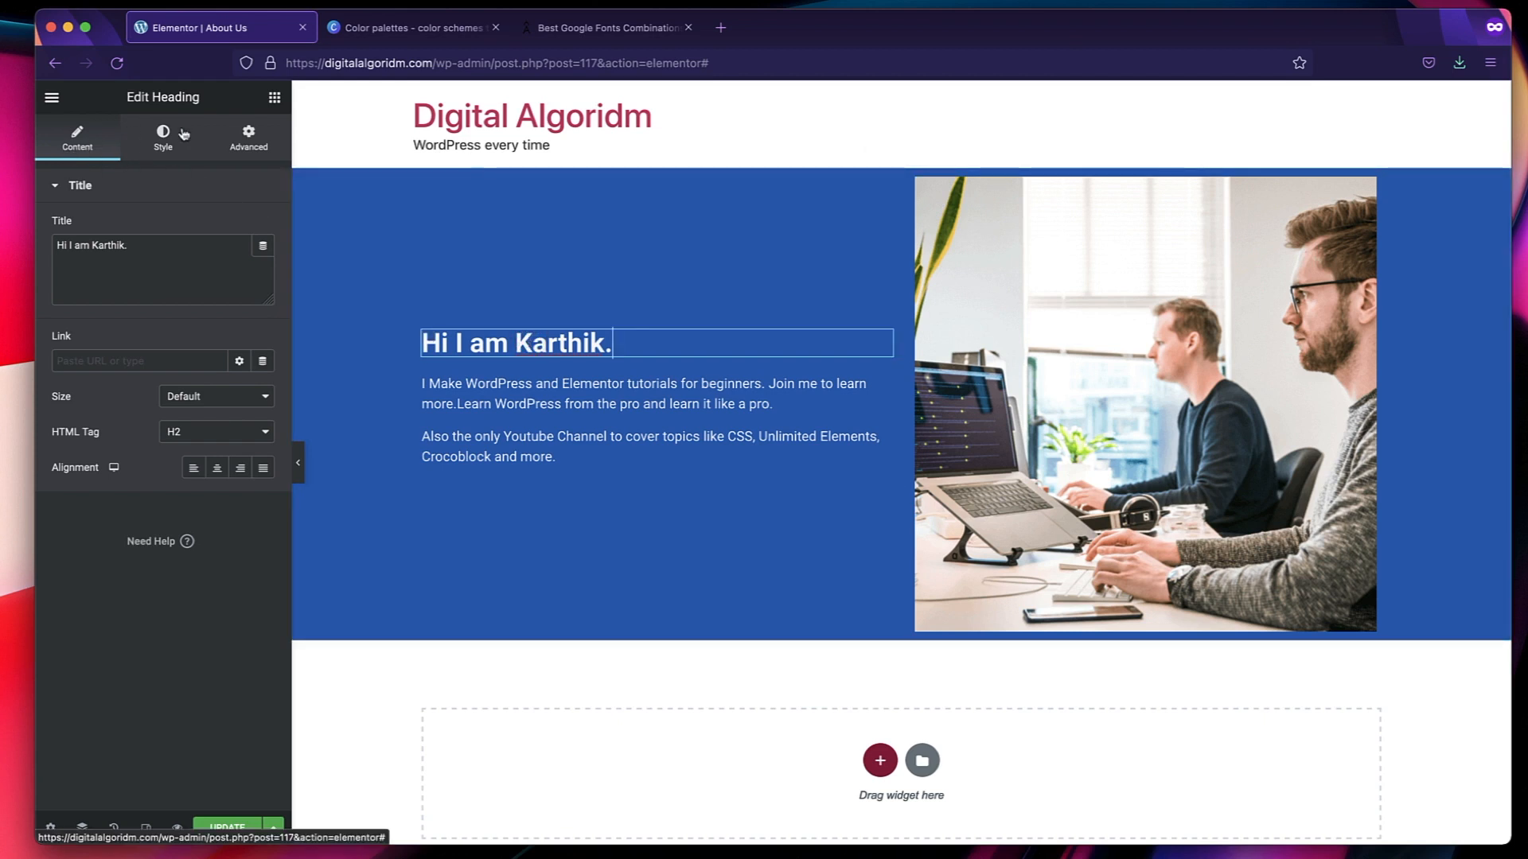
left_click(487, 420)
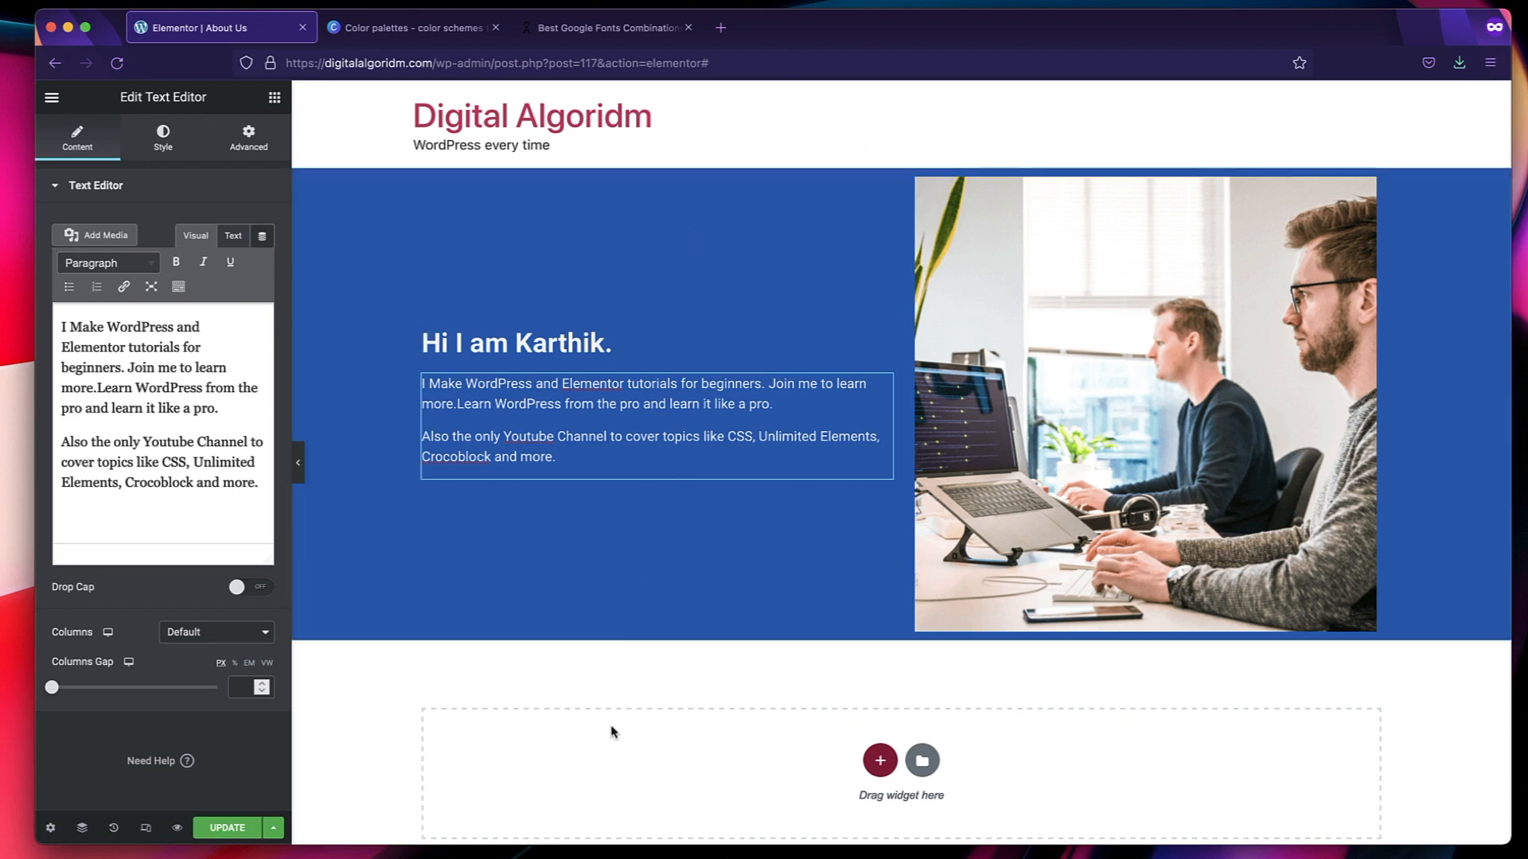
left_click(693, 349)
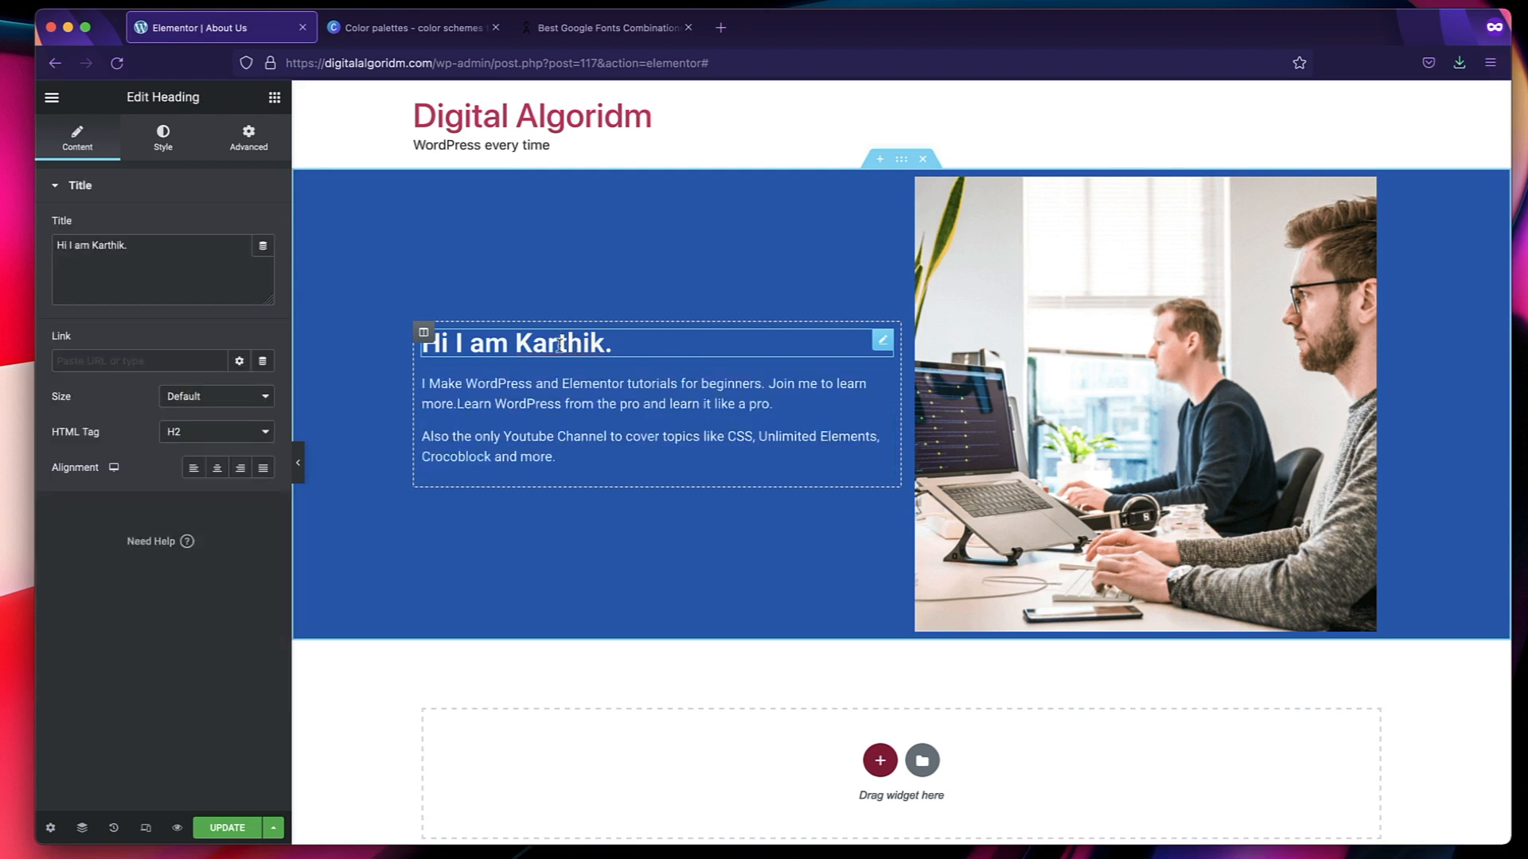
left_click(559, 428)
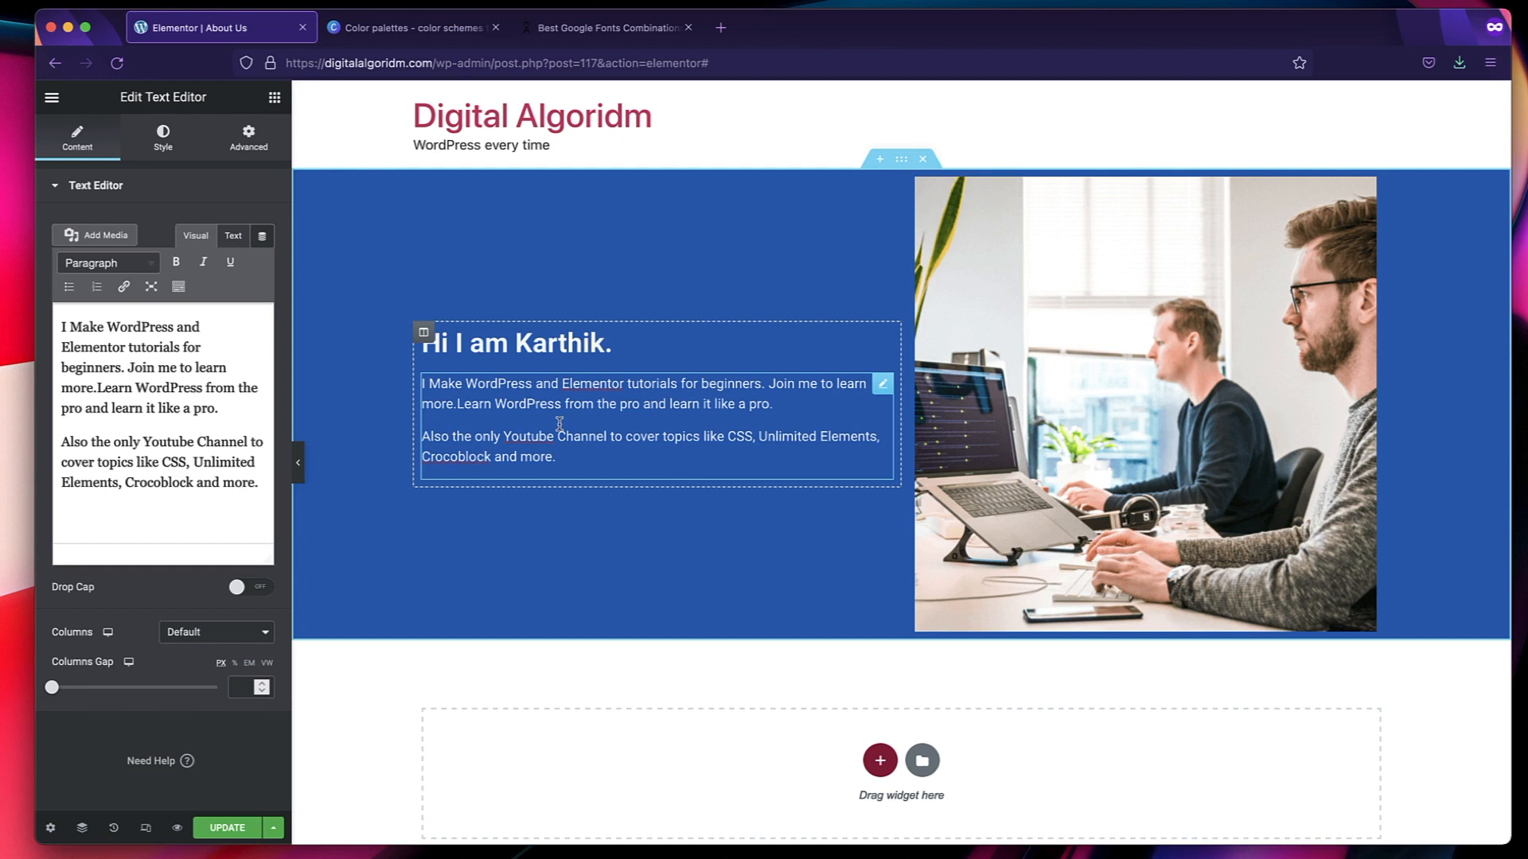
left_click(576, 341)
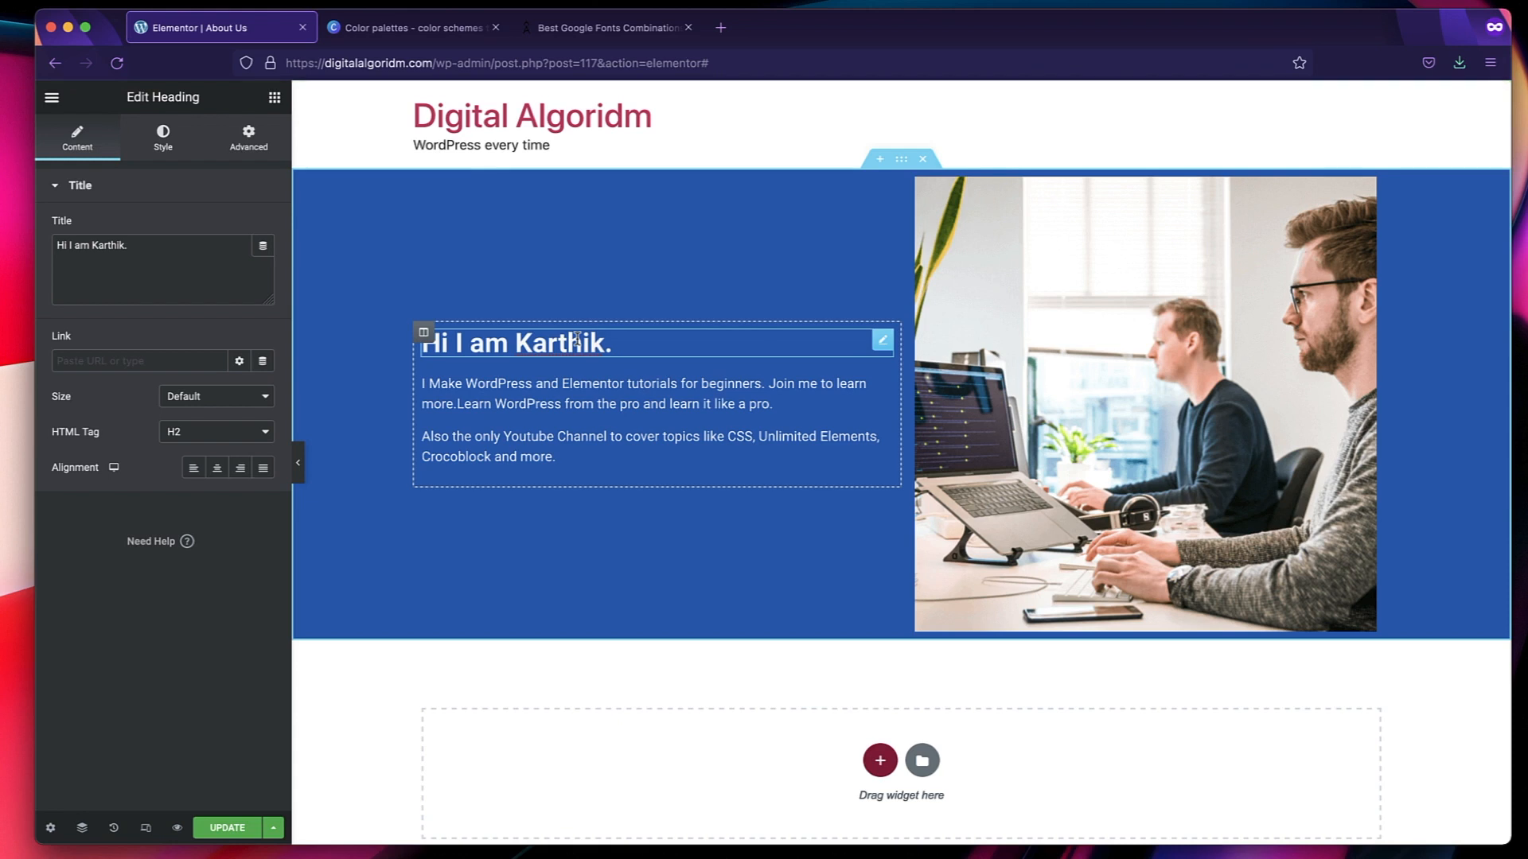
left_click(425, 333)
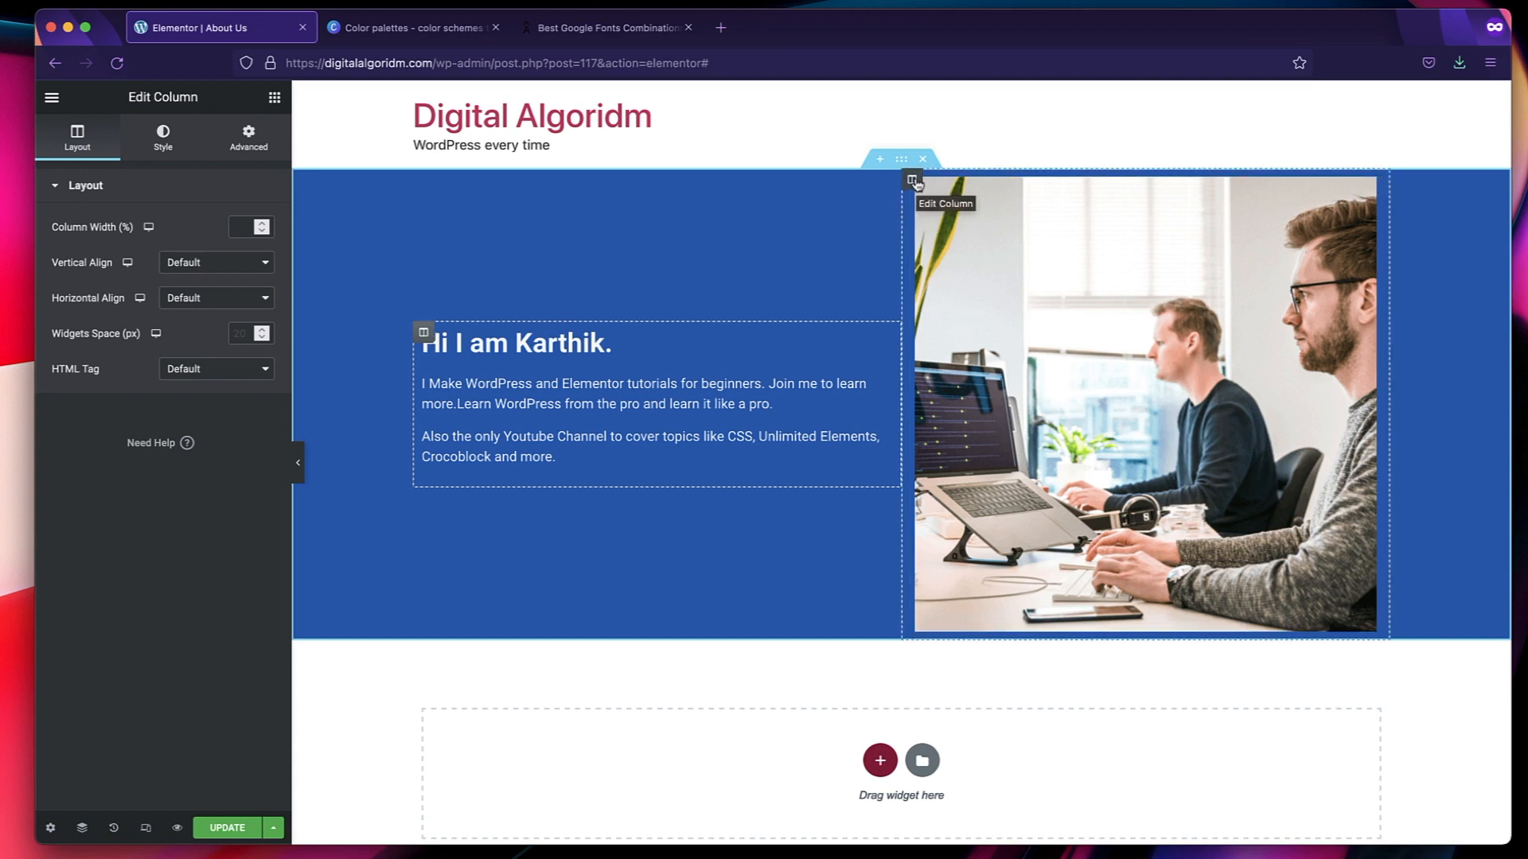
left_click(912, 180)
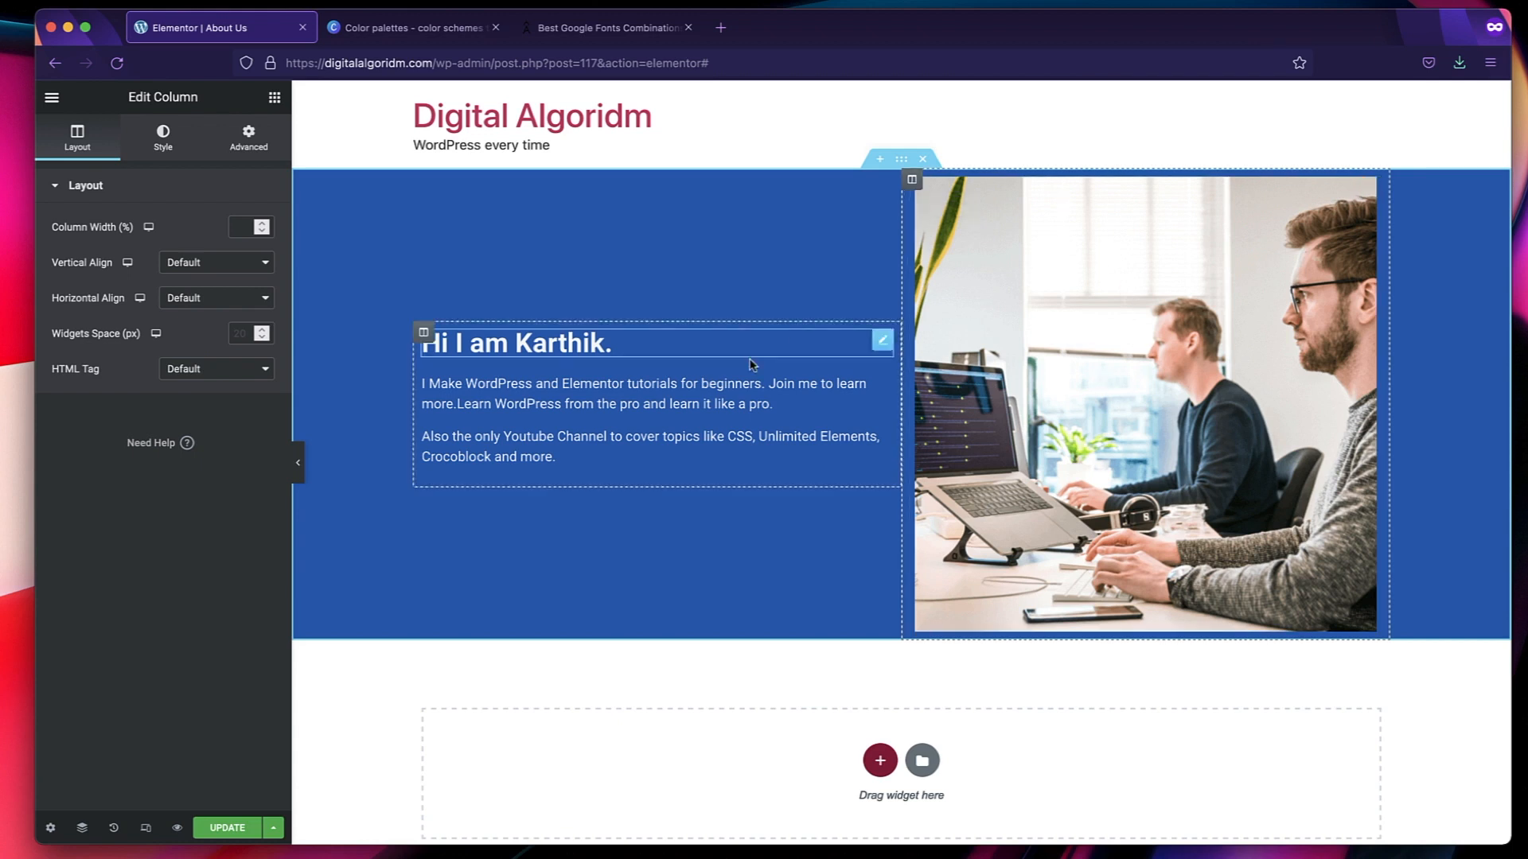
left_click(423, 334)
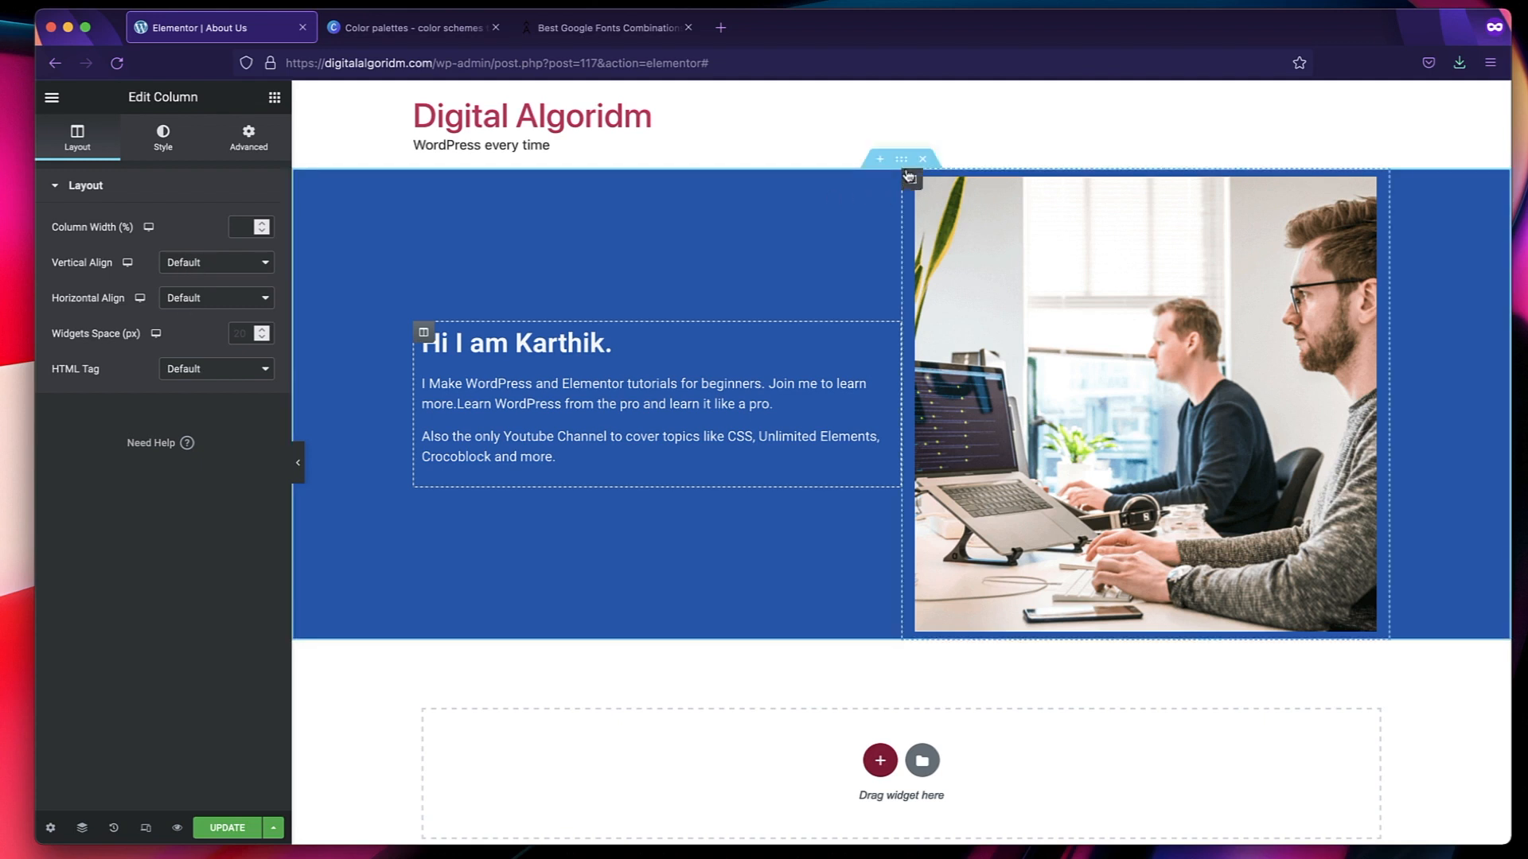
Try the intro section's content width as Full Width, and return it to Boxed.
left_click(902, 160)
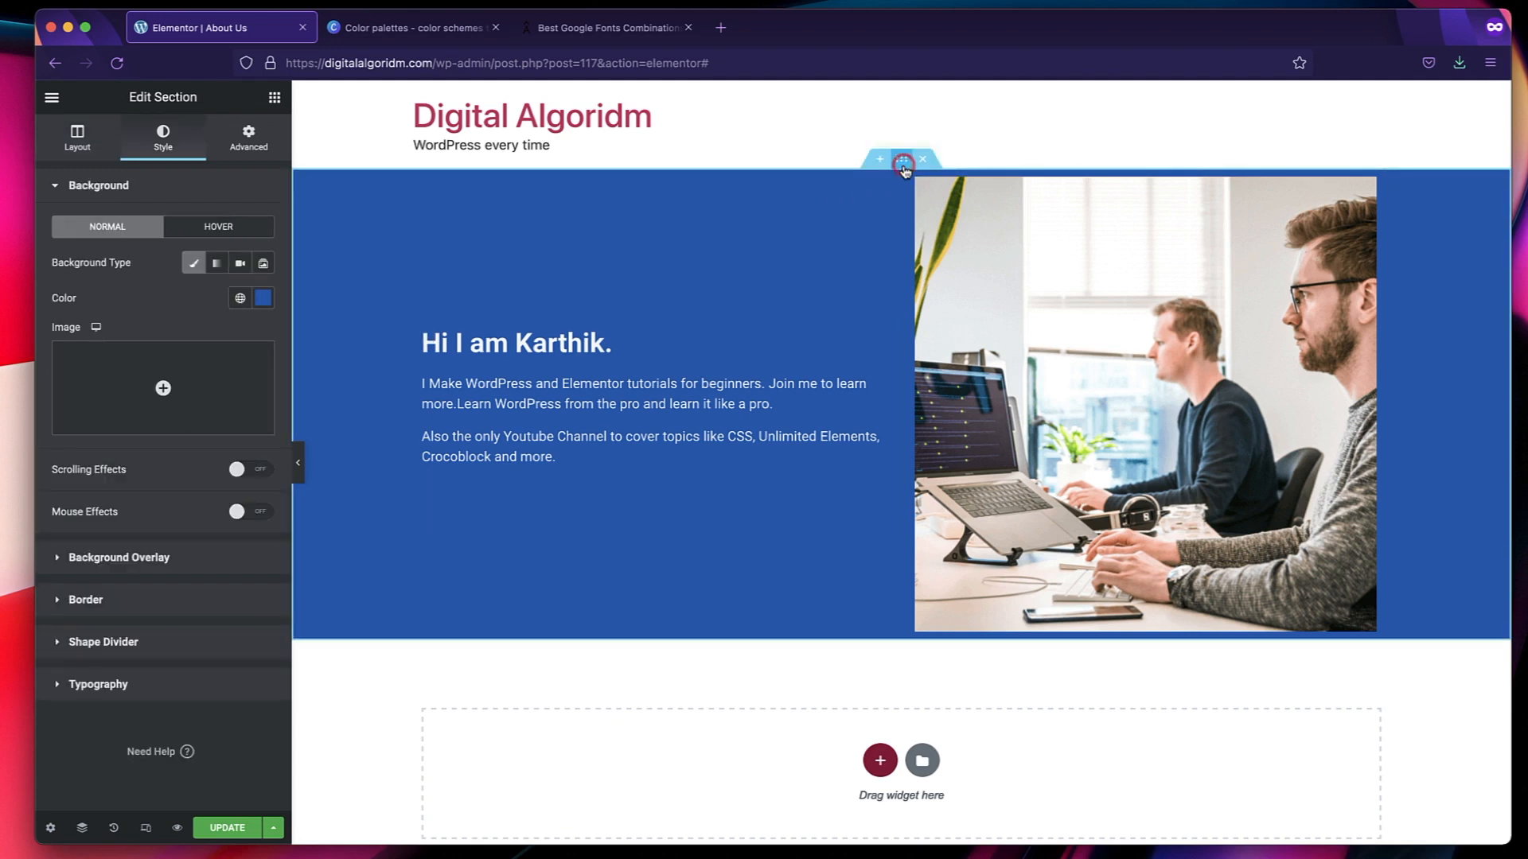
left_click(77, 137)
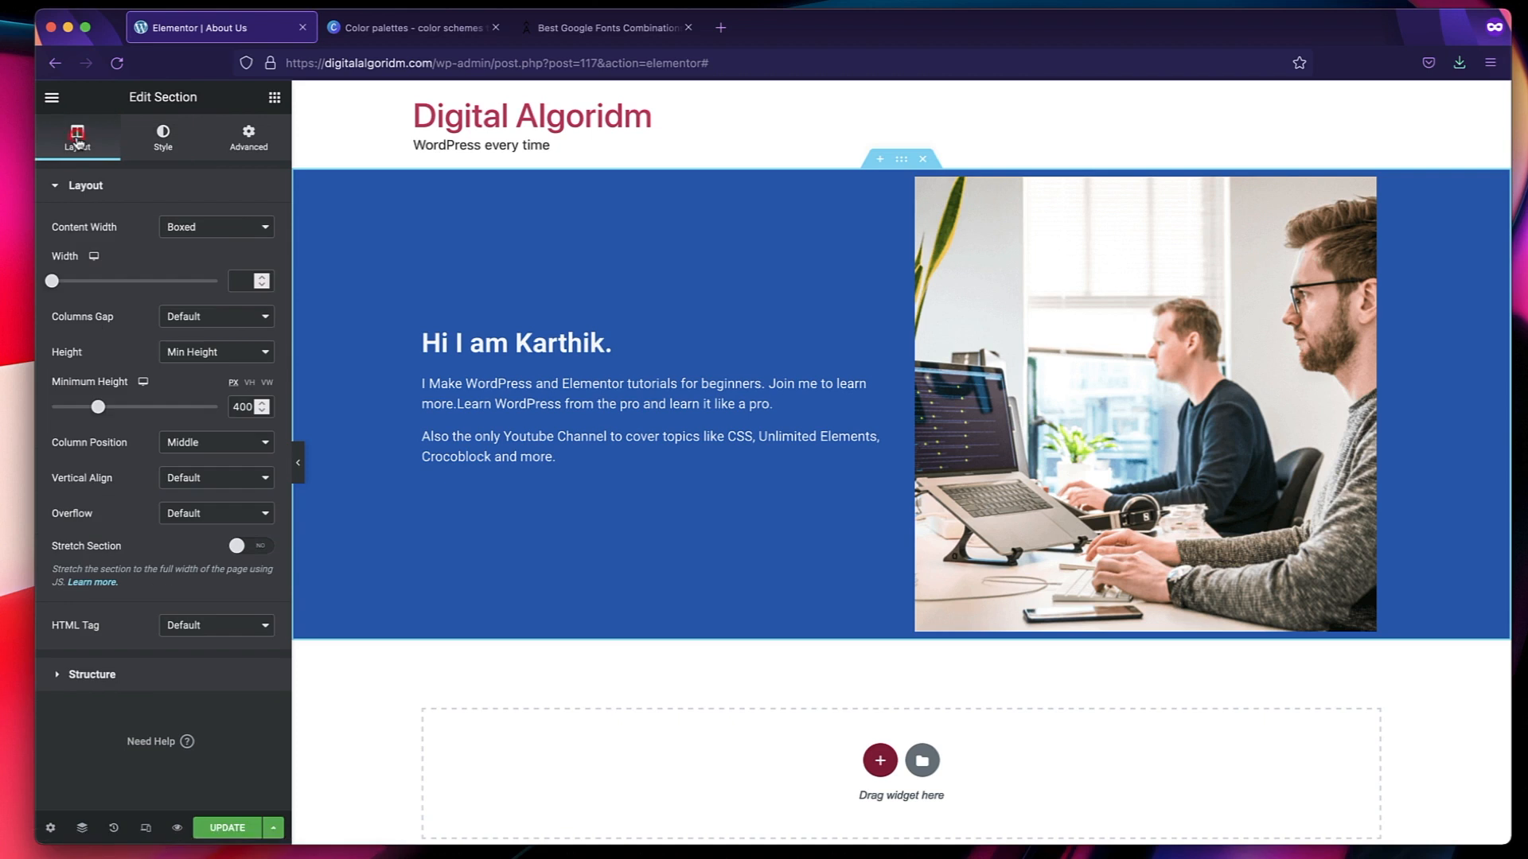
left_click(239, 229)
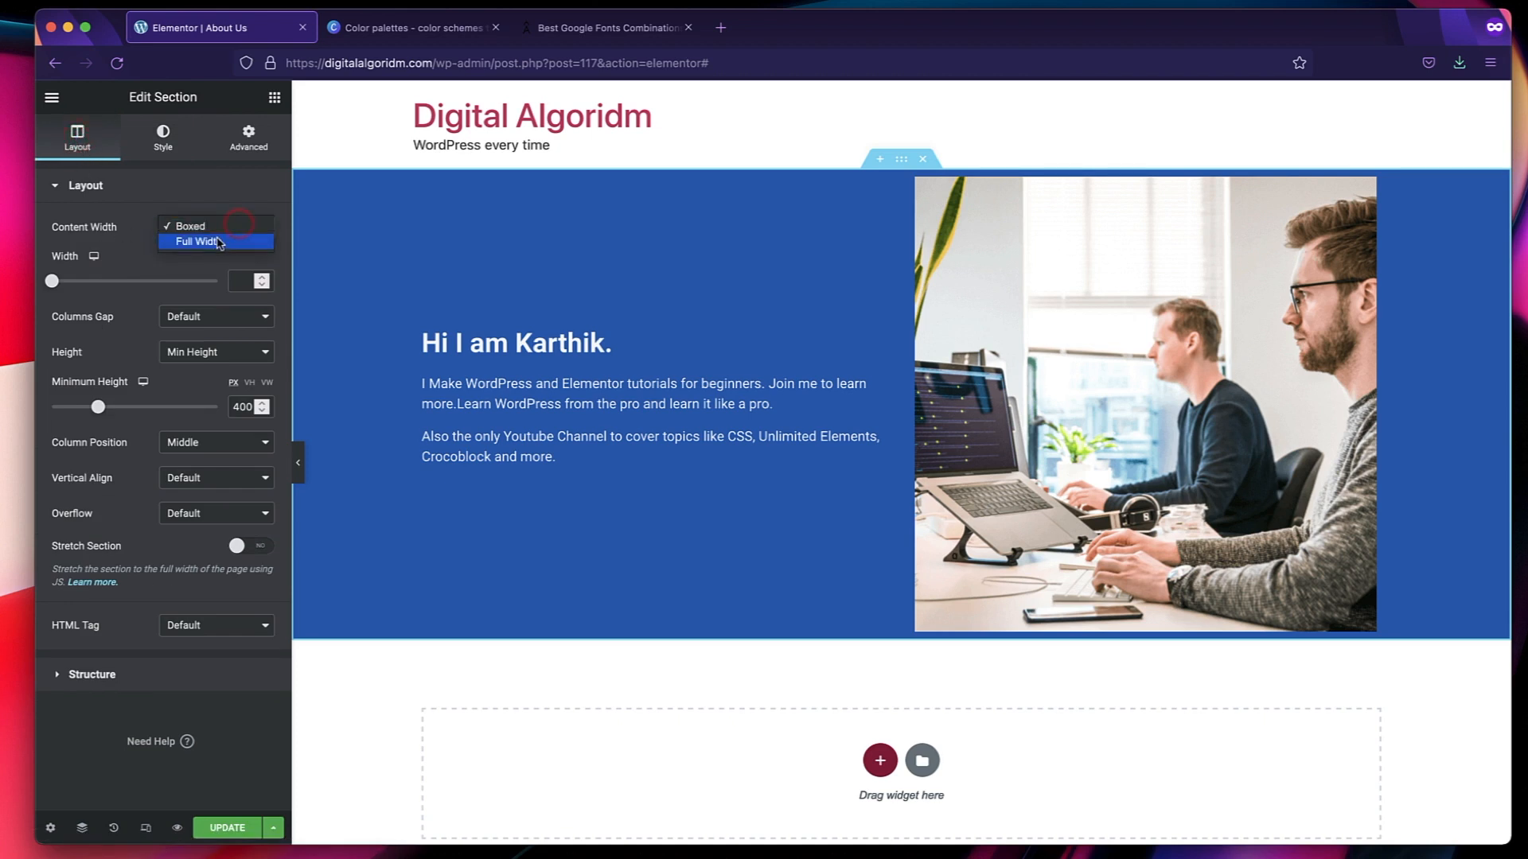
left_click(218, 242)
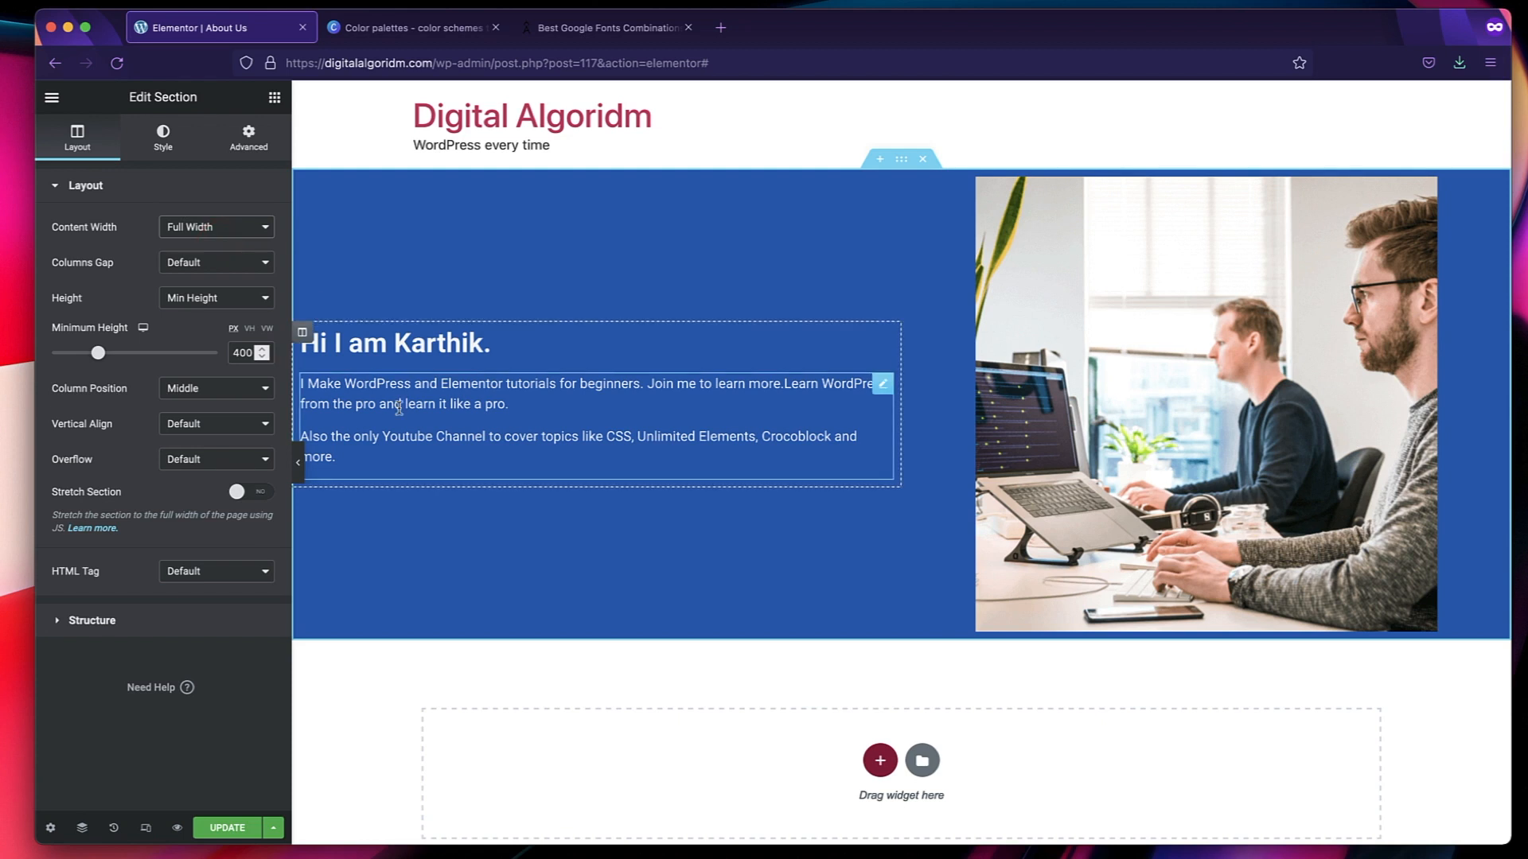
left_click(204, 228)
left_click(204, 211)
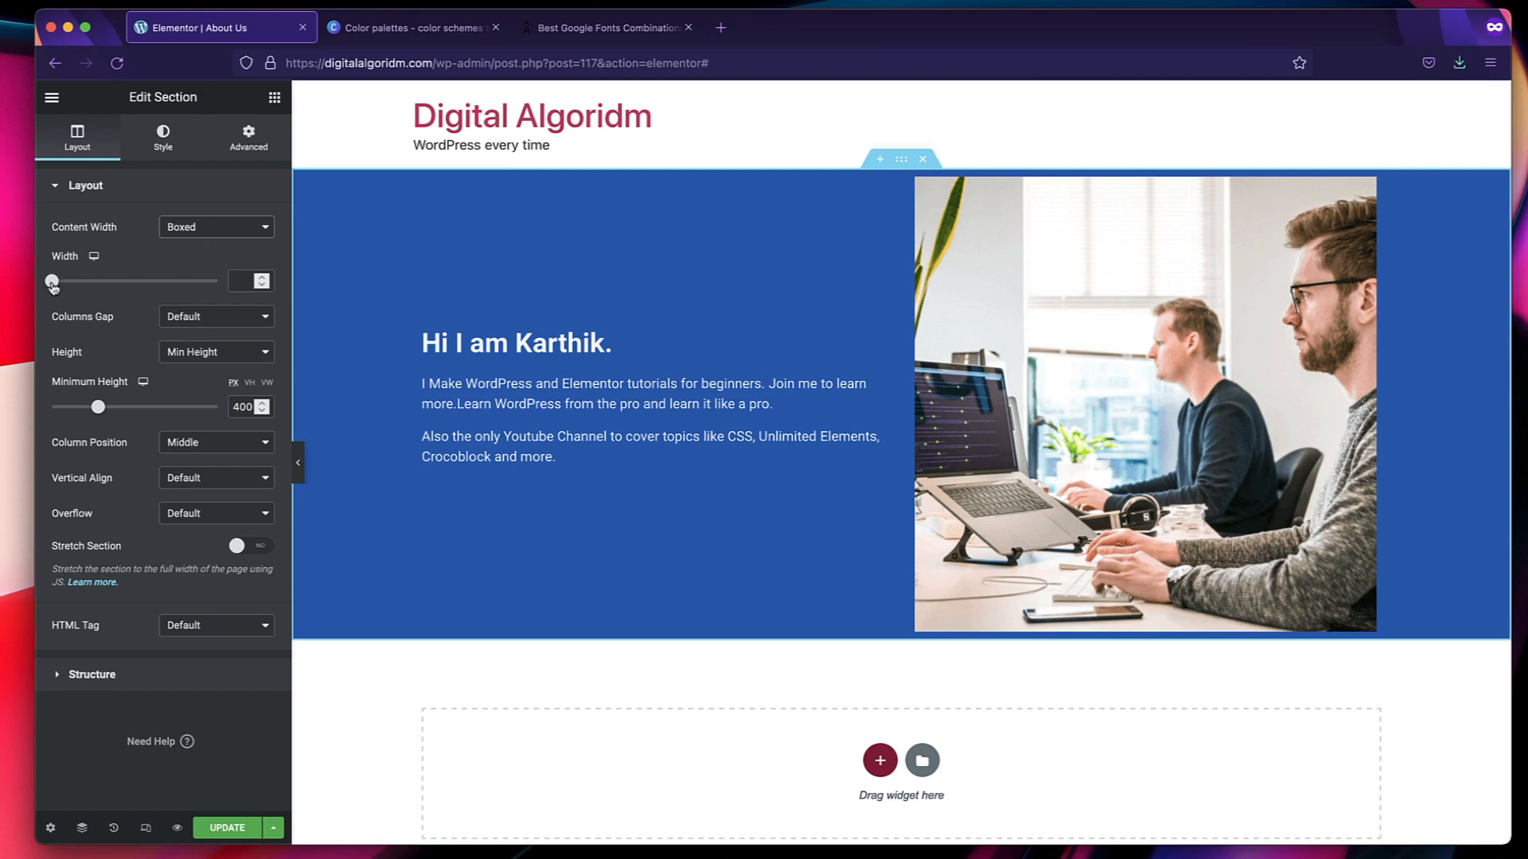
Try a boxed width of about 1000 px and No Gap between the section's columns, and return the columns gap to Default.
left_click_drag(53, 285, 128, 288)
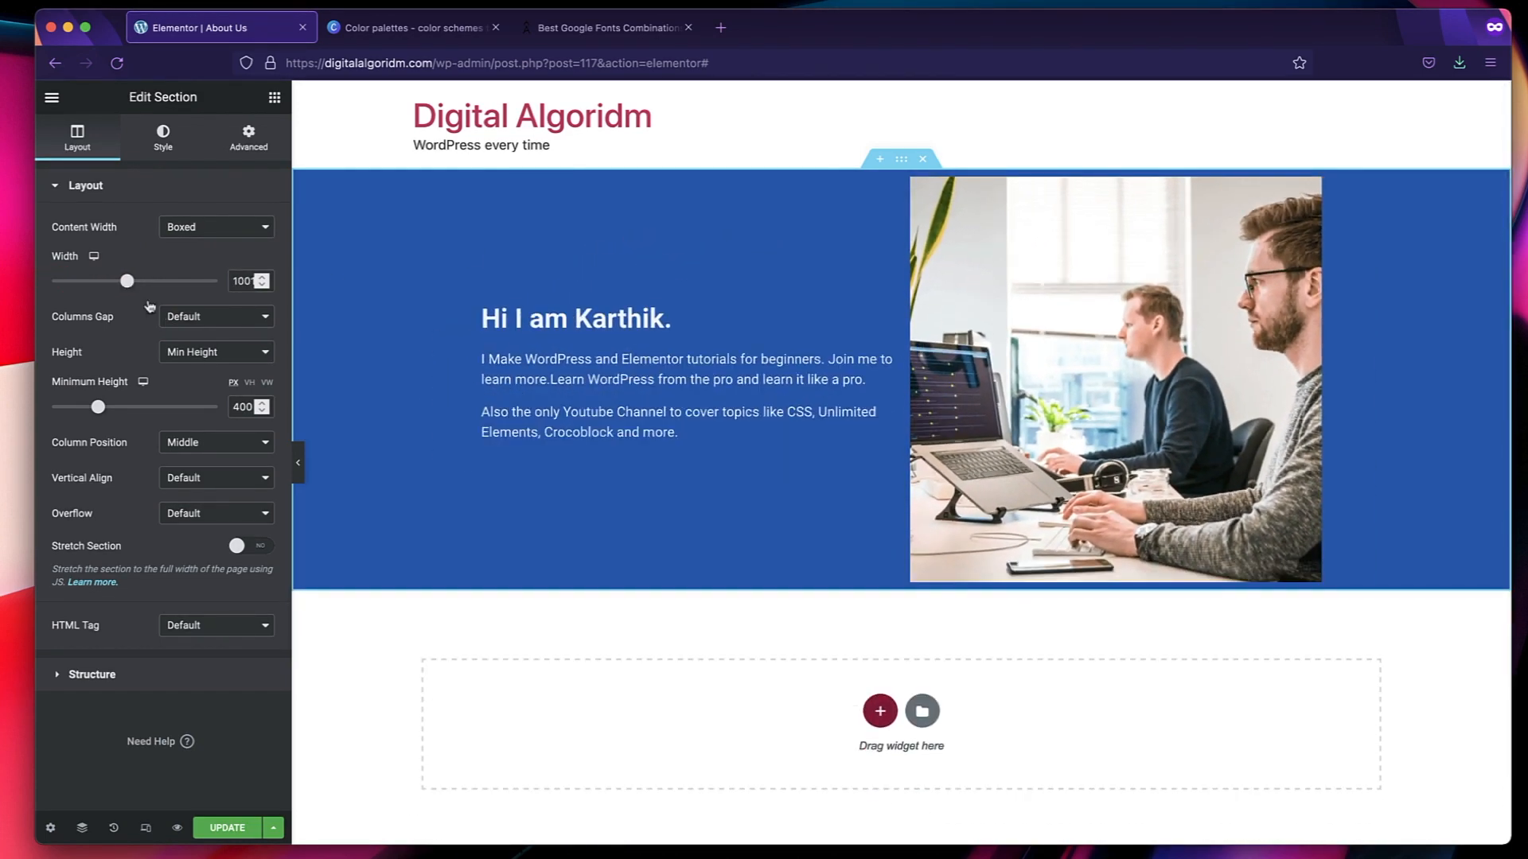
left_click(191, 319)
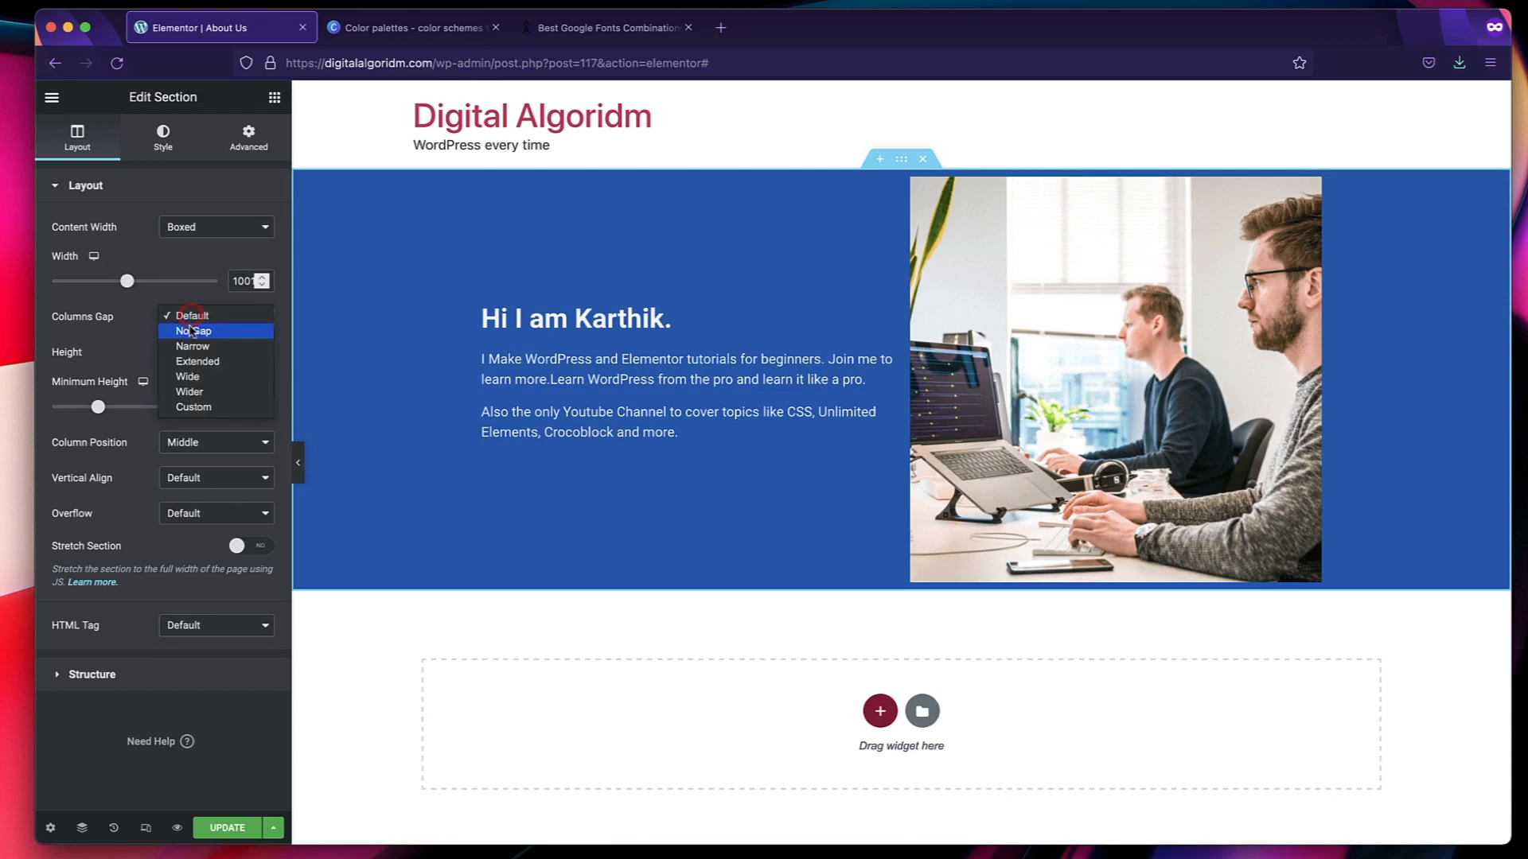
left_click(191, 331)
left_click(191, 319)
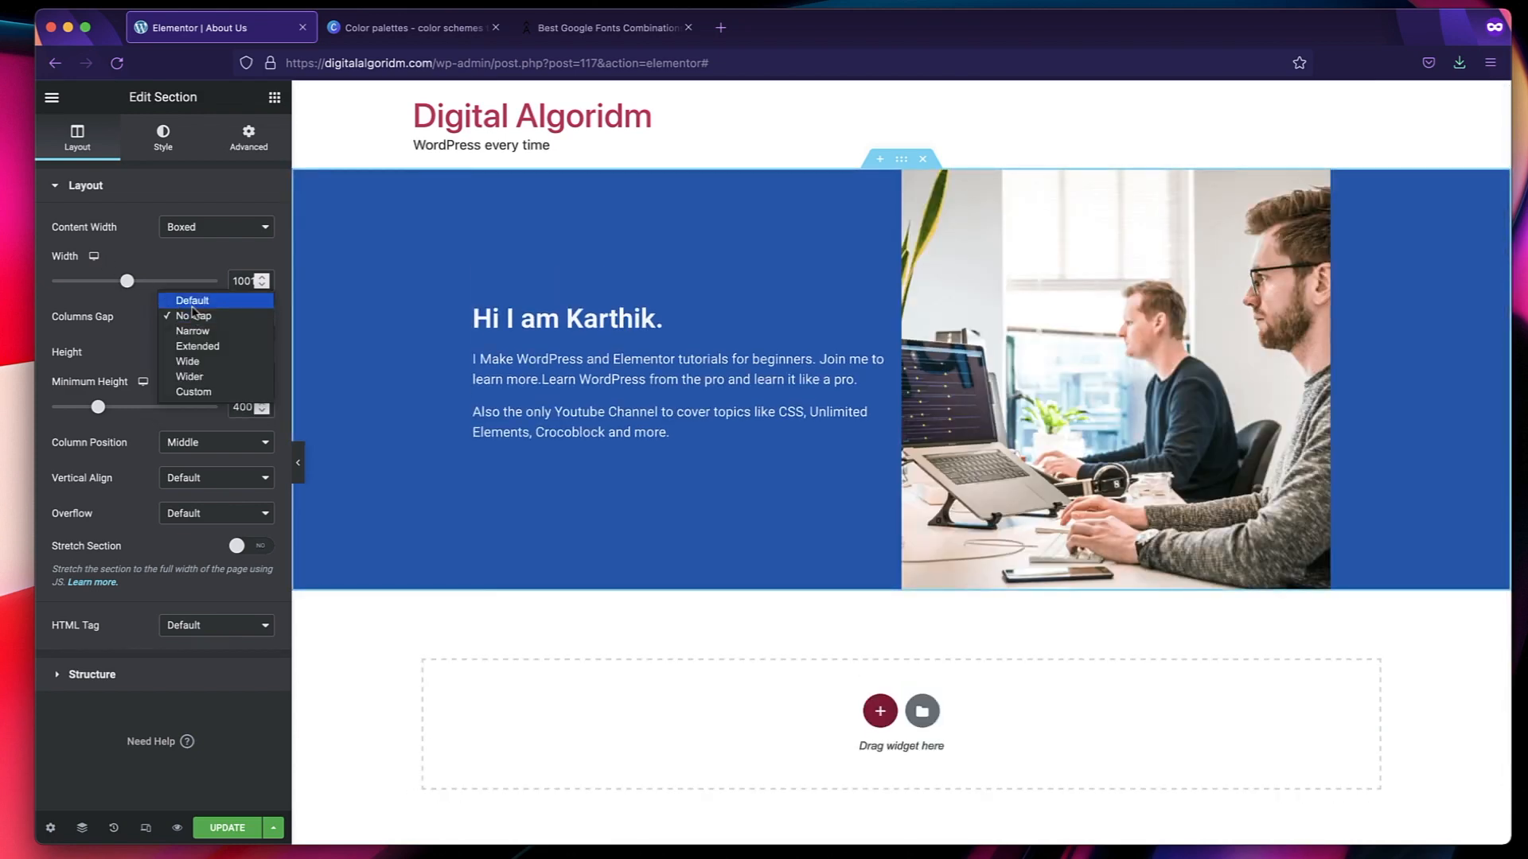
left_click(193, 300)
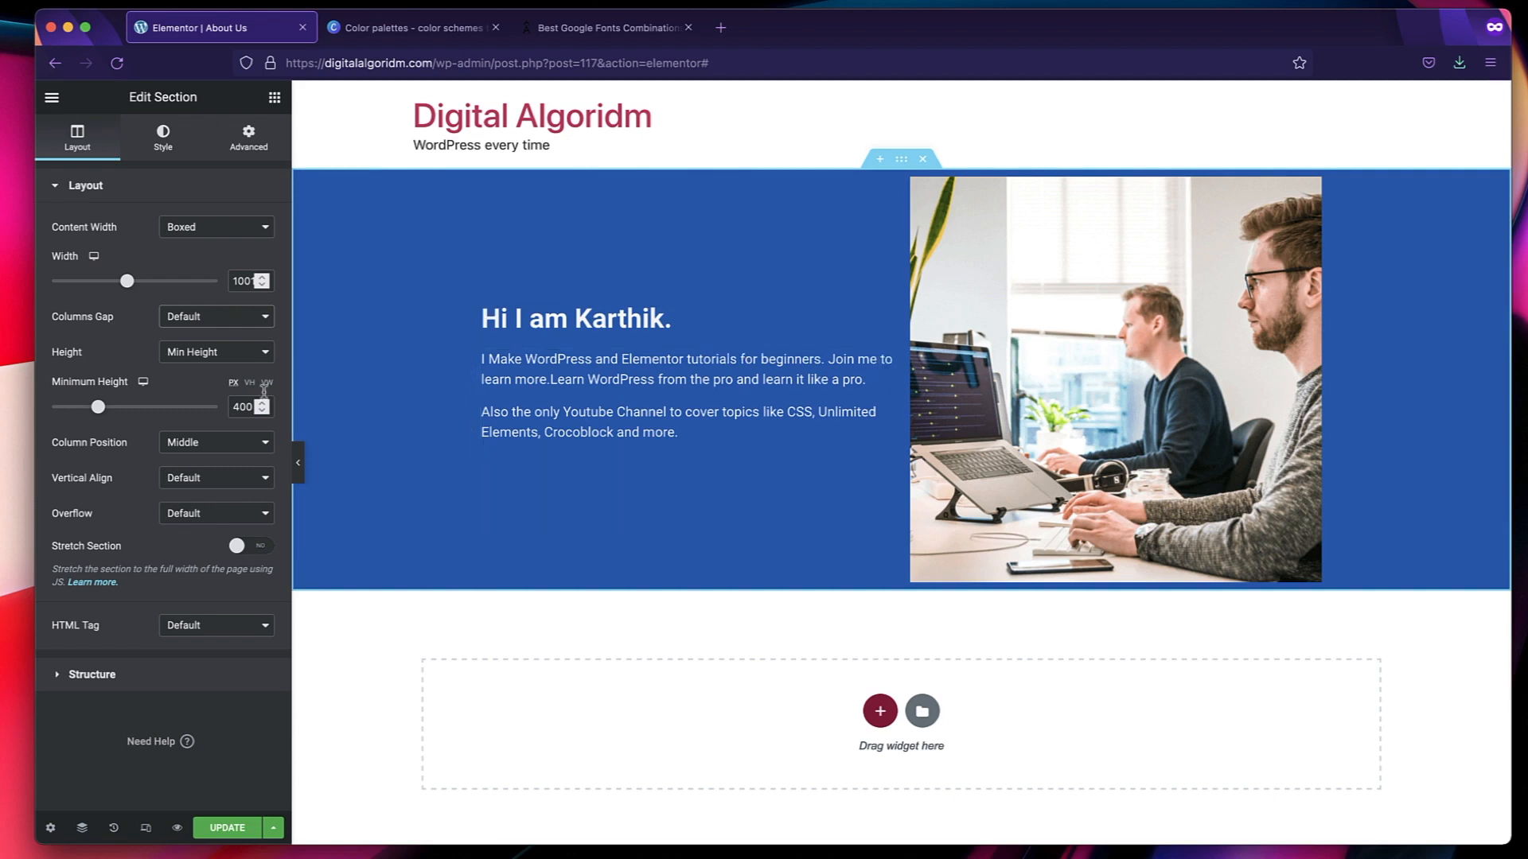
Undo the section's width and columns gap edits by restoring the latest Content Width edit from the history.
left_click(114, 827)
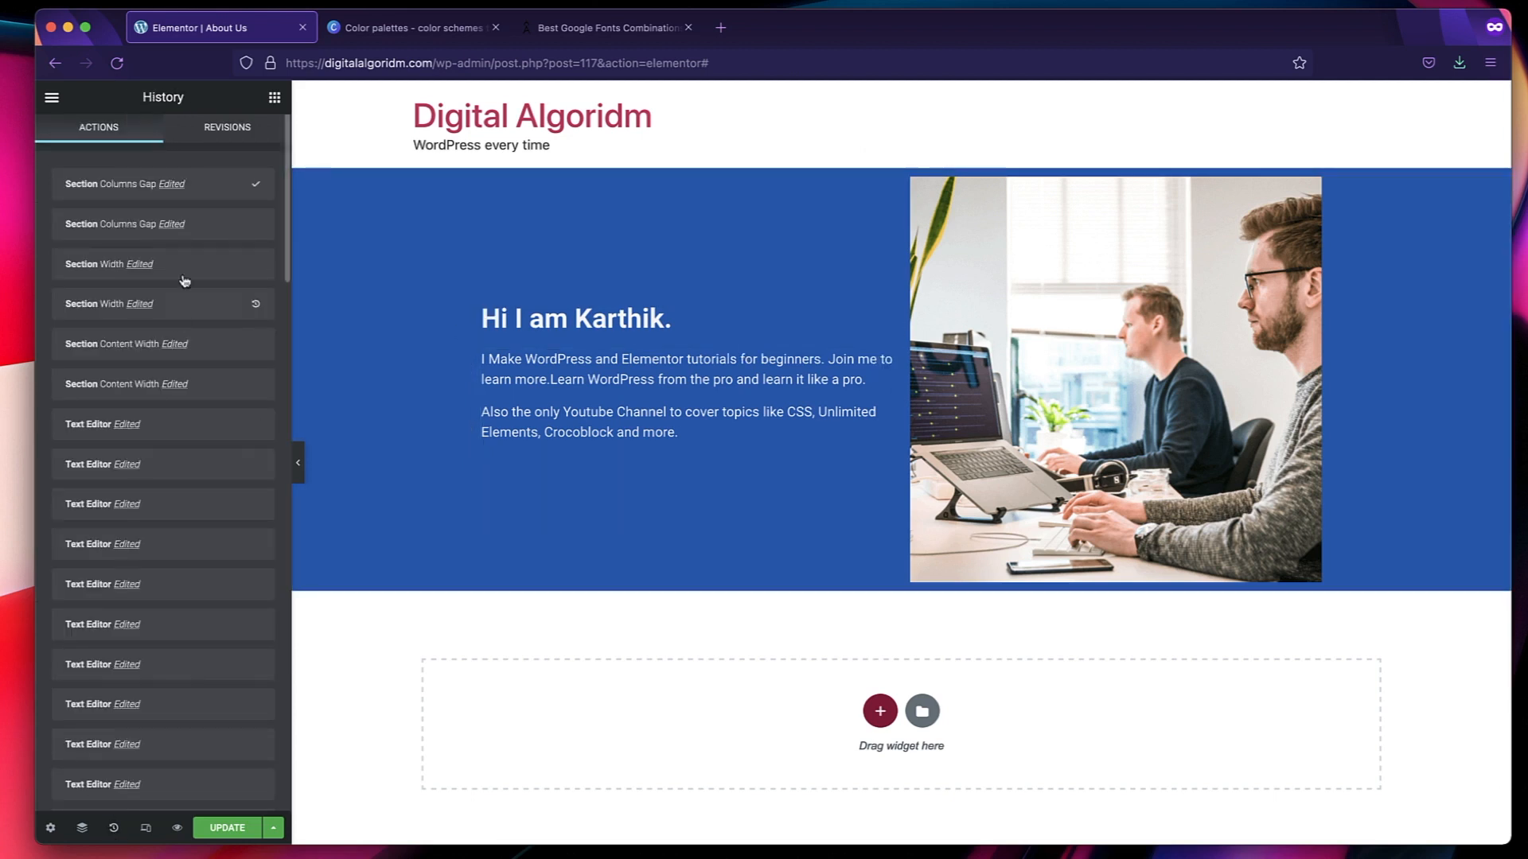
left_click(182, 305)
left_click(213, 350)
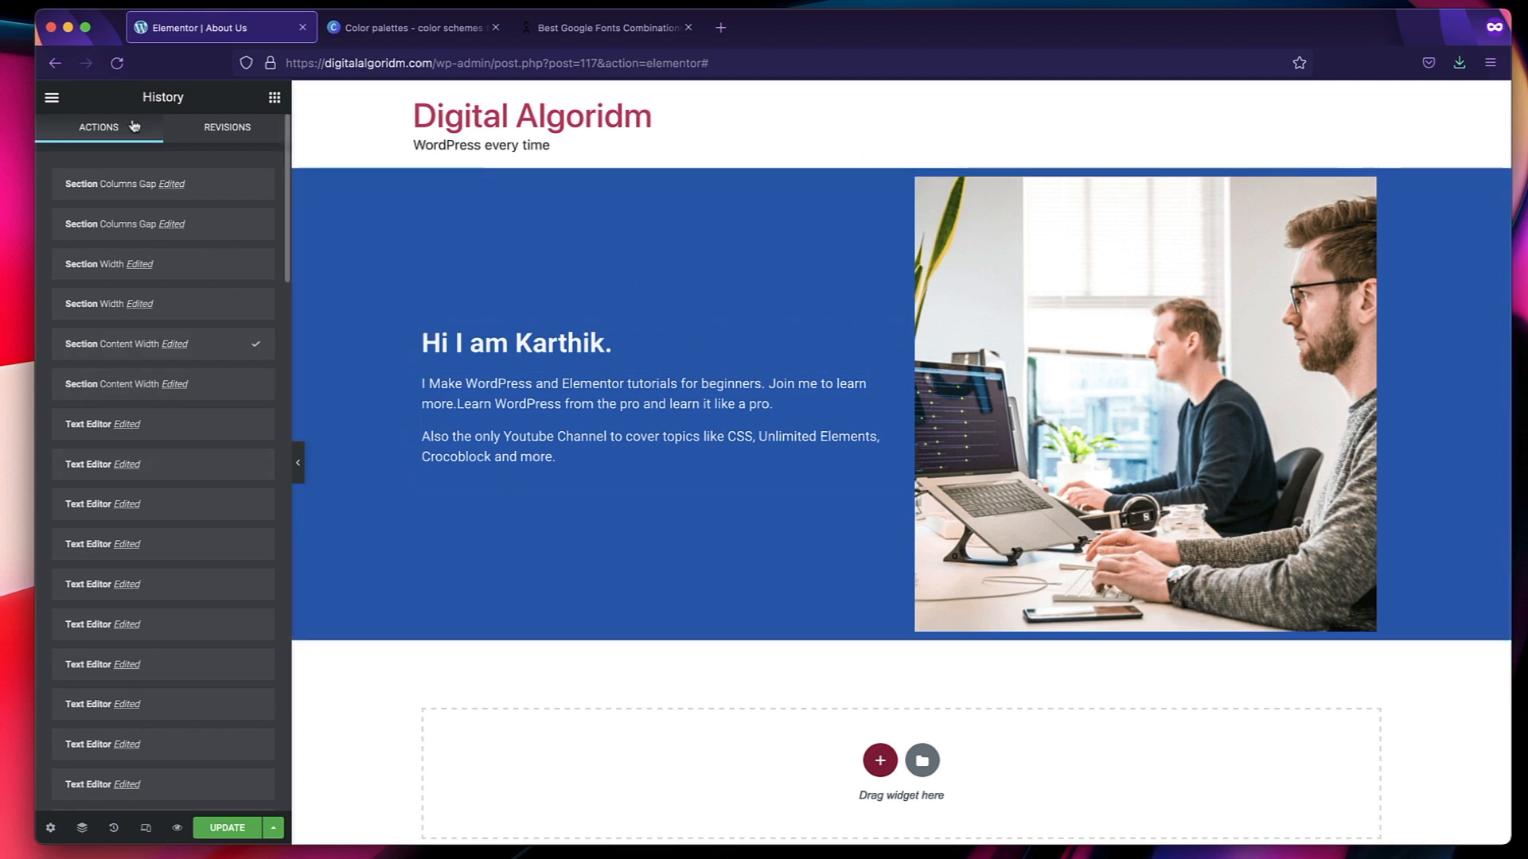
Review the greeting heading's title and link fields, and set the heading's size to Small.
left_click(275, 97)
left_click(431, 335)
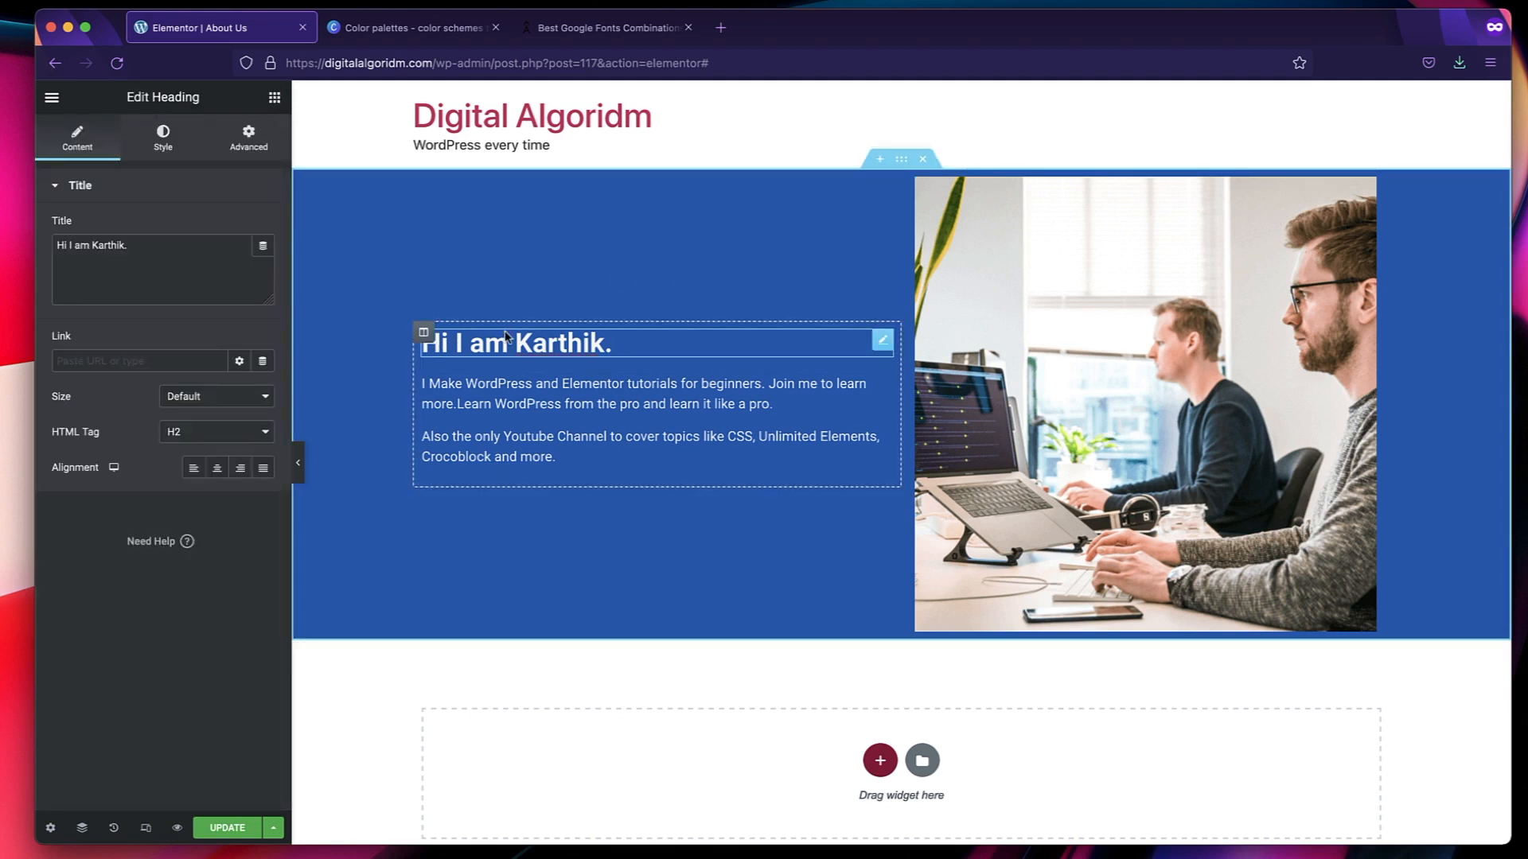
triple_click(130, 250)
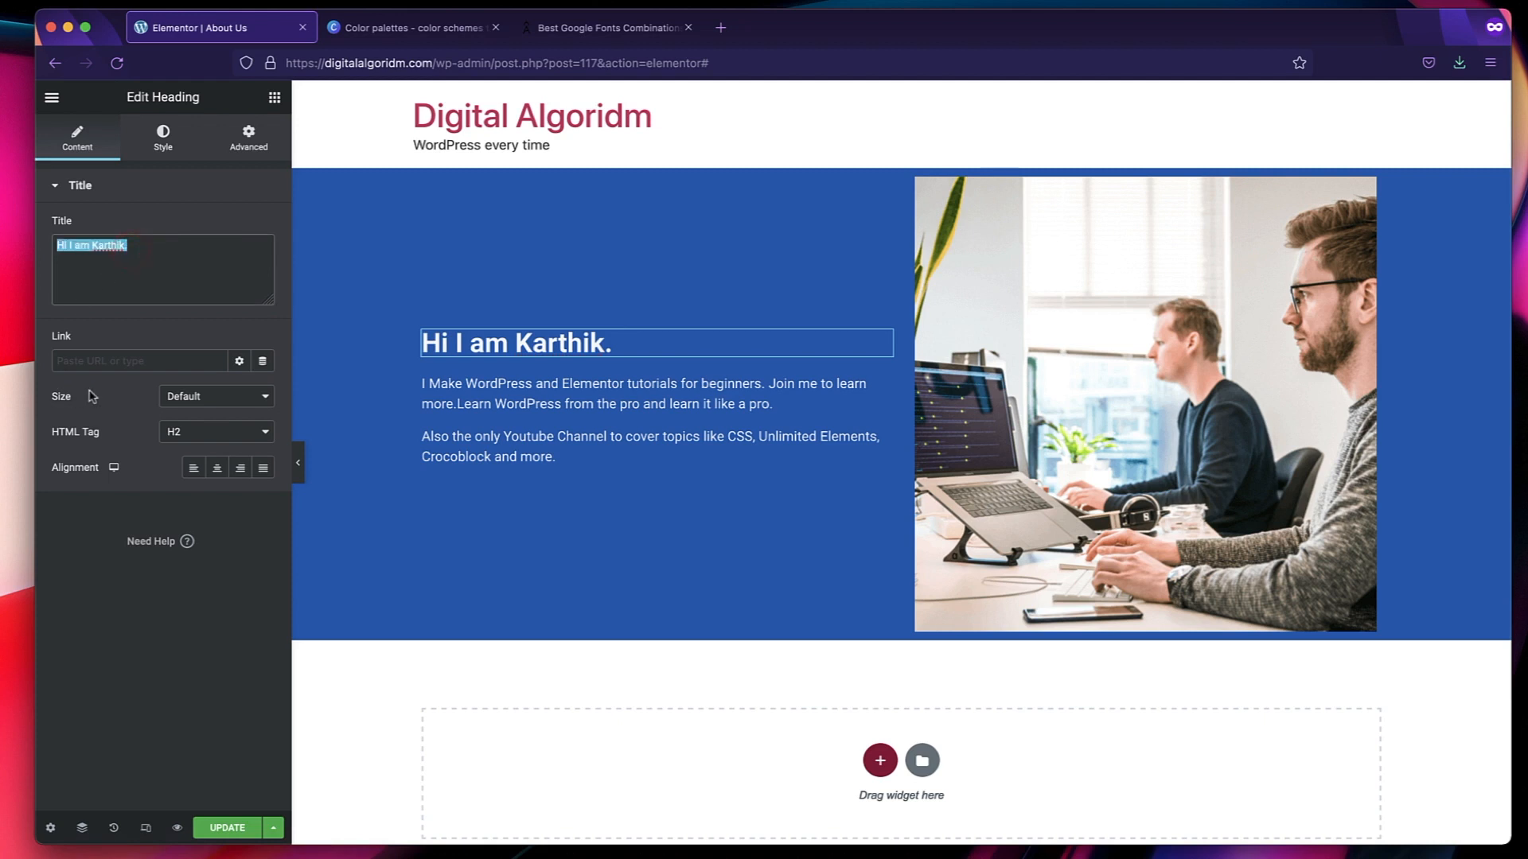
left_click(115, 363)
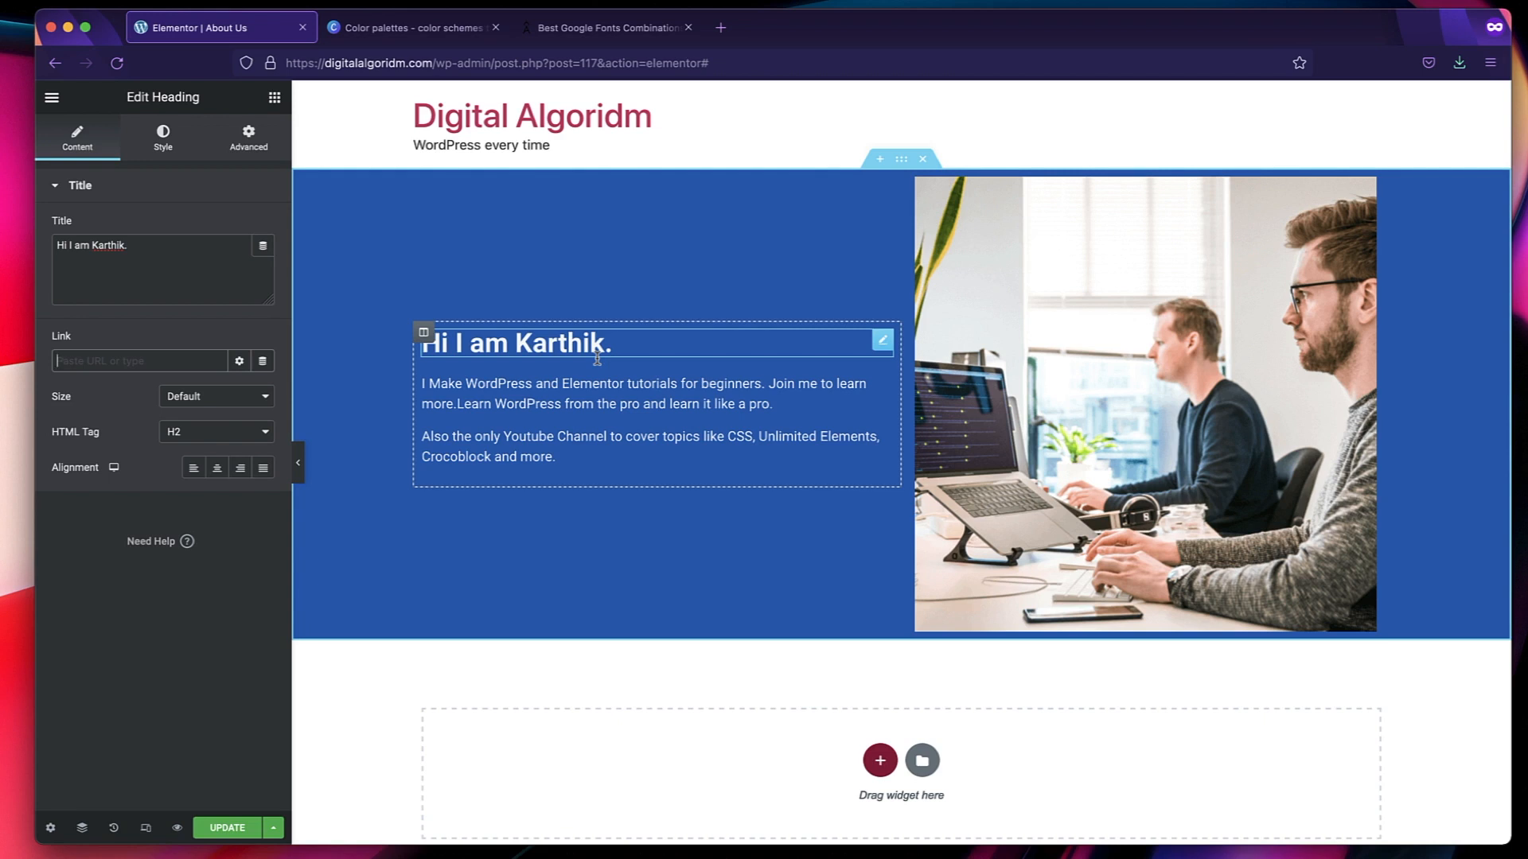
left_click(125, 362)
left_click(204, 397)
left_click(191, 410)
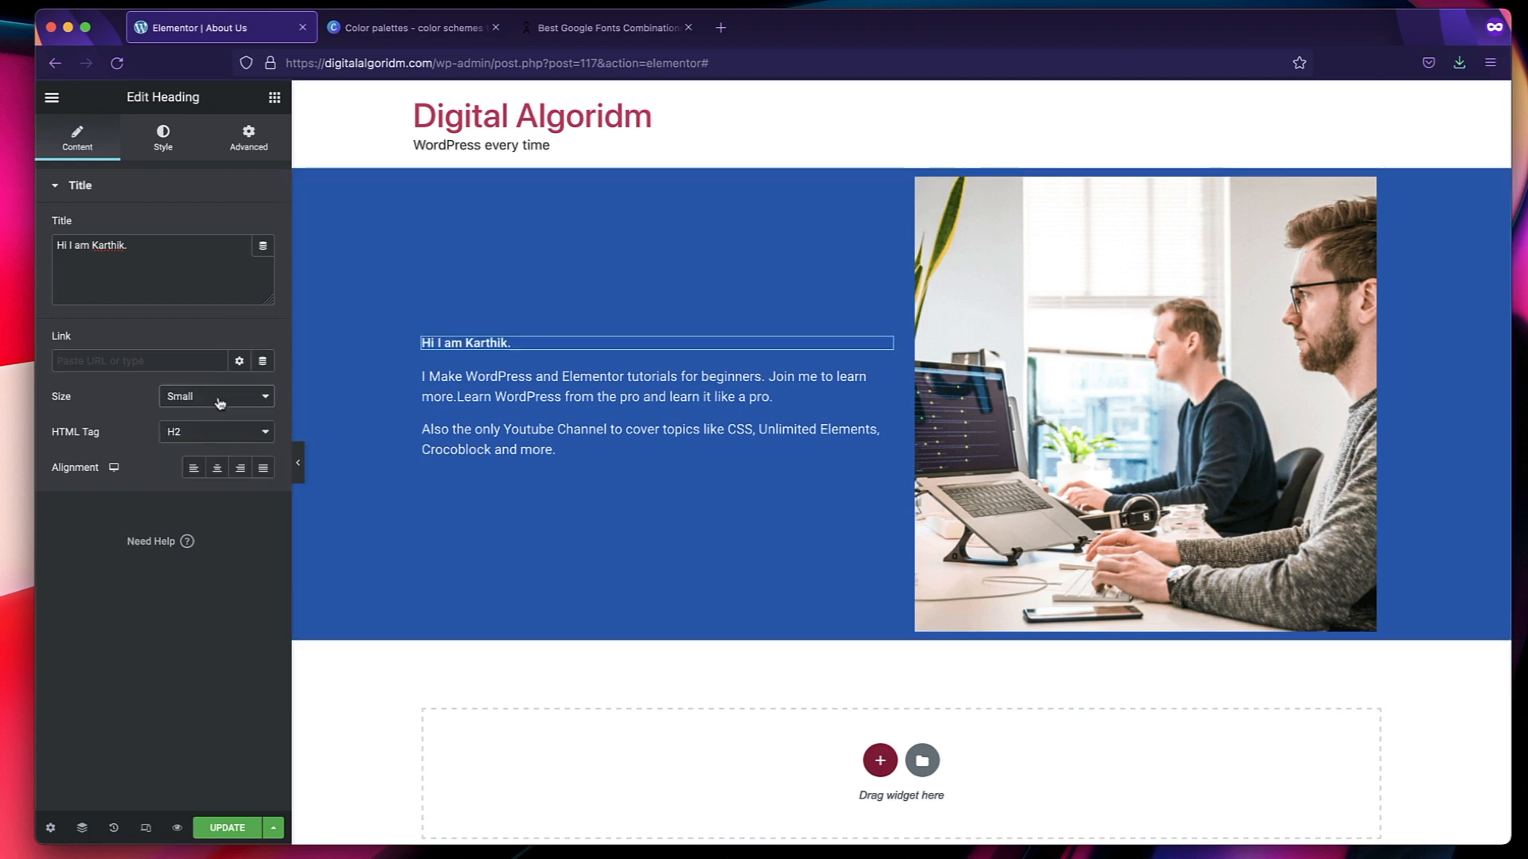
Return the greeting heading's size to Default, and review its HTML tag choices and style options.
left_click(219, 398)
left_click(216, 379)
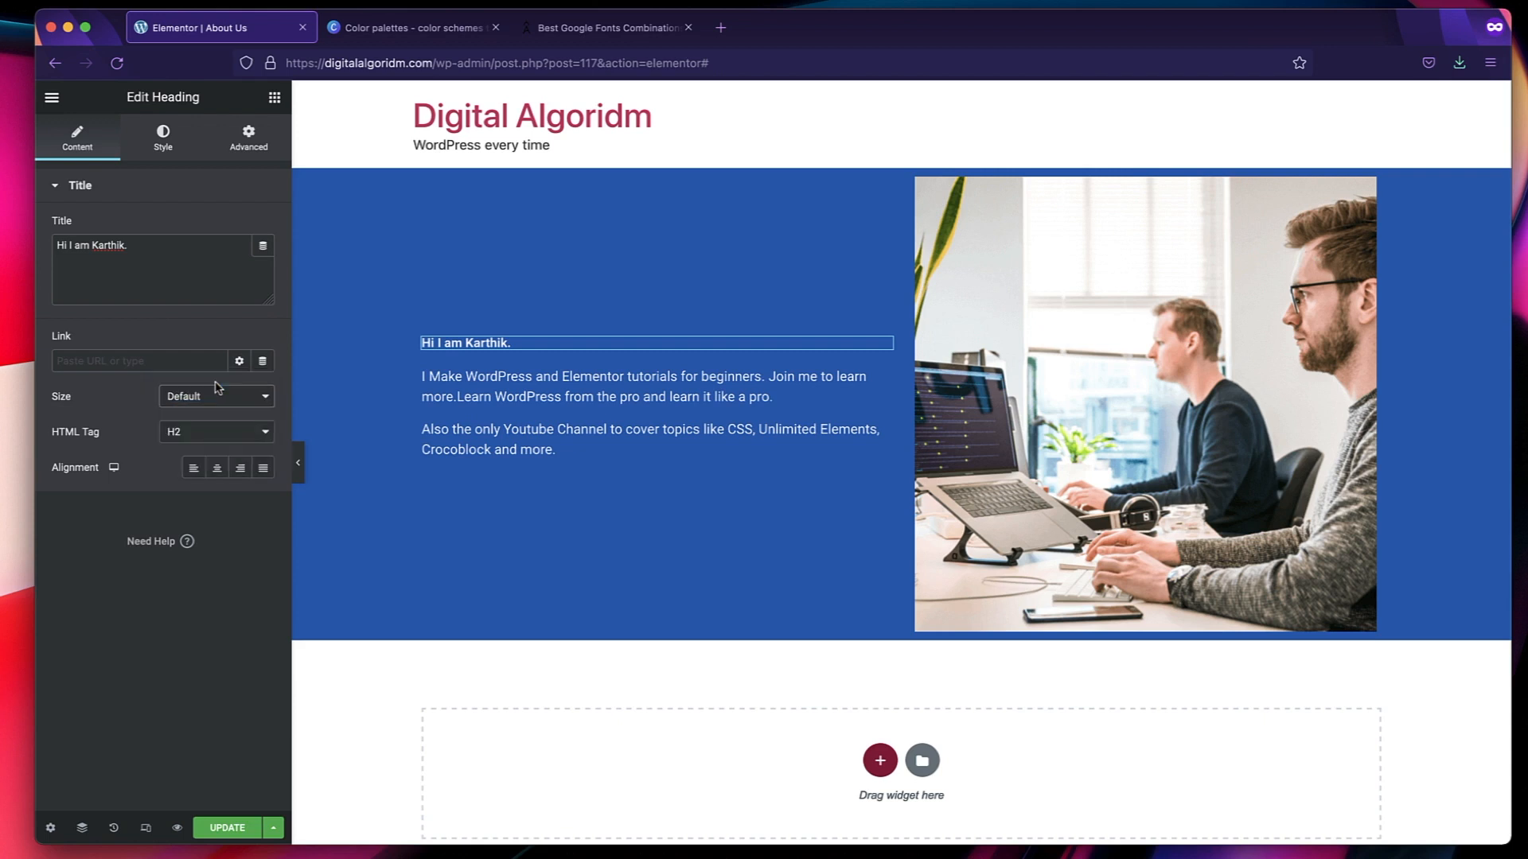
left_click(219, 434)
left_click(208, 456)
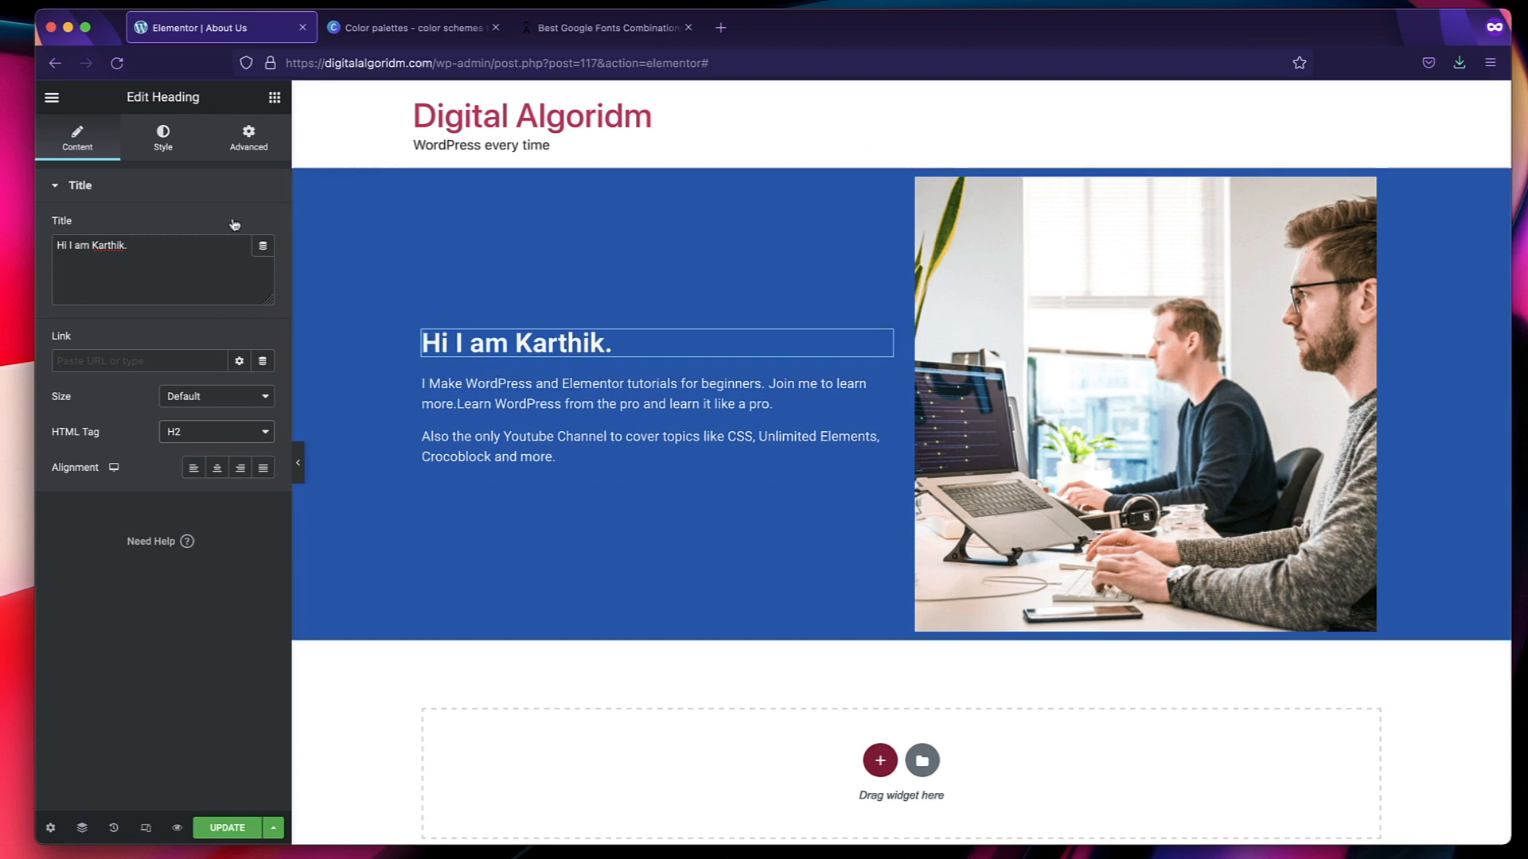
left_click(163, 133)
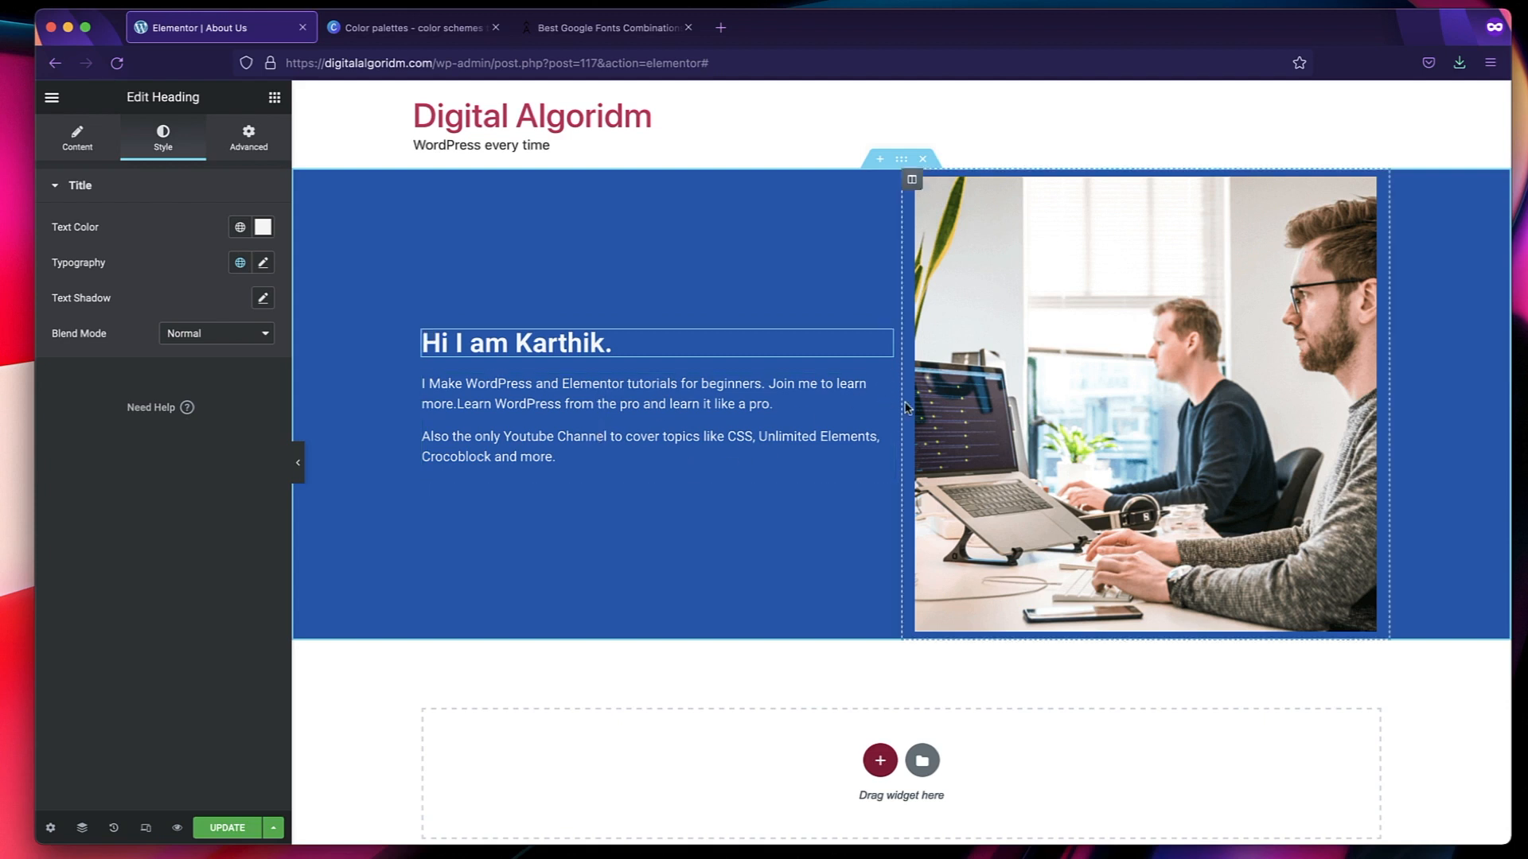
Try an extra blank line between the intro text's two paragraphs, remove it, and make the first paragraph bold.
left_click(839, 389)
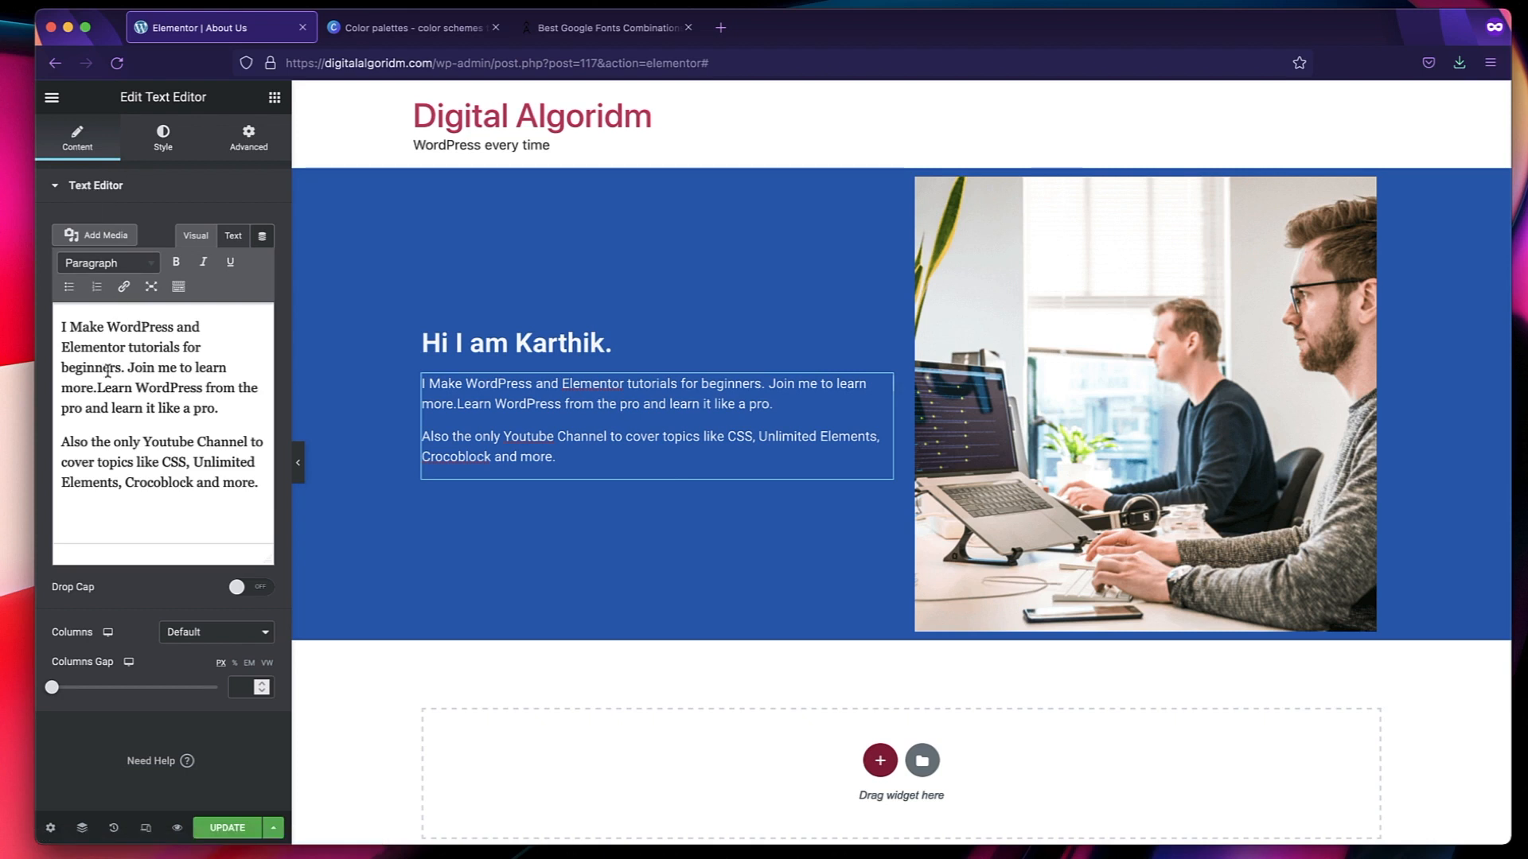
left_click(222, 420)
key("Return")
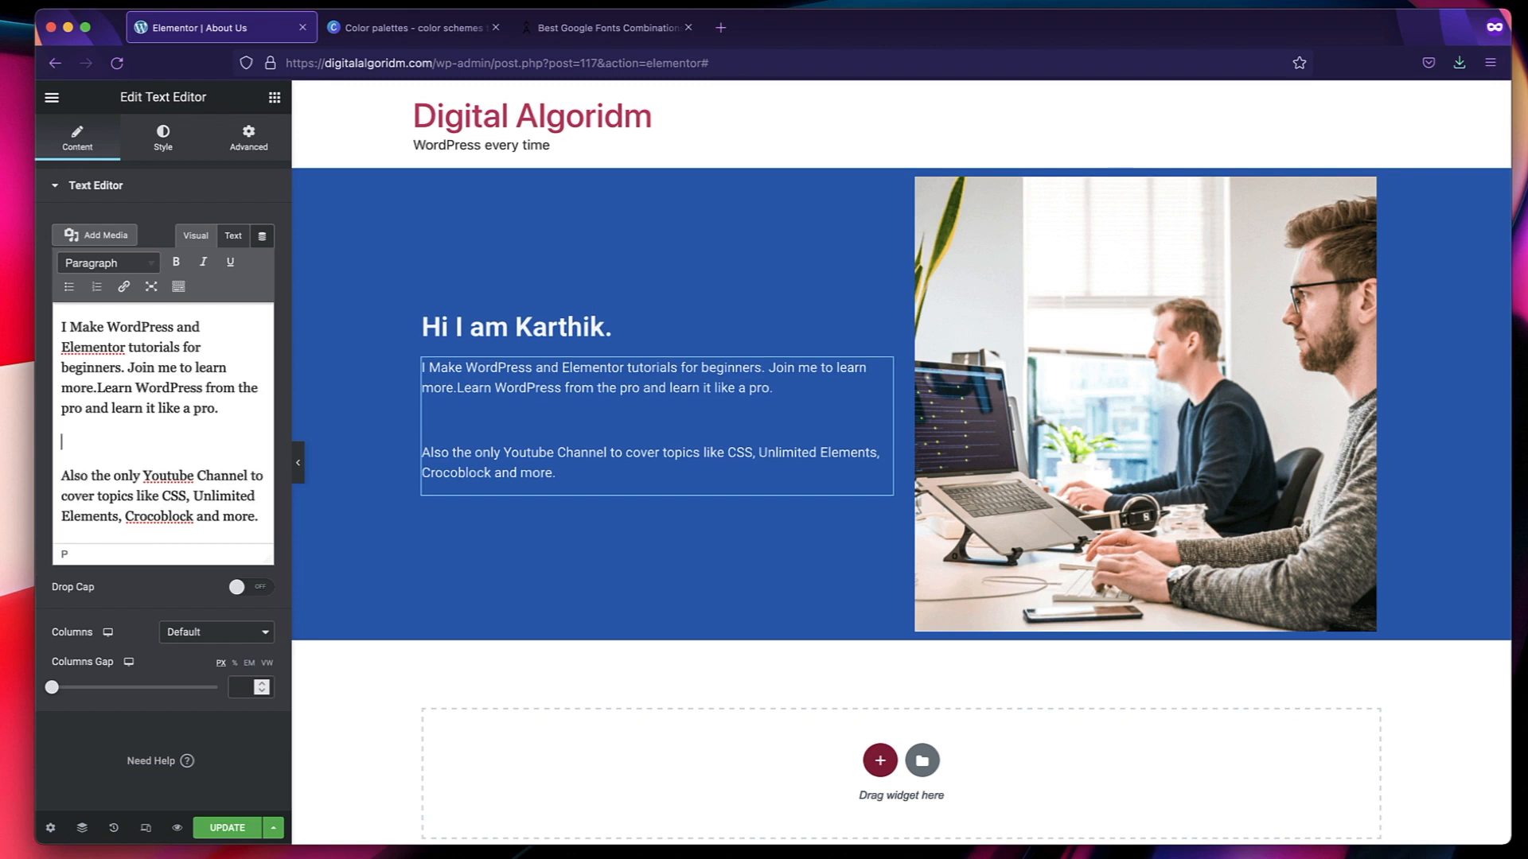
key("BackSpace")
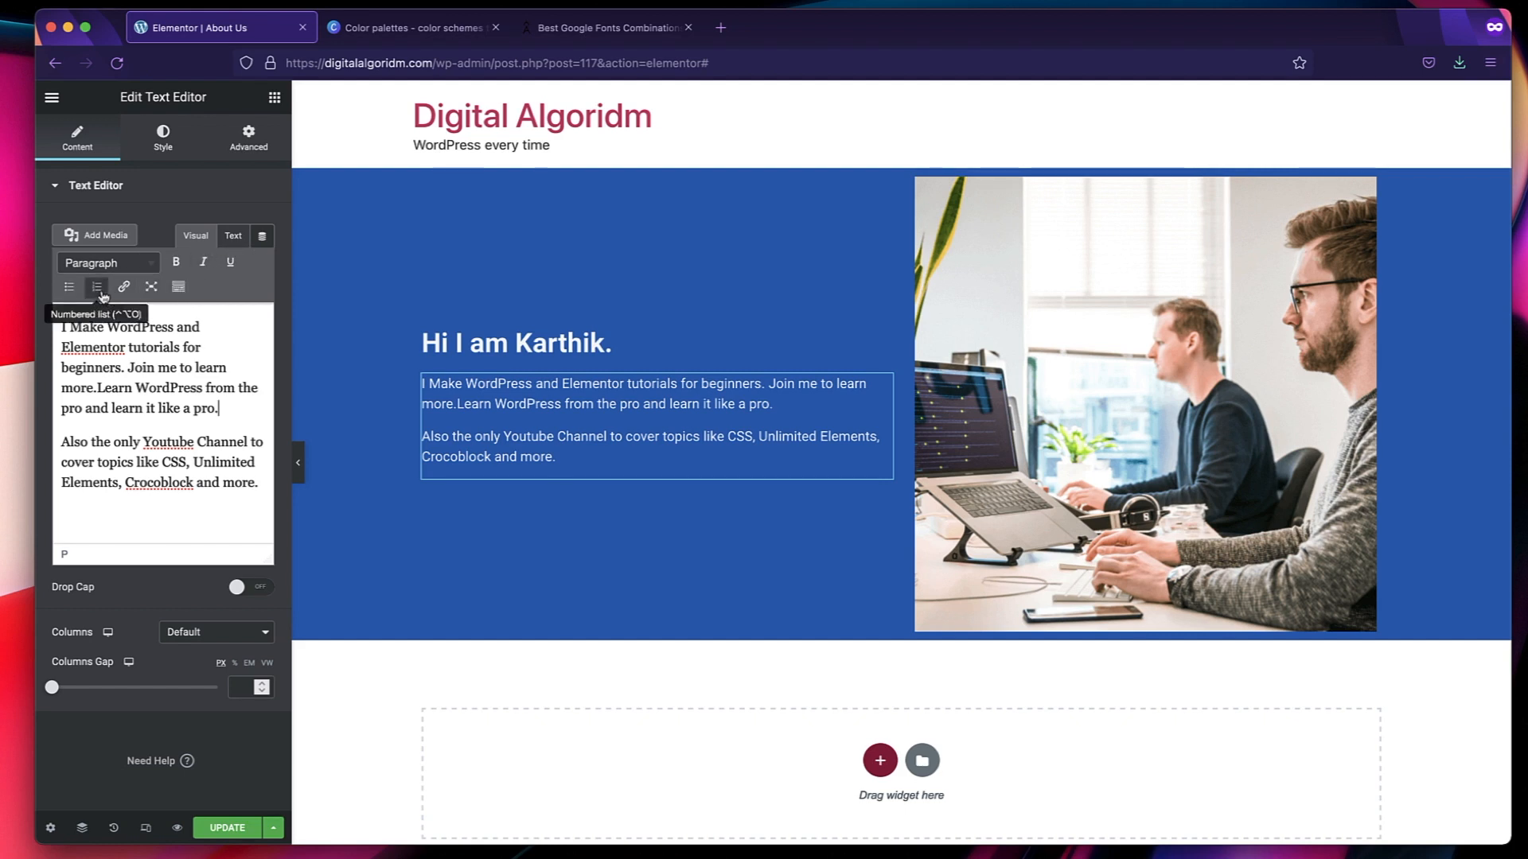
triple_click(130, 338)
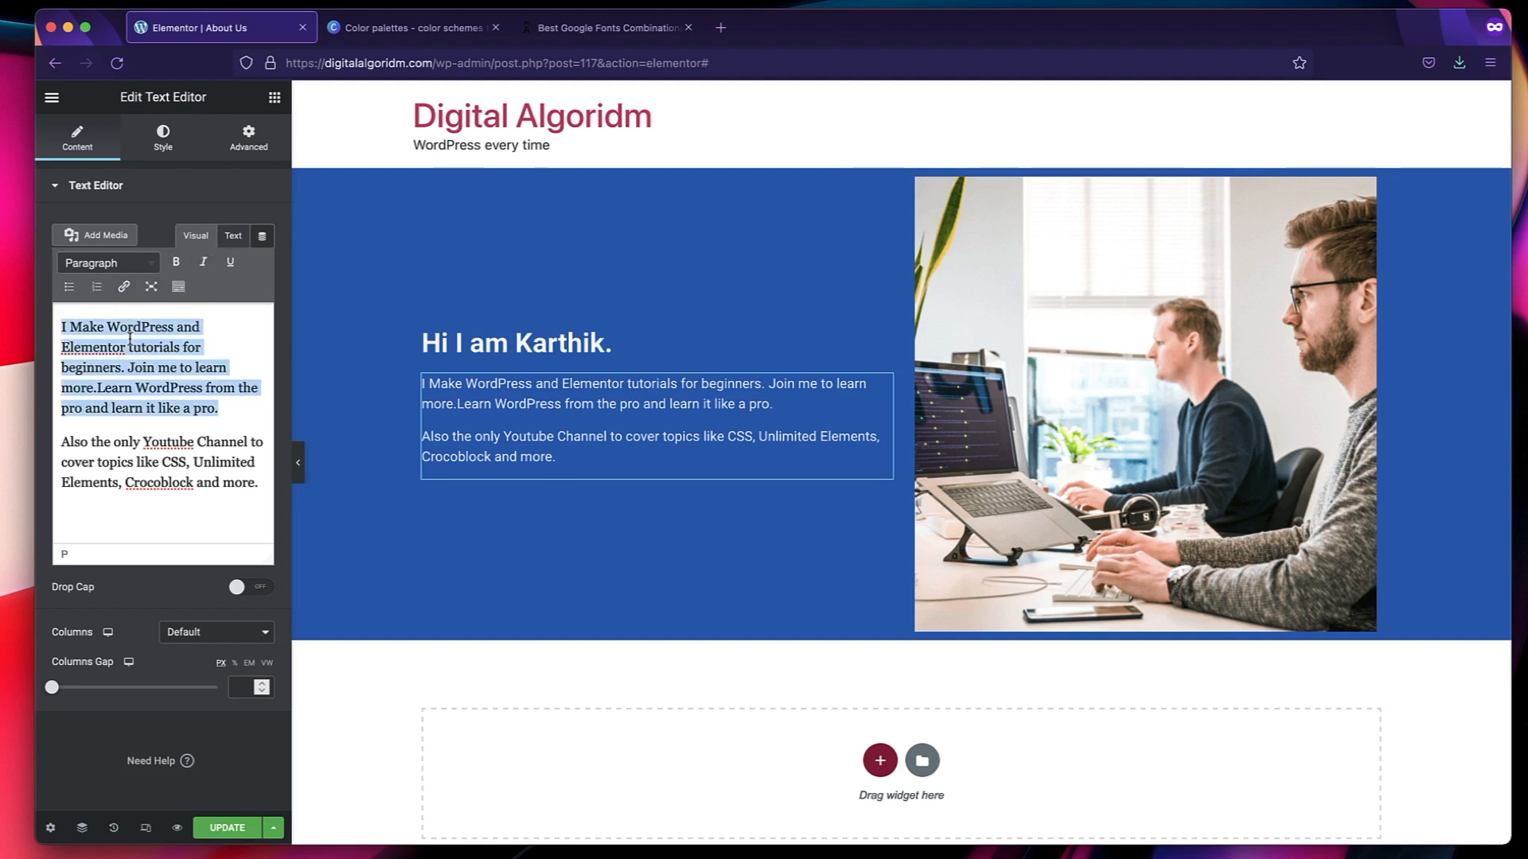
left_click(175, 265)
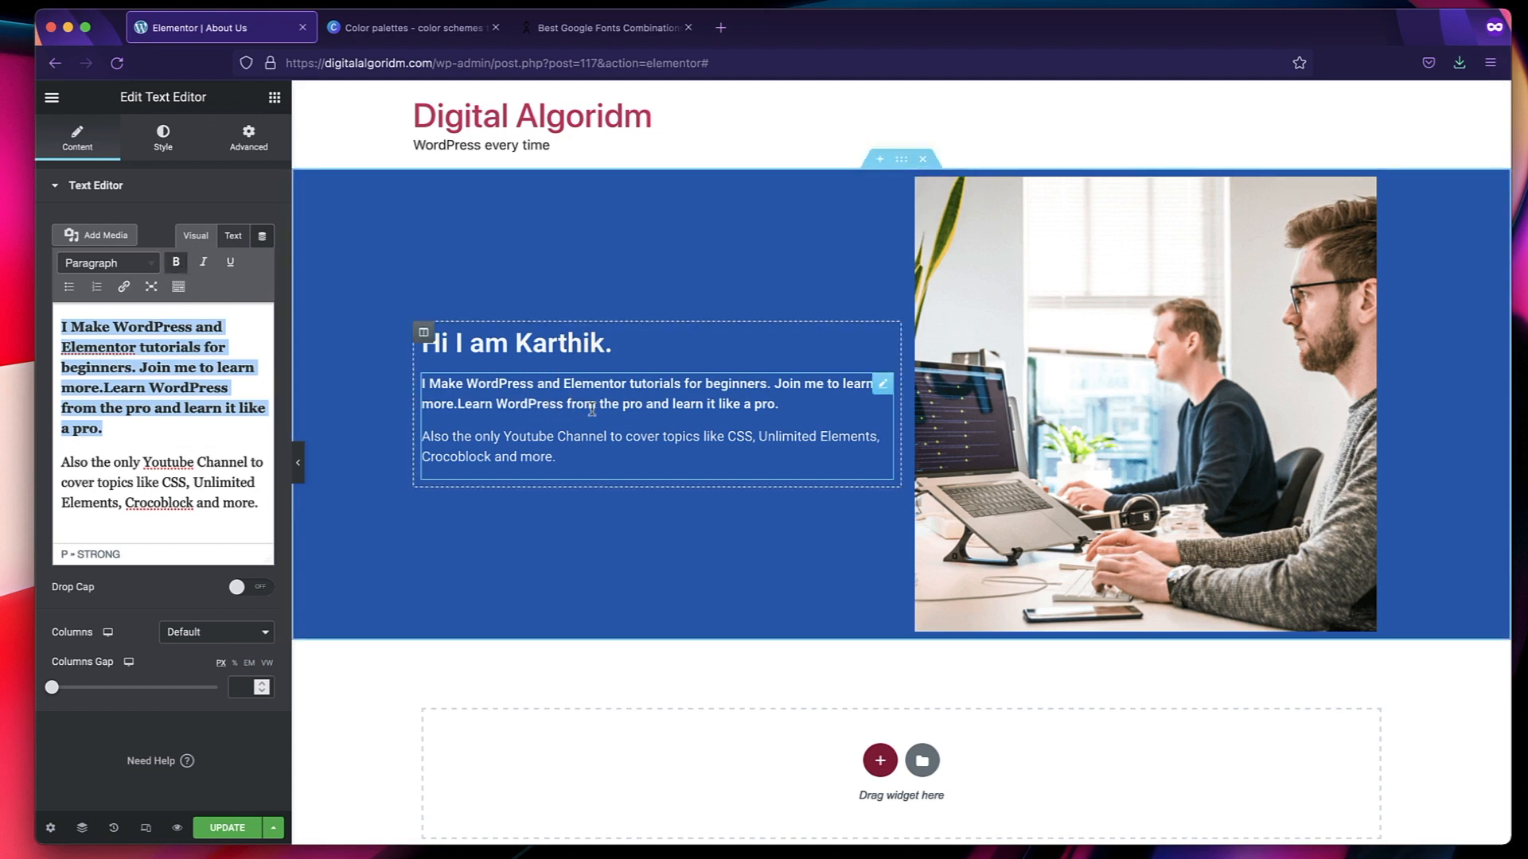
left_click(198, 480)
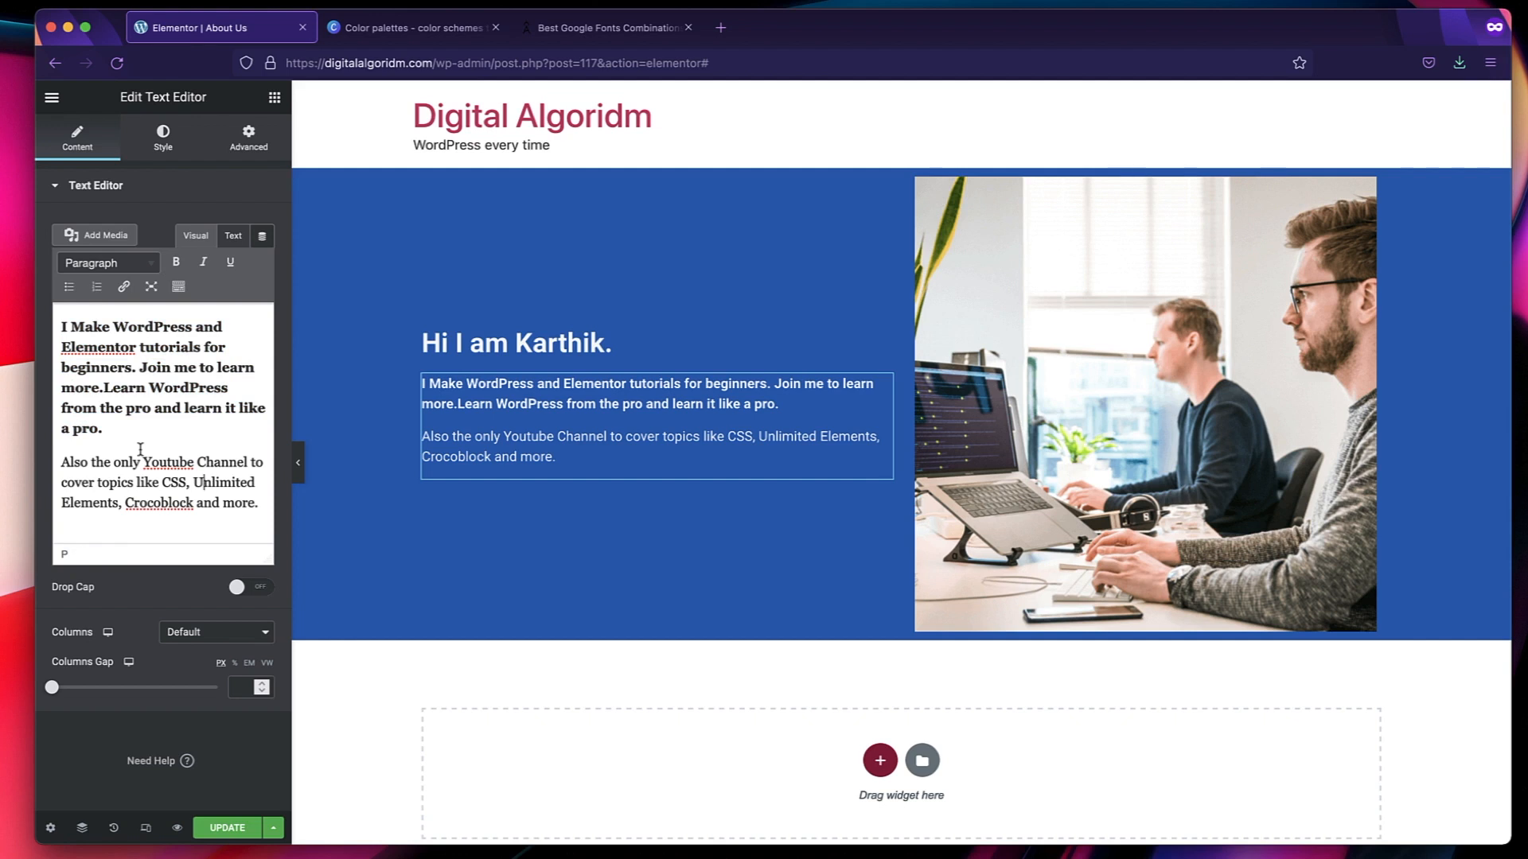
Try the Drop Cap option on the intro text and switch it back off.
left_click(255, 589)
left_click(255, 588)
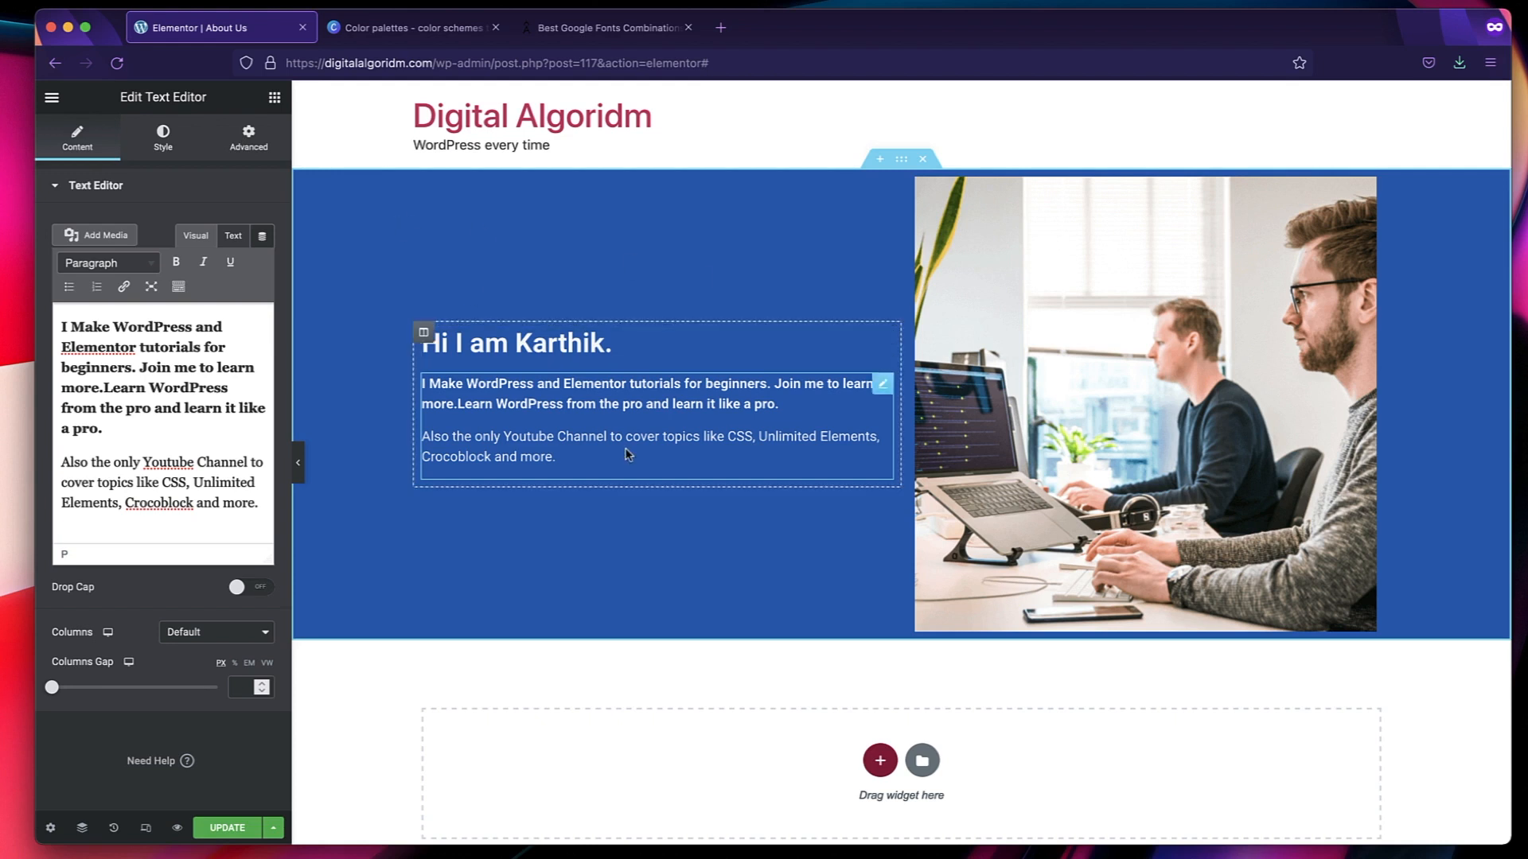
Add a Button widget below the intro text in the blue section's text column.
left_click(273, 97)
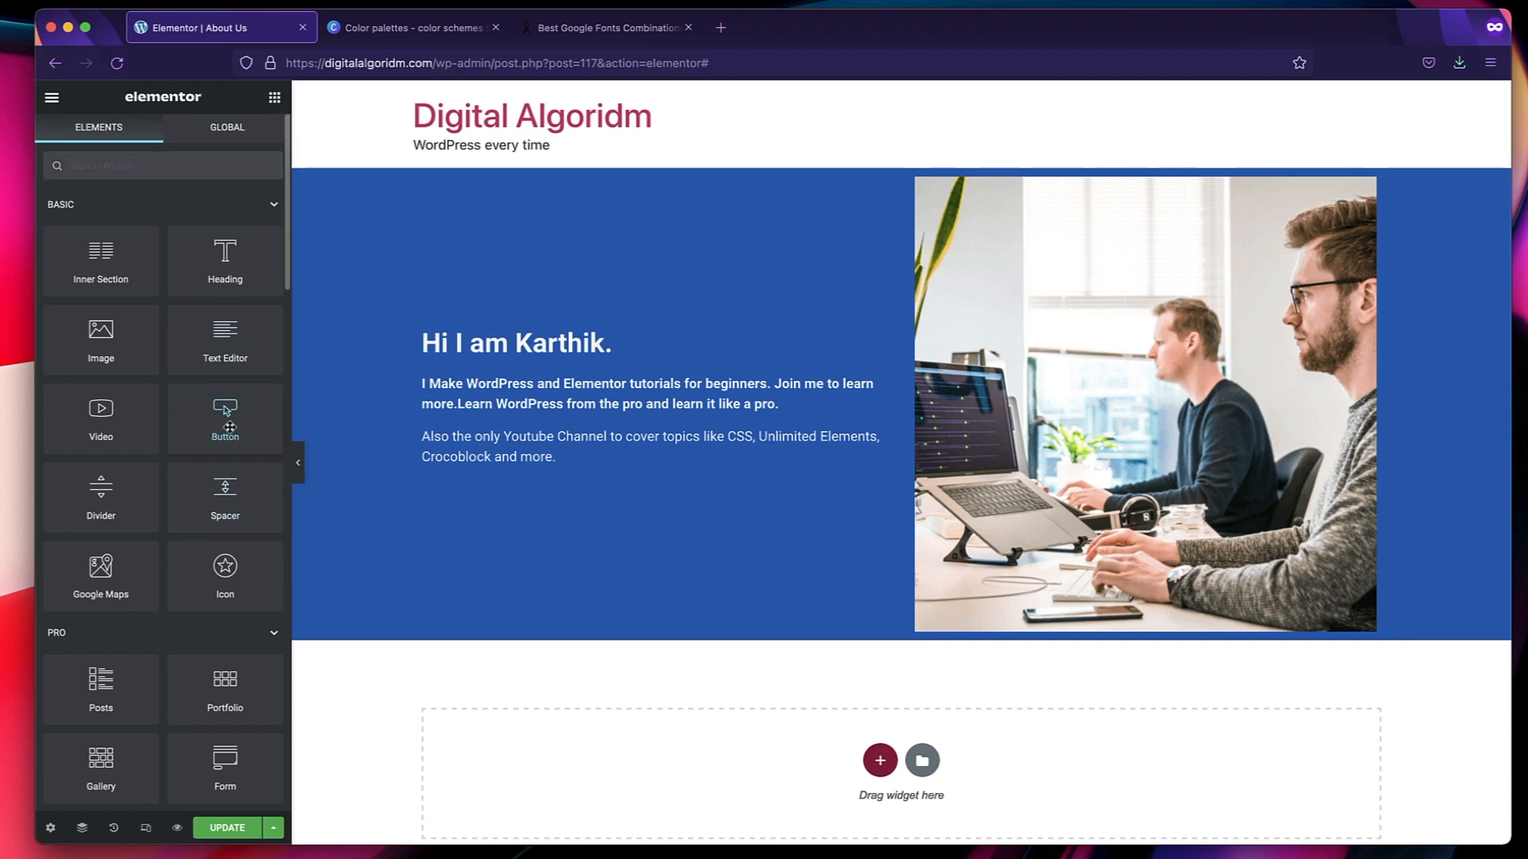
left_click_drag(229, 428, 475, 459)
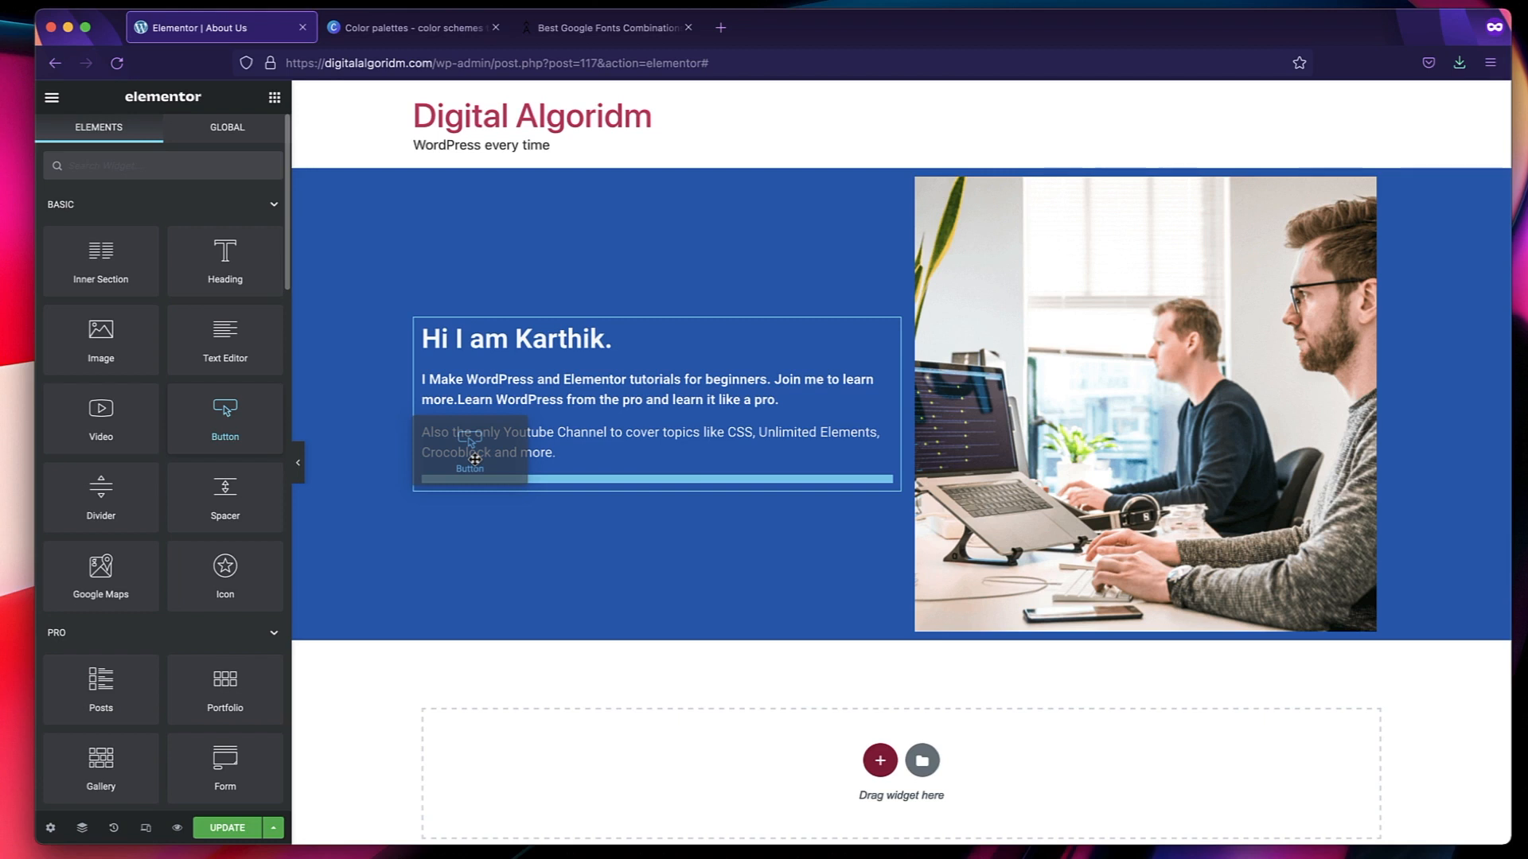
left_click_drag(475, 459, 475, 460)
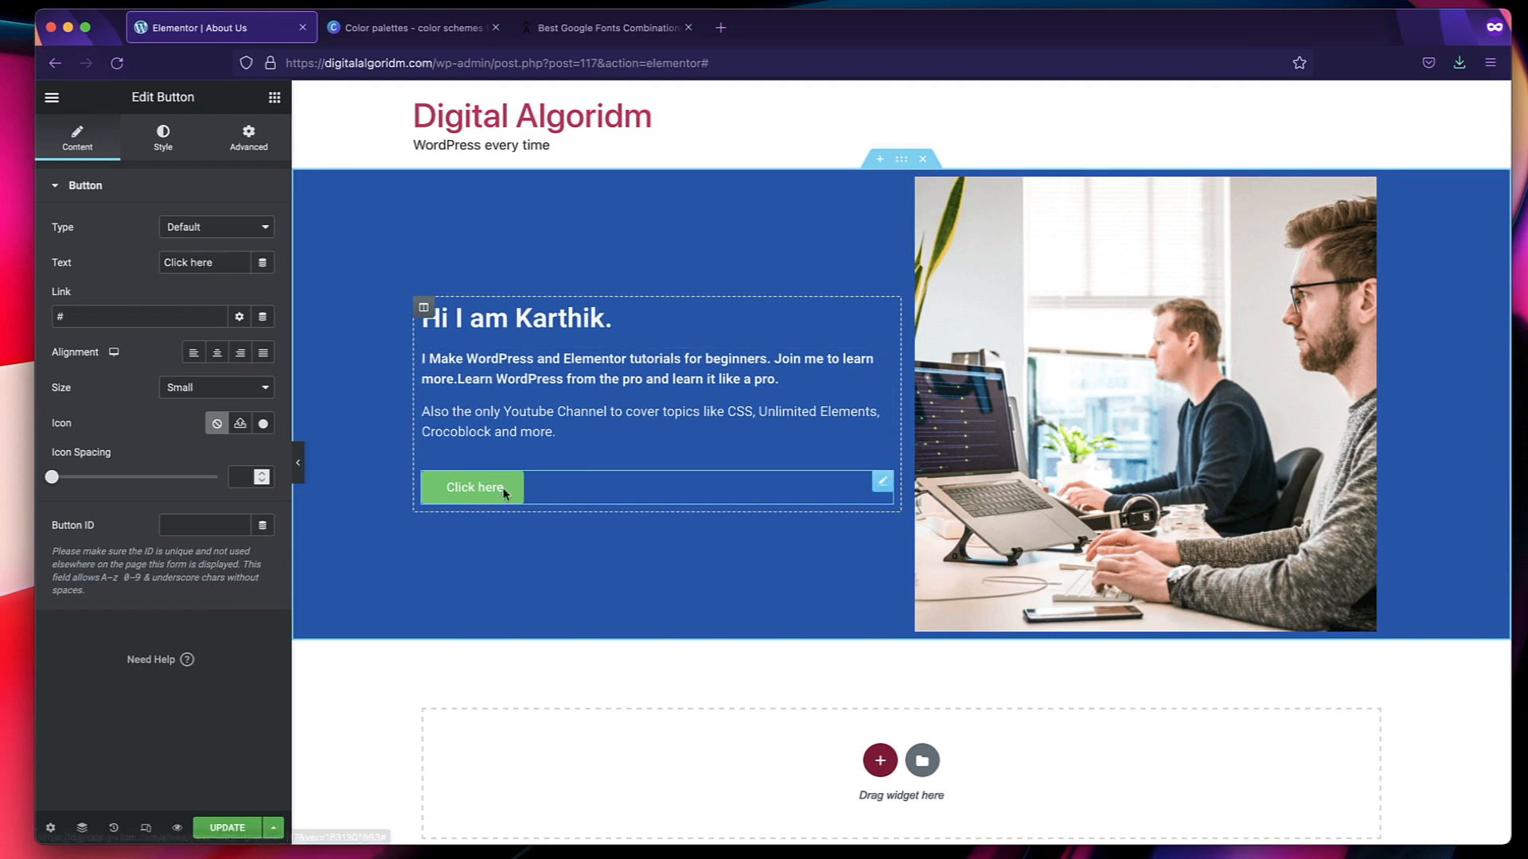
Try the button between the heading and the intro text, and move it back below the text.
left_click_drag(704, 481, 705, 406)
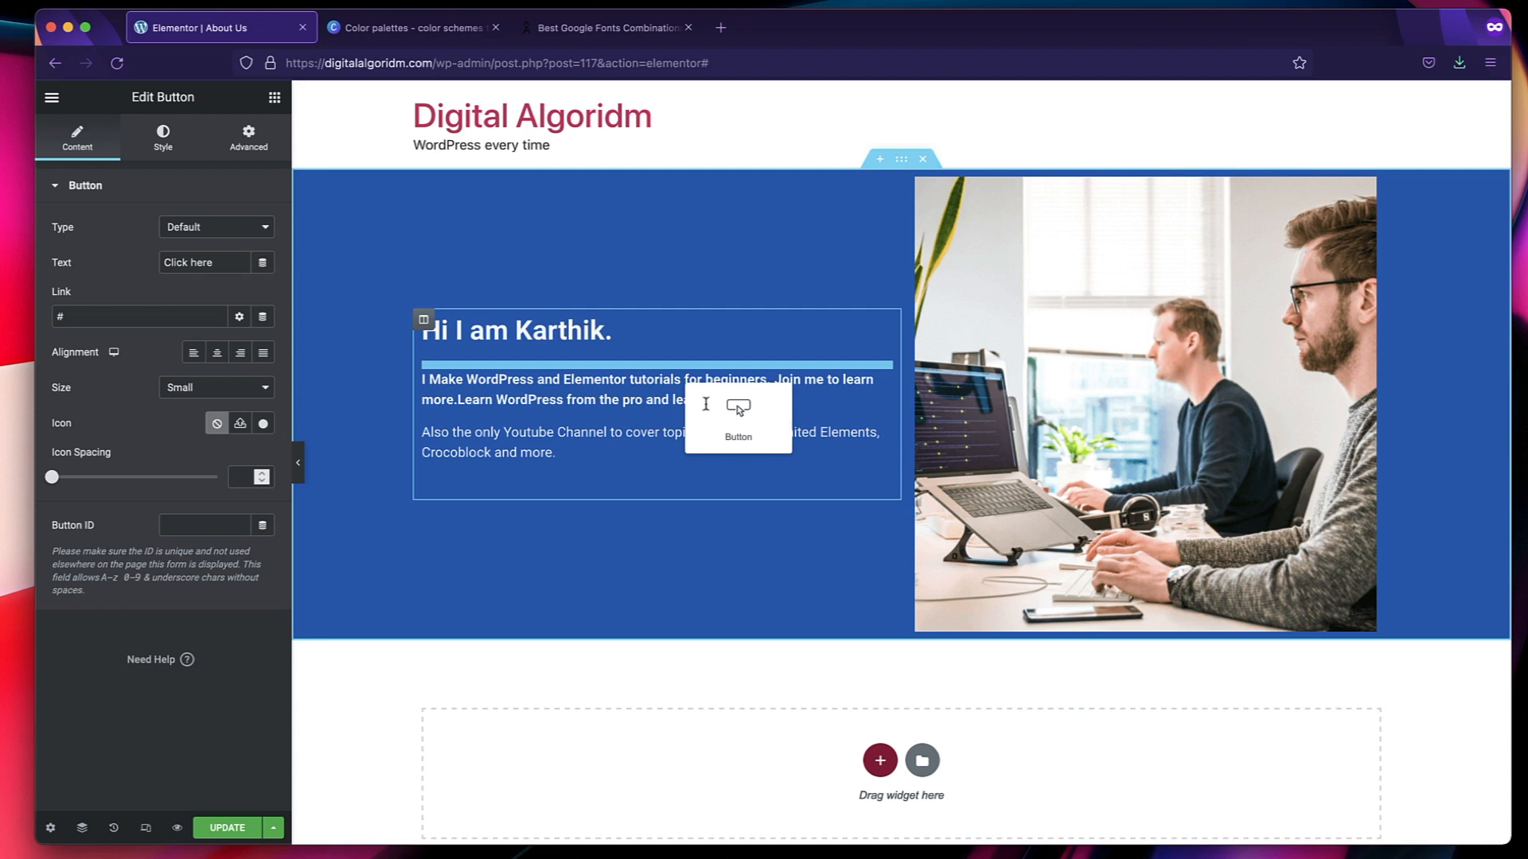
left_click_drag(705, 404, 705, 404)
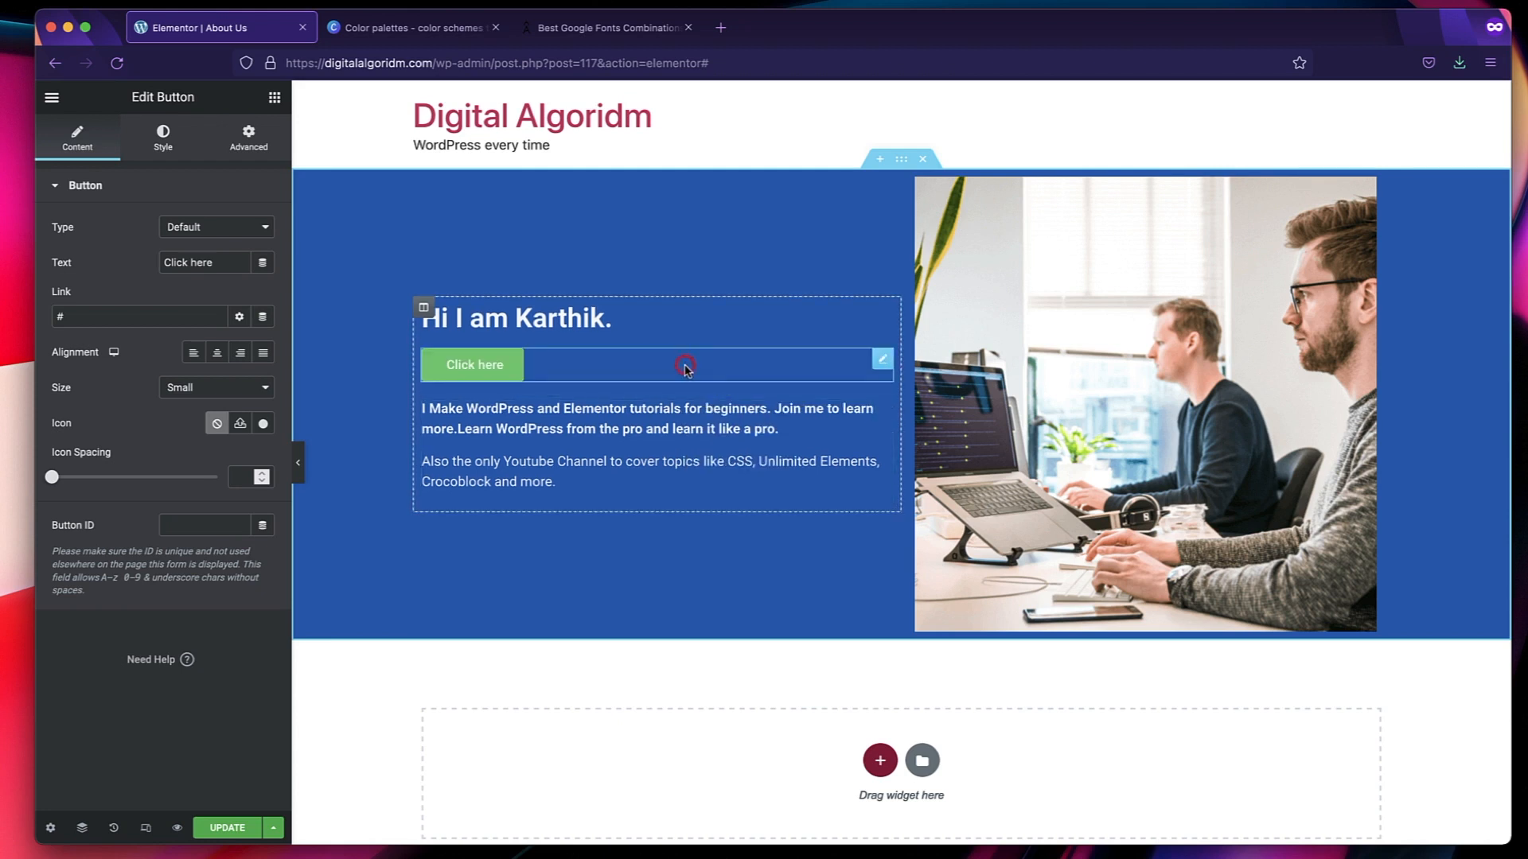
left_click_drag(685, 369, 668, 444)
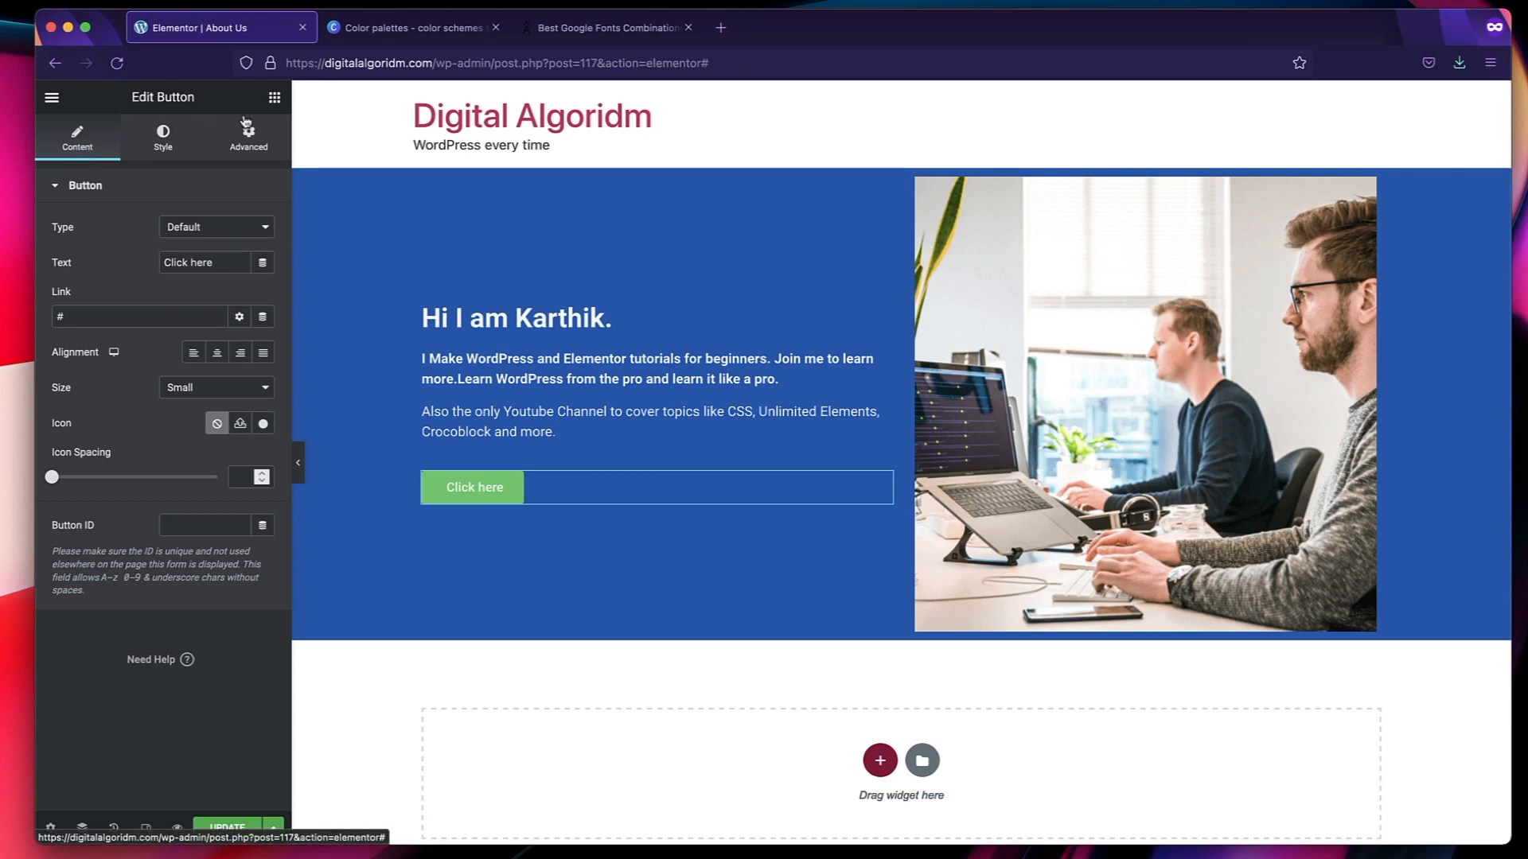
Set the button's text to "Visit Us" and link it to the site's Home page.
triple_click(222, 264)
type("Visit Us")
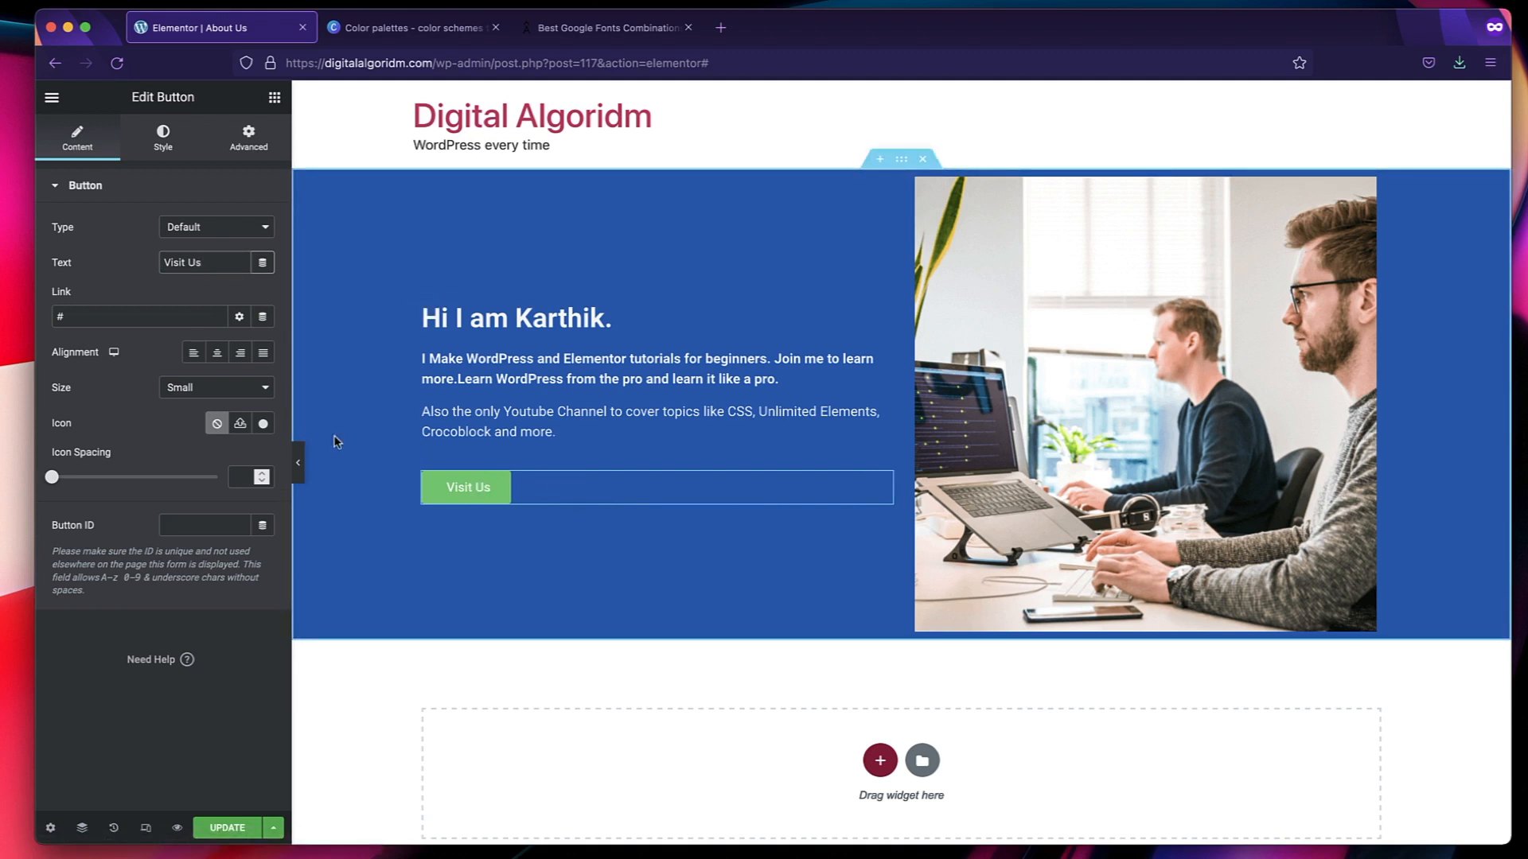
left_click(86, 319)
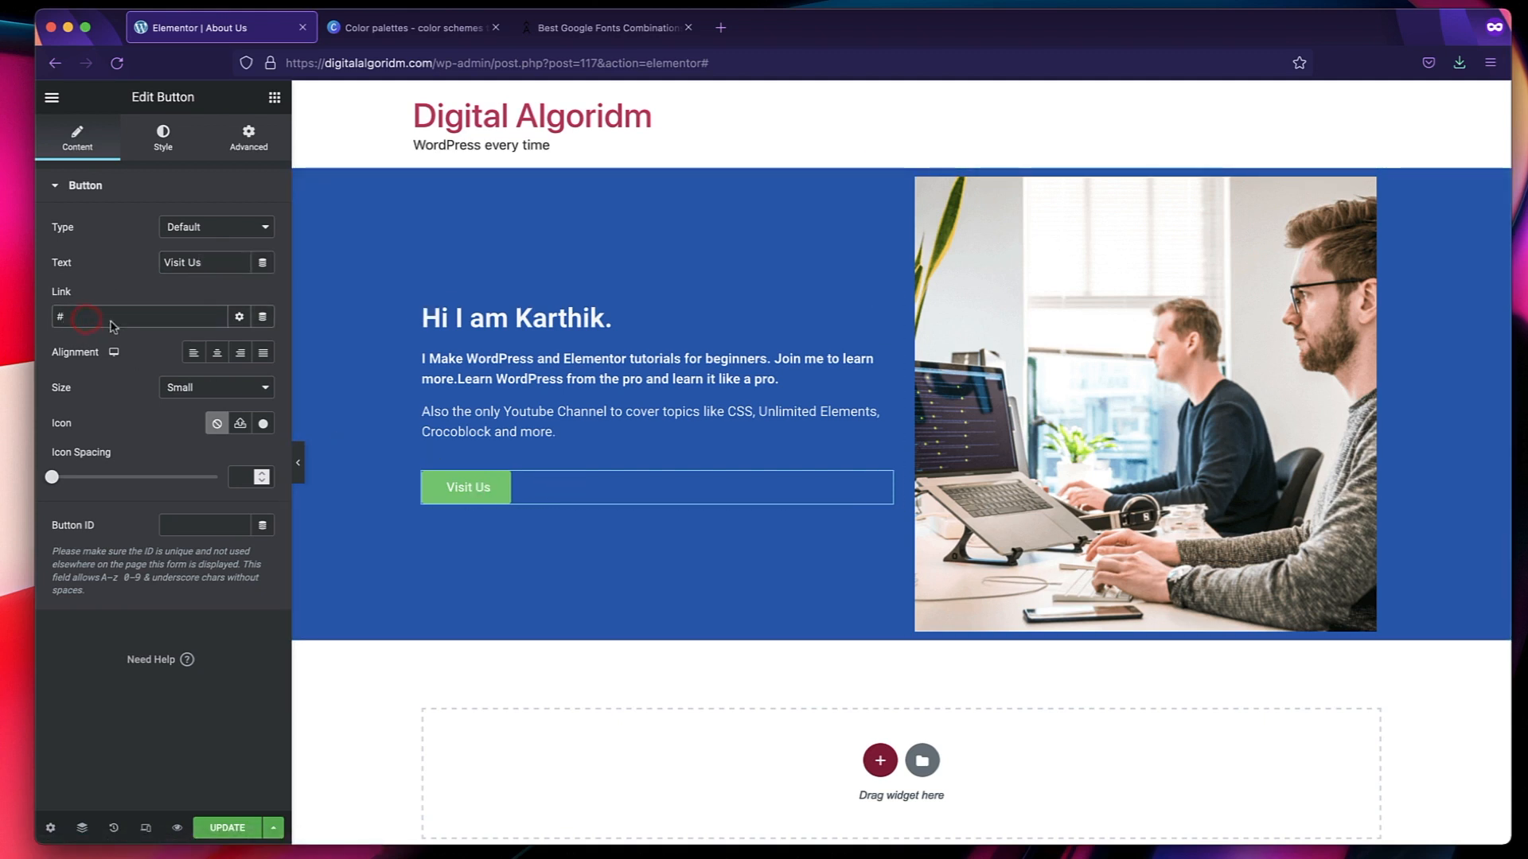
left_click(239, 317)
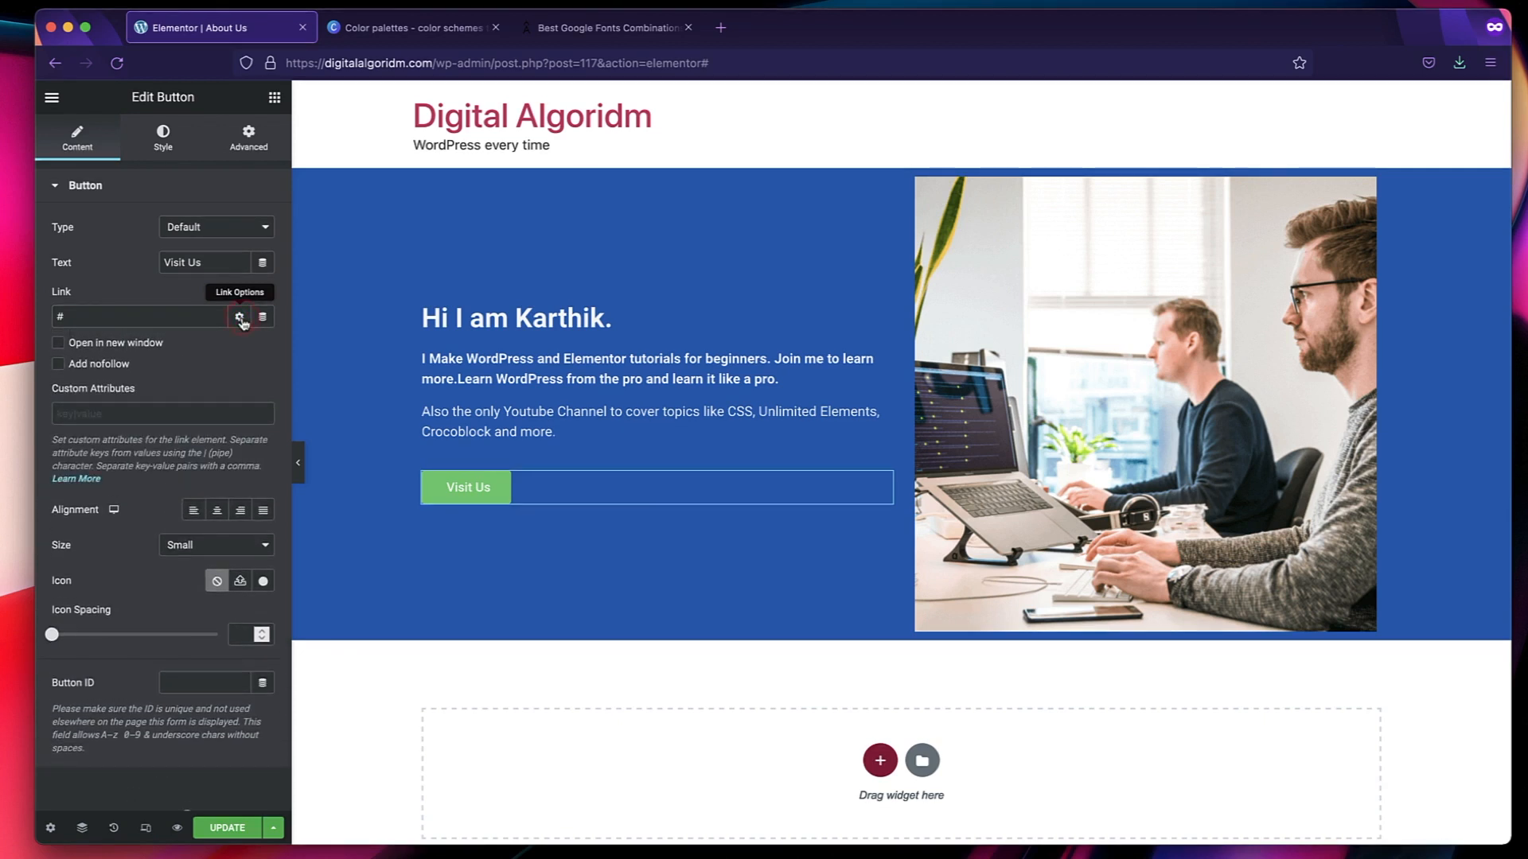
left_click(153, 316)
key("BackSpace")
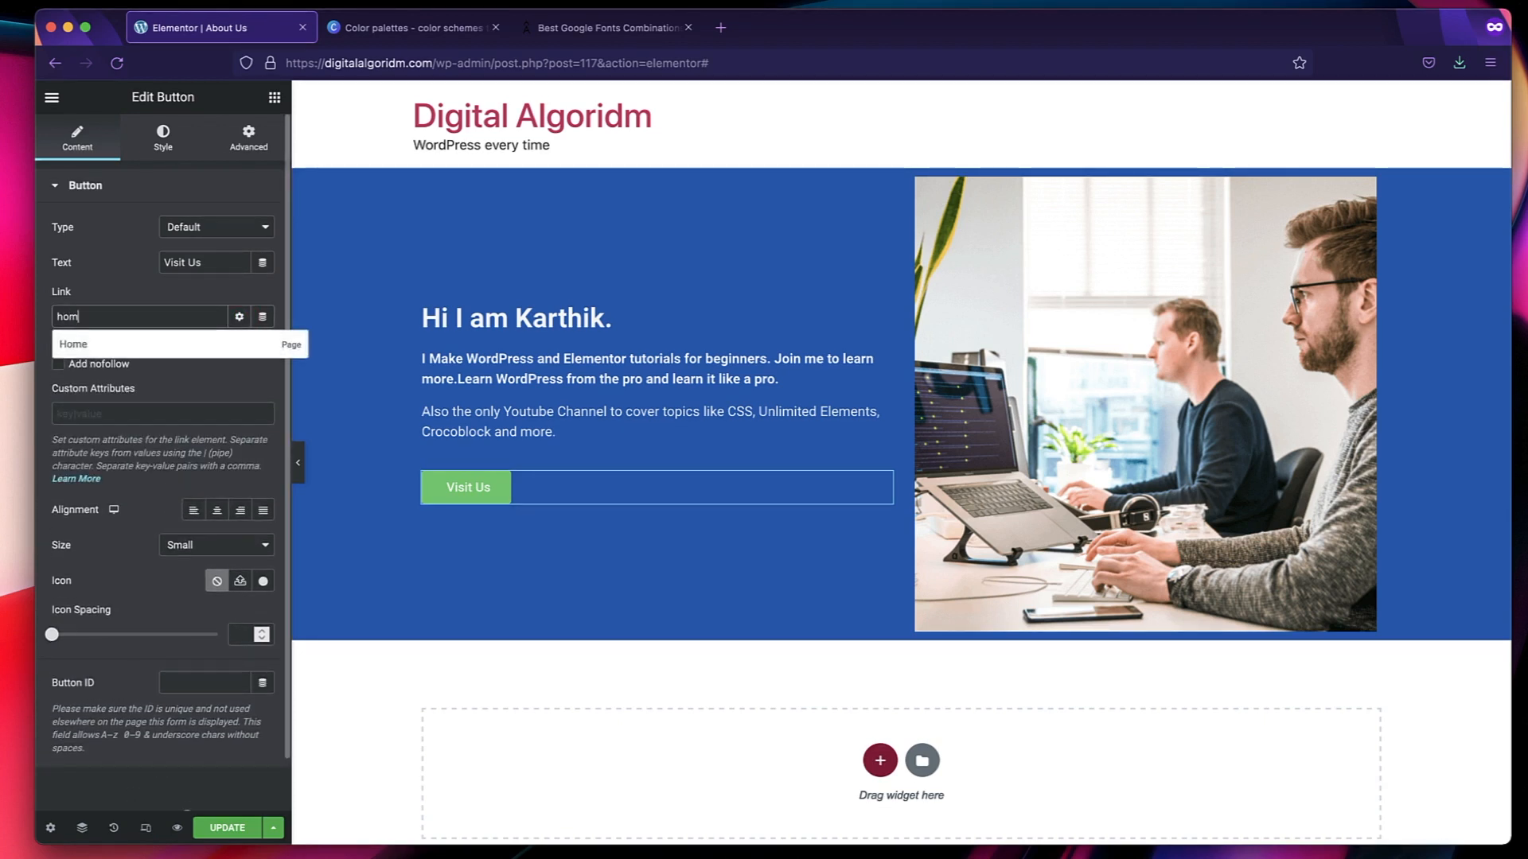
left_click(132, 353)
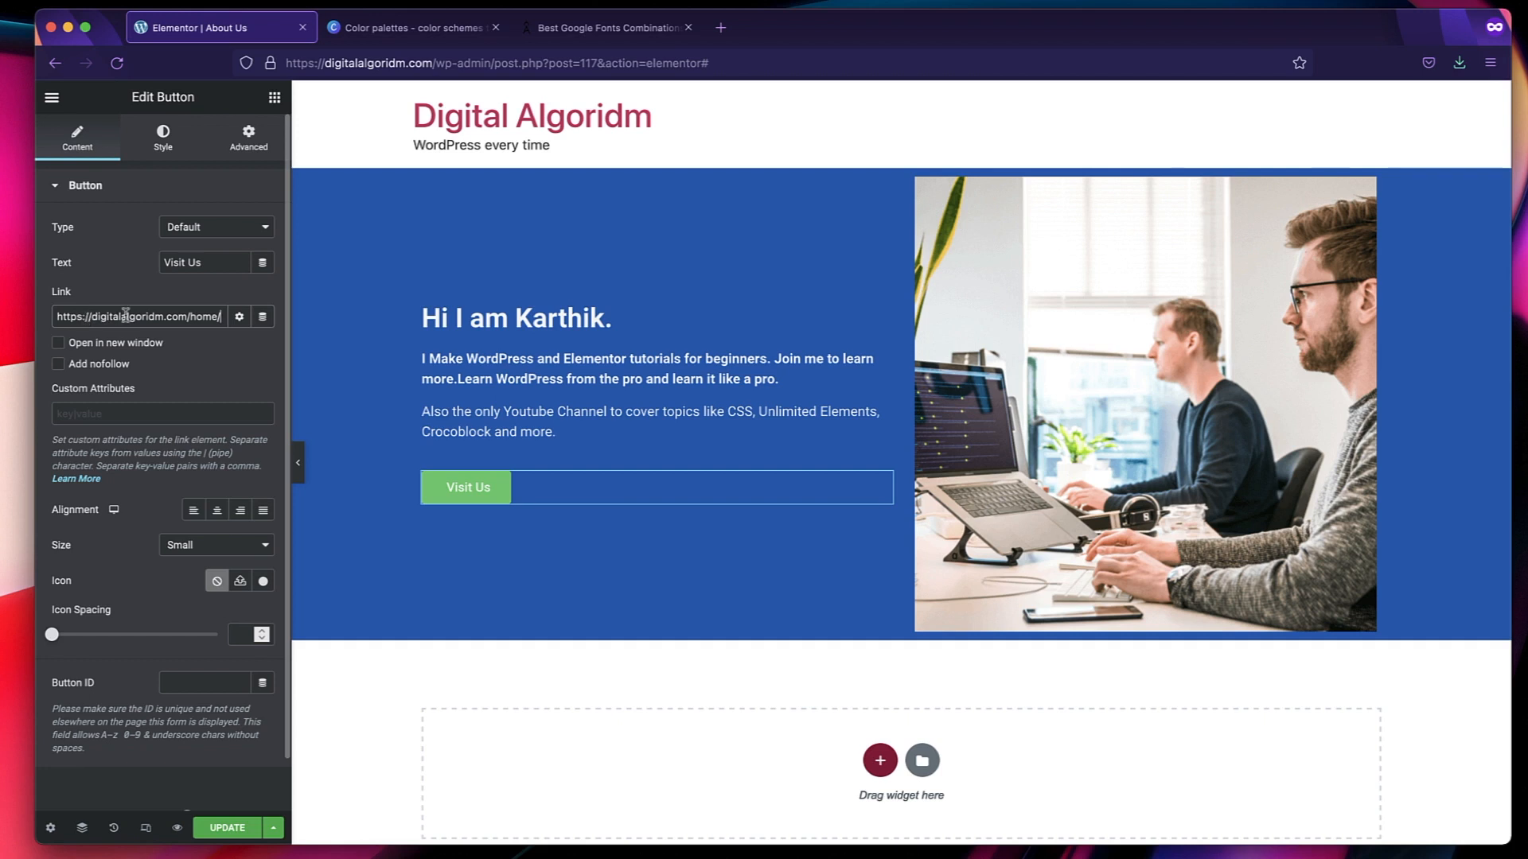
Check the button's link address and set the link to open in a new window.
triple_click(126, 316)
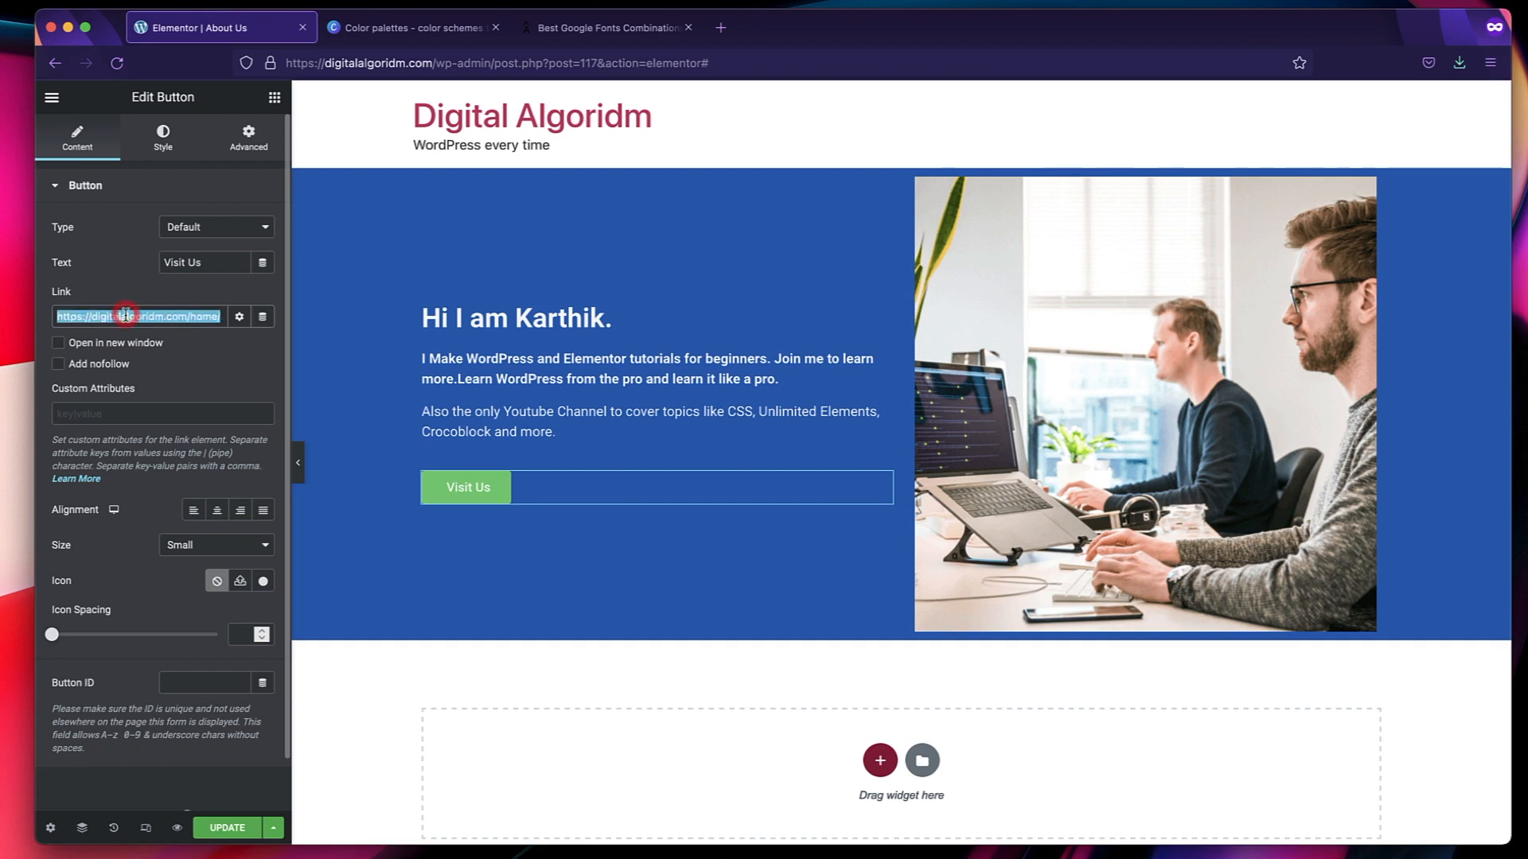
double_click(126, 315)
triple_click(125, 316)
triple_click(114, 321)
triple_click(136, 319)
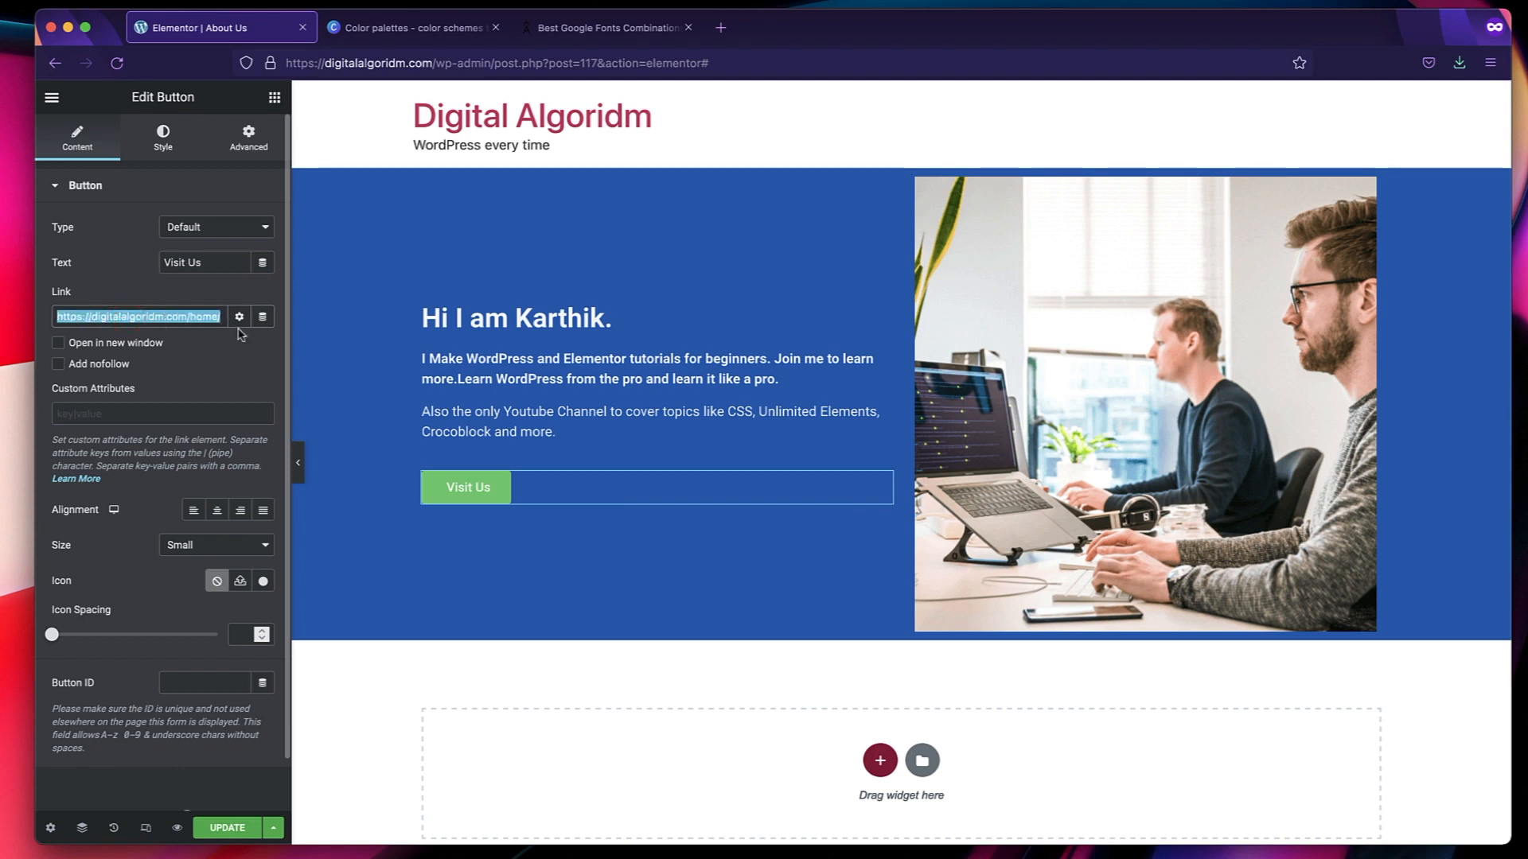
left_click(77, 350)
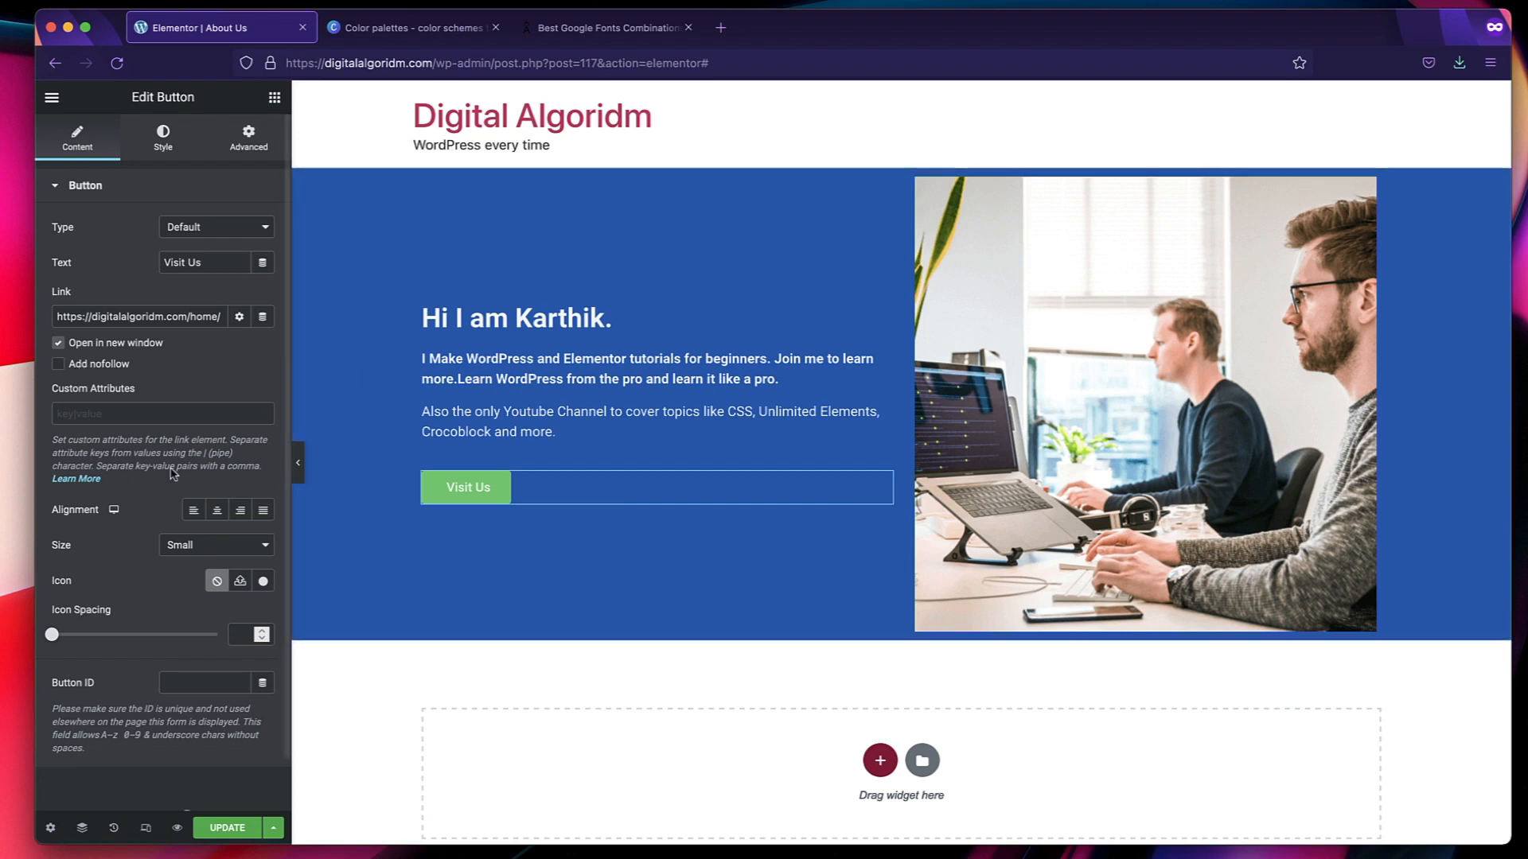
Try the center, right, left and justified alignments on the Visit Us button.
left_click(216, 510)
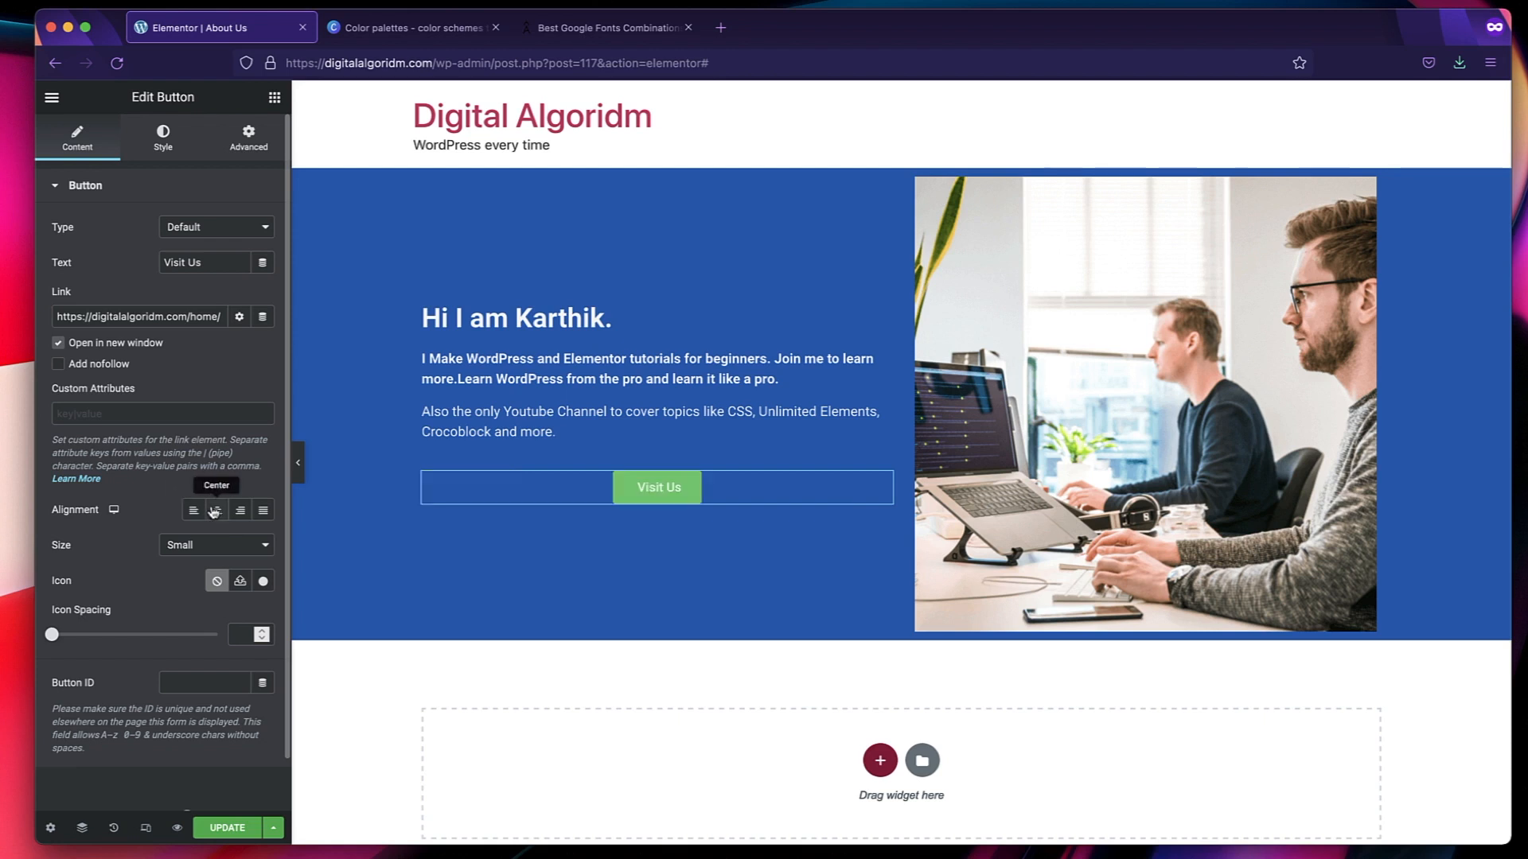
left_click(240, 511)
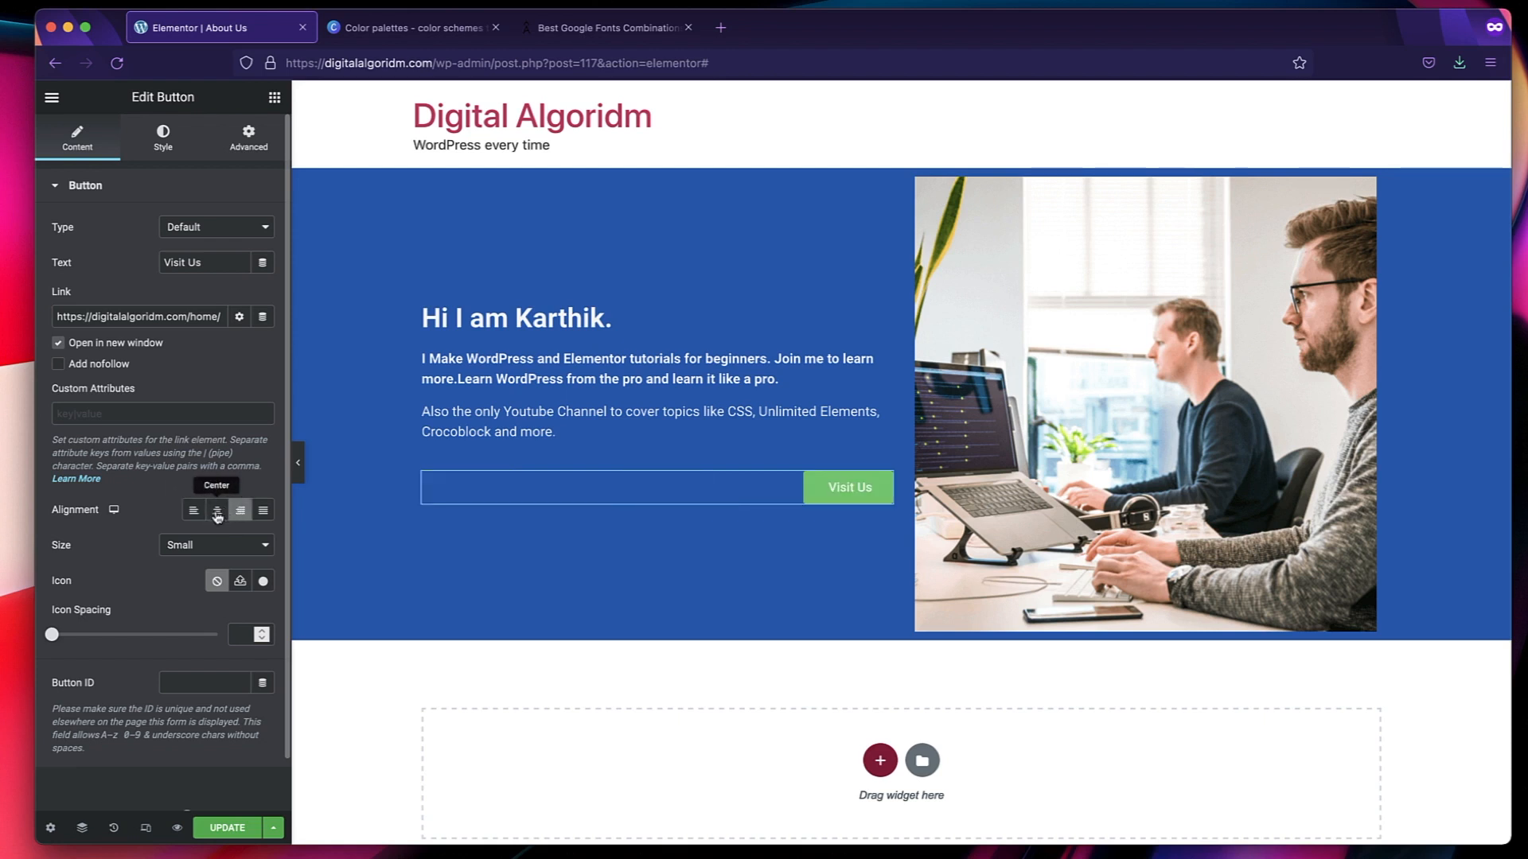
left_click(218, 513)
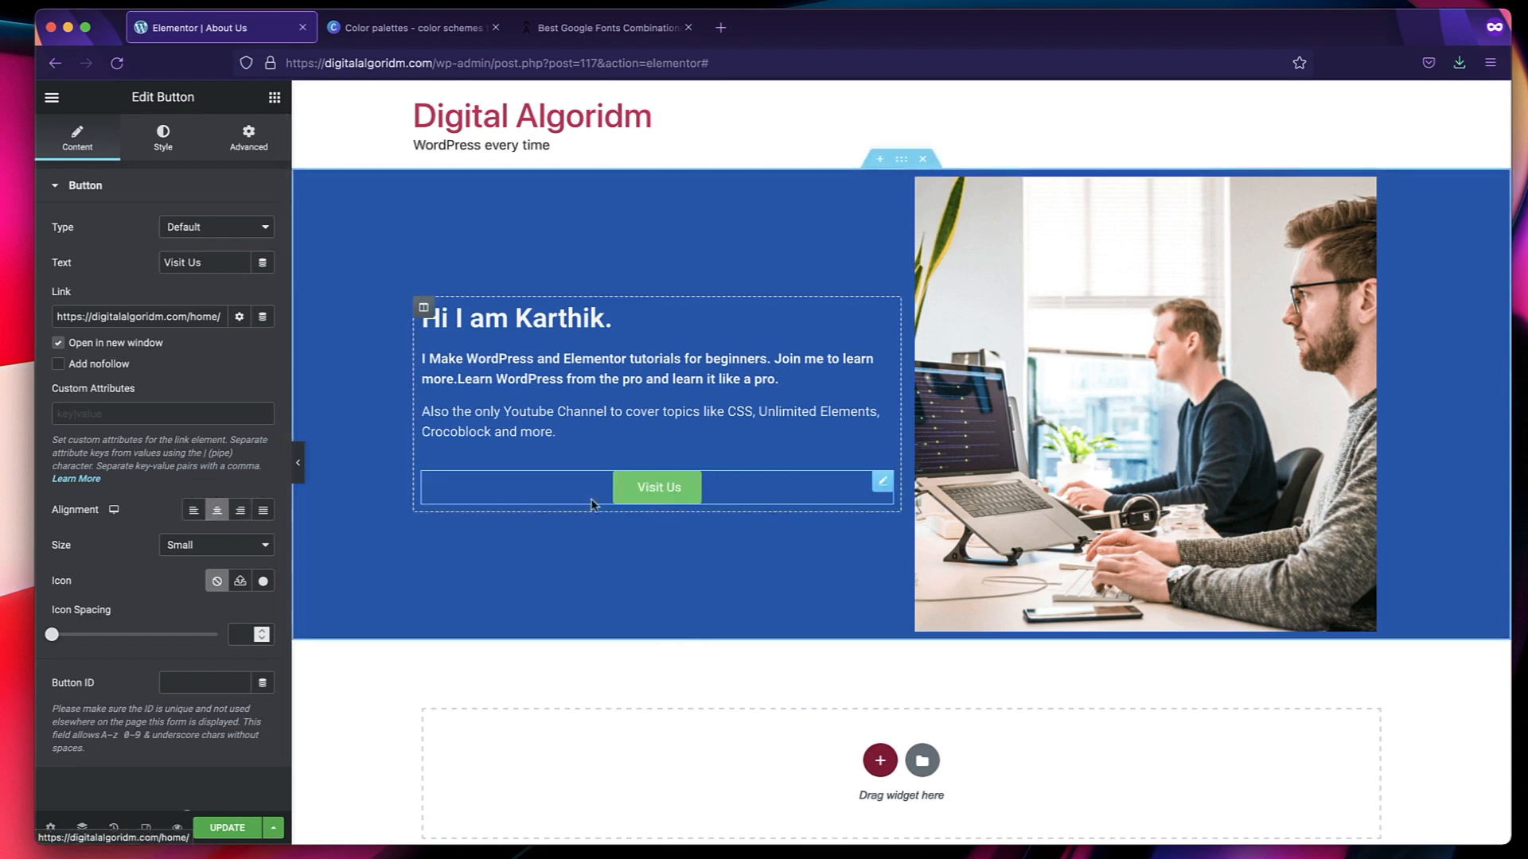
left_click(196, 515)
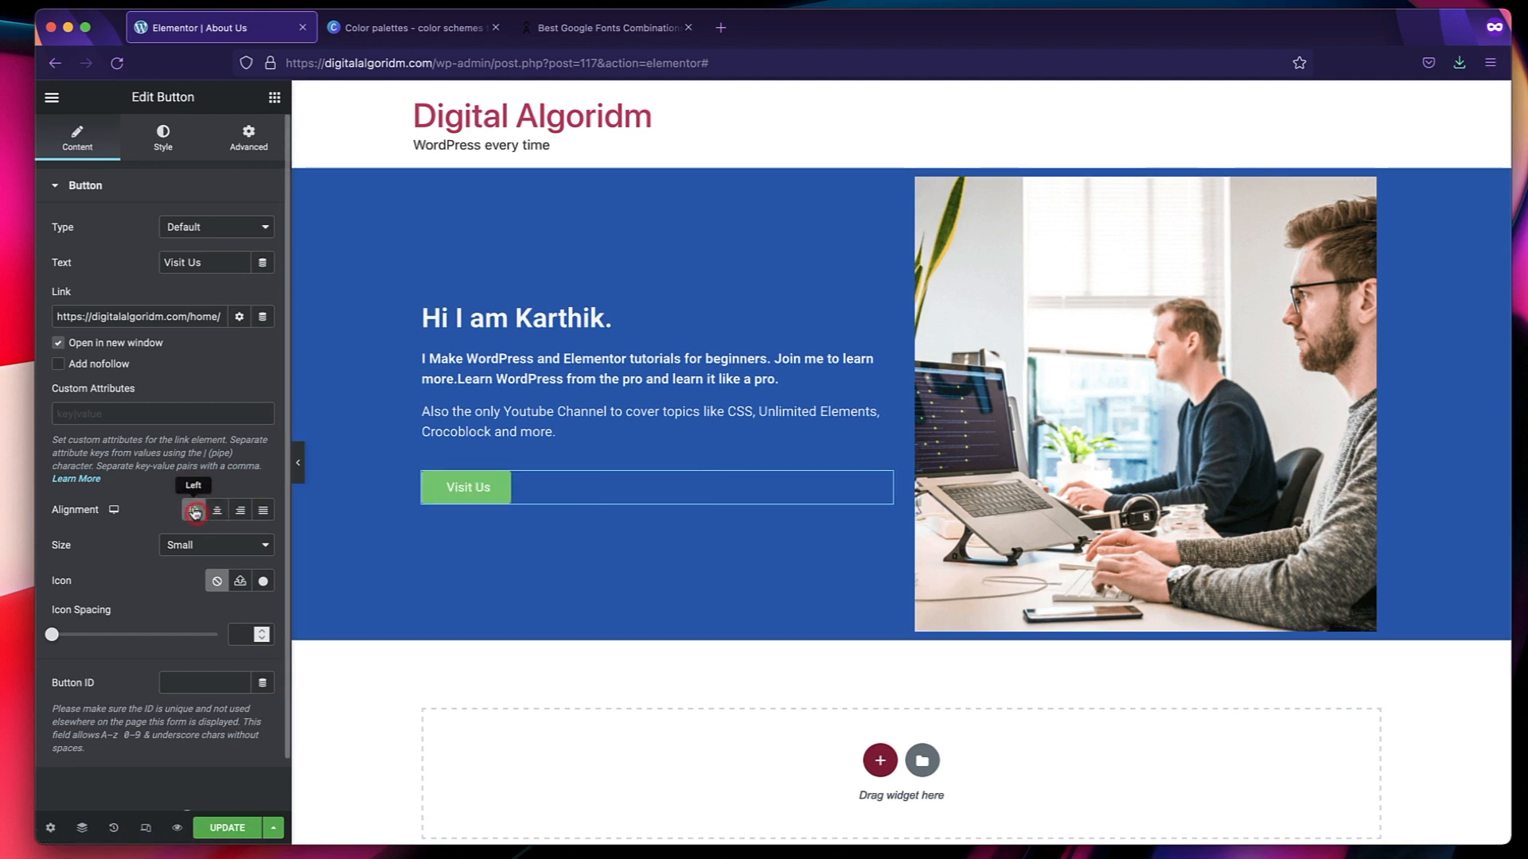
left_click(264, 513)
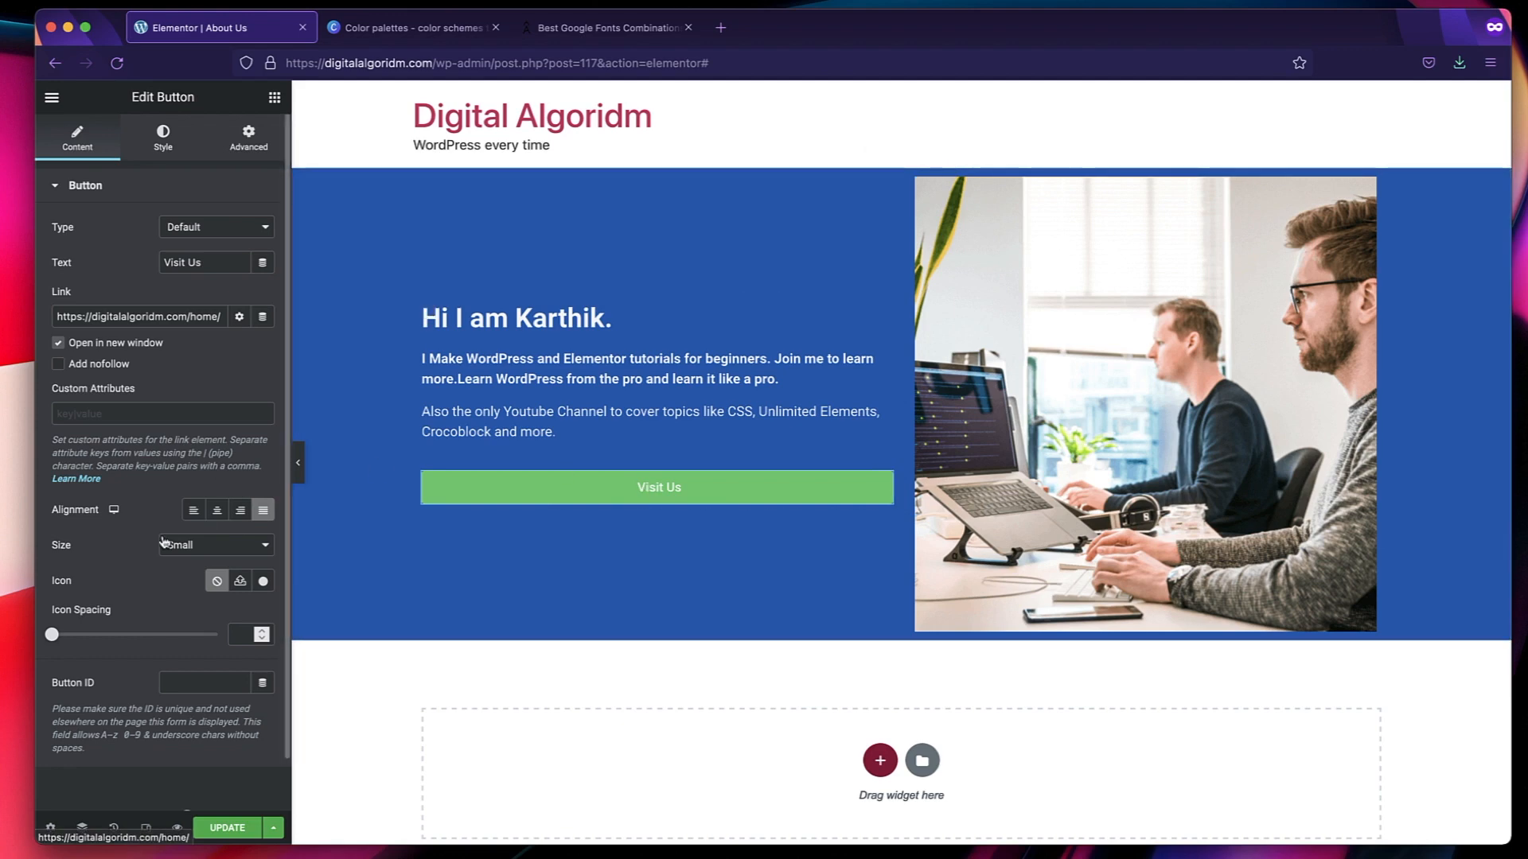
Insert the address book icon from the icon library into the Visit Us button.
left_click(264, 582)
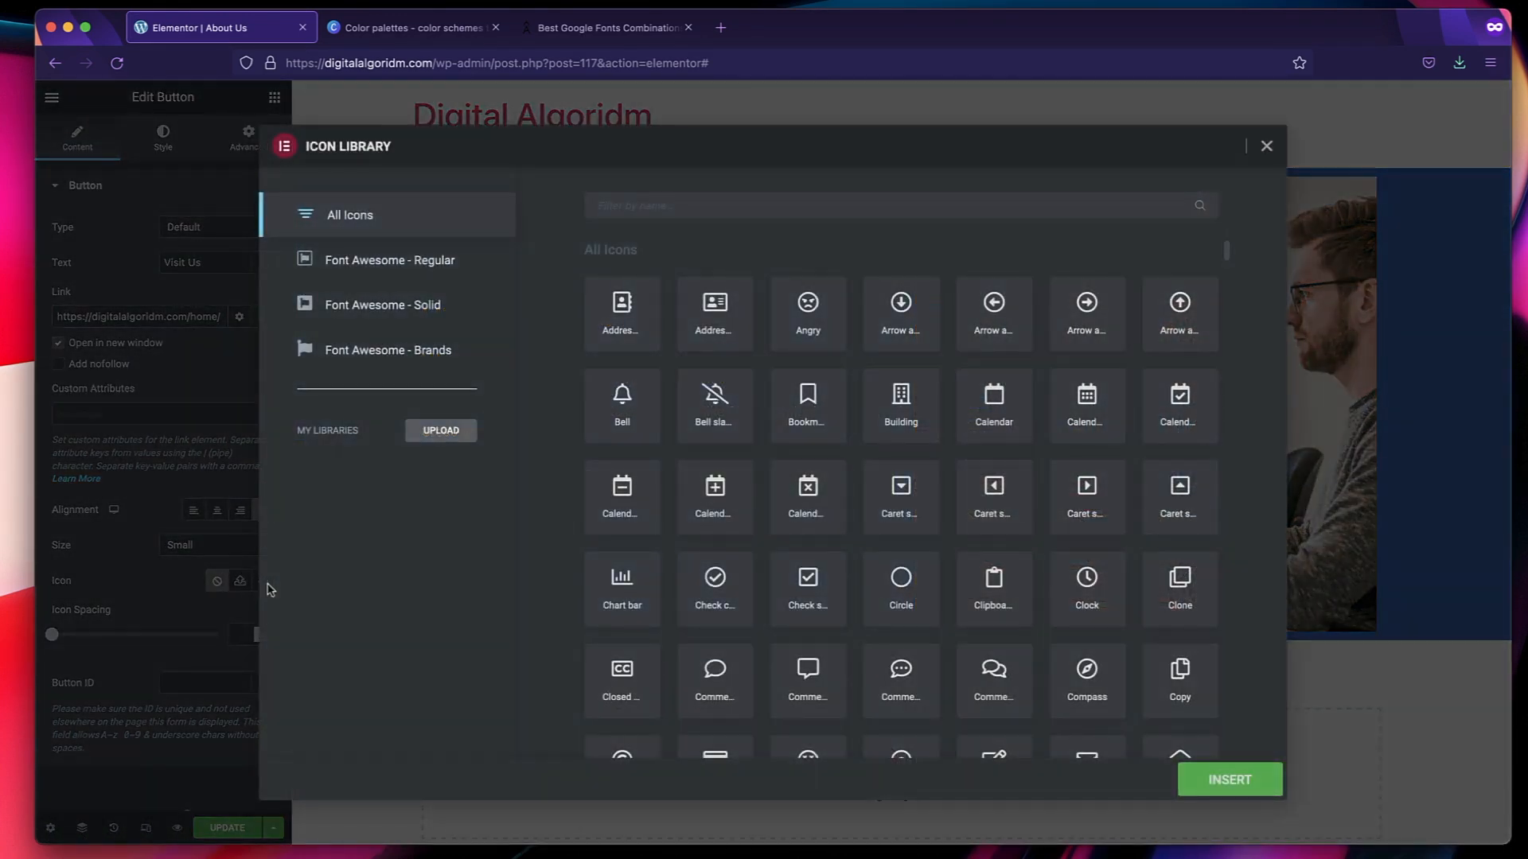
left_click(621, 328)
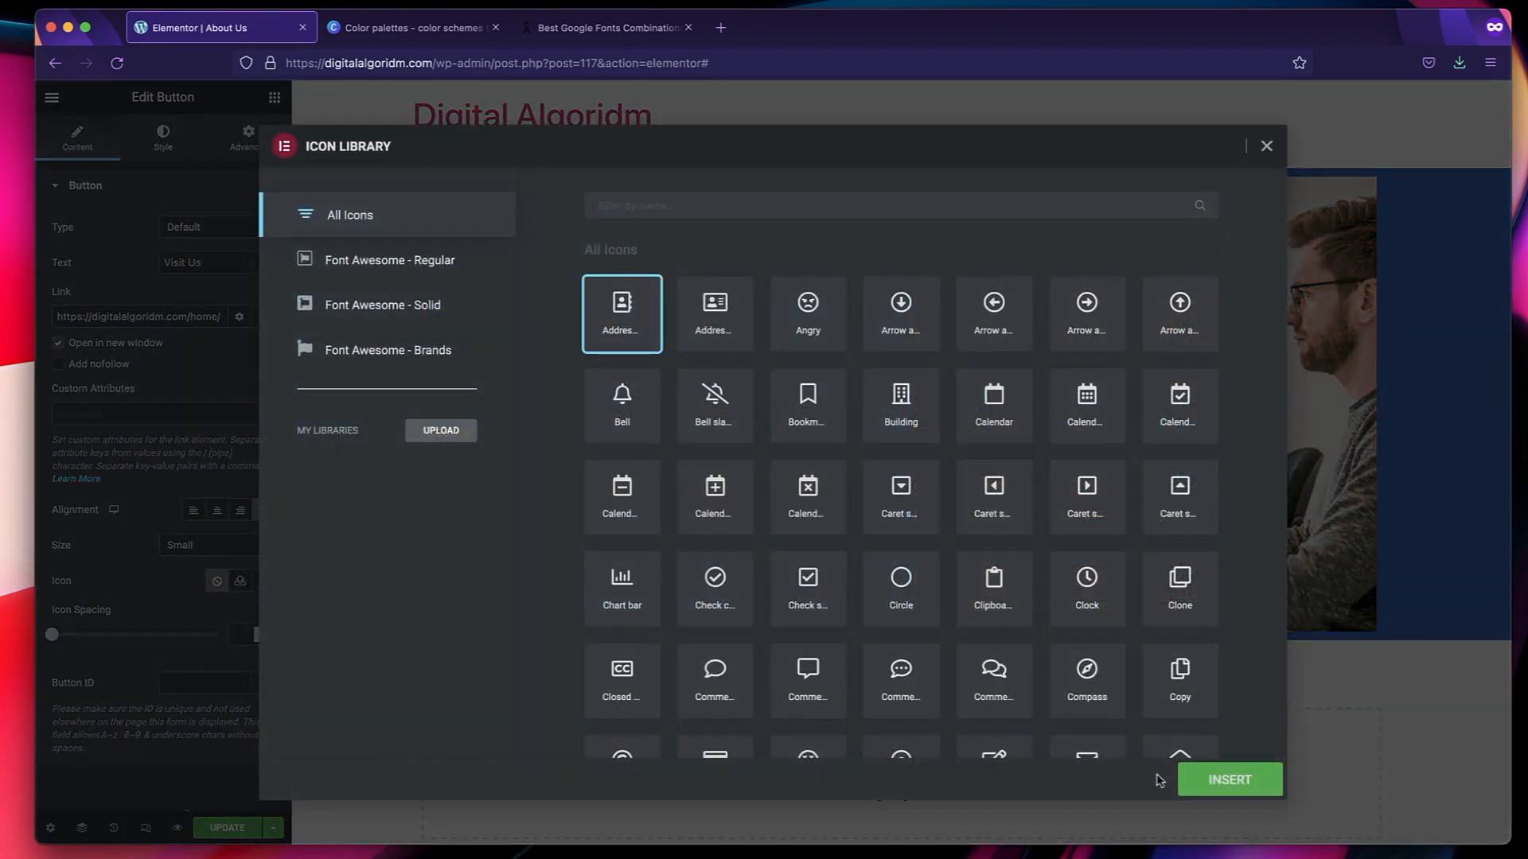
left_click(1228, 780)
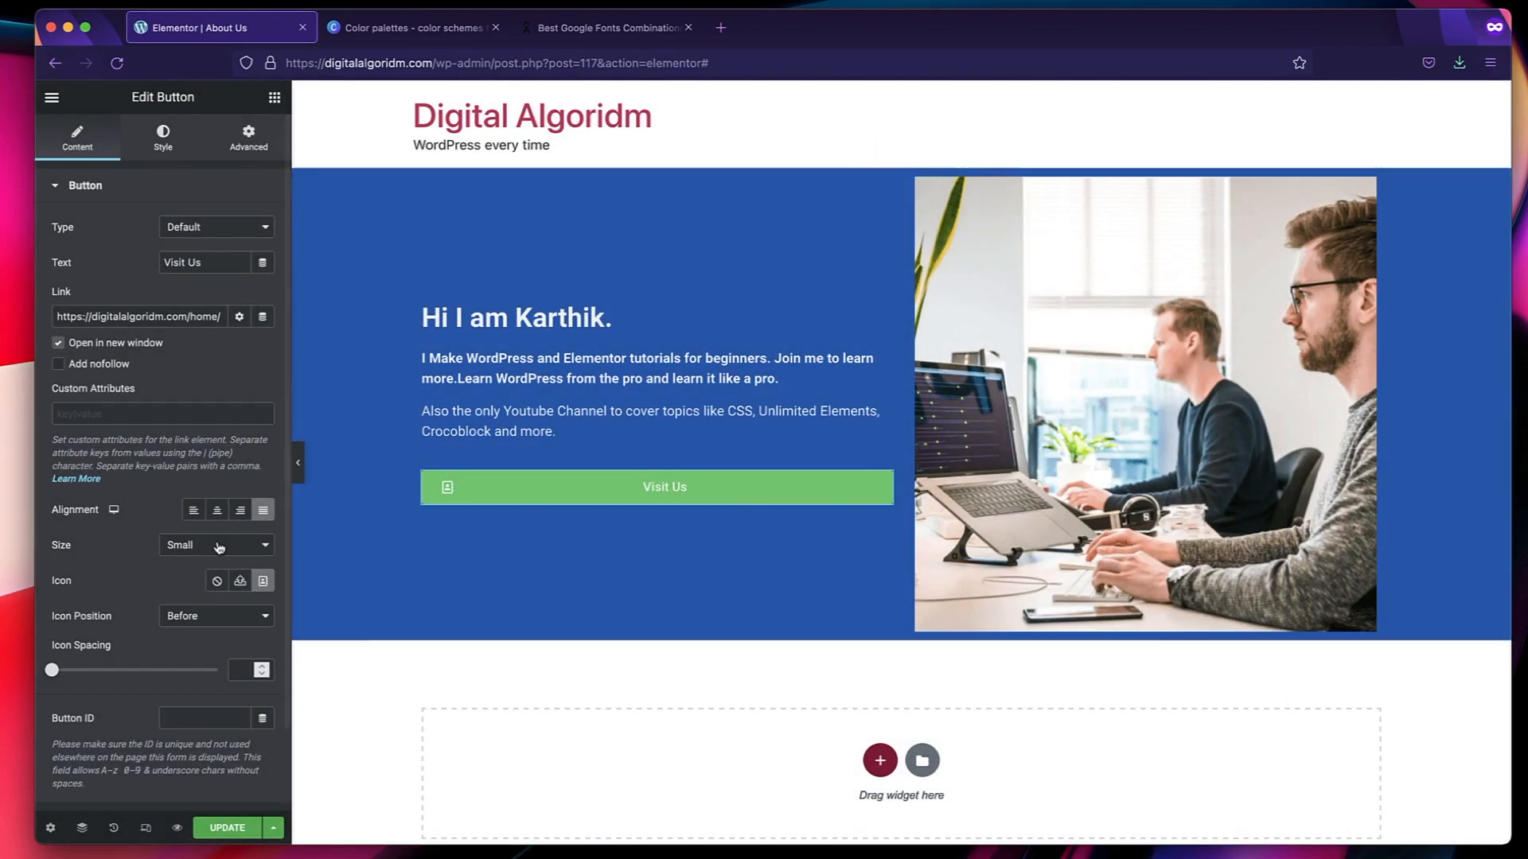
Align the Visit Us button left and set its size to Medium.
left_click(194, 512)
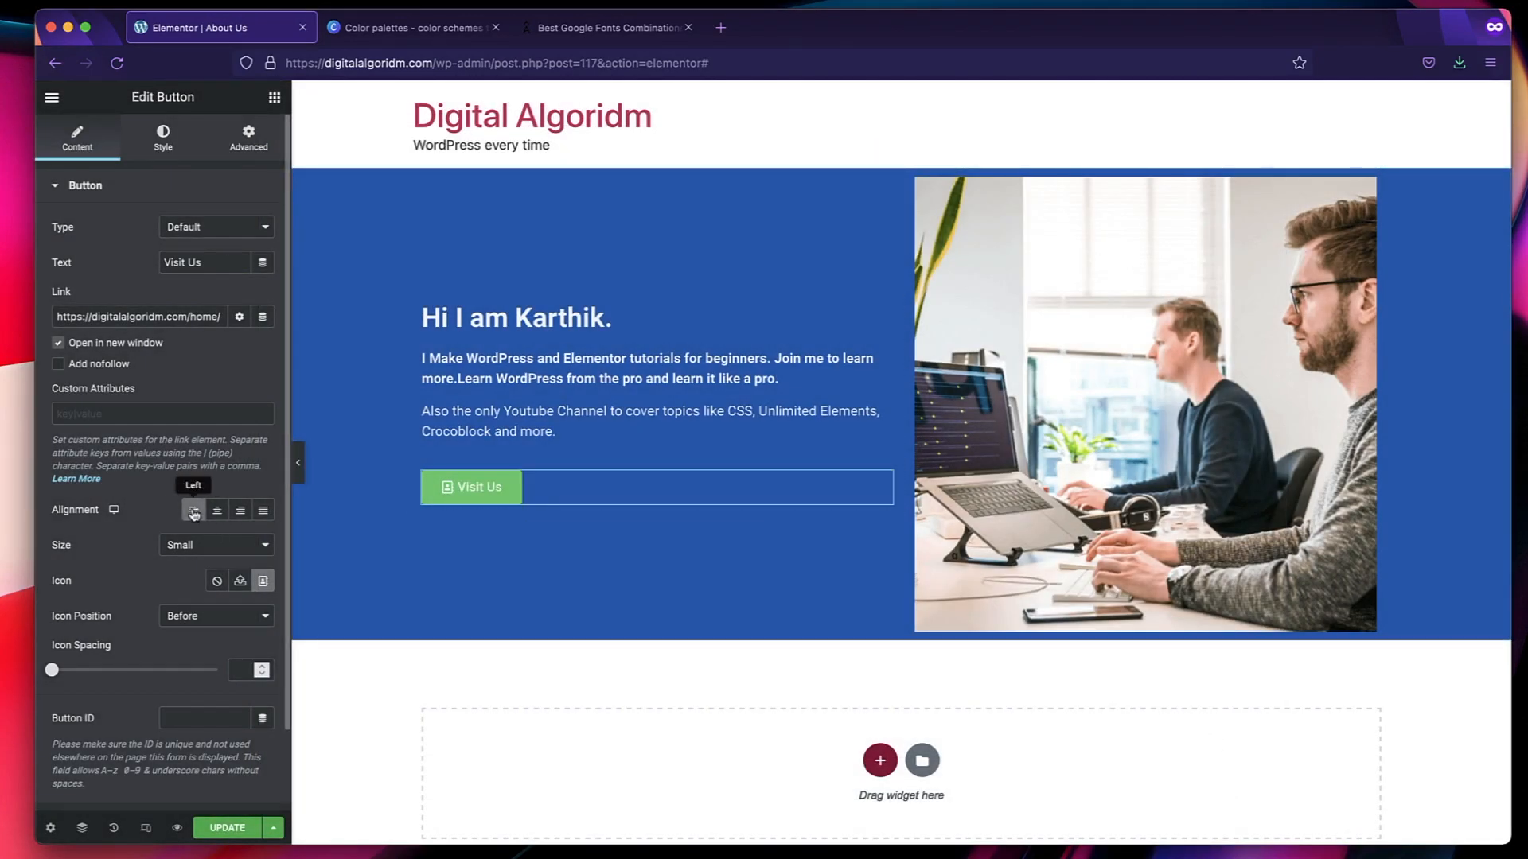
left_click(213, 547)
left_click(206, 561)
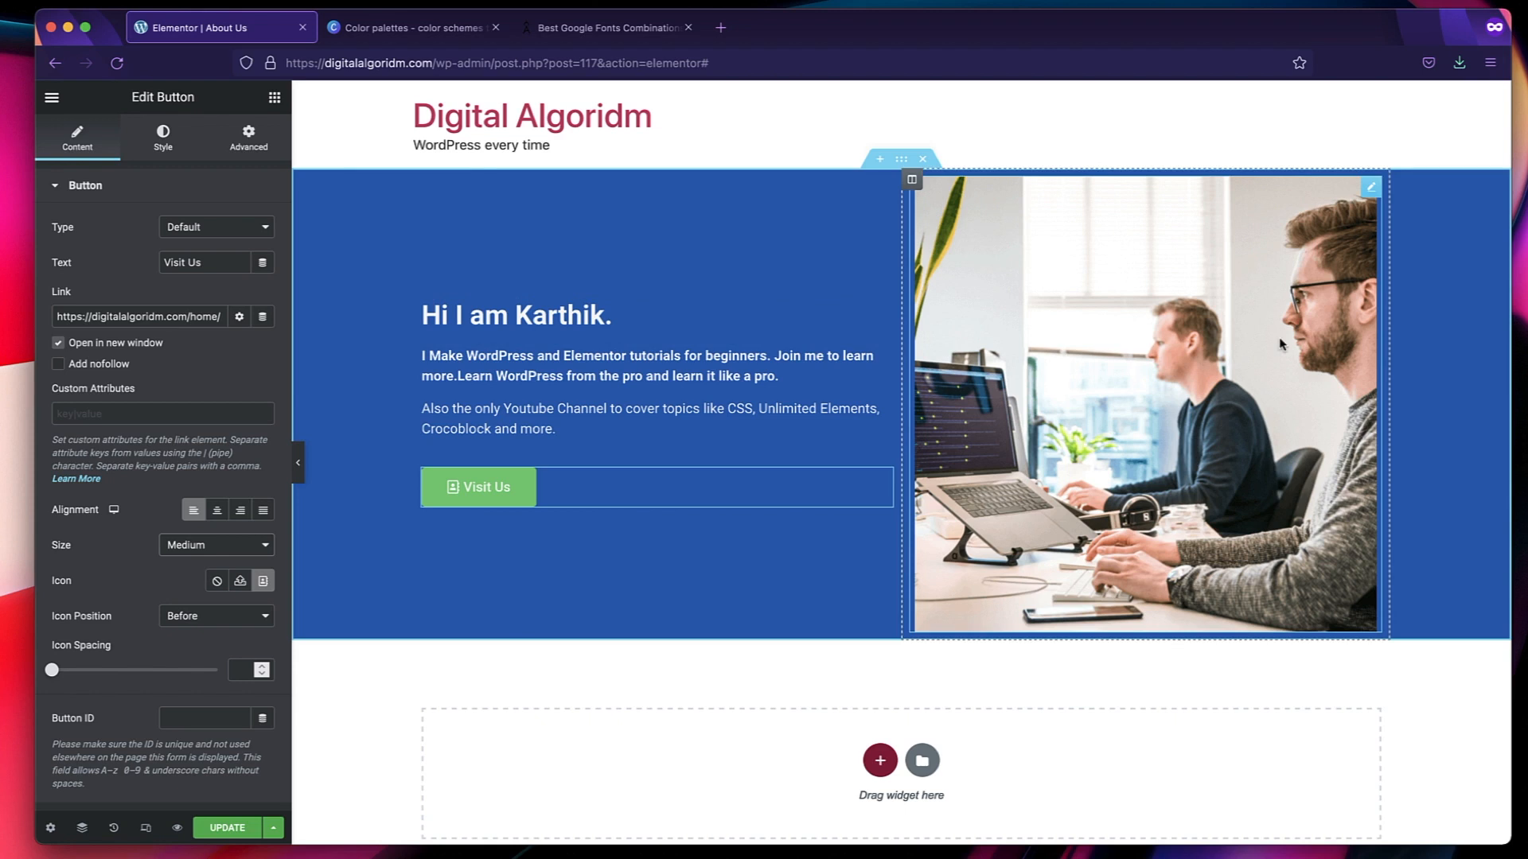
Review the greeting heading's style options and save the About Us page's changes.
left_click(600, 317)
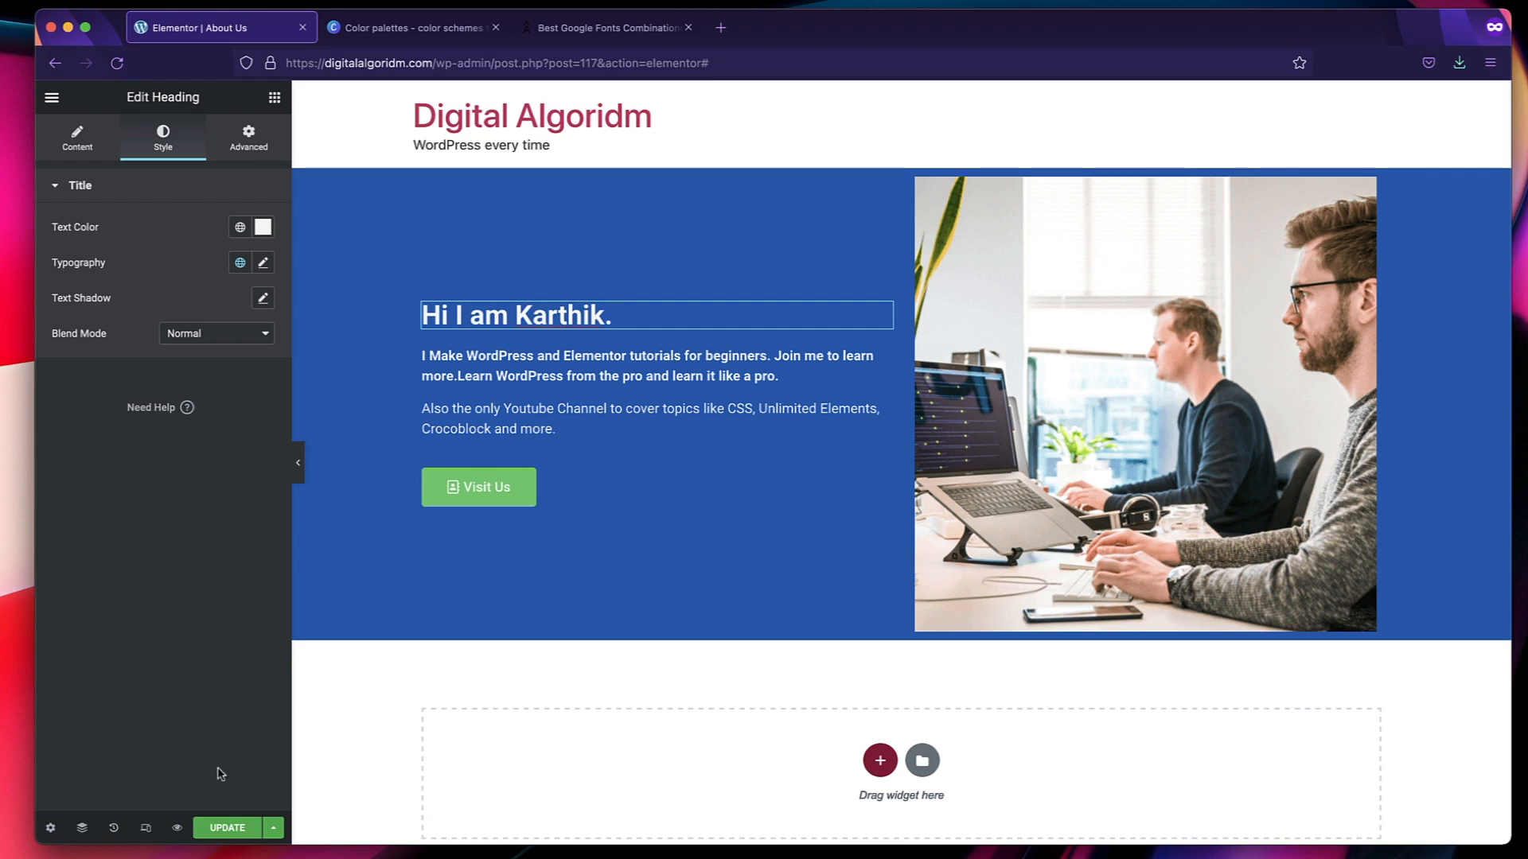
left_click(223, 833)
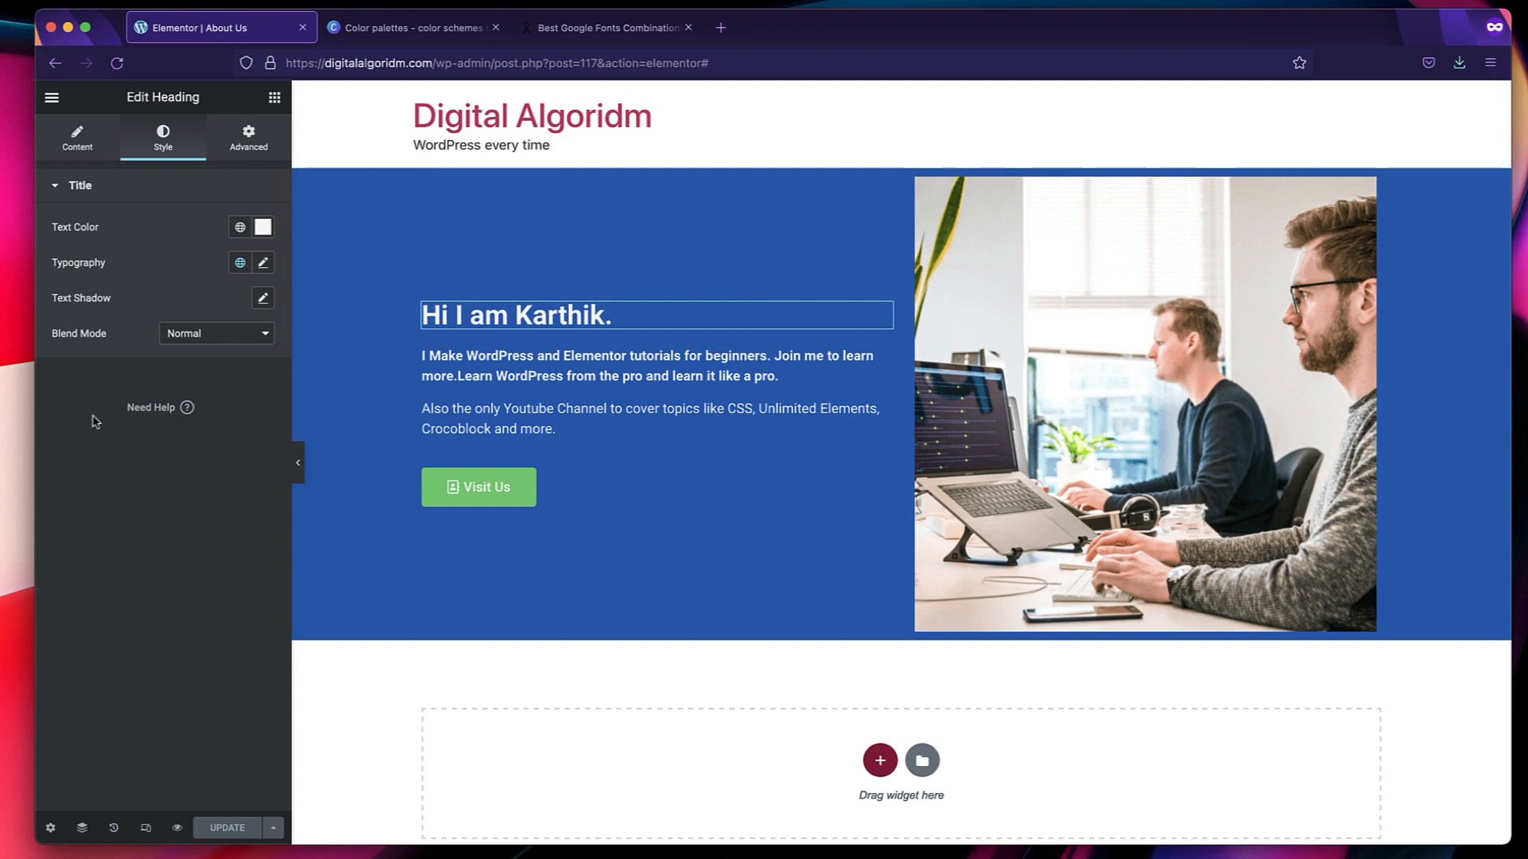
Examine the design system and theme style options in the Site Settings, then return to the page's widgets.
left_click(53, 99)
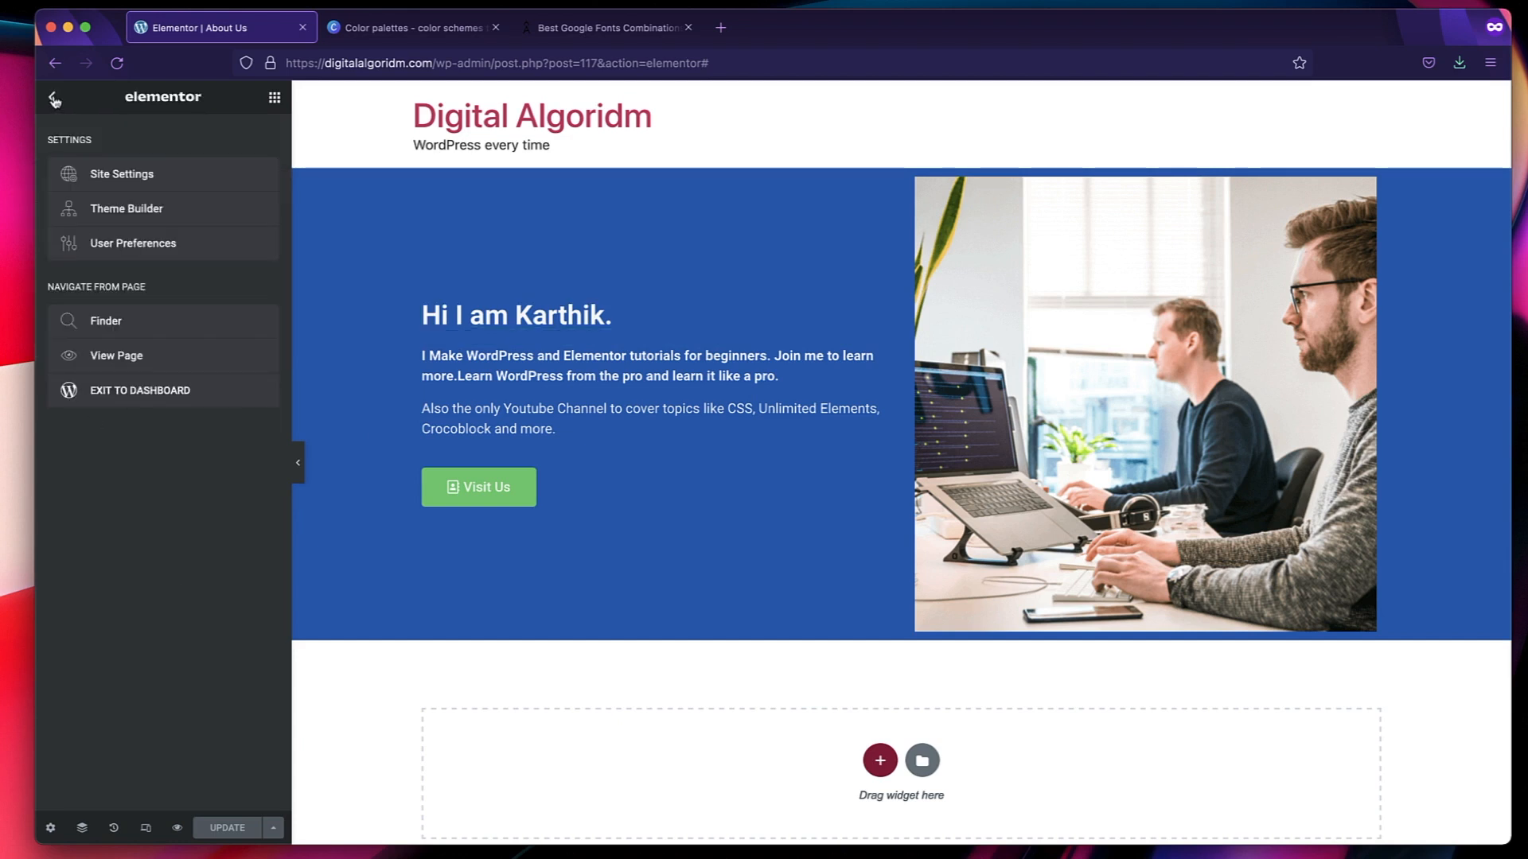
left_click(137, 178)
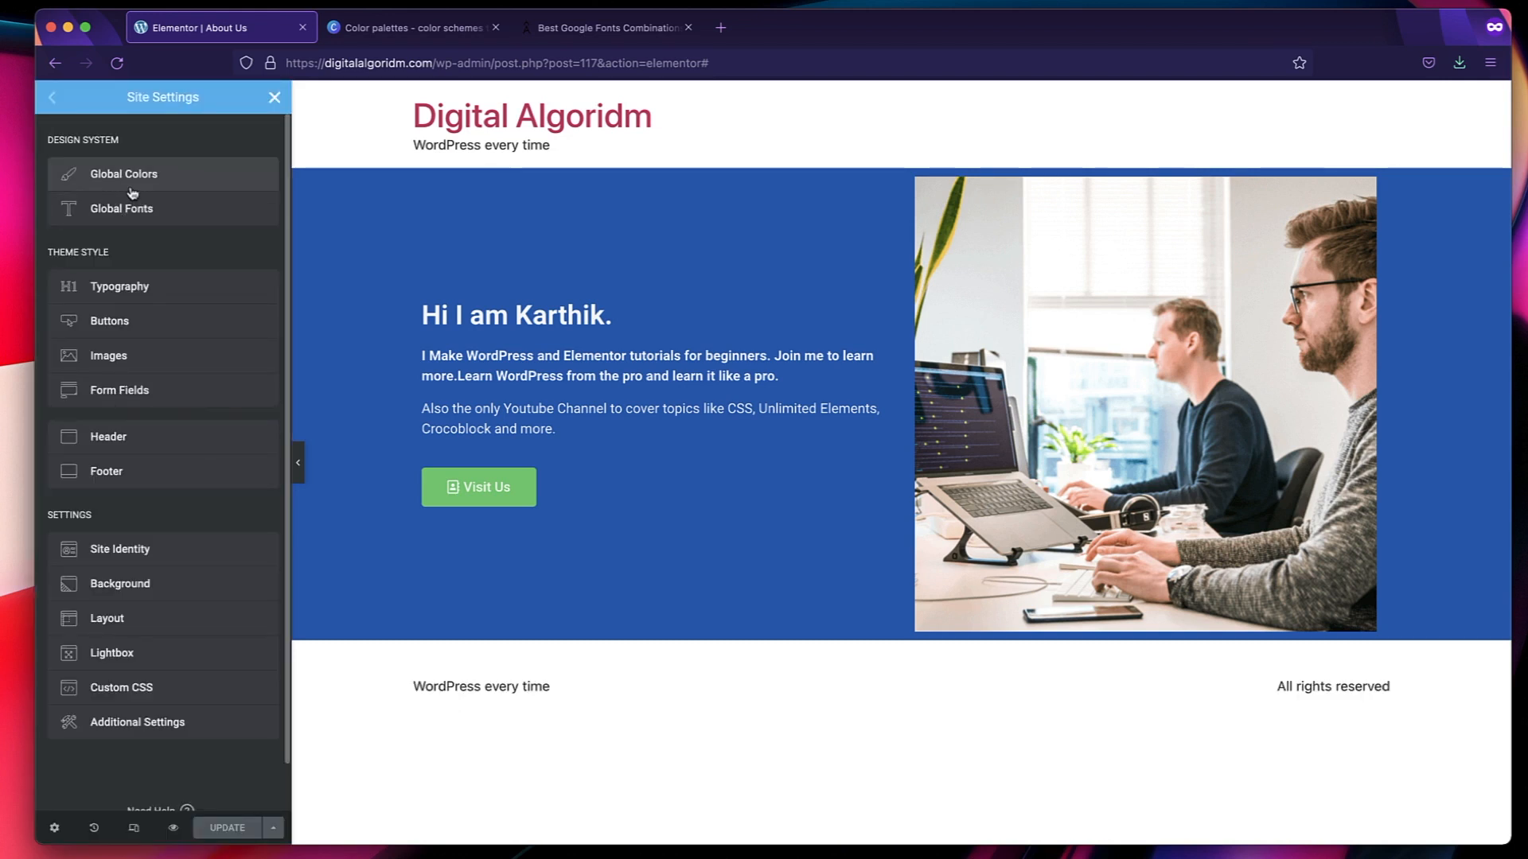
triple_click(99, 140)
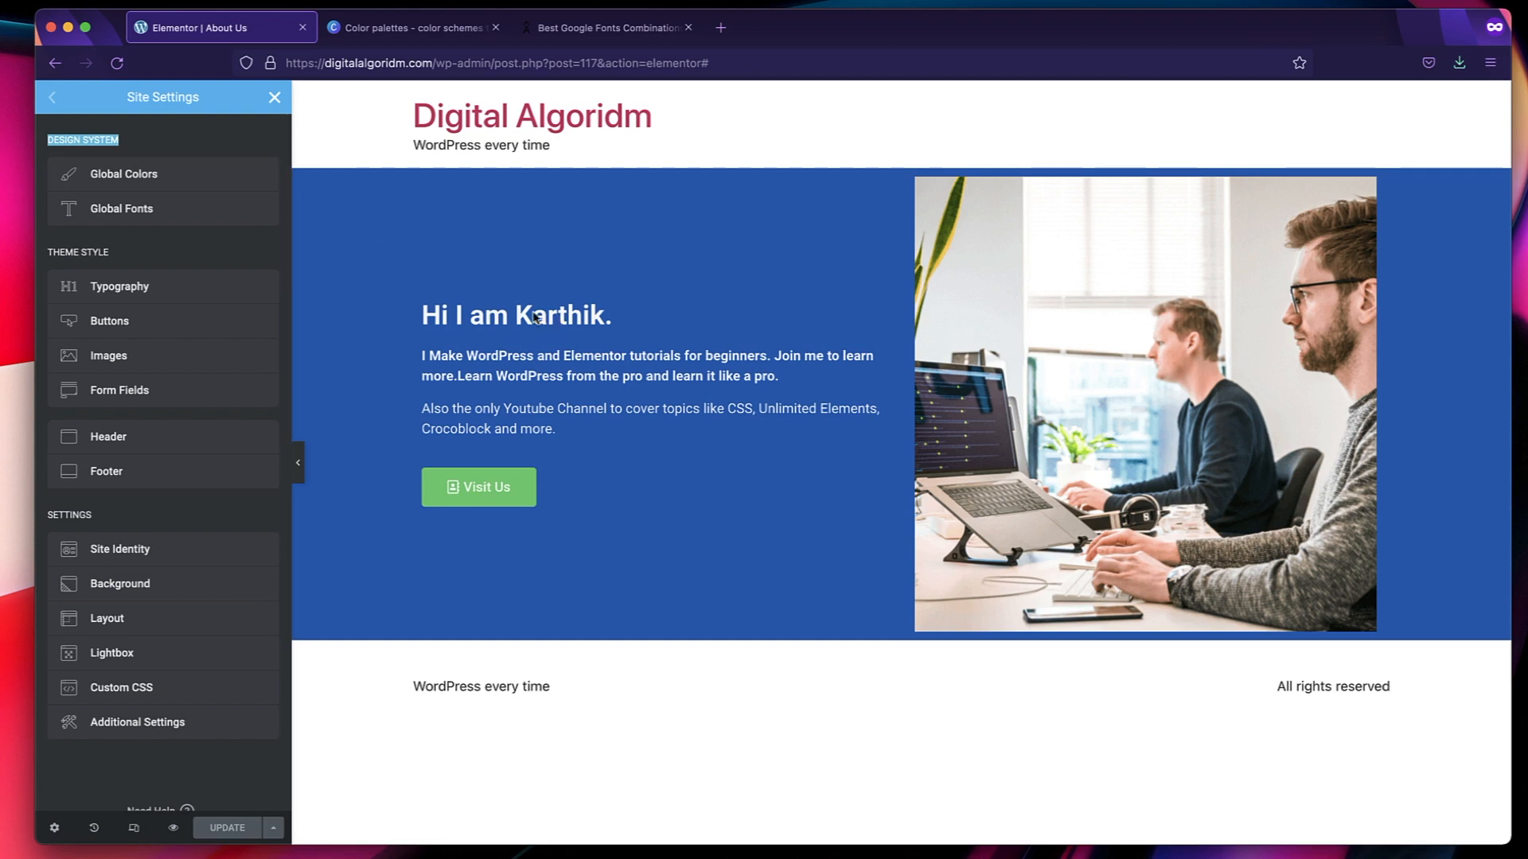
left_click(275, 97)
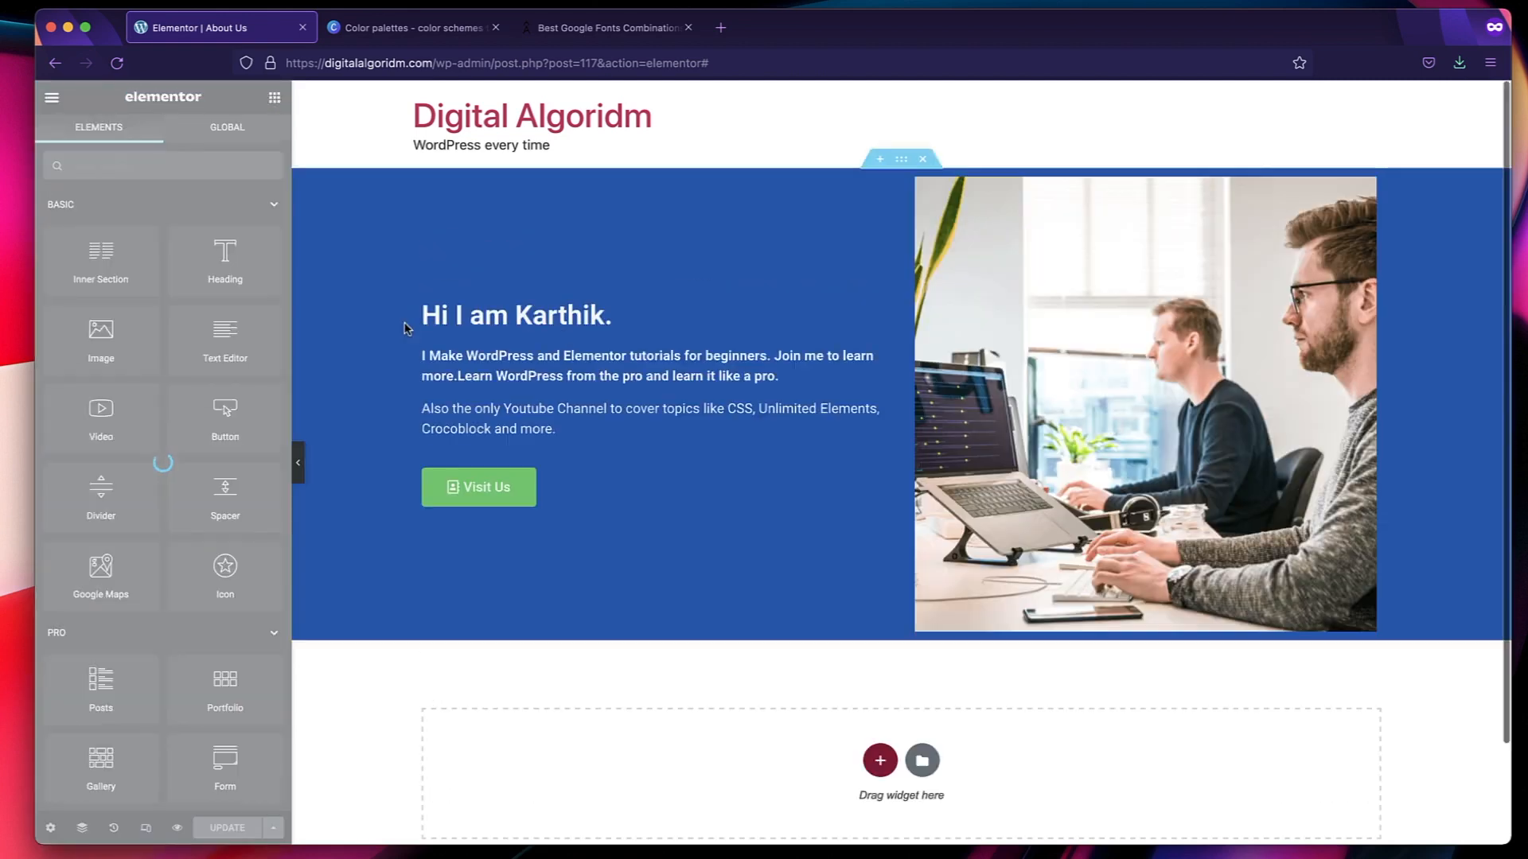
Try several shades for the greeting heading's text, finish with a near-white color, and save the page.
left_click(502, 306)
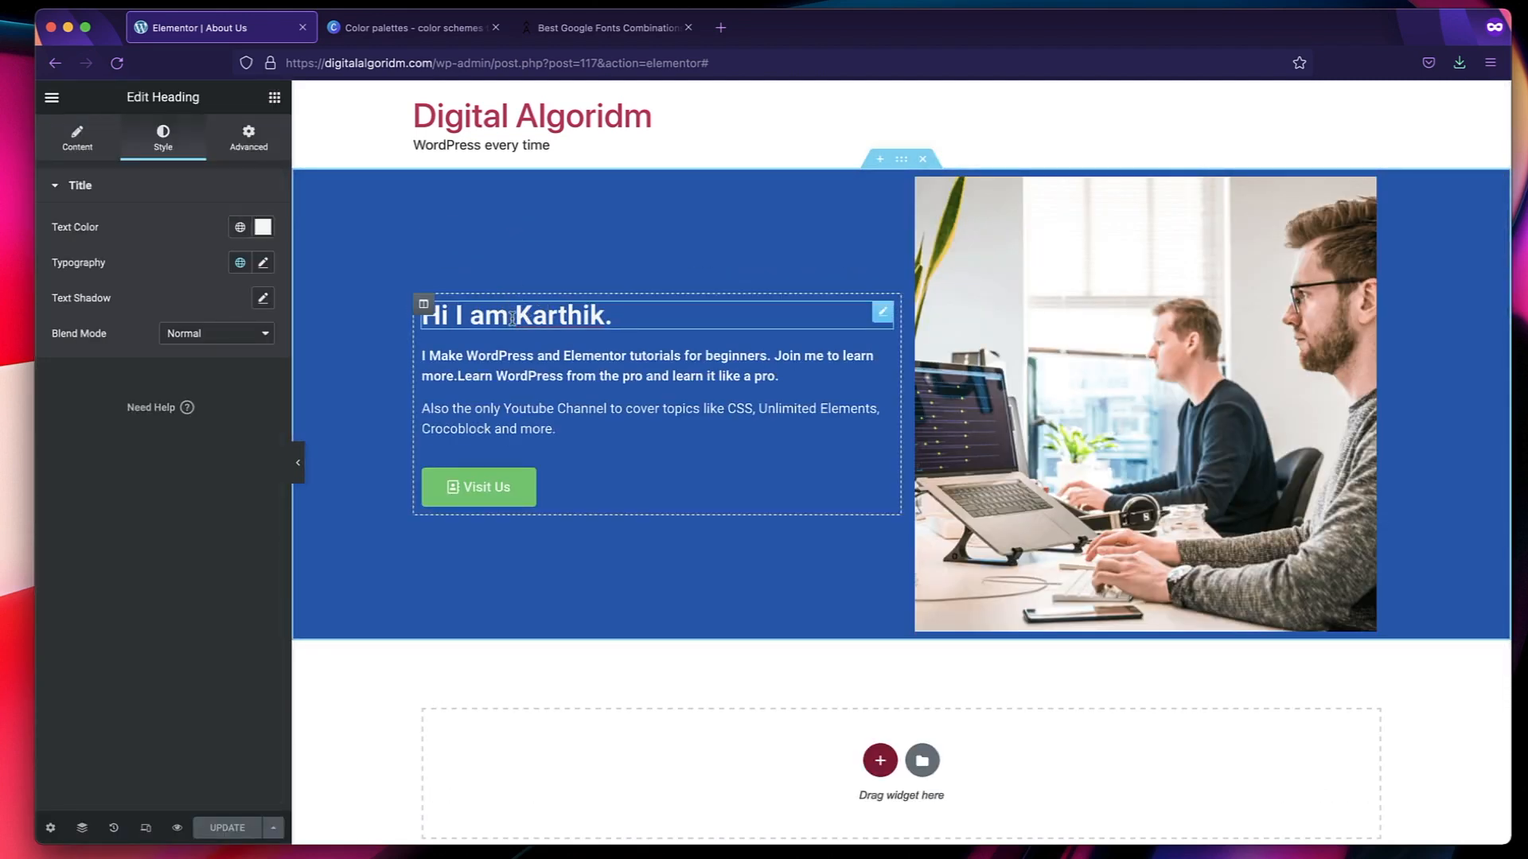
left_click(262, 228)
left_click(197, 322)
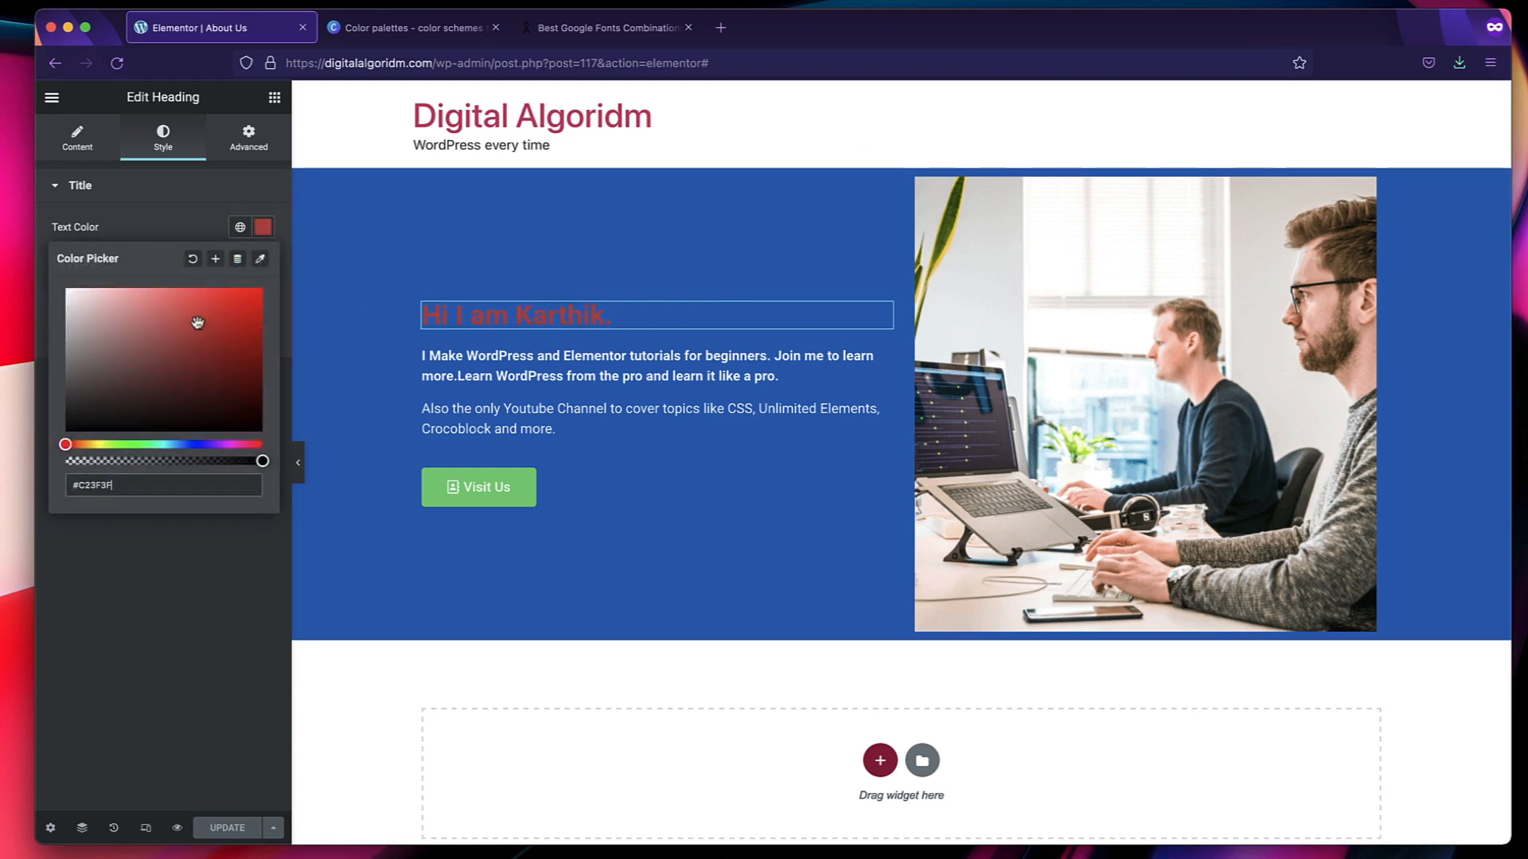
left_click(249, 329)
left_click(163, 357)
mouse_move(163, 356)
left_mouse_down()
mouse_move(89, 303)
mouse_move(56, 300)
left_mouse_up()
left_click(134, 646)
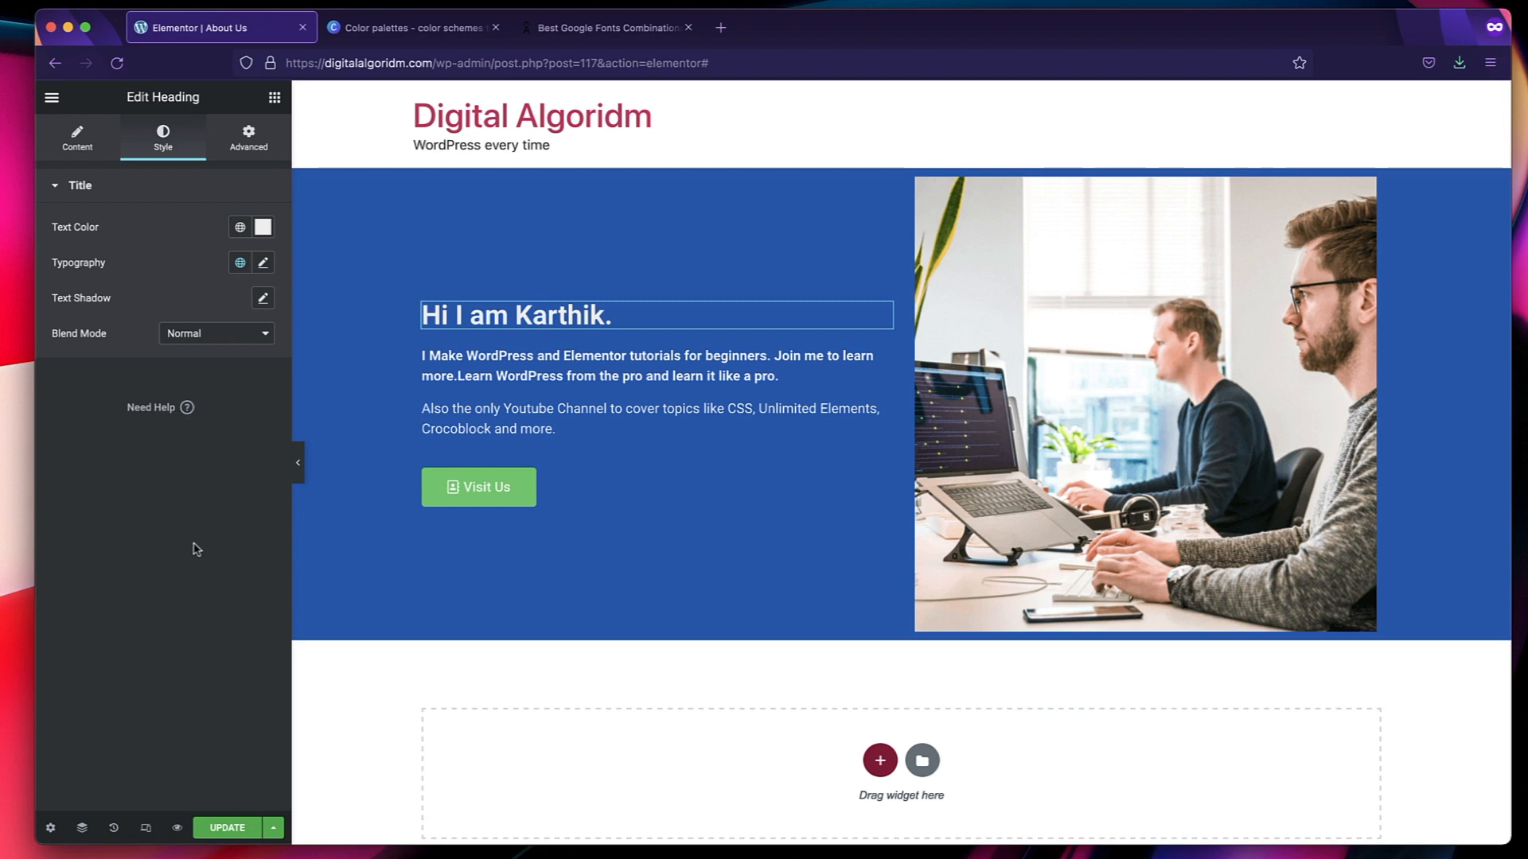
left_click(226, 828)
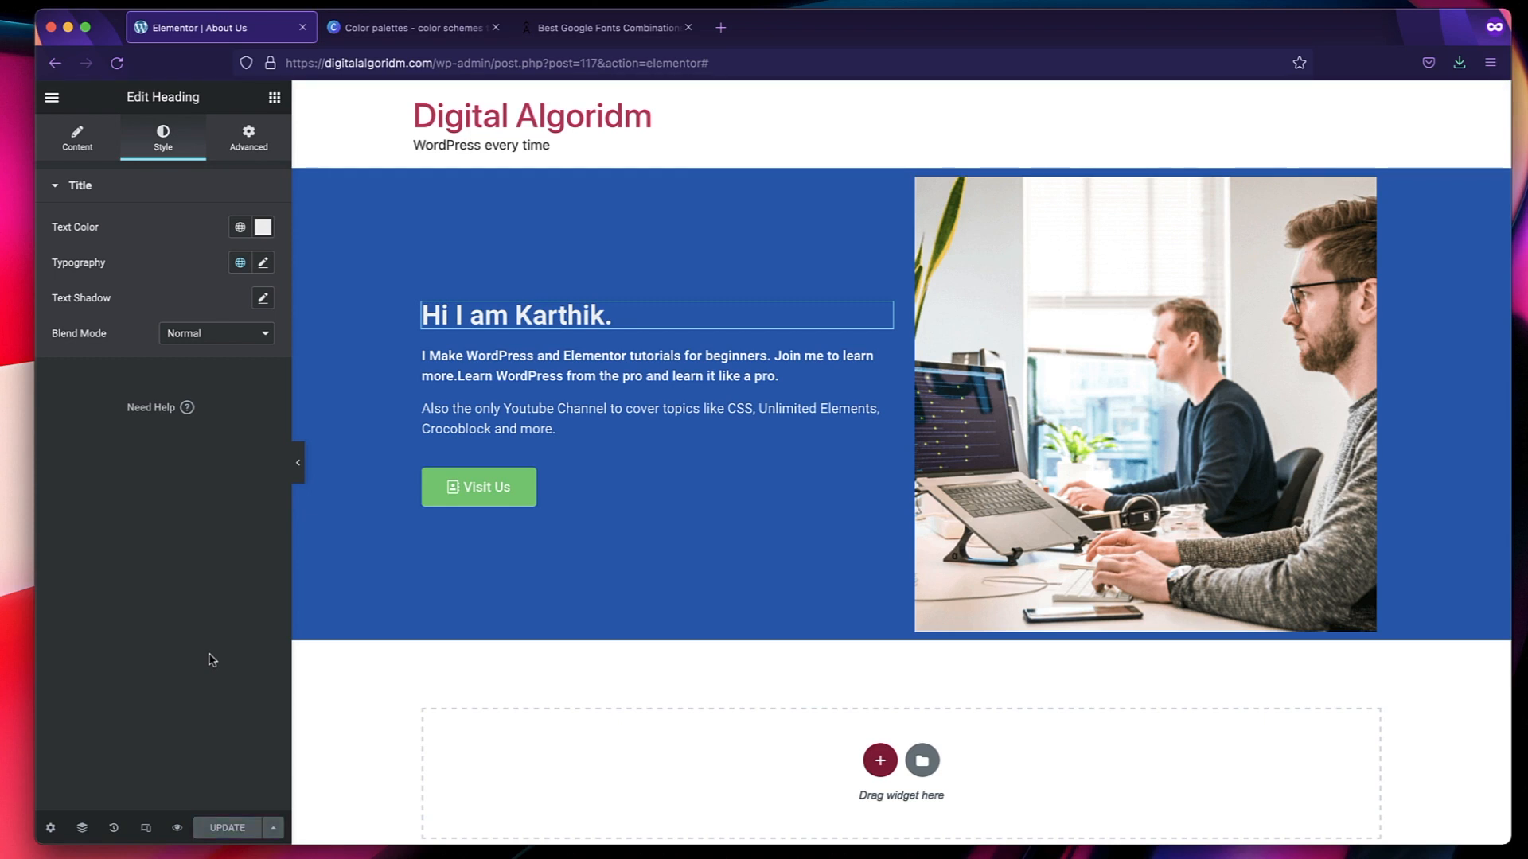
Open the site-wide Global Colors and review the Primary, Secondary, Text and Accent entries.
left_click(51, 97)
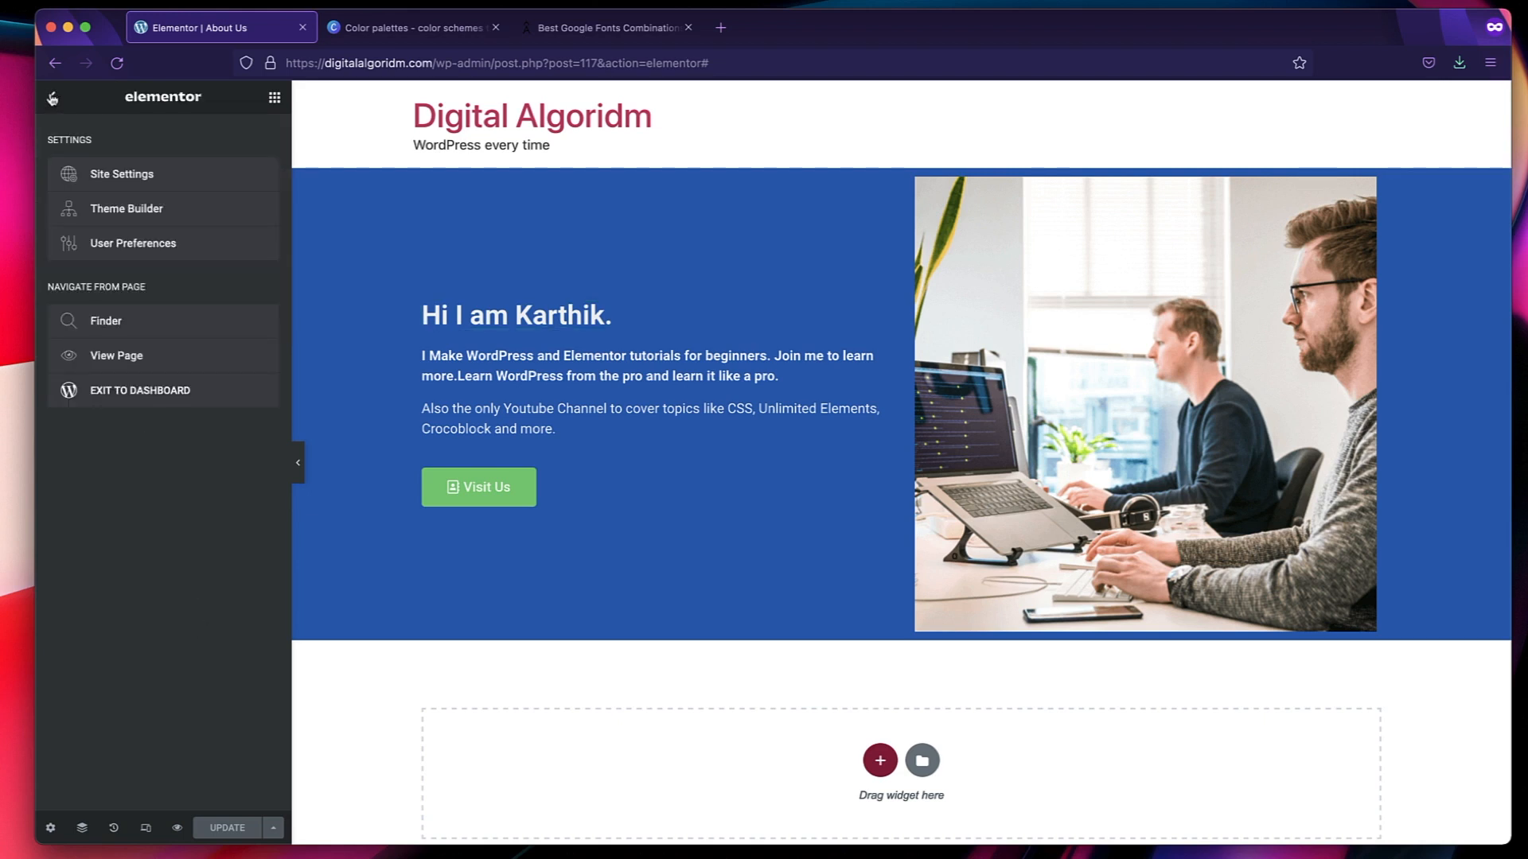
left_click(106, 175)
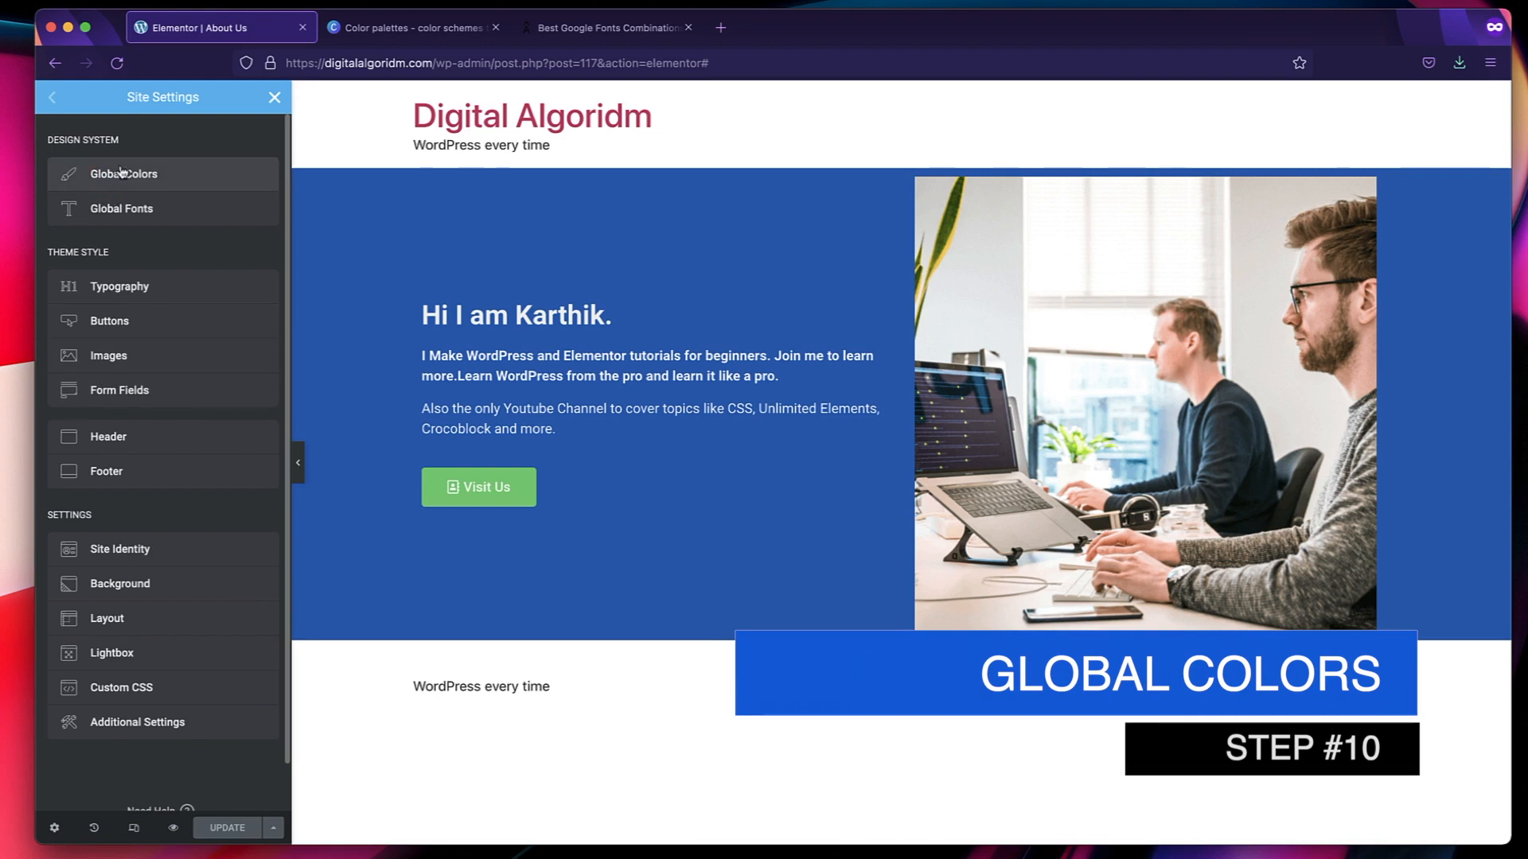
left_click(119, 174)
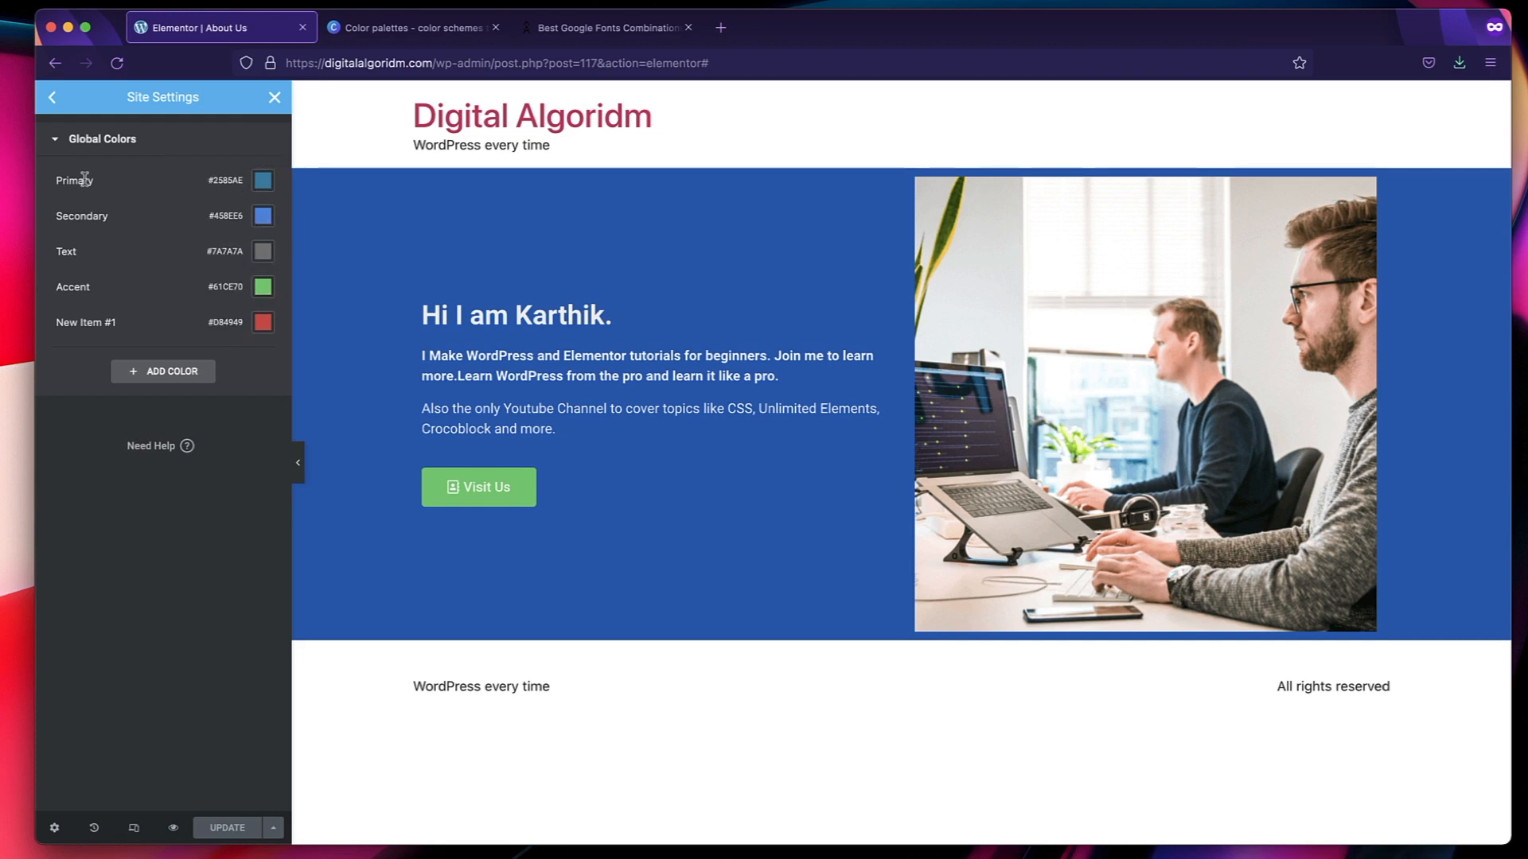
left_click(72, 181)
left_click(84, 217)
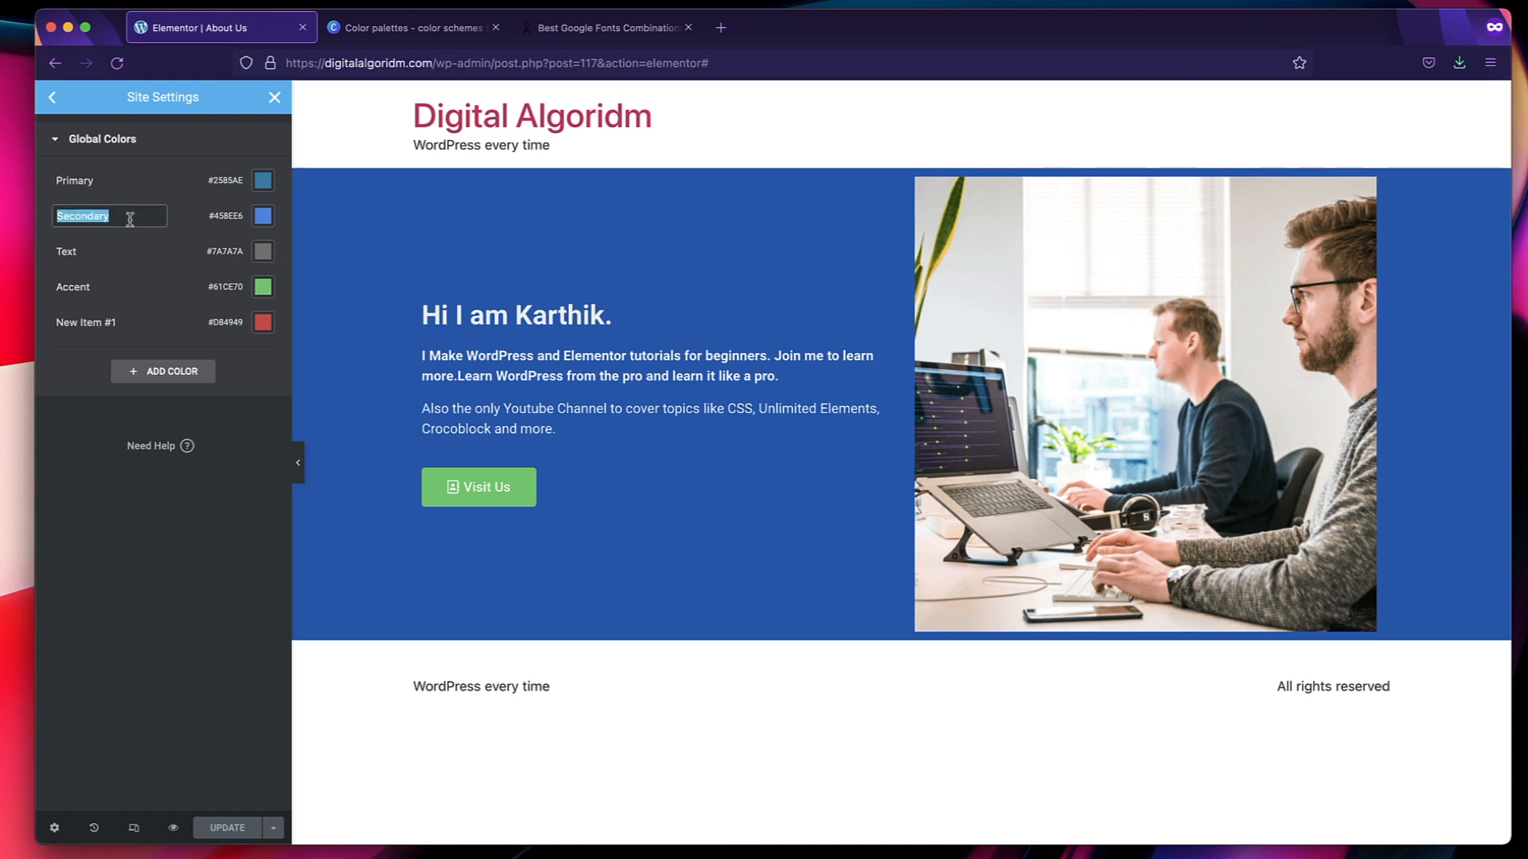
left_click(102, 250)
double_click(101, 250)
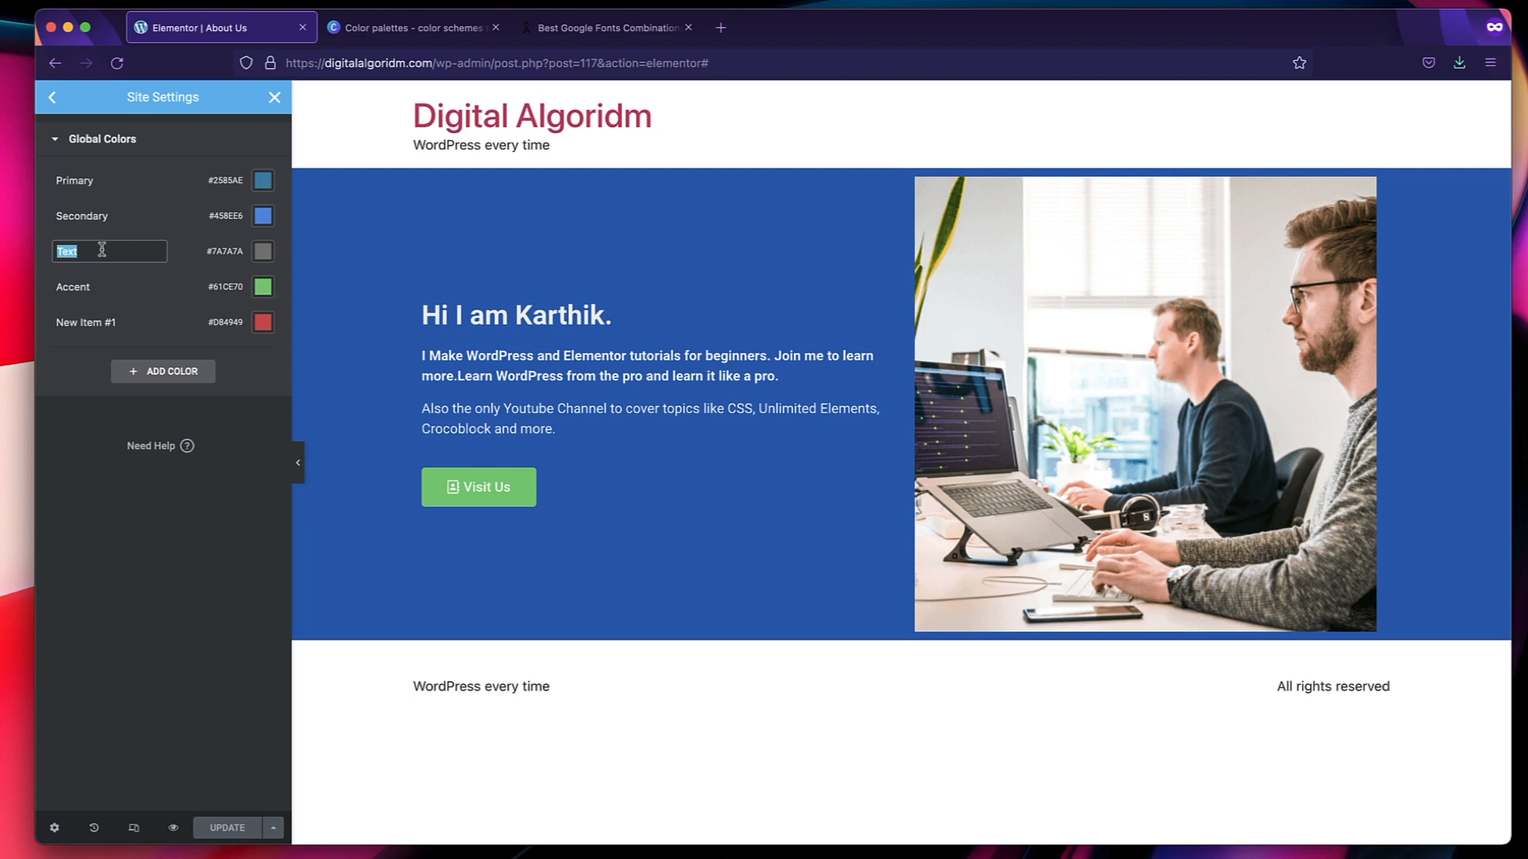
left_click(107, 291)
double_click(106, 291)
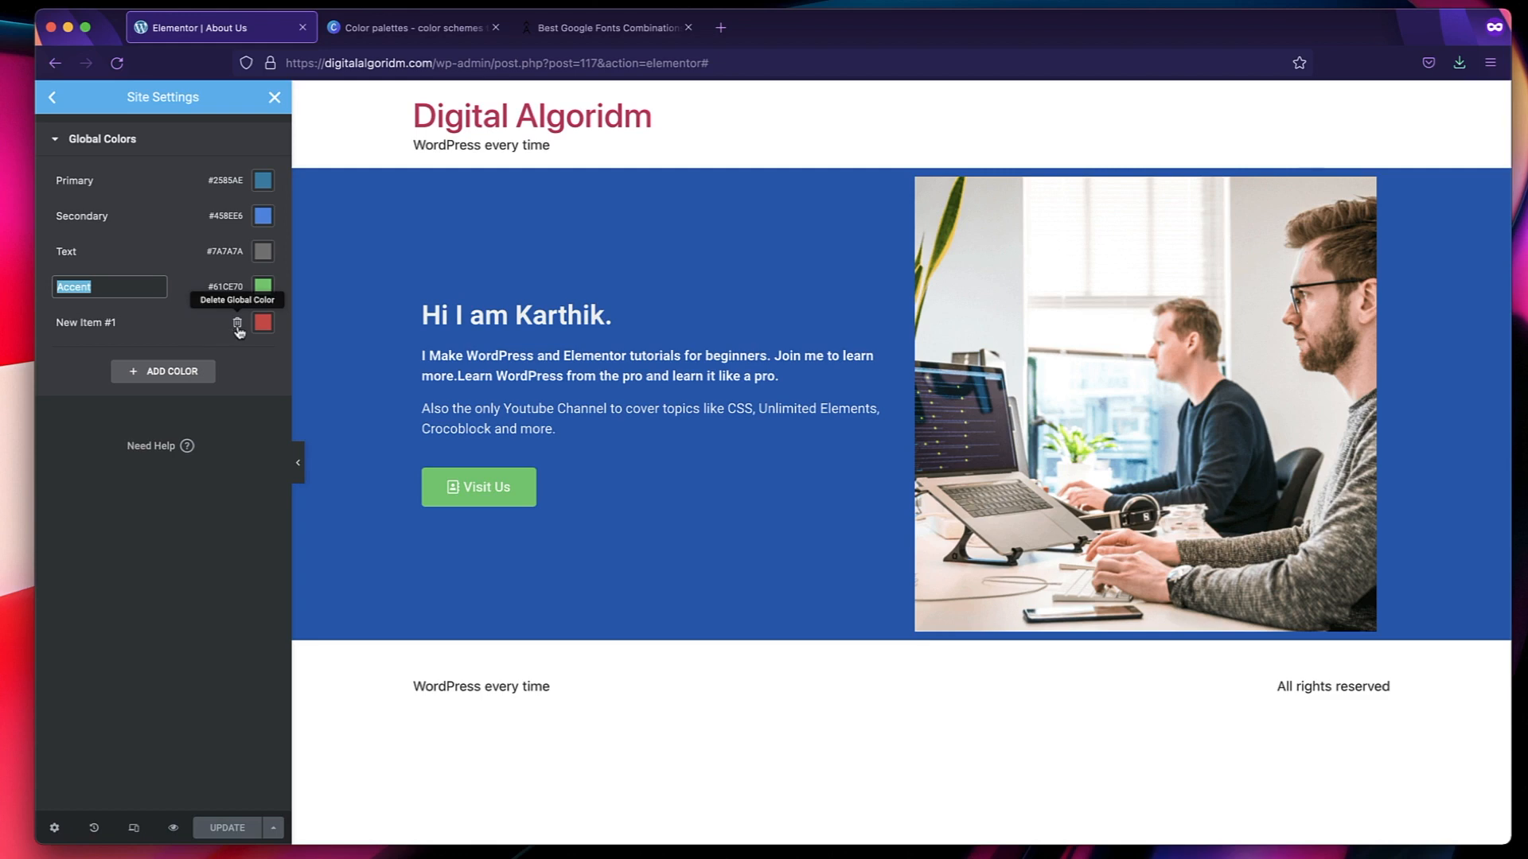
Delete the red New Item #1 global color and add a new global color named Bg Dark.
left_click(238, 325)
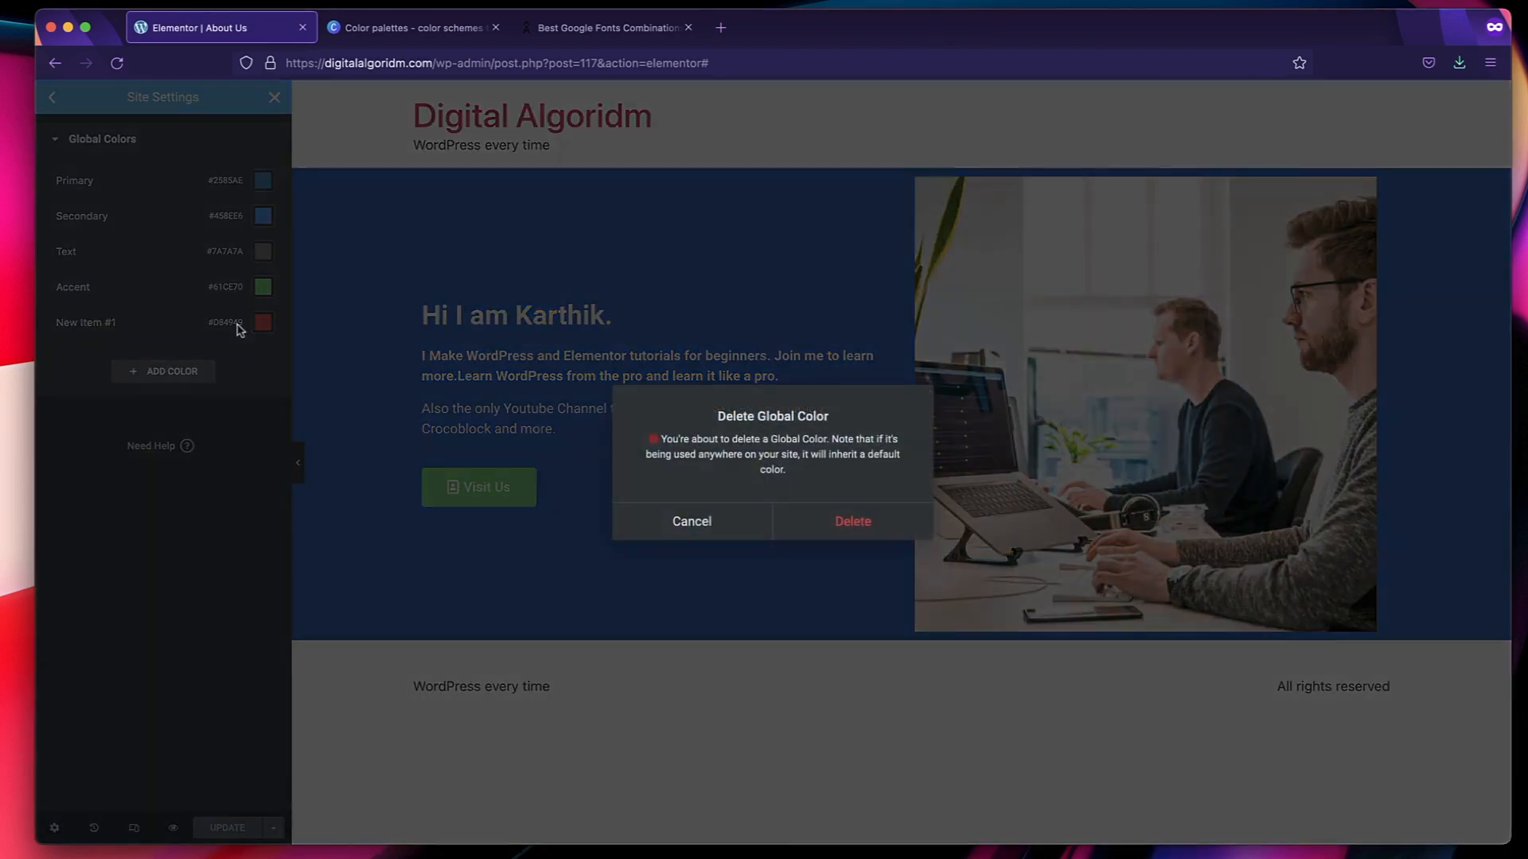
left_click(844, 527)
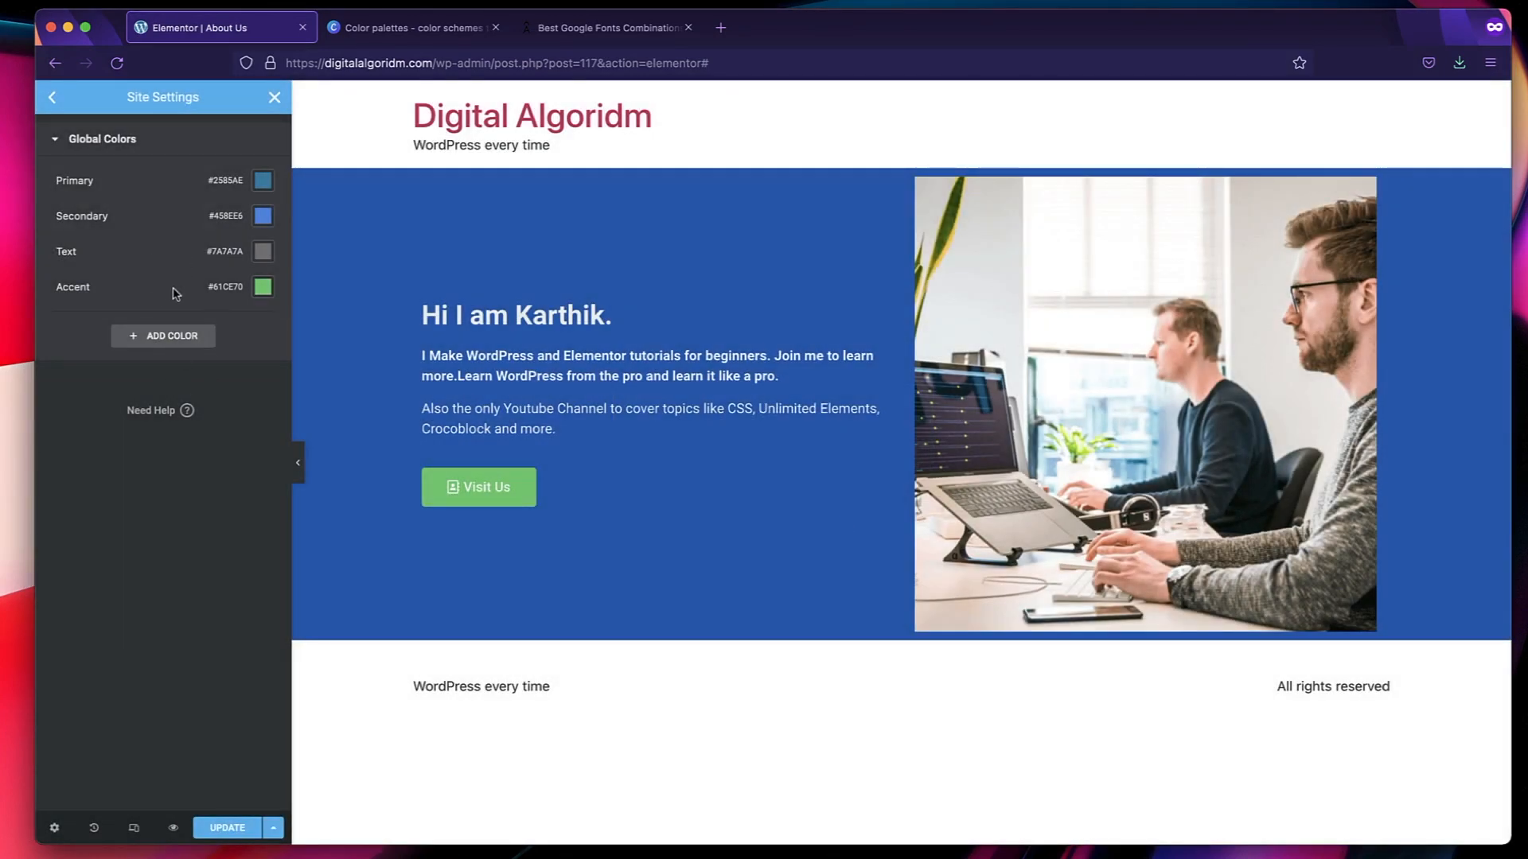
left_click(167, 338)
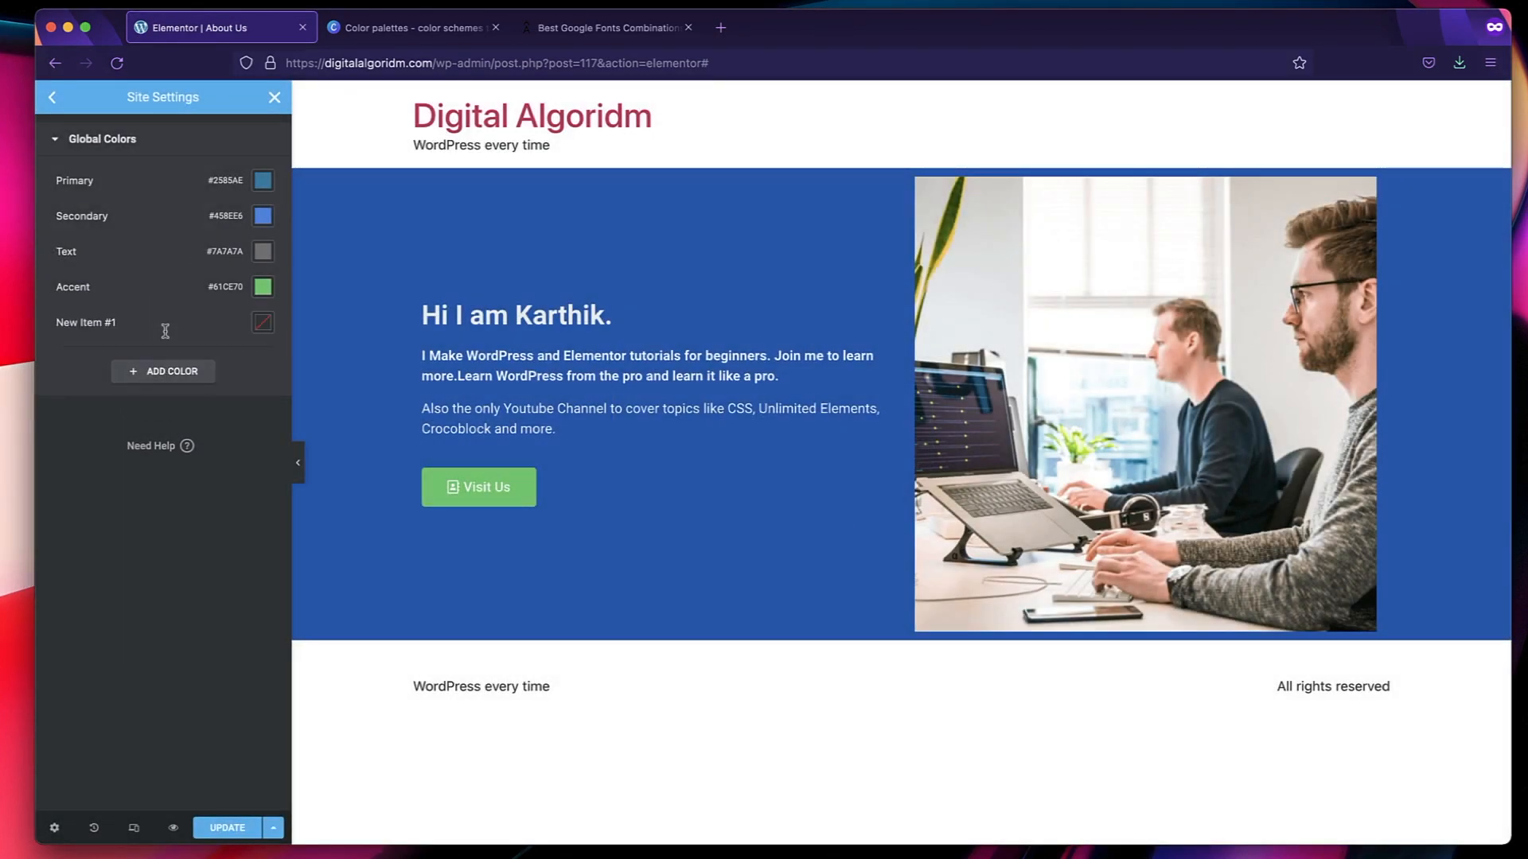
left_click(93, 324)
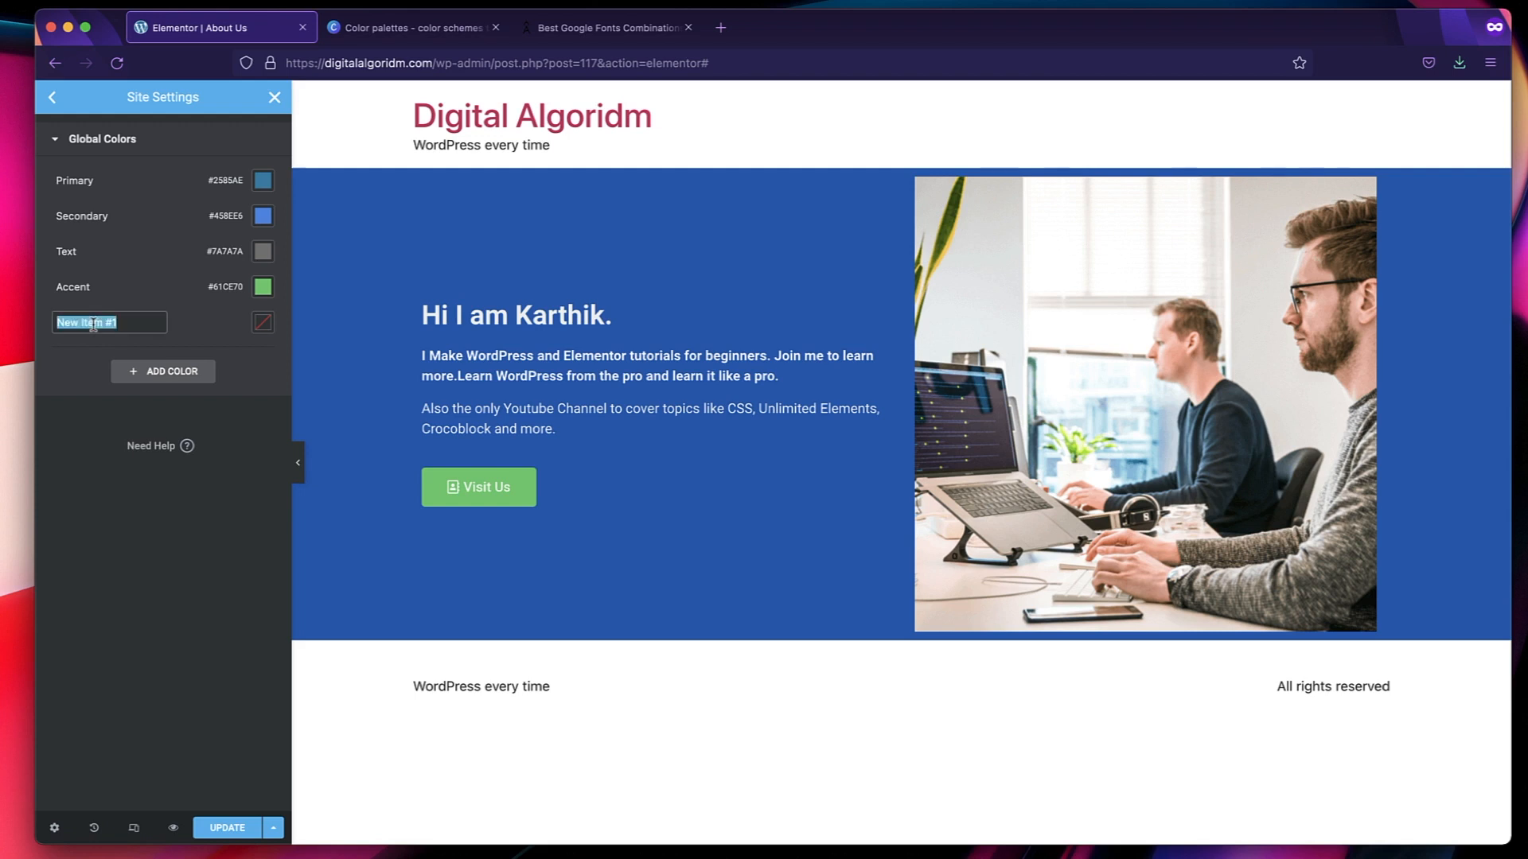
type("Bg Dark")
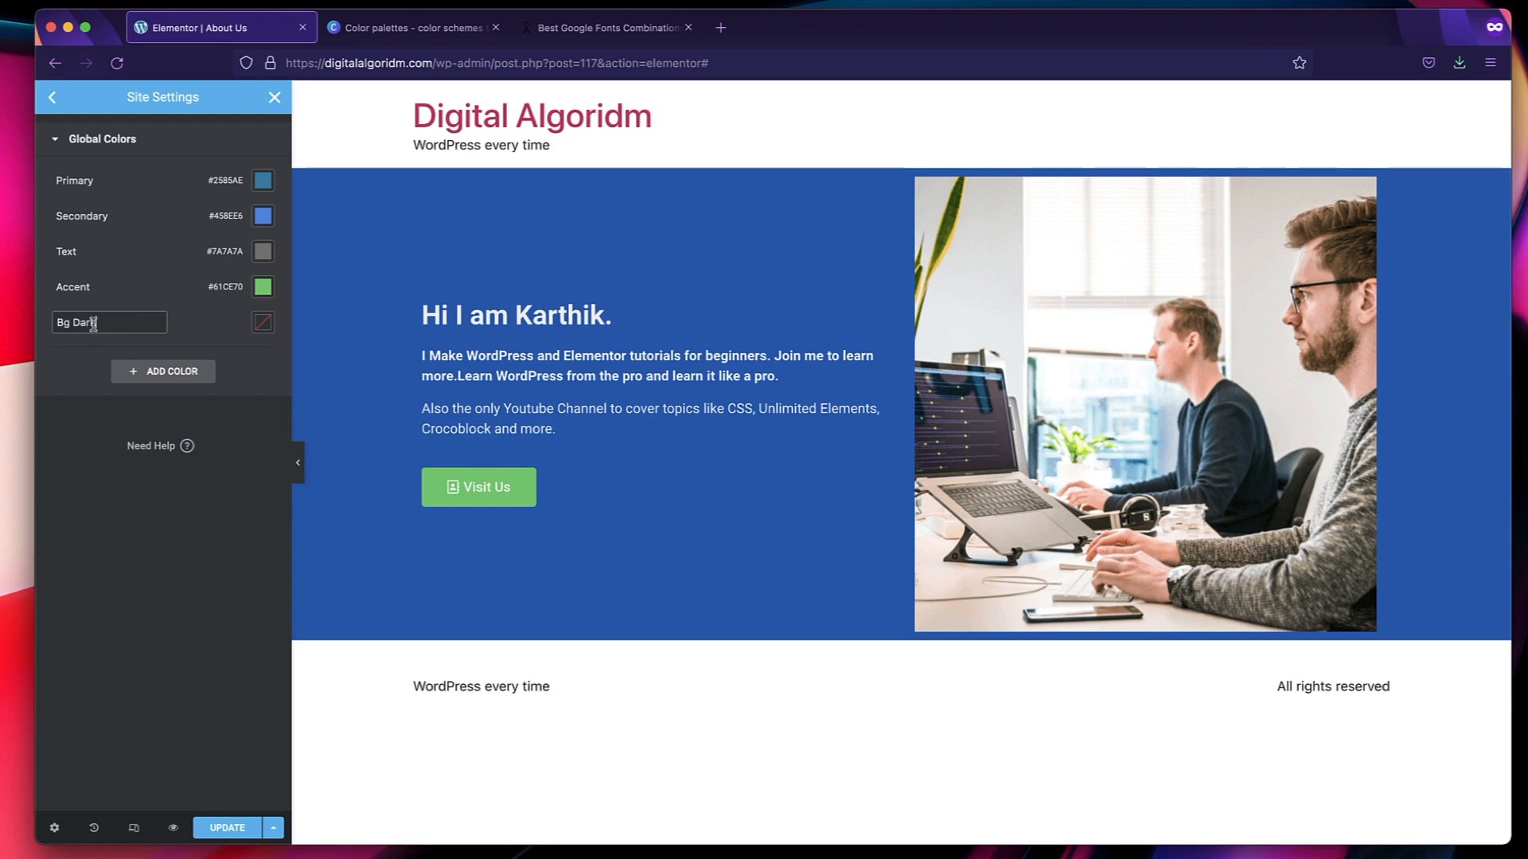
Add another global color named Bg Light below Bg Dark.
left_click(150, 379)
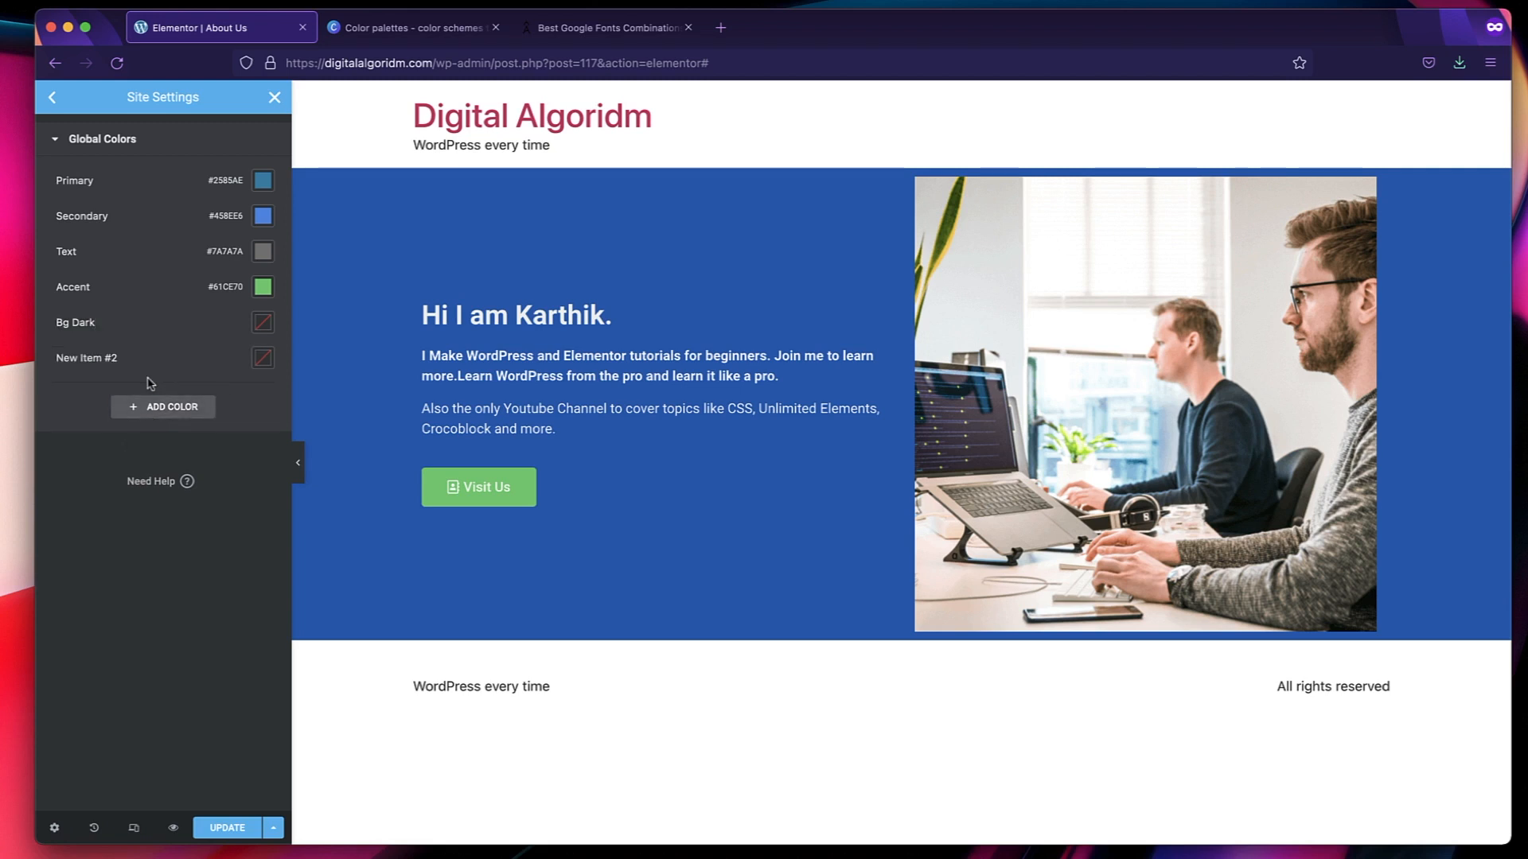
left_click(100, 354)
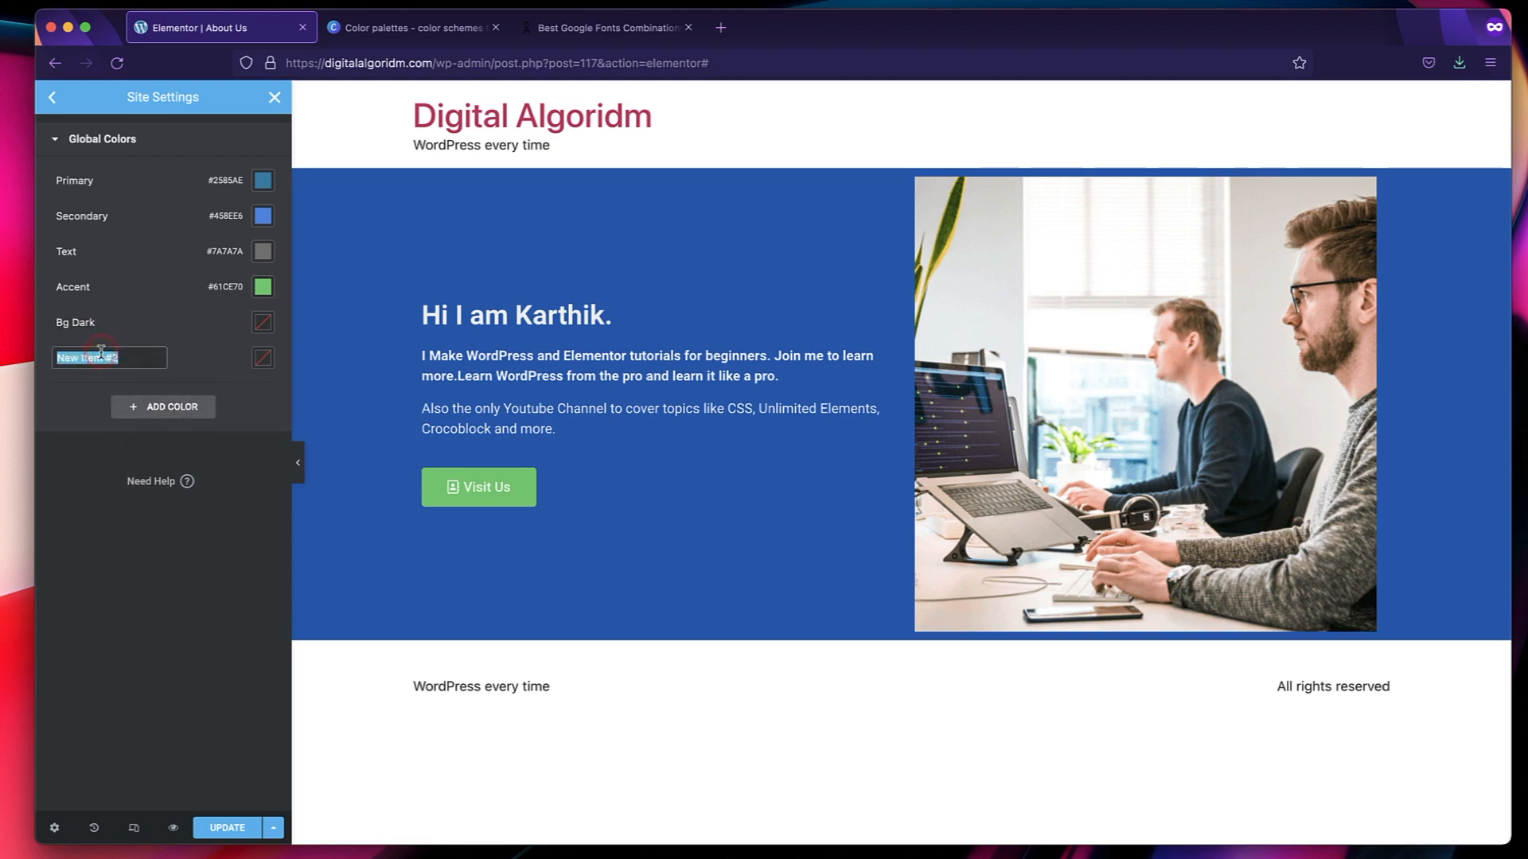
type("Bg Light")
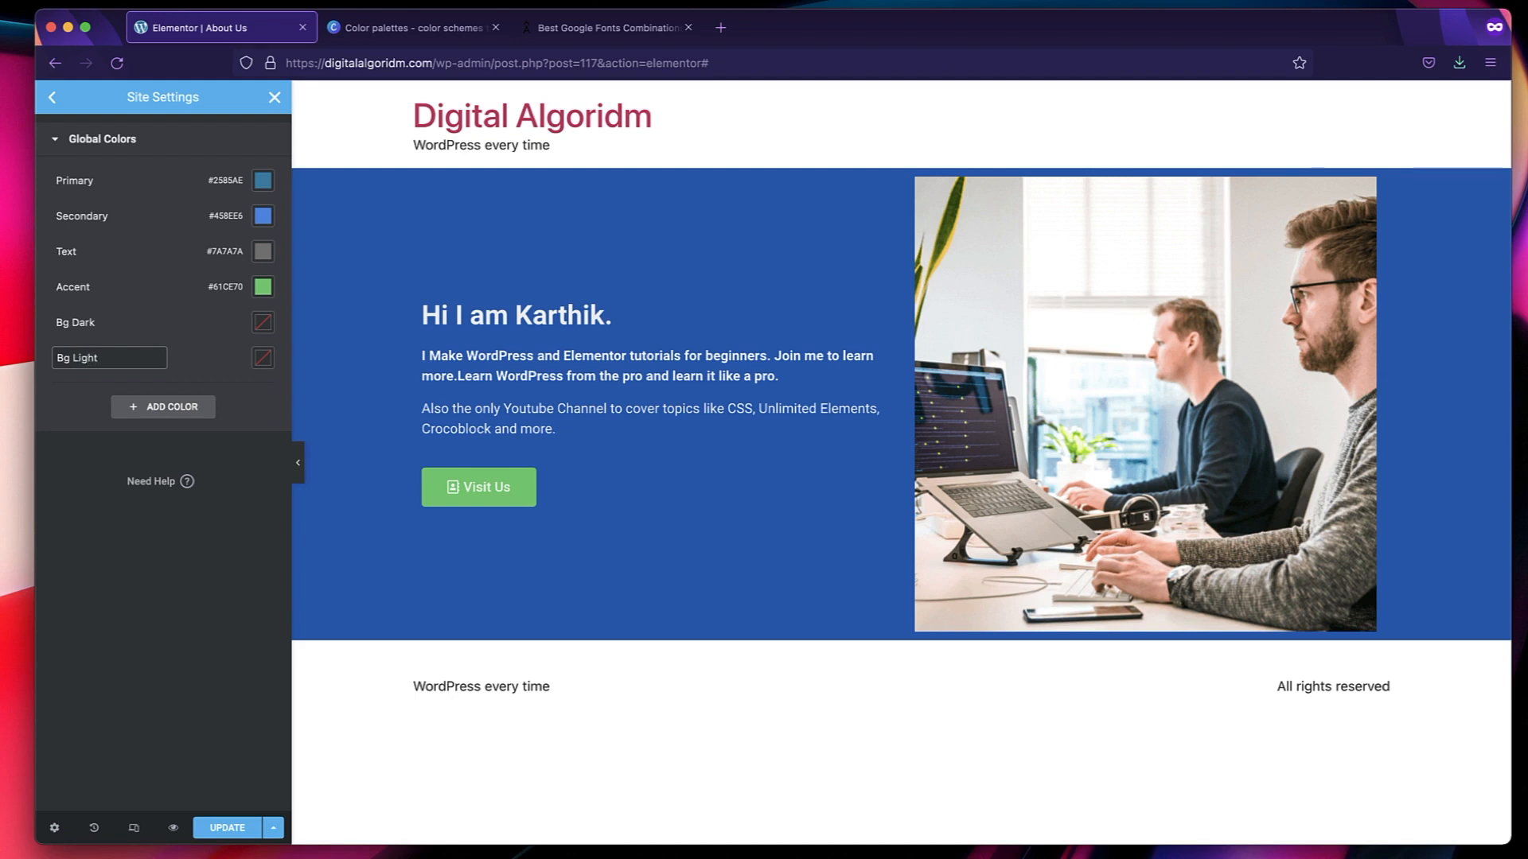
left_click(206, 352)
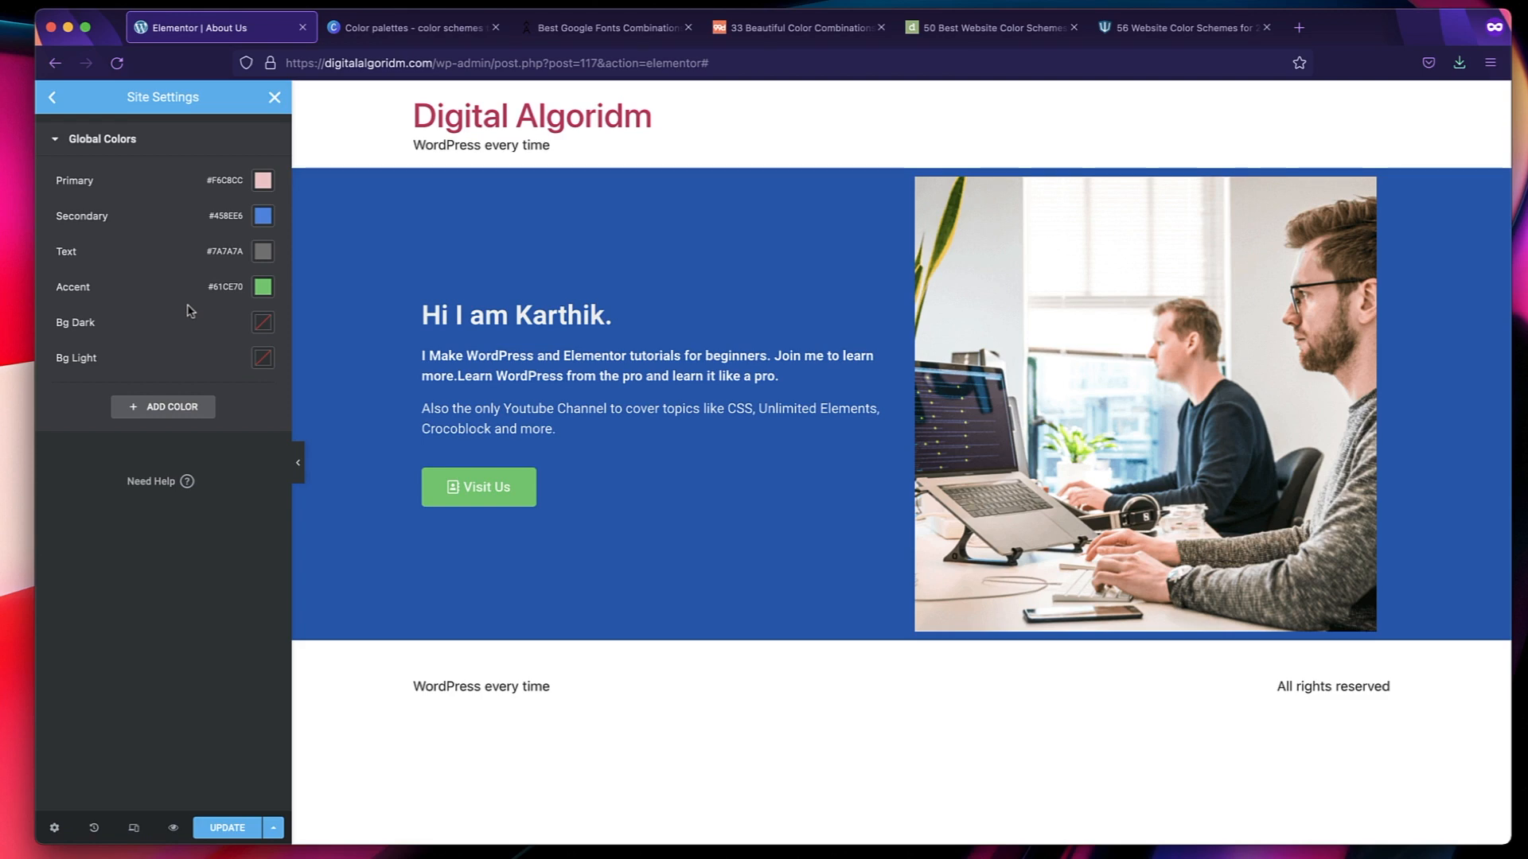
Switch to the 50 Best Website Color Schemes article and examine its example palettes.
left_click(1007, 31)
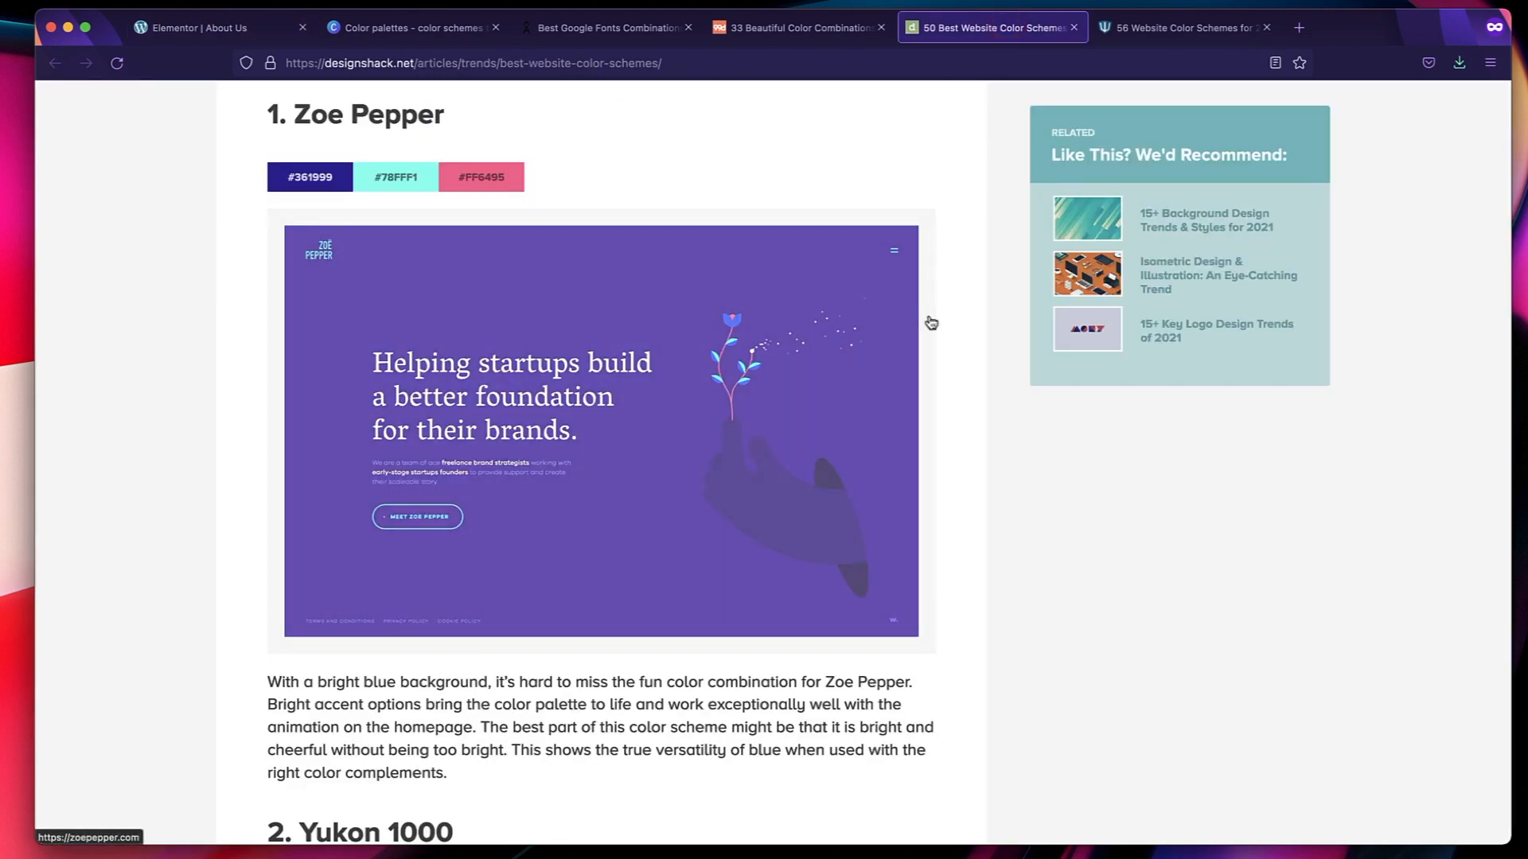
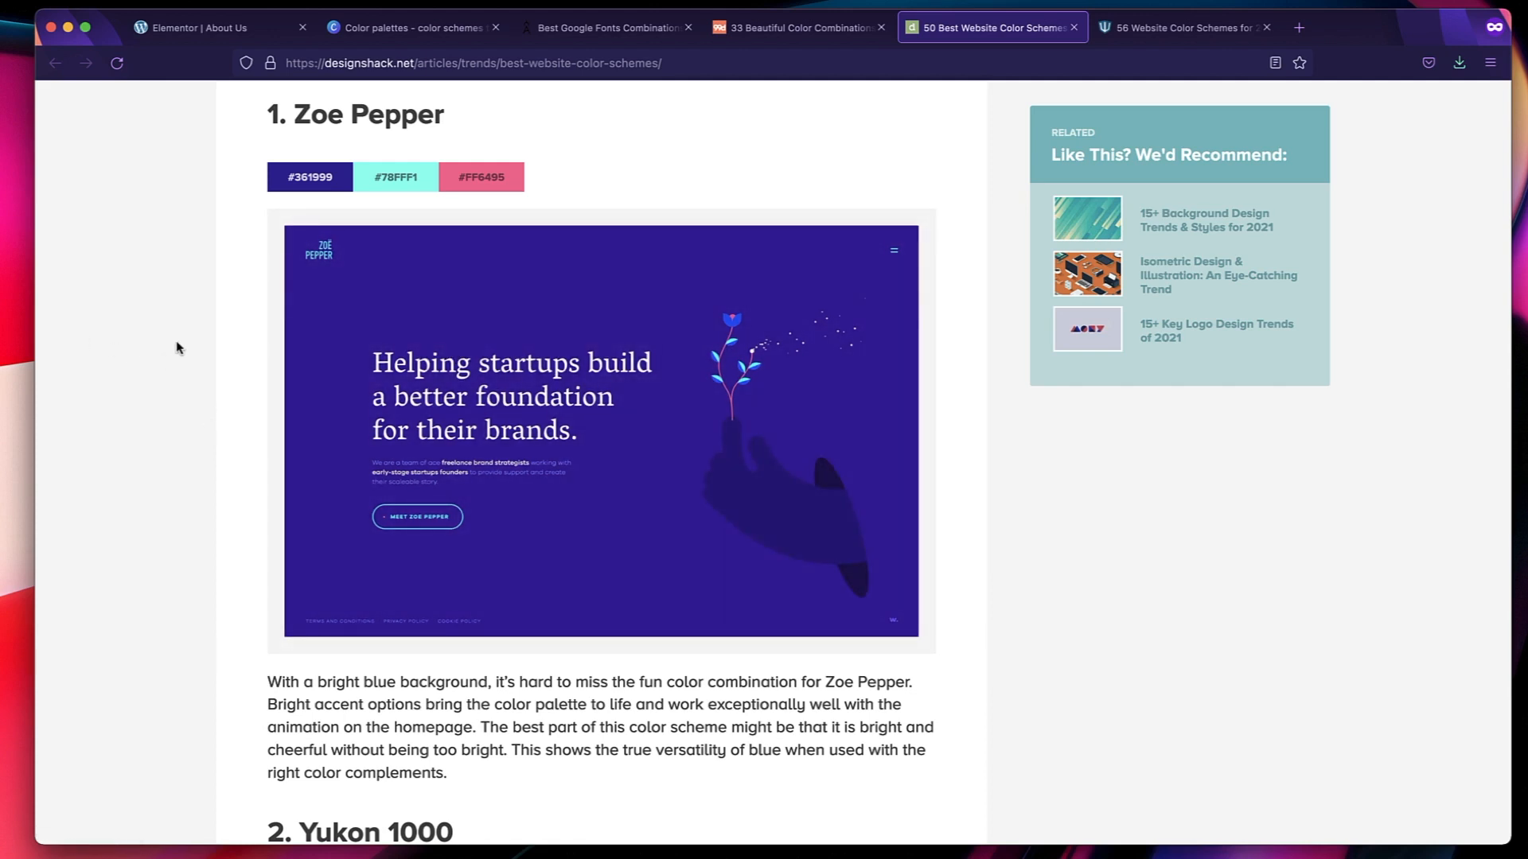
Examine the three color codes of the Zoe Pepper example palette in the color schemes article.
left_click(396, 178)
left_click(608, 169)
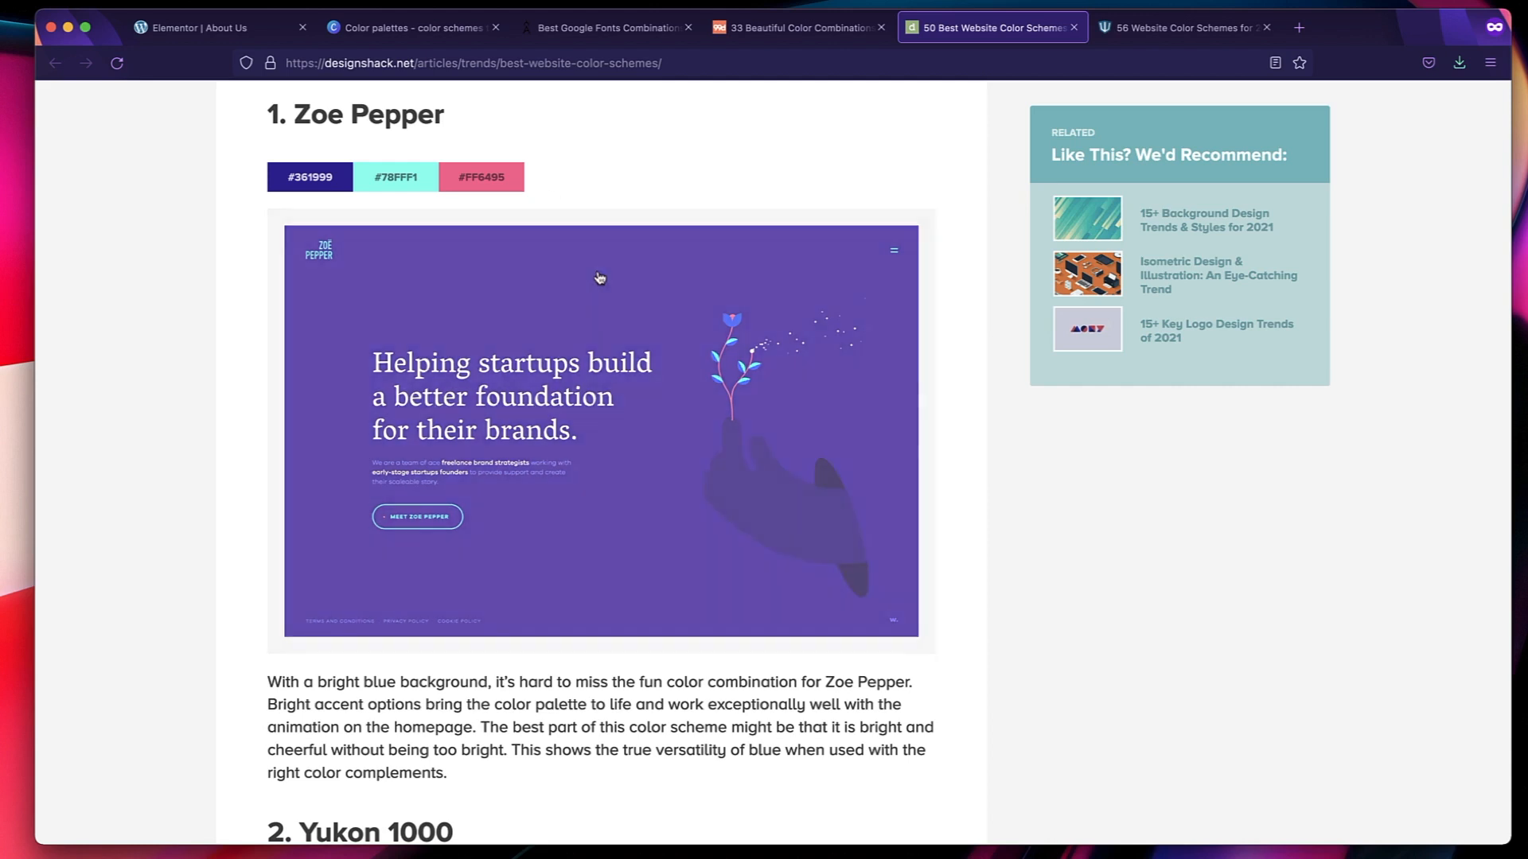
double_click(323, 177)
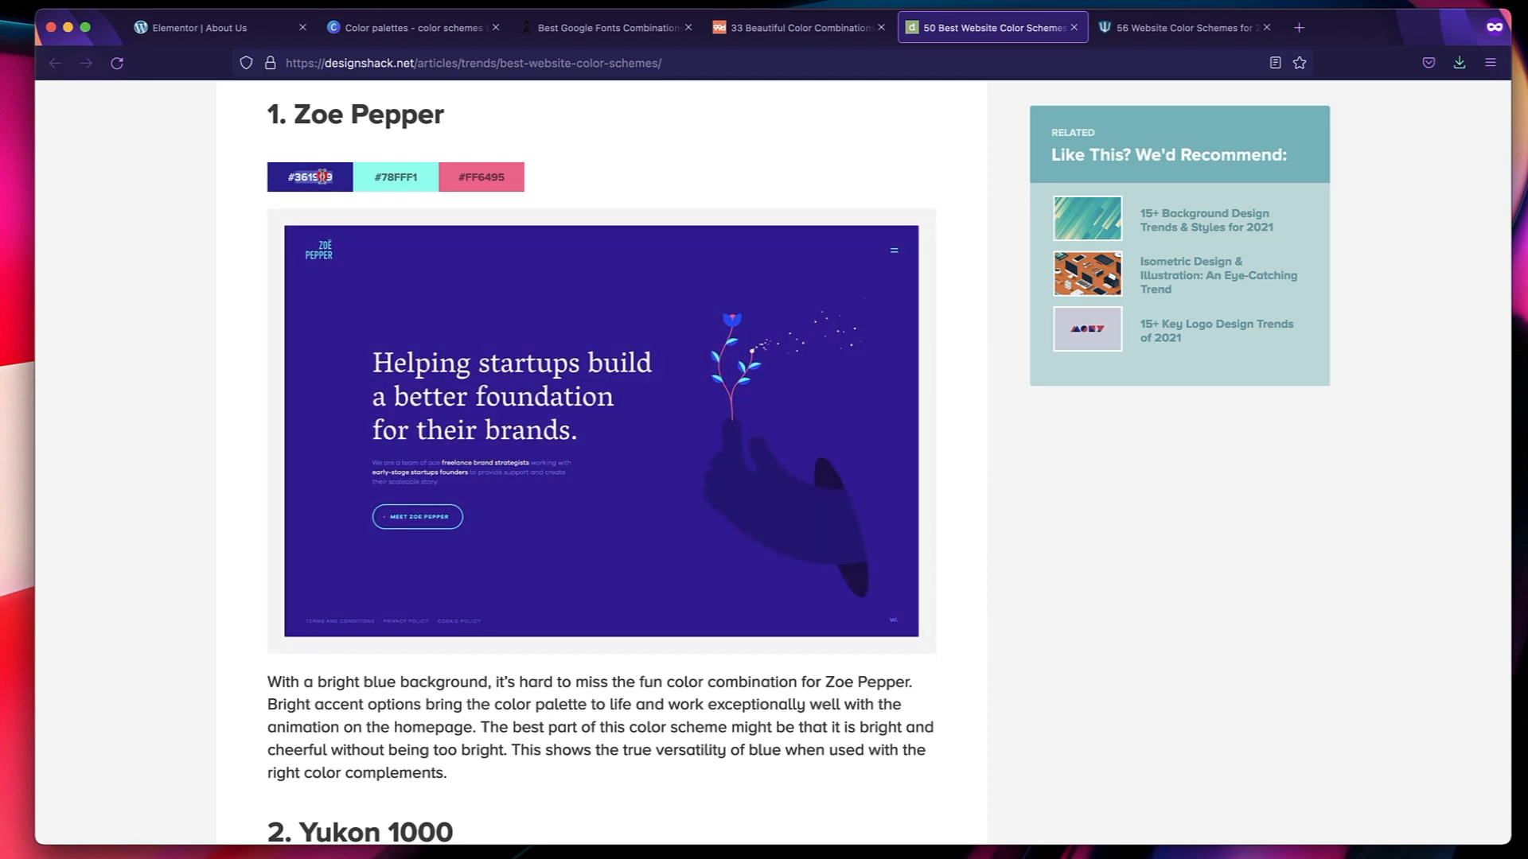
triple_click(322, 177)
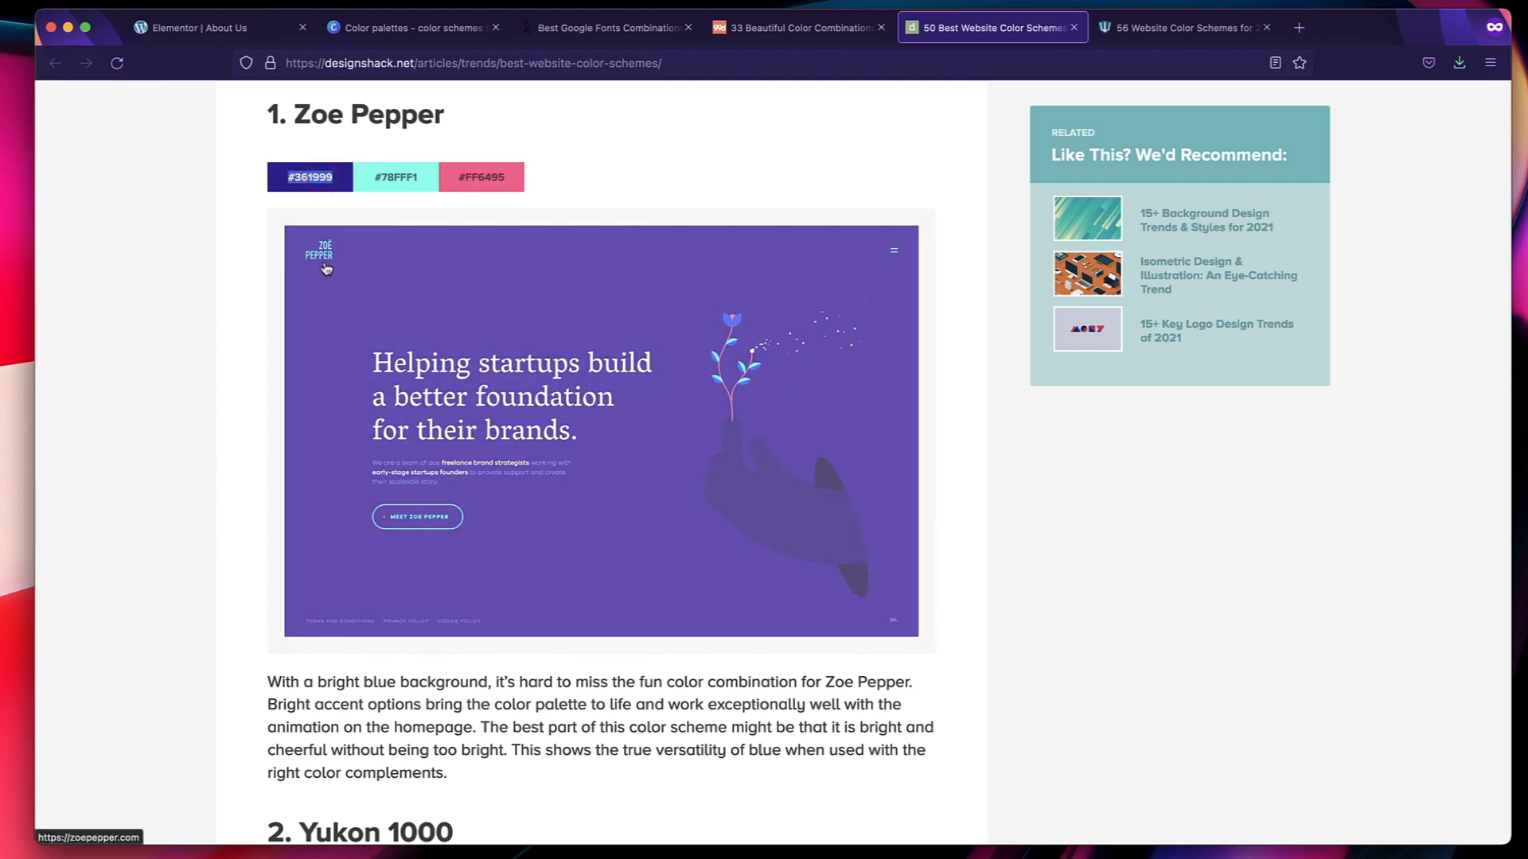
triple_click(411, 173)
left_click(643, 160)
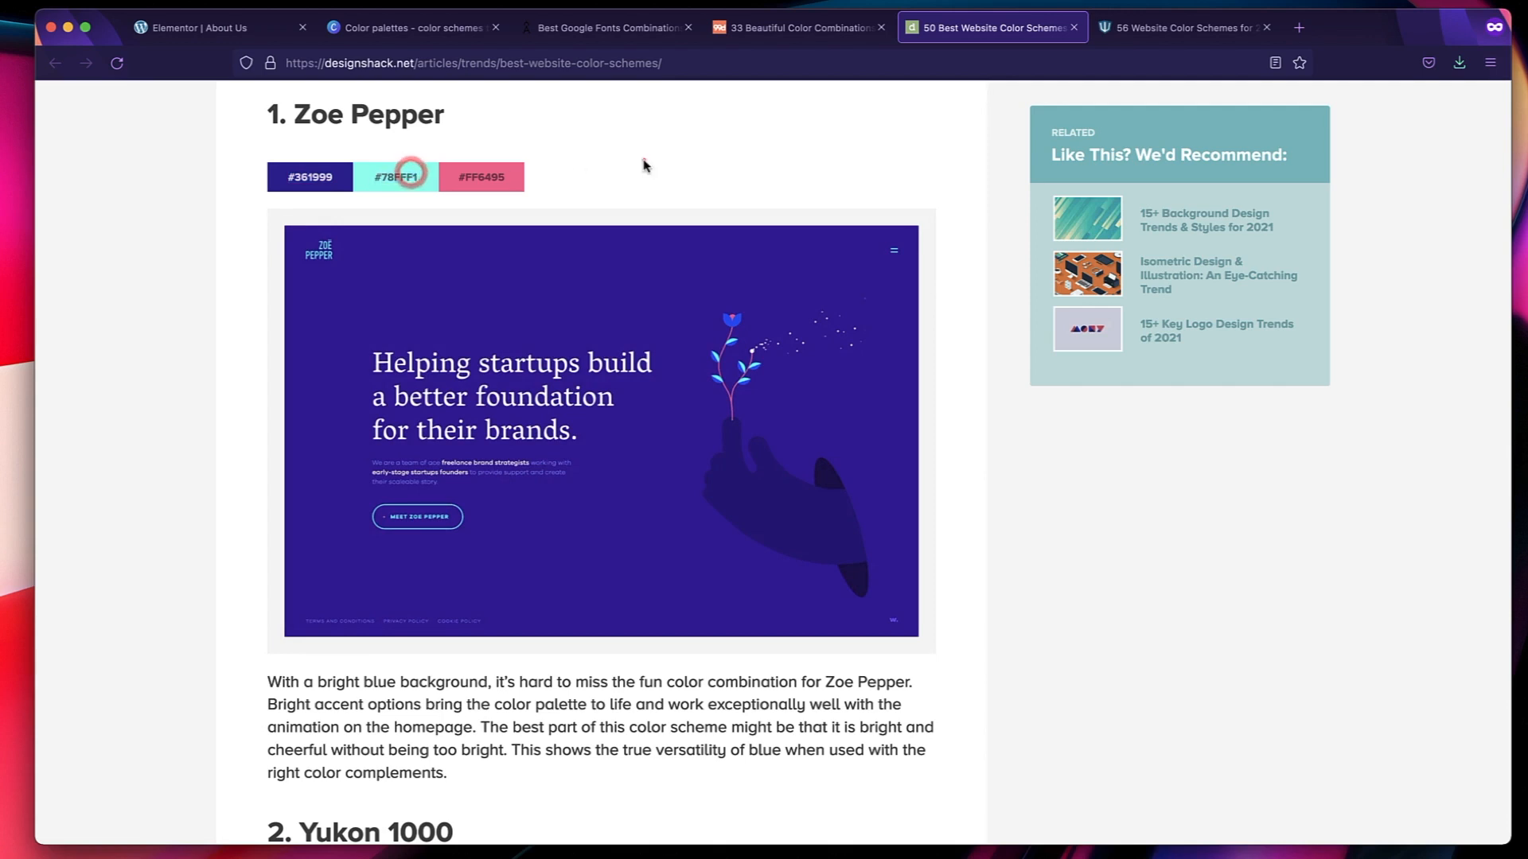
triple_click(495, 177)
triple_click(385, 114)
triple_click(385, 114)
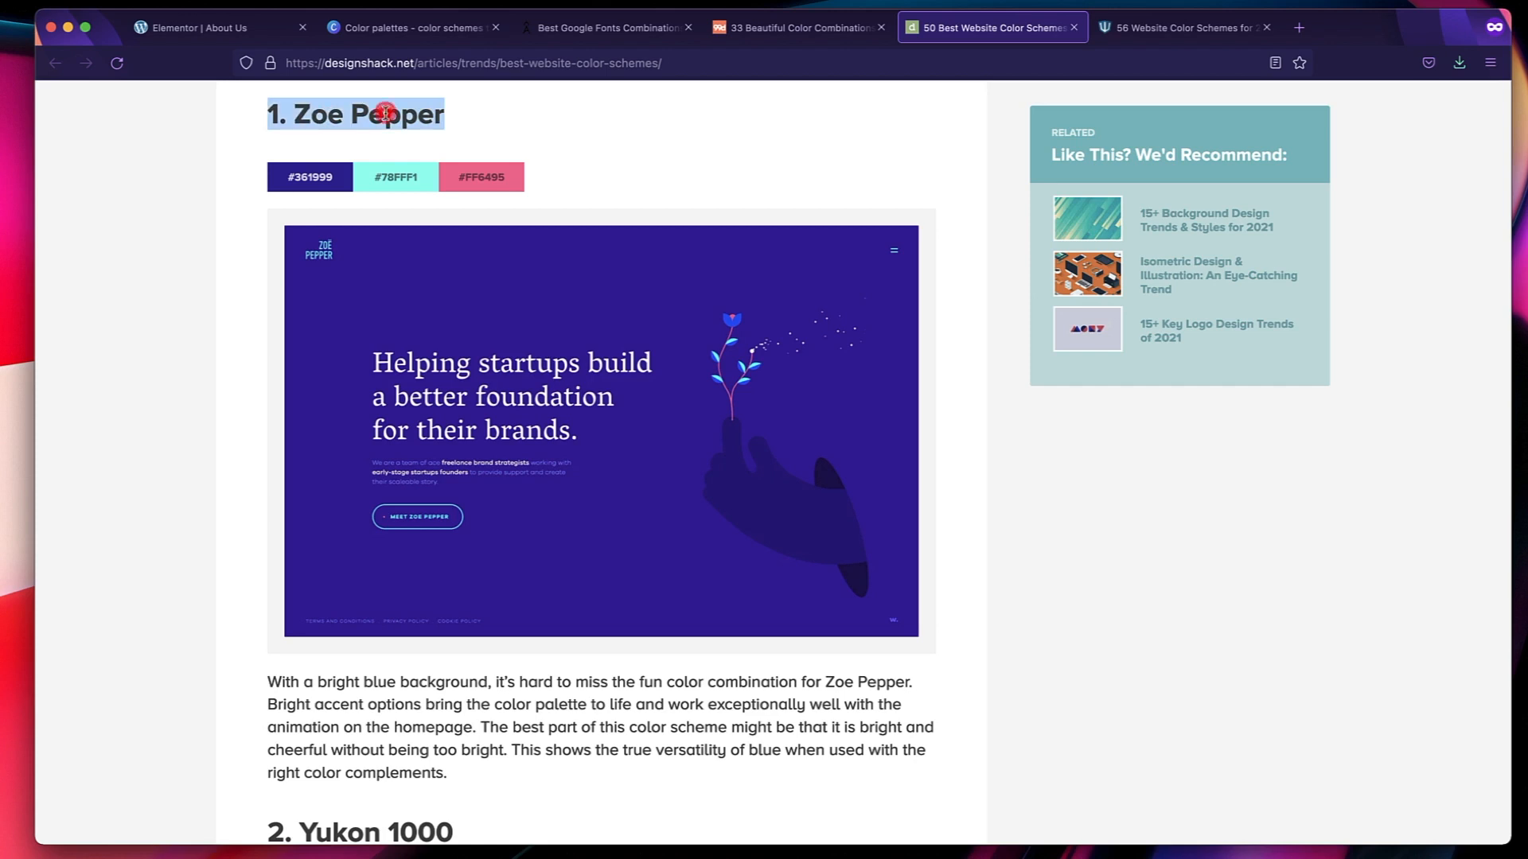
Copy the dark blue code from the Zoe Pepper palette and set the Primary global color to #361999 in Elementor.
double_click(313, 180)
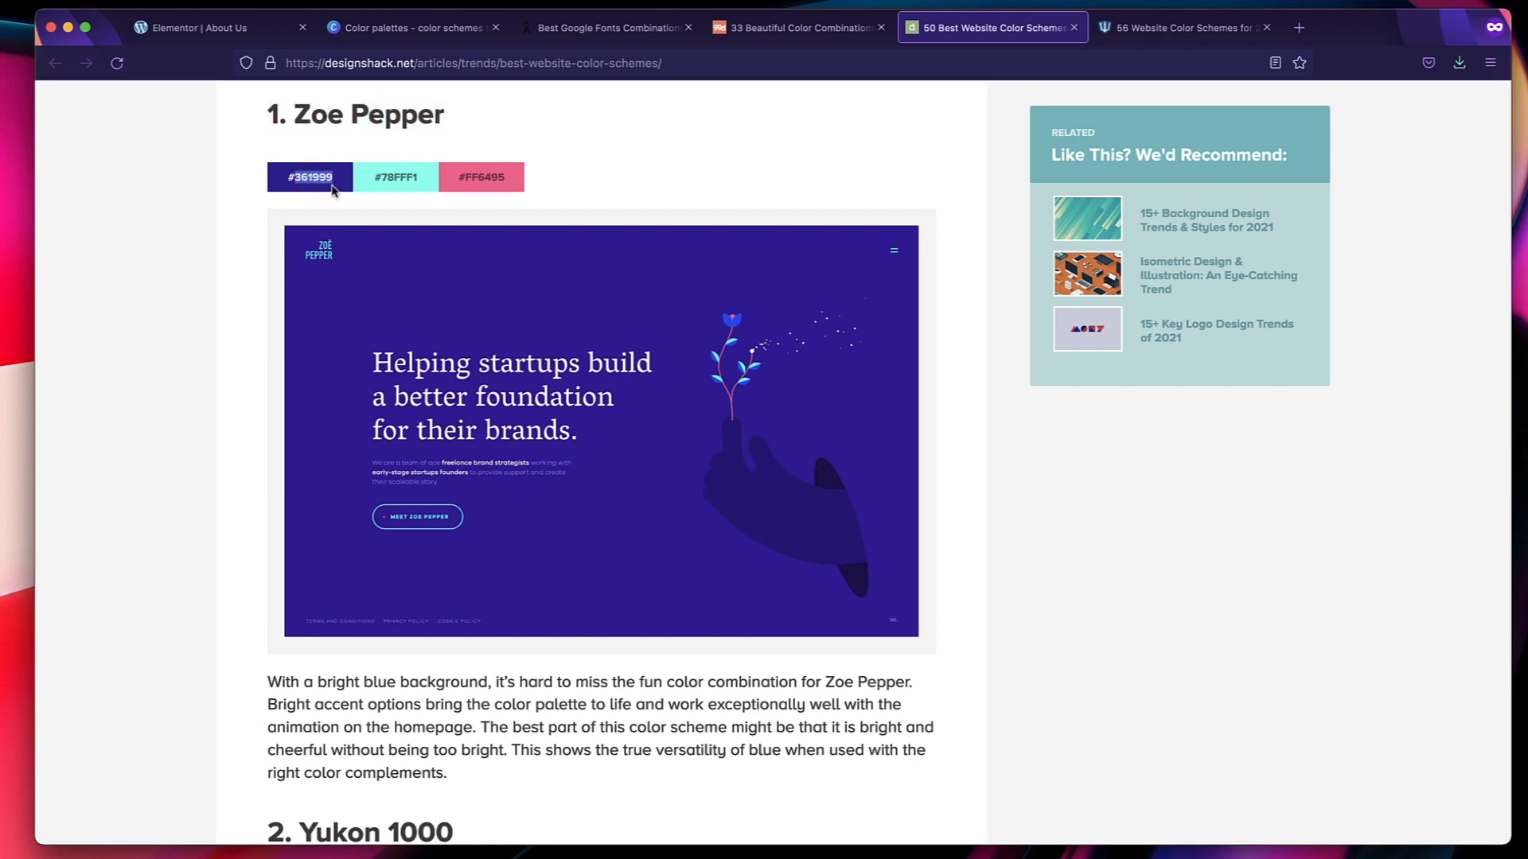
left_click_drag(333, 183, 287, 181)
key("super+c")
left_click(216, 28)
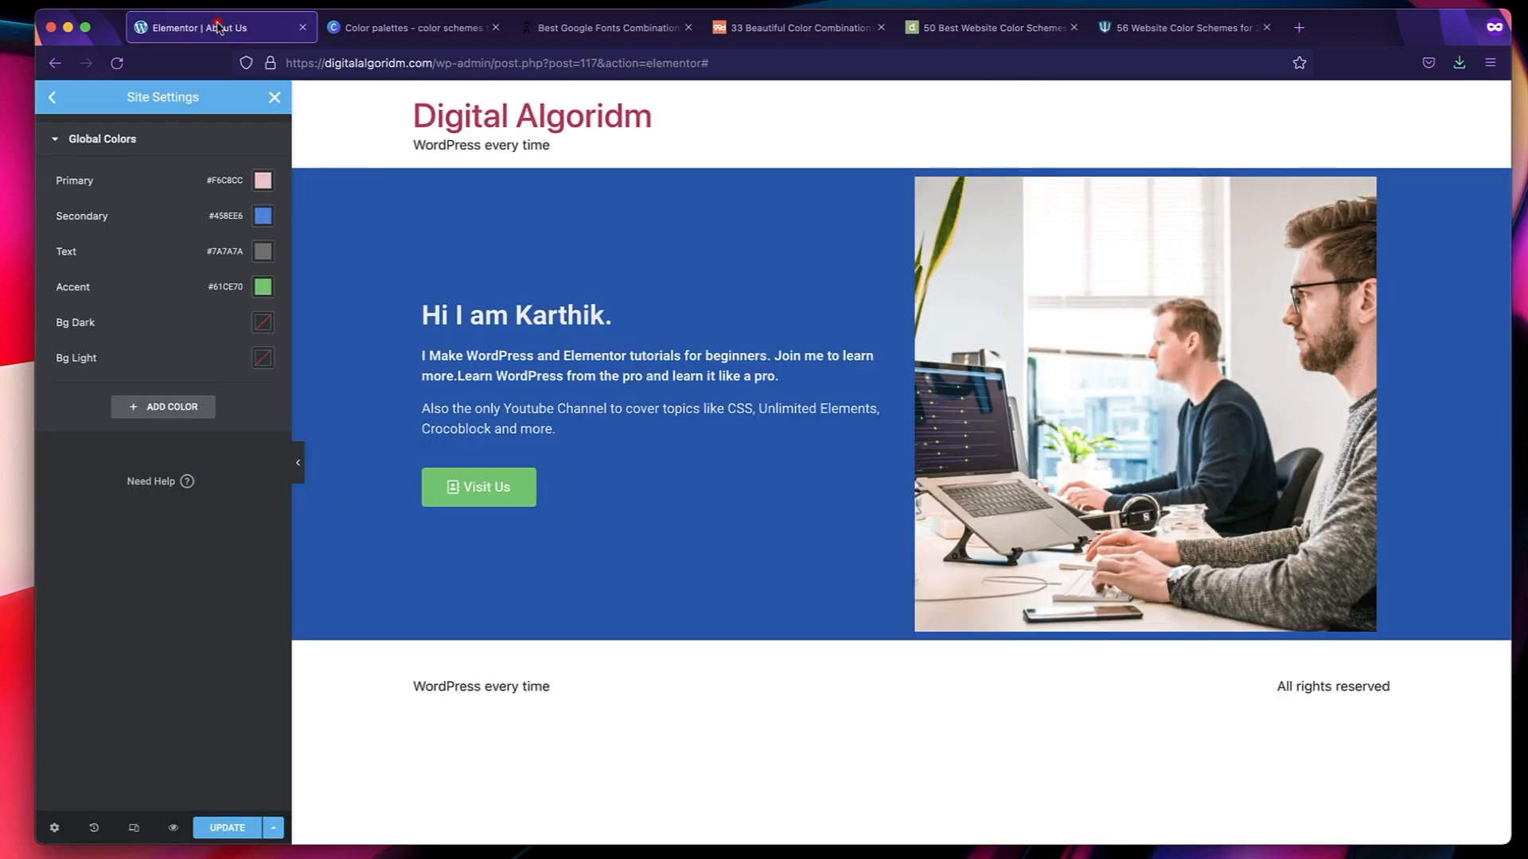
left_click(263, 181)
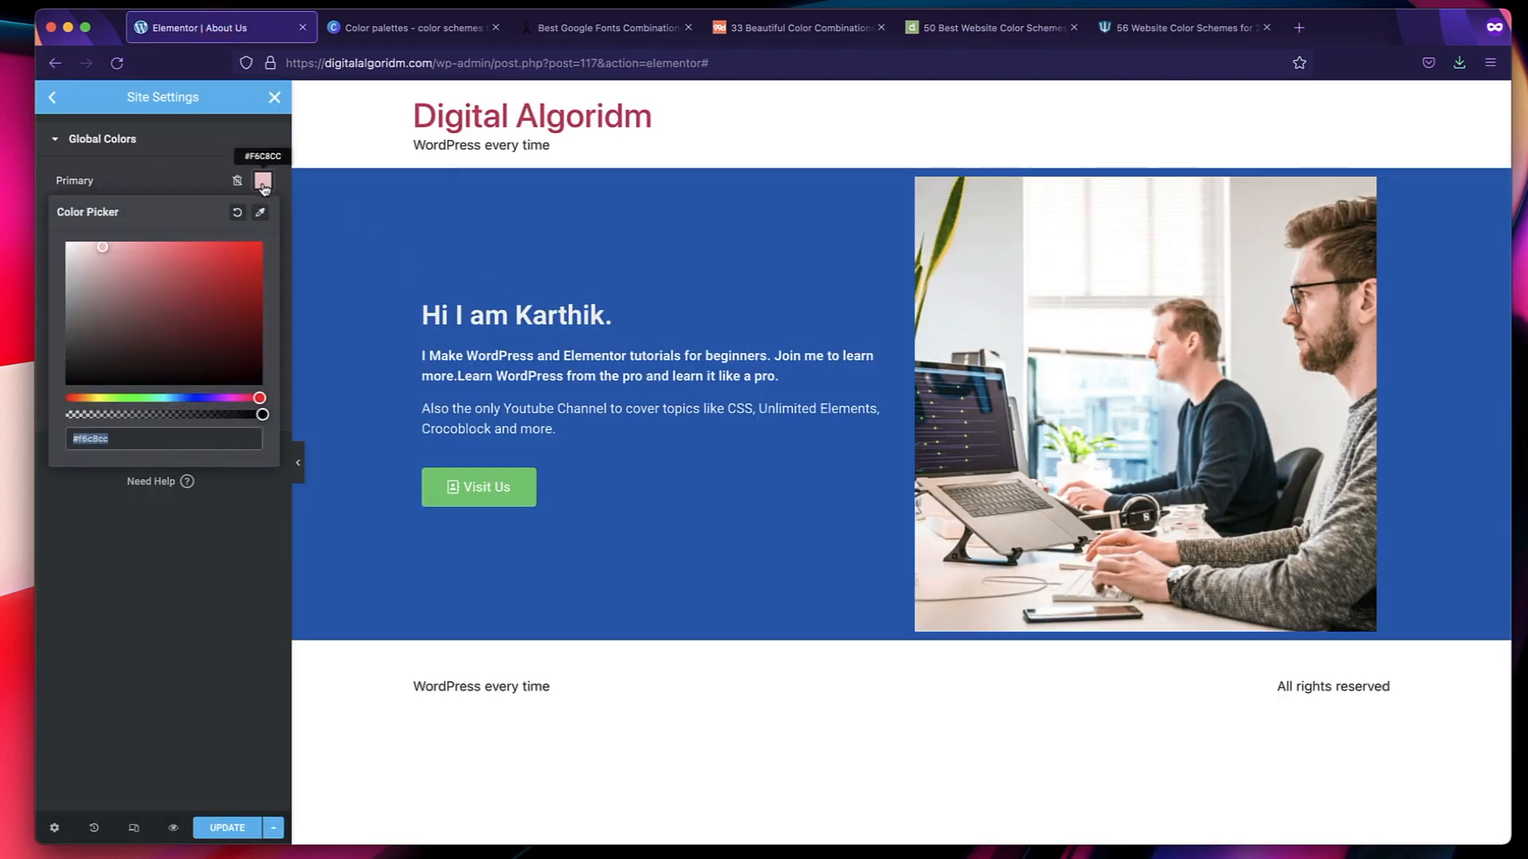
triple_click(127, 441)
double_click(124, 444)
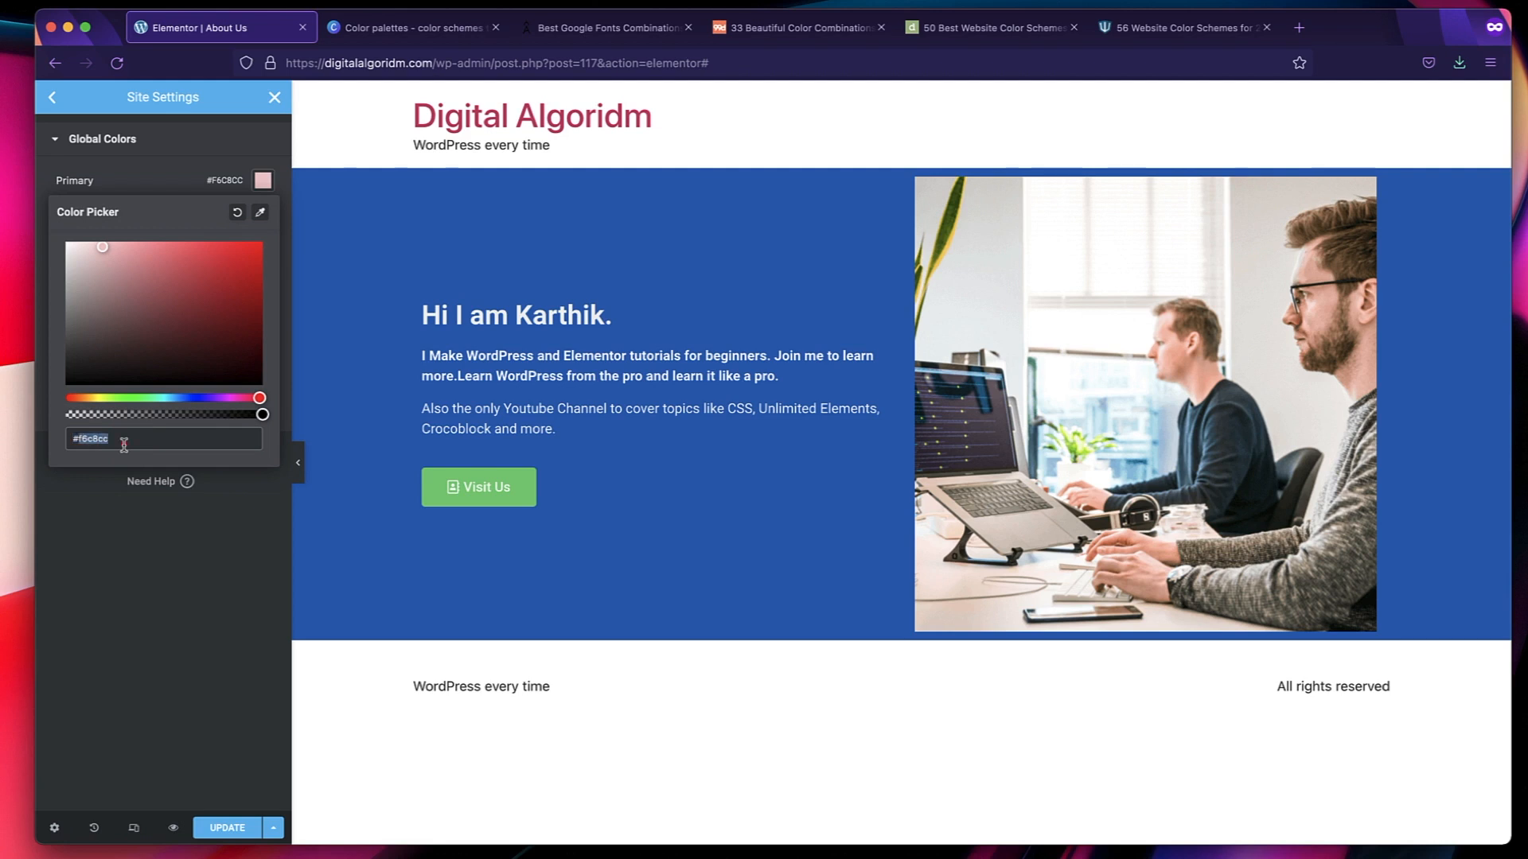
key("BackSpace")
key("super+v")
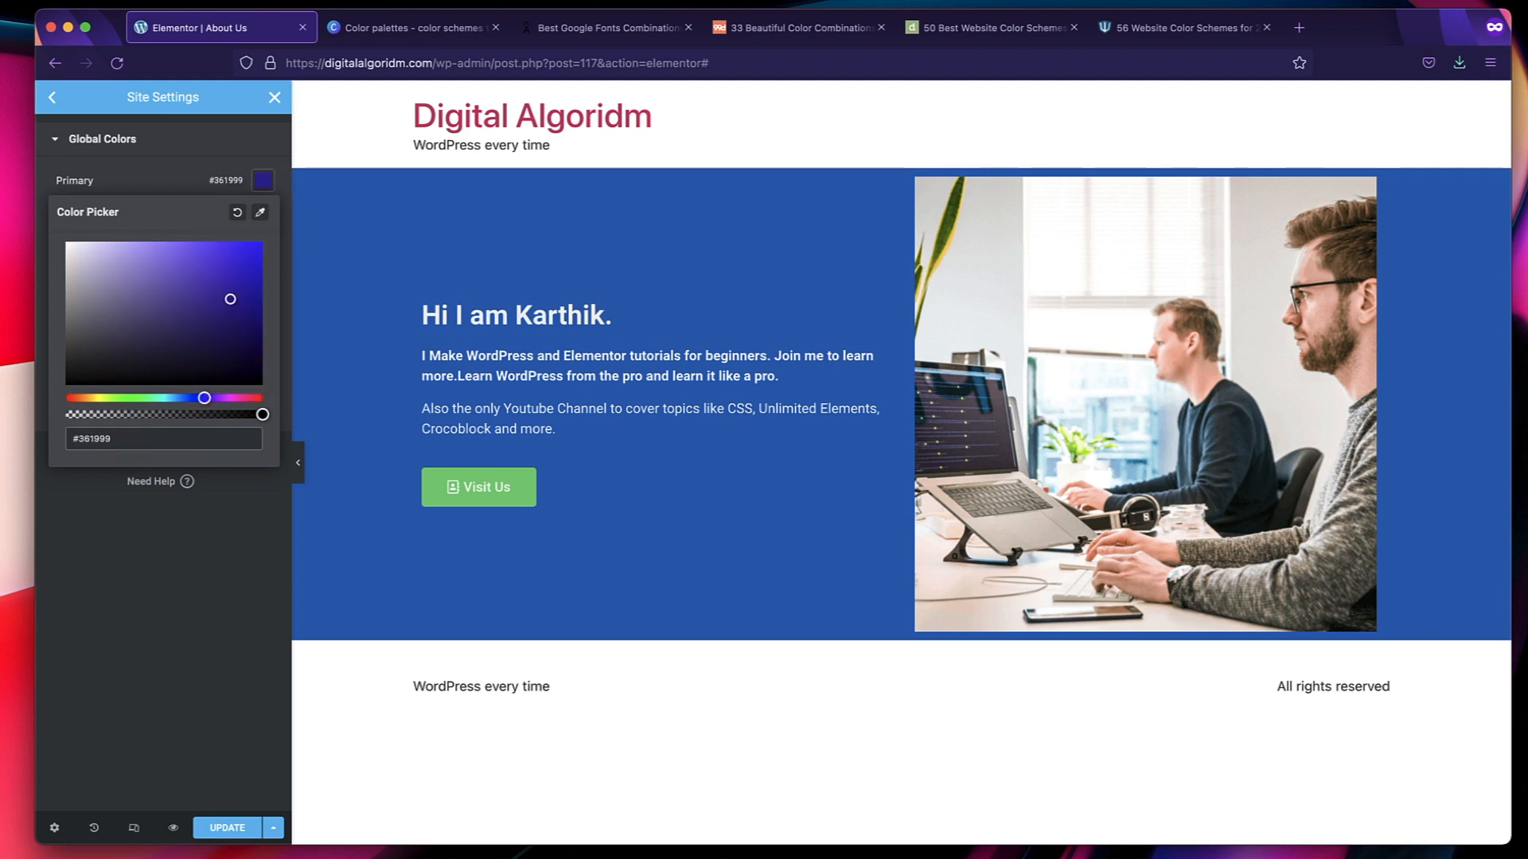
left_click(115, 611)
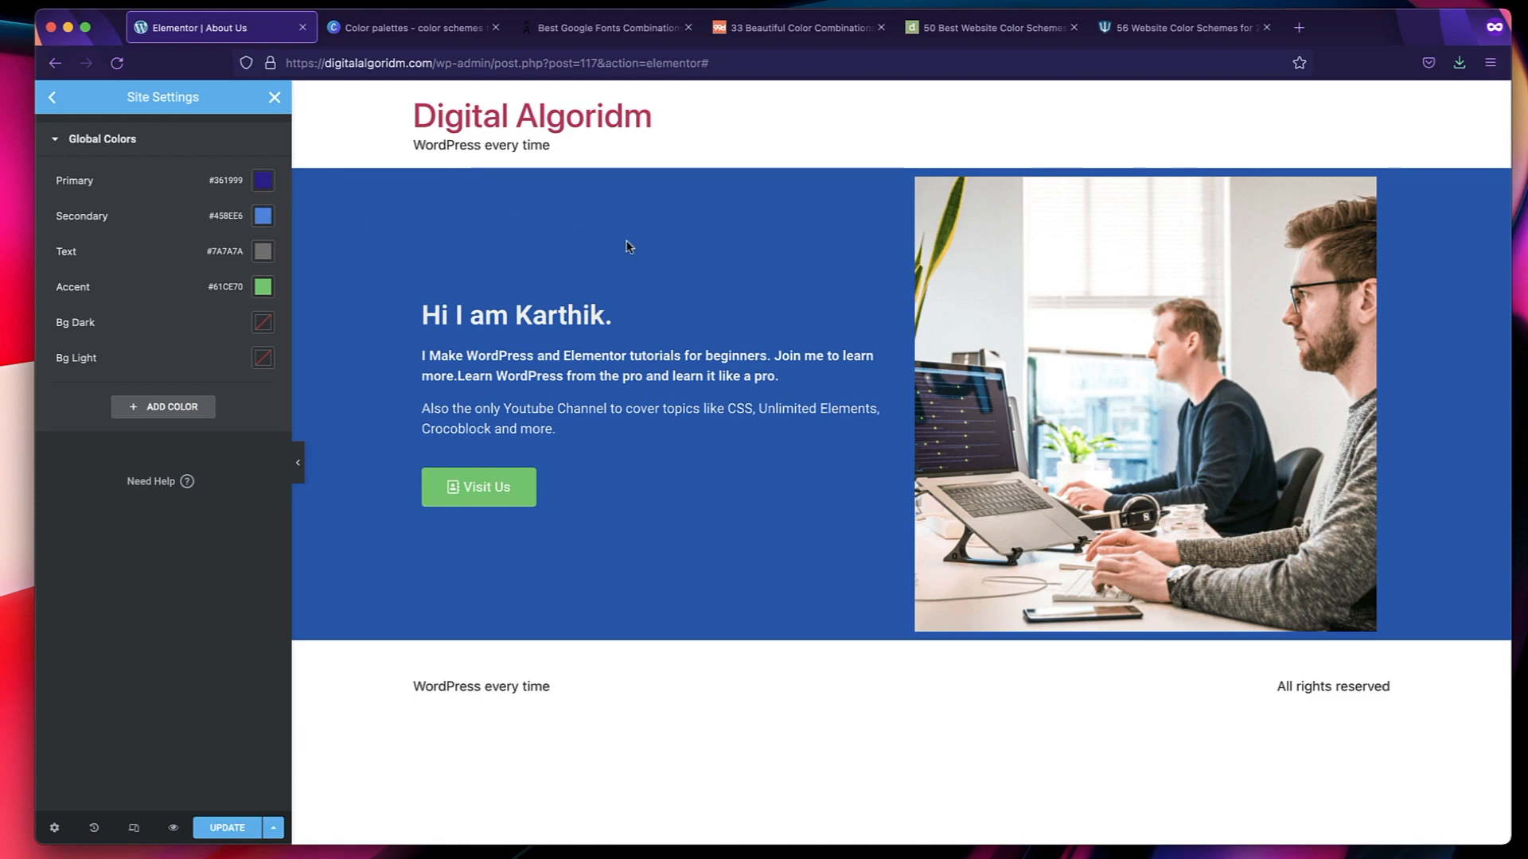
Copy the turquoise code from the Zoe Pepper palette and set the Secondary global color to #78FFF1 in Elementor.
left_click(967, 27)
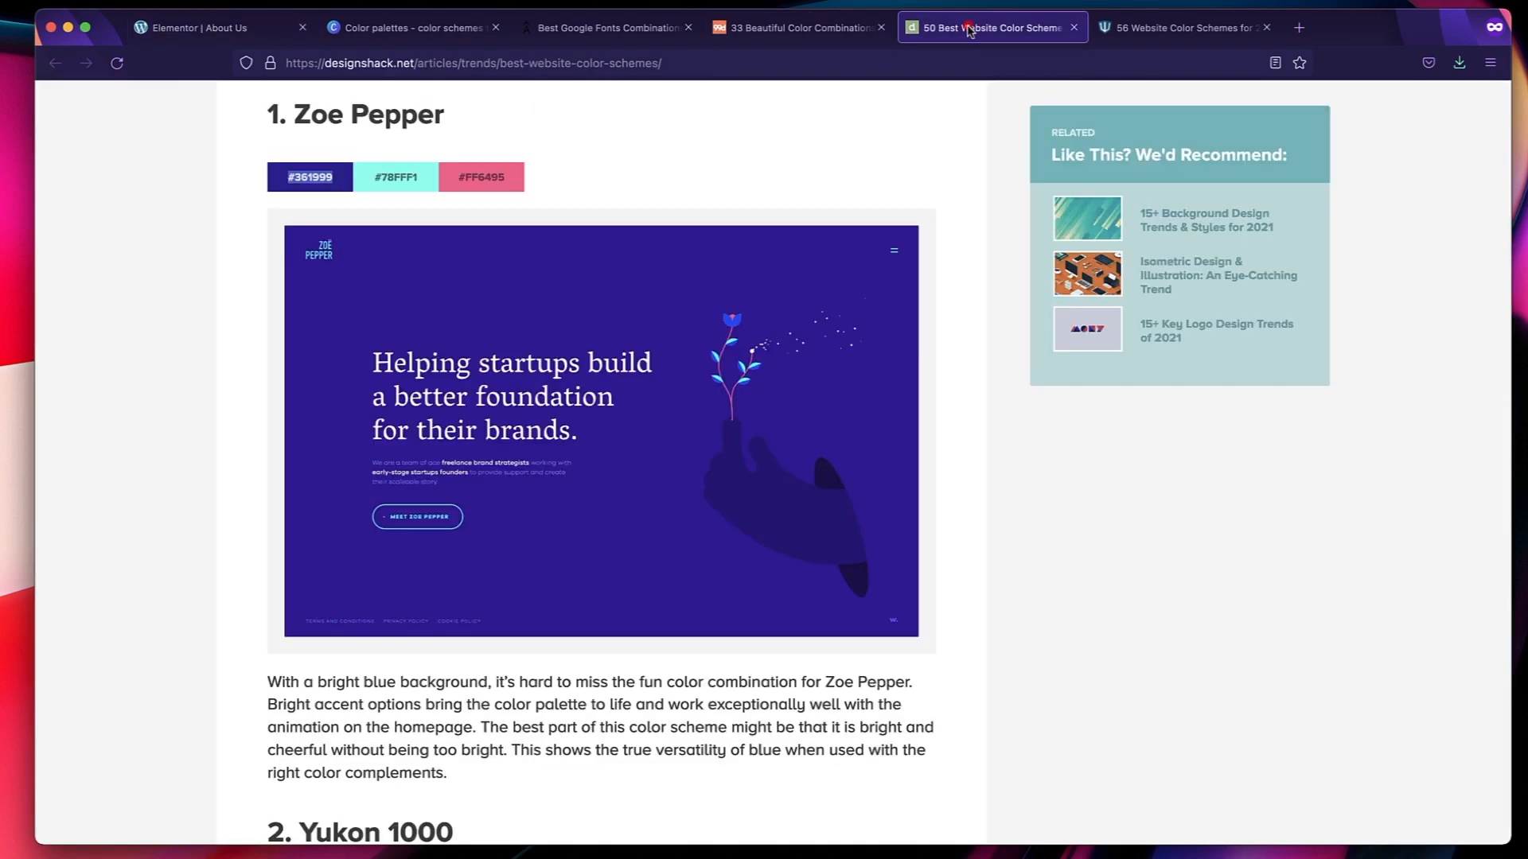
left_click_drag(374, 177, 420, 180)
left_click(418, 180)
double_click(420, 180)
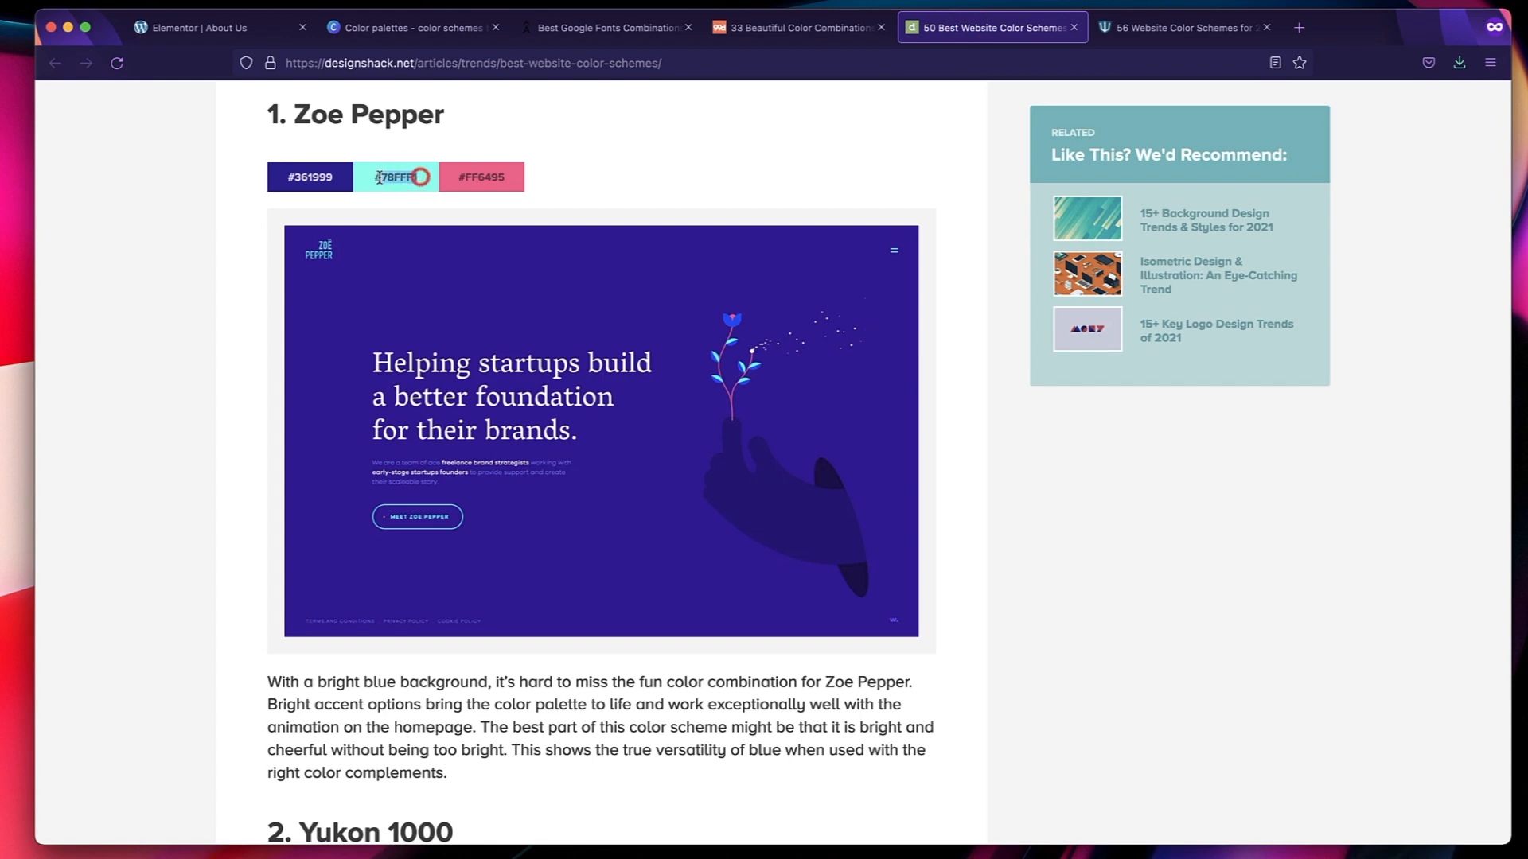
left_click(213, 27)
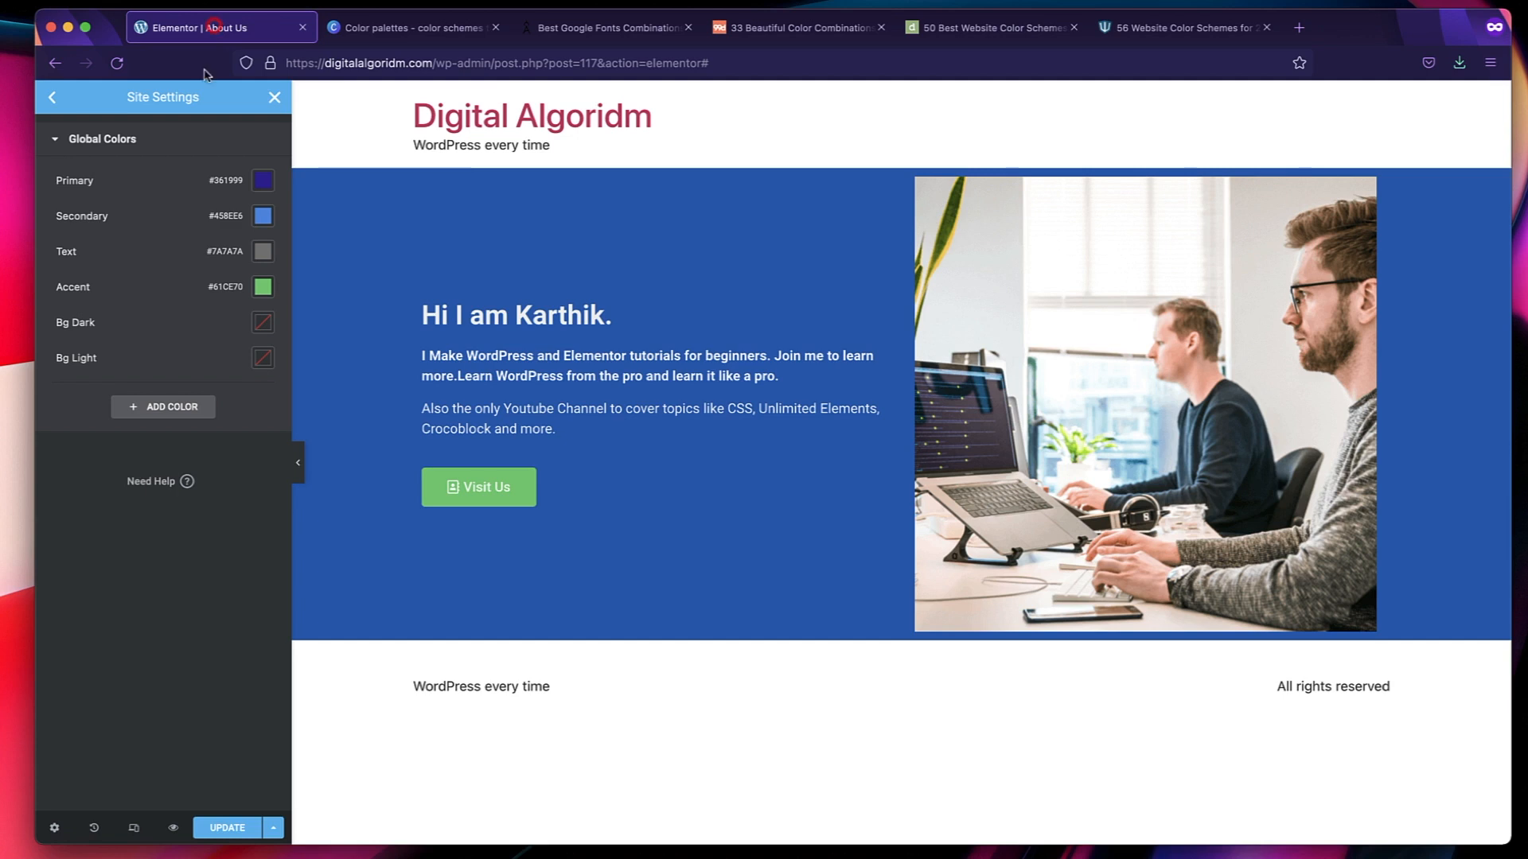
left_click(262, 215)
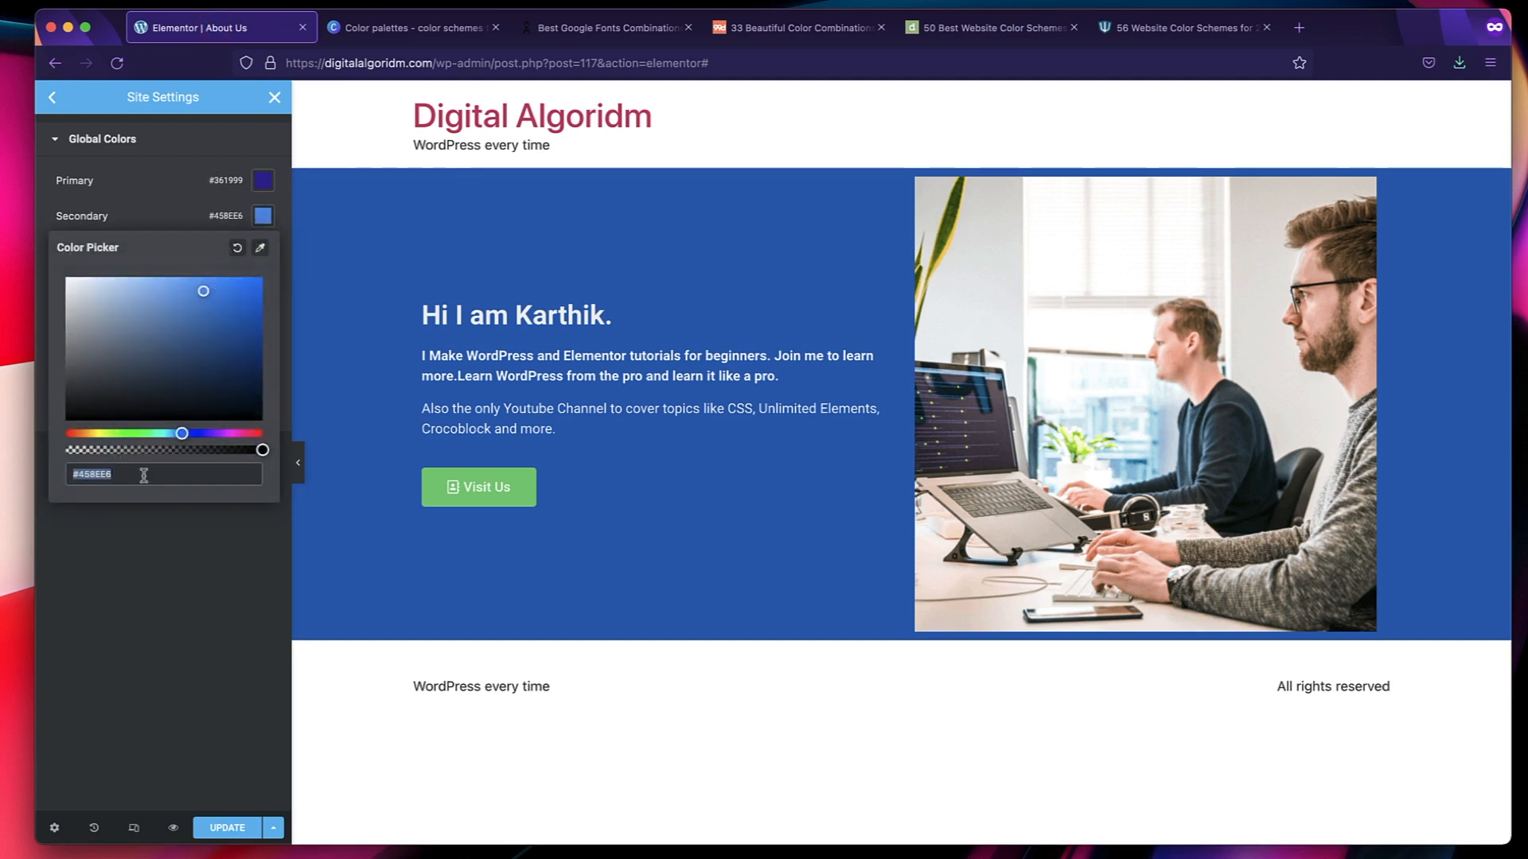
type("#78fff1")
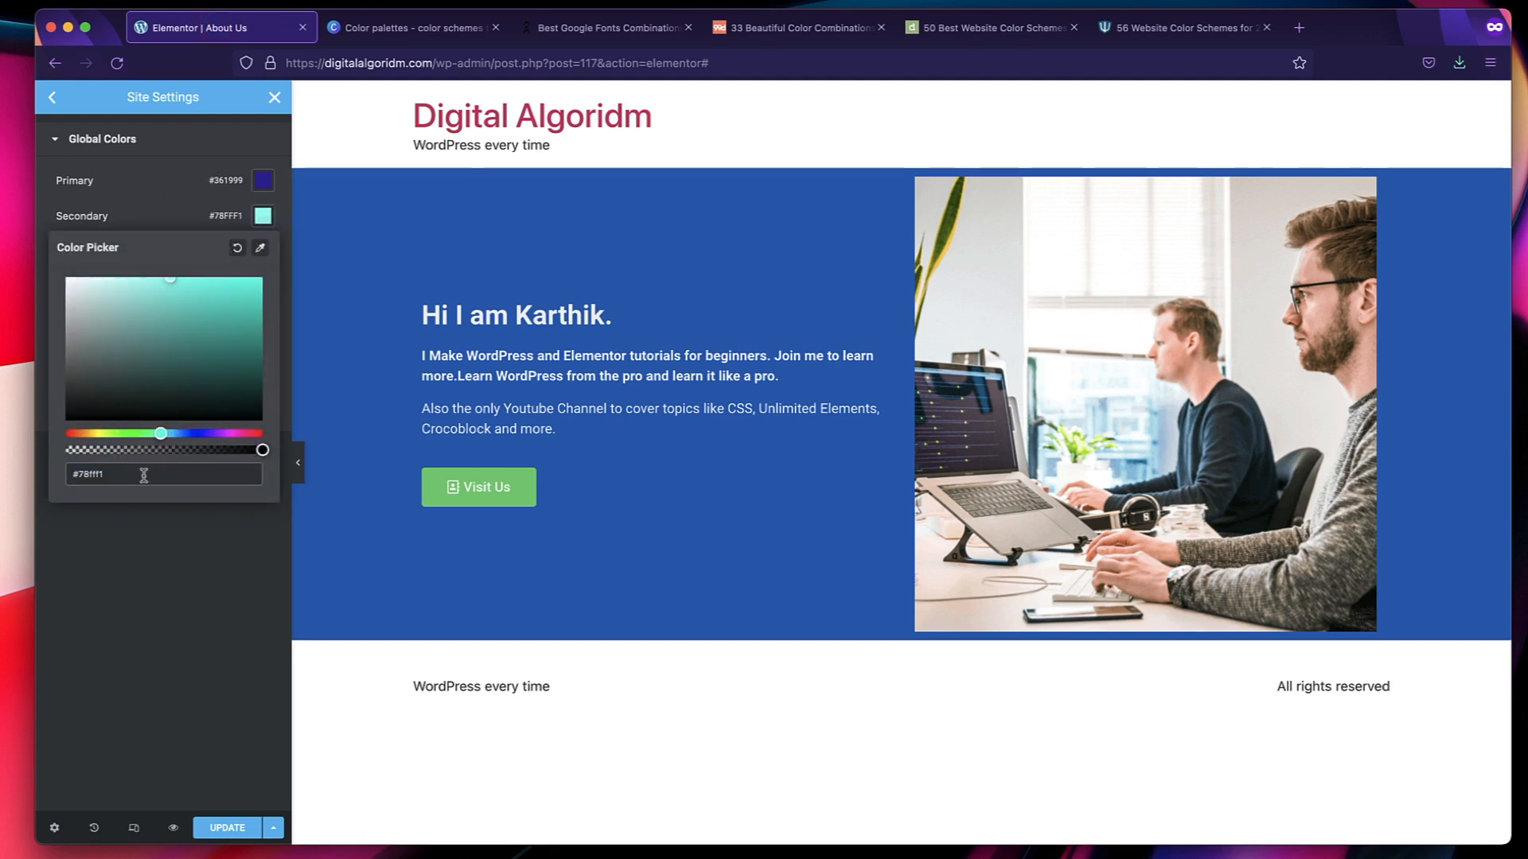
left_click(174, 572)
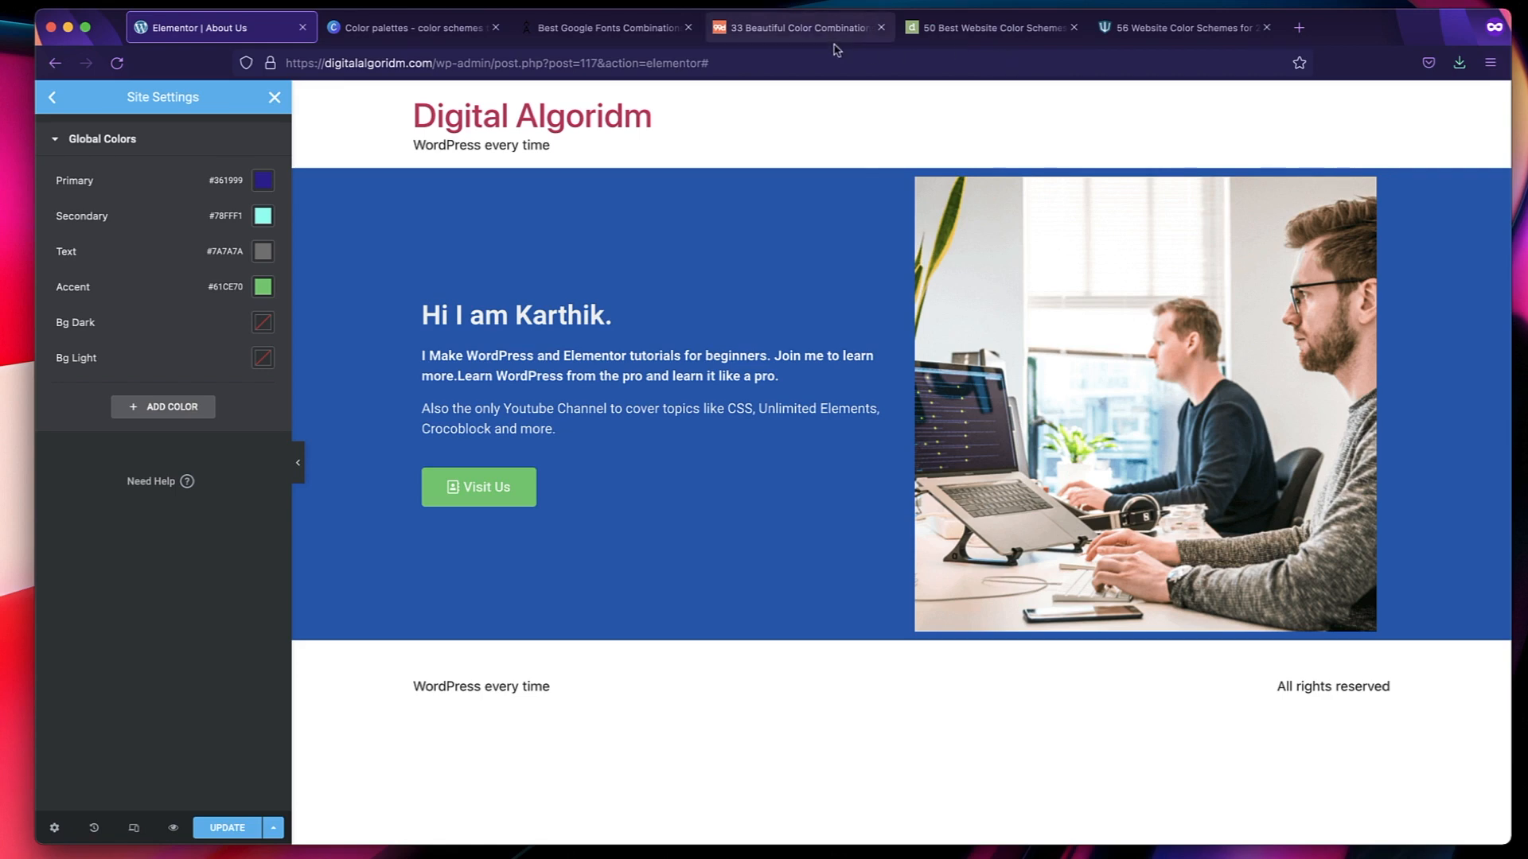
Copy the pink code from the Zoe Pepper palette and set the Accent global color to #FF6495 in Elementor.
left_click(995, 28)
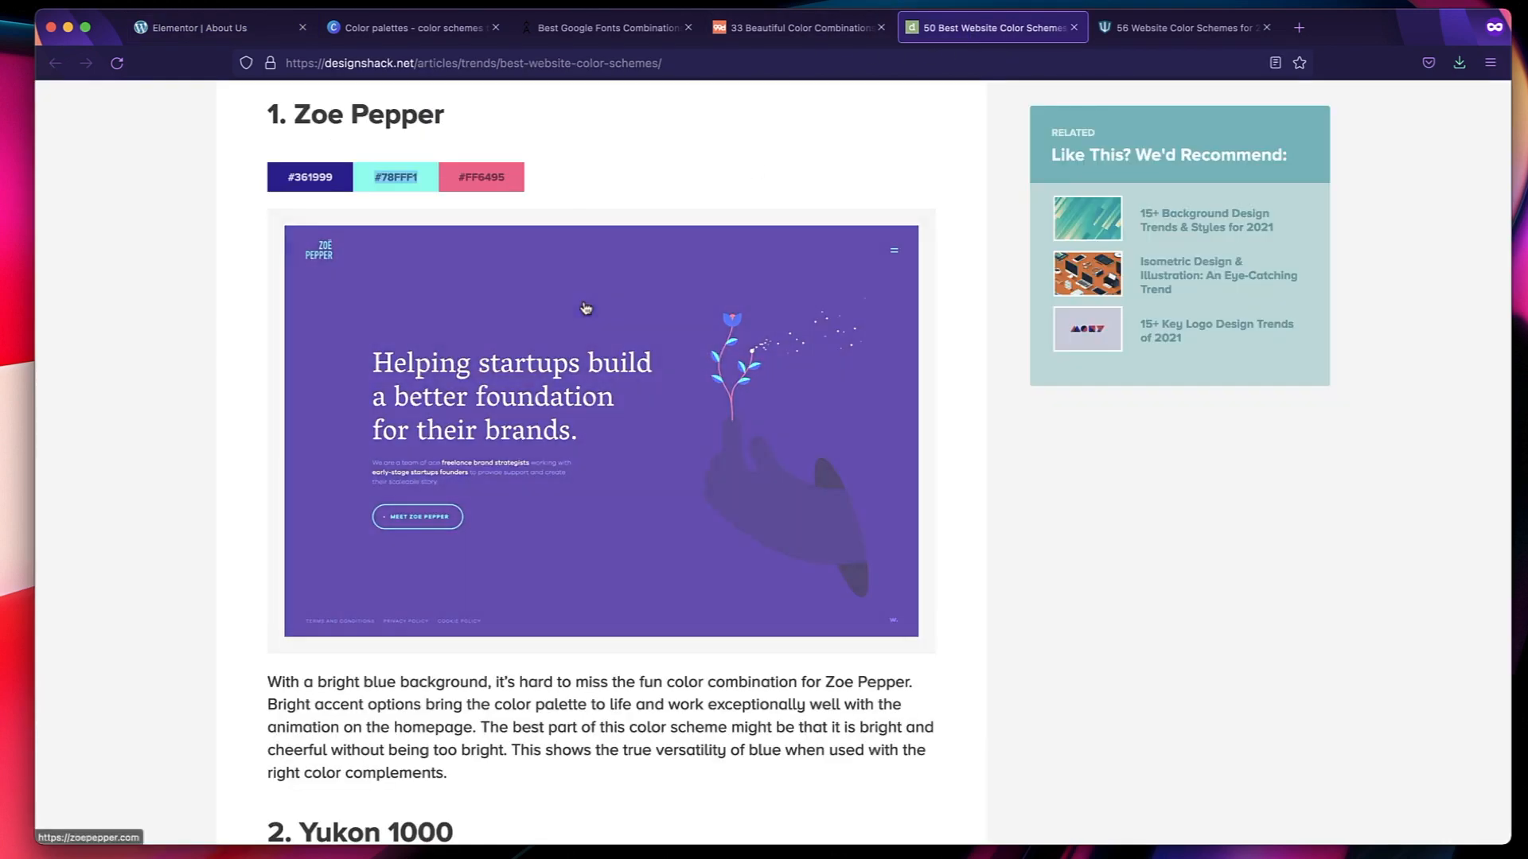
double_click(498, 177)
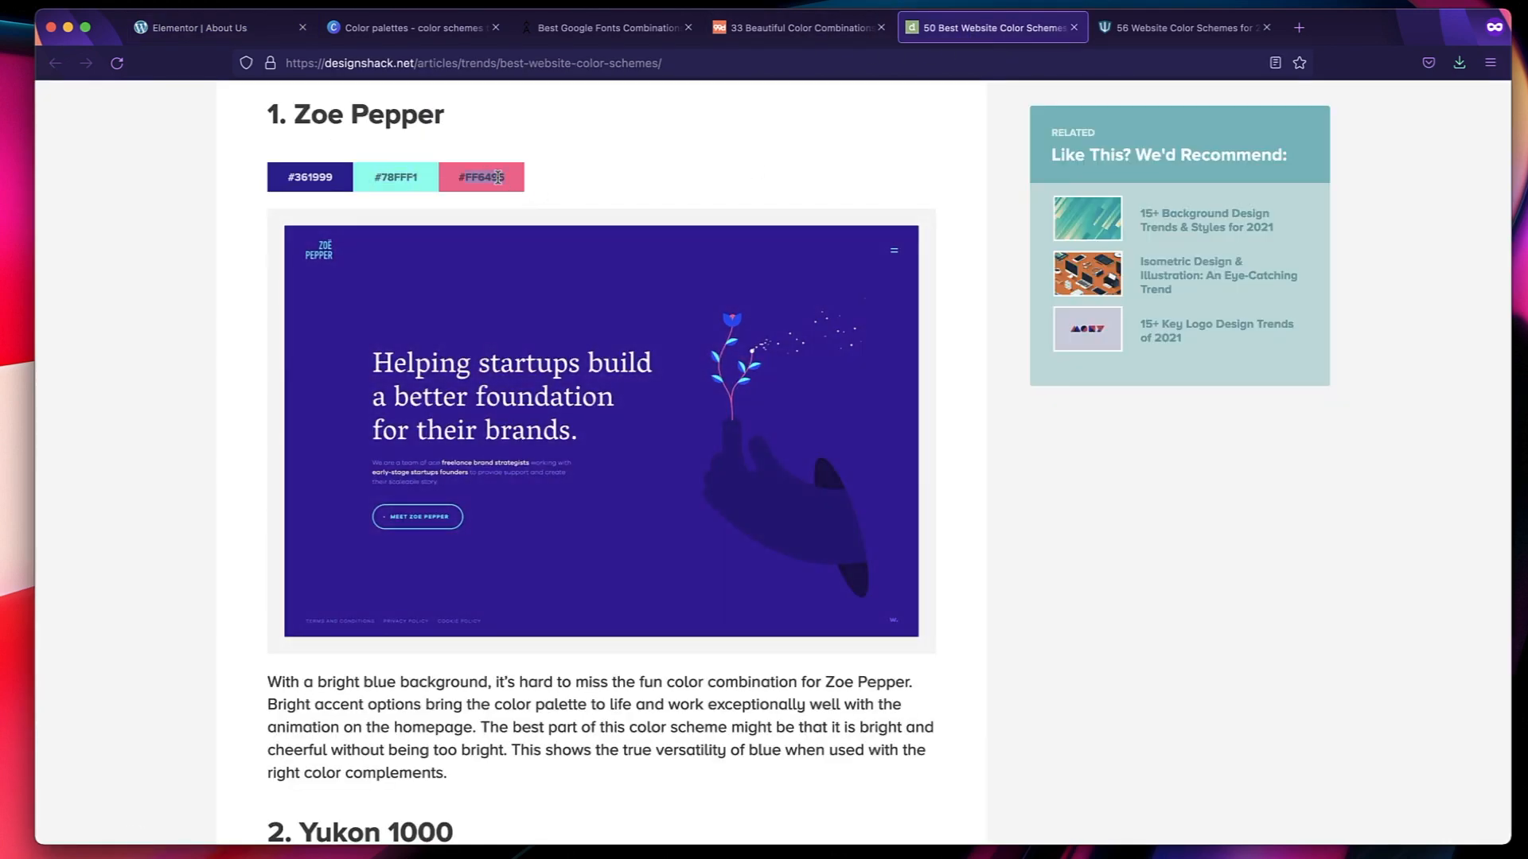
left_click_drag(506, 180, 453, 182)
left_click(233, 28)
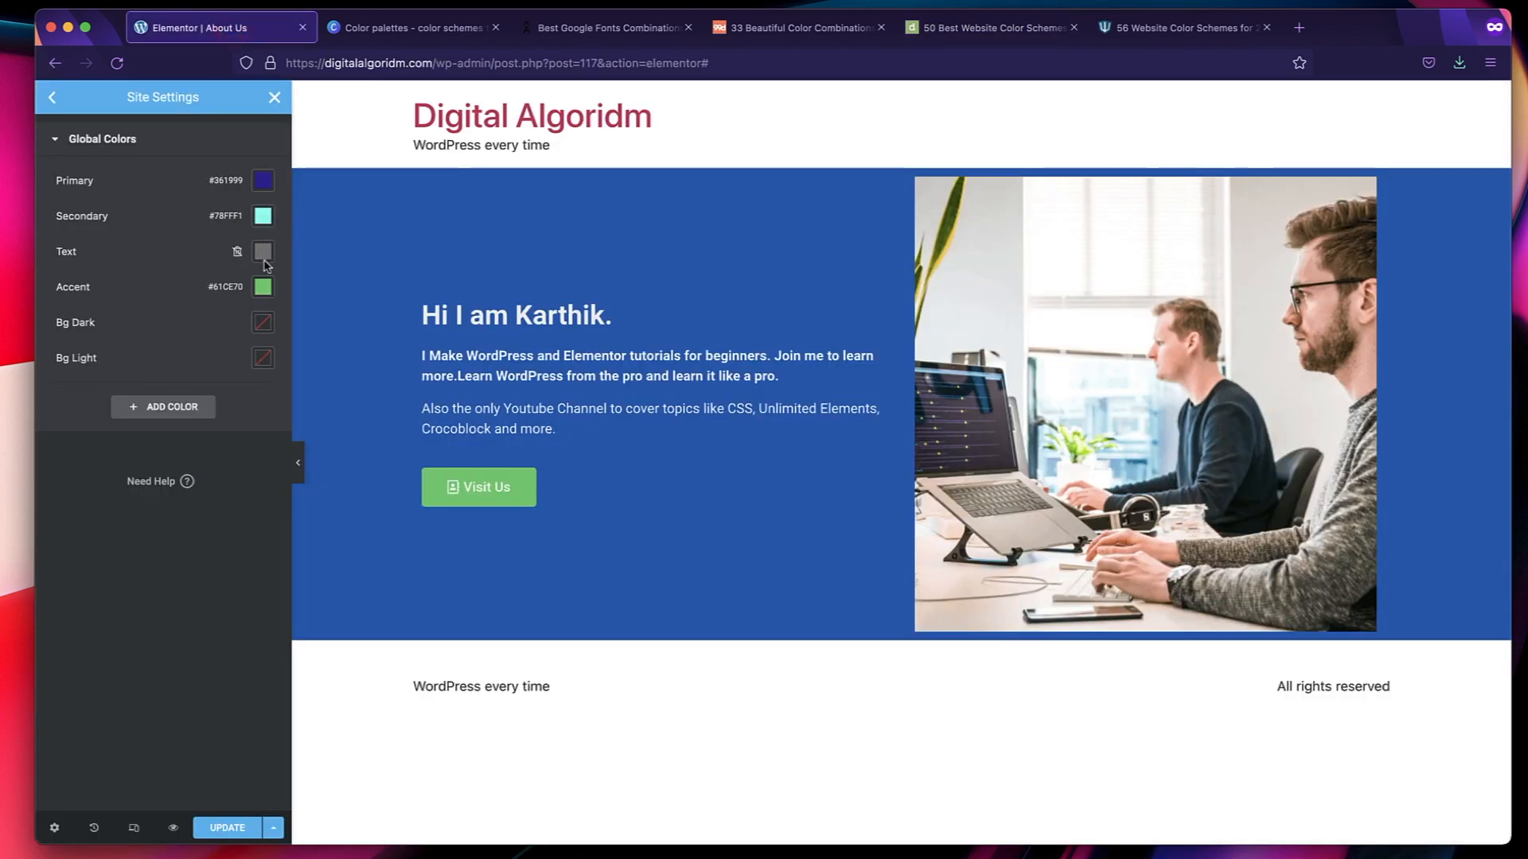
left_click(263, 288)
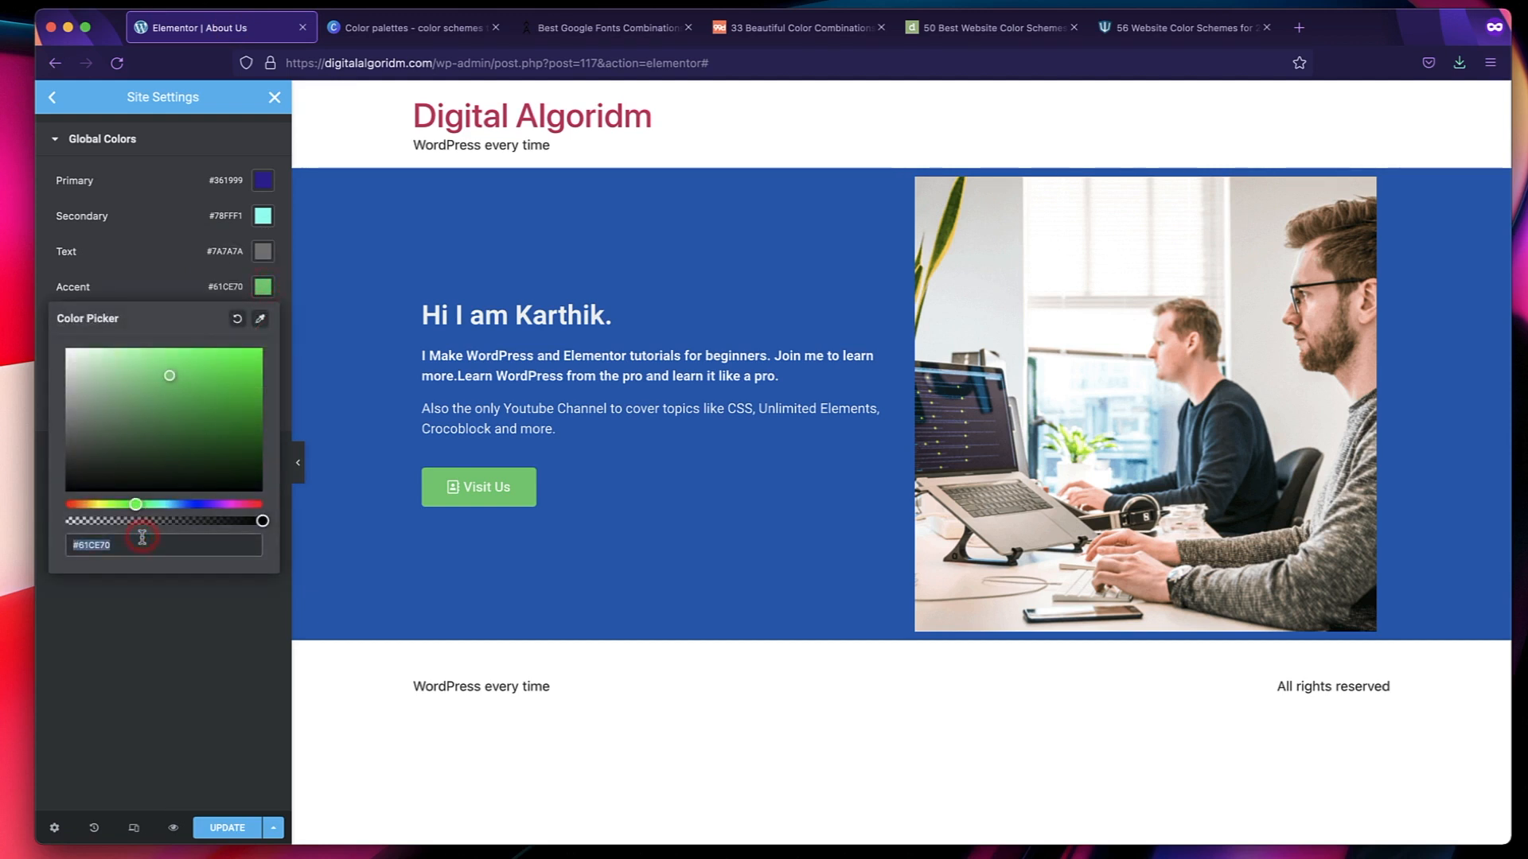
type("#ff6495")
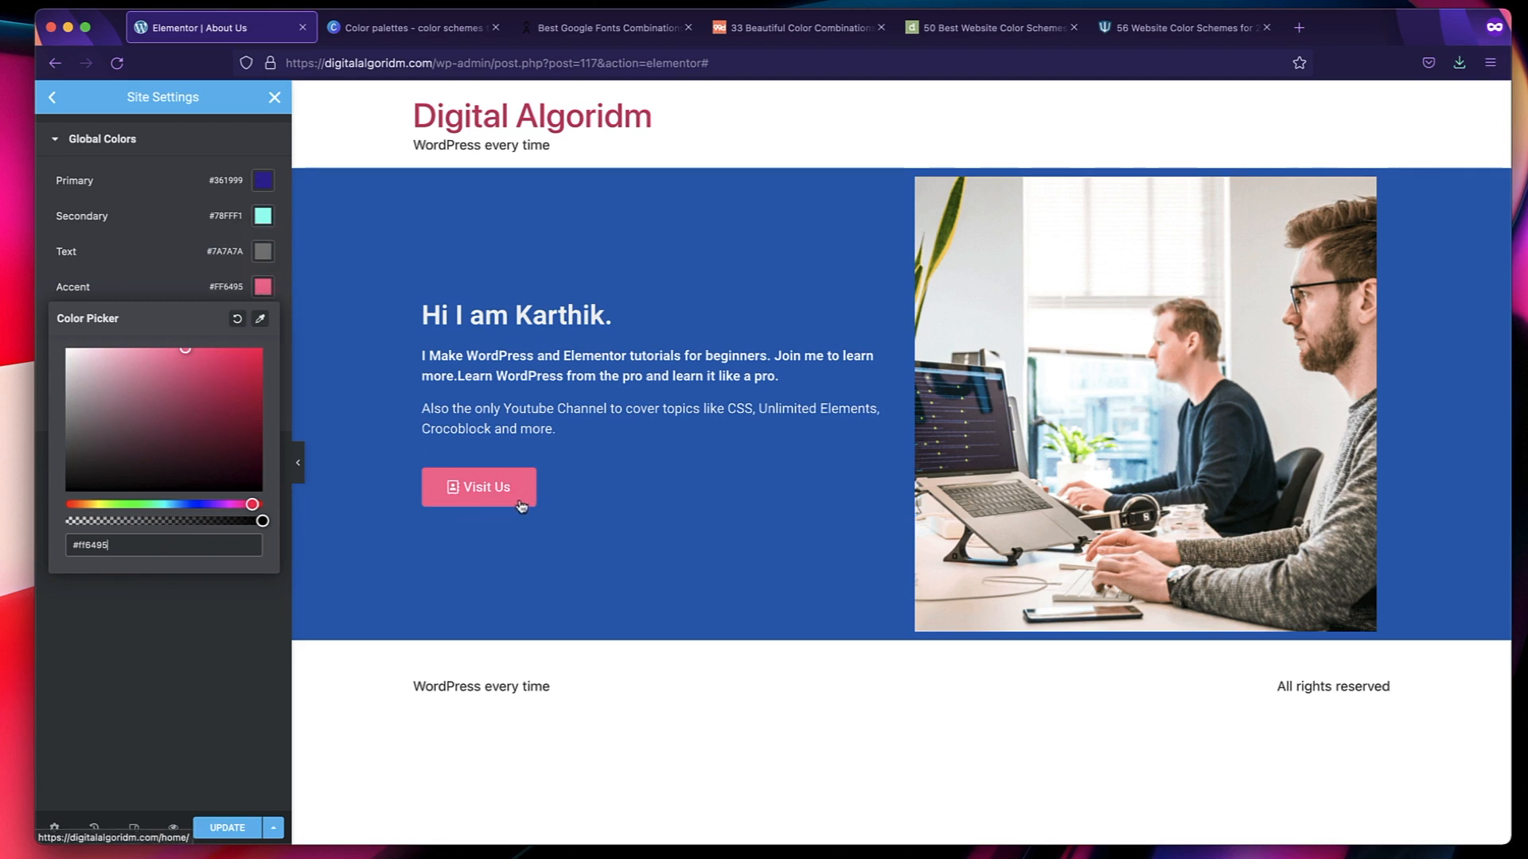
left_click(124, 702)
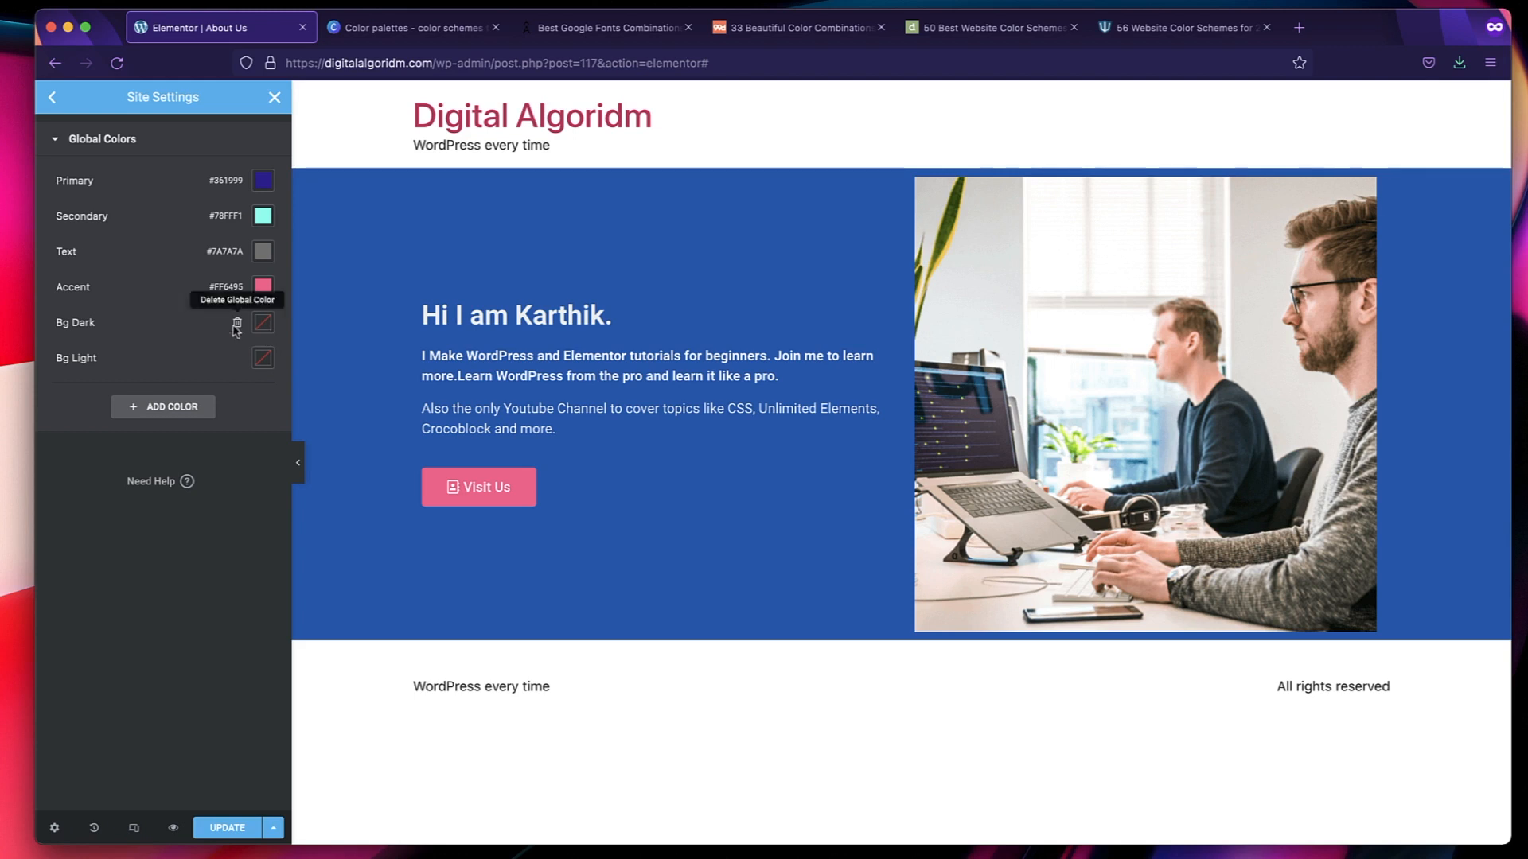
Rename the Bg Dark global color to Text and set it to white, #FFFFFF.
left_click(77, 319)
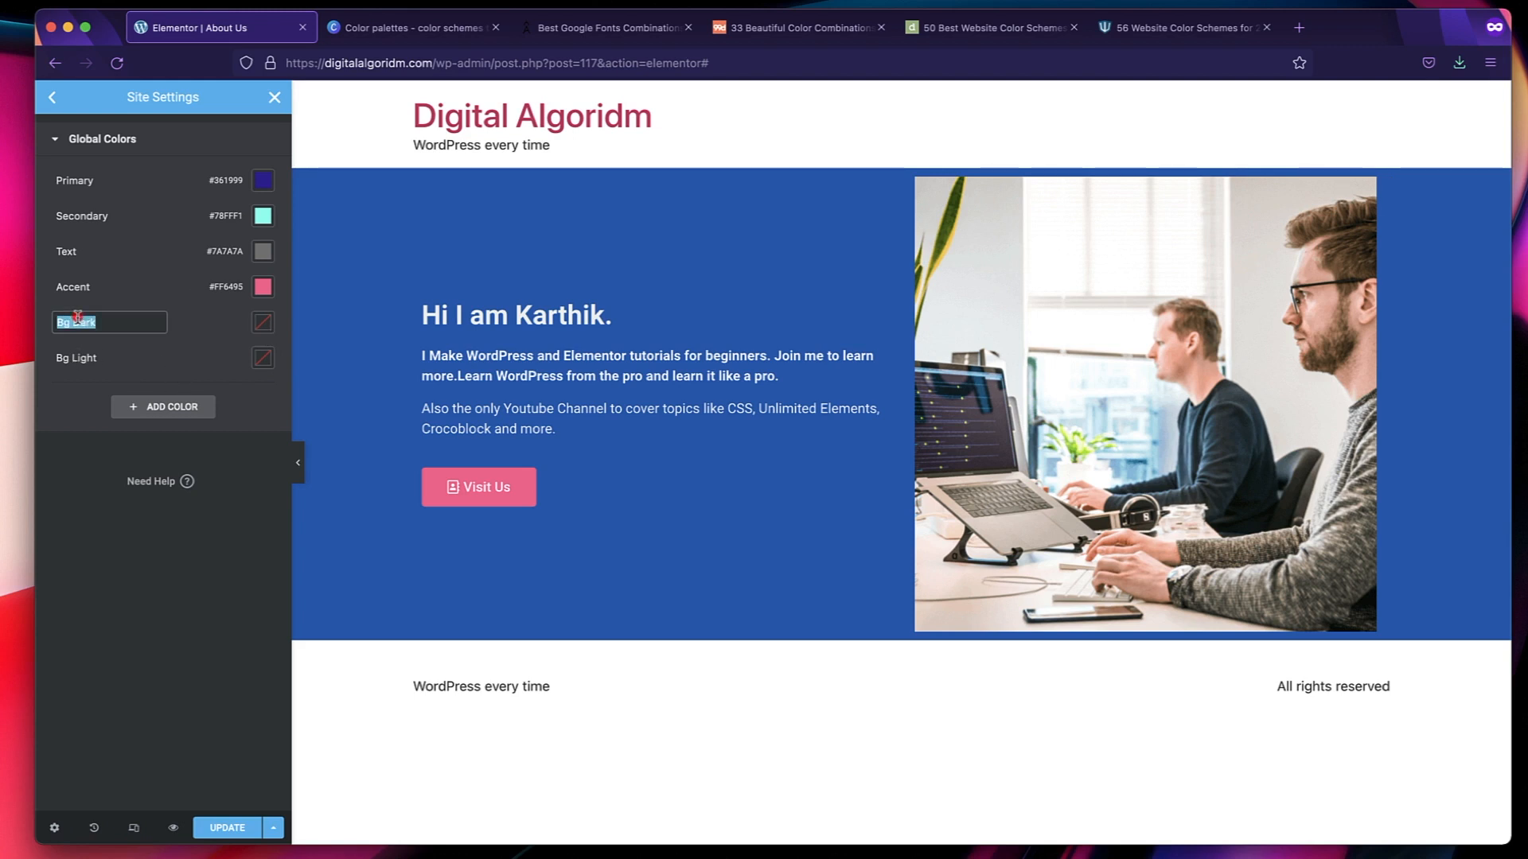
type("TEXT")
left_click(263, 322)
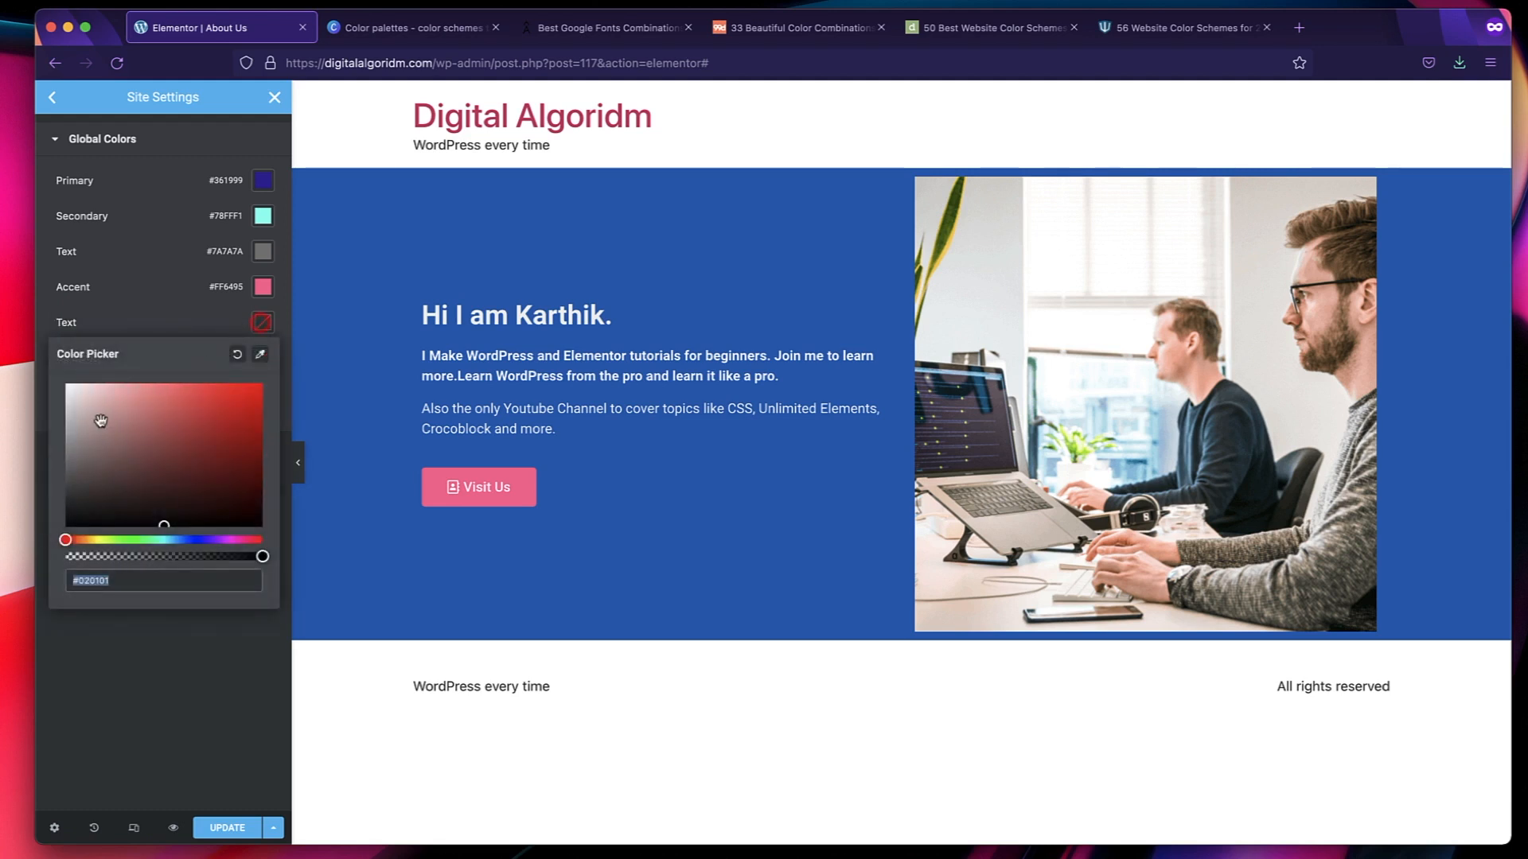
left_click(94, 415)
left_click_drag(94, 414, 58, 385)
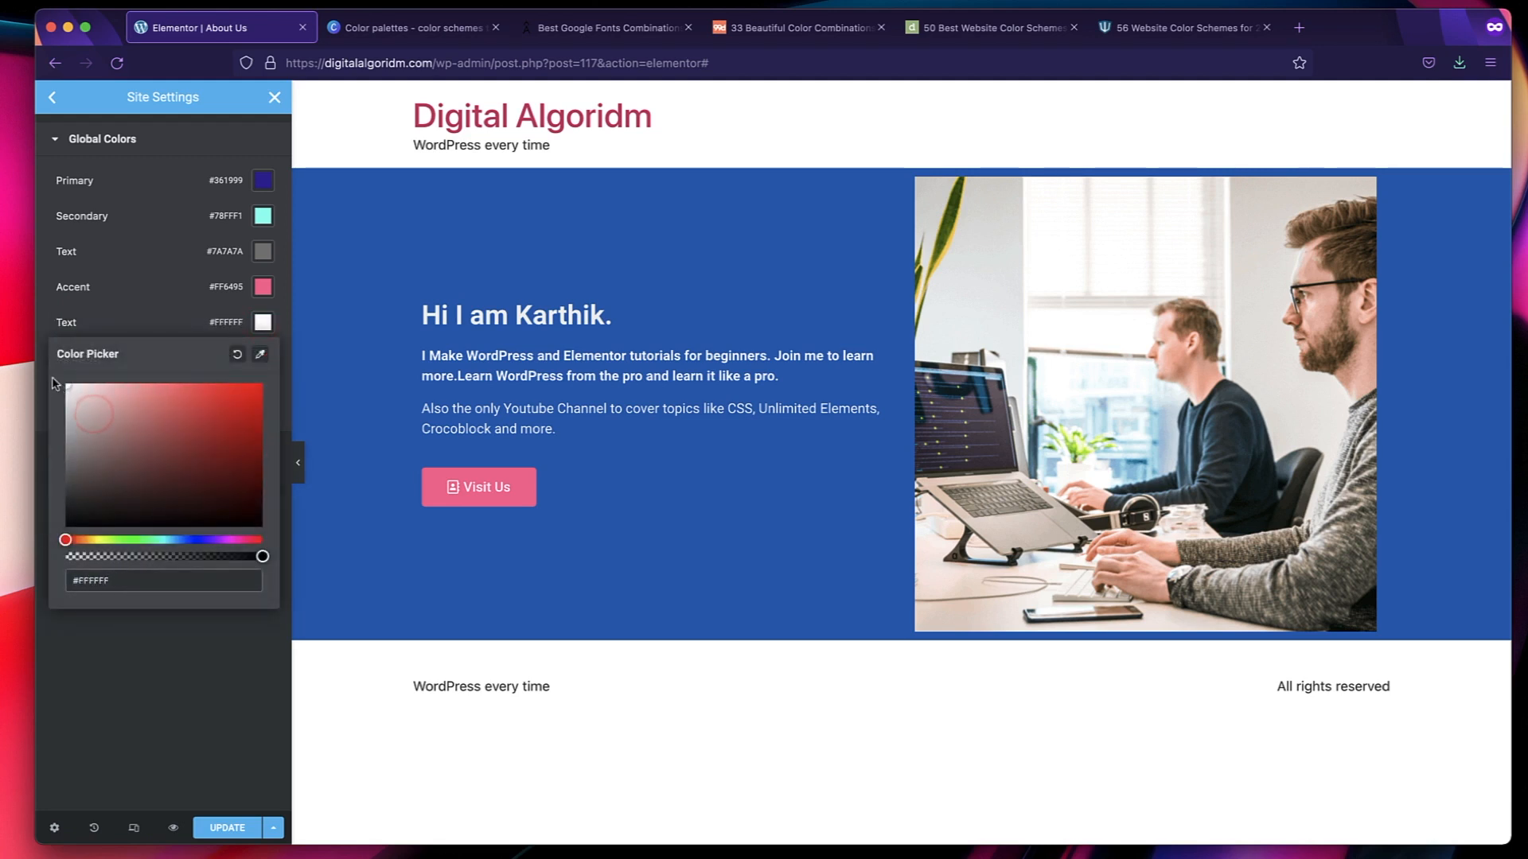
left_click(118, 692)
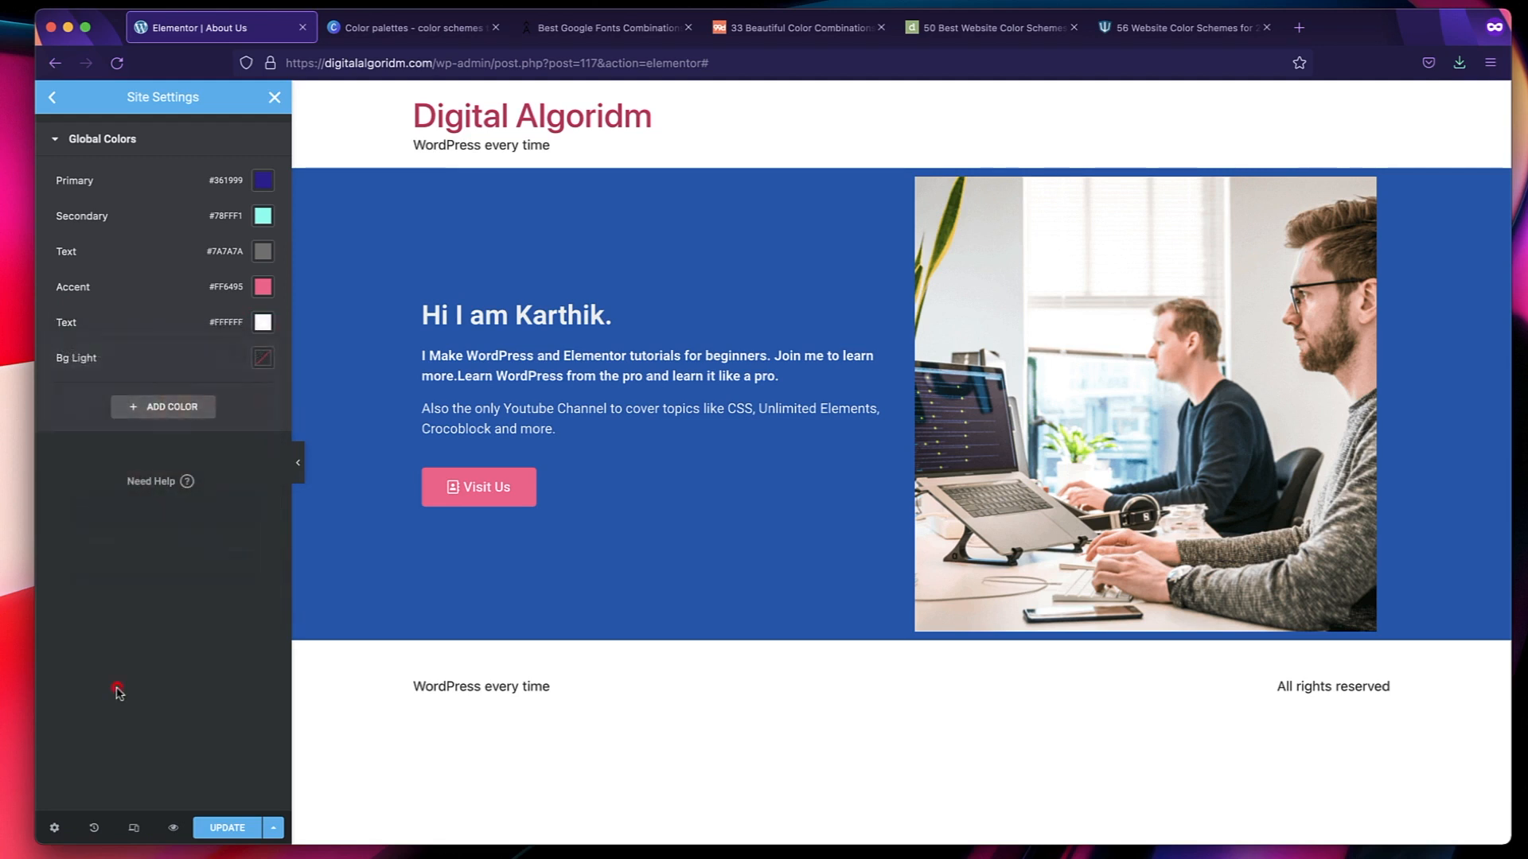
Rename the Bg Light global color to Text Dark and set it to the near-black #100505.
left_click(104, 358)
type("T")
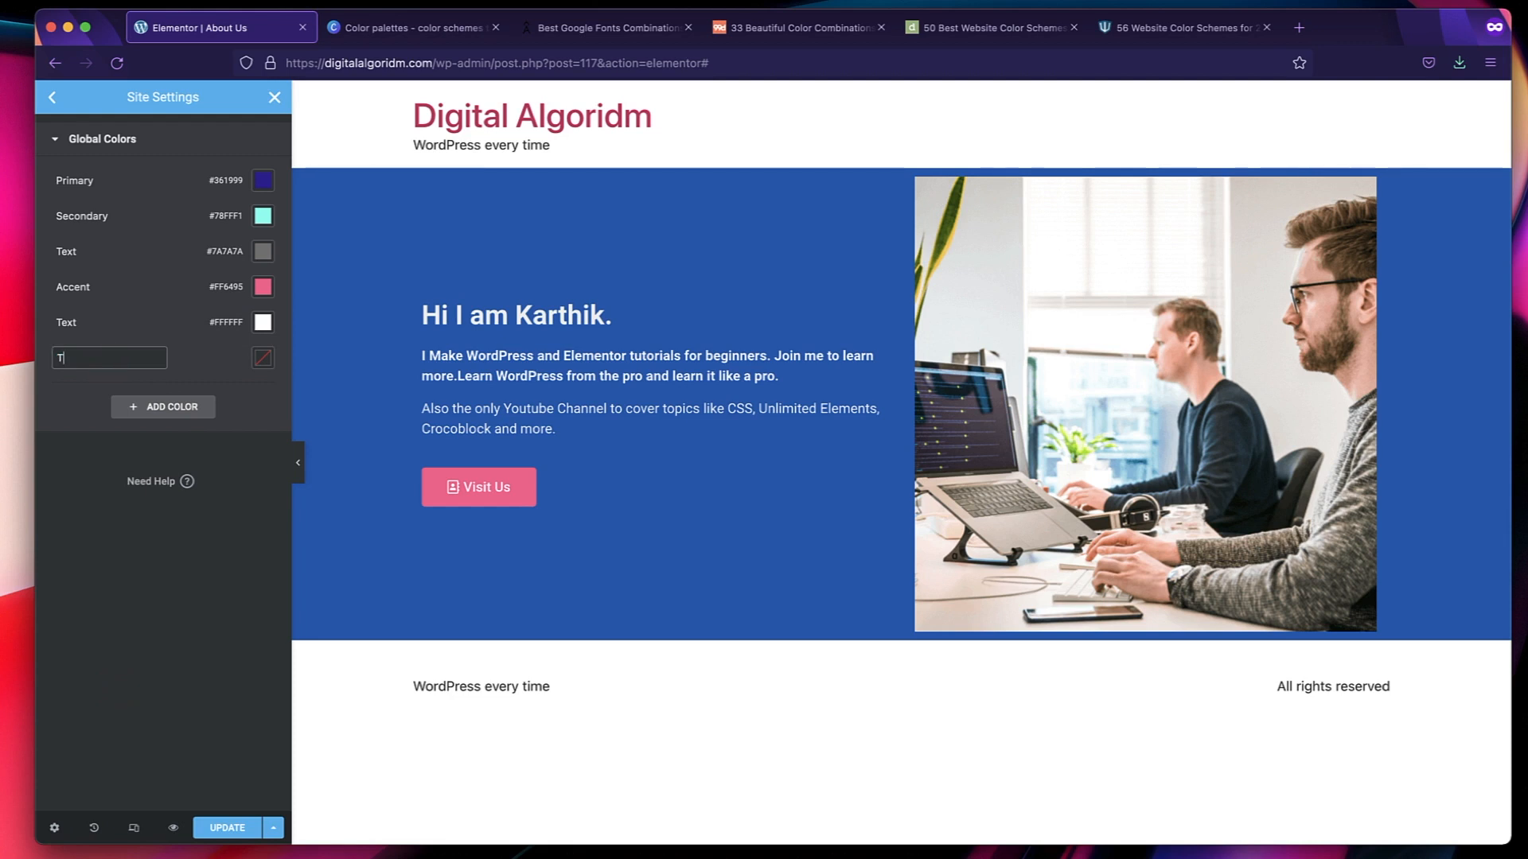
type("ext Dark")
key("Return")
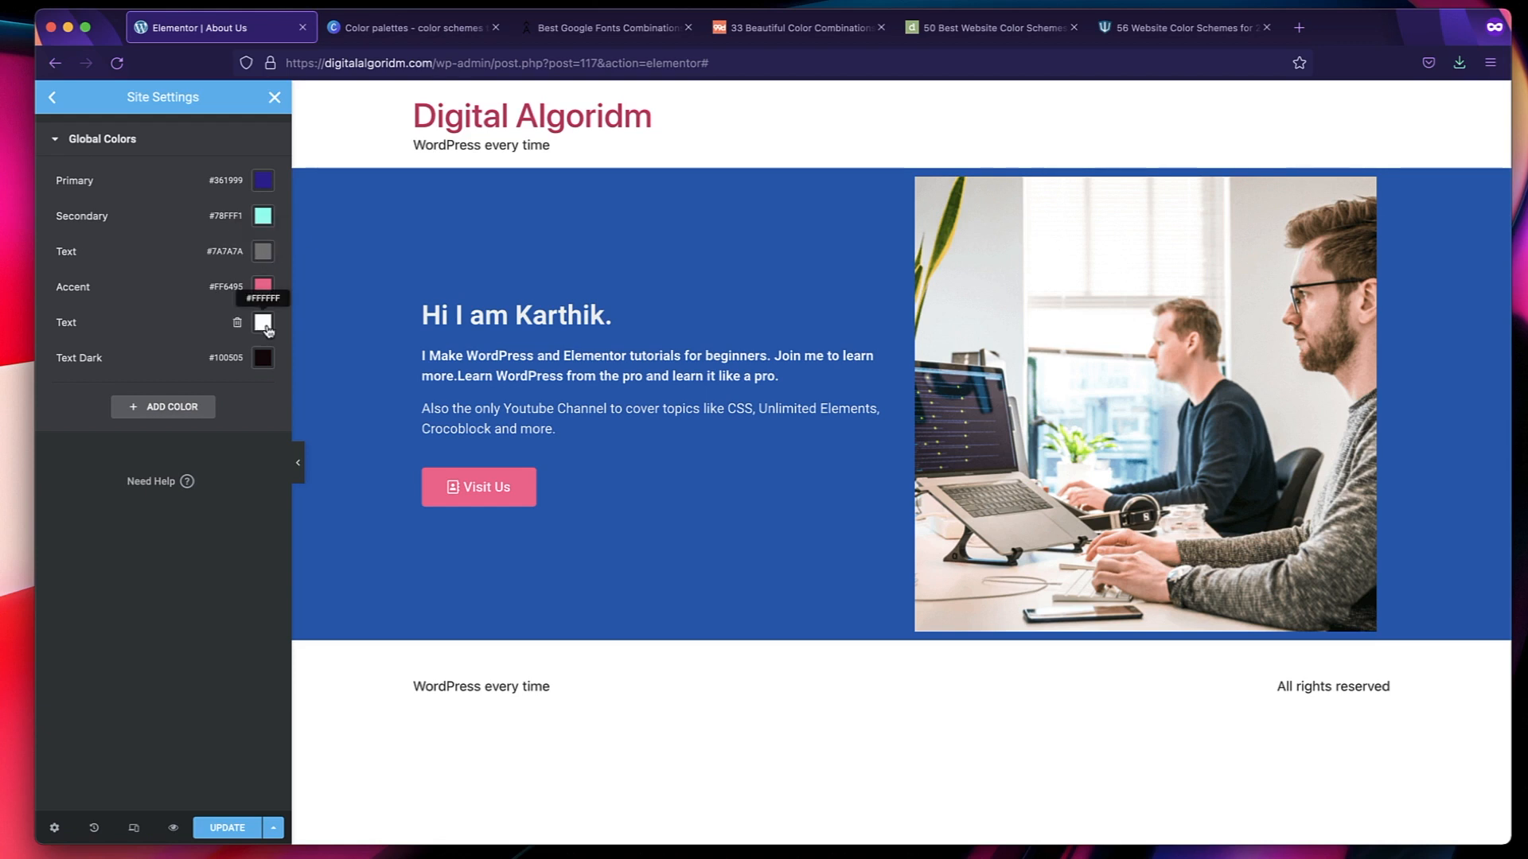
Rename the white Text global color to Text Secondary and save the updated global colors.
left_click(101, 322)
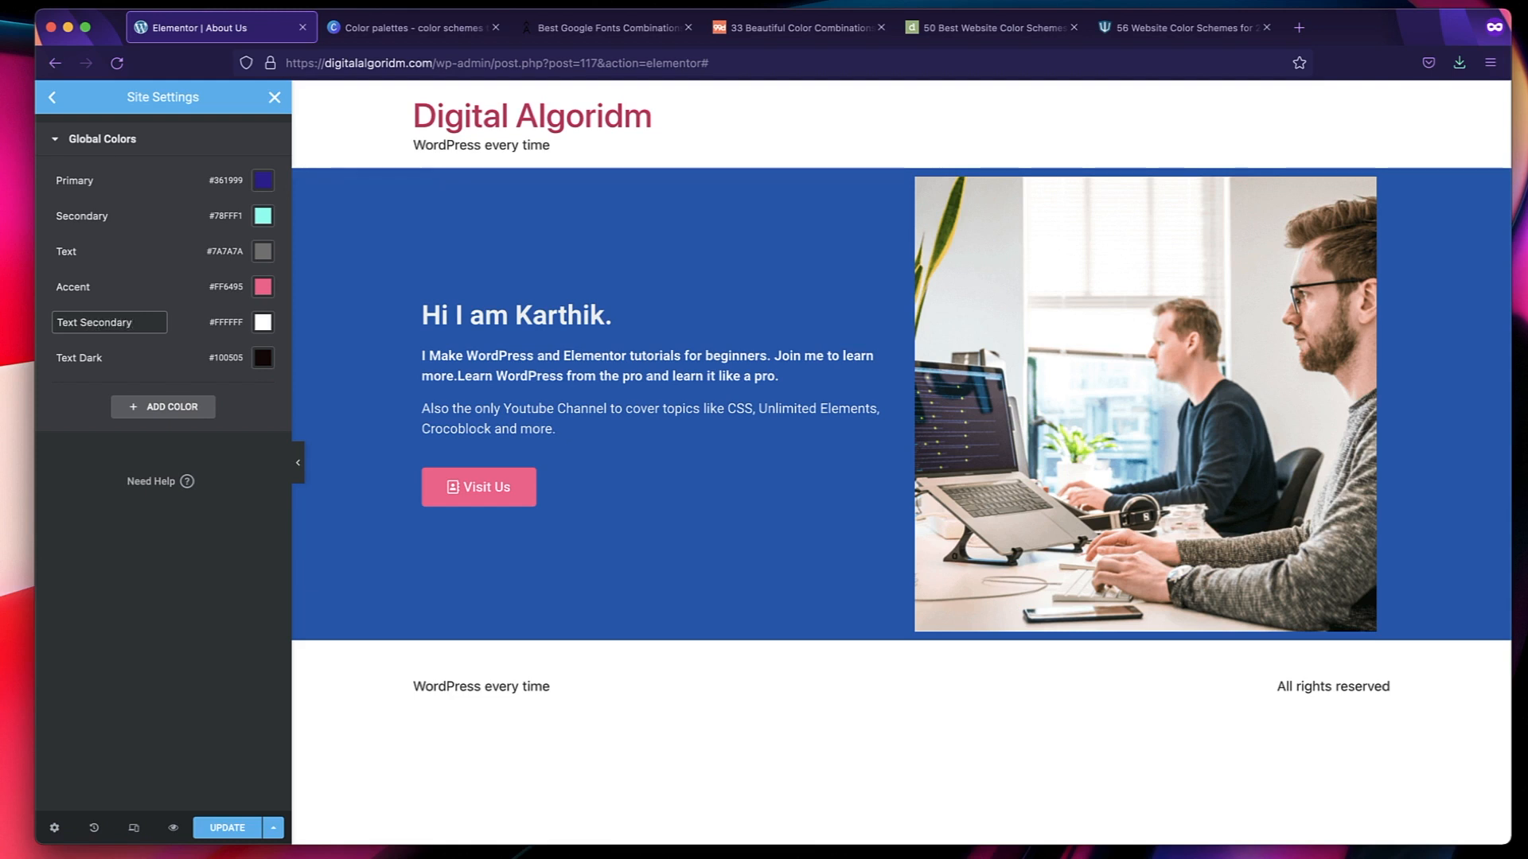
left_click(115, 622)
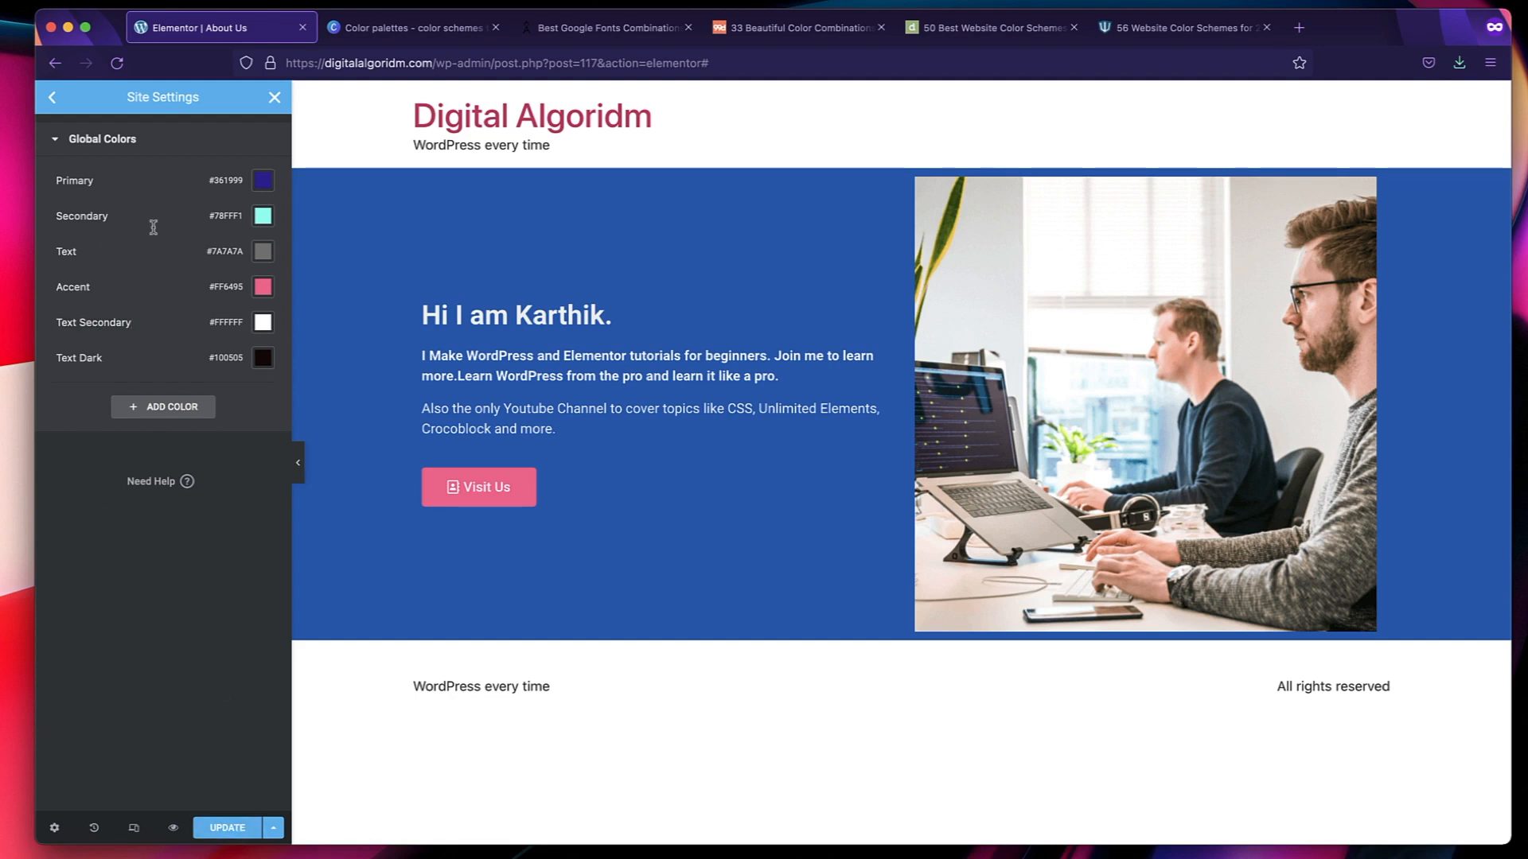
left_click(205, 826)
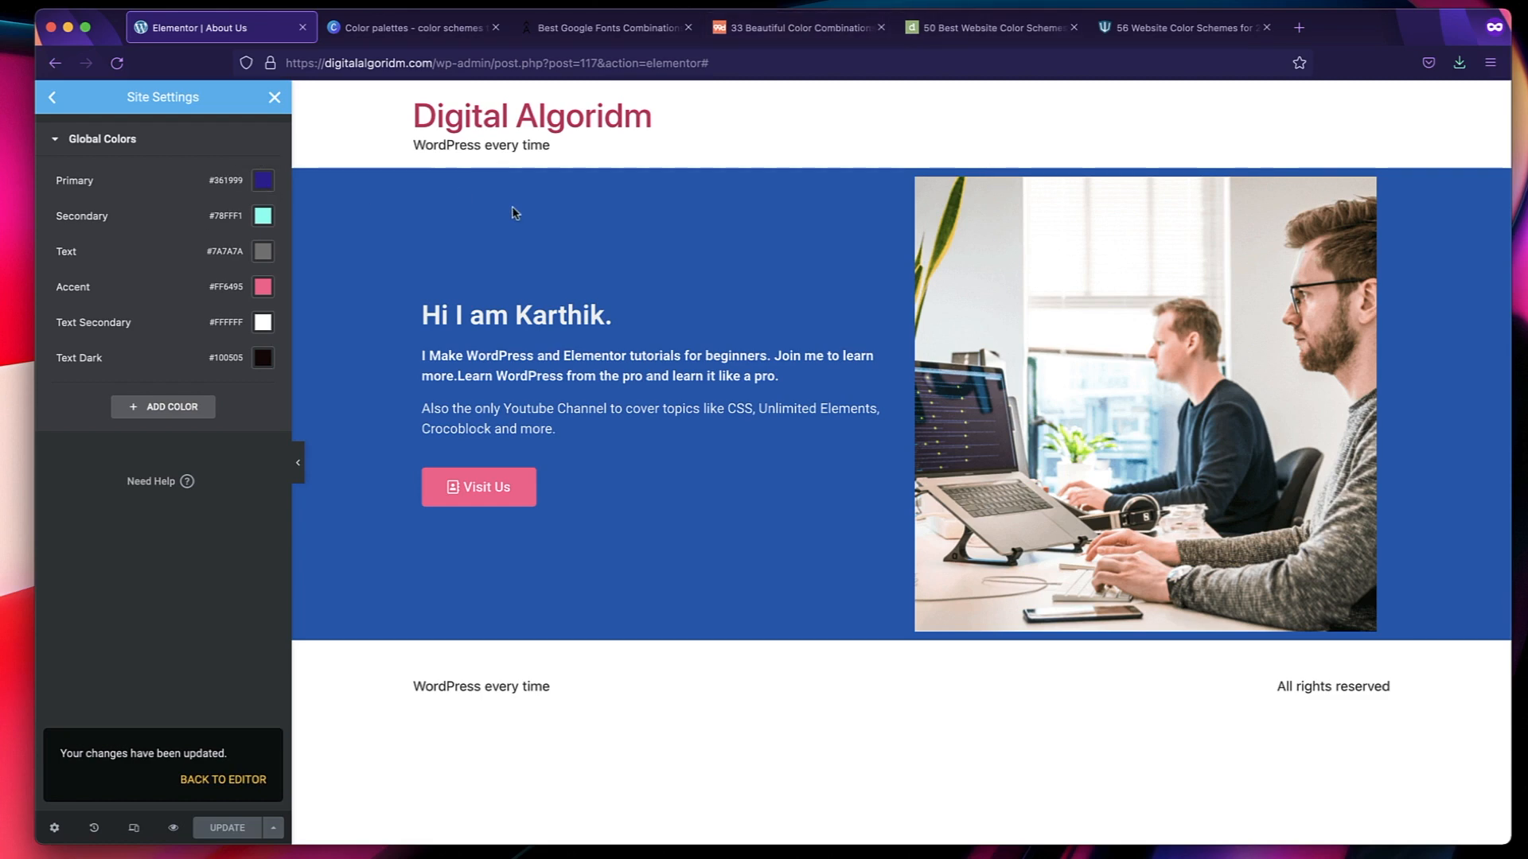
Switch back to the 50 Best Website Color Schemes article and look over the example sites and their palettes.
left_click(996, 29)
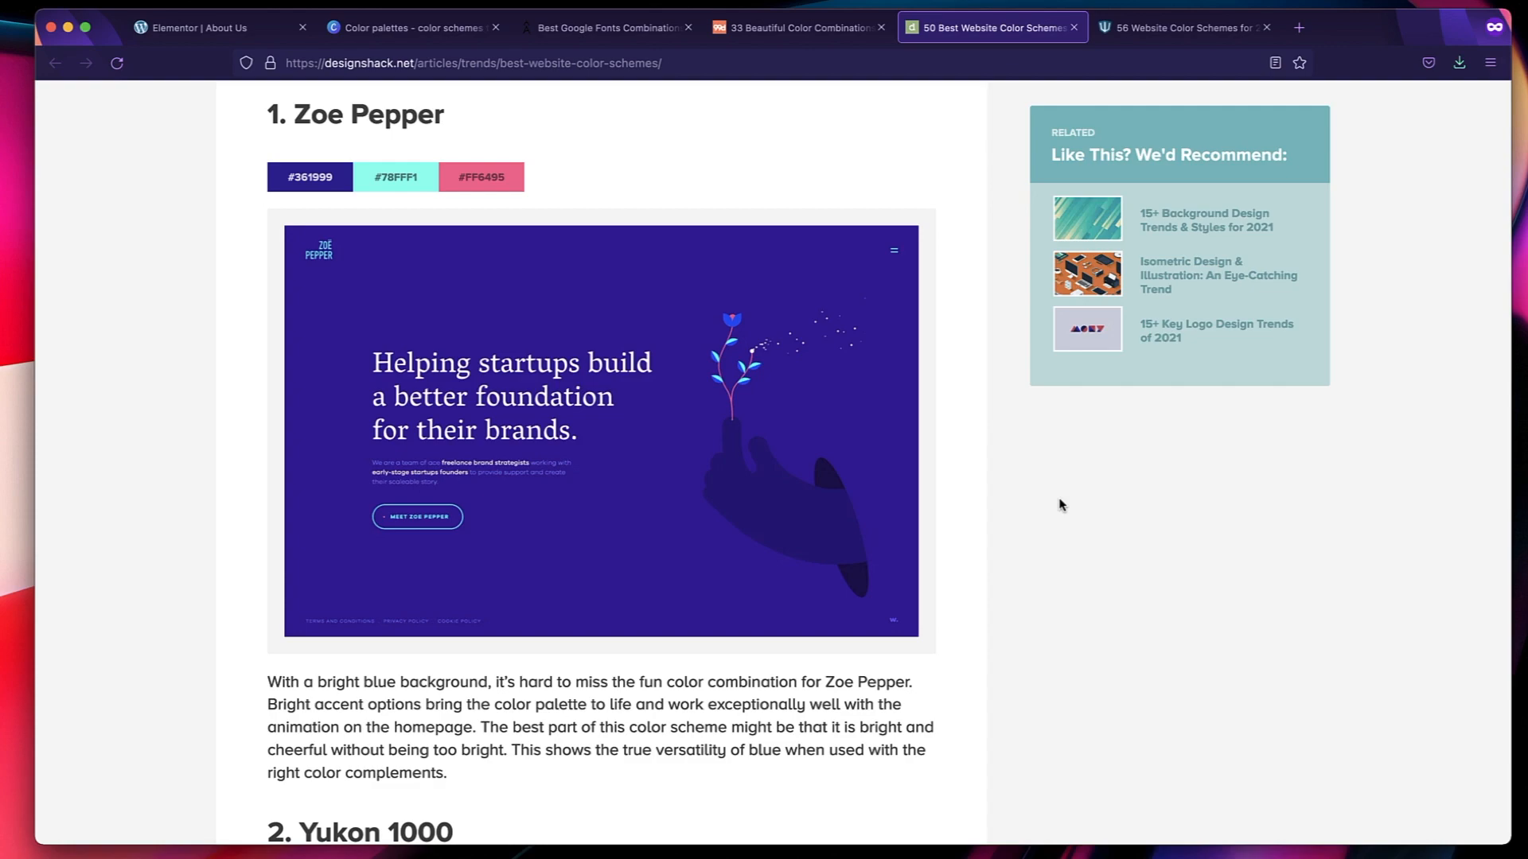
scroll(486, 382, "down", 10)
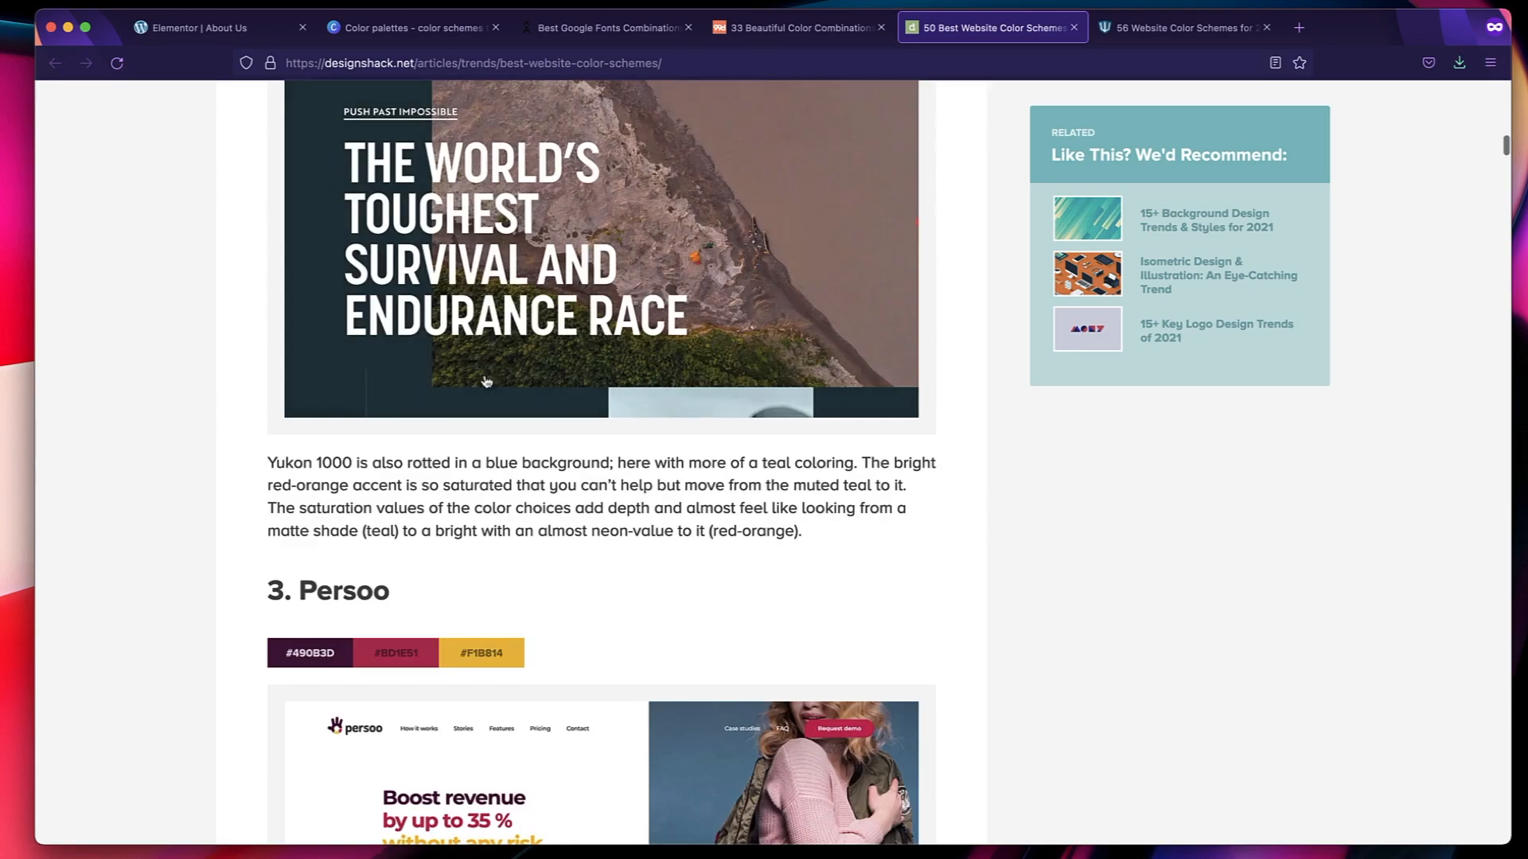
scroll(486, 382, "up", 4)
scroll(486, 382, "down", 9)
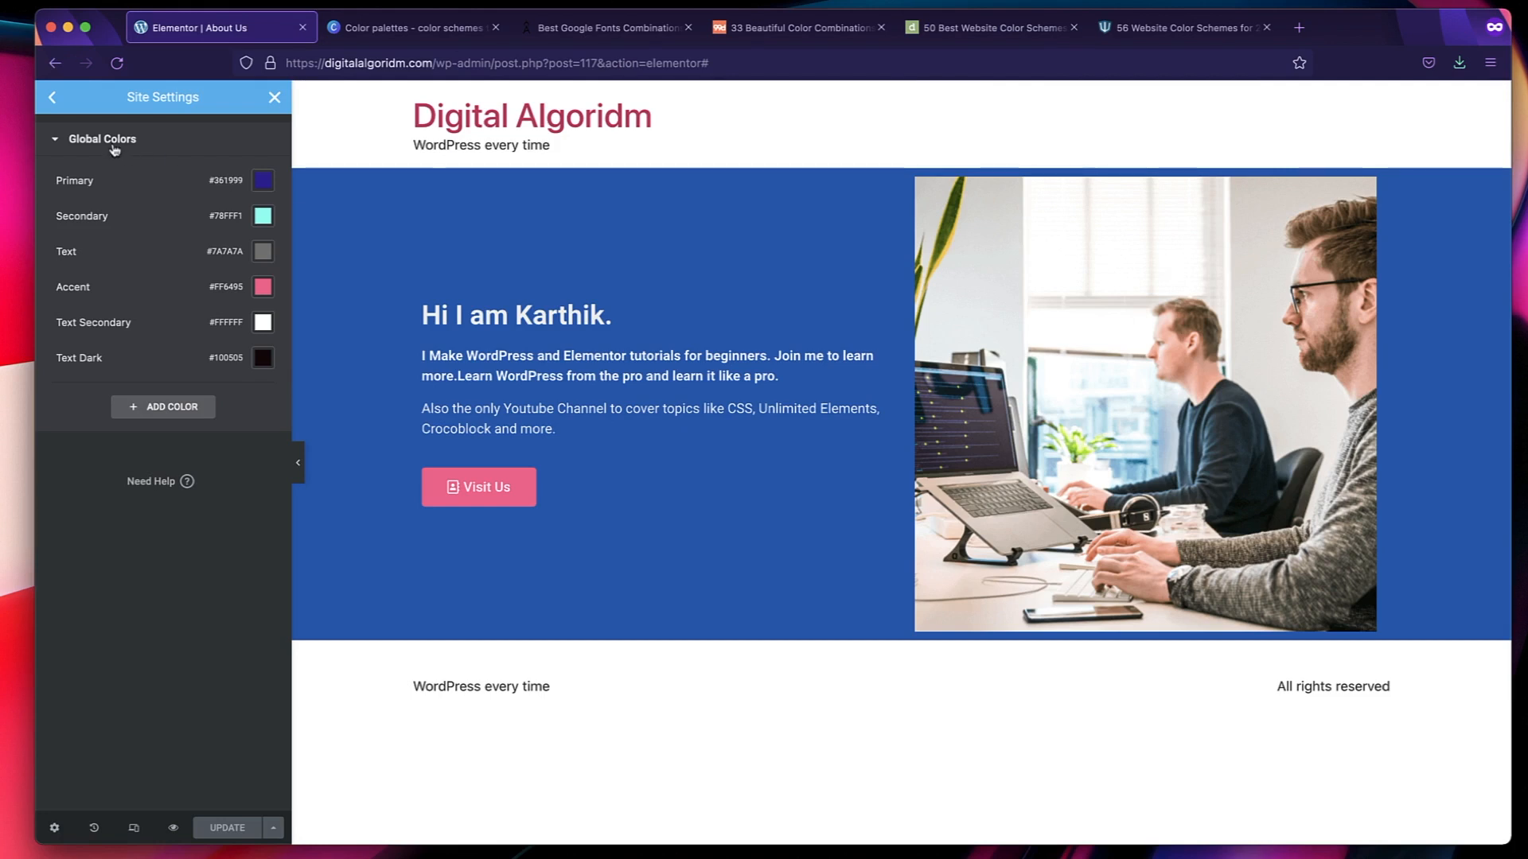
Leave the site settings and open the style settings of the intro section.
left_click(275, 98)
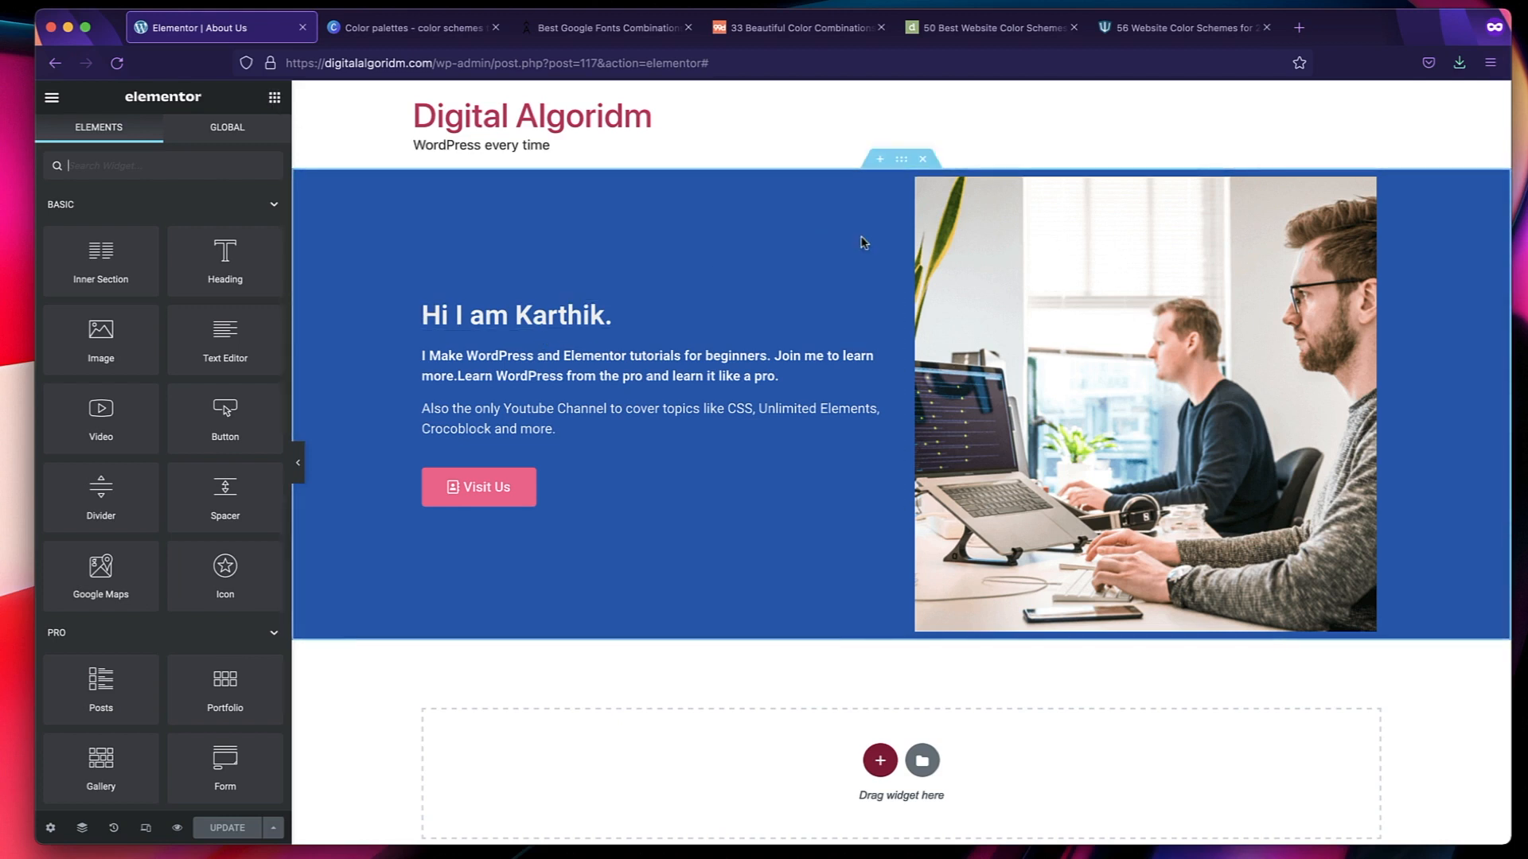
left_click(900, 159)
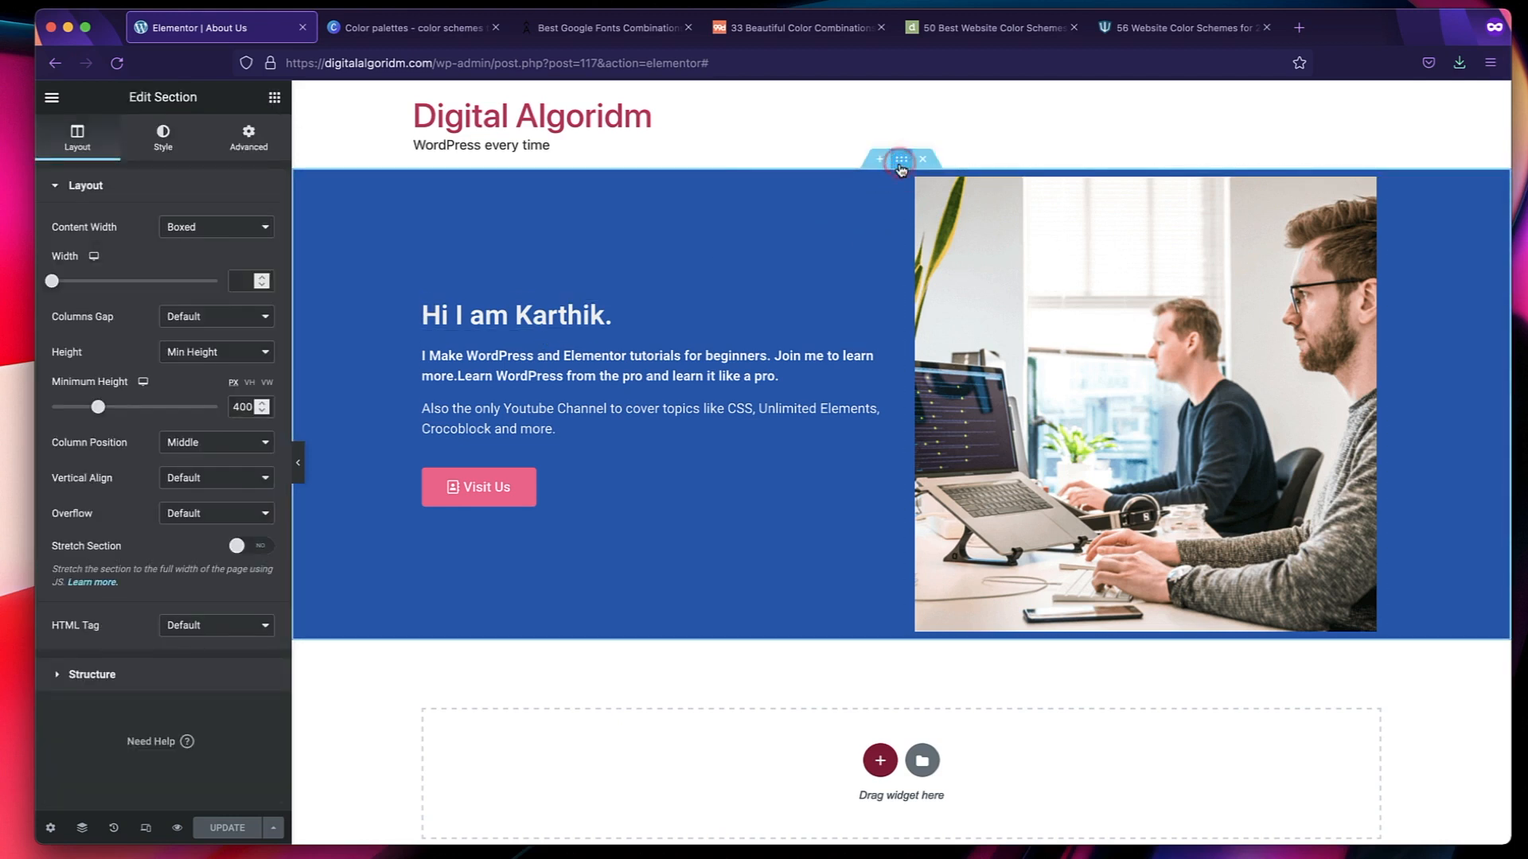
left_click(171, 142)
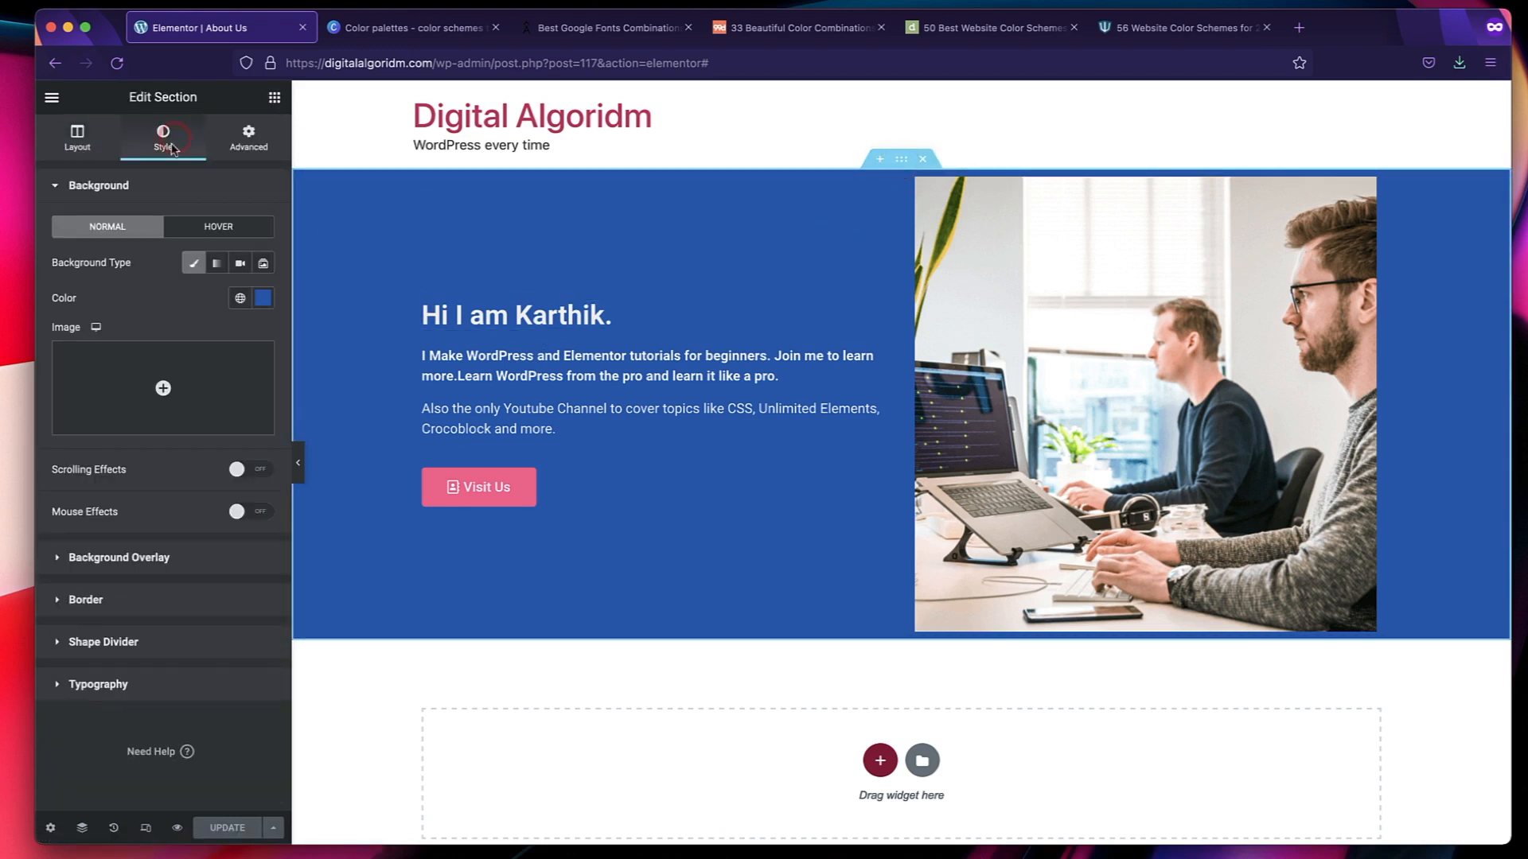
Try a darker custom navy blue as the intro section's background color.
left_click(263, 300)
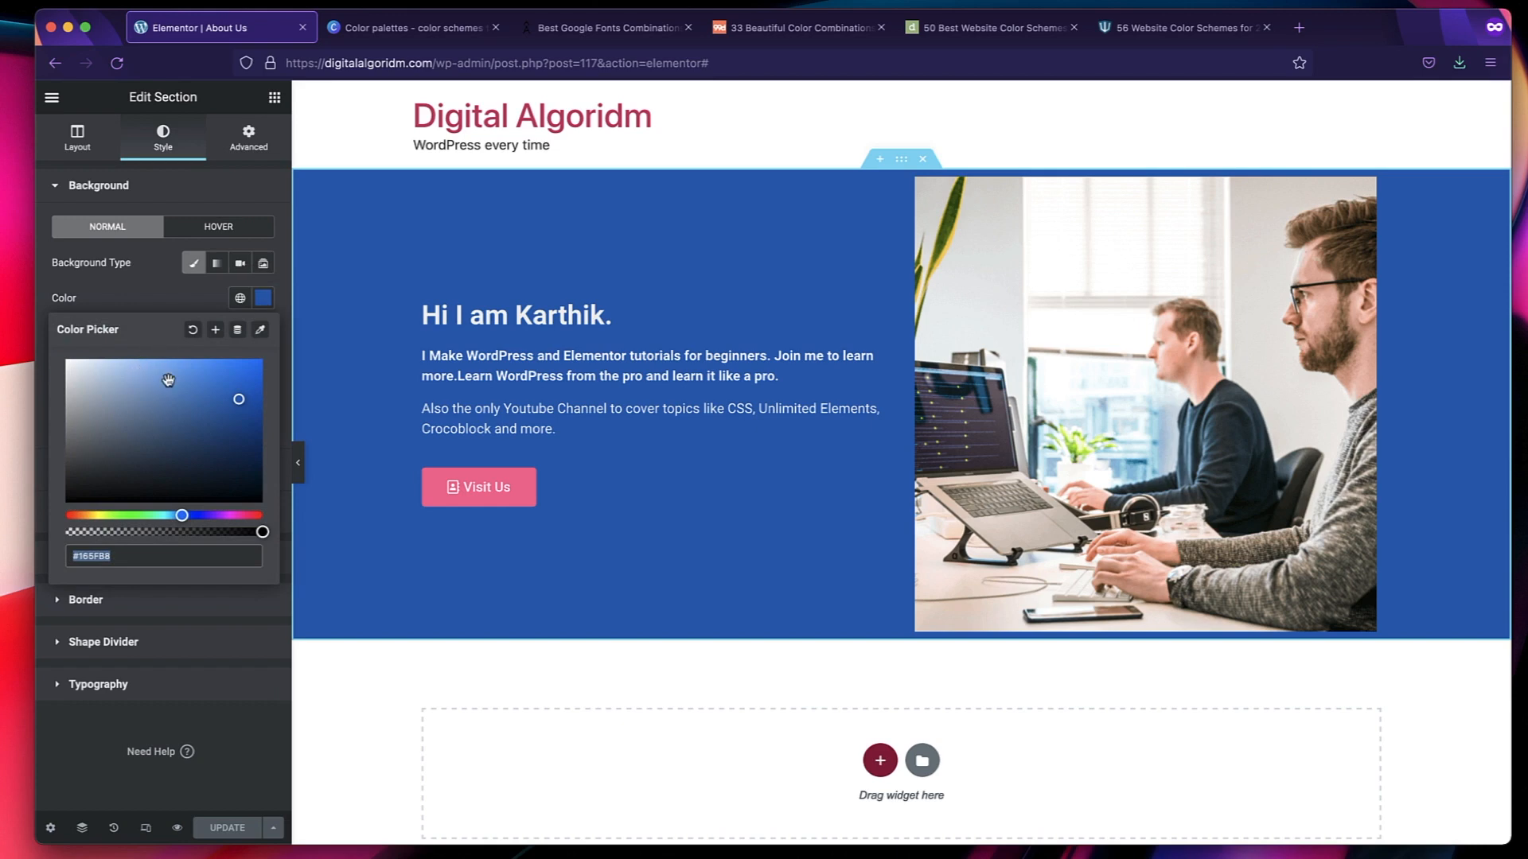
left_click_drag(195, 387, 203, 444)
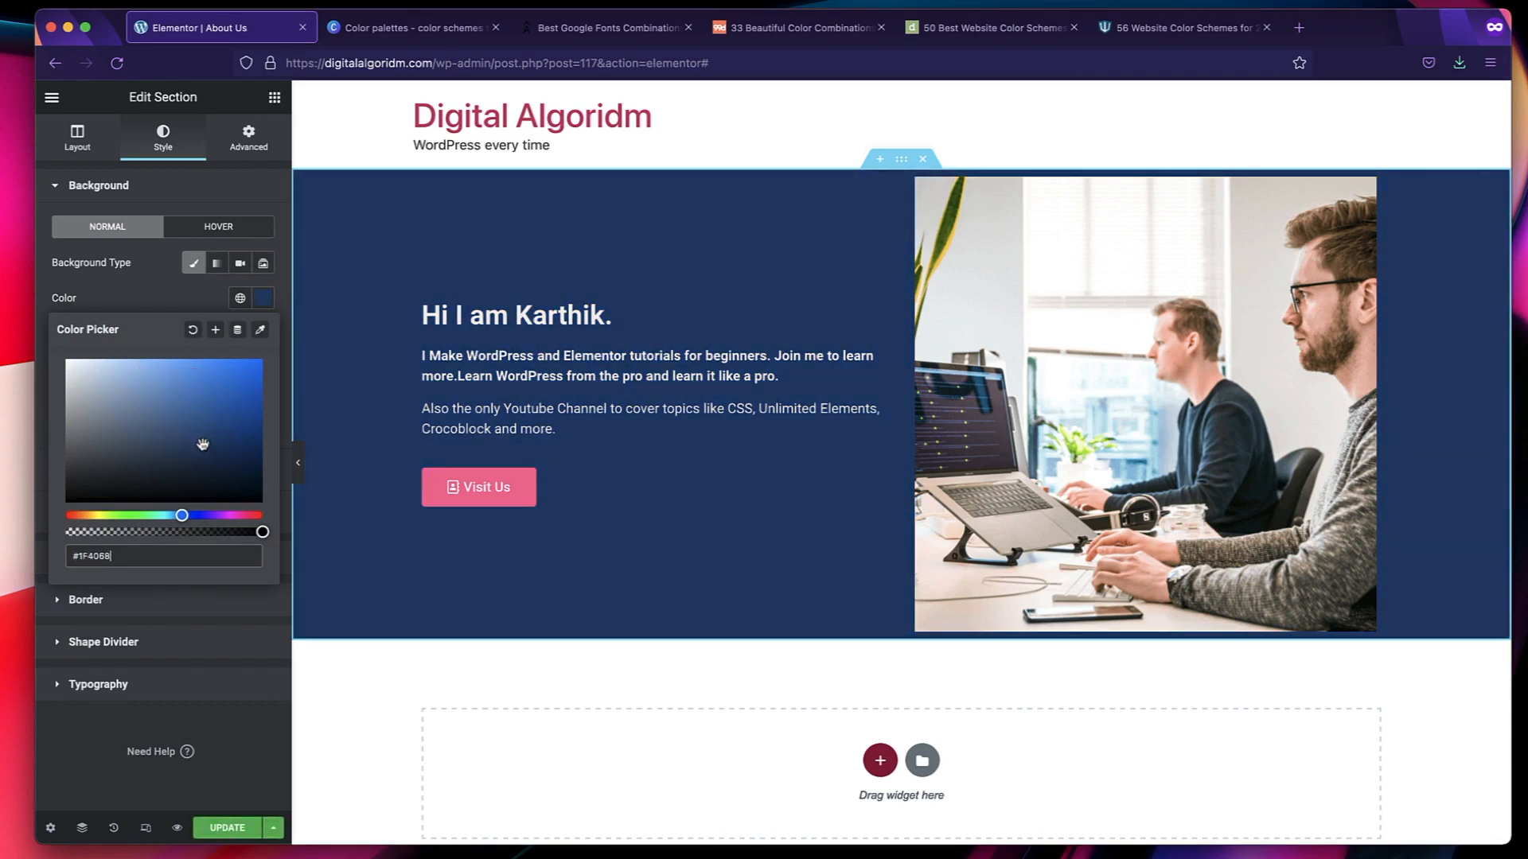
left_click(179, 304)
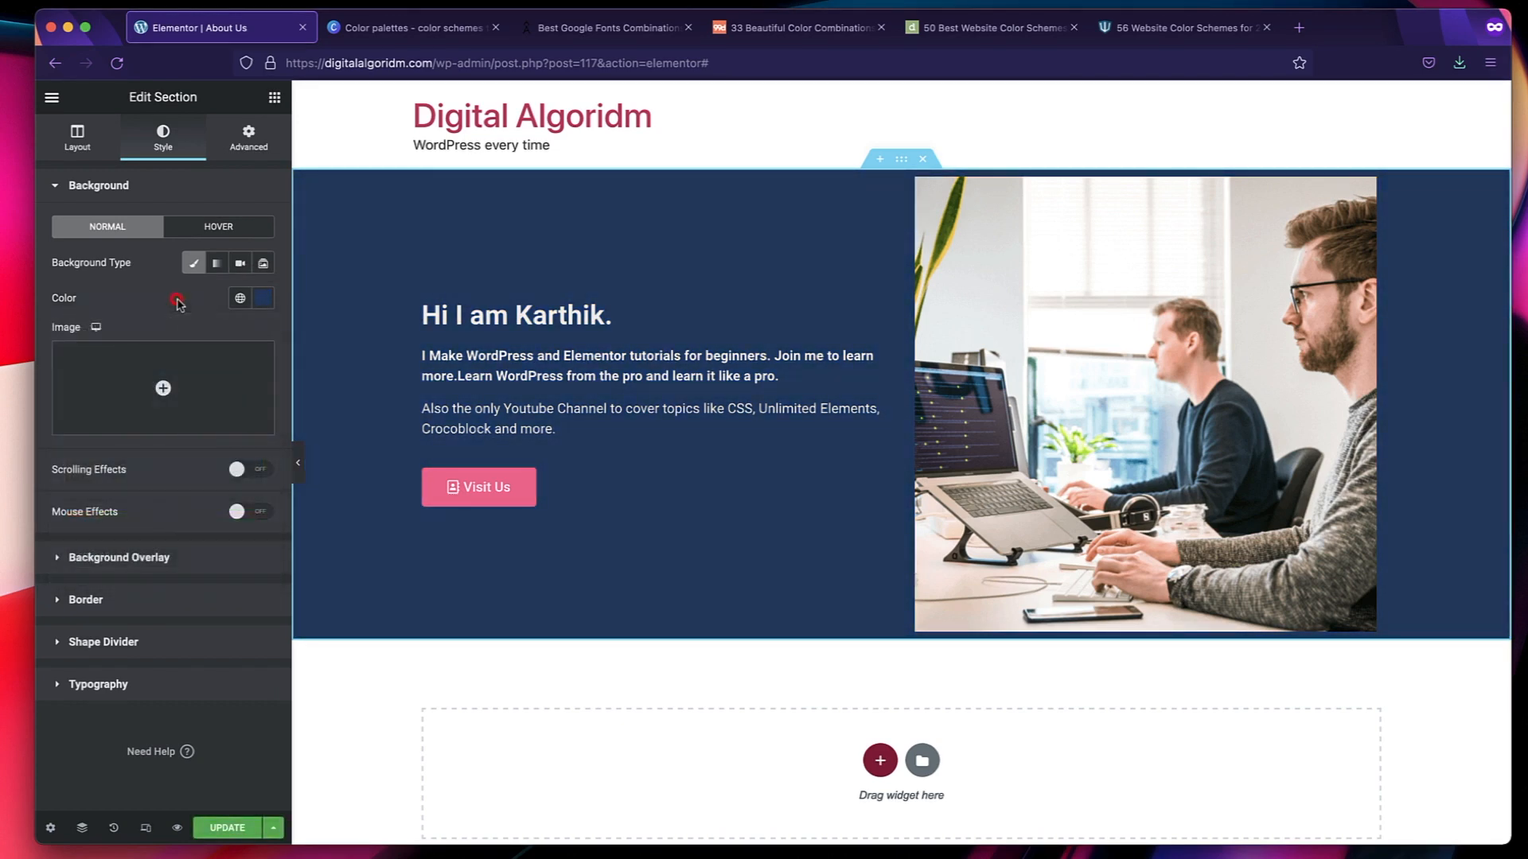
Apply the Primary global color to the intro section's background.
left_click(239, 300)
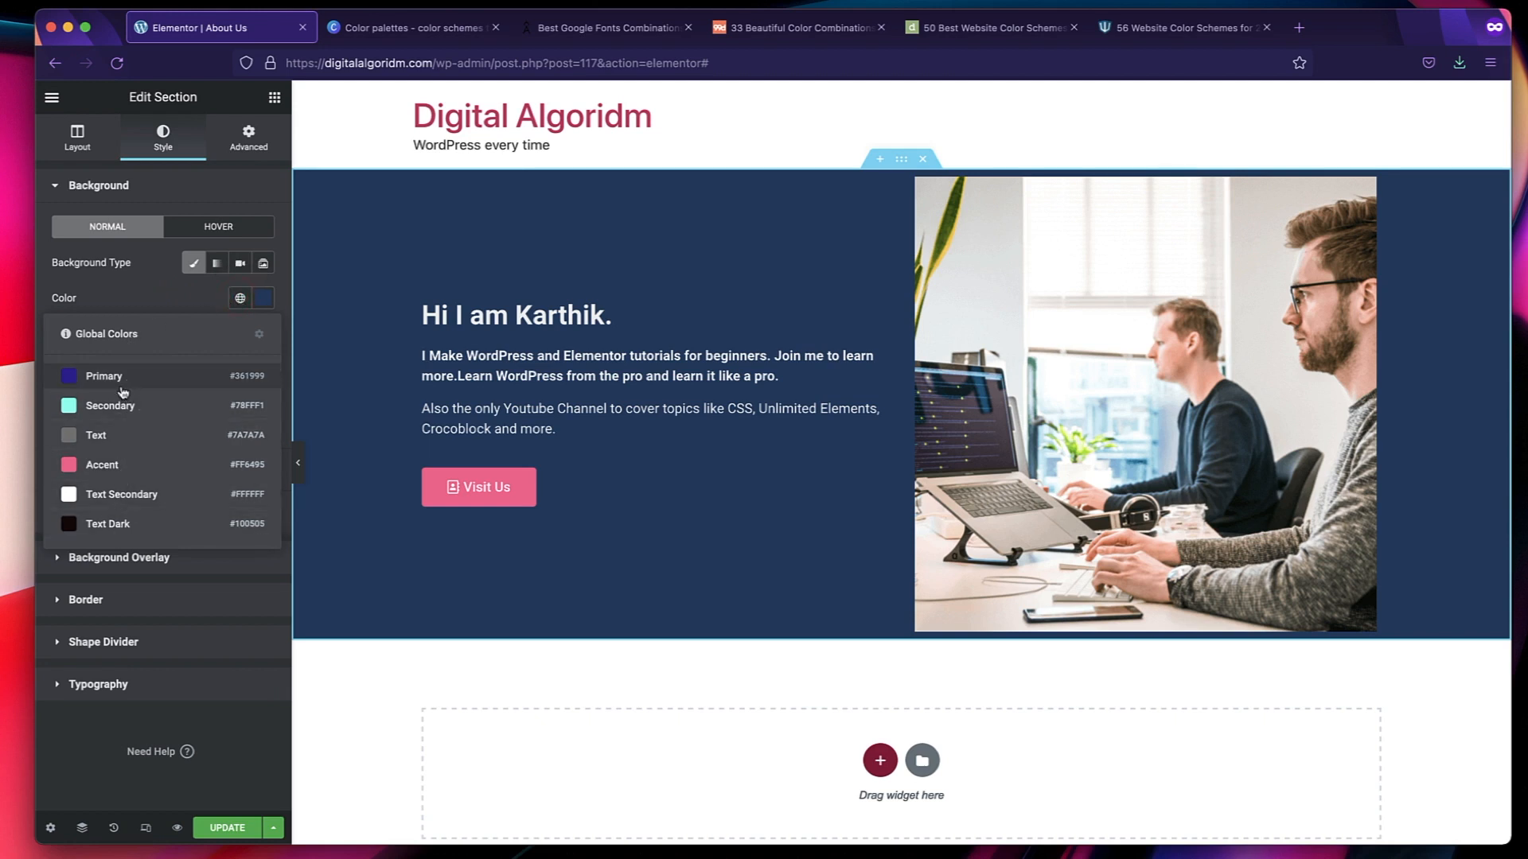
left_click(139, 386)
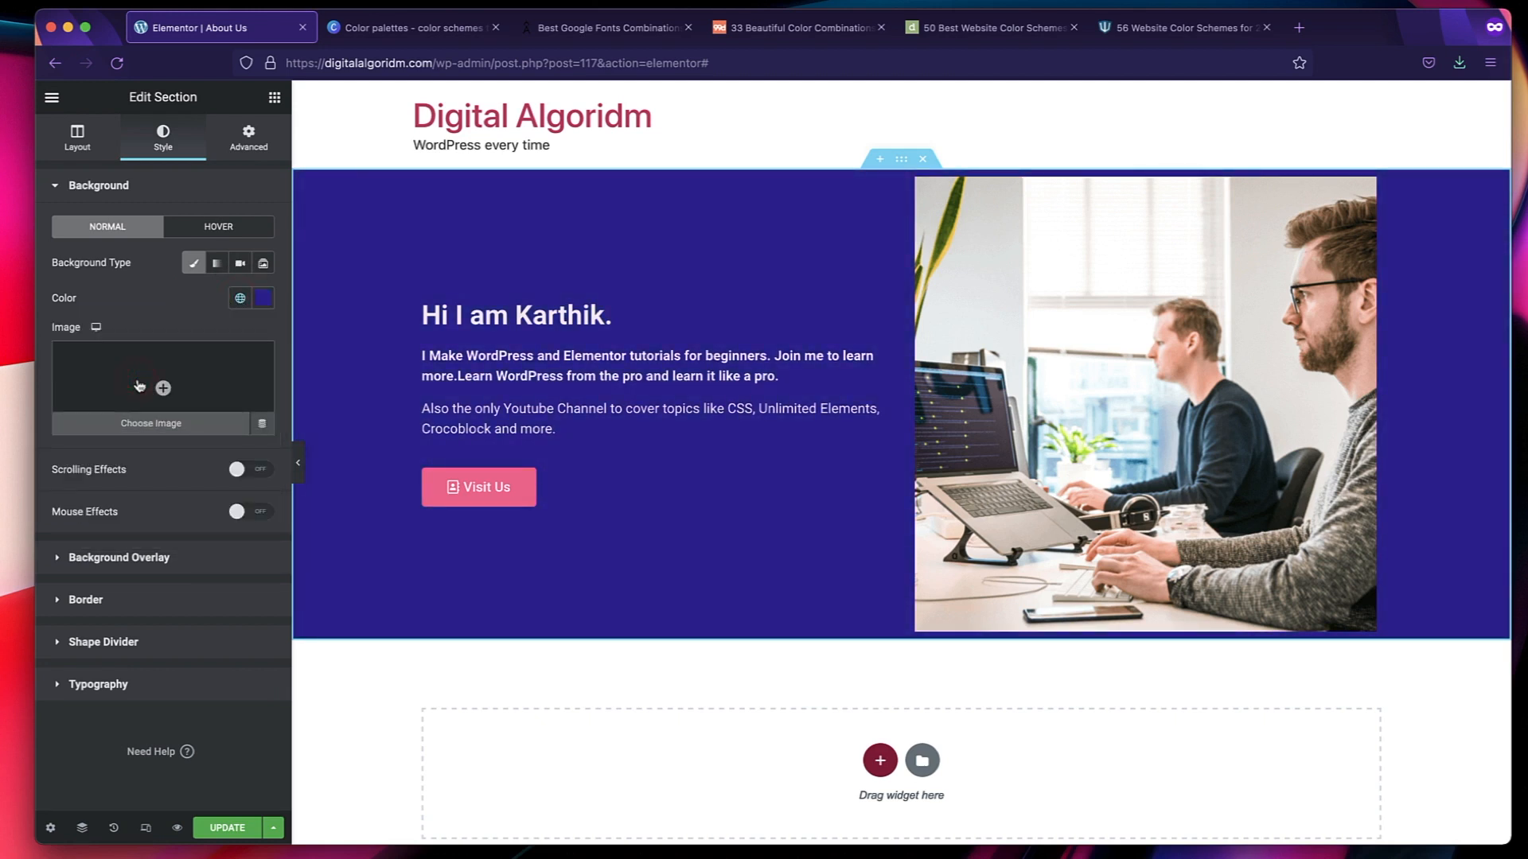
left_click(239, 297)
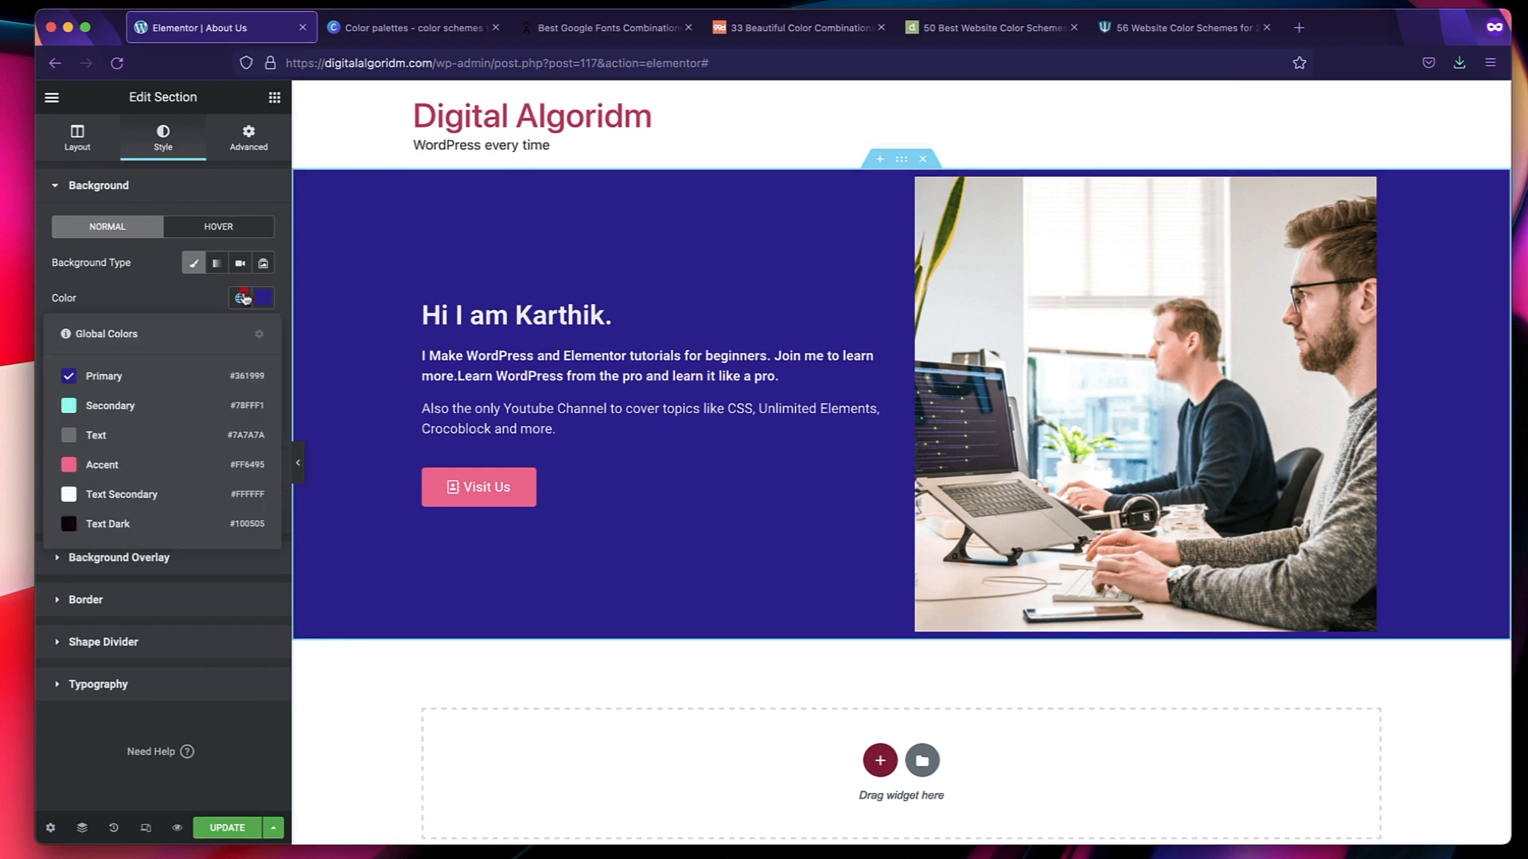
left_click(154, 312)
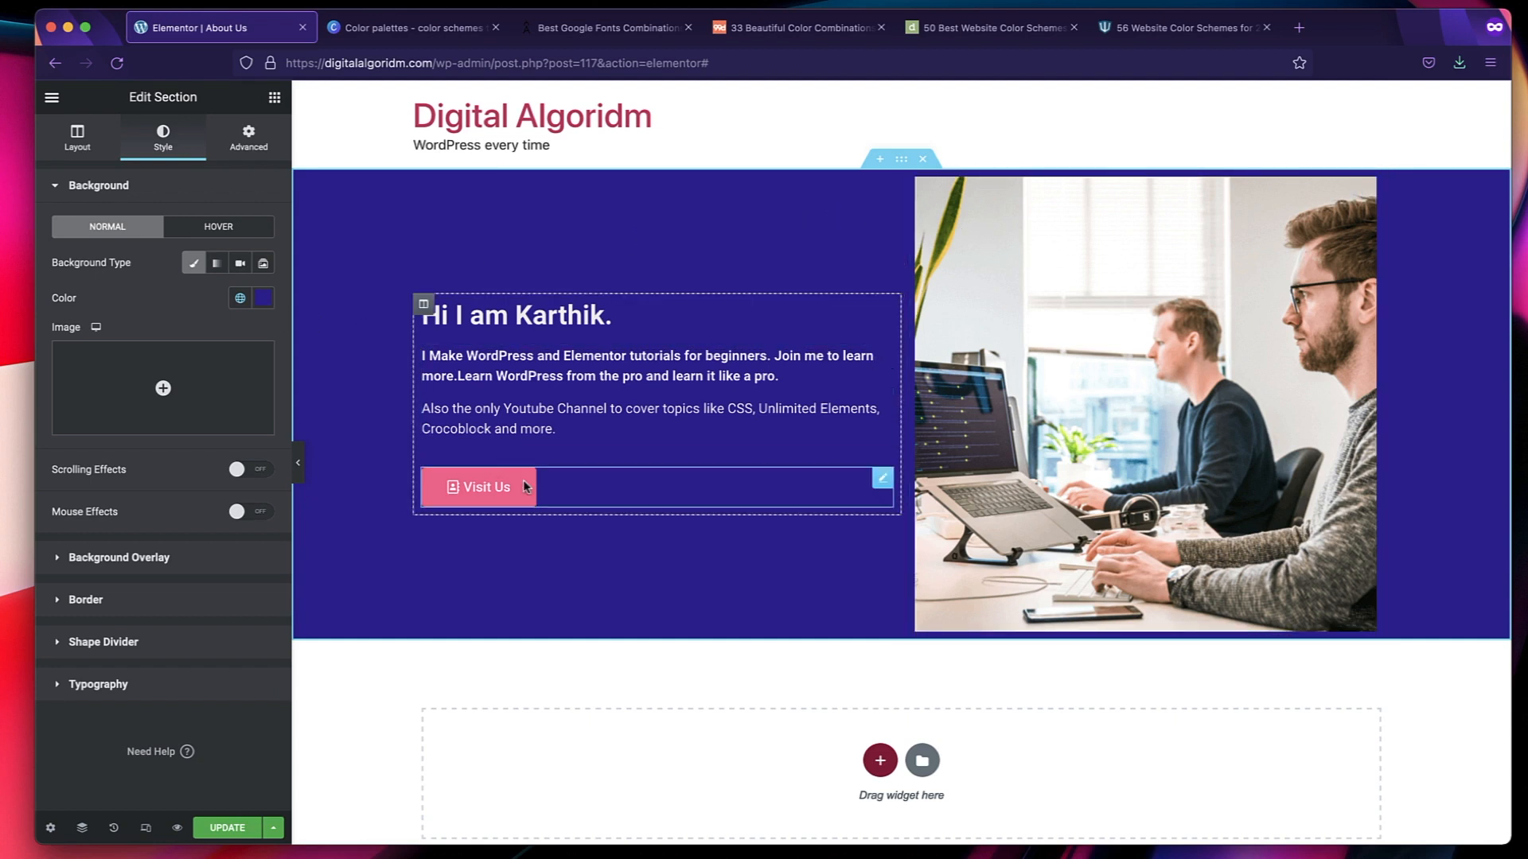
Try the Secondary global color as the Visit Us button's background and return it to Accent.
left_click(919, 342)
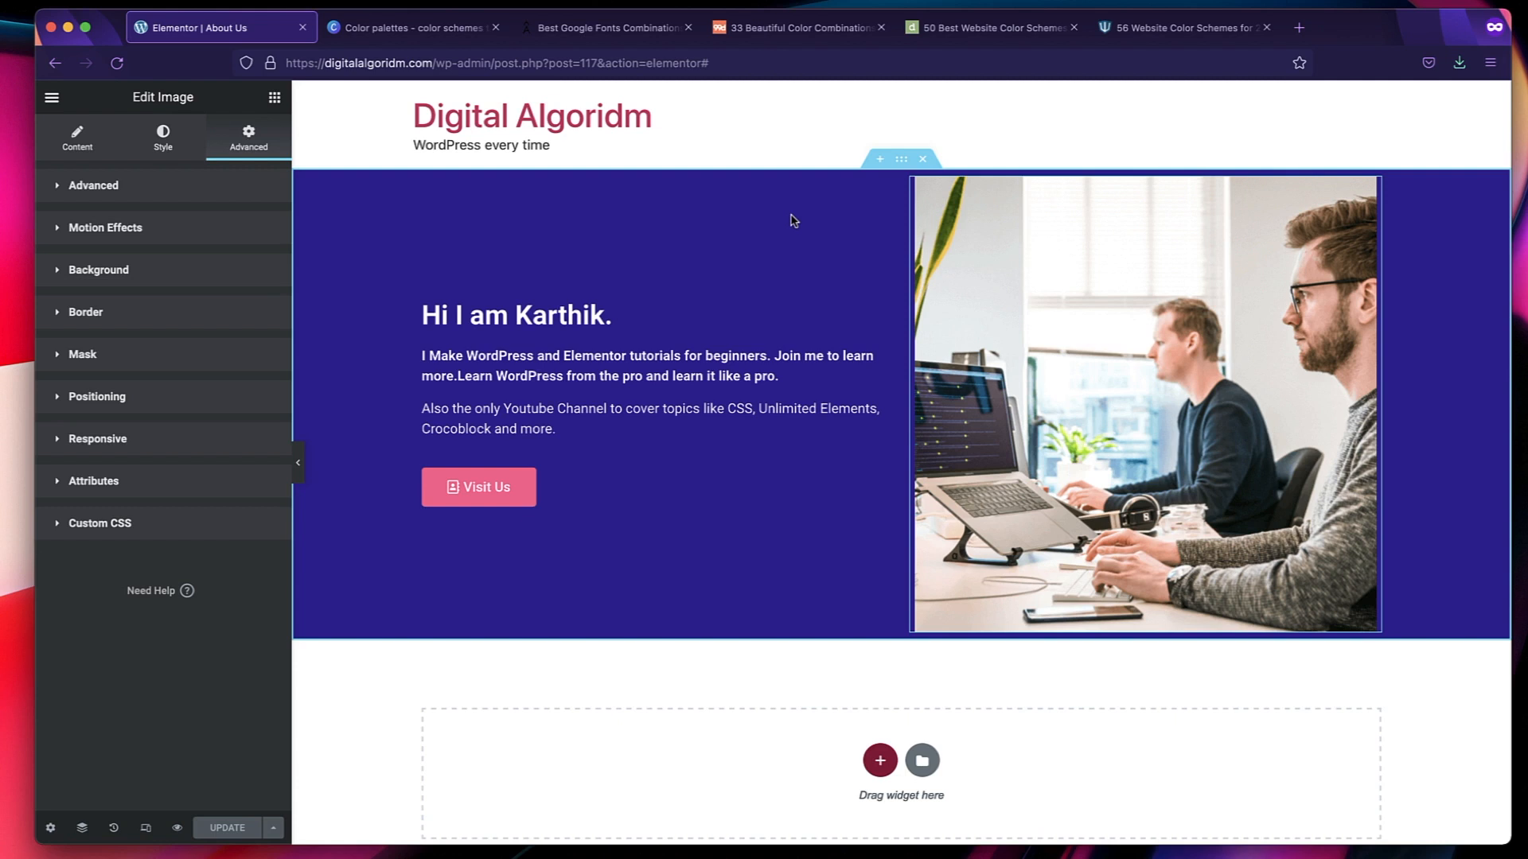
left_click(584, 488)
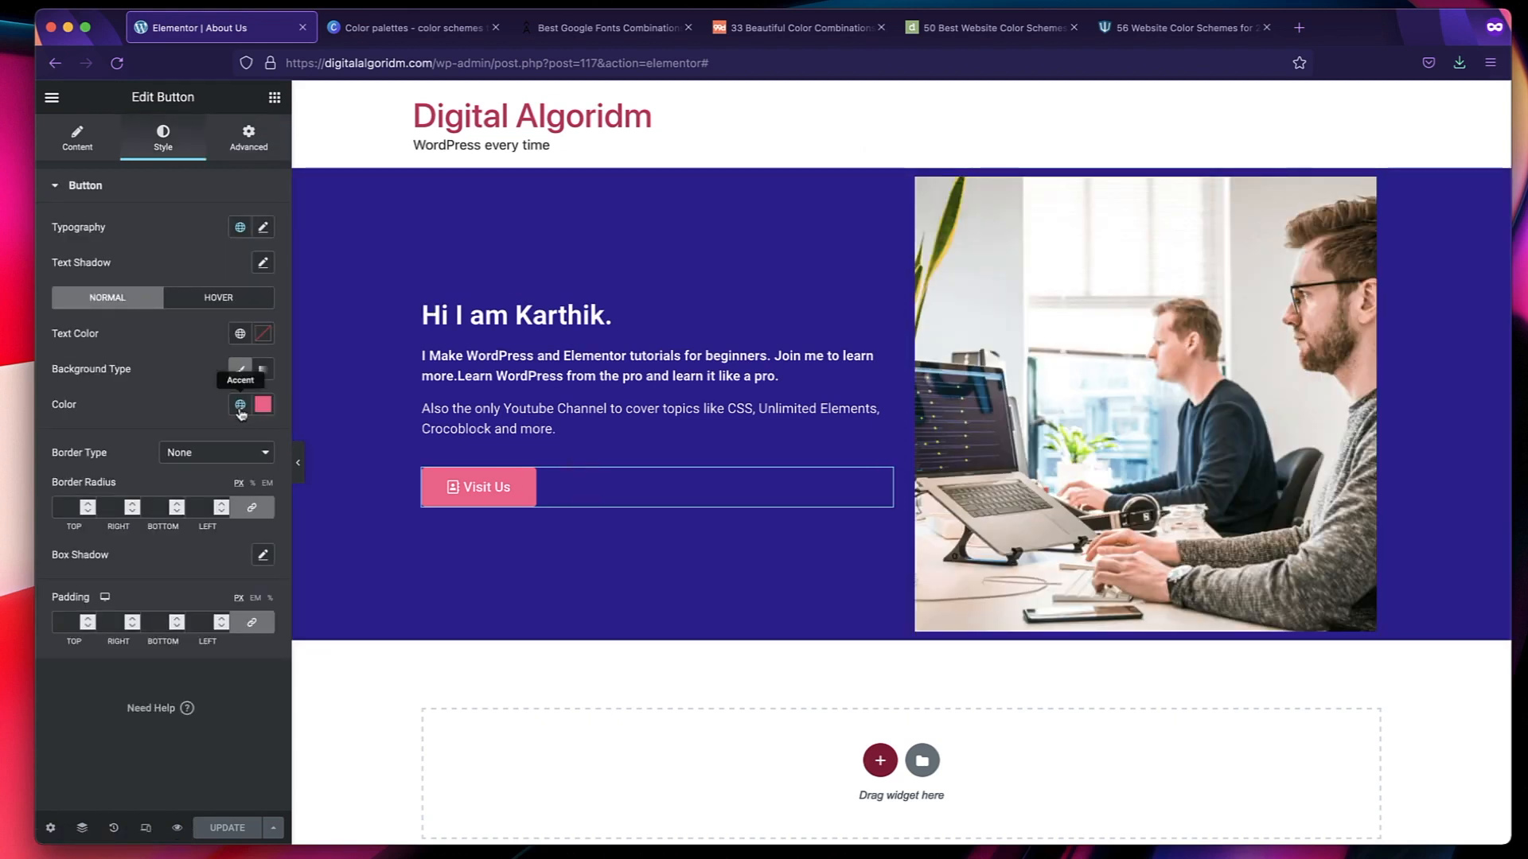
left_click(240, 405)
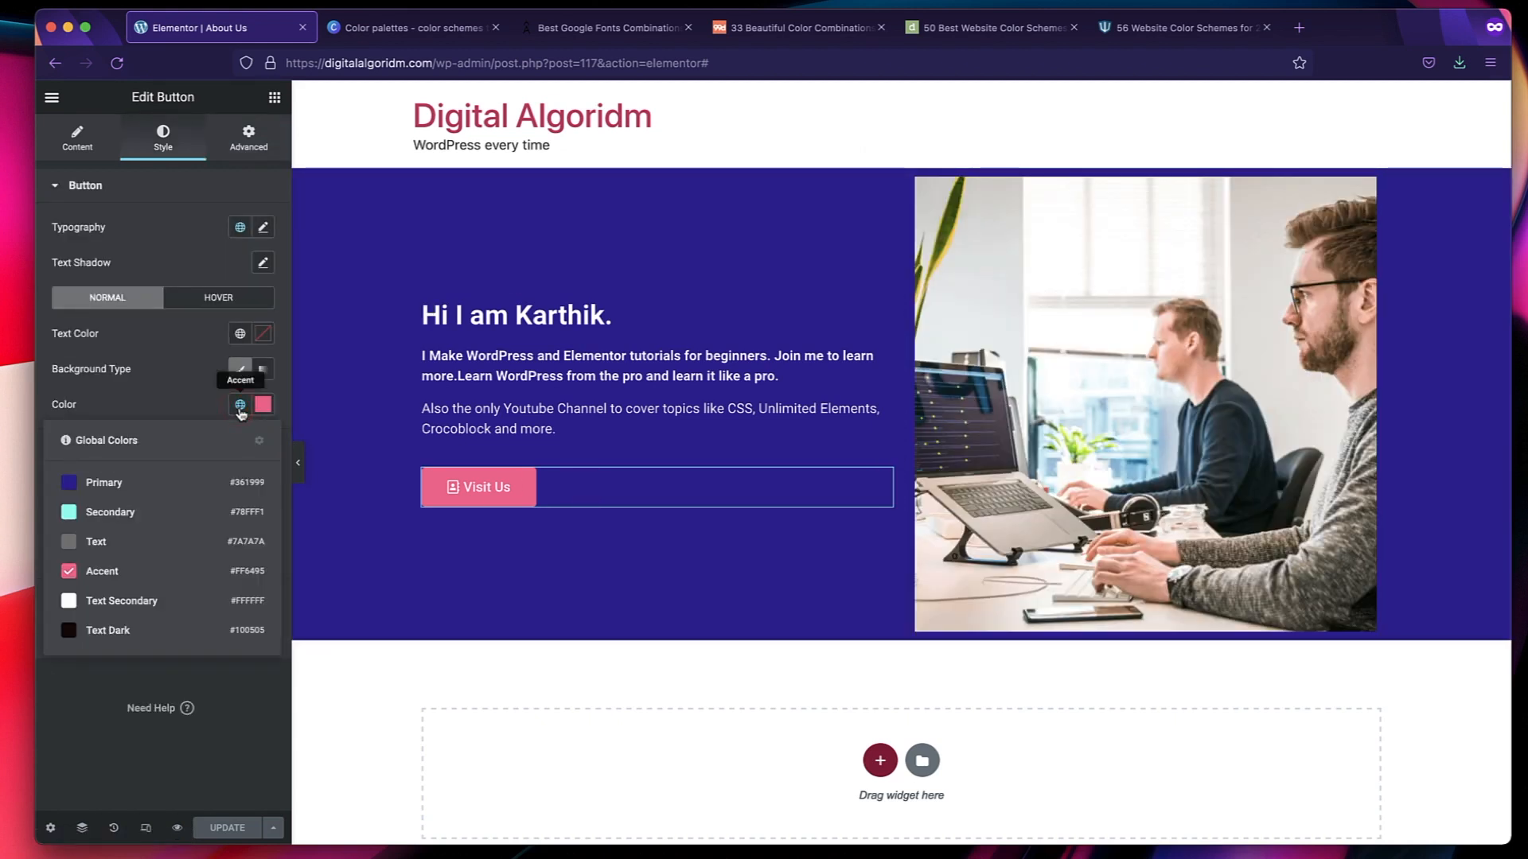
left_click(111, 512)
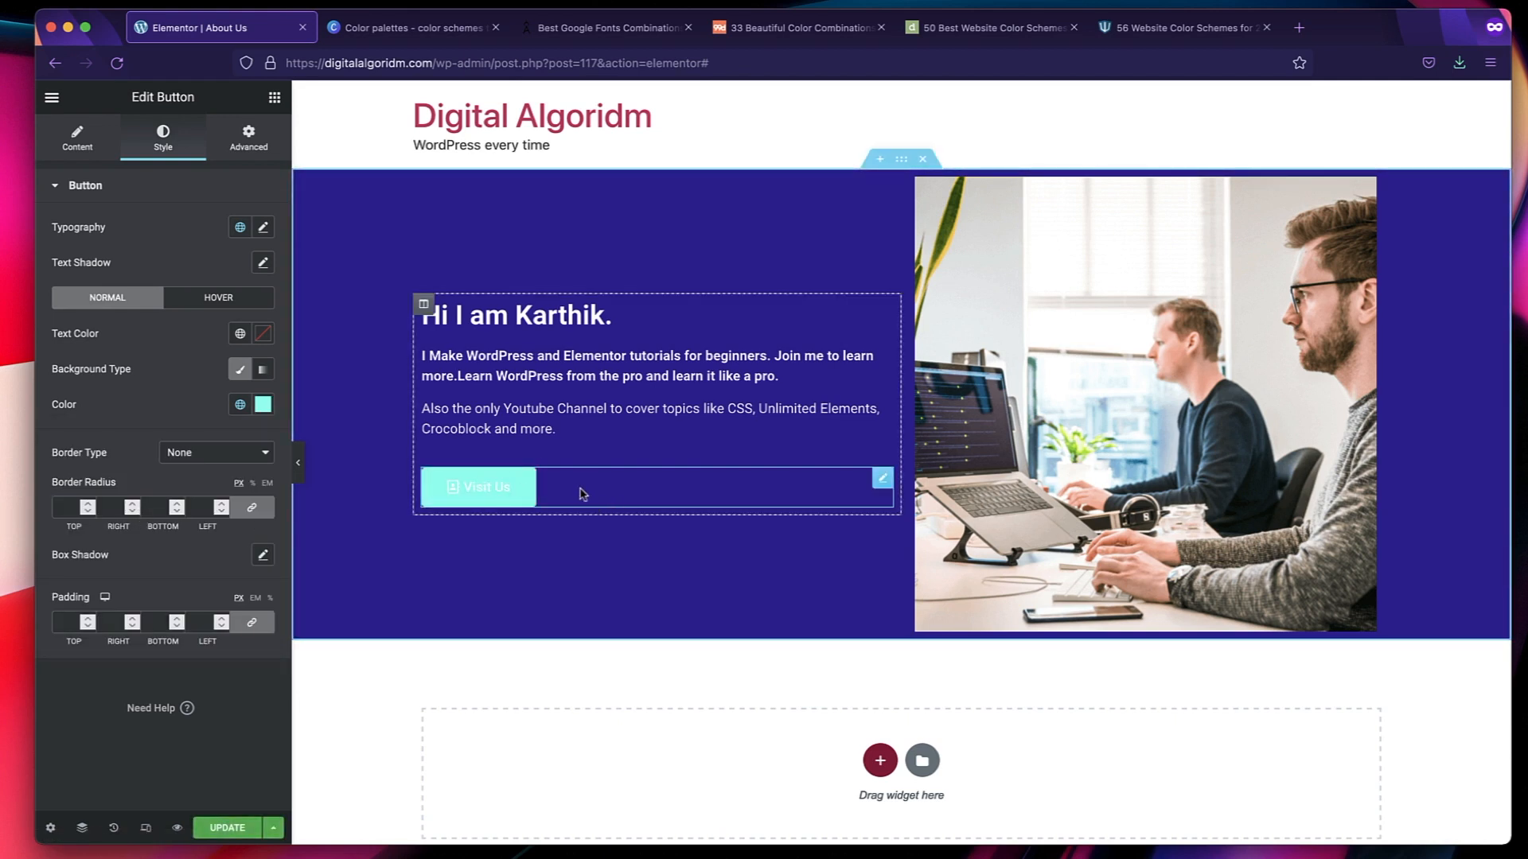
left_click(239, 404)
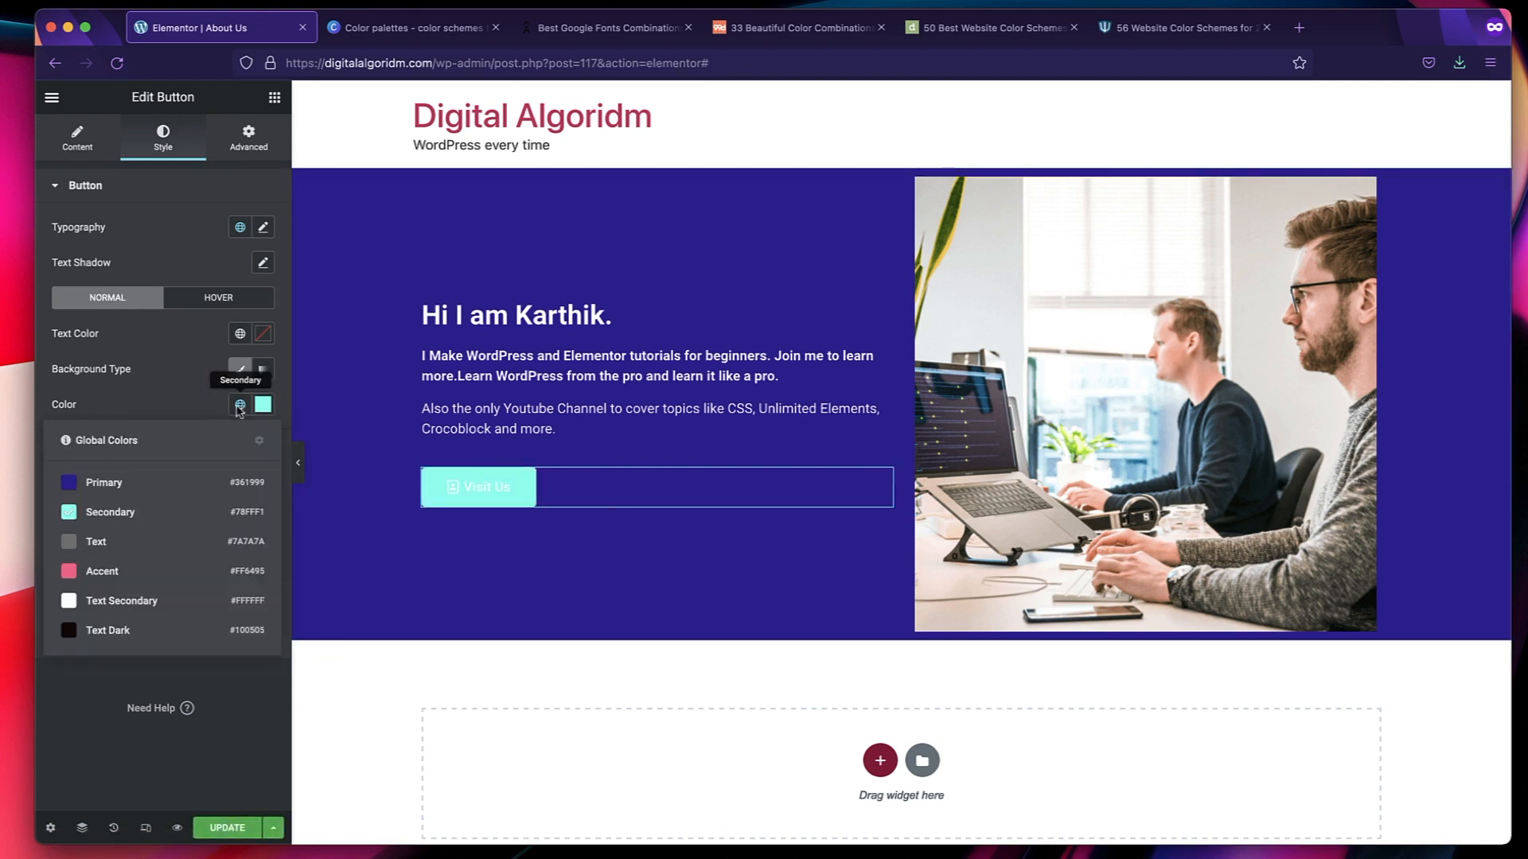
left_click(128, 579)
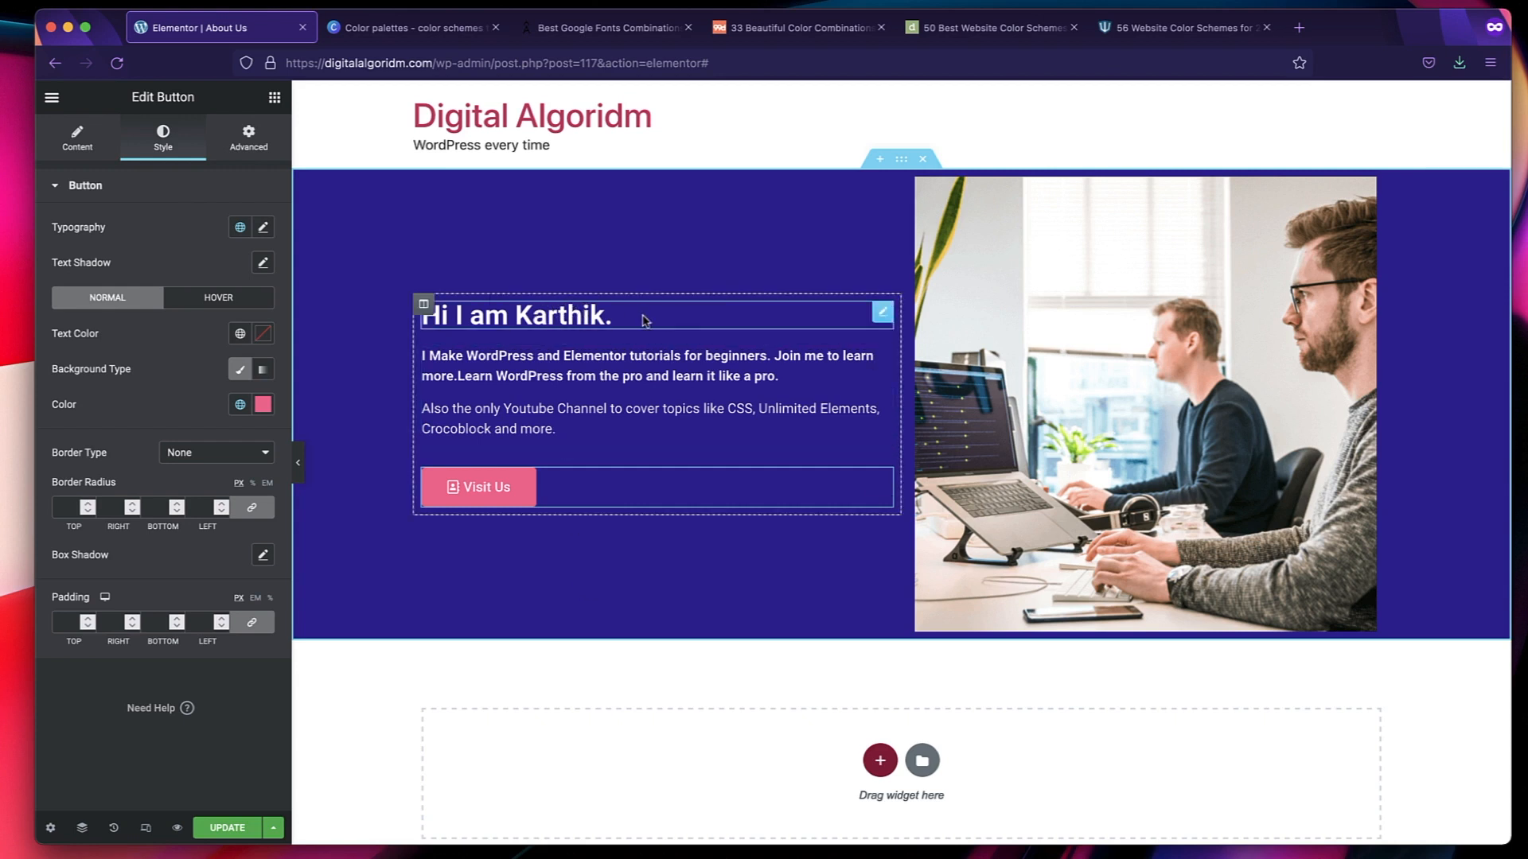
Set the text color of the intro section's greeting heading to the Secondary global color.
left_click(883, 316)
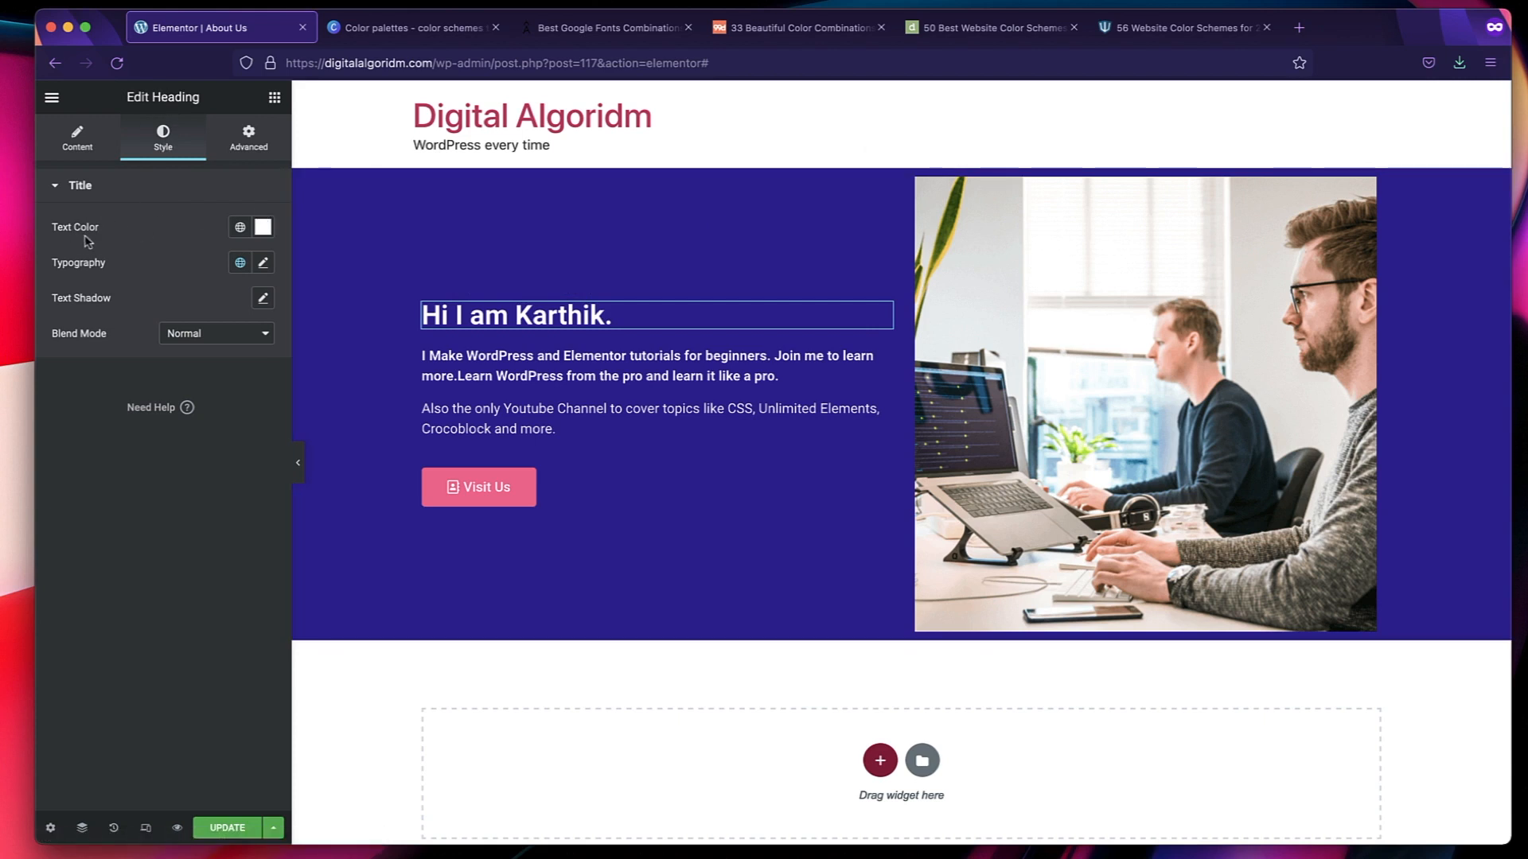
left_click(239, 228)
left_click(149, 336)
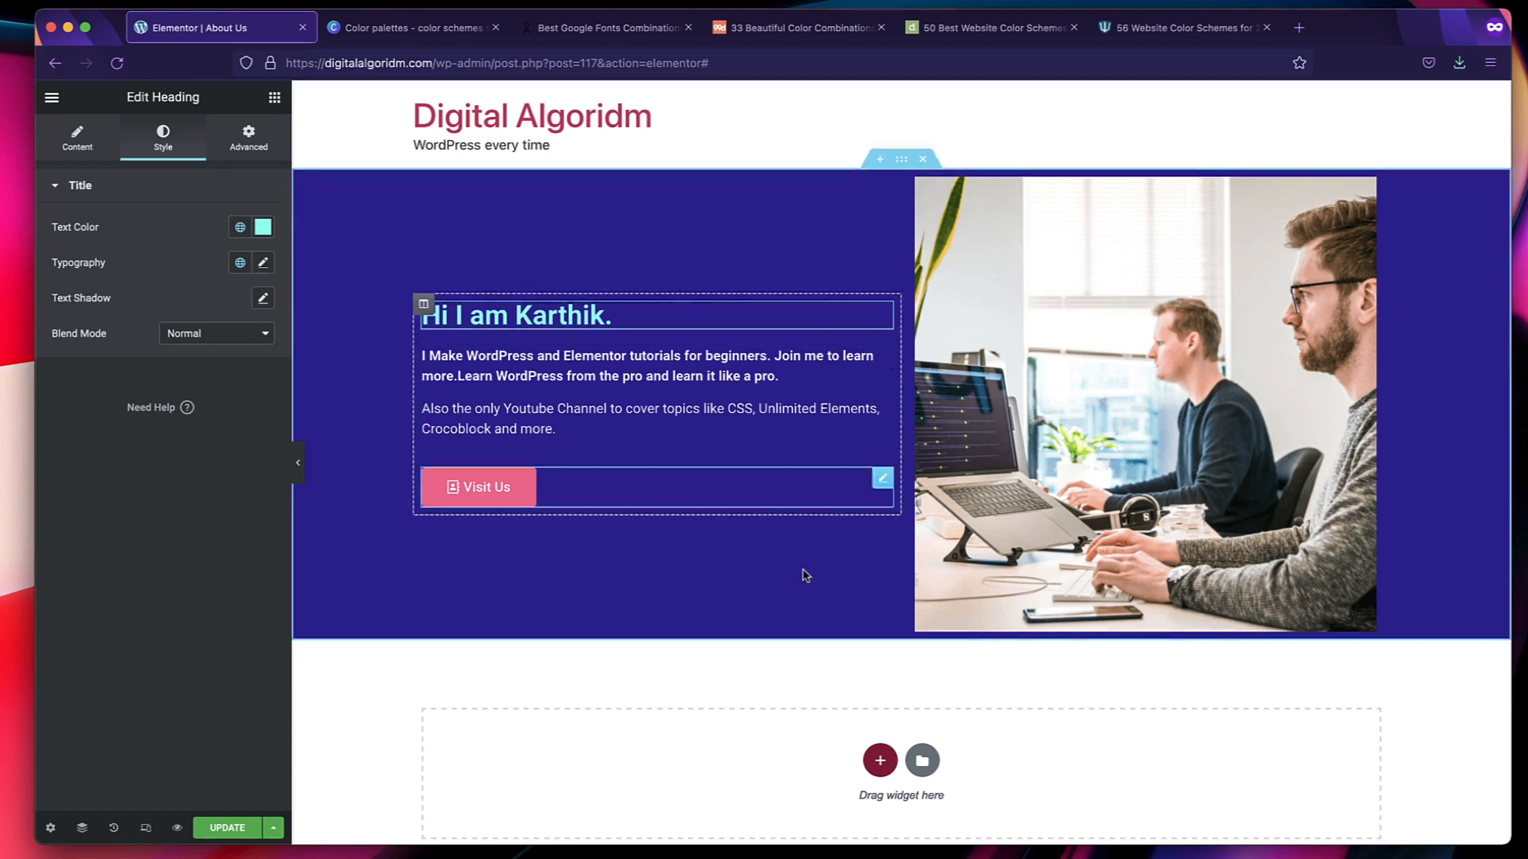
Add a new single-column section below the intro section.
scroll(805, 575, "down", 3)
scroll(805, 575, "up", 3)
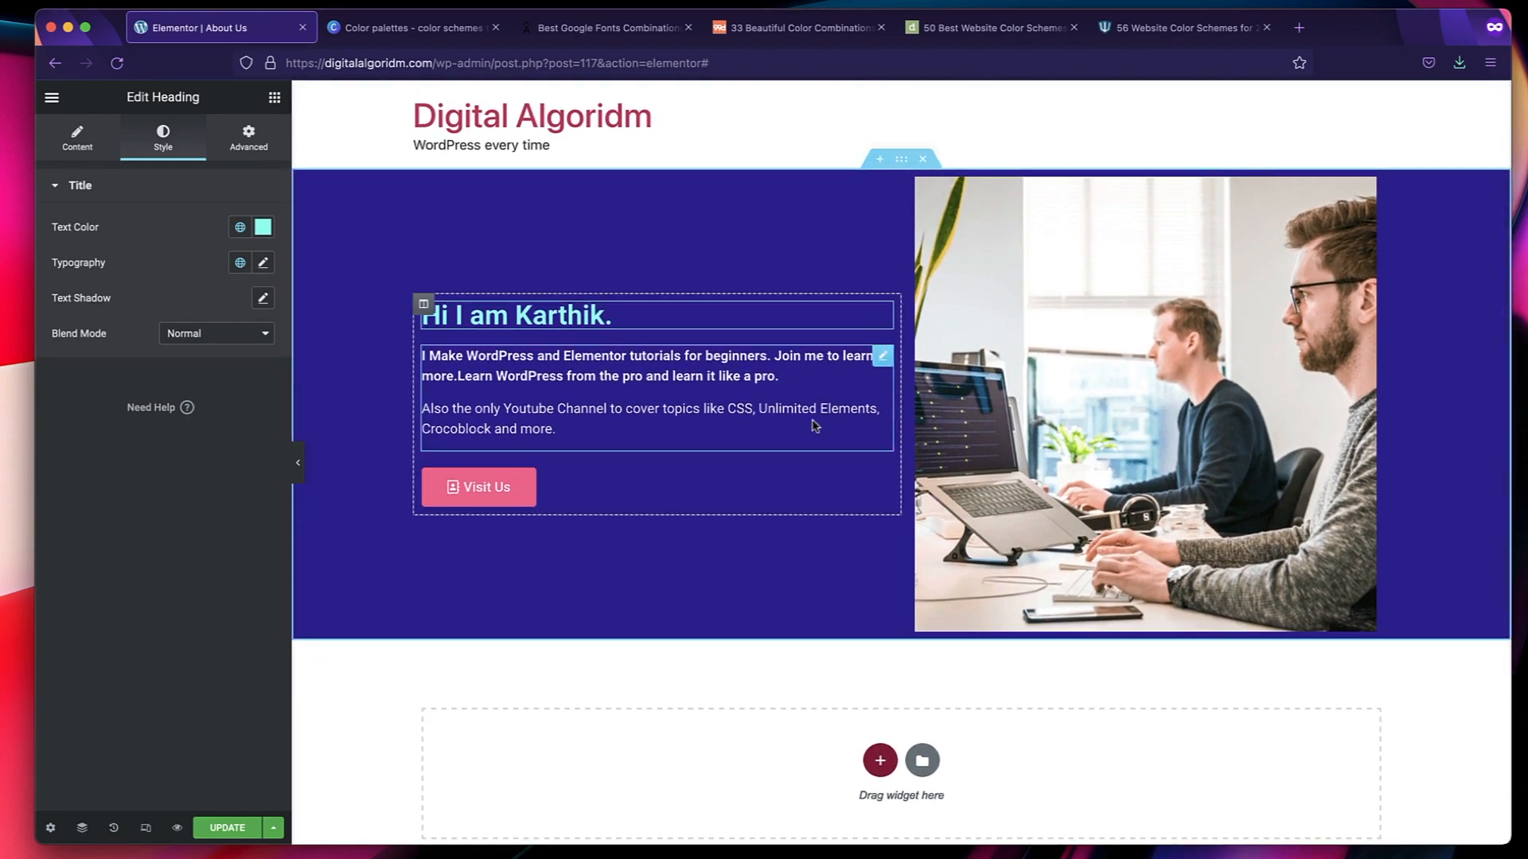
scroll(815, 426, "down", 2)
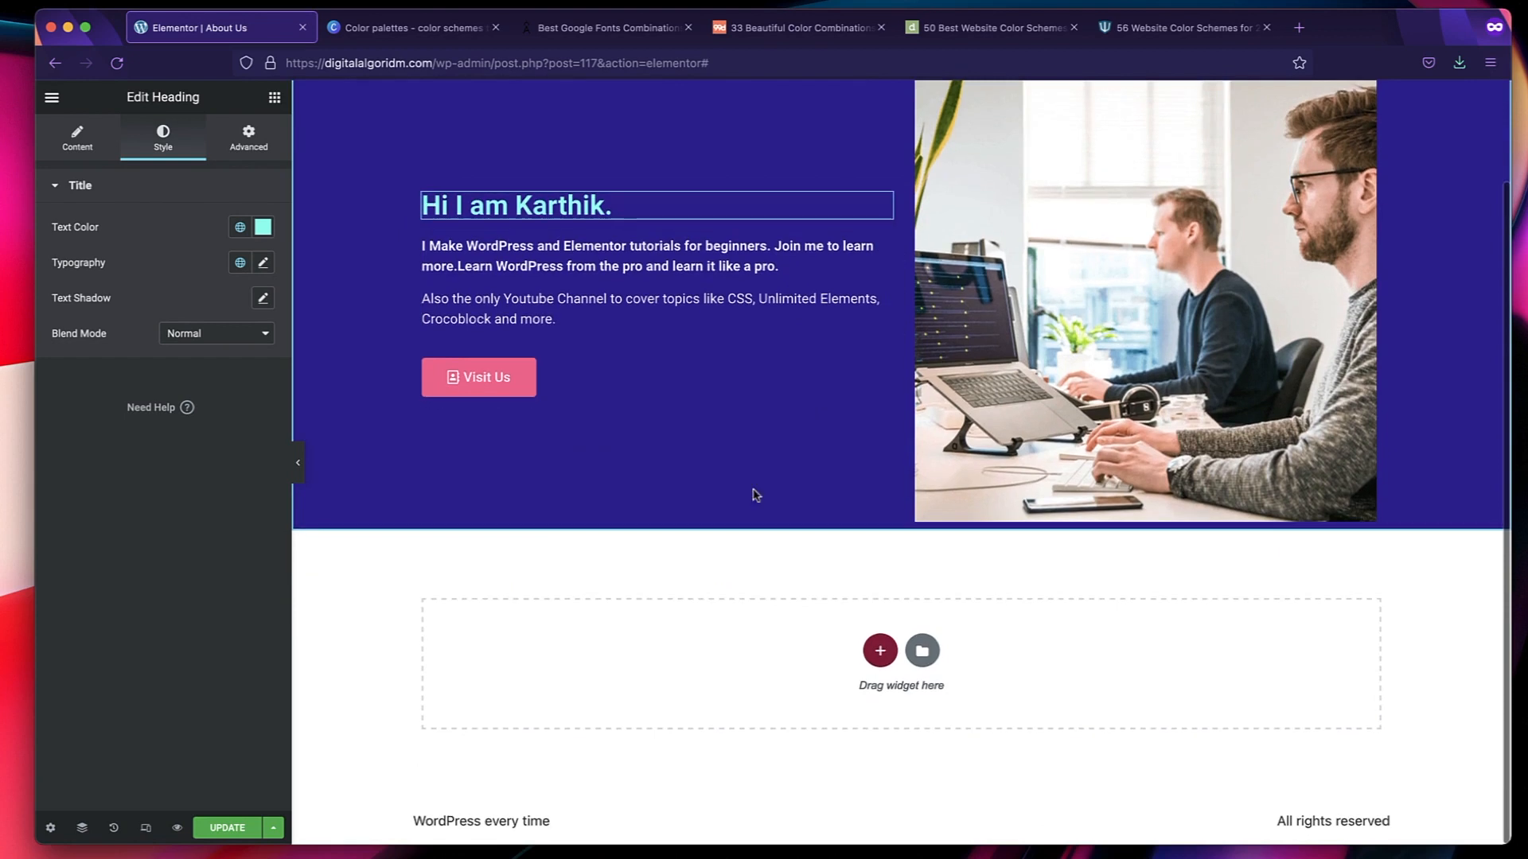
left_click(880, 651)
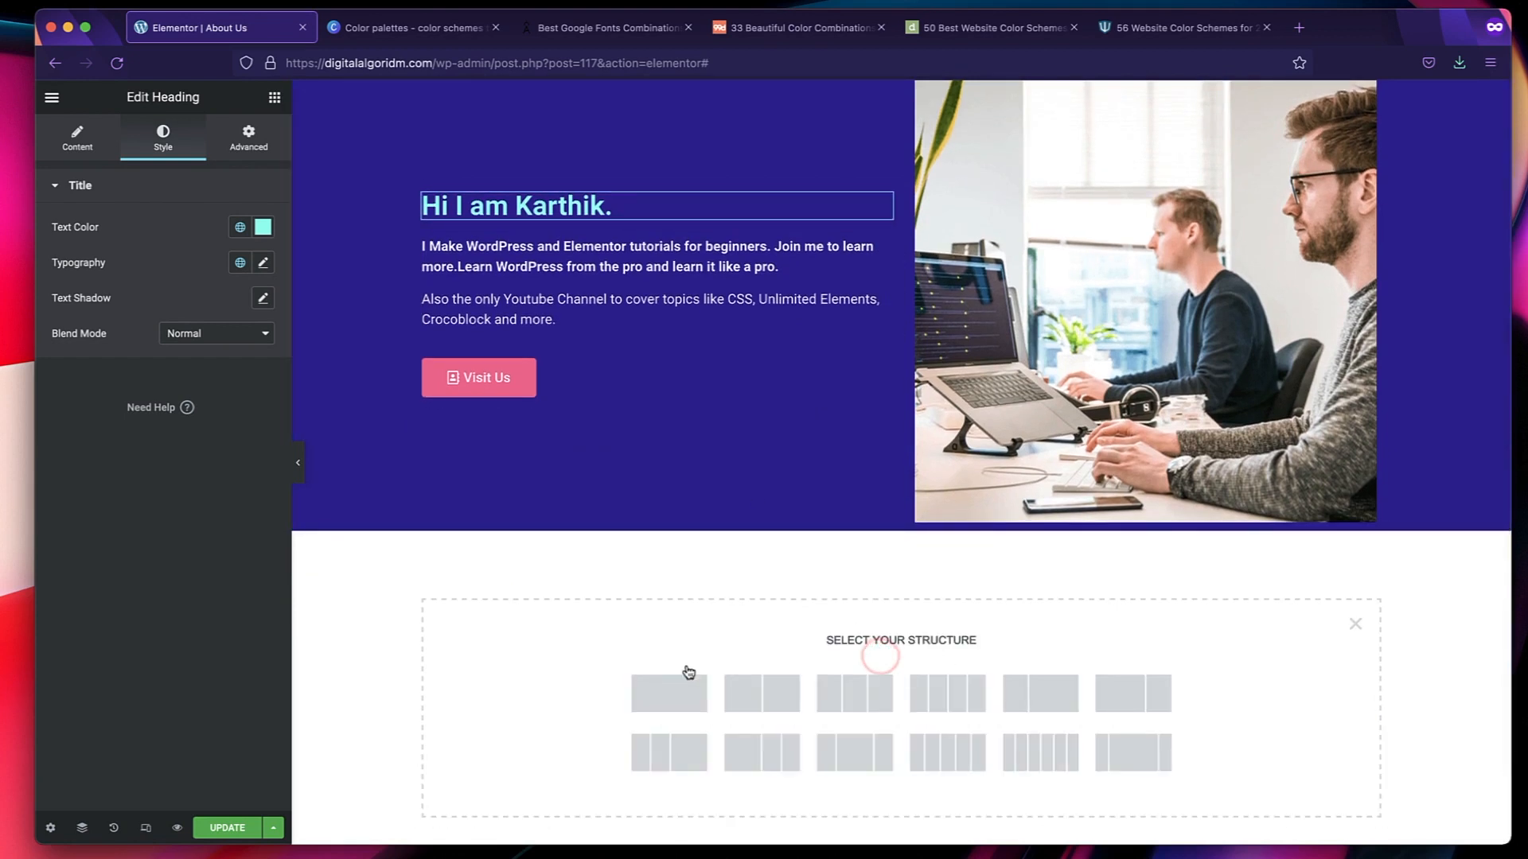
left_click(667, 692)
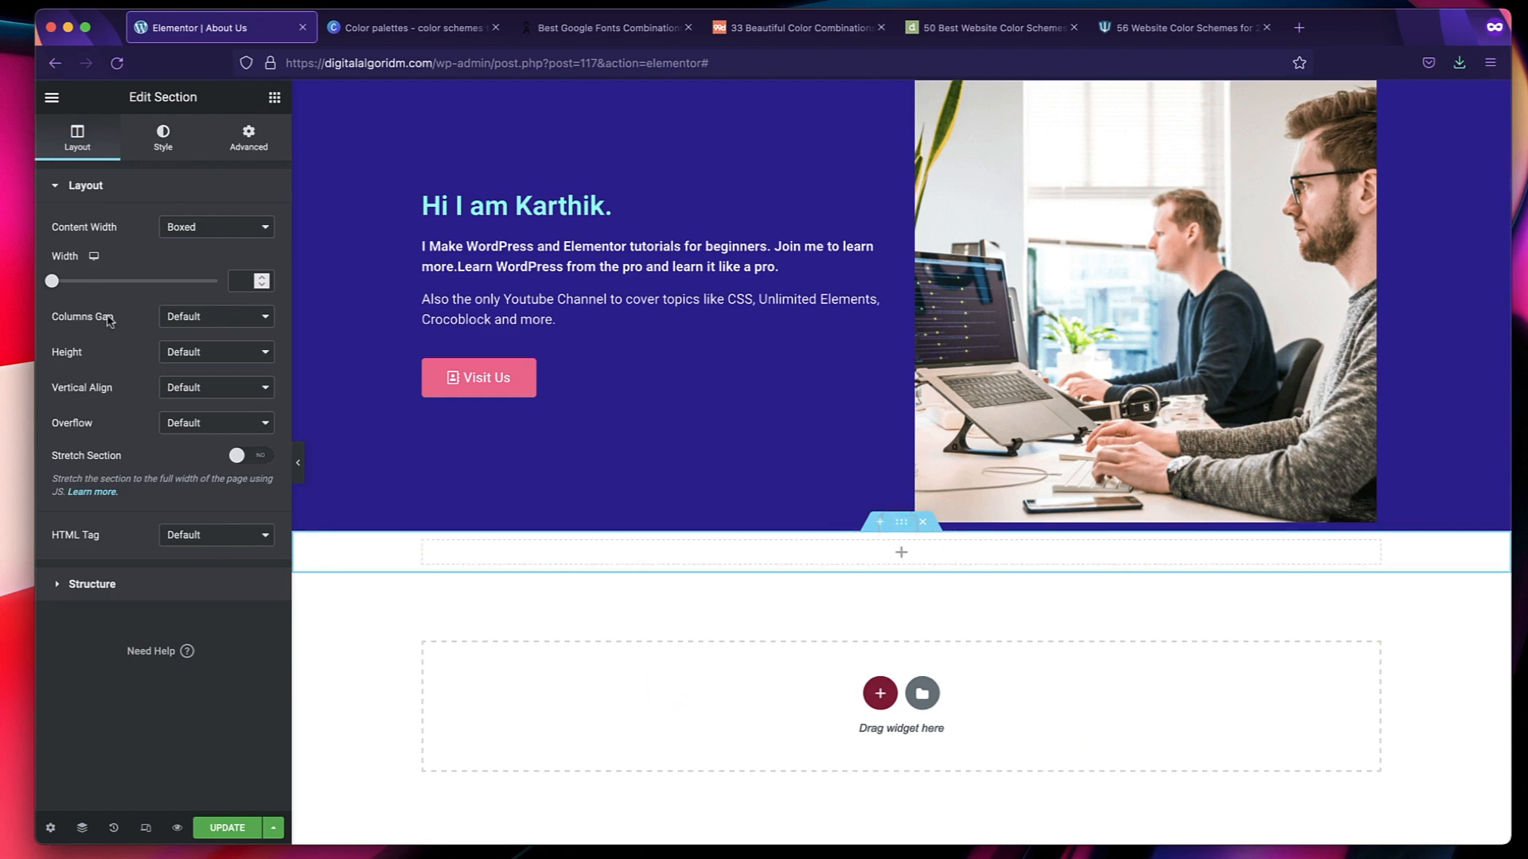
Set the new section's height to Min Height with a minimum of 482 px.
left_click(217, 354)
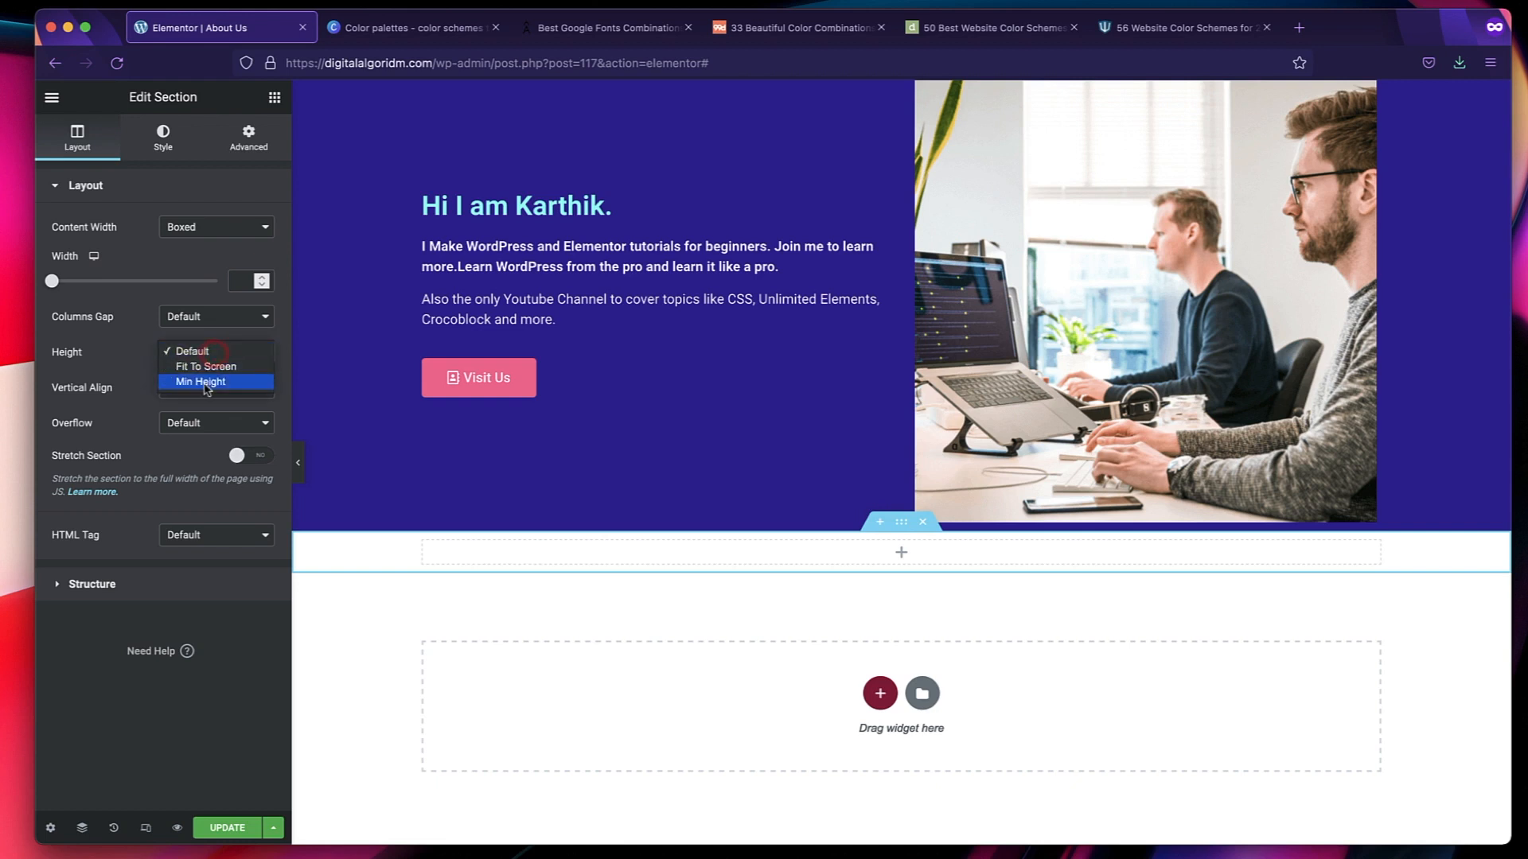
left_click(206, 382)
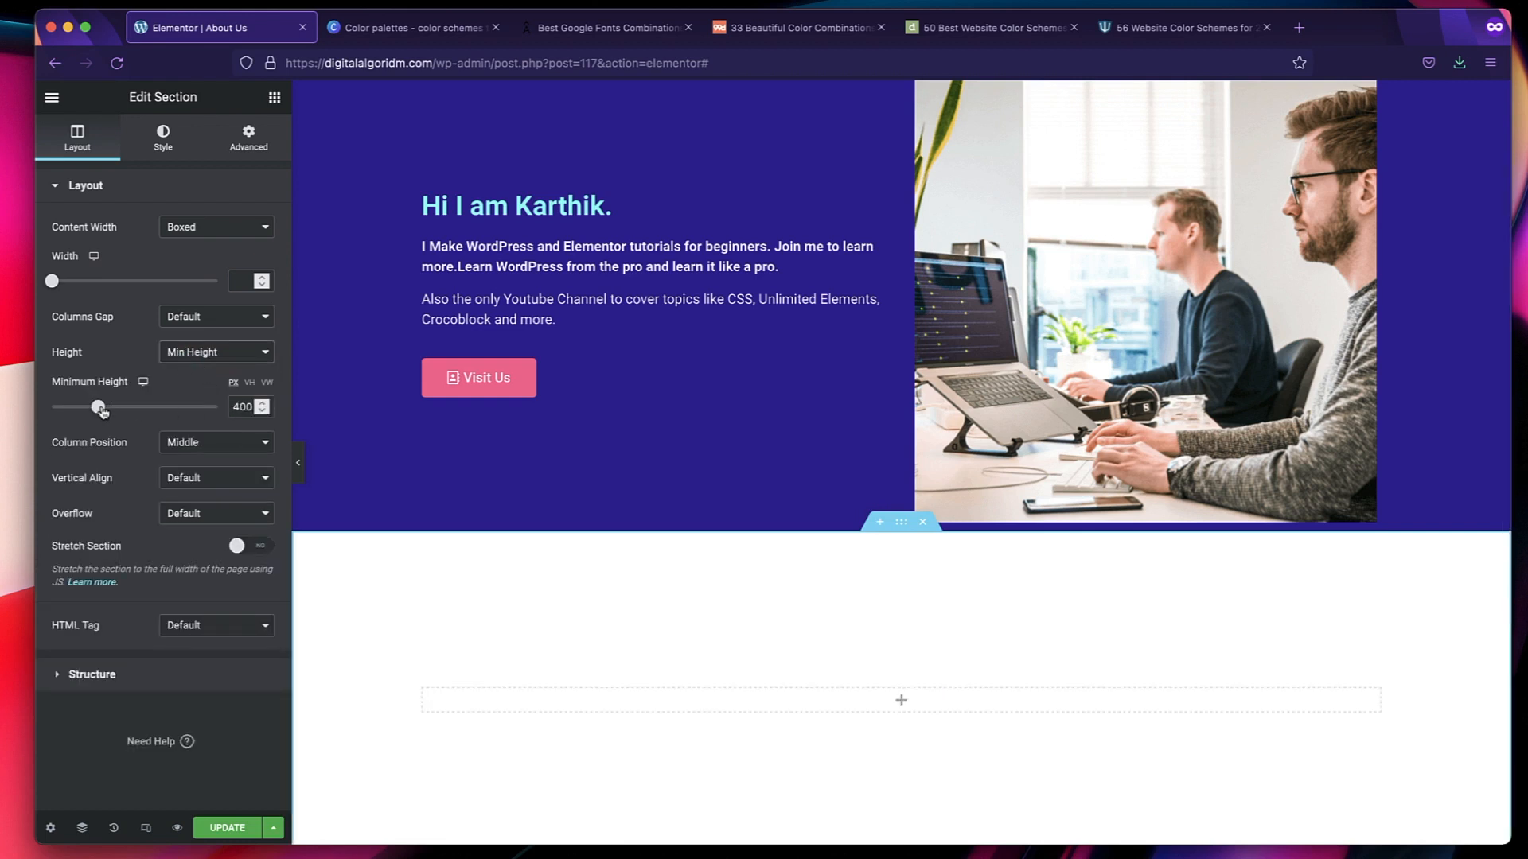
left_click_drag(101, 409, 107, 407)
scroll(539, 632, "down", 1)
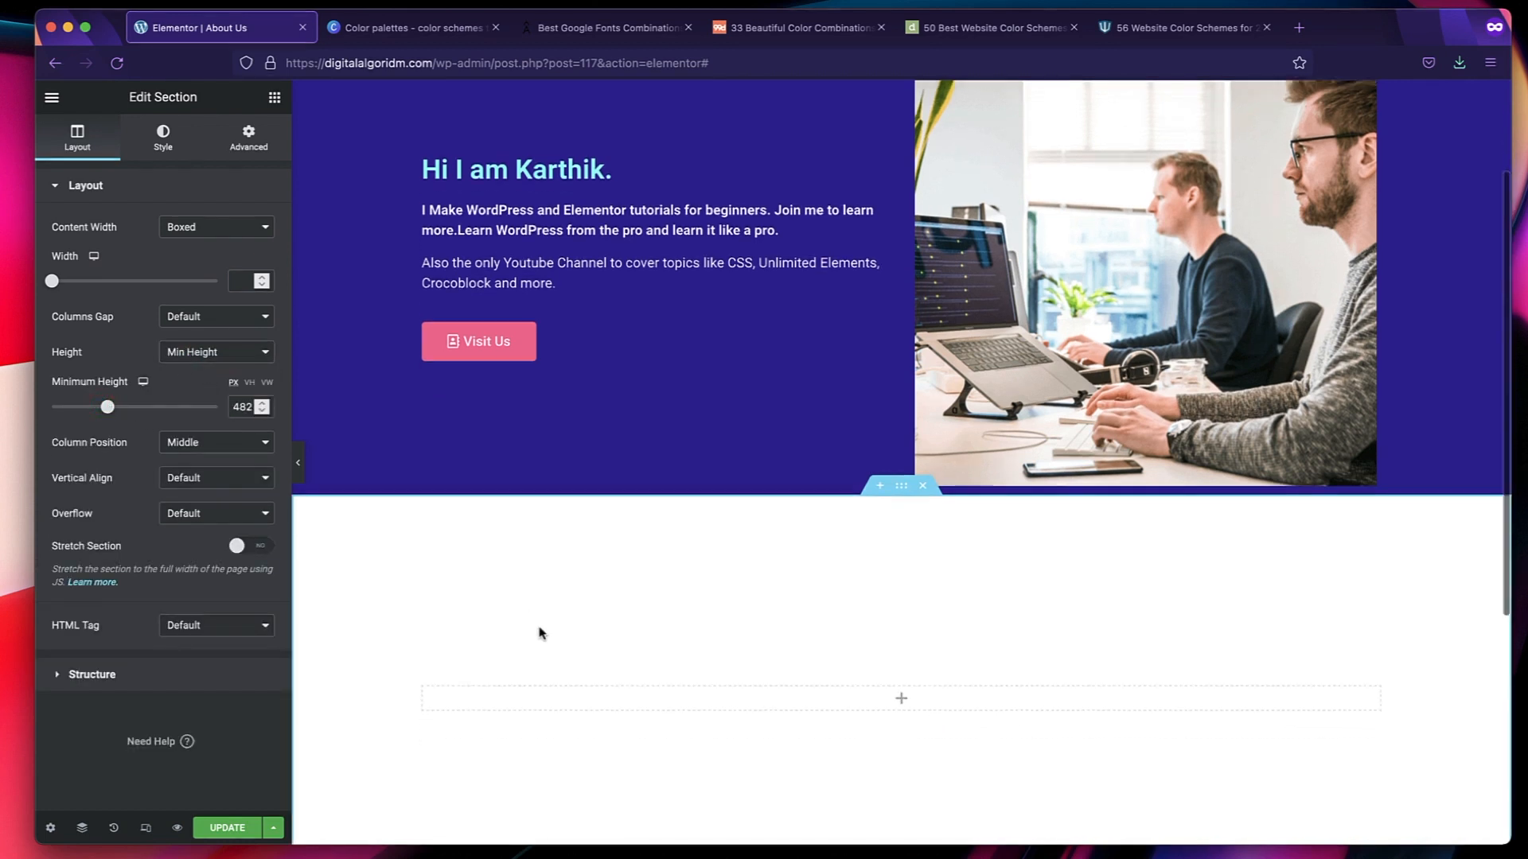
scroll(541, 633, "down", 2)
Place a Heading widget in the new section's empty column.
left_click(274, 98)
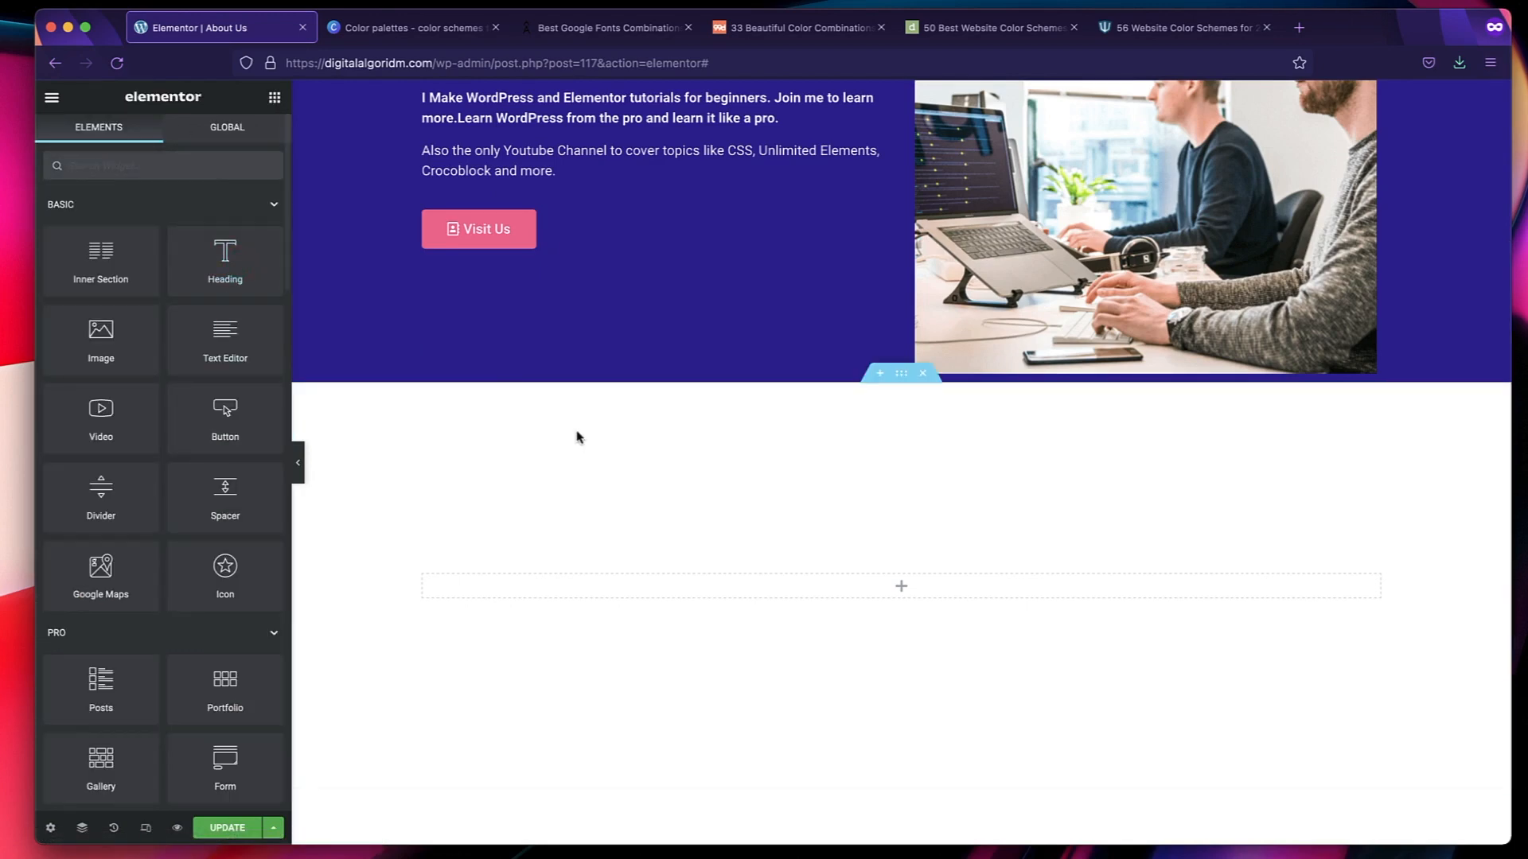
scroll(576, 433, "up", 3)
scroll(576, 432, "down", 2)
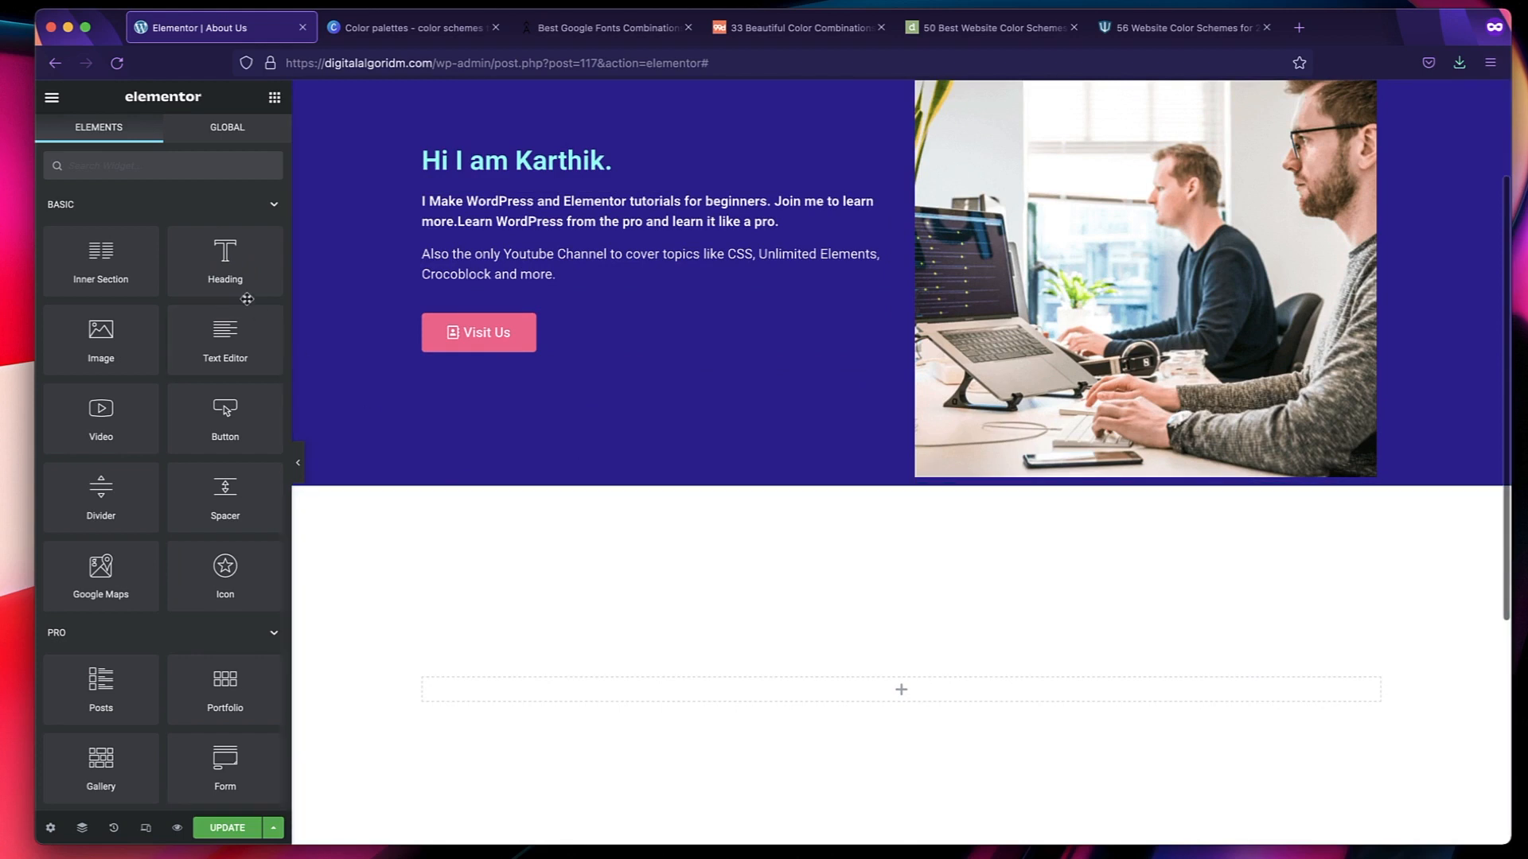
left_click_drag(225, 266, 724, 685)
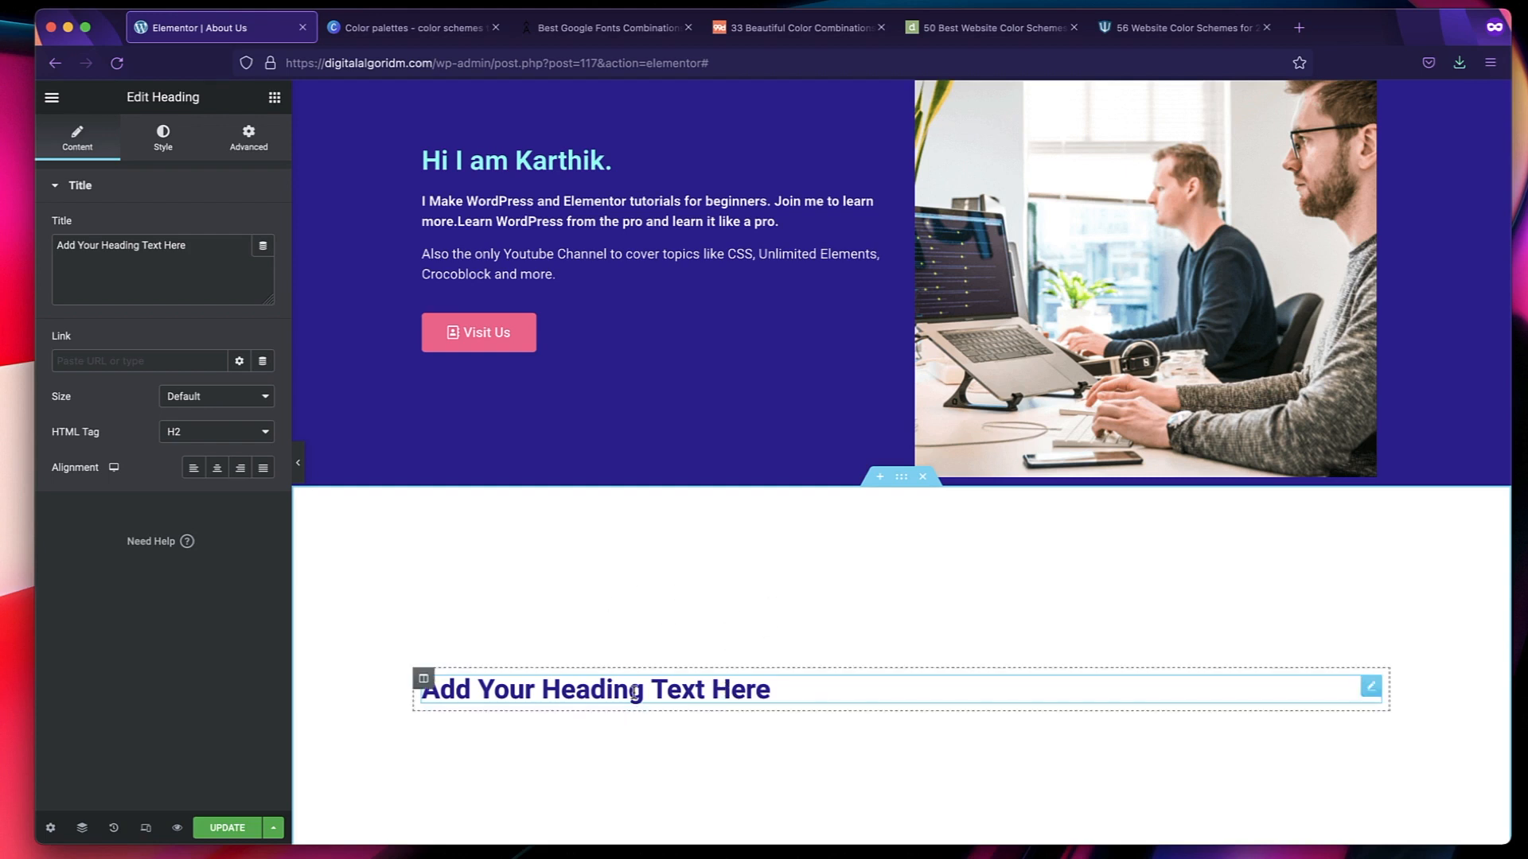
Try a Text Editor widget below the new heading and delete it again.
left_click(262, 99)
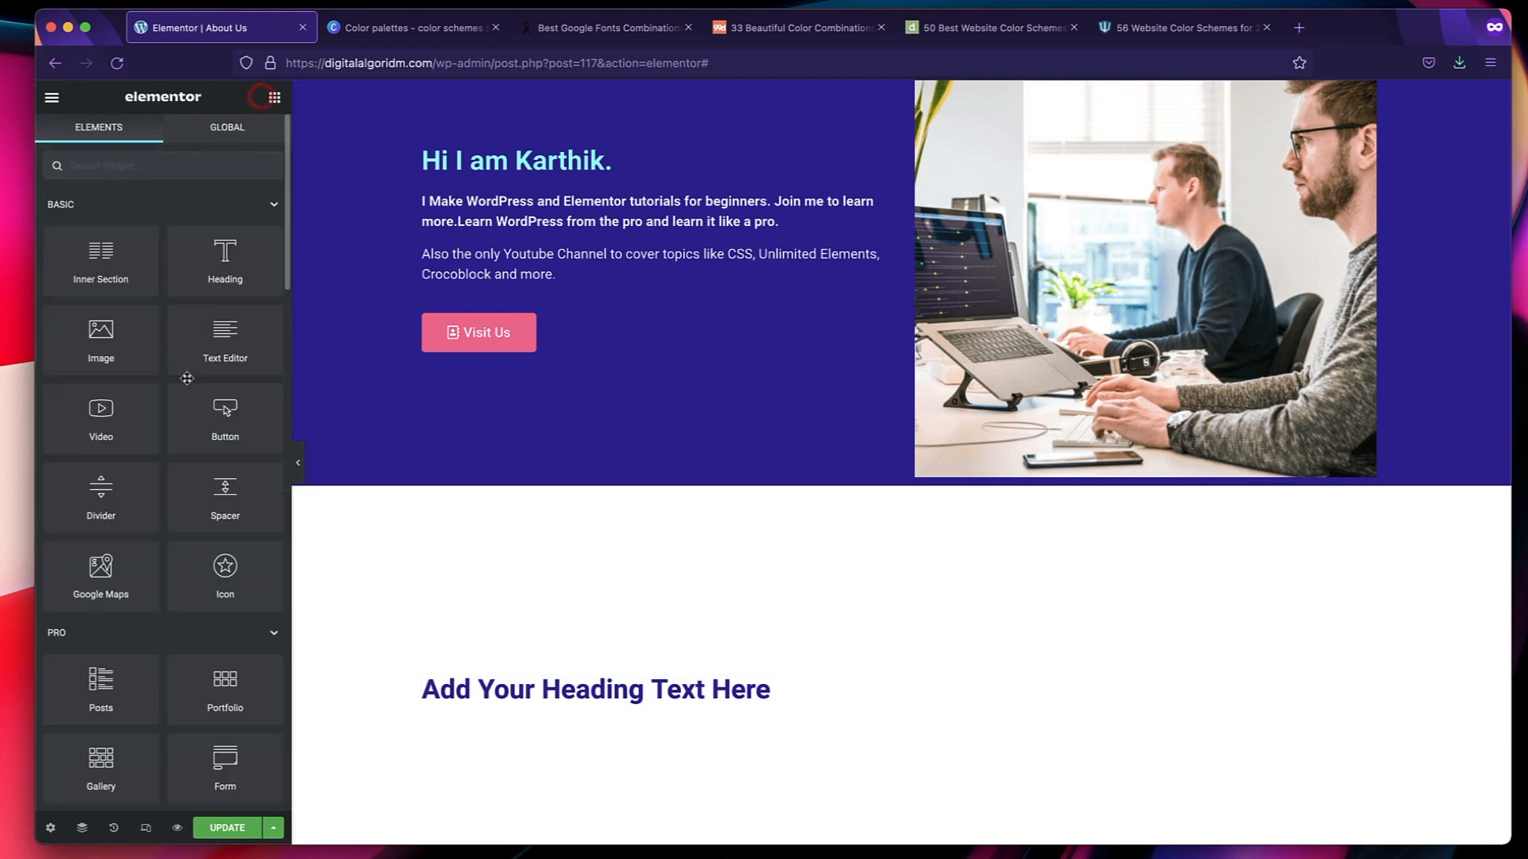
scroll(227, 410, "down", 2)
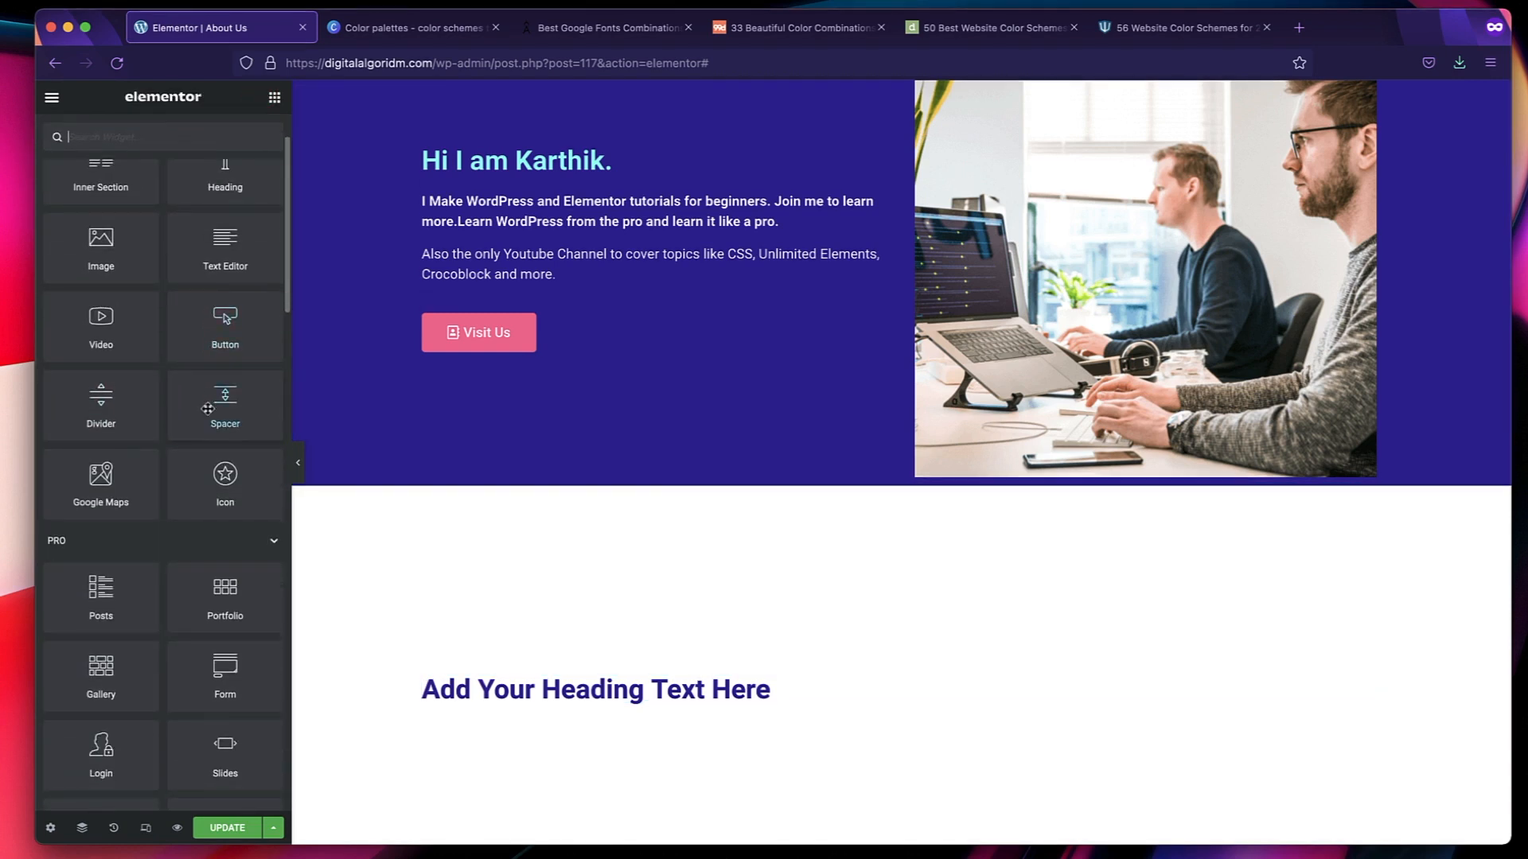
left_click_drag(225, 256, 495, 697)
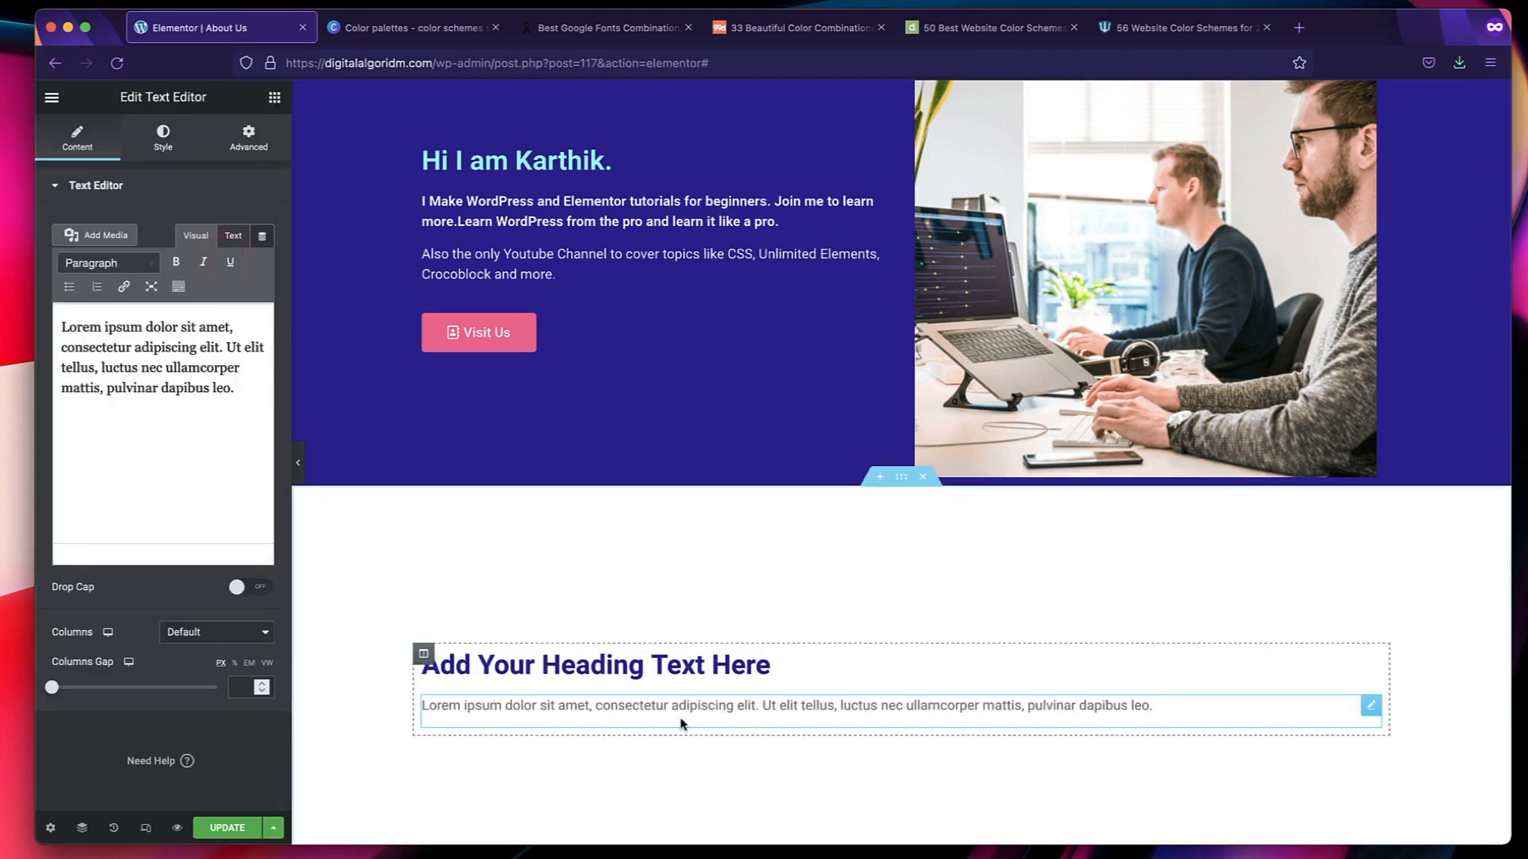
right_click(819, 720)
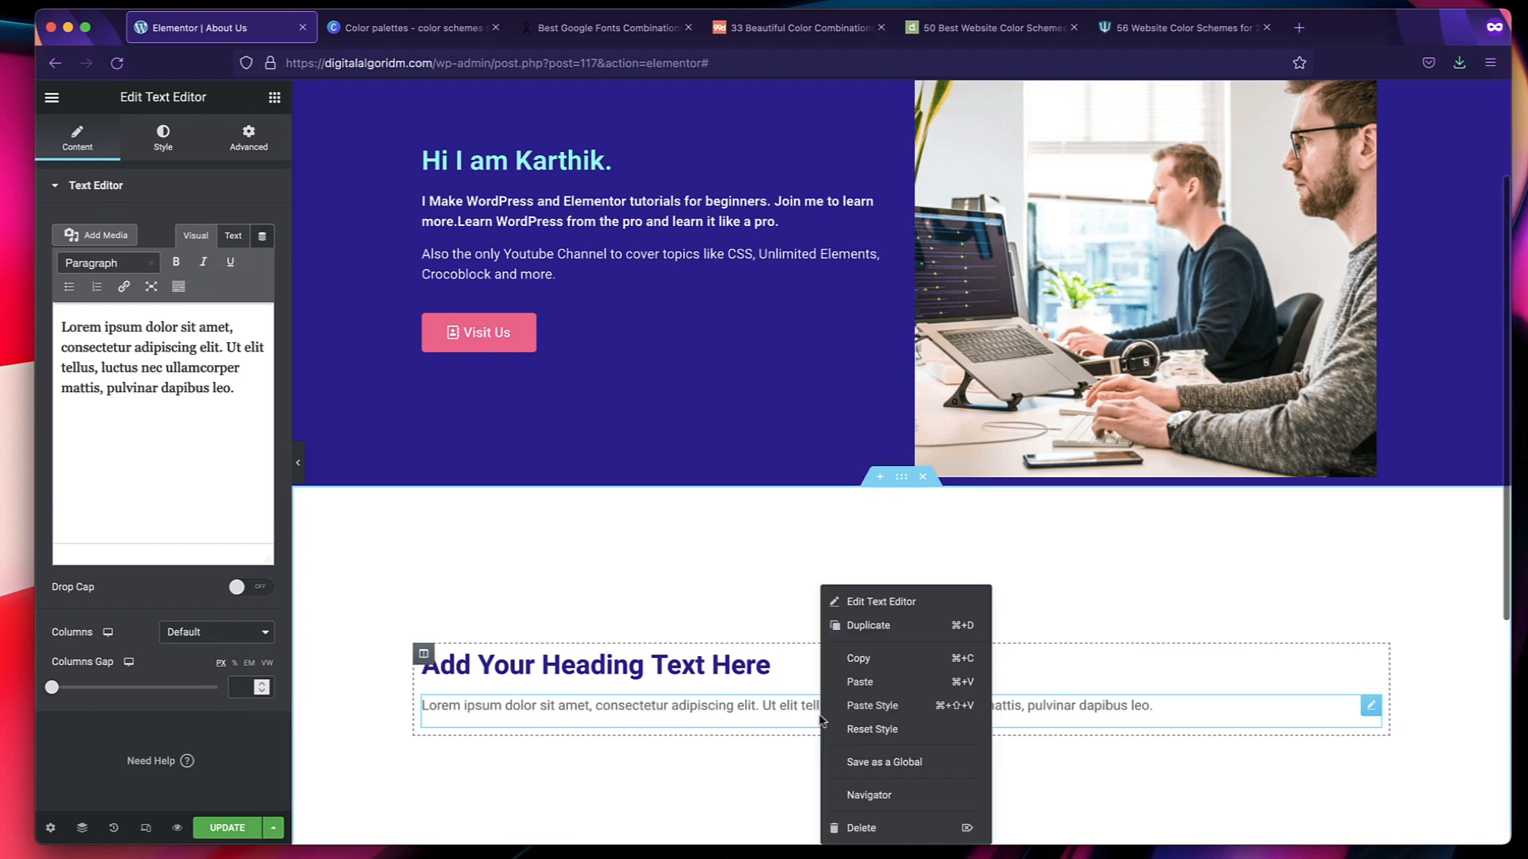
left_click(840, 822)
Replace the new heading's placeholder title with "Know My Skills That Make You Skillful".
left_click(740, 686)
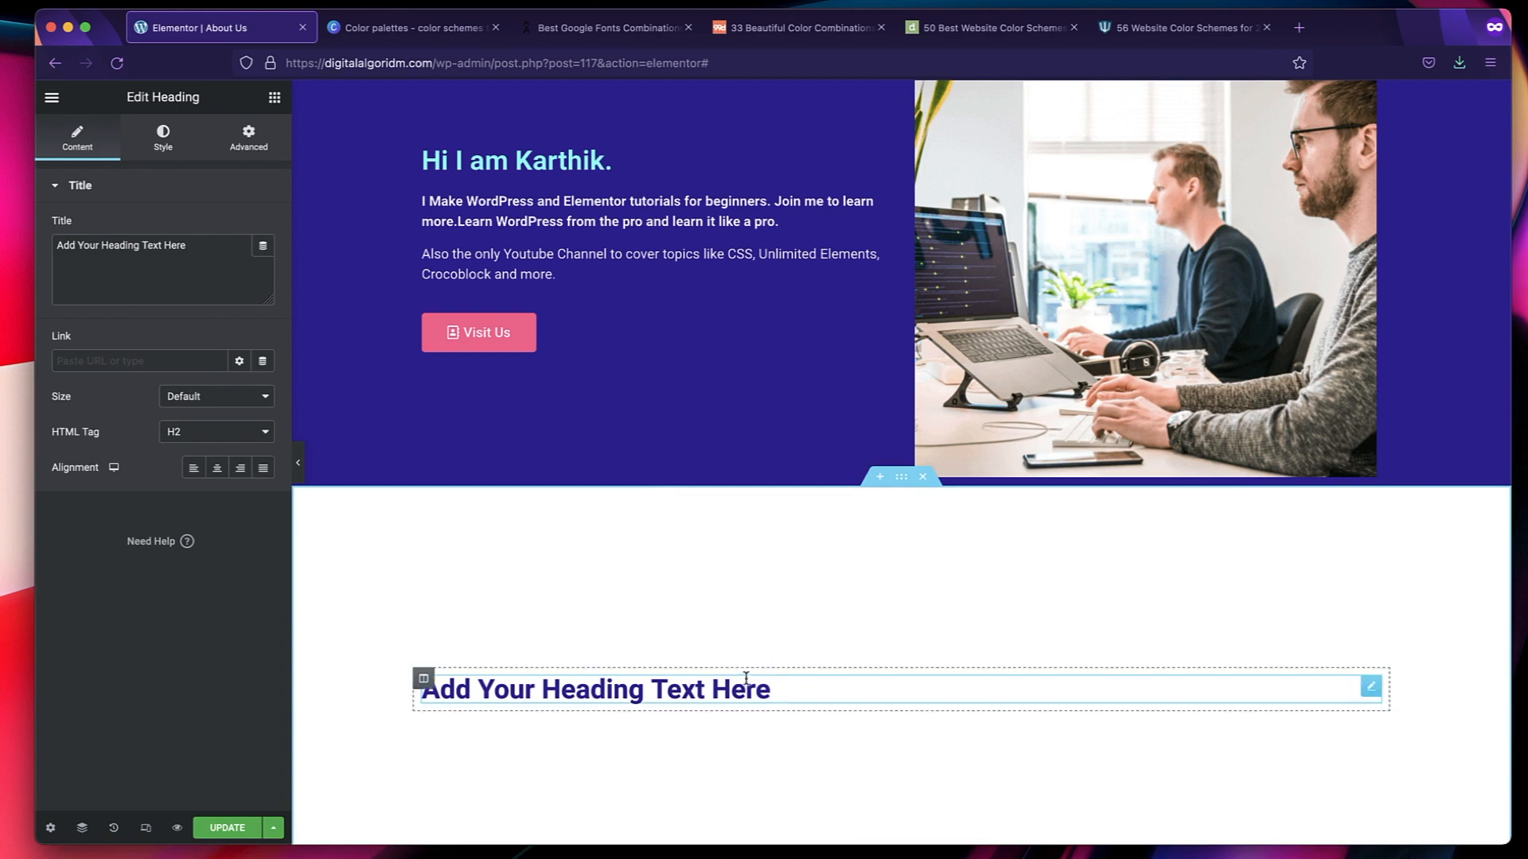
left_click(175, 236)
key("super+a")
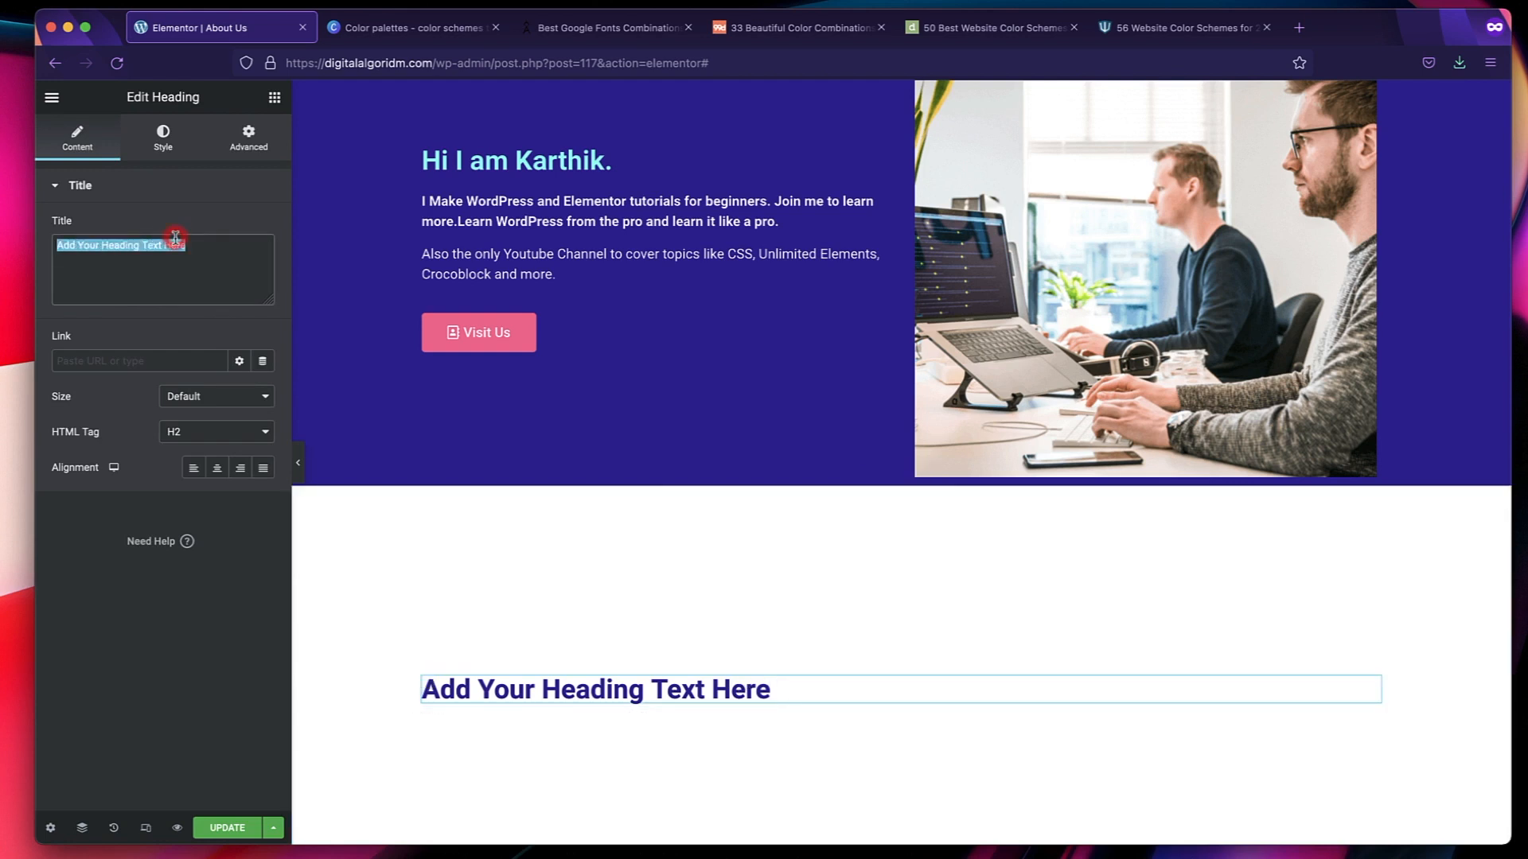
type("Know My Skills That Make You Skillful")
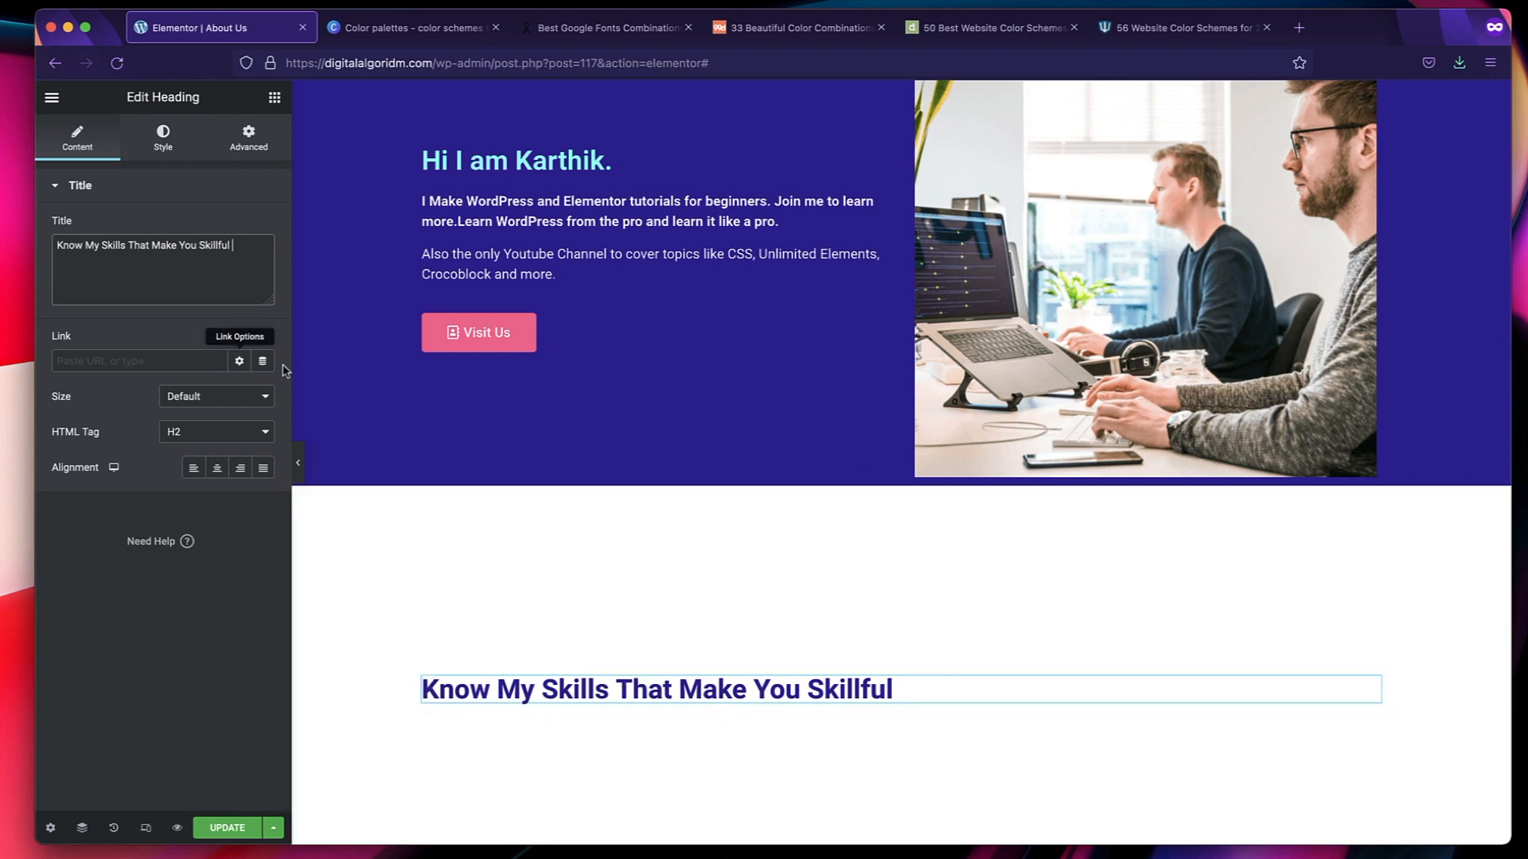
Set the font size of the "Know My Skills That Make You Skillful" heading to 40 px.
scroll(465, 555, "down", 2)
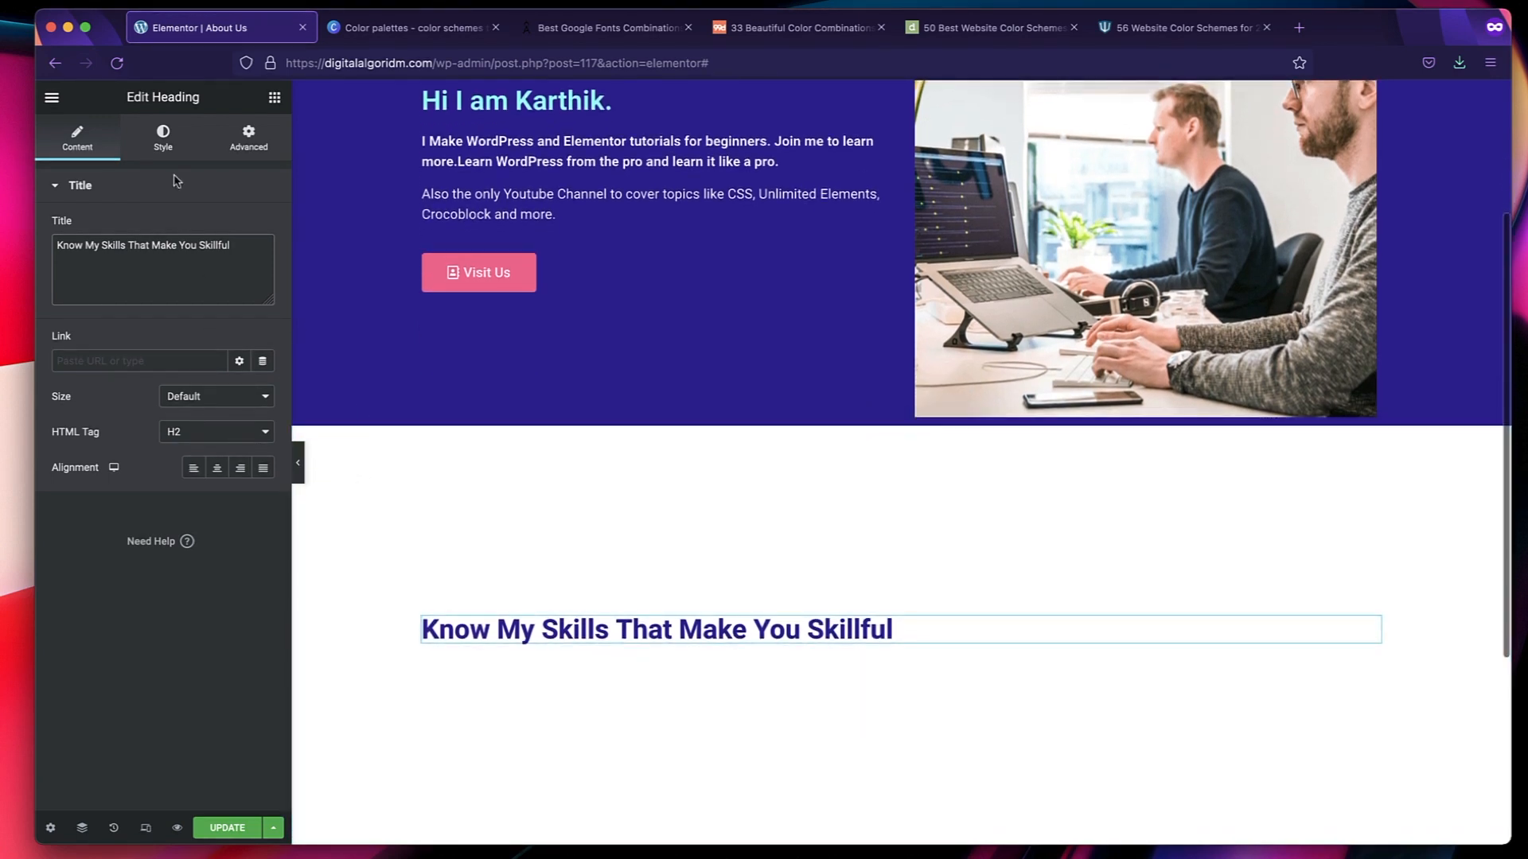
left_click(170, 148)
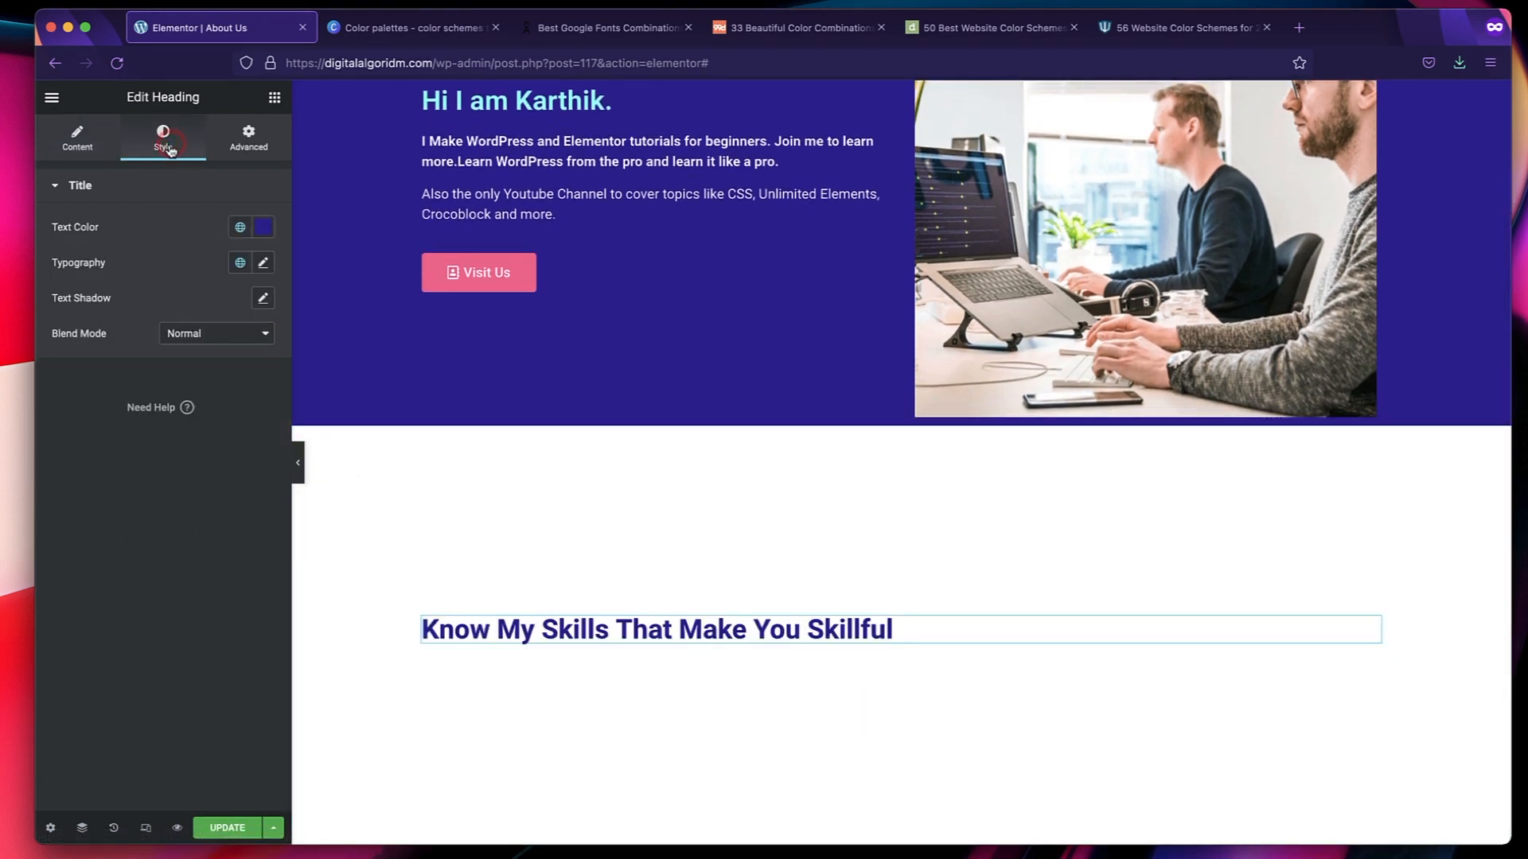
left_click(264, 265)
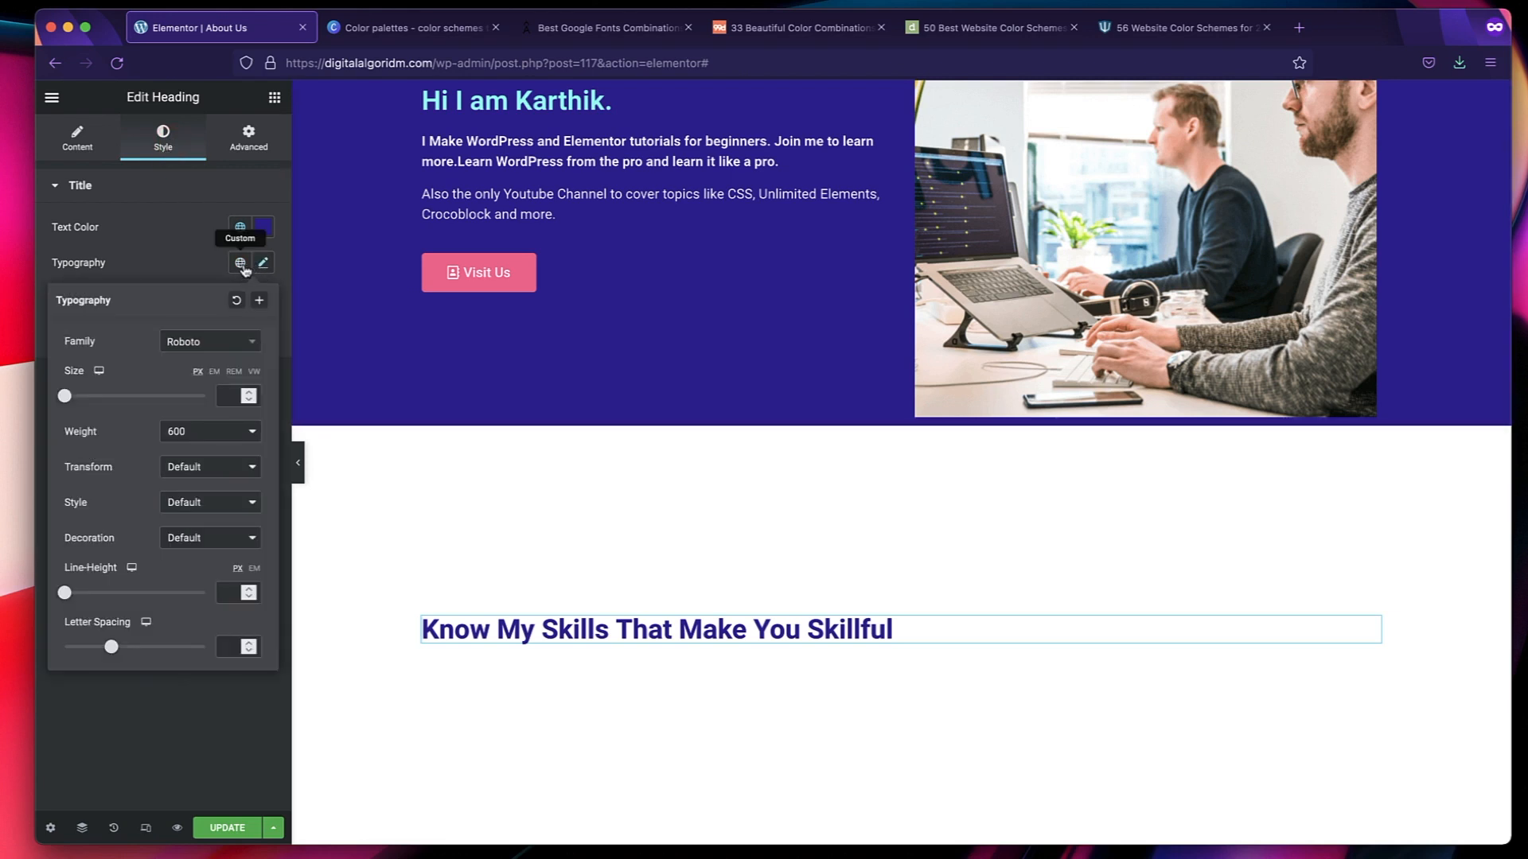
left_click(231, 395)
type("30")
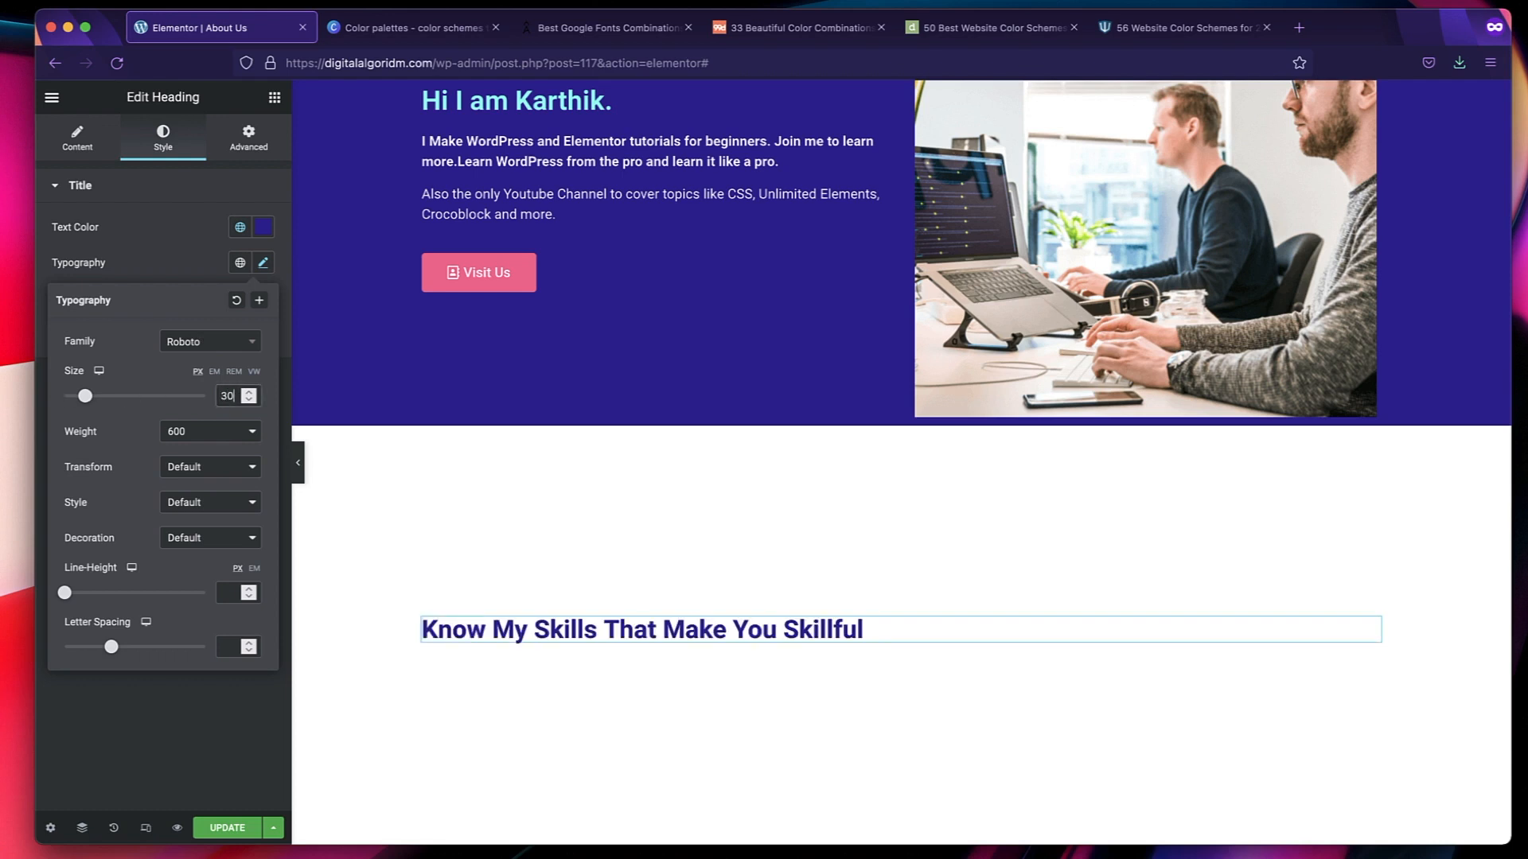
key("BackSpace")
type("4")
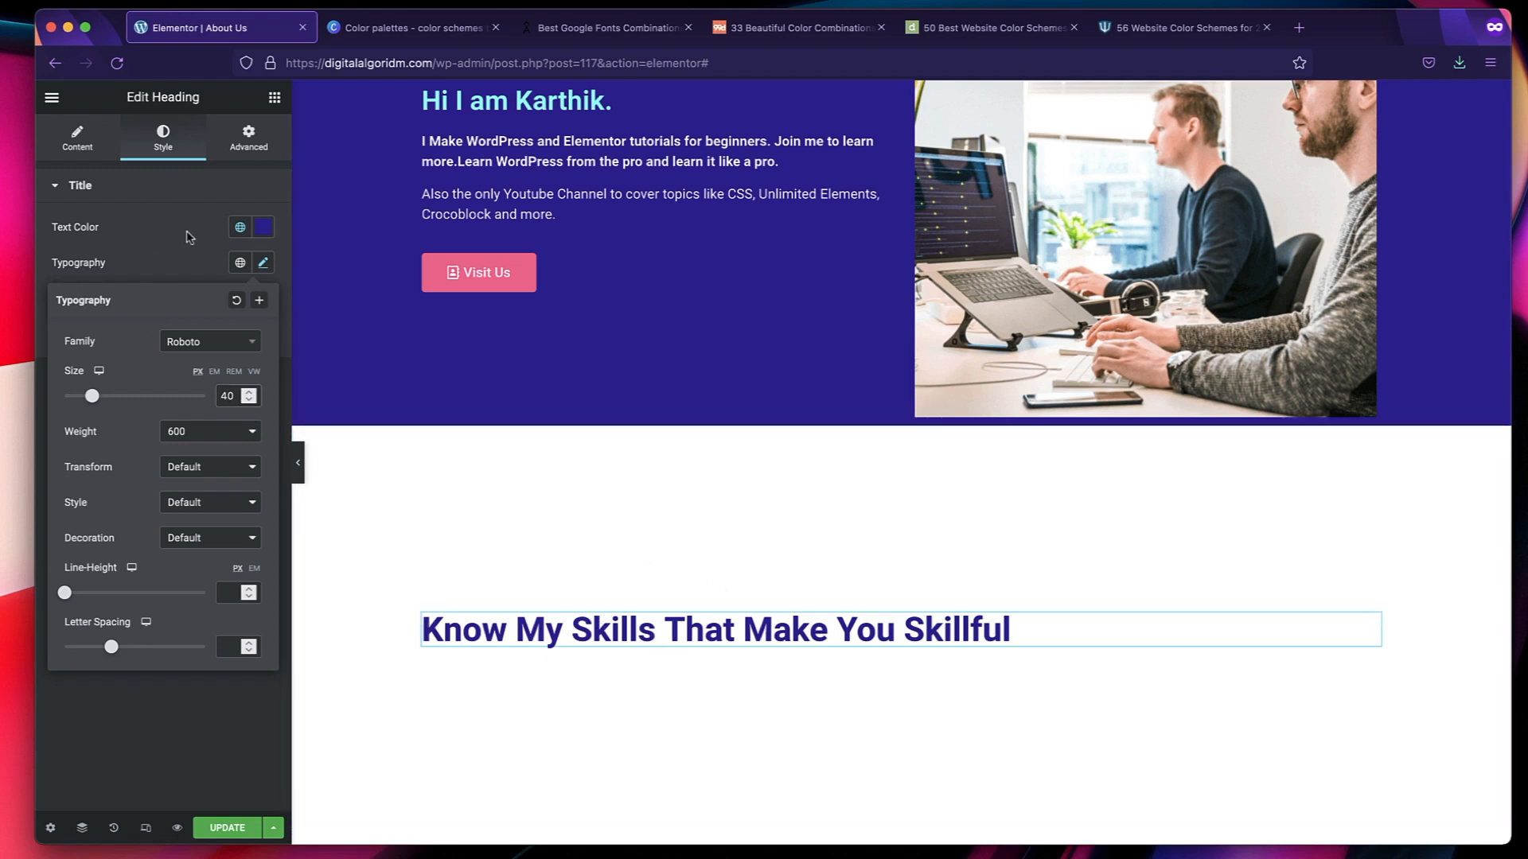
left_click(689, 631)
Look through the widget library's Basic, Pro, General and Site groups for a widget that can present the skills.
scroll(689, 631, "down", 1)
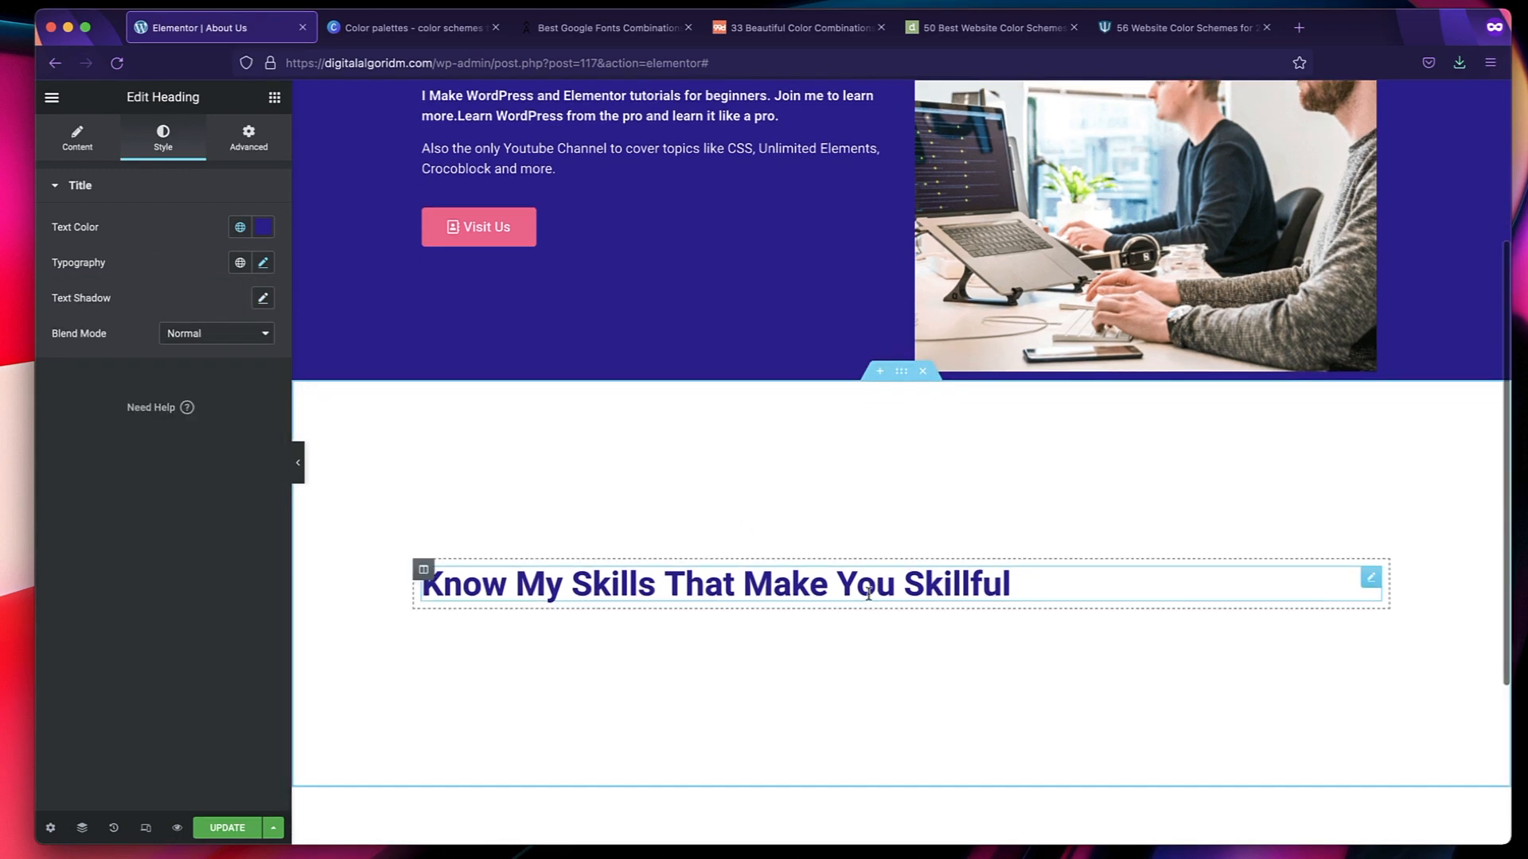
left_click(901, 371)
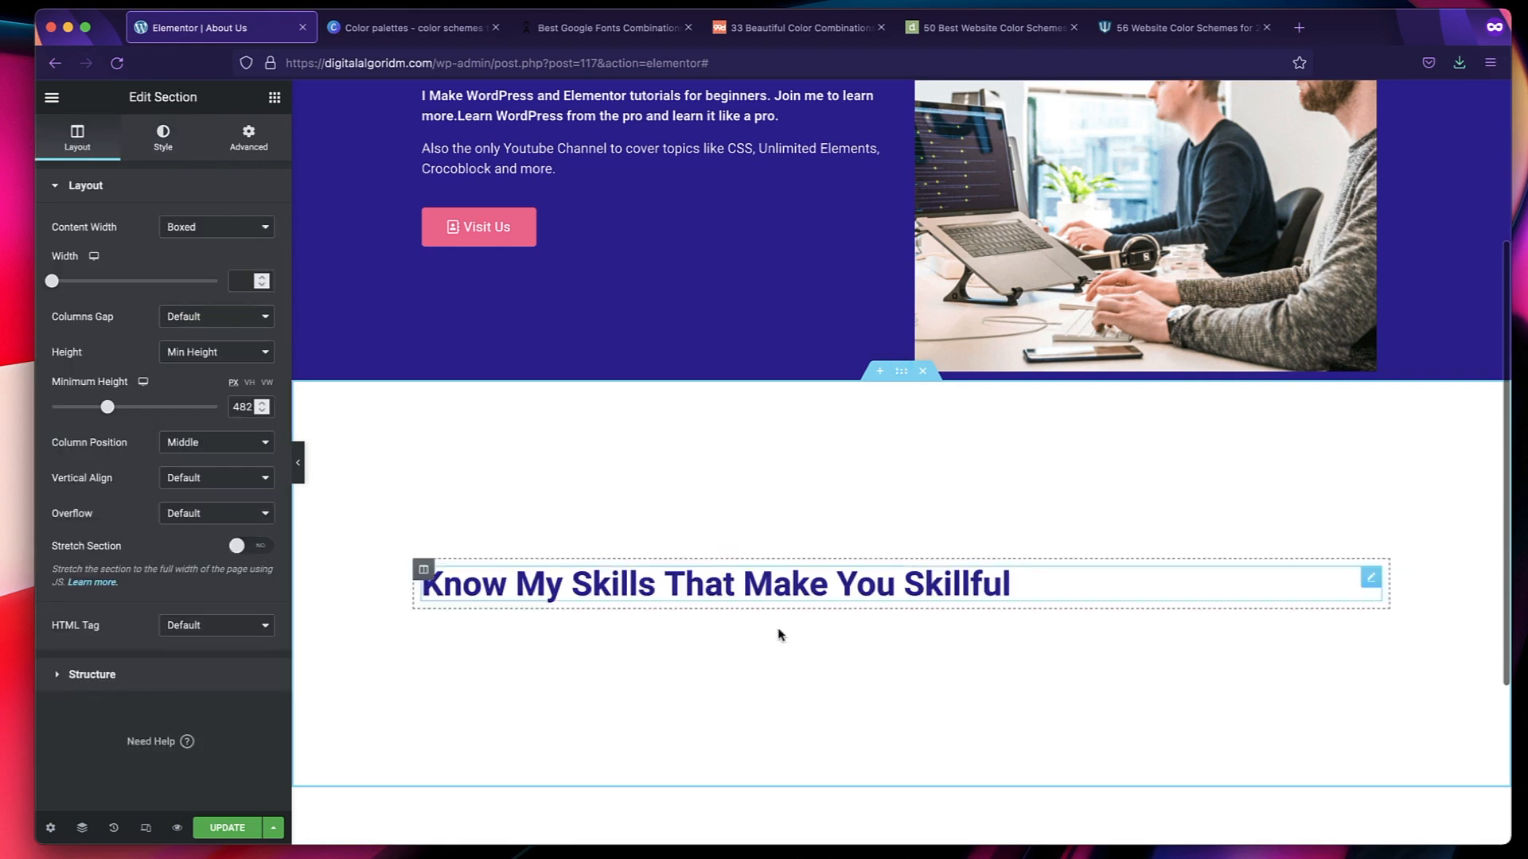
left_click(274, 101)
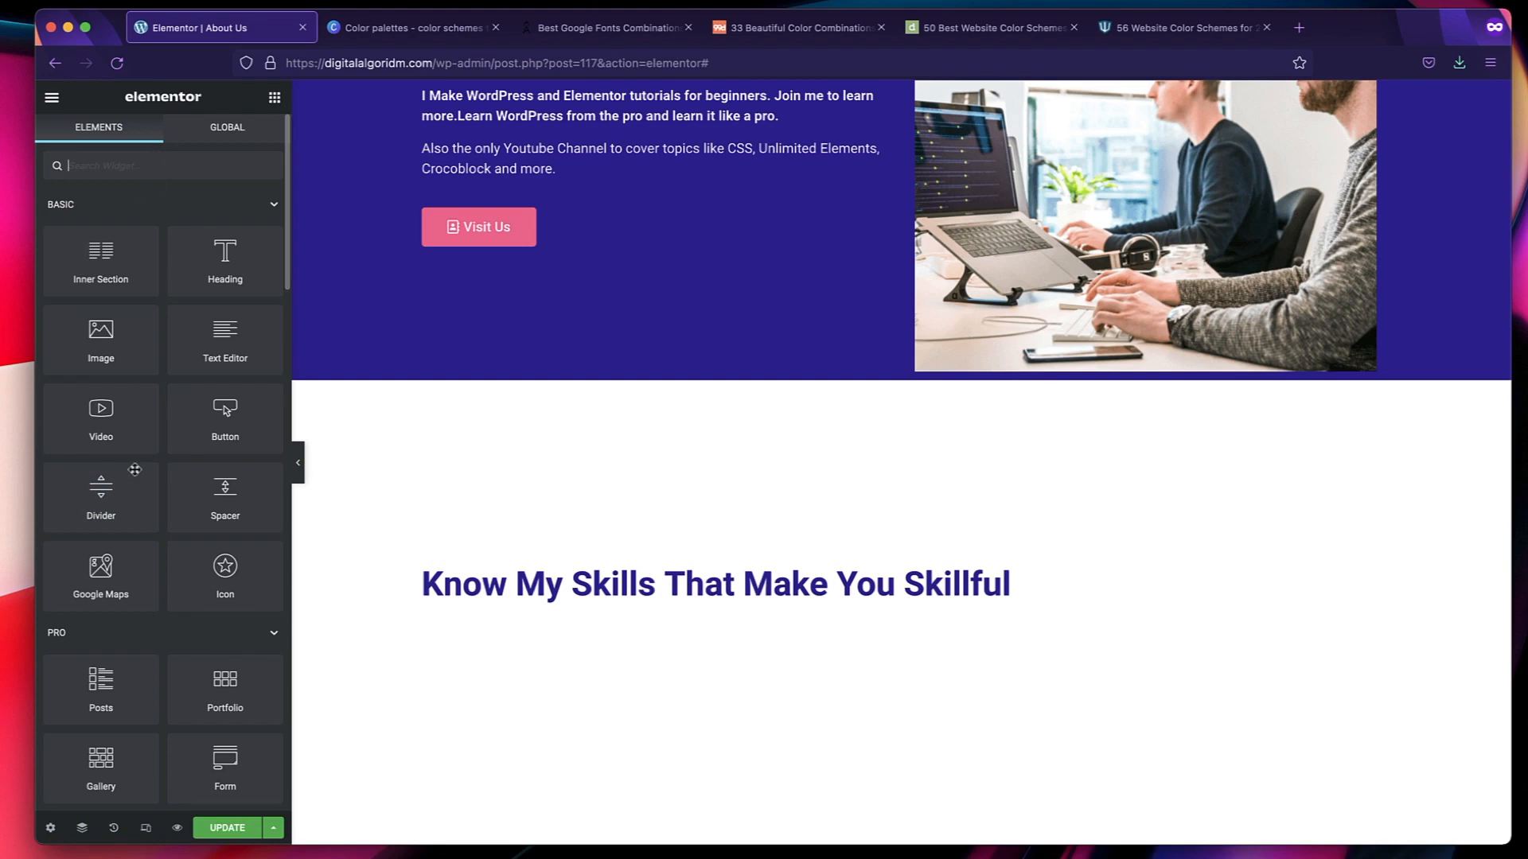
scroll(137, 477, "down", 7)
scroll(139, 484, "down", 20)
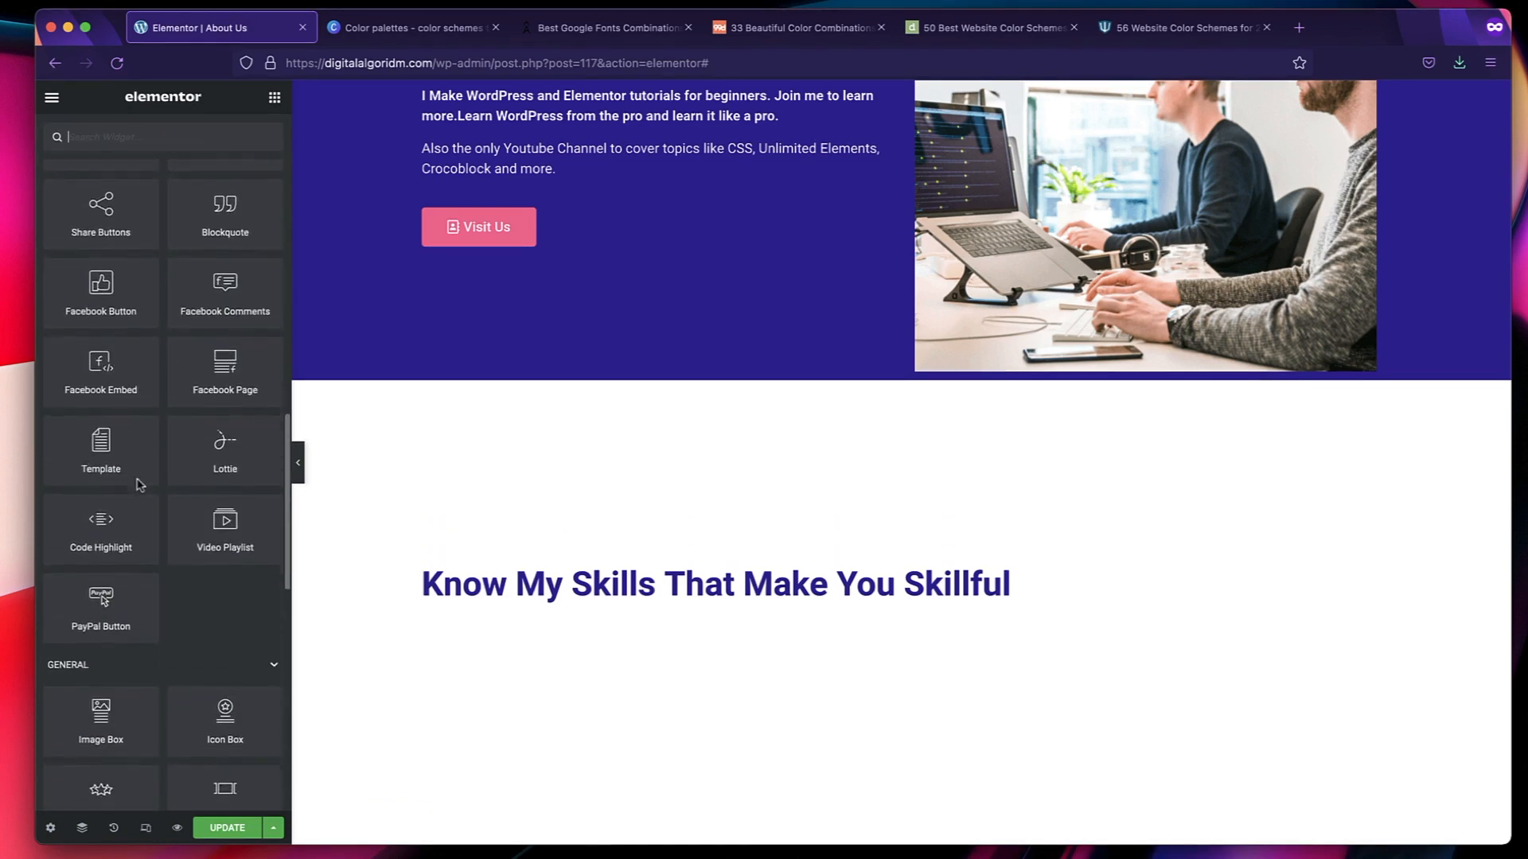
scroll(133, 461, "up", 15)
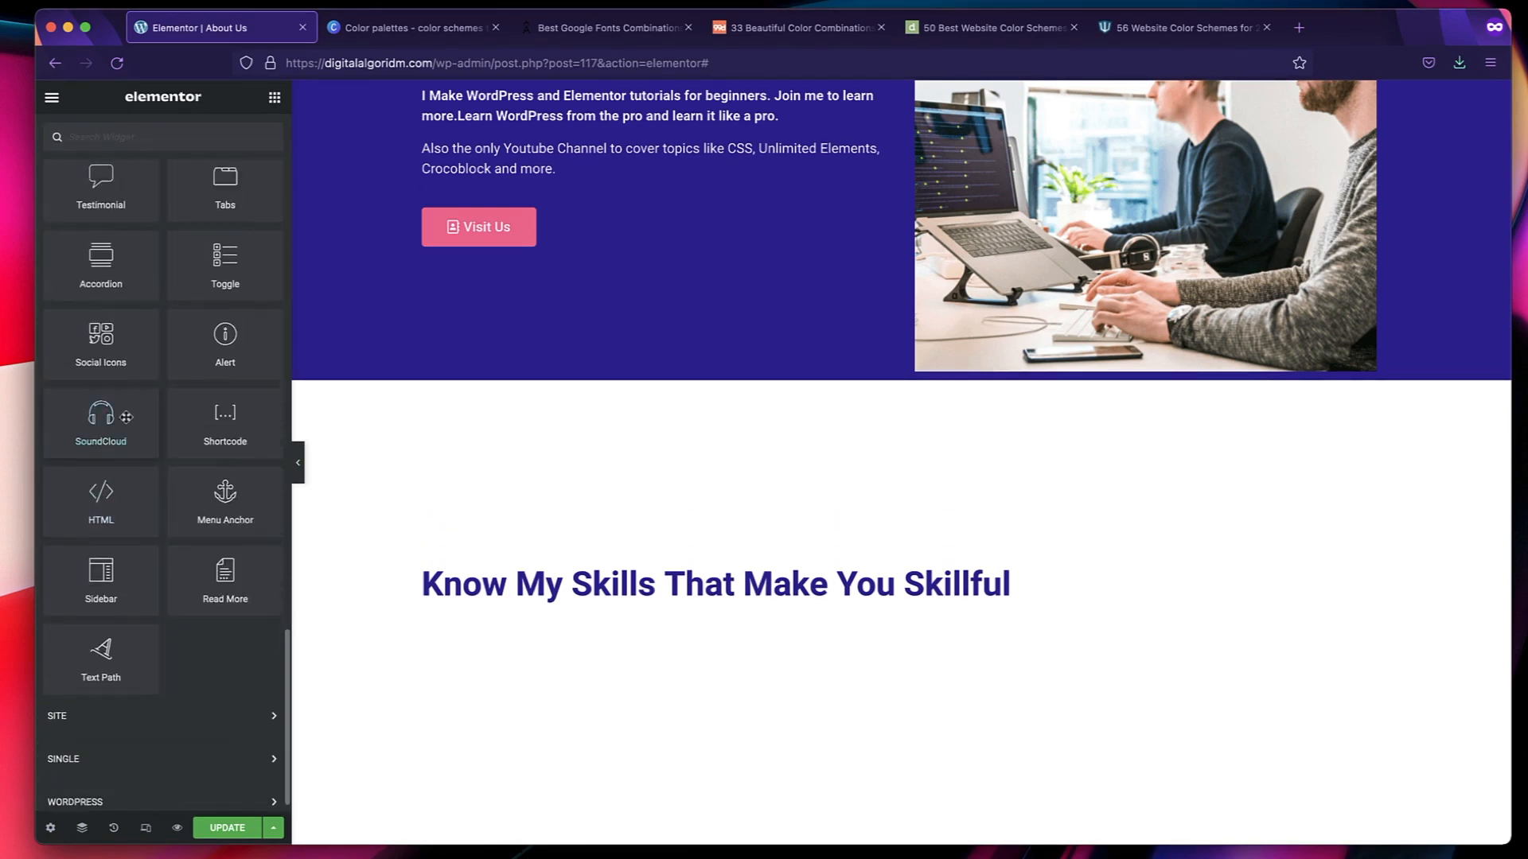
scroll(127, 430, "down", 15)
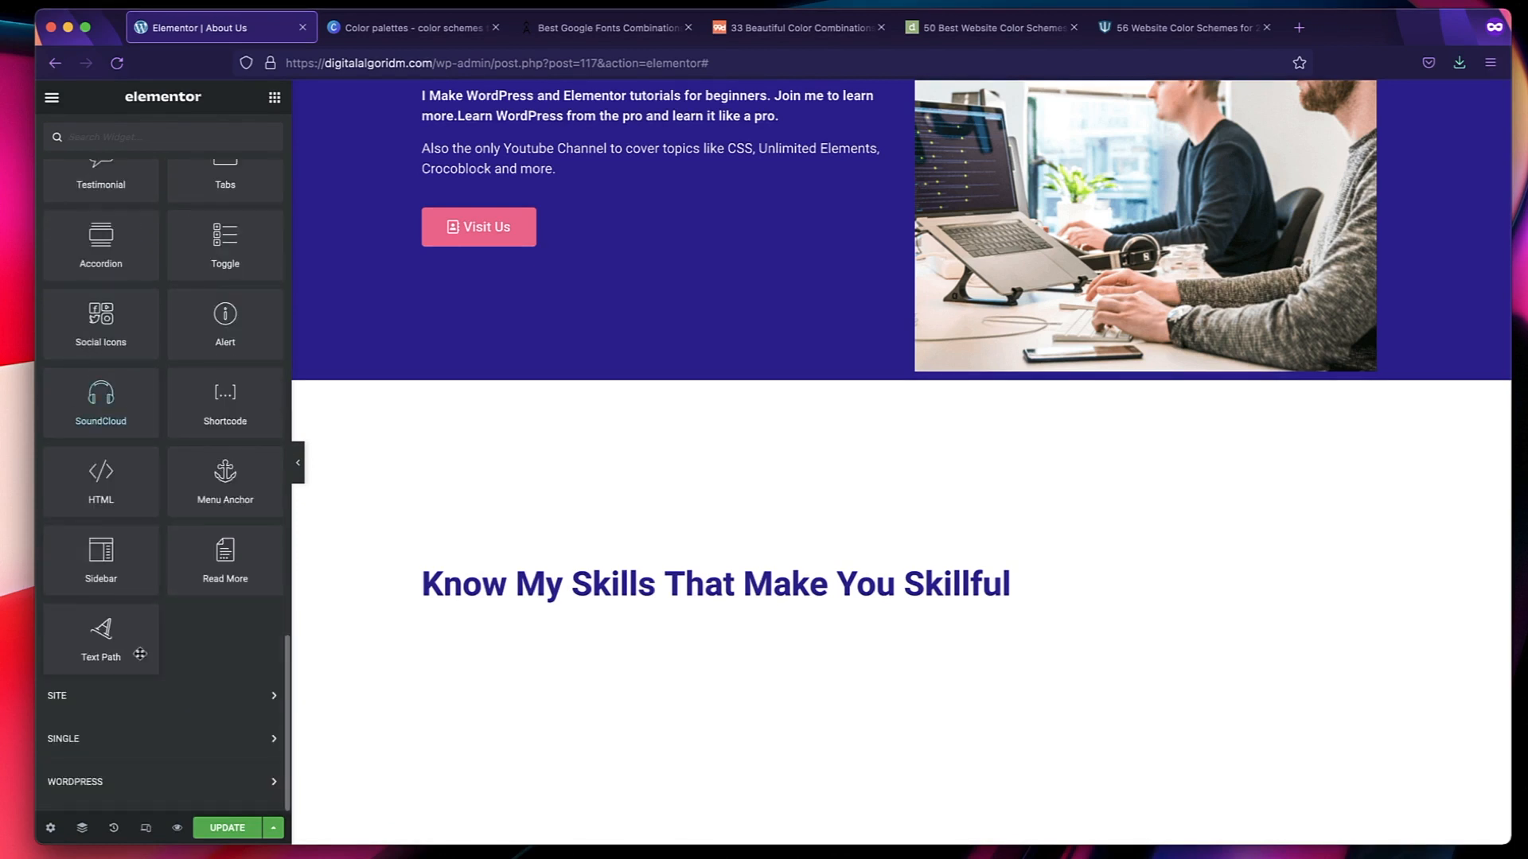
left_click(155, 700)
scroll(155, 700, "down", 3)
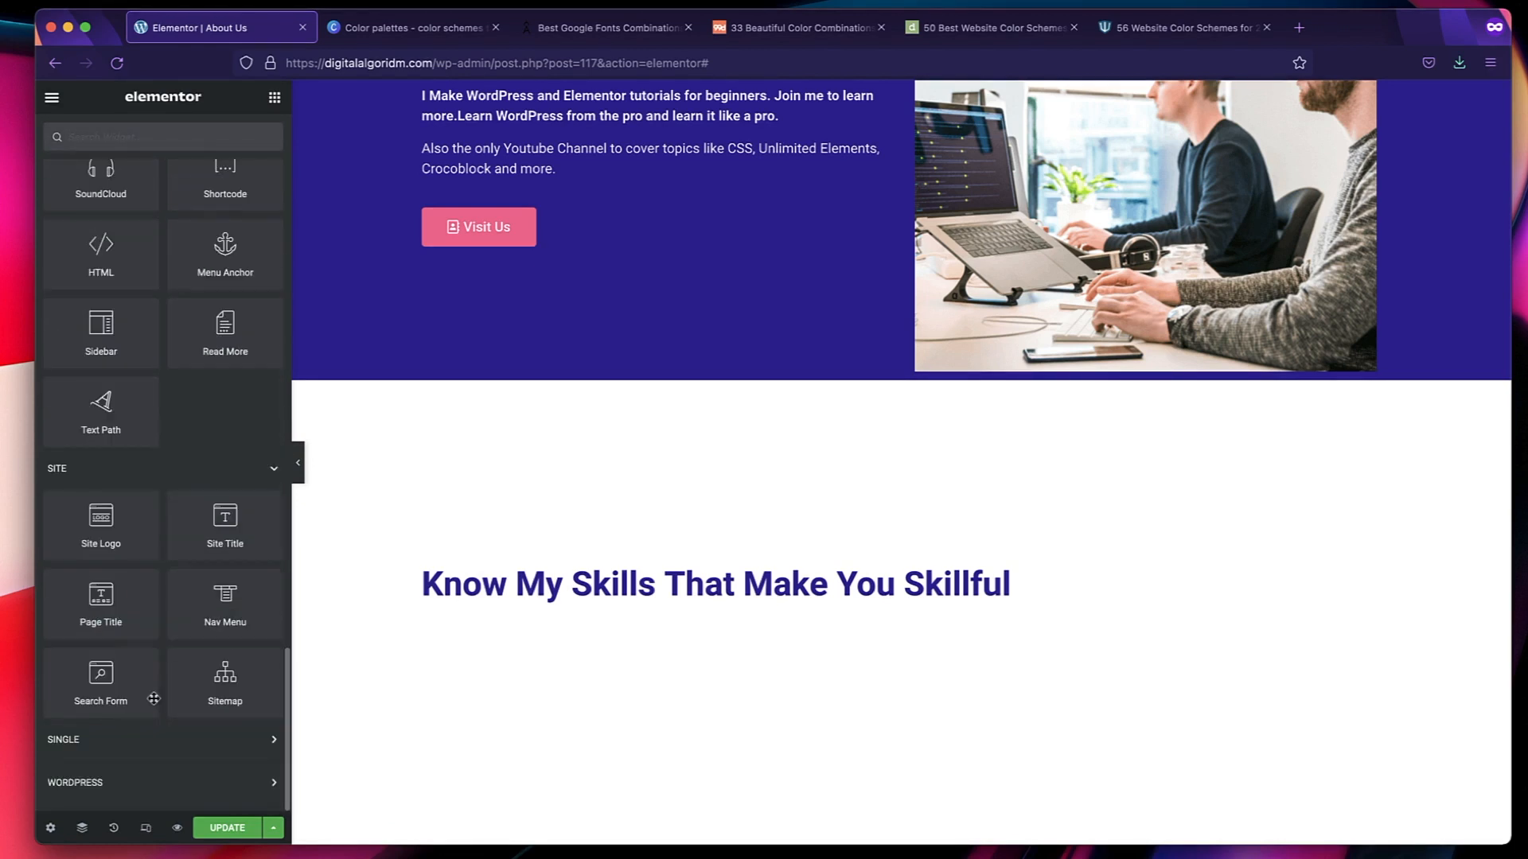
left_click(210, 475)
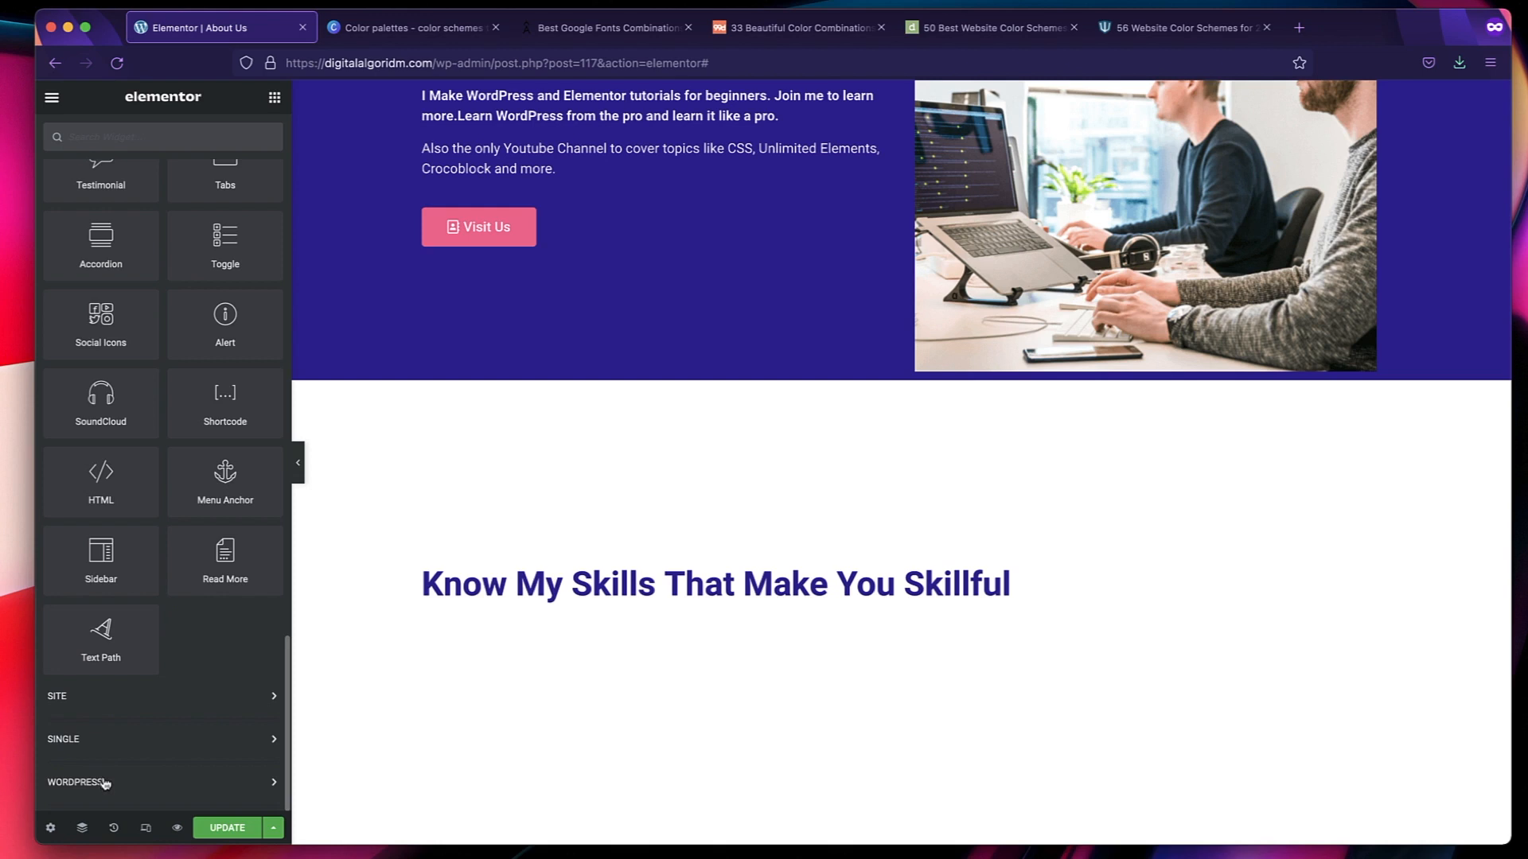
scroll(198, 428, "up", 8)
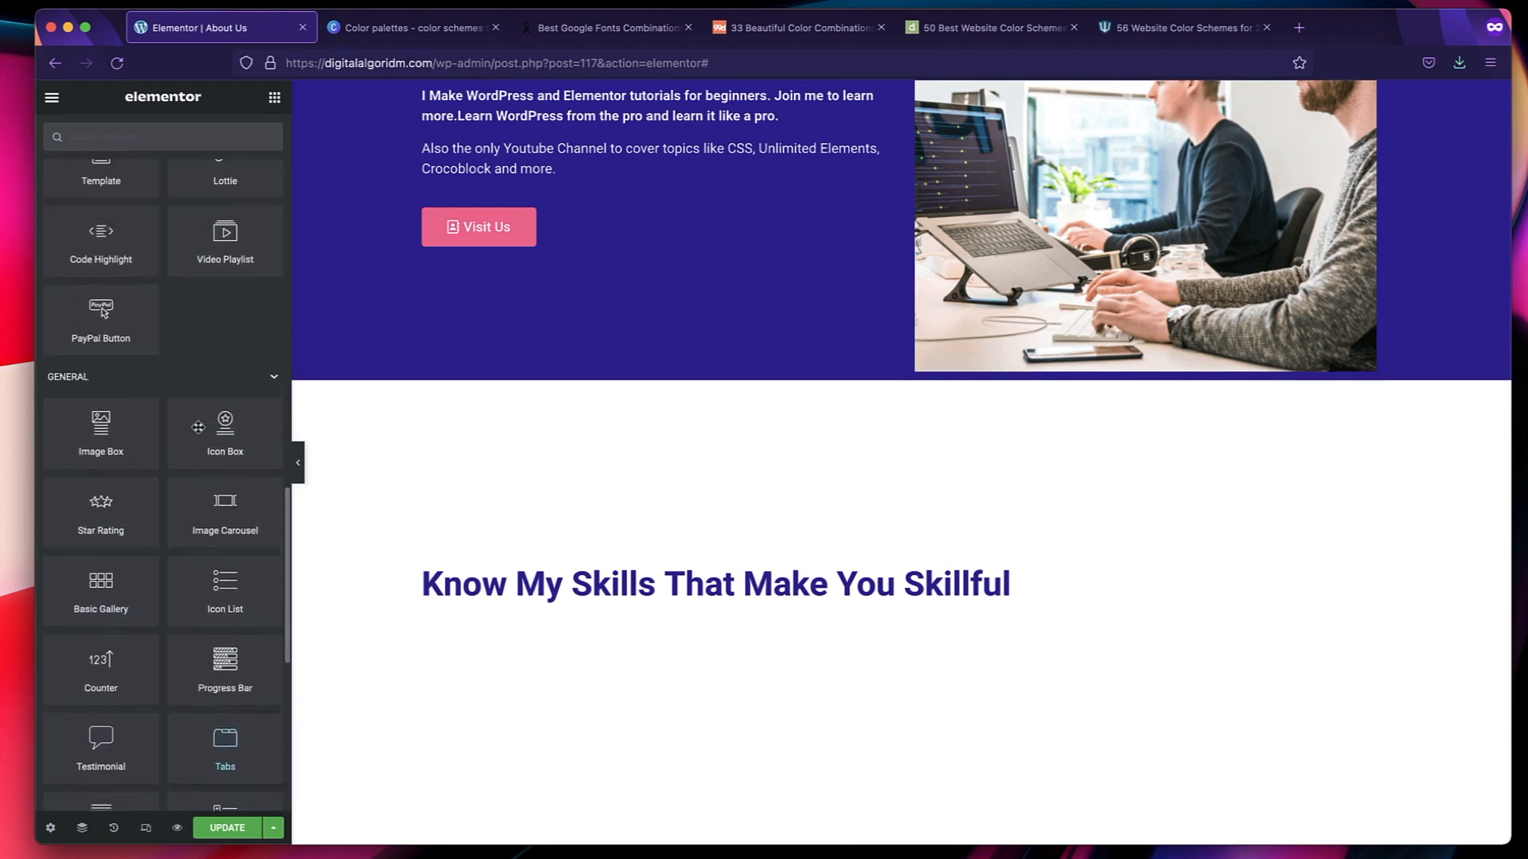
scroll(198, 427, "up", 5)
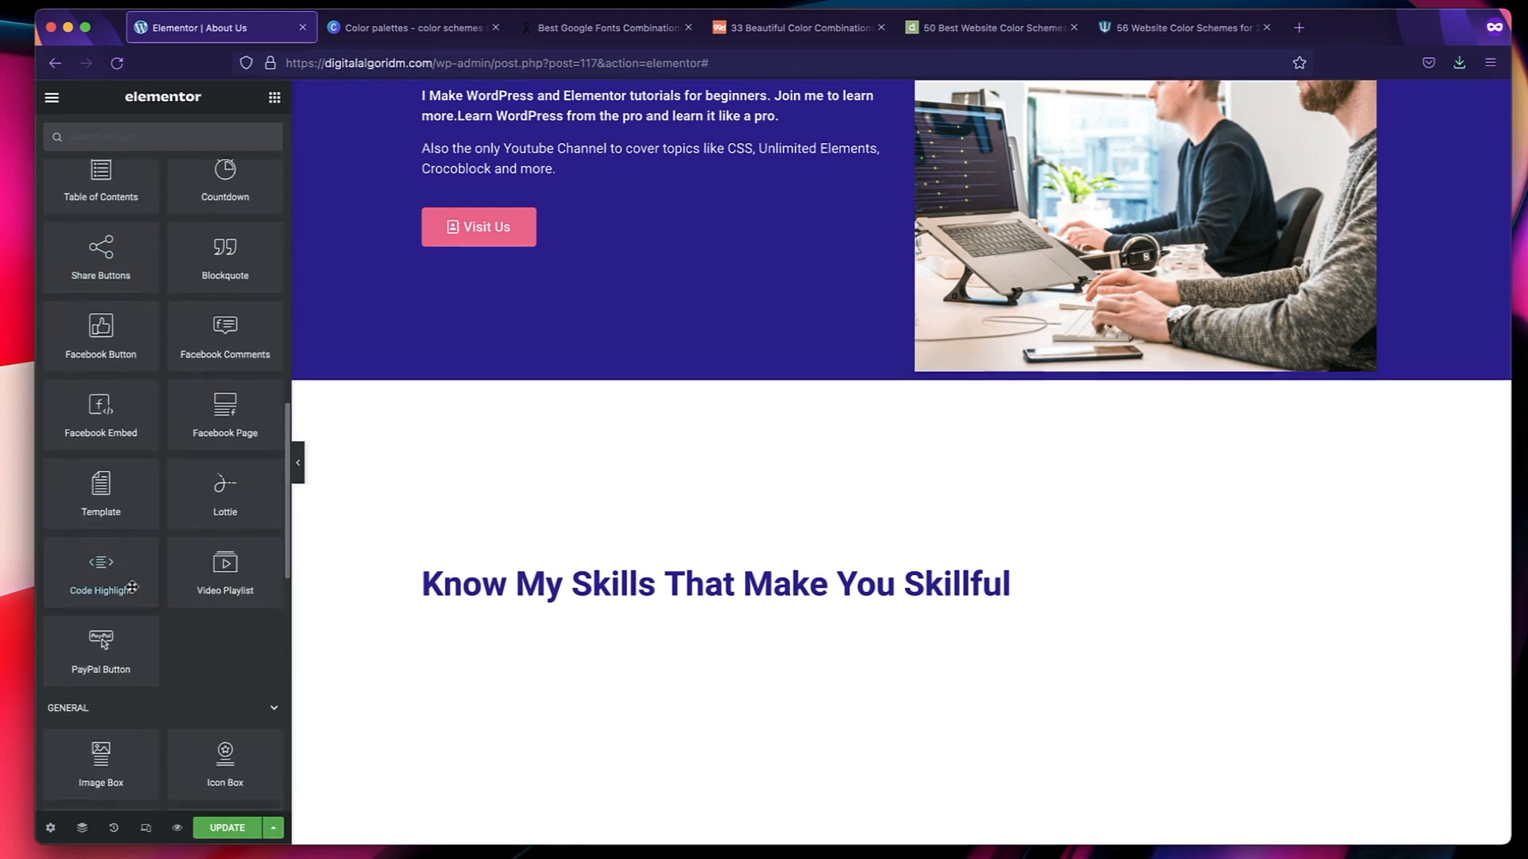
scroll(132, 587, "down", 2)
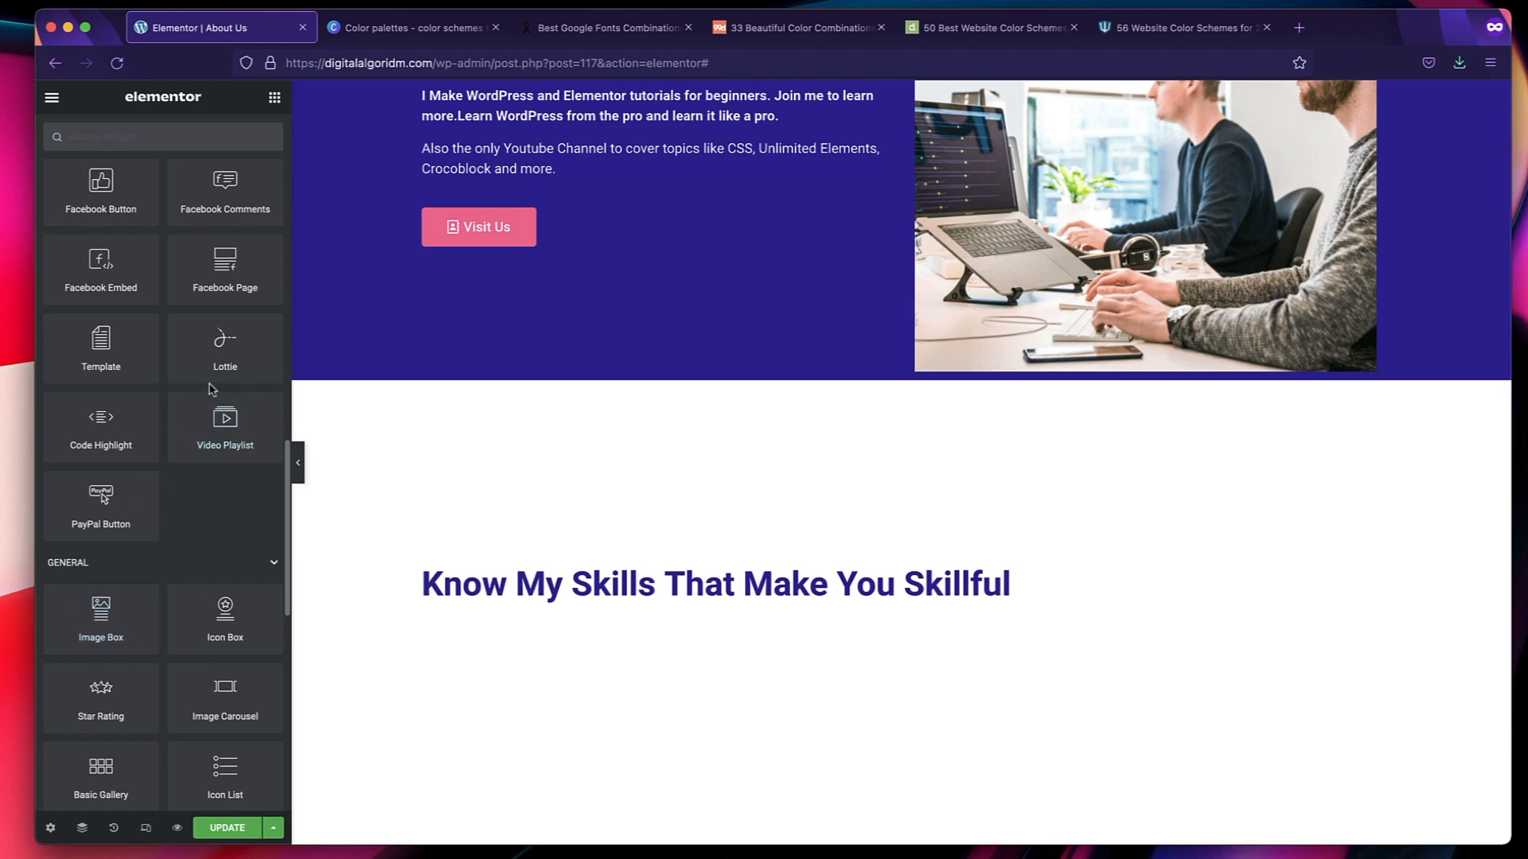
scroll(208, 522, "up", 2)
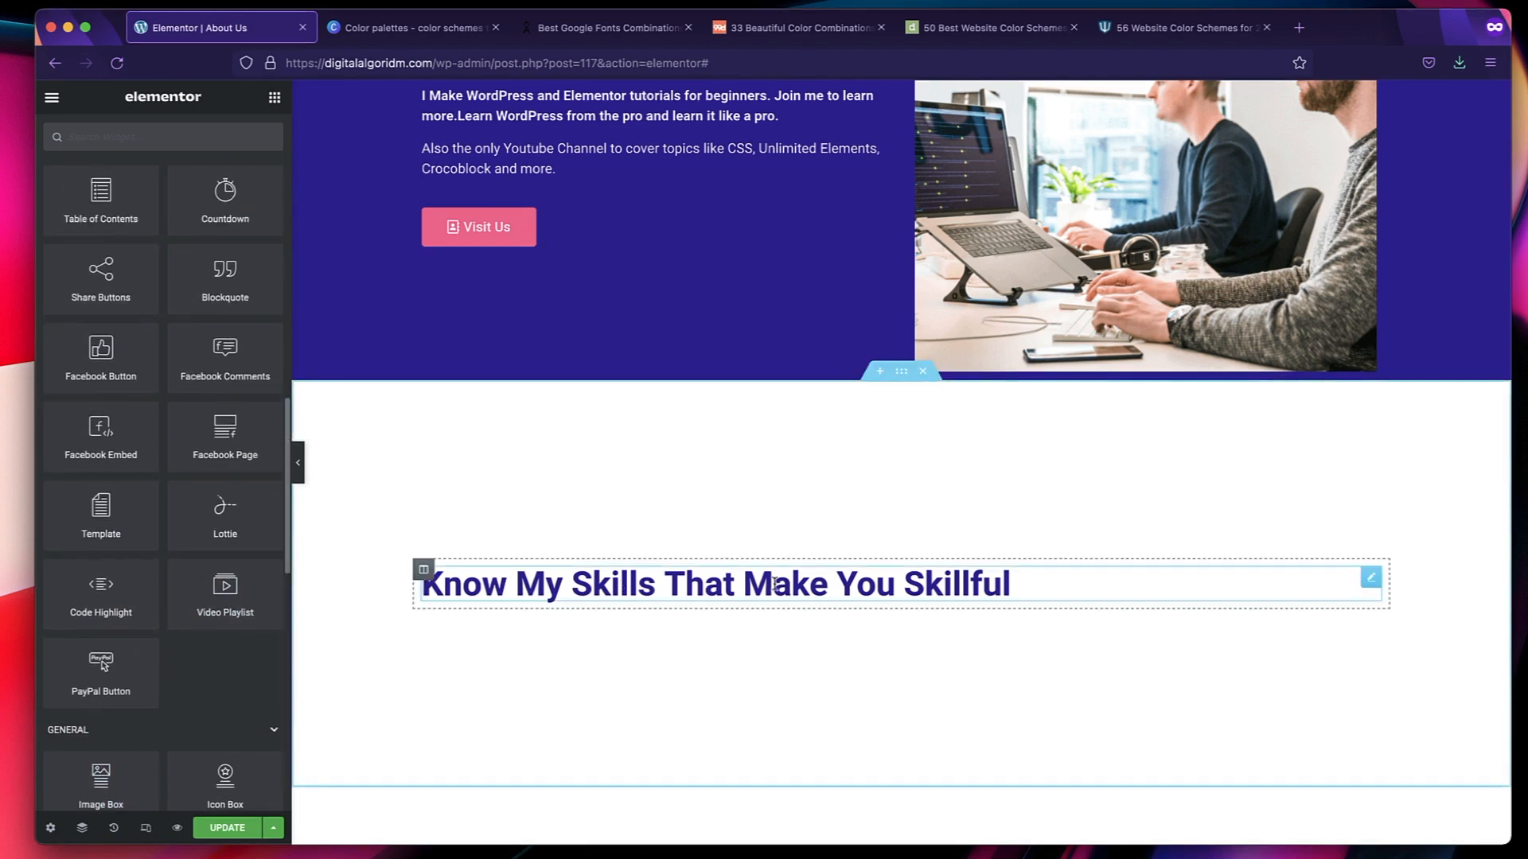
scroll(169, 522, "up", 5)
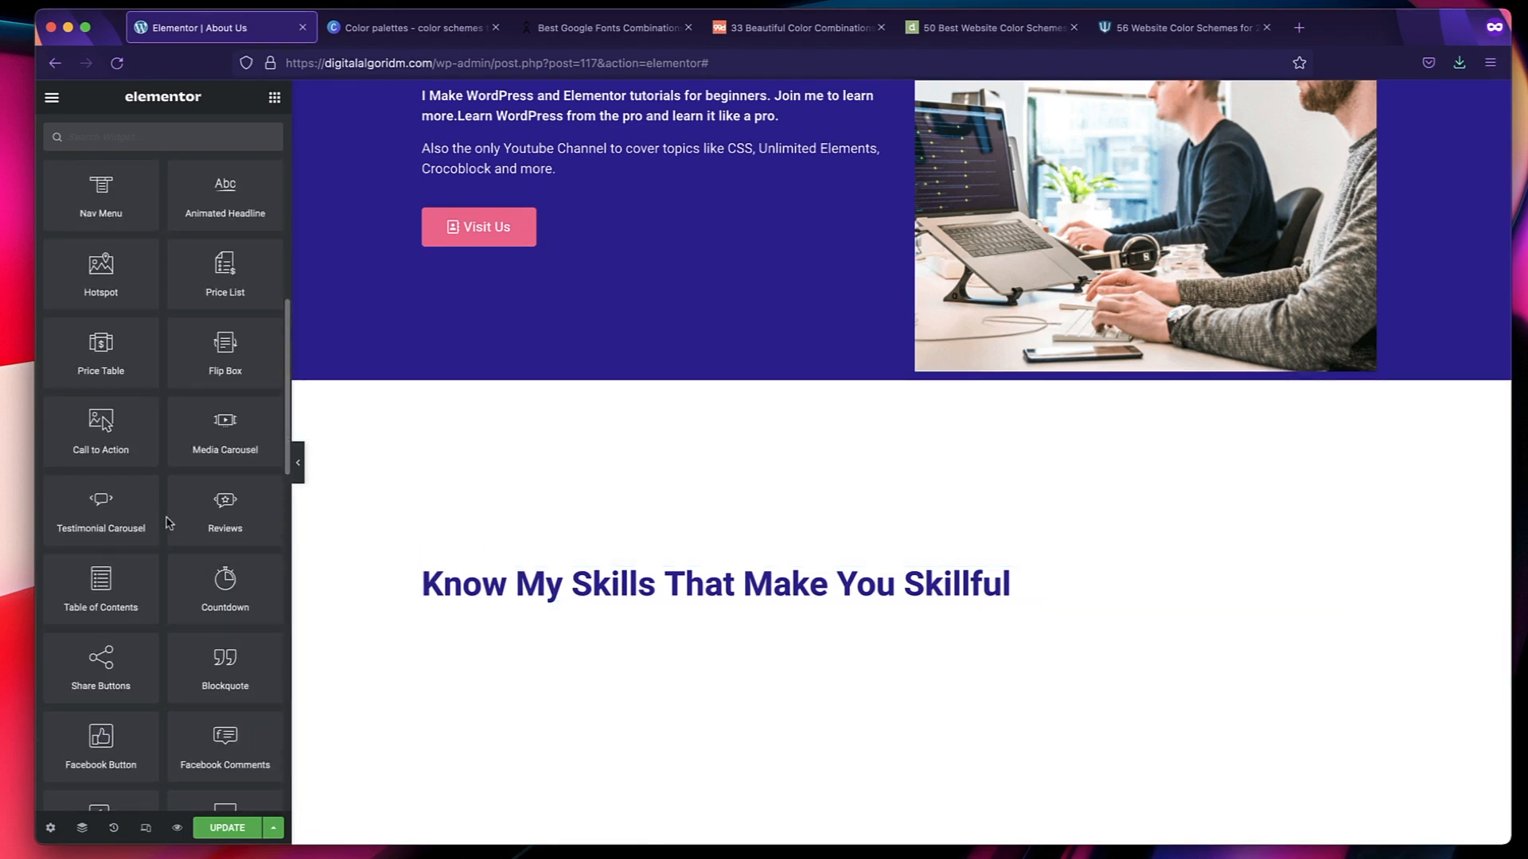
scroll(169, 523, "up", 2)
scroll(168, 523, "up", 7)
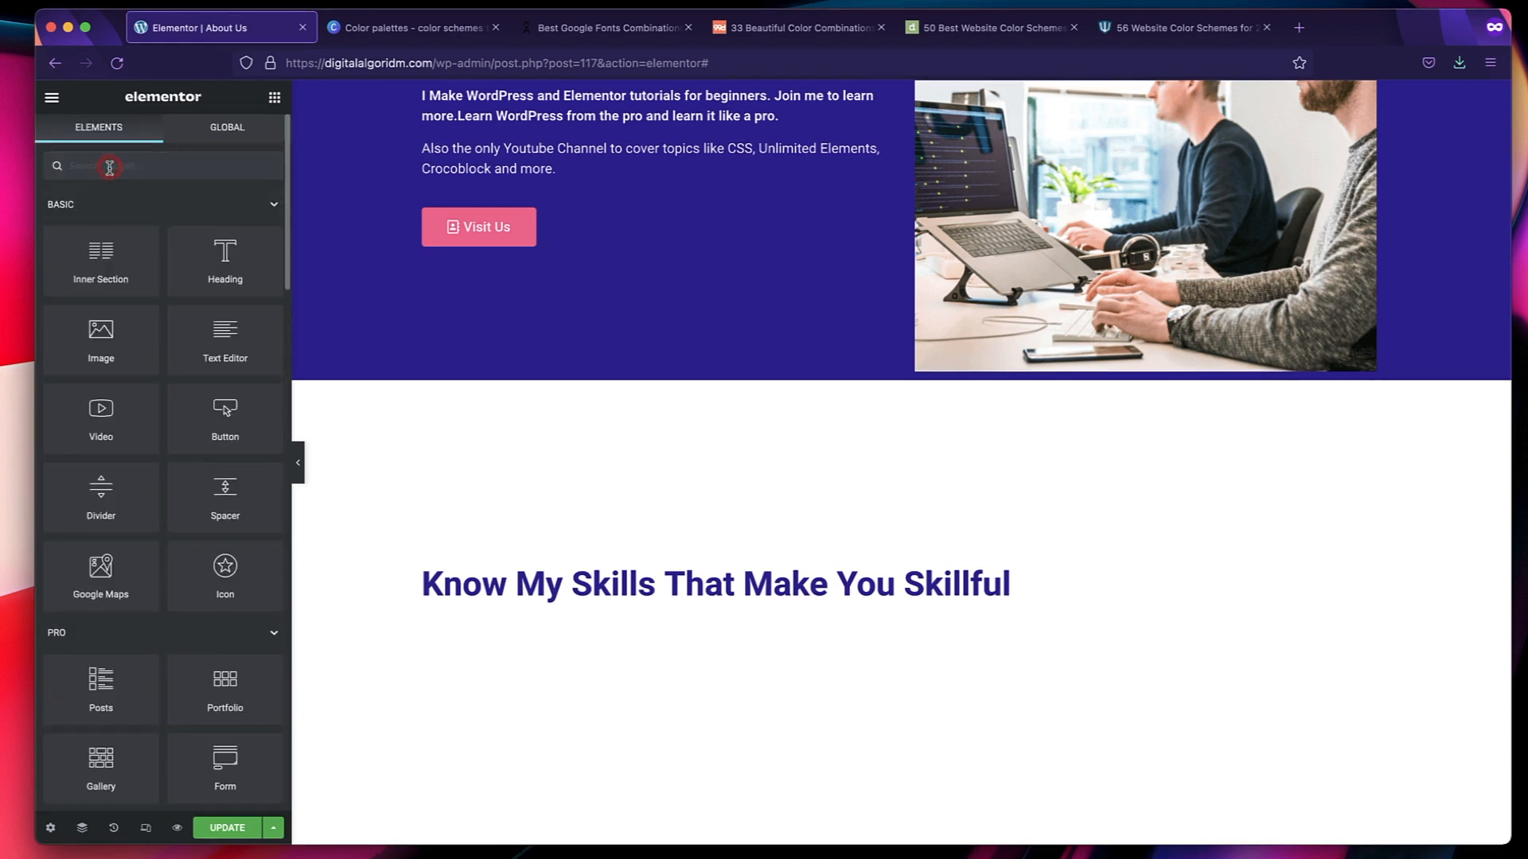
Search the widgets for "pro" and place a Progress Bar widget below the skills heading.
left_click(109, 167)
type("pro")
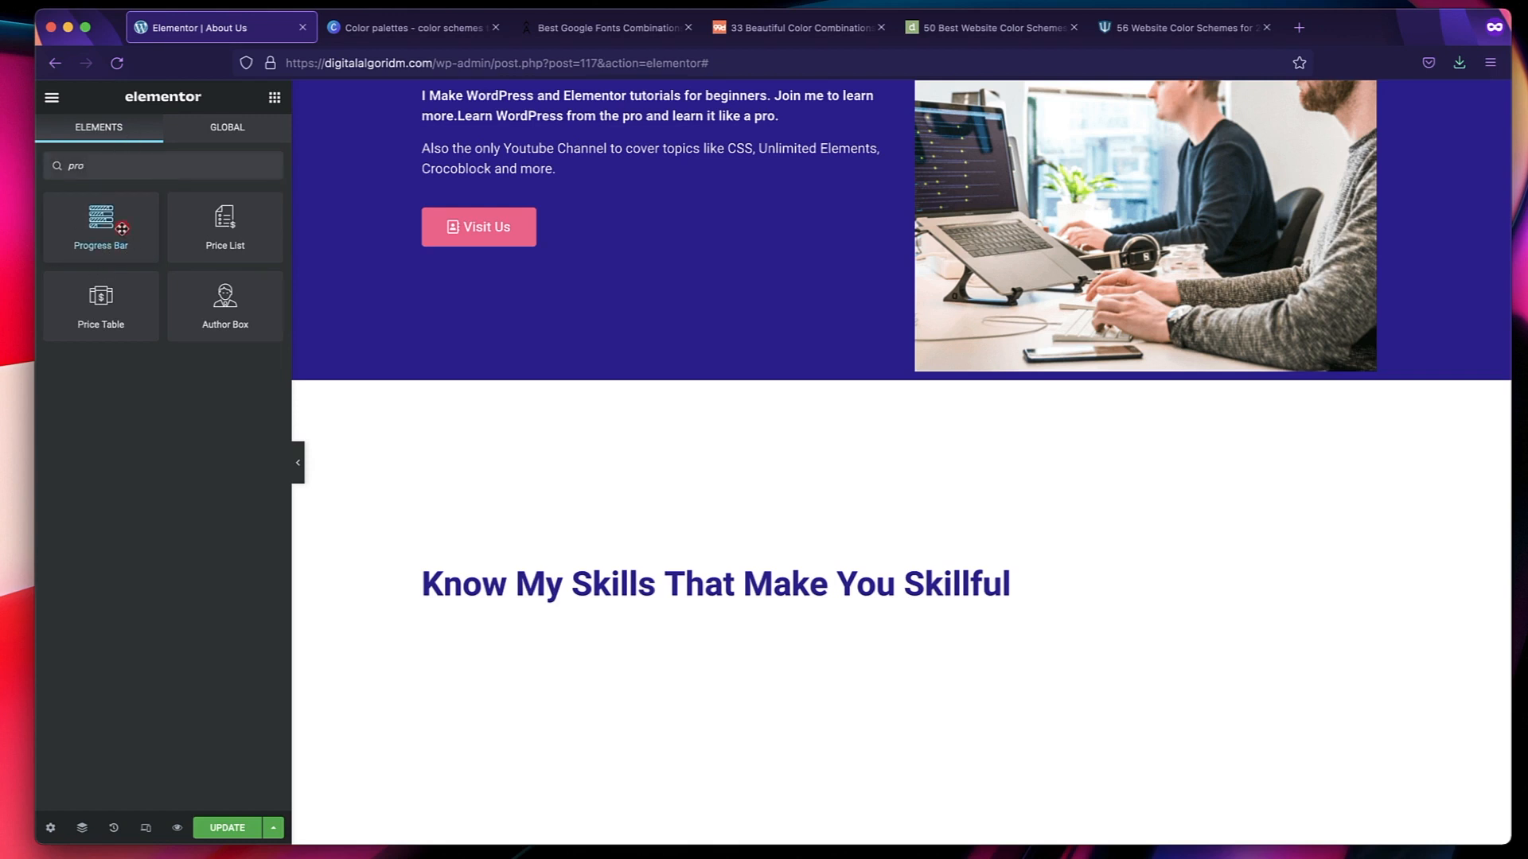
left_click_drag(122, 228, 625, 592)
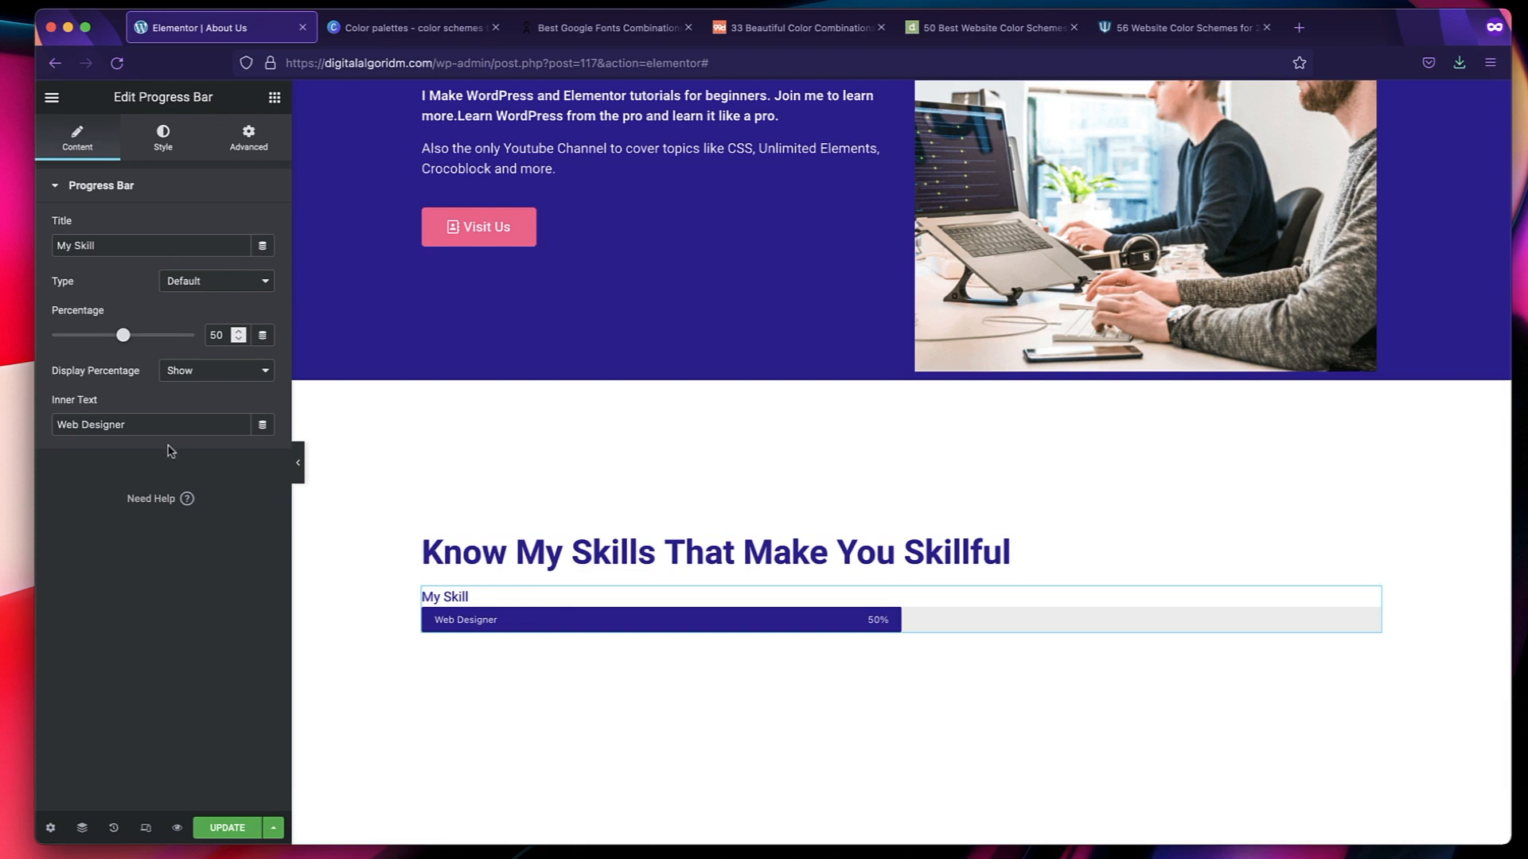
Duplicate the progress bar twice to make three skill bars below the heading.
right_click(646, 593)
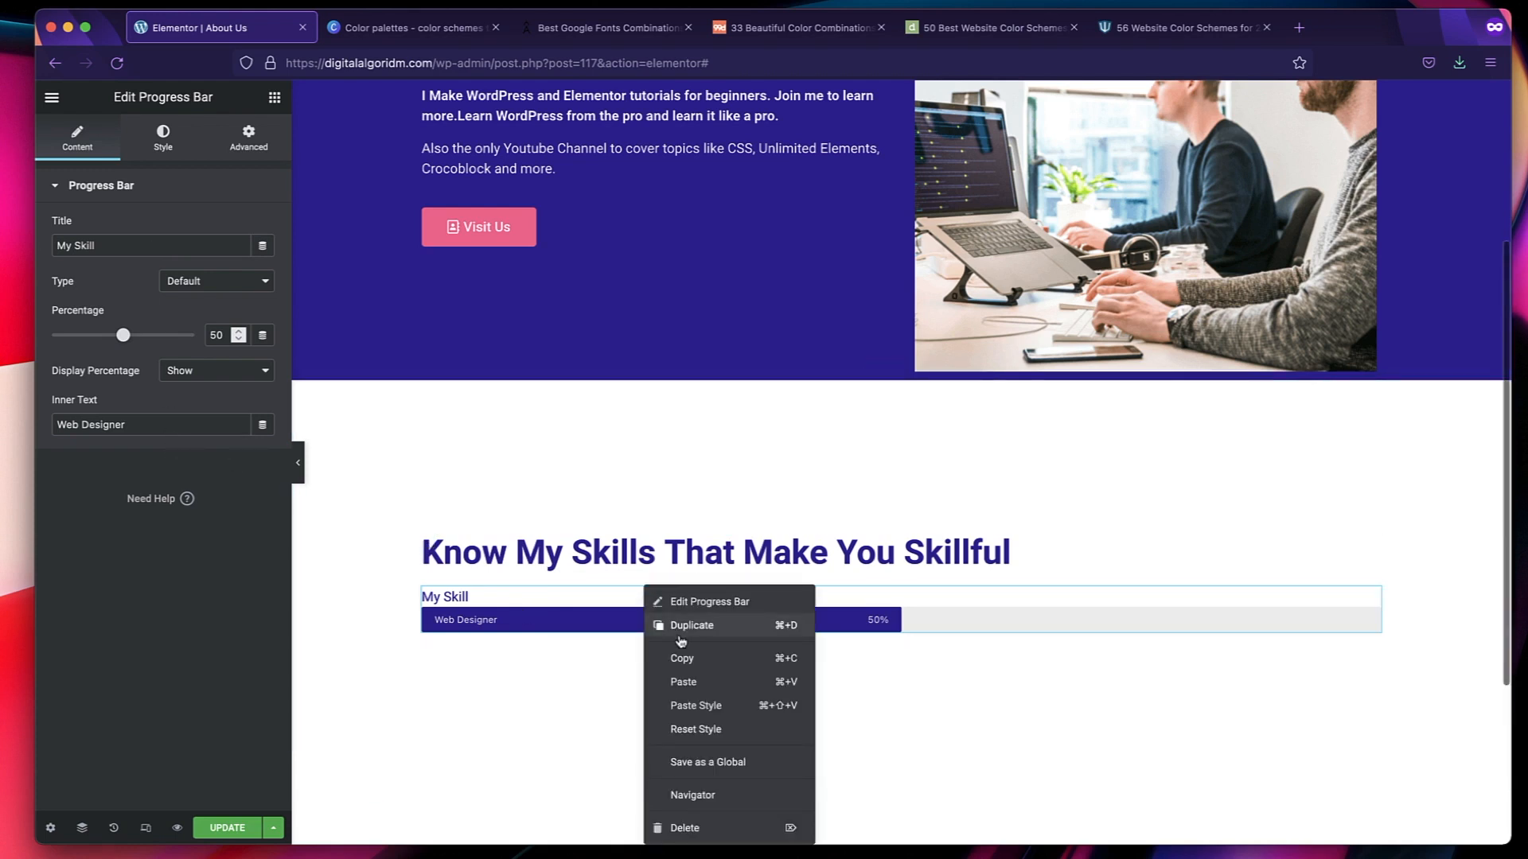
left_click(531, 616)
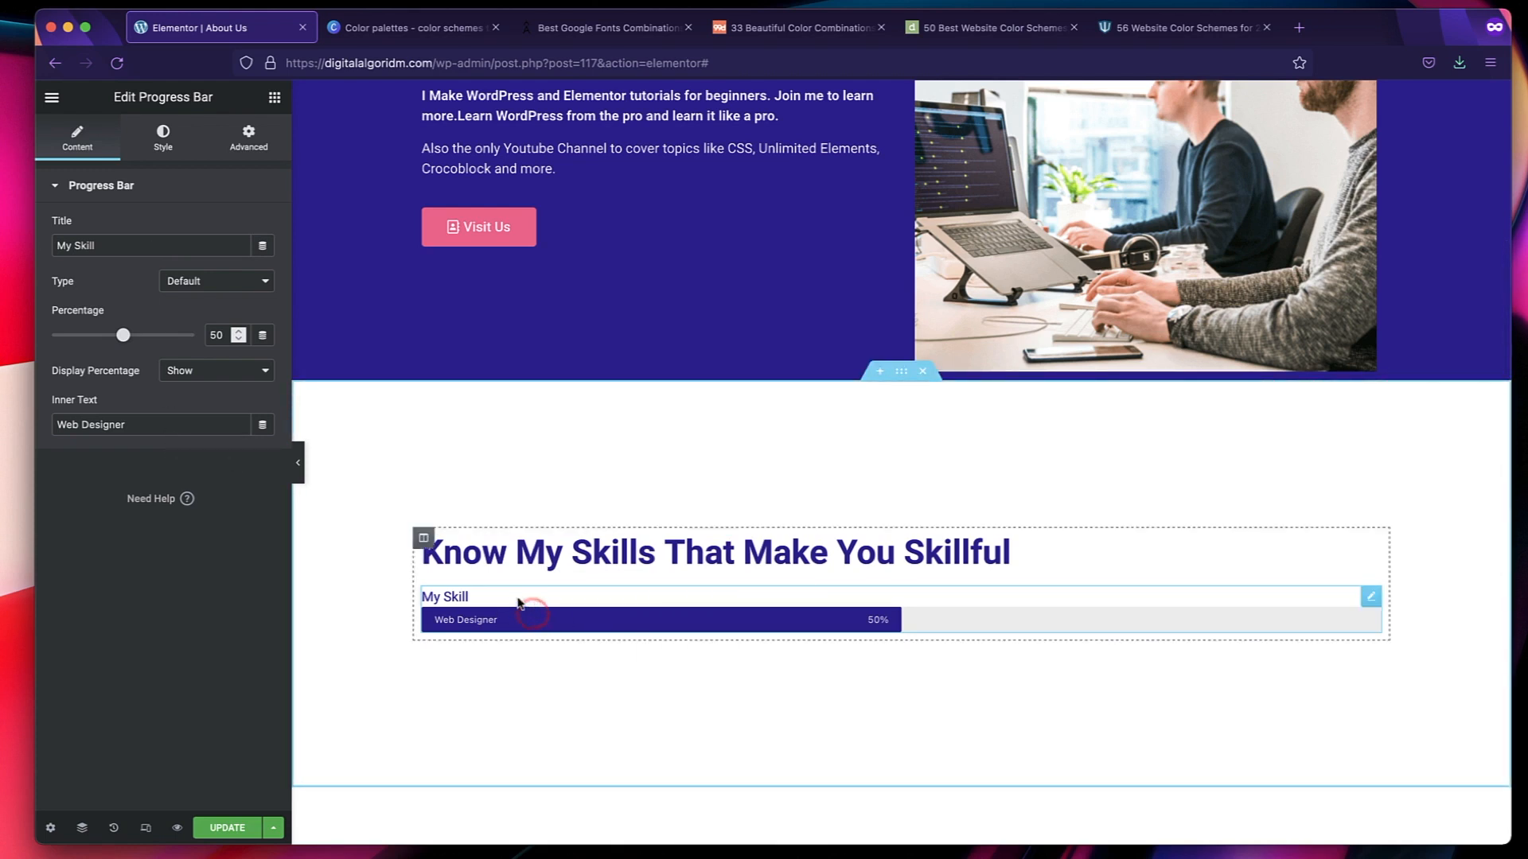
right_click(519, 602)
left_click(550, 627)
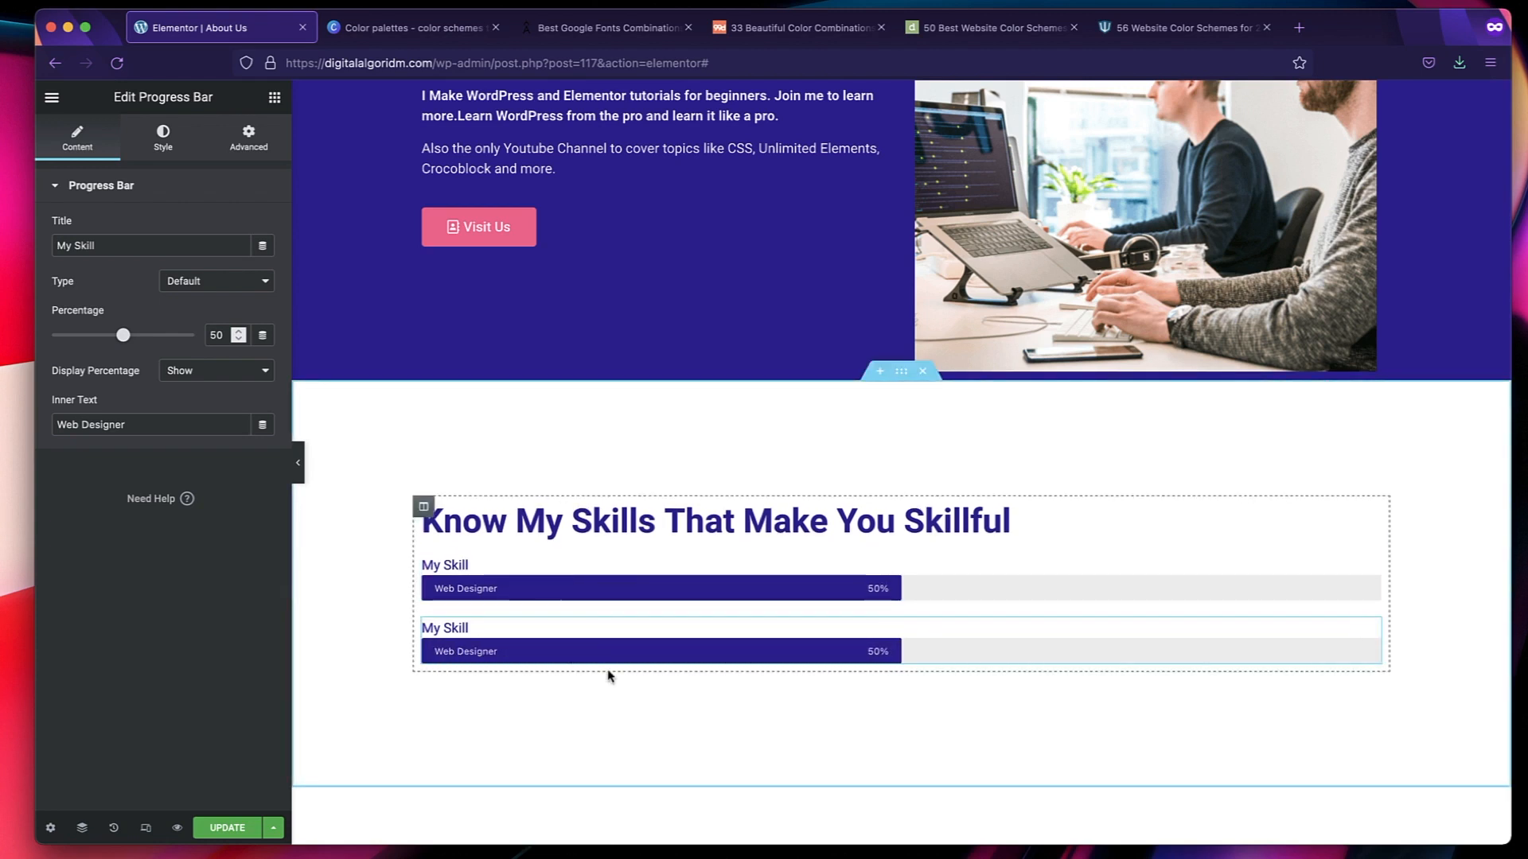
scroll(603, 654, "down", 2)
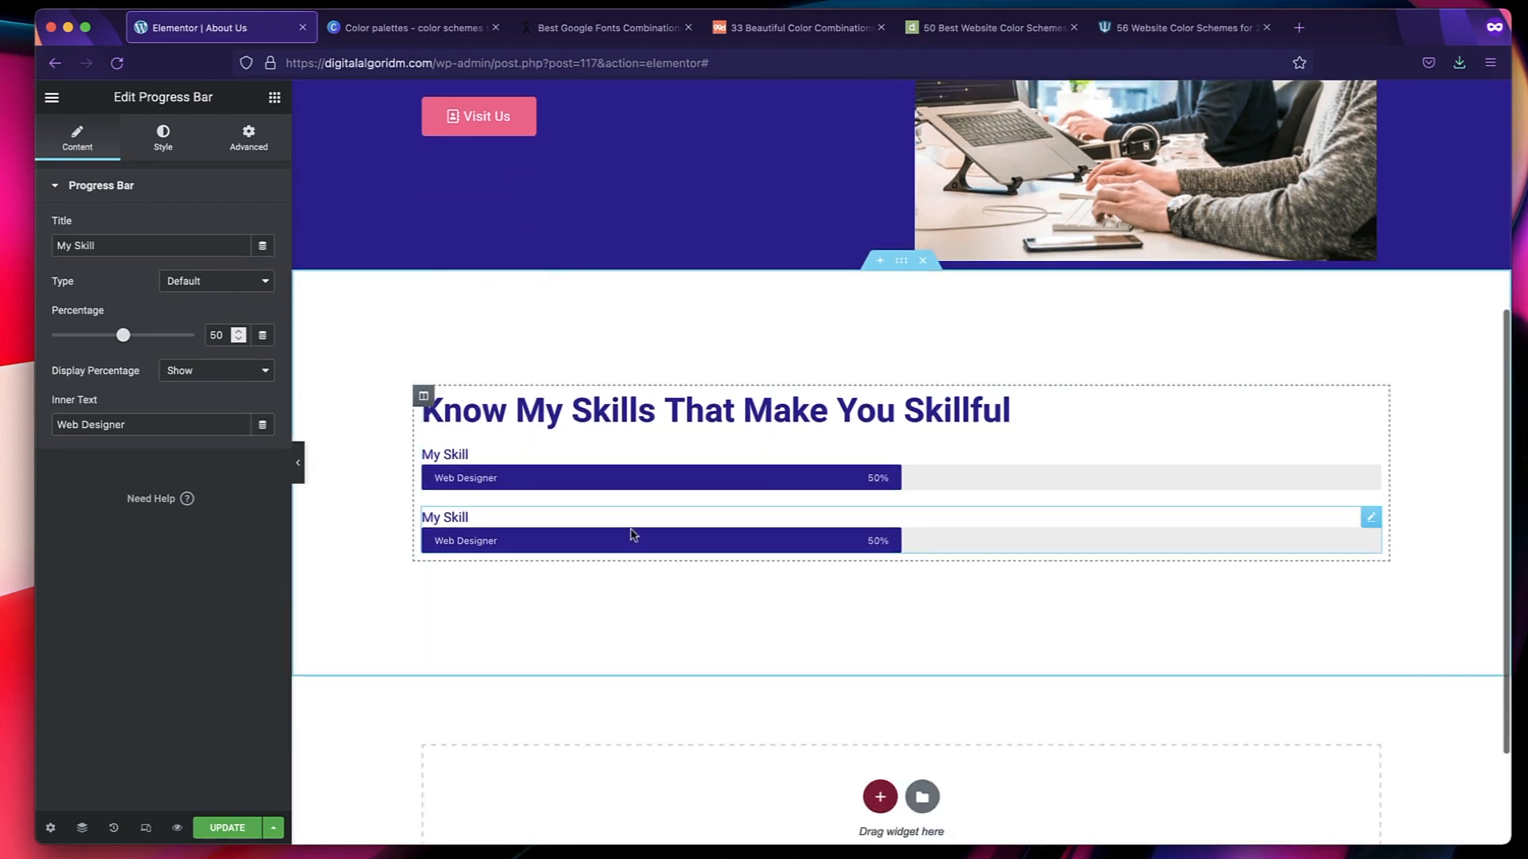
right_click(655, 534)
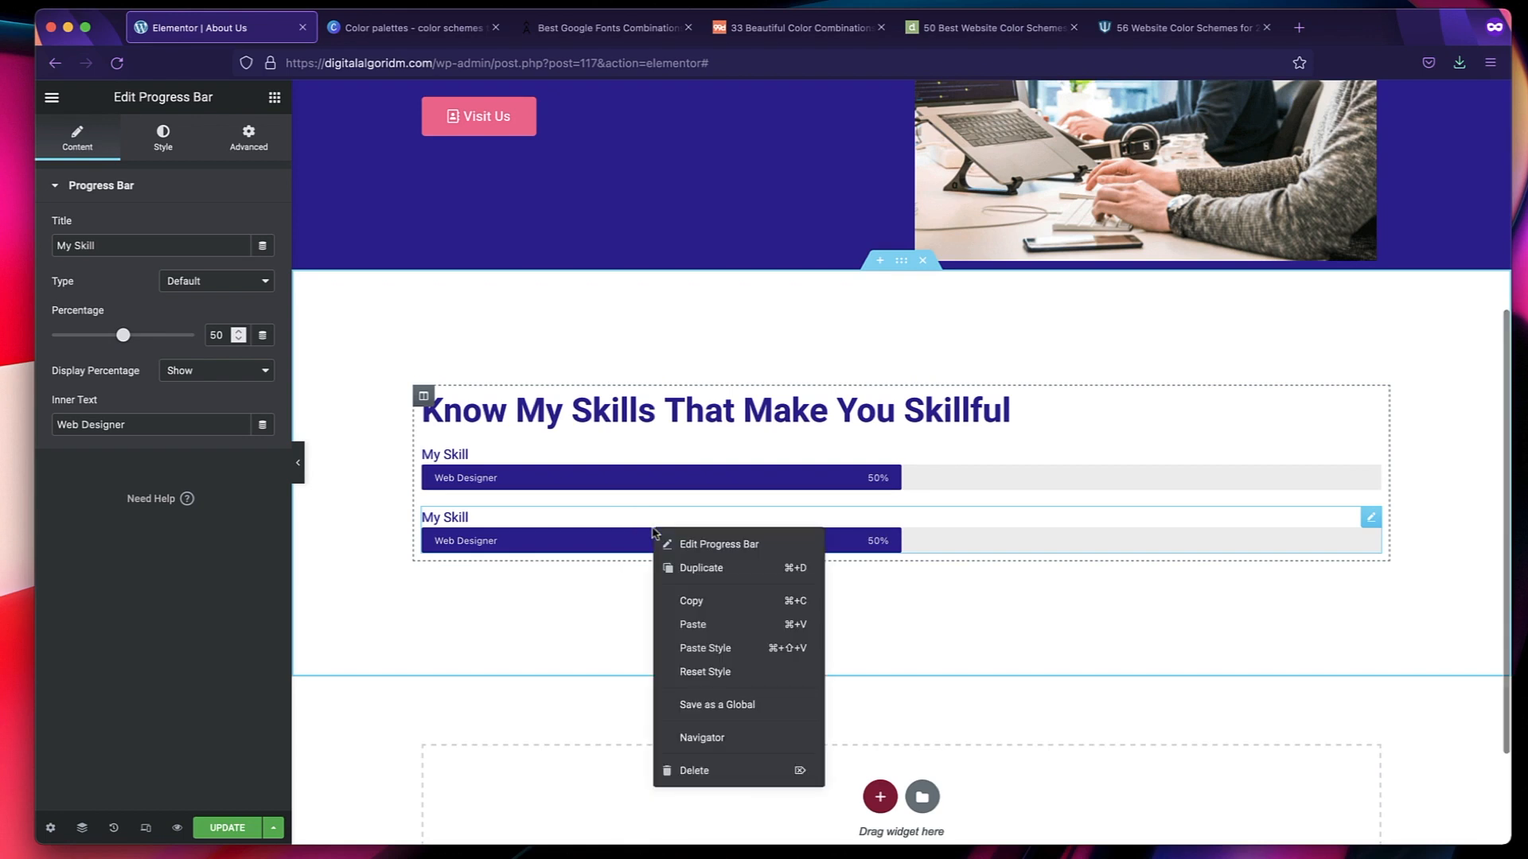
left_click(672, 569)
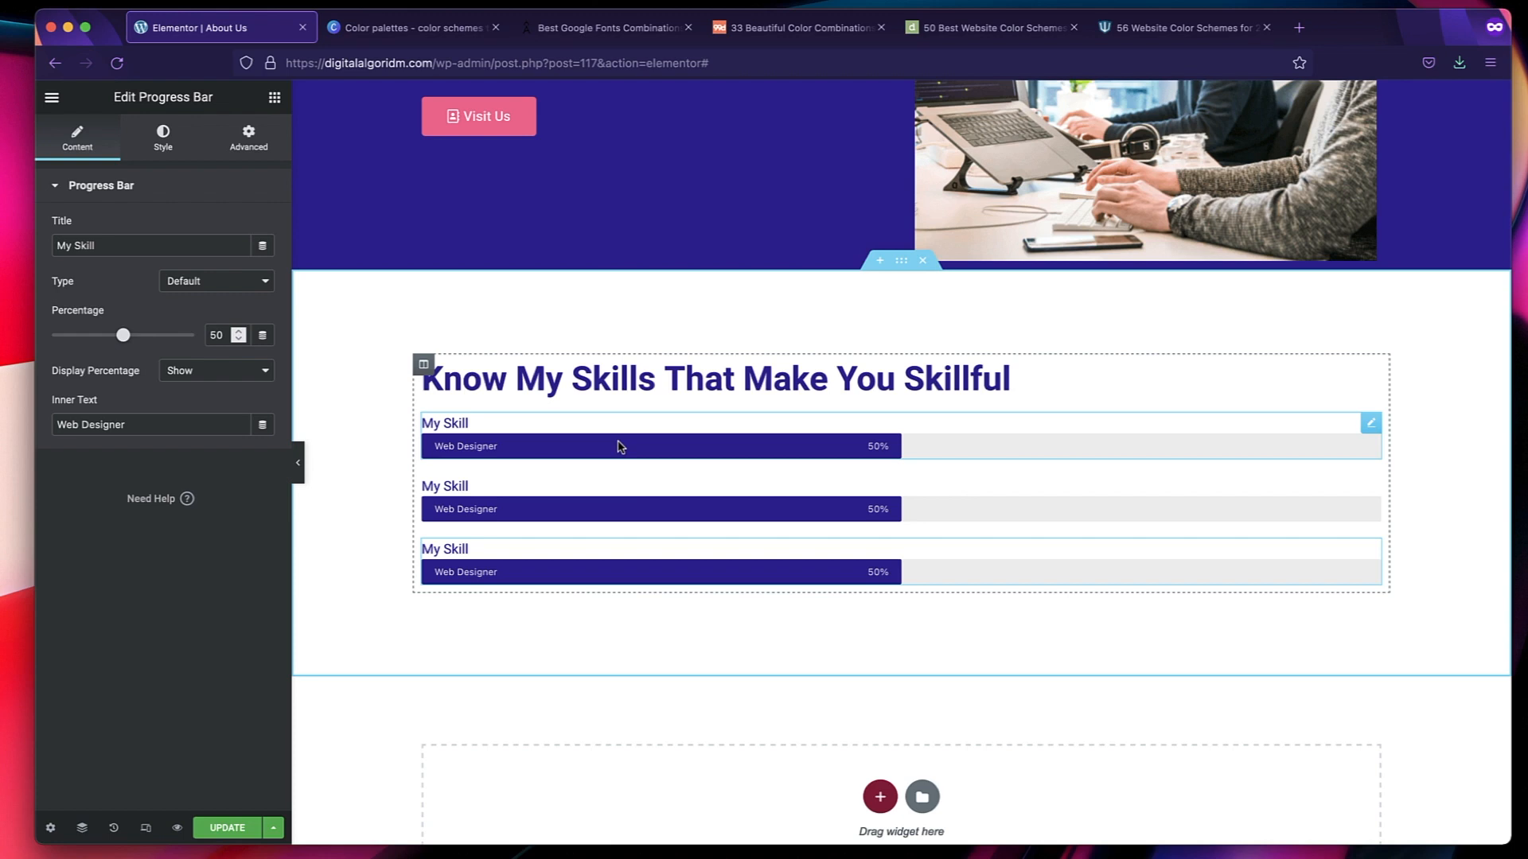
Set the bar color of the first progress bar to the global Accent color.
left_click(163, 137)
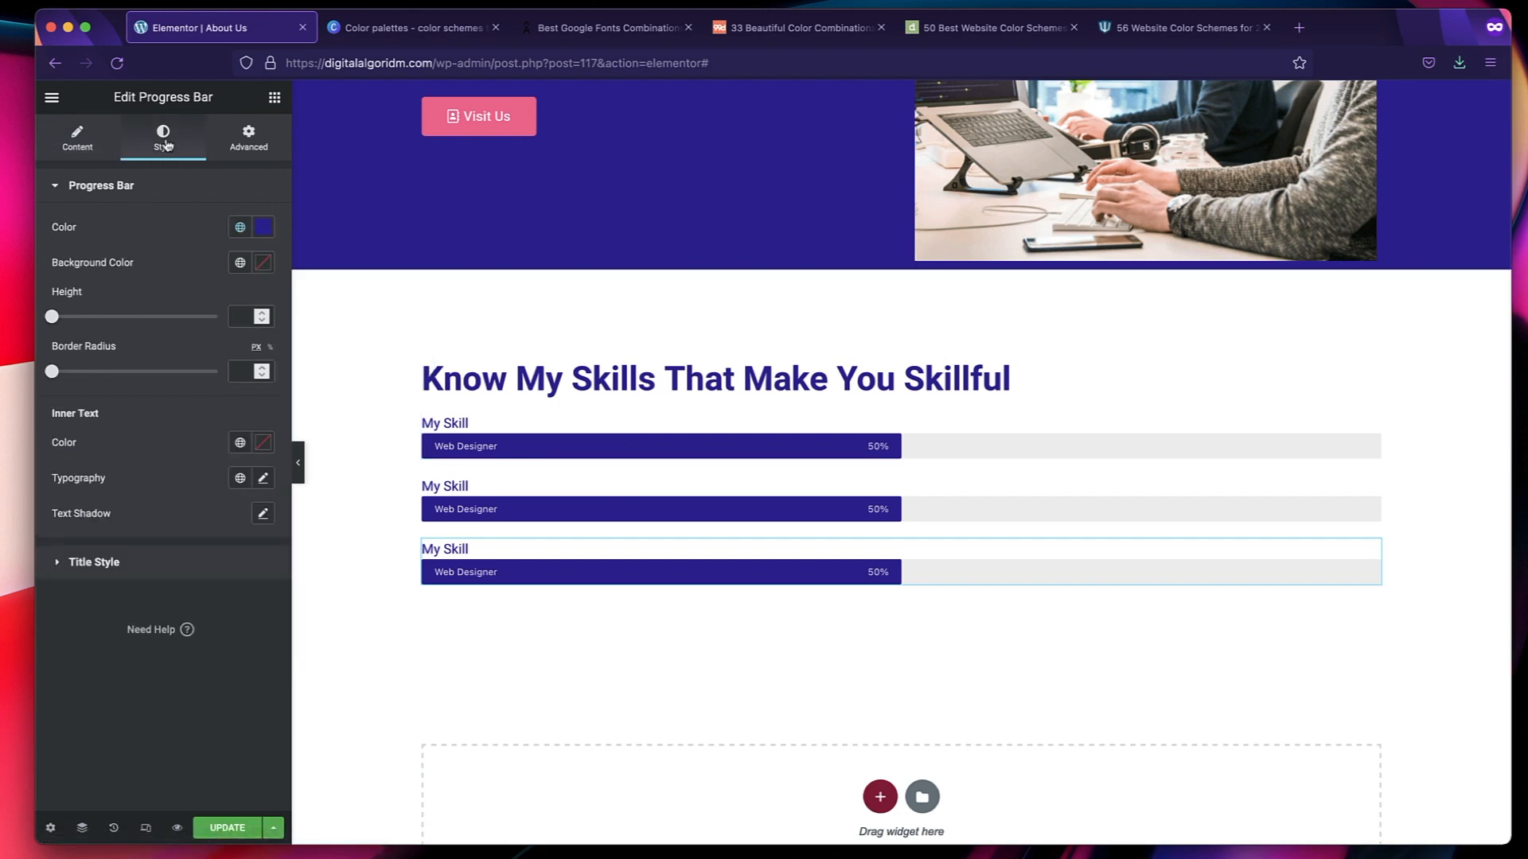
left_click(513, 444)
left_click(163, 139)
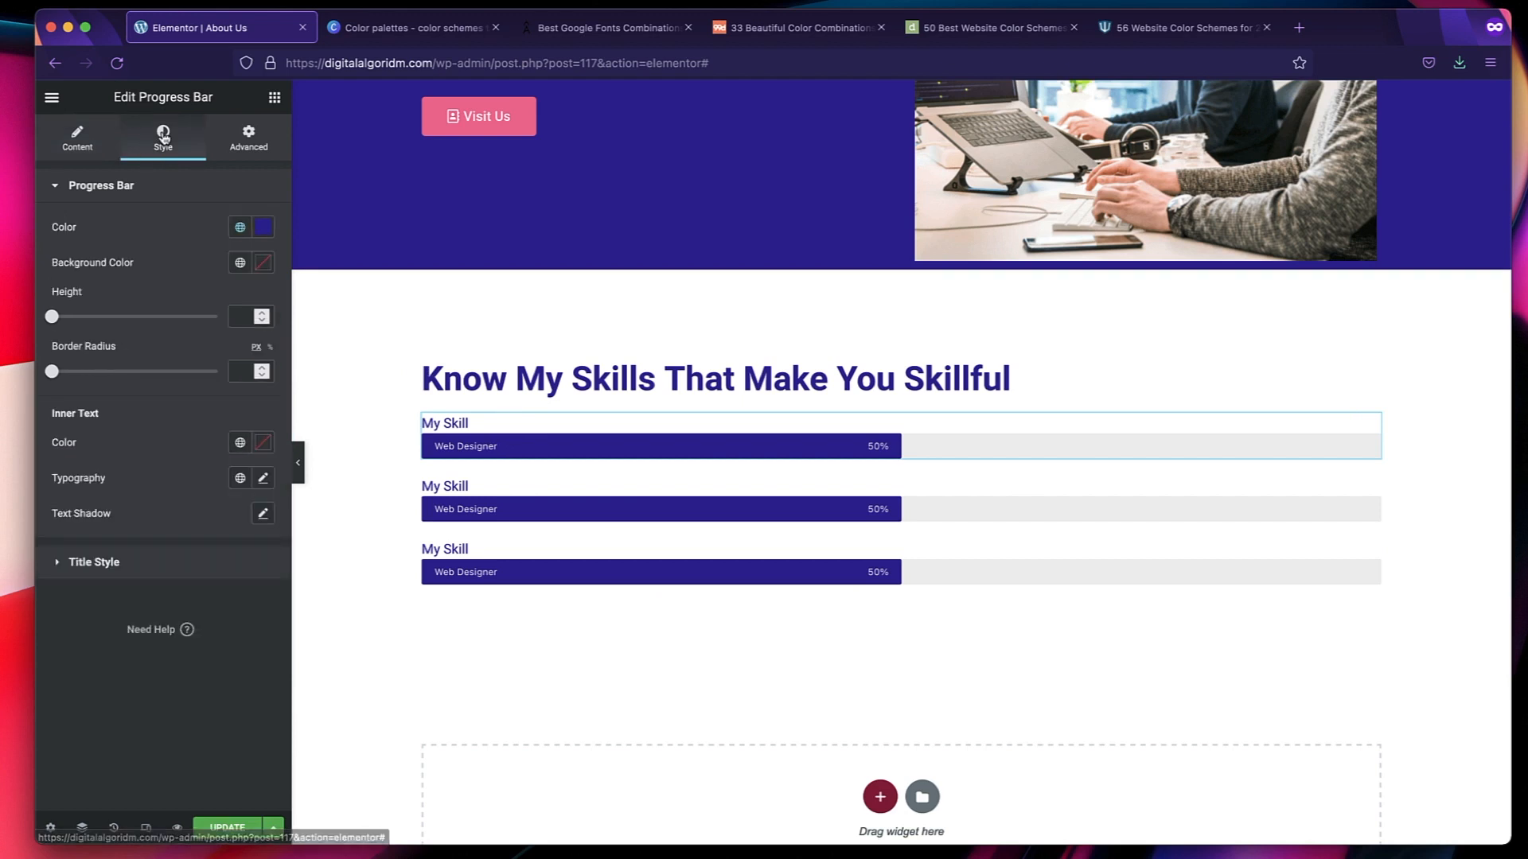
left_click(240, 228)
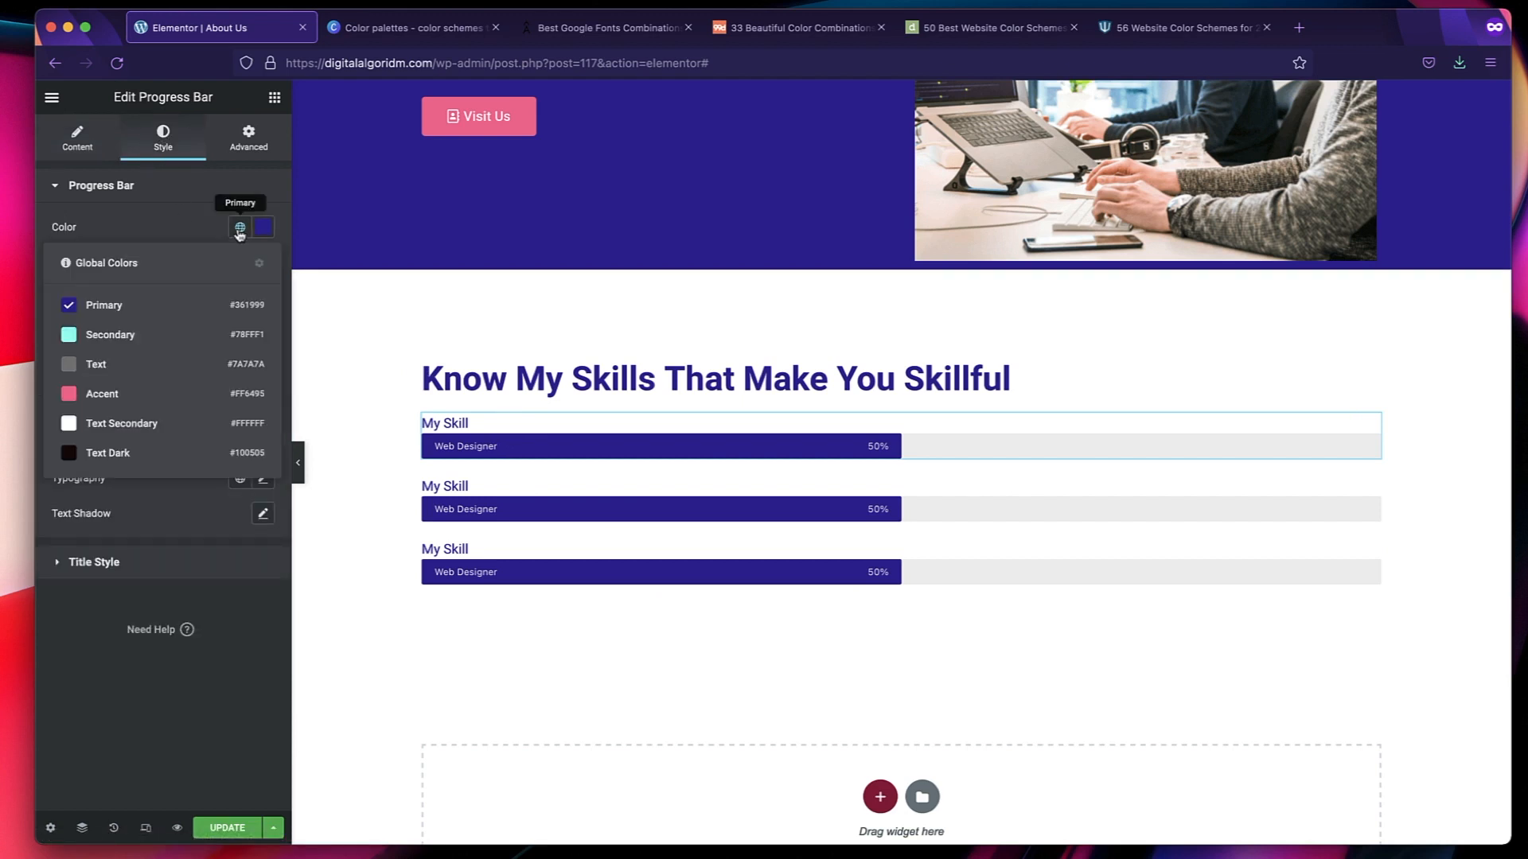
left_click(150, 398)
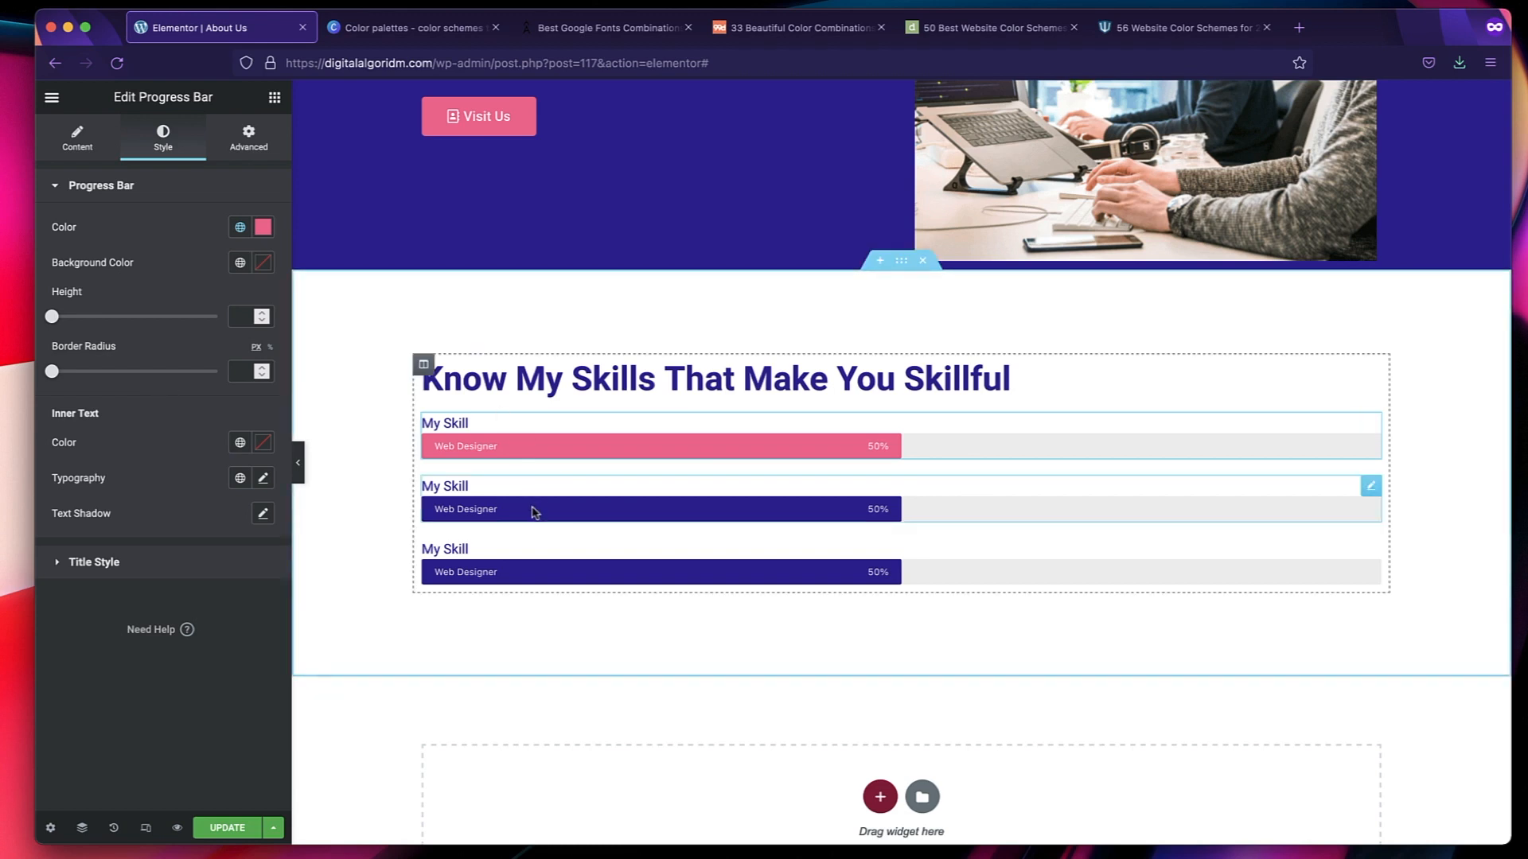
Set the bar color of the second progress bar to the global Secondary color.
left_click(568, 493)
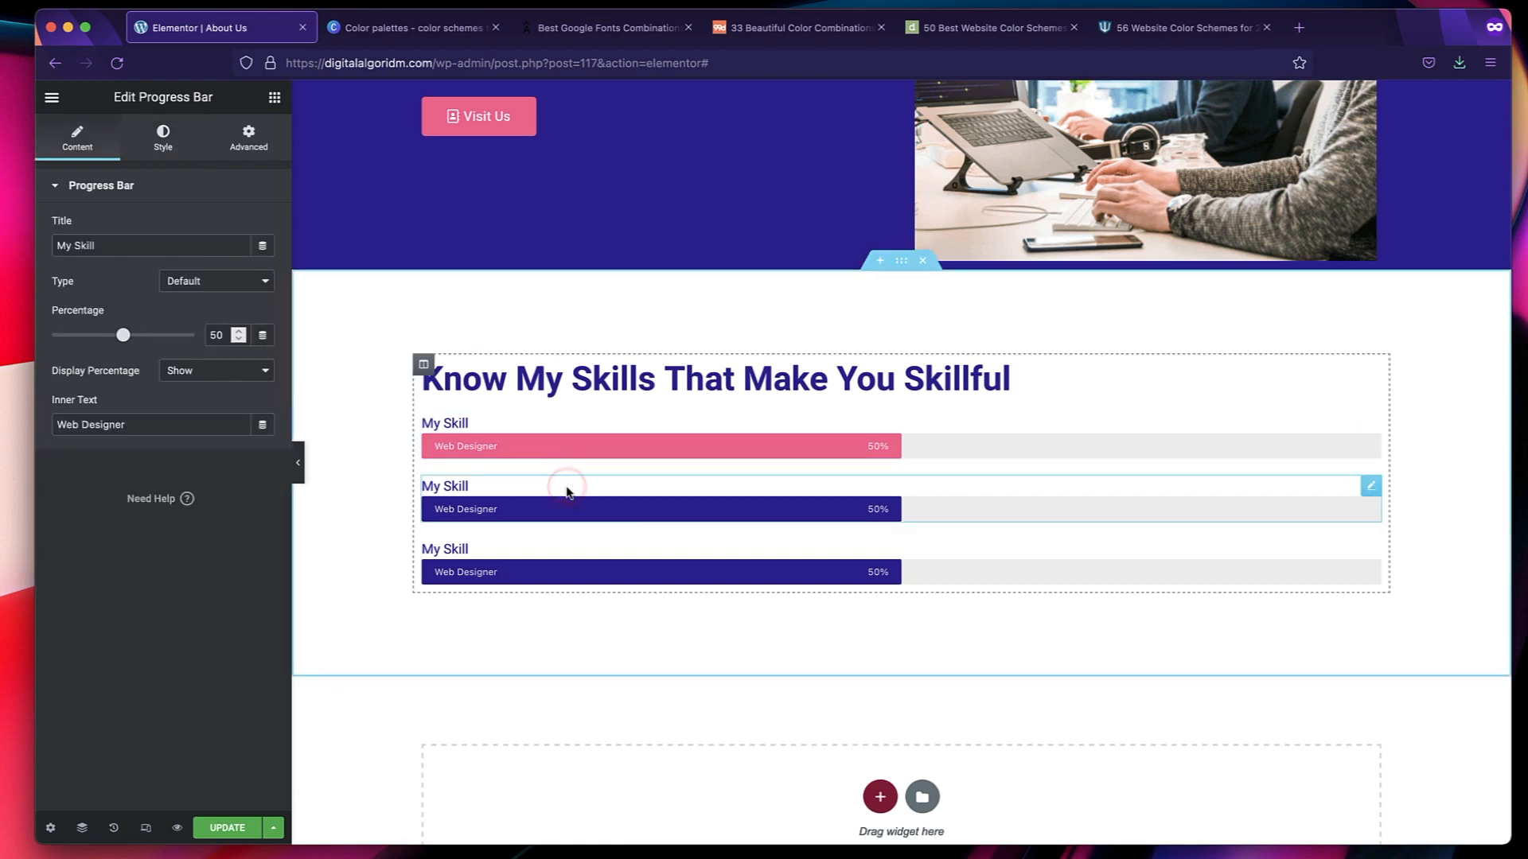
left_click(163, 143)
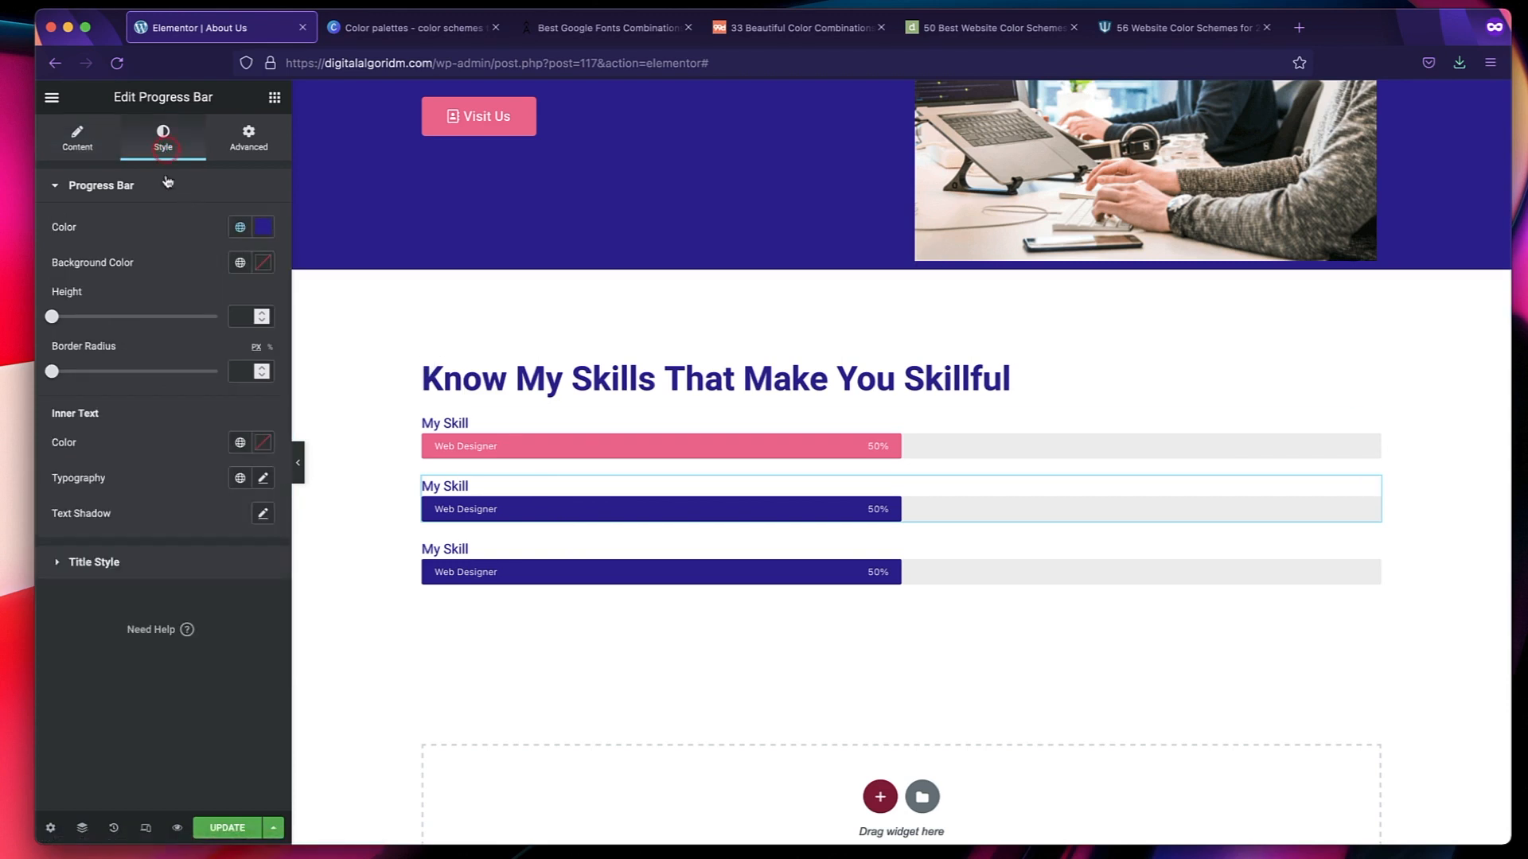
left_click(239, 228)
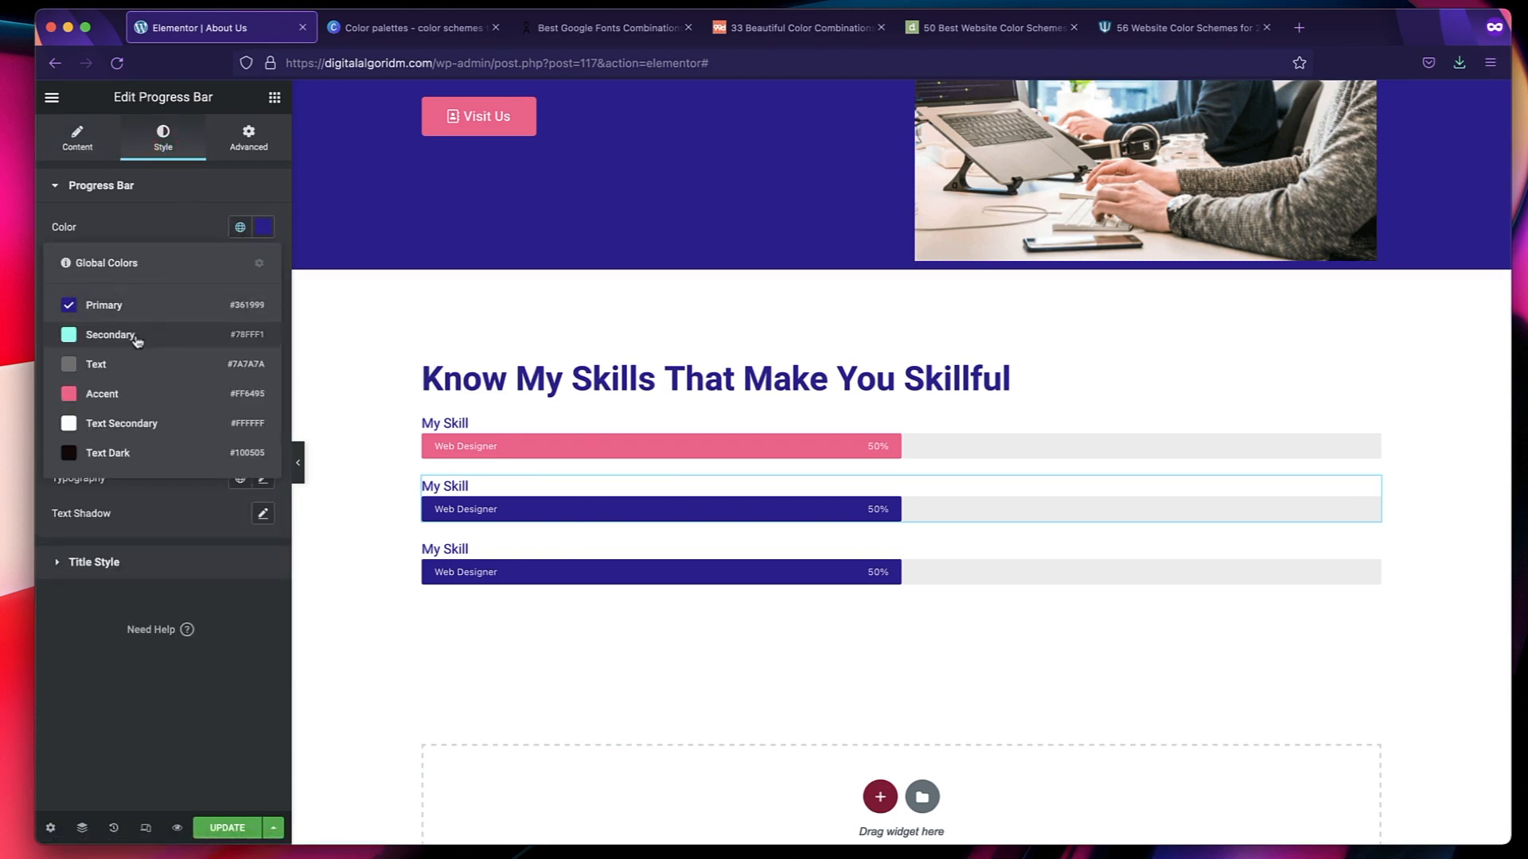
left_click(110, 335)
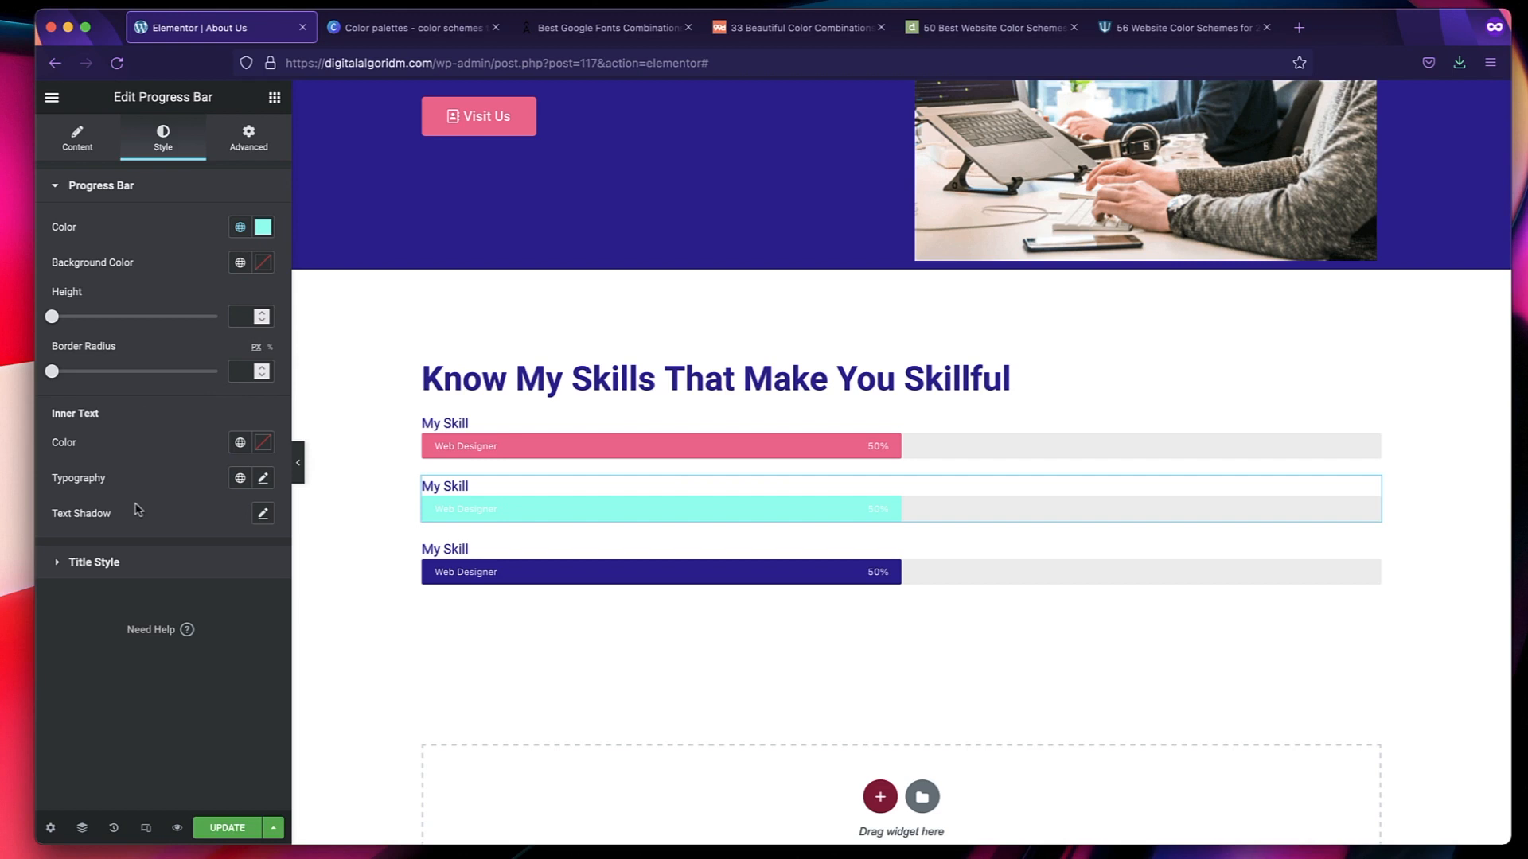
Change the bar color of the second progress bar to the global Text Dark color.
left_click(240, 228)
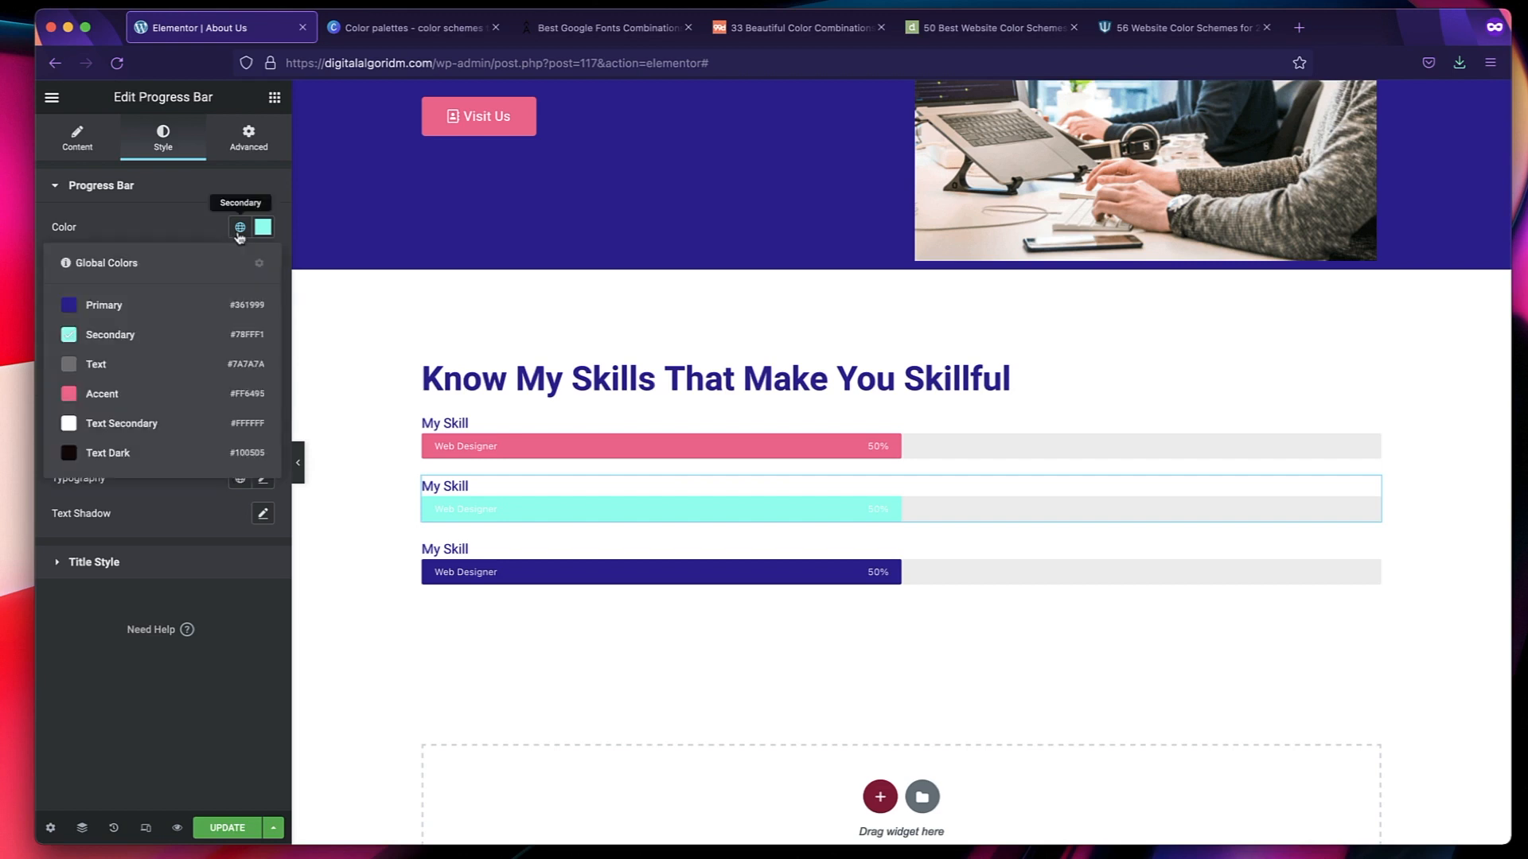
left_click(143, 453)
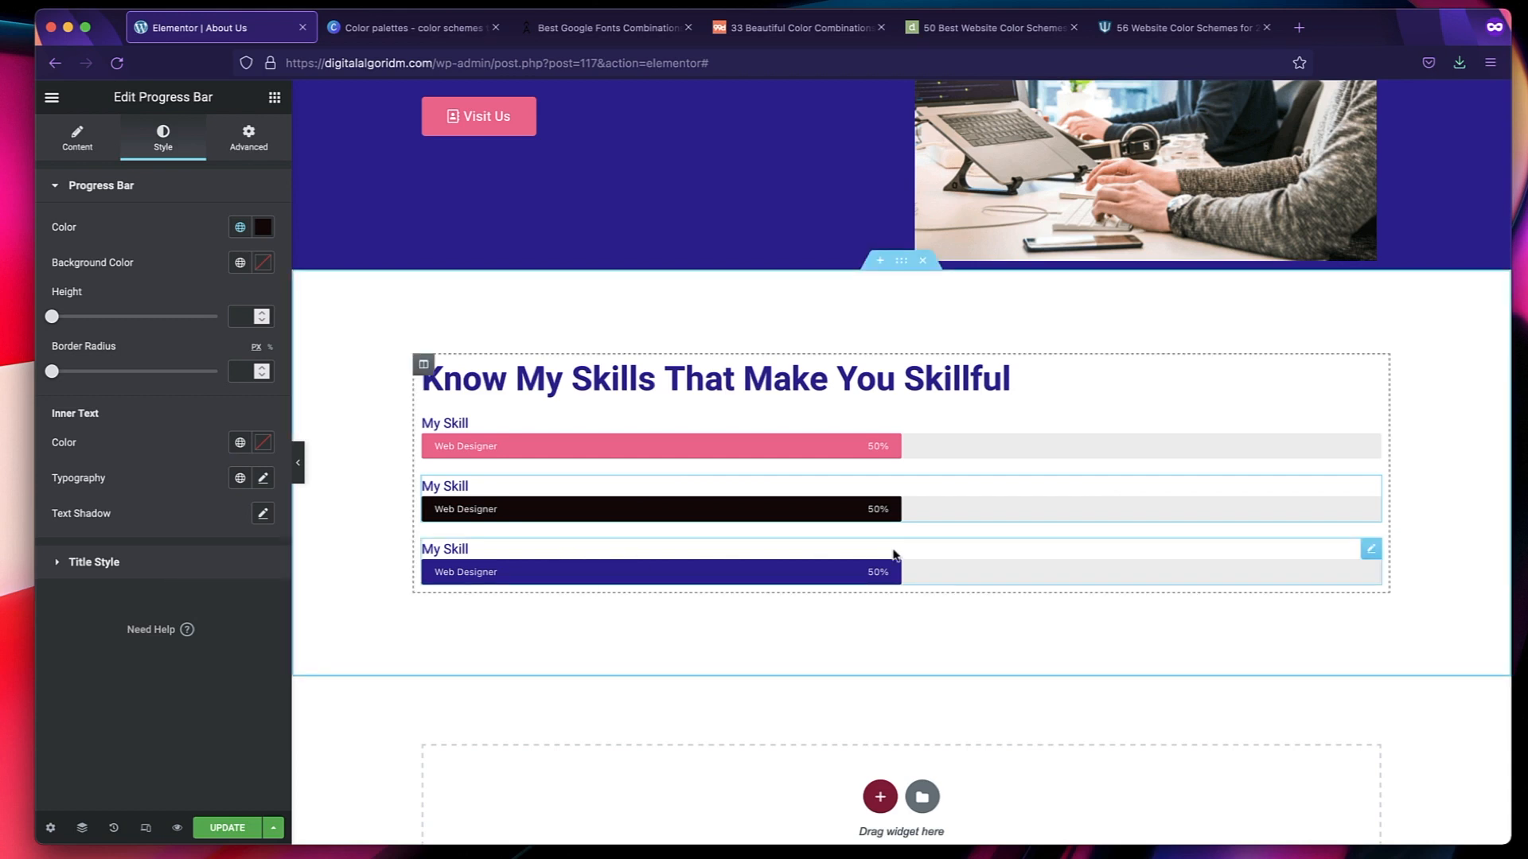
left_click(706, 374)
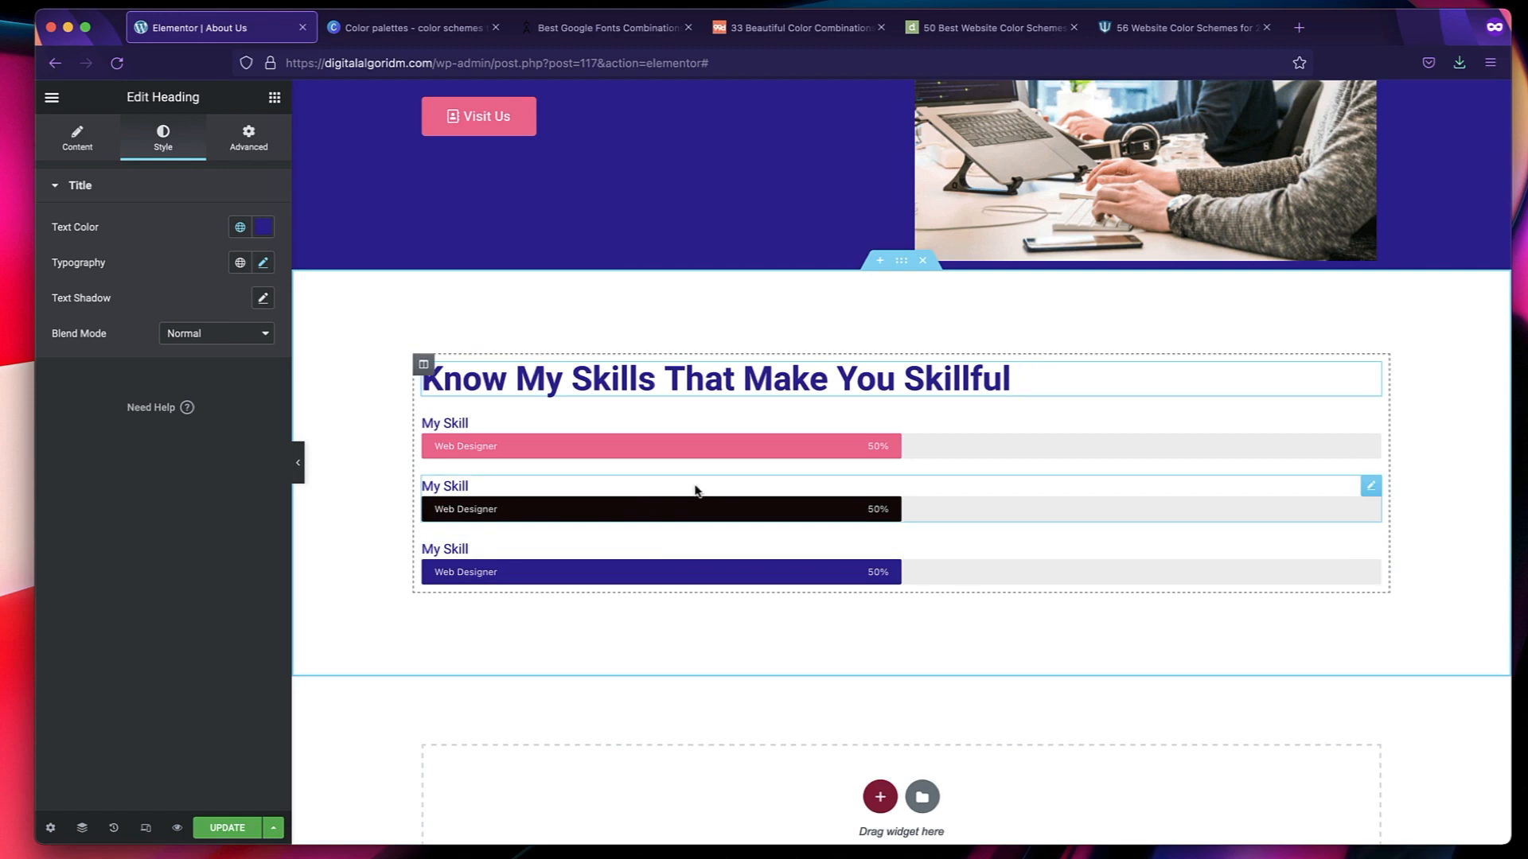
Title the first progress bar "HTML" and set its percentage to 99.
left_click(574, 428)
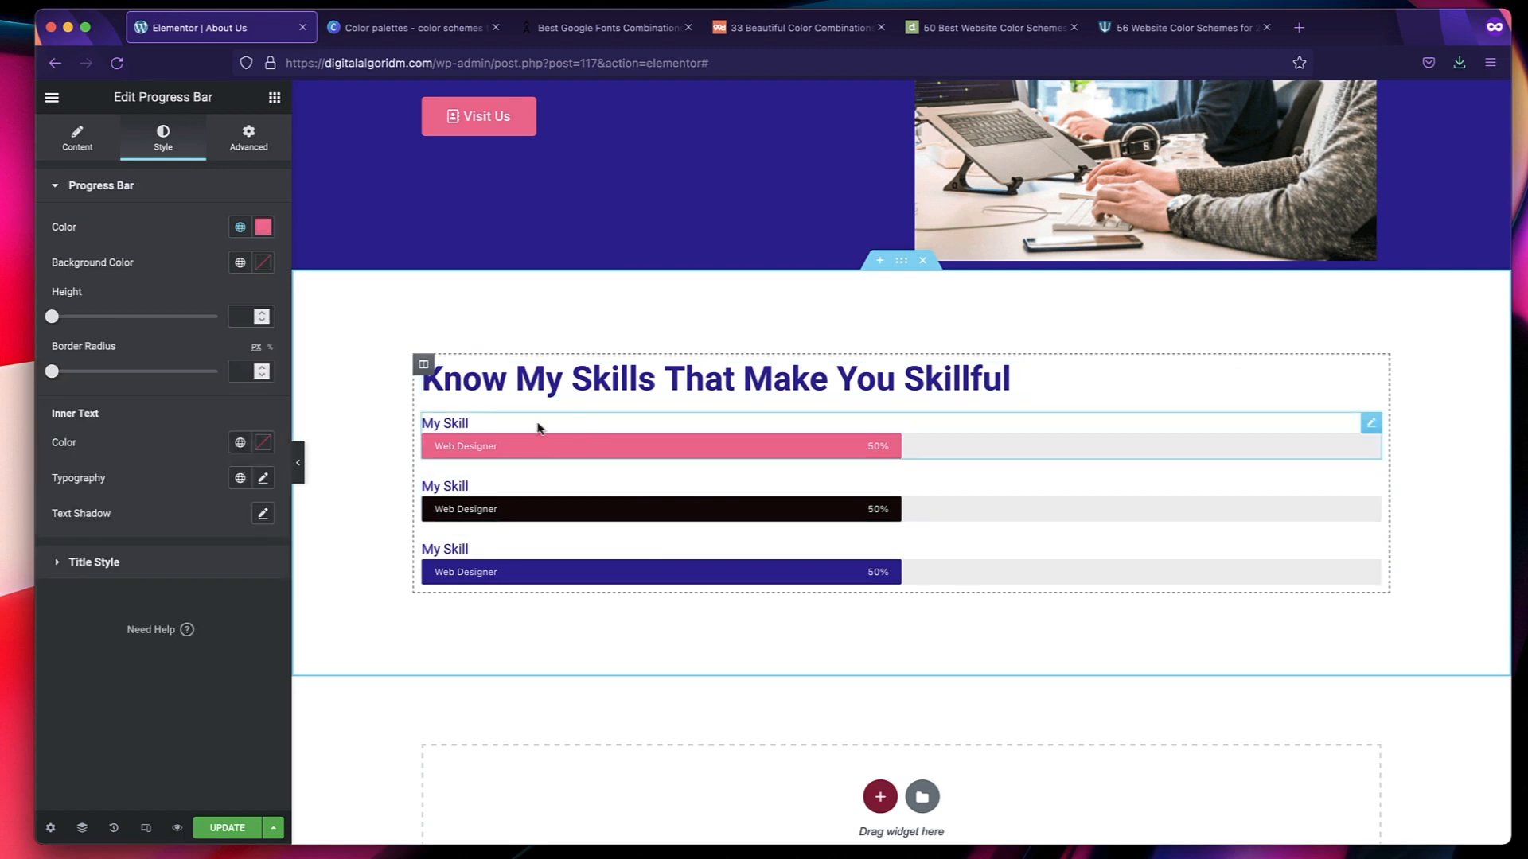
left_click(71, 156)
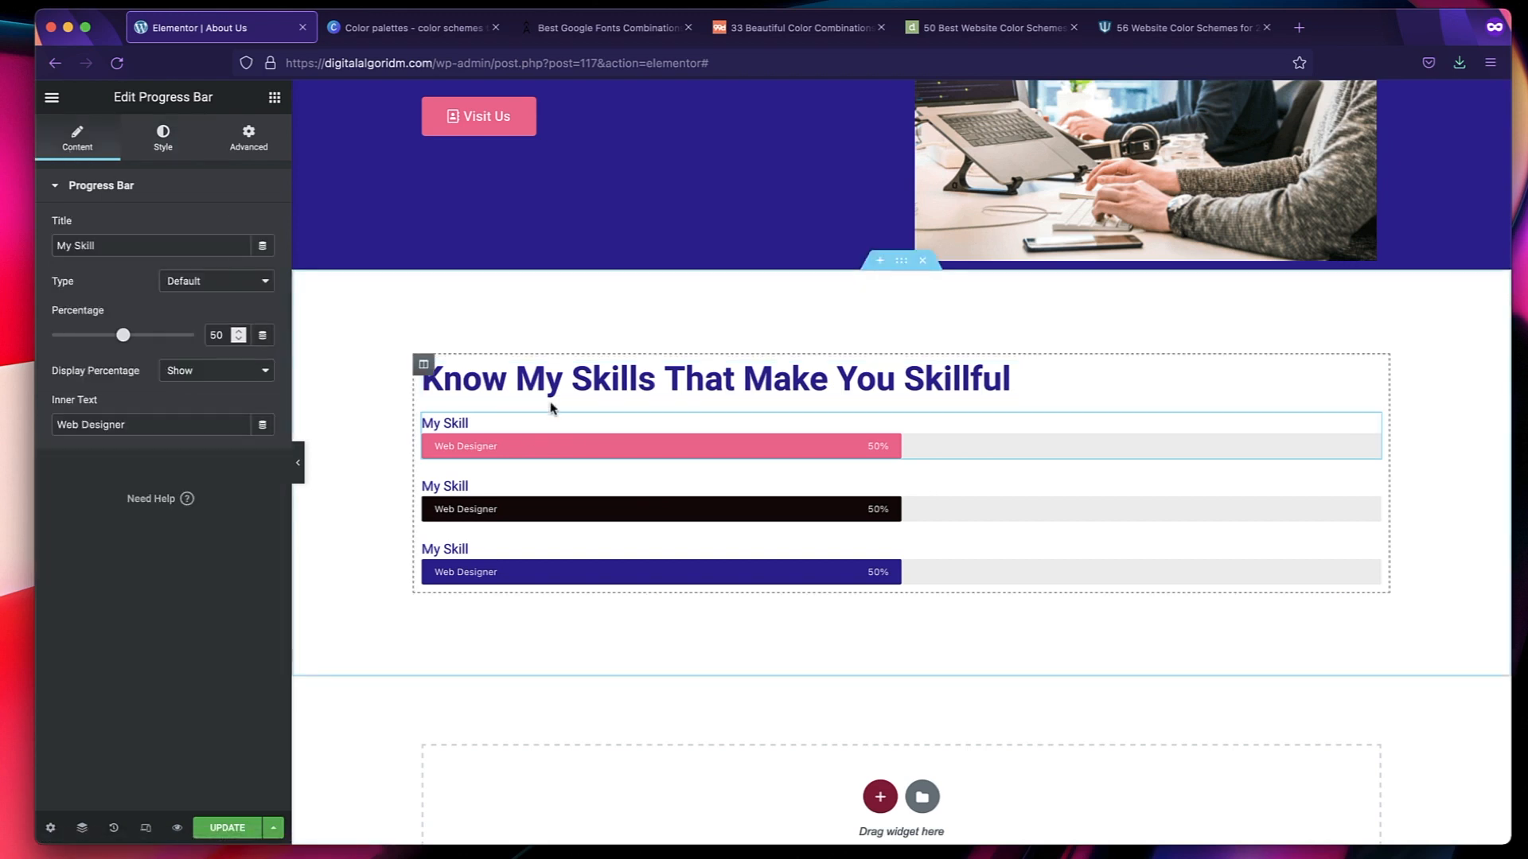
left_click_drag(225, 336, 208, 336)
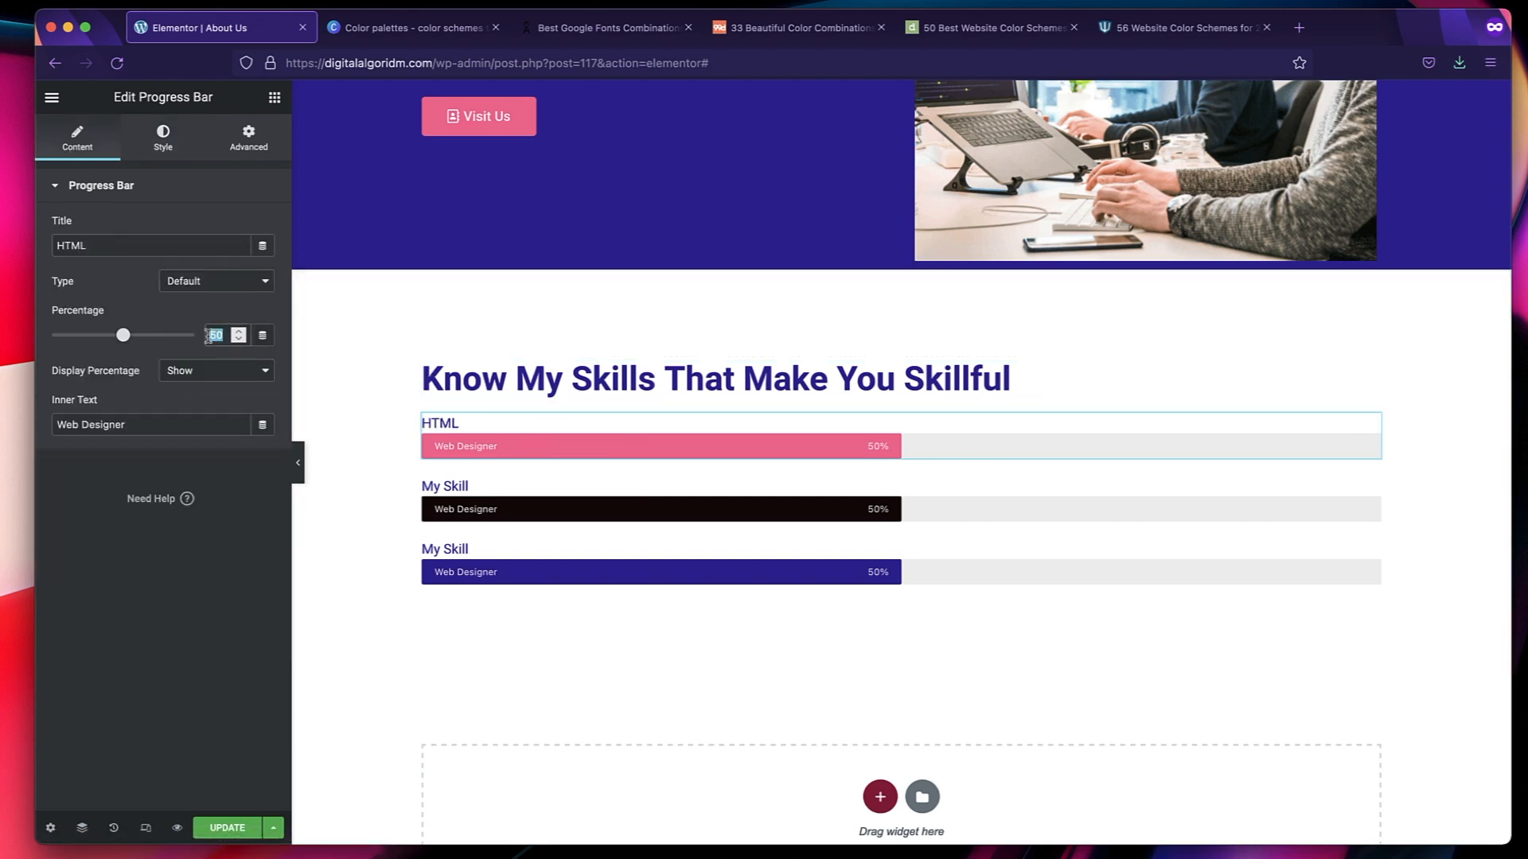
type("90")
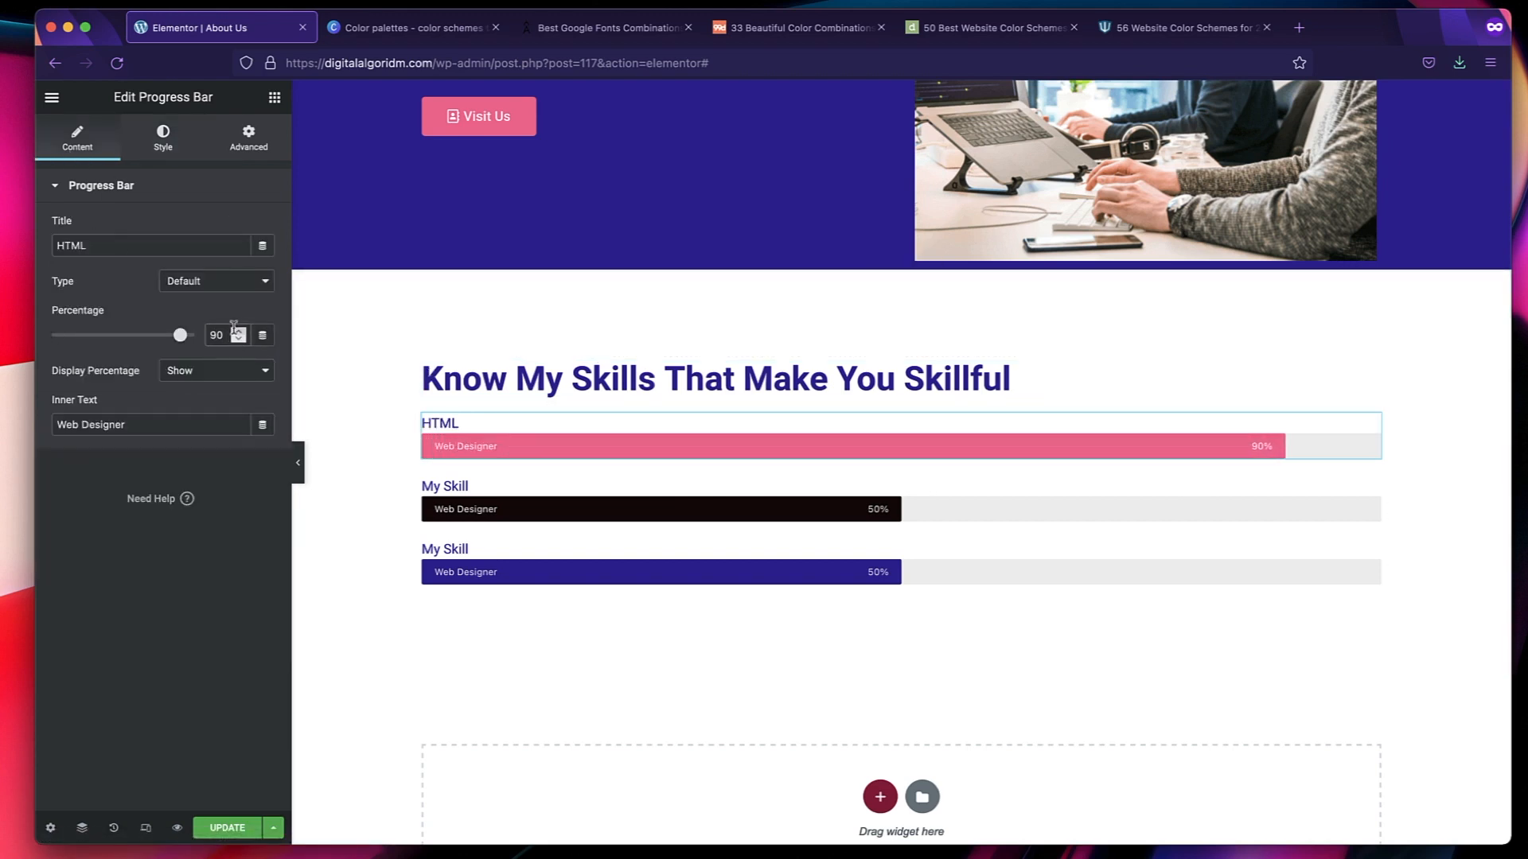
key("BackSpace")
type("9")
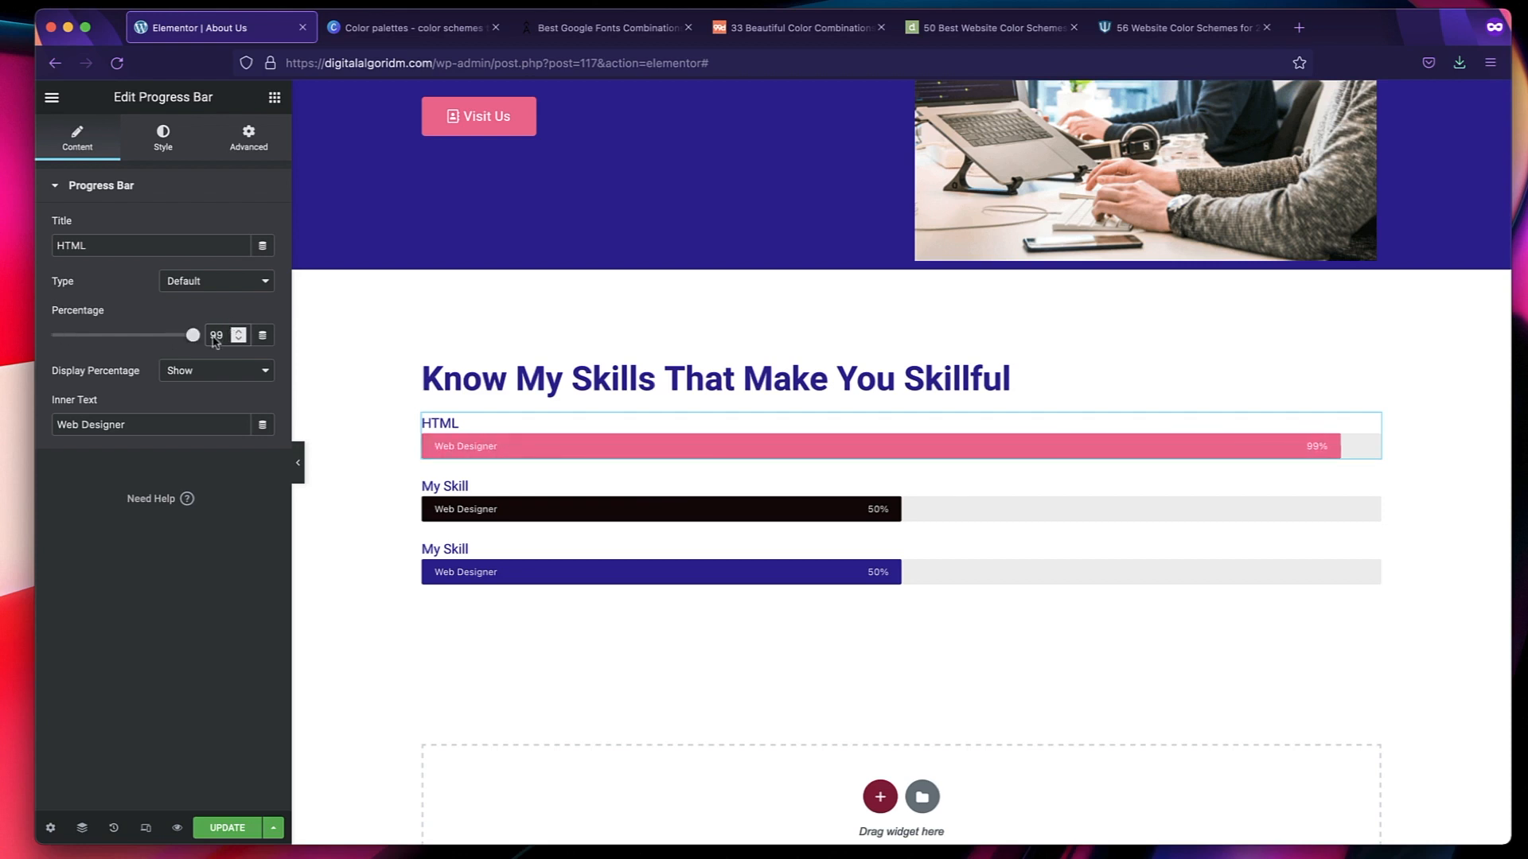
Change the title of the second progress bar to "CSS".
left_click(504, 502)
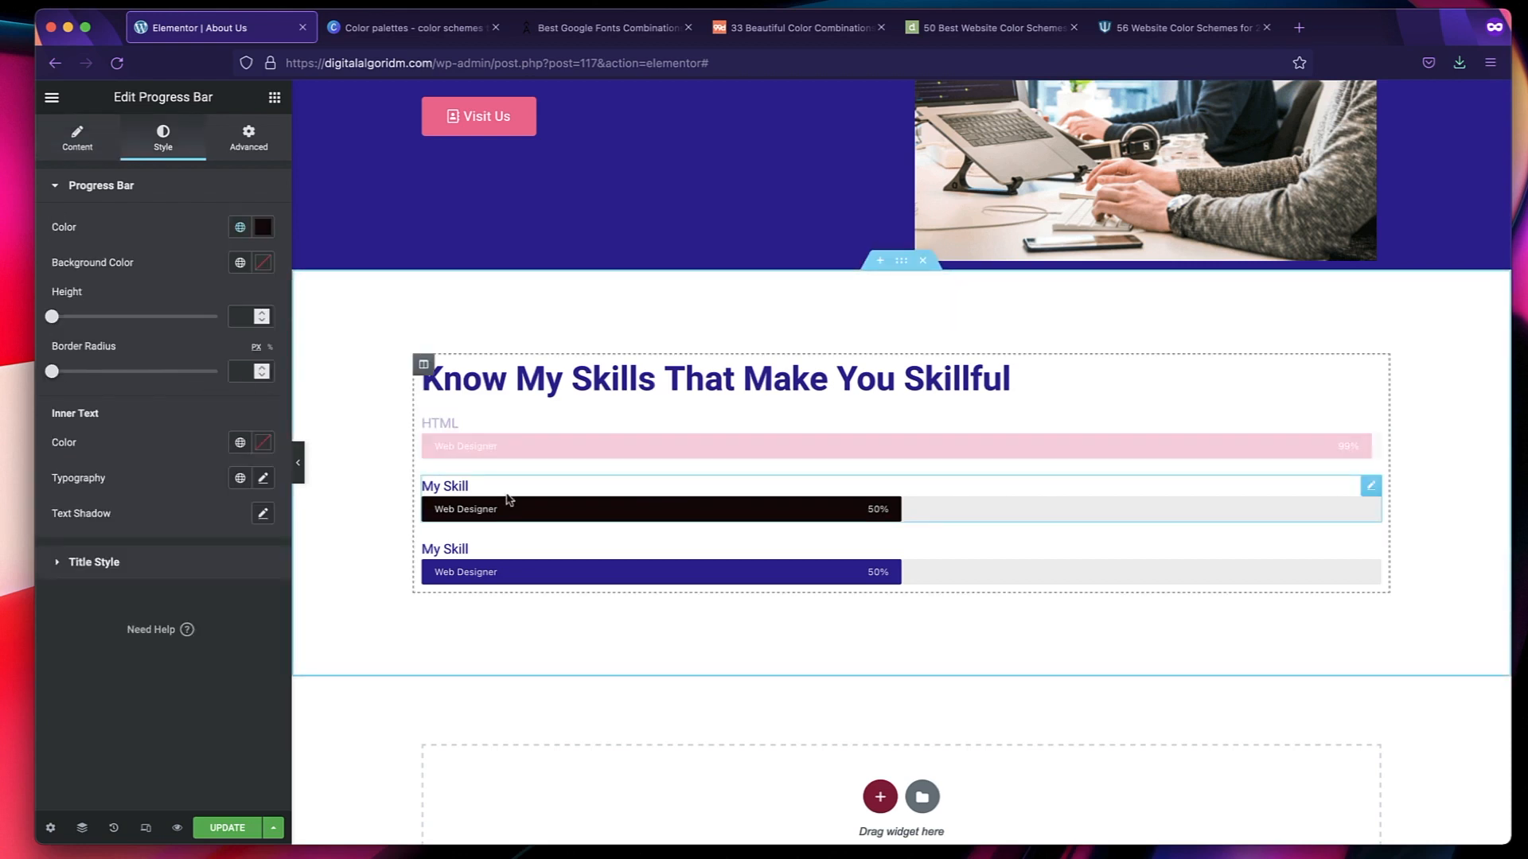
left_click(64, 155)
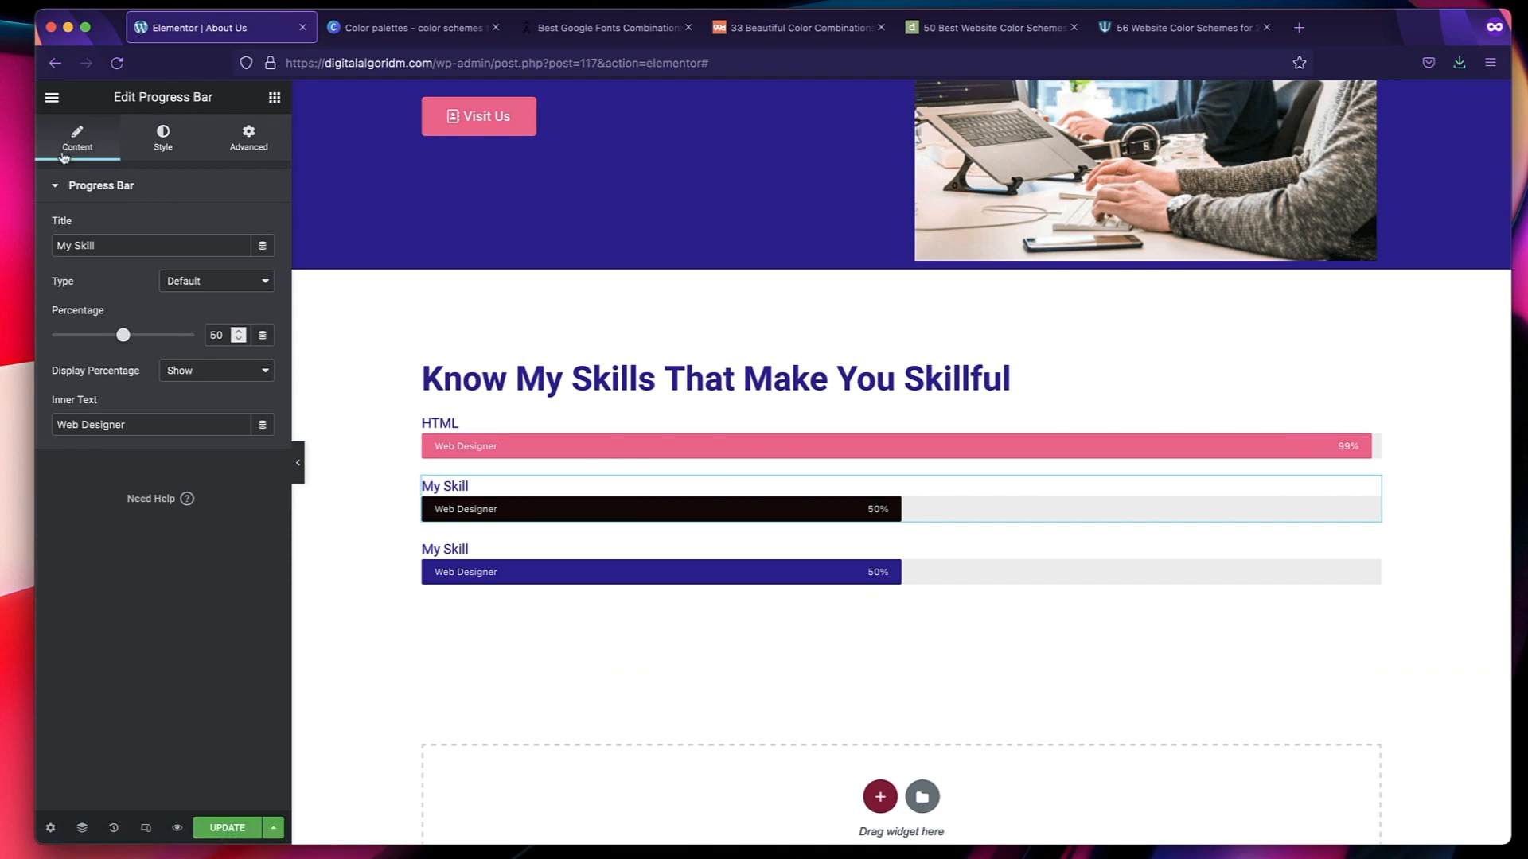
triple_click(147, 245)
type("C")
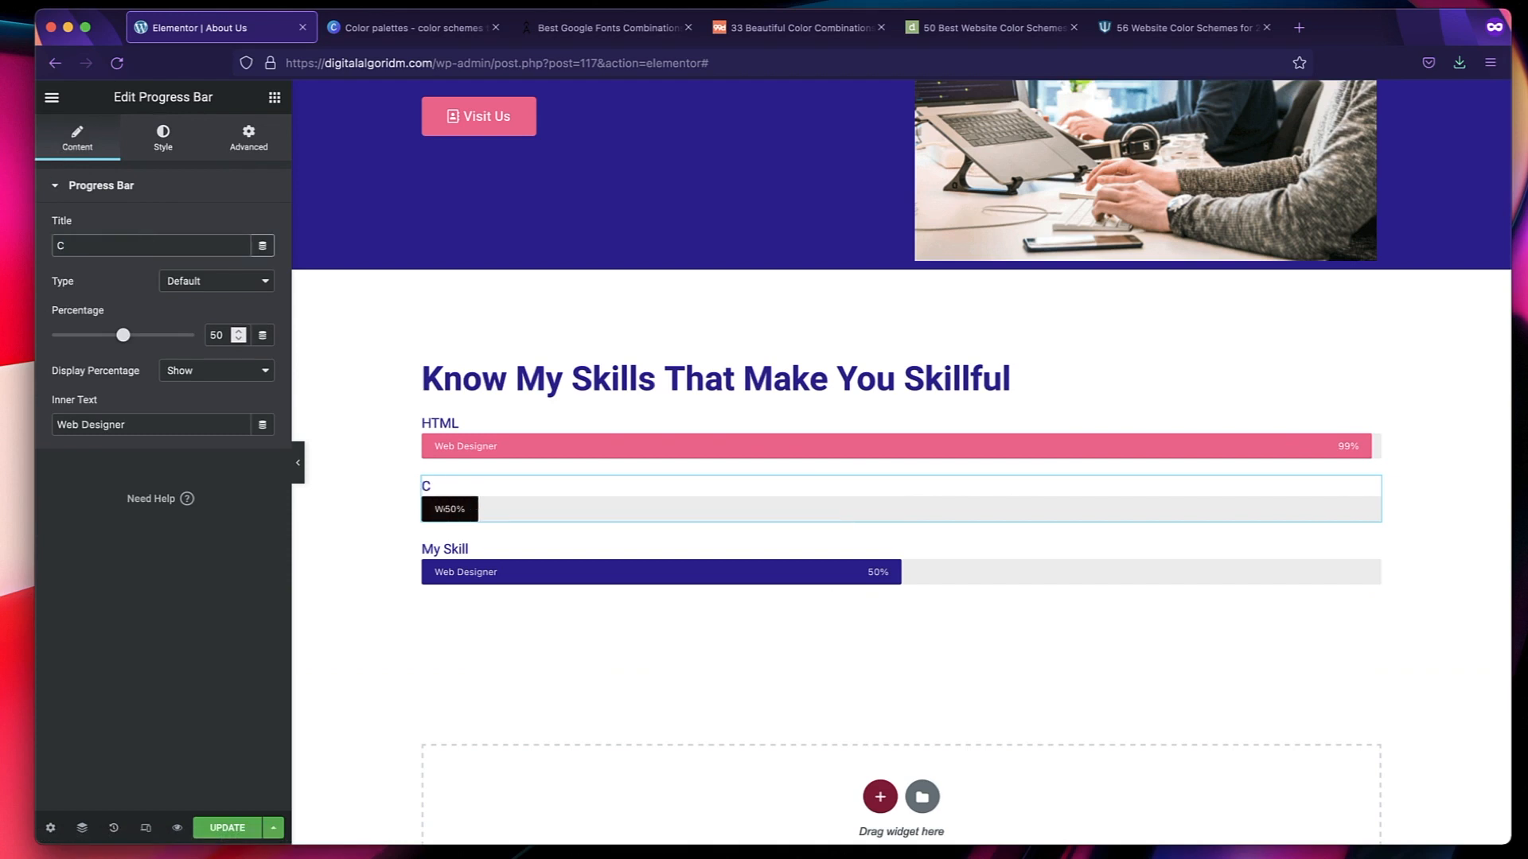
type("SS")
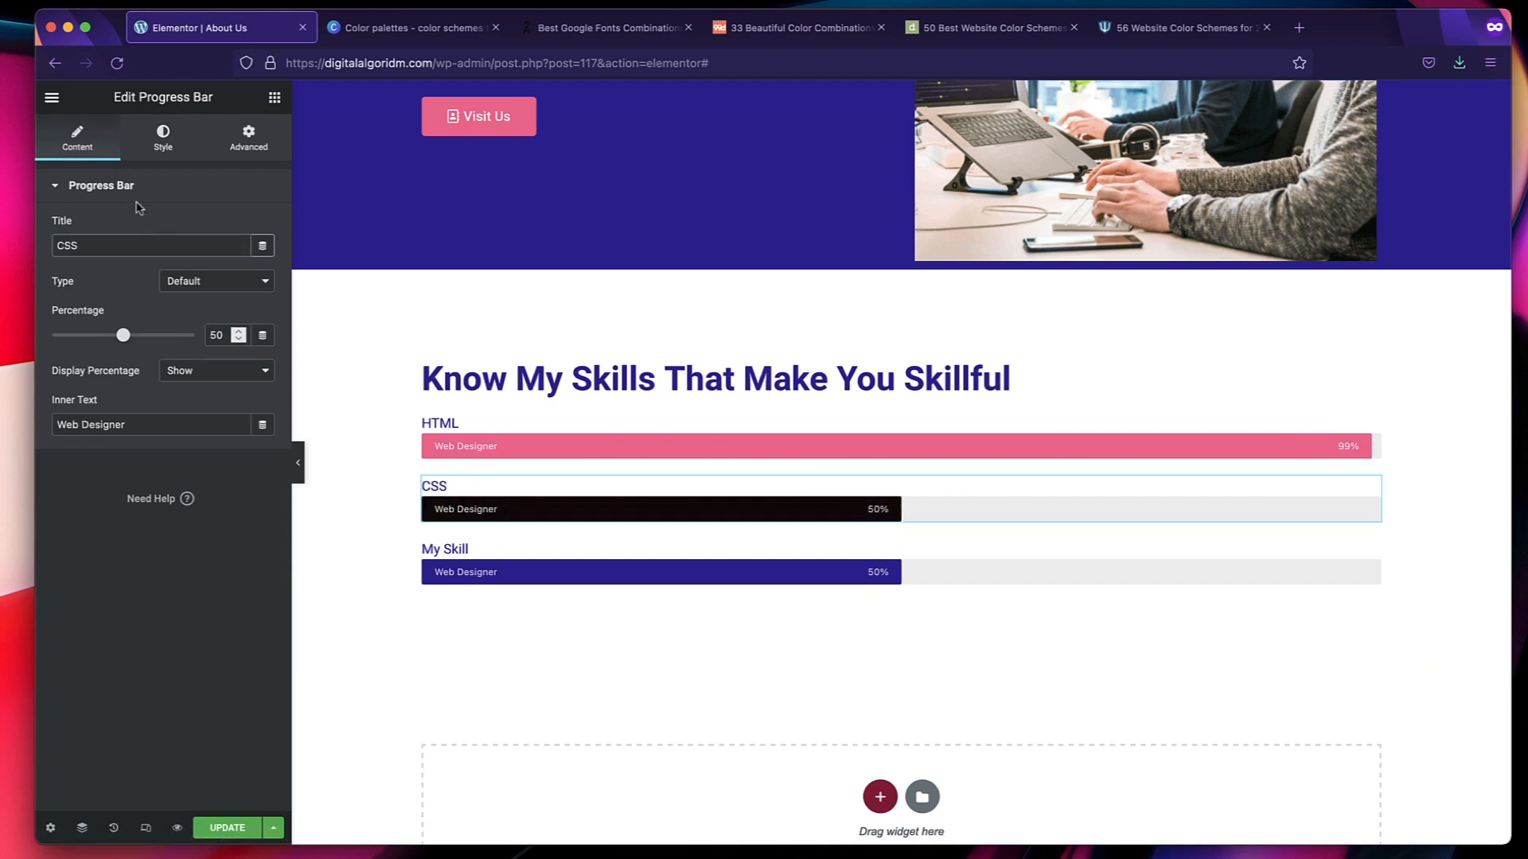
Title the third progress bar "JavaScript" and replace its inner text with "Level".
left_click(512, 563)
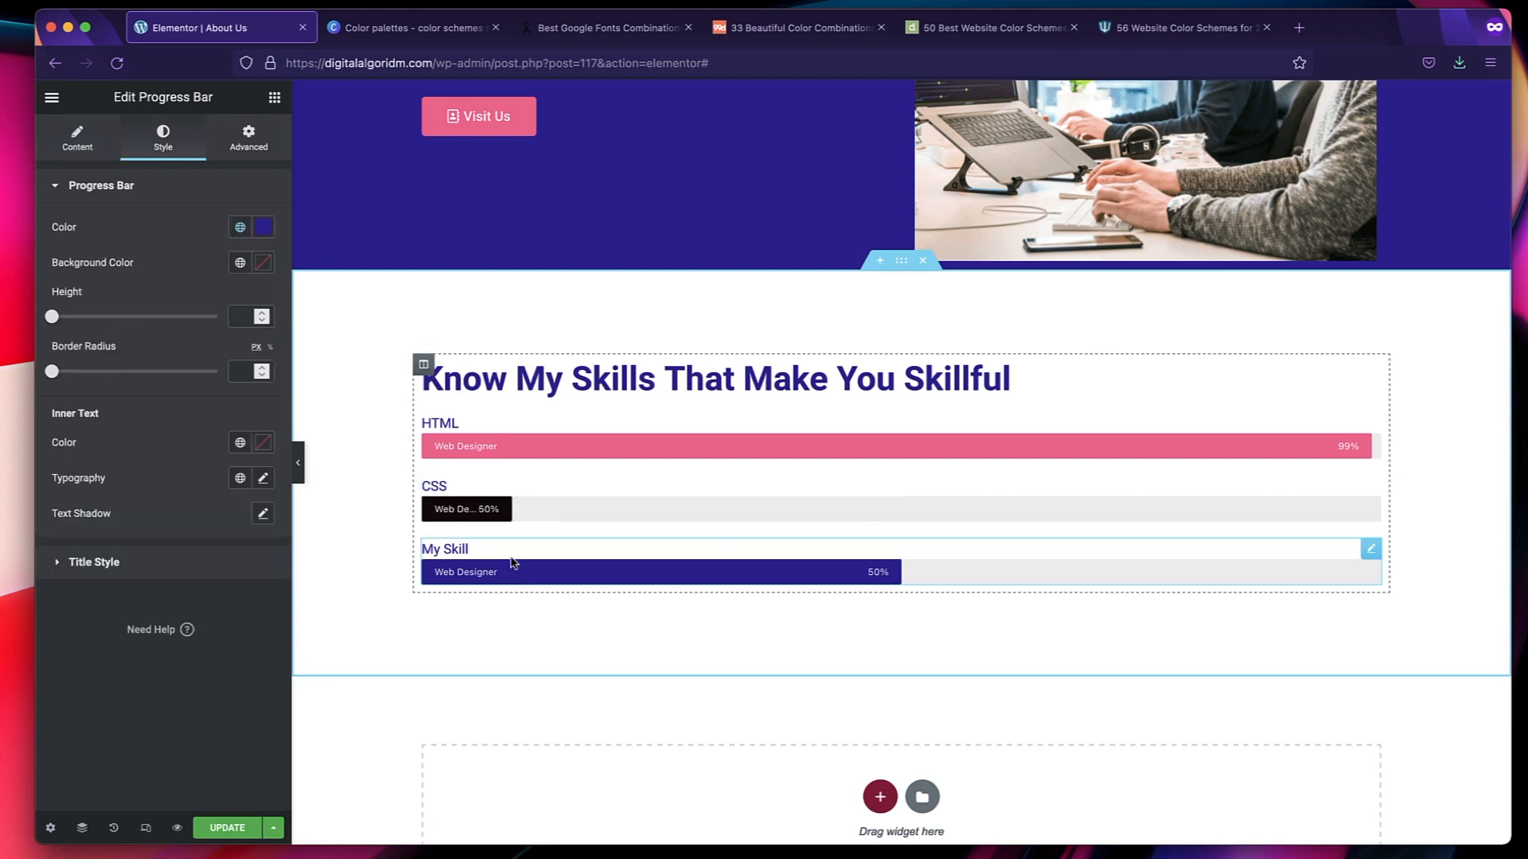
left_click(77, 137)
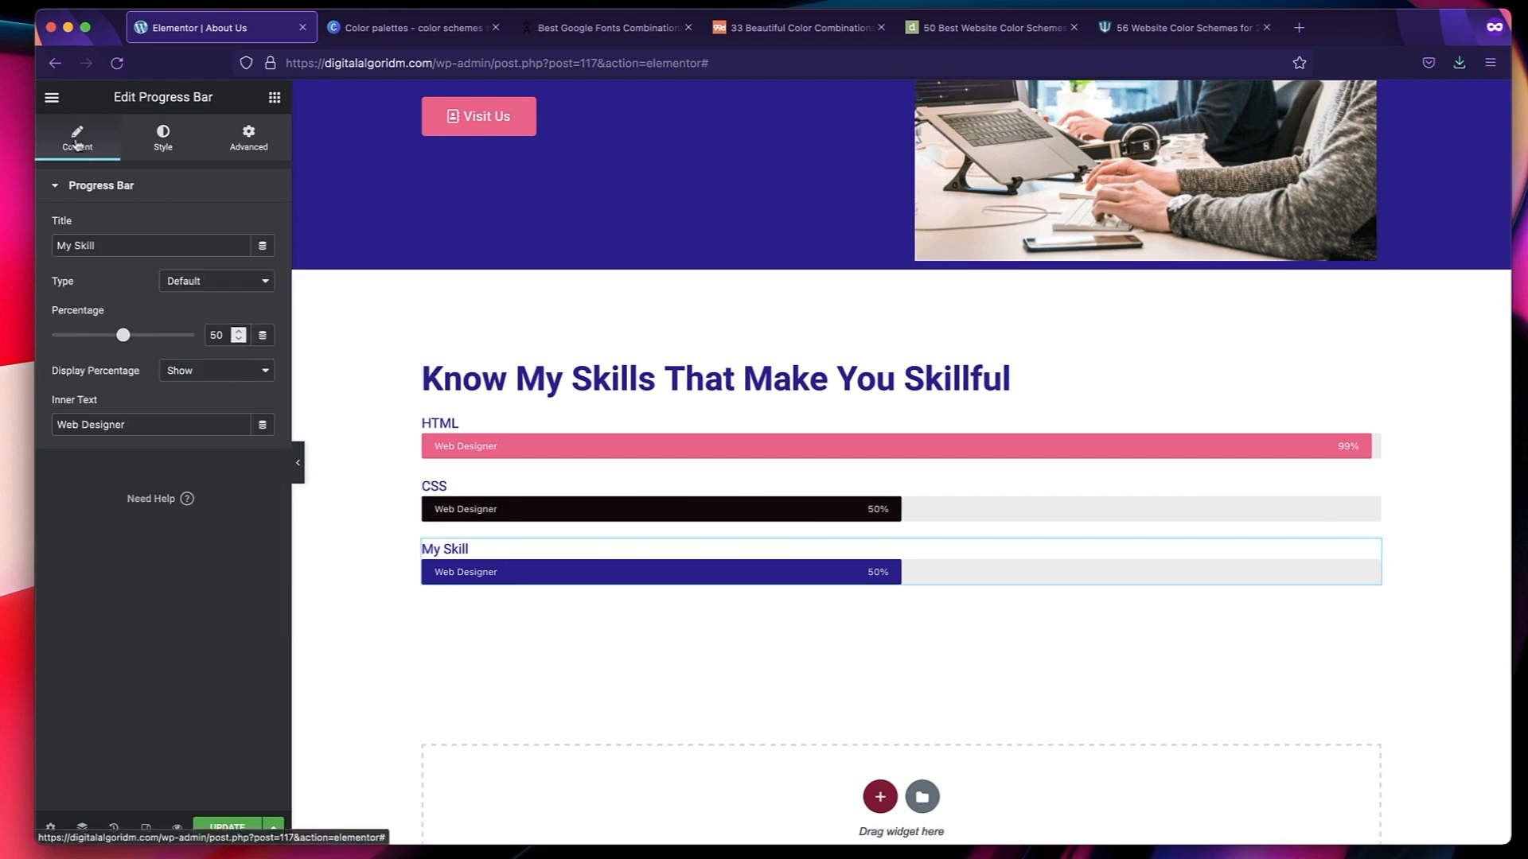
triple_click(145, 243)
type("Ja")
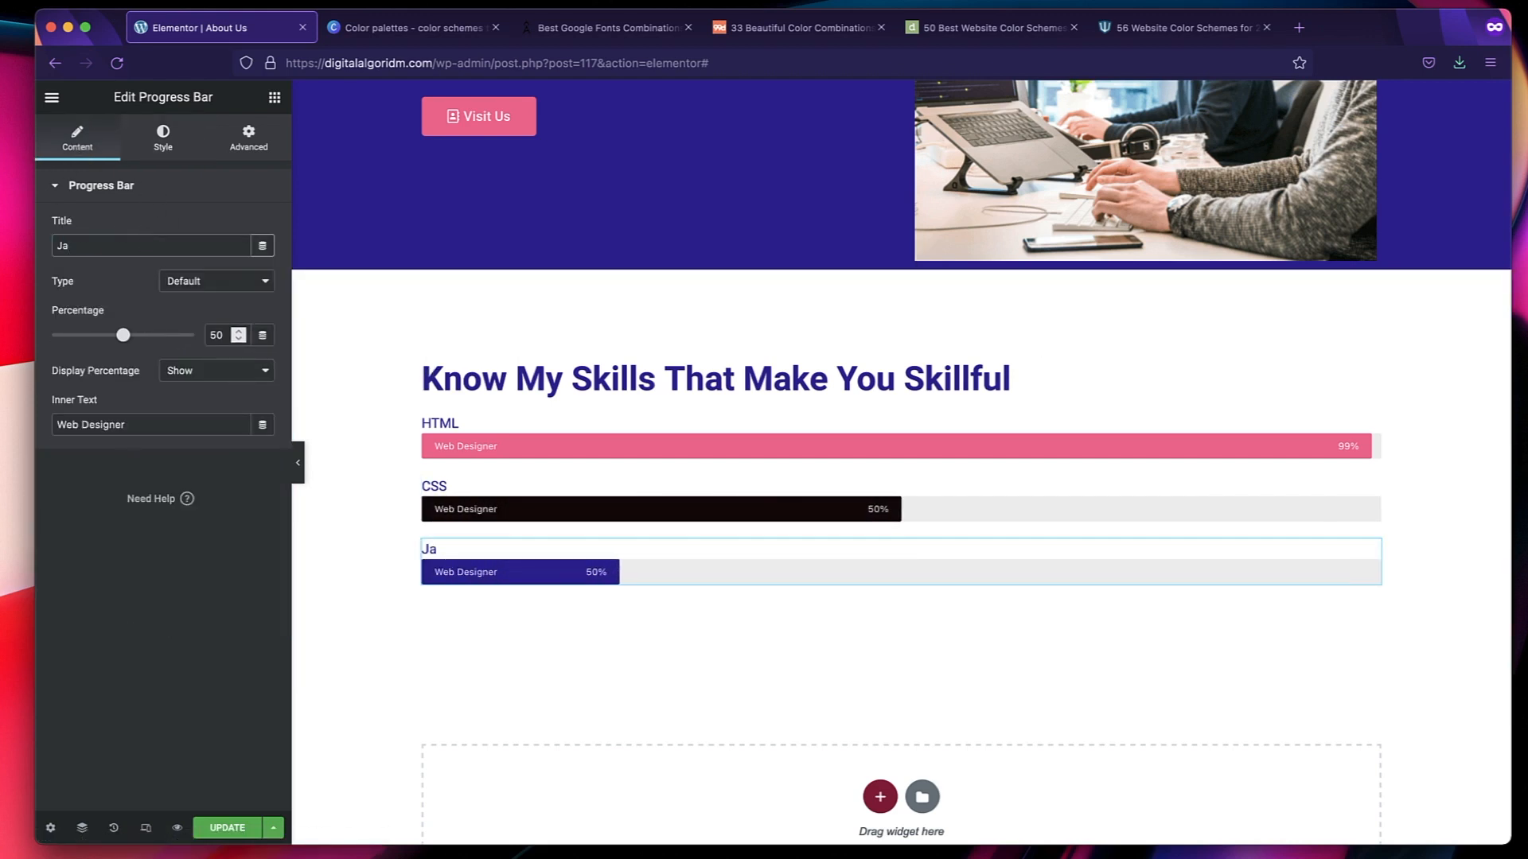
type("vaScript")
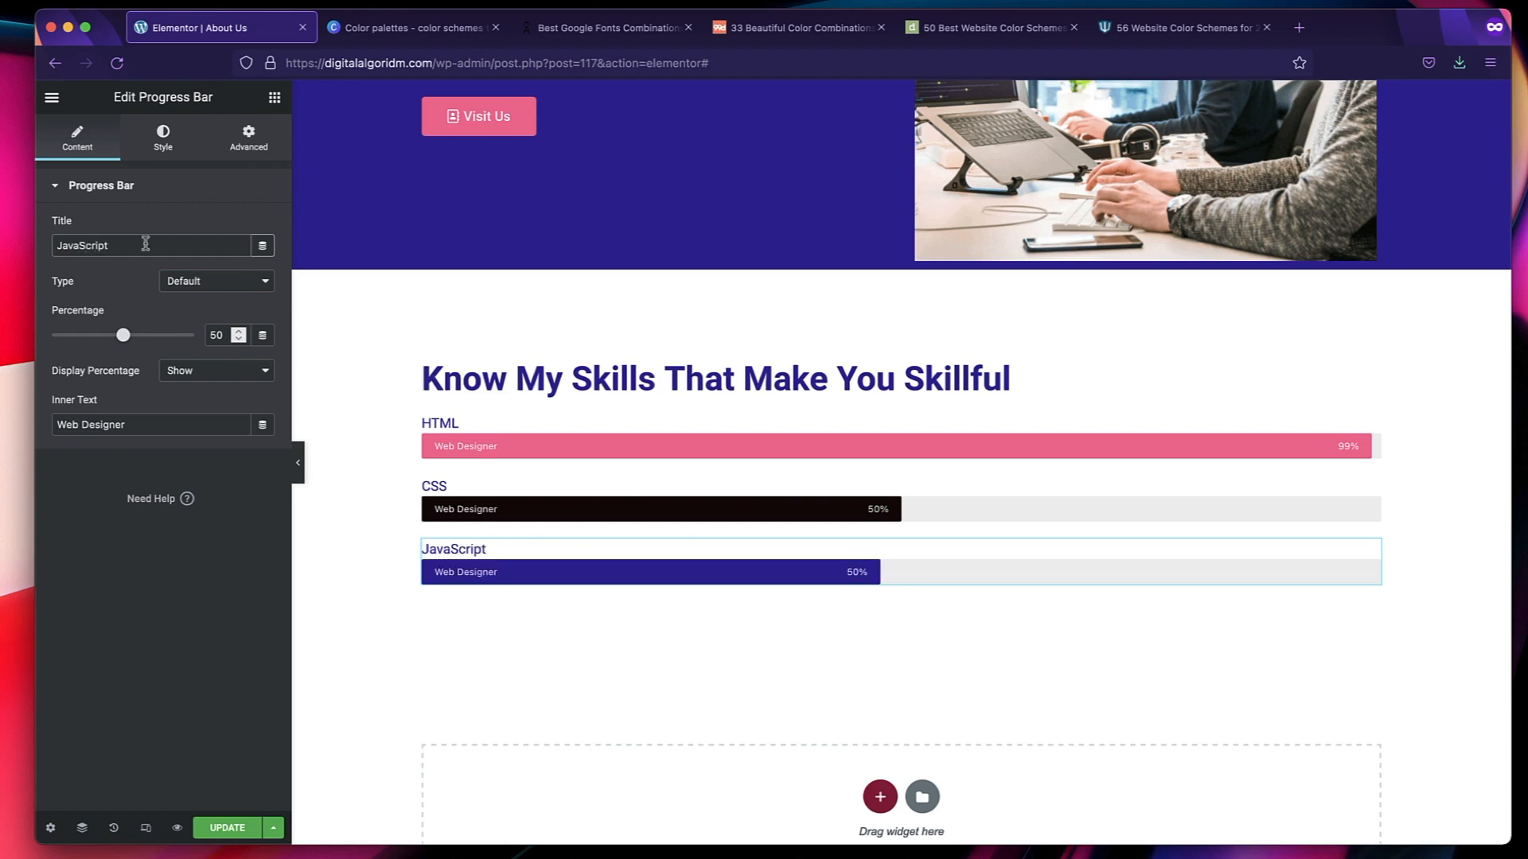
triple_click(143, 430)
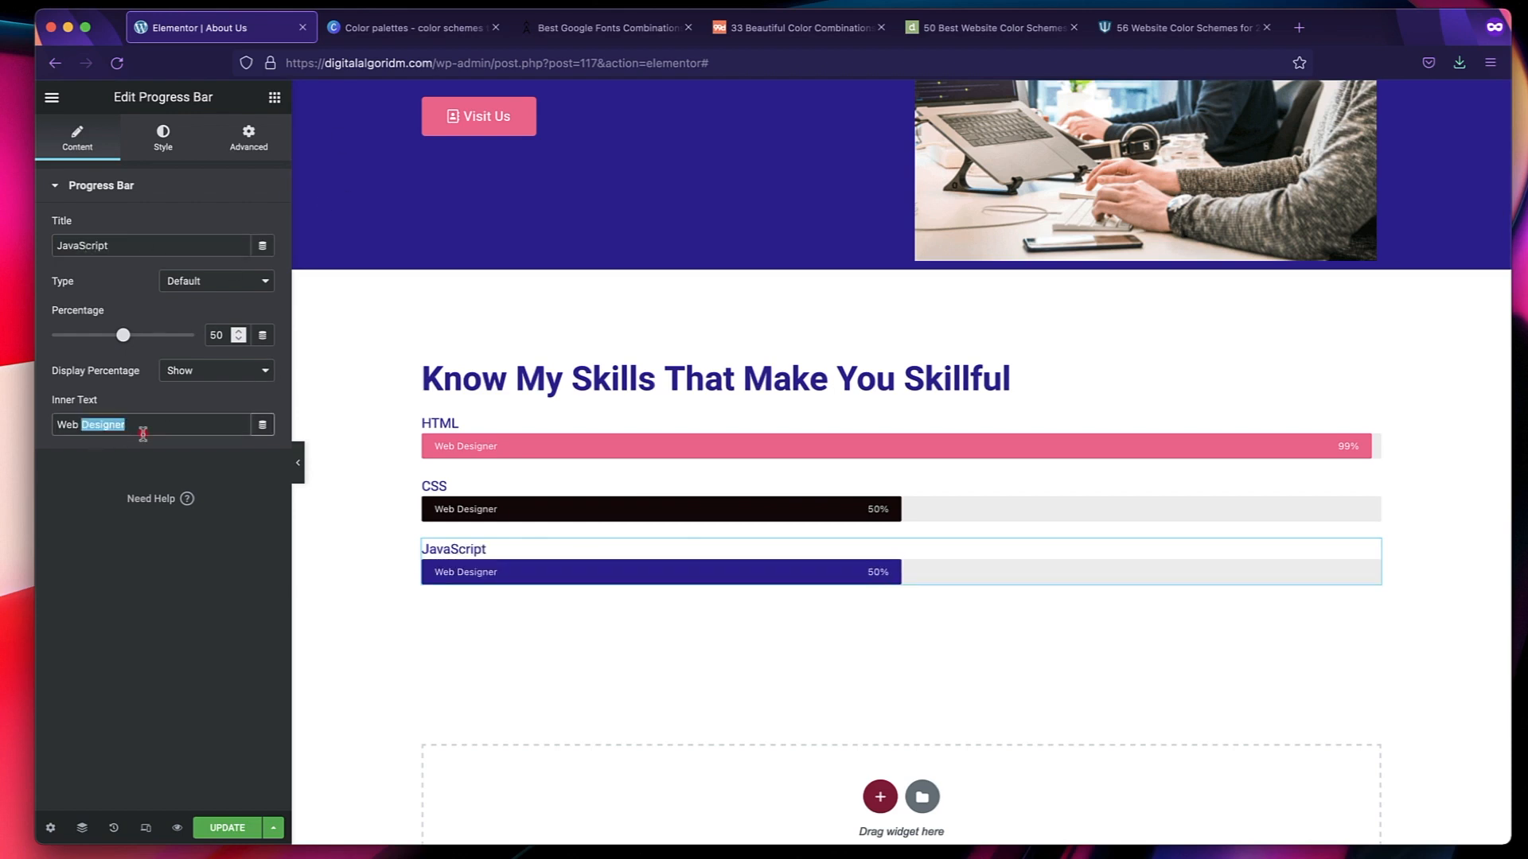
type("Level")
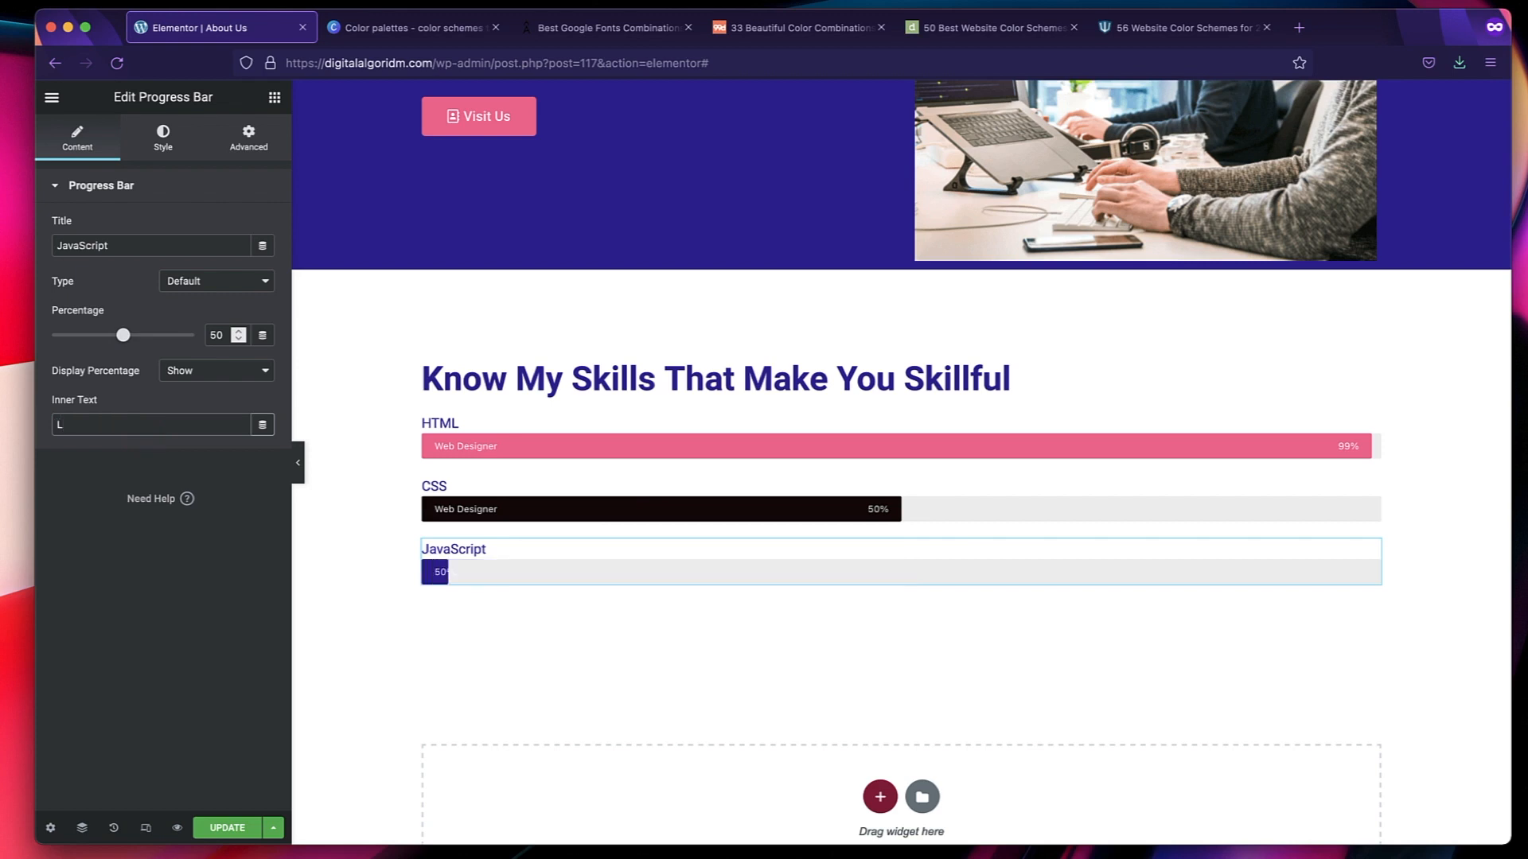
Replace the inner text of the CSS and HTML progress bars with "Level".
left_click(474, 511)
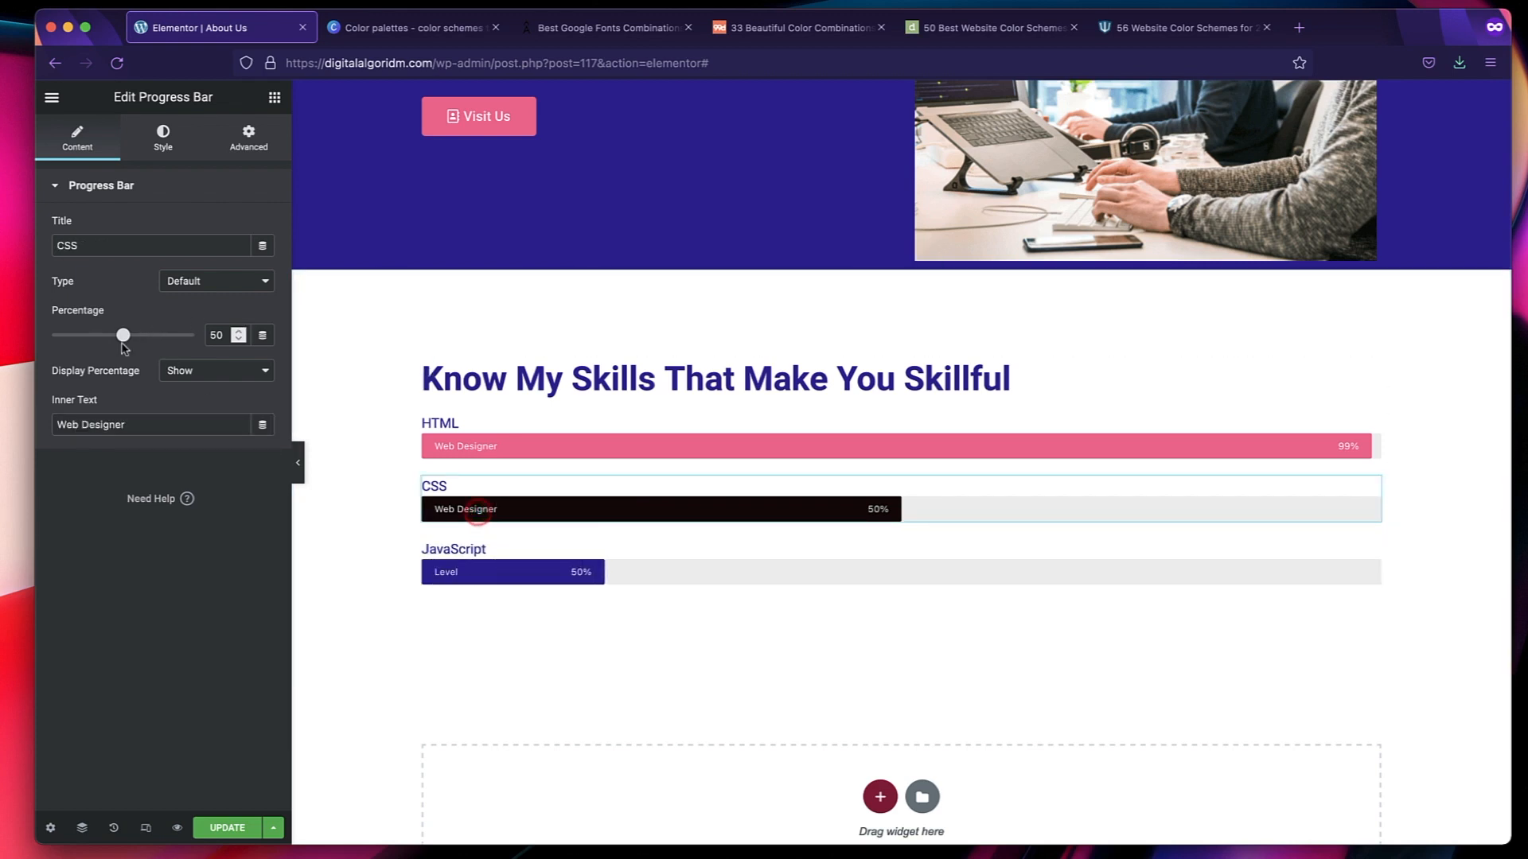
triple_click(160, 425)
type("Level")
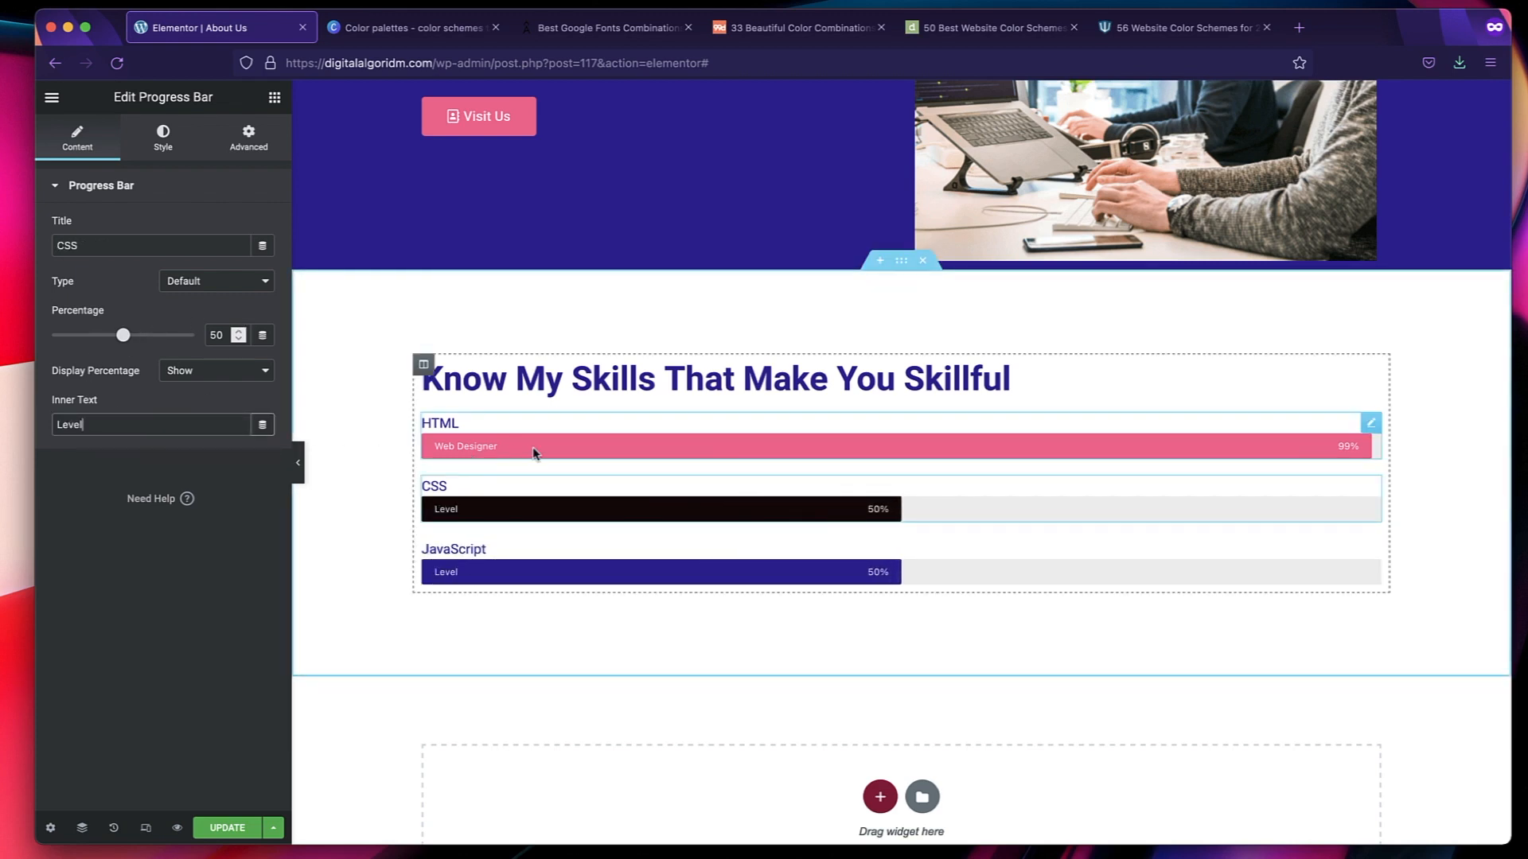
left_click(540, 438)
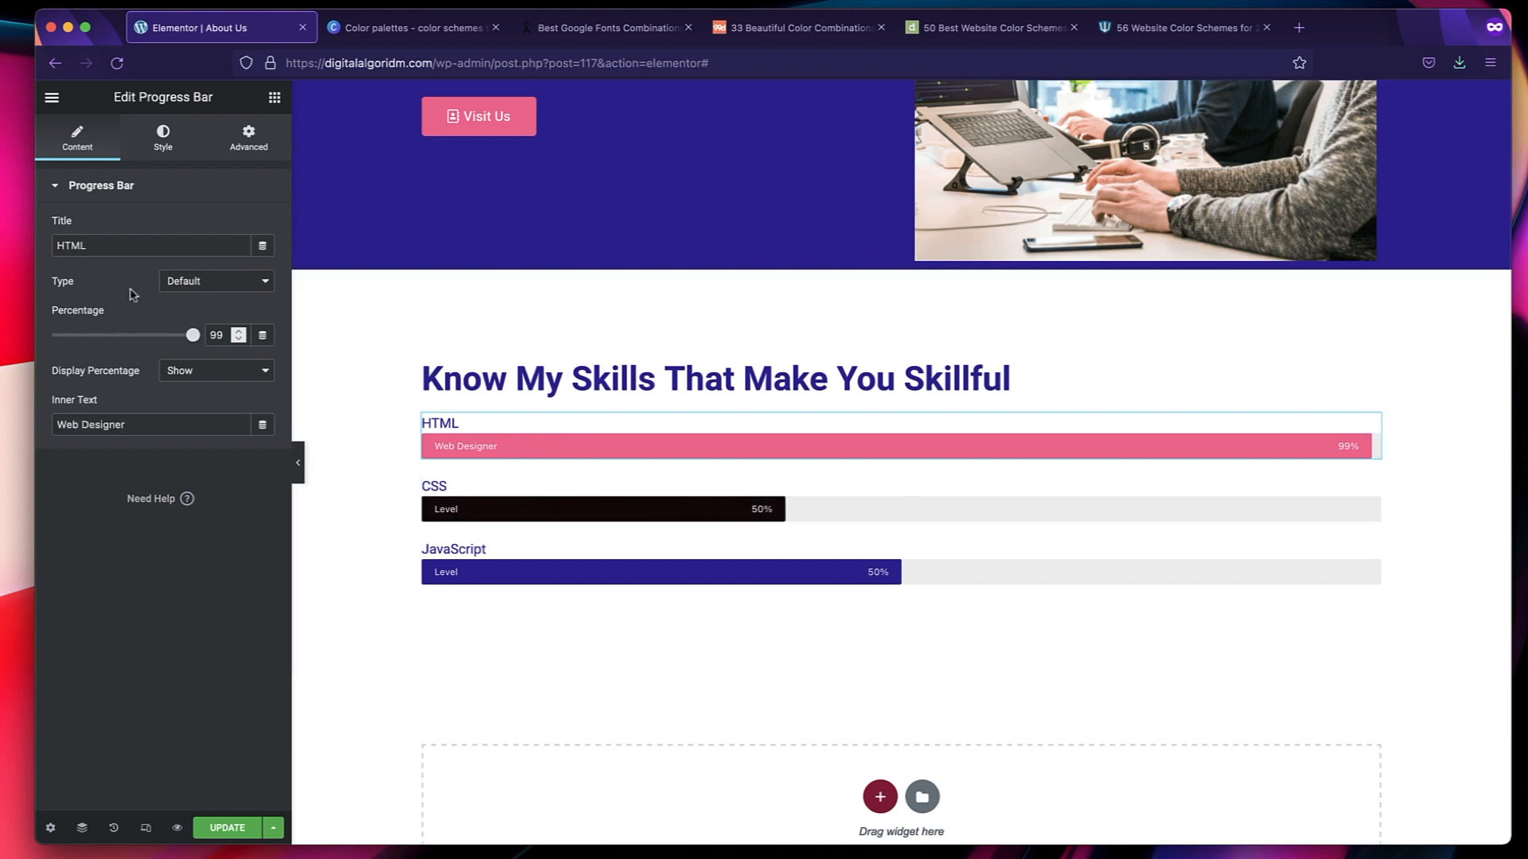
double_click(147, 420)
triple_click(147, 420)
type("Level")
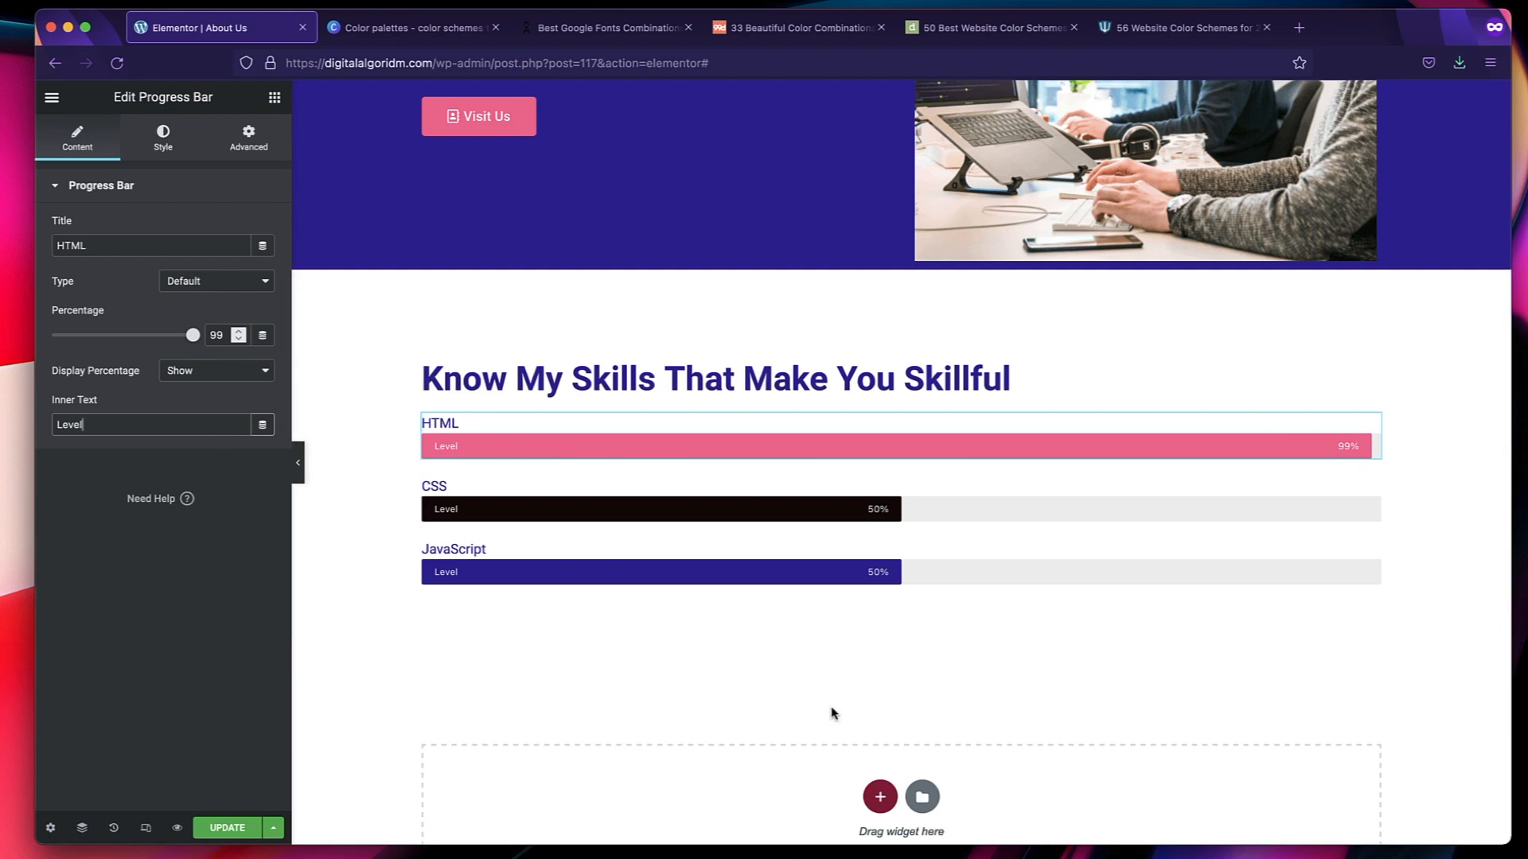
Set the percentage of the CSS bar to 99 and of the JavaScript bar to 90.
left_click(746, 493)
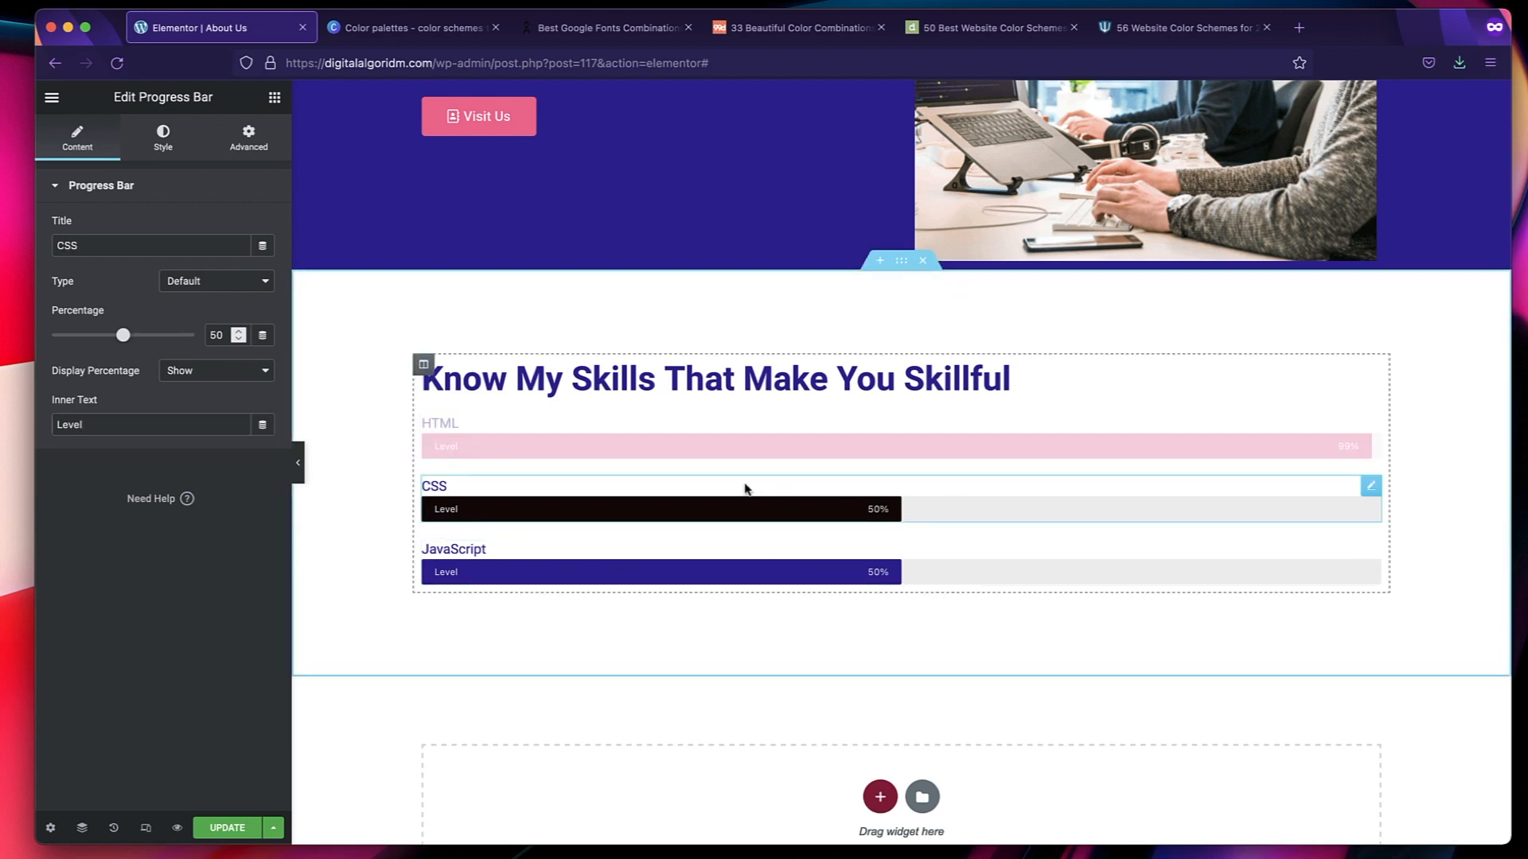
double_click(217, 335)
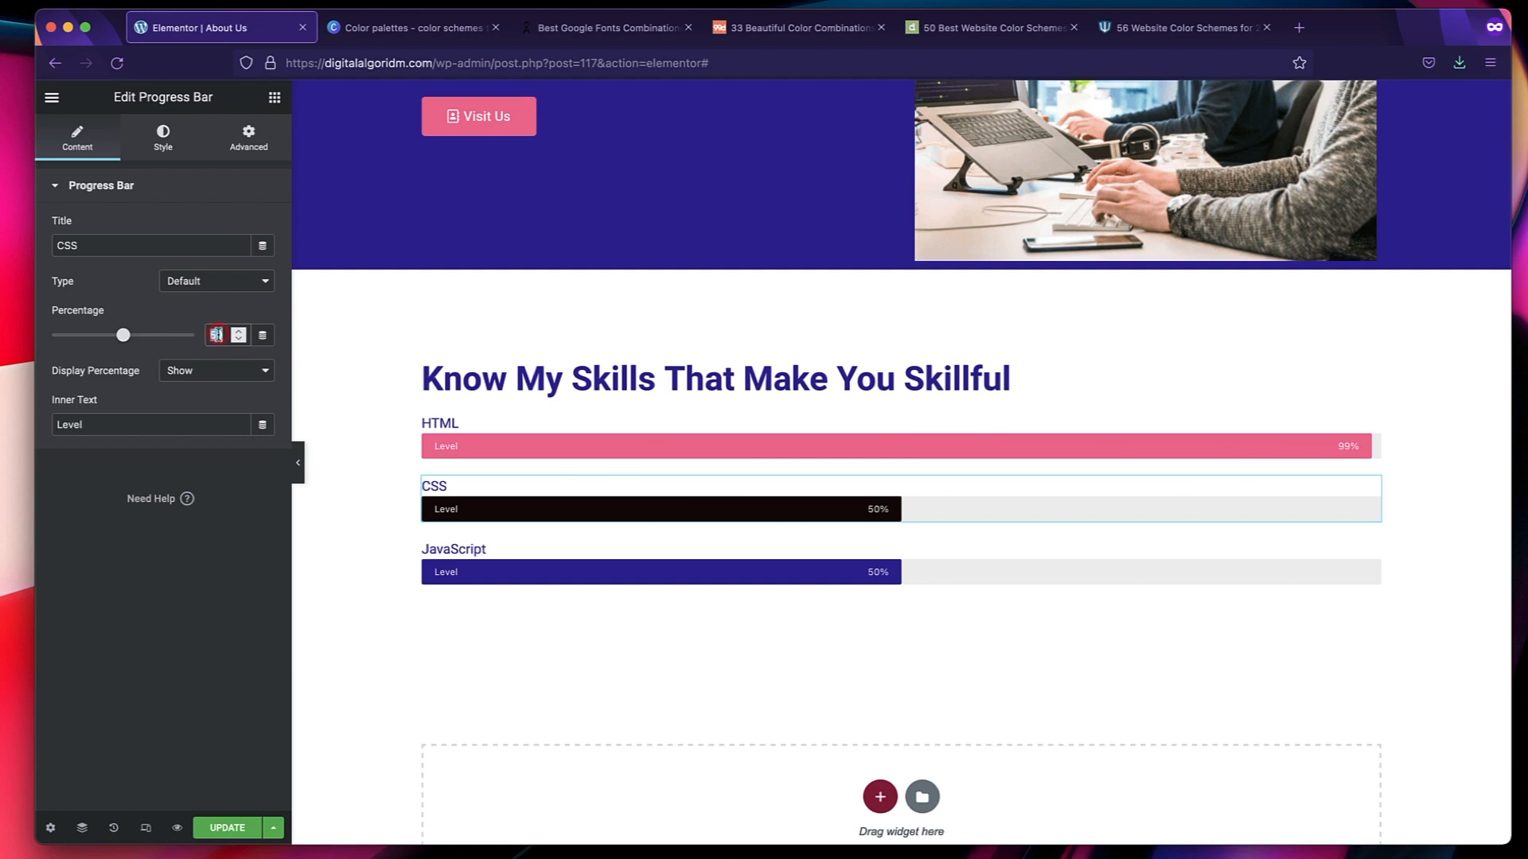
type("99")
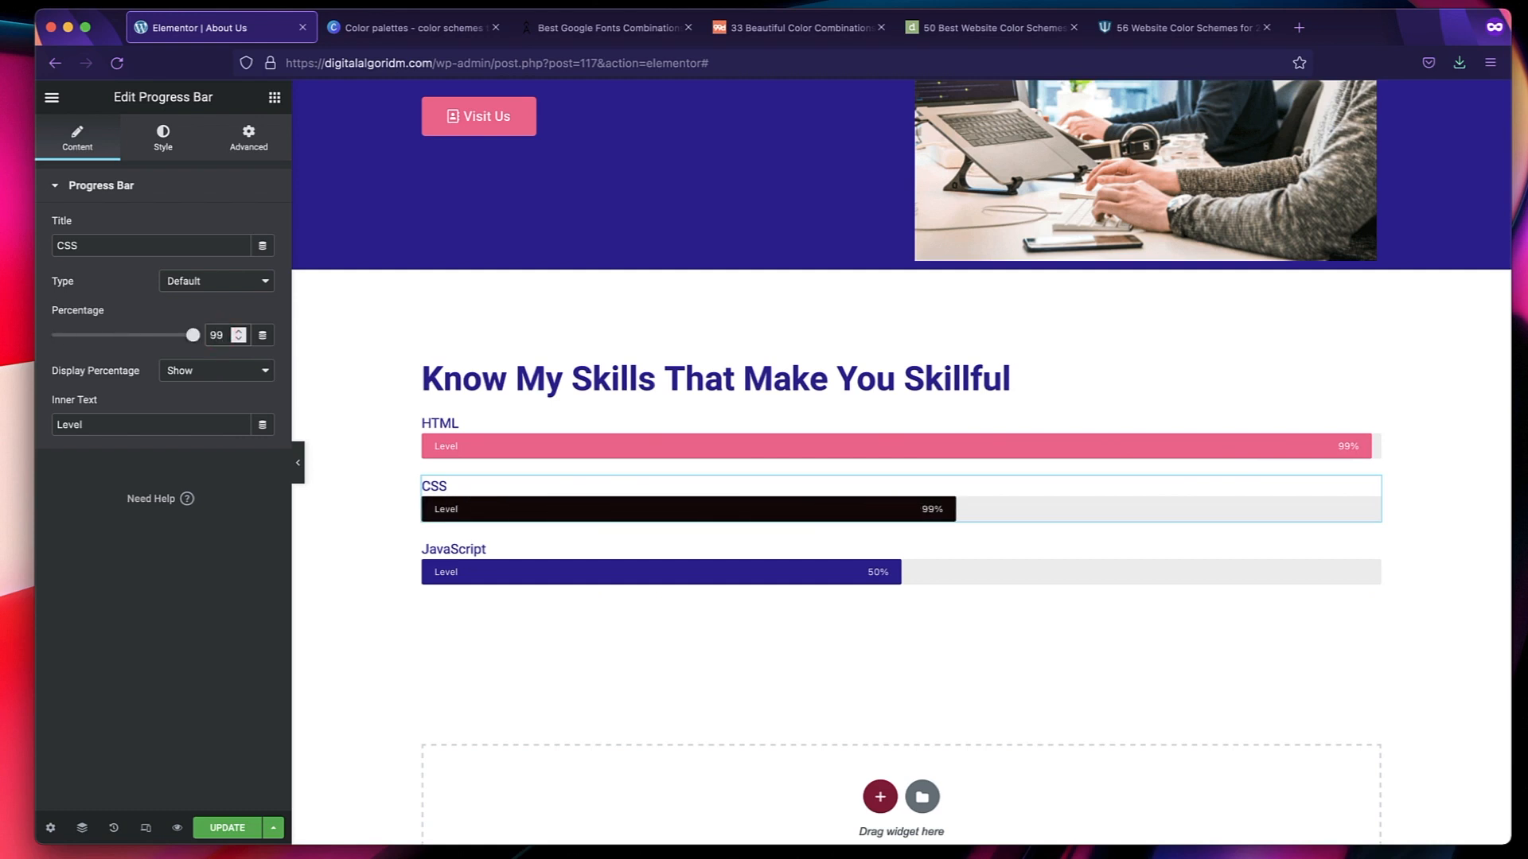
left_click(639, 557)
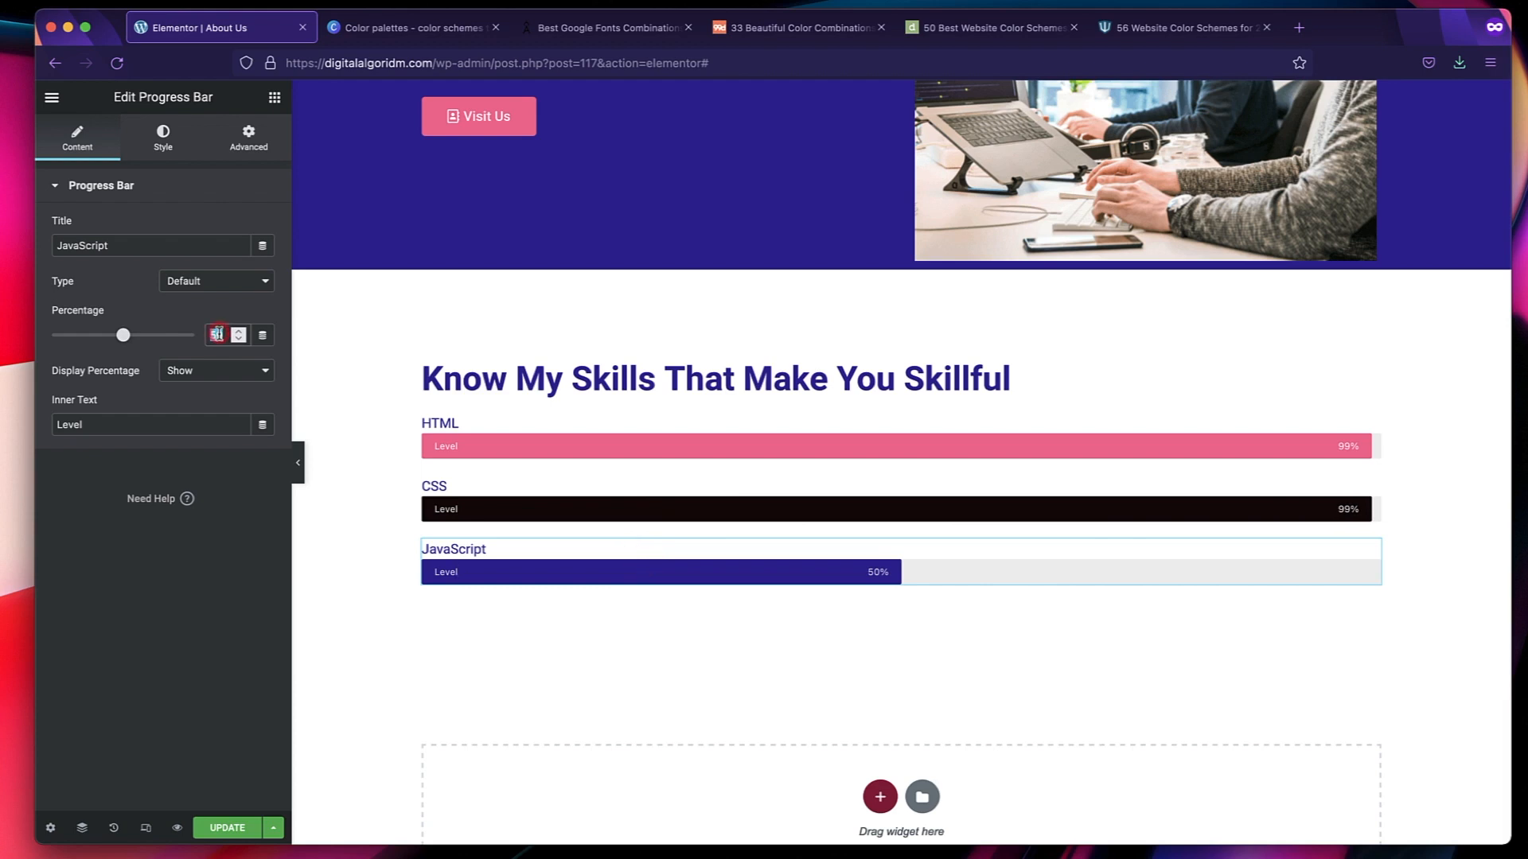
type("90")
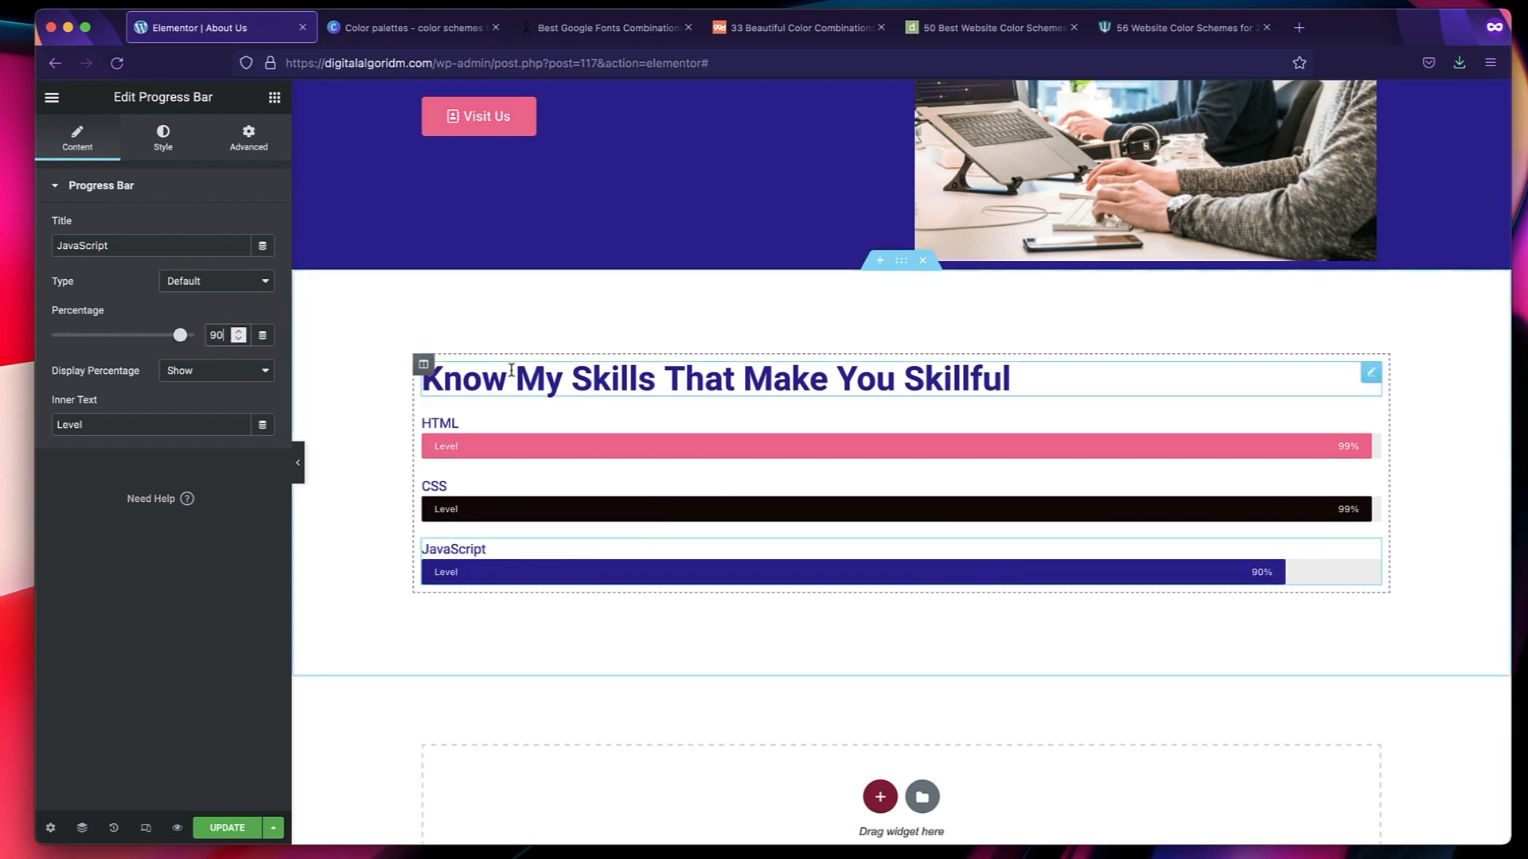
Update the About Us page and look over its intro and skills sections.
left_click(206, 828)
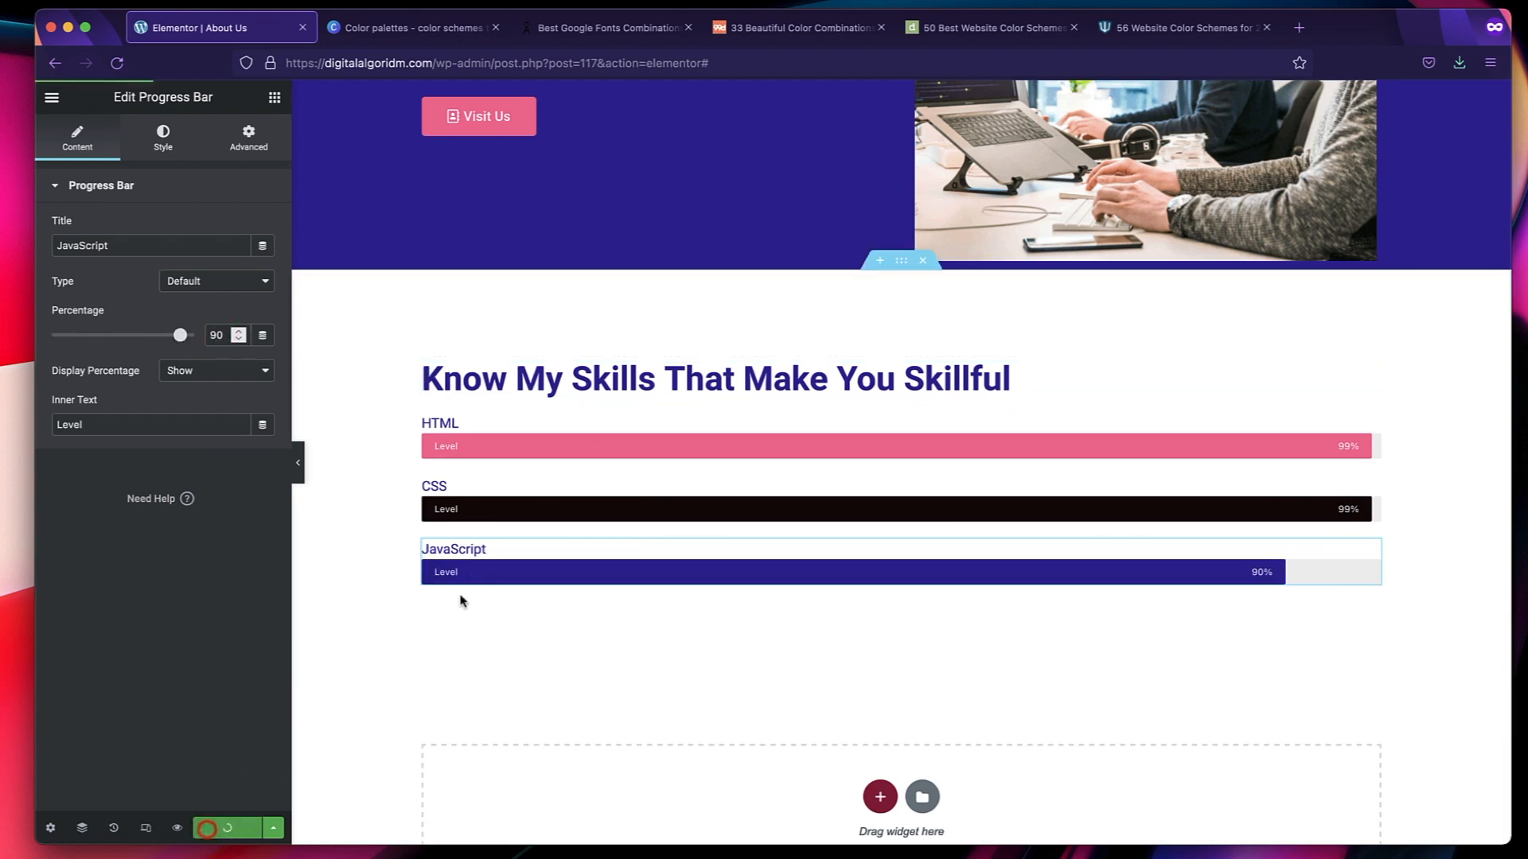
scroll(588, 426, "up", 5)
scroll(587, 434, "down", 5)
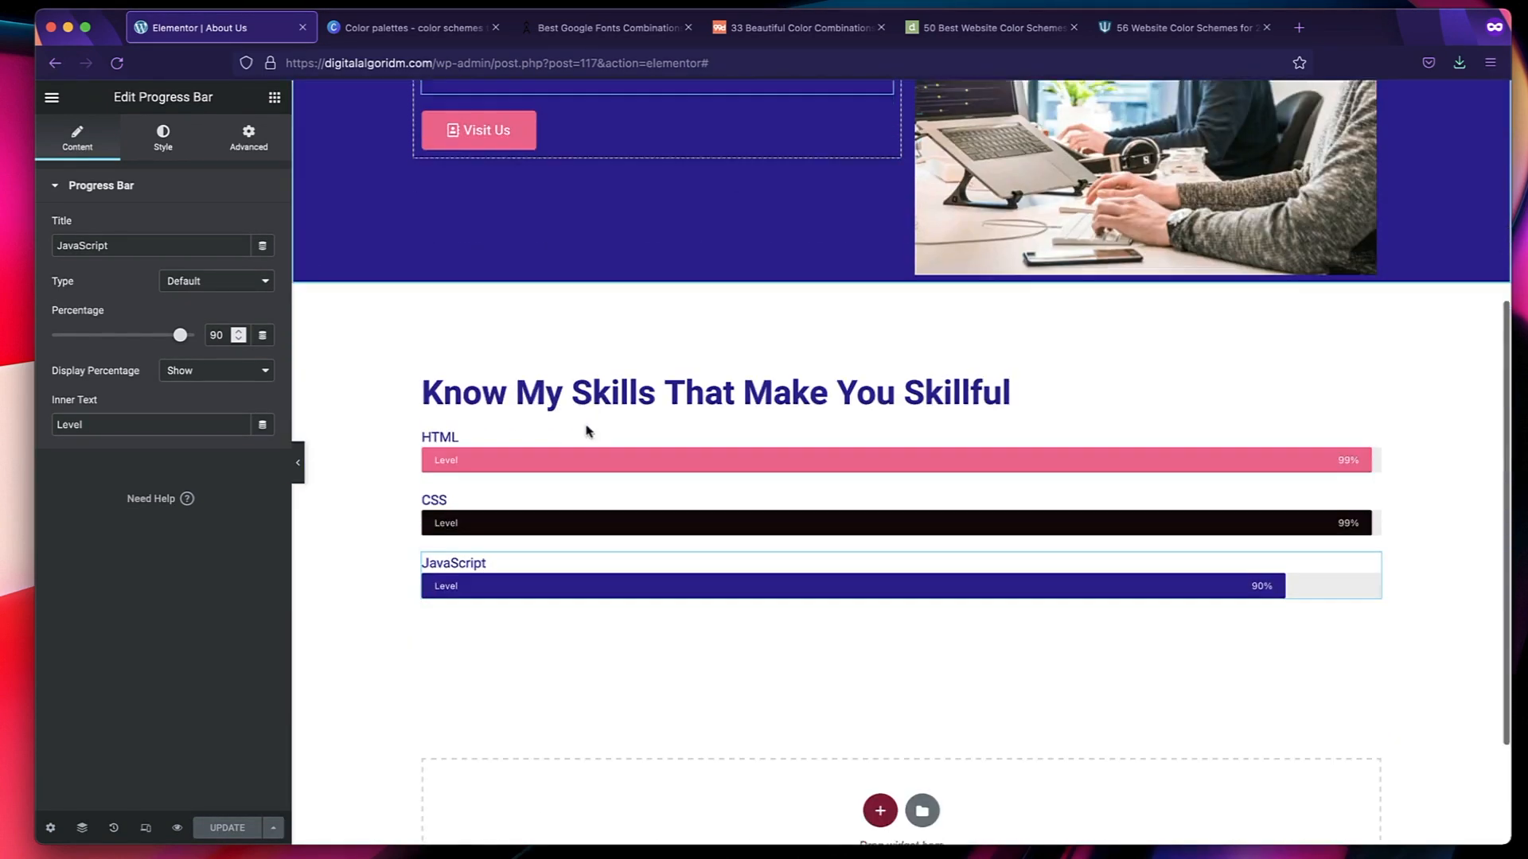
scroll(587, 432, "down", 2)
scroll(588, 430, "up", 6)
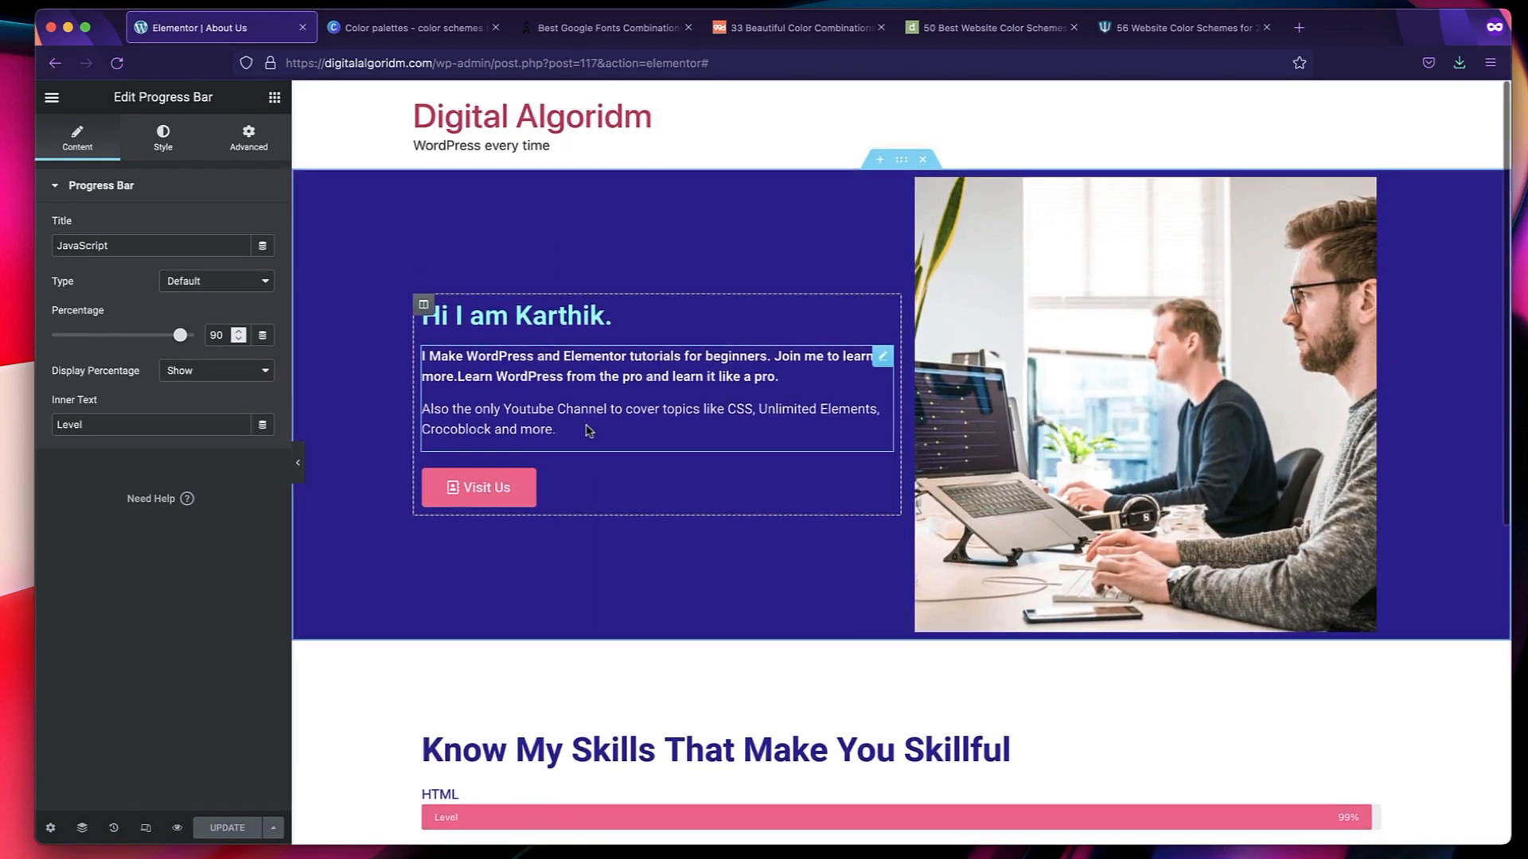
Set the title text color of the HTML progress bar to the global Text Dark color.
scroll(587, 431, "down", 5)
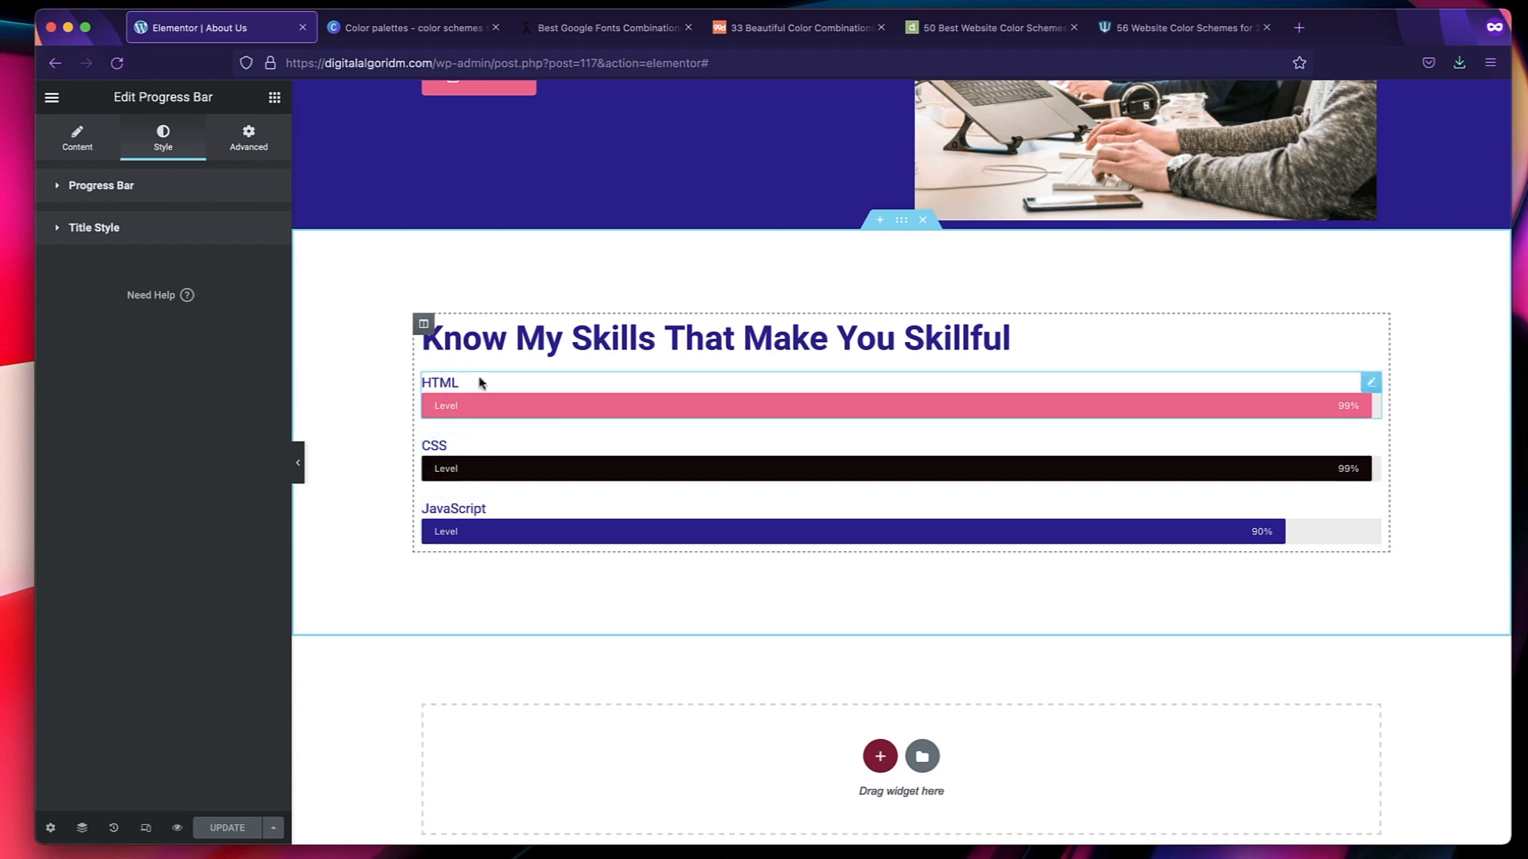
left_click(101, 188)
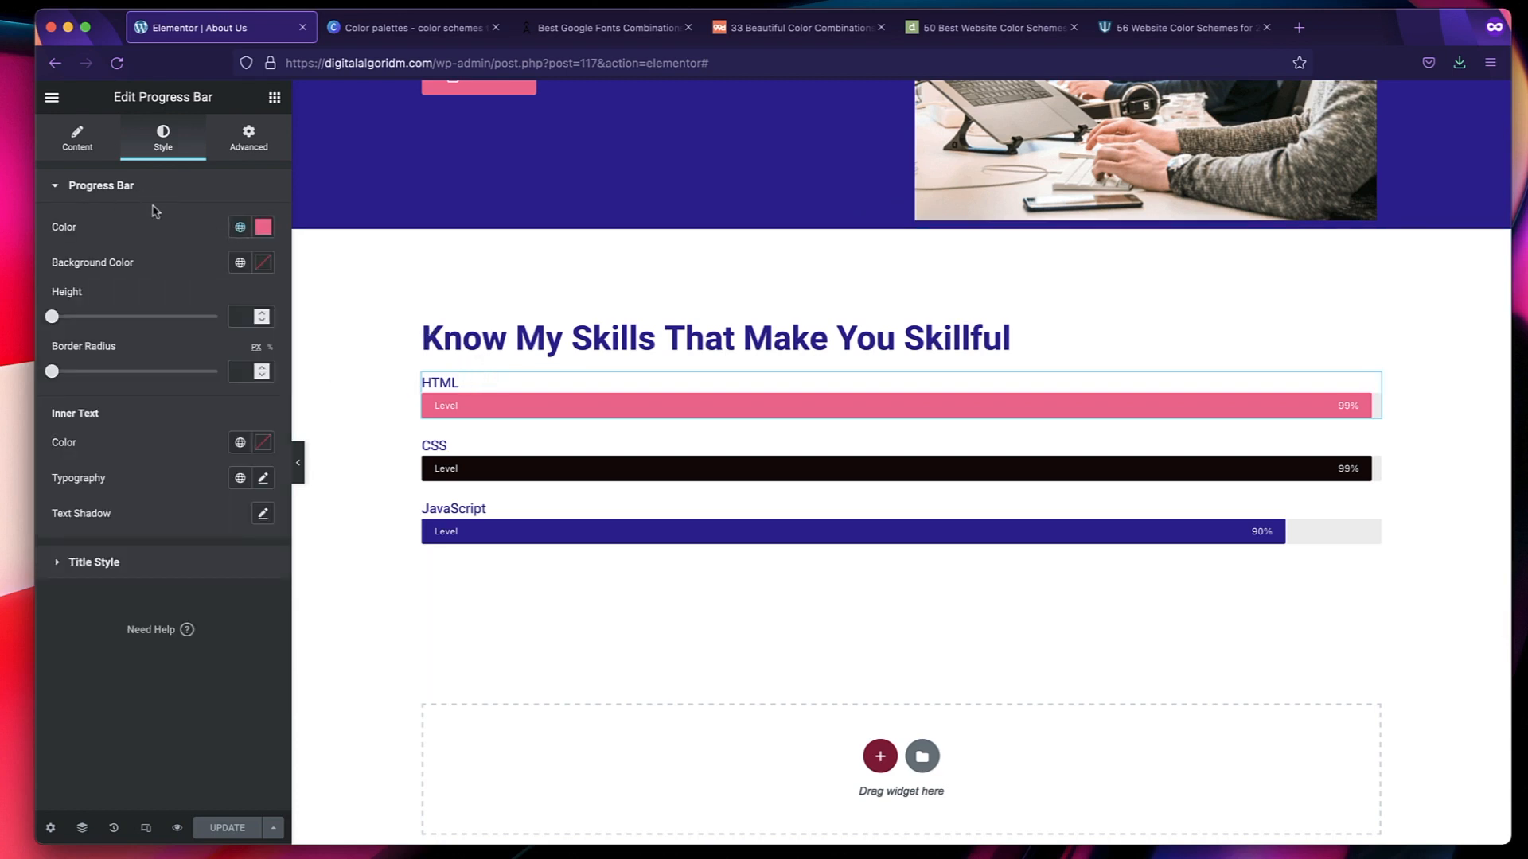
left_click(131, 565)
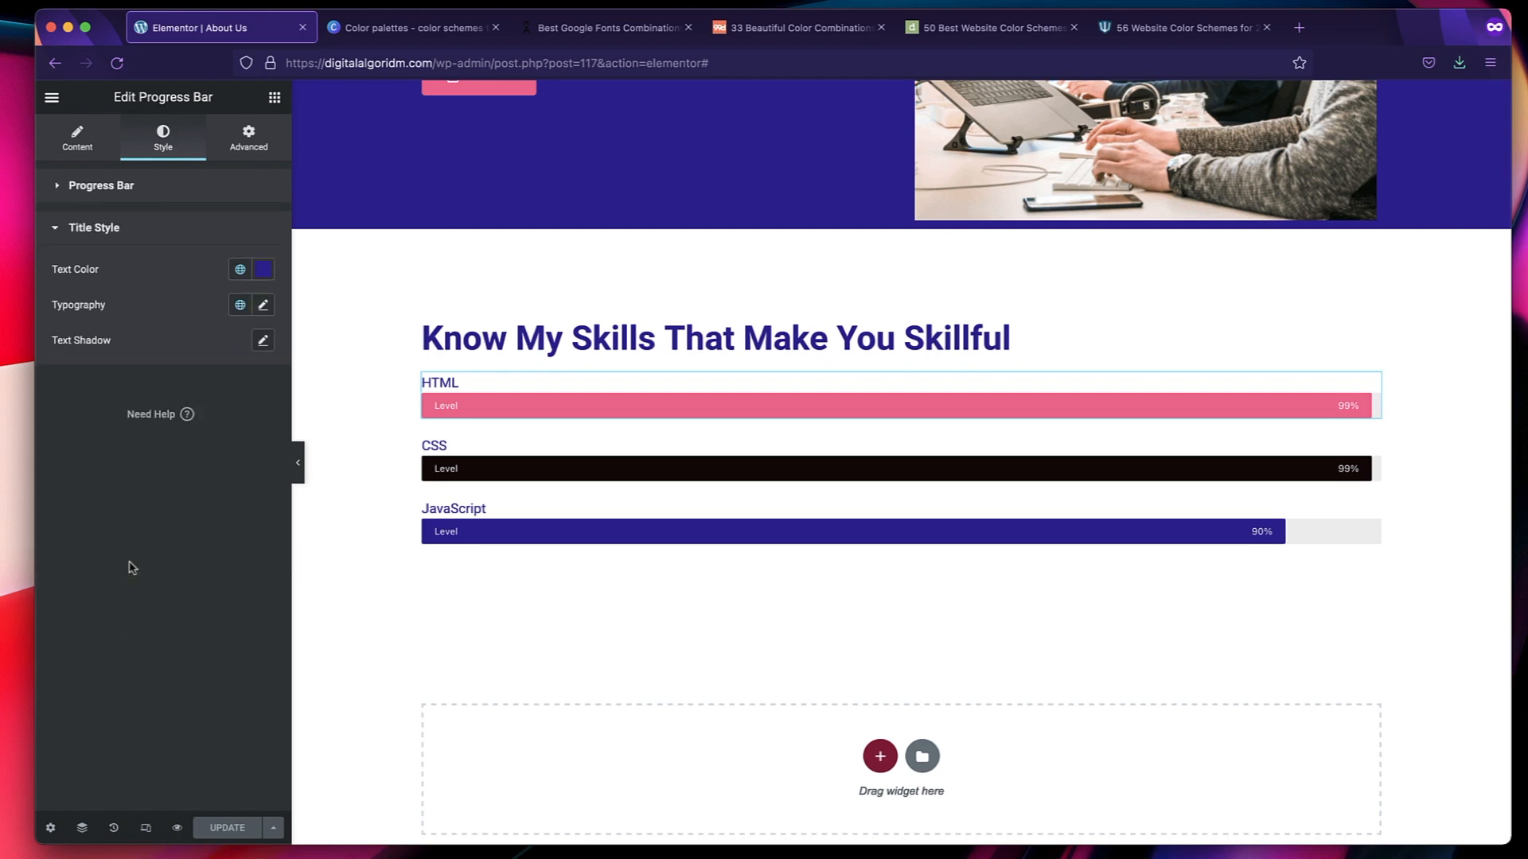
left_click(239, 271)
left_click(97, 406)
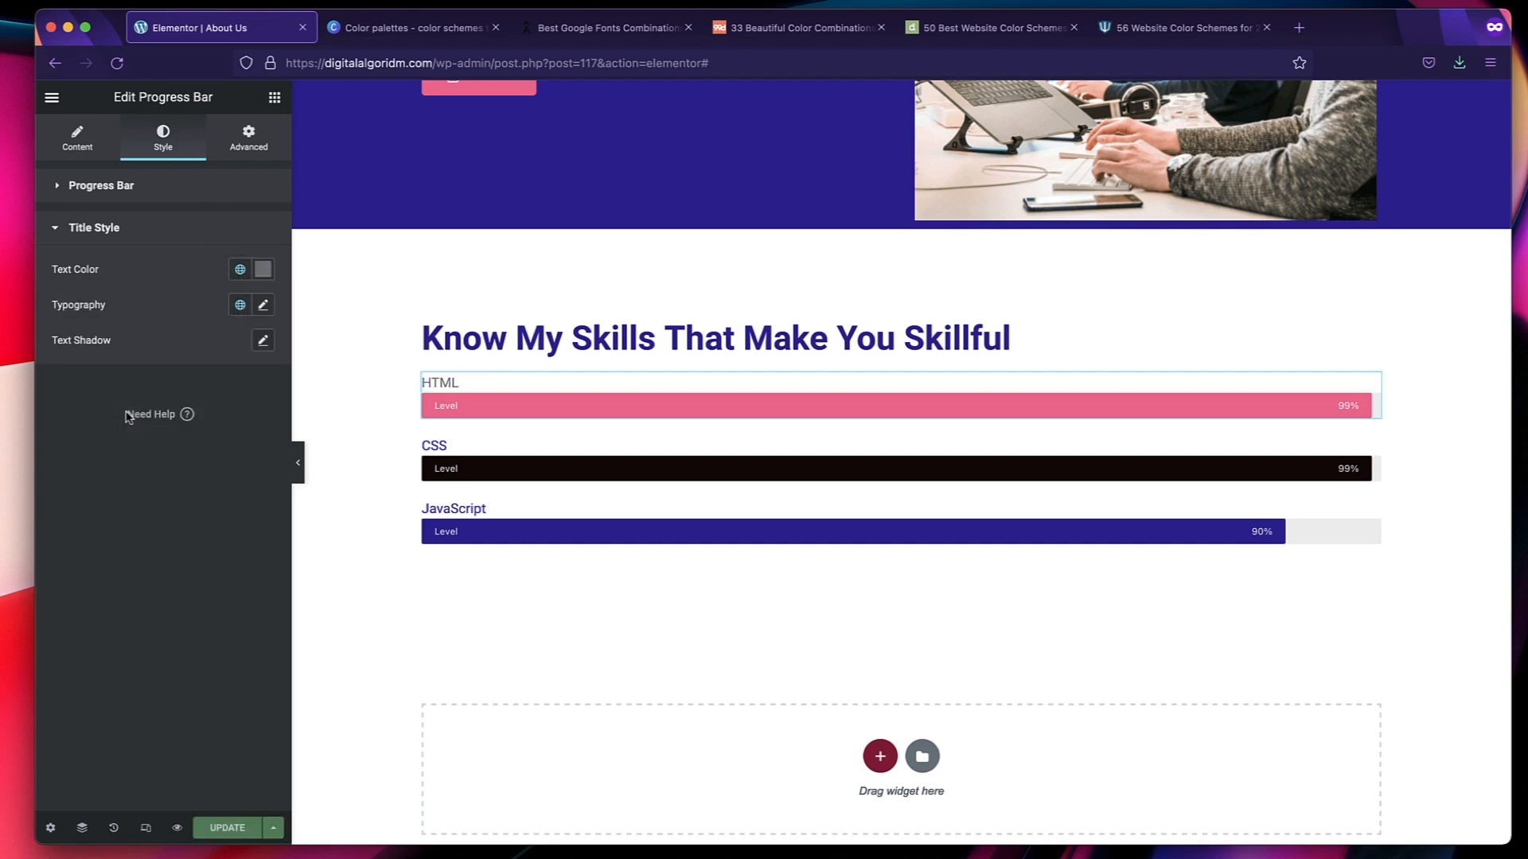
left_click(240, 279)
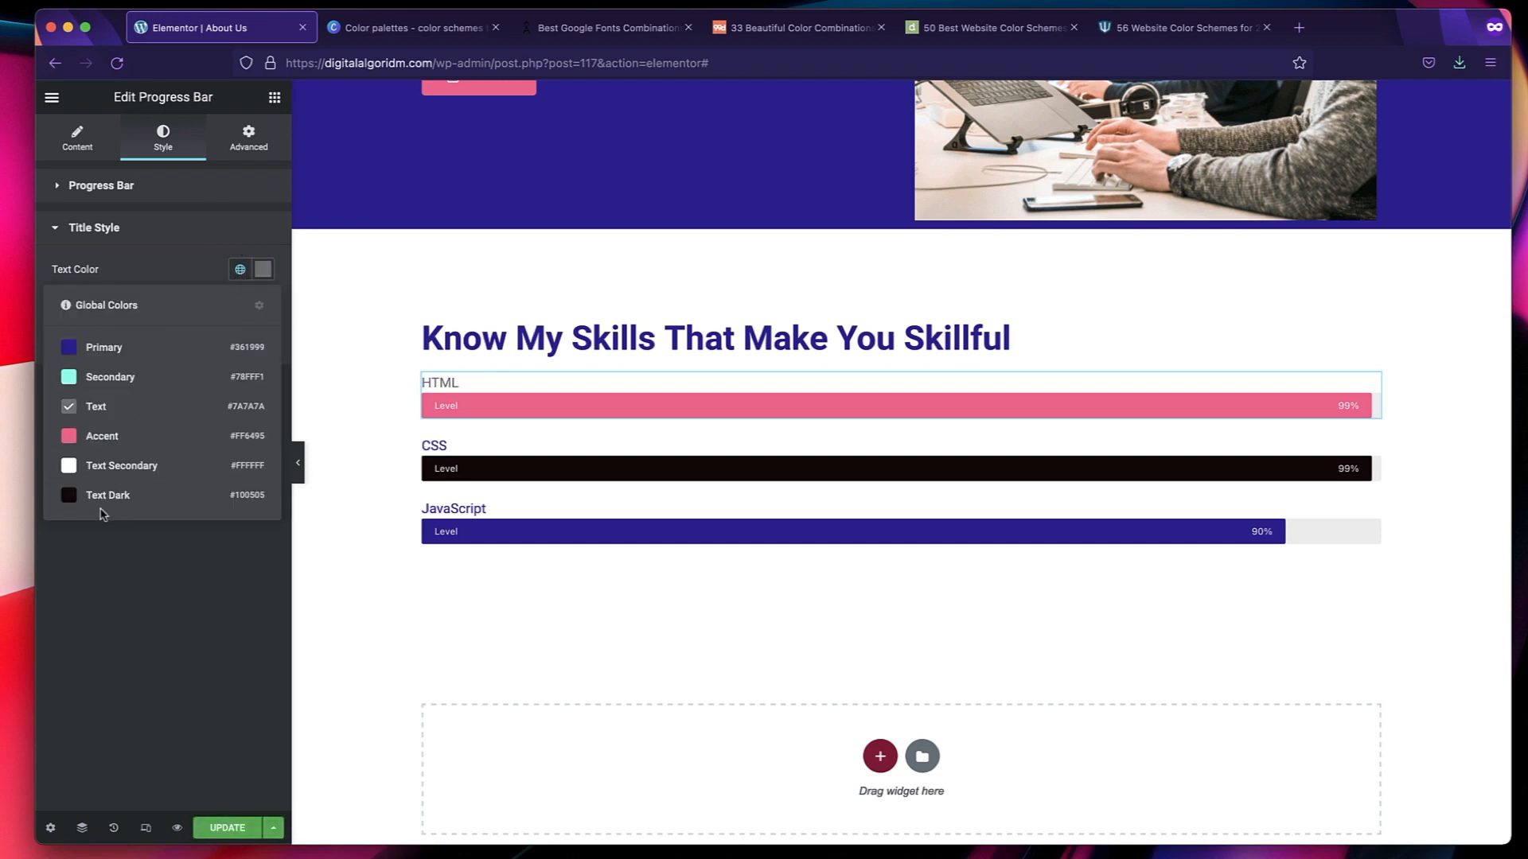
left_click(111, 500)
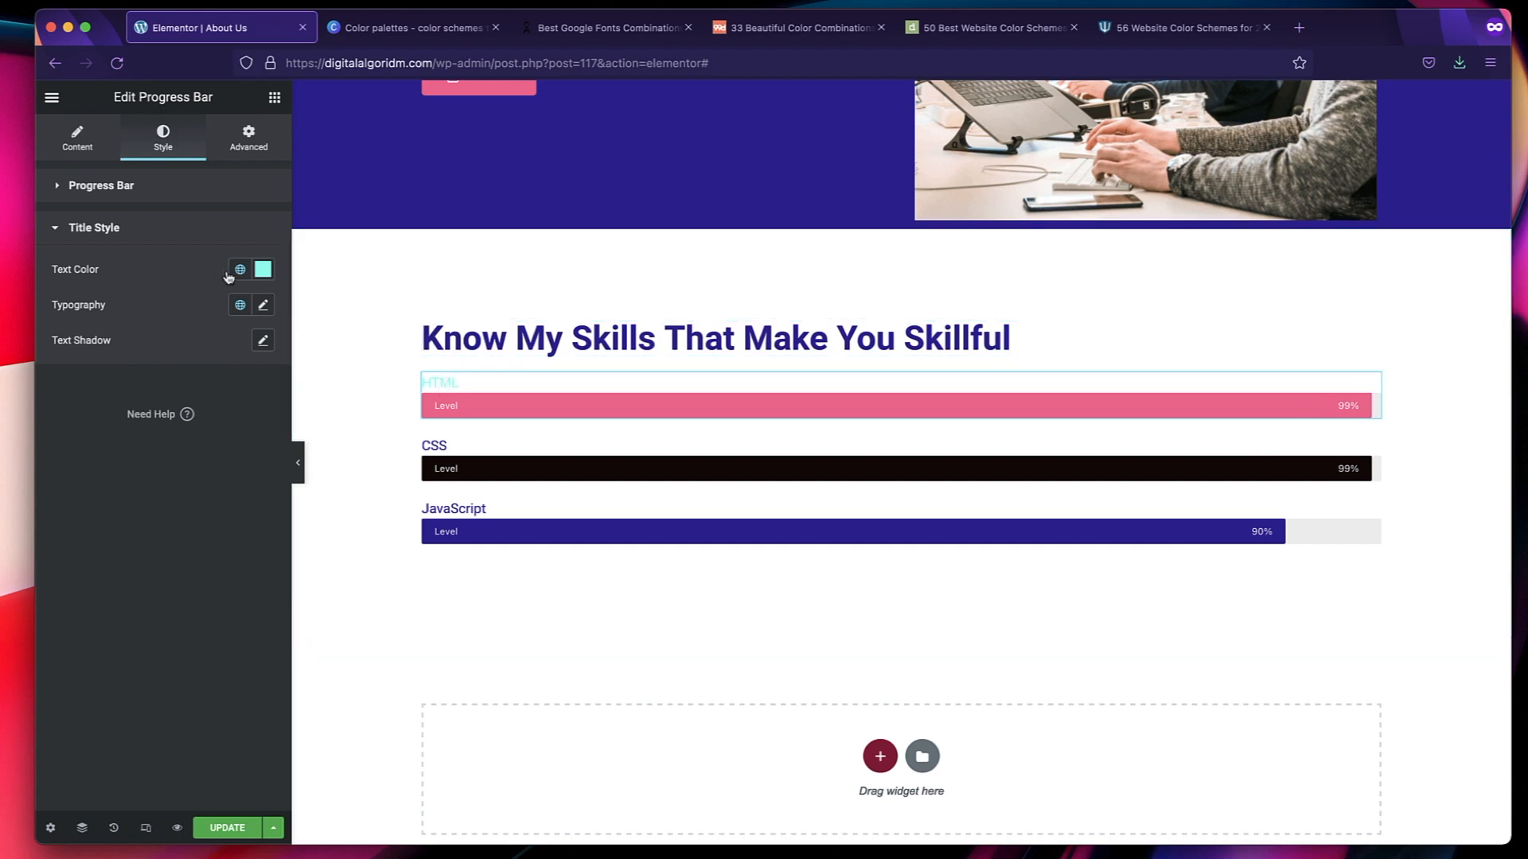
Set the title text color of the HTML and CSS progress bars to the global Text color.
left_click(239, 272)
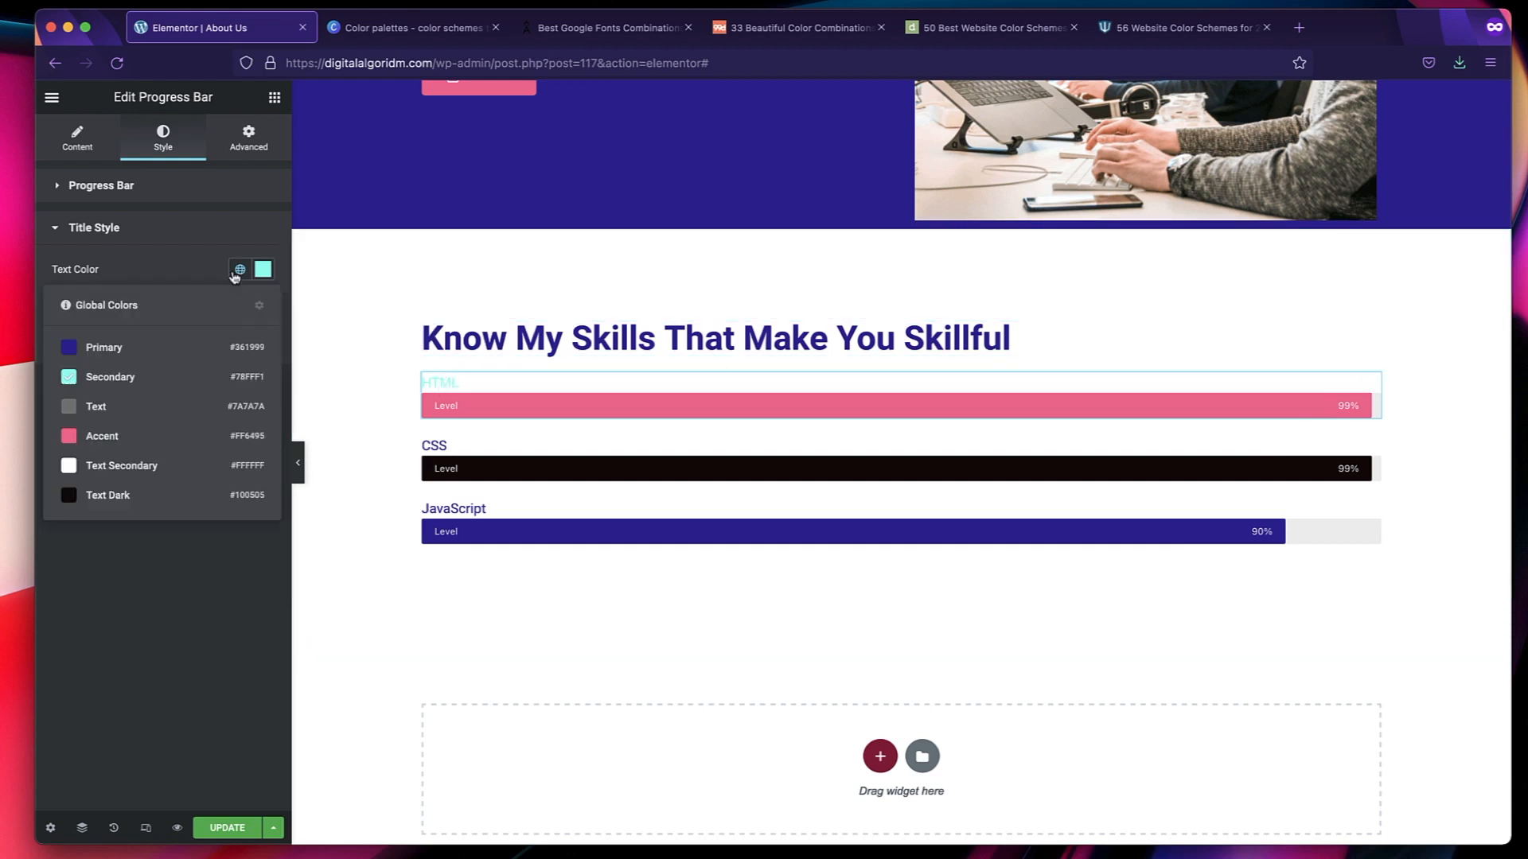
left_click(164, 410)
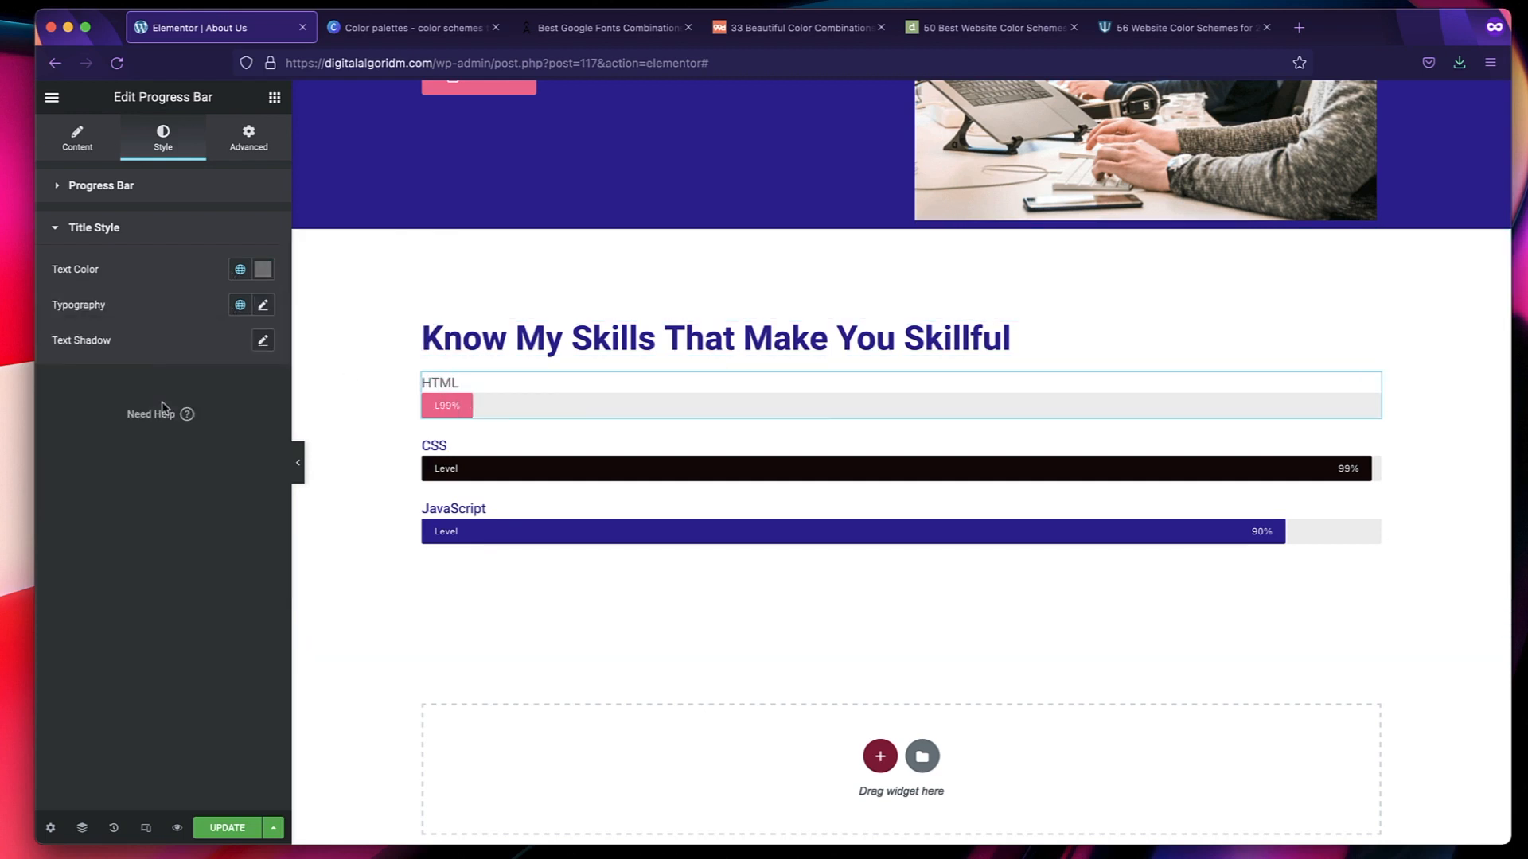
left_click(501, 450)
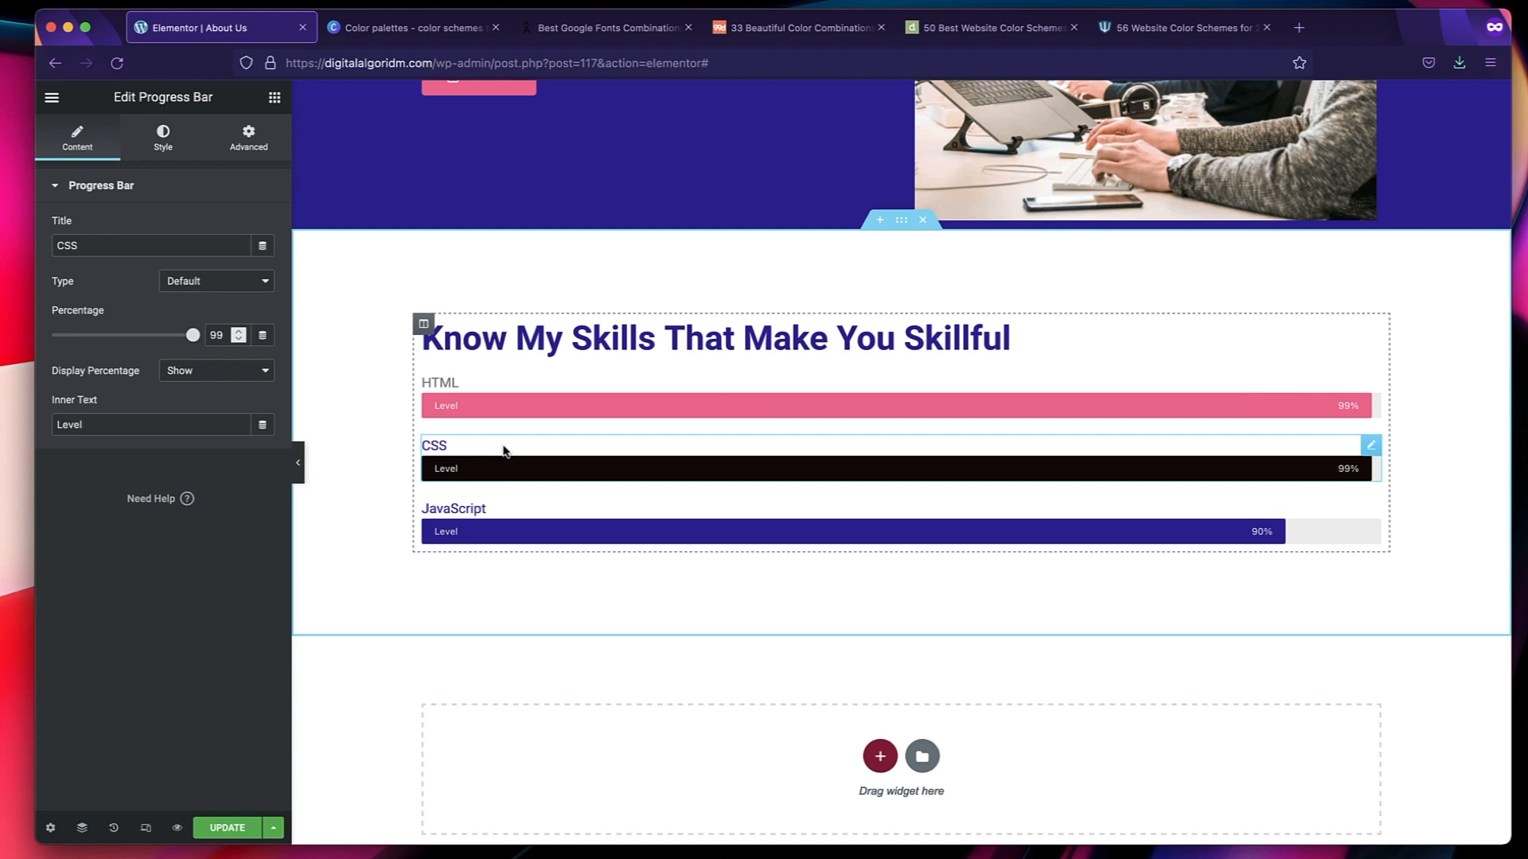
left_click(163, 141)
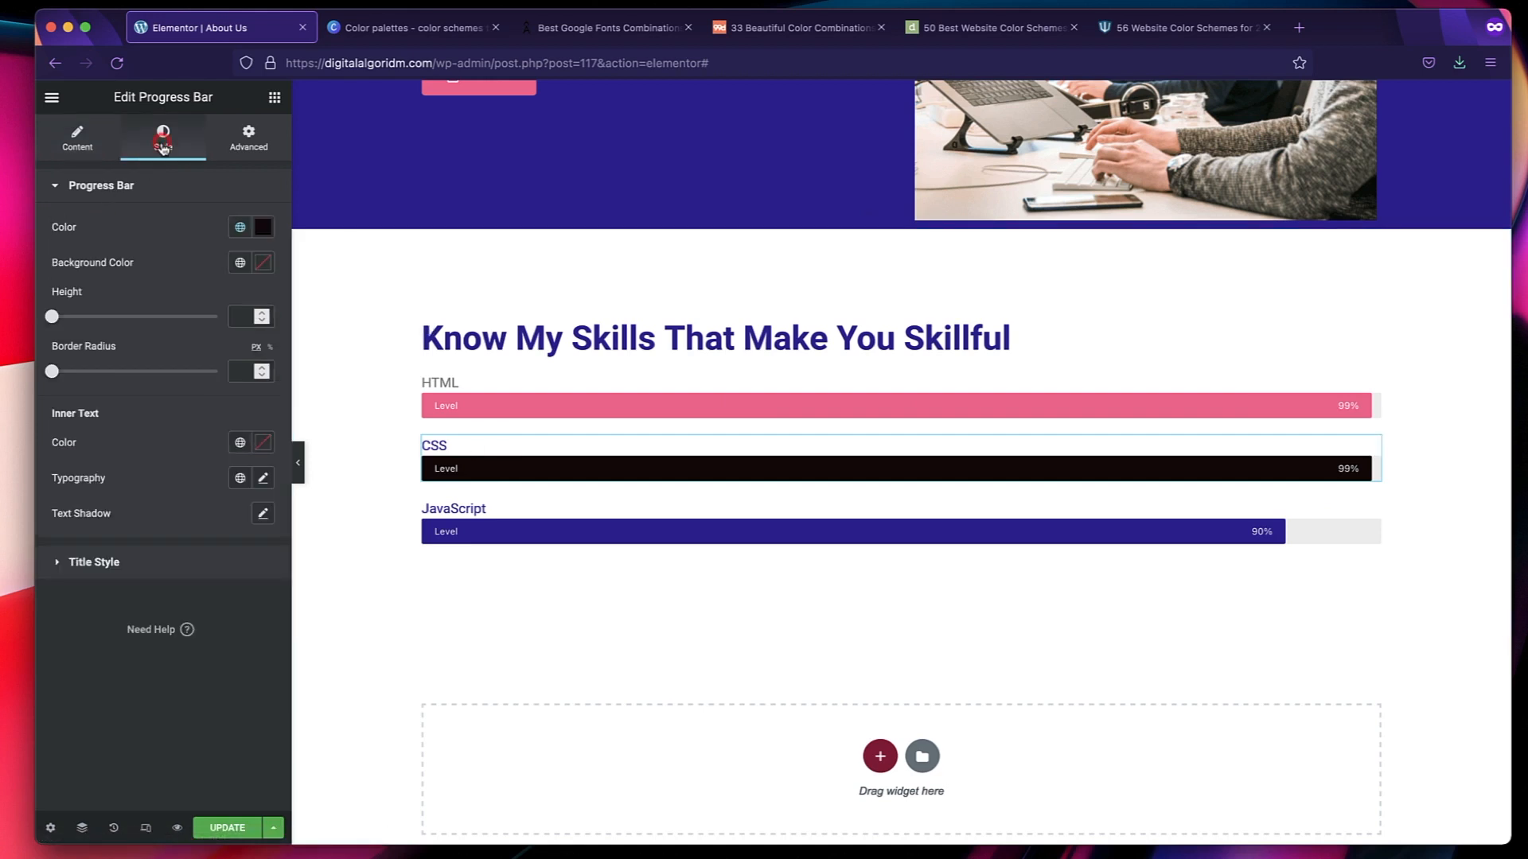
left_click(94, 562)
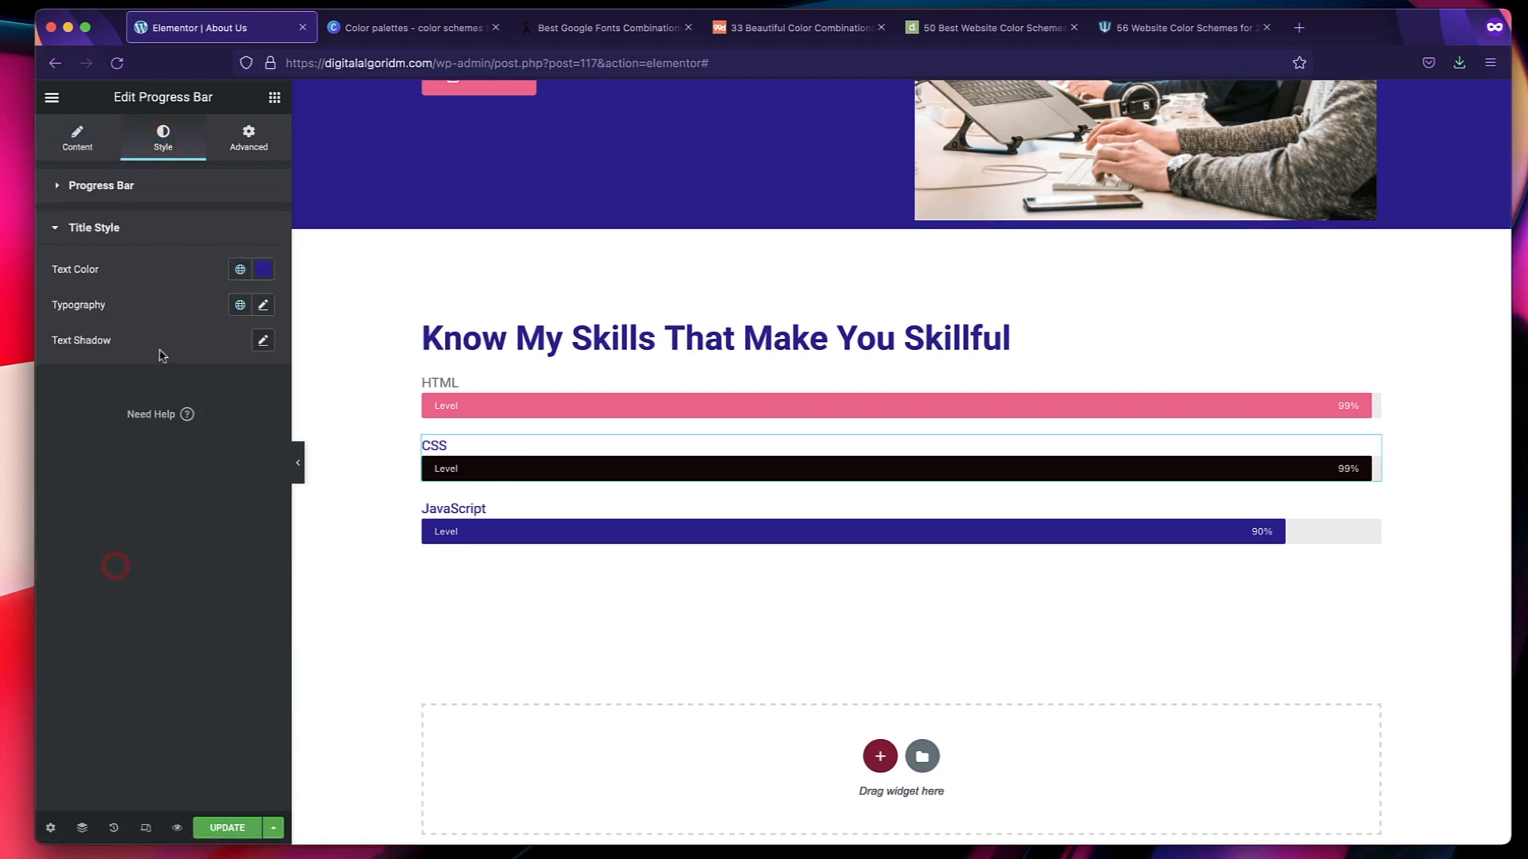
left_click(241, 271)
left_click(150, 408)
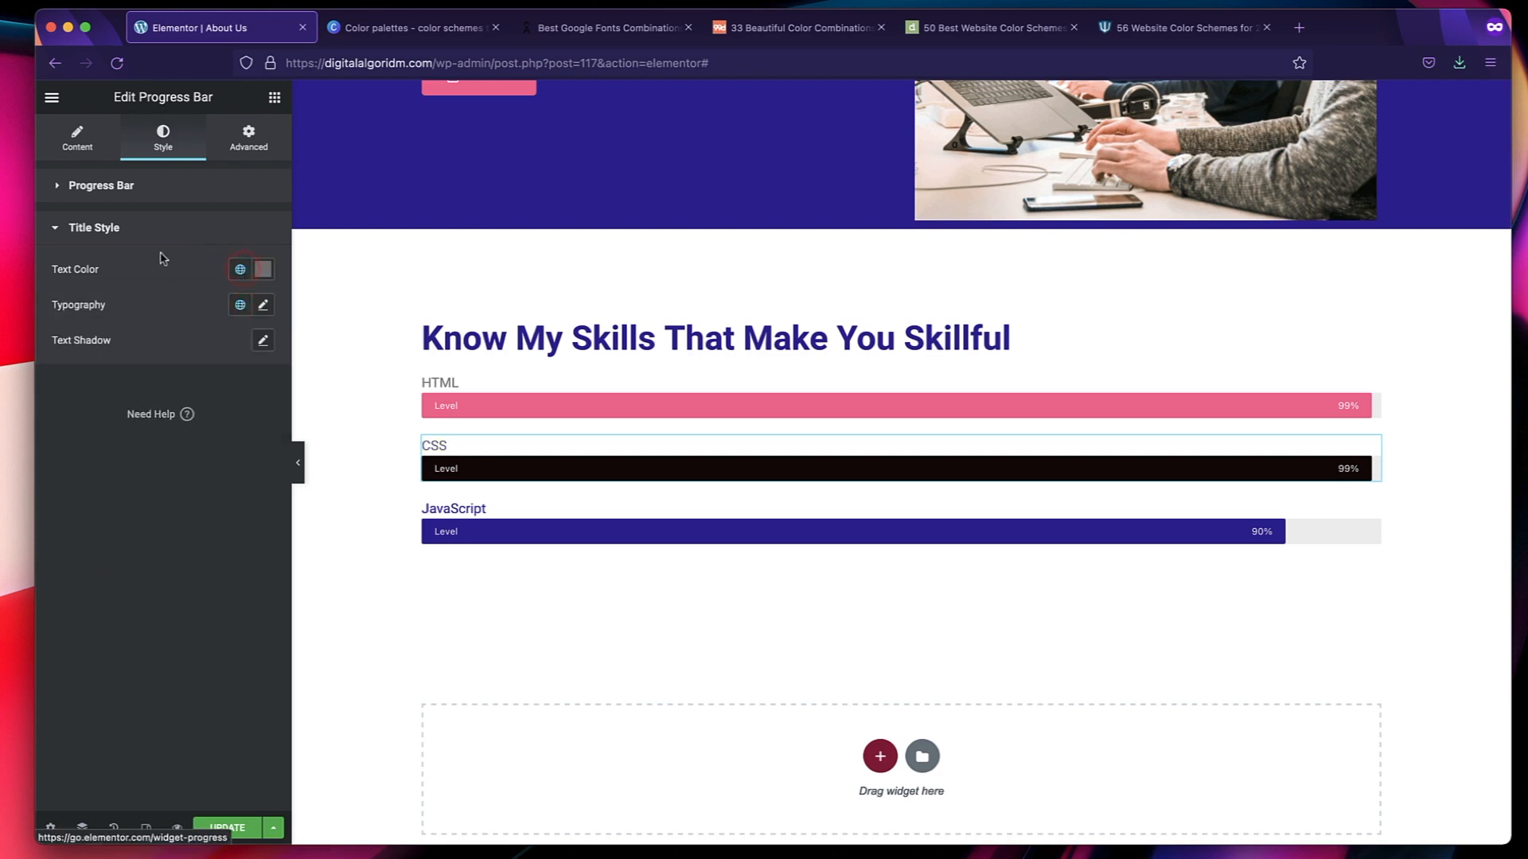
left_click(240, 269)
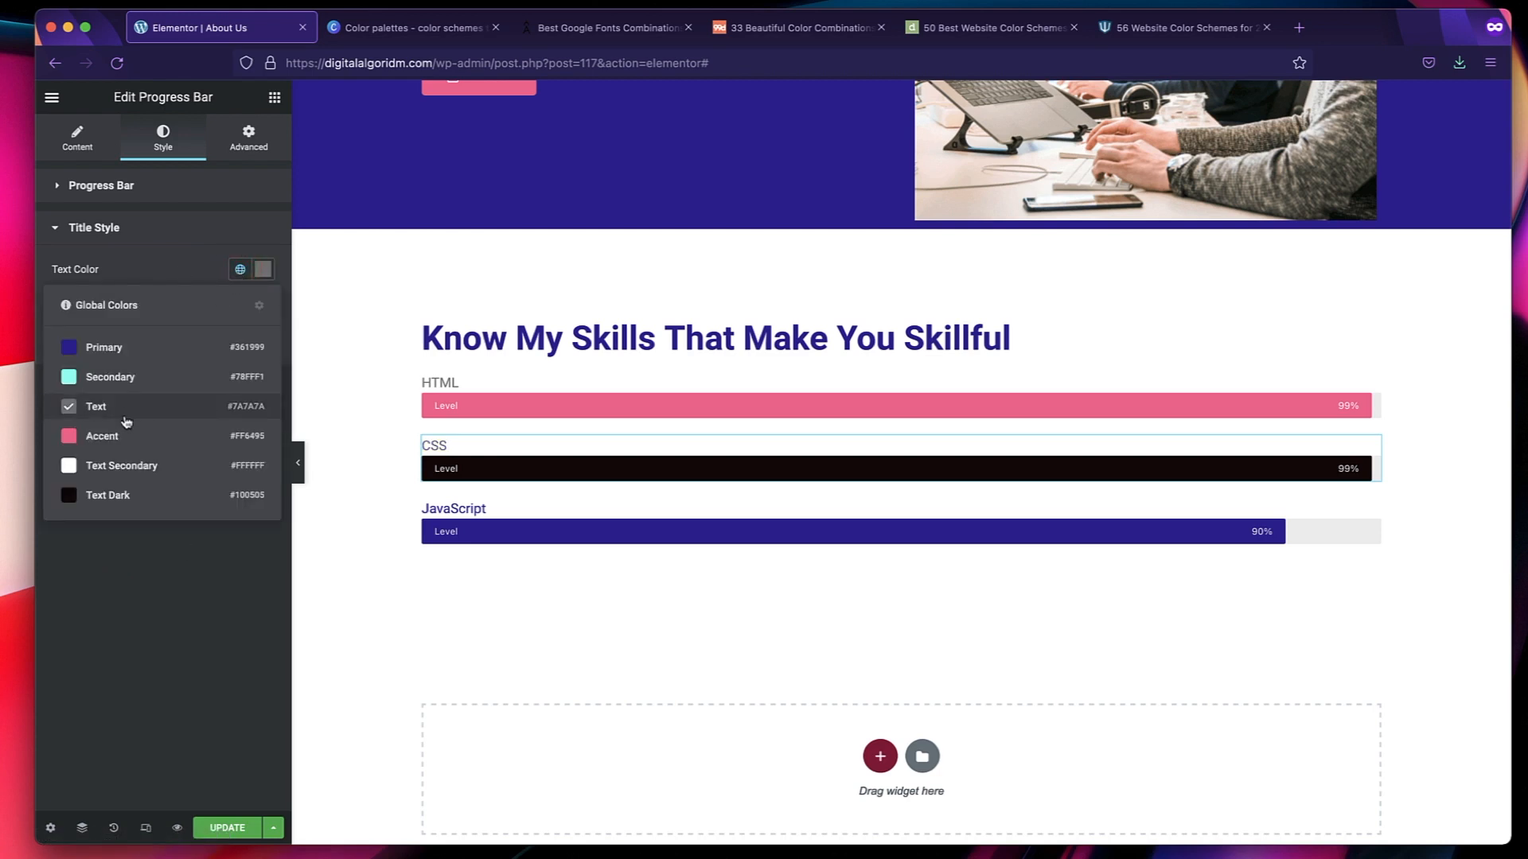
left_click(136, 637)
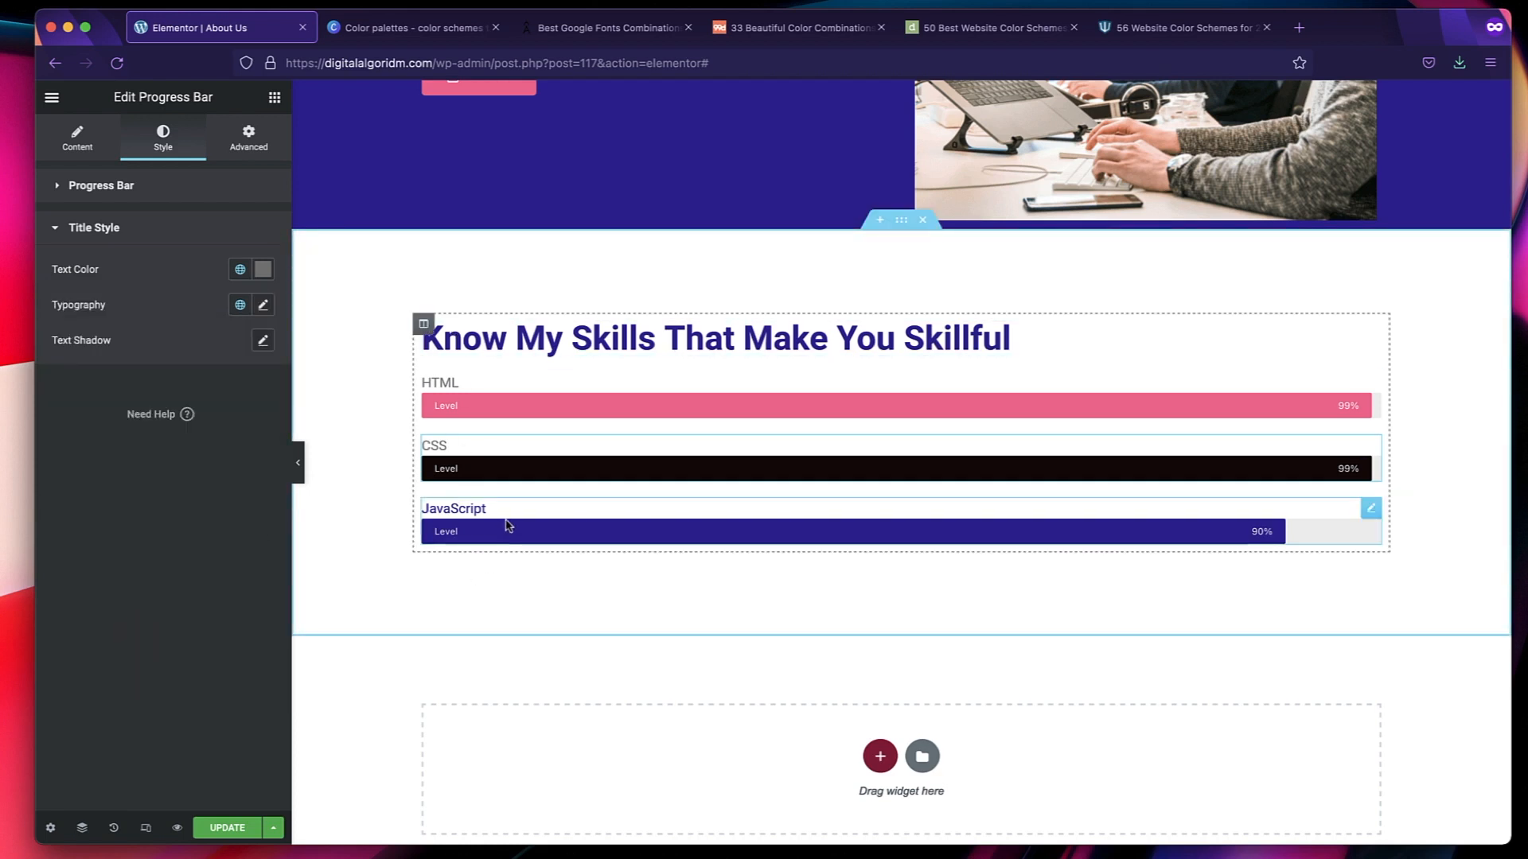
Set the title text color of the JavaScript progress bar to the global Text color.
left_click(543, 510)
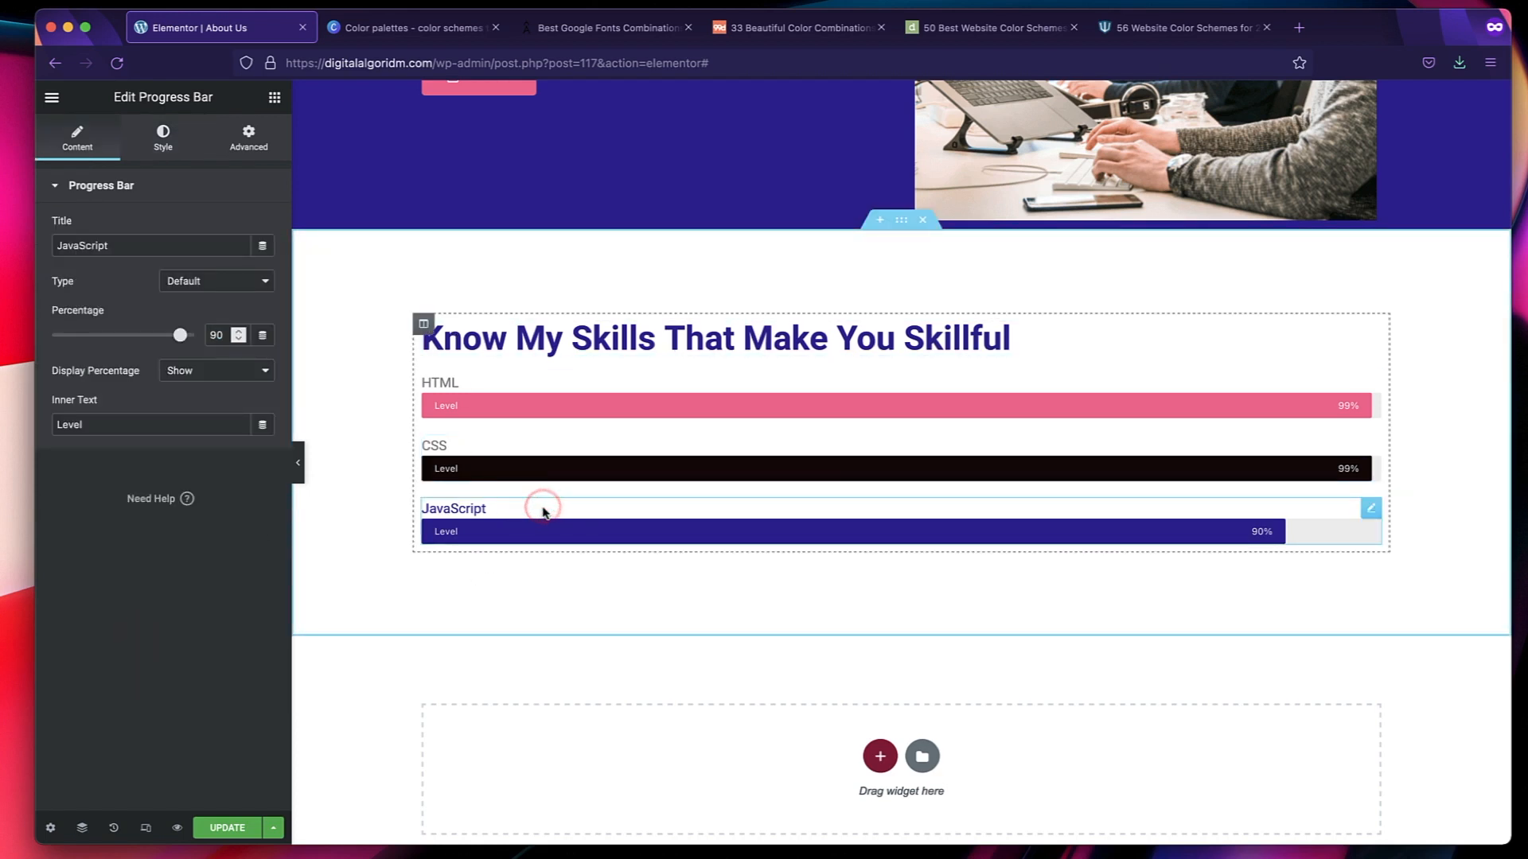
left_click(165, 142)
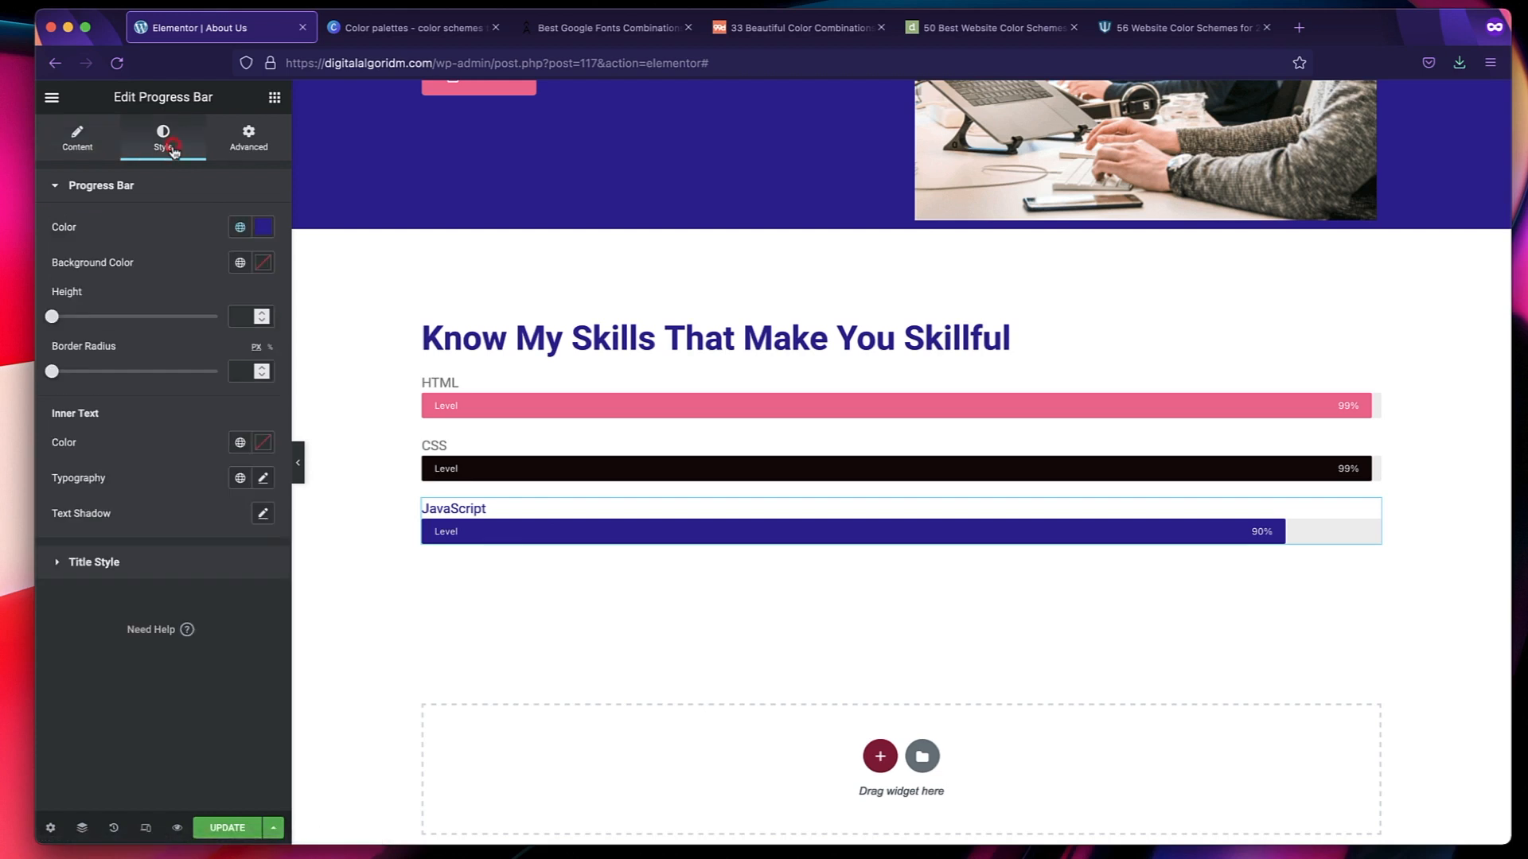
left_click(107, 561)
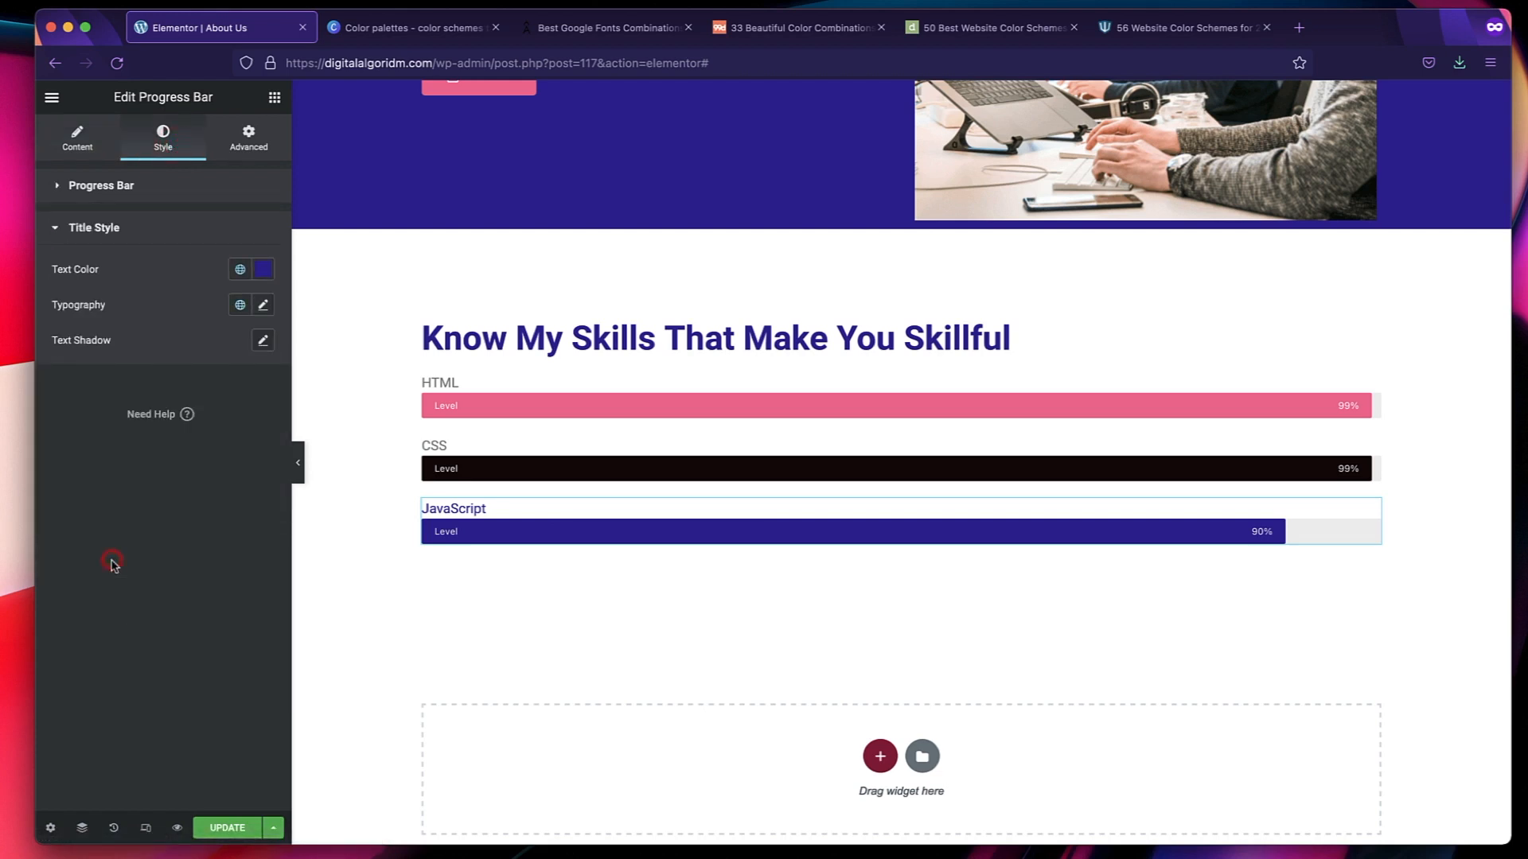
left_click(238, 270)
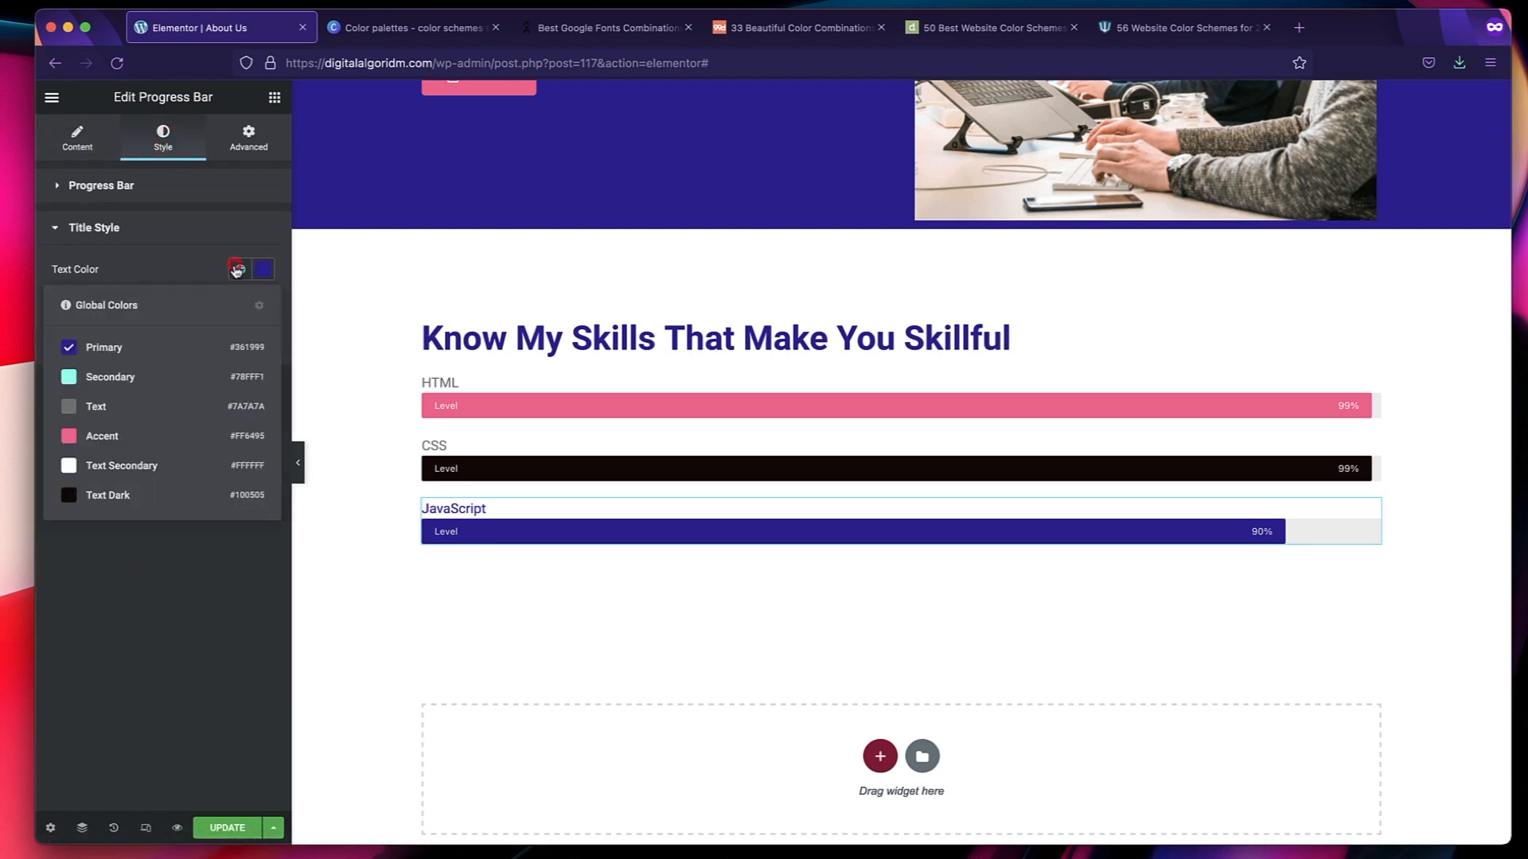
left_click(138, 405)
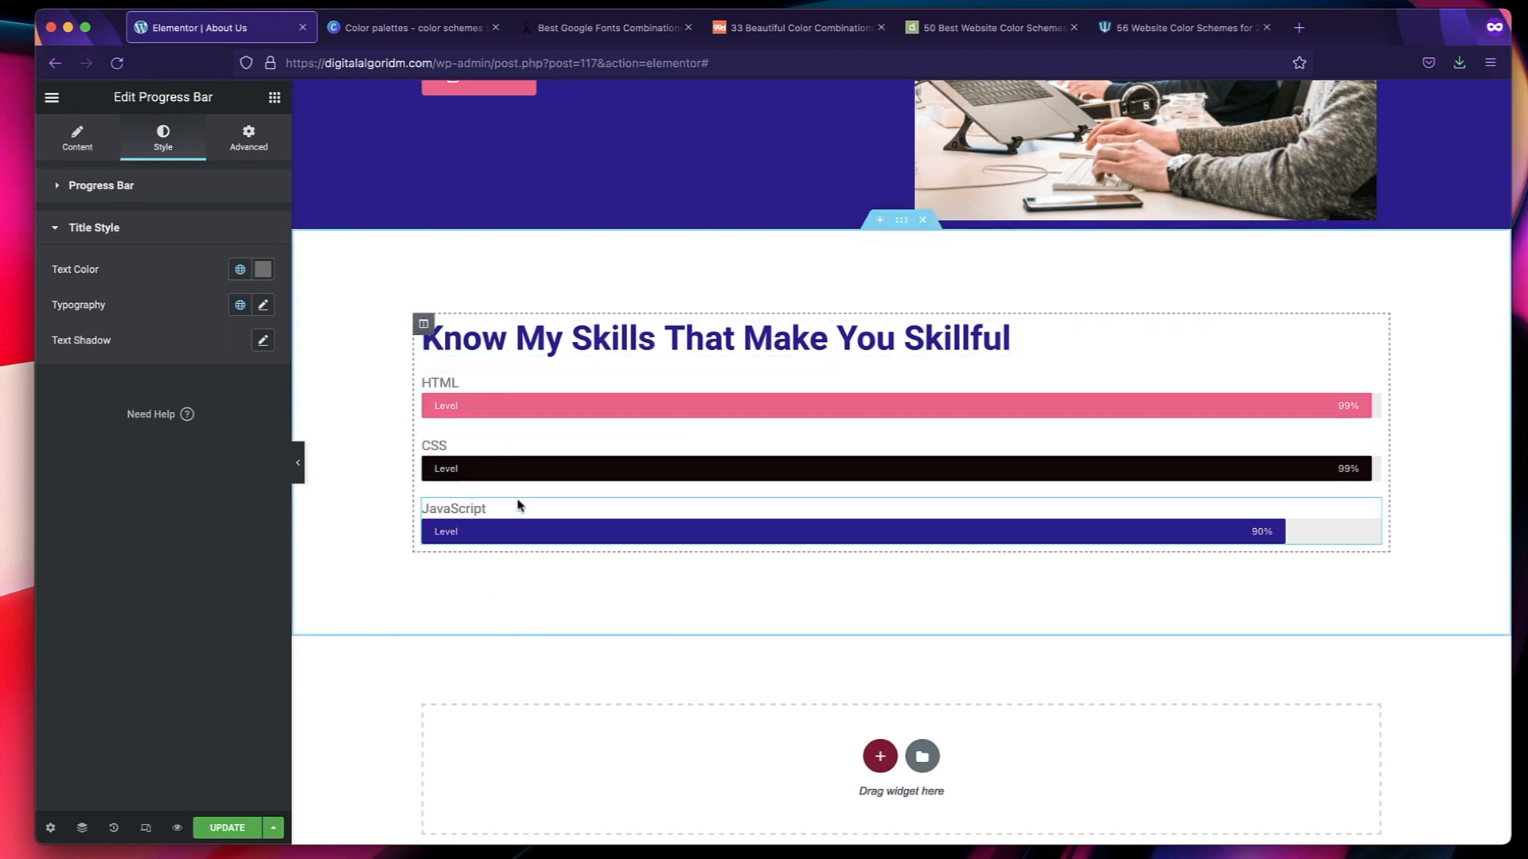
Set the text color of the "Know My Skills That Make You Skillful" heading to the global Text Dark color.
left_click(712, 336)
left_click(240, 228)
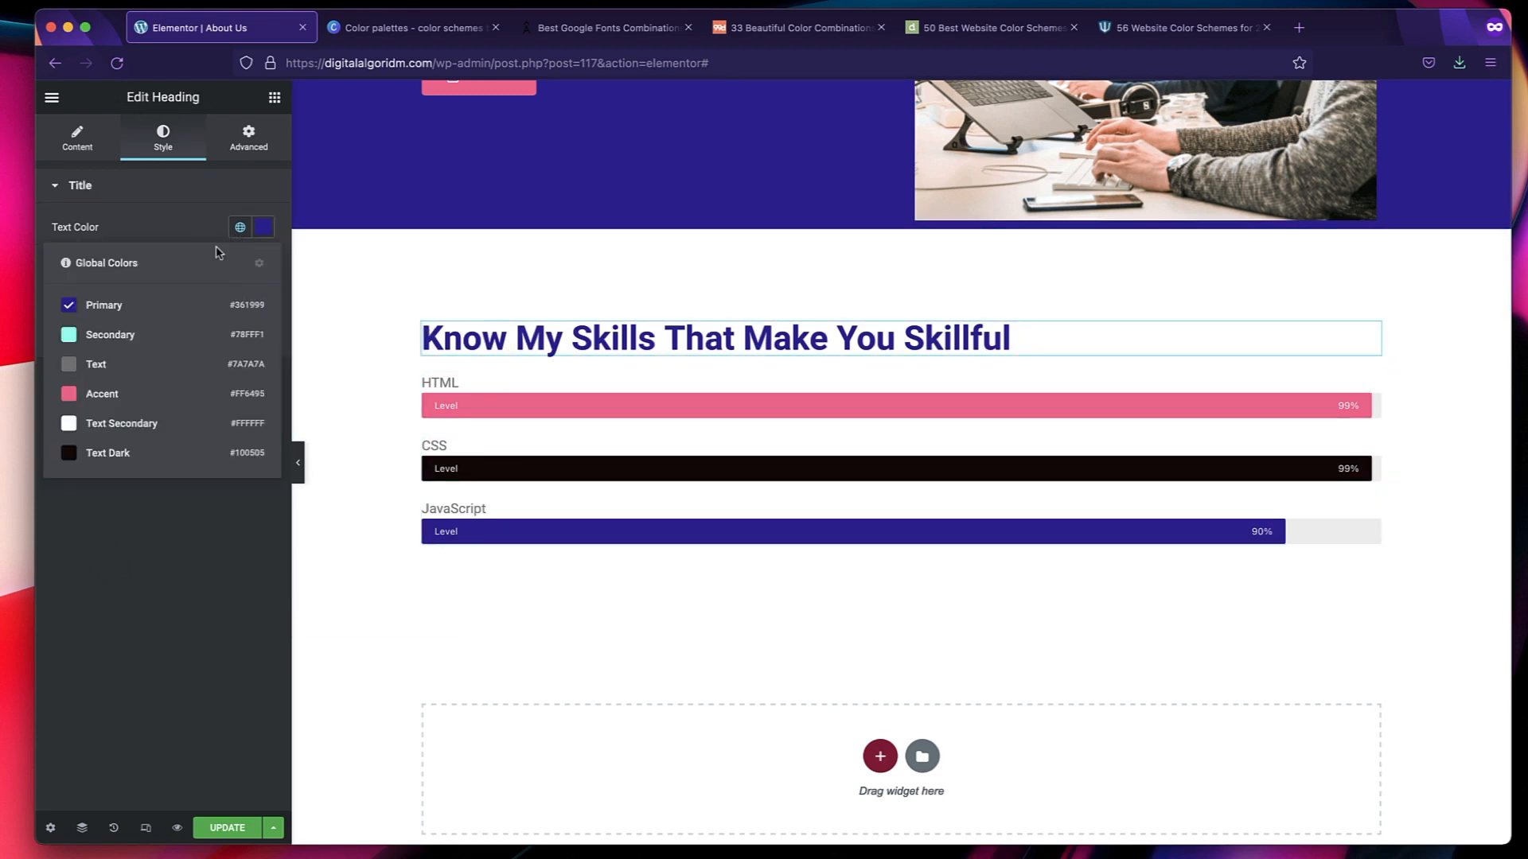
left_click(121, 455)
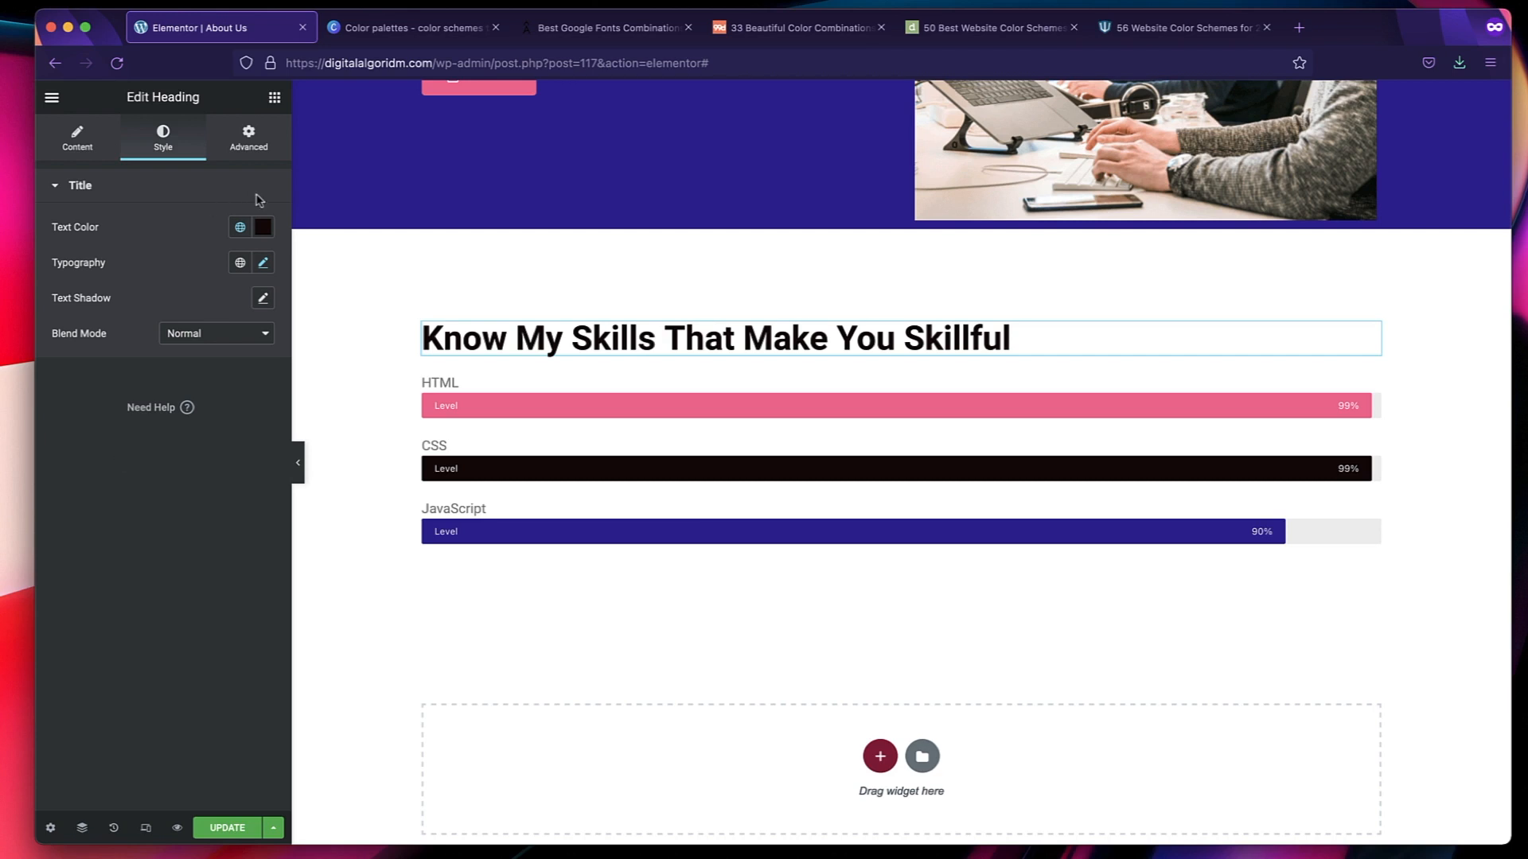
left_click(240, 227)
left_click(153, 545)
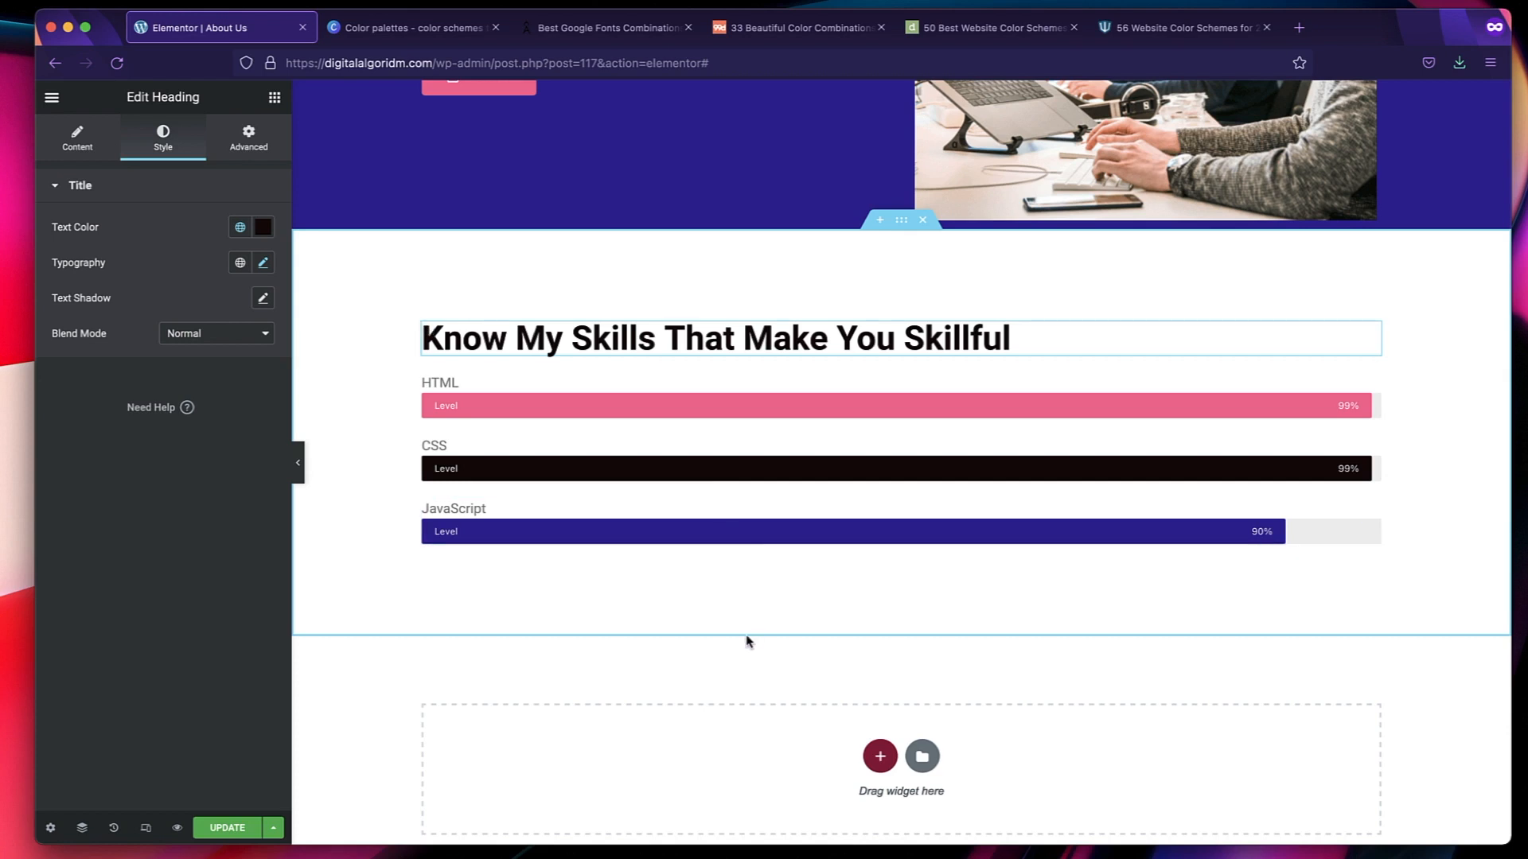
Try the global Secondary color on the CSS progress bar's fill and settle on the global Text color.
left_click(760, 469)
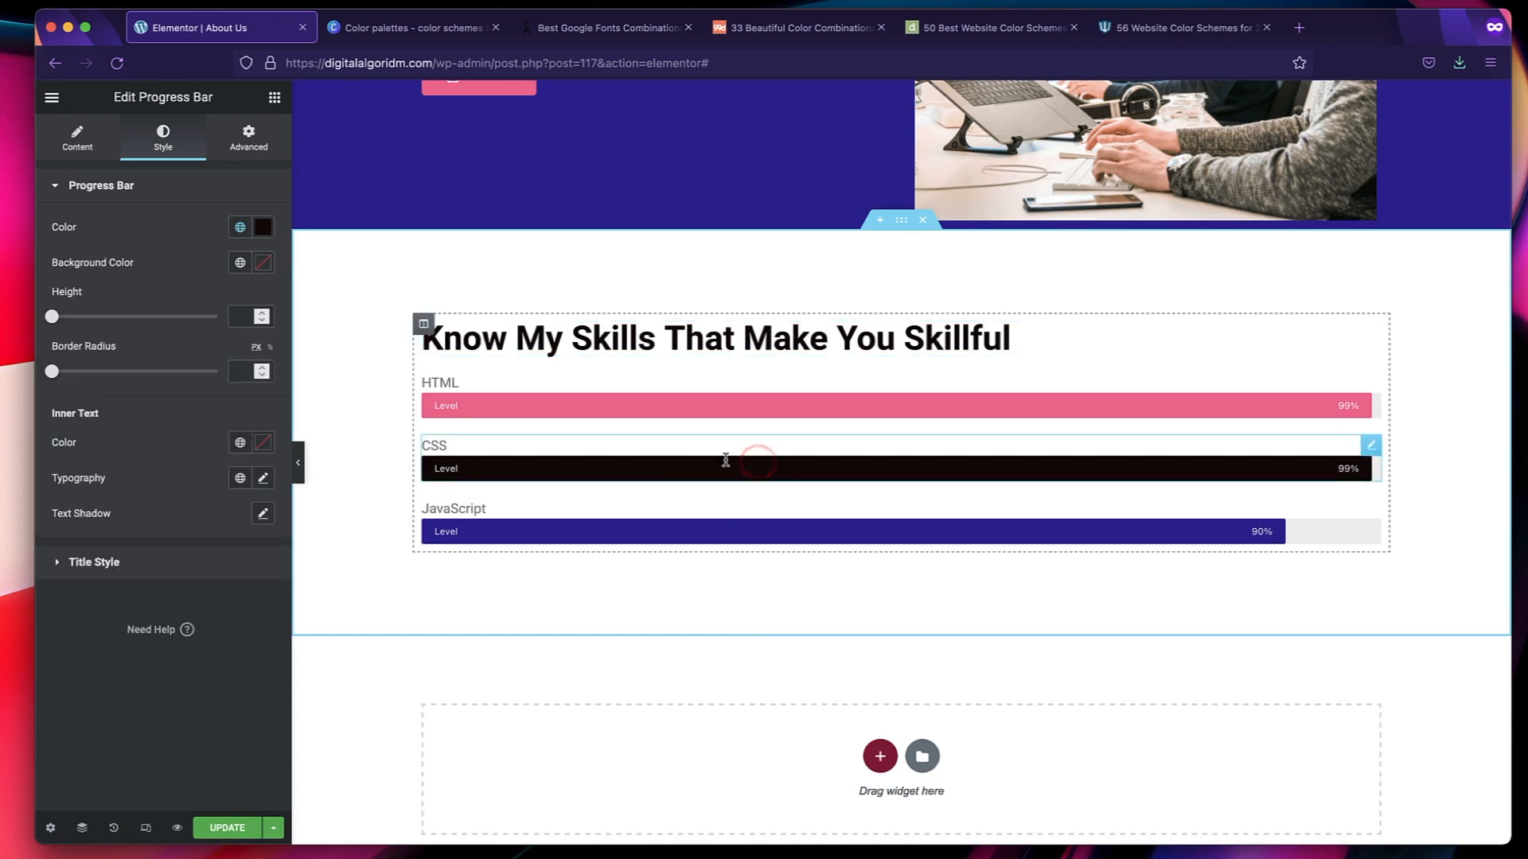
left_click(239, 226)
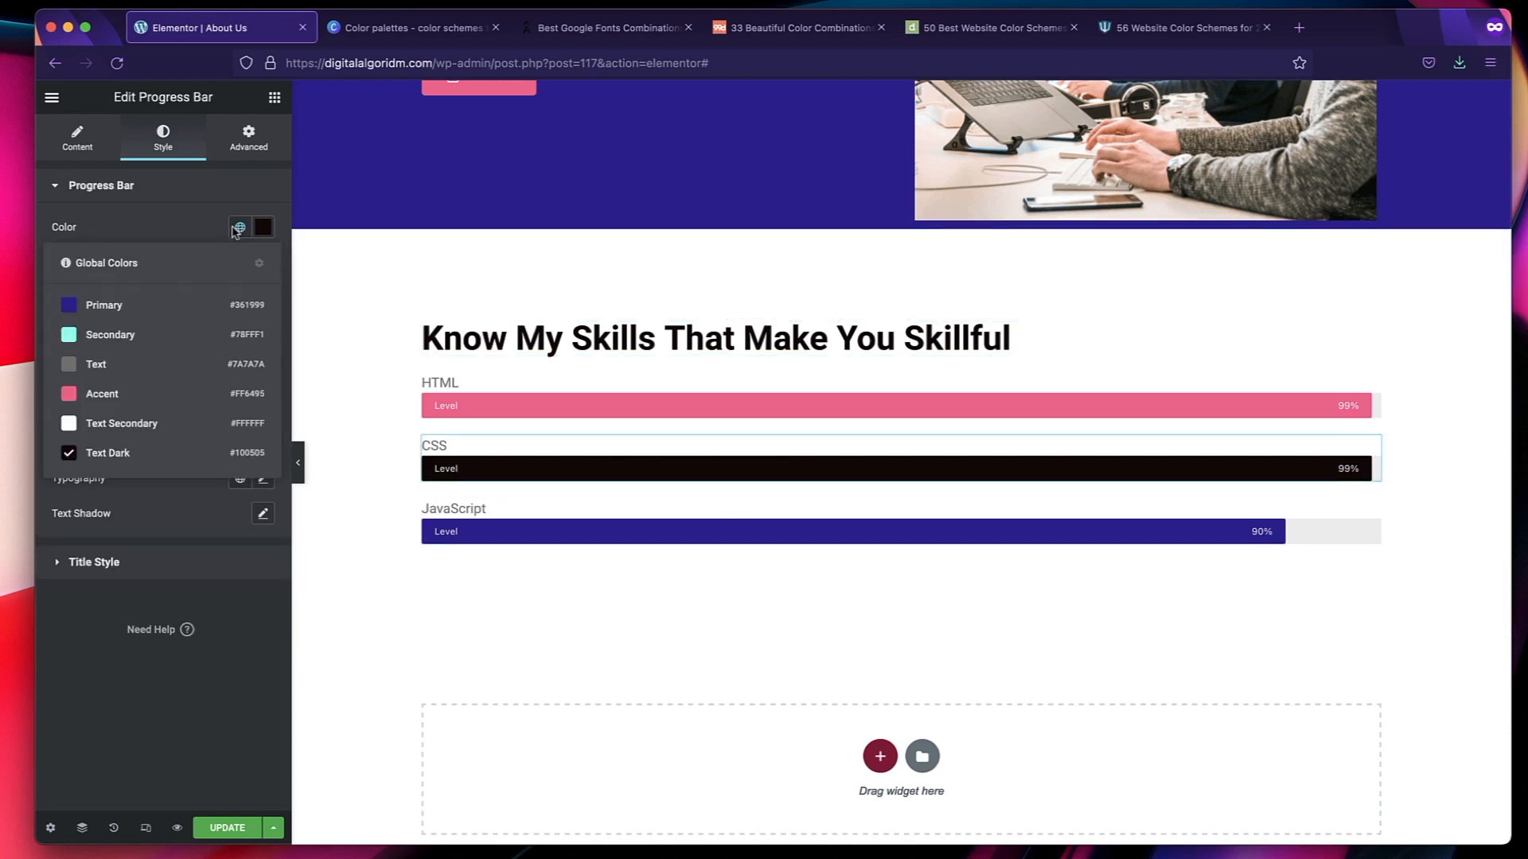
left_click(104, 337)
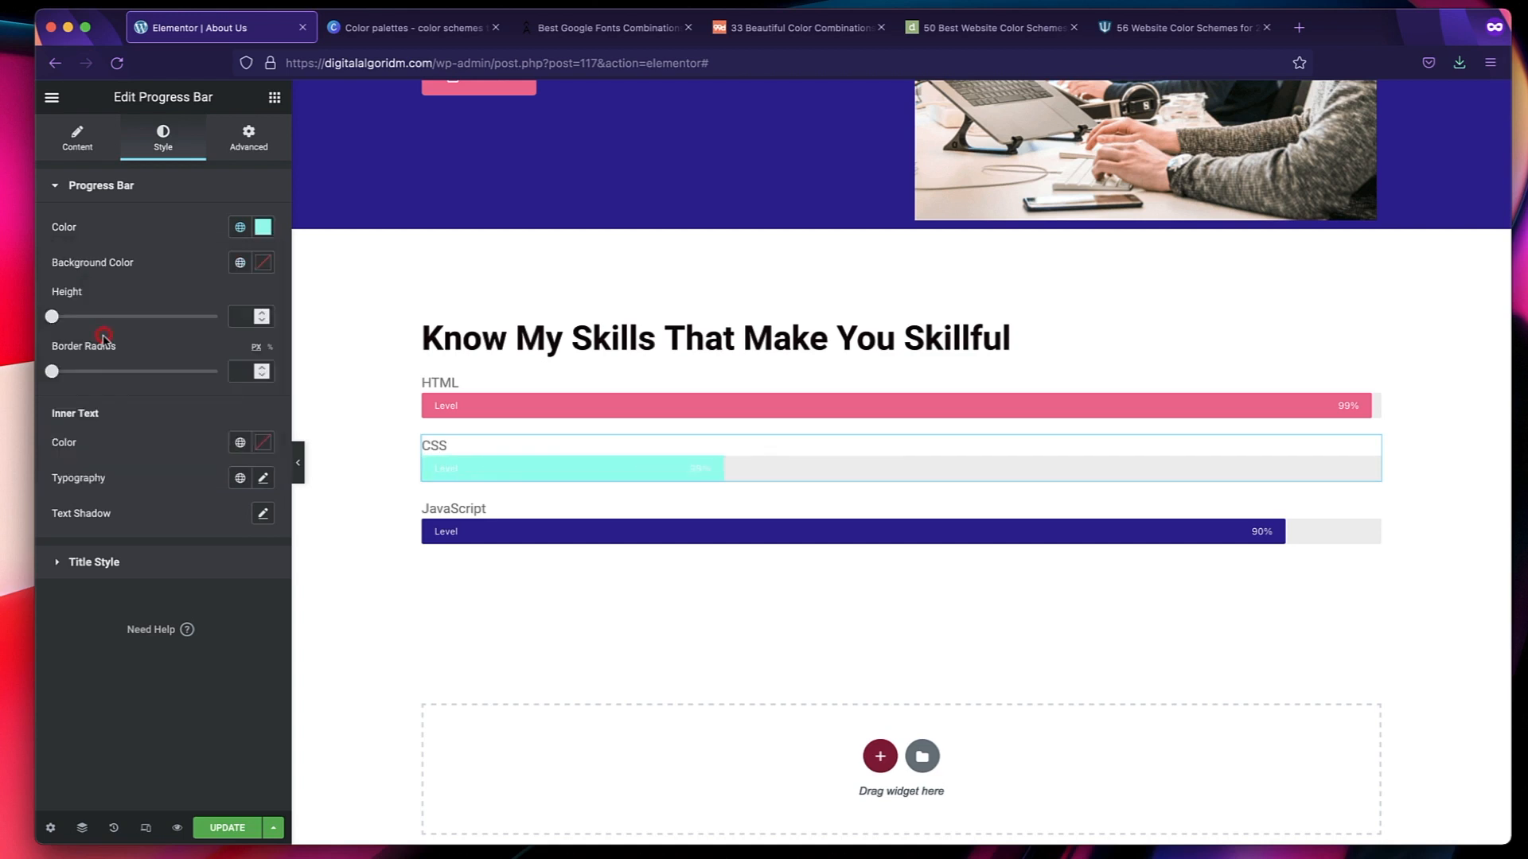
left_click(240, 227)
left_click(141, 367)
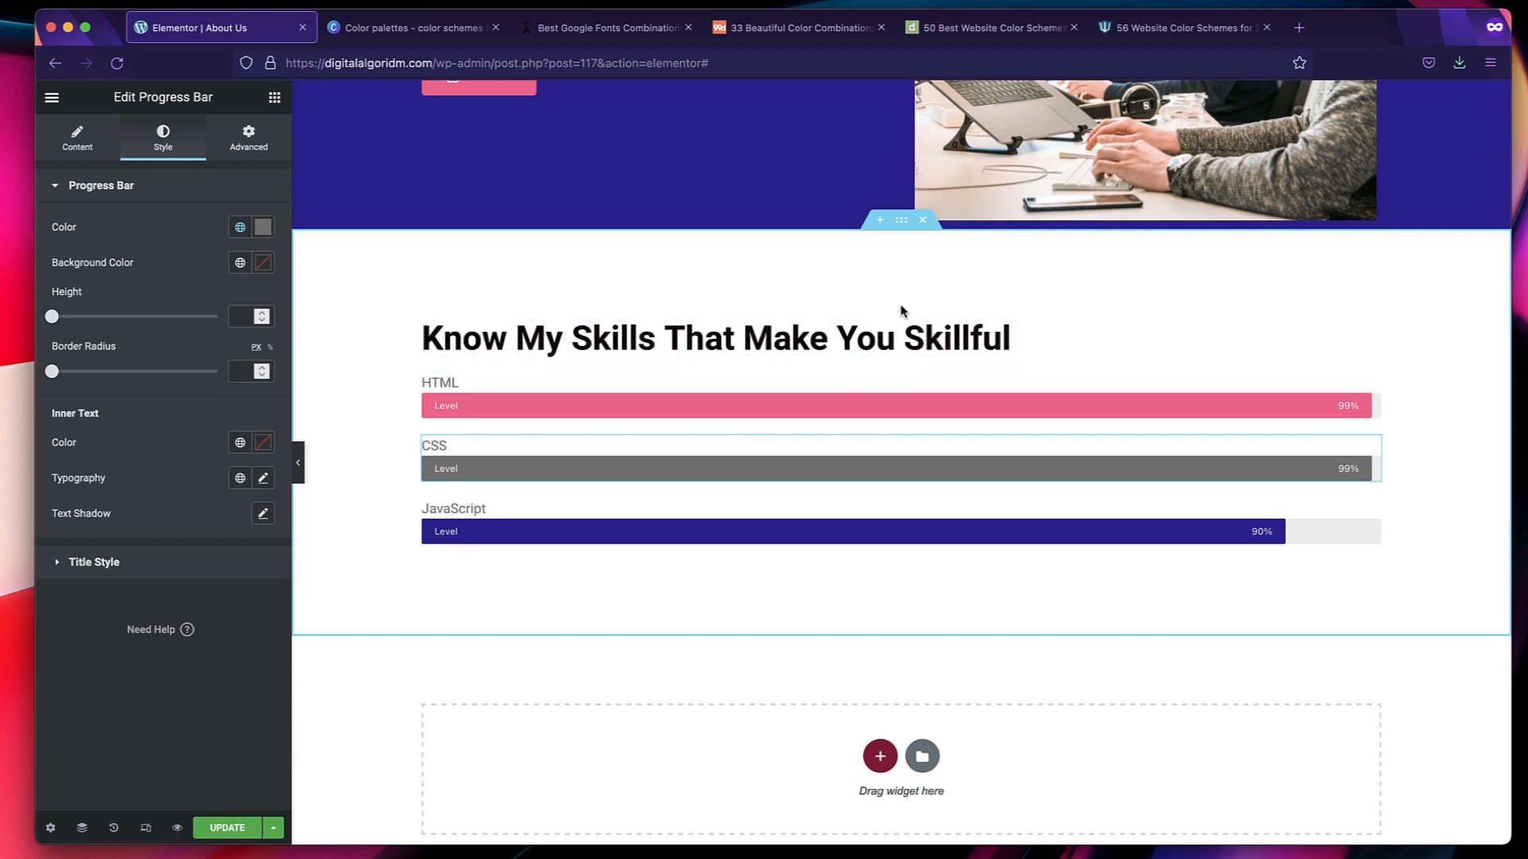
Update the About Us page and review its intro section.
scroll(892, 370, "up", 1)
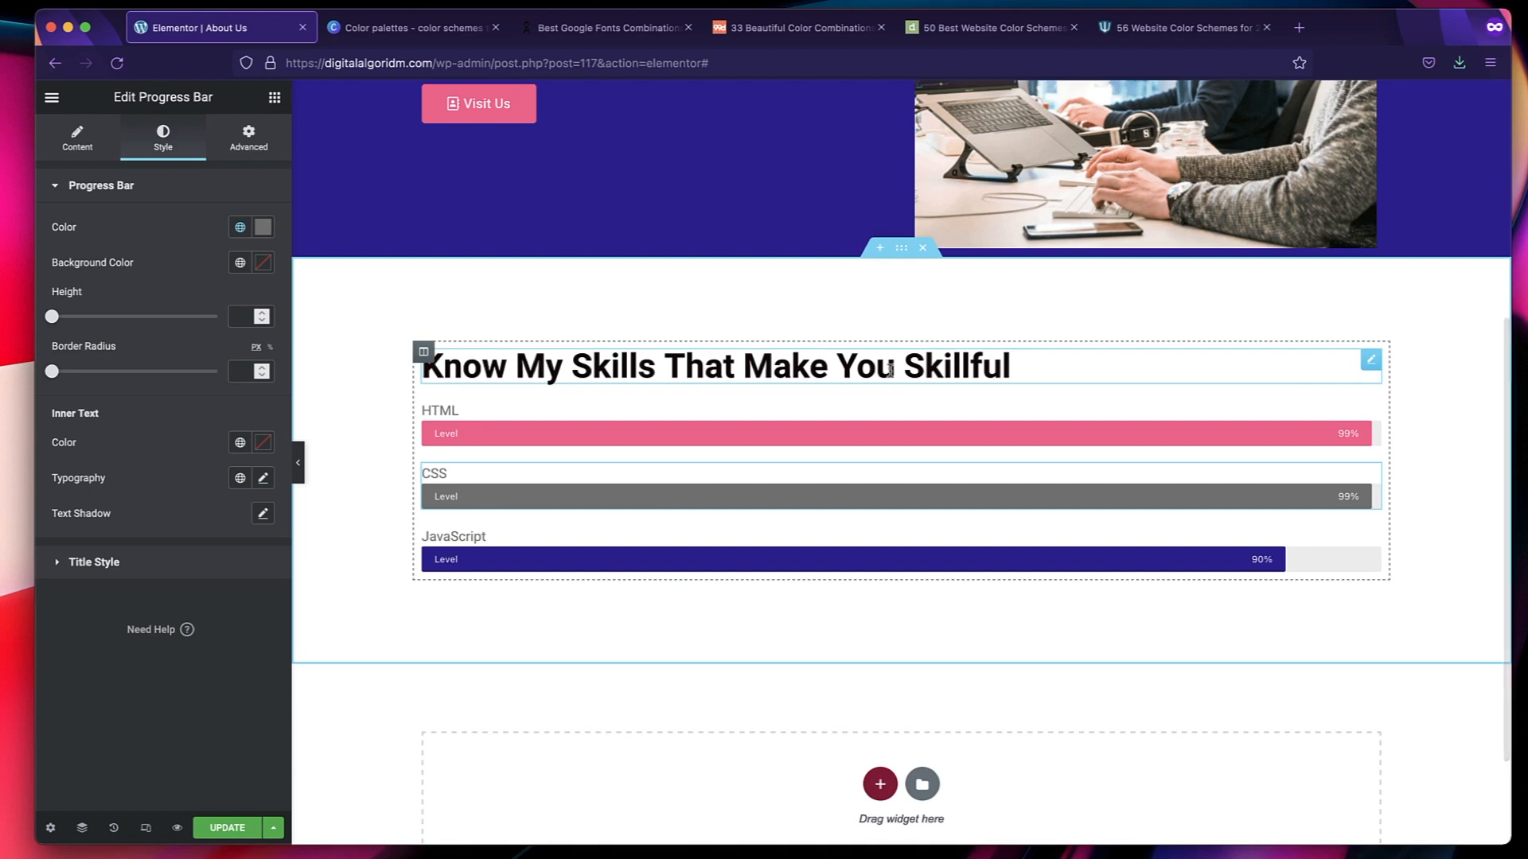
key("super+s")
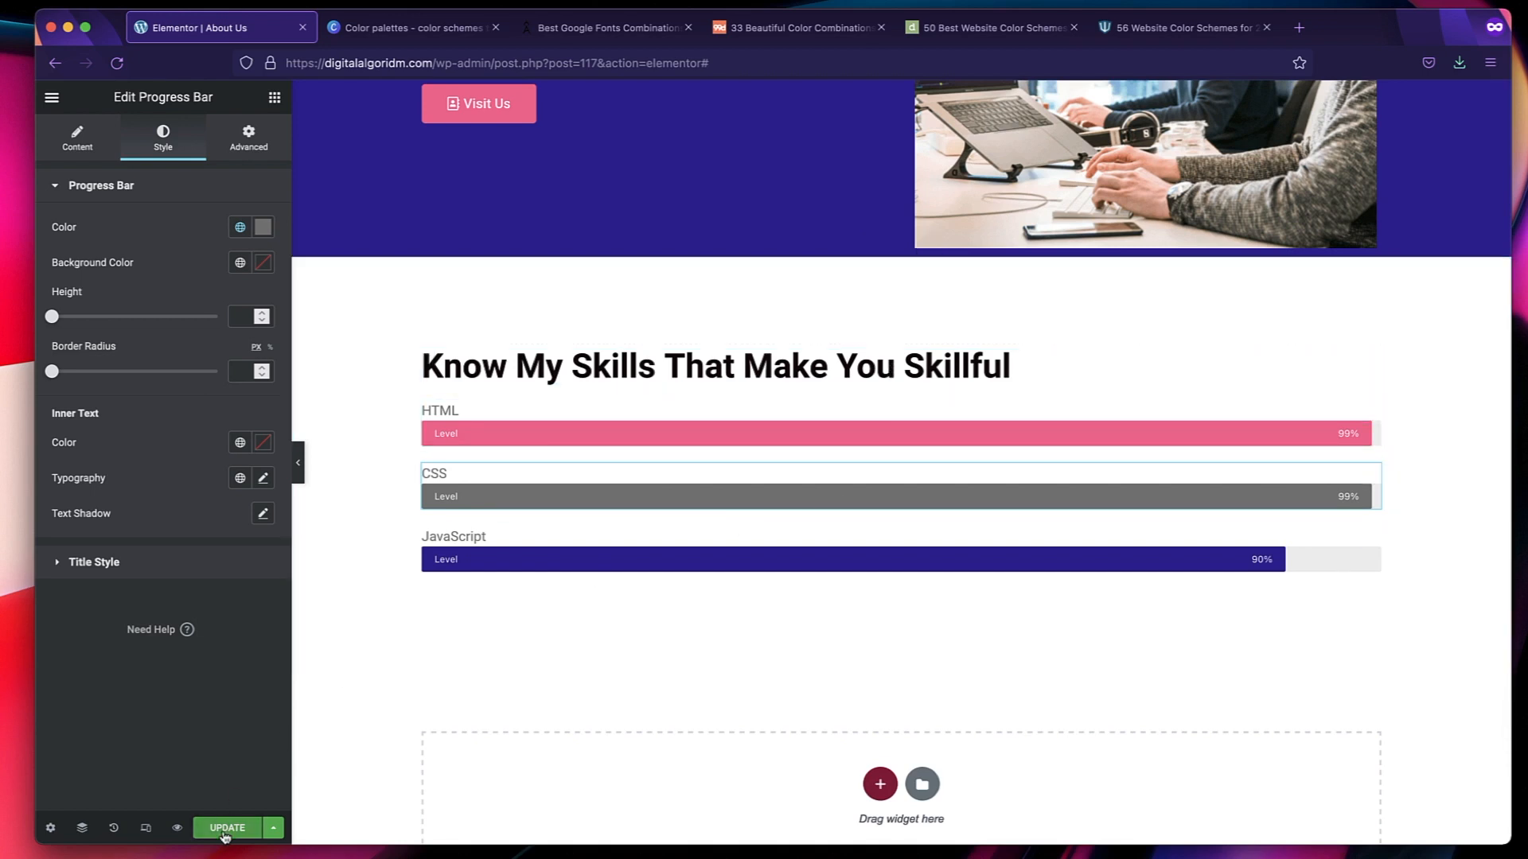
scroll(786, 460, "up", 5)
scroll(786, 460, "up", 5)
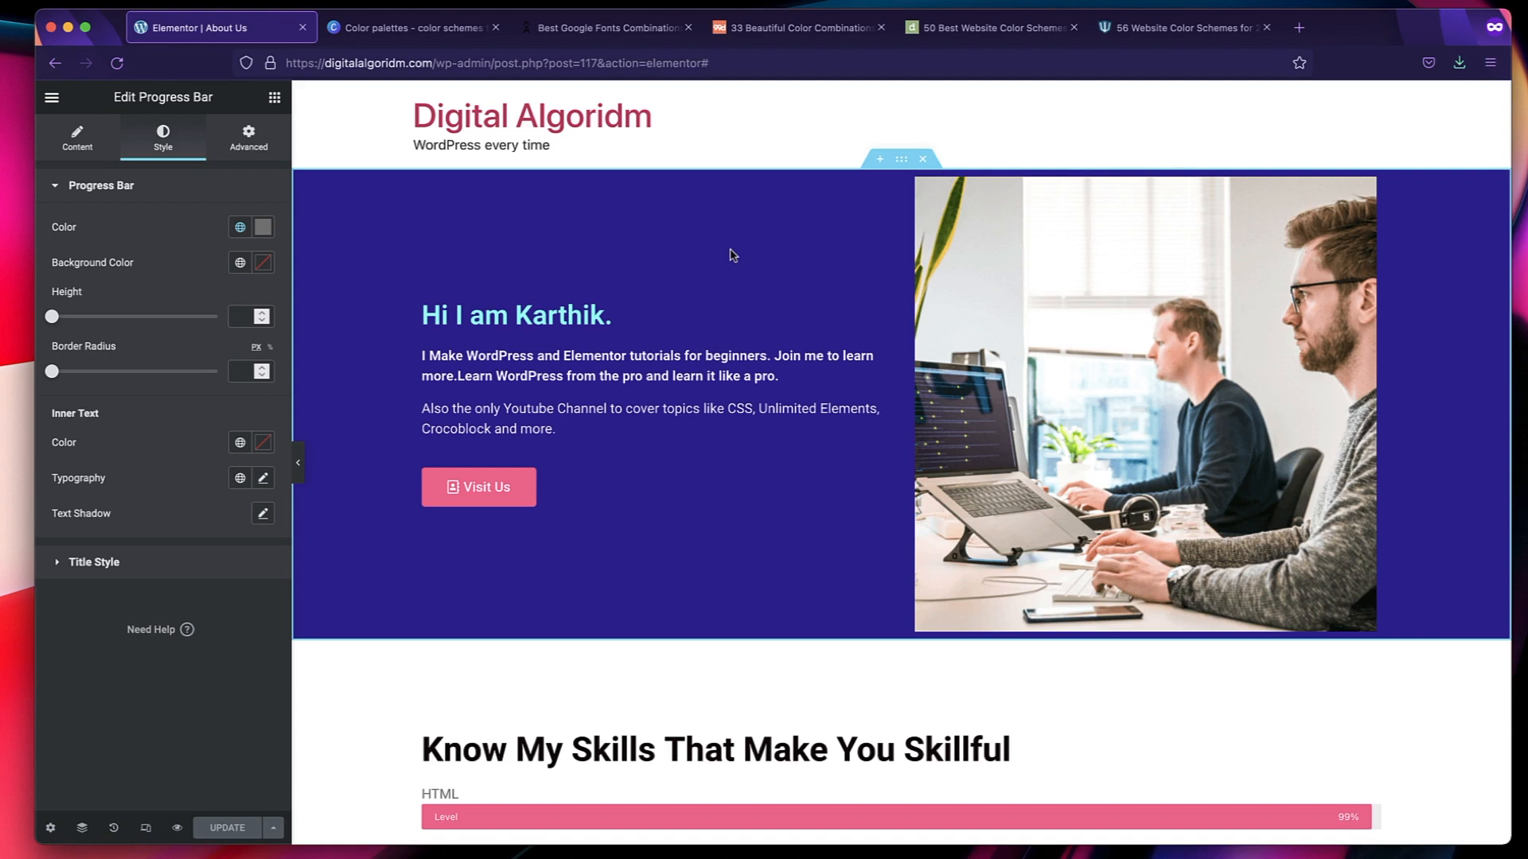
Switch to the artisanthemes.io Google Fonts combinations article and examine the Abril Fatface + Roboto pairing.
left_click(610, 35)
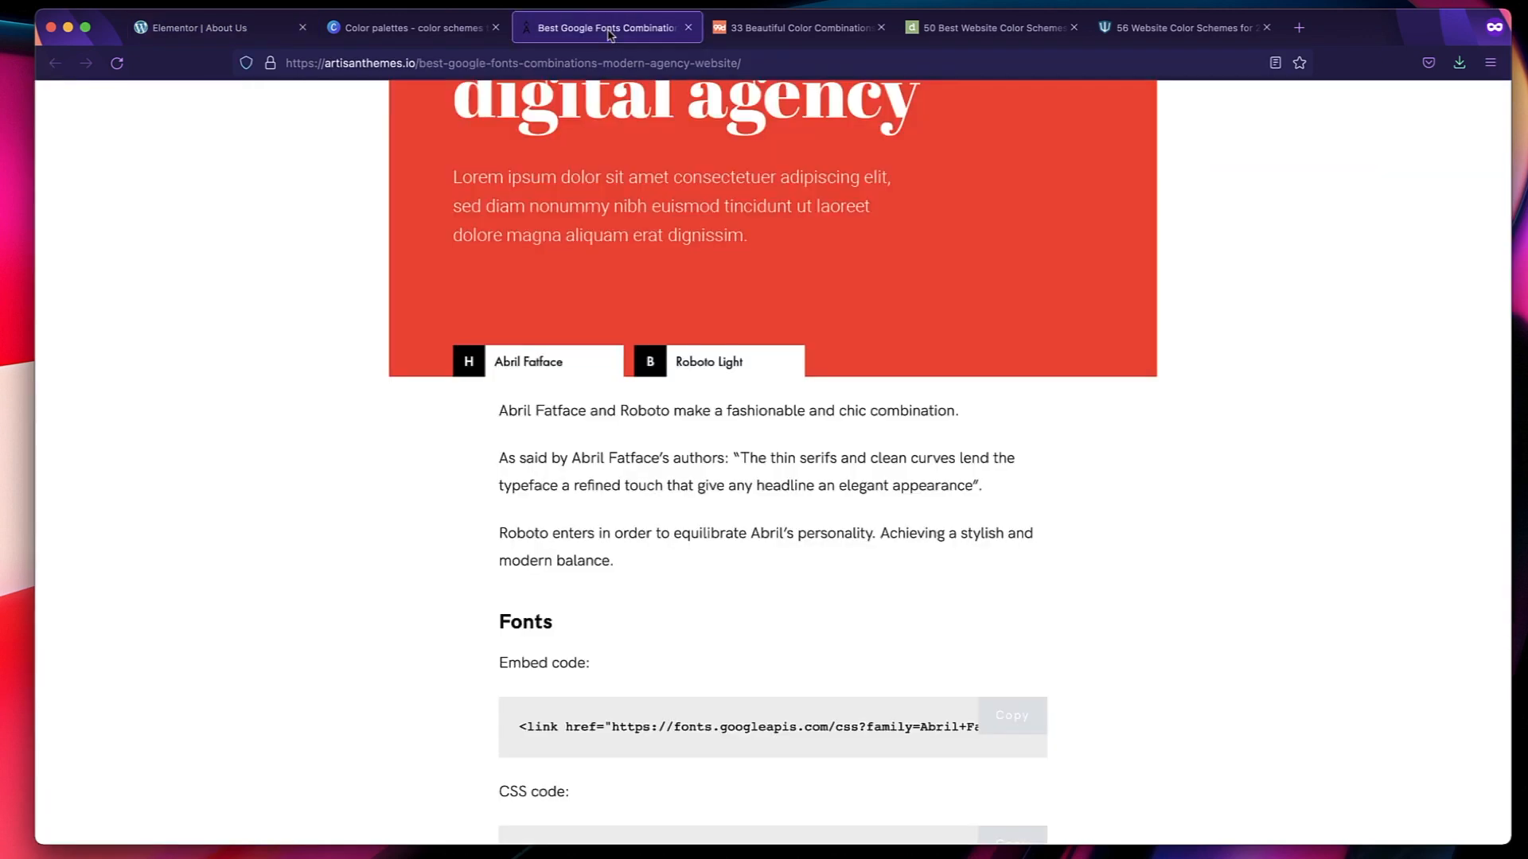
scroll(794, 348, "up", 7)
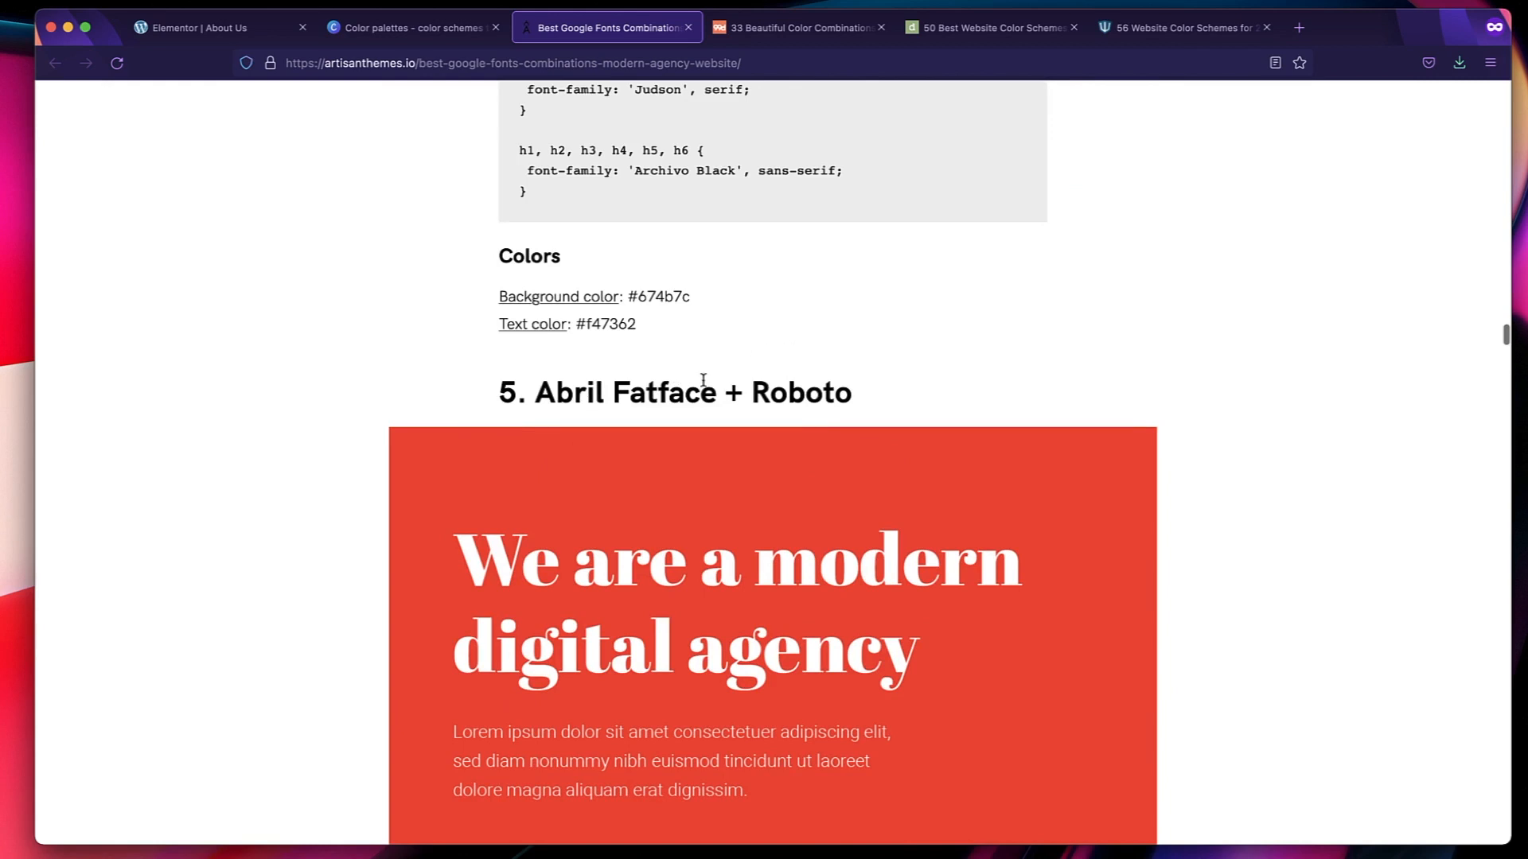
triple_click(728, 385)
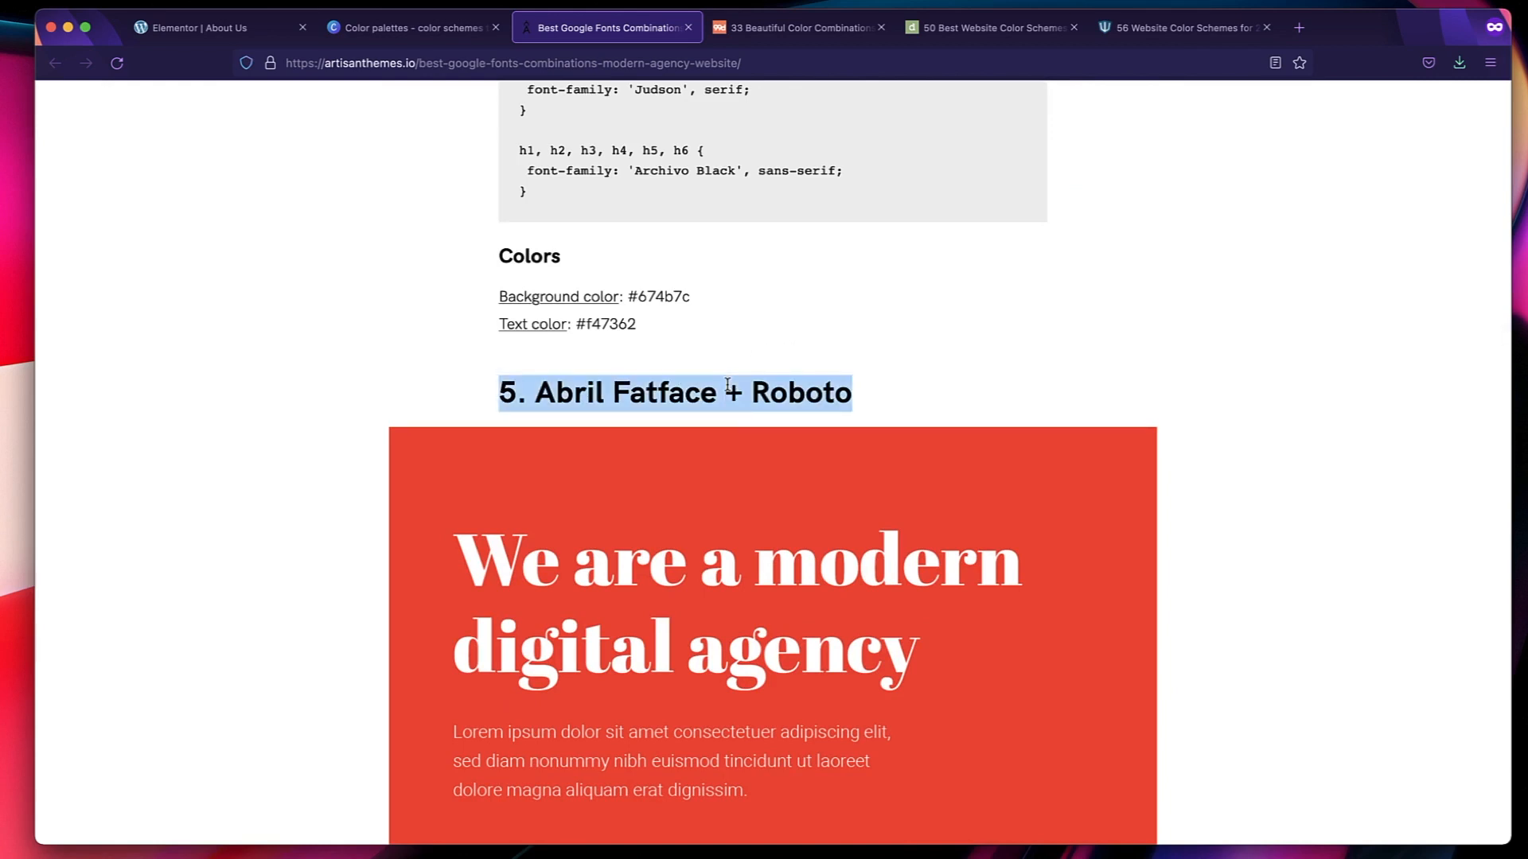
scroll(727, 385, "up", 7)
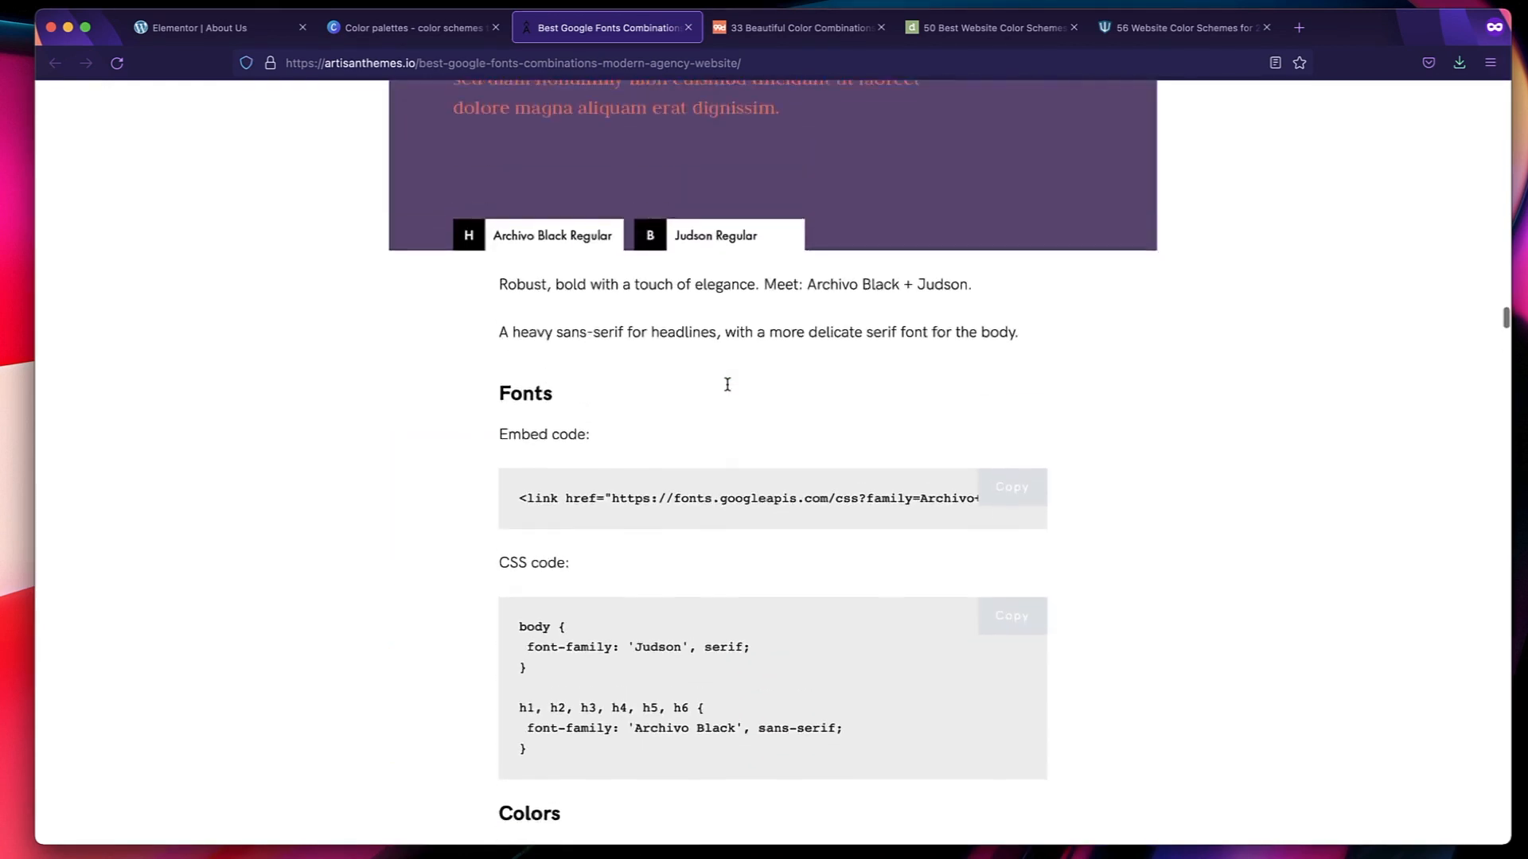
scroll(727, 385, "down", 15)
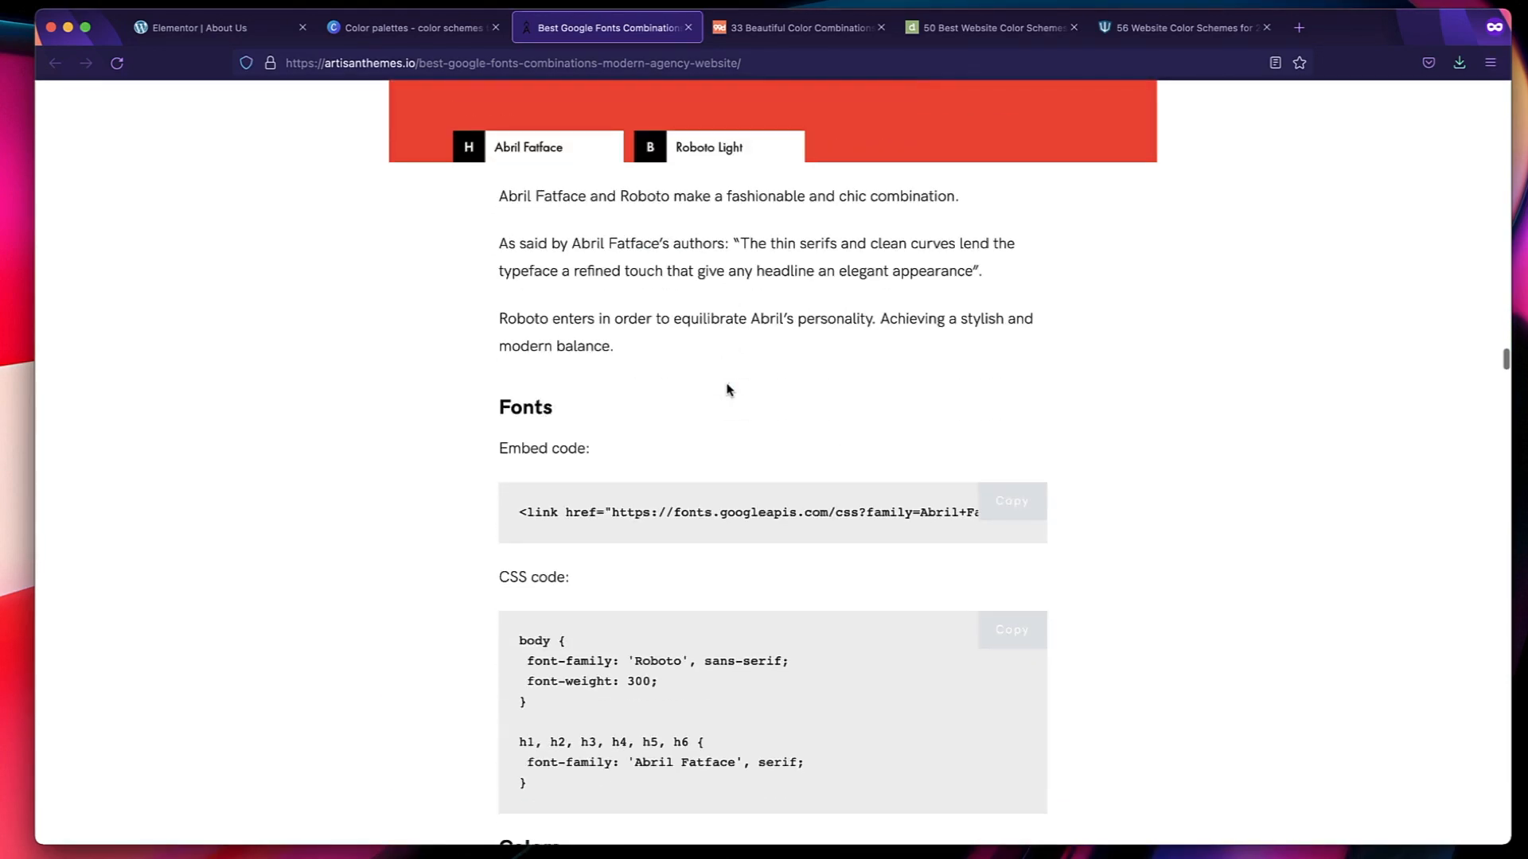
Examine the Quicksand (Medium + Light) combination in the Google Fonts article, including its heading and body weights.
scroll(728, 389, "up", 20)
double_click(637, 313)
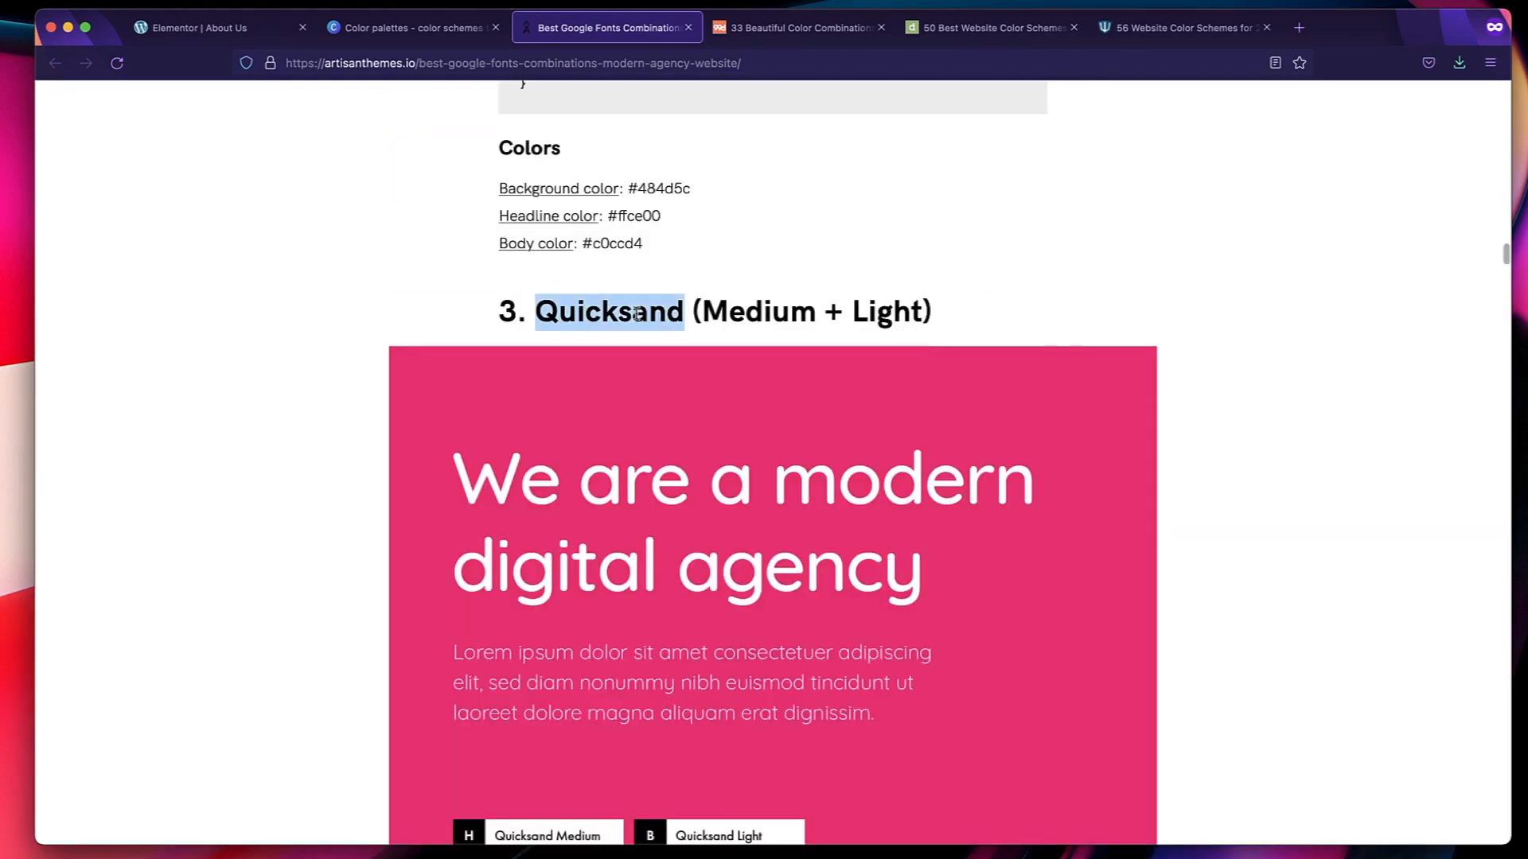
triple_click(636, 313)
scroll(716, 398, "down", 2)
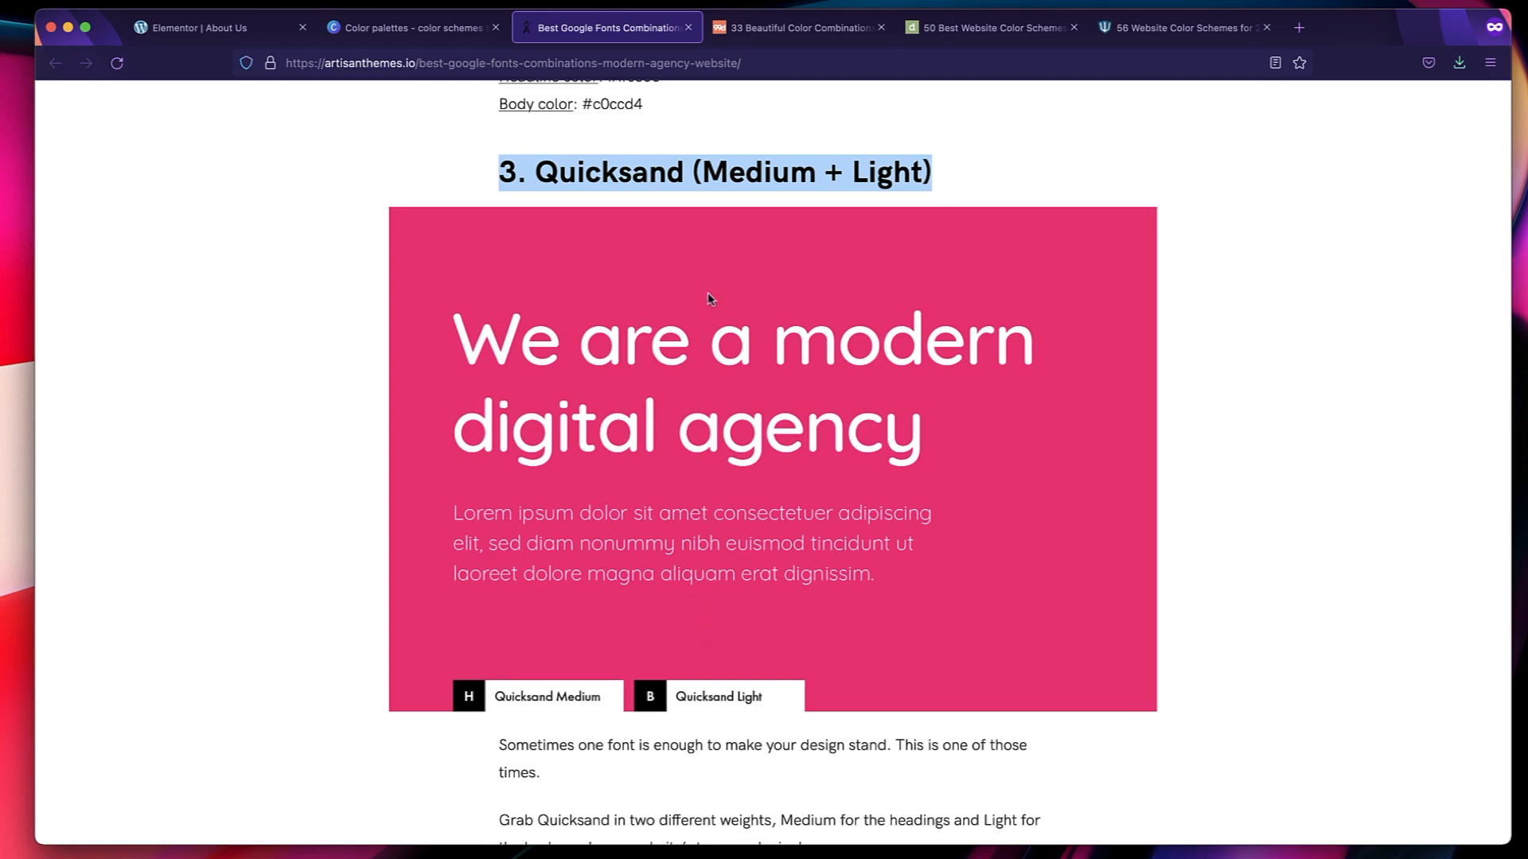
double_click(630, 159)
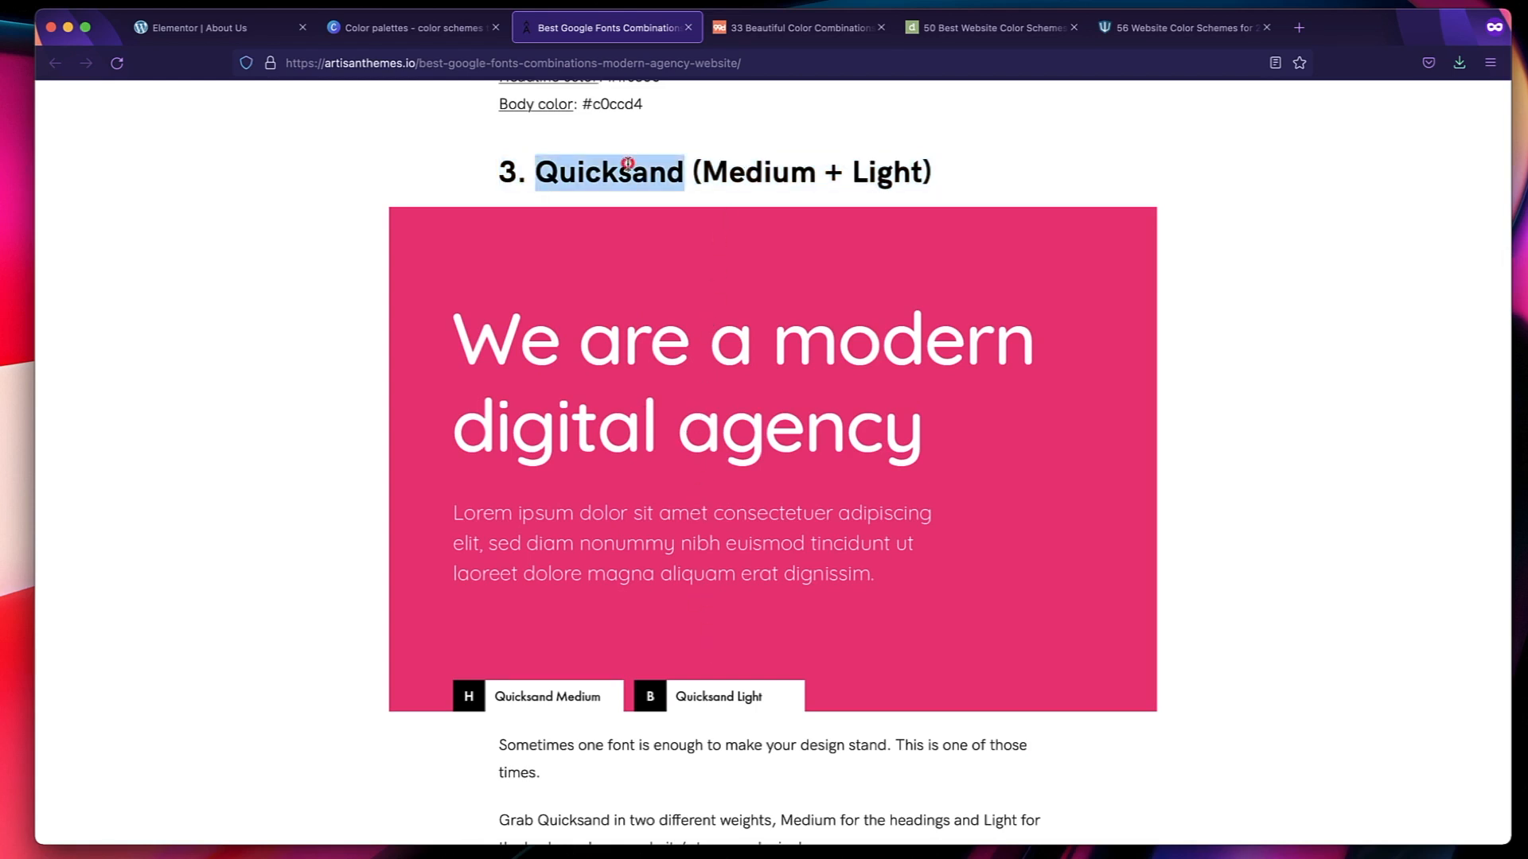
double_click(734, 174)
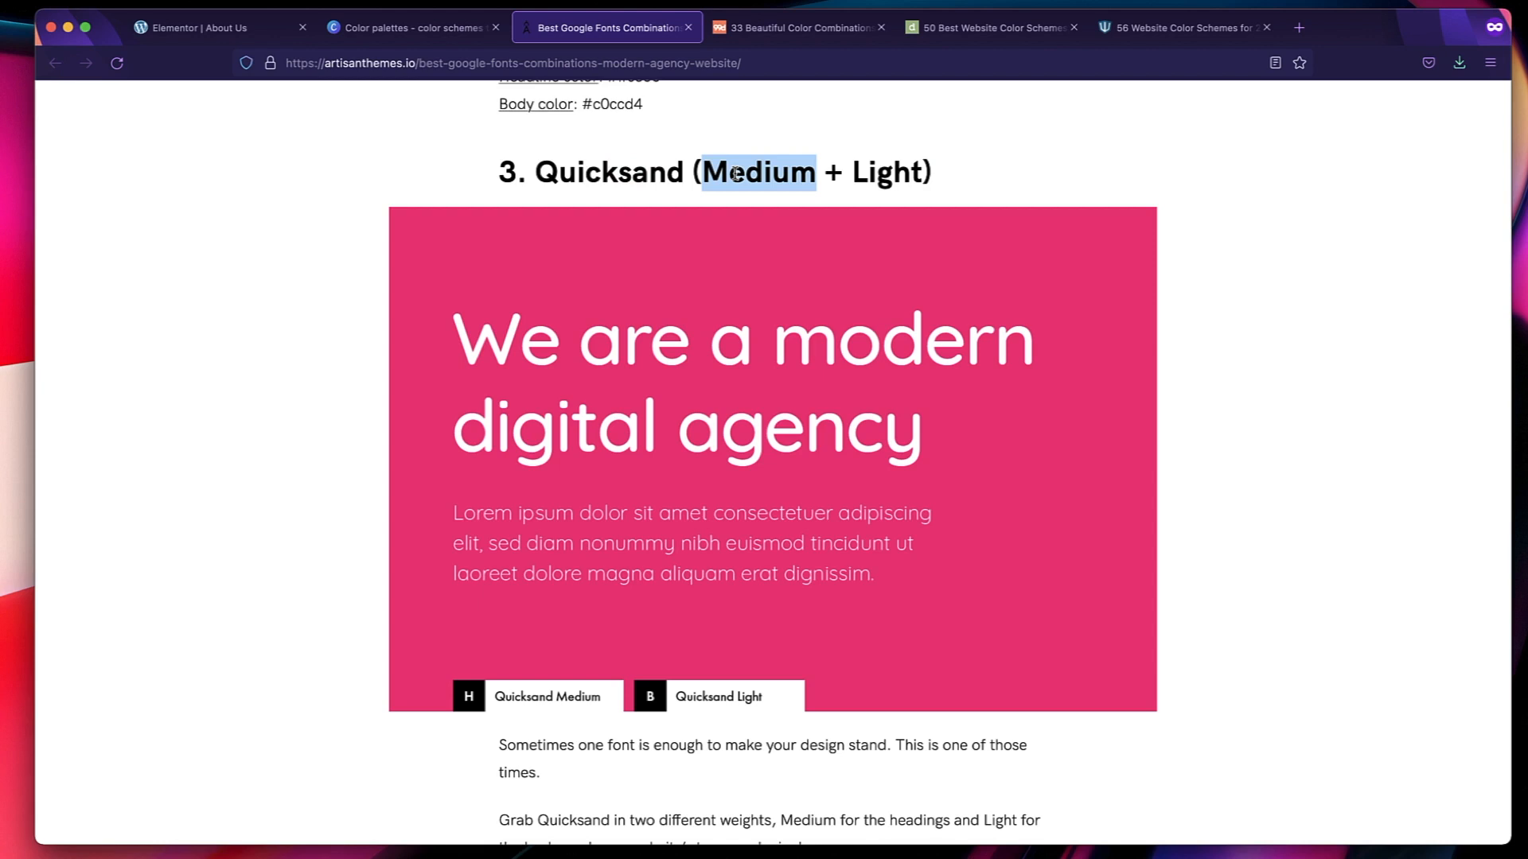
double_click(651, 175)
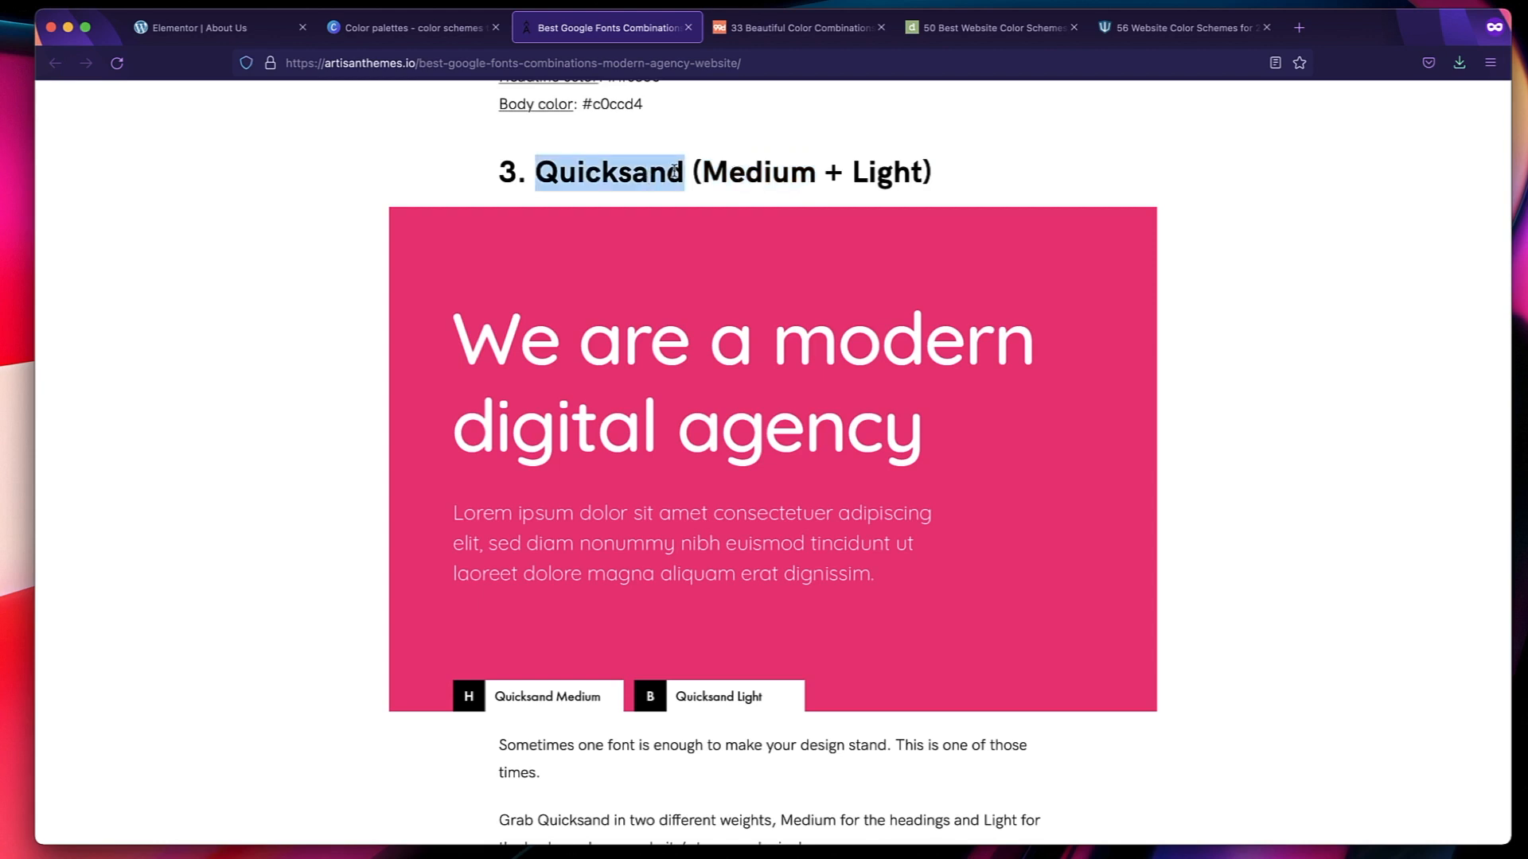
scroll(716, 169, "up", 1)
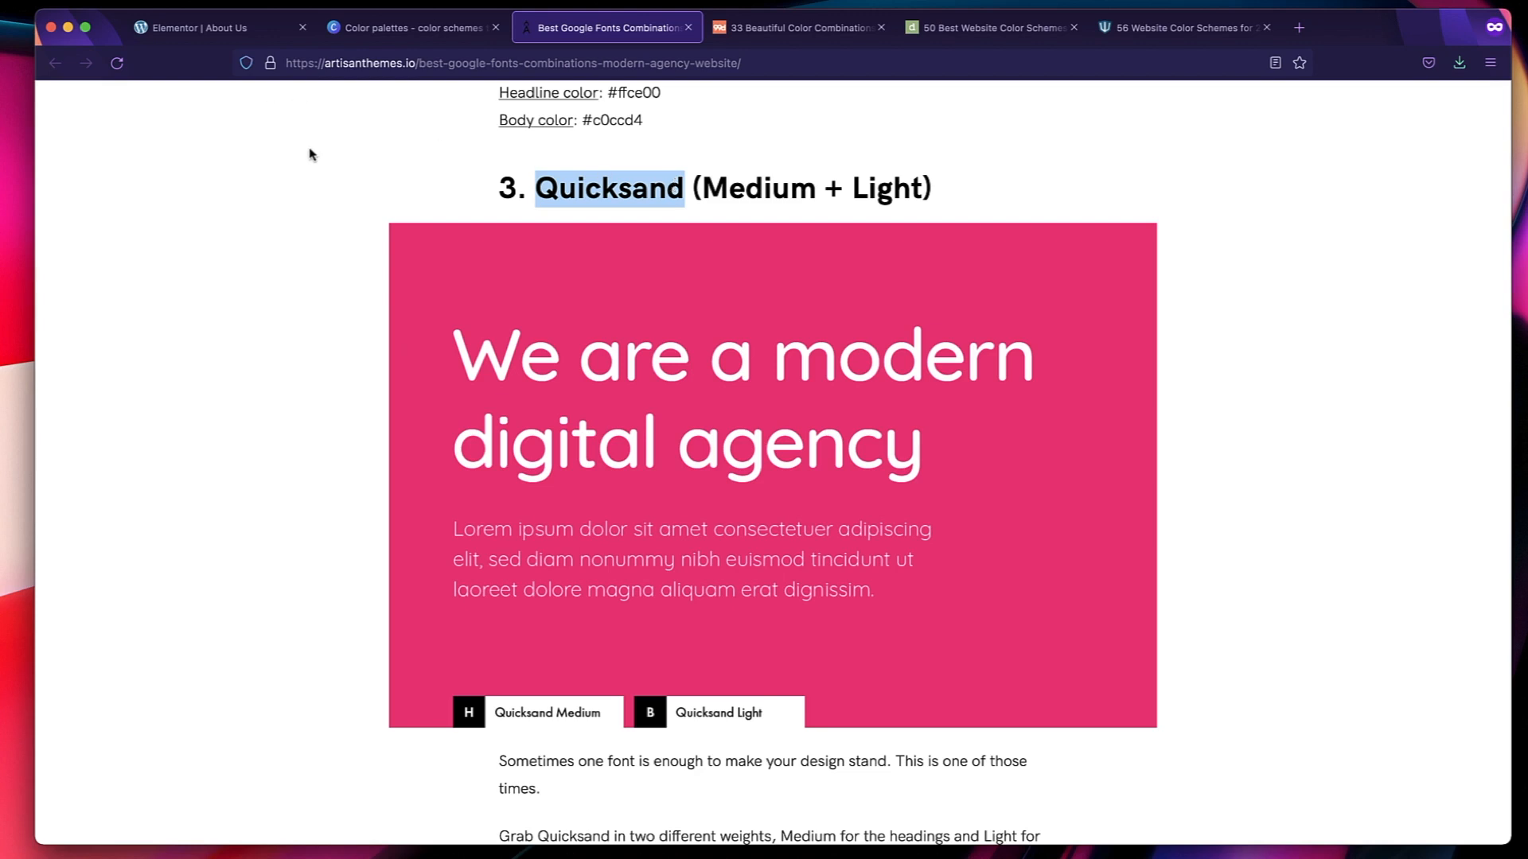
triple_click(614, 188)
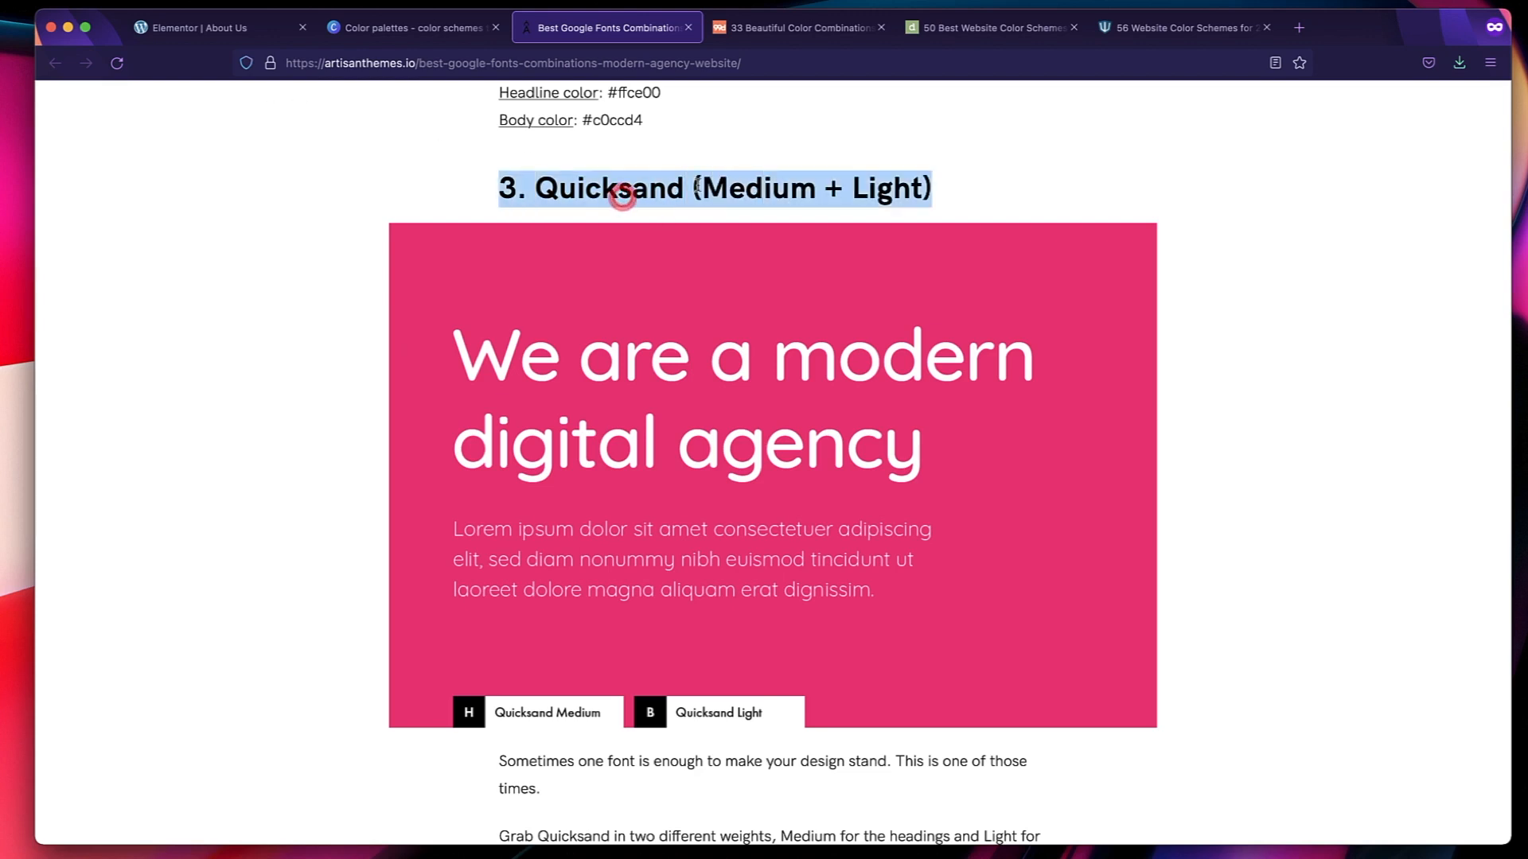
Switch back to the Elementor About Us editor and open the Primary global font's typography settings in Site Settings.
left_click(627, 185)
triple_click(629, 182)
triple_click(628, 172)
left_click(204, 27)
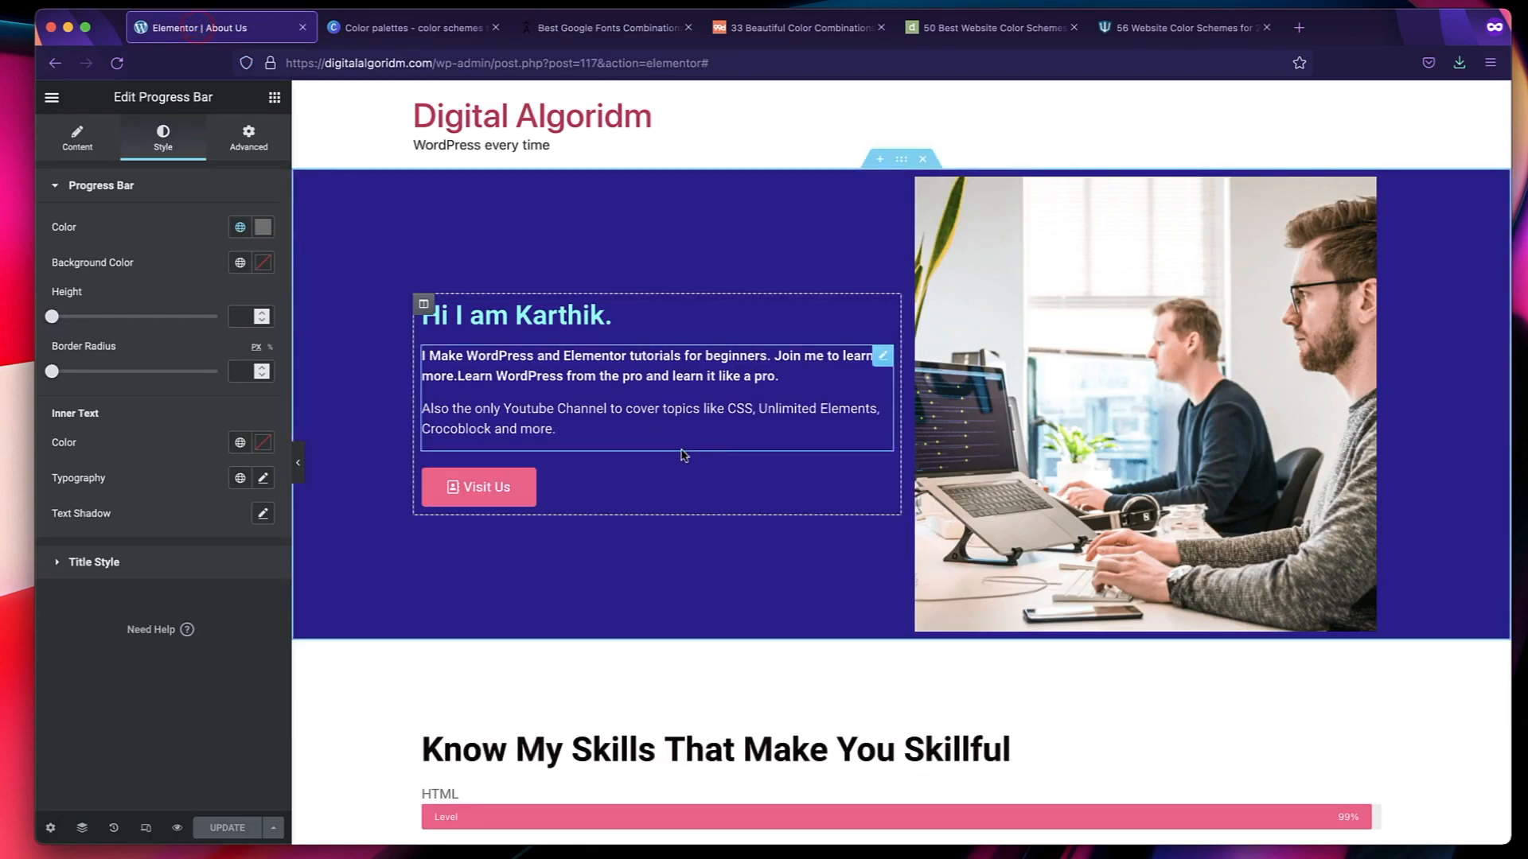
left_click(53, 98)
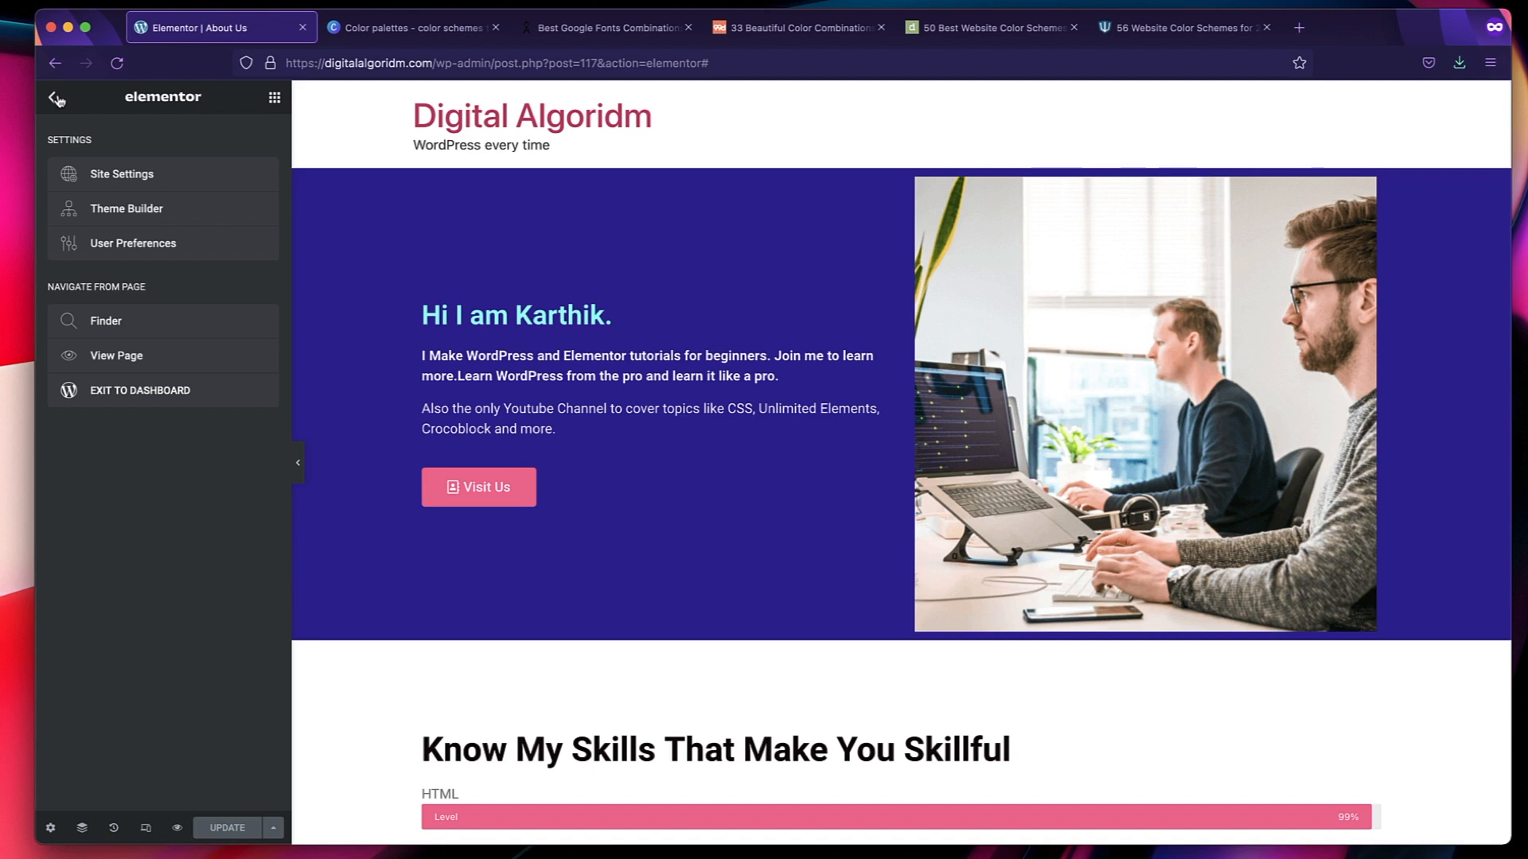
left_click(185, 172)
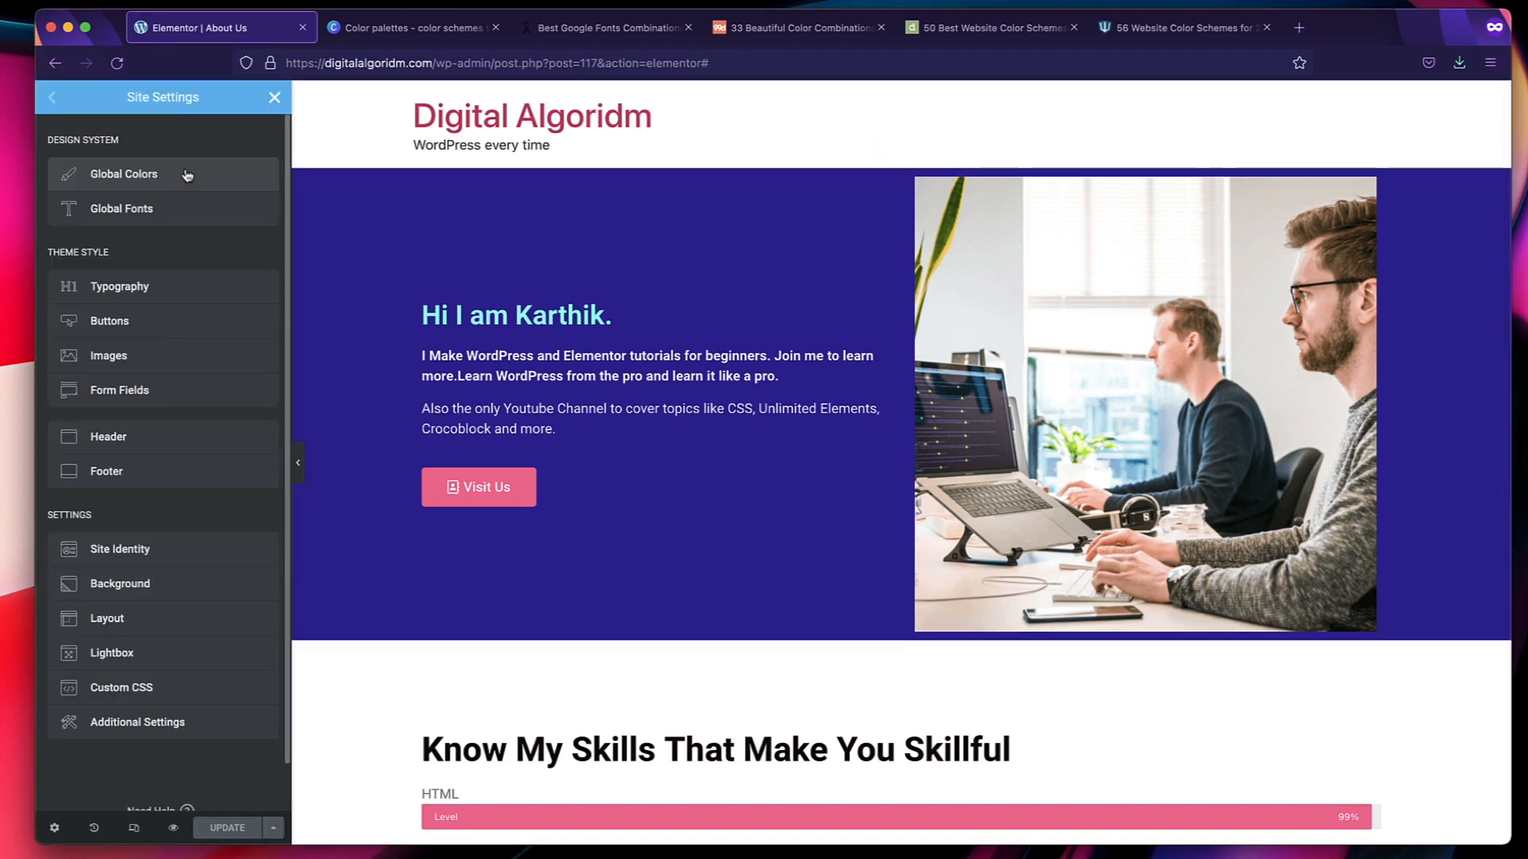
left_click(160, 214)
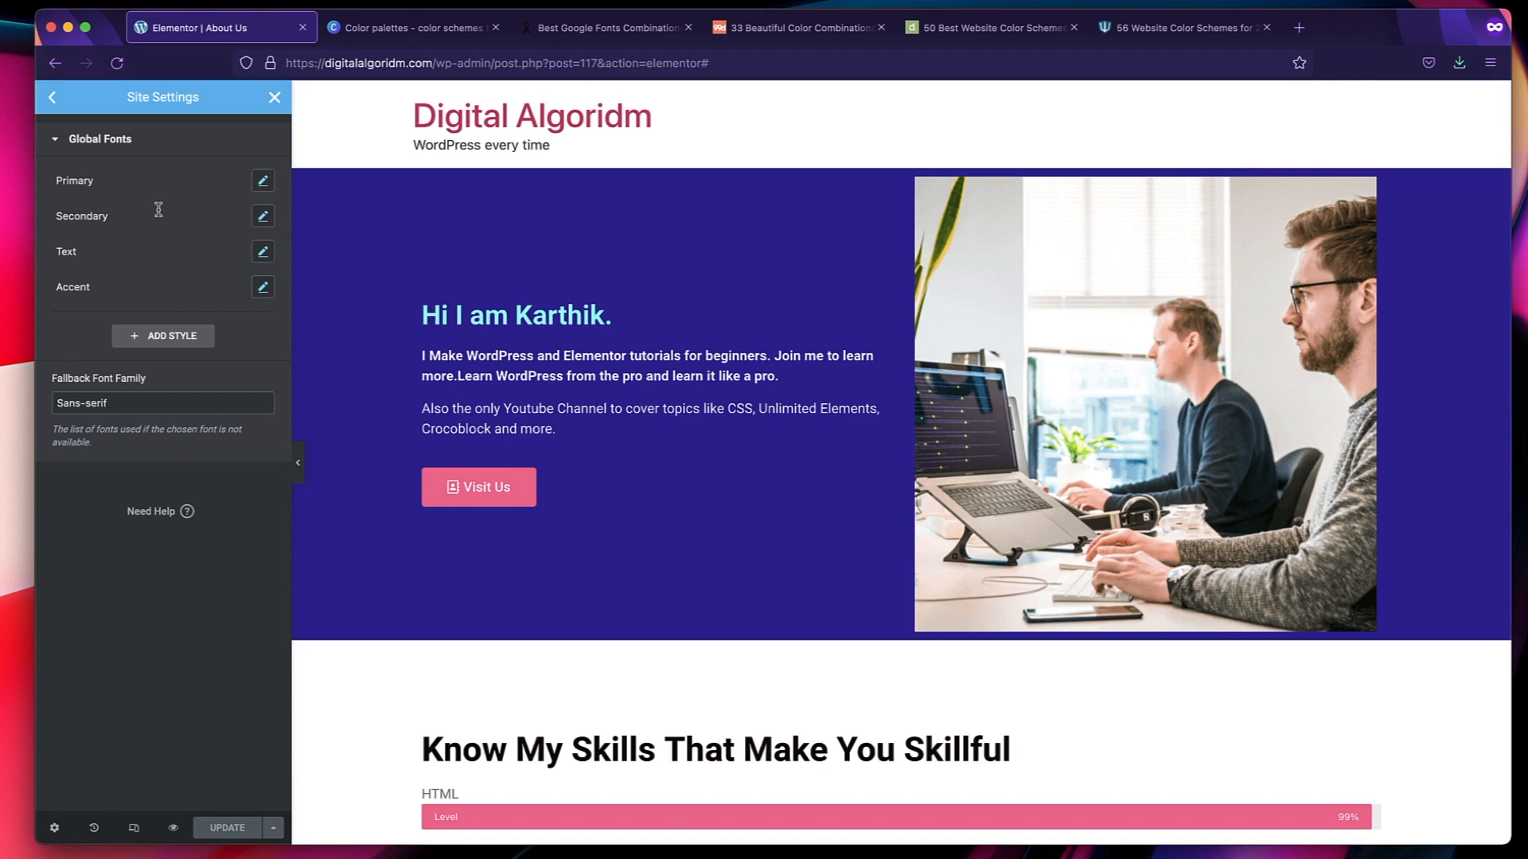
left_click(262, 183)
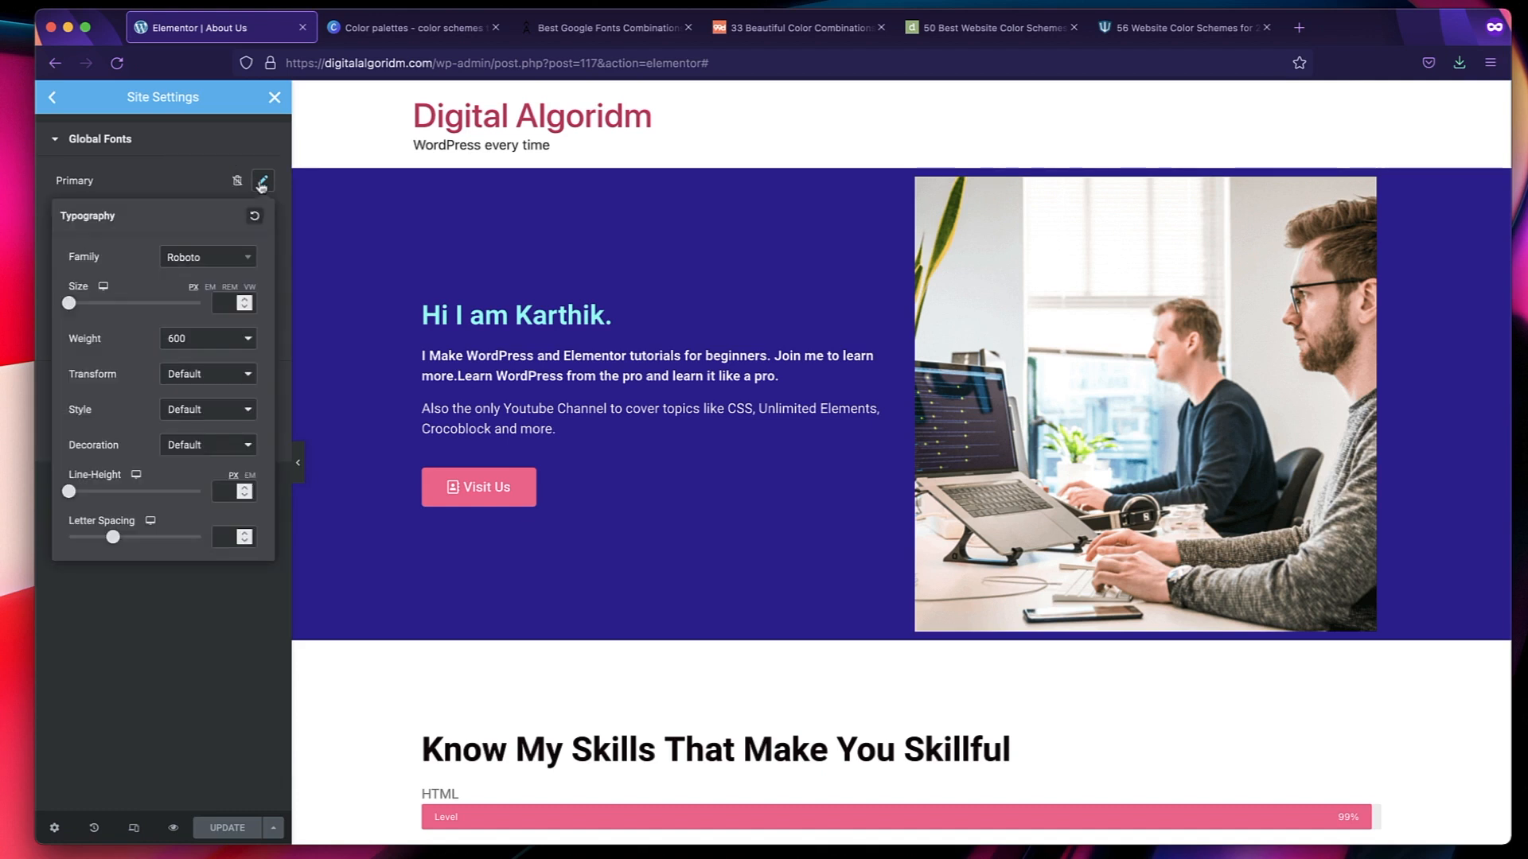
Set the Primary global font to the Quicksand family, size 40 px and weight 700, checking the family name in the fonts article.
left_click(191, 257)
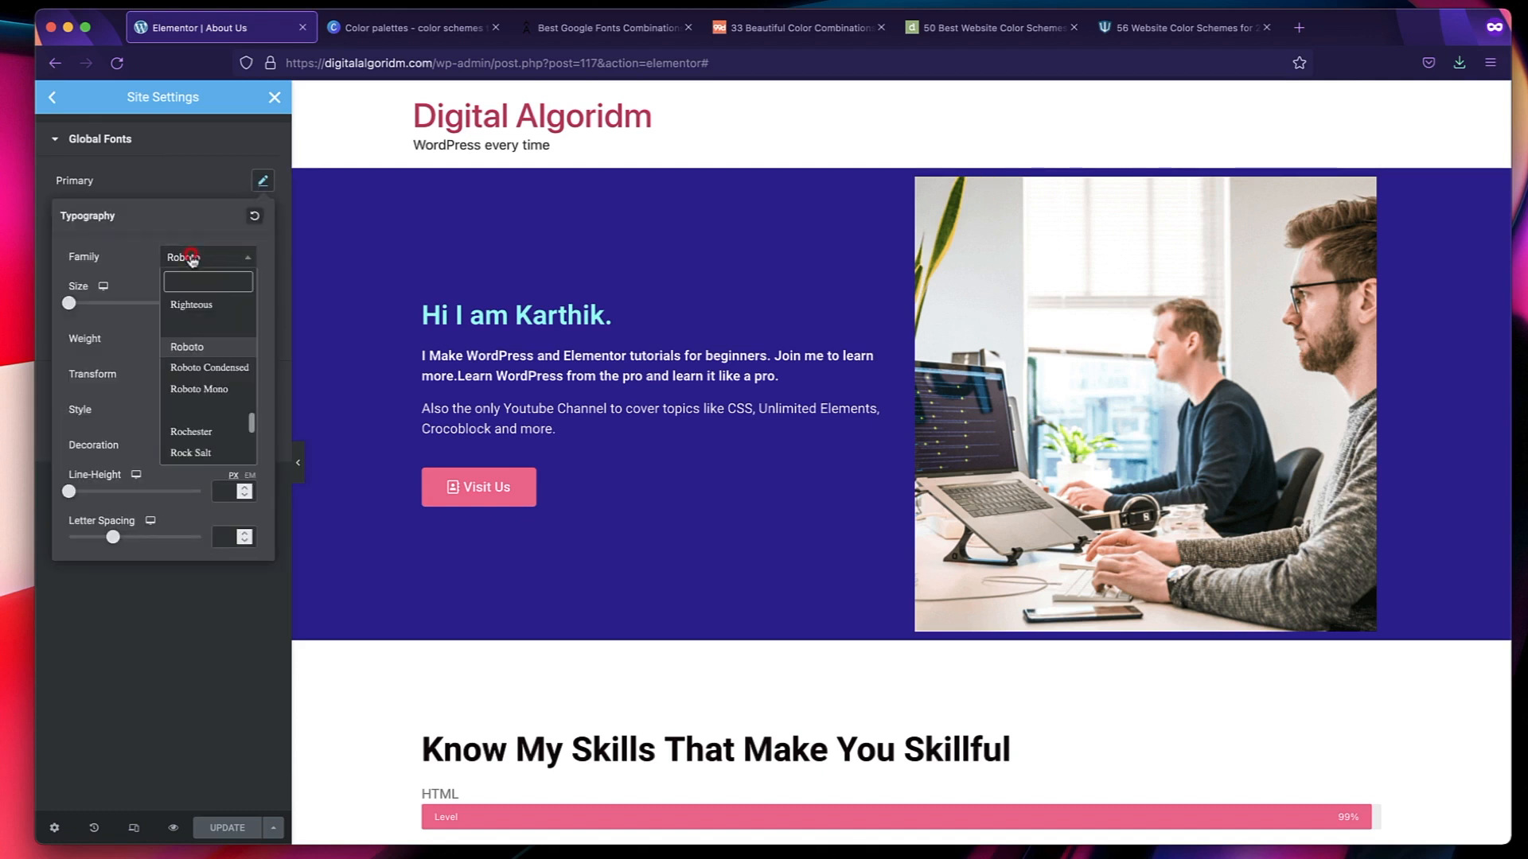
left_click(602, 29)
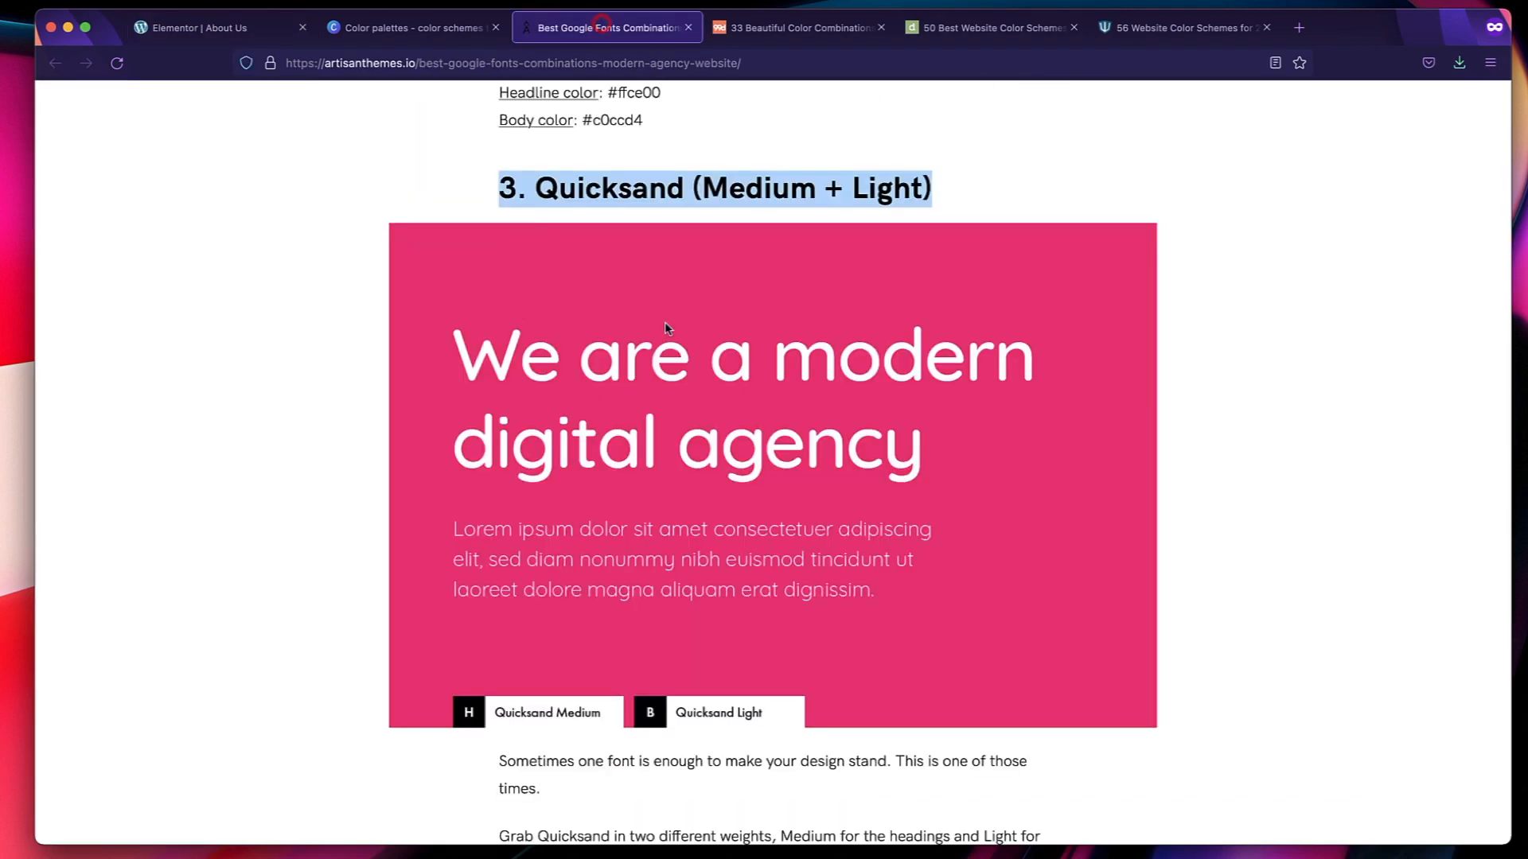
left_click(230, 28)
type("qui")
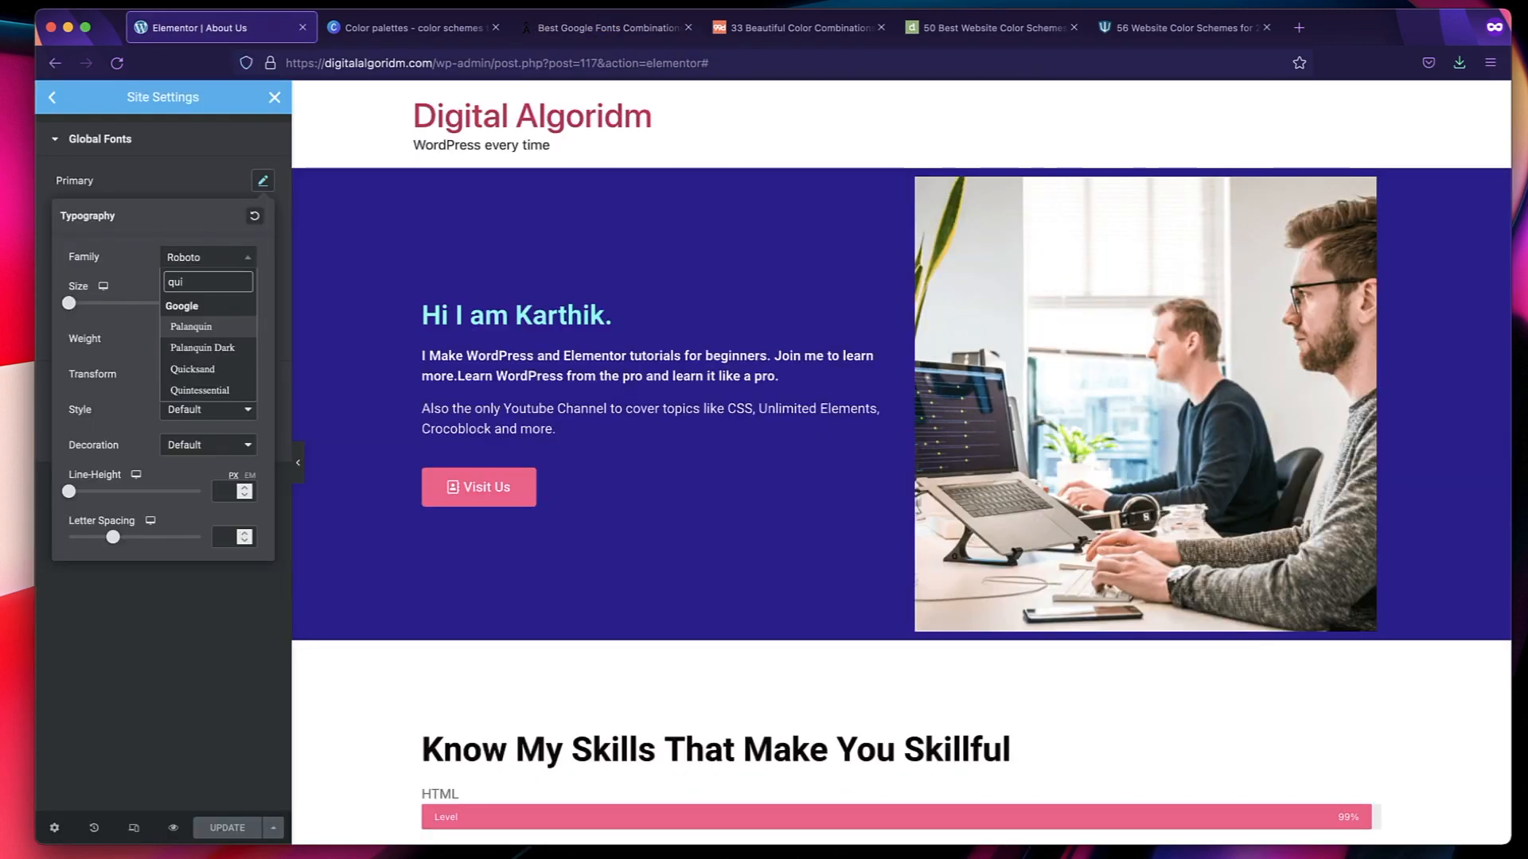
left_click(198, 370)
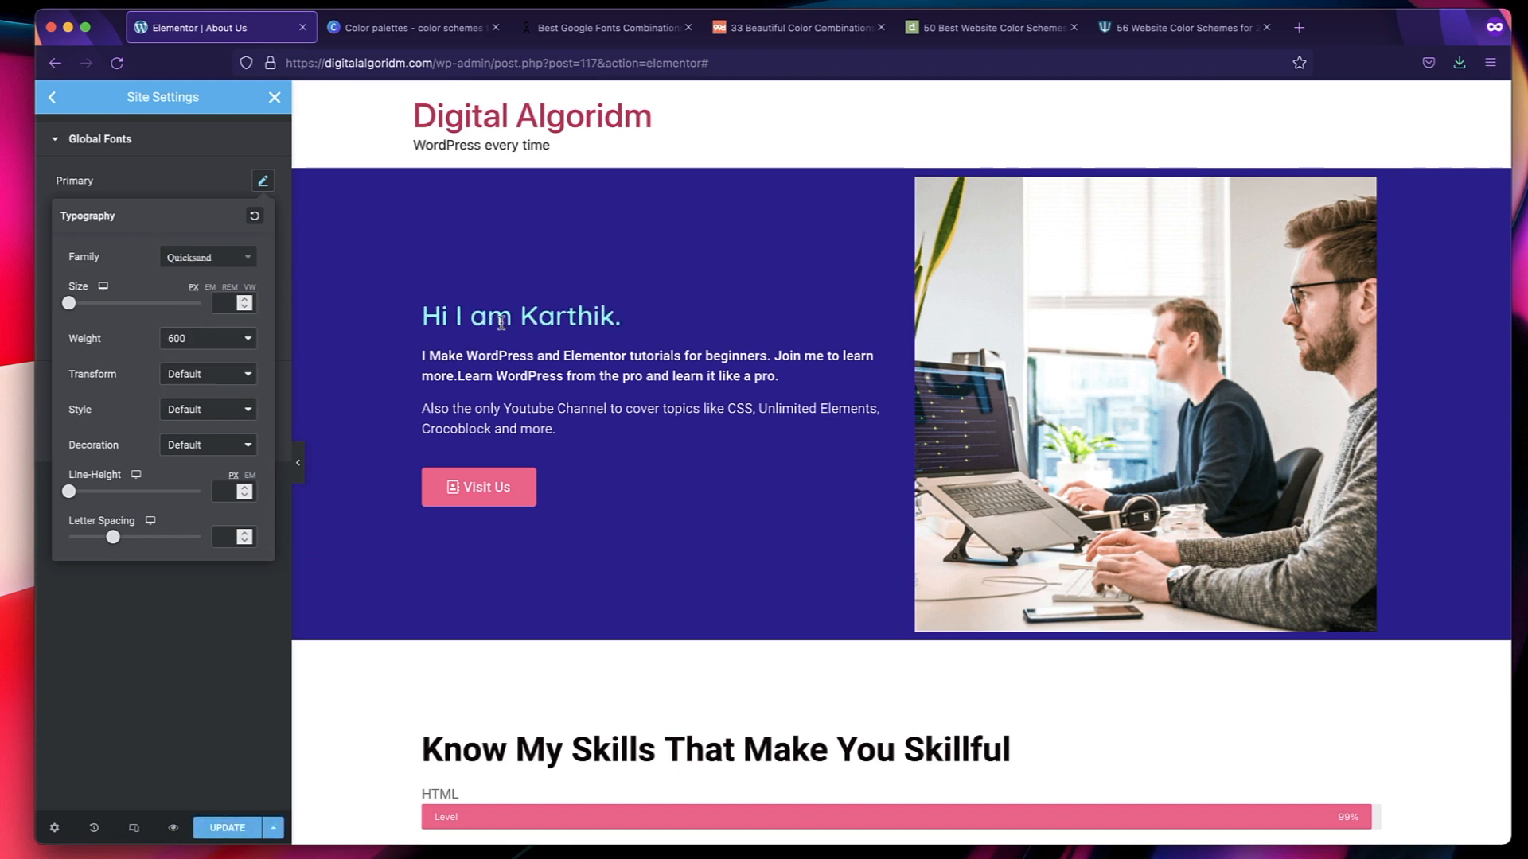
left_click(224, 303)
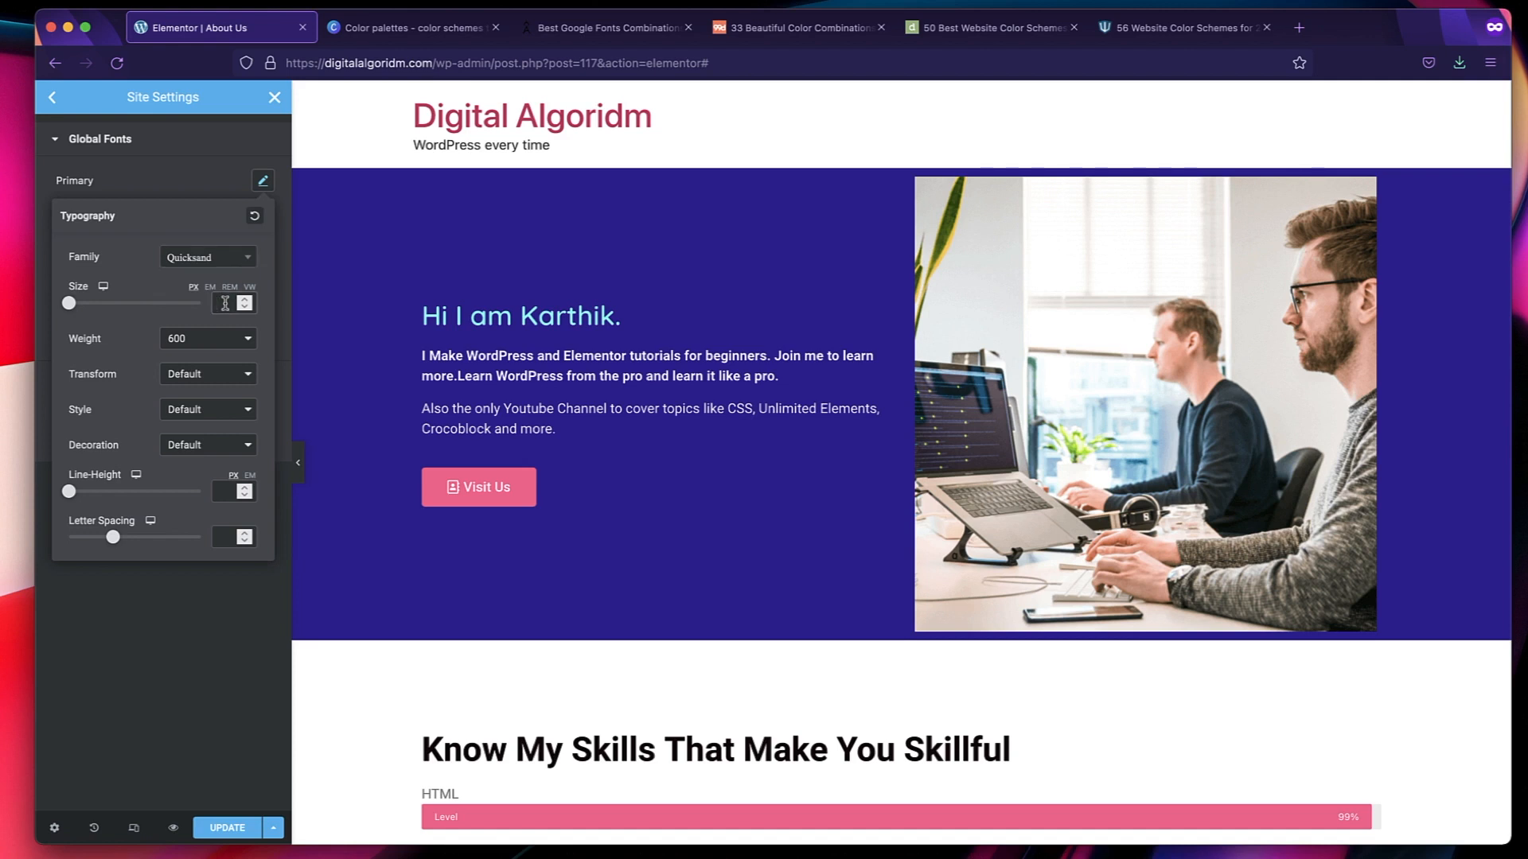
type("40")
left_click(212, 348)
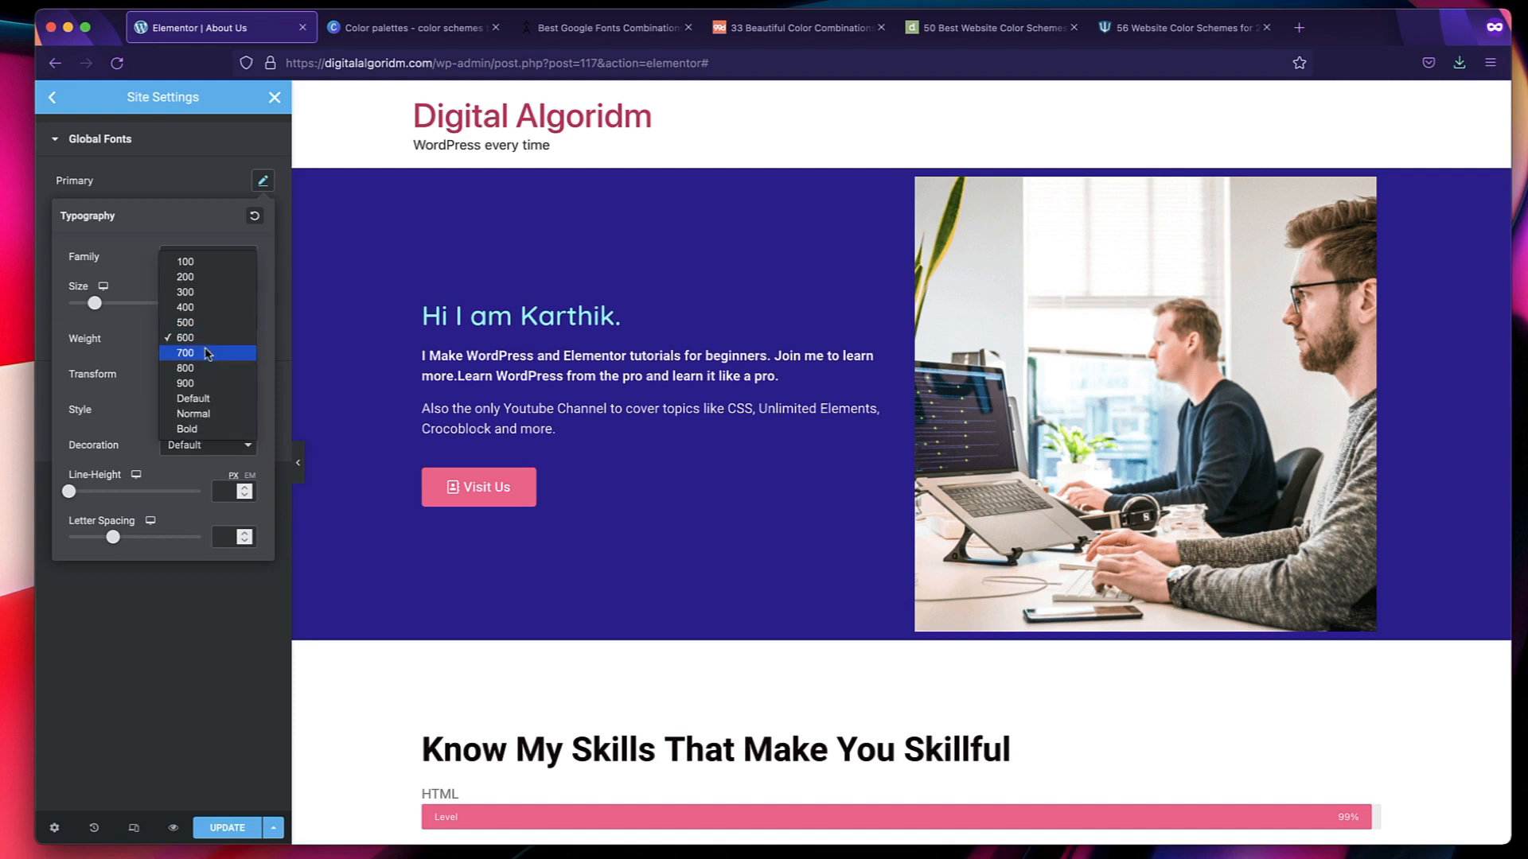
left_click(208, 353)
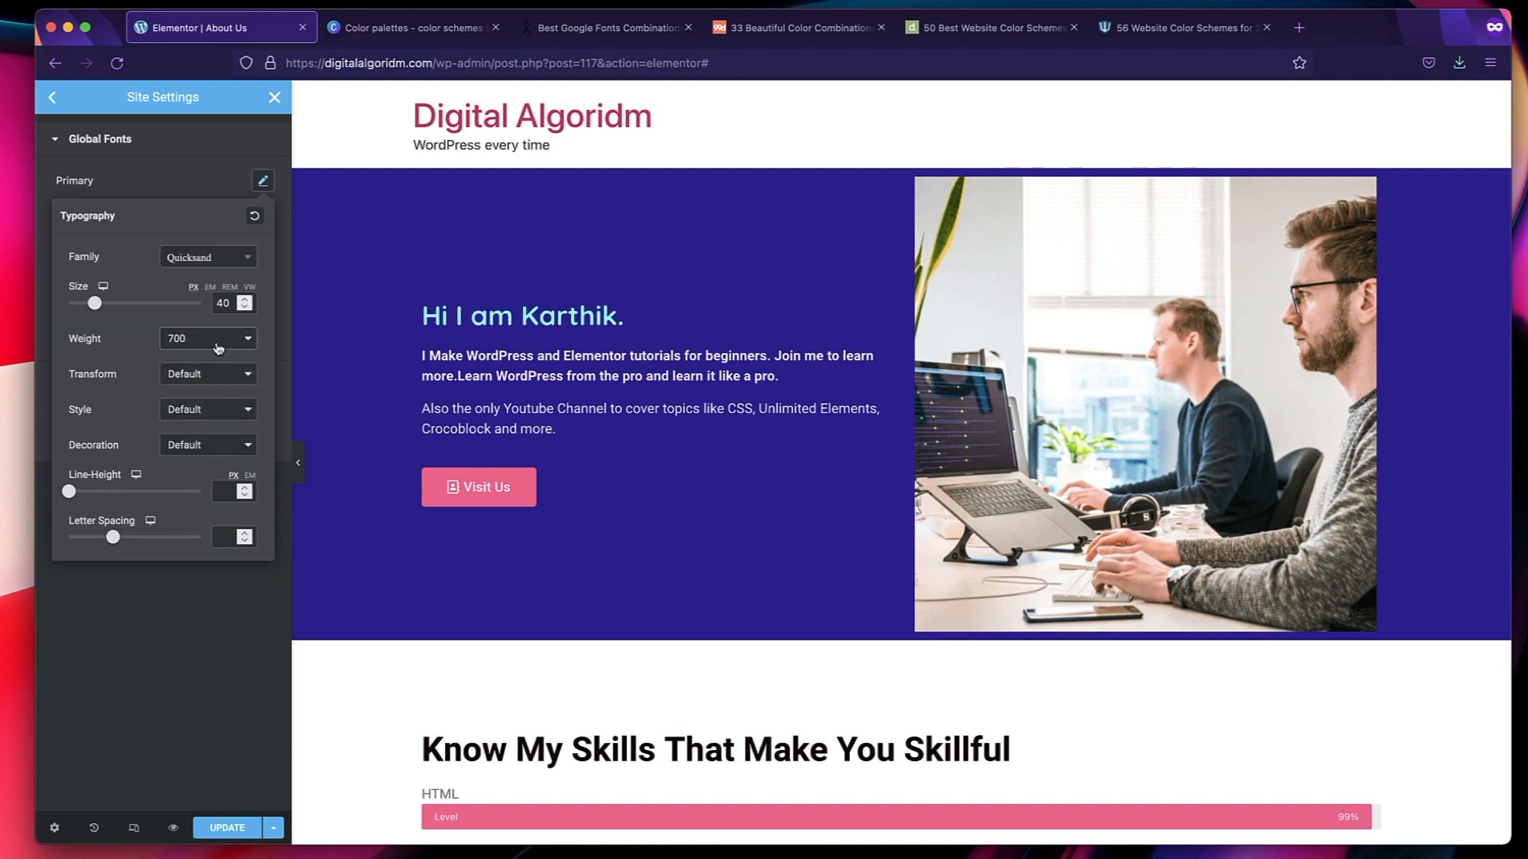
Try weights 100, 300 and 400 on the Primary global font and return it to 700.
left_click(217, 349)
left_click(201, 255)
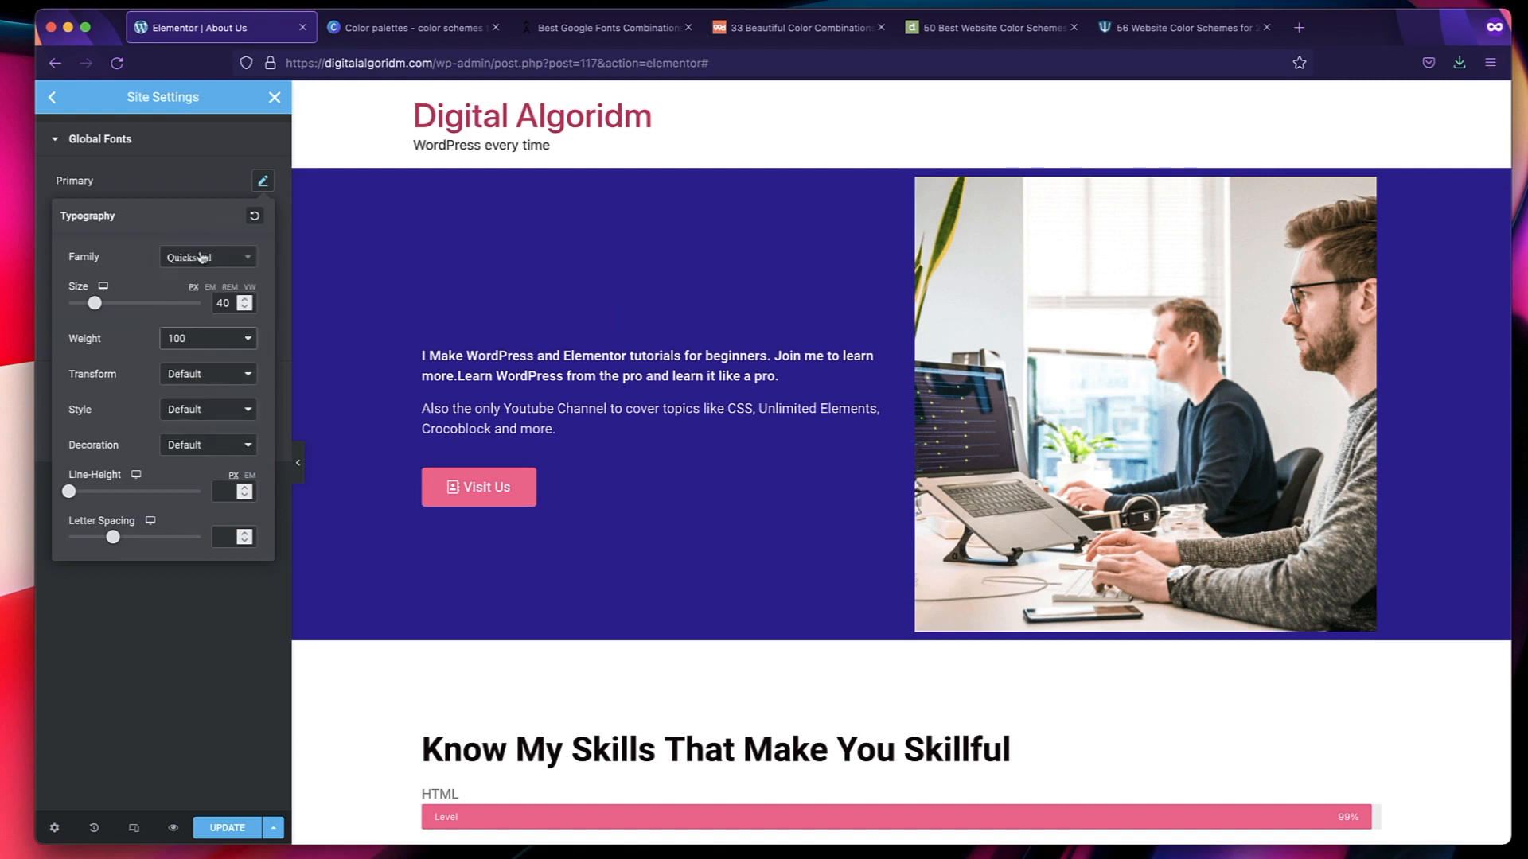
left_click(201, 345)
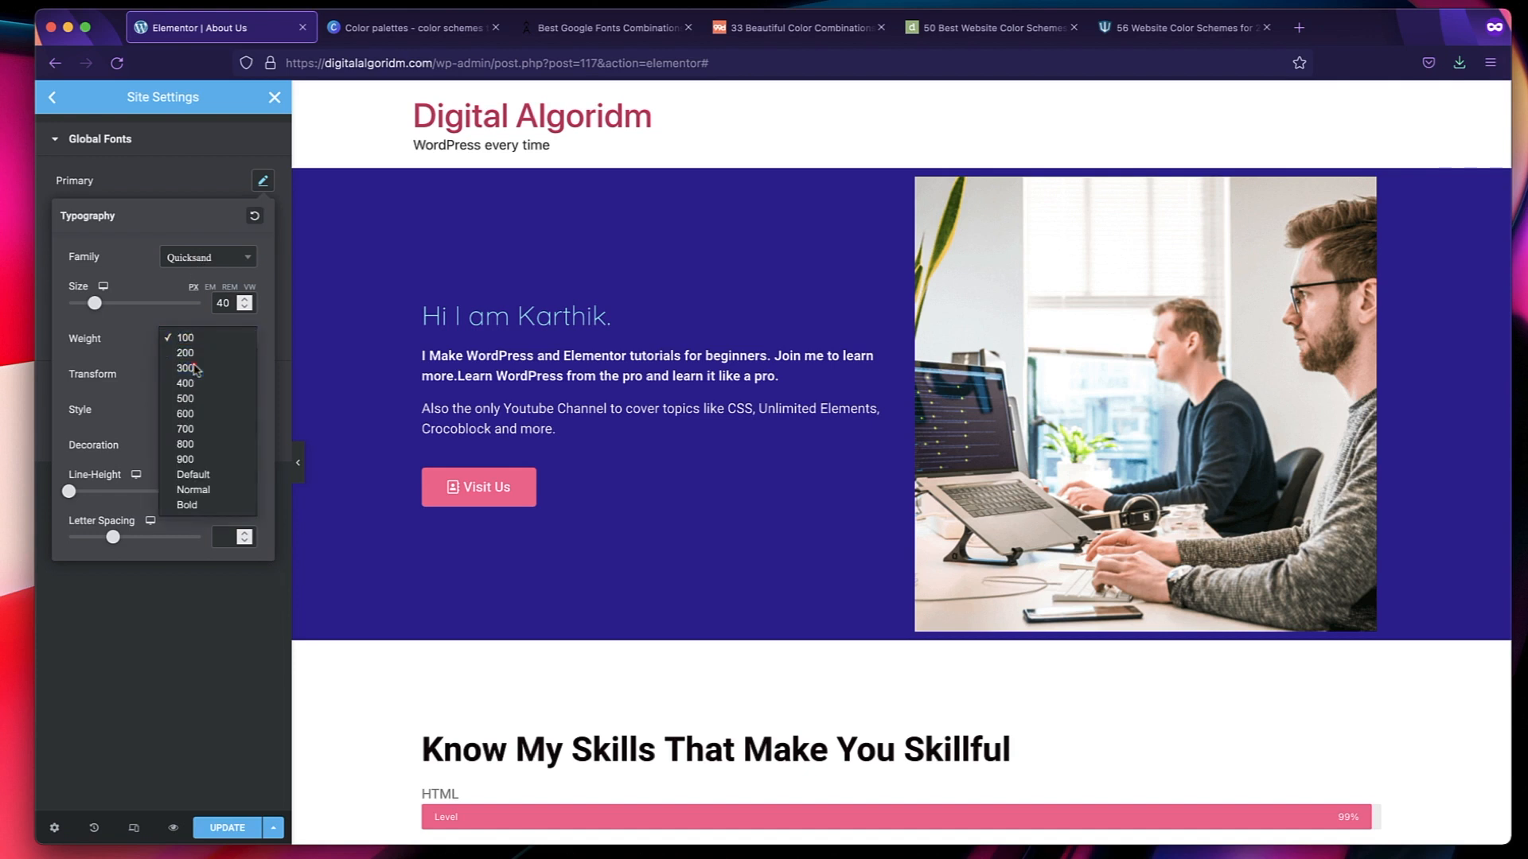
left_click(203, 368)
left_click(219, 339)
left_click(213, 352)
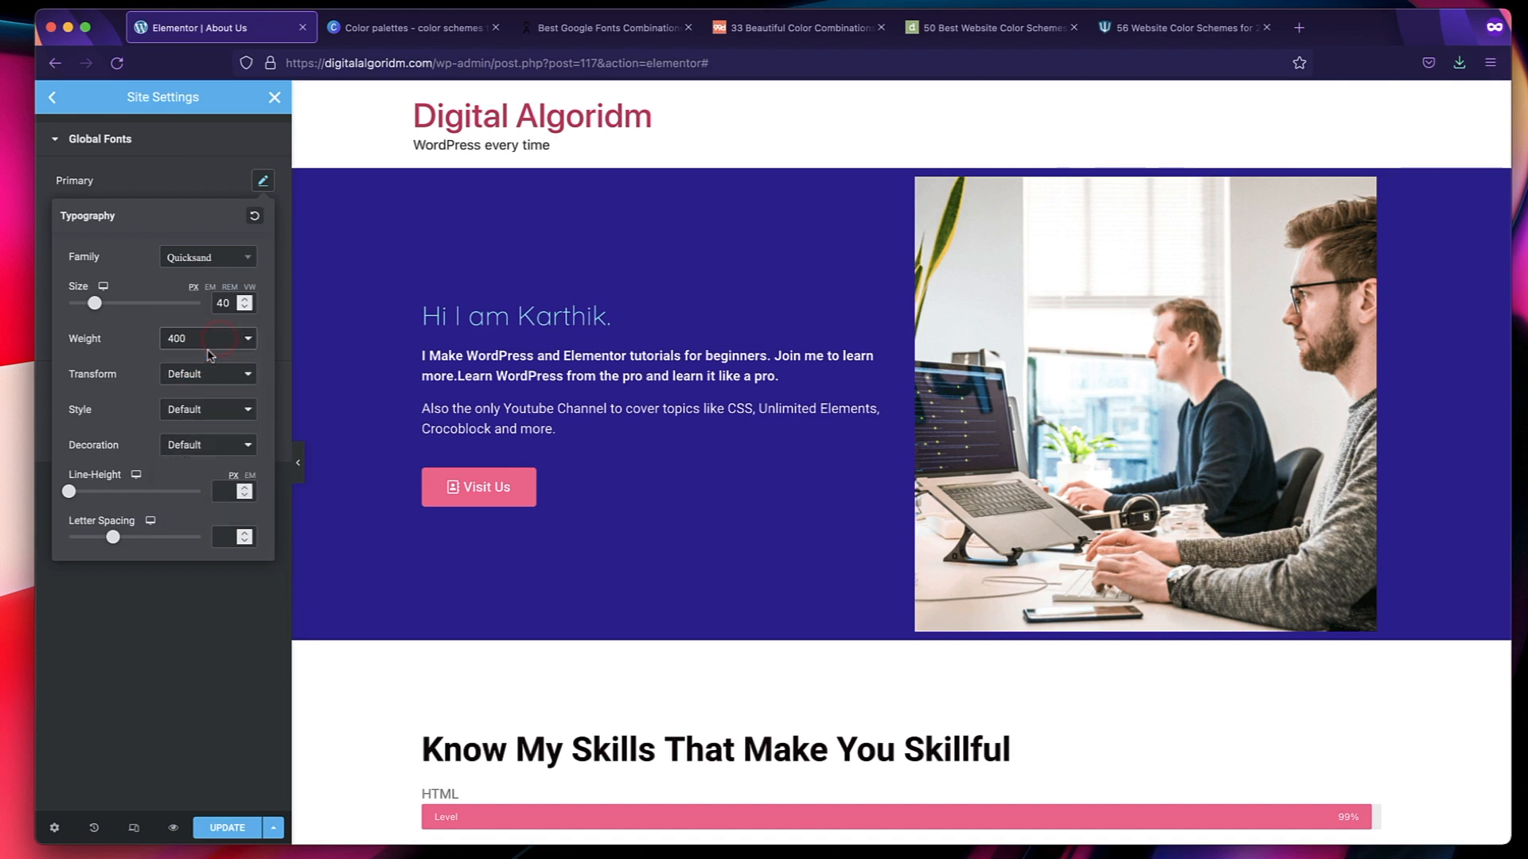
left_click(220, 342)
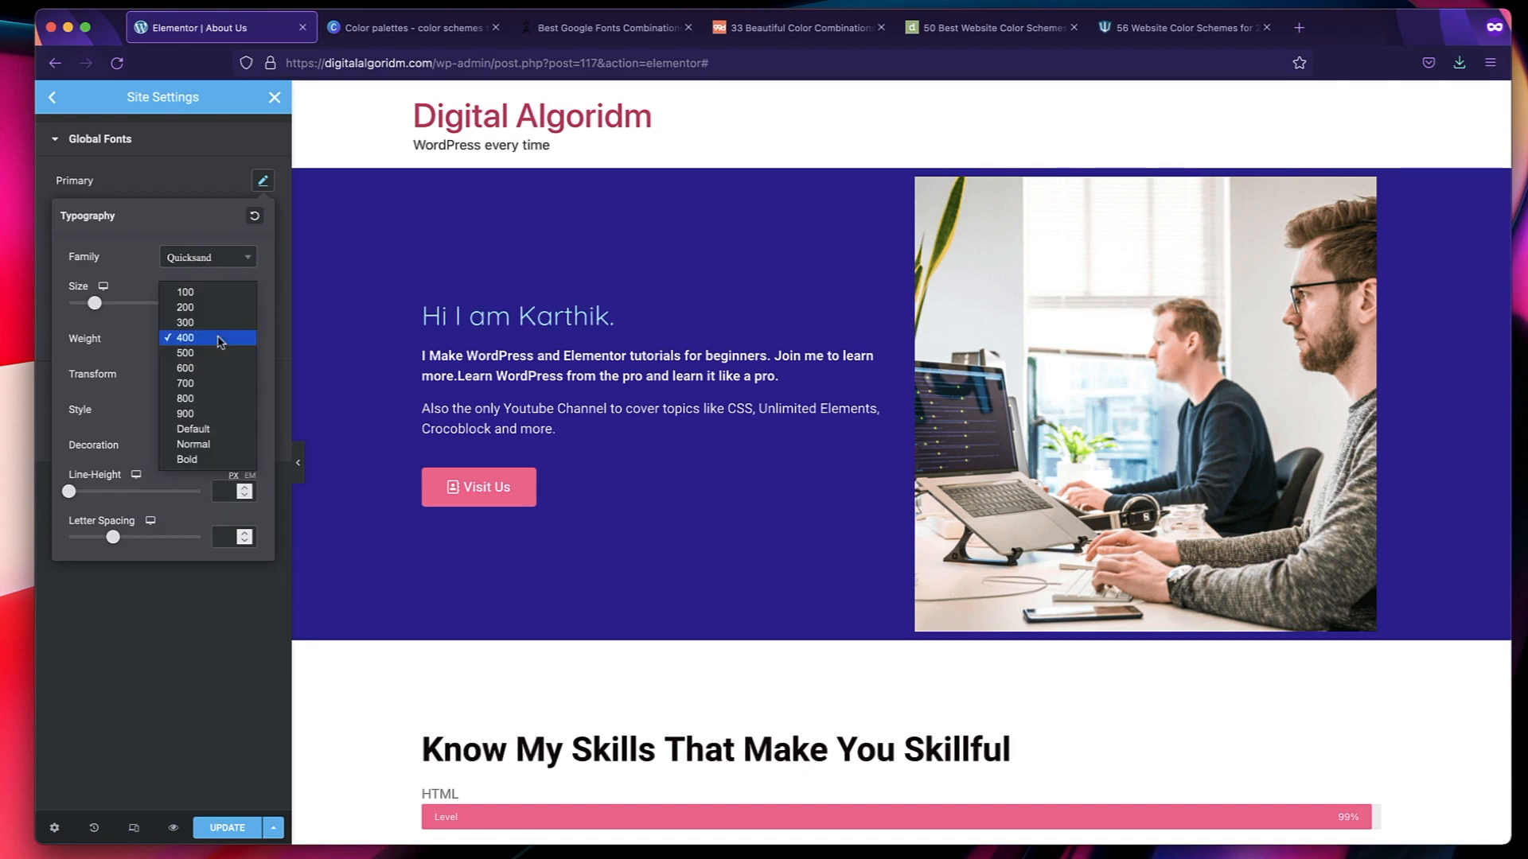
left_click(206, 383)
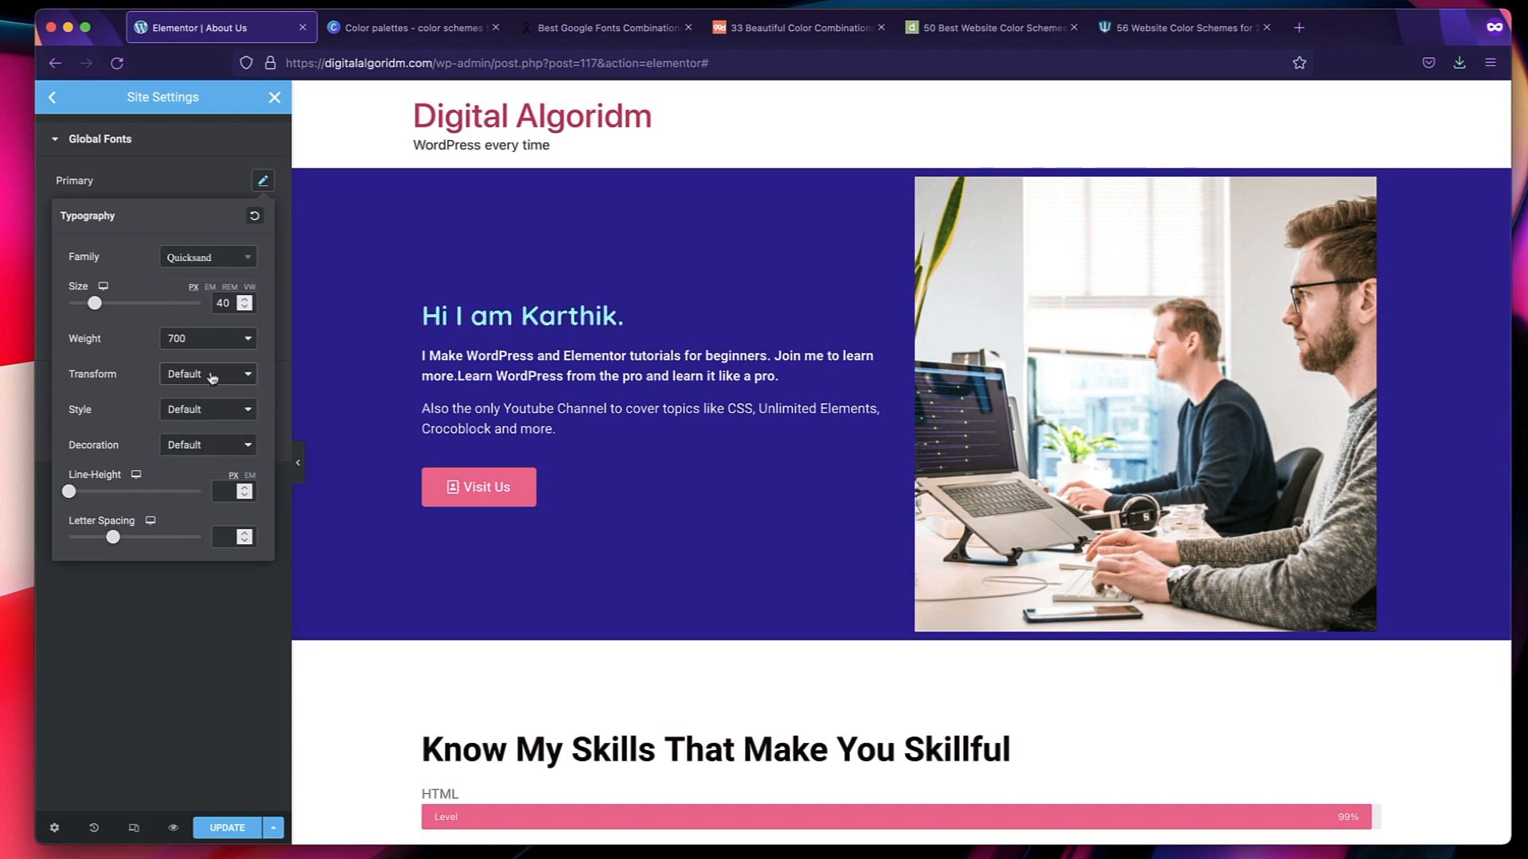
Look through the Primary global font's transform options, try the Italic style and set the style back to Default.
left_click(206, 381)
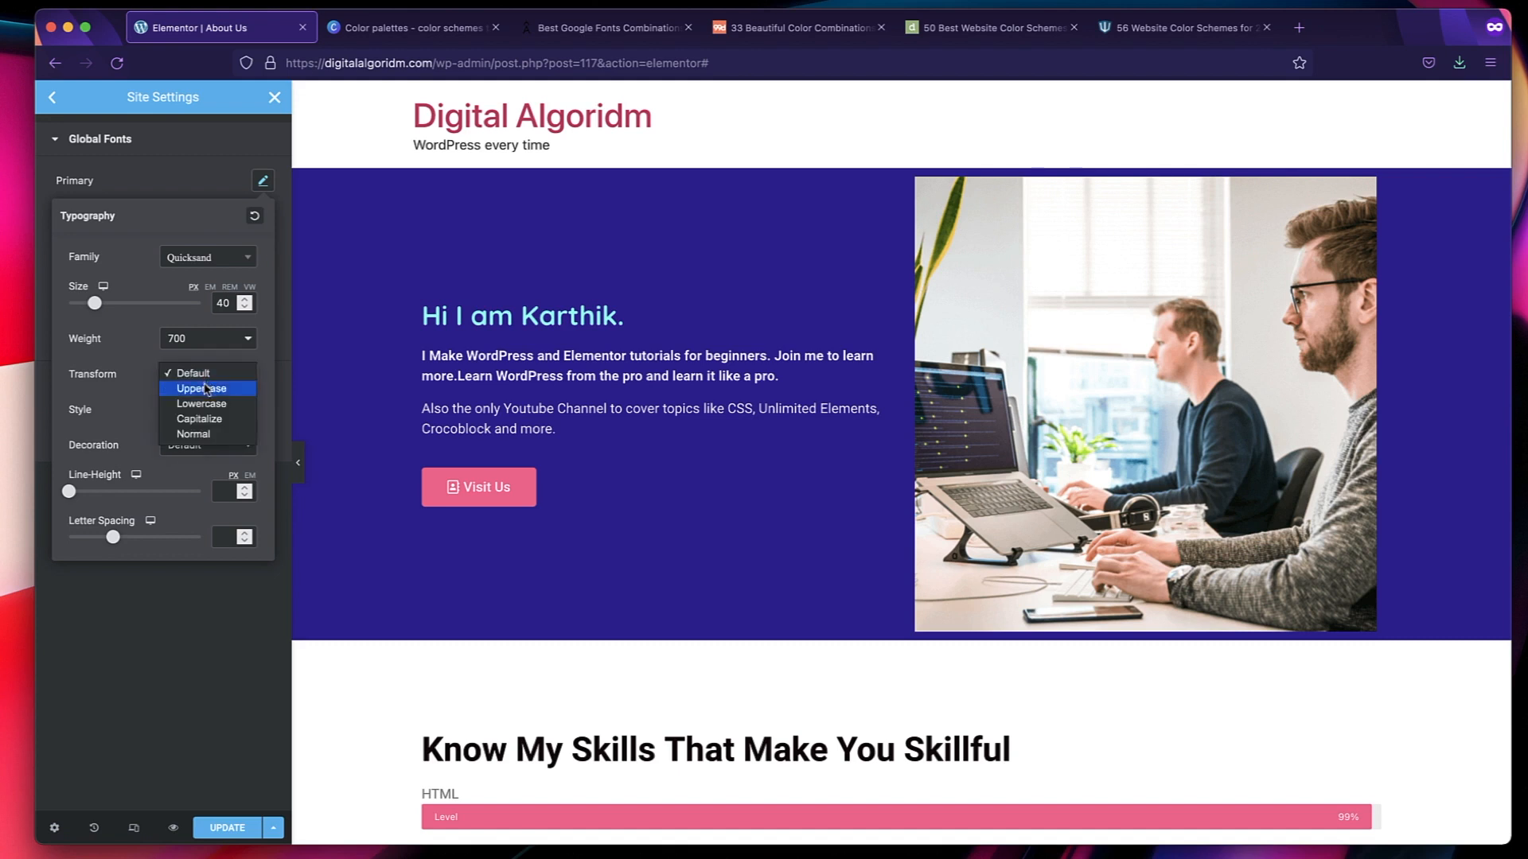
left_click(200, 372)
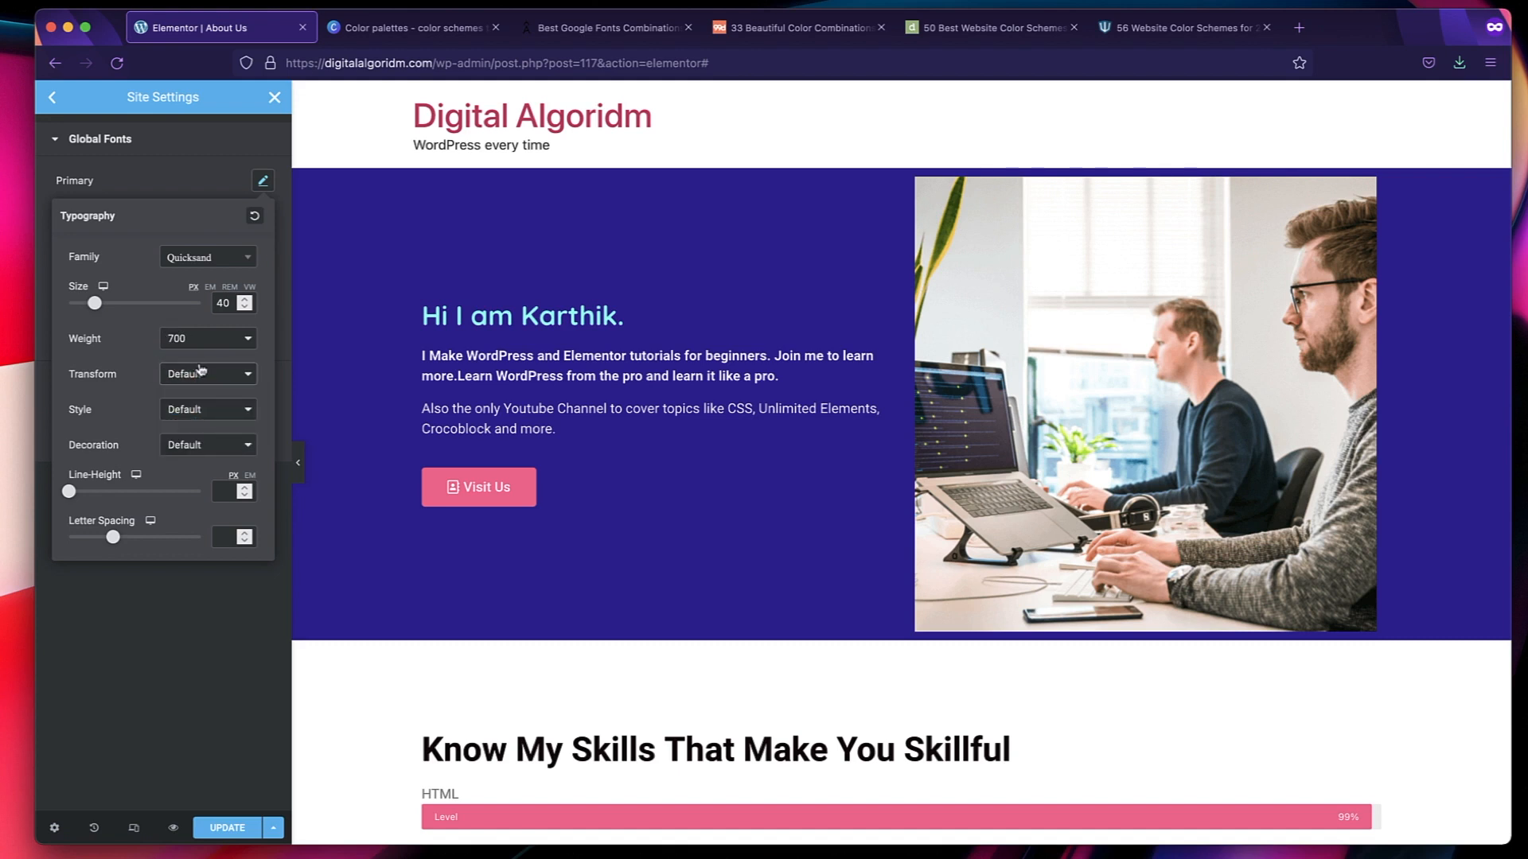
left_click(203, 411)
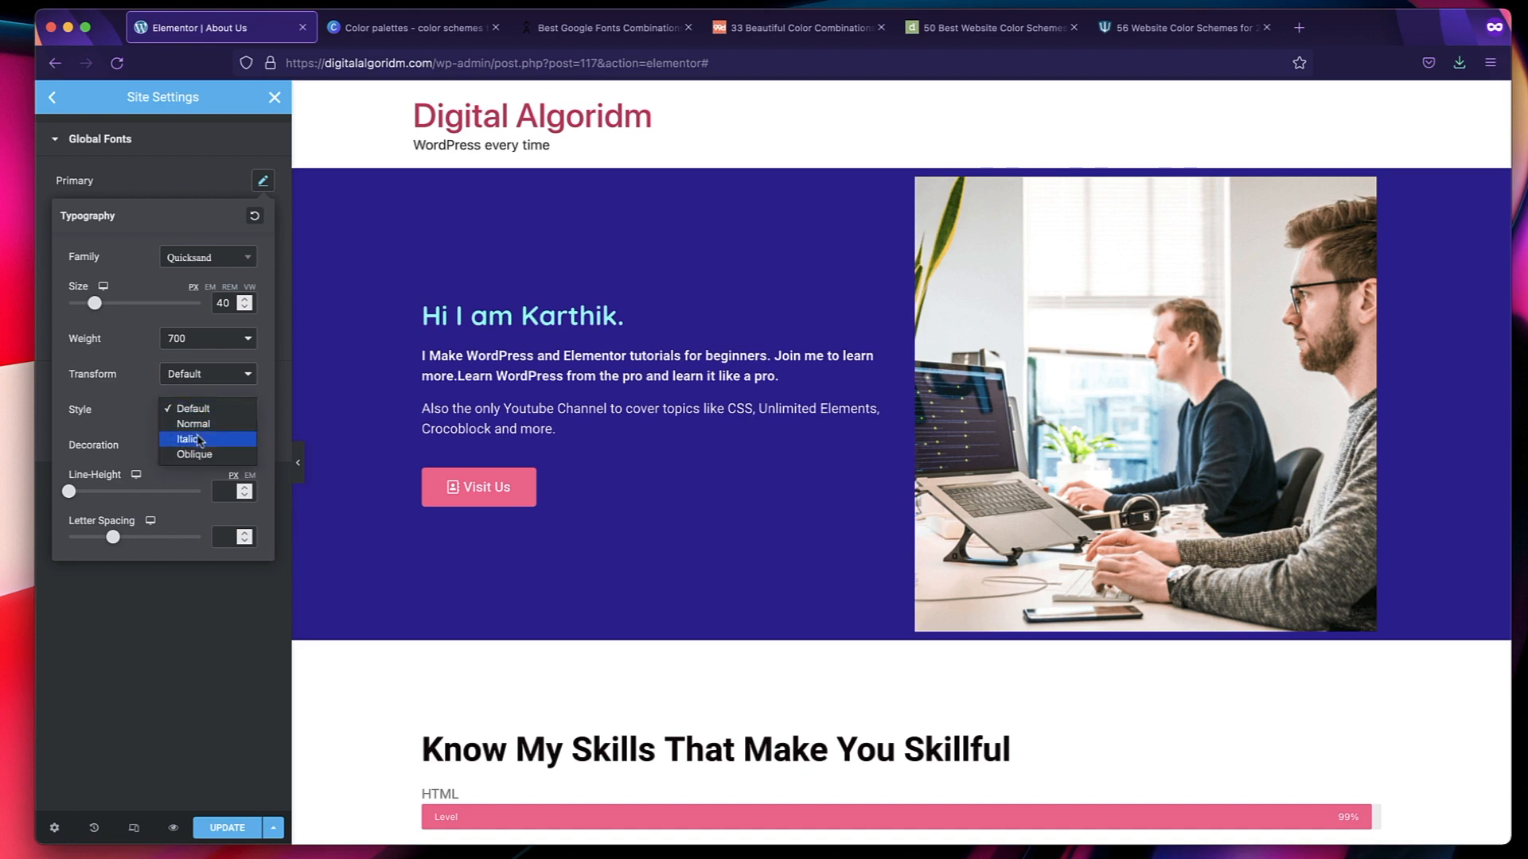
left_click(201, 440)
left_click(203, 412)
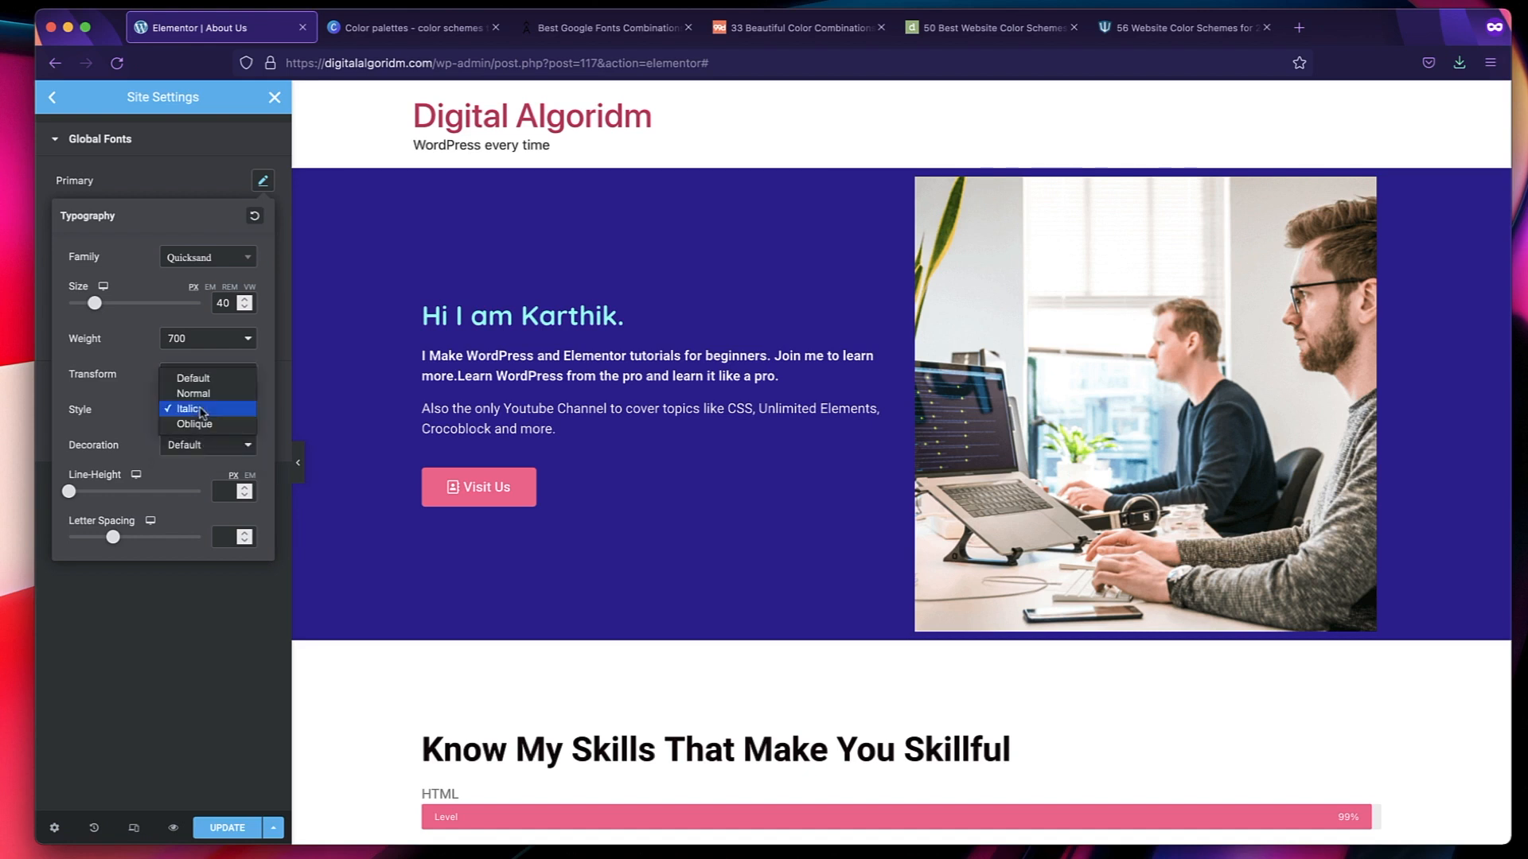
left_click(203, 380)
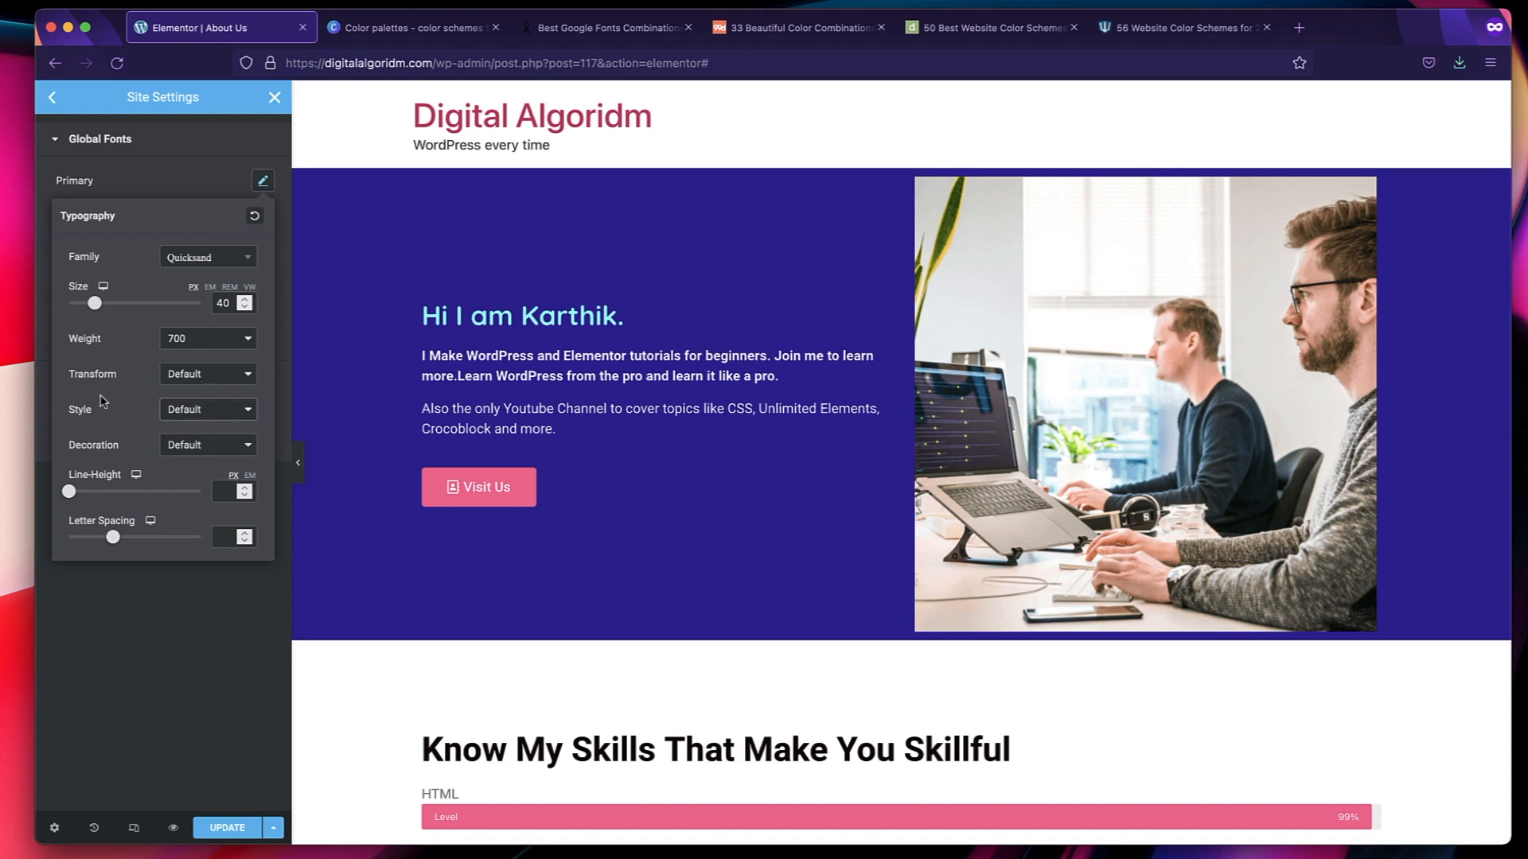
Set the Primary global font's line height to 1.6 em and leave its letter spacing blank.
left_click(208, 447)
left_click(209, 448)
left_click(250, 475)
left_click(223, 492)
type("1.6")
left_click(225, 539)
type("2")
key("BackSpace")
left_click(177, 175)
Set the Secondary global font to Quicksand, size 30 px, weight 500 and line height 1.6 em.
left_click(262, 218)
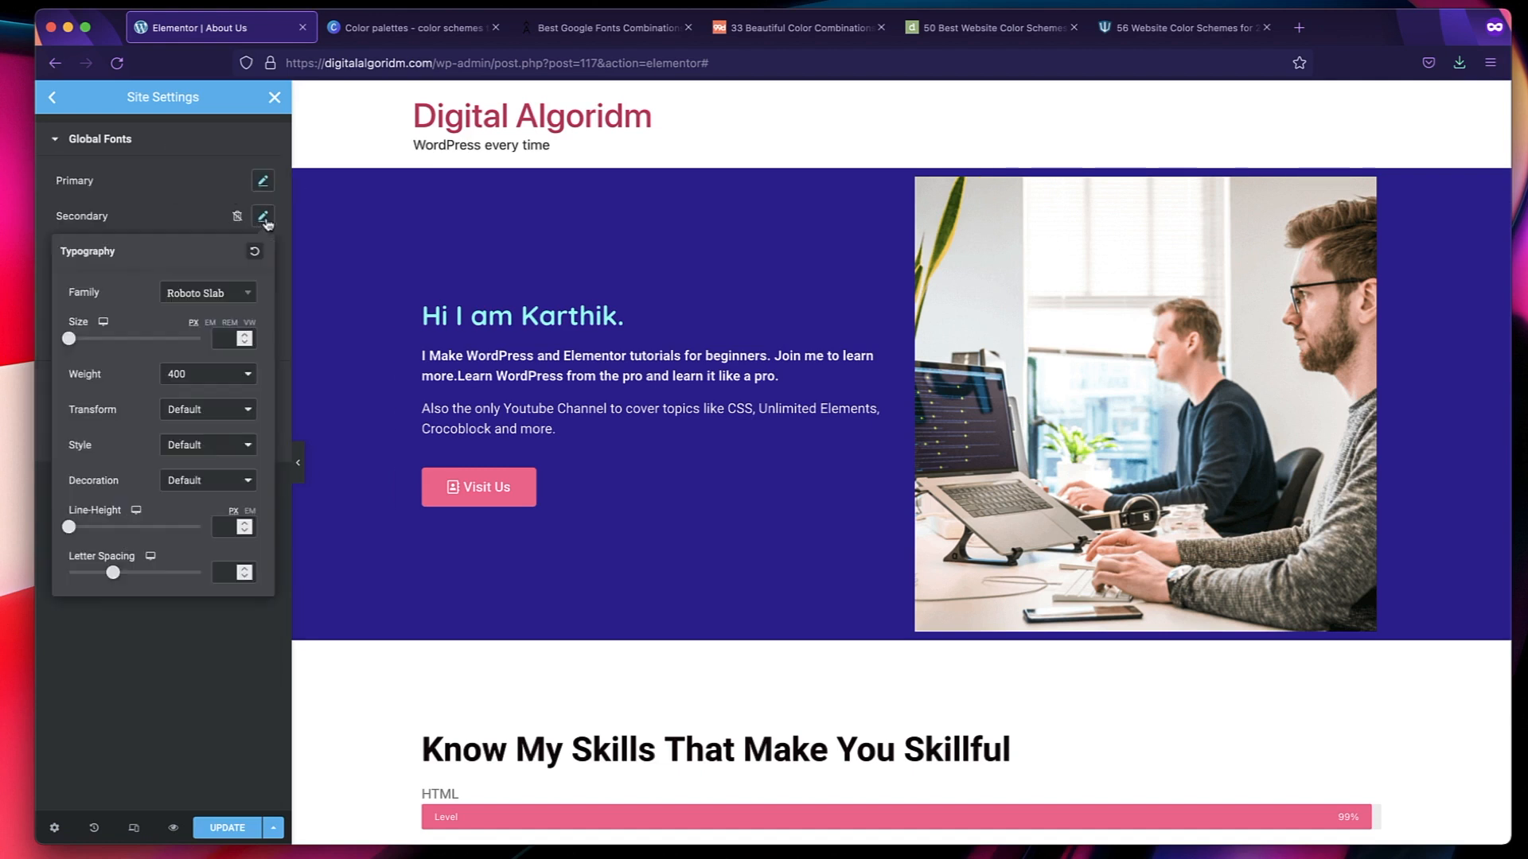
left_click(215, 293)
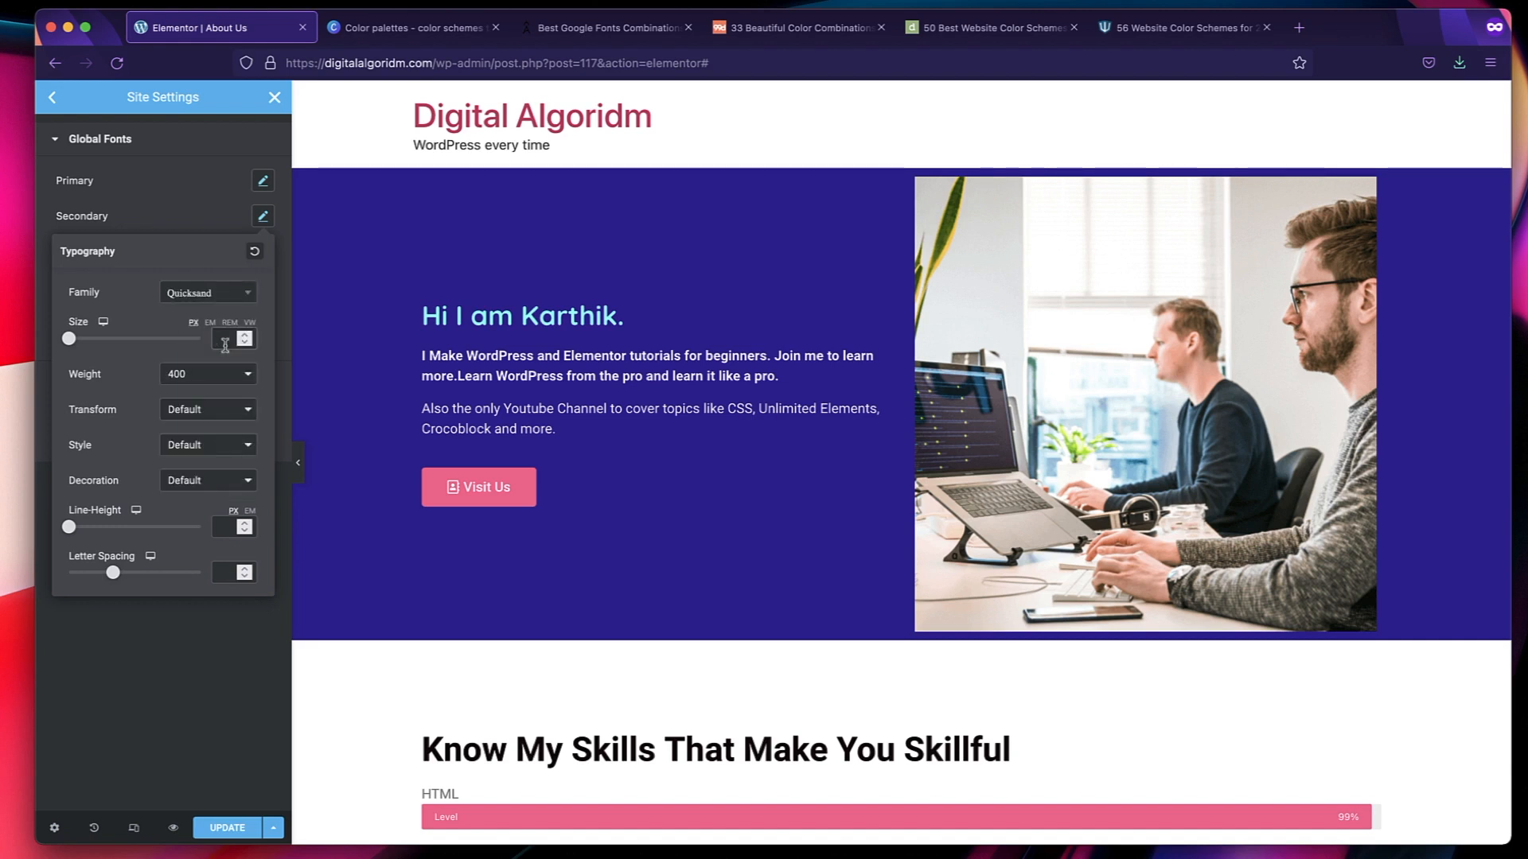
type("30")
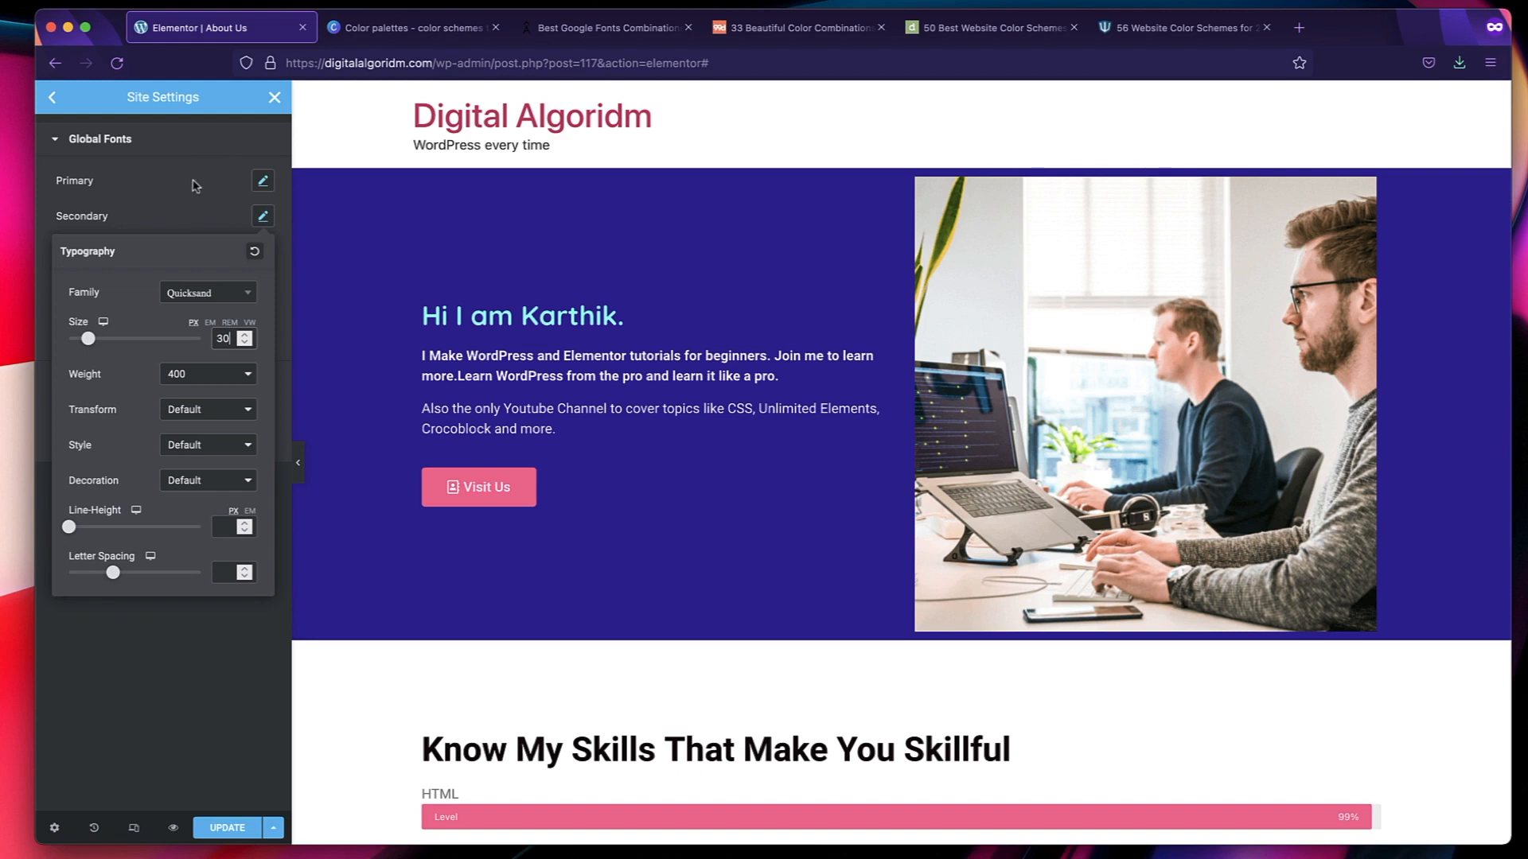
left_click(208, 378)
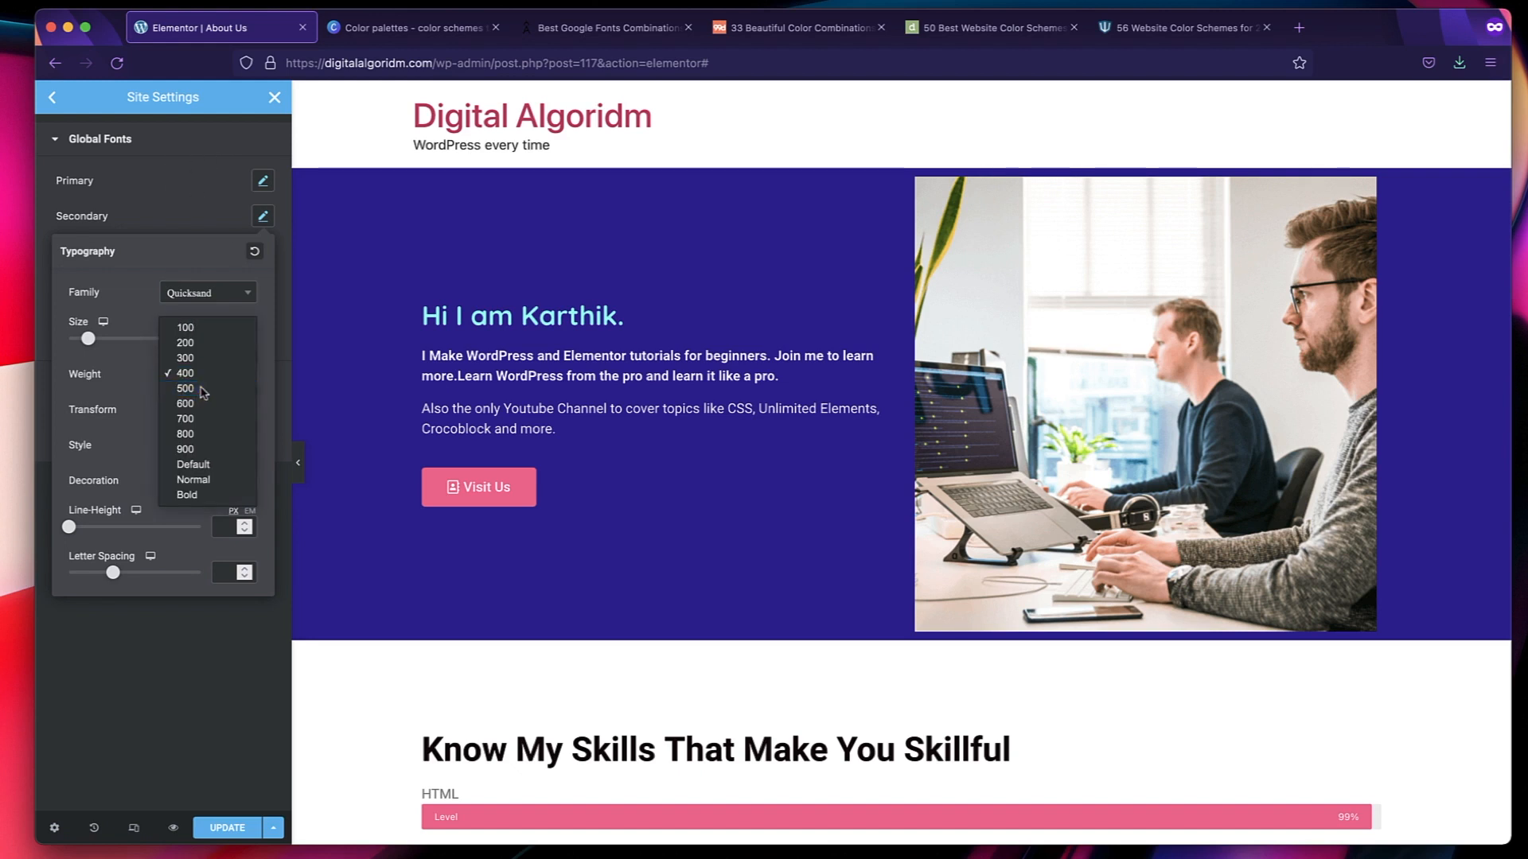
left_click(199, 389)
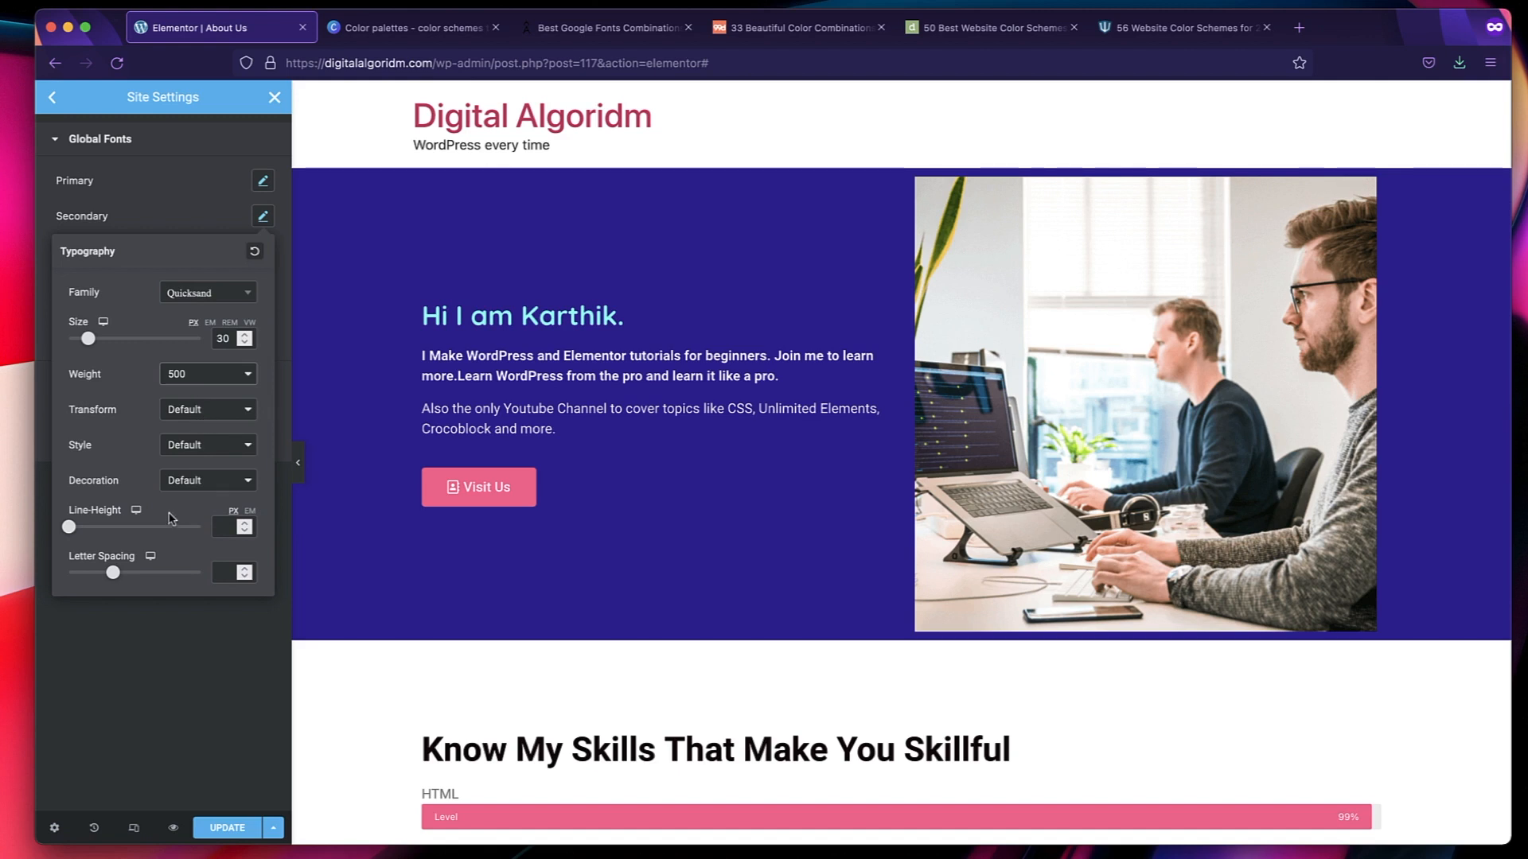
left_click(250, 512)
left_click(226, 529)
type("1.5")
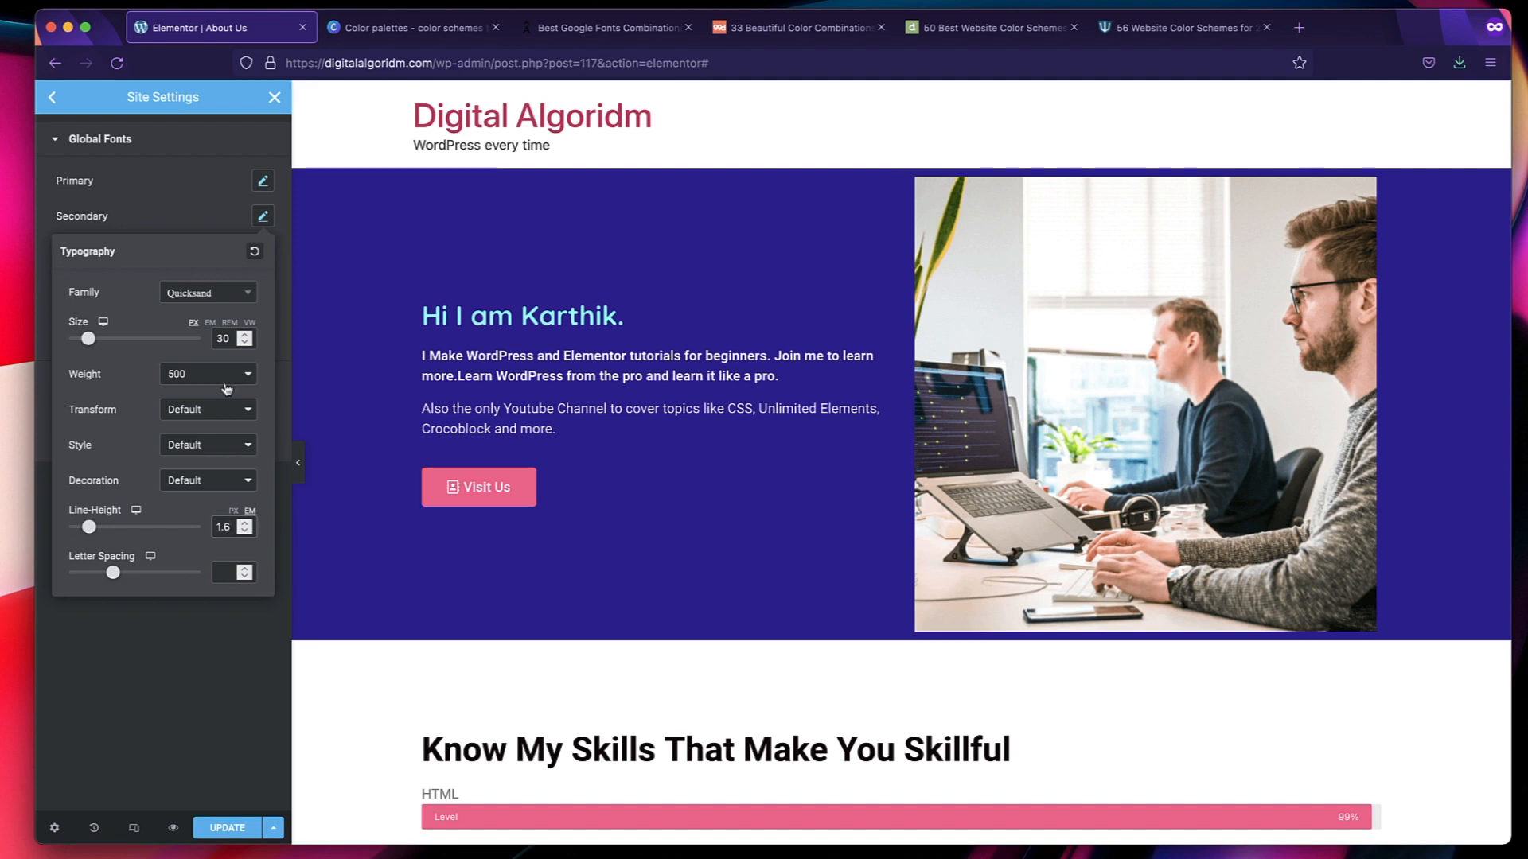
left_click(193, 225)
Set the Text global font to the Quicksand family with a size of 20 px.
left_click(264, 255)
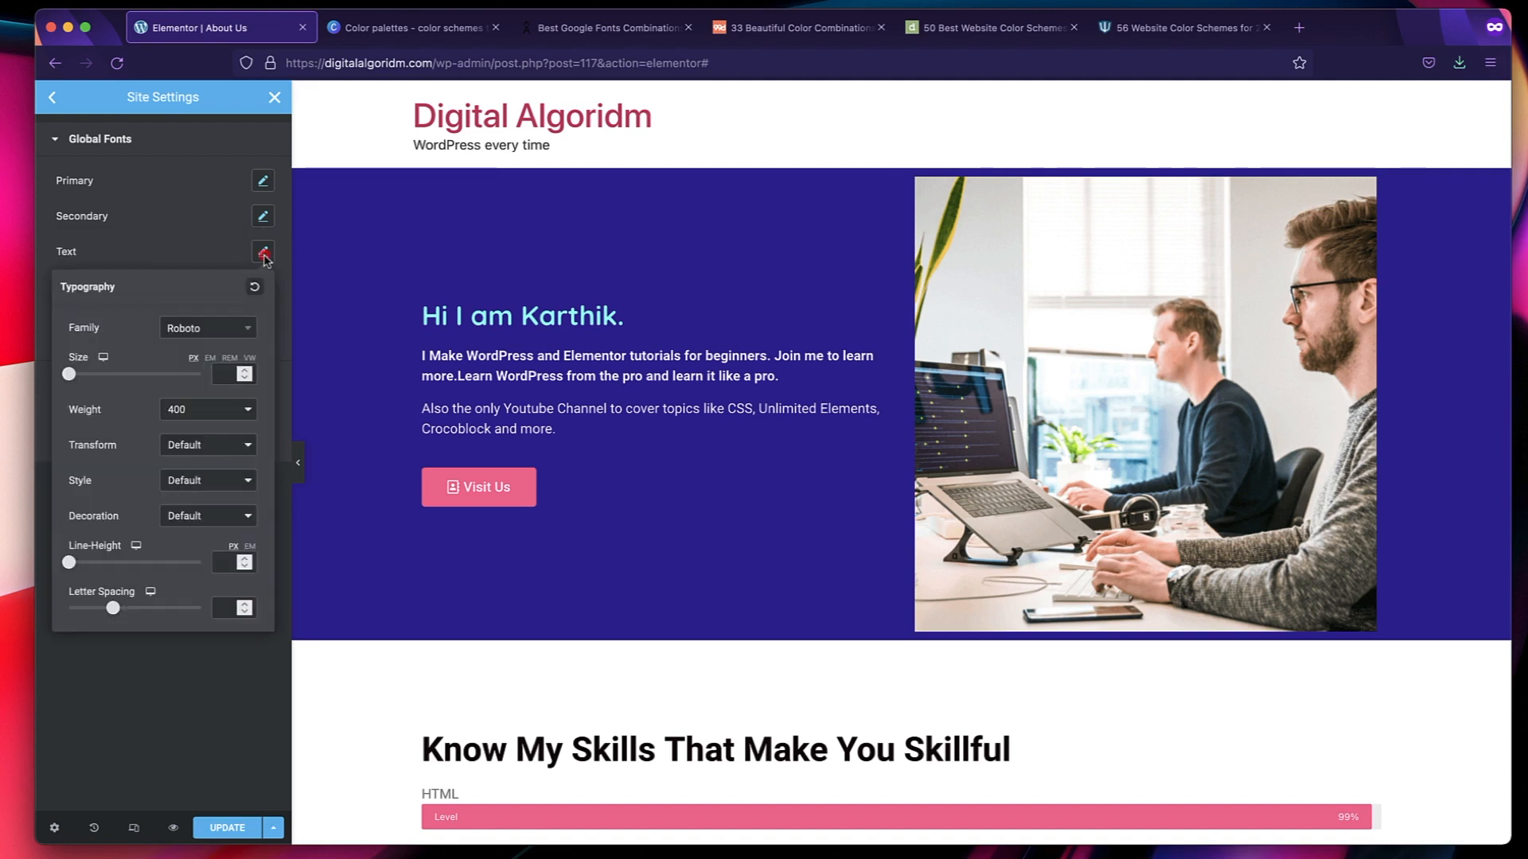
left_click(213, 328)
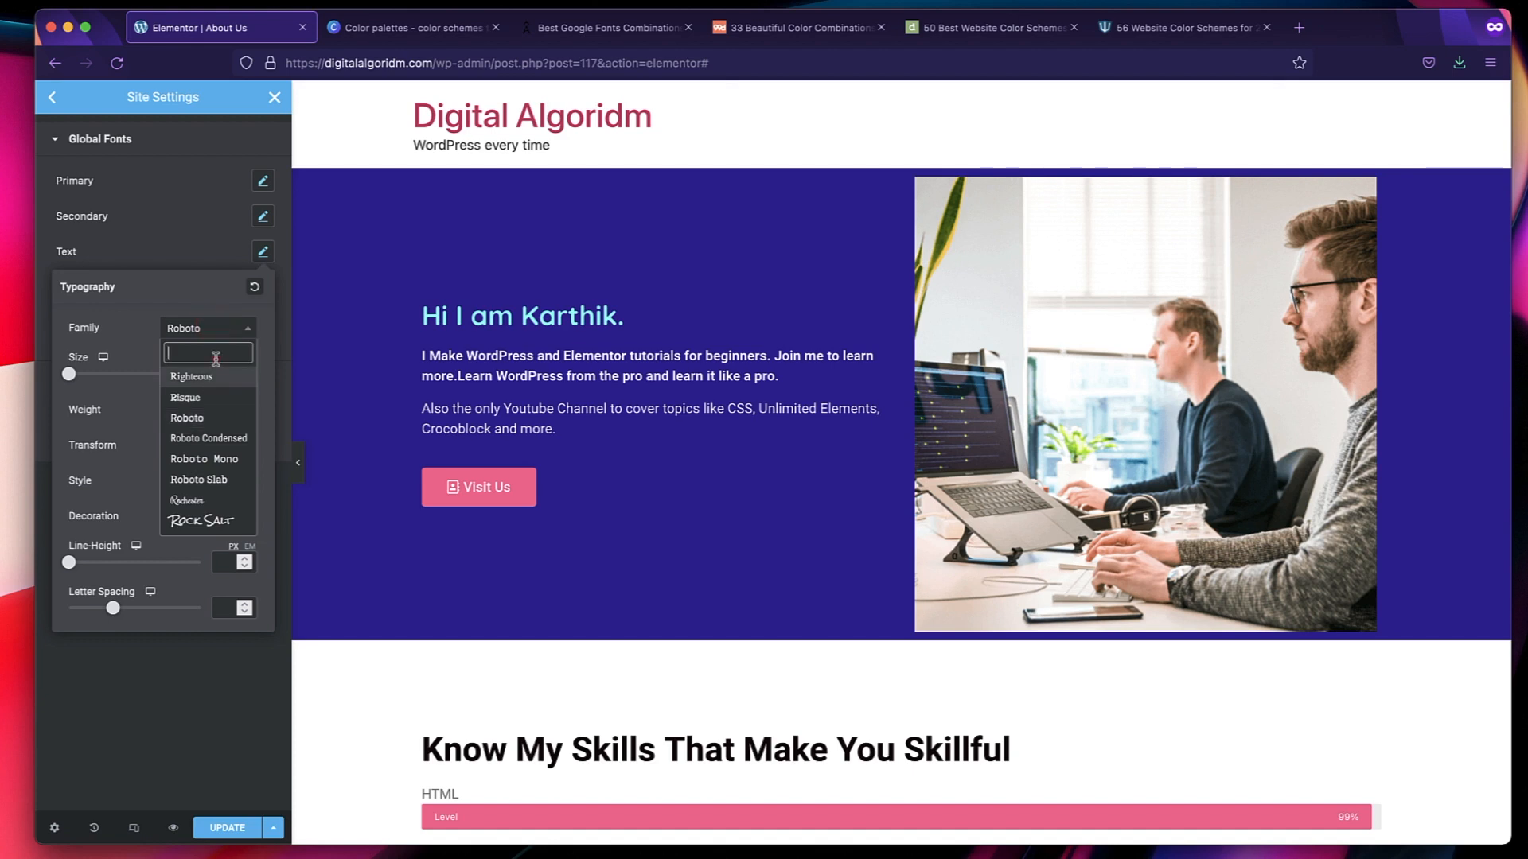
type("qui")
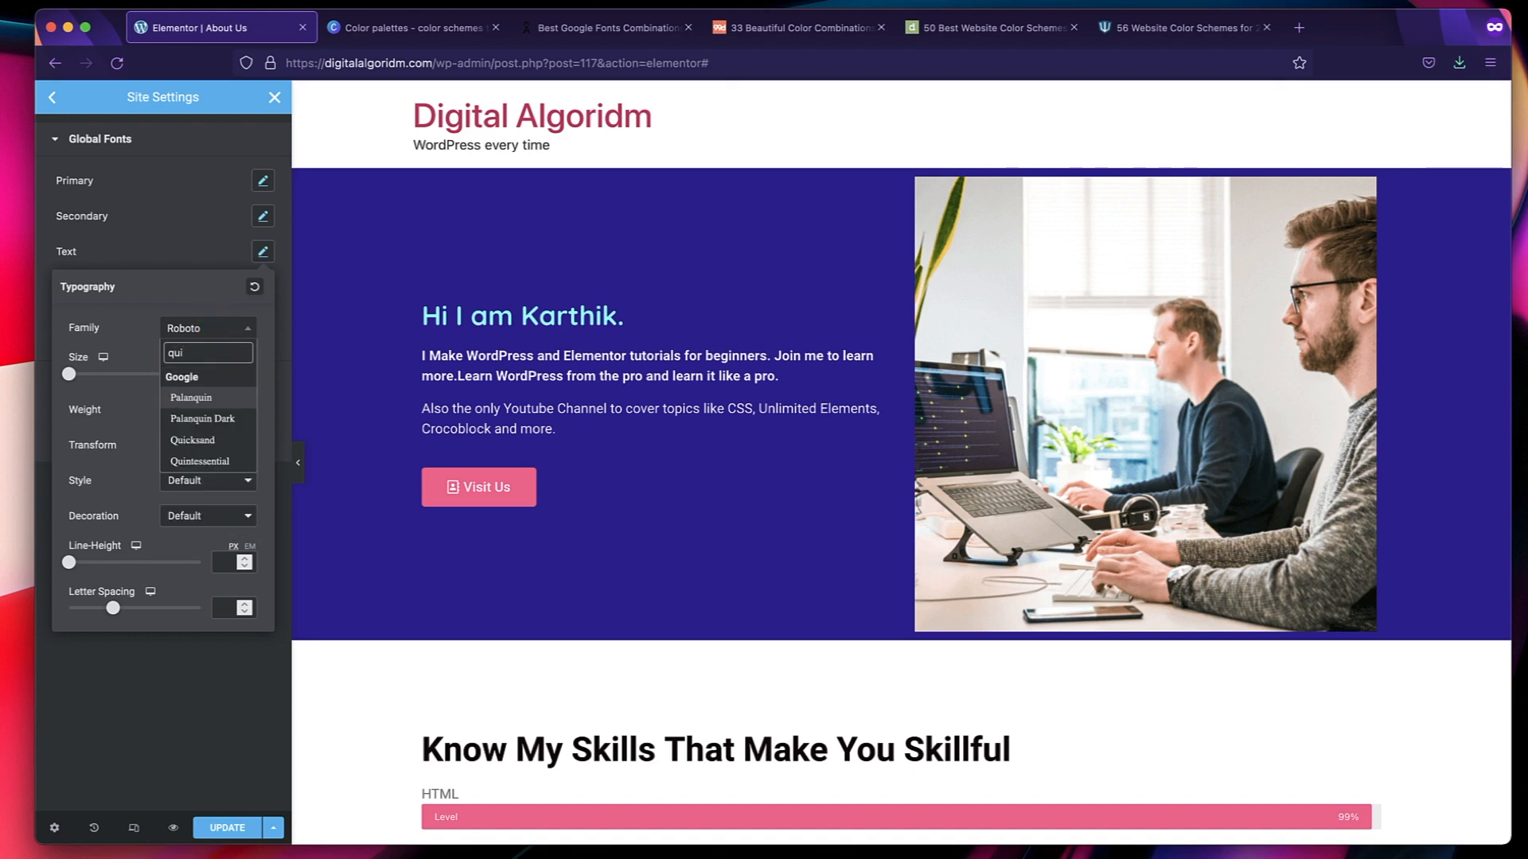
left_click(194, 440)
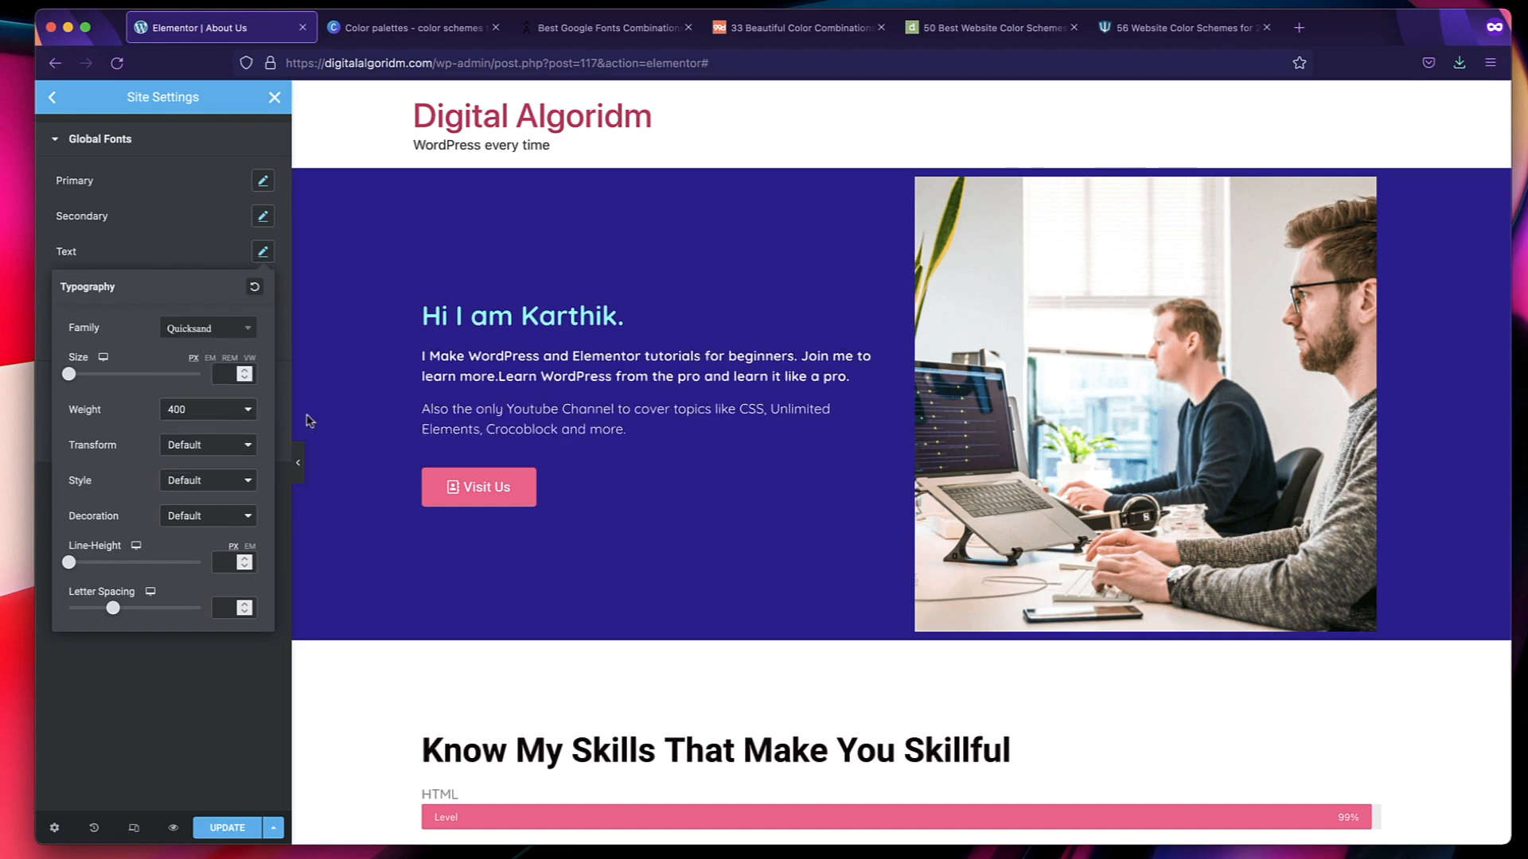
left_click(226, 381)
type("16")
key("BackSpace")
type("8")
type("20")
Try weight 300 on the Text global font and return it to 400.
left_click(184, 411)
left_click(186, 395)
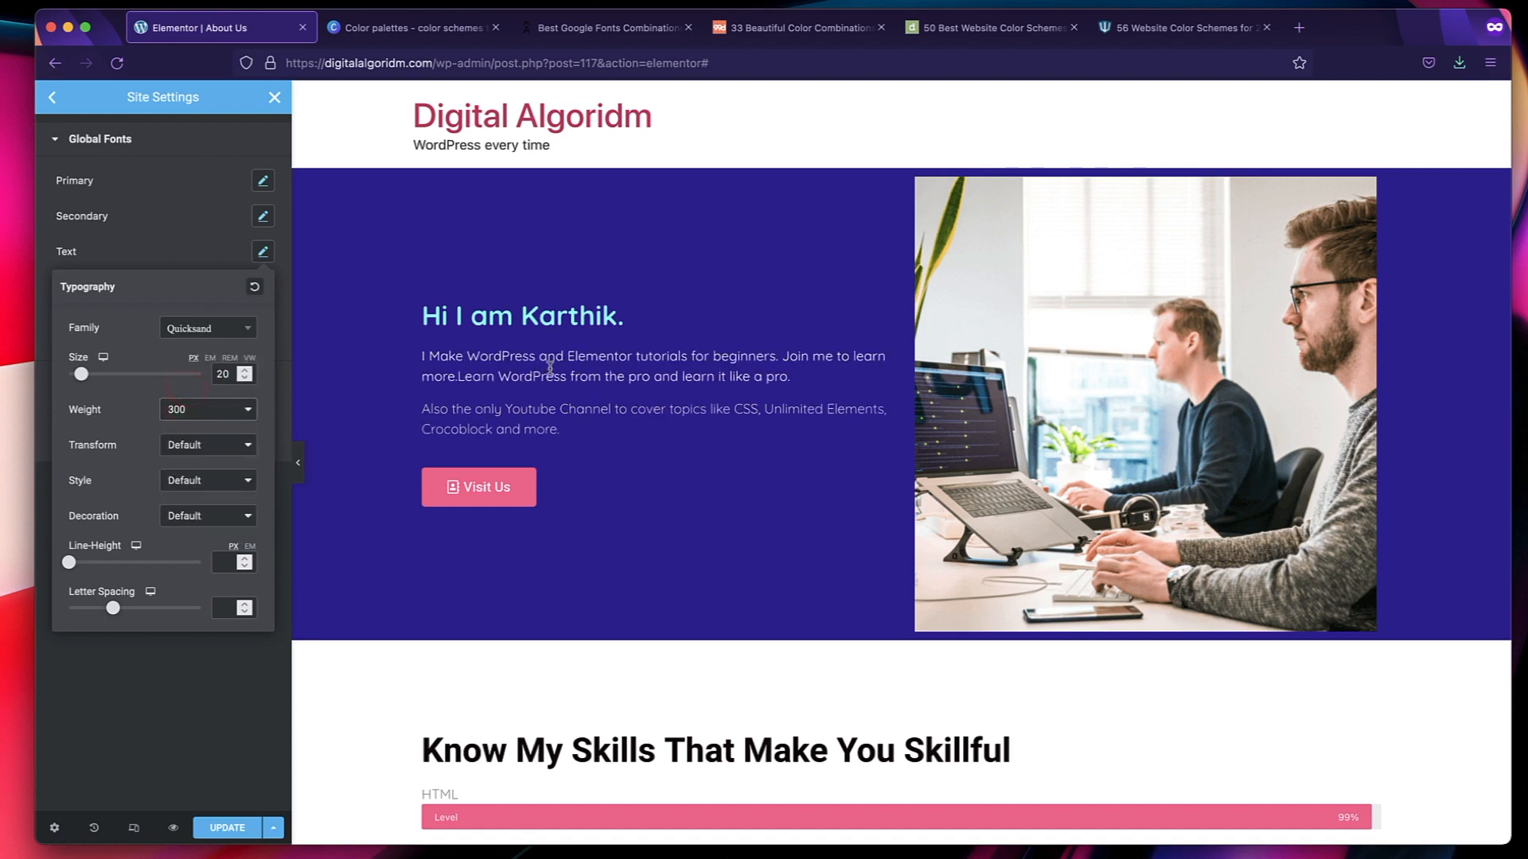
left_click(208, 410)
left_click(199, 429)
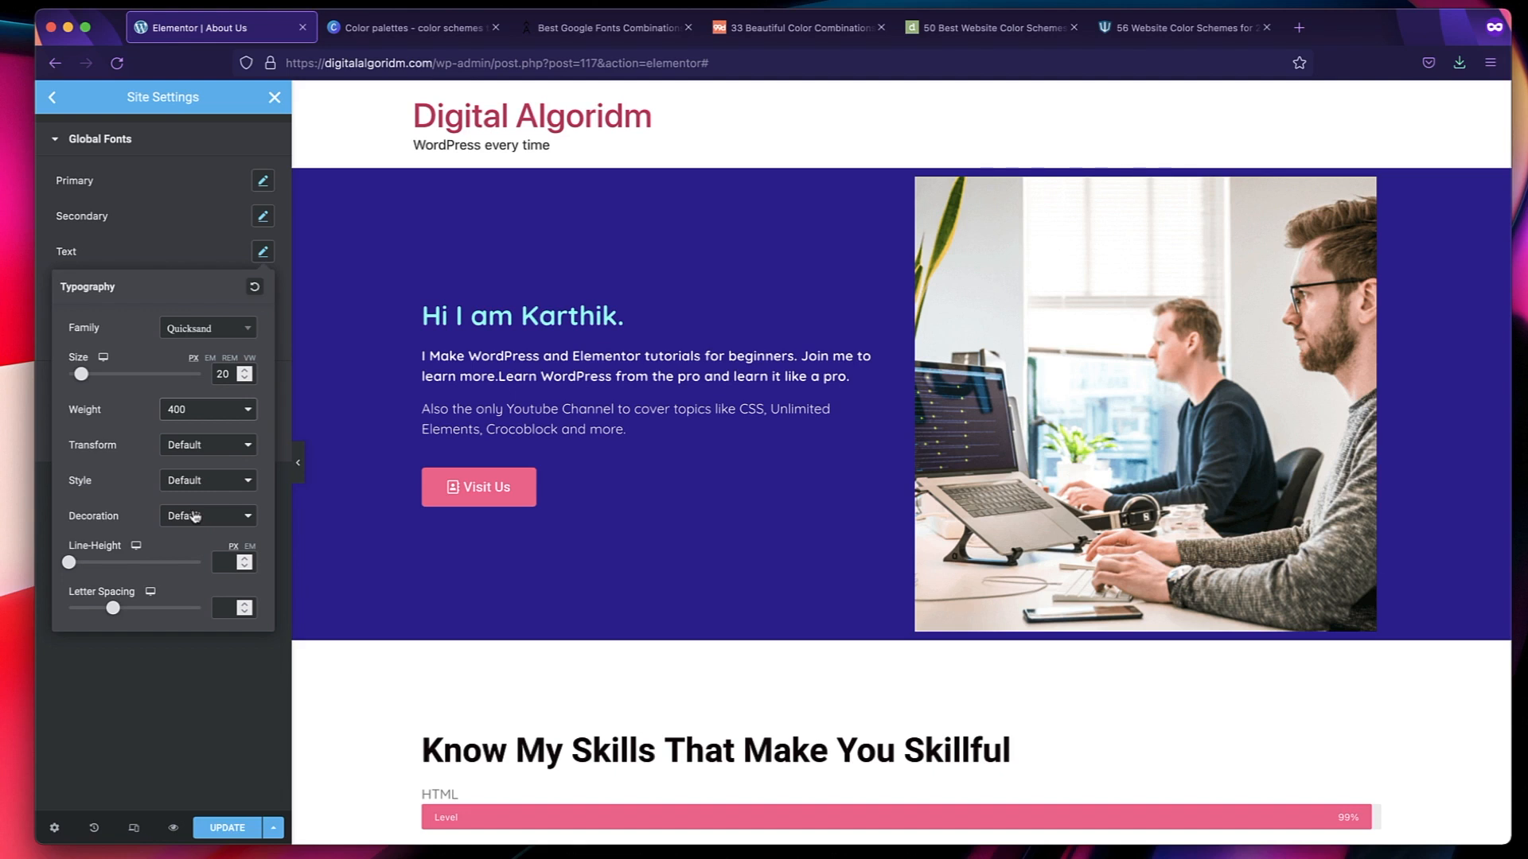
Set the Text global font's line height to 1.6 em and close its typography settings.
left_click(231, 563)
type("1.6")
left_click(262, 252)
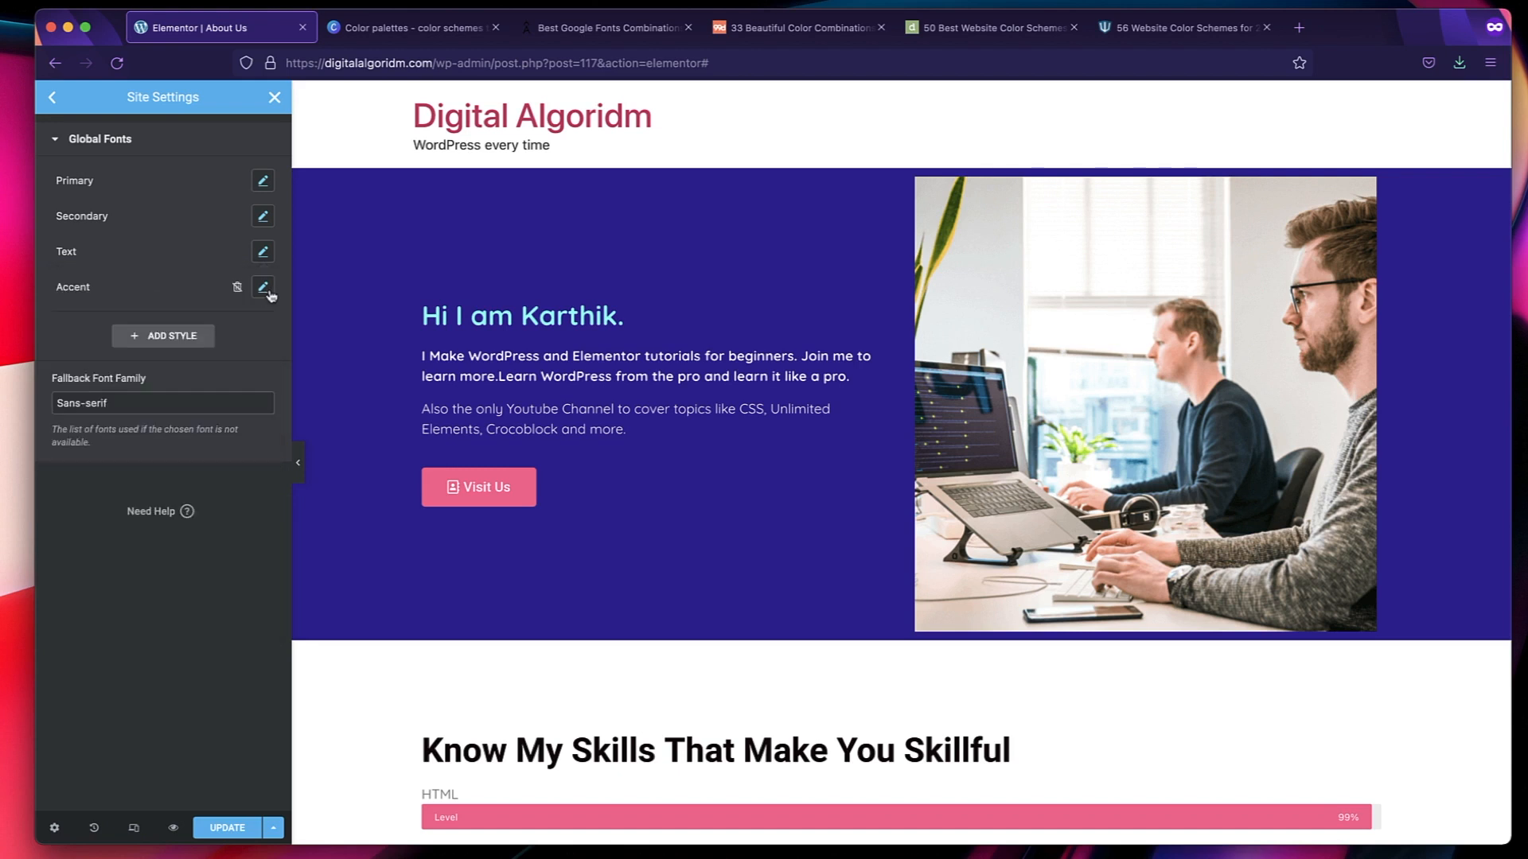
Set the Accent global font to the Quicksand family with a size of 14 px.
left_click(262, 287)
left_click(220, 365)
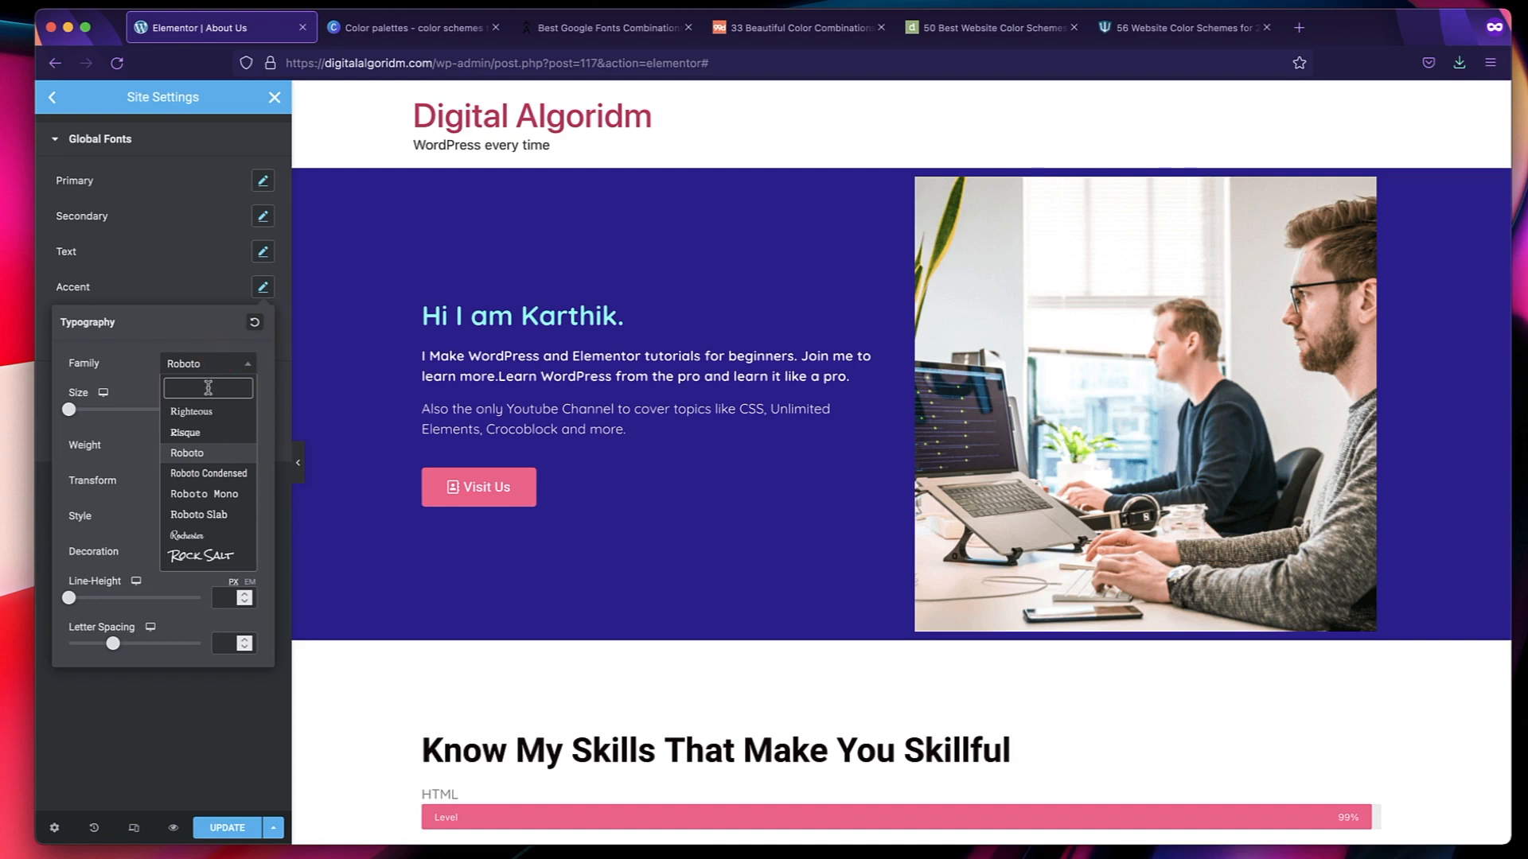
type("quic")
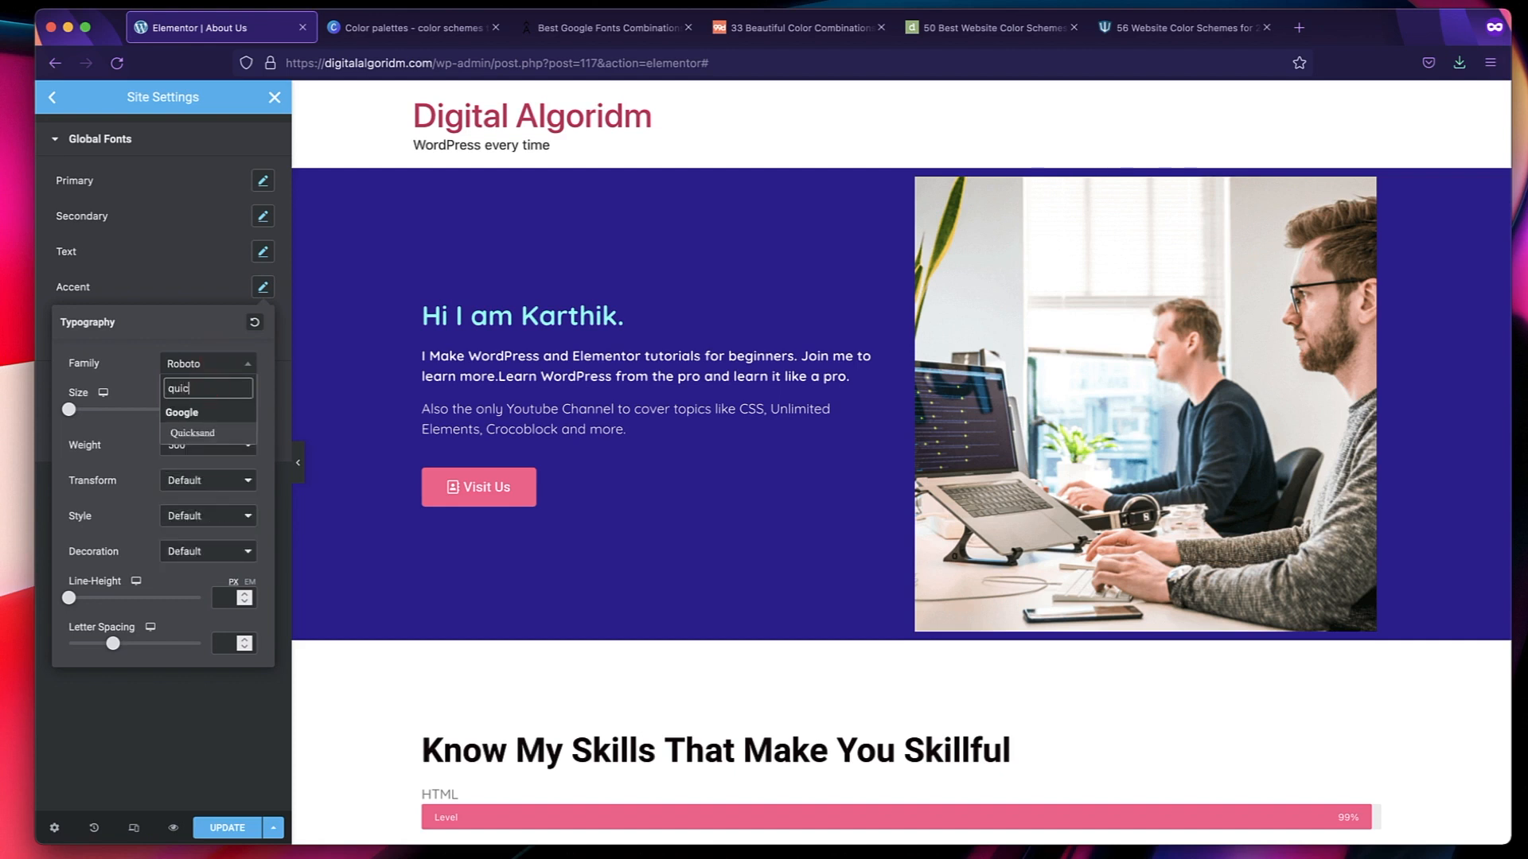
left_click(208, 434)
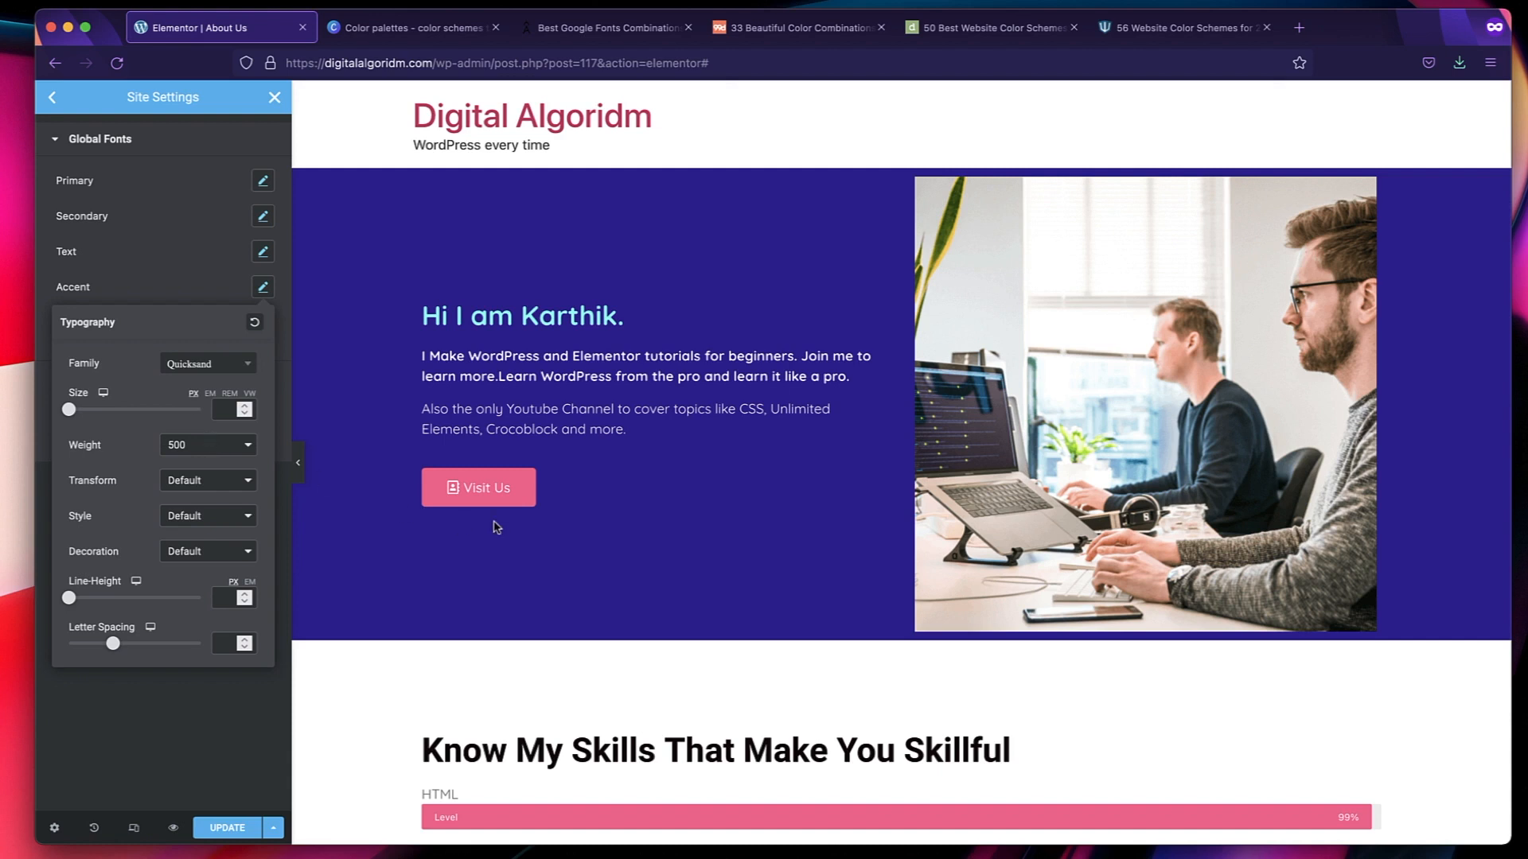
left_click(217, 409)
type("14")
Set the Accent global font's weight to 400 and line height to 1.6 em, and close its typography settings.
left_click(215, 446)
left_click(213, 422)
left_click(207, 442)
left_click(196, 468)
left_click(249, 582)
left_click(223, 602)
type("1.6")
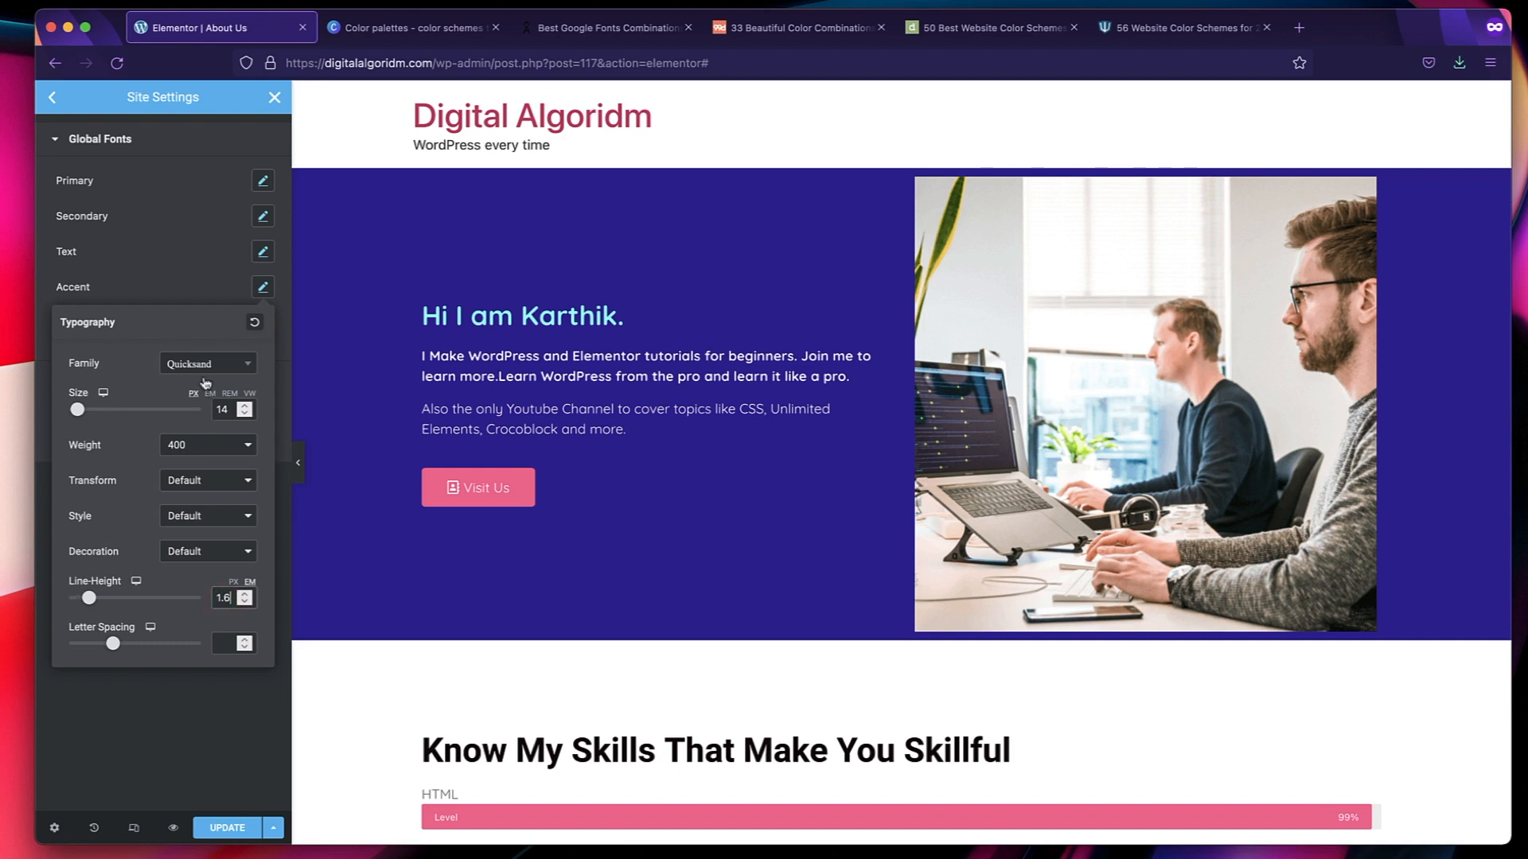
left_click(193, 267)
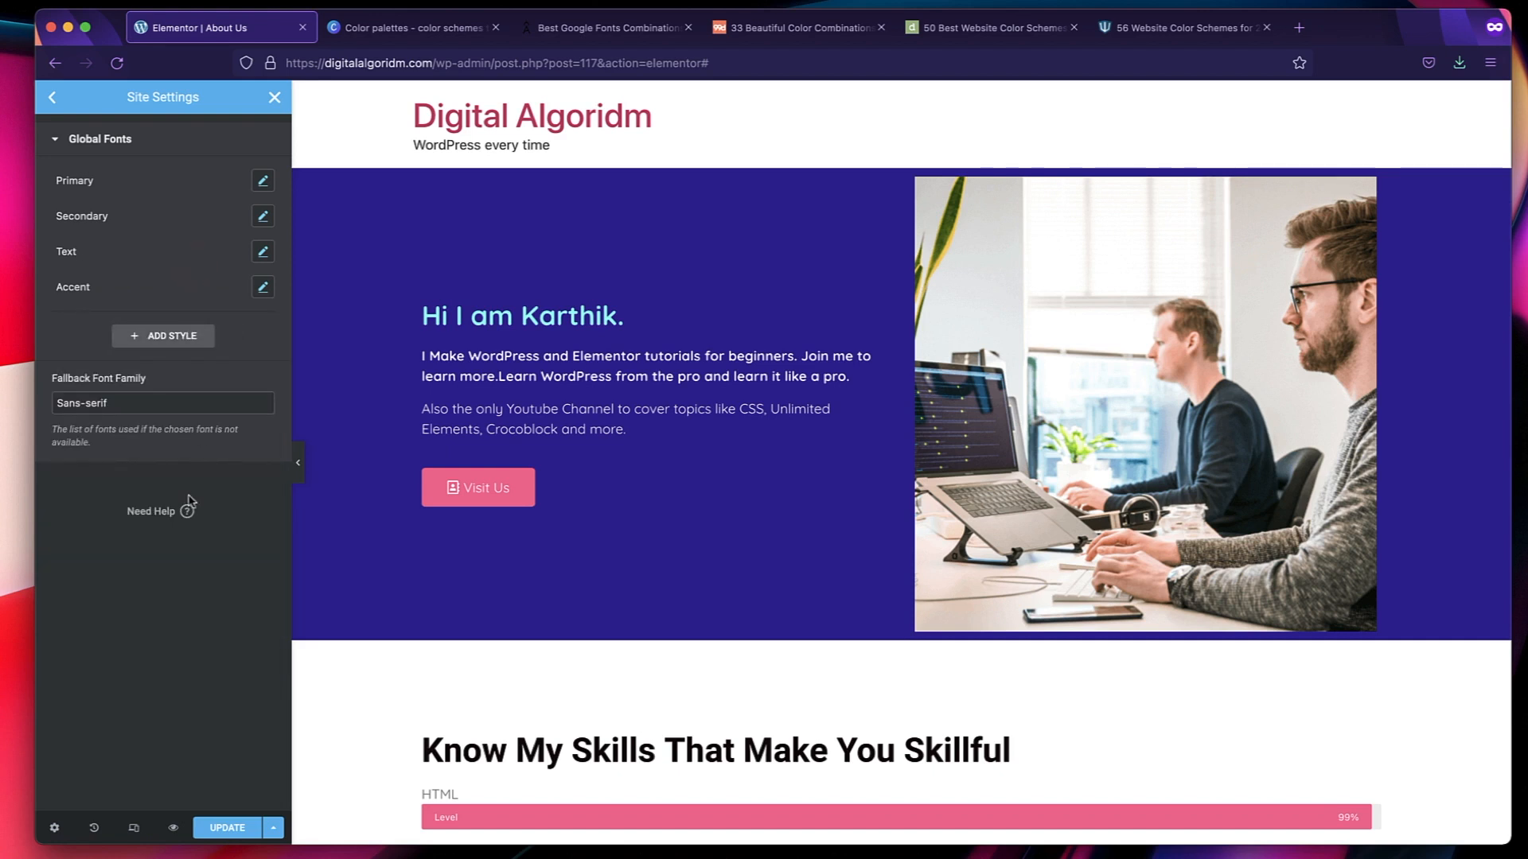
Examine the fallback font family setting and the Quicksand (Medium + Light) pairing in the Google Fonts article, and return to the Elementor editor.
left_click(134, 408)
triple_click(134, 408)
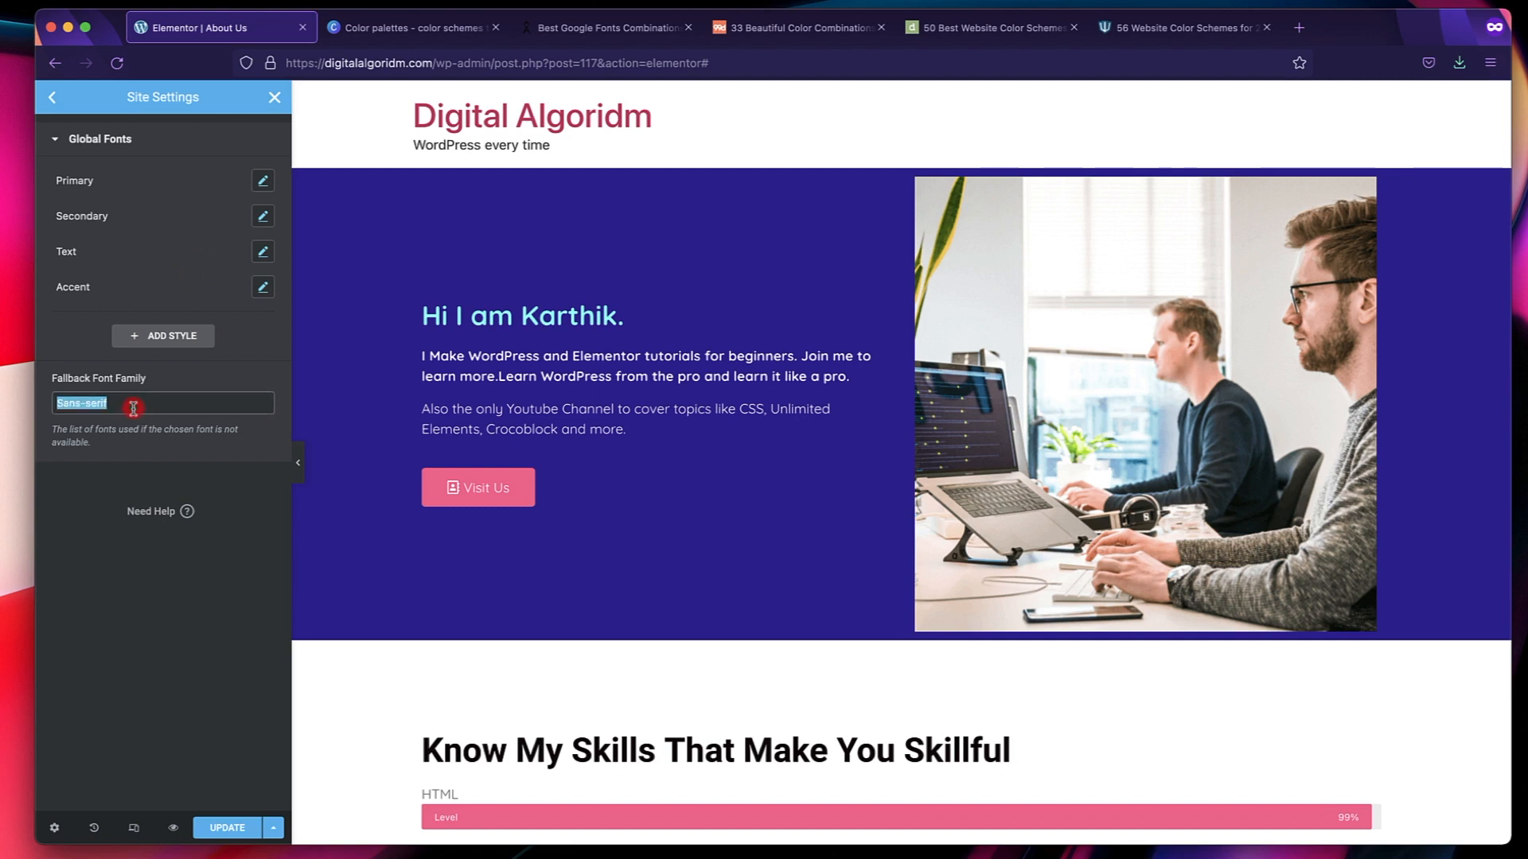
left_click(82, 405)
triple_click(82, 404)
left_click(148, 404)
double_click(148, 405)
left_click(630, 32)
scroll(695, 442, "up", 1)
scroll(695, 442, "up", 10)
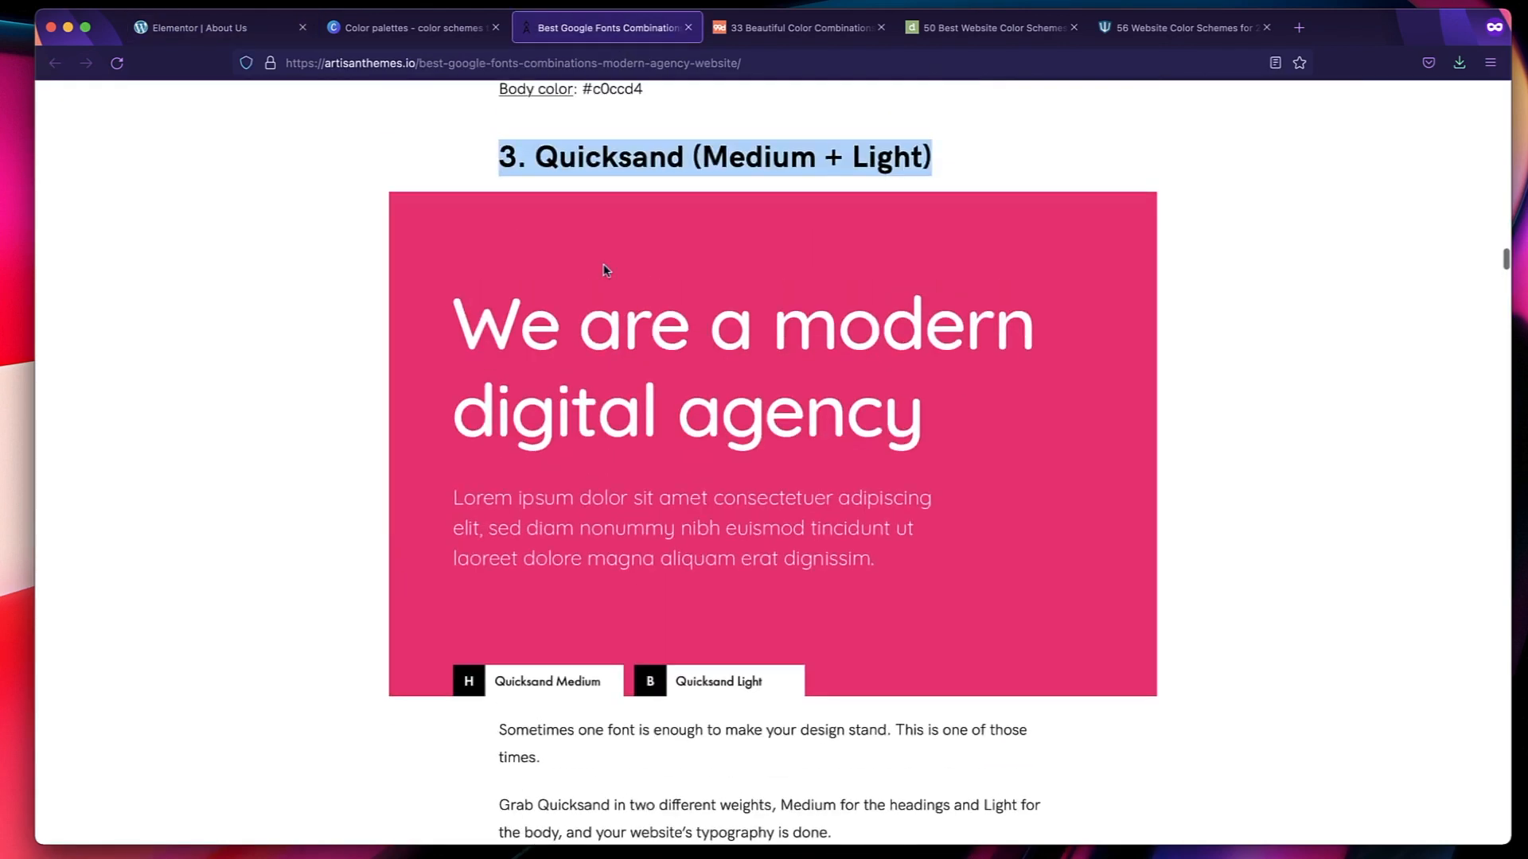
scroll(308, 243, "up", 2)
left_click(239, 29)
left_click(166, 404)
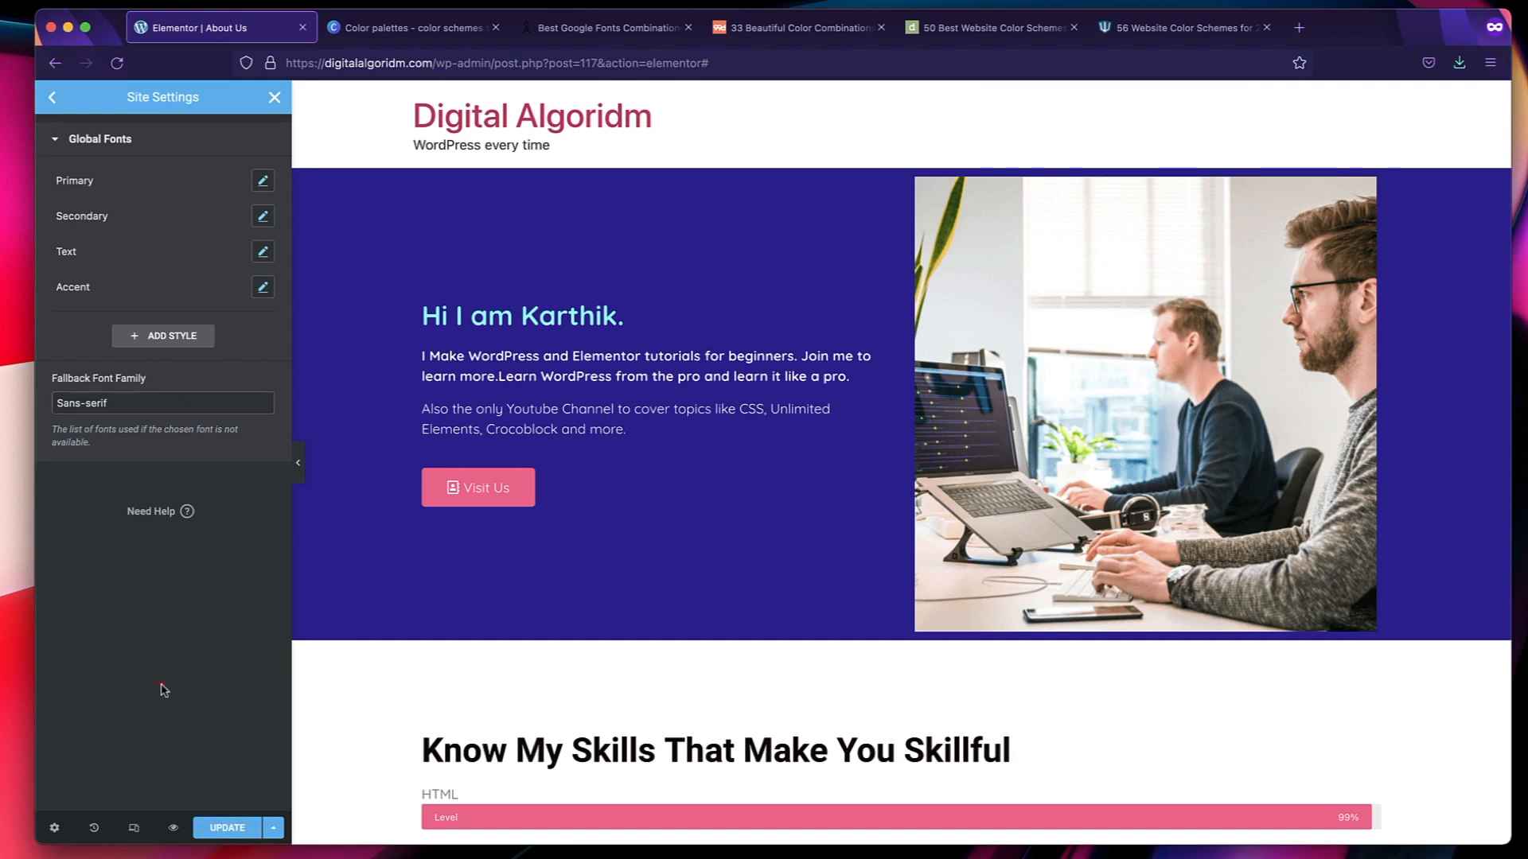
Review the theme style typography options for body, links and headings H1 to H6, and save and close the site settings.
left_click(52, 98)
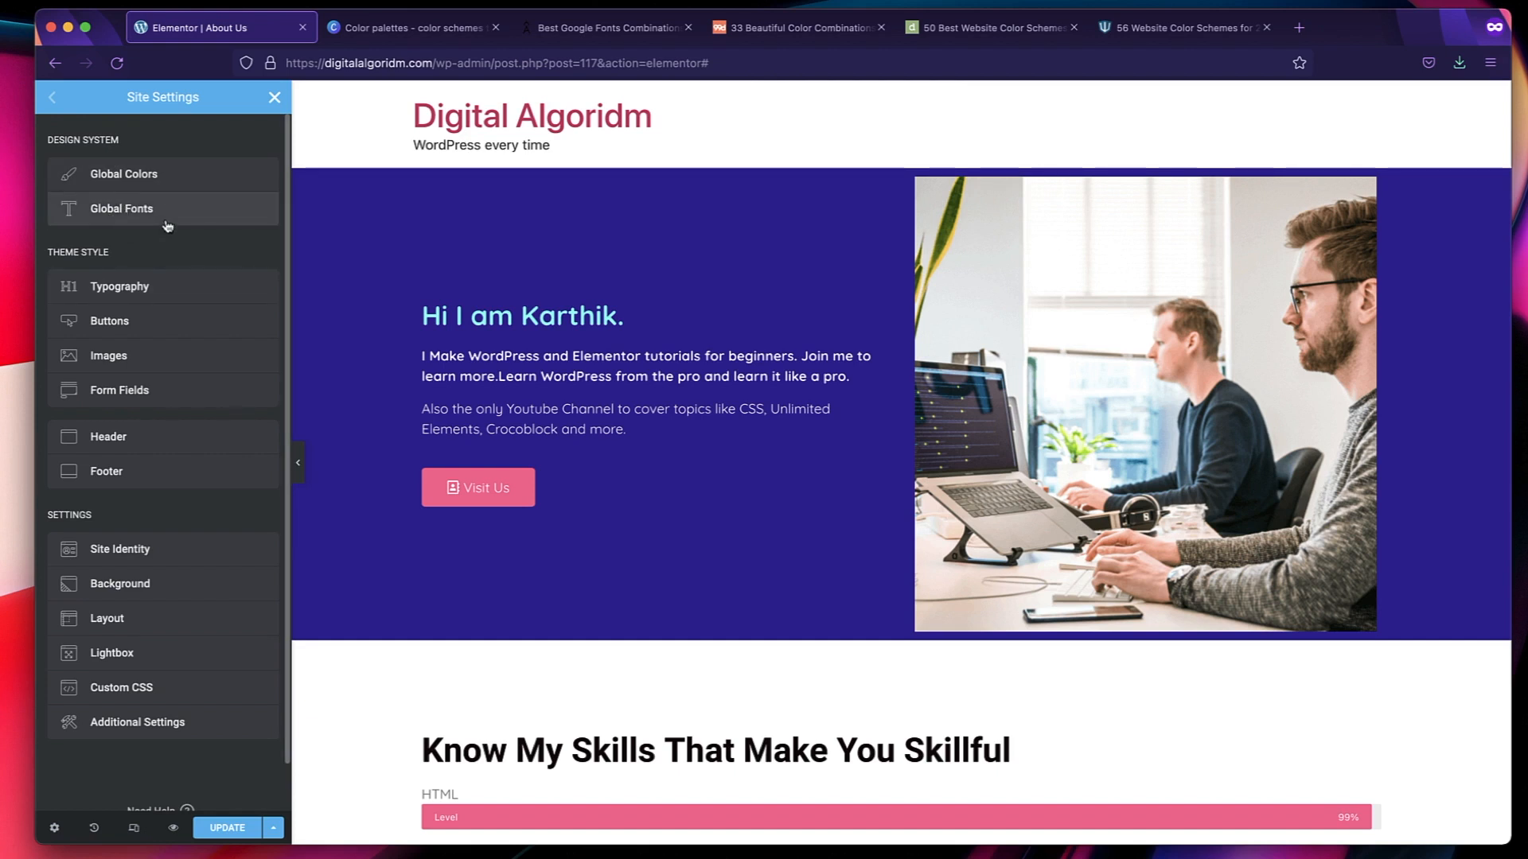
left_click(127, 289)
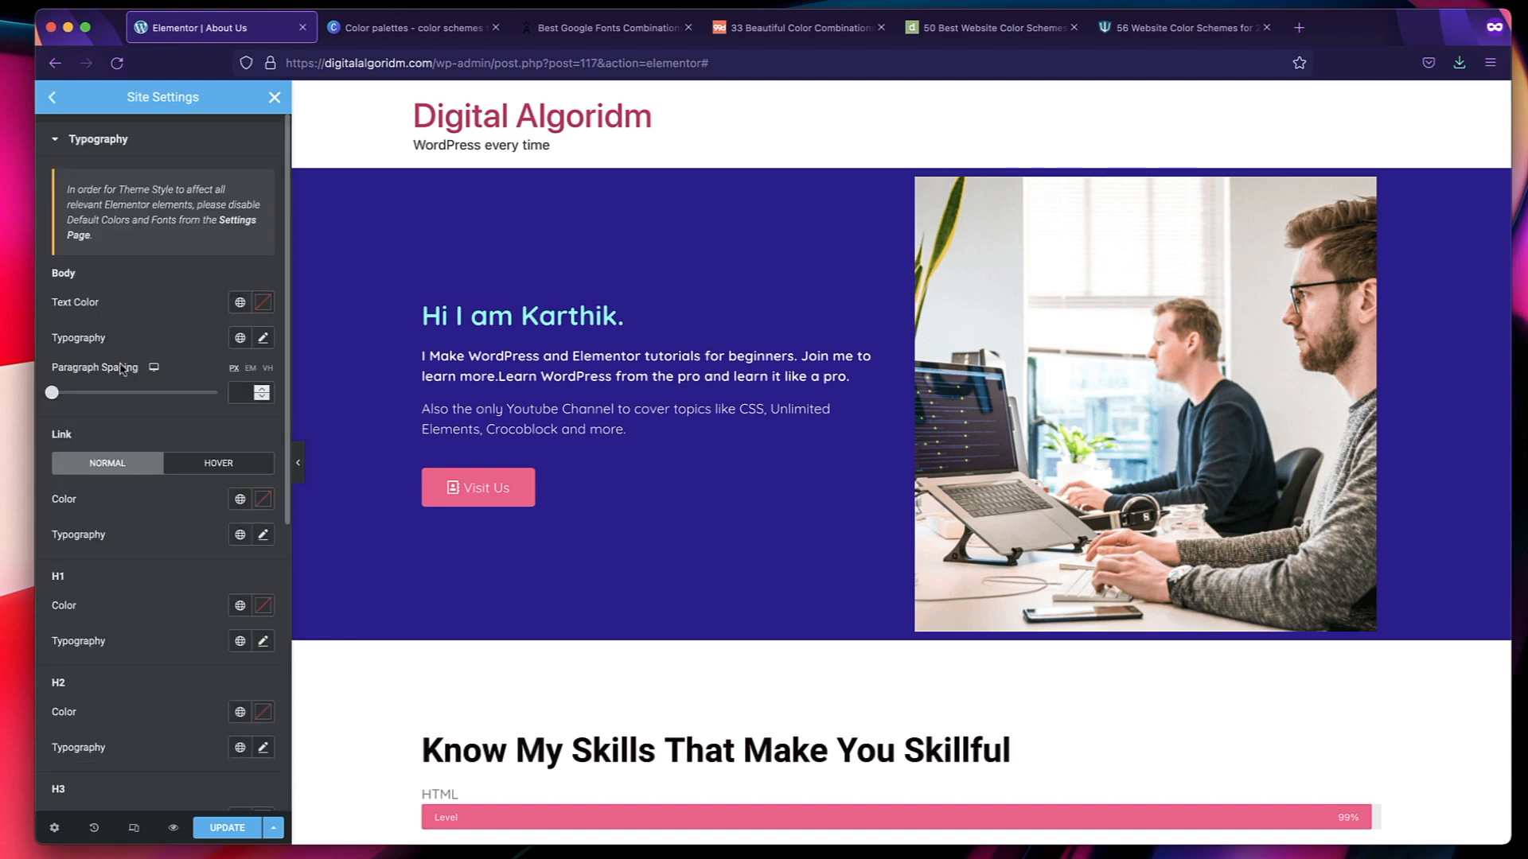
scroll(180, 318, "down", 5)
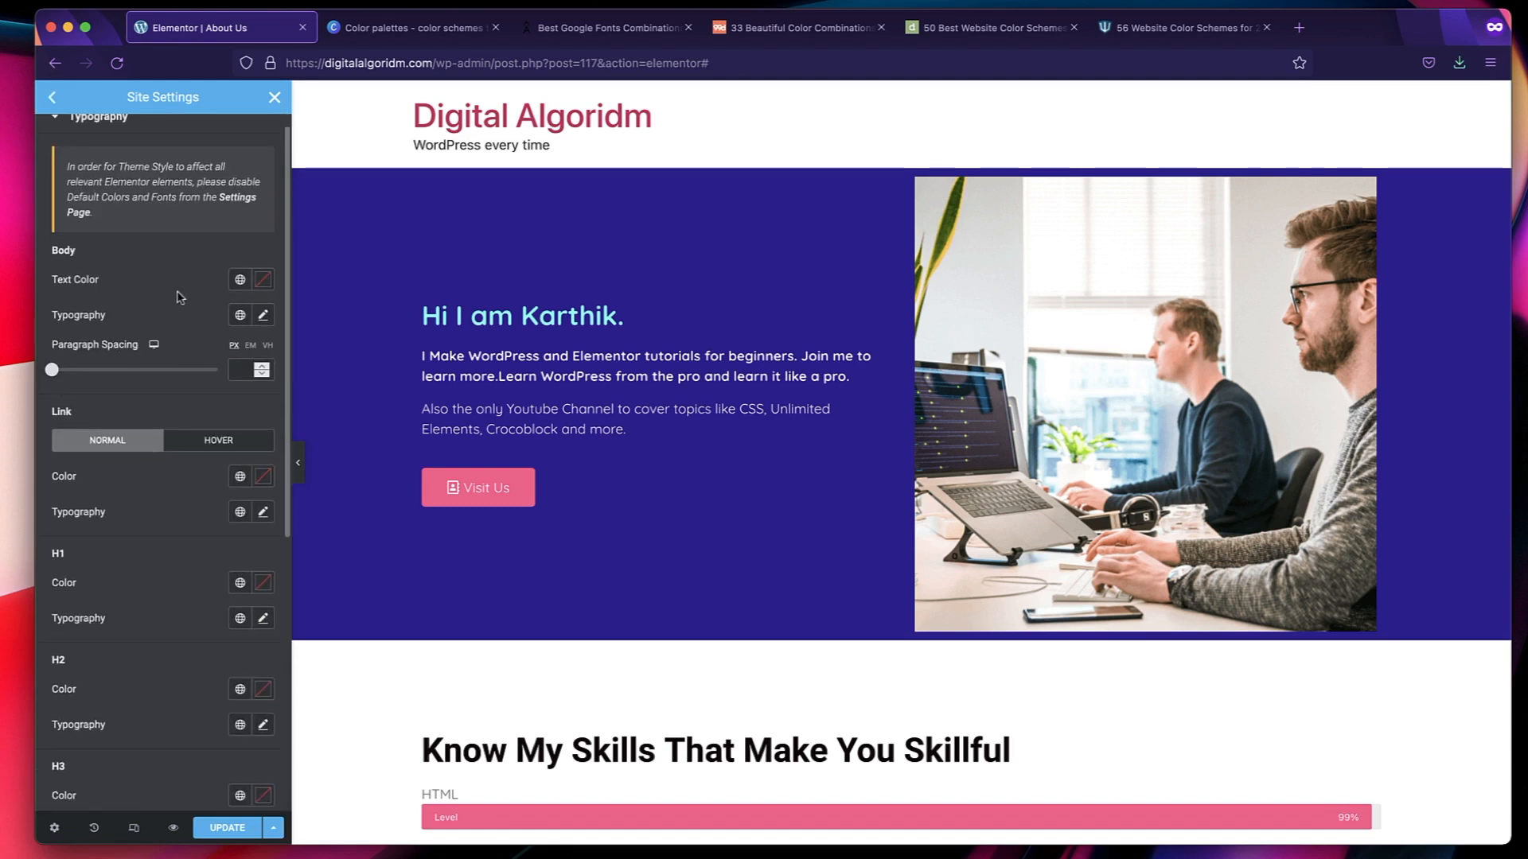
scroll(171, 342, "down", 8)
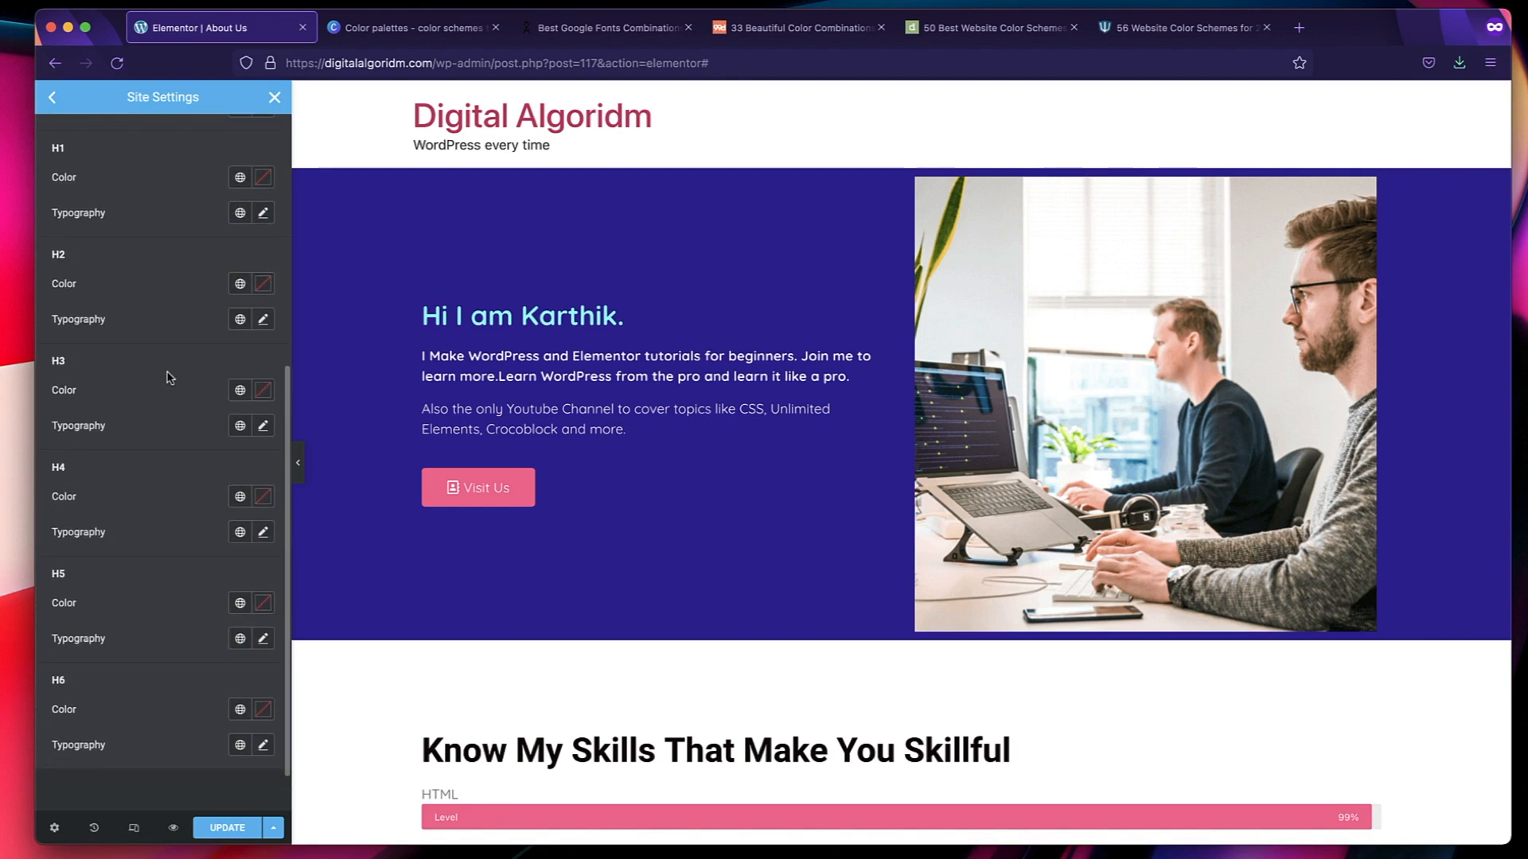
scroll(152, 492, "down", 2)
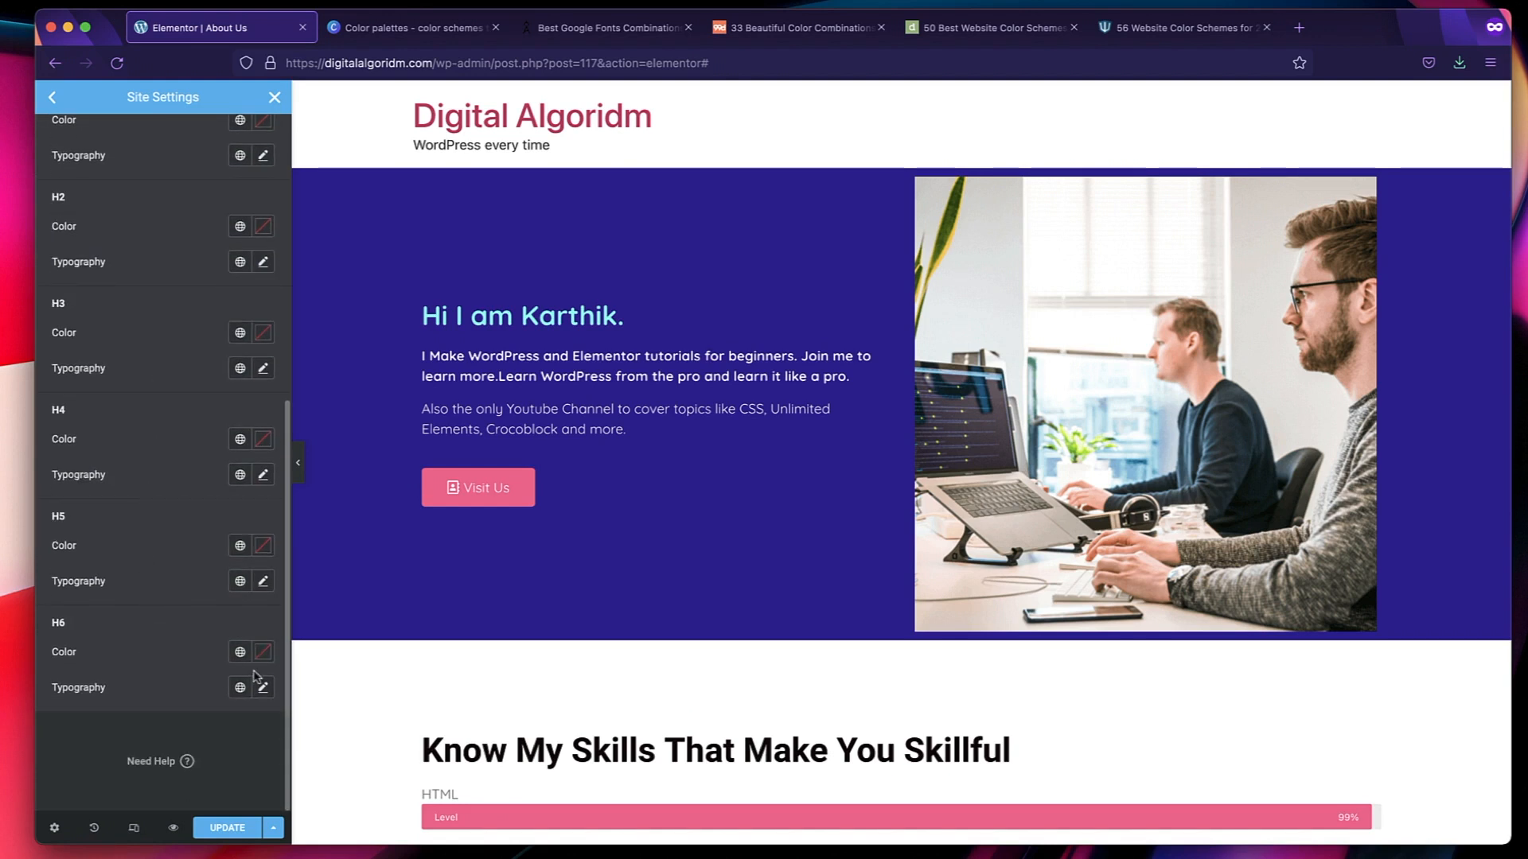
scroll(165, 548, "up", 10)
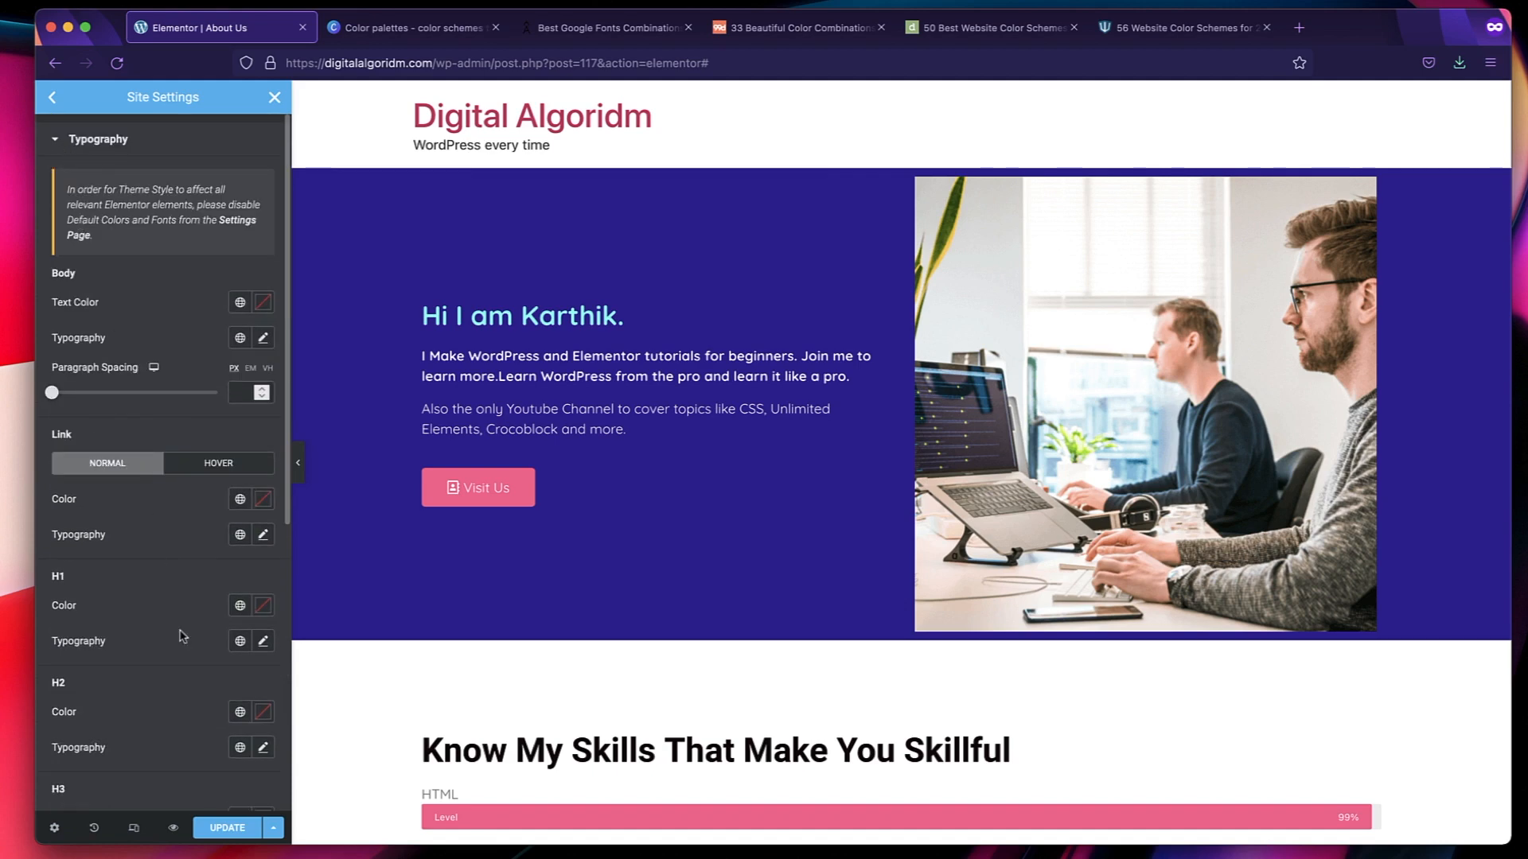
left_click(225, 826)
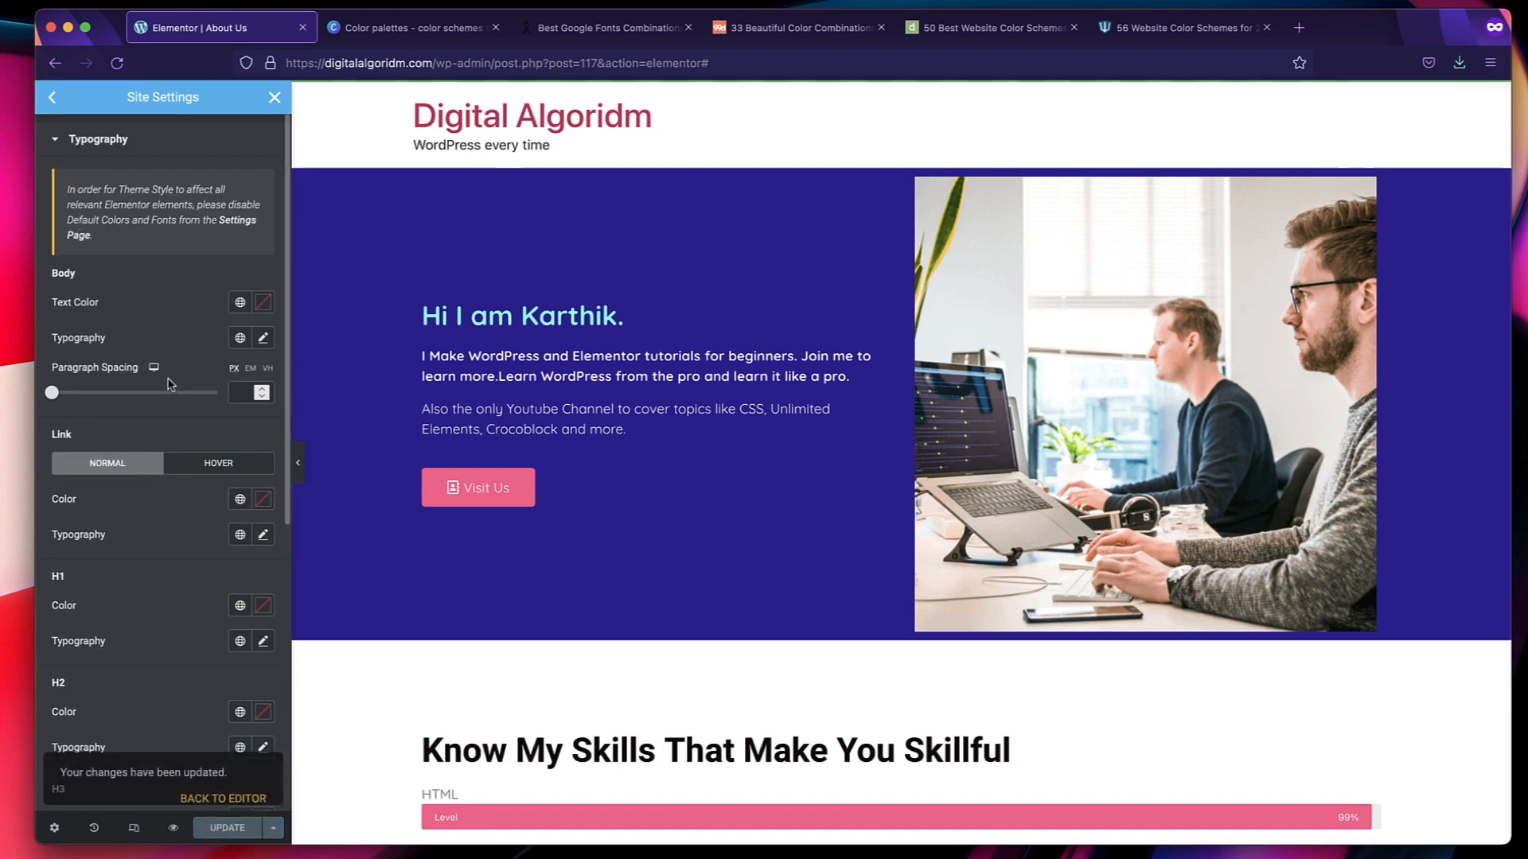
left_click(273, 97)
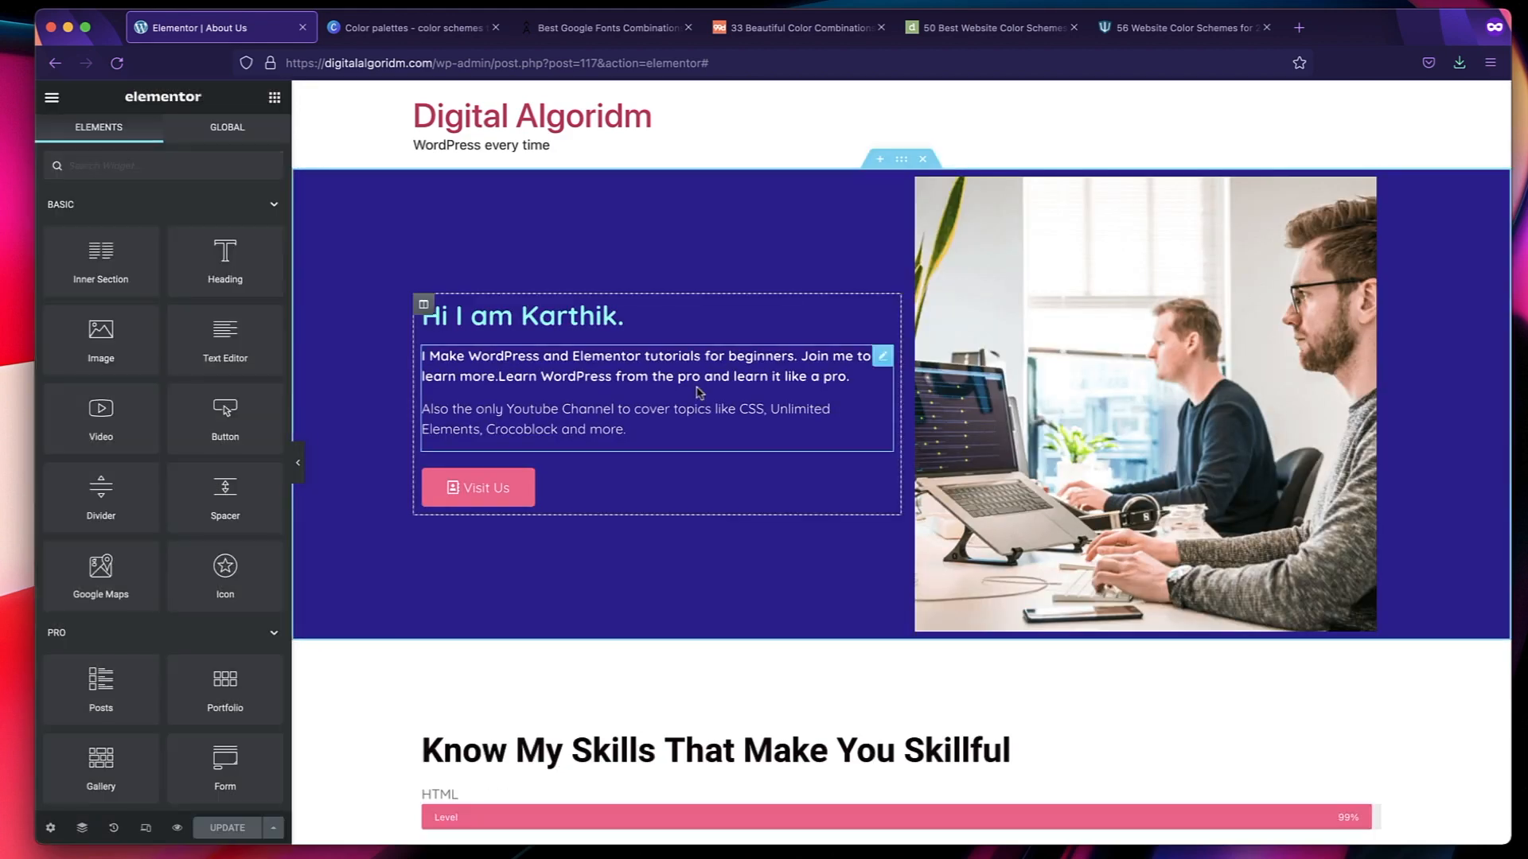
Try the Primary global font on the hero section's paragraph text and assign the Text global font to it.
left_click(697, 388)
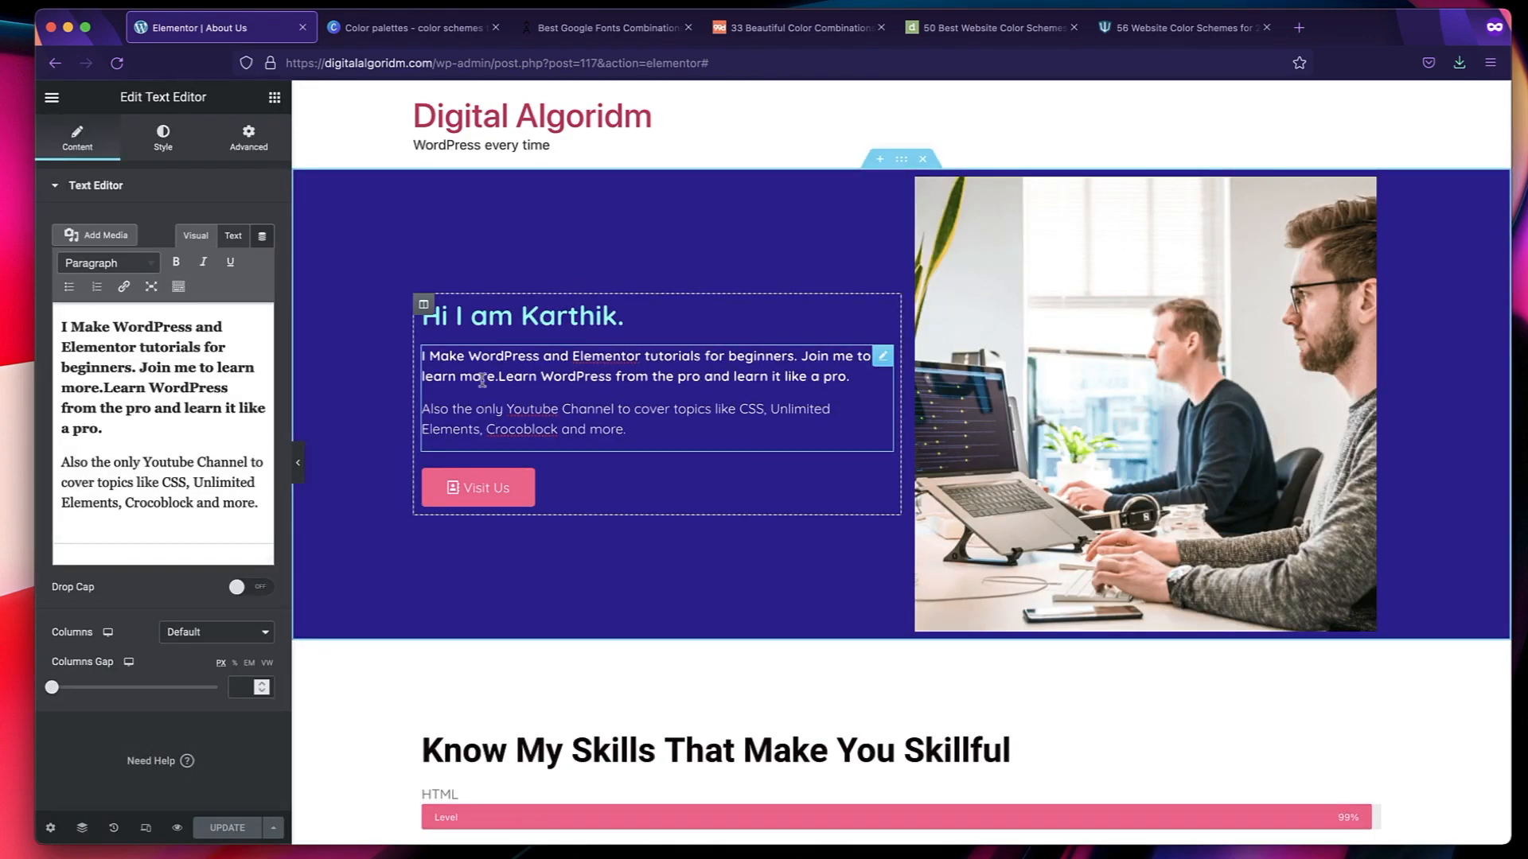
left_click(164, 137)
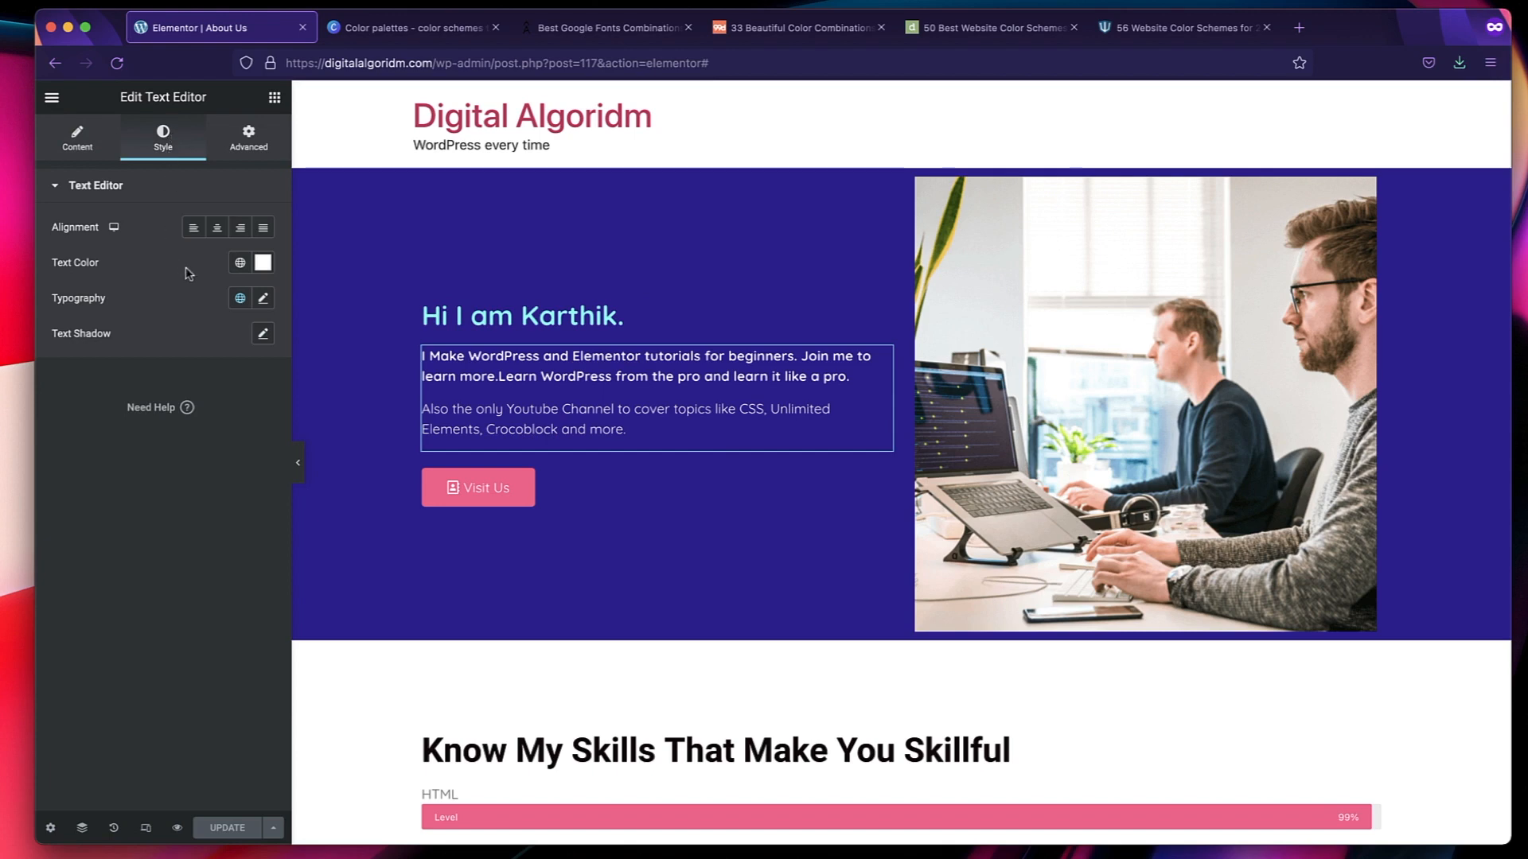
left_click(240, 301)
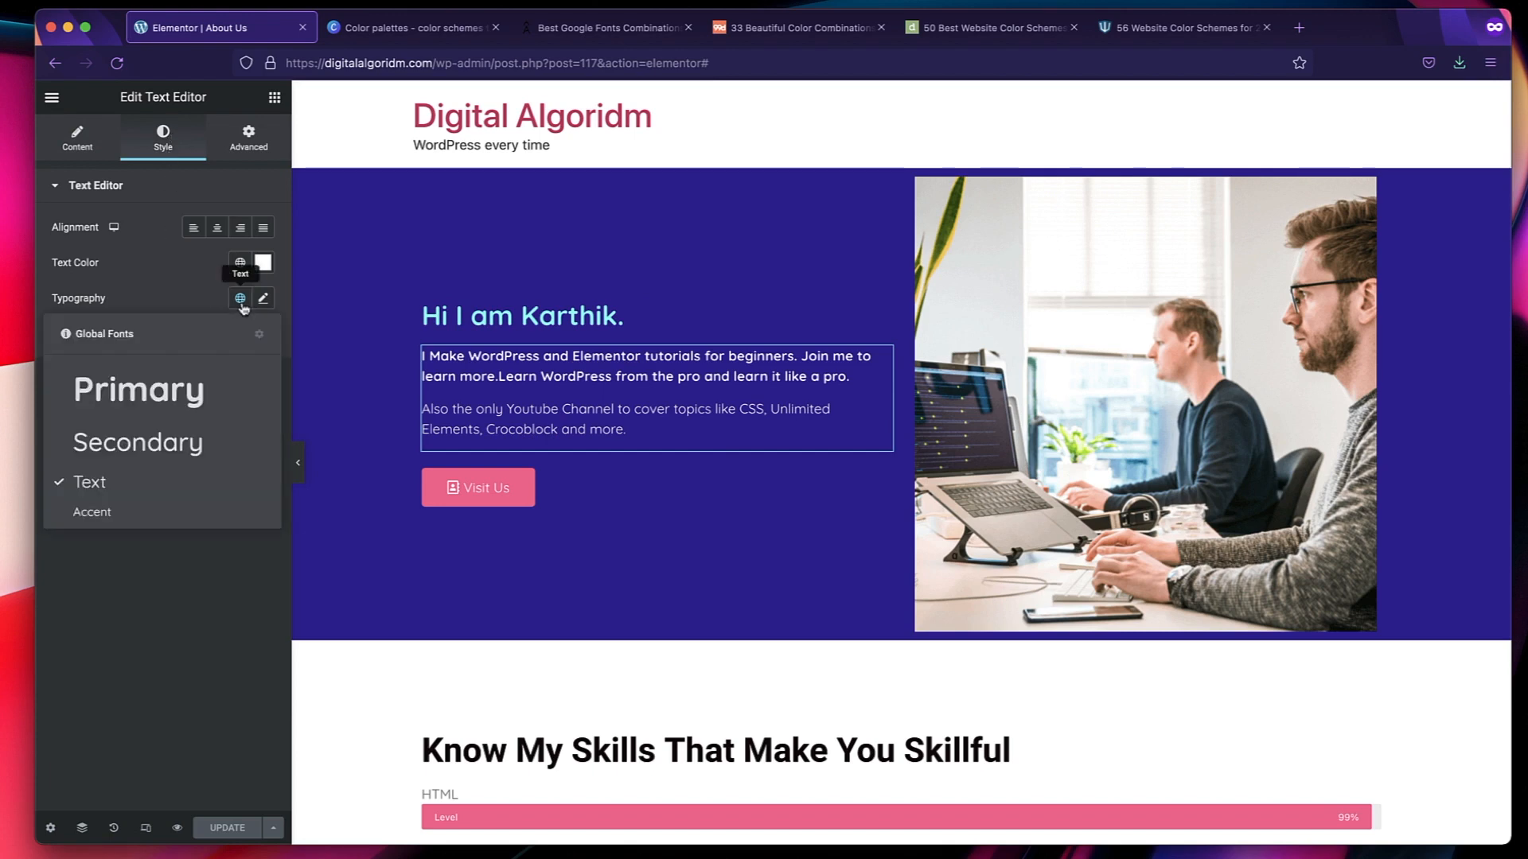
left_click(159, 387)
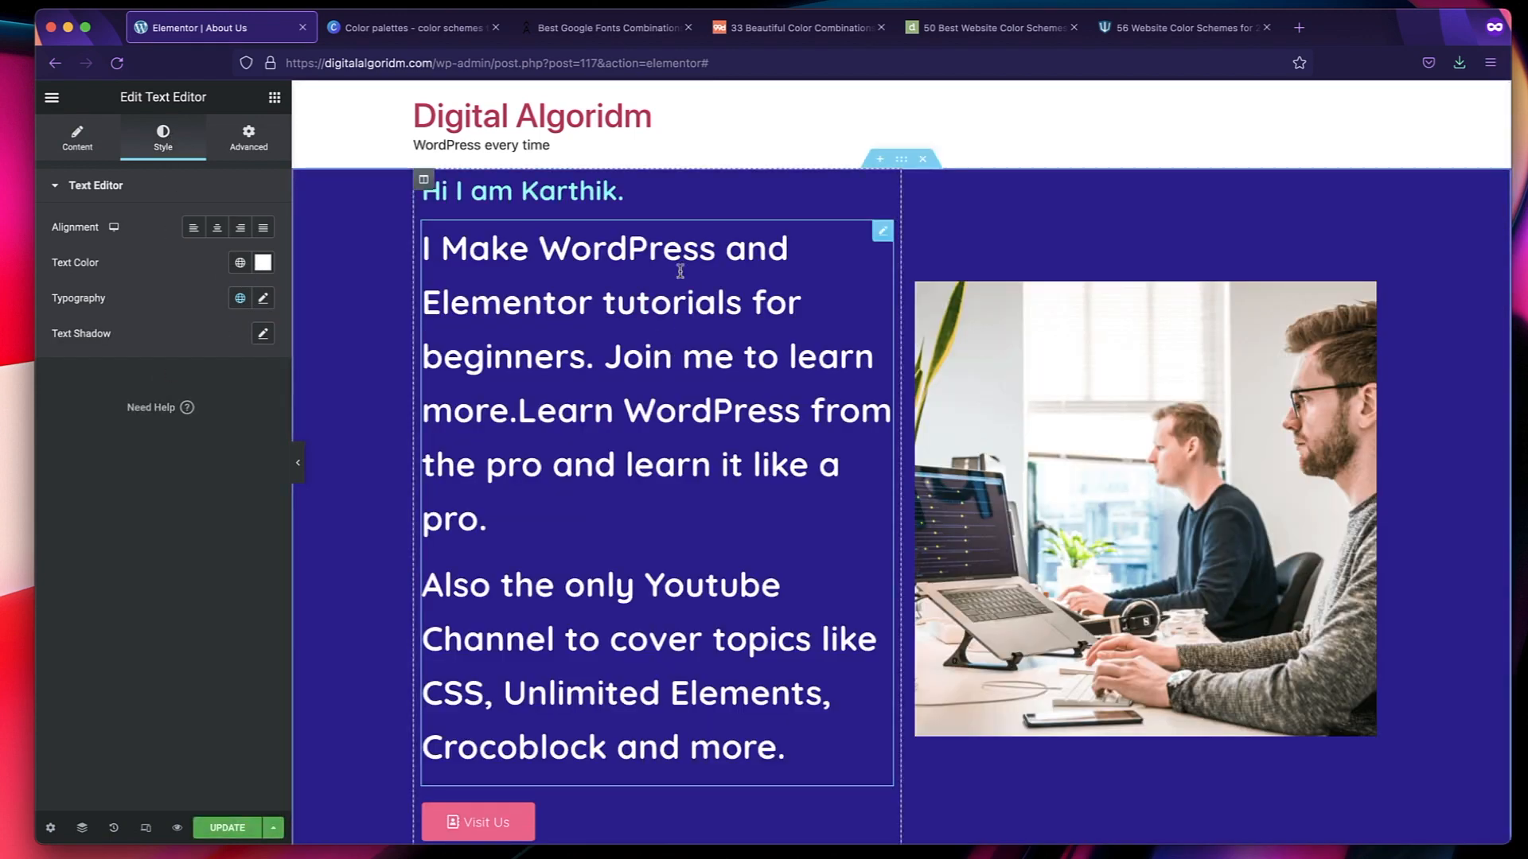
left_click(239, 299)
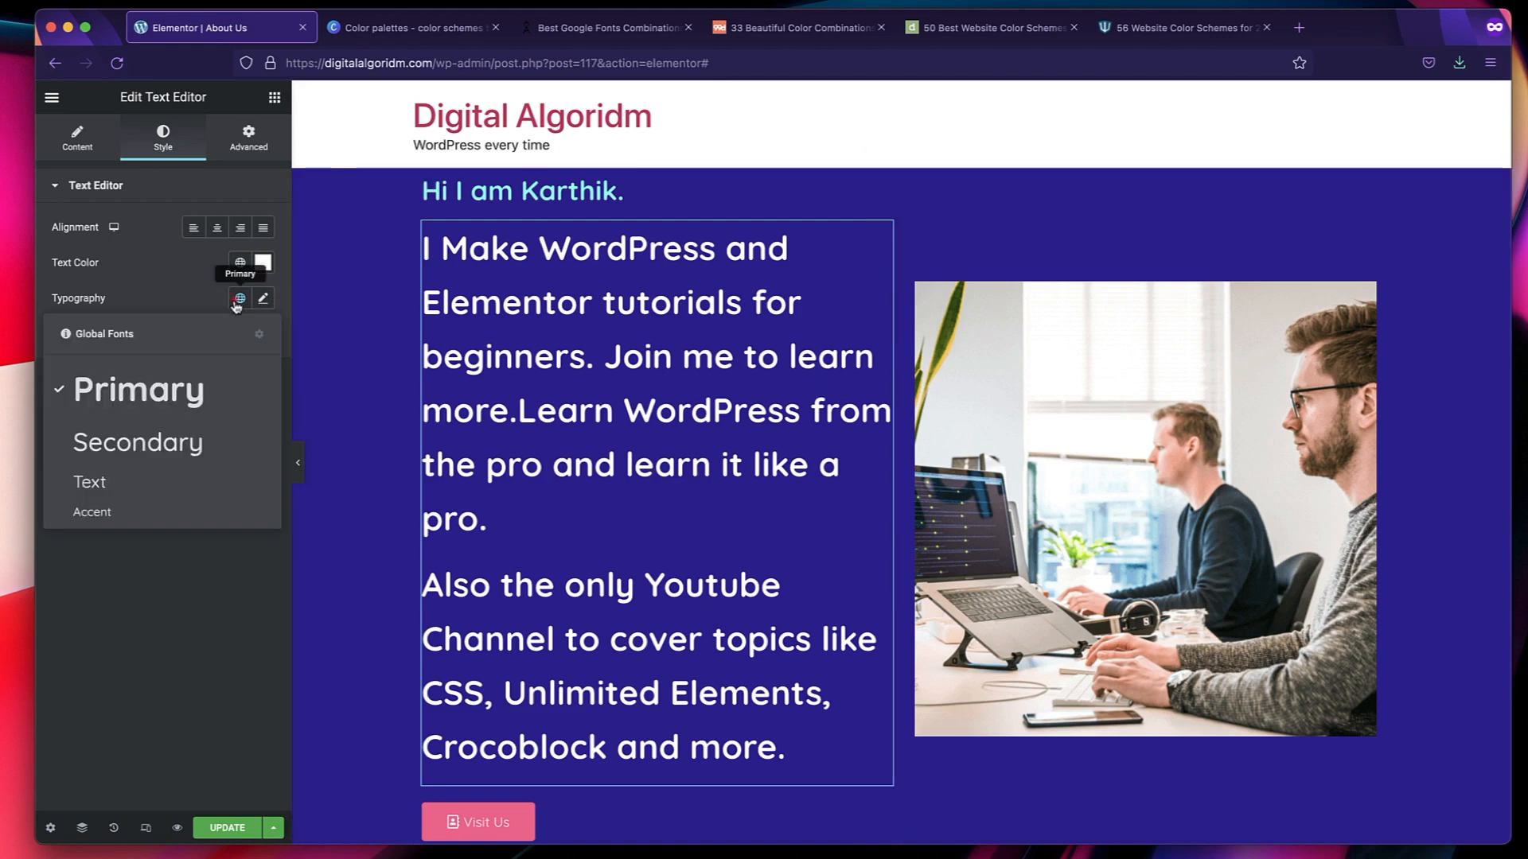
left_click(128, 475)
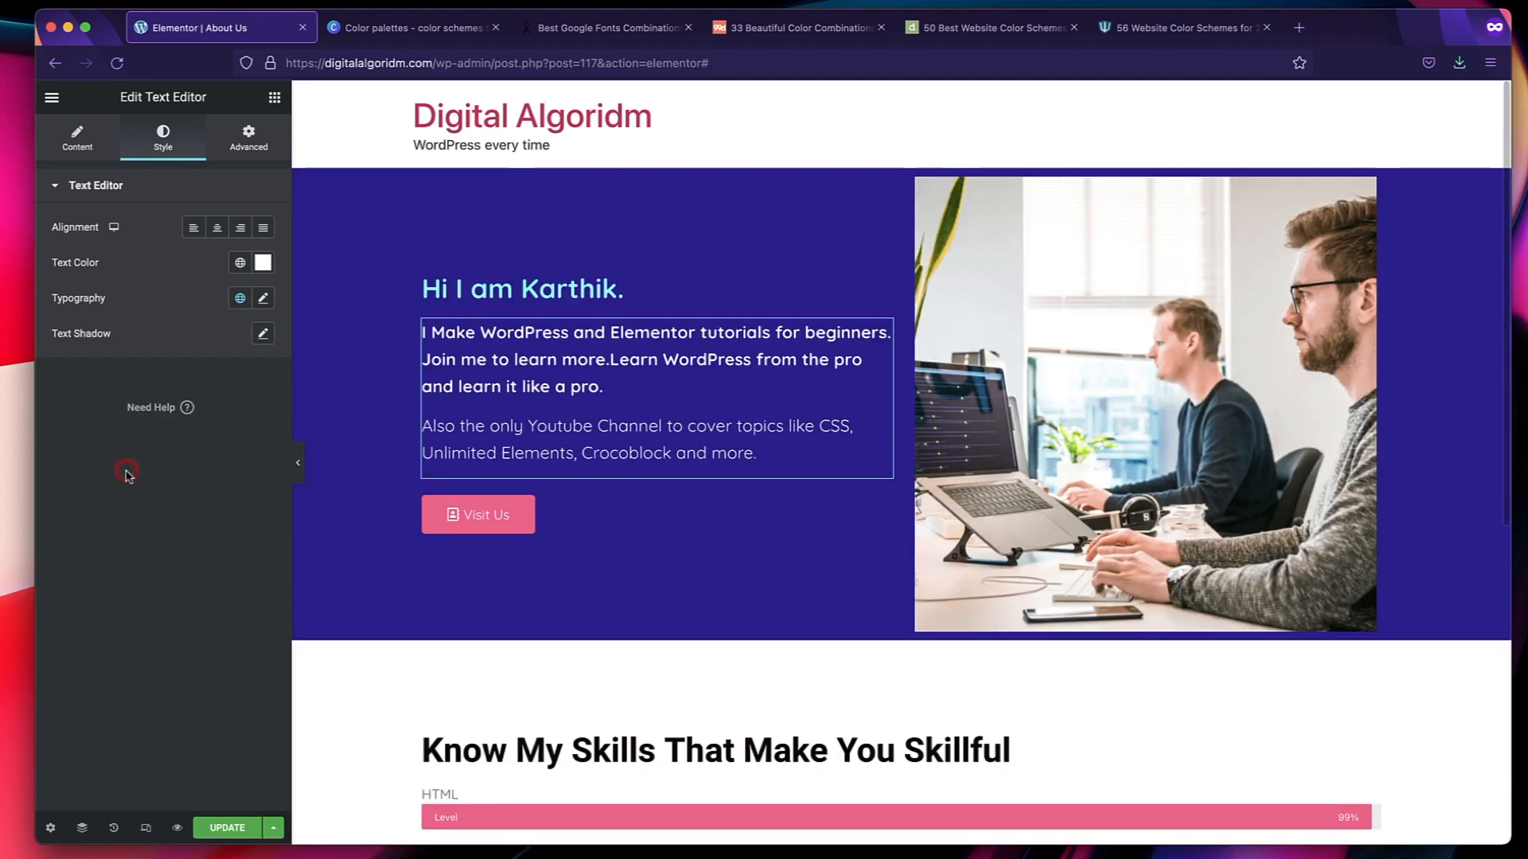
Apply the Primary global font to the hero section's introductory heading.
left_click(619, 291)
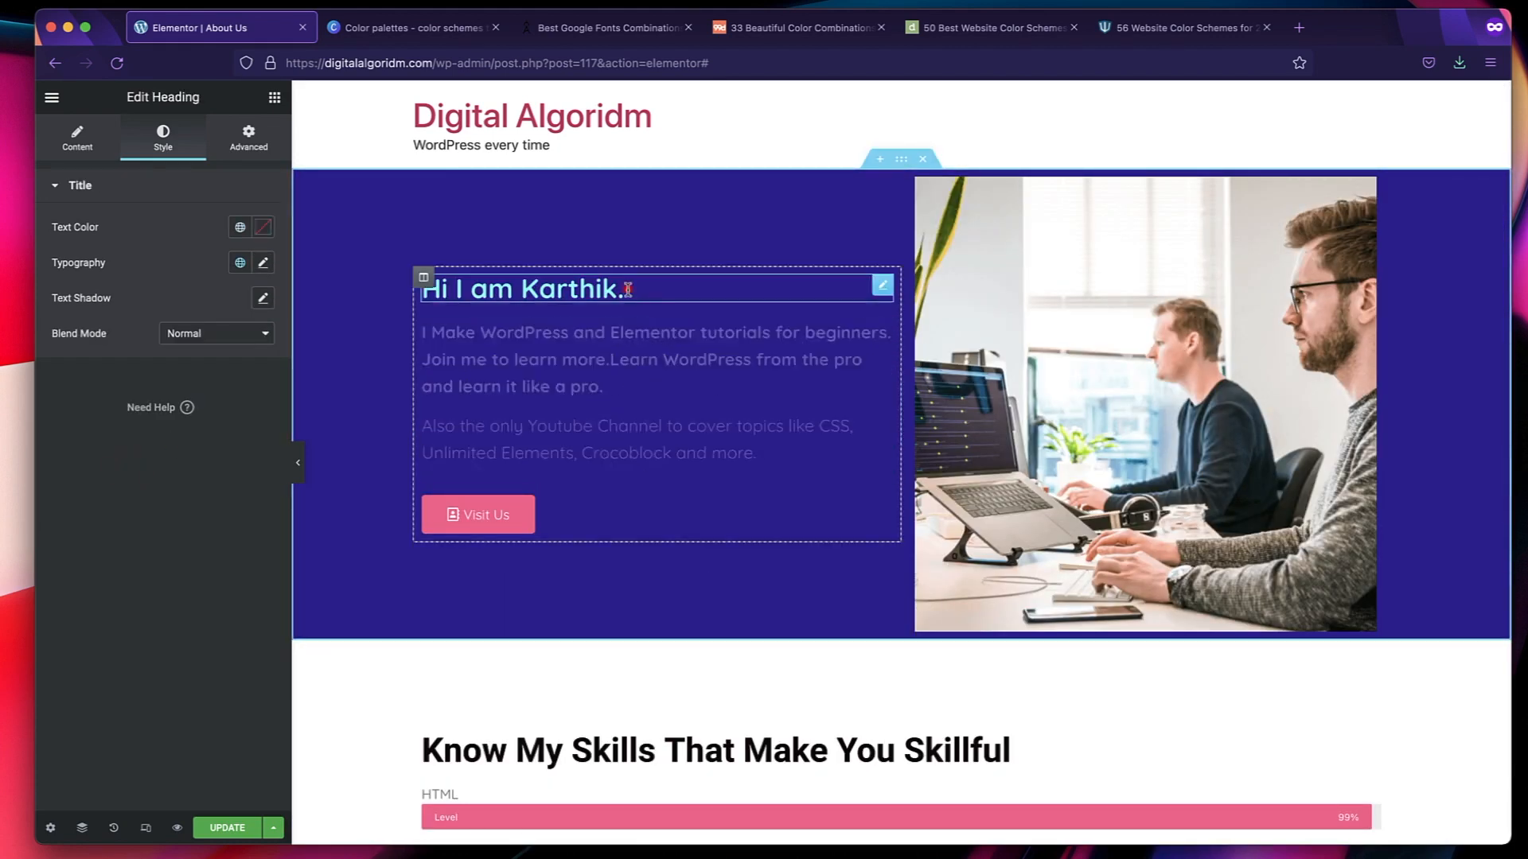
left_click(240, 263)
left_click(171, 350)
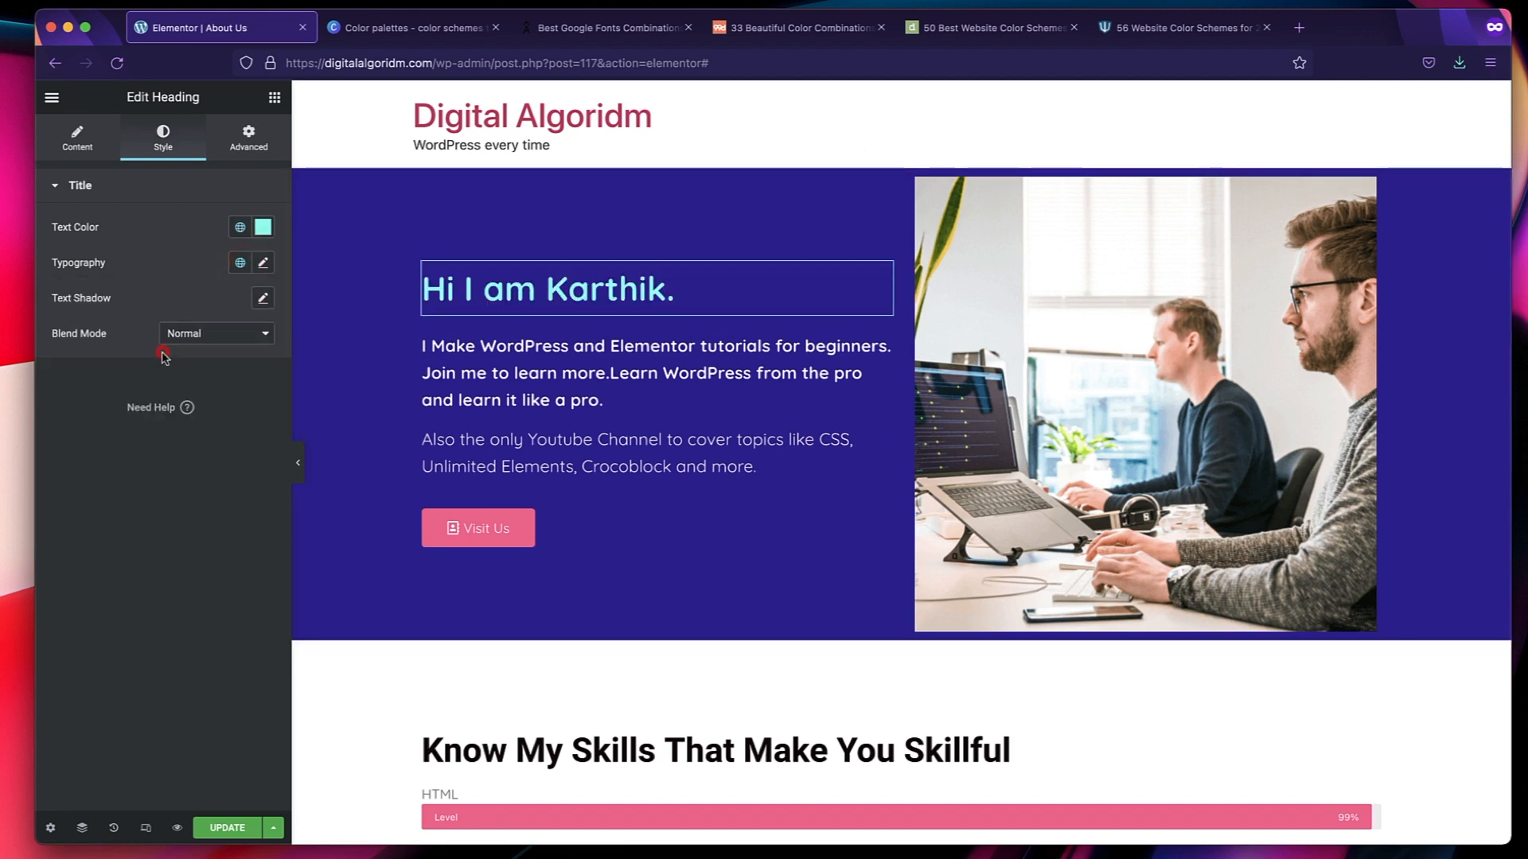
left_click(240, 267)
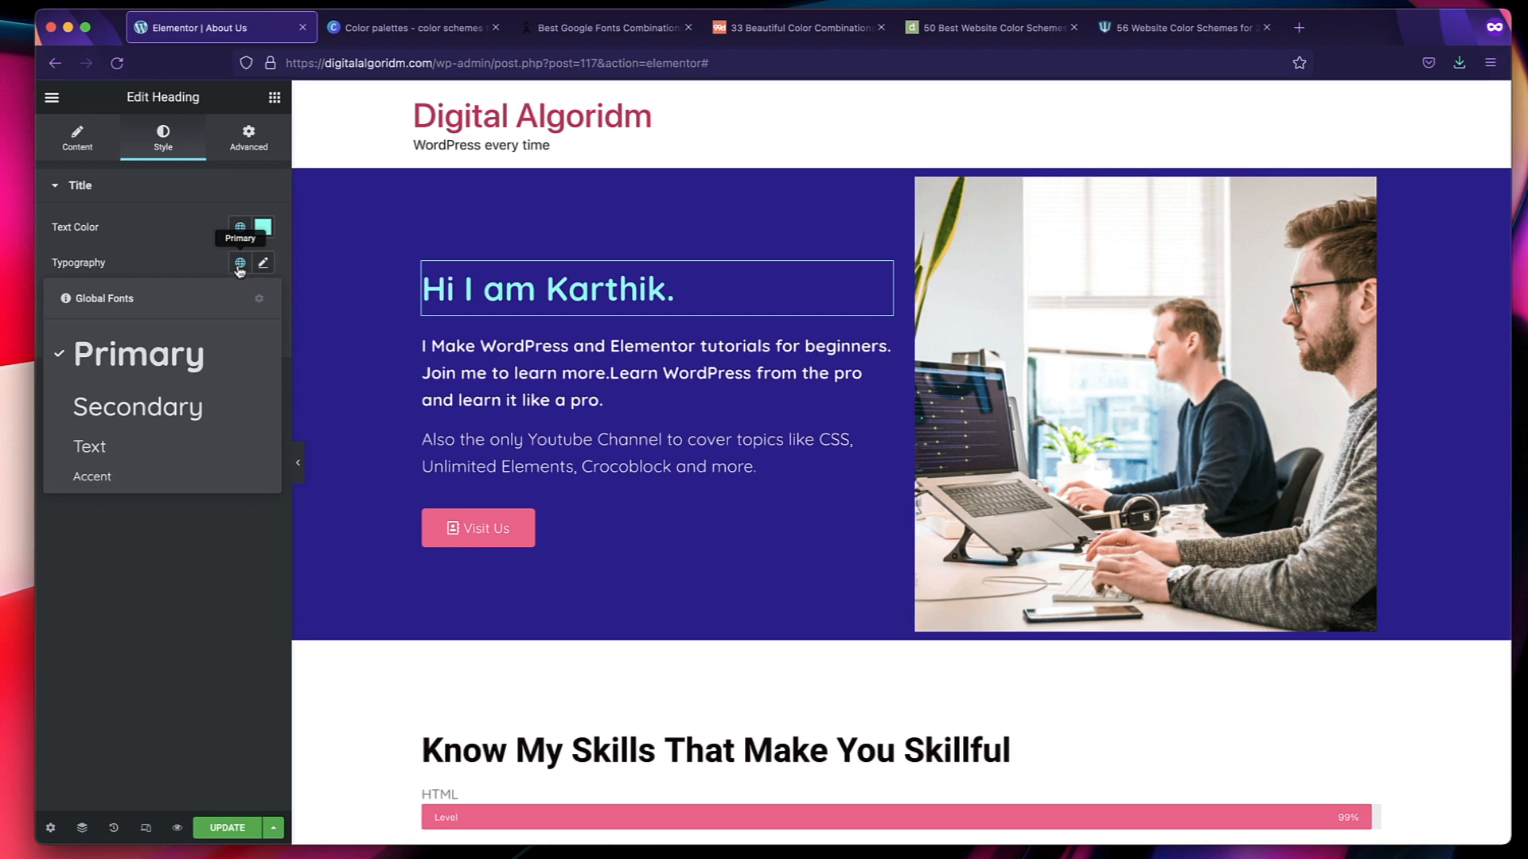
left_click(159, 354)
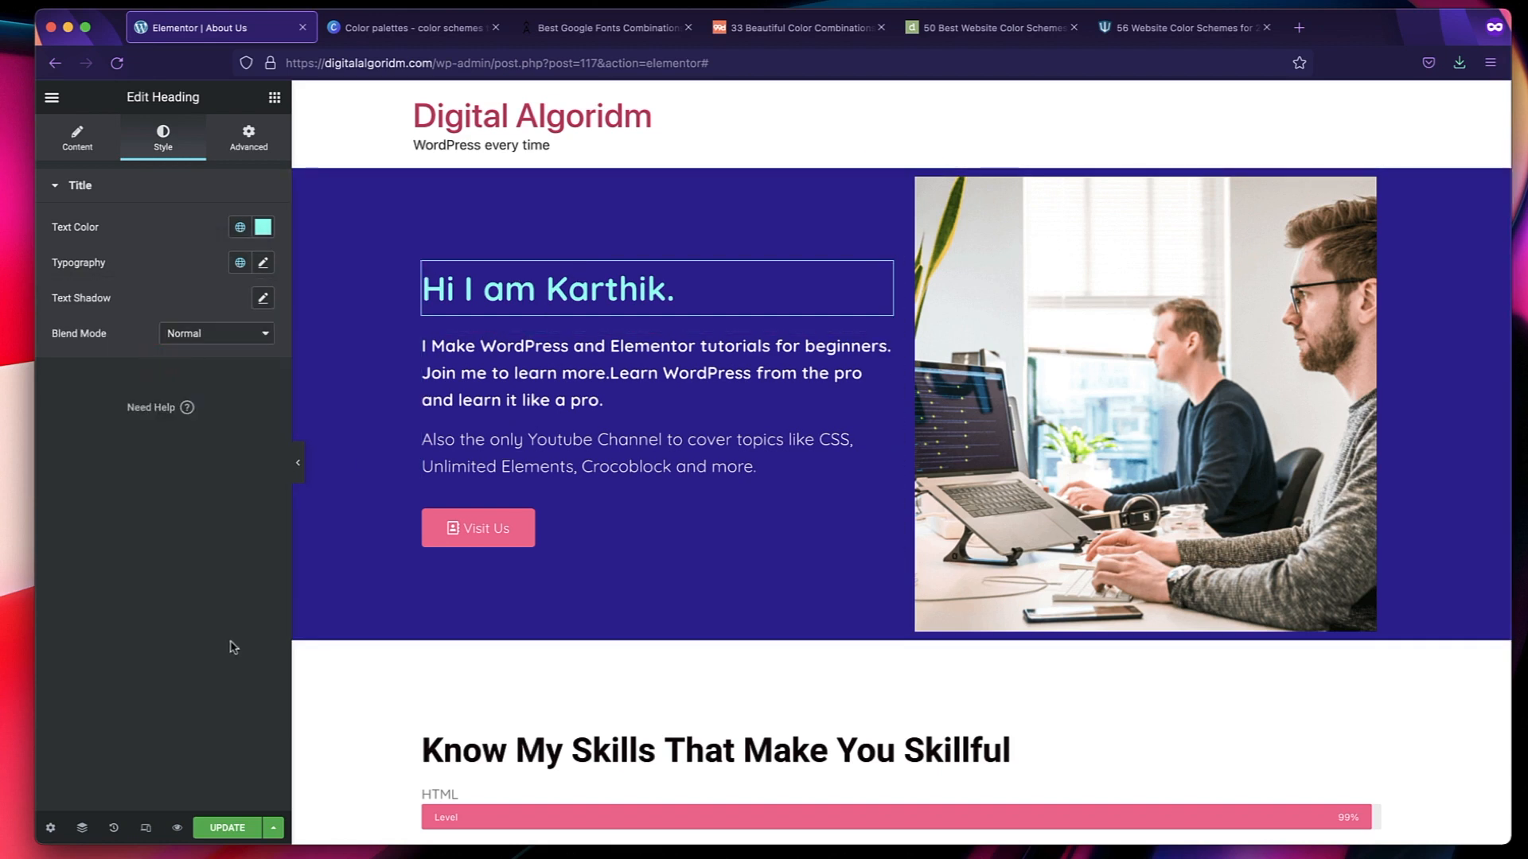
Apply the Text global font to the "Visit Us" button after comparing it with Accent, and collapse the button's style section.
left_click(634, 515)
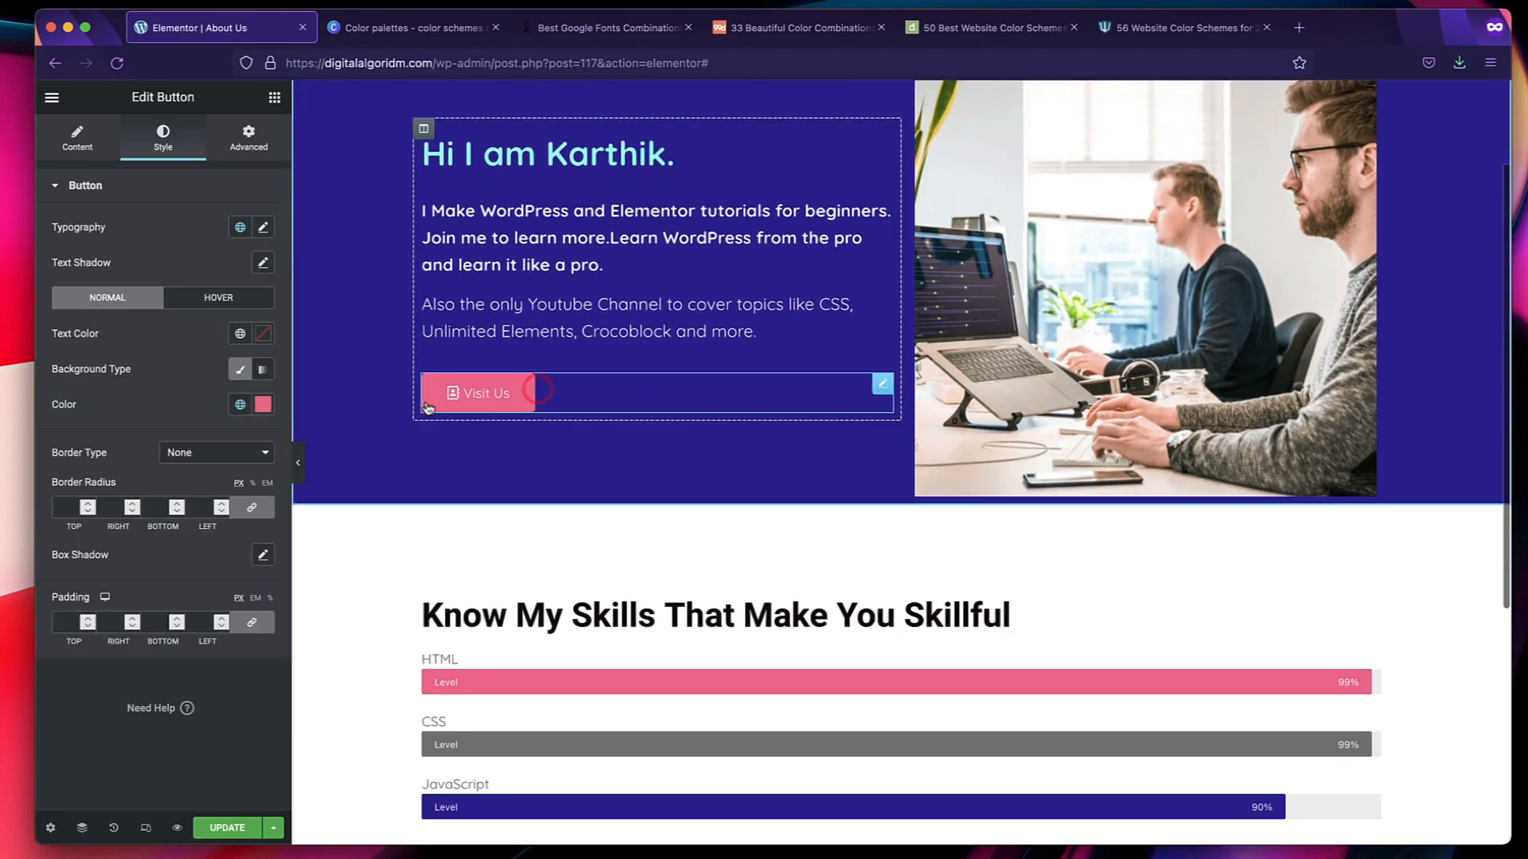
left_click(240, 229)
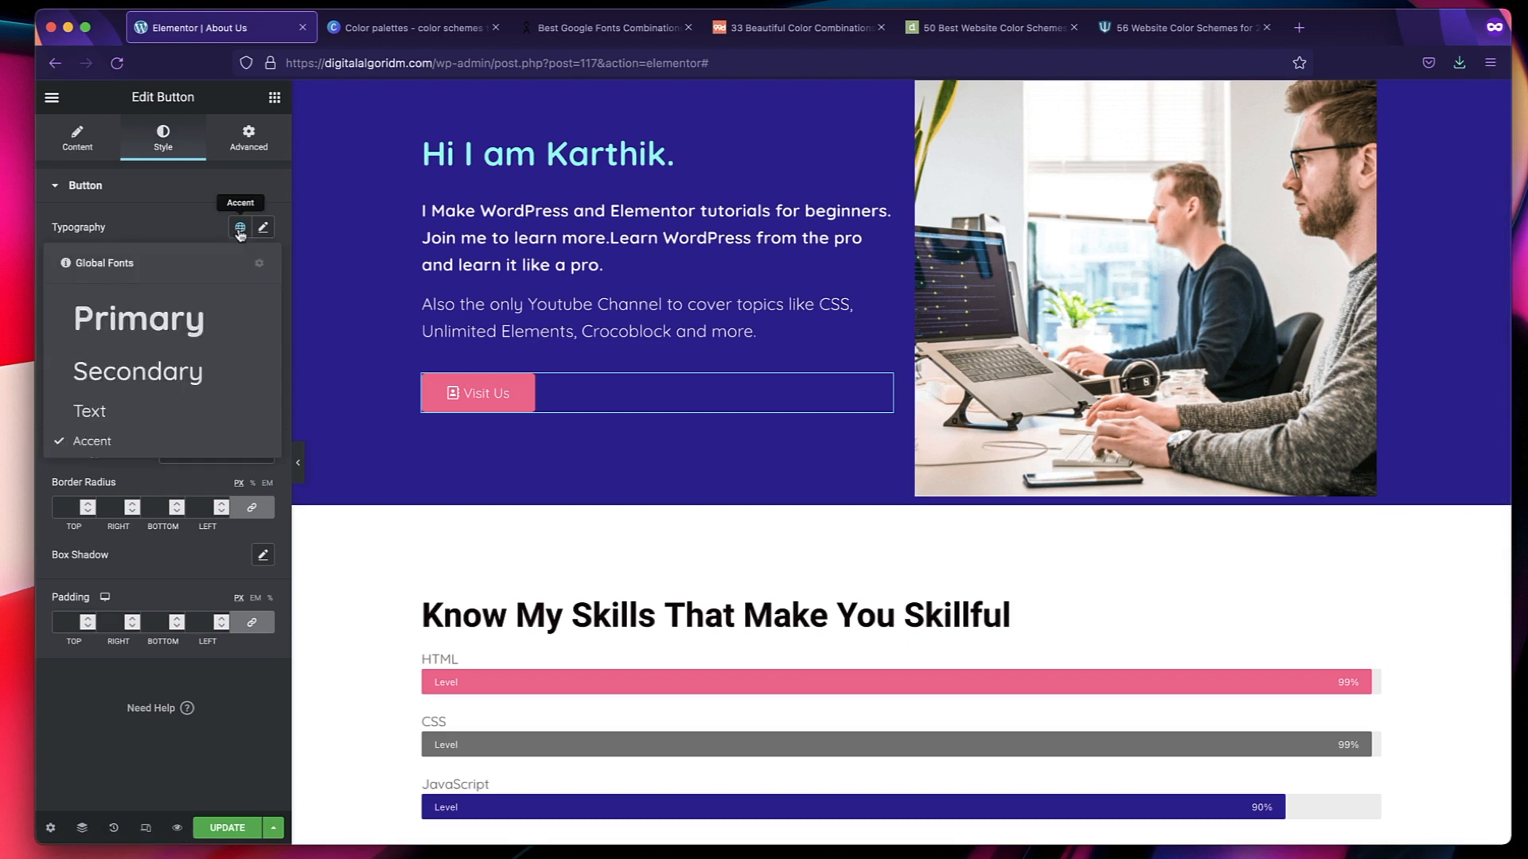
left_click(144, 410)
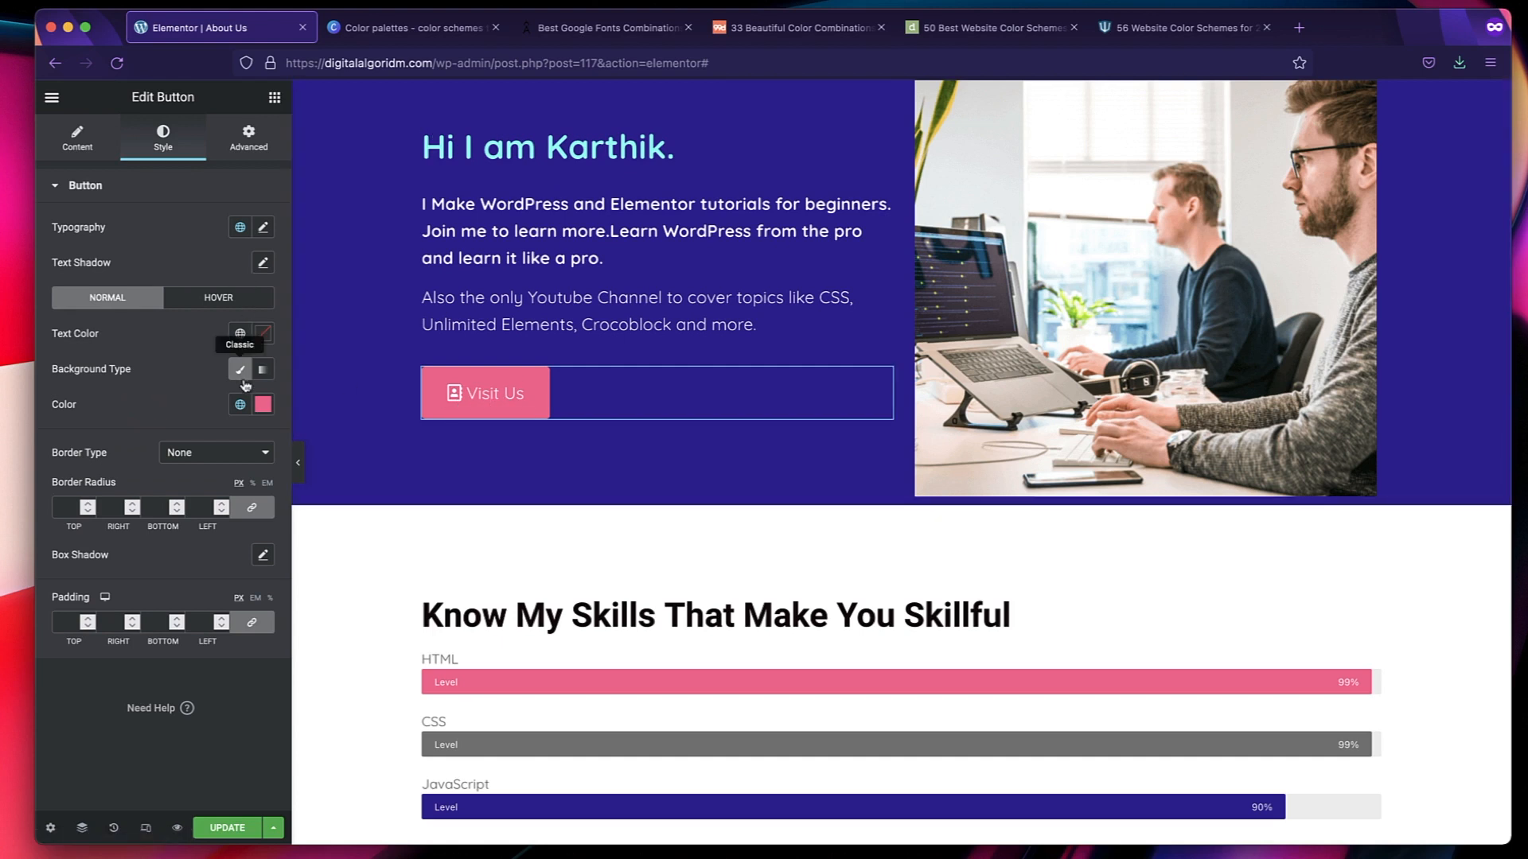
left_click(239, 228)
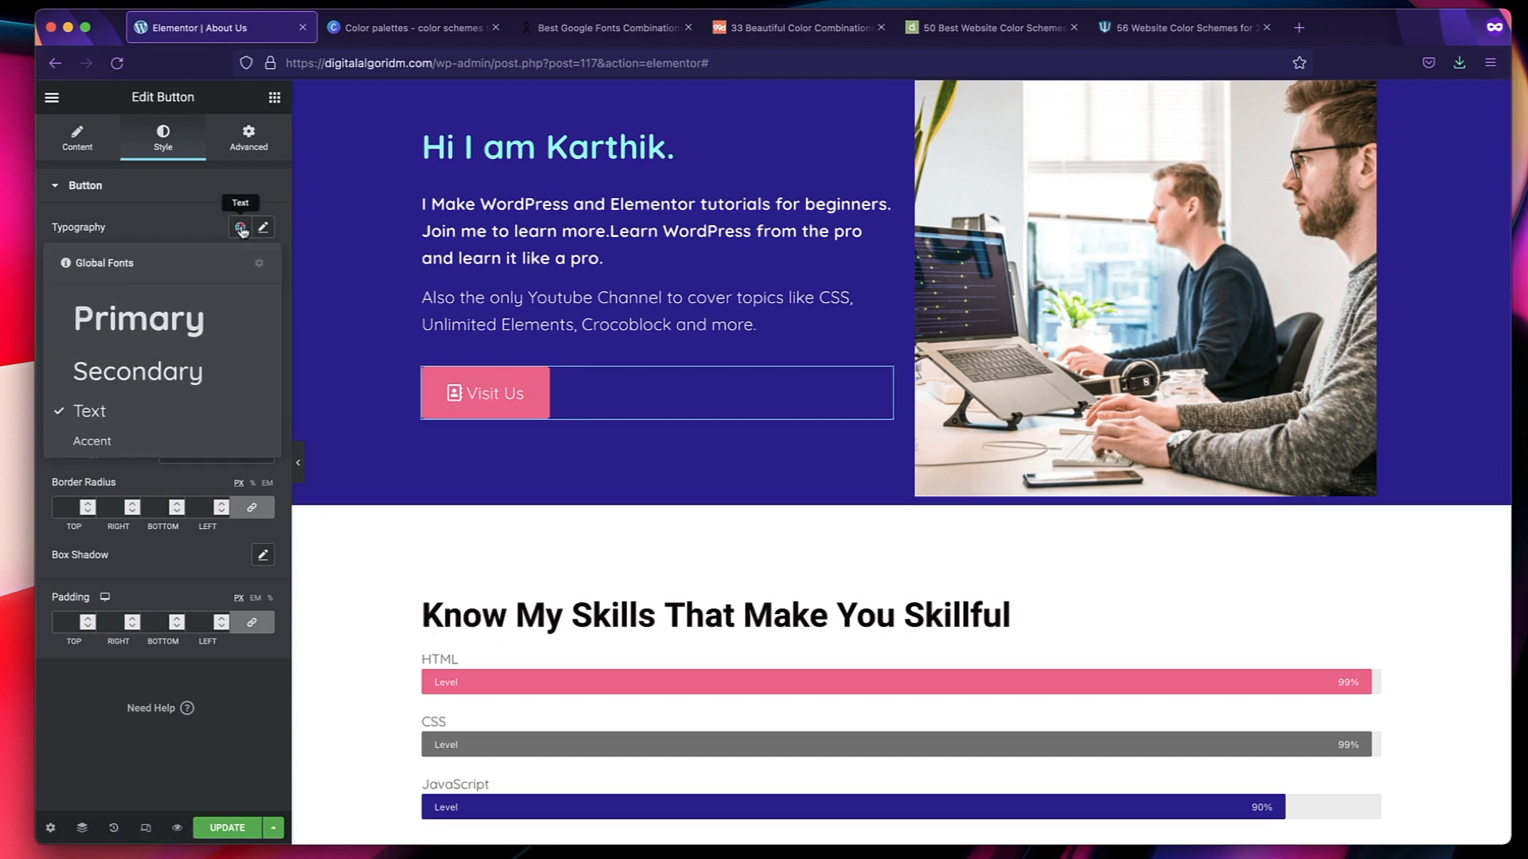
left_click(154, 441)
left_click(240, 228)
left_click(120, 409)
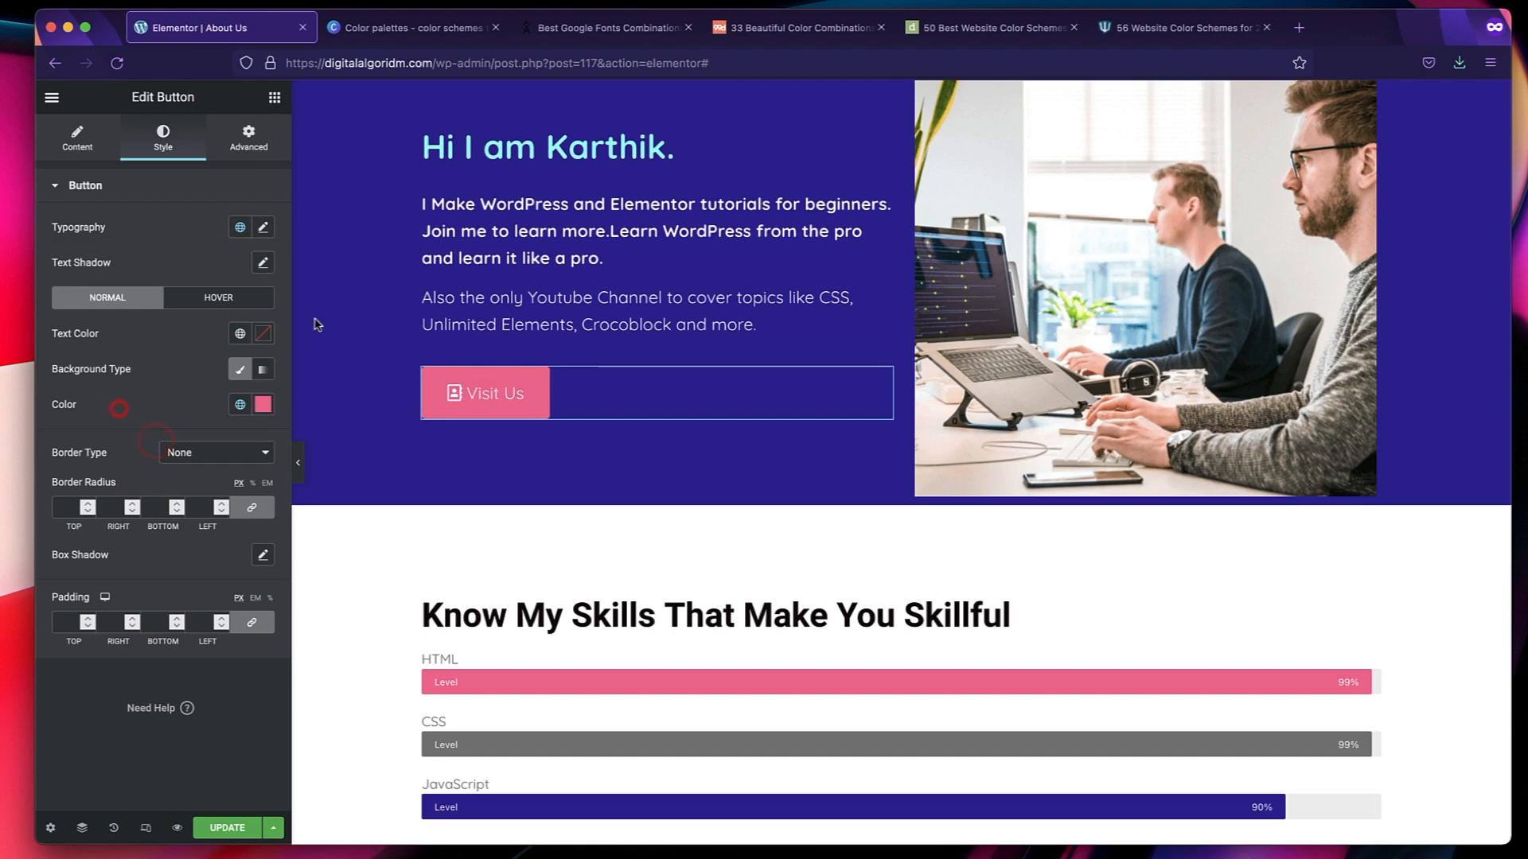
left_click(178, 190)
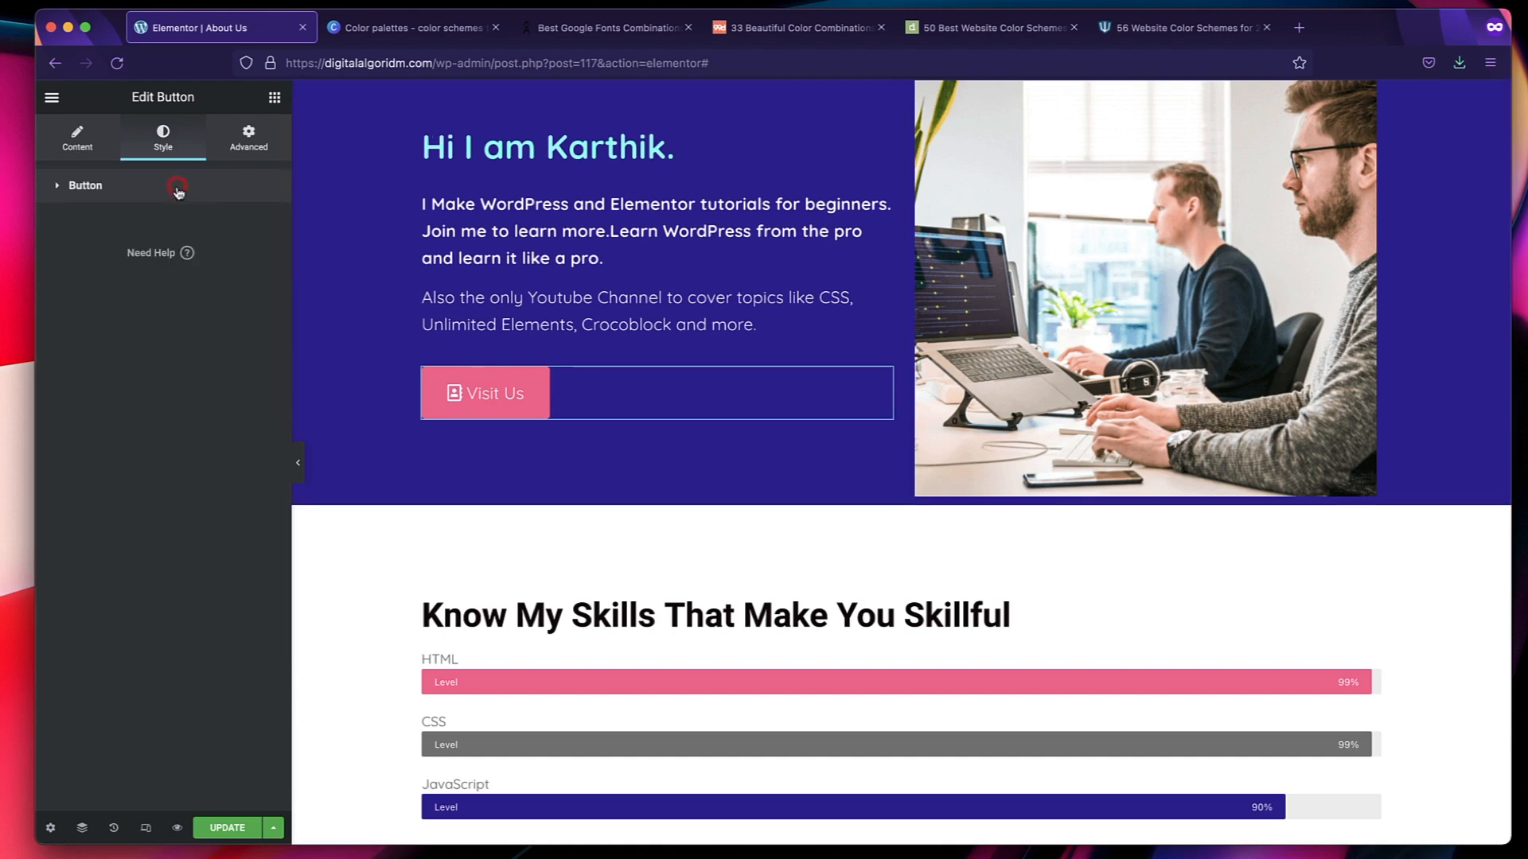
Try other HTML tags, including H3, on the "Know My Skills That Make You Skillful" heading and set it back to H2.
scroll(590, 685, "down", 3)
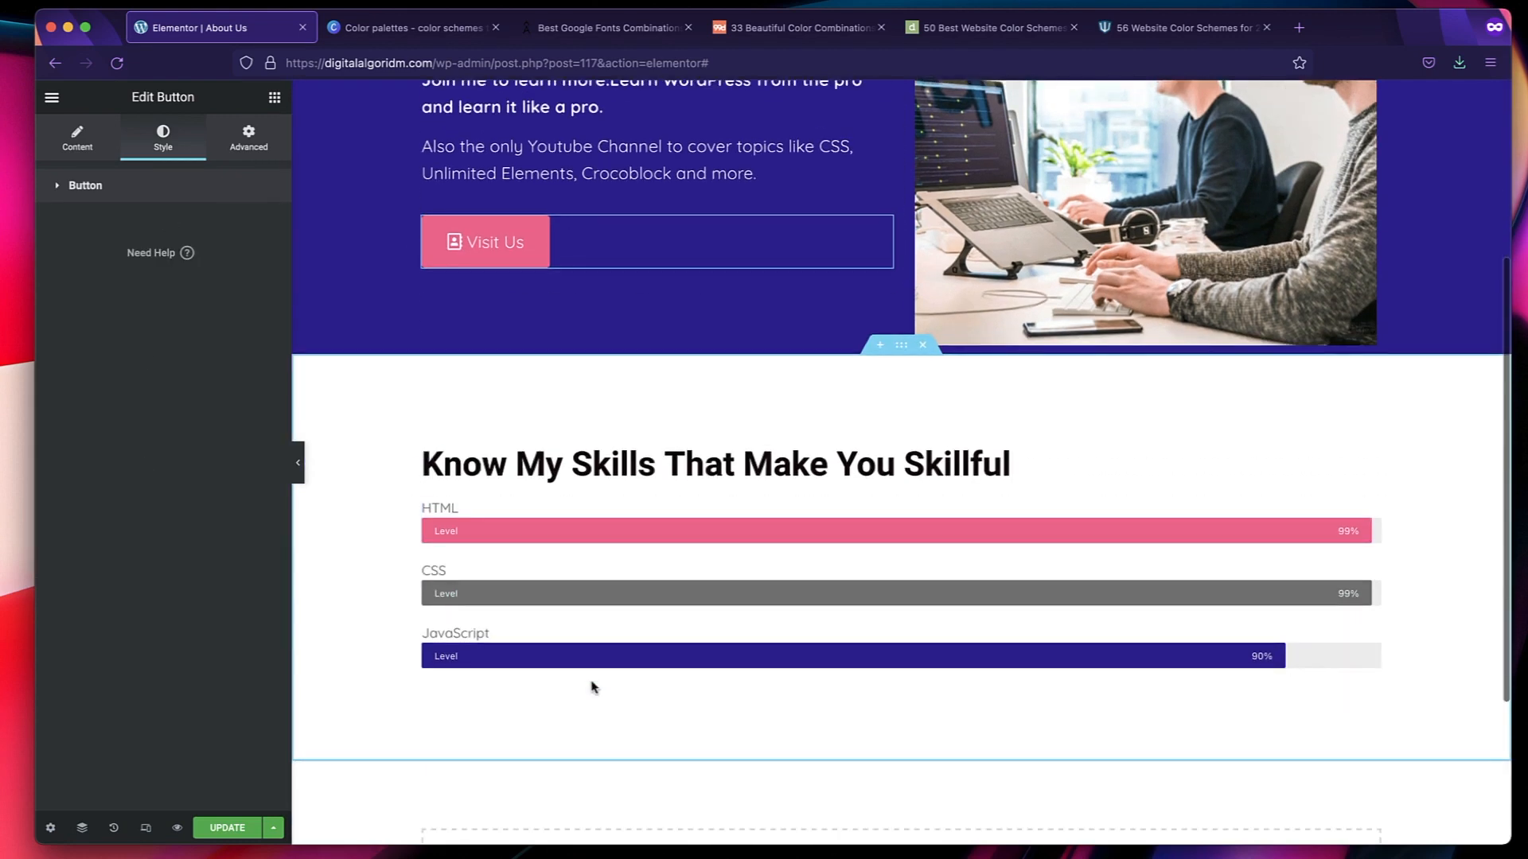
left_click(727, 472)
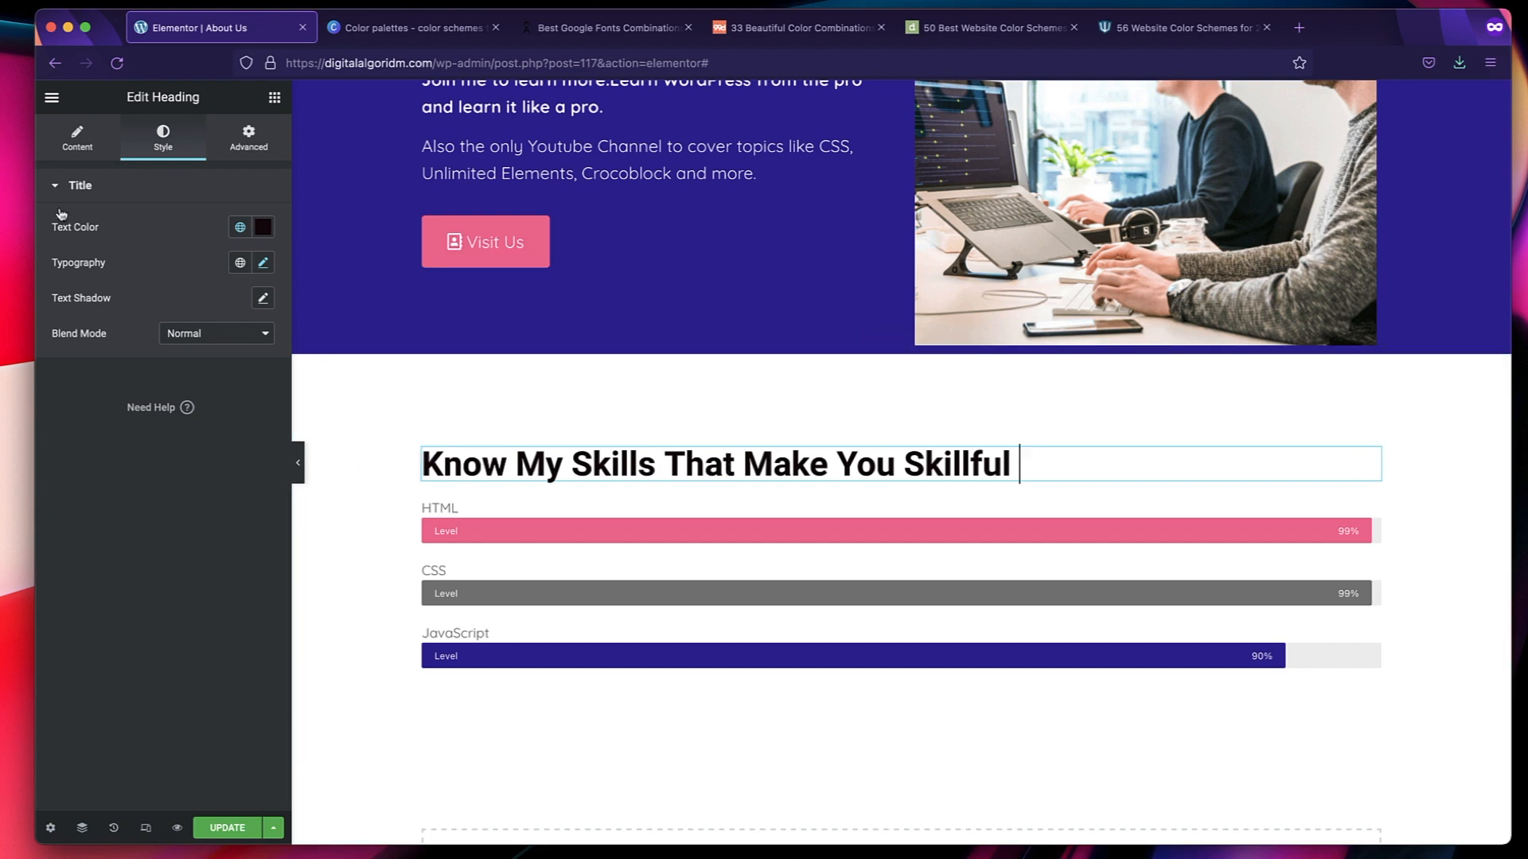
left_click(78, 151)
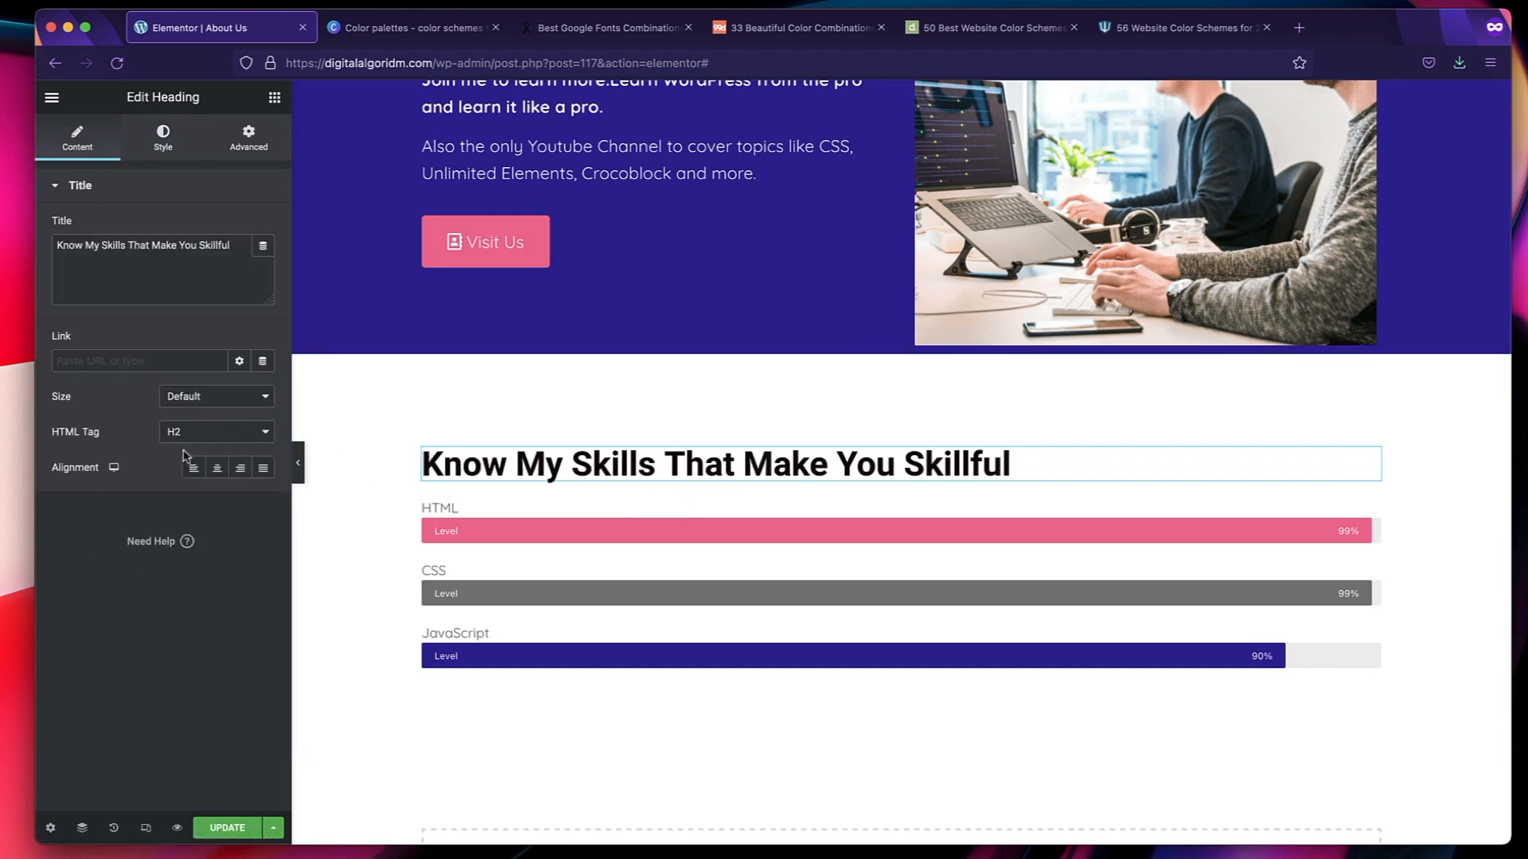
left_click(207, 443)
left_click(195, 413)
left_click(219, 431)
left_click(210, 443)
left_click(209, 432)
left_click(210, 431)
left_click(204, 432)
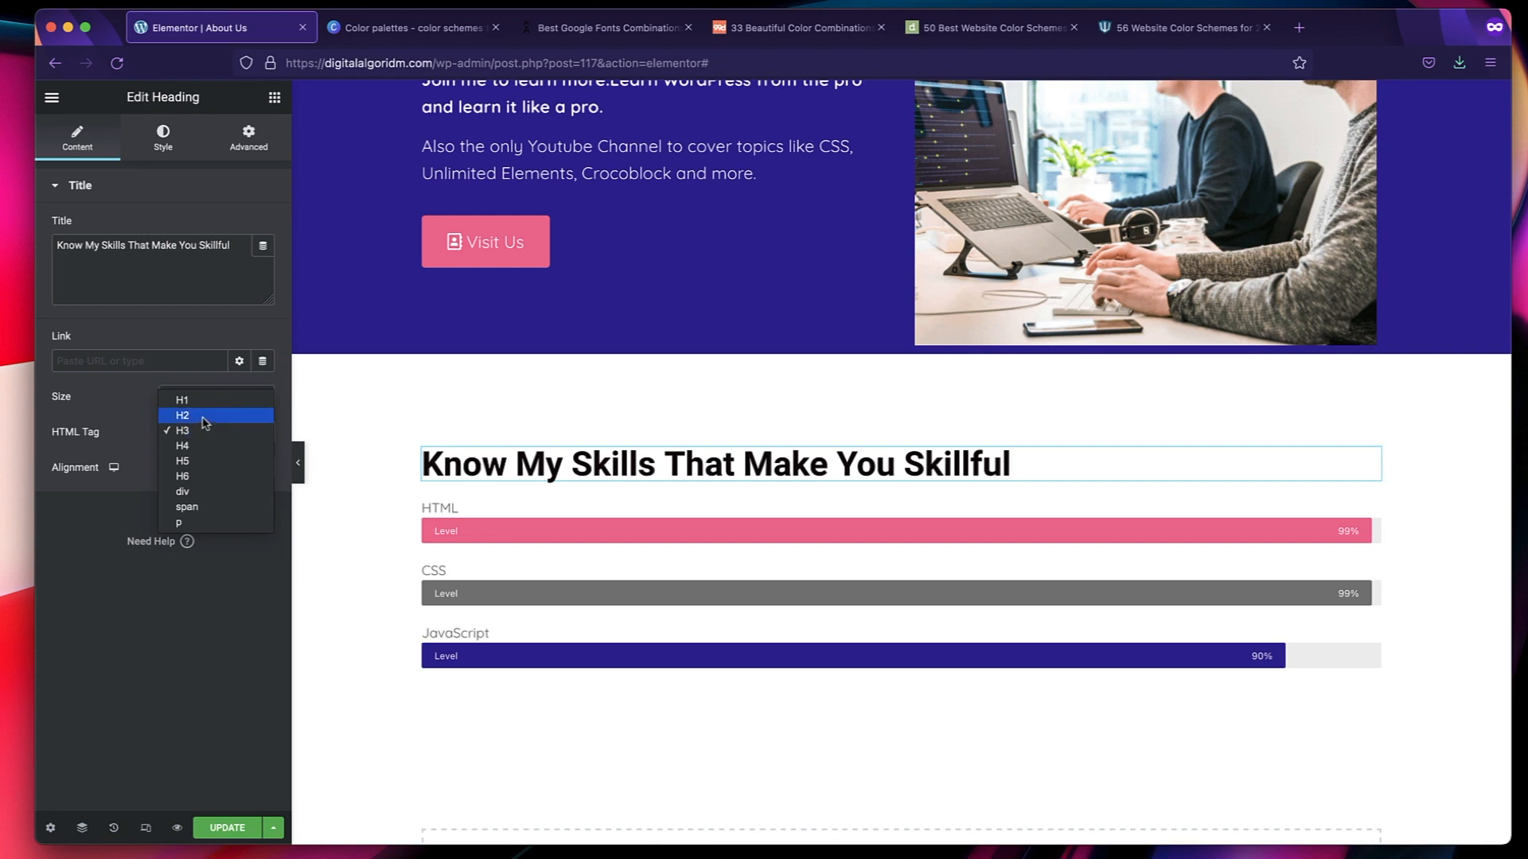
left_click(205, 424)
left_click(206, 423)
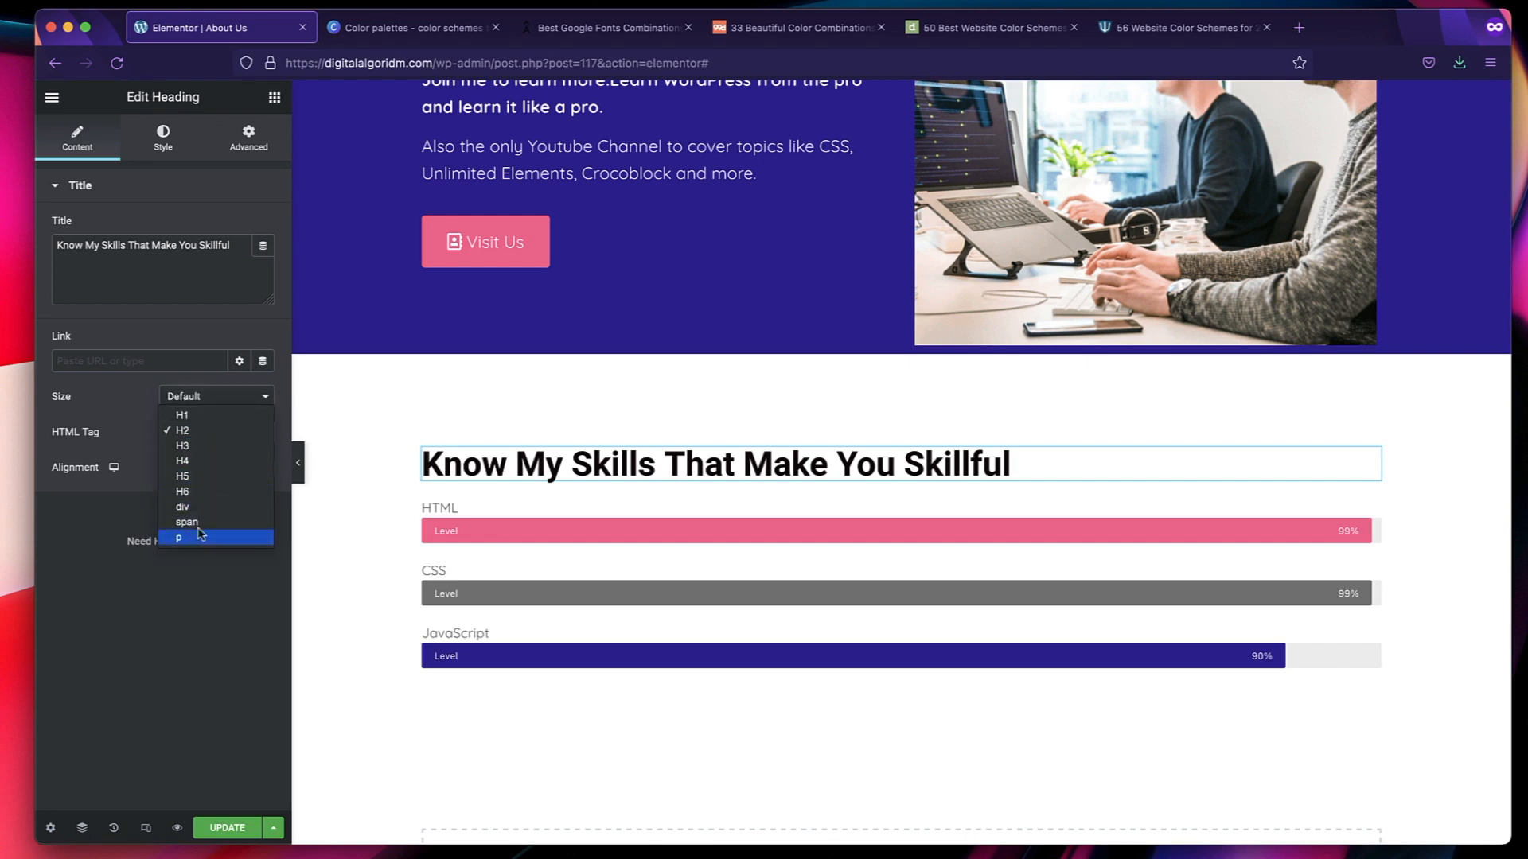
left_click(116, 644)
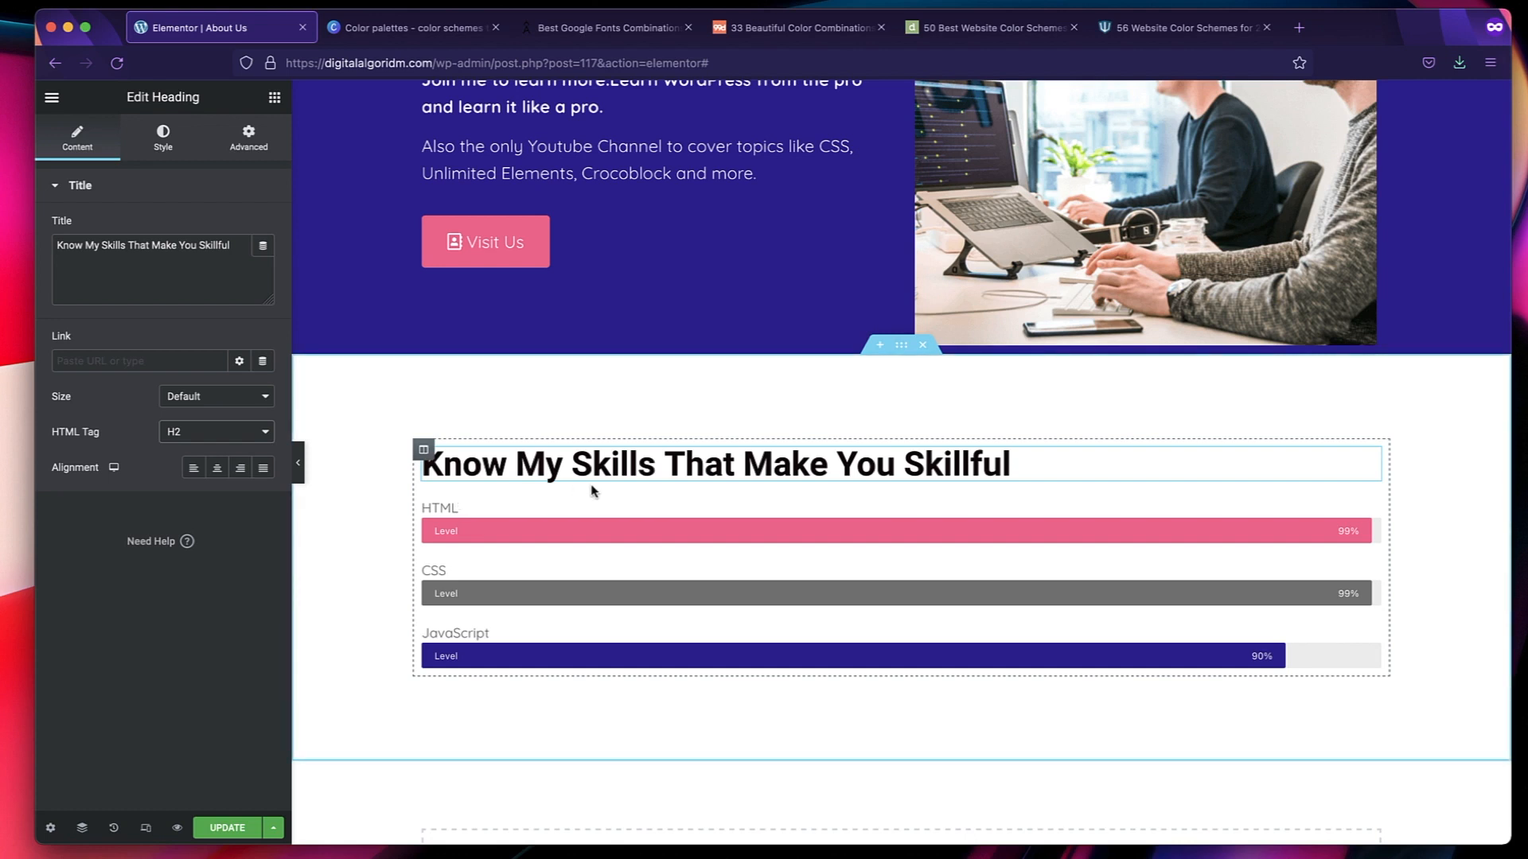
Check the hero heading's style settings and apply the Secondary global font to the "Know My Skills That Make You Skillful" heading.
scroll(419, 324, "up", 3)
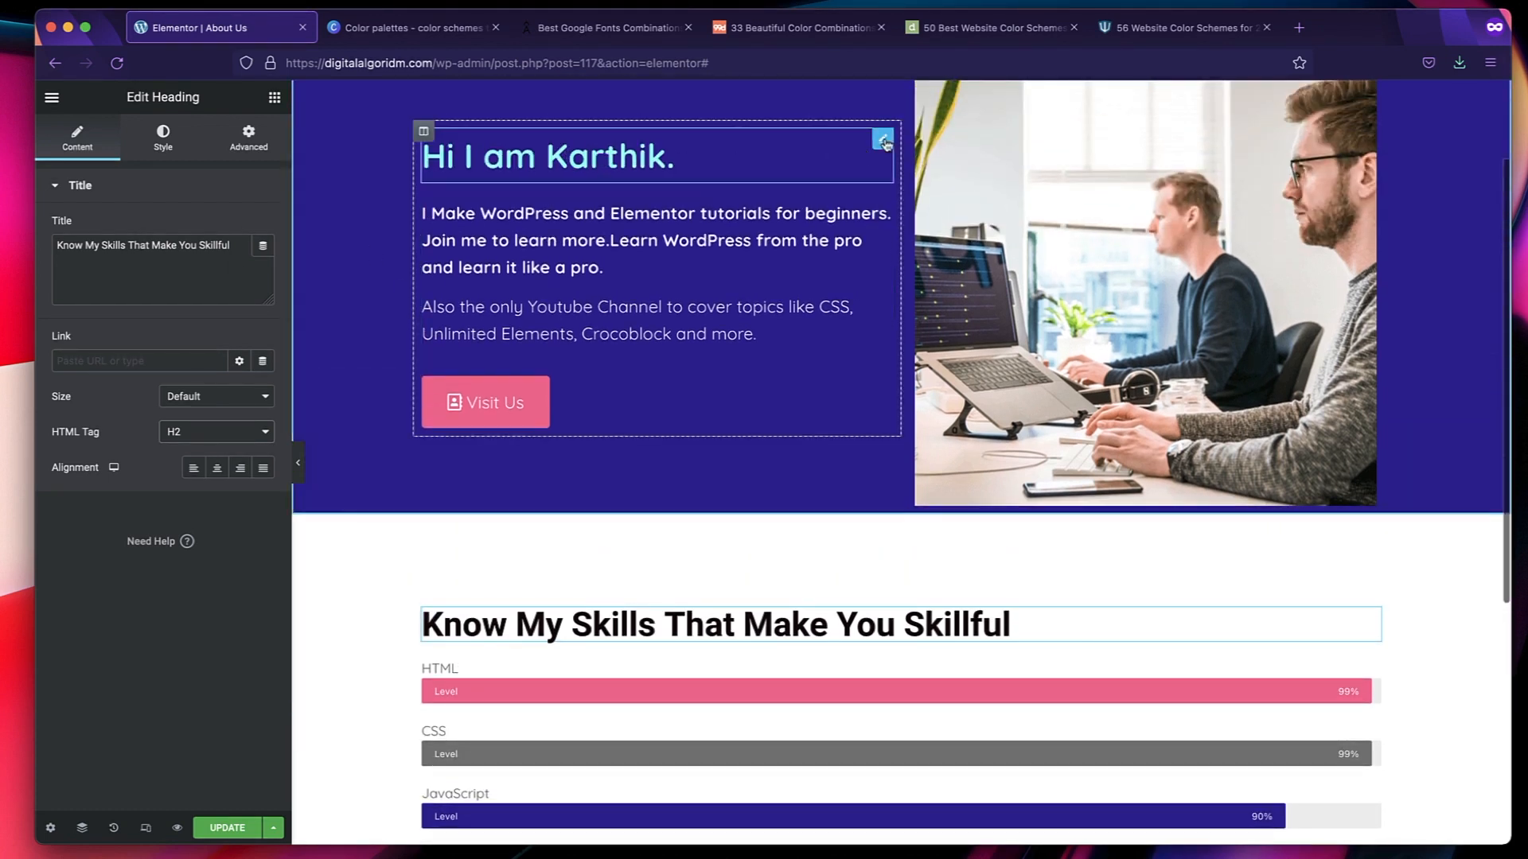
left_click(884, 140)
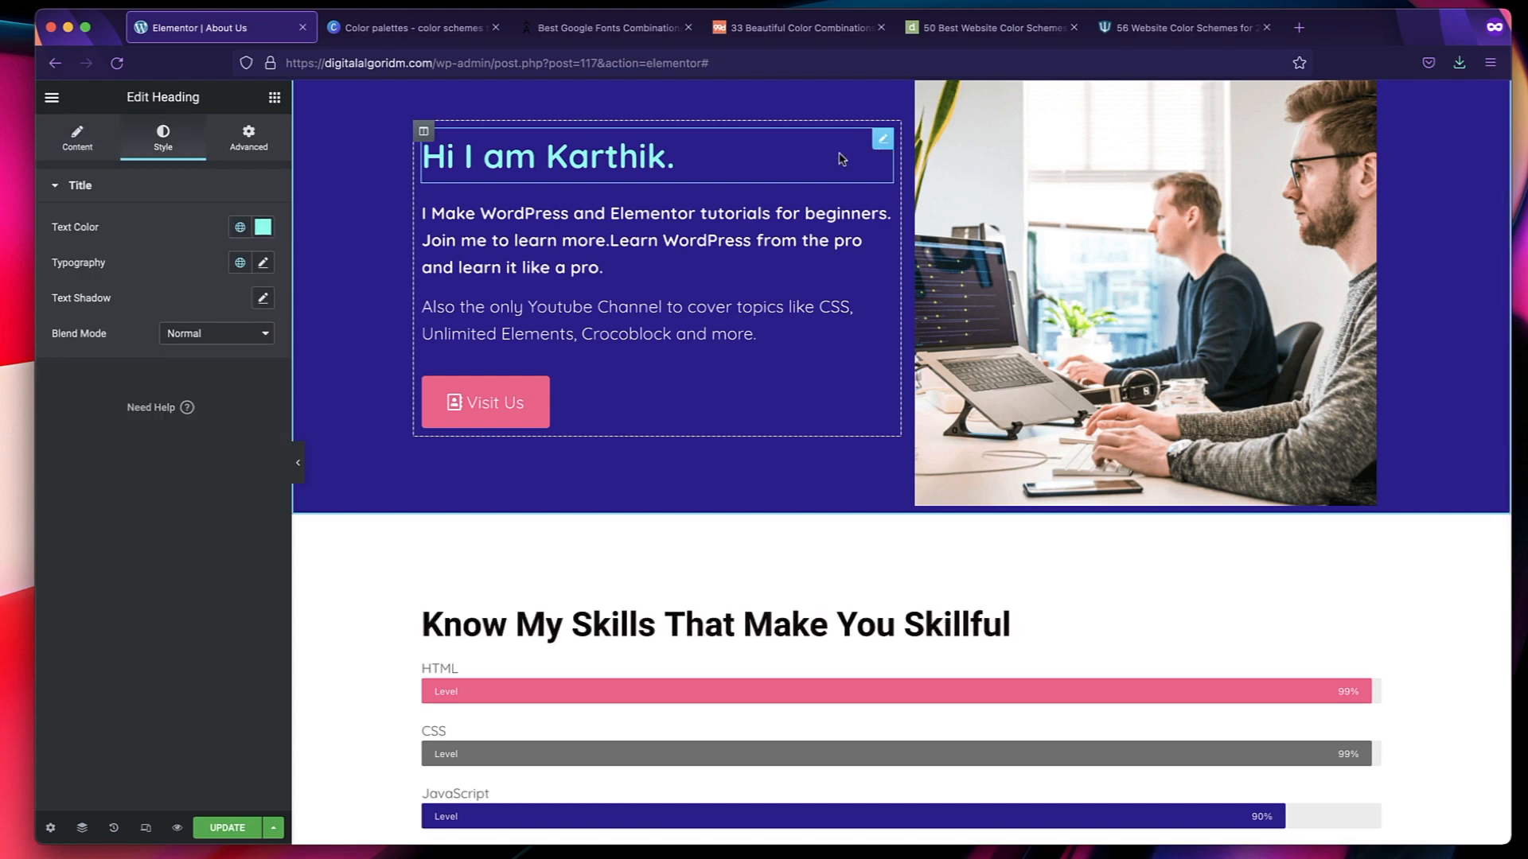
left_click(741, 630)
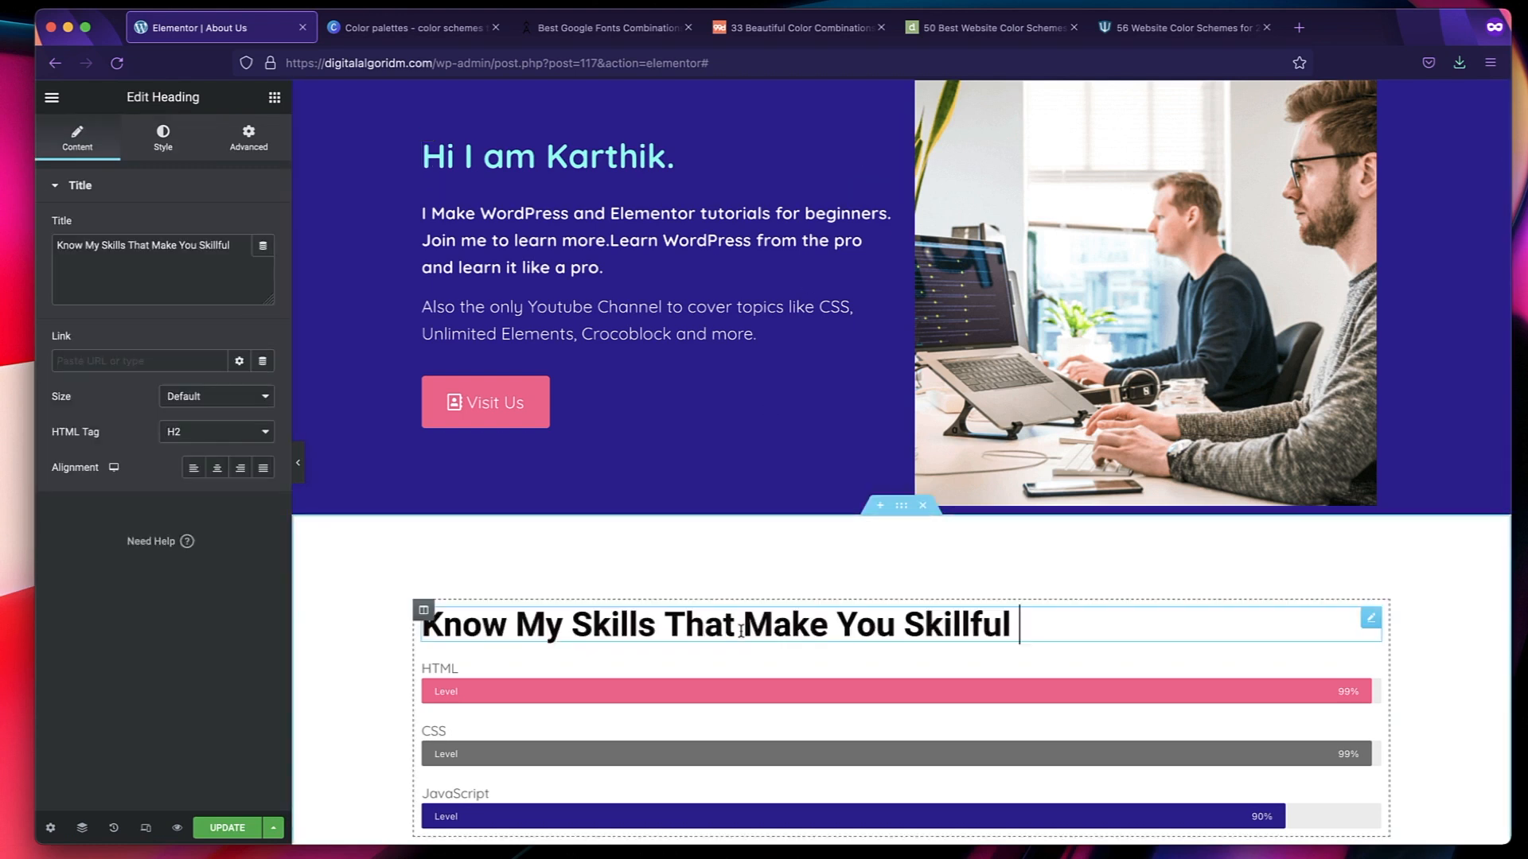
left_click(169, 147)
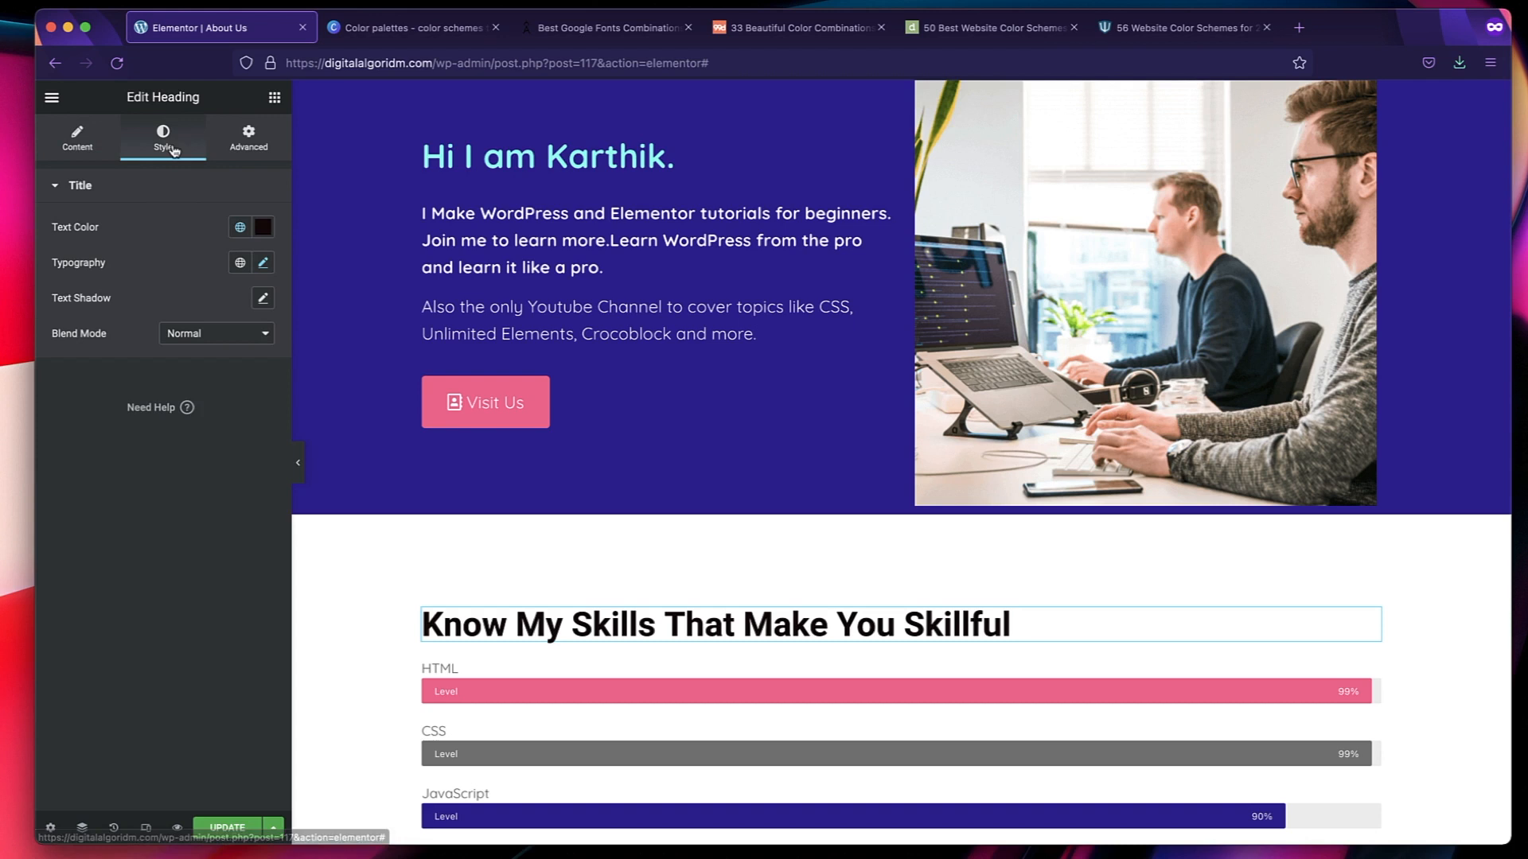
left_click(240, 263)
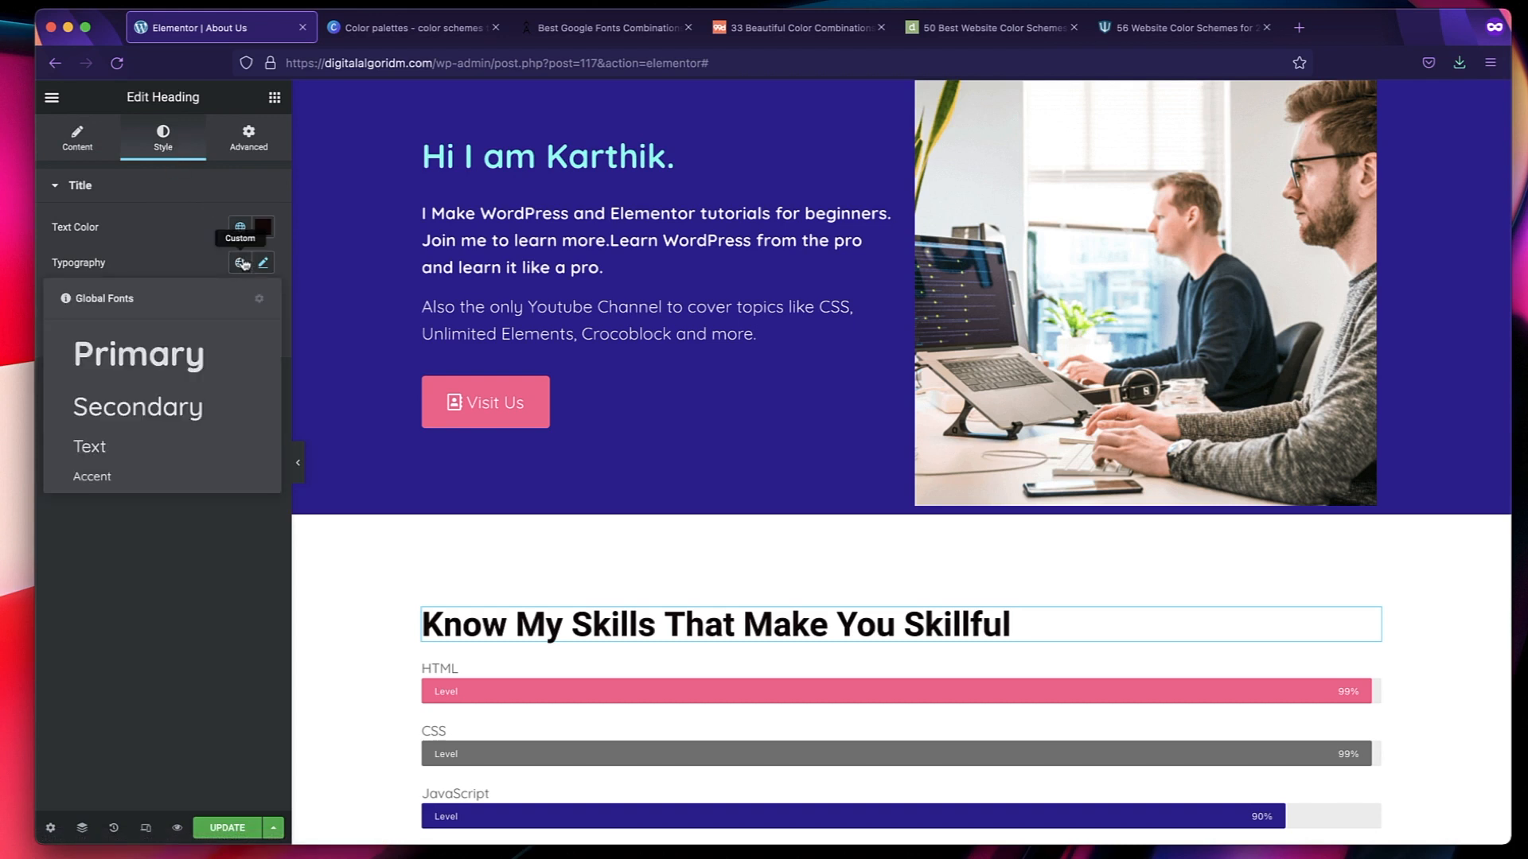
left_click(139, 406)
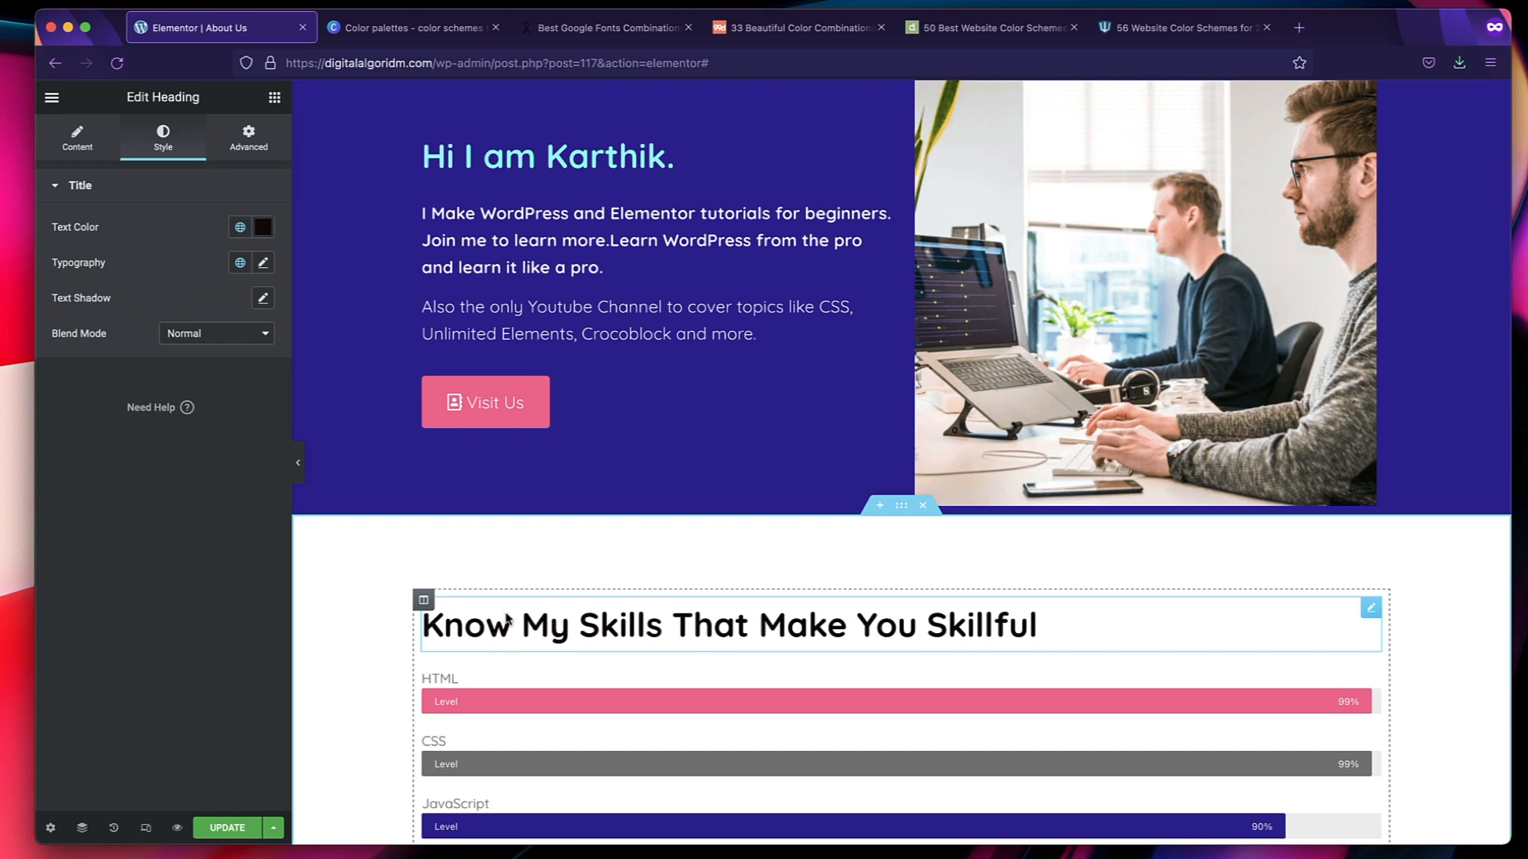
Open the HTML tag choices for the "Know My Skills That Make You Skillful" heading.
left_click(77, 139)
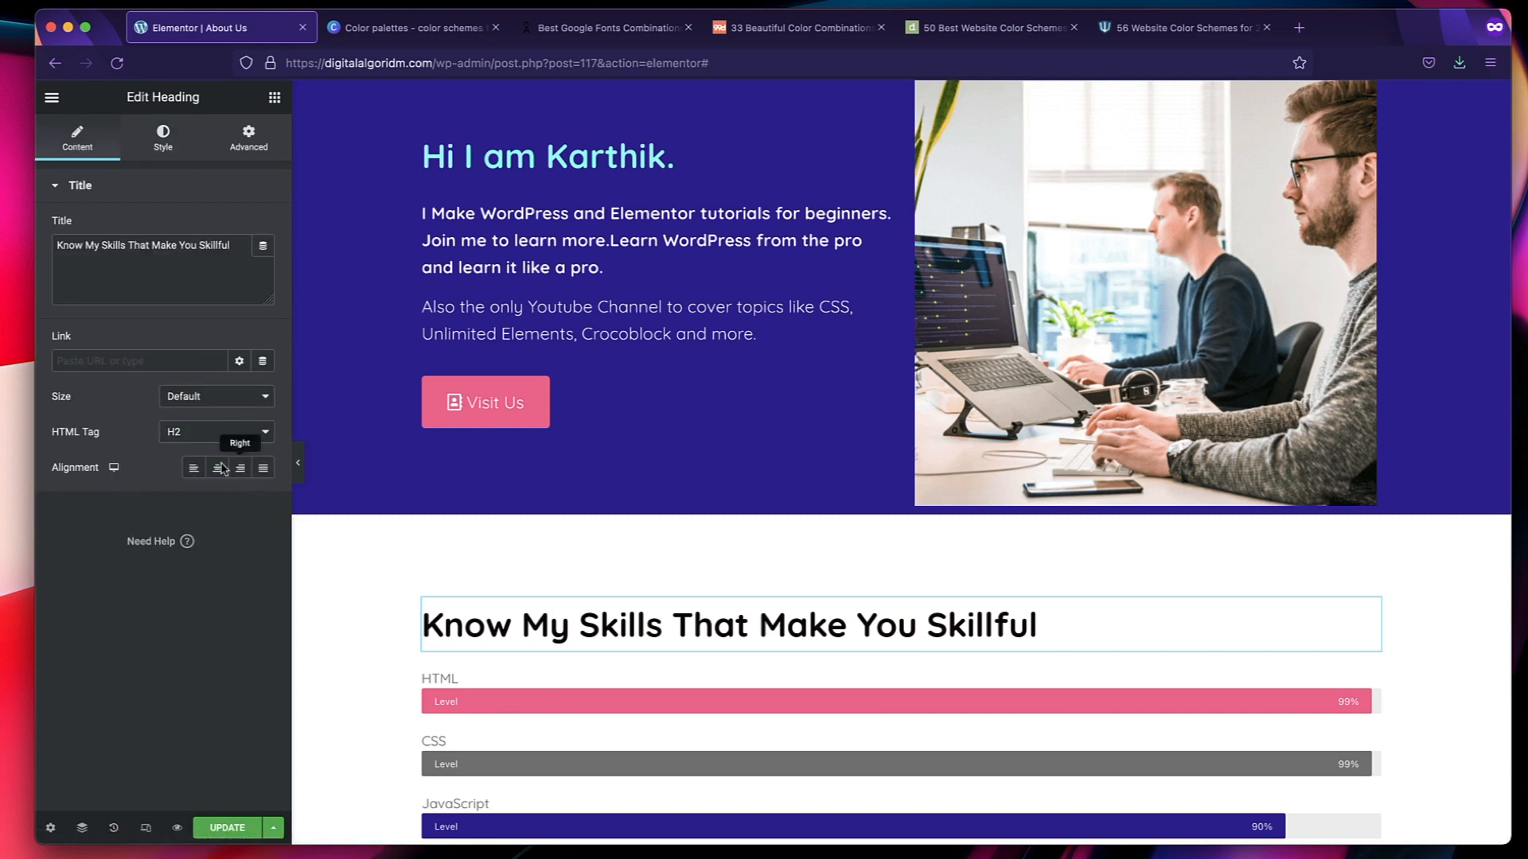
left_click(198, 431)
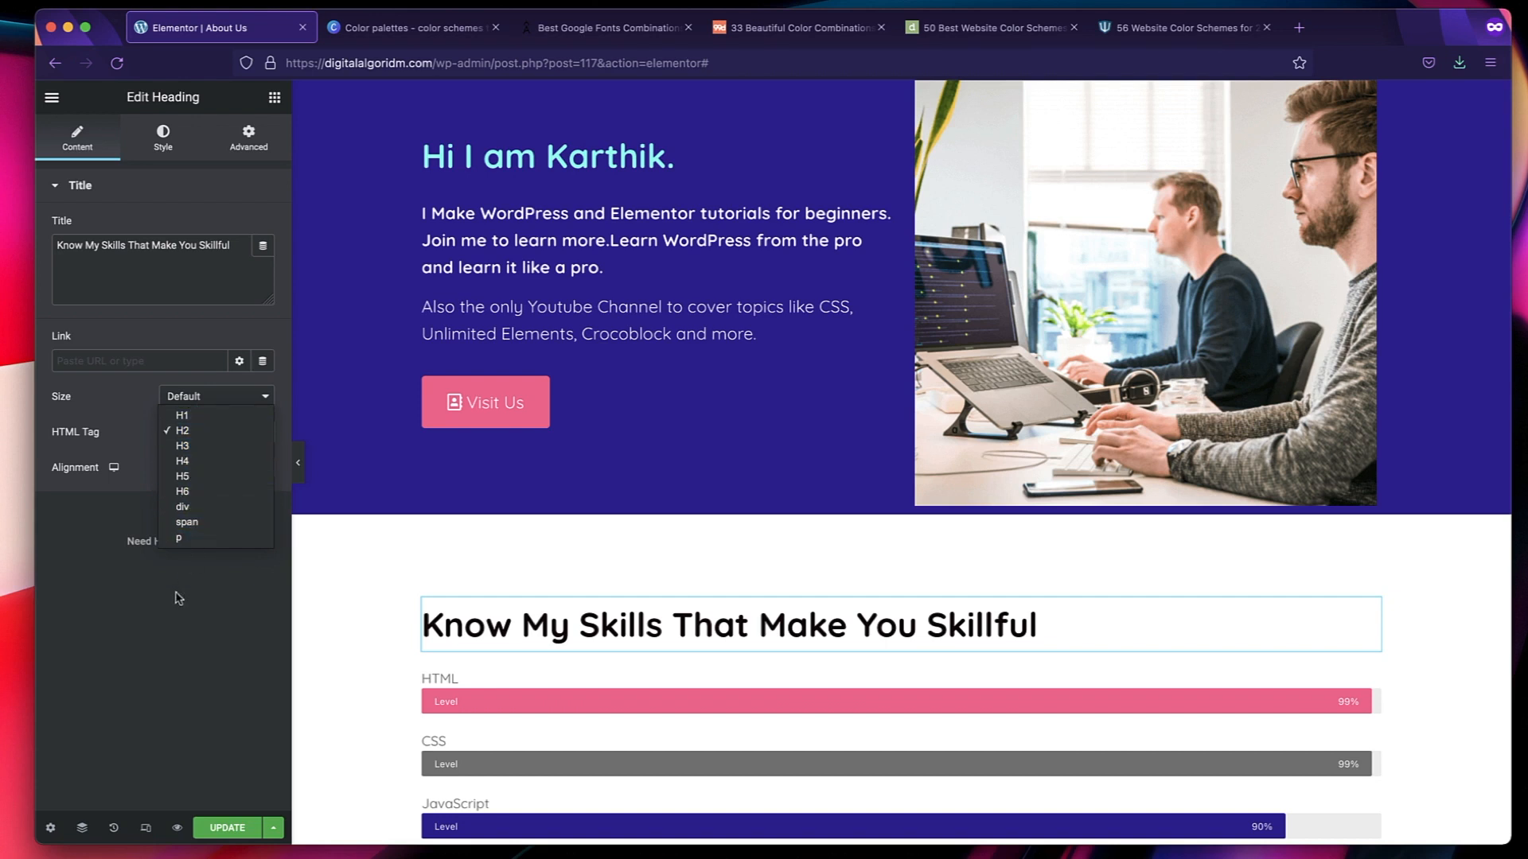
Close the heading's HTML tag choices, keeping H2, and save the About Us page.
left_click(169, 637)
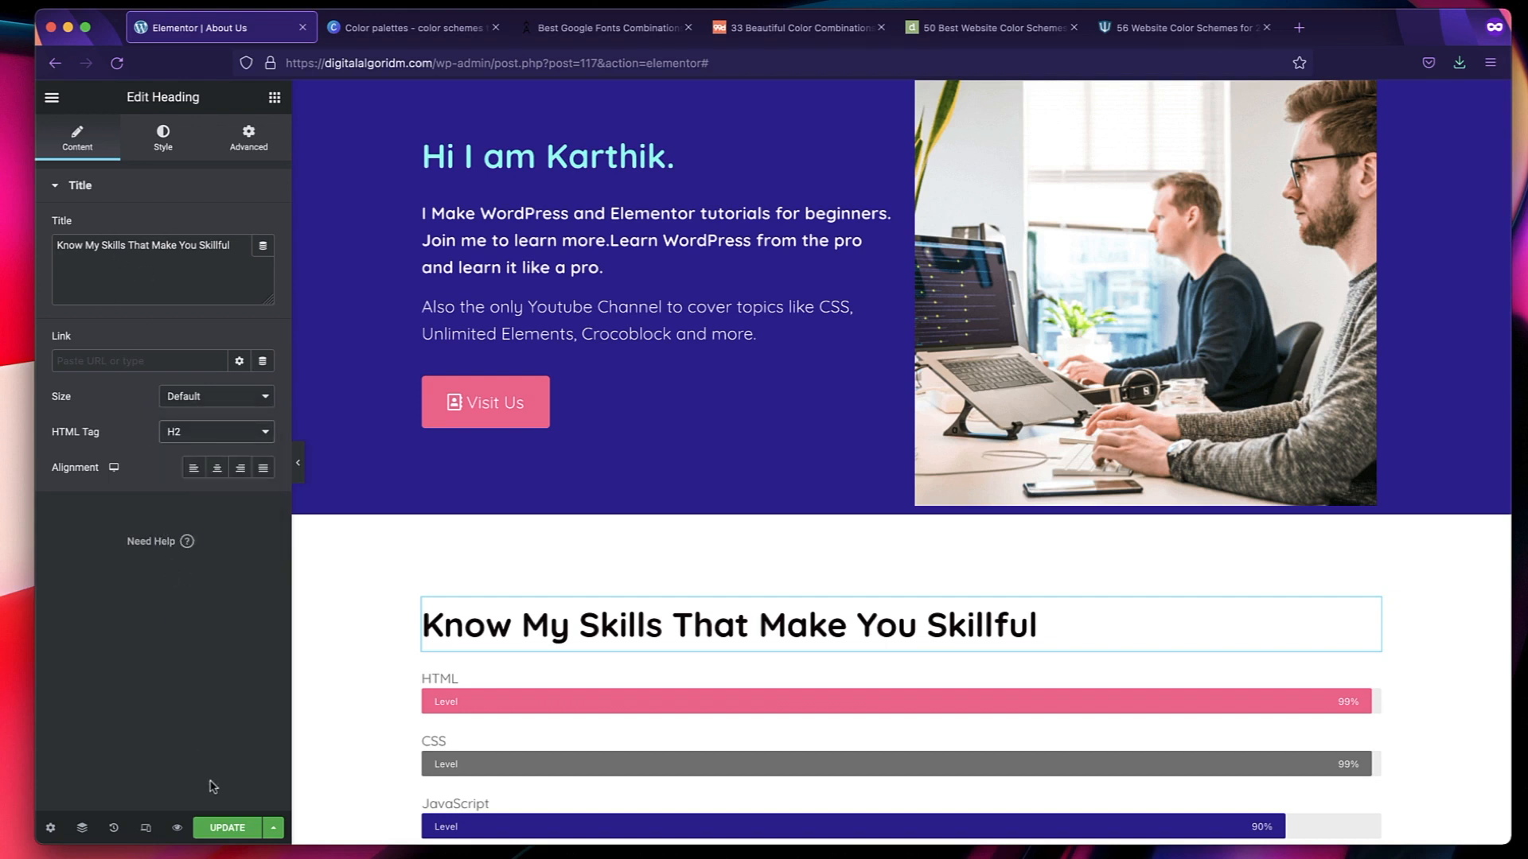
left_click(221, 828)
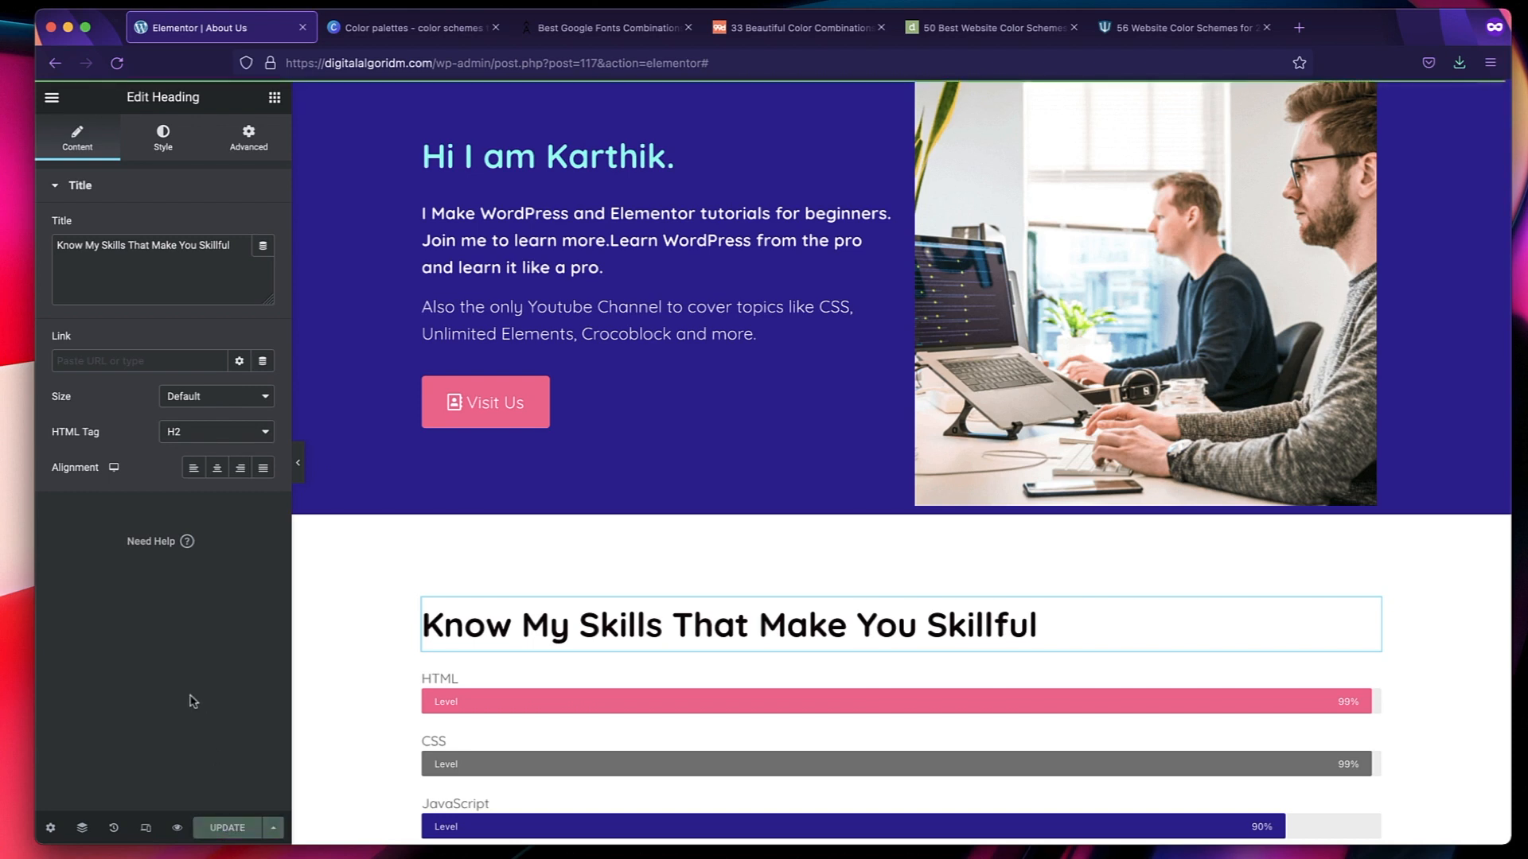
Open the theme style typography in Site Settings and examine its body, link and H1 to H6 entries.
left_click(51, 100)
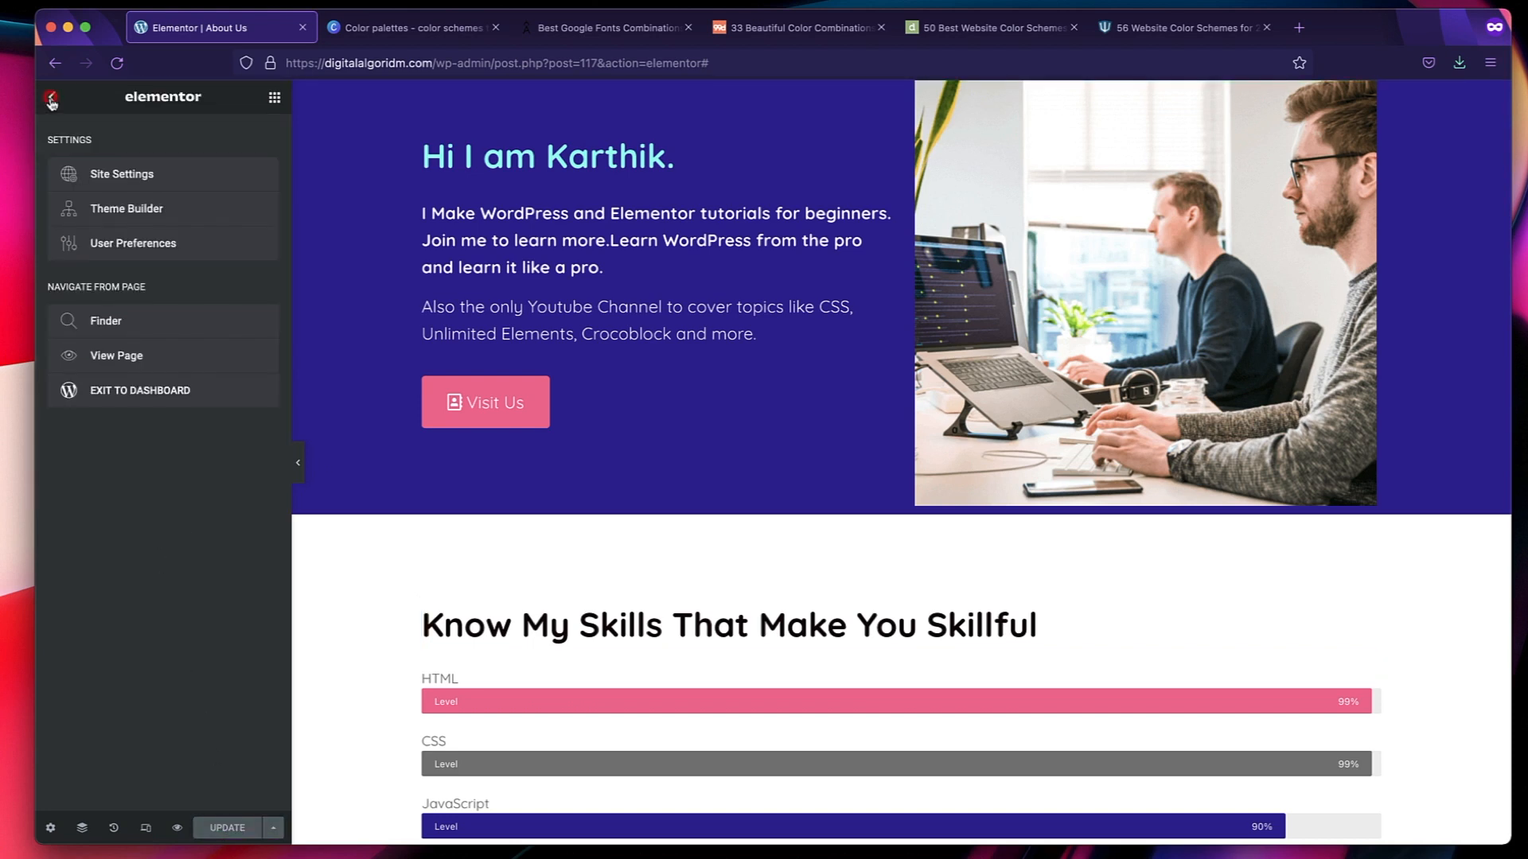
left_click(155, 175)
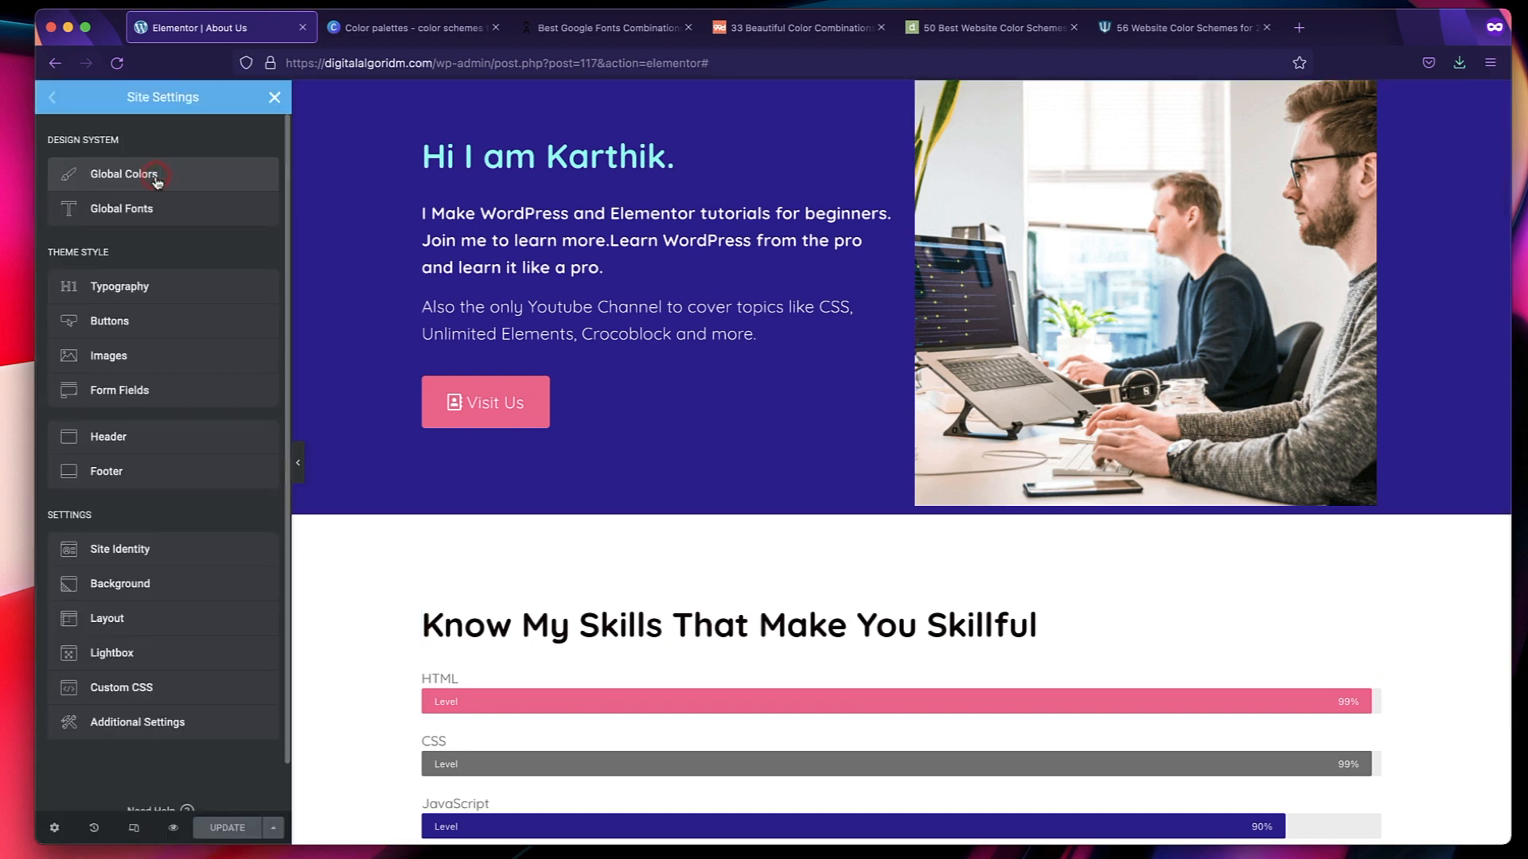
left_click(127, 289)
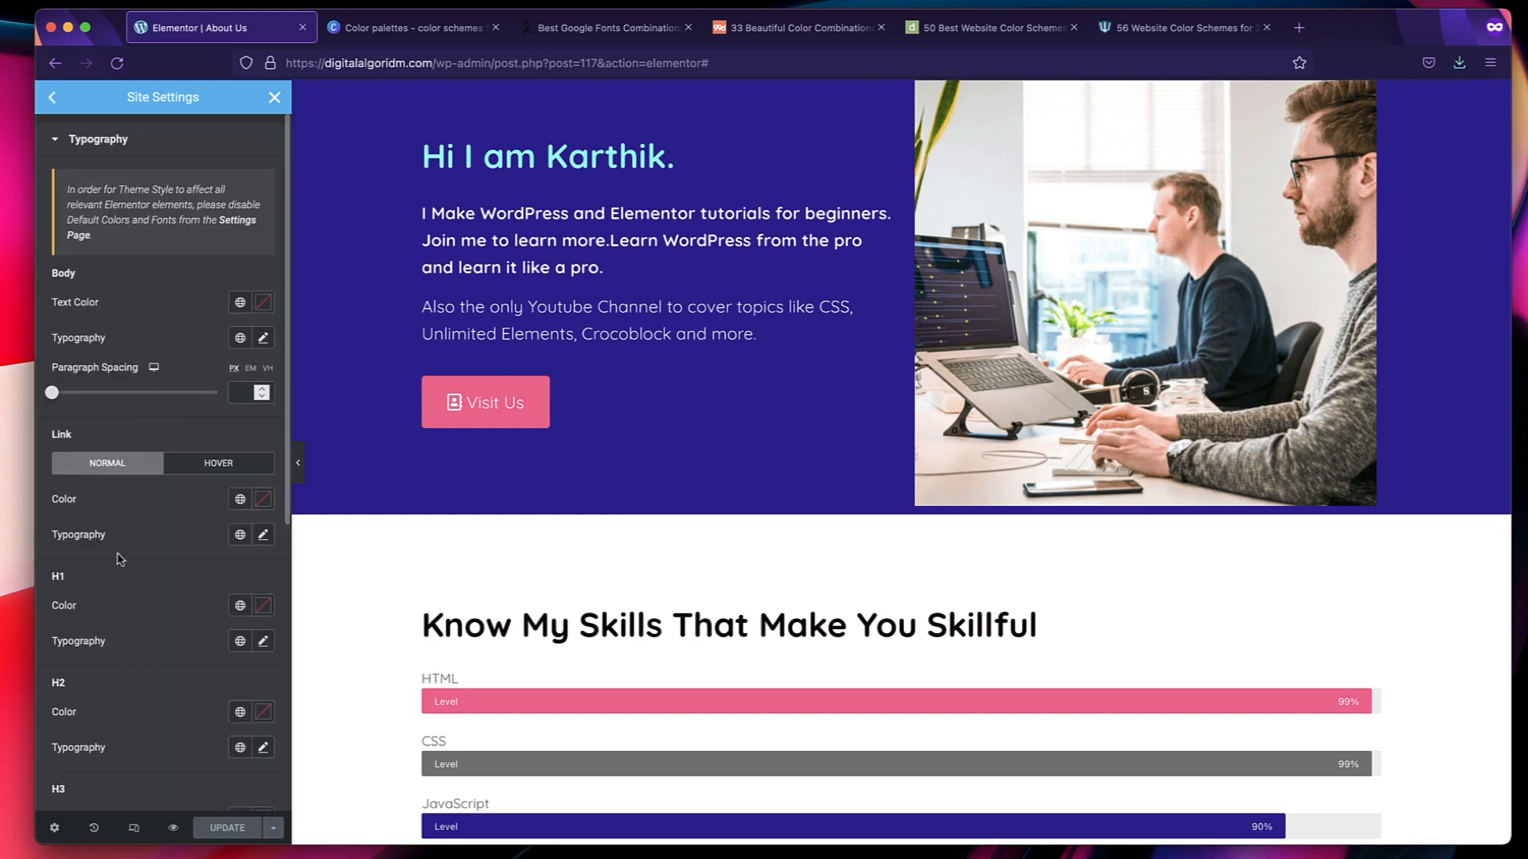
scroll(470, 443, "down", 3)
scroll(148, 579, "down", 5)
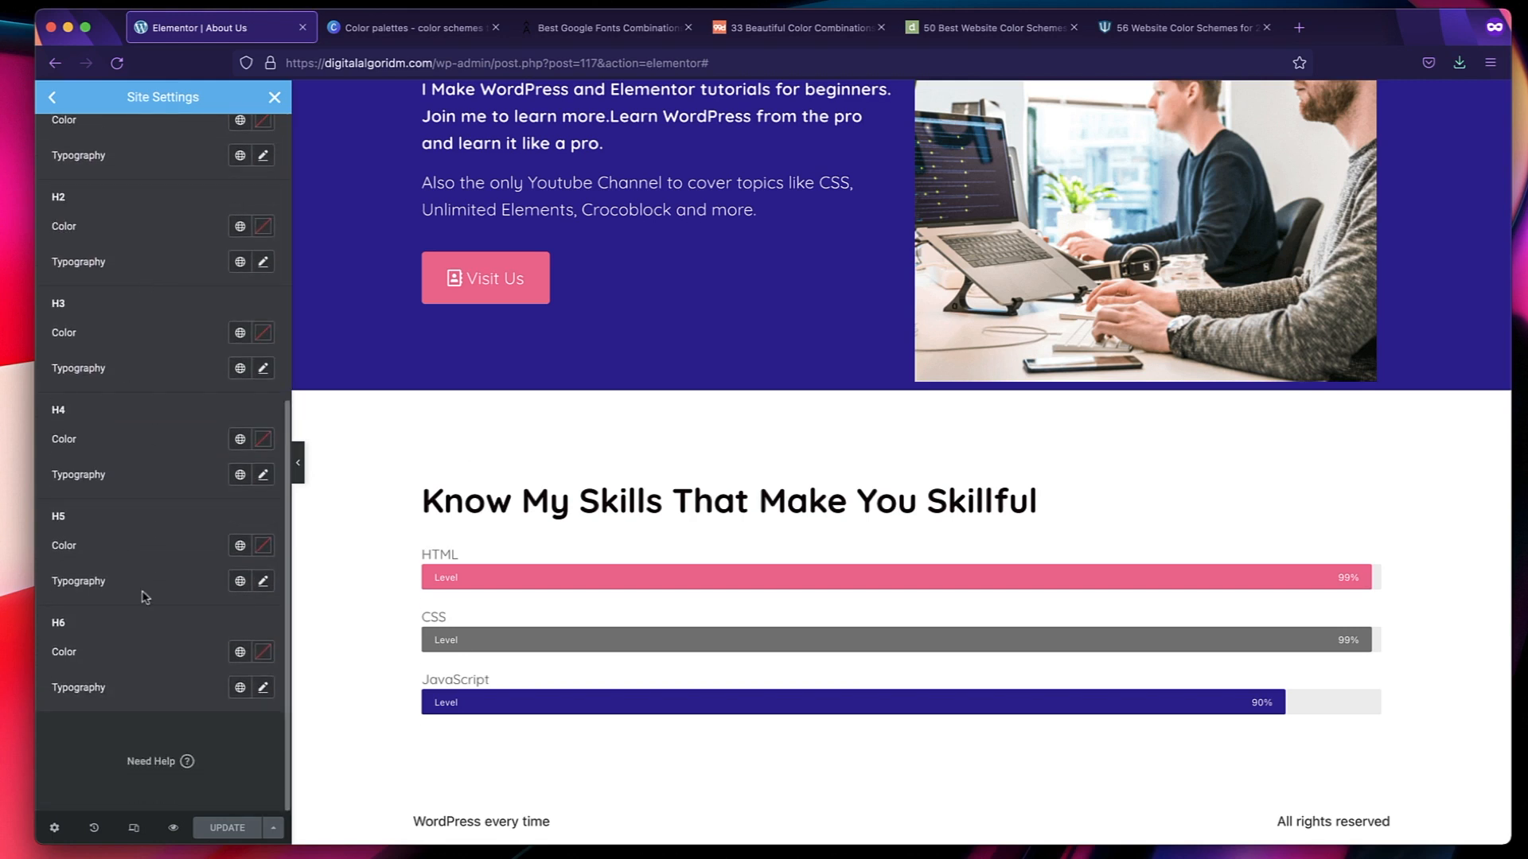
scroll(143, 593, "up", 10)
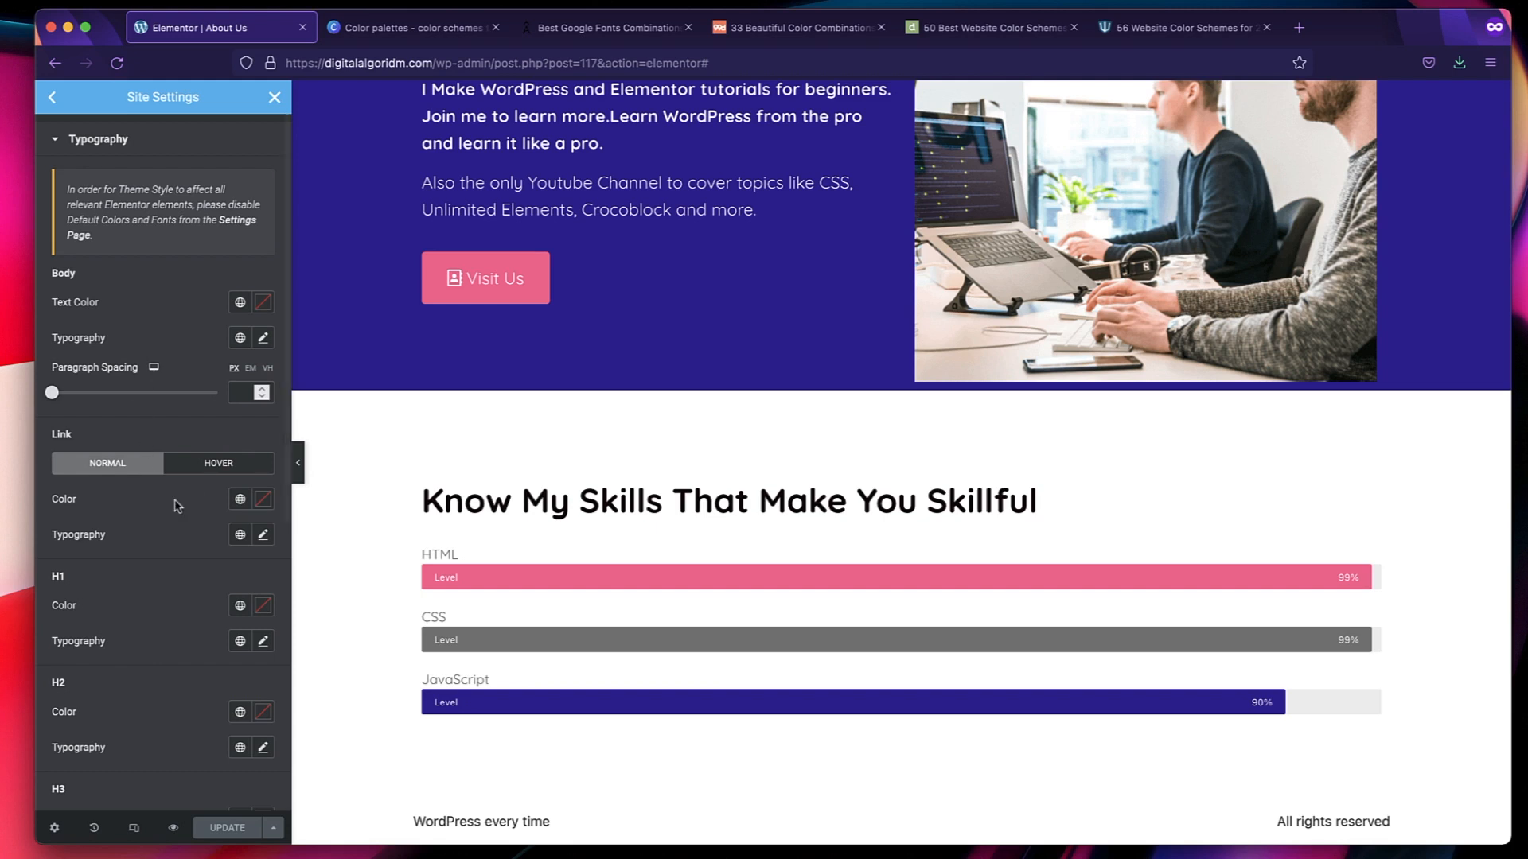
scroll(89, 517, "down", 5)
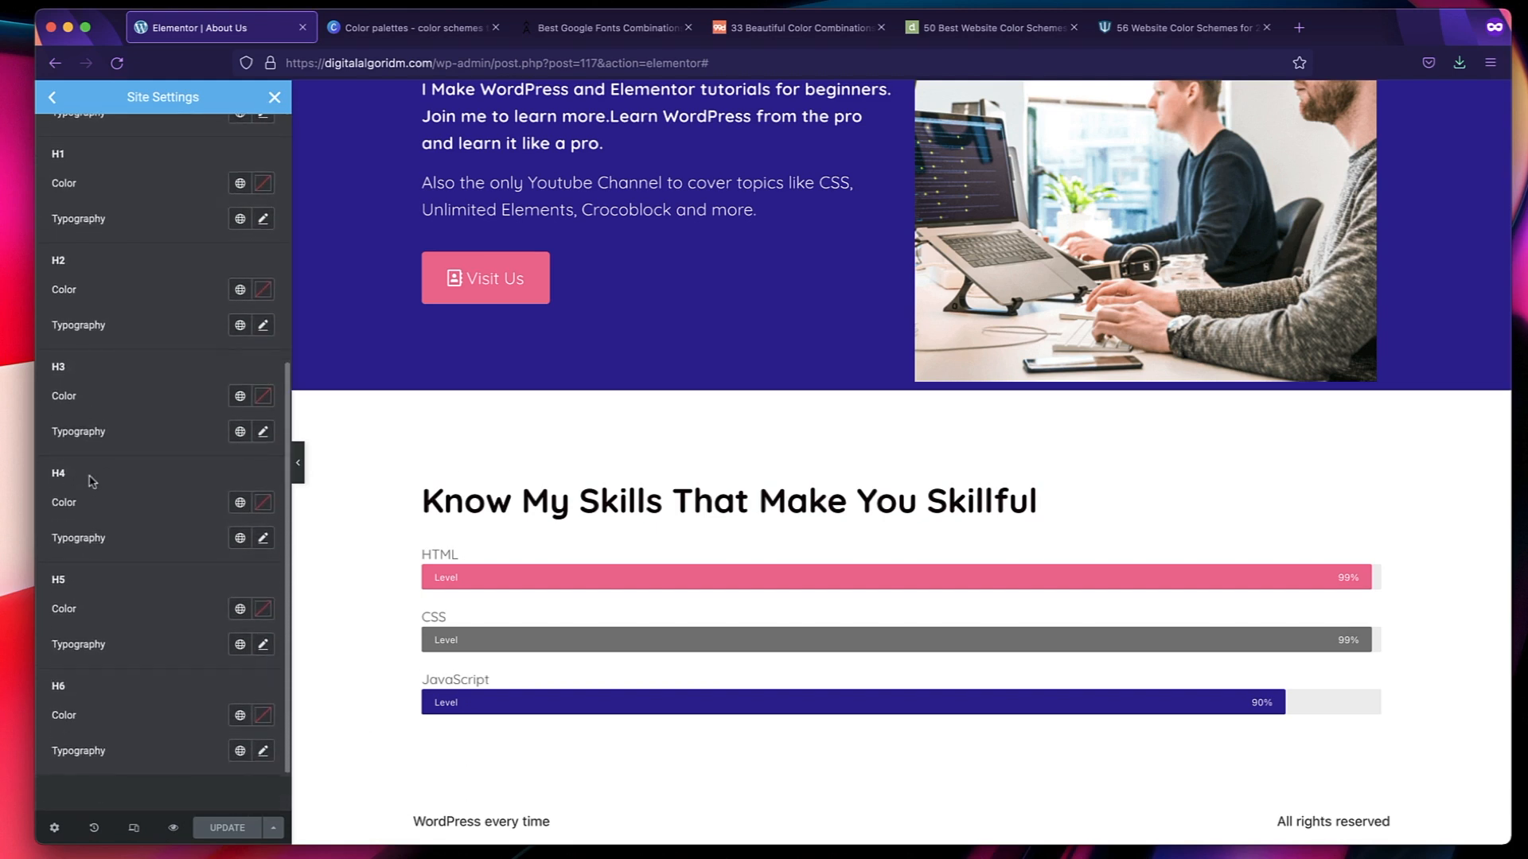
scroll(114, 464, "up", 5)
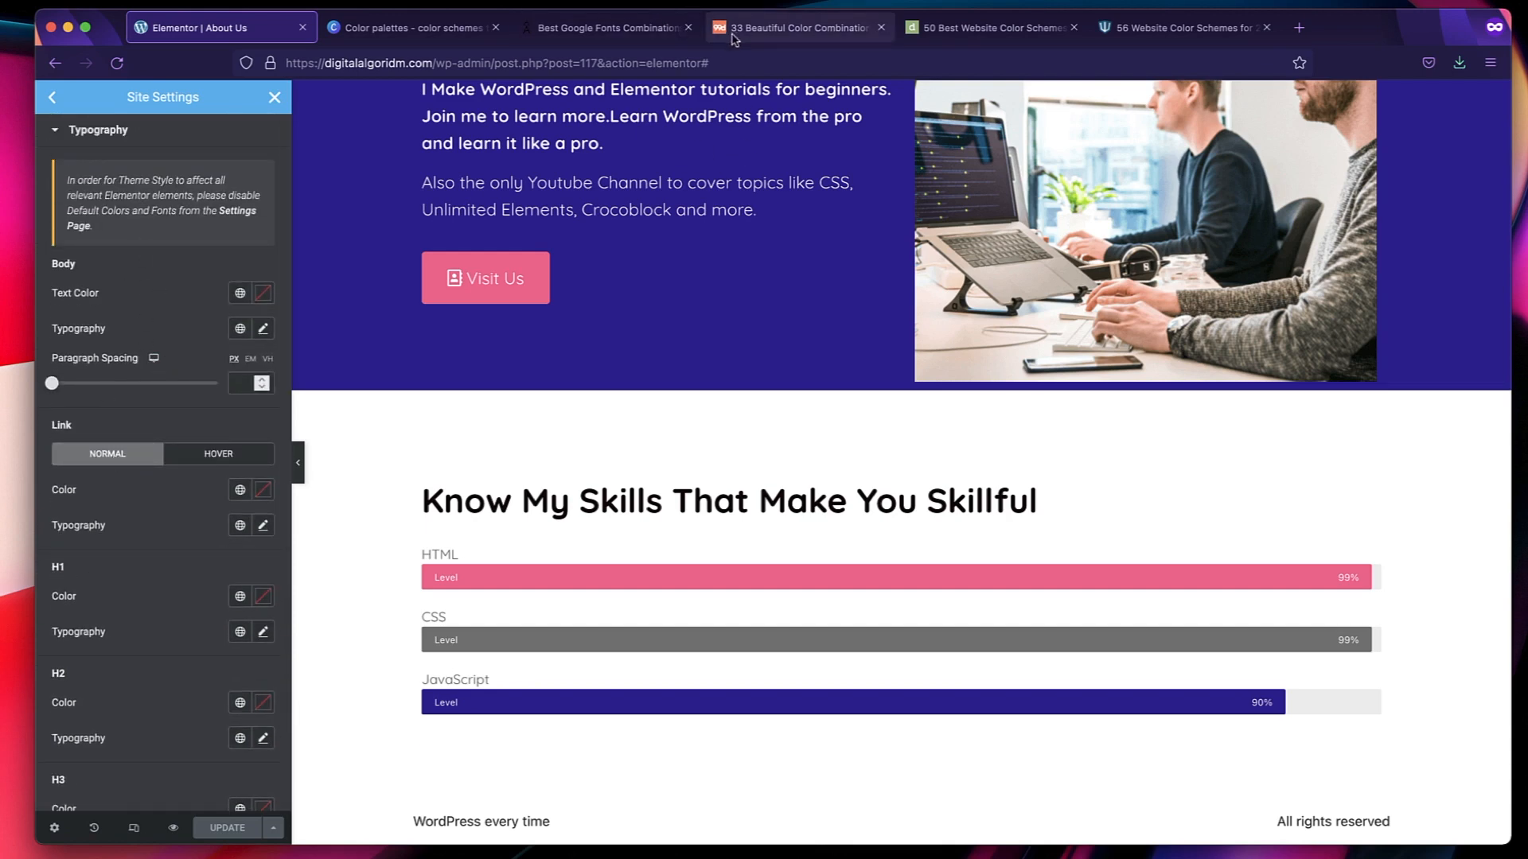
Check the "Quicksand (Medium + Light)" pairing in the Google Fonts combinations article, and return to the Elementor page.
left_click(611, 28)
double_click(701, 385)
triple_click(701, 386)
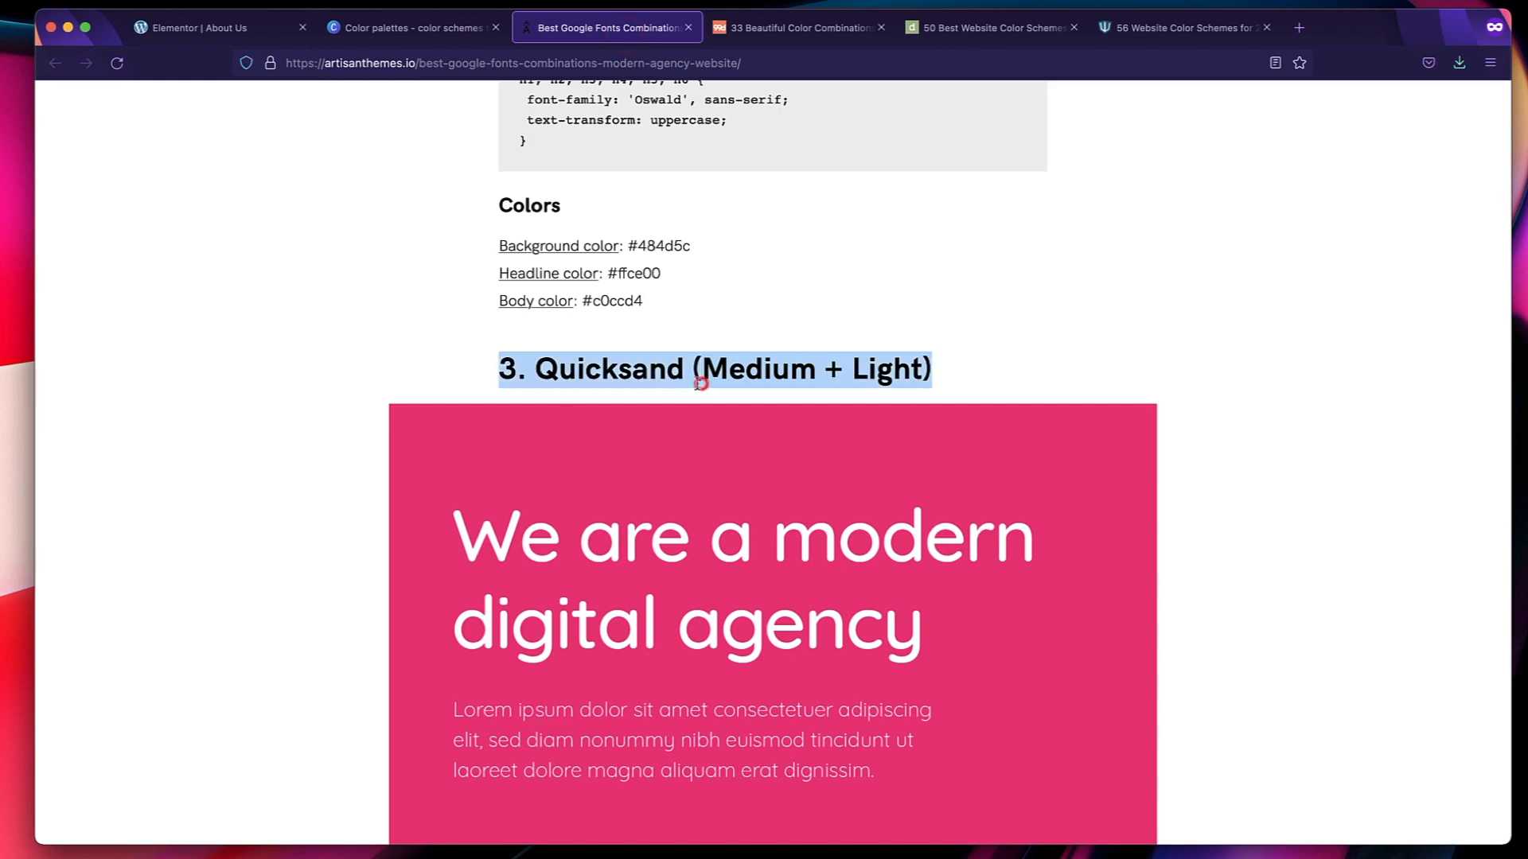
triple_click(639, 368)
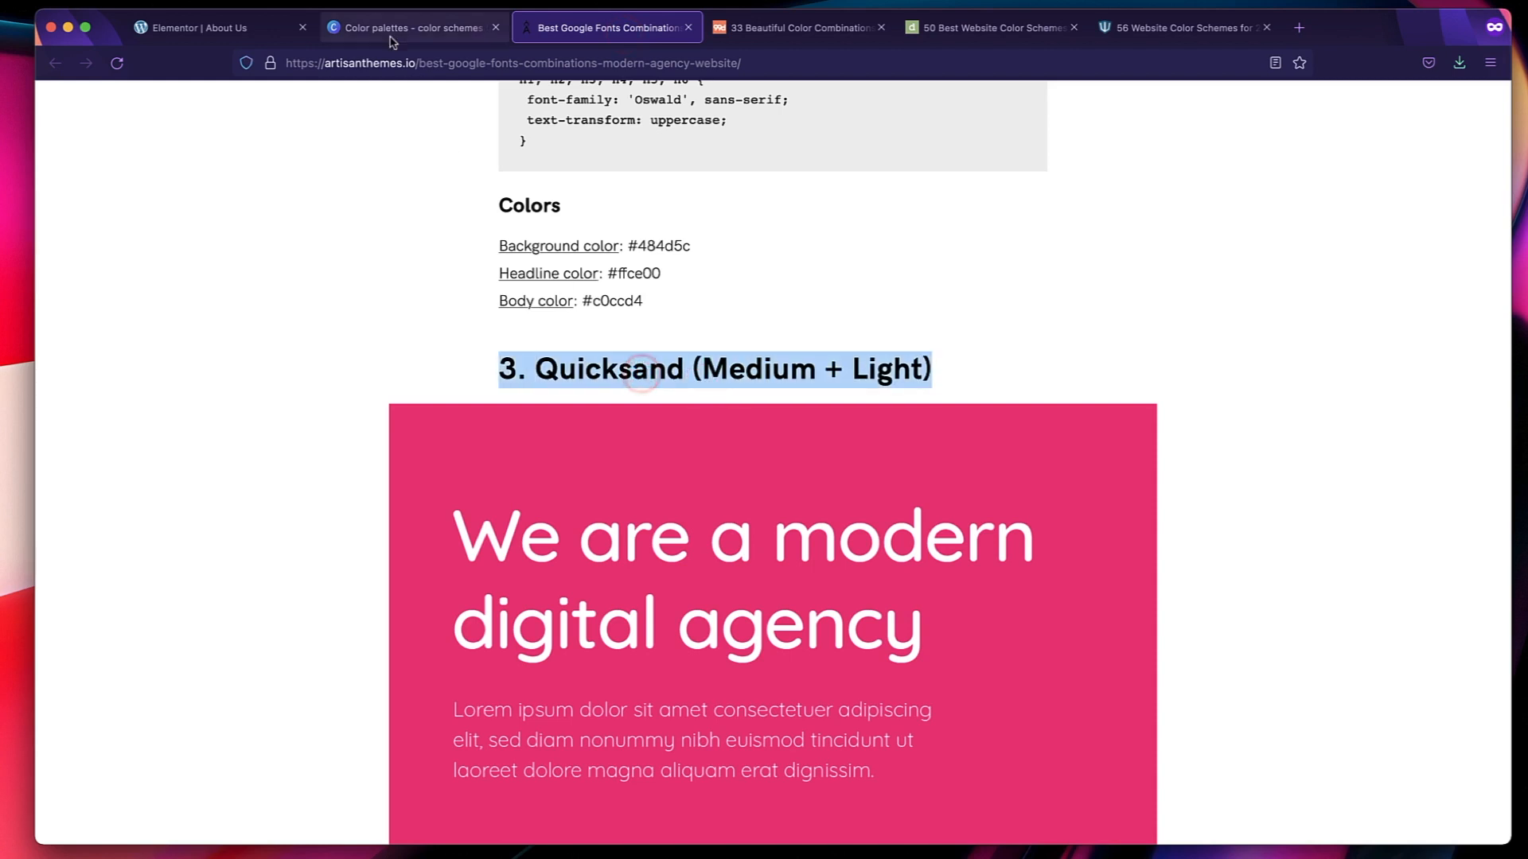
left_click(241, 31)
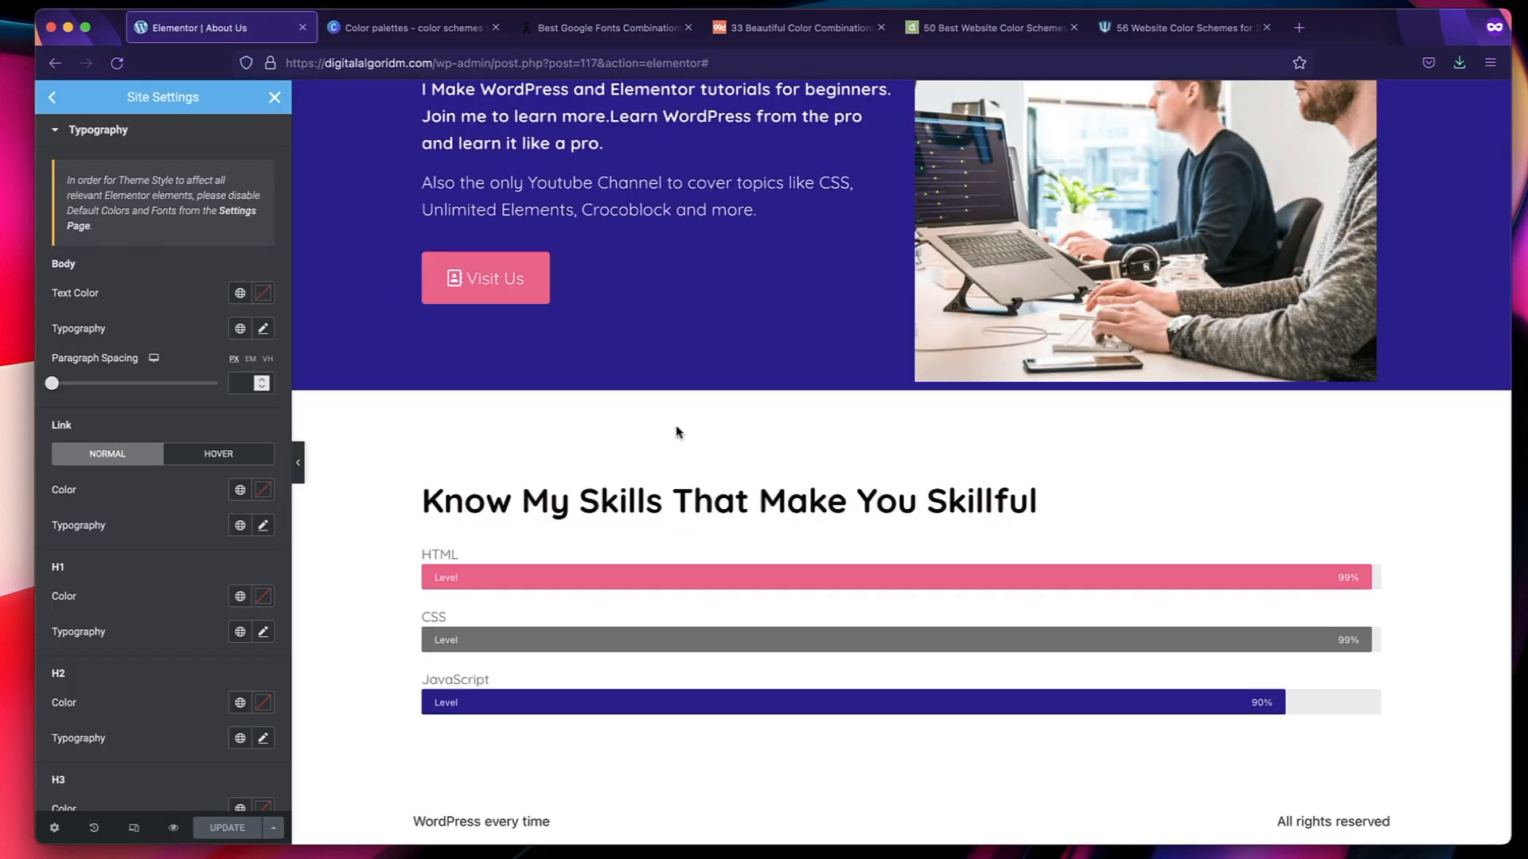
Open type-scale.com in a new browser tab.
left_click(1304, 36)
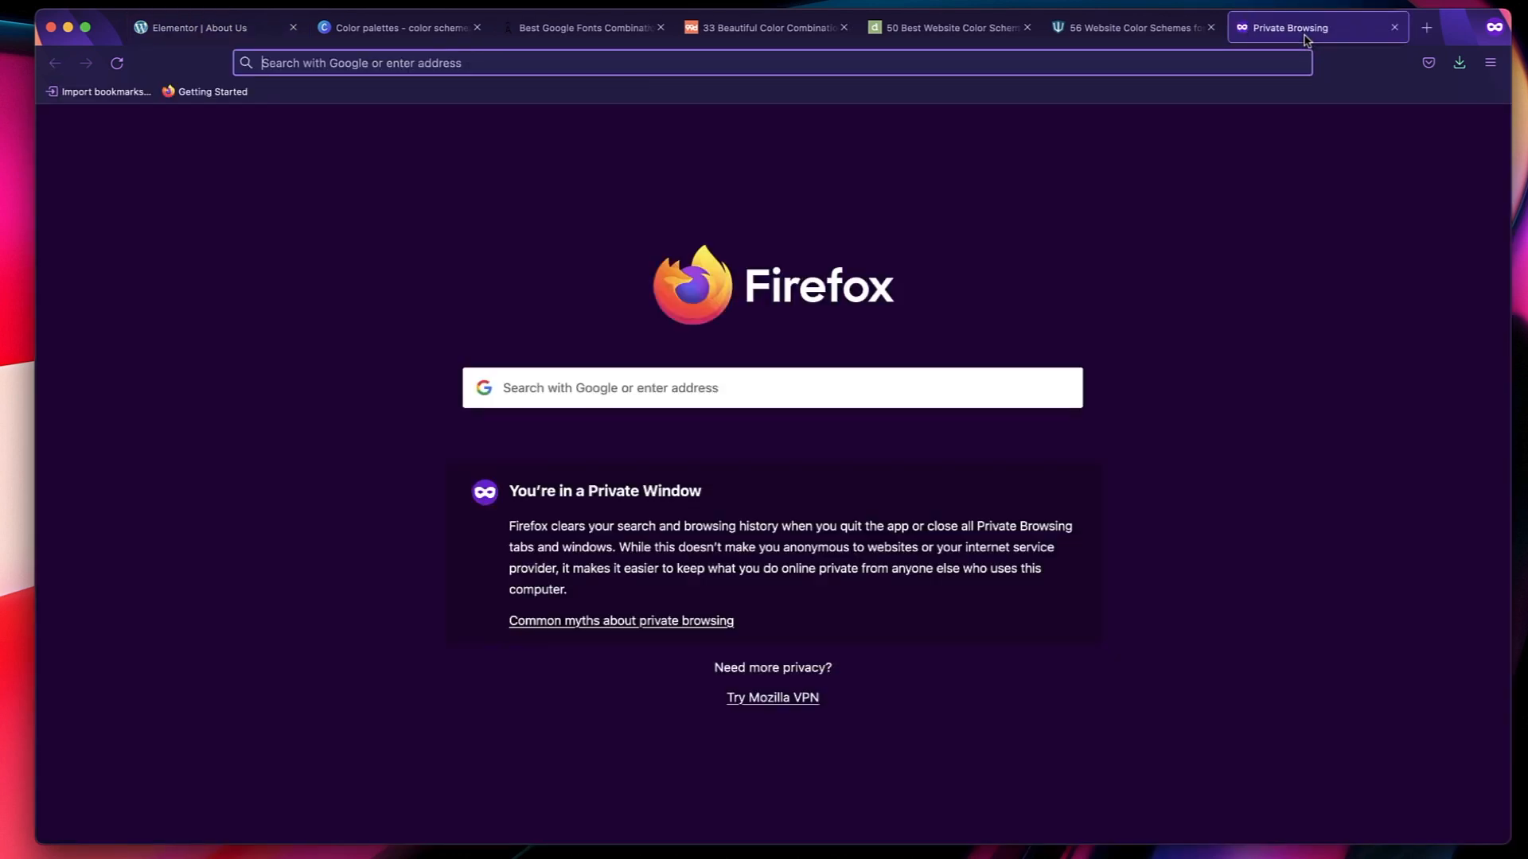
type("type")
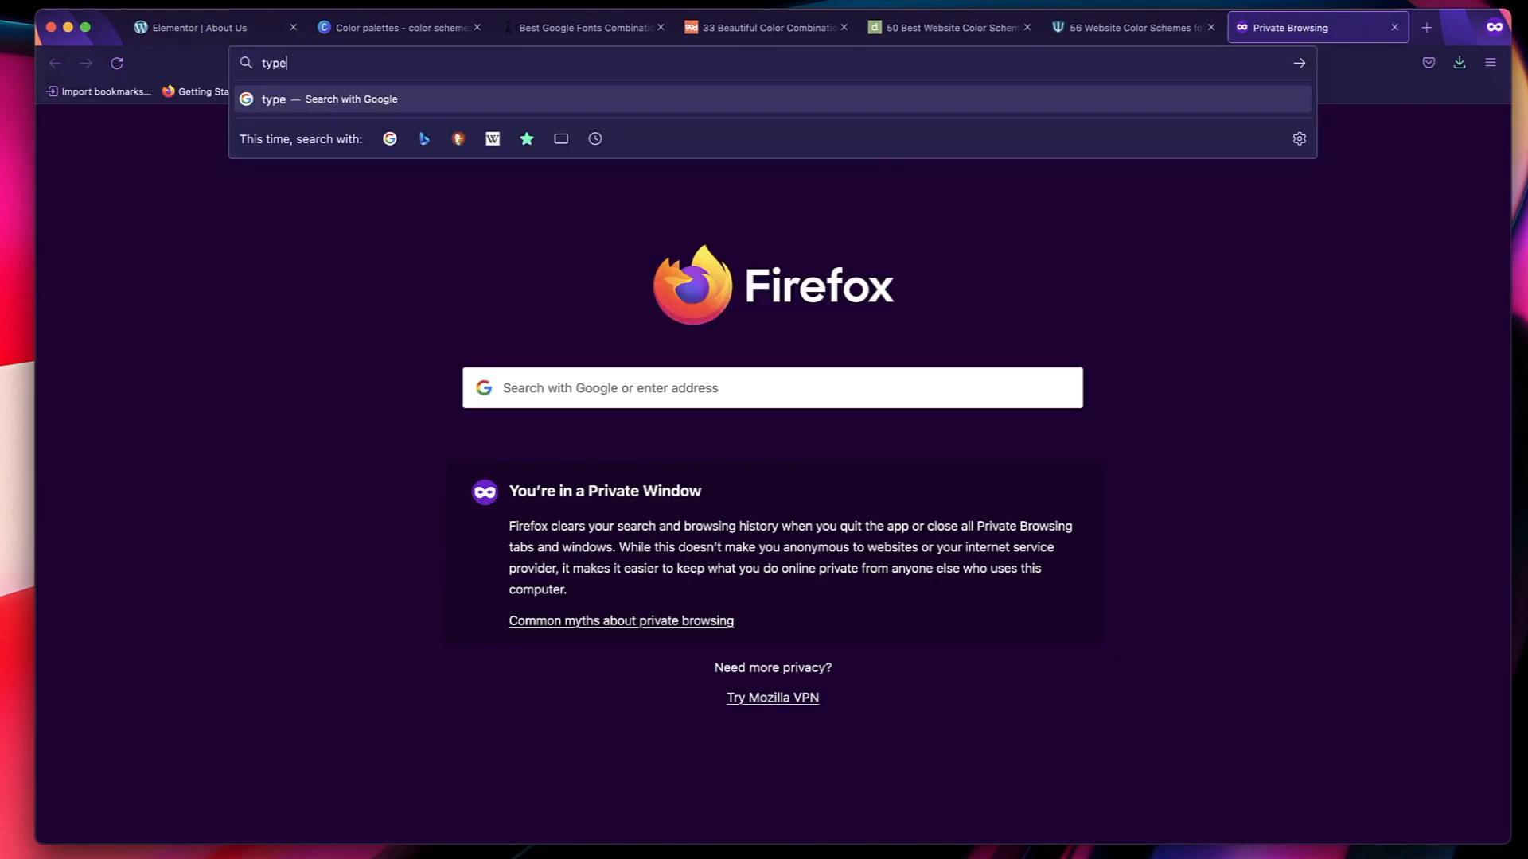
type("-scale")
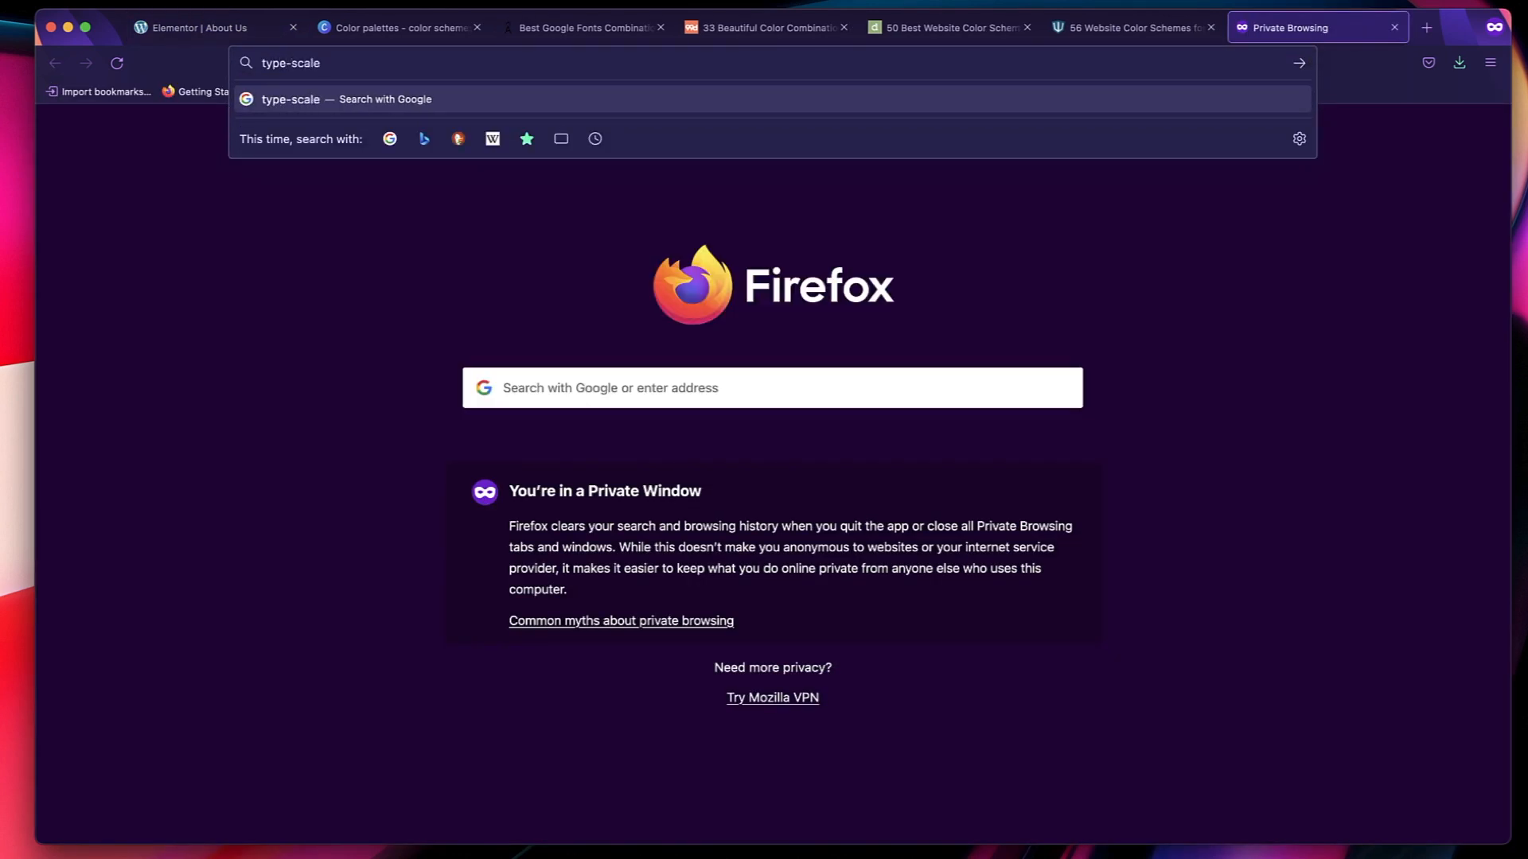
type(".com")
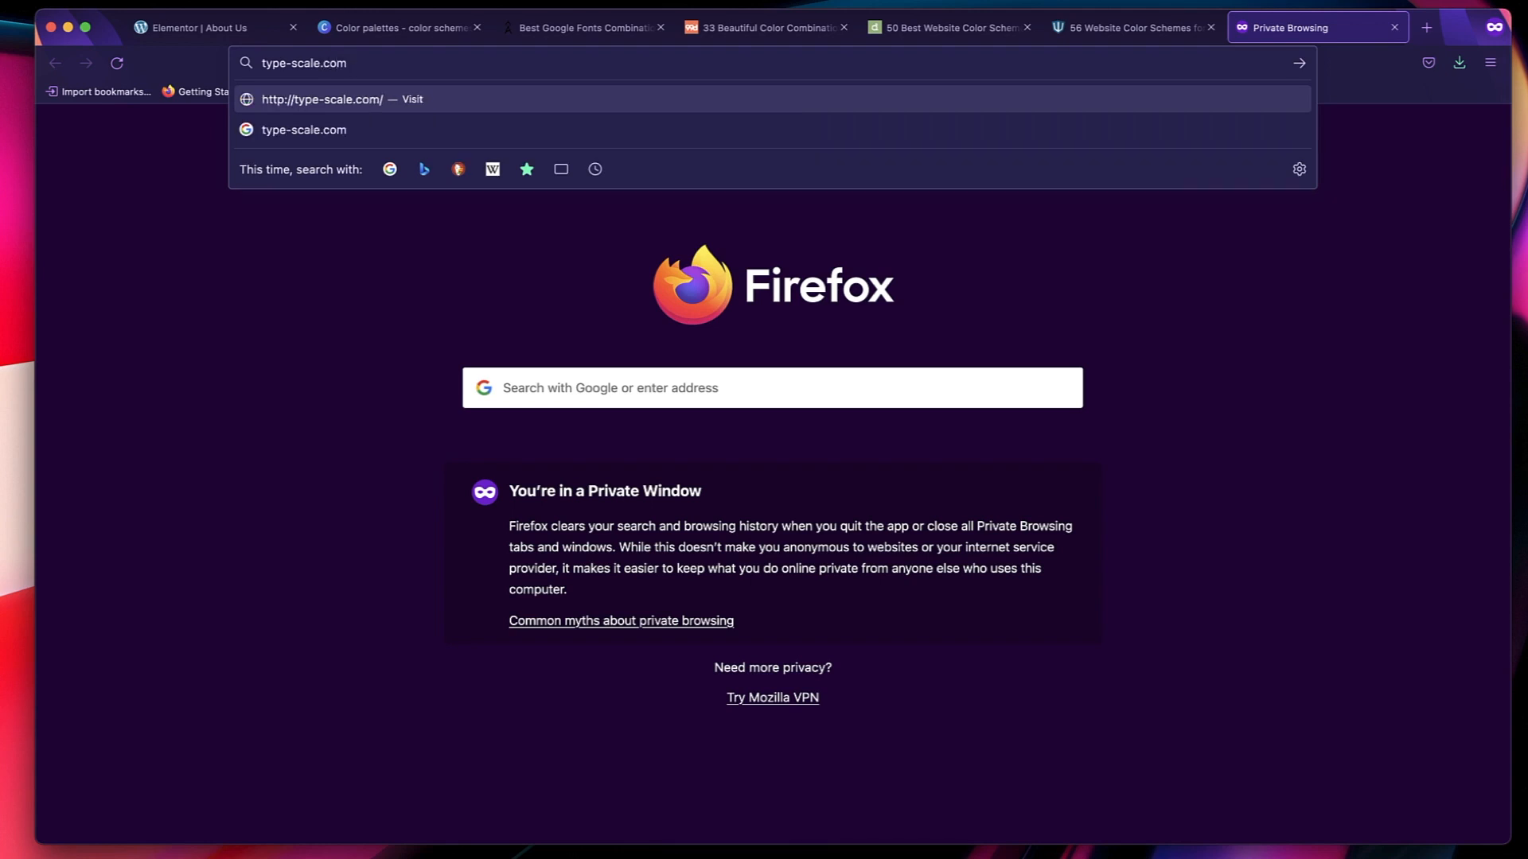
key("Return")
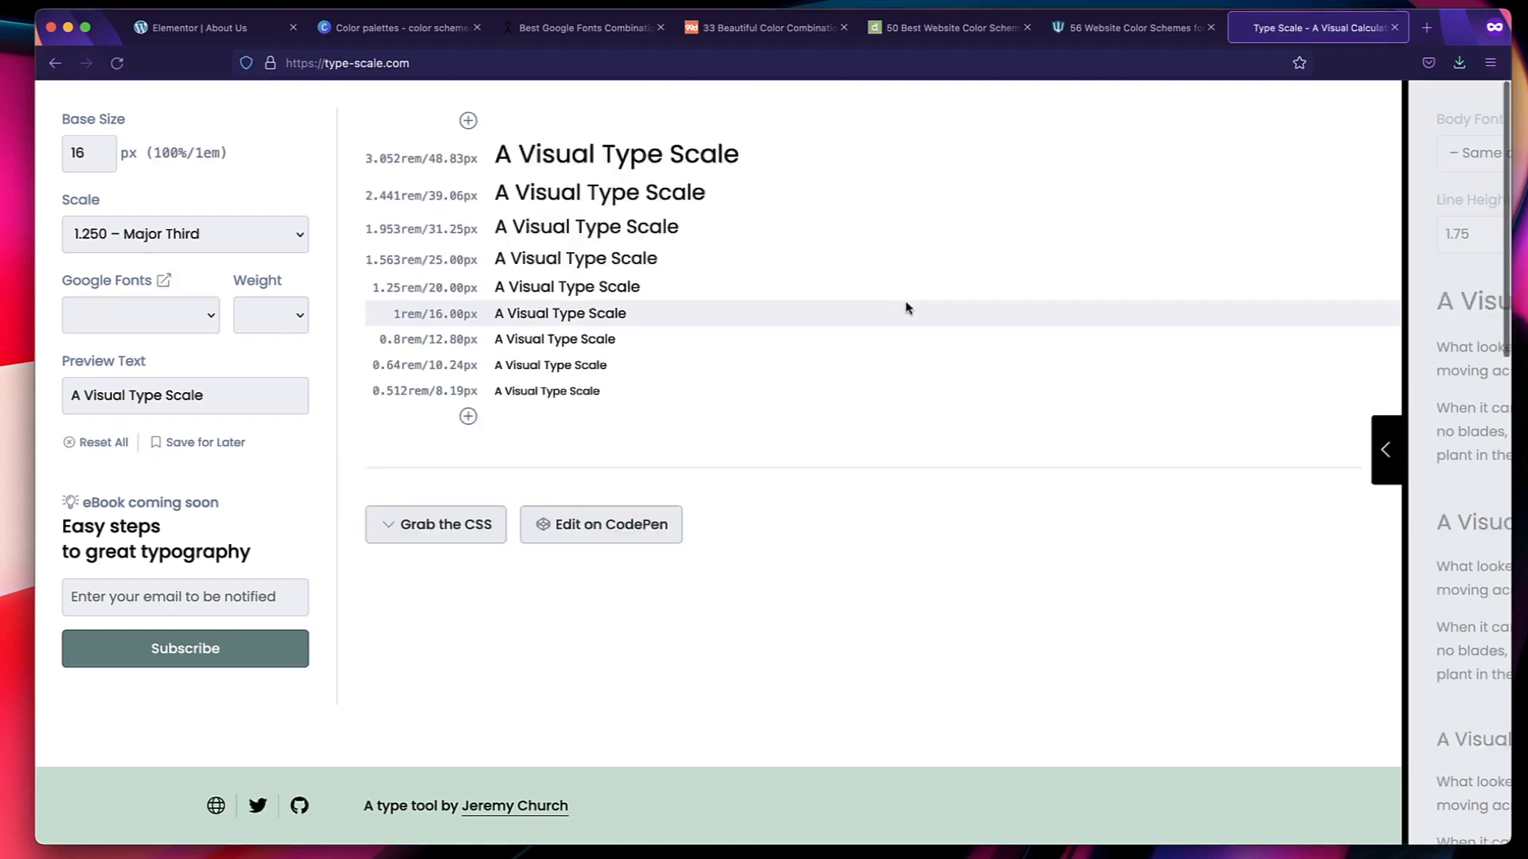
Set the type scale's base size to 18 px and its ratio to 1.333 – Perfect Fourth.
left_click(90, 156)
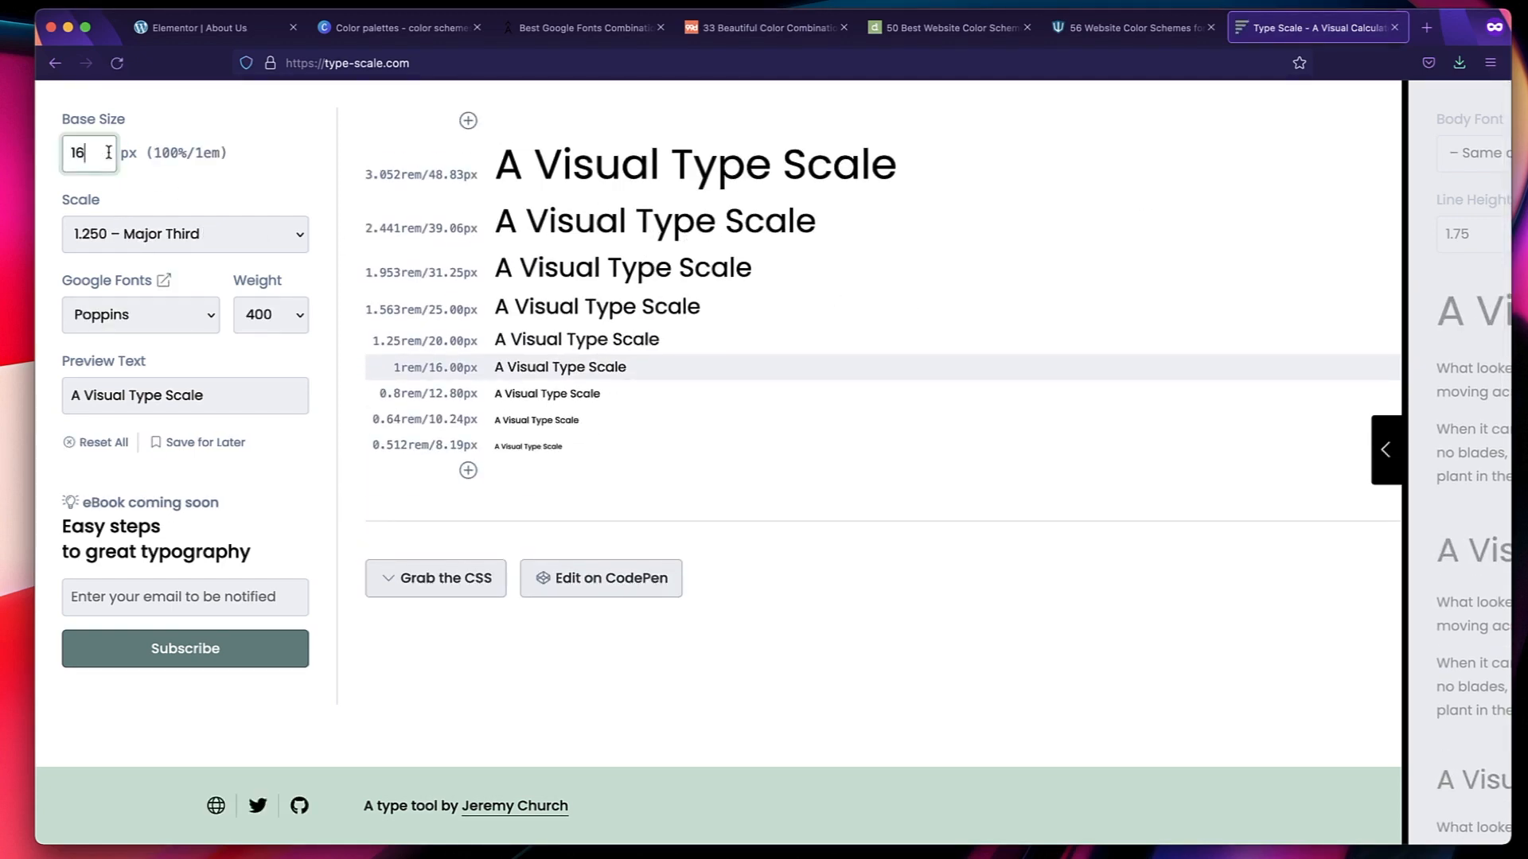
key("BackSpace")
type("8")
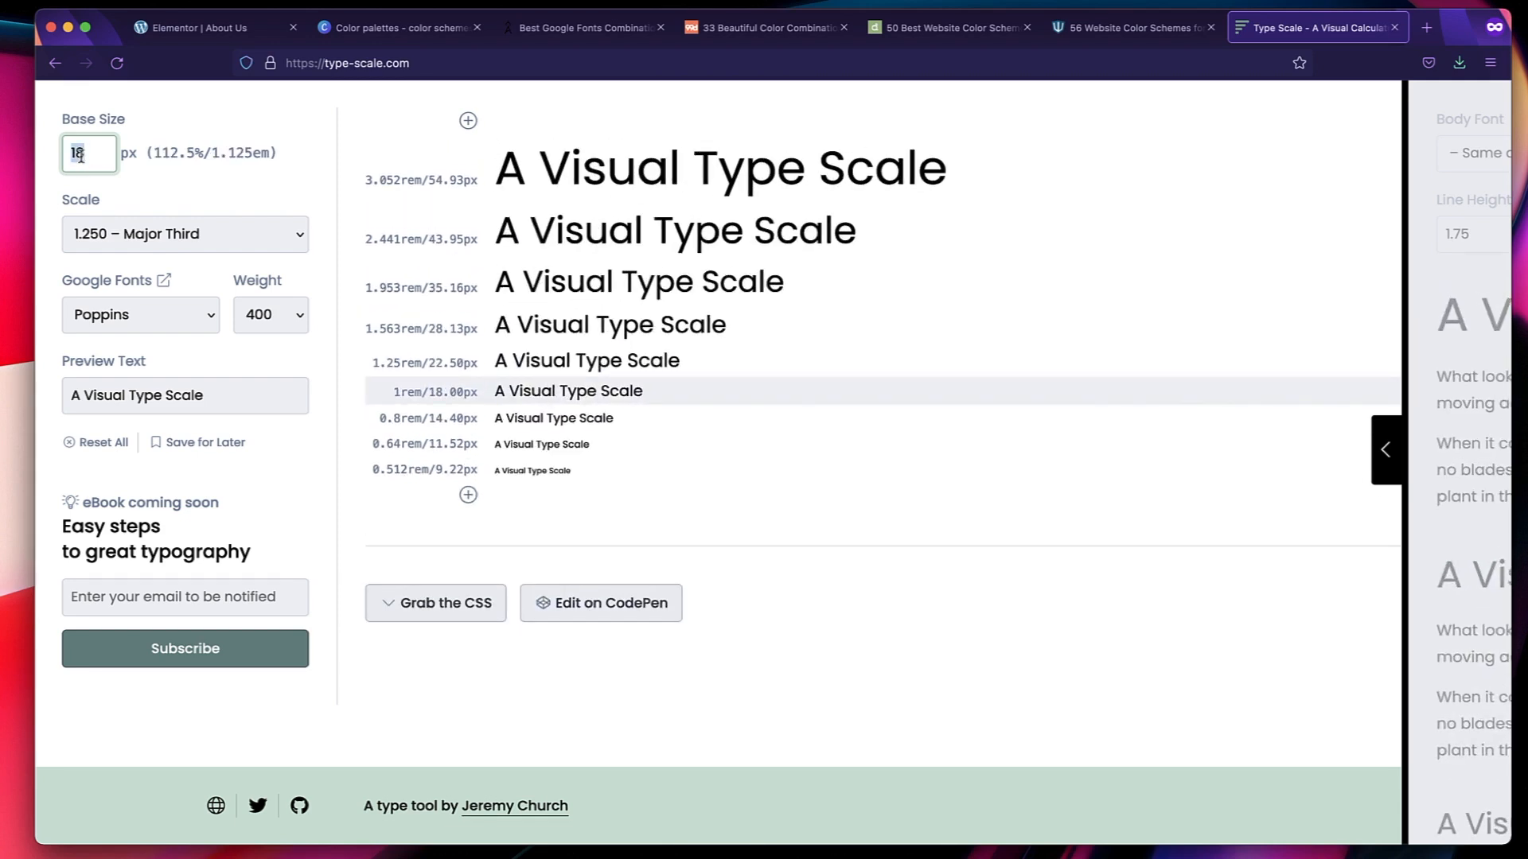
double_click(92, 204)
left_click(144, 232)
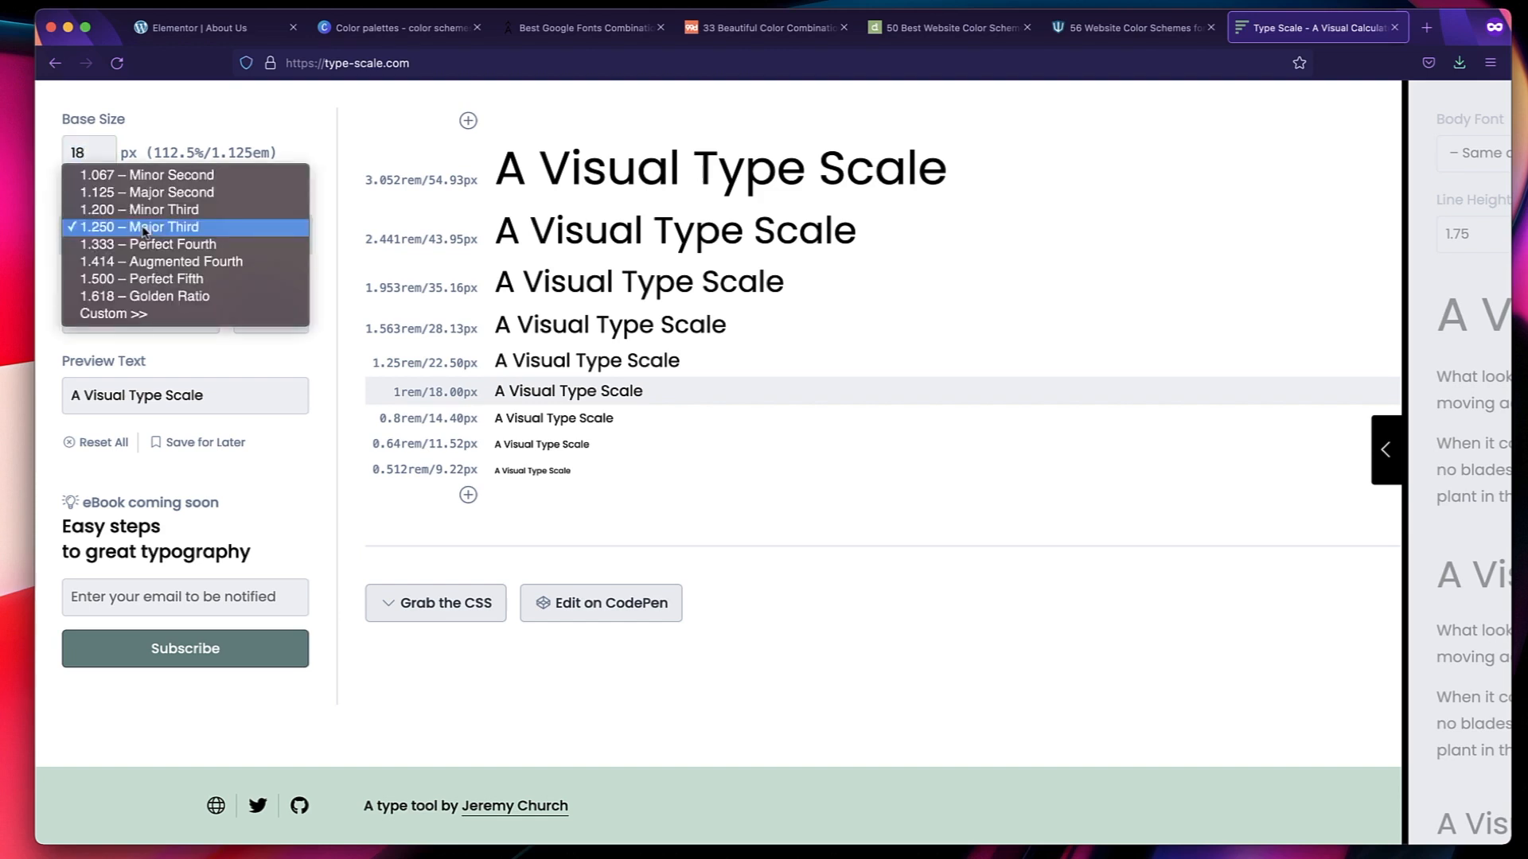
left_click(144, 244)
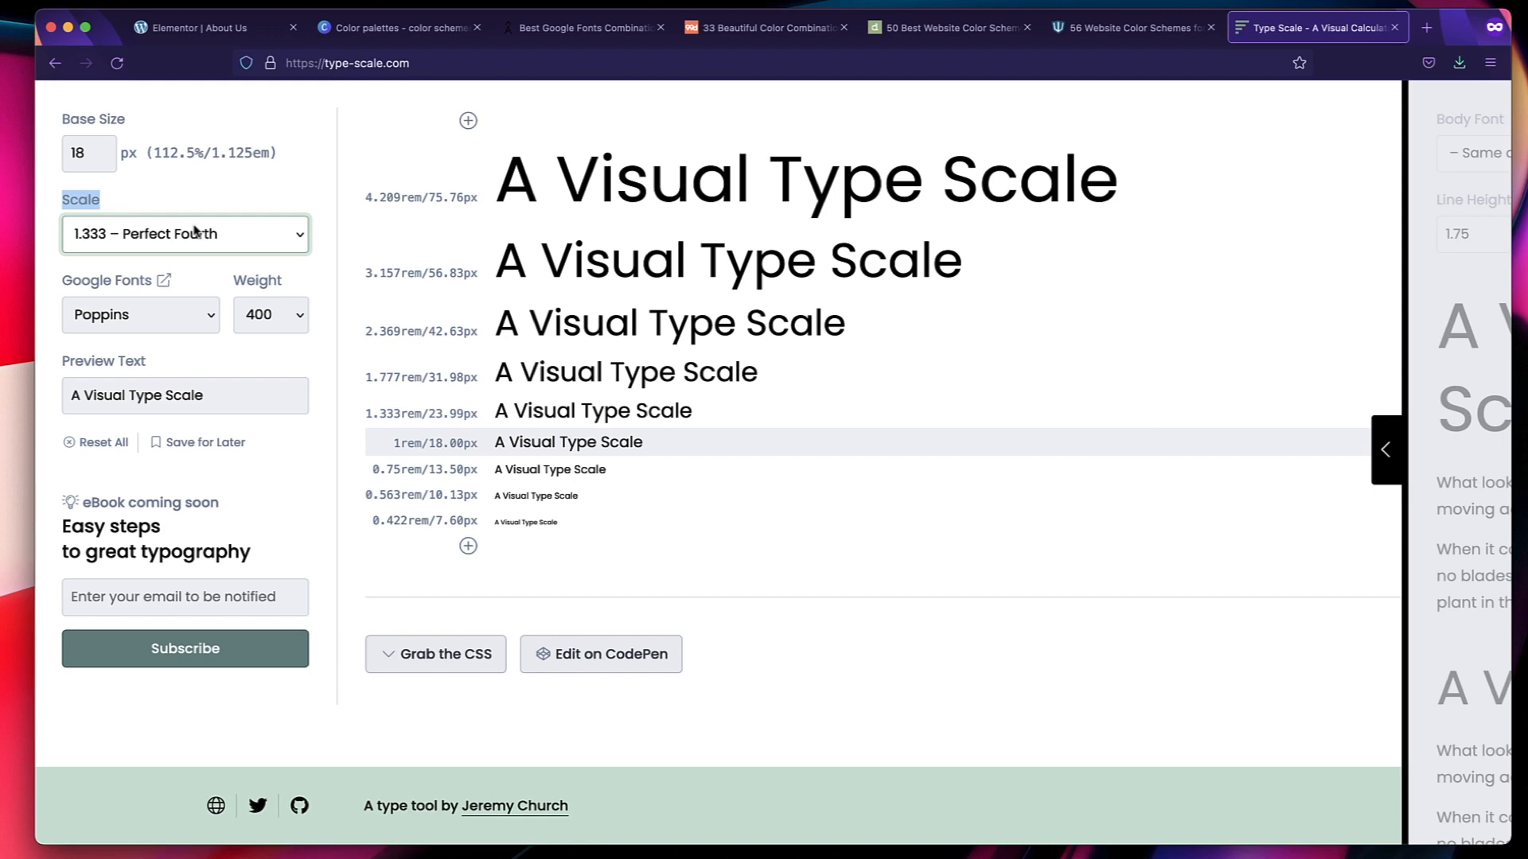
Set the type scale's Google font to Quicksand.
left_click(125, 310)
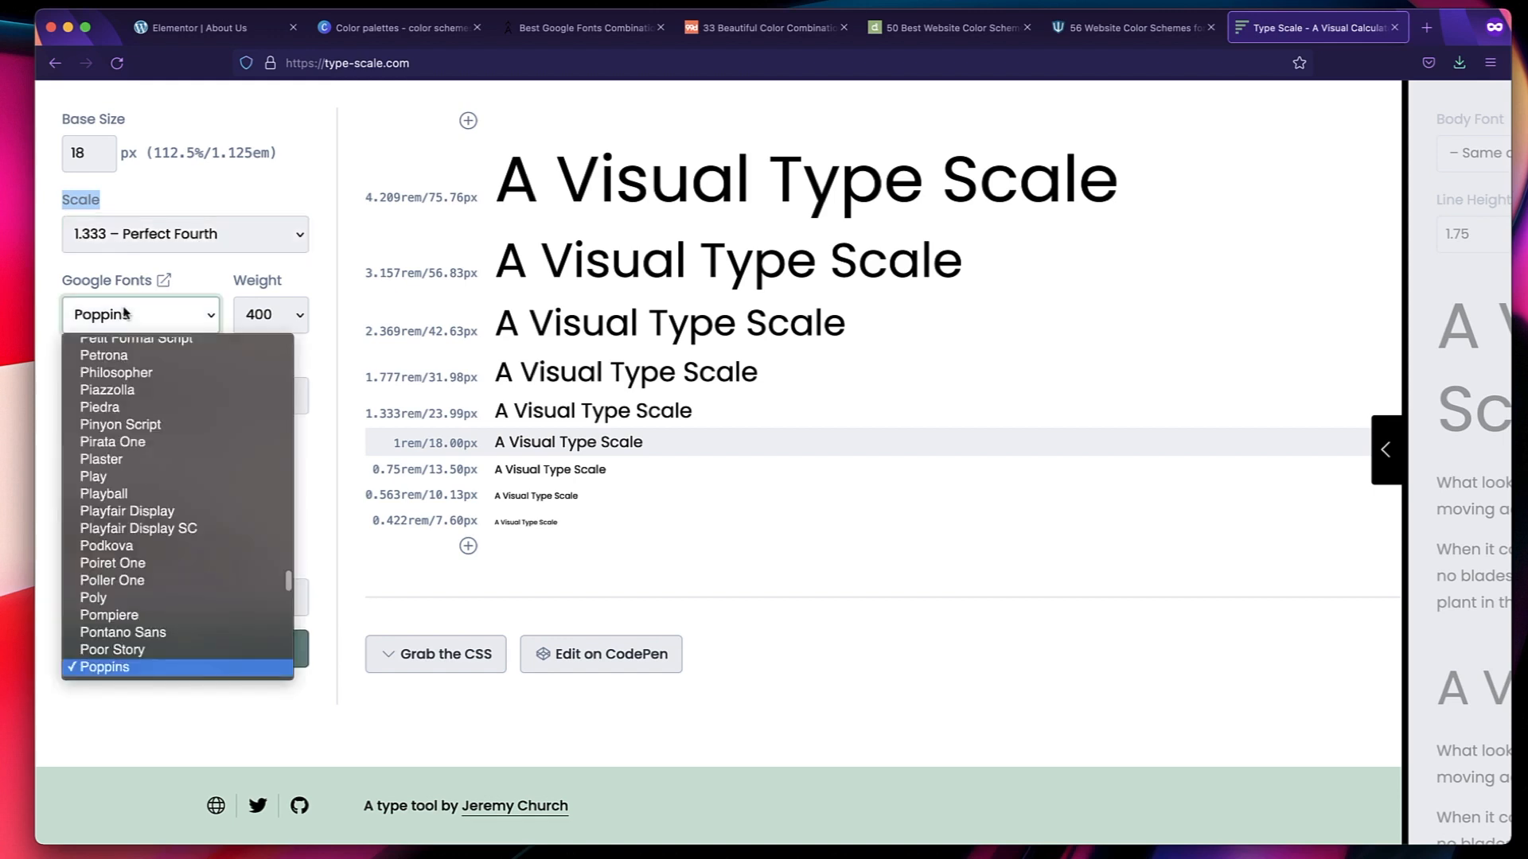
type("qui")
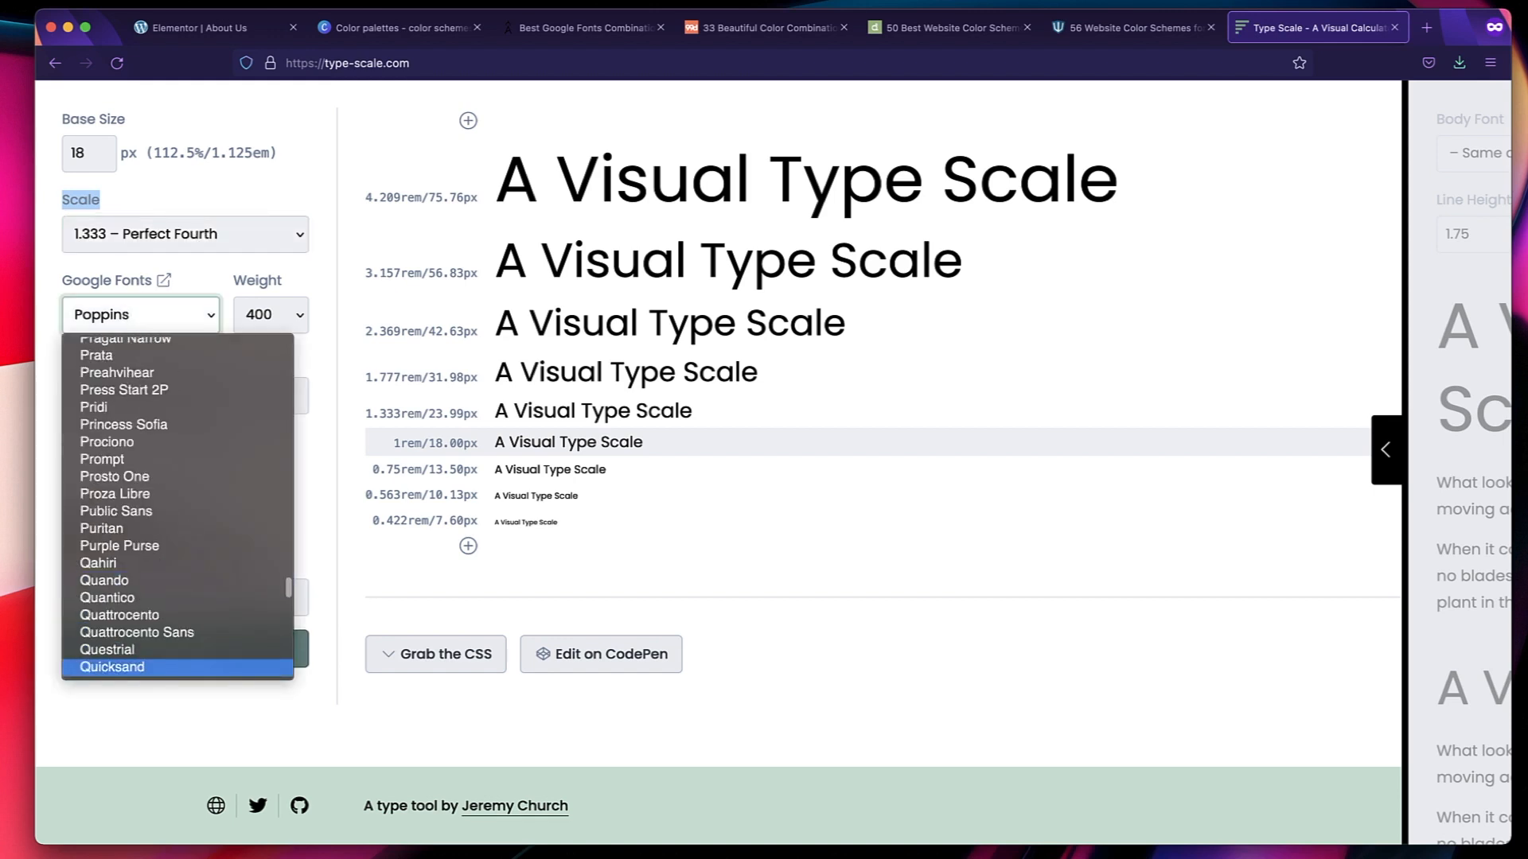
left_click(152, 669)
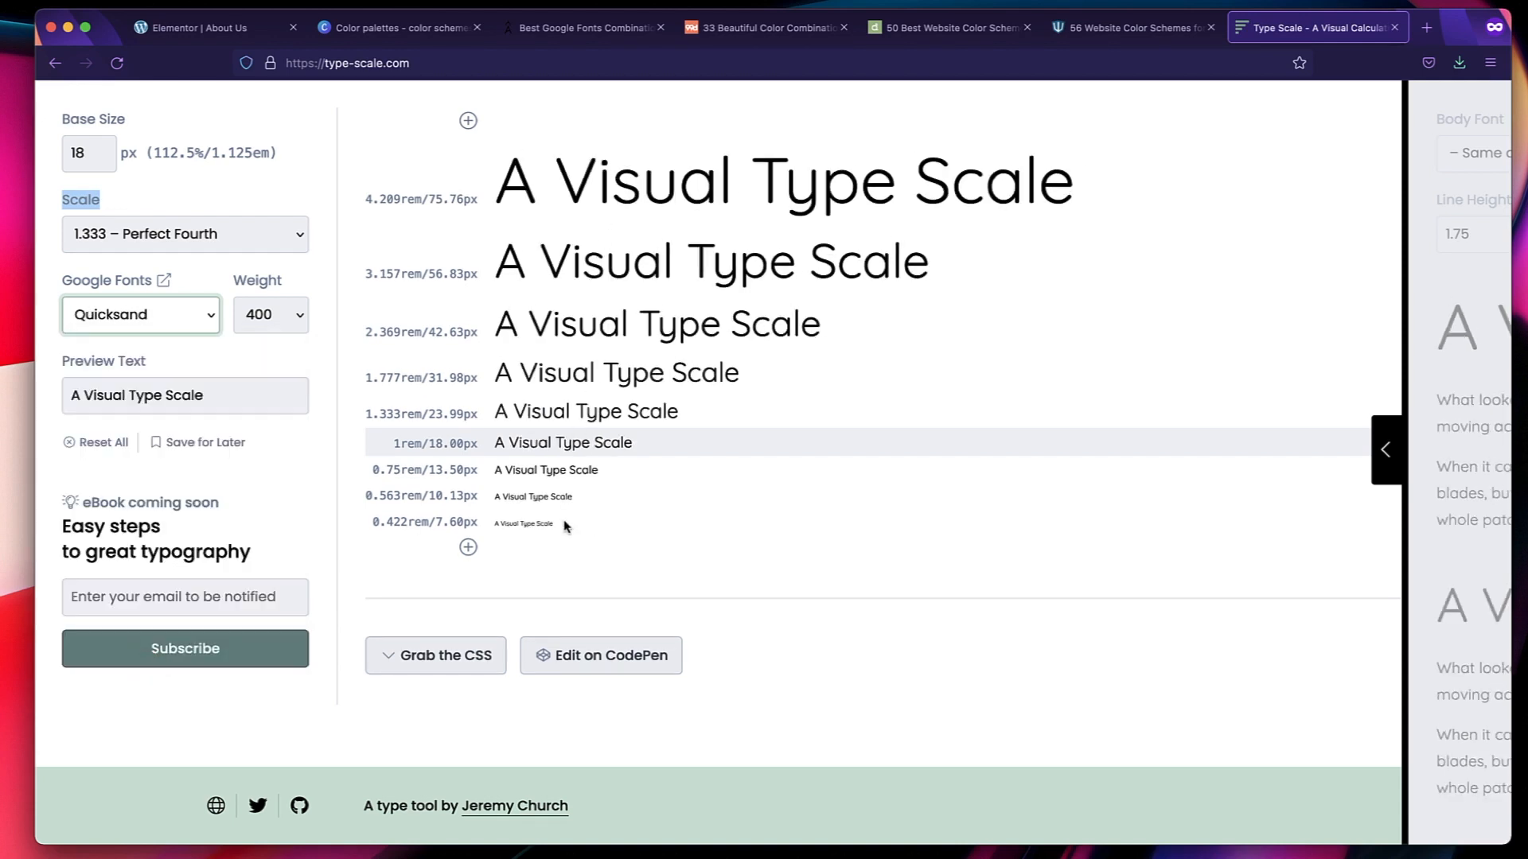
Add one larger size above the type scale preview and compare its sample line with the 1rem base line.
left_click(467, 123)
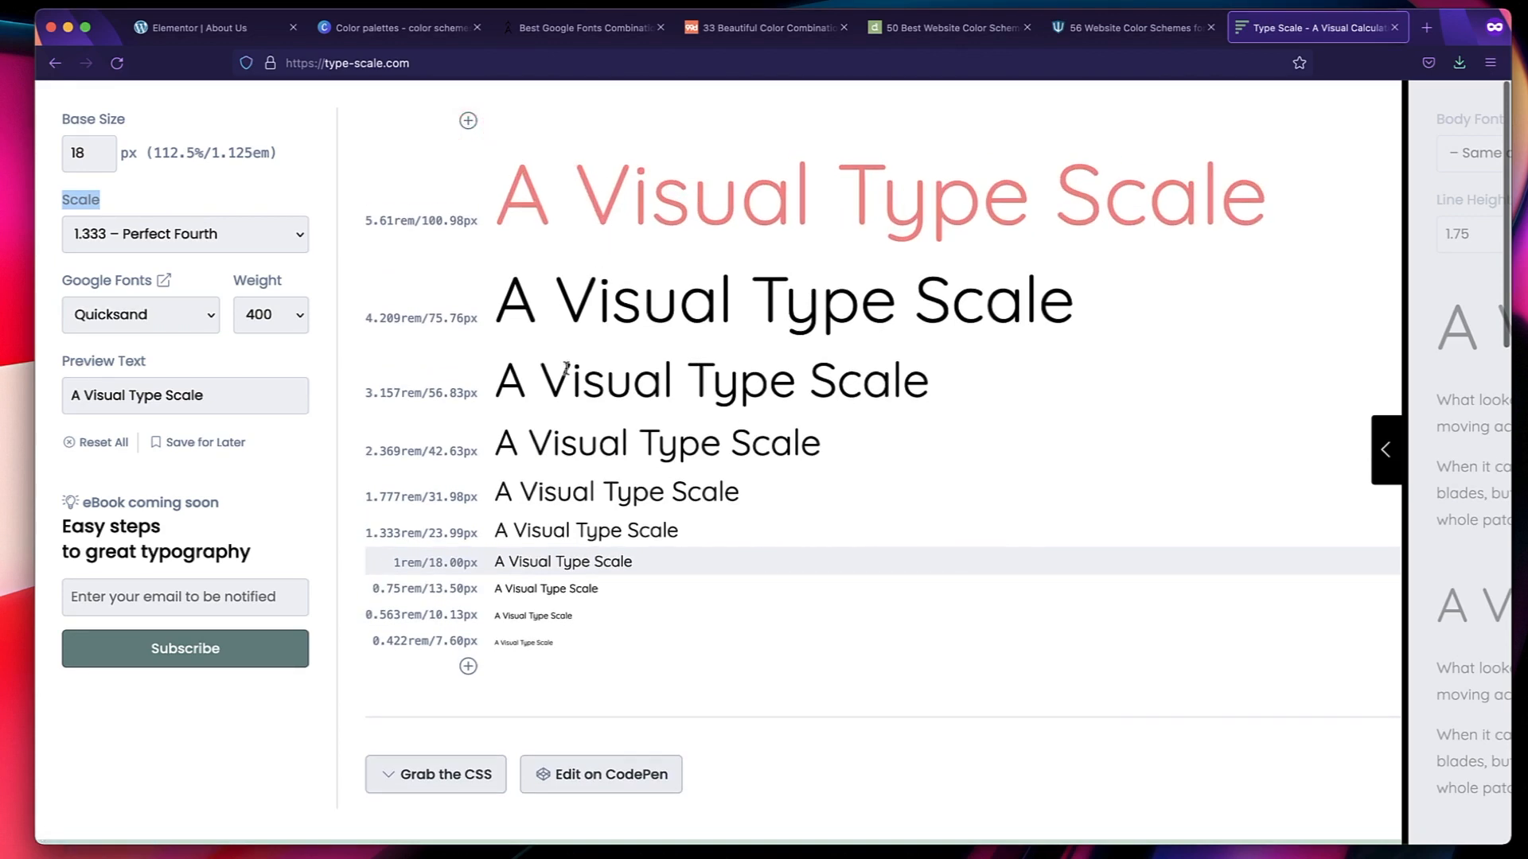
triple_click(566, 563)
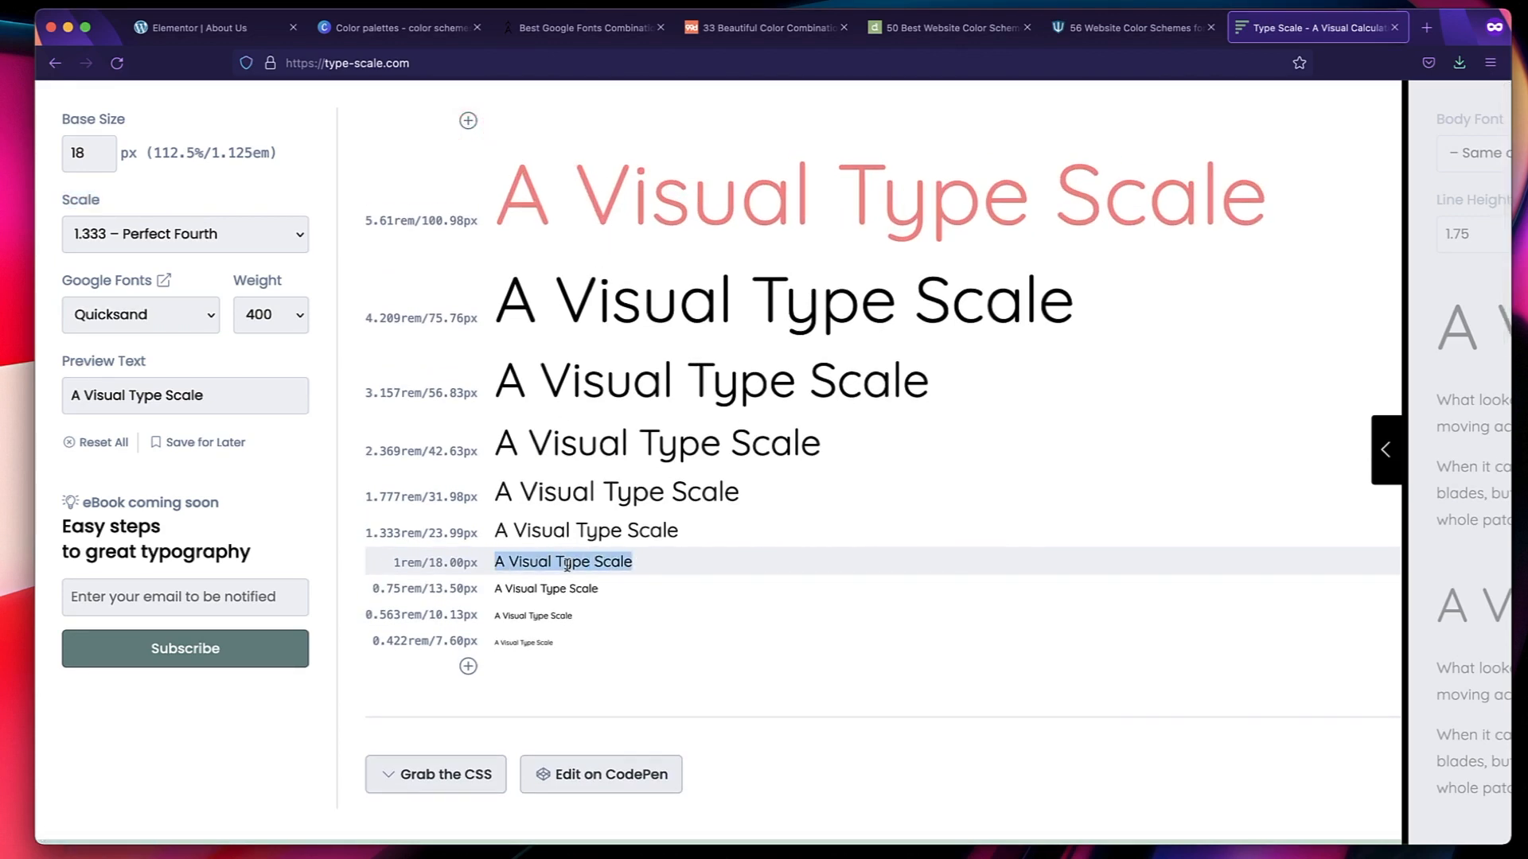
triple_click(654, 196)
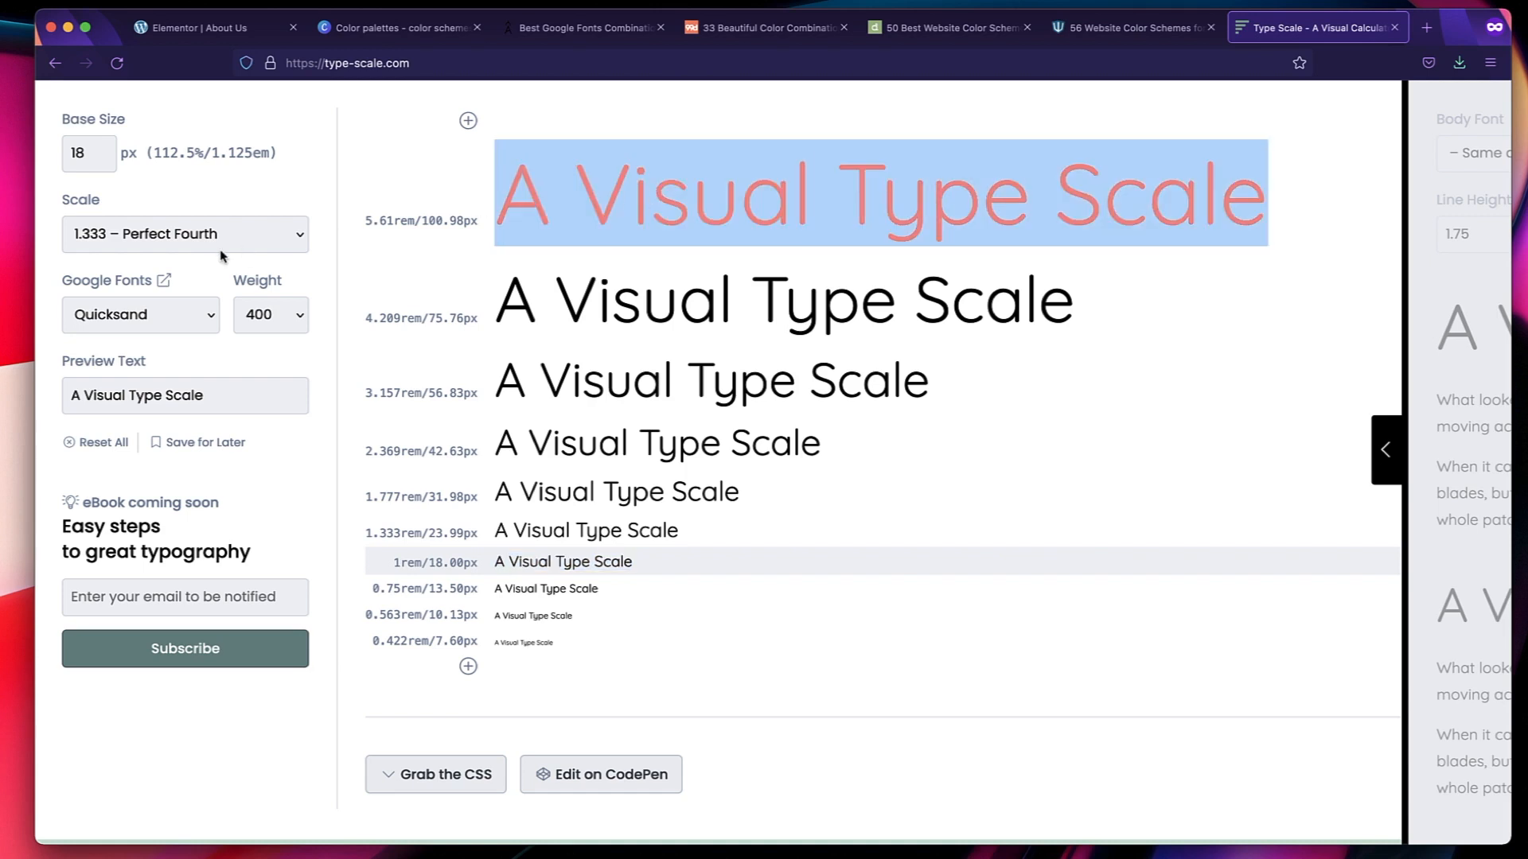
Try the 1.250 – Major Third and 1.618 – Golden Ratio scales on the preview.
left_click(265, 237)
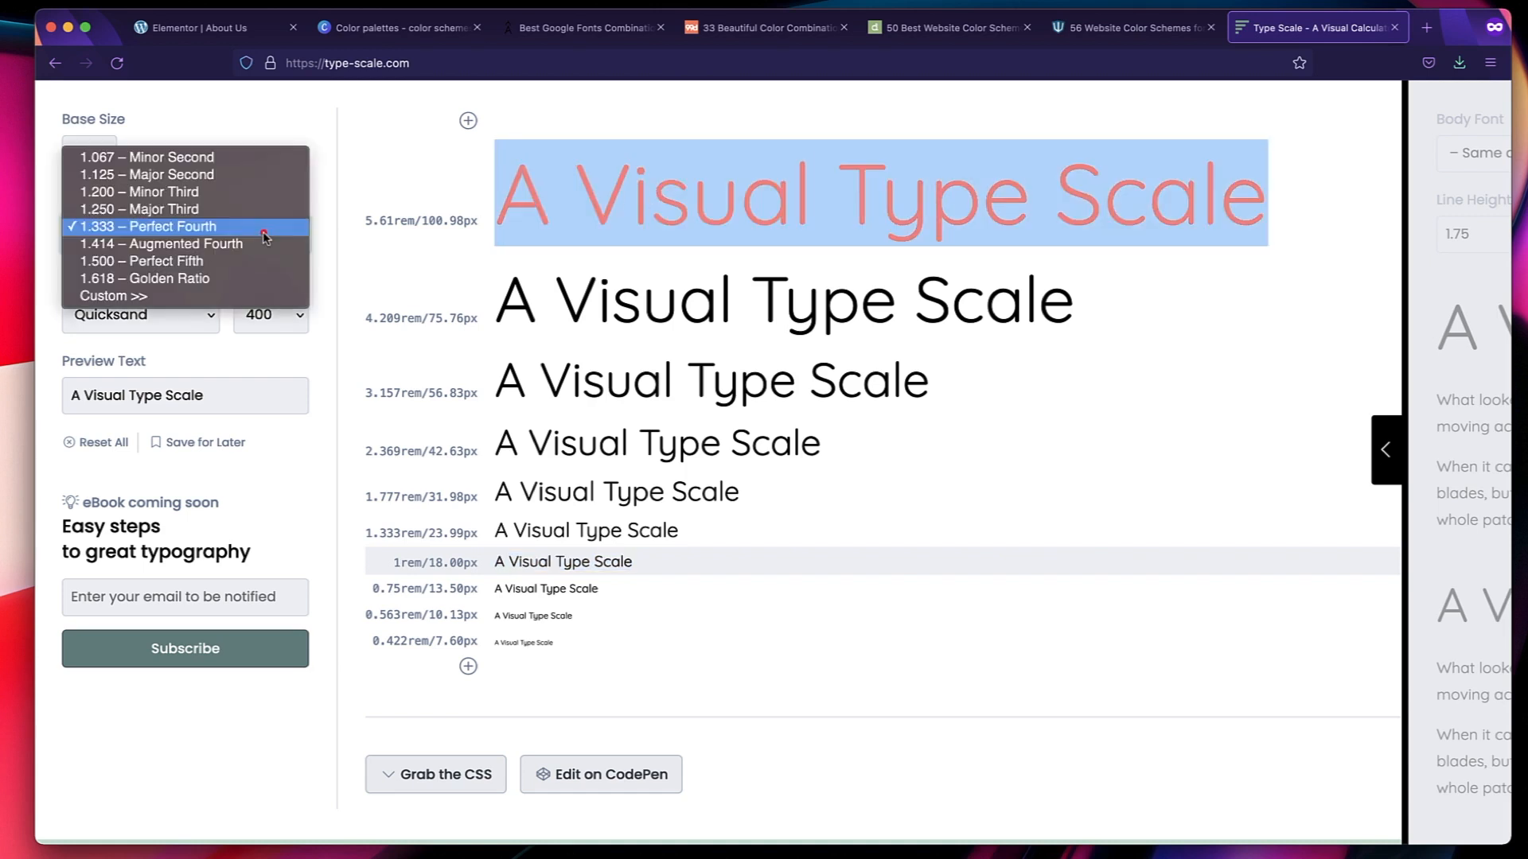
left_click(191, 209)
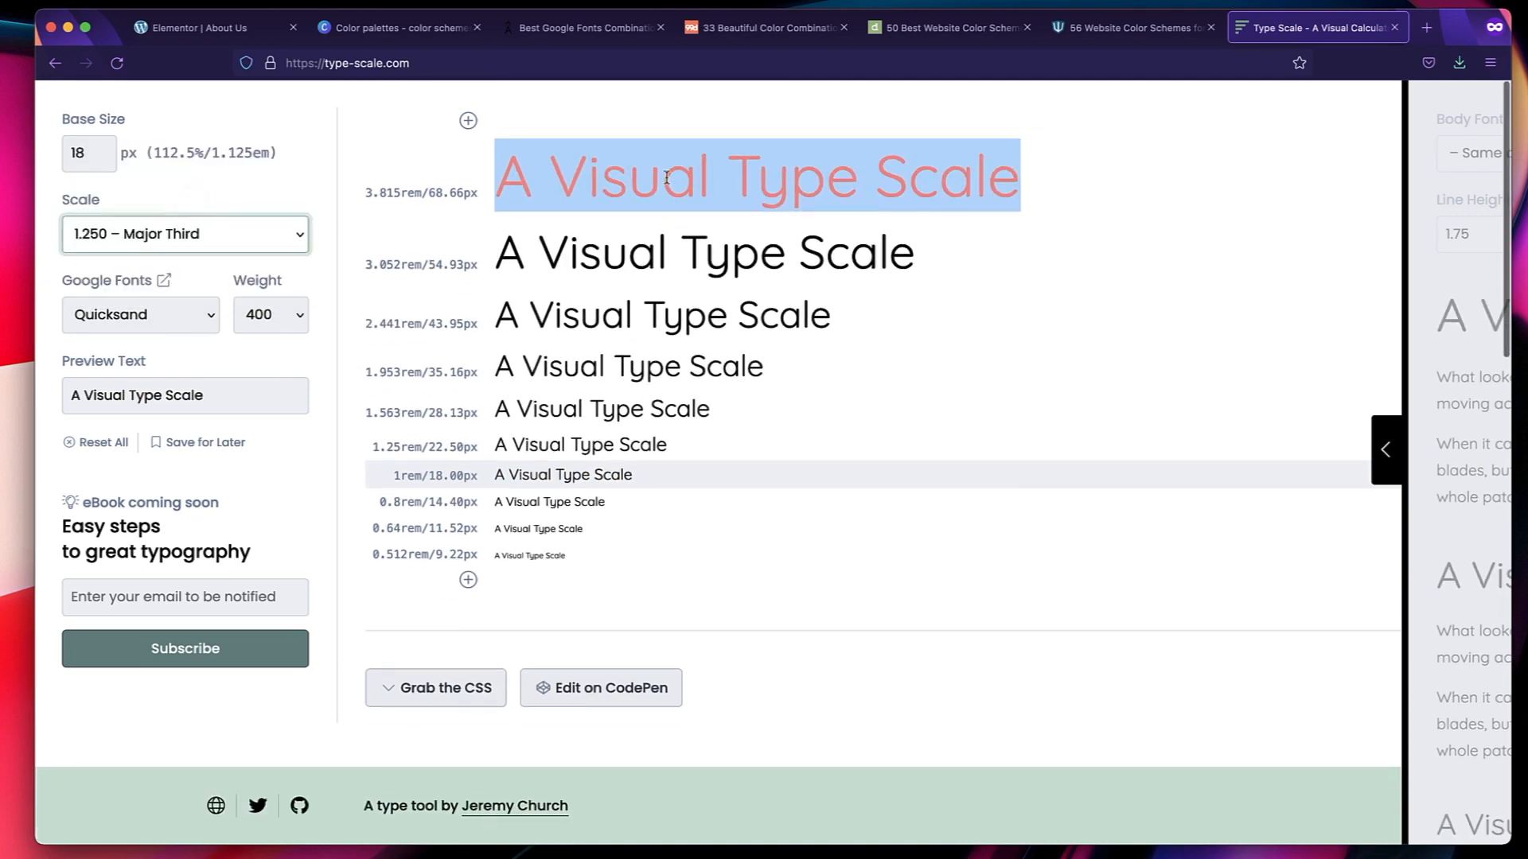
left_click(200, 236)
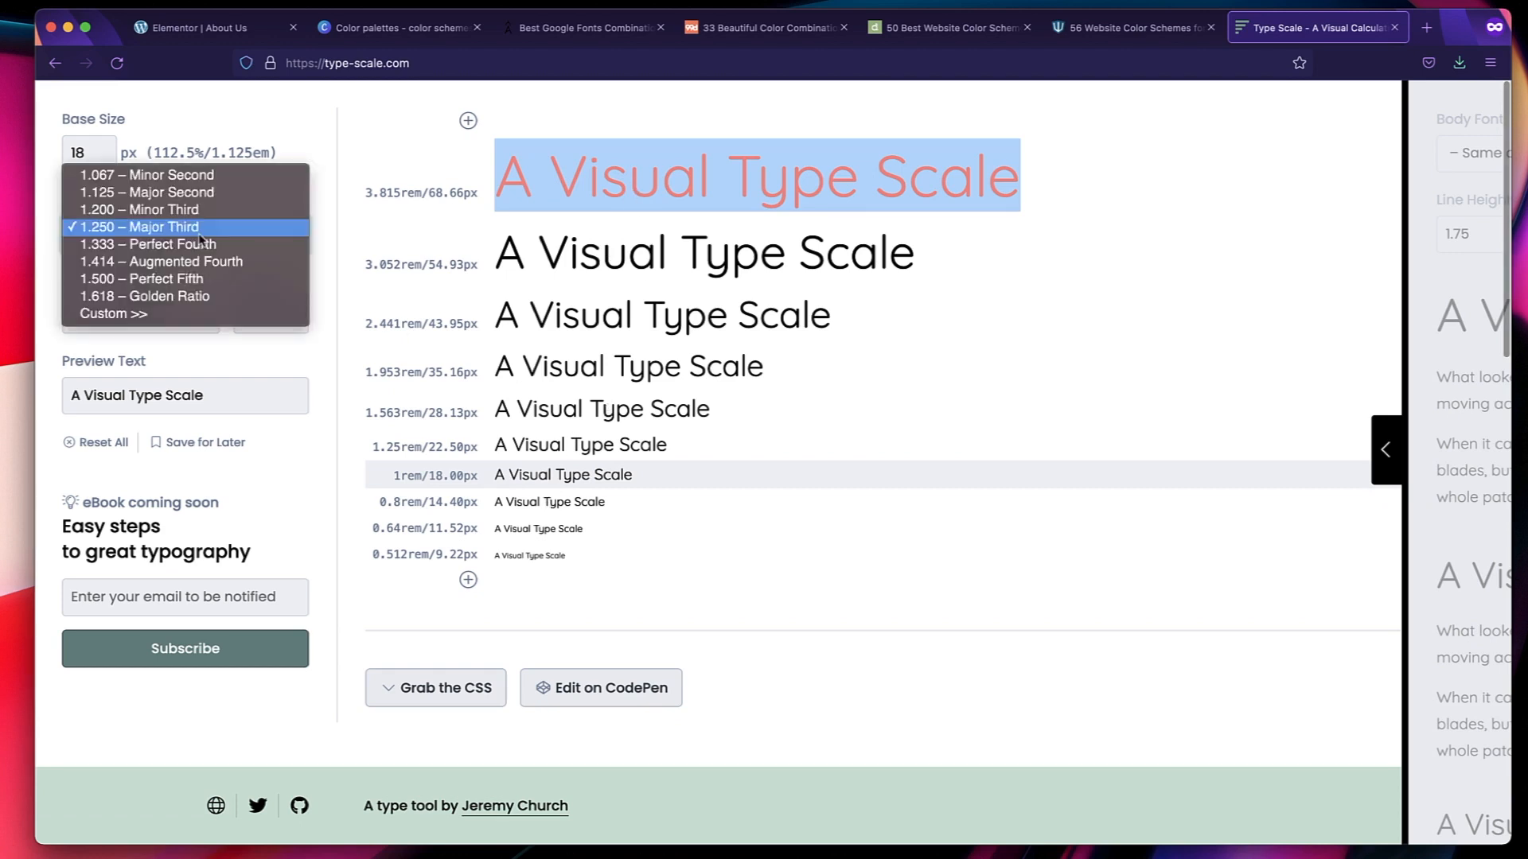
left_click(196, 295)
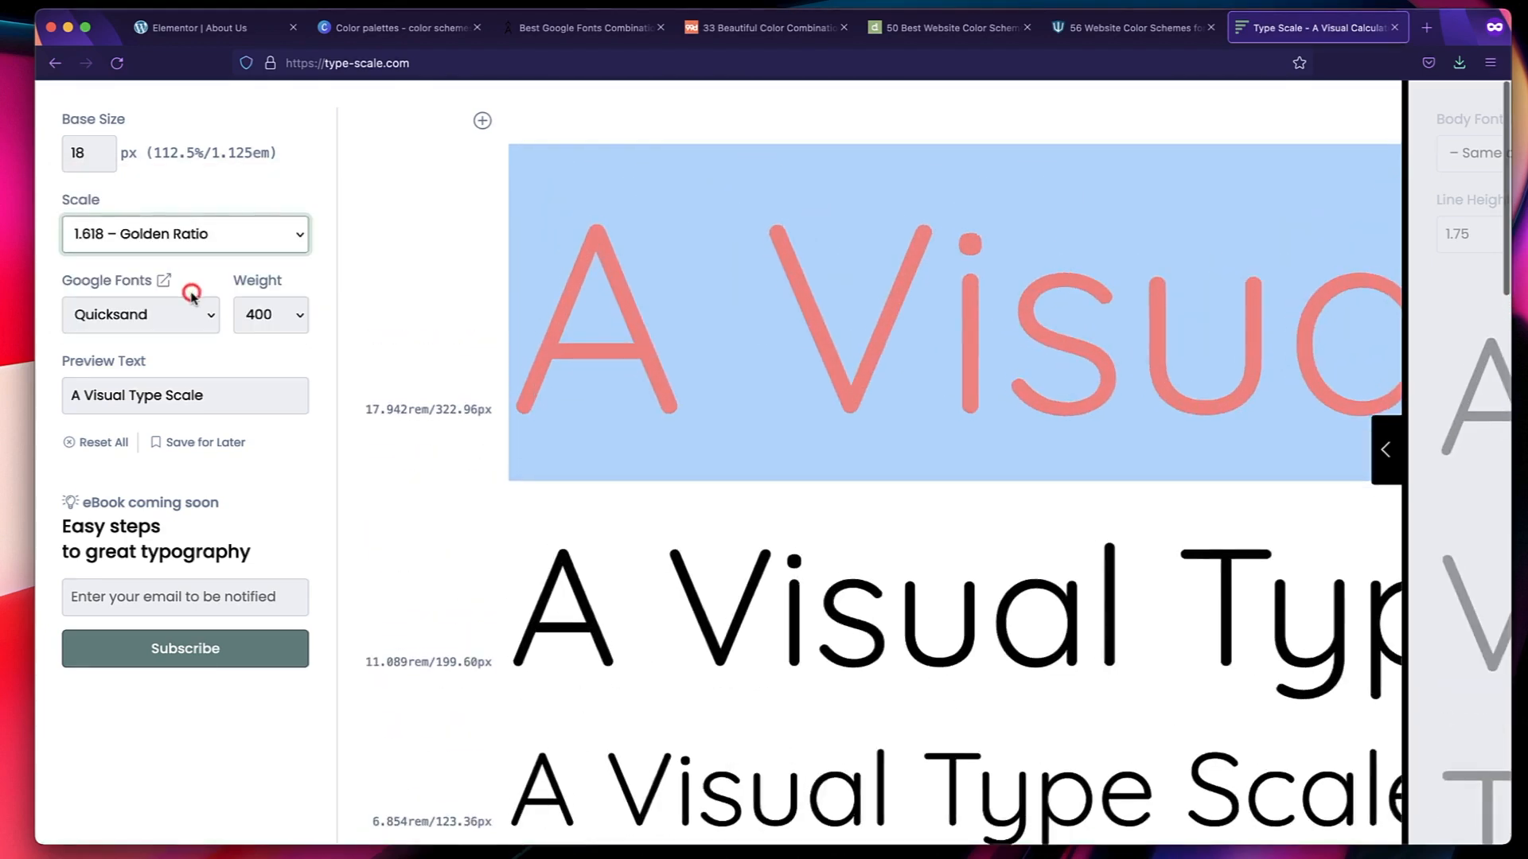
Set the scale to 1.414 – Augmented Fourth and inspect the largest sample line.
left_click(166, 256)
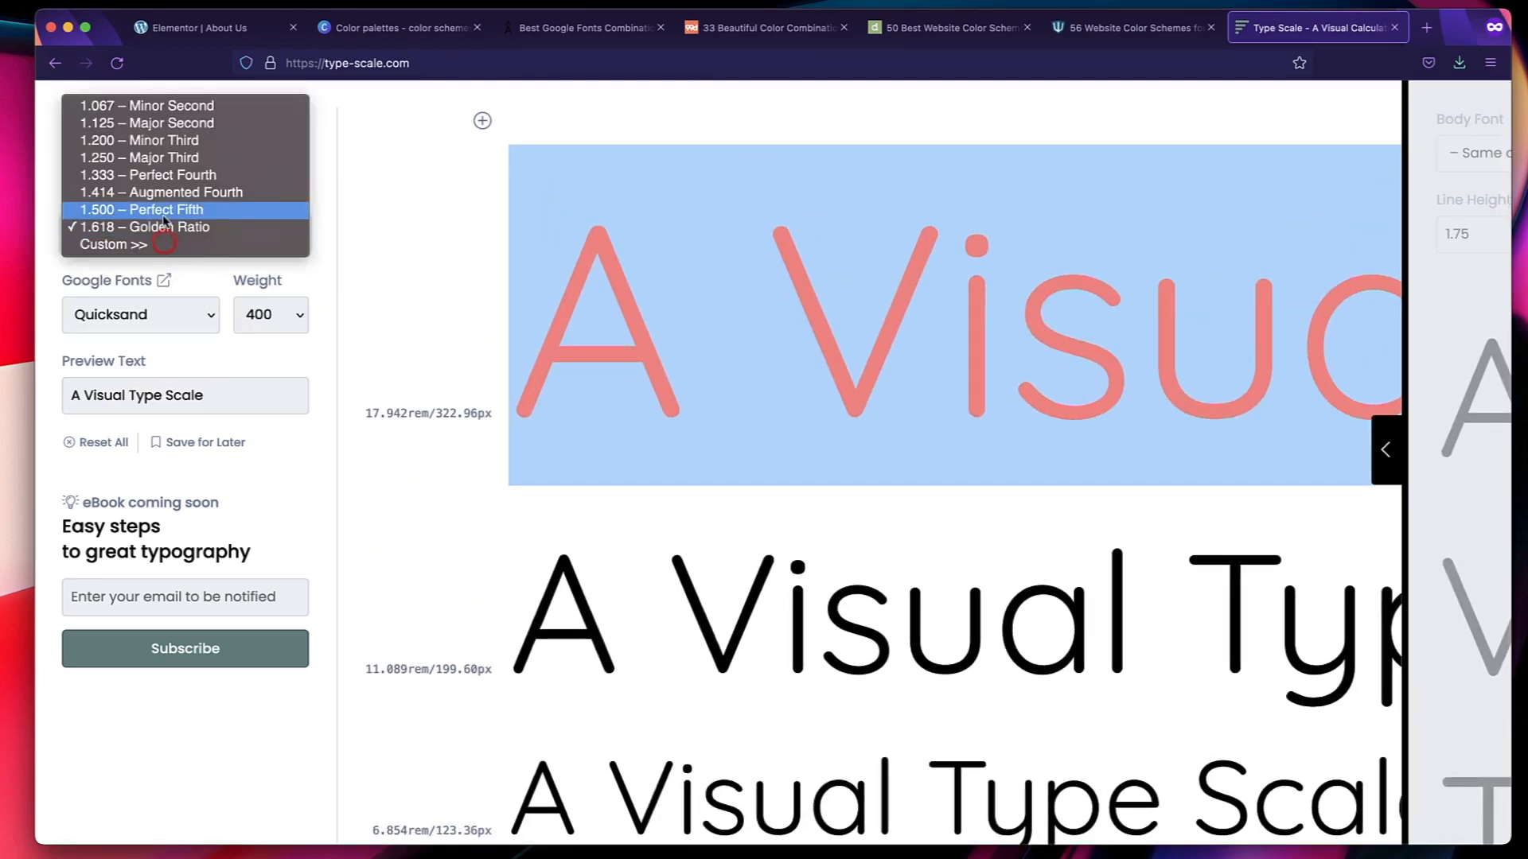
left_click(161, 204)
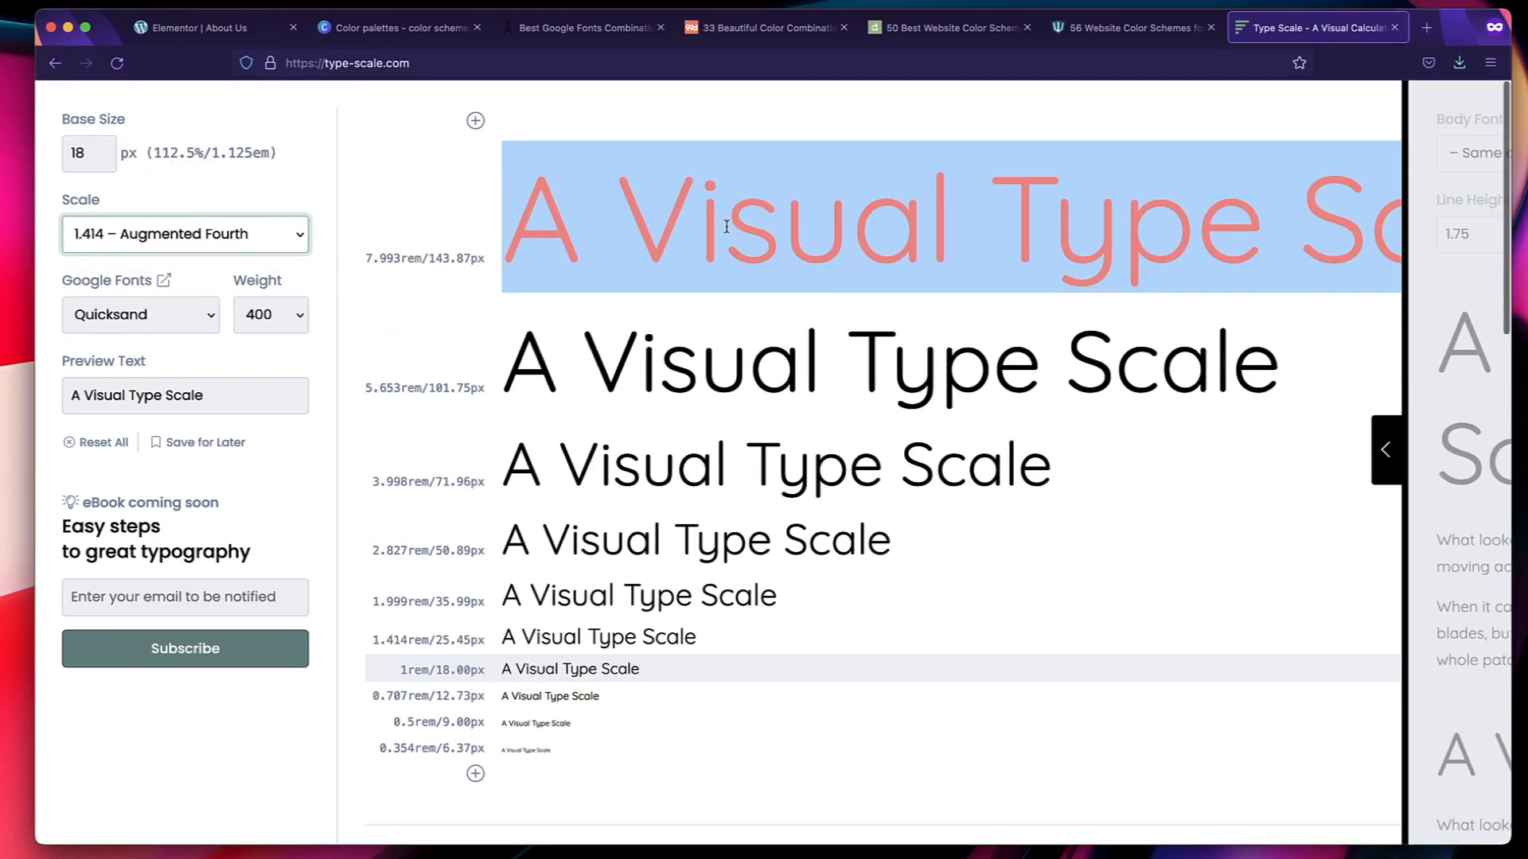
double_click(760, 215)
triple_click(760, 214)
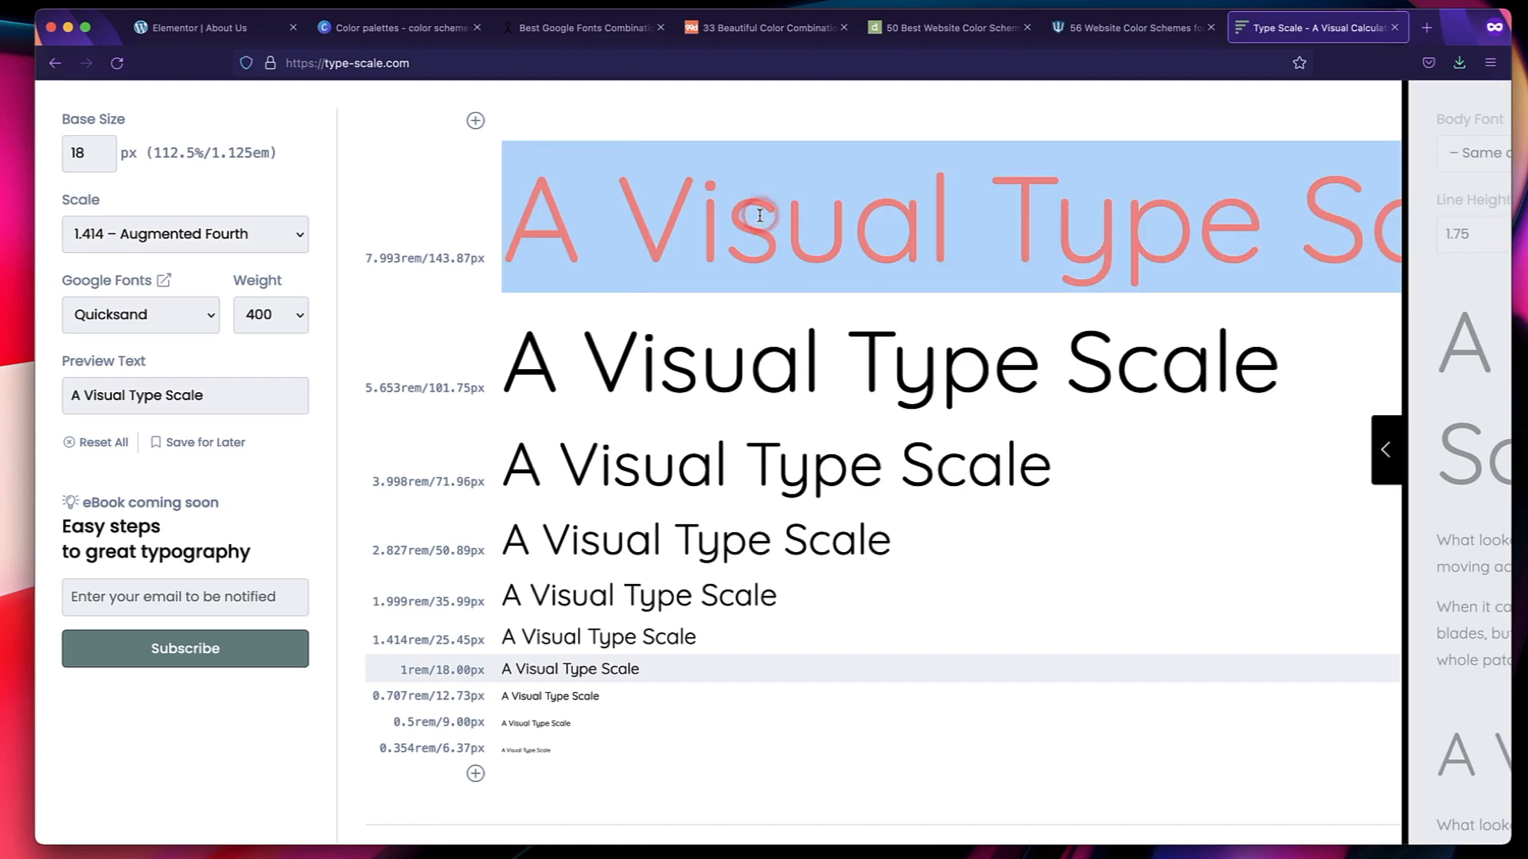
double_click(760, 215)
Set the type scale to 1.250 – Major Third and select the base size for editing.
left_click(228, 235)
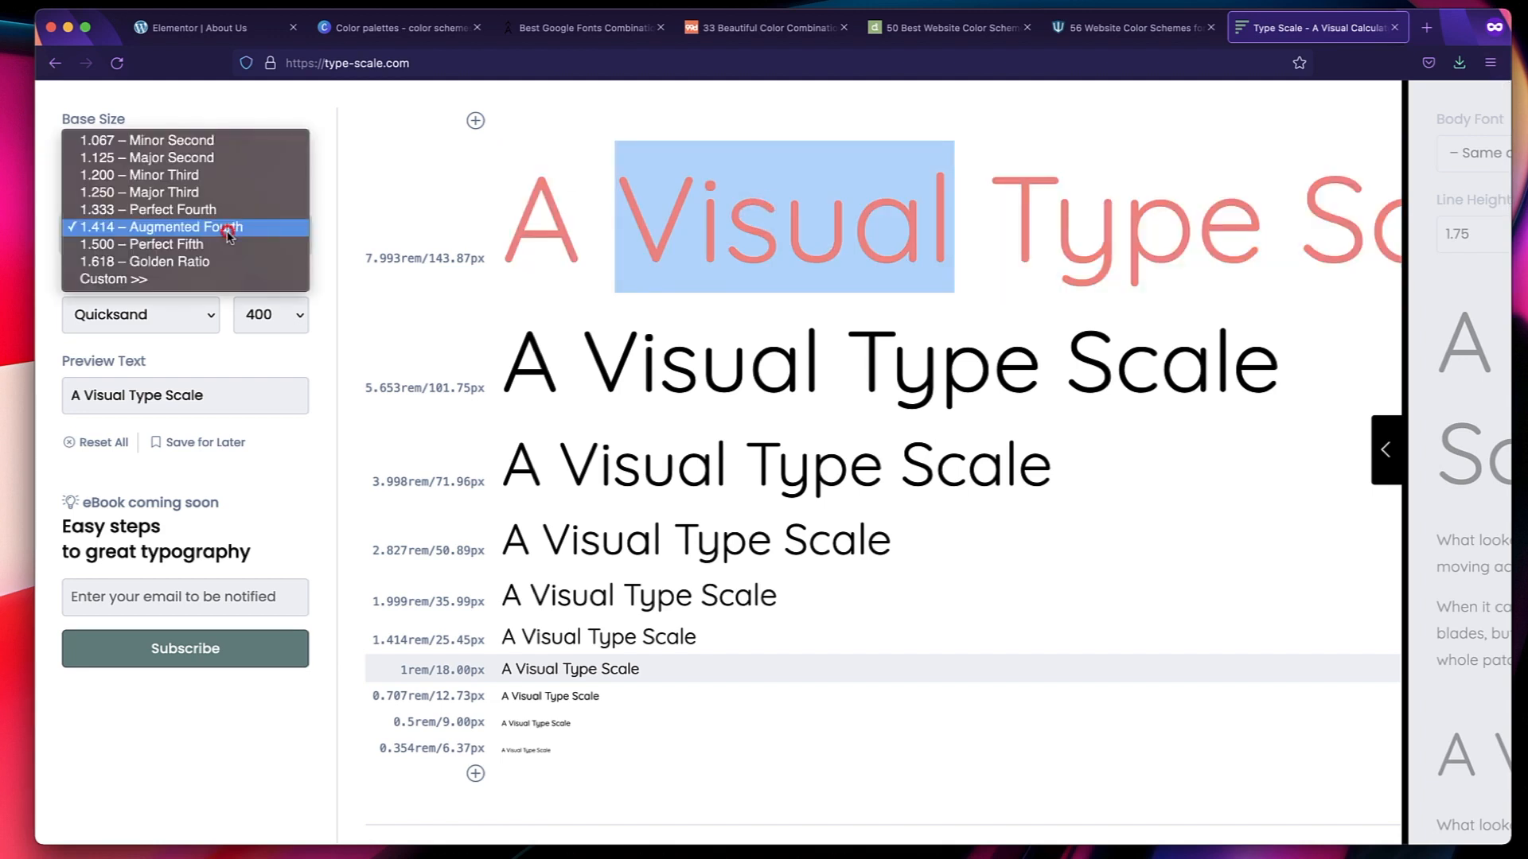
left_click(214, 196)
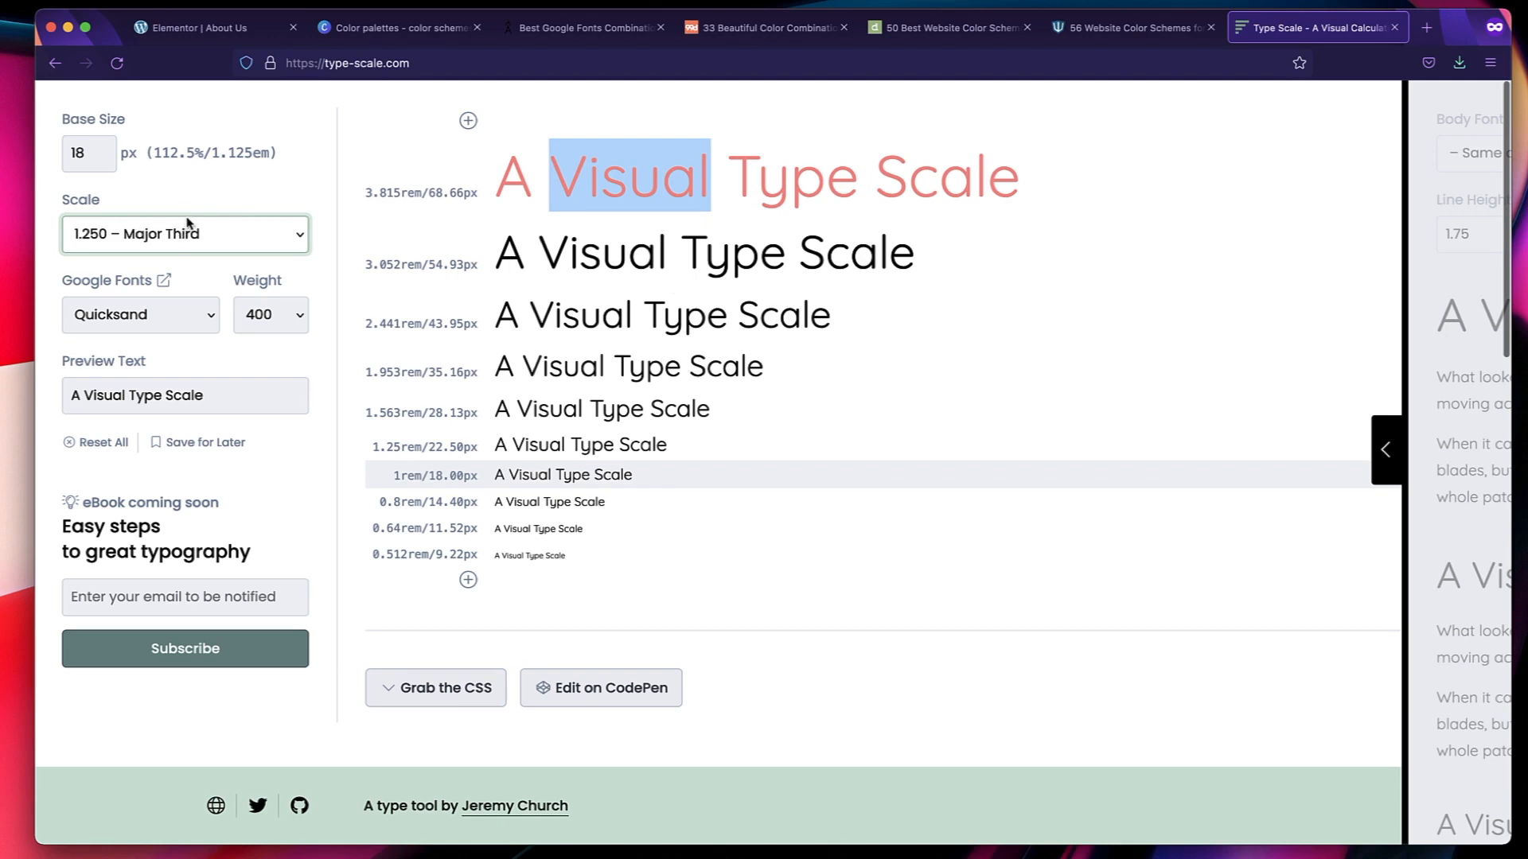
left_click(92, 151)
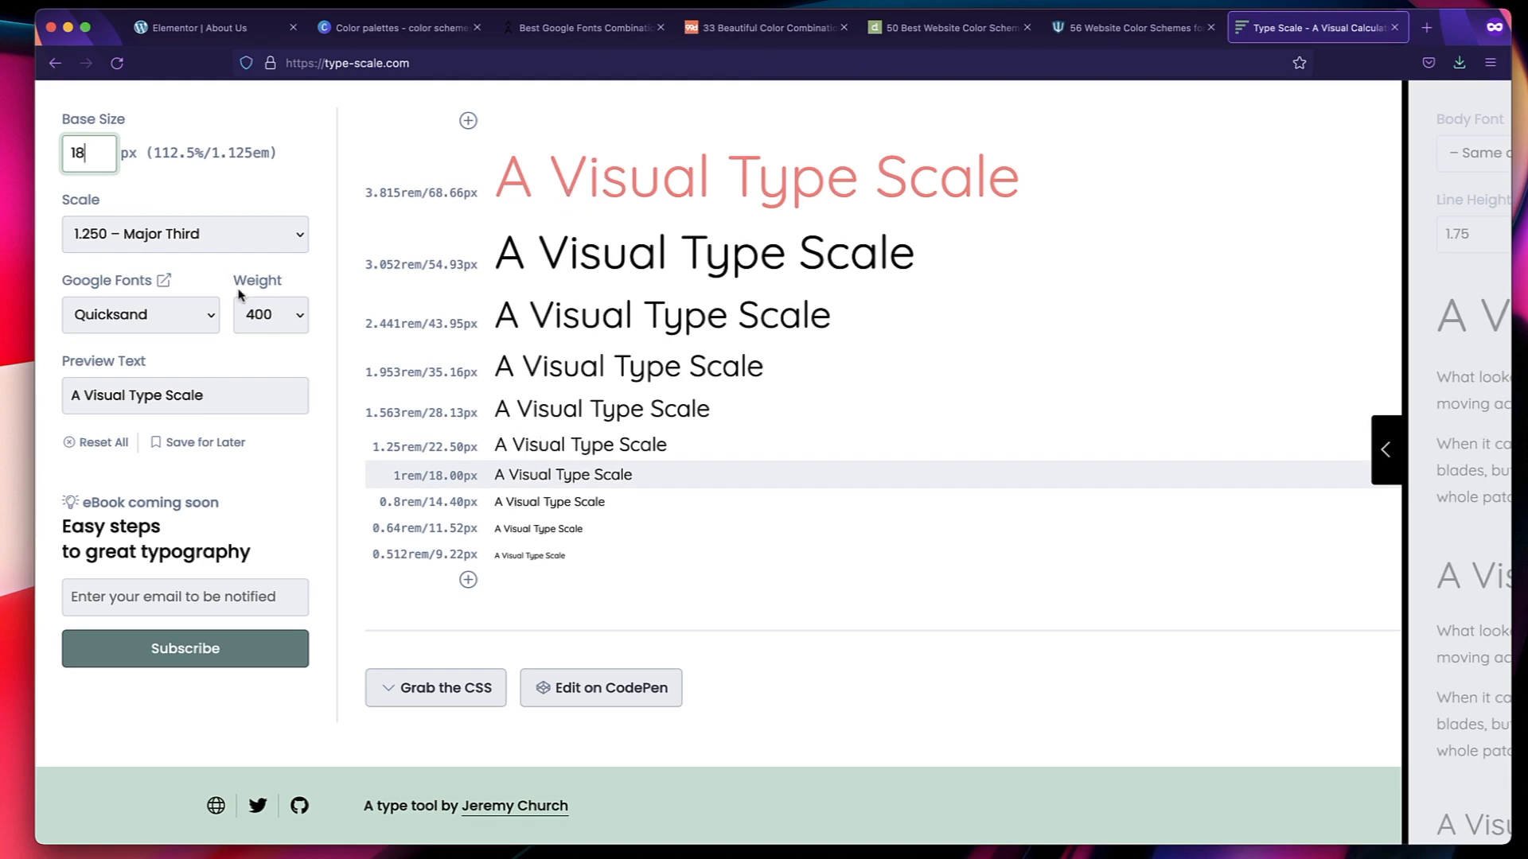
In the Elementor site settings, assign the global Text color and the global Text font to the body typography.
left_click(206, 29)
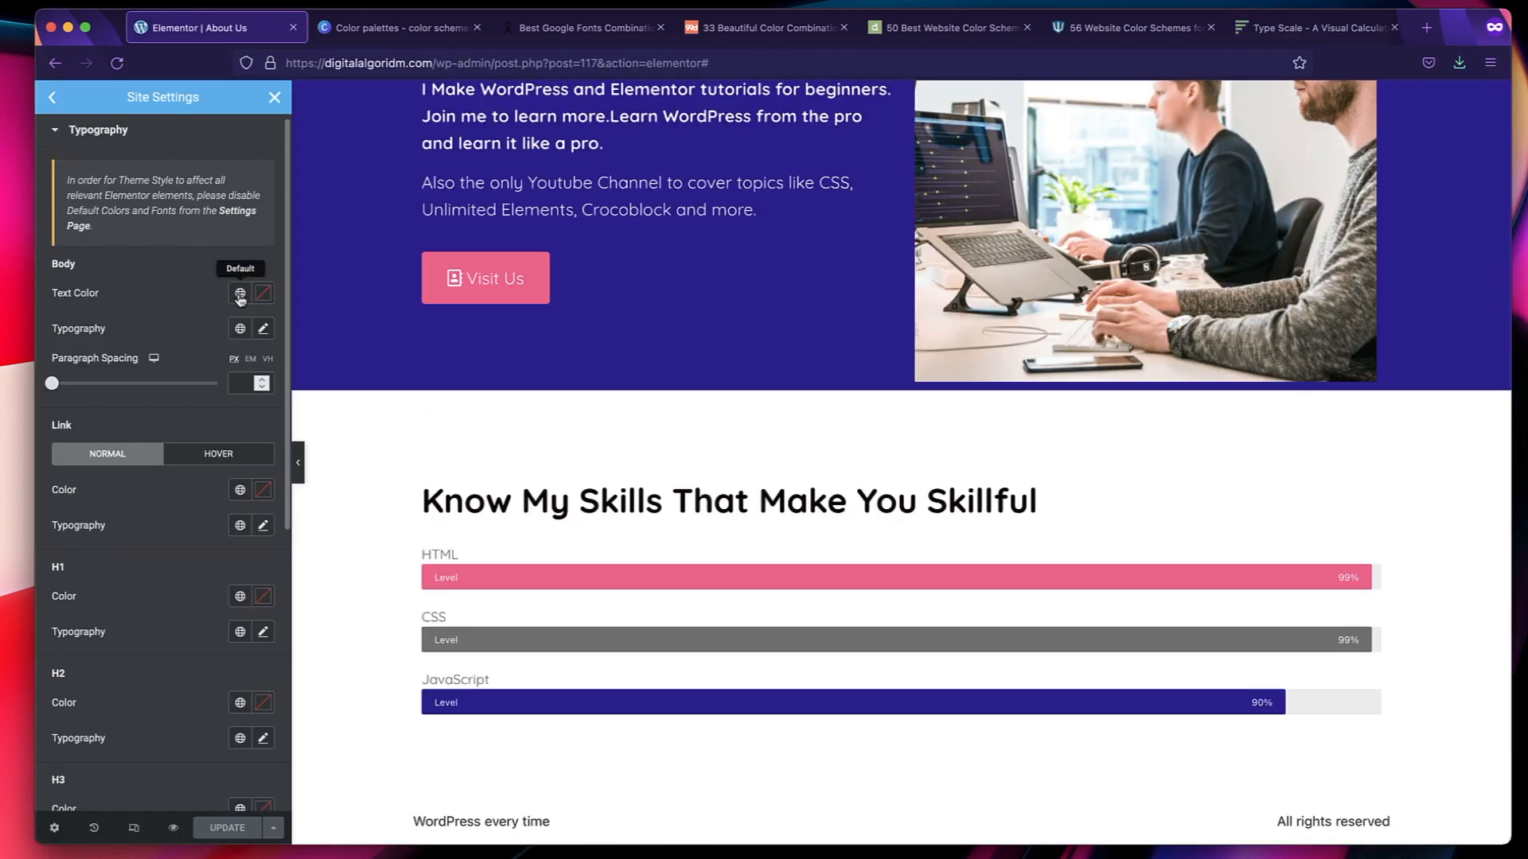
left_click(239, 294)
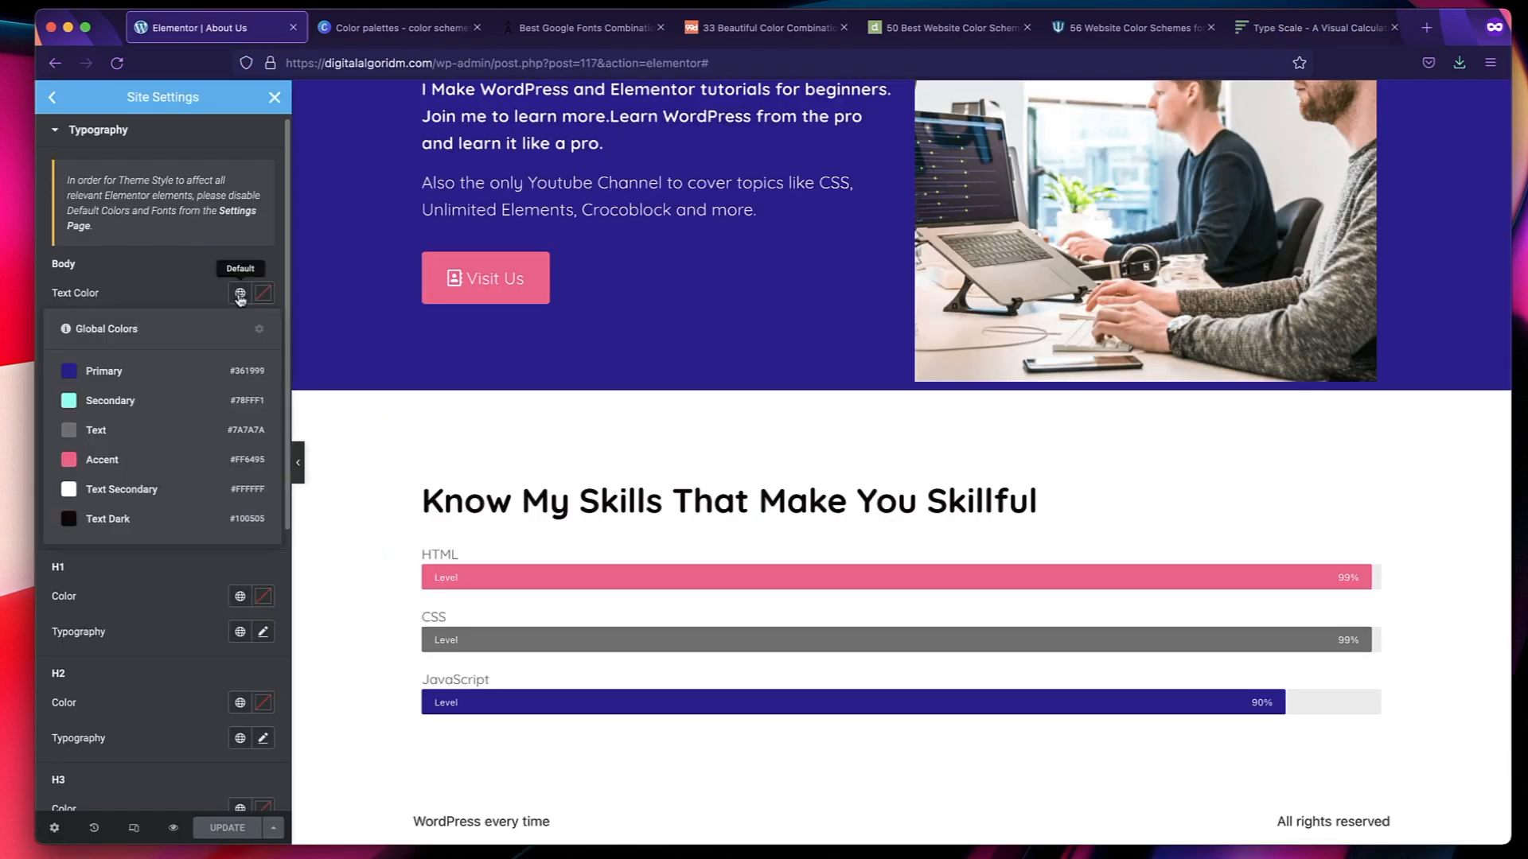
left_click(135, 432)
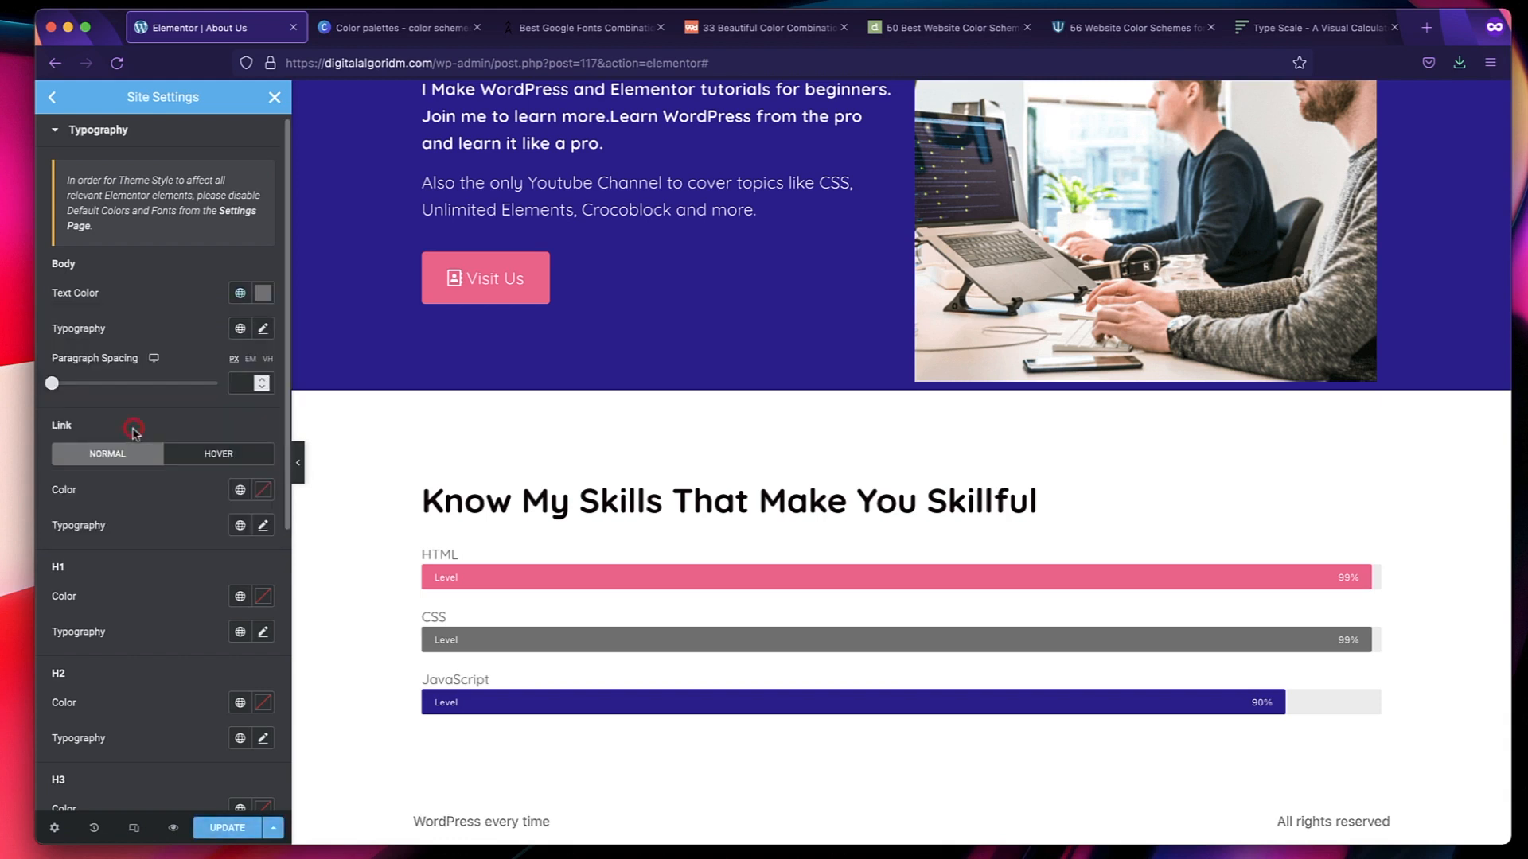
left_click(240, 329)
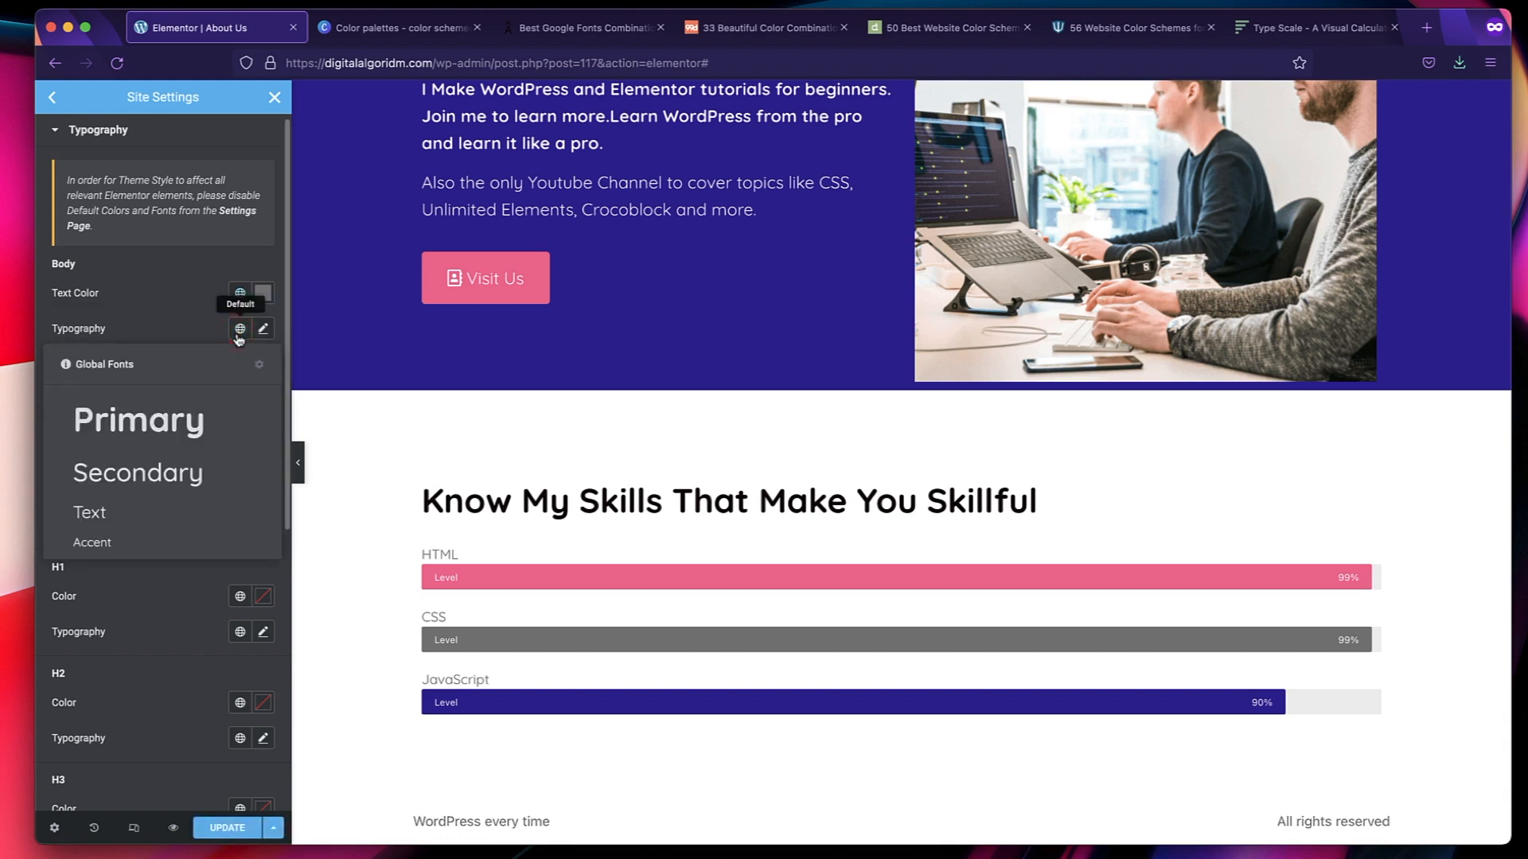
left_click(151, 513)
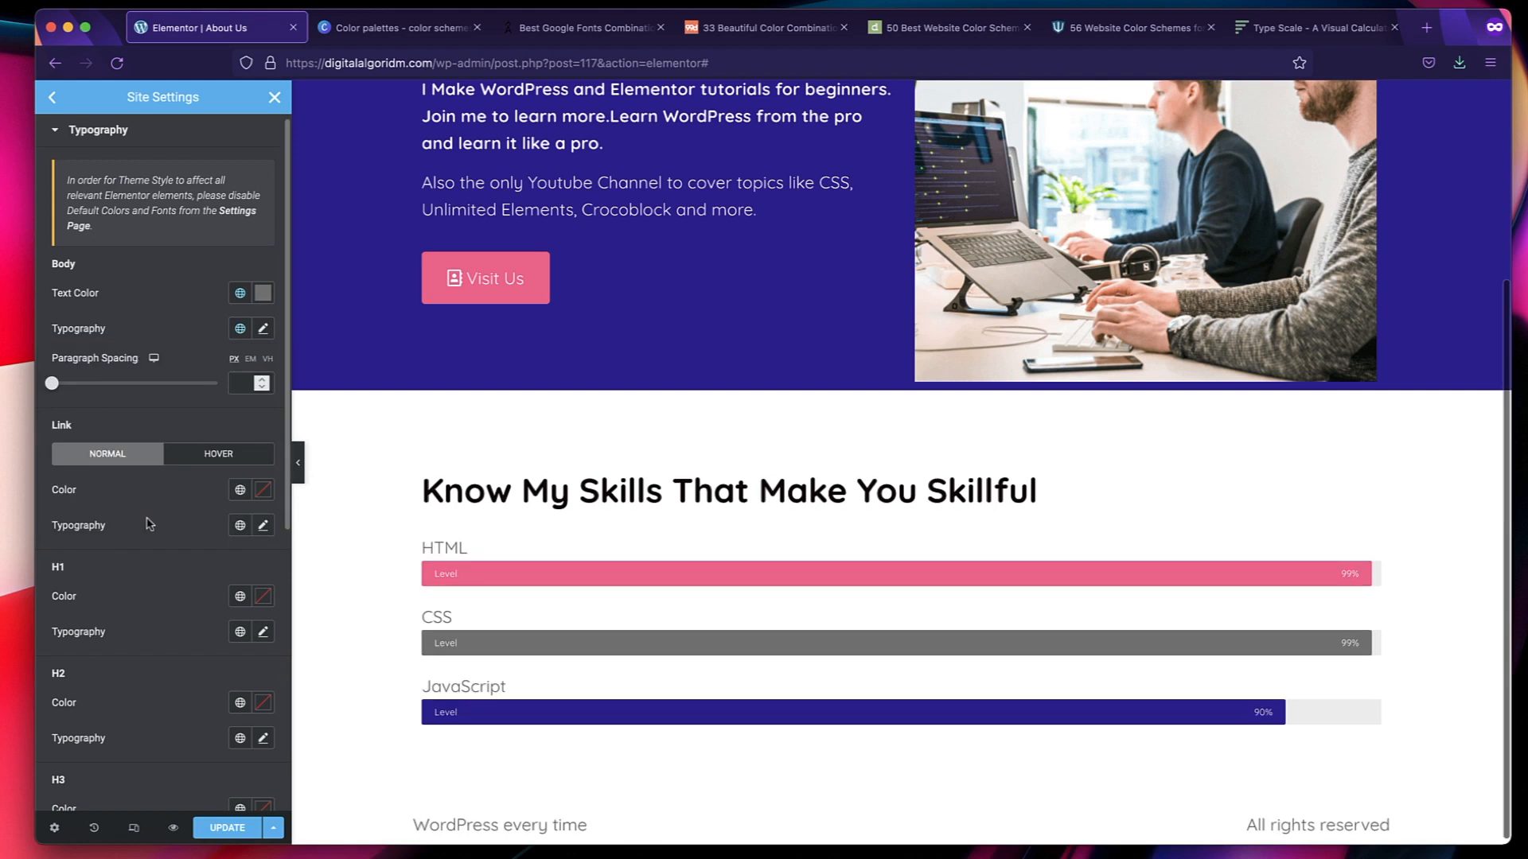
left_click(241, 328)
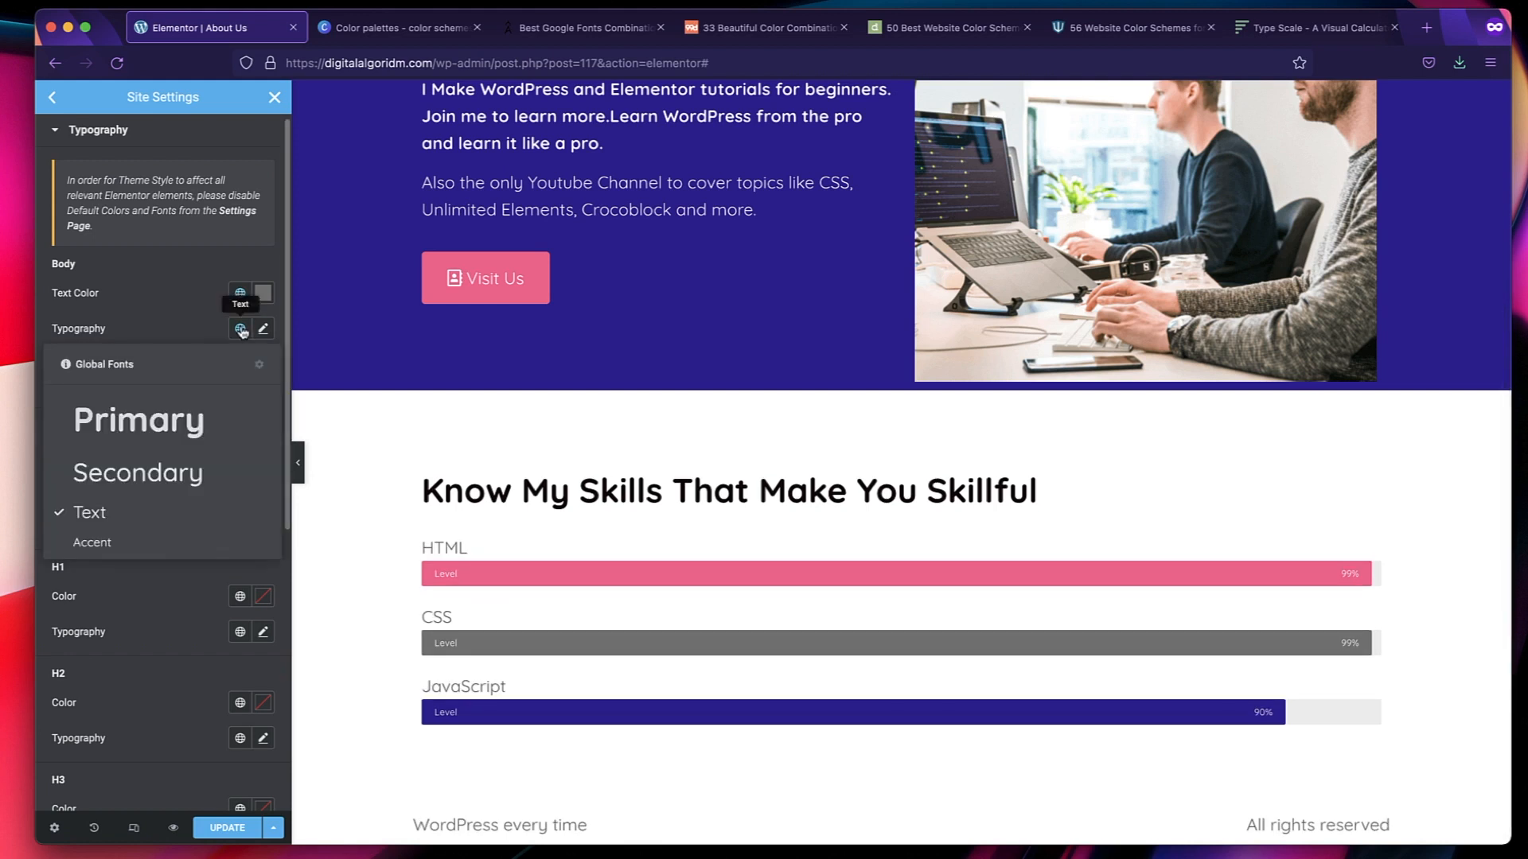
left_click(186, 323)
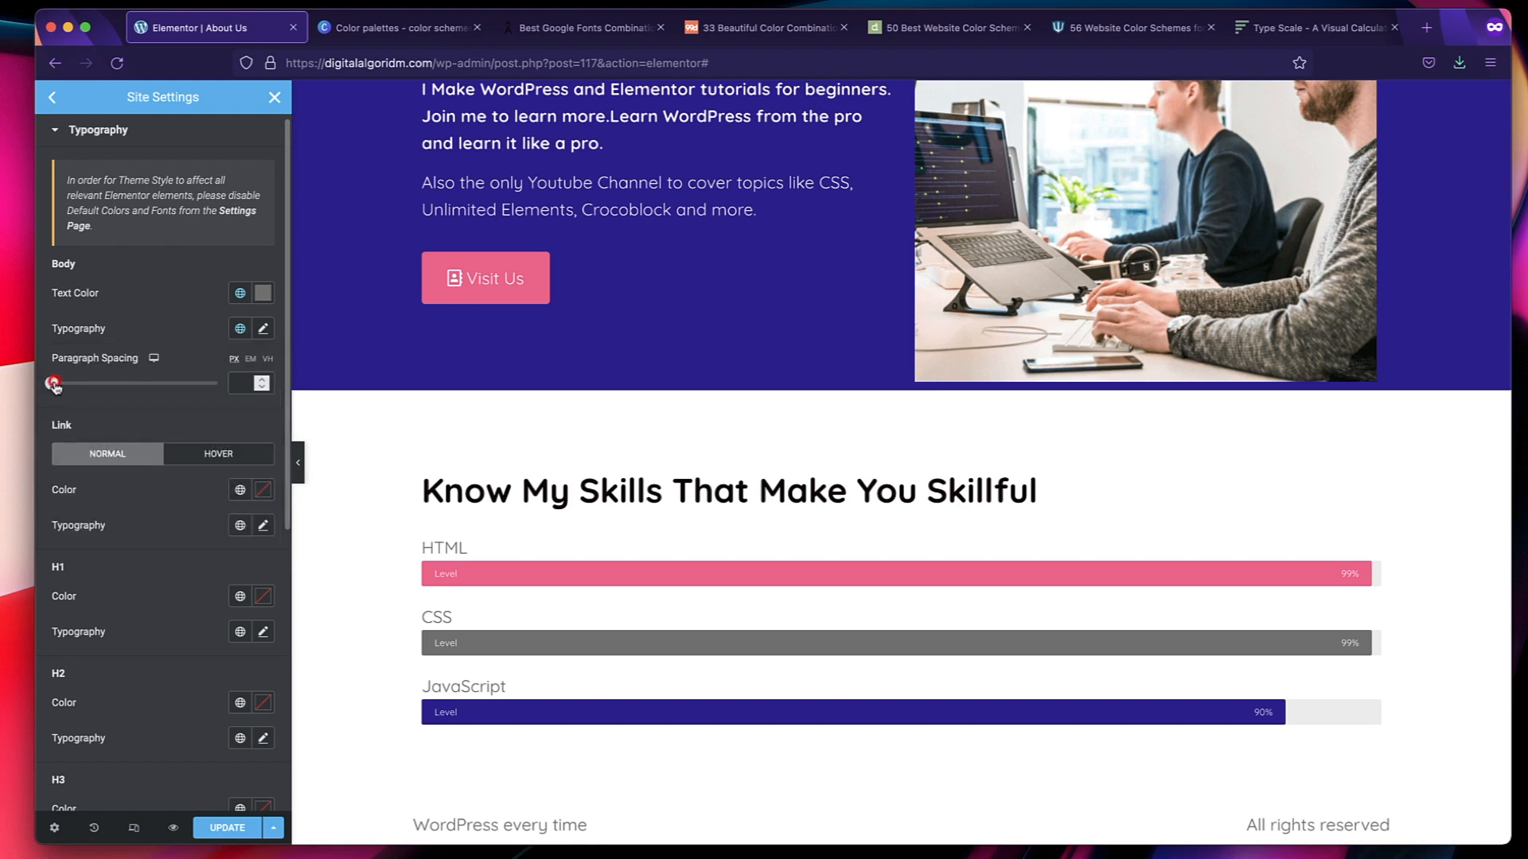
Set the body paragraph spacing to 20 px.
left_click_drag(54, 385, 75, 387)
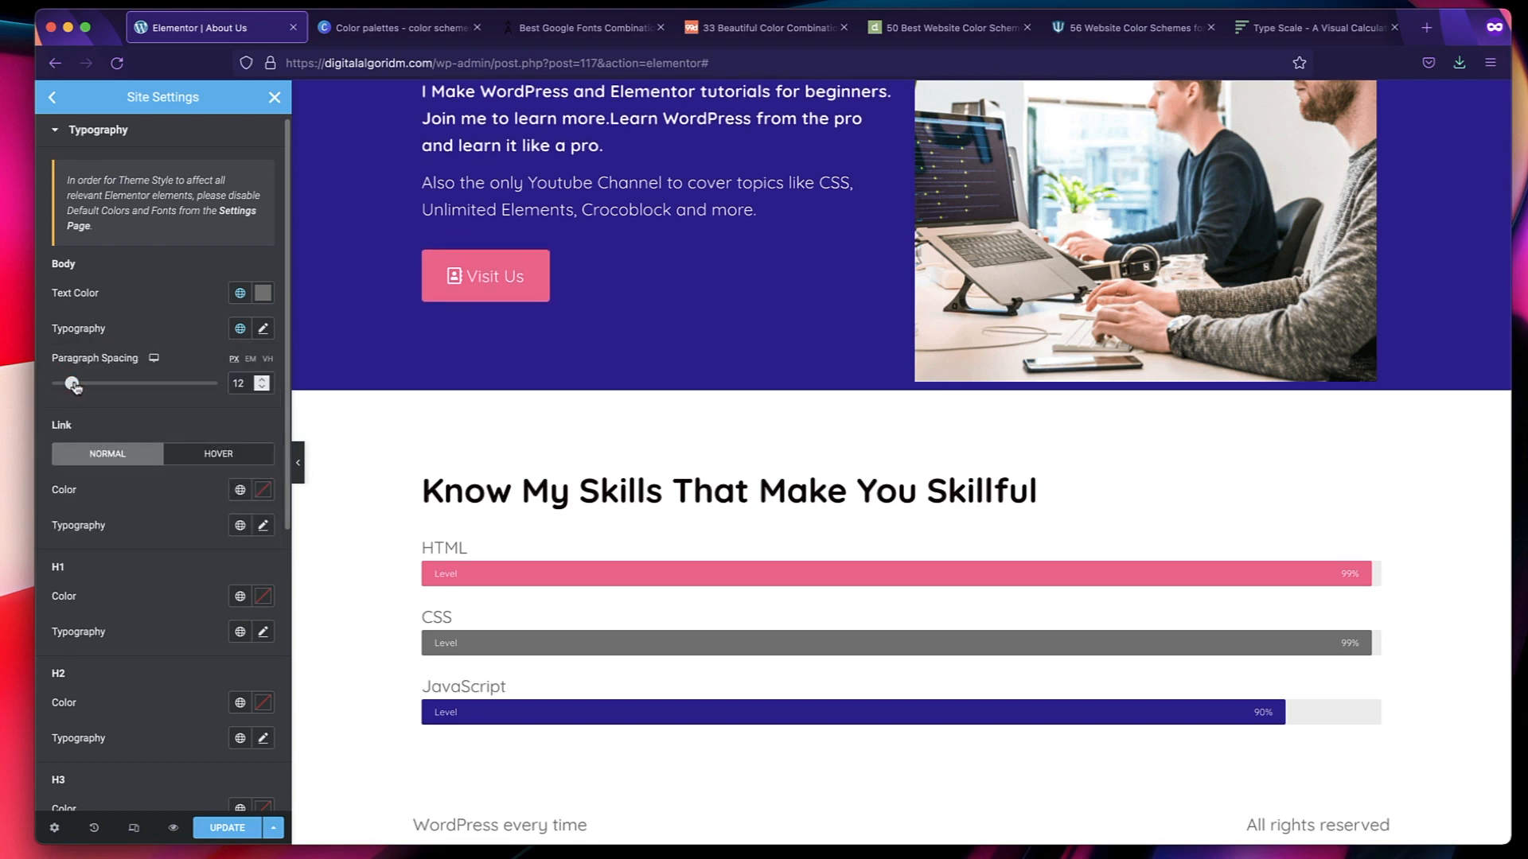
scroll(619, 296, "up", 3)
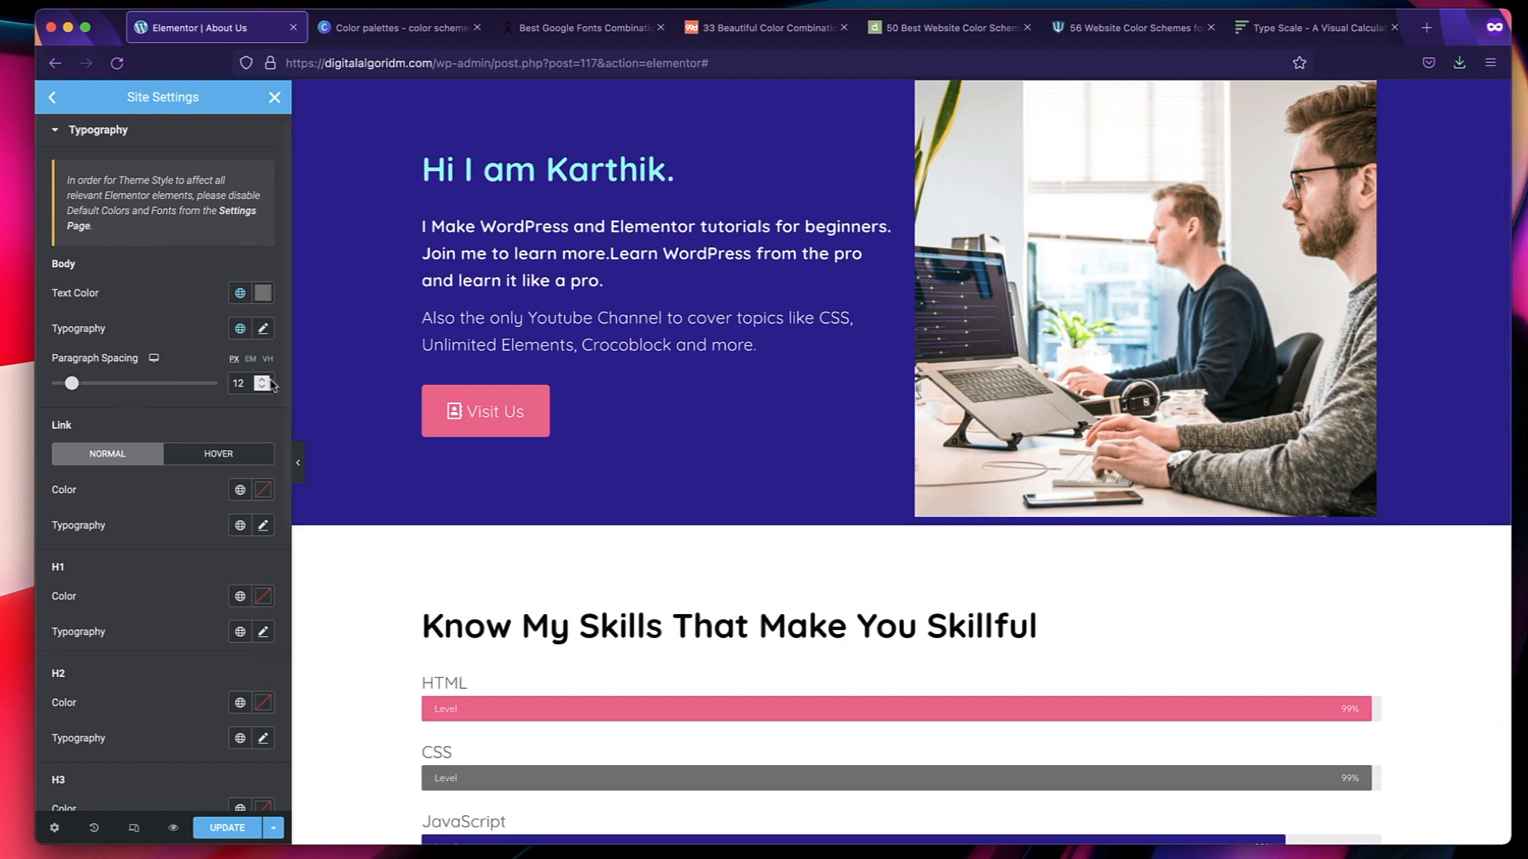
type("20")
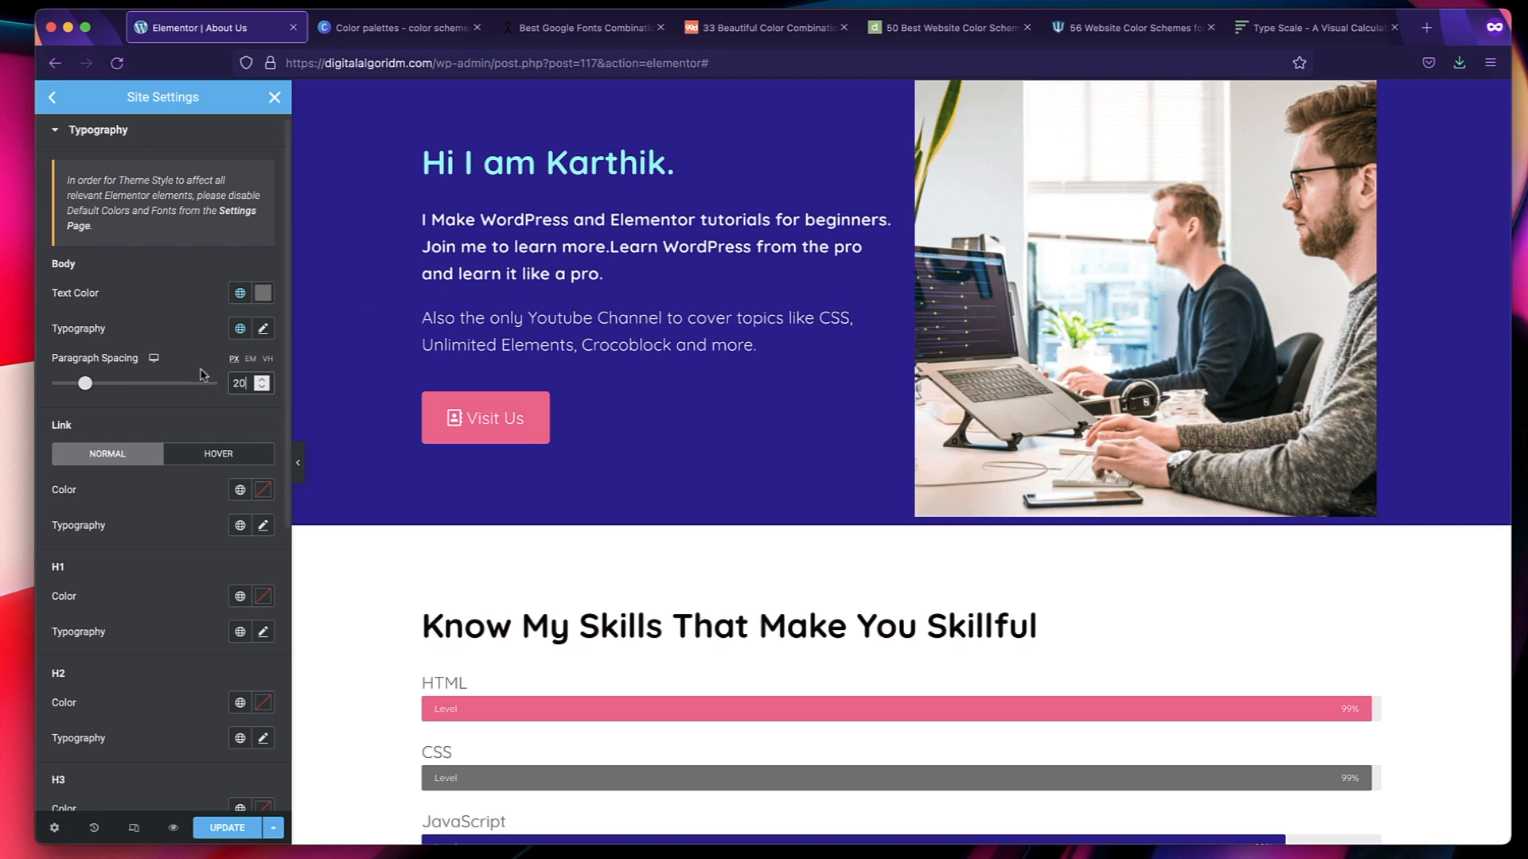
Assign the global Primary color and the global Text font to links in their normal state.
scroll(147, 416, "down", 2)
scroll(136, 416, "down", 2)
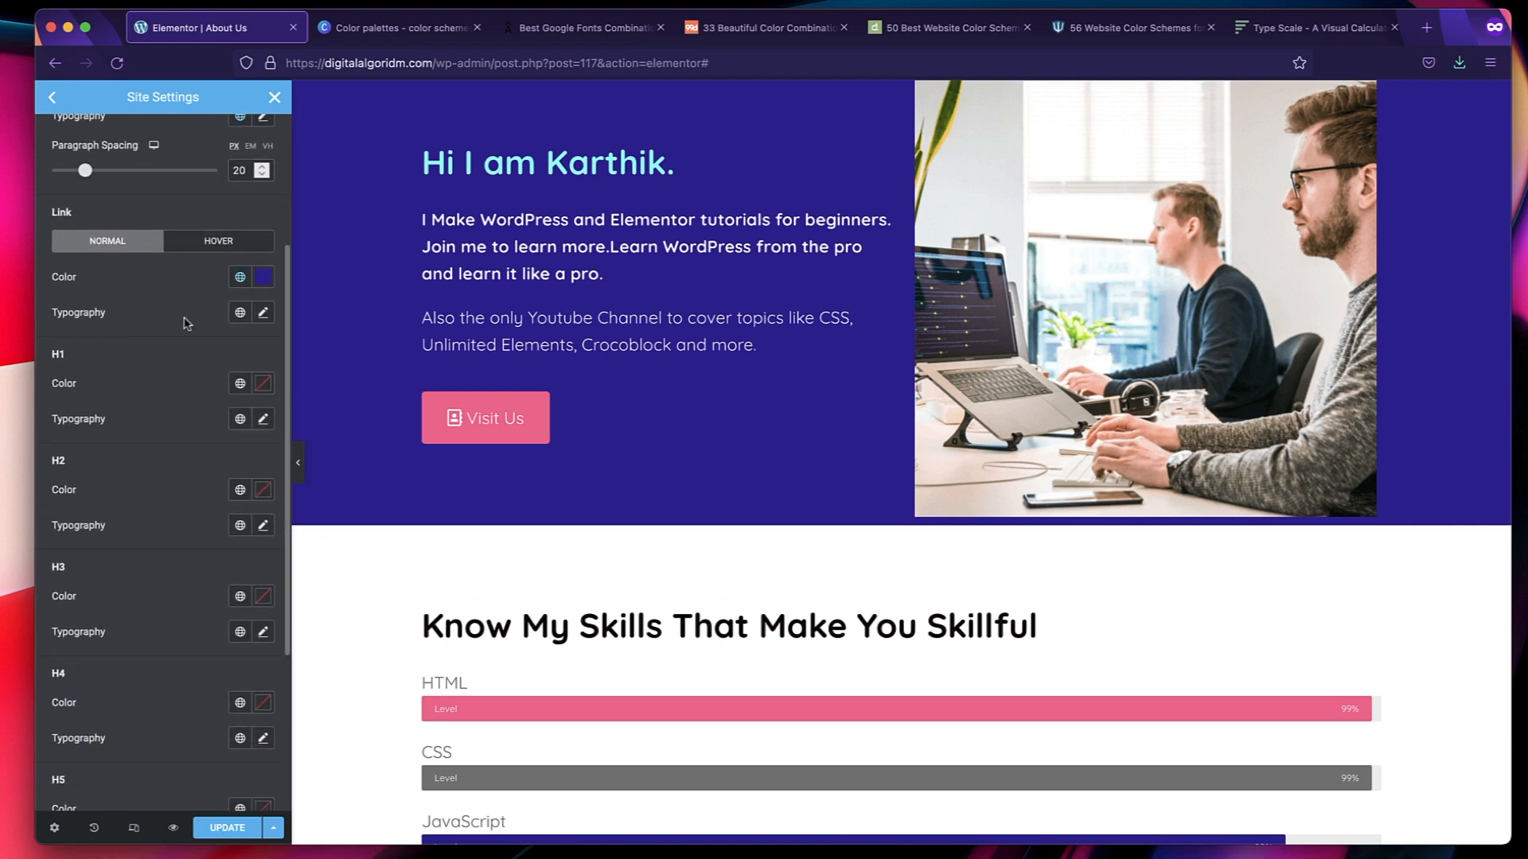
left_click(238, 314)
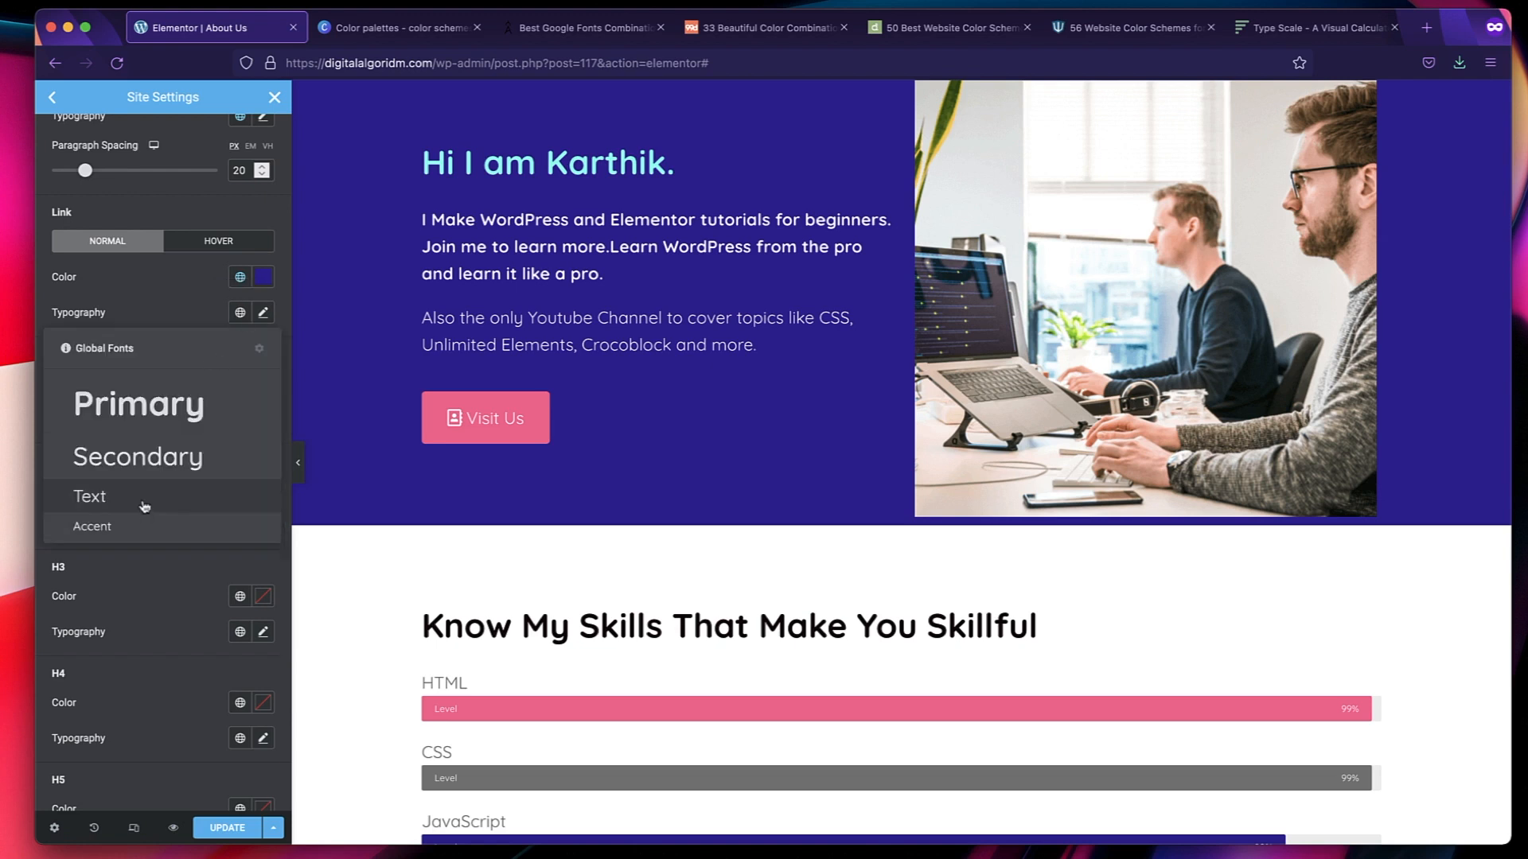
left_click(146, 504)
Check the size of the 1rem base line and the next larger line in the type scale calculator.
scroll(147, 437, "down", 4)
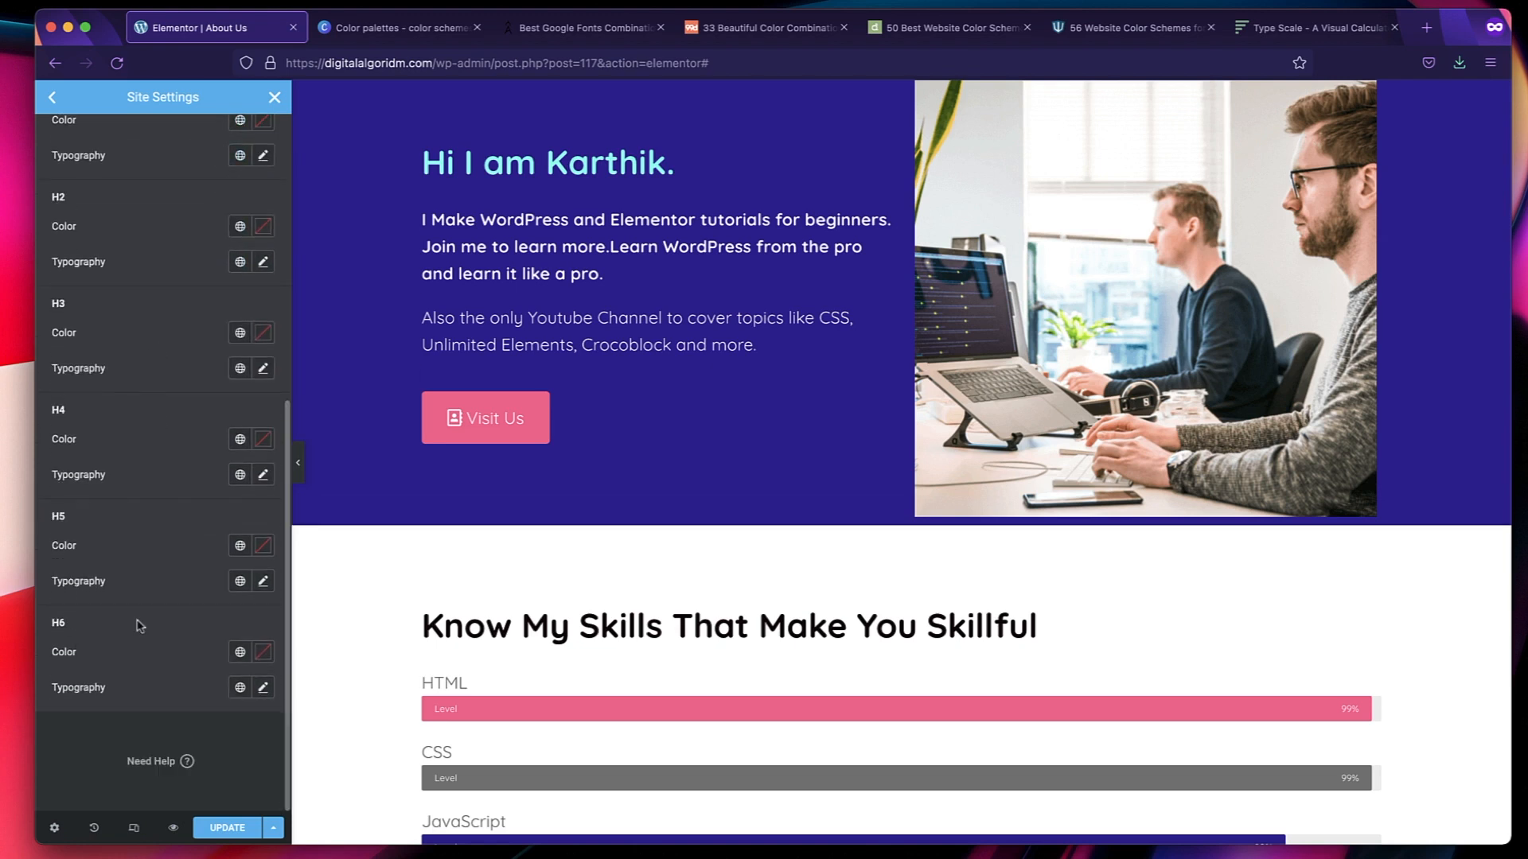
left_click(1289, 32)
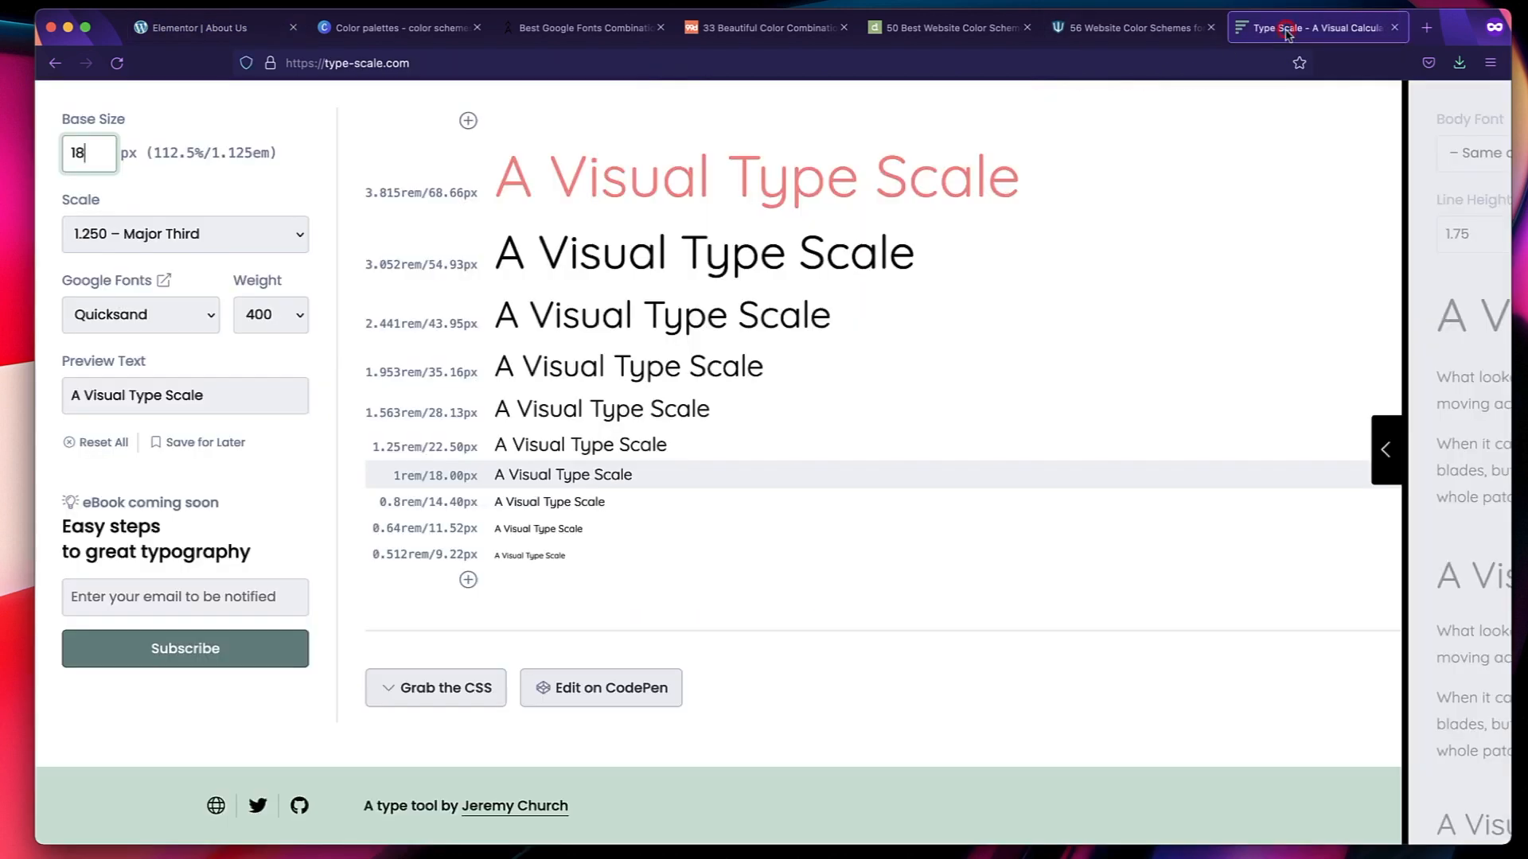
triple_click(513, 476)
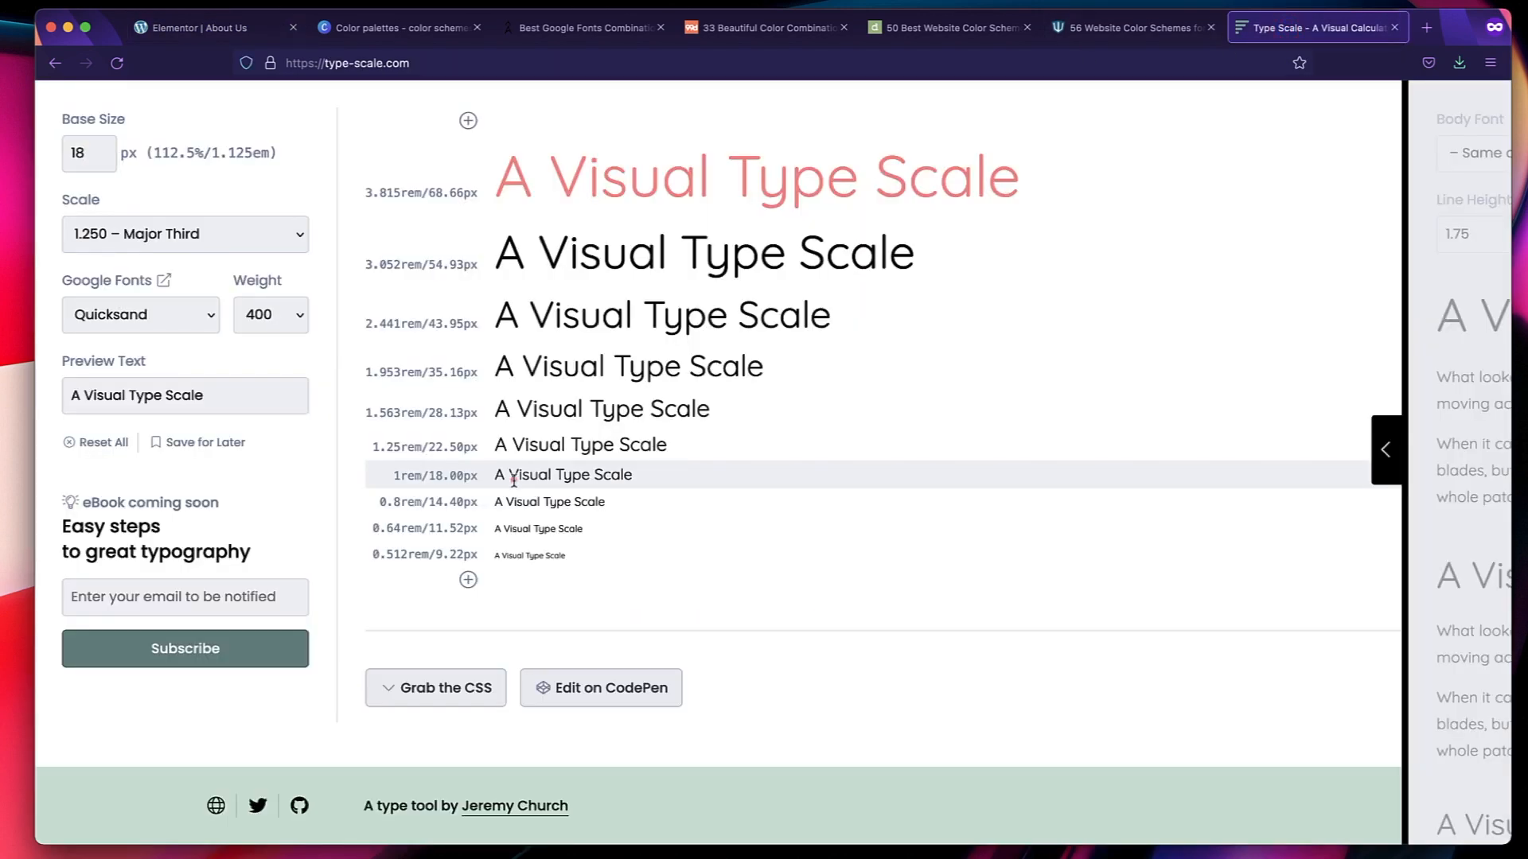
triple_click(433, 475)
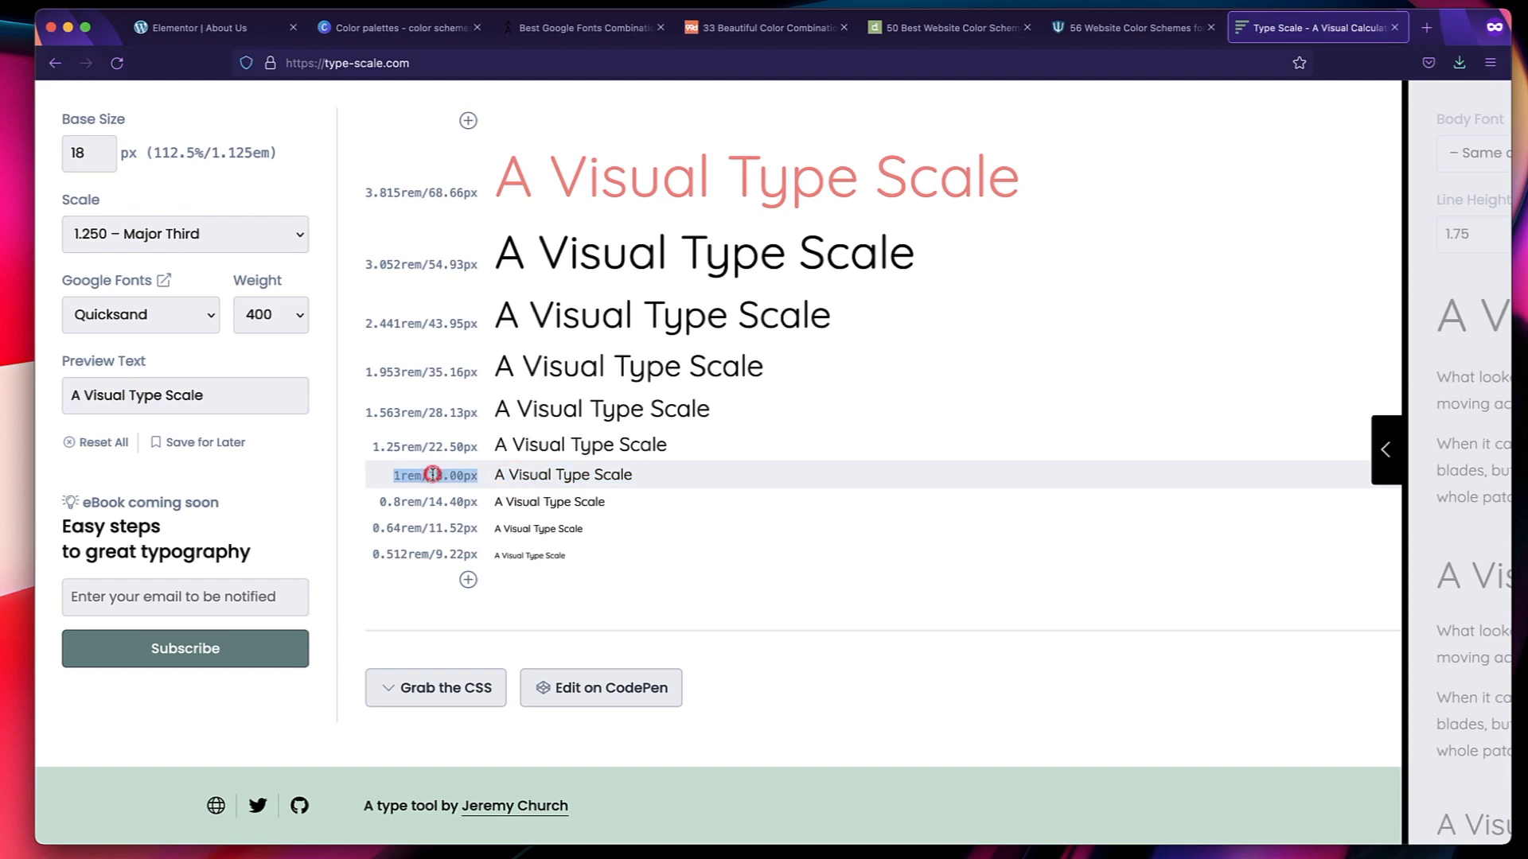
double_click(433, 475)
triple_click(432, 475)
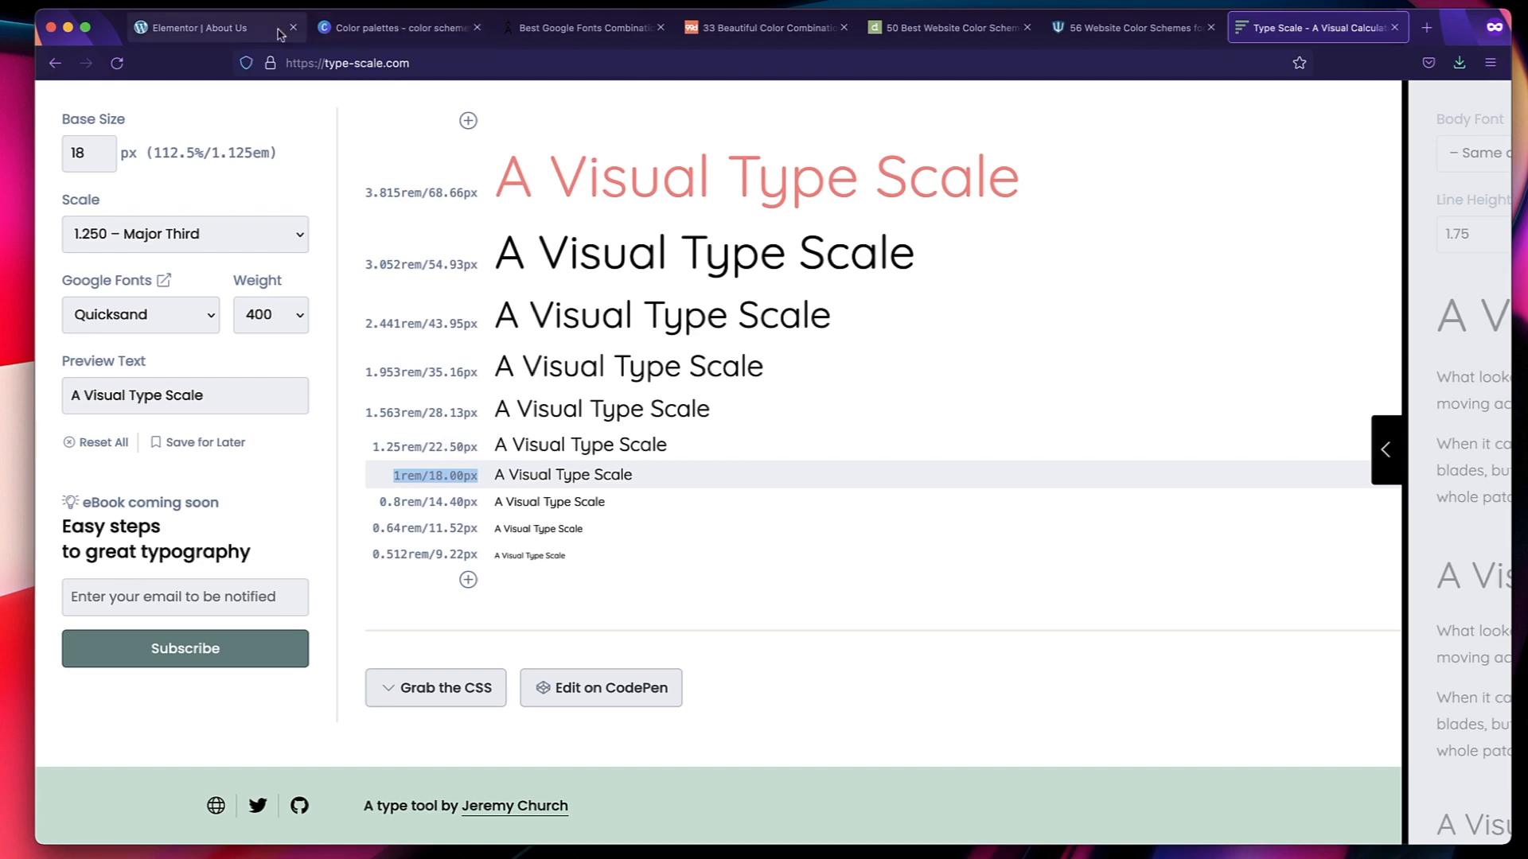
Back in the Elementor typography settings, set the H6 font family to Quicksand.
left_click(239, 28)
left_click(263, 687)
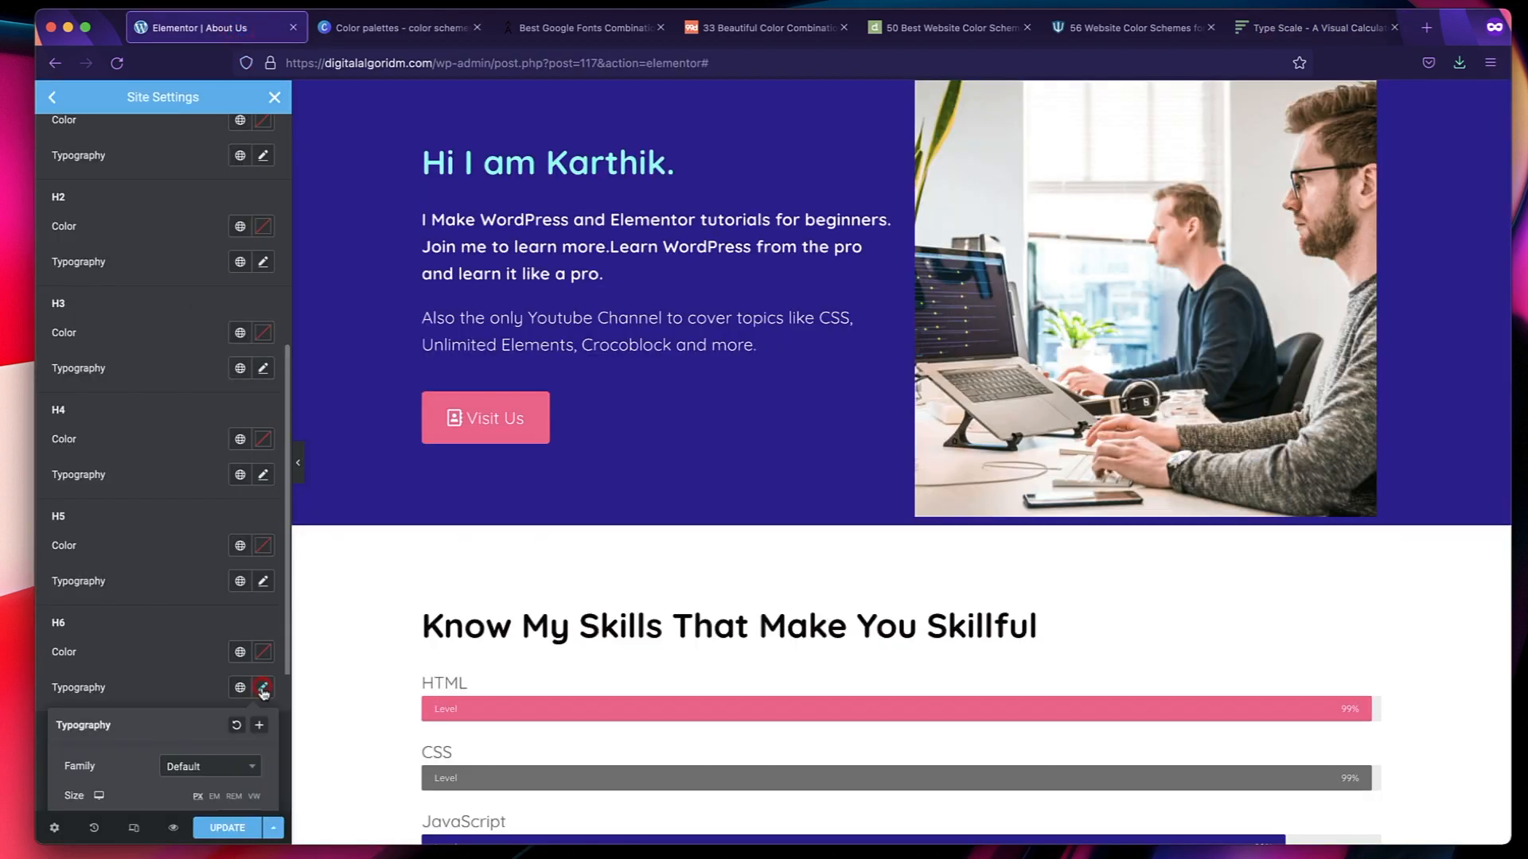
scroll(207, 748, "down", 3)
left_click(207, 582)
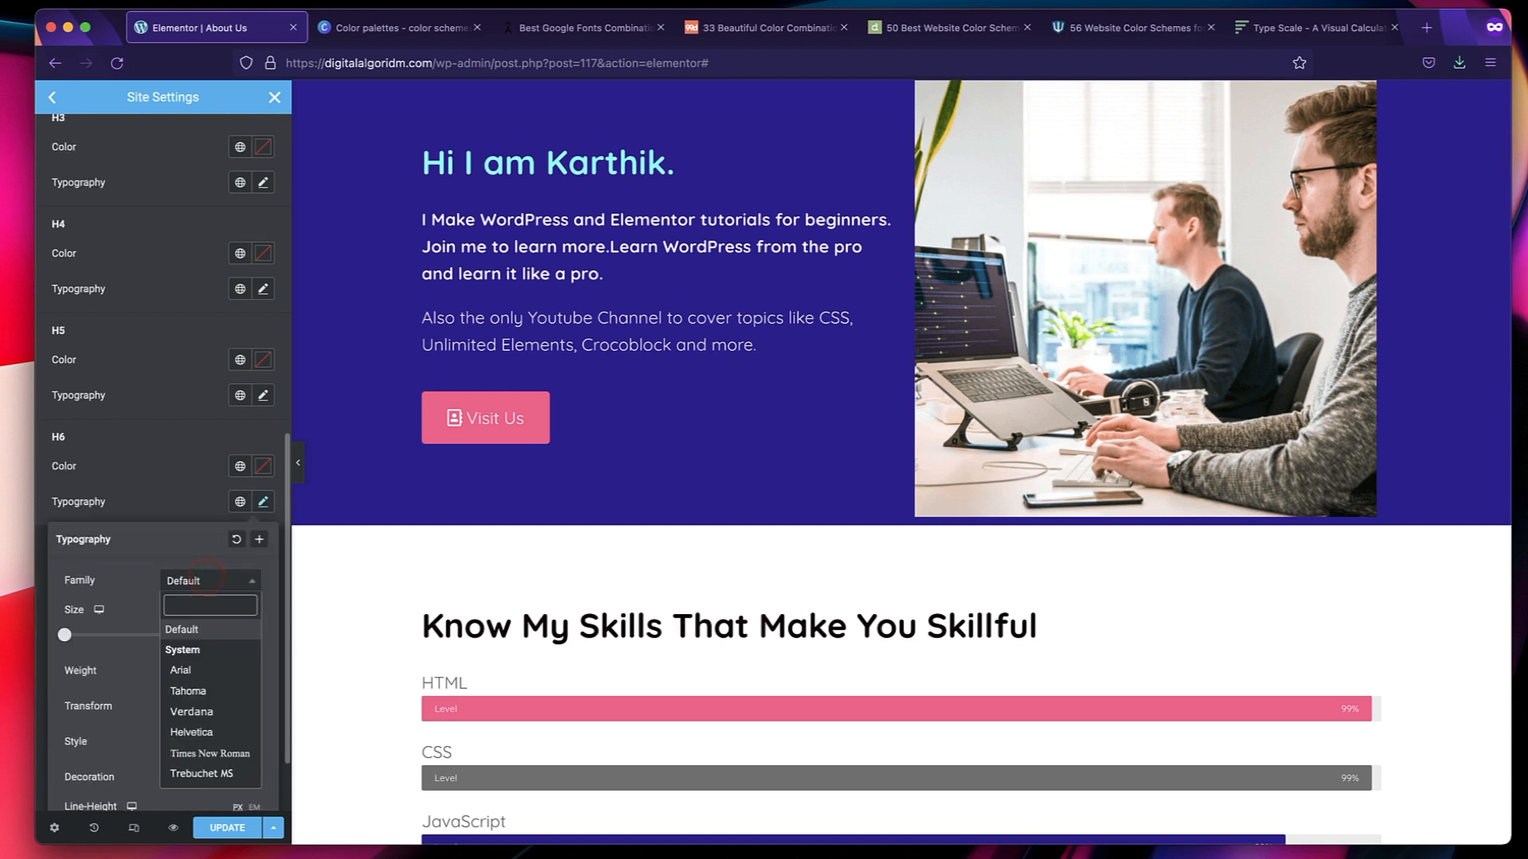
type("q")
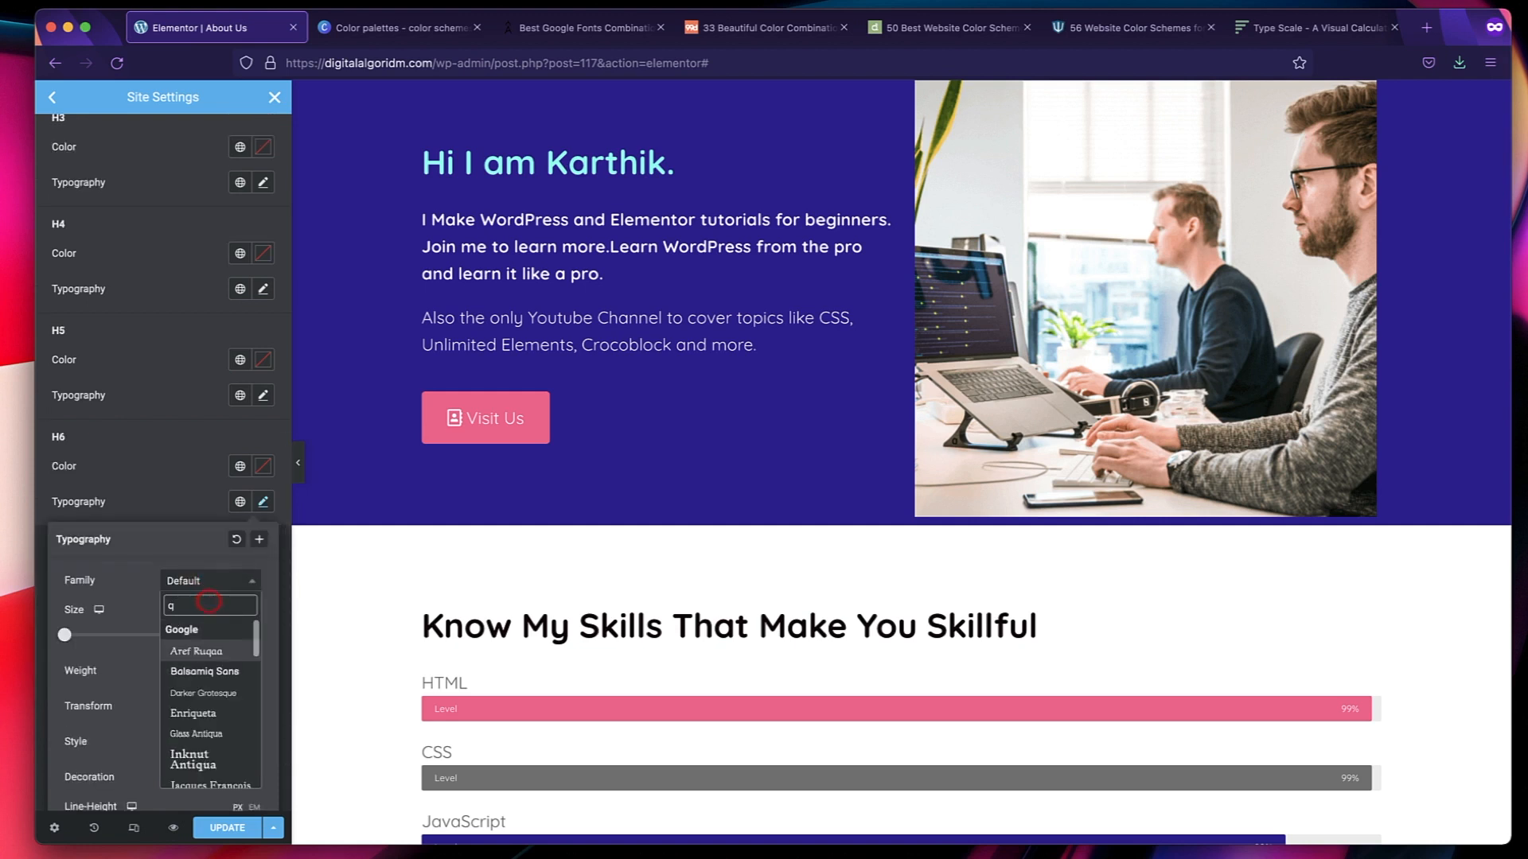
type("uic")
left_click(215, 648)
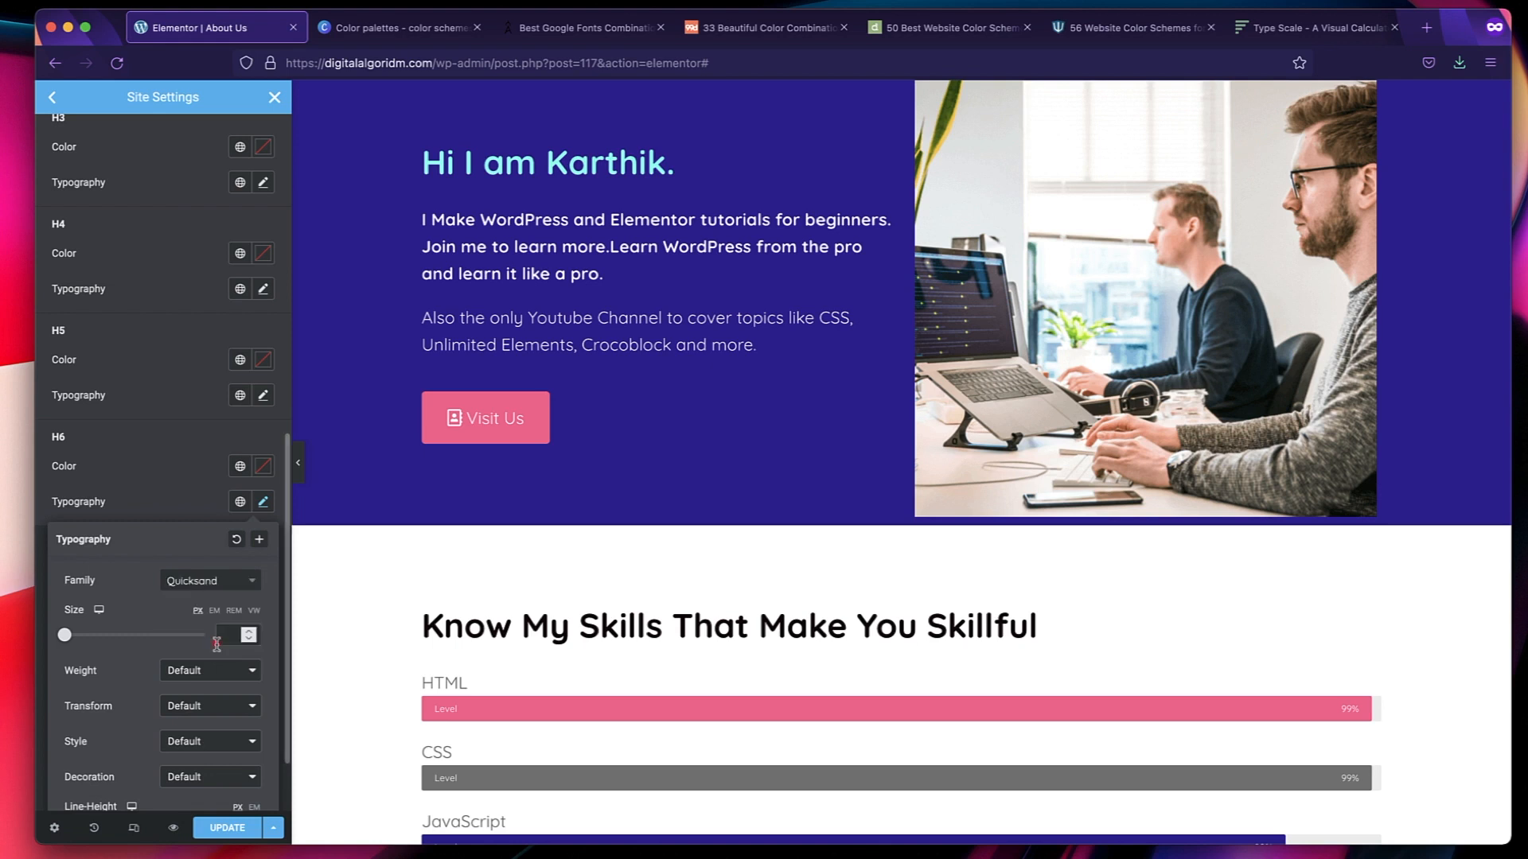
Set the H6 font size to 22.5 px and its weight to 300.
left_click(231, 634)
type("22.5")
left_click(203, 674)
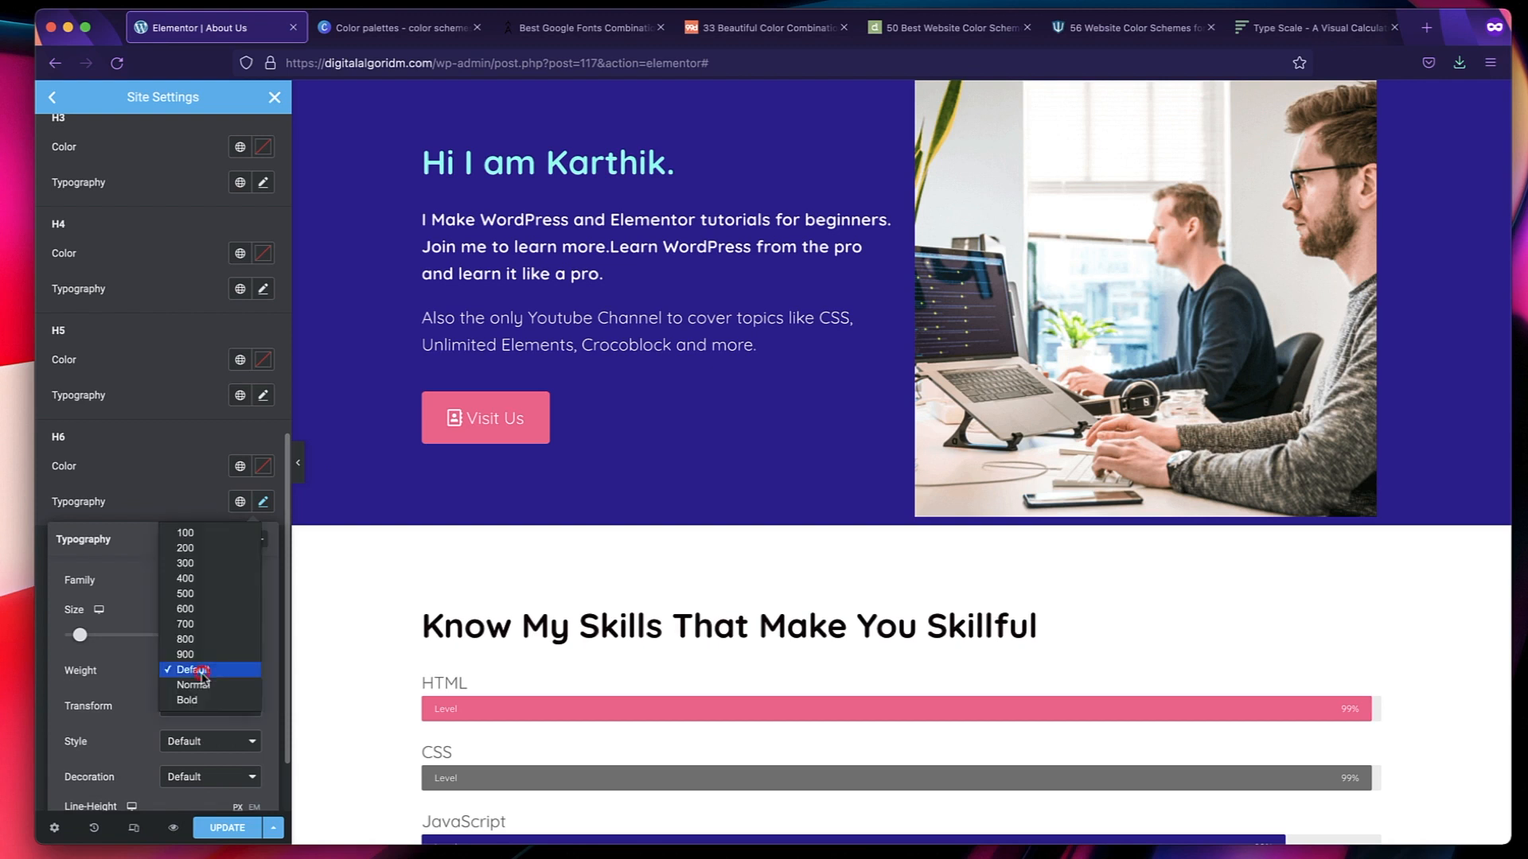
left_click(193, 564)
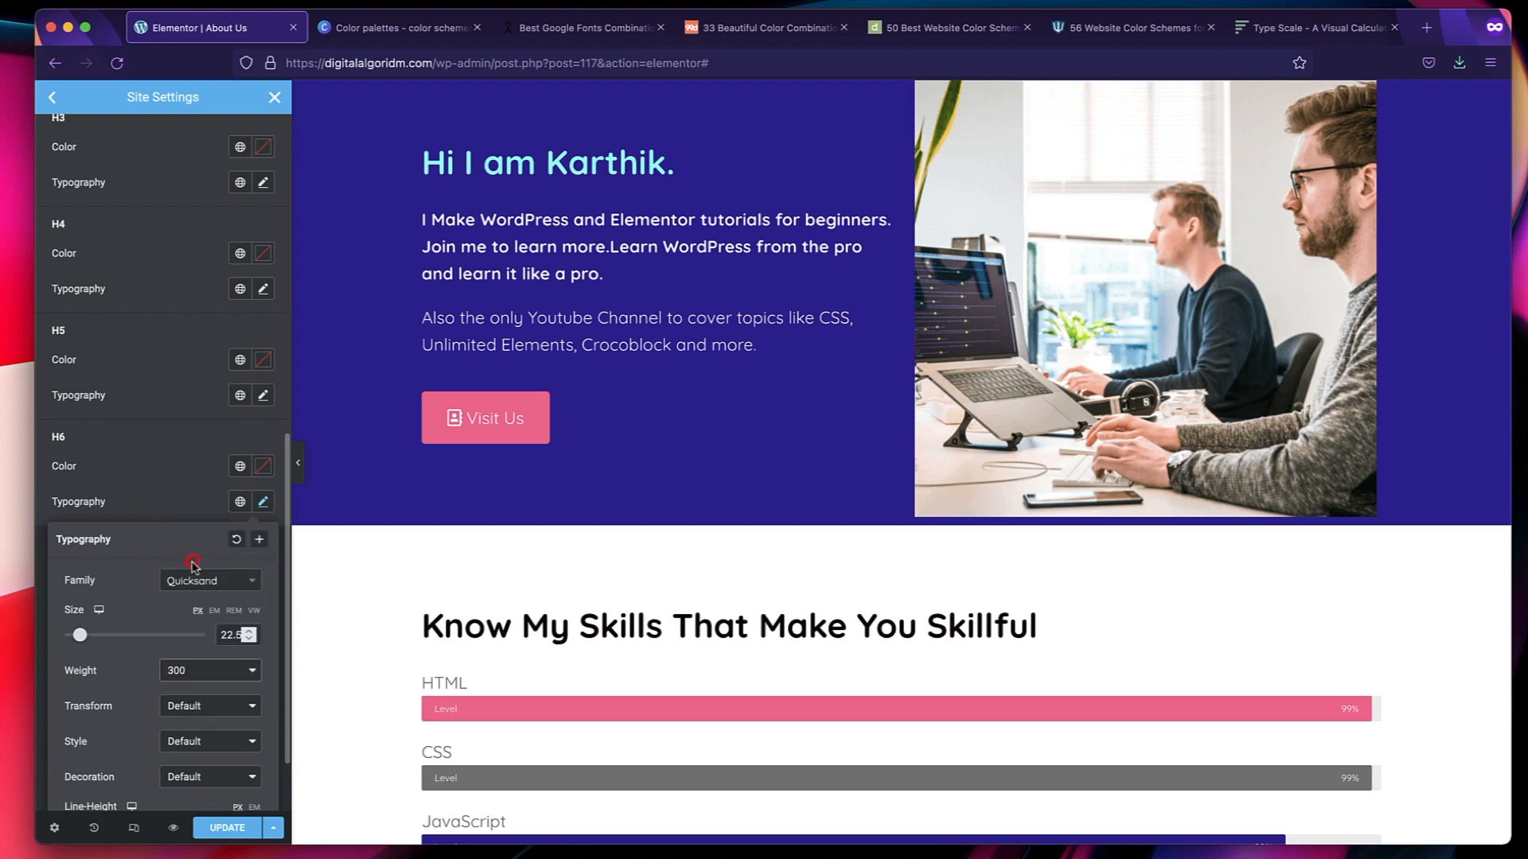
left_click(185, 492)
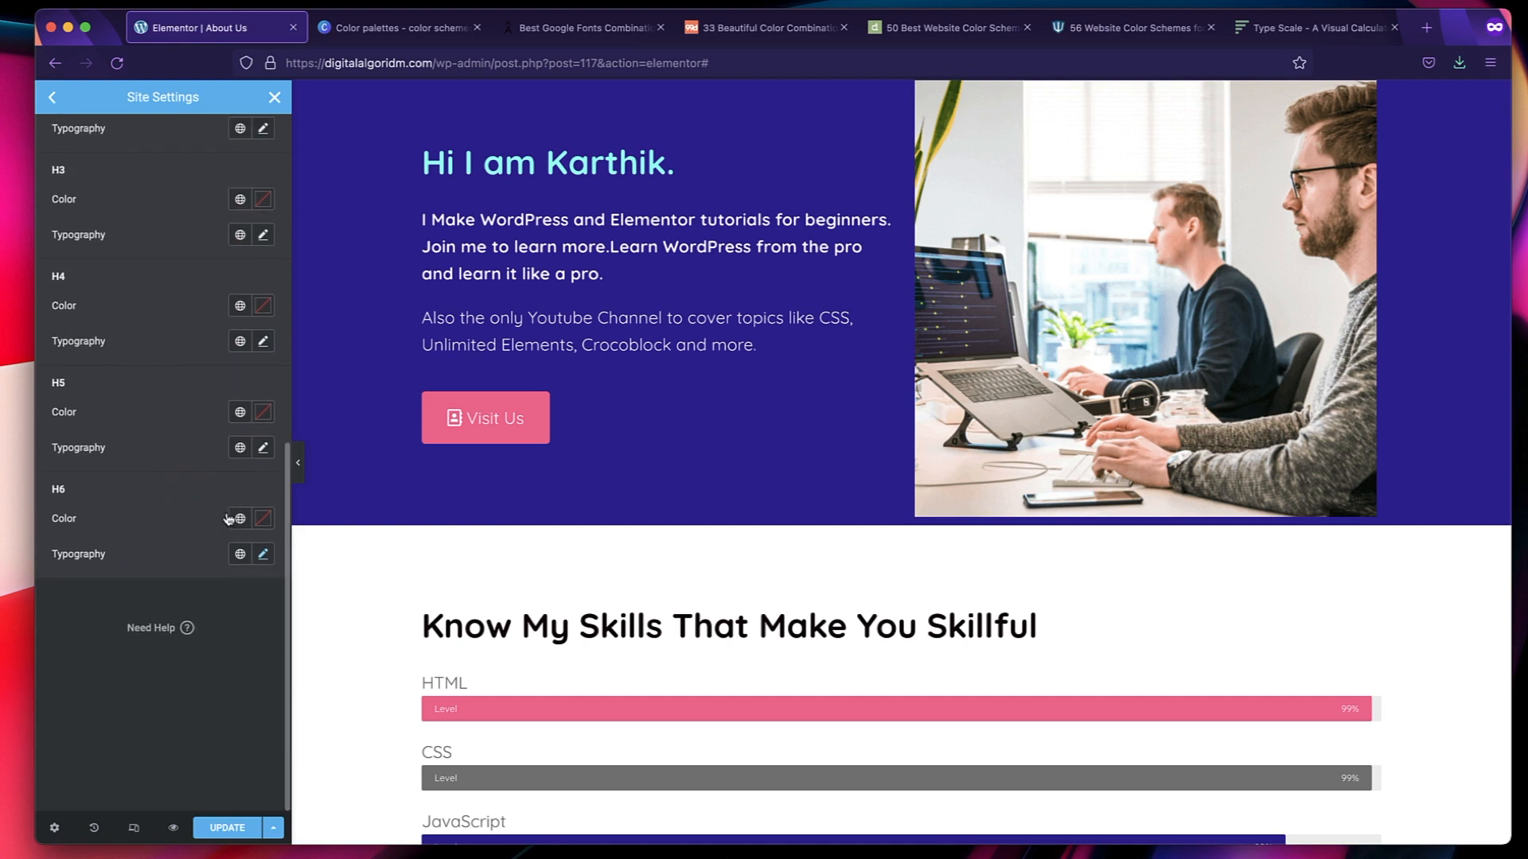
Assign the global Primary color to the H6, H5, H4 and H3 headings.
left_click(240, 518)
left_click(153, 598)
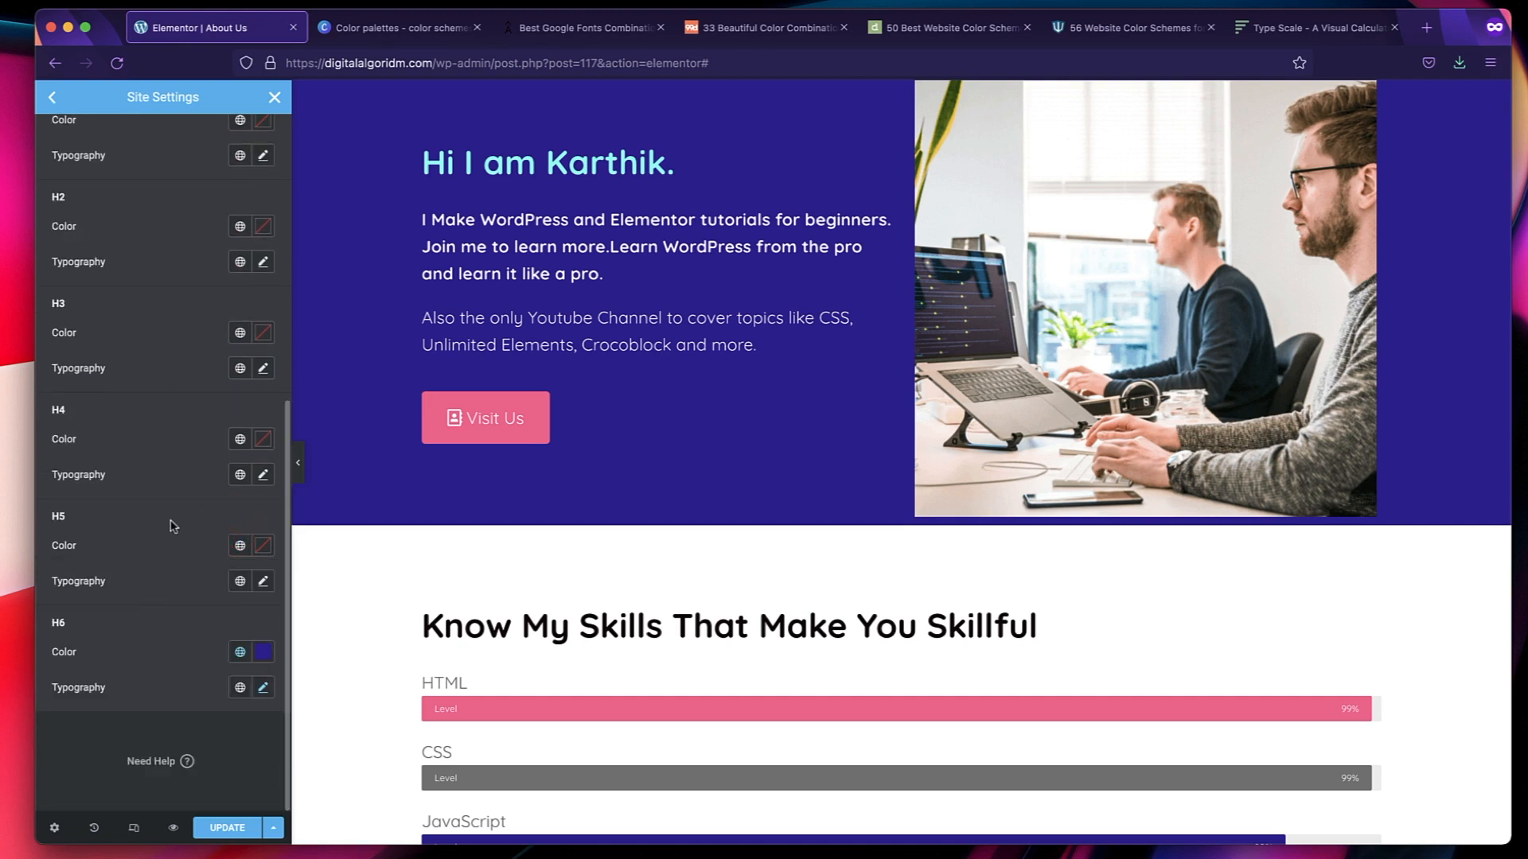
left_click(240, 545)
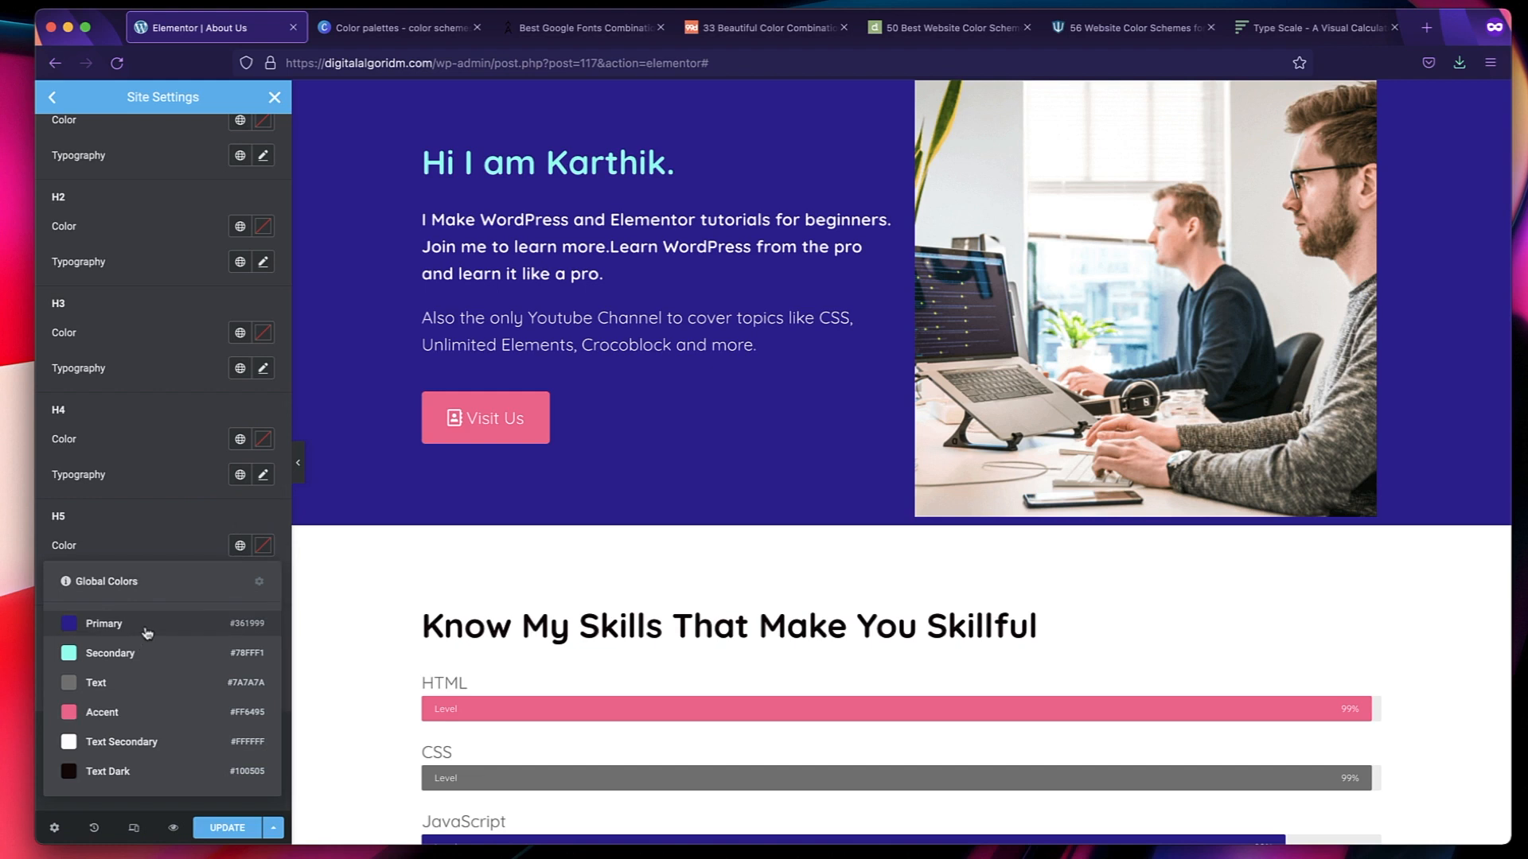
left_click(239, 444)
left_click(239, 444)
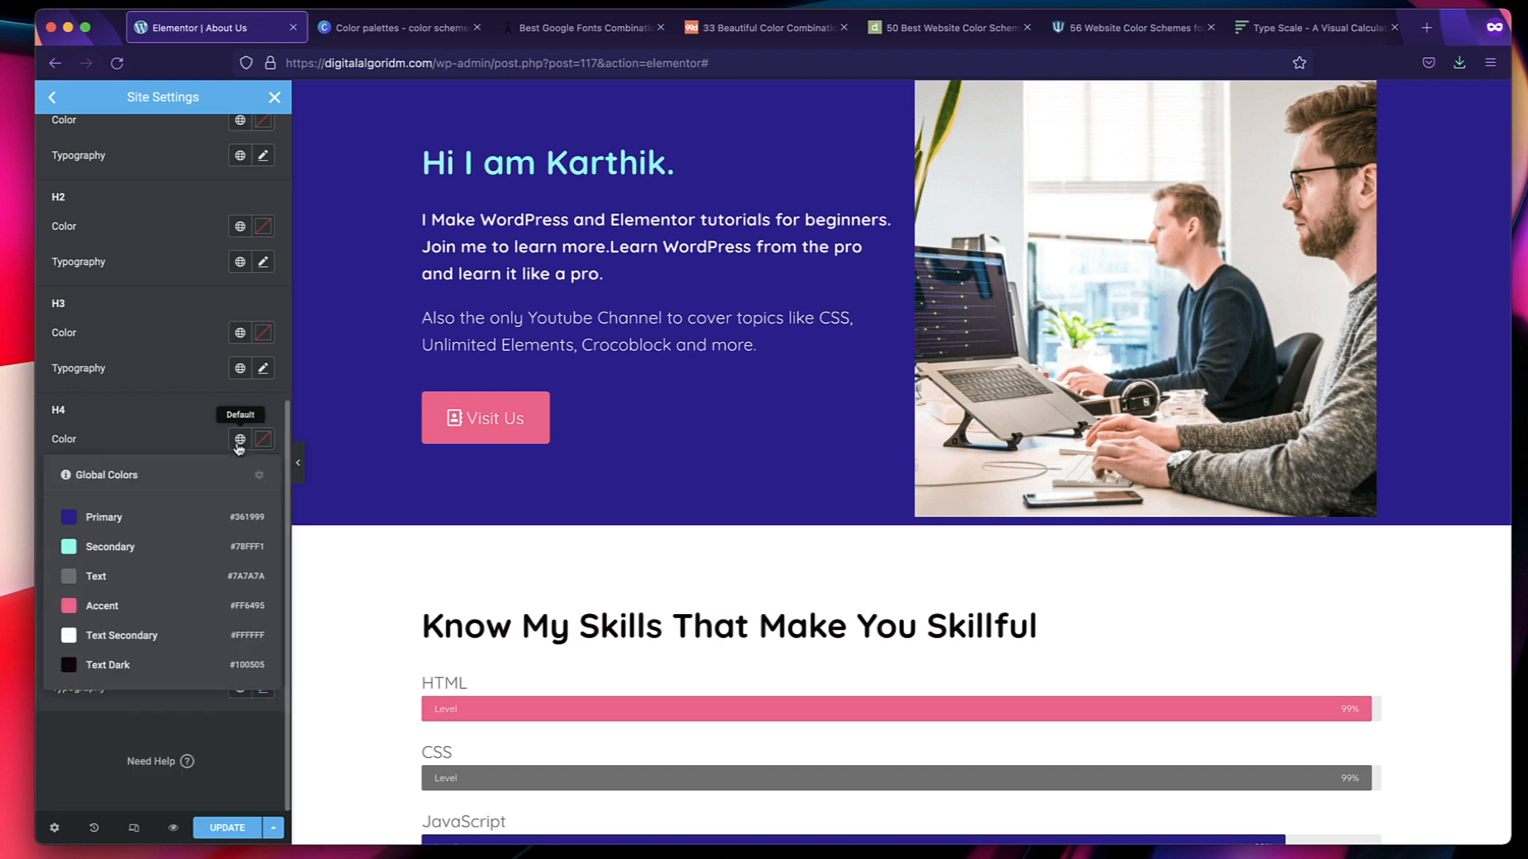
left_click(148, 518)
left_click(240, 335)
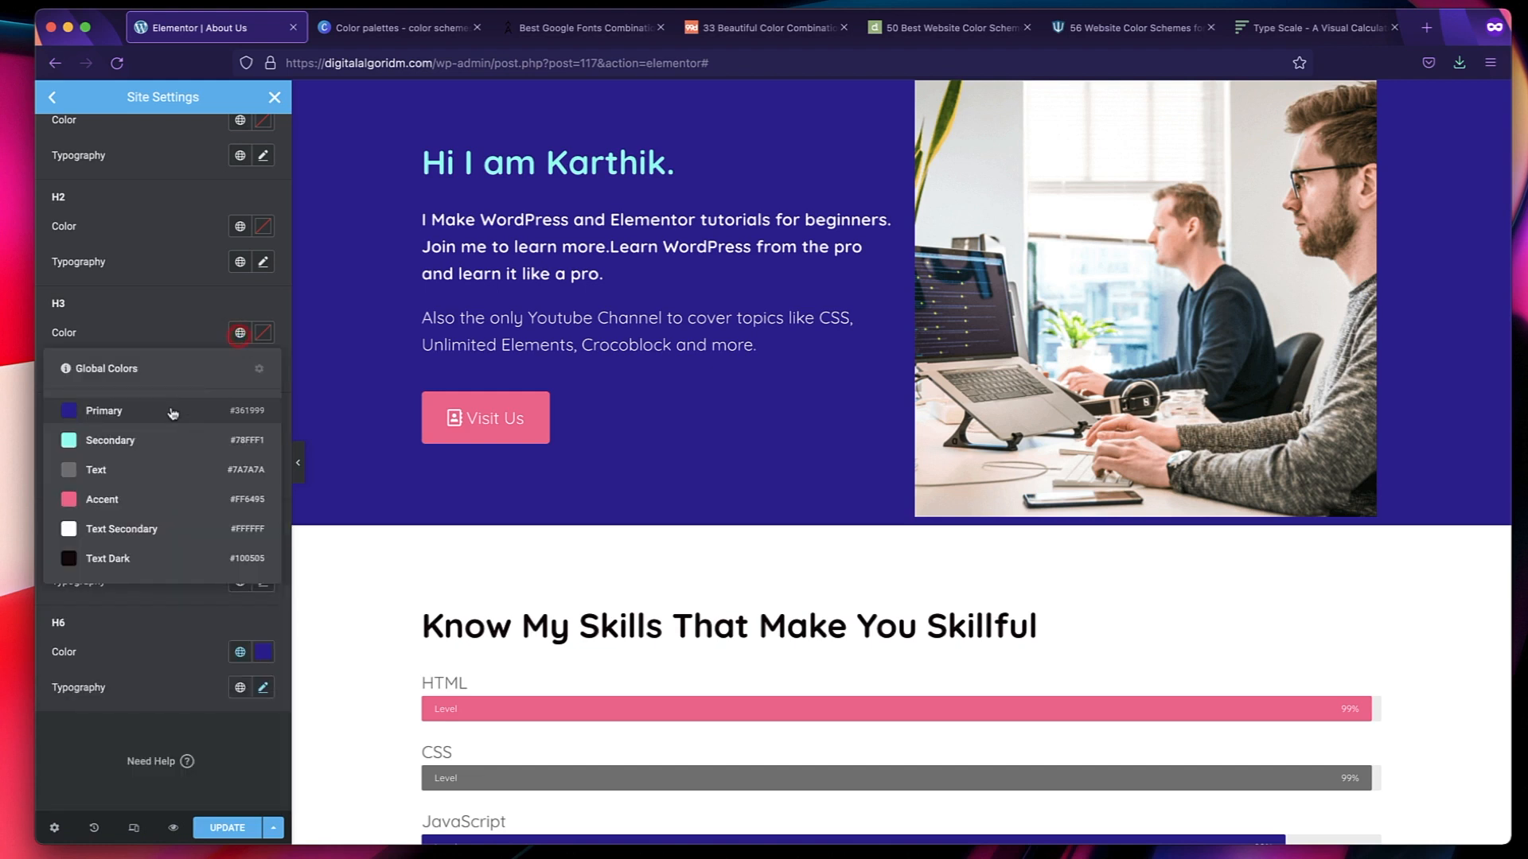
left_click(176, 411)
Assign the global Primary color to the H2 and H1 headings.
scroll(179, 360, "up", 2)
left_click(238, 308)
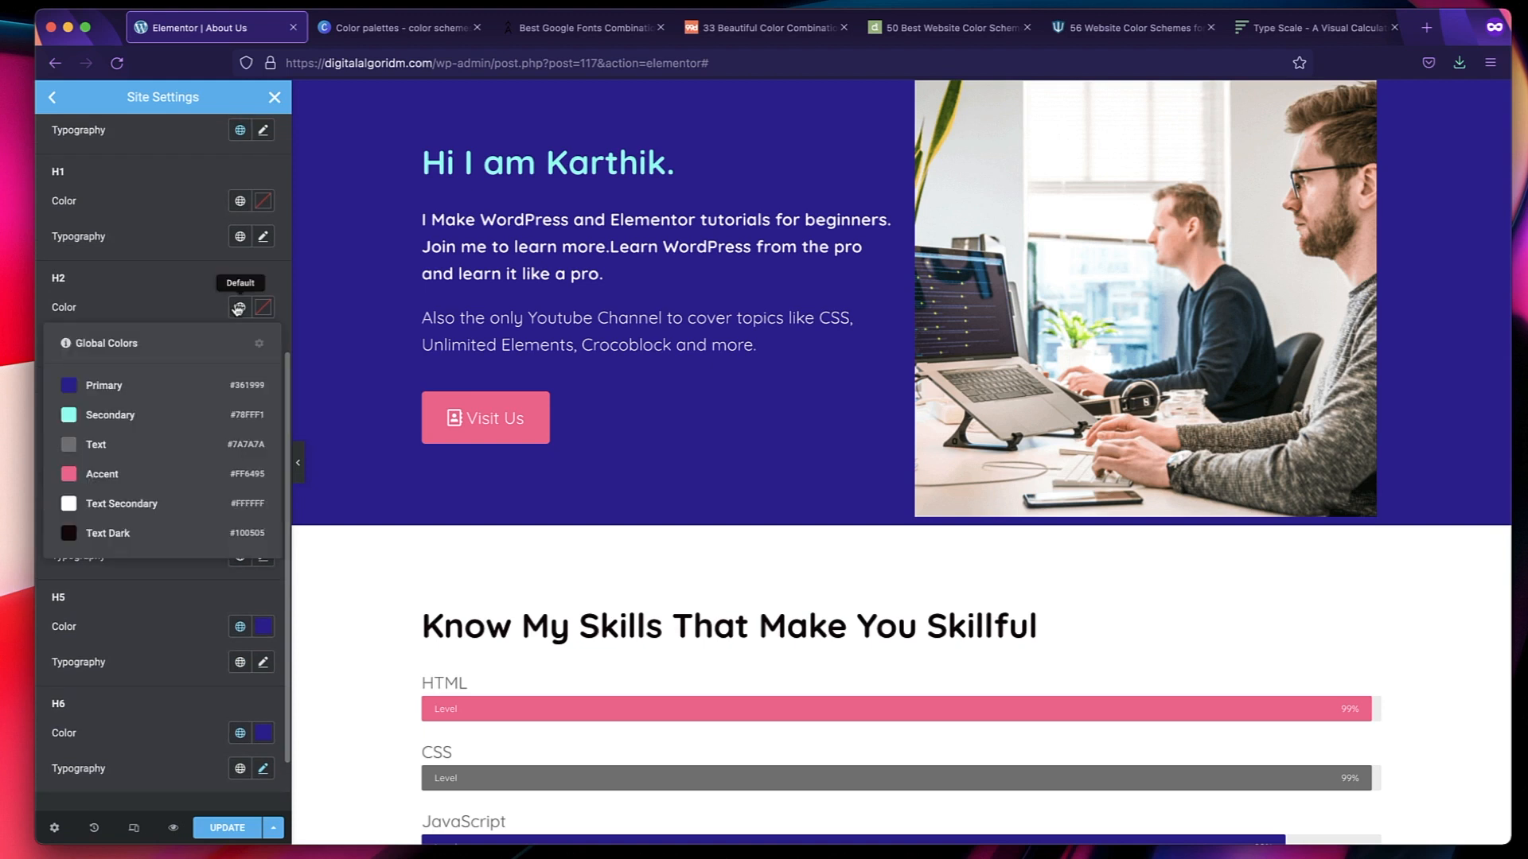
left_click(145, 387)
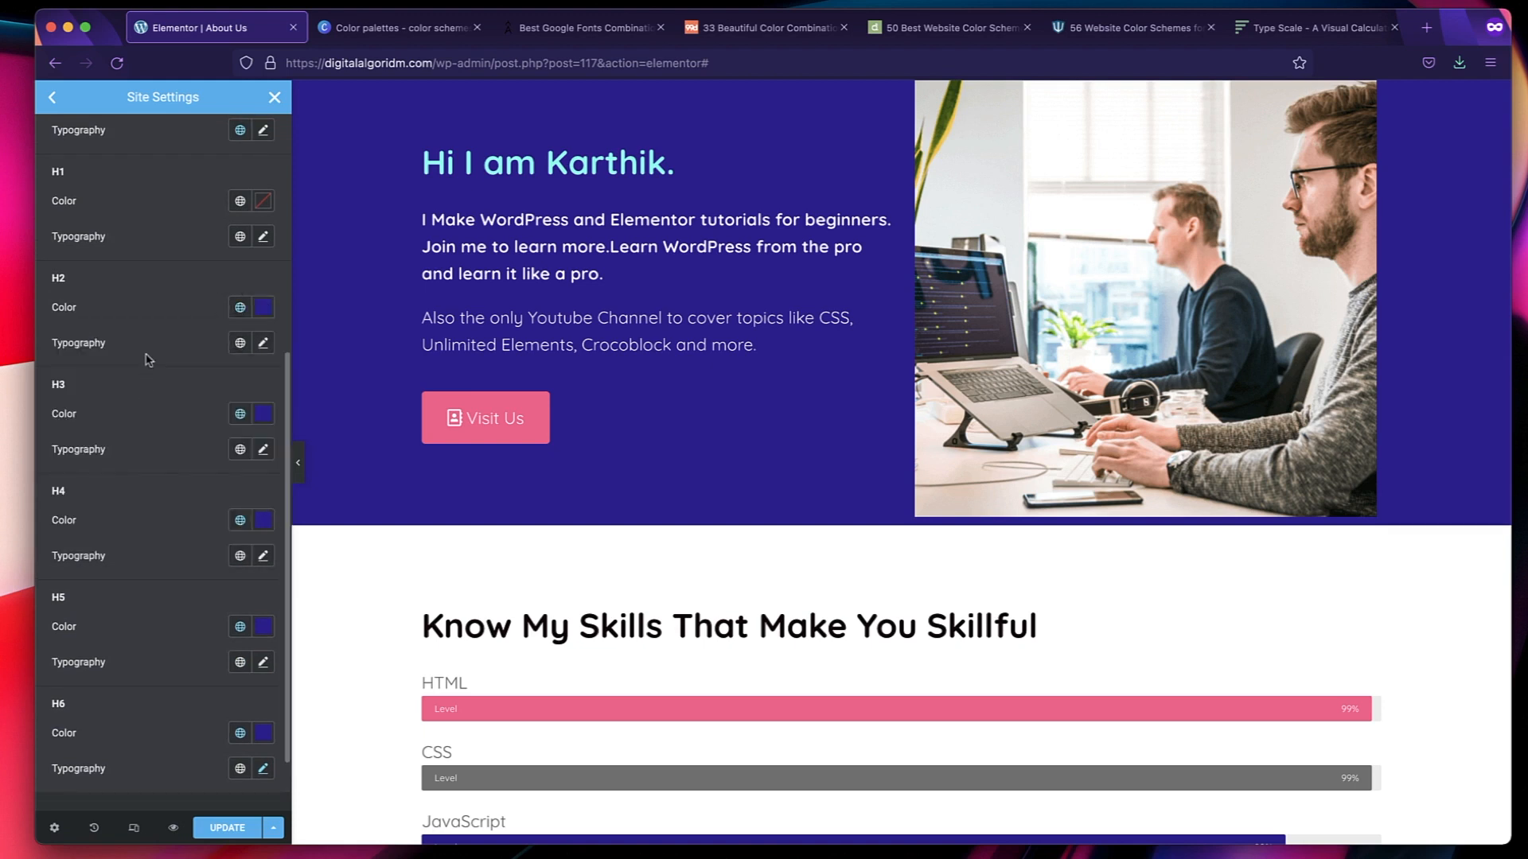
scroll(154, 326, "up", 2)
left_click(238, 307)
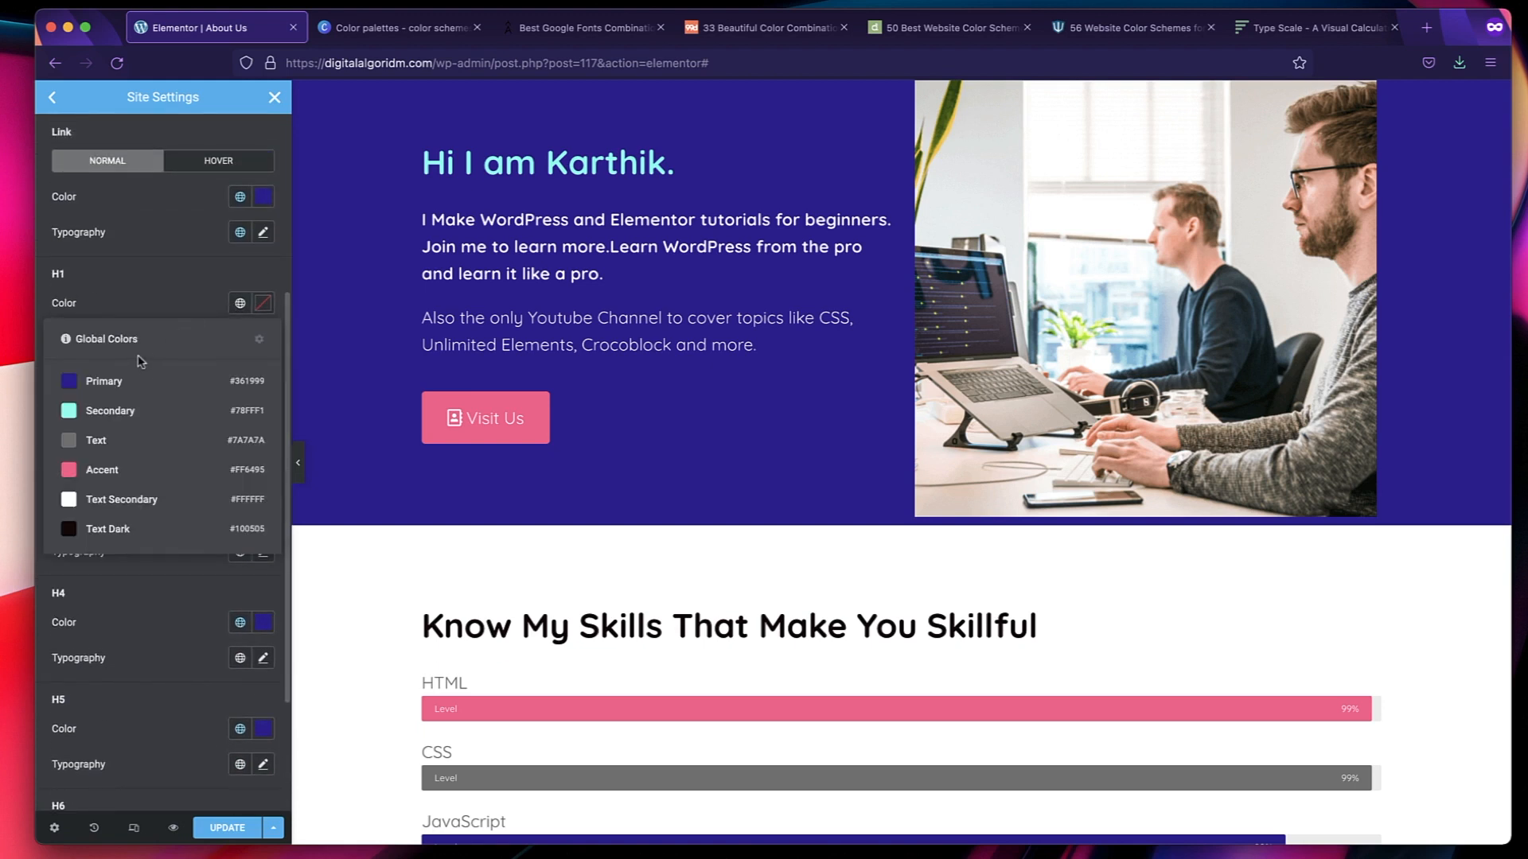
left_click(135, 383)
scroll(168, 428, "up", 4)
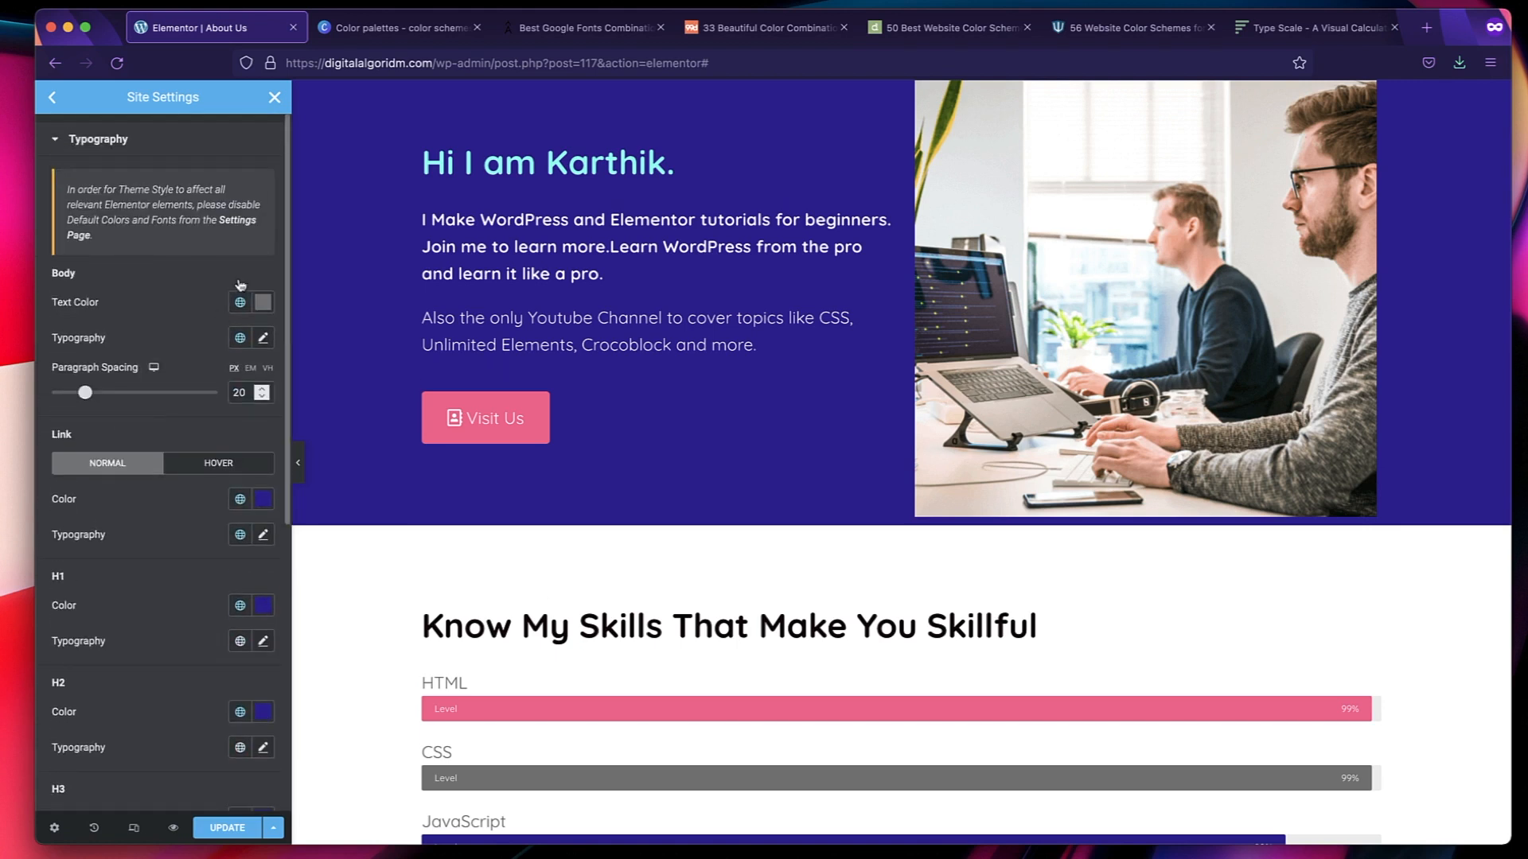
Review the H6 typography settings and look up the next larger heading size in the Type Scale calculator.
scroll(191, 548, "down", 6)
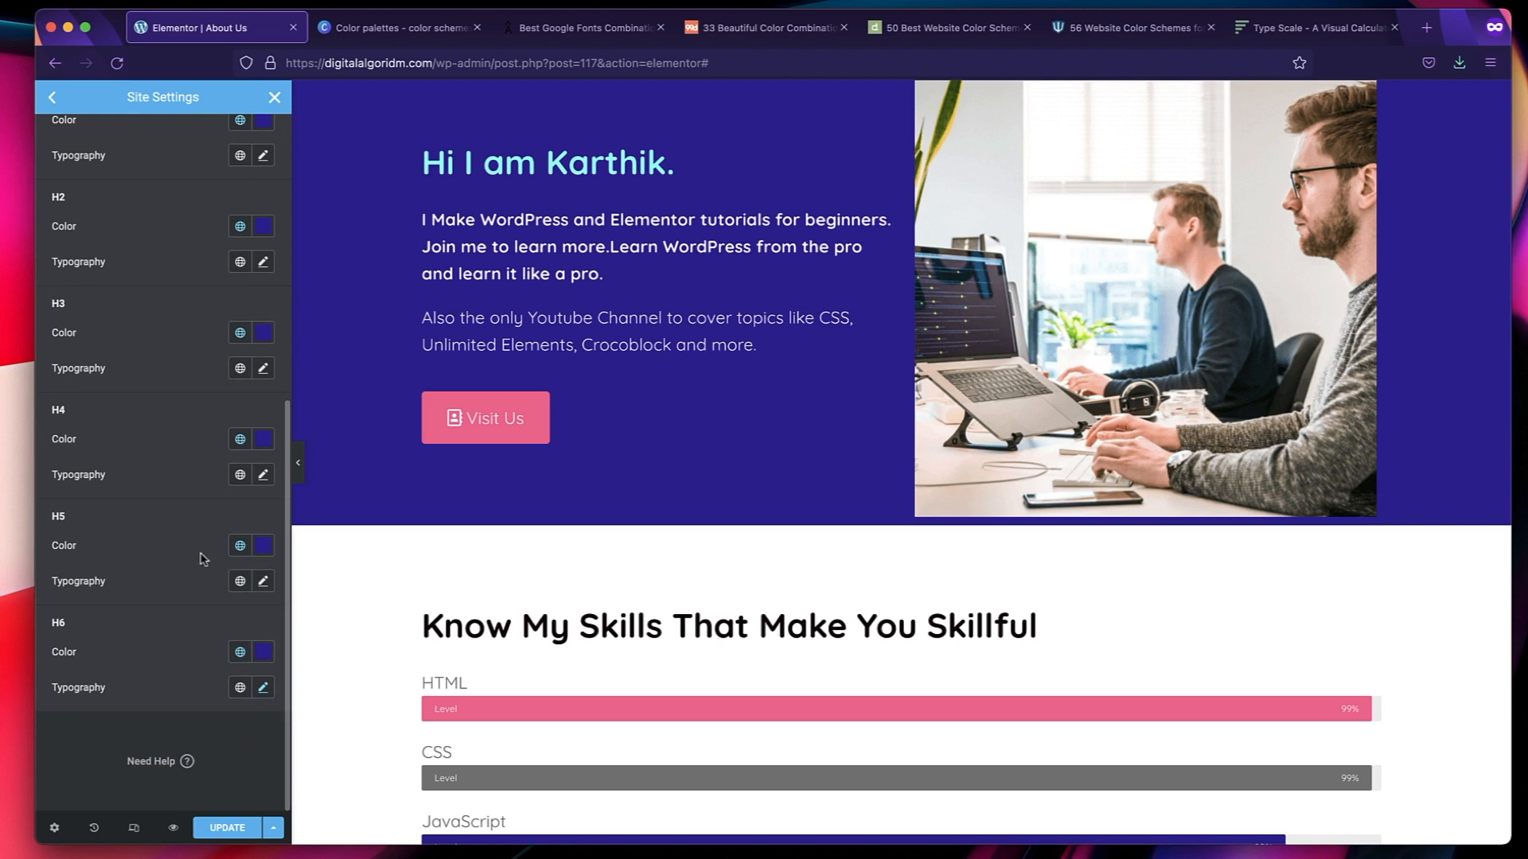
left_click(262, 689)
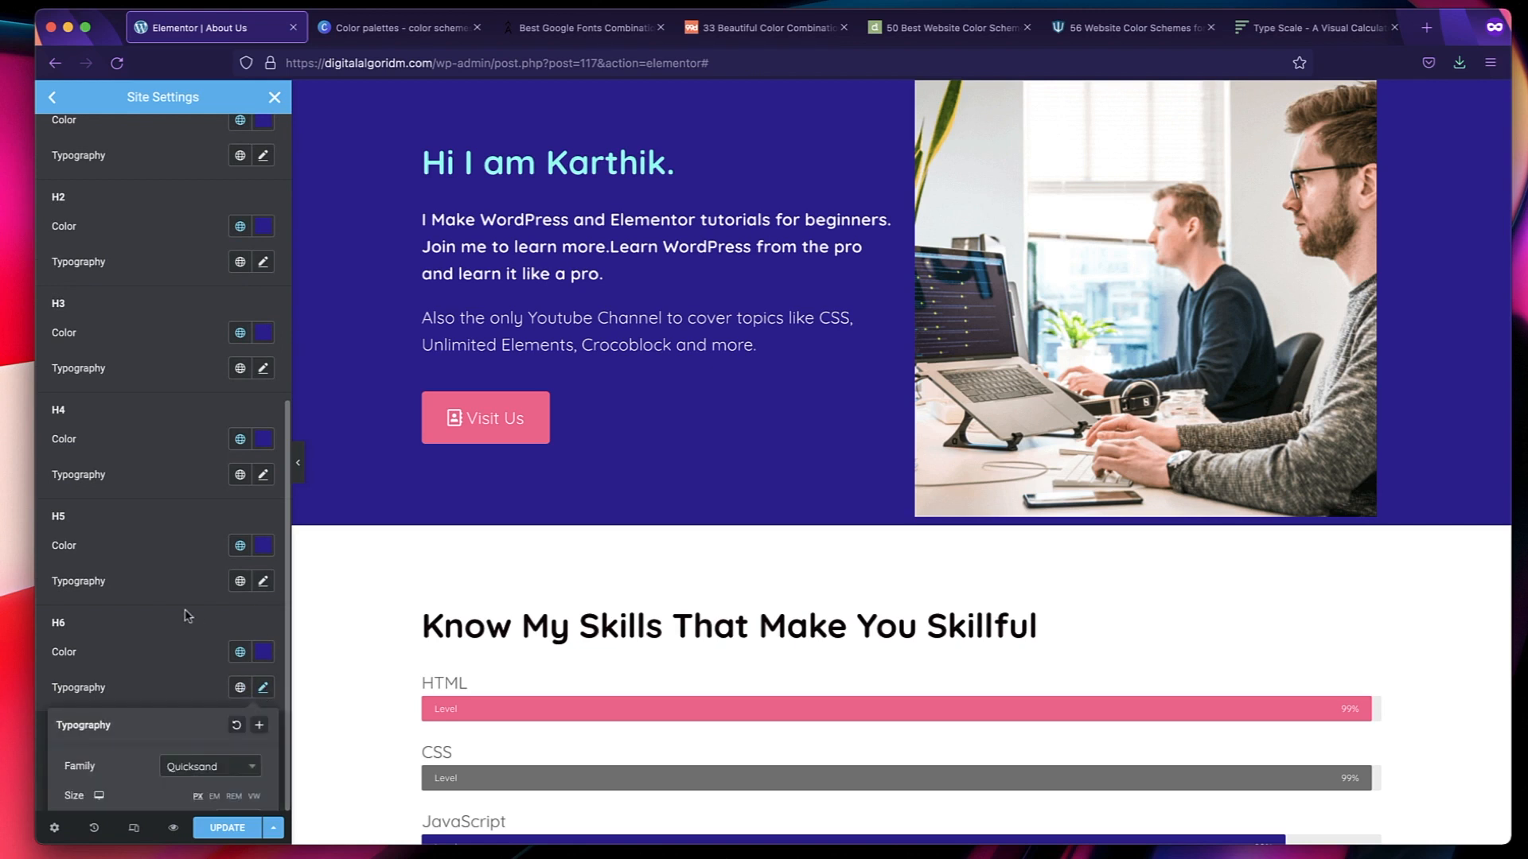
scroll(189, 614, "down", 3)
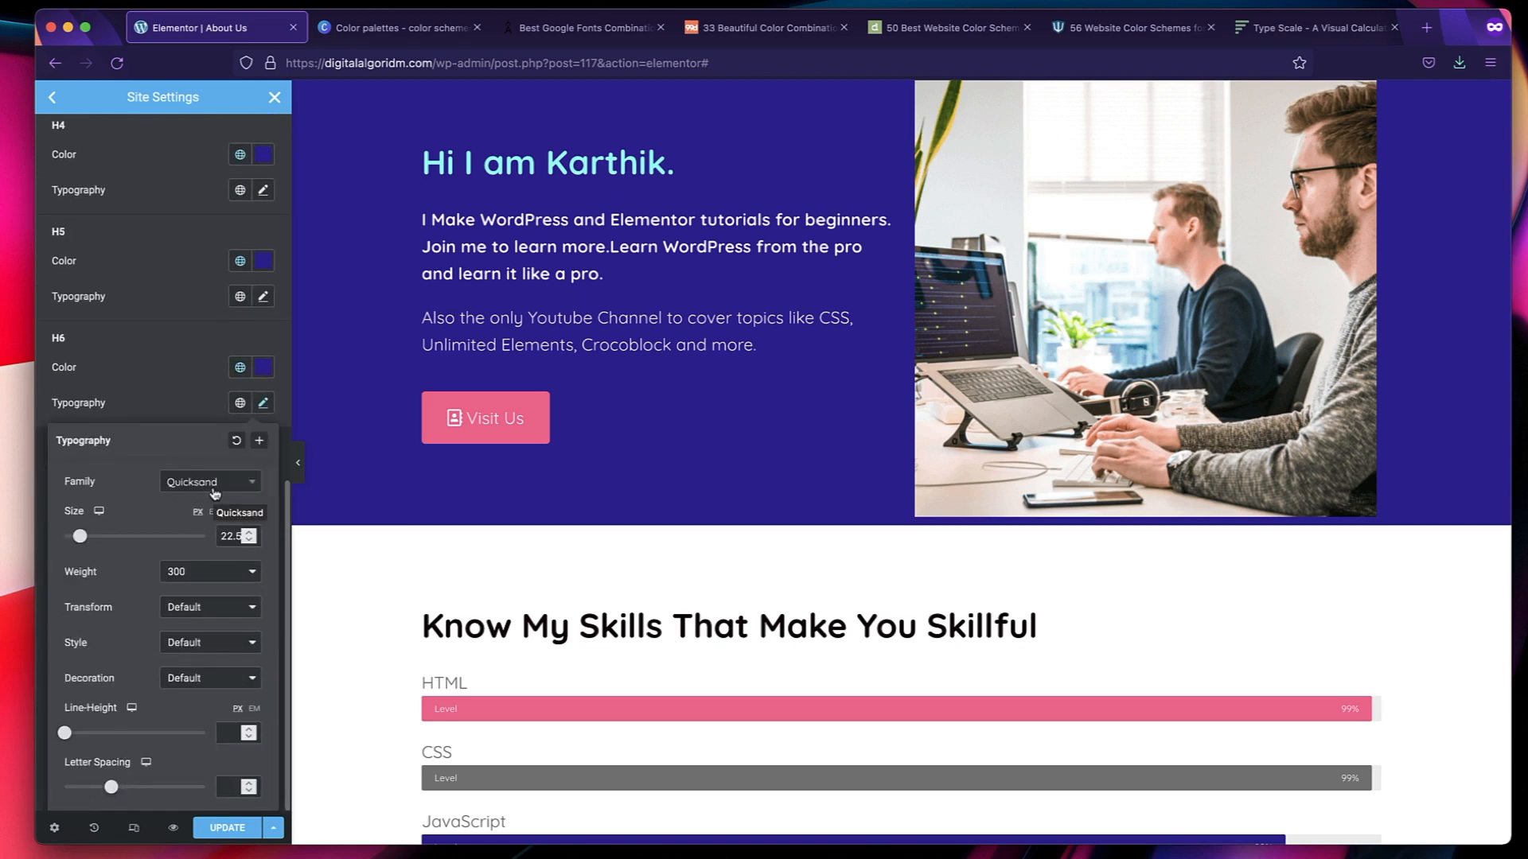
left_click(1326, 30)
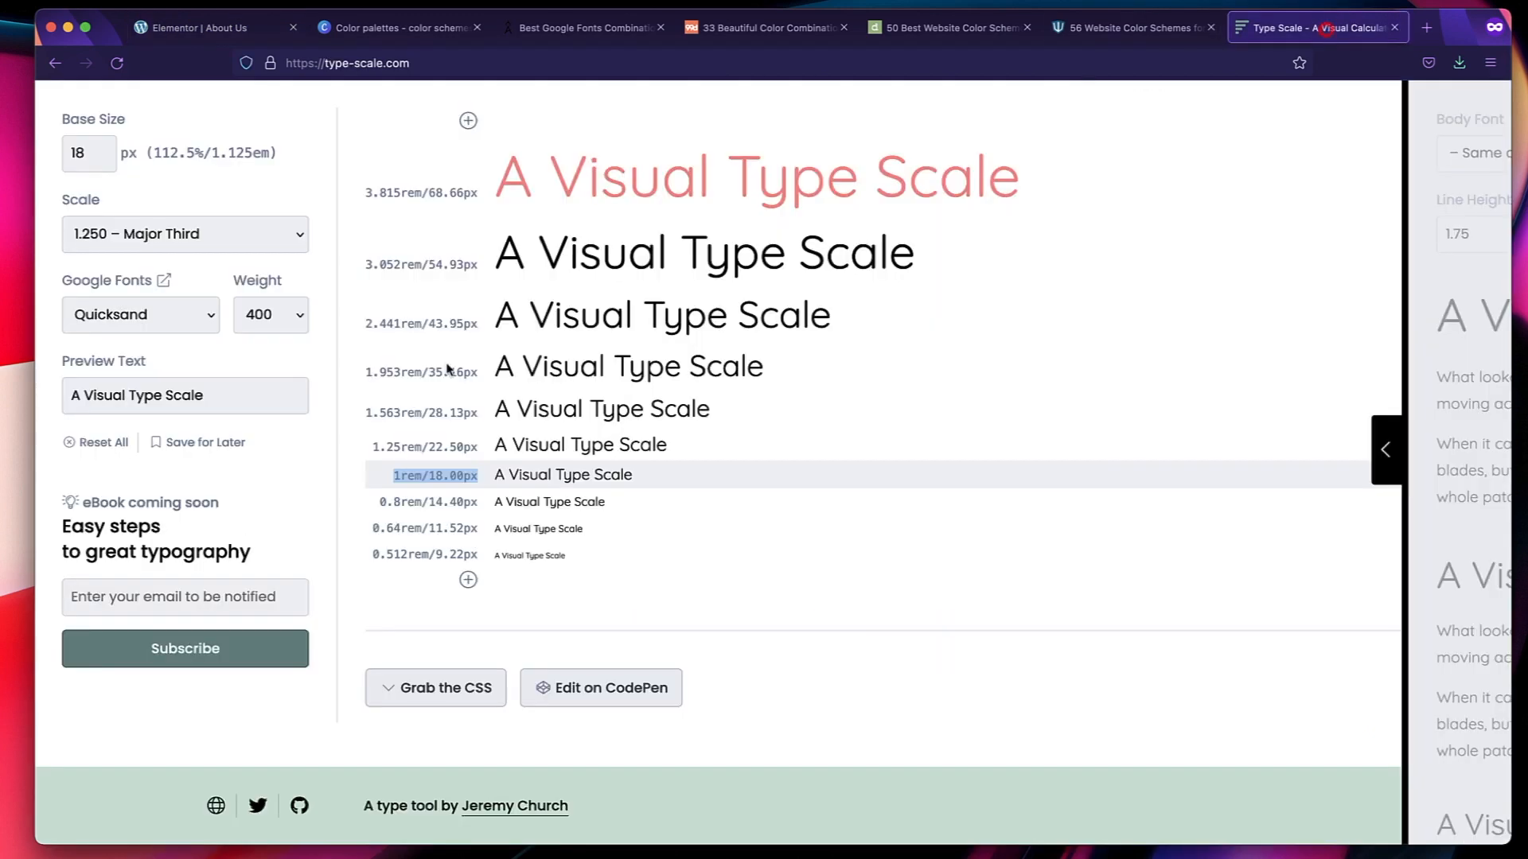
left_click(471, 446)
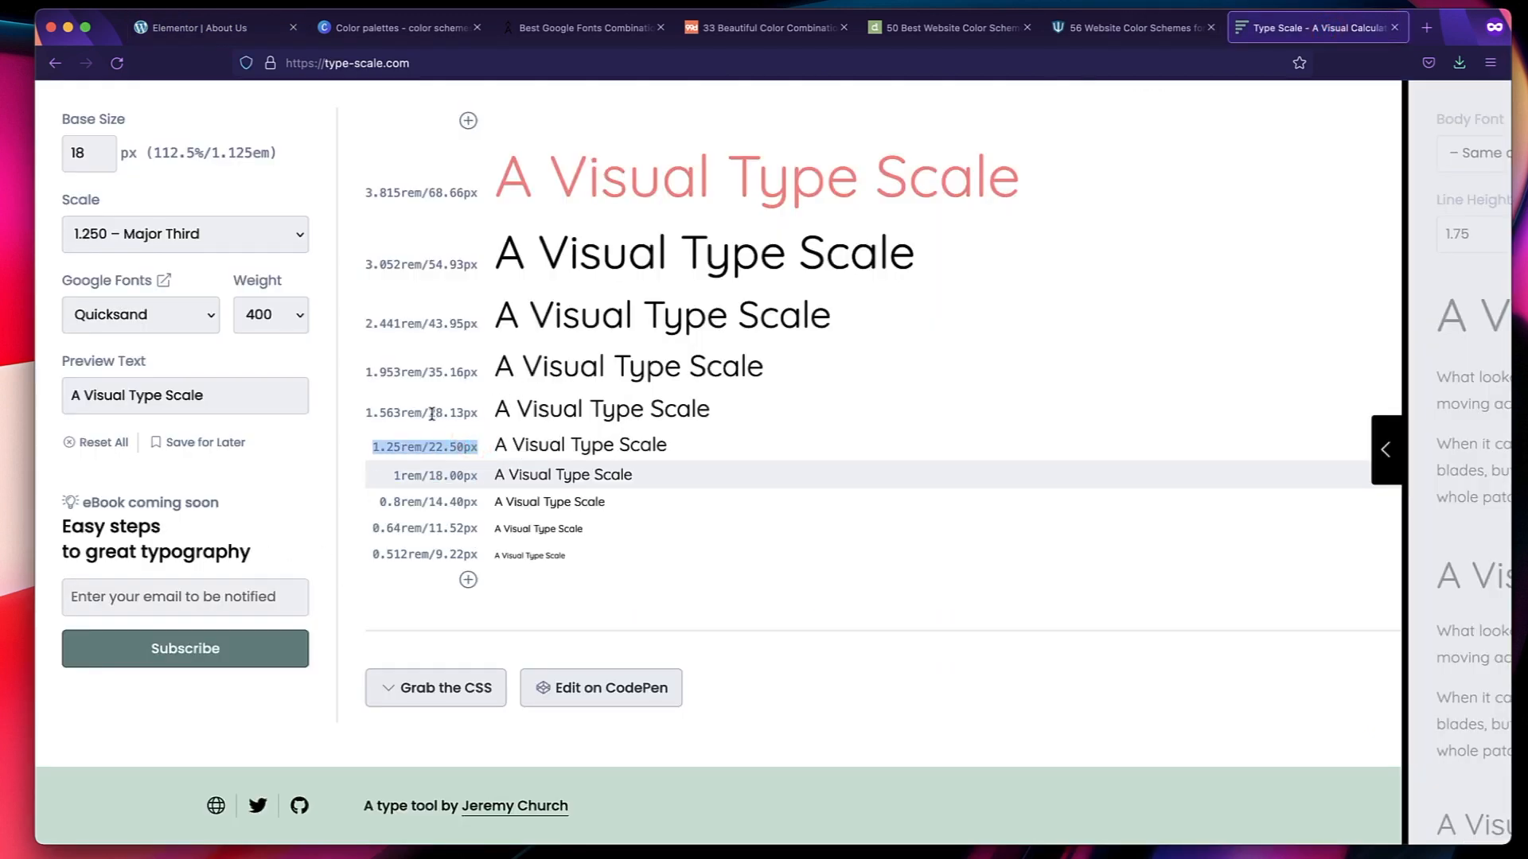
left_click(468, 411)
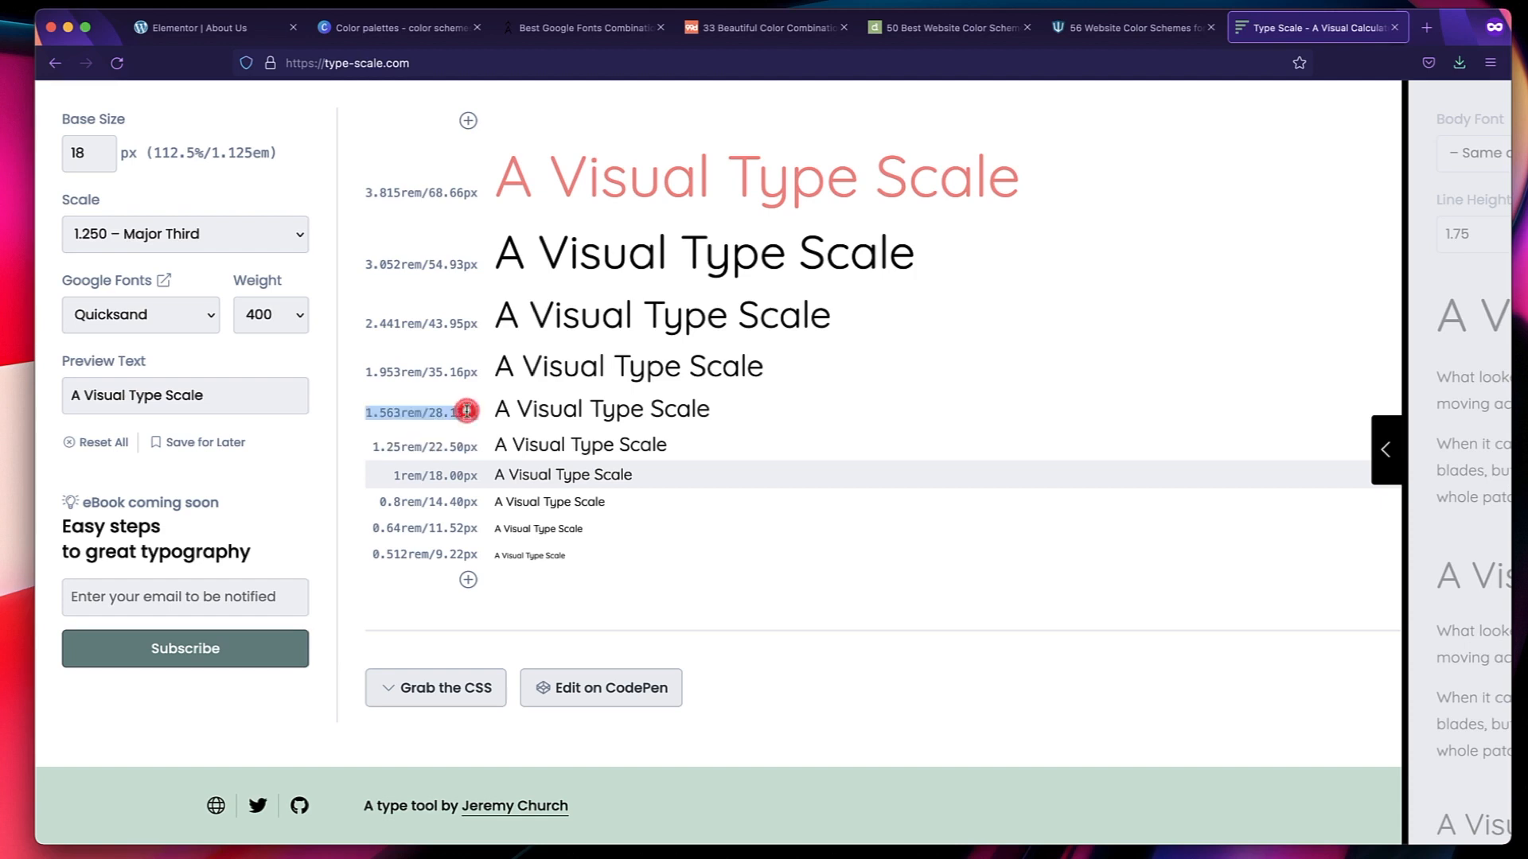
Back in the Elementor typography settings, set the H5 font family to Quicksand.
left_click(201, 36)
left_click(170, 374)
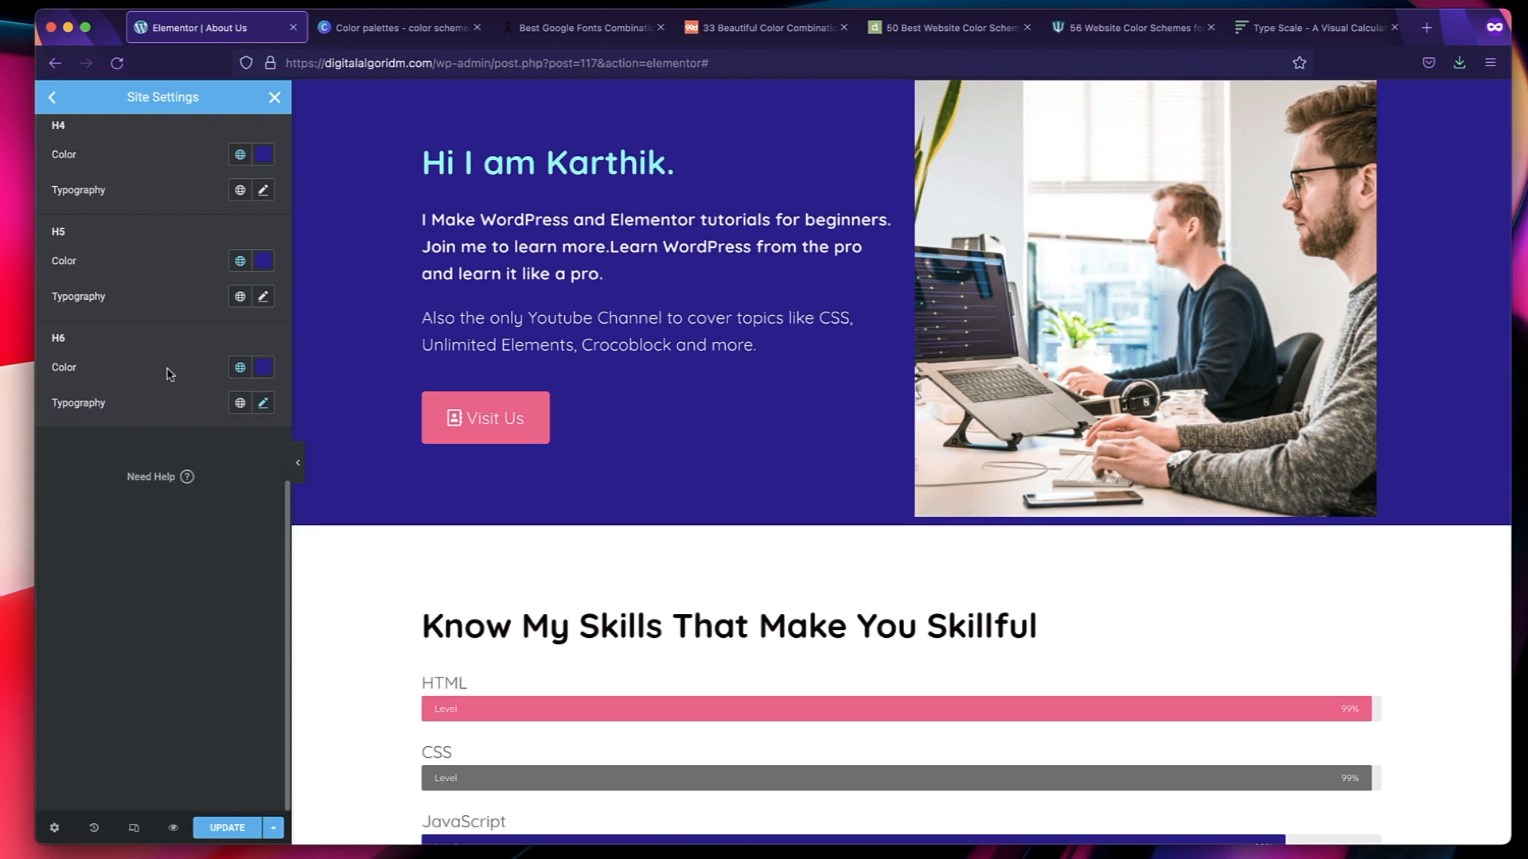
left_click(263, 298)
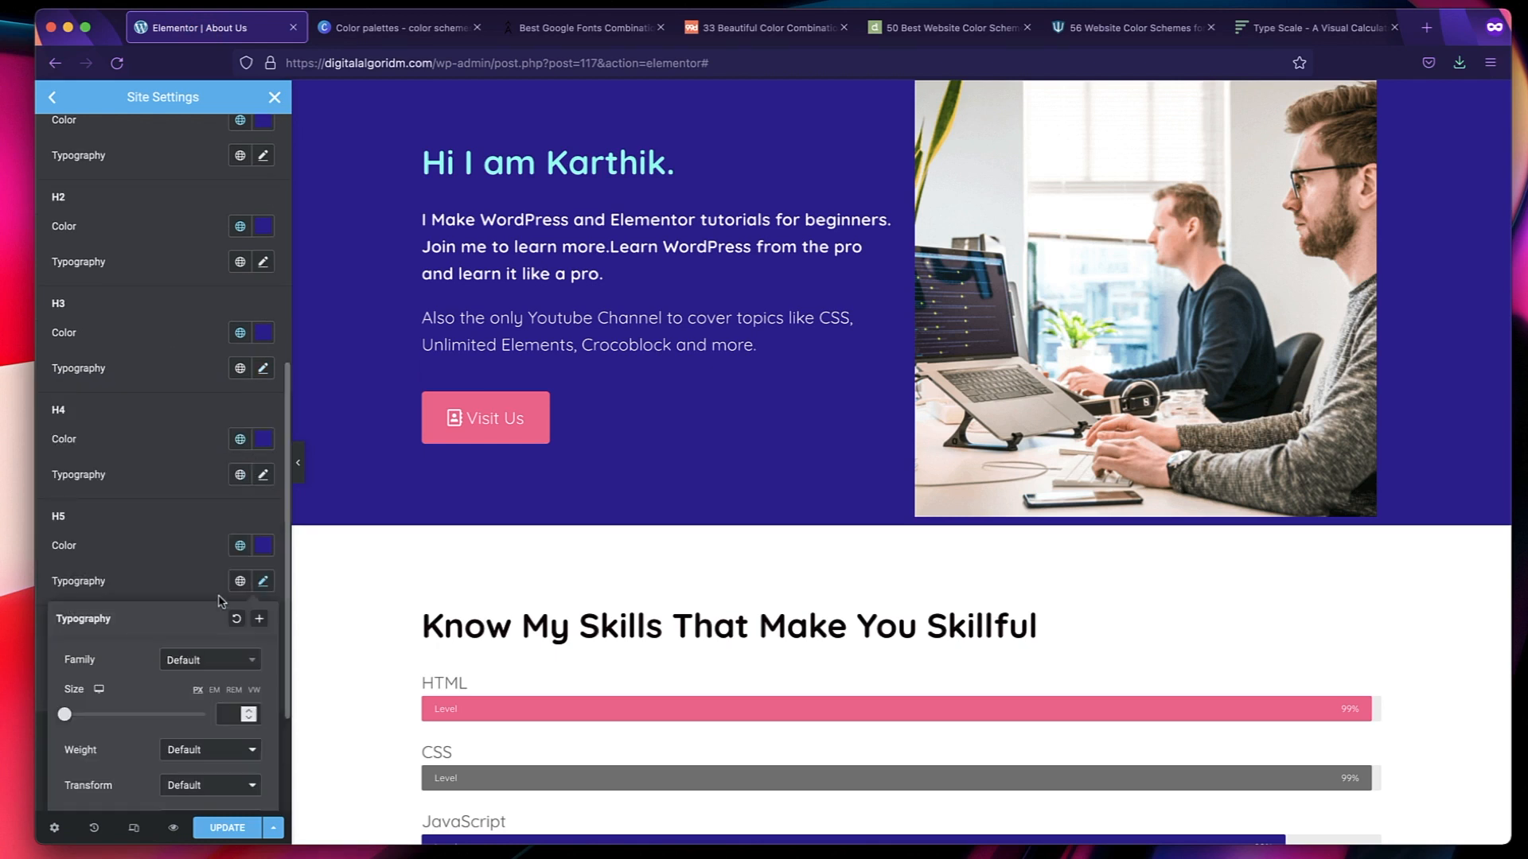
left_click(221, 487)
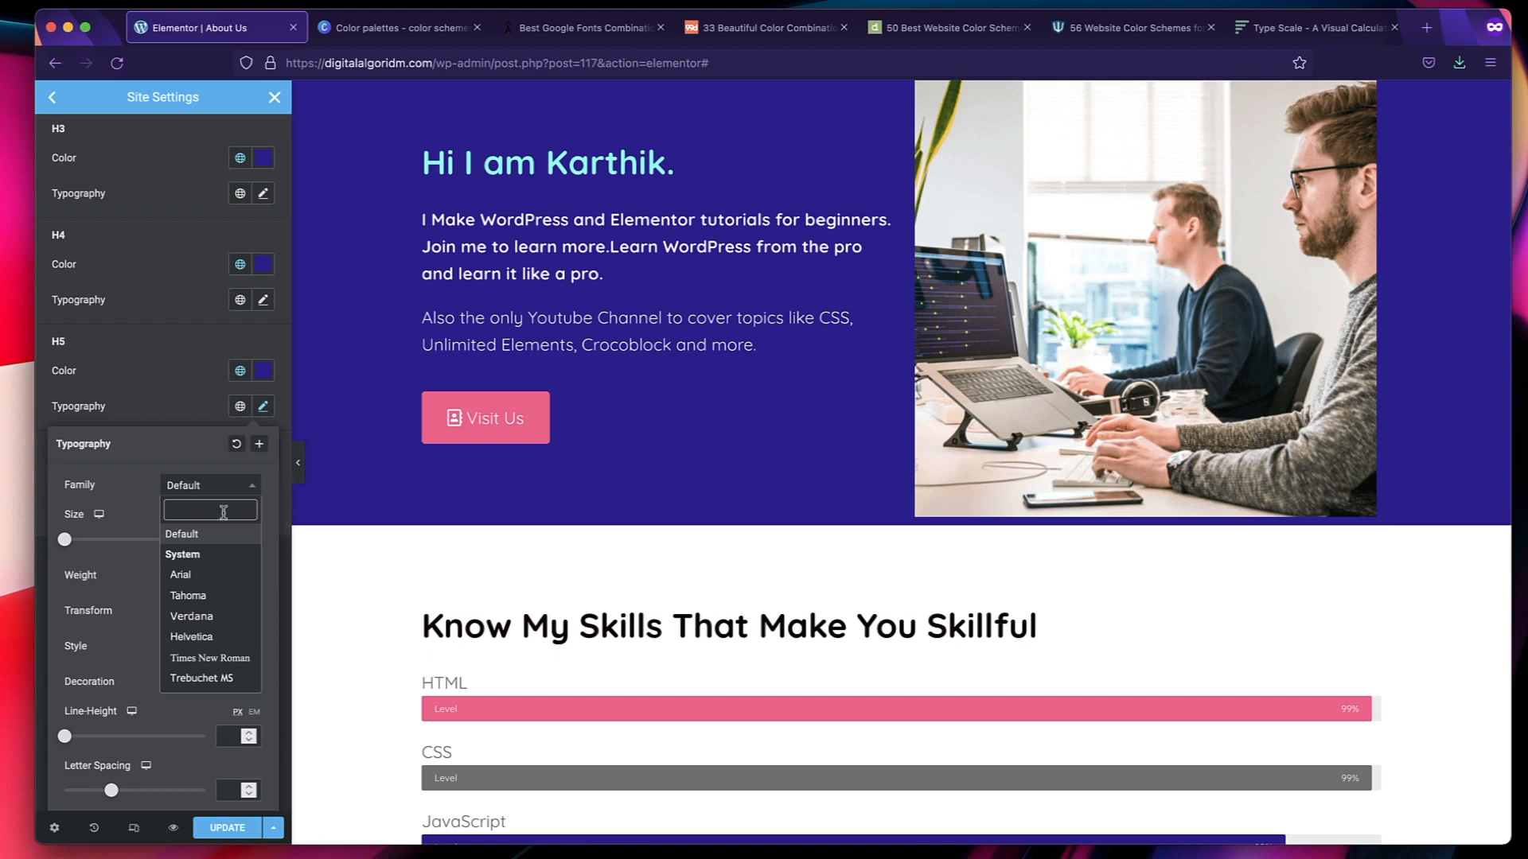
type("quick")
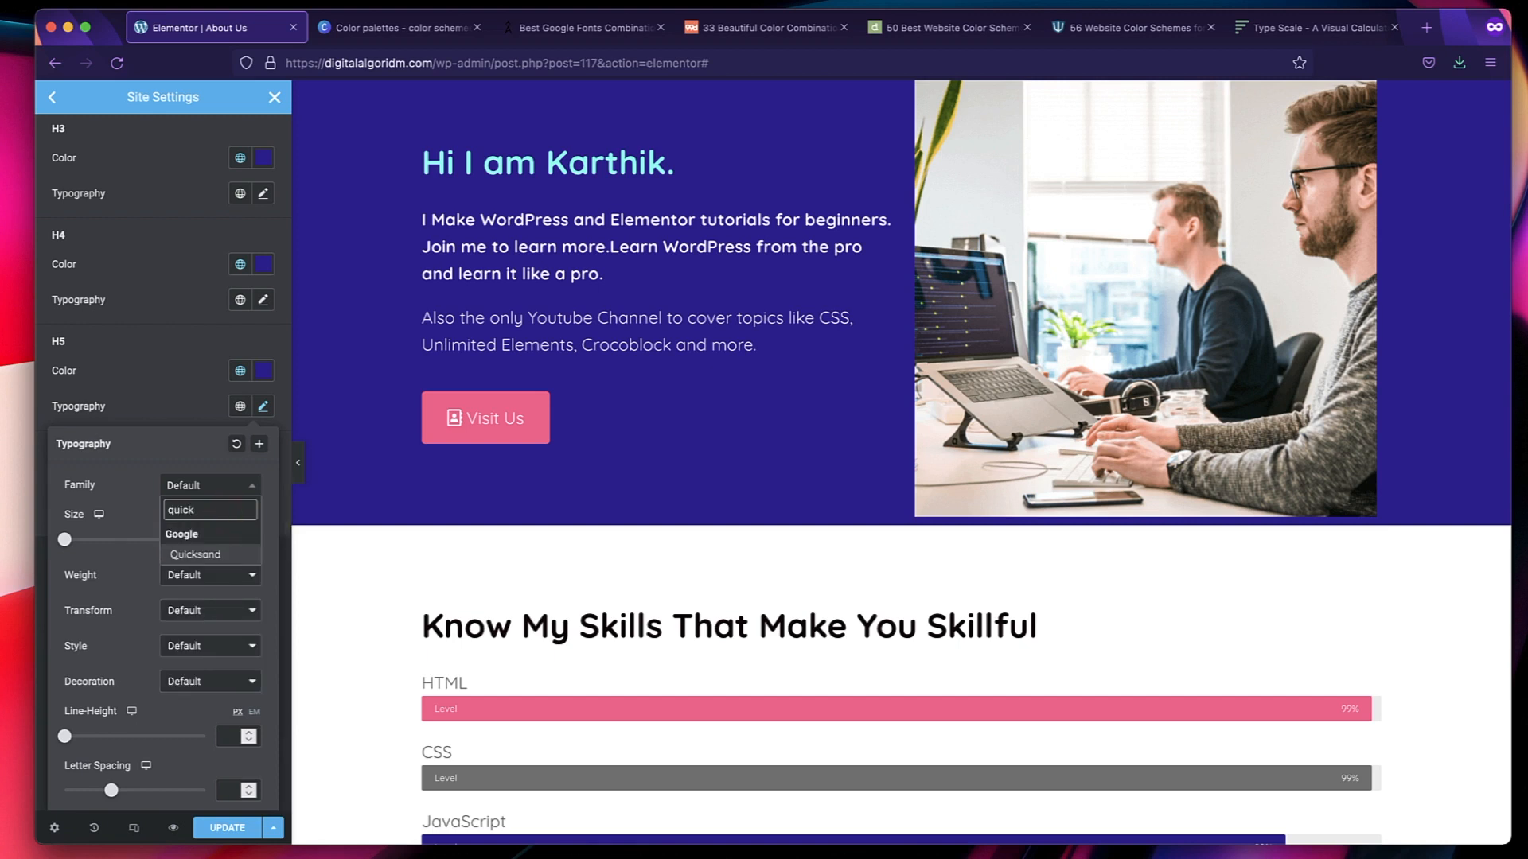
left_click(227, 555)
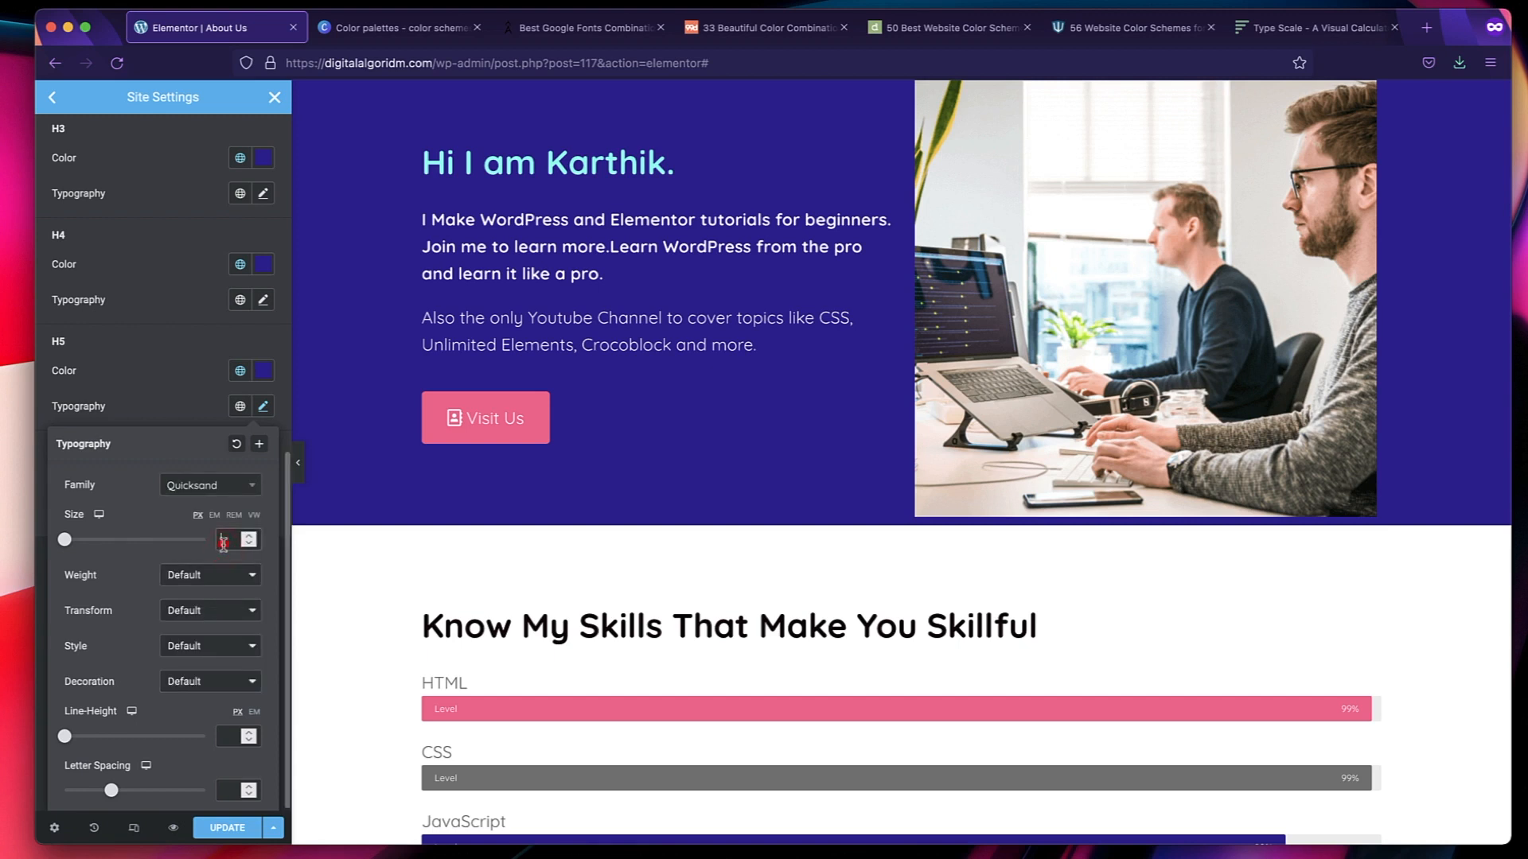
Recheck the size in the Type Scale calculator and set the H5 font size to 28 px in Elementor.
left_click(1320, 36)
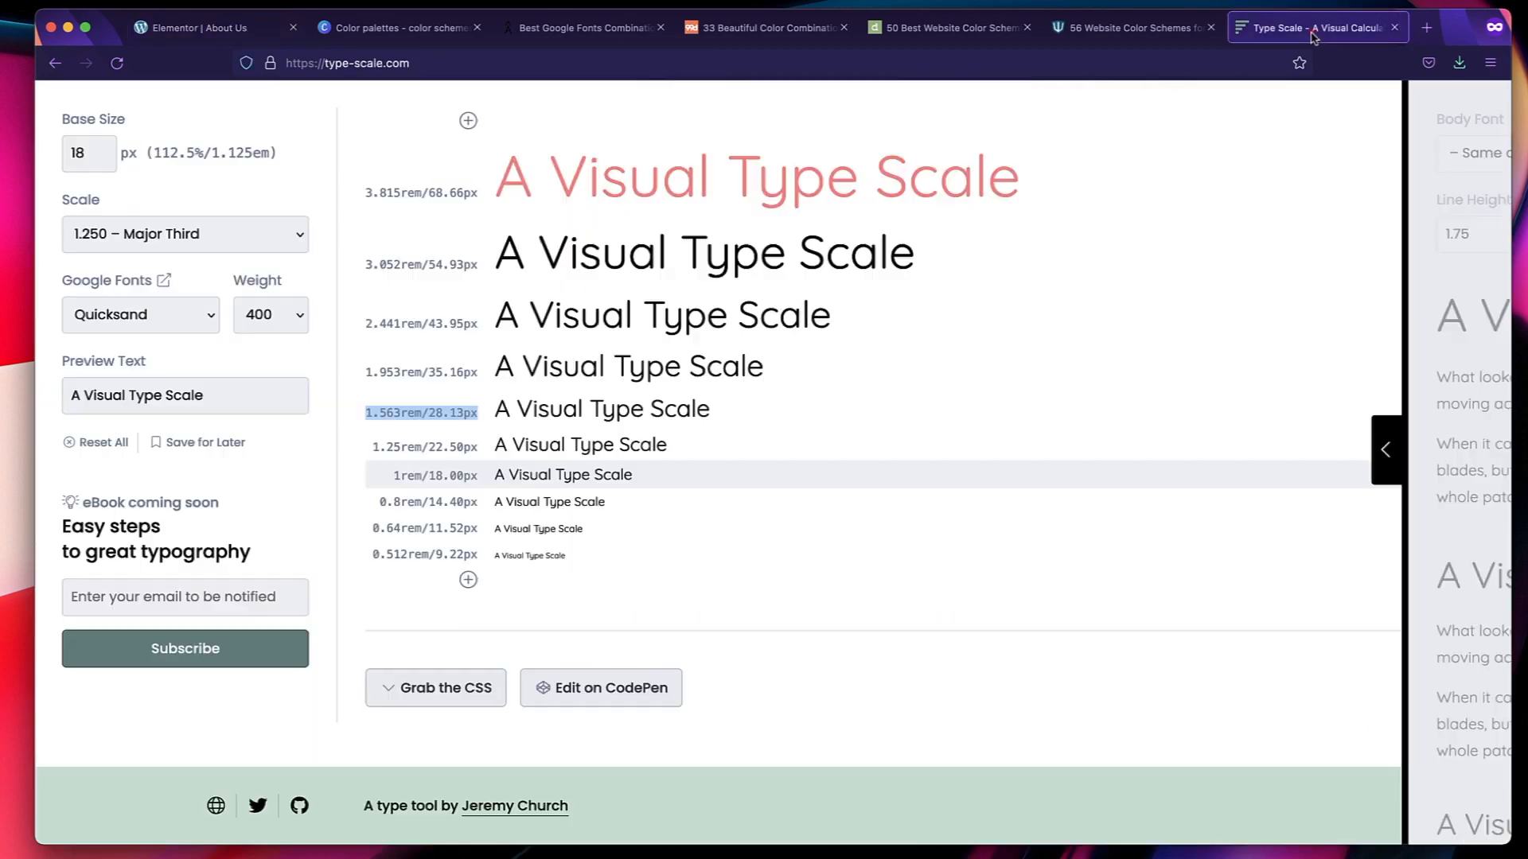
left_click(203, 28)
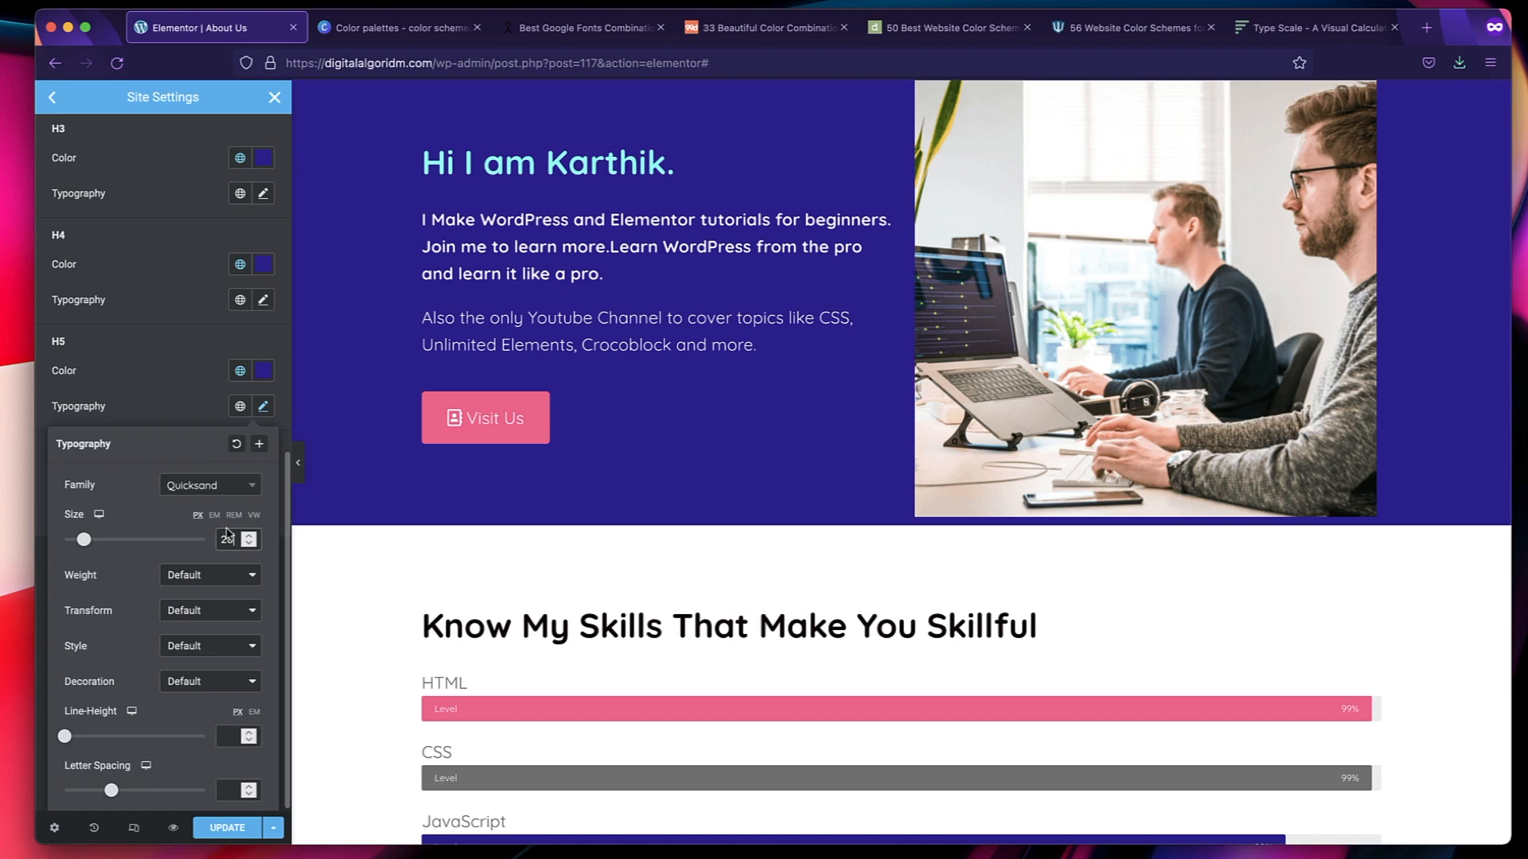
left_click(195, 404)
scroll(174, 392, "up", 1)
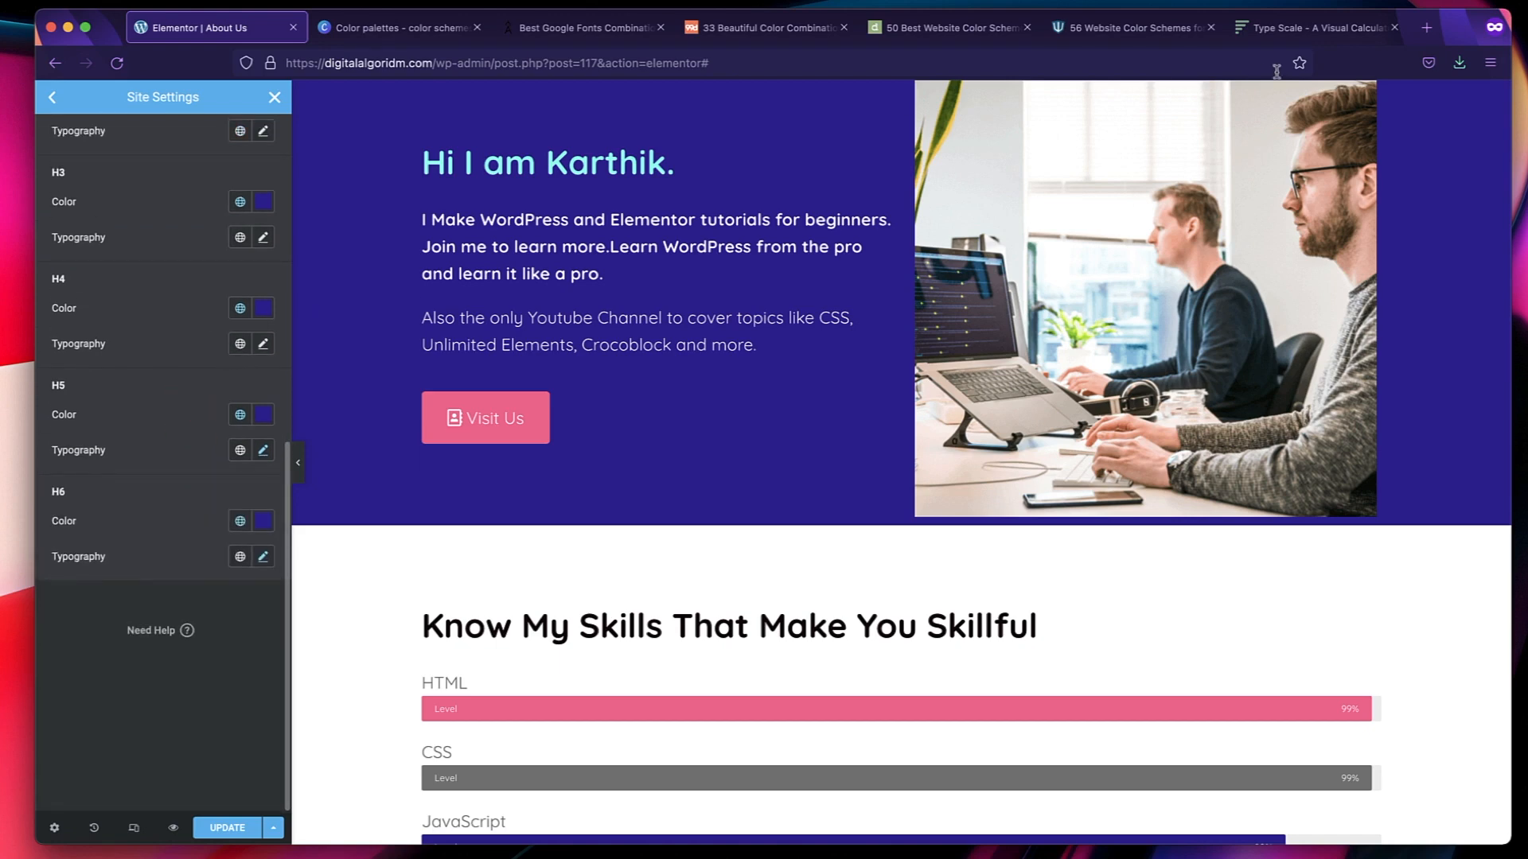
Look up the H4 size in the Type Scale calculator and set the H4 font family to Quicksand in Elementor.
left_click(1302, 26)
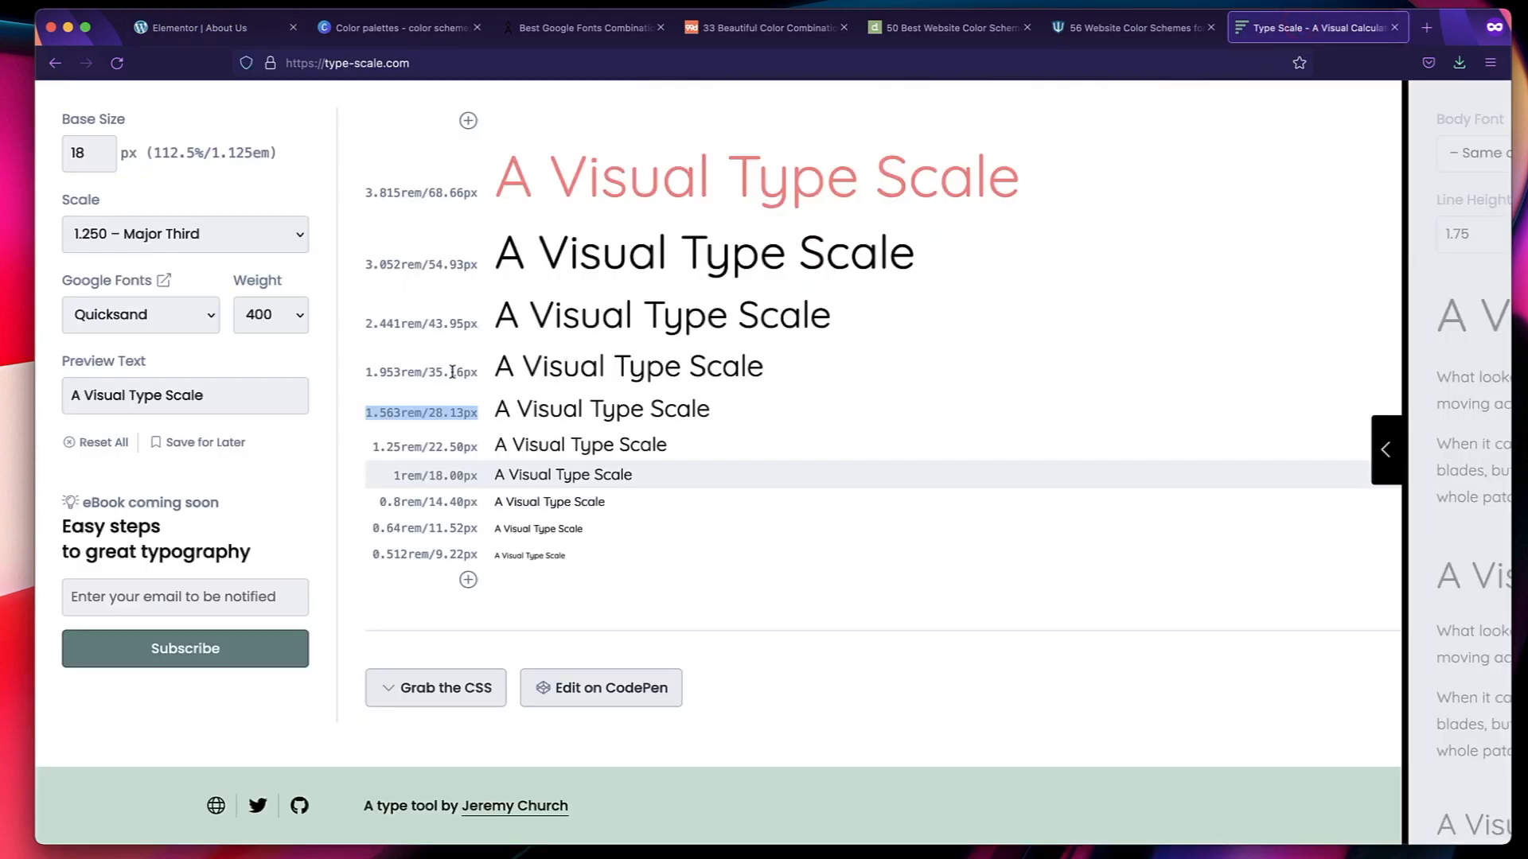
double_click(451, 372)
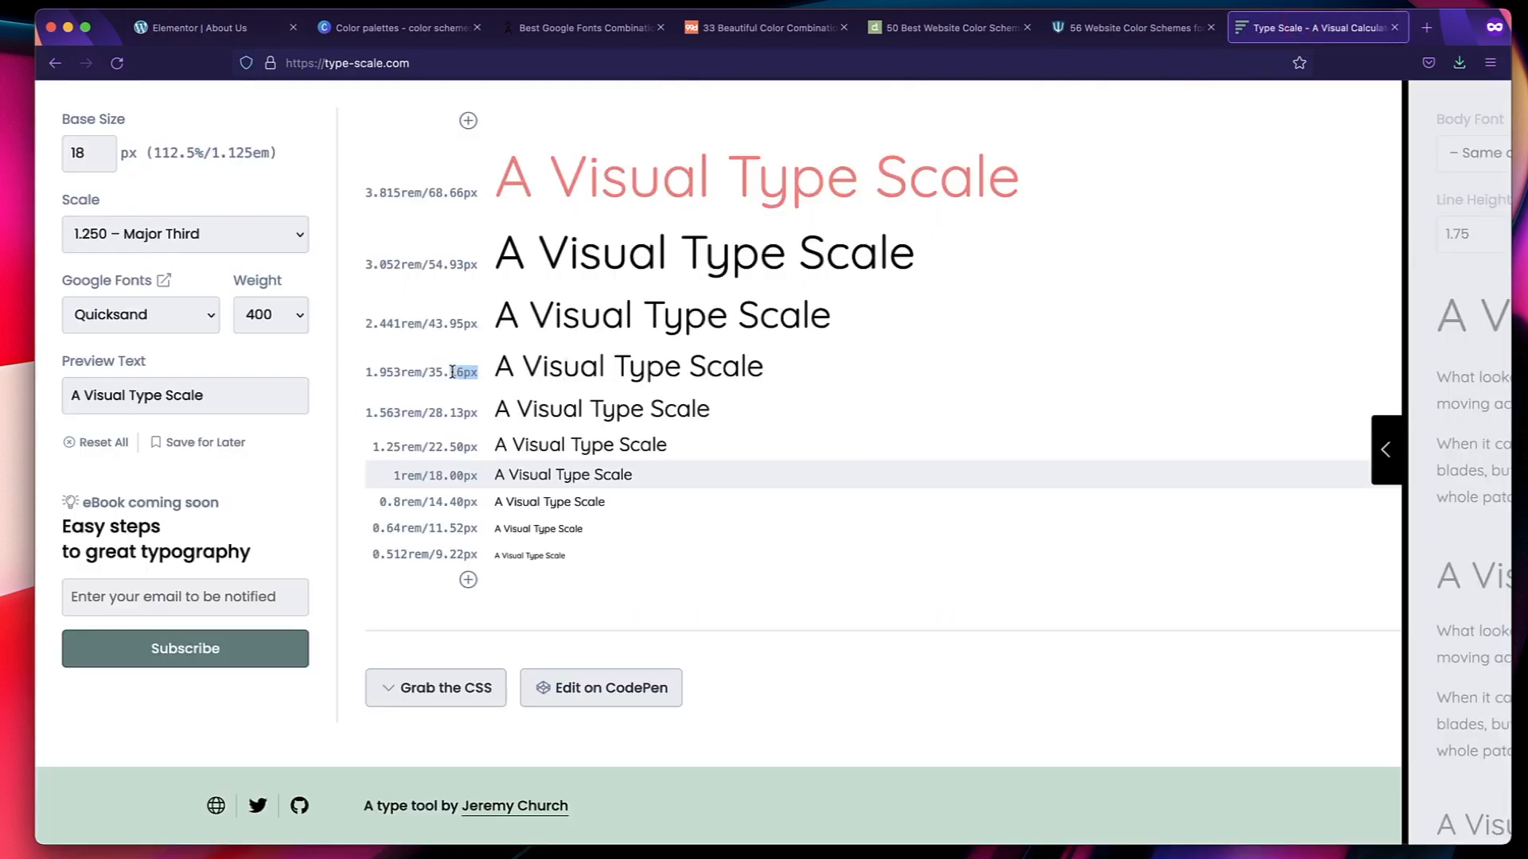
left_click(192, 30)
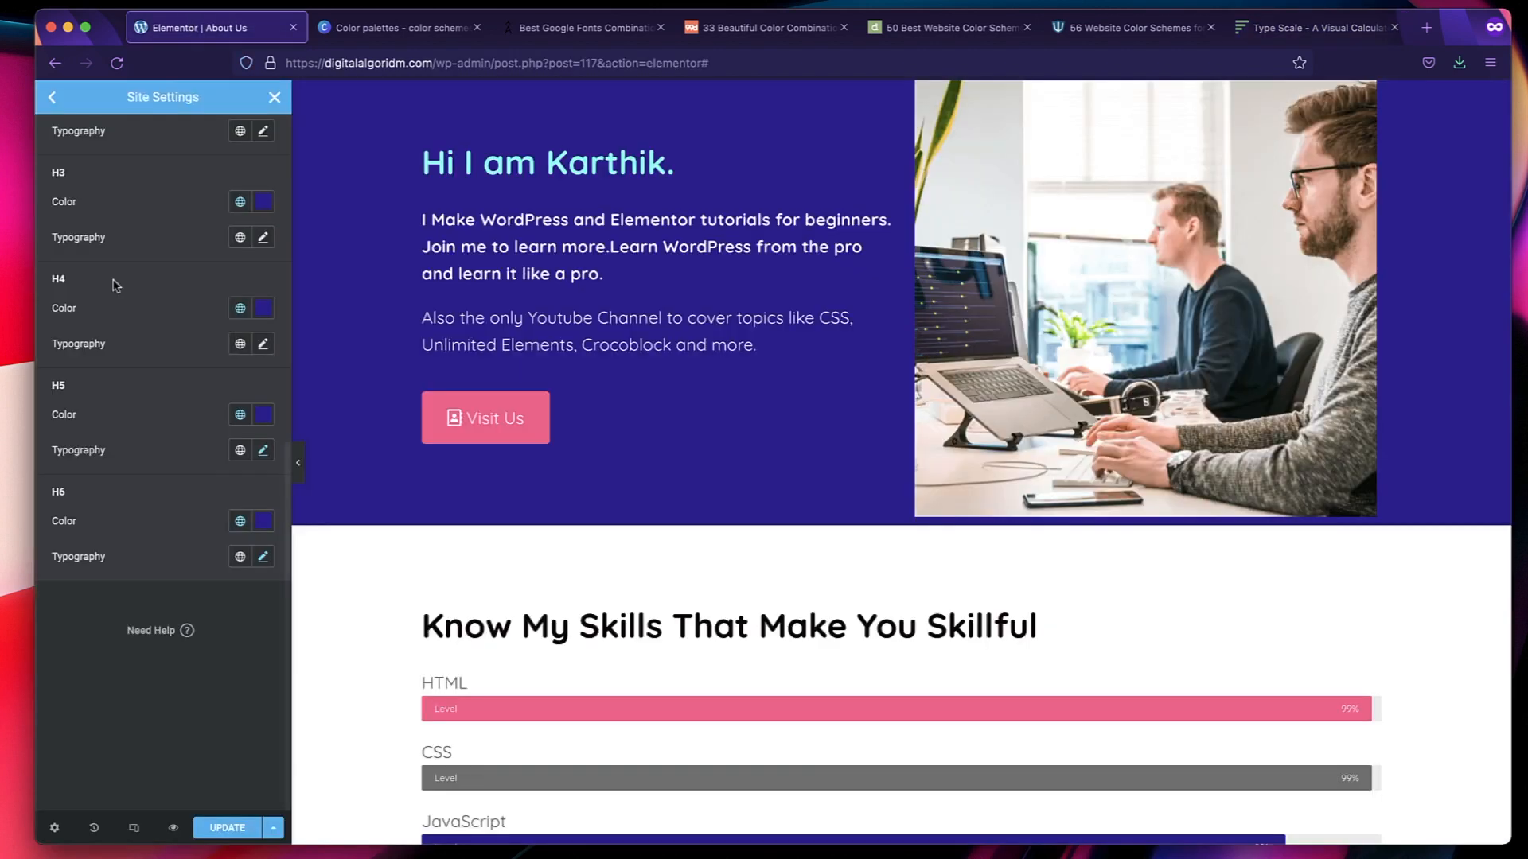
left_click(264, 344)
left_click(213, 557)
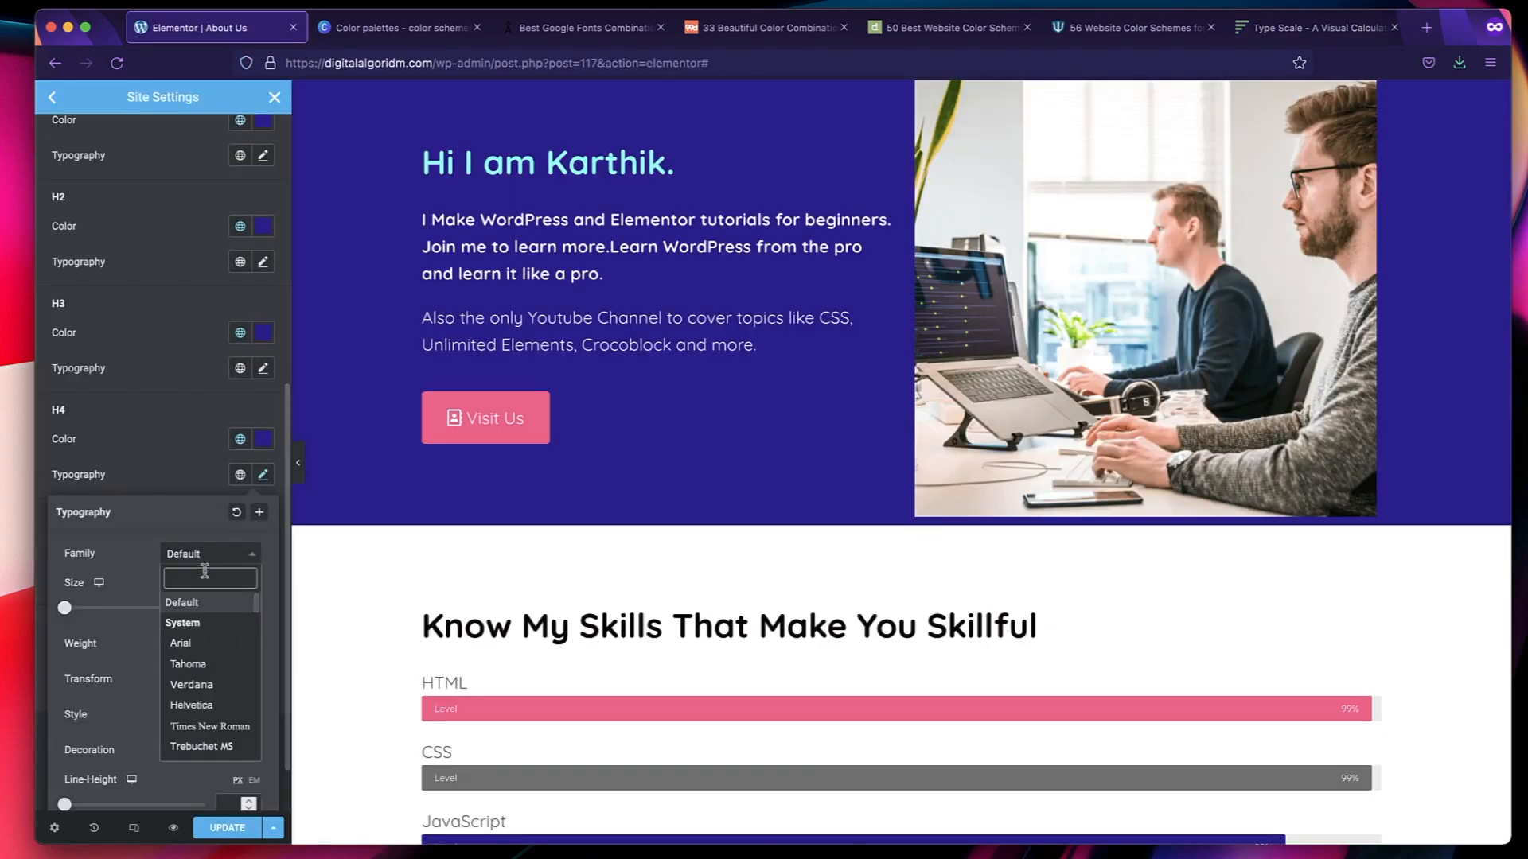
type("q")
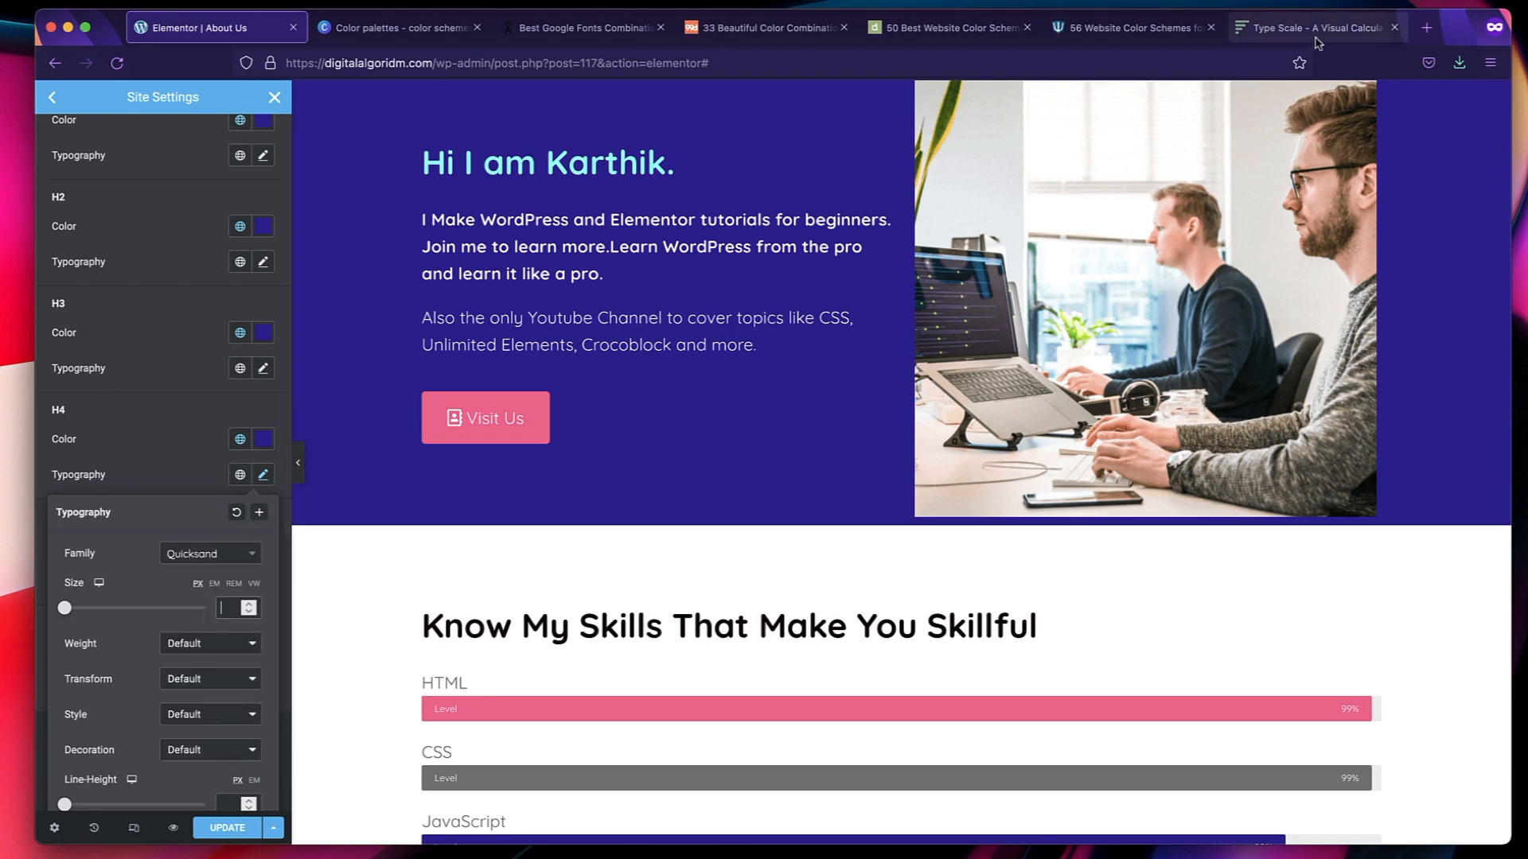
Recheck the type scale and set the H4 font size to 35 px and its weight to 500.
left_click(1318, 32)
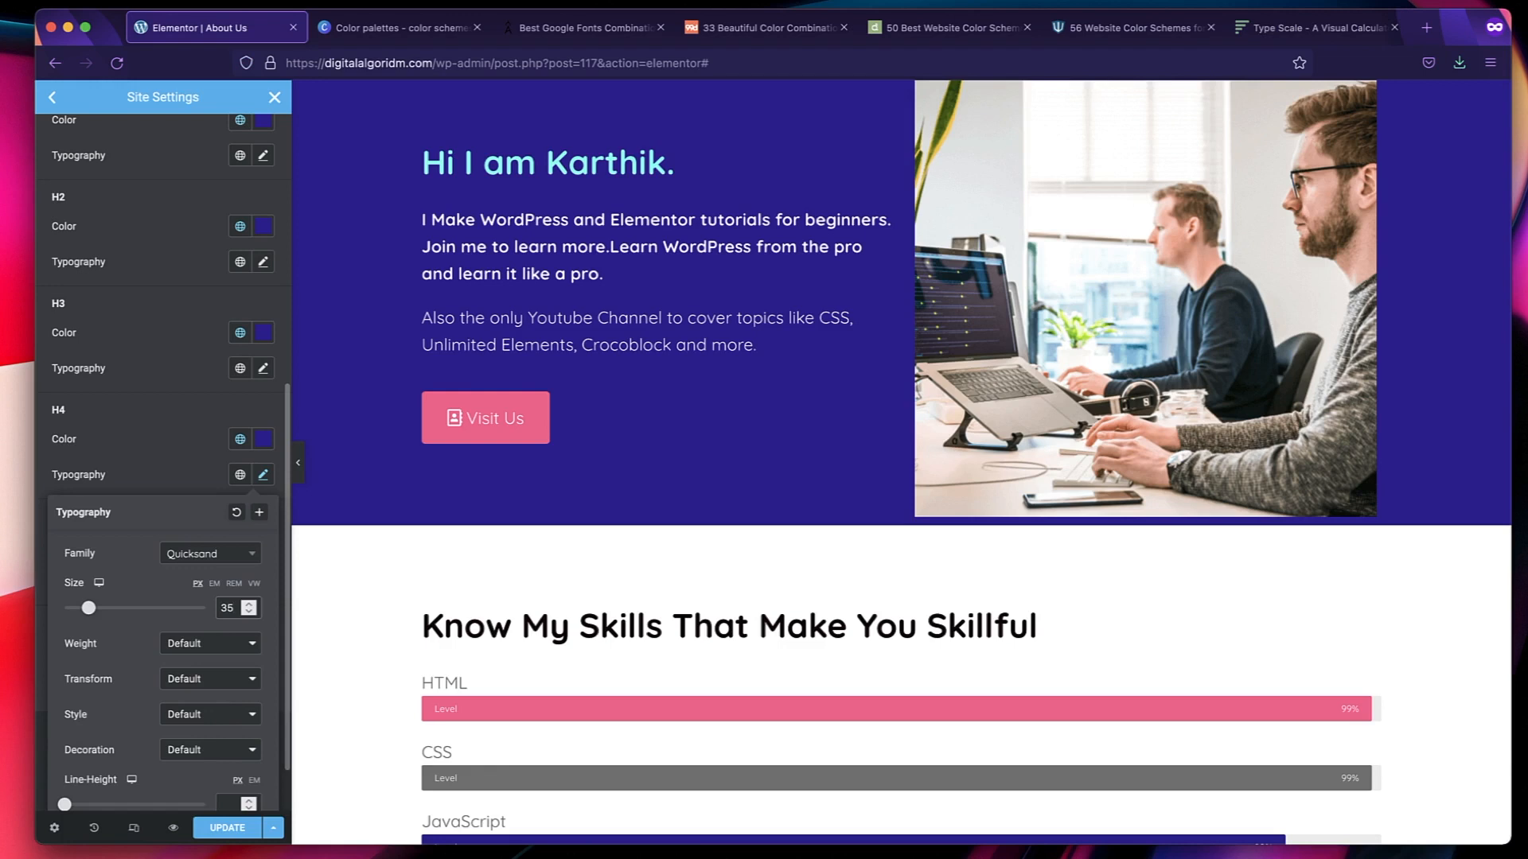
left_click(218, 644)
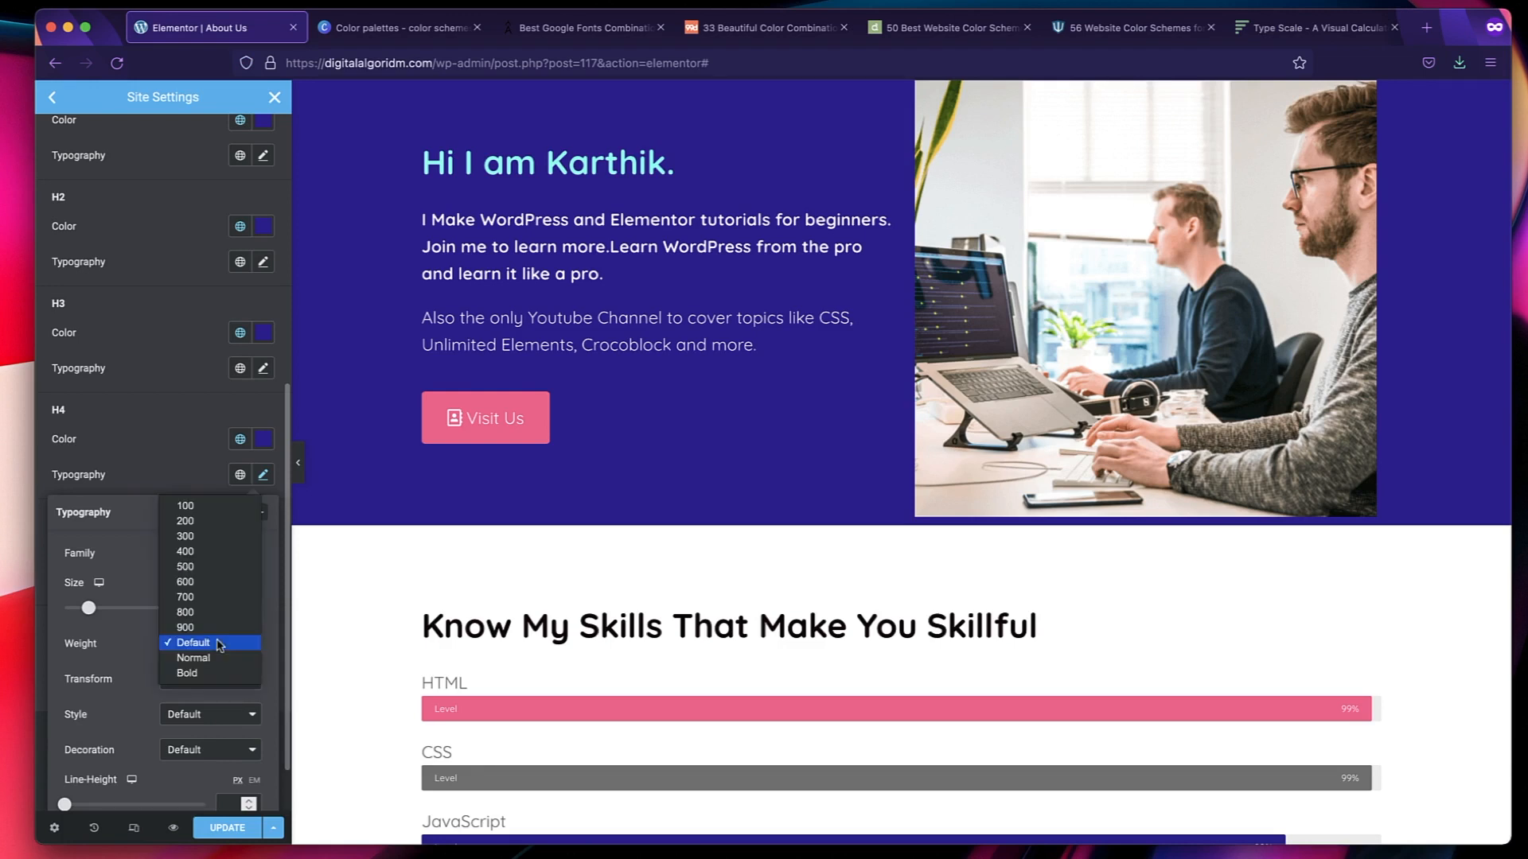
left_click(204, 562)
left_click(195, 405)
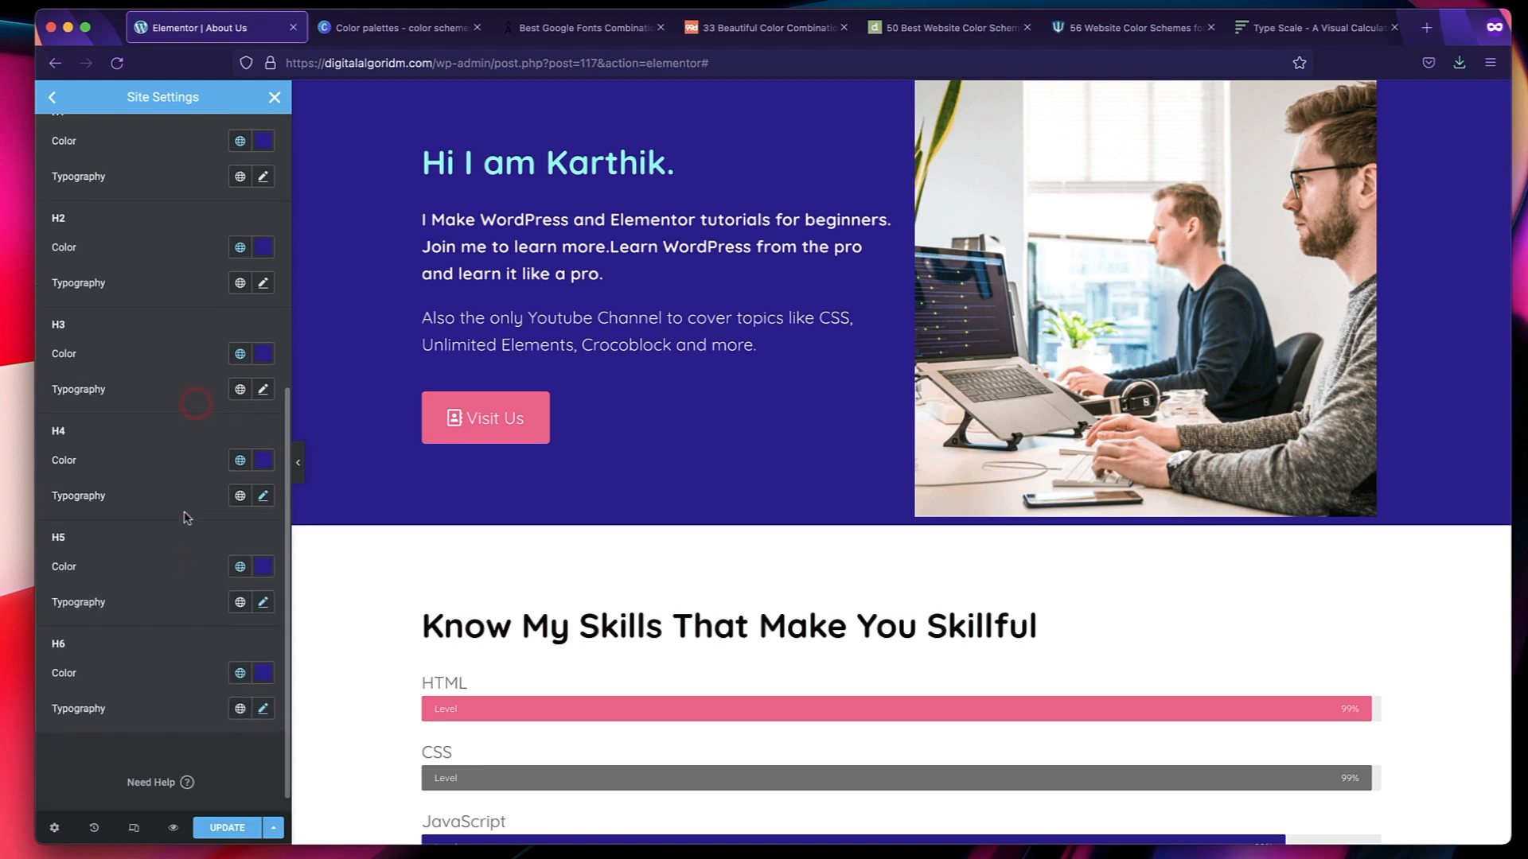
Set the H5 font weight to 400.
left_click(263, 603)
scroll(179, 728, "down", 3)
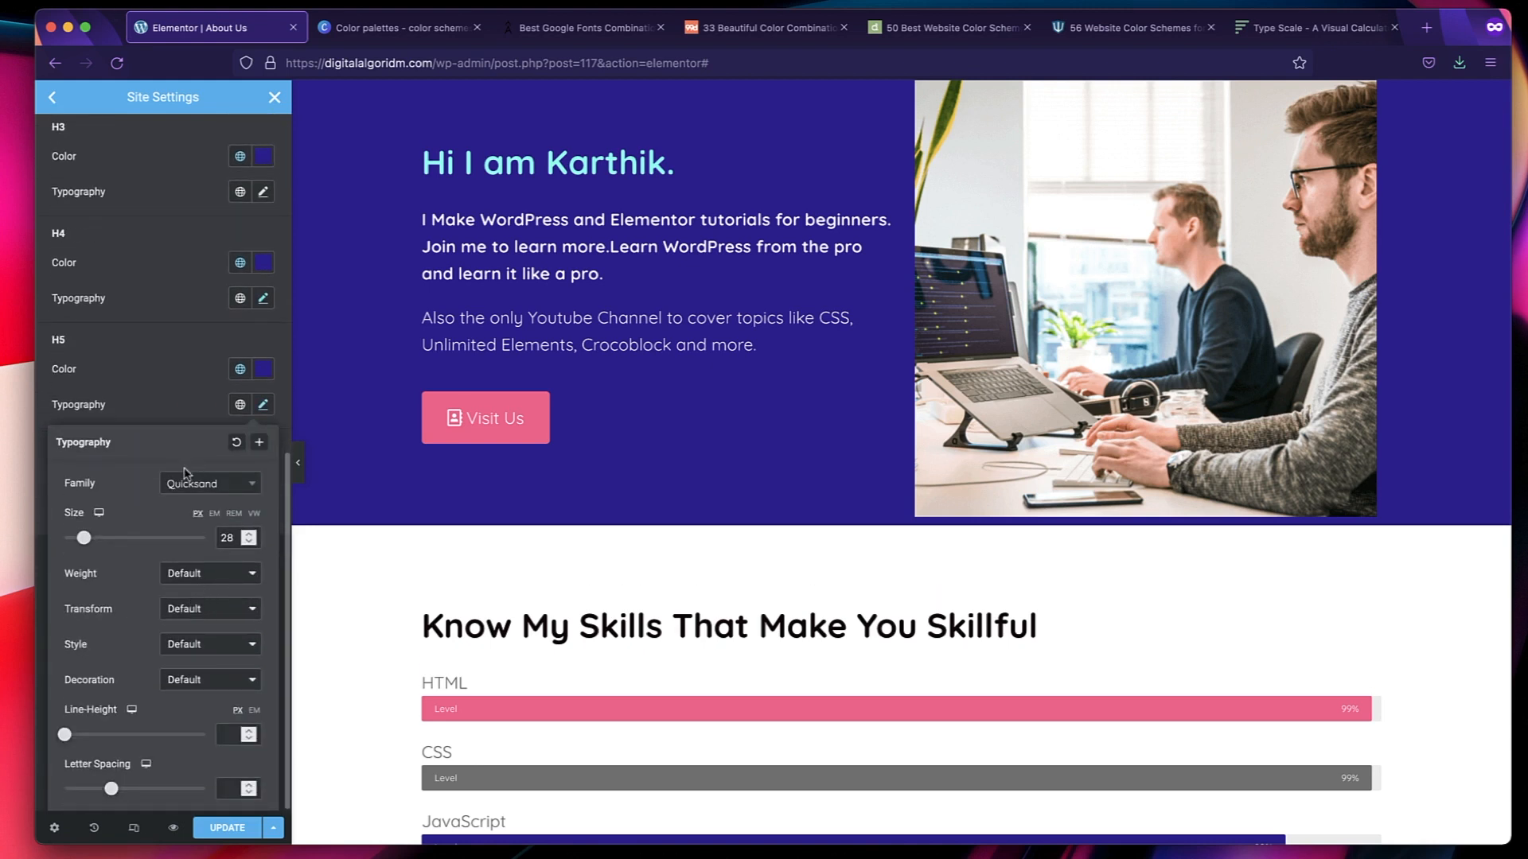
left_click(219, 573)
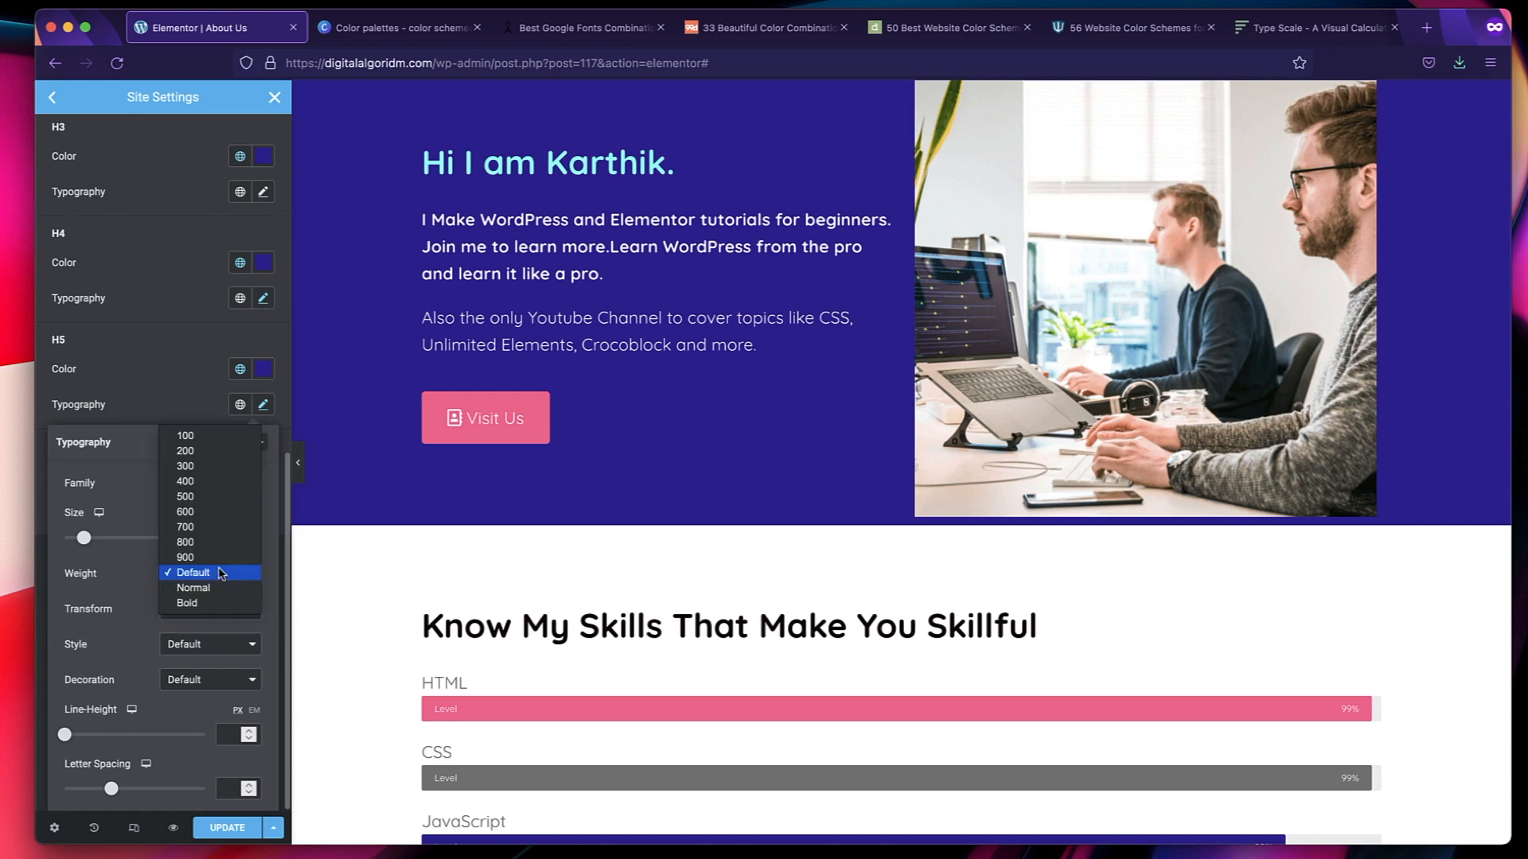
left_click(212, 483)
left_click(194, 388)
Switch to the Type Scale calculator and look up the pixel size for the H3 heading.
key("ctrl+shift+Tab")
double_click(449, 376)
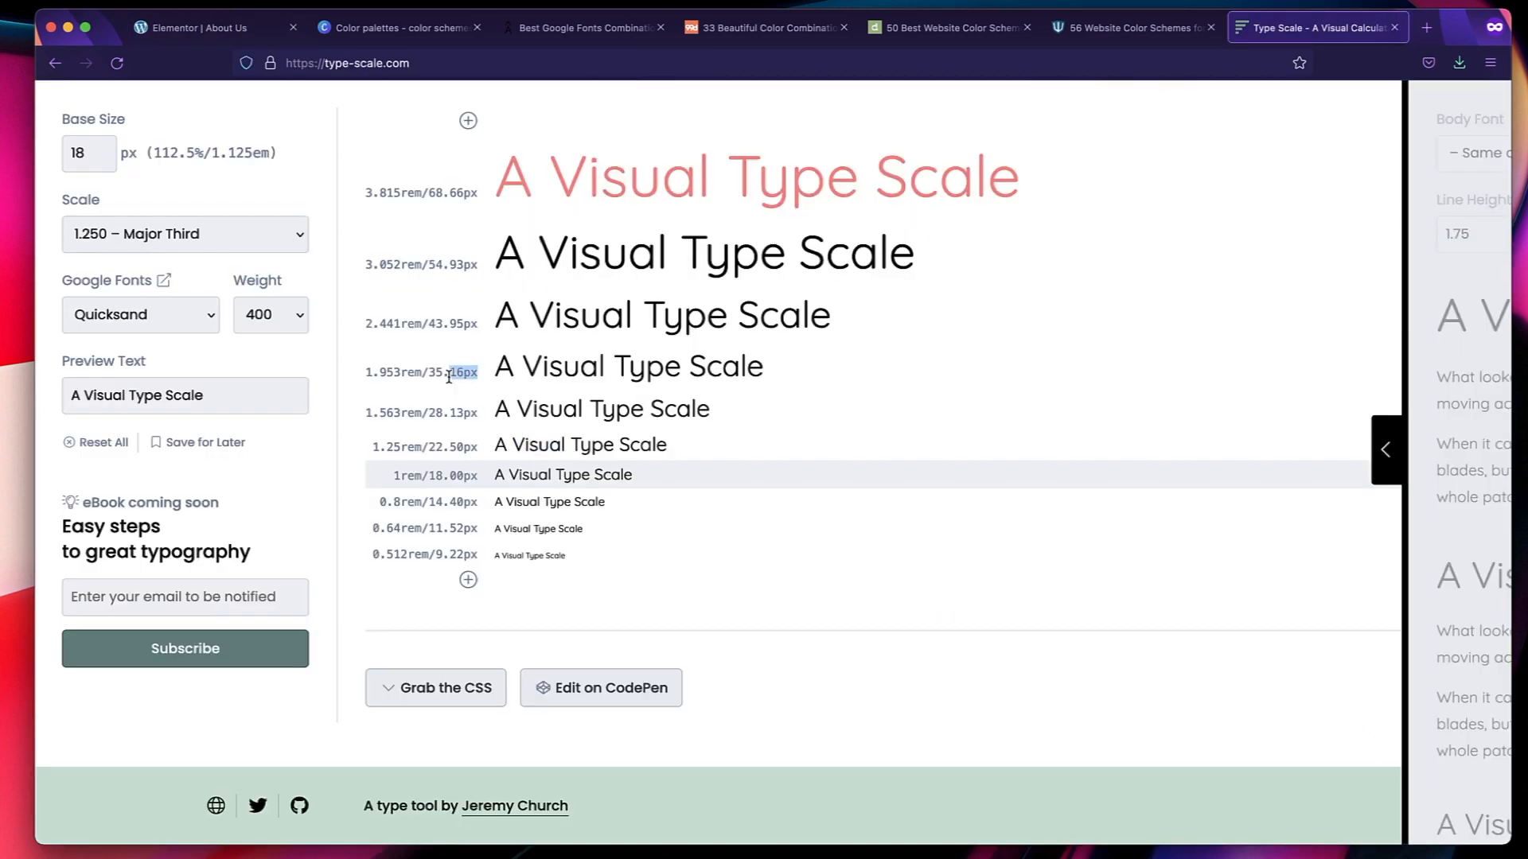
triple_click(537, 315)
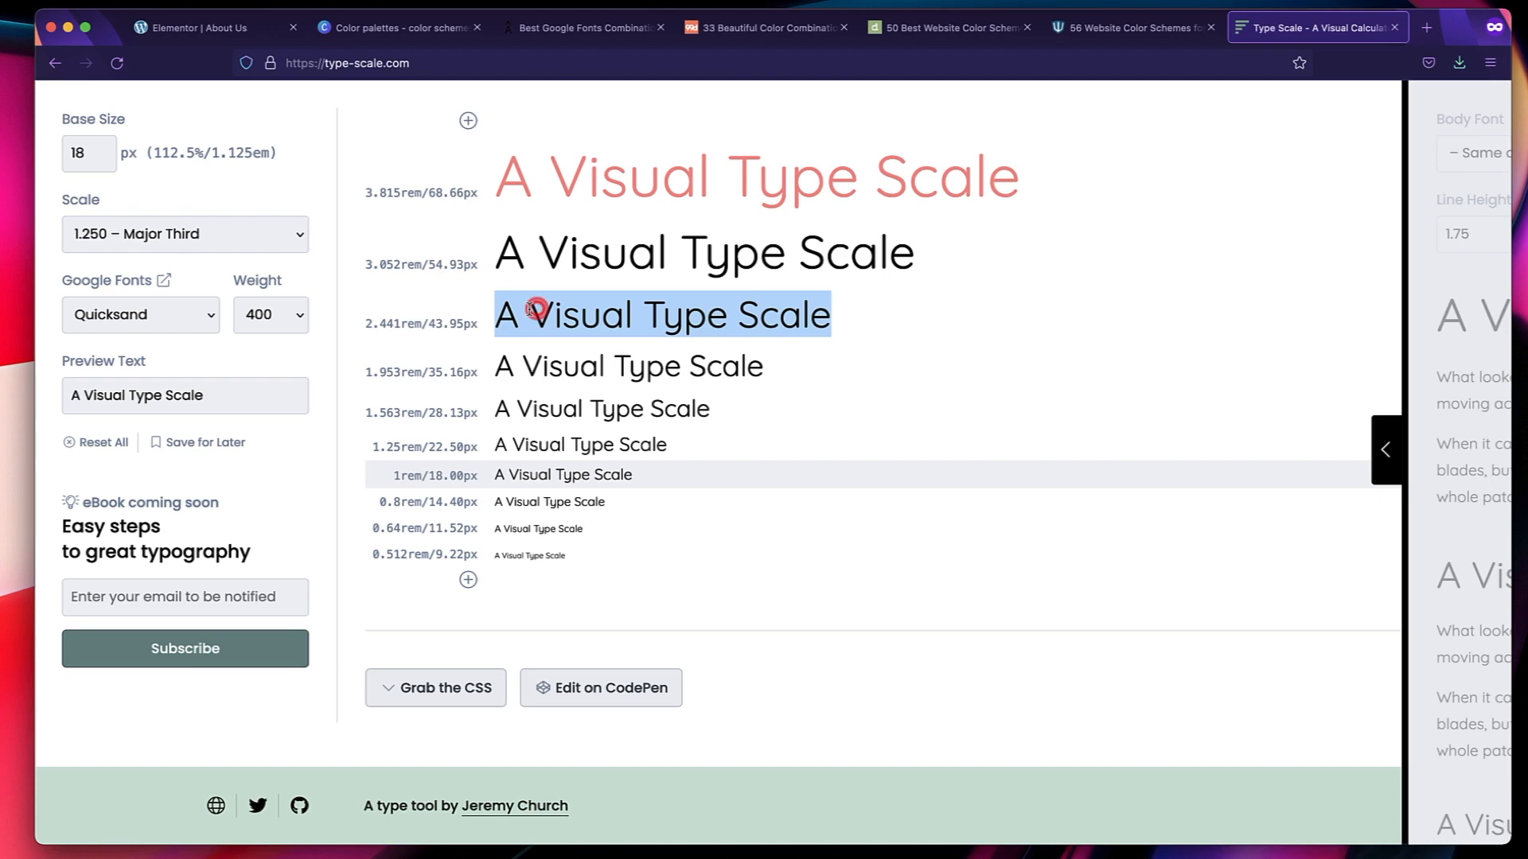
double_click(452, 323)
triple_click(452, 320)
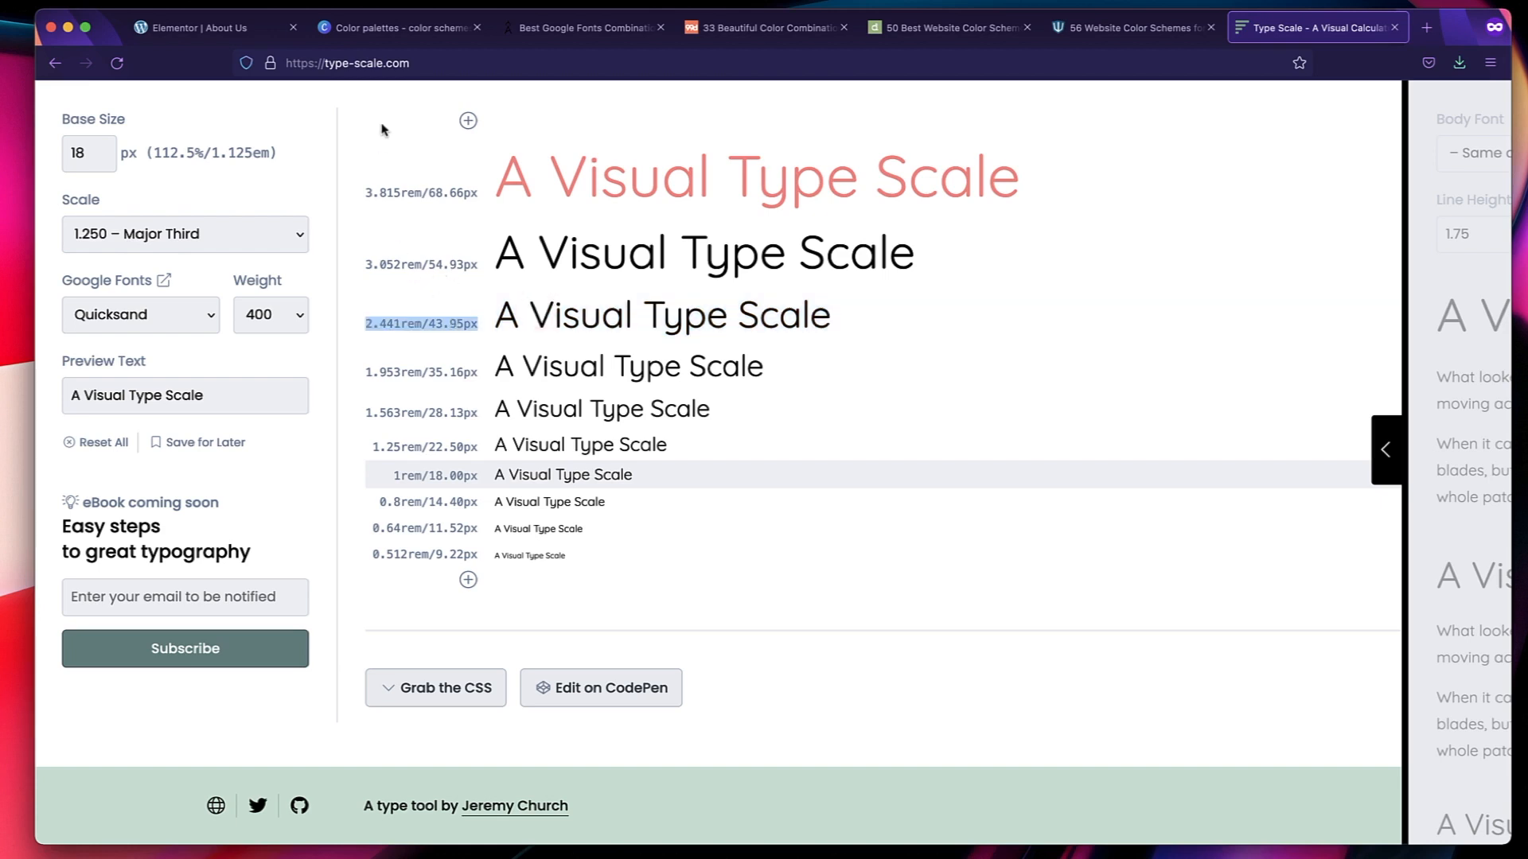
double_click(451, 321)
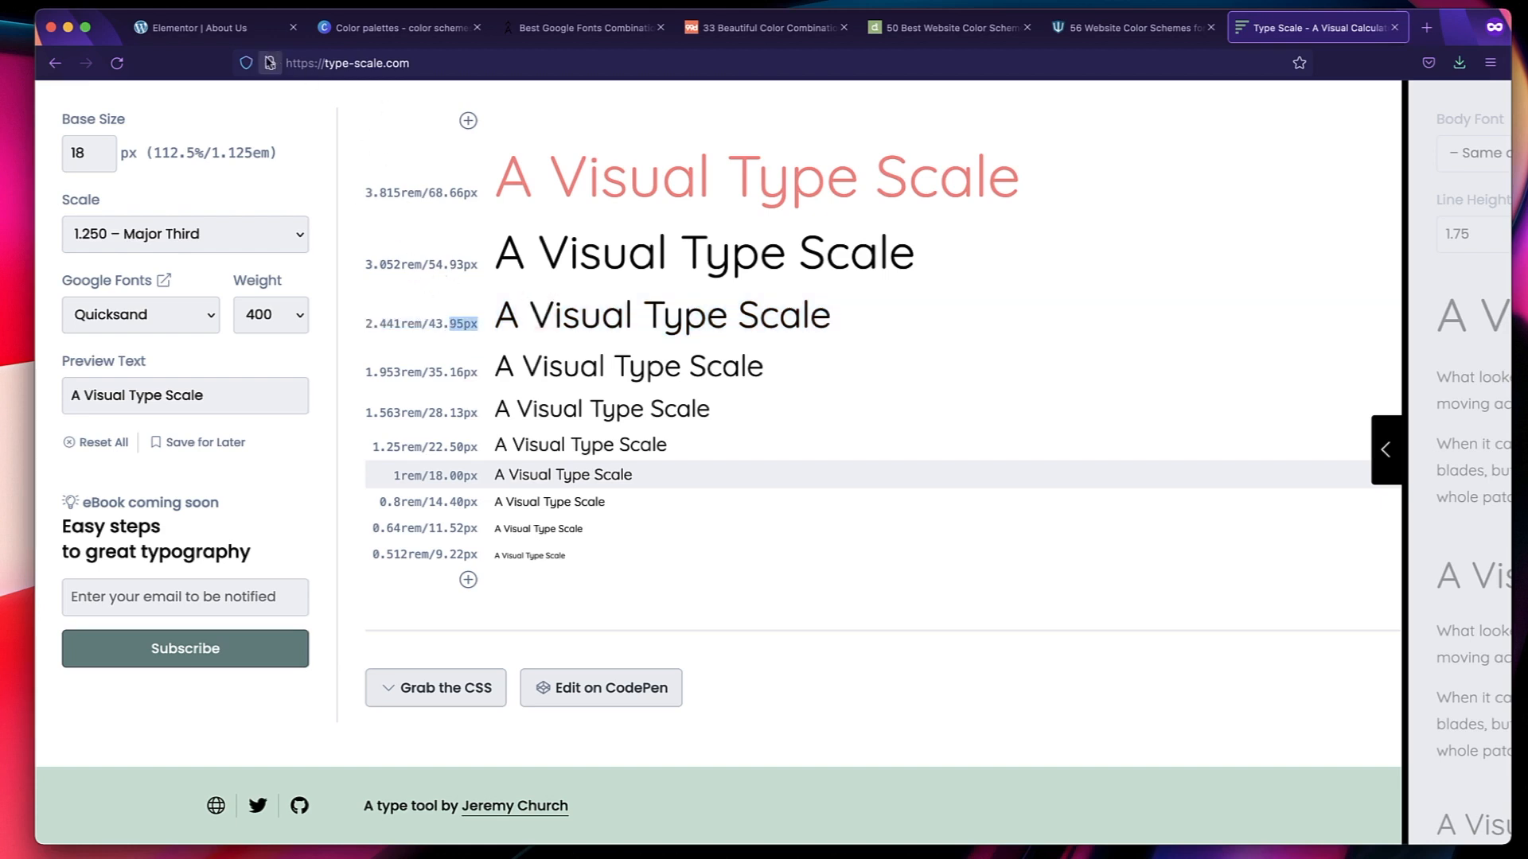
Return to the Elementor typography settings, check the H4 typography and set the H3 font family to Quicksand.
left_click(237, 32)
left_click(139, 332)
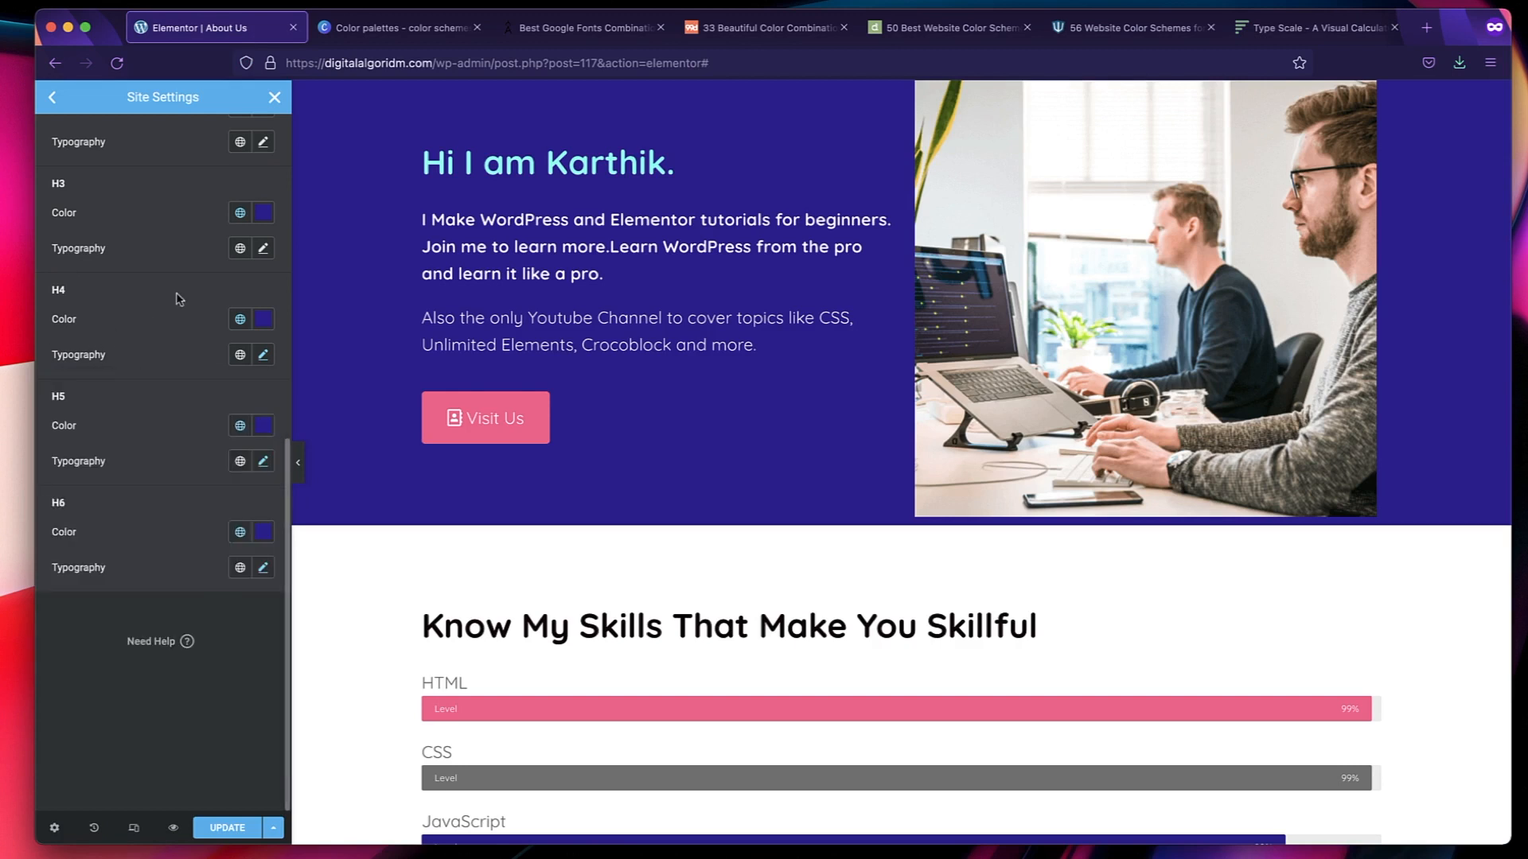
left_click(264, 355)
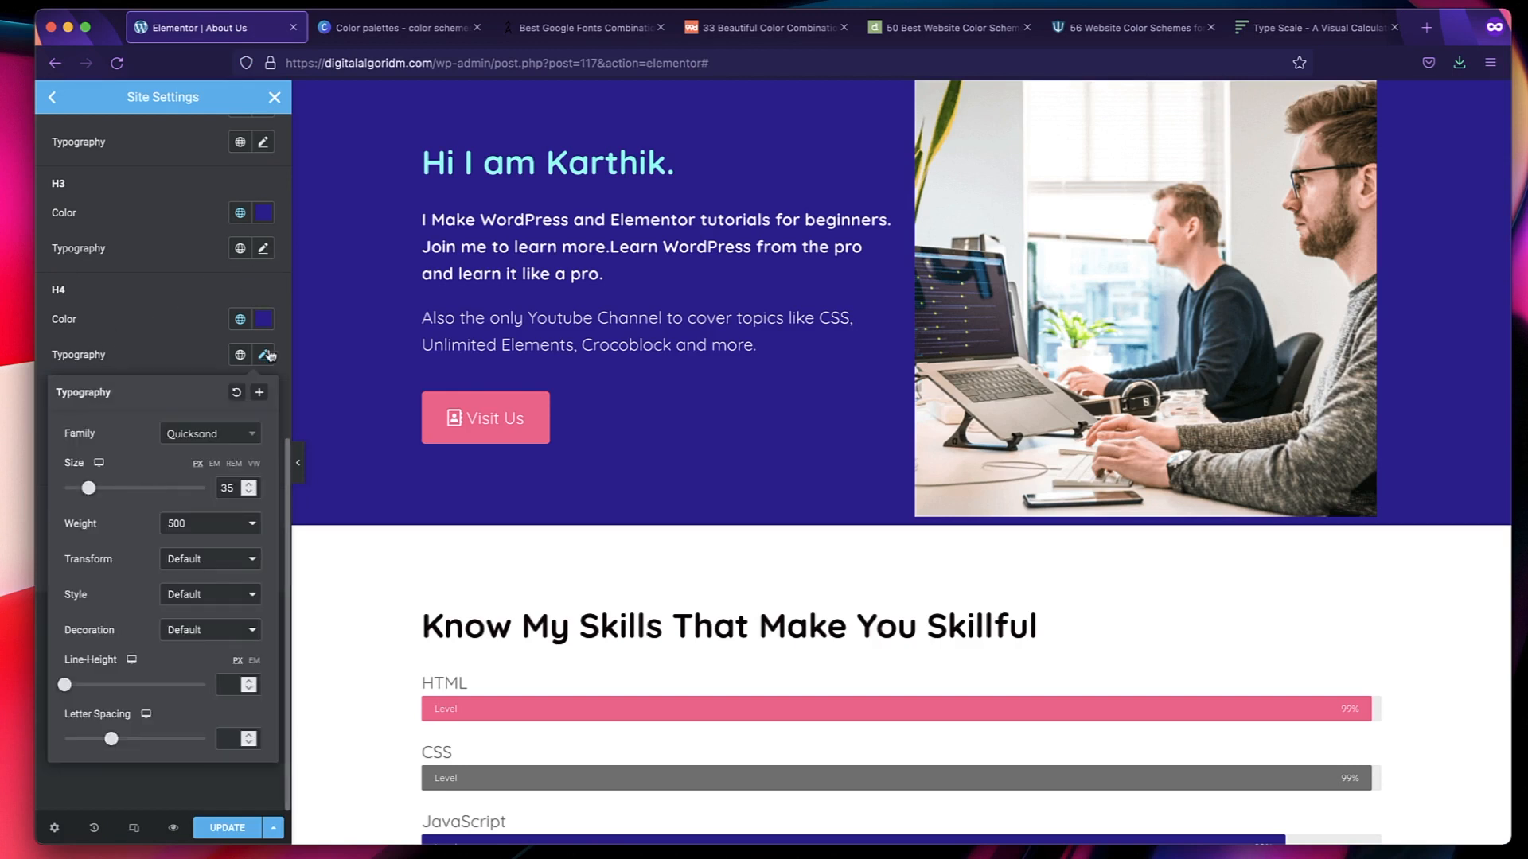
left_click(267, 355)
left_click(264, 250)
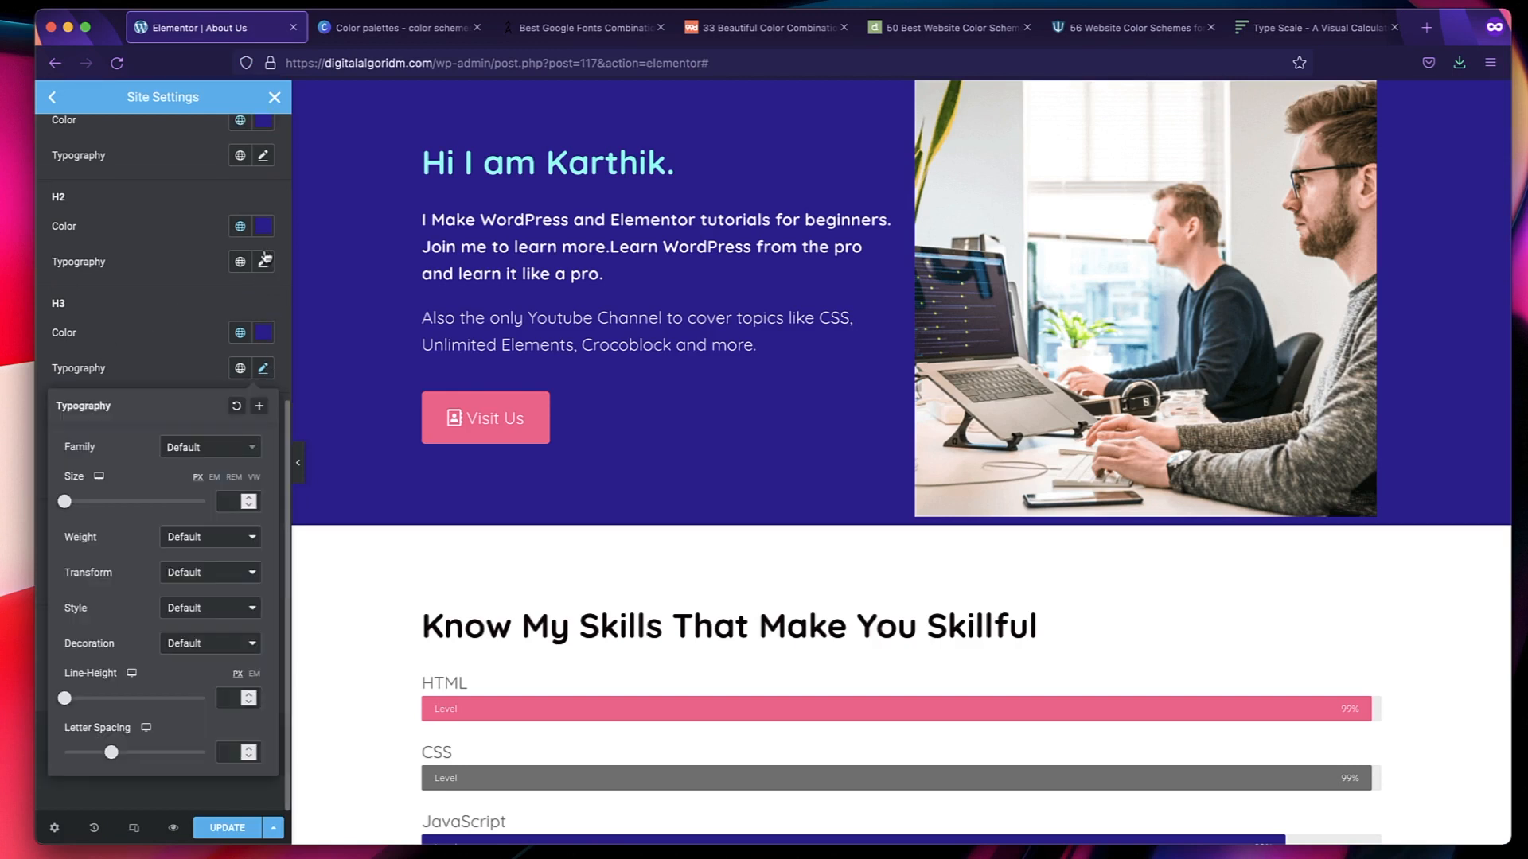
left_click(222, 452)
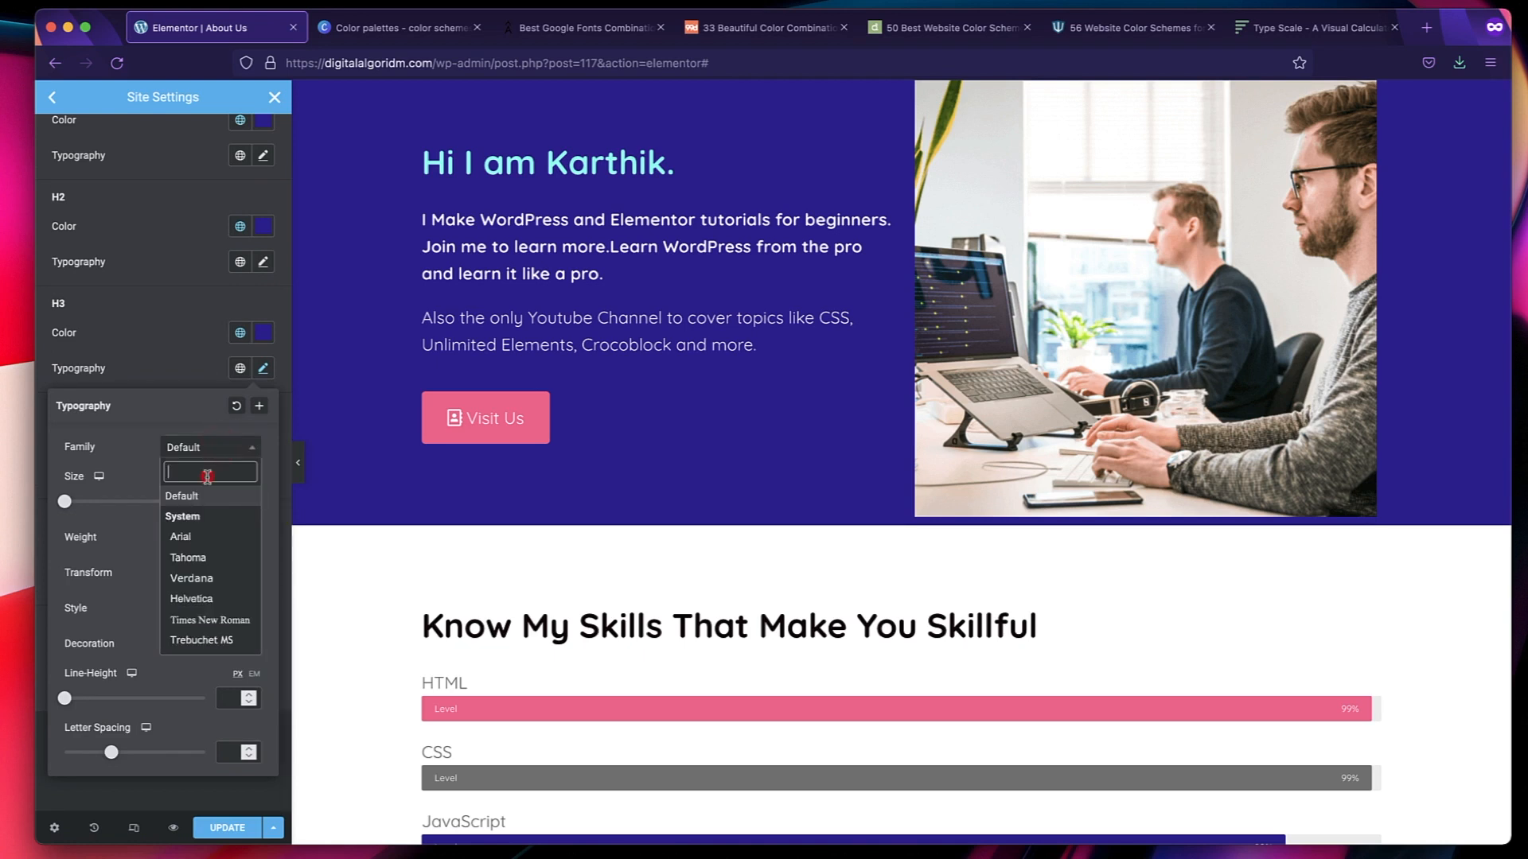
type("quicksand")
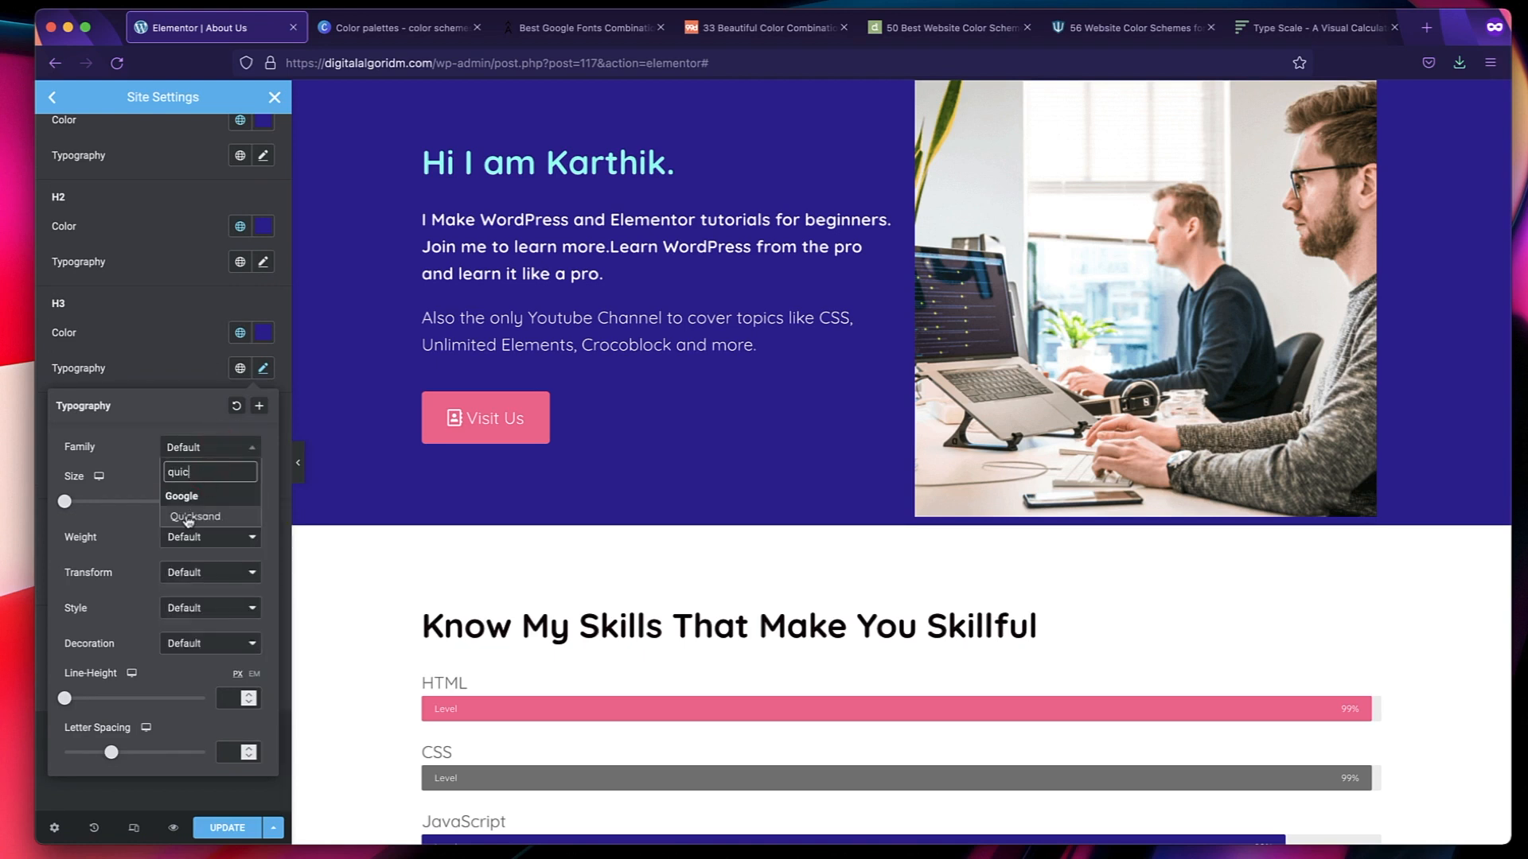
left_click(188, 522)
Recheck the type scale and set the H3 font size to 44 px and its weight to 600.
left_click(228, 502)
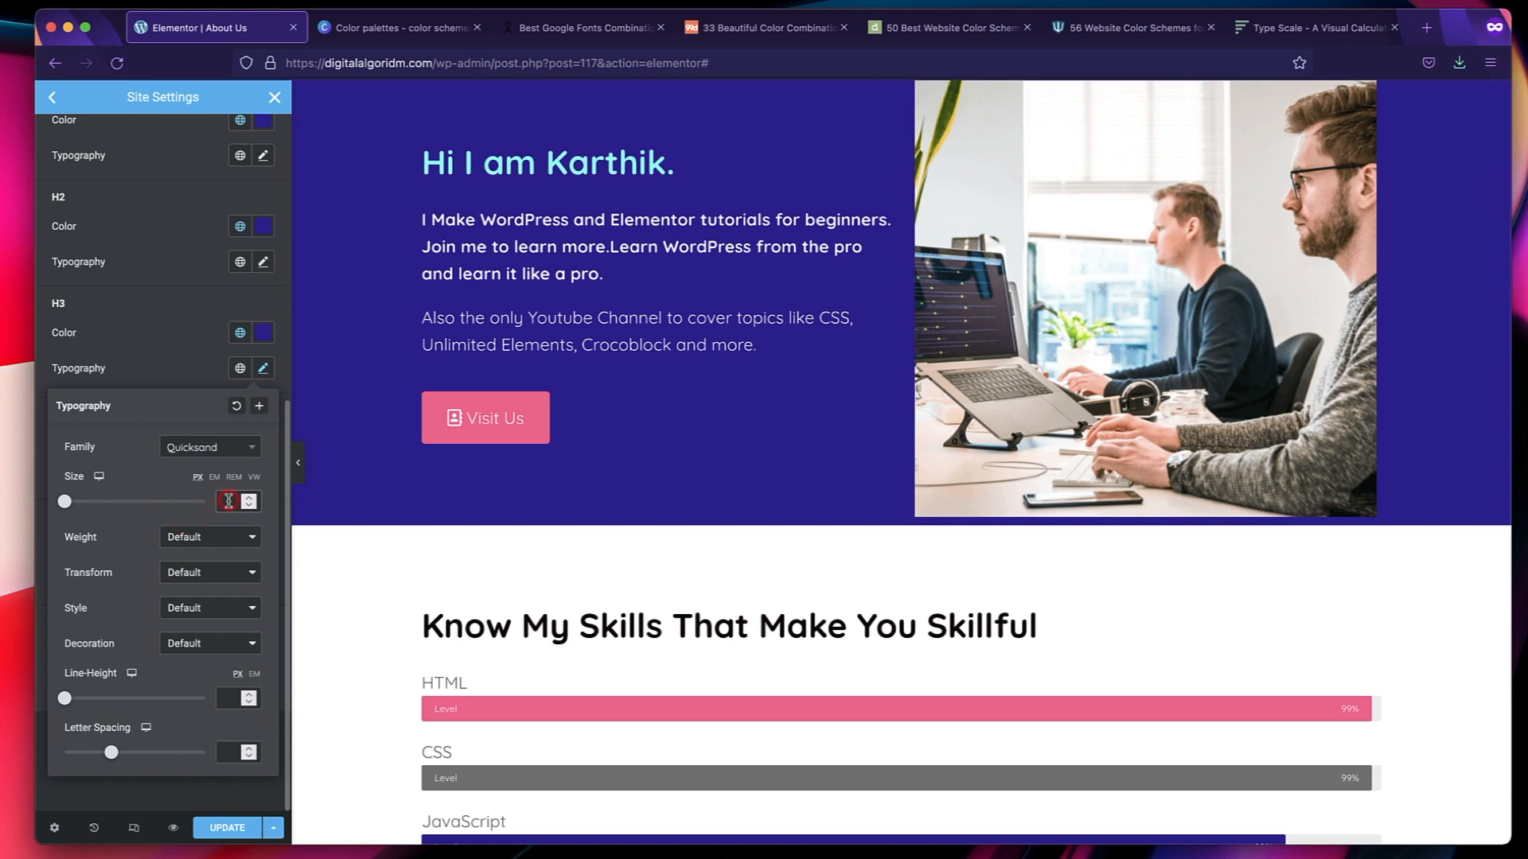
left_click(1303, 27)
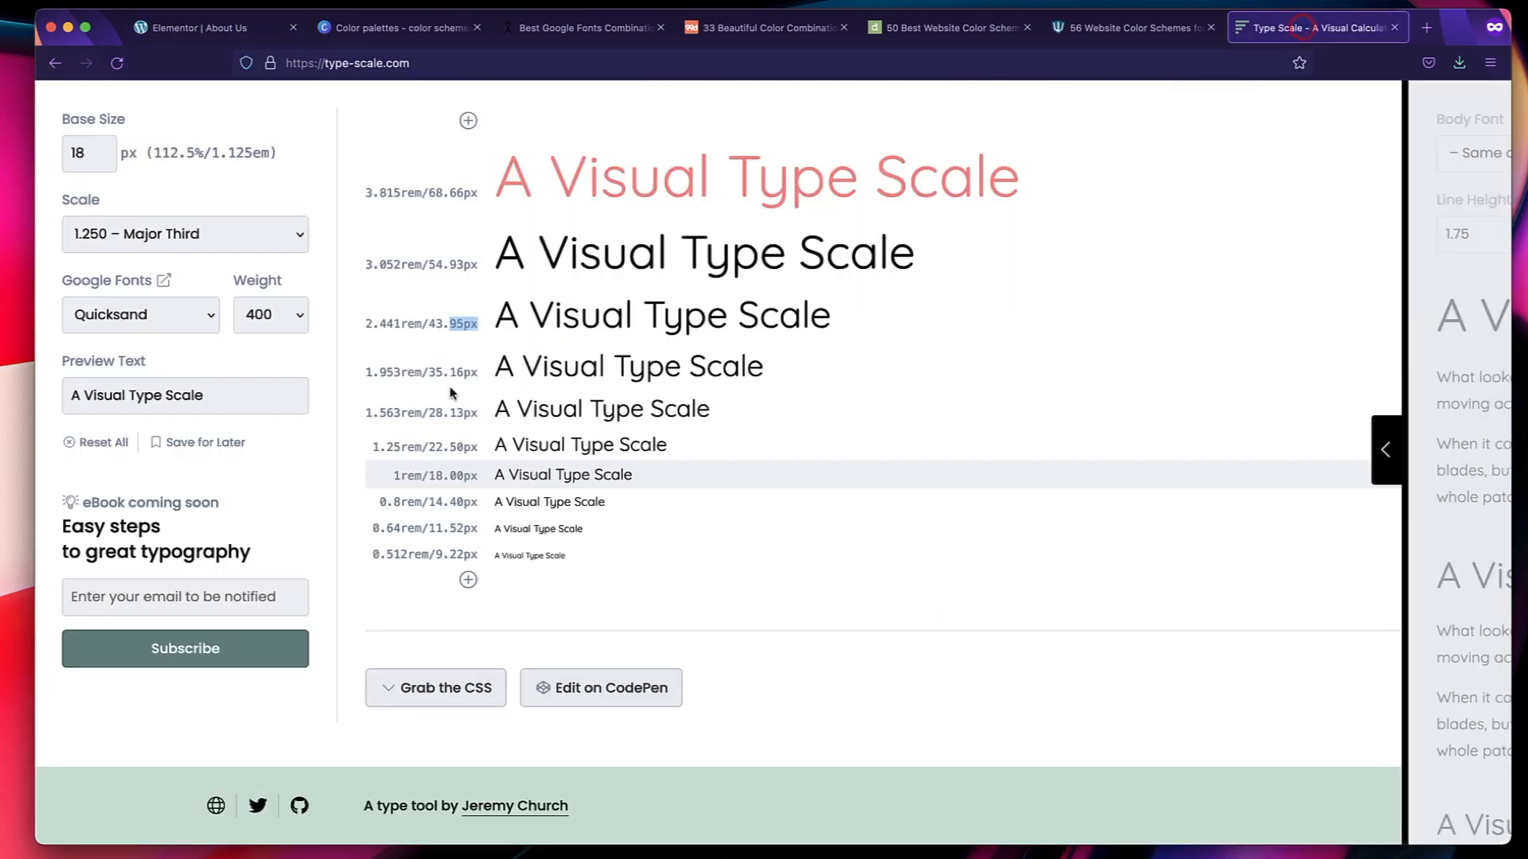
left_click(215, 27)
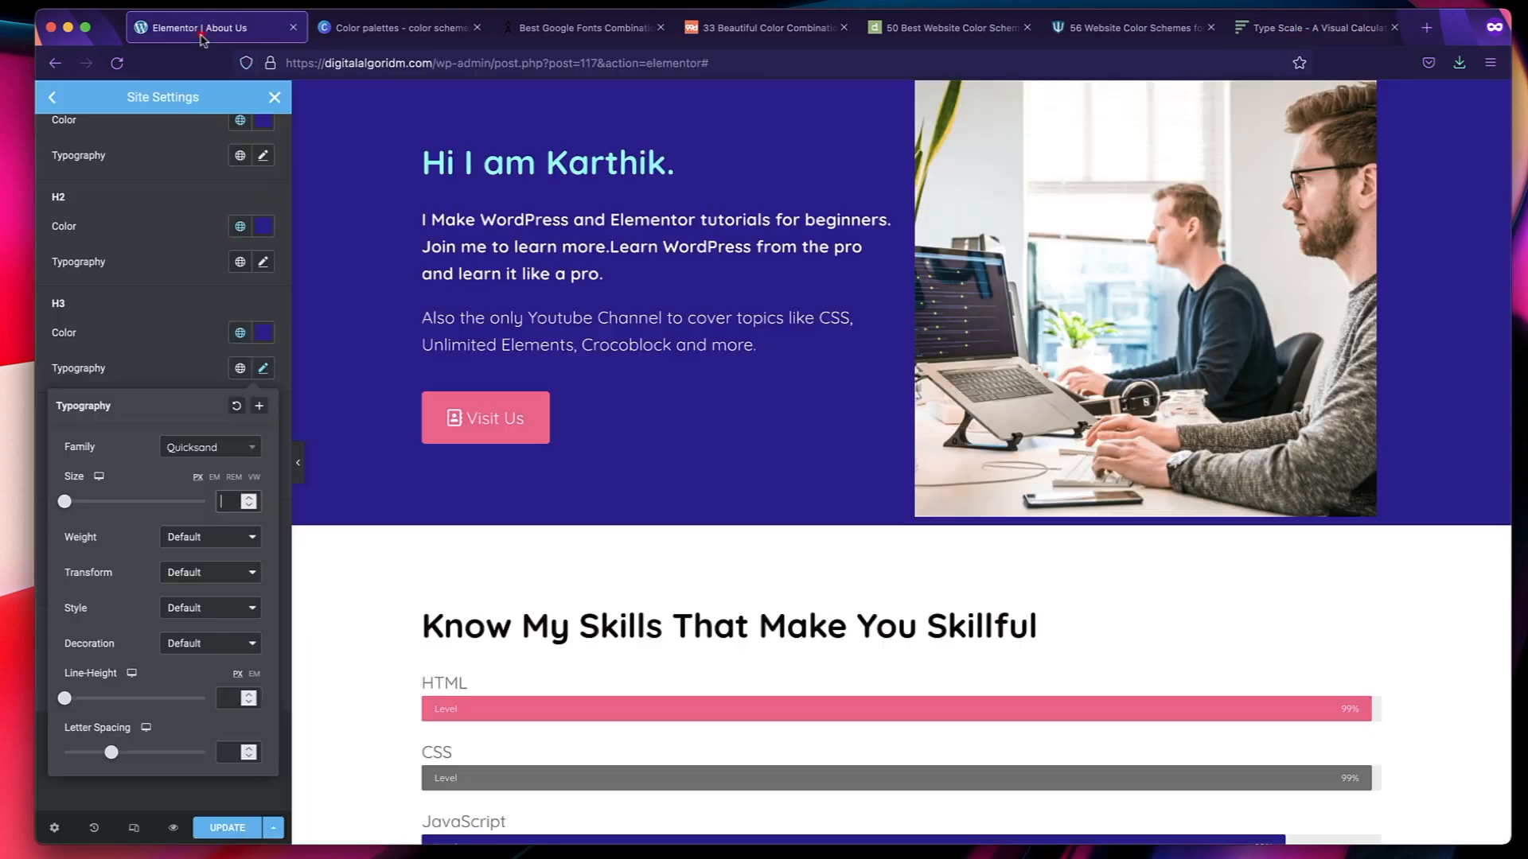
type("44")
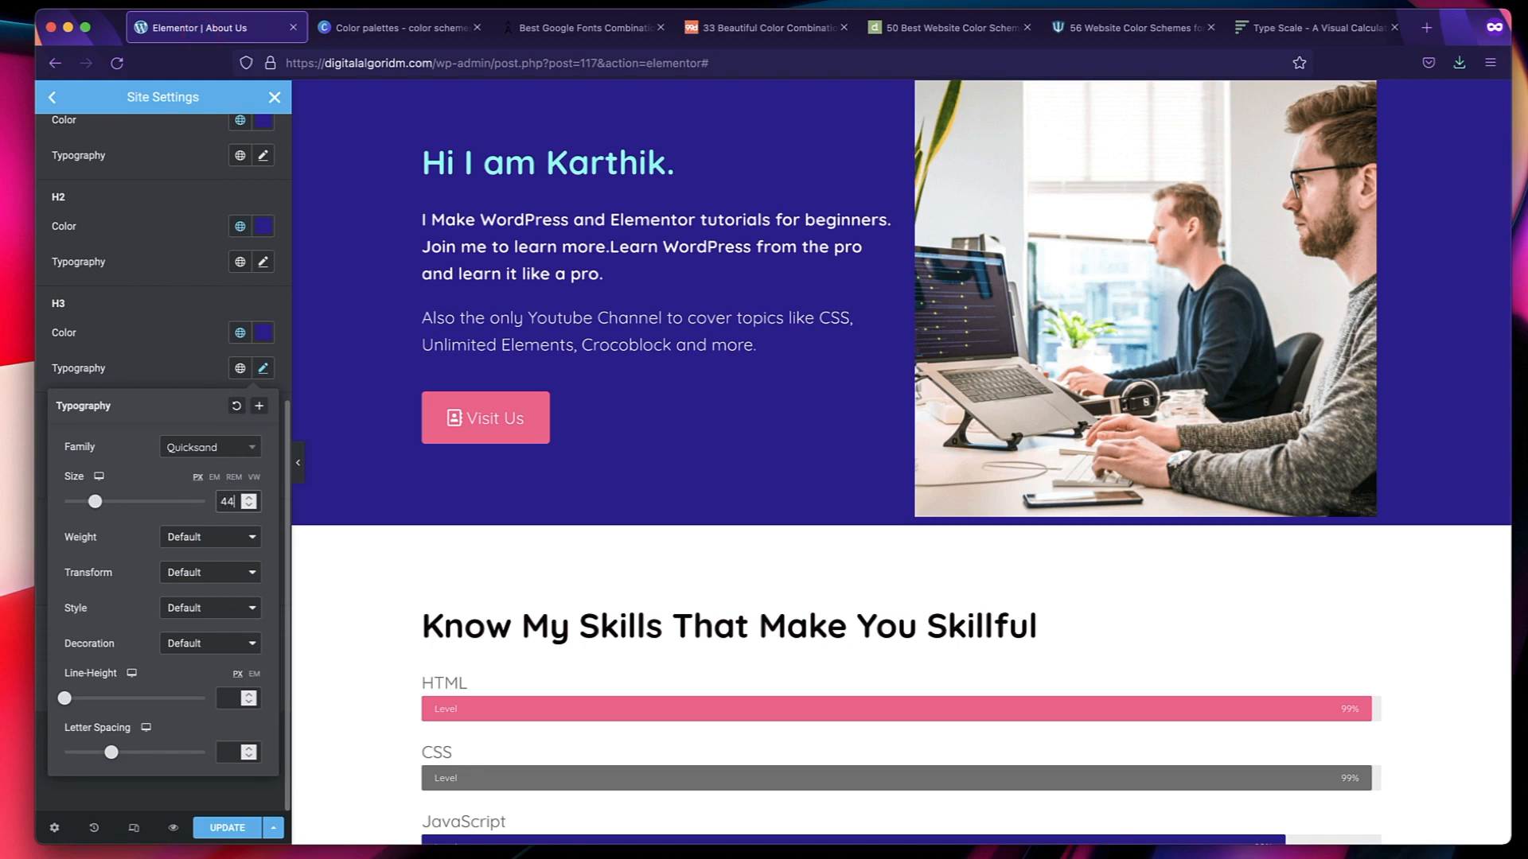
left_click(220, 547)
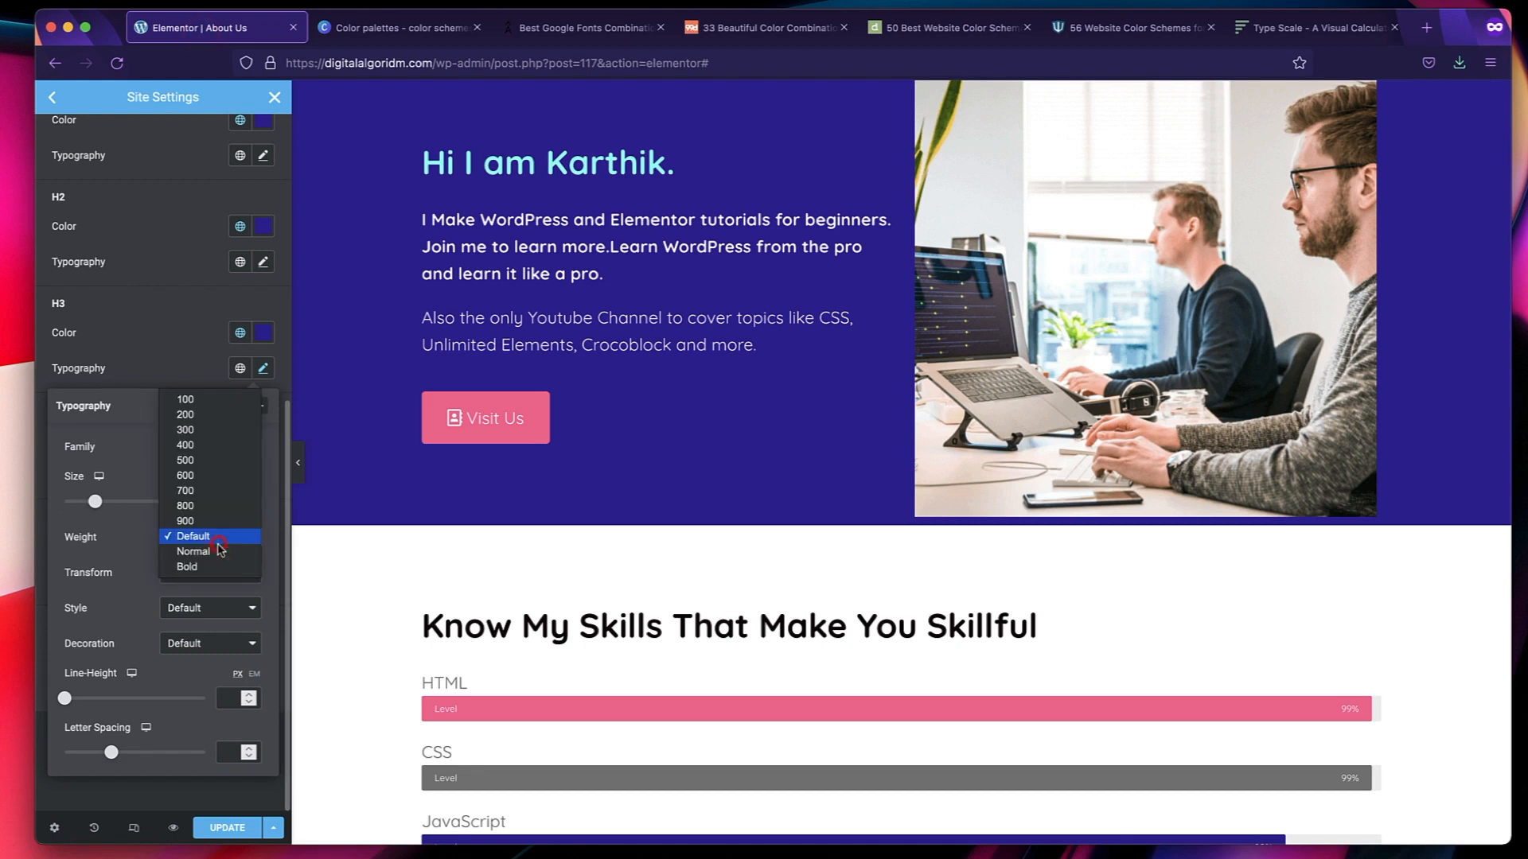
left_click(211, 478)
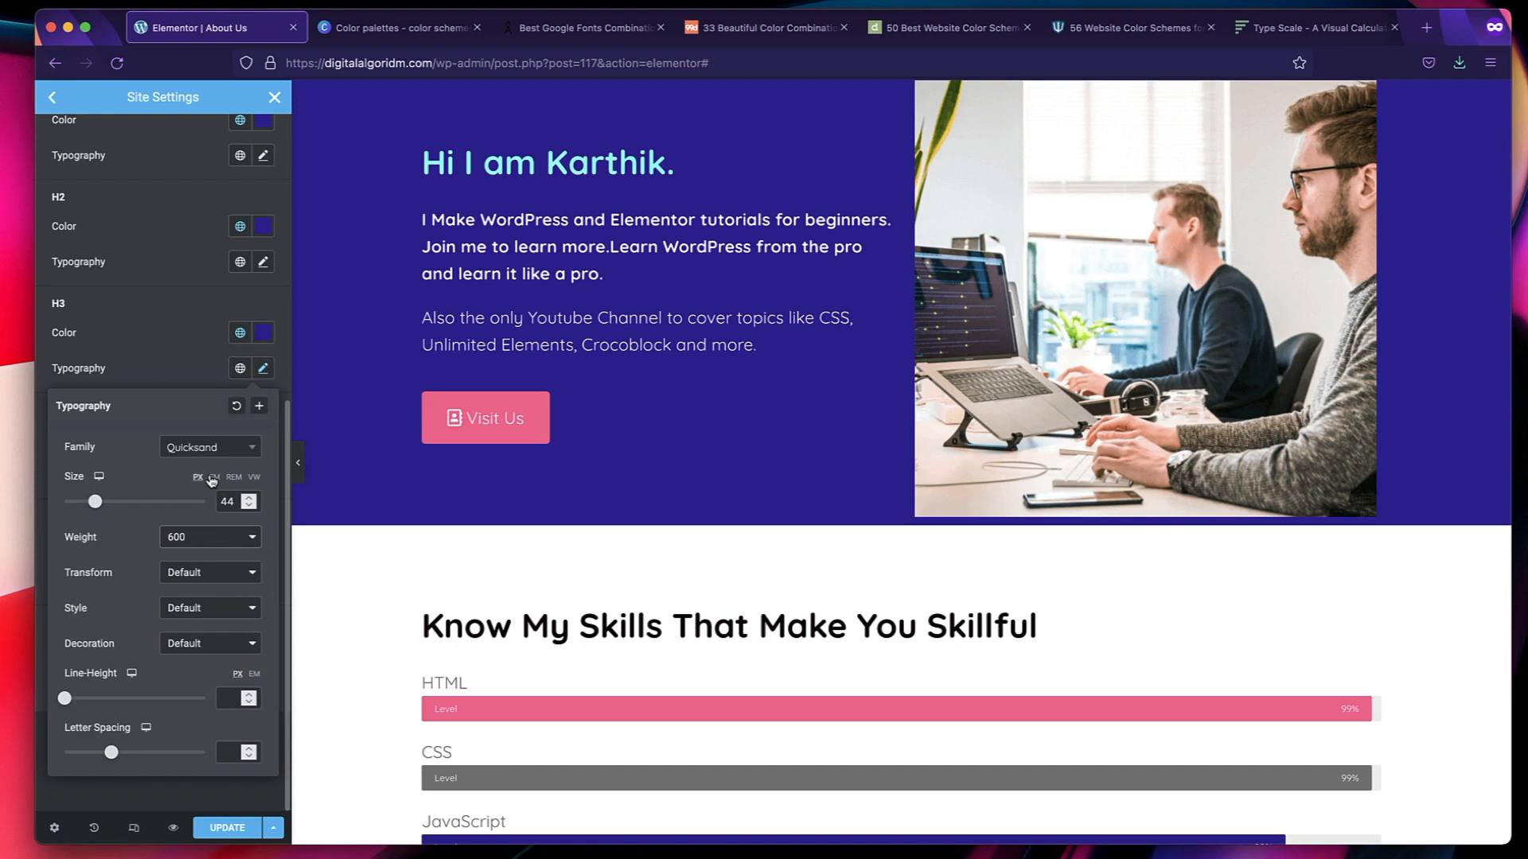
left_click(170, 346)
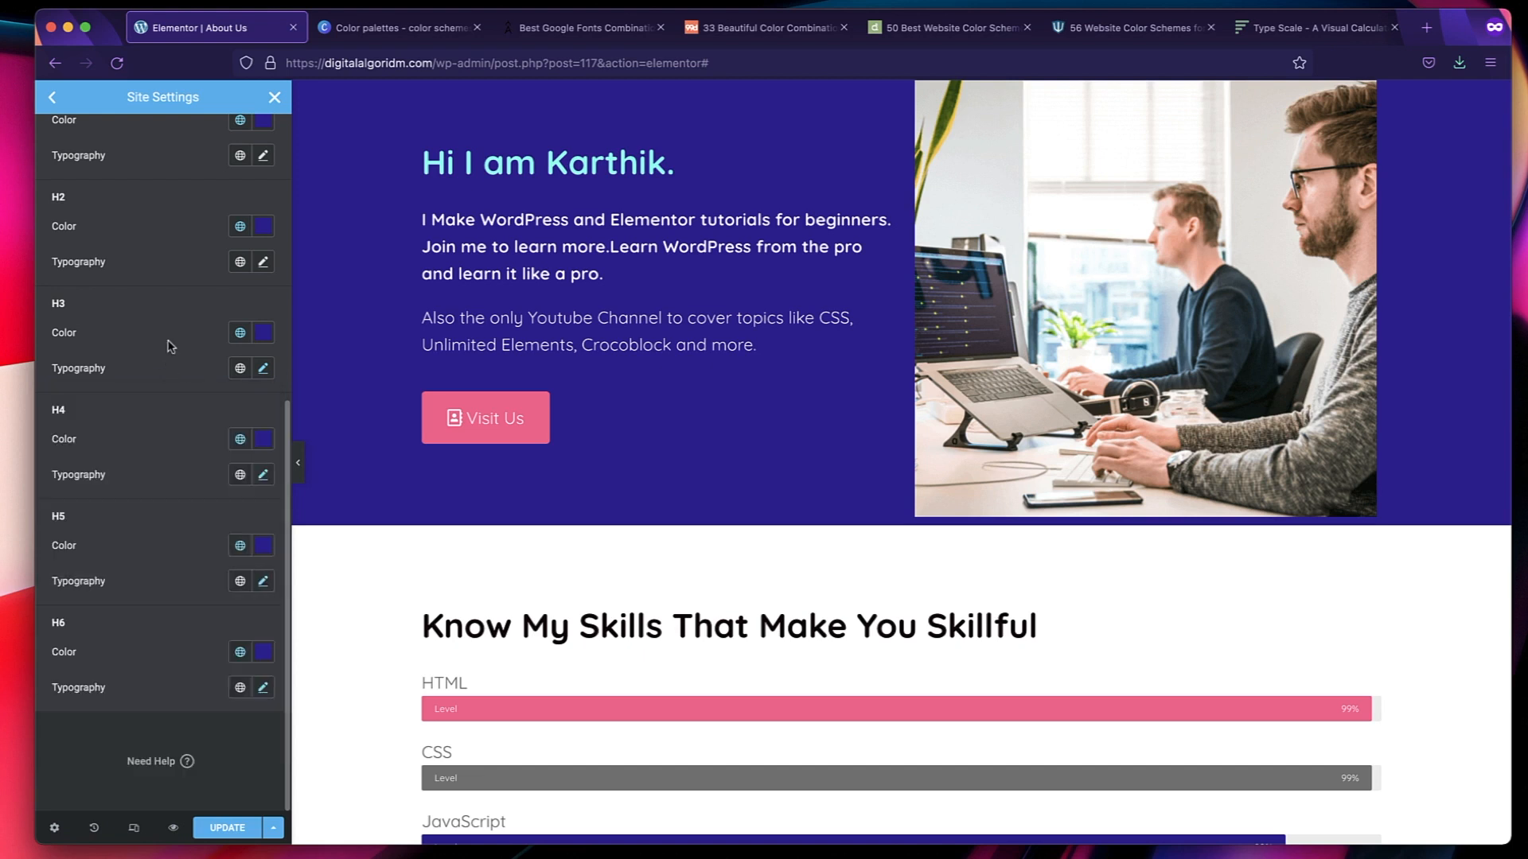
Set the H2 heading's font family to Quicksand.
left_click(263, 263)
left_click(222, 342)
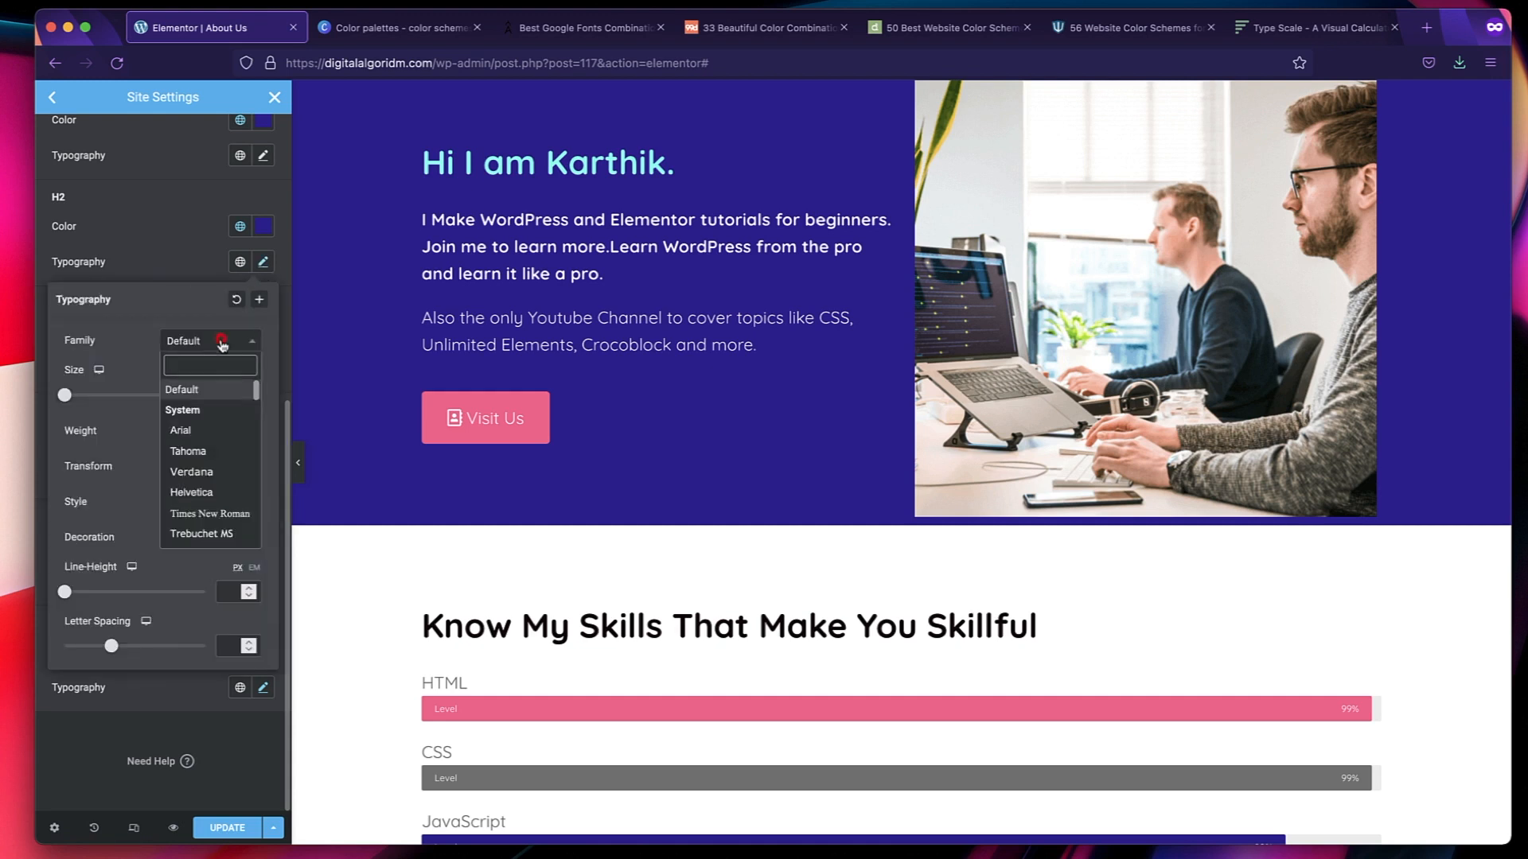
type("qui")
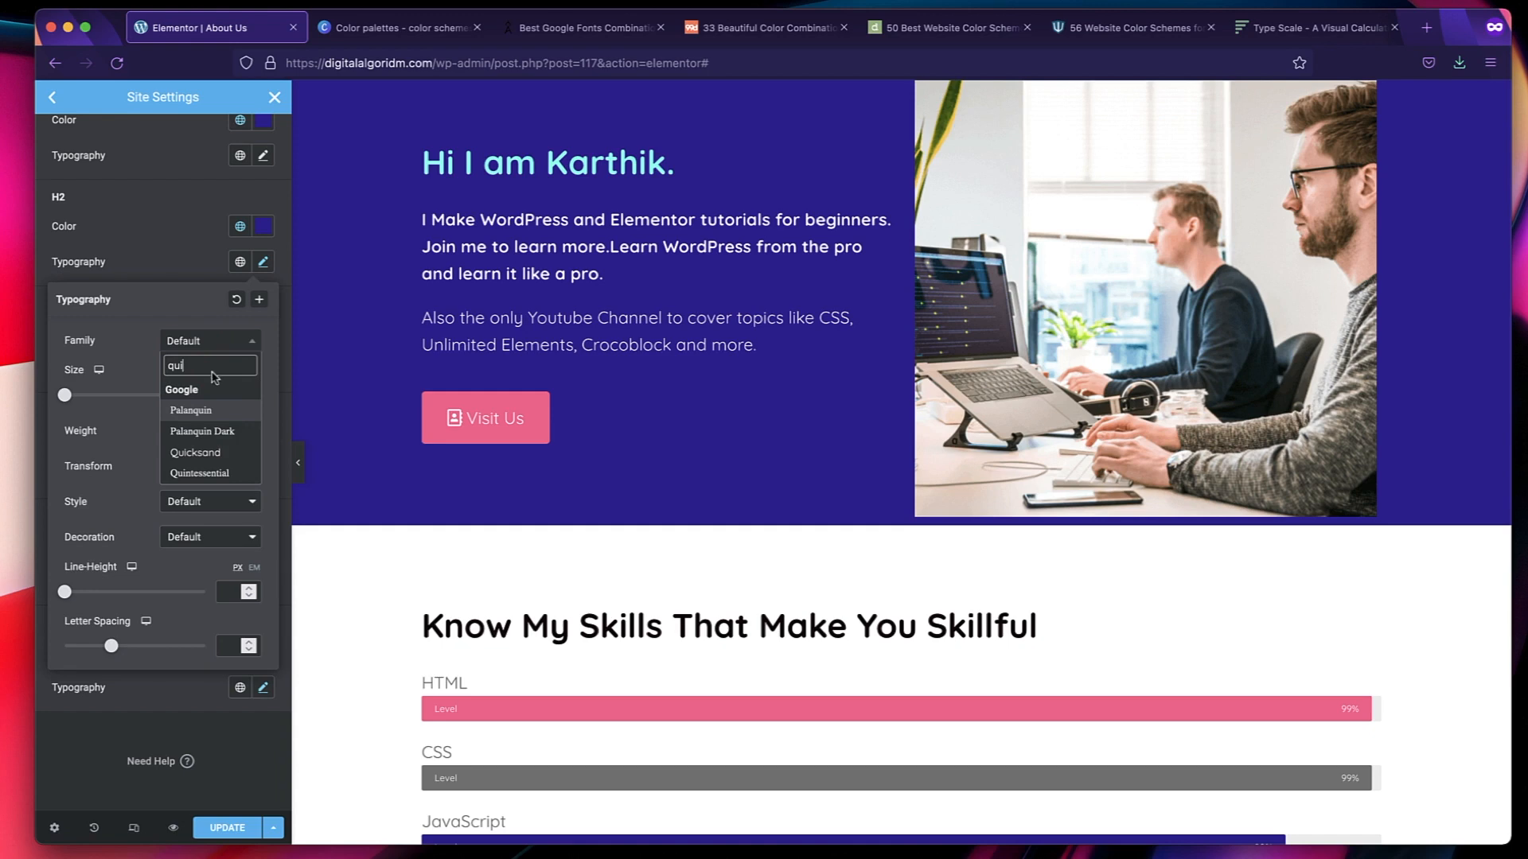
left_click(215, 451)
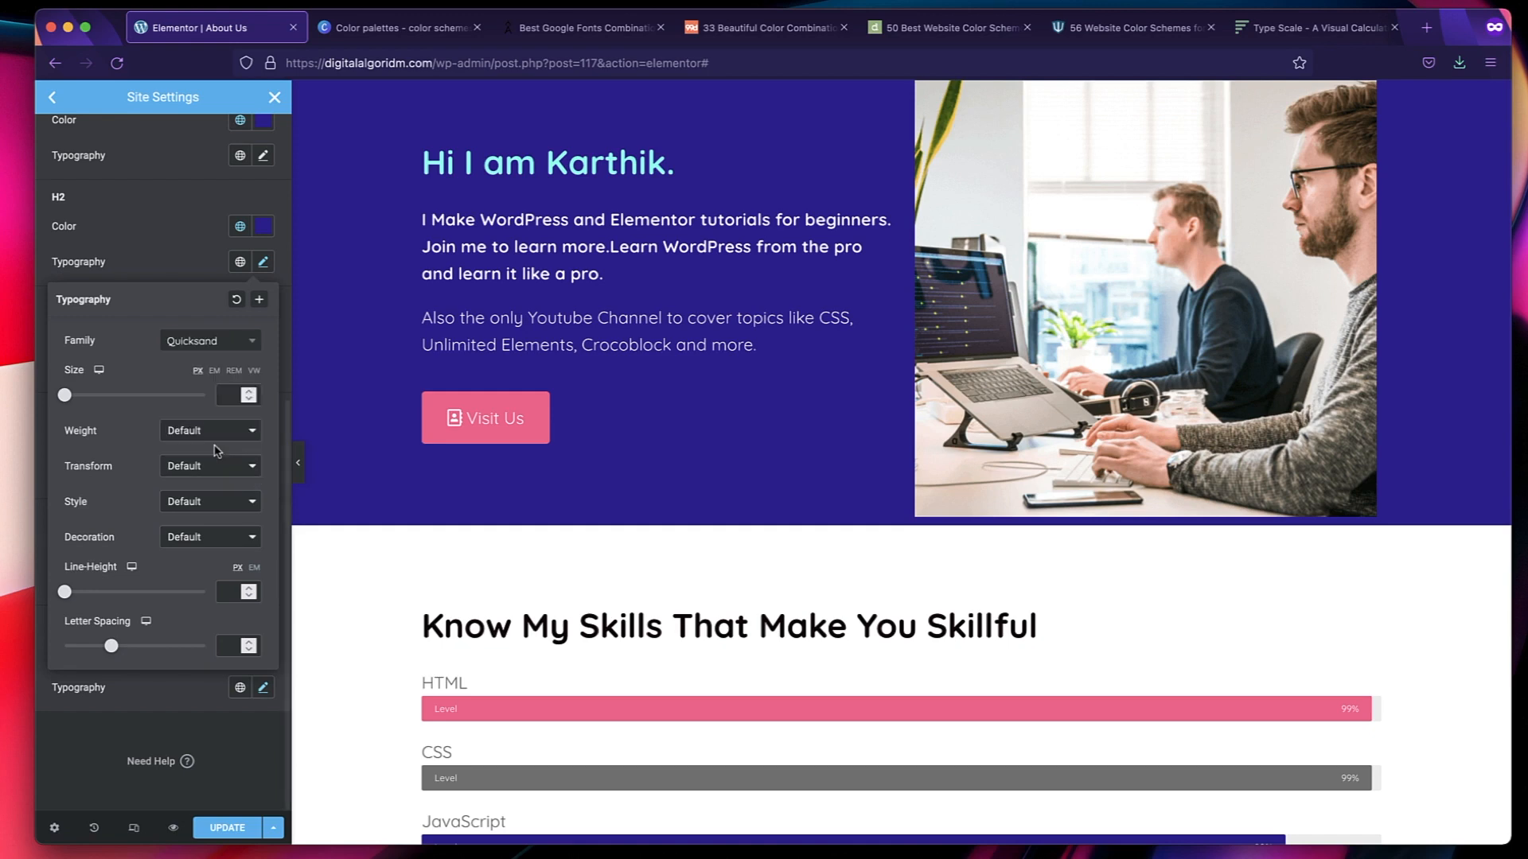
Switch to the Type Scale calculator and look up the pixel size for the H2 heading.
left_click(1313, 28)
left_click(446, 274)
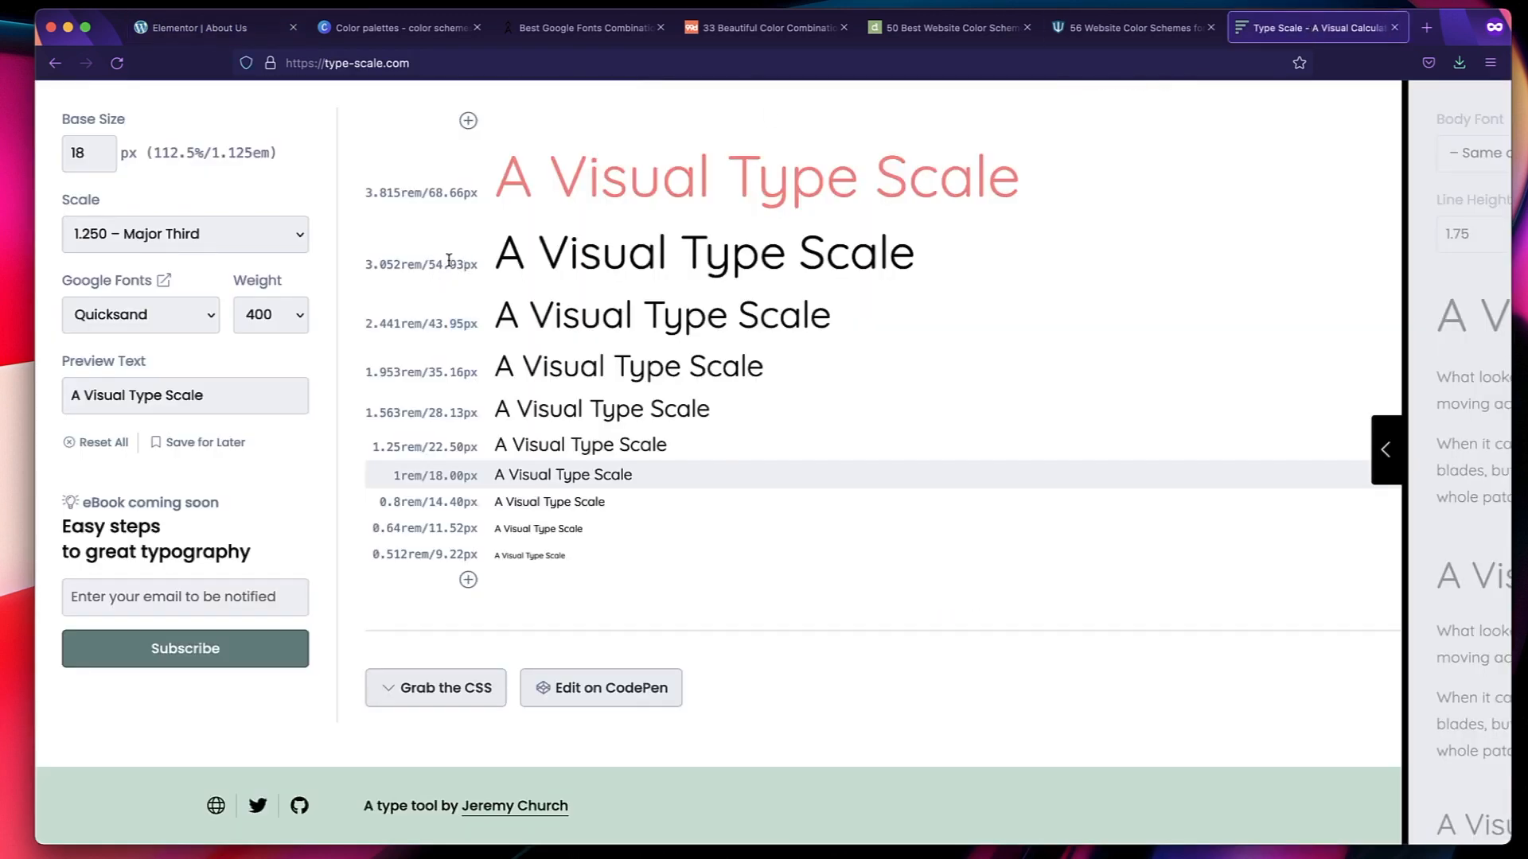
triple_click(449, 264)
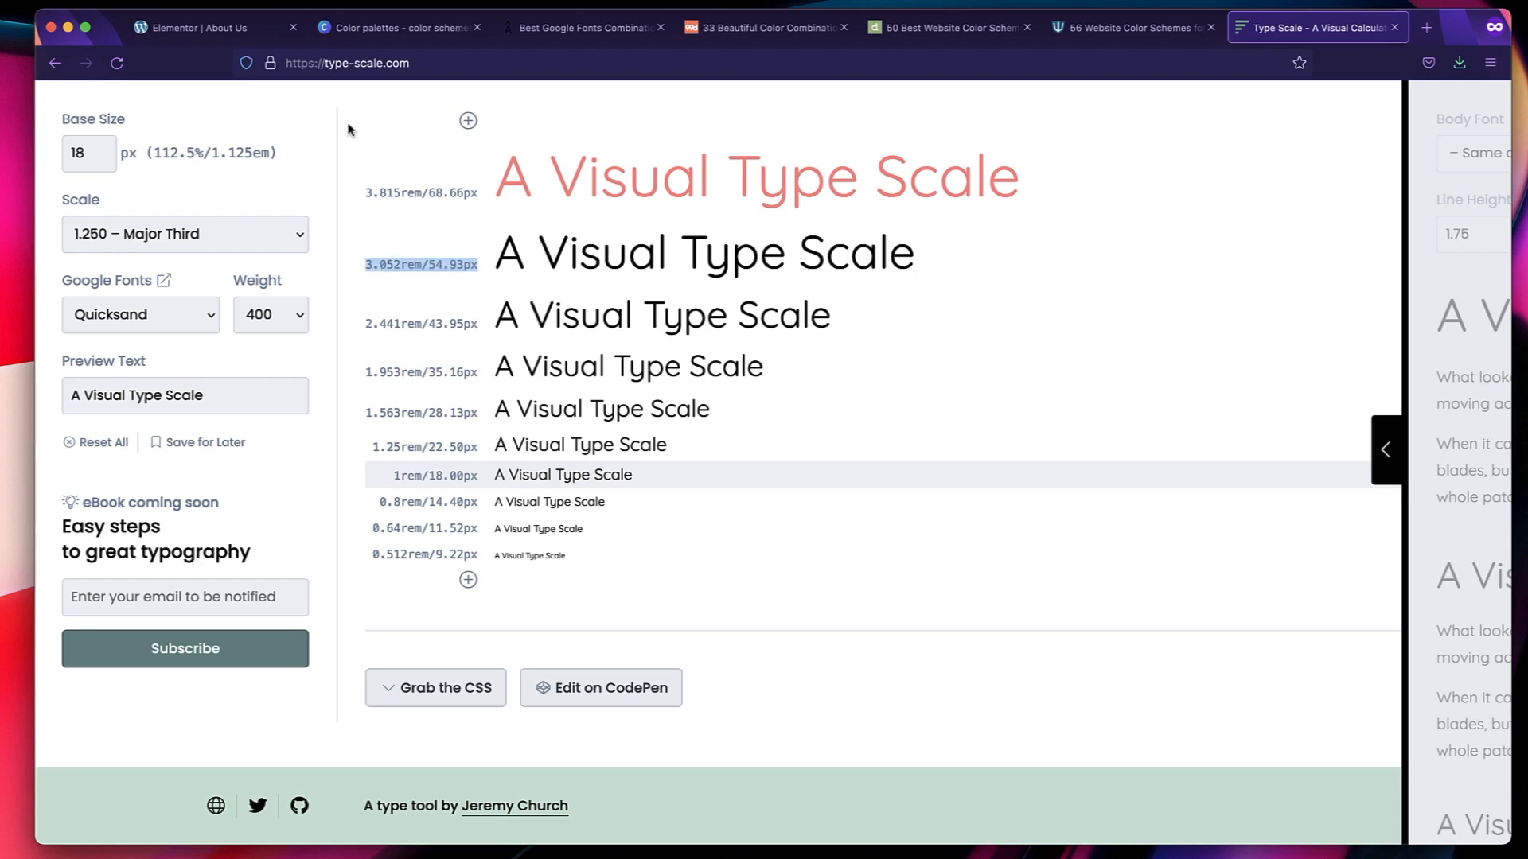
Return to the Elementor typography settings and set the H2 font size to 55 px and its weight to 700.
left_click(219, 28)
left_click(212, 211)
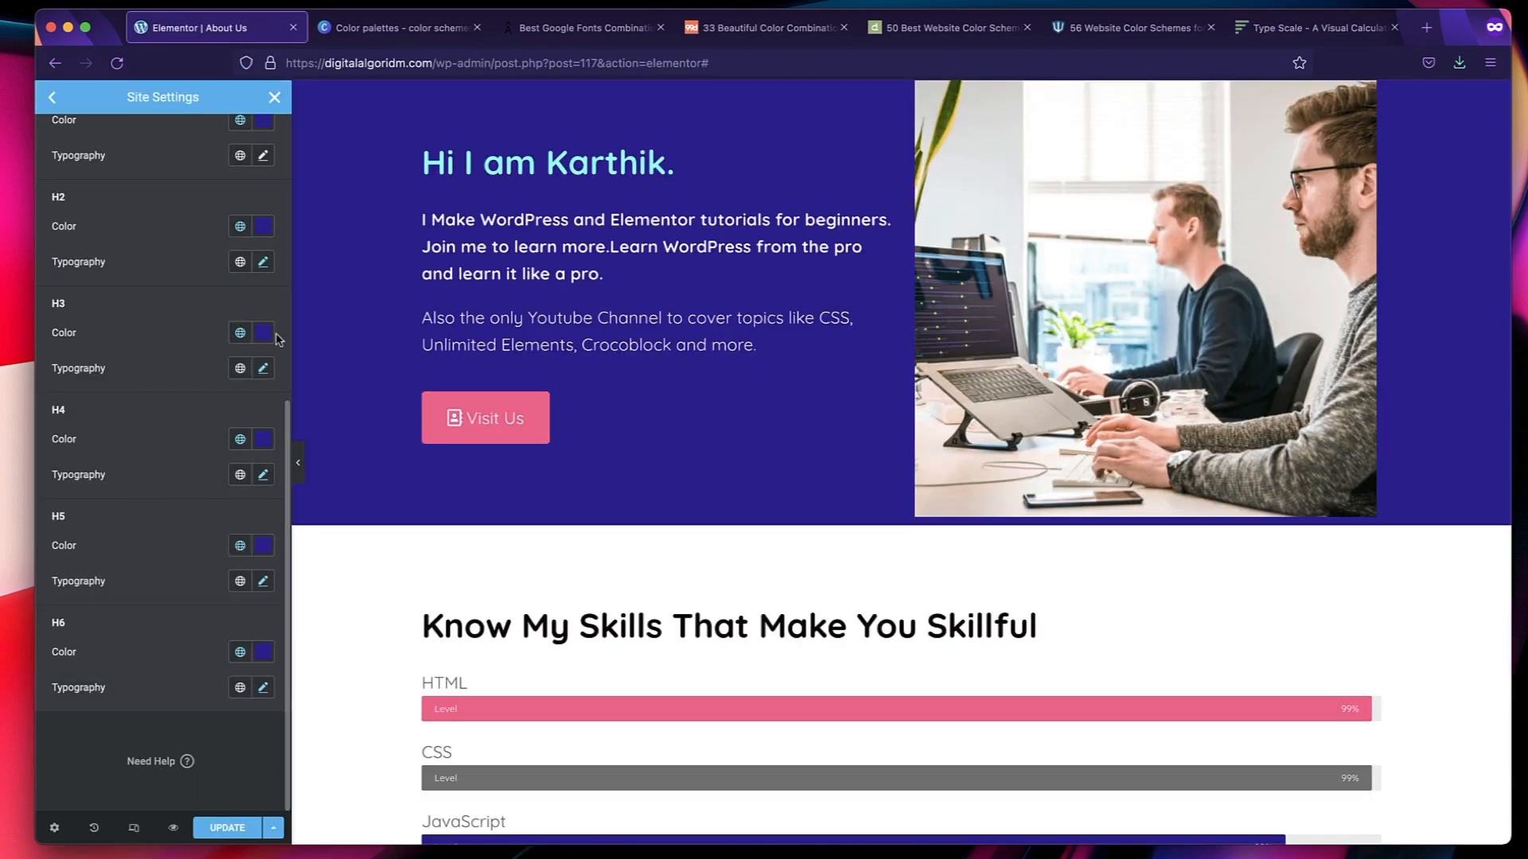
left_click(268, 370)
left_click(267, 370)
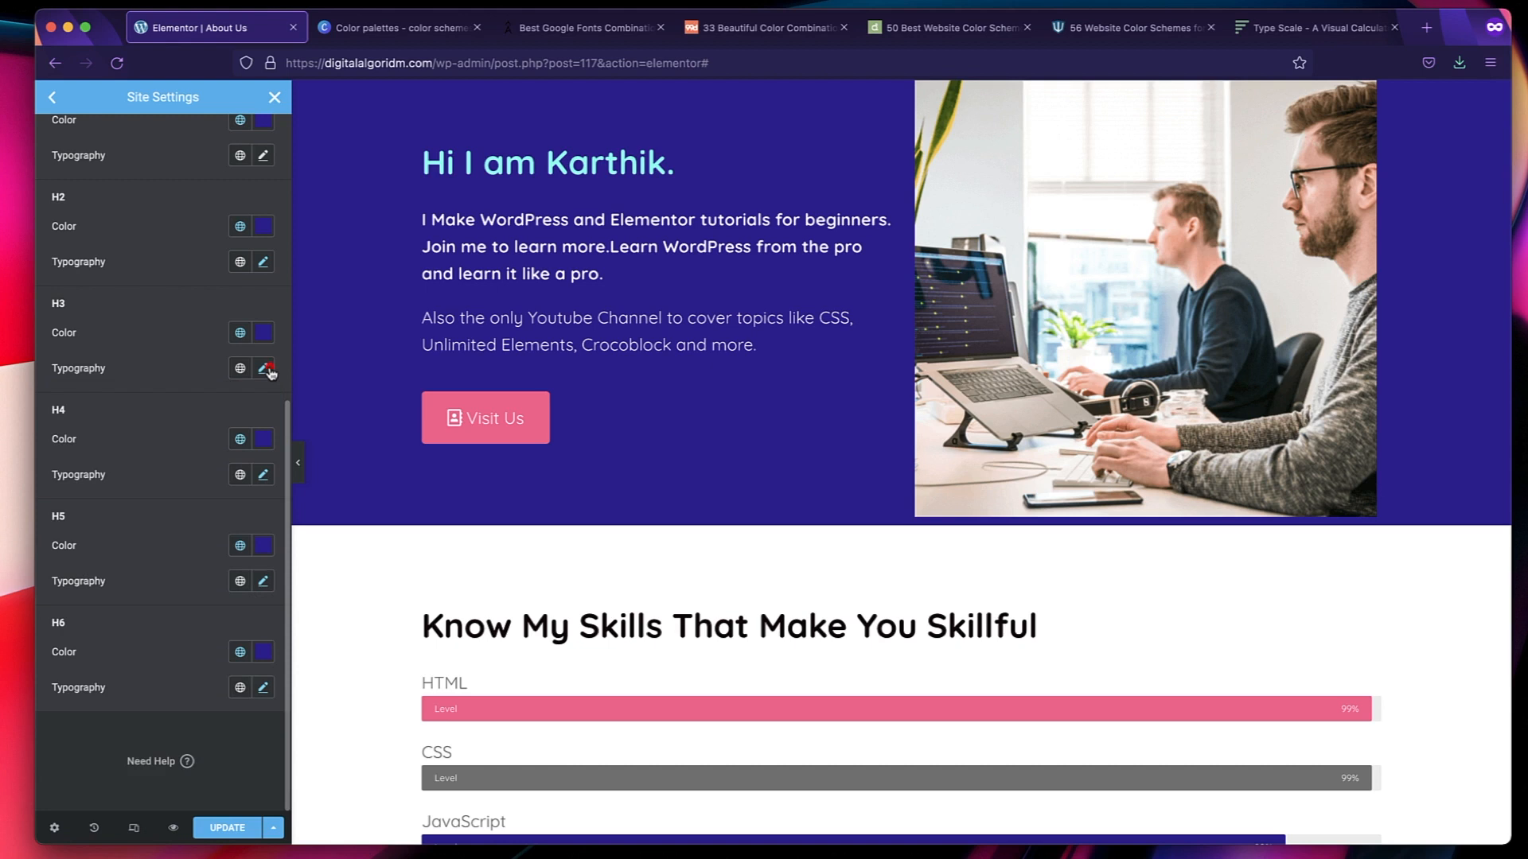
left_click(266, 262)
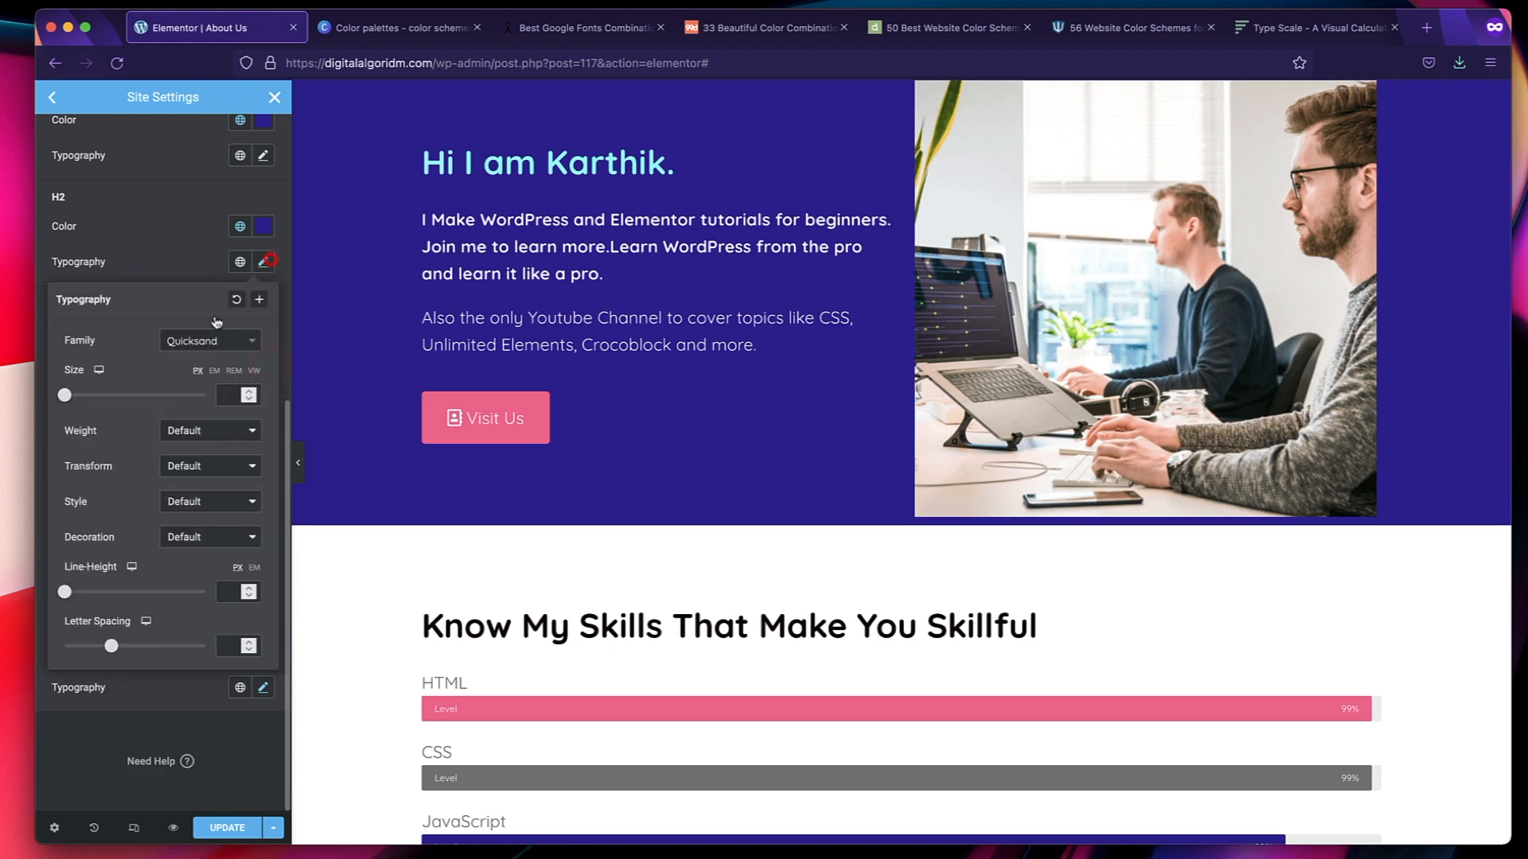
left_click(229, 392)
type("55")
left_click(197, 430)
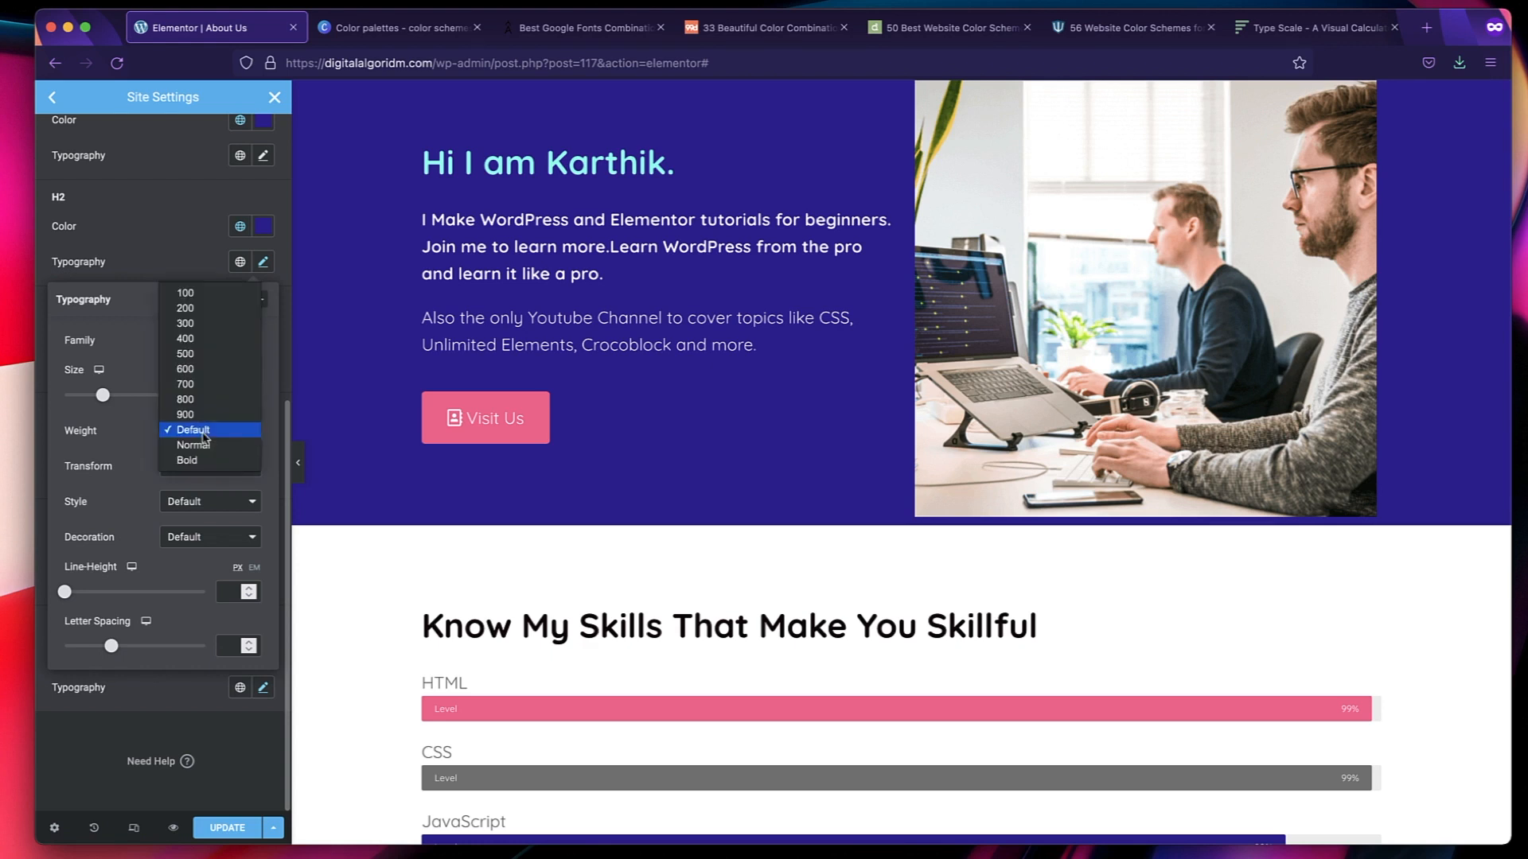
left_click(202, 386)
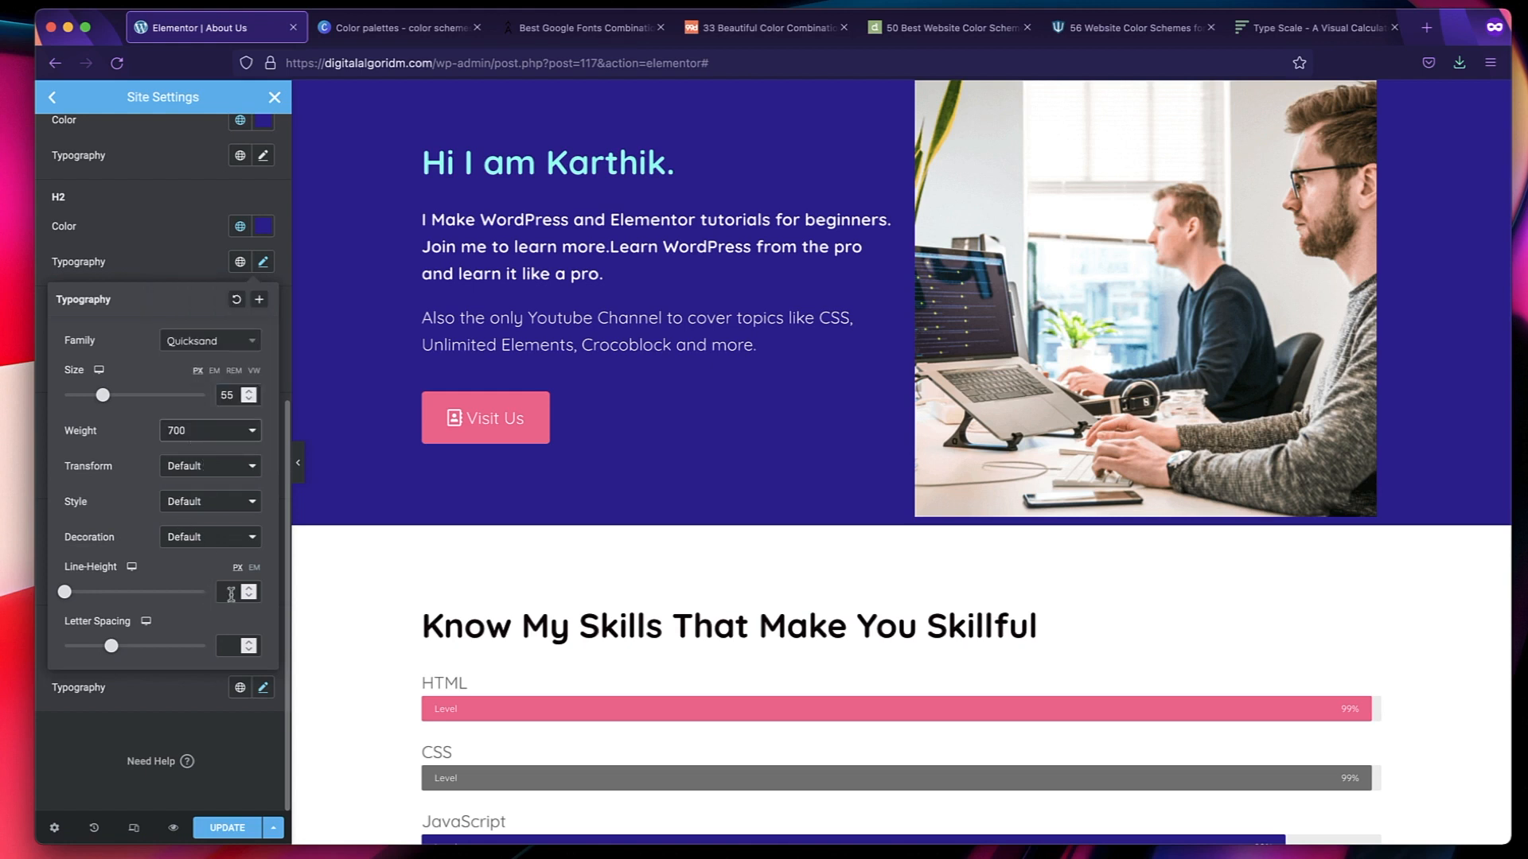
Set the H2 line height to 1.6 em.
left_click(254, 567)
left_click(233, 594)
type("1.6")
left_click(186, 257)
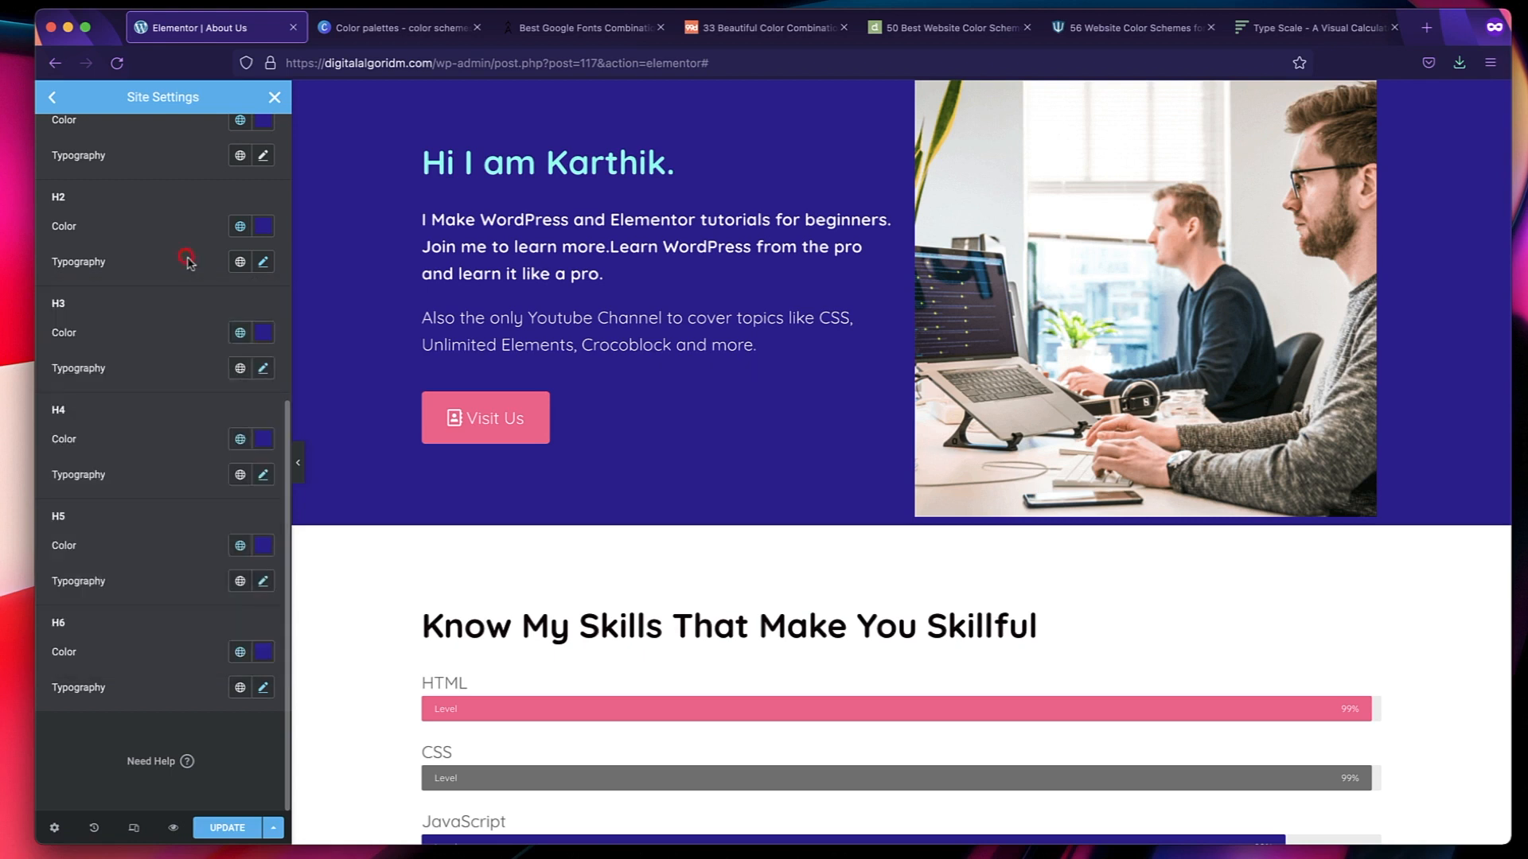
Set the H3 line height to 1.5 em.
left_click(262, 368)
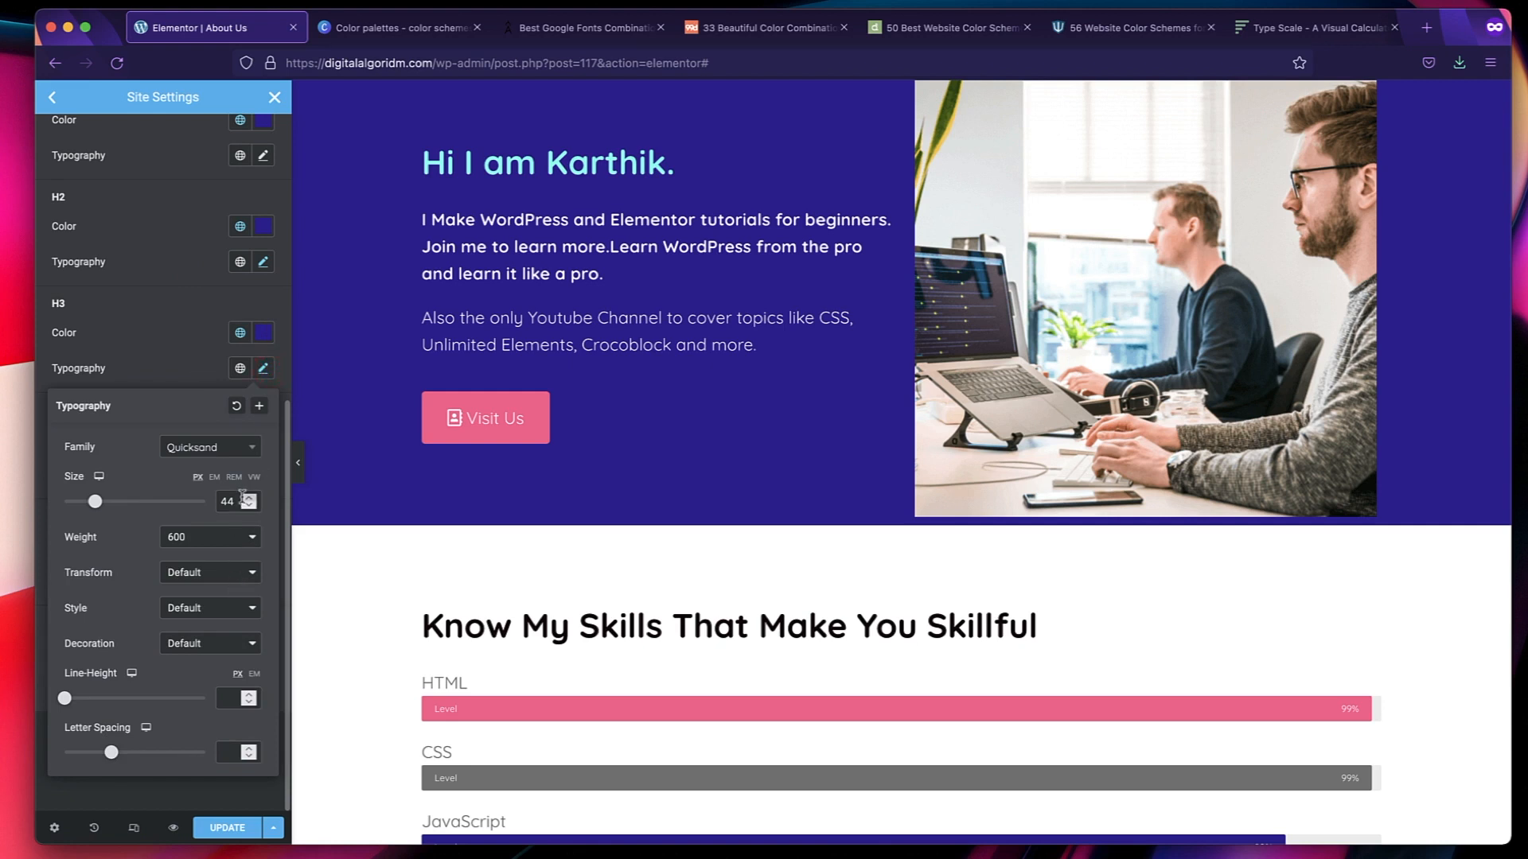
left_click(254, 674)
type("1.5")
left_click(162, 358)
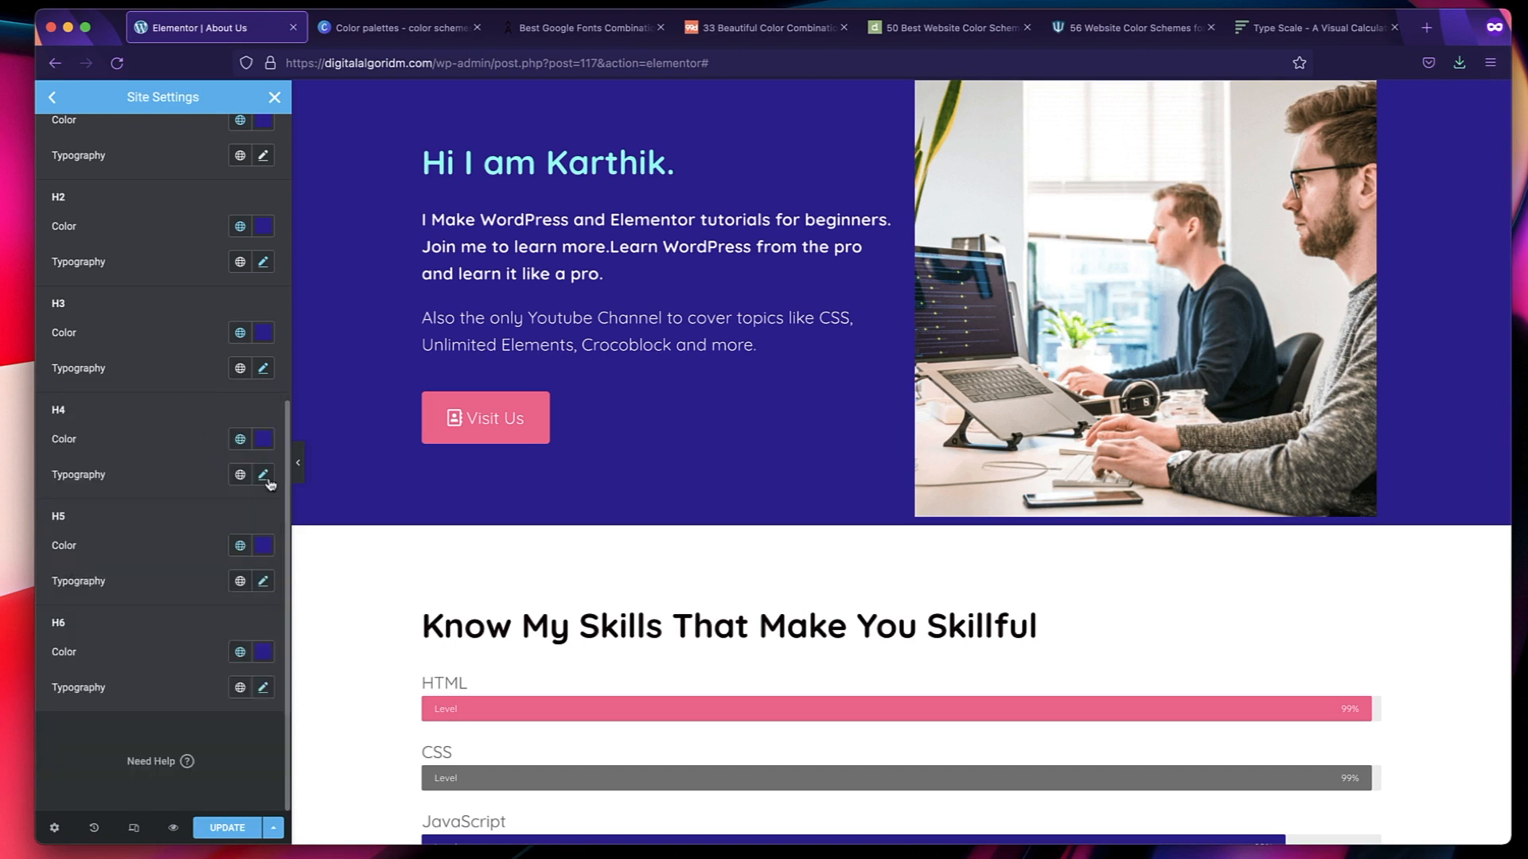
Set the H4 line height to 1.5 em.
left_click(263, 475)
scroll(213, 629, "down", 2)
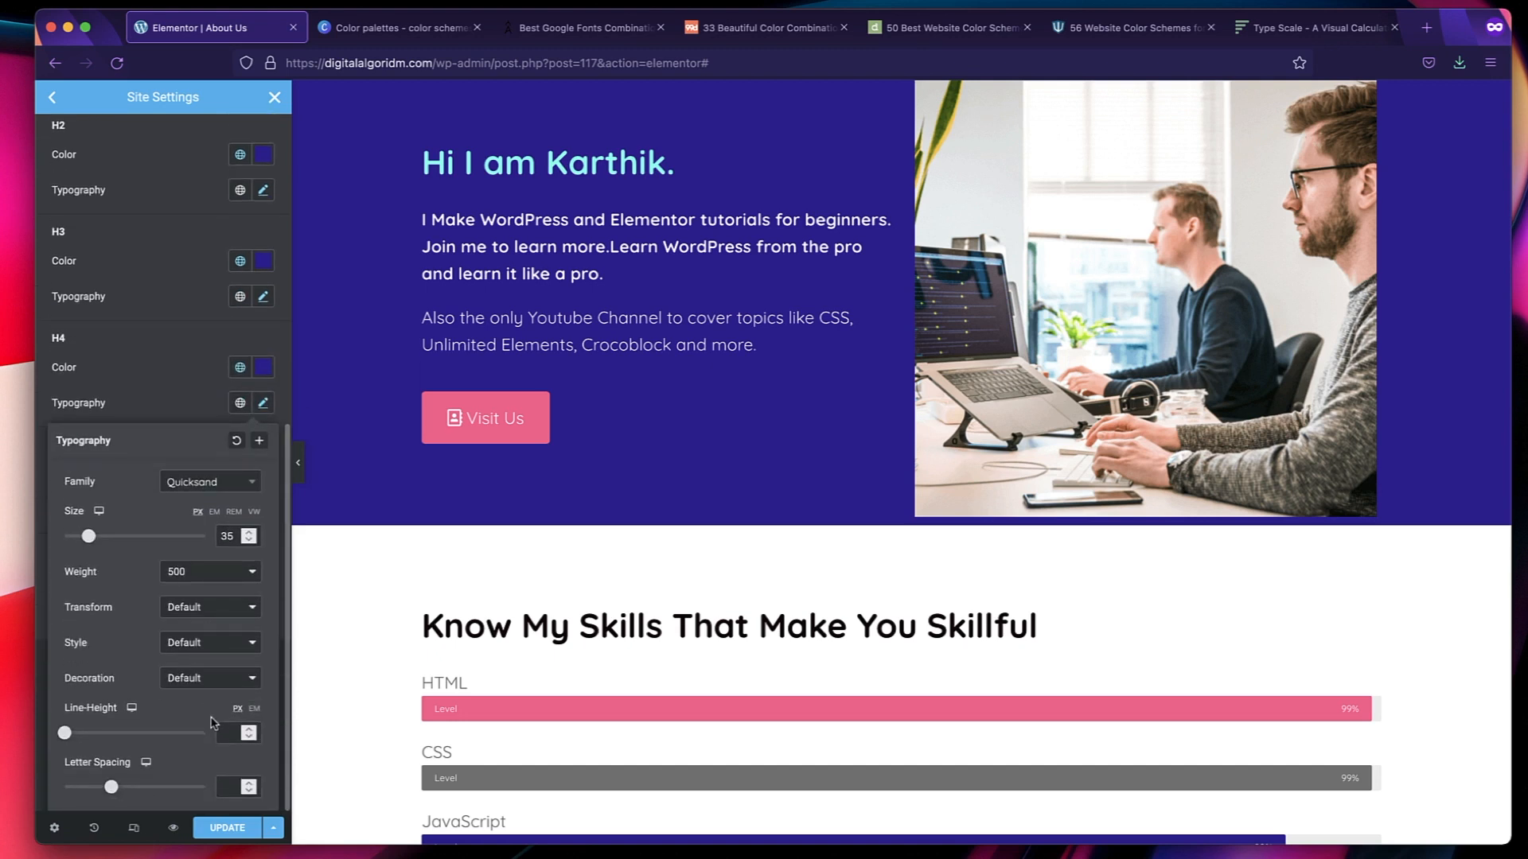
left_click(253, 711)
type("1.5")
left_click(262, 402)
Set the H5 line height to 1.6 em.
left_click(265, 514)
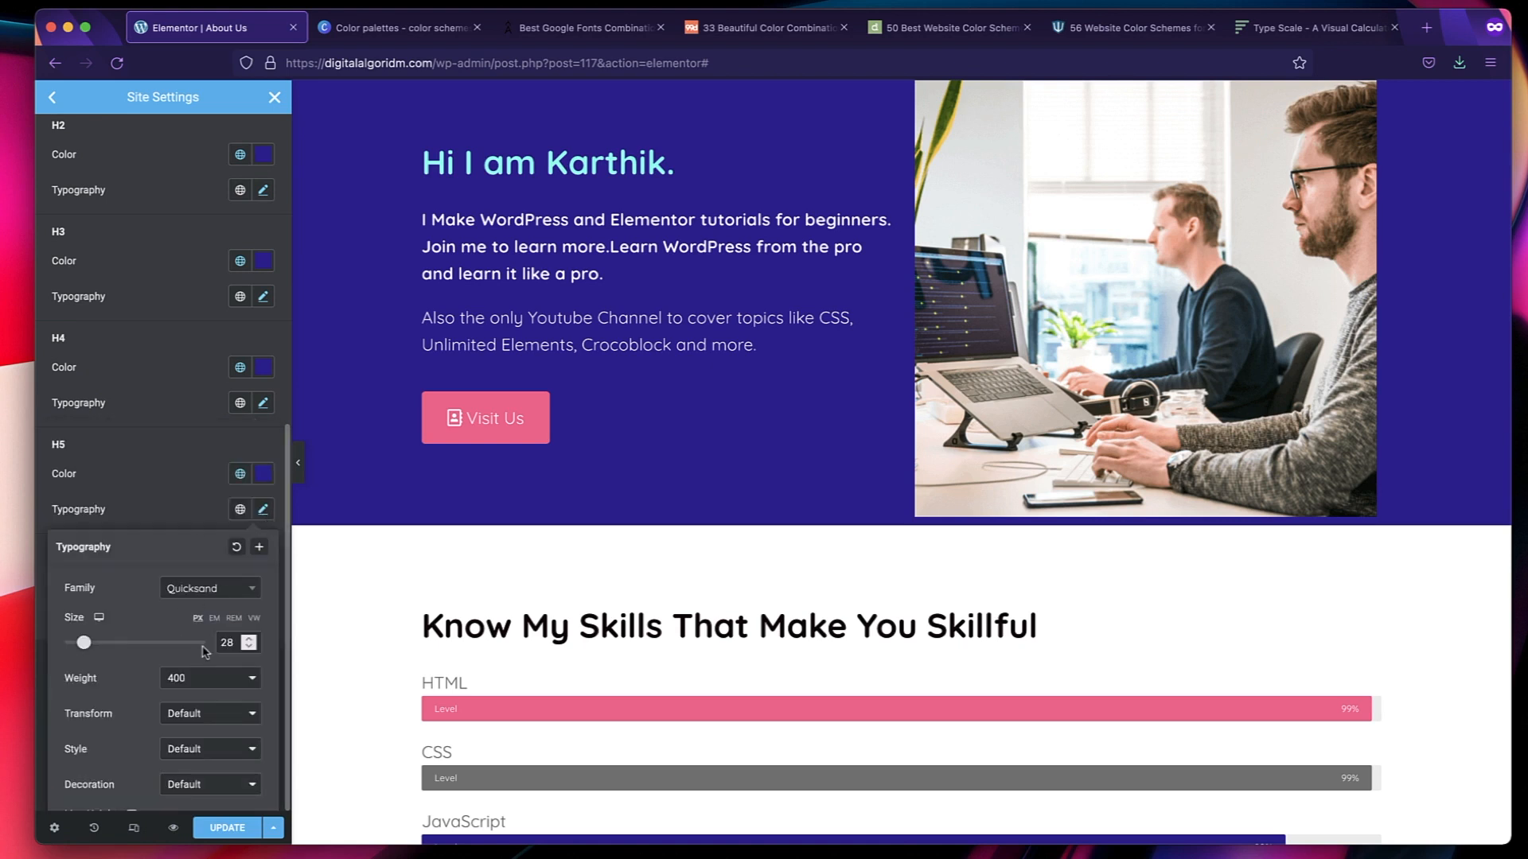
scroll(181, 724, "down", 3)
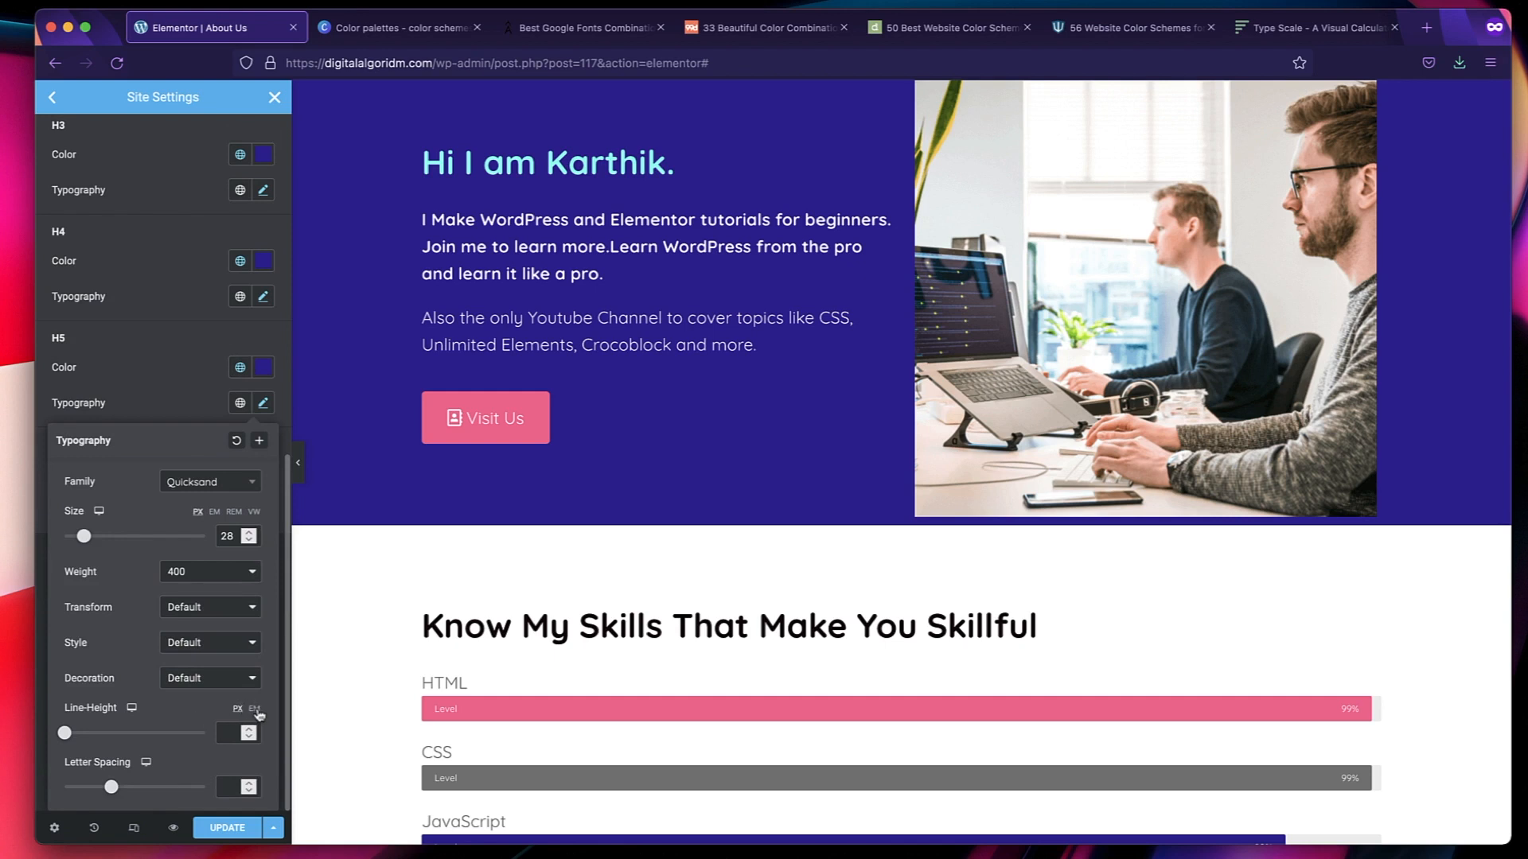
left_click(225, 733)
type("1.6")
left_click(145, 385)
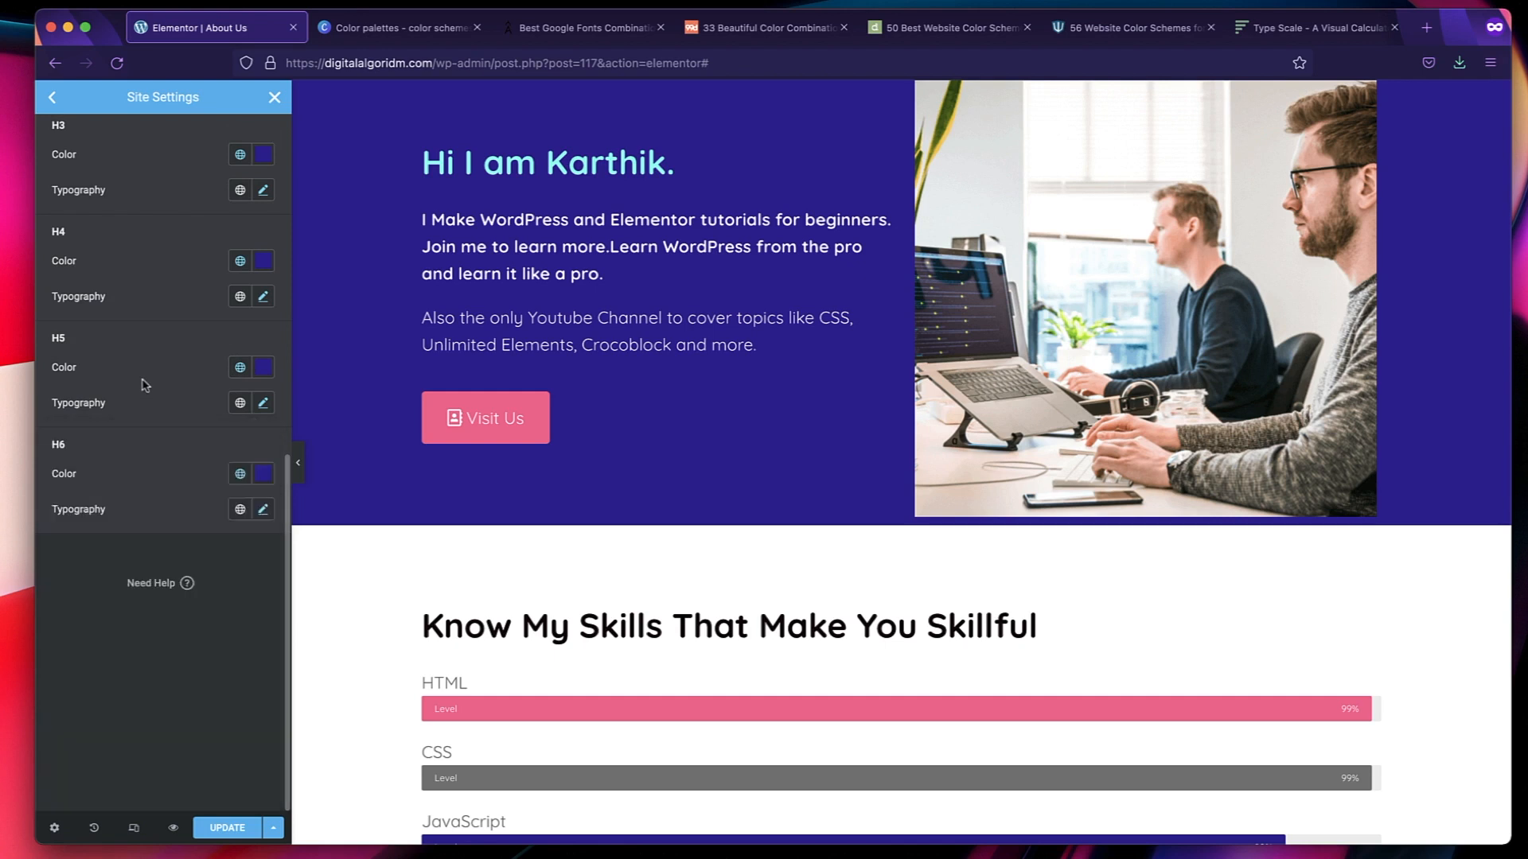
Set the H6 line height to 1.6 em.
left_click(263, 510)
scroll(188, 678, "down", 3)
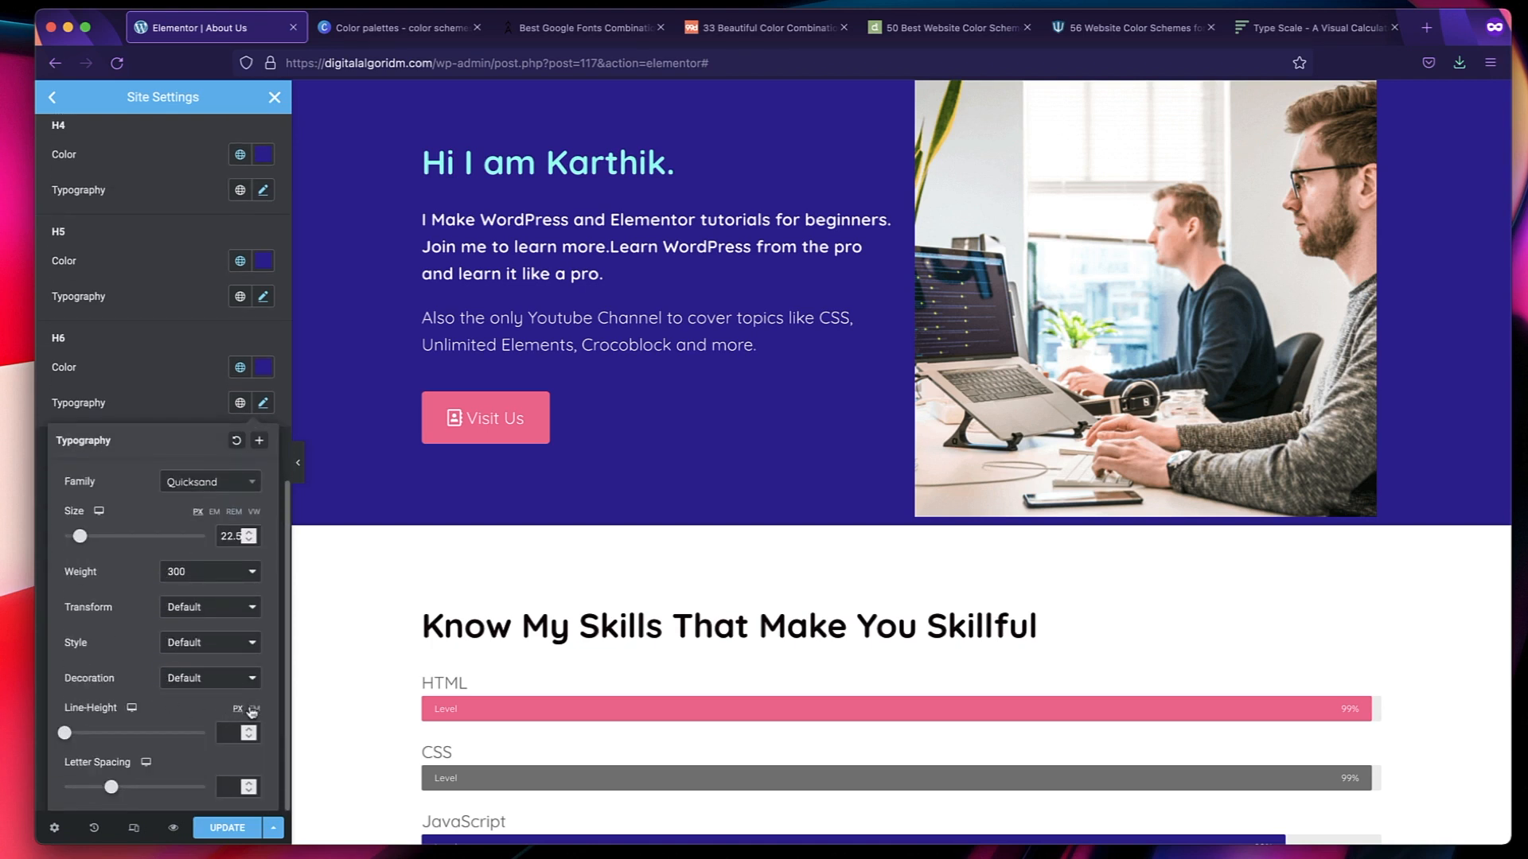
left_click(251, 708)
left_click(223, 730)
type("1.6")
left_click(183, 362)
Save the site-wide typography settings and close Site Settings to check the page's skills section.
scroll(179, 358, "up", 15)
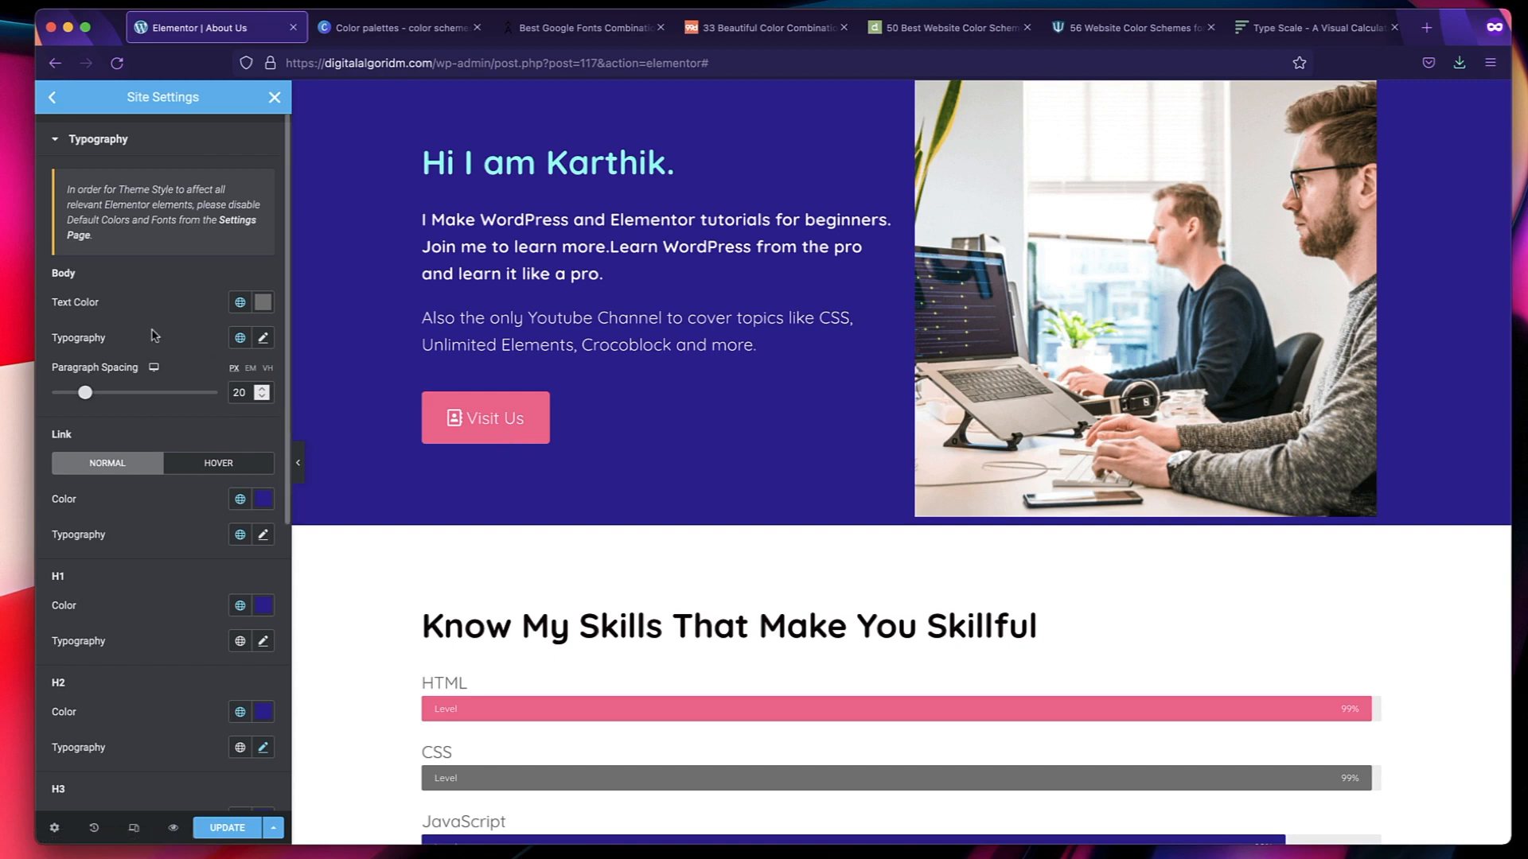
scroll(721, 609, "down", 3)
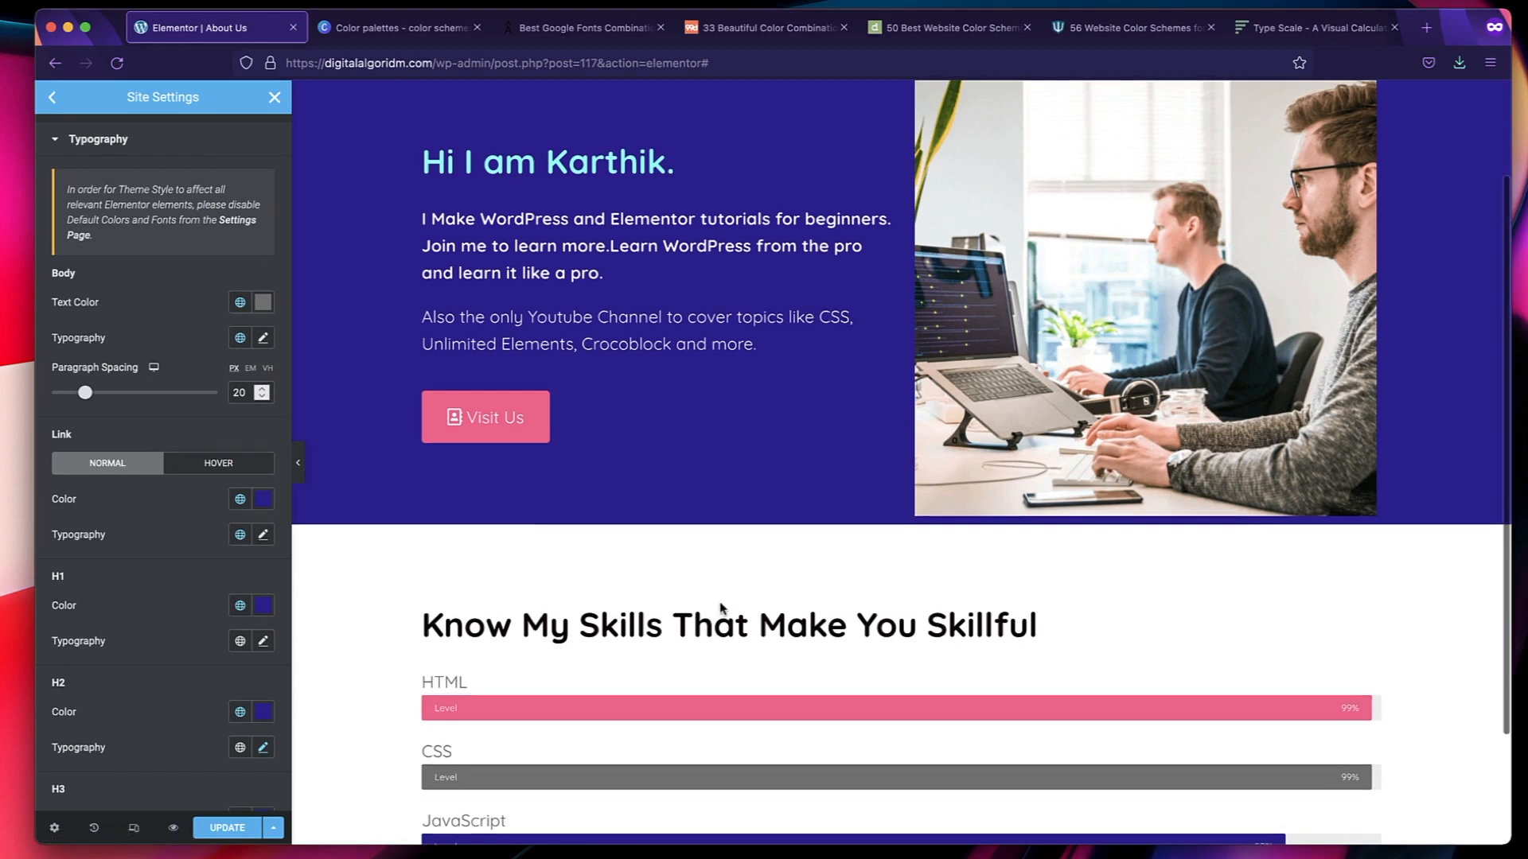
left_click(220, 824)
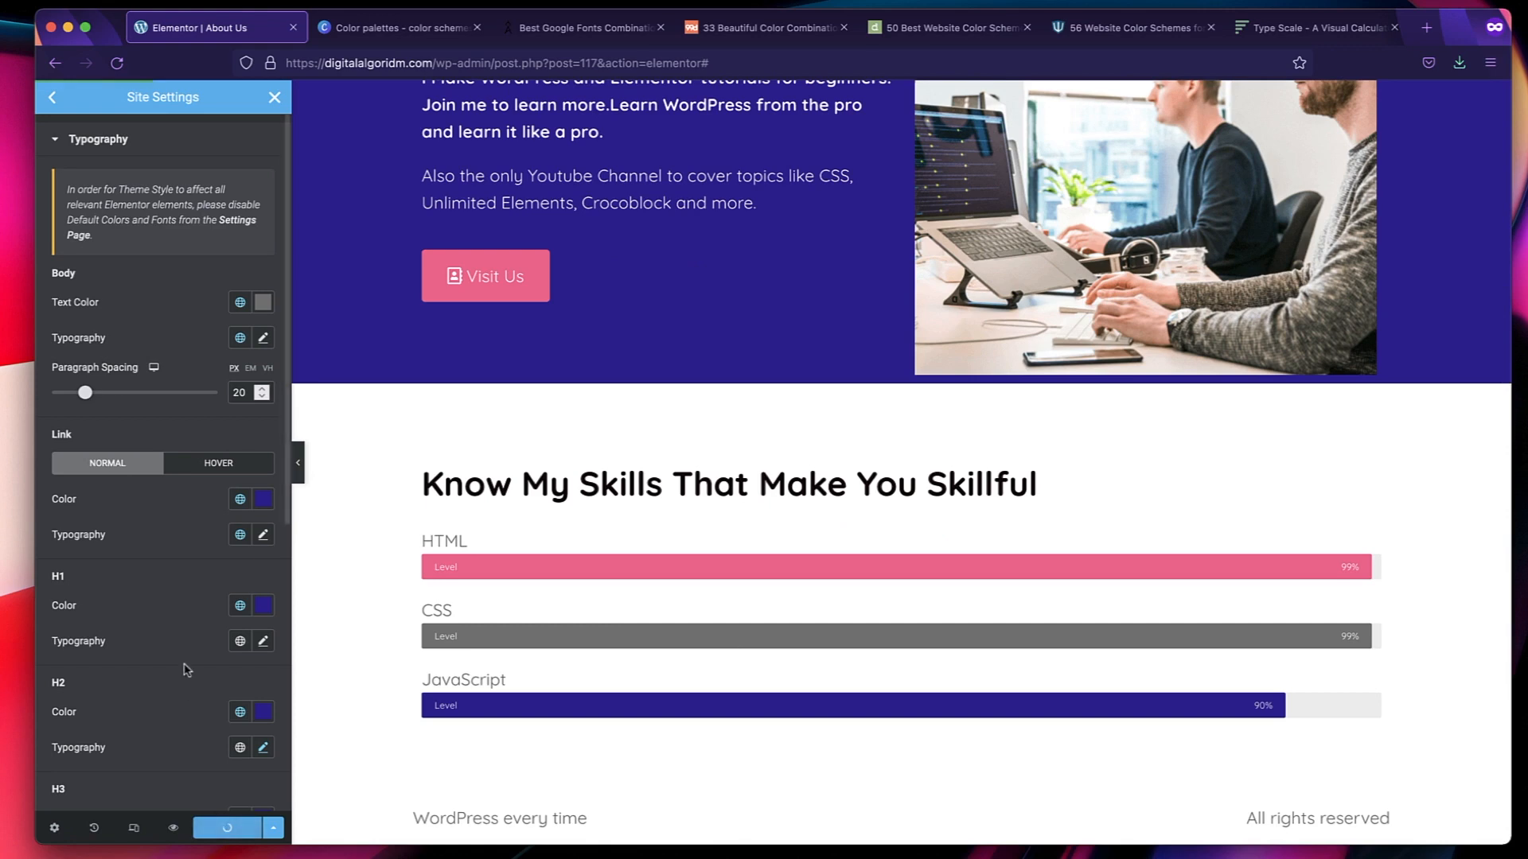
scroll(554, 432, "down", 10)
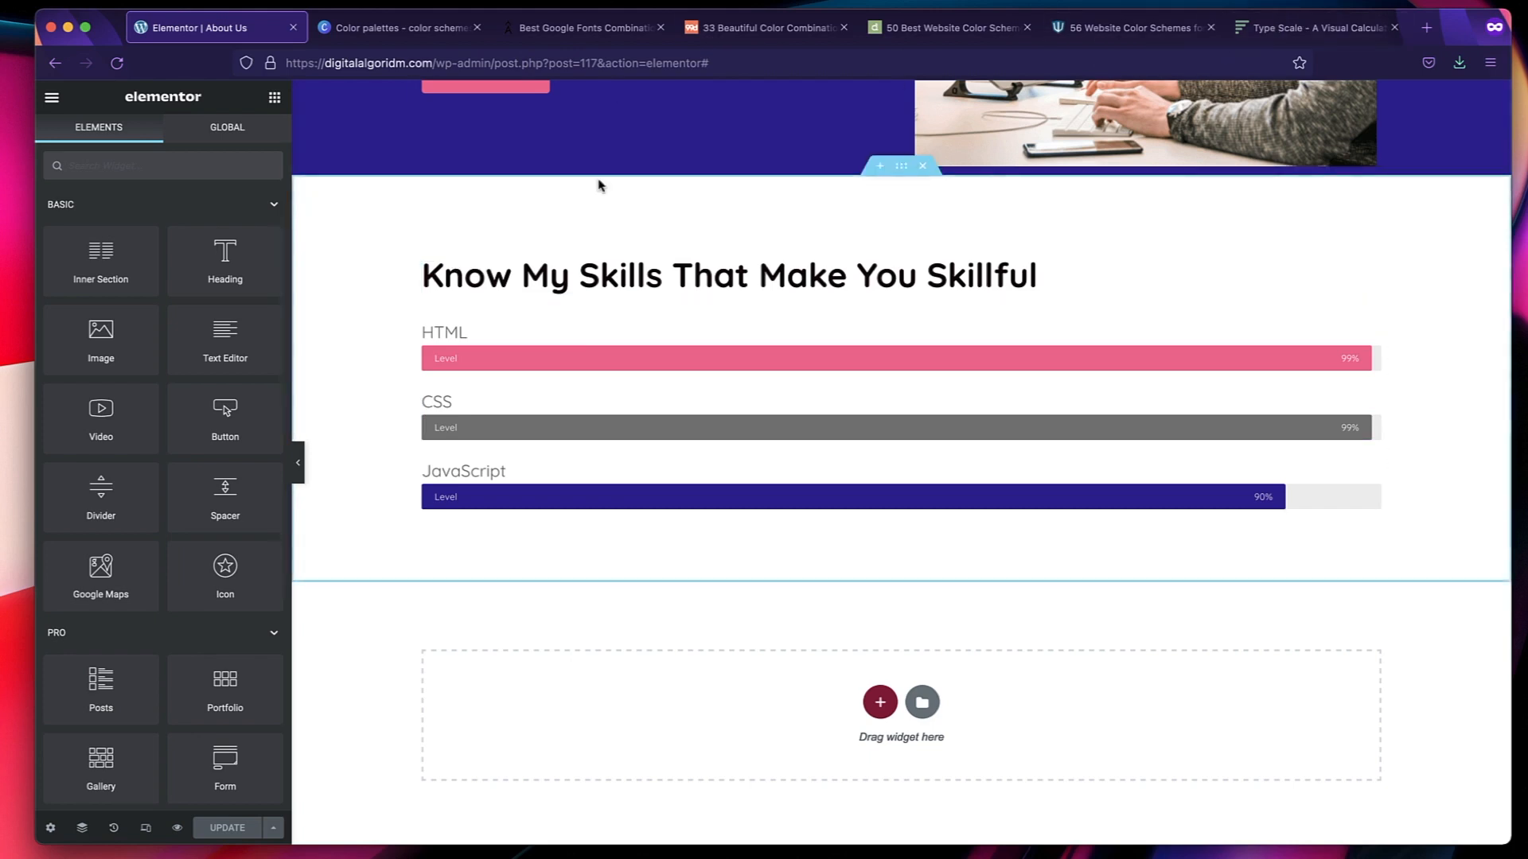
Open the site's WordPress admin in a new tab, disable Elementor's default colors and default fonts, and save the changes.
key("super+t")
type("di")
type("w")
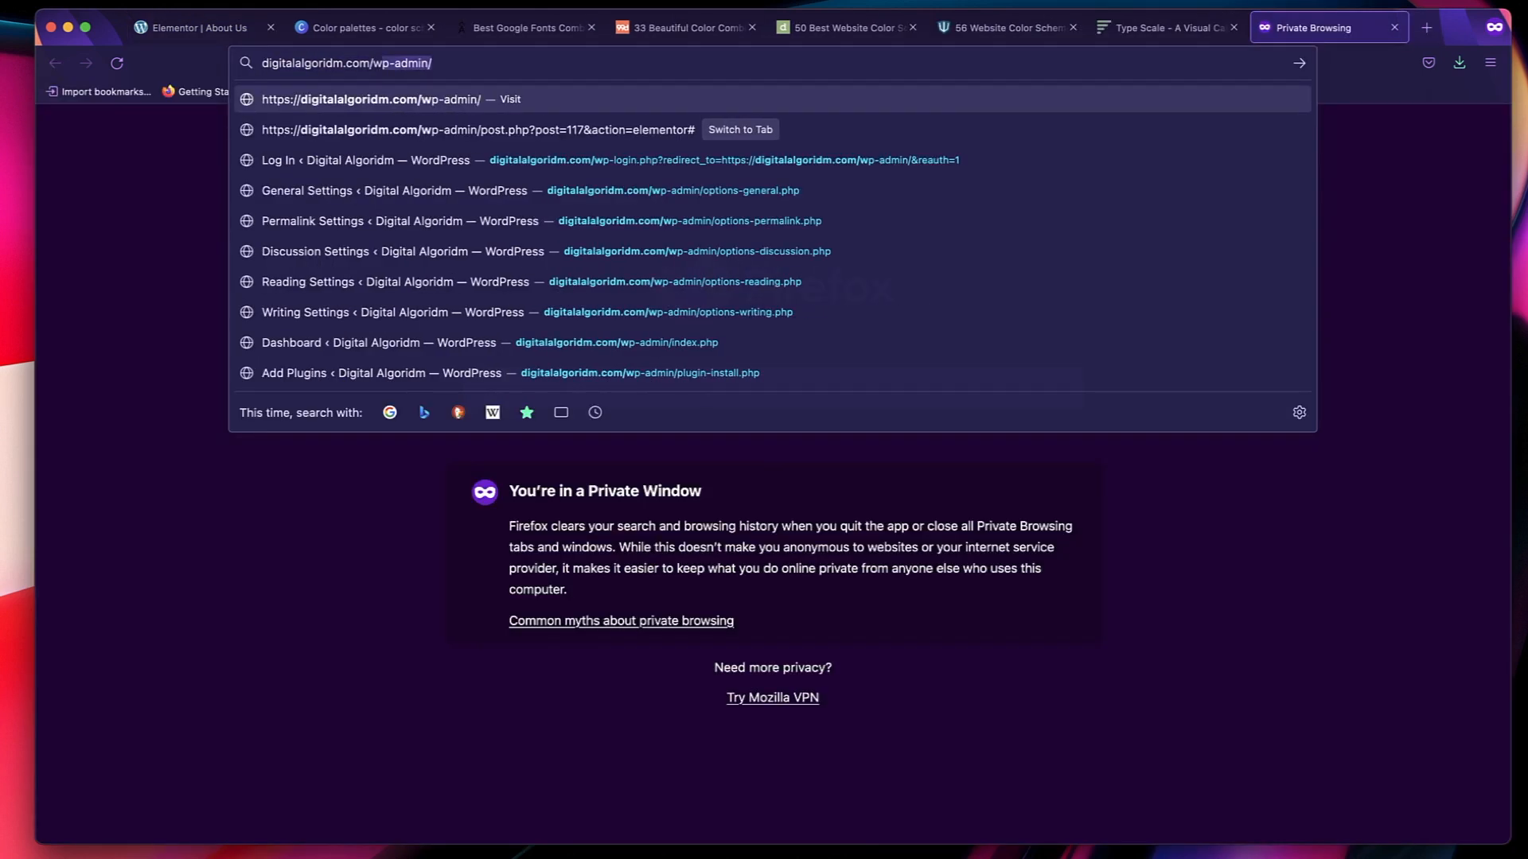
key("Return")
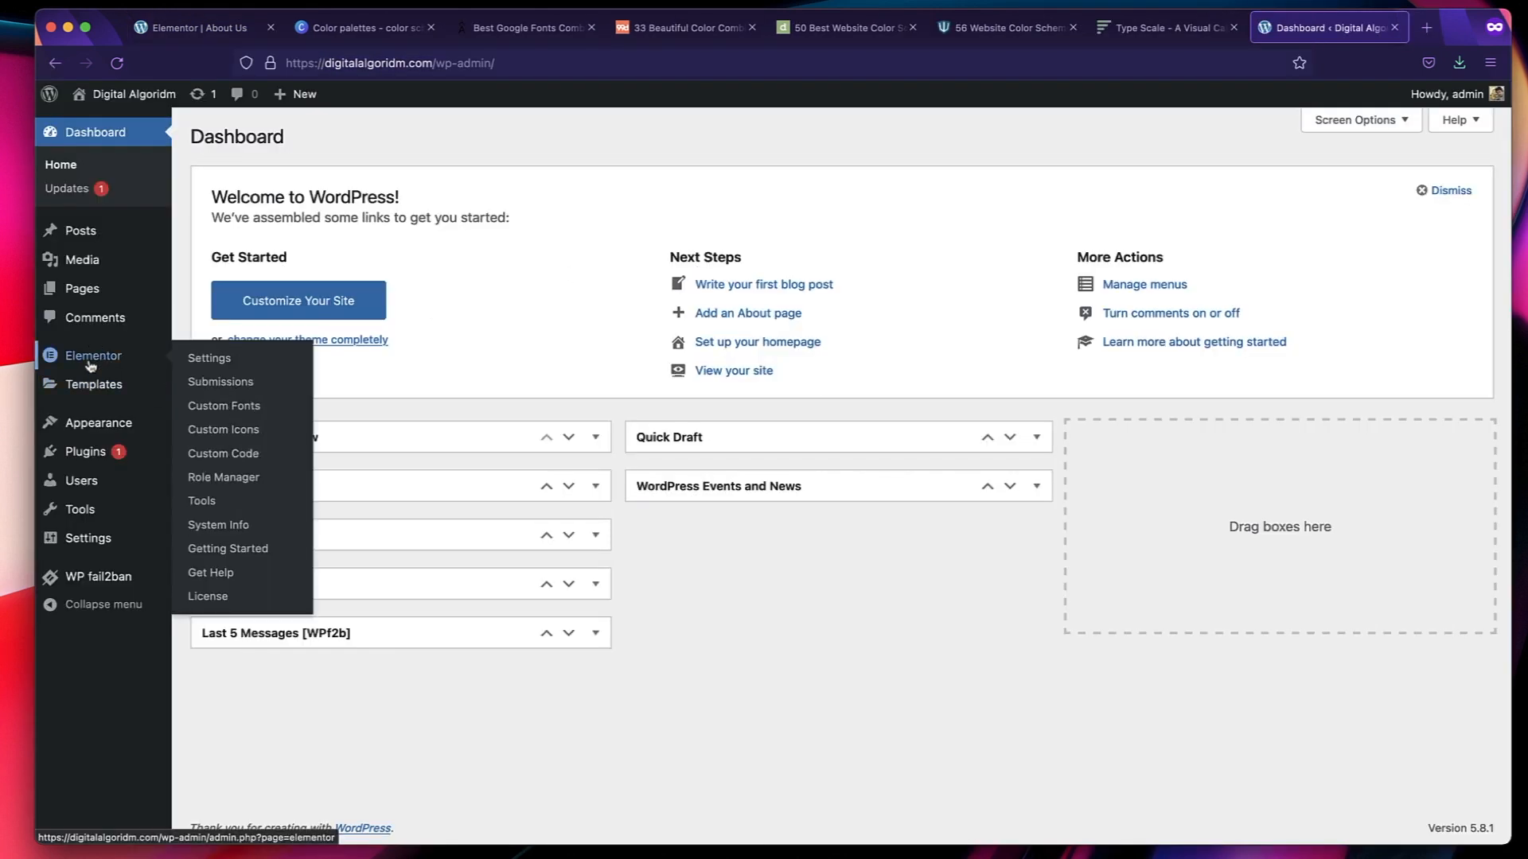
left_click(90, 360)
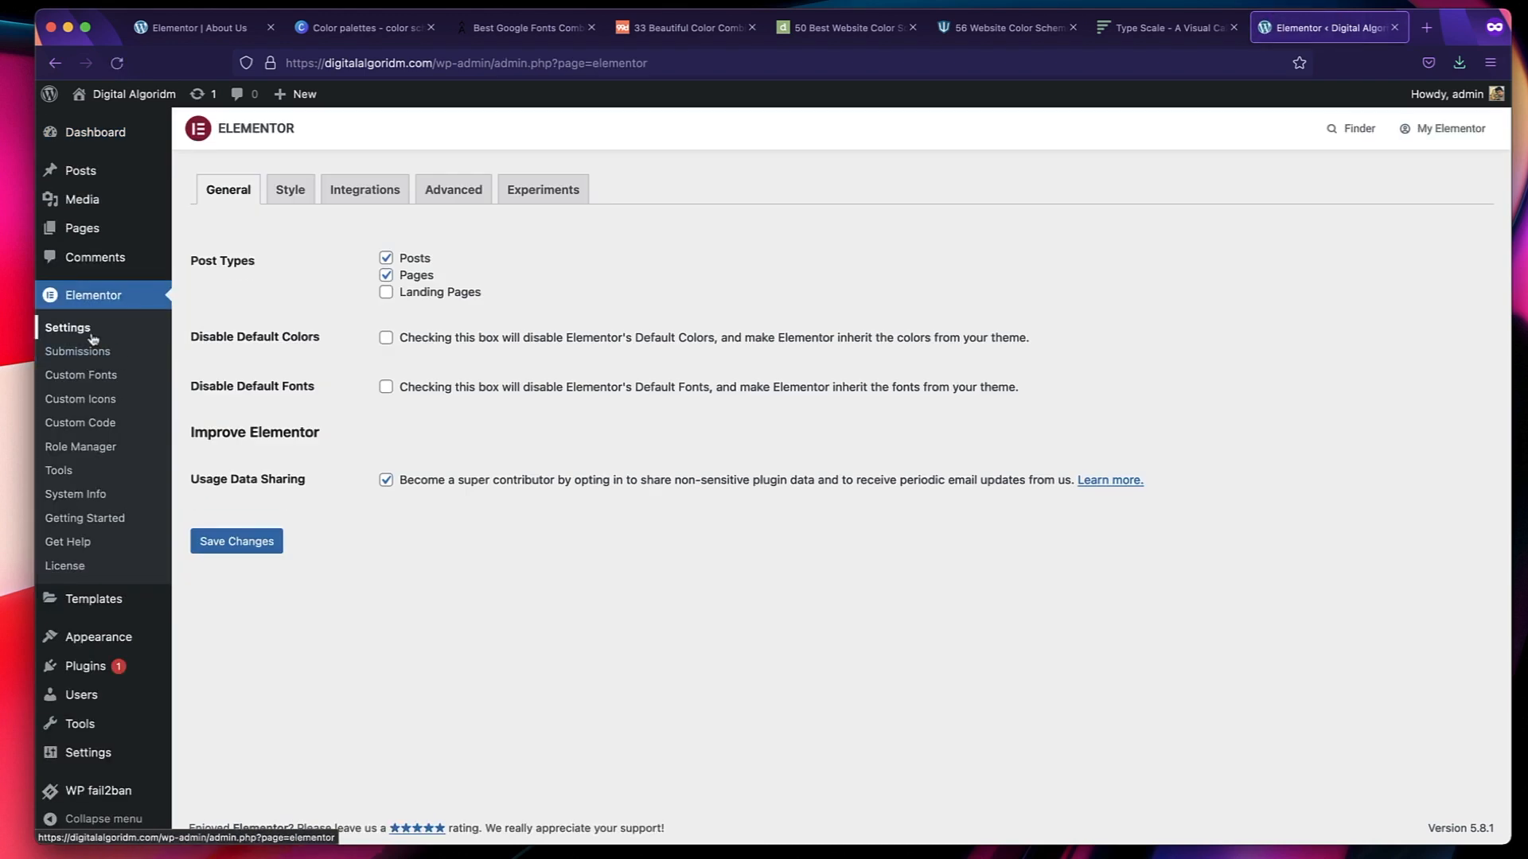
left_click(83, 336)
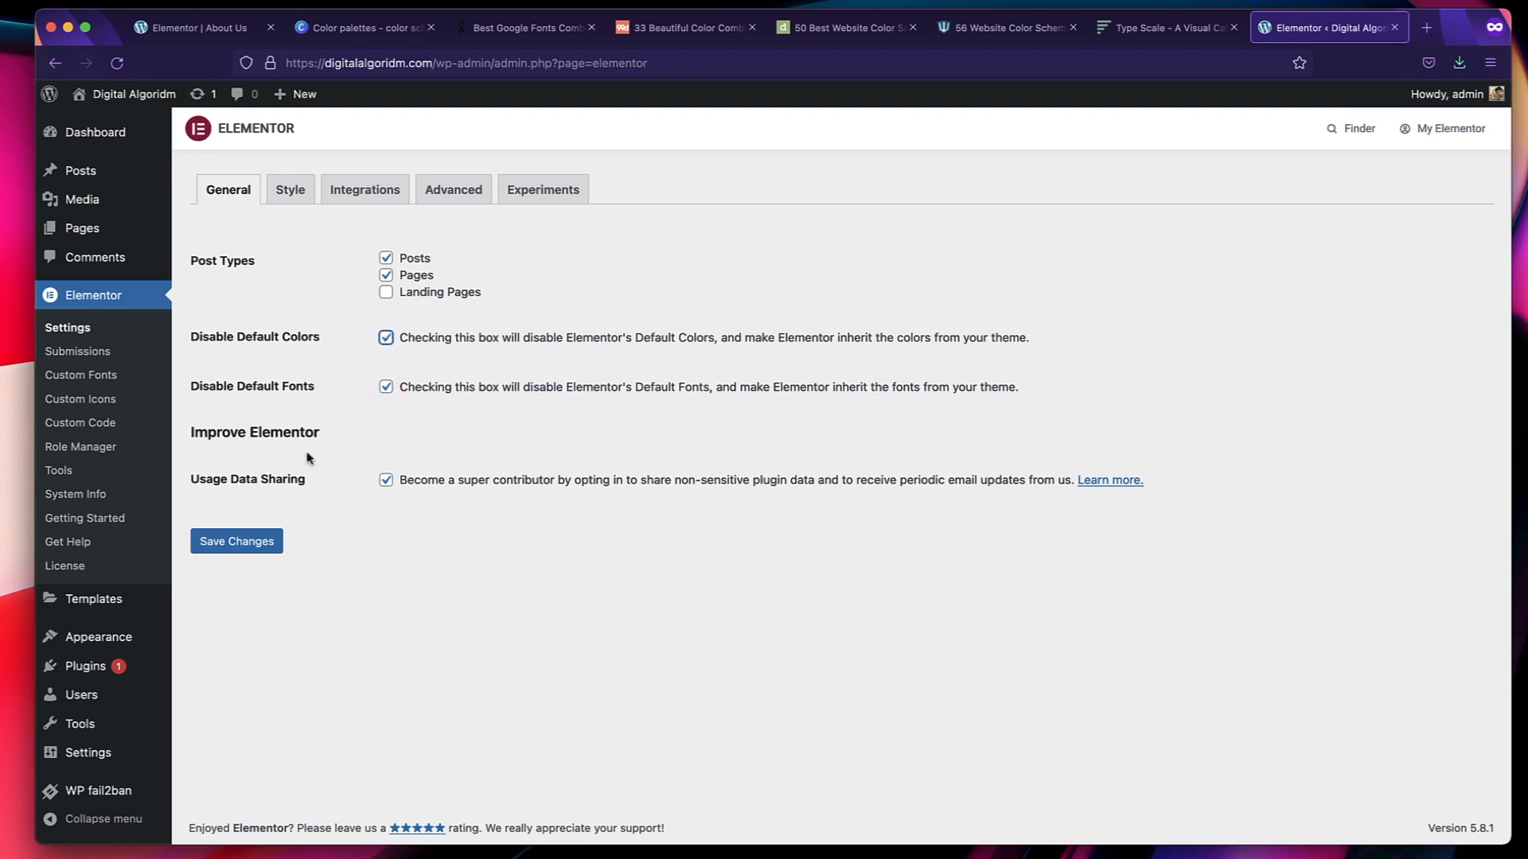
left_click(272, 541)
Return to the About Us page editor and reload it to apply the changed Elementor settings.
left_click(208, 28)
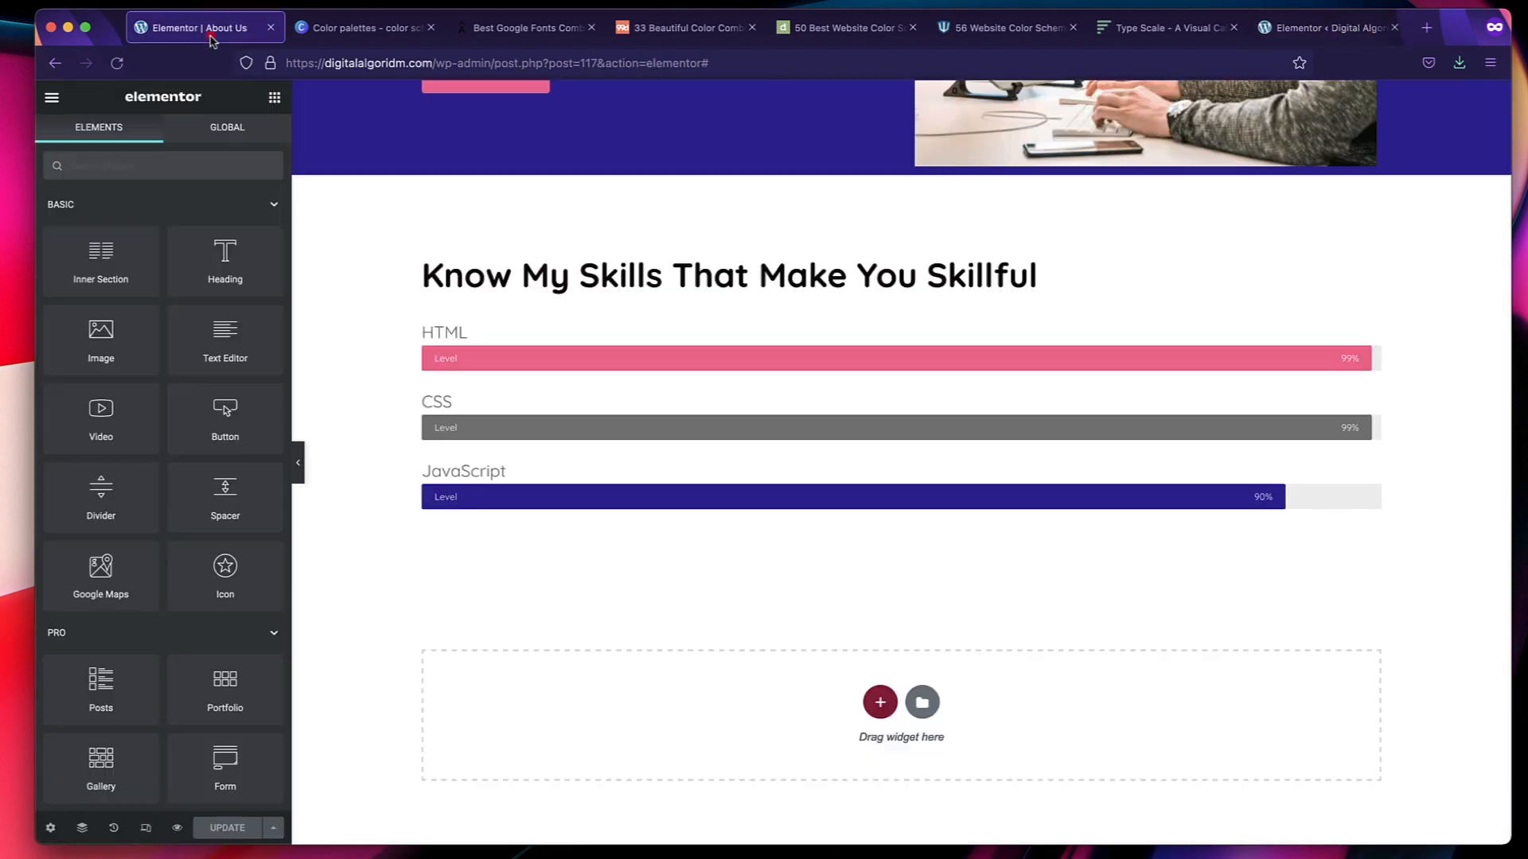
scroll(470, 465, "up", 6)
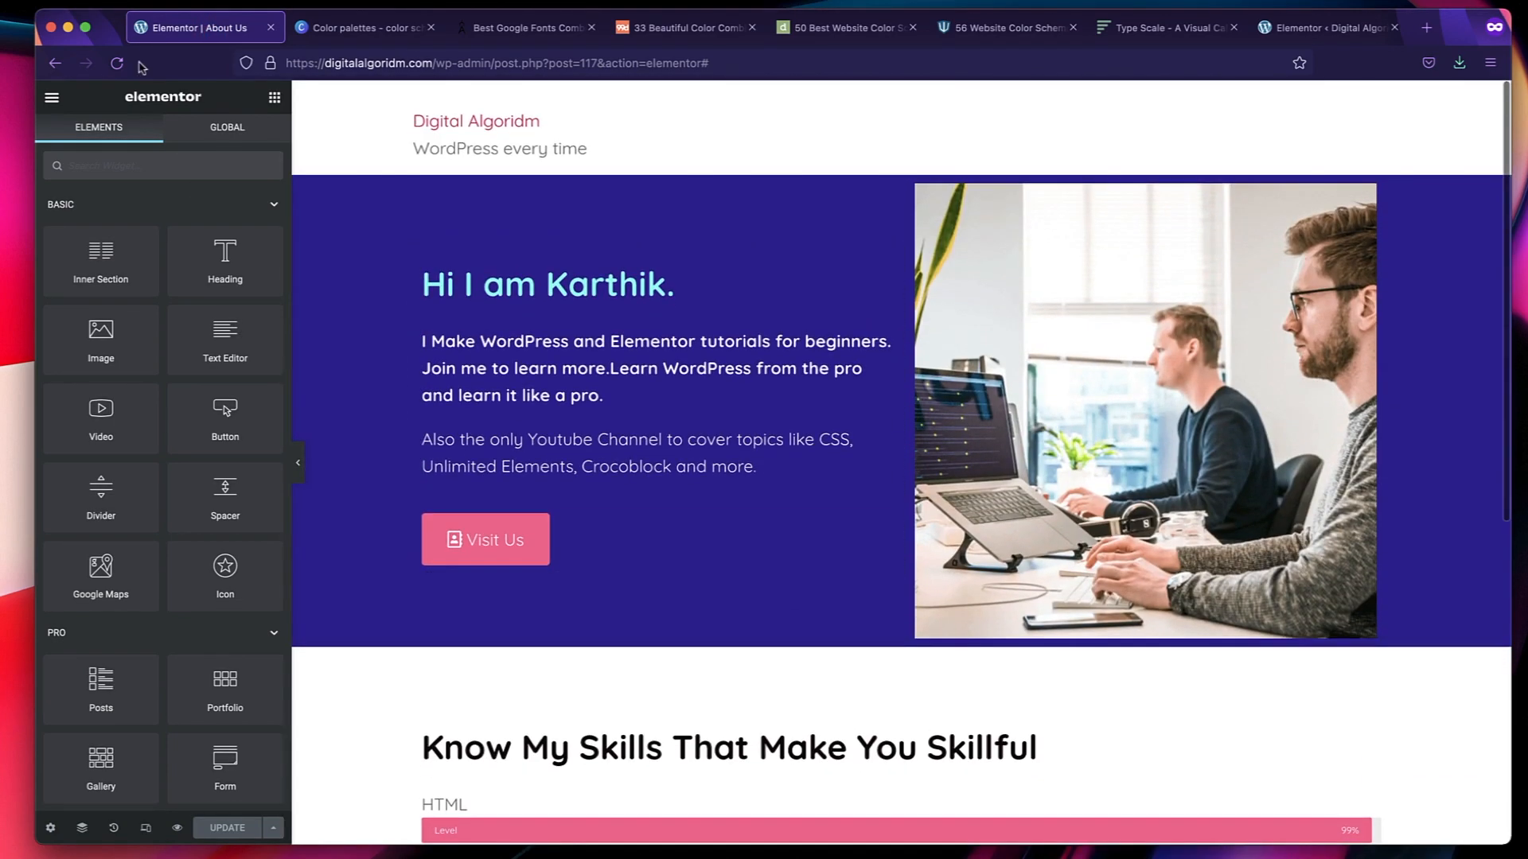
left_click(118, 63)
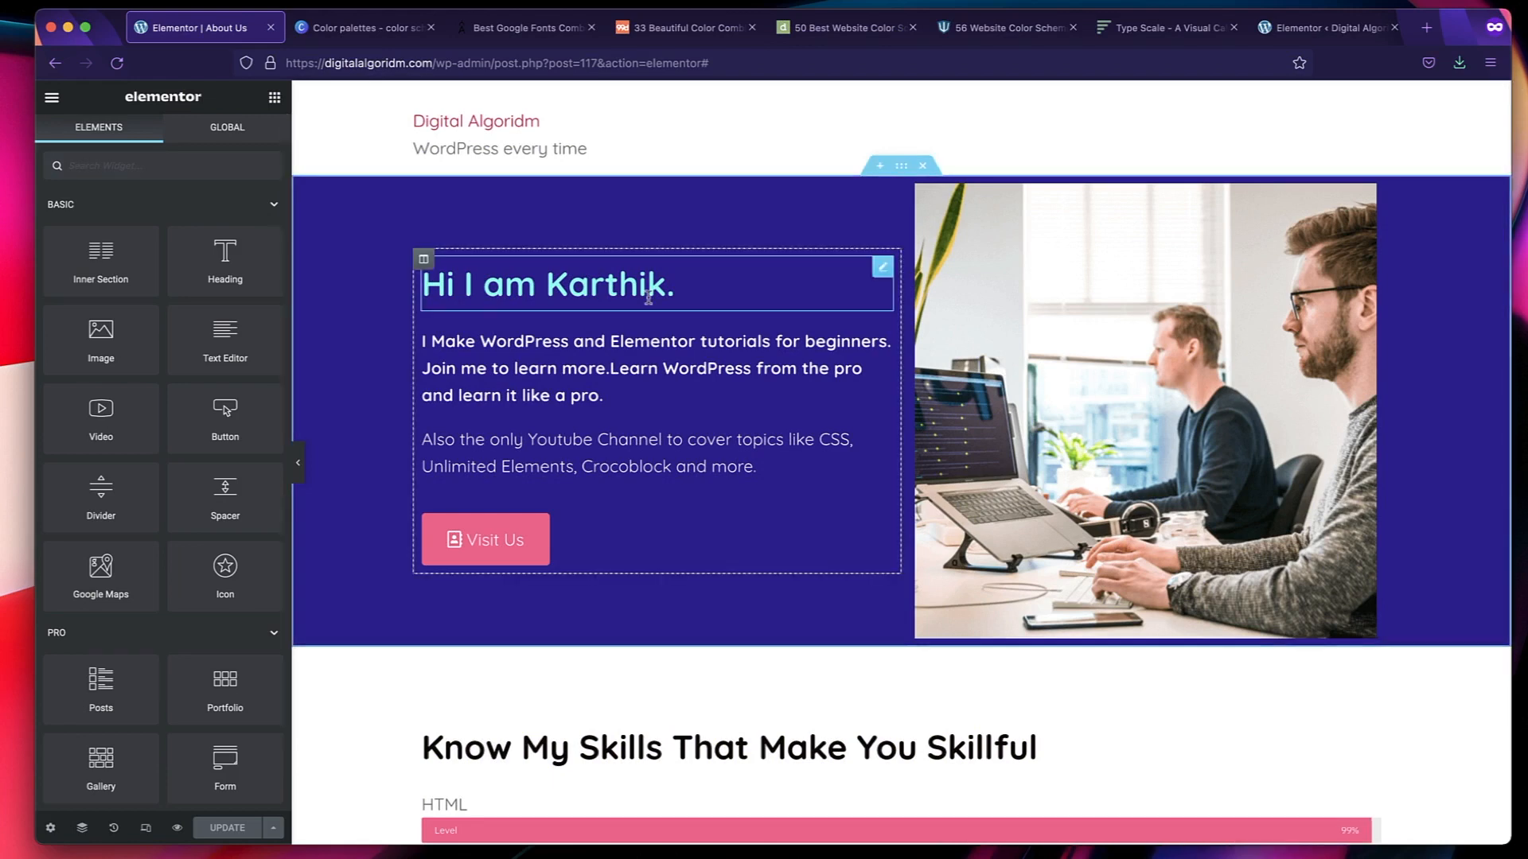
Add a single-column section below the skills section and place a Heading widget in it.
scroll(649, 299, "down", 6)
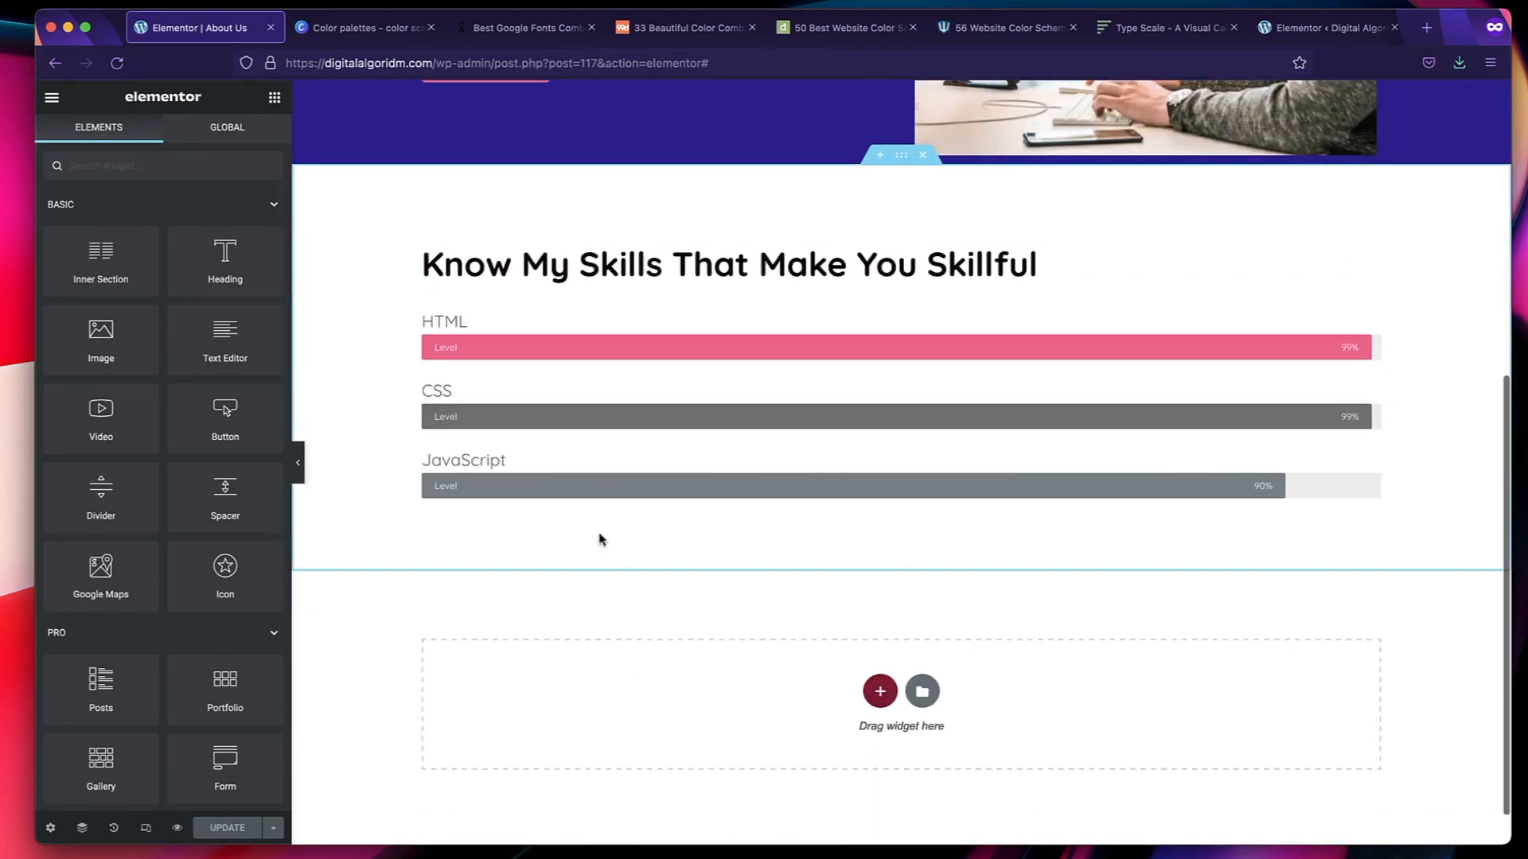
scroll(409, 616, "down", 1)
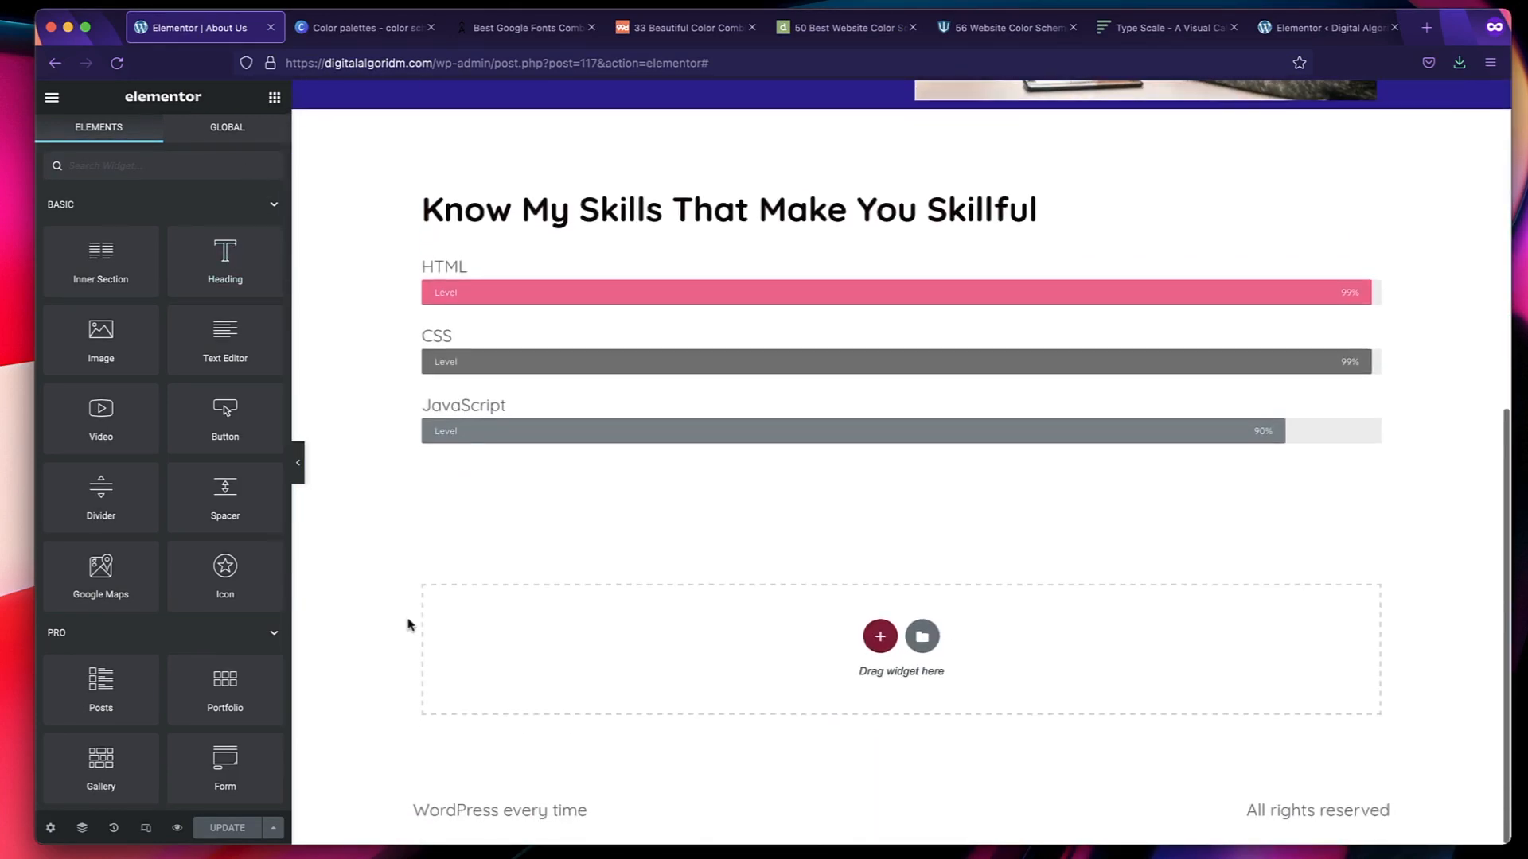
left_click(880, 645)
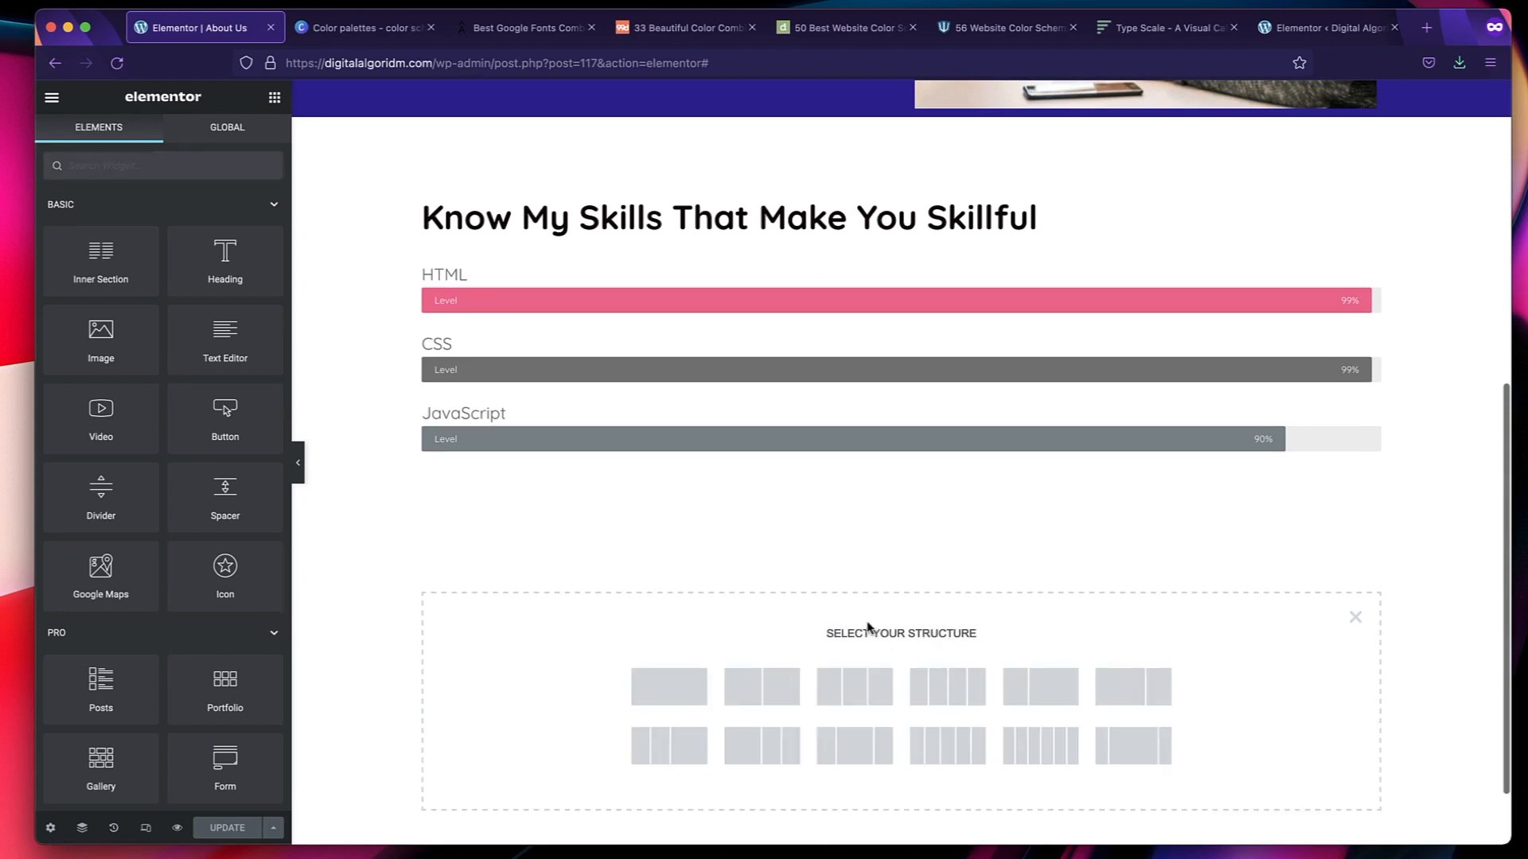
left_click(646, 688)
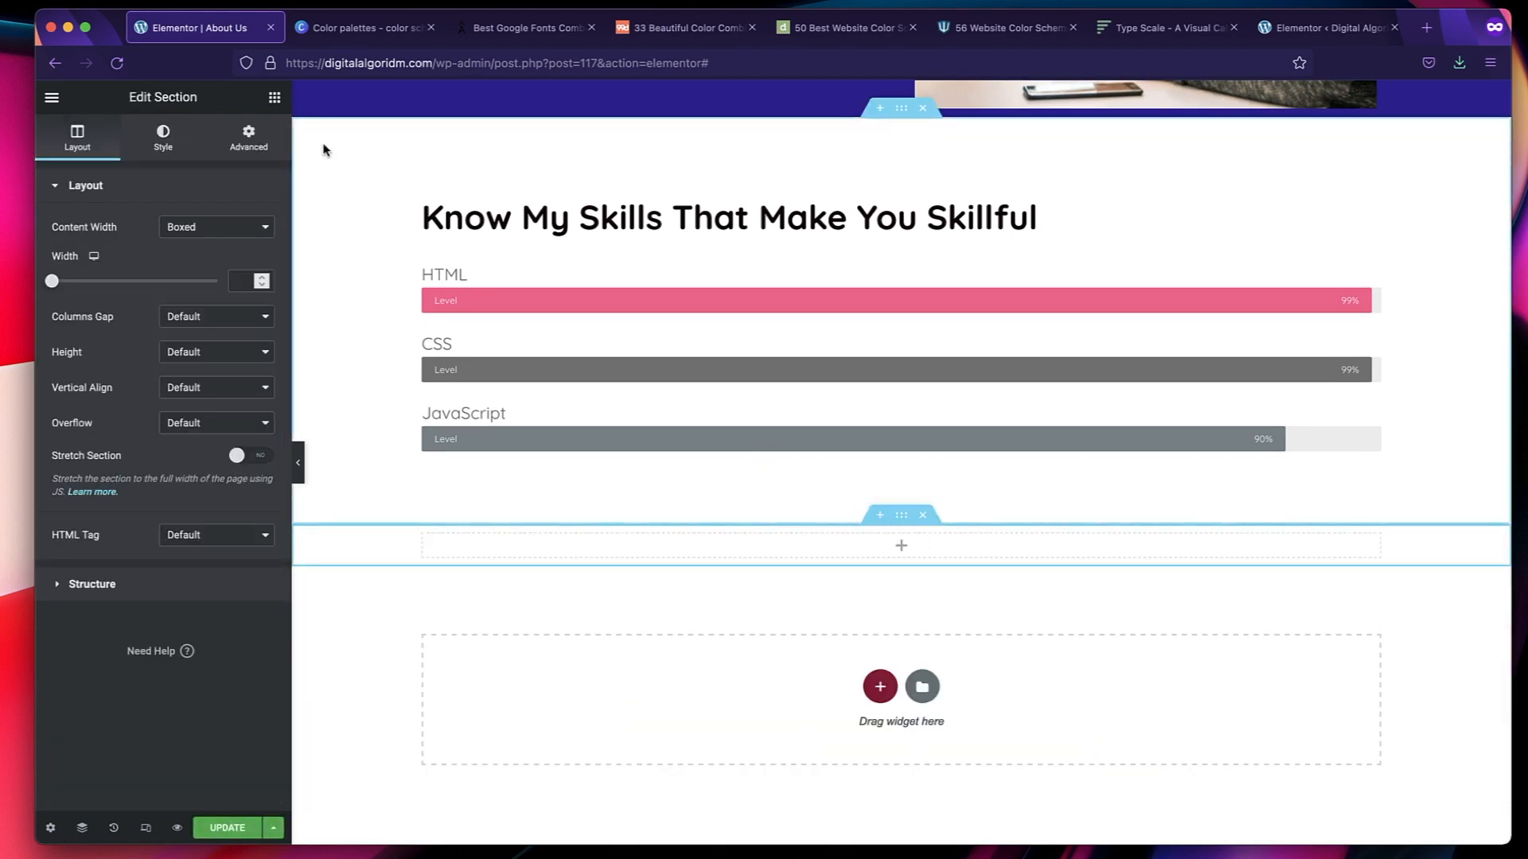
left_click(275, 99)
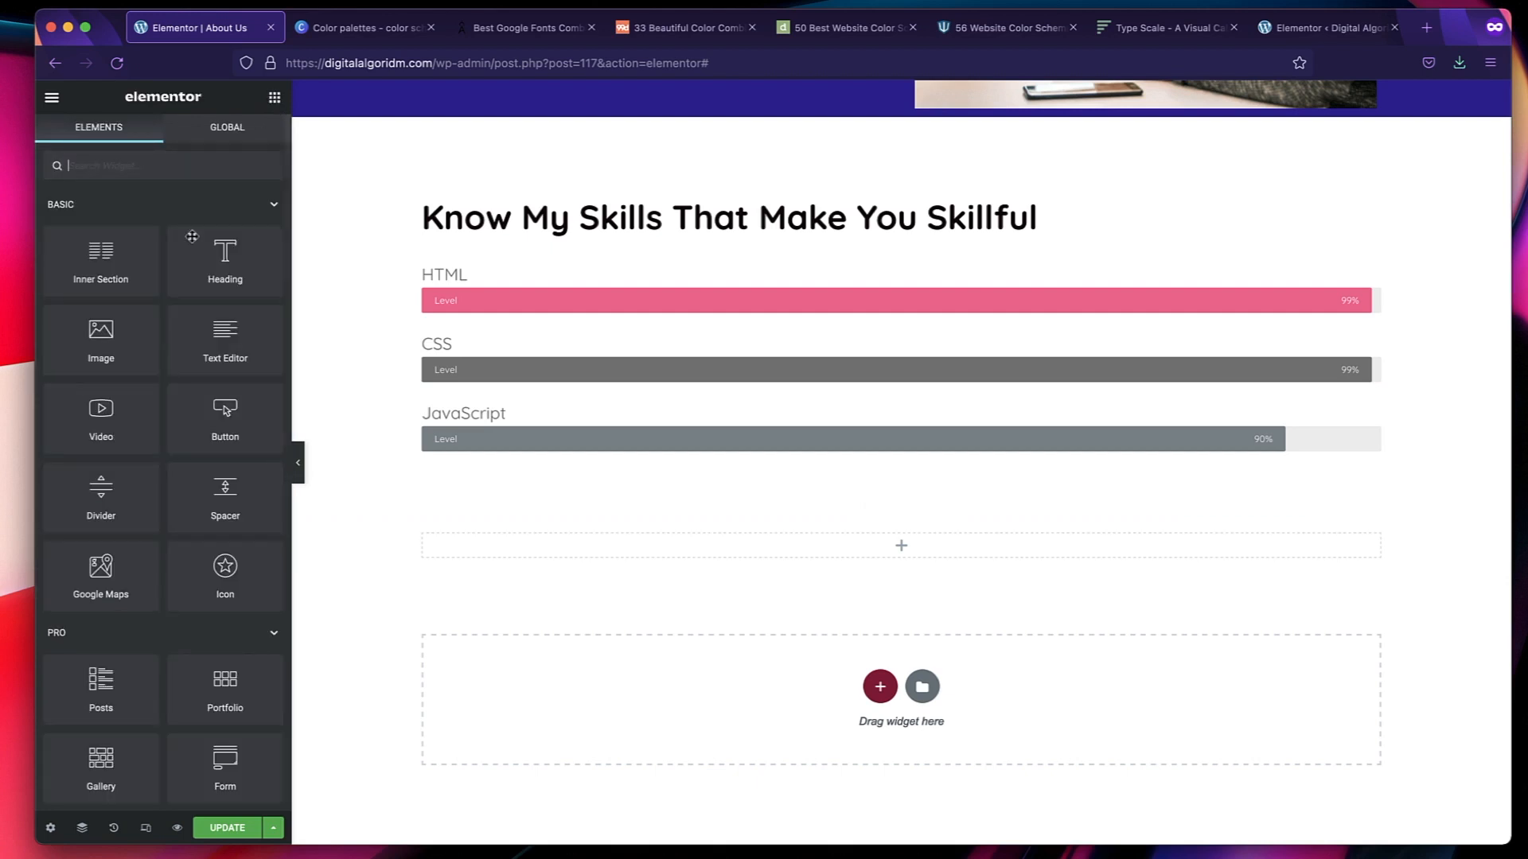
left_click_drag(192, 236, 732, 547)
Duplicate the placeholder heading until the new section holds six identical headings.
right_click(863, 583)
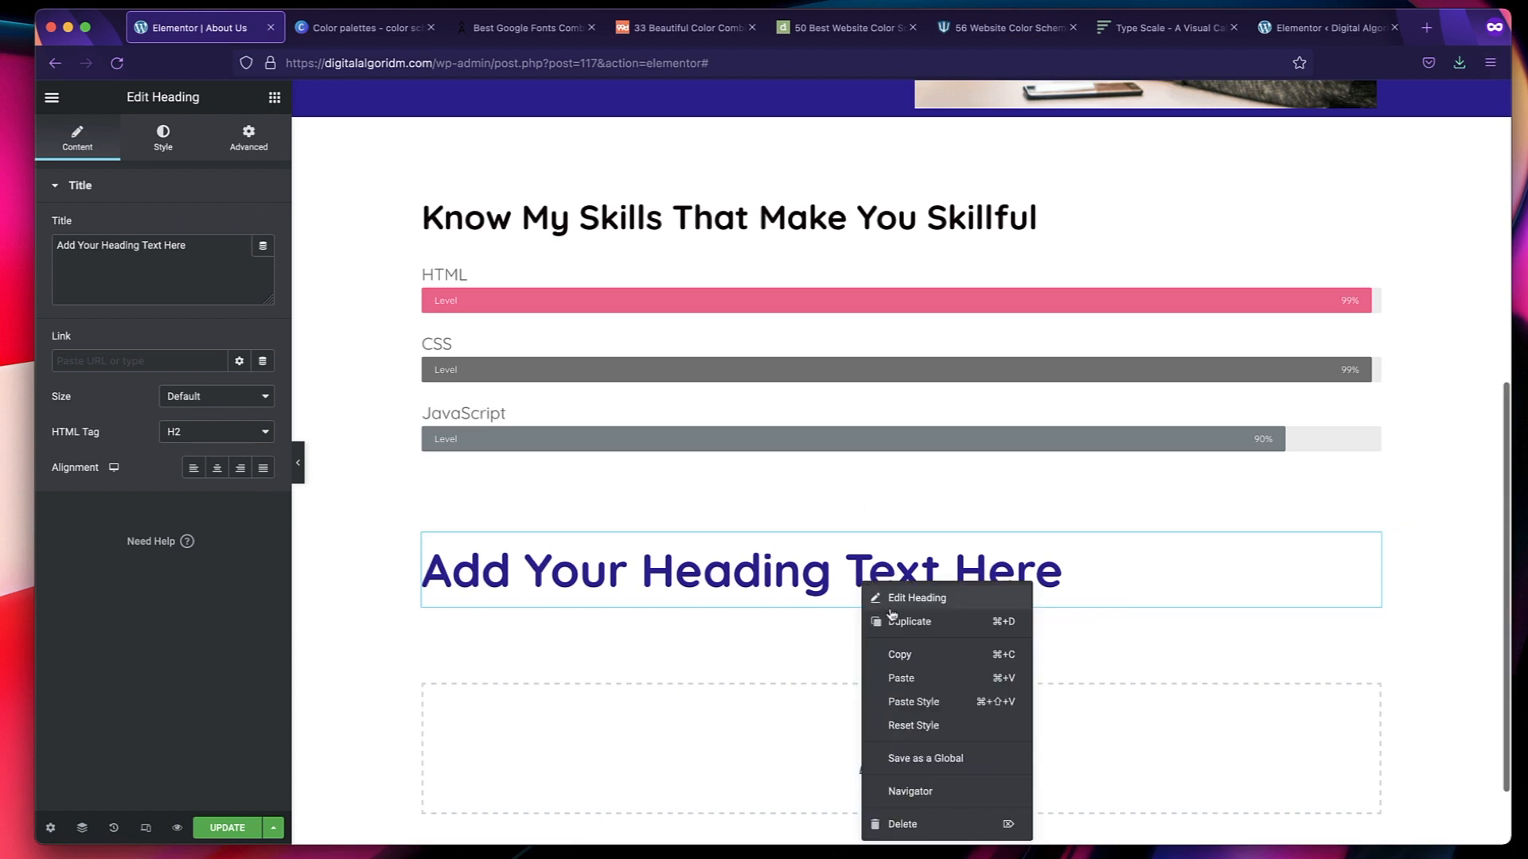
left_click(892, 620)
scroll(814, 573, "down", 5)
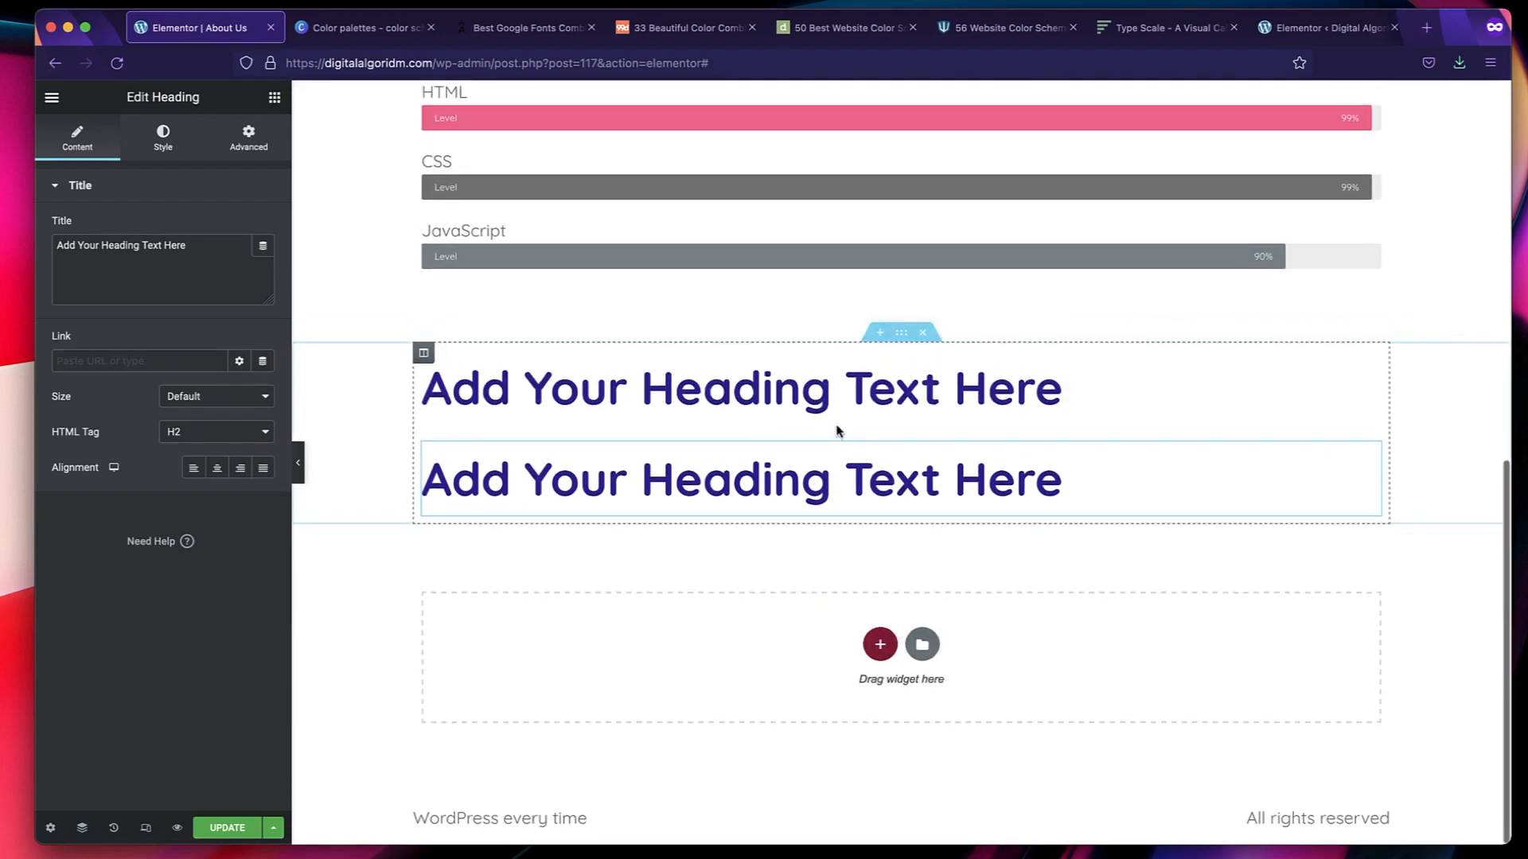
right_click(838, 409)
left_click(883, 429)
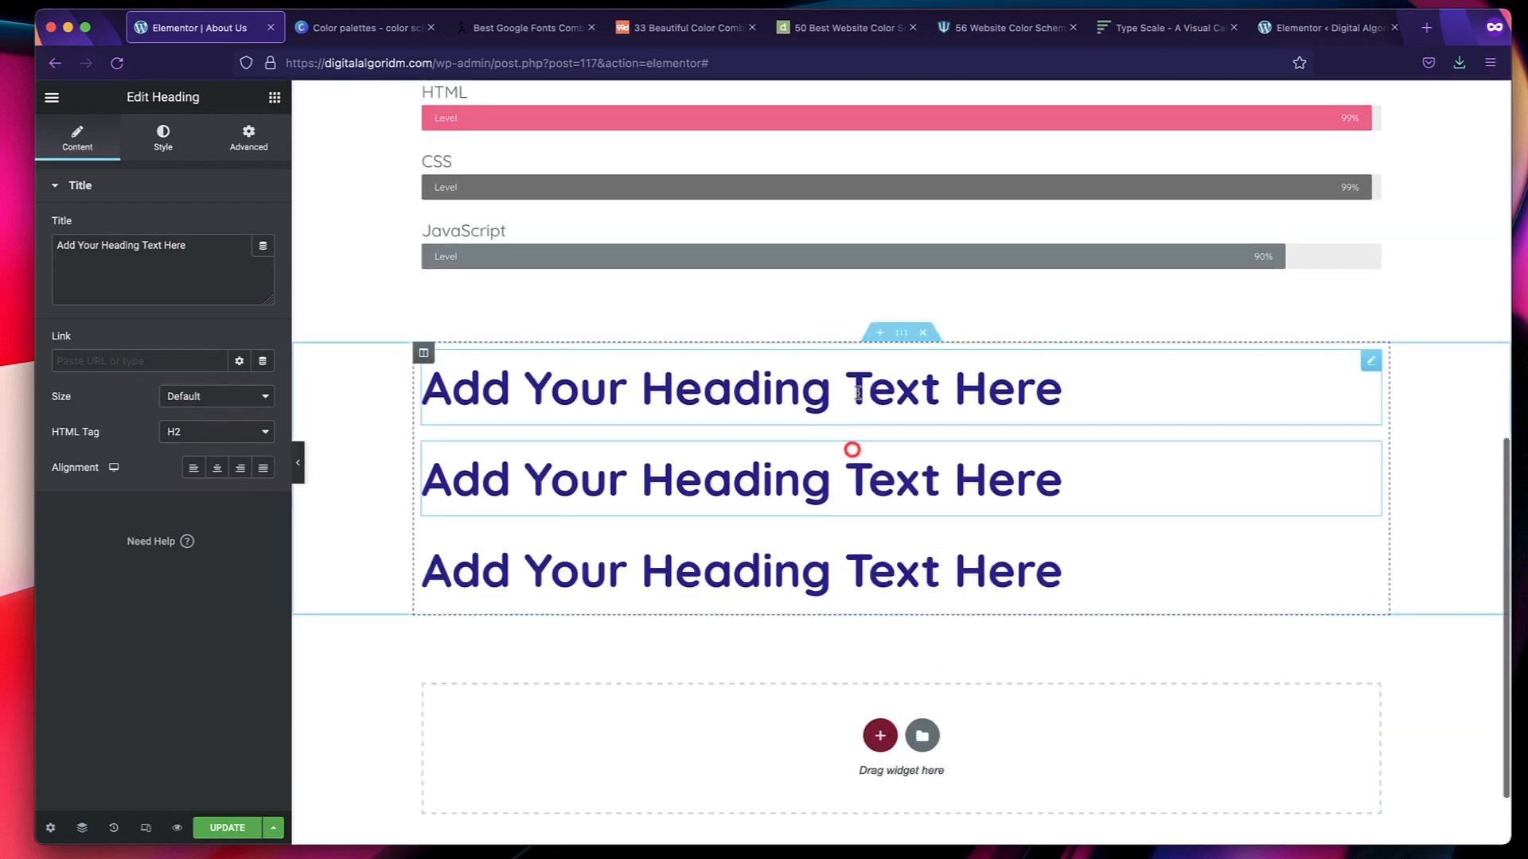
scroll(852, 446, "down", 2)
right_click(853, 302)
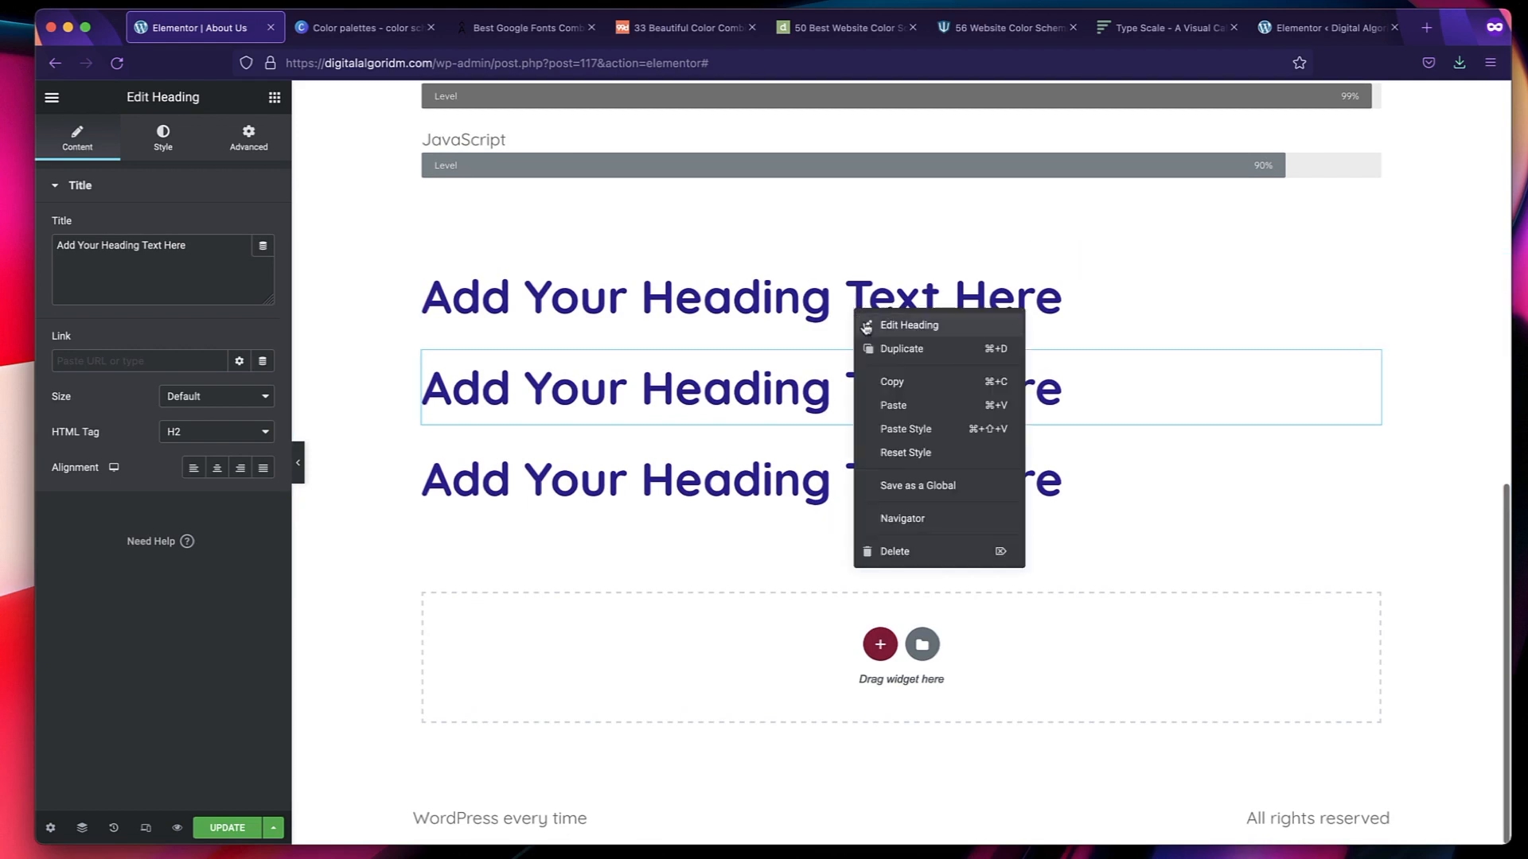
left_click(881, 346)
right_click(879, 306)
left_click(905, 344)
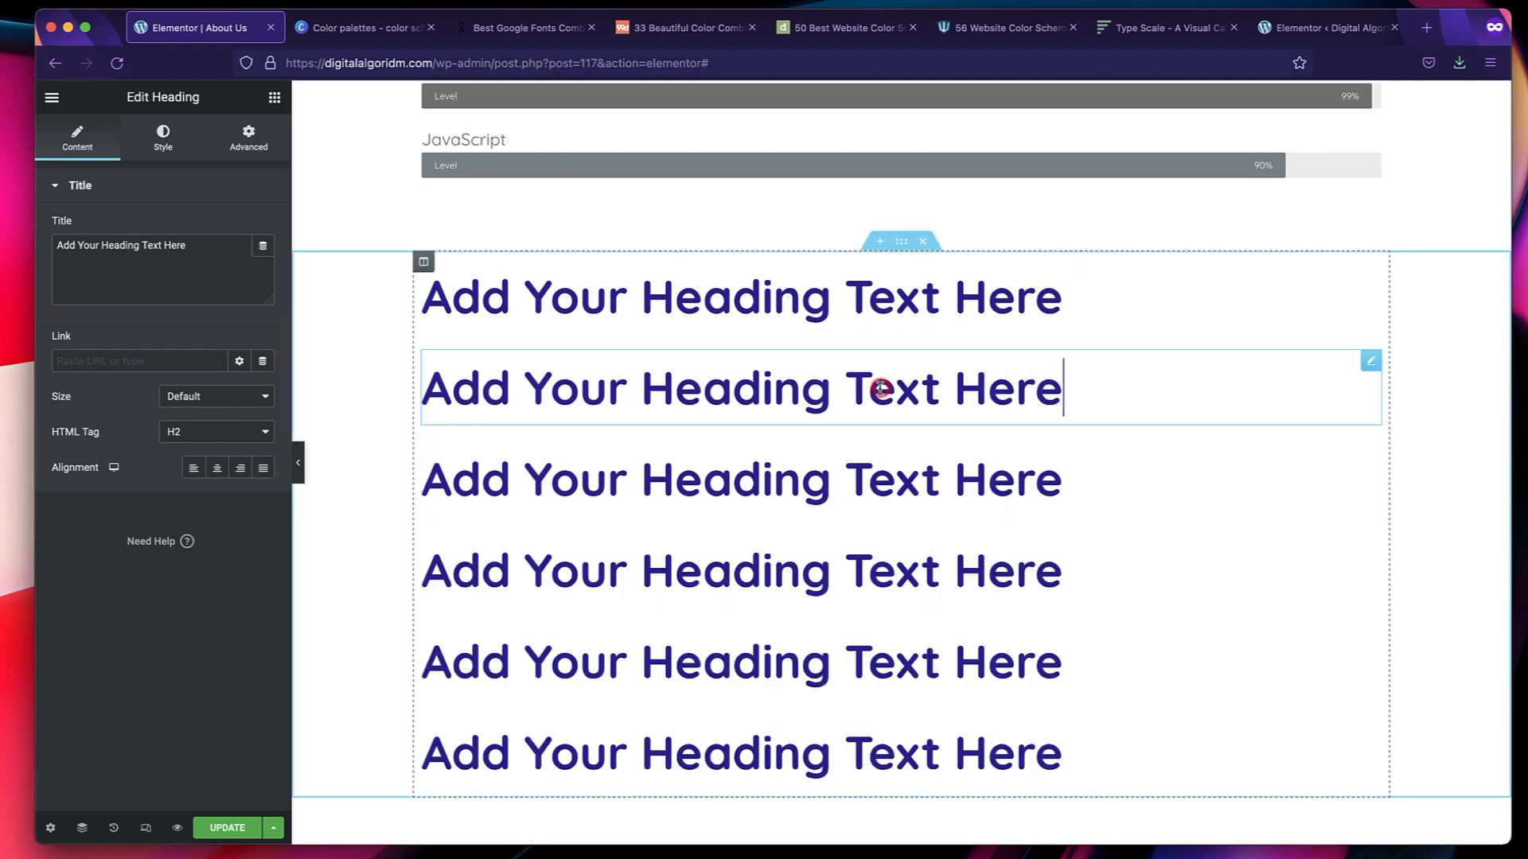
Set the HTML tag of the second sample heading to H3 and the third to H4.
left_click(205, 428)
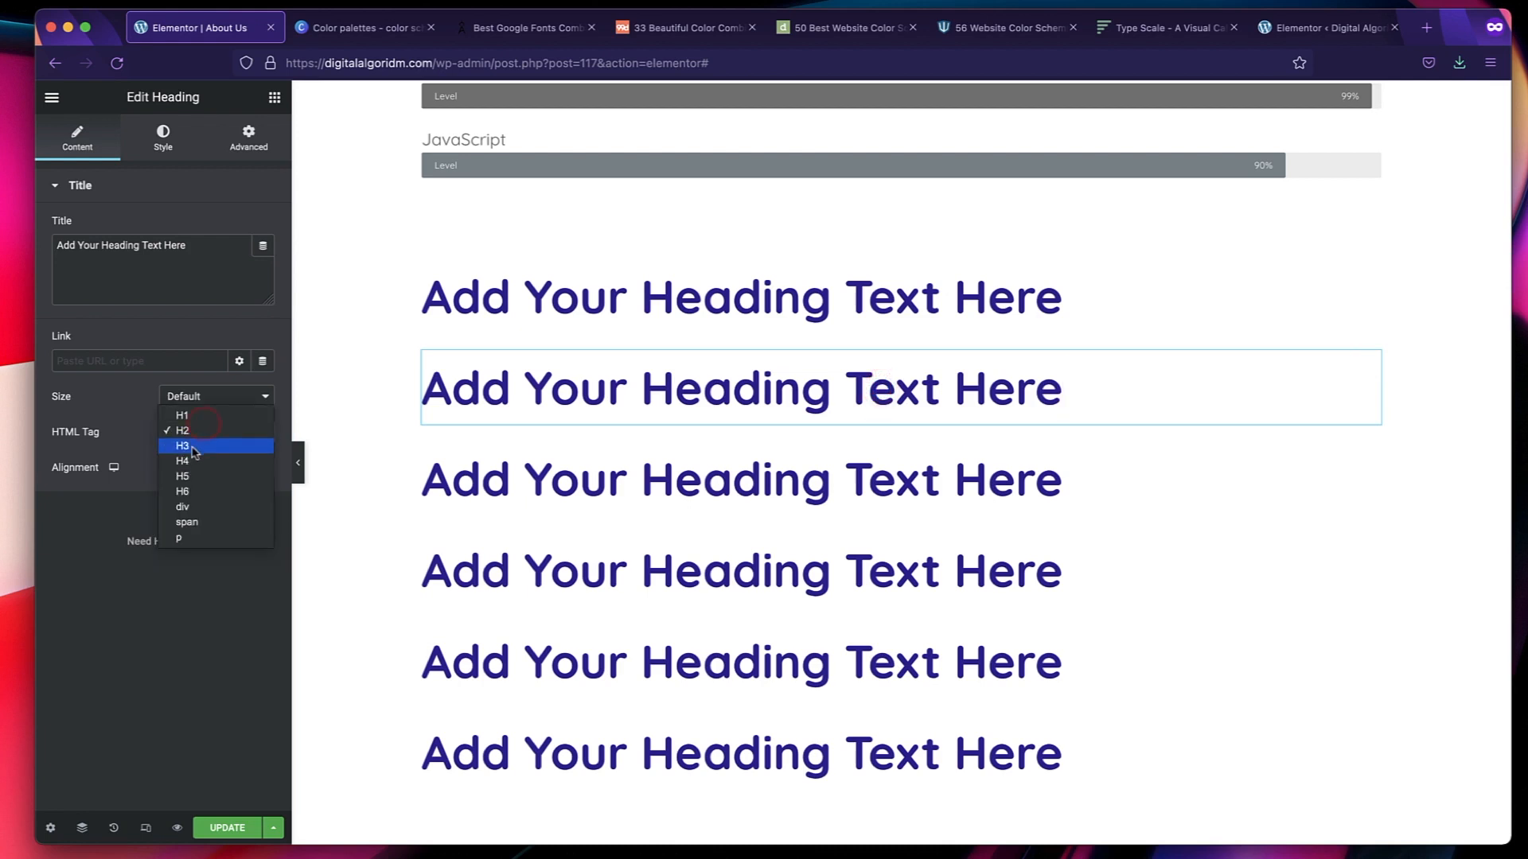
left_click(196, 446)
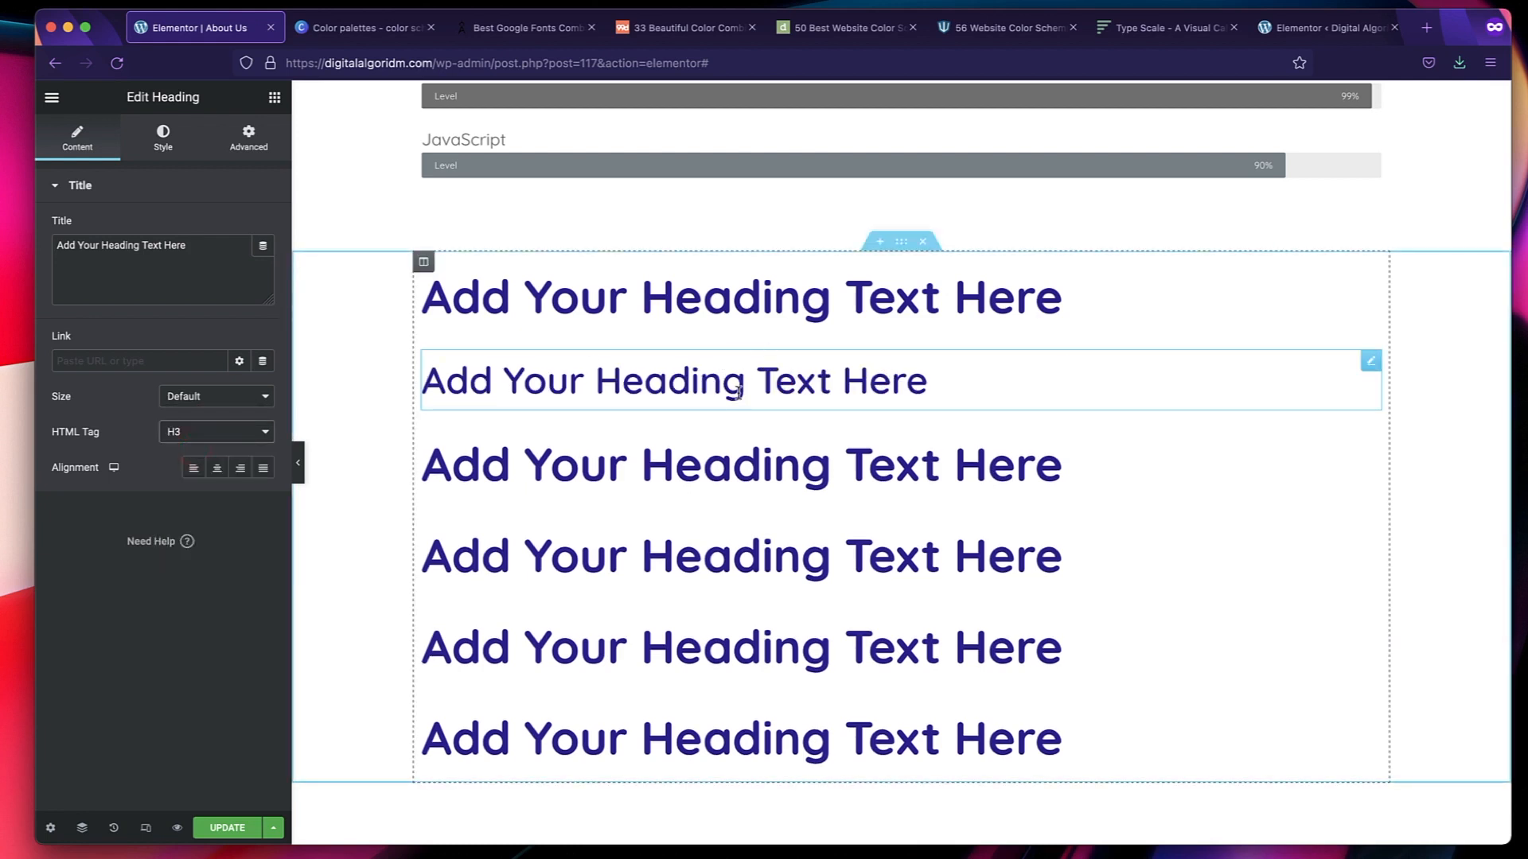
left_click(703, 305)
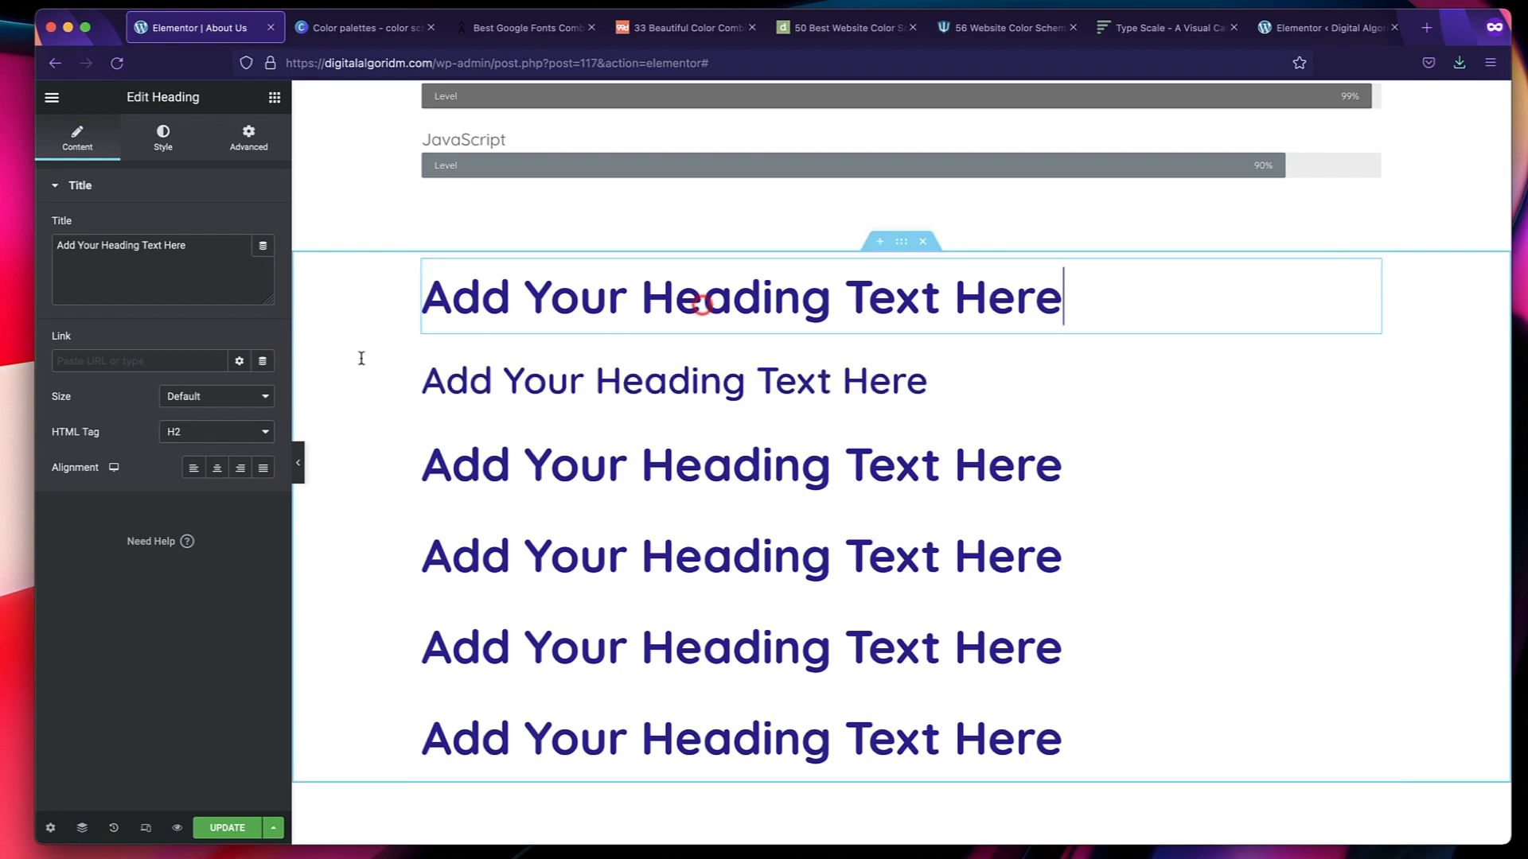
left_click(597, 464)
left_click(193, 434)
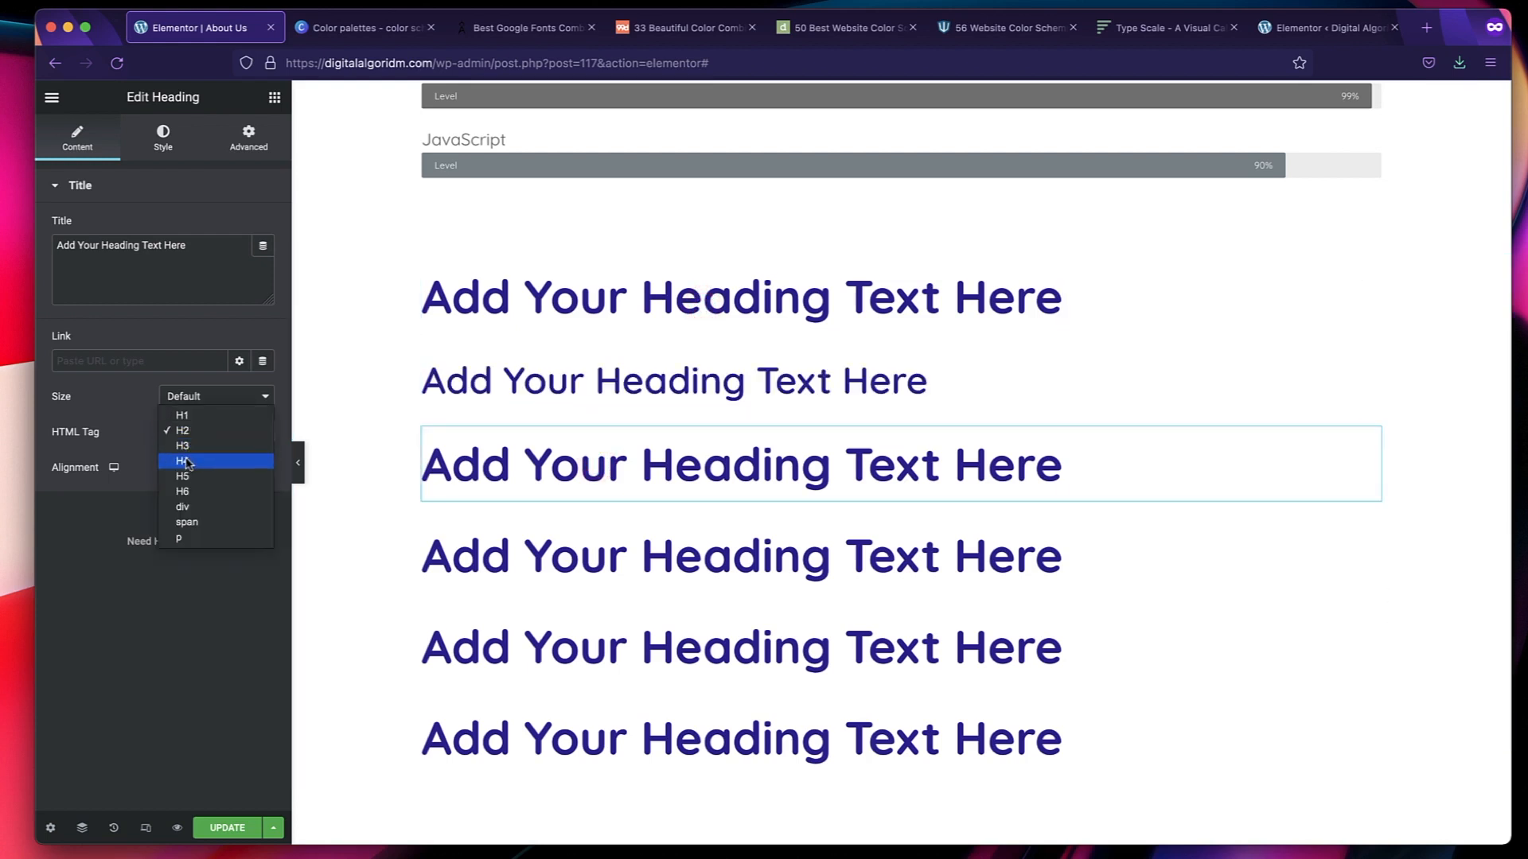
left_click(188, 463)
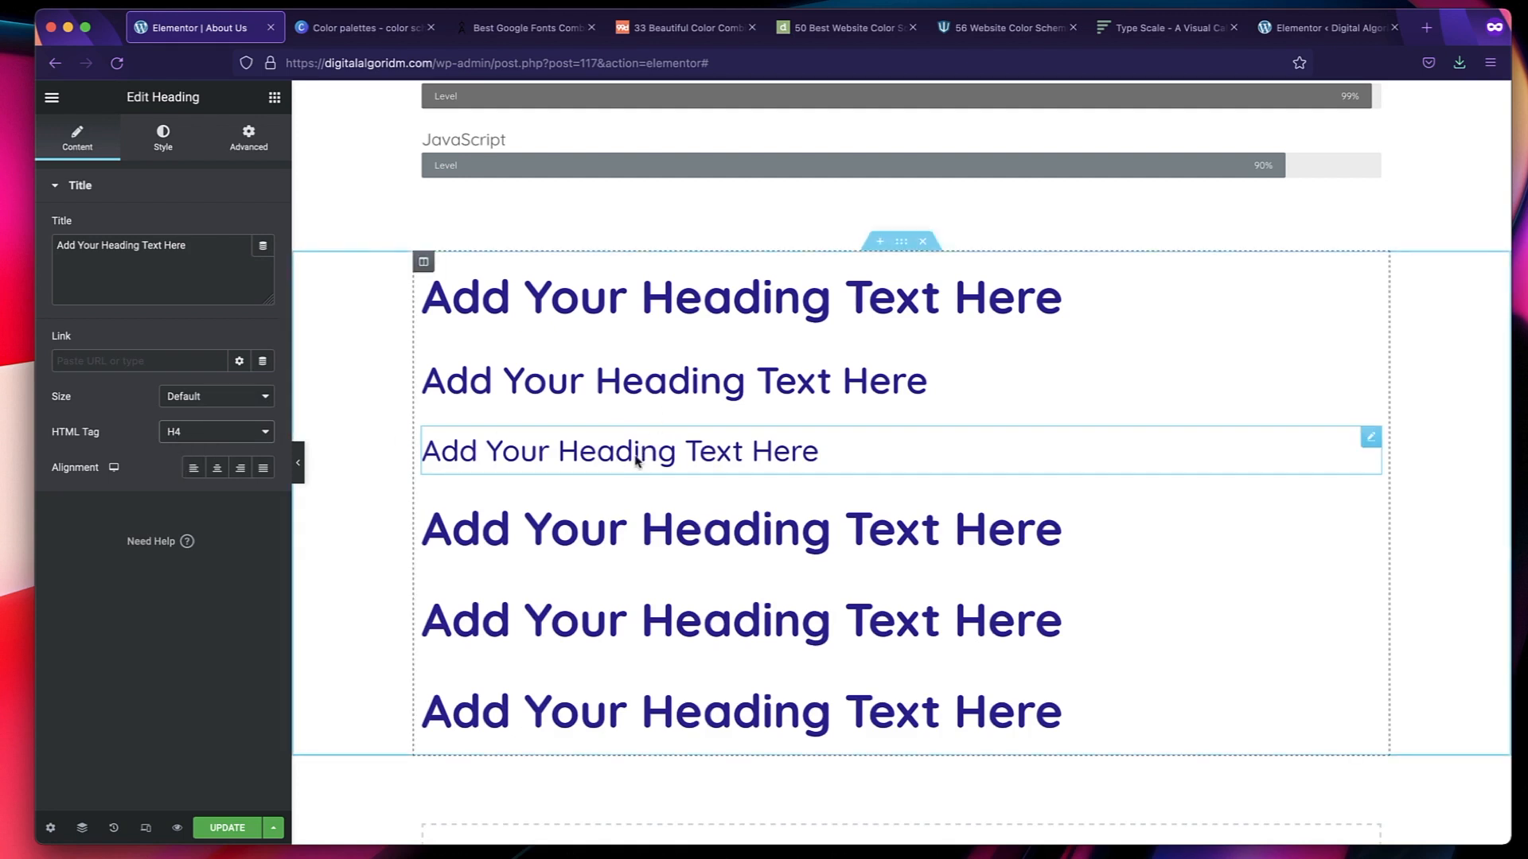
Set the HTML tag of the fourth sample heading to H5 and the fifth to H6.
left_click(669, 540)
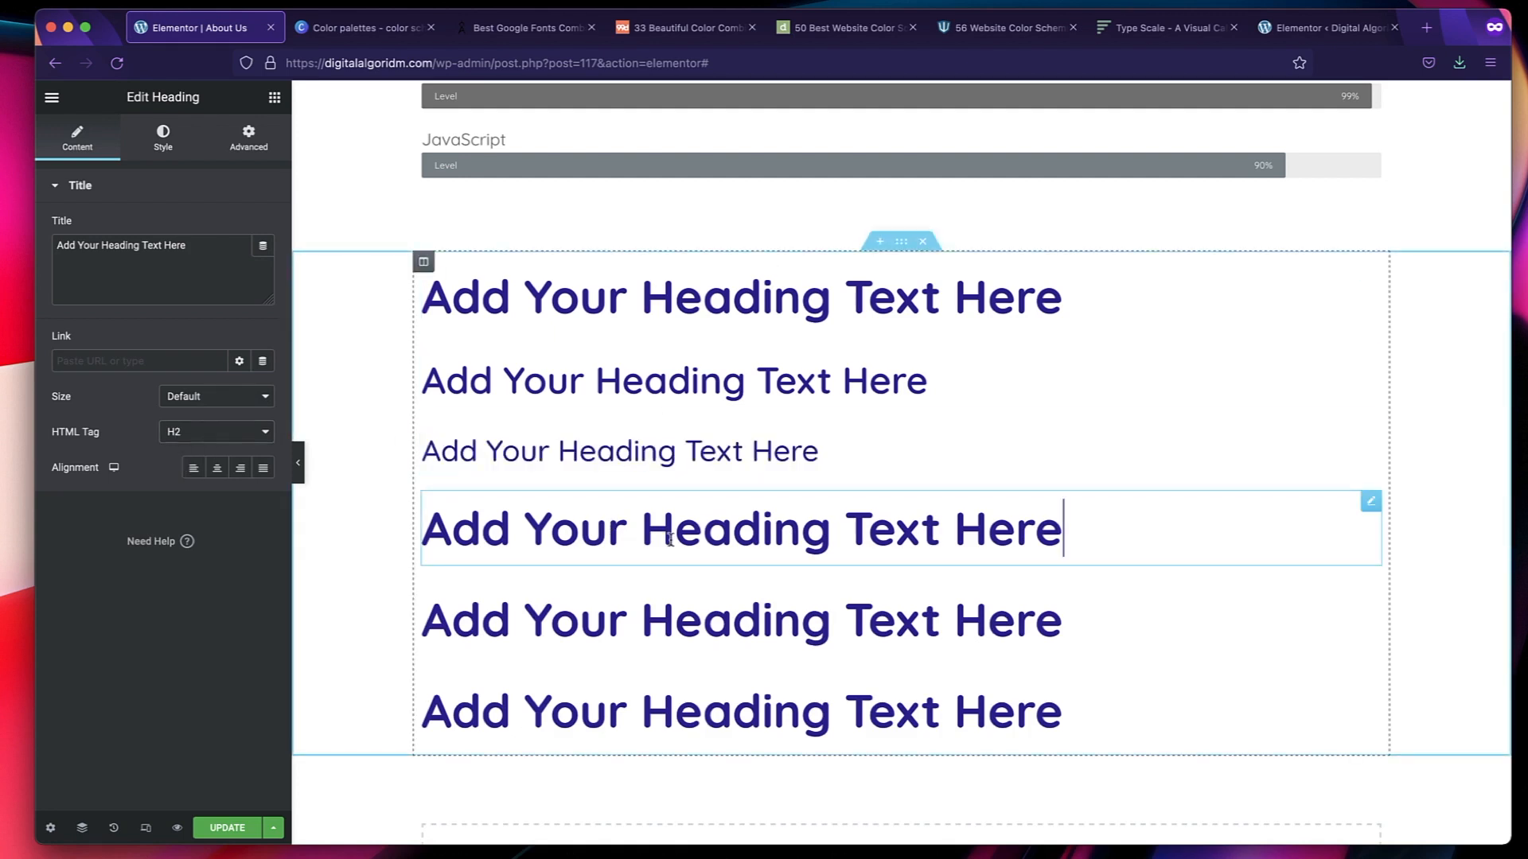
left_click(191, 435)
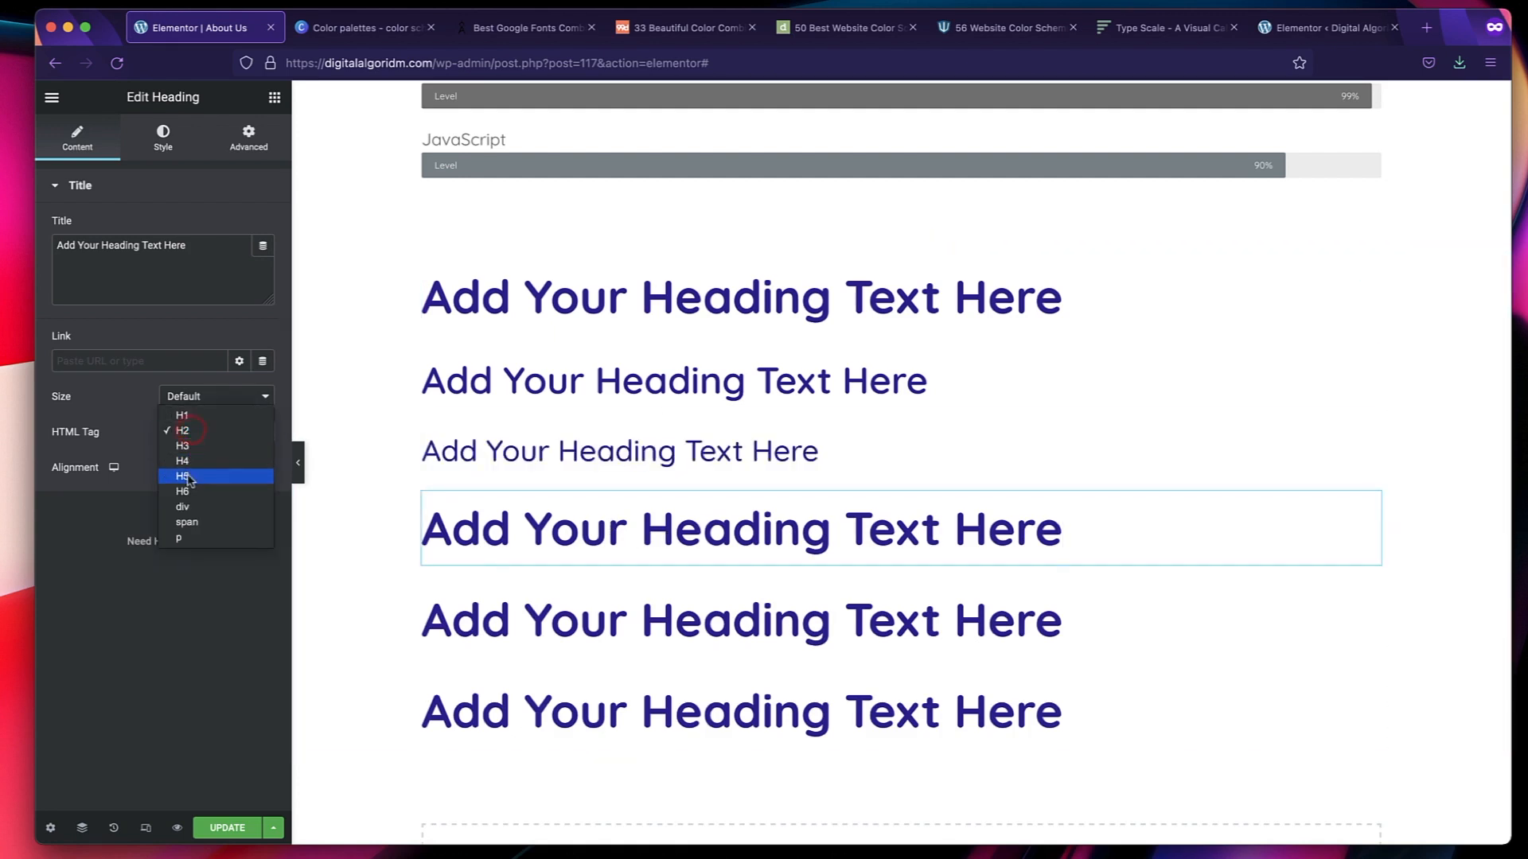
left_click(189, 477)
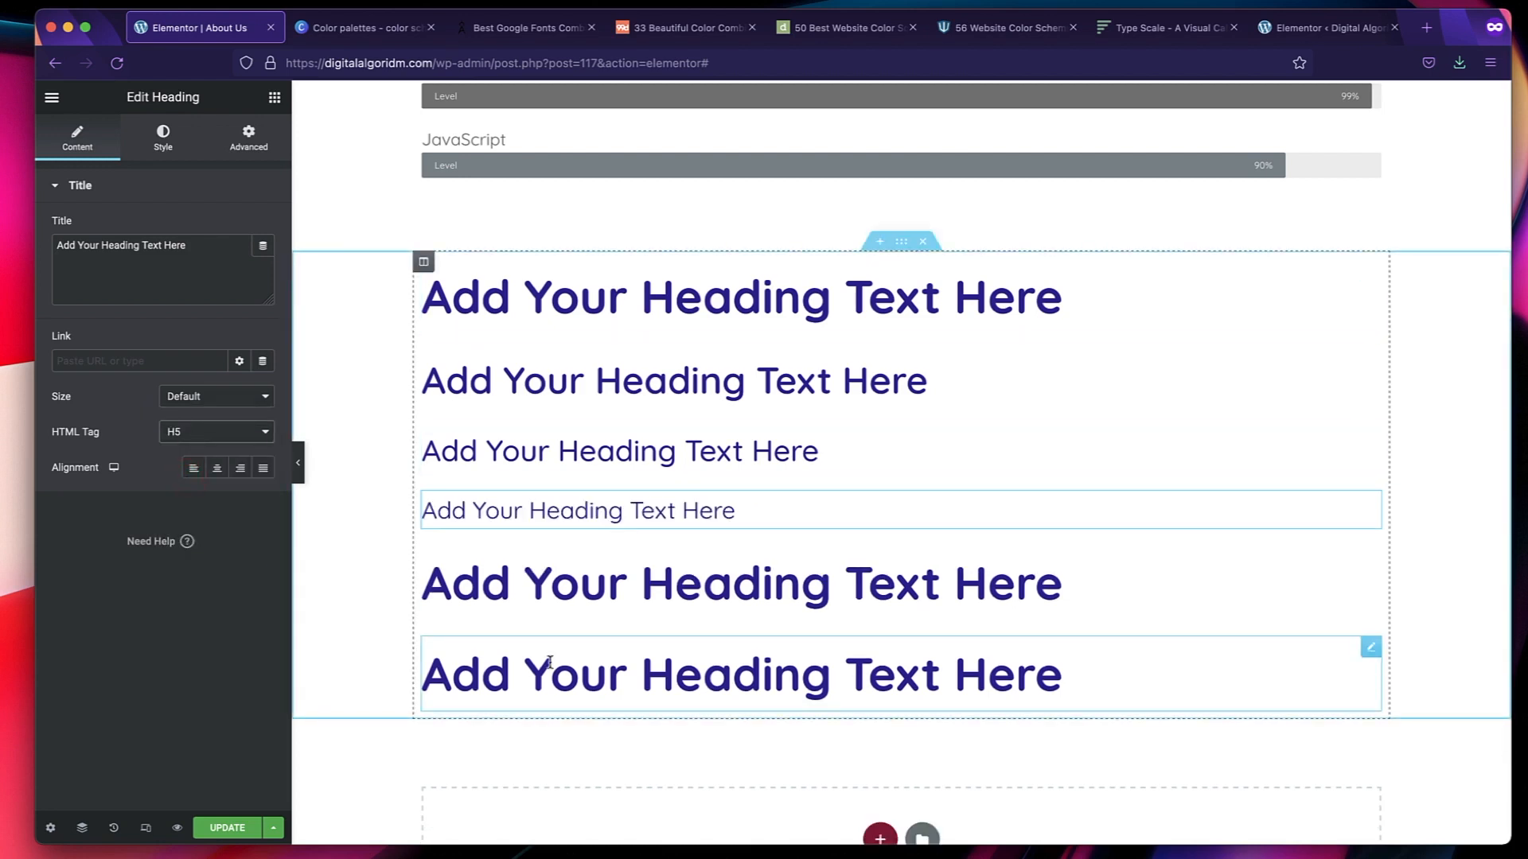
left_click(590, 575)
left_click(217, 431)
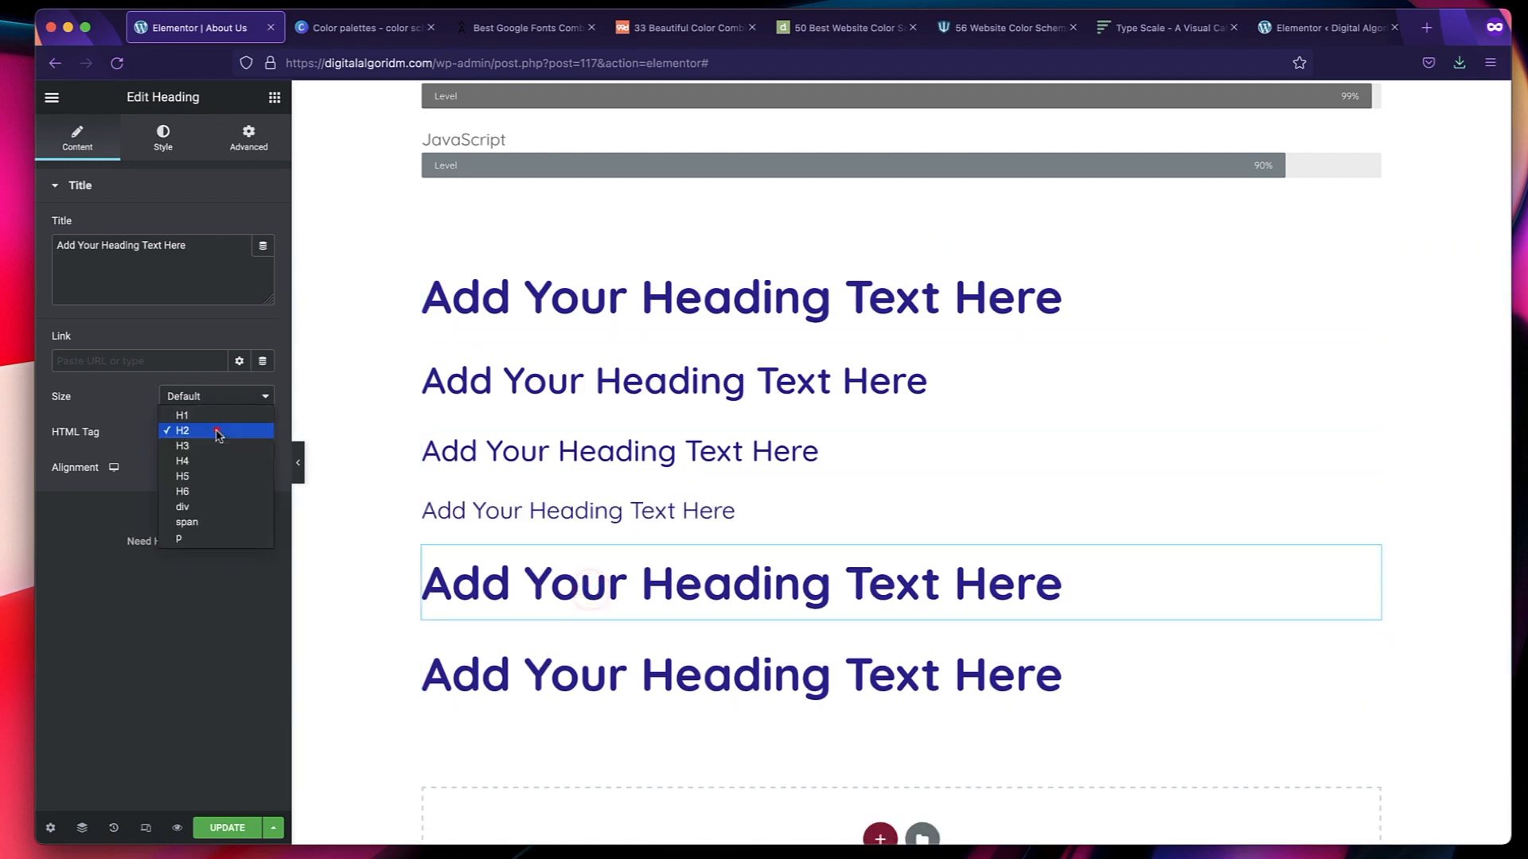
left_click(207, 498)
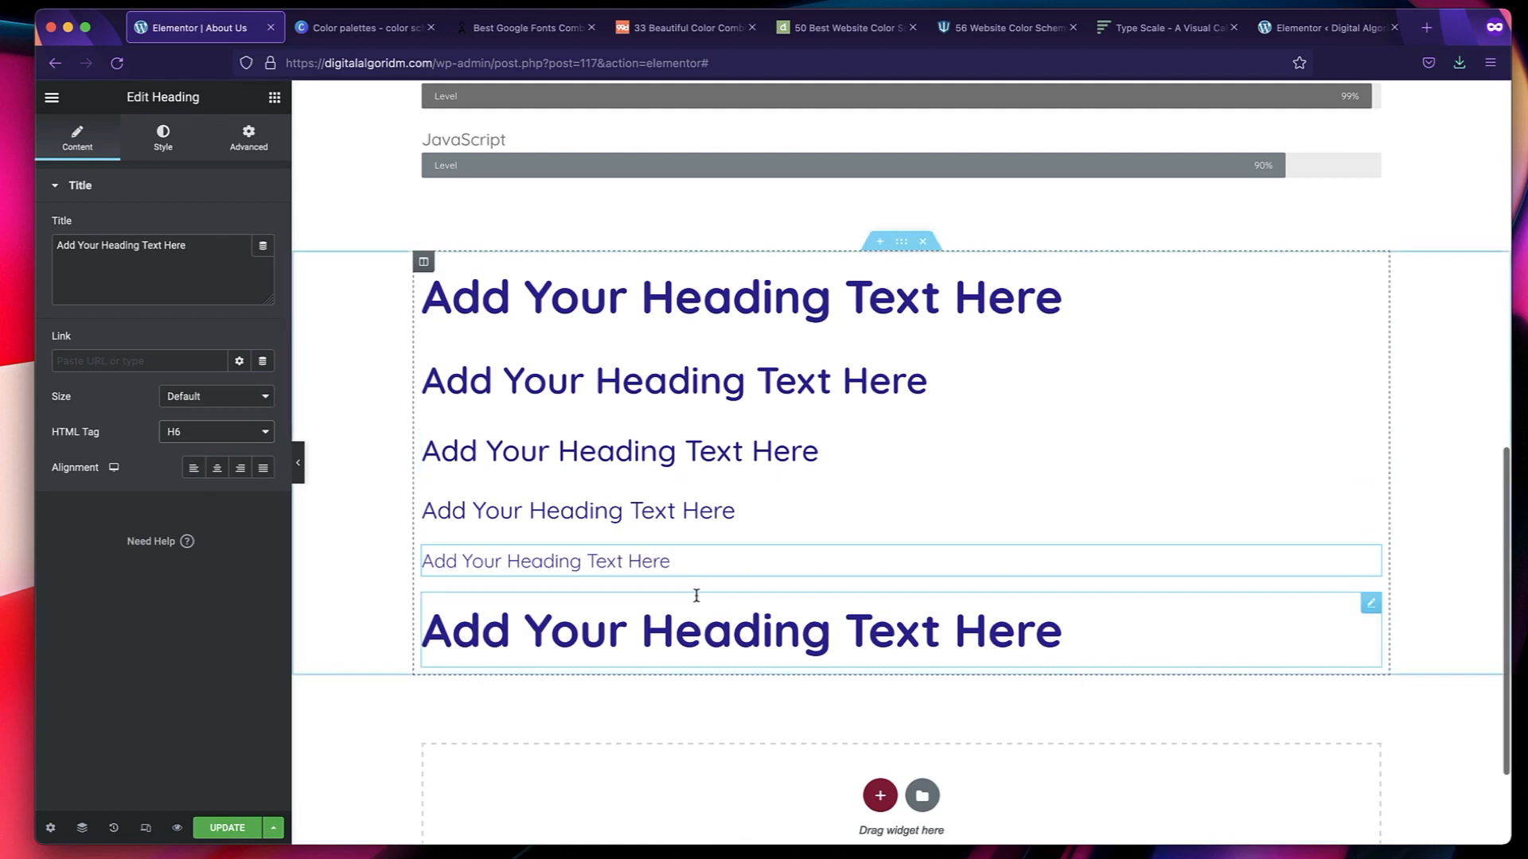
Set the HTML tag of the last sample heading to p.
left_click(691, 623)
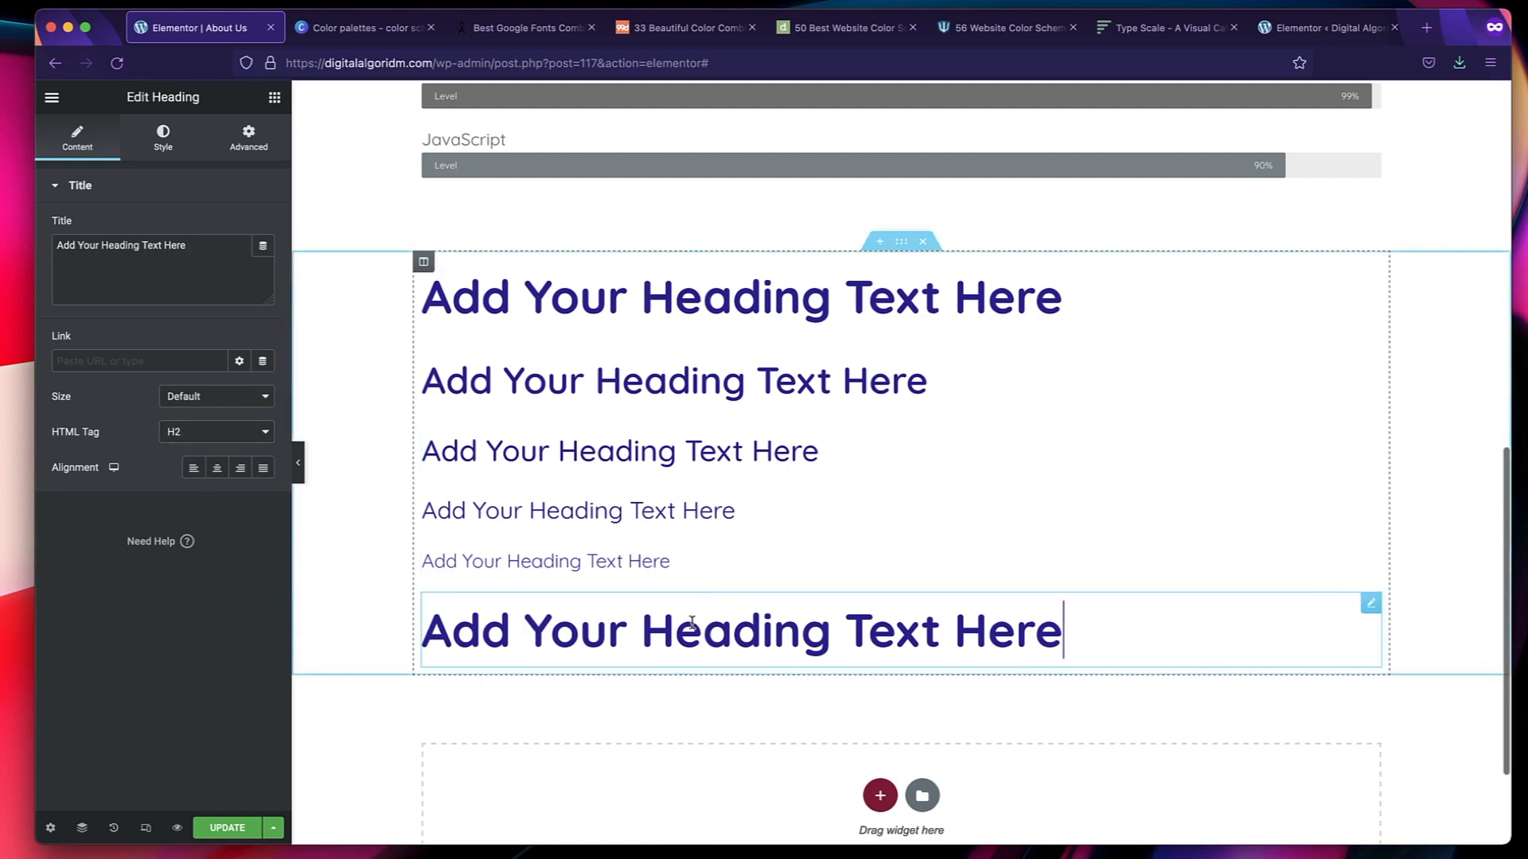
left_click(231, 433)
left_click(217, 539)
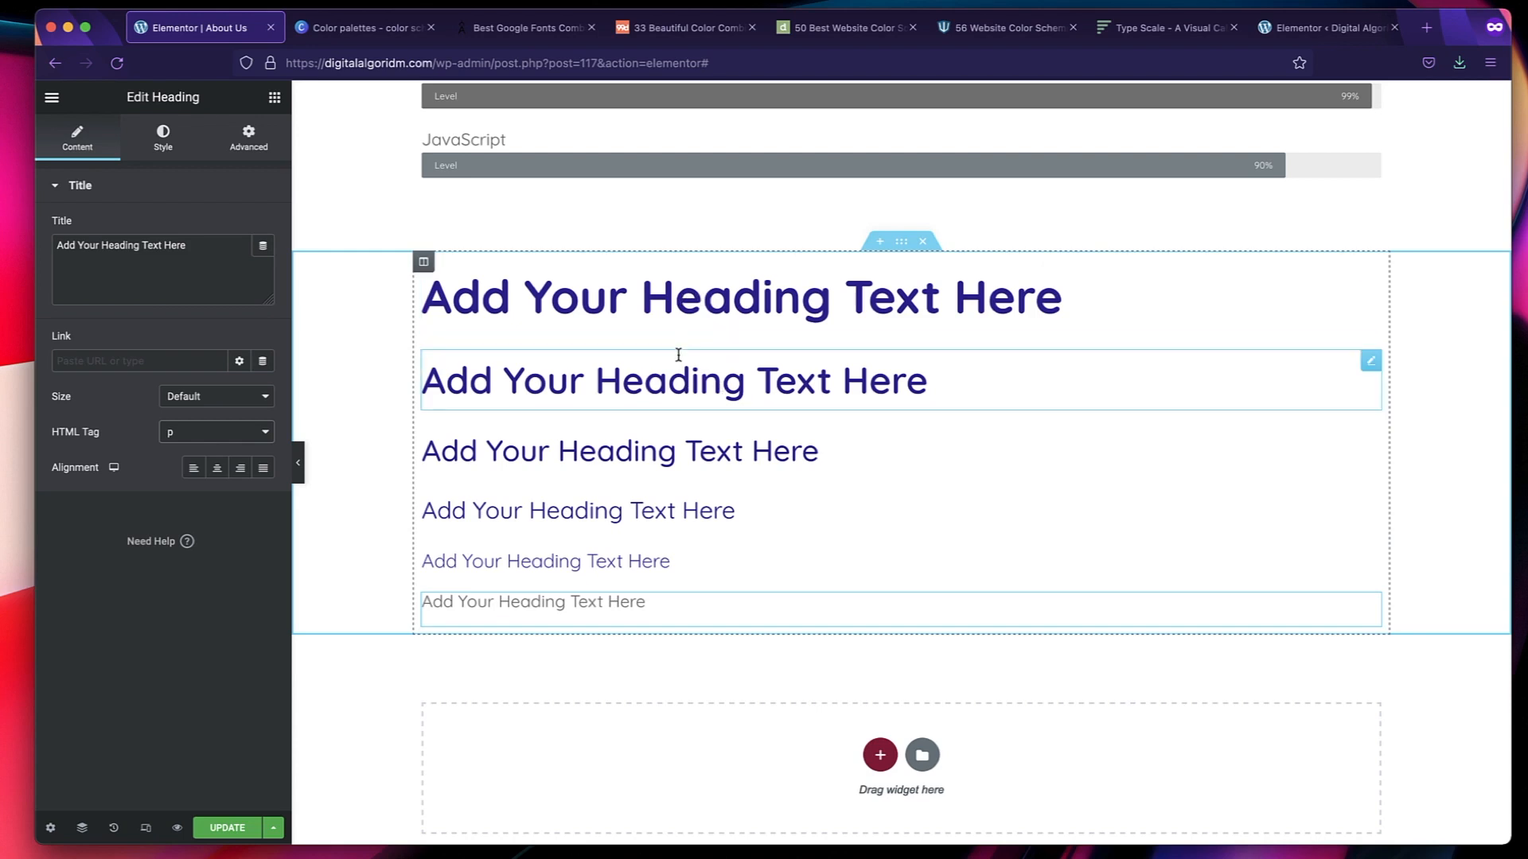
Compare the sample headings' global typography across tags, and delete the section containing them.
triple_click(678, 383)
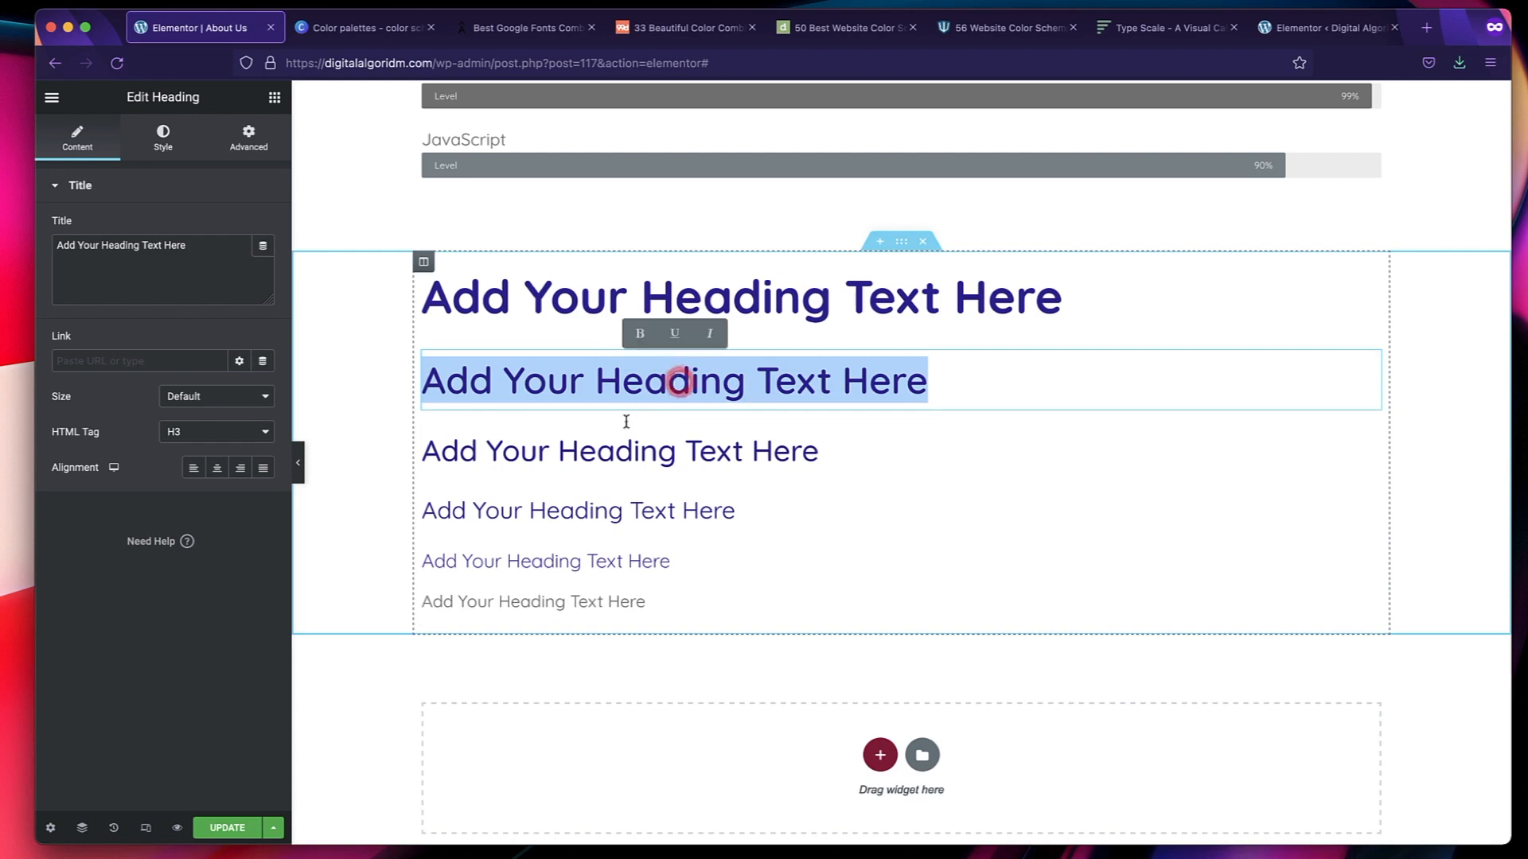
triple_click(626, 451)
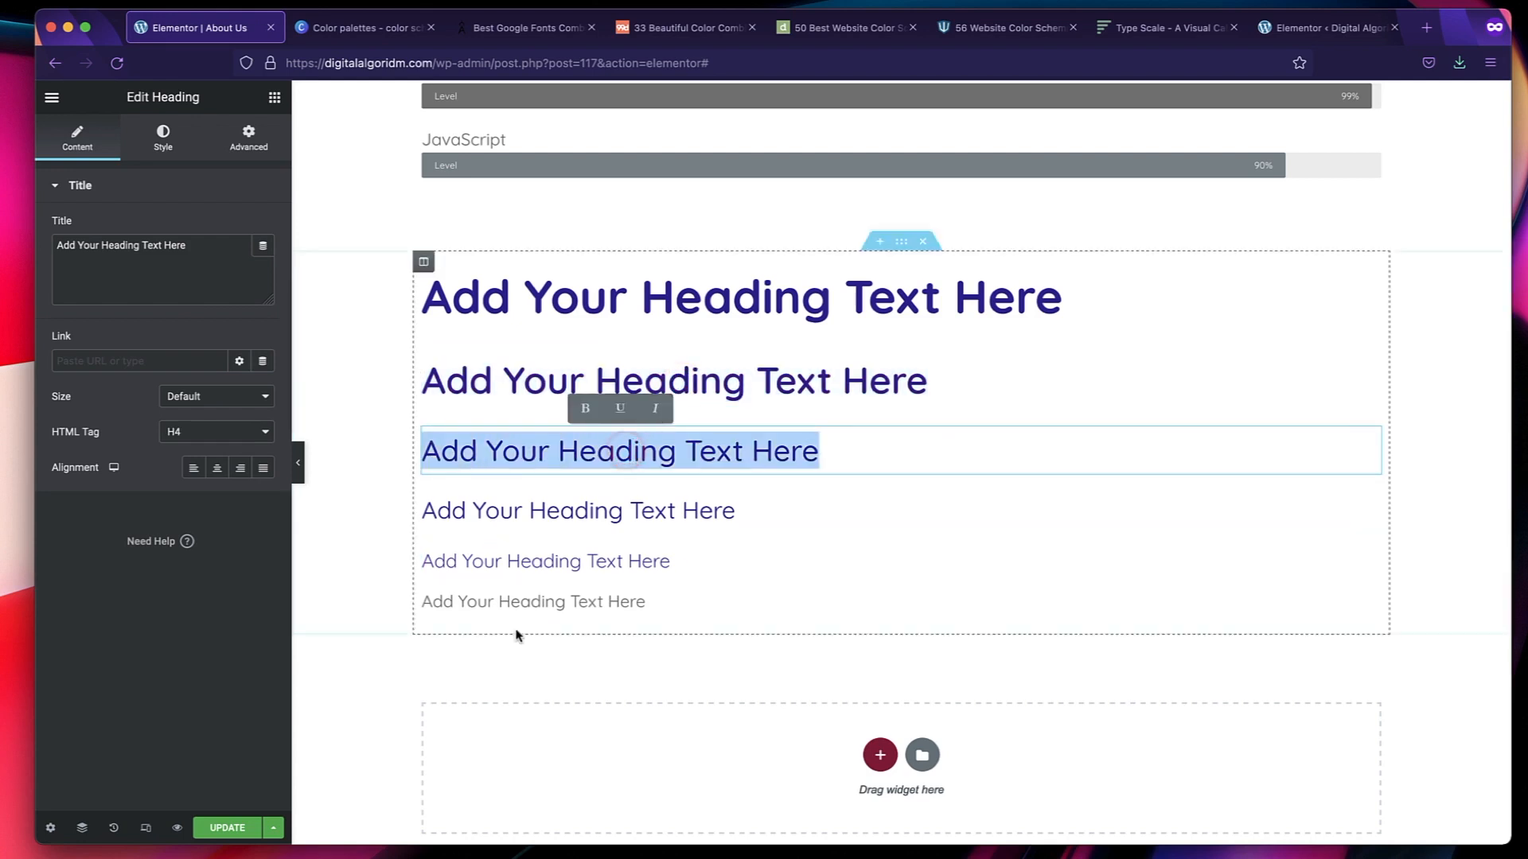
left_click(205, 639)
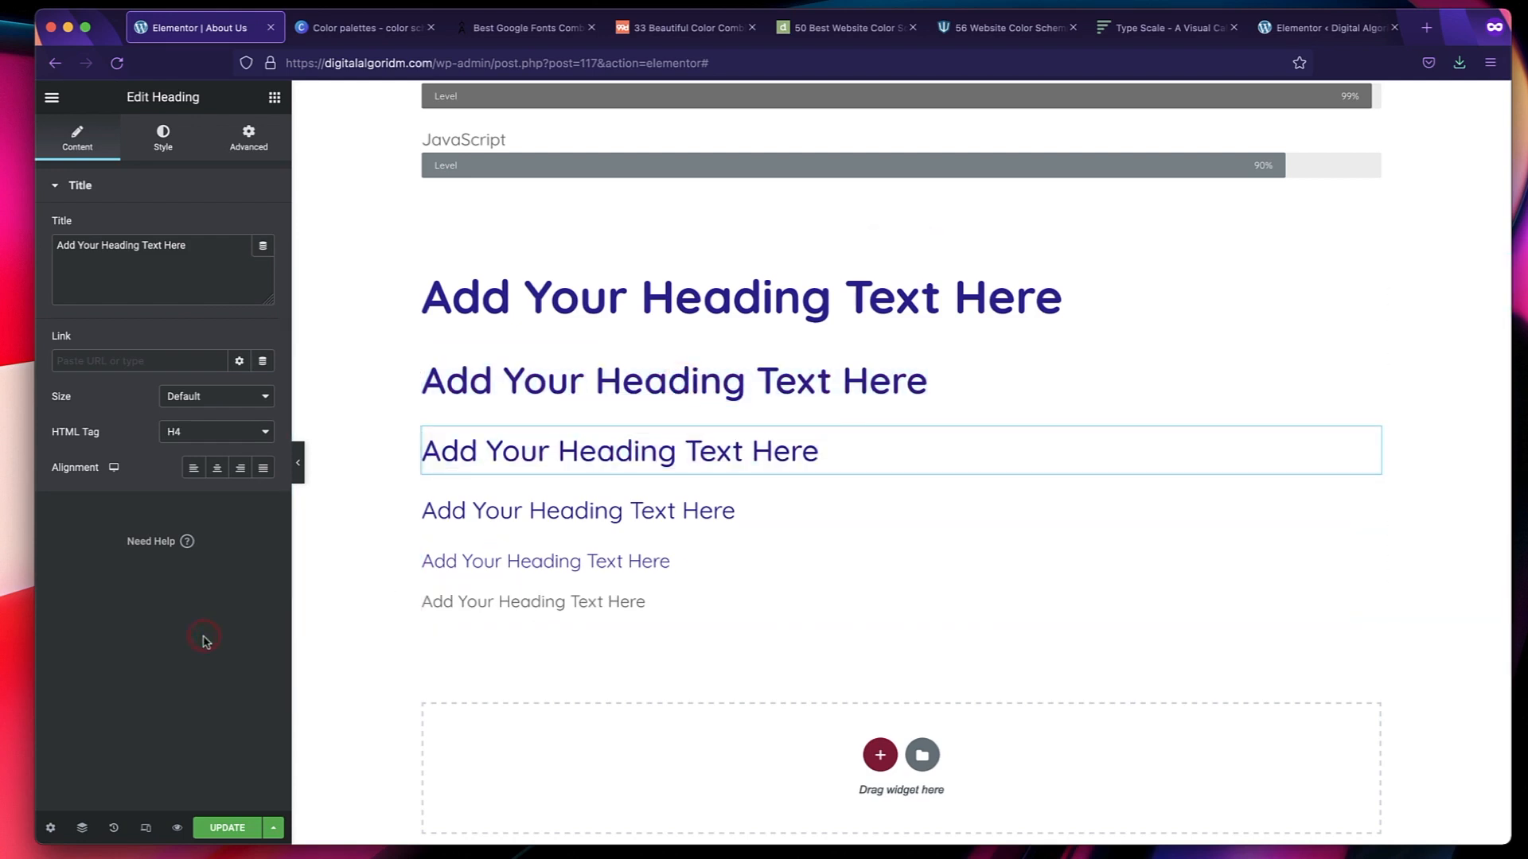
scroll(553, 510, "up", 9)
scroll(553, 510, "down", 7)
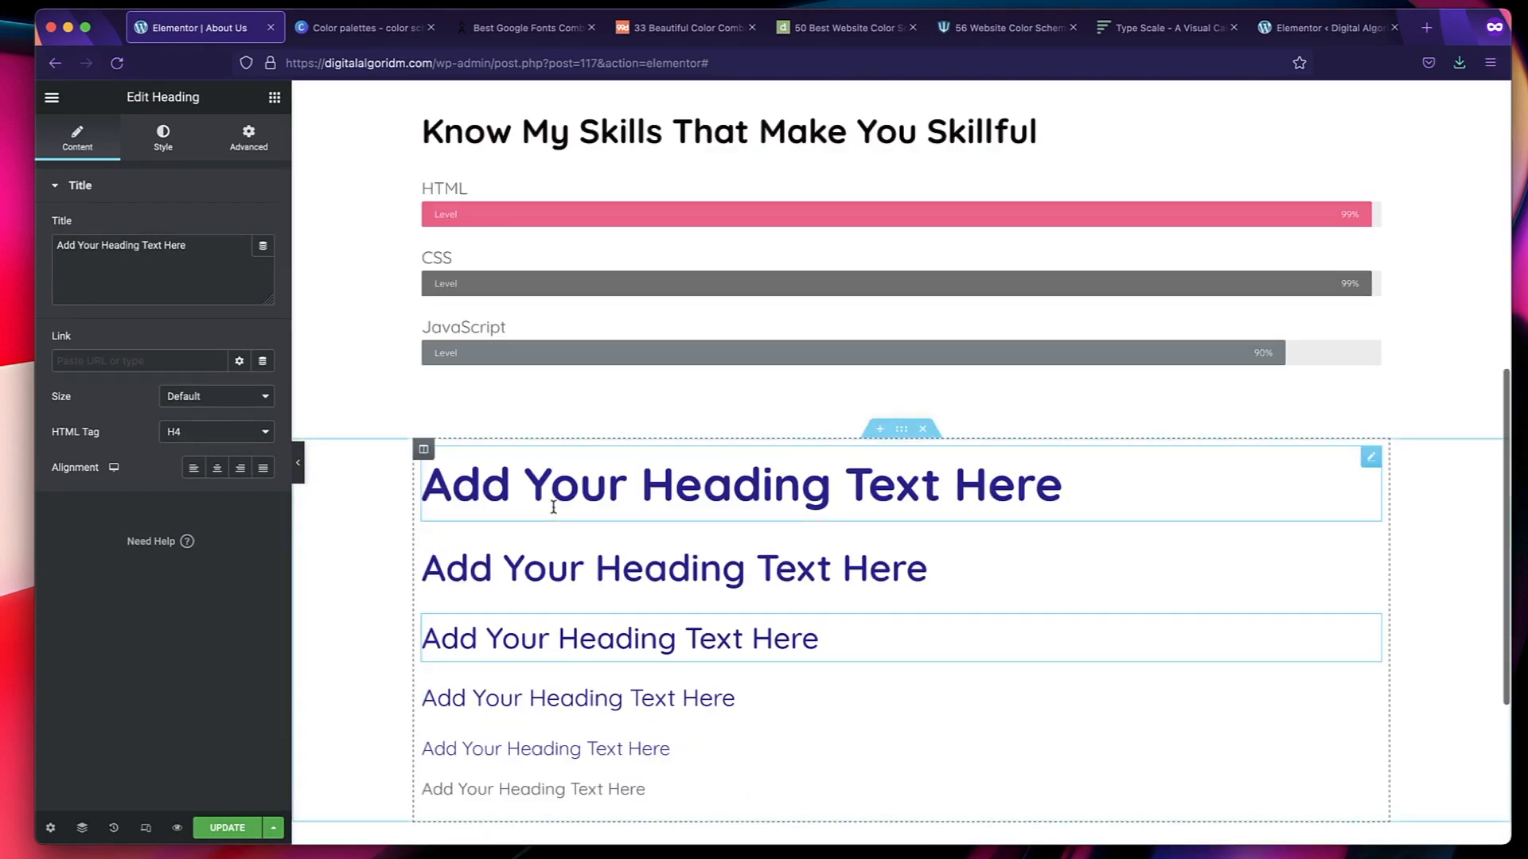
scroll(553, 507, "up", 4)
scroll(920, 415, "down", 5)
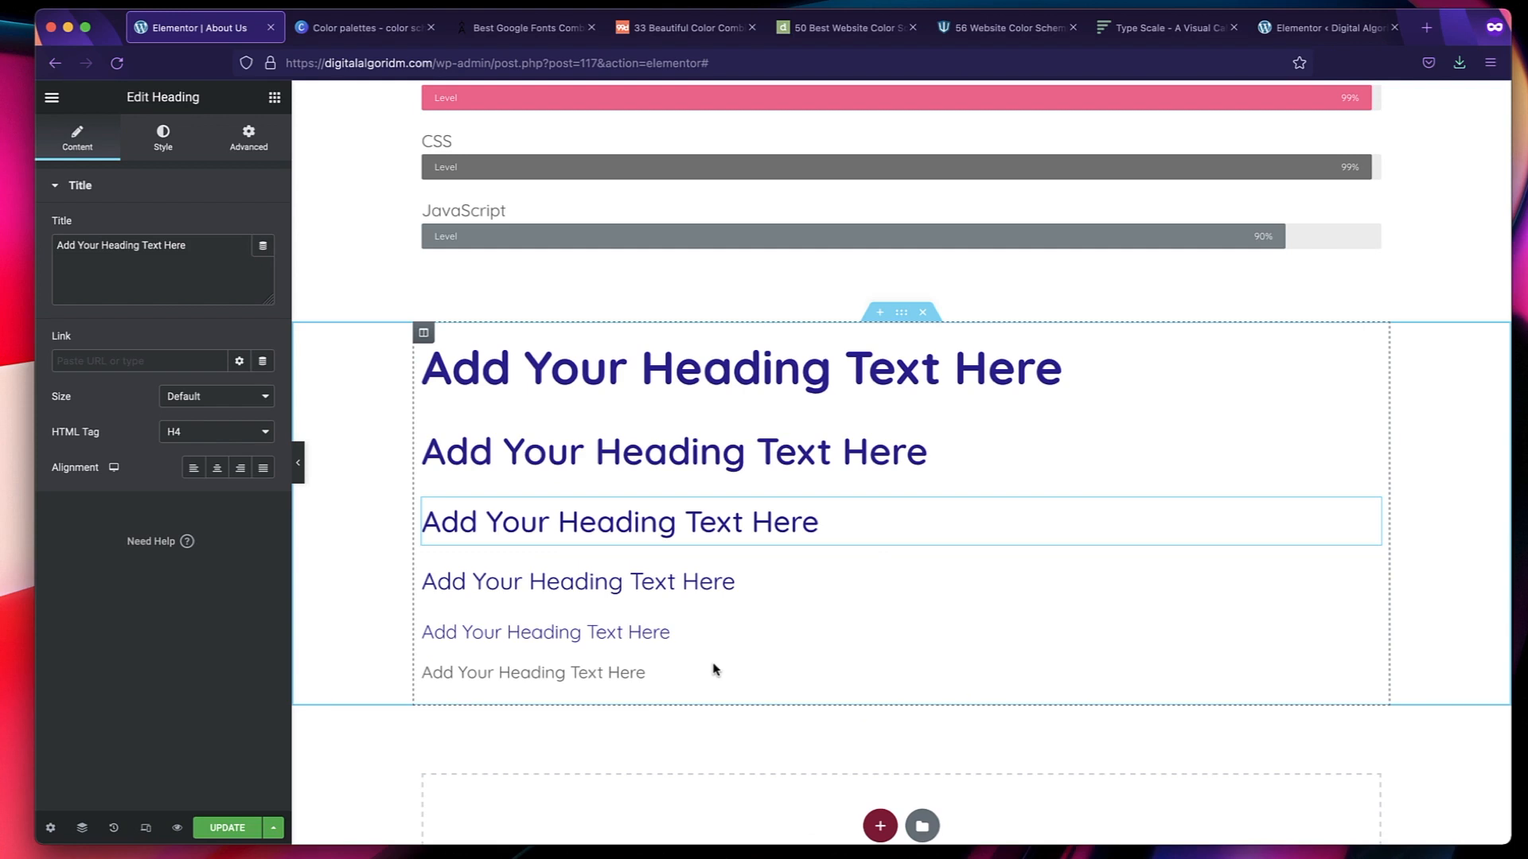
left_click(923, 314)
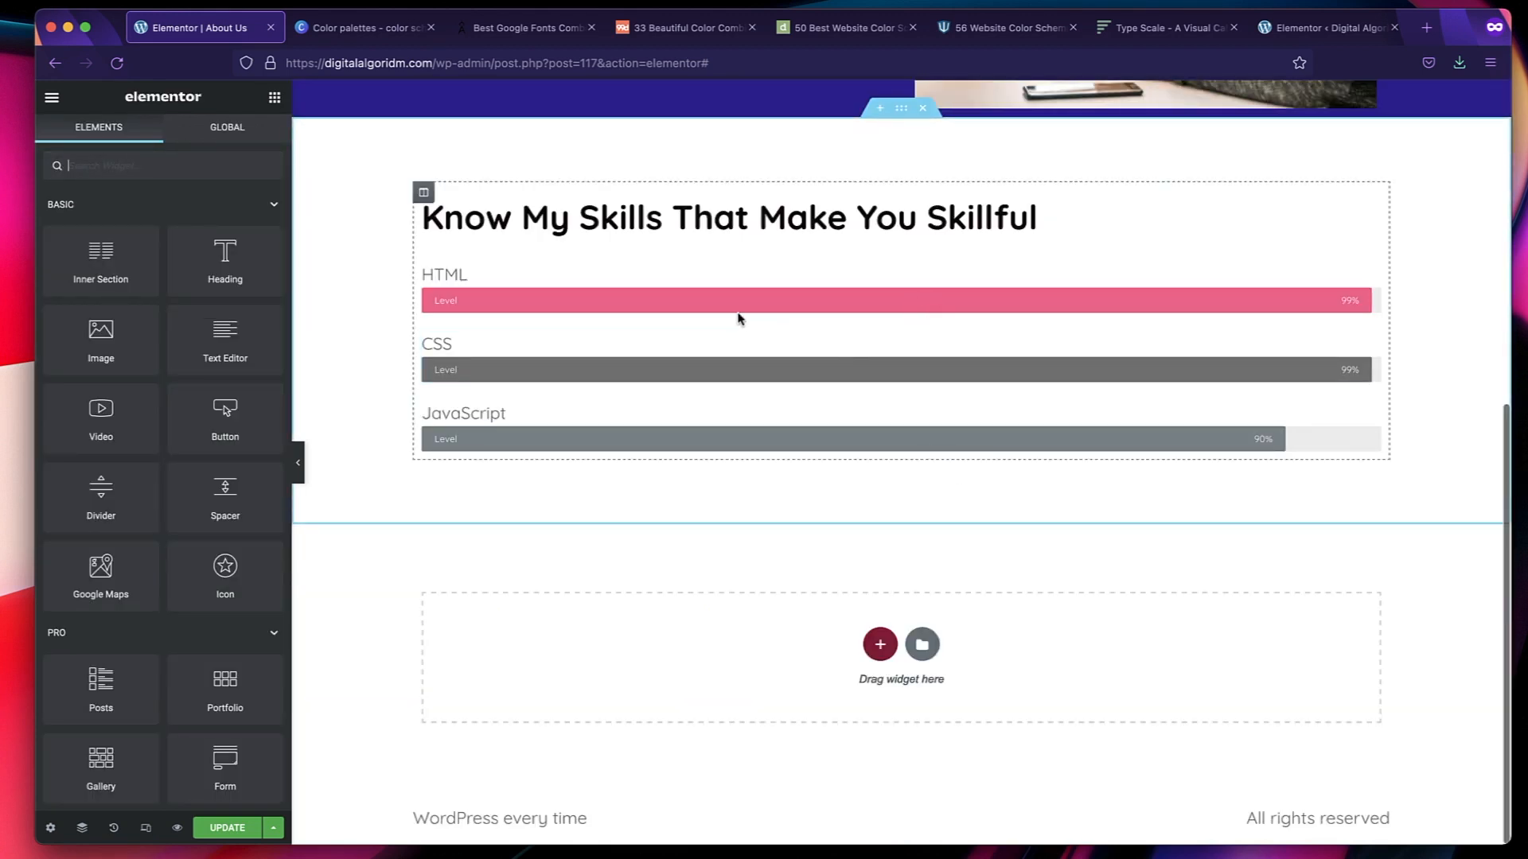
Check the default colors and fonts options in the Elementor admin settings, and review the About Us page again in the editor.
left_click(1315, 35)
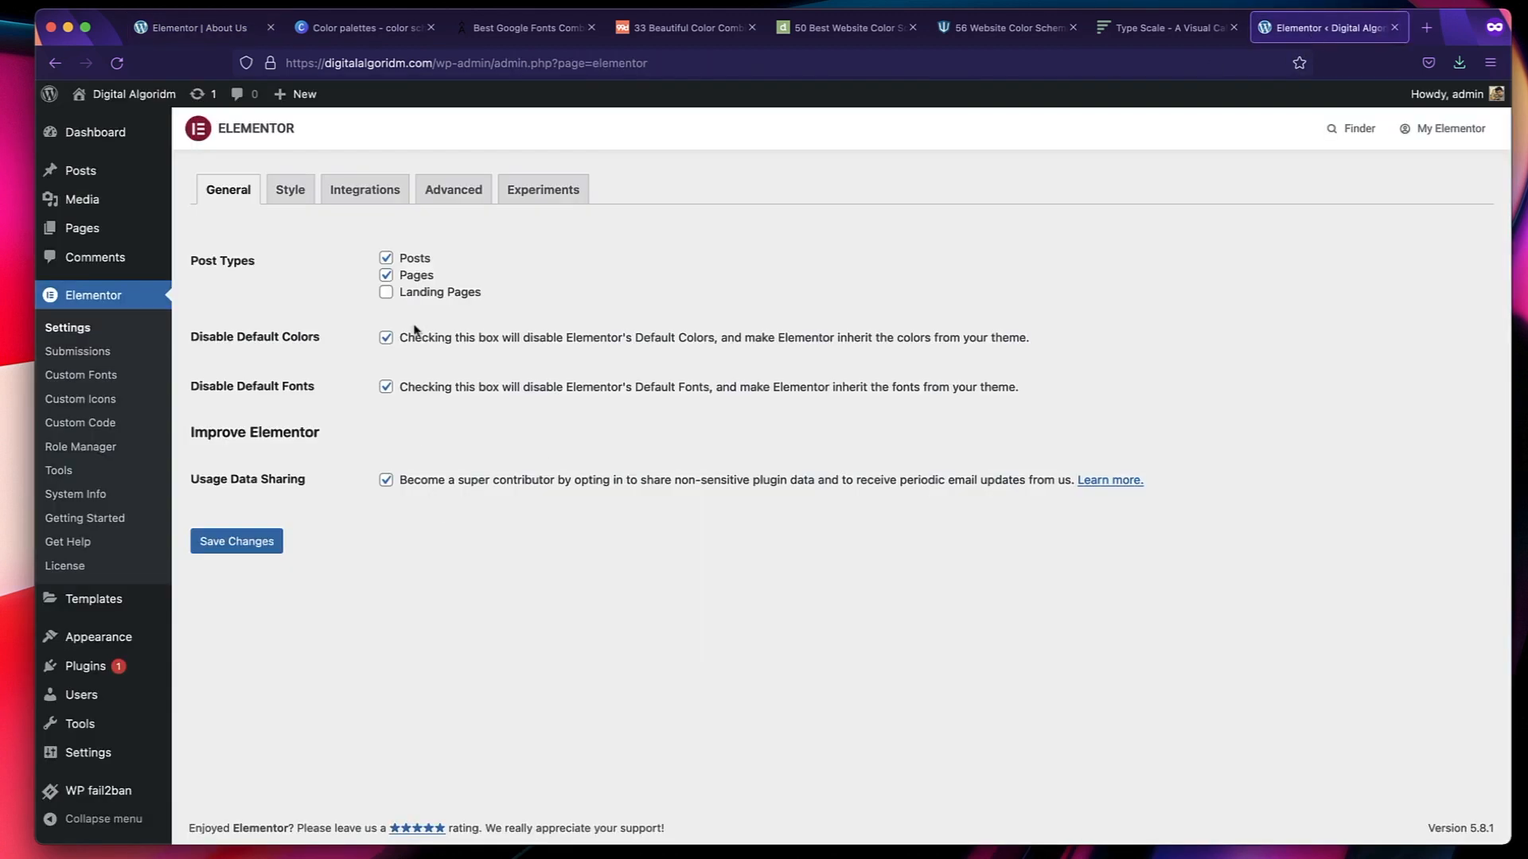
left_click(288, 541)
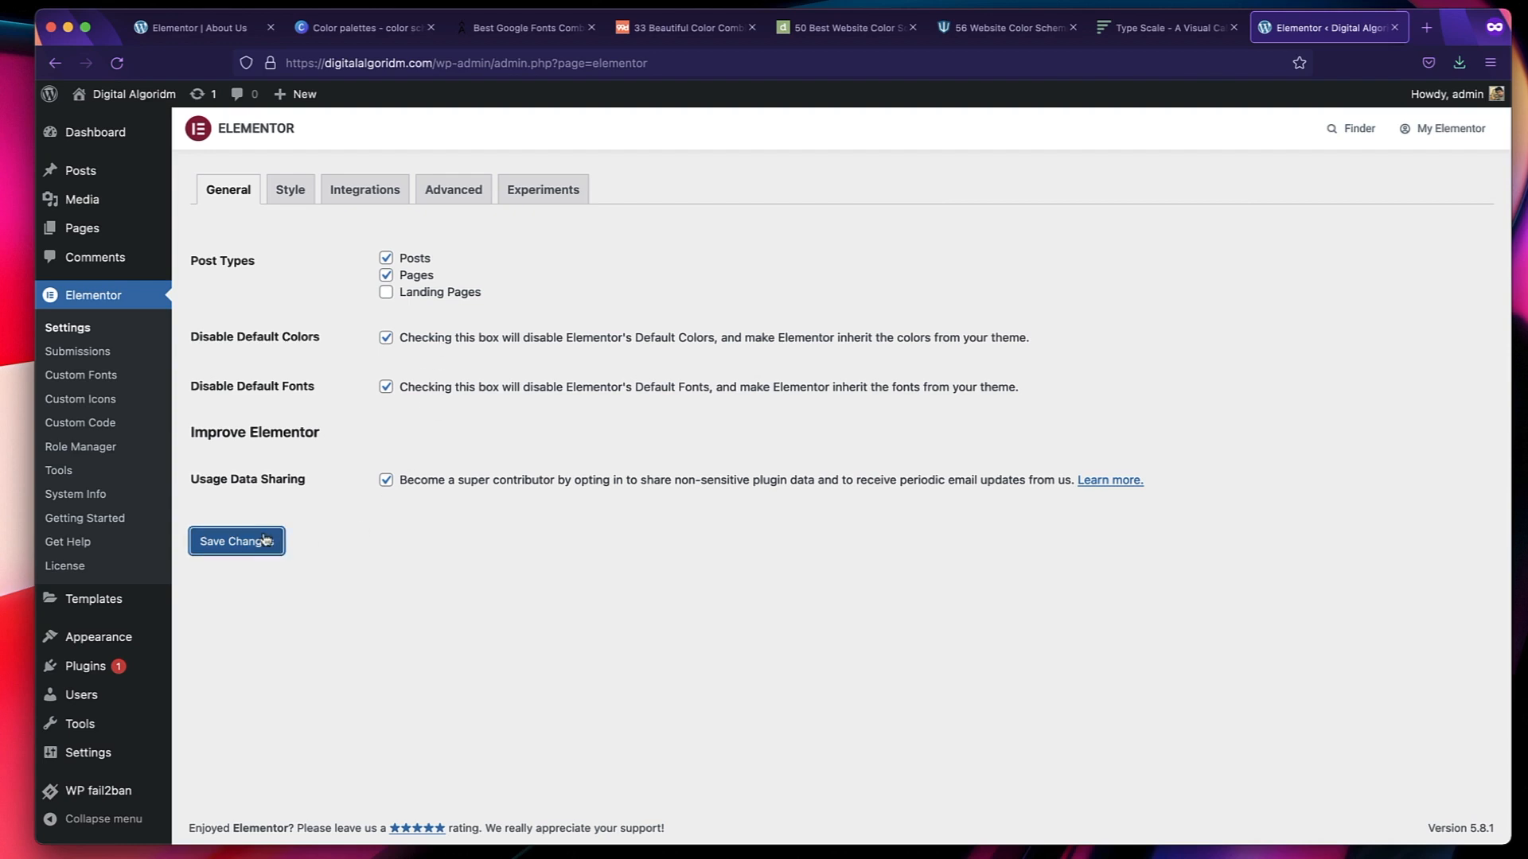
left_click(205, 24)
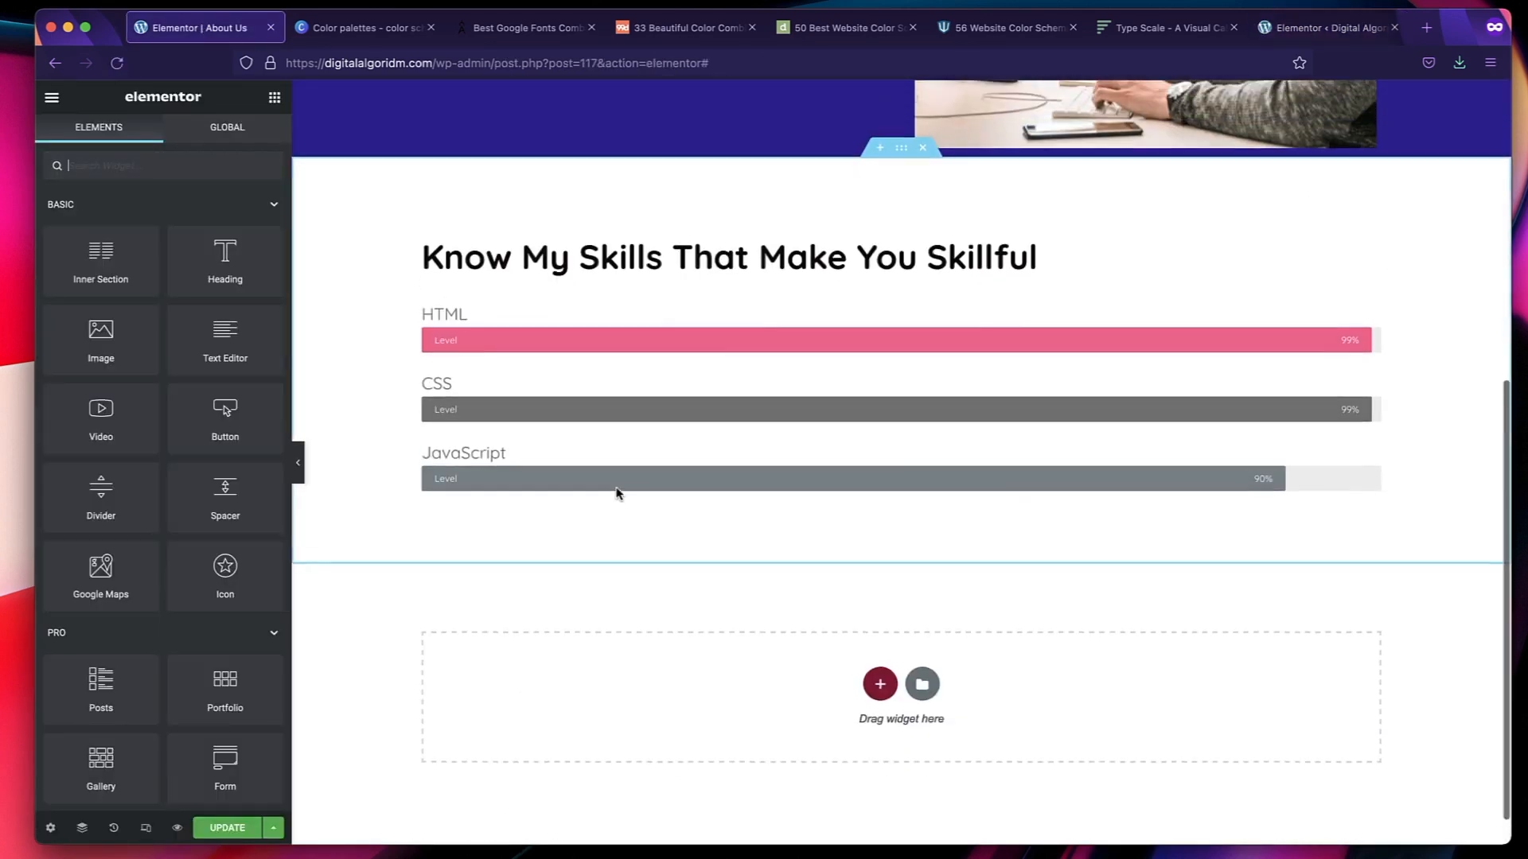
scroll(617, 494, "up", 3)
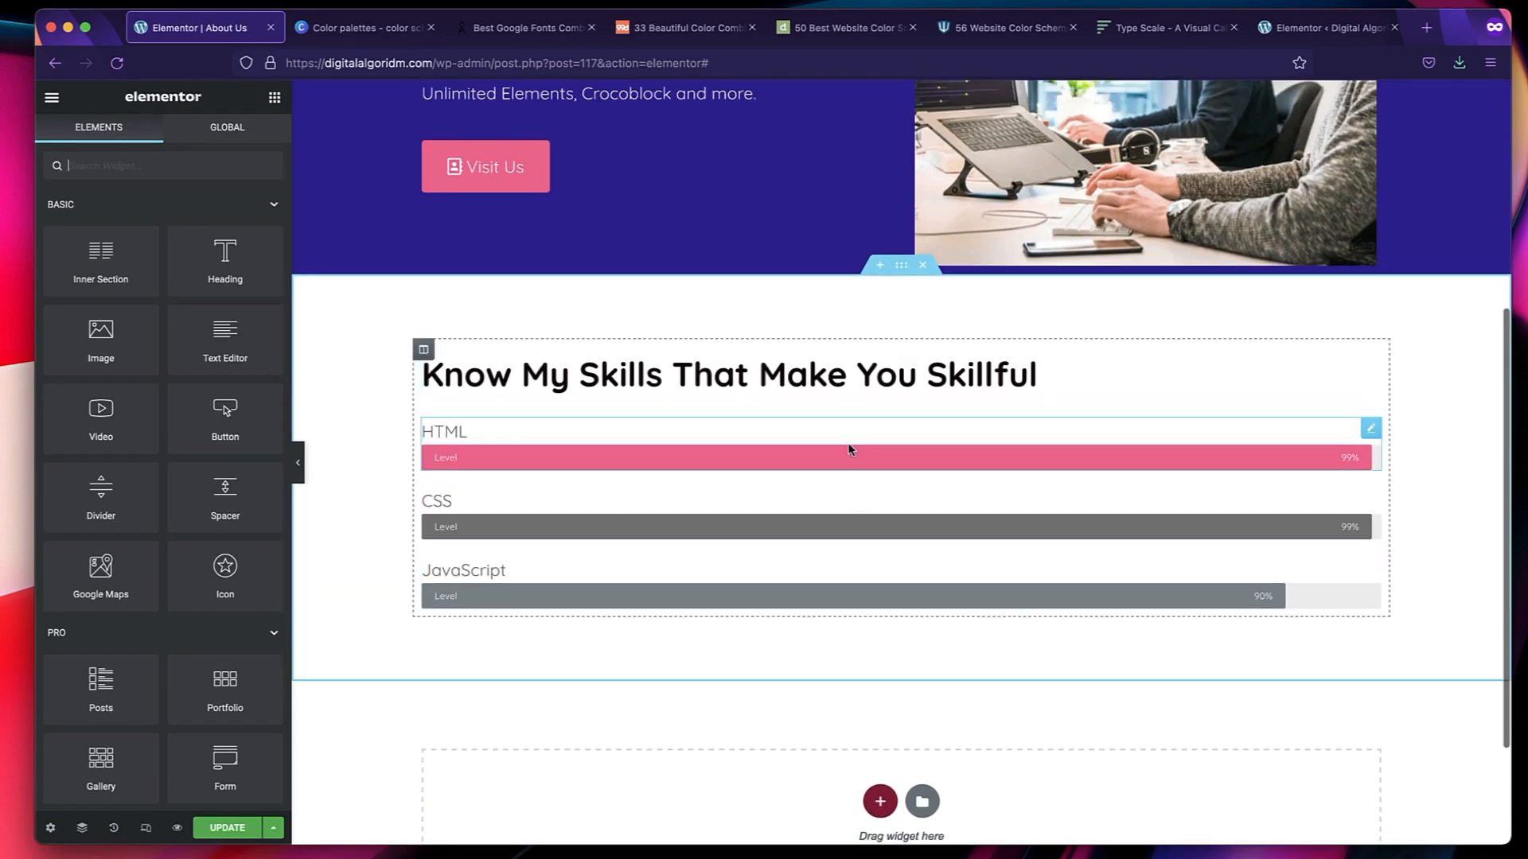
scroll(850, 449, "up", 5)
scroll(850, 450, "down", 4)
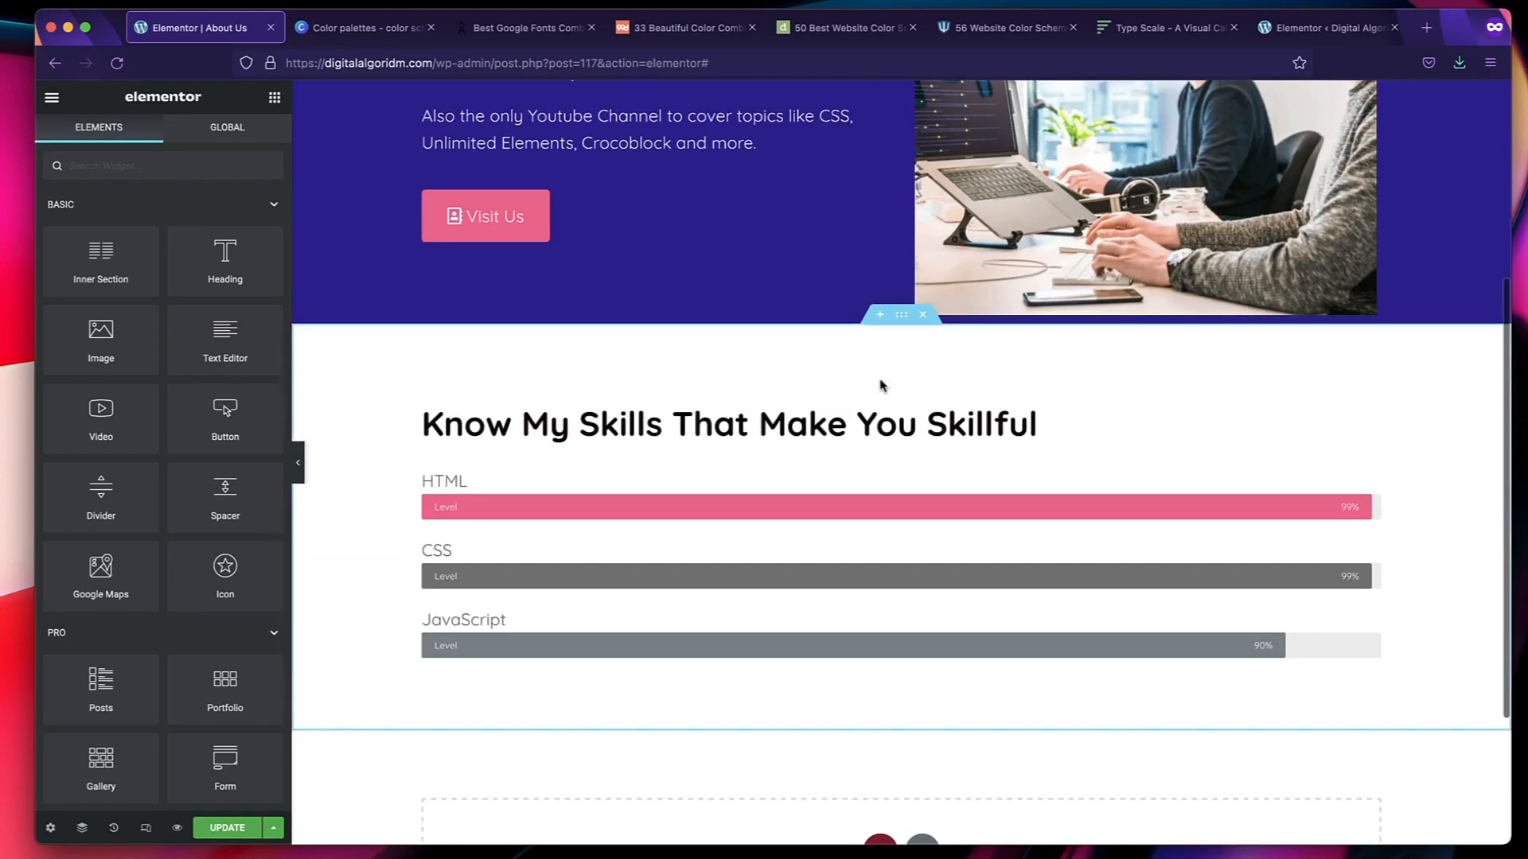
scroll(647, 467, "up", 8)
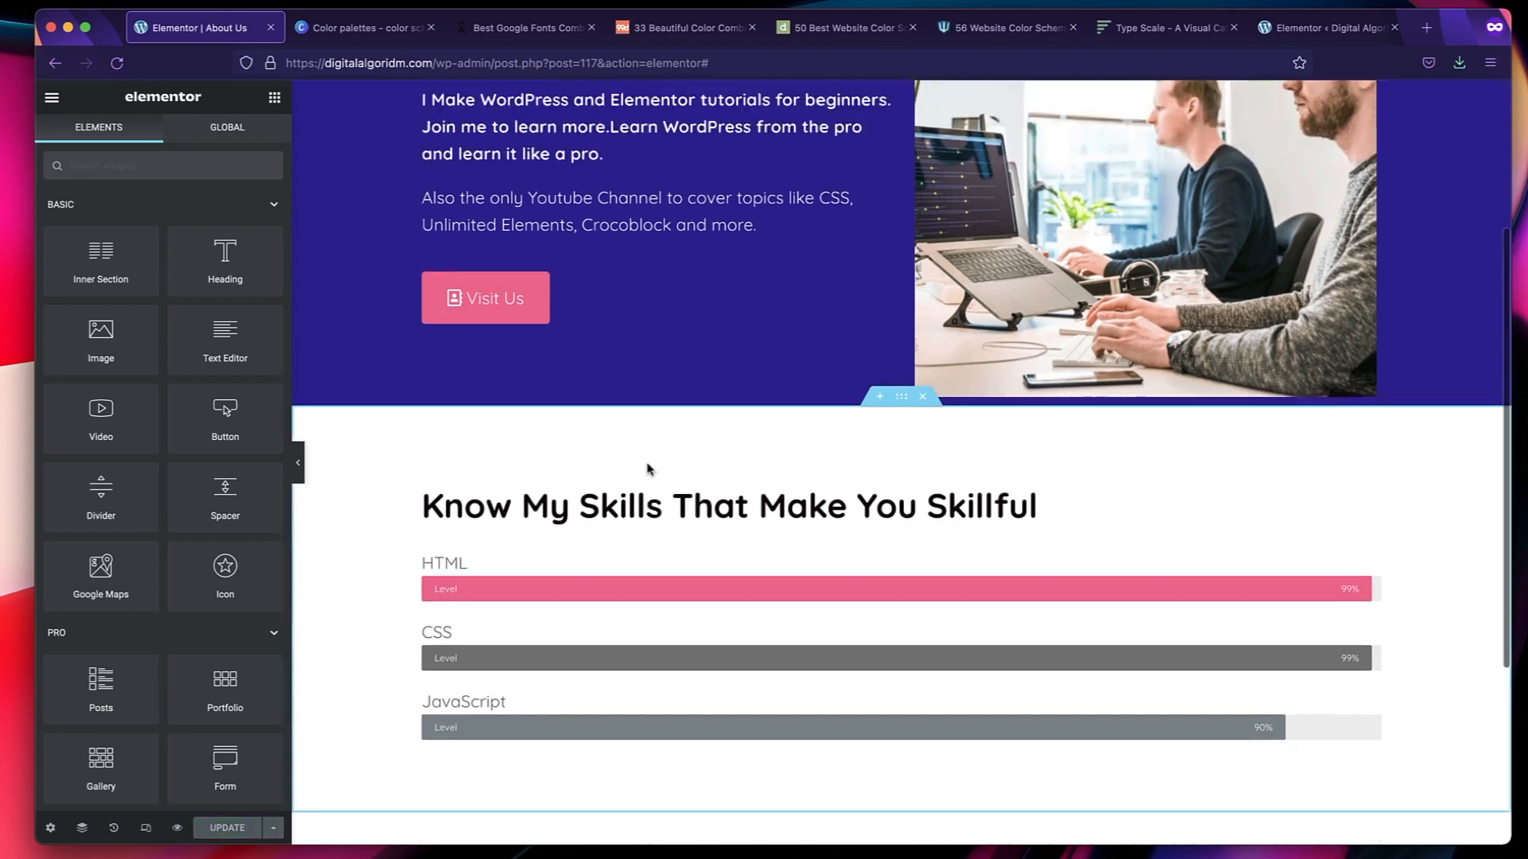
Place a Heading widget in the empty section below the skills progress bars.
scroll(555, 640, "down", 12)
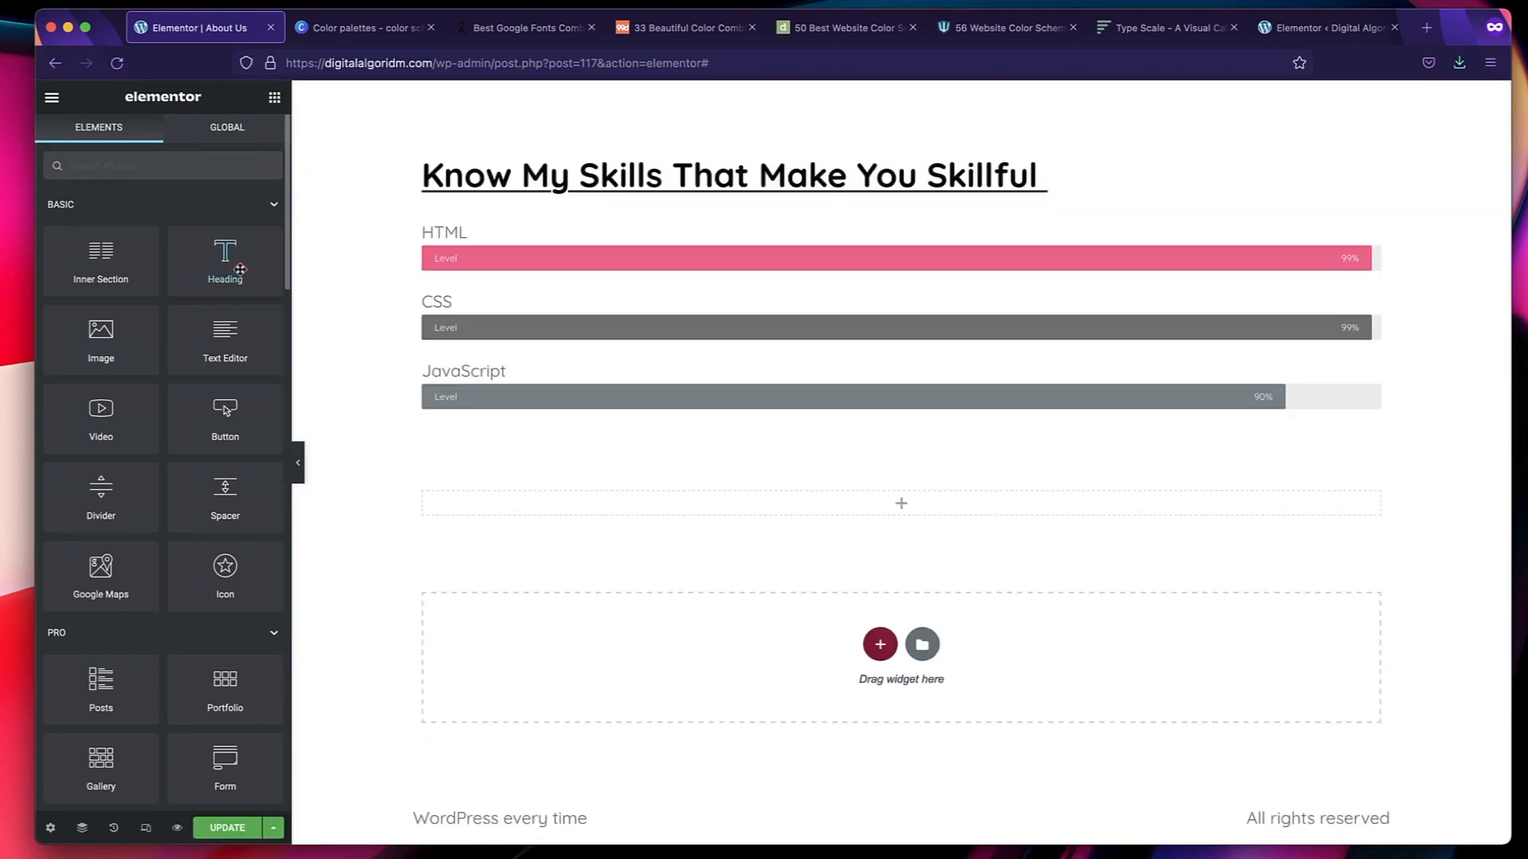
left_click_drag(240, 269, 589, 512)
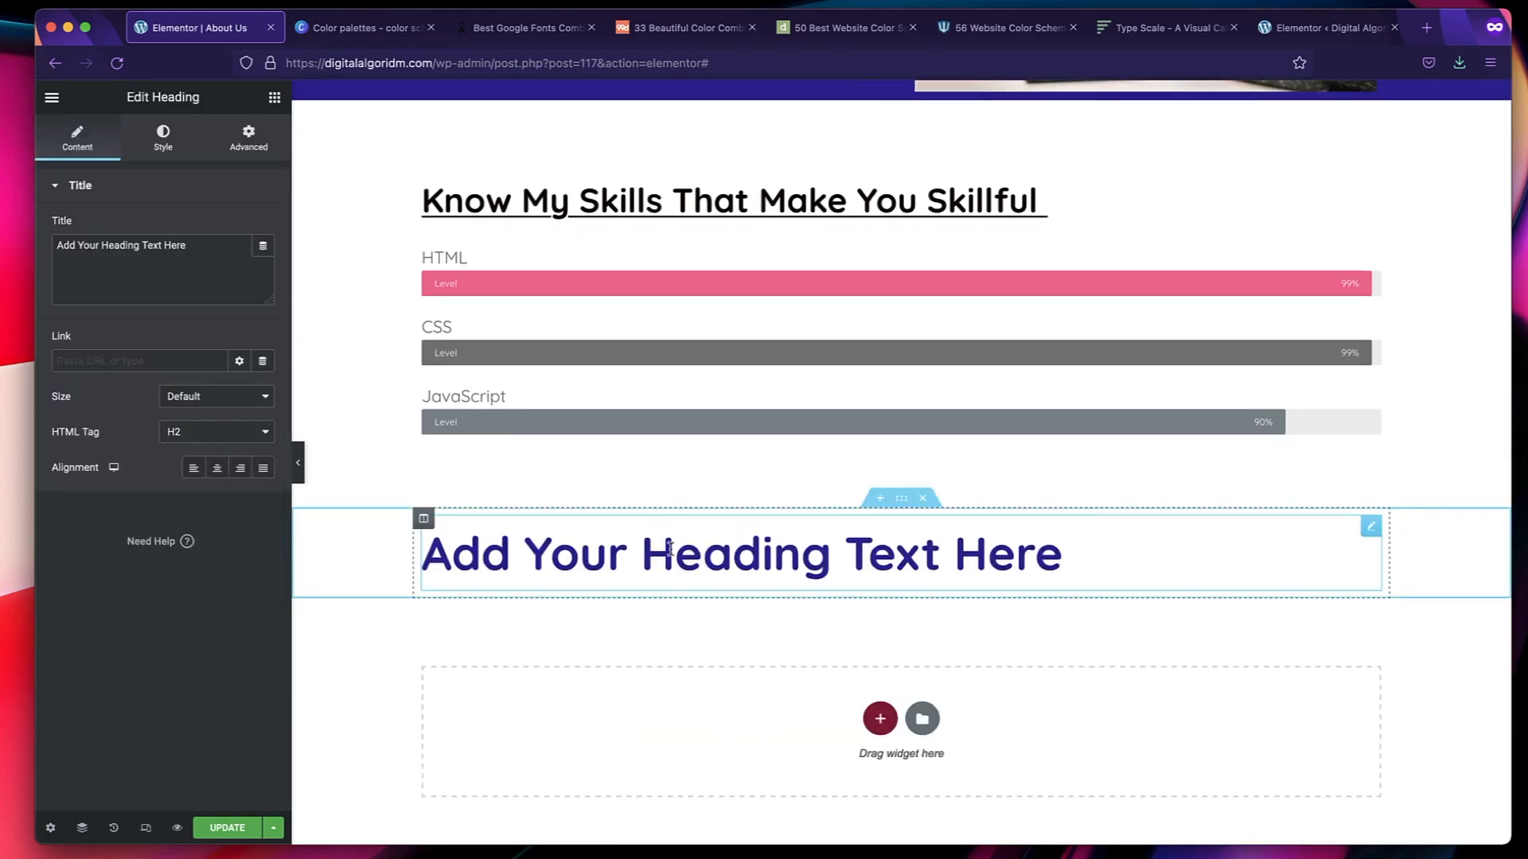
Try the Primary global font on the new heading below the progress bars, and reset its typography to the default.
left_click(165, 140)
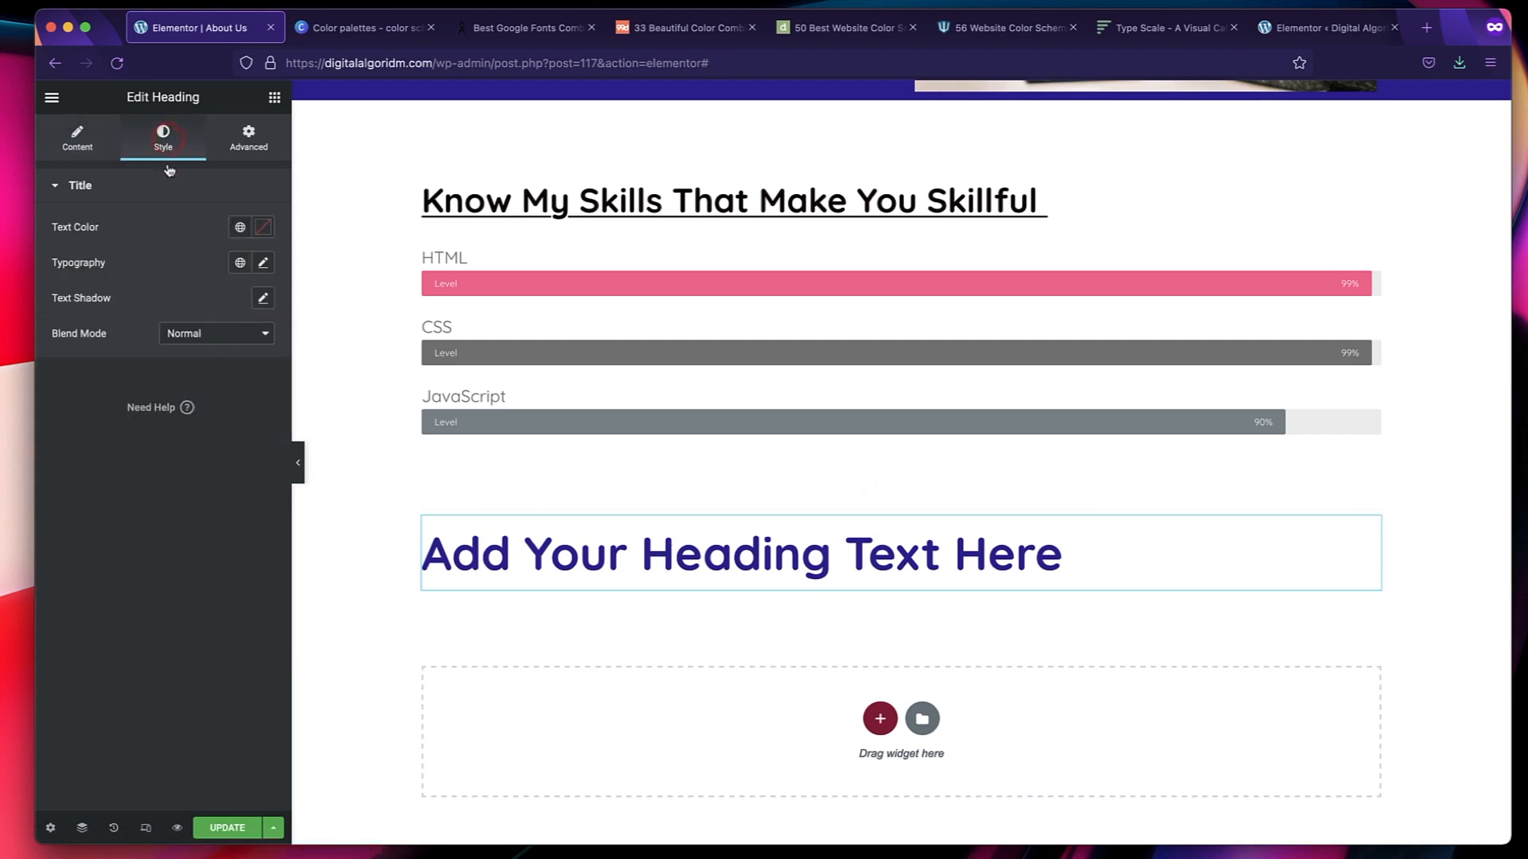
left_click(241, 265)
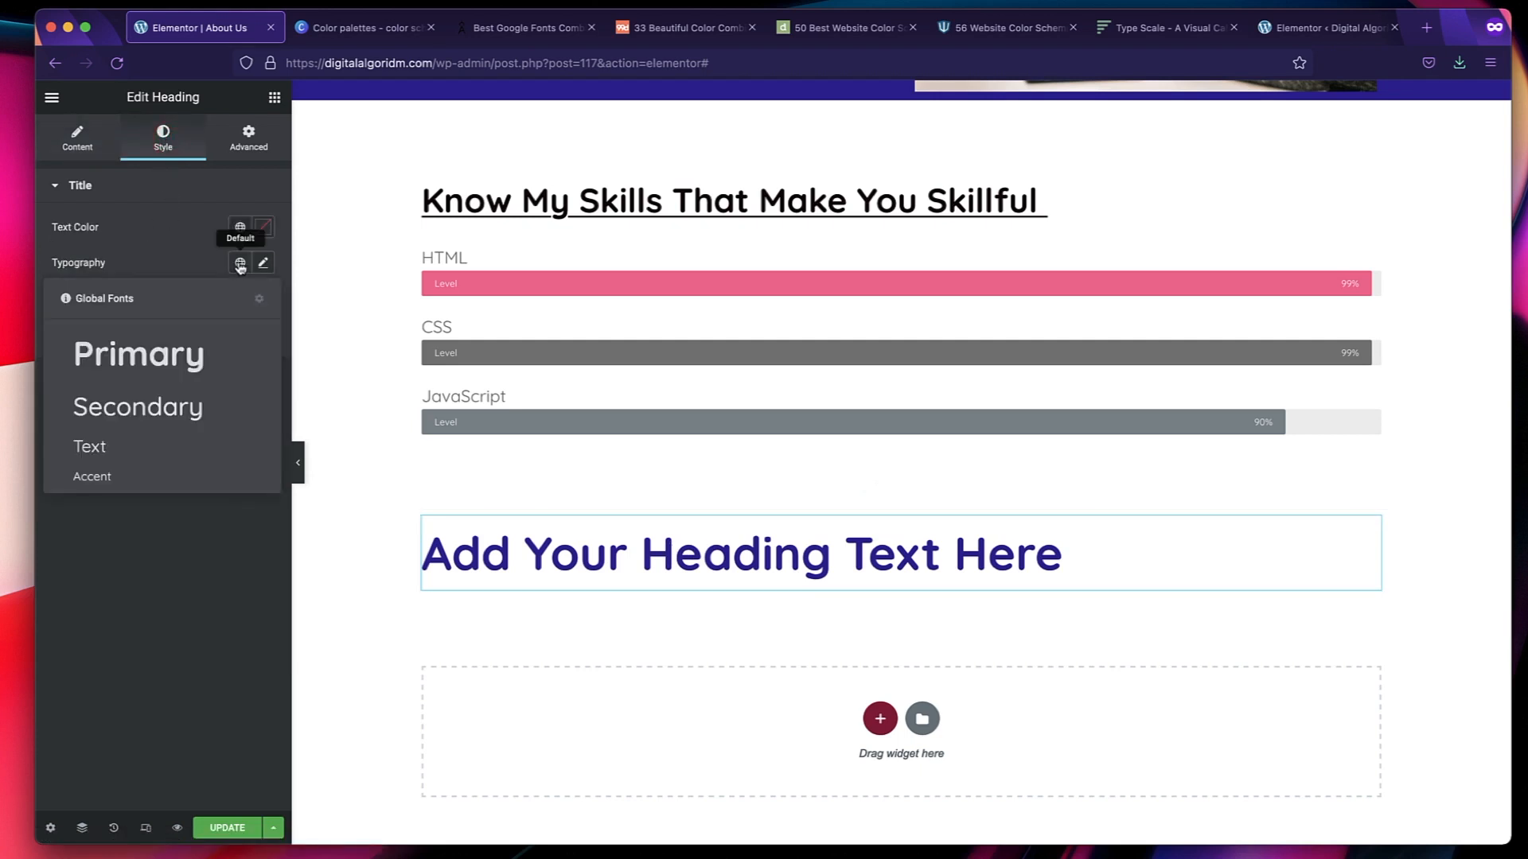
left_click(140, 354)
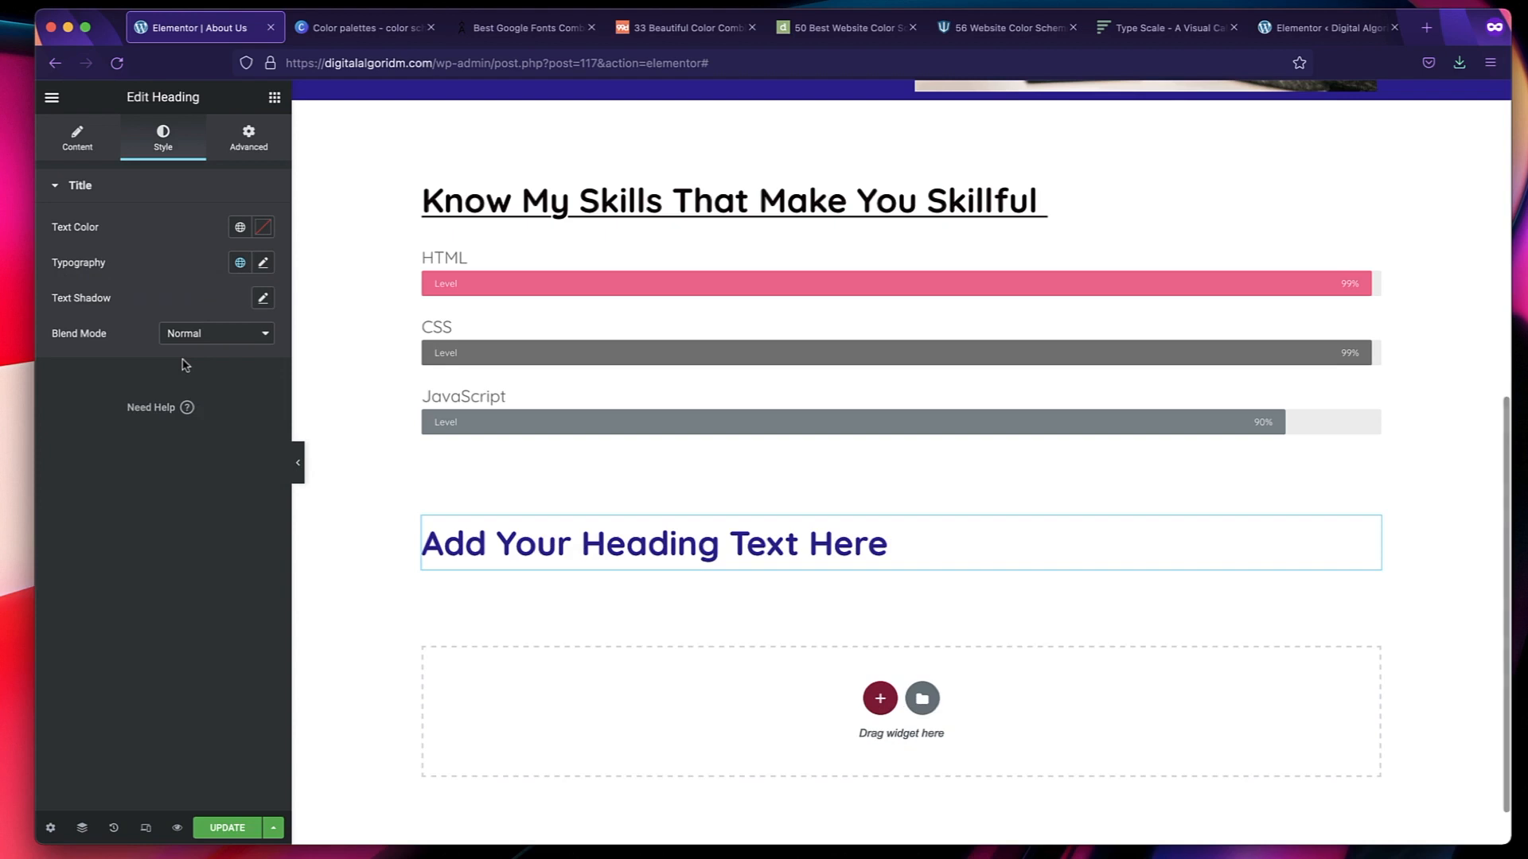
triple_click(551, 546)
left_click(552, 545)
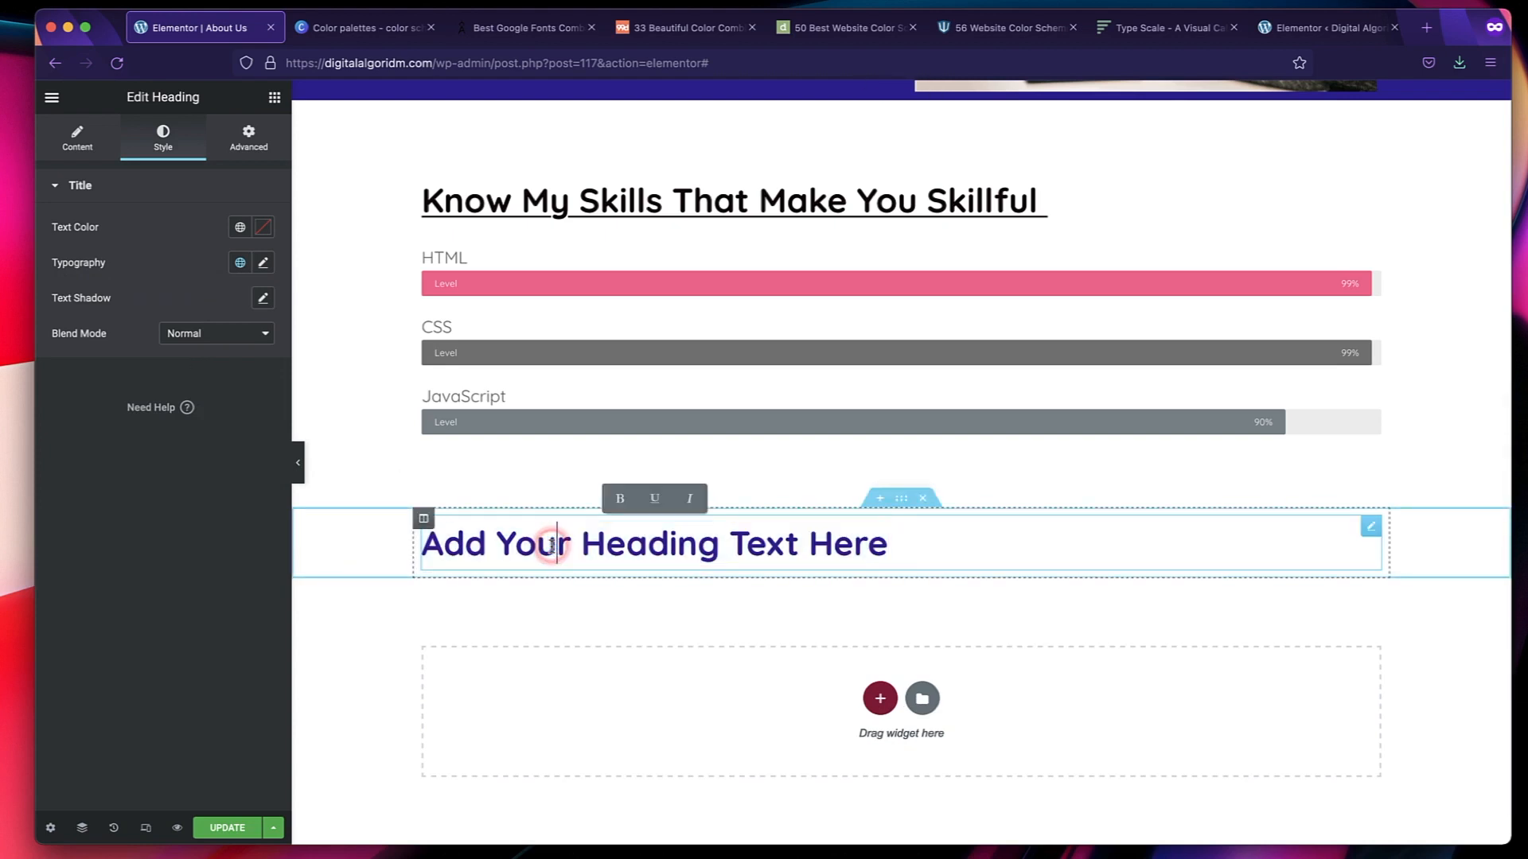
left_click(261, 264)
left_click(240, 299)
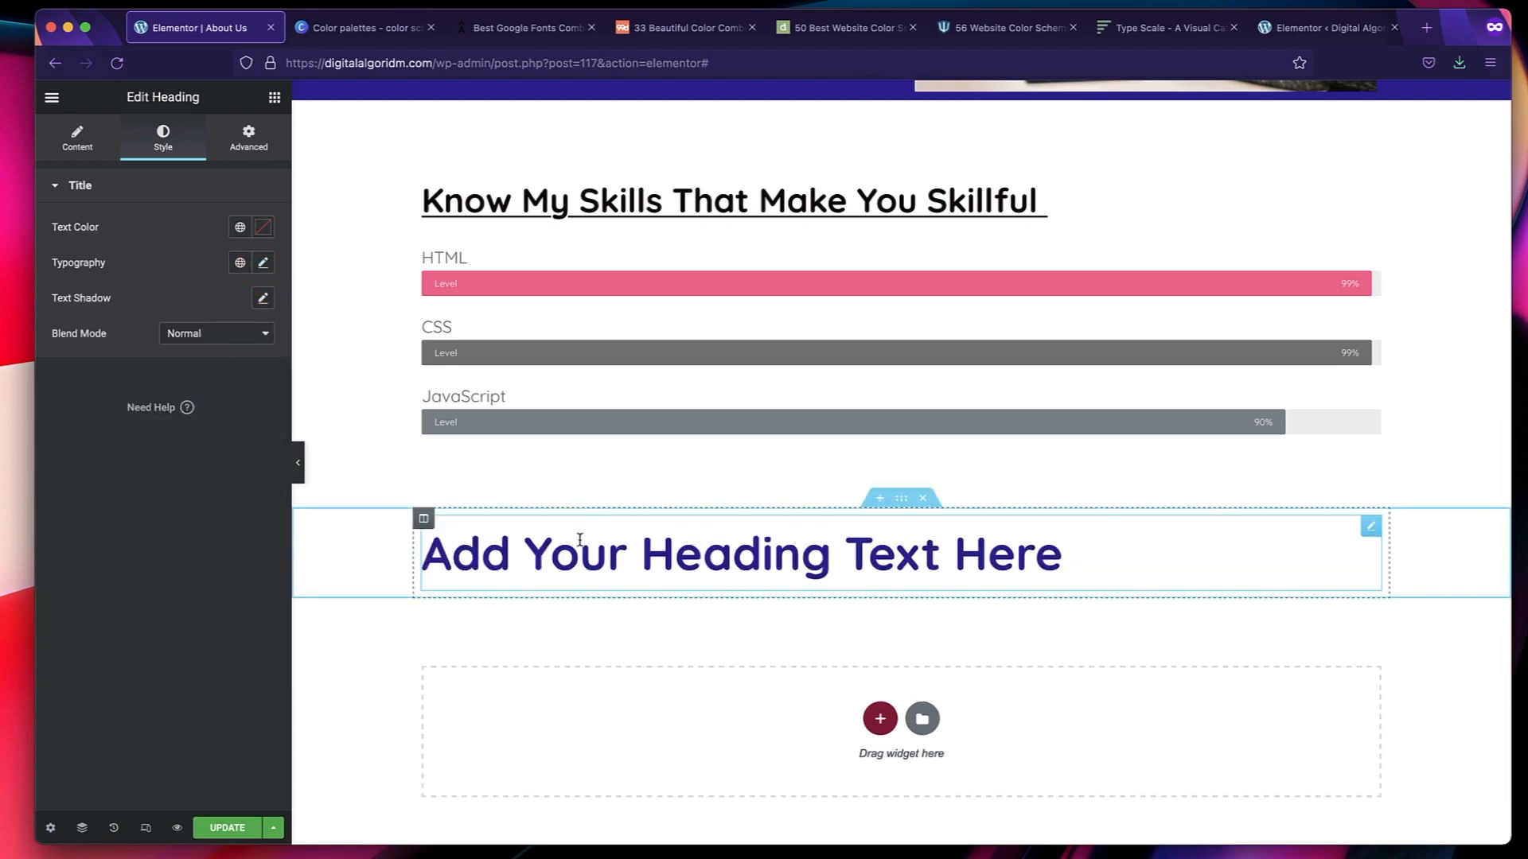
Apply the Primary global color to the new heading's text, and open its global fonts list.
left_click(239, 227)
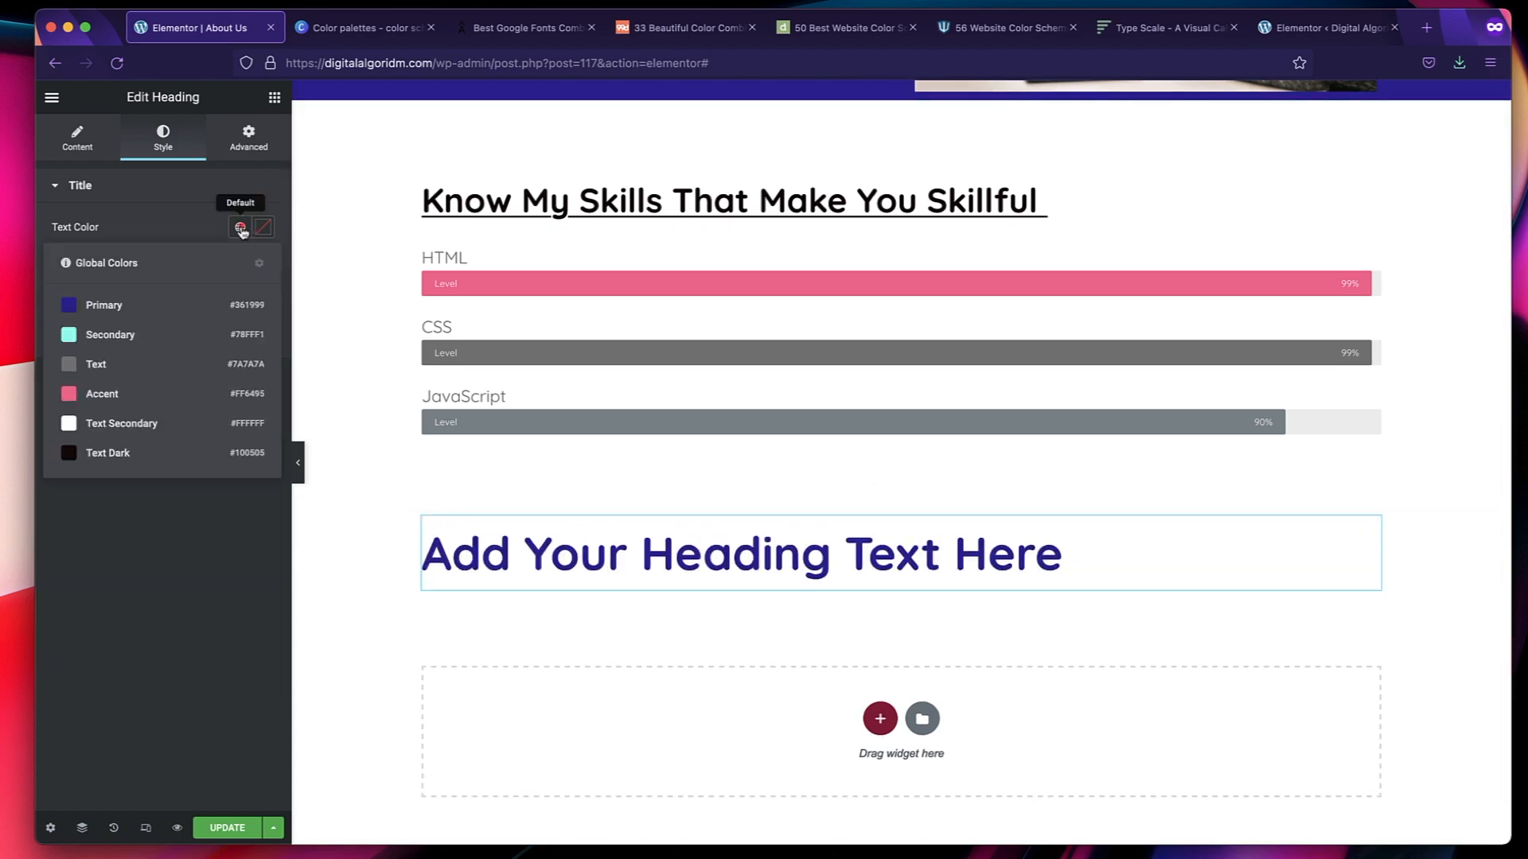
left_click(150, 305)
left_click(240, 265)
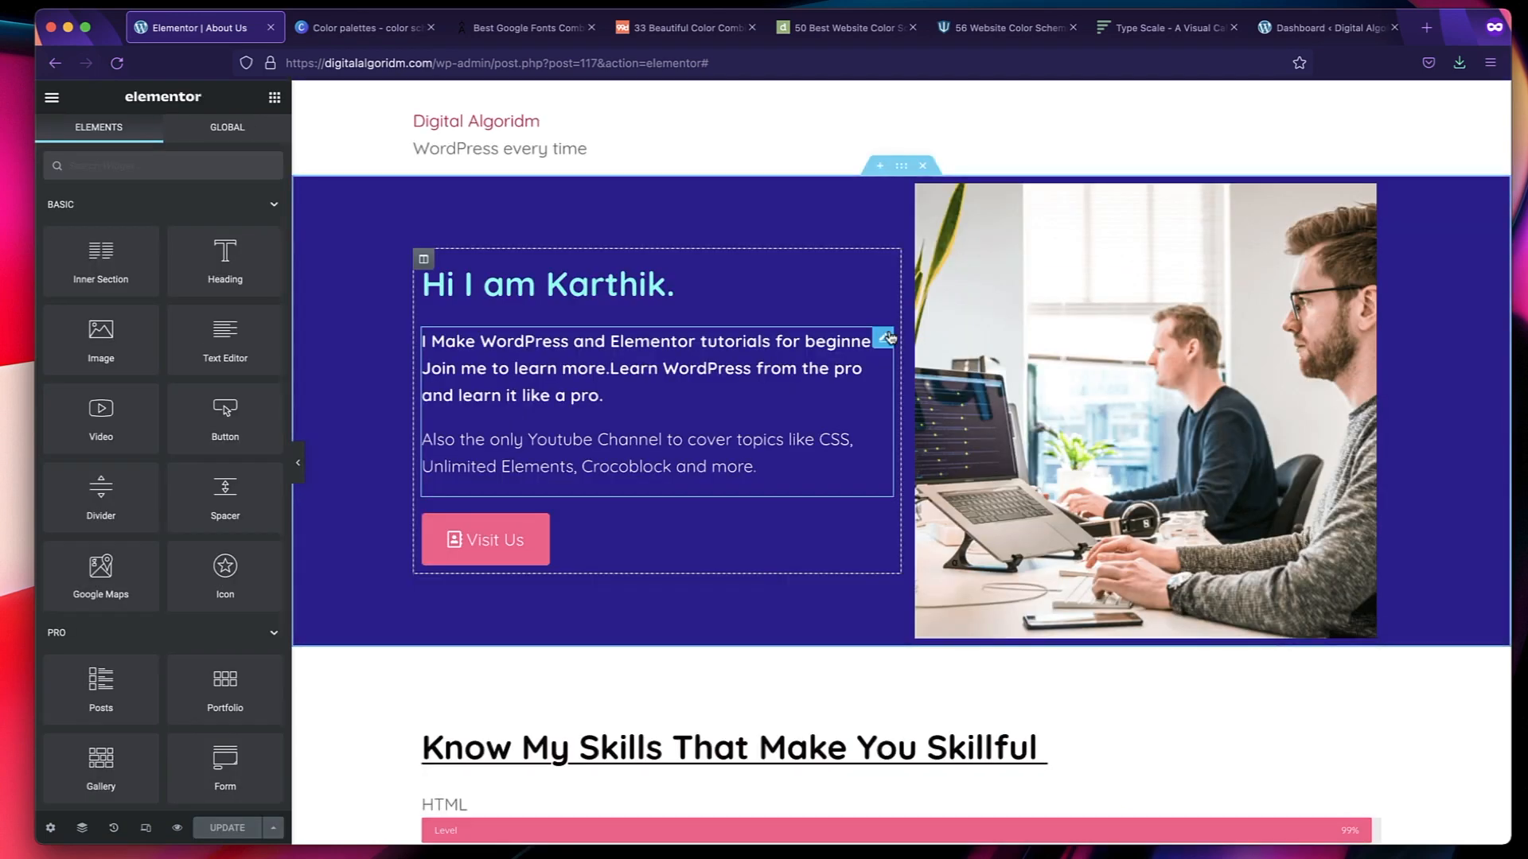
Review the fonts and colors on the About Us page, from the hero banner to the skills progress bars.
scroll(889, 336, "down", 3)
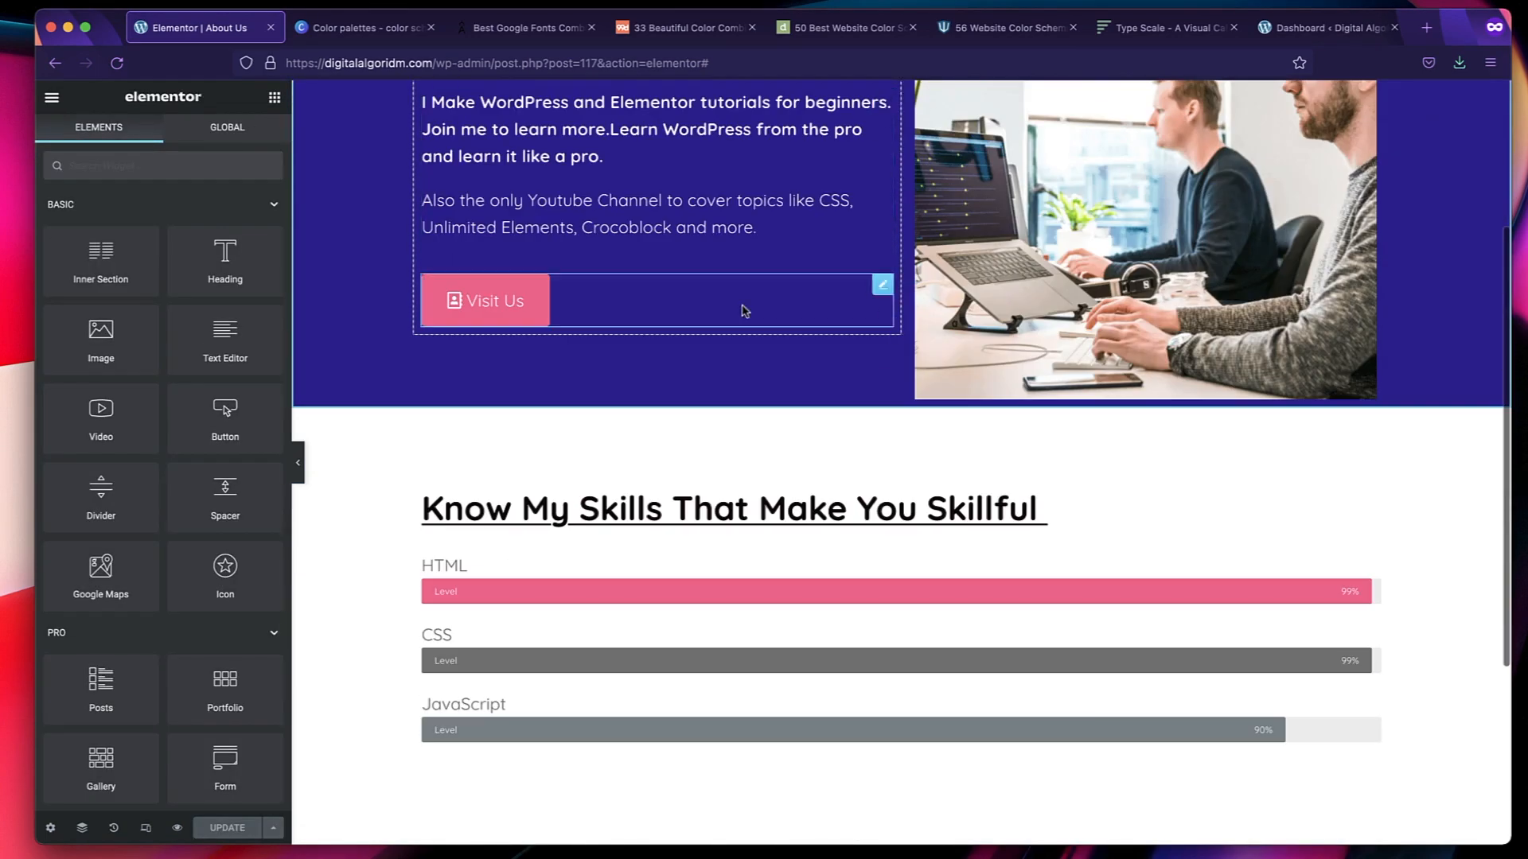
scroll(740, 319, "up", 4)
scroll(738, 335, "down", 1)
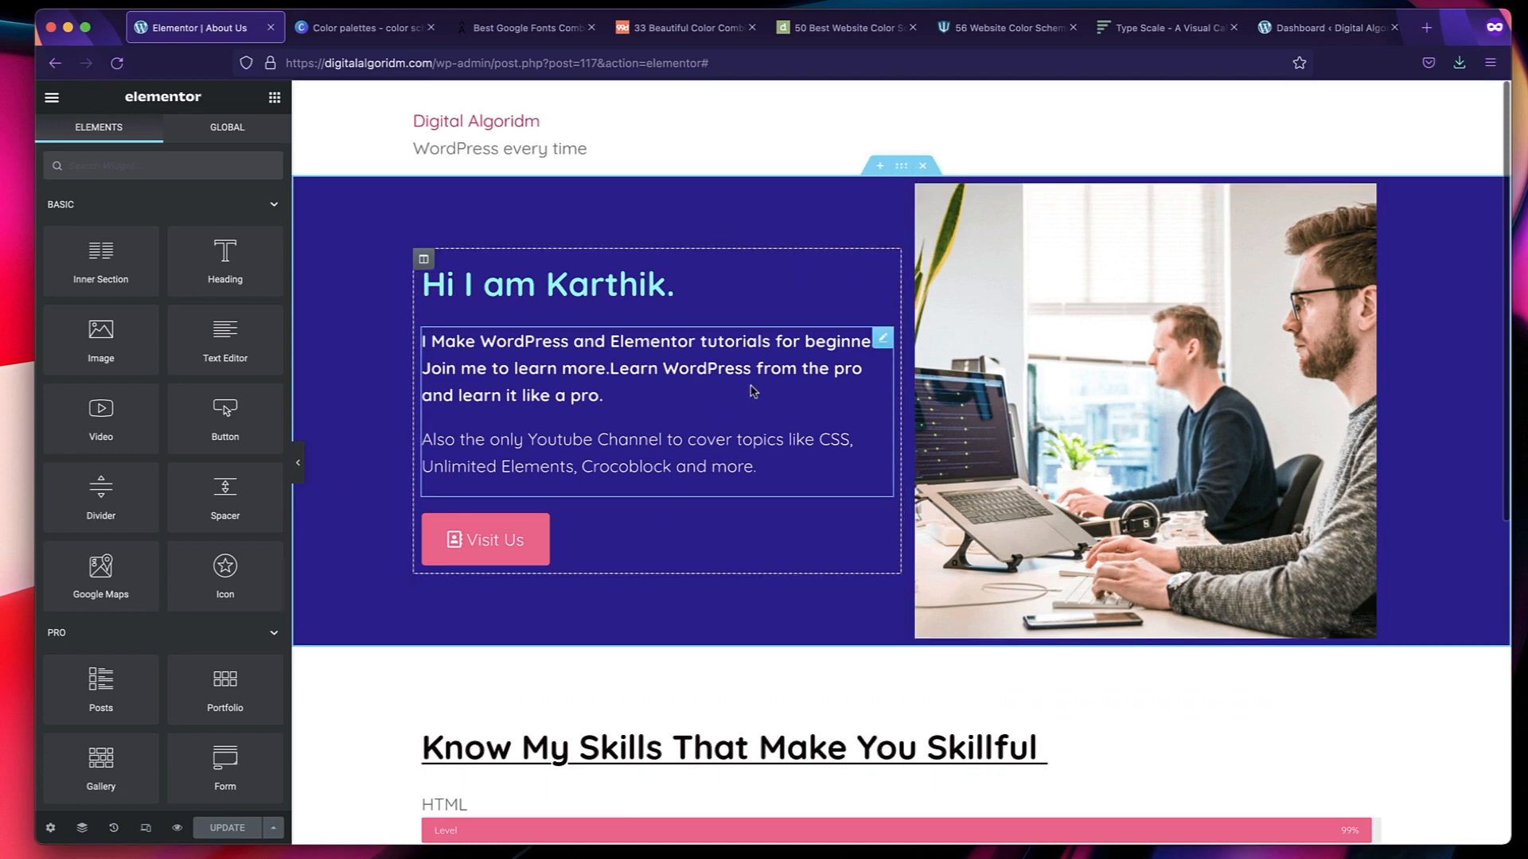
scroll(804, 454, "down", 1)
scroll(747, 433, "down", 1)
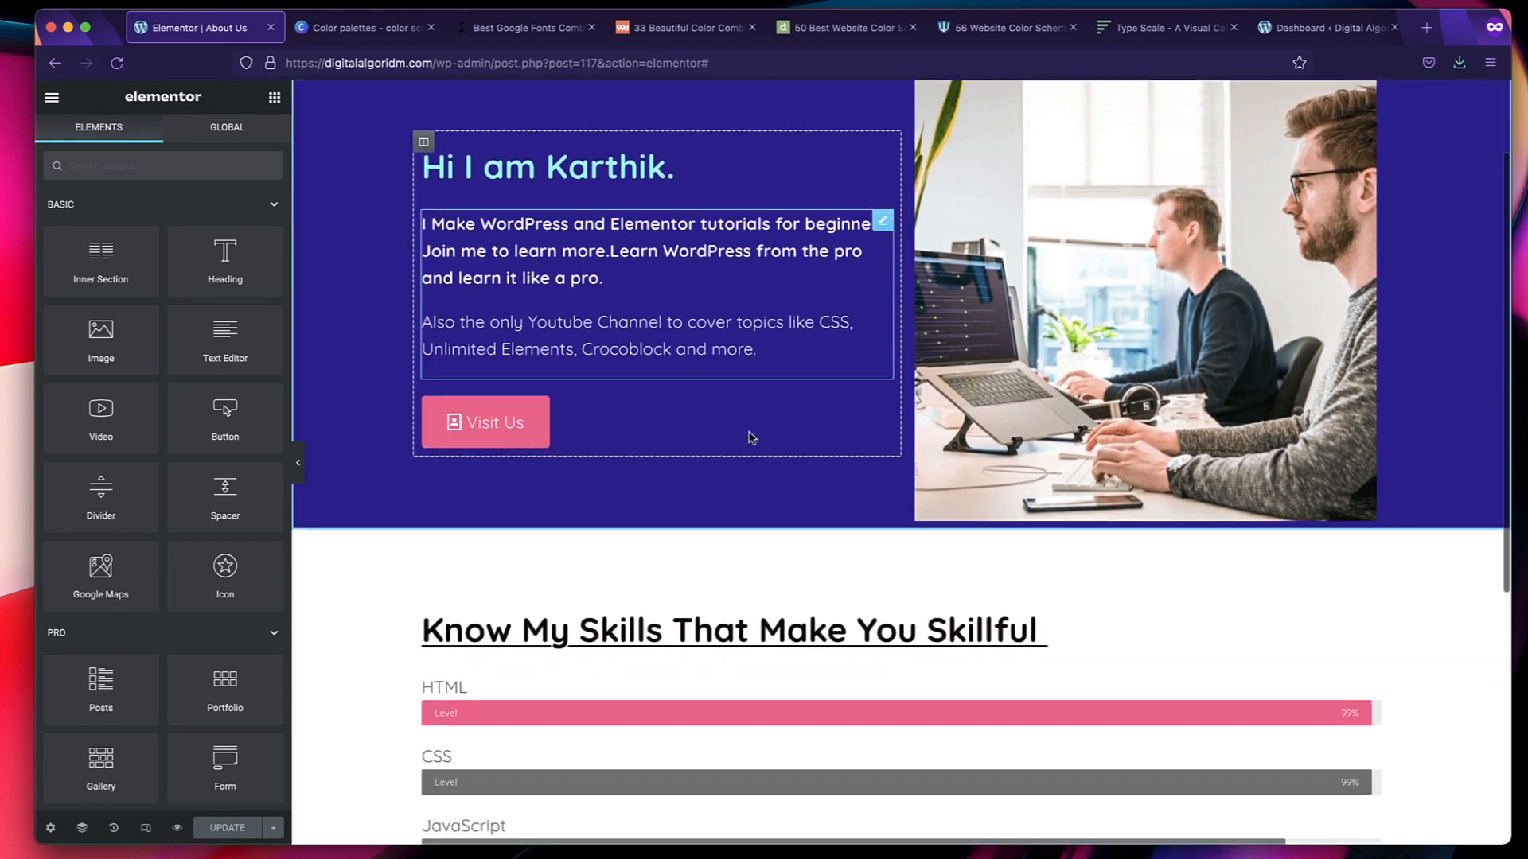
scroll(749, 432, "up", 2)
scroll(750, 433, "down", 1)
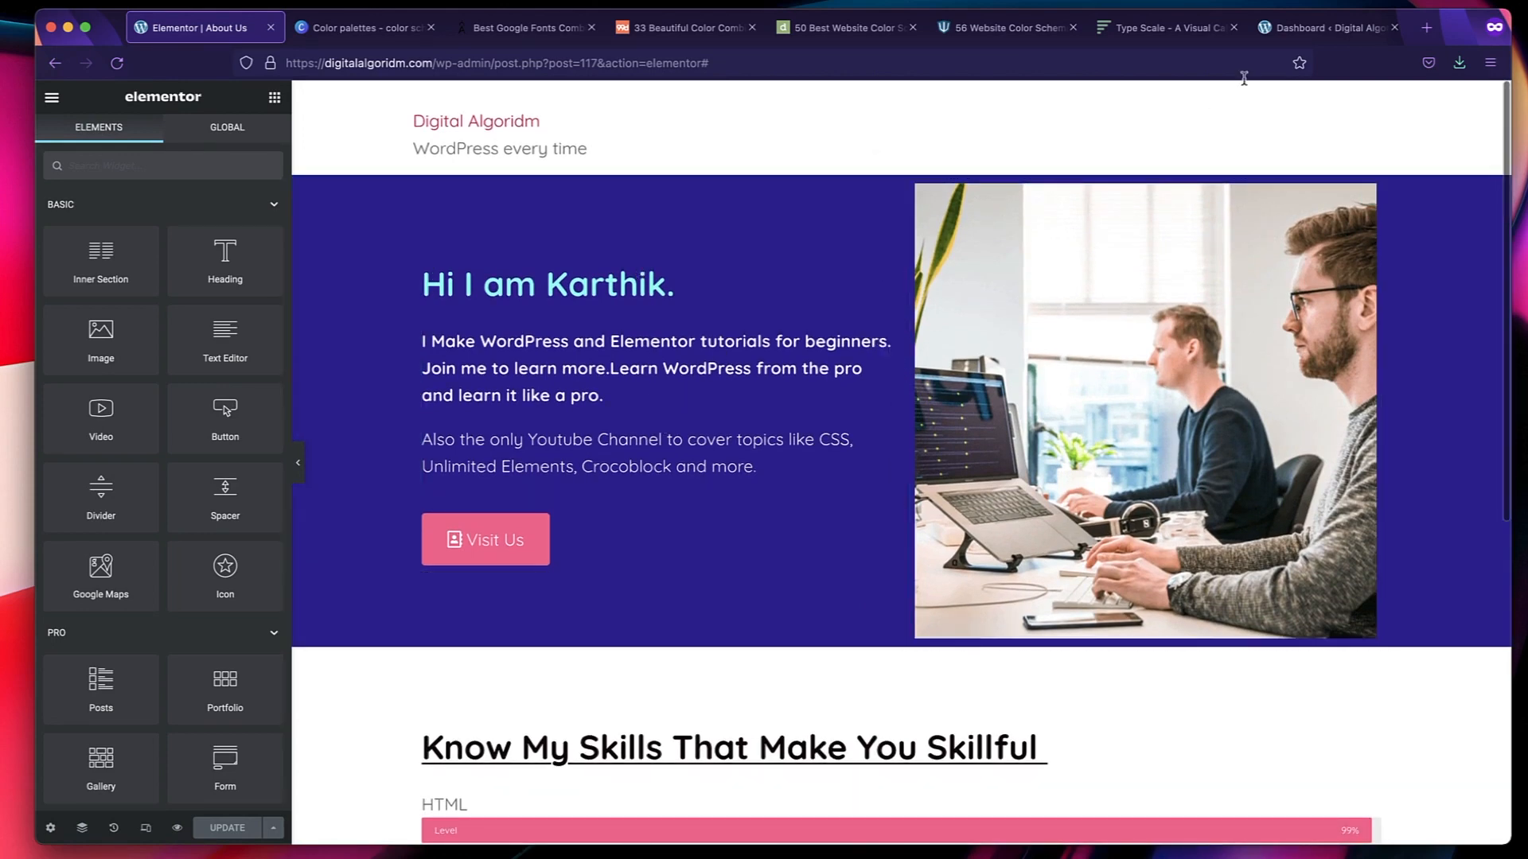
Open the Home page for editing with Elementor from the WordPress pages list.
left_click(1328, 35)
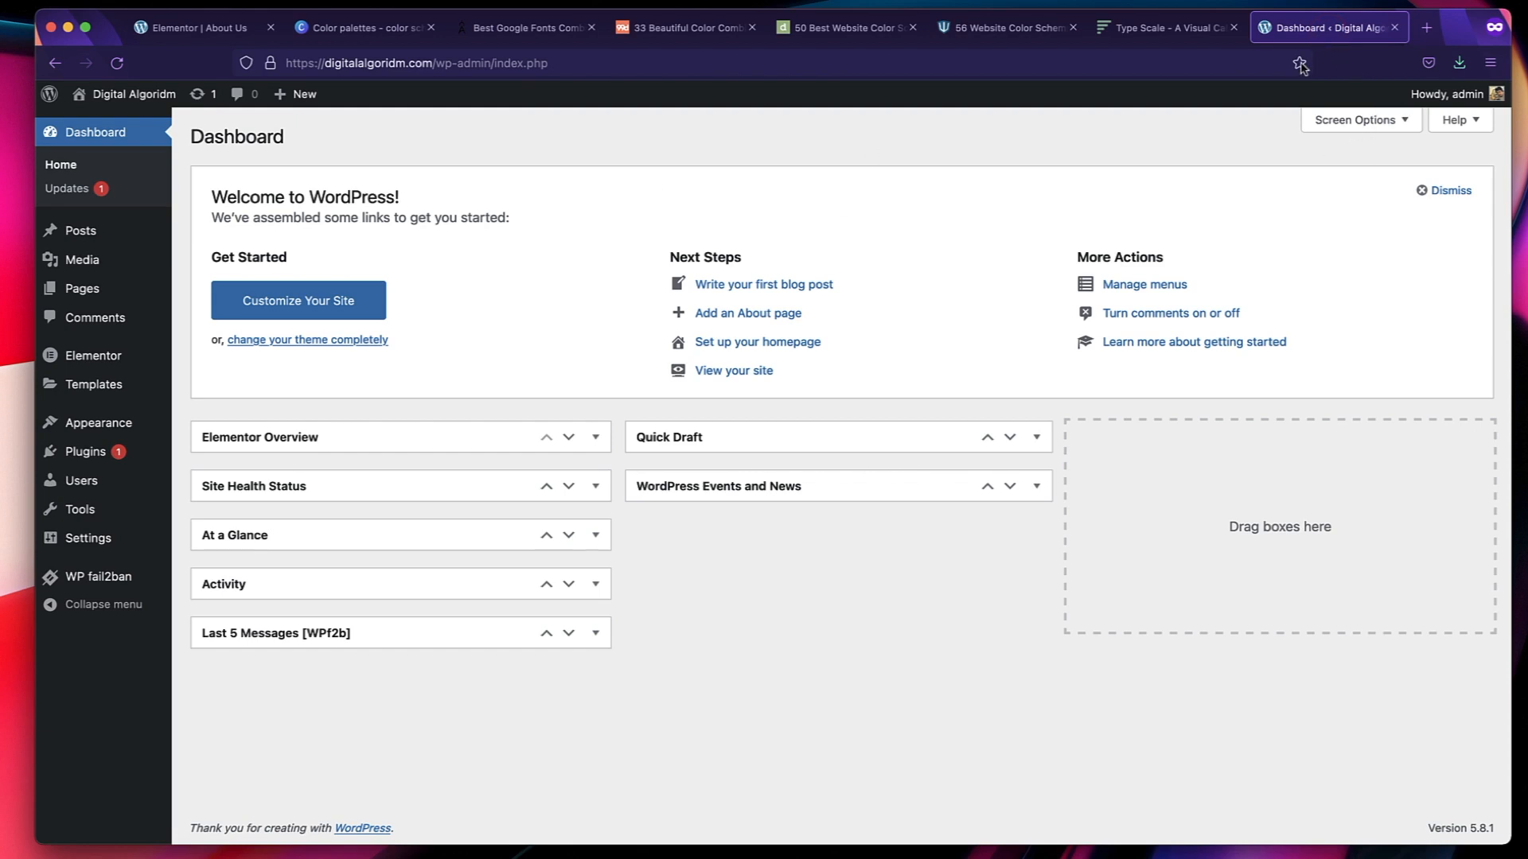
left_click(125, 293)
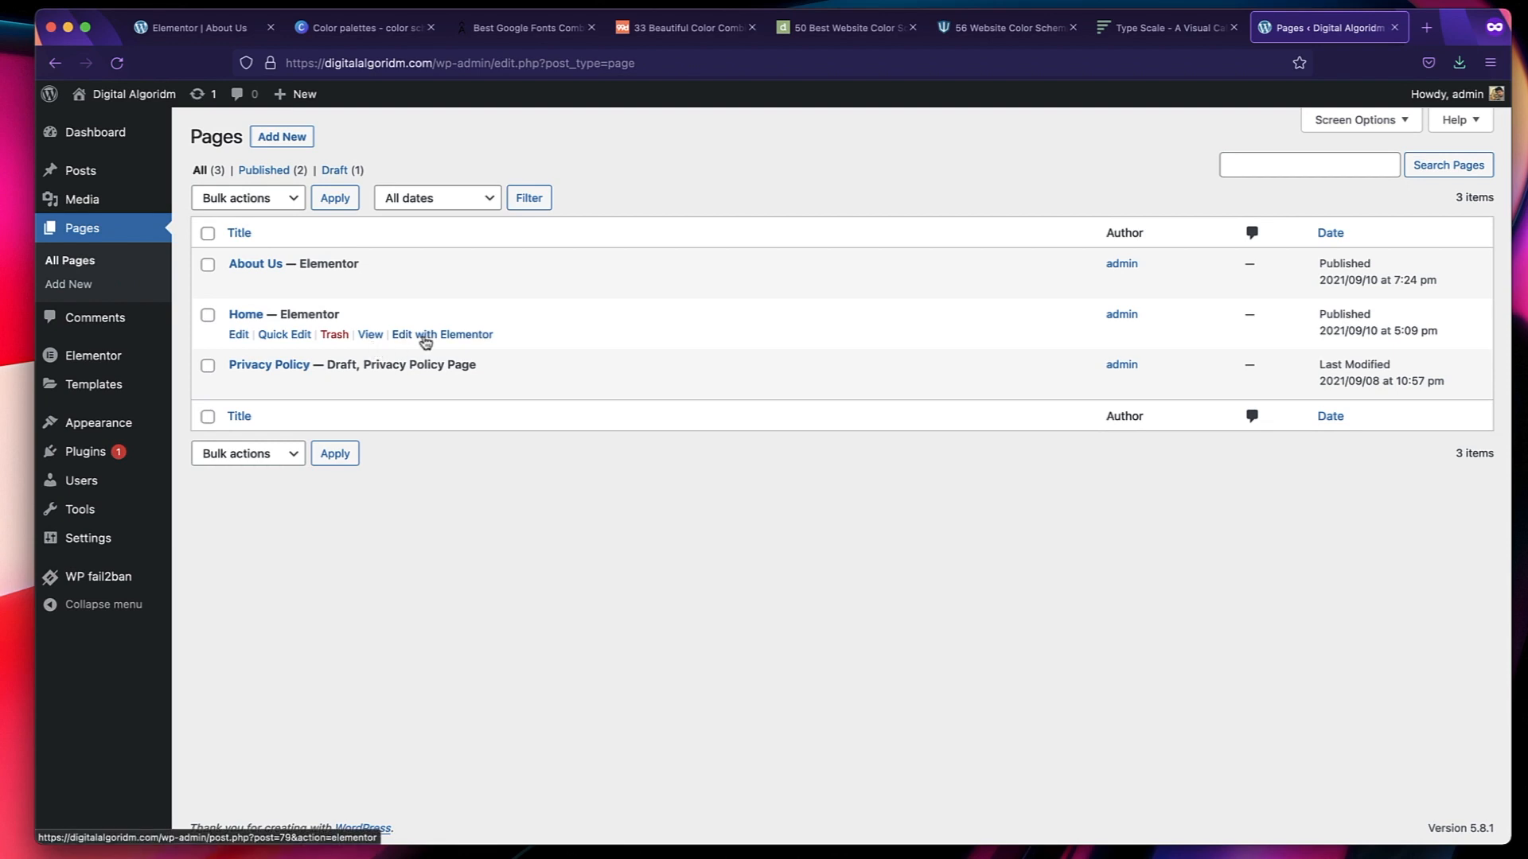
left_click(426, 340)
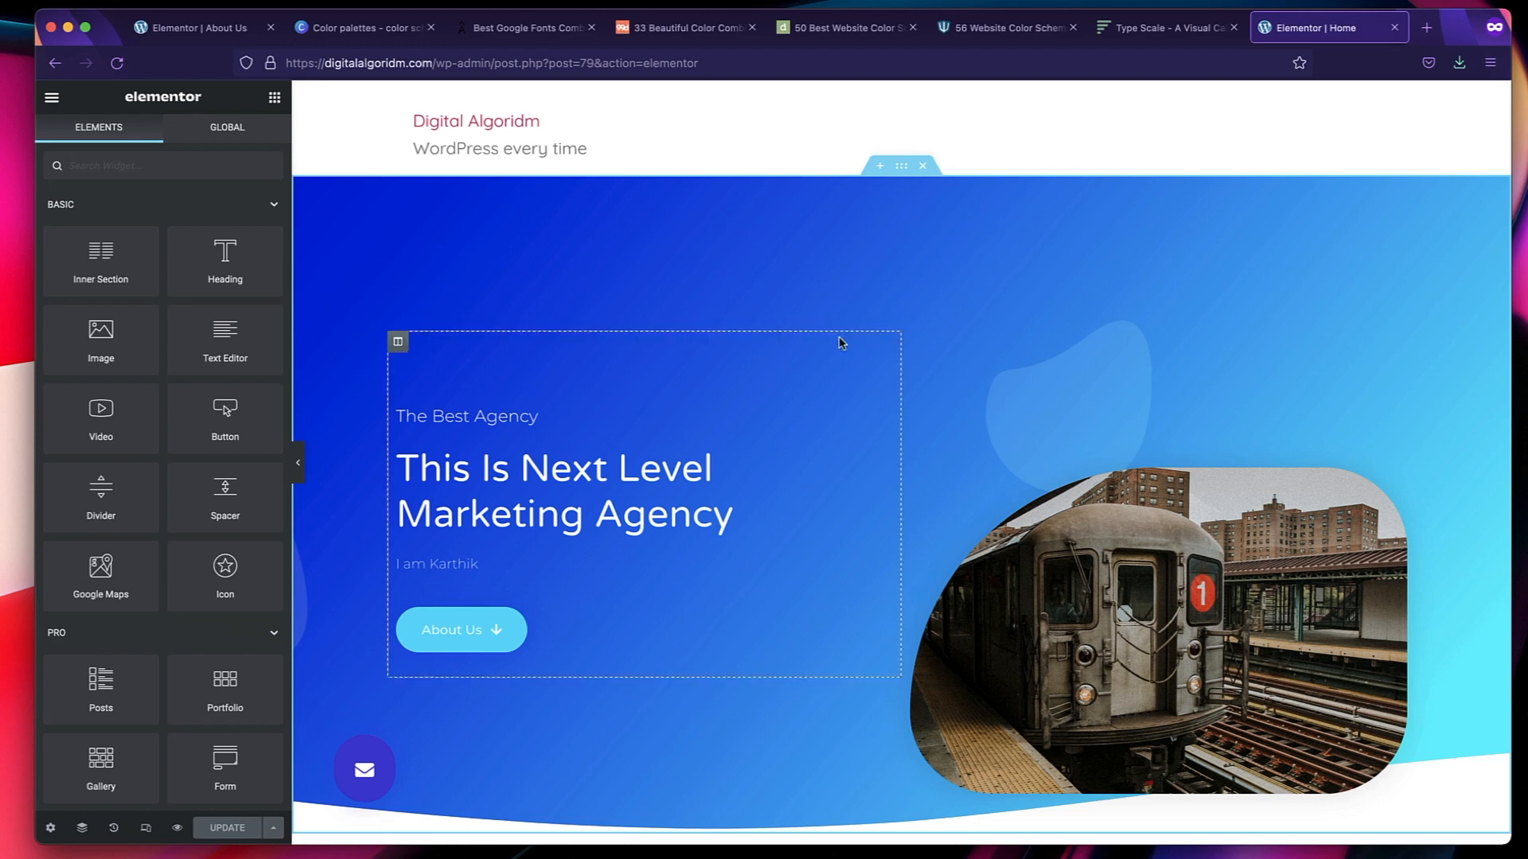
Apply the Text global font to the "The Best Agency" heading in the hero section.
left_click(607, 414)
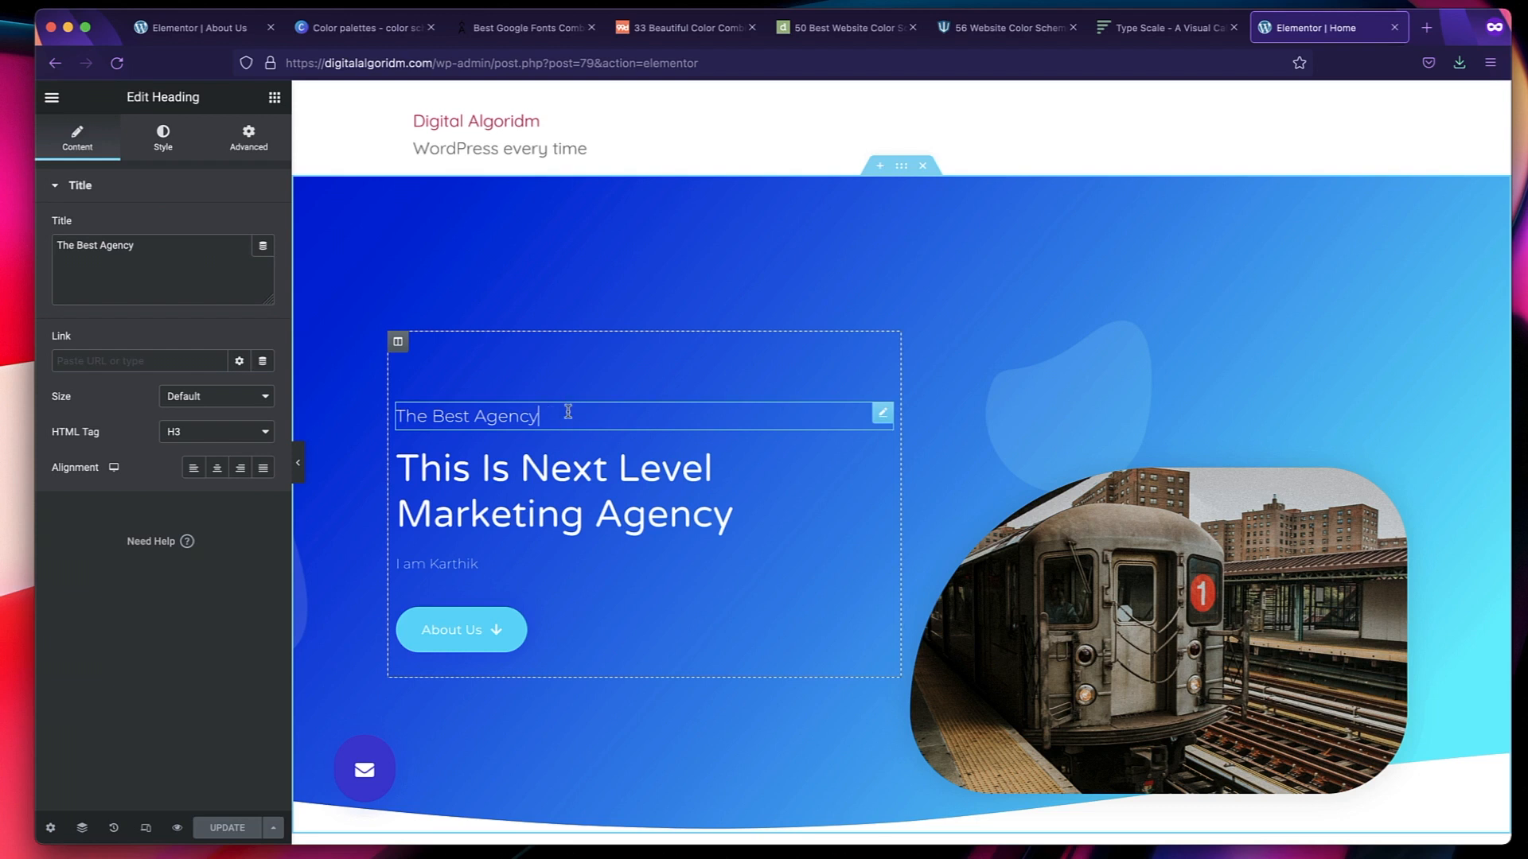
left_click(164, 141)
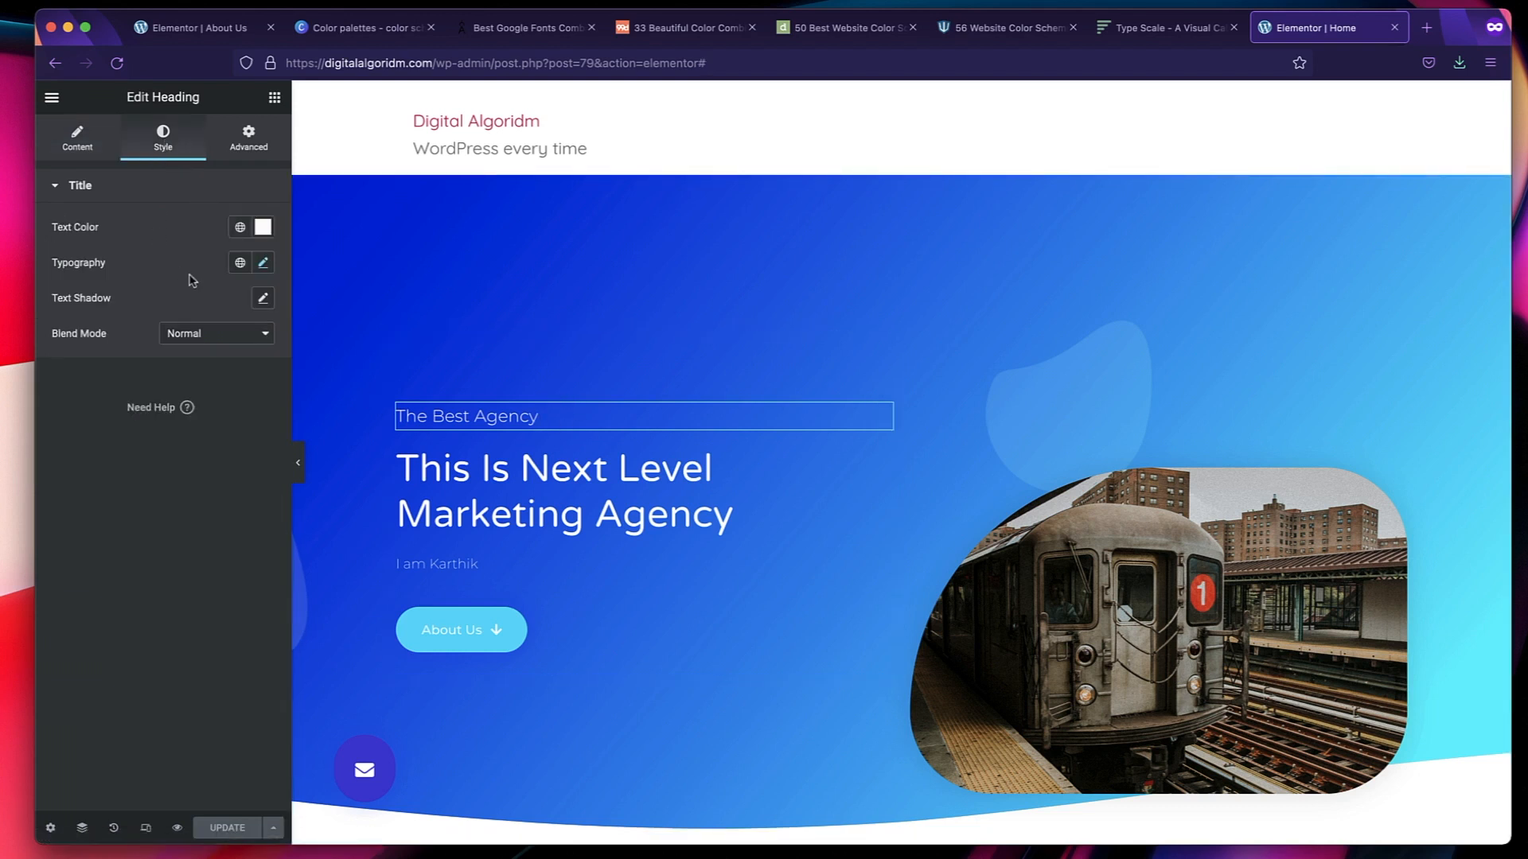
left_click(243, 267)
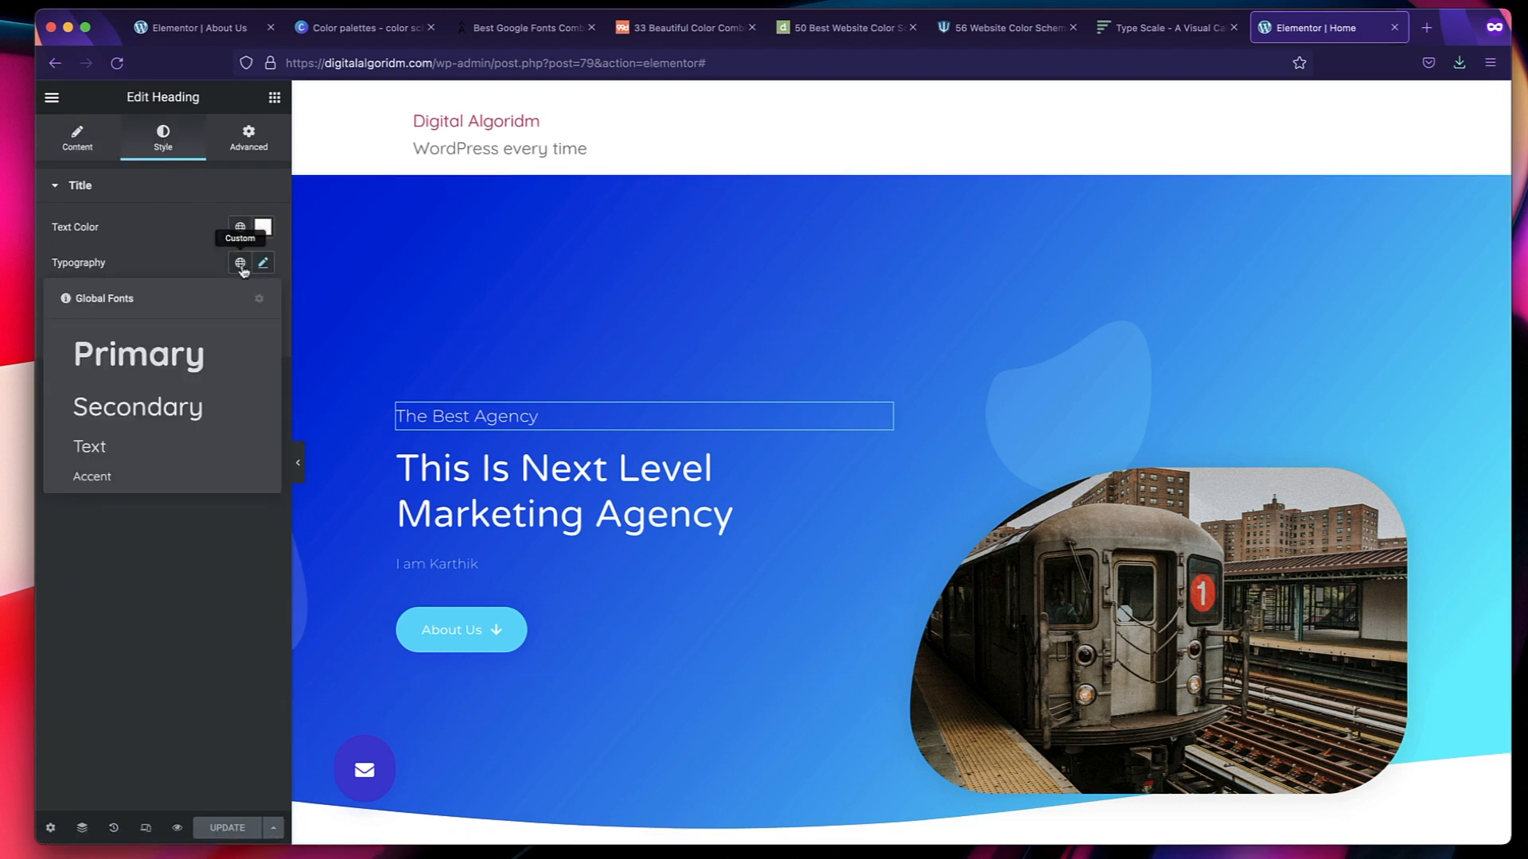
left_click(151, 437)
Try the Secondary global font on the "This is Next Level Marketing Agency" heading, and settle on the Primary global font.
left_click(532, 495)
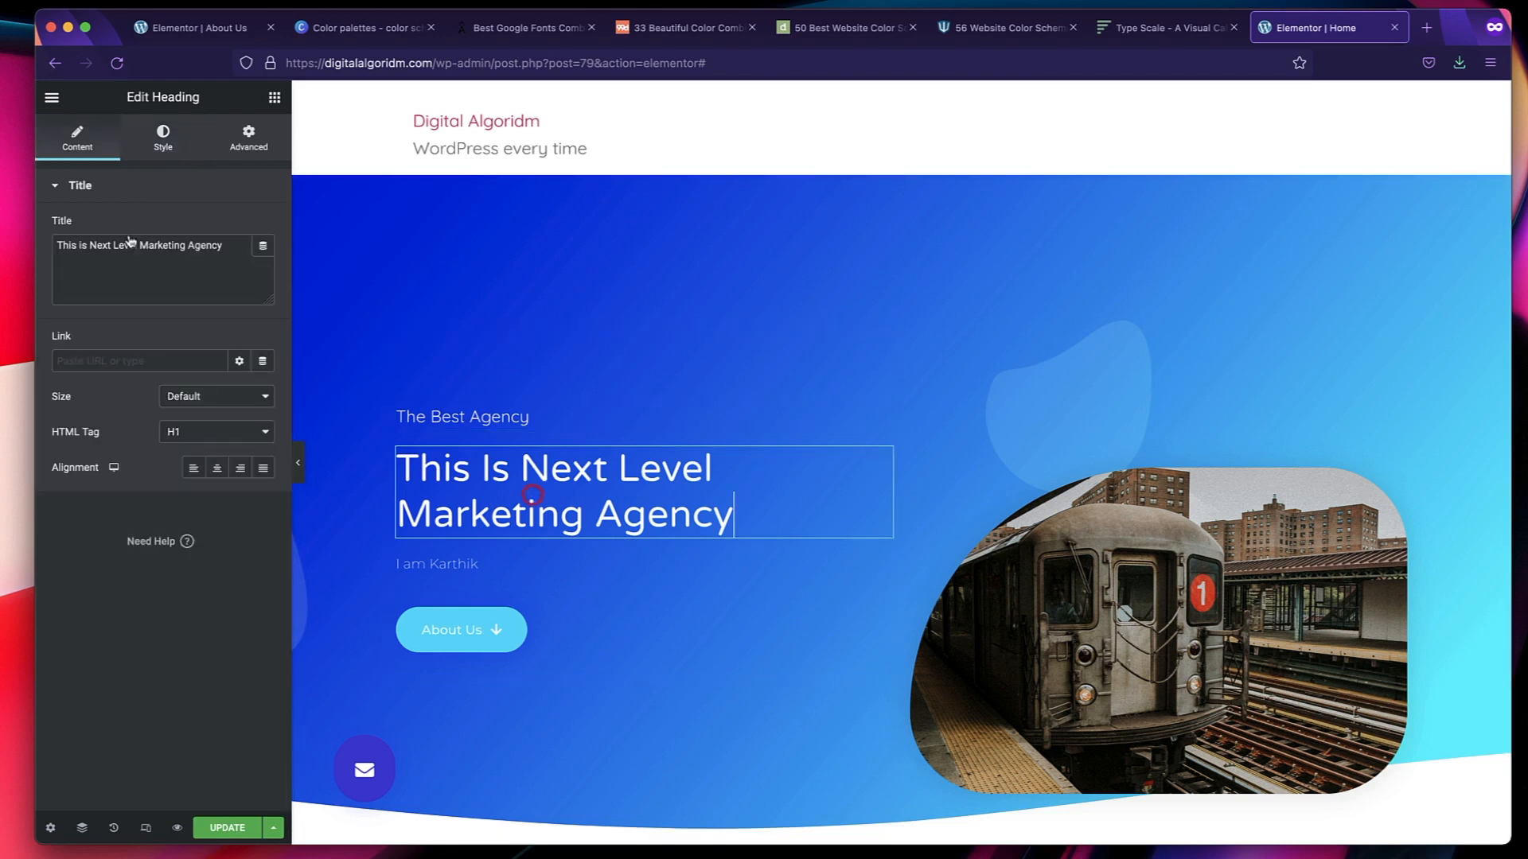
left_click(164, 140)
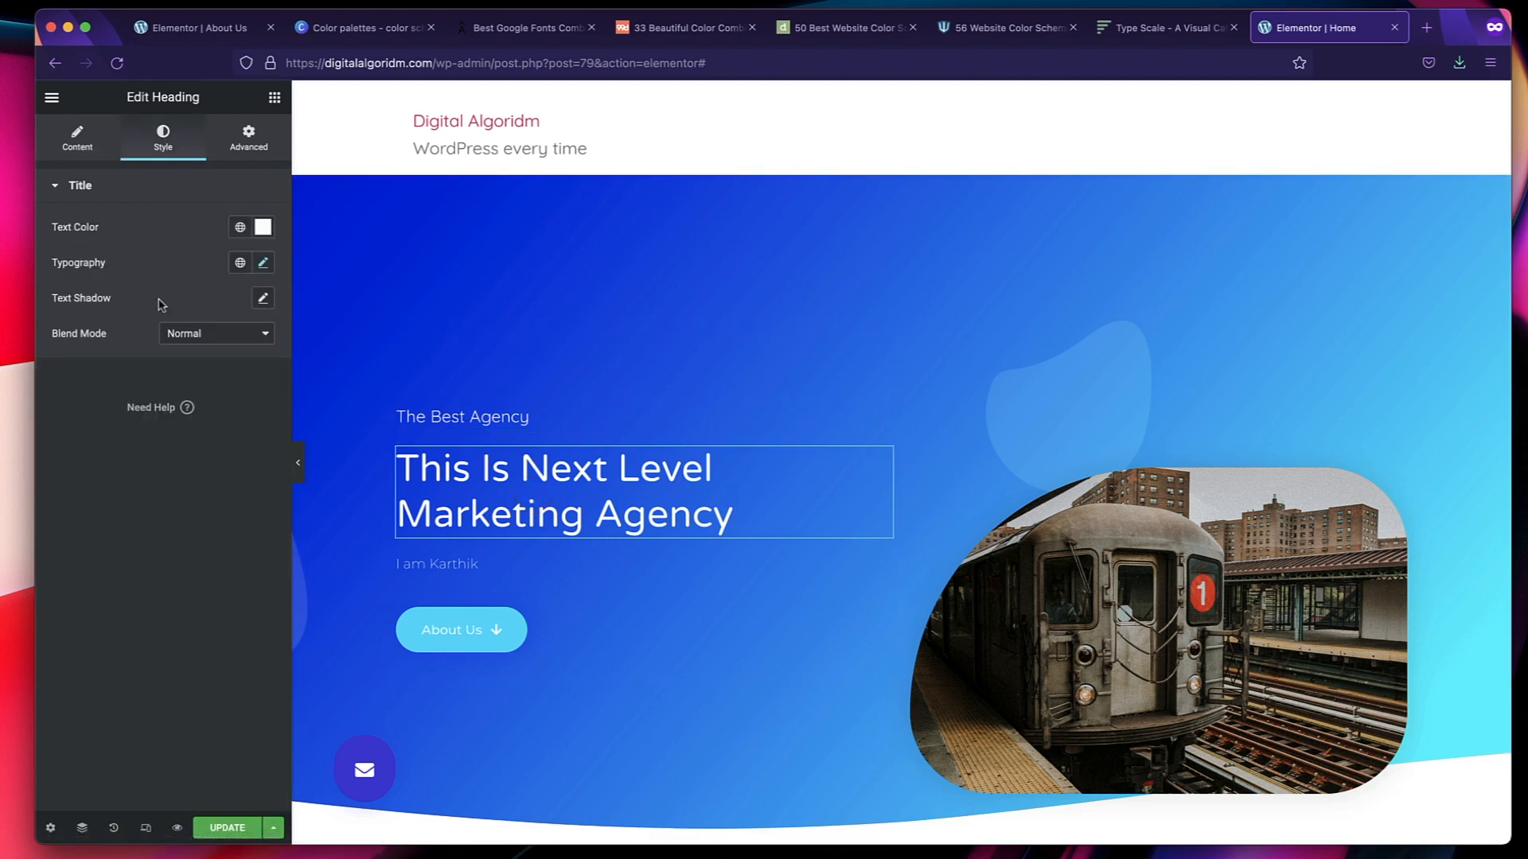
left_click(241, 264)
left_click(175, 407)
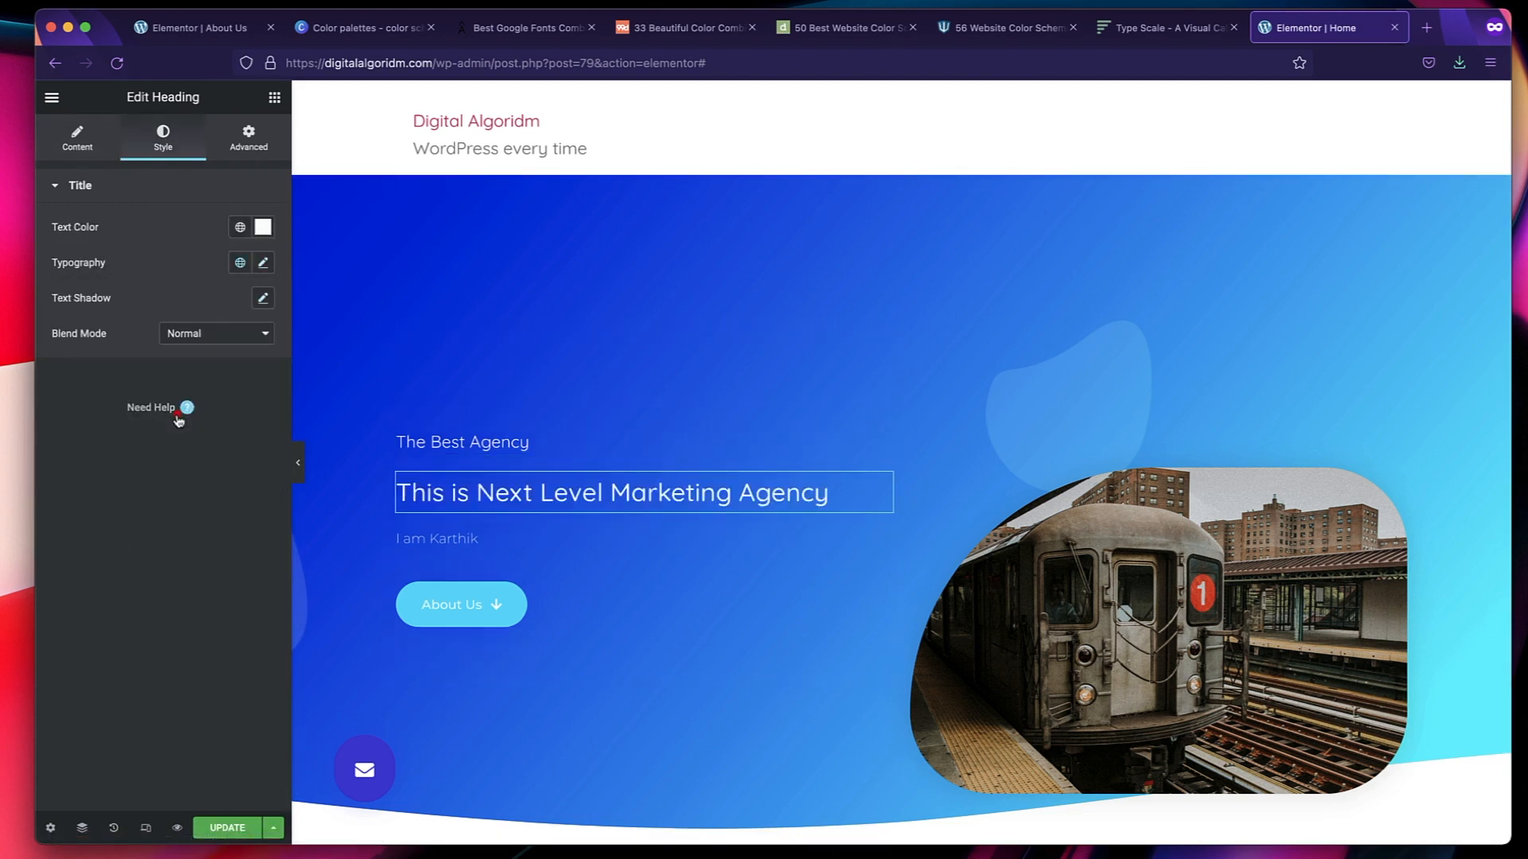
left_click(240, 262)
left_click(185, 353)
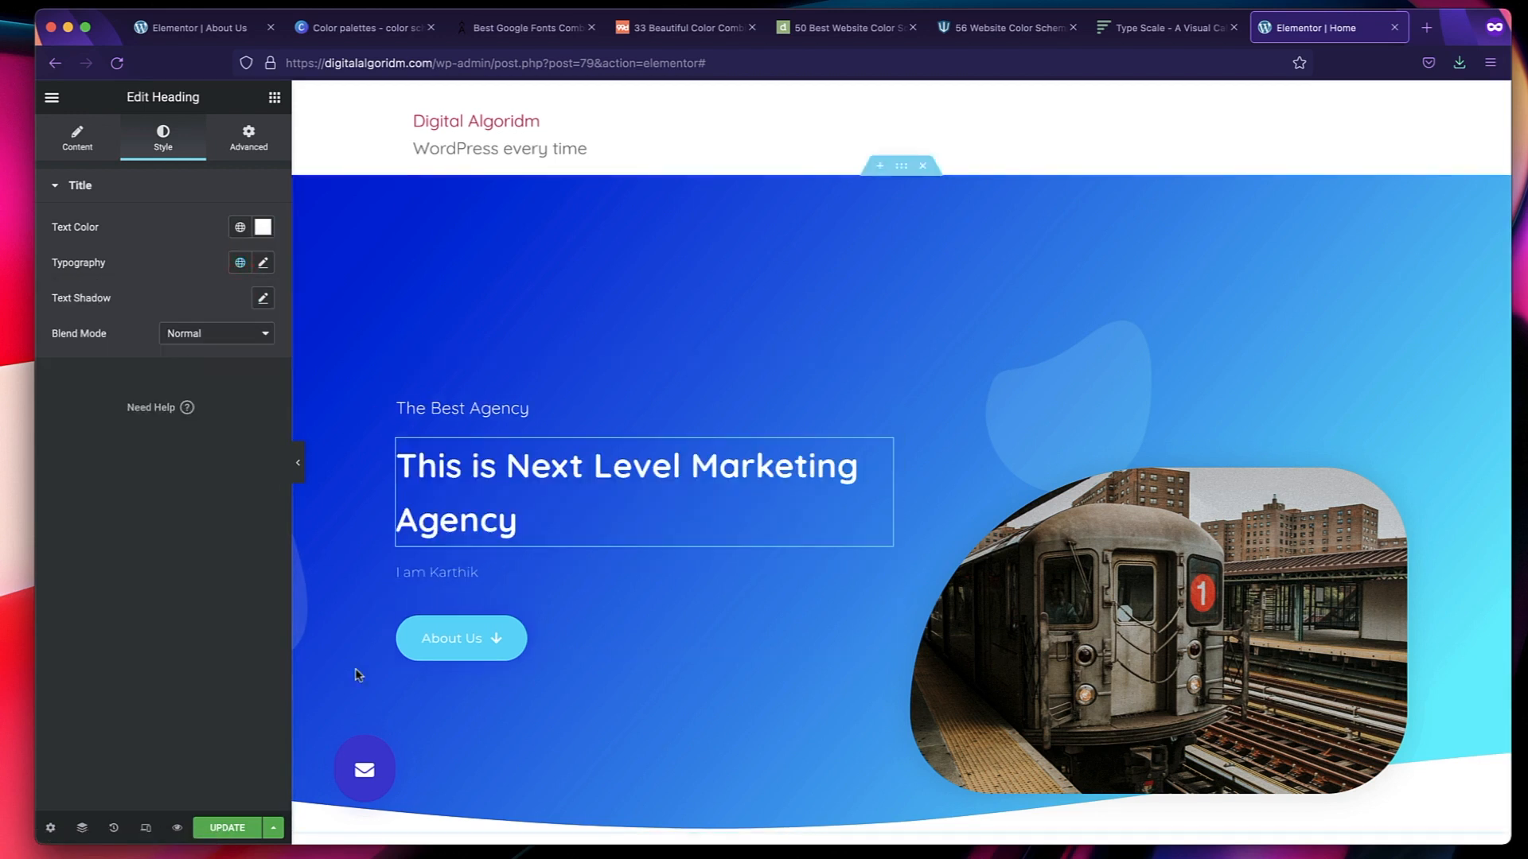
Apply the Text global font to the introductory text between the hero's main heading and the About Us button.
left_click(520, 579)
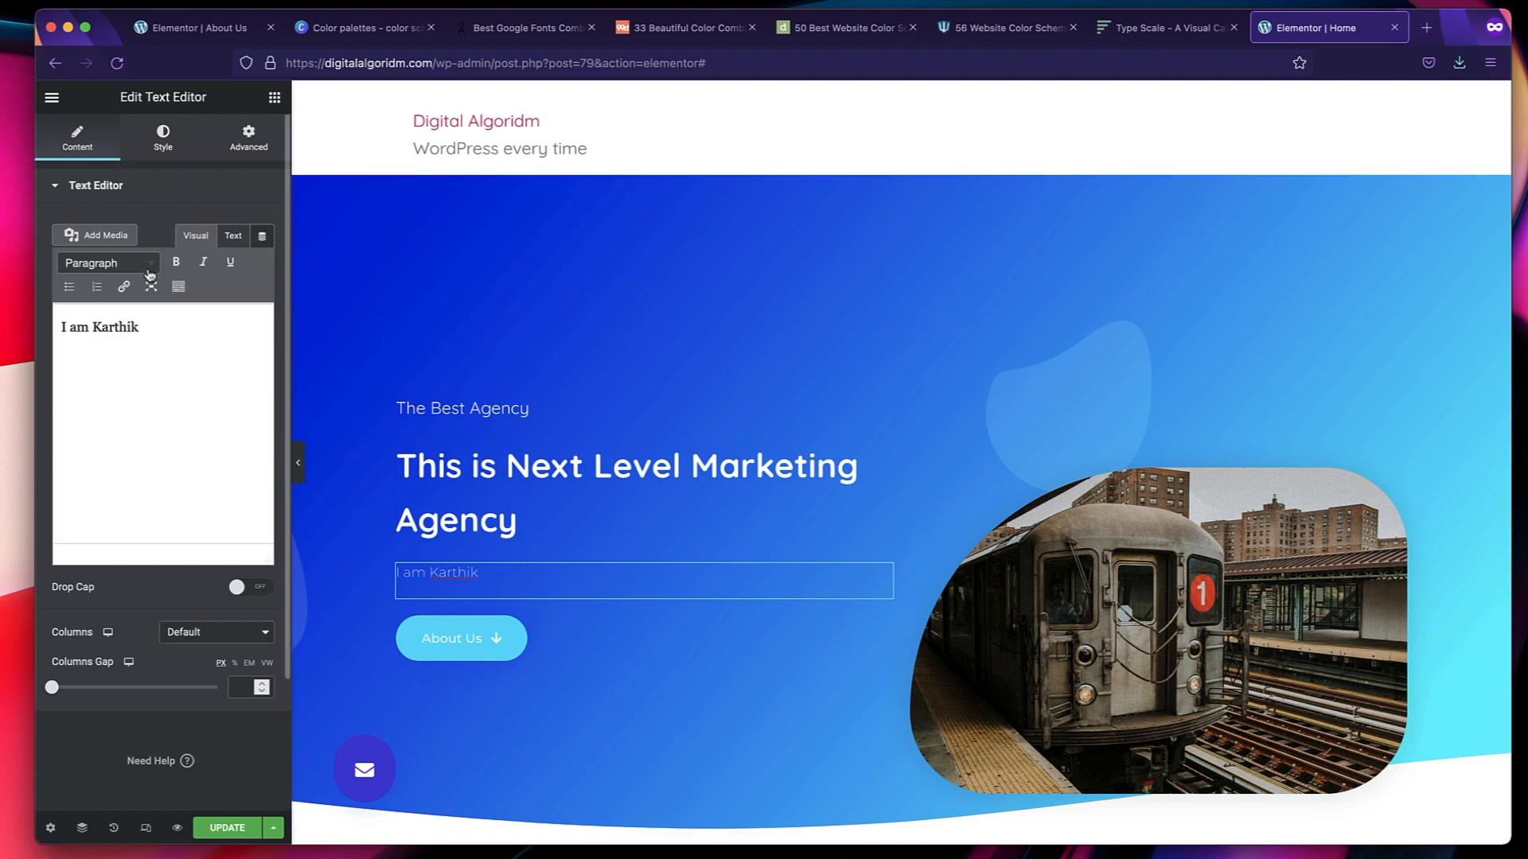
left_click(163, 135)
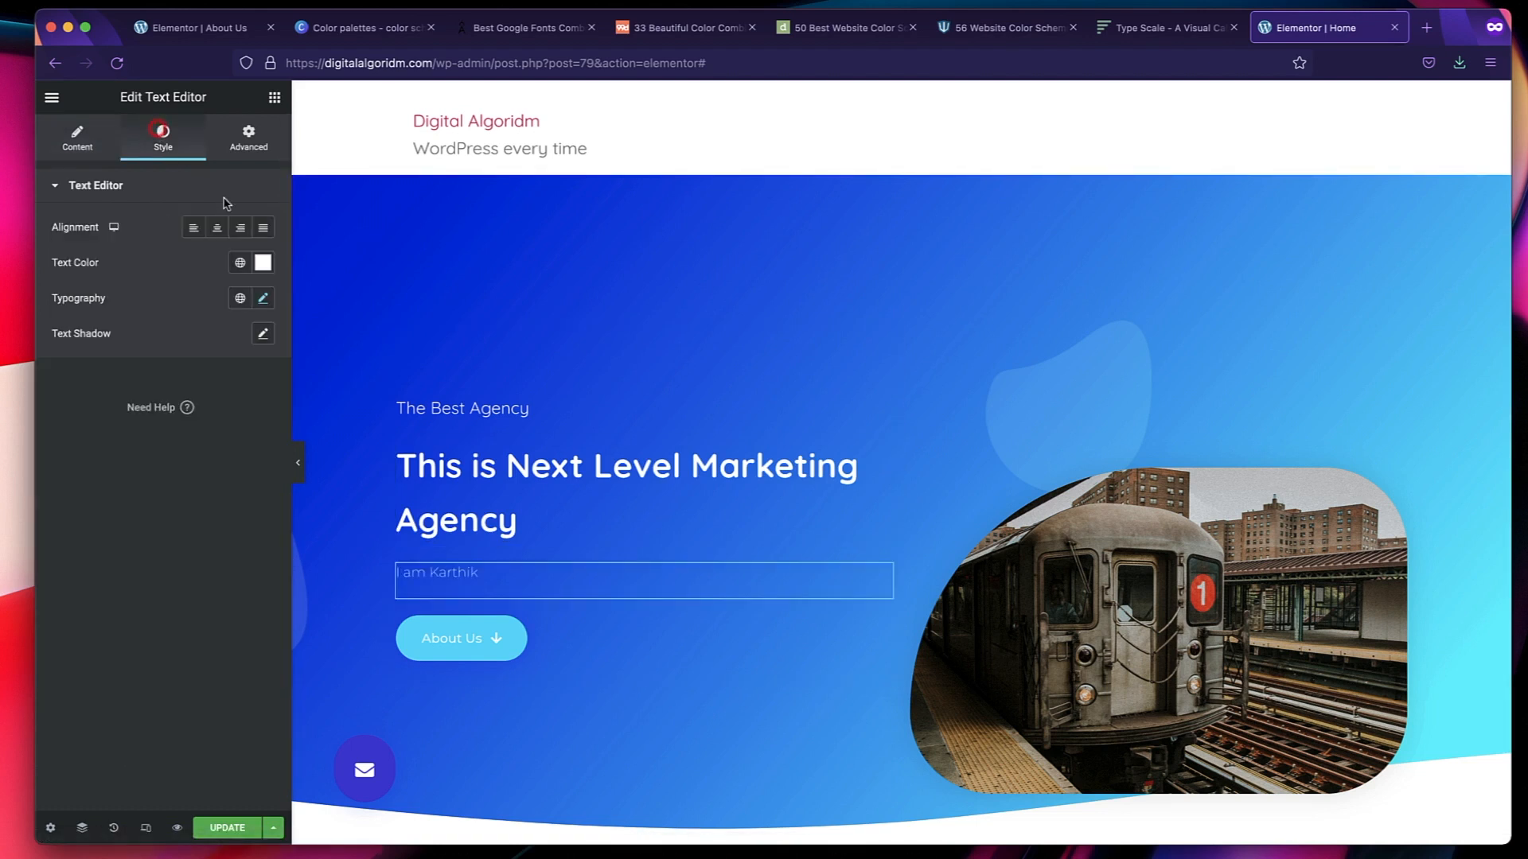
left_click(240, 296)
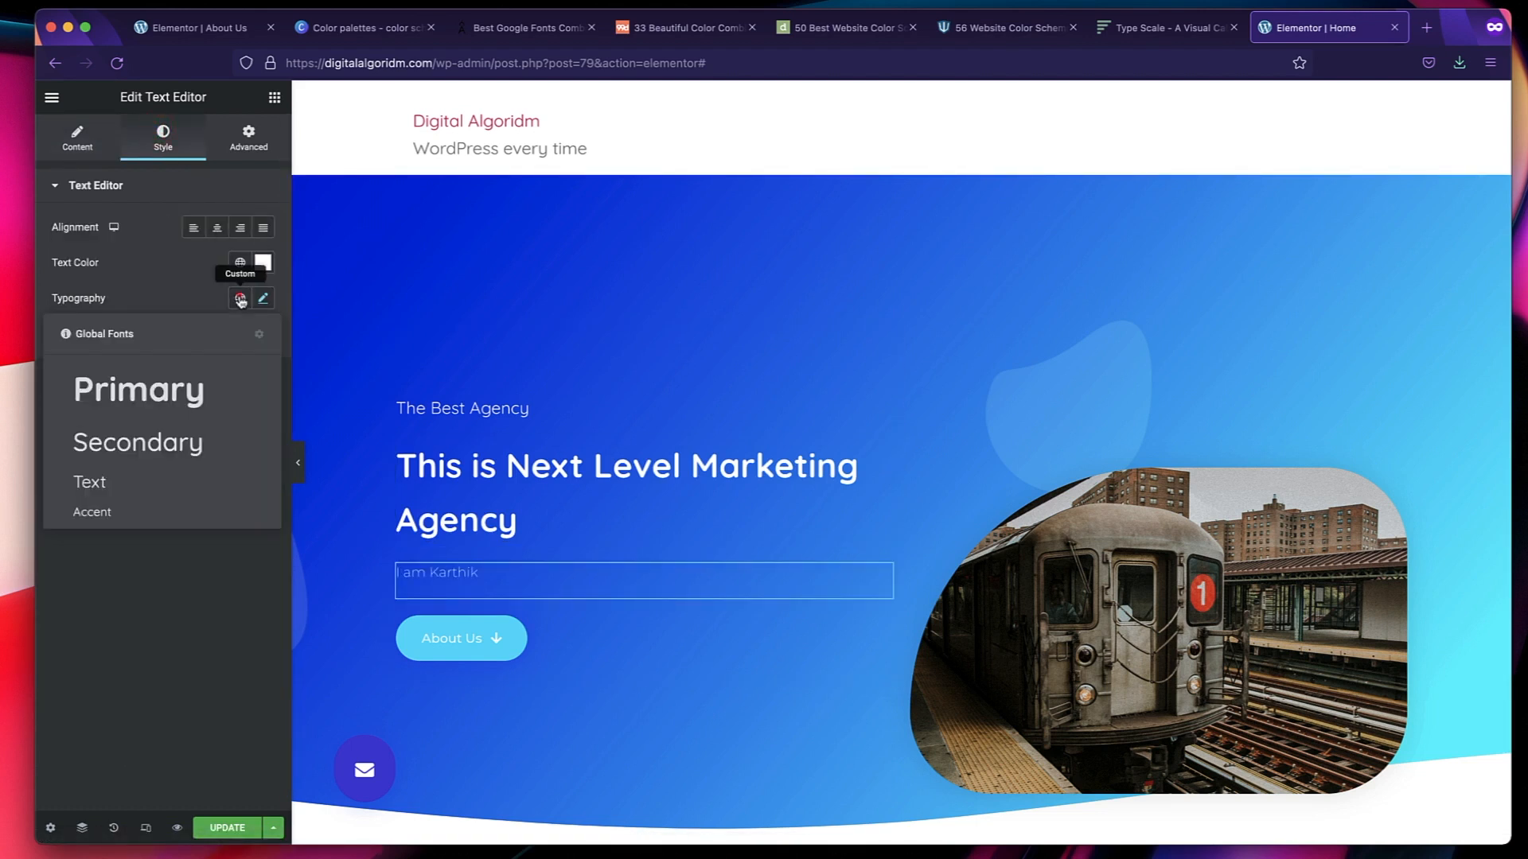
left_click(162, 487)
scroll(632, 580, "down", 2)
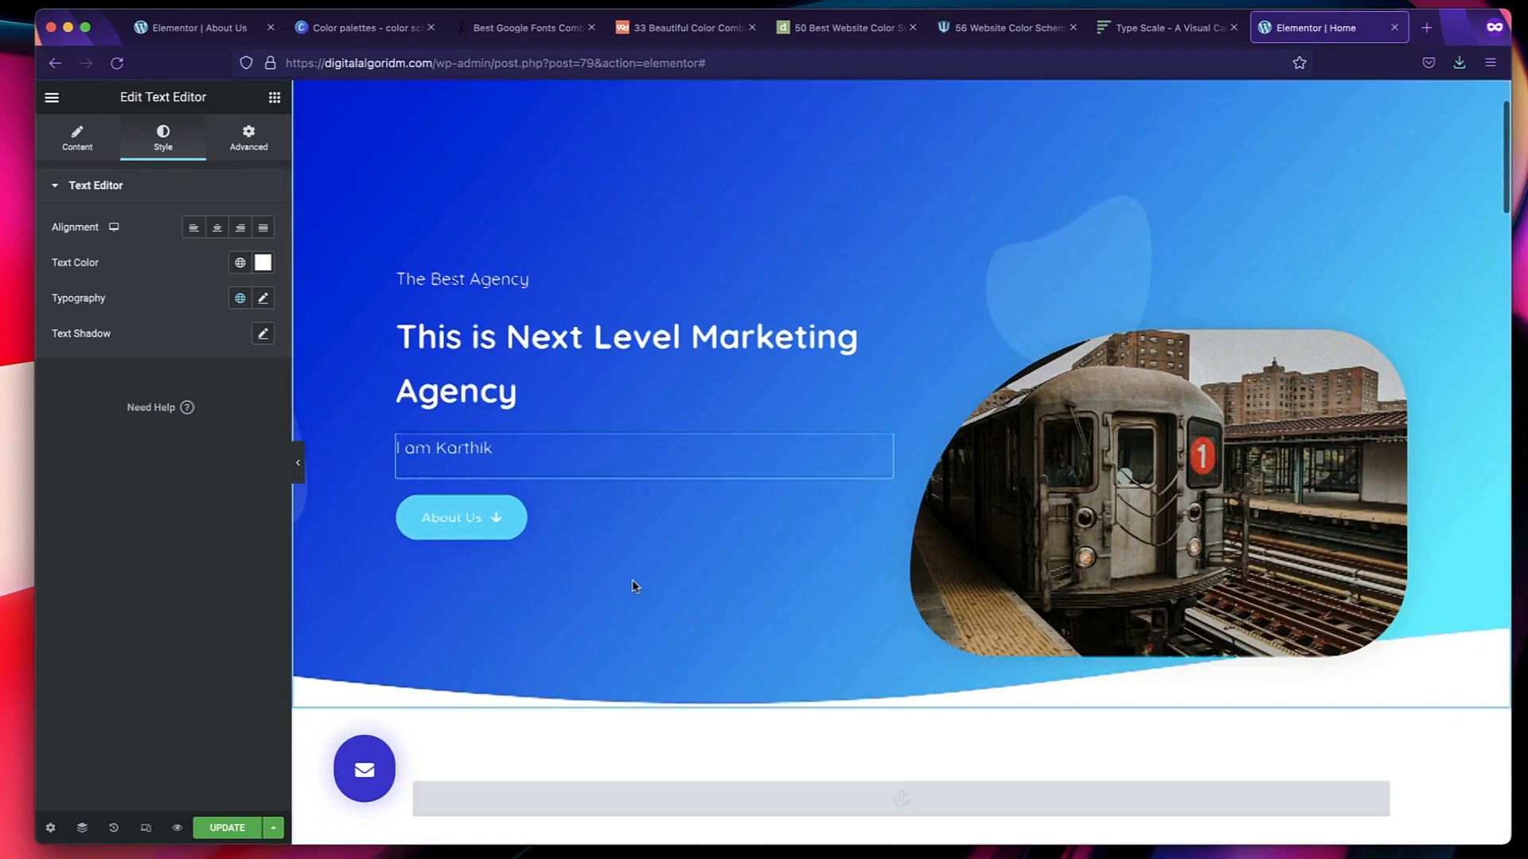
scroll(1010, 308, "up", 2)
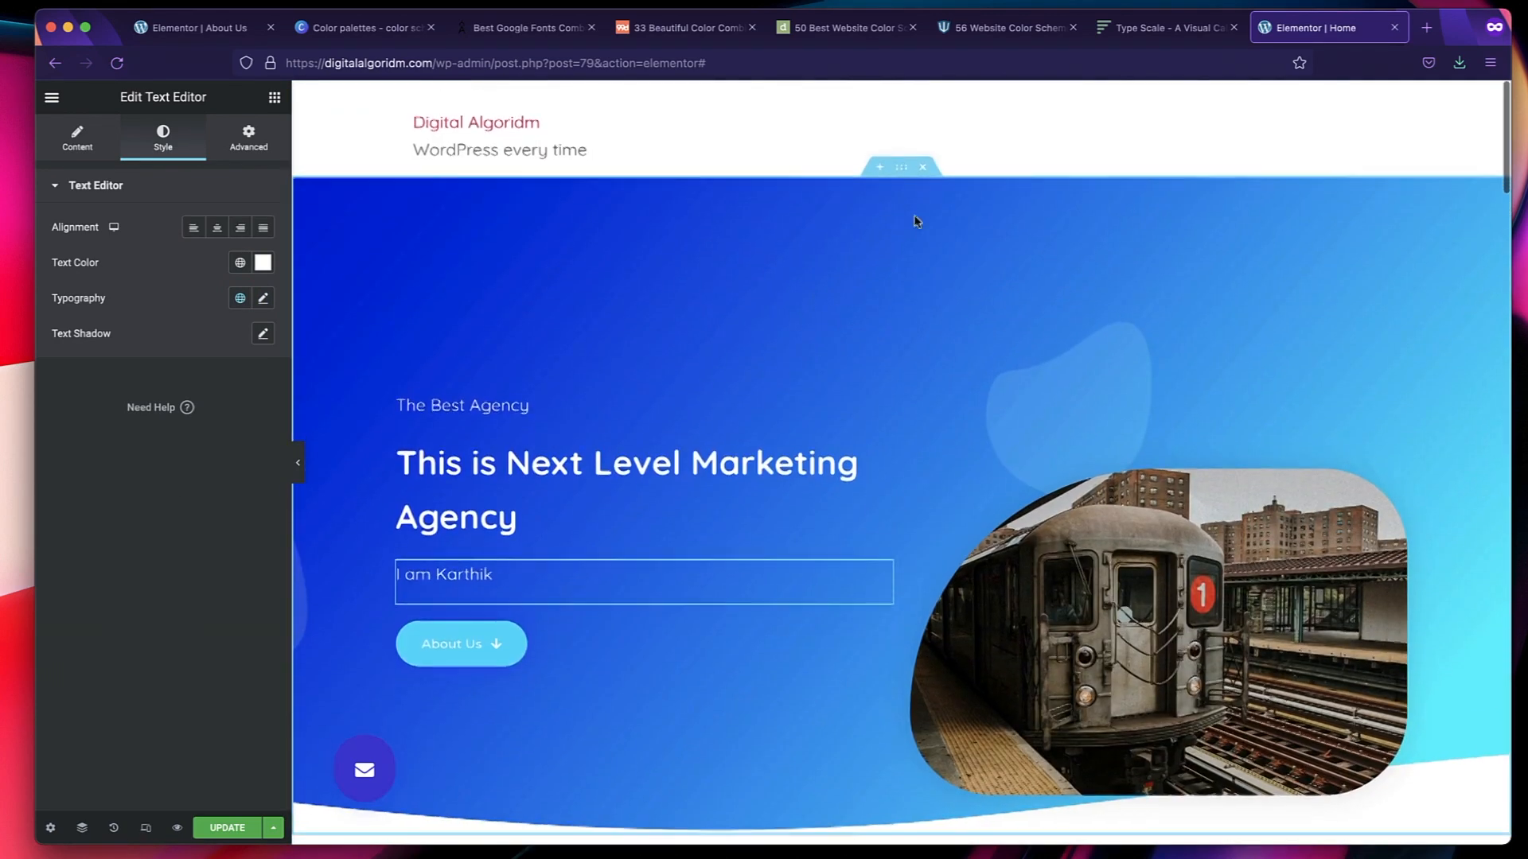
Set the hero section's background gradient to the global Primary color at location 64 and the global Secondary color at location 66.
left_click(904, 169)
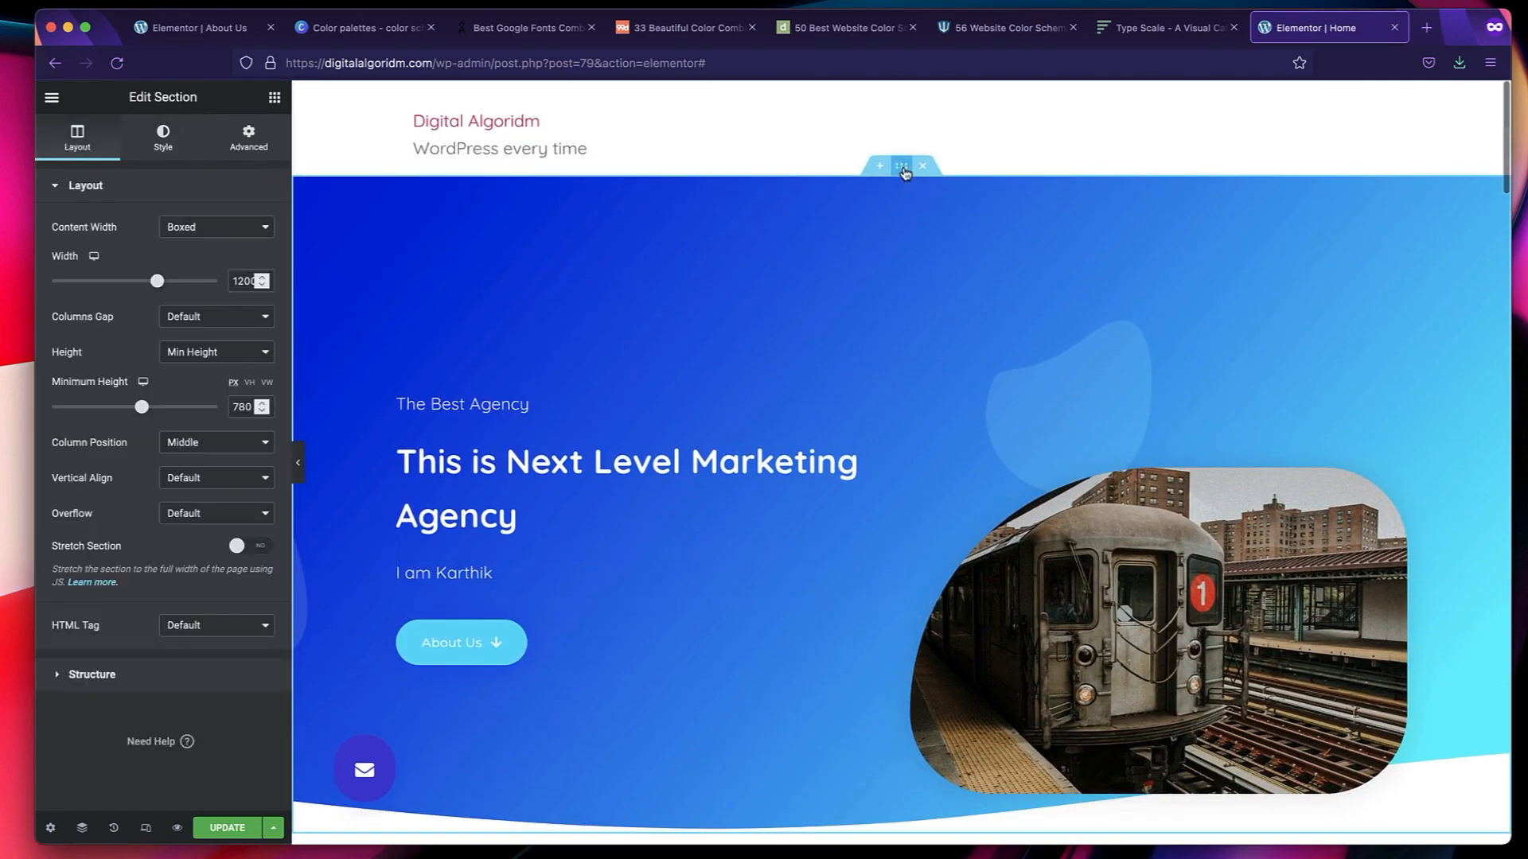
left_click(155, 147)
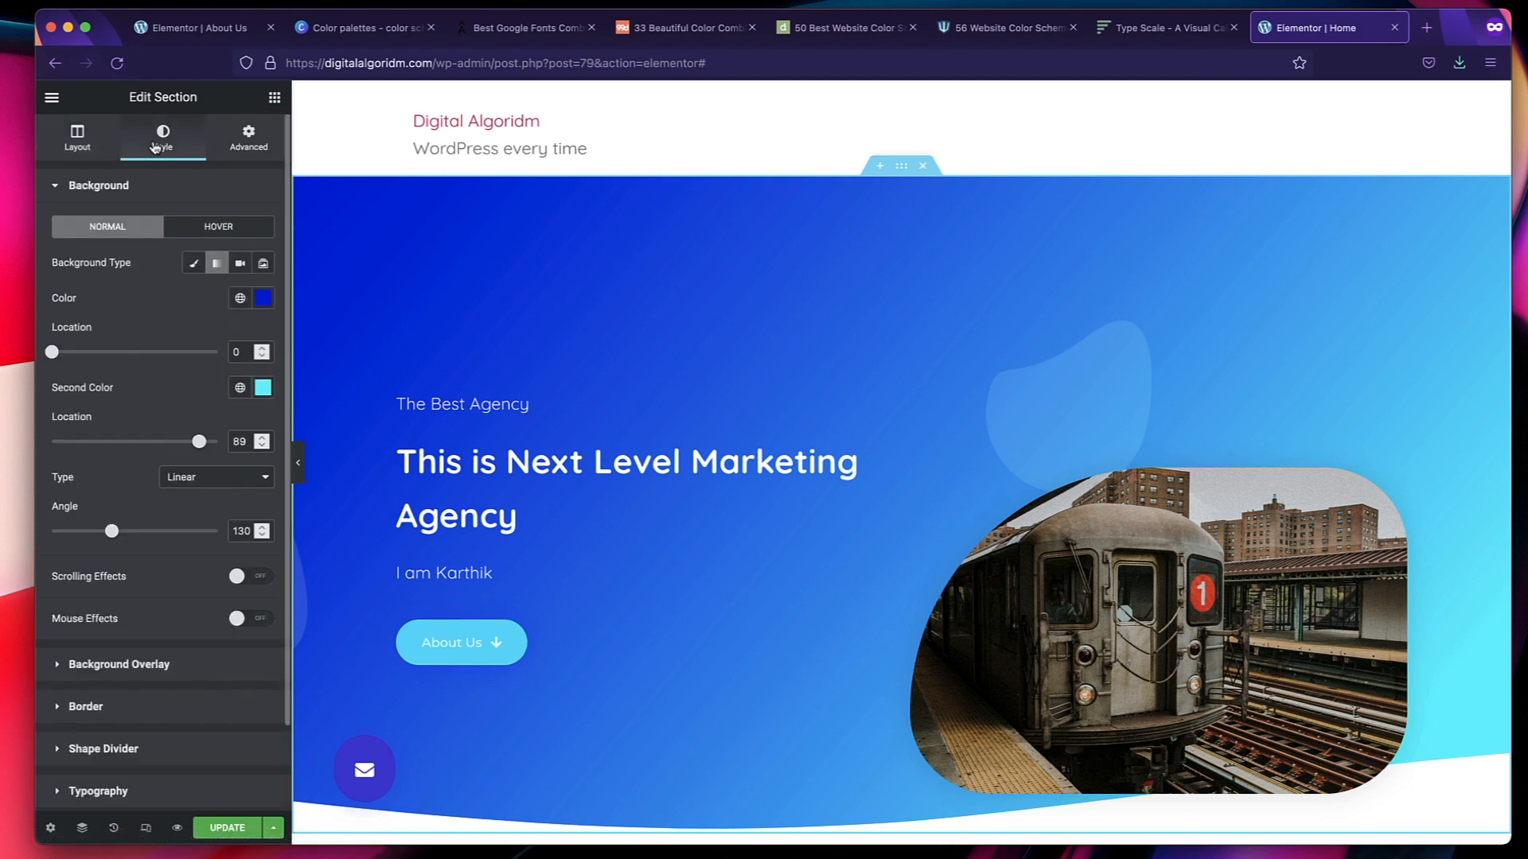
left_click(240, 299)
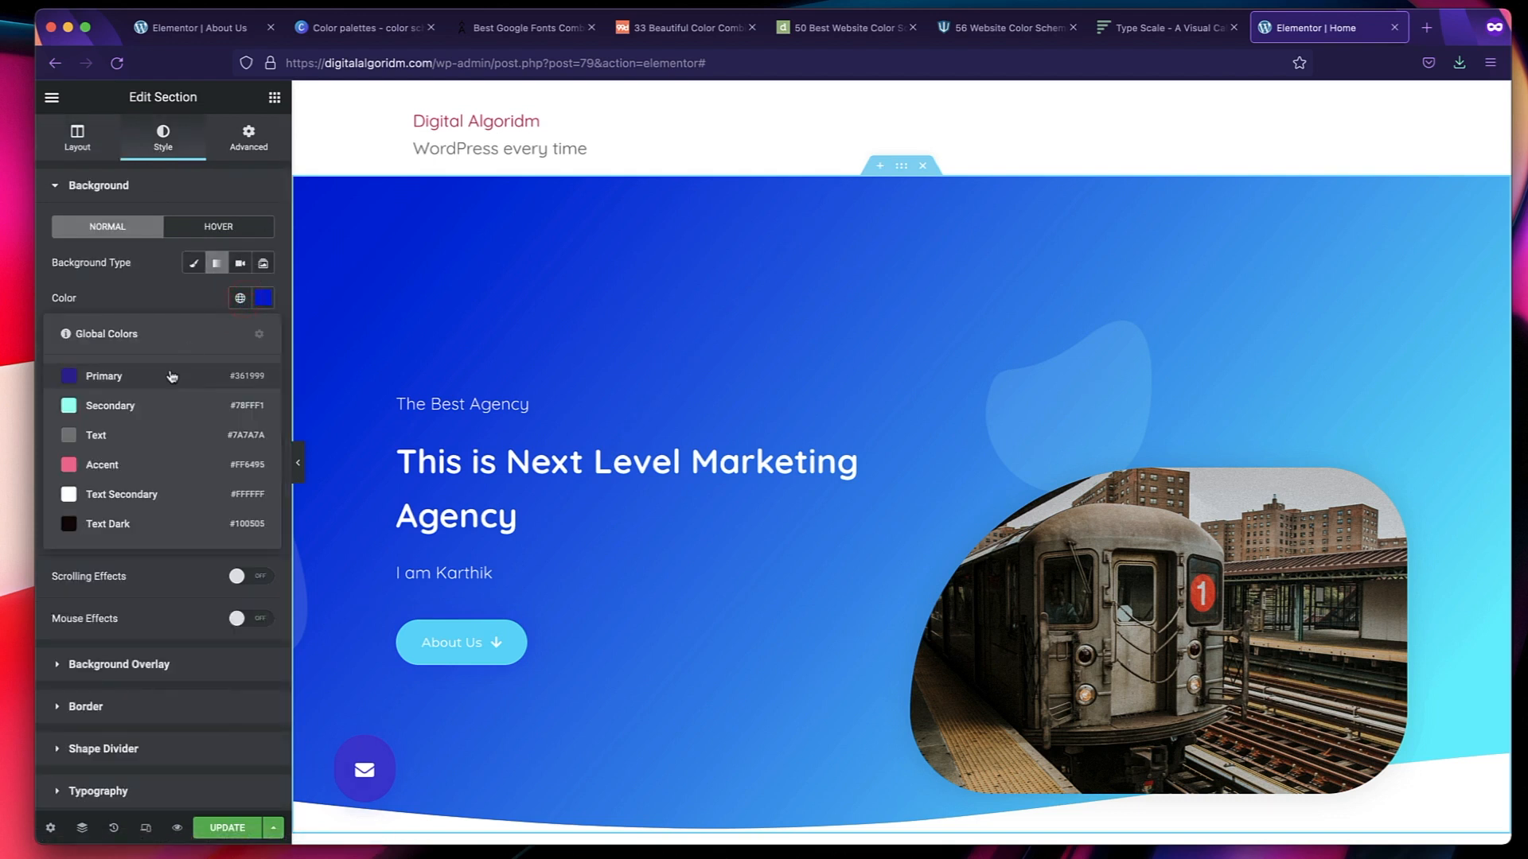
left_click(171, 374)
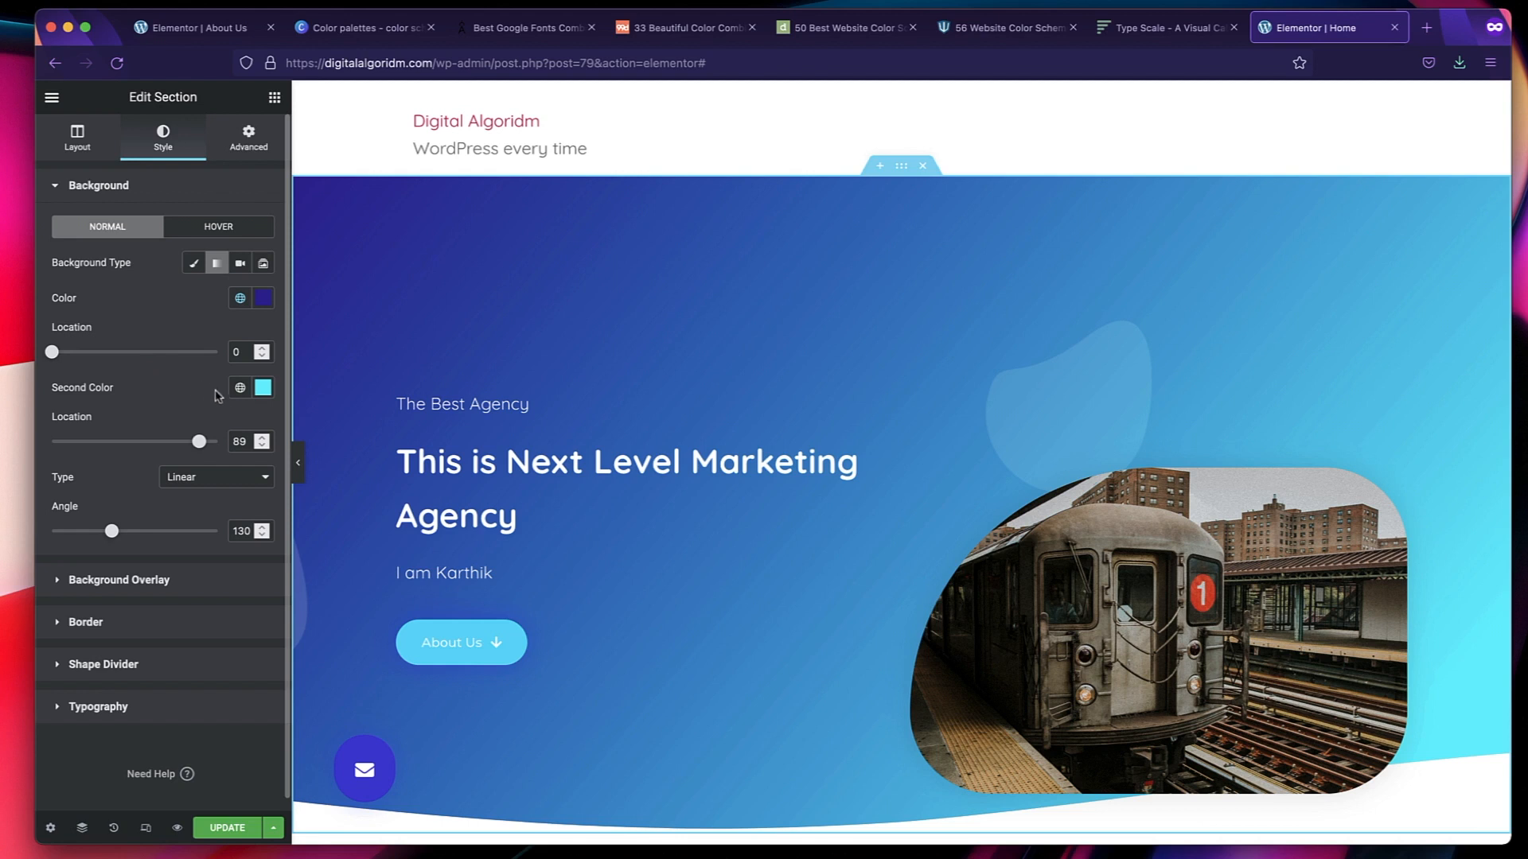
left_click(240, 389)
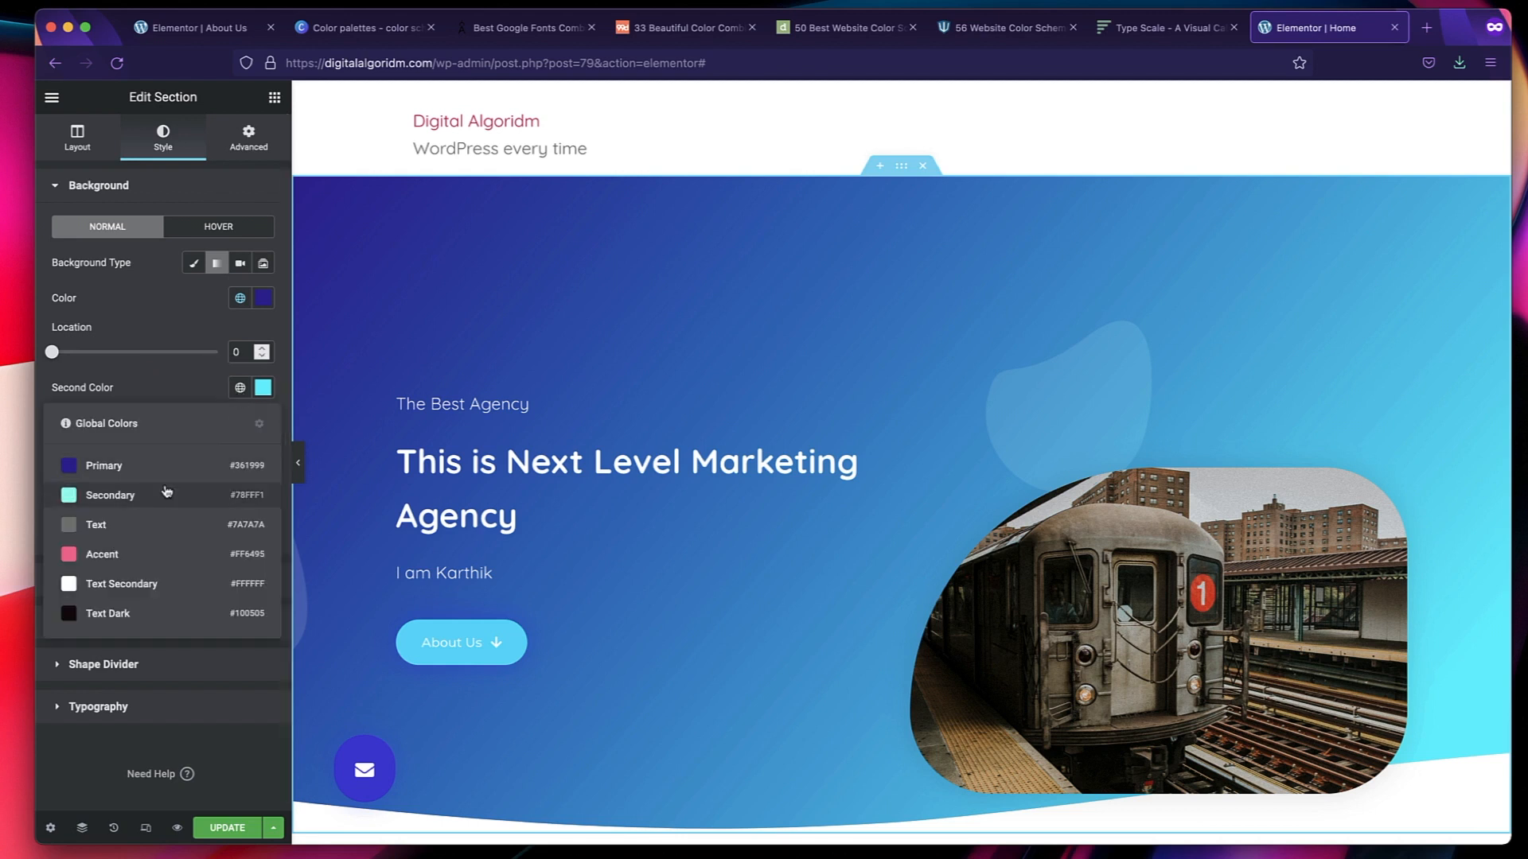
left_click(167, 491)
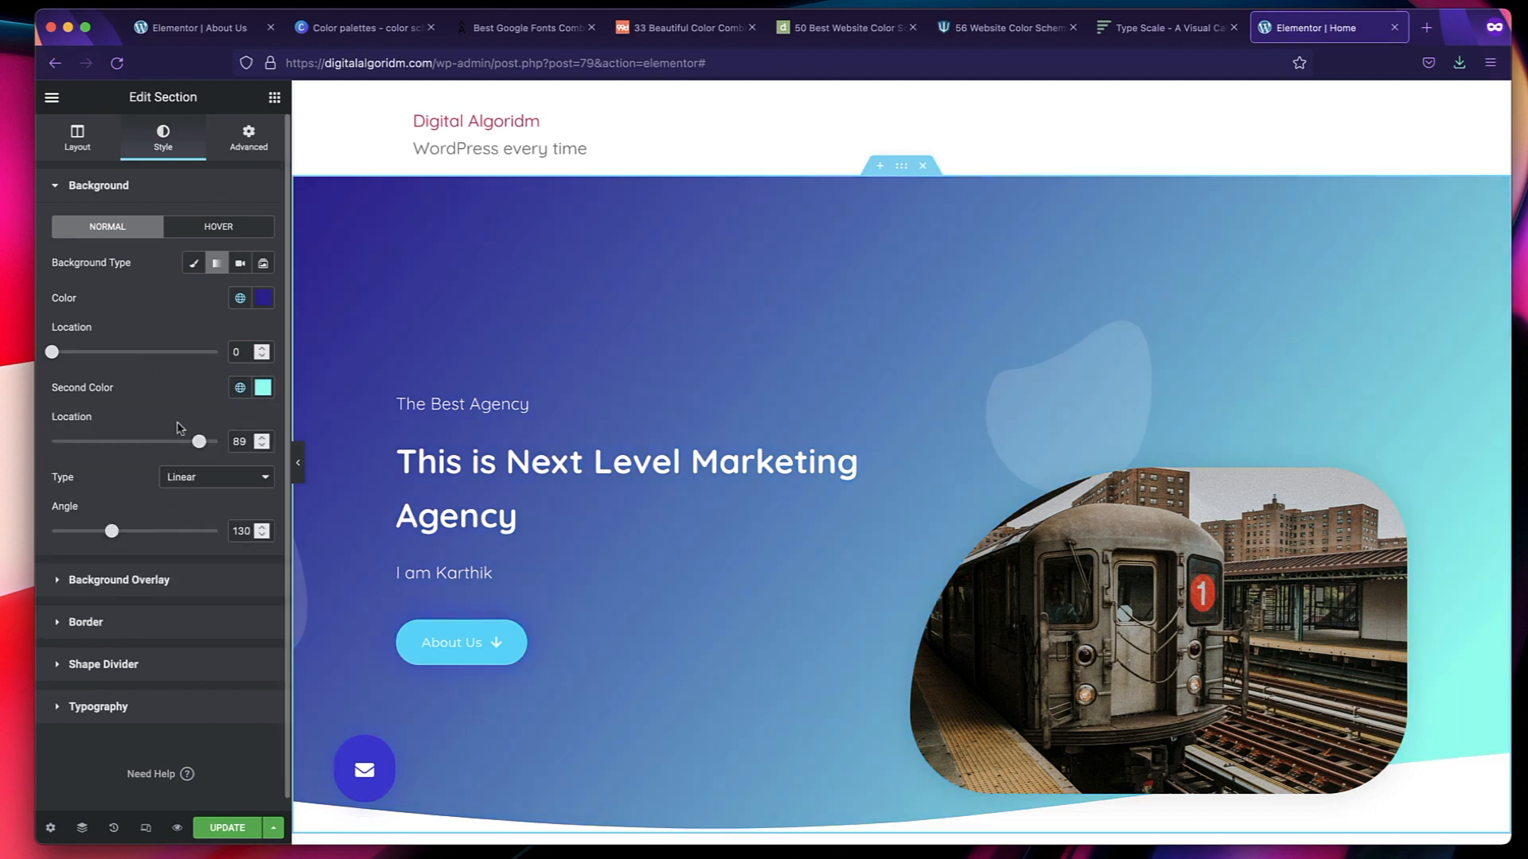
left_click_drag(195, 444, 161, 443)
left_click_drag(52, 352, 158, 352)
Apply the Primary global font and the Primary global text color to the "We Create Unique Campaigns That Help Your Business Grow" heading.
scroll(756, 425, "down", 3)
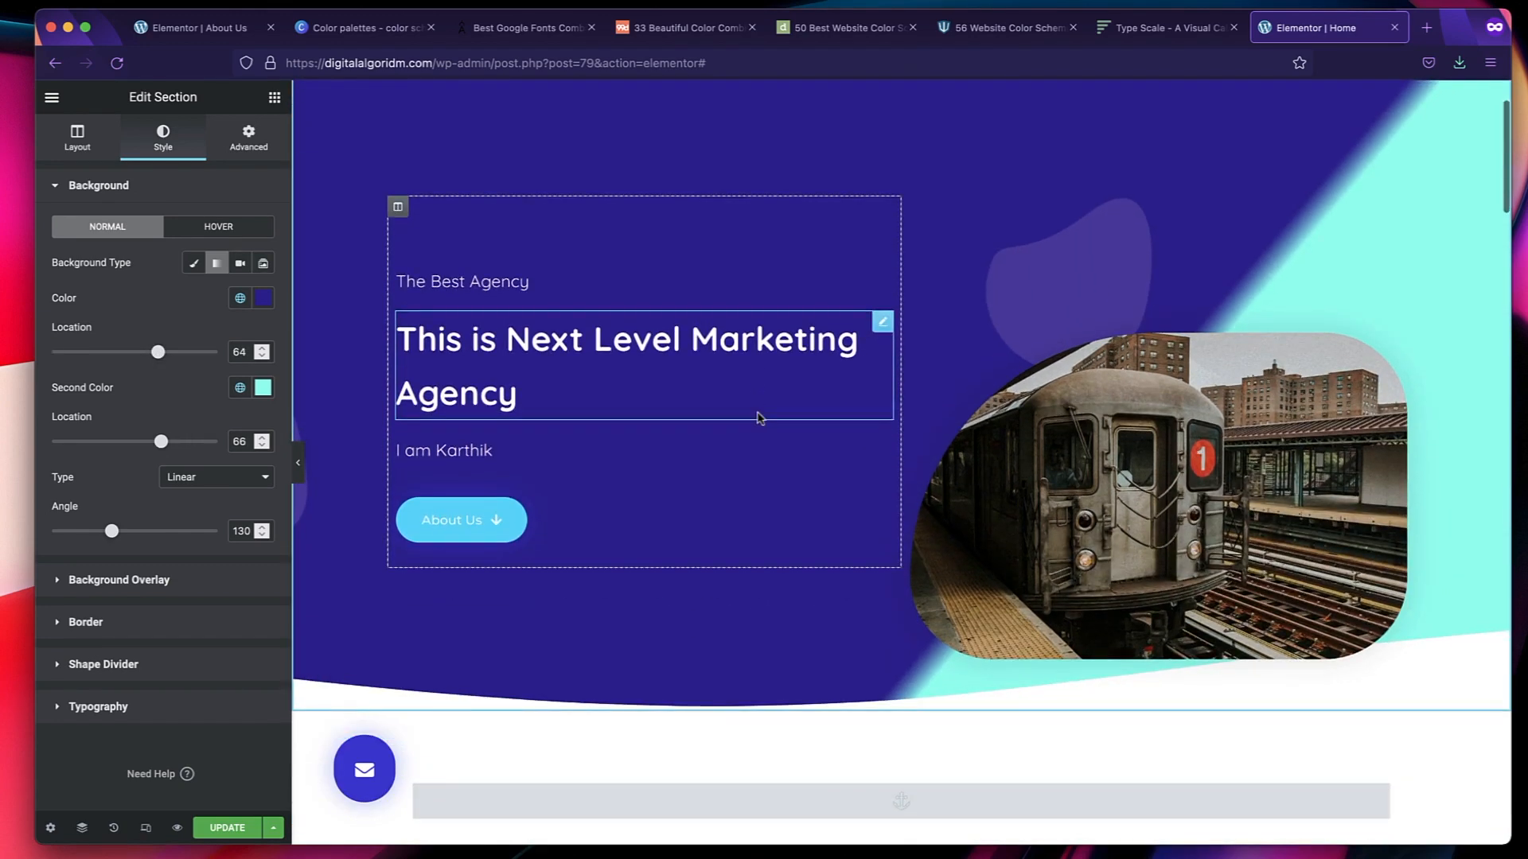
scroll(740, 650, "down", 7)
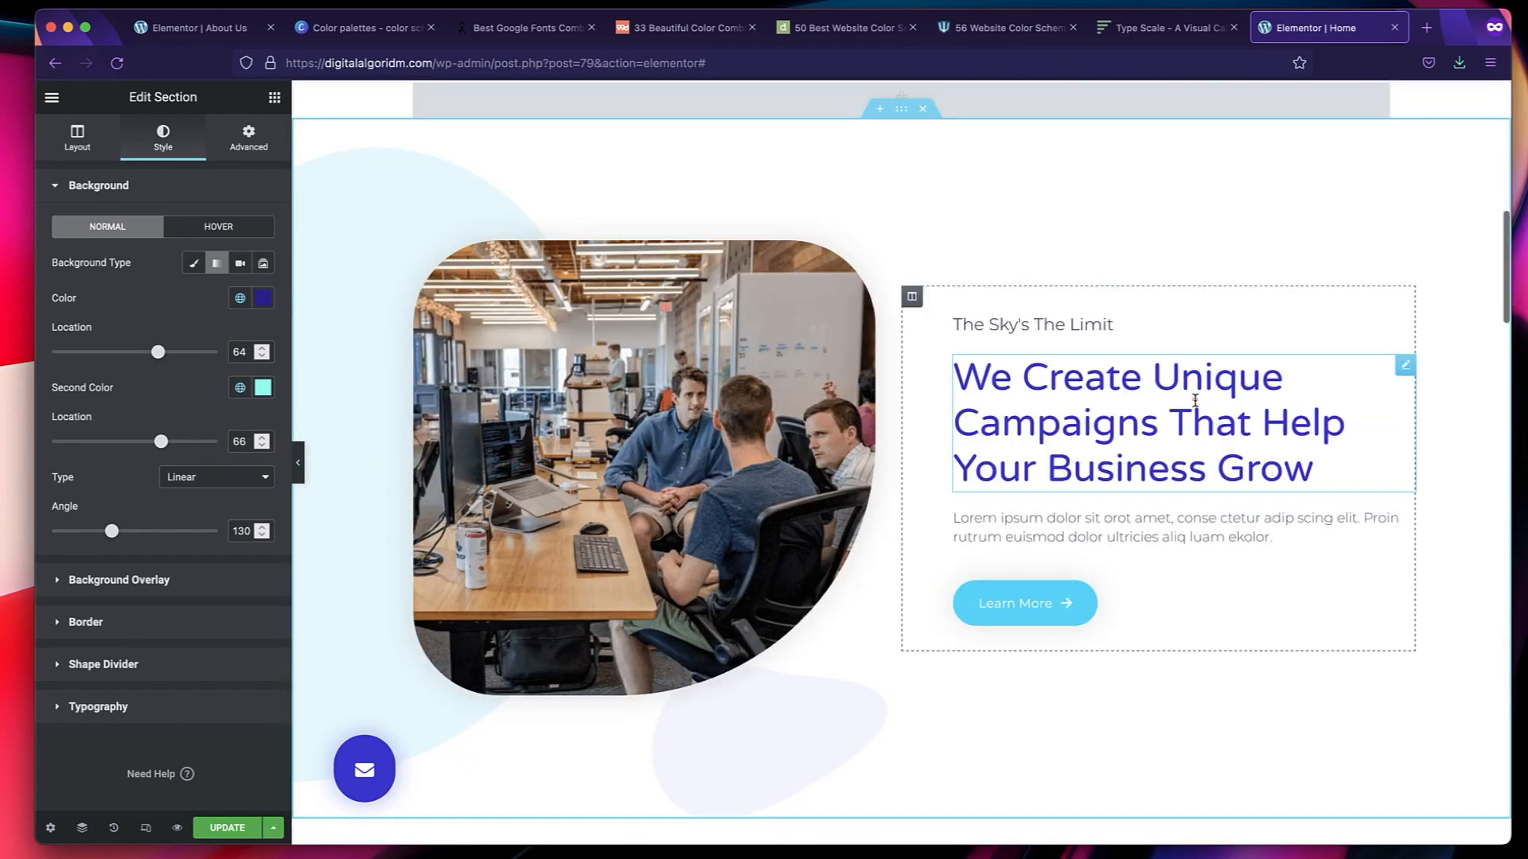
left_click(1193, 402)
left_click(162, 144)
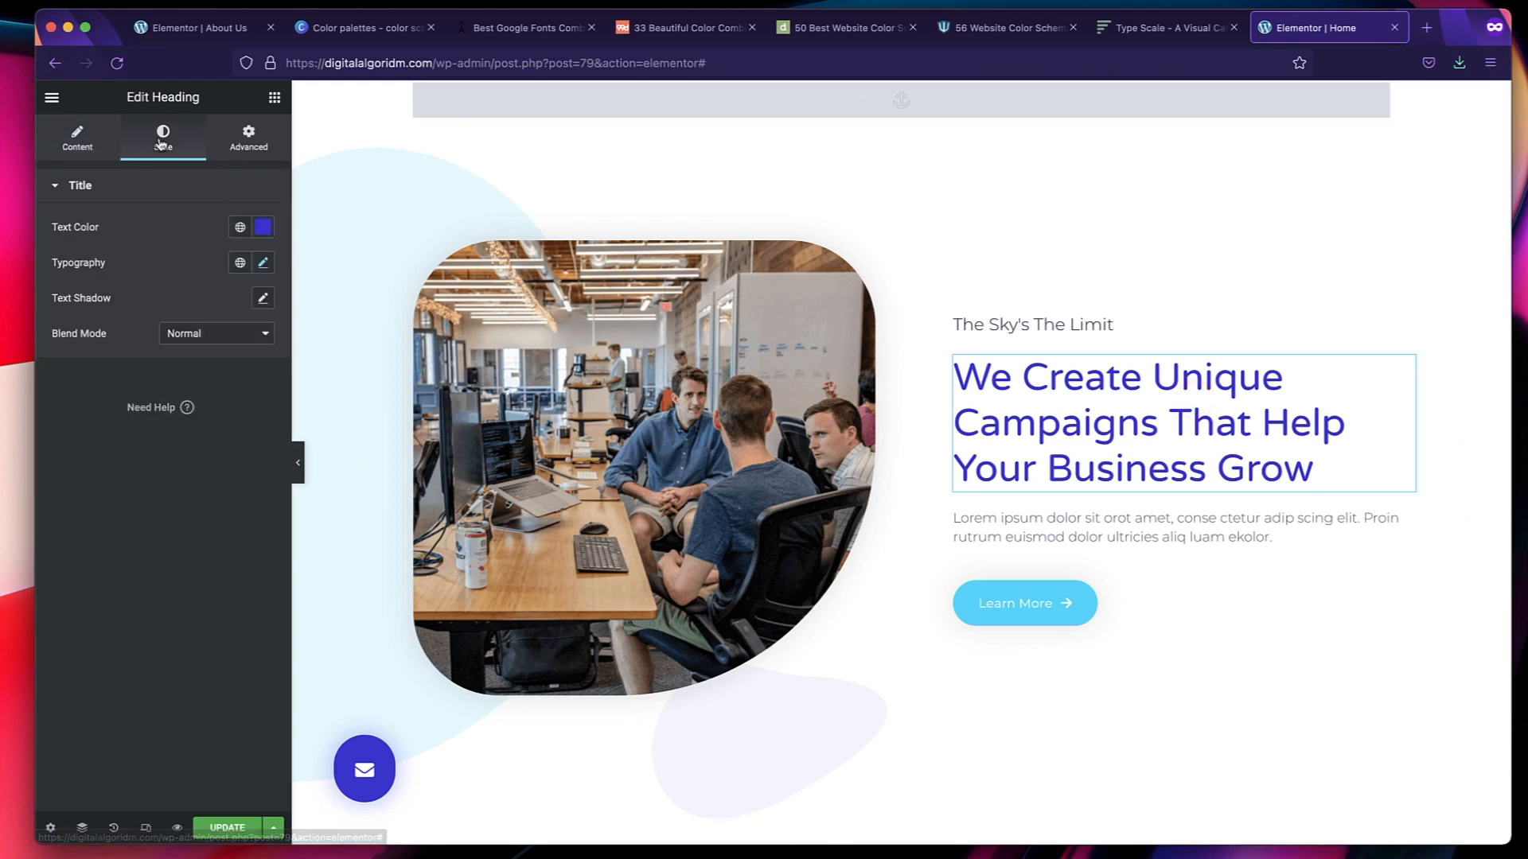
left_click(239, 265)
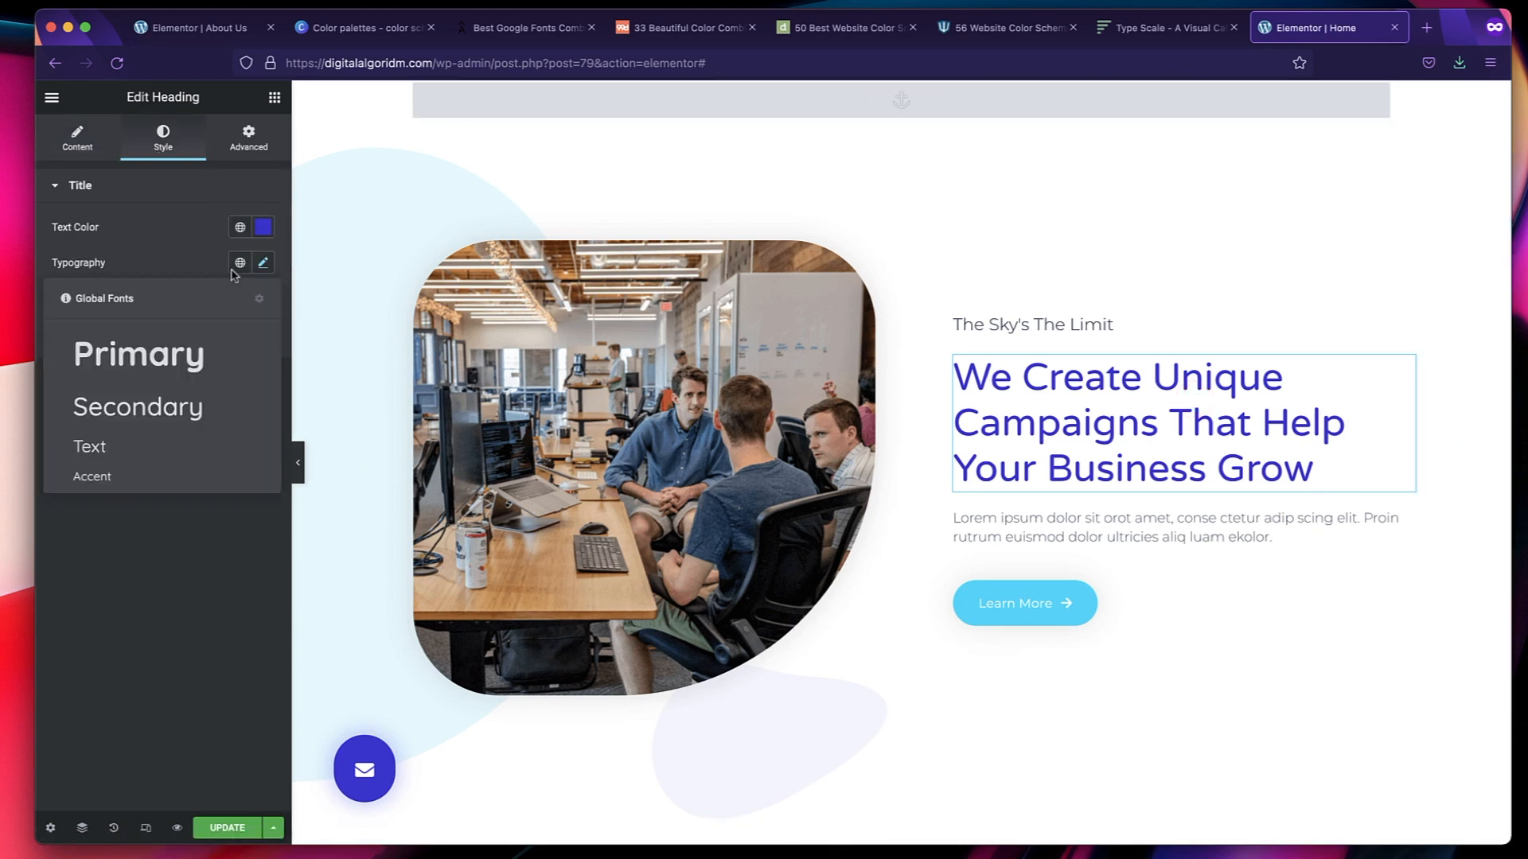
left_click(178, 363)
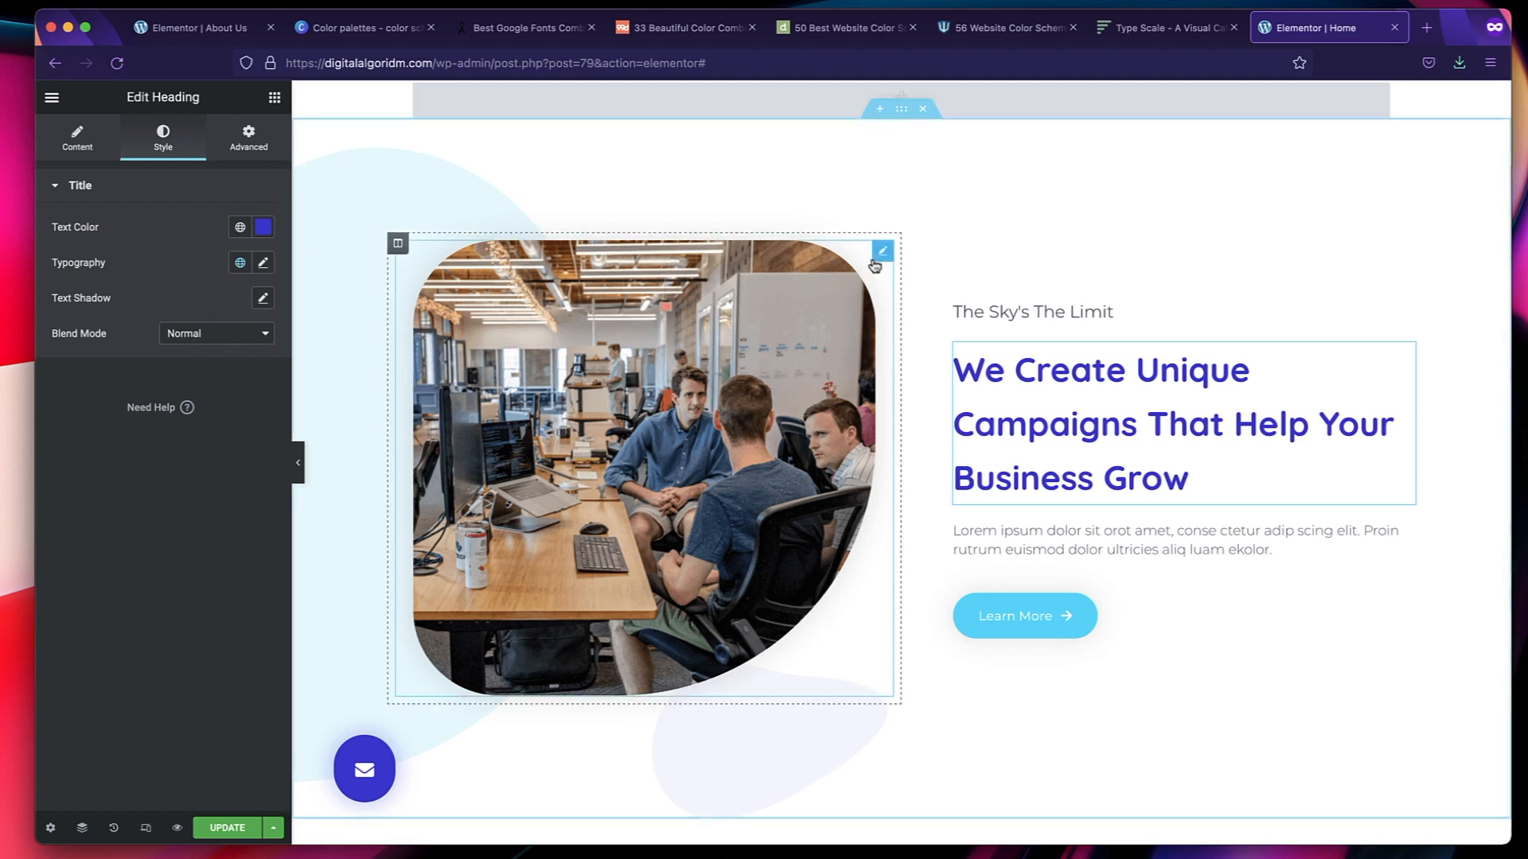
left_click(240, 227)
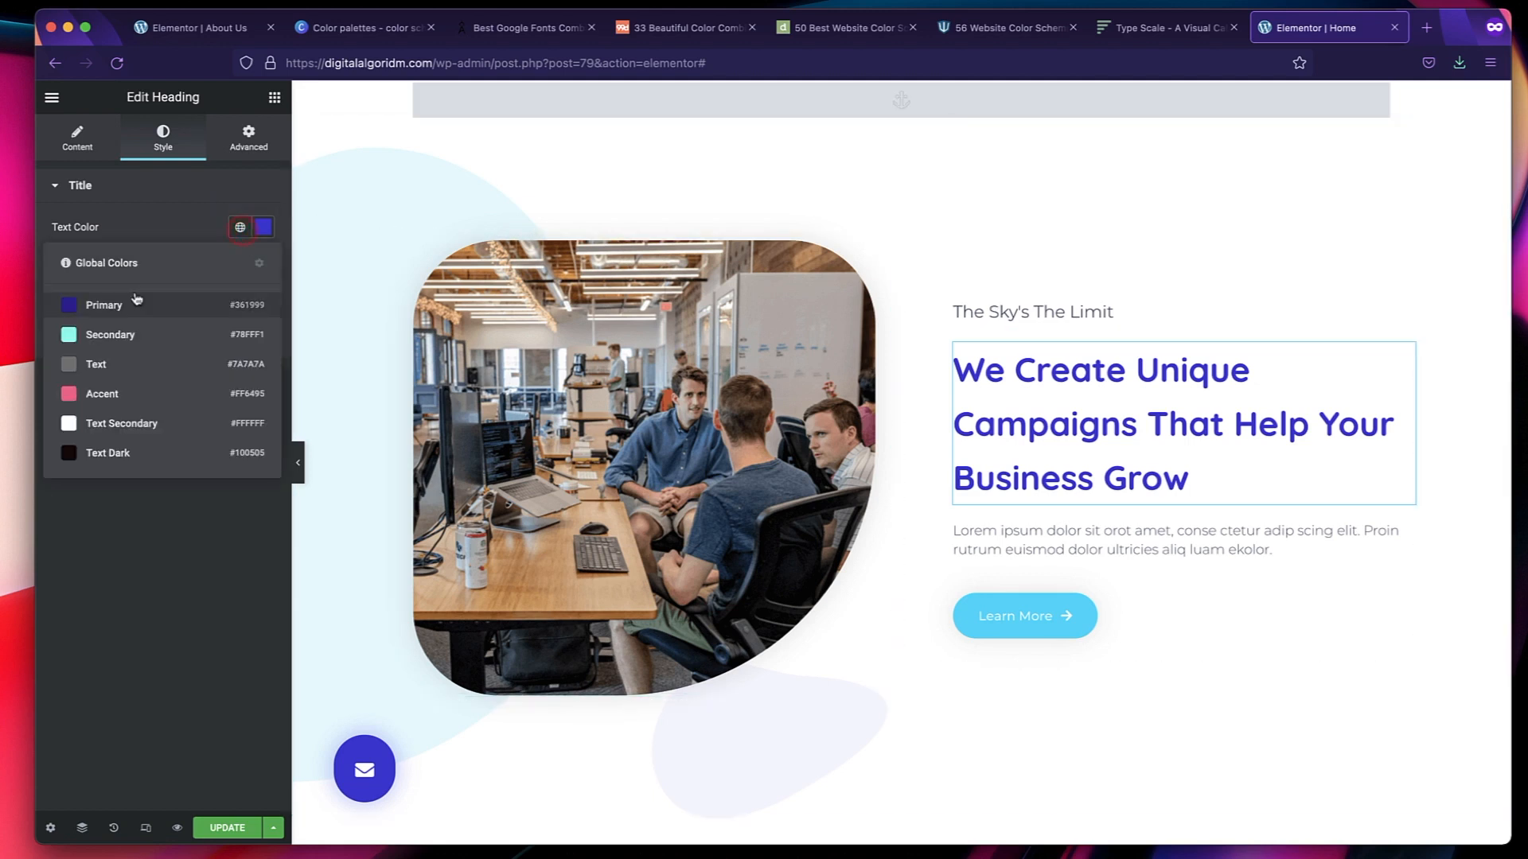
left_click(135, 303)
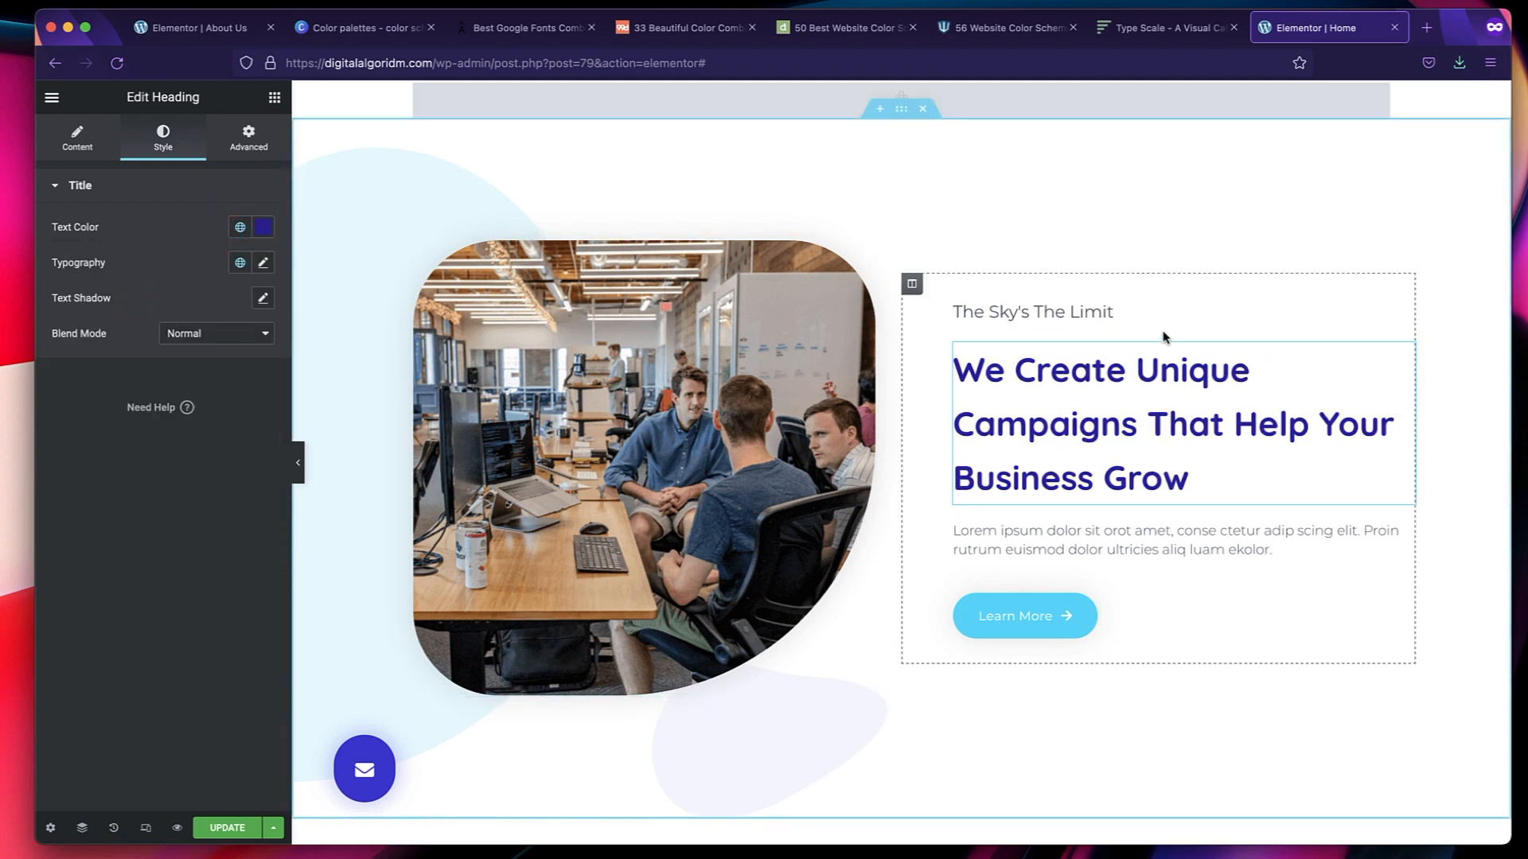
Try the Primary global color as the More Services button's background, and settle on the Accent global color.
scroll(1146, 310, "down", 5)
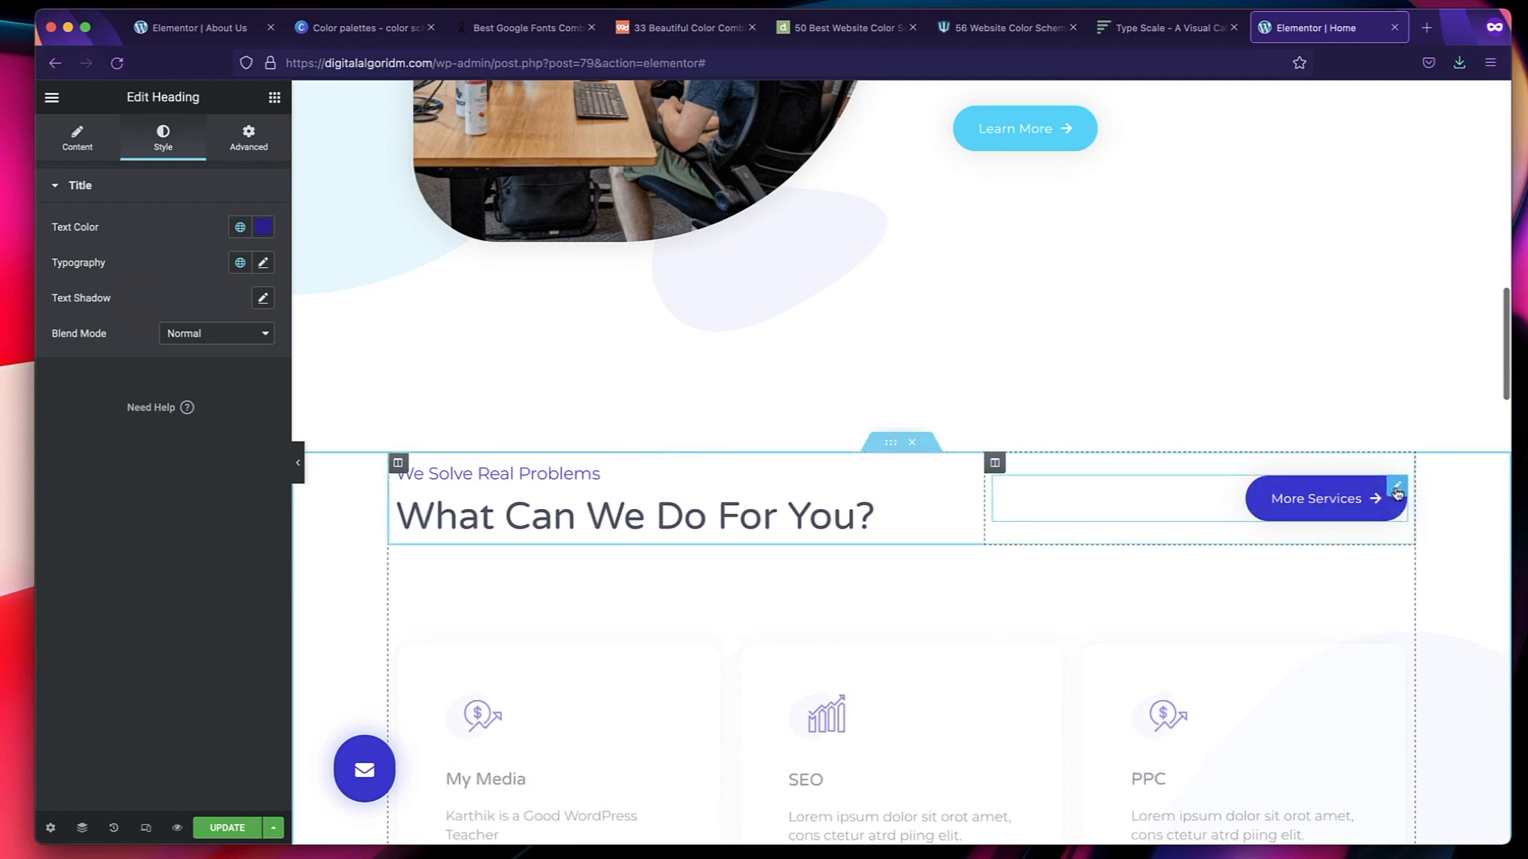
left_click(1396, 490)
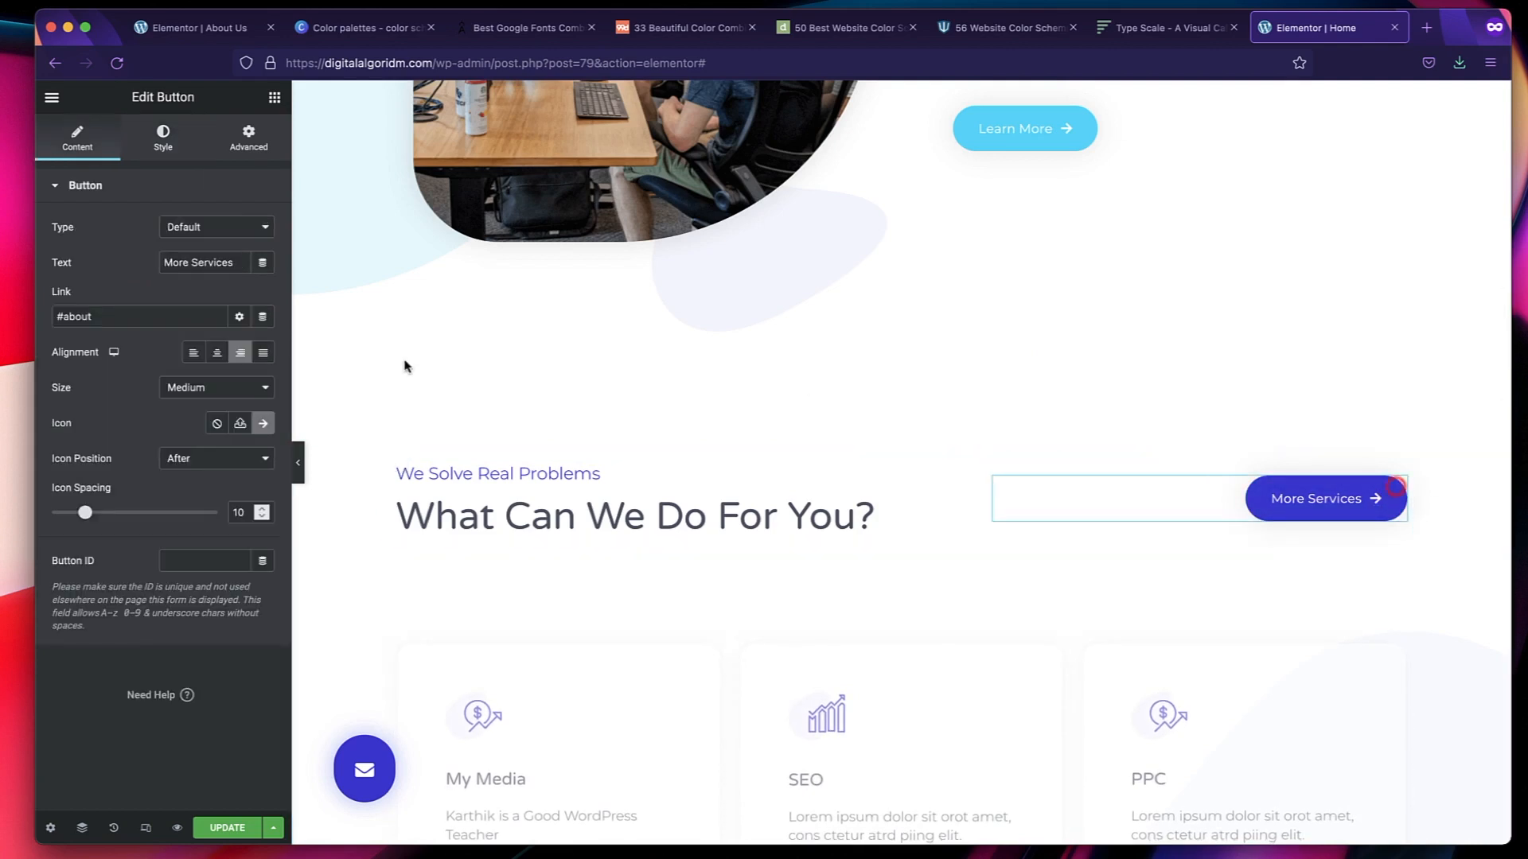
left_click(161, 137)
left_click(240, 406)
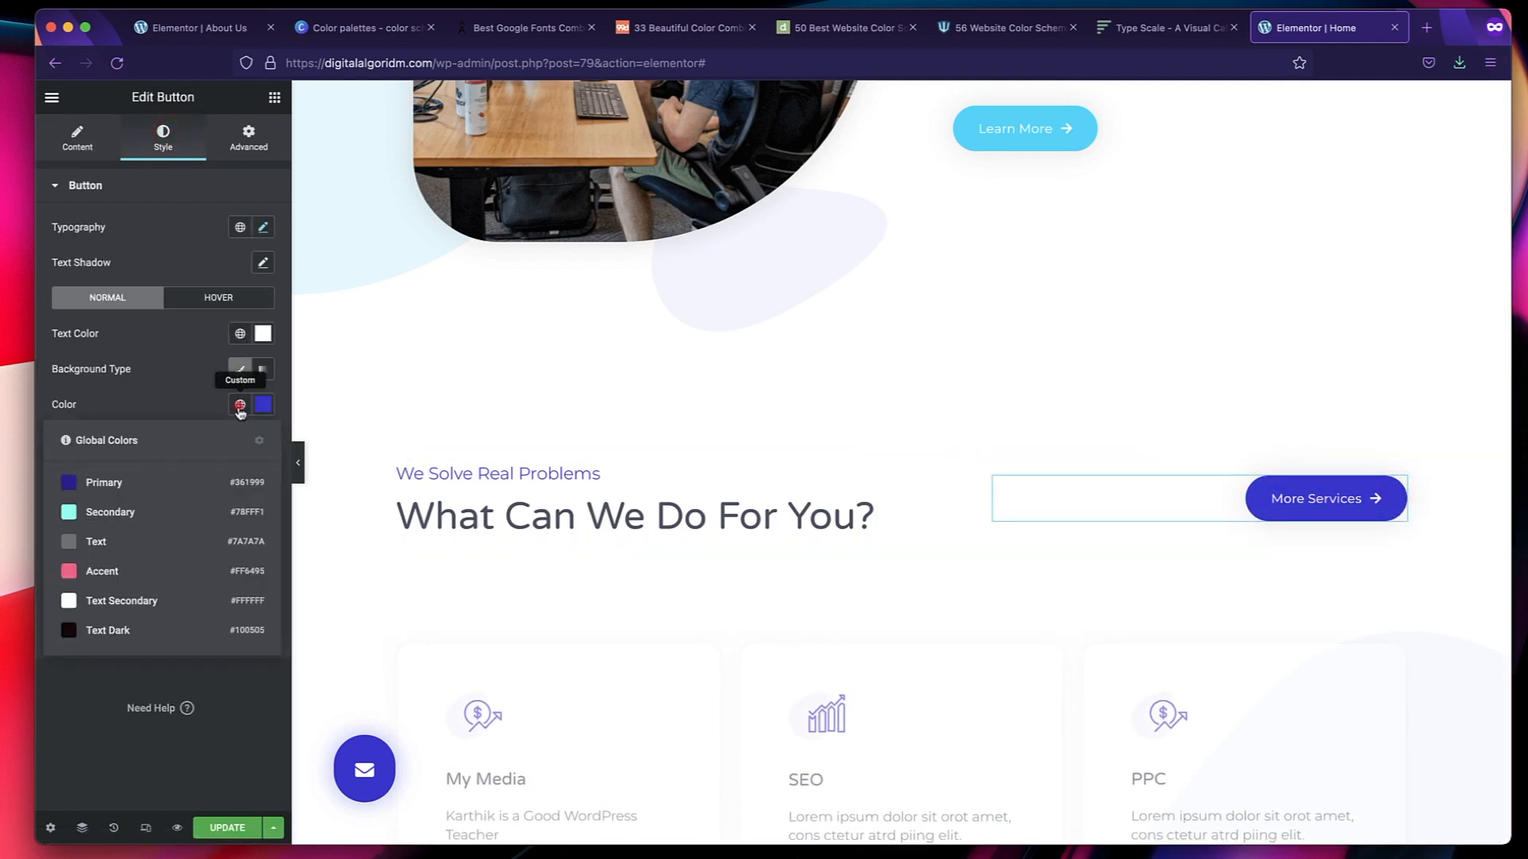
left_click(154, 481)
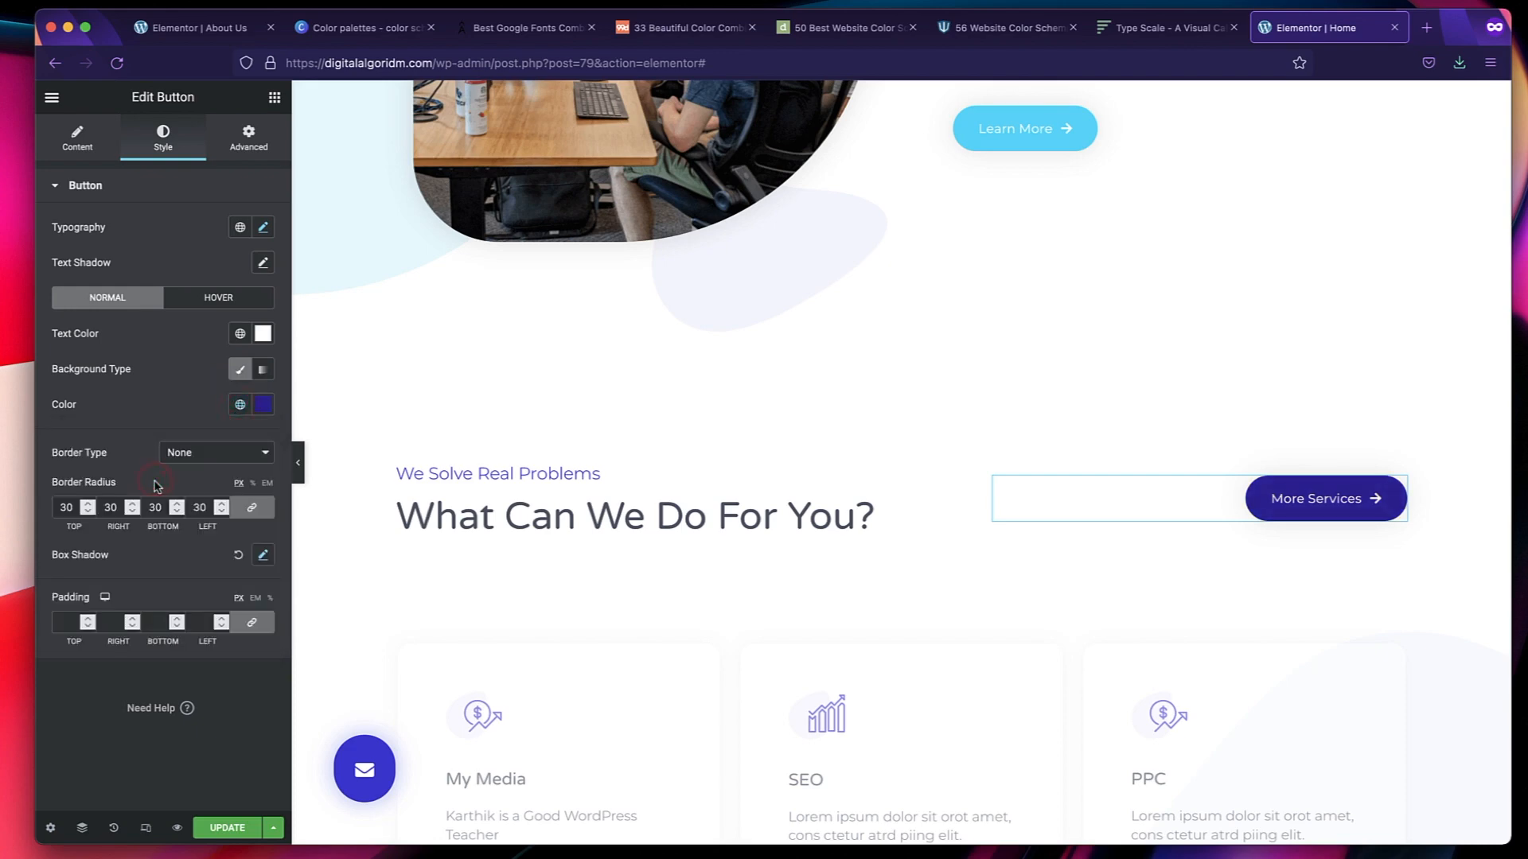
left_click(239, 405)
left_click(136, 574)
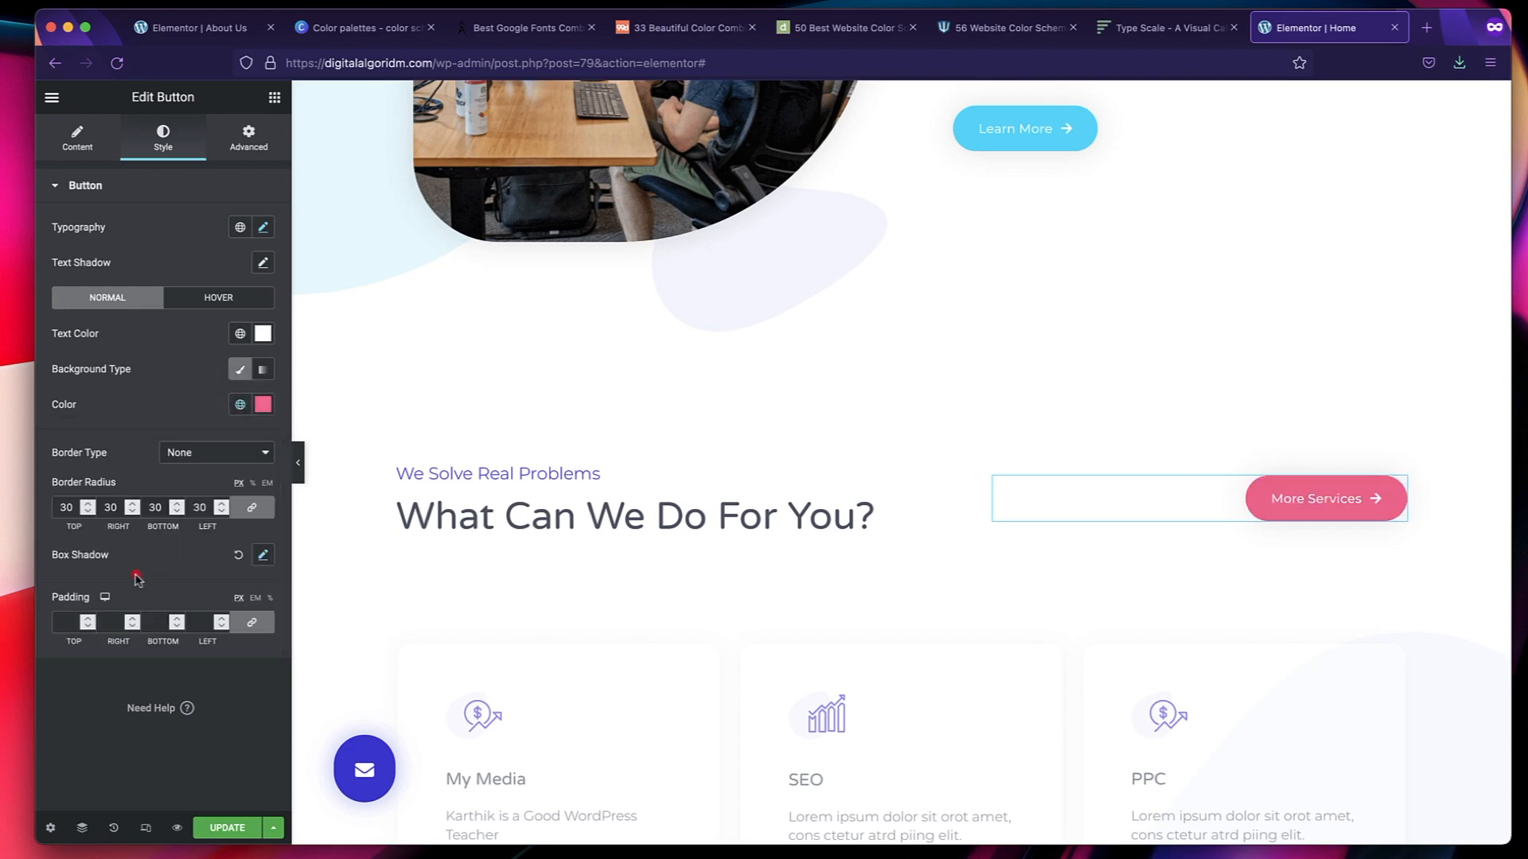
Set the background of the Learn More button below the "We Create Unique Campaigns" text to the Primary global color.
scroll(819, 502, "up", 7)
scroll(819, 501, "down", 6)
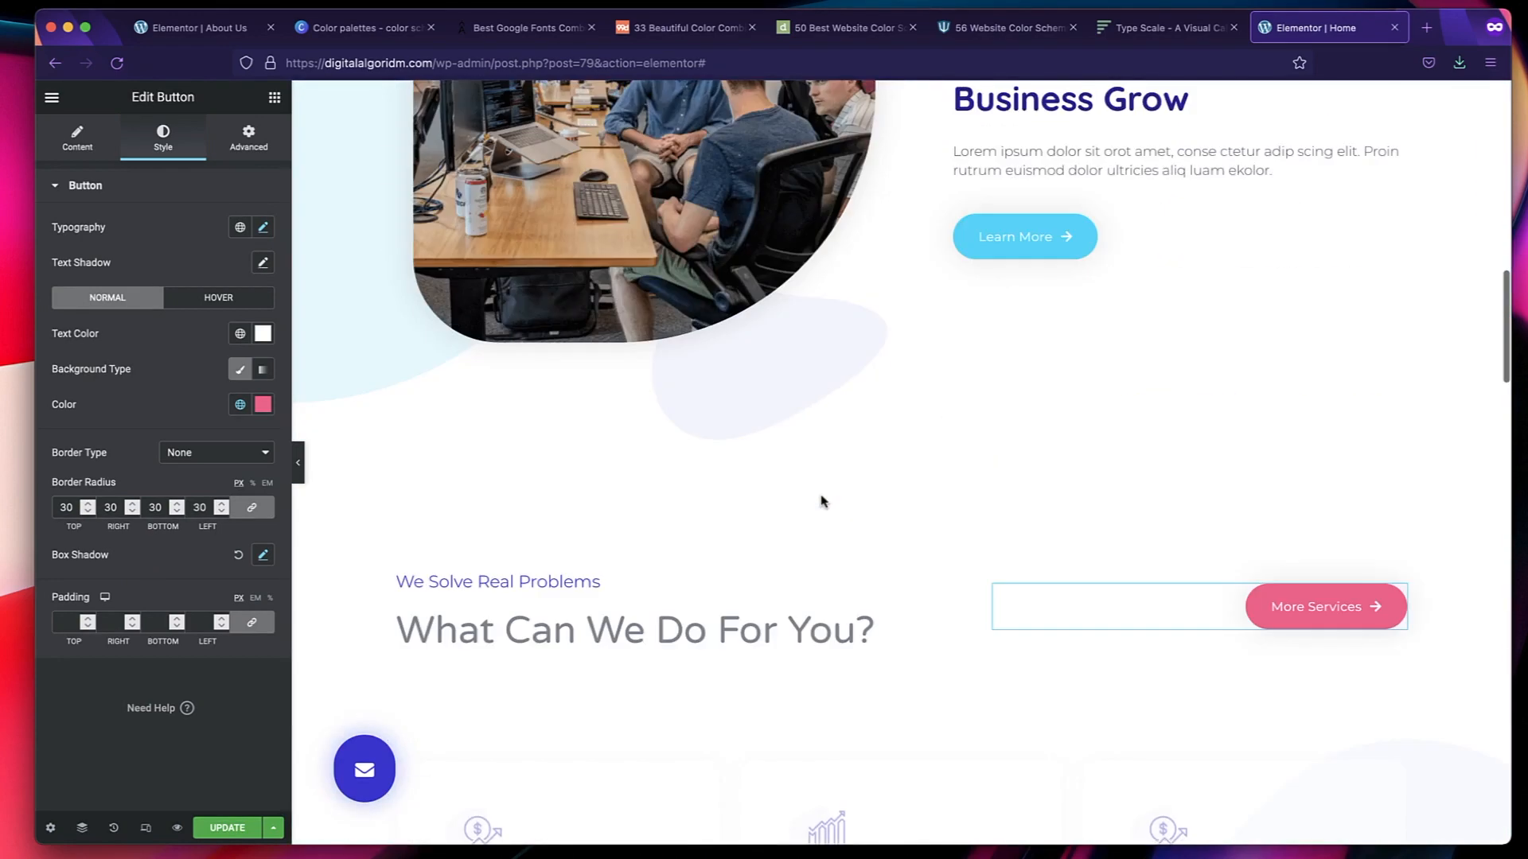
left_click(1133, 170)
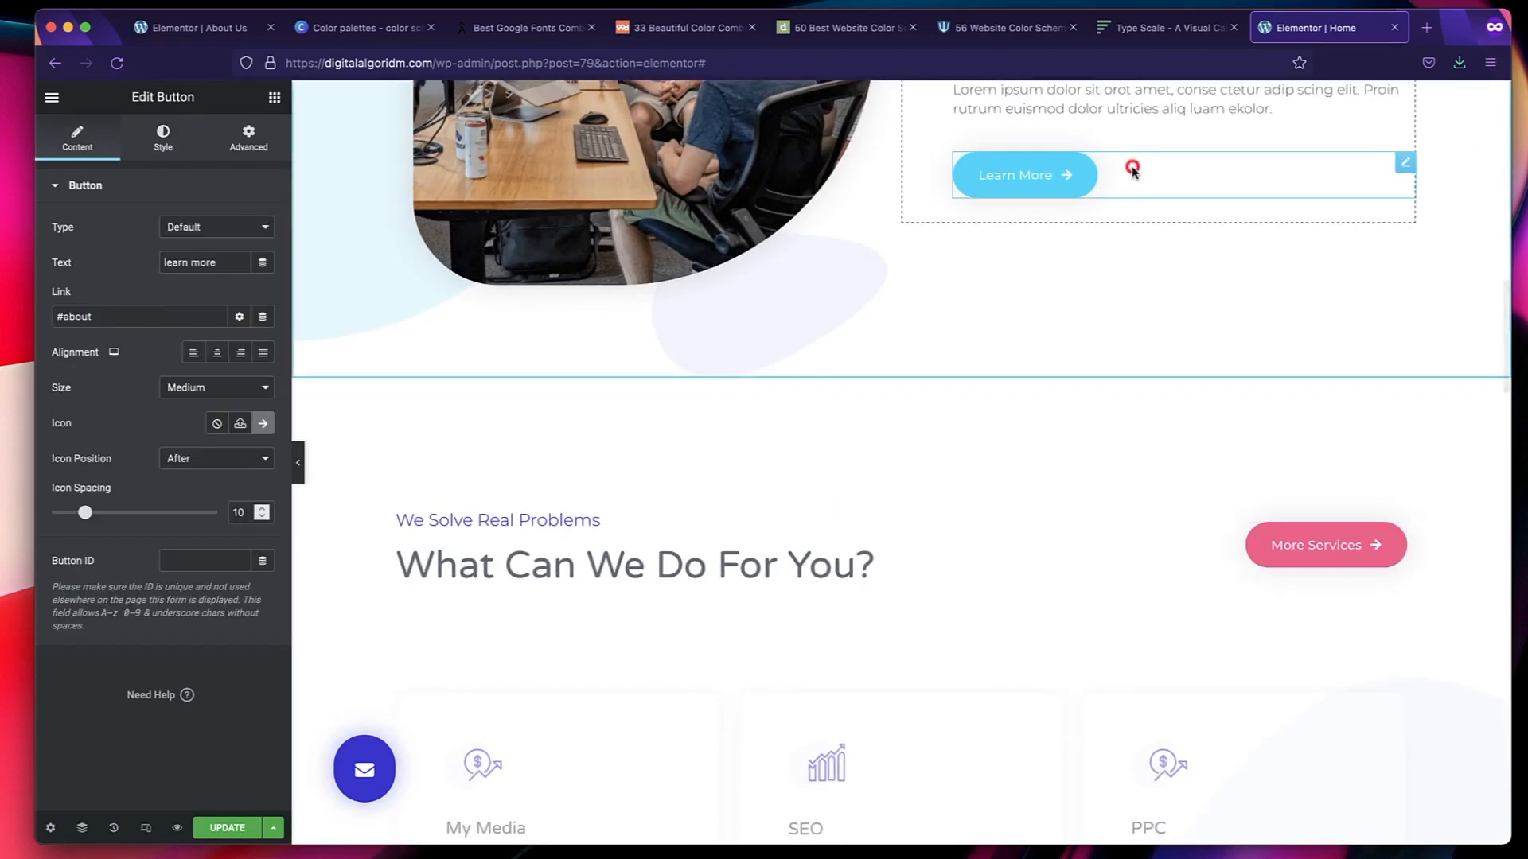
left_click(178, 154)
left_click(239, 405)
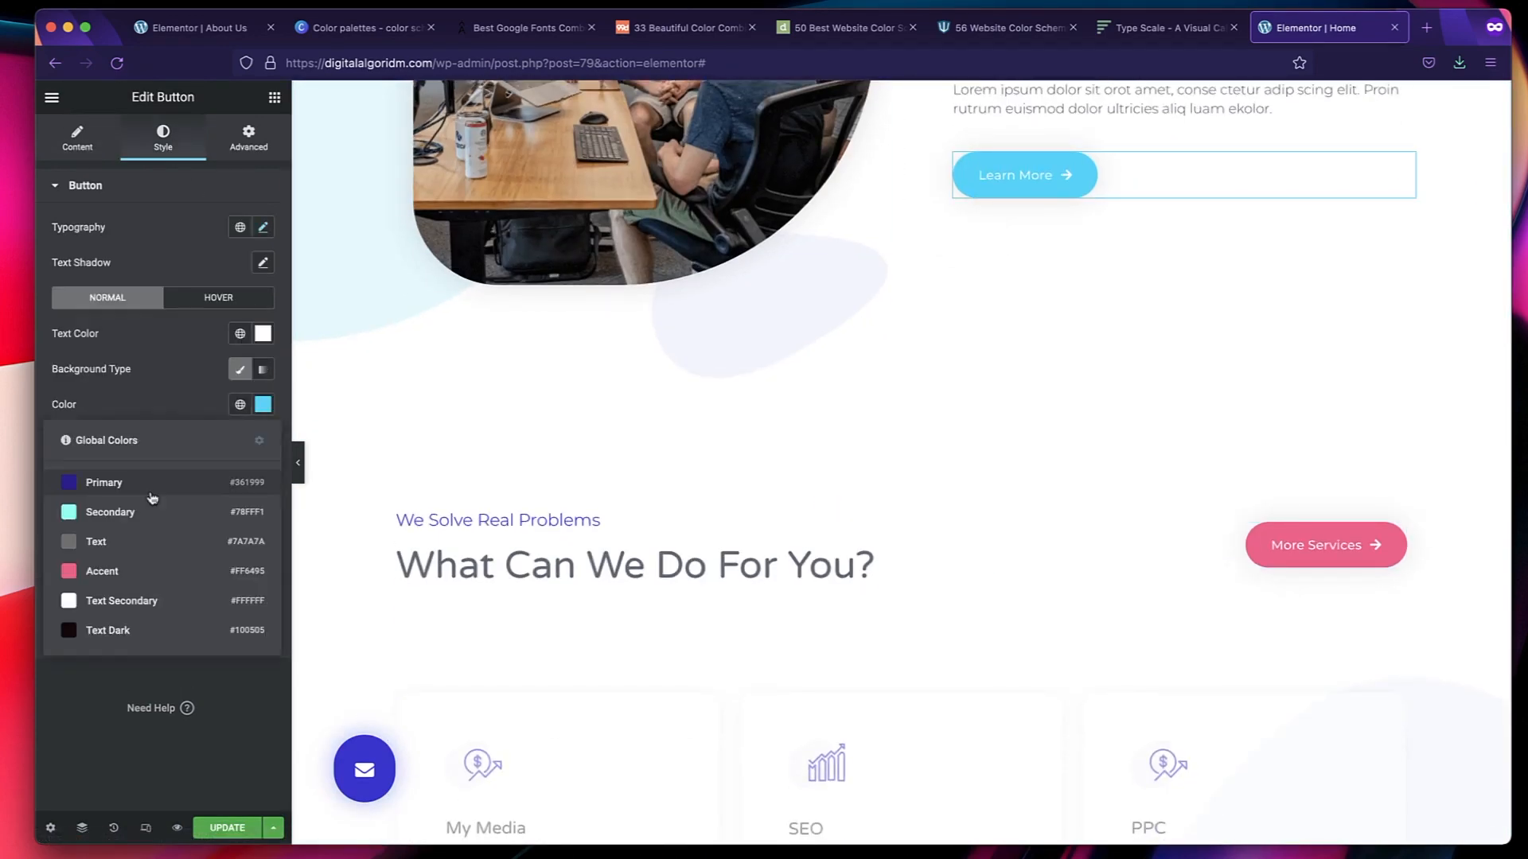
left_click(150, 486)
Set the text color of the Learn More link in the My Media service card to the Primary global color.
scroll(499, 531, "down", 5)
left_click(536, 345)
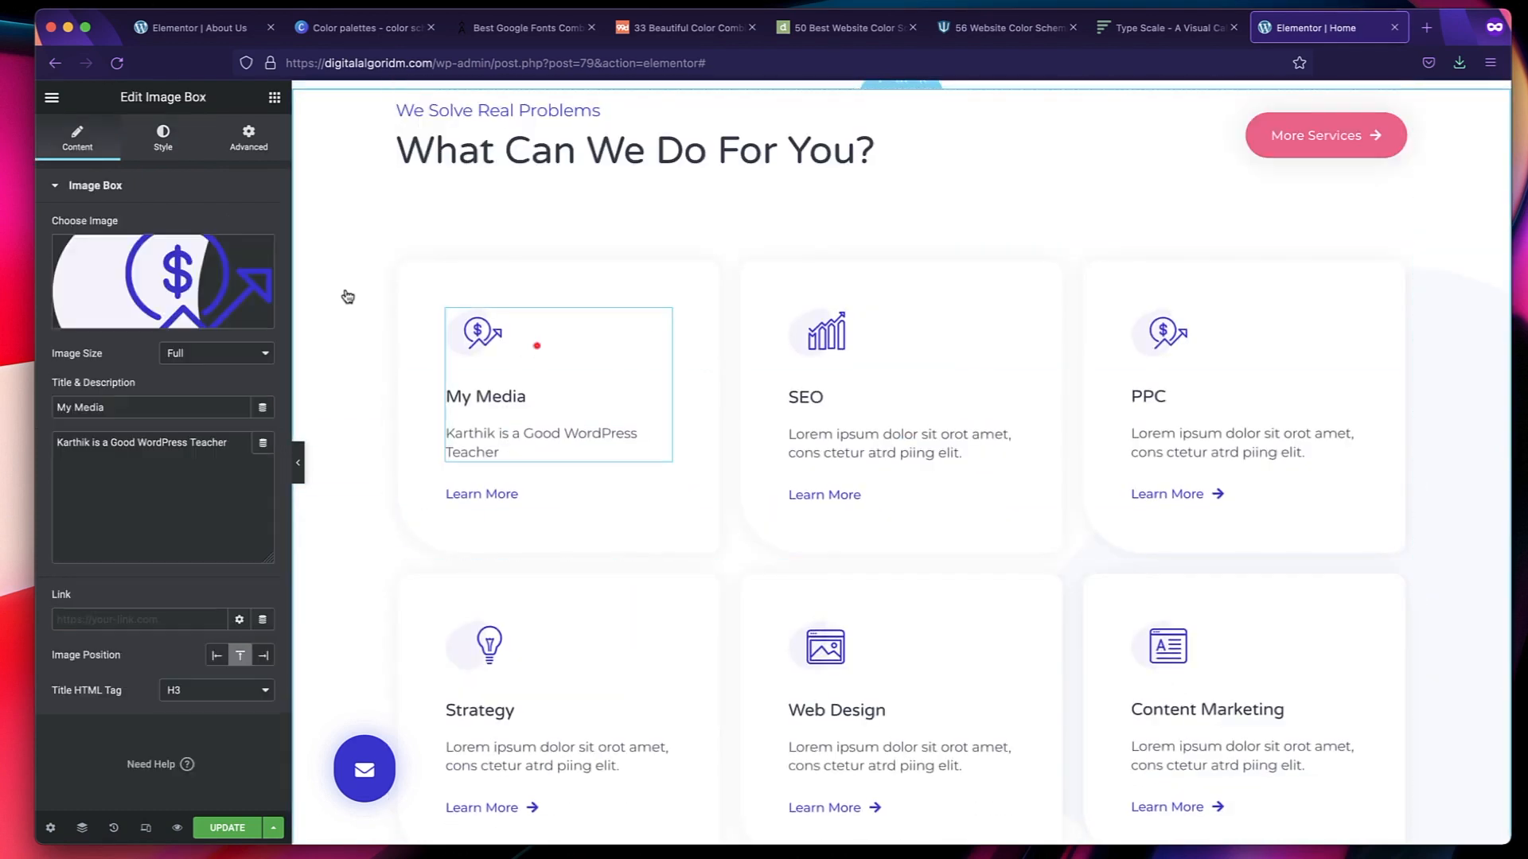
left_click(557, 490)
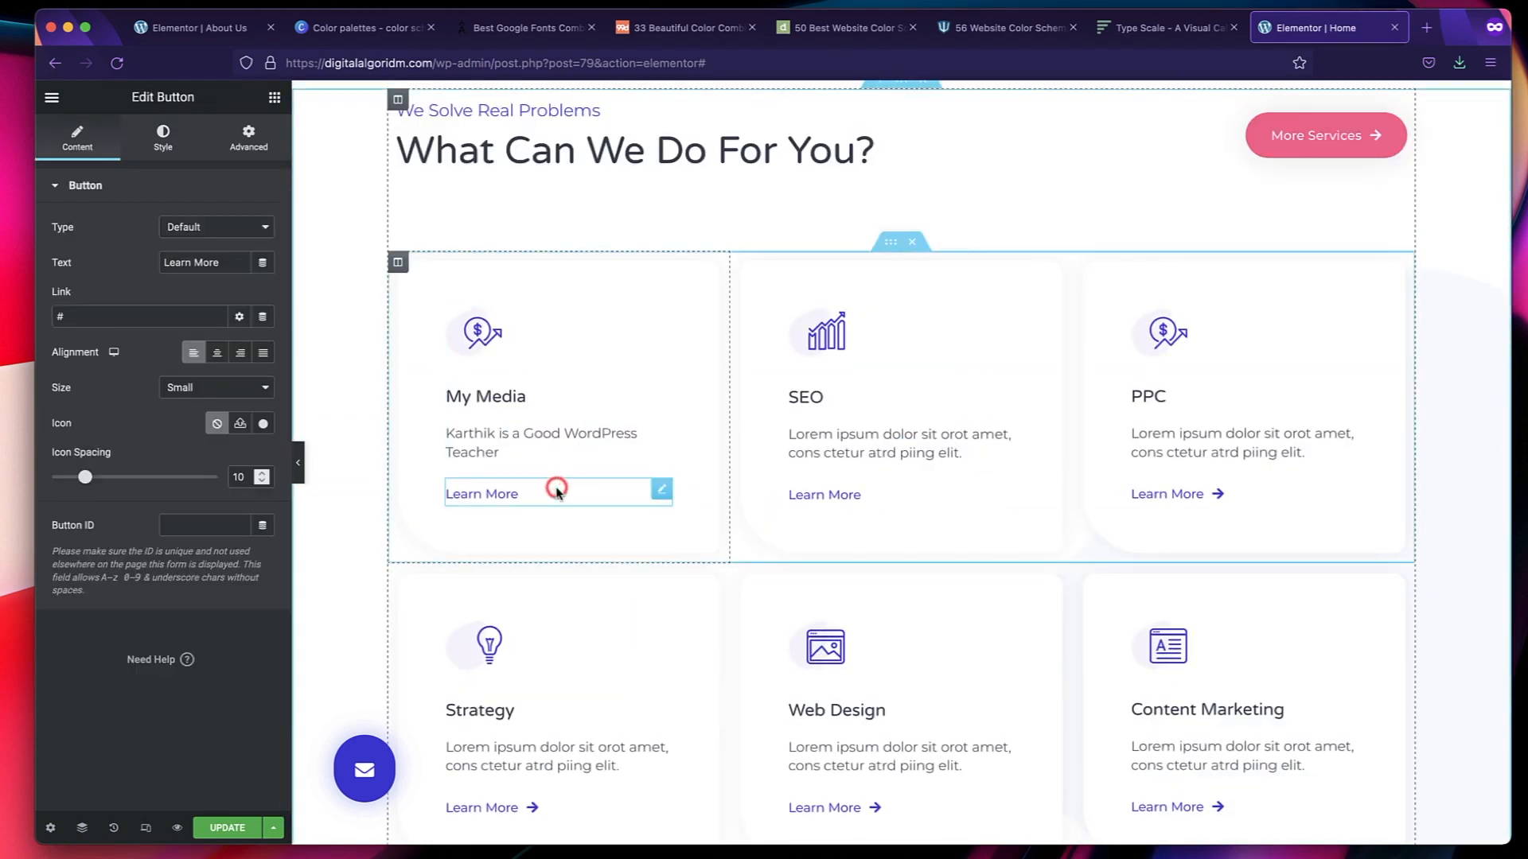
left_click(162, 135)
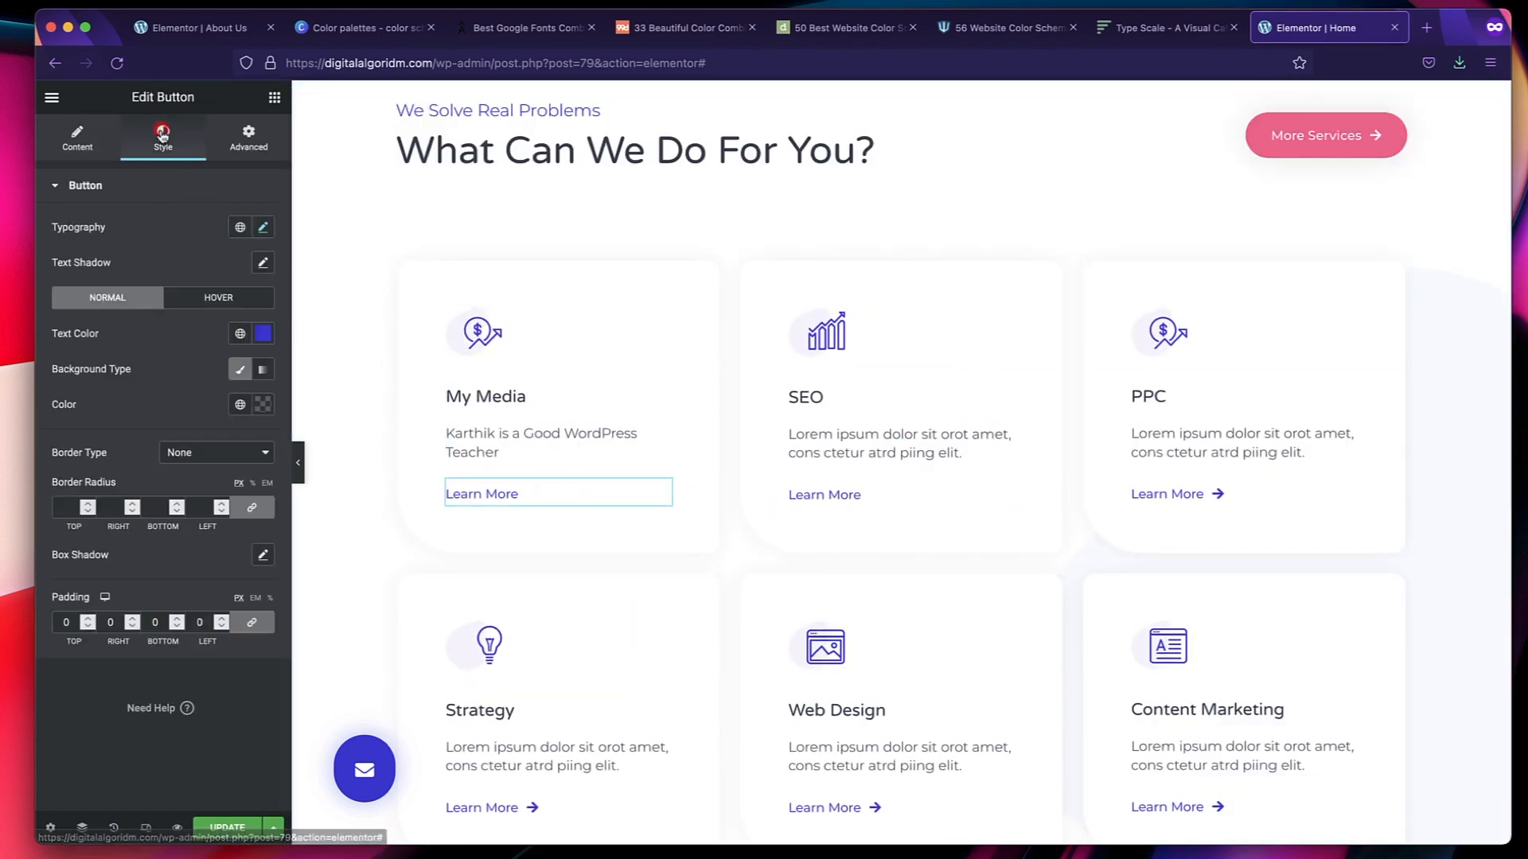
left_click(240, 335)
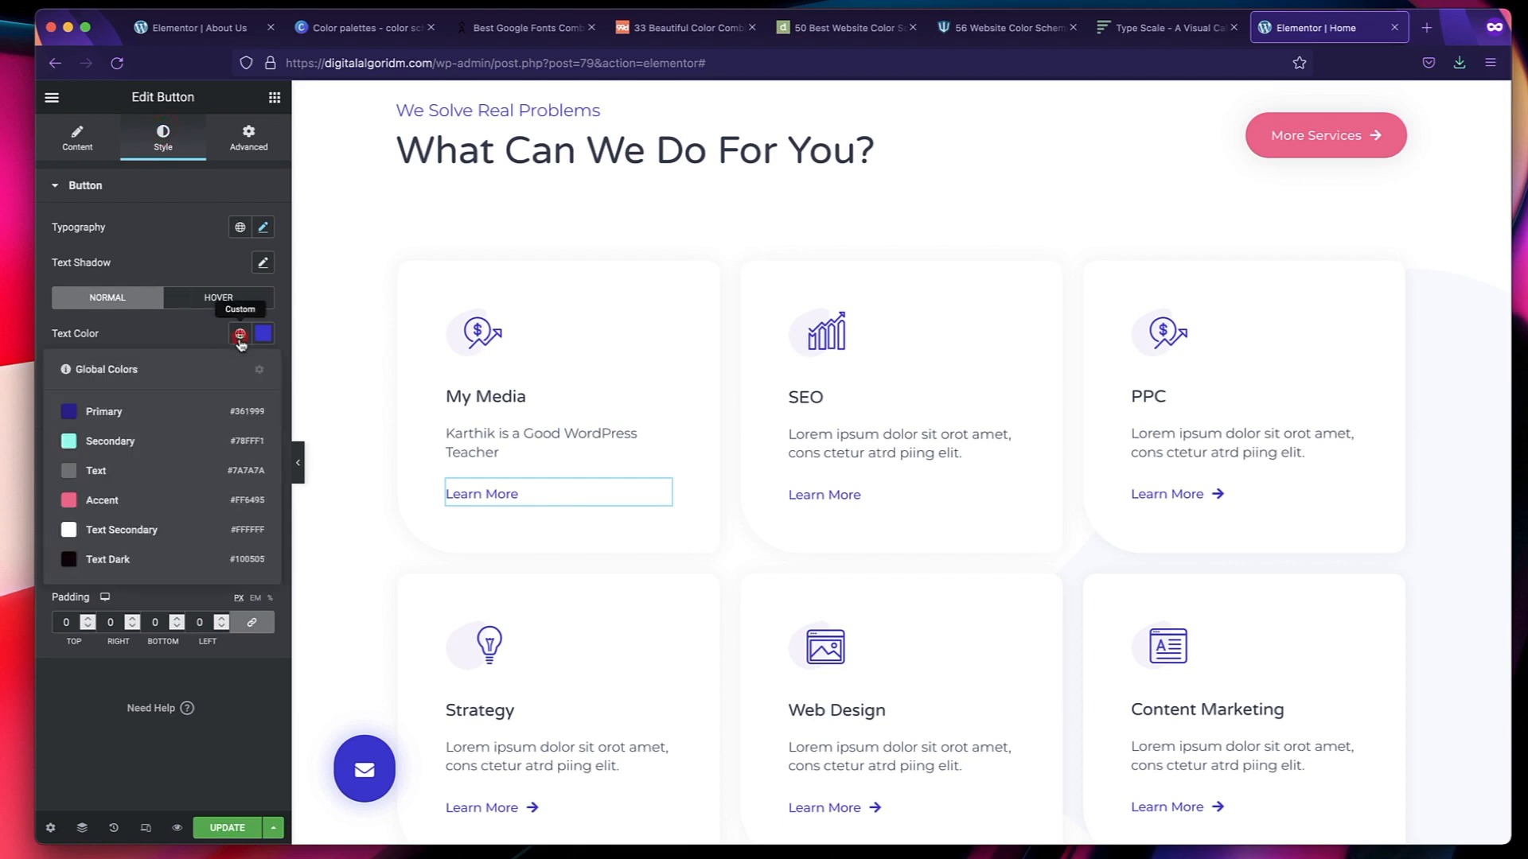
left_click(161, 417)
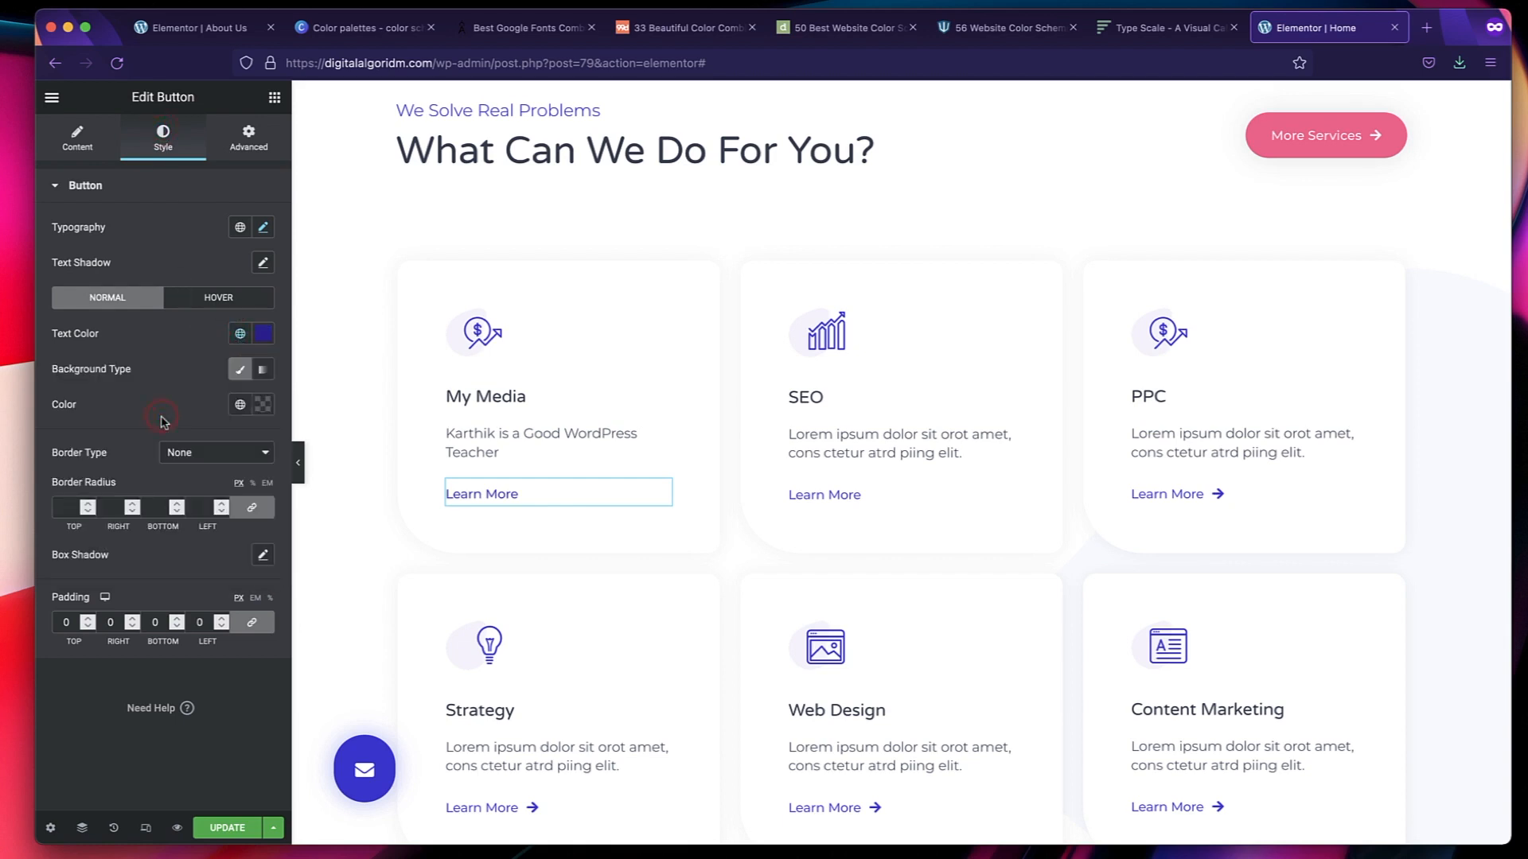
Apply the Secondary global font to the "The Faces Behind Our Success" heading in the team section.
scroll(836, 541, "down", 10)
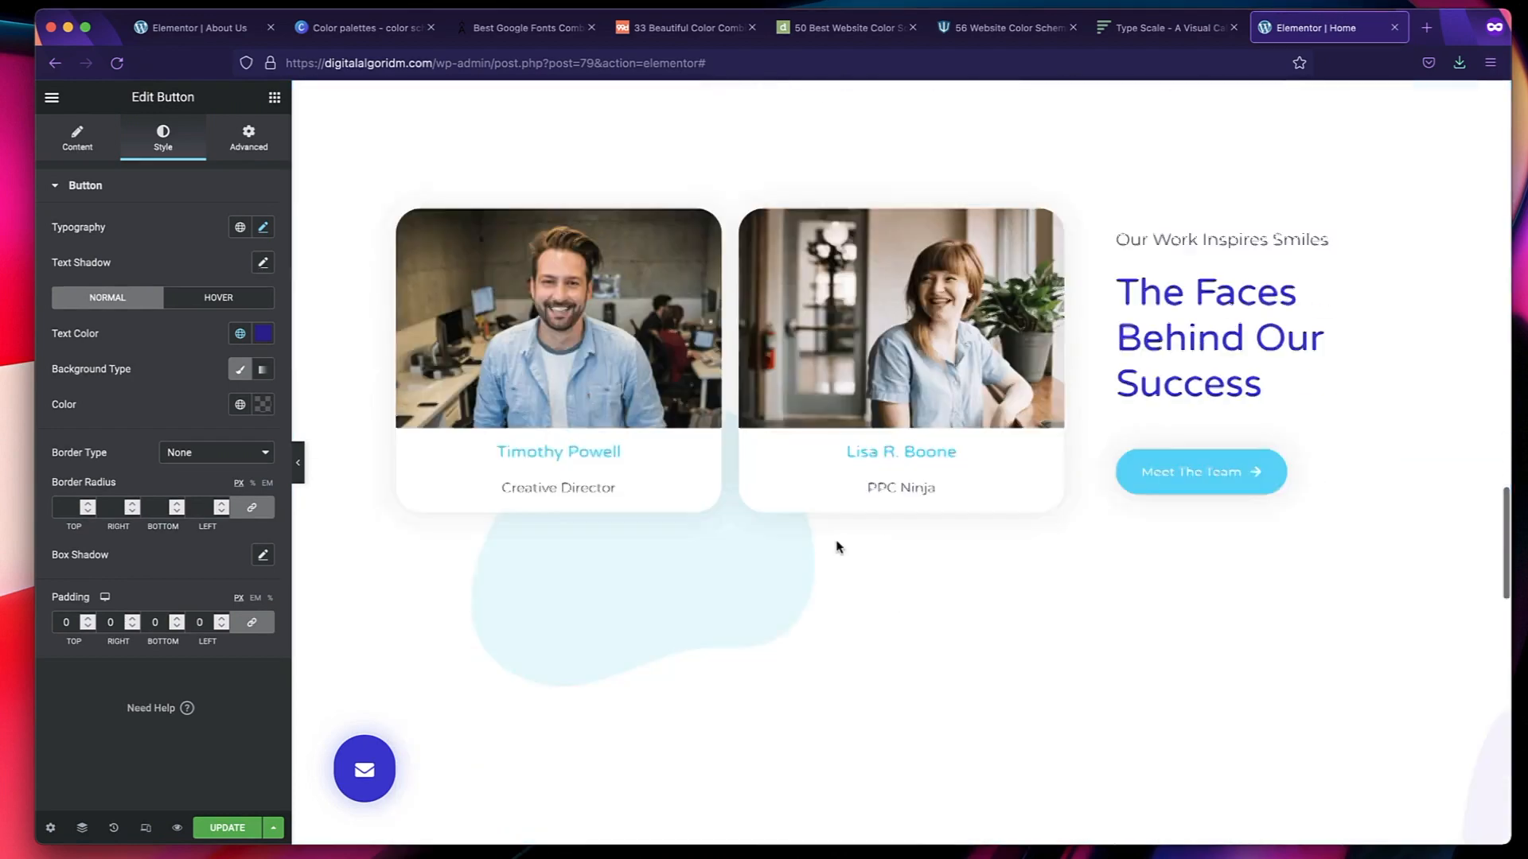
scroll(862, 434, "down", 5)
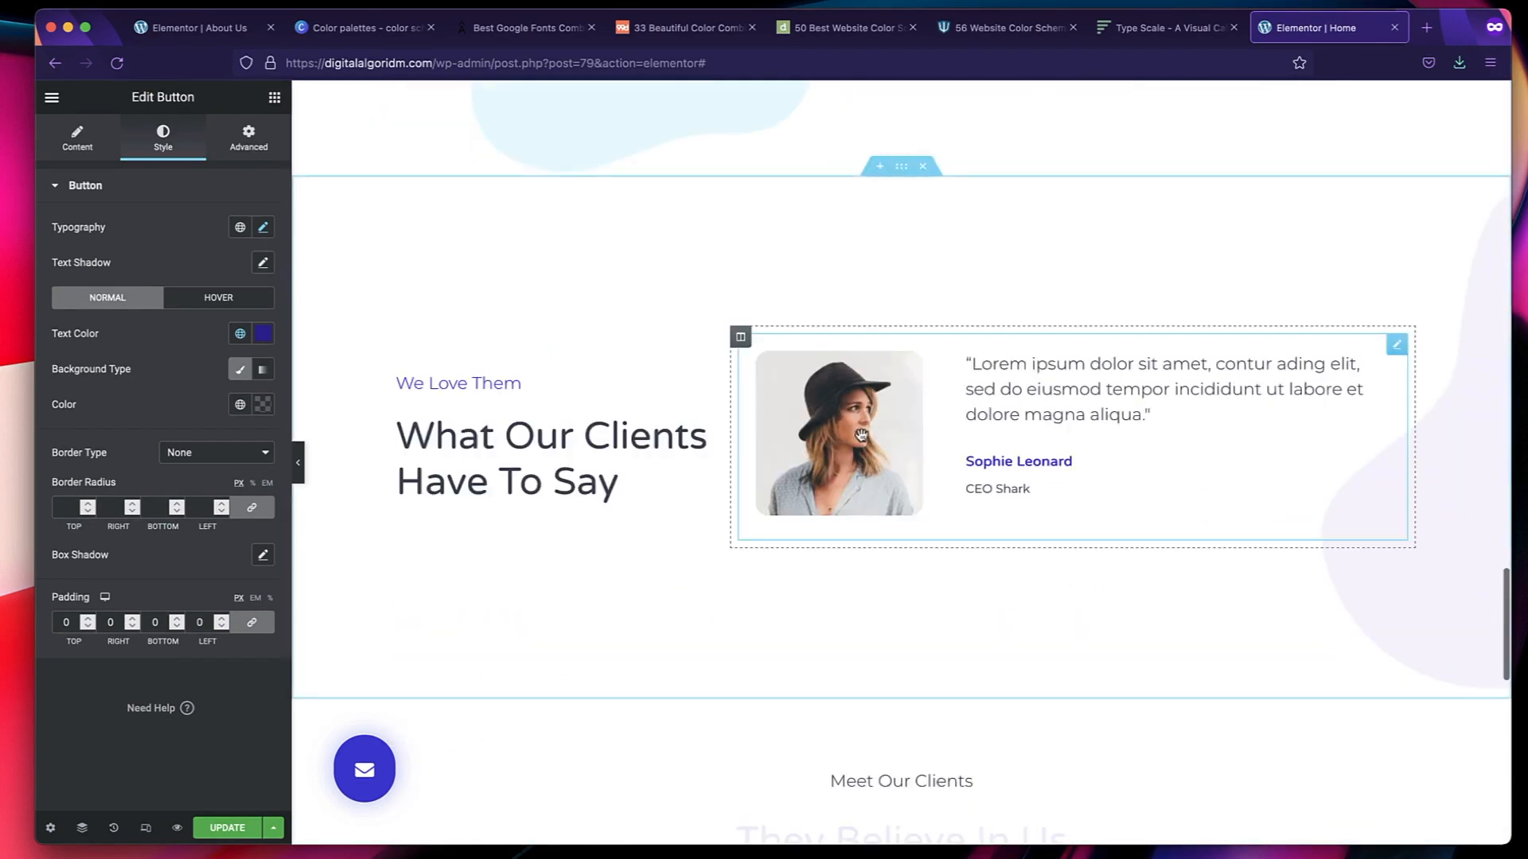
scroll(924, 433, "up", 5)
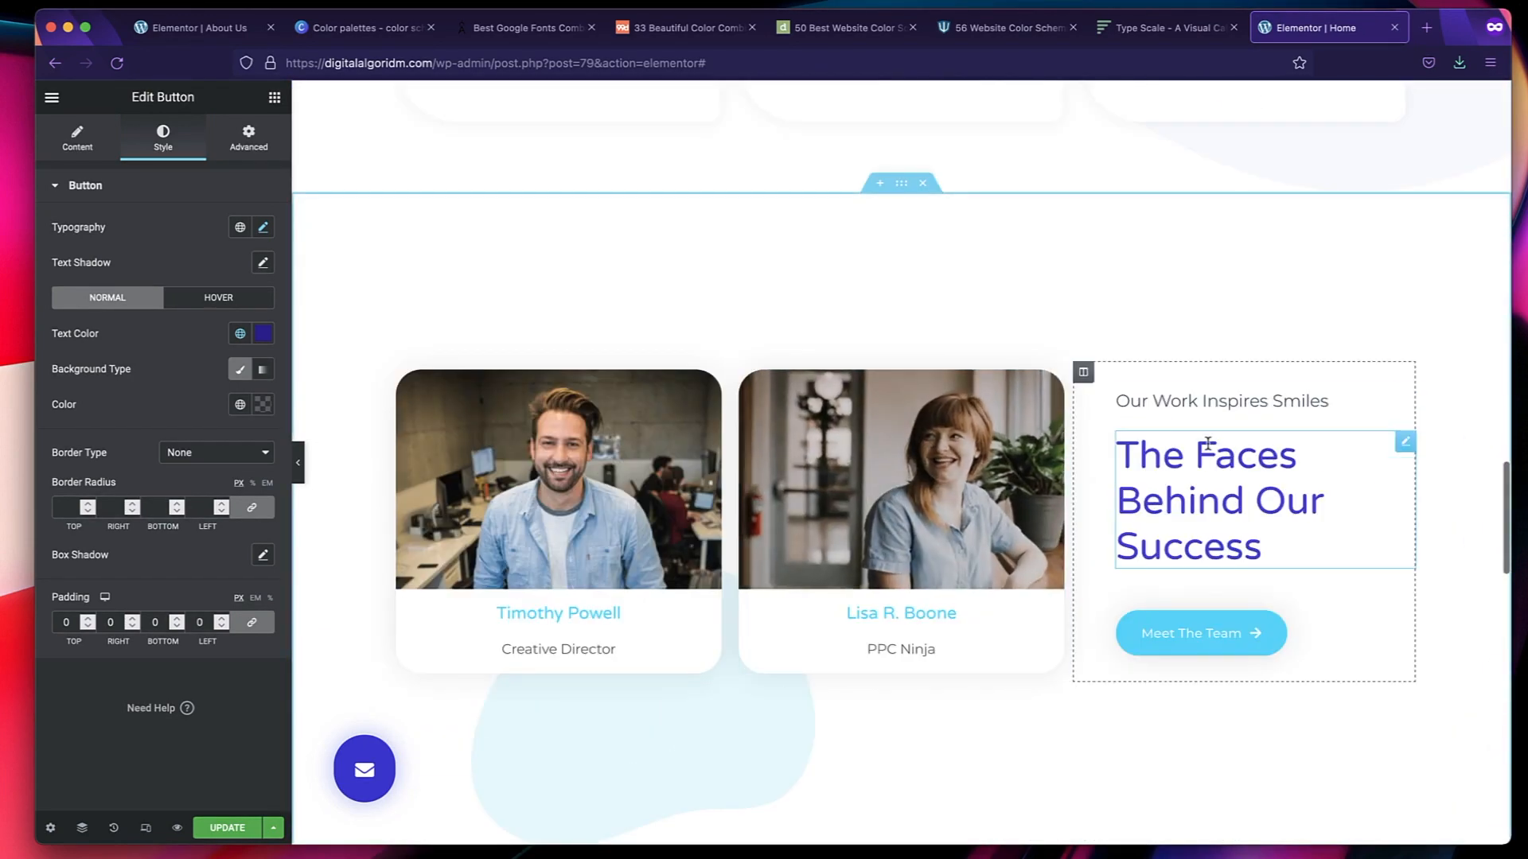
left_click(1207, 443)
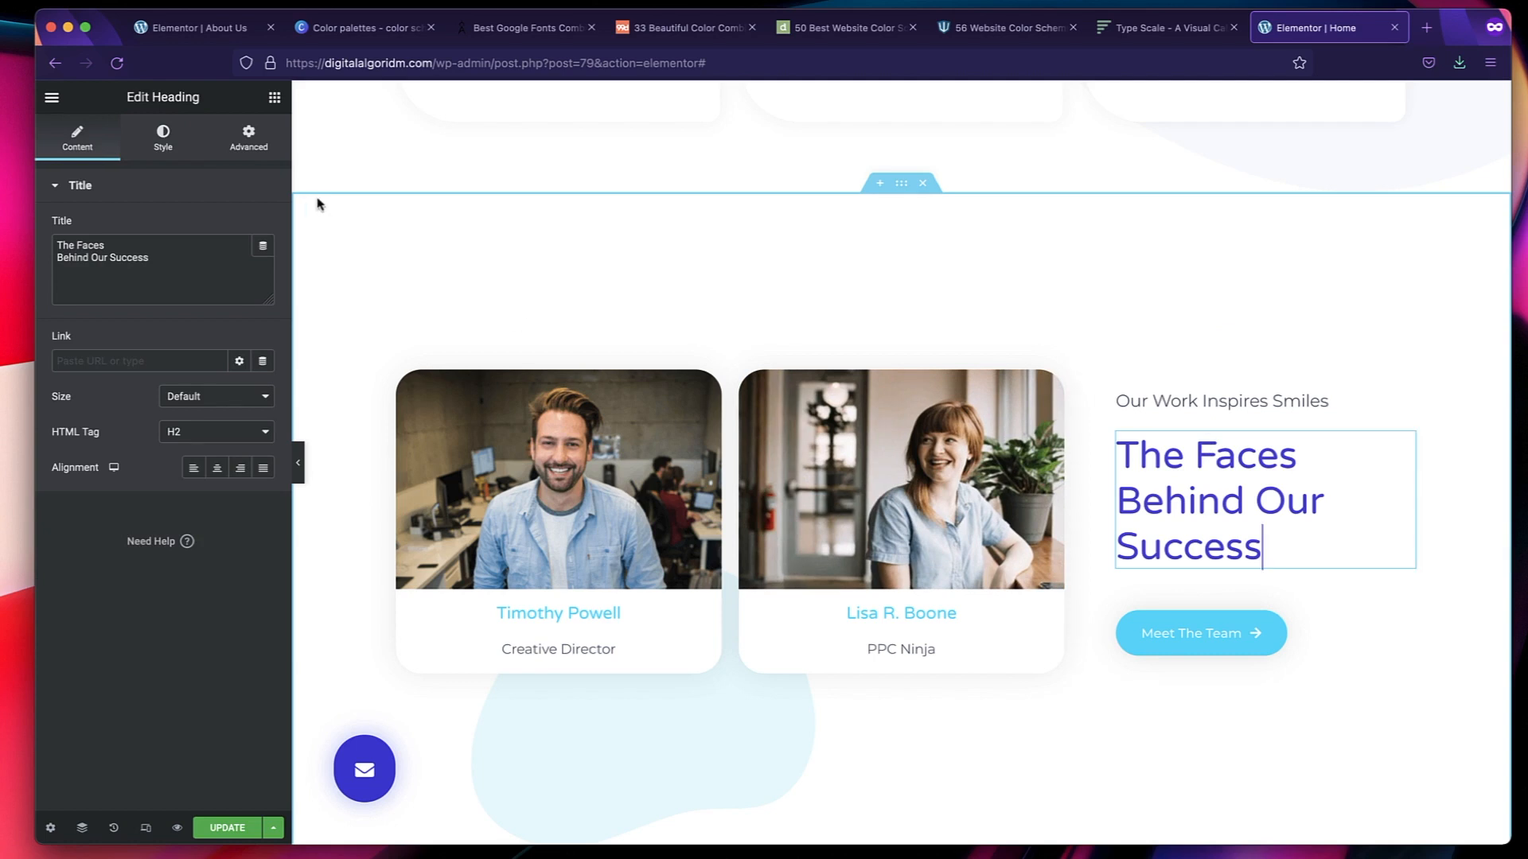
left_click(162, 143)
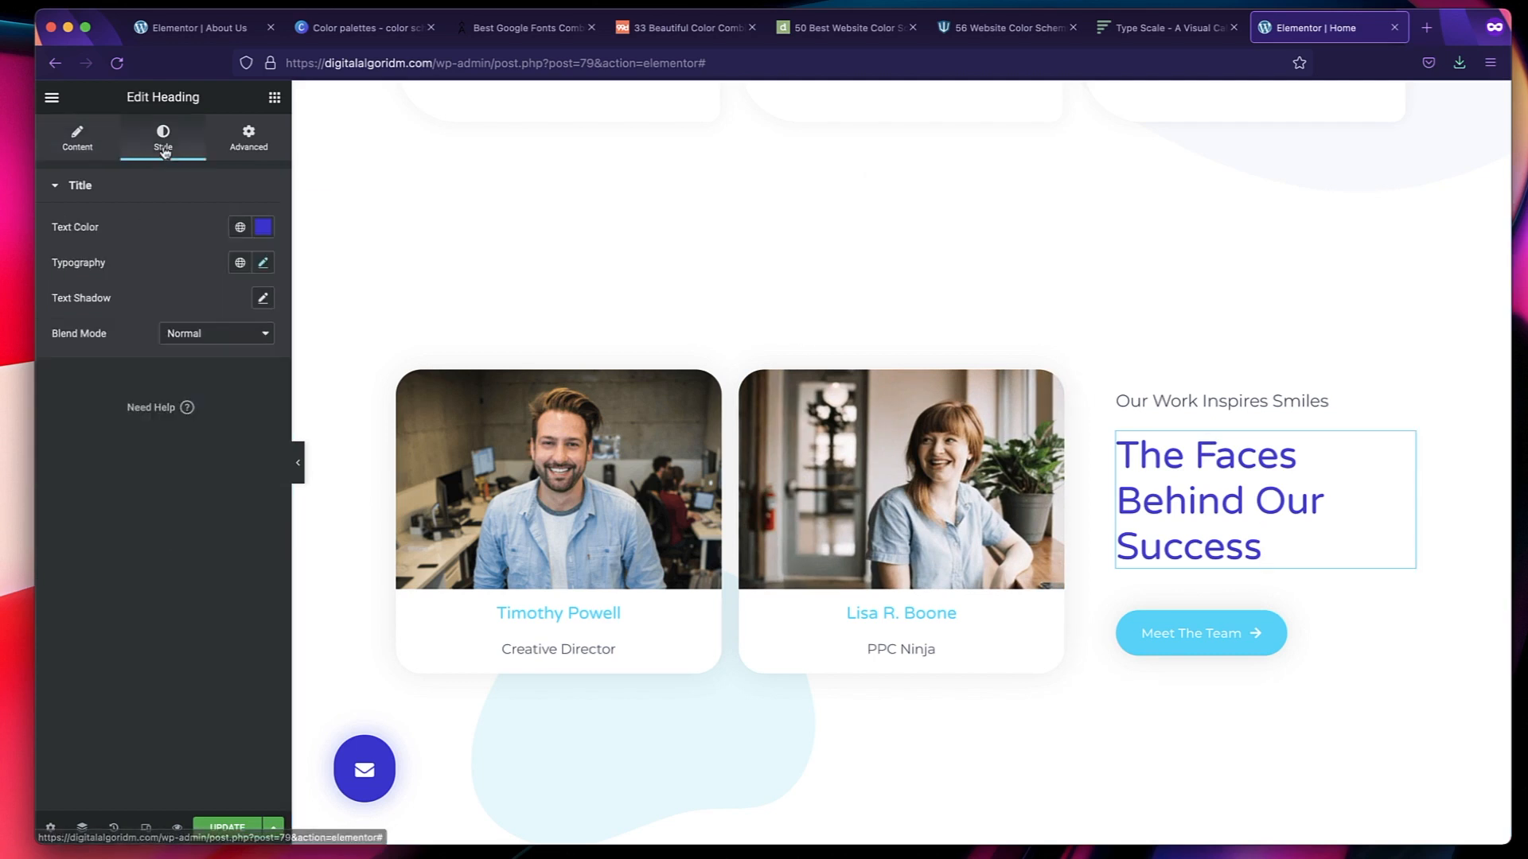
left_click(239, 263)
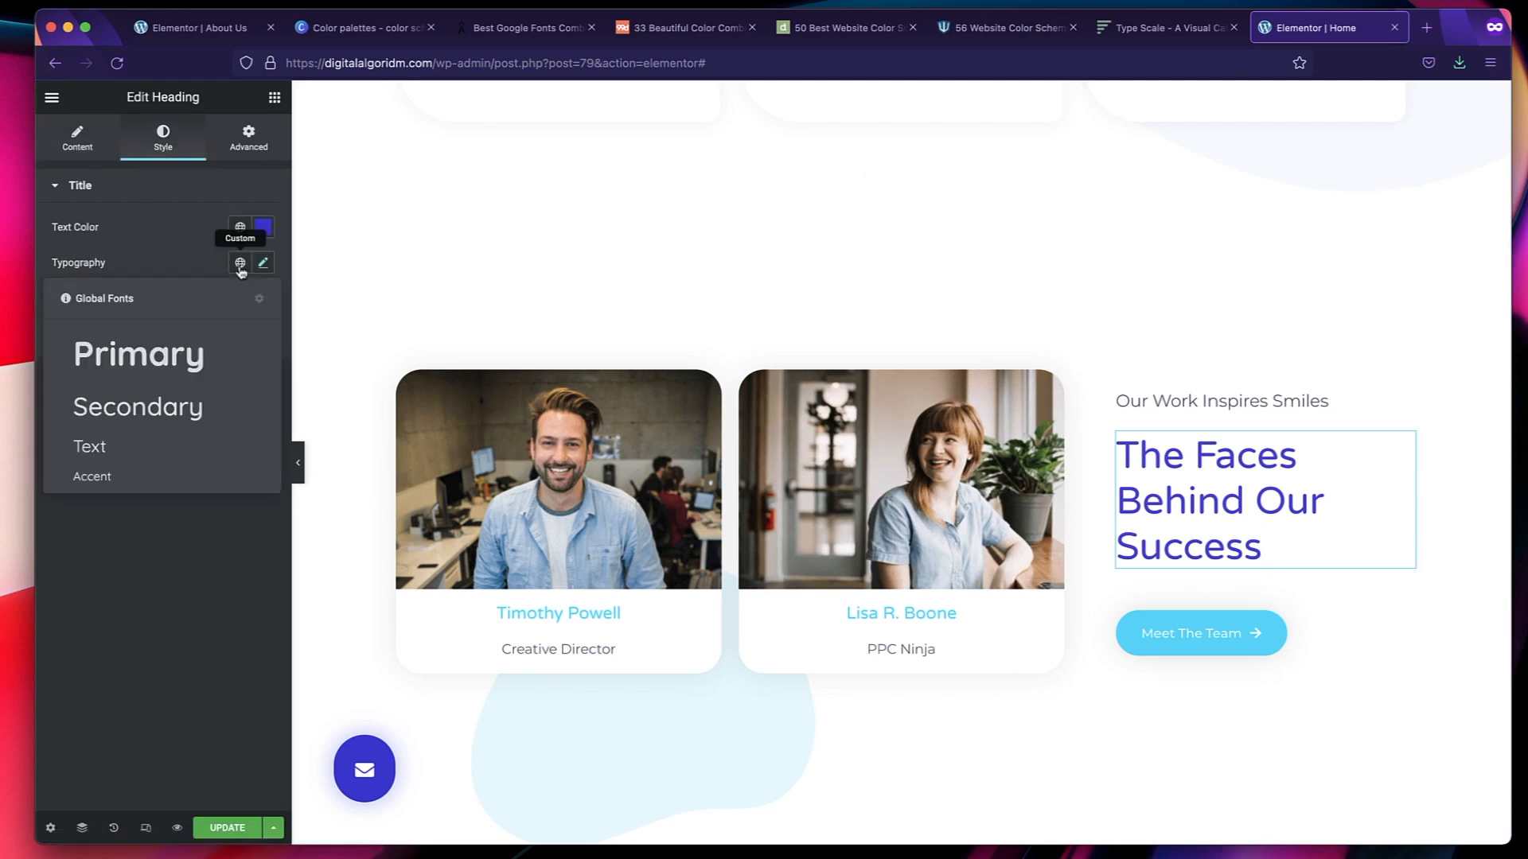
left_click(162, 411)
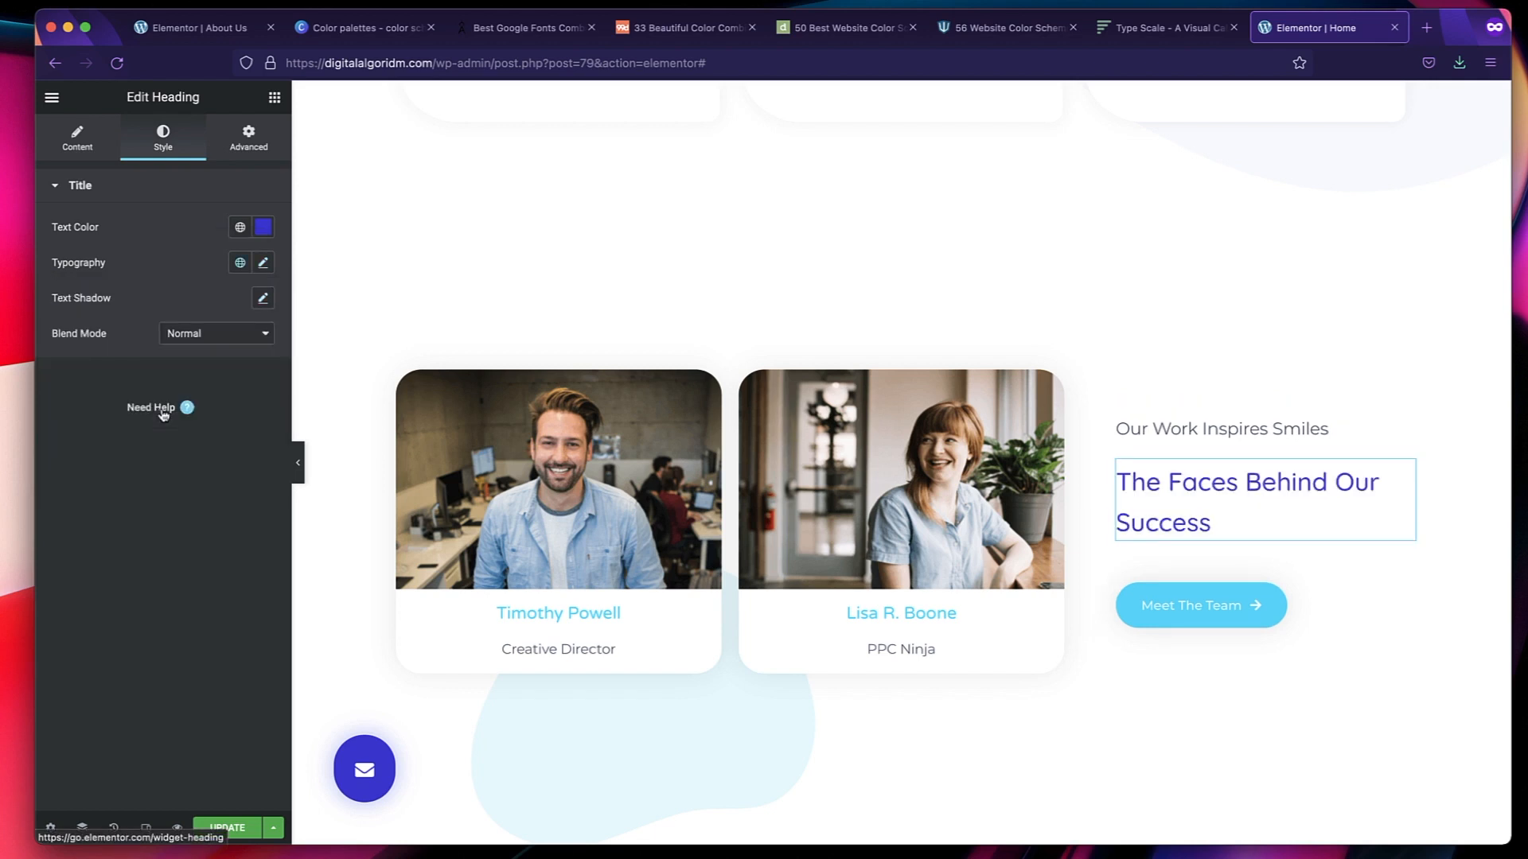
Apply the Text global font to the "Our Work Inspires Smiles" heading in the team section.
left_click(1283, 431)
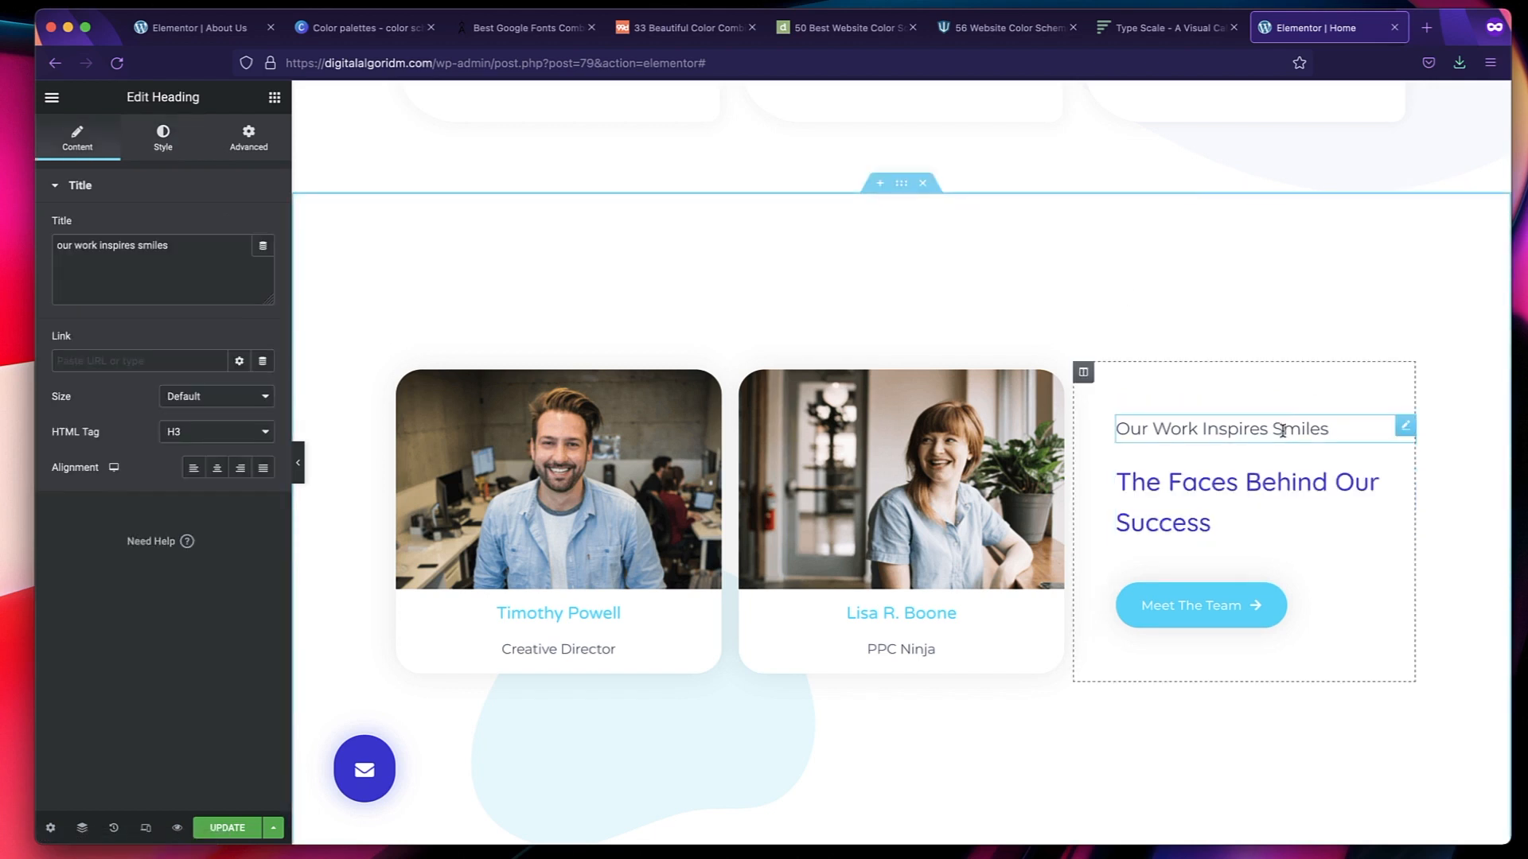
left_click(162, 137)
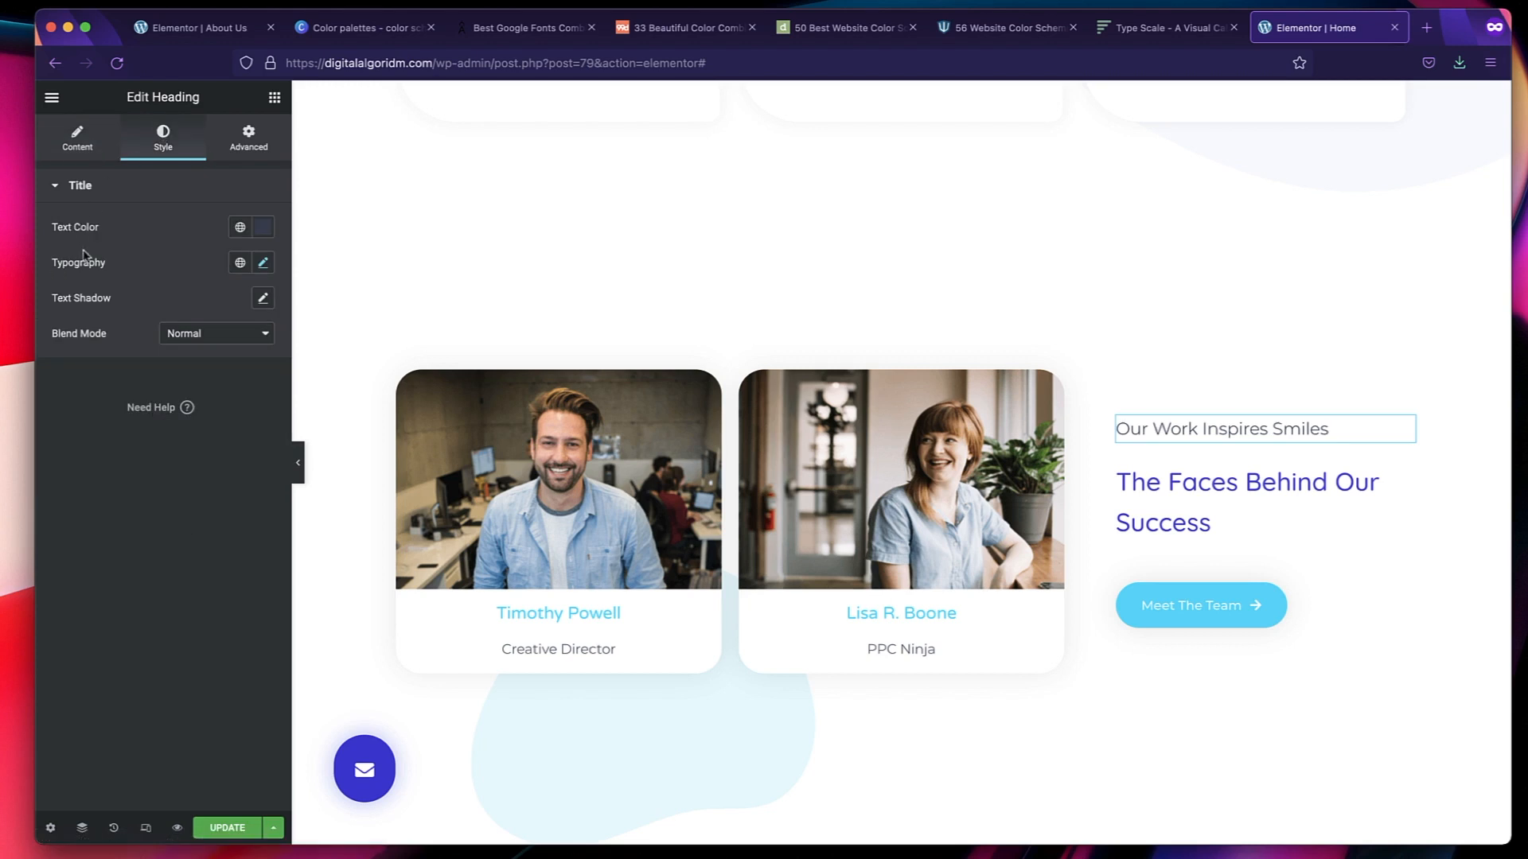
left_click(239, 266)
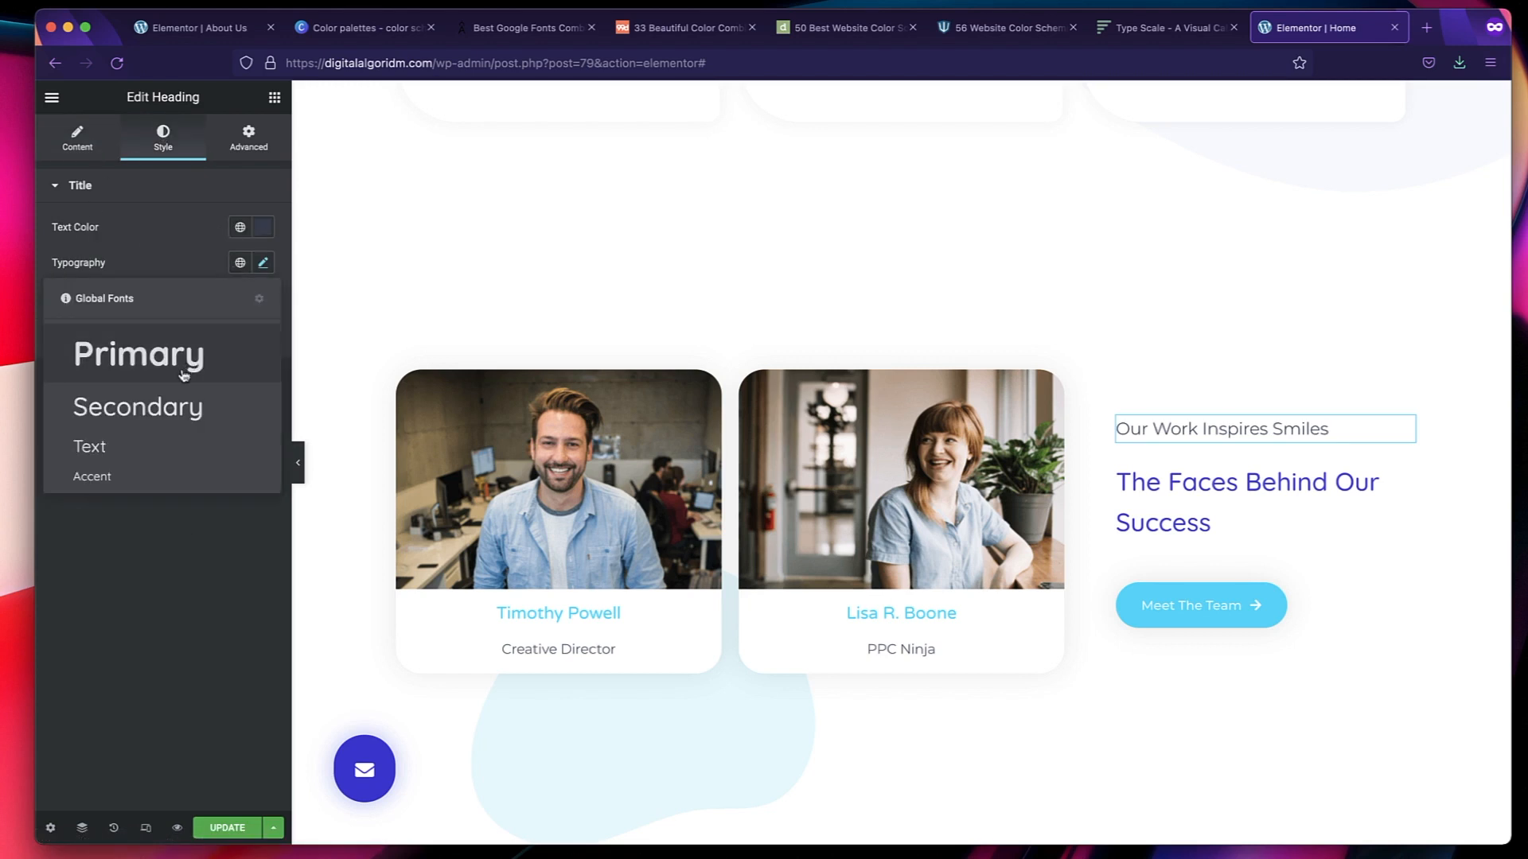
left_click(149, 440)
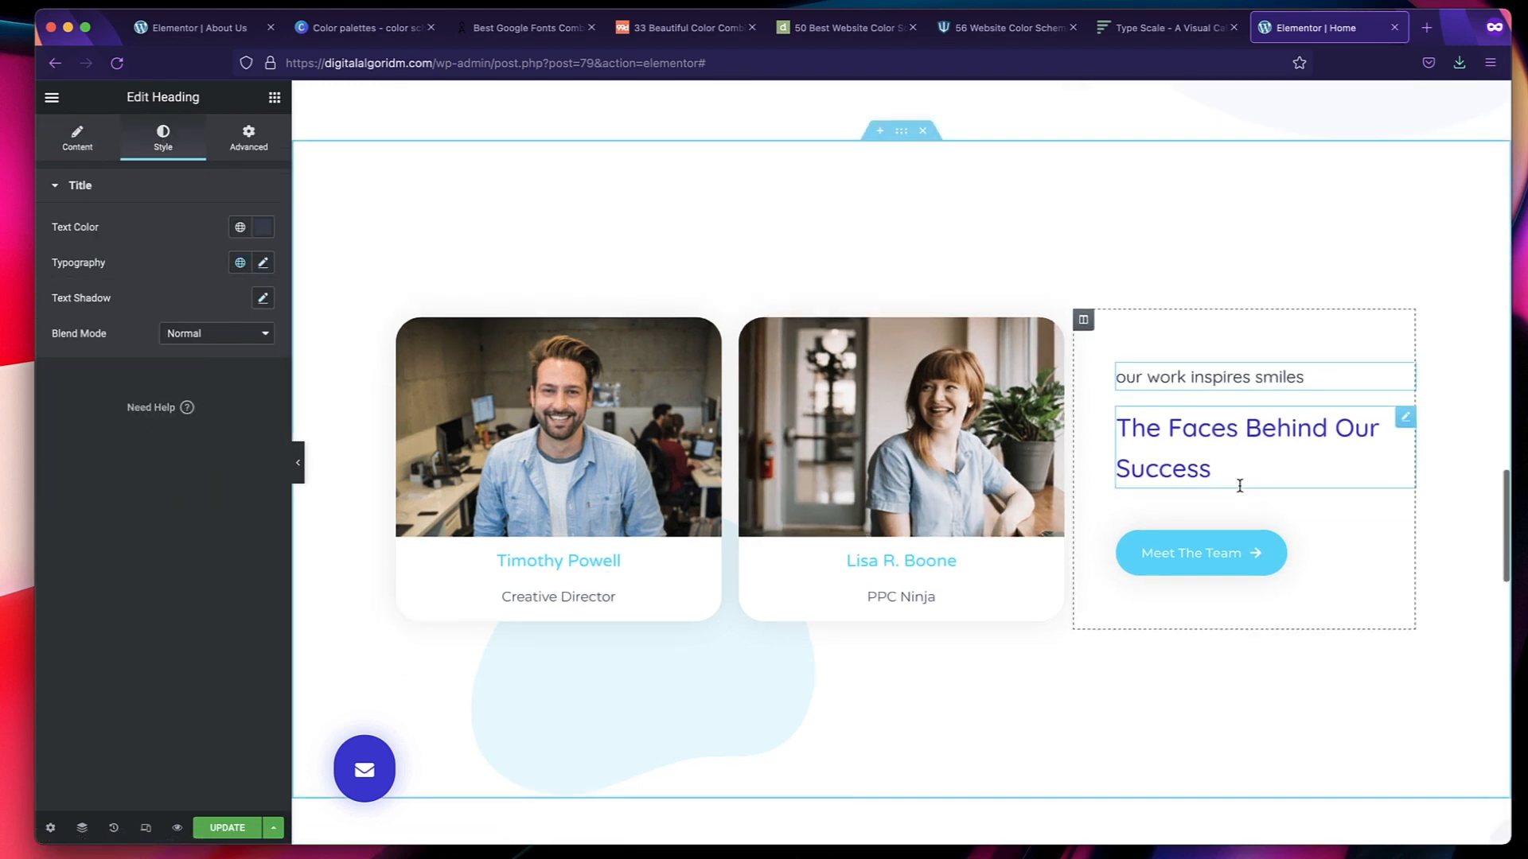
scroll(1234, 488, "down", 3)
scroll(1142, 674, "down", 6)
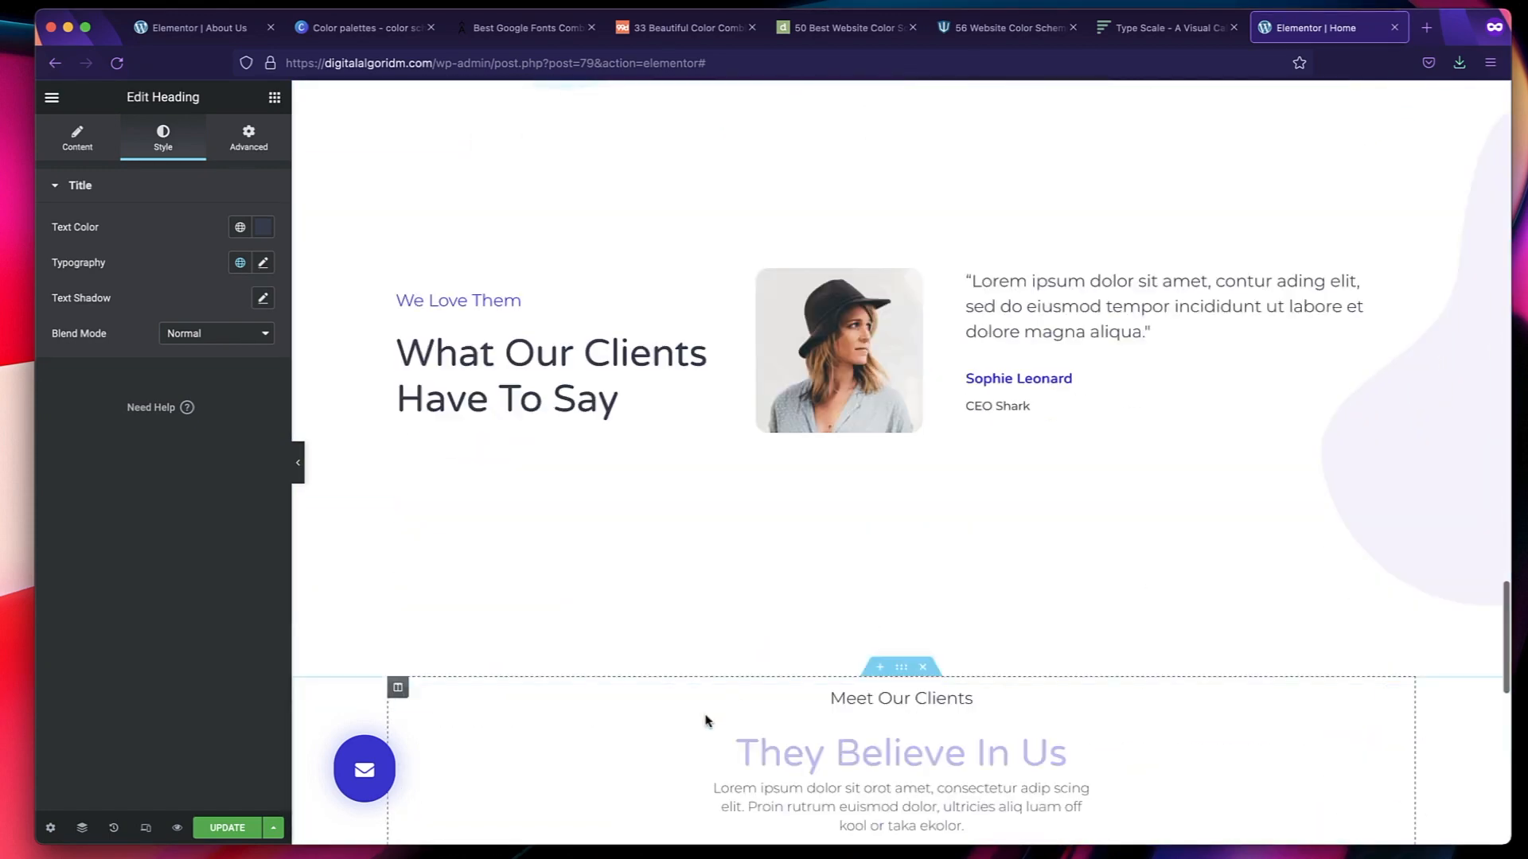
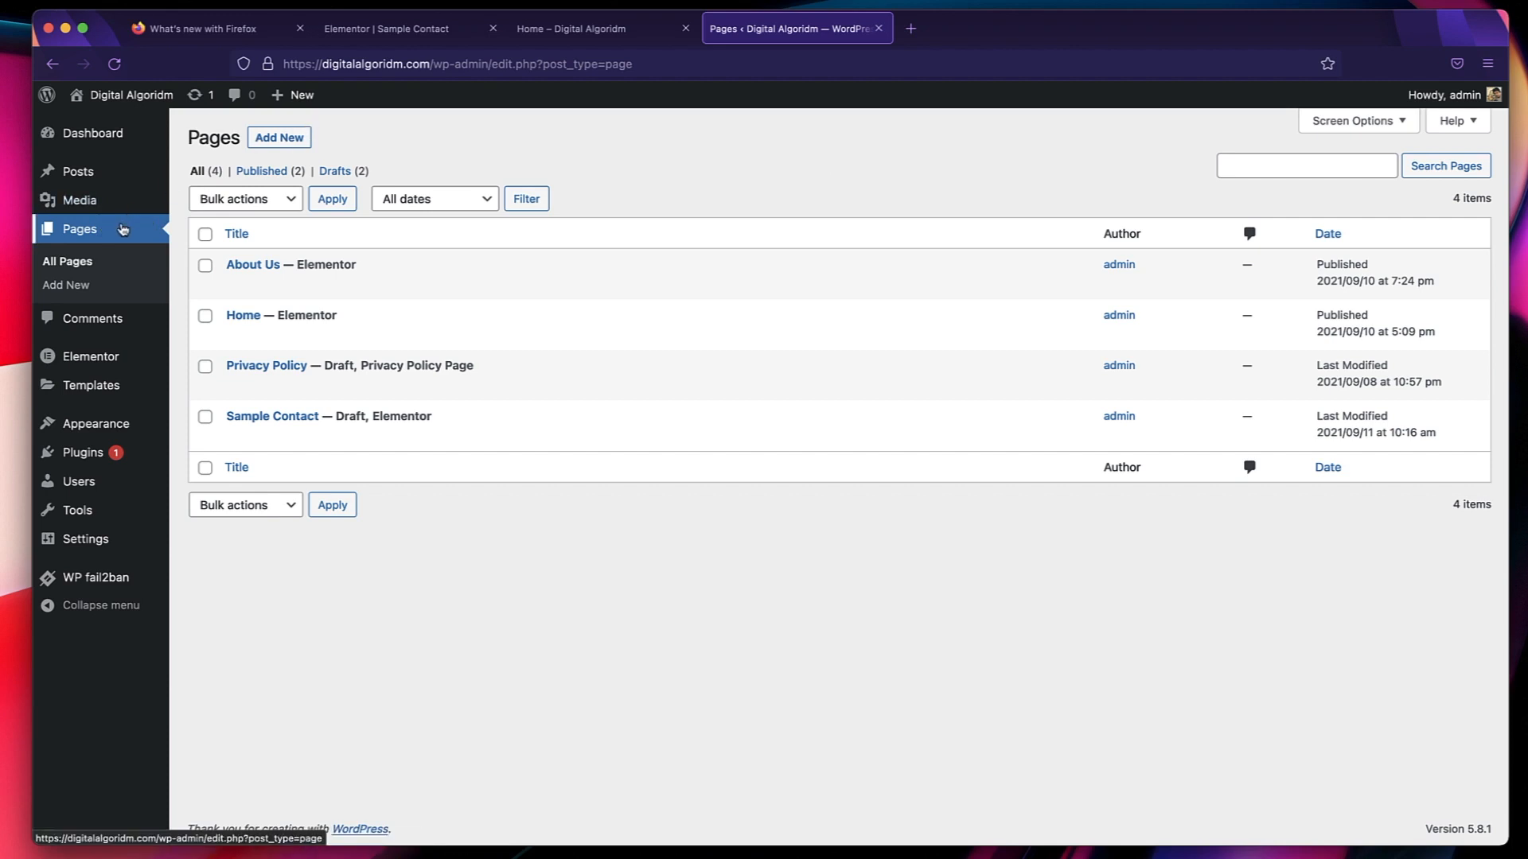
Create a new page titled "Blog" and publish it with public visibility.
left_click(303, 139)
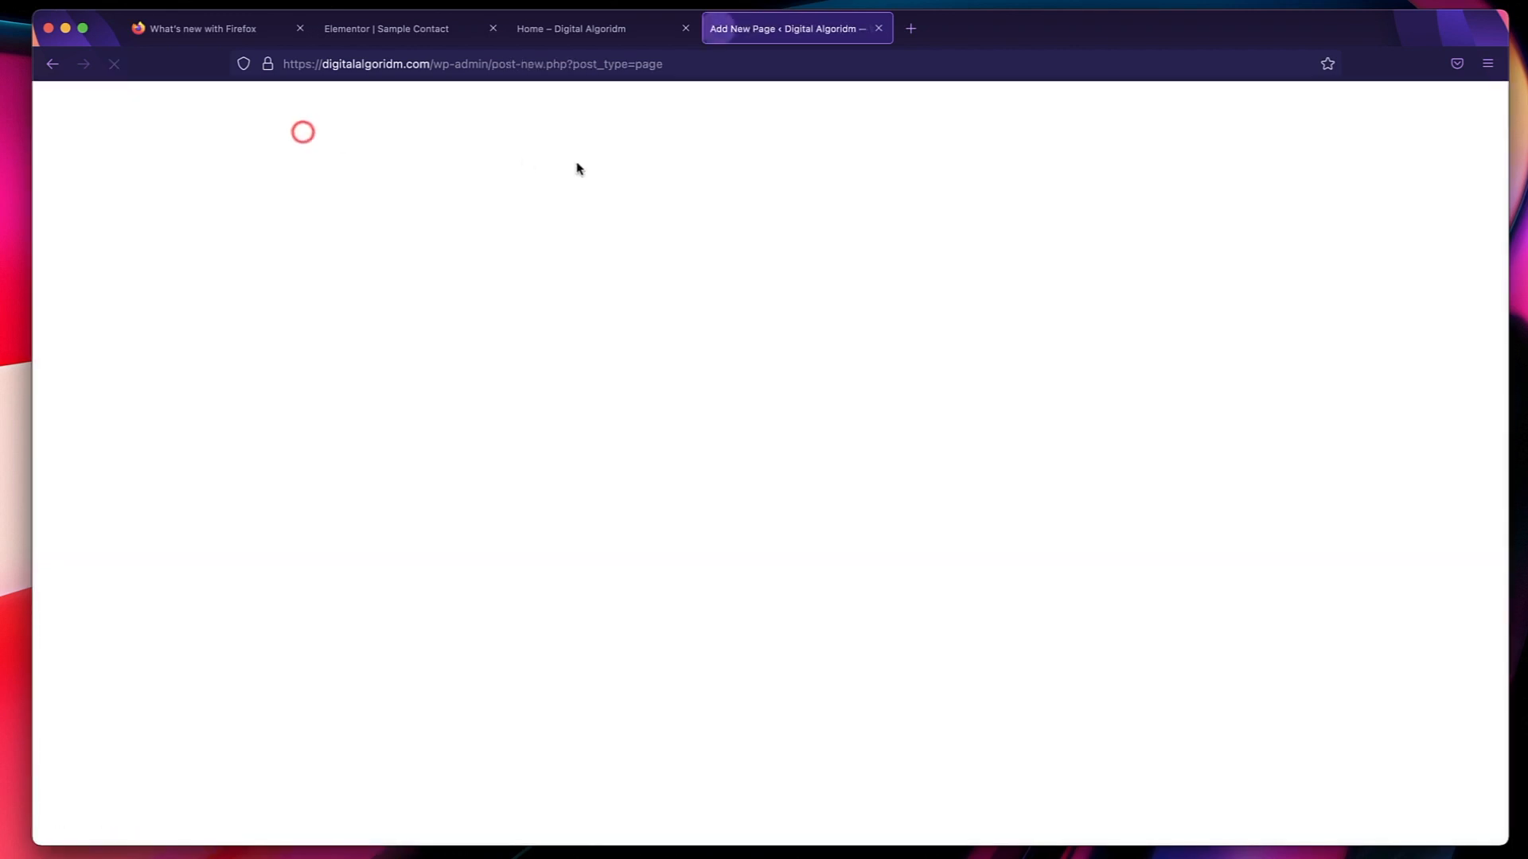
type("Blog")
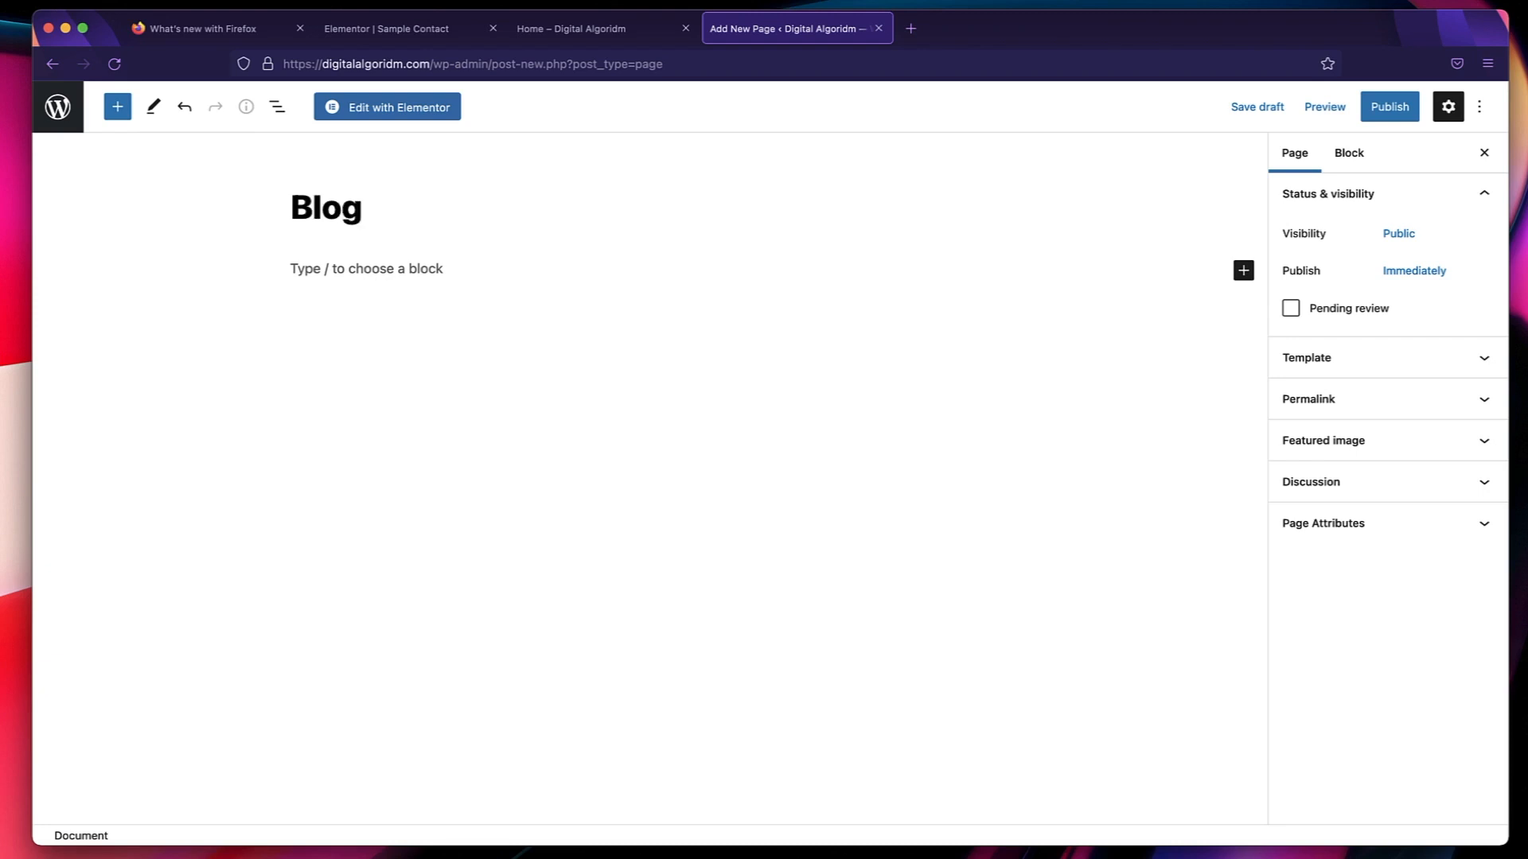
left_click(1390, 107)
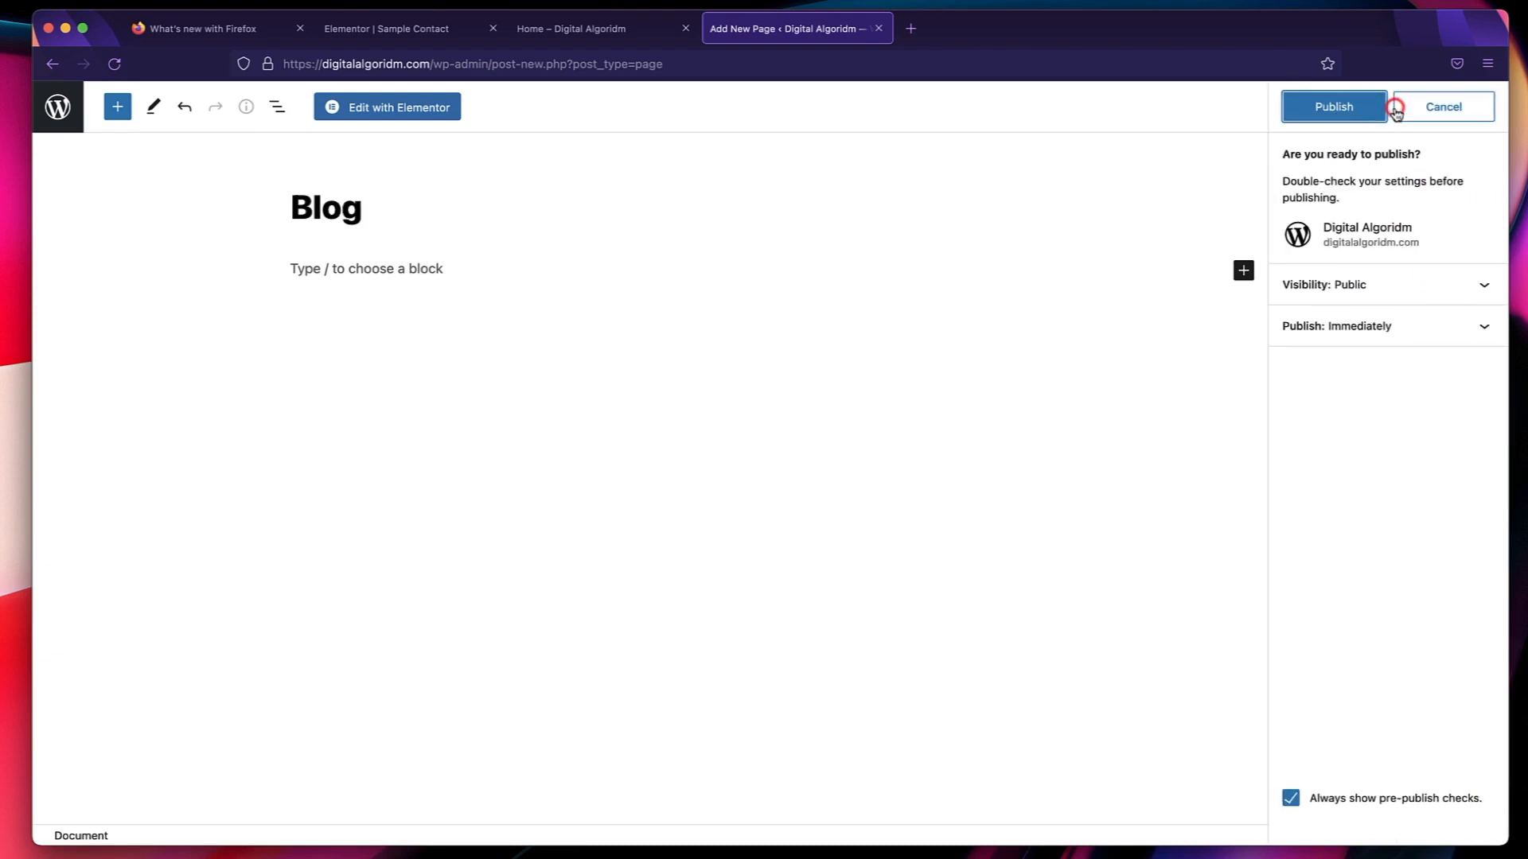
left_click(1345, 109)
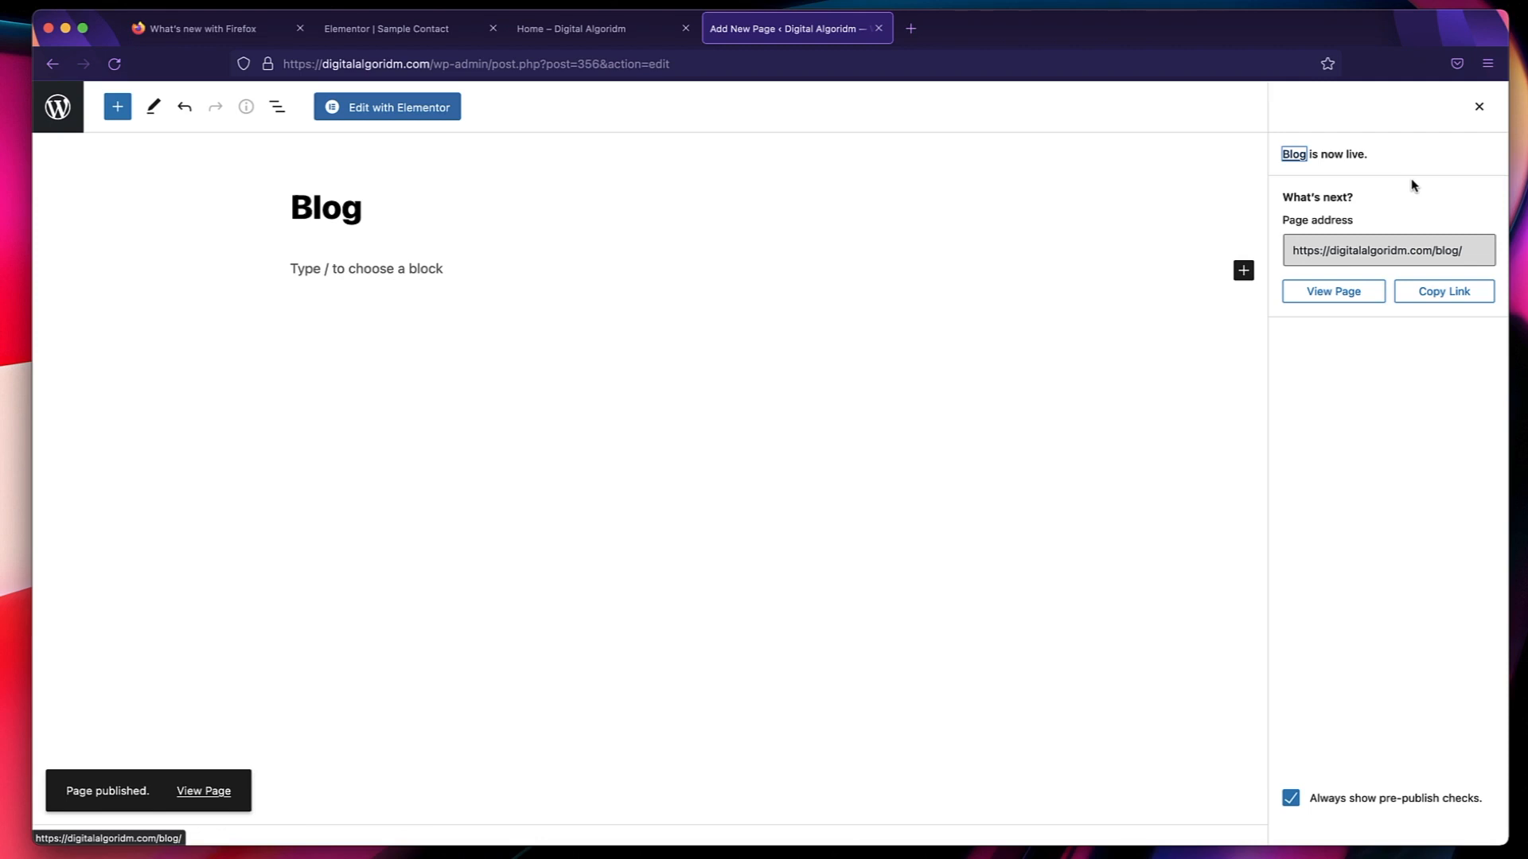
left_click(1480, 110)
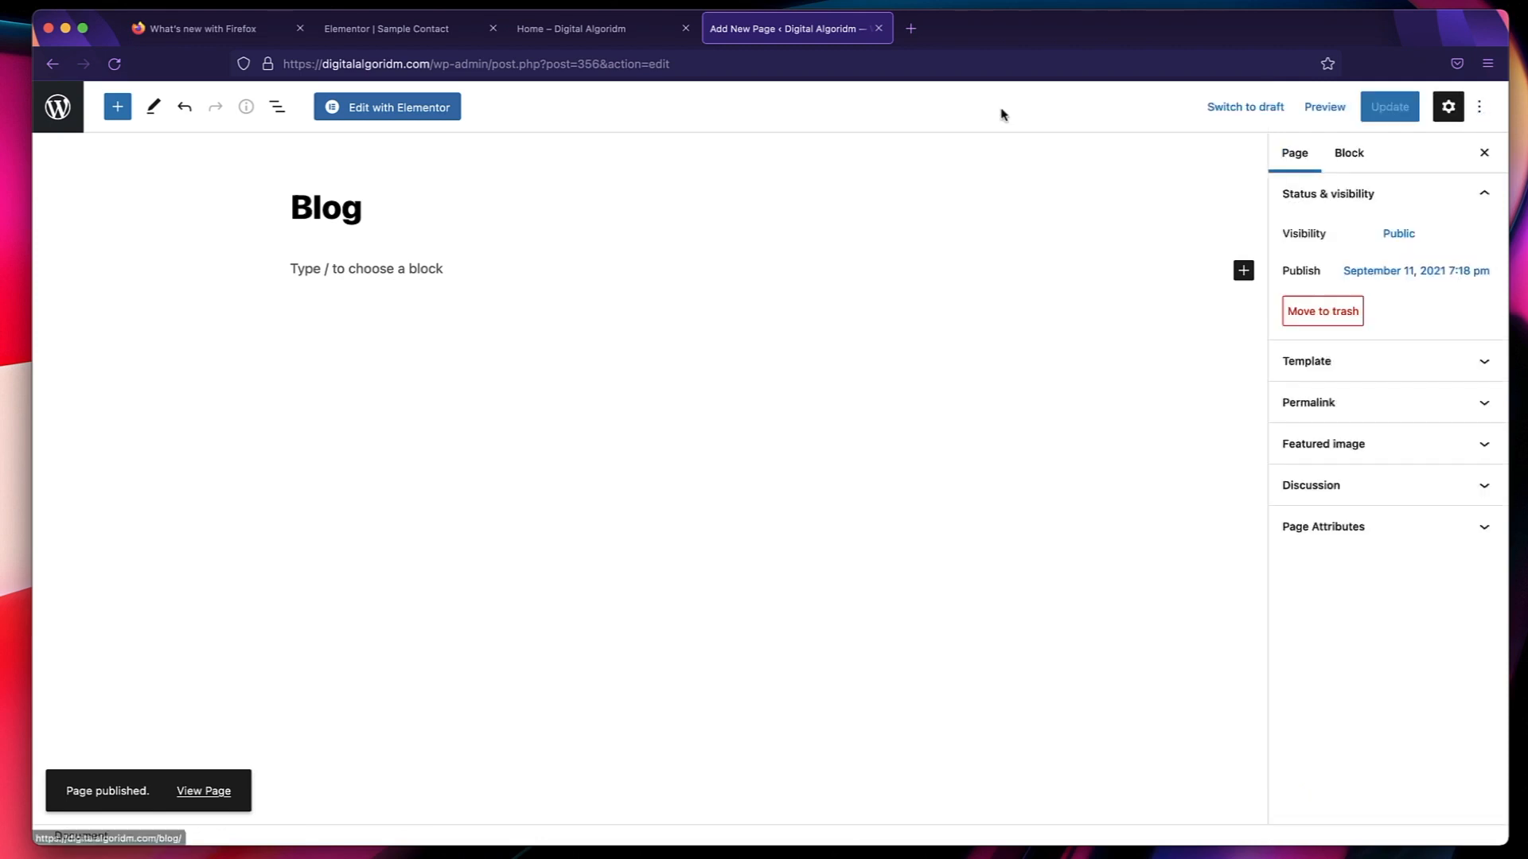
Return to the pages list and move the draft Privacy Policy page to the trash.
left_click(77, 119)
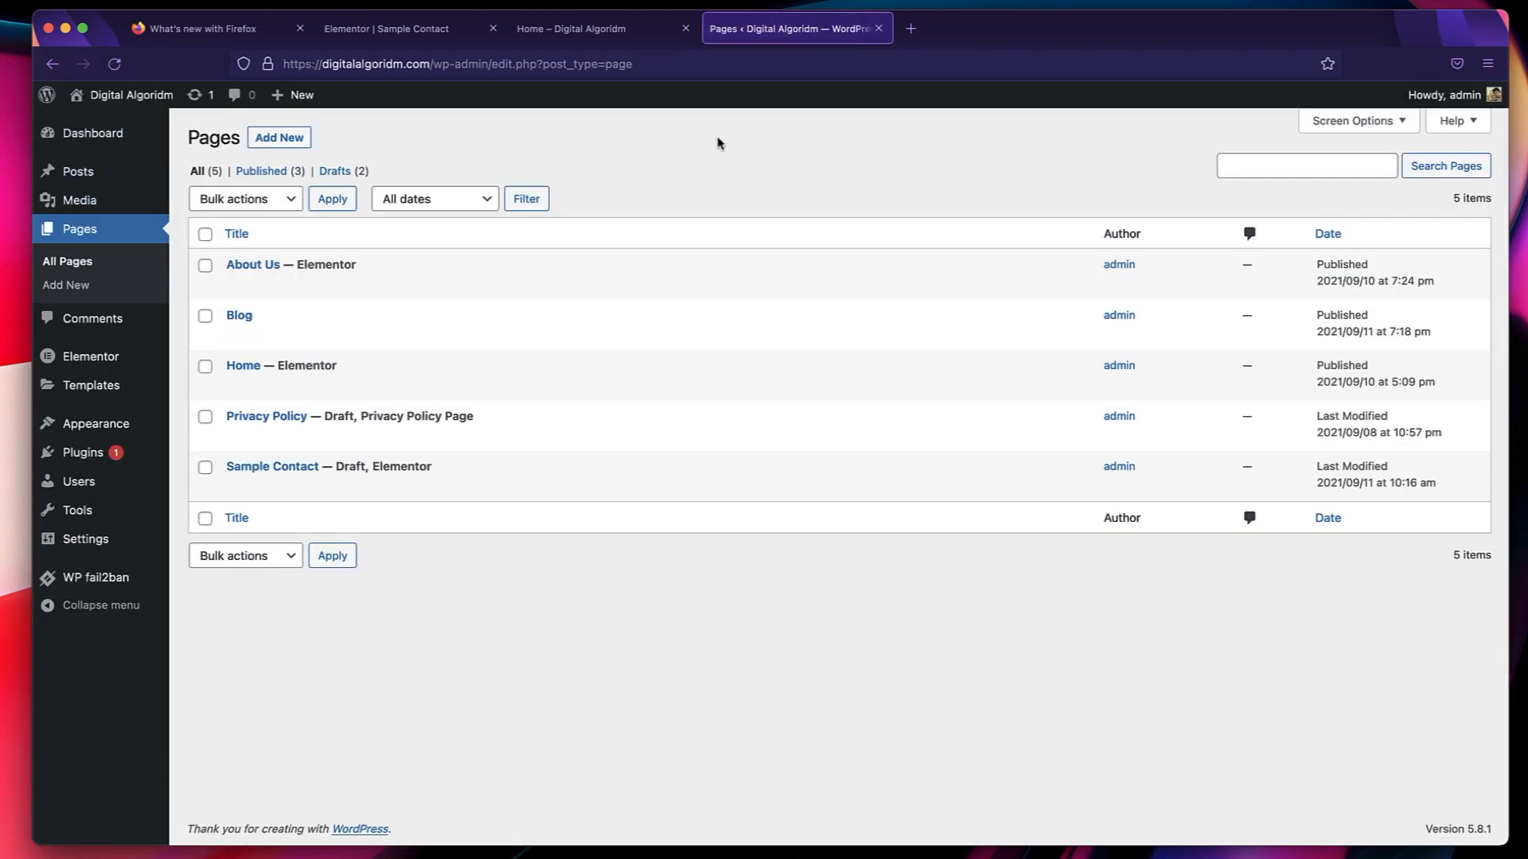
triple_click(345, 415)
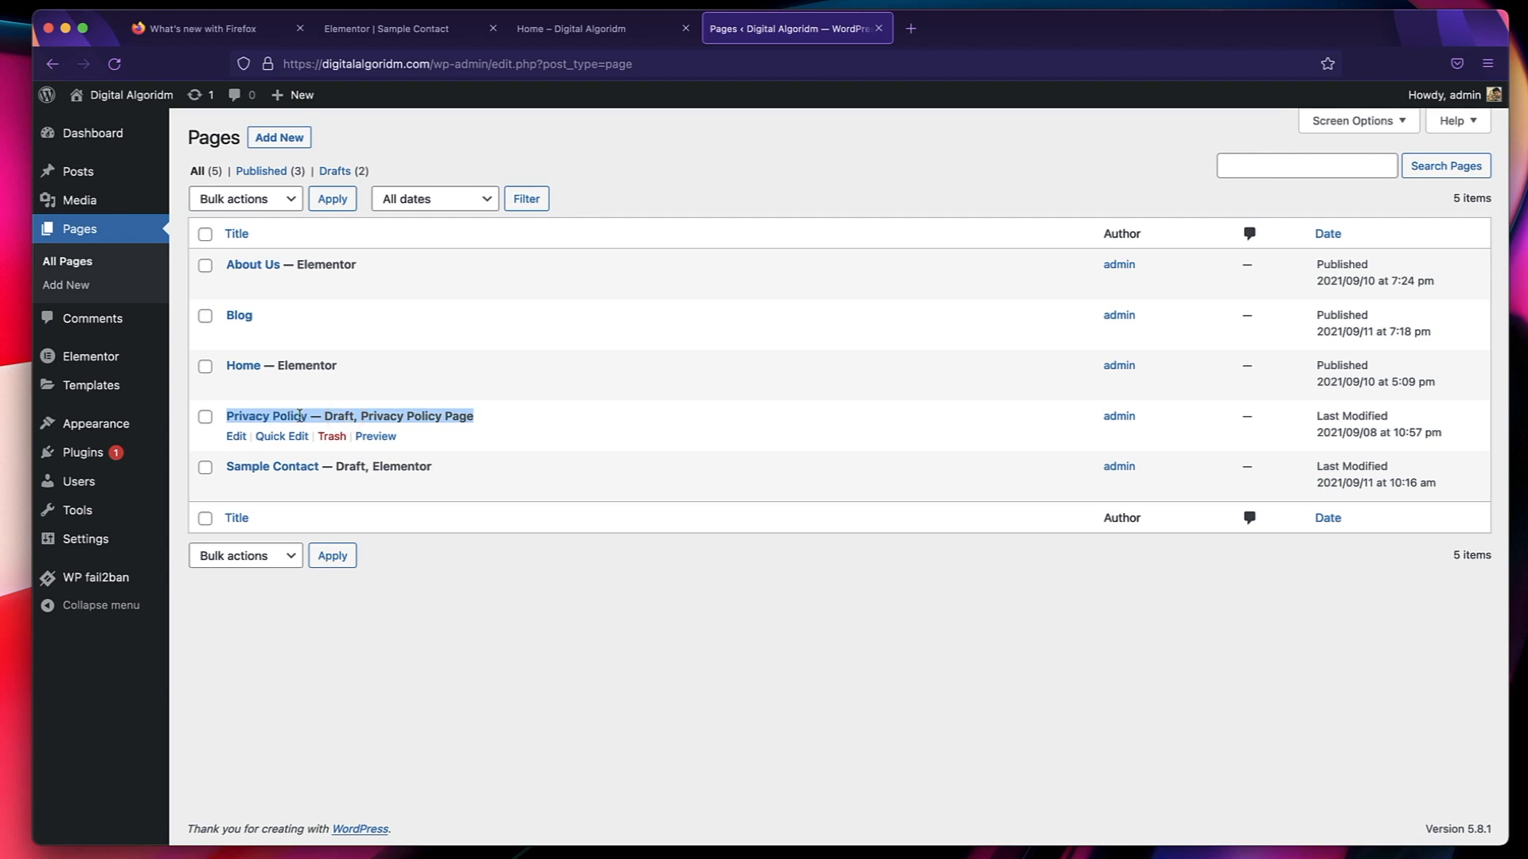
left_click(330, 437)
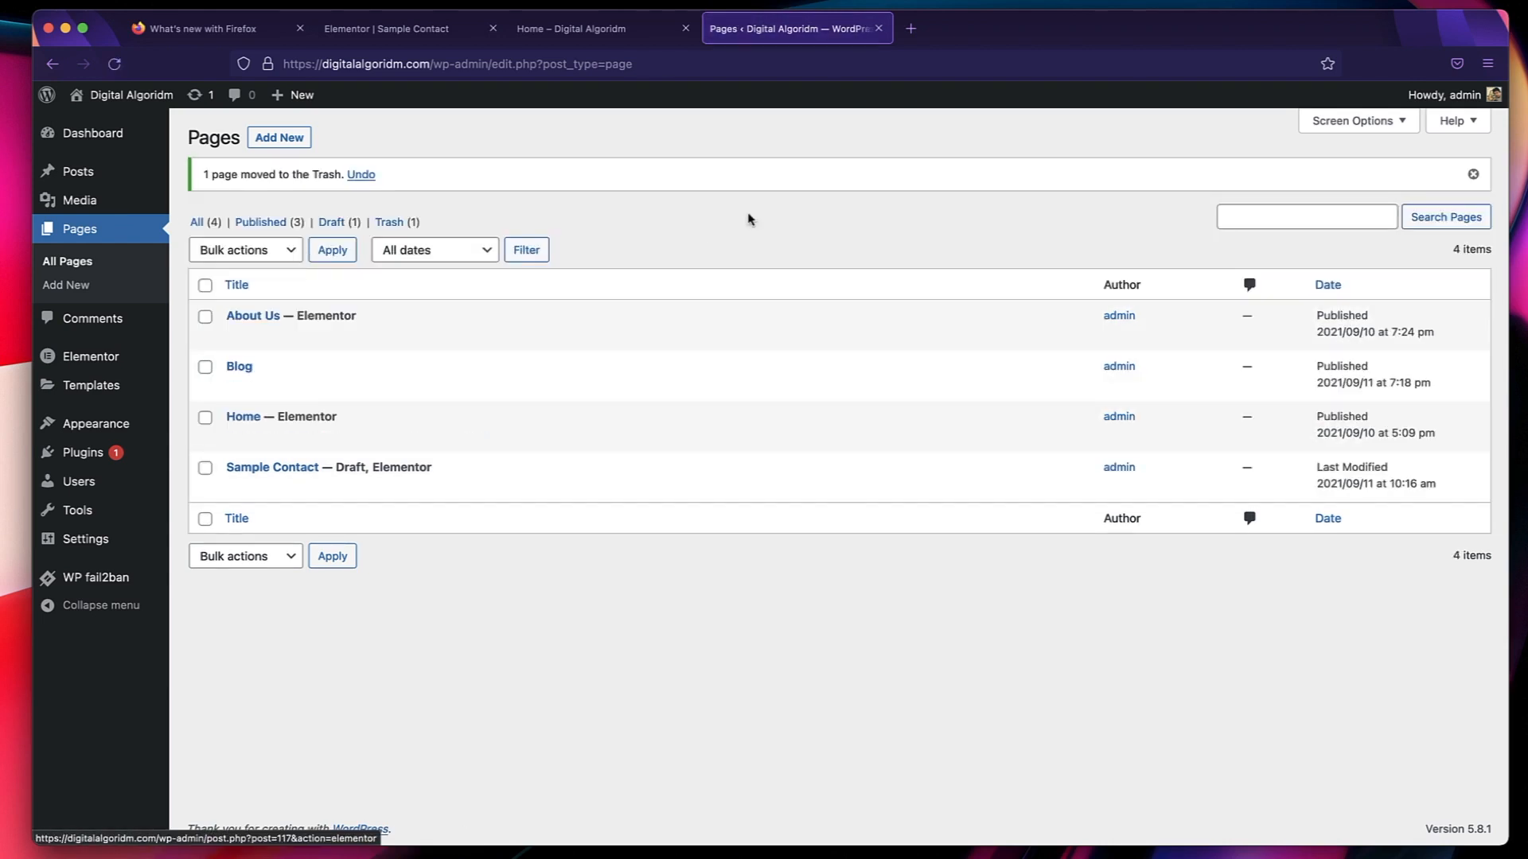
left_click(1473, 176)
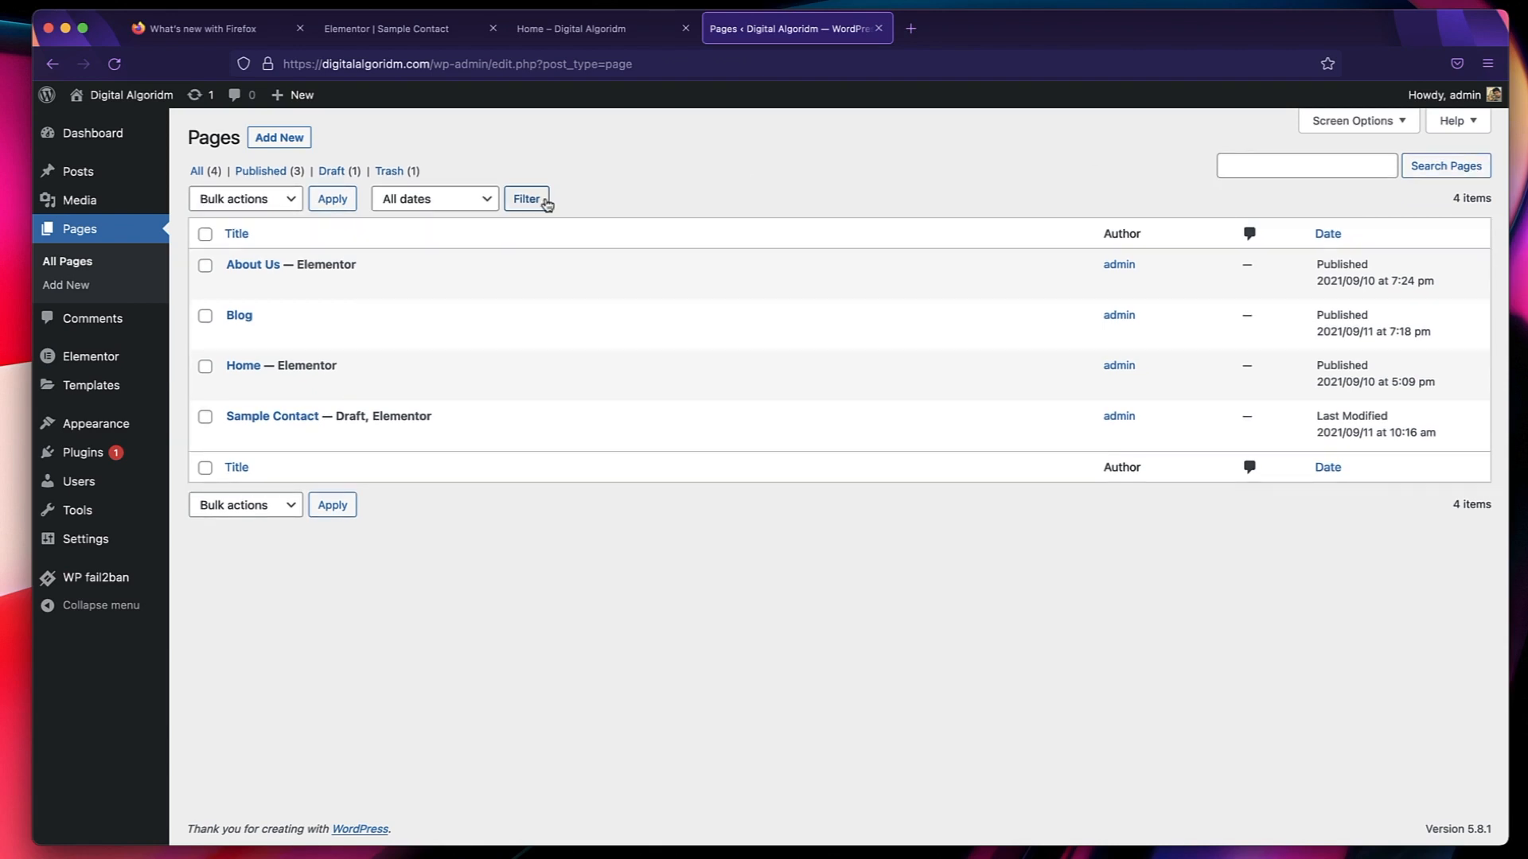
Add a new page titled "Privacy policy".
left_click(296, 140)
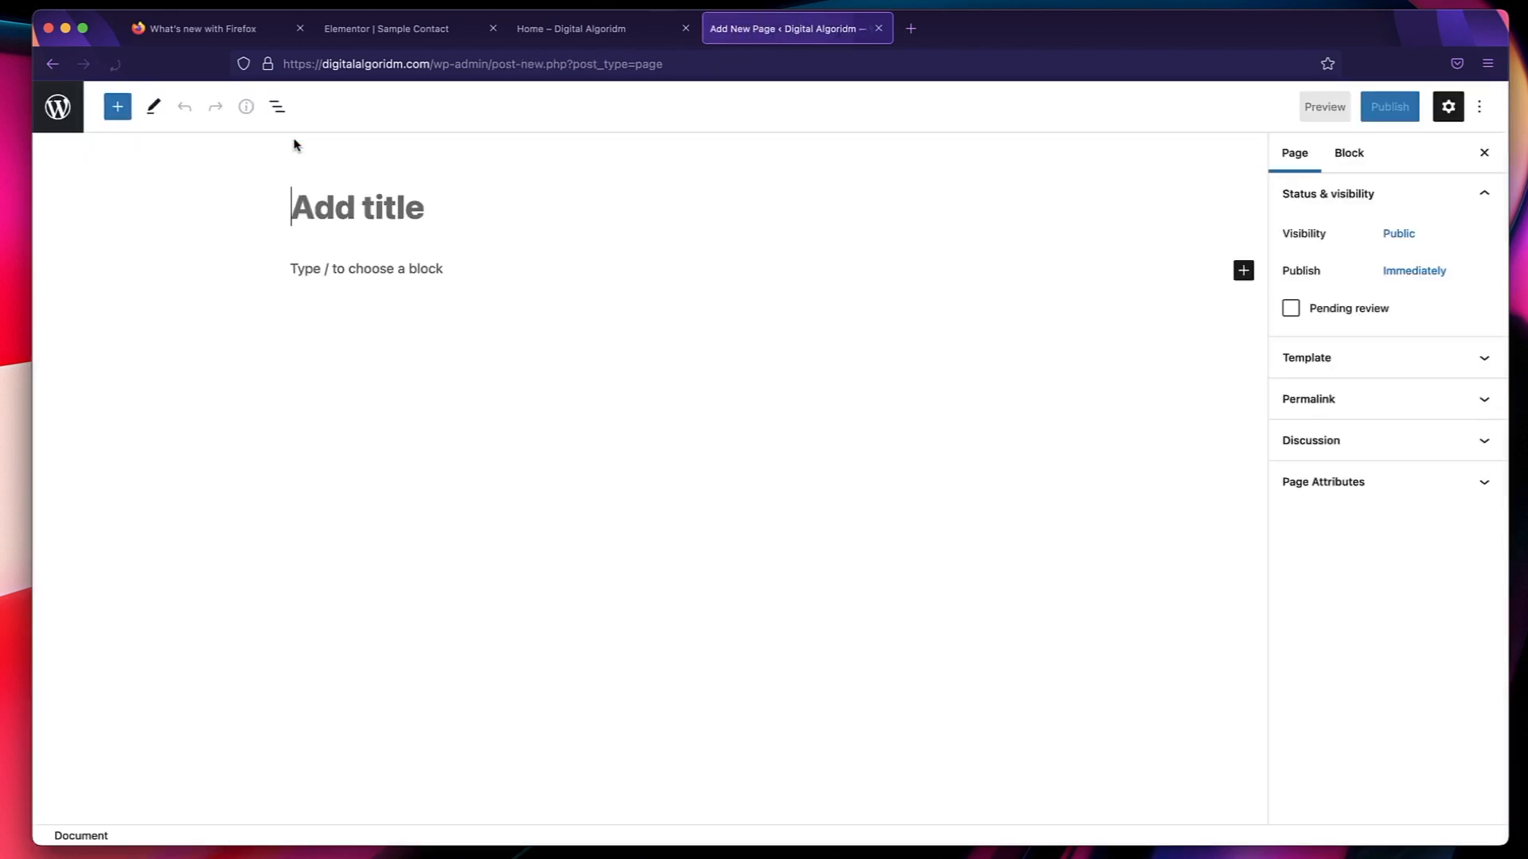
left_click(523, 208)
type("Pr")
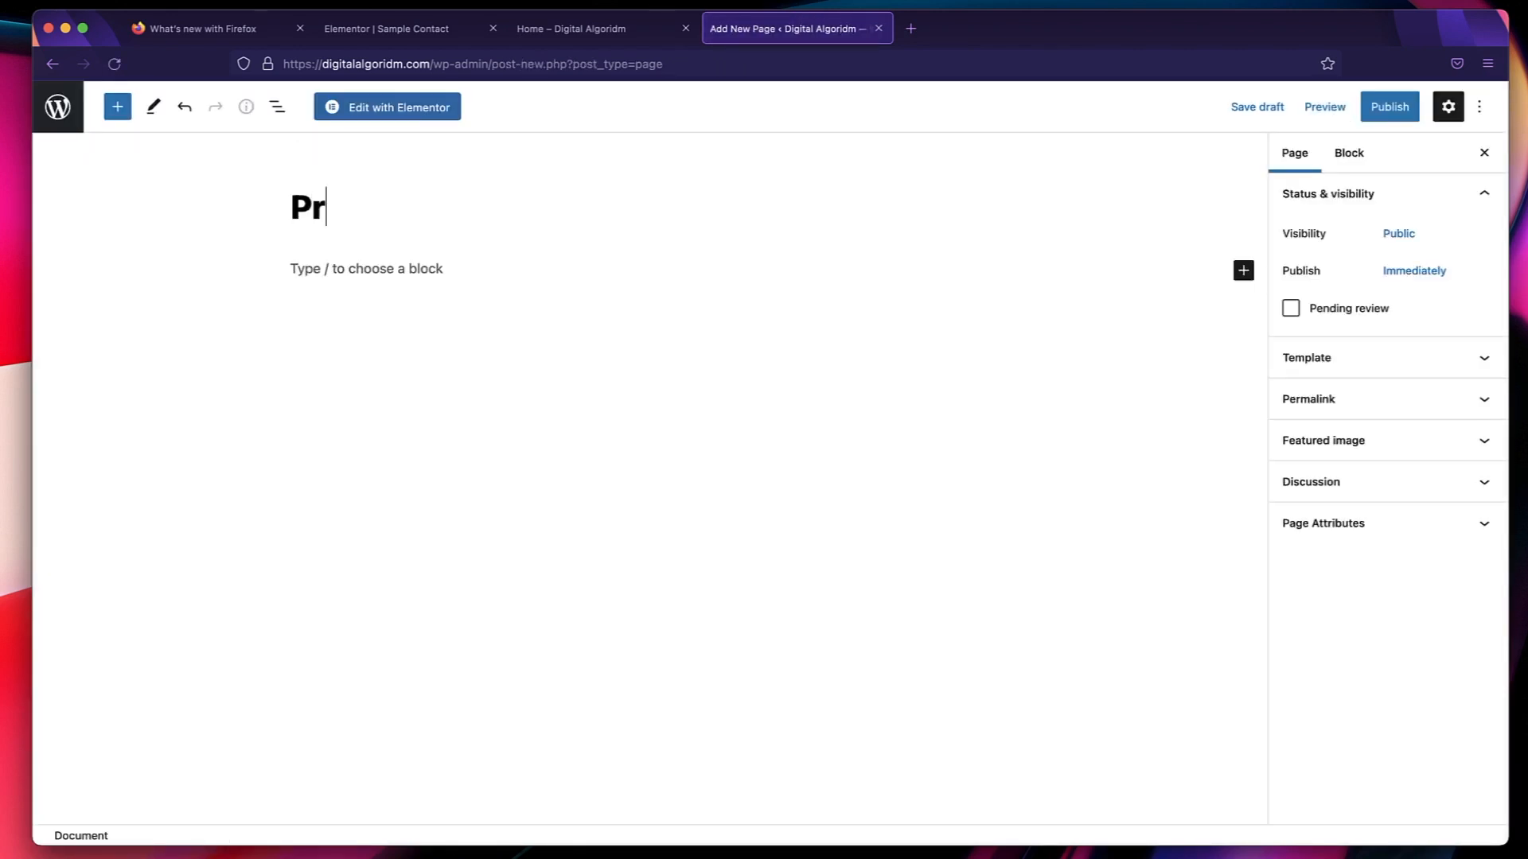
type("ivacy policy")
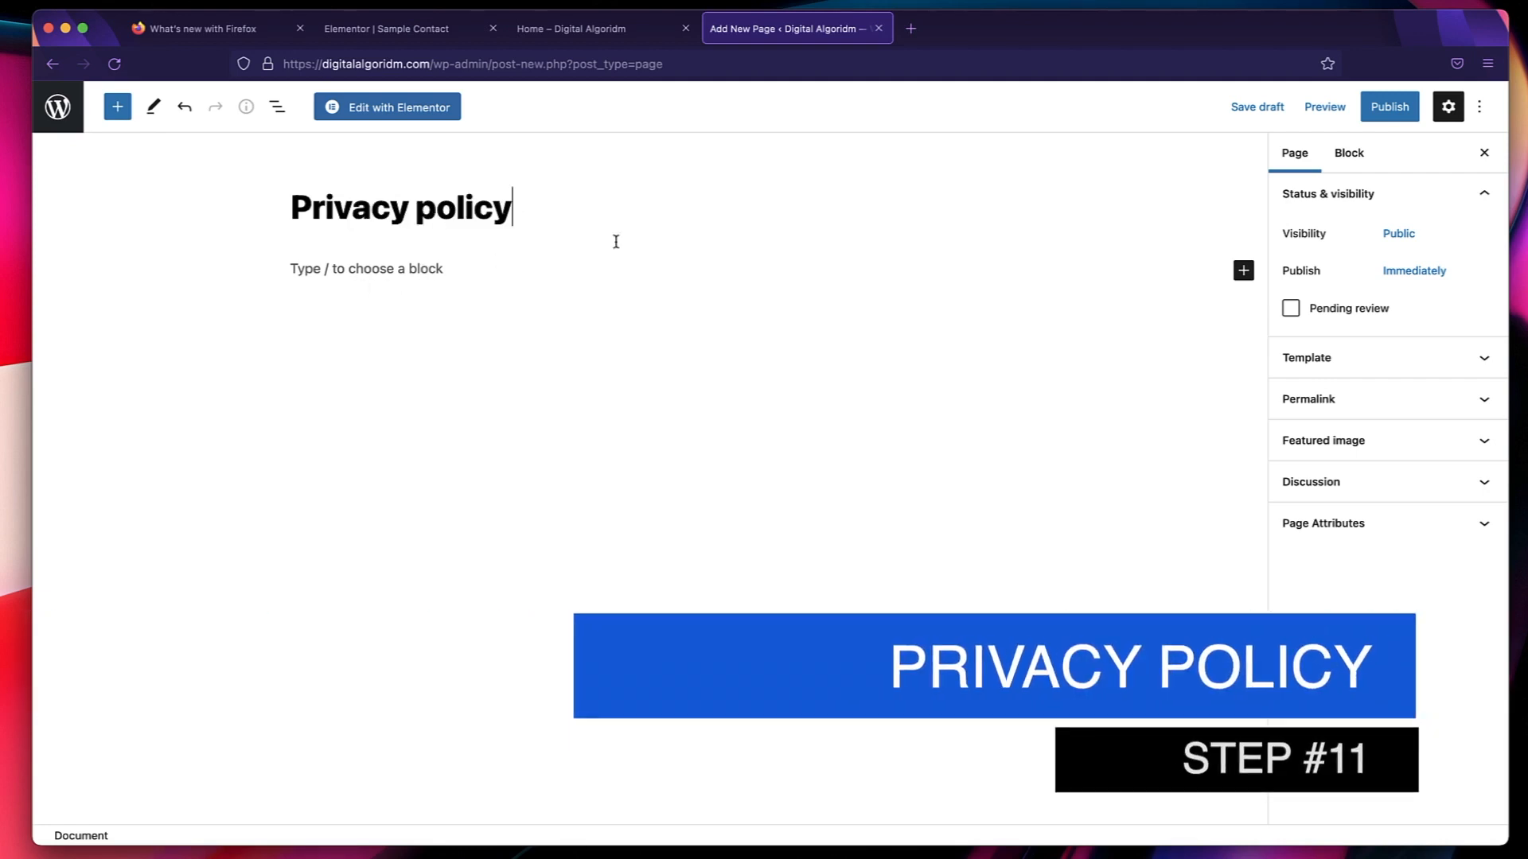
Set the Privacy policy page's template to Elementor Full Width and check its permalink.
left_click(1362, 358)
left_click(1358, 396)
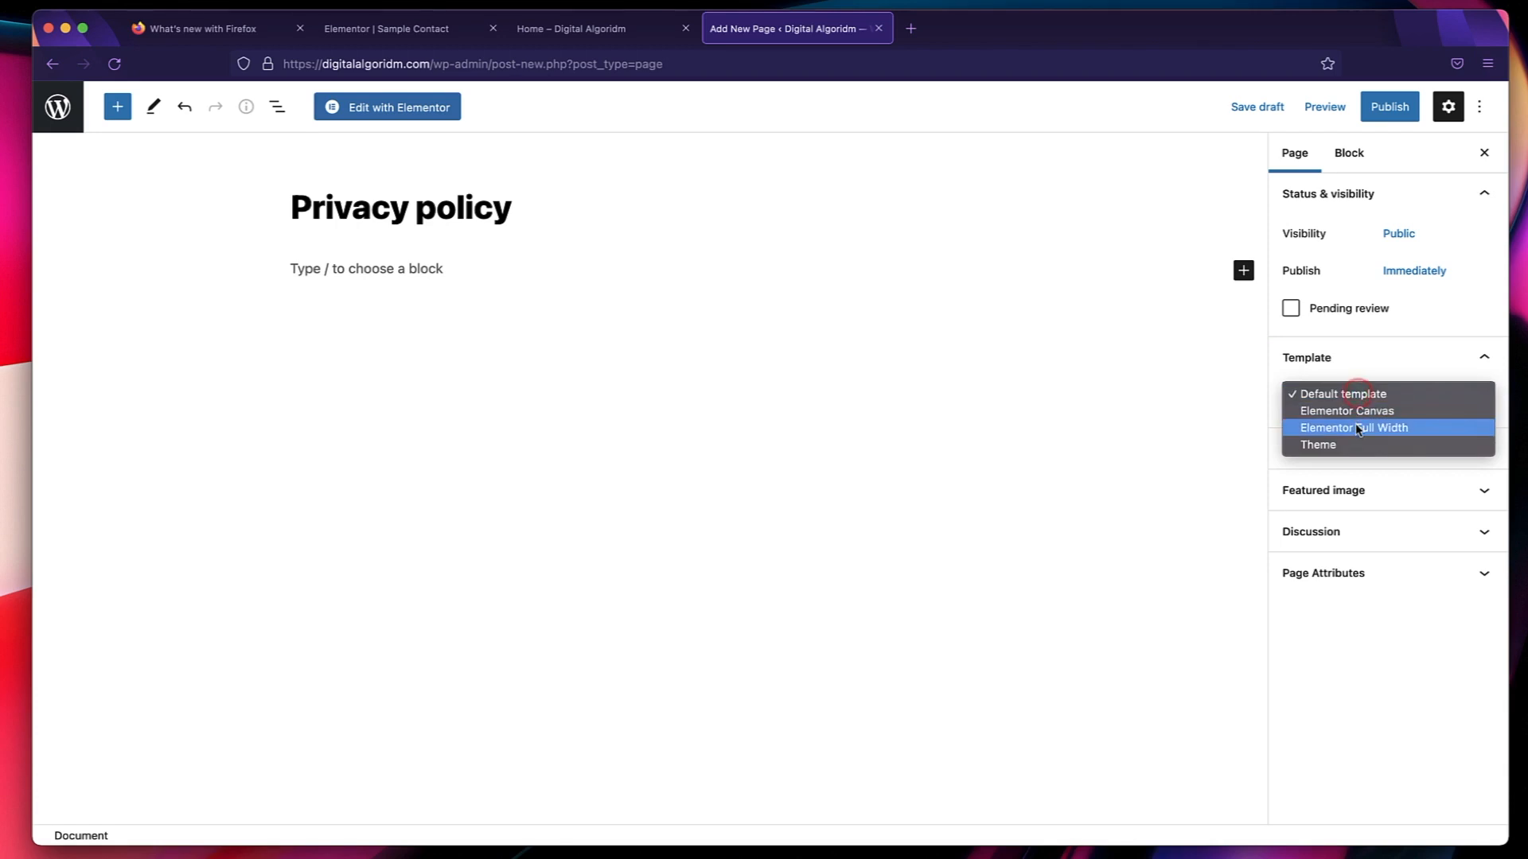
left_click(1357, 425)
left_click(1363, 368)
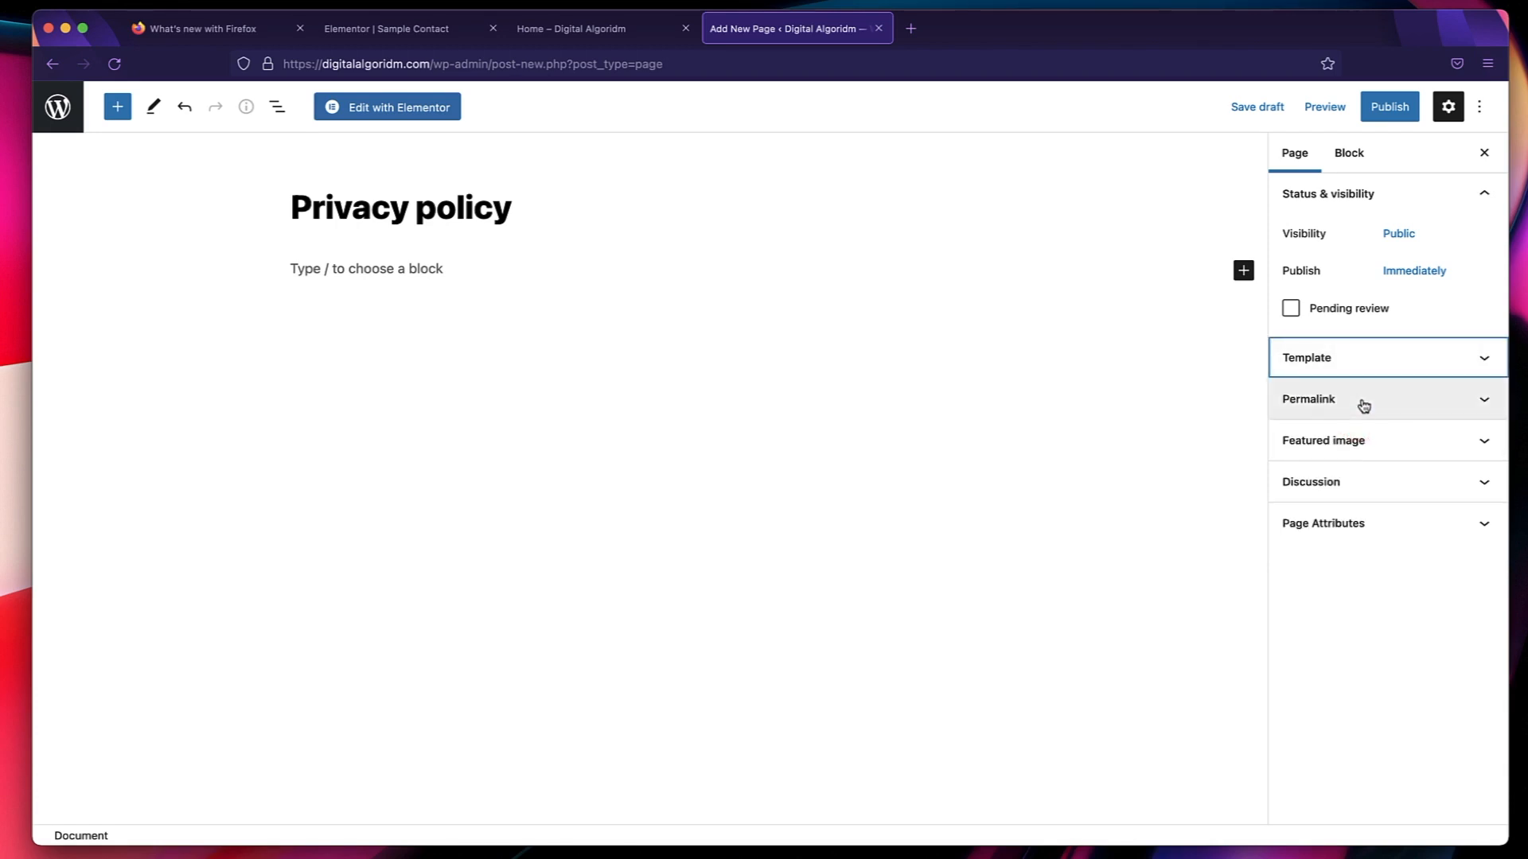
left_click(1363, 402)
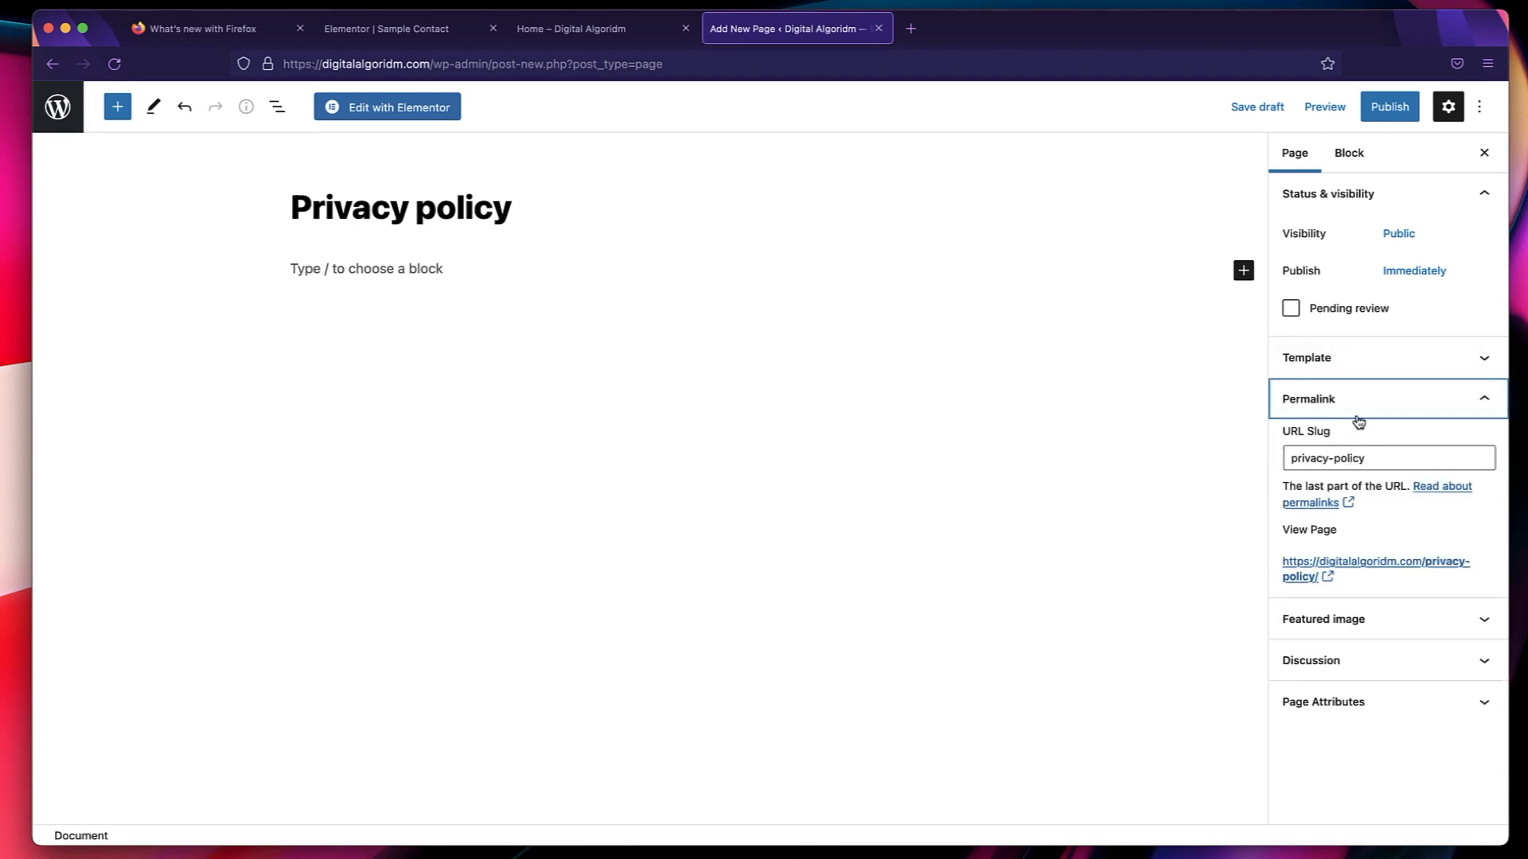
left_click(1343, 399)
Publish the Privacy policy page and open it for editing with Elementor.
left_click(1395, 105)
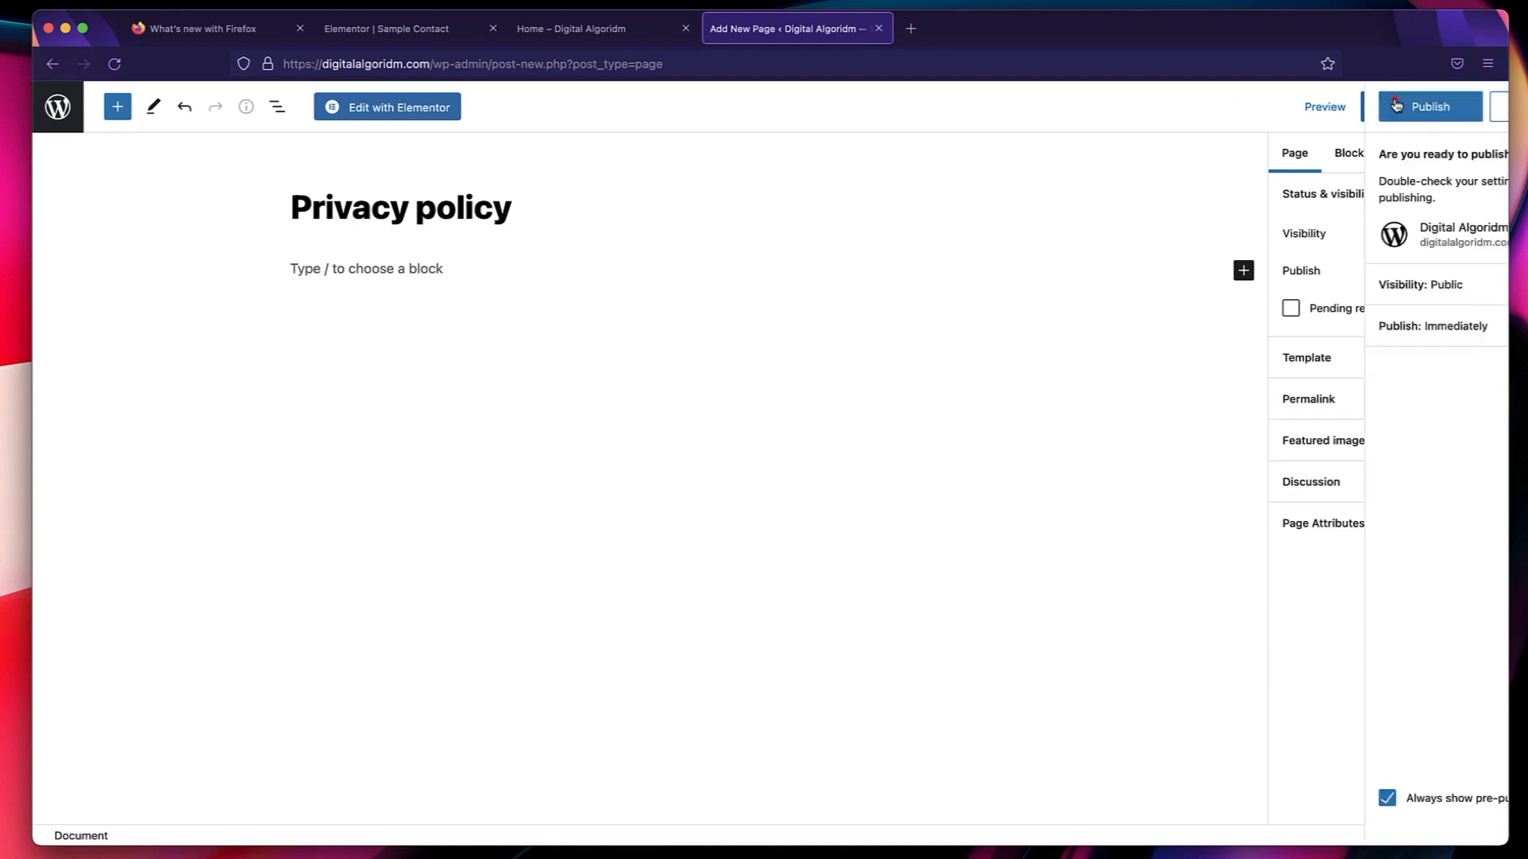
left_click(1345, 102)
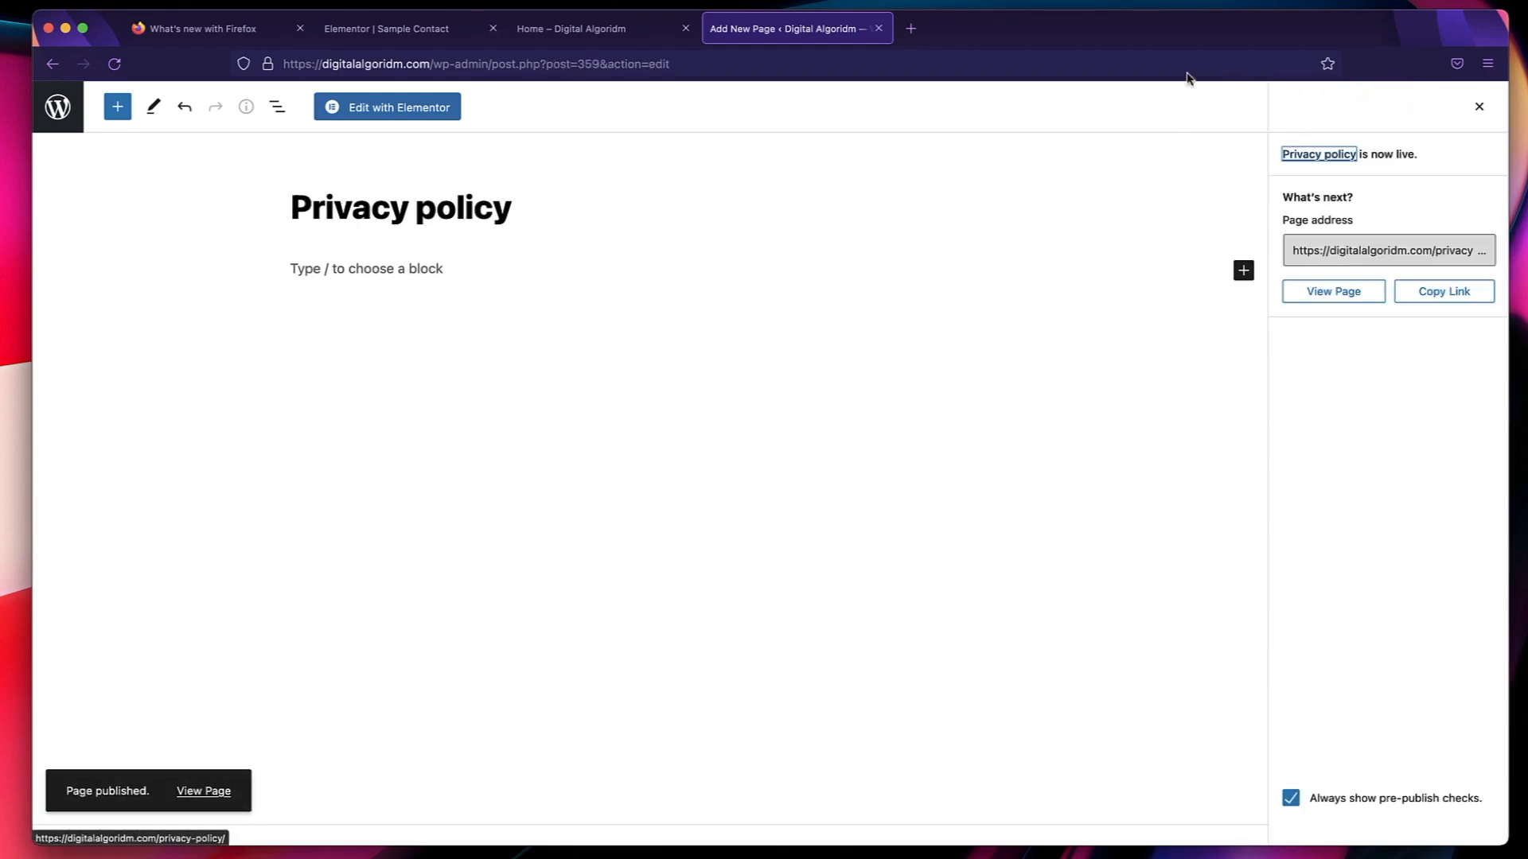
left_click(409, 118)
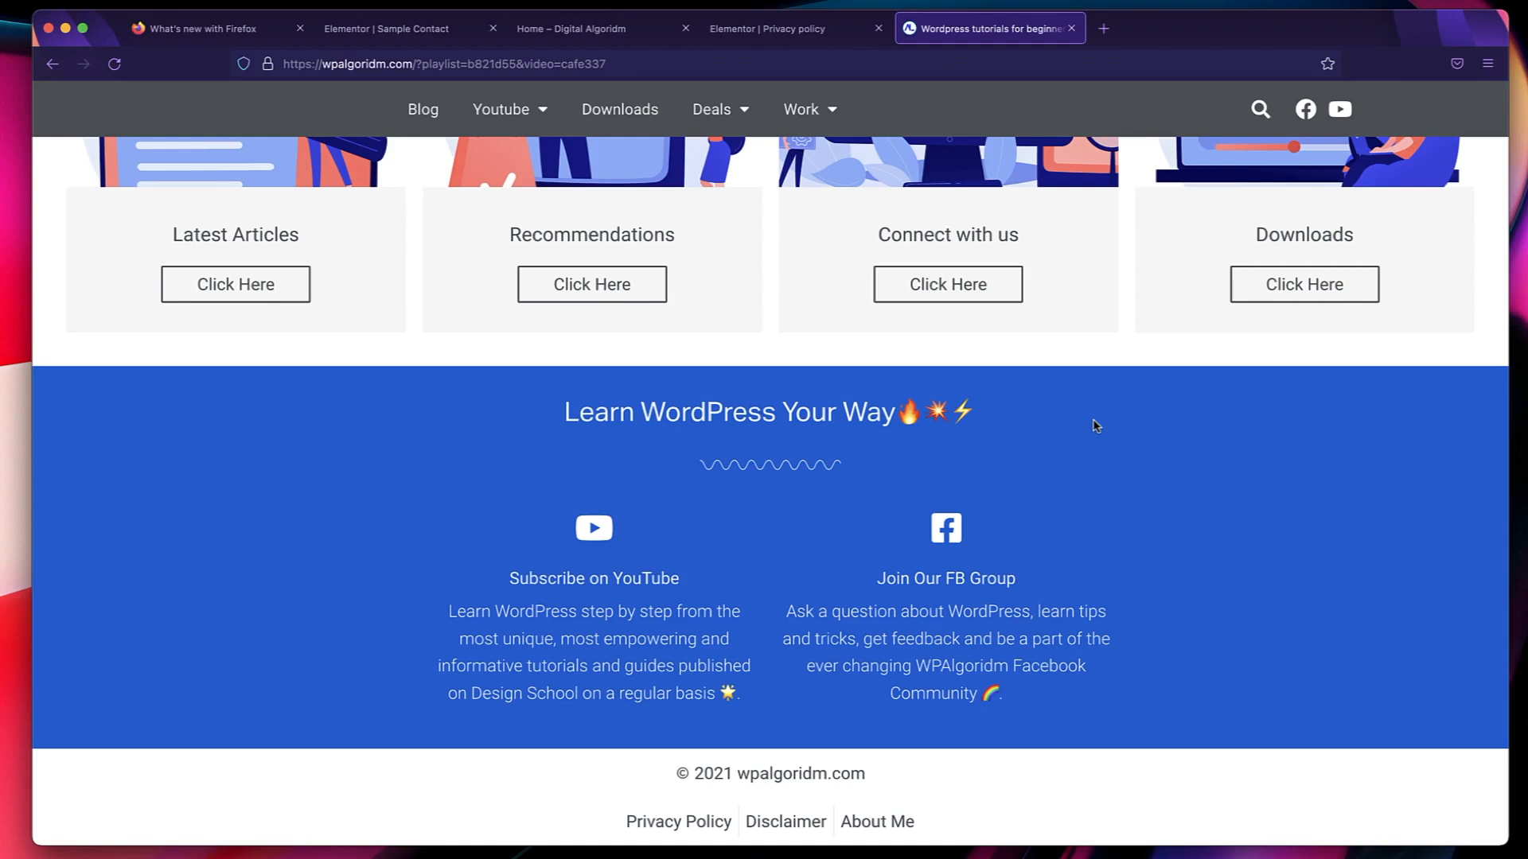
Open the Privacy Policy page linked in the wpalgoridm.com footer and examine its wording and where the site name occurs.
scroll(1095, 426, "down", 2)
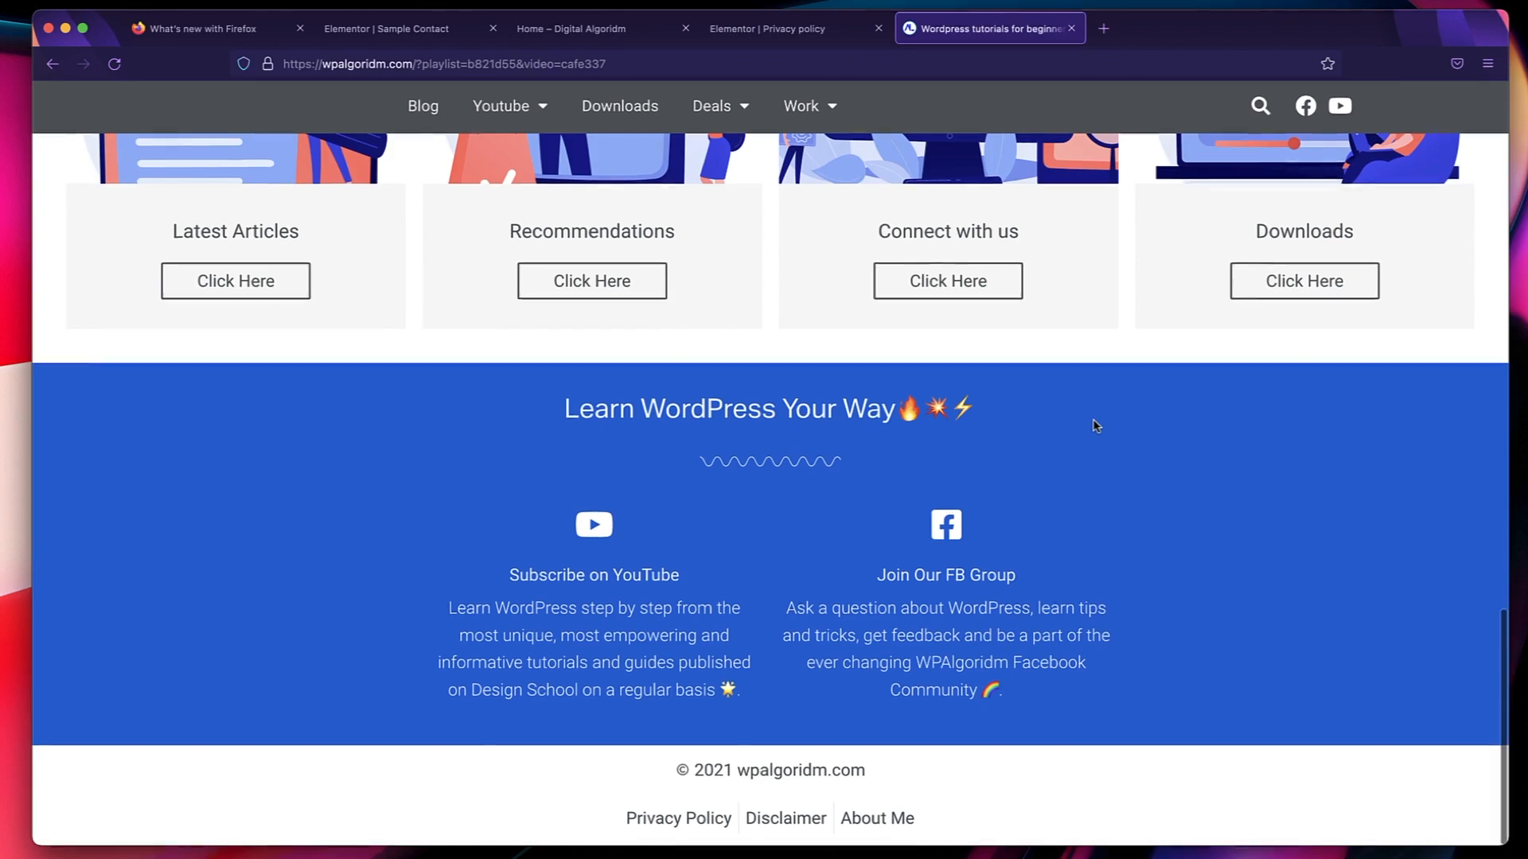
left_click(689, 820)
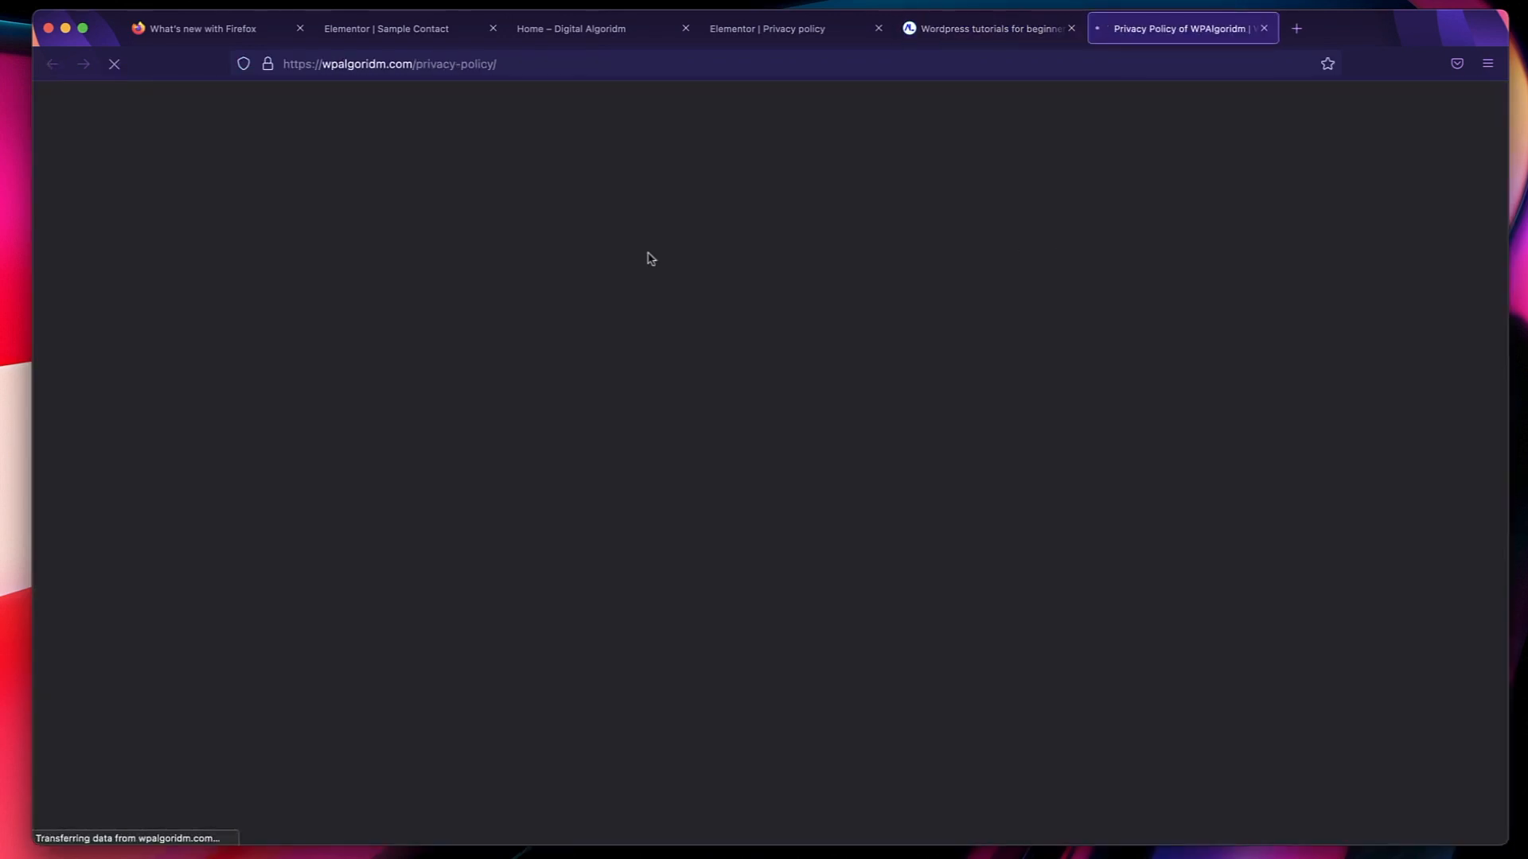
scroll(651, 257, "down", 4)
scroll(649, 253, "up", 2)
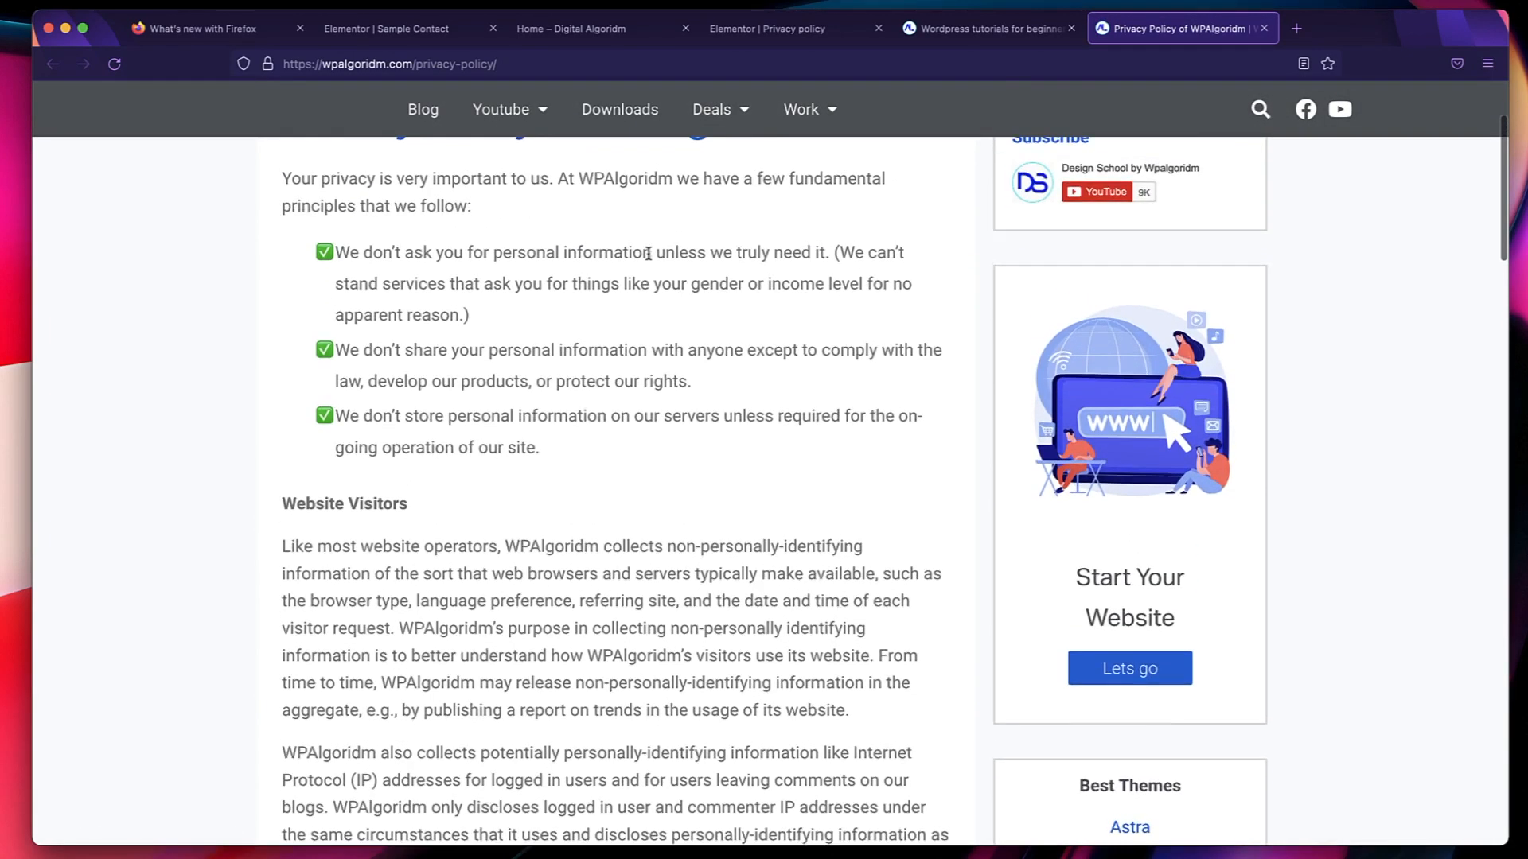
scroll(648, 253, "up", 3)
scroll(602, 553, "down", 5)
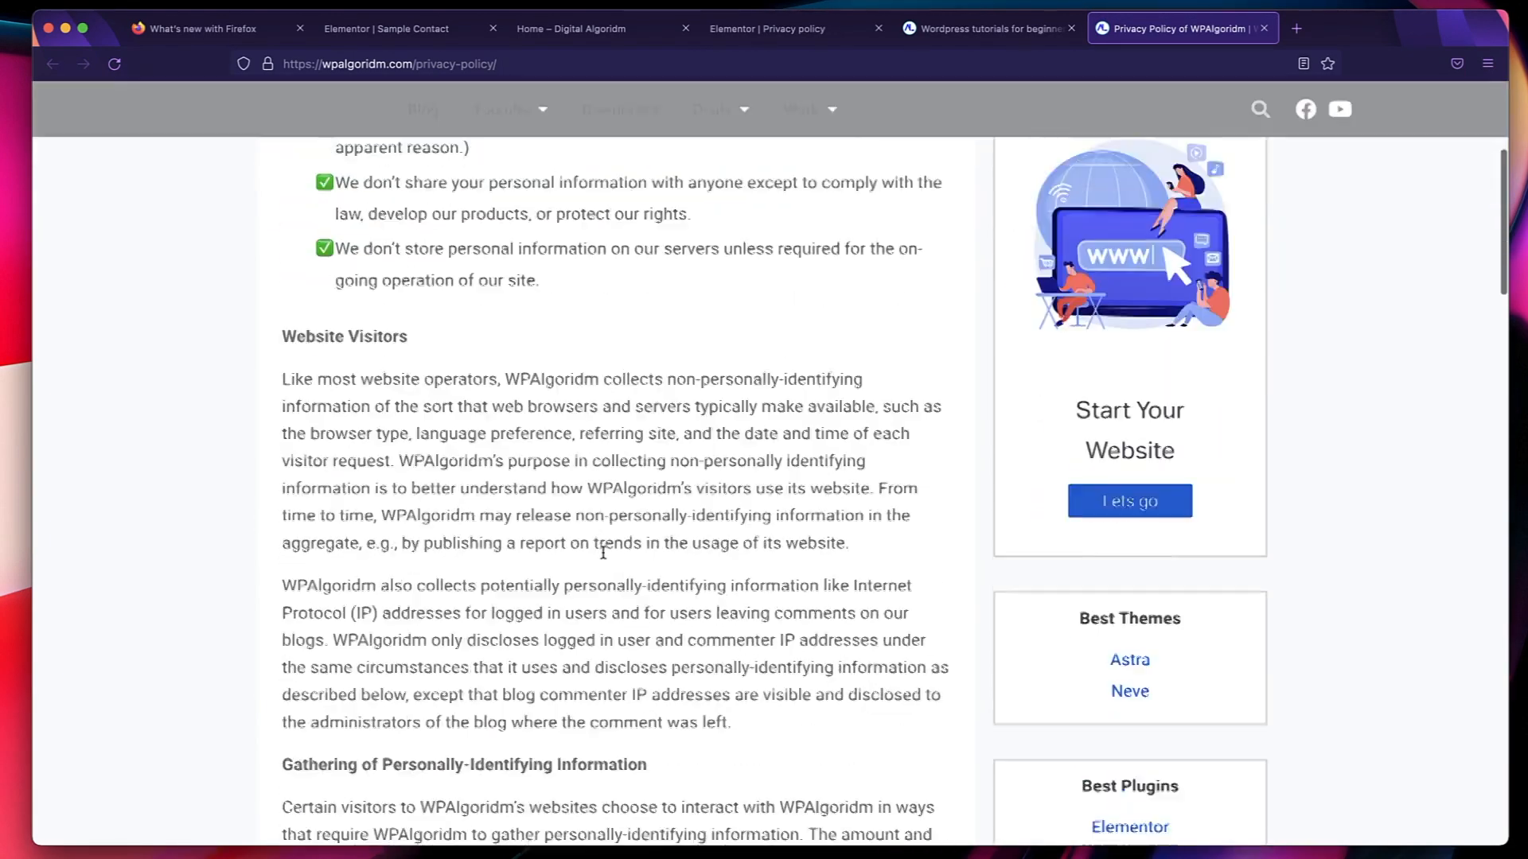
scroll(607, 545, "up", 4)
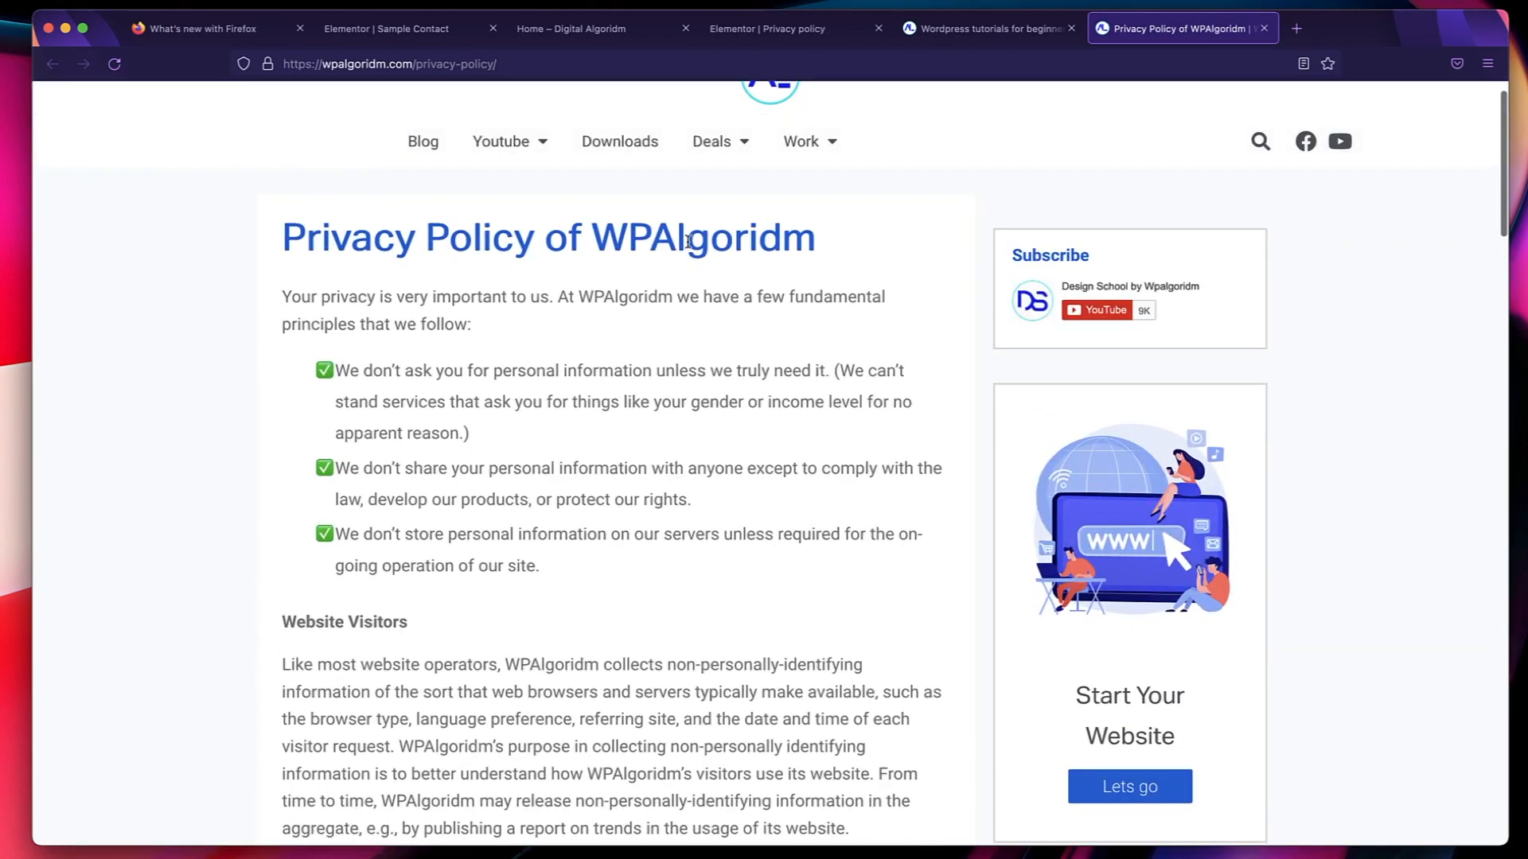
double_click(689, 241)
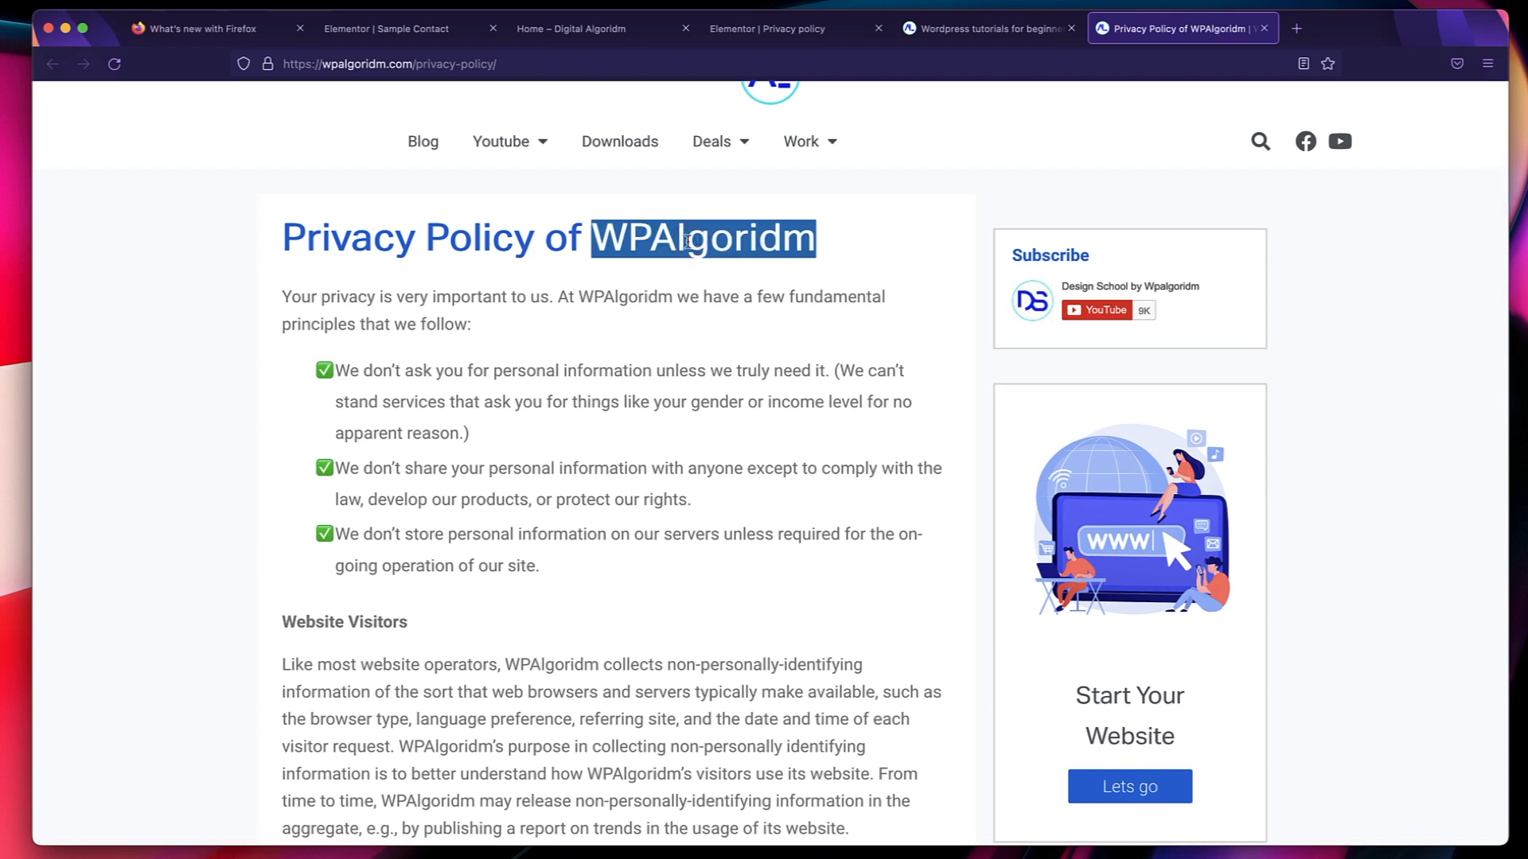
left_click(447, 261)
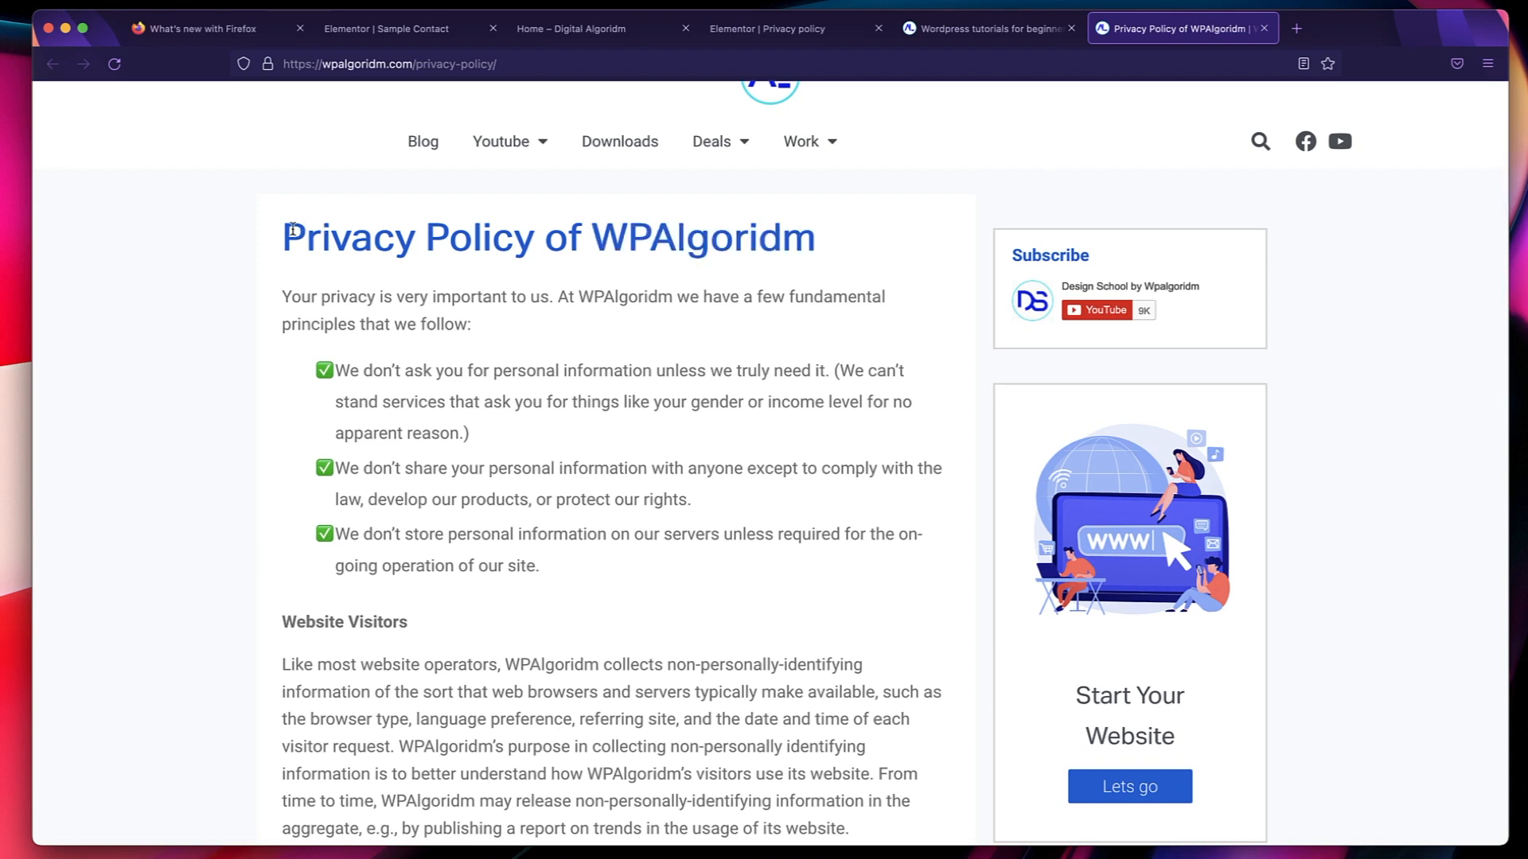
left_click(796, 27)
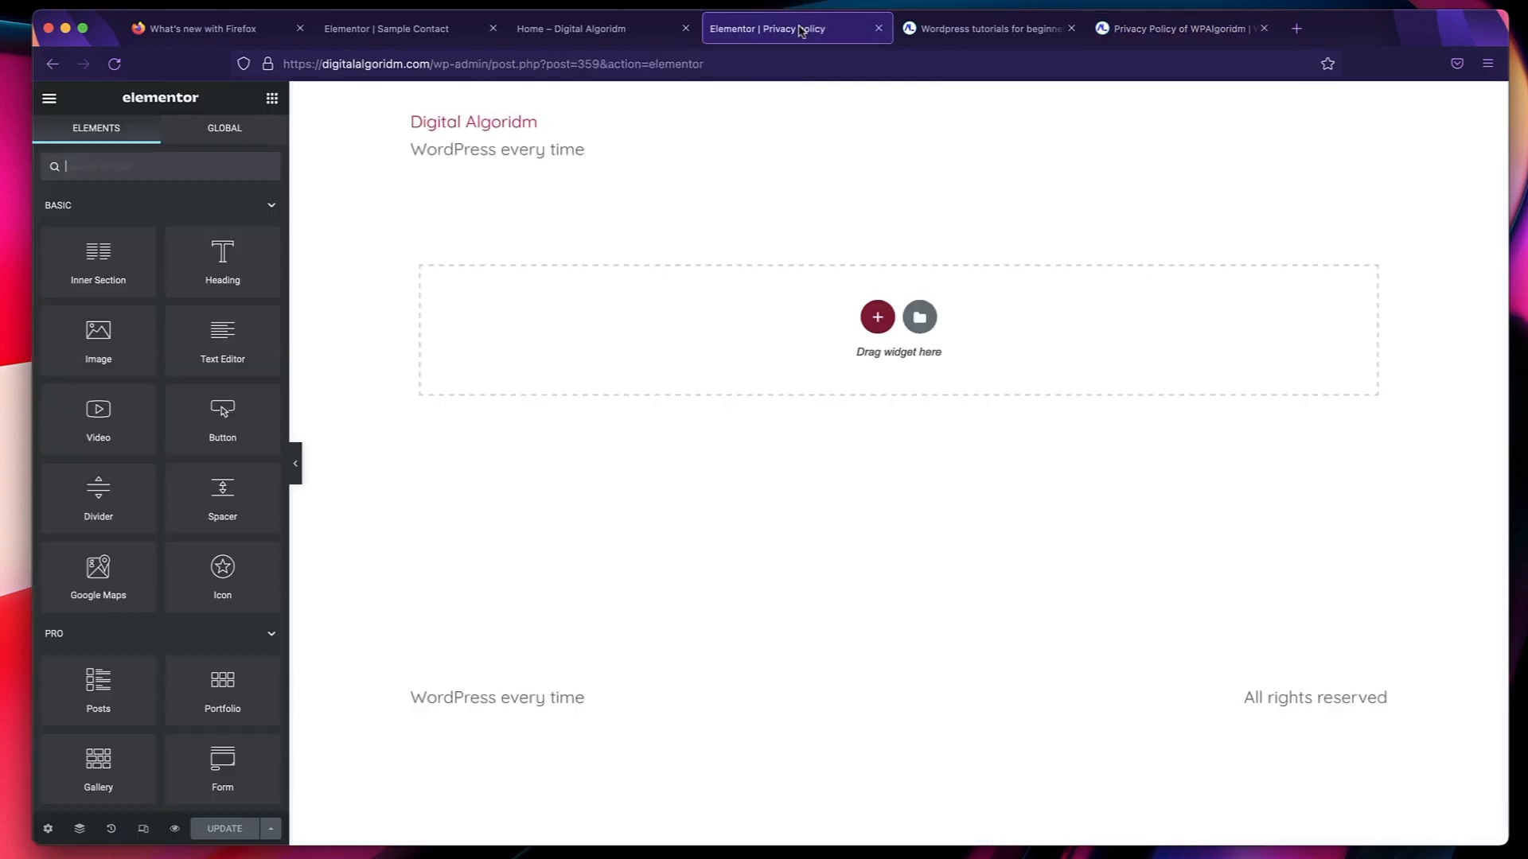
left_click(629, 33)
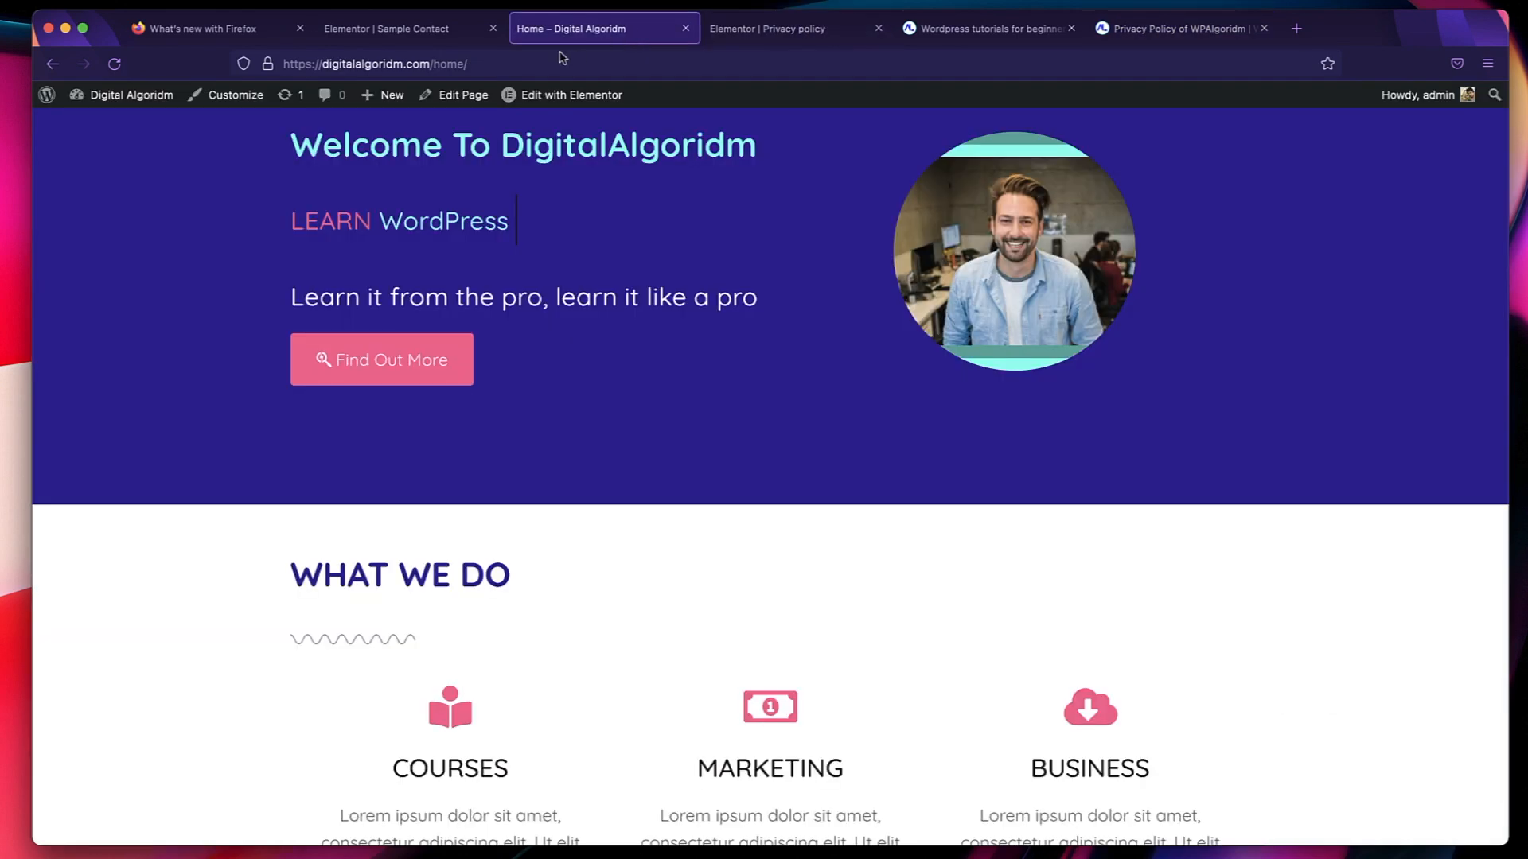
left_click(445, 29)
left_click(593, 29)
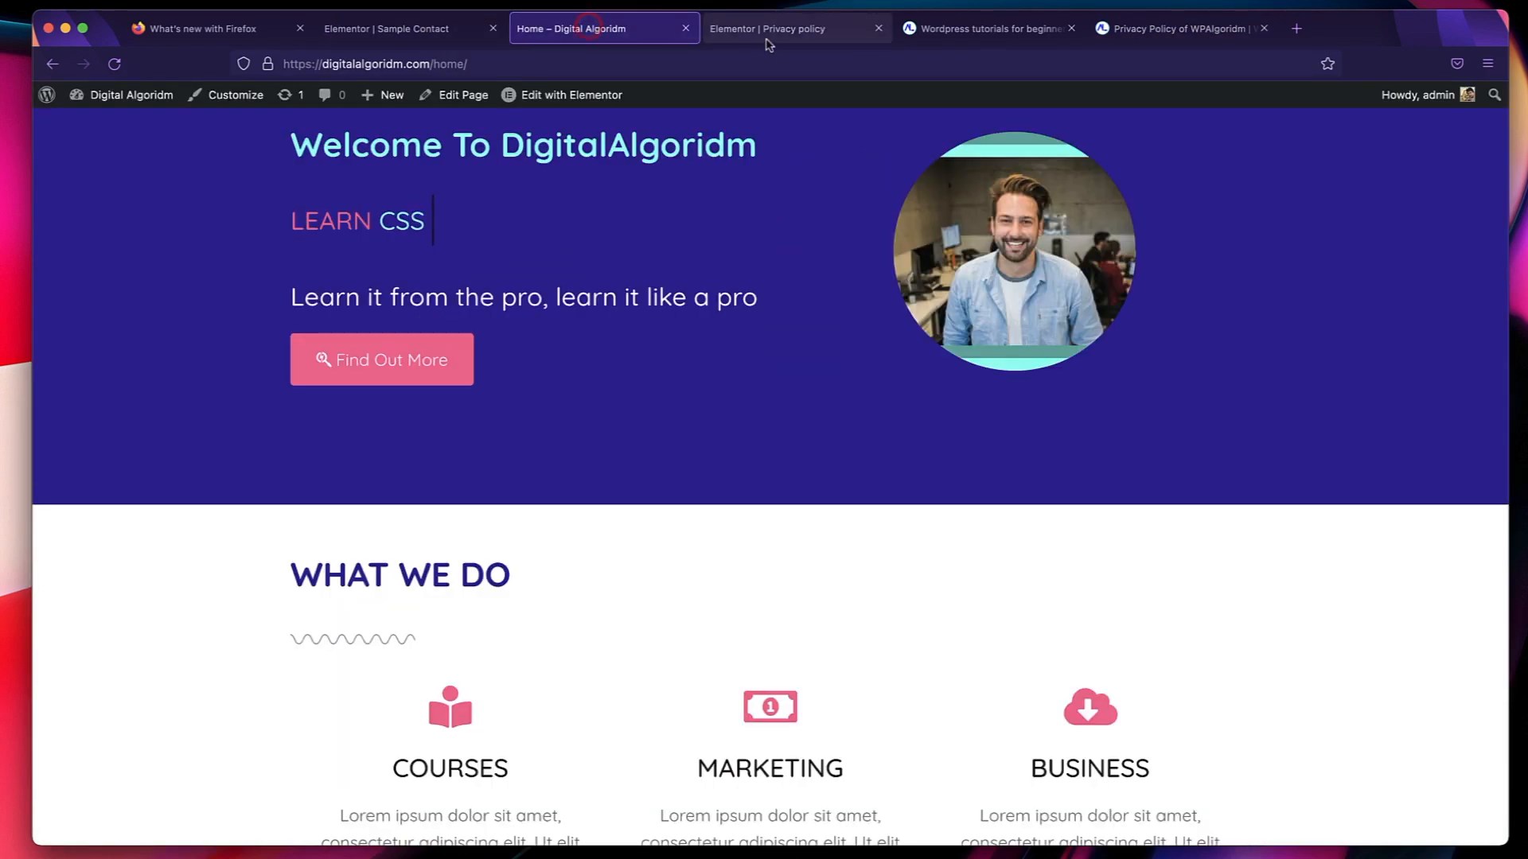
View the live Home page from the dashboard's pages list and examine it from header to footer.
mouse_move(111, 99)
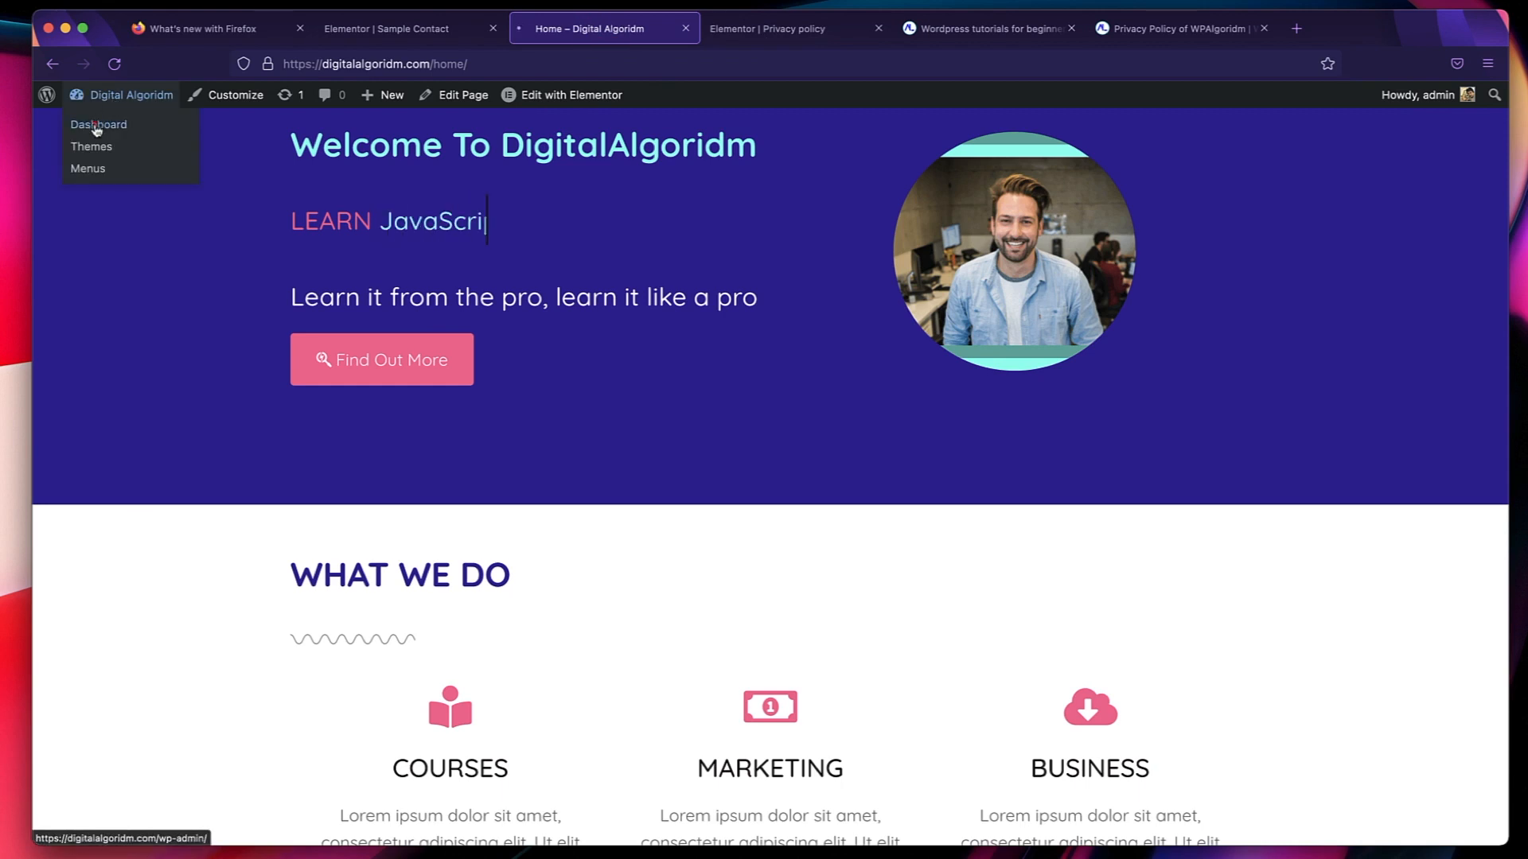
left_click(97, 127)
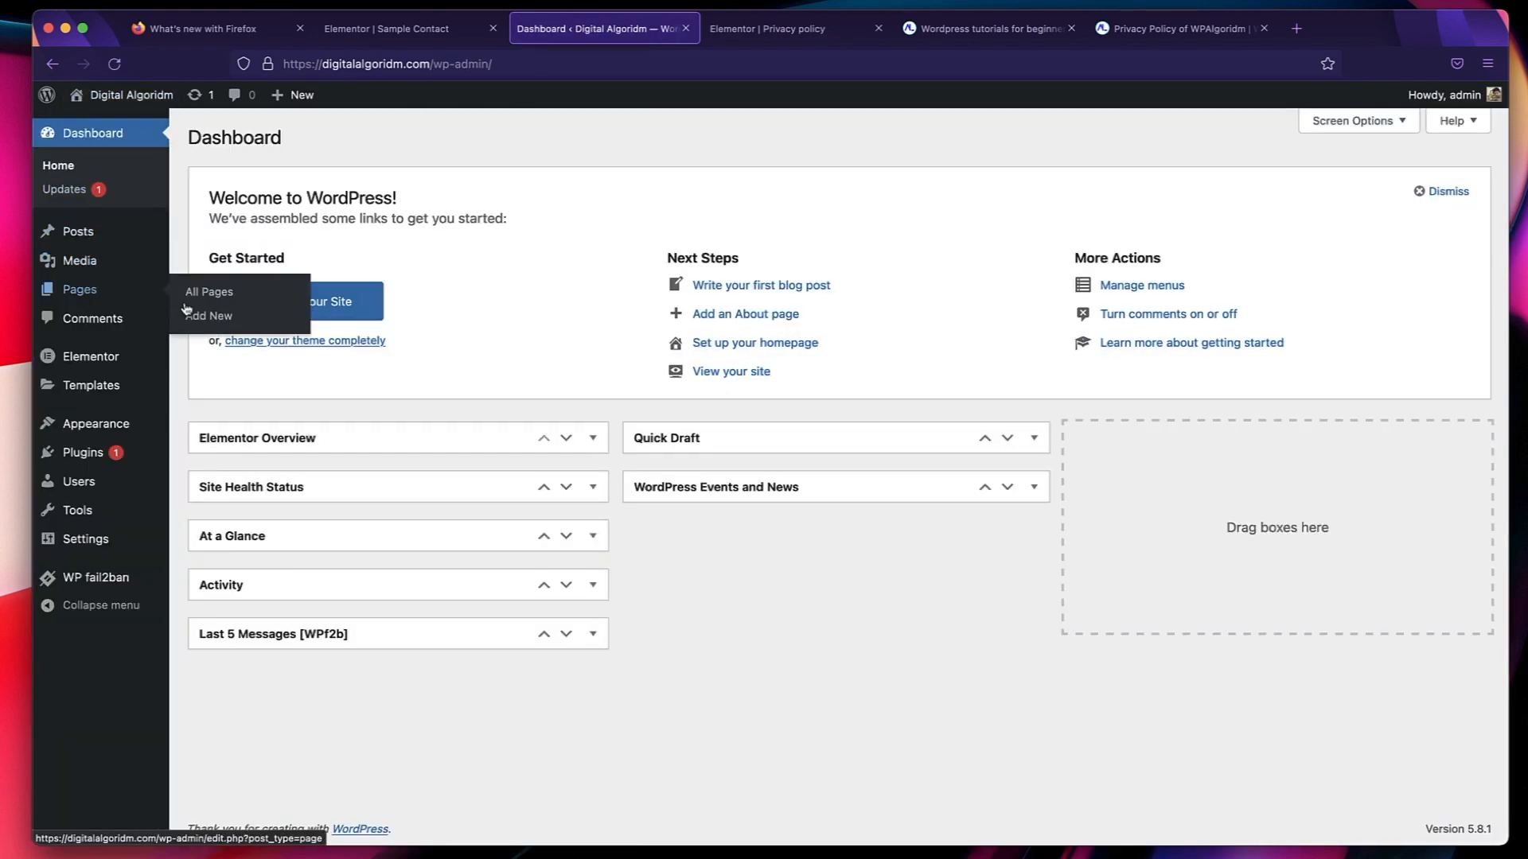
left_click(186, 306)
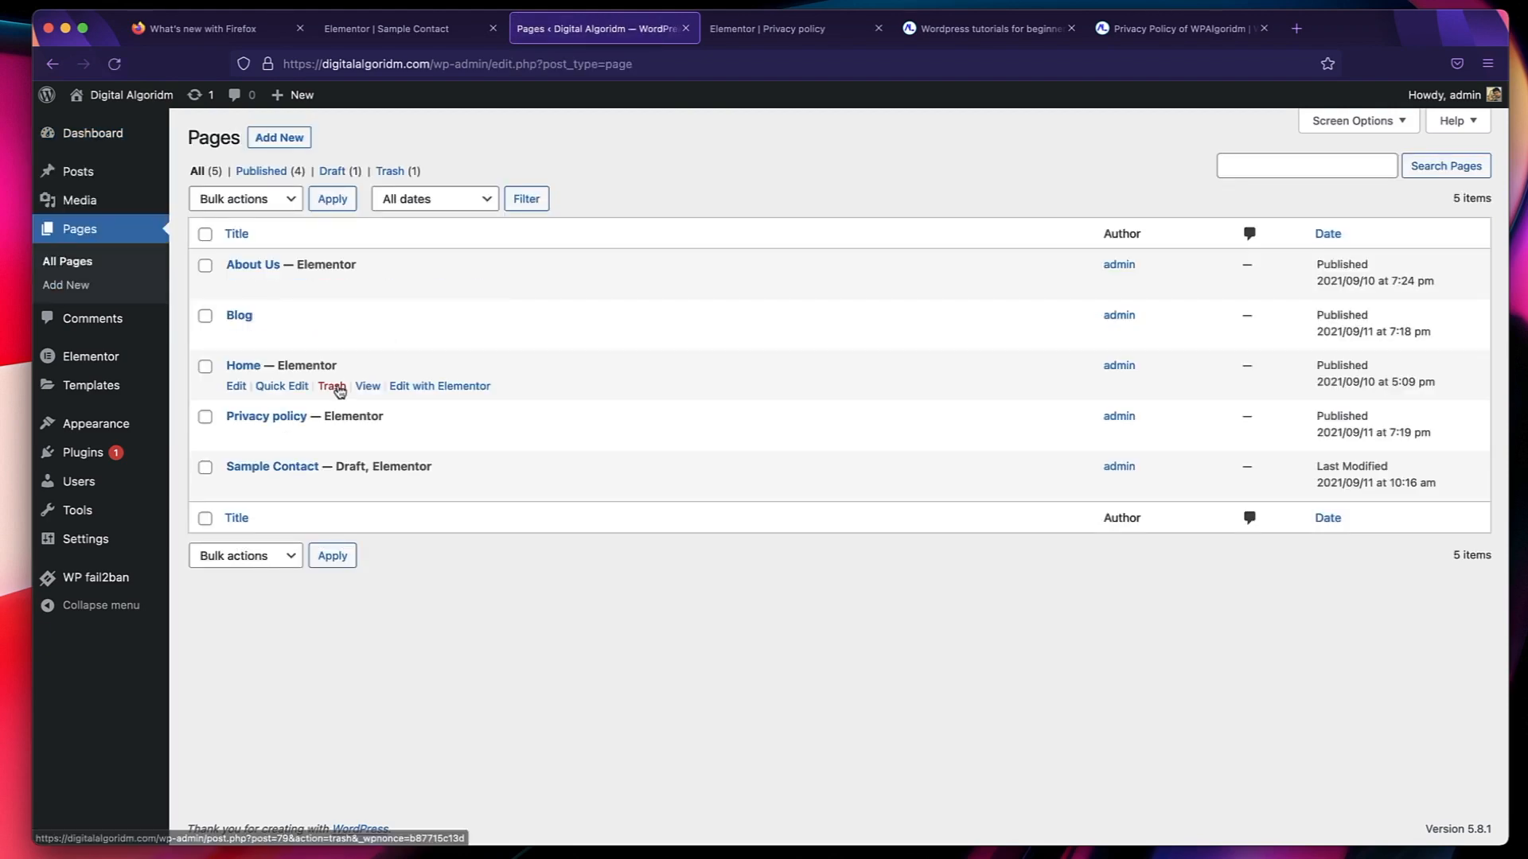
left_click(367, 386)
scroll(658, 416, "down", 10)
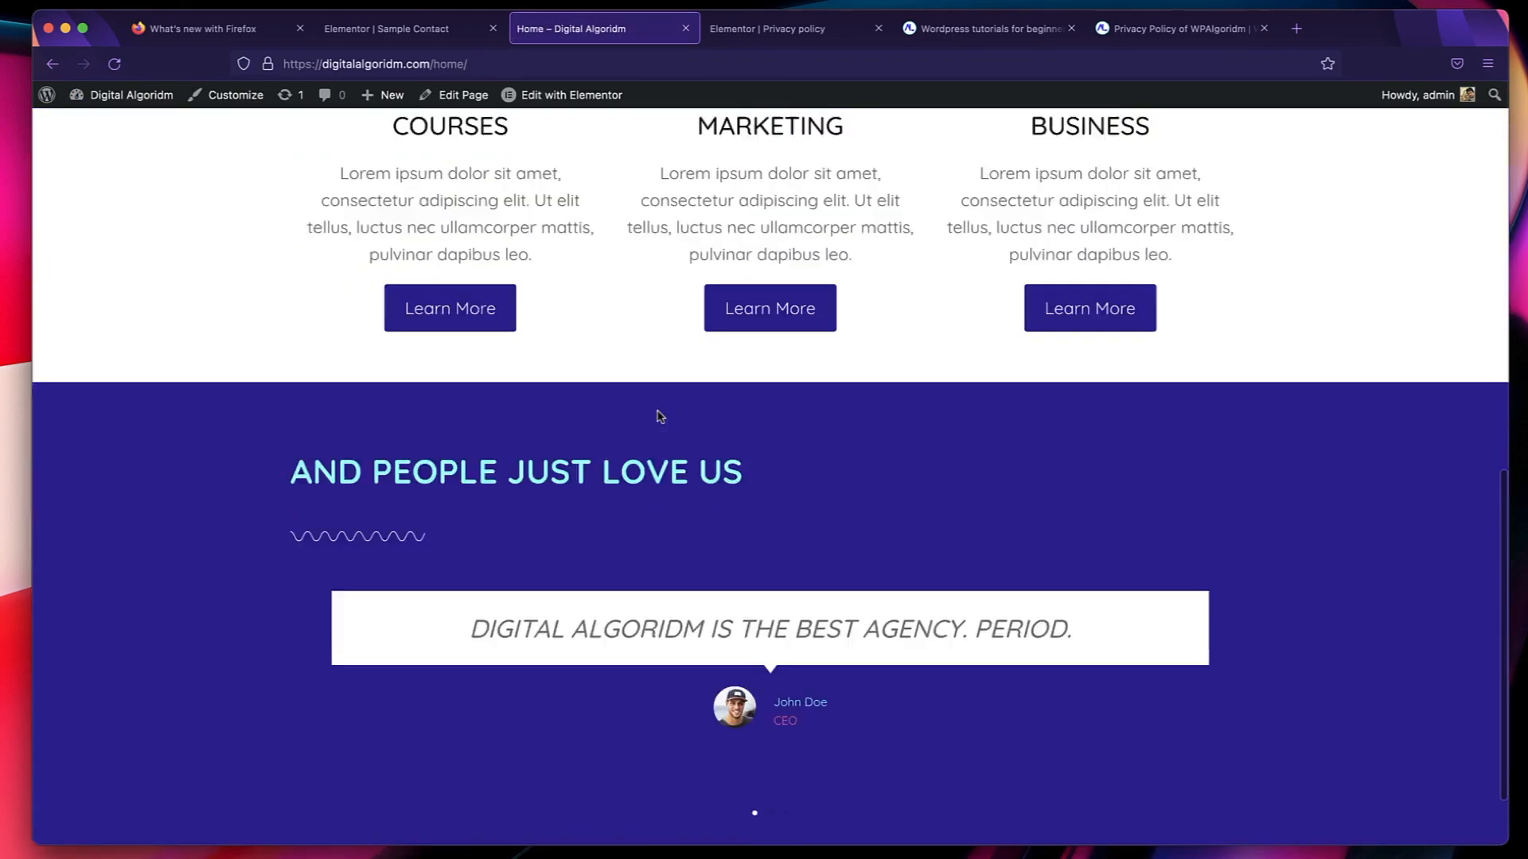
scroll(658, 416, "down", 2)
scroll(658, 416, "up", 15)
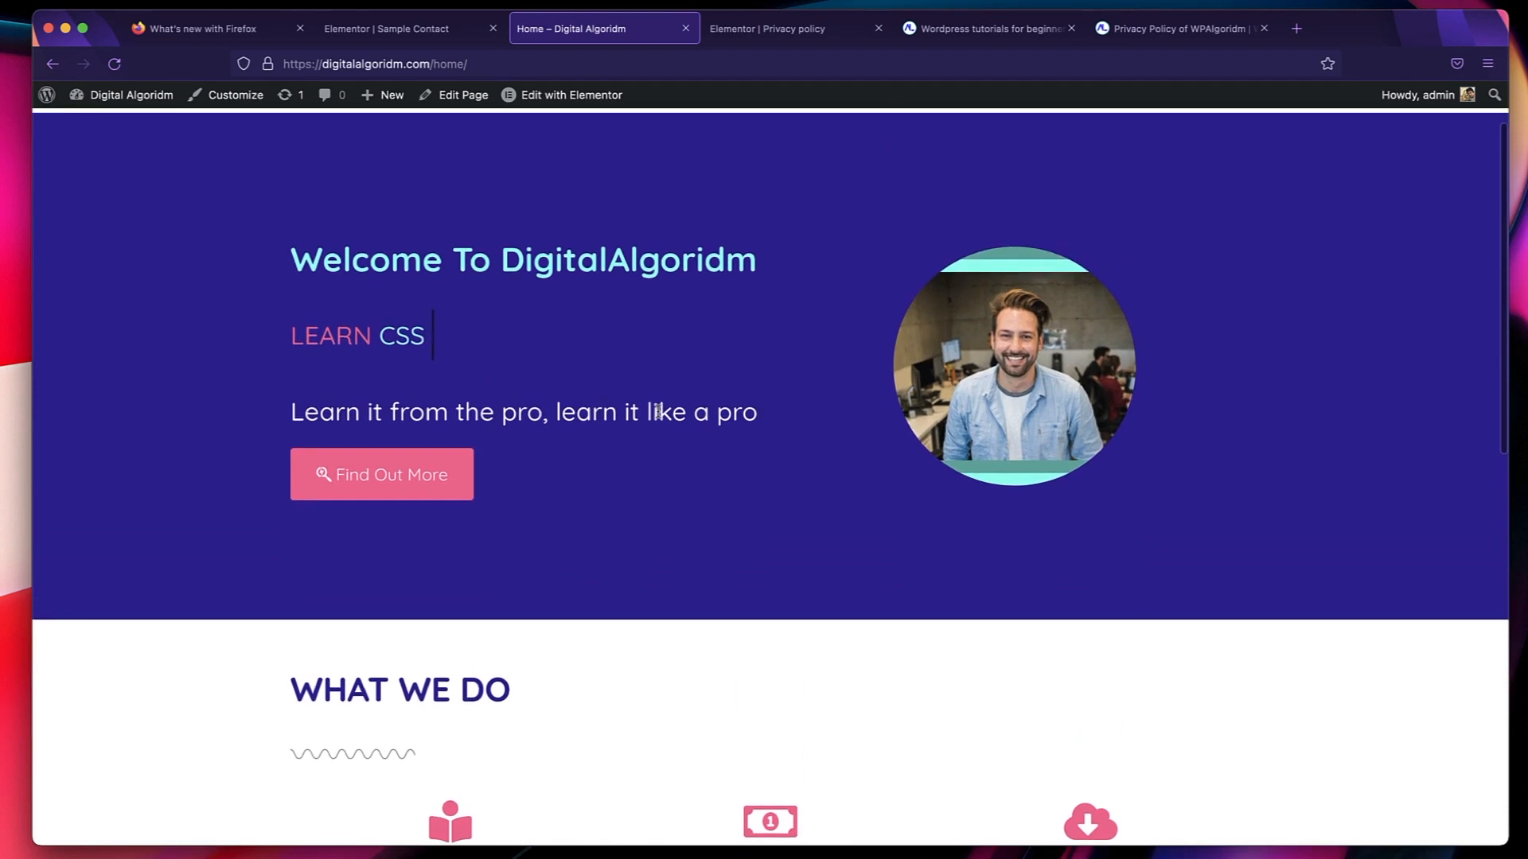
scroll(652, 303, "up", 2)
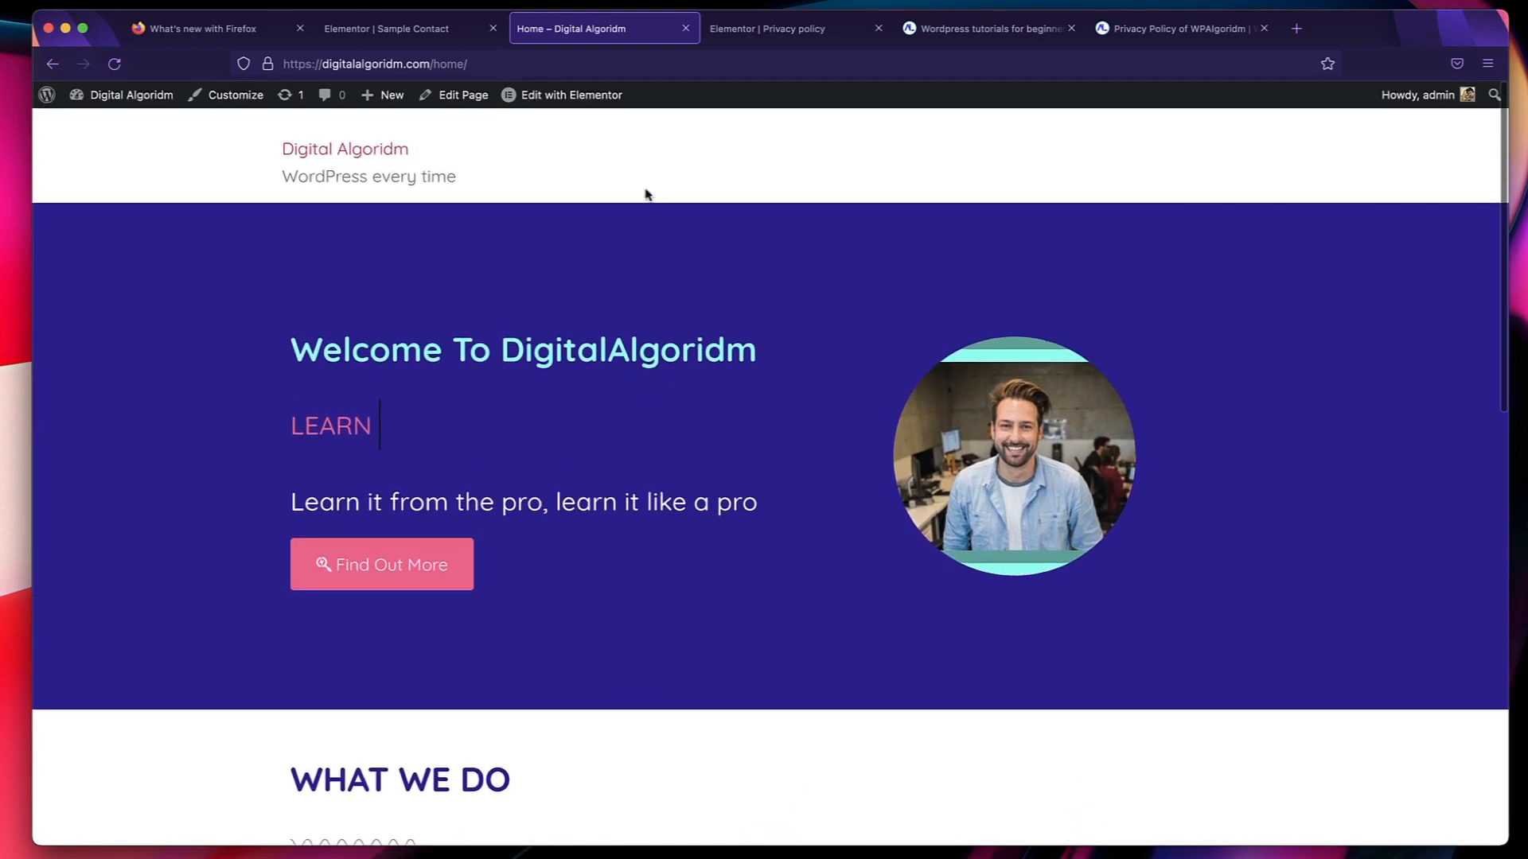
Open the About Us page for editing with Elementor and copy all of its content.
mouse_move(125, 97)
left_click(97, 127)
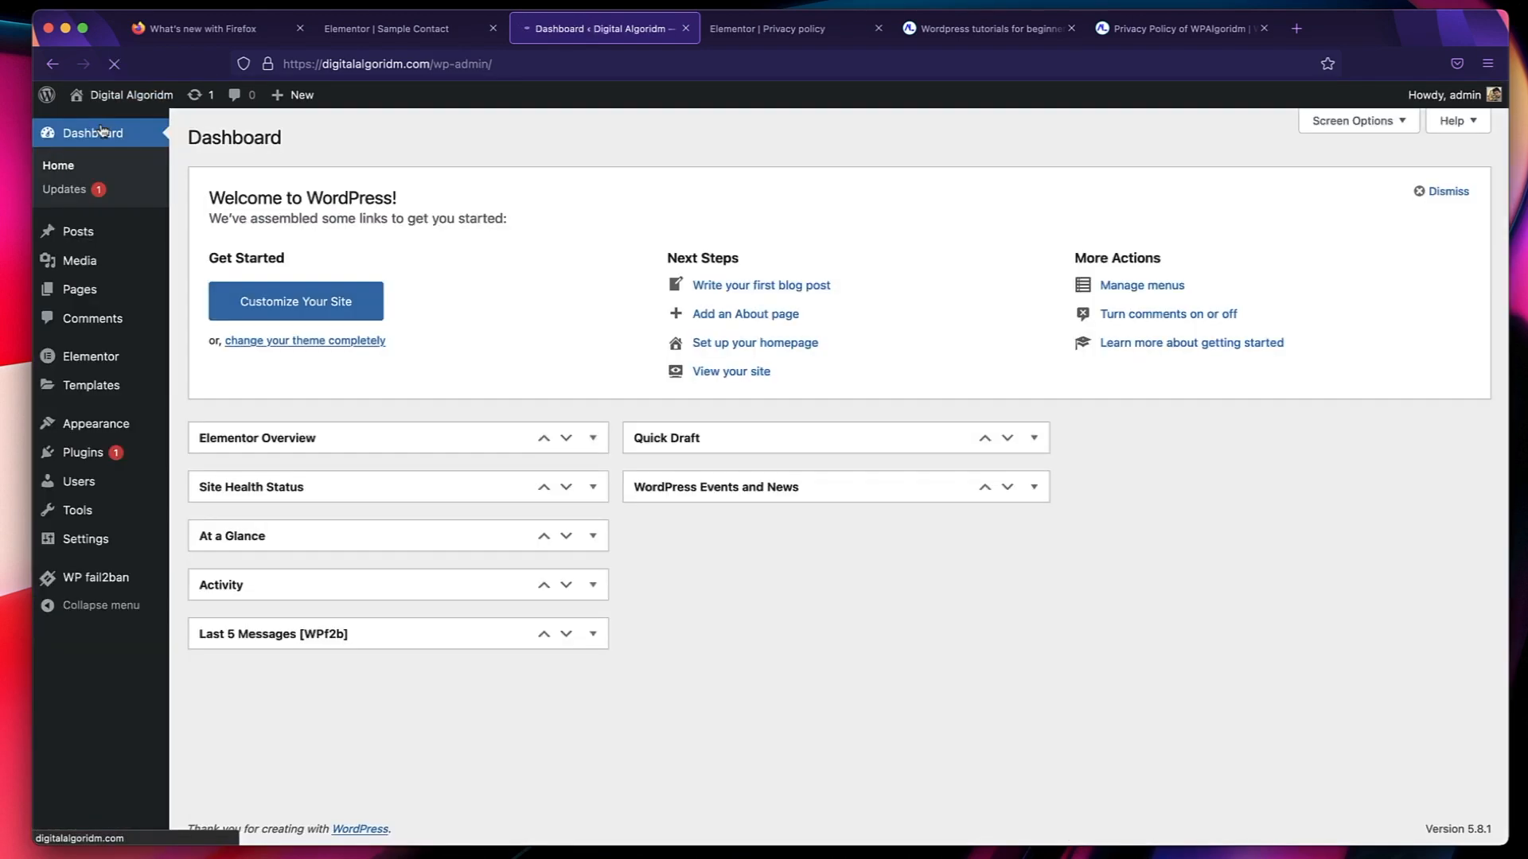
left_click(83, 292)
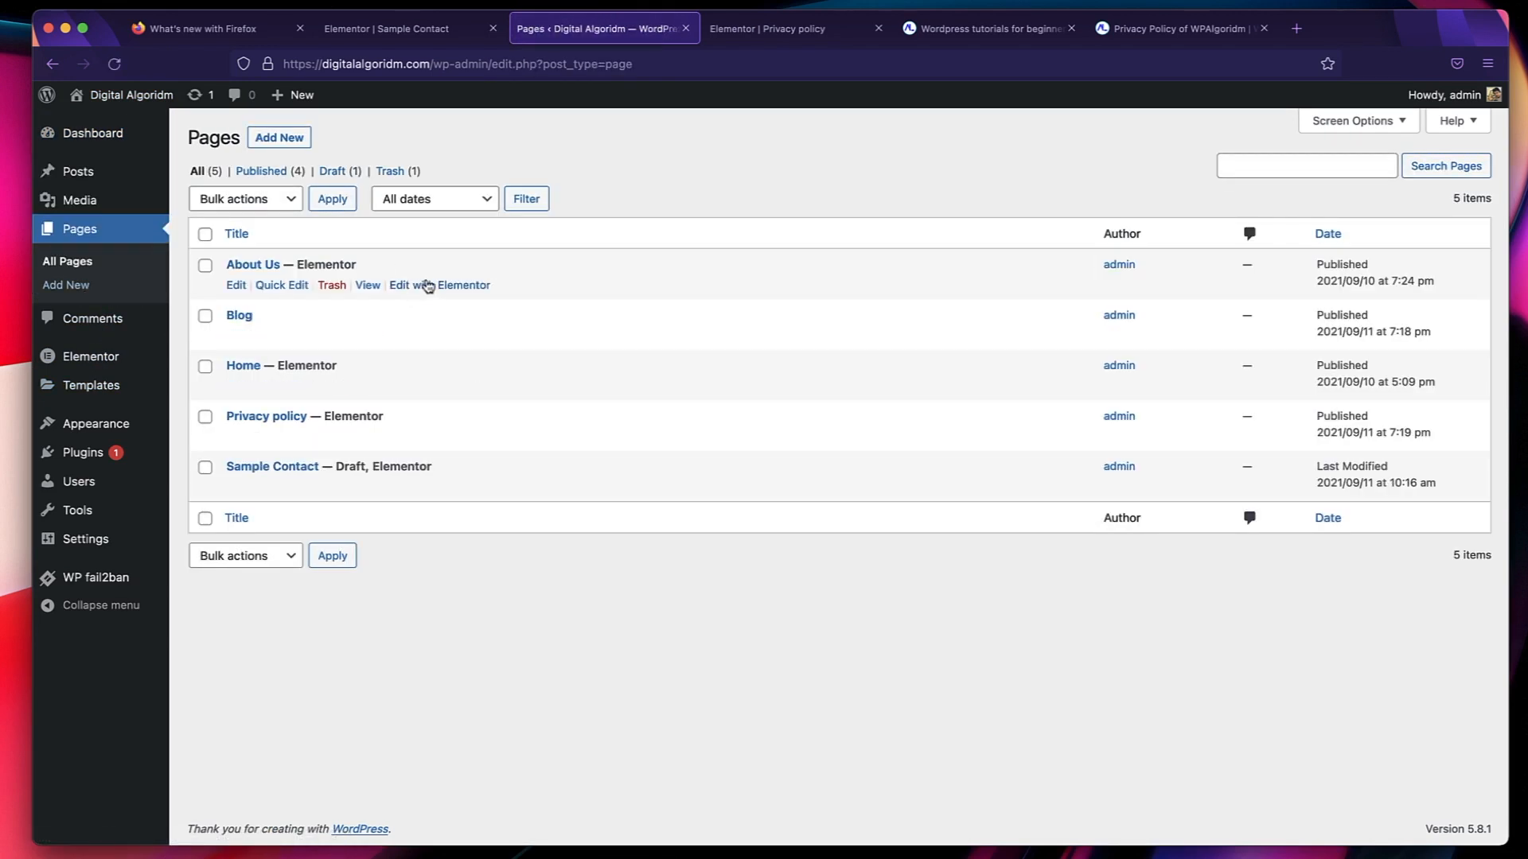
left_click(427, 287)
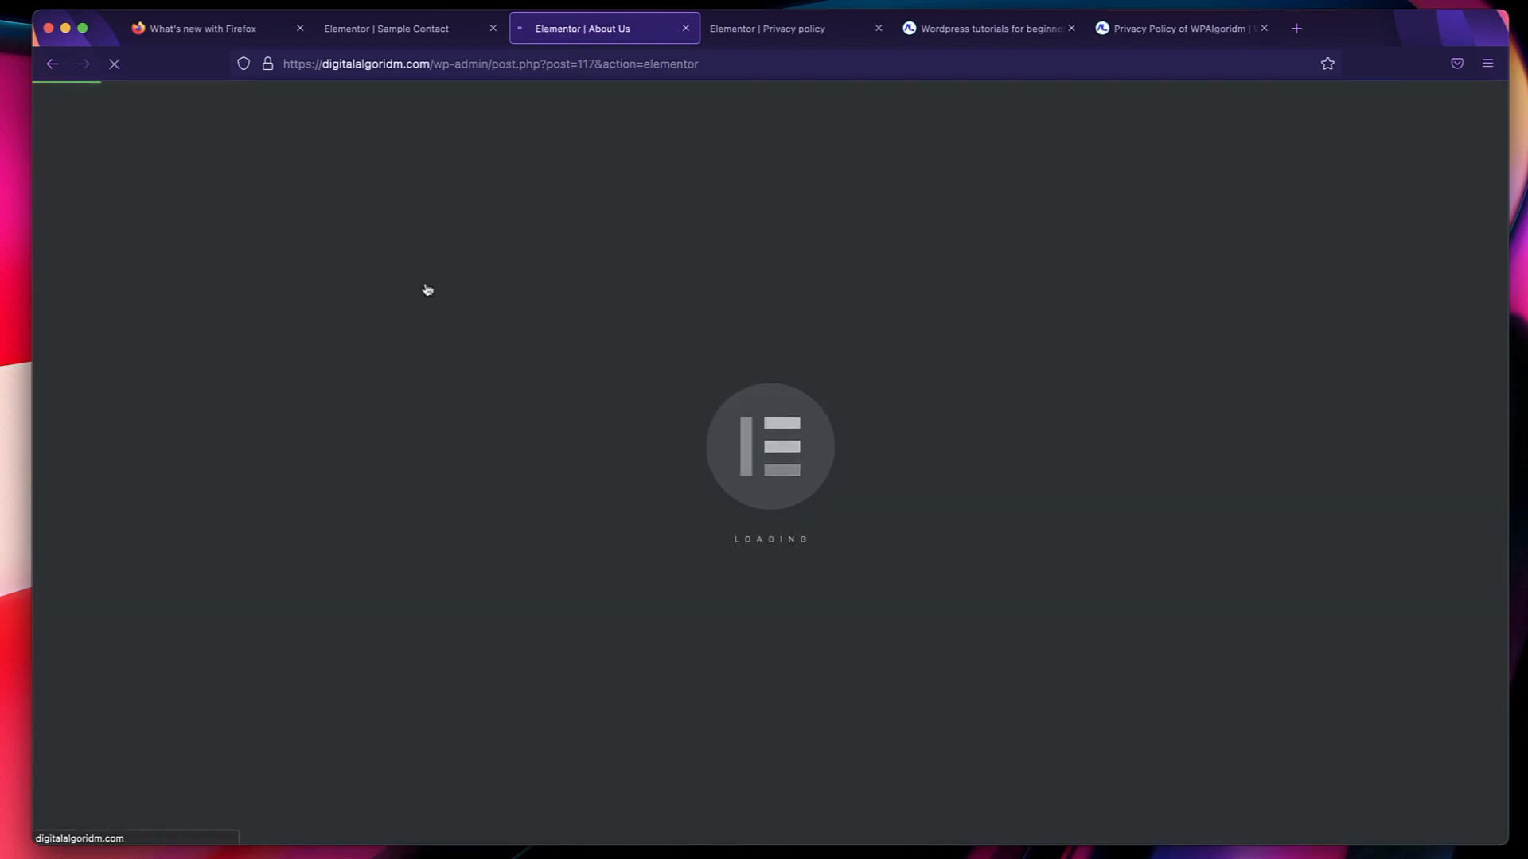
scroll(759, 403, "down", 10)
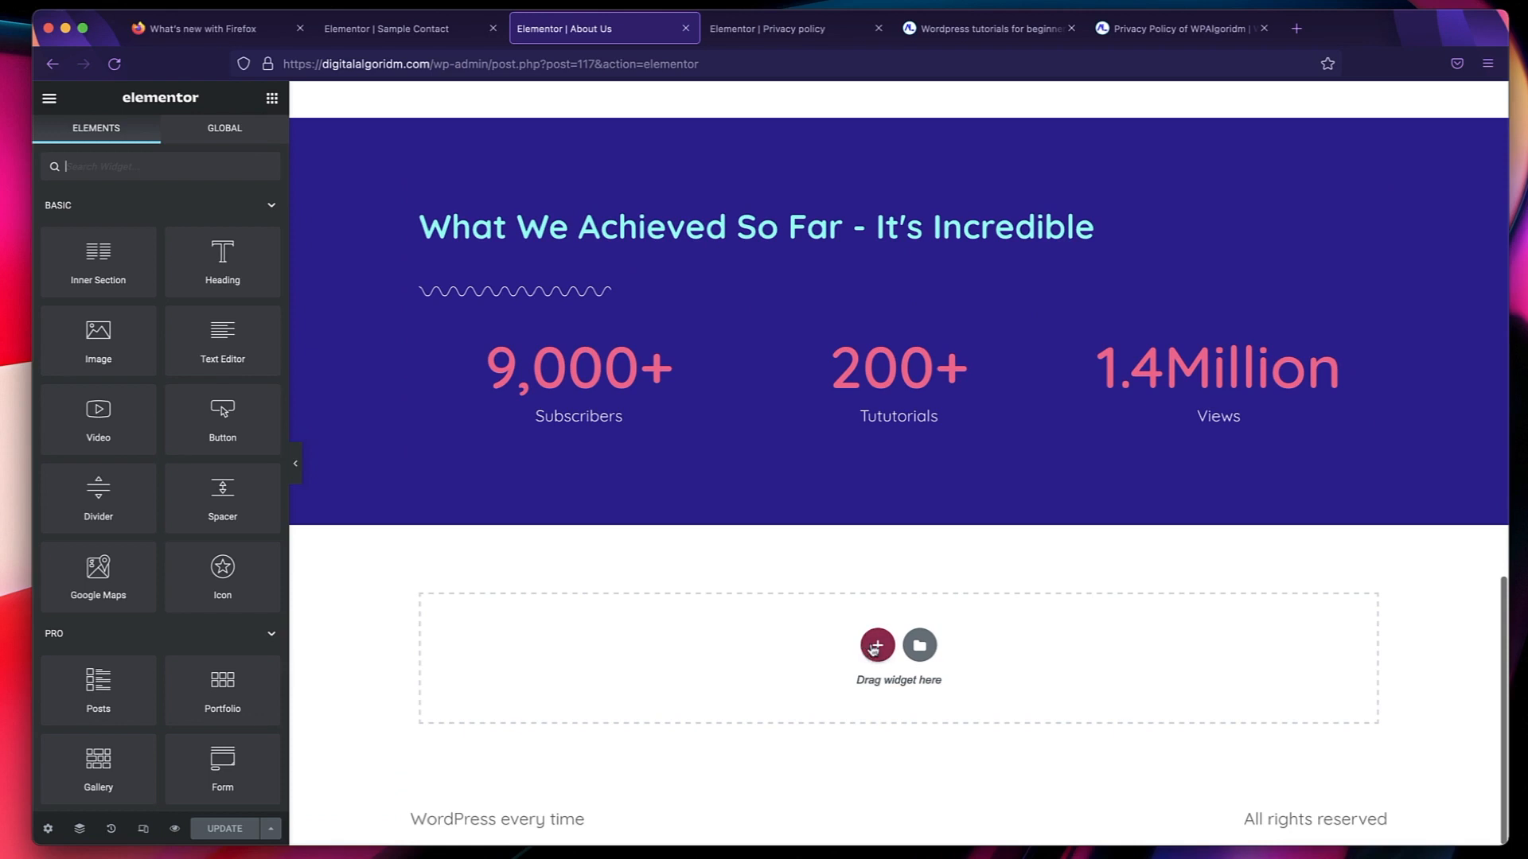
right_click(729, 637)
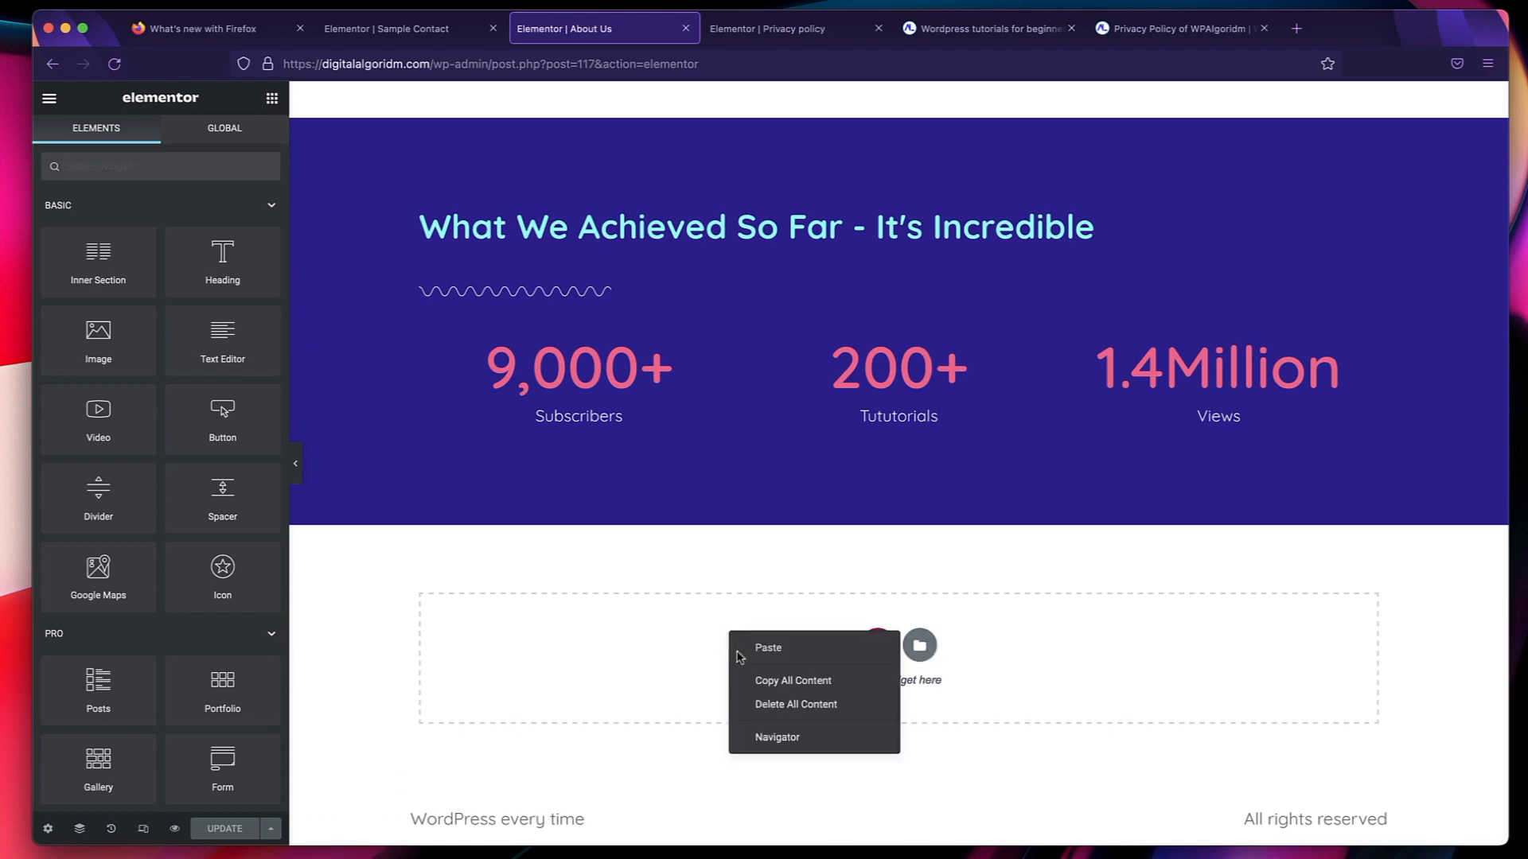
left_click(762, 681)
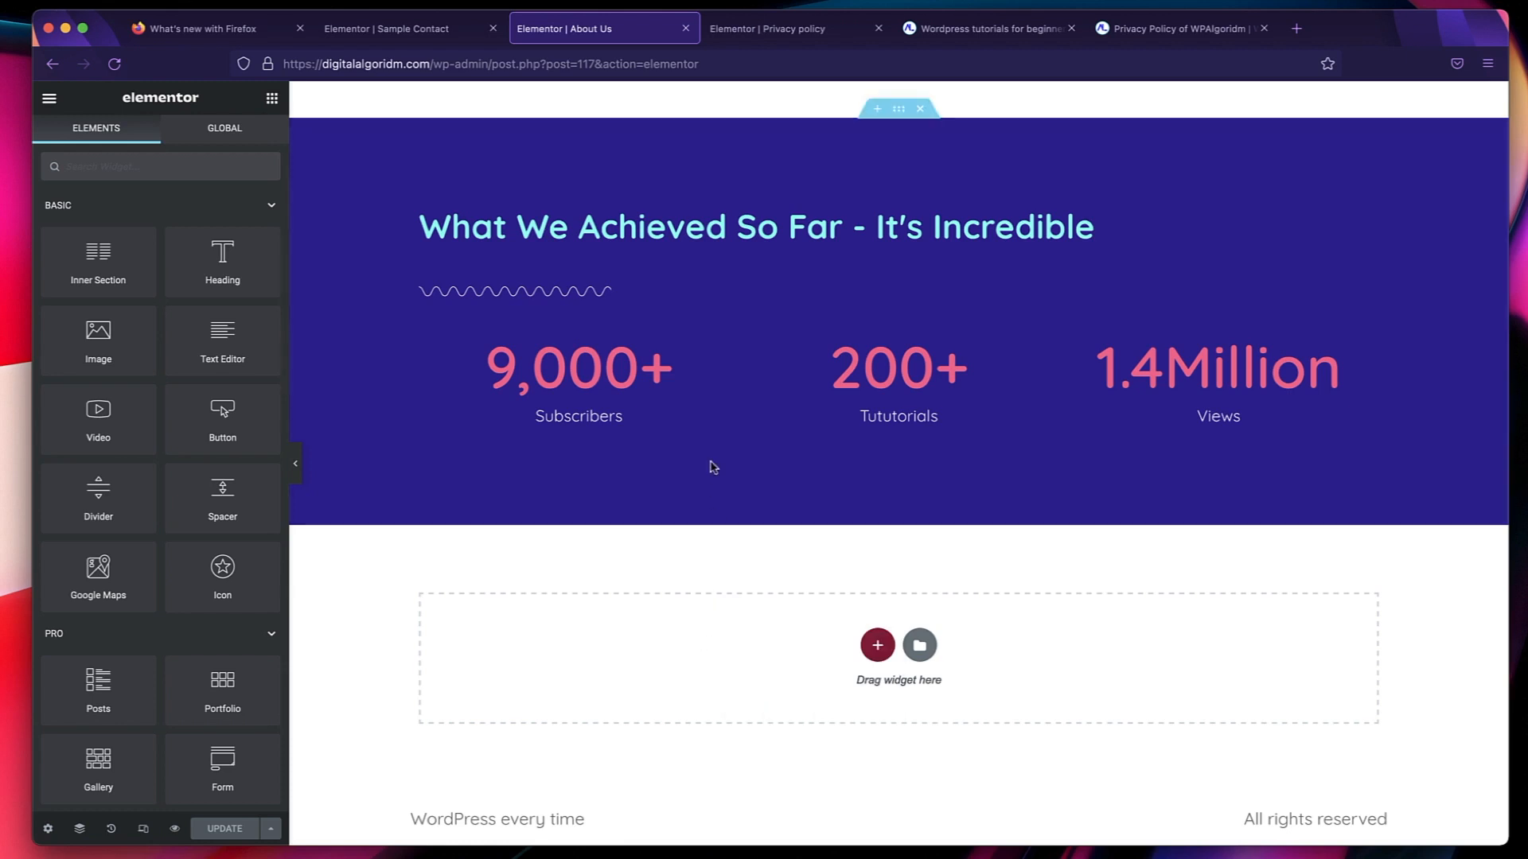
Paste the copied About Us content into the Privacy policy page and compare it with the original page.
left_click(794, 32)
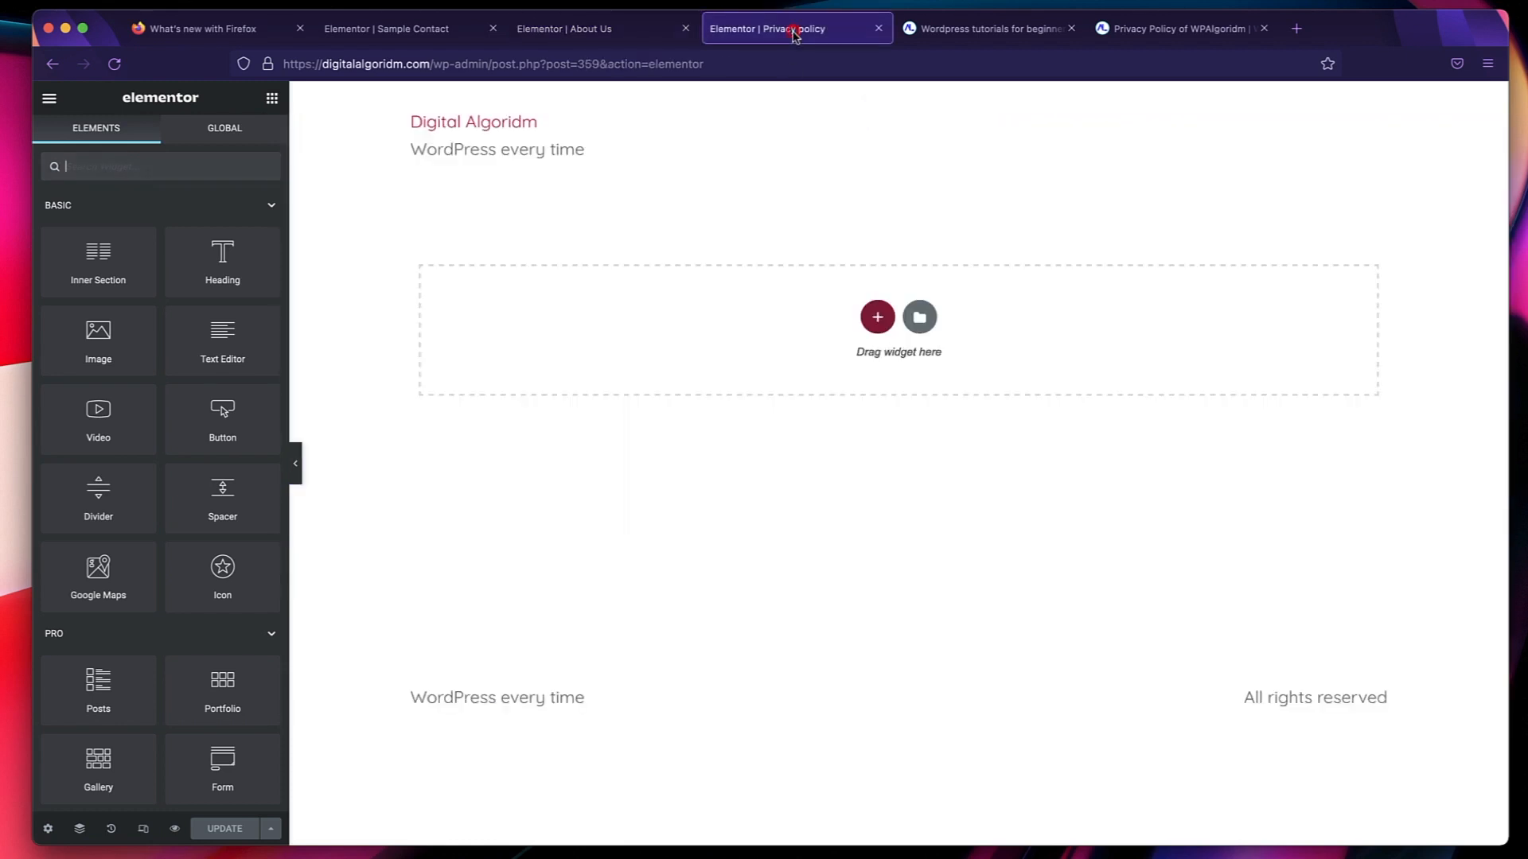
right_click(597, 304)
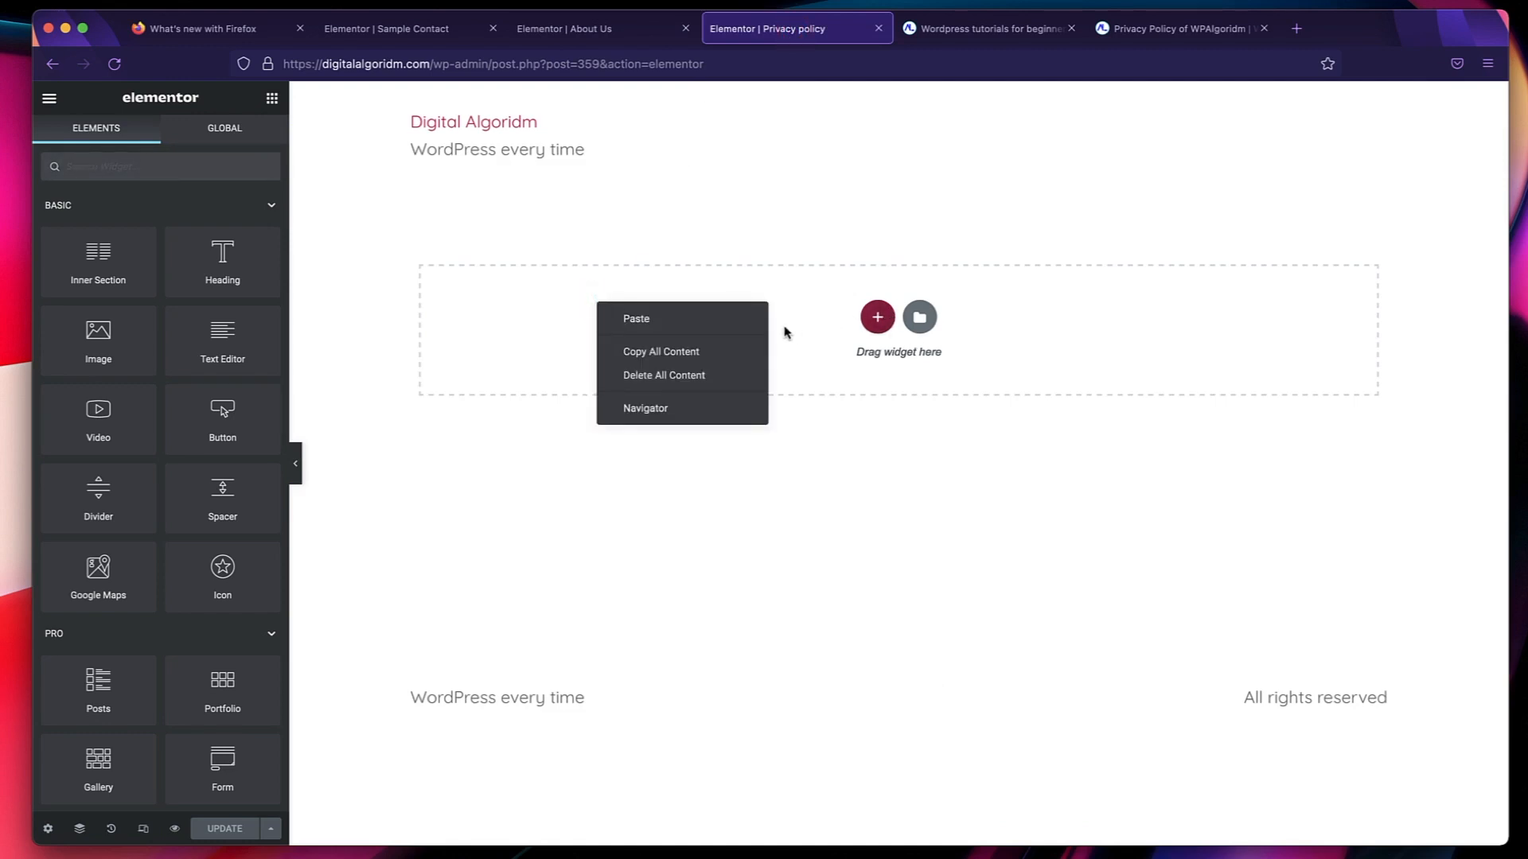
left_click(719, 326)
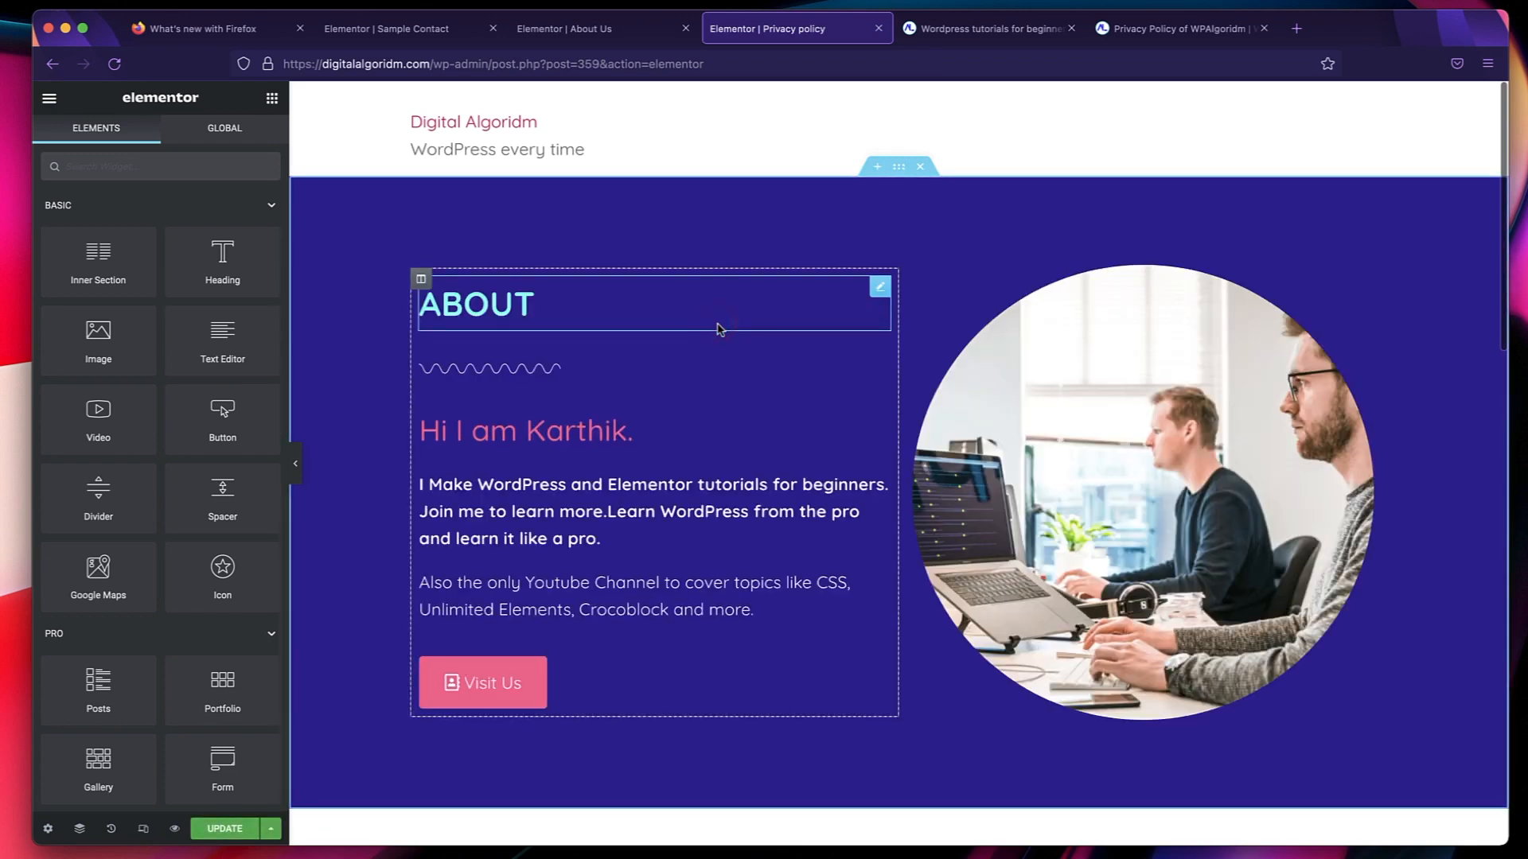
scroll(870, 365, "down", 10)
scroll(870, 366, "down", 5)
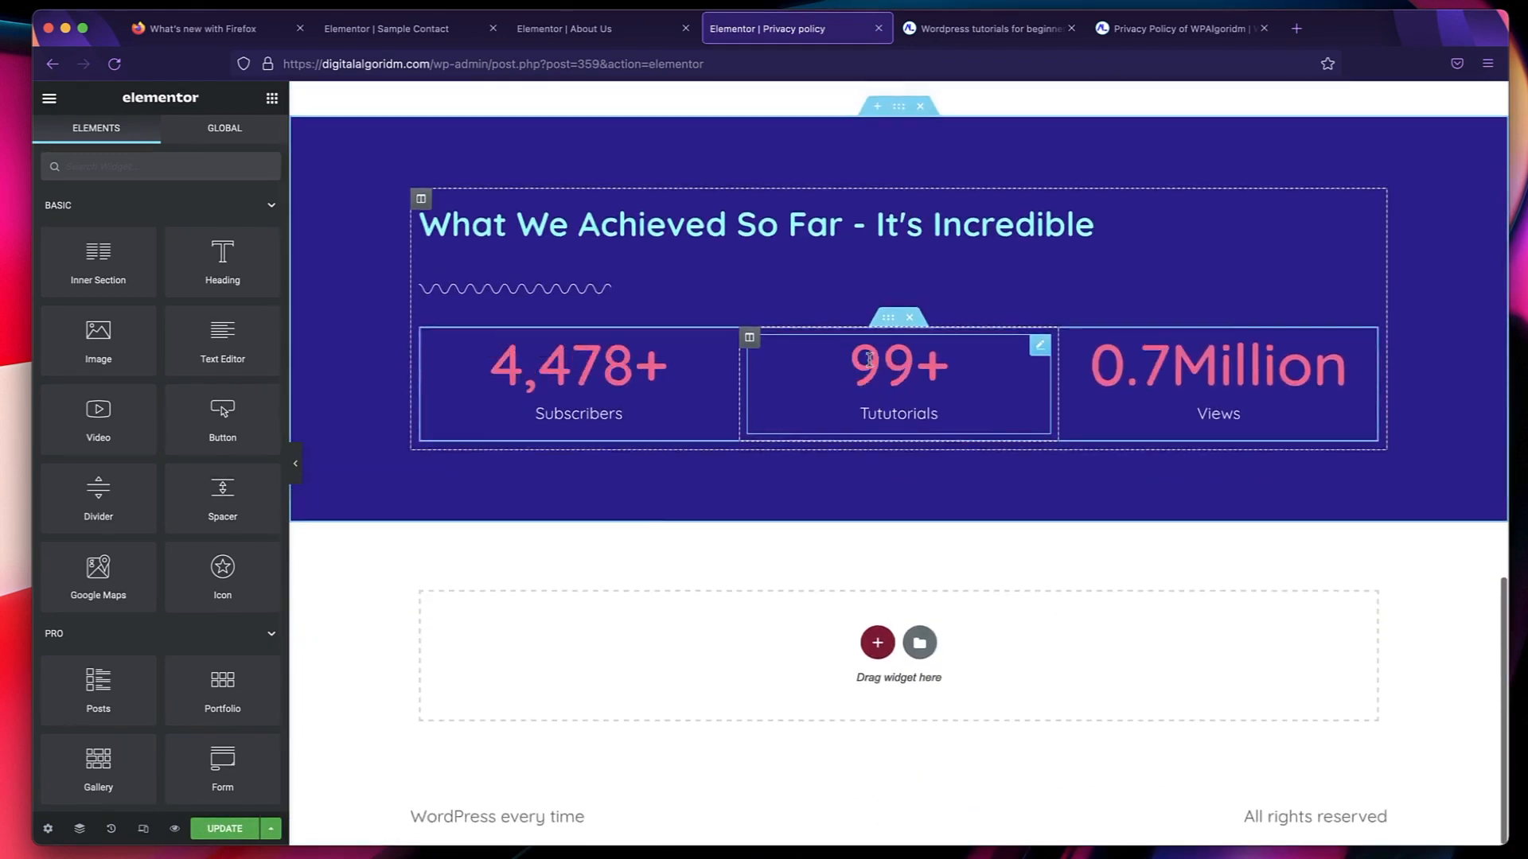
scroll(872, 366, "up", 15)
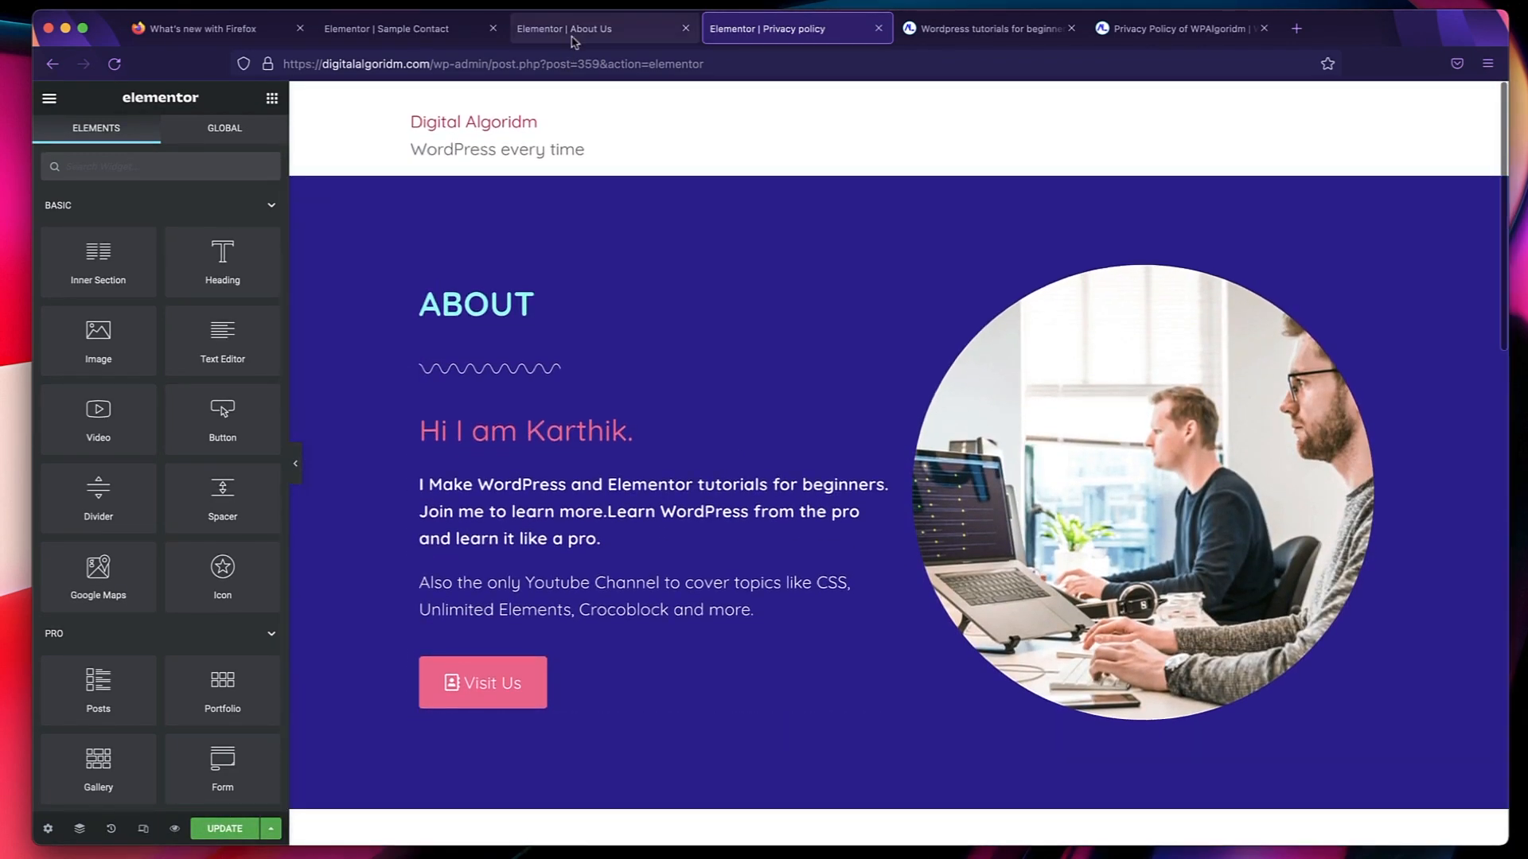
left_click(576, 30)
scroll(679, 709, "up", 20)
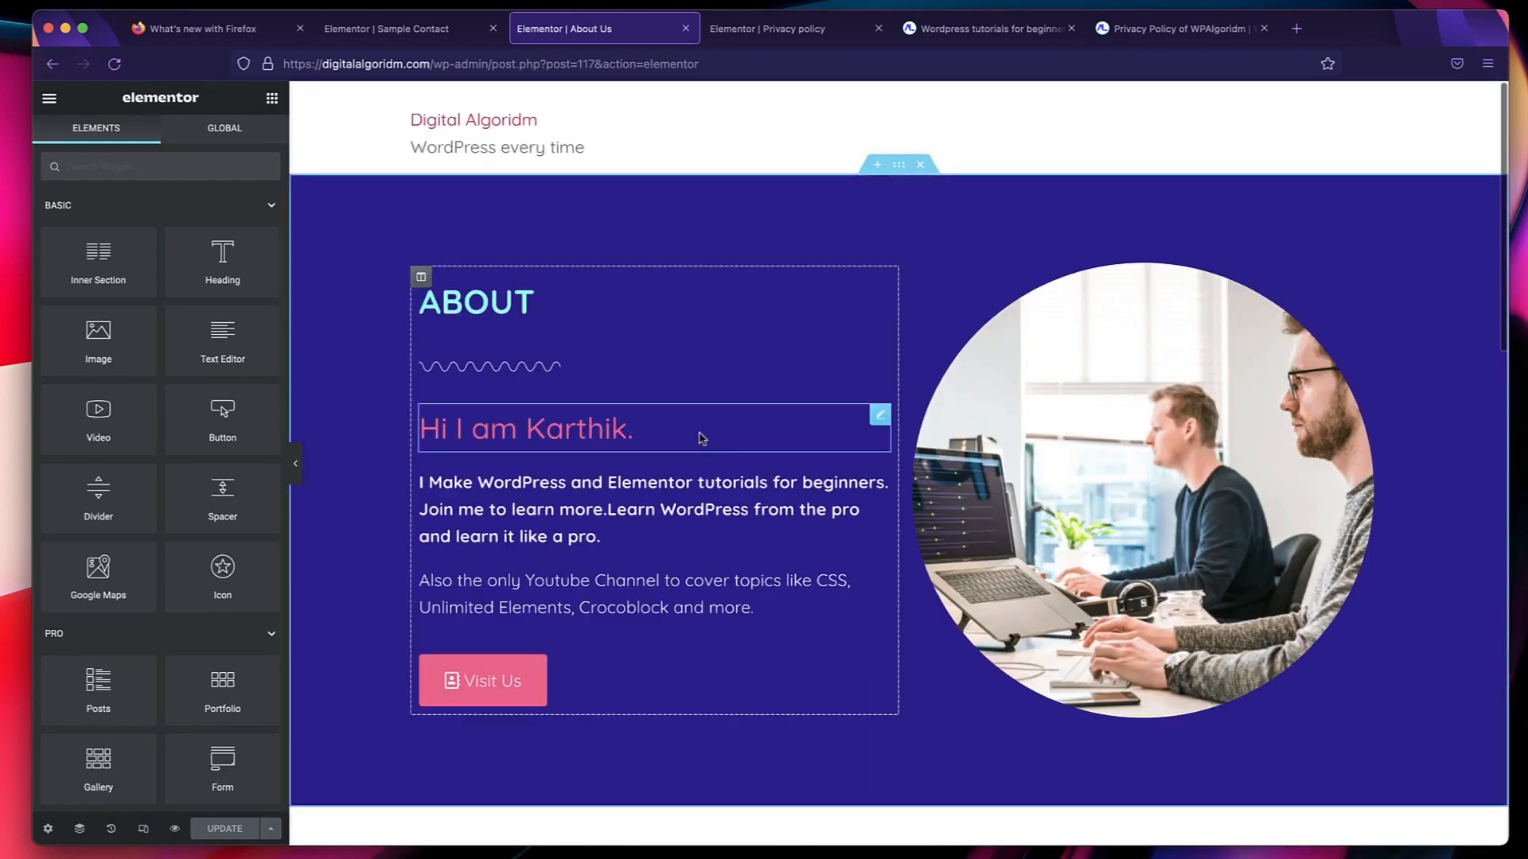
Retitle the Privacy policy page's ABOUT heading as "PRIVACY POLICY" and delete the Visit Us button.
left_click(765, 29)
left_click(540, 182)
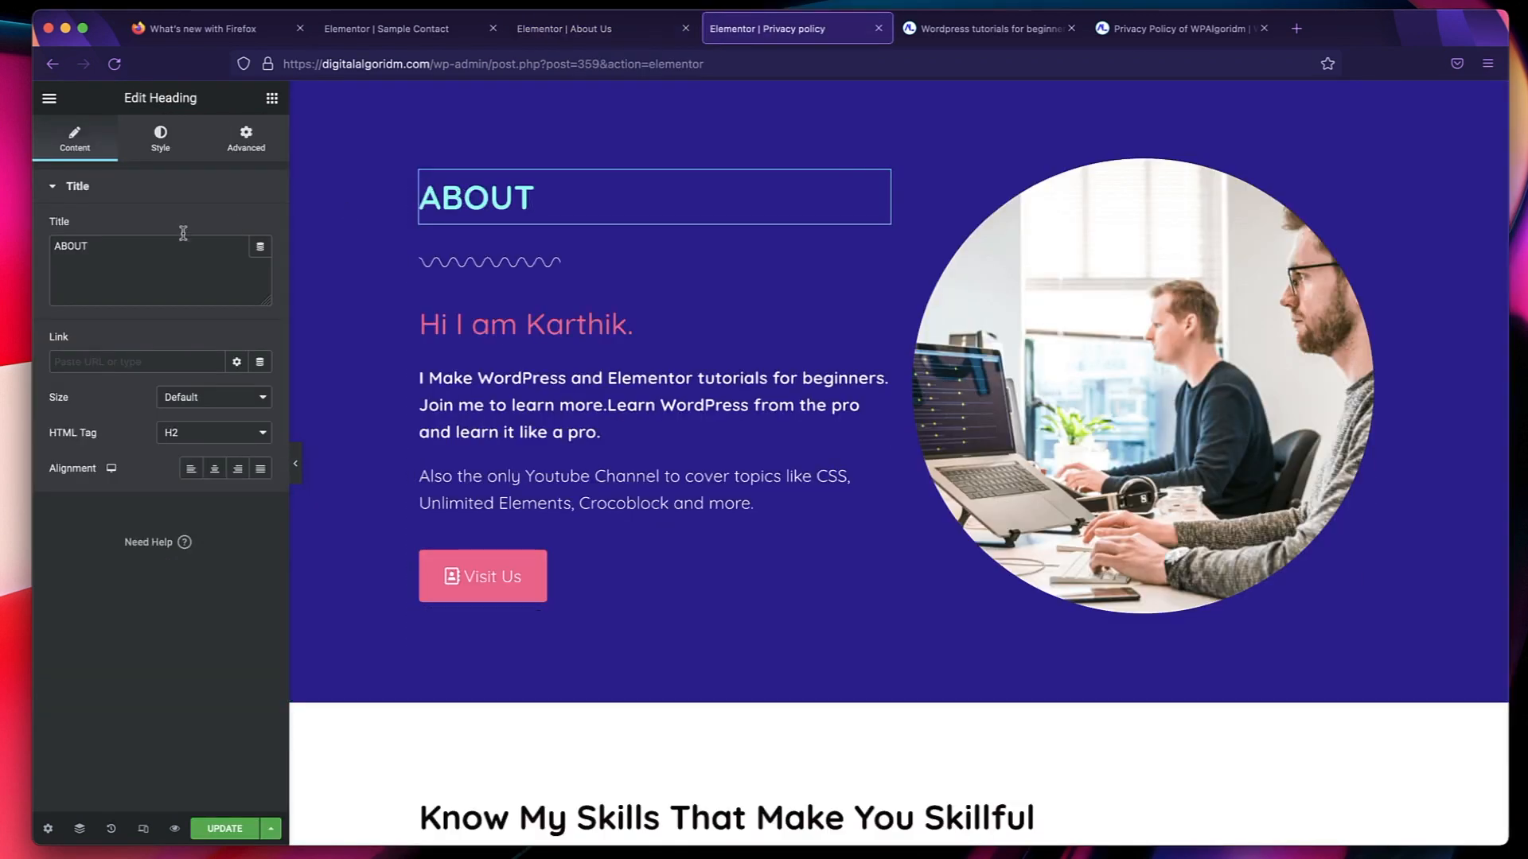
left_click(572, 389)
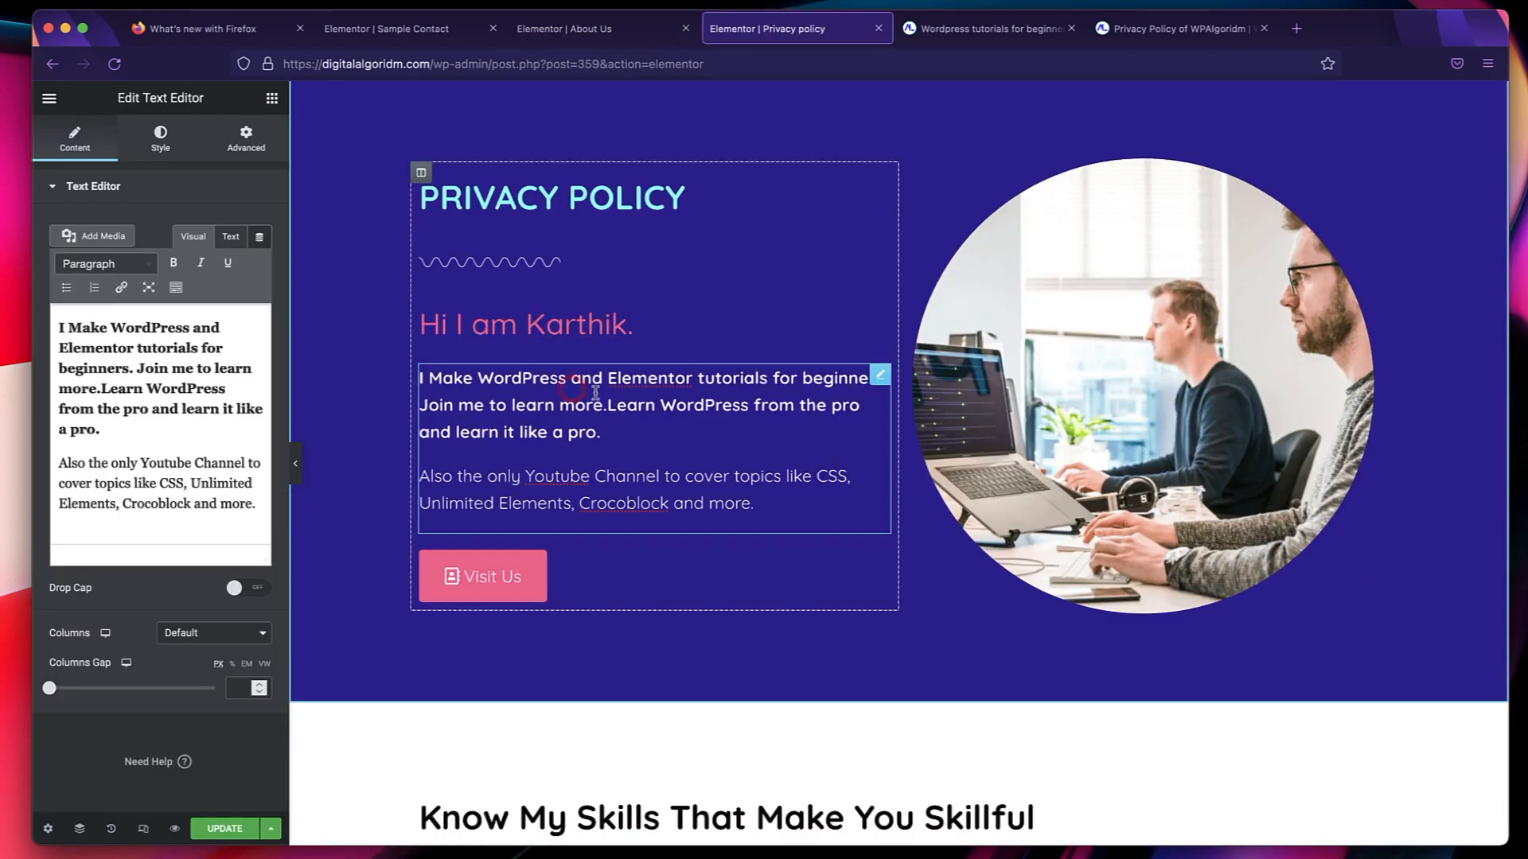
triple_click(188, 359)
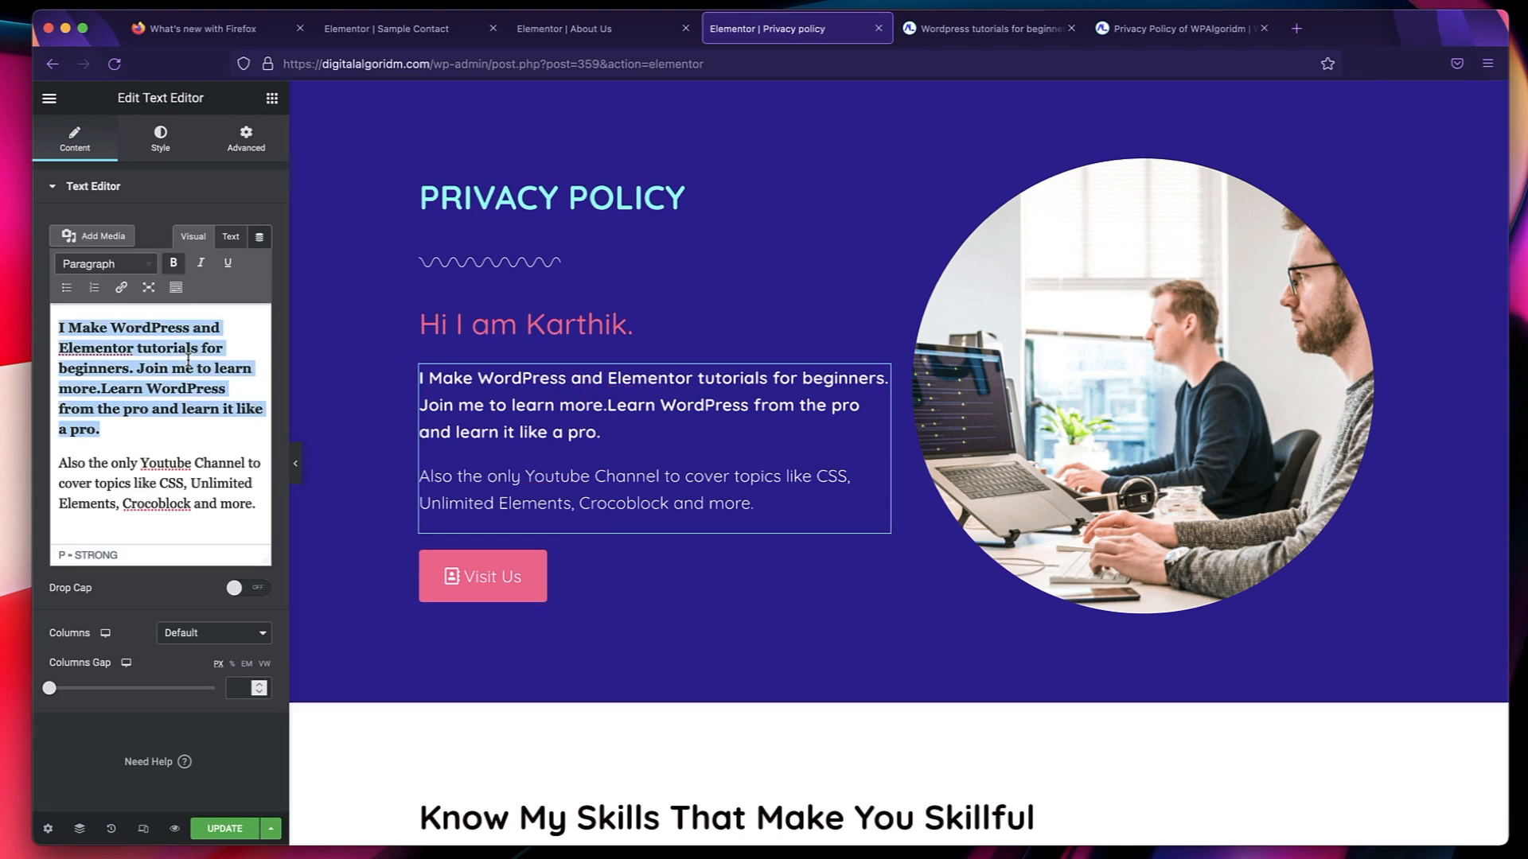
right_click(628, 573)
left_click(682, 804)
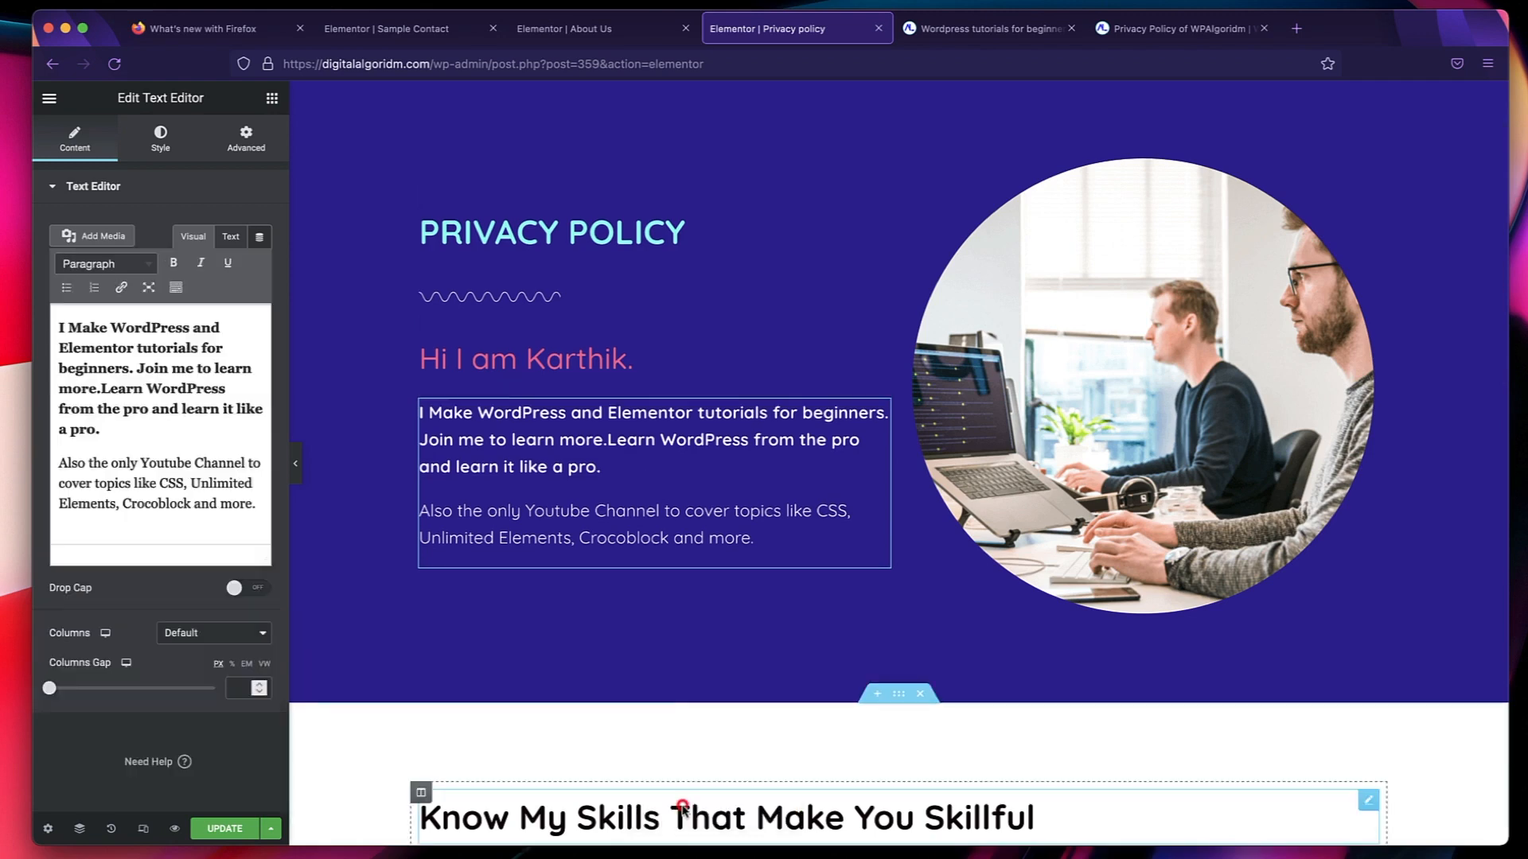
Delete the "Know My Skills That Make You Skillful" and "What We Achieved So Far" sections from the Privacy policy page.
scroll(672, 716, "down", 3)
left_click(928, 502)
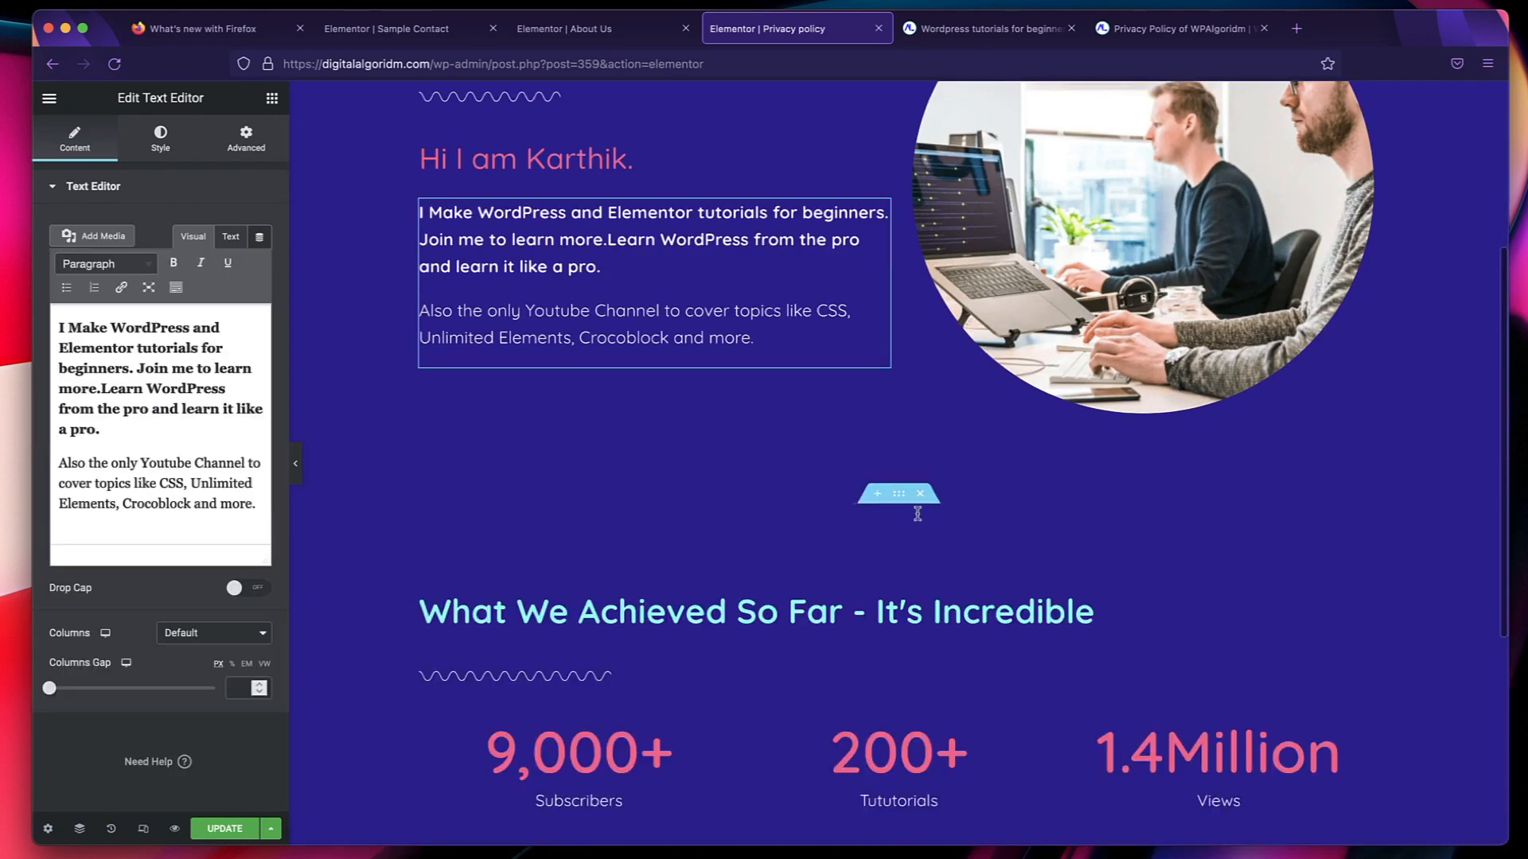
scroll(821, 636, "down", 5)
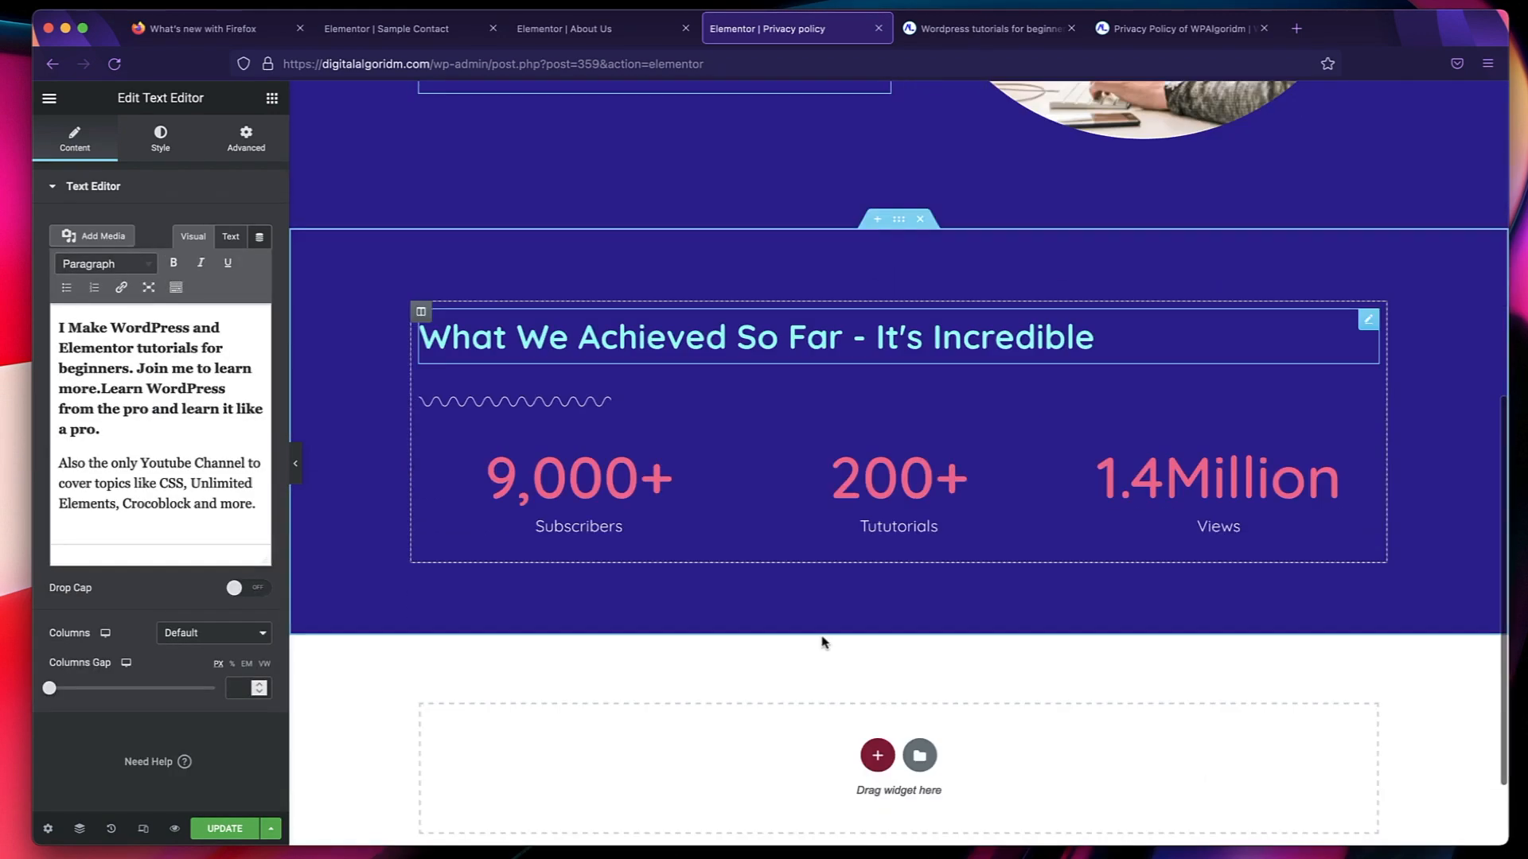
left_click(921, 220)
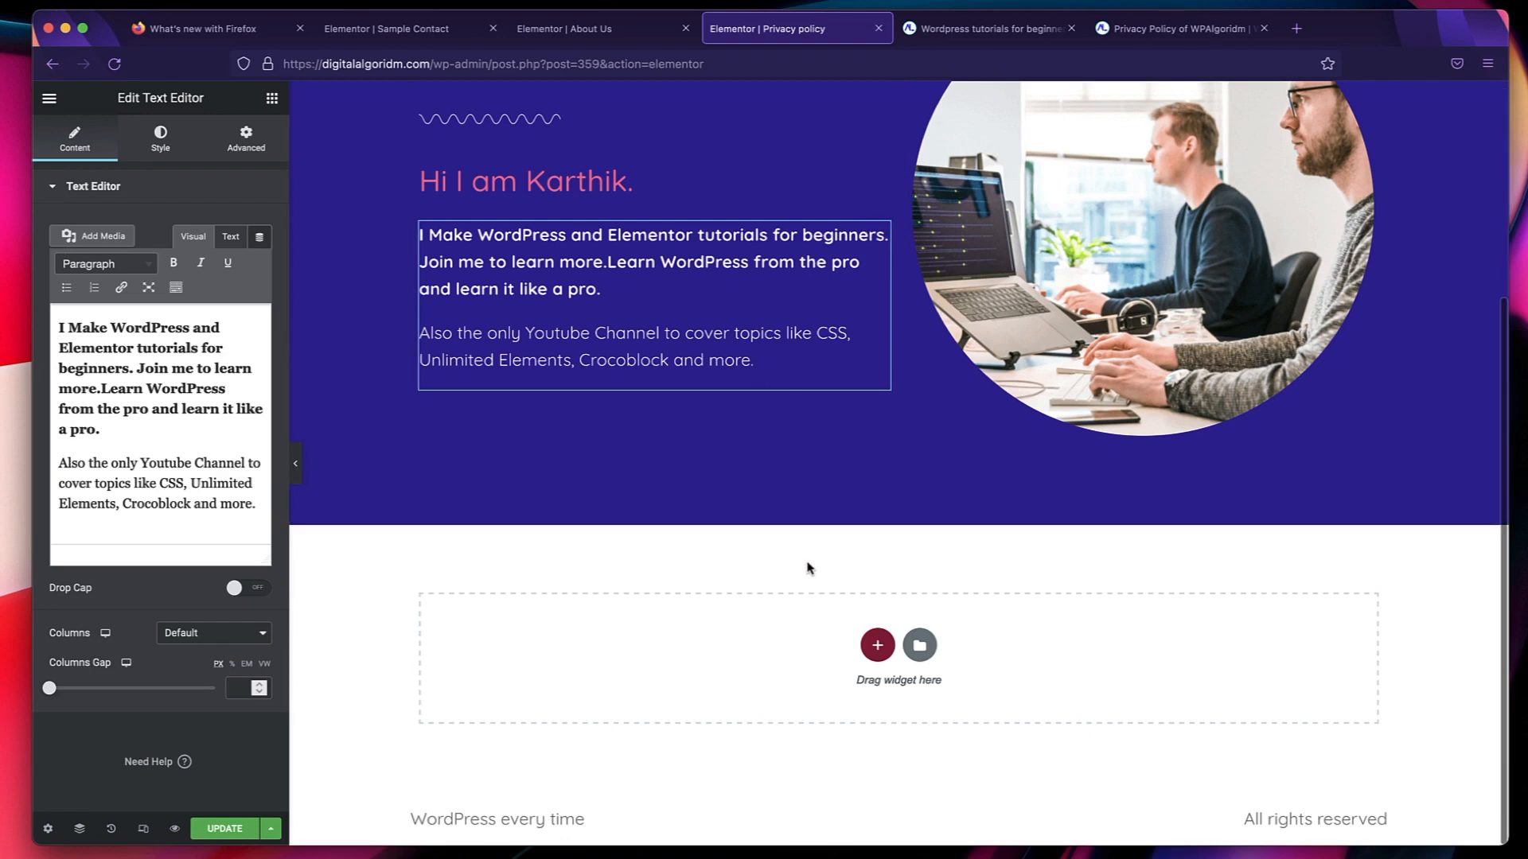
scroll(750, 580, "up", 4)
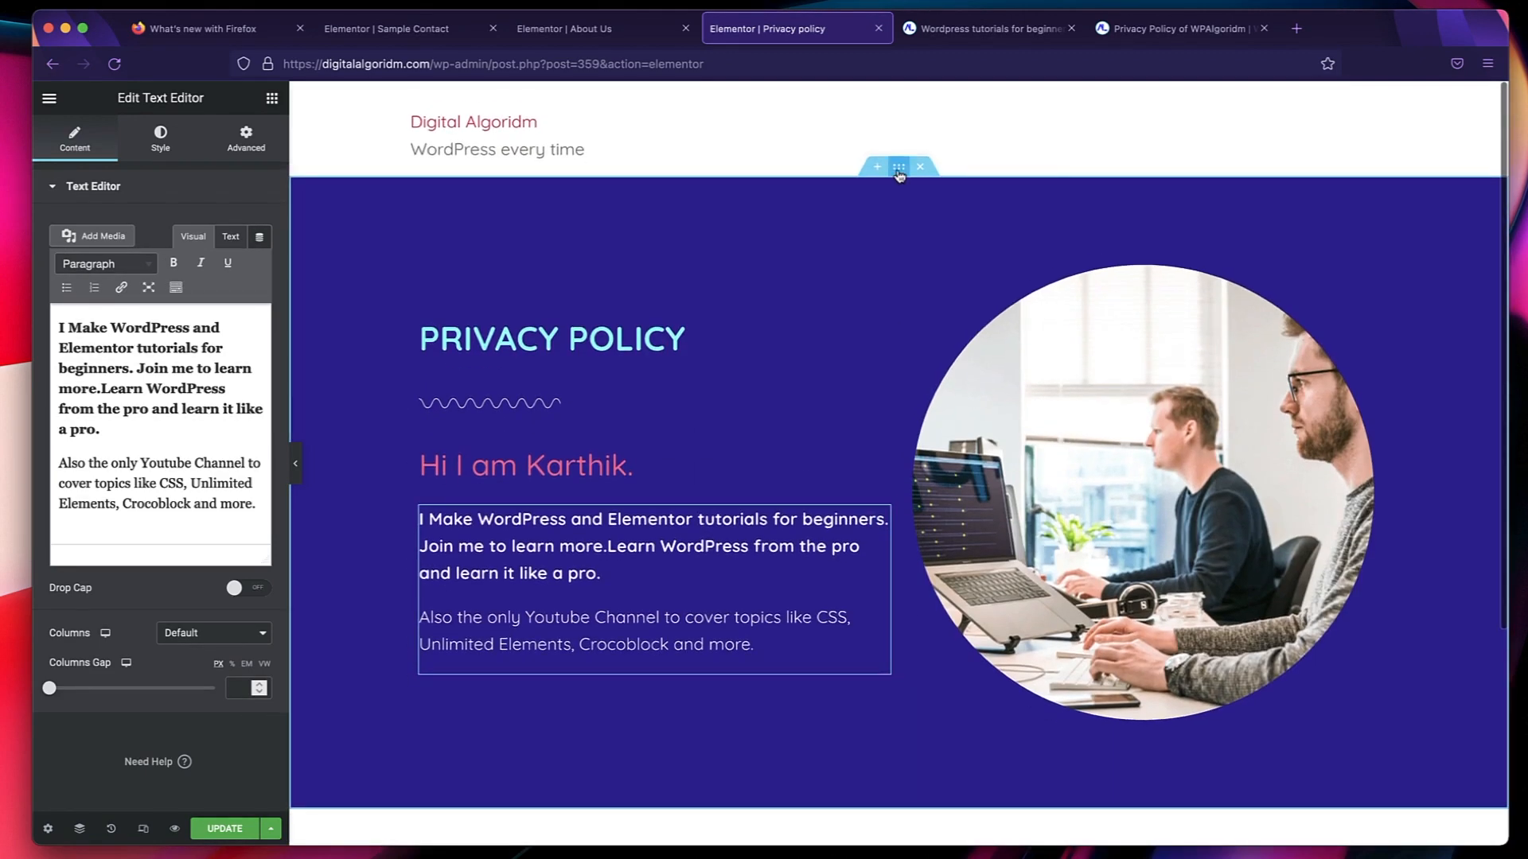
right_click(899, 174)
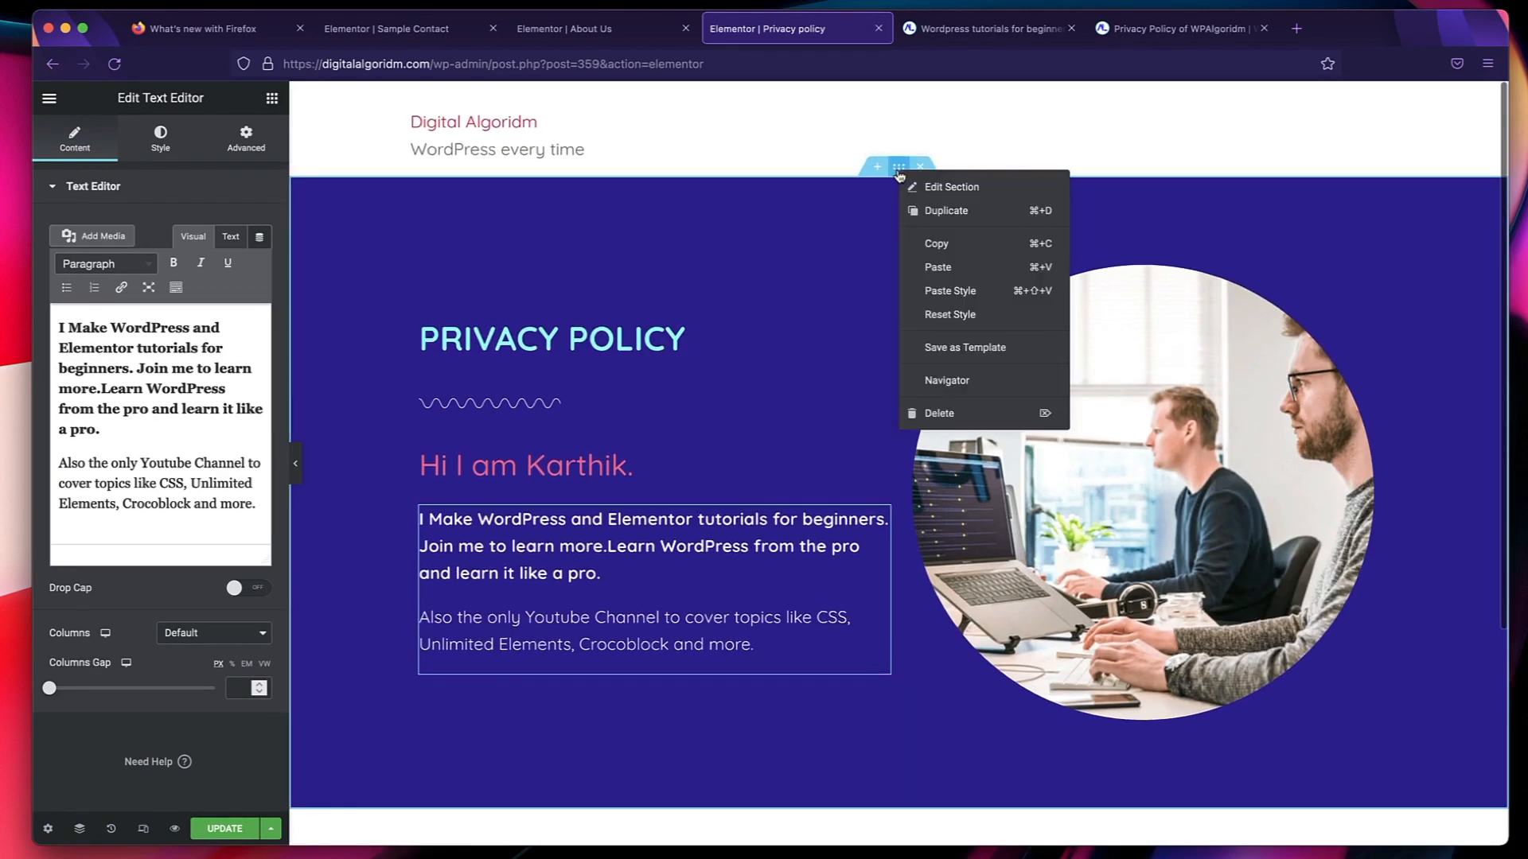
left_click(617, 255)
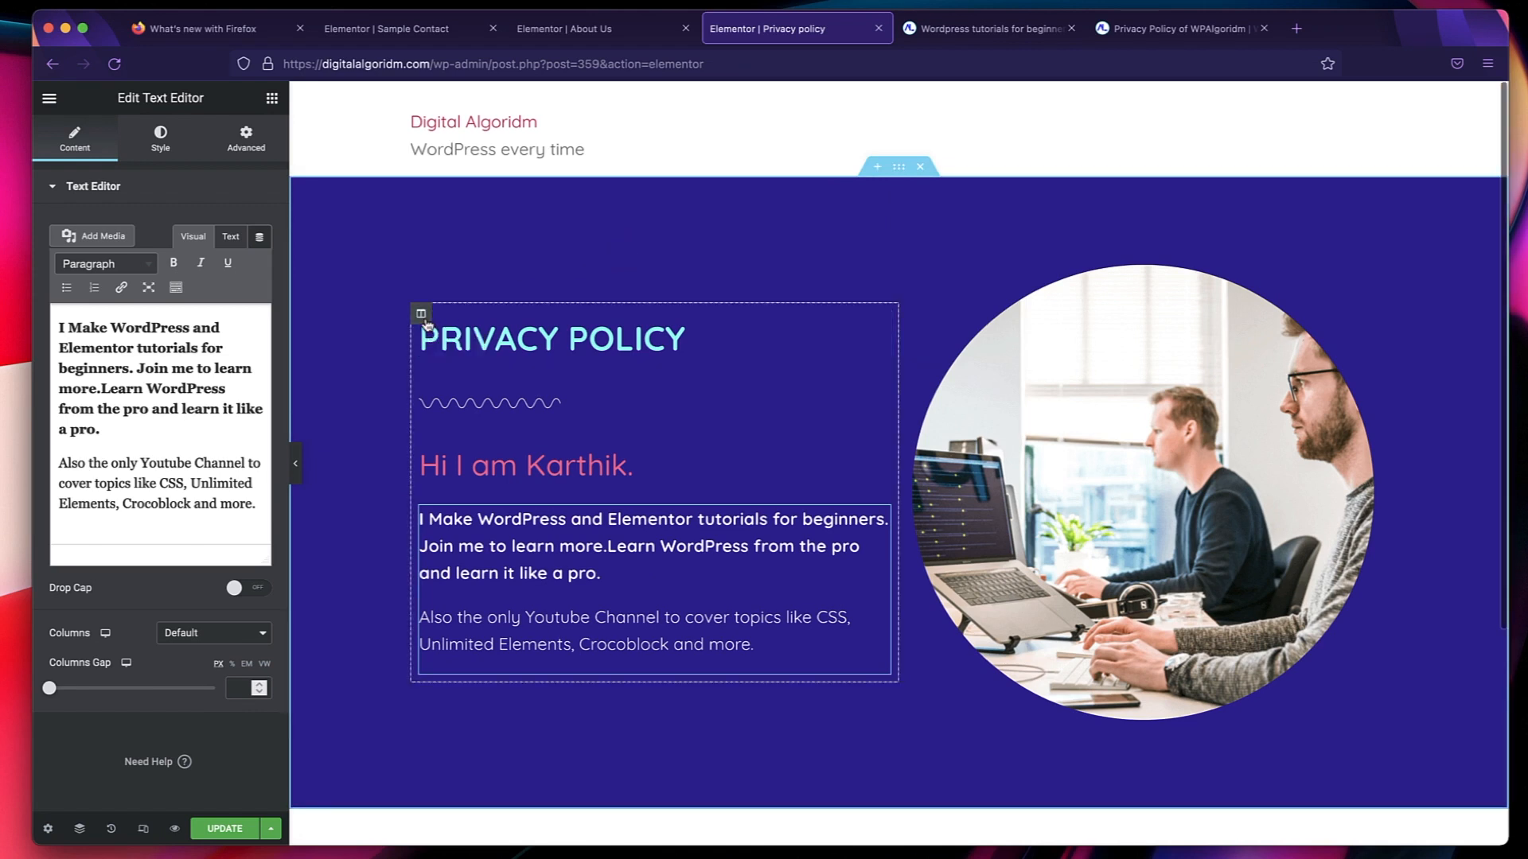
right_click(423, 315)
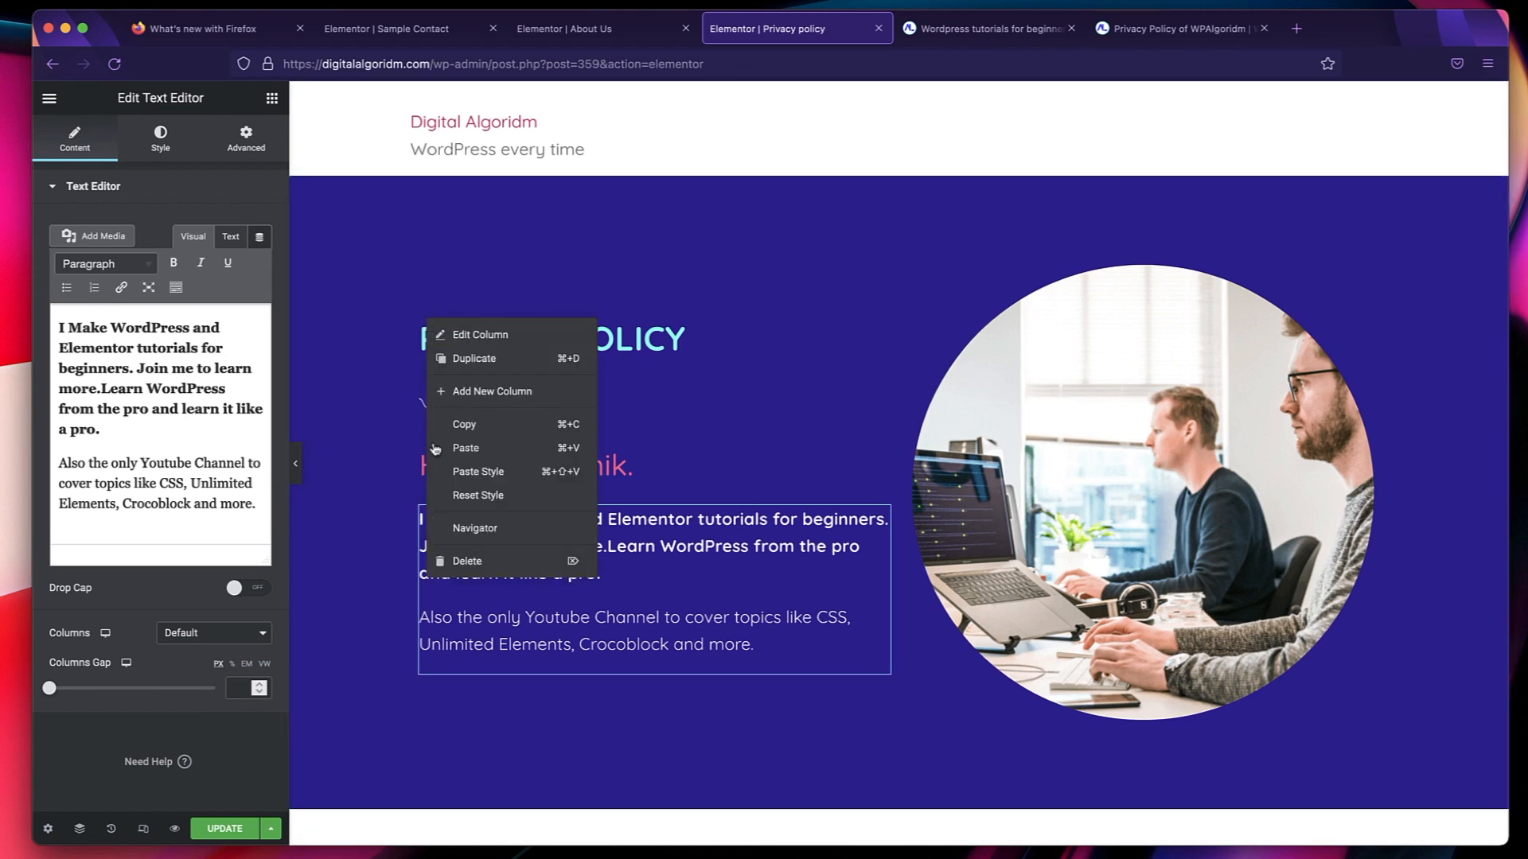
left_click(811, 262)
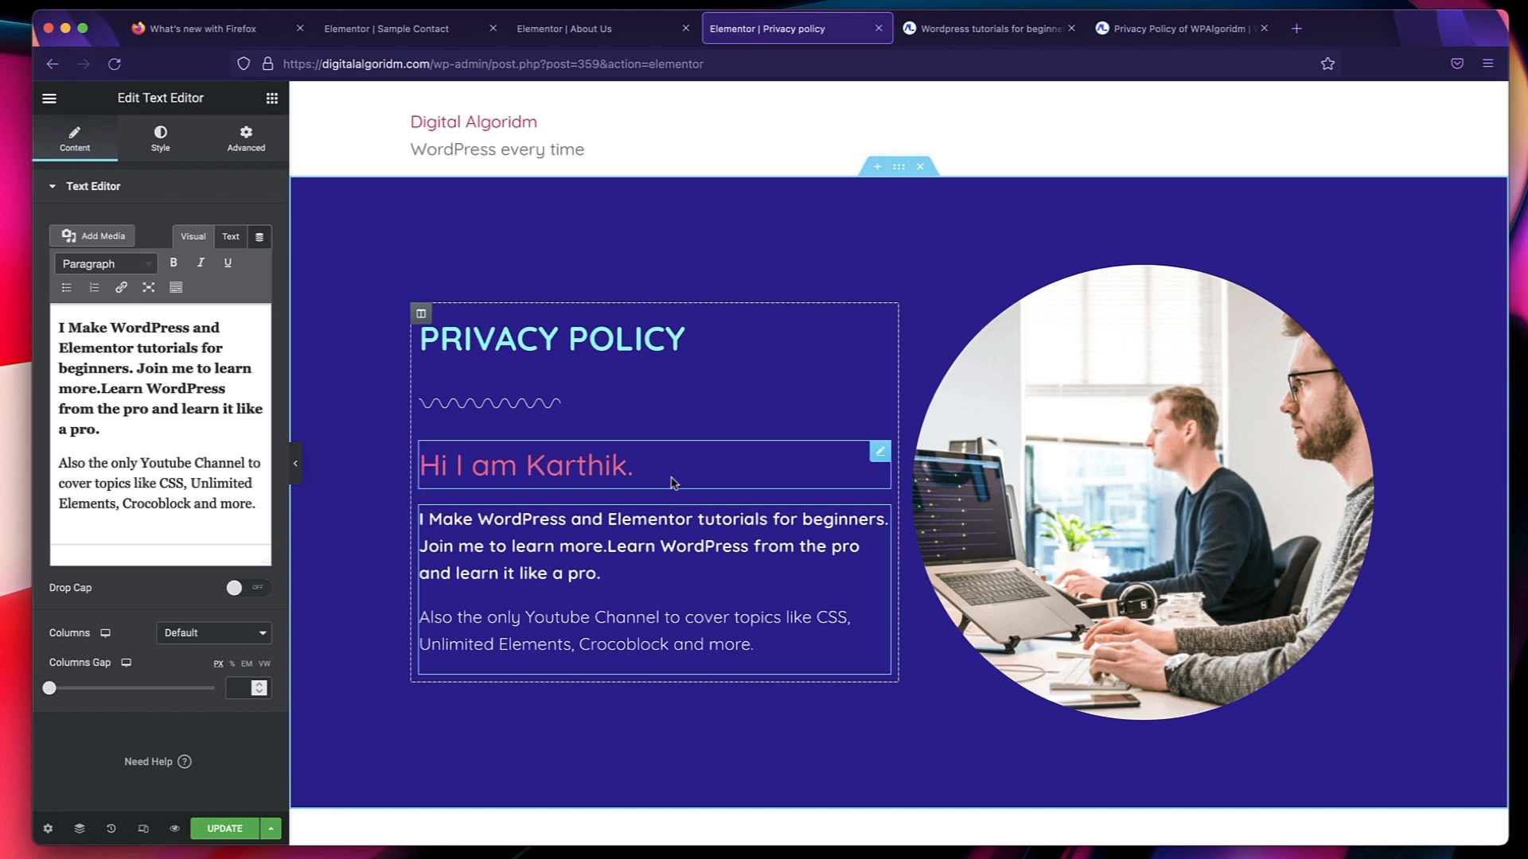
Delete the personal greeting heading below the divider in the Privacy policy page's top section.
right_click(739, 460)
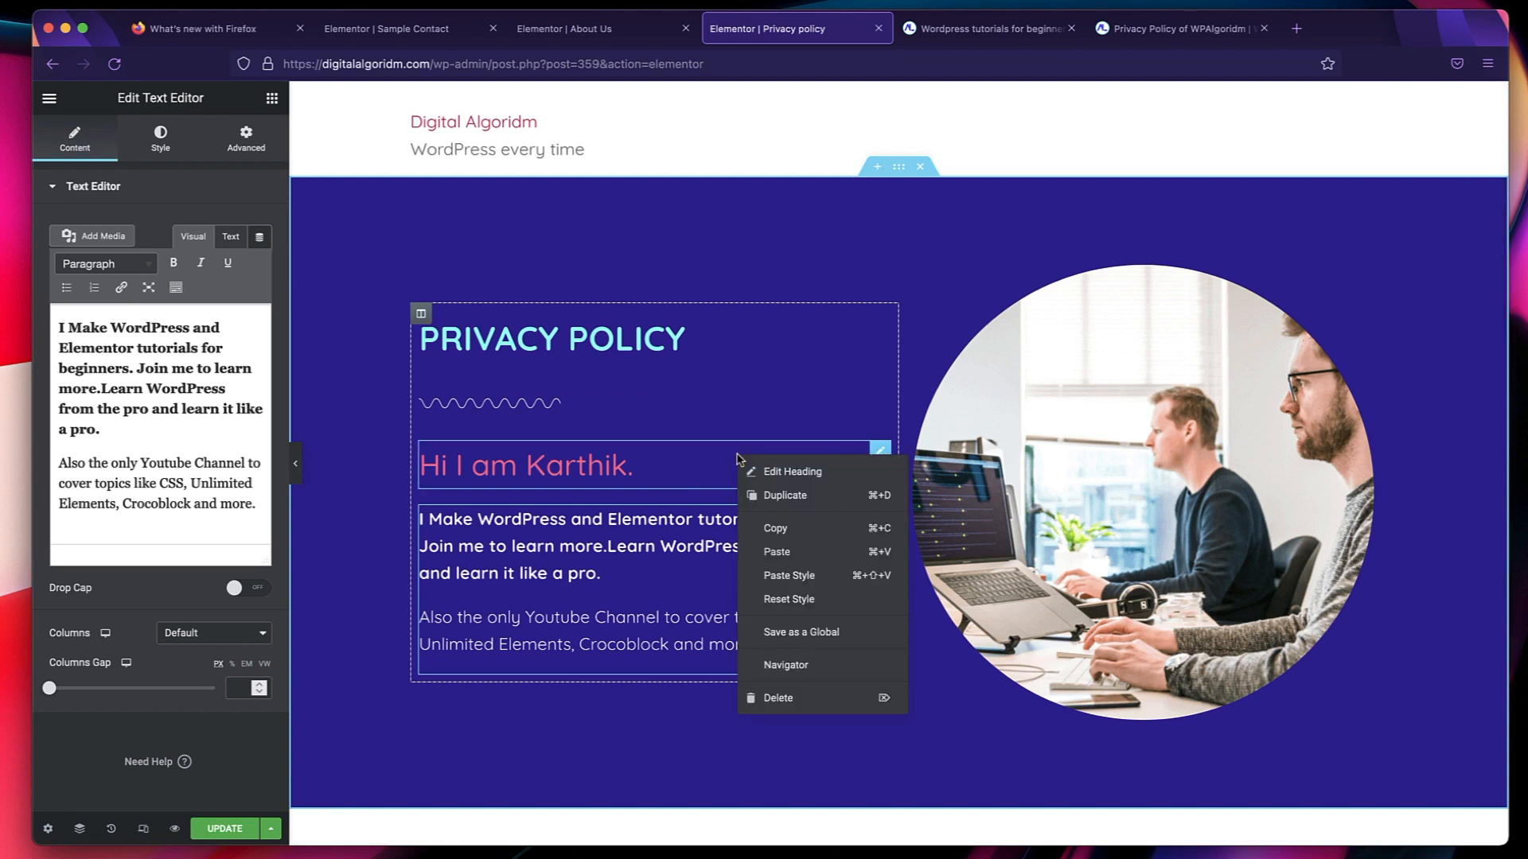
left_click(779, 700)
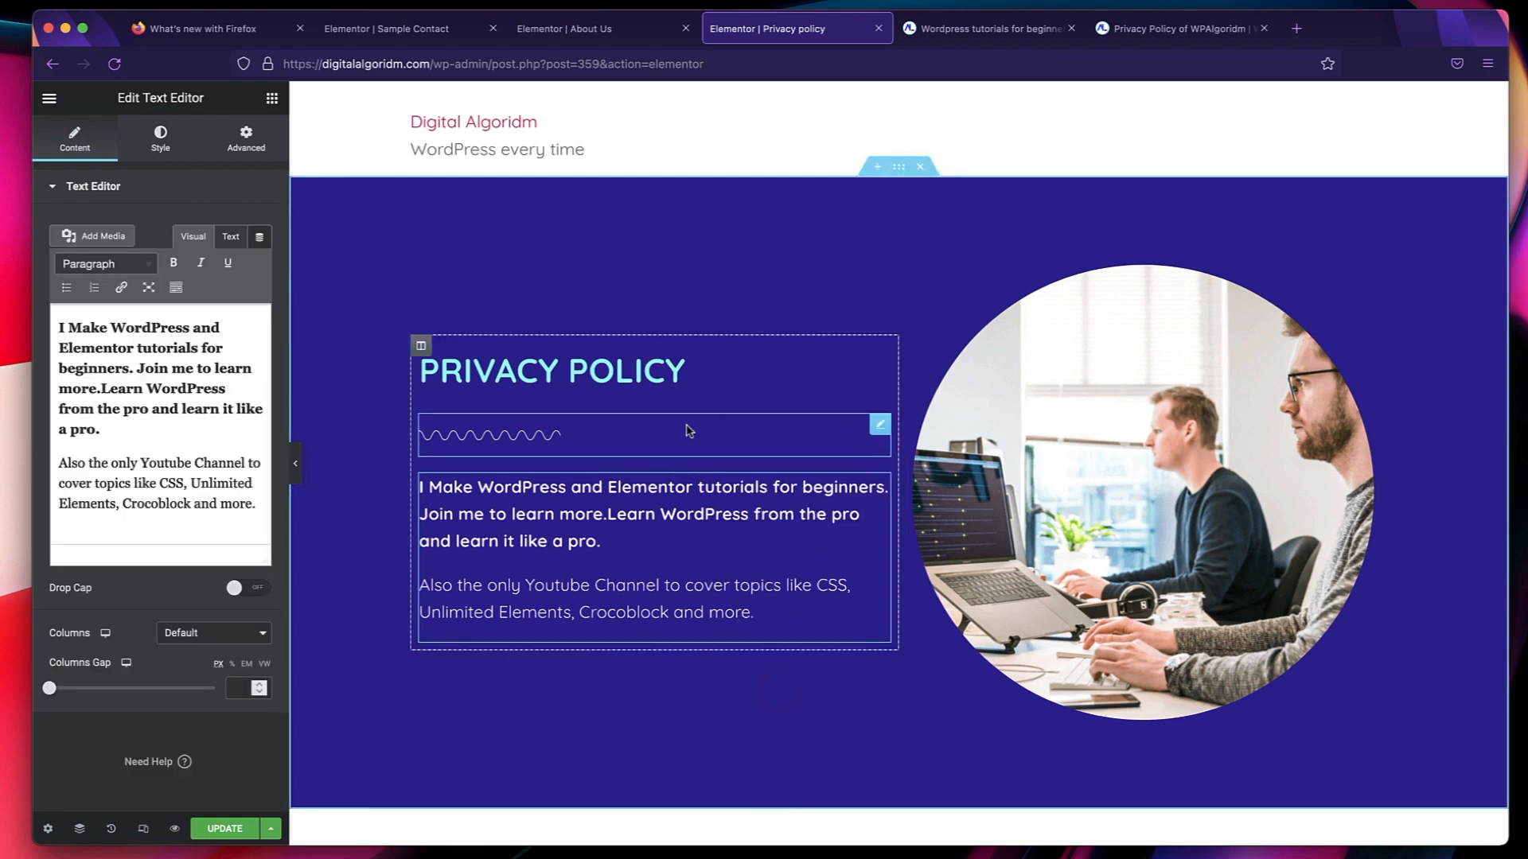
scroll(707, 374, "down", 2)
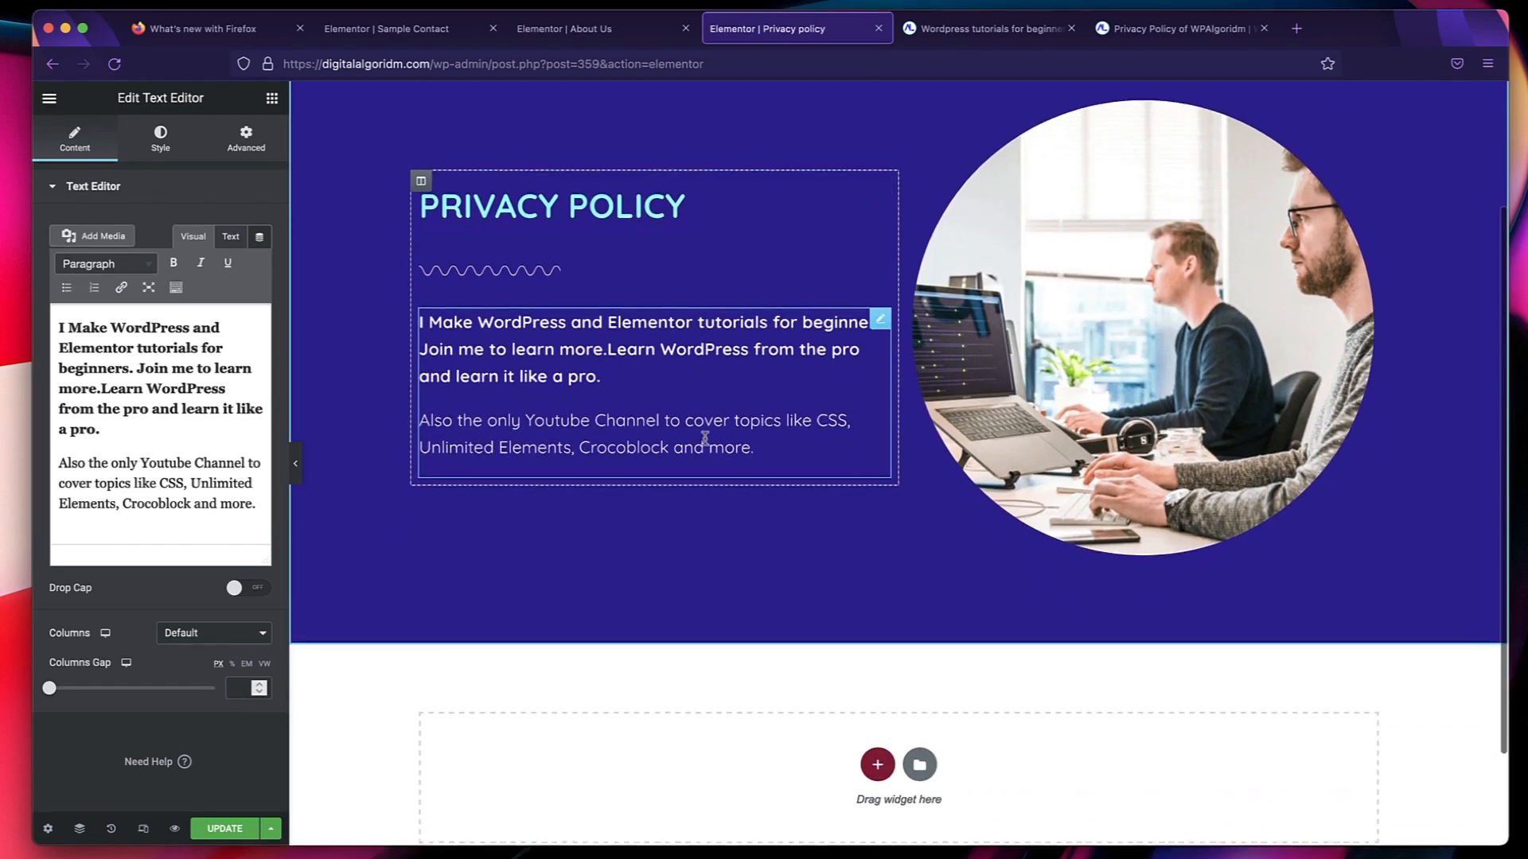
scroll(705, 437, "up", 2)
left_click(593, 547)
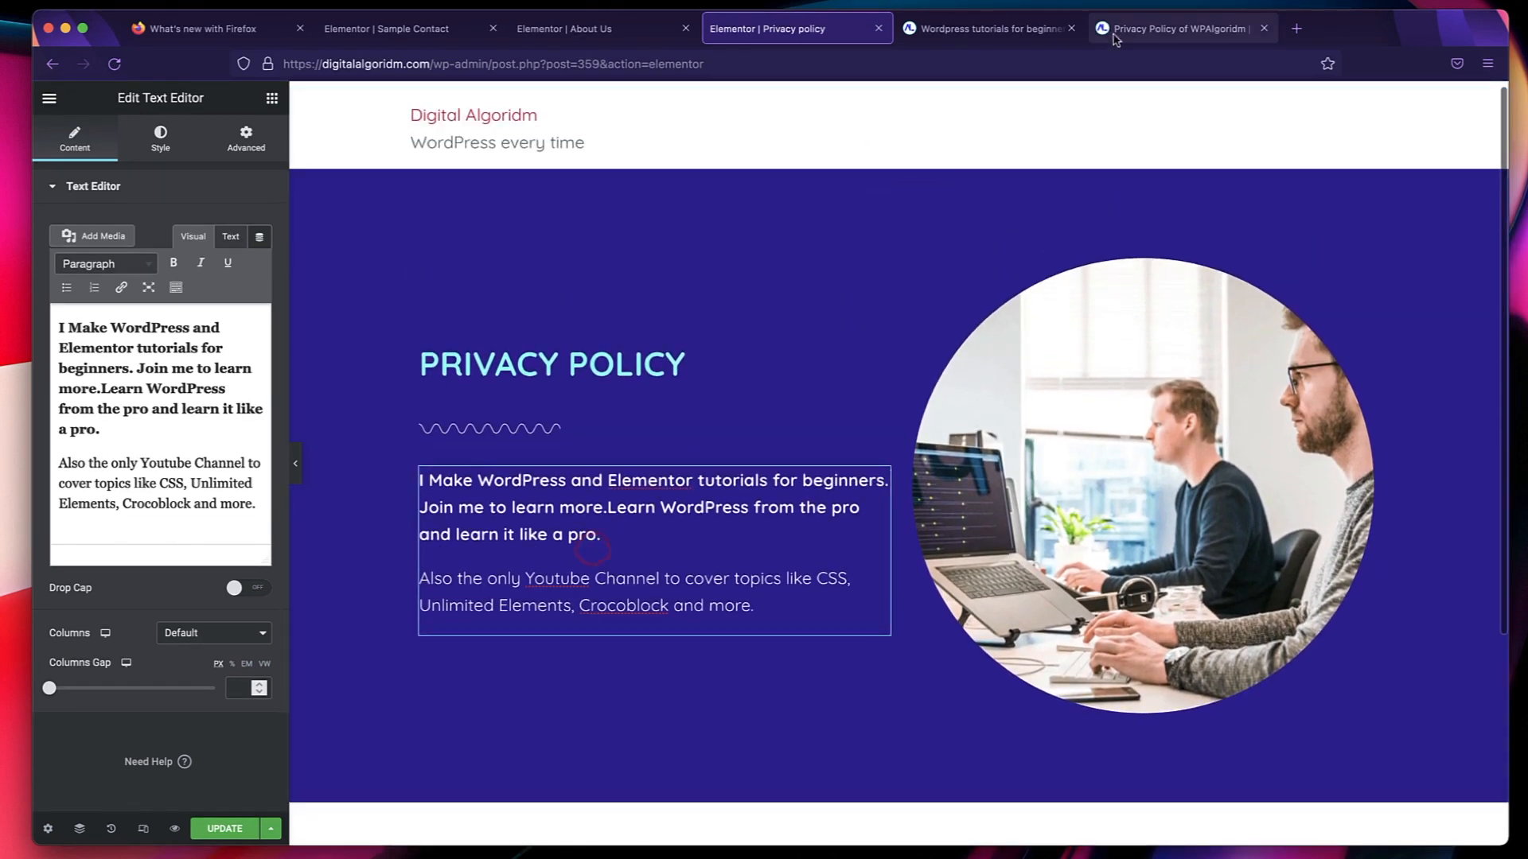
Copy the full policy text below the title on the WPAlgoridm privacy policy page and paste it into a new TextEdit document.
left_click(1185, 29)
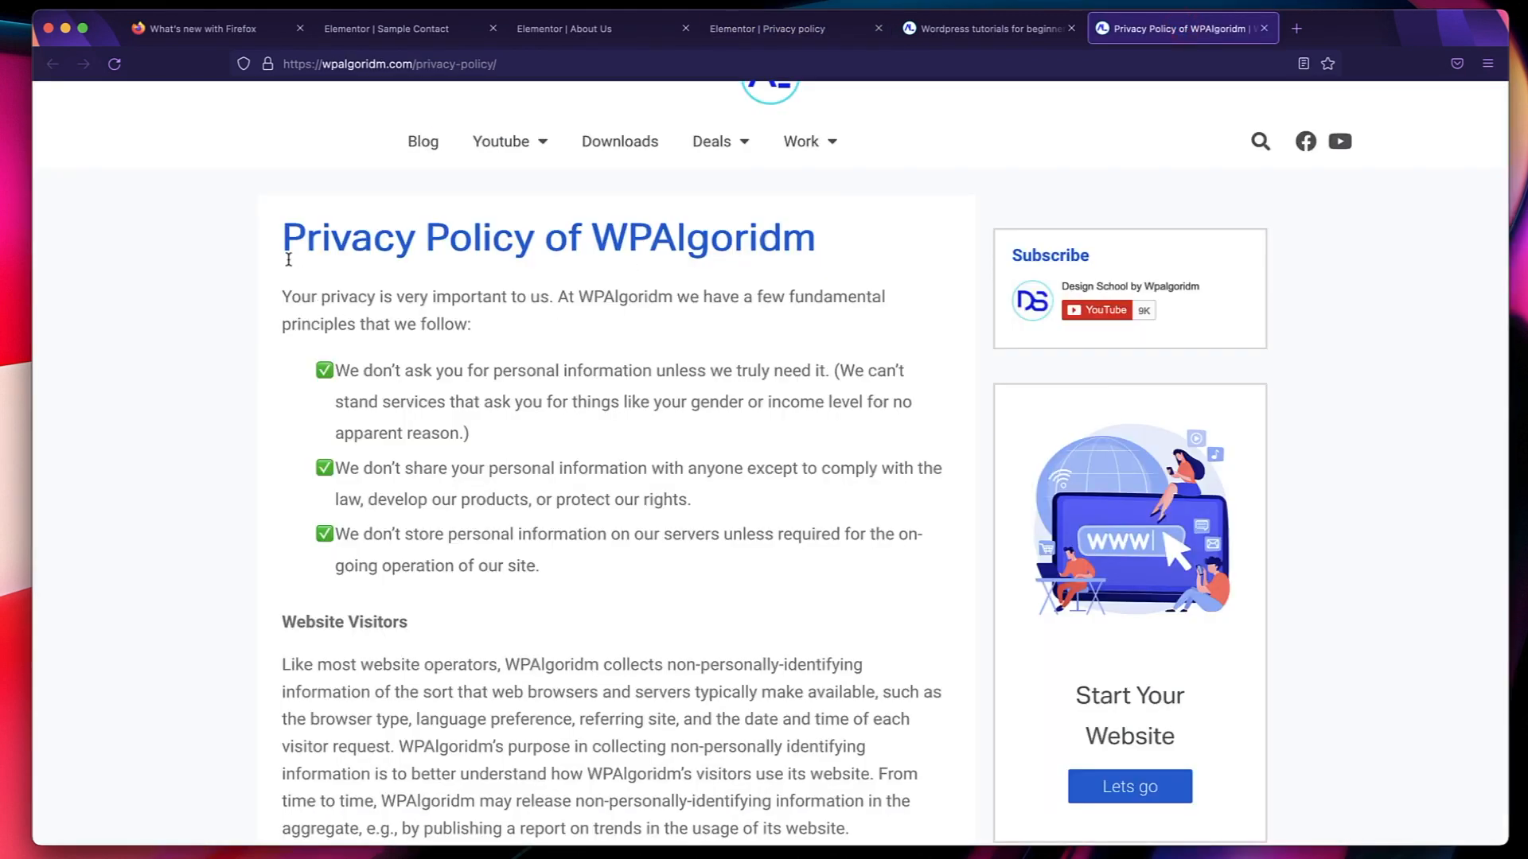
left_click_drag(307, 294, 751, 722)
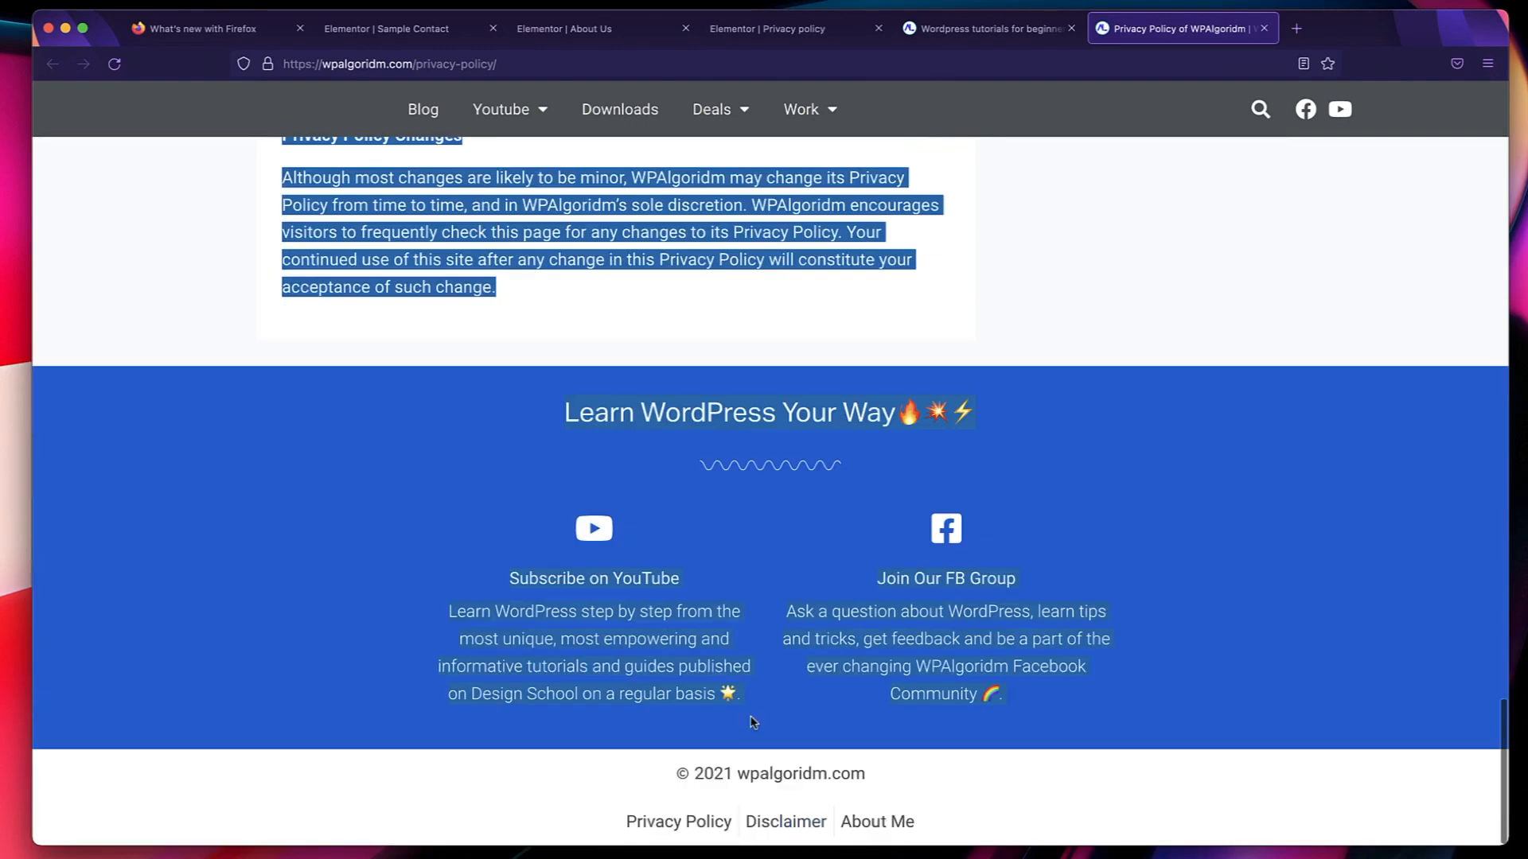
mouse_move(525, 306)
left_mouse_down()
mouse_move(525, 261)
mouse_move(521, 296)
left_mouse_up()
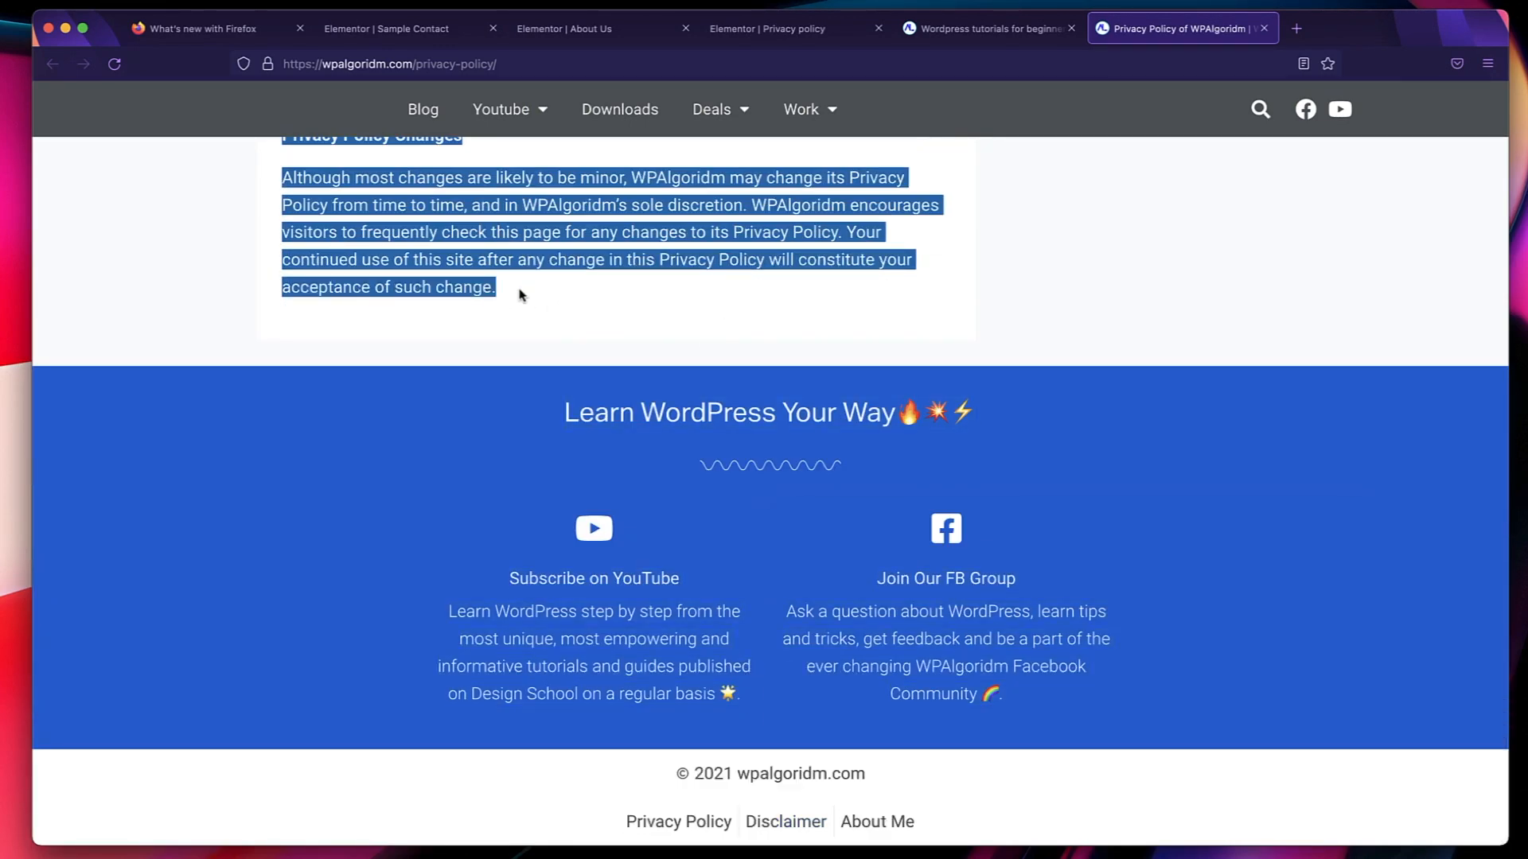
key("super+space")
type("text")
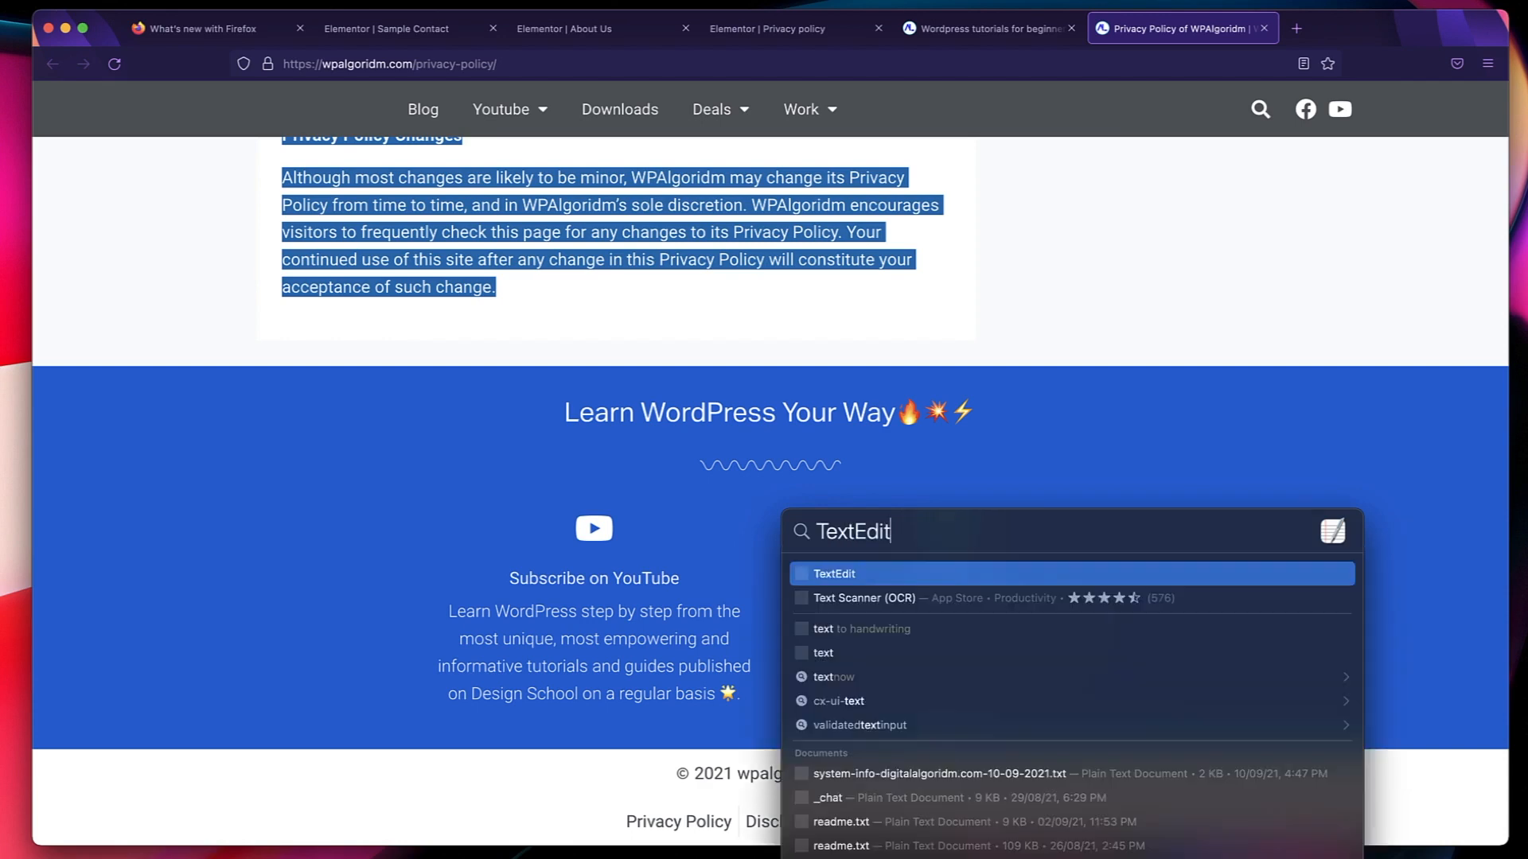
key("Return")
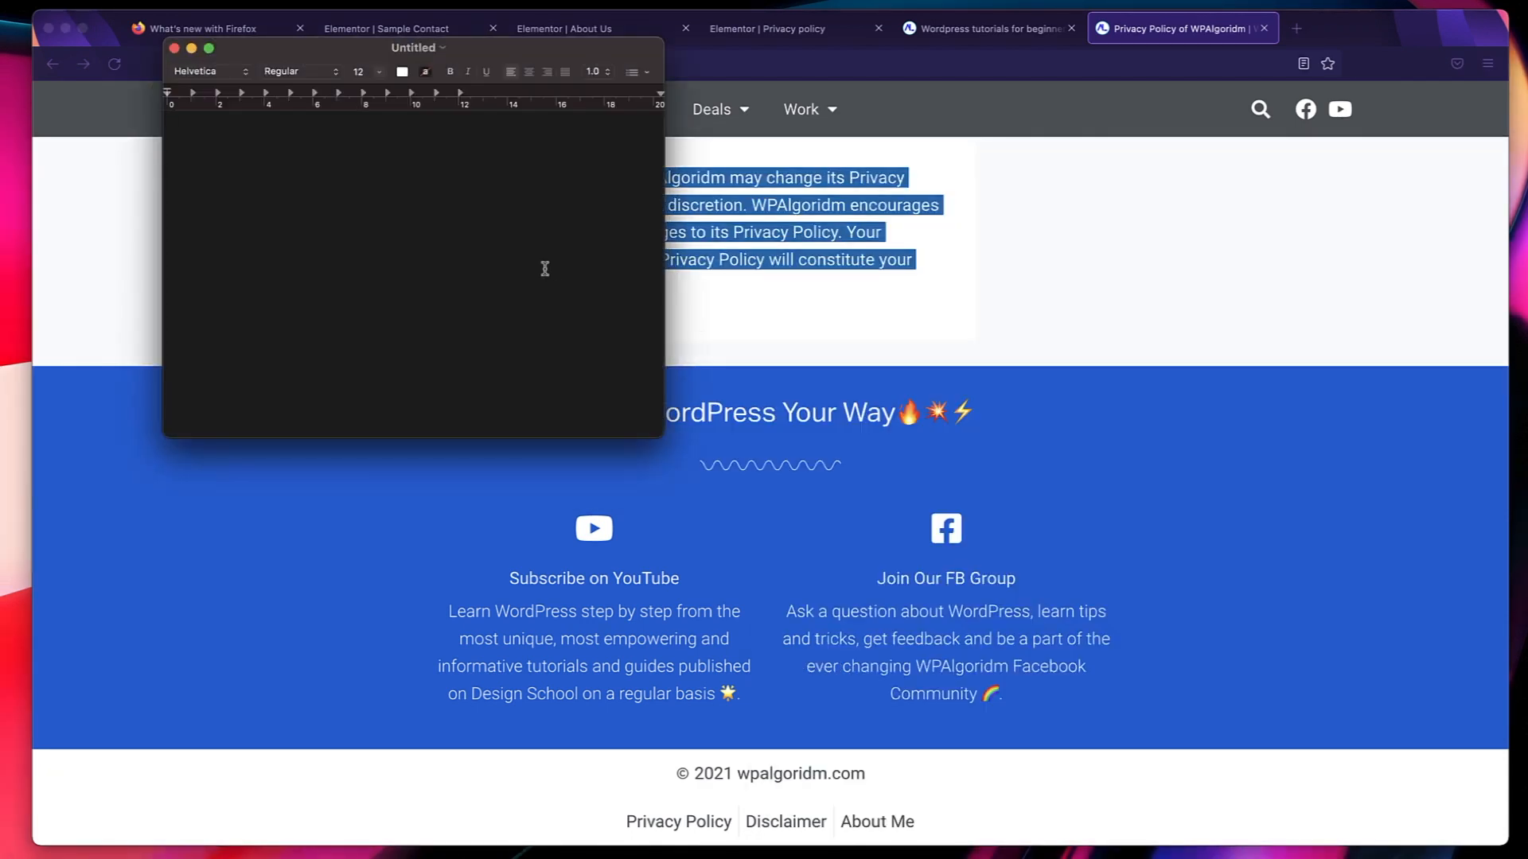
key("super+v")
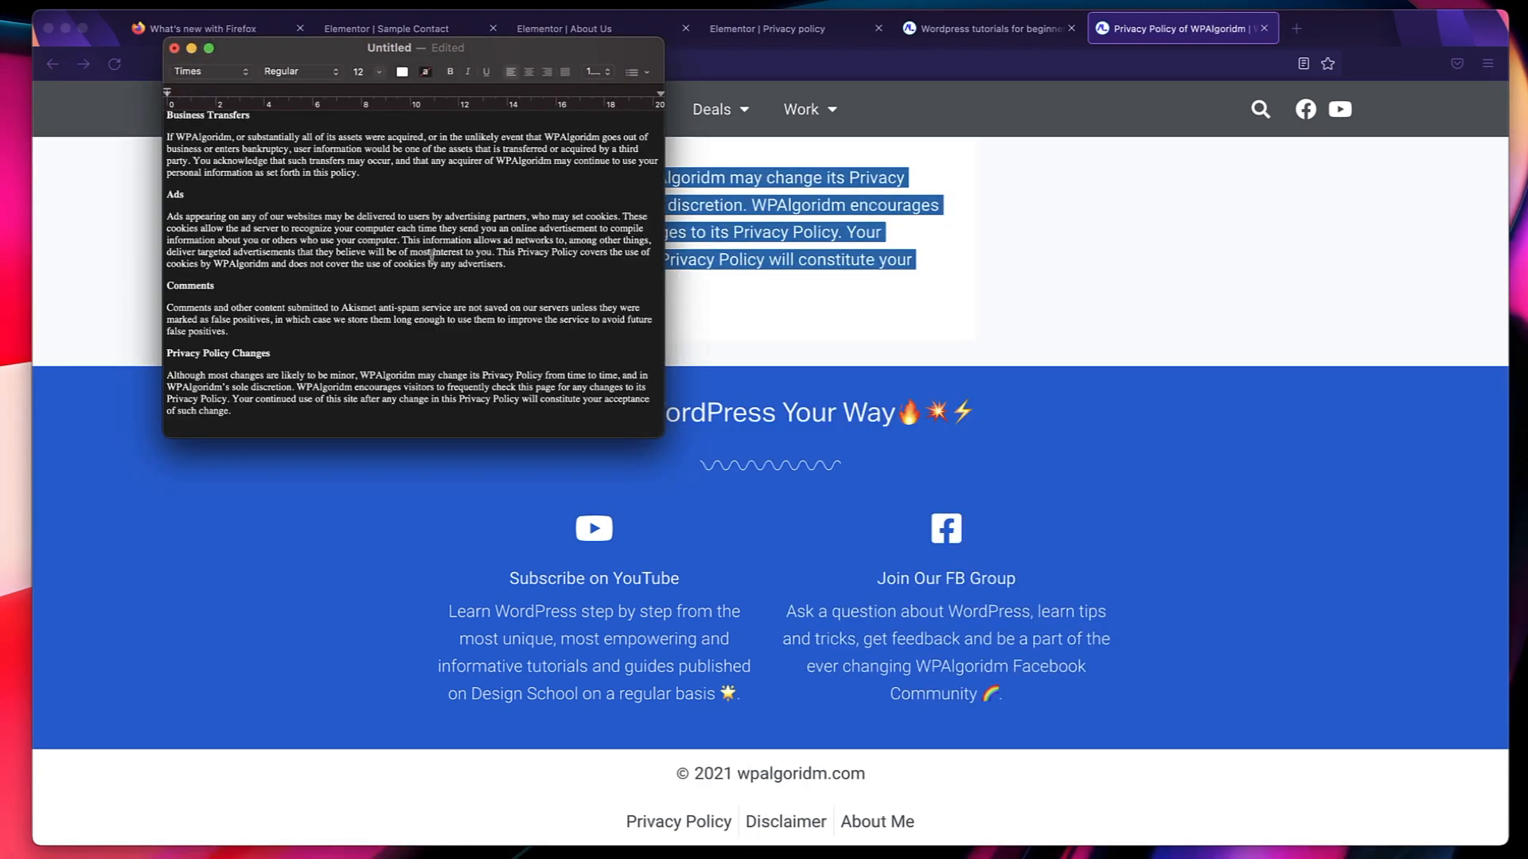
Replace every occurrence of "wpalgoridm" with "DigitalAlgoridm" in the TextEdit document.
key("super+f")
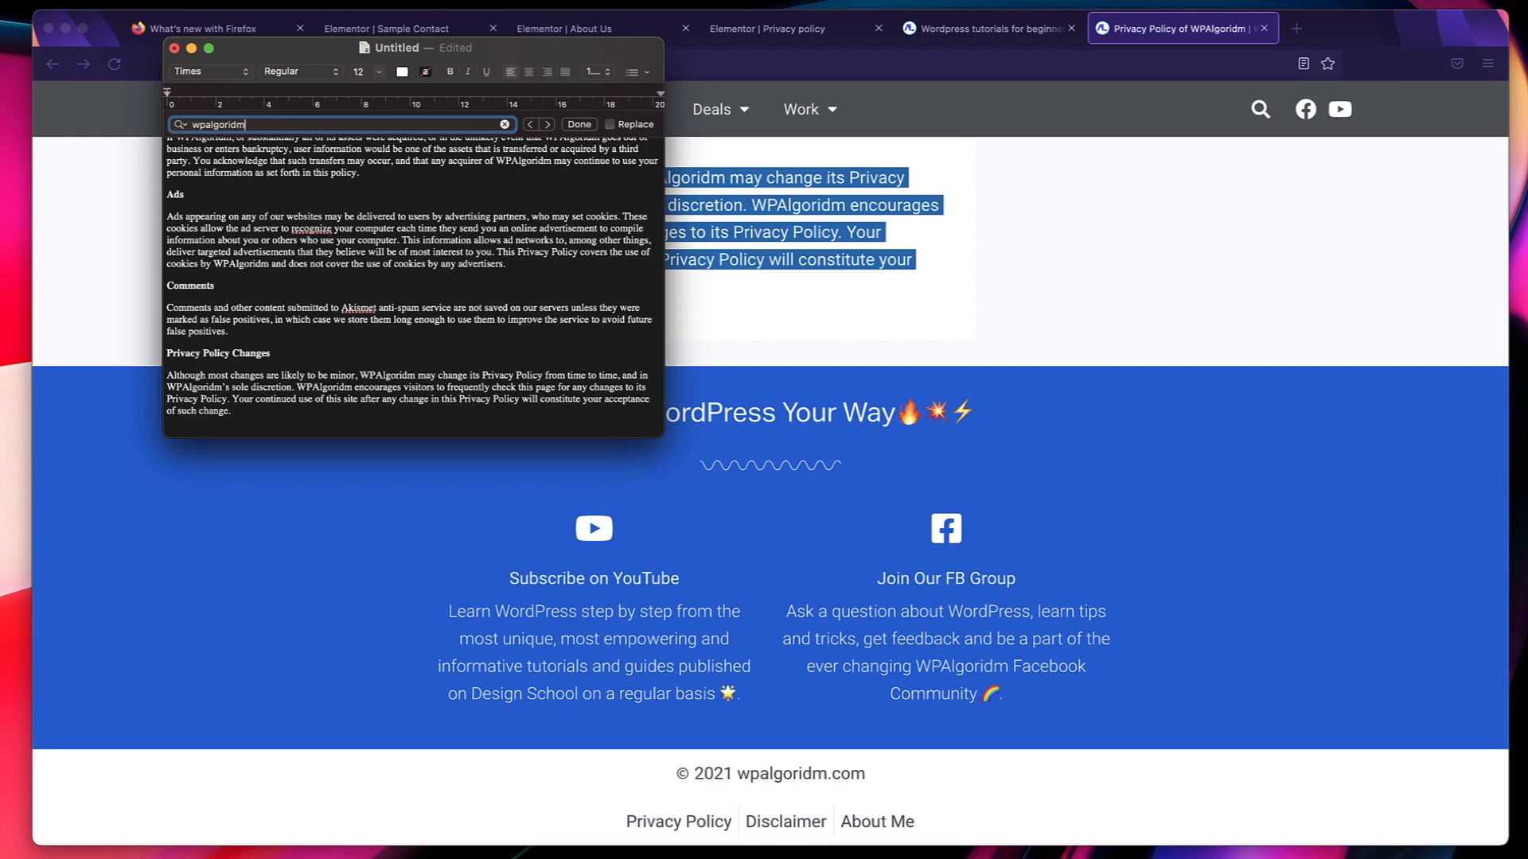
key("super+alt+f")
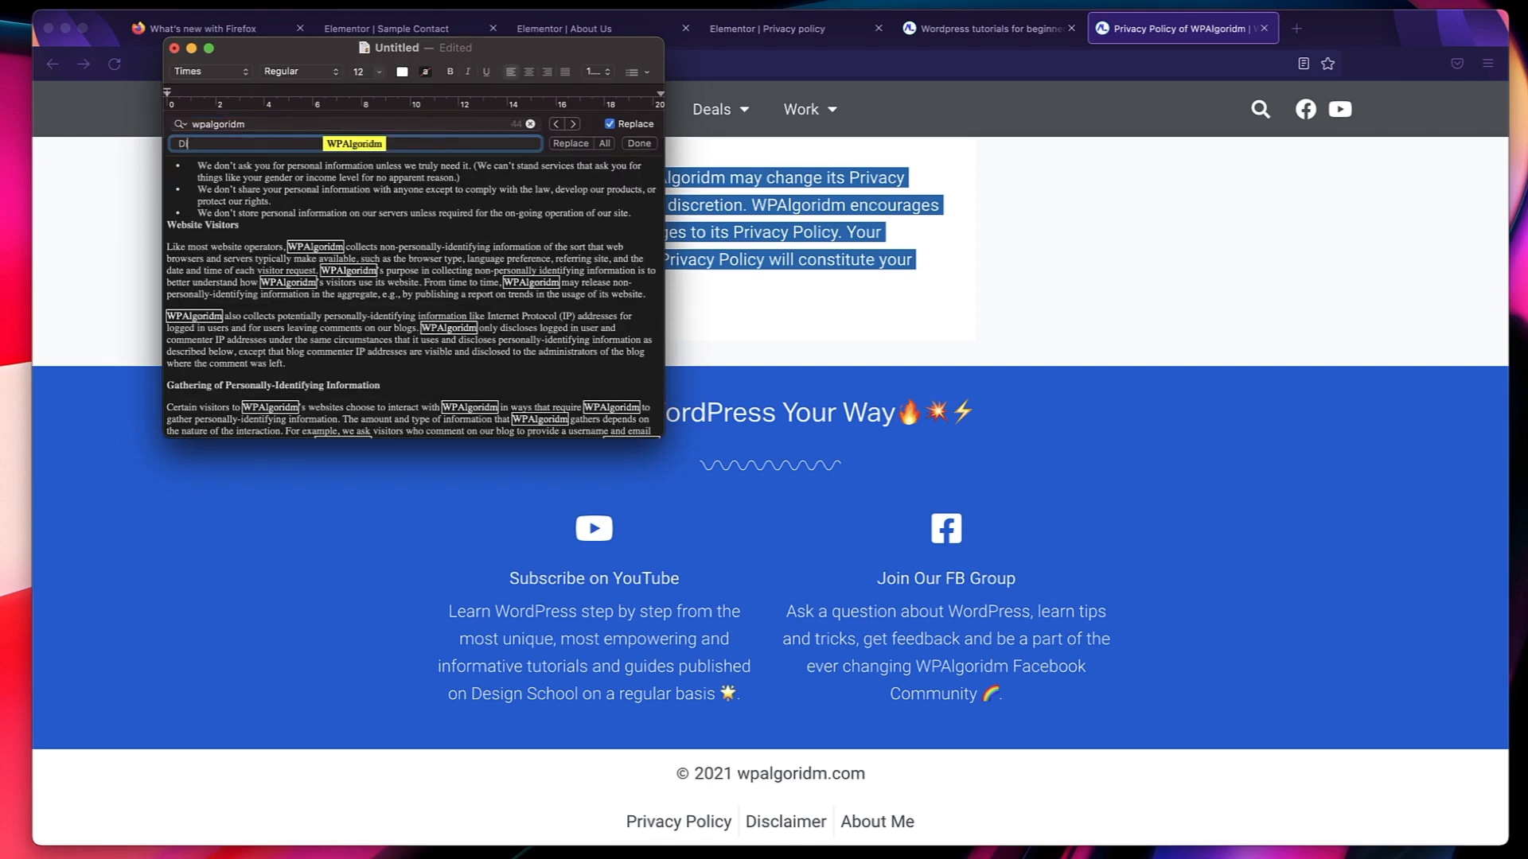
left_click(604, 145)
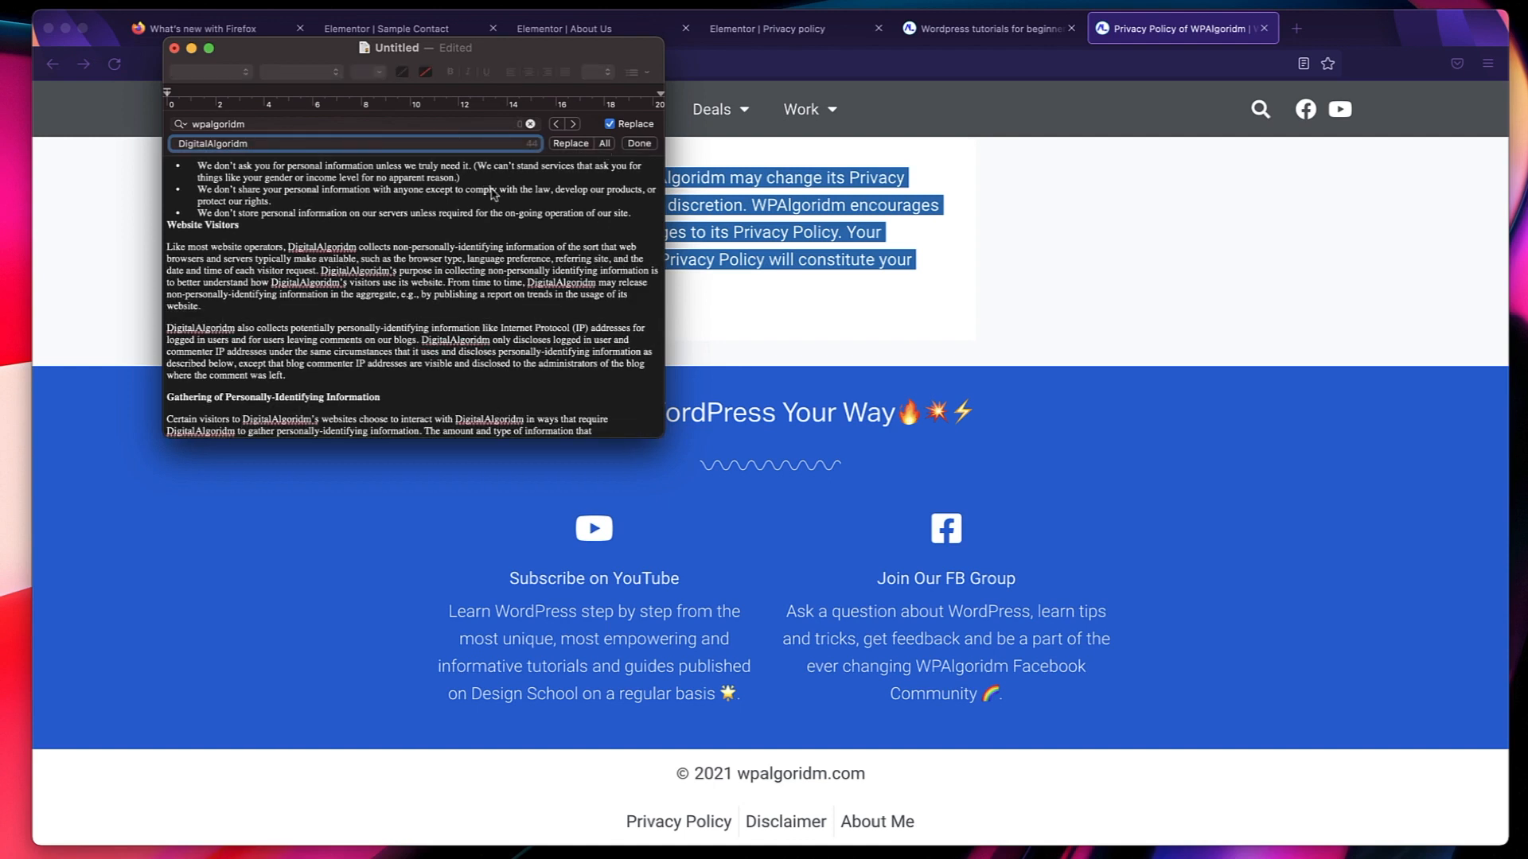
left_click(649, 147)
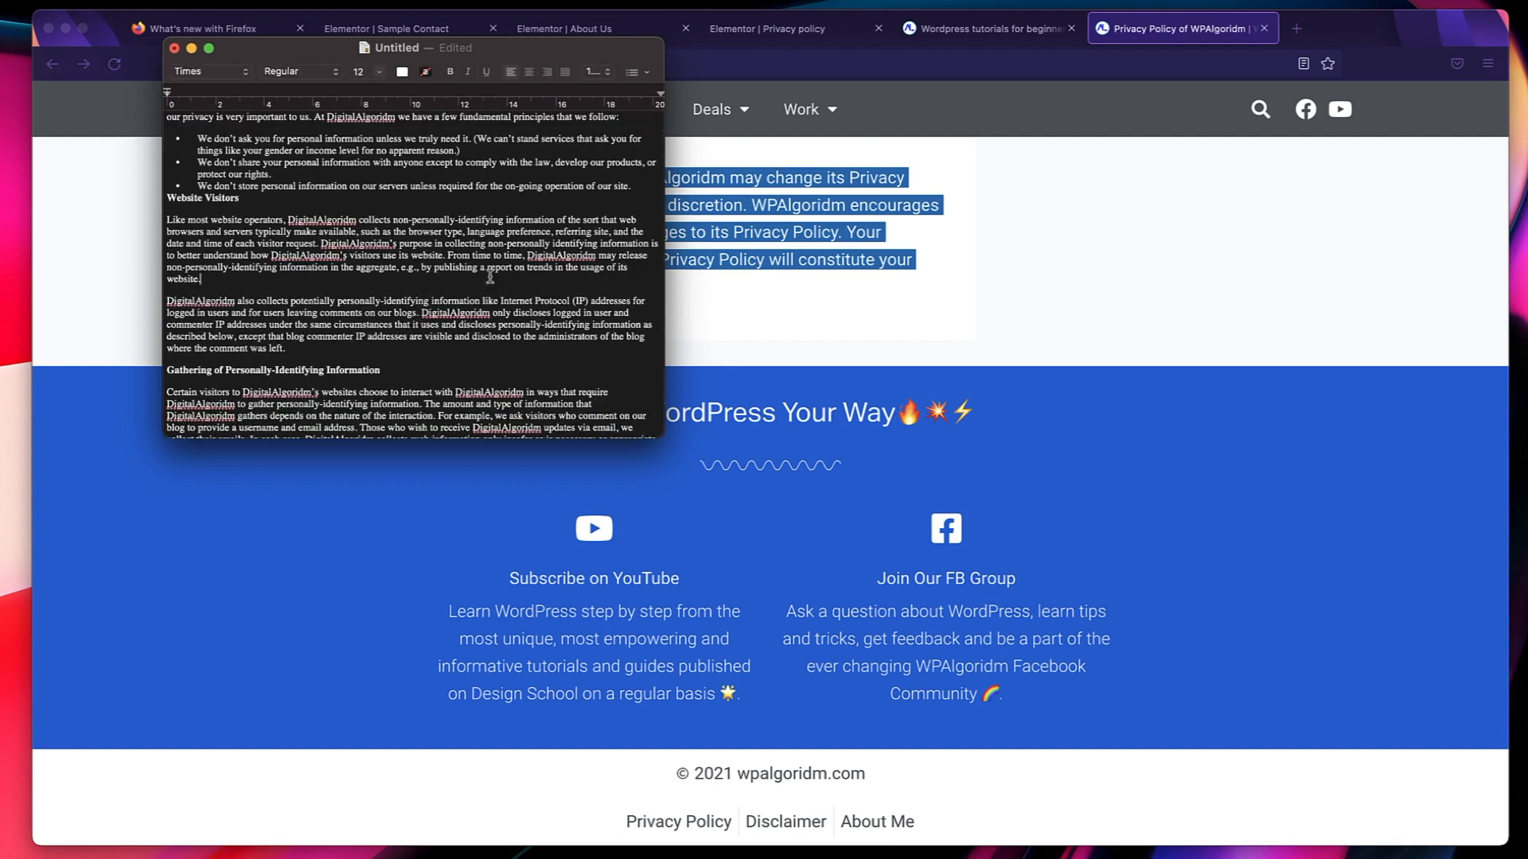
Copy the whole edited policy text and paste it over the existing paragraphs below the divider on the Privacy policy page in Elementor.
key("super+a")
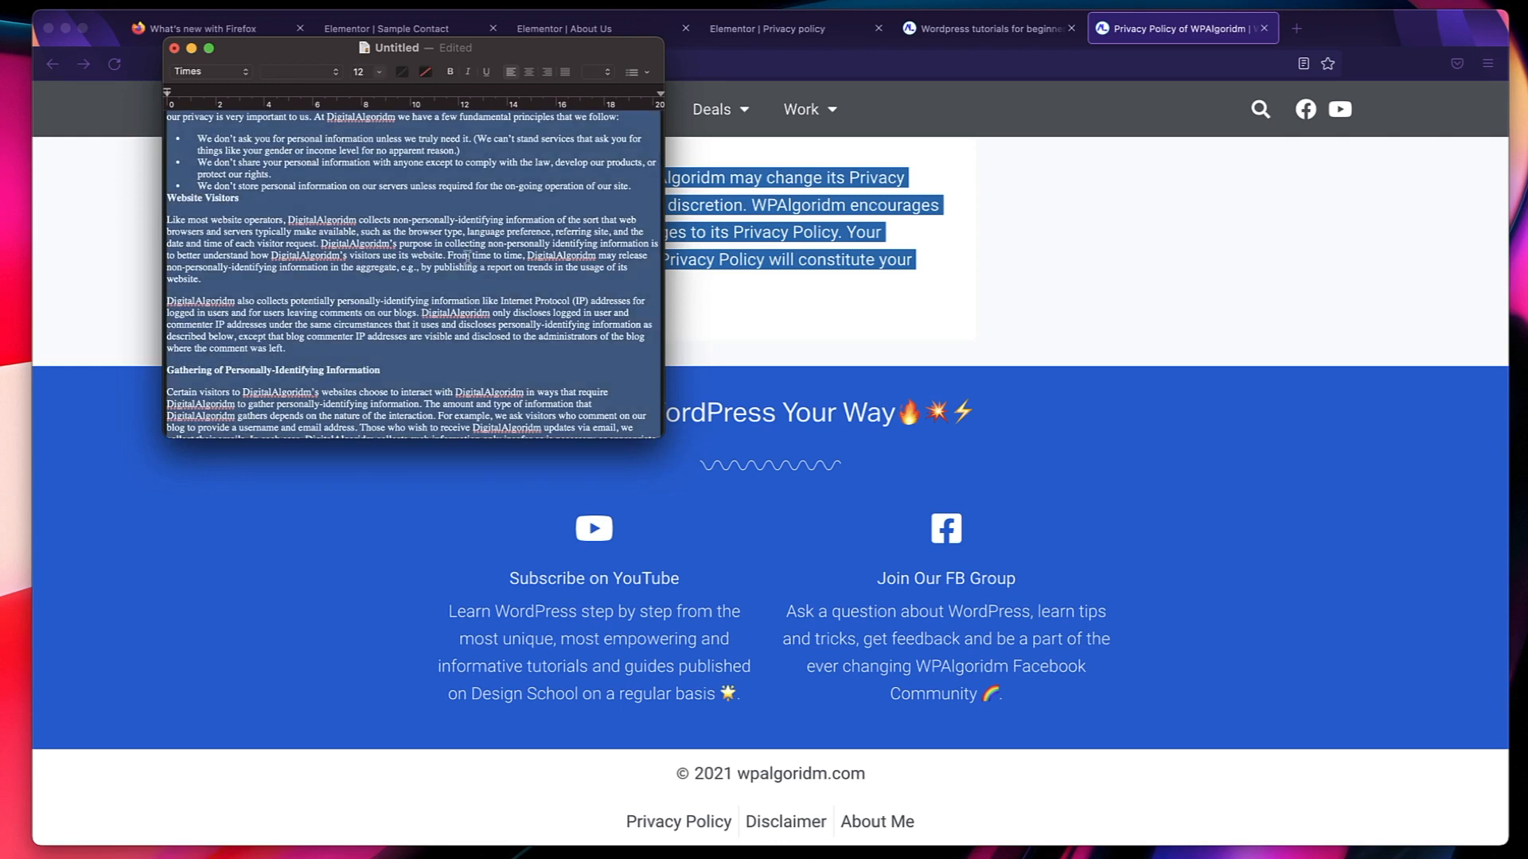
left_click(191, 49)
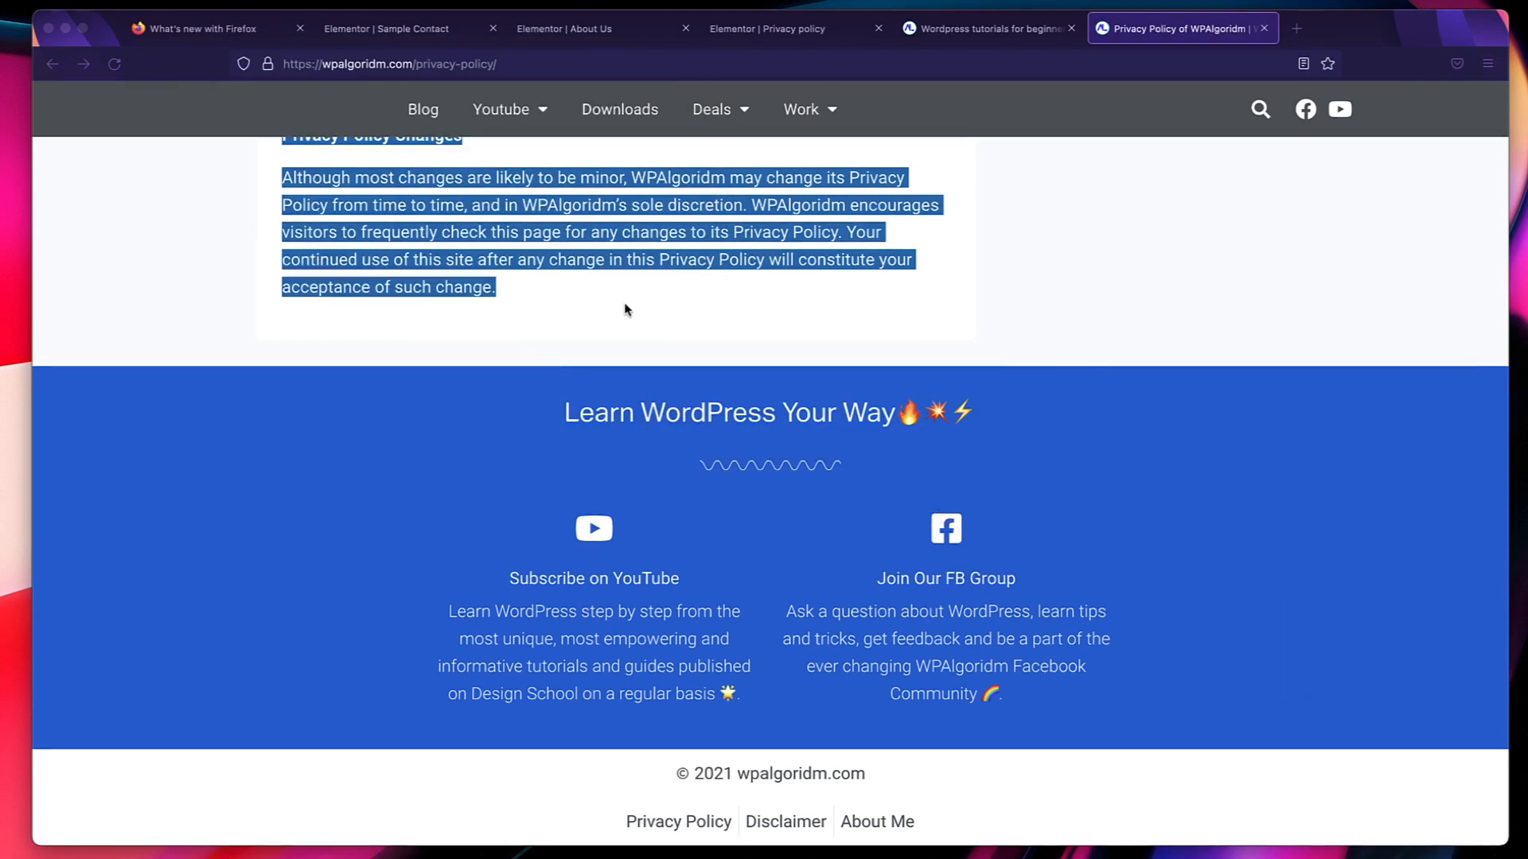
left_click(811, 32)
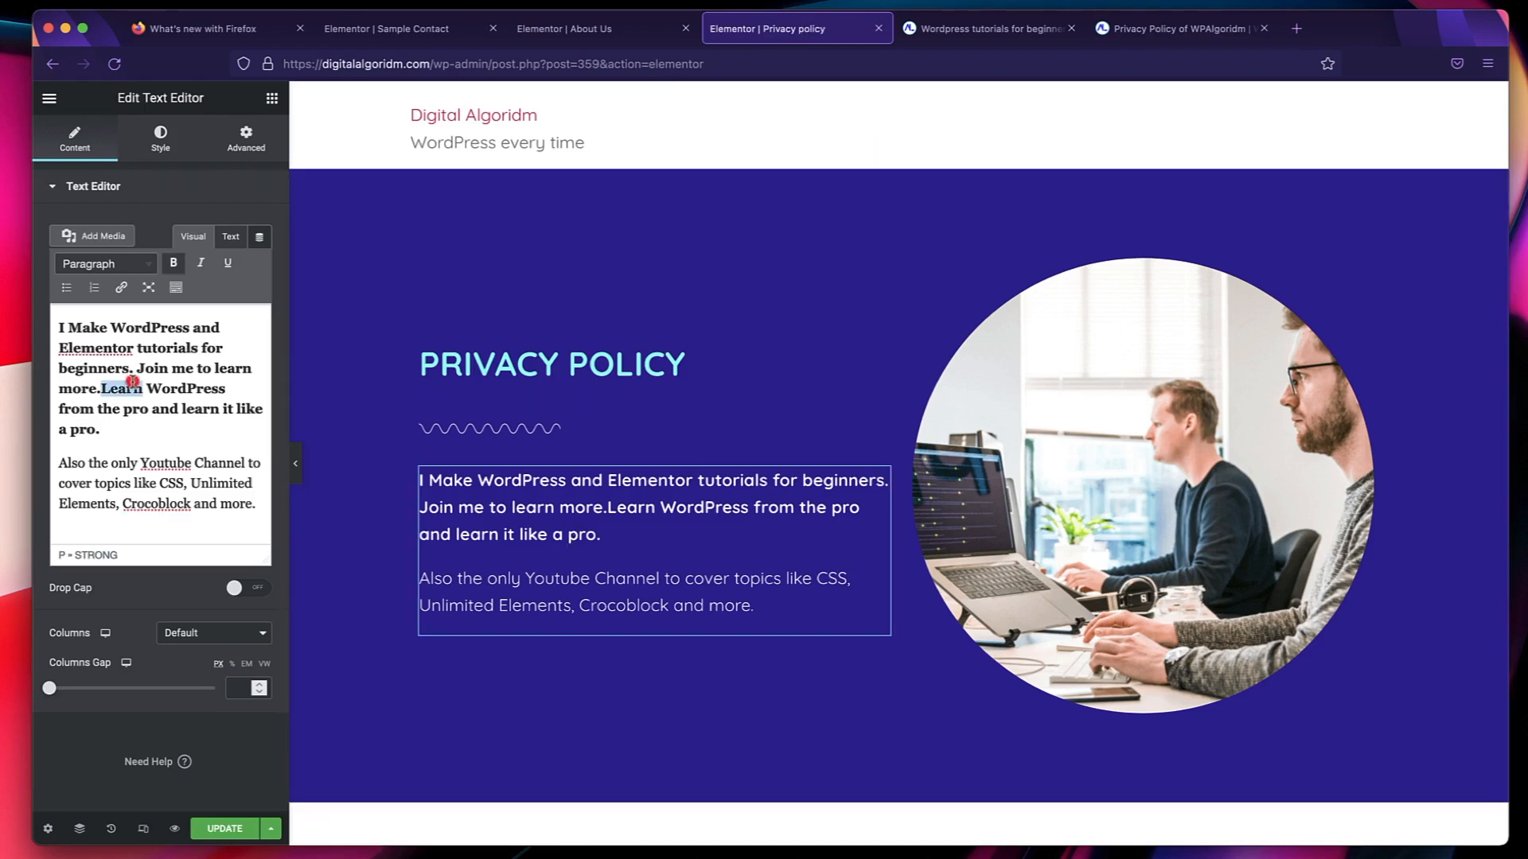
key("super+a")
key("BackSpace")
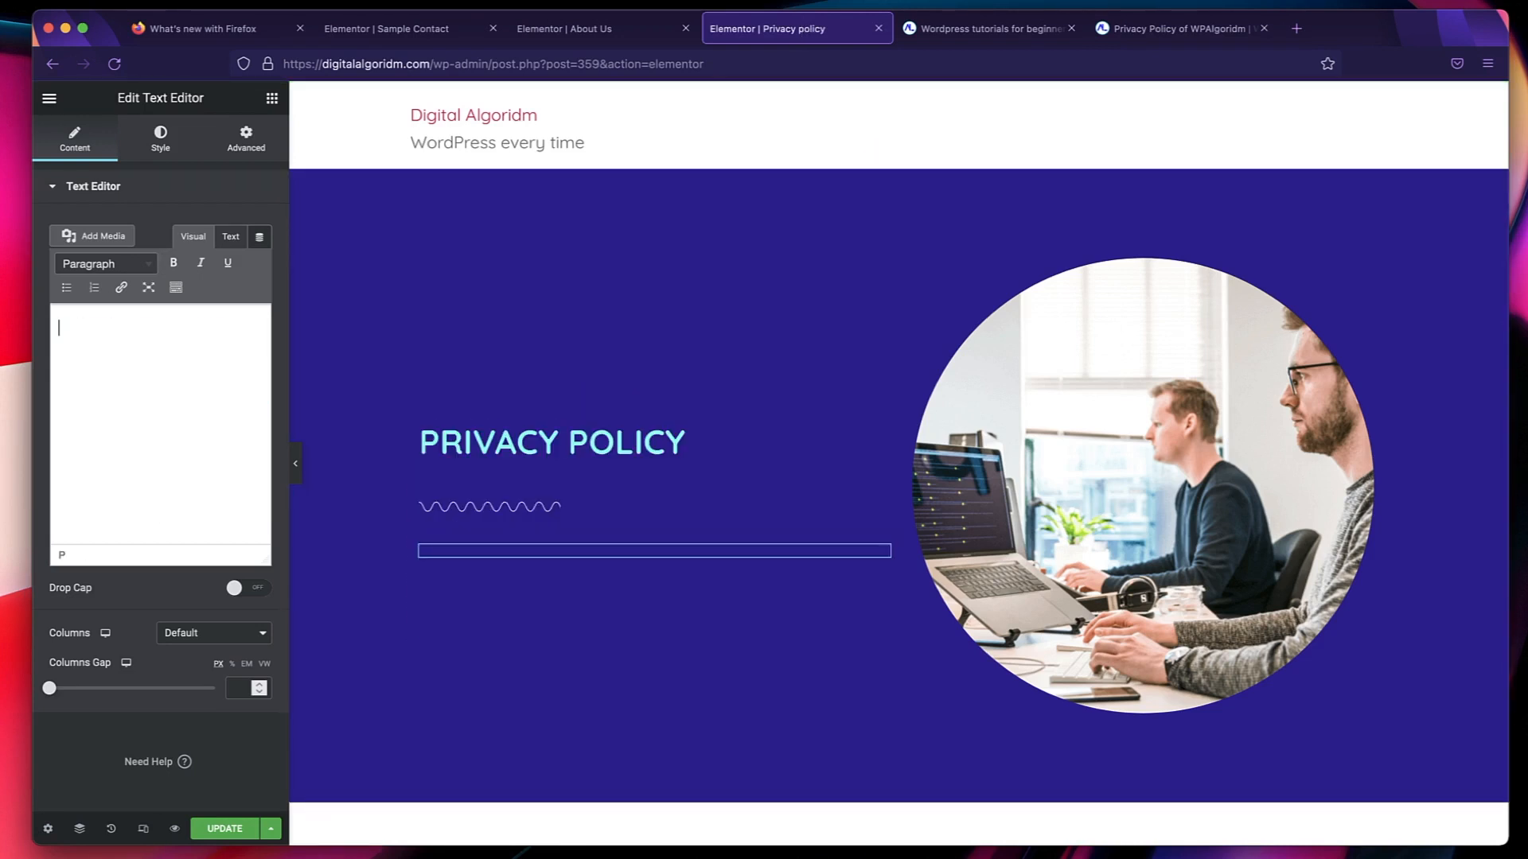
key("super+v")
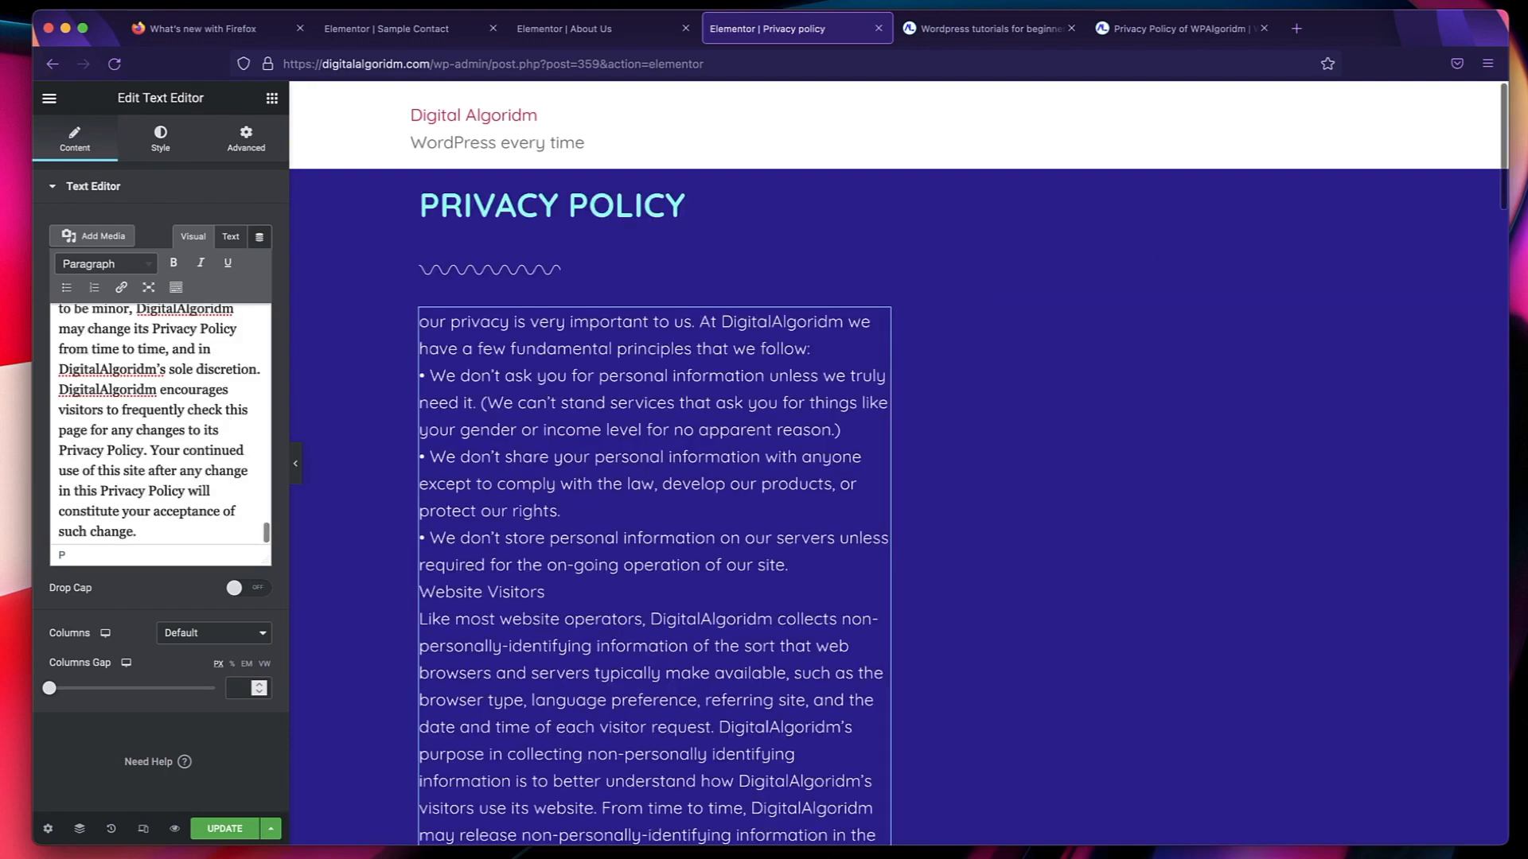
Delete the column holding the round office photo from the Privacy policy section.
scroll(913, 463, "down", 5)
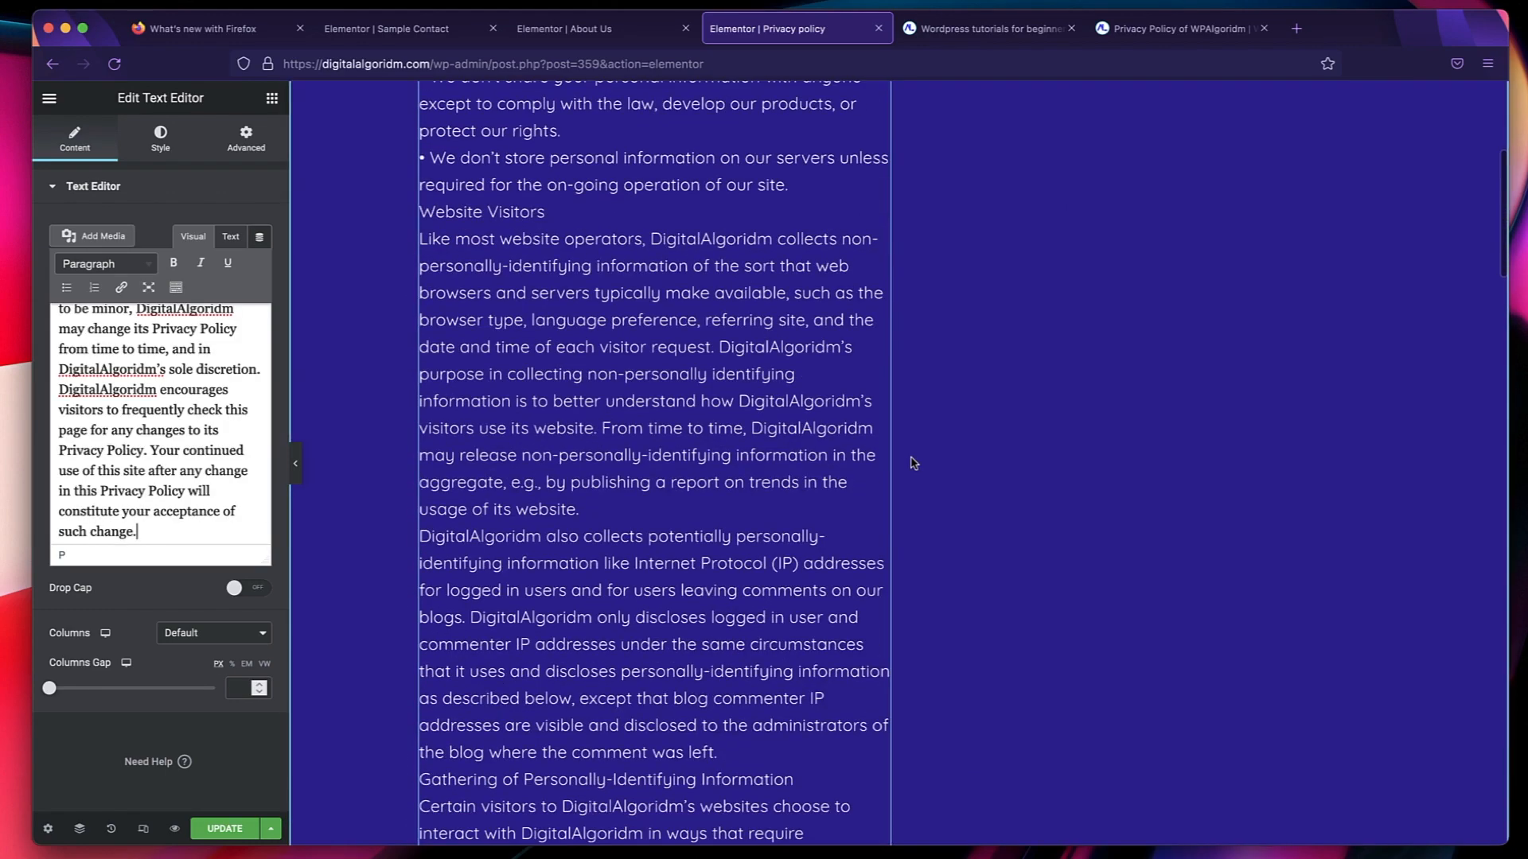
scroll(1176, 368, "down", 15)
scroll(1176, 368, "up", 10)
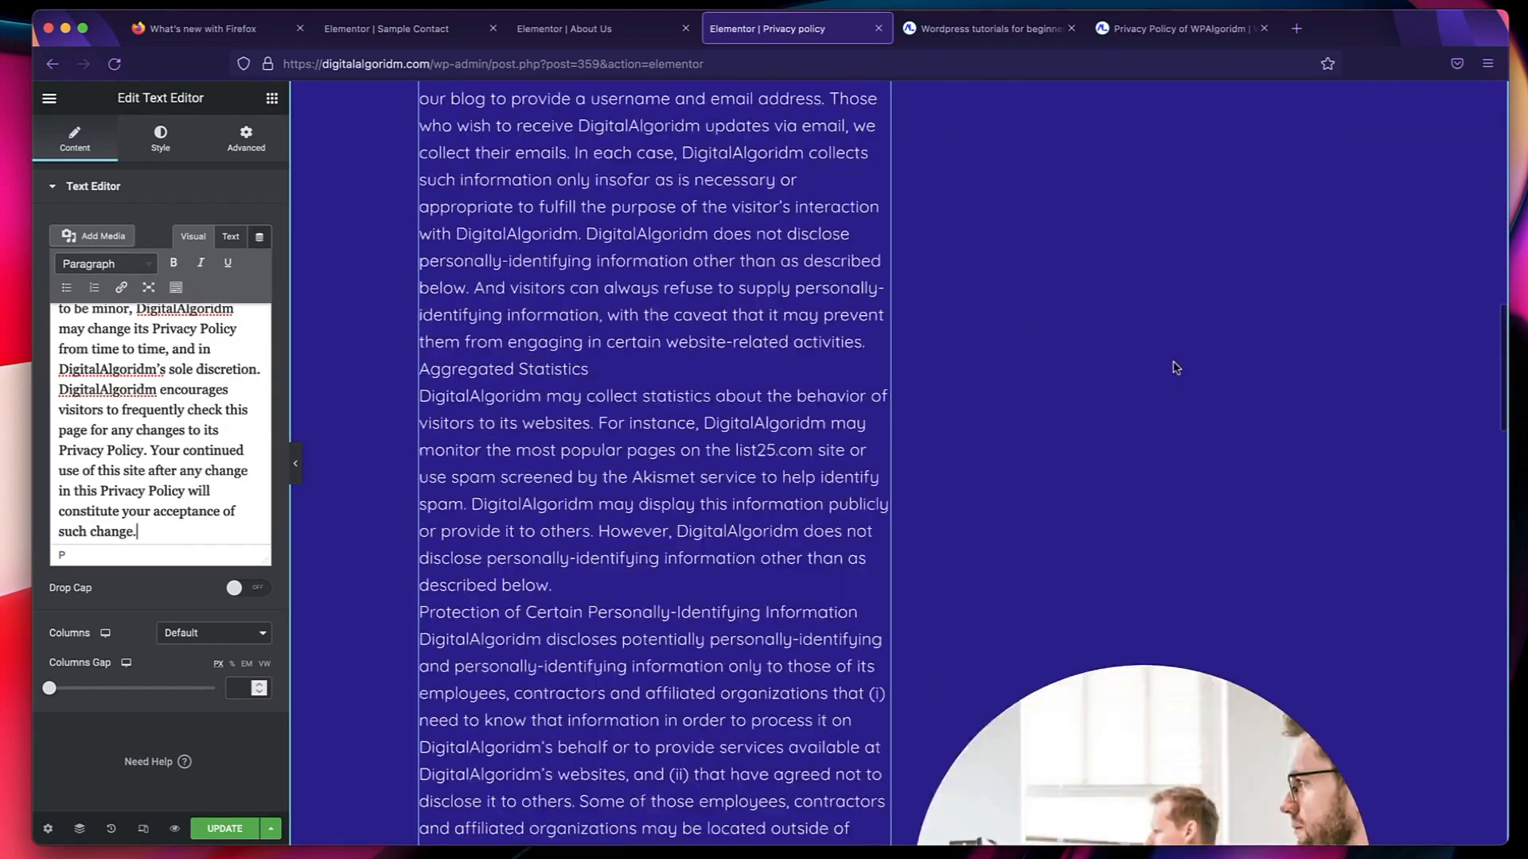
scroll(1176, 368, "down", 5)
scroll(614, 351, "up", 15)
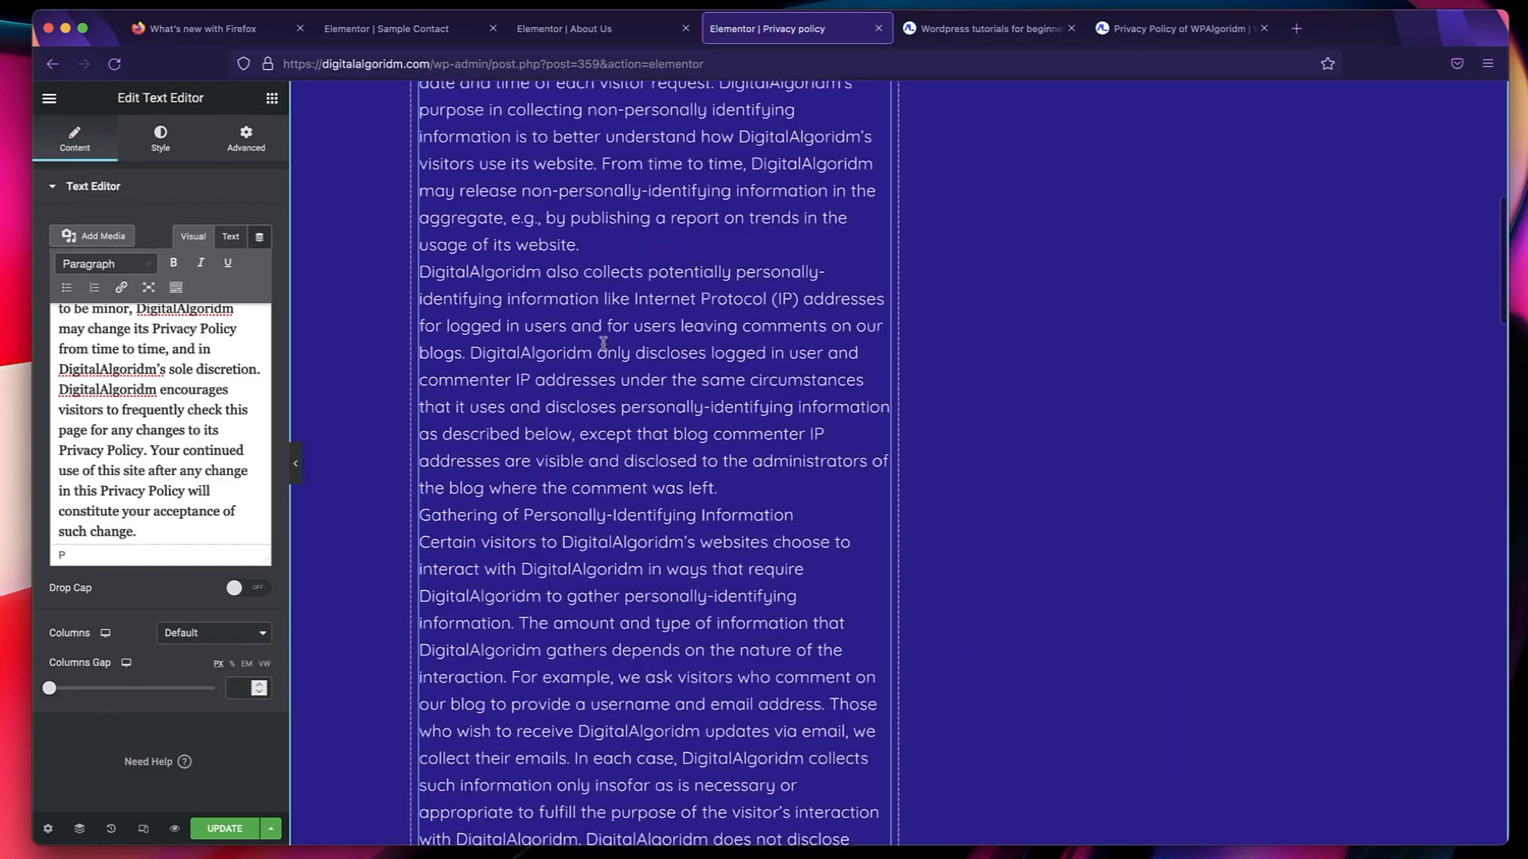
scroll(603, 347, "down", 10)
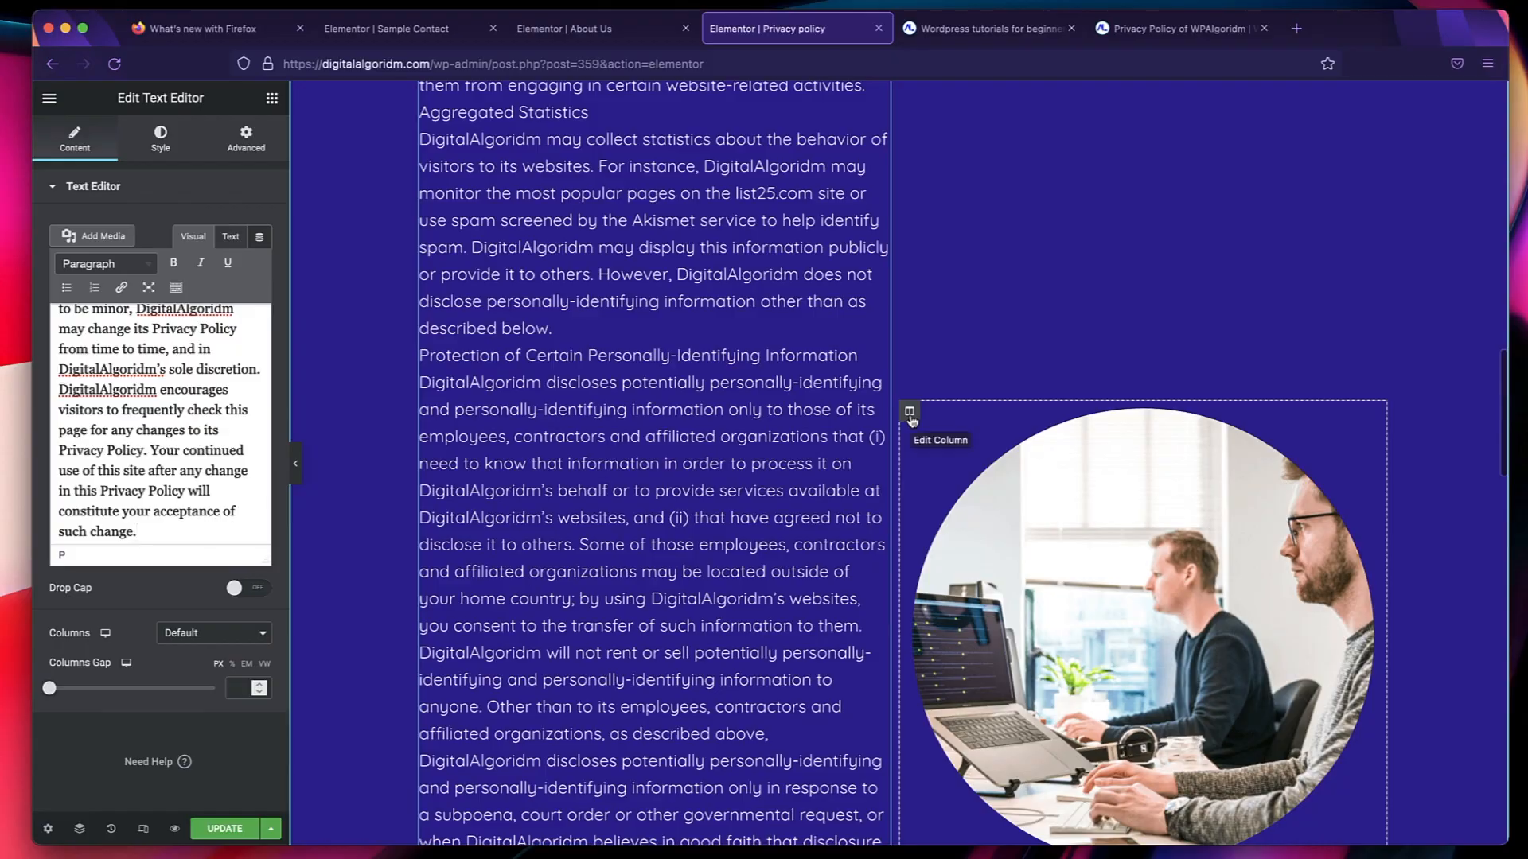
right_click(912, 419)
left_click(957, 659)
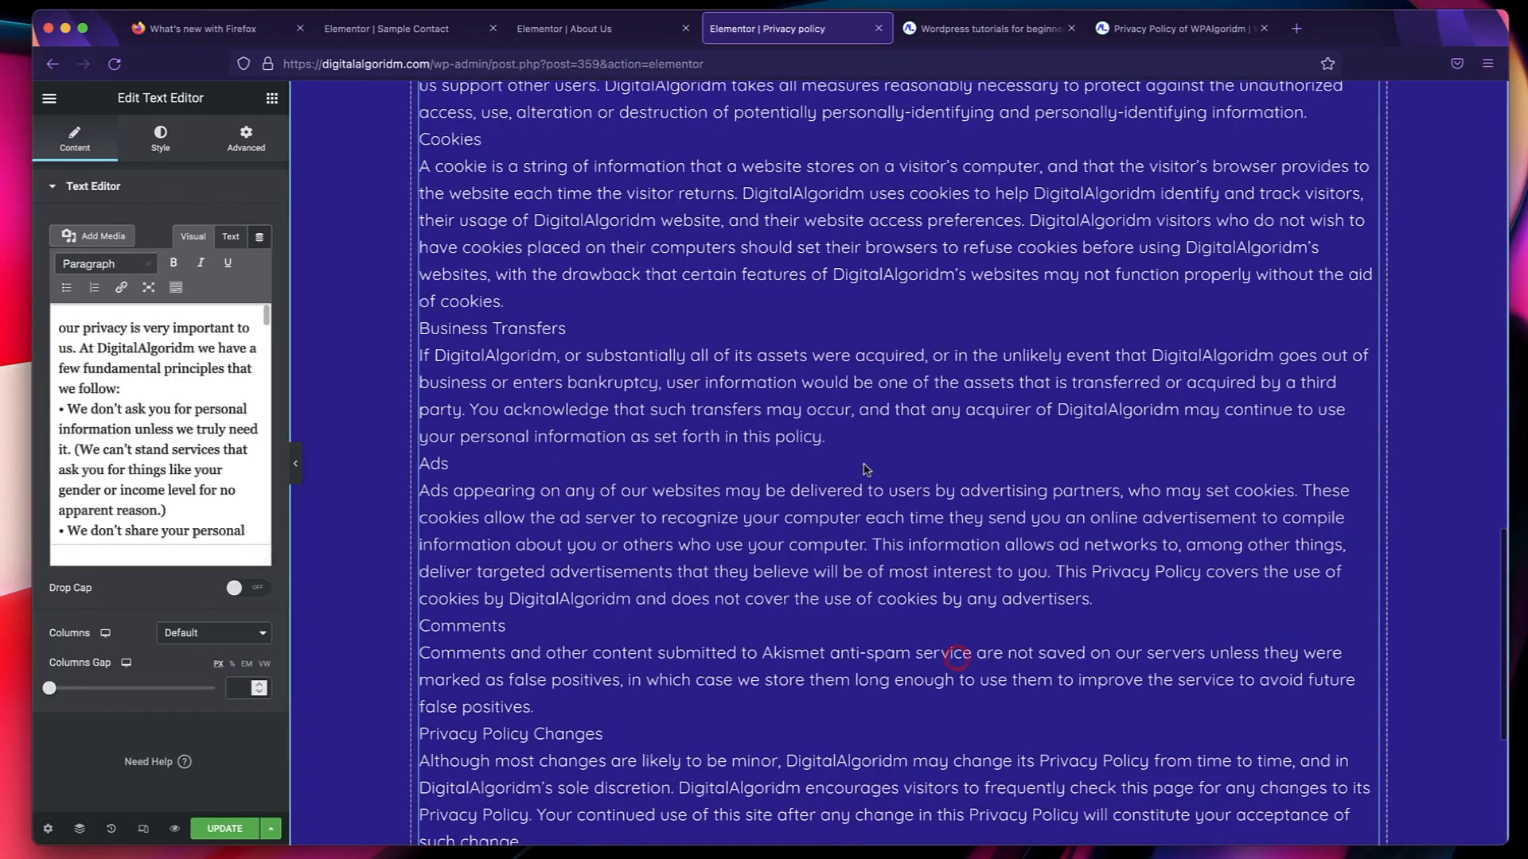
Set the Privacy policy section's minimum height to 921 px and update the page.
scroll(866, 469, "up", 15)
scroll(863, 464, "down", 1)
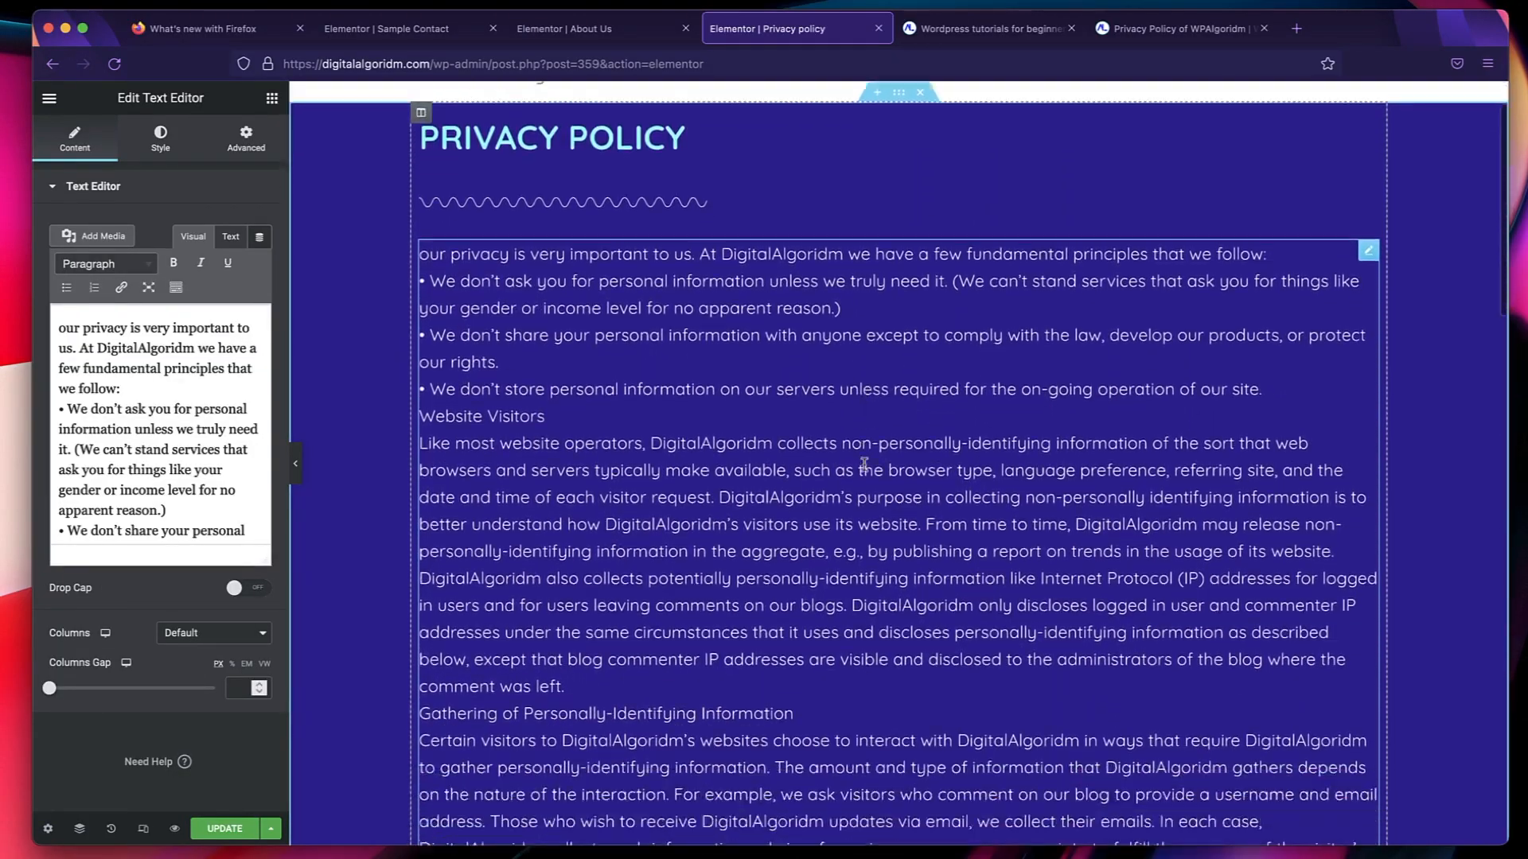
scroll(864, 464, "down", 15)
scroll(864, 464, "up", 10)
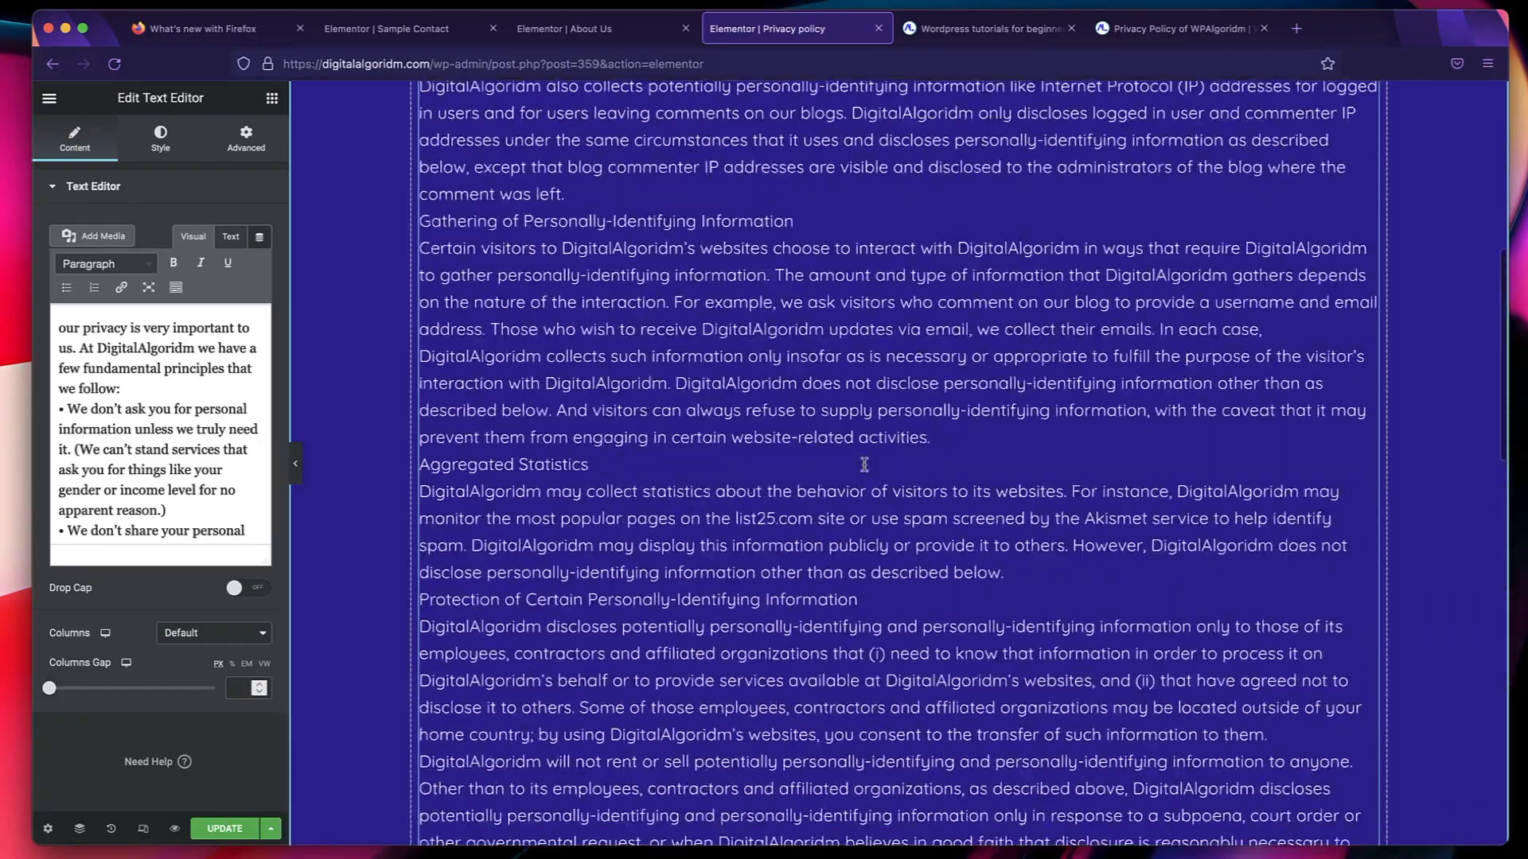
scroll(864, 464, "up", 8)
scroll(869, 437, "down", 1)
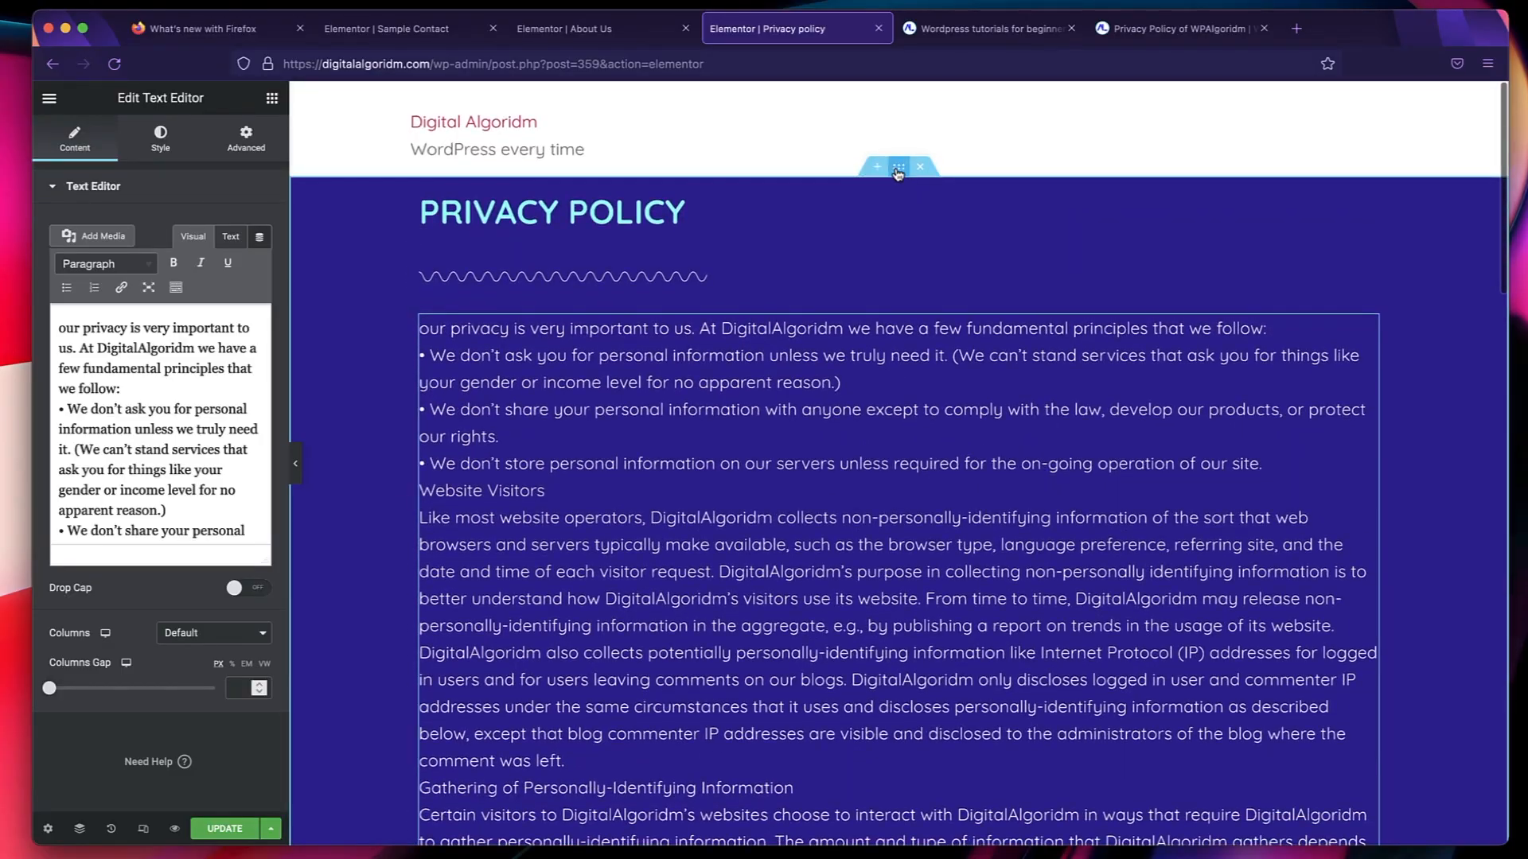
left_click(897, 169)
scroll(714, 414, "down", 15)
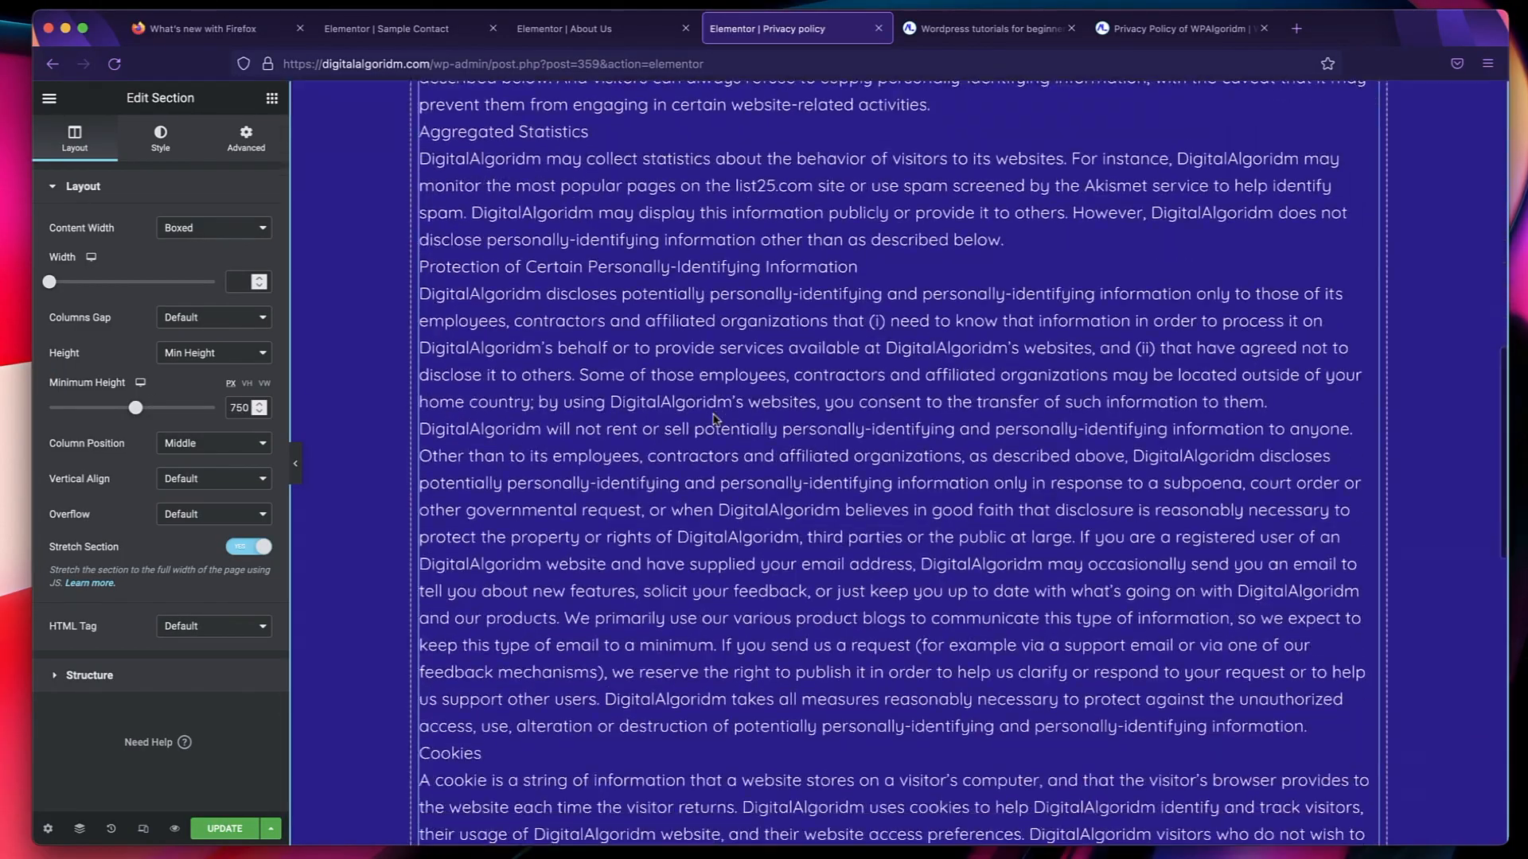
scroll(714, 414, "up", 15)
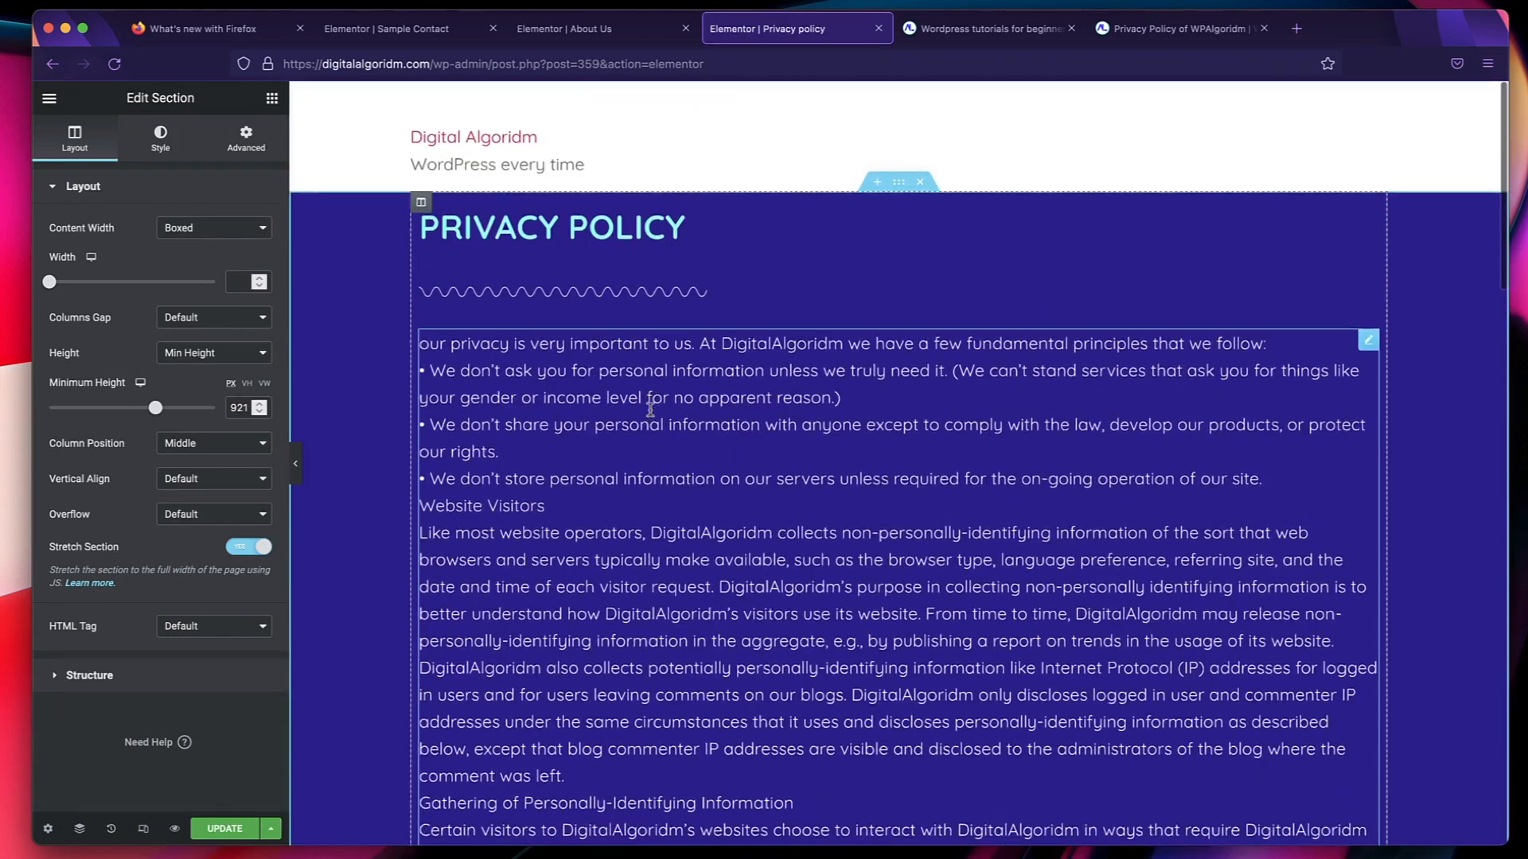
scroll(824, 312, "down", 1)
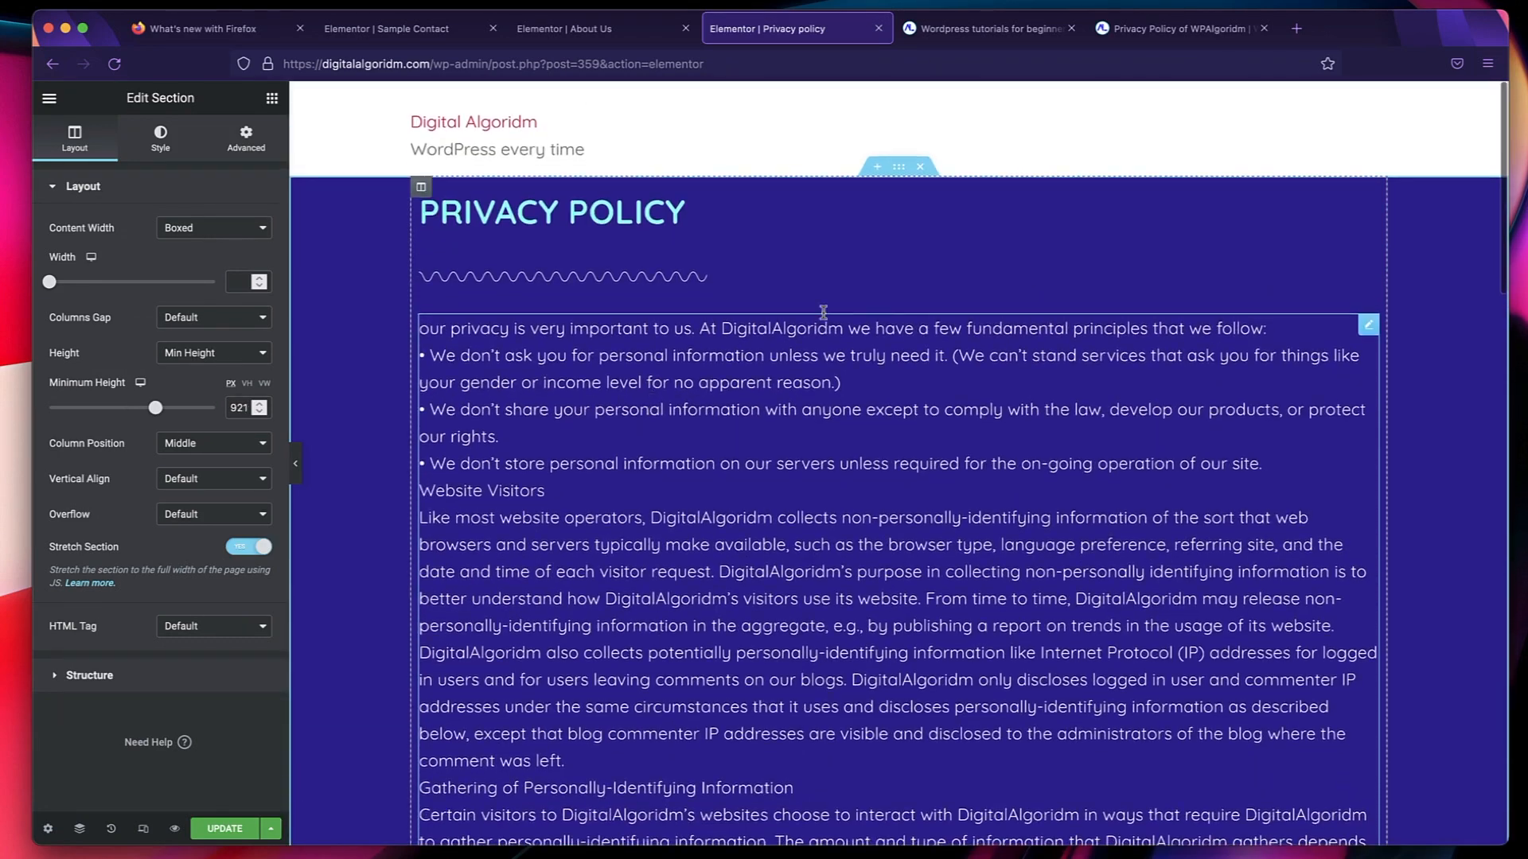
left_click(221, 830)
Correct the policy text's opening word from "our" to "Your" and update the page.
left_click(442, 328)
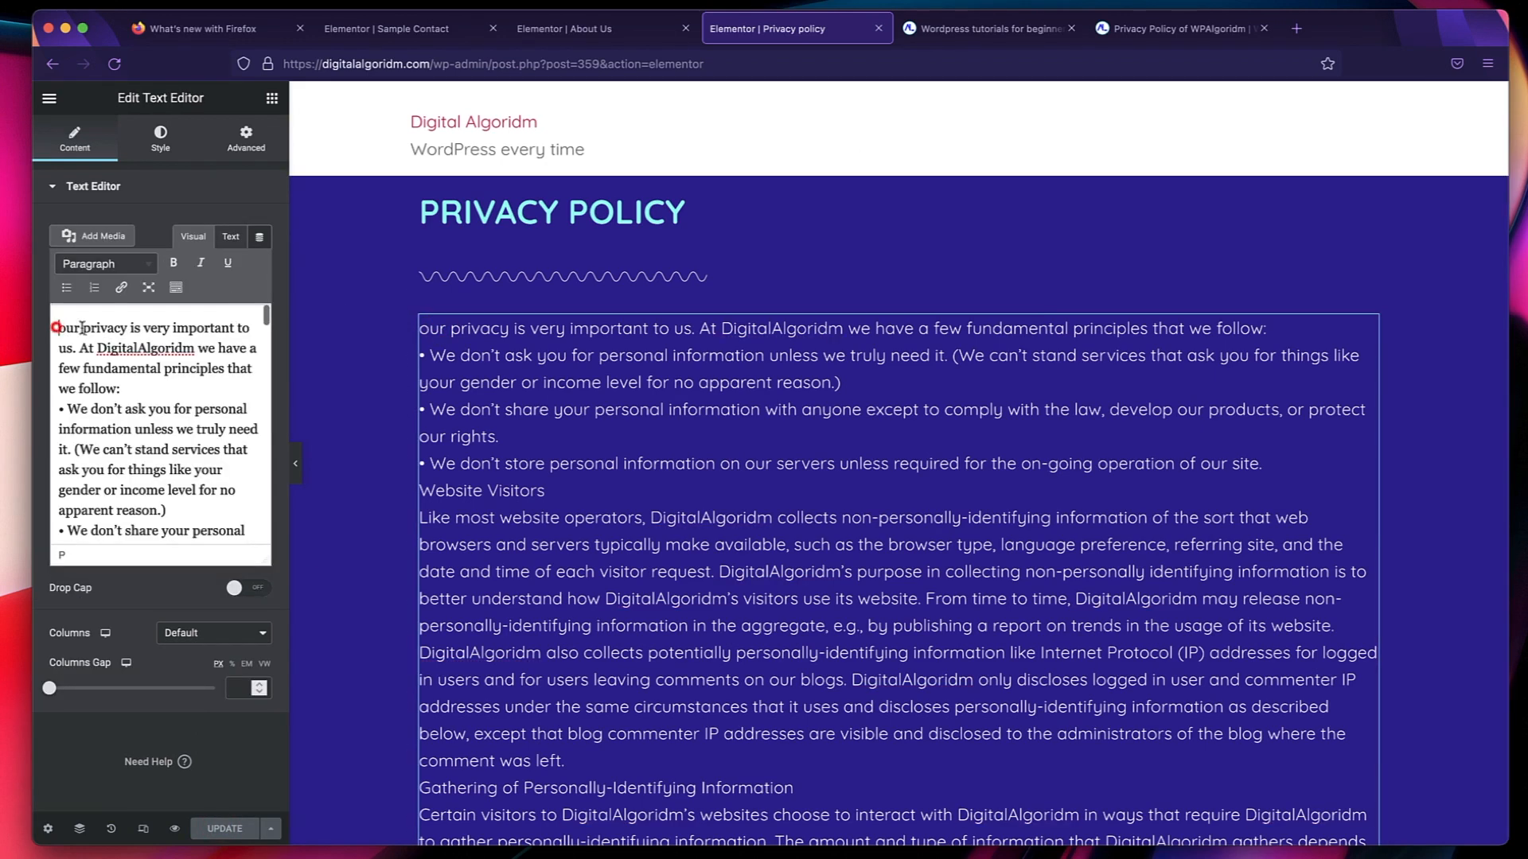
type("Y")
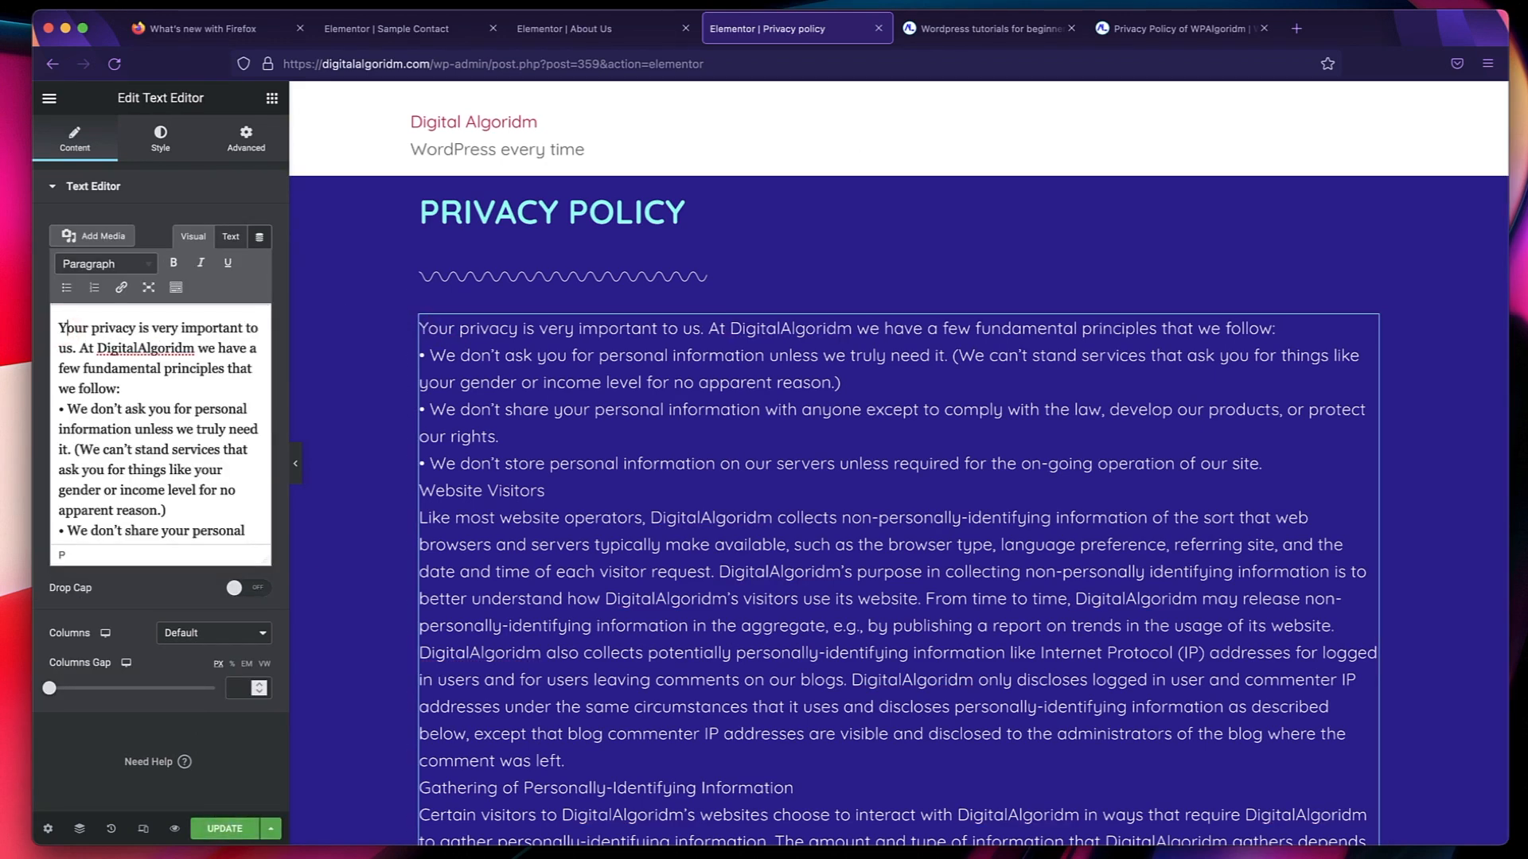
left_click(224, 830)
Try laying out the policy text in 2 columns, and restore the default column setting.
scroll(444, 605, "down", 8)
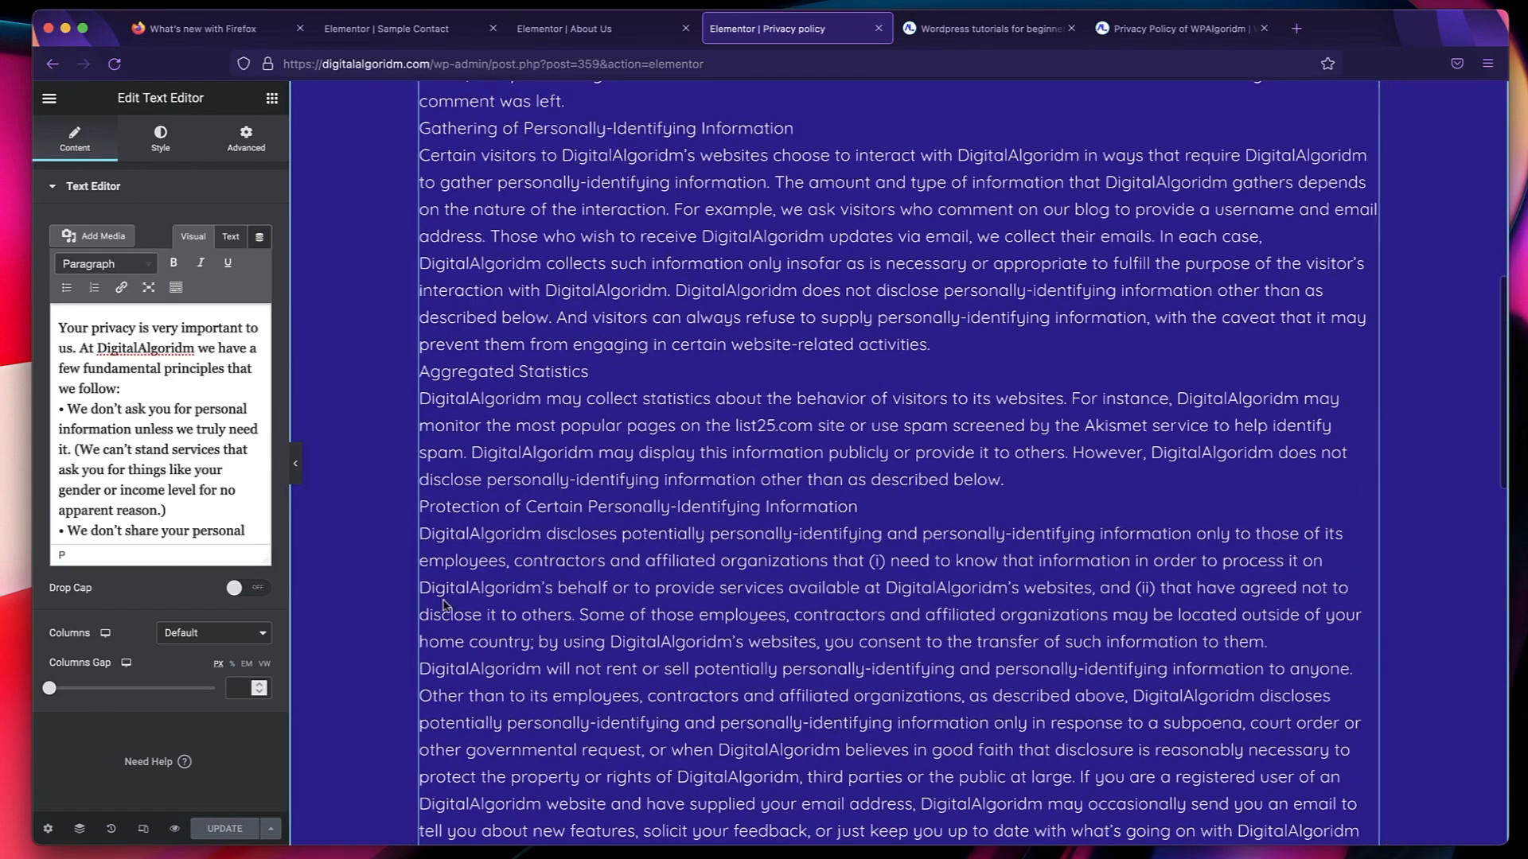
scroll(298, 597, "up", 8)
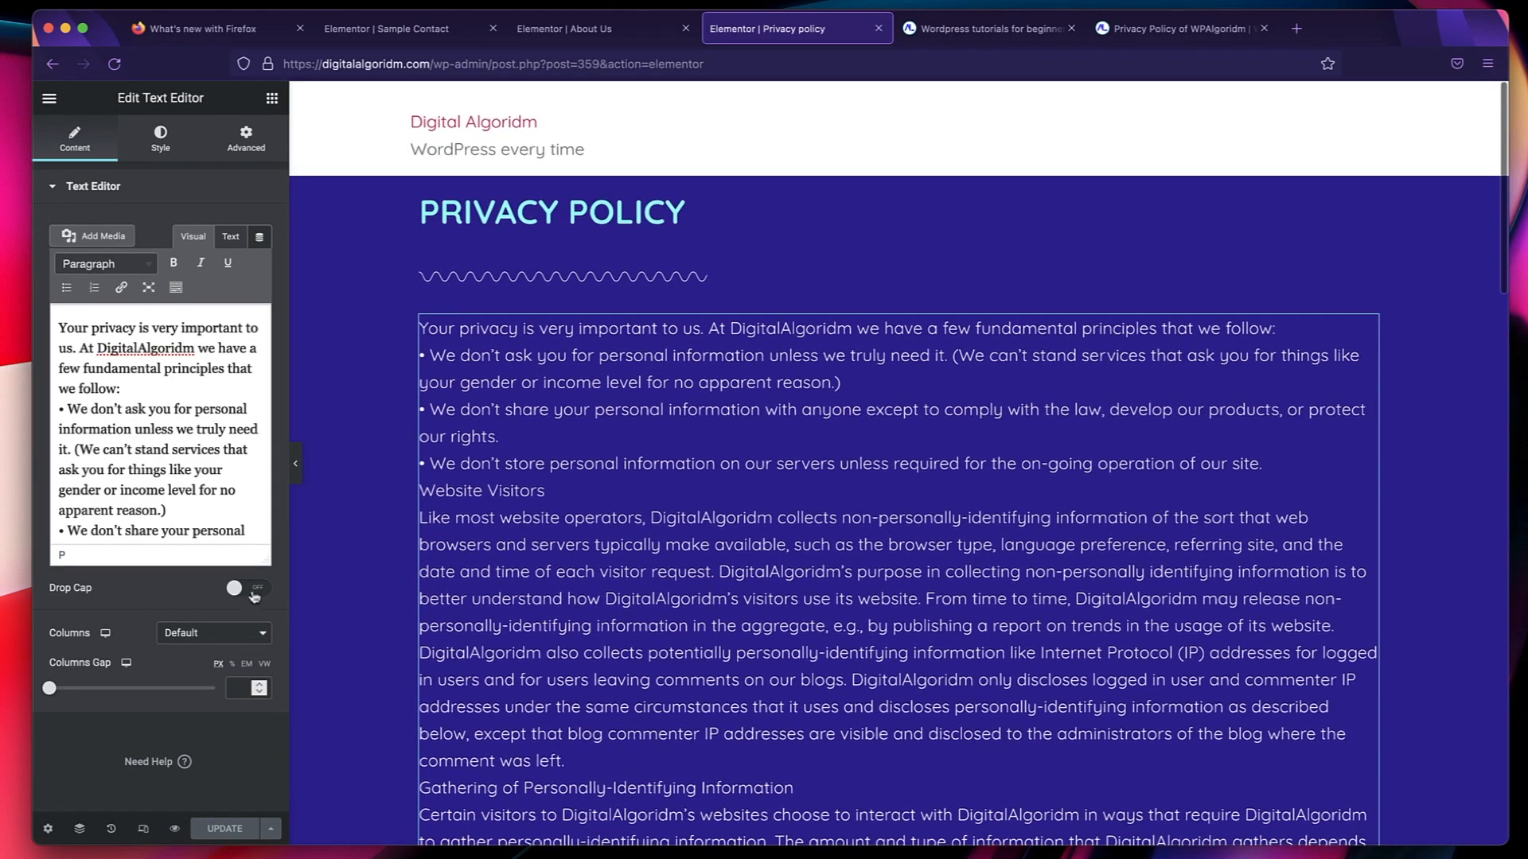
left_click(220, 640)
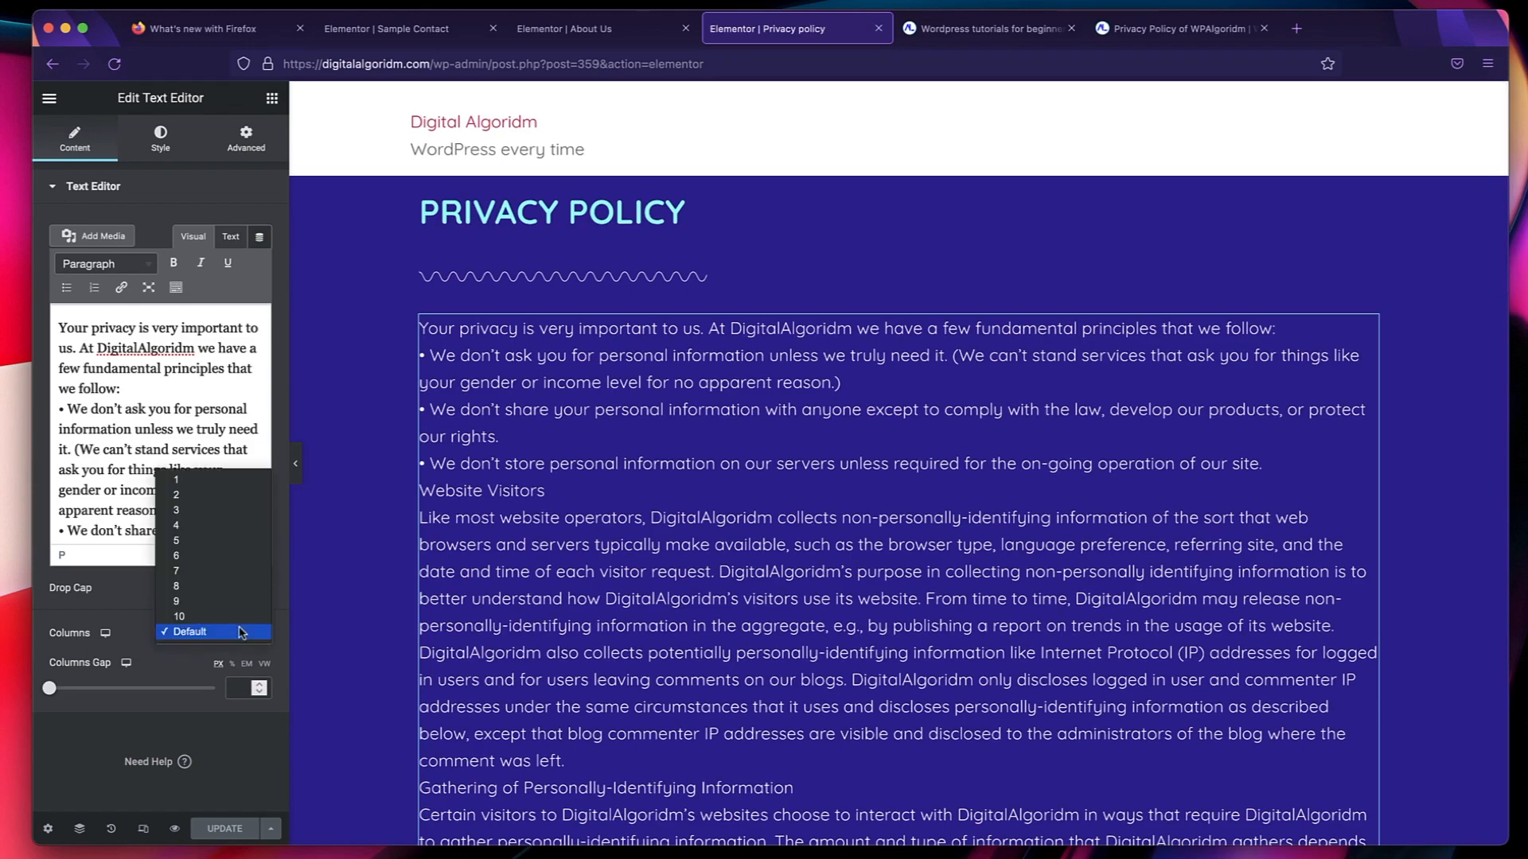
left_click(200, 494)
scroll(890, 407, "down", 5)
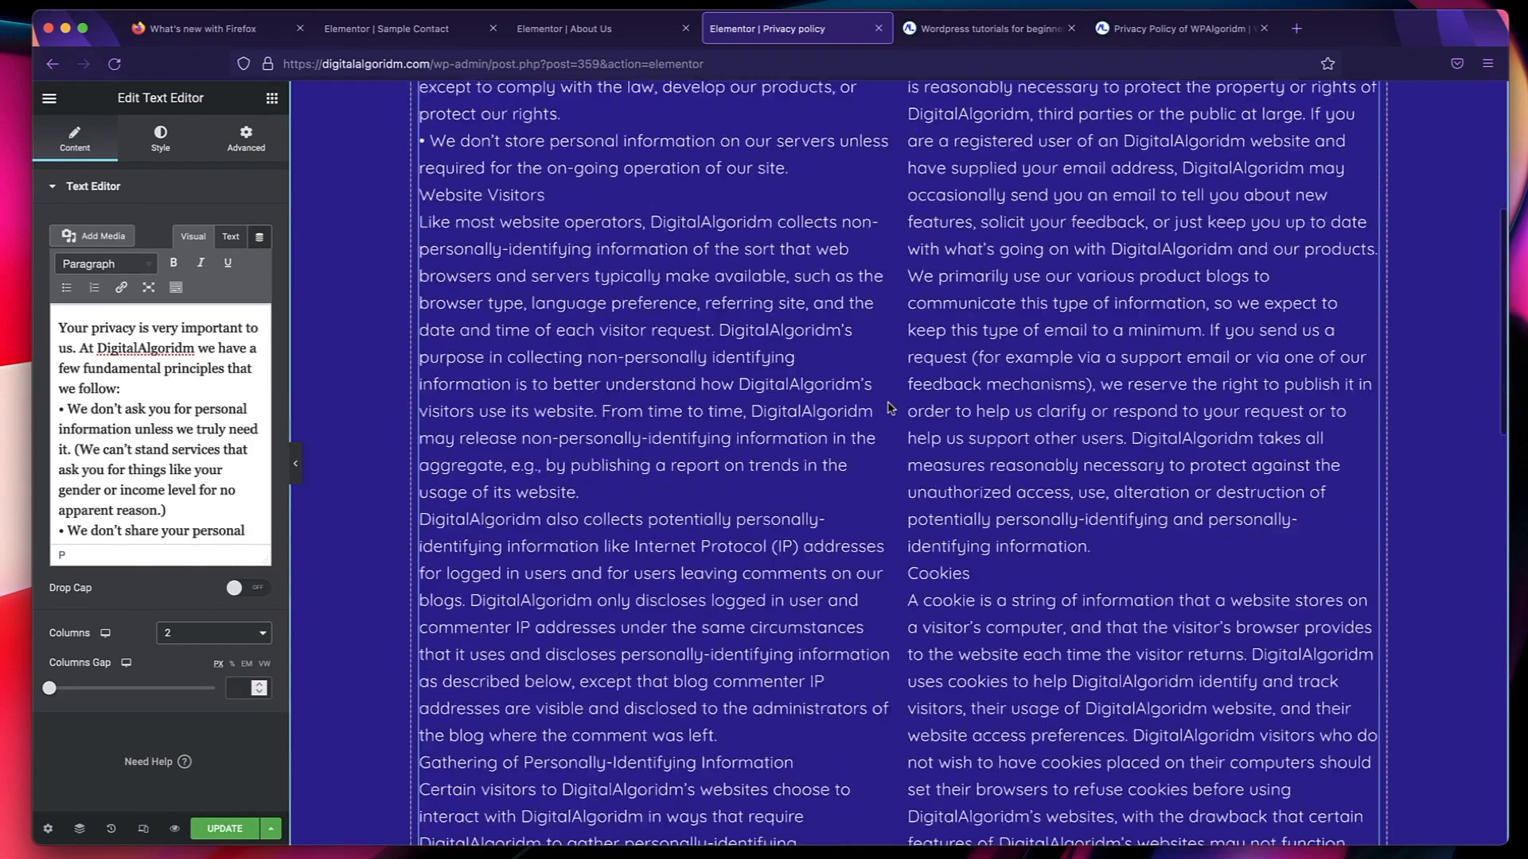
scroll(890, 407, "down", 10)
scroll(659, 468, "up", 5)
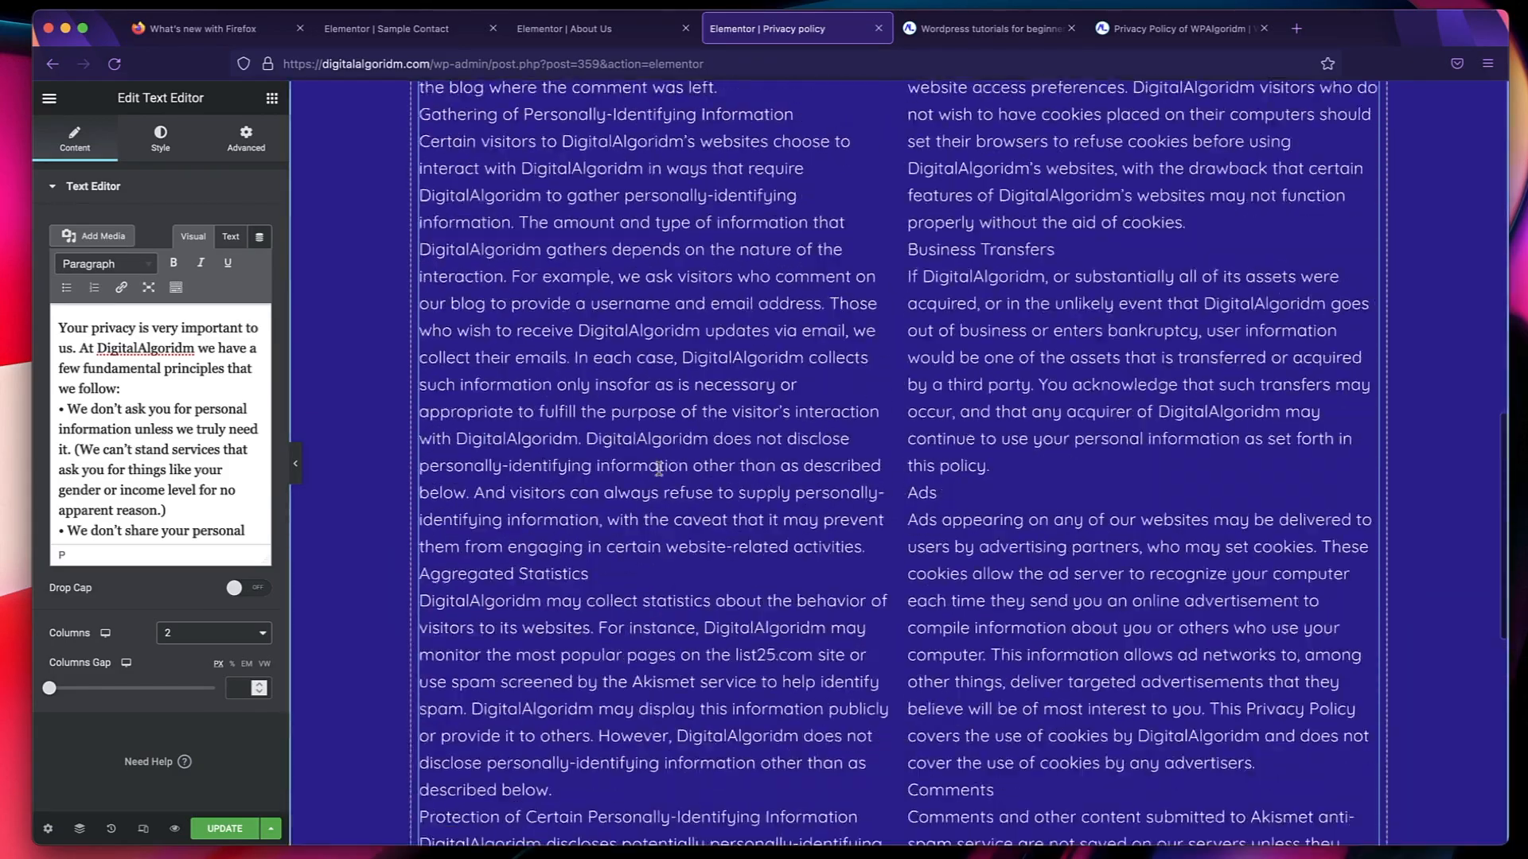
scroll(659, 468, "up", 8)
scroll(659, 467, "down", 3)
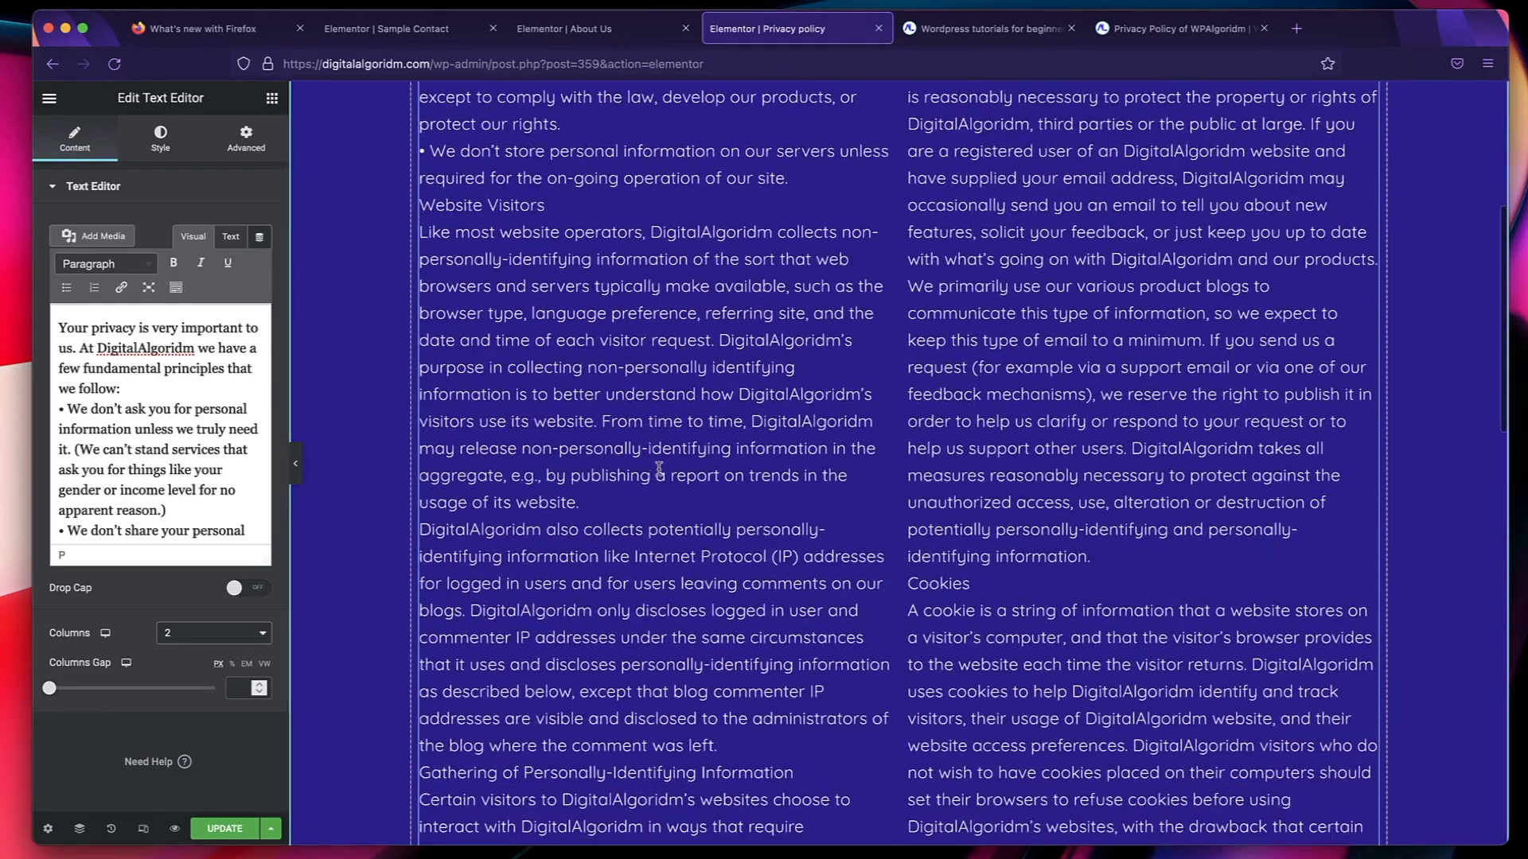
left_click(205, 634)
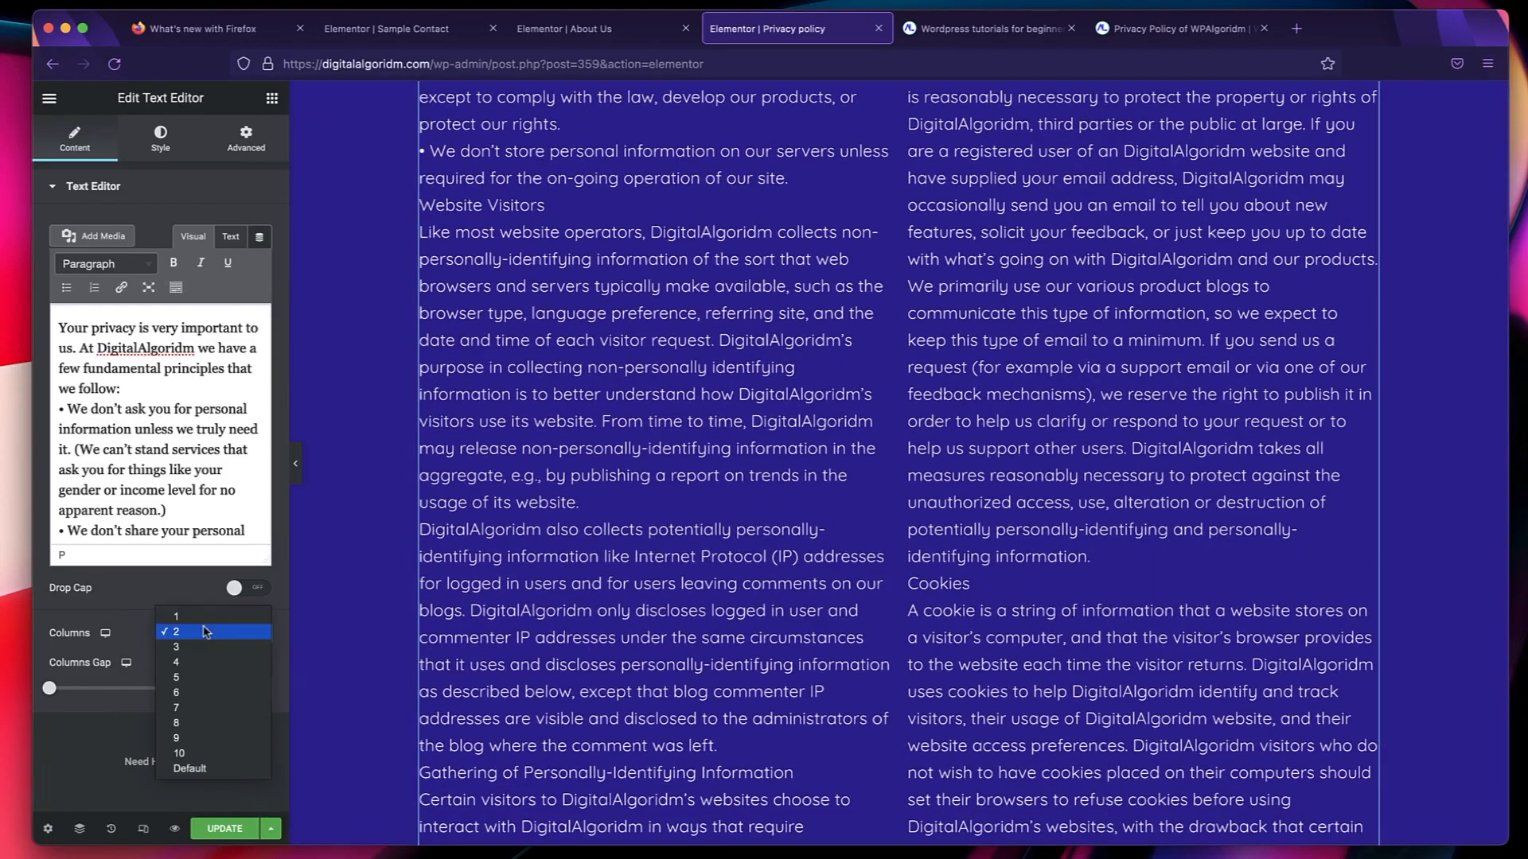
left_click(225, 769)
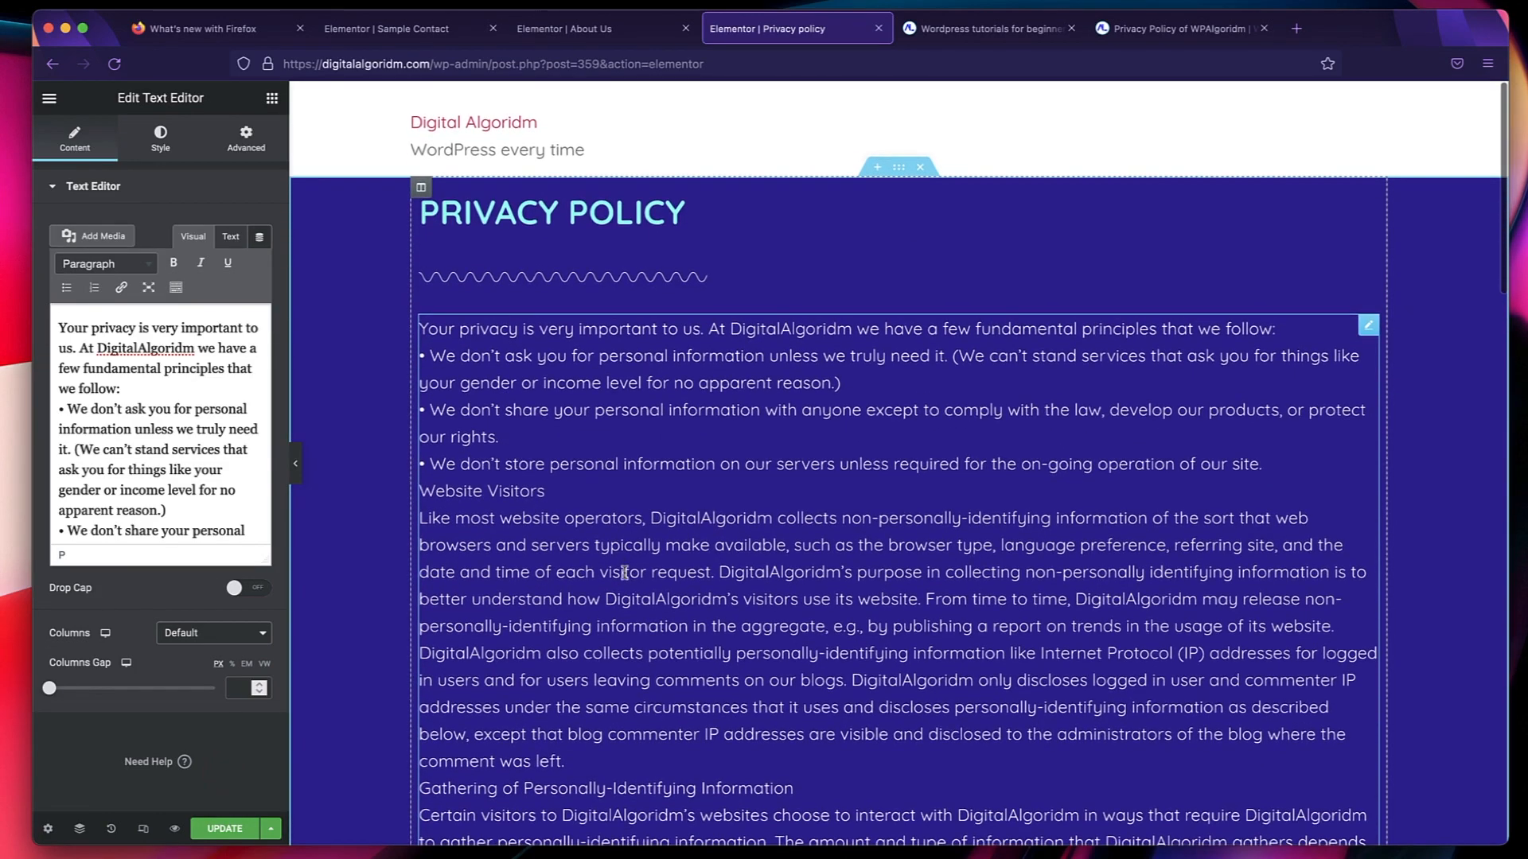
Update the Privacy policy page, and close its editor tab and both WPAlgoridm tabs.
scroll(671, 672, "down", 10)
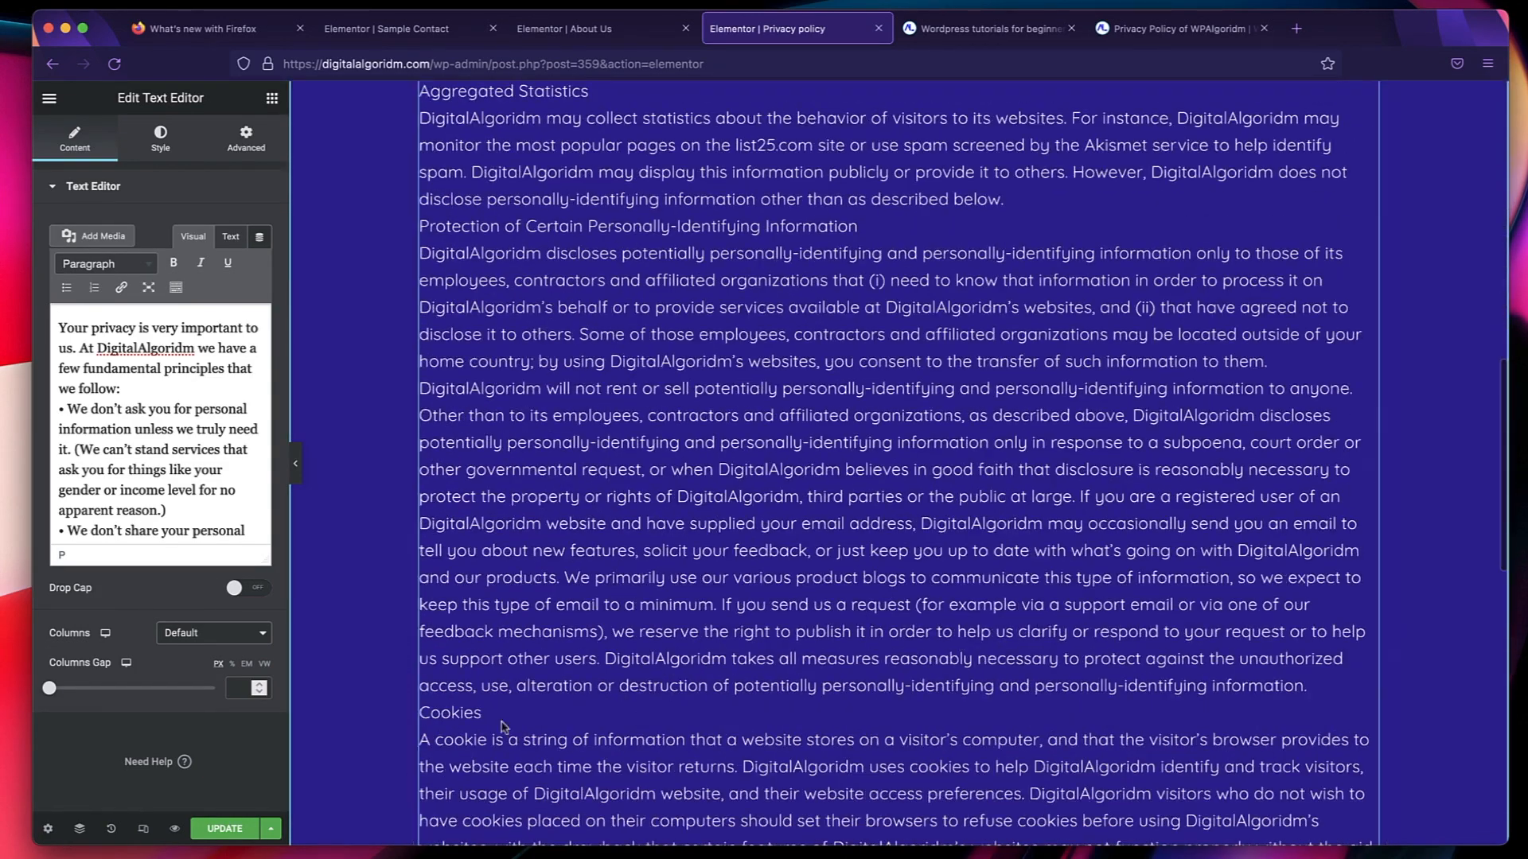
left_click(225, 829)
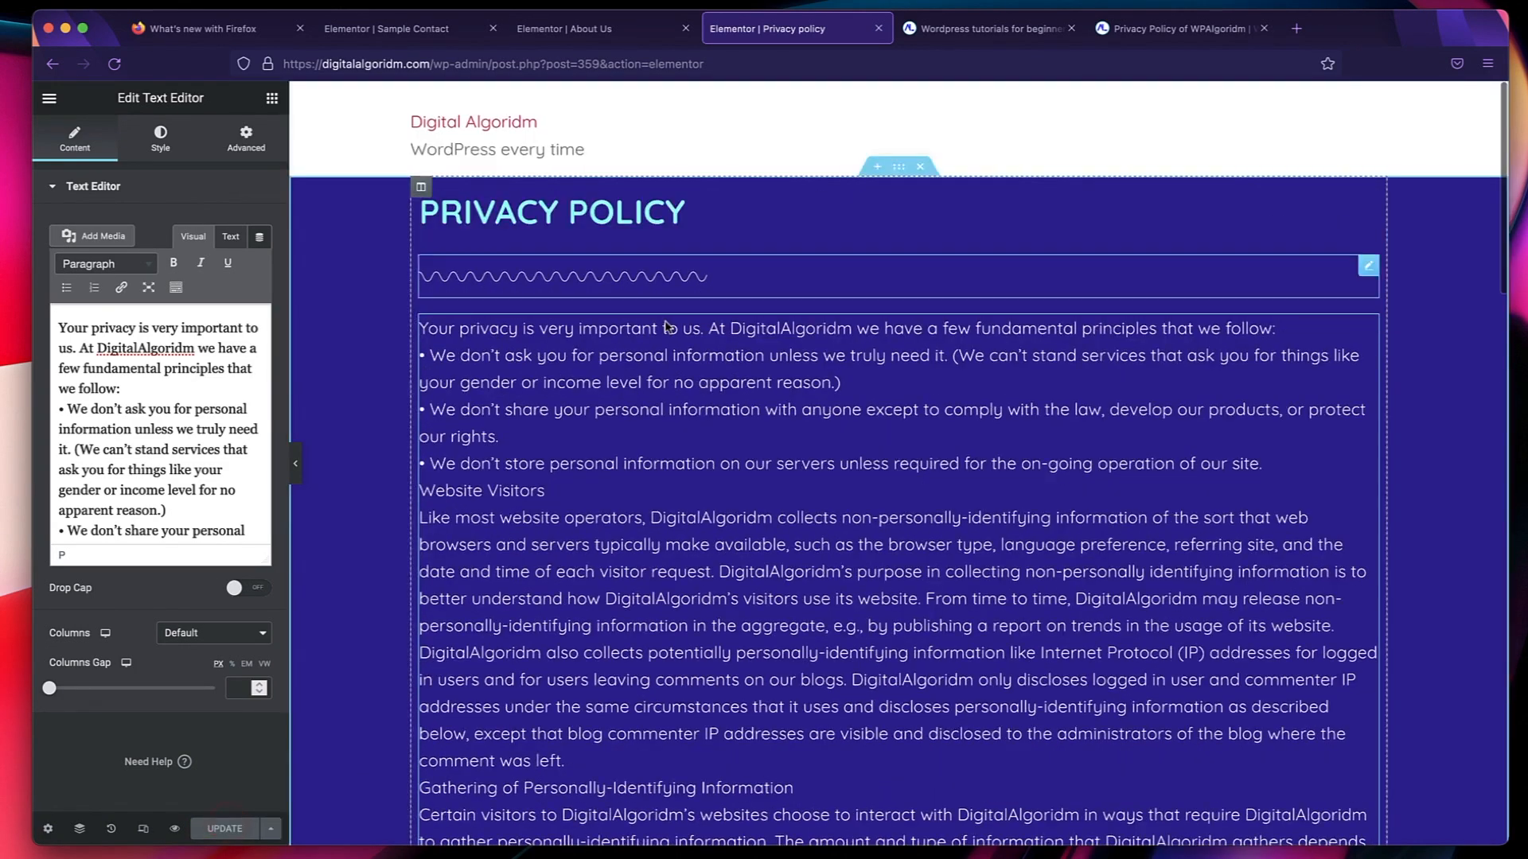
left_click(879, 28)
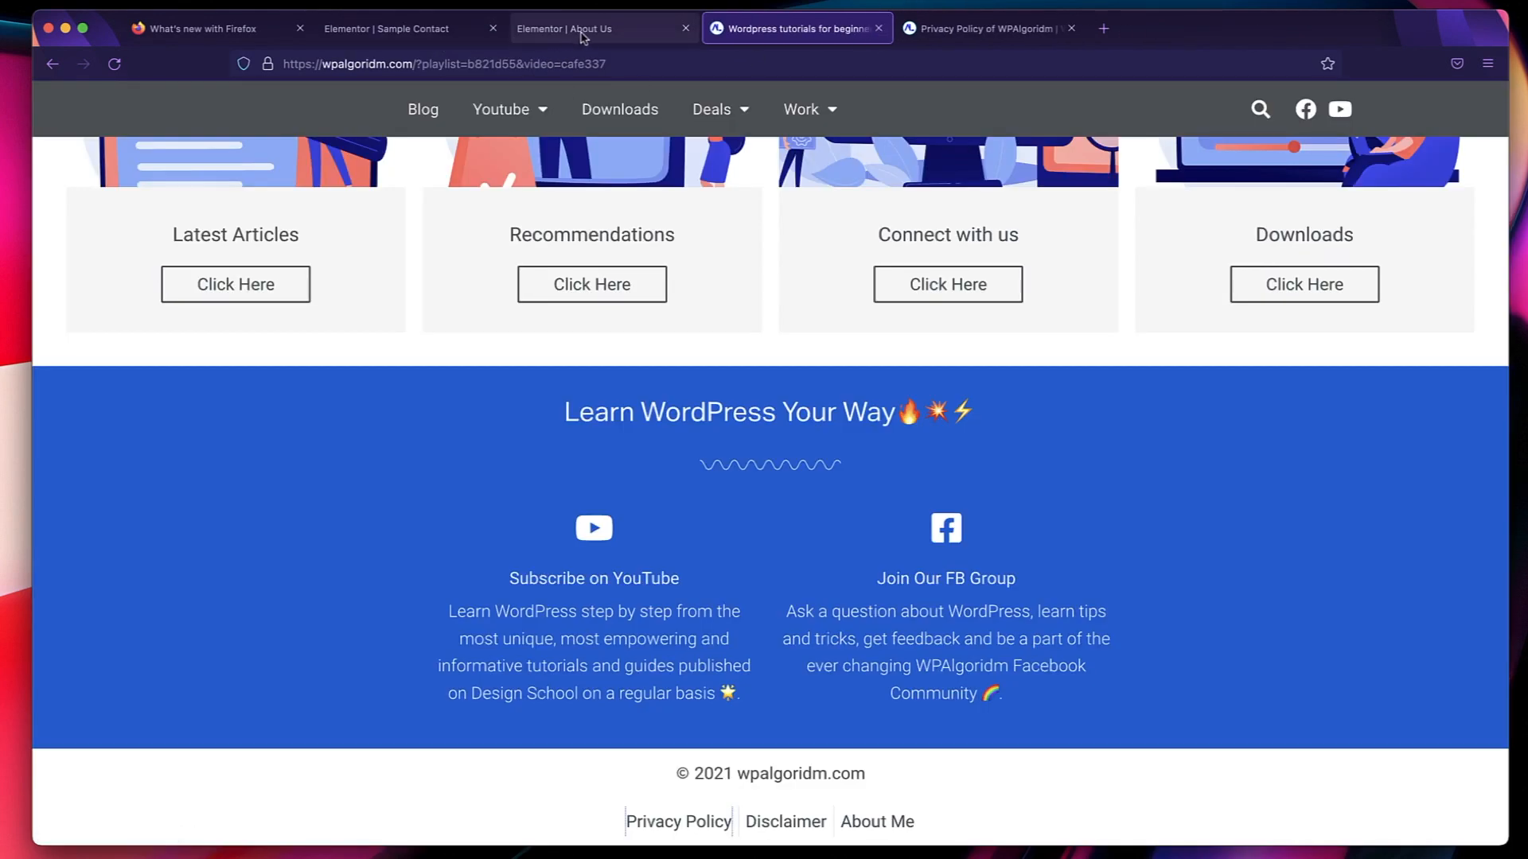
left_click(879, 30)
left_click(879, 29)
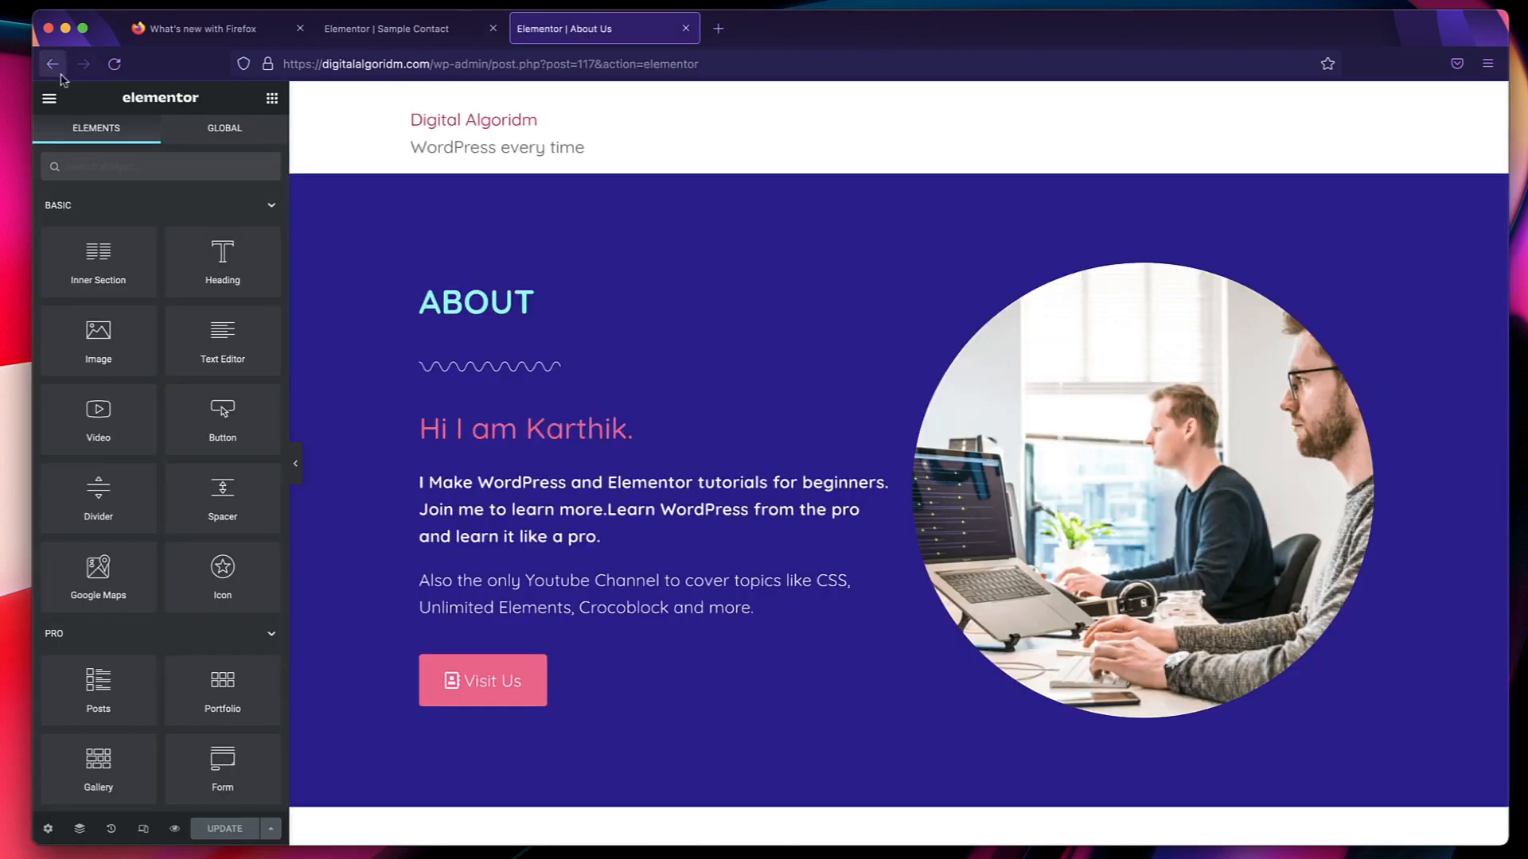
Exit the About Us page's editor to the WordPress page list and open the site's Reading settings.
left_click(54, 100)
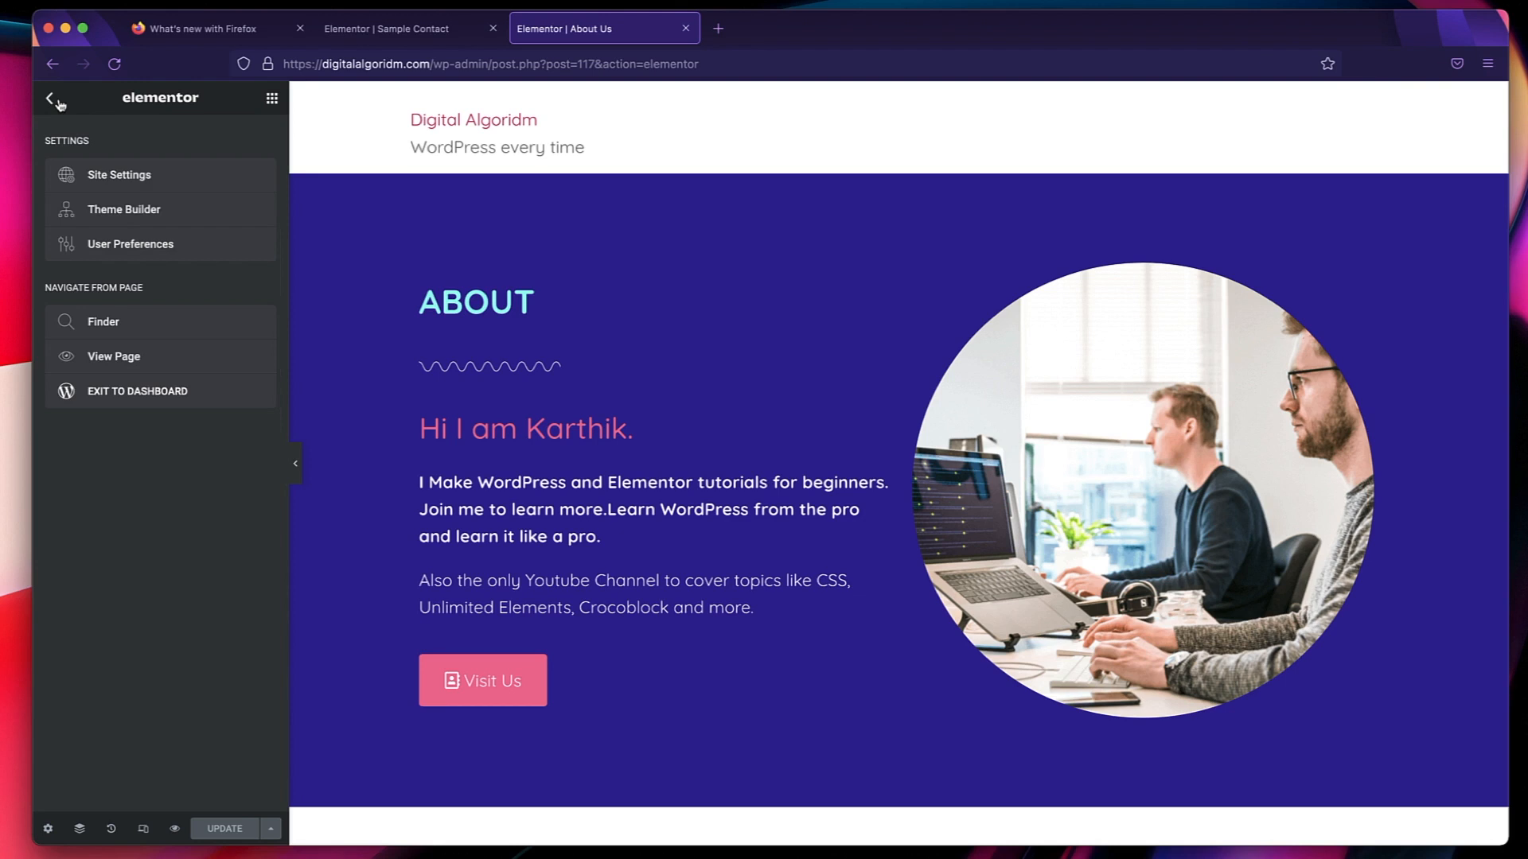
left_click(123, 394)
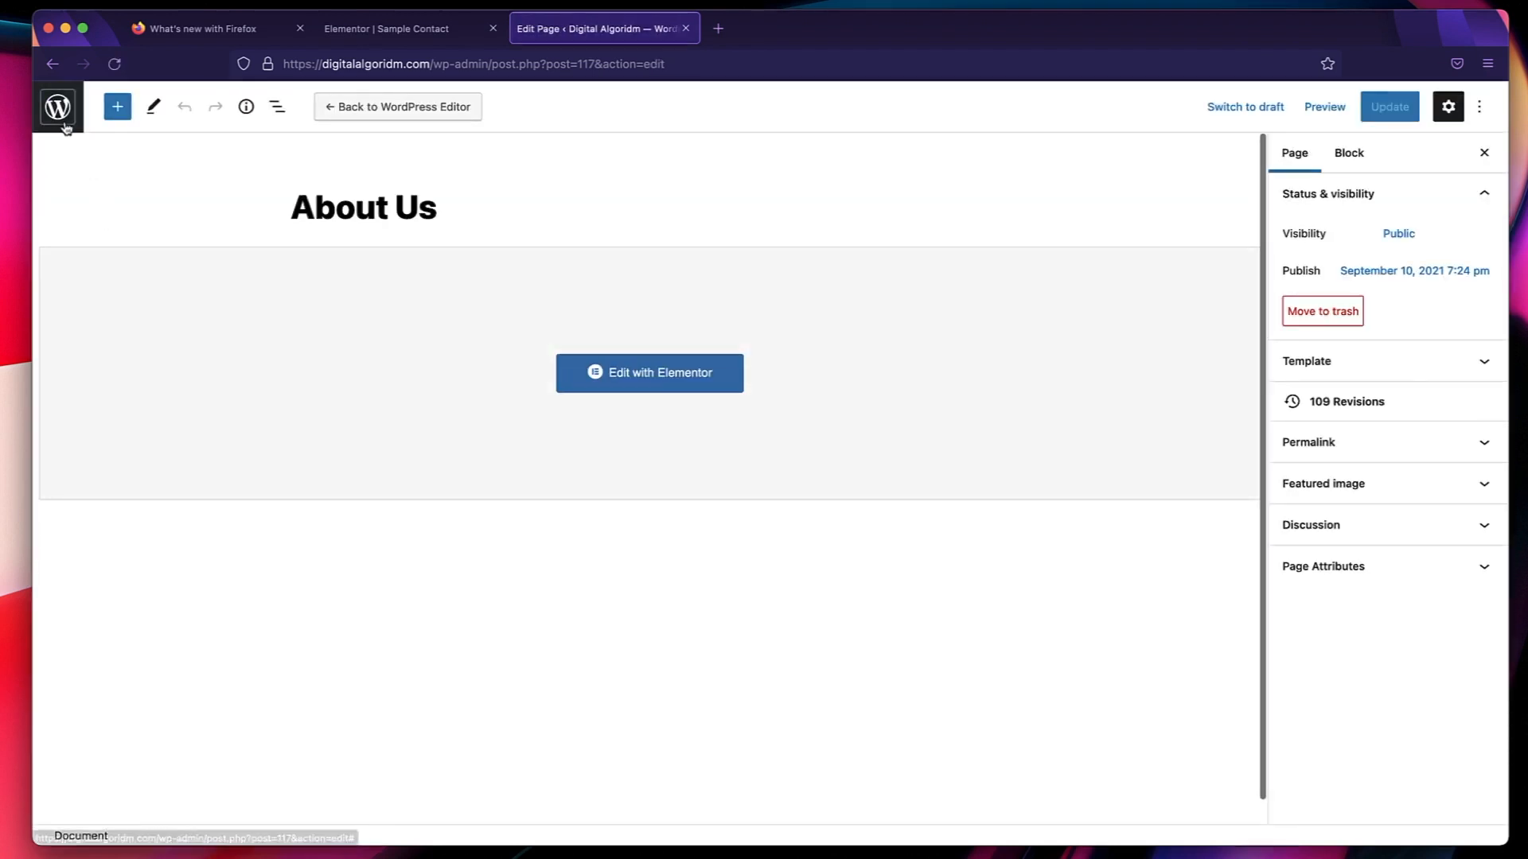
left_click(64, 124)
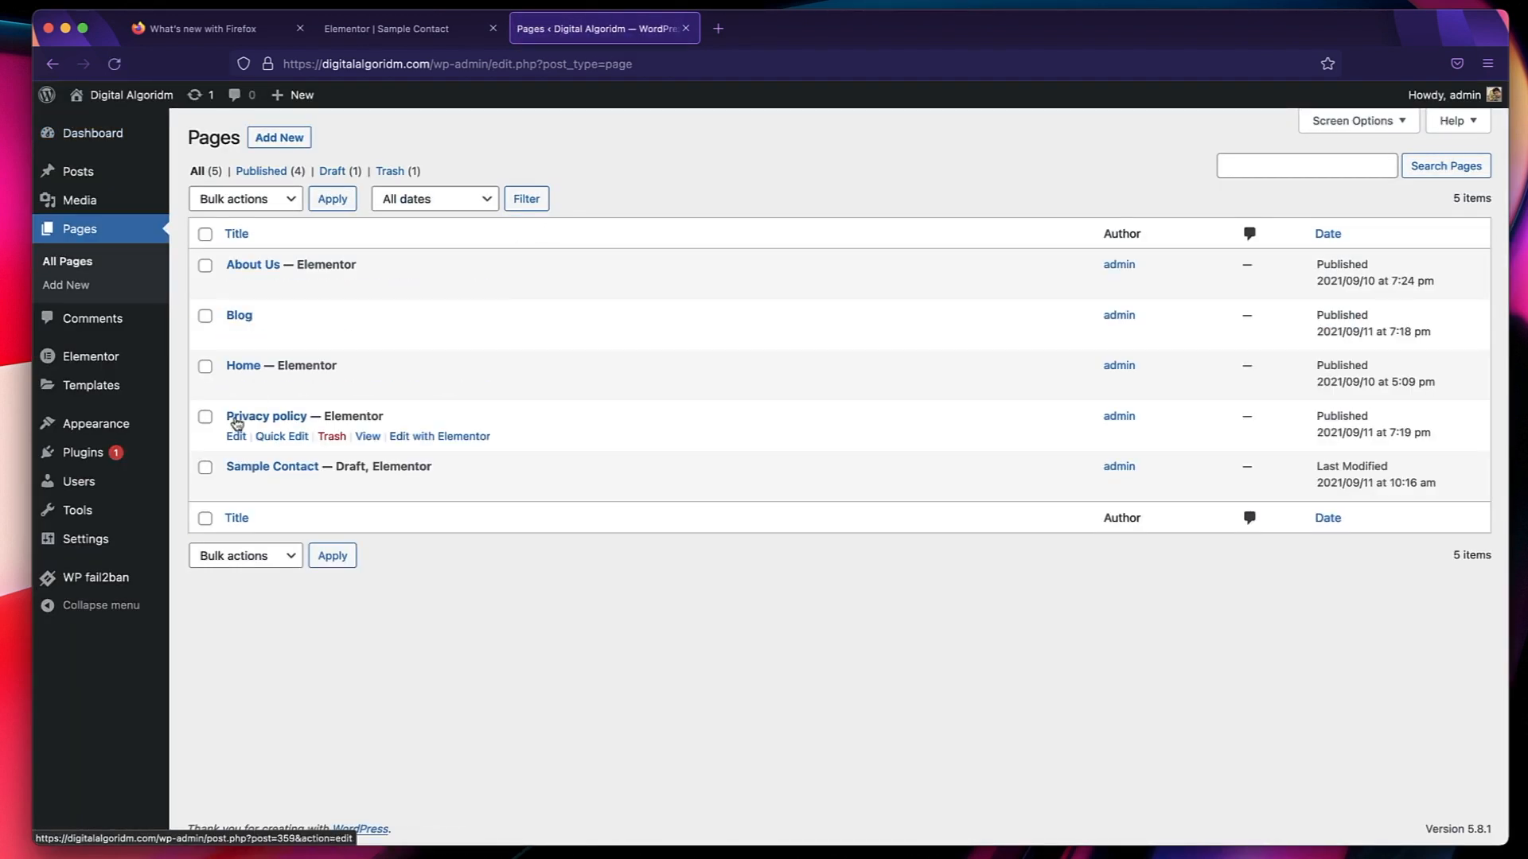
mouse_move(122, 551)
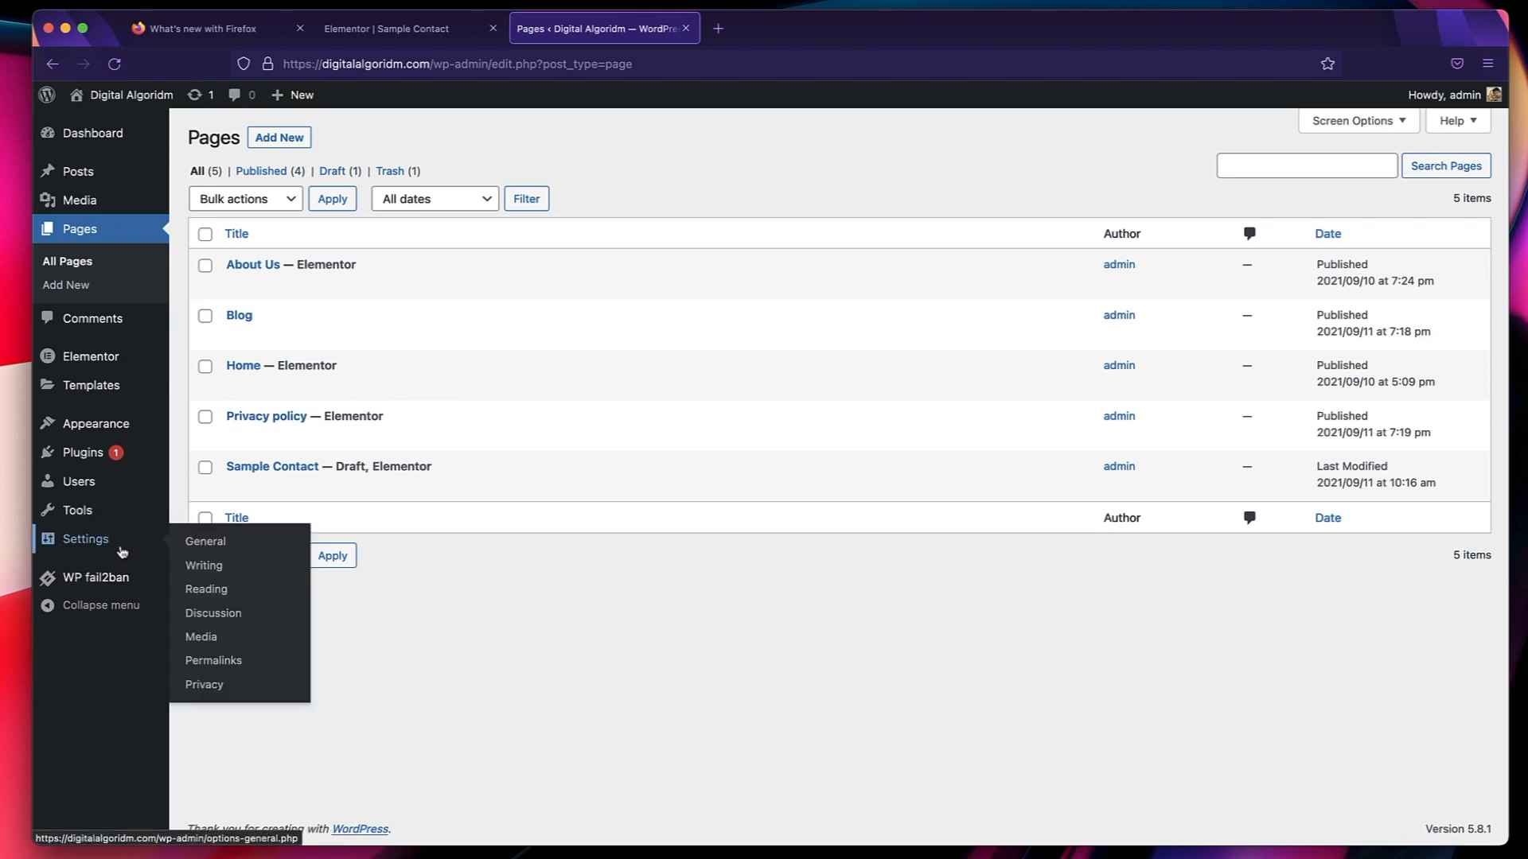
left_click(223, 593)
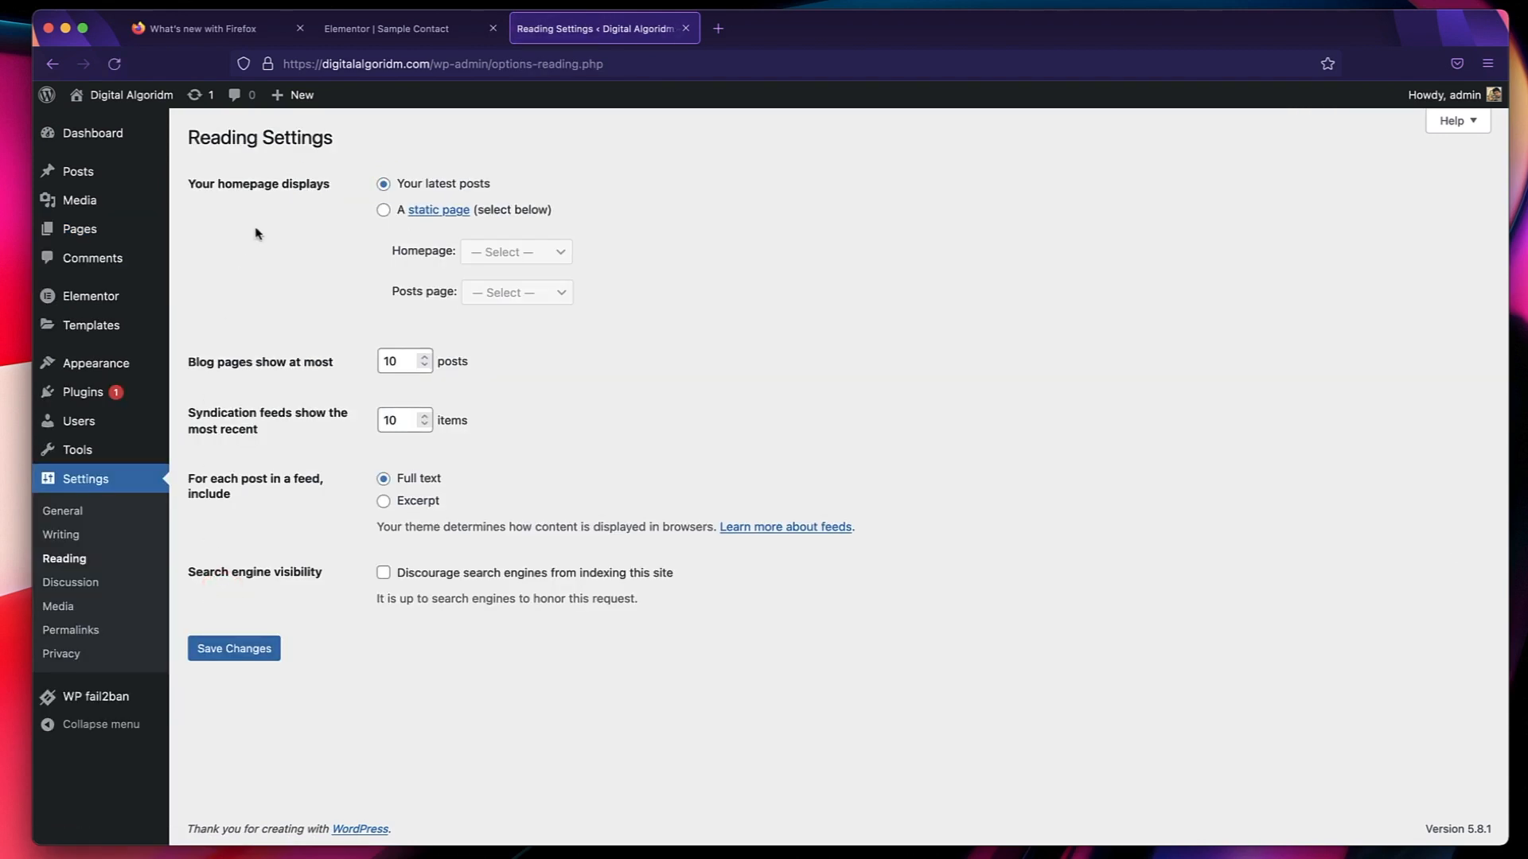
Make the homepage display a static page, with Home as the homepage and Blog as the posts page.
triple_click(270, 188)
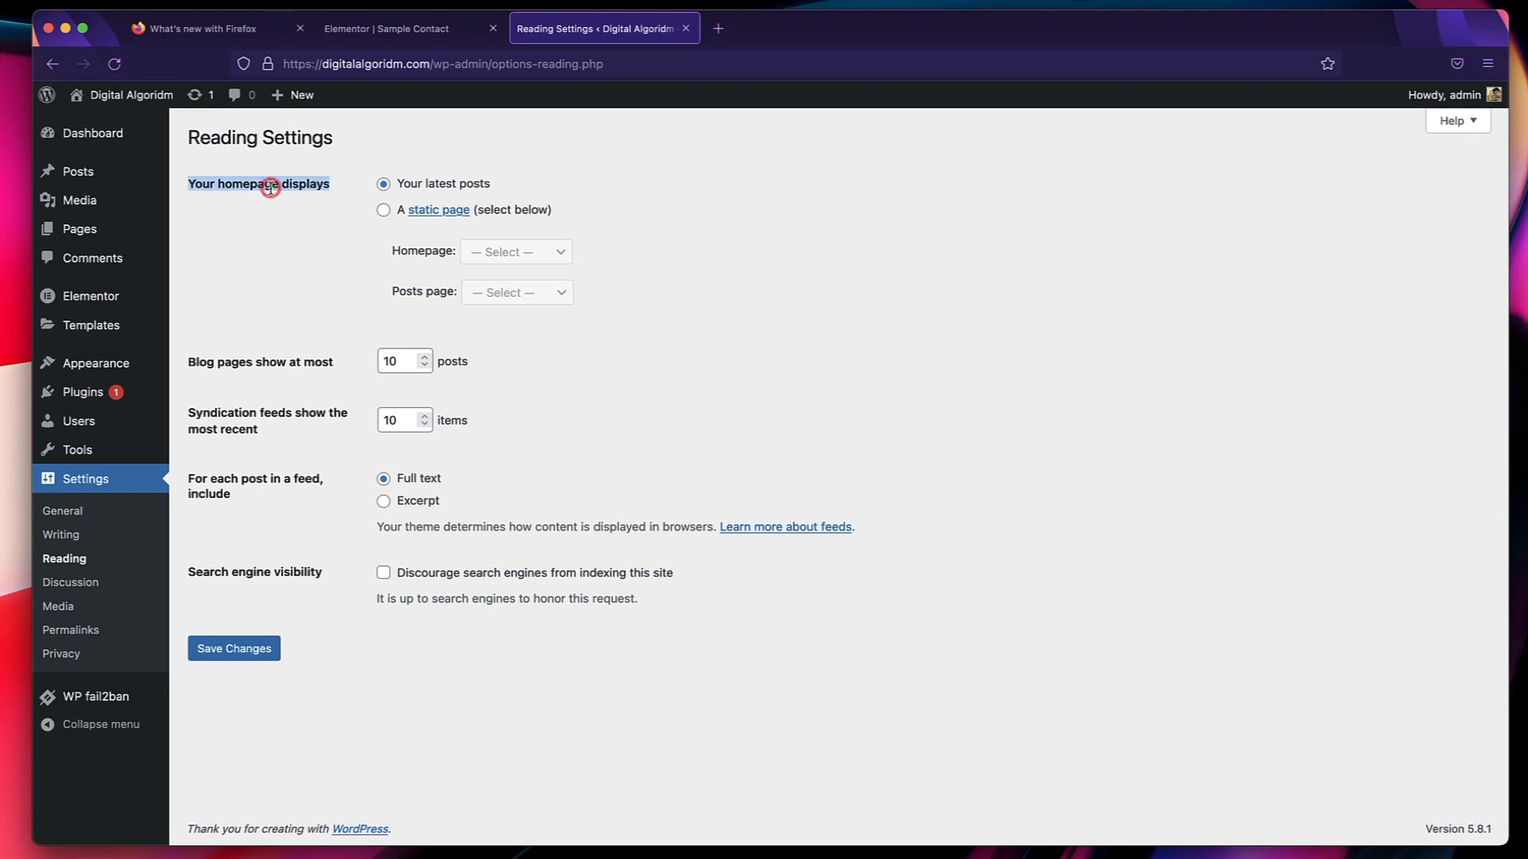
triple_click(268, 188)
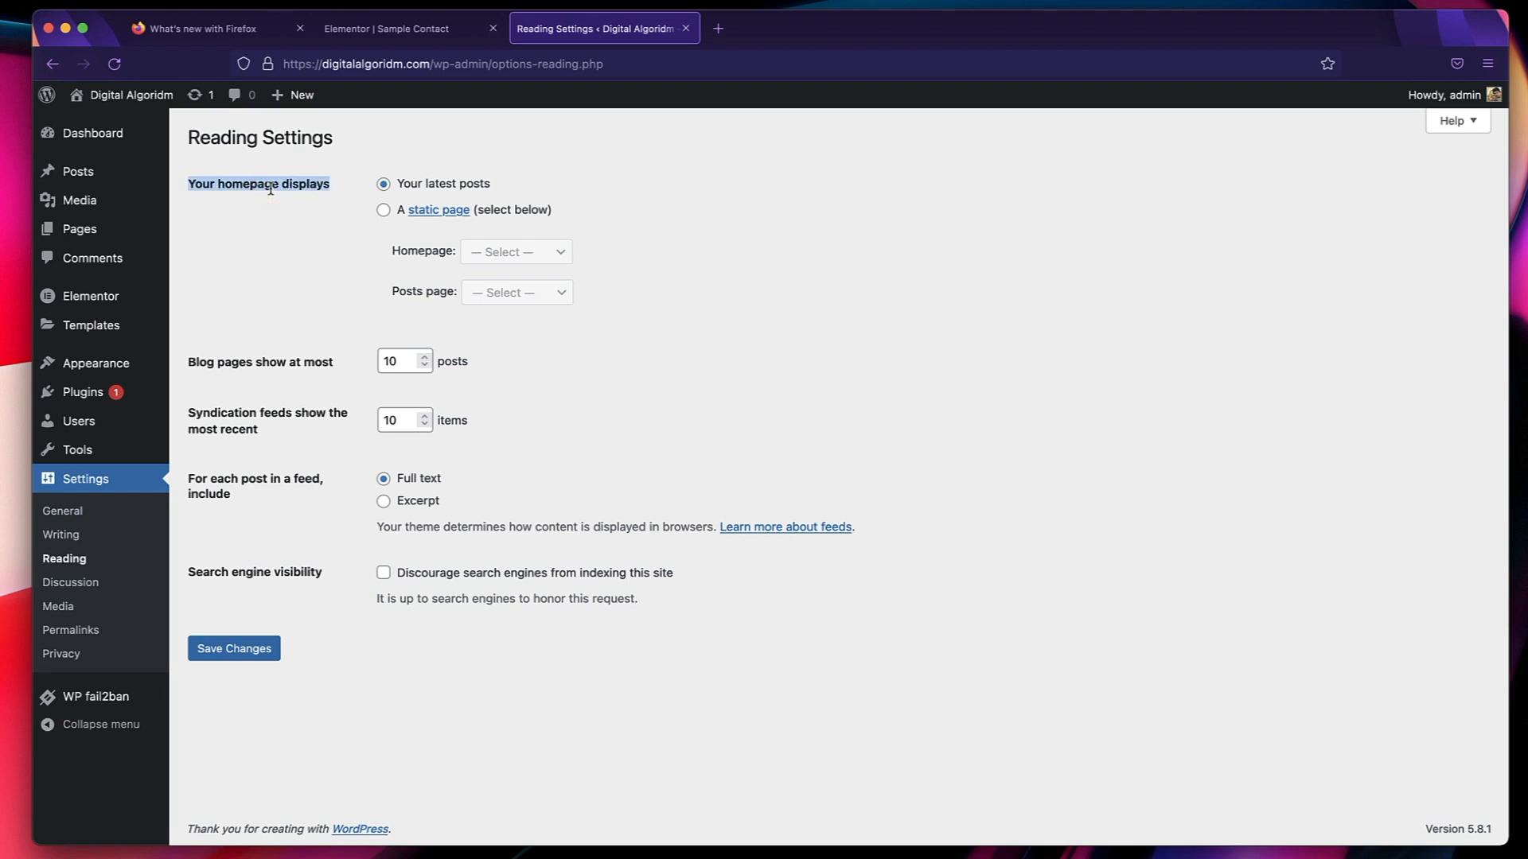
left_click(383, 211)
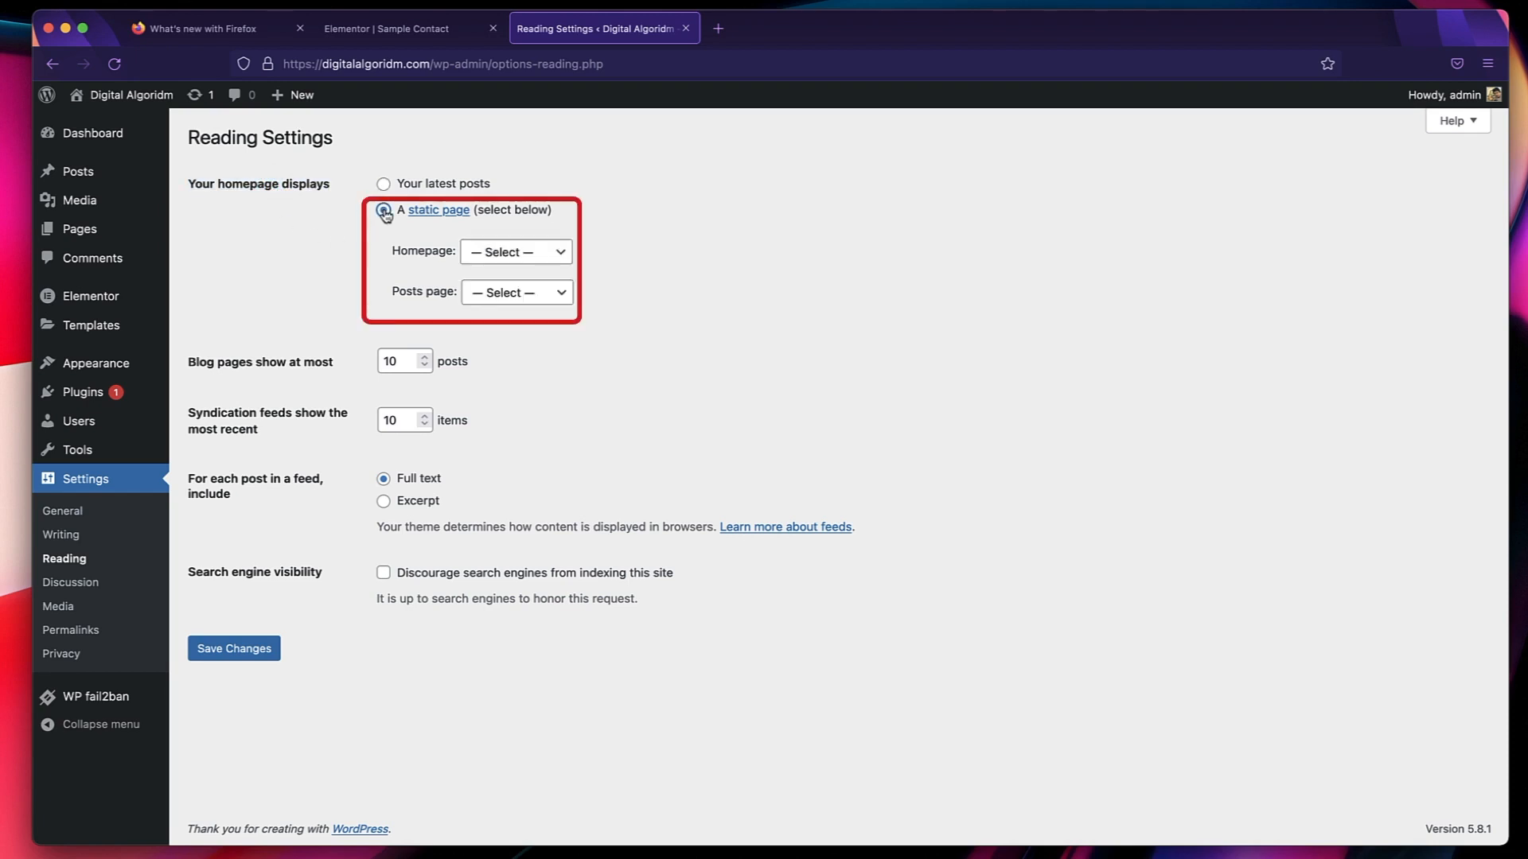
left_click(522, 253)
left_click(513, 308)
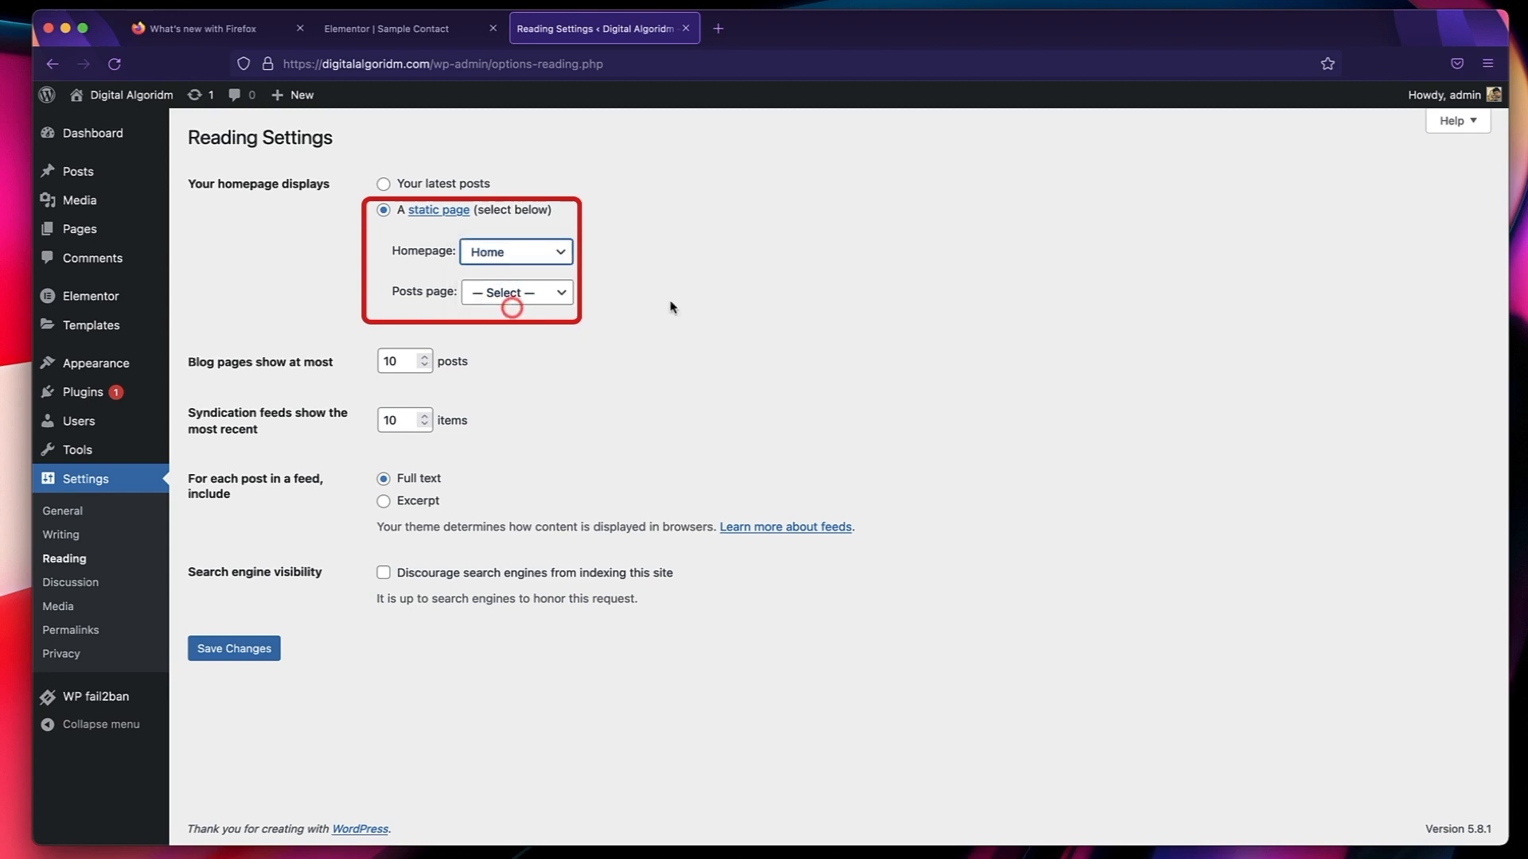
left_click(551, 294)
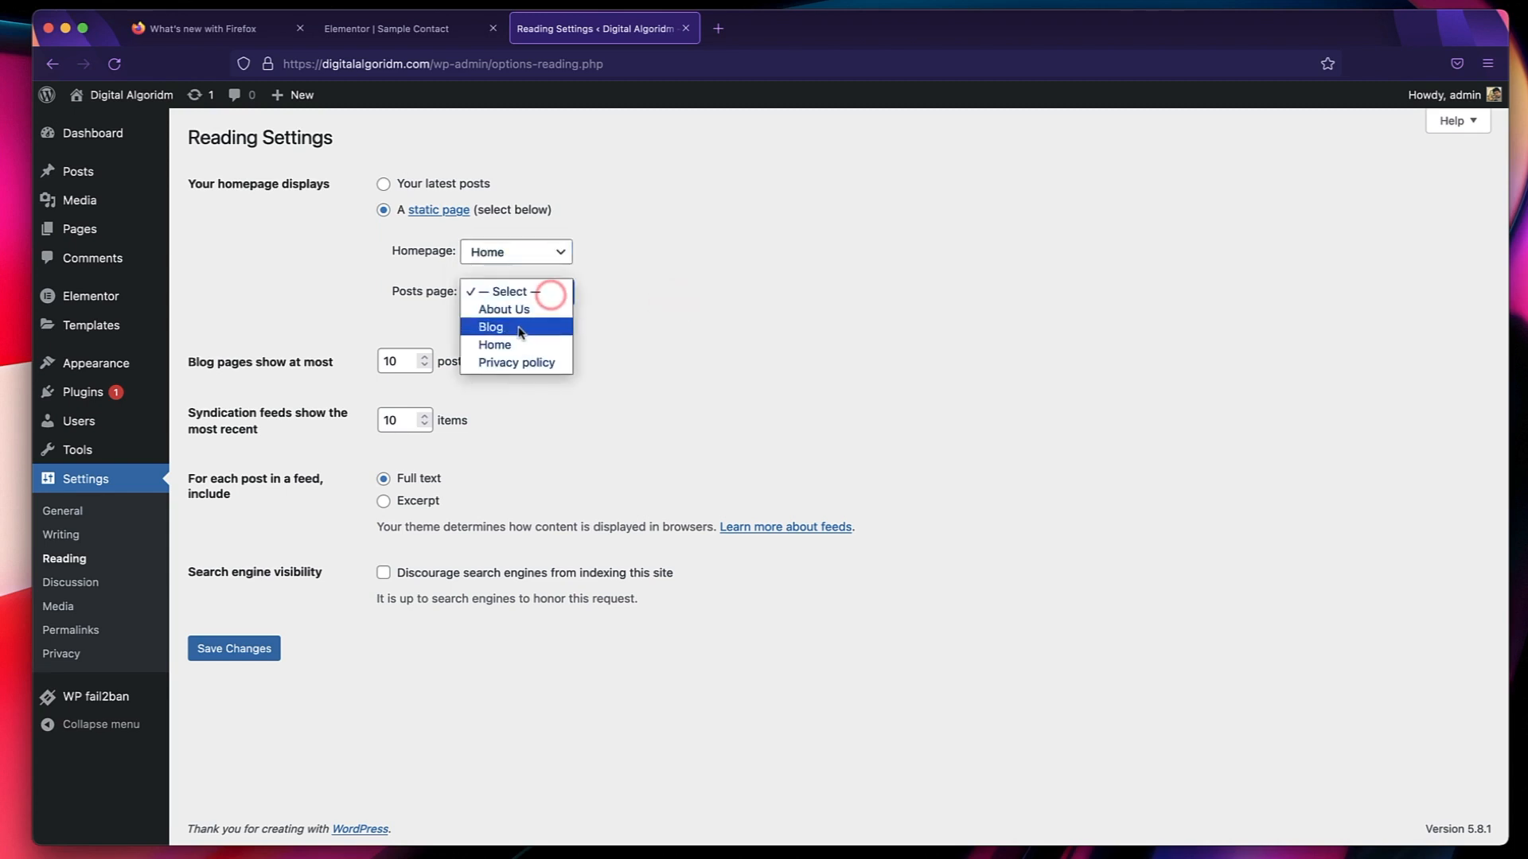
left_click(517, 327)
Set each post in the feed to include only an excerpt, and save the Reading settings.
left_click(383, 500)
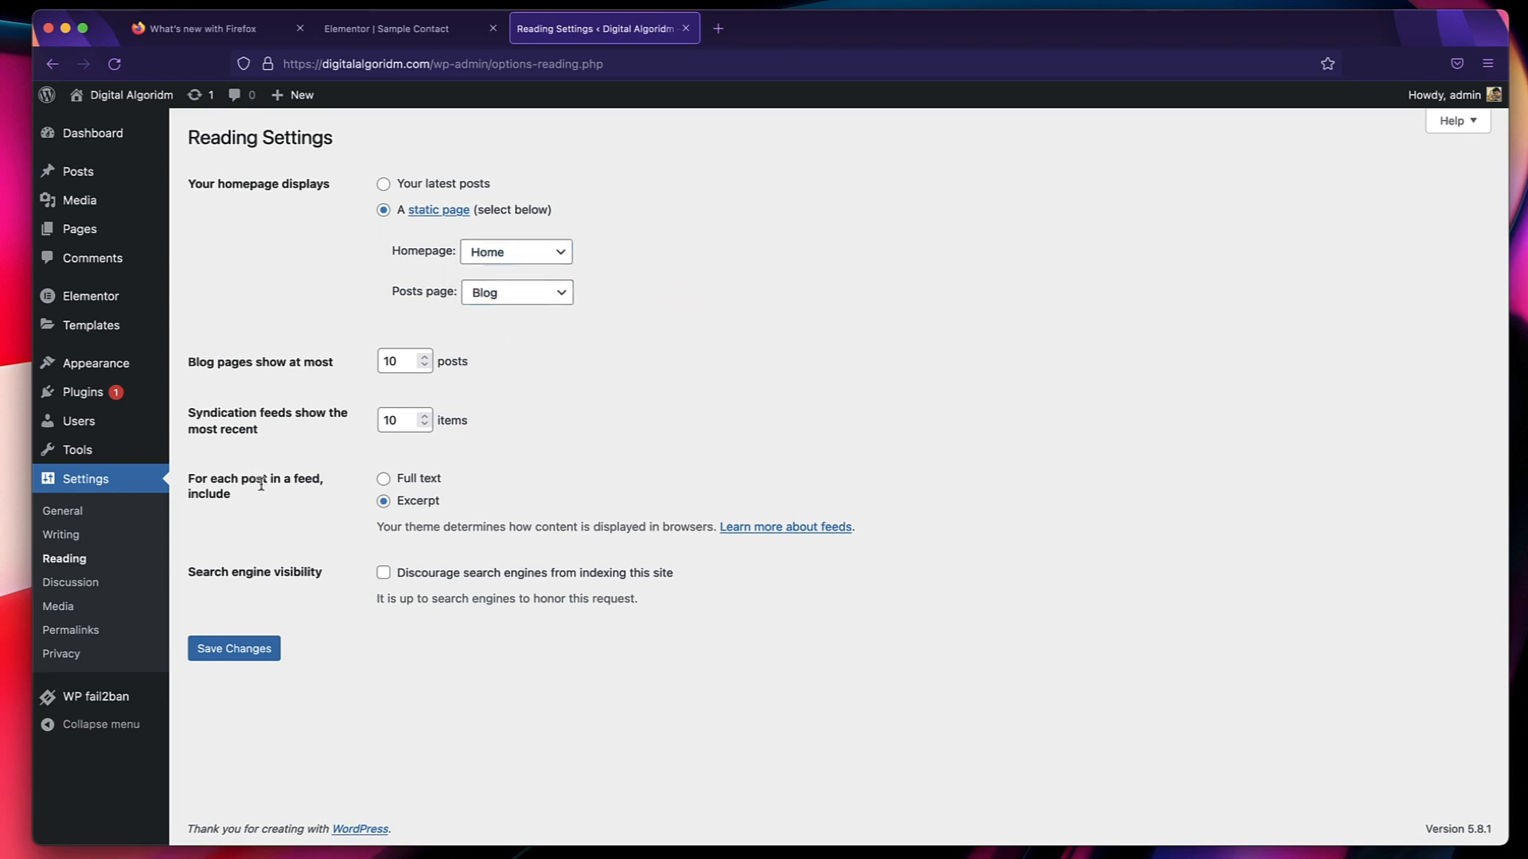
triple_click(261, 485)
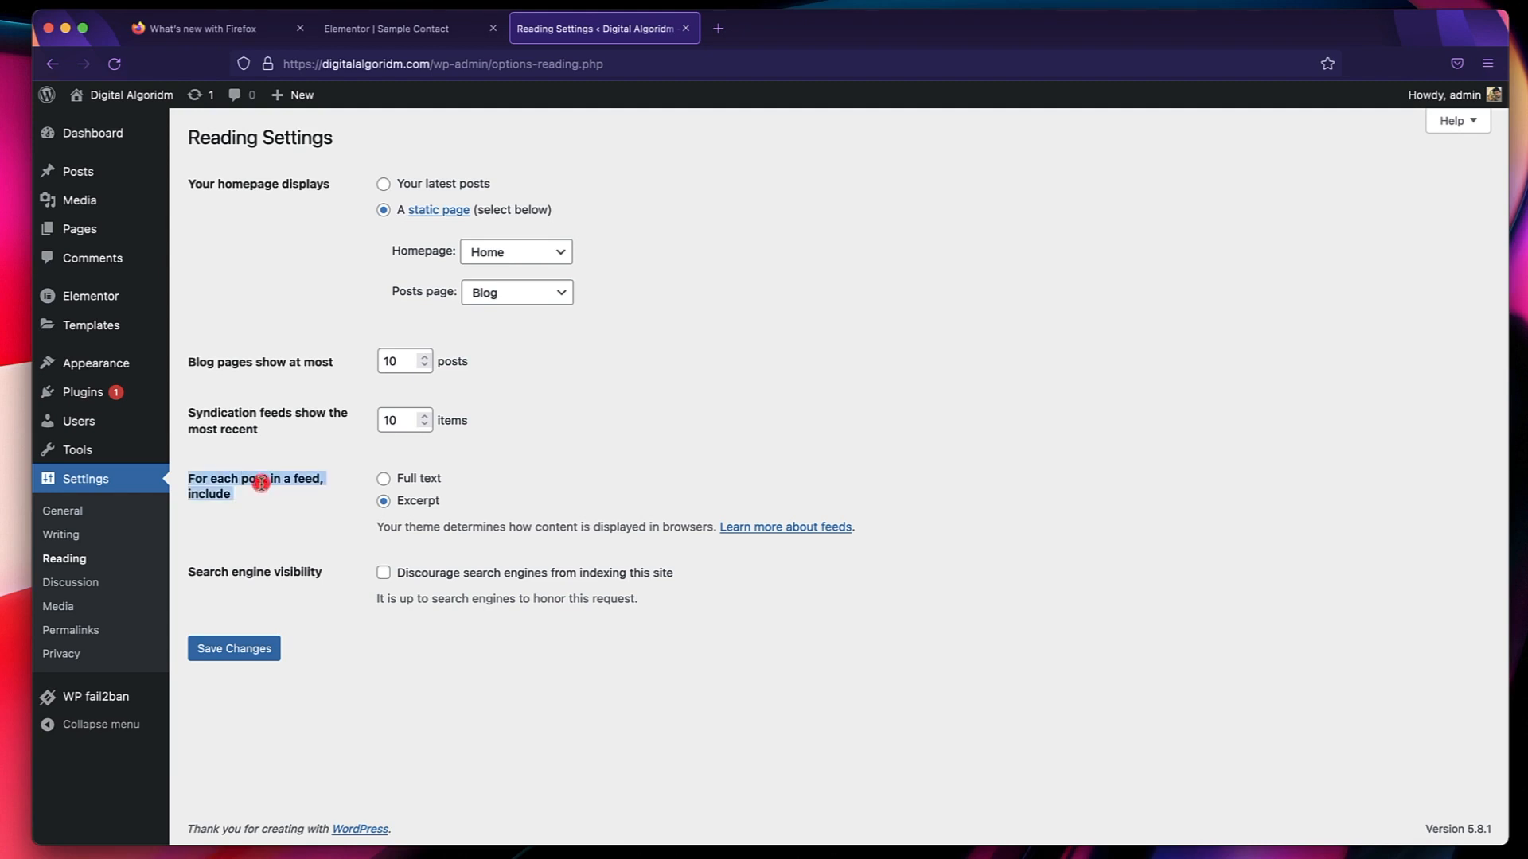
left_click(383, 503)
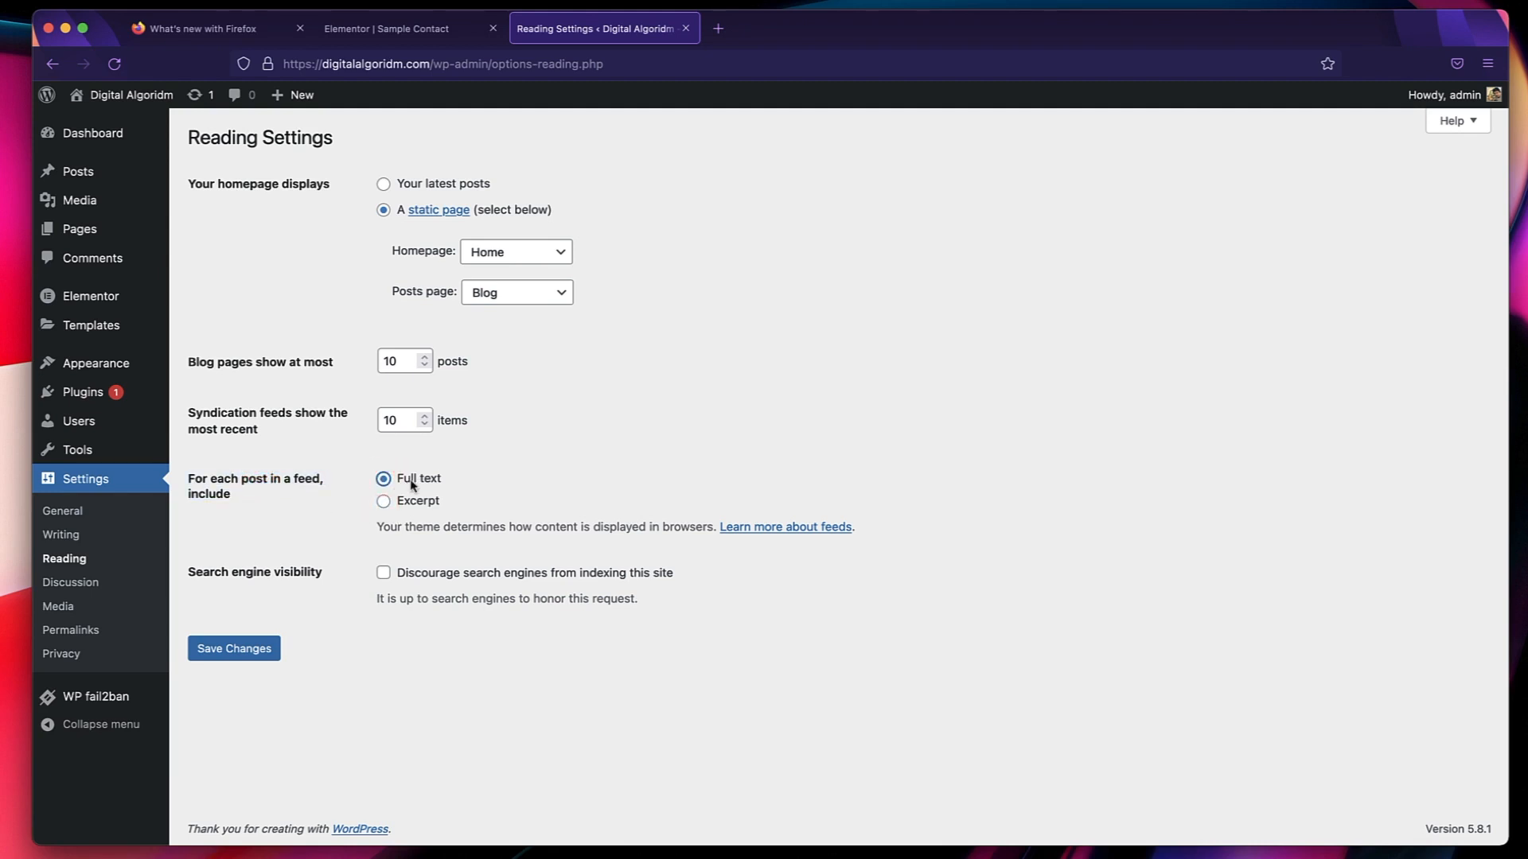
left_click(264, 649)
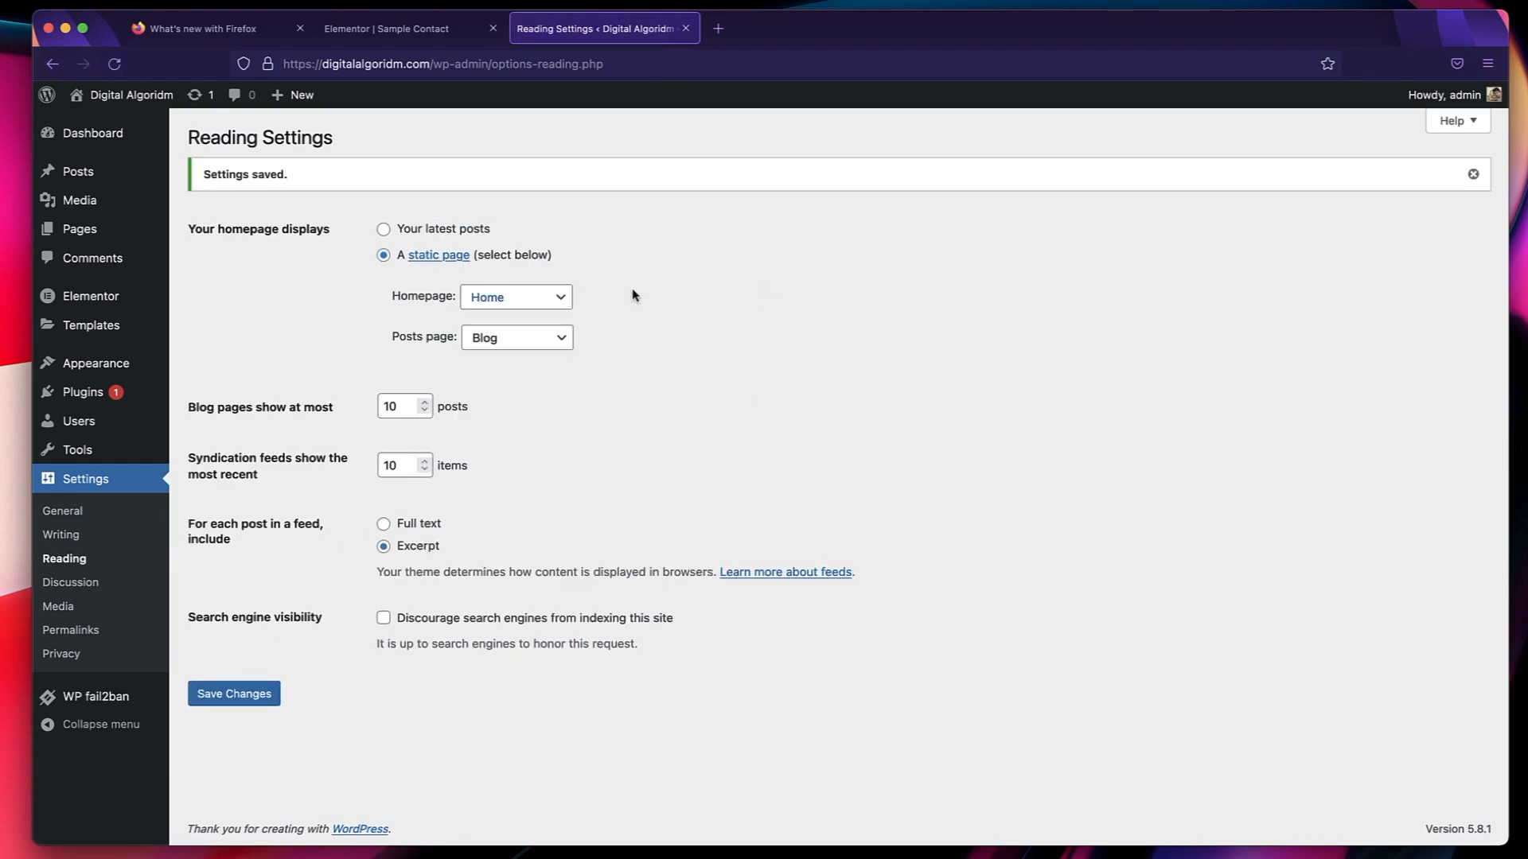
Reopen the About Us page in Elementor from the site's page list.
mouse_move(163, 229)
left_click(209, 231)
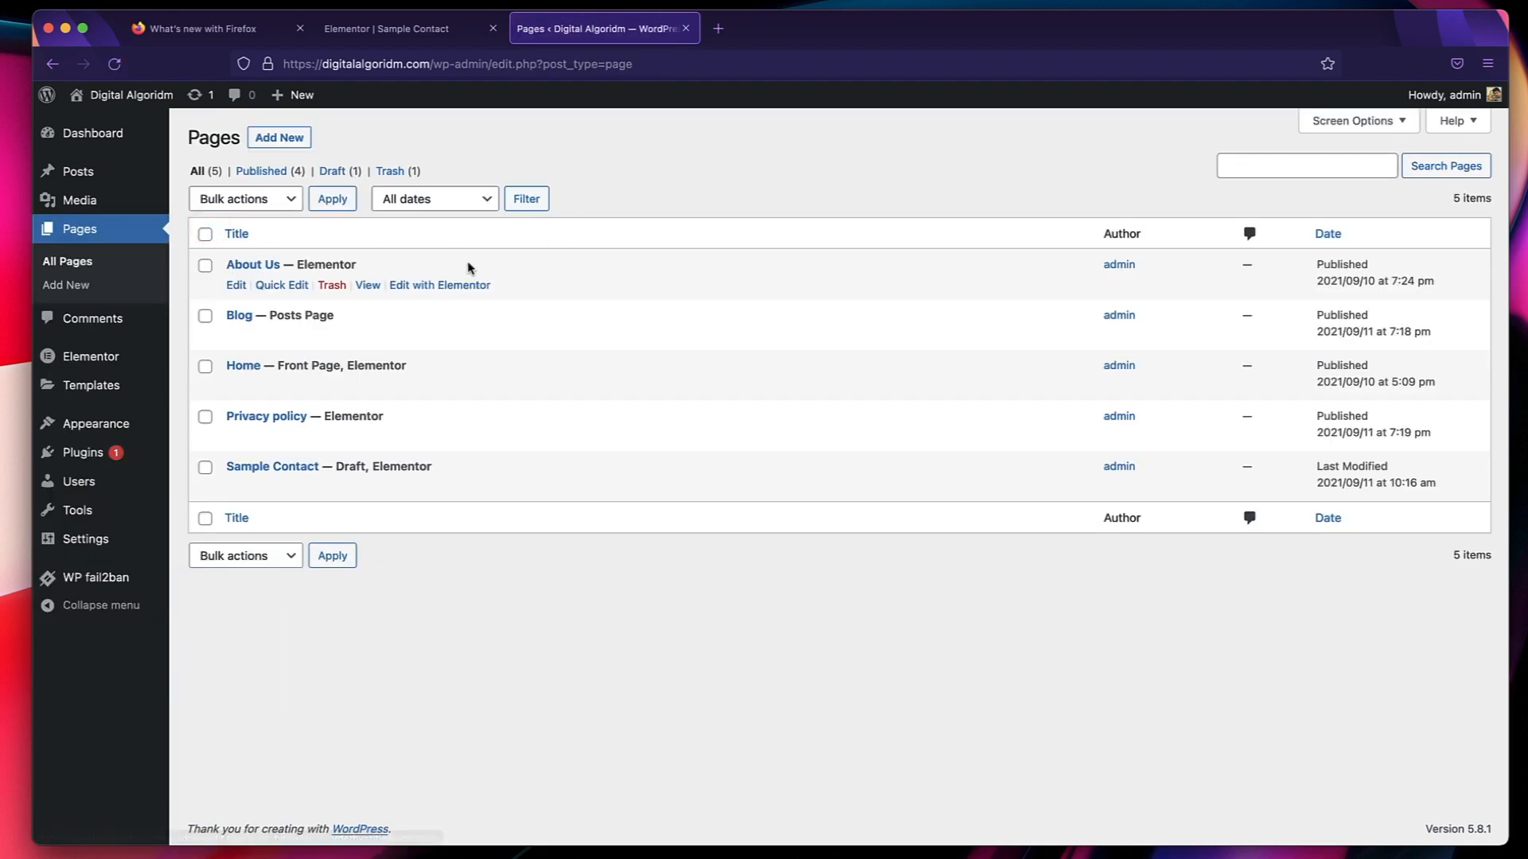
left_click(424, 286)
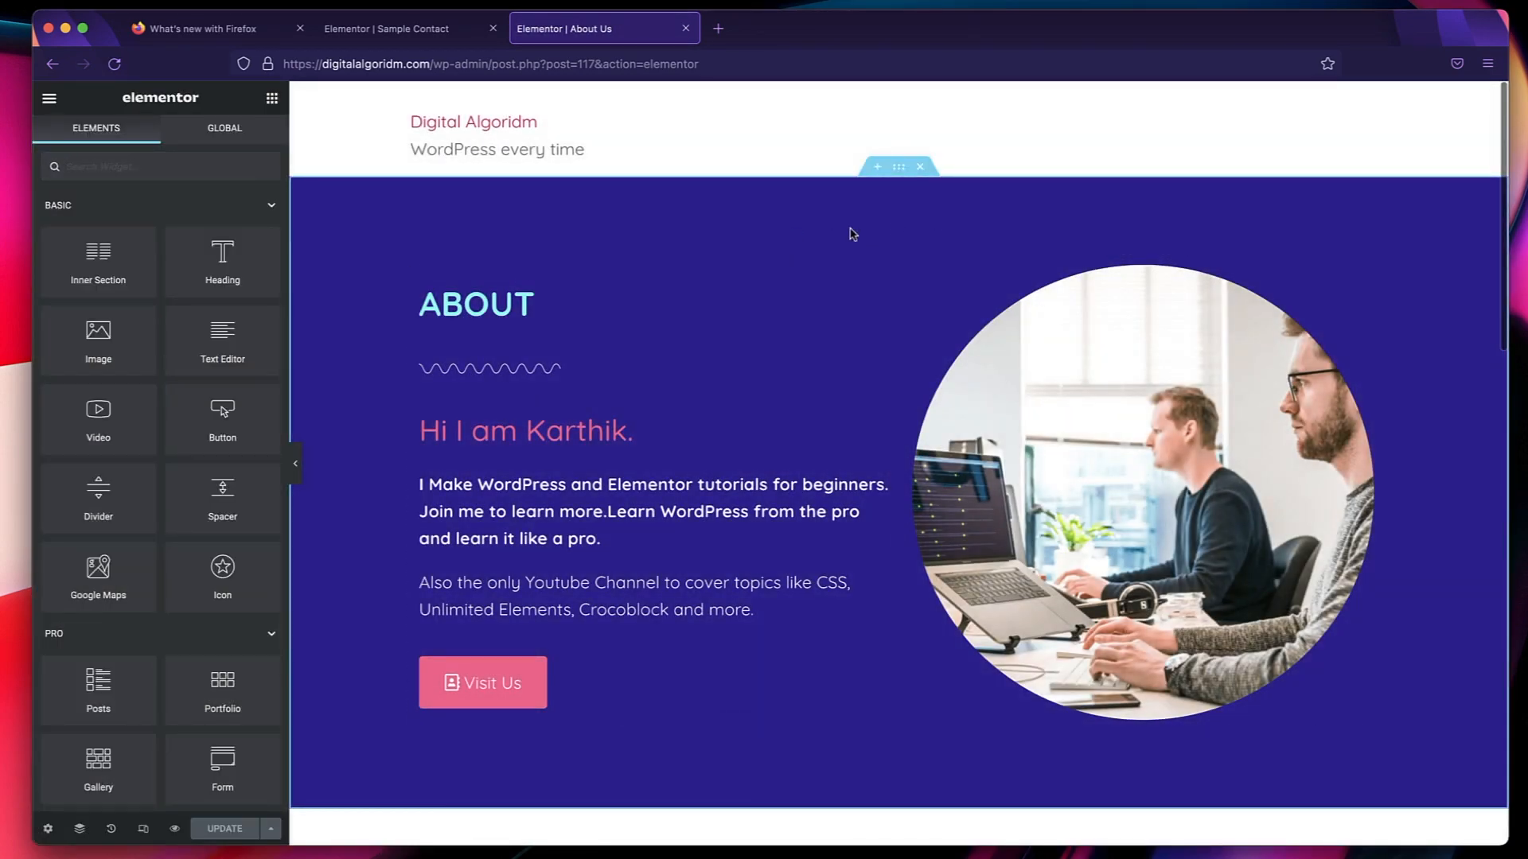
Try adding a heading below the ABOUT title in the global Accent colour, and delete it.
left_click_drag(215, 260, 448, 321)
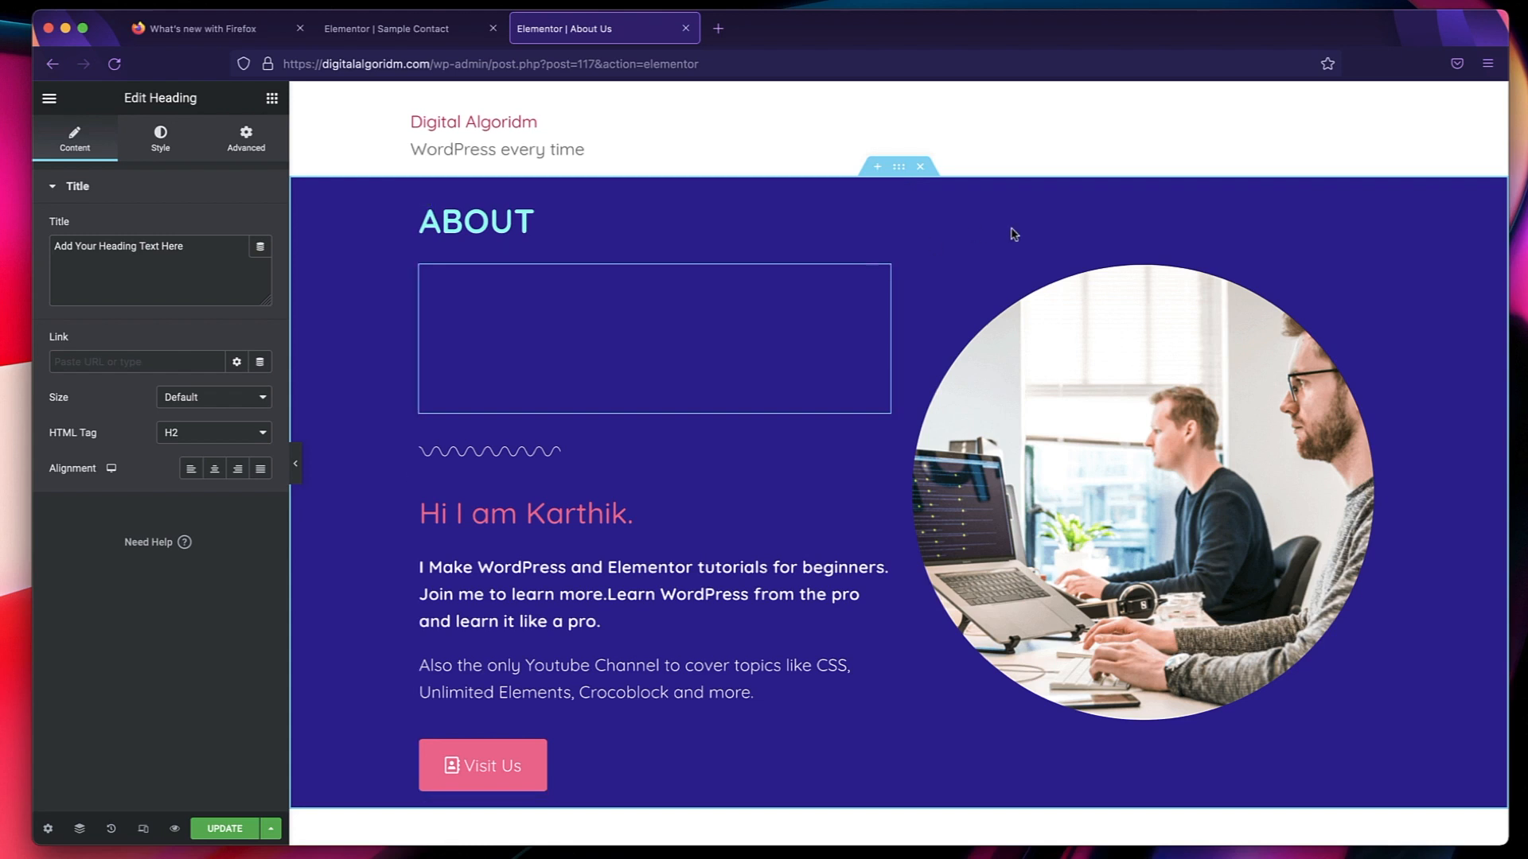
left_click(165, 140)
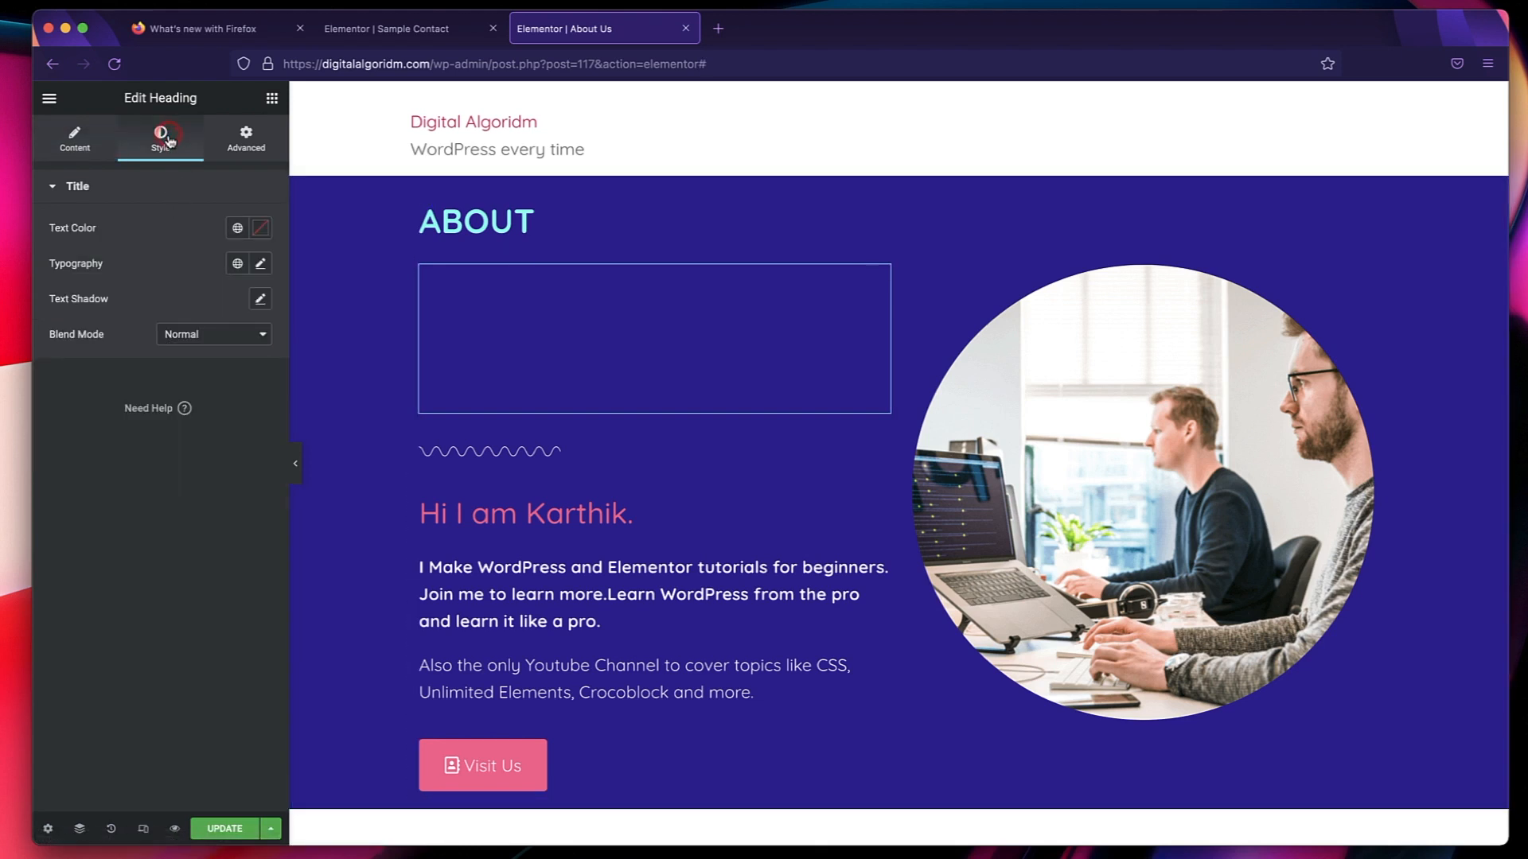
left_click(237, 228)
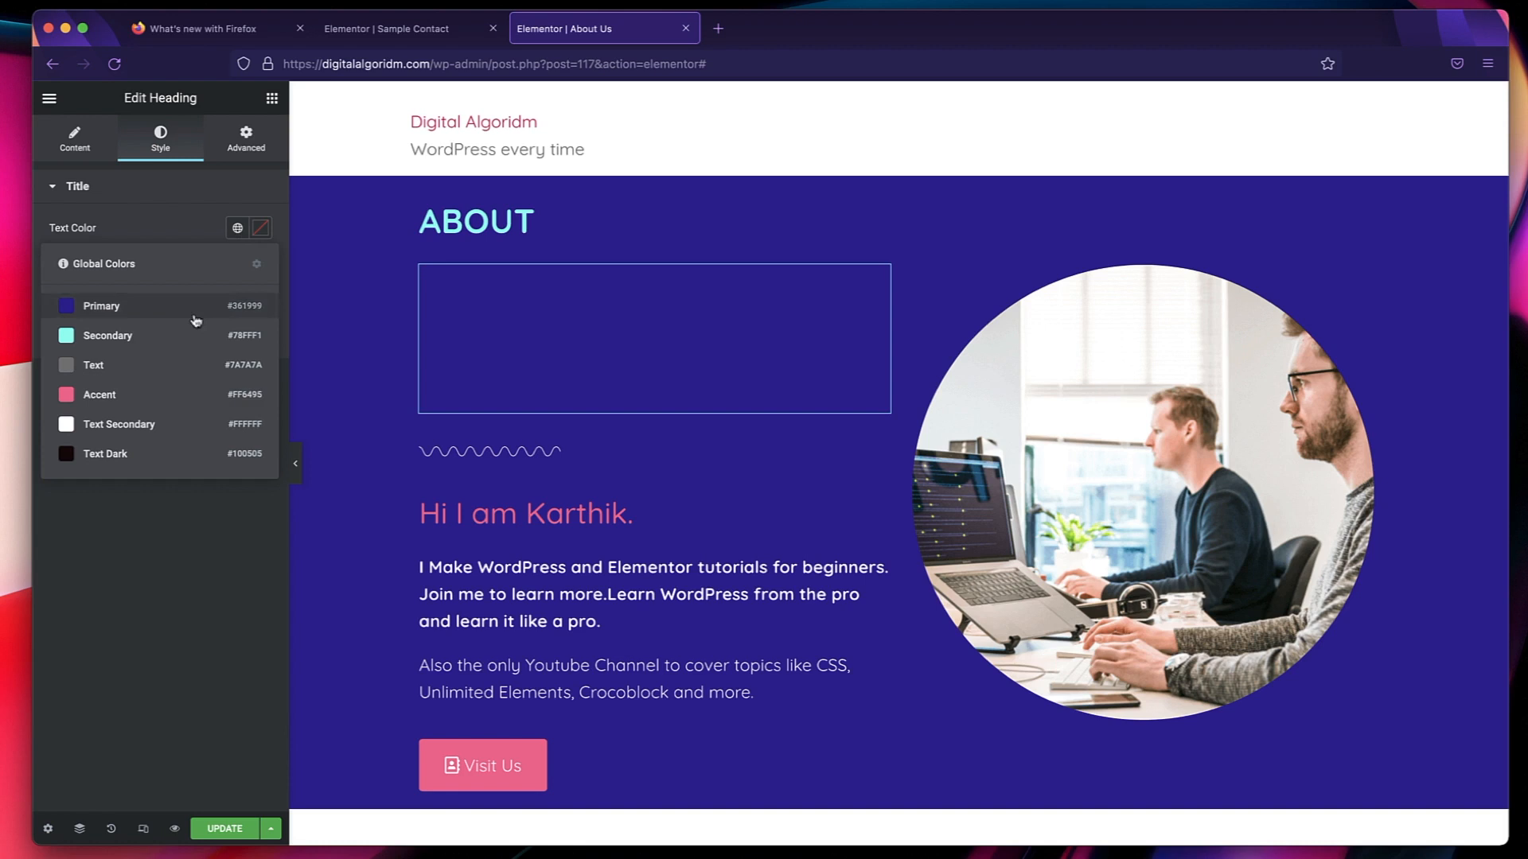
left_click(151, 397)
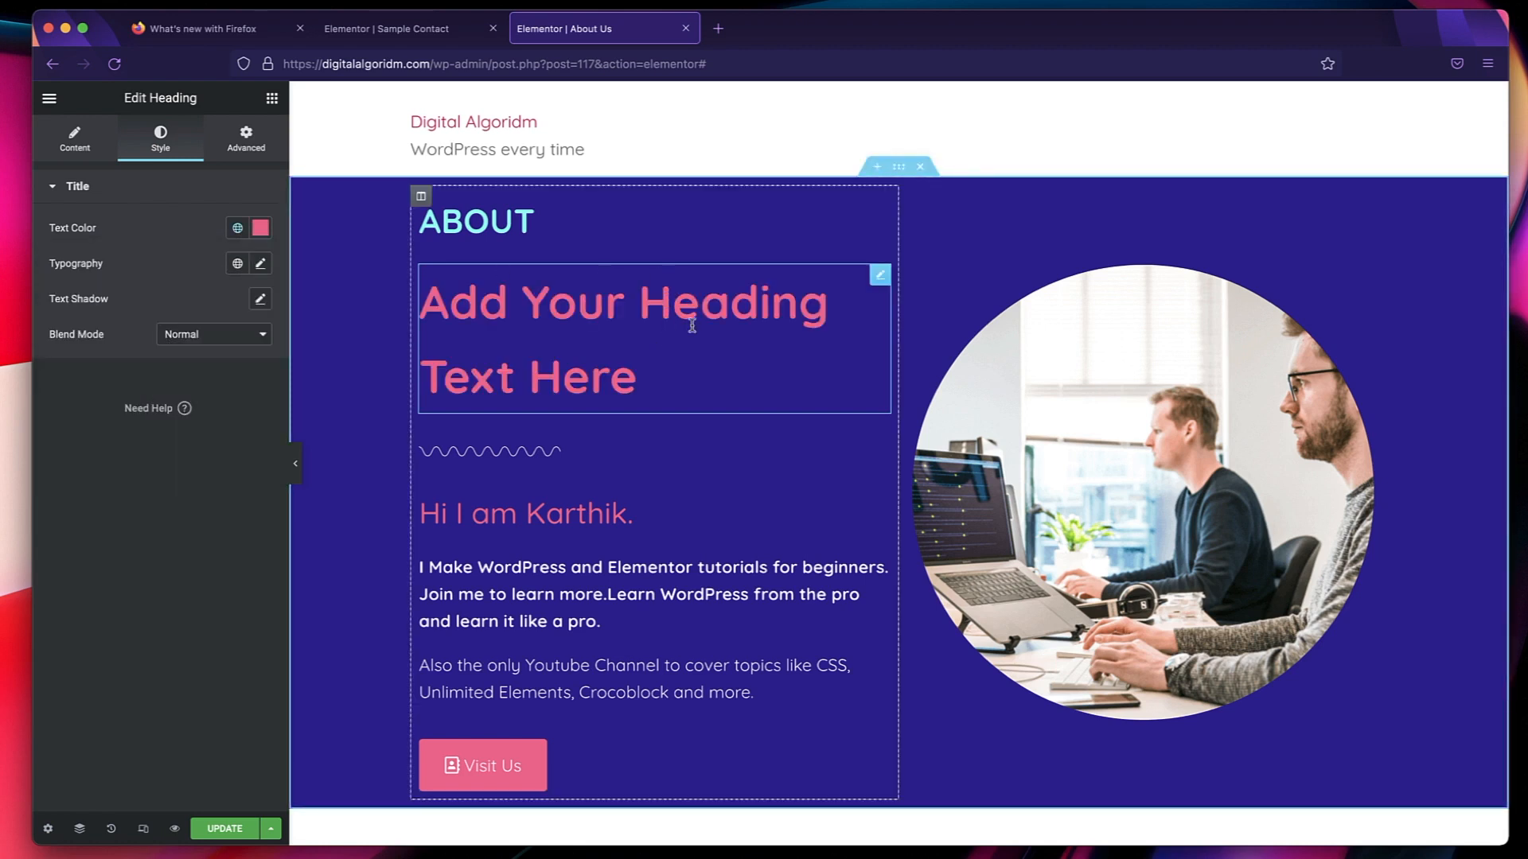
right_click(879, 276)
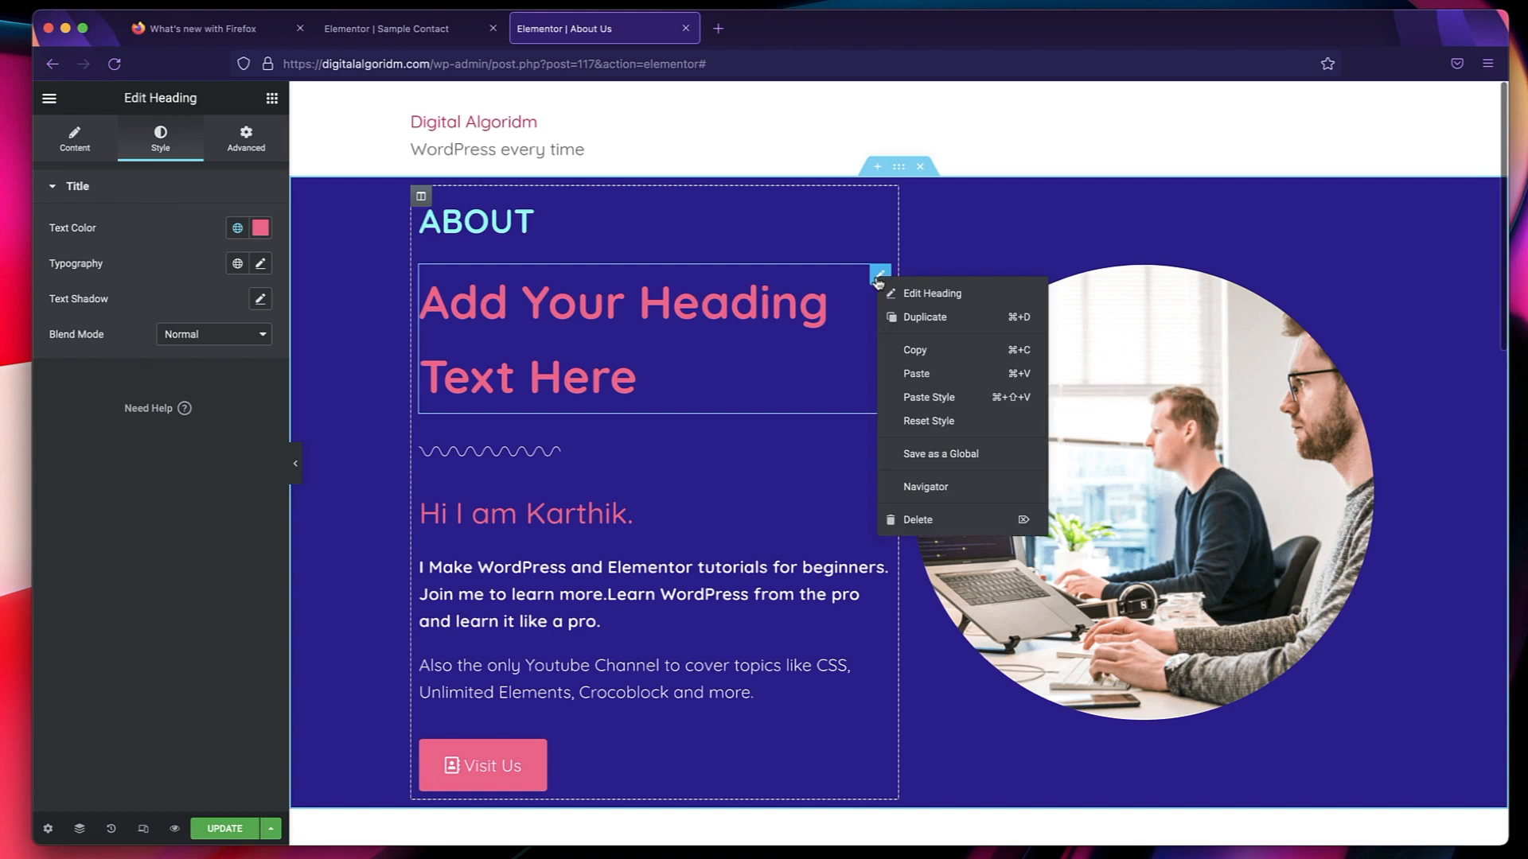
left_click(917, 521)
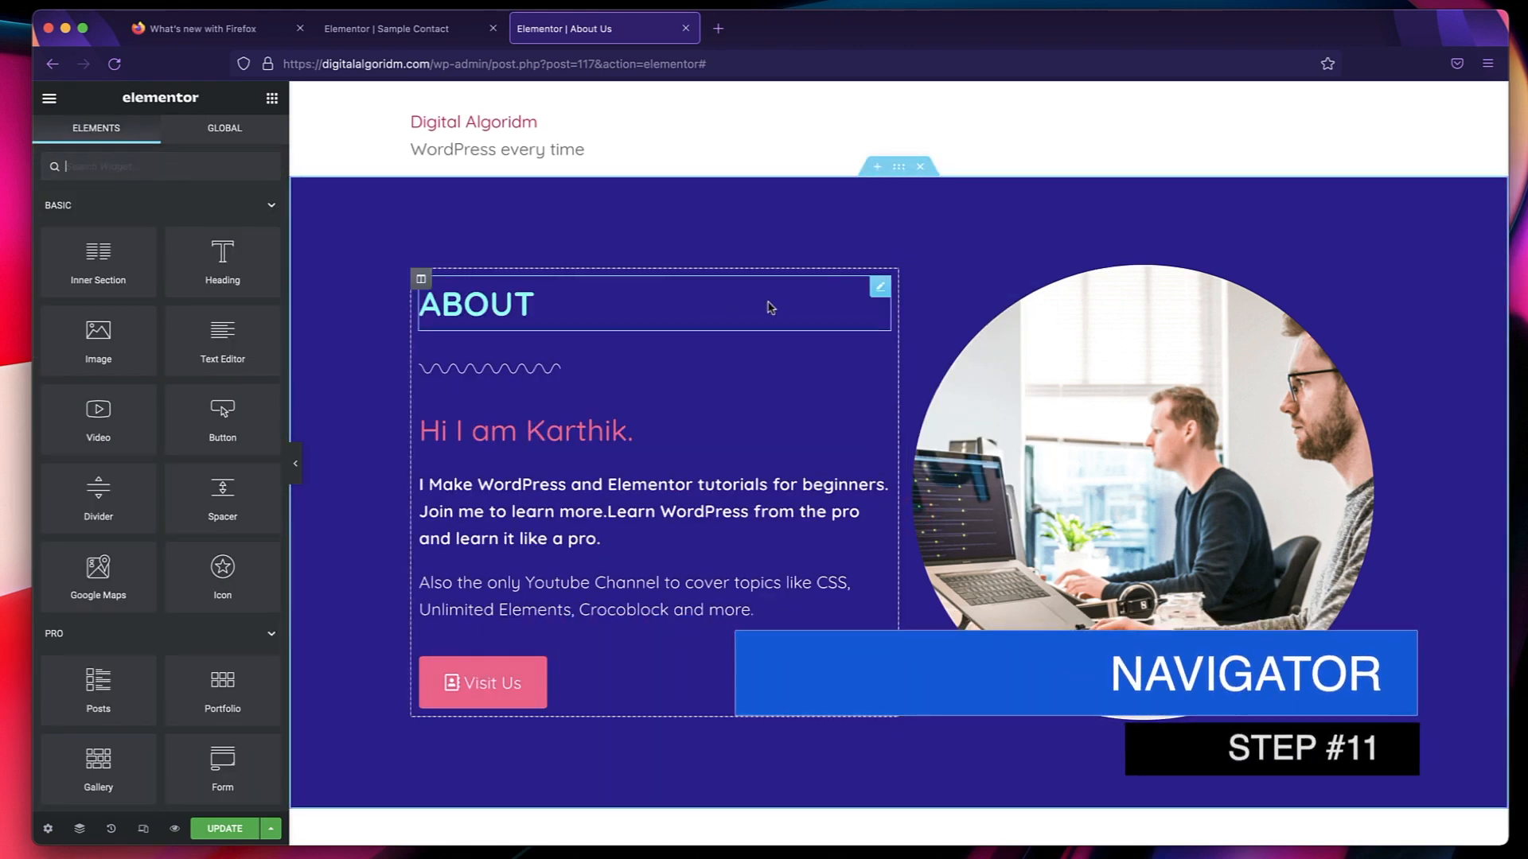
Examine the About Us page structure in the expanded Navigator, selecting each widget of the first column from Heading to Button.
left_click(80, 830)
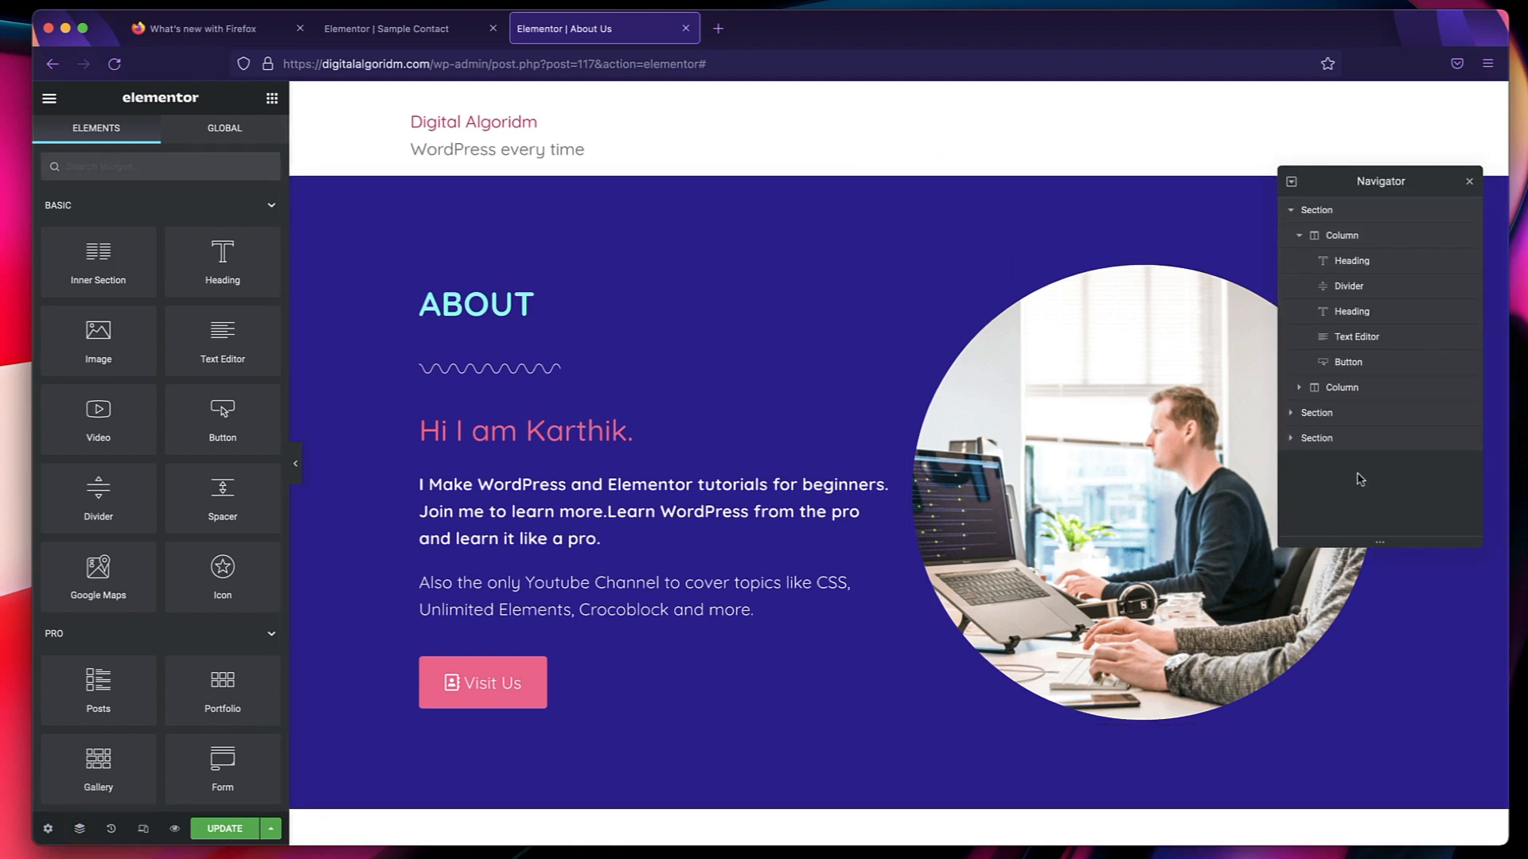
left_click(1292, 183)
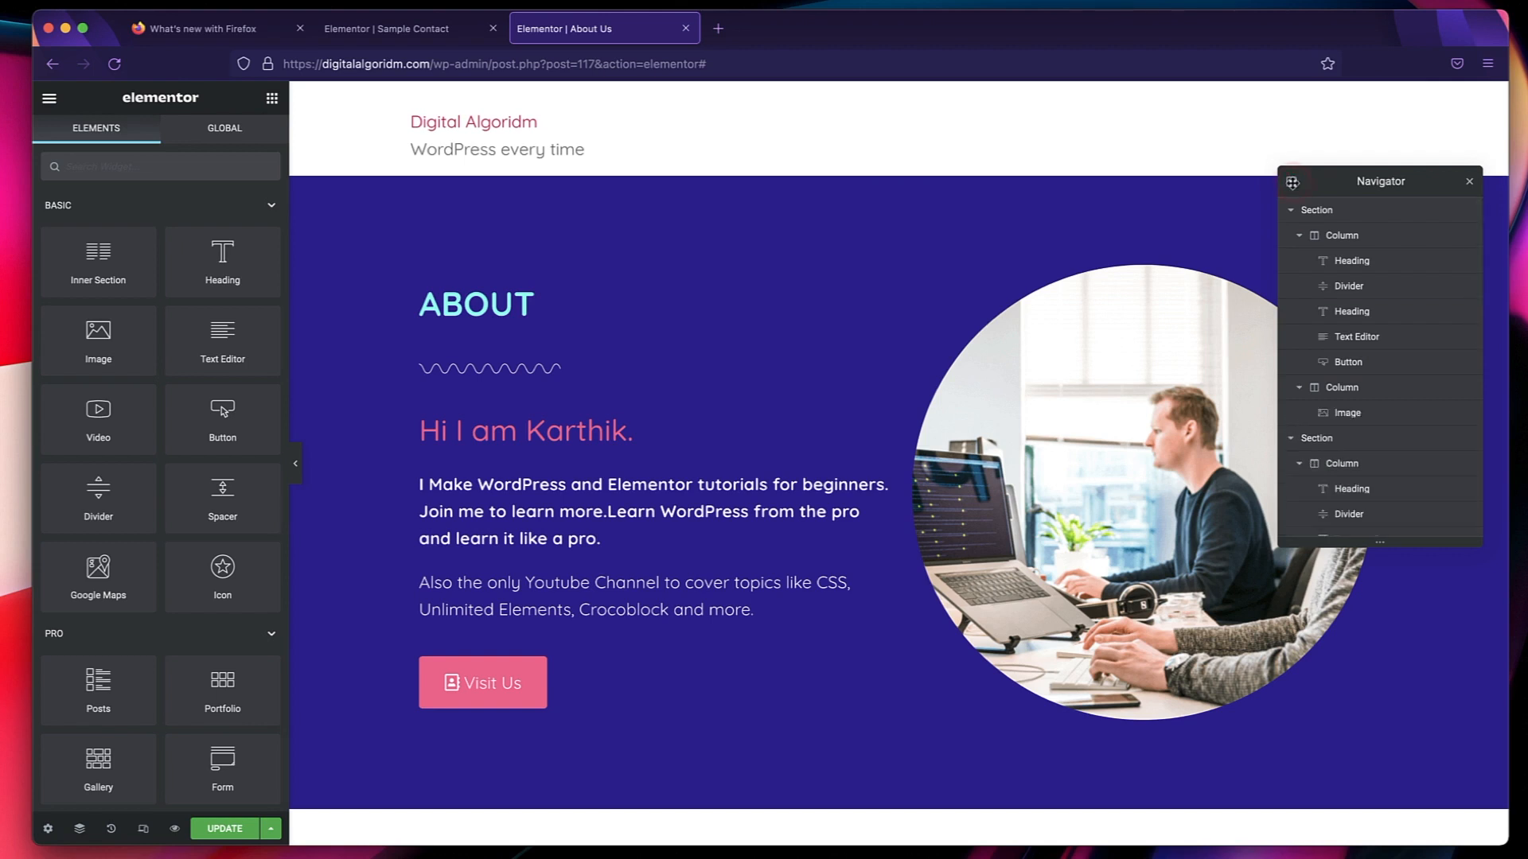
left_click(1364, 262)
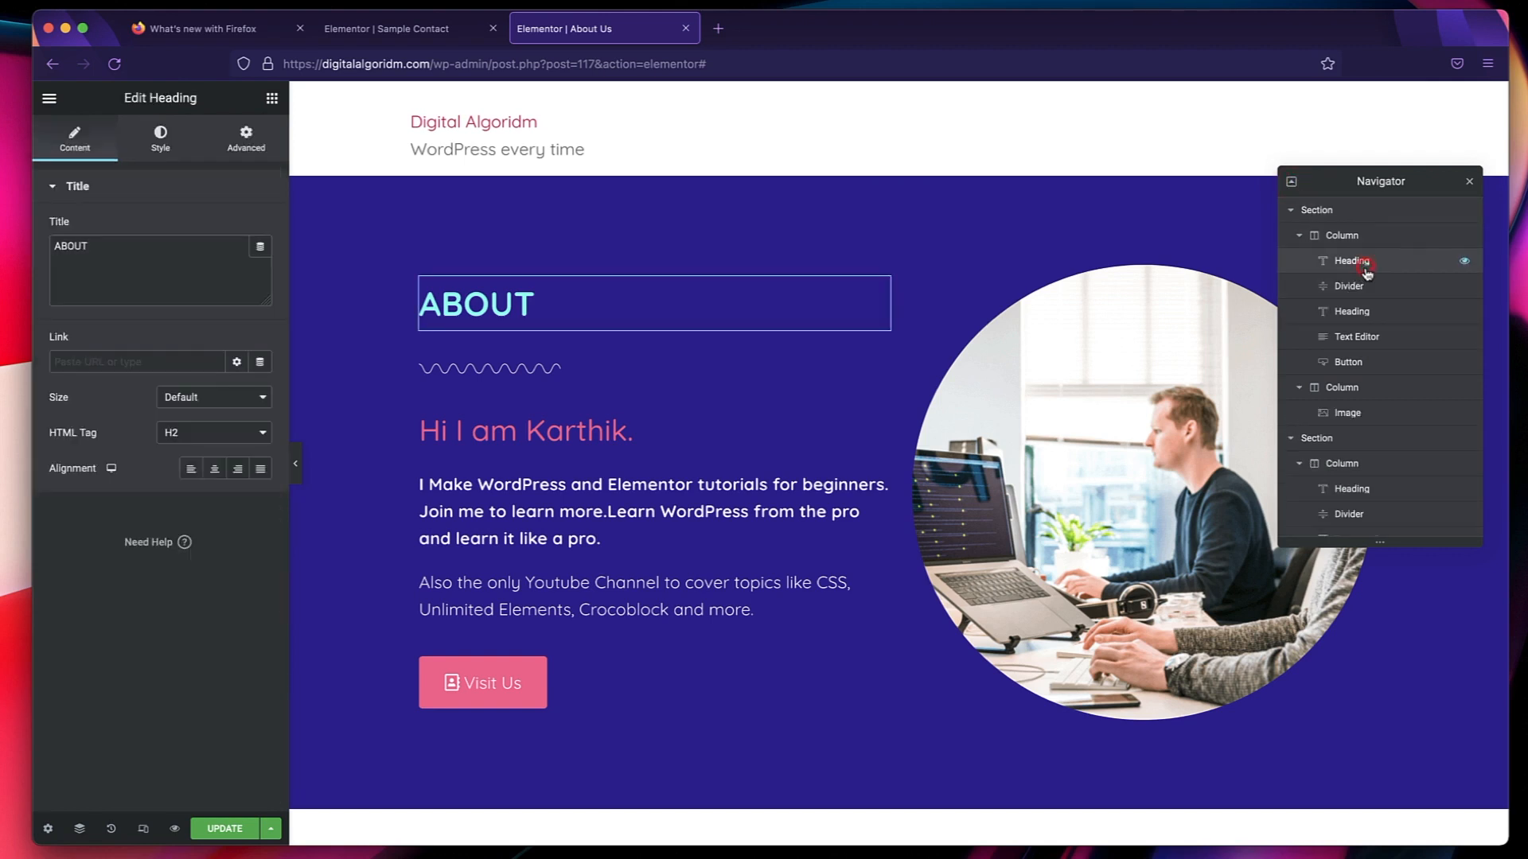
left_click(1375, 290)
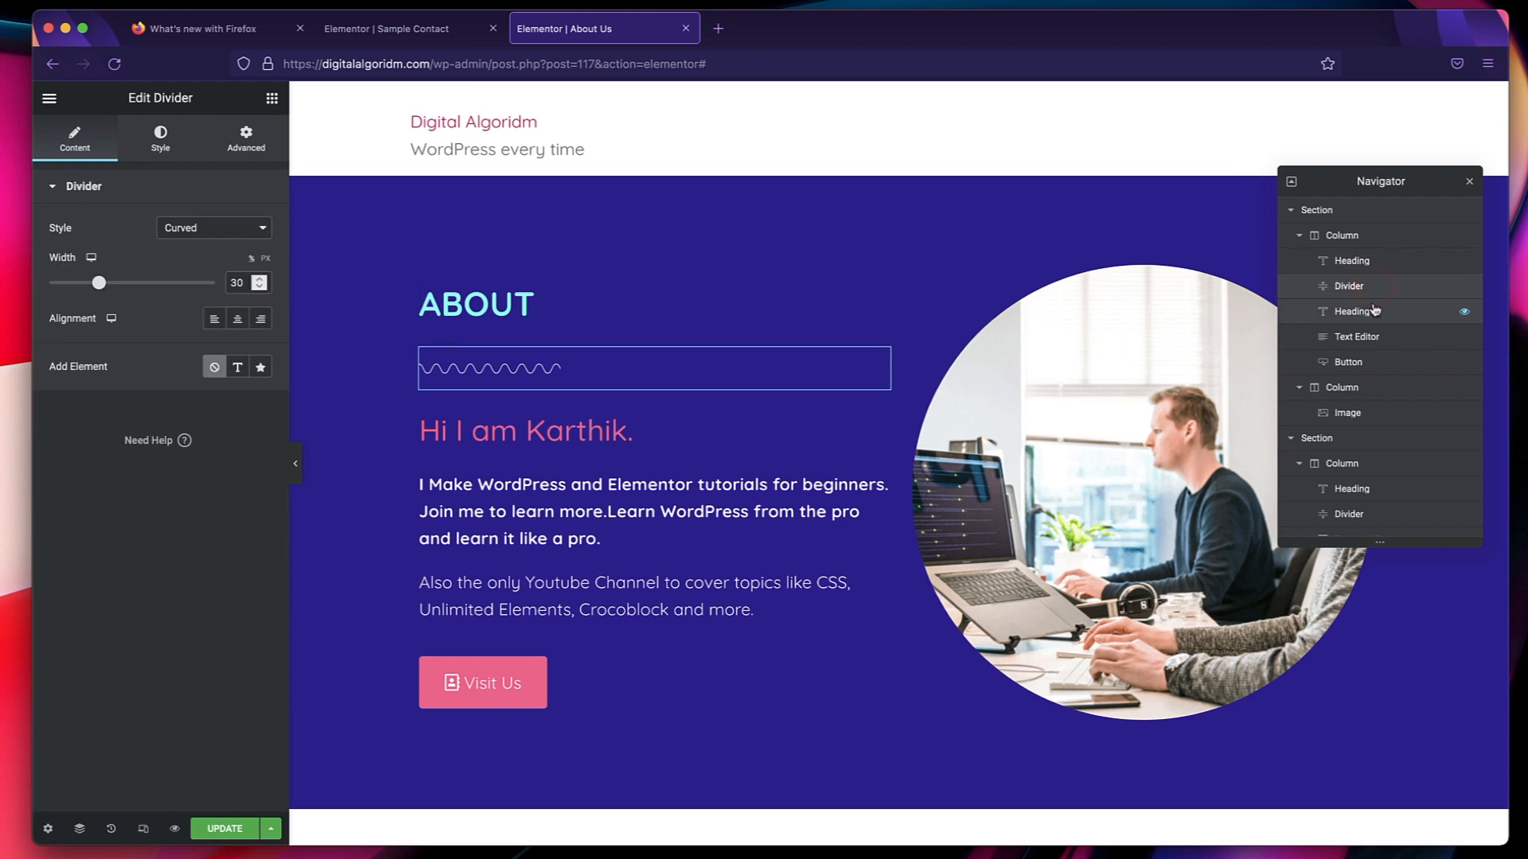
left_click(1374, 312)
left_click(1370, 338)
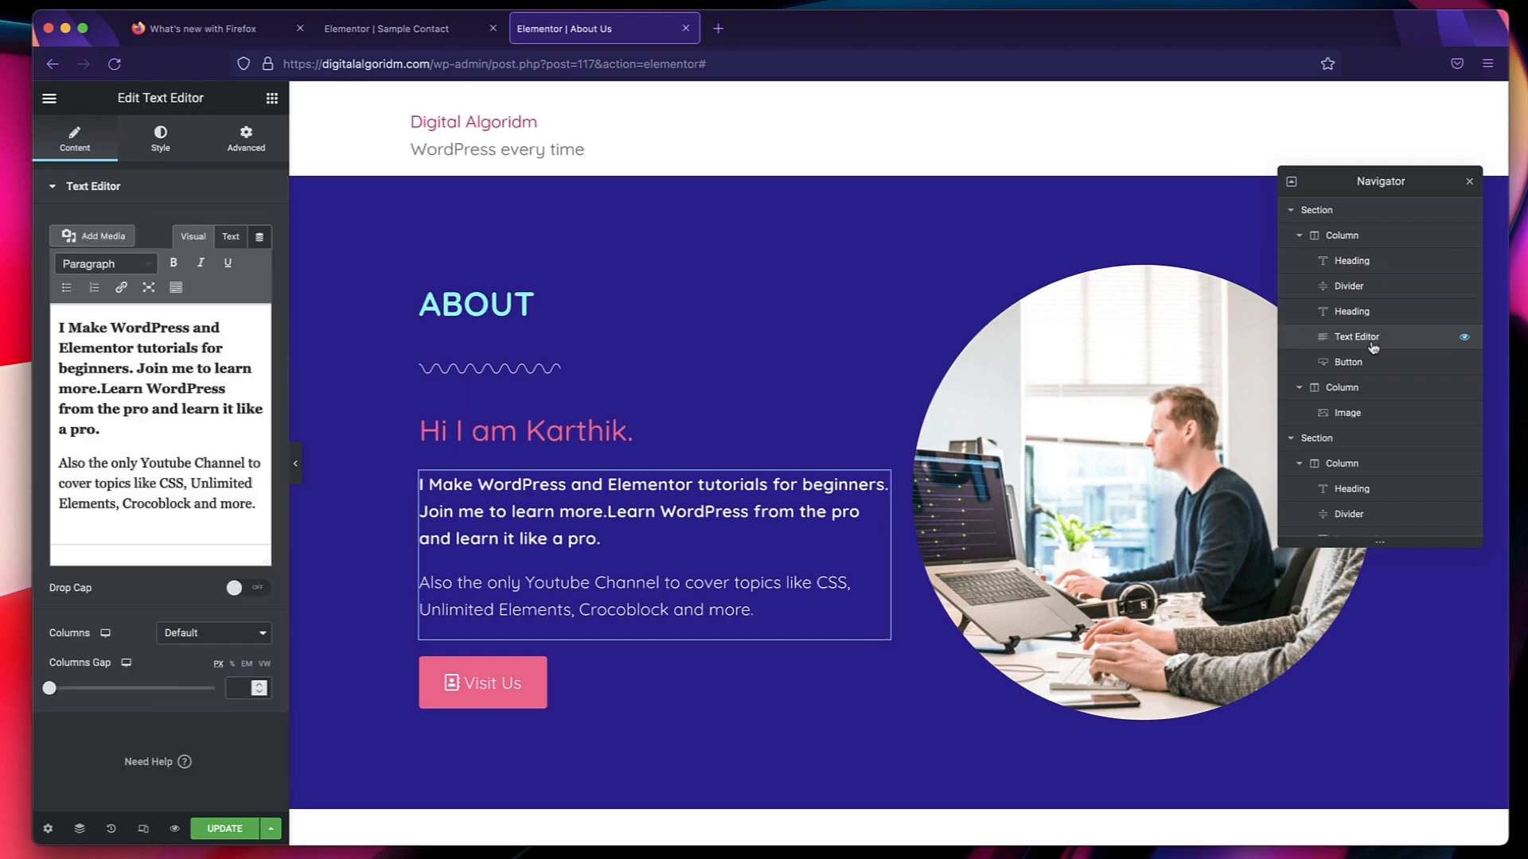
left_click(1368, 364)
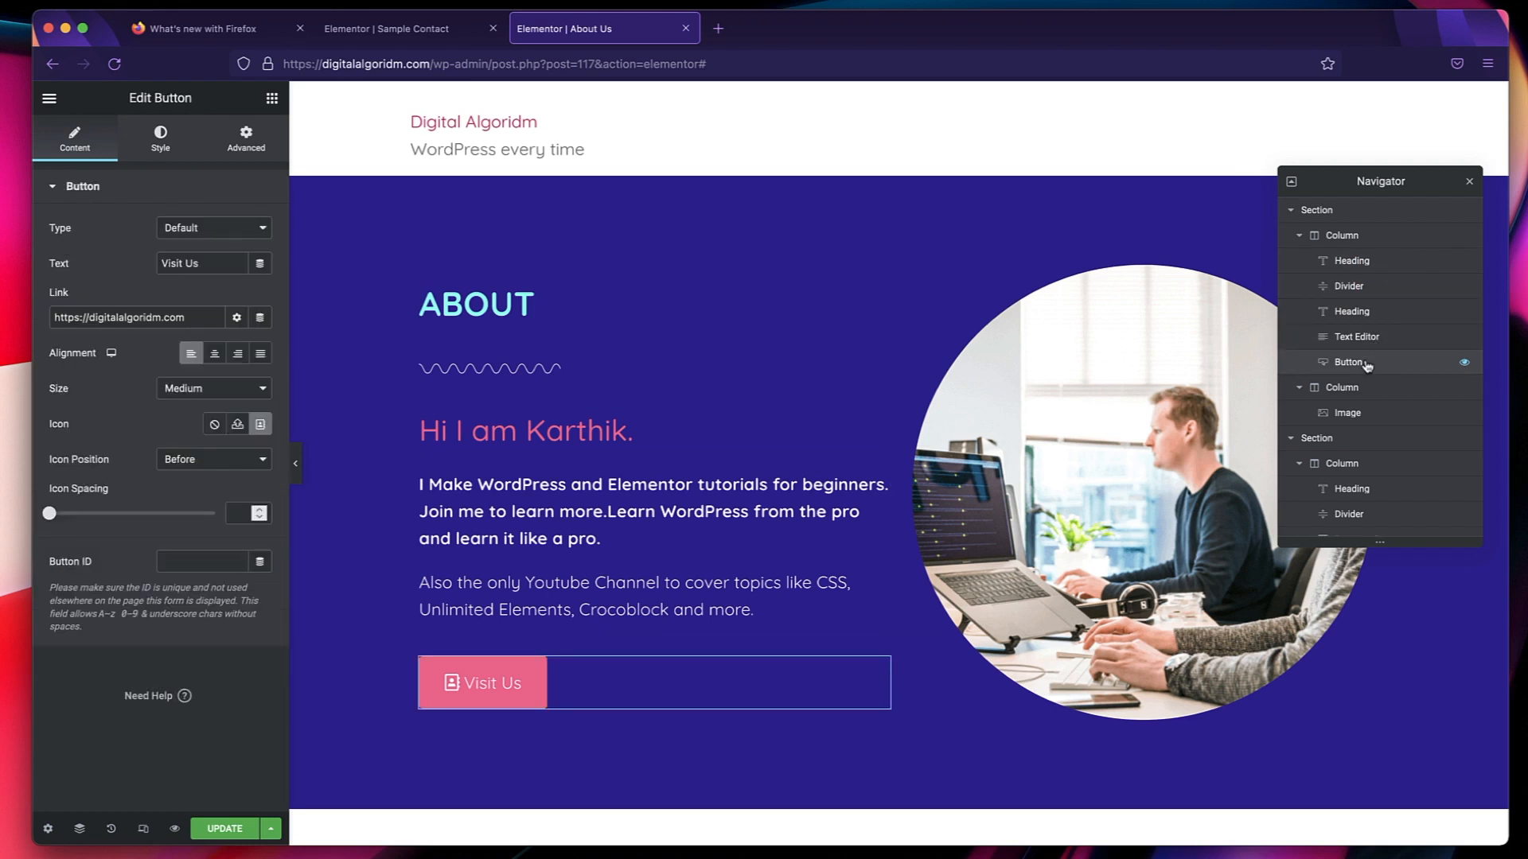
Try hiding the Visit Us button through the Navigator, show it again, and close the Navigator.
left_click(1465, 364)
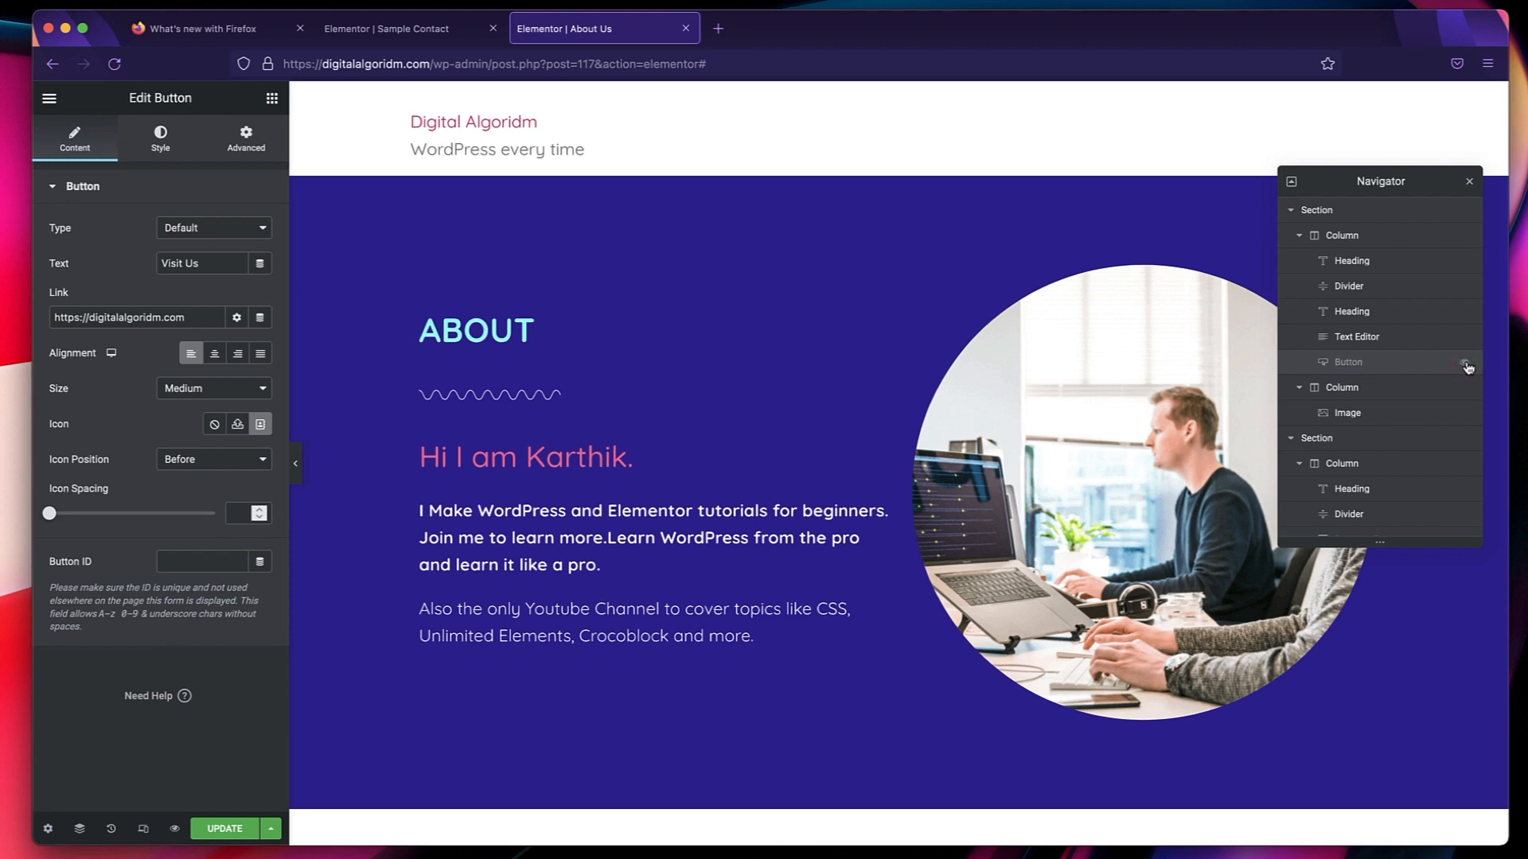
left_click(1465, 363)
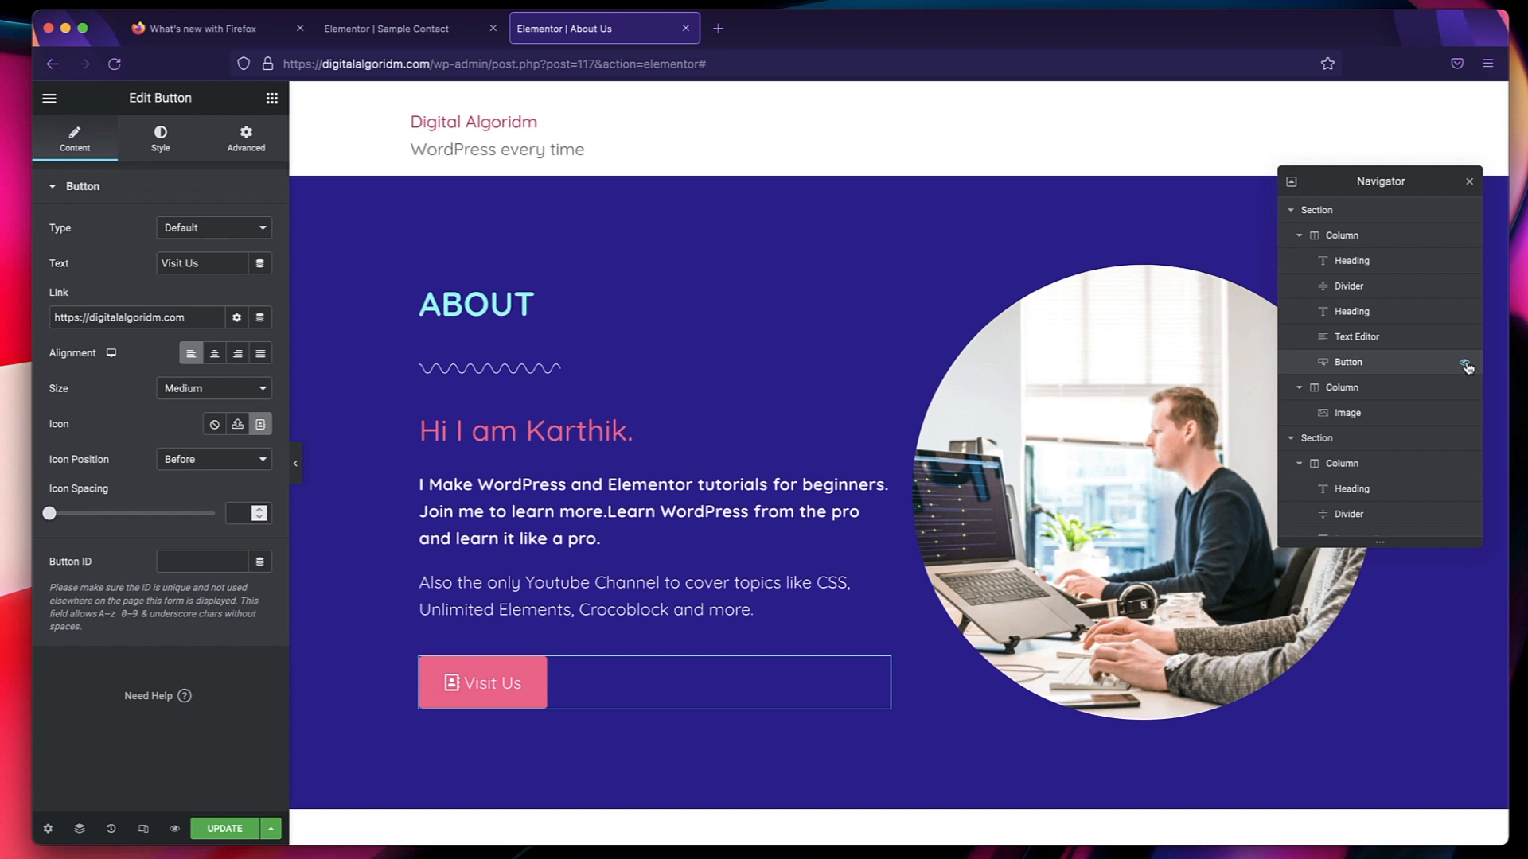
left_click(1471, 185)
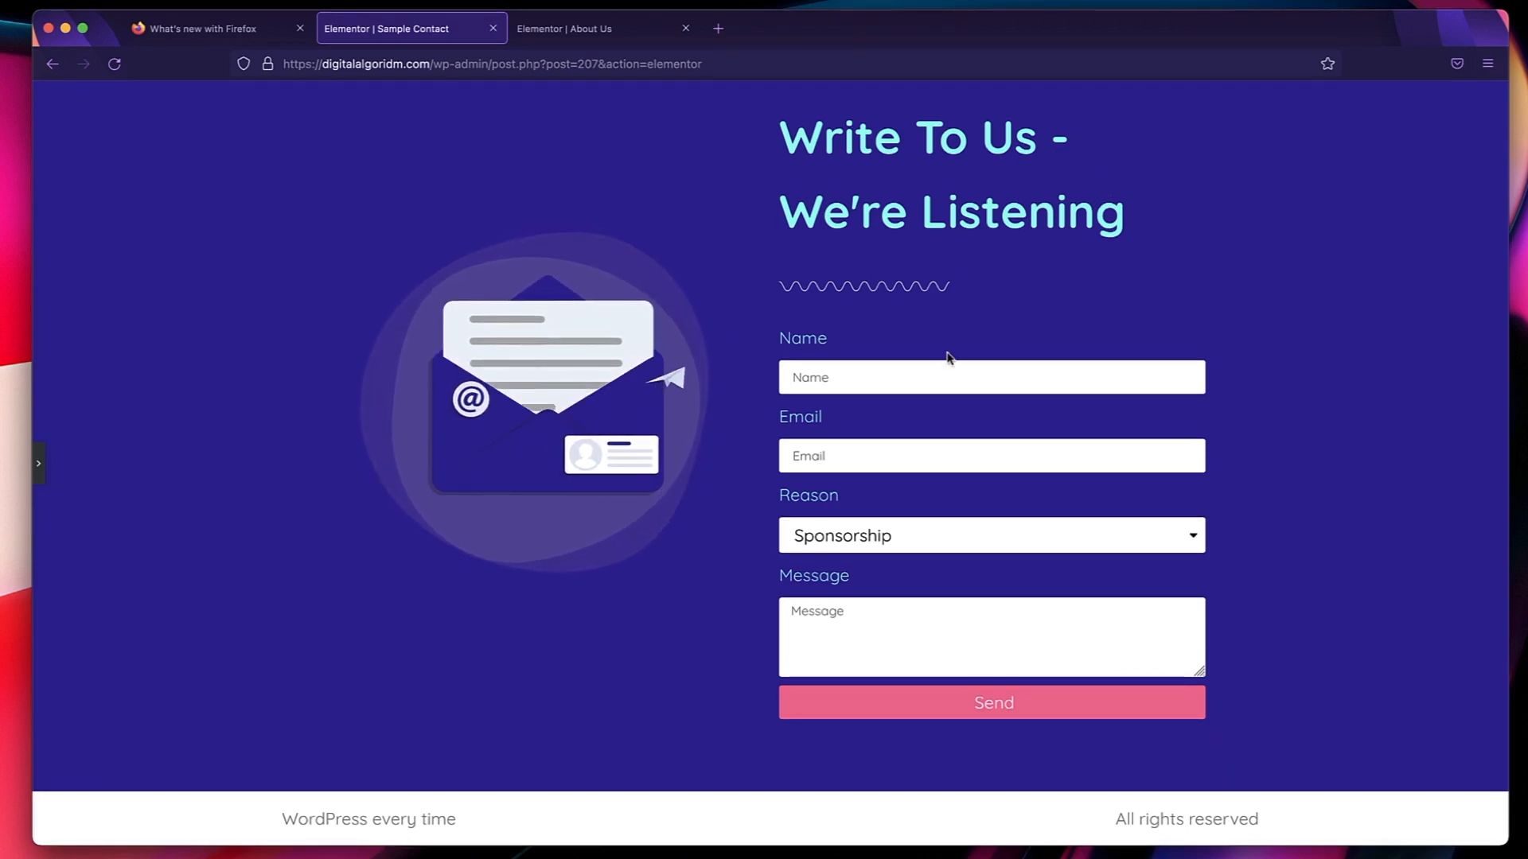
Review the Sample Contact page's form layout and return to the About Us editor.
scroll(921, 402, "up", 3)
scroll(921, 402, "down", 2)
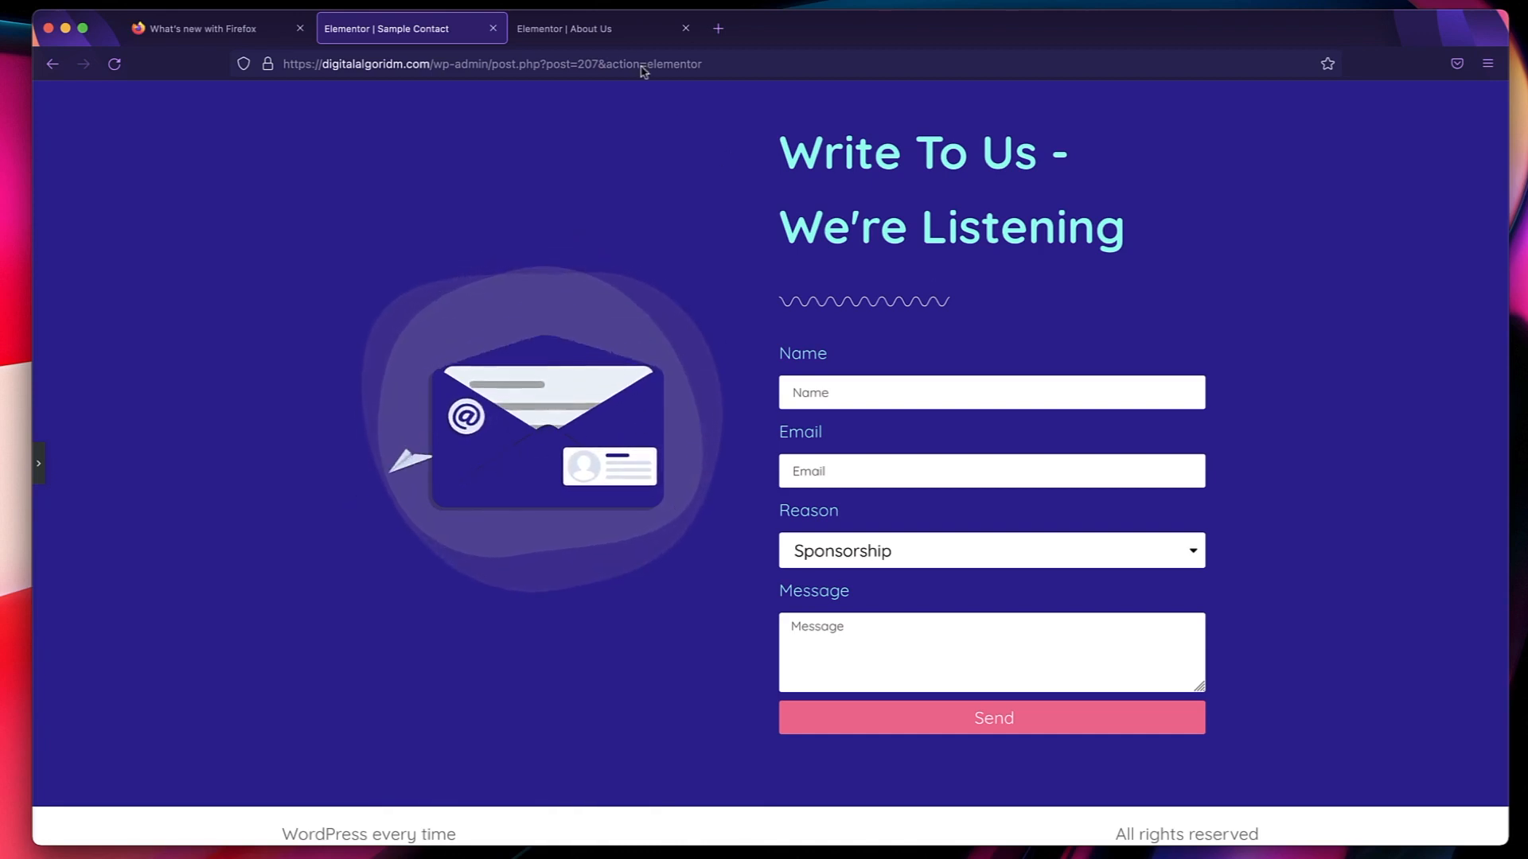
left_click(618, 30)
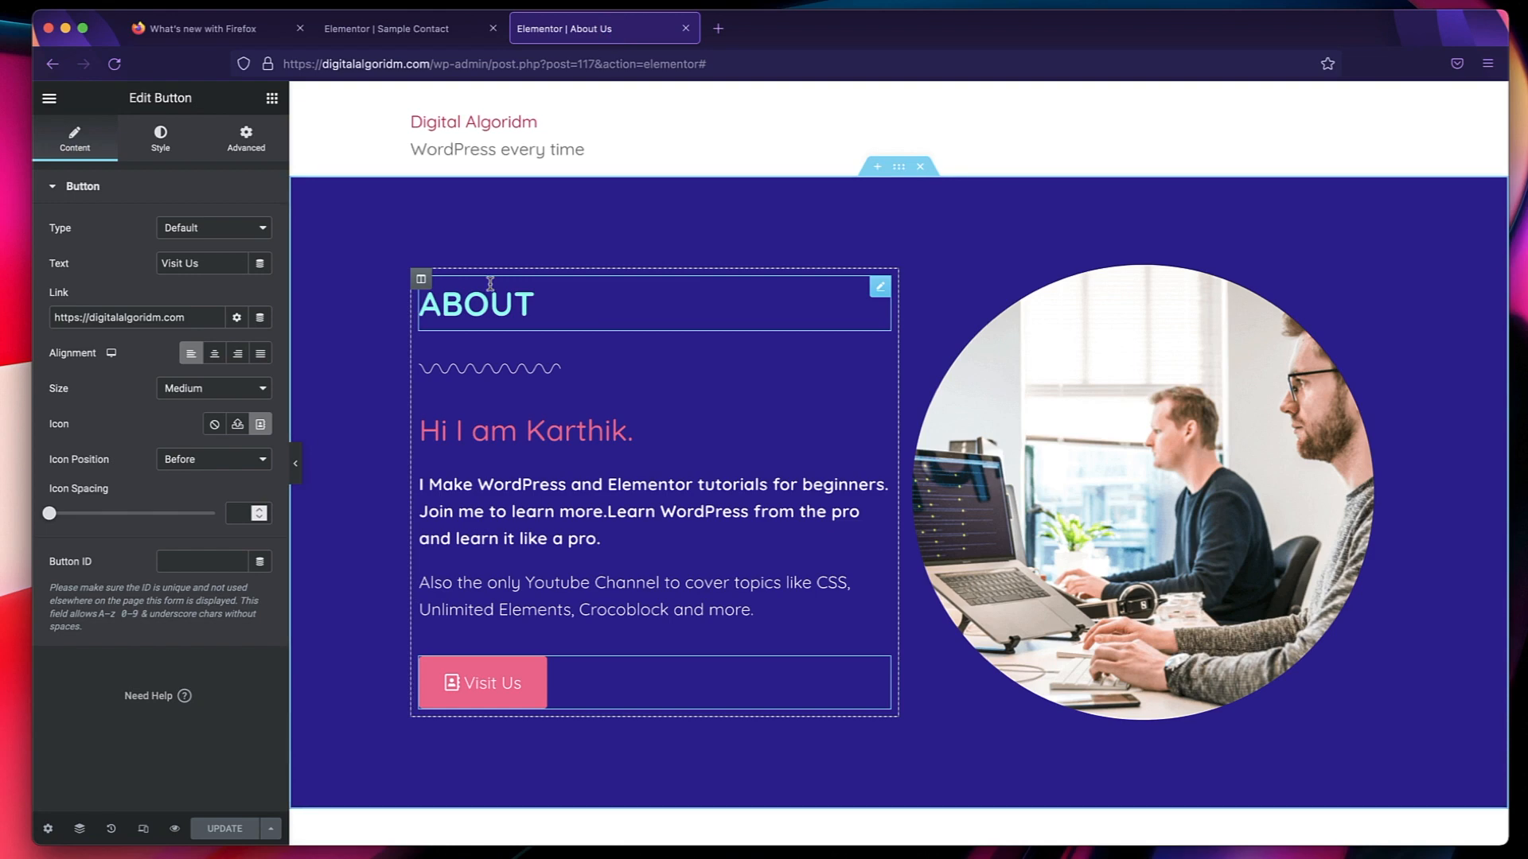
Go to the WordPress dashboard using a Finder search for "dash", and start a new page from the page list.
key("super+e")
type("dash")
key("Return")
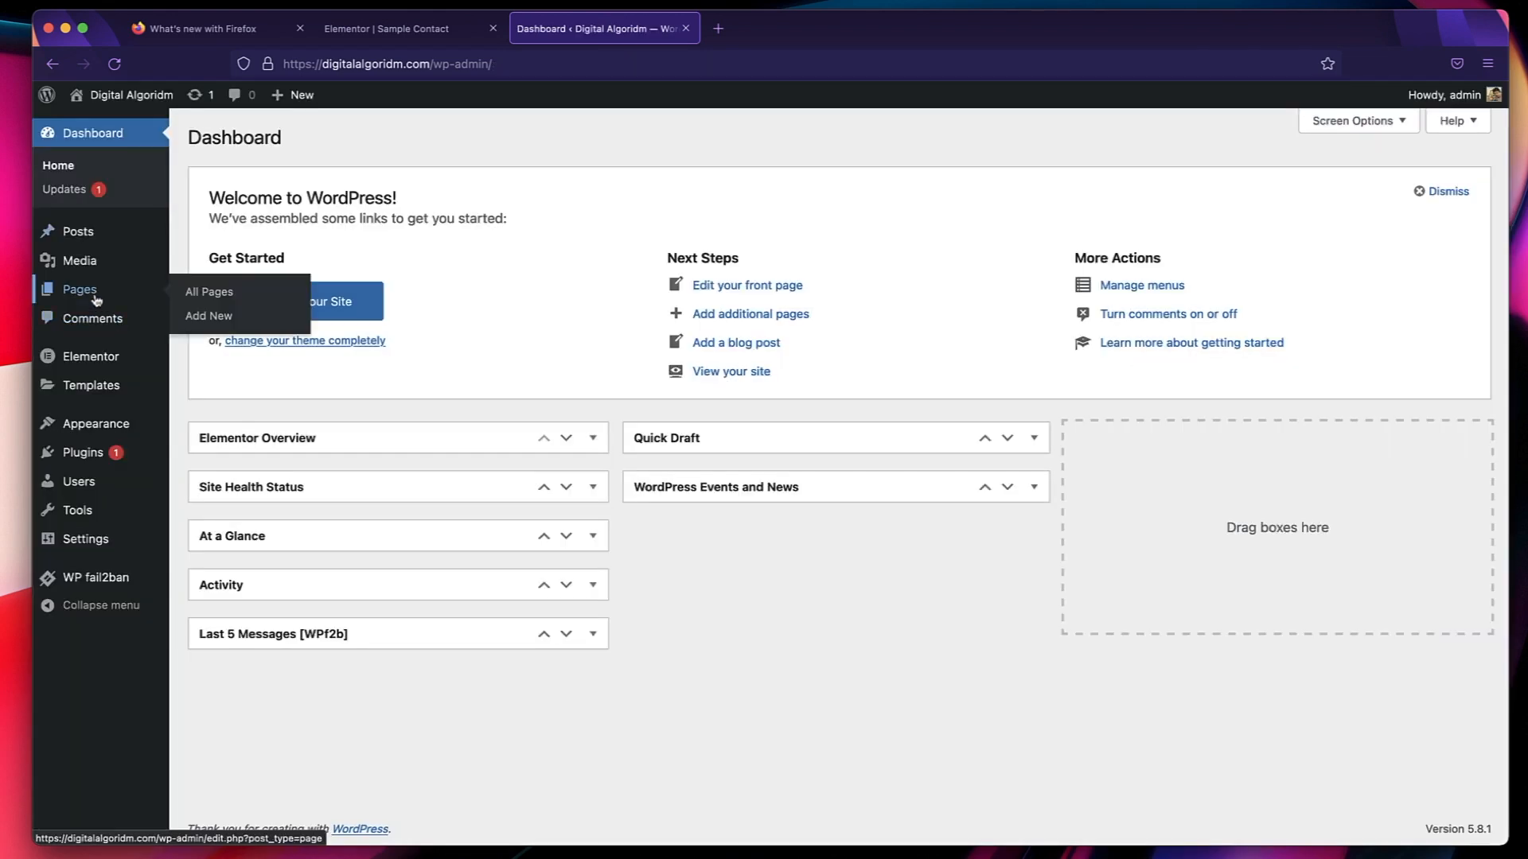
left_click(95, 299)
left_click(293, 140)
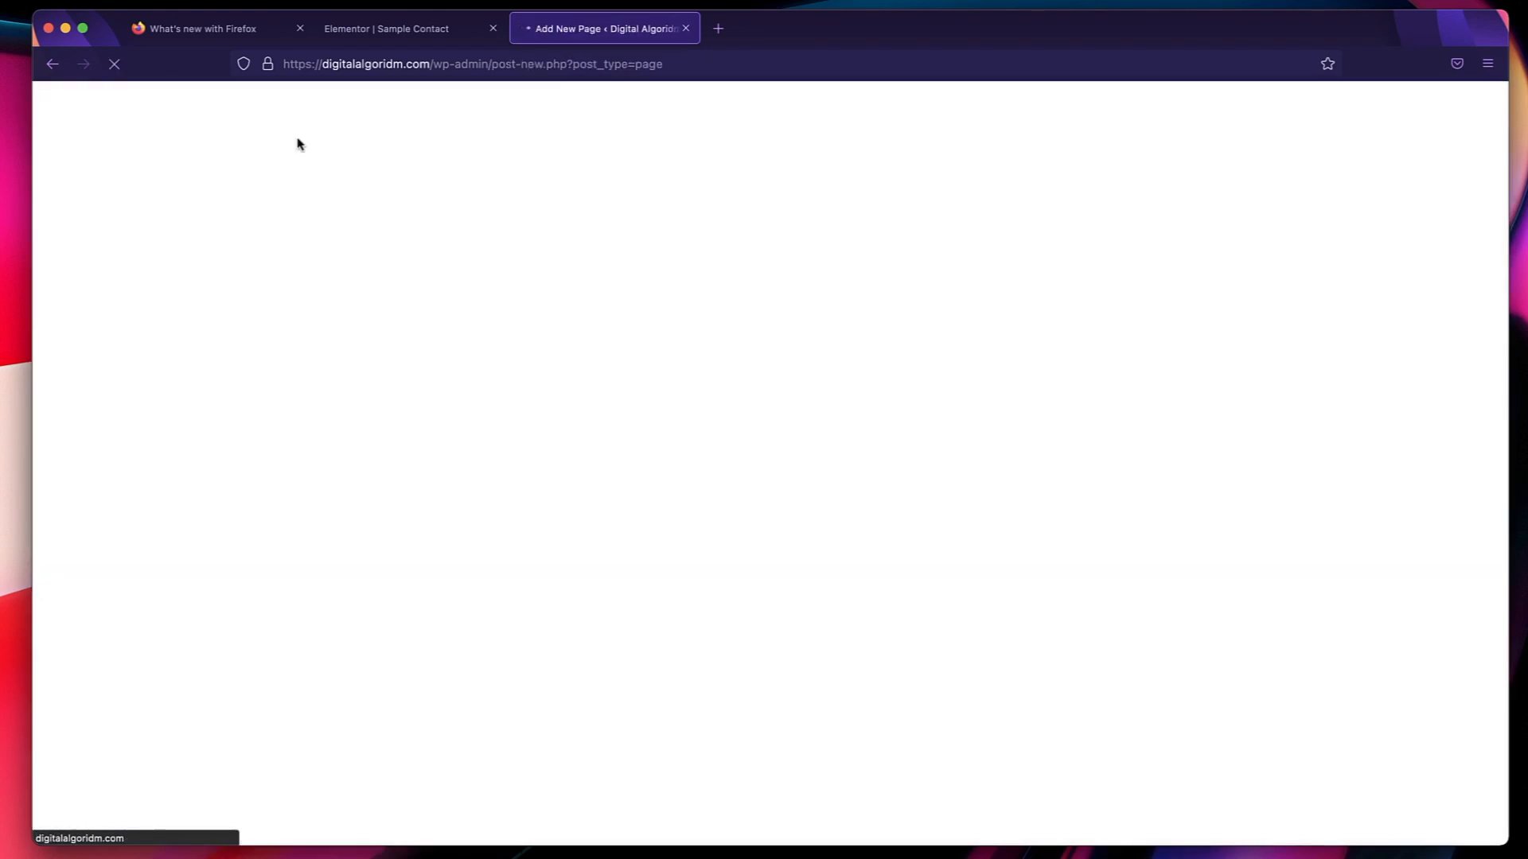
Title the new page "Contact Us", set its template to Elementor Full Width, and check its permalink.
type("Co")
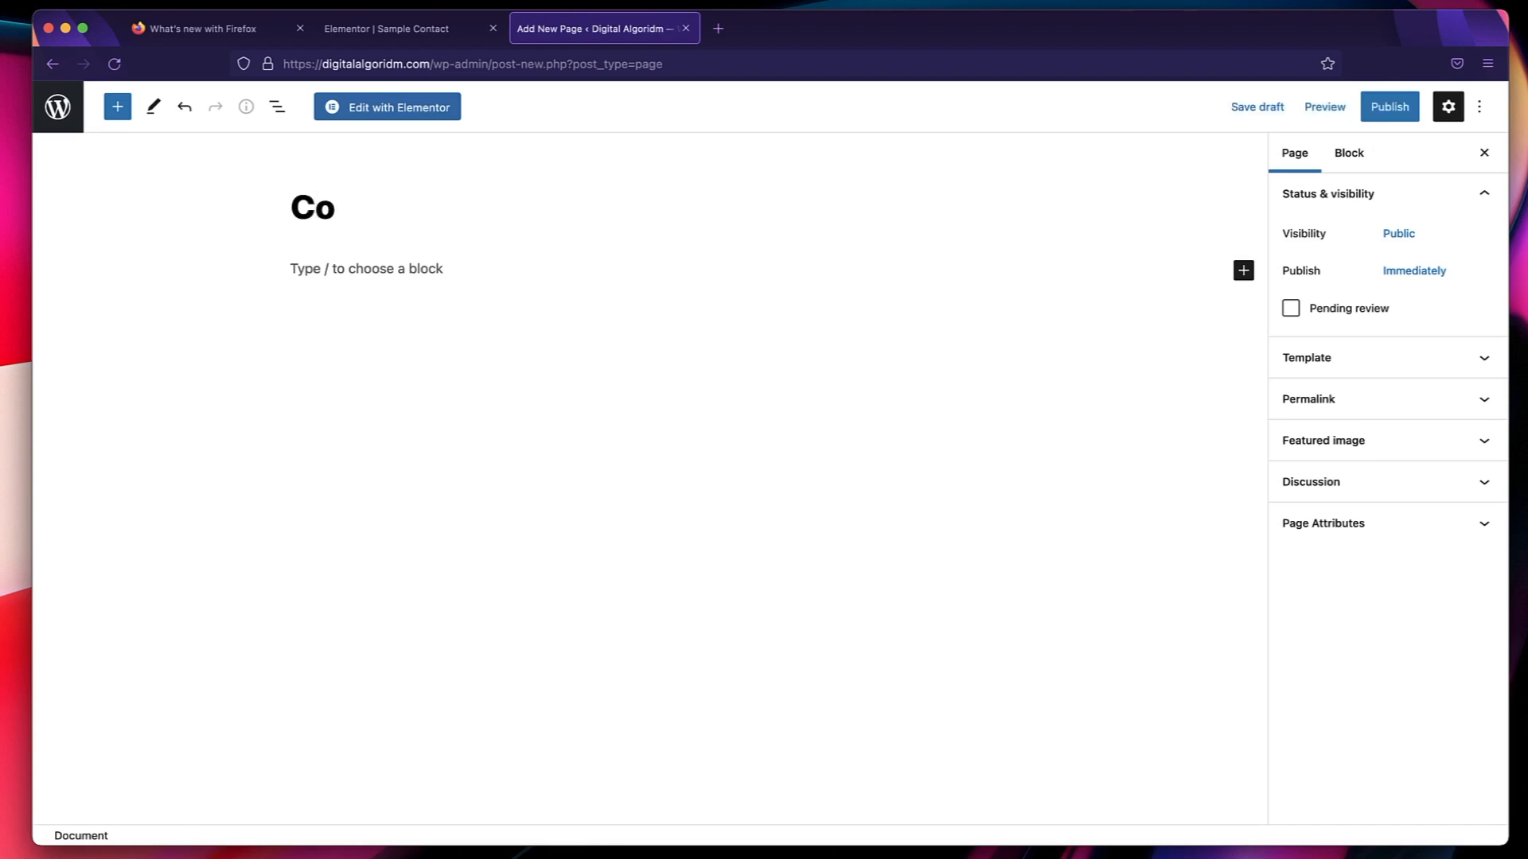
type("nta")
key("BackSpace")
type("tact Us")
left_click(1334, 355)
left_click(1367, 395)
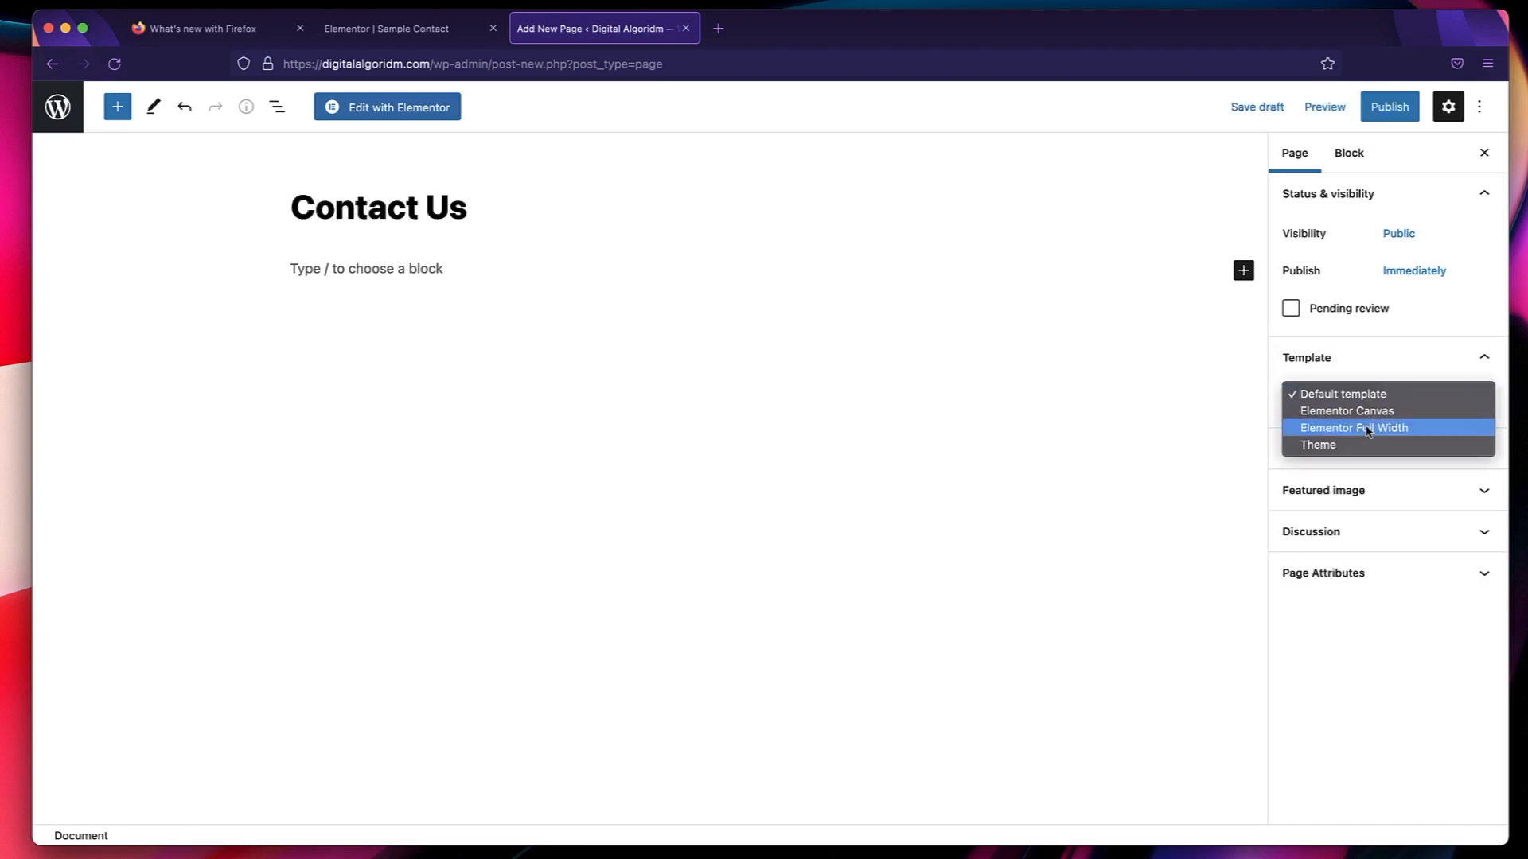
left_click(1367, 430)
left_click(1363, 358)
left_click(1364, 399)
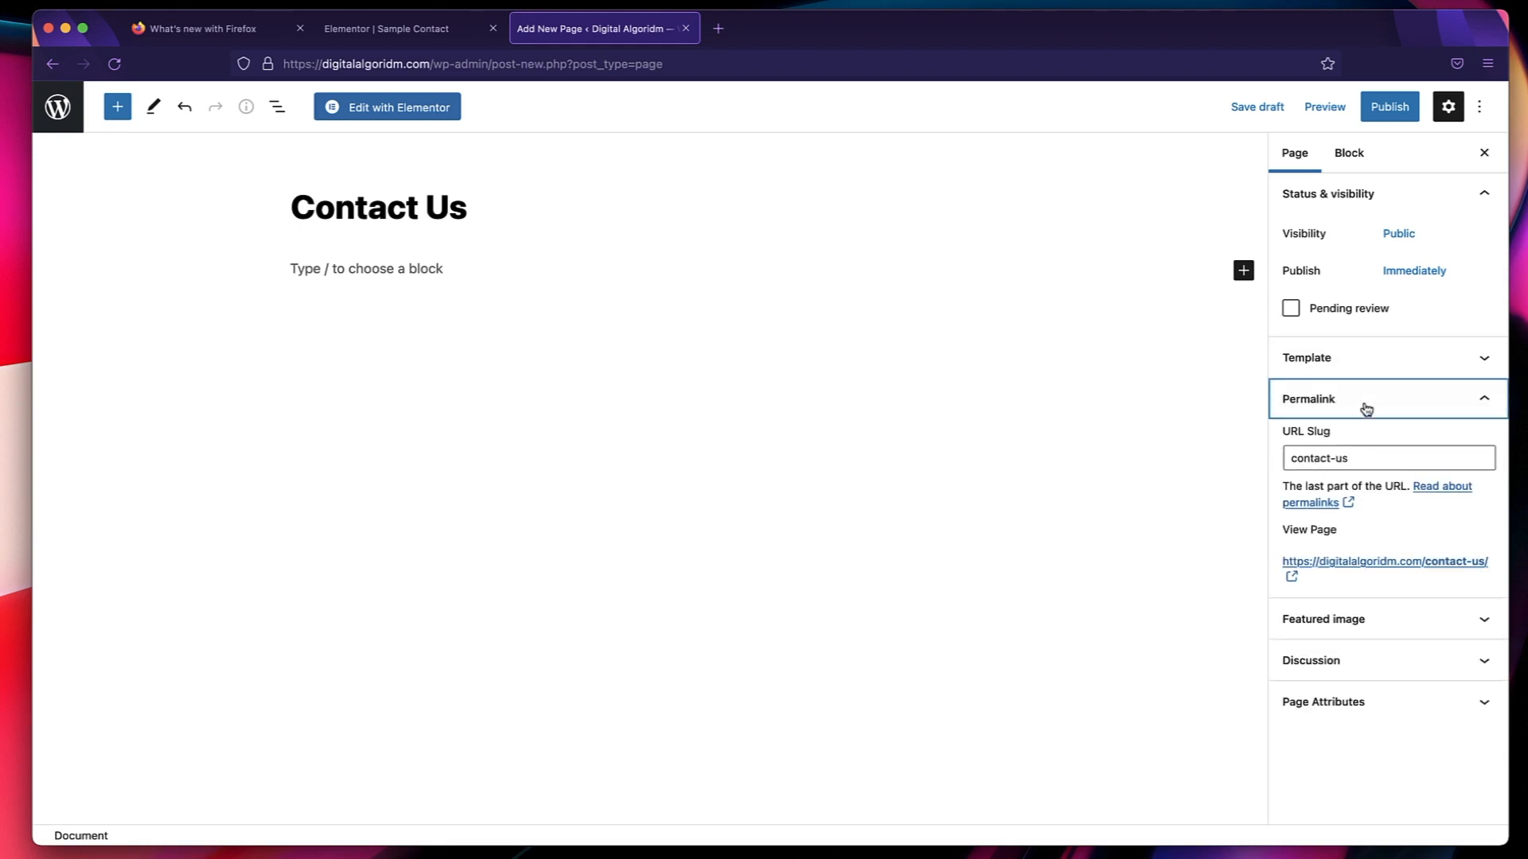
left_click(1366, 404)
Publish the Contact Us page and open it for editing with Elementor.
left_click(1389, 106)
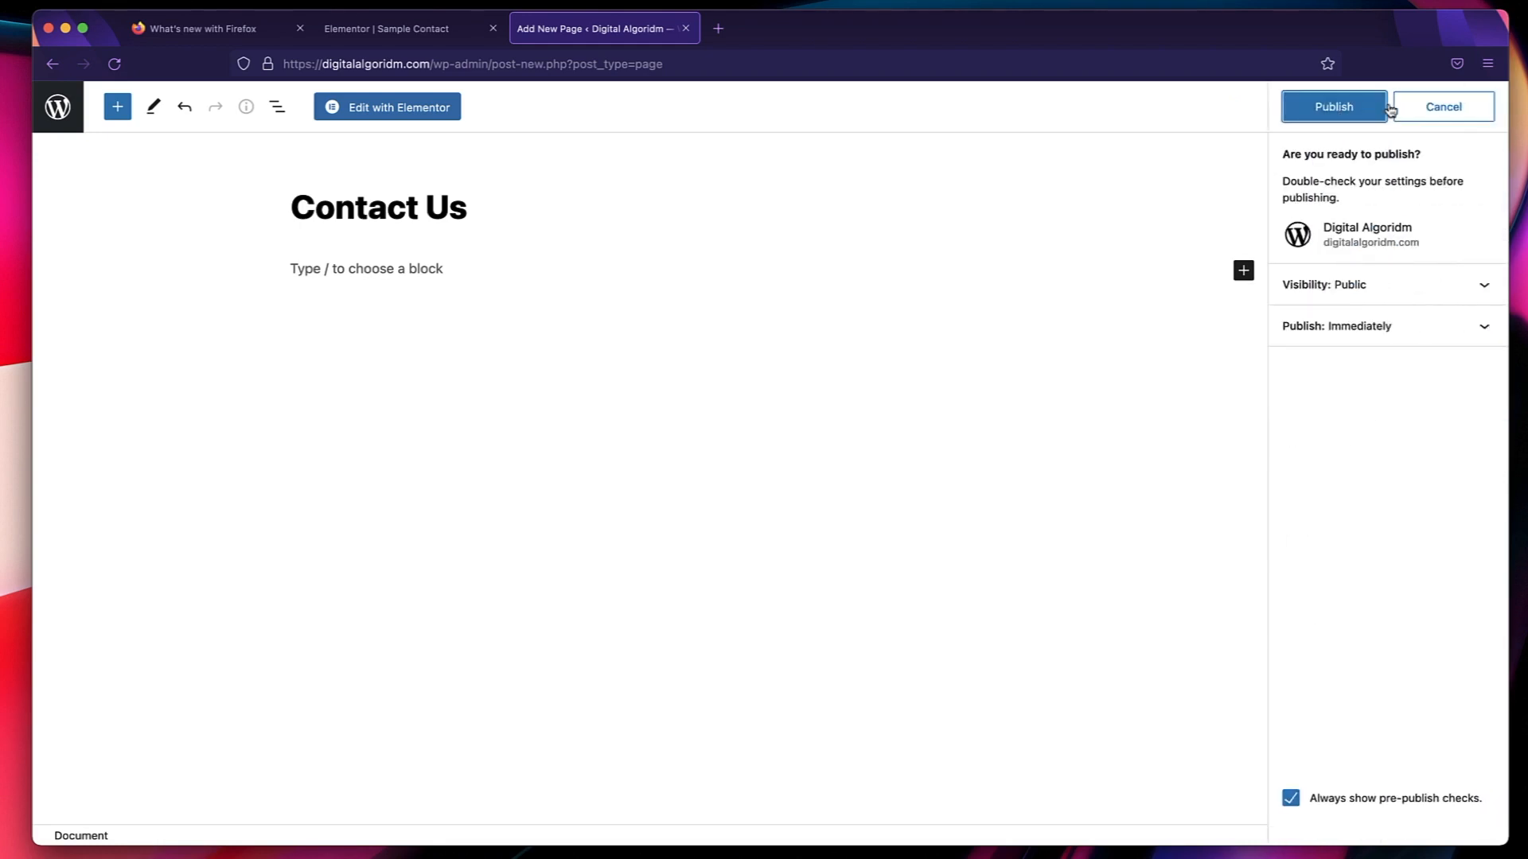
left_click(1385, 107)
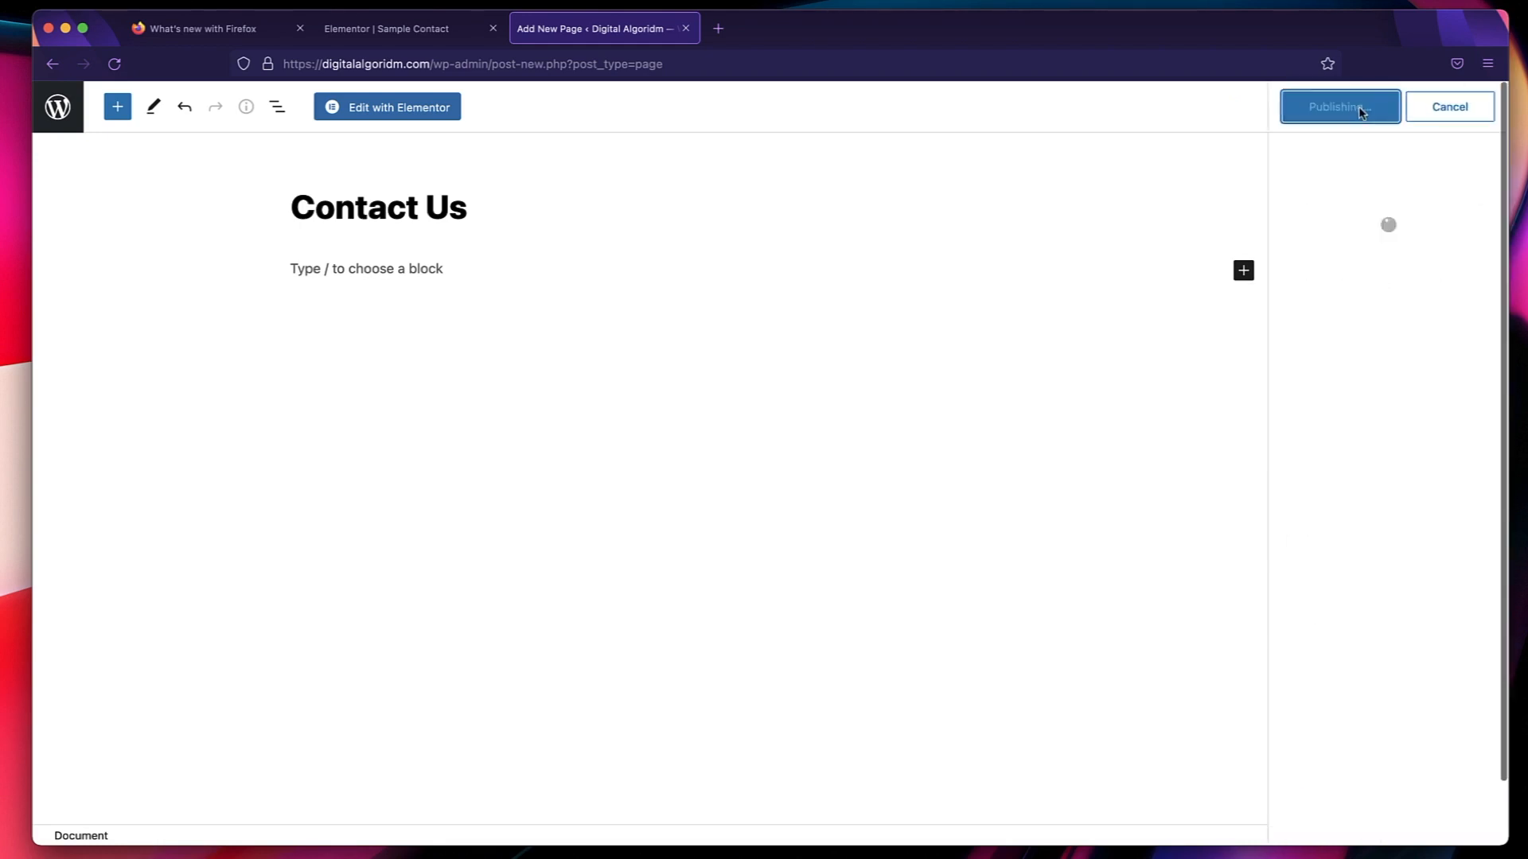
left_click(402, 109)
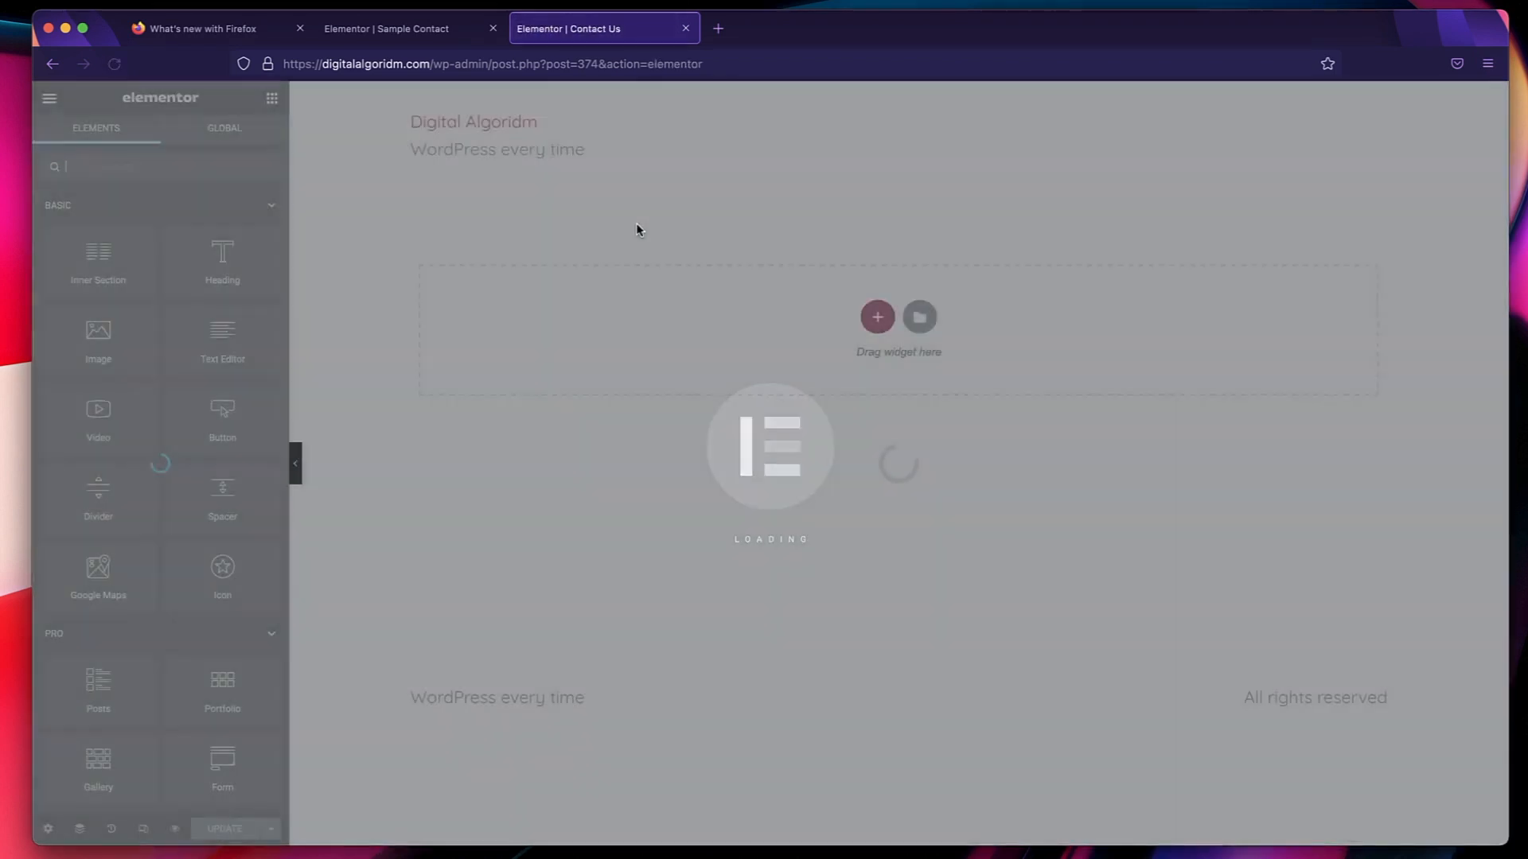
Add a single-column section to the Contact Us page and give it a minimum height of 720 px.
key("ctrl+shift+Tab")
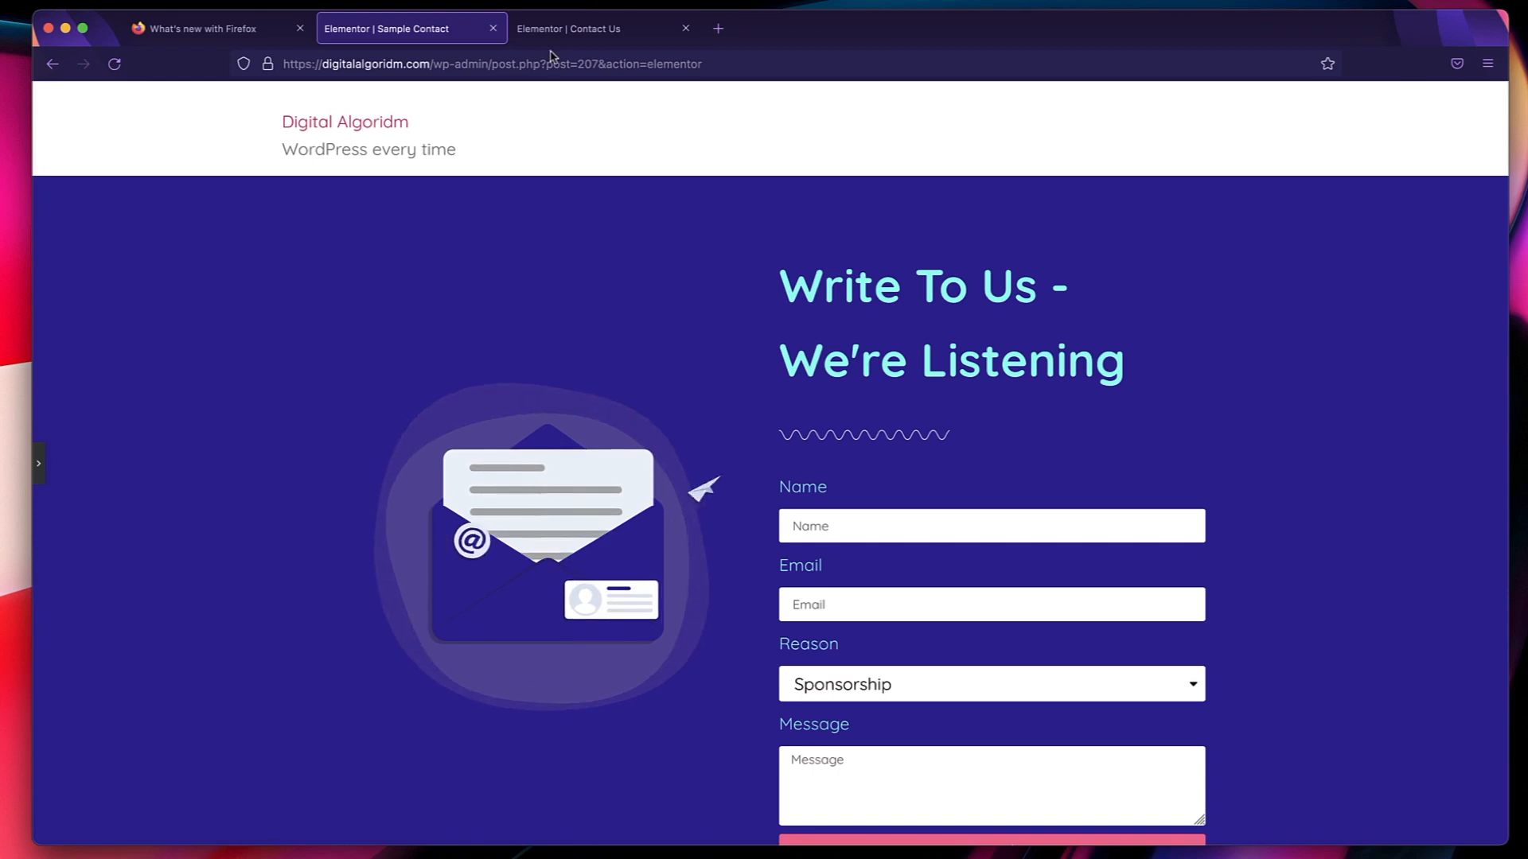
key("ctrl+Tab")
left_click(878, 317)
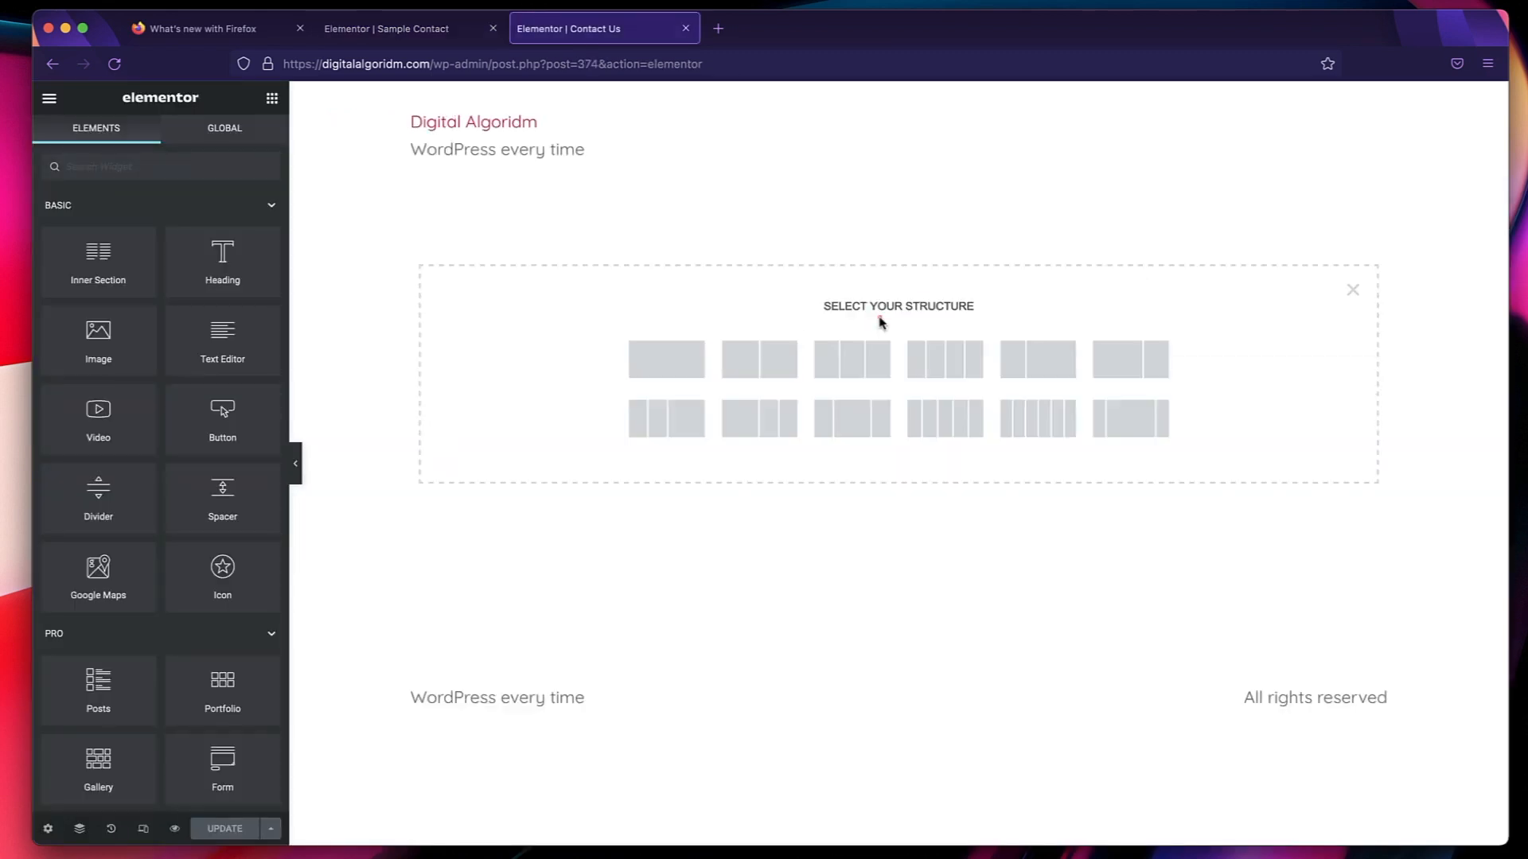
left_click(672, 359)
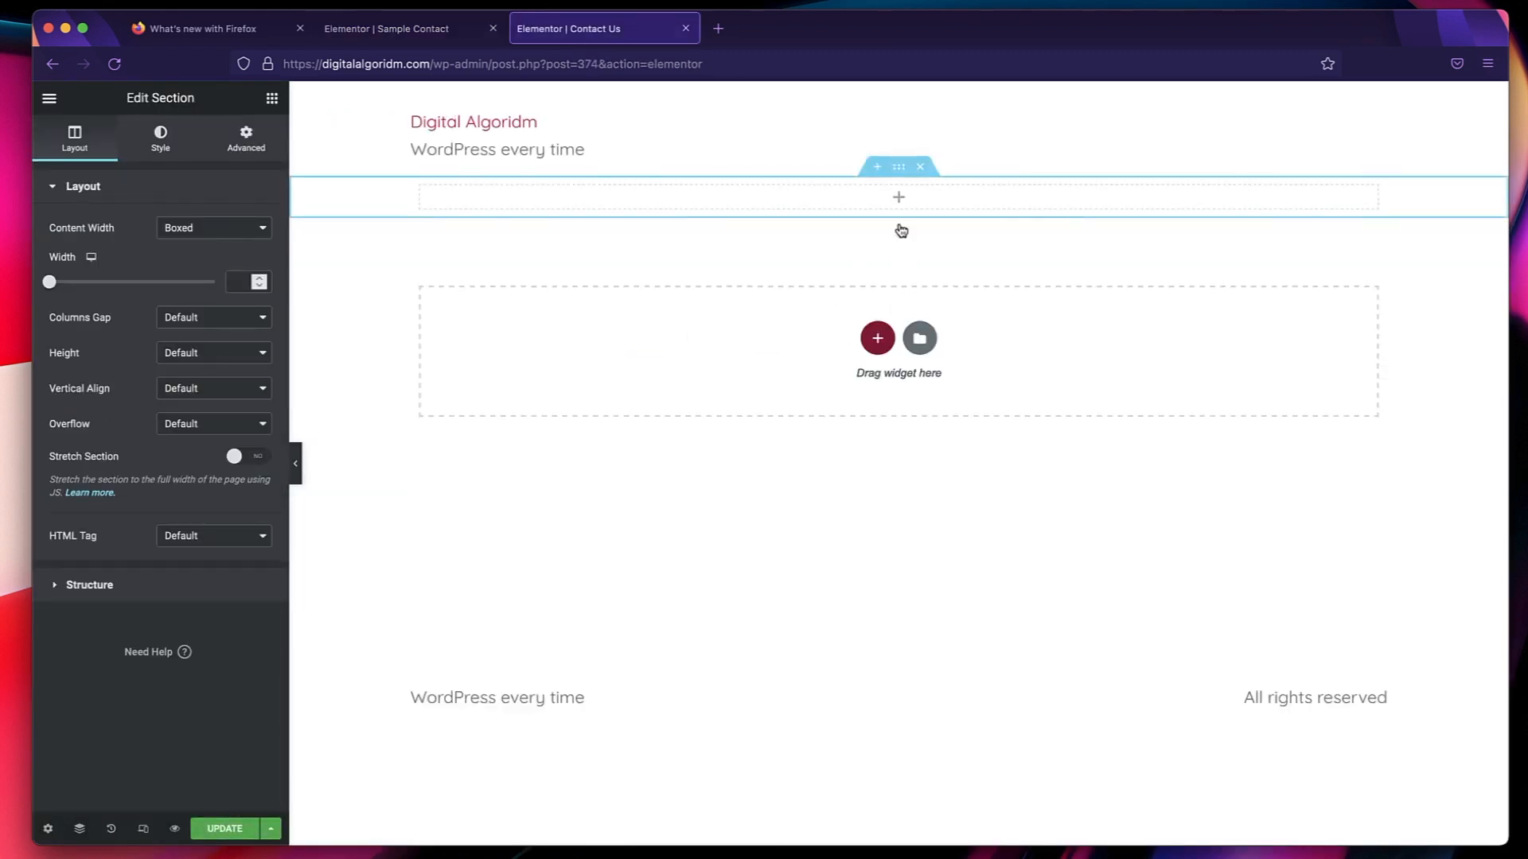
left_click(210, 354)
left_click(199, 382)
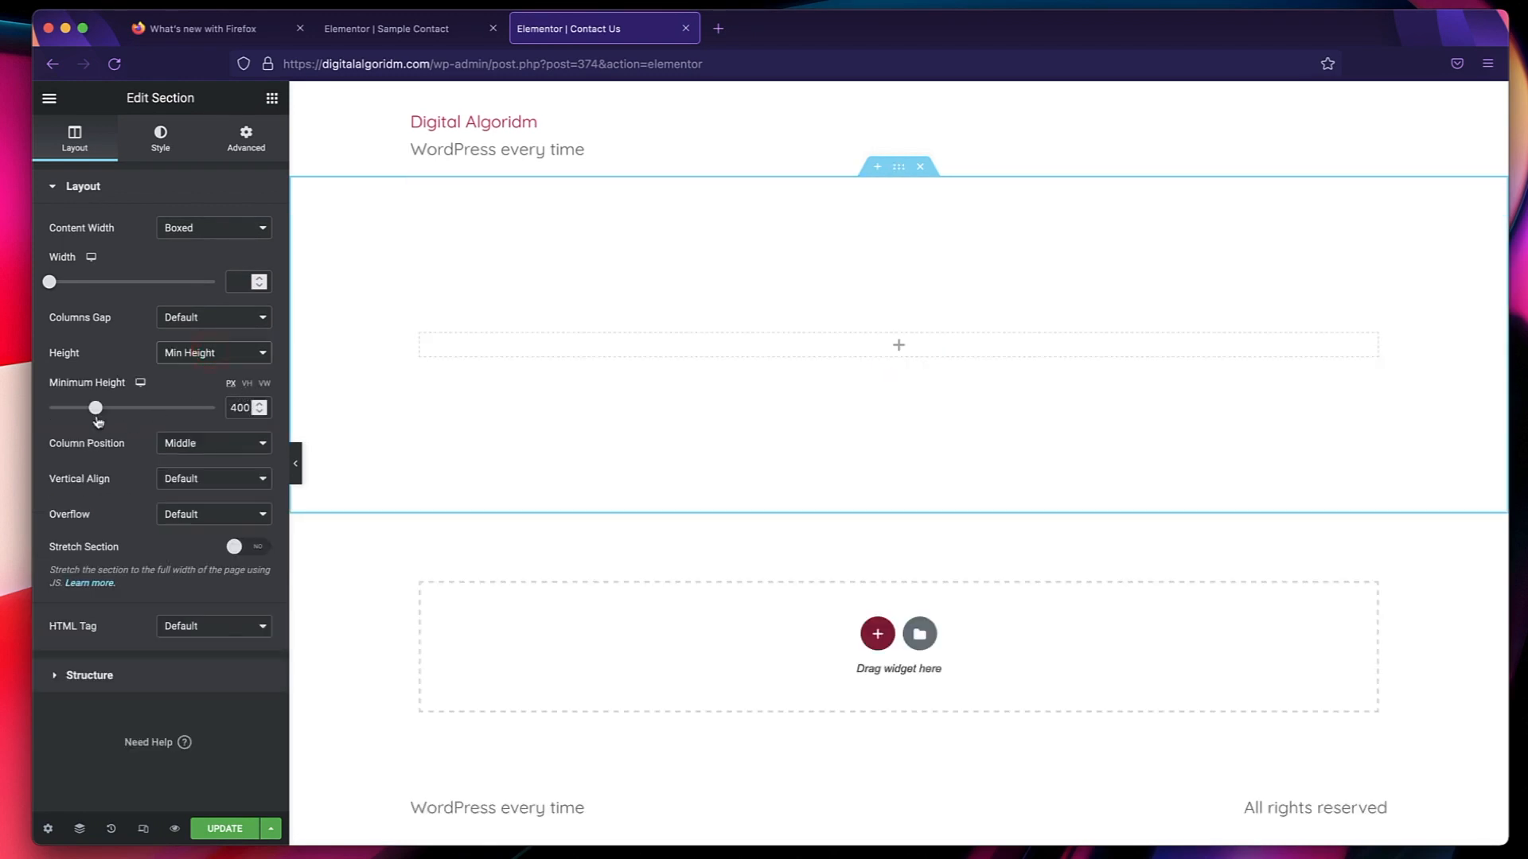
left_click_drag(97, 409, 132, 408)
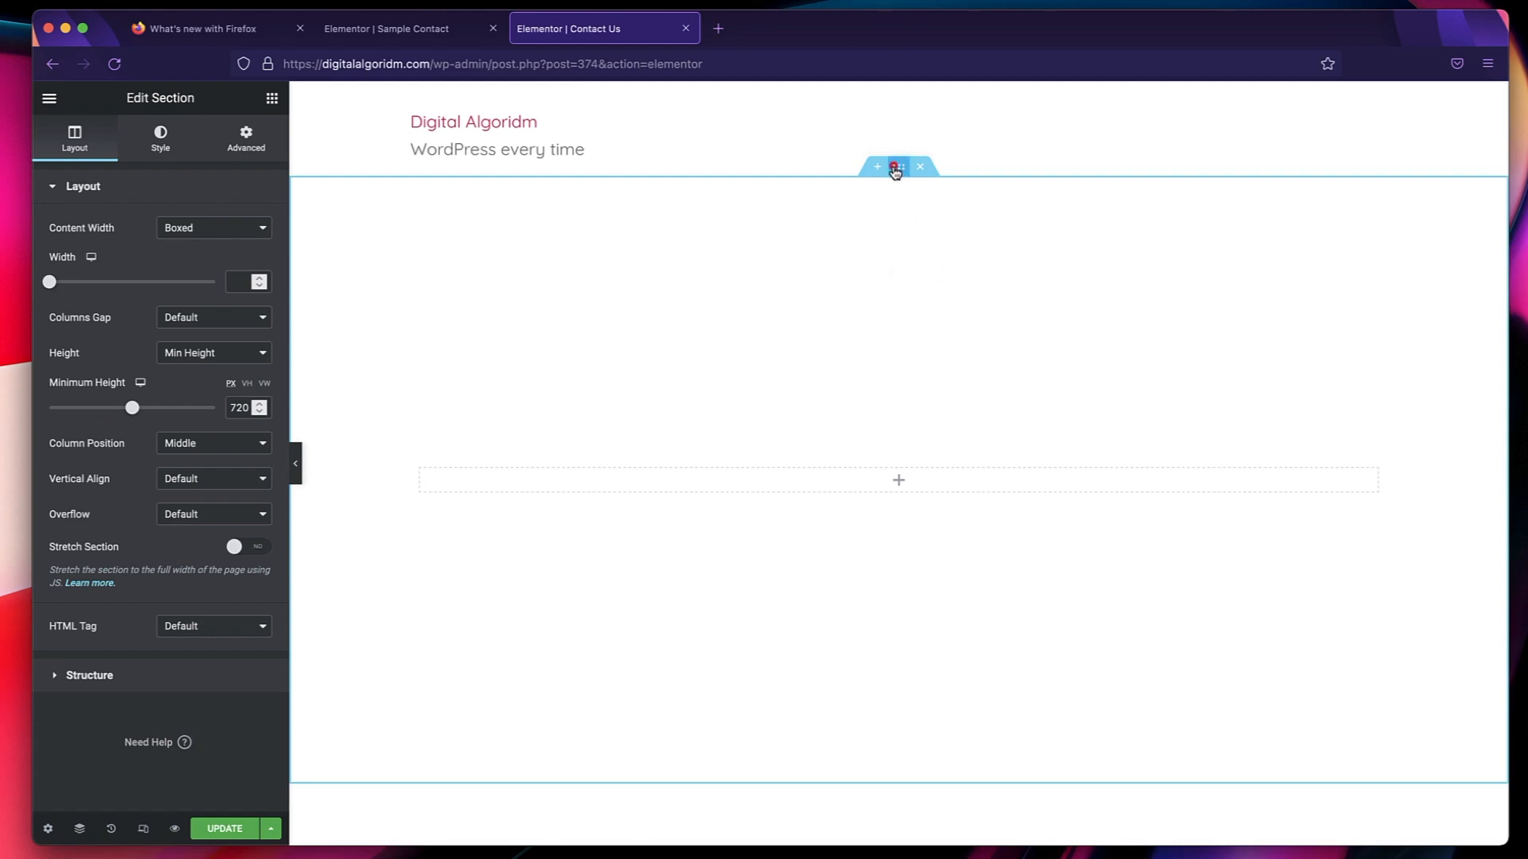
Give the section a classic background in the global Primary color.
left_click(163, 136)
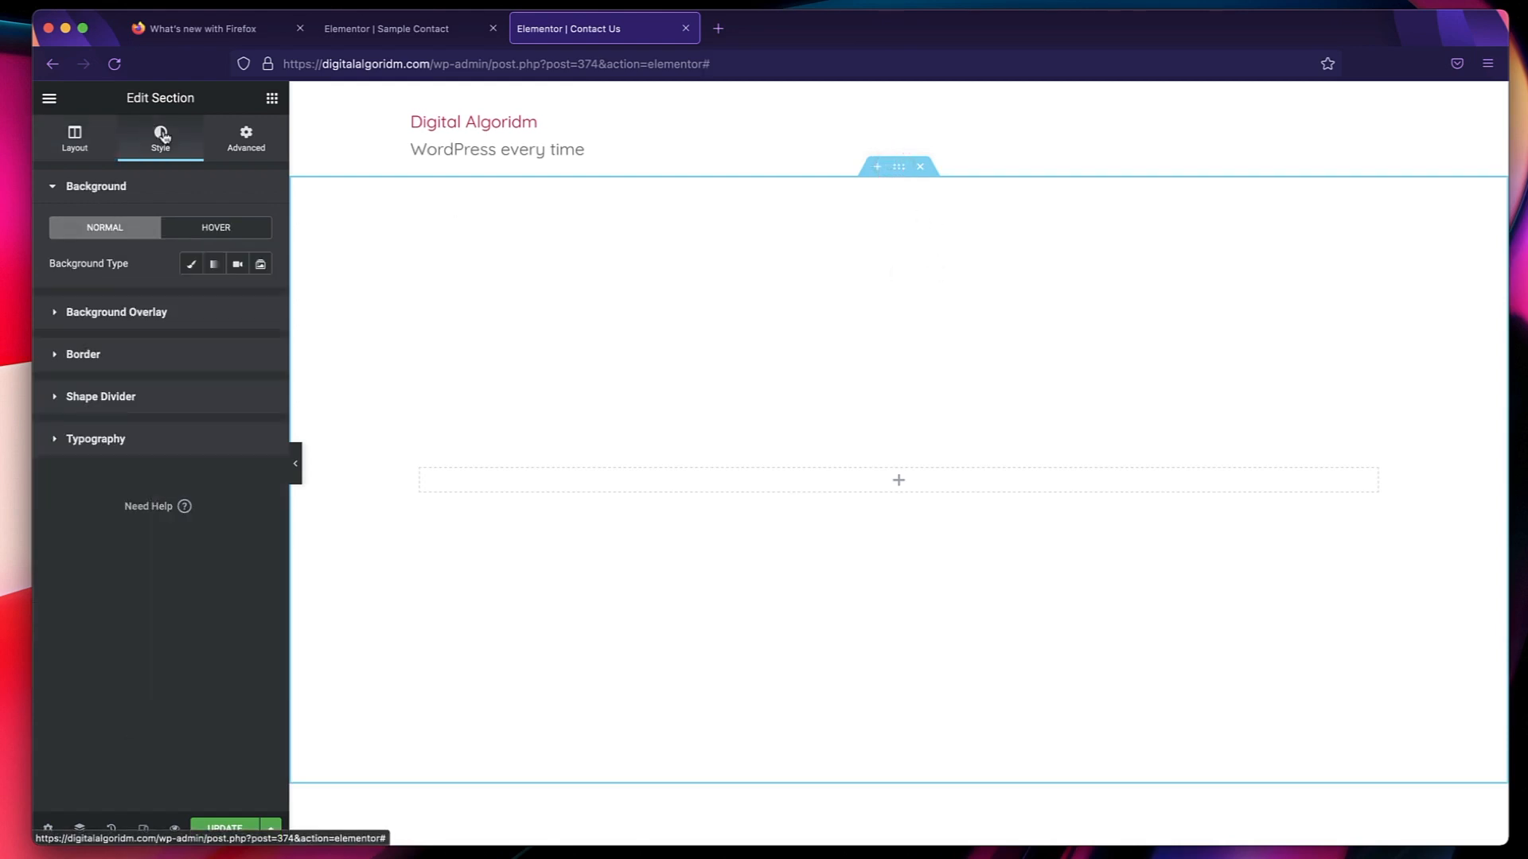
left_click(193, 265)
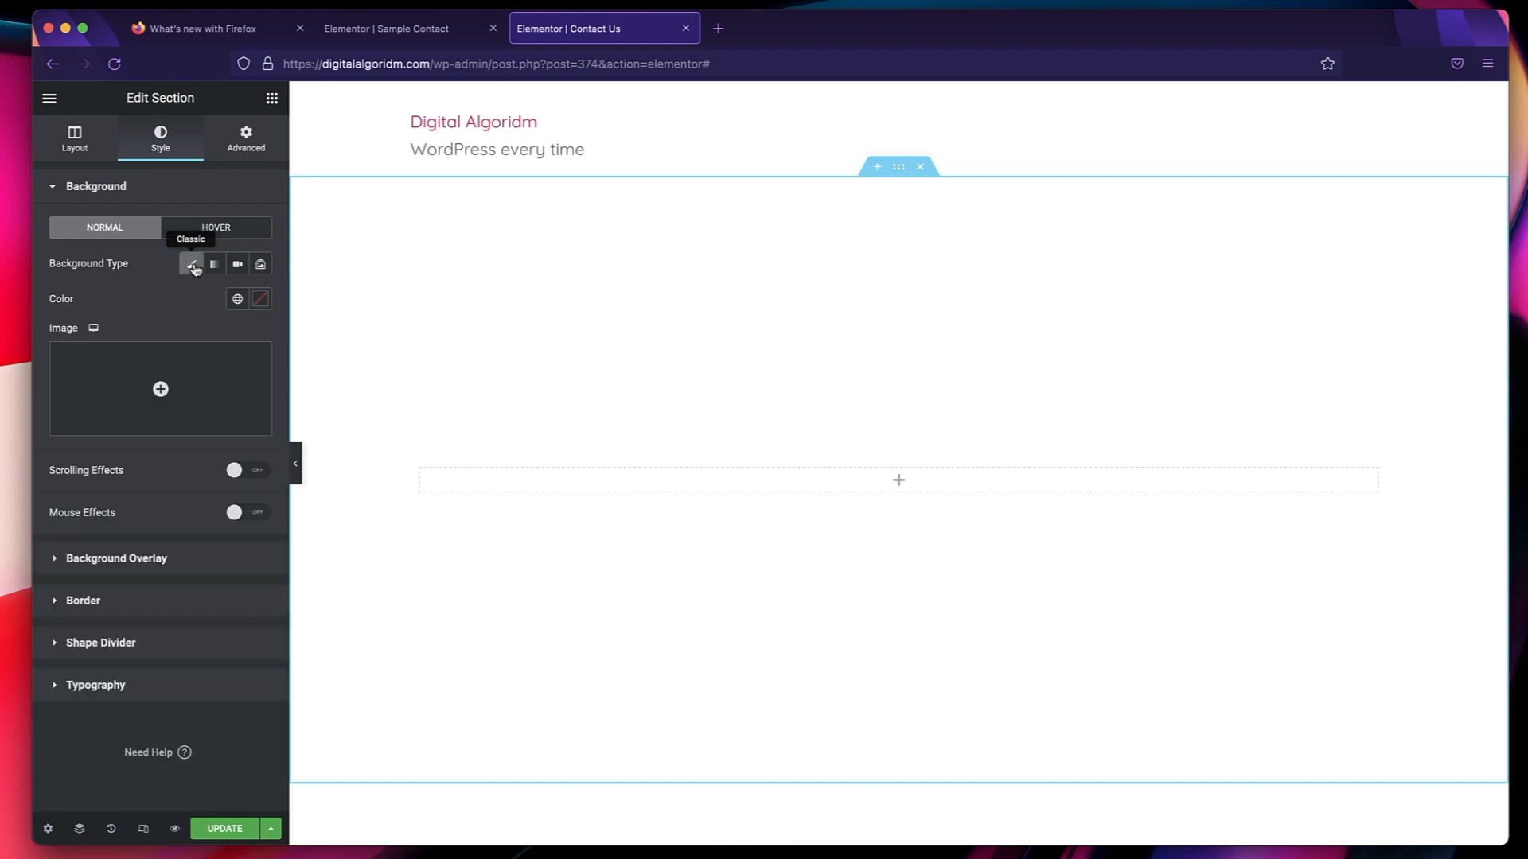
left_click(236, 302)
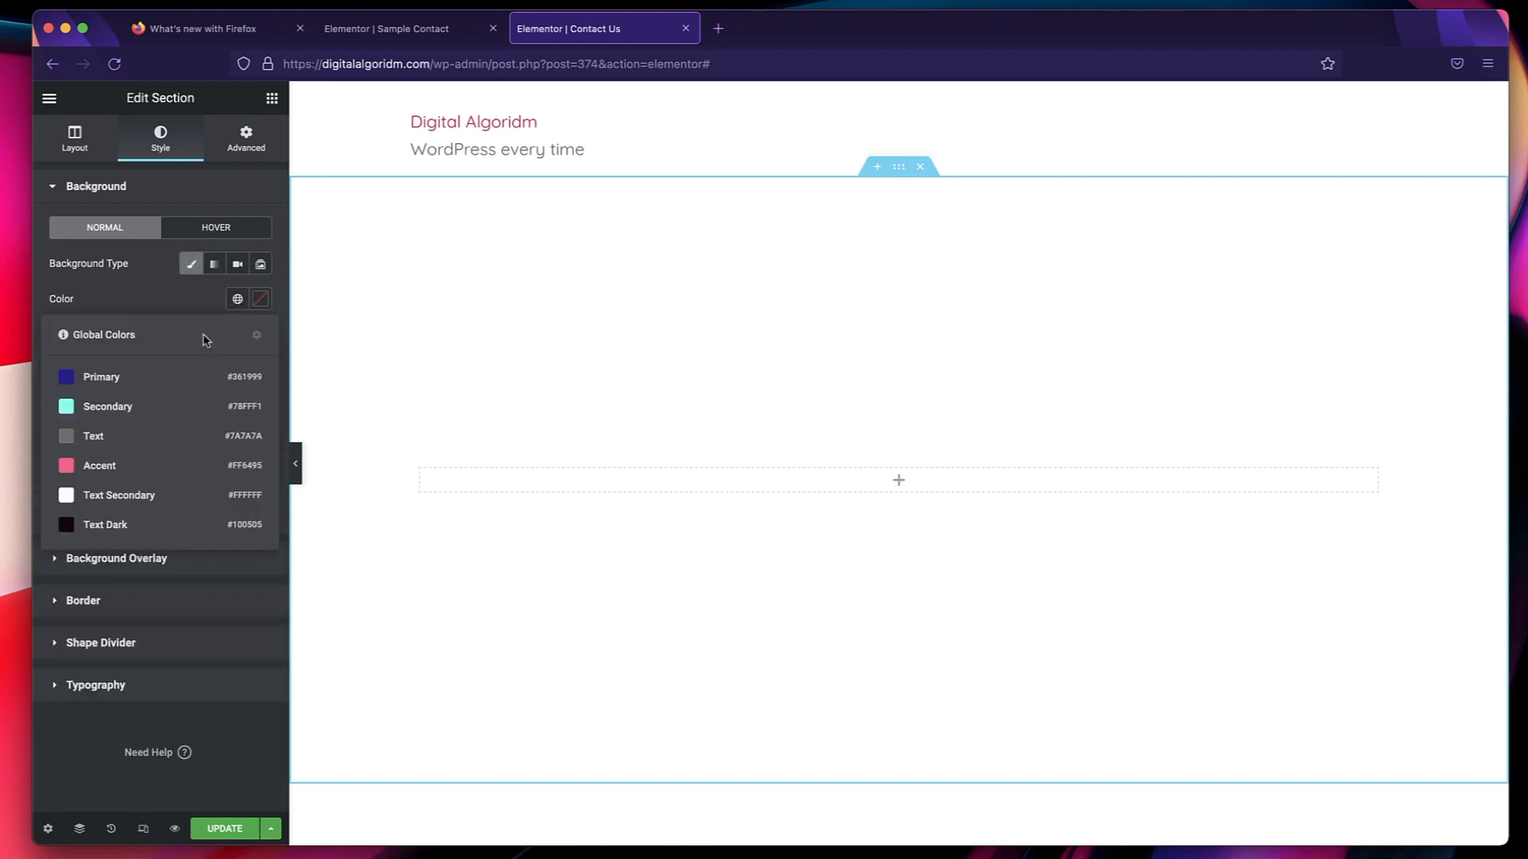
left_click(153, 384)
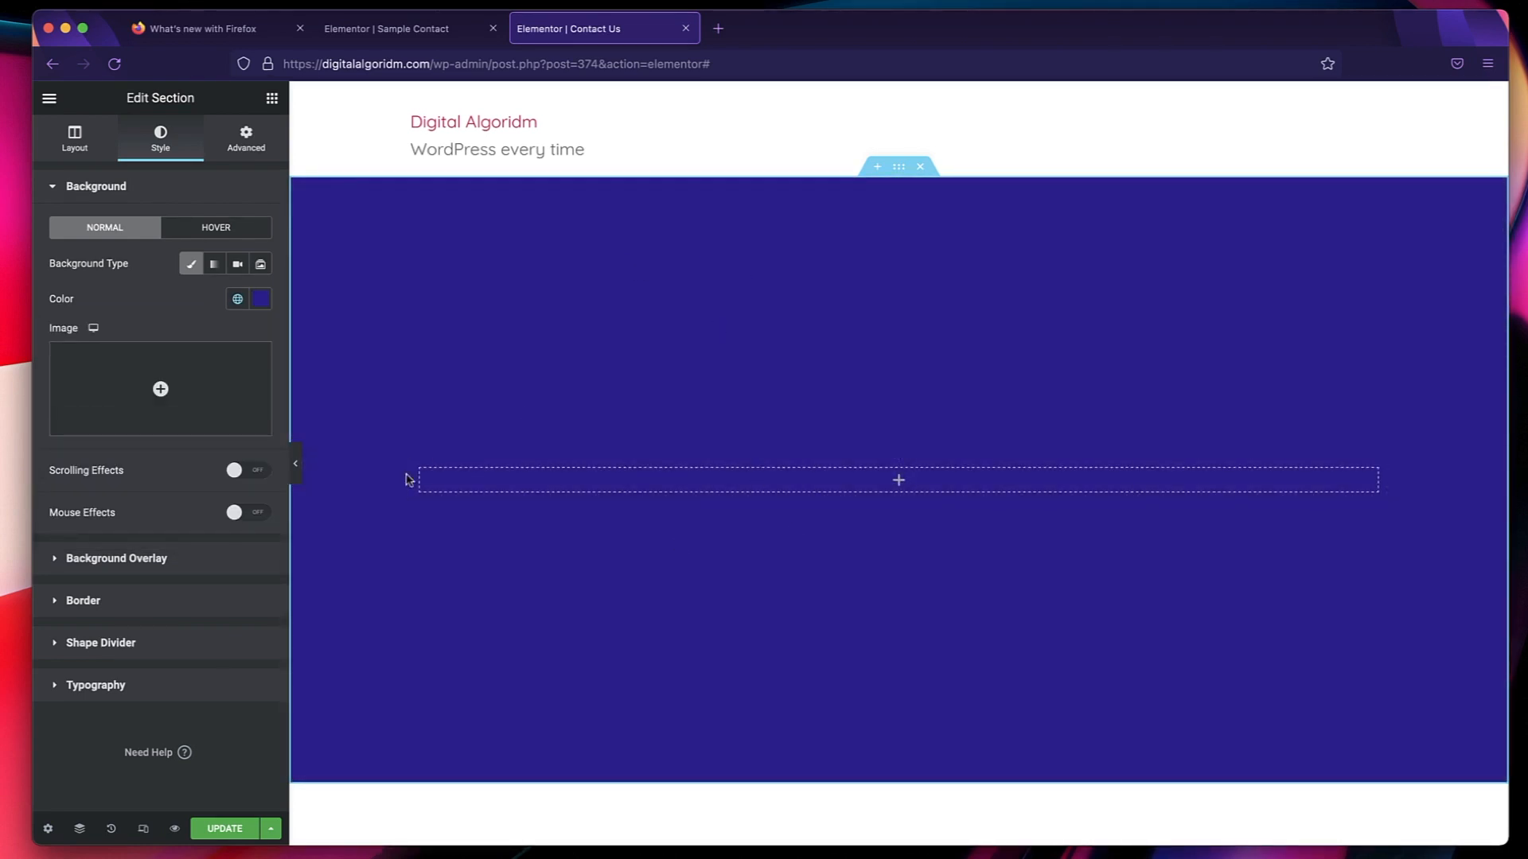
Check the Sample Contact page's layout and add a second column to the section on the Contact Us page.
left_click(412, 40)
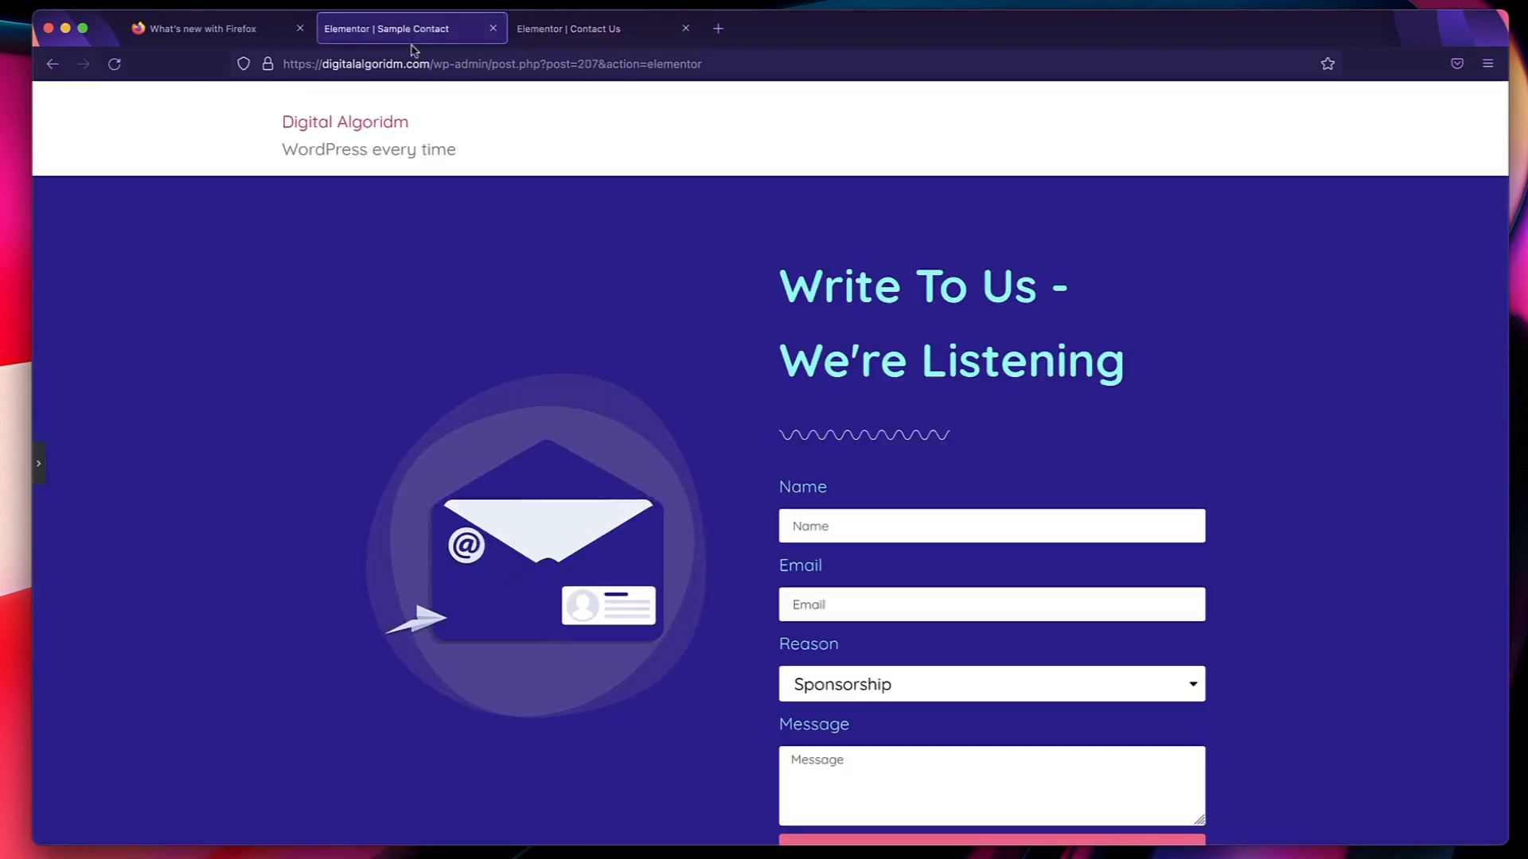
left_click(568, 33)
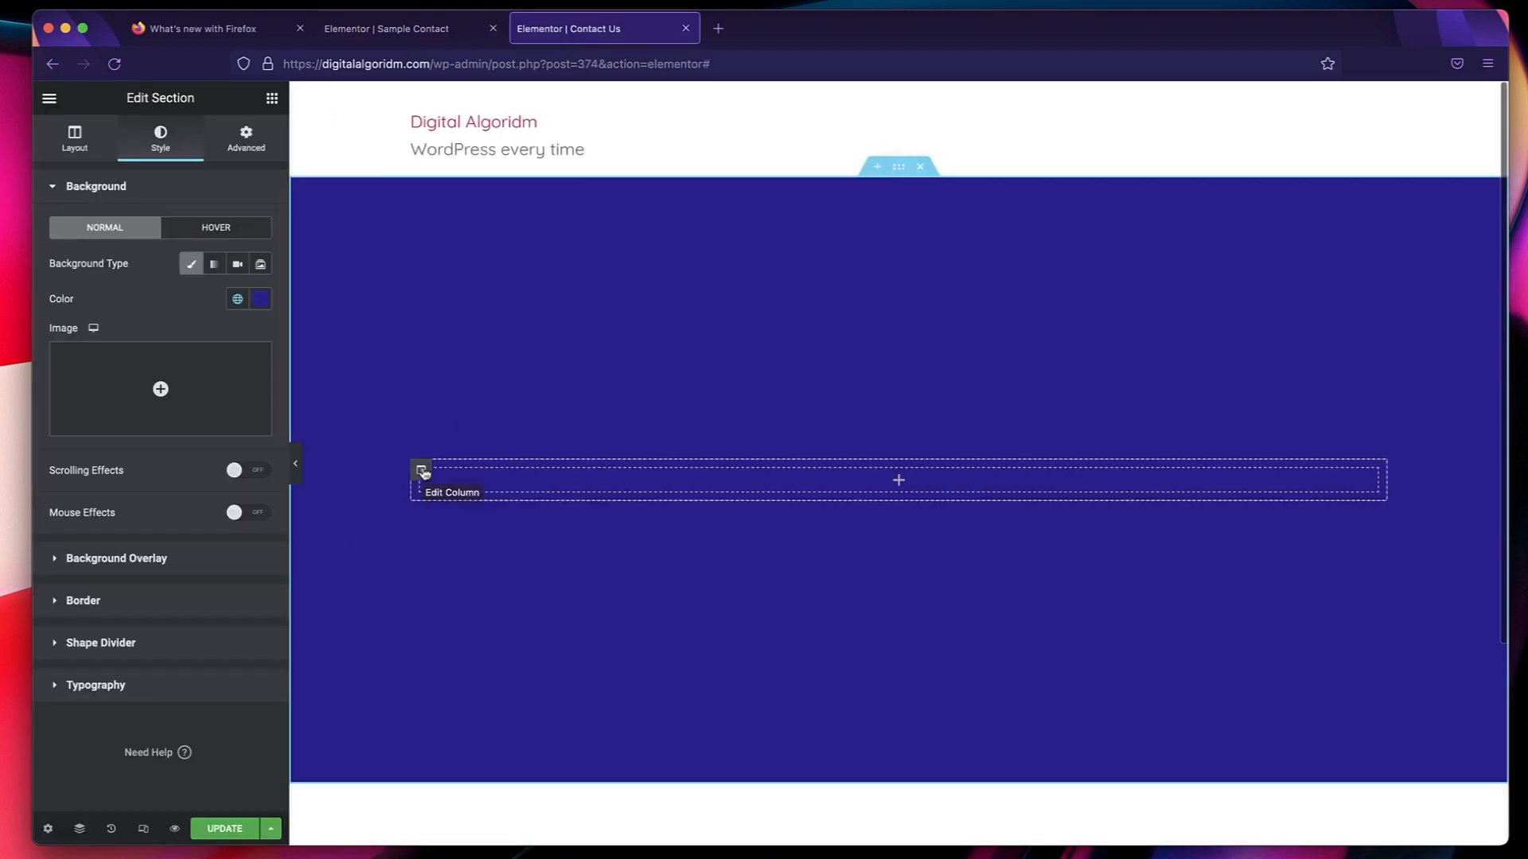
right_click(423, 471)
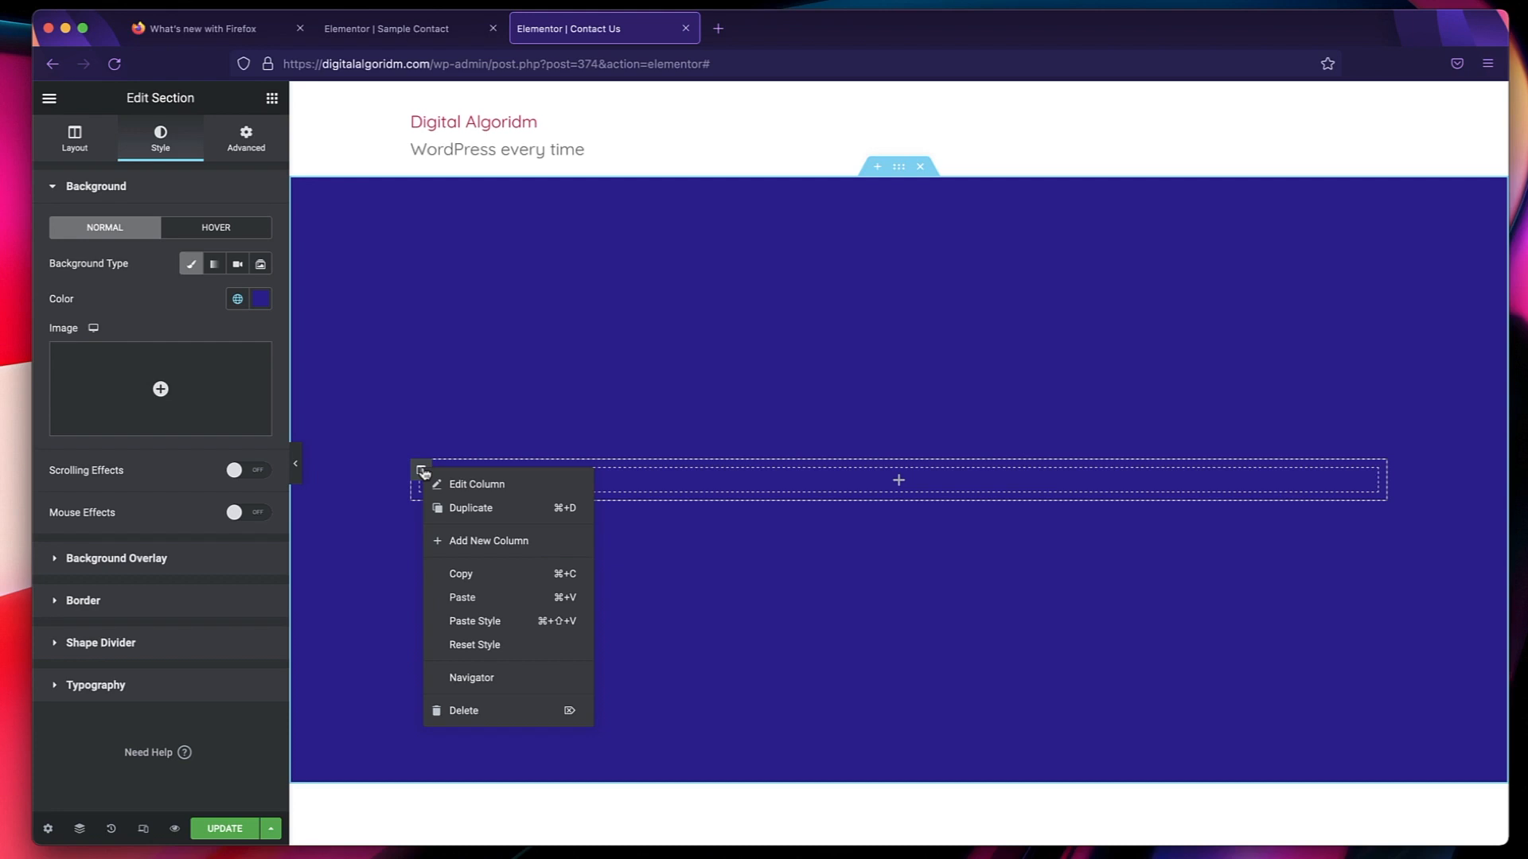
left_click(449, 541)
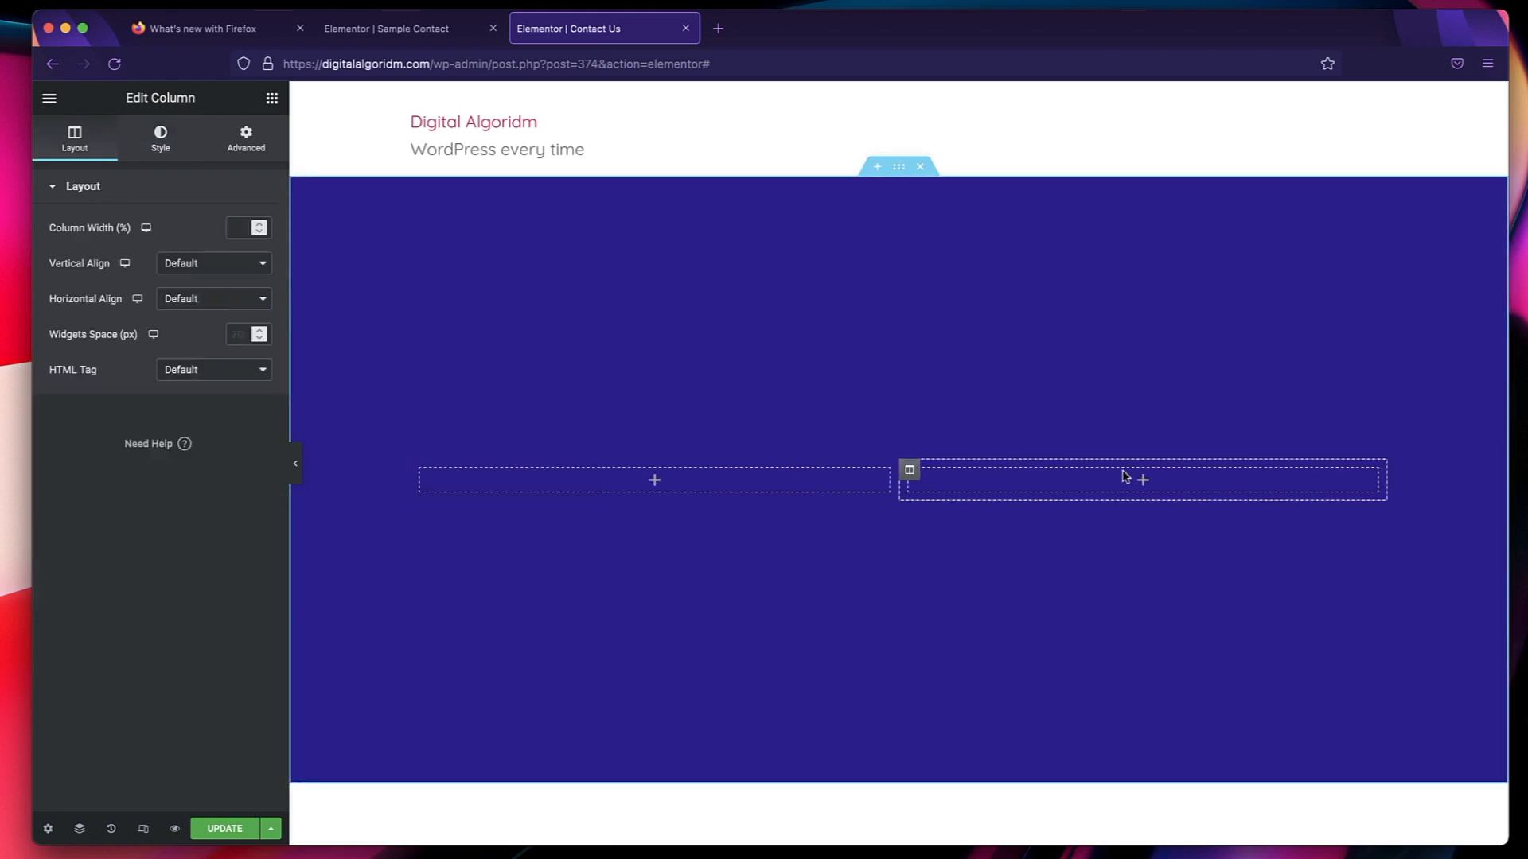
Search the widgets for "form" and place a Form widget in the right column.
left_click(273, 100)
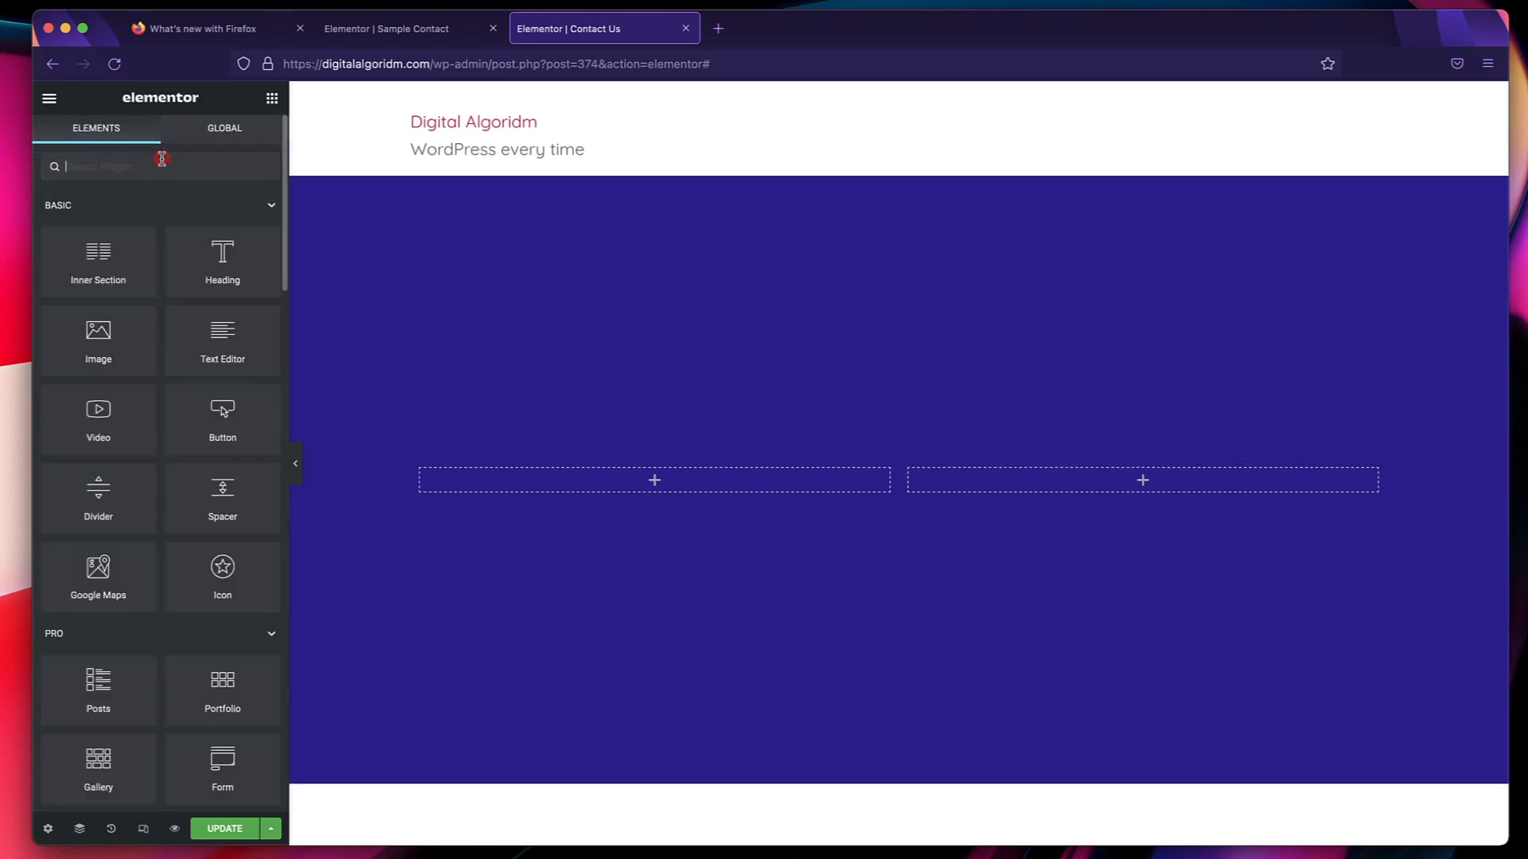
type("form")
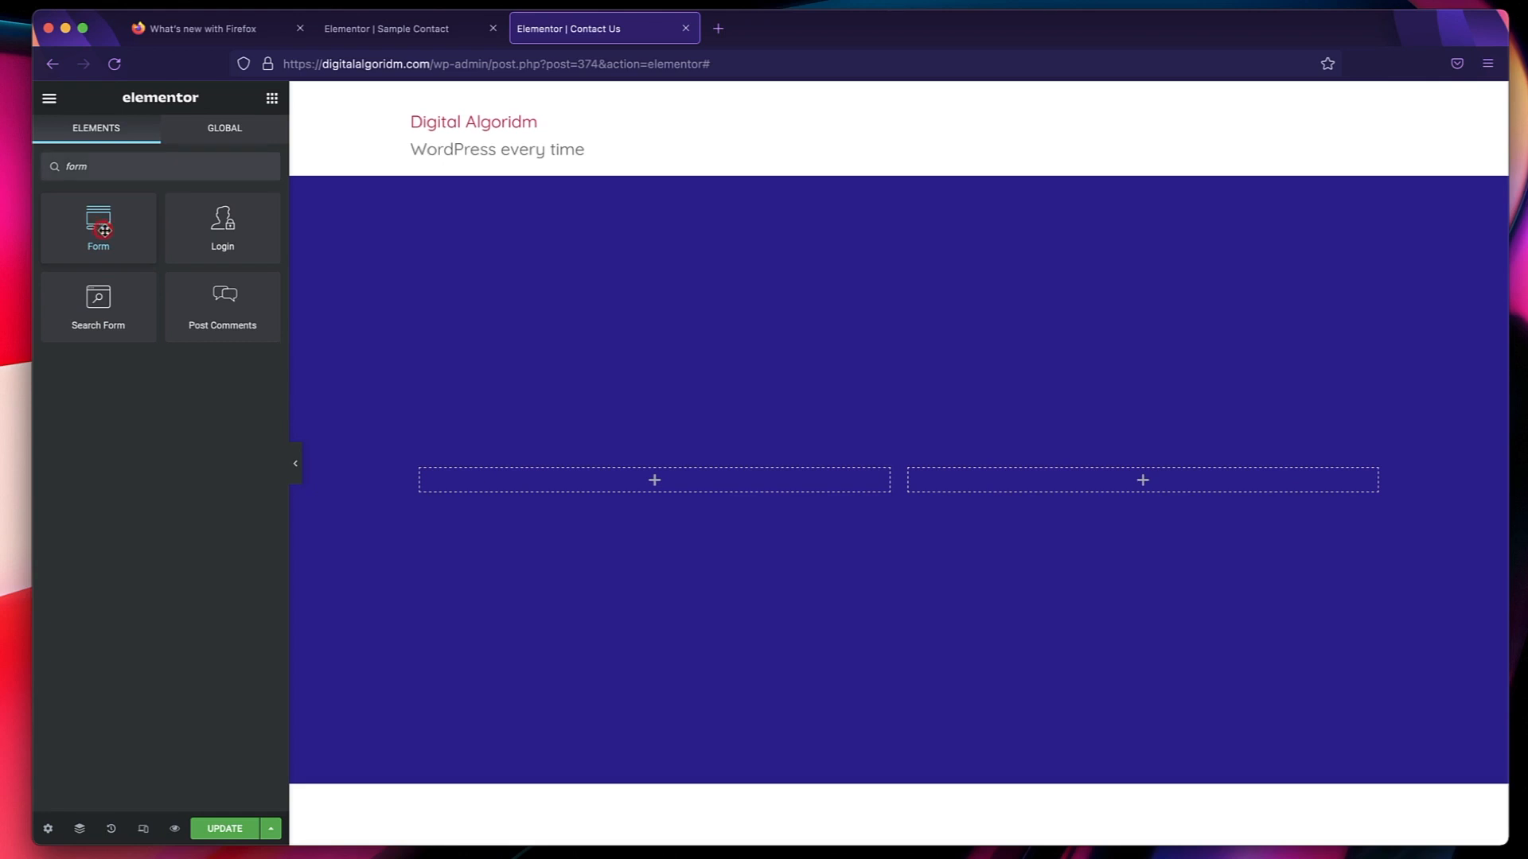
left_click_drag(104, 230, 1158, 480)
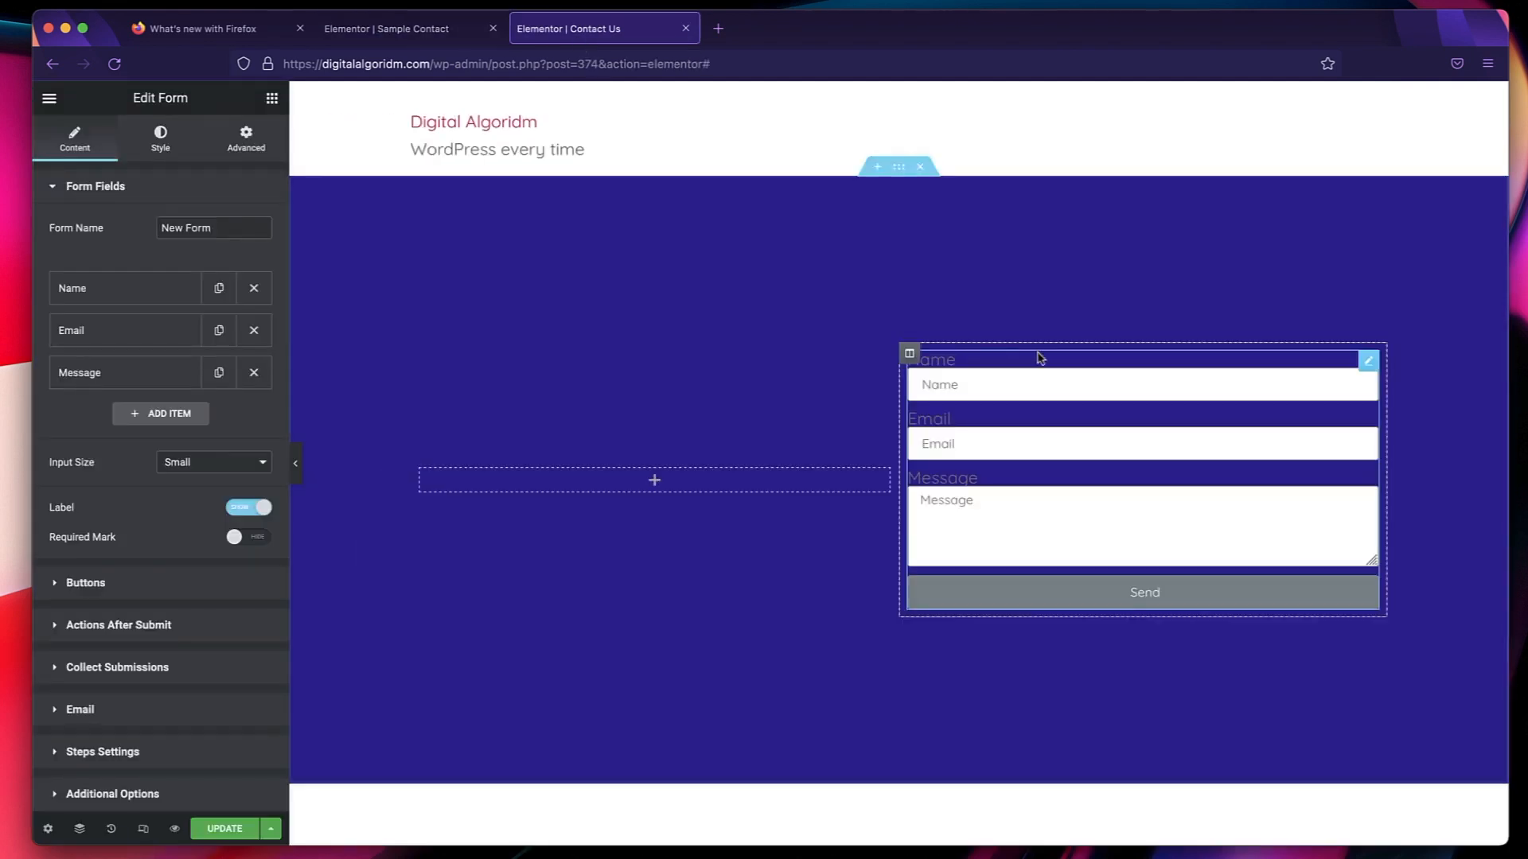
Add a heading above the form in the global Secondary color, reading "CONTACT US - WE'RE HERE".
left_click(271, 99)
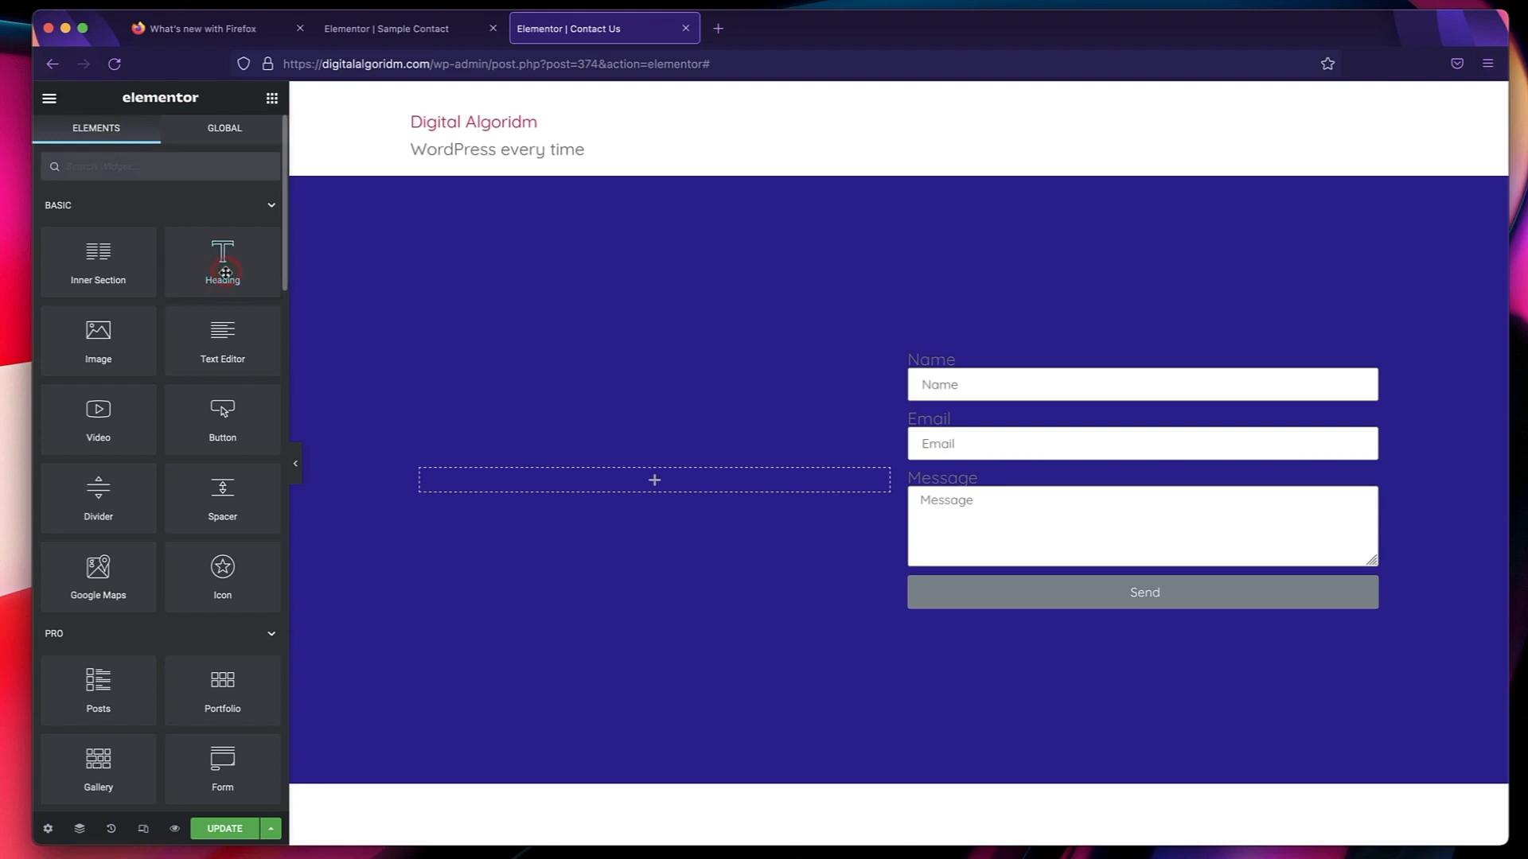
left_click_drag(225, 273, 977, 357)
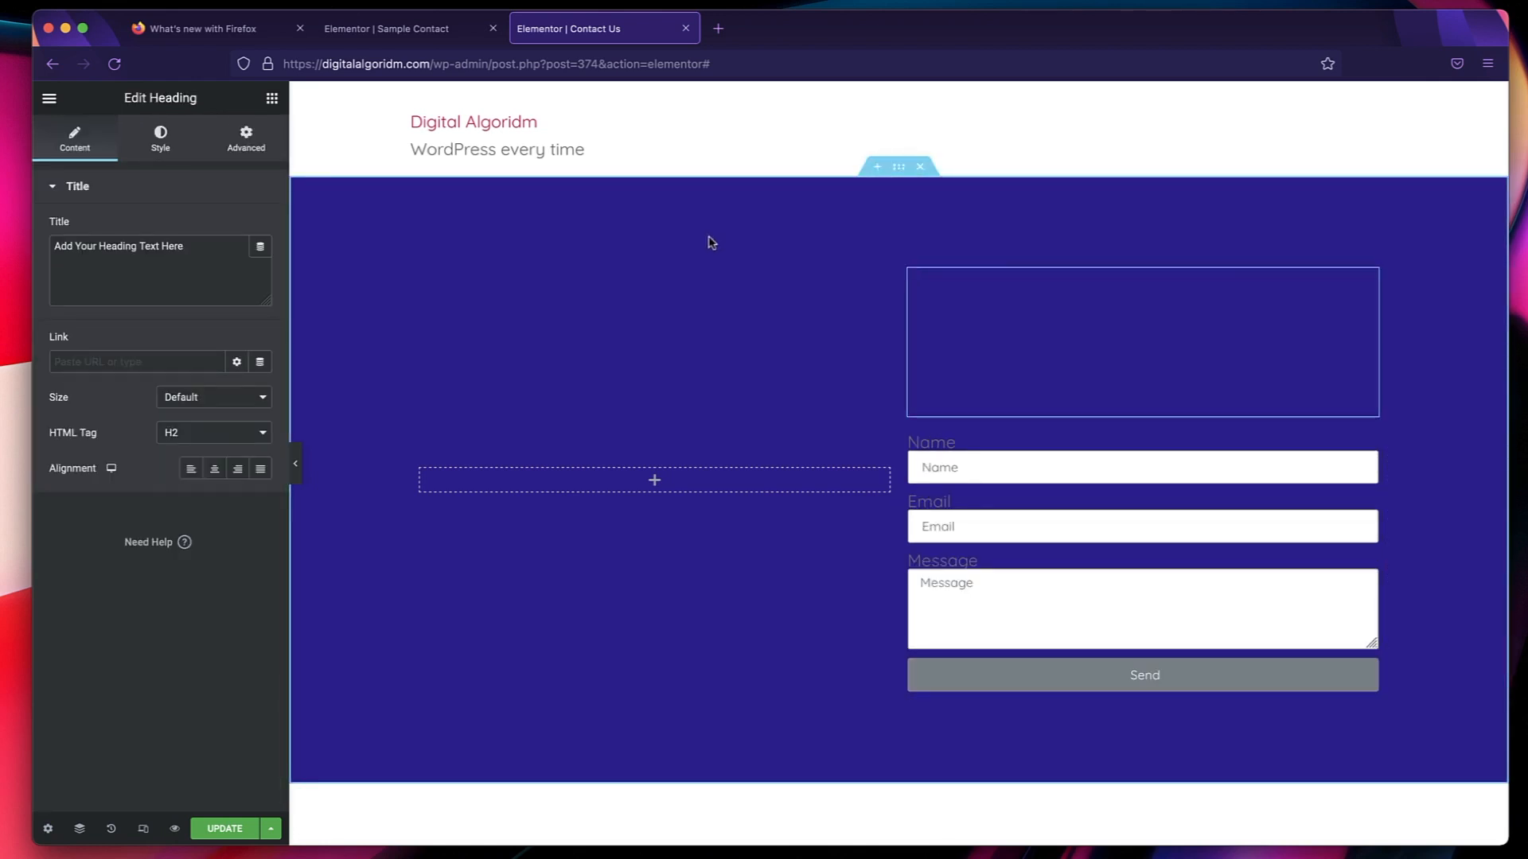
left_click(155, 136)
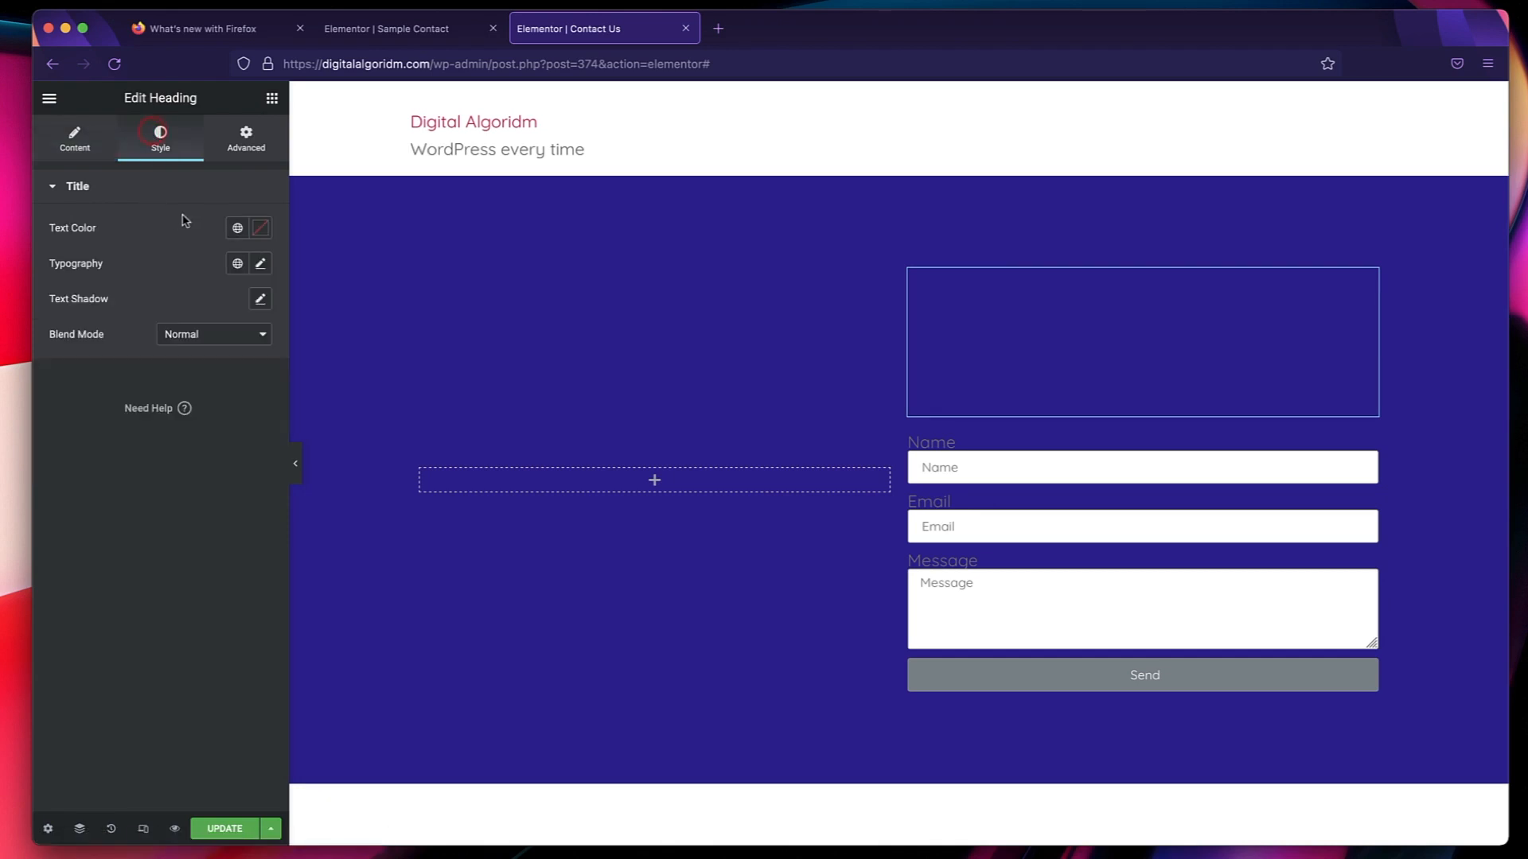
left_click(231, 235)
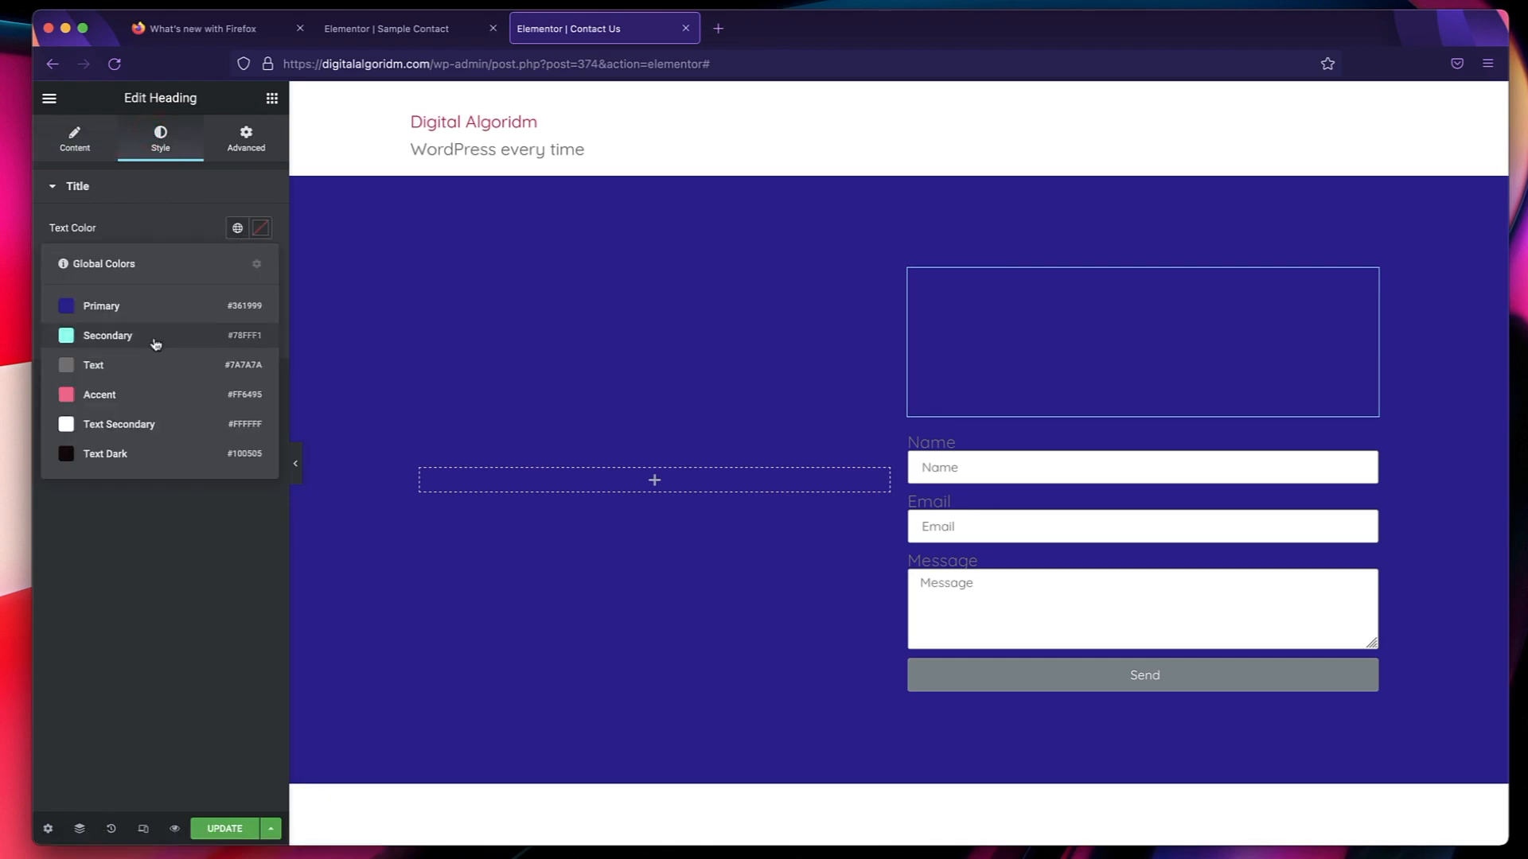
left_click(156, 340)
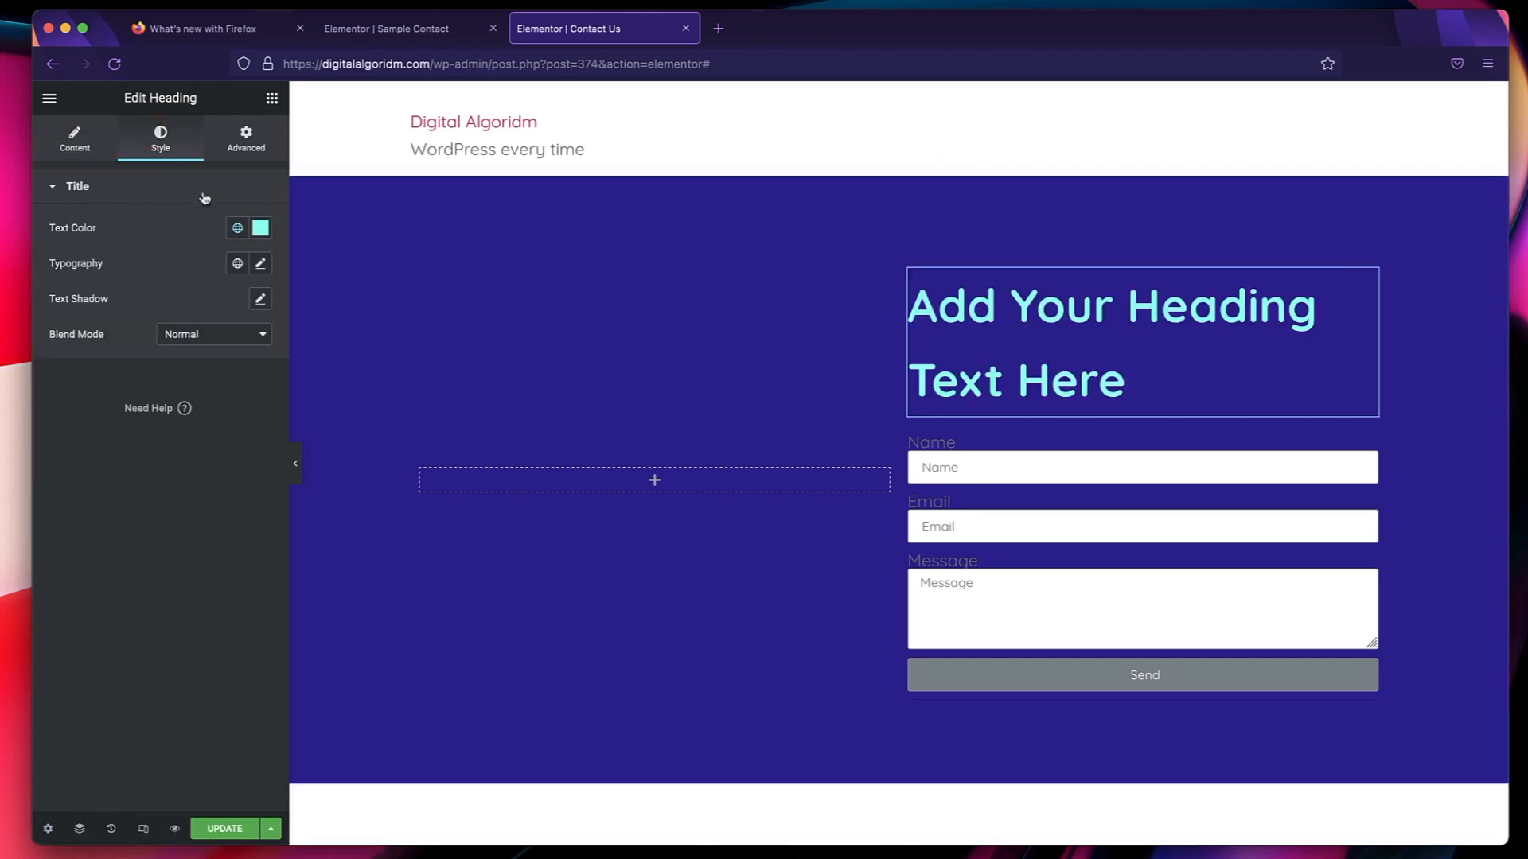
left_click(99, 151)
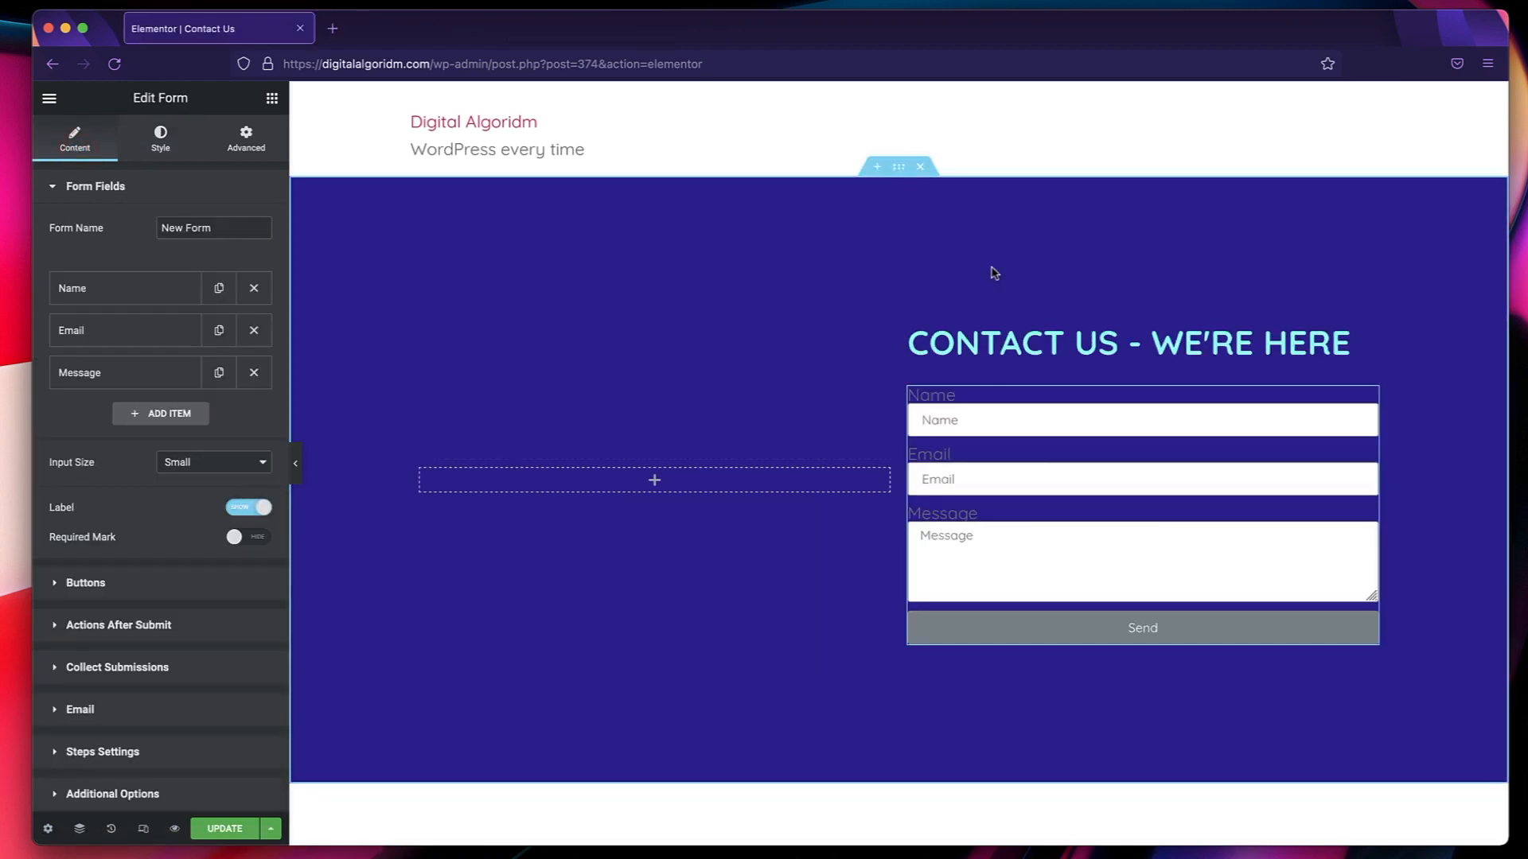
Set the placeholder of the form's Name field to "Enter Your Name".
left_click(1043, 473)
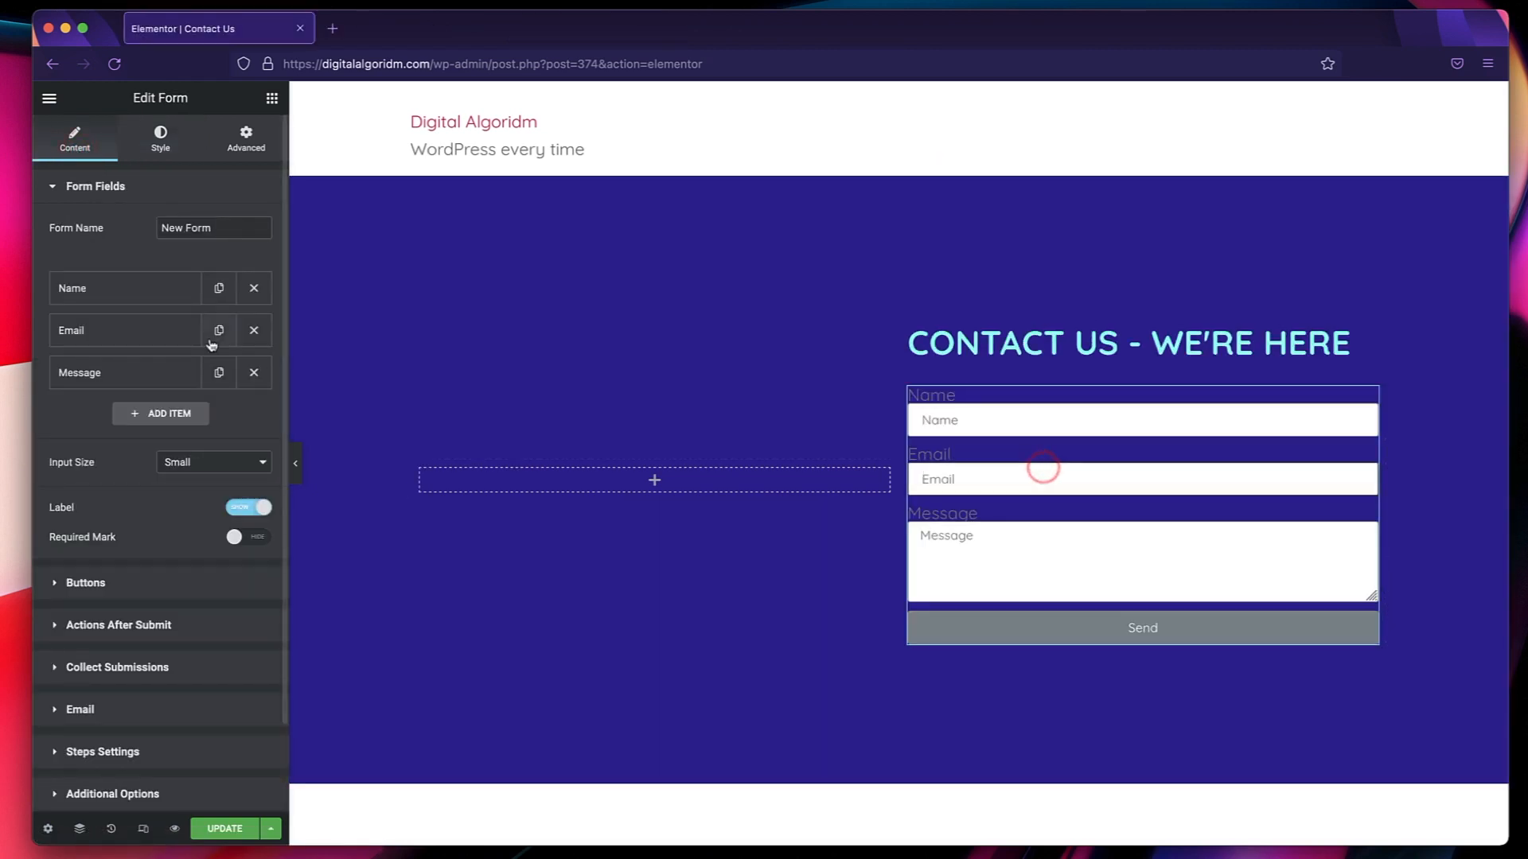
left_click(102, 296)
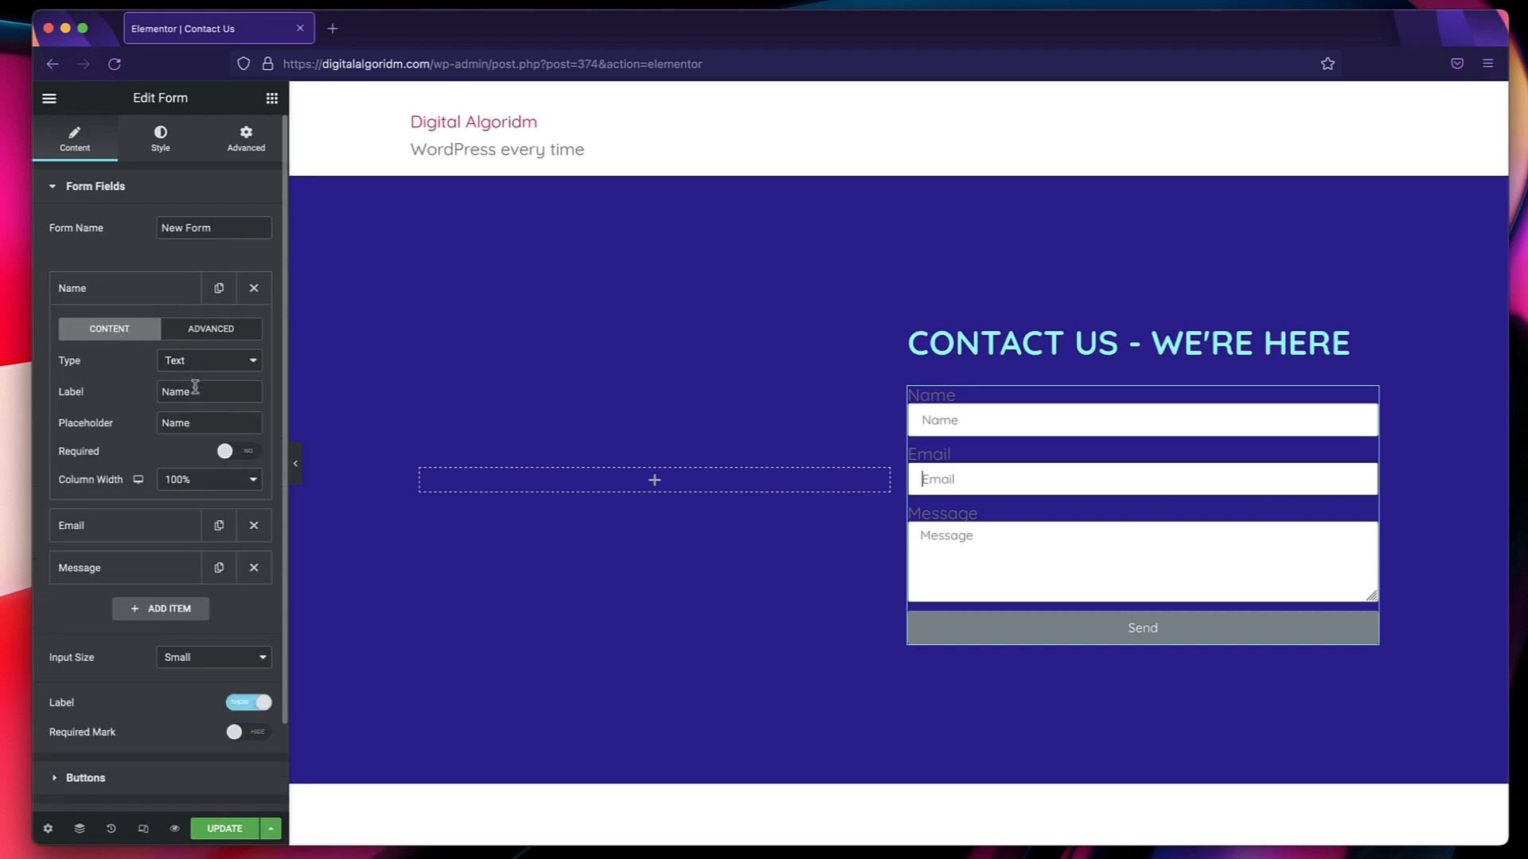
double_click(191, 433)
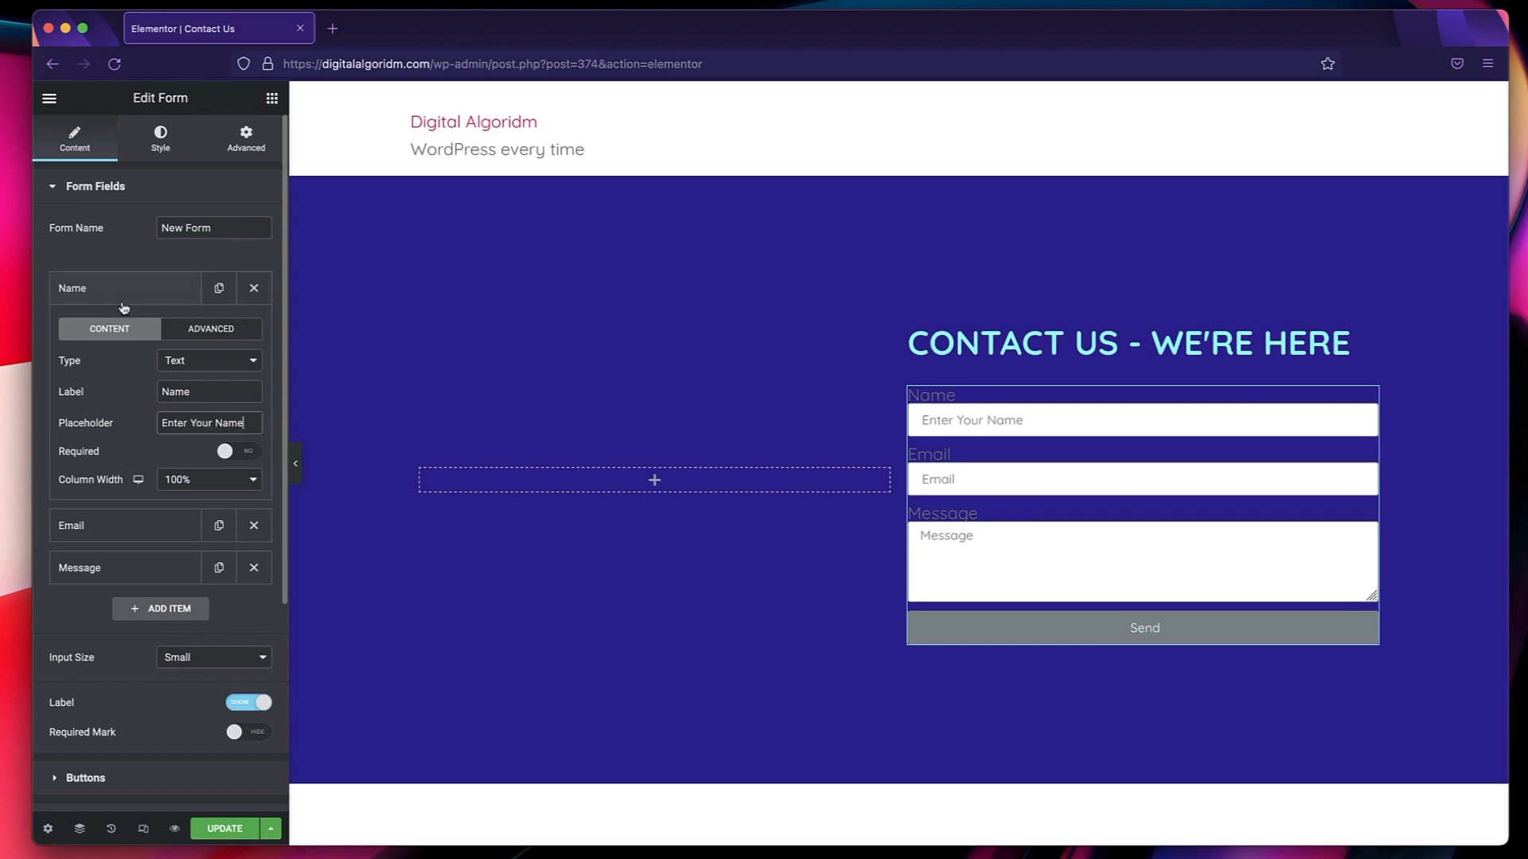
left_click(124, 299)
Add a Select field labelled "Reason" to the form with the options Collab, Sponsorship and General.
left_click(145, 417)
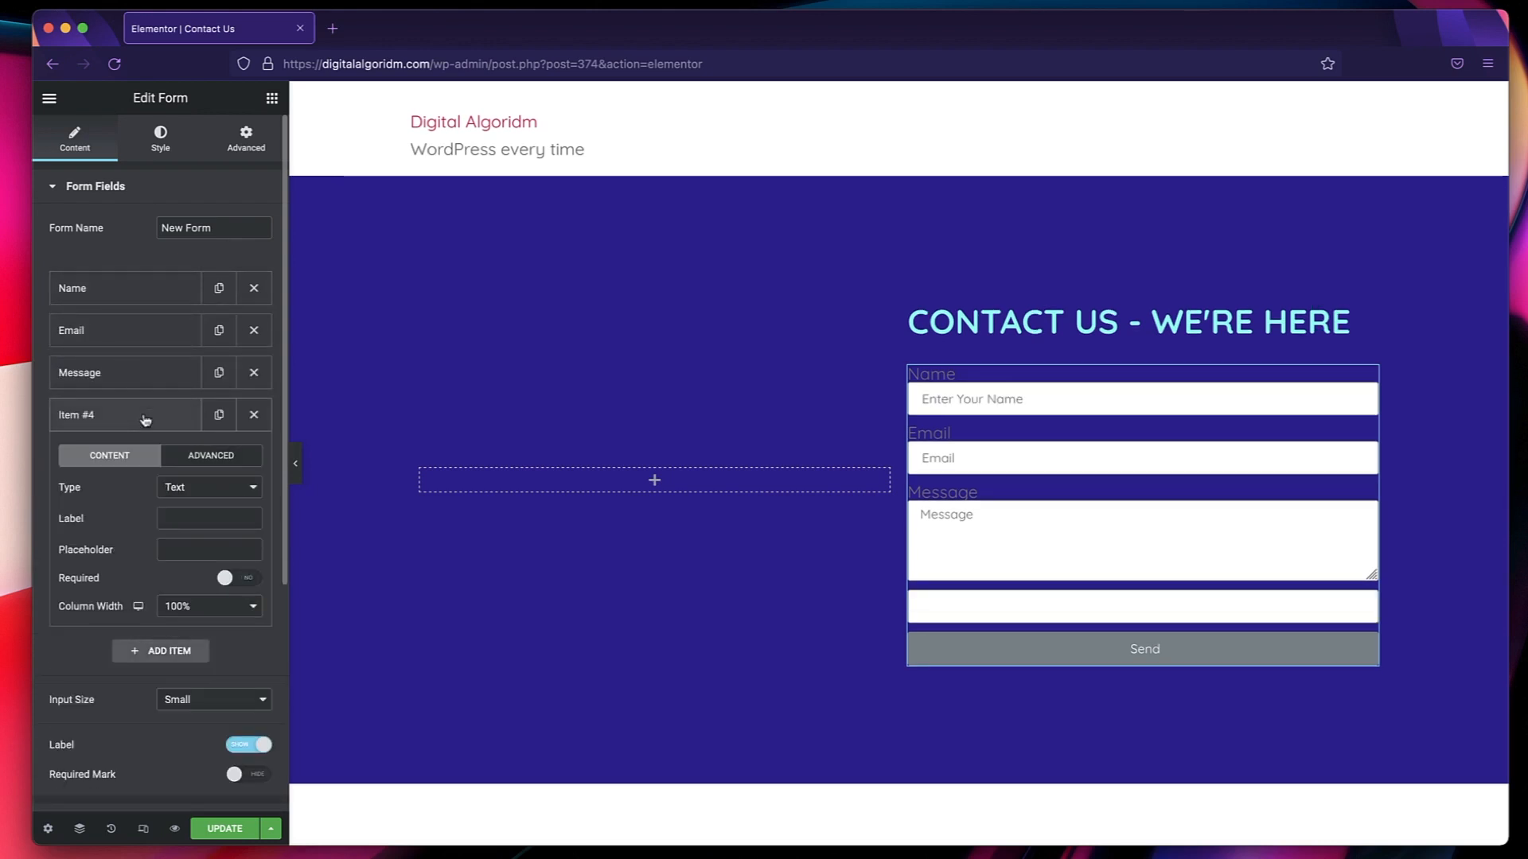
left_click(189, 489)
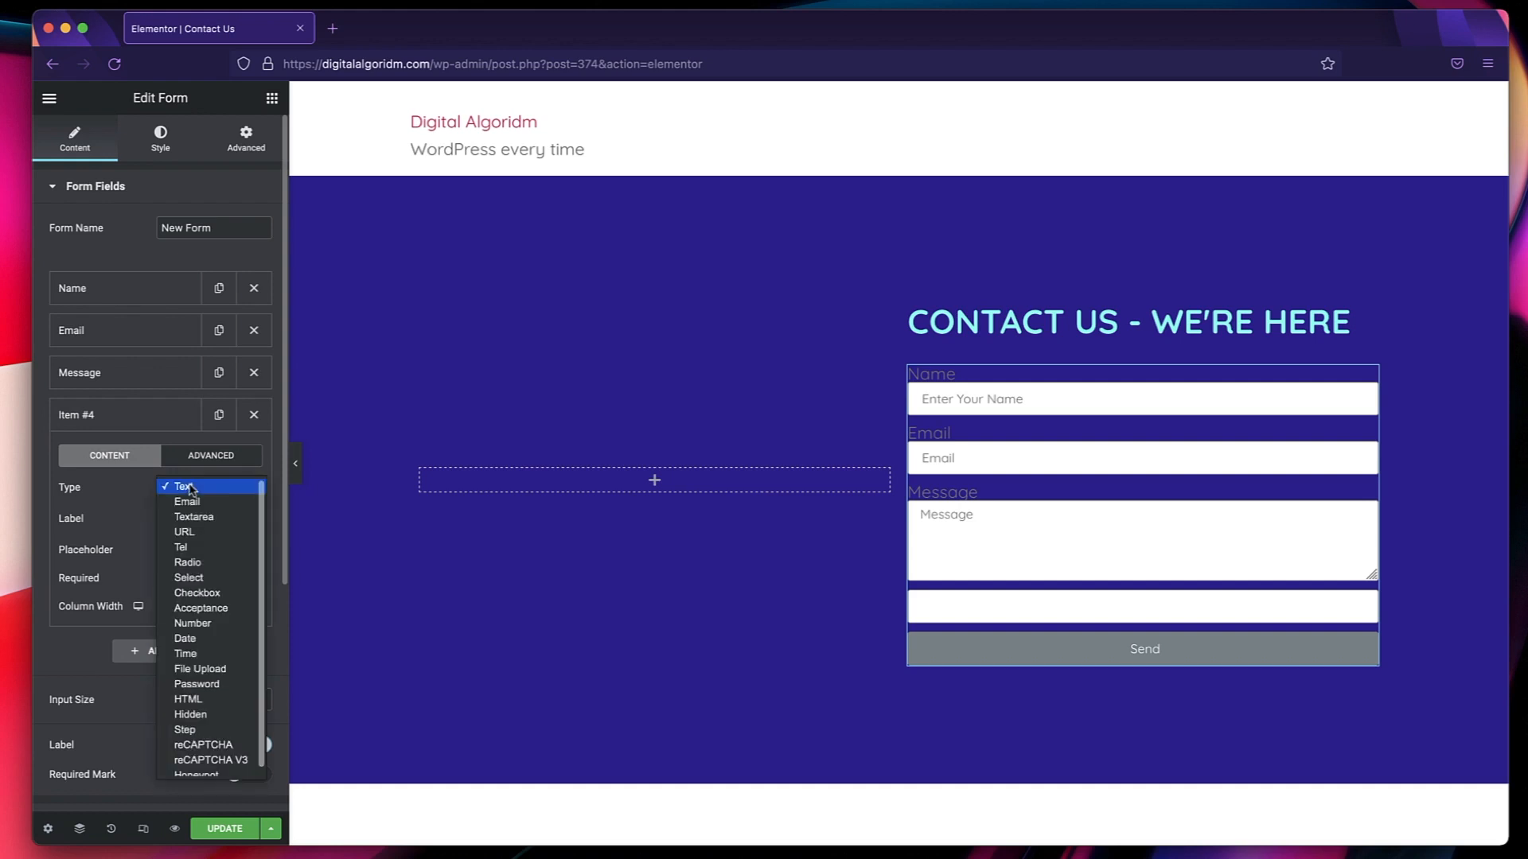
left_click(192, 578)
left_click(199, 518)
type("Reason")
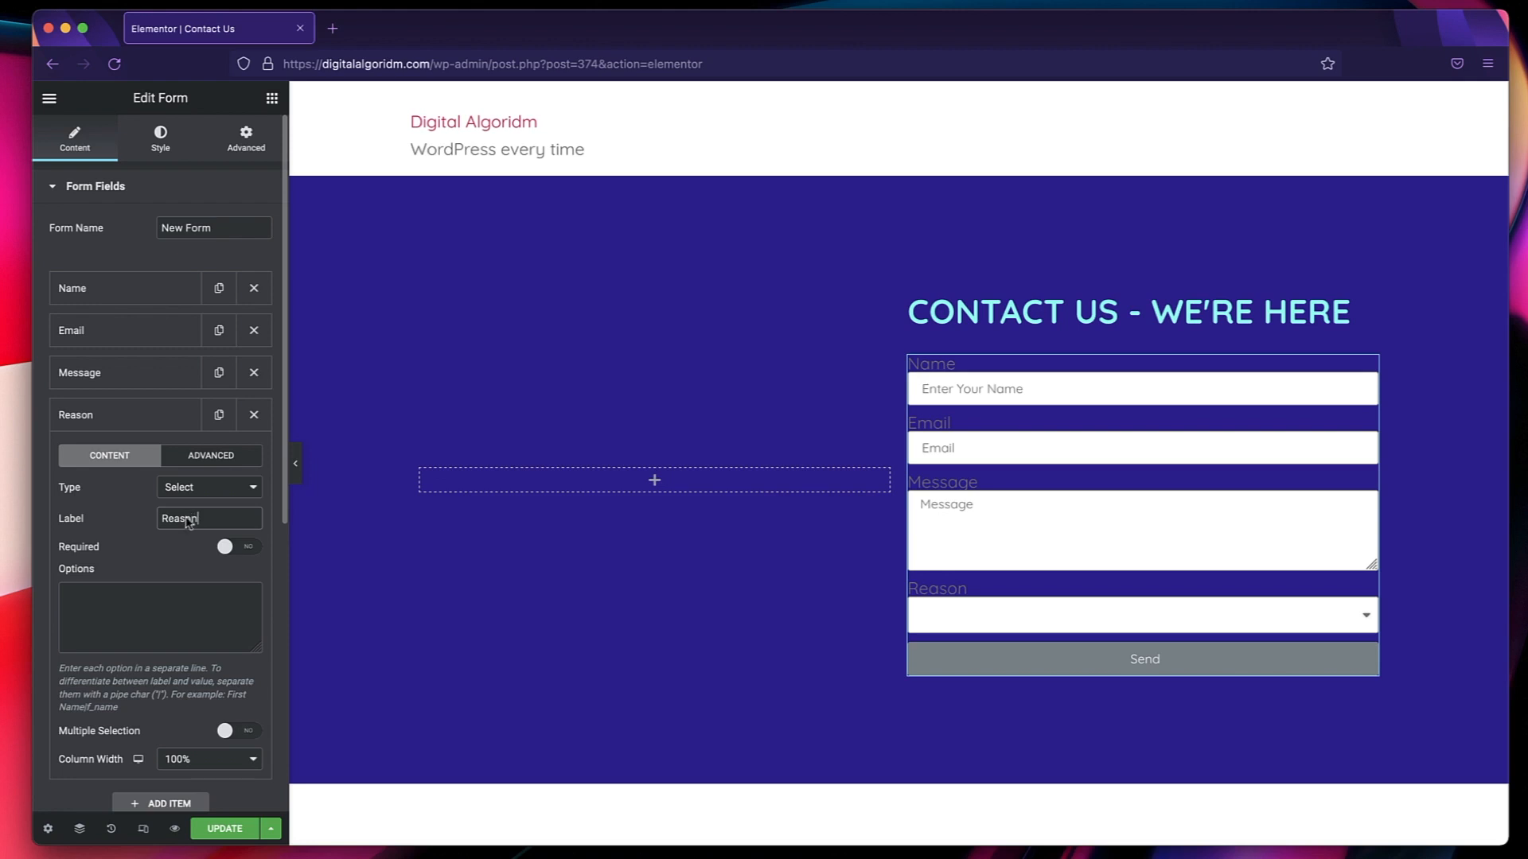
left_click(128, 611)
type("Collab")
key("Return")
type("Sponsorship ")
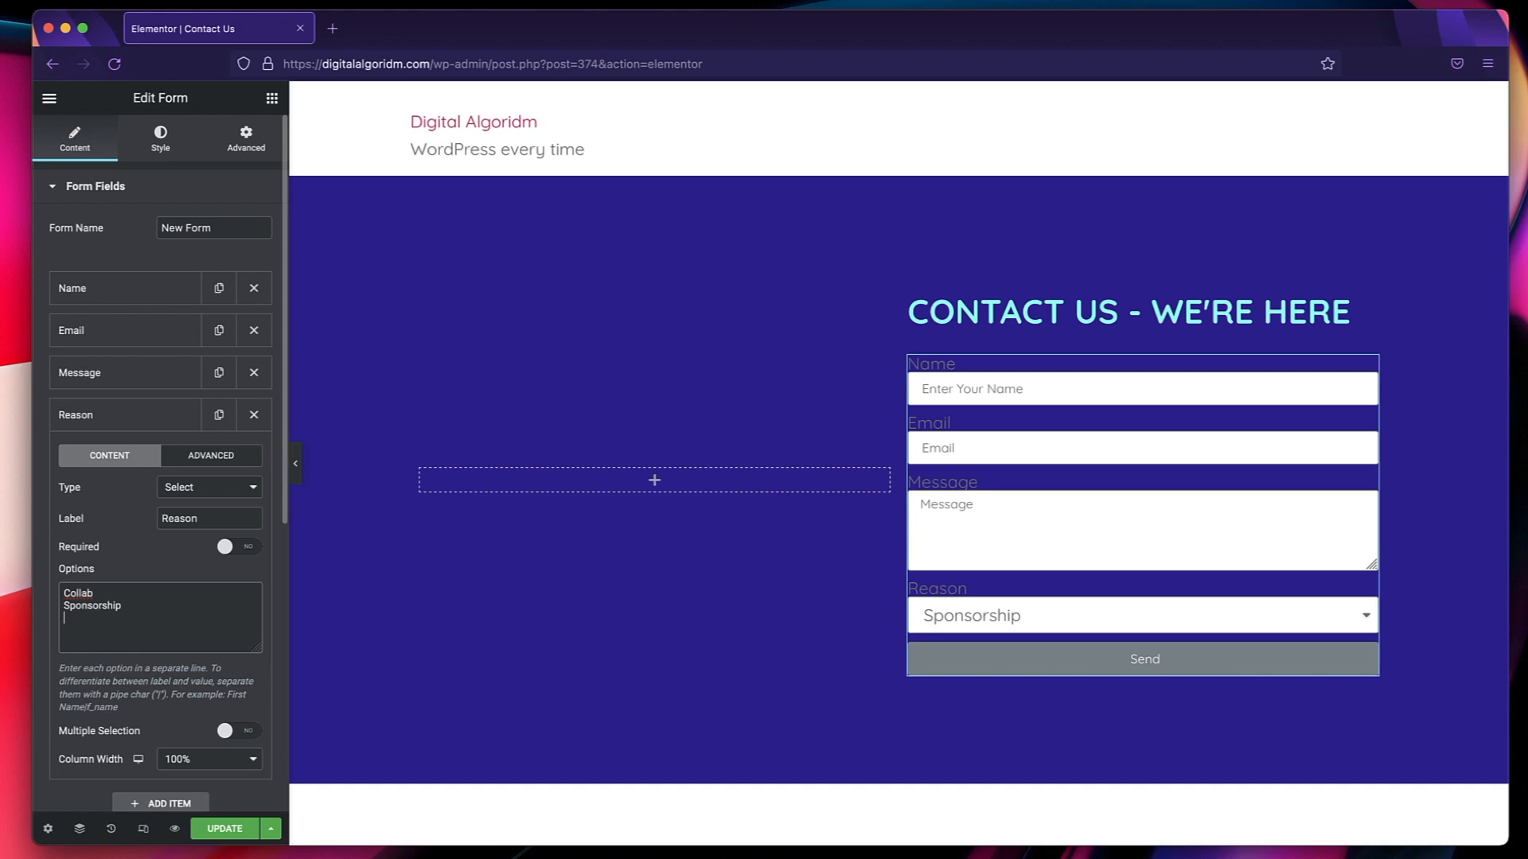
type("General")
Move the Reason field above Message and check its options in the form on the page.
left_click(140, 412)
left_click_drag(127, 422, 126, 375)
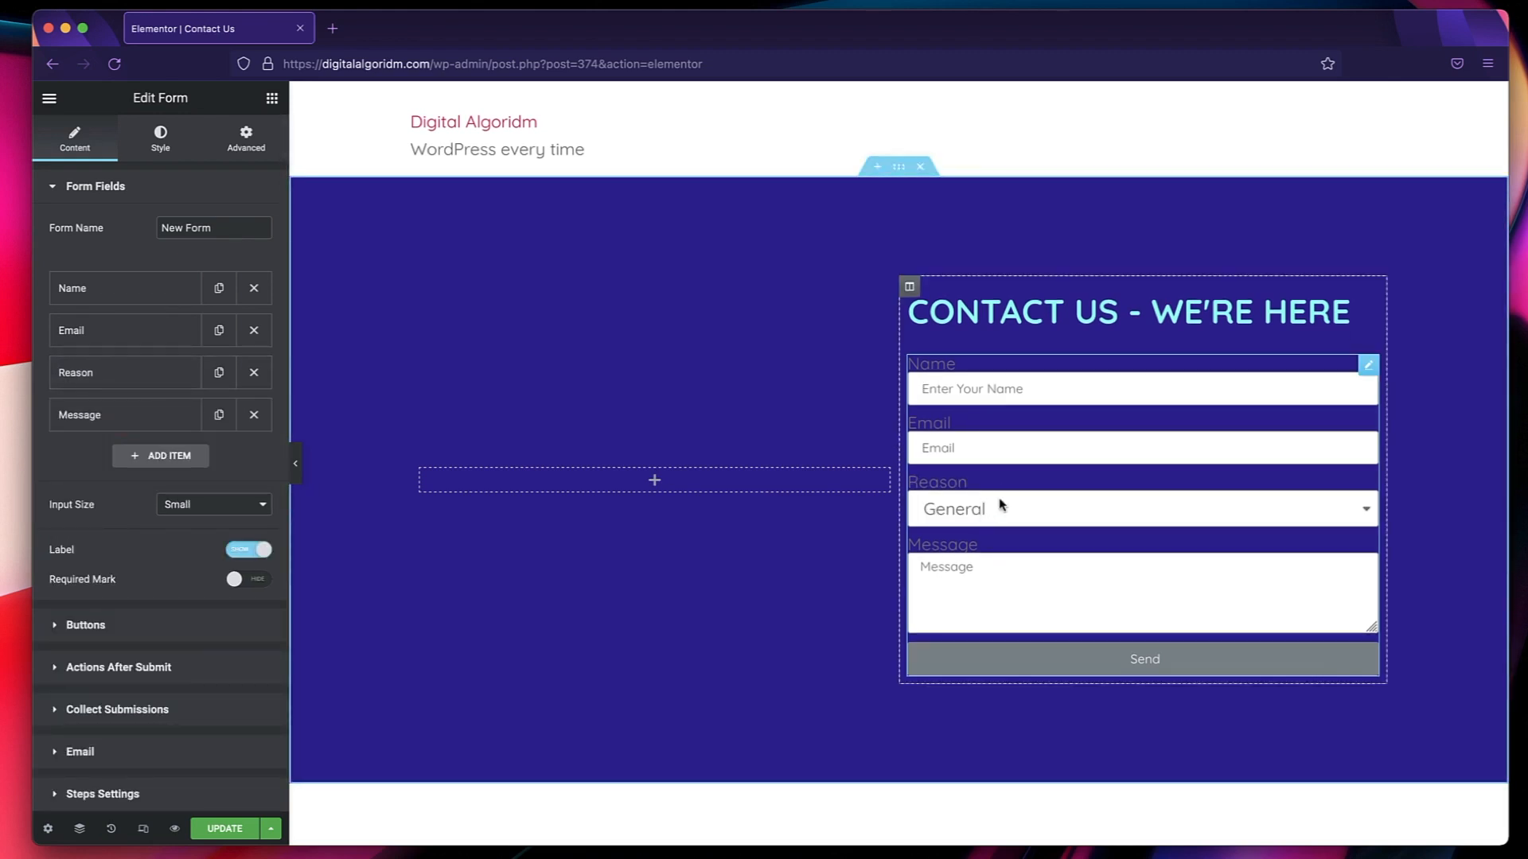
left_click(985, 507)
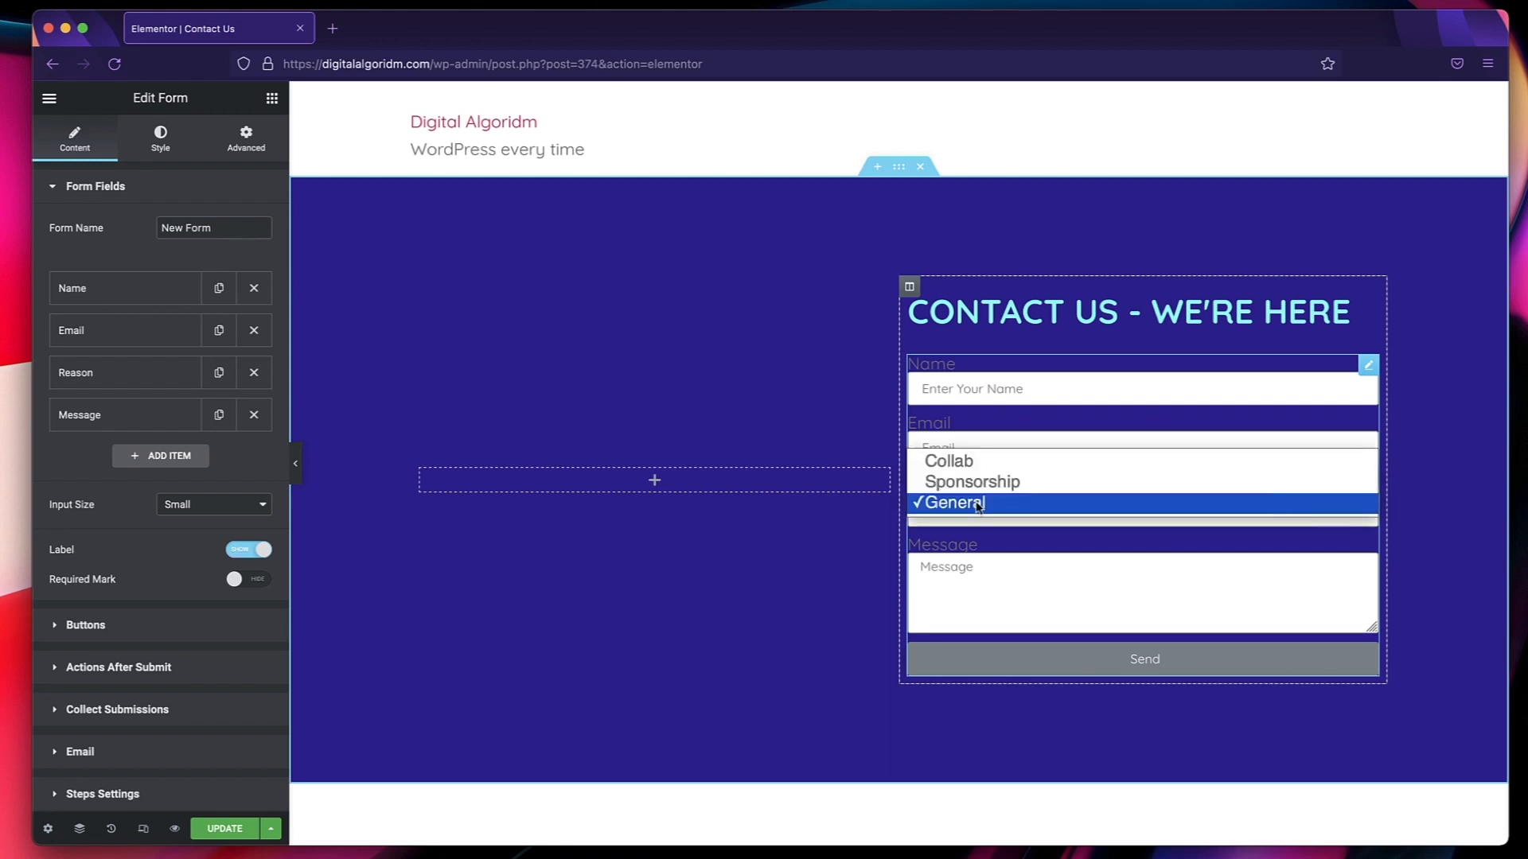
left_click(979, 573)
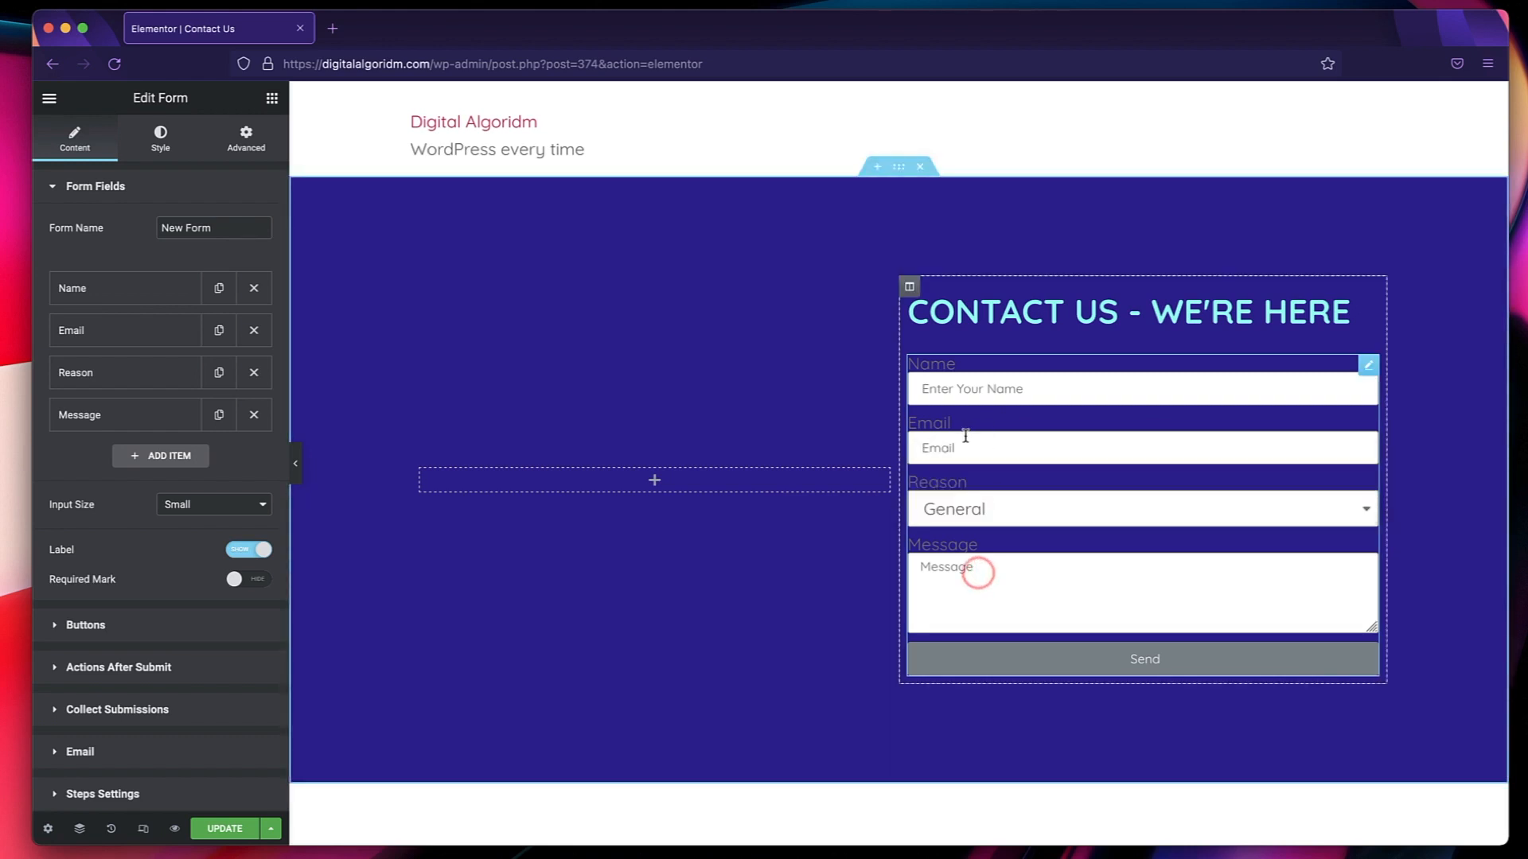
Set the placeholder of the form's Email field to "Enter Your EMail".
left_click(128, 341)
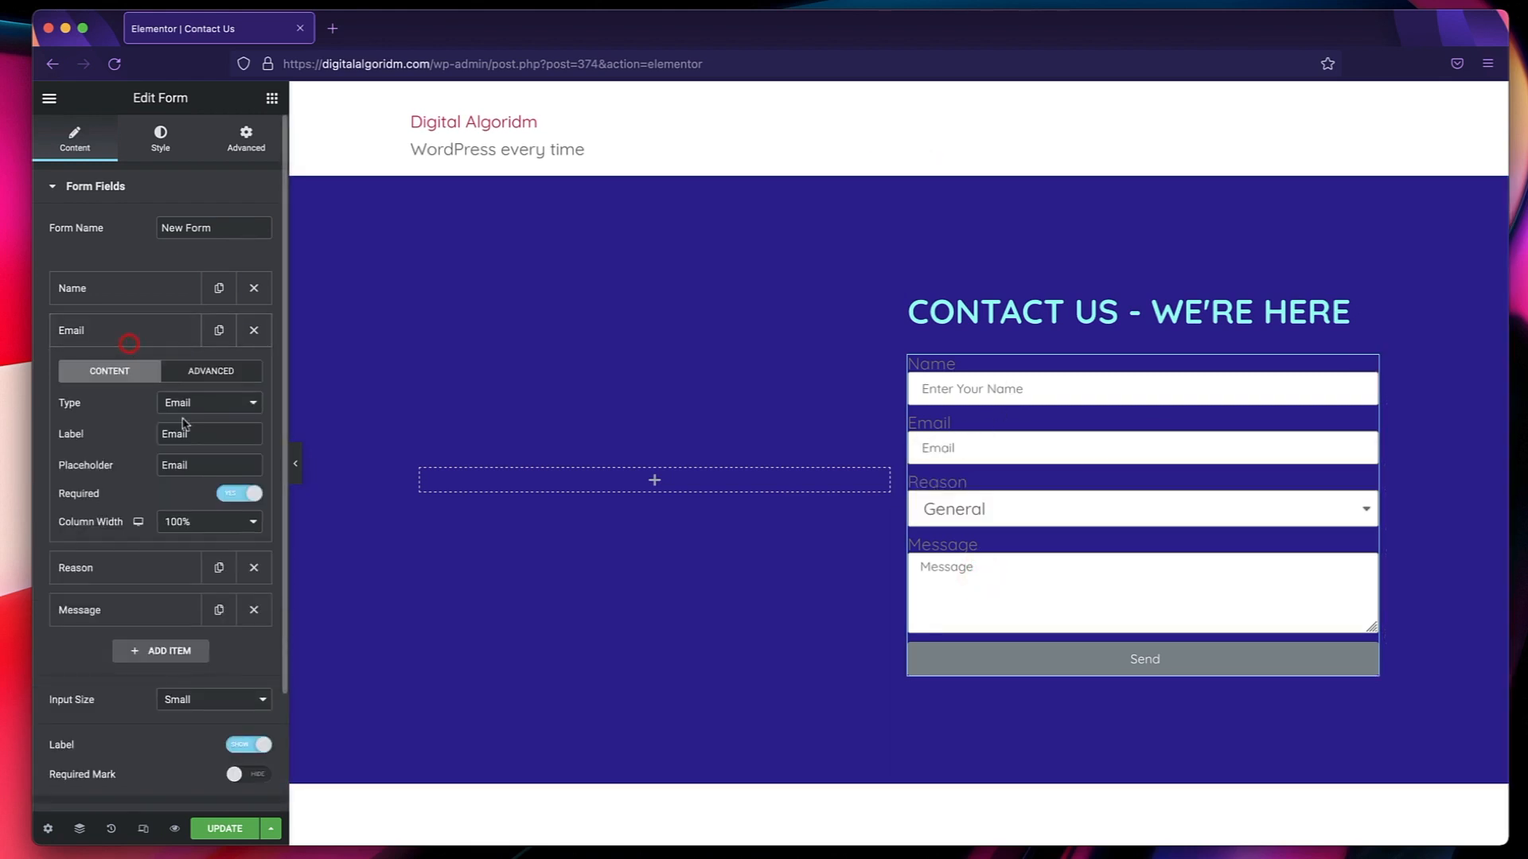
double_click(199, 464)
type("En")
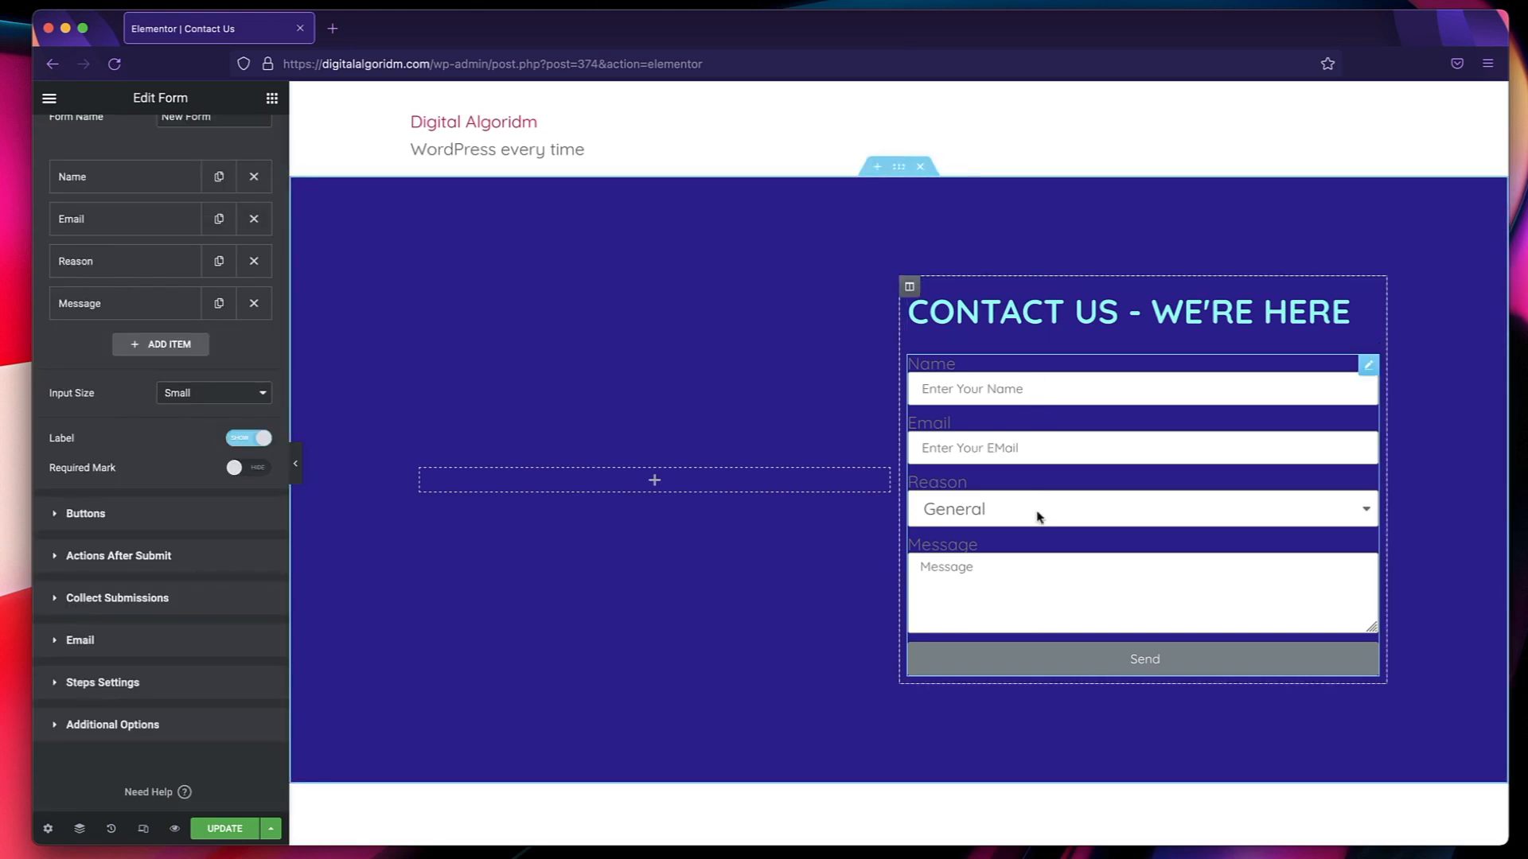
Add a fifth form field of type Honeypot after Message.
left_click(169, 349)
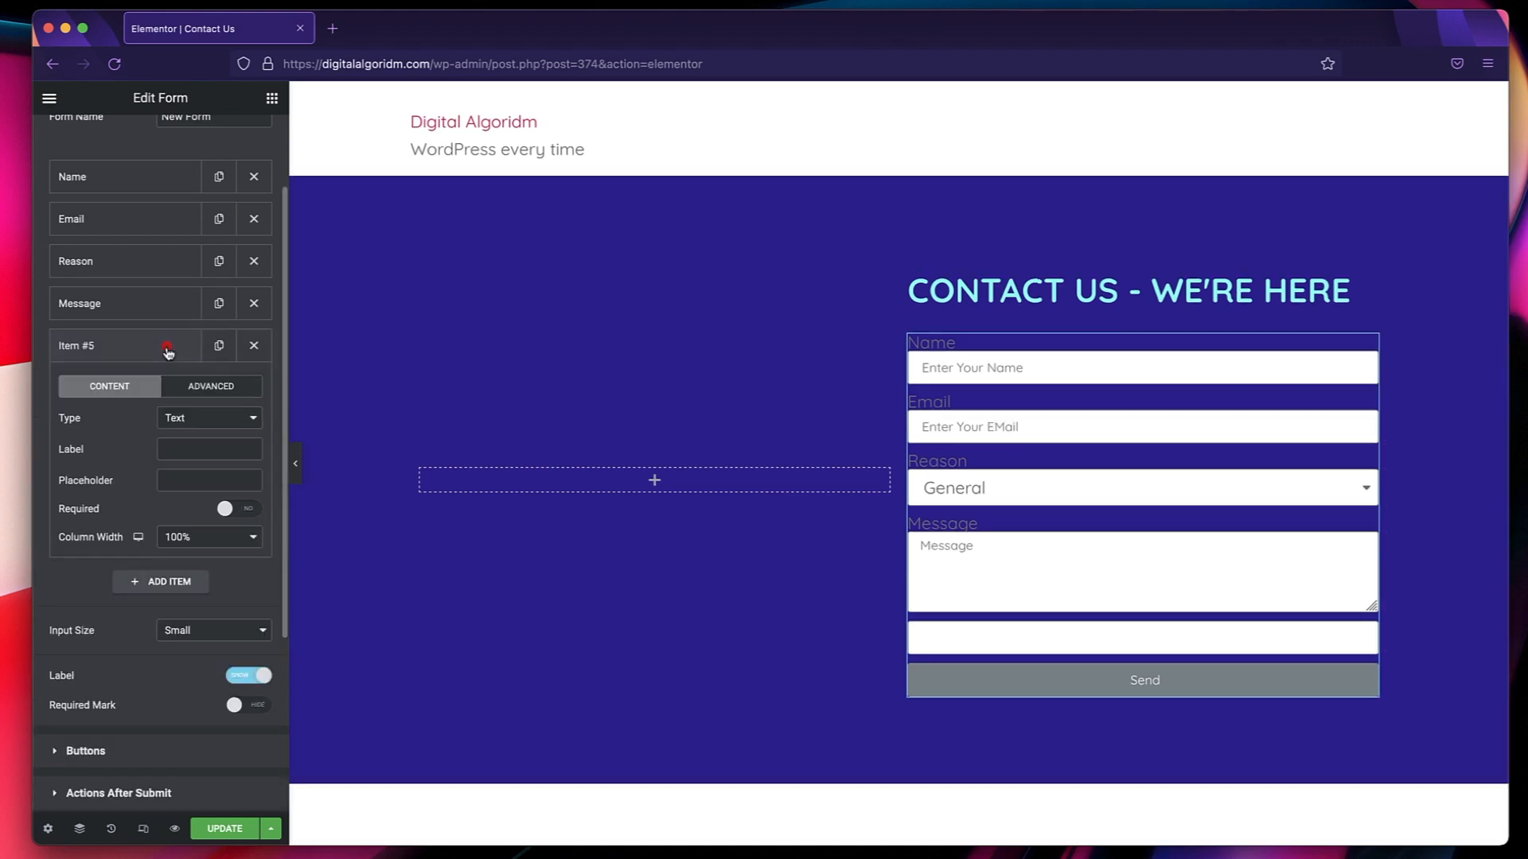
left_click(217, 419)
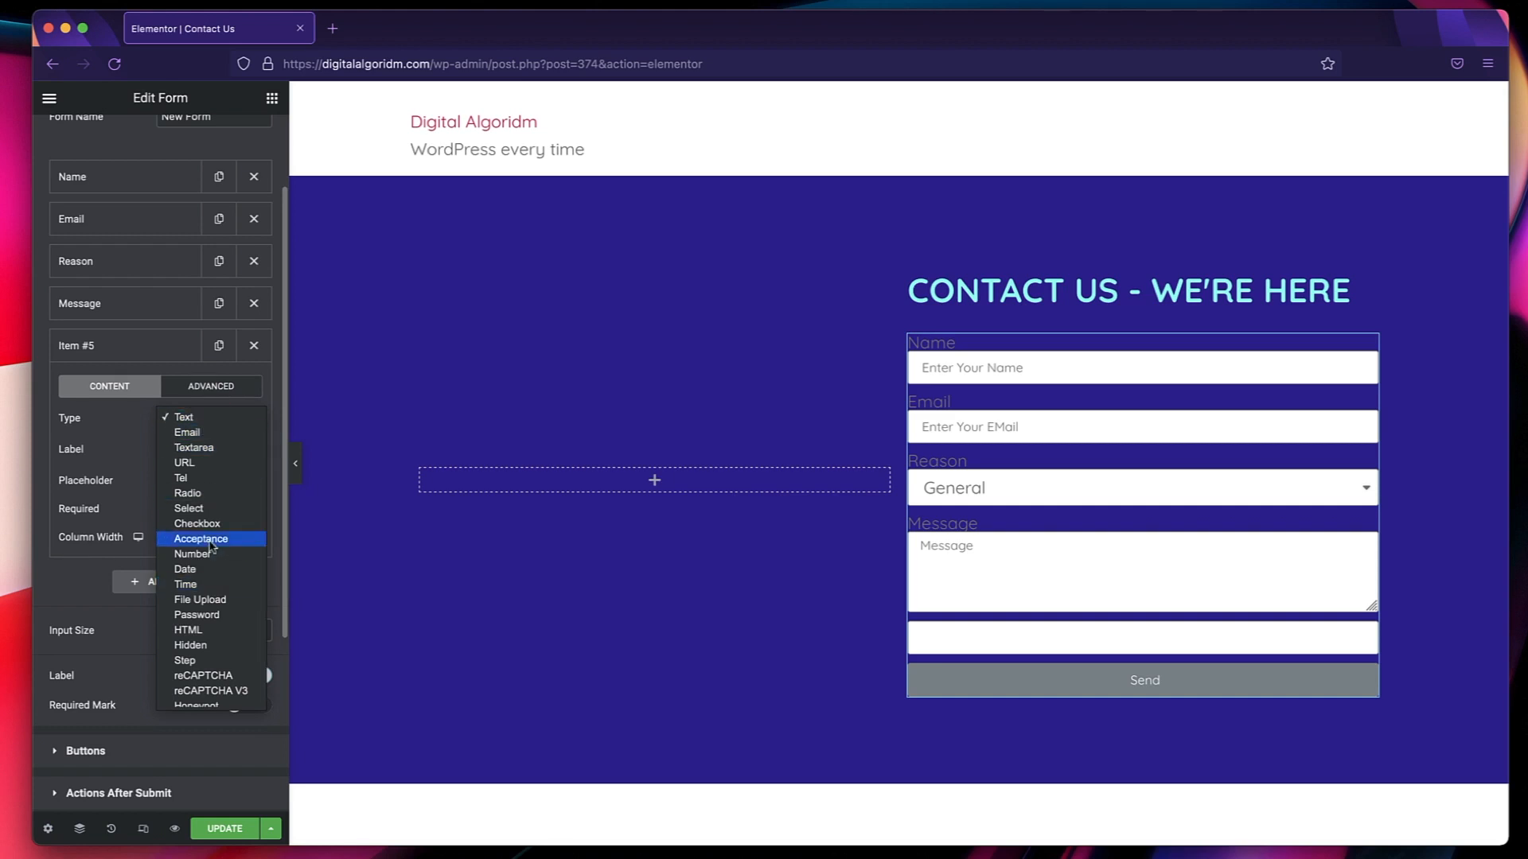
left_click(199, 700)
left_click(92, 350)
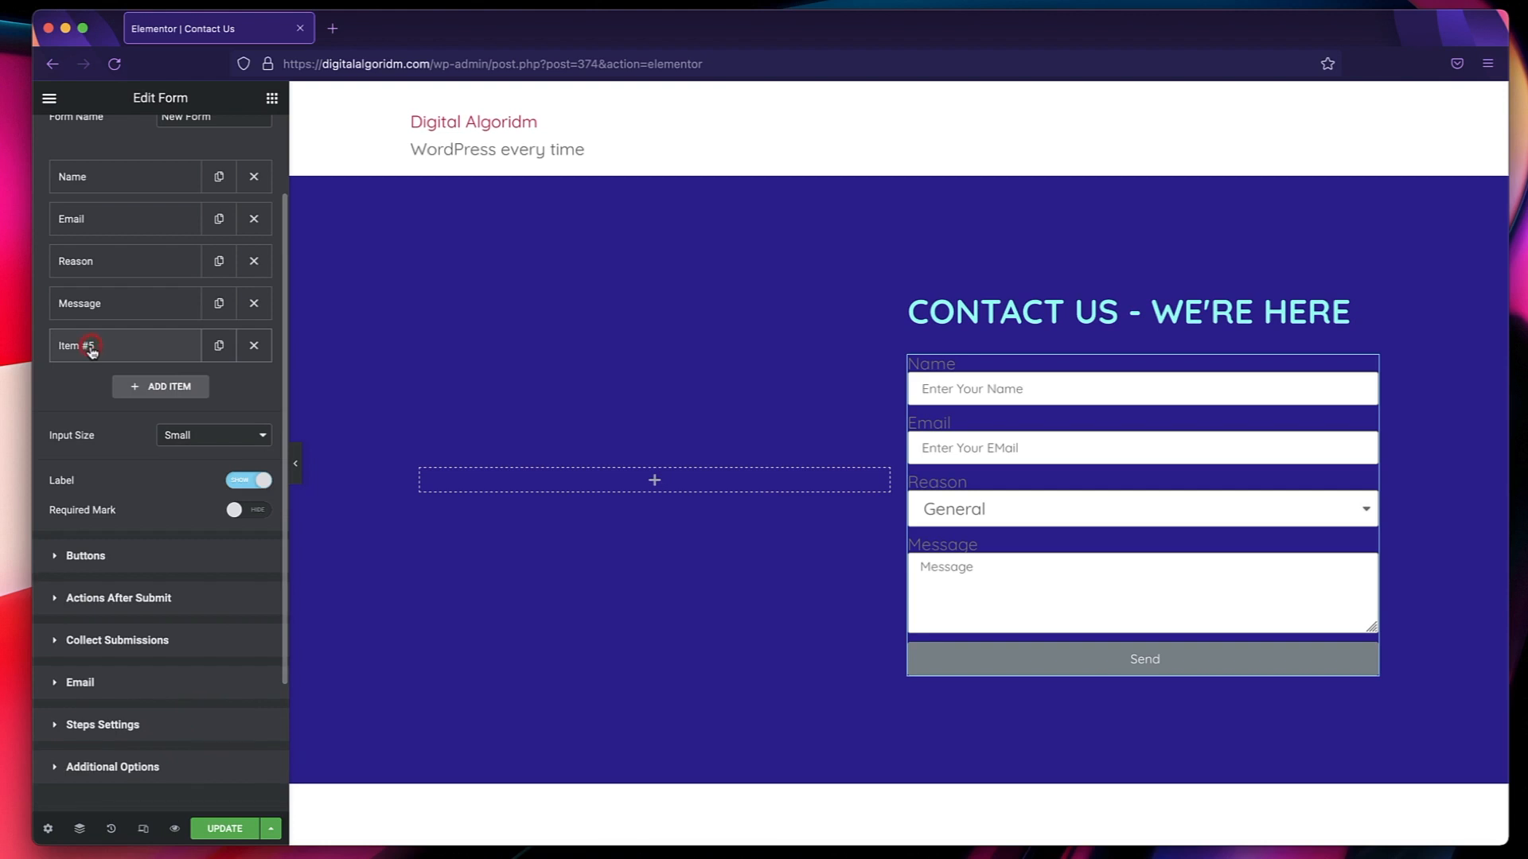
Add a sixth form field of type reCAPTCHA V3 after the Honeypot field.
left_click(141, 387)
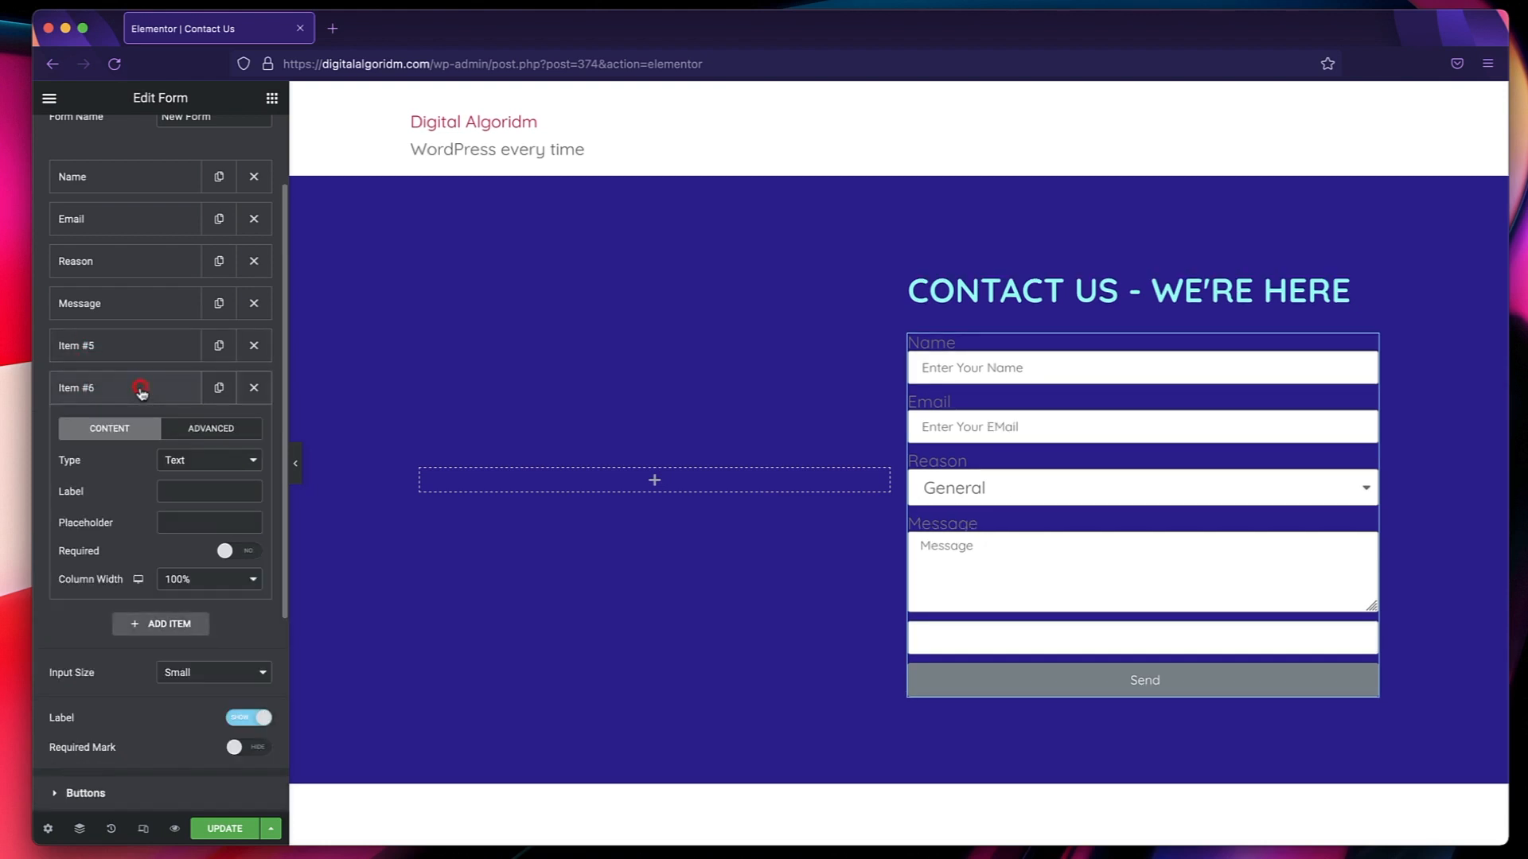
left_click(199, 460)
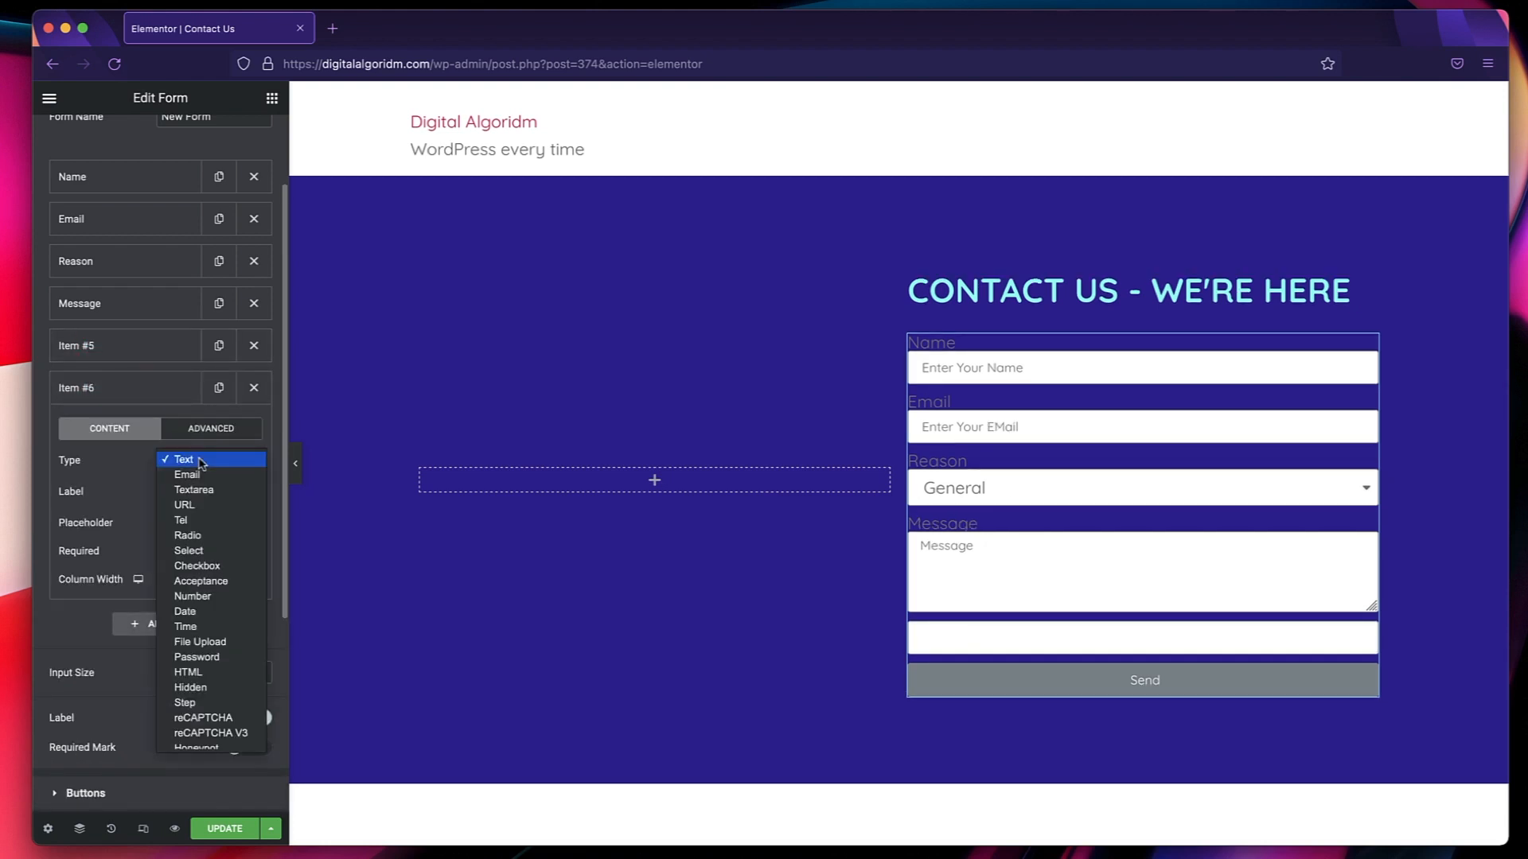
scroll(228, 732, "down", 1)
left_click(227, 727)
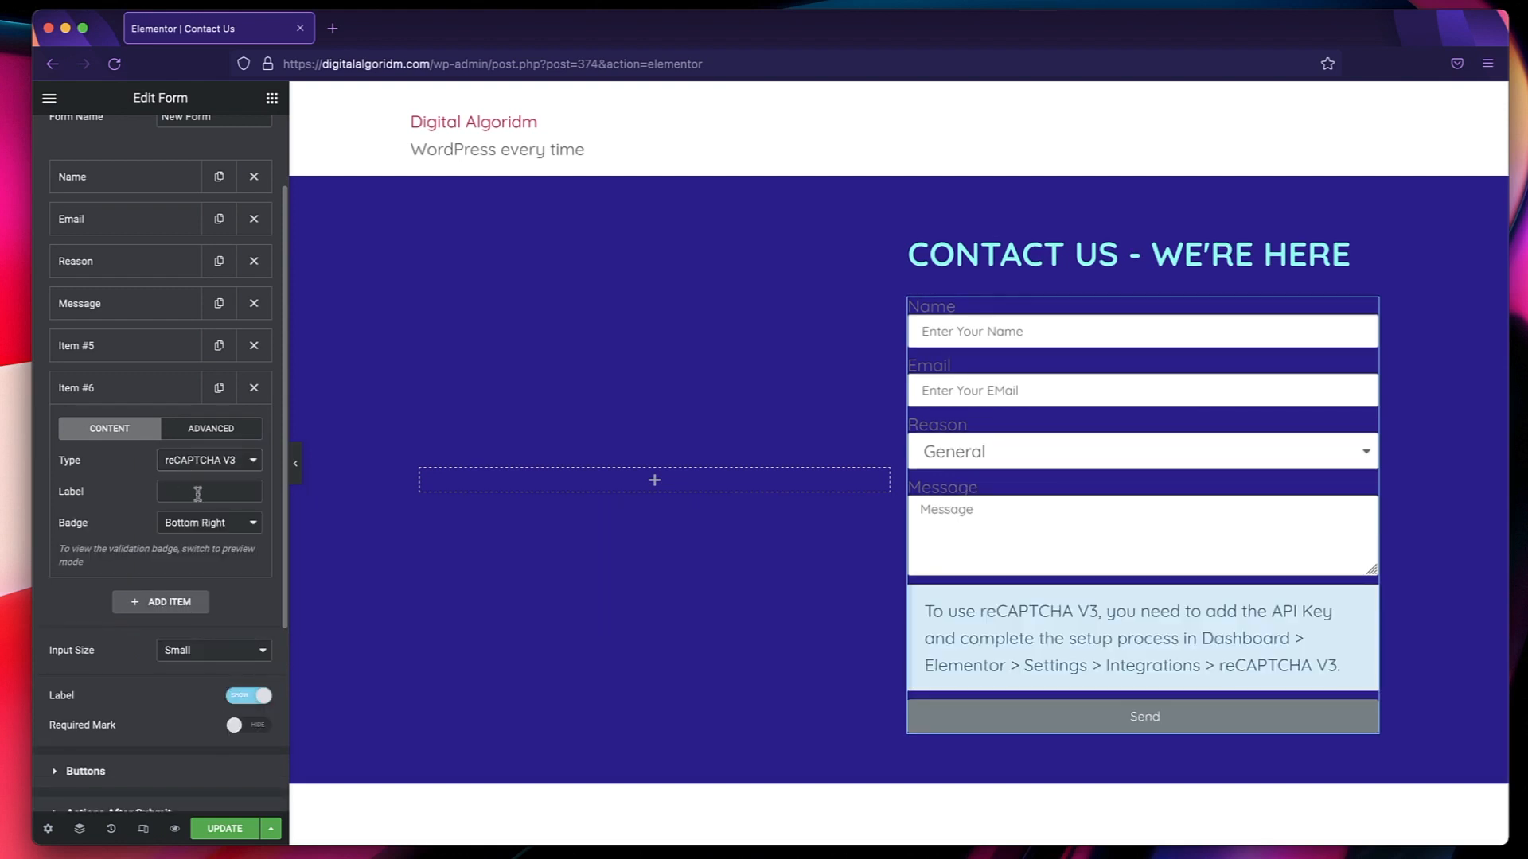
left_click(127, 391)
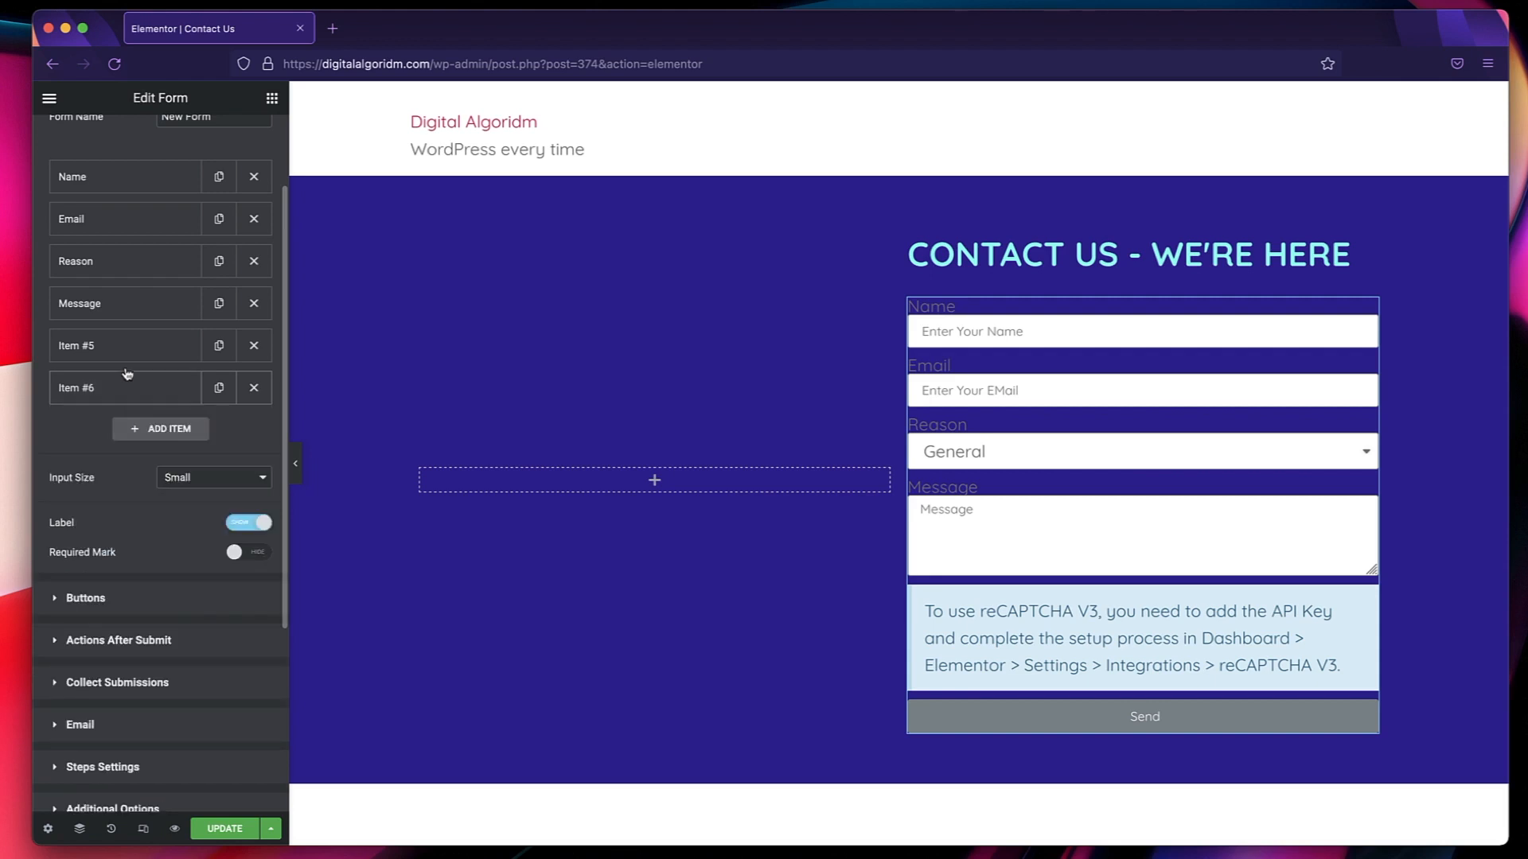
Label the Honeypot field "Field" and the reCAPTCHA V3 field "Another".
left_click(122, 352)
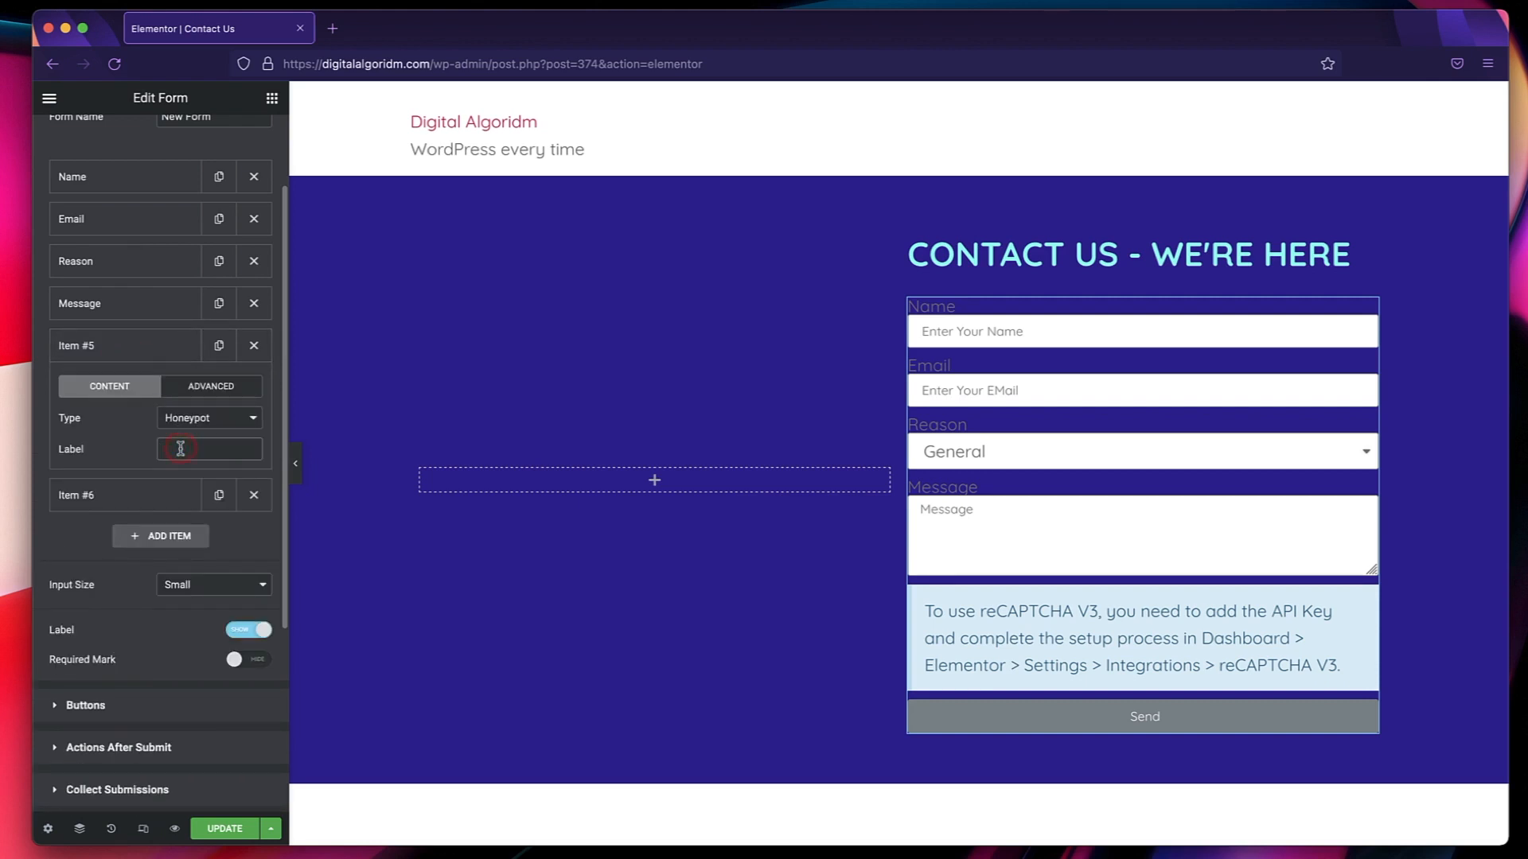
type("Fi")
type("eld")
left_click(123, 495)
left_click(178, 491)
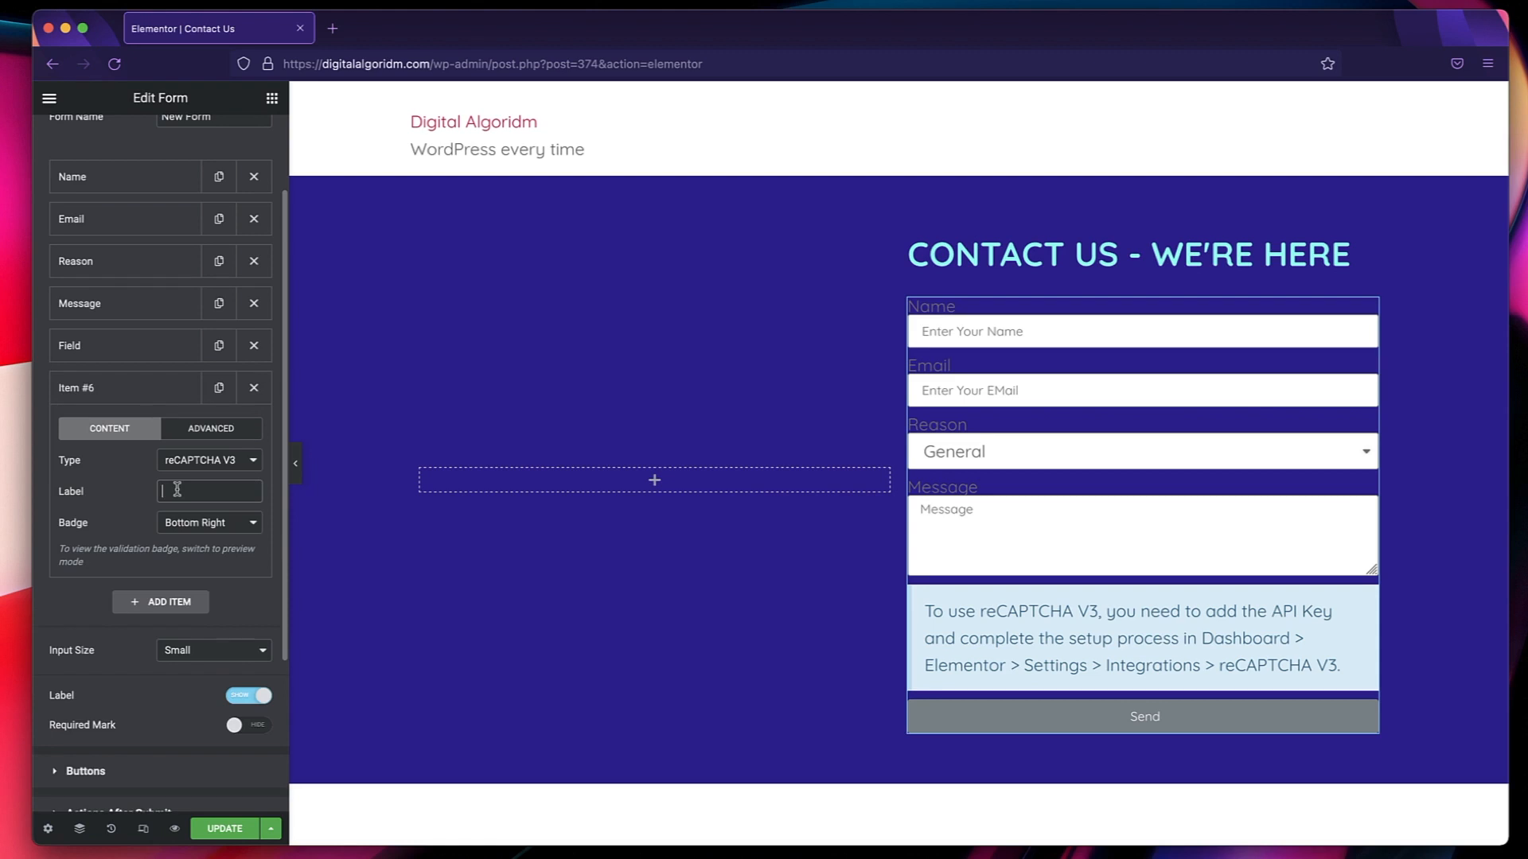
type("Another")
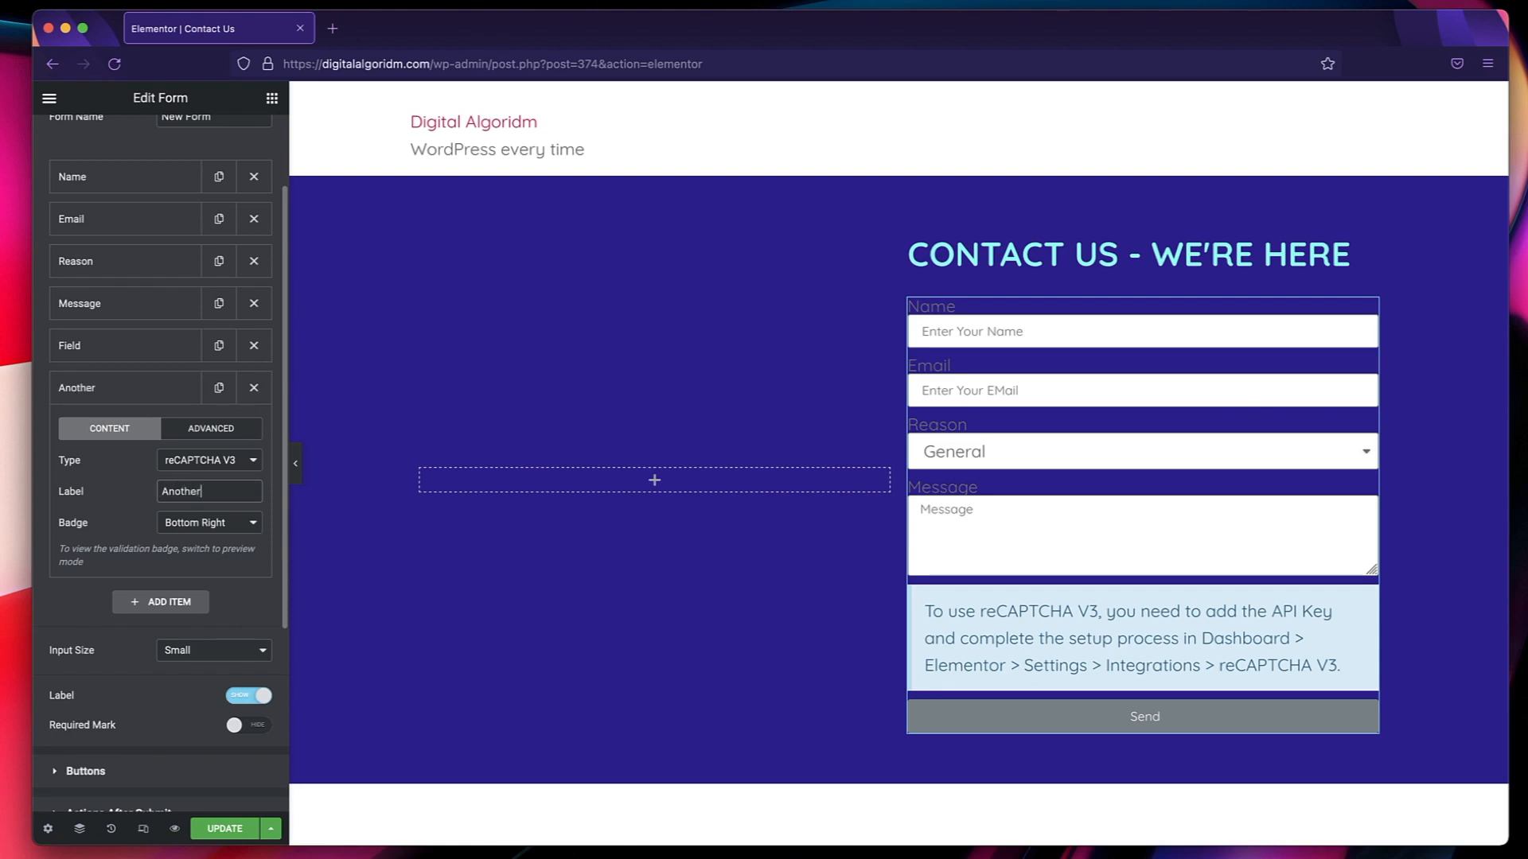
left_click(119, 387)
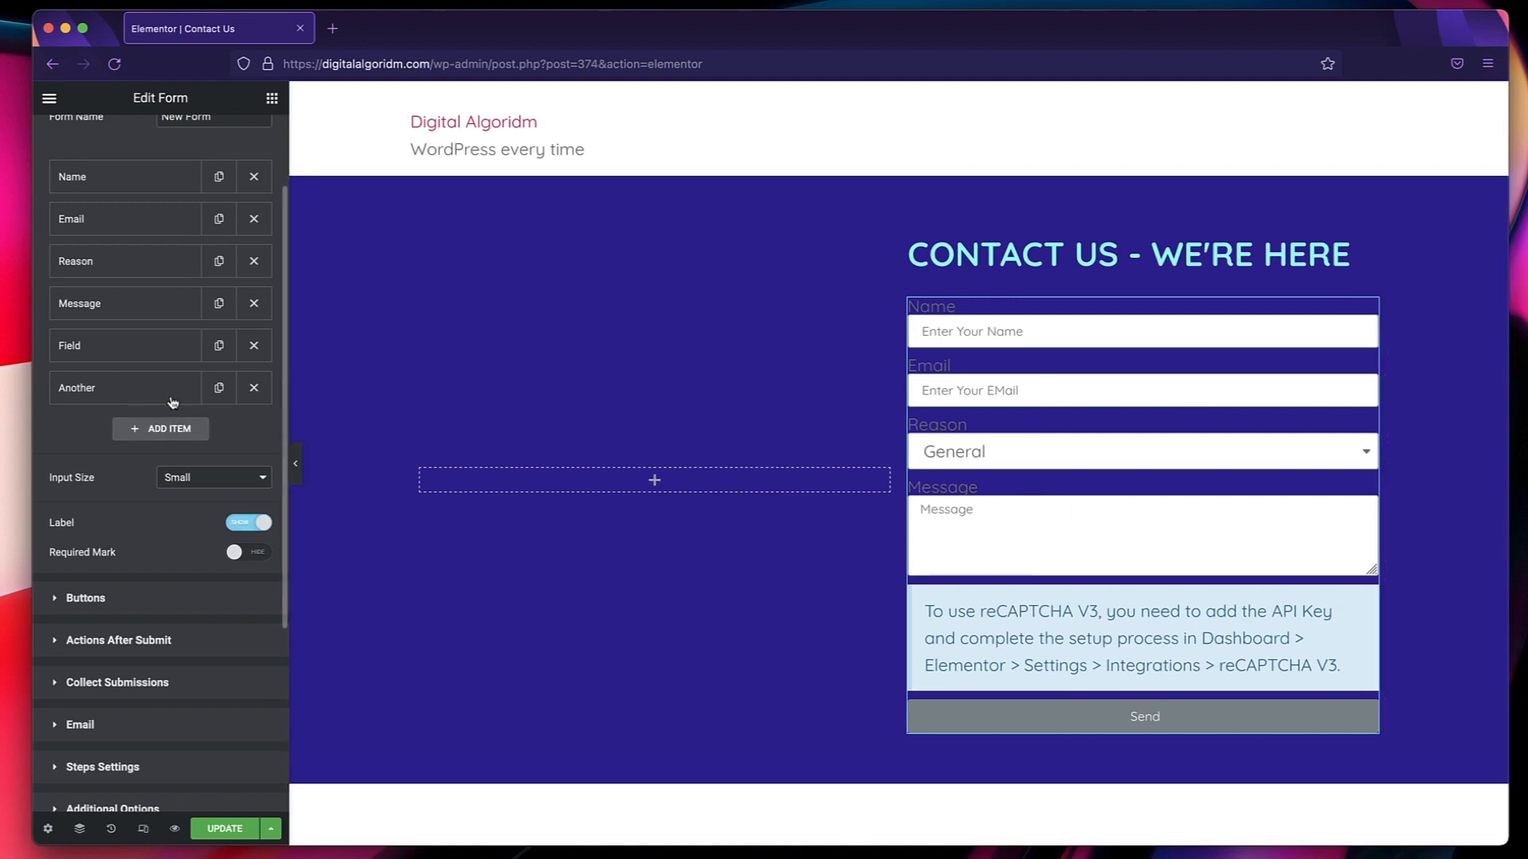
Try center and right alignment on the form's Send button, then restore the justified alignment.
scroll(119, 251, "up", 3)
scroll(120, 251, "down", 5)
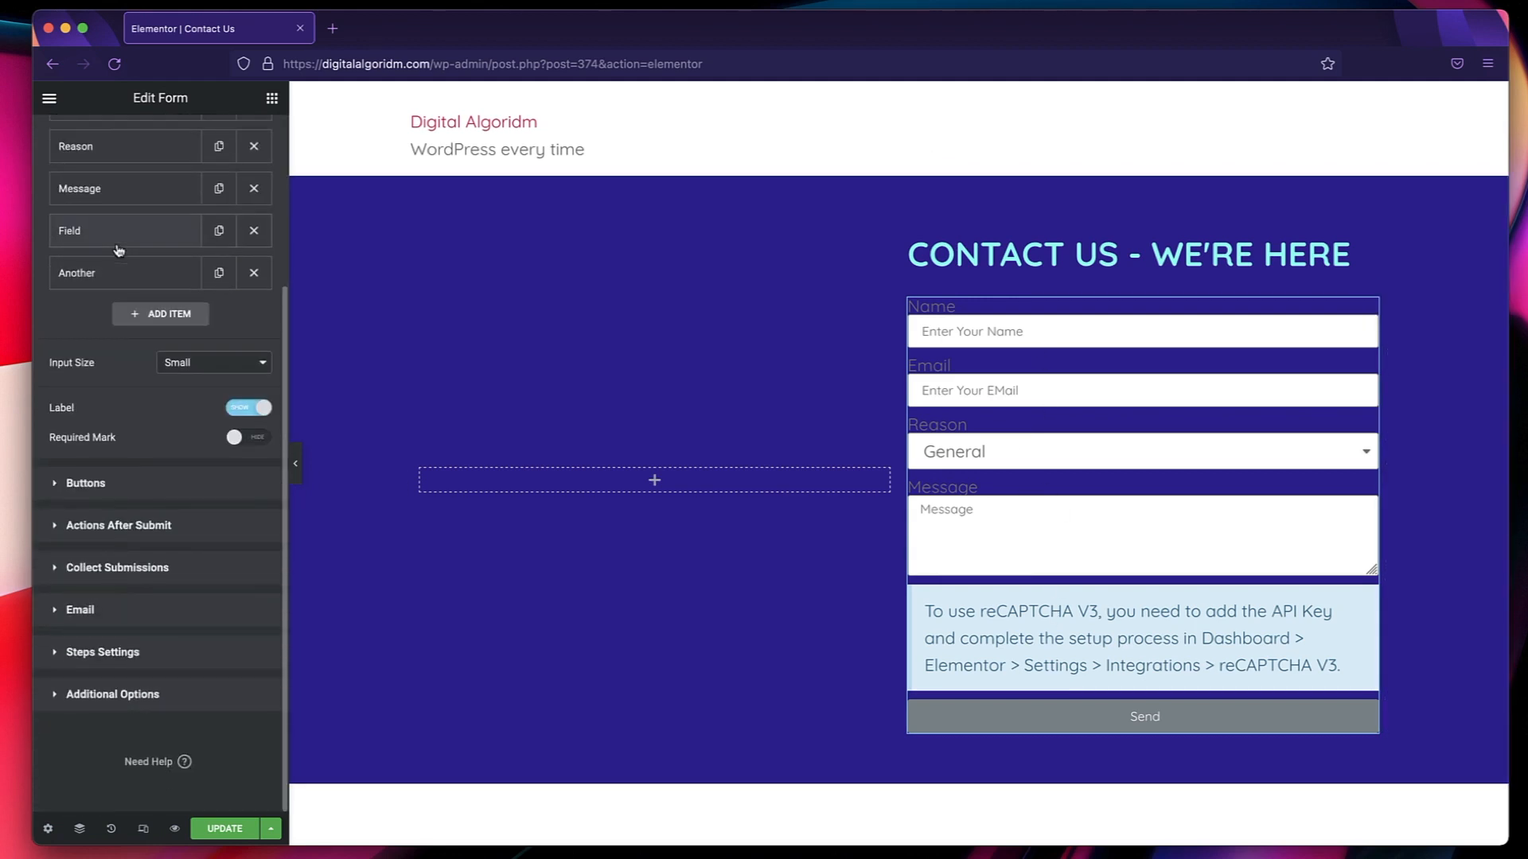
left_click(118, 485)
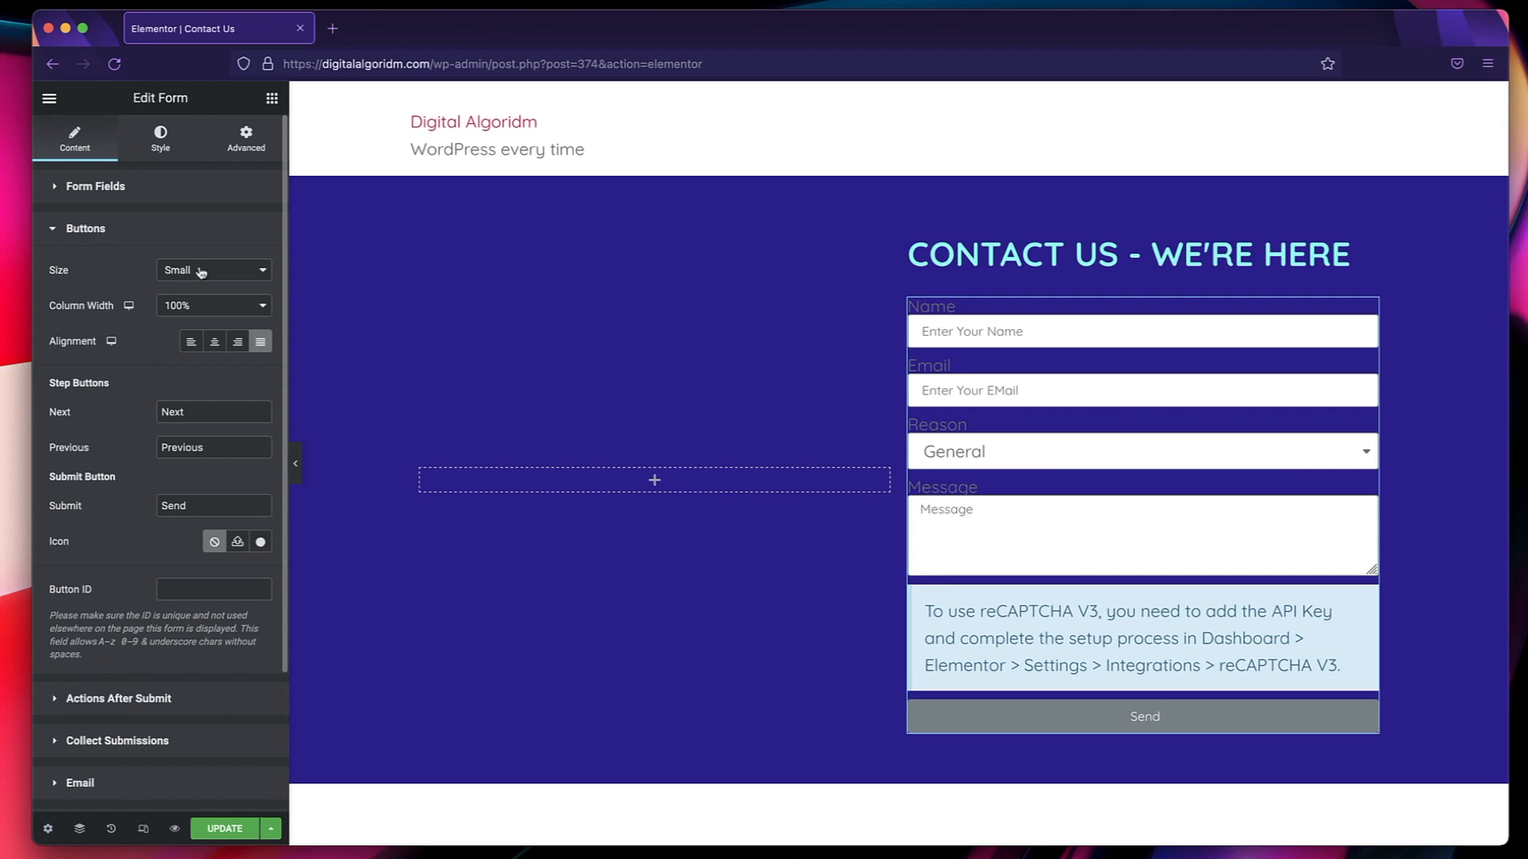
left_click(214, 342)
left_click(237, 341)
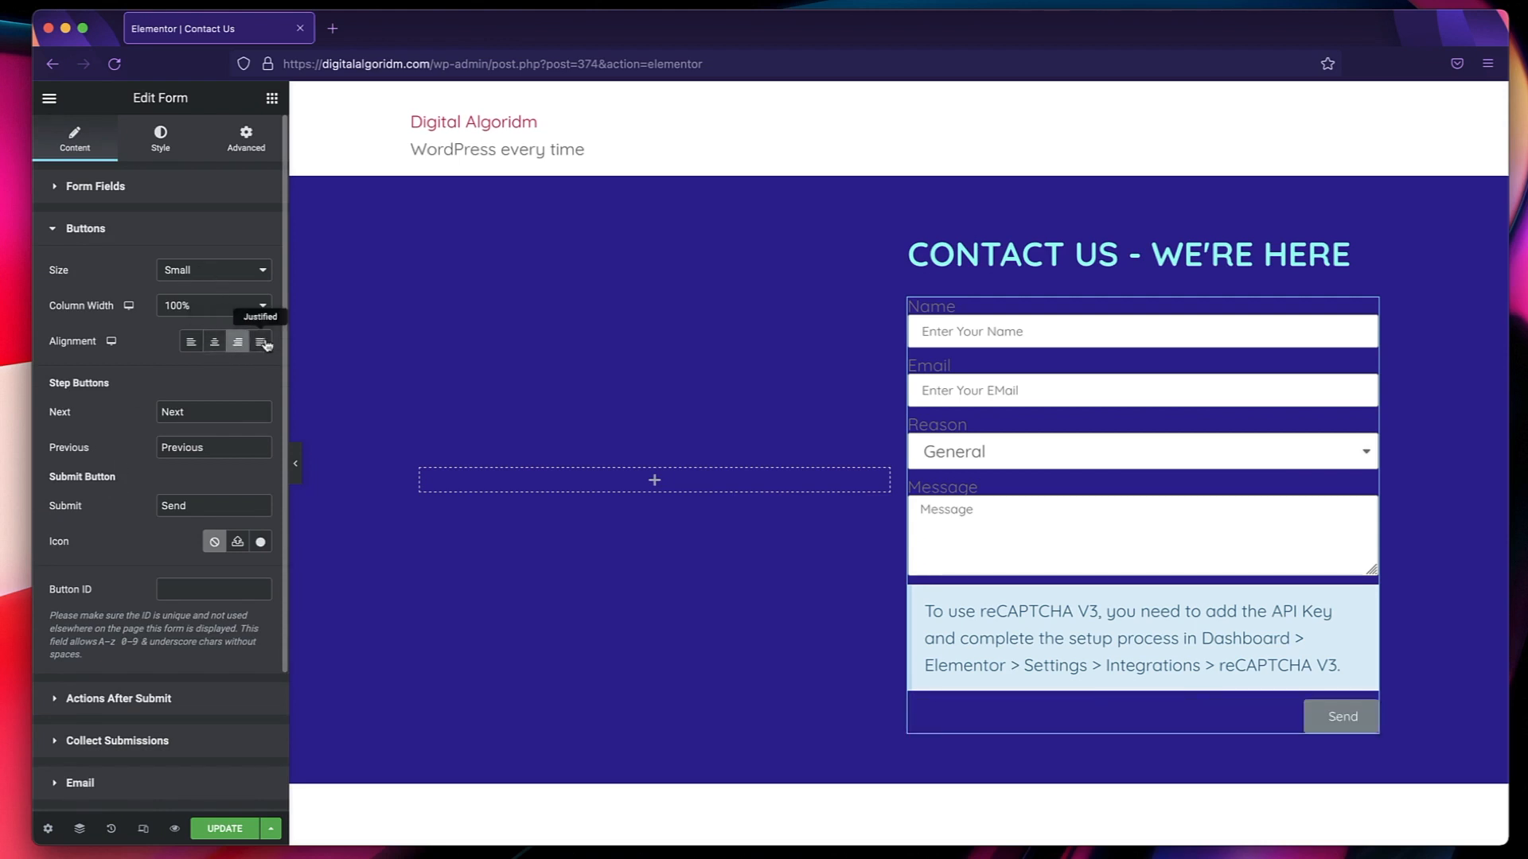
left_click(263, 343)
Review the form's remaining button settings, its actions after submit and its email notification settings.
scroll(125, 522, "down", 1)
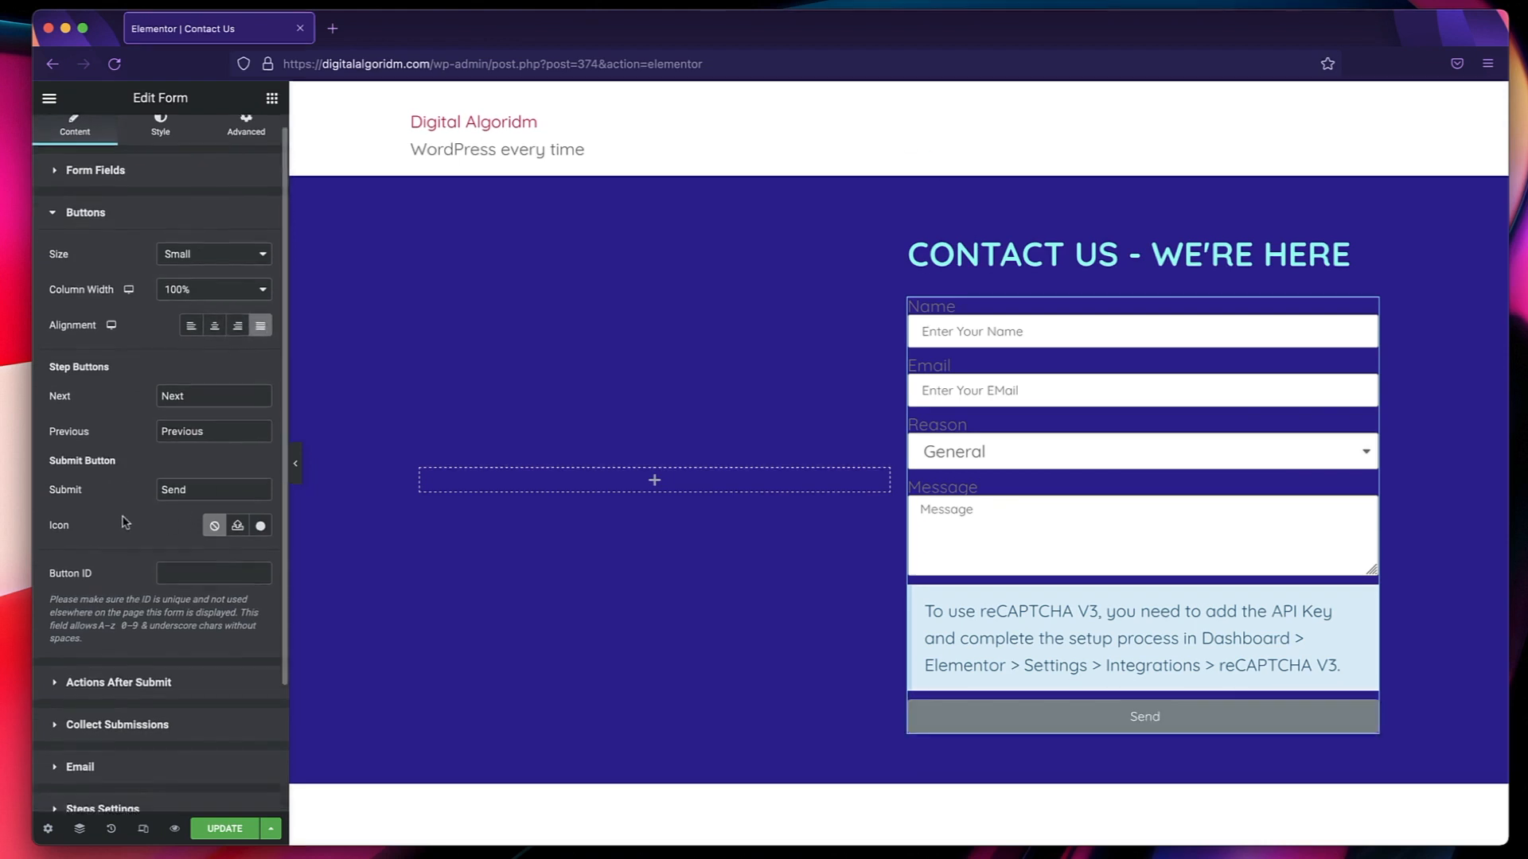
scroll(125, 522, "down", 2)
scroll(182, 458, "down", 3)
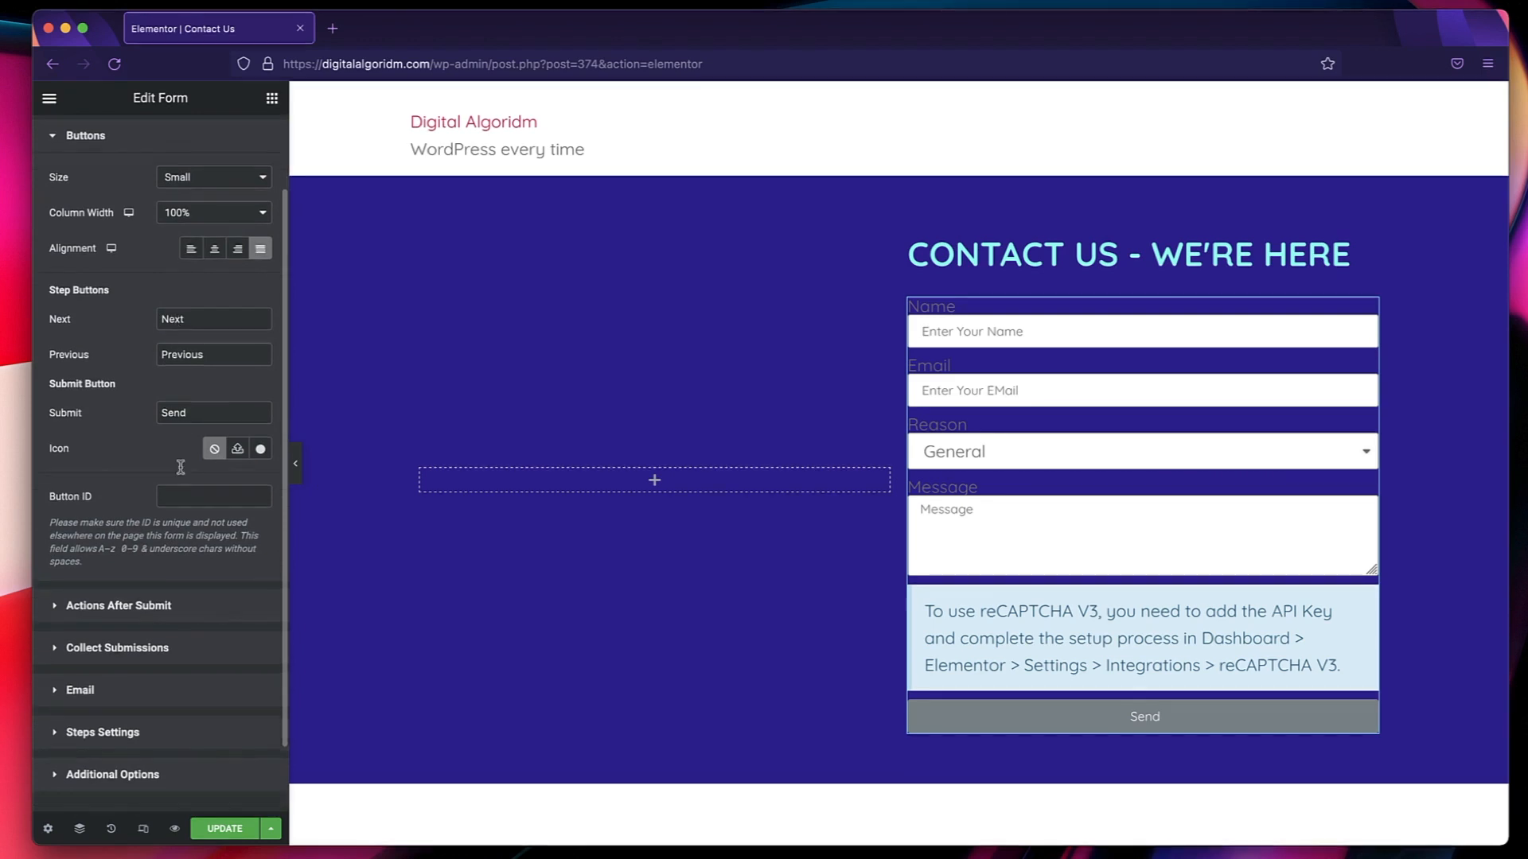
left_click(160, 533)
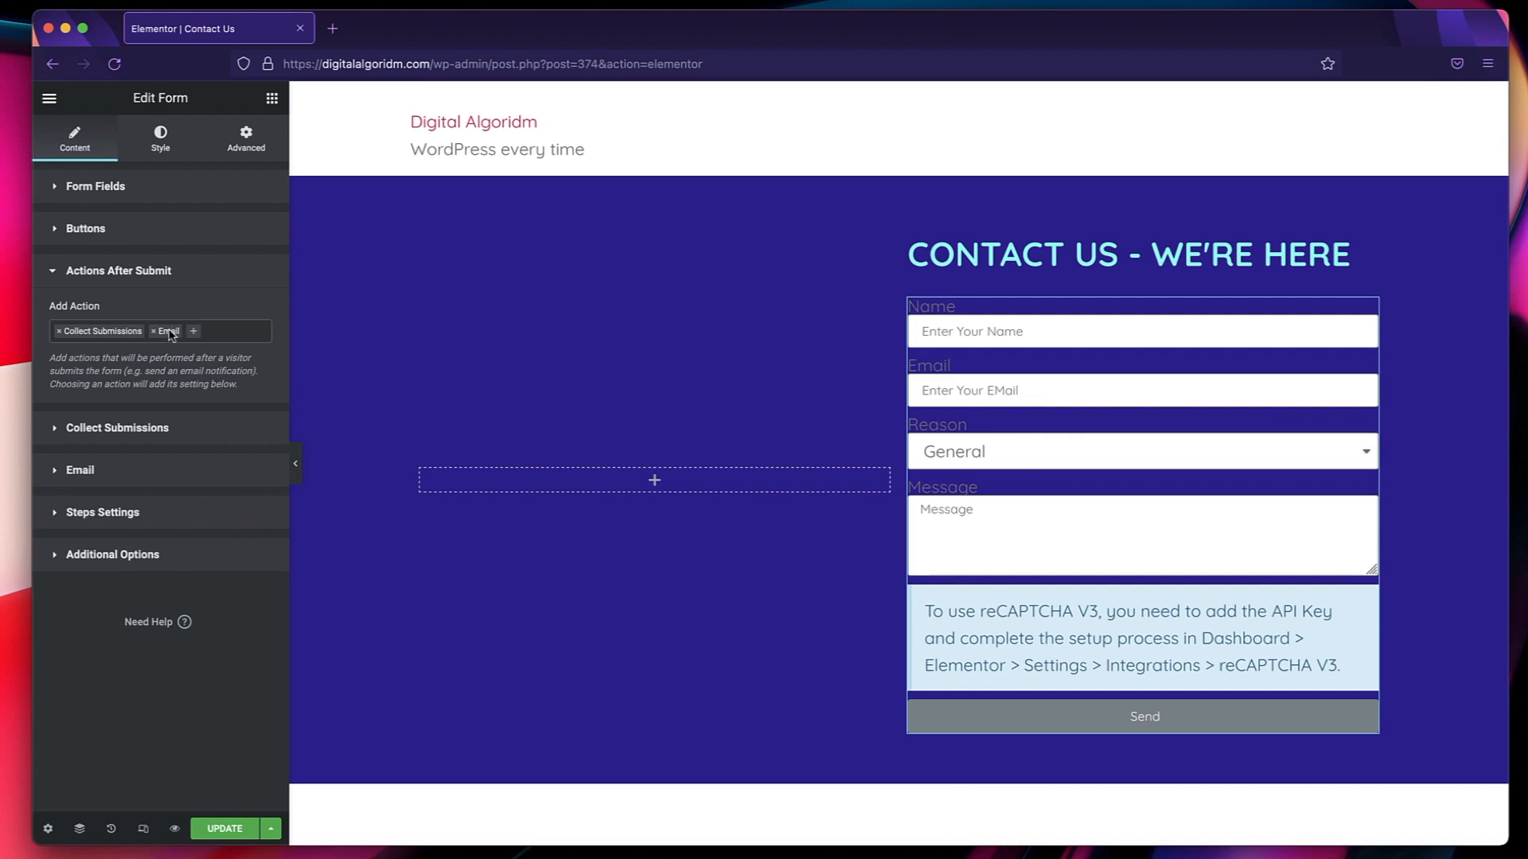
left_click(118, 475)
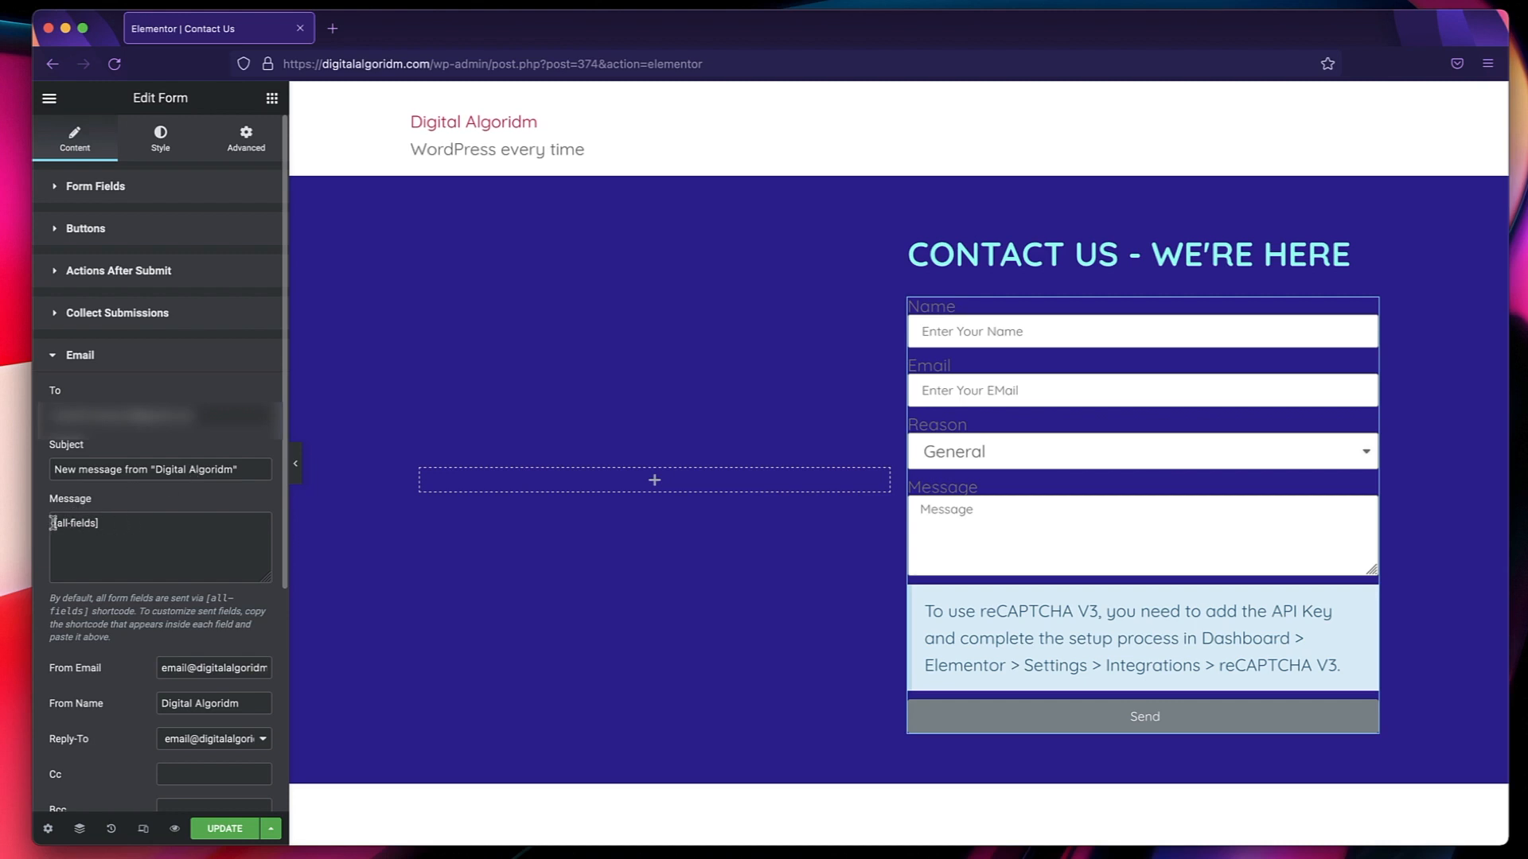
left_click(114, 525)
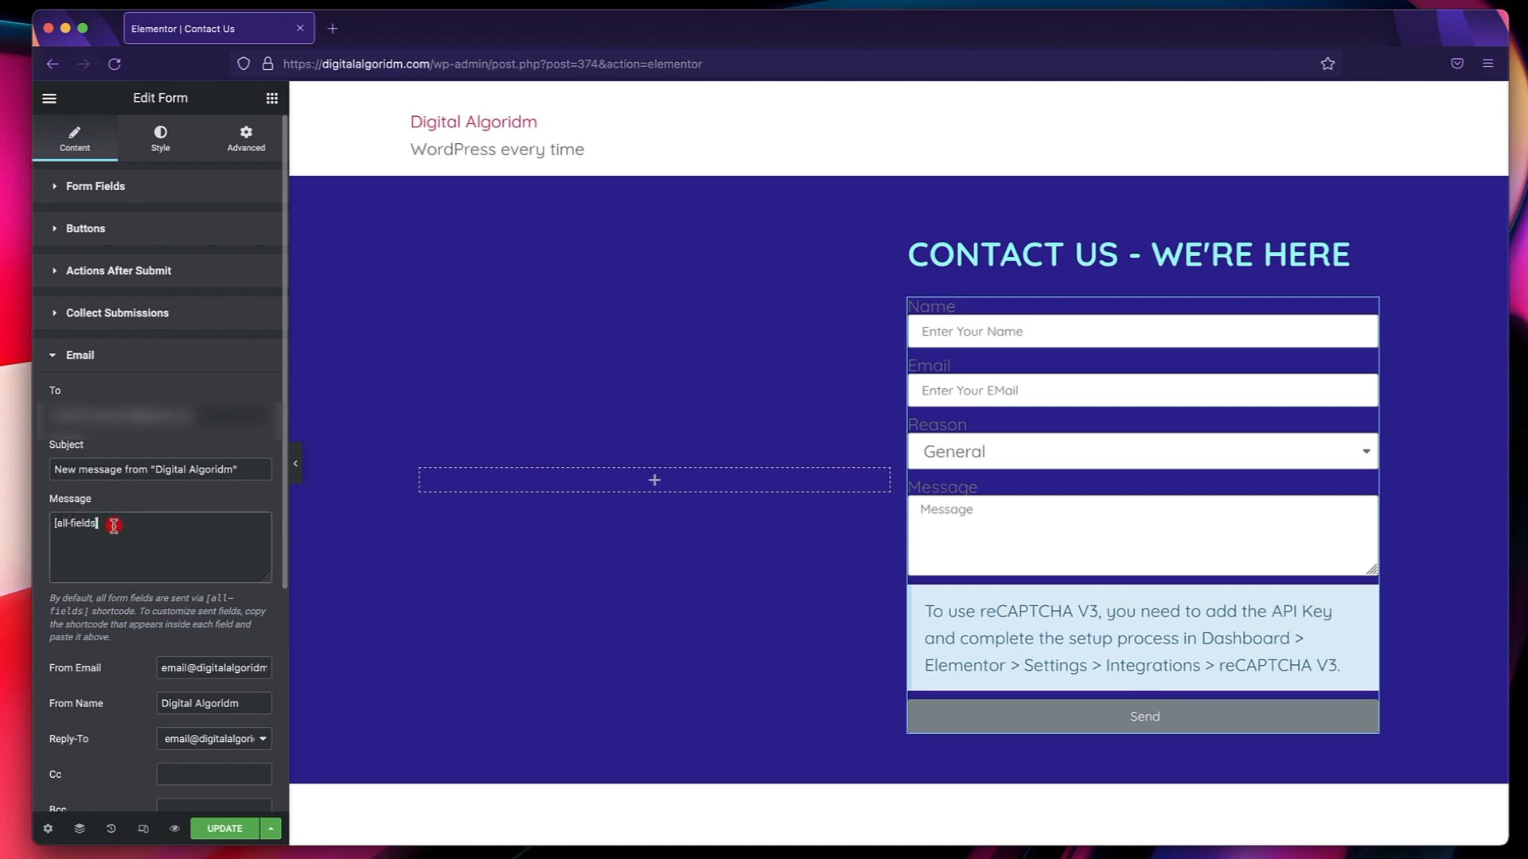
left_click(117, 355)
left_click(117, 355)
left_click(117, 355)
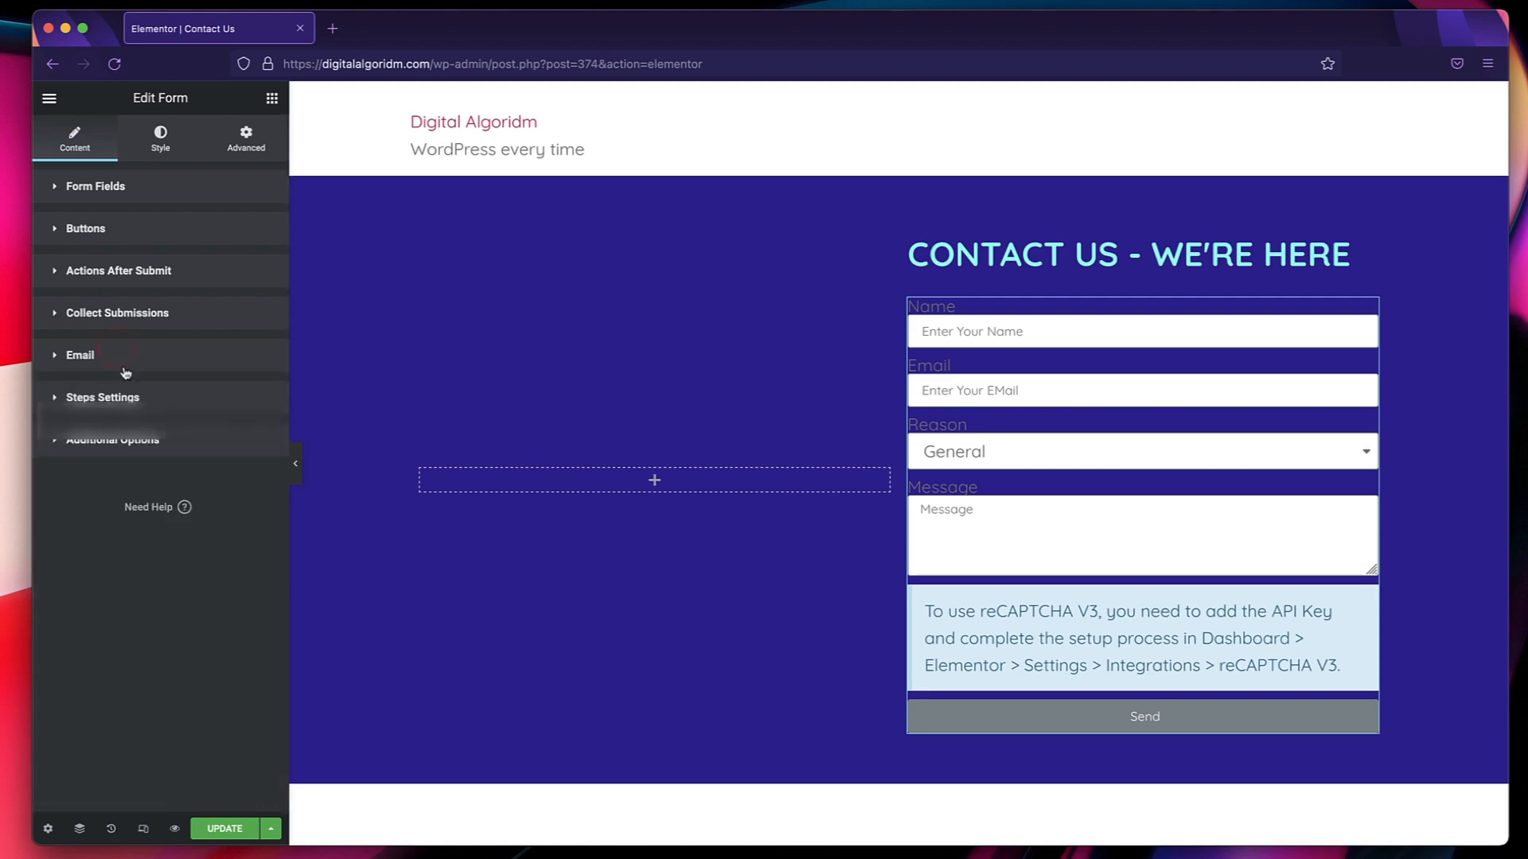
Set the text color of the form's labels to the global Secondary color.
left_click(162, 146)
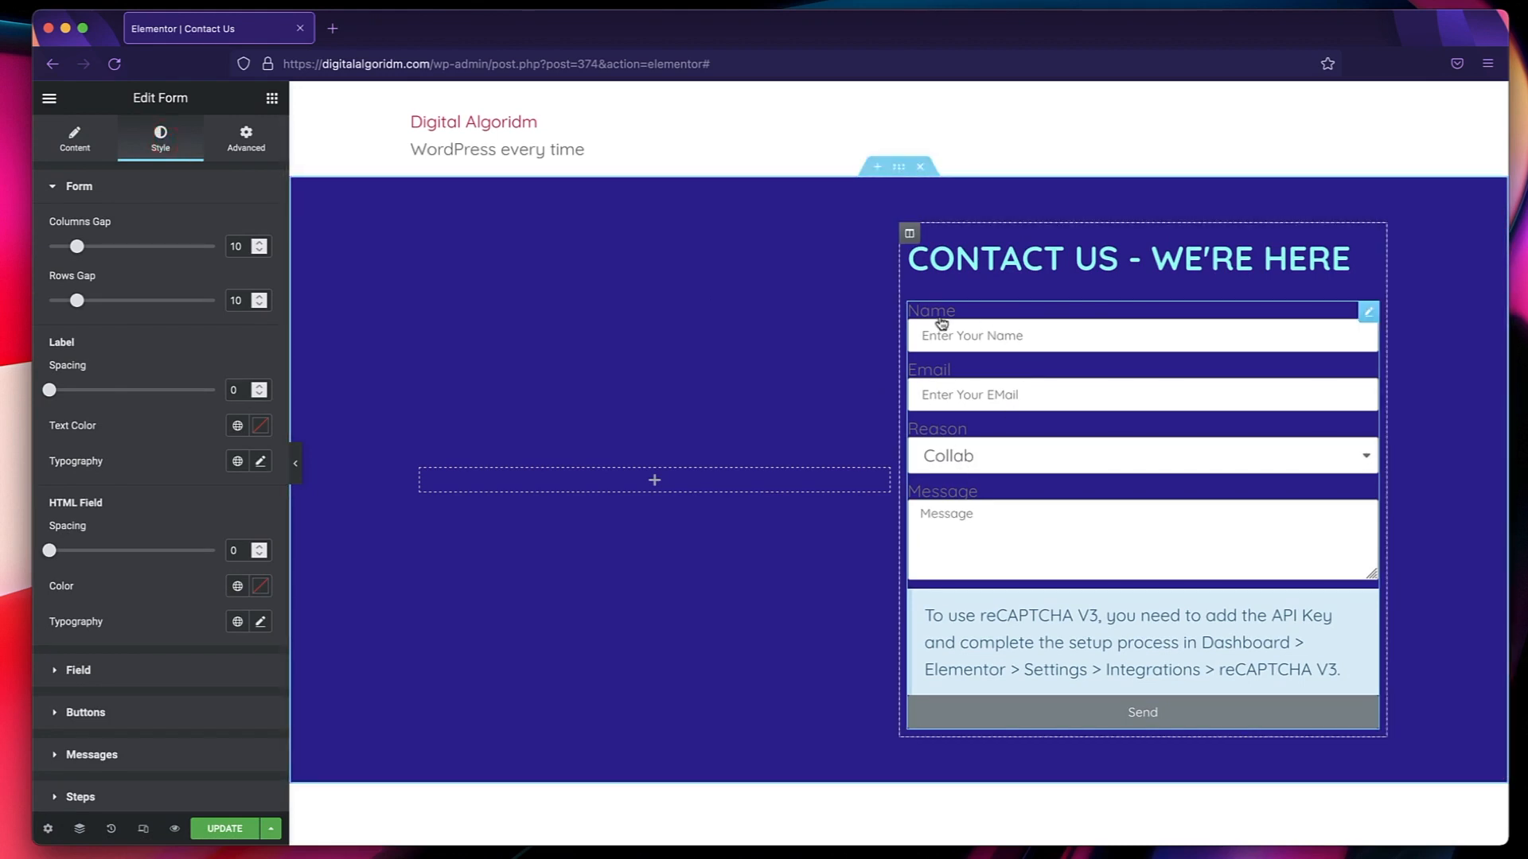
scroll(173, 484, "down", 2)
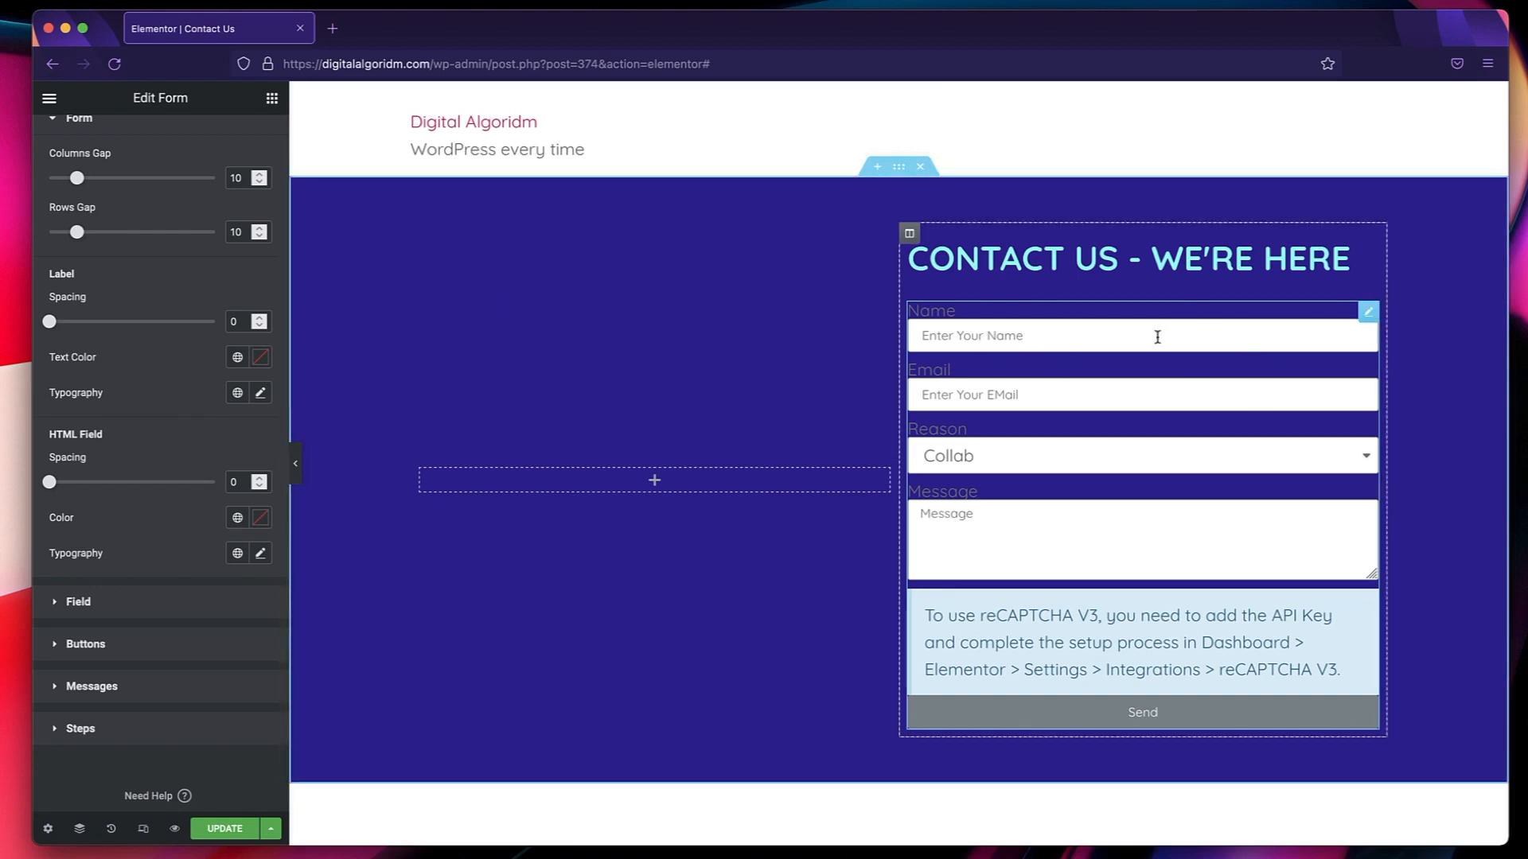
left_click(237, 358)
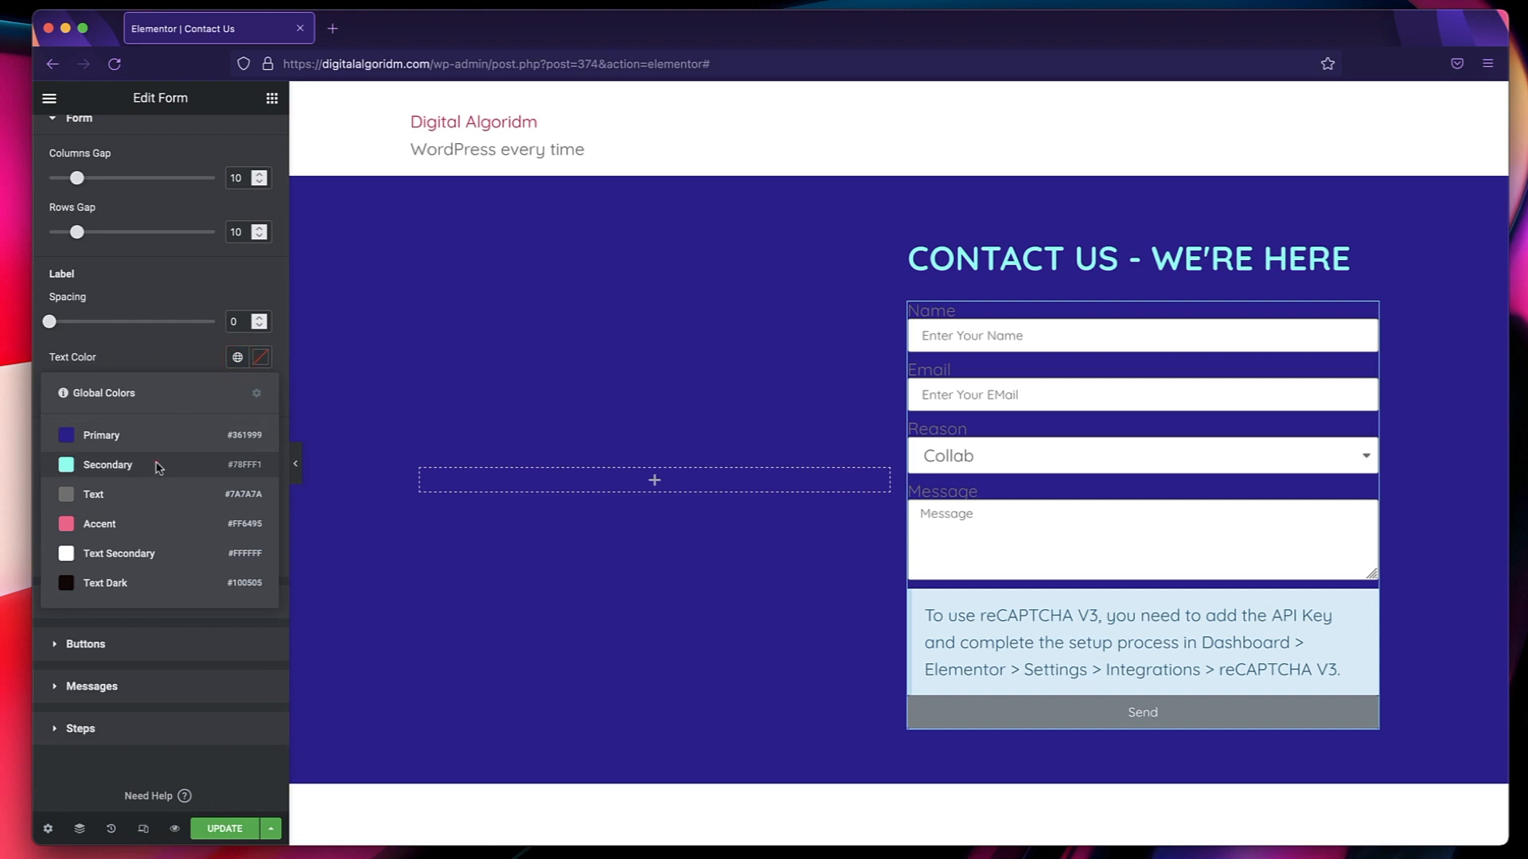
left_click(157, 464)
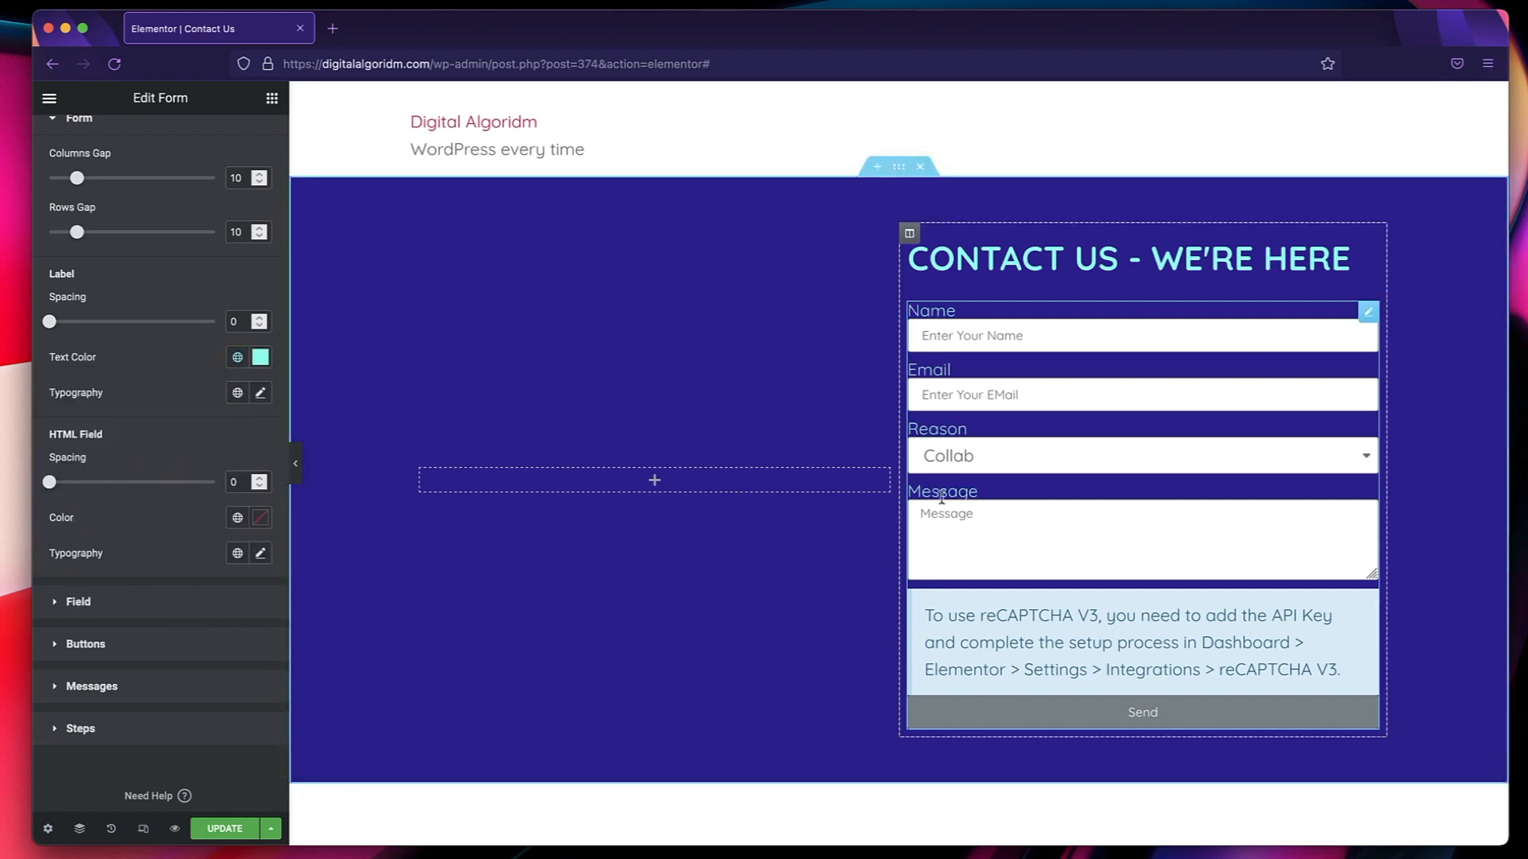
Try the global Secondary color for HTML Field, set it to global Text instead, and open the Field style settings.
scroll(227, 446, "down", 1)
left_click(237, 484)
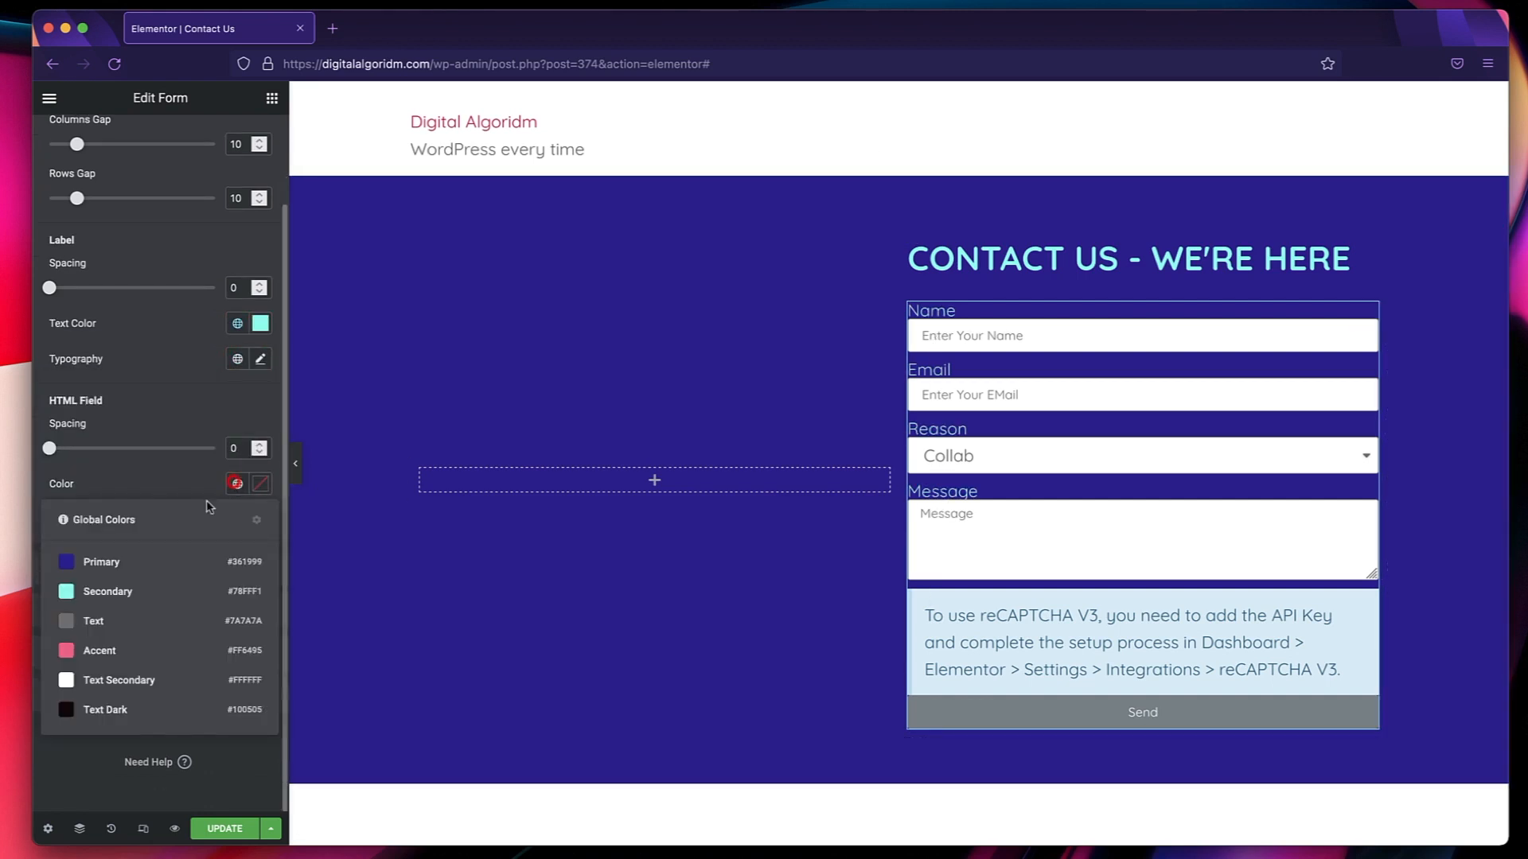
left_click(156, 589)
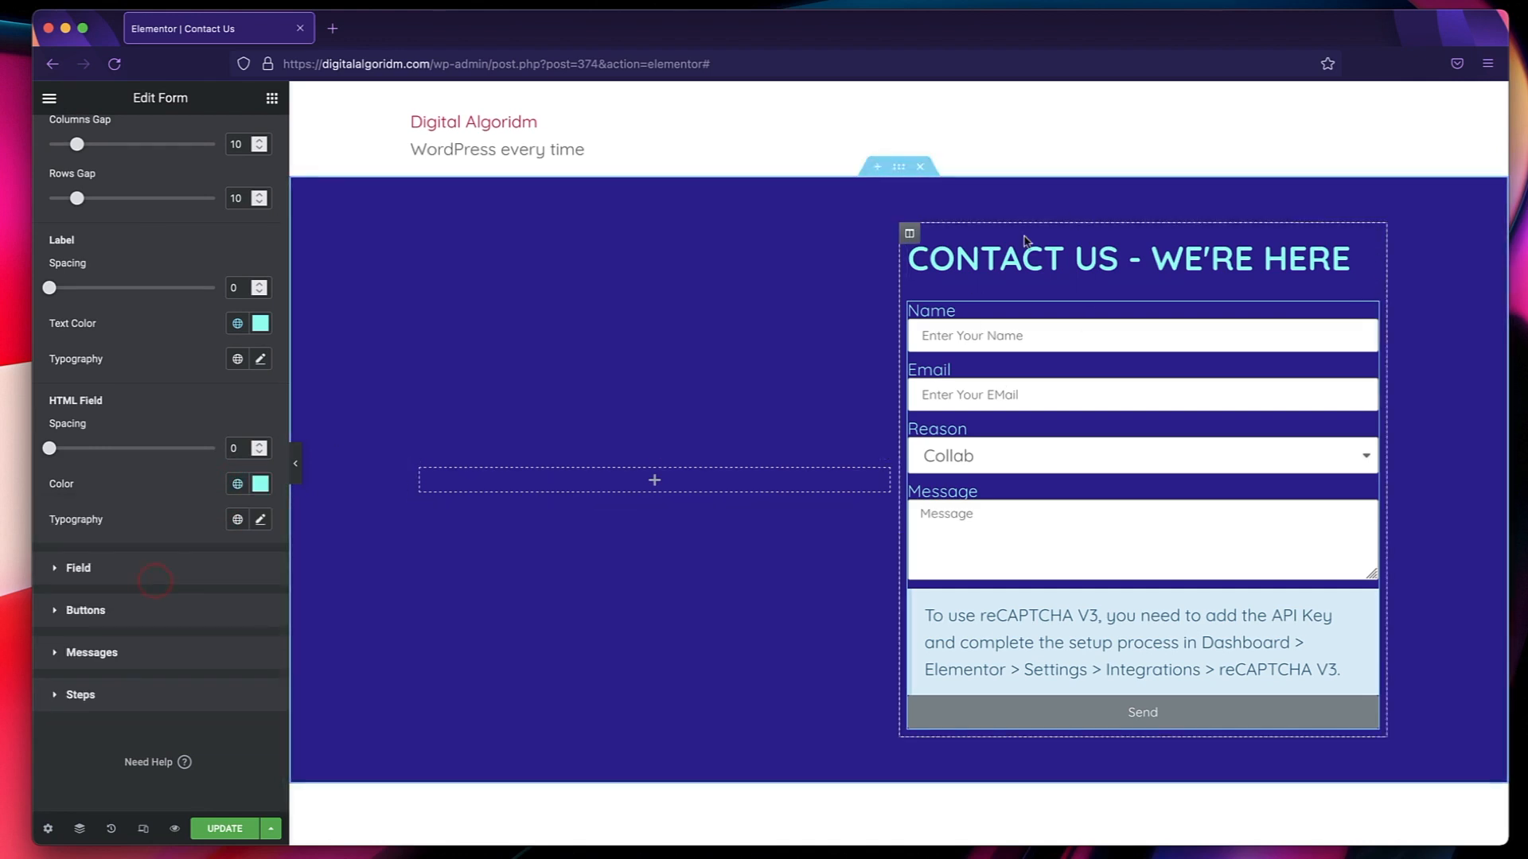
left_click(239, 487)
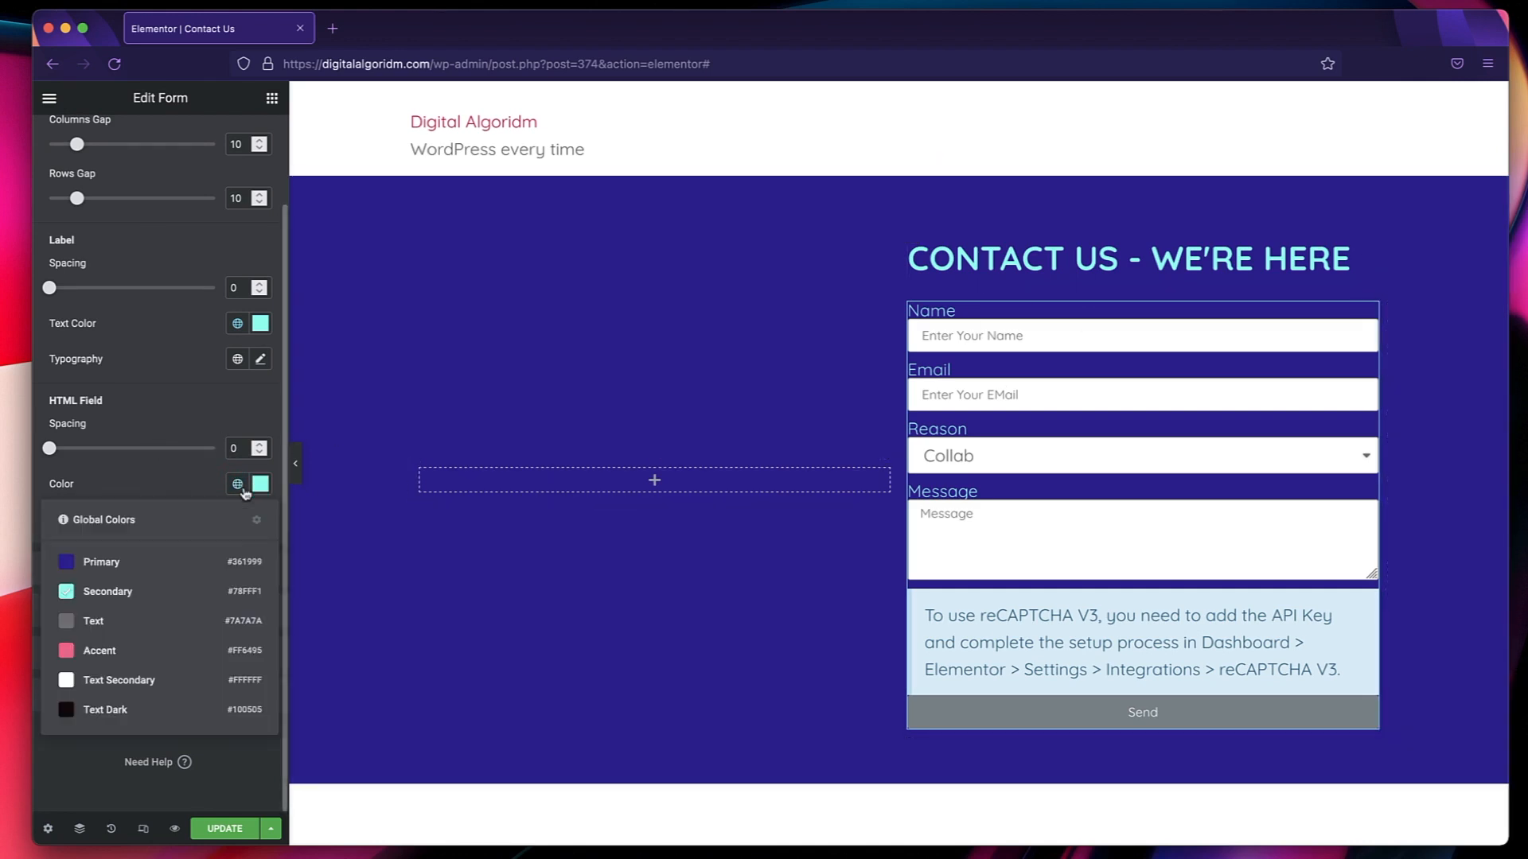
left_click(156, 622)
left_click(97, 559)
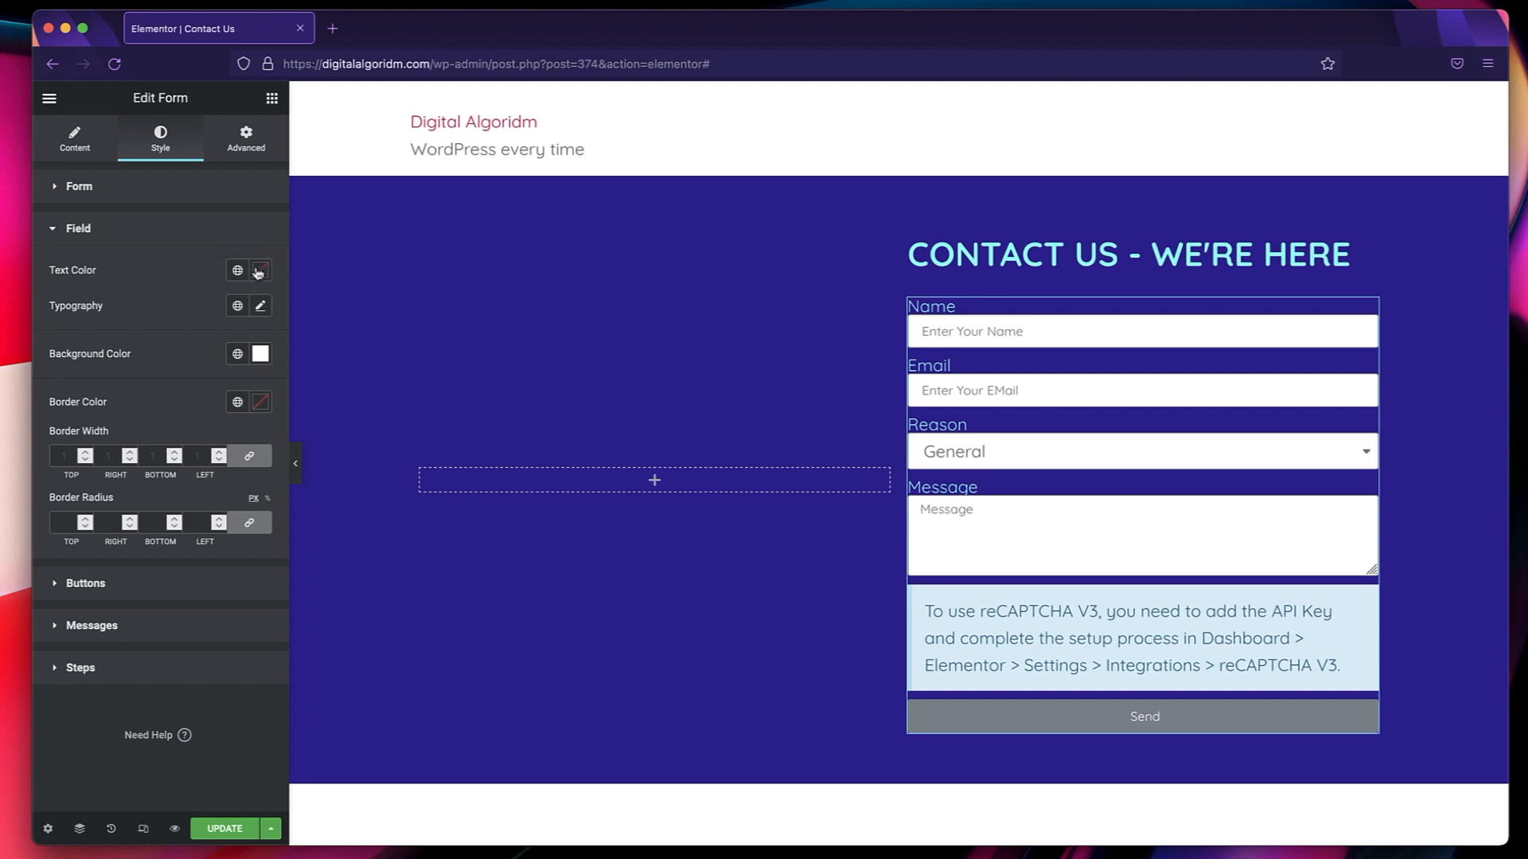
Set the form fields' text color to the global Text Dark color and check it with trial text in the Name field, clearing it again.
left_click(238, 271)
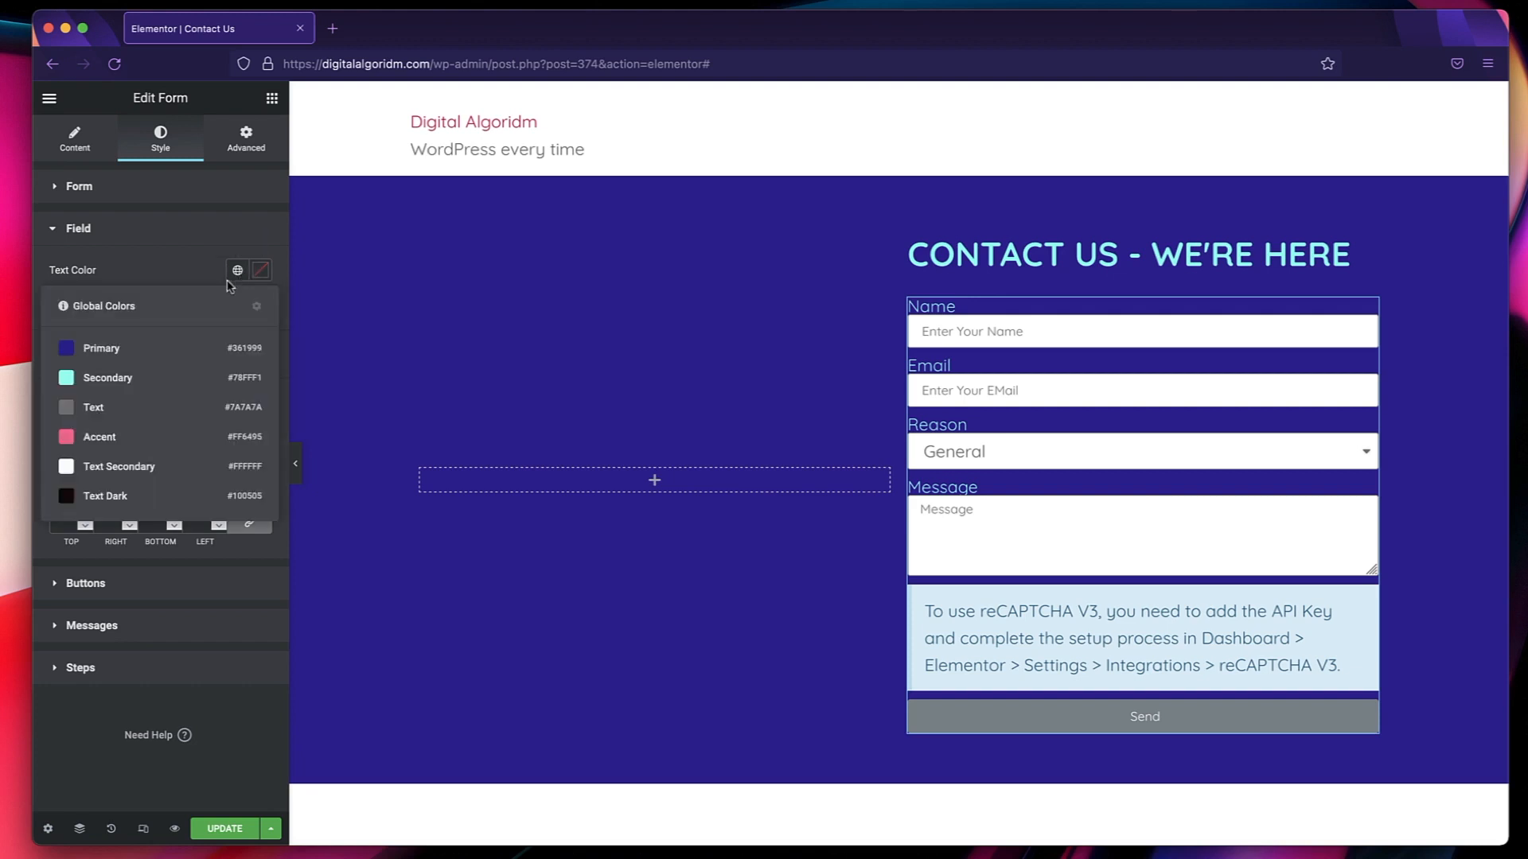
left_click(130, 493)
left_click(989, 331)
type("thtf")
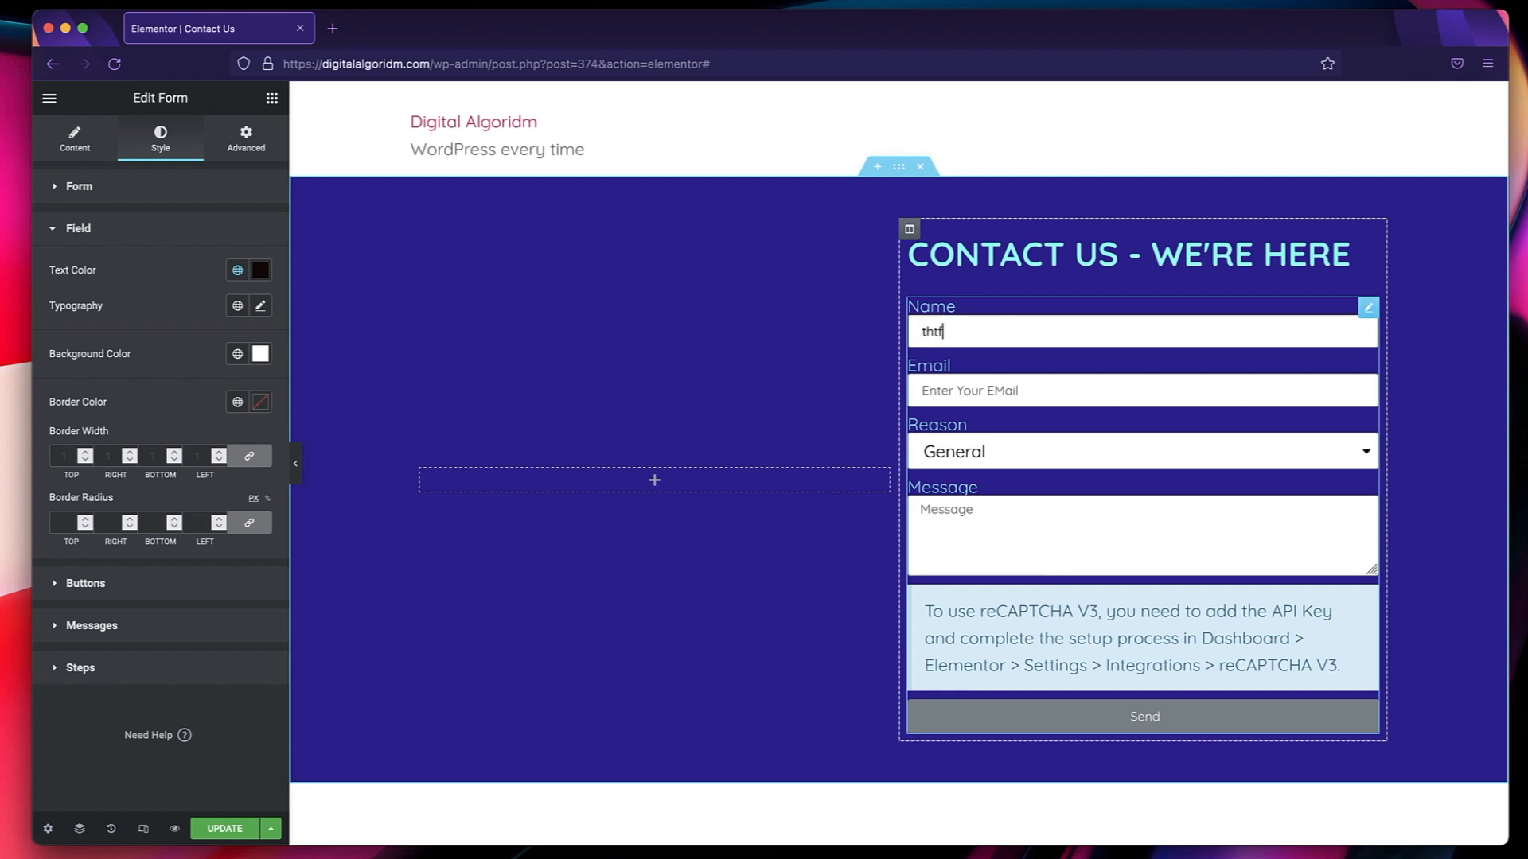
type("hfthfth")
double_click(981, 332)
key("BackSpace")
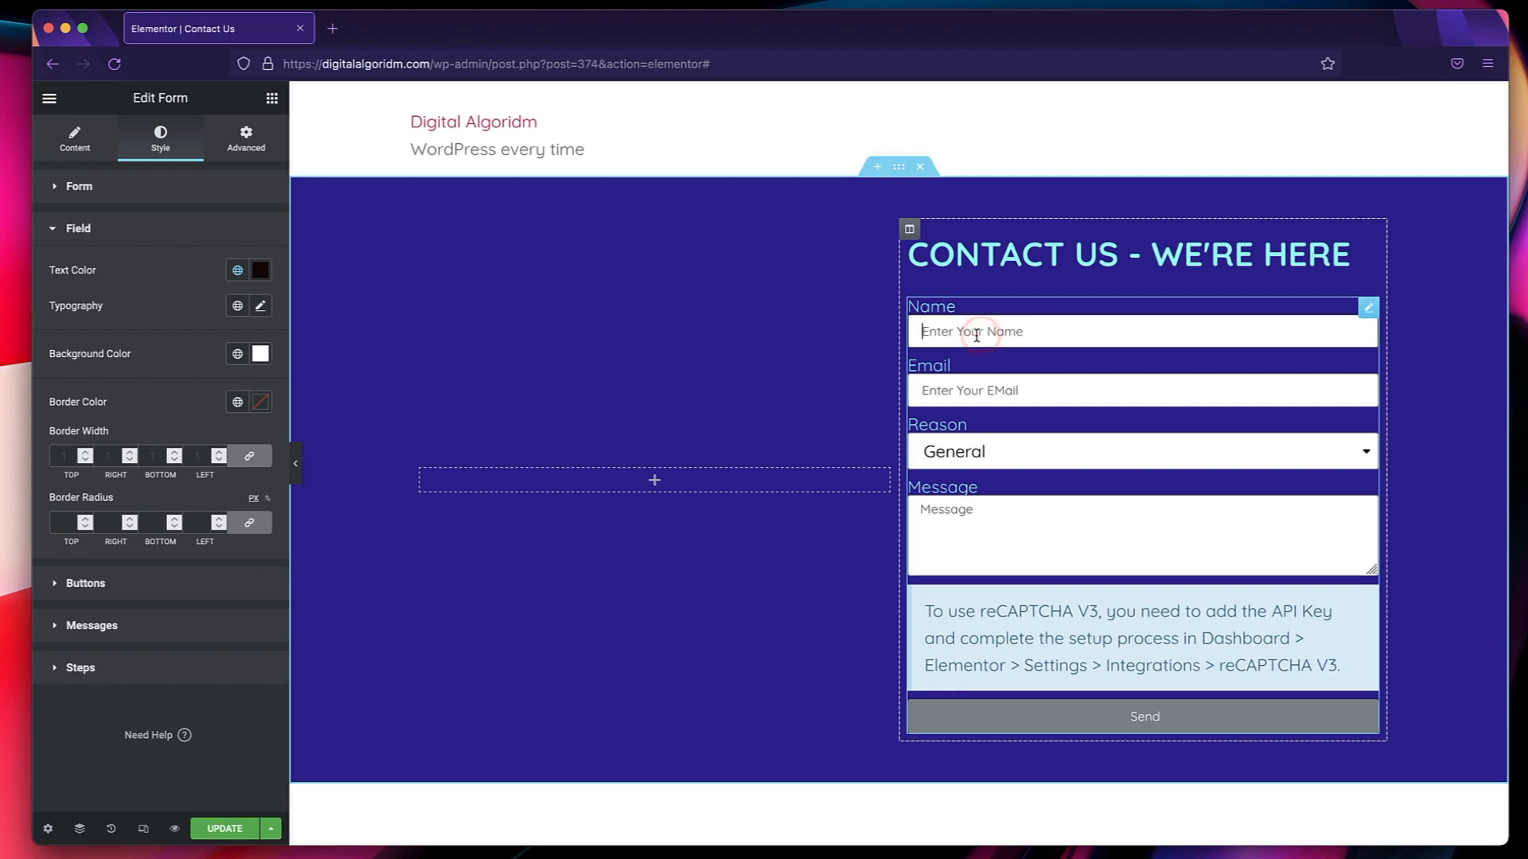
Apply a global typography to the form fields, checking it with trial text, and set their background color to global Text Secondary.
left_click(237, 306)
left_click(131, 487)
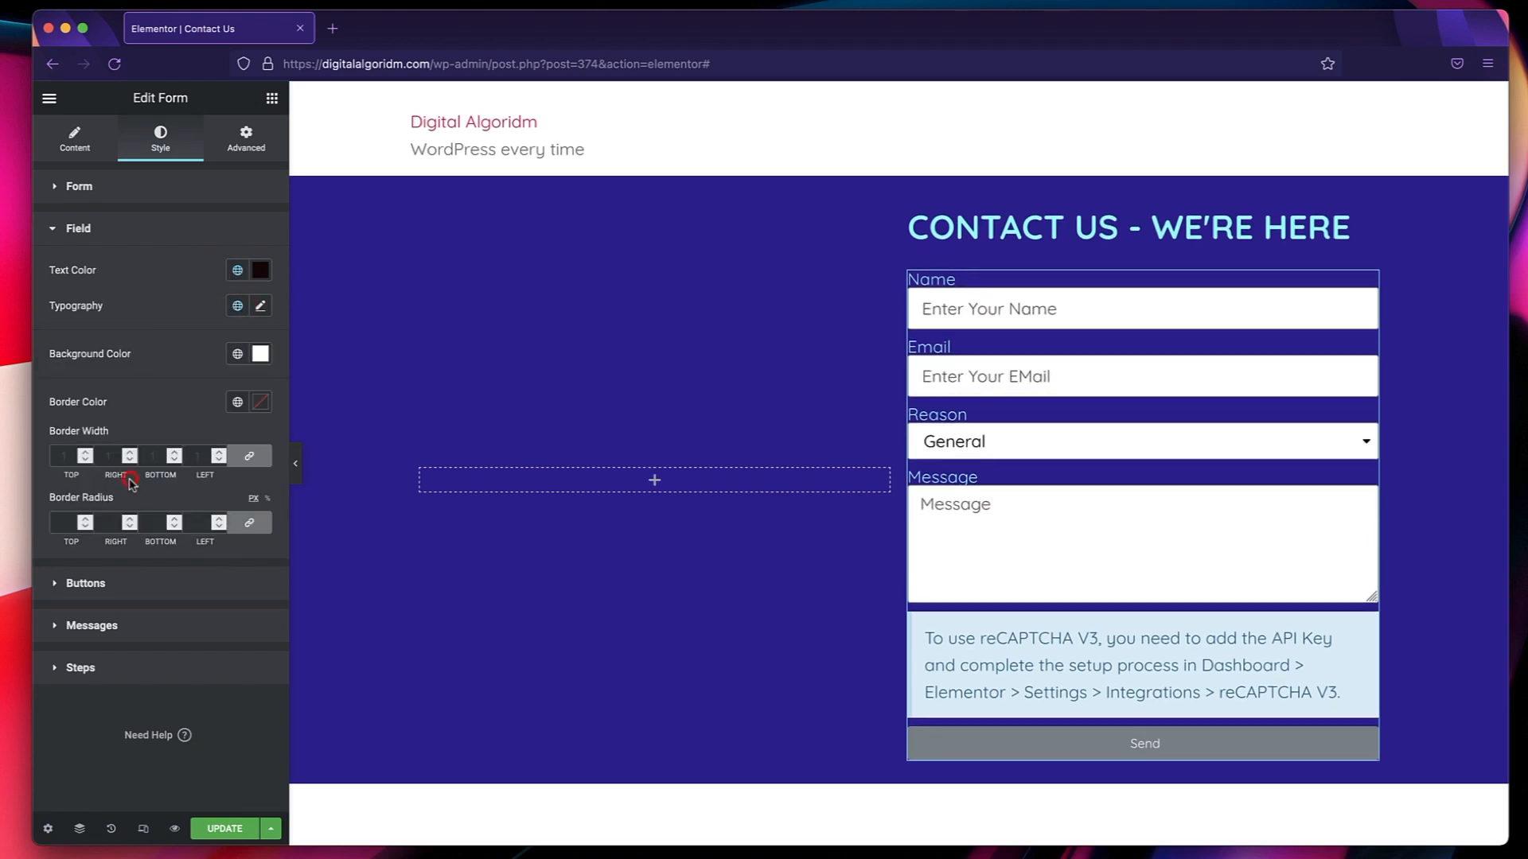
type("fkldmgkmdkgm")
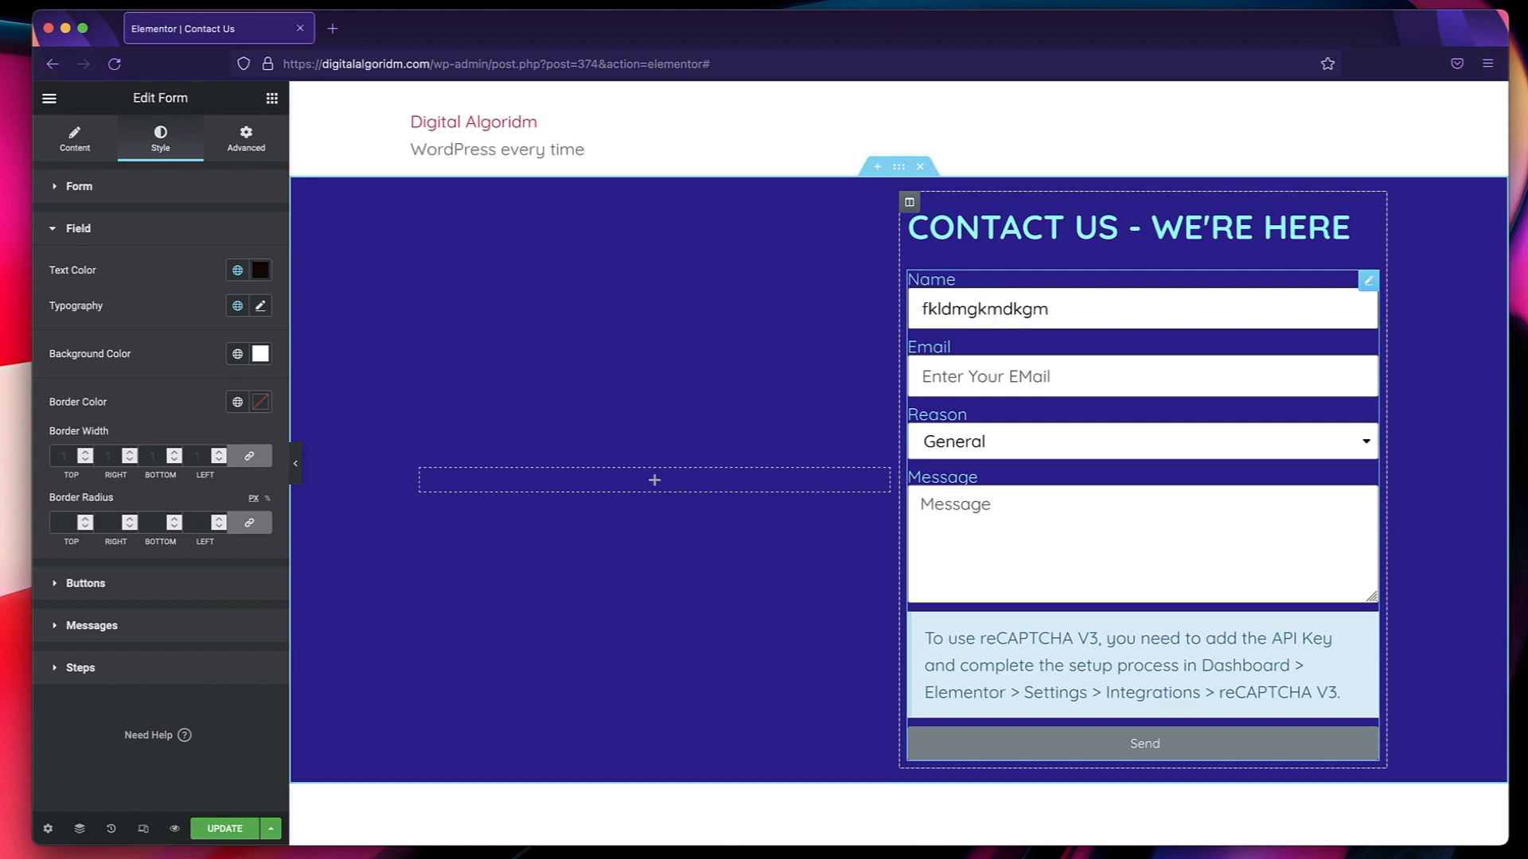
key("super+a")
key("BackSpace")
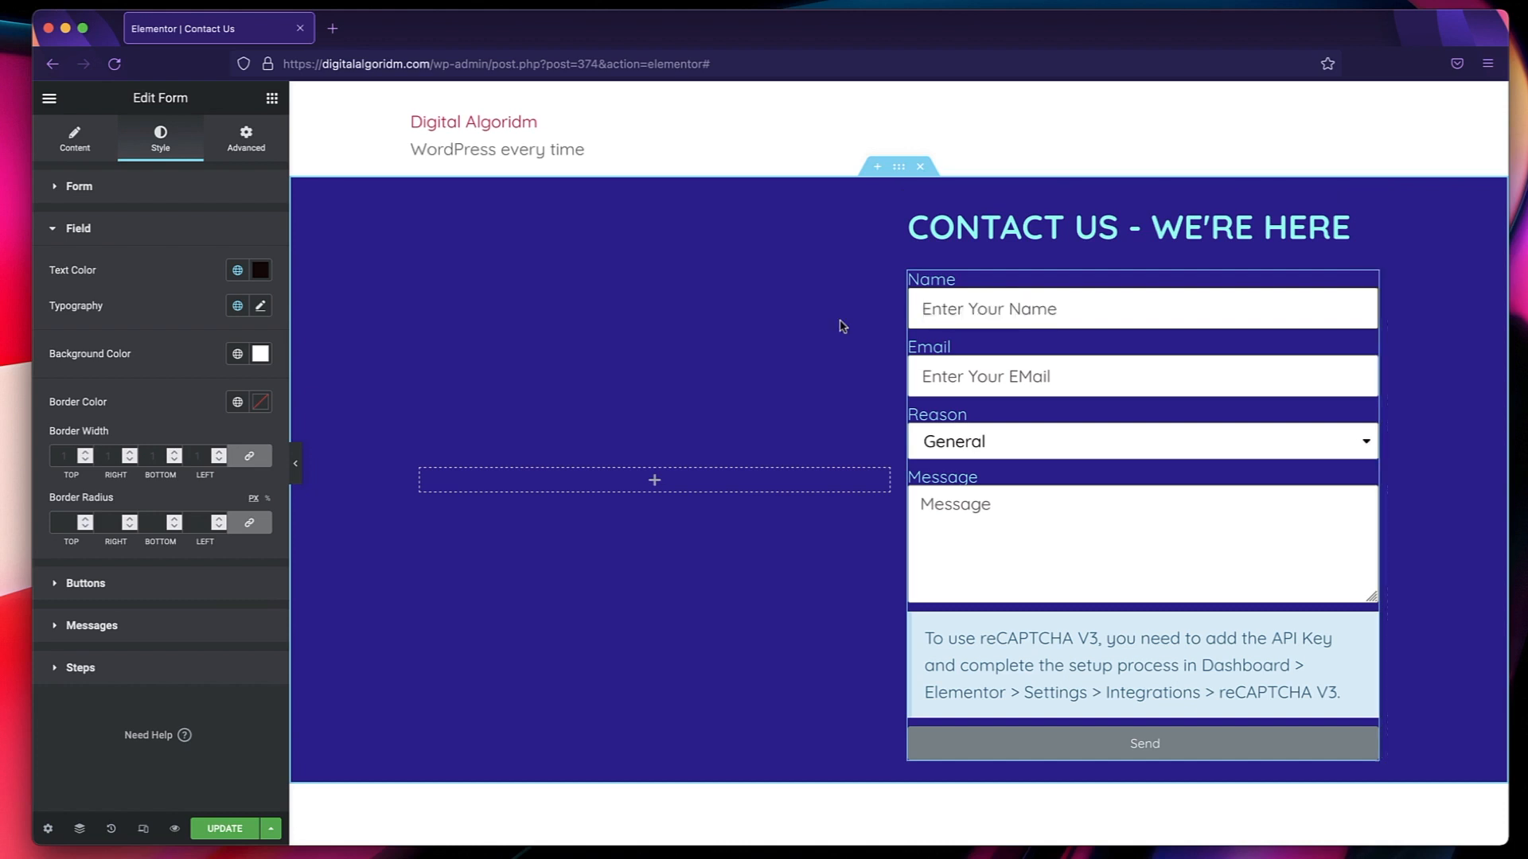
left_click(238, 355)
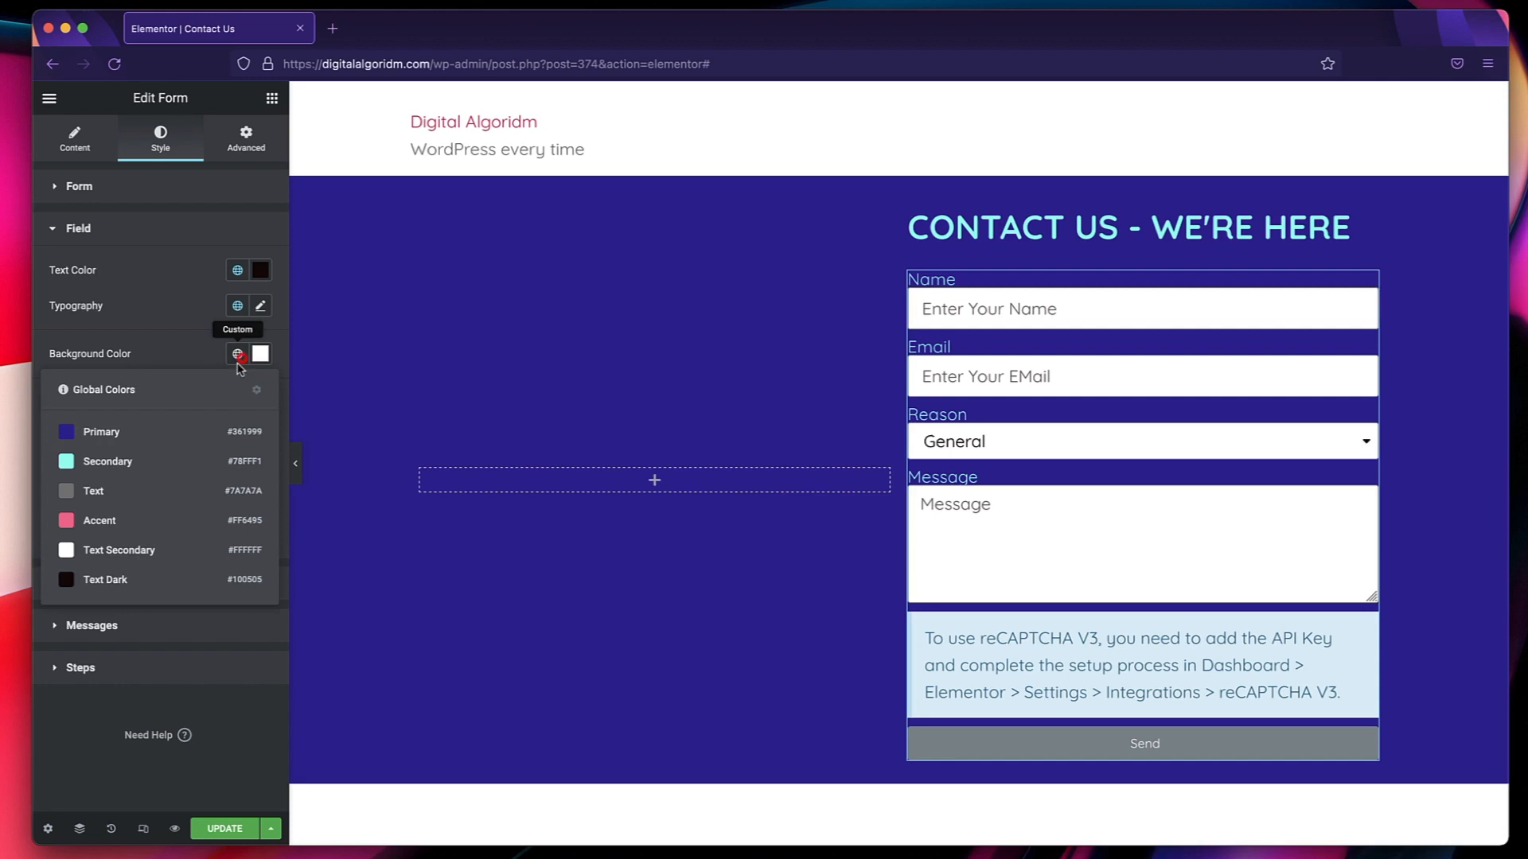
left_click(158, 564)
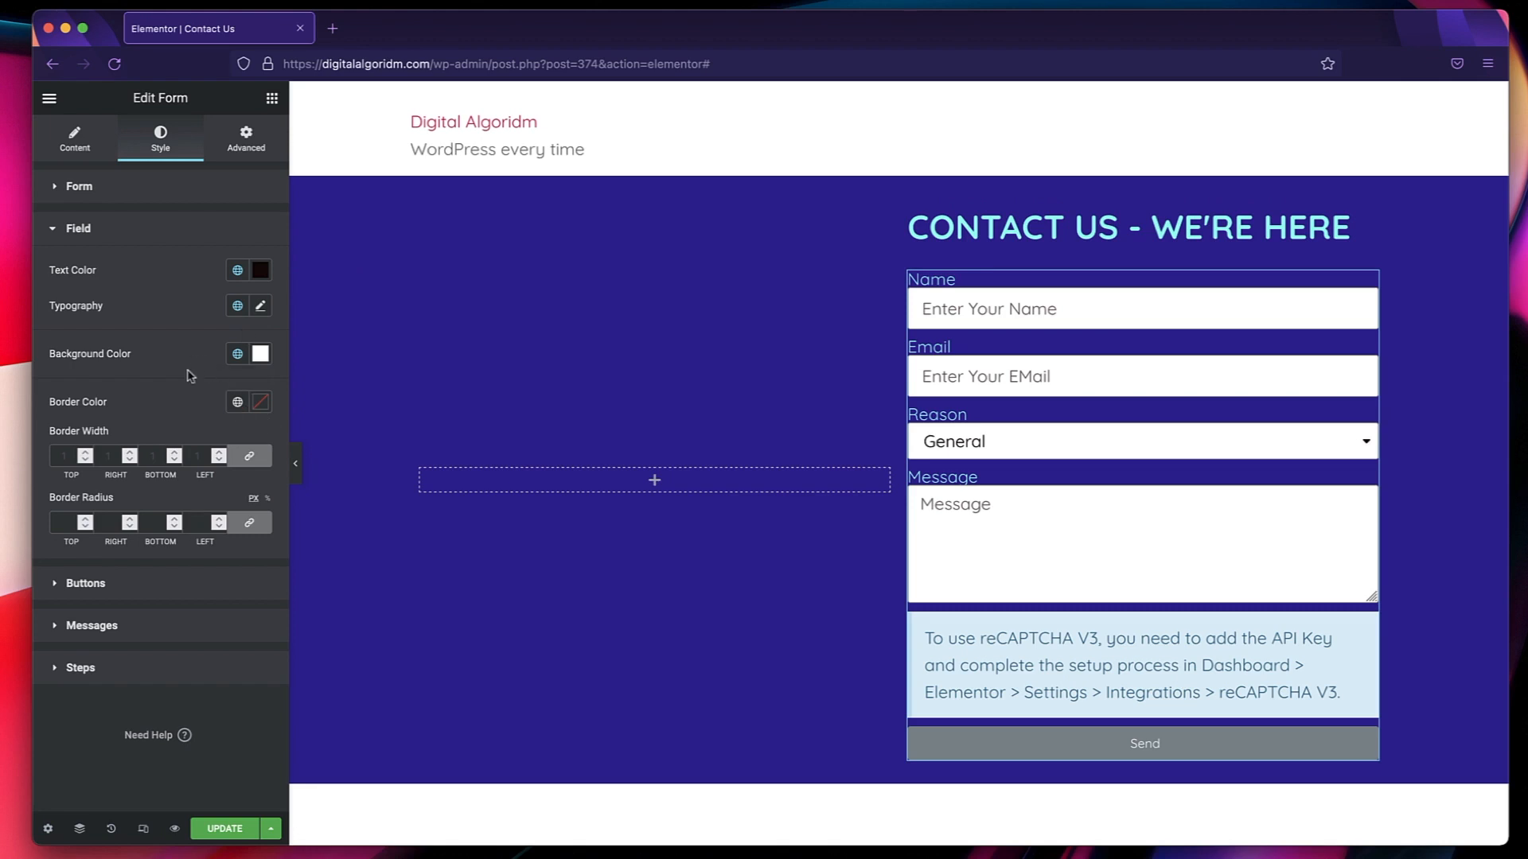
Set the submit button's background to the global Accent color in the normal state and to Text Dark in the hover state.
left_click(120, 585)
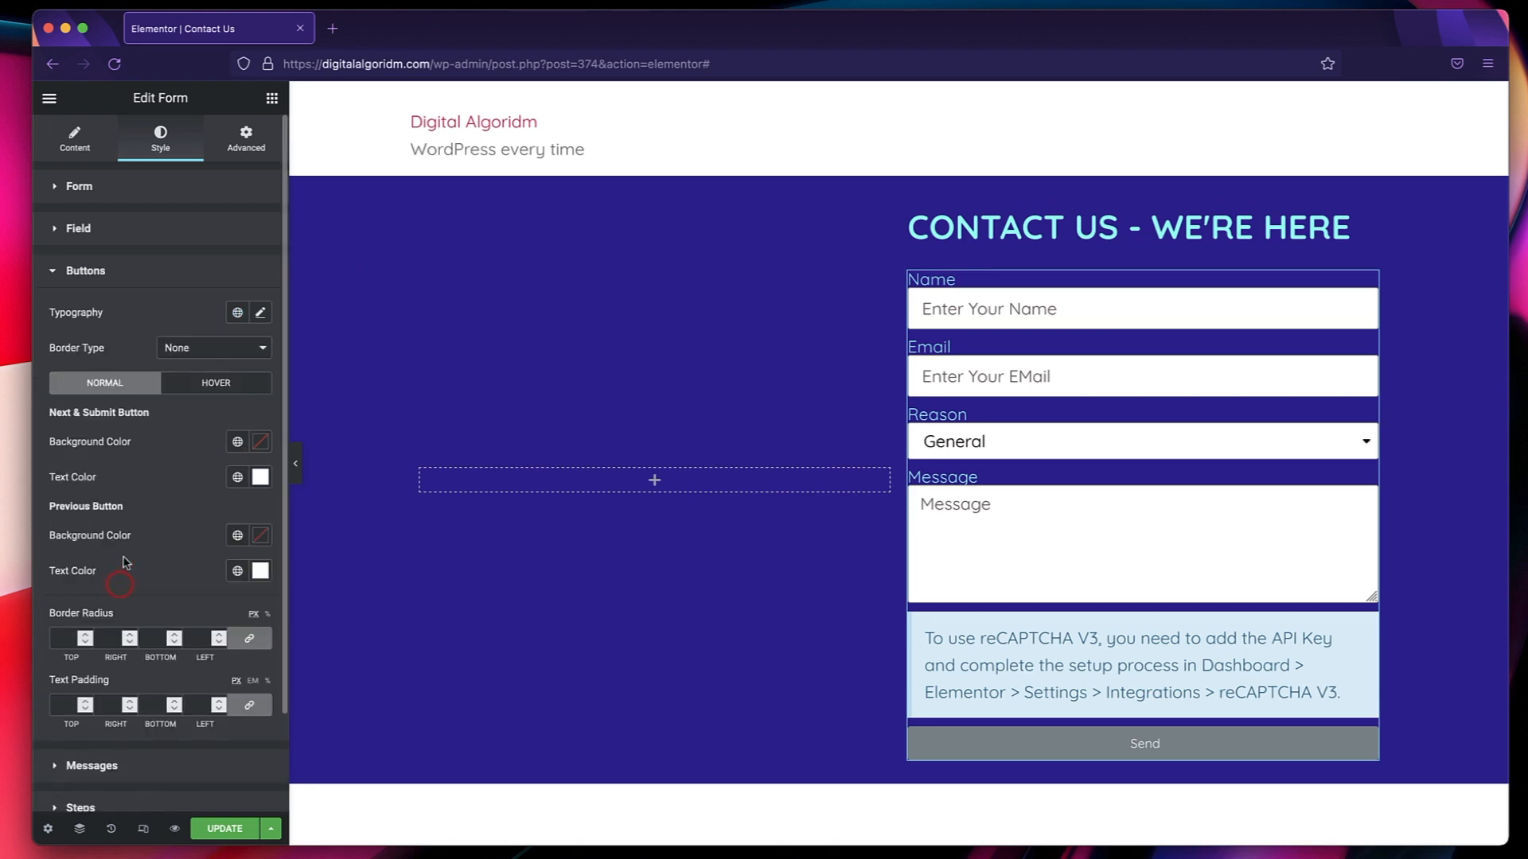
scroll(144, 507, "down", 2)
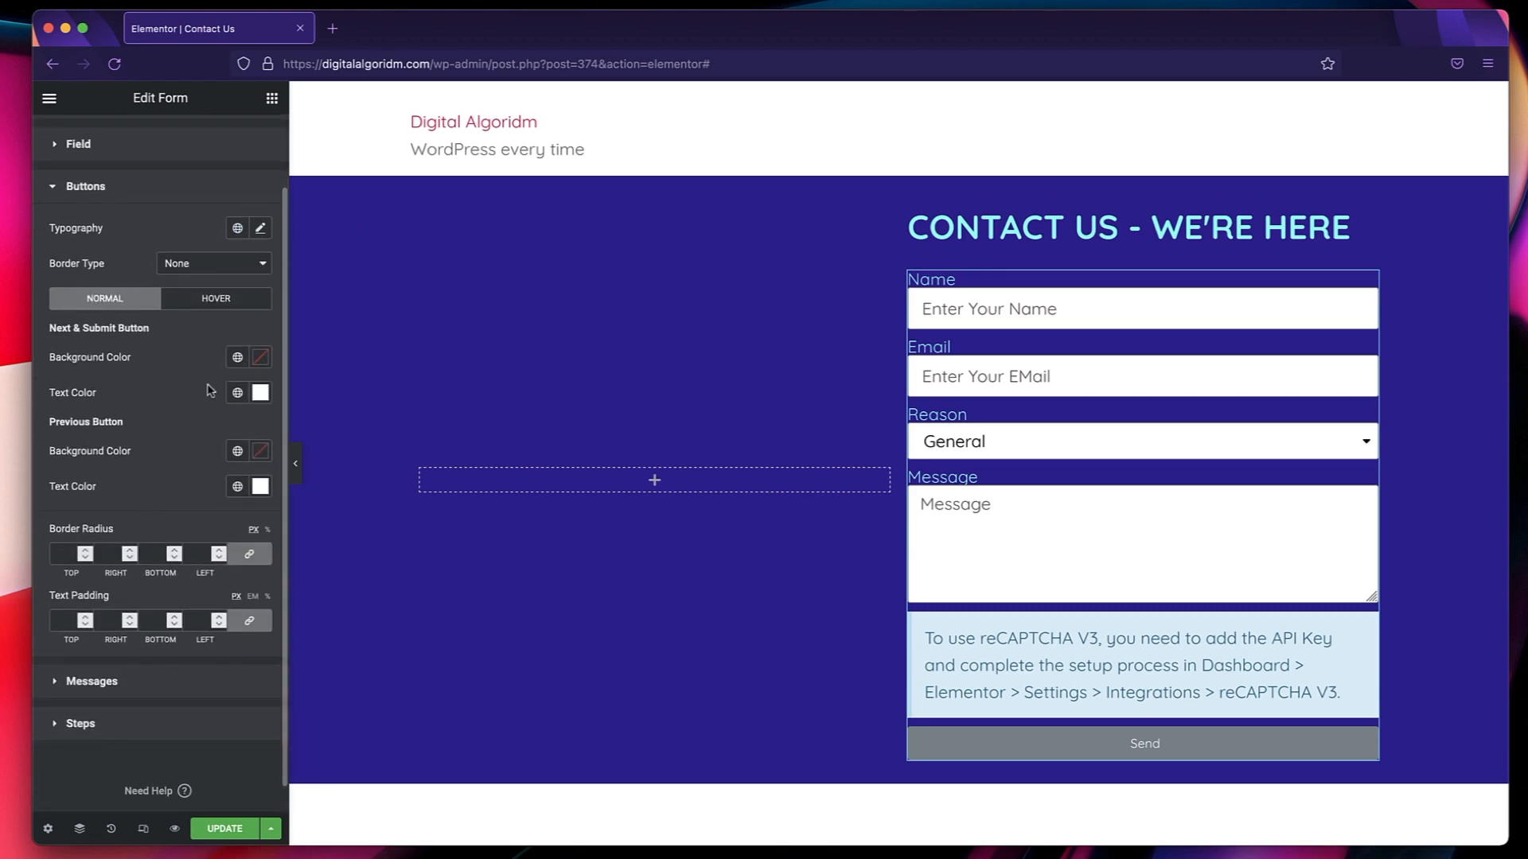
left_click(237, 357)
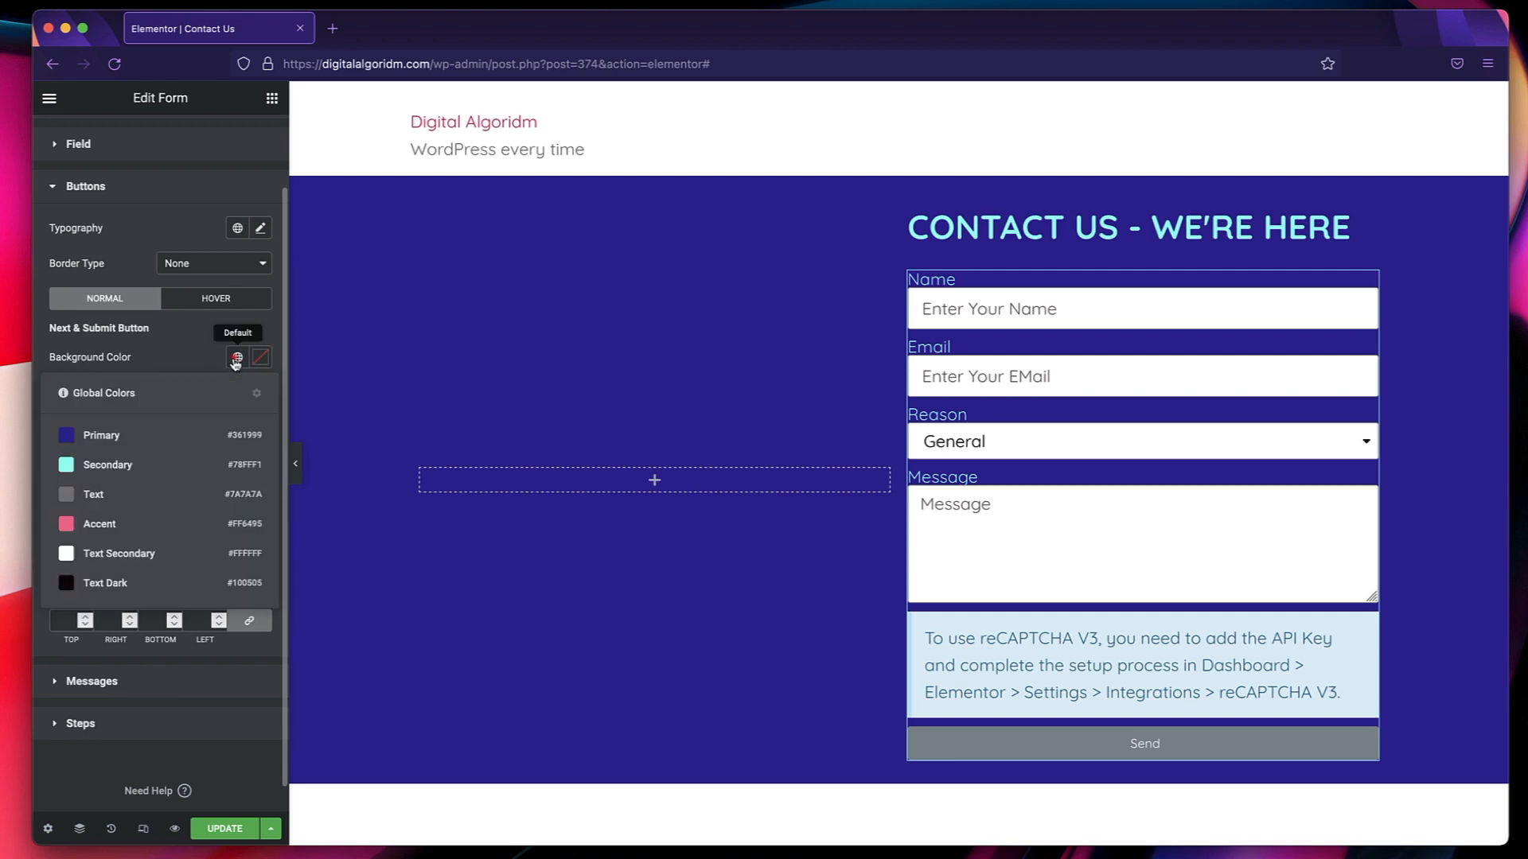
left_click(132, 524)
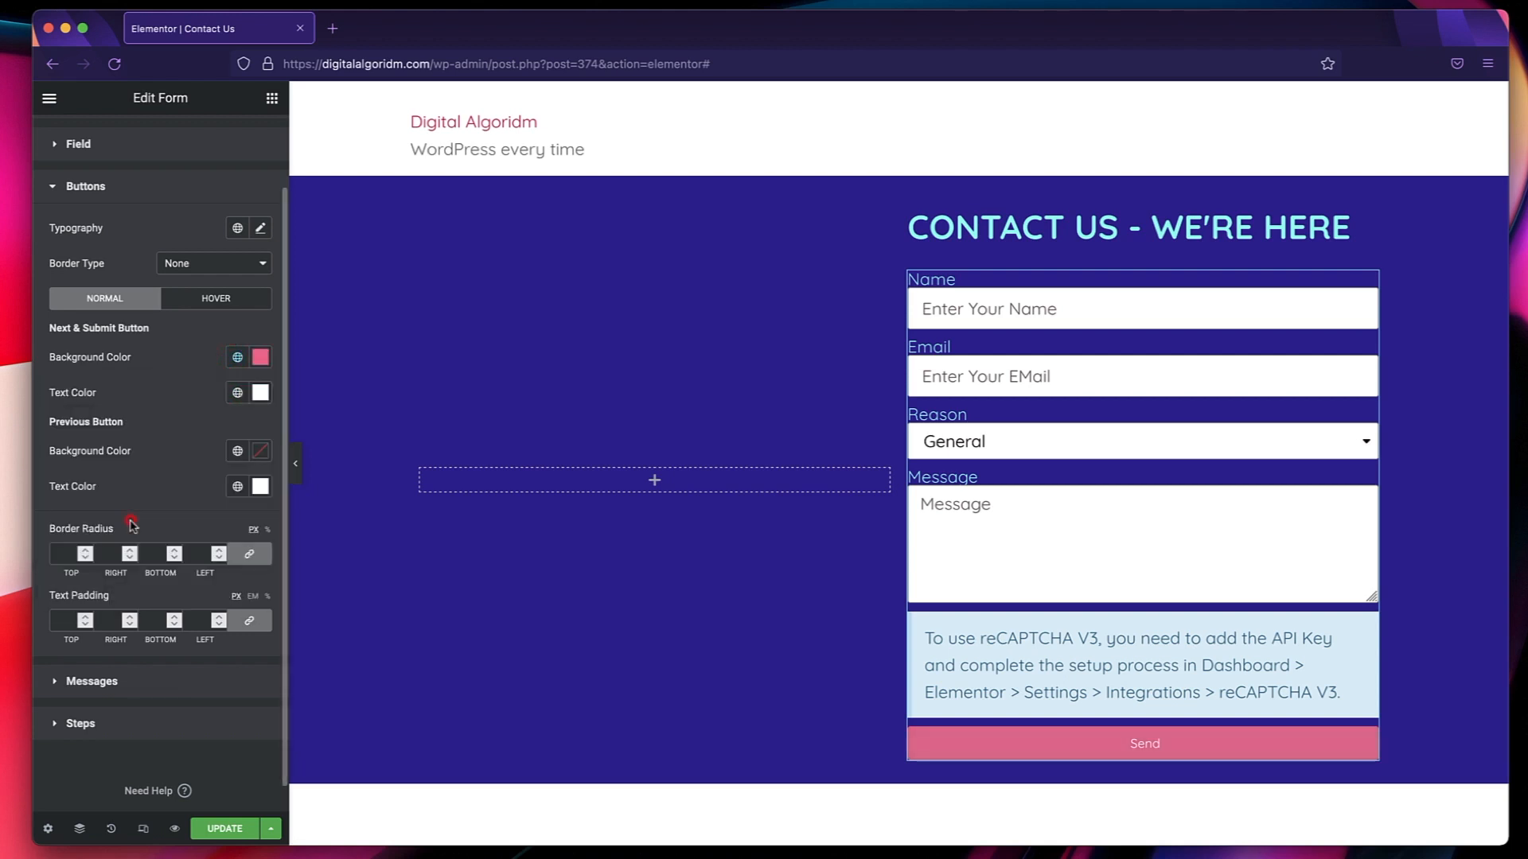
left_click(238, 296)
left_click(237, 357)
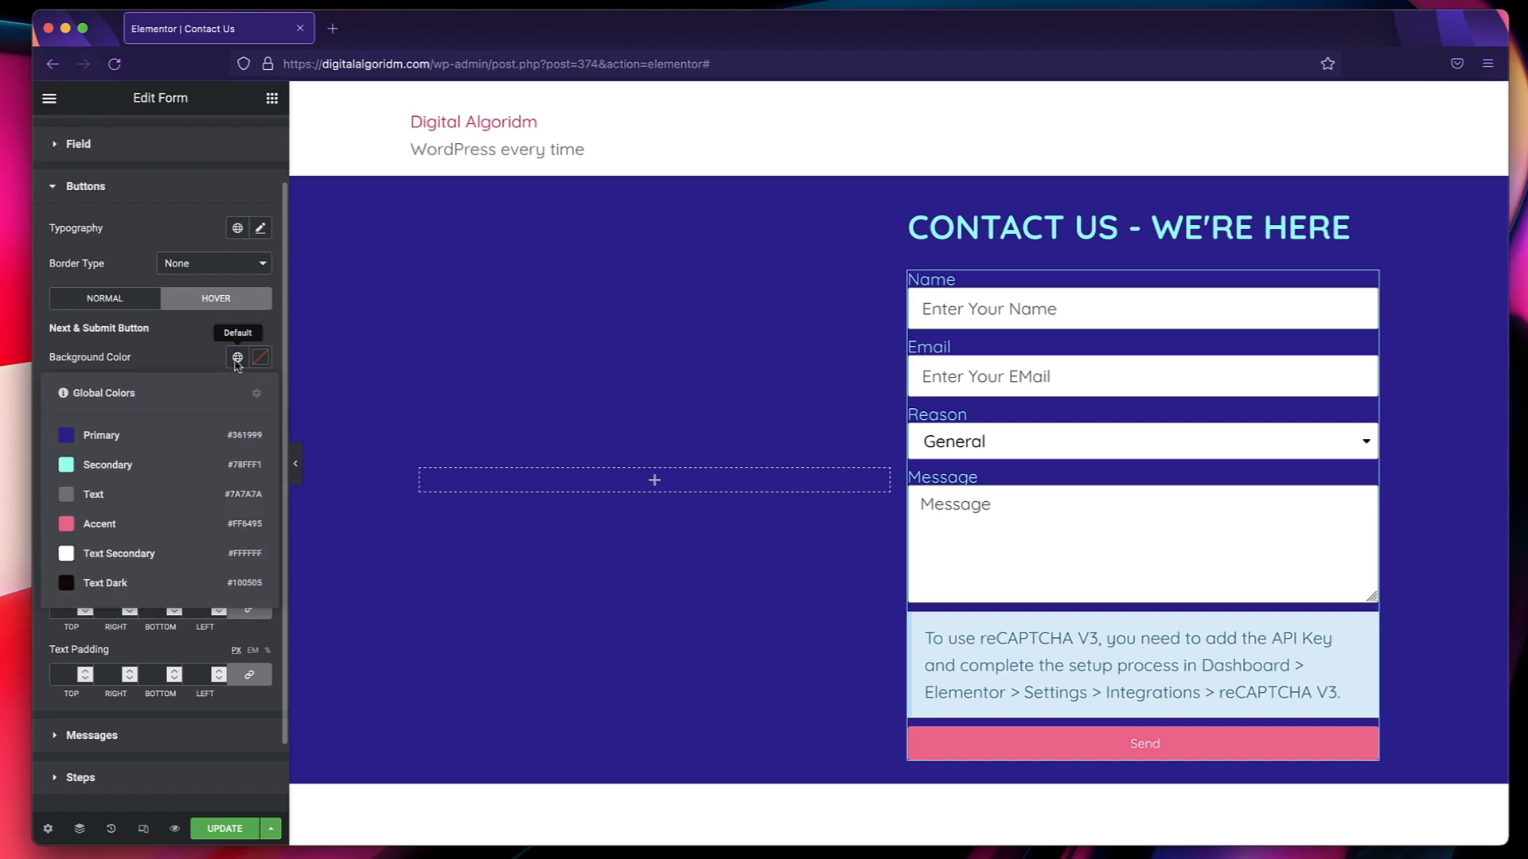
left_click(132, 585)
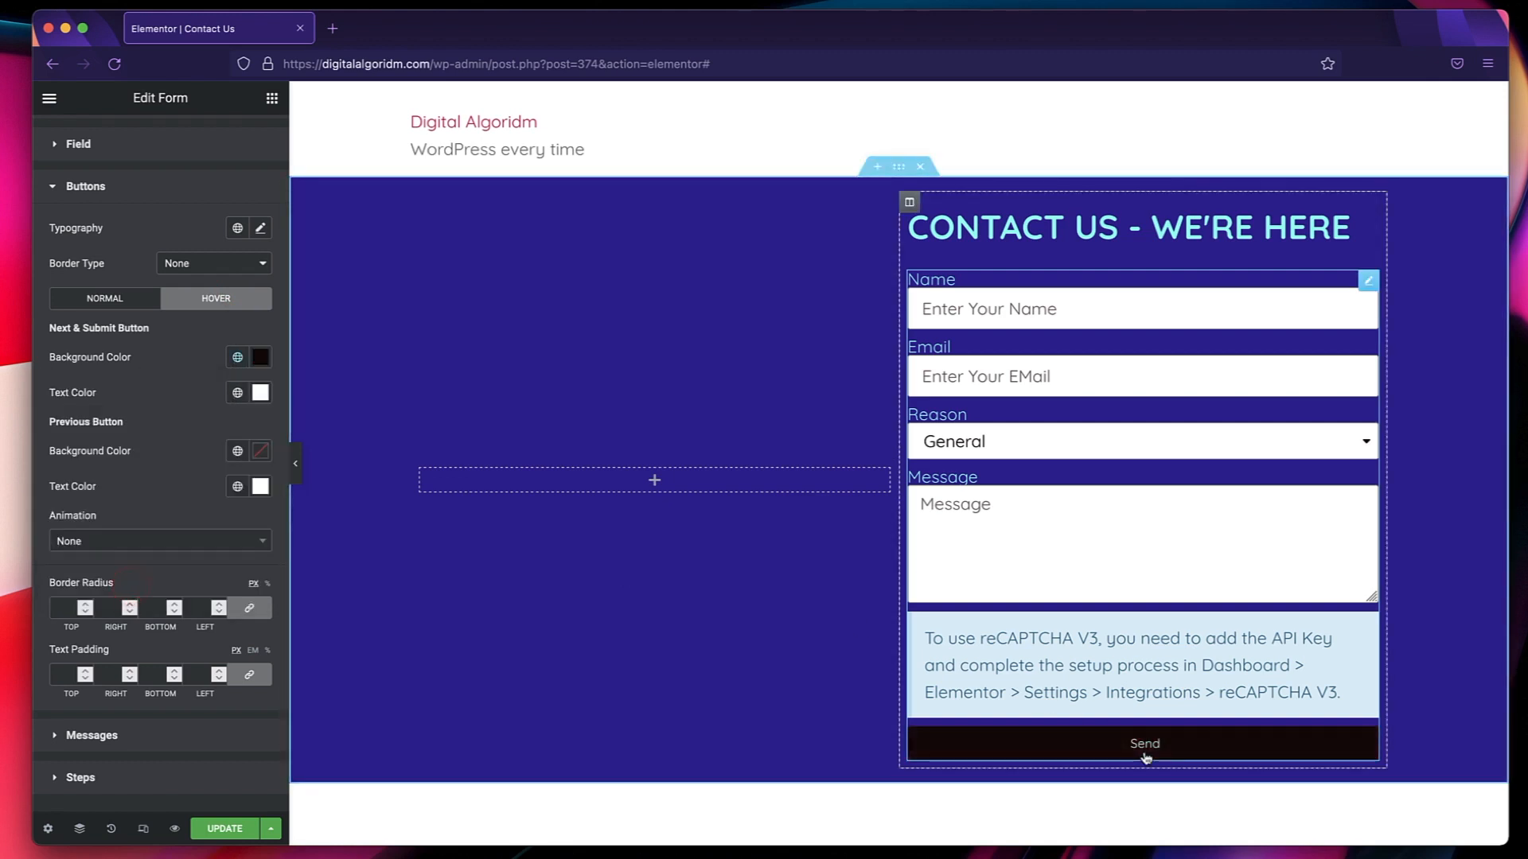
Increase the spacing of the form's labels to 15.
scroll(121, 655, "down", 2)
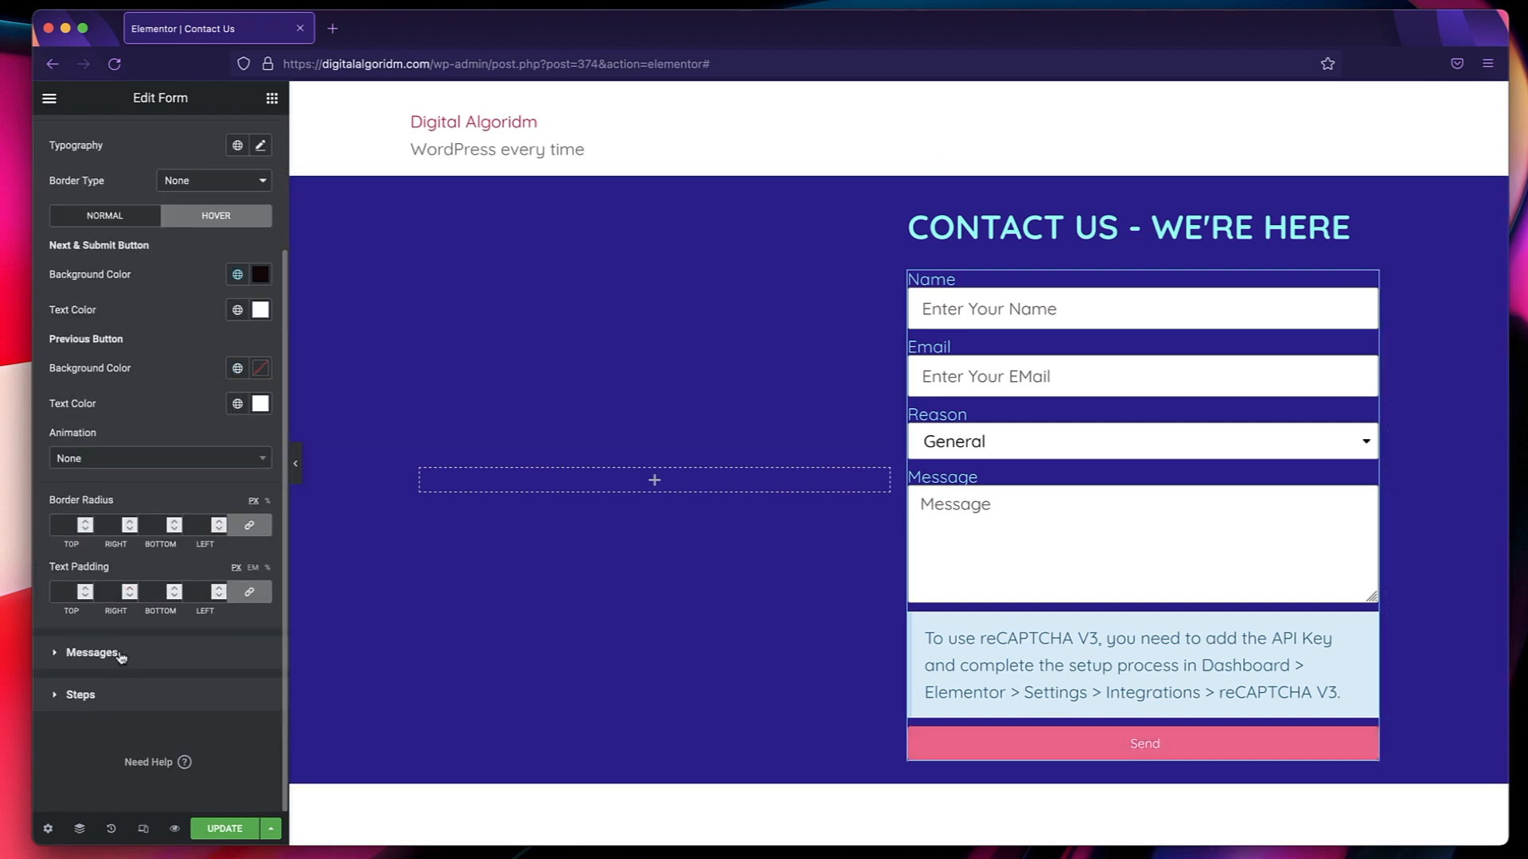
scroll(113, 330, "up", 4)
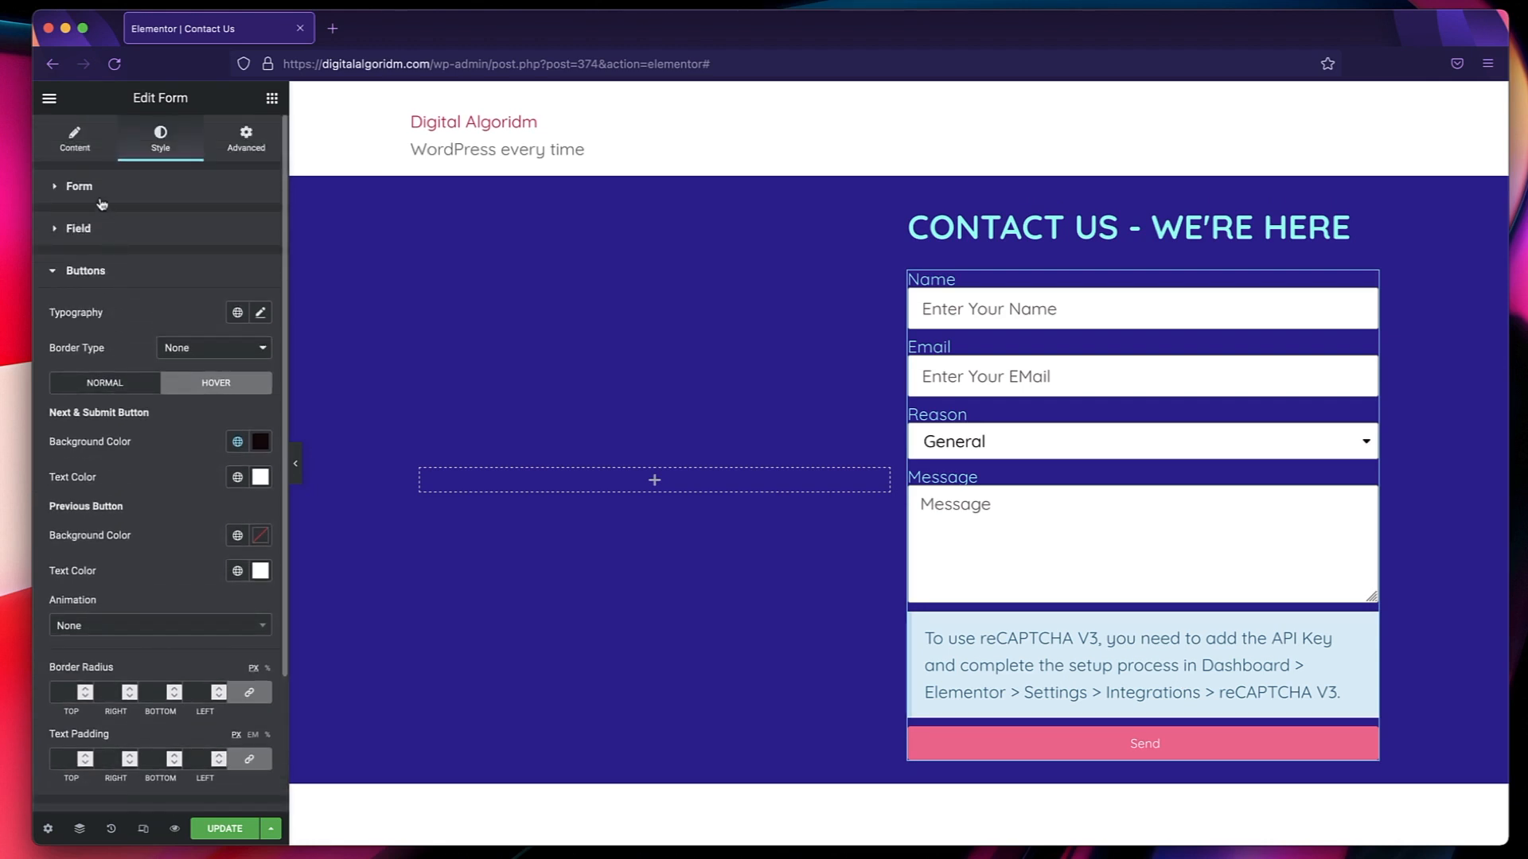
left_click(78, 228)
left_click(79, 186)
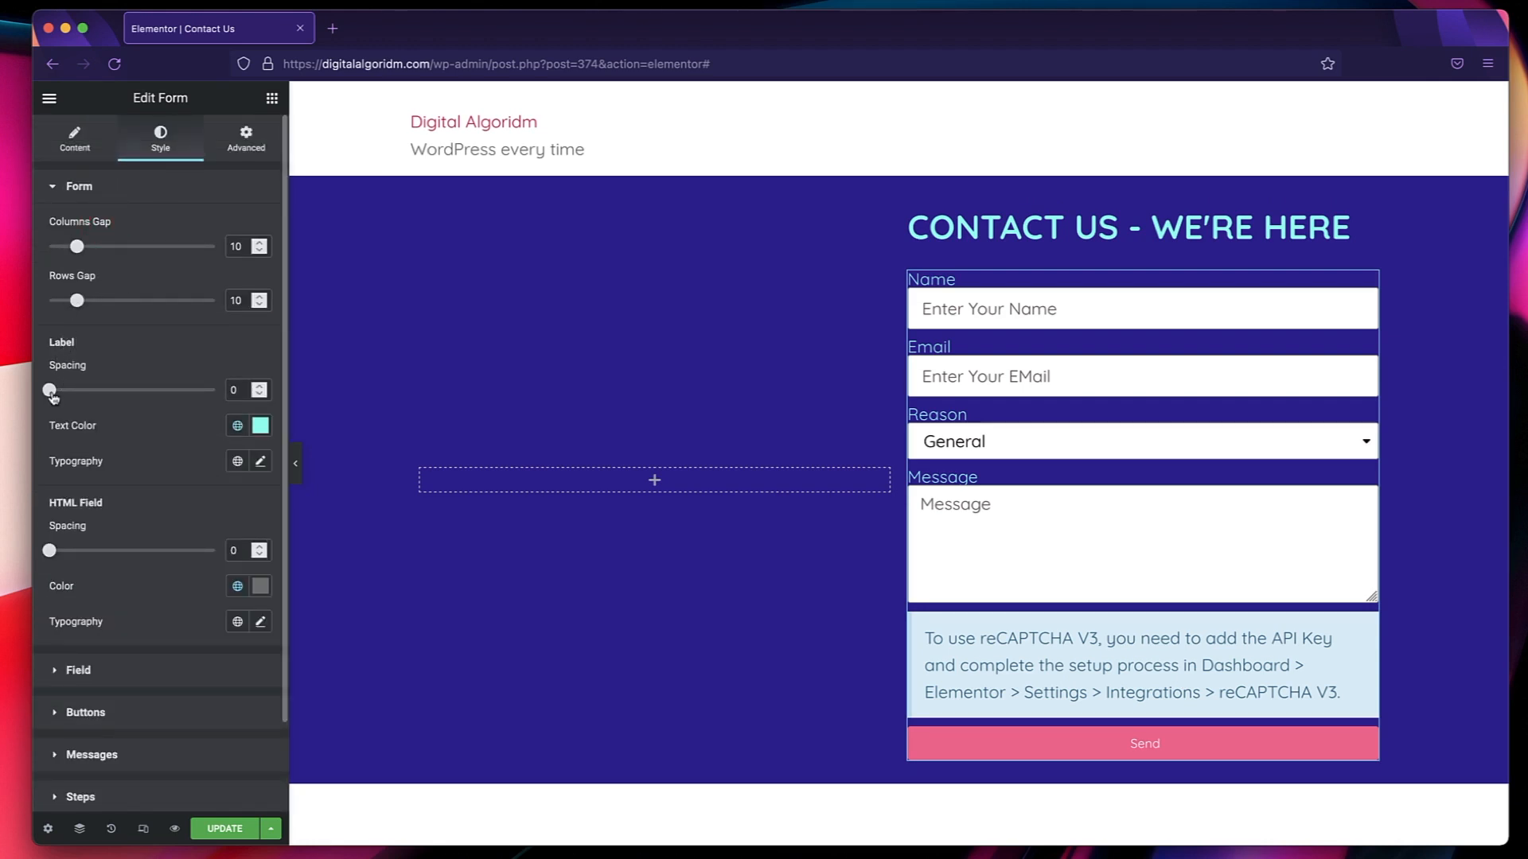
left_click_drag(51, 395, 94, 398)
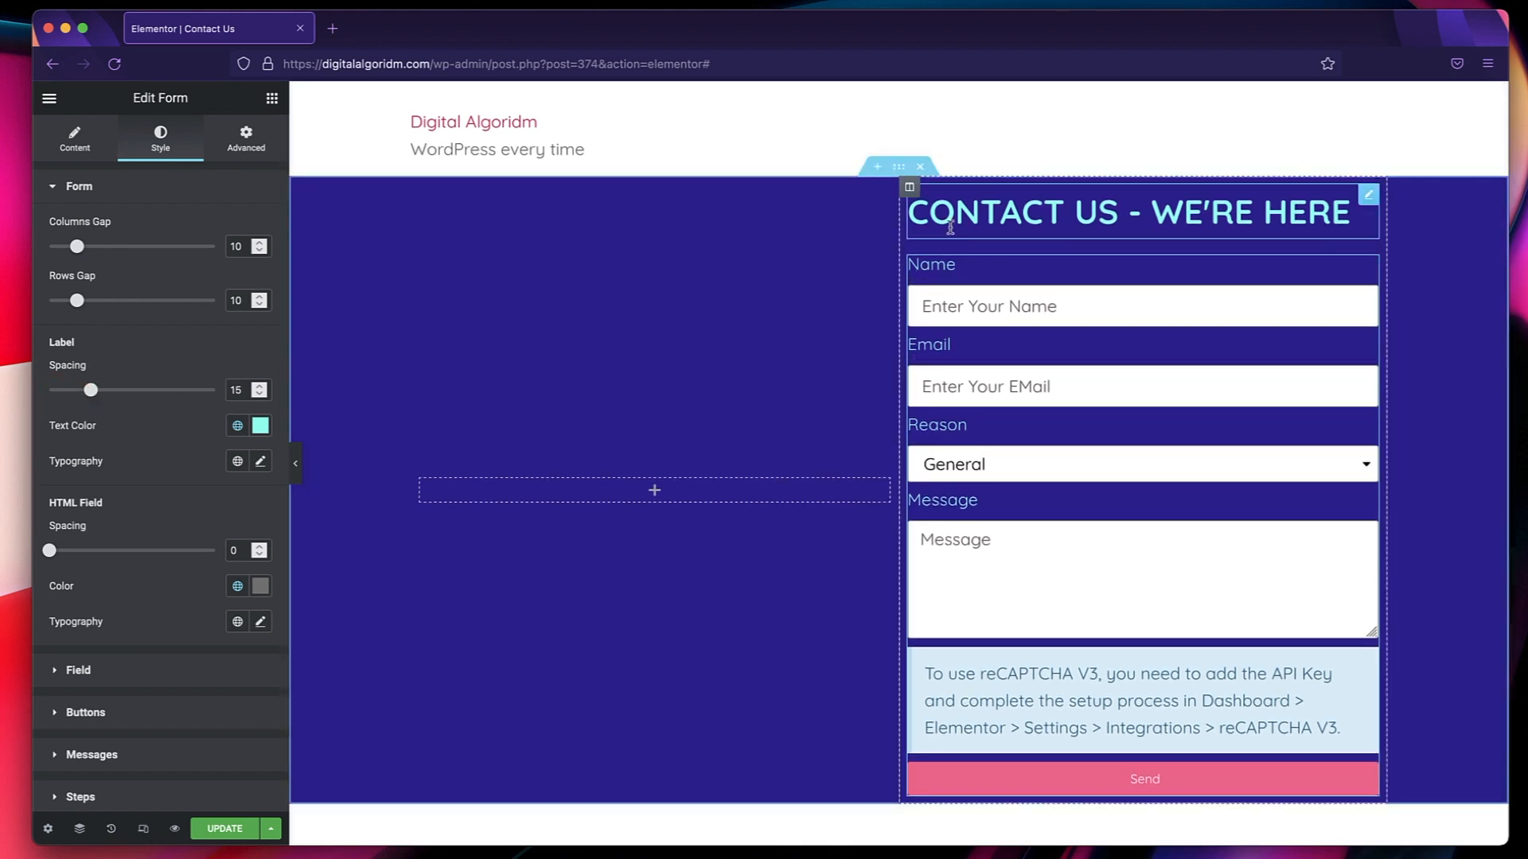
Increase the minimum height of the section containing the contact form to 943 px.
left_click(899, 168)
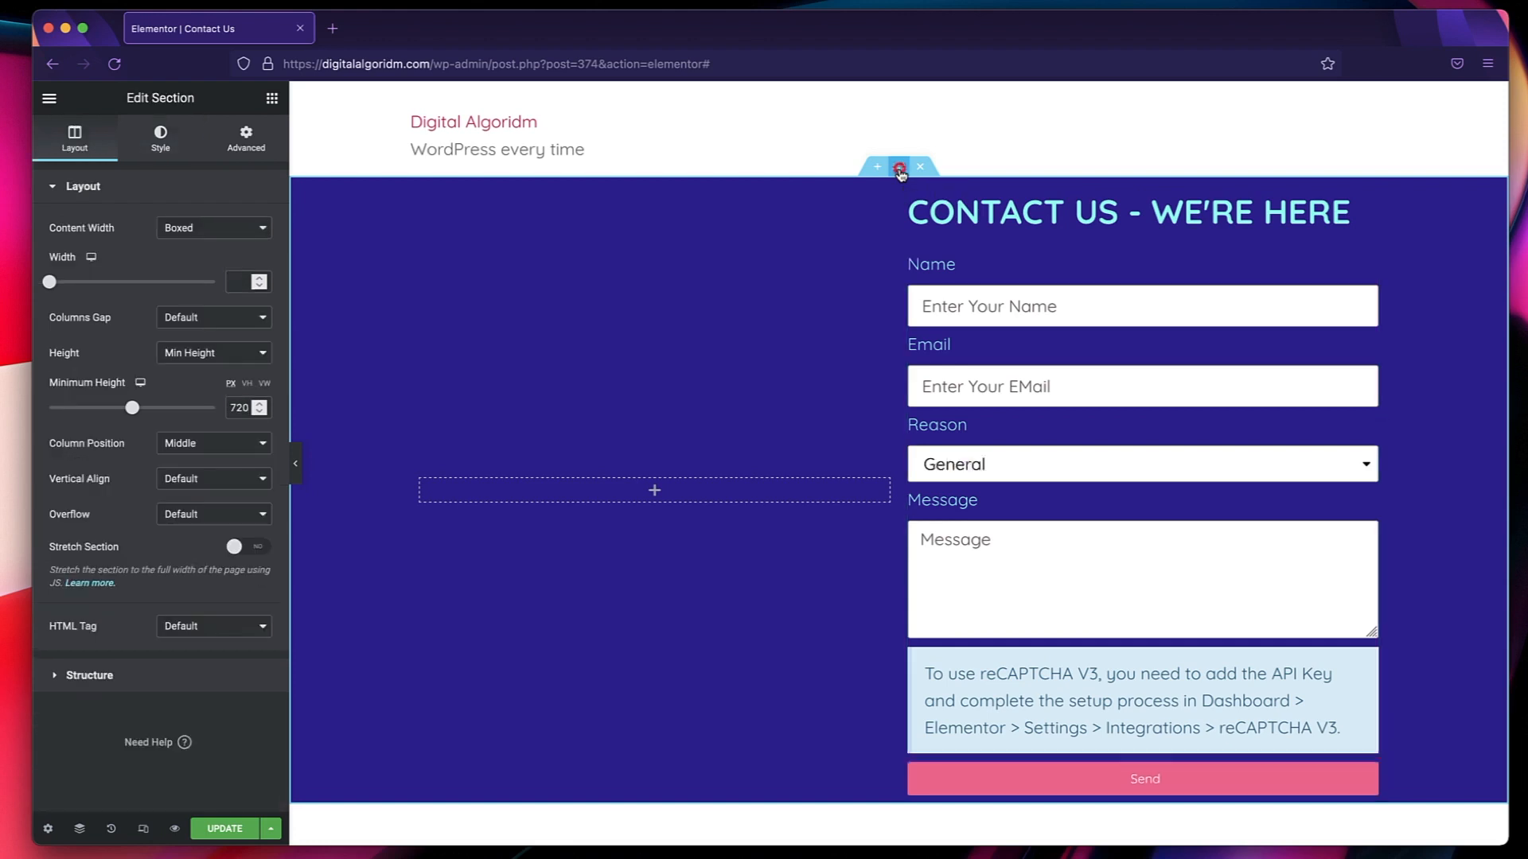
left_click(162, 143)
left_click(72, 137)
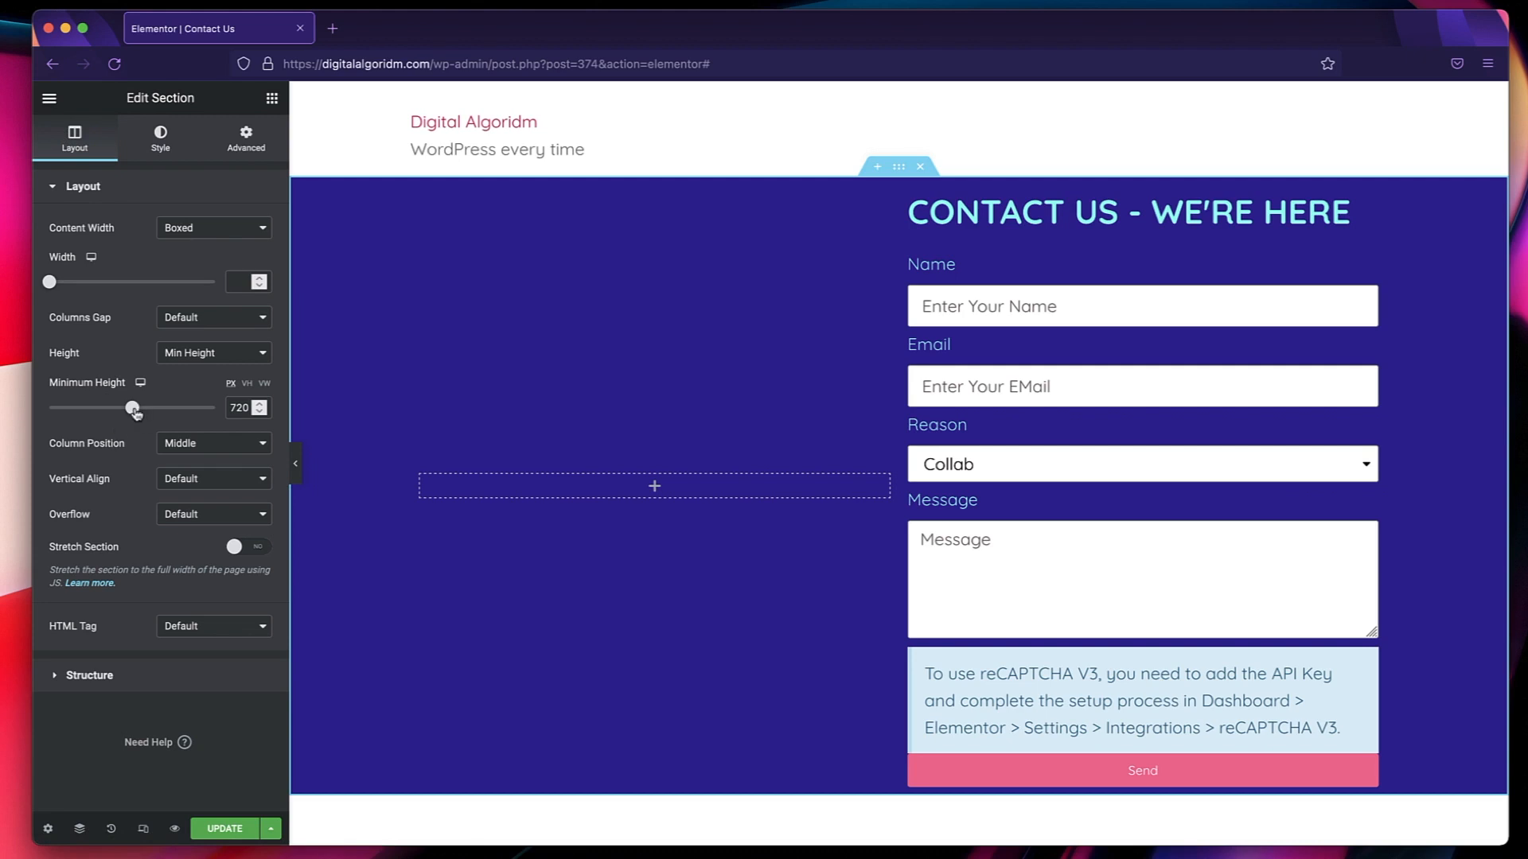
mouse_move(137, 412)
left_mouse_down()
mouse_move(178, 412)
mouse_move(161, 412)
left_mouse_up()
scroll(566, 399, "down", 2)
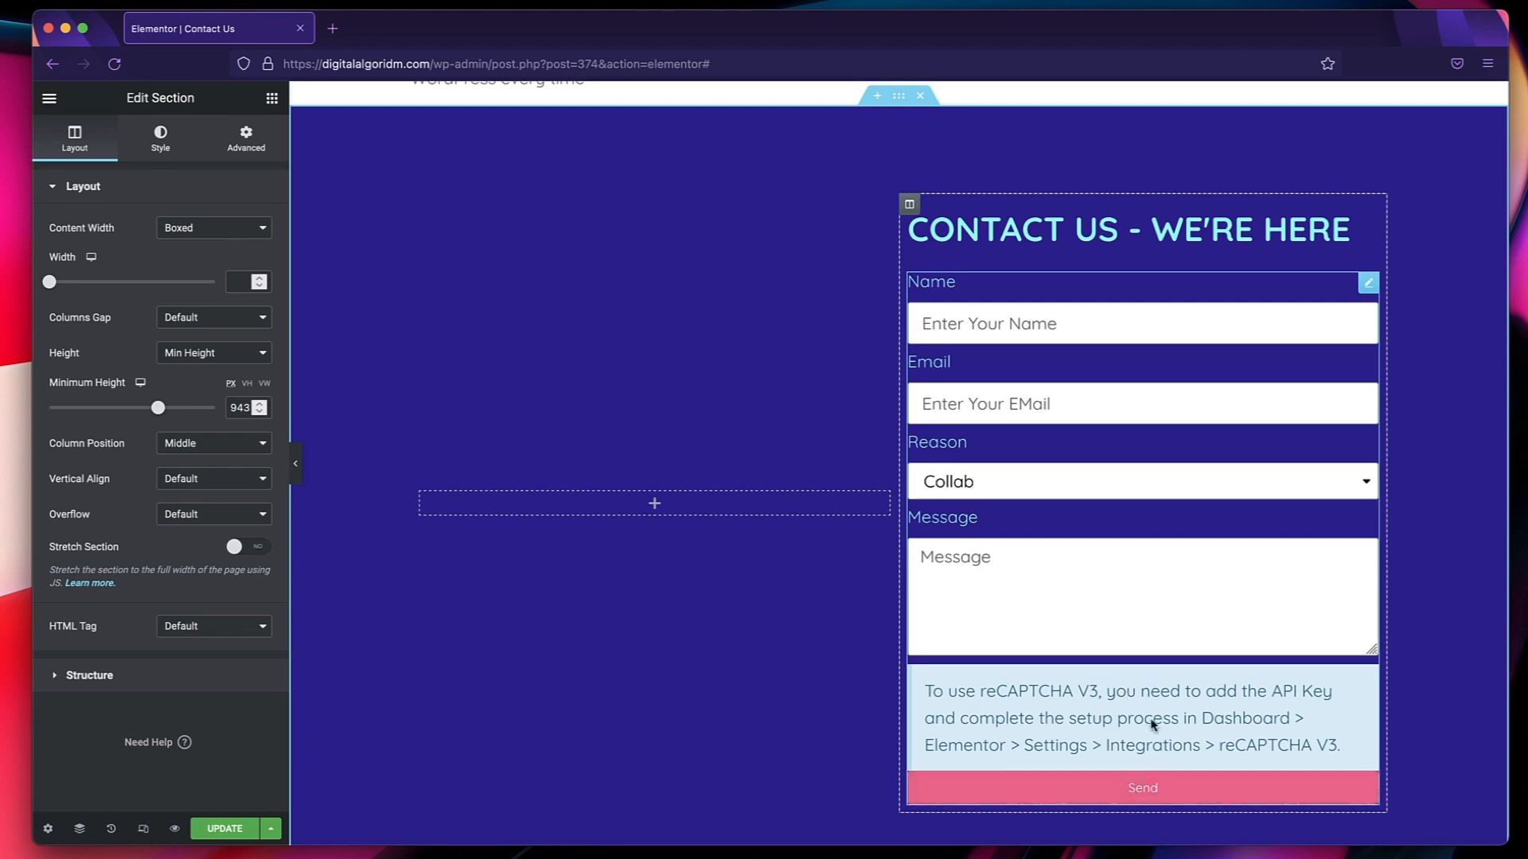
Test the form's Reason dropdown by choosing Sponsorship.
left_click(1117, 704)
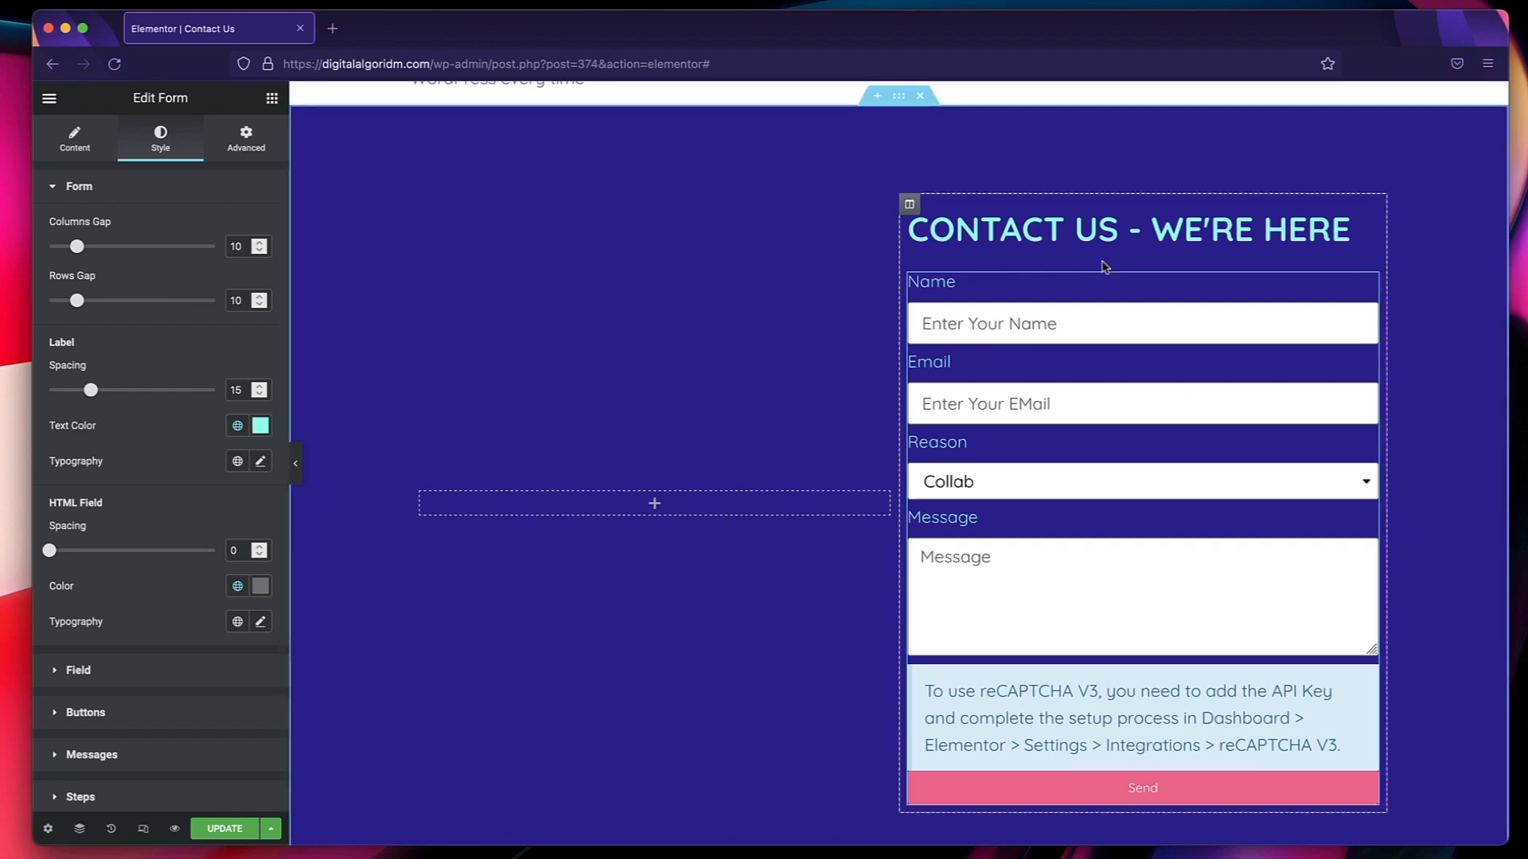
left_click(1115, 497)
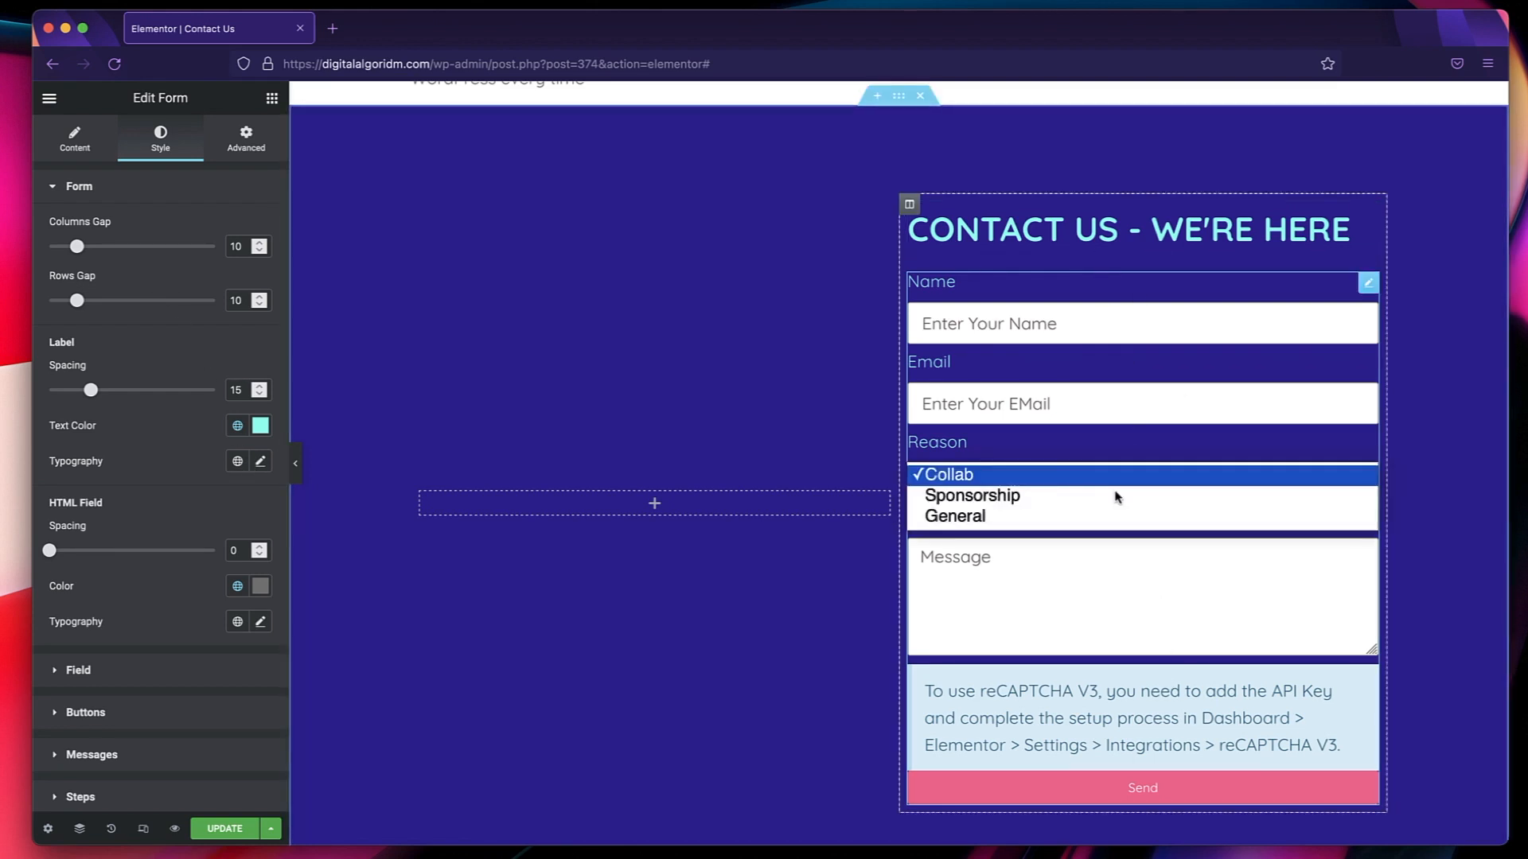
left_click(1087, 498)
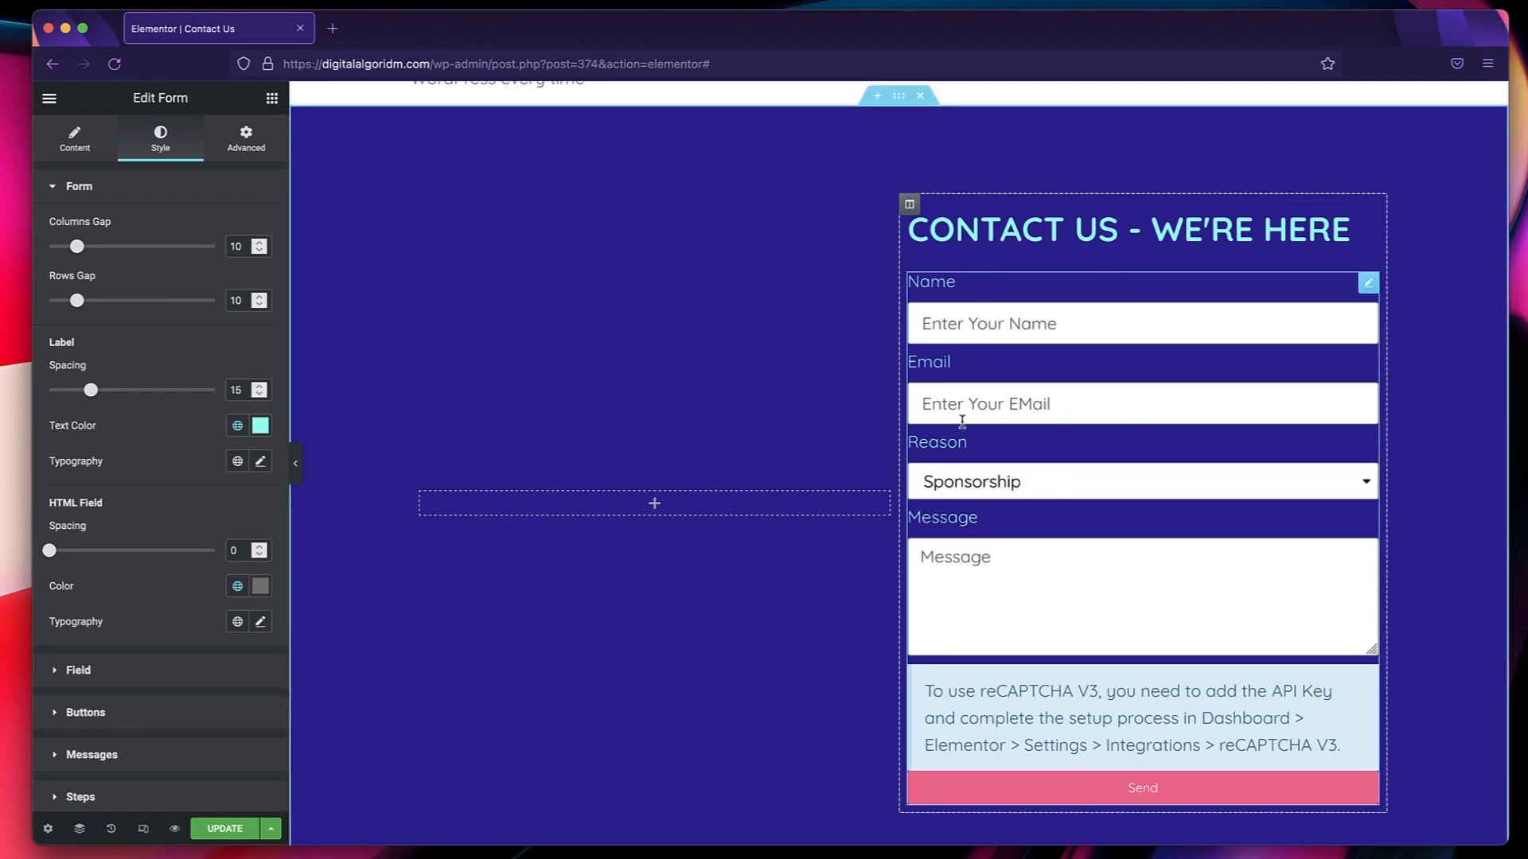
Look at the Sample Contact page as a layout reference and return to the Contact Us page.
left_click(655, 506)
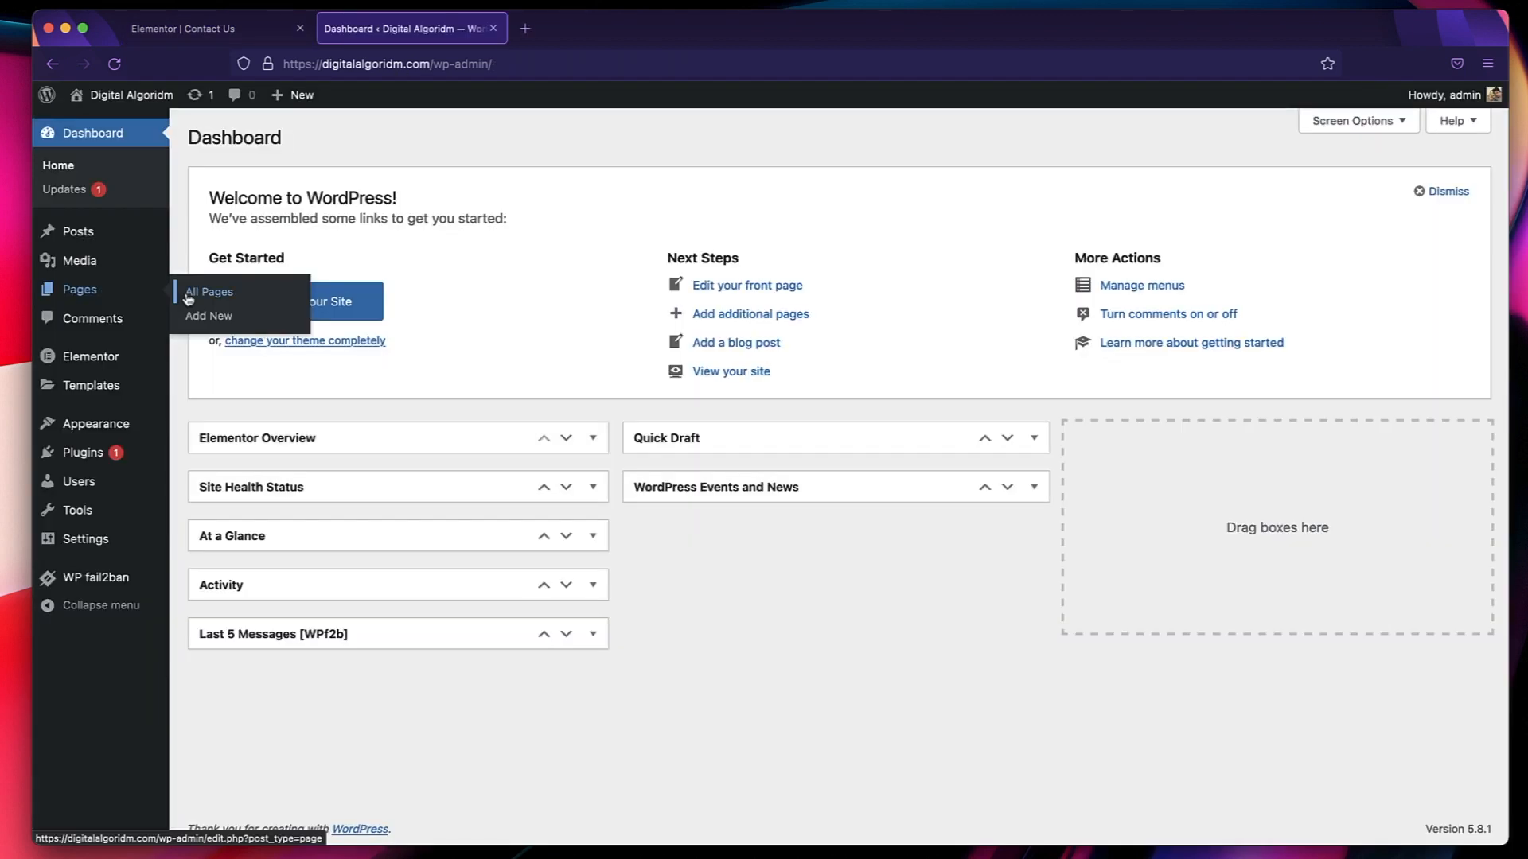
left_click(185, 294)
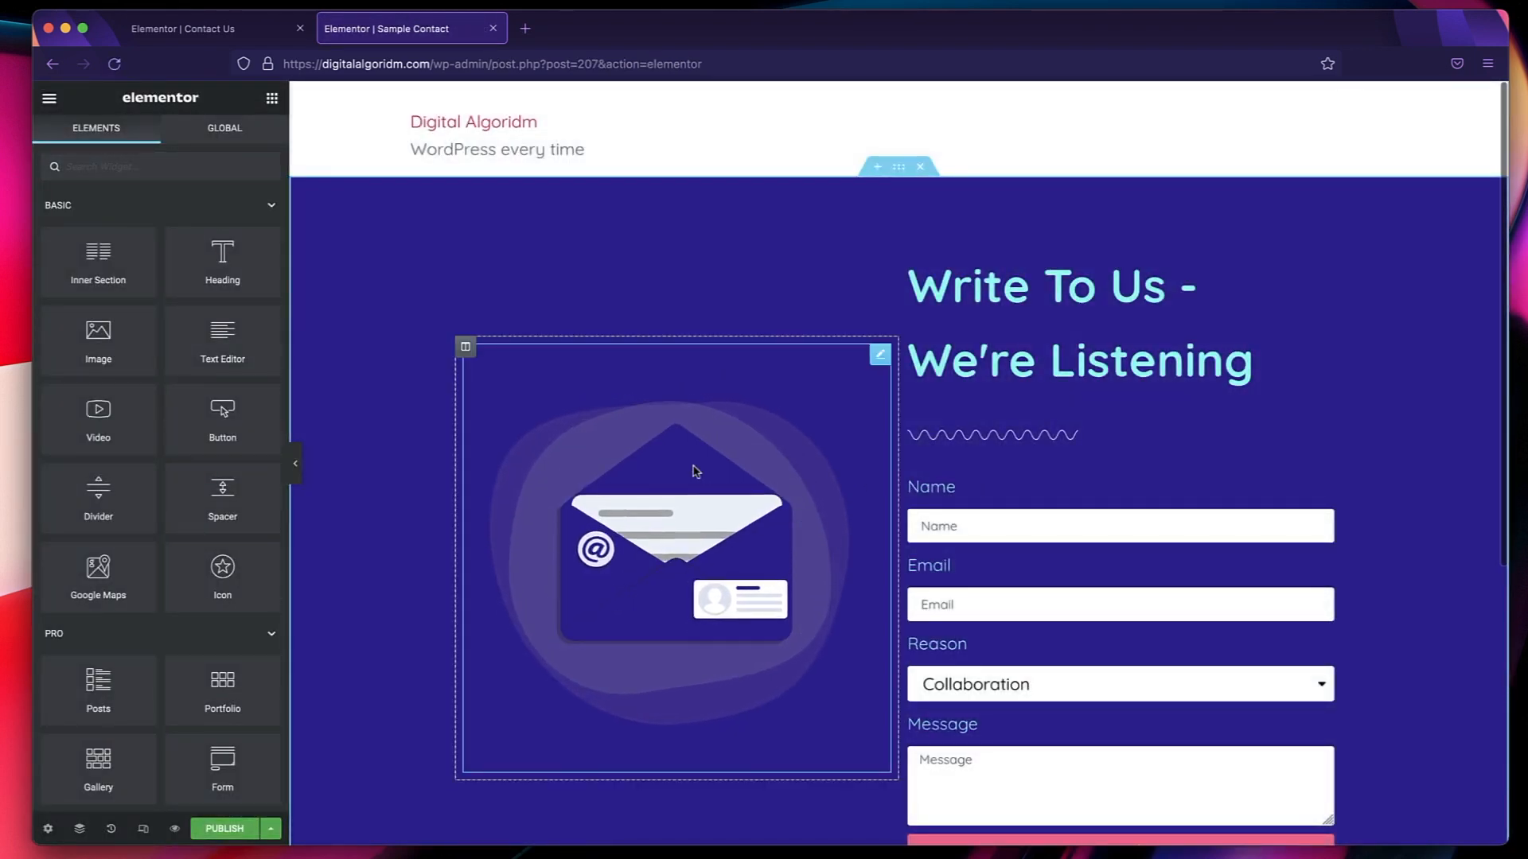
left_click(231, 32)
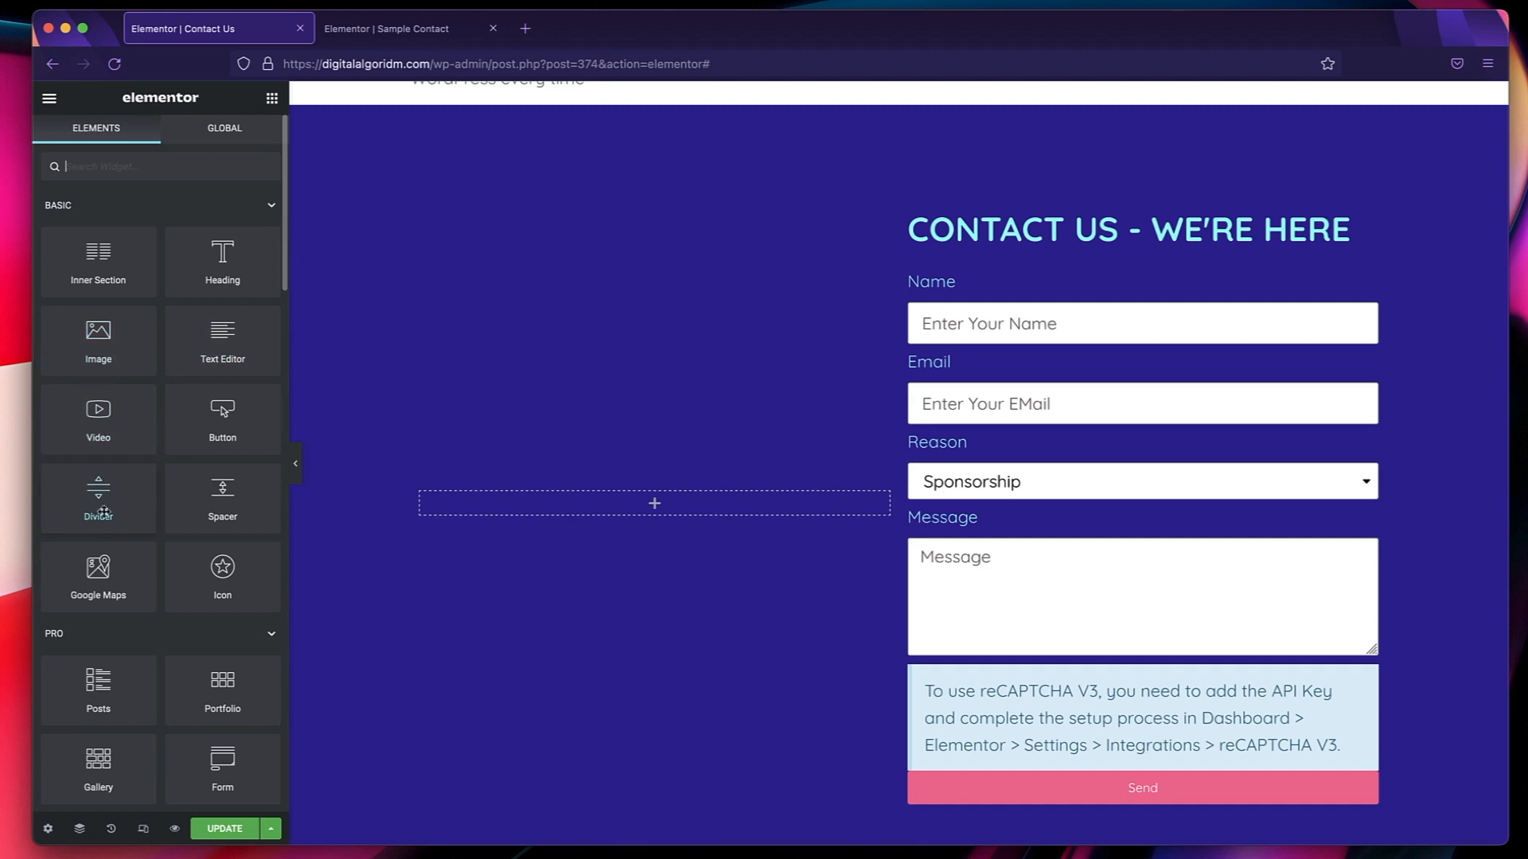
Add a divider between the contact heading and the form, using the Slashes style and a reduced width.
left_click_drag(104, 511, 1020, 250)
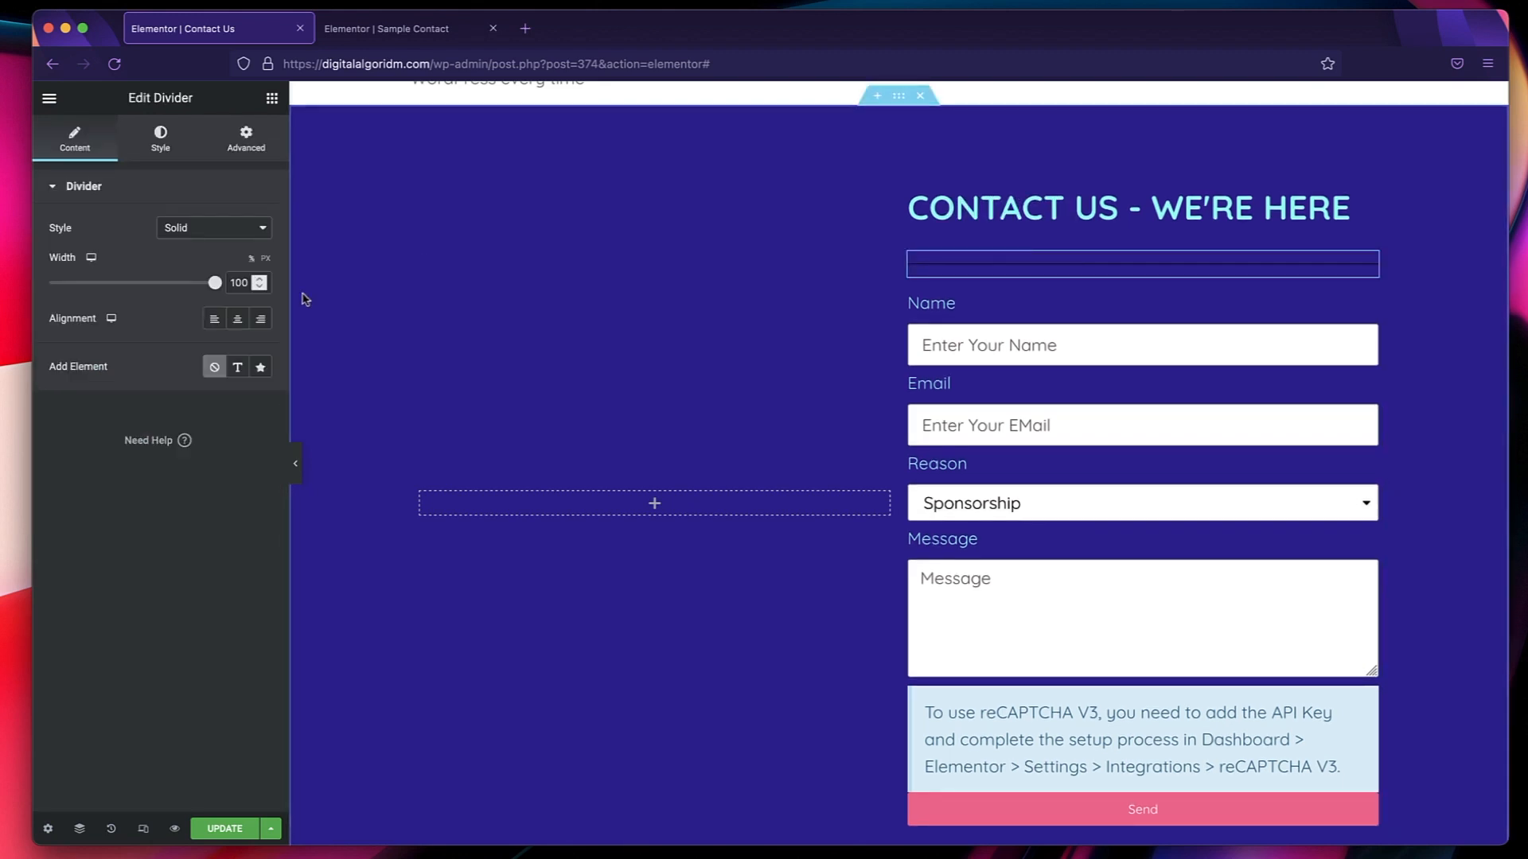
left_click(210, 229)
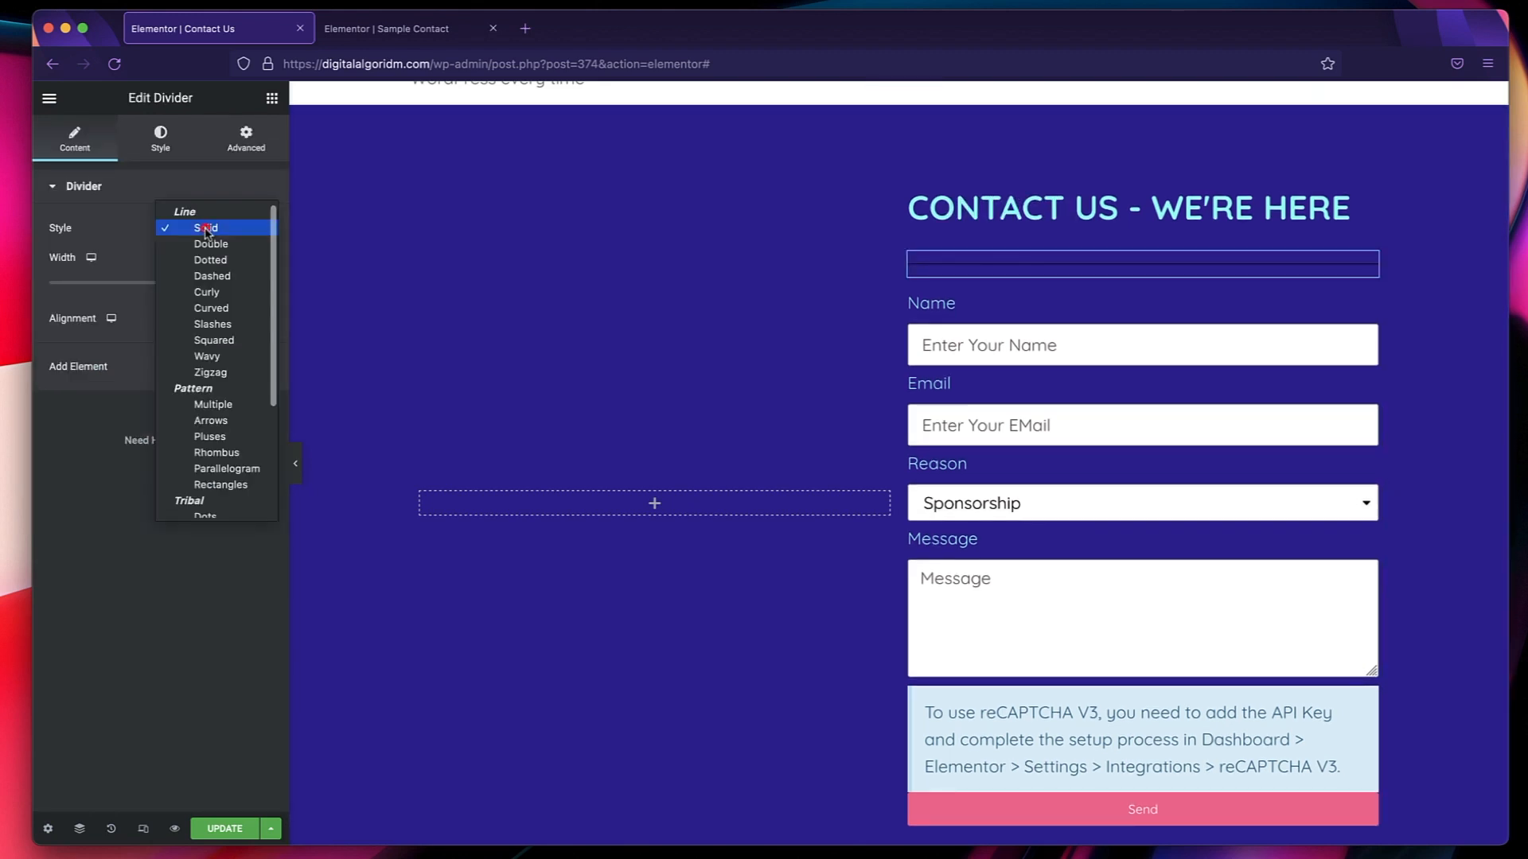
left_click(207, 277)
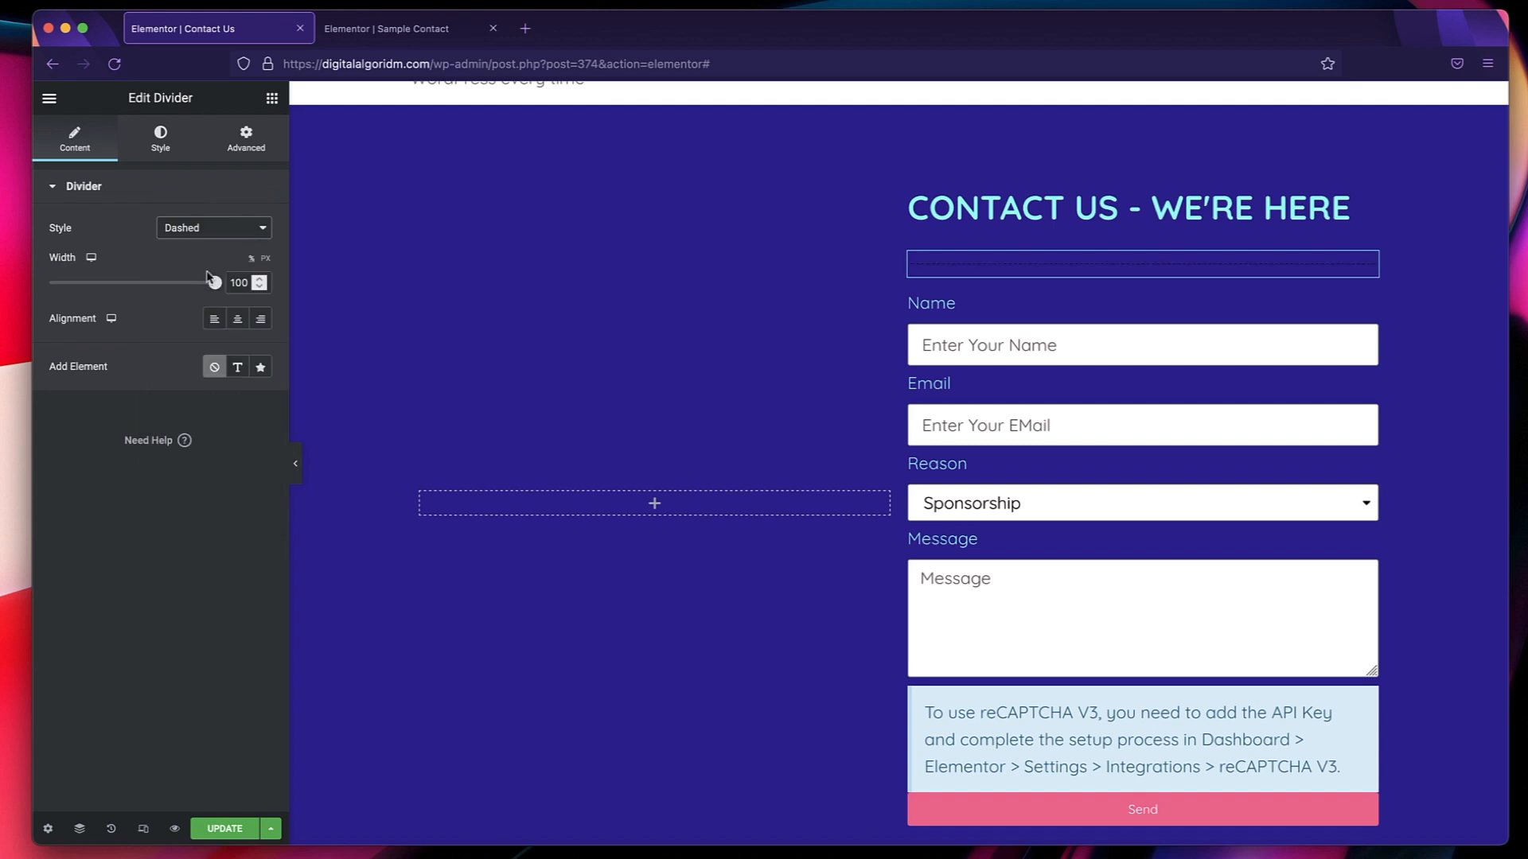
left_click(215, 231)
left_click(216, 291)
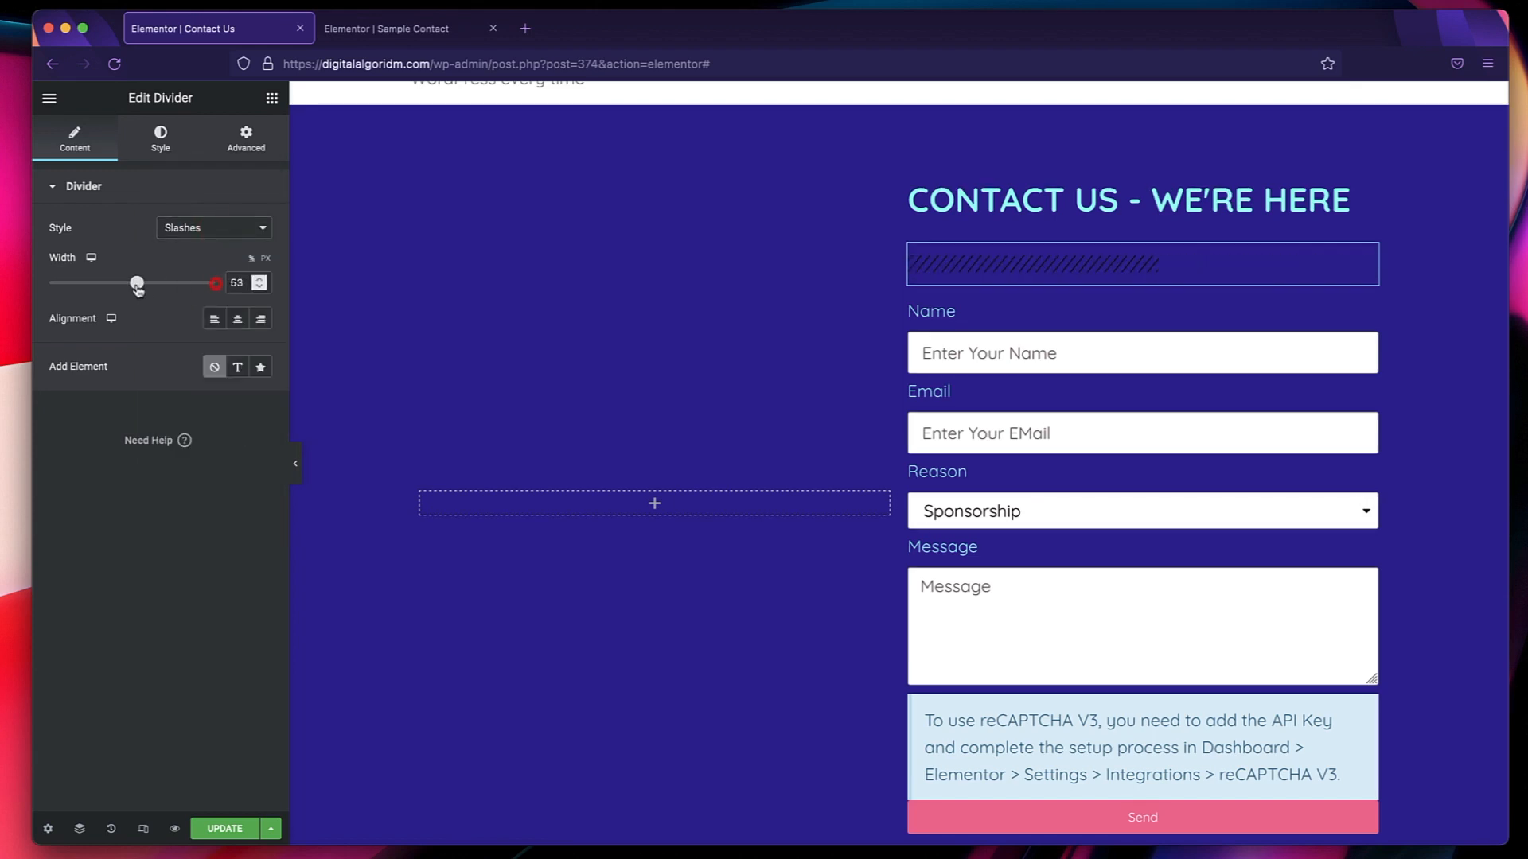
Set the divider's color to the global Accent color.
left_click(159, 148)
left_click(237, 229)
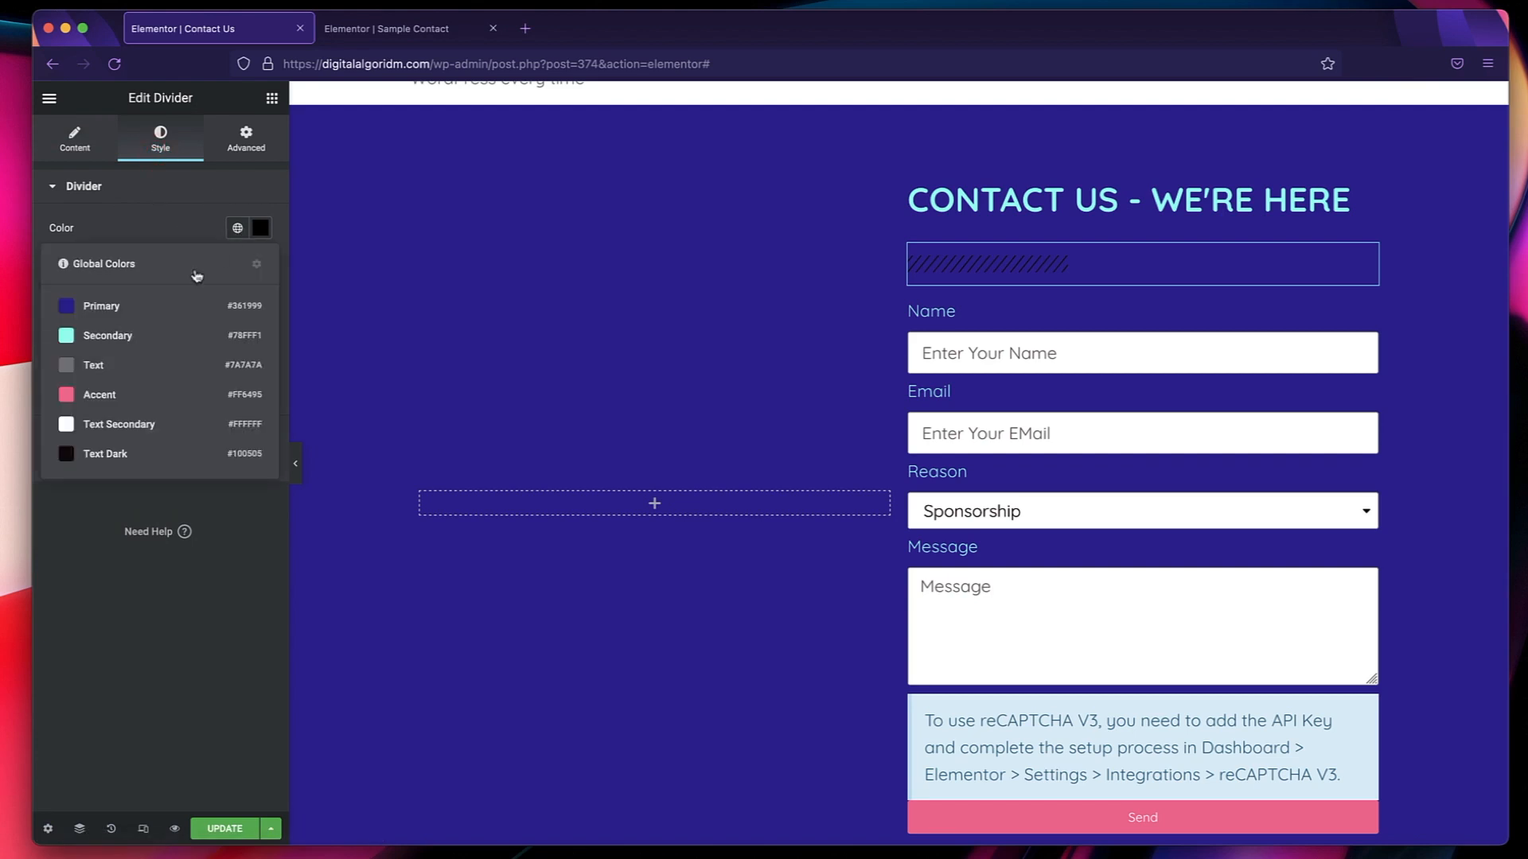
left_click(137, 395)
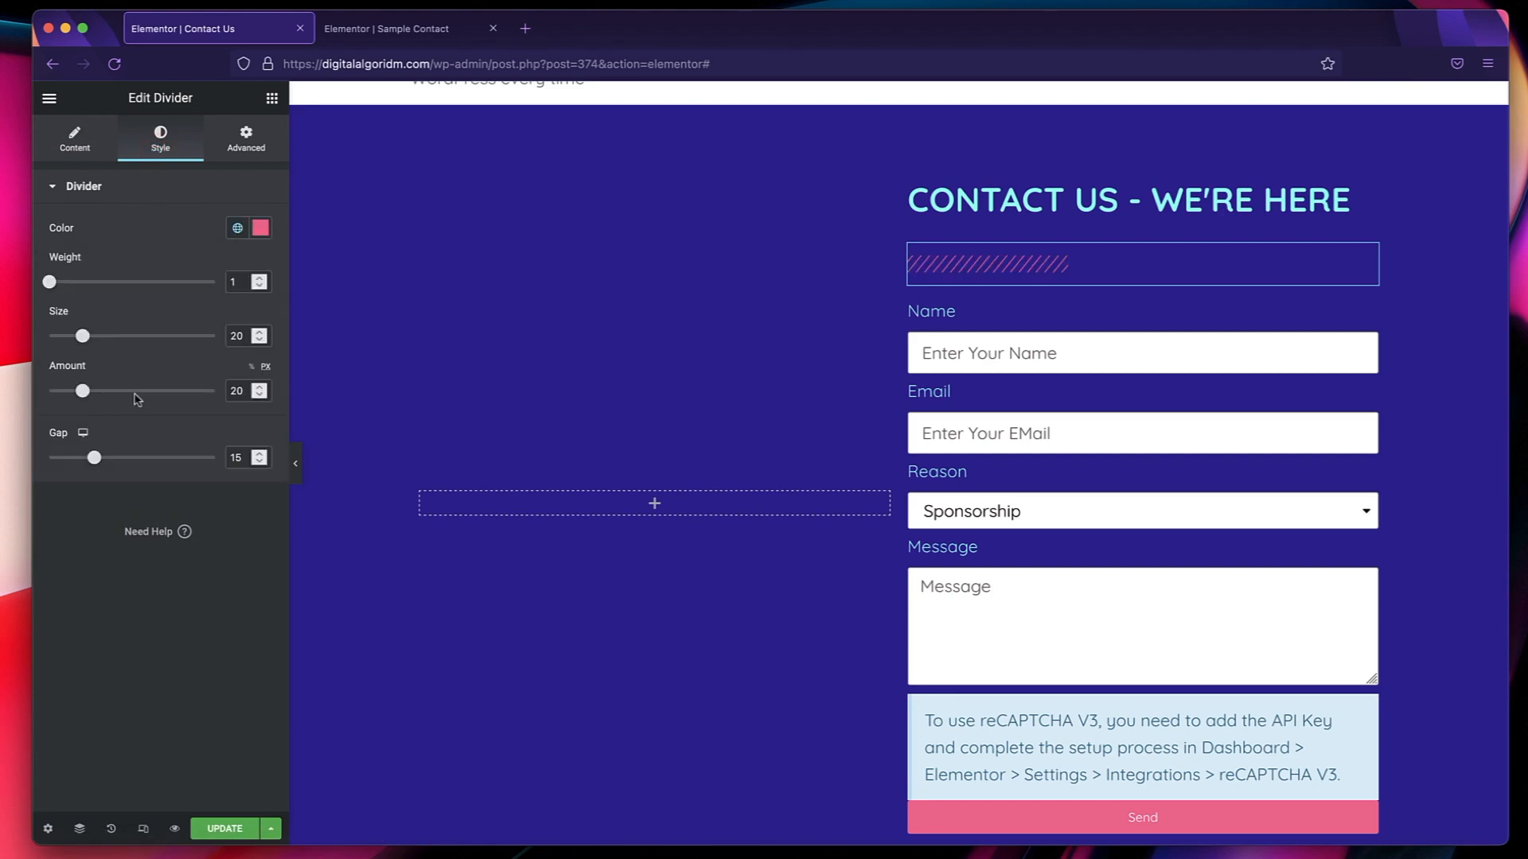
Find the Lottie widget and add it to the empty column beside the contact form.
left_click(655, 504)
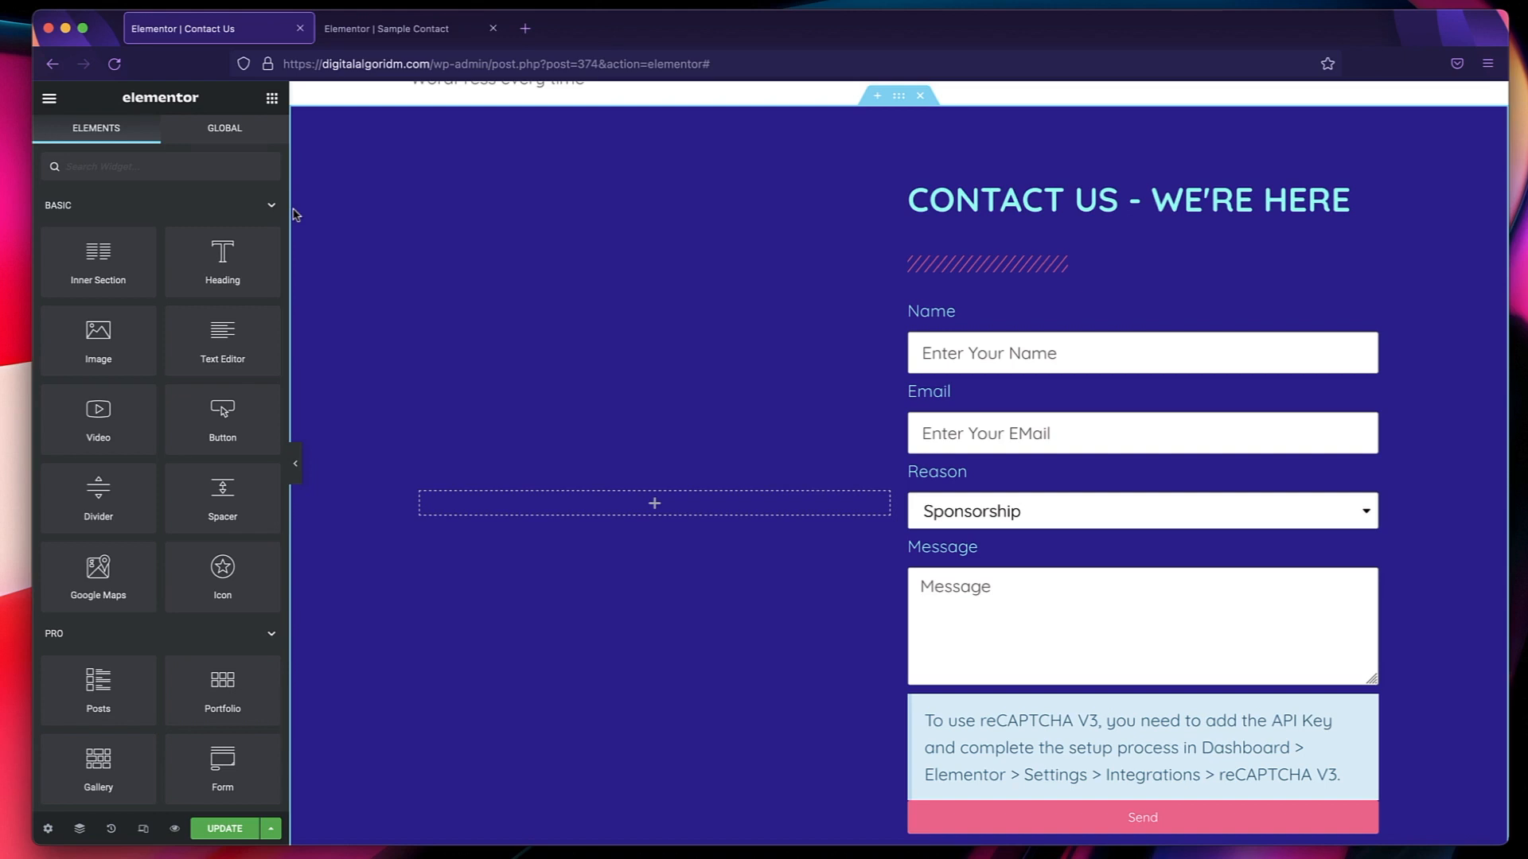
left_click(134, 174)
type("l")
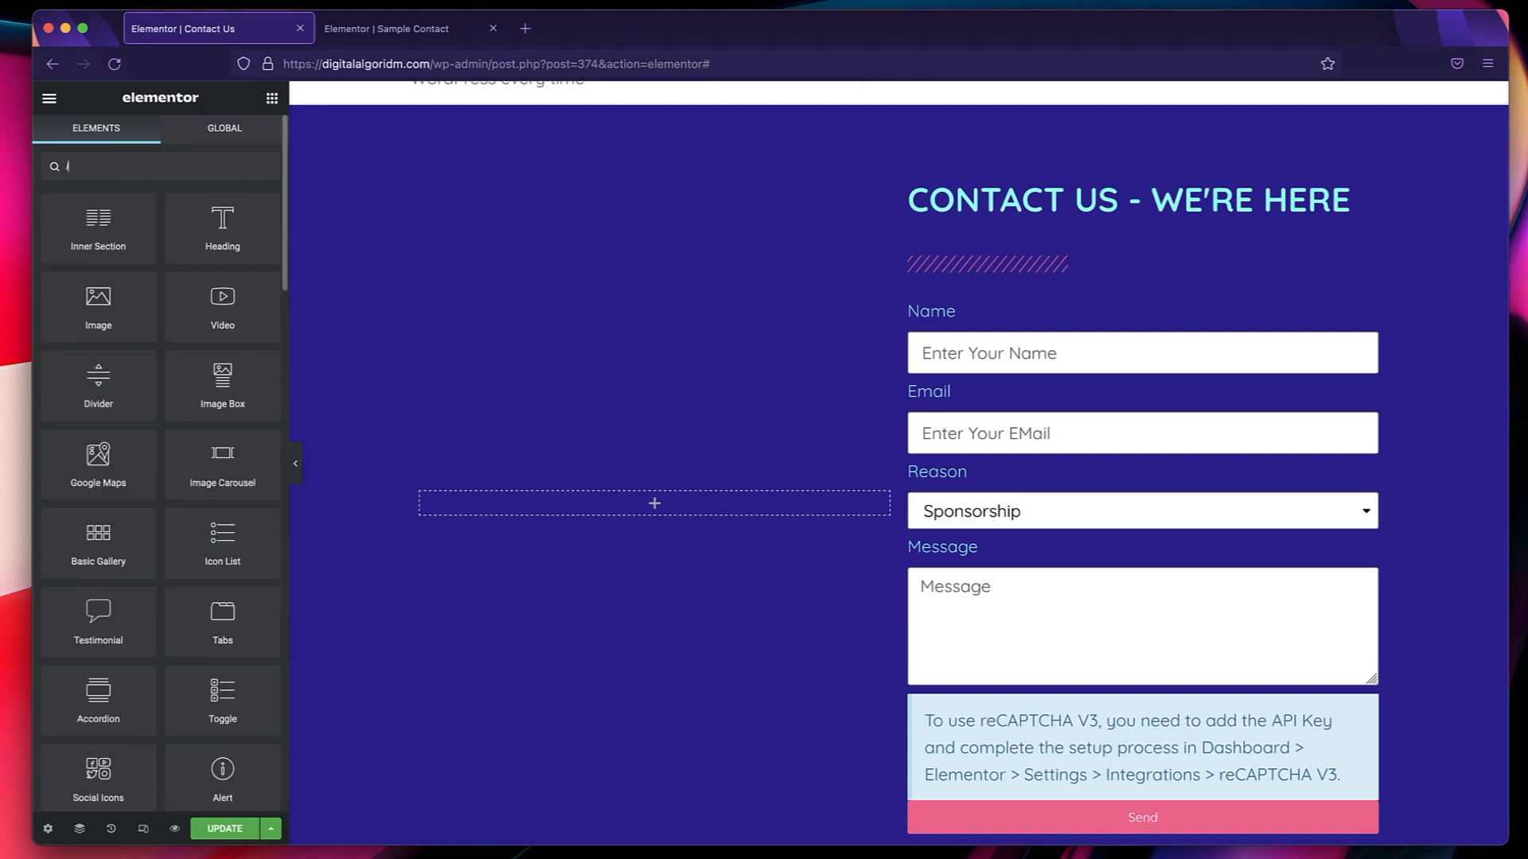
type("ott")
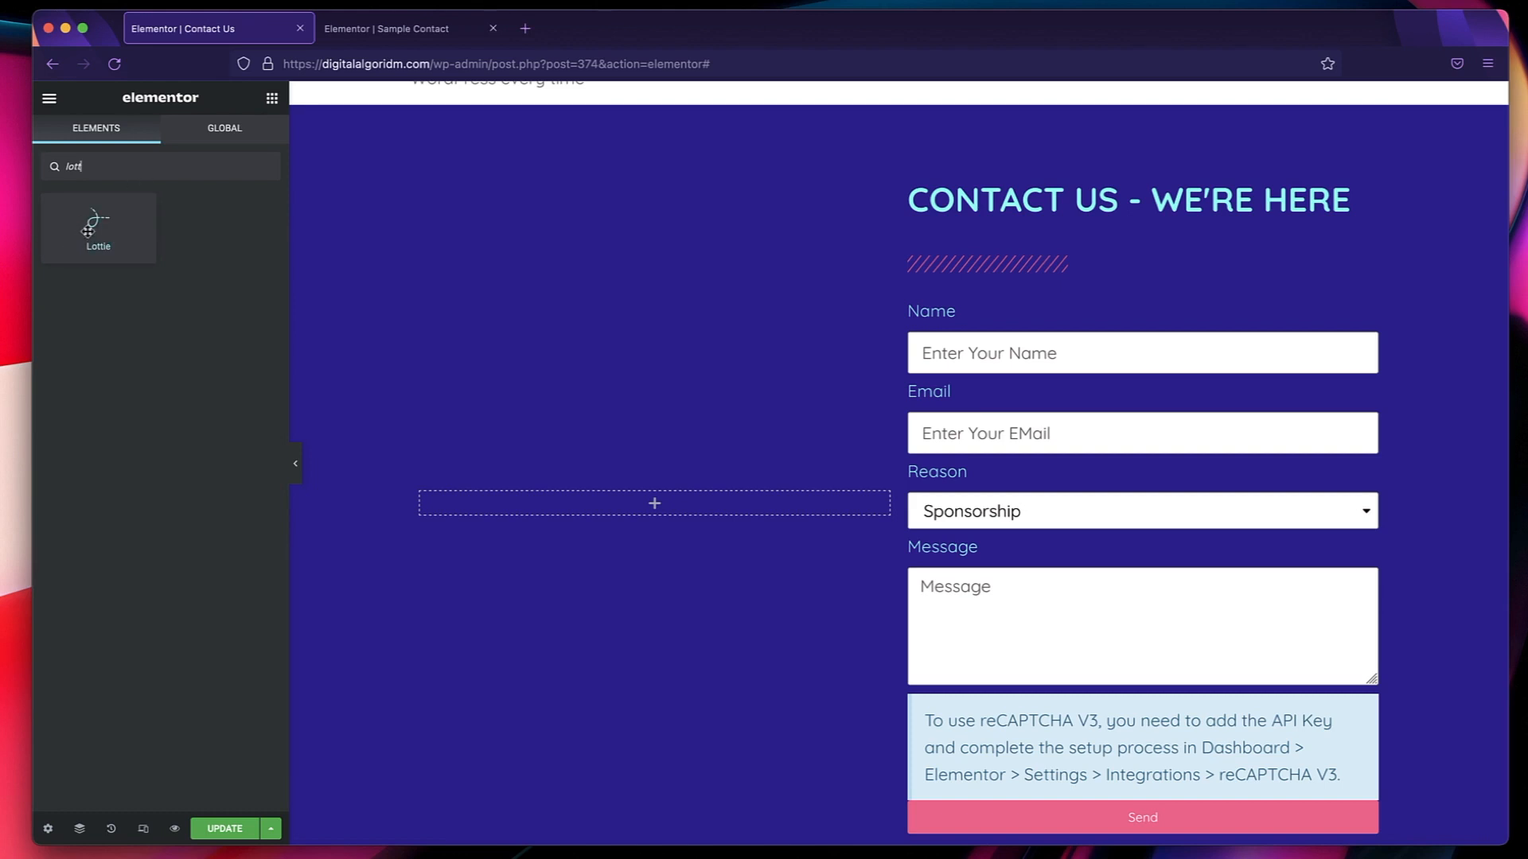
left_click_drag(88, 230, 621, 500)
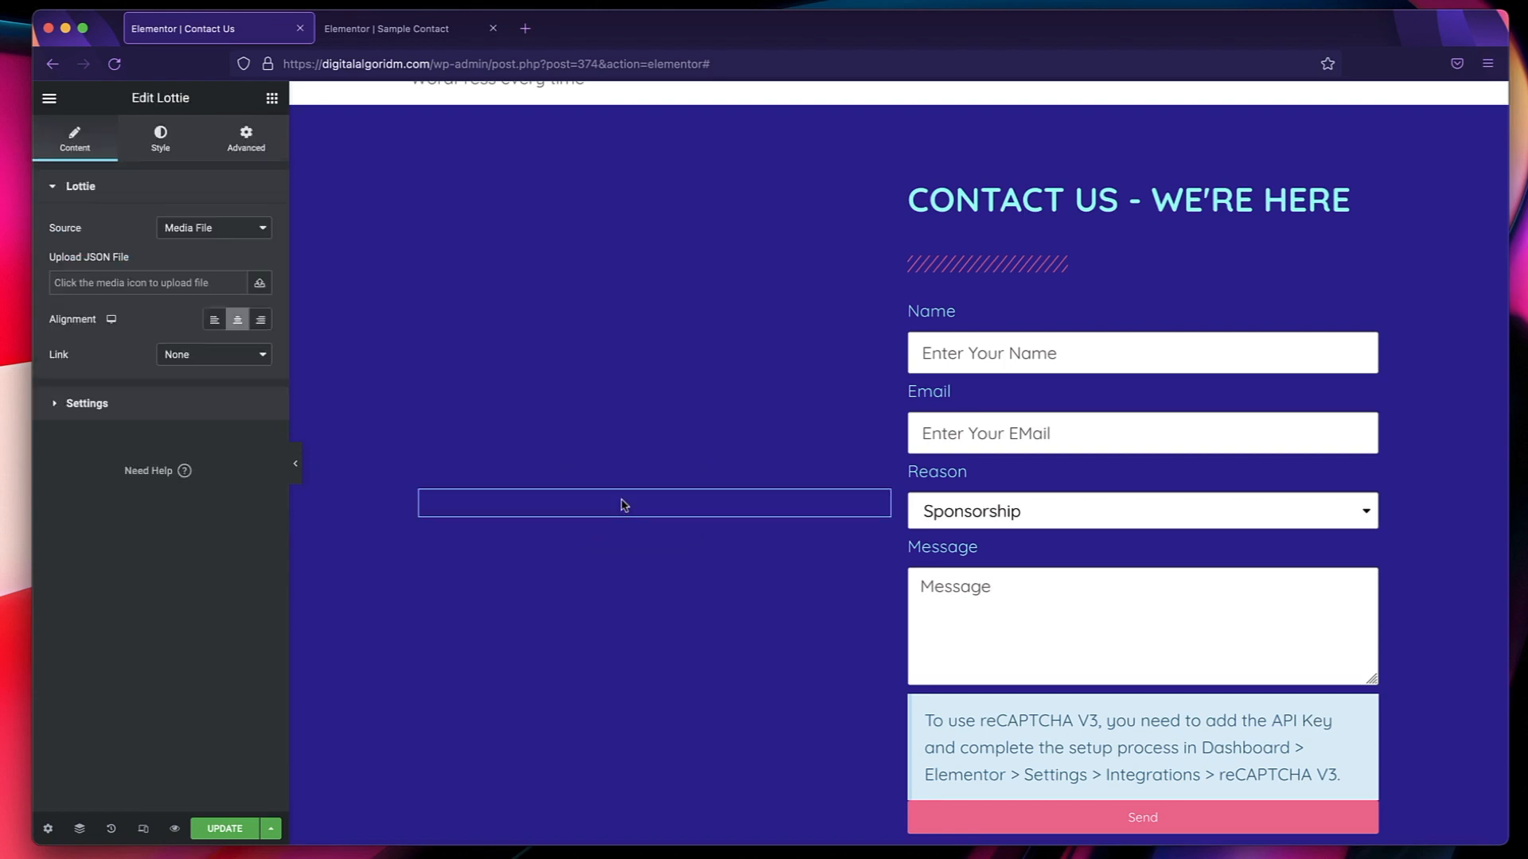
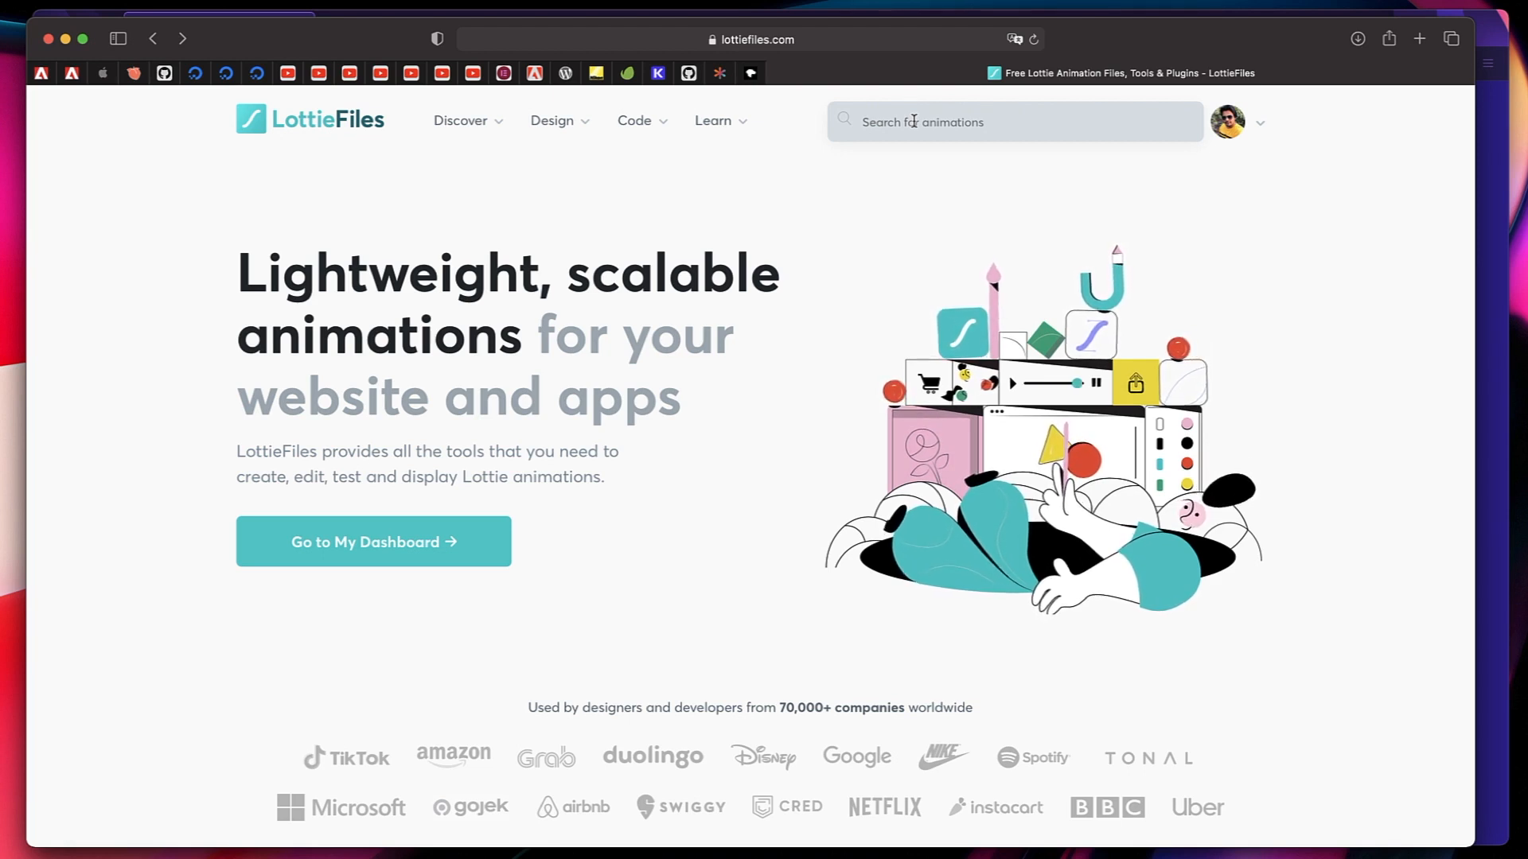
Search the LottieFiles animation library for "contact".
left_click(996, 126)
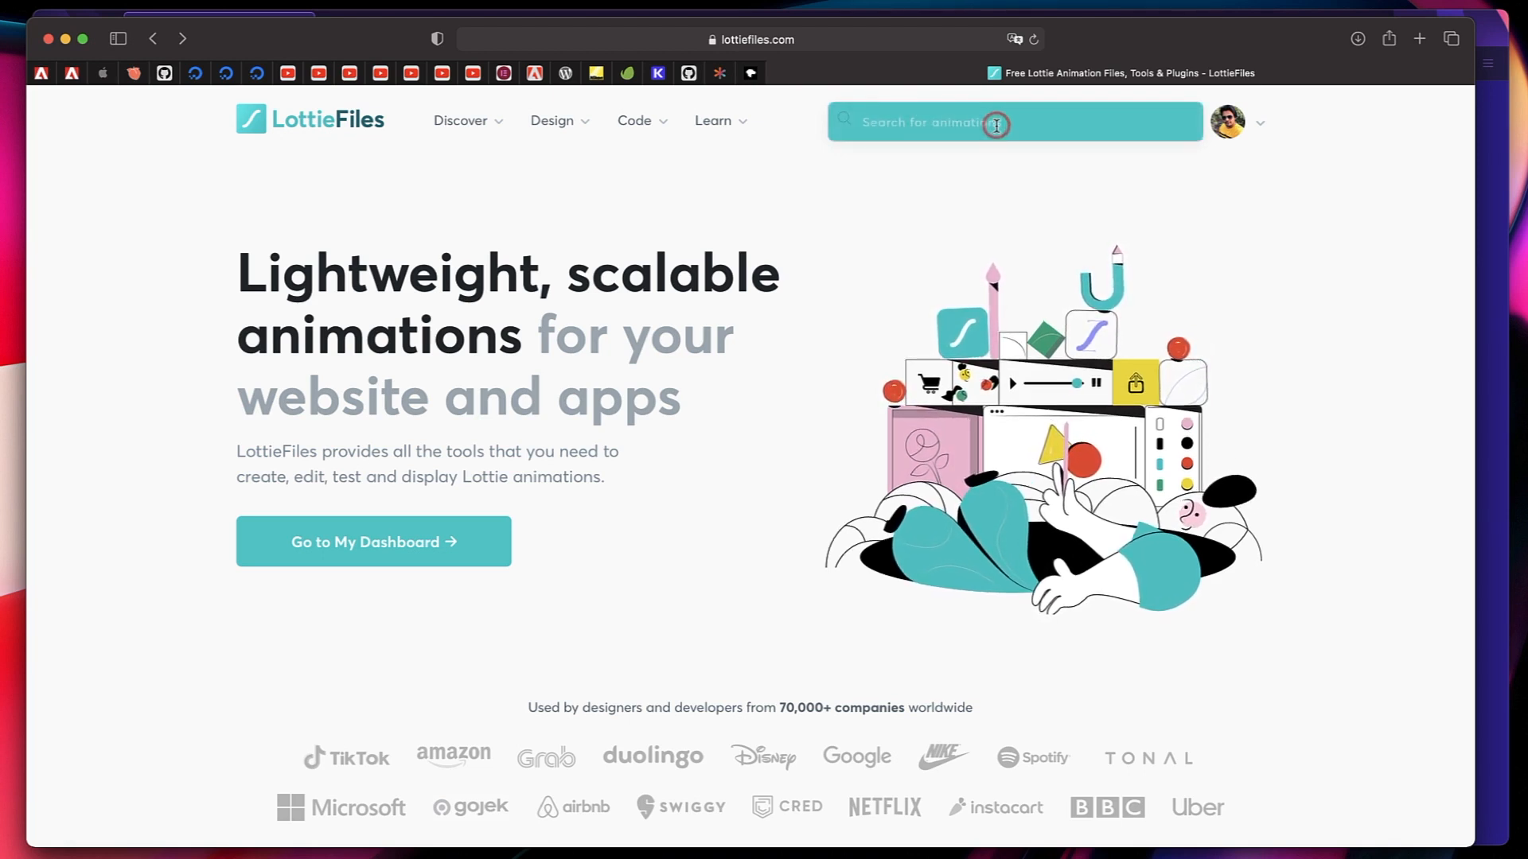
type("contact")
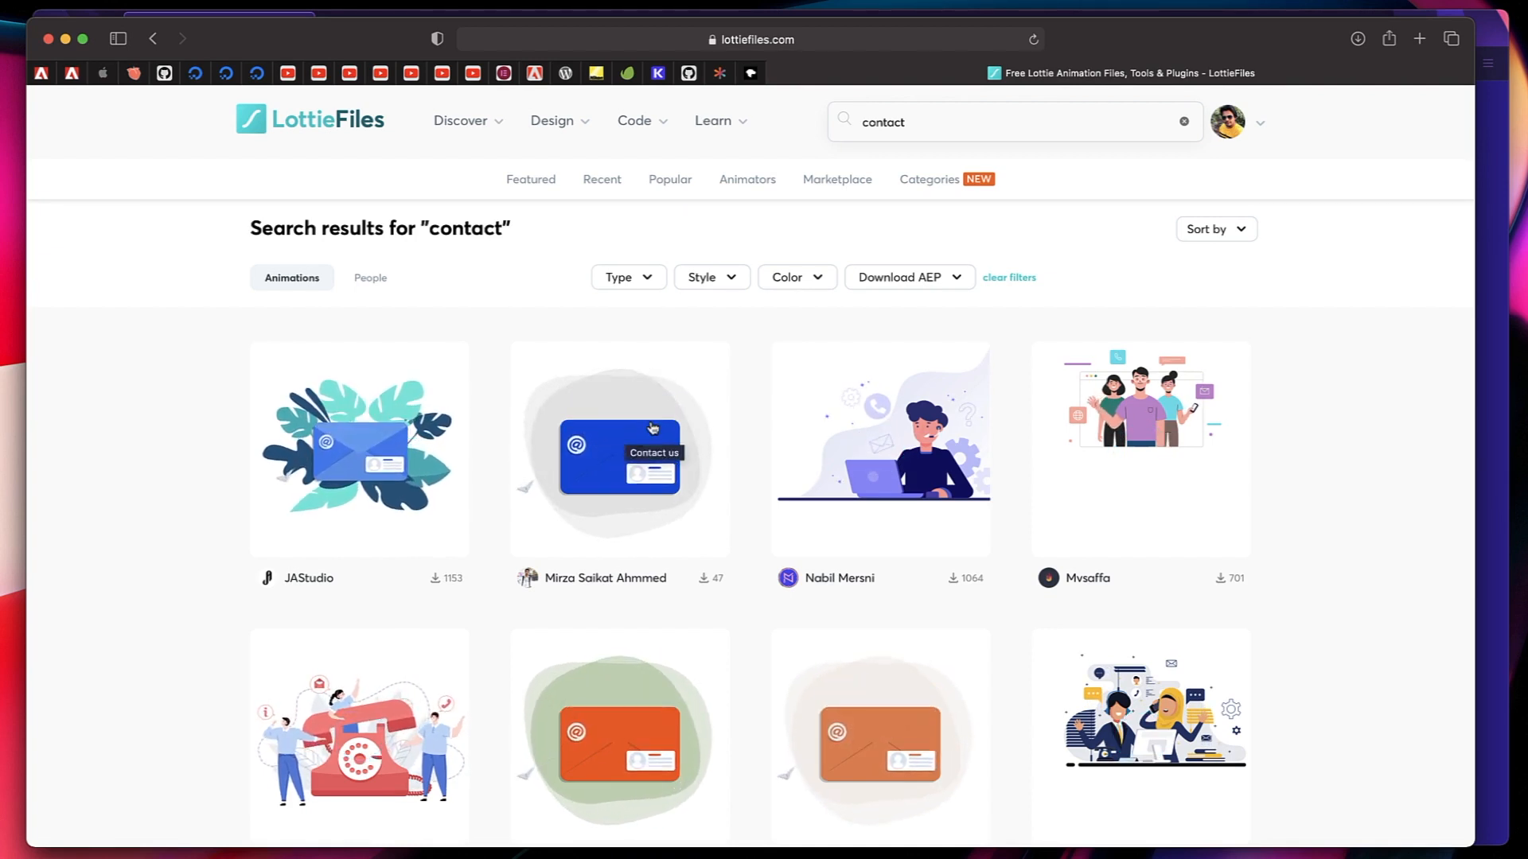
Choose the blue envelope "Contact us" animation and open it for layer color editing in Lottie Editor.
left_click(653, 427)
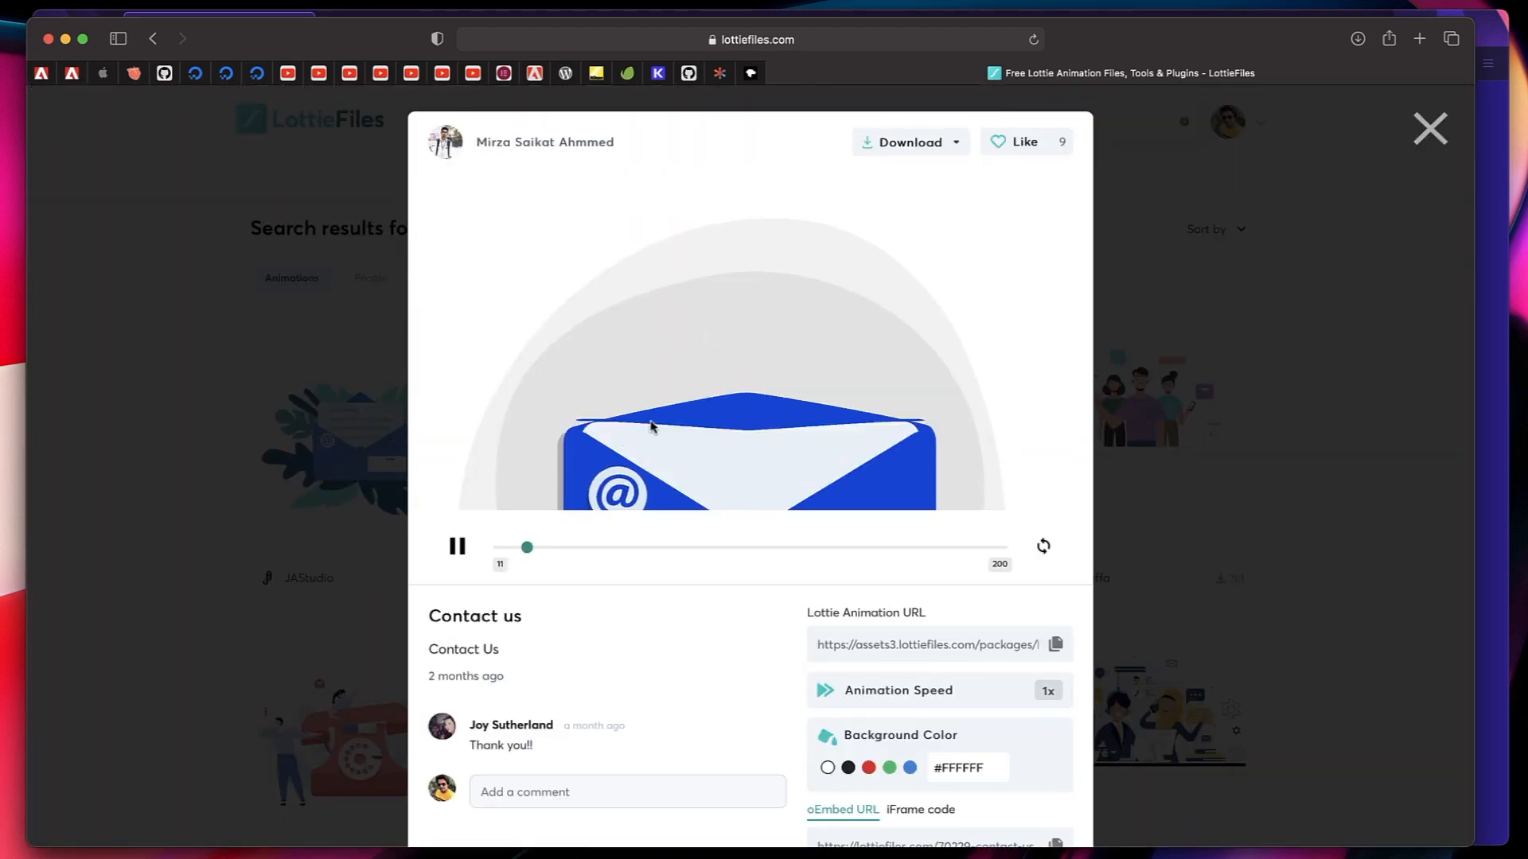
scroll(699, 325, "down", 5)
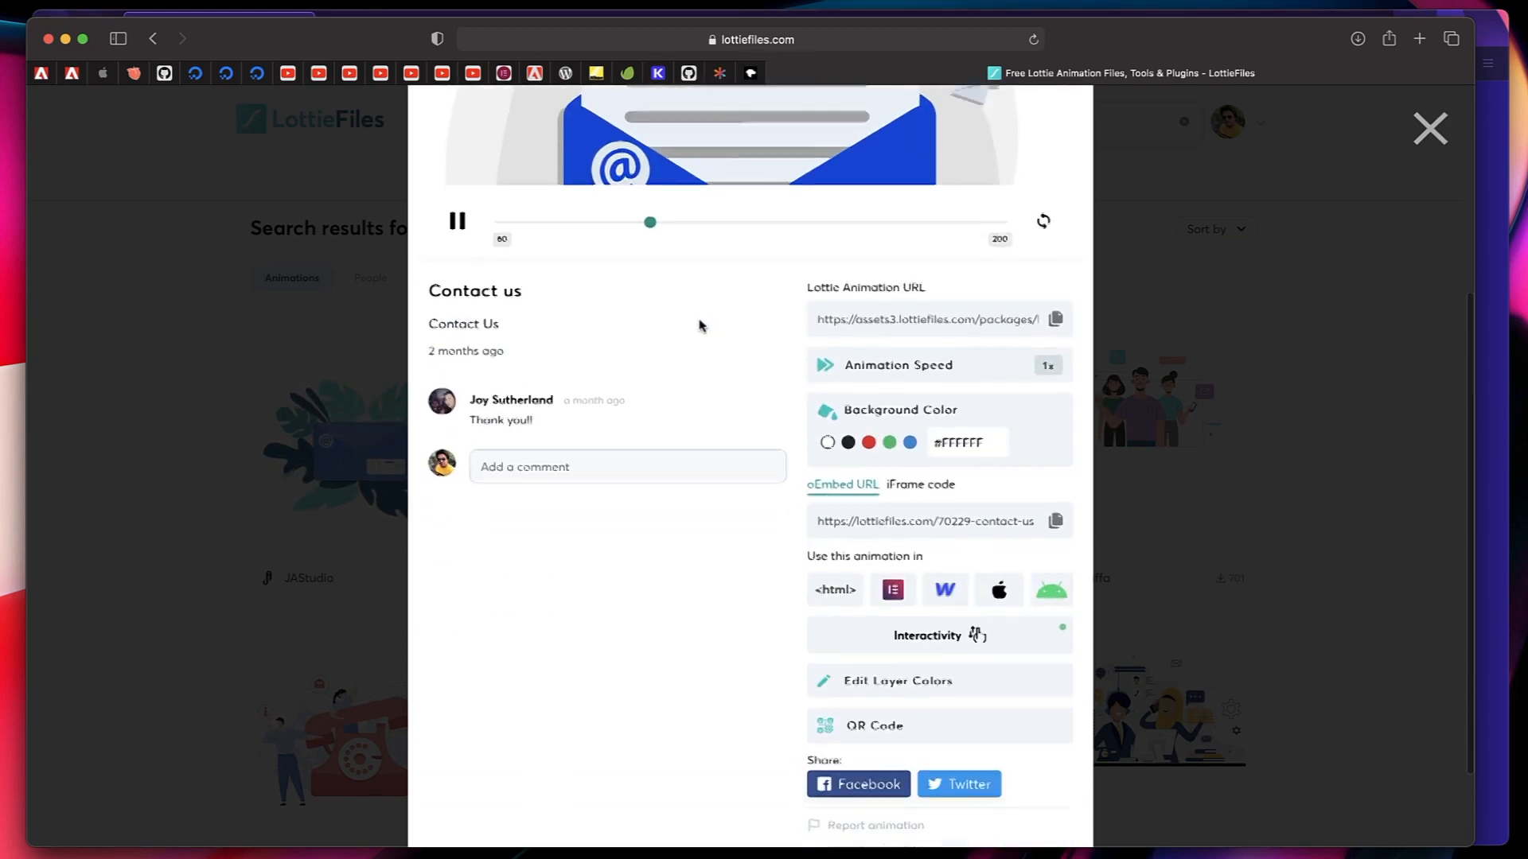
scroll(696, 484, "down", 3)
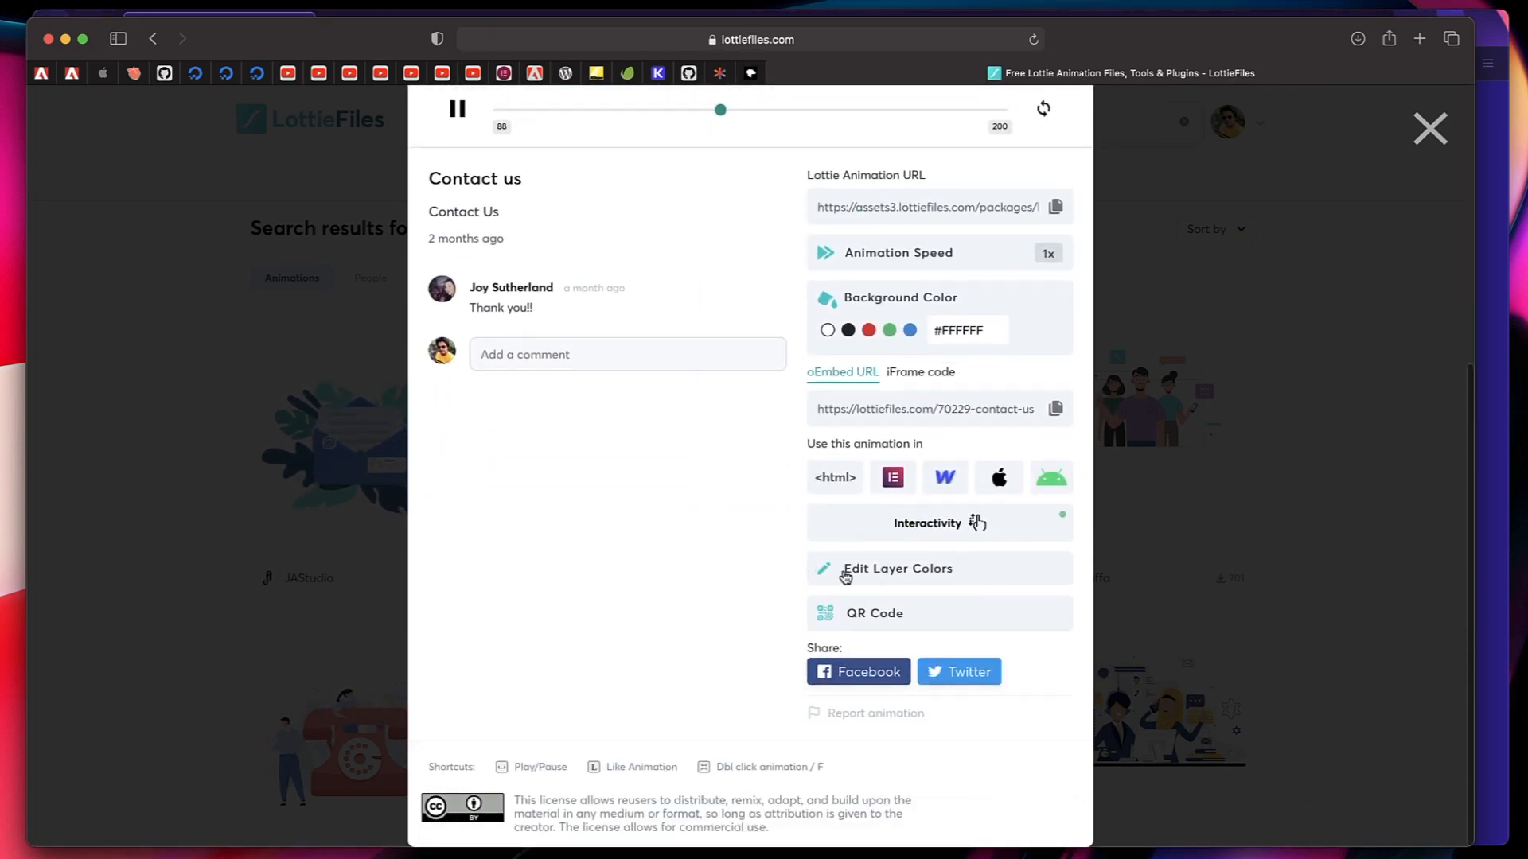
left_click(845, 575)
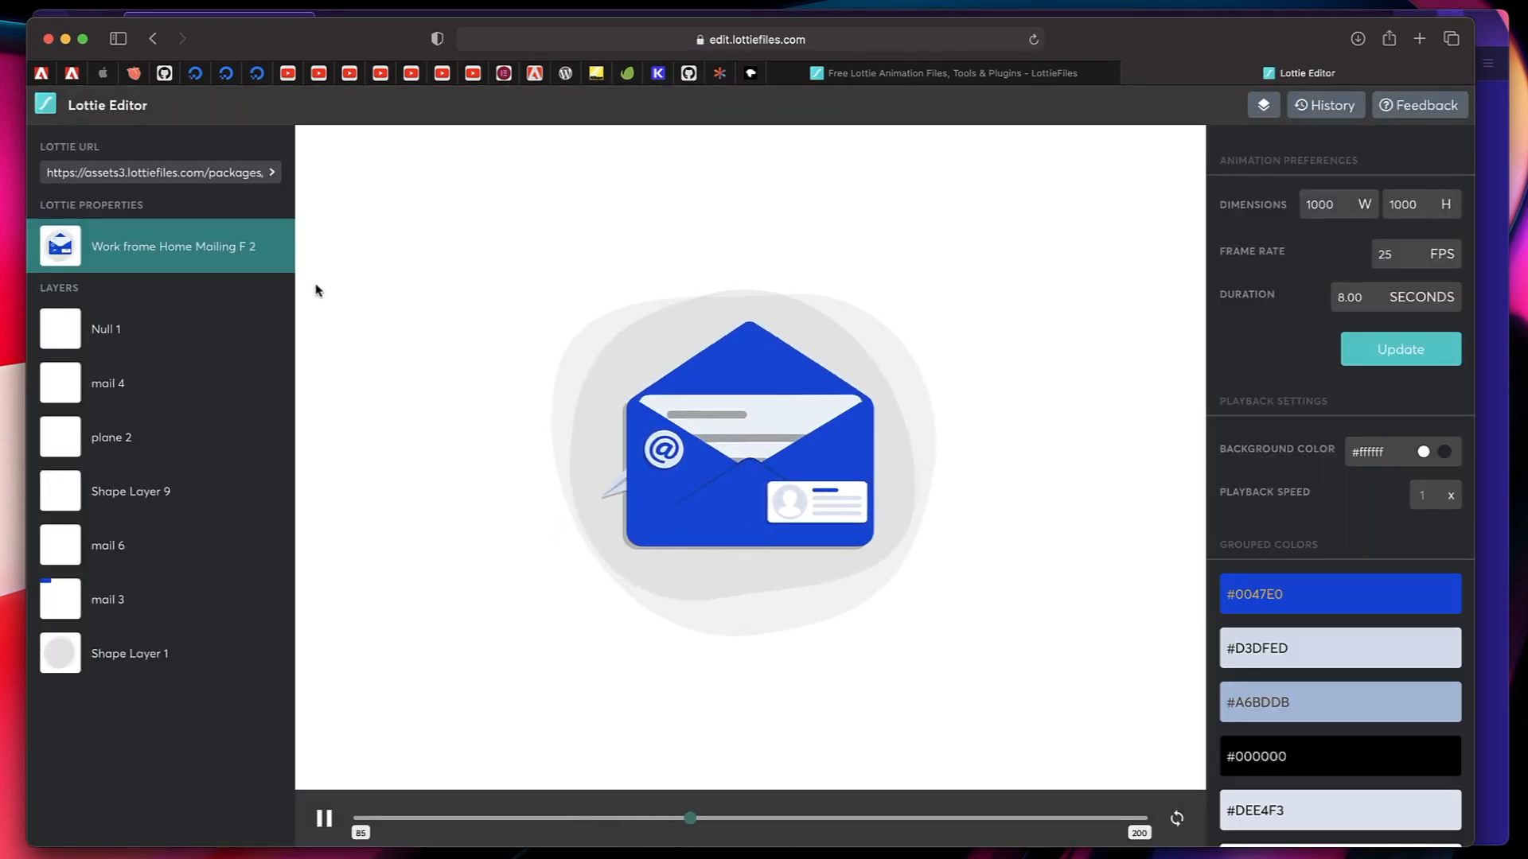
Examine the editable colors of the Null 1, mail 4, Shape Layer 9, mail 6 and mail 3 layers.
left_click(142, 334)
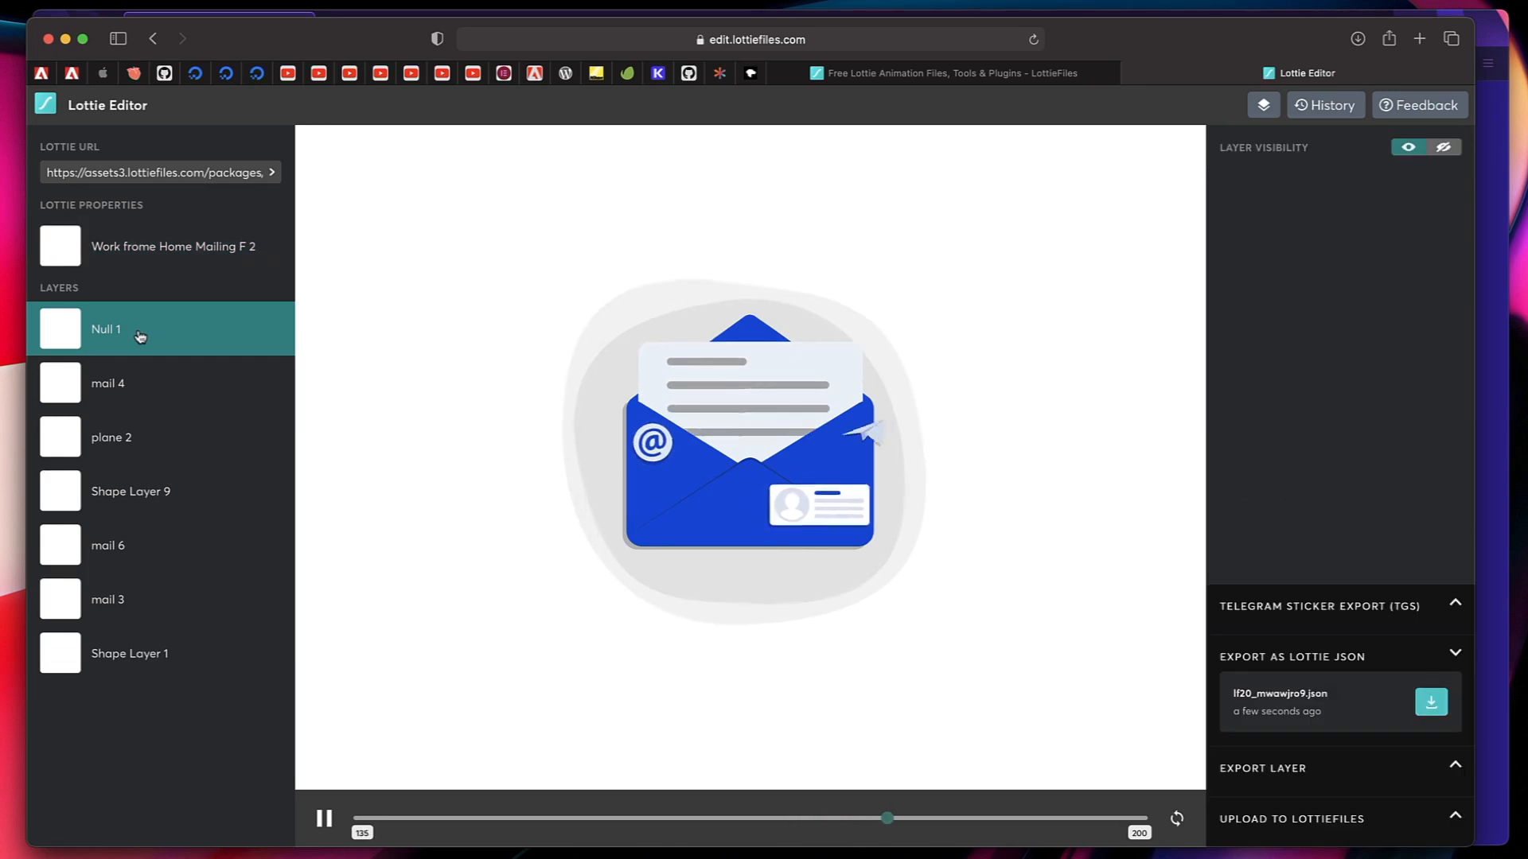
left_click(135, 383)
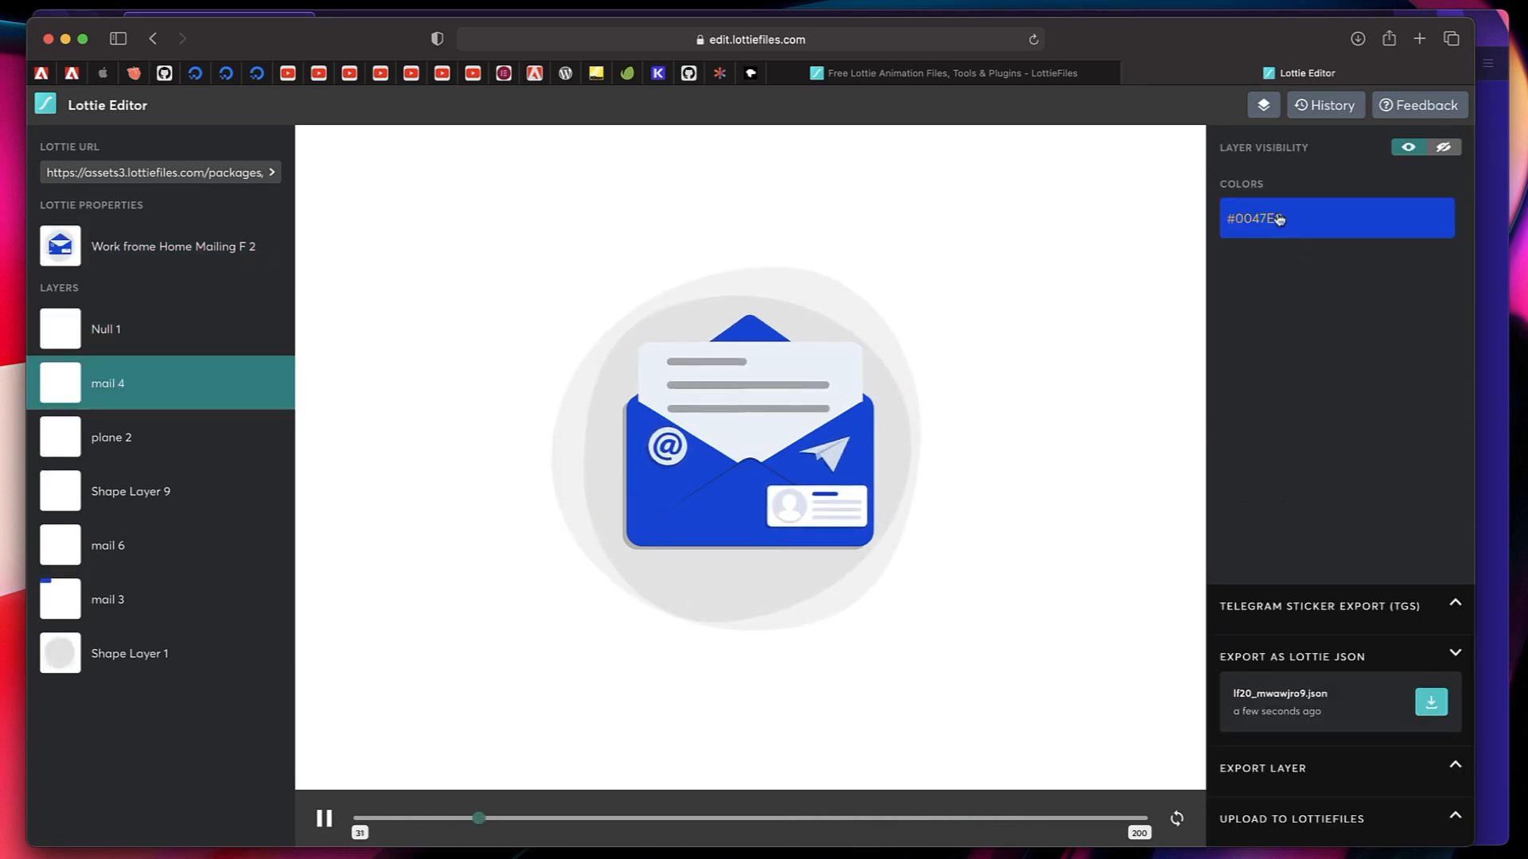
left_click(1317, 225)
left_click(1271, 399)
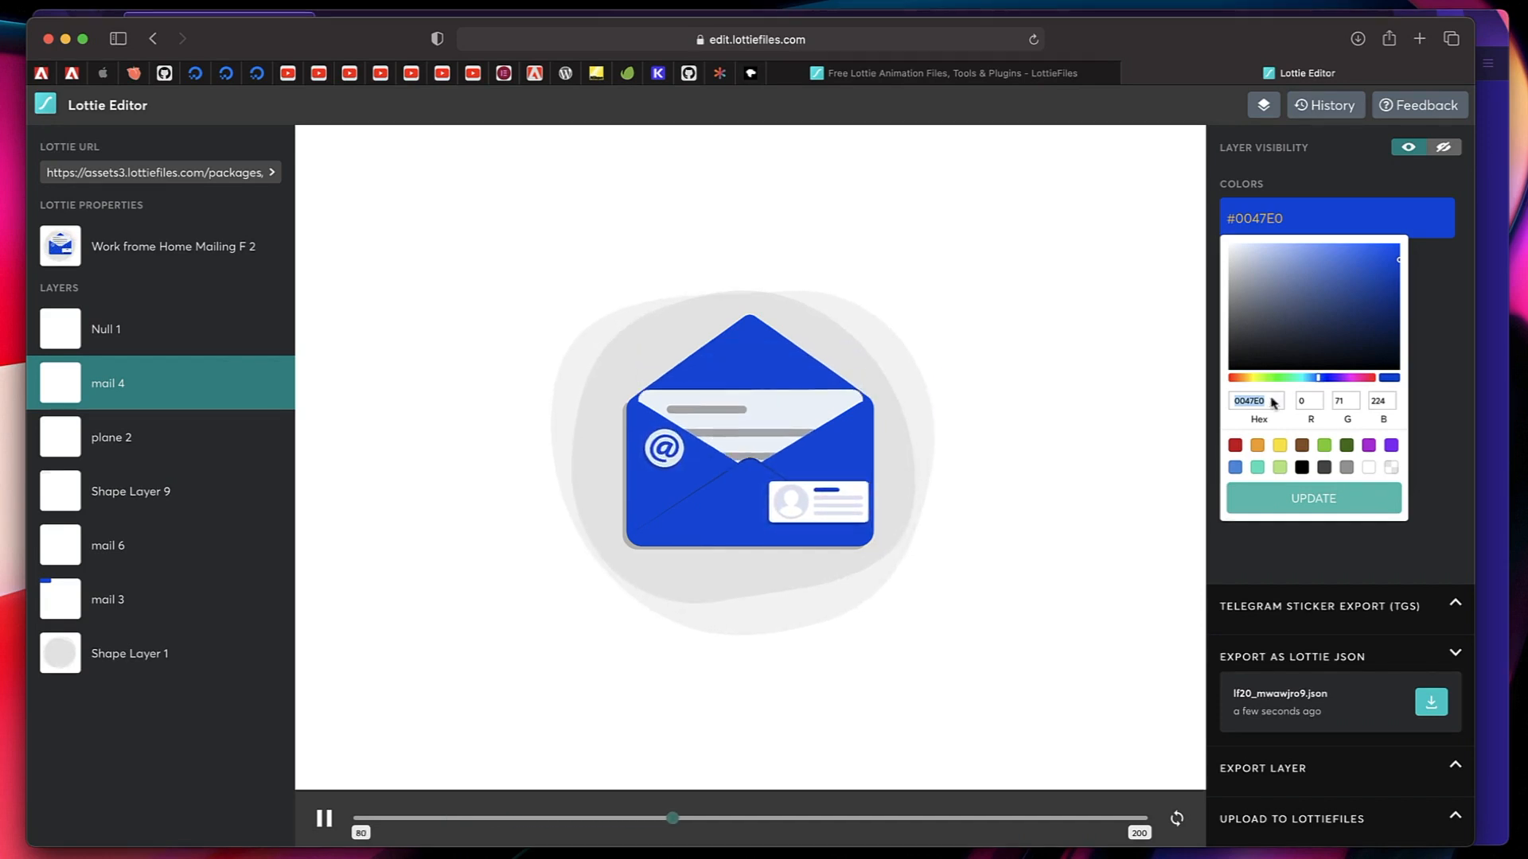
left_click(1296, 502)
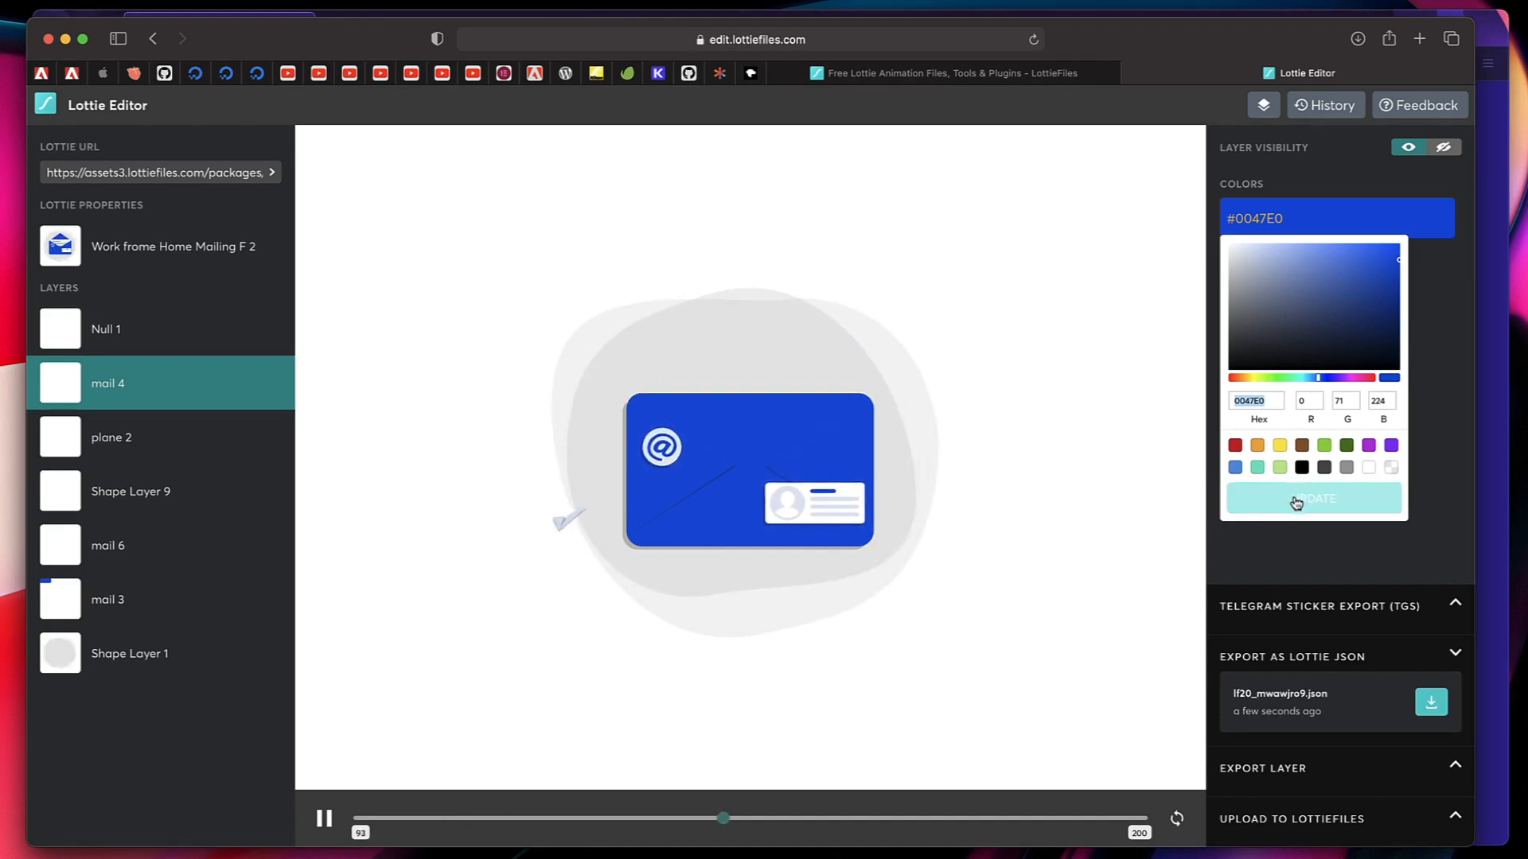
left_click(170, 491)
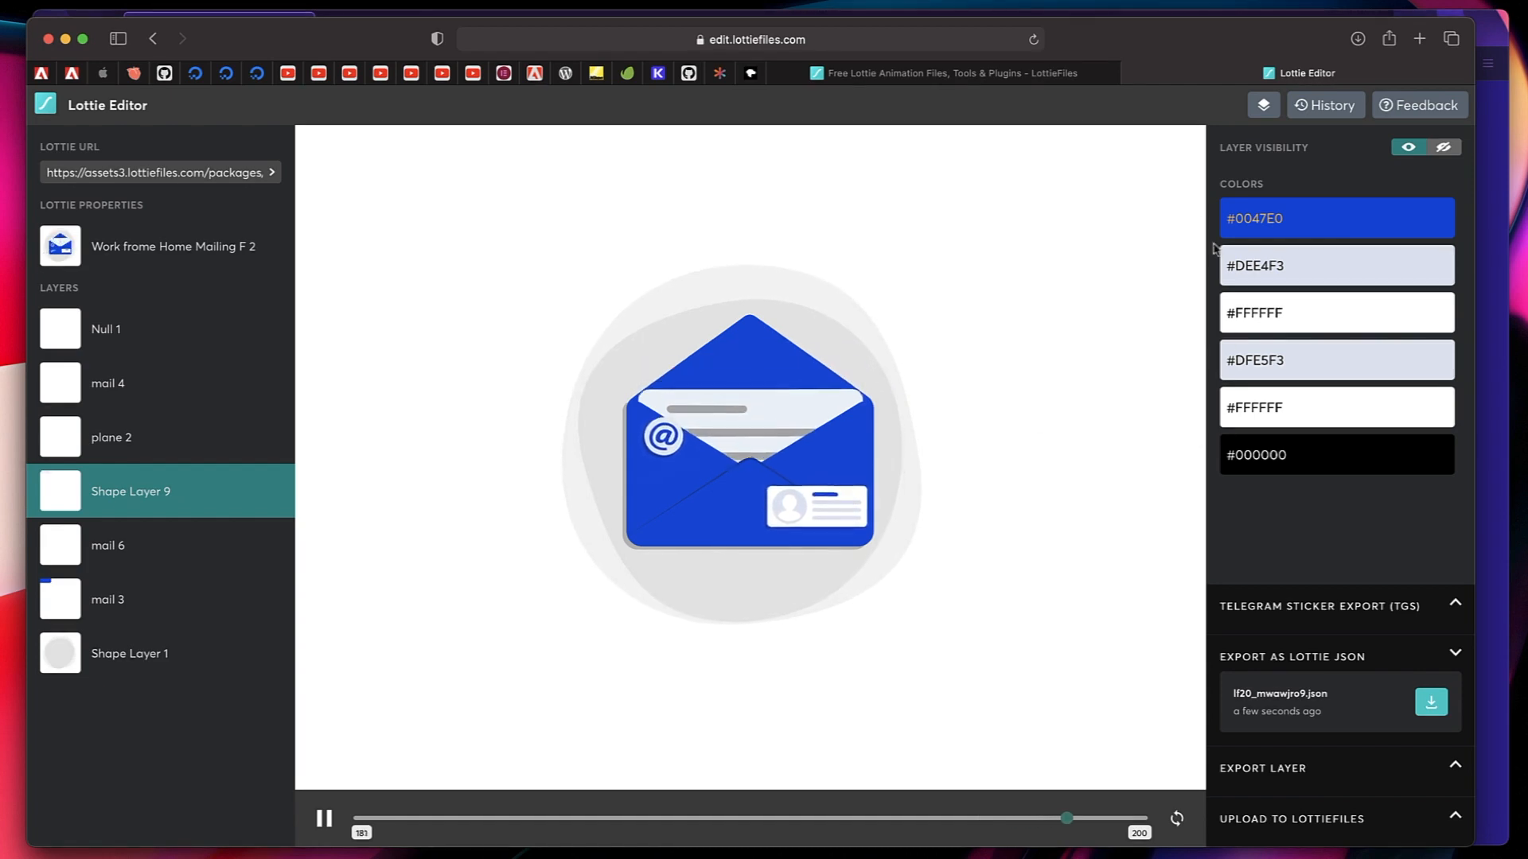
left_click(148, 557)
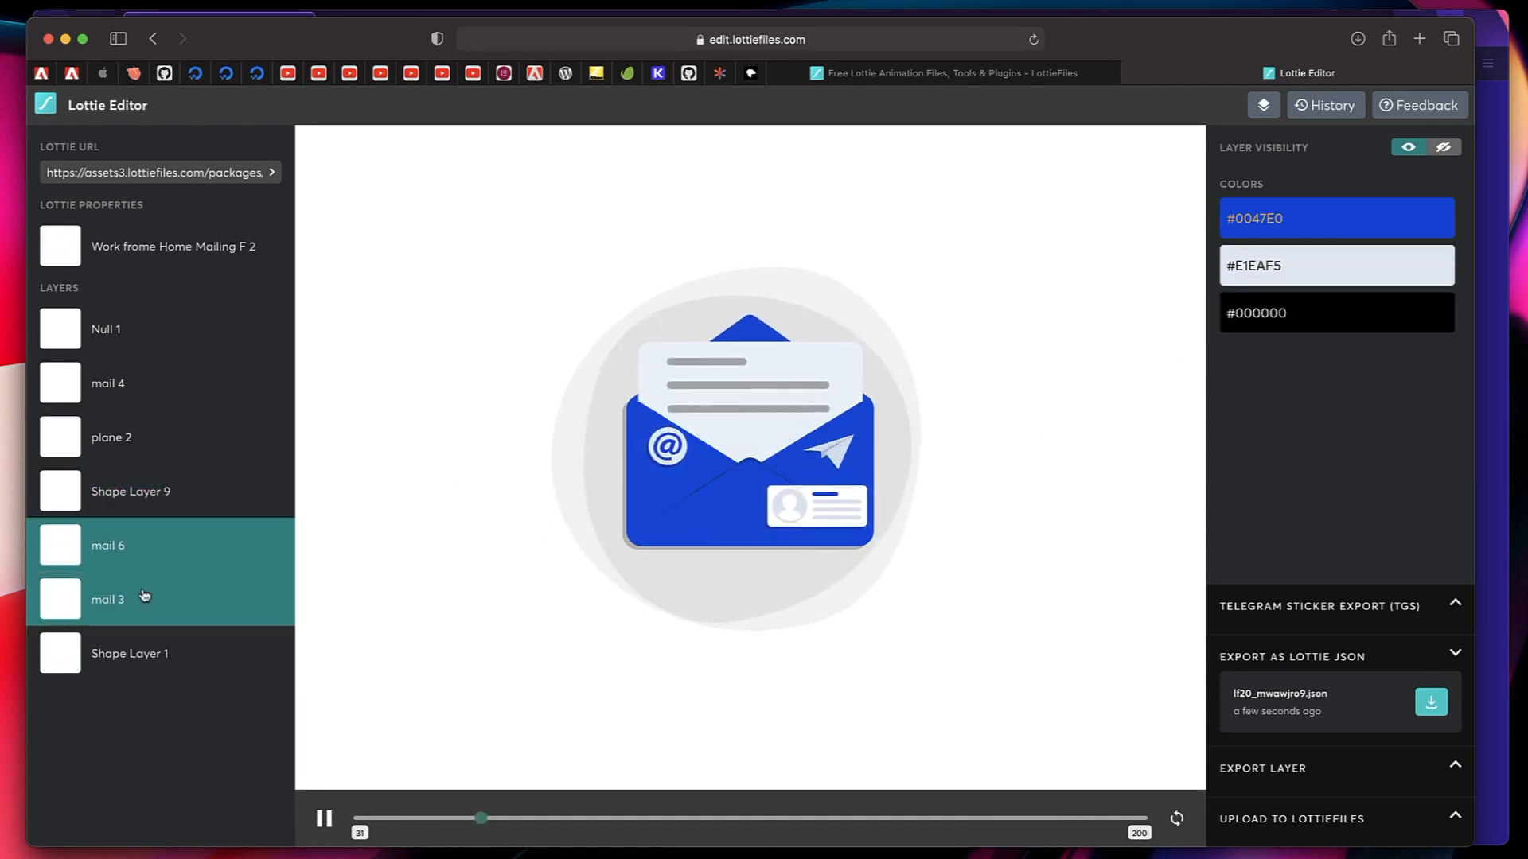
left_click(141, 605)
left_click(1265, 246)
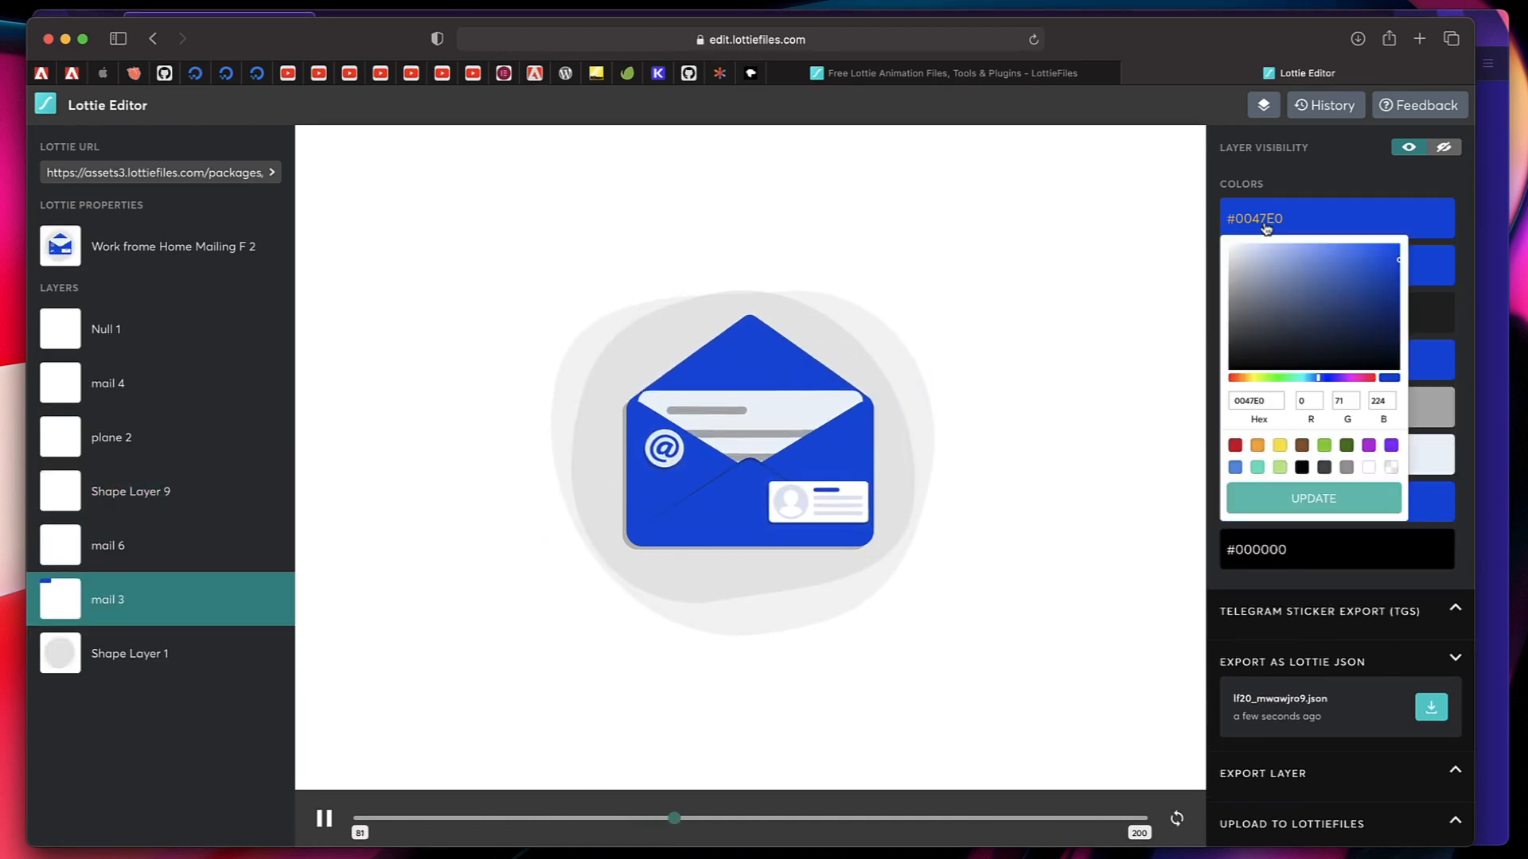
double_click(1267, 402)
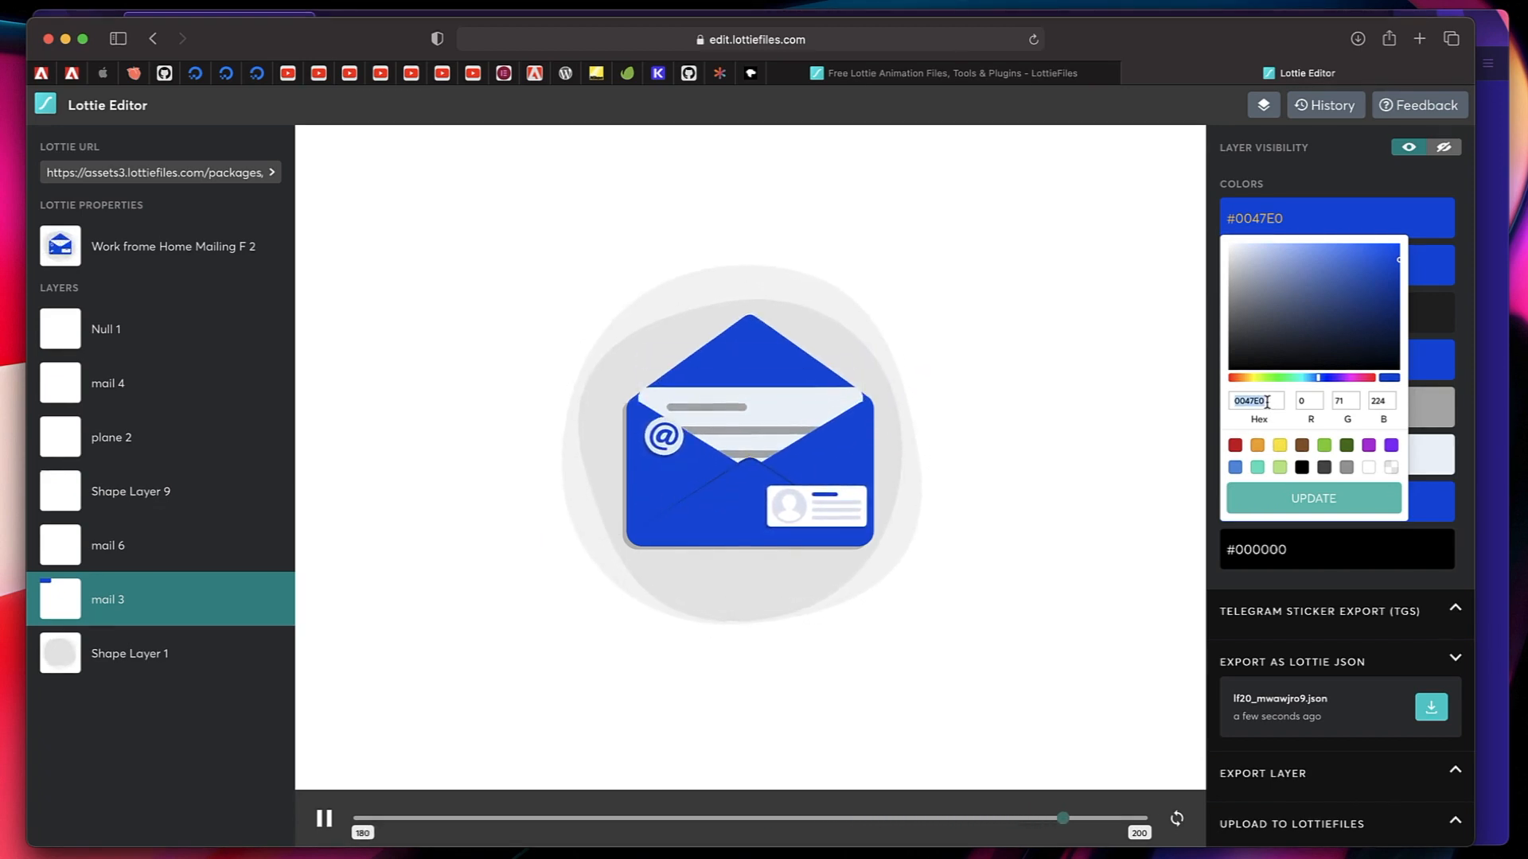
left_click(1311, 498)
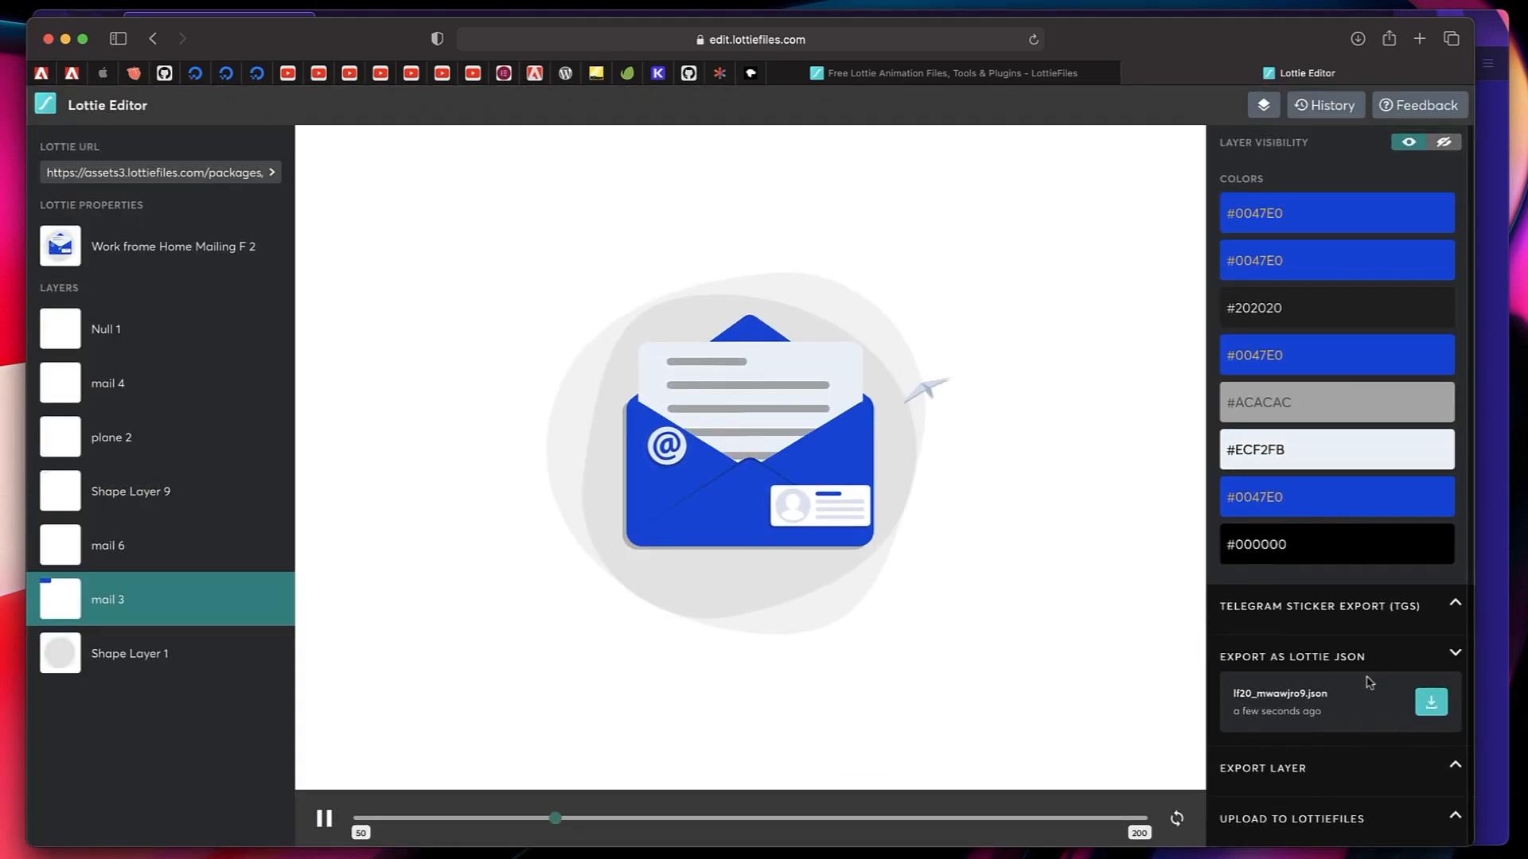
Export the envelope animation as Lottie JSON and switch back to the Contact Us page in Elementor.
left_click(1431, 705)
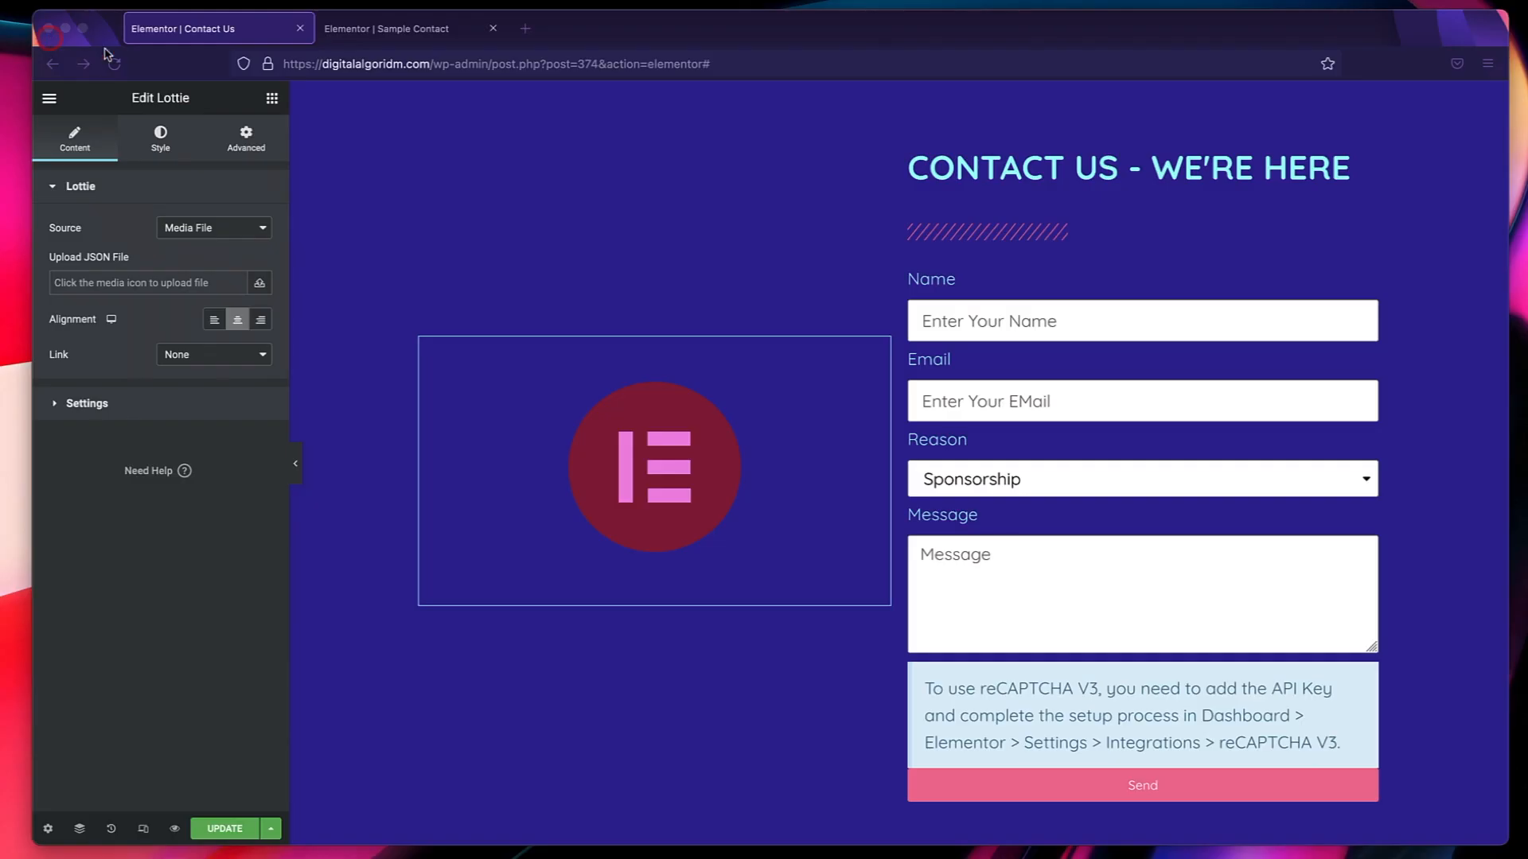
left_click(577, 280)
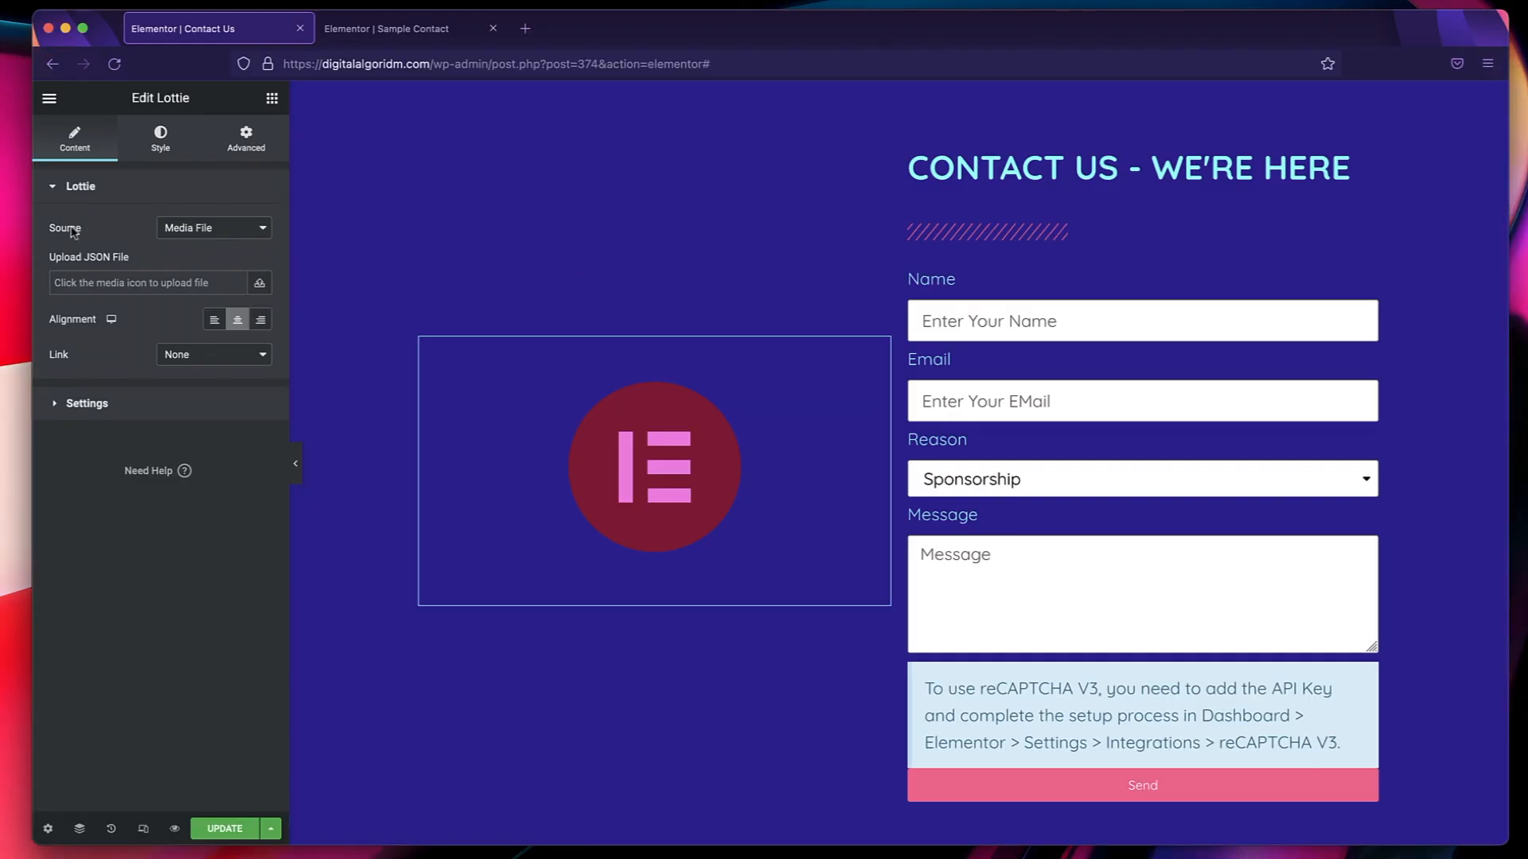
Keep Media File as the Lottie source and insert lf30_editor_0gph6uov.json from the media library, dismissing the Docker update notice.
left_click(230, 231)
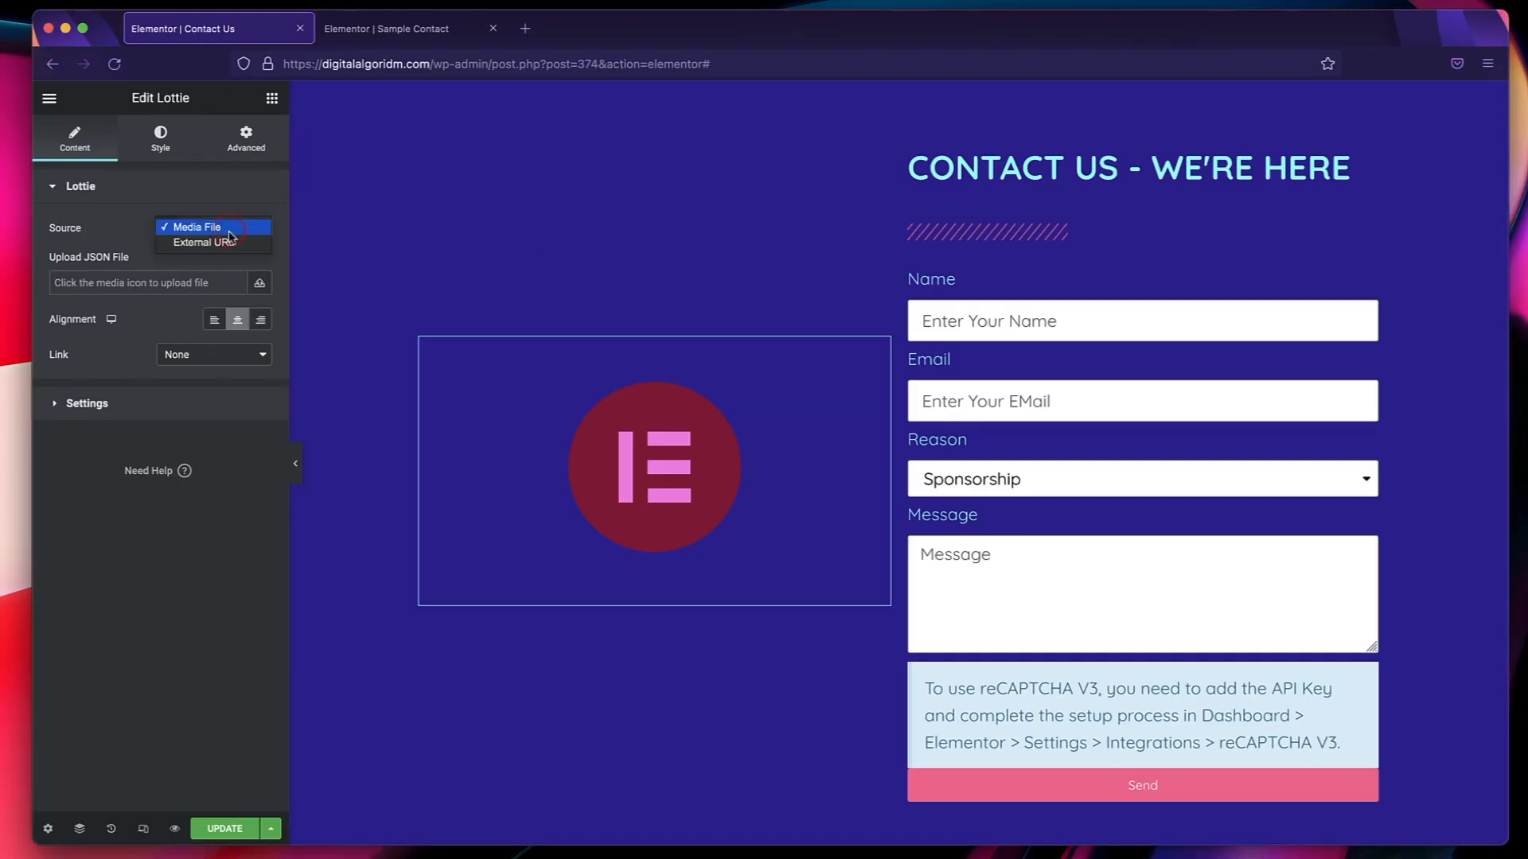
left_click(230, 231)
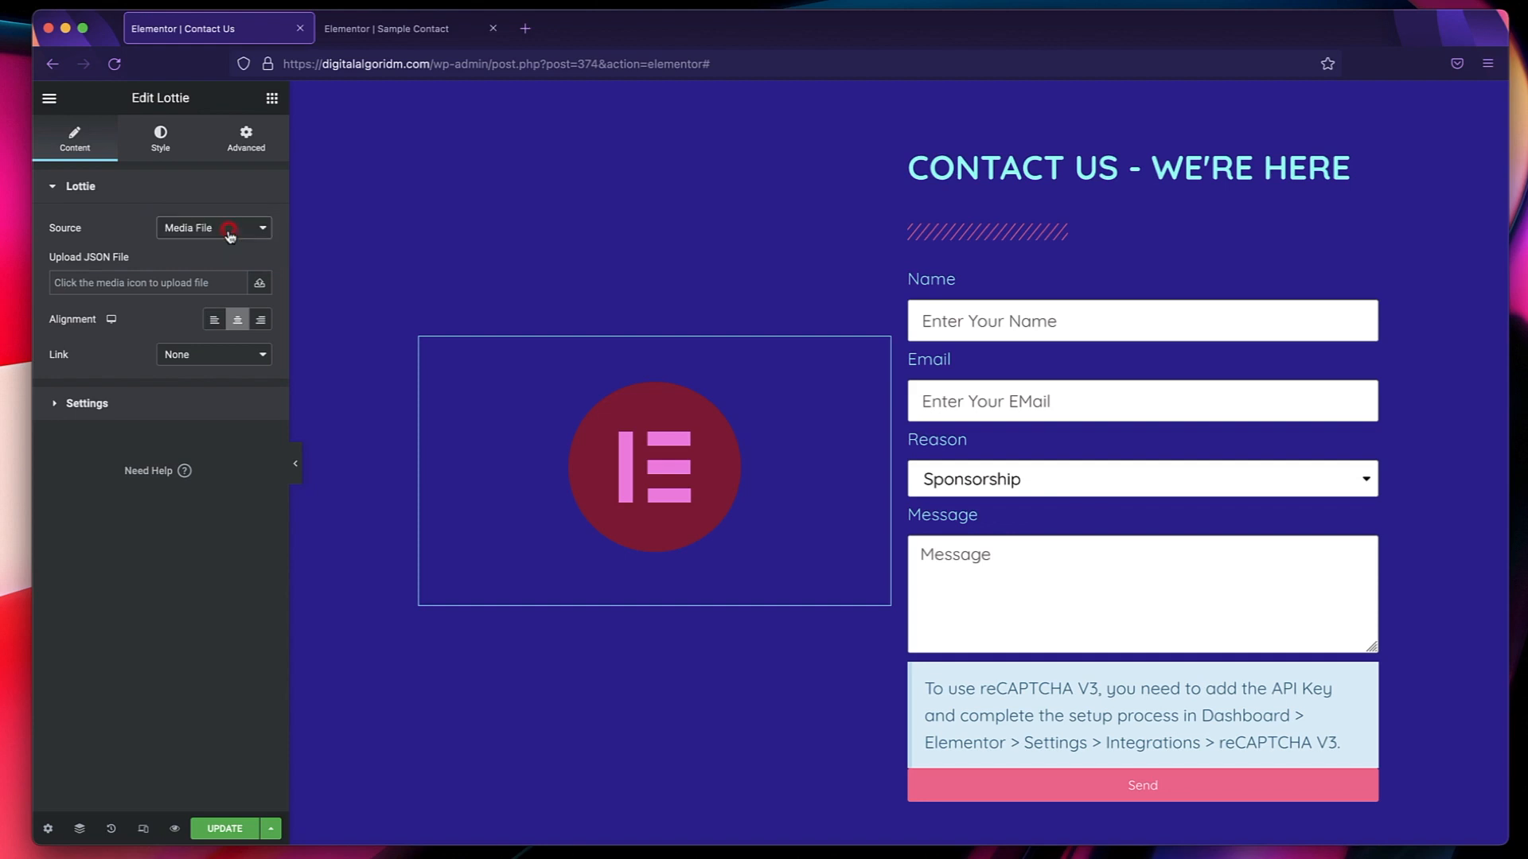
left_click(260, 284)
left_click(299, 310)
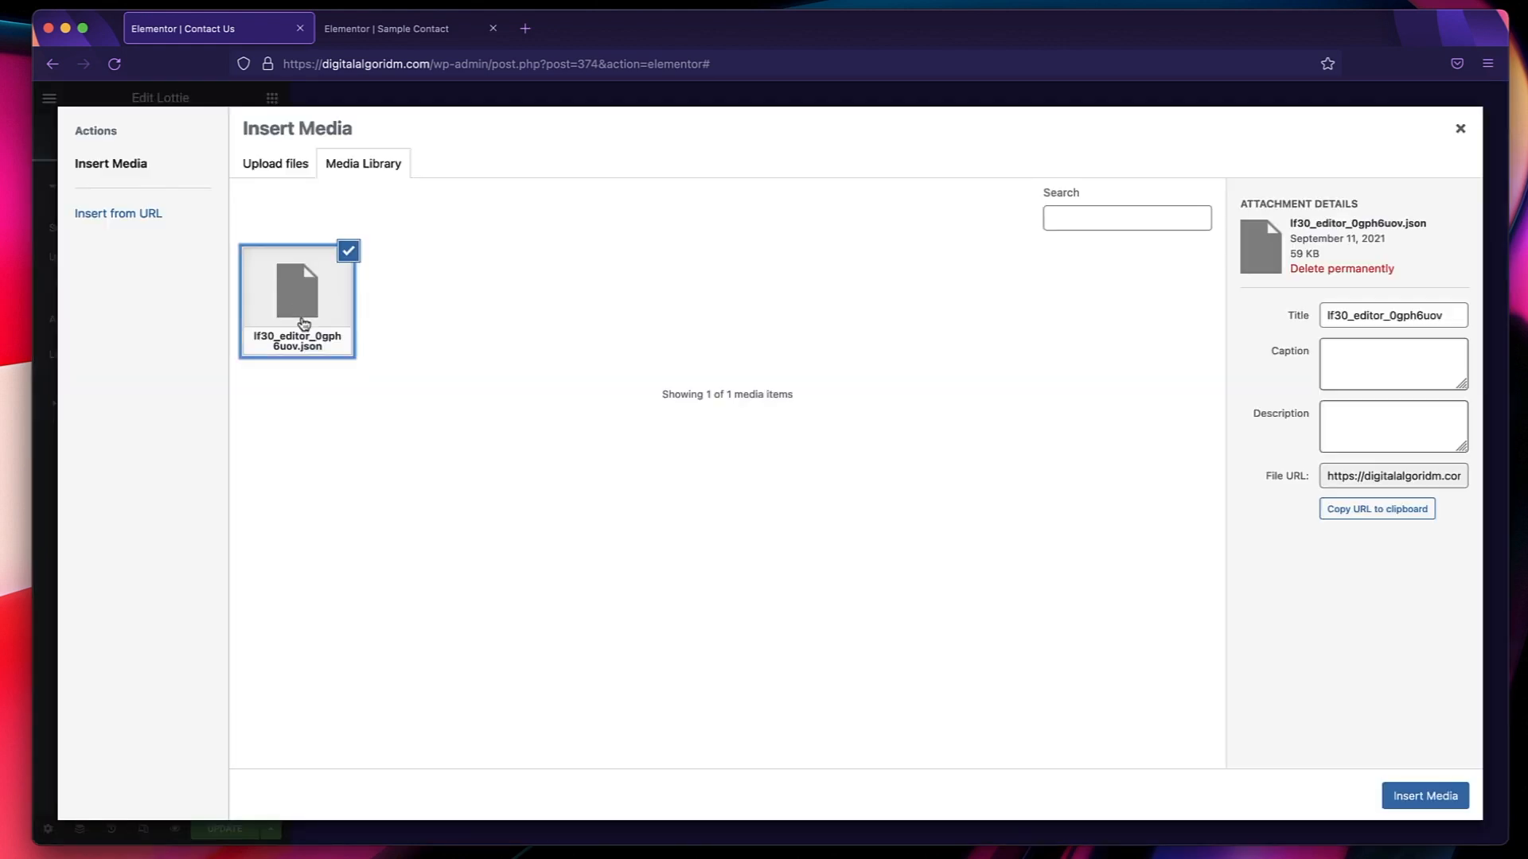
left_click(1416, 798)
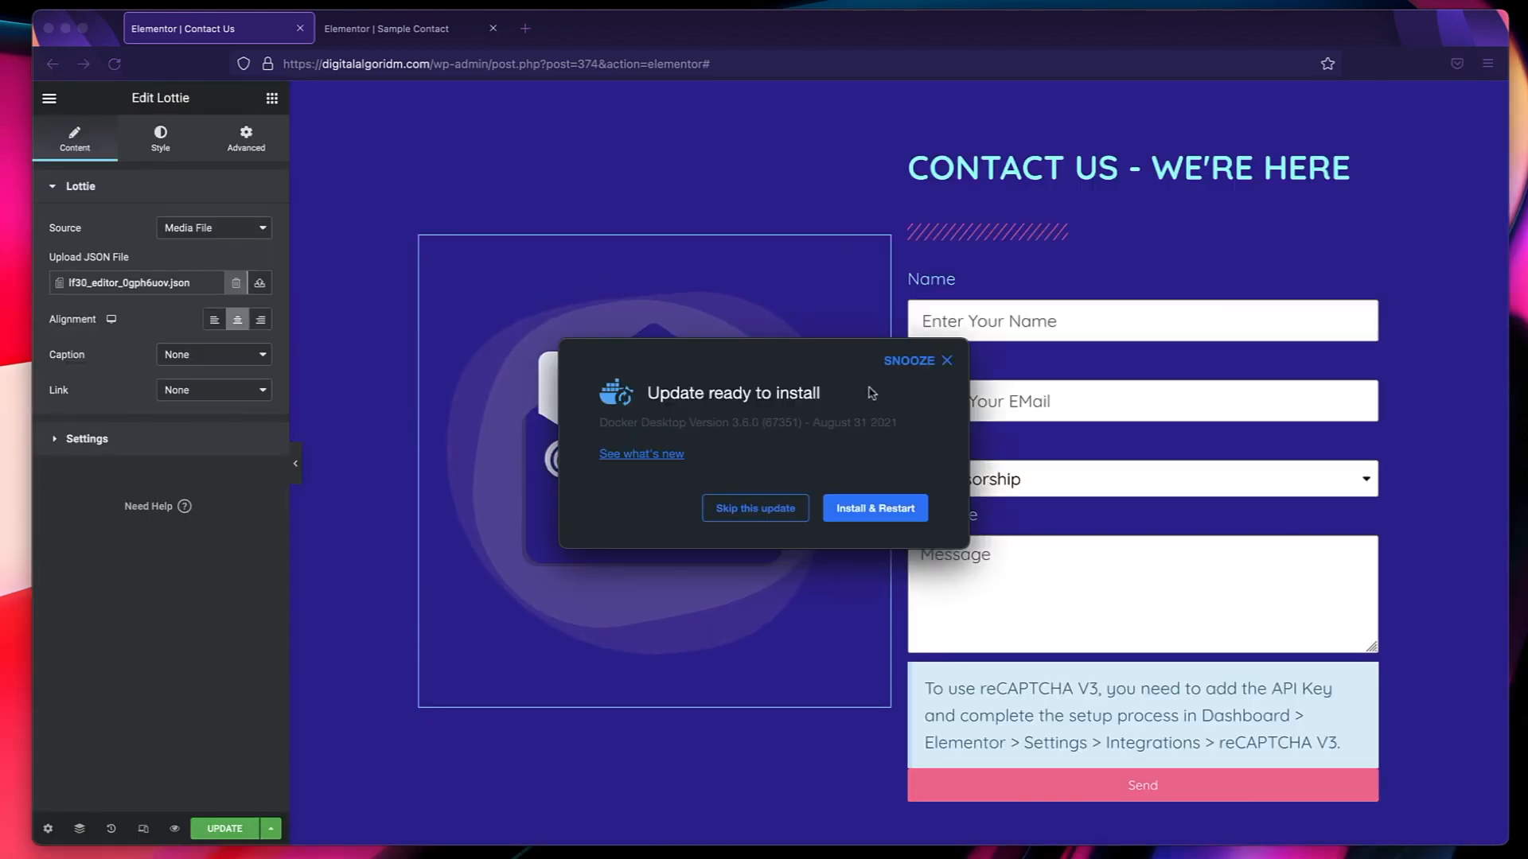
left_click(945, 362)
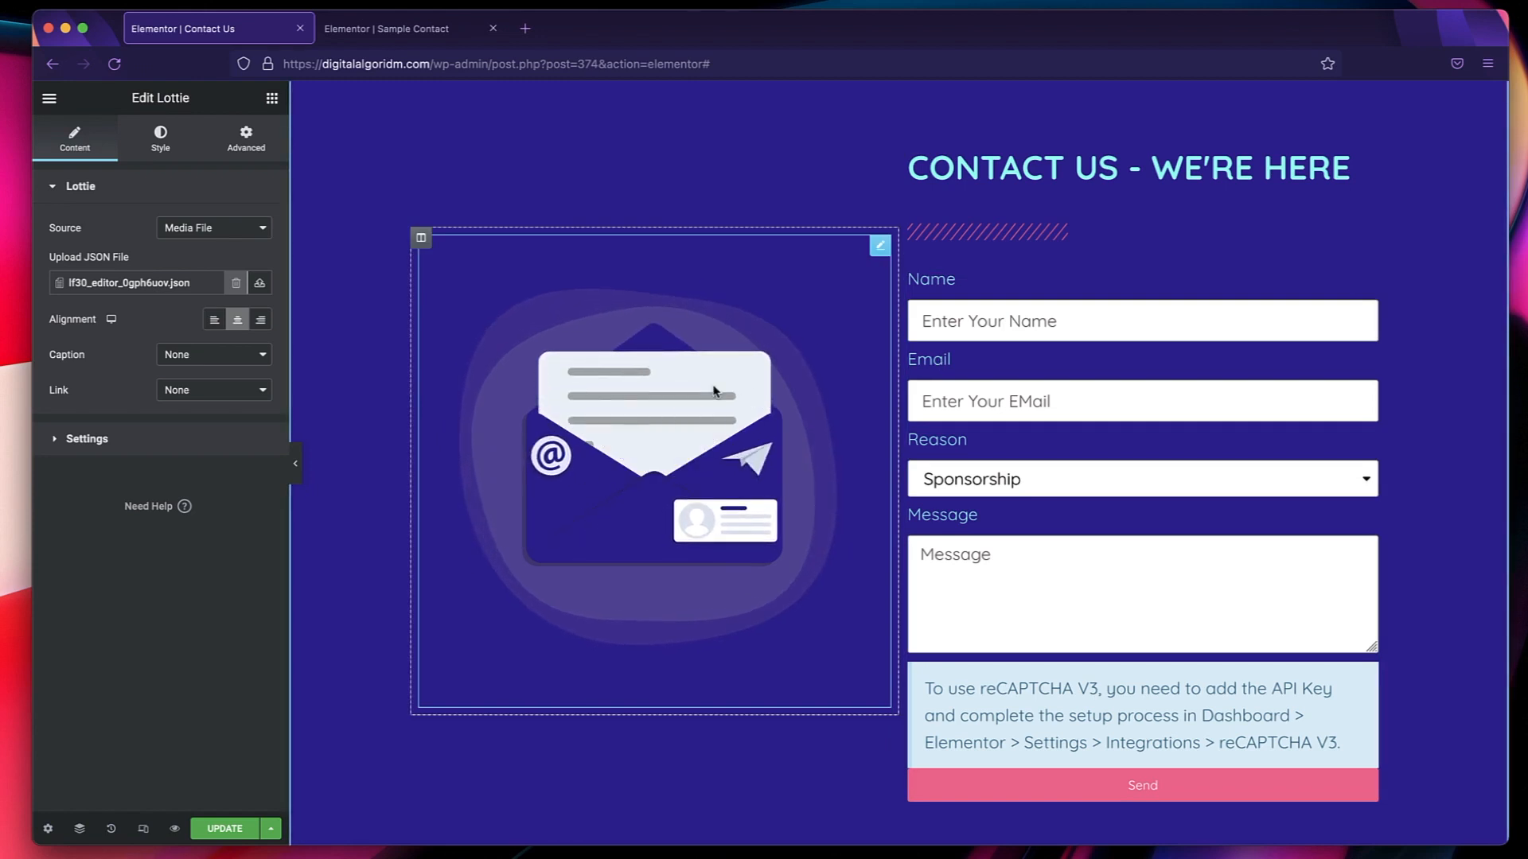
Enable Loop and Lazy Load in the Lottie animation's settings.
left_click(117, 439)
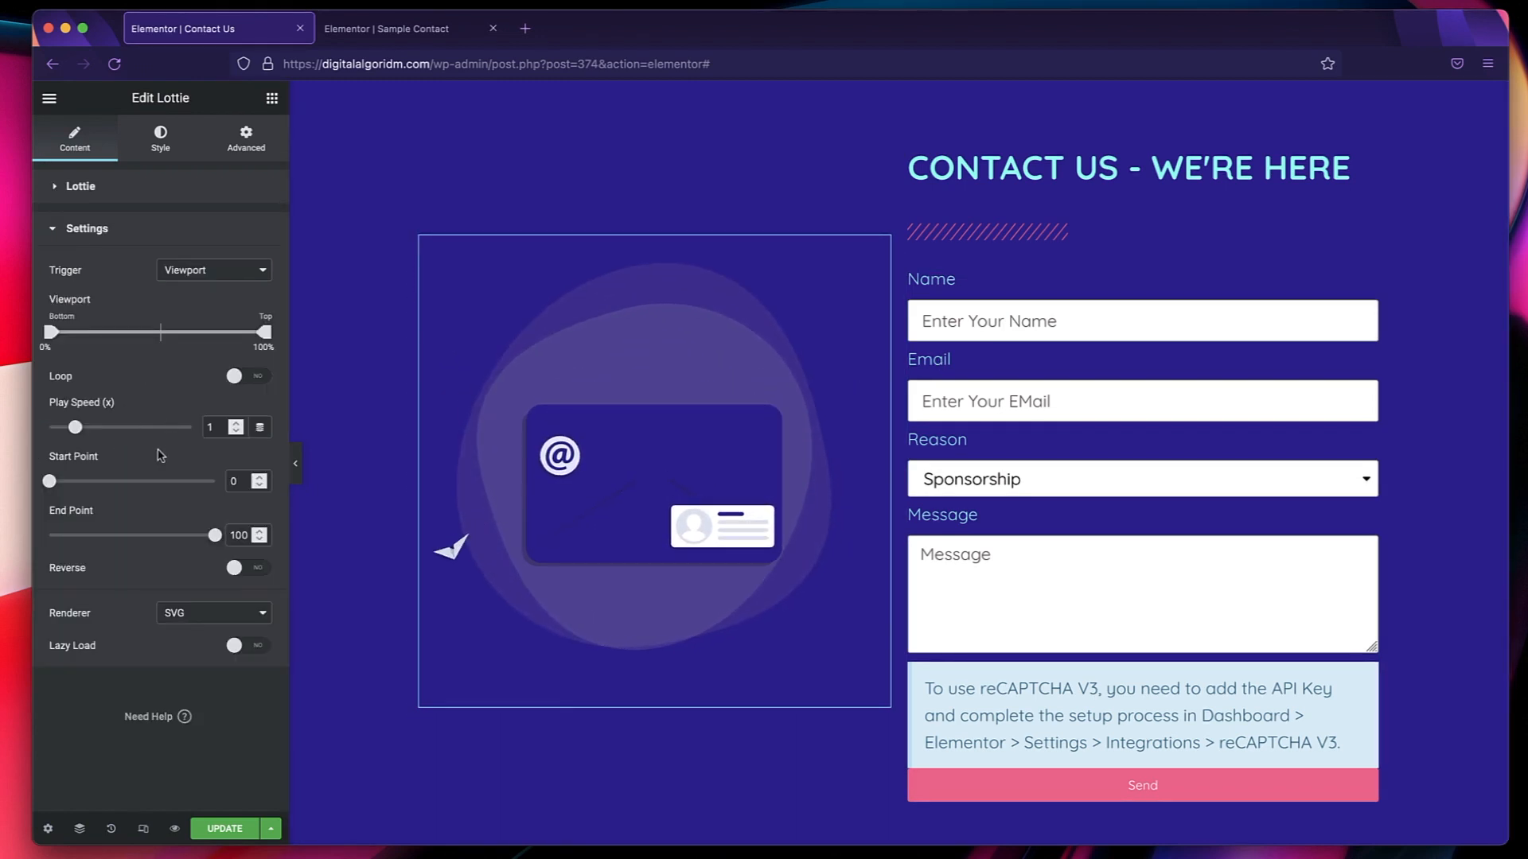
left_click(235, 382)
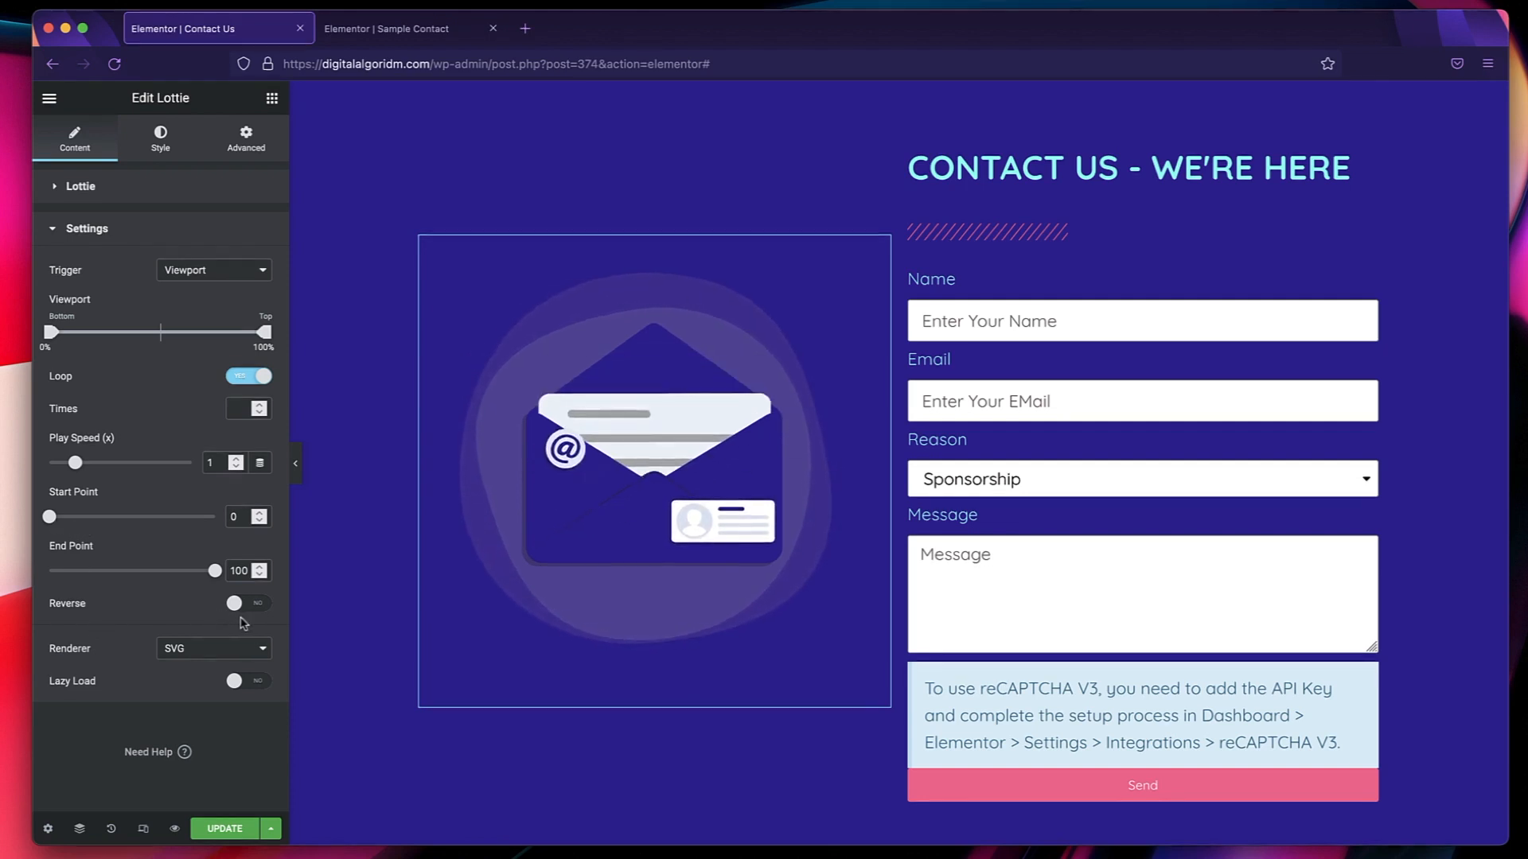
left_click(251, 687)
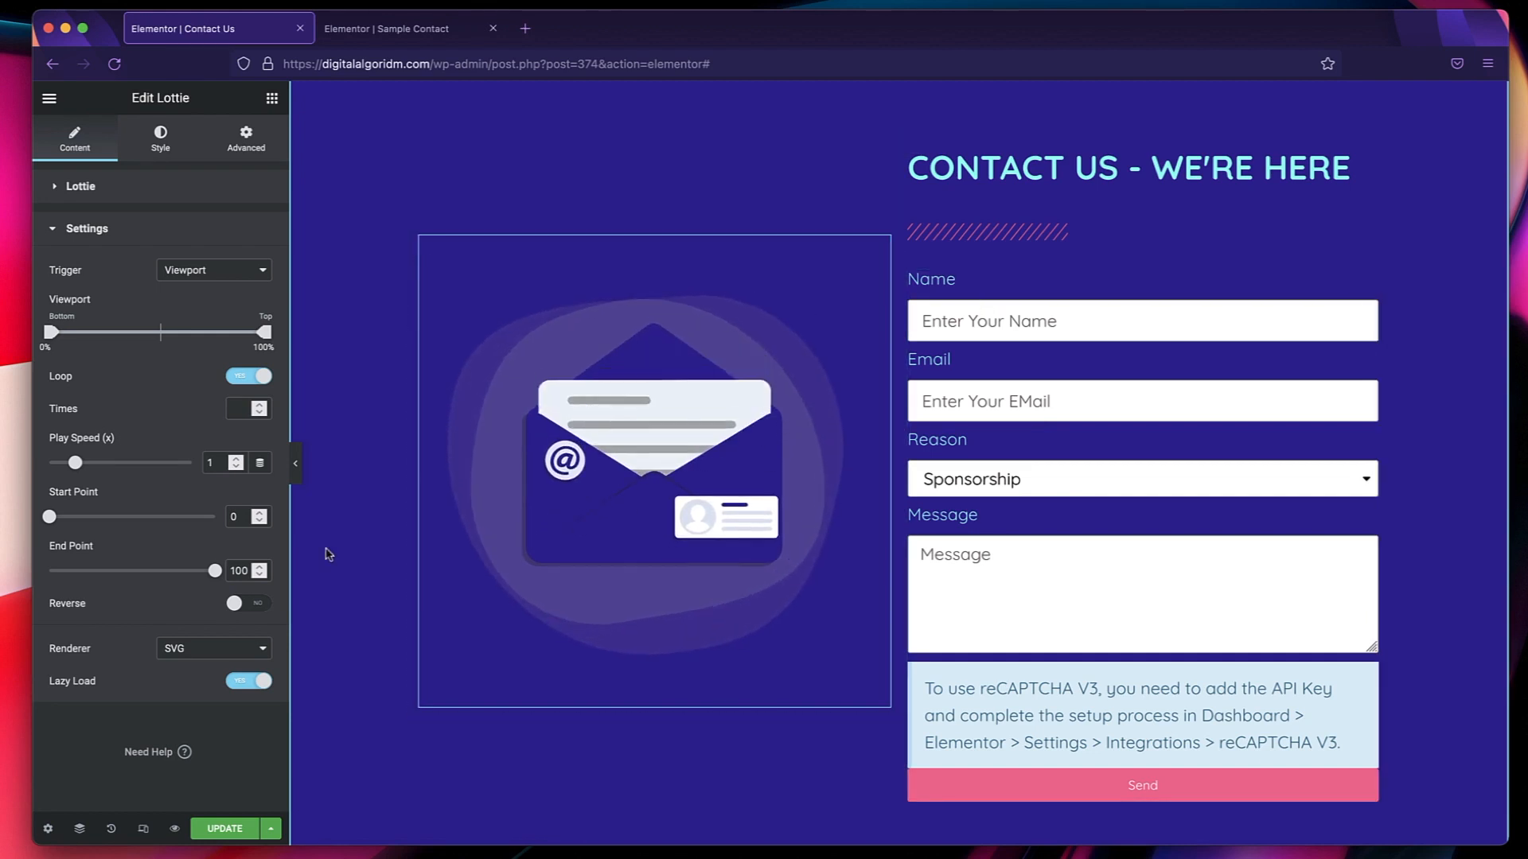
scroll(1073, 631, "down", 2)
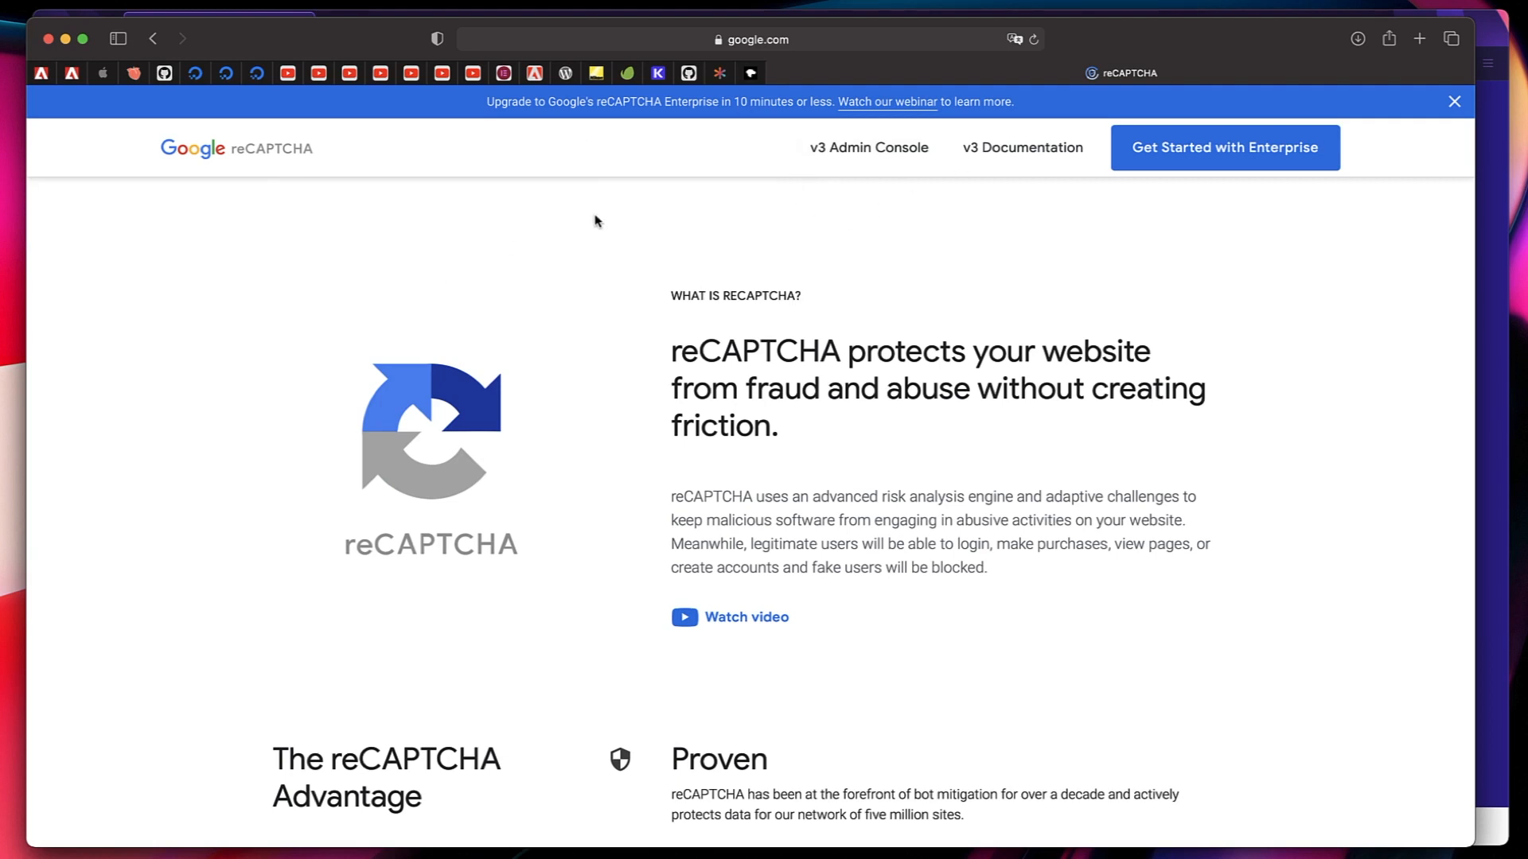
In Google reCAPTCHA's v3 admin console, start a new site registration labelled digitalalgoridm.com with type reCAPTCHA v3.
left_click(841, 153)
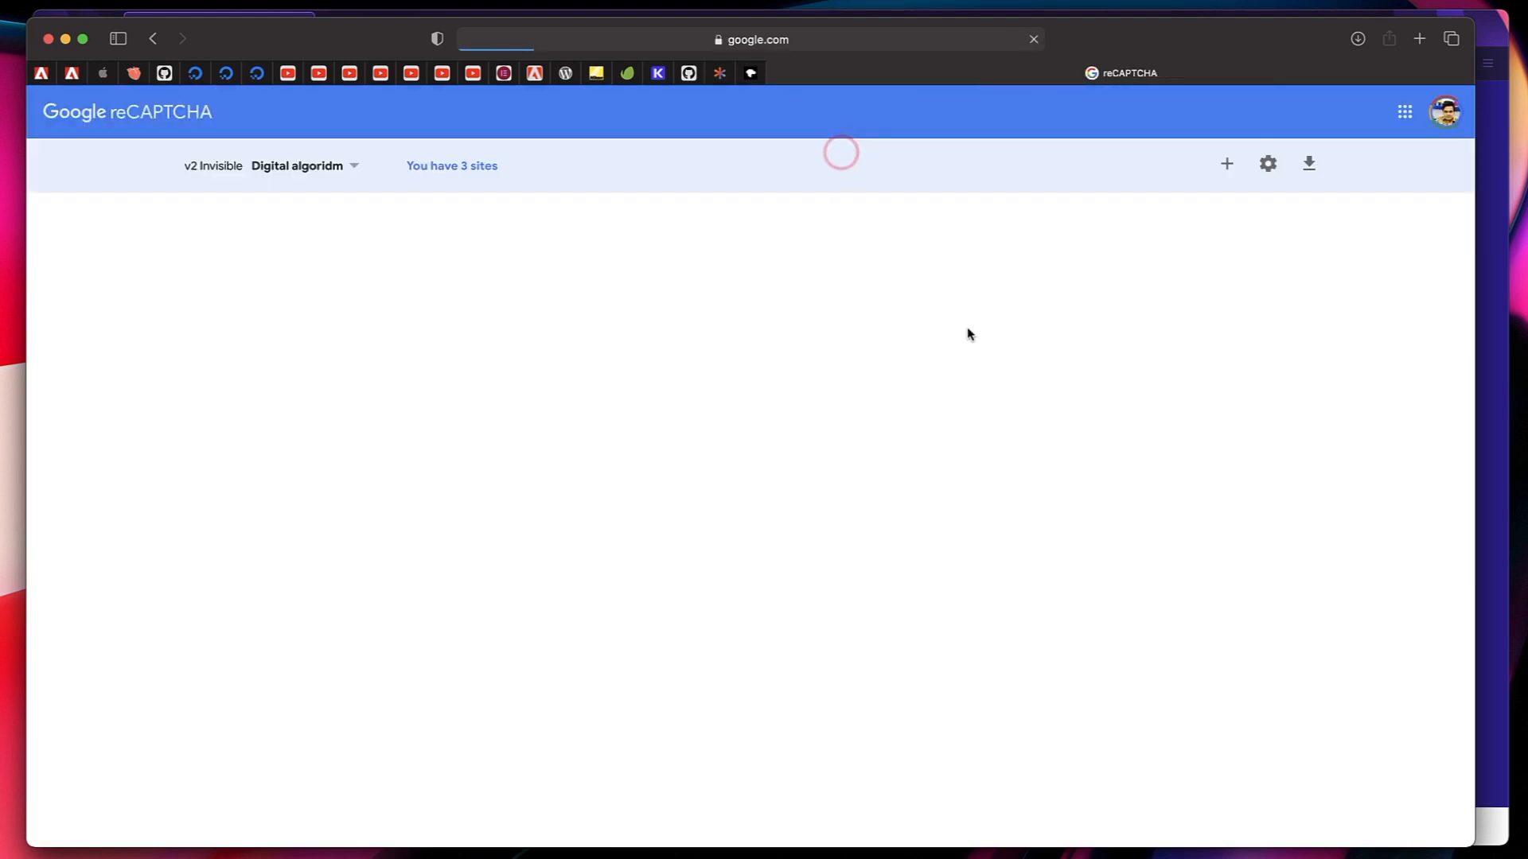
left_click(1229, 164)
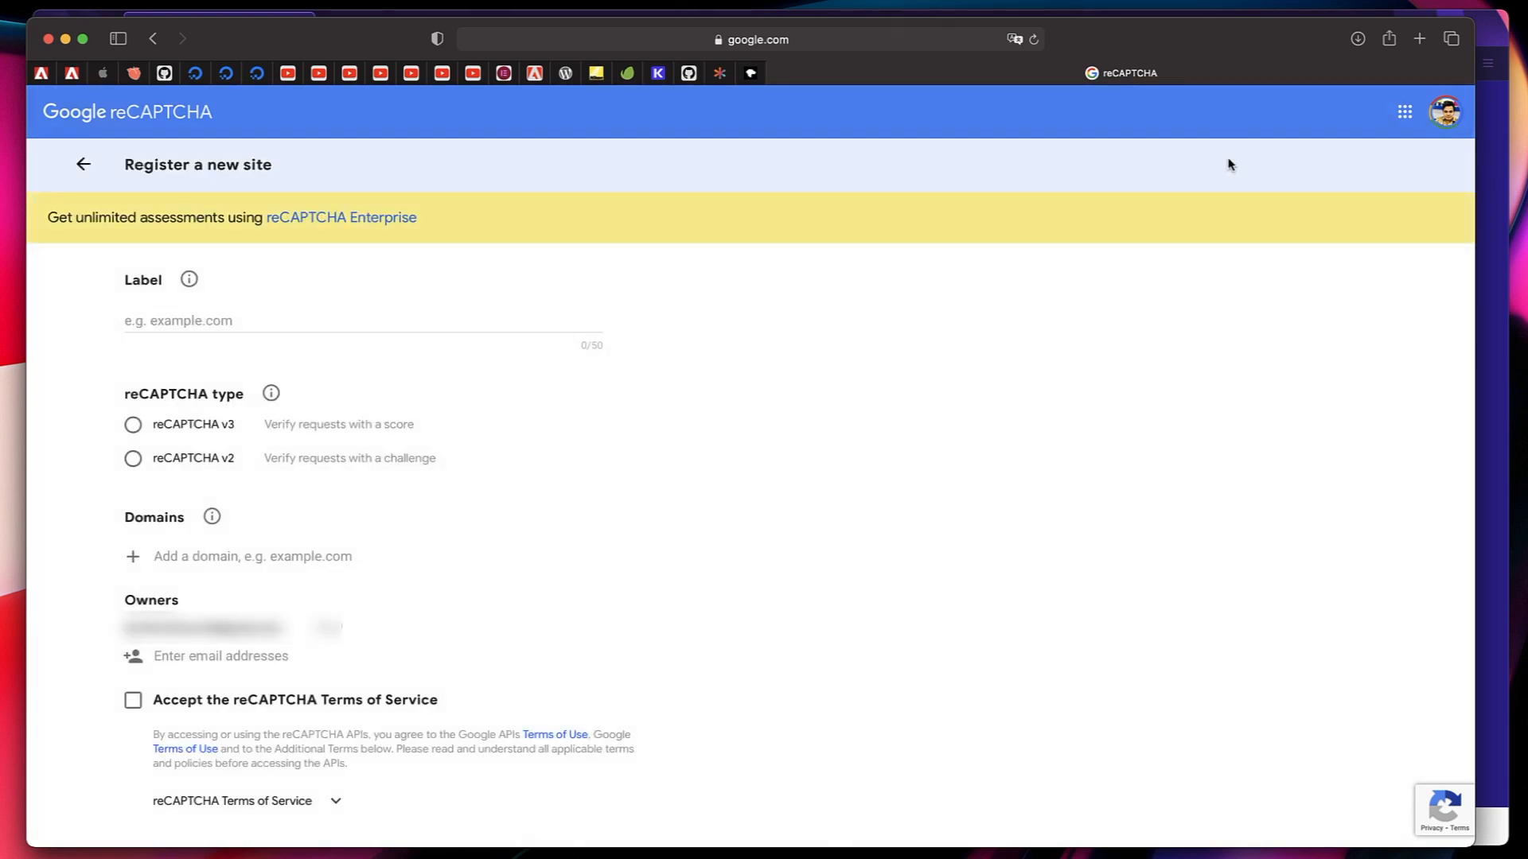
left_click(231, 319)
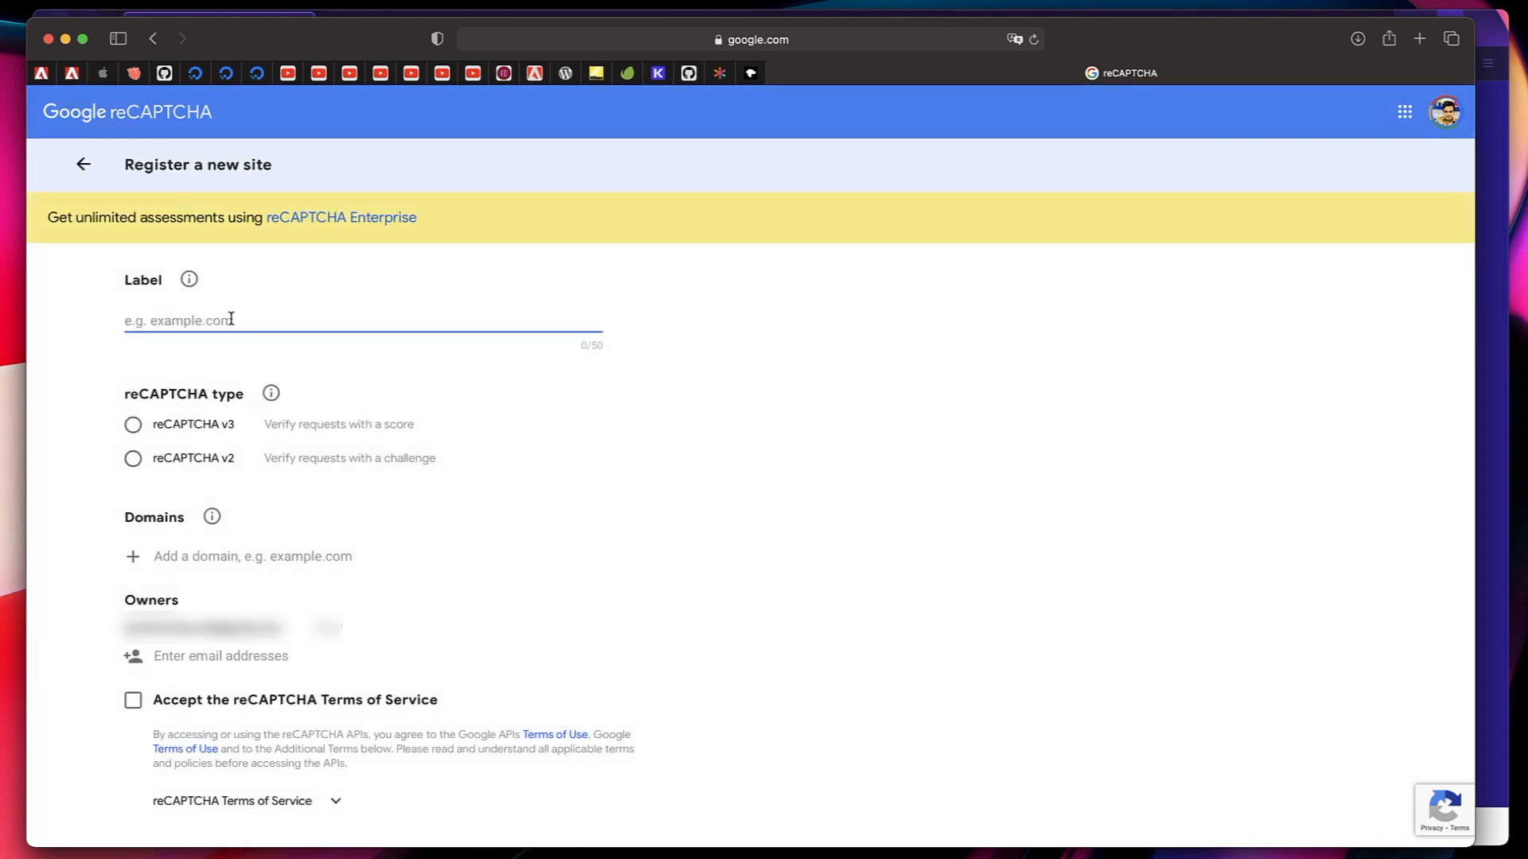
type("digitalalgoridm.com")
left_click(134, 428)
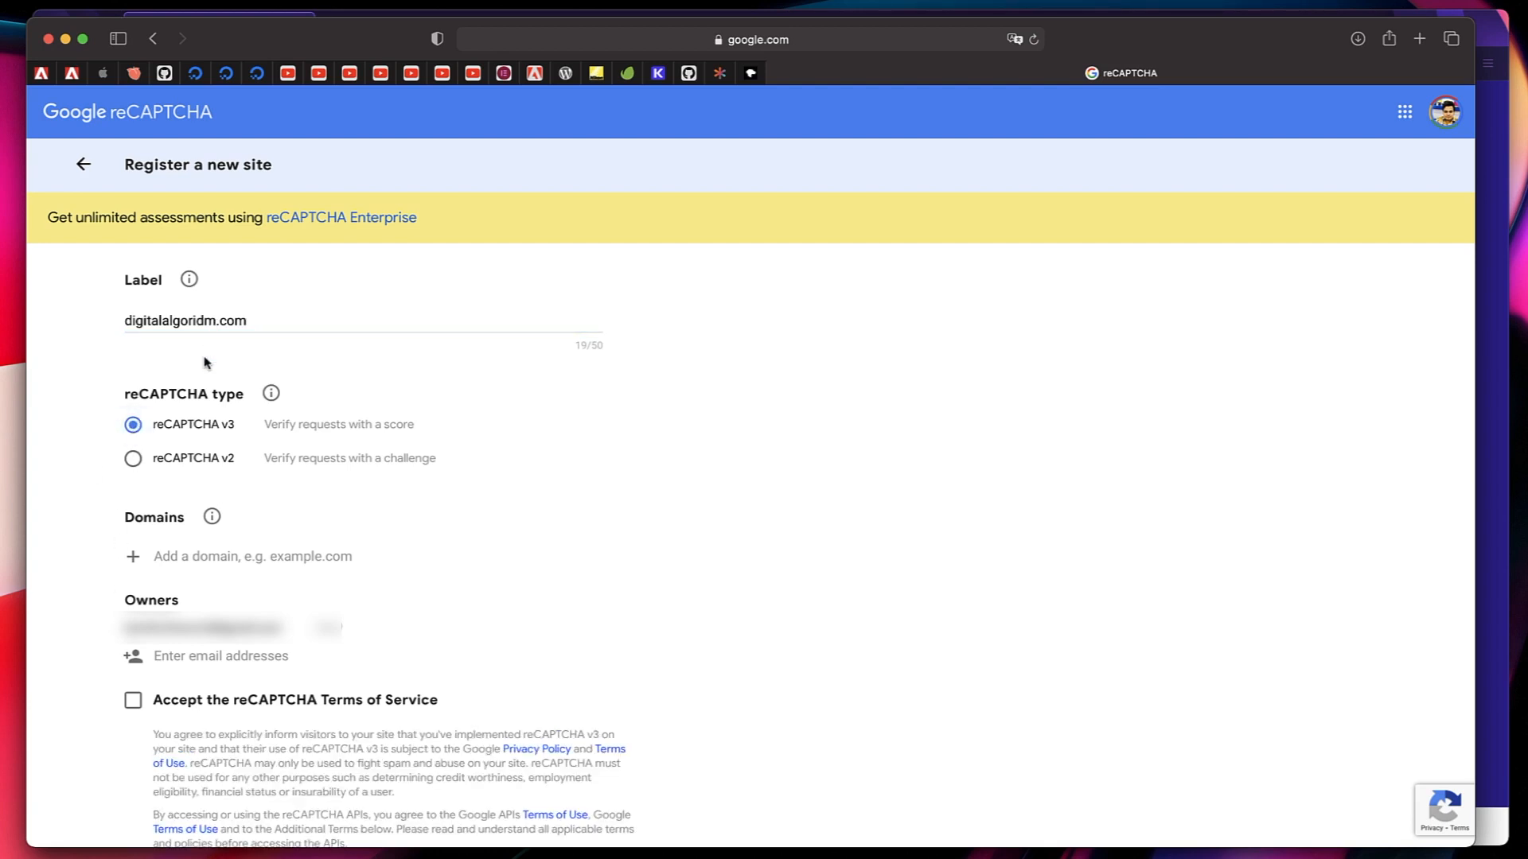
Add digitalalgoridm.com as the registration's domain, accept the reCAPTCHA Terms of Service and submit the registration.
left_click(172, 564)
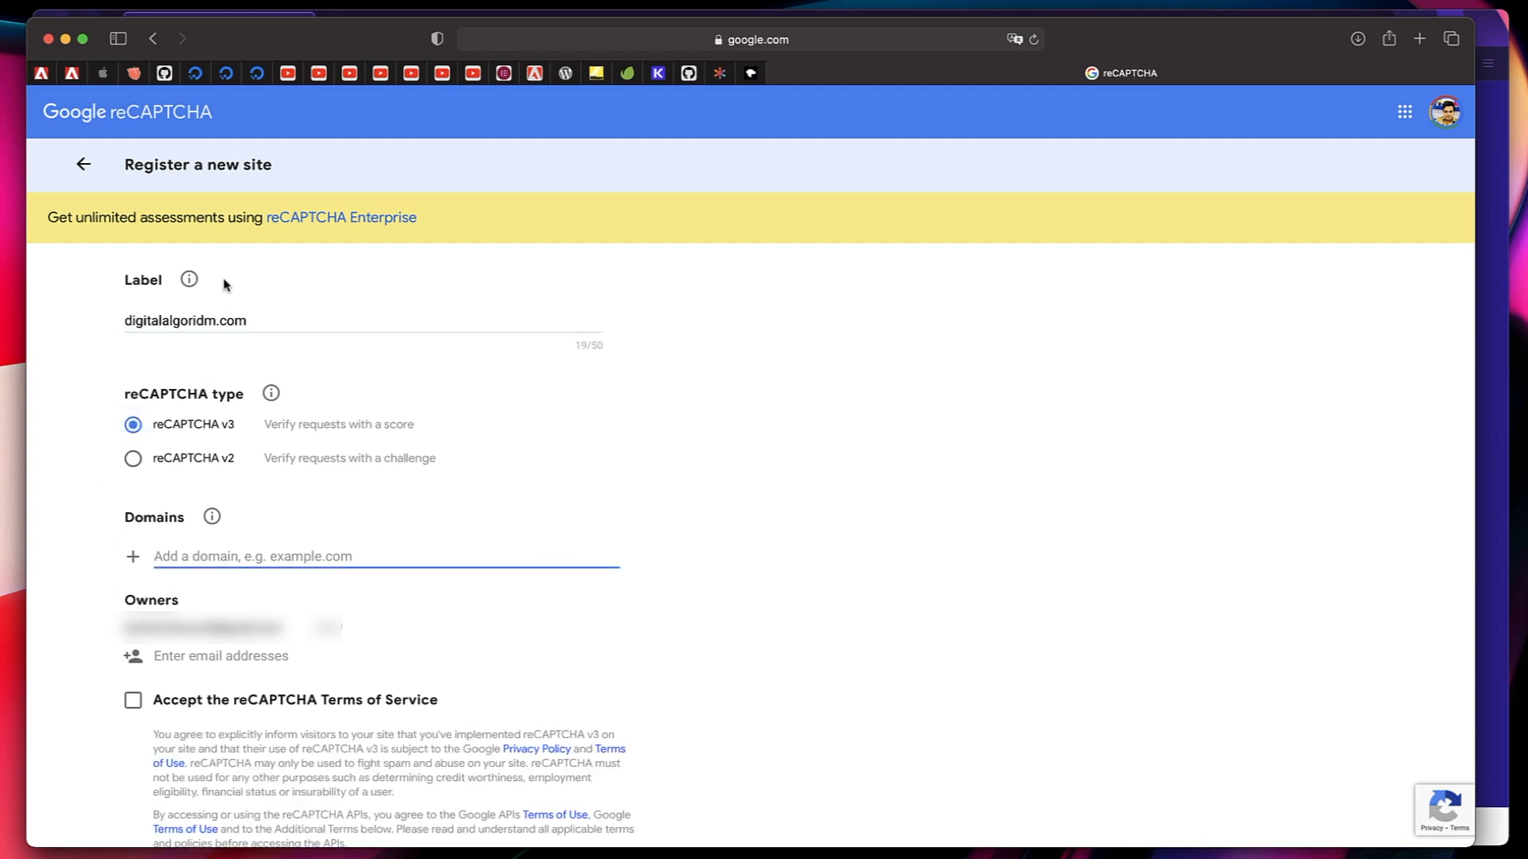
triple_click(217, 319)
key("super+c")
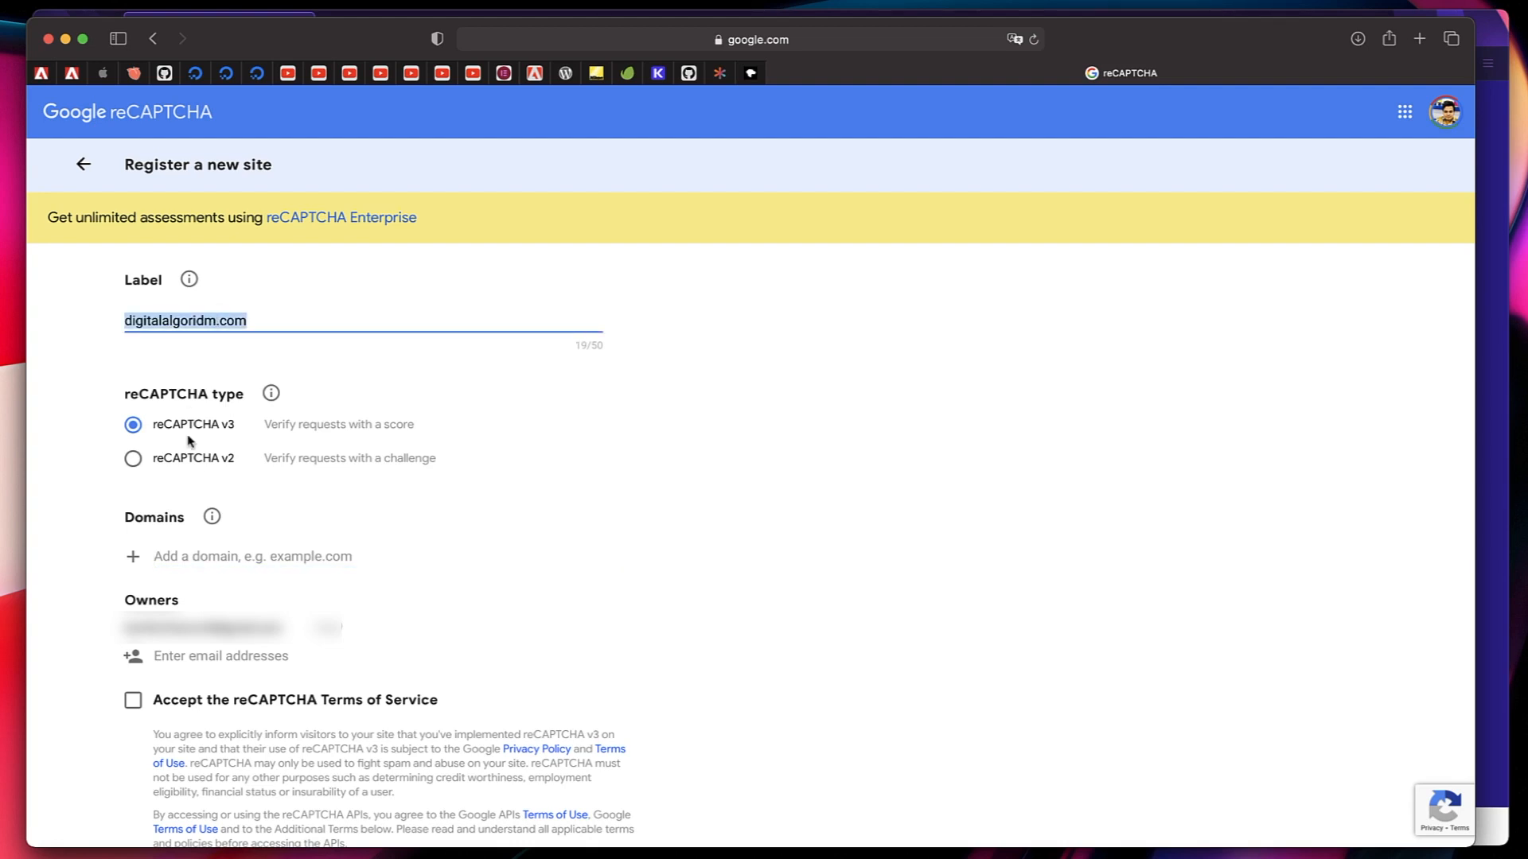
left_click(216, 561)
key("super+v")
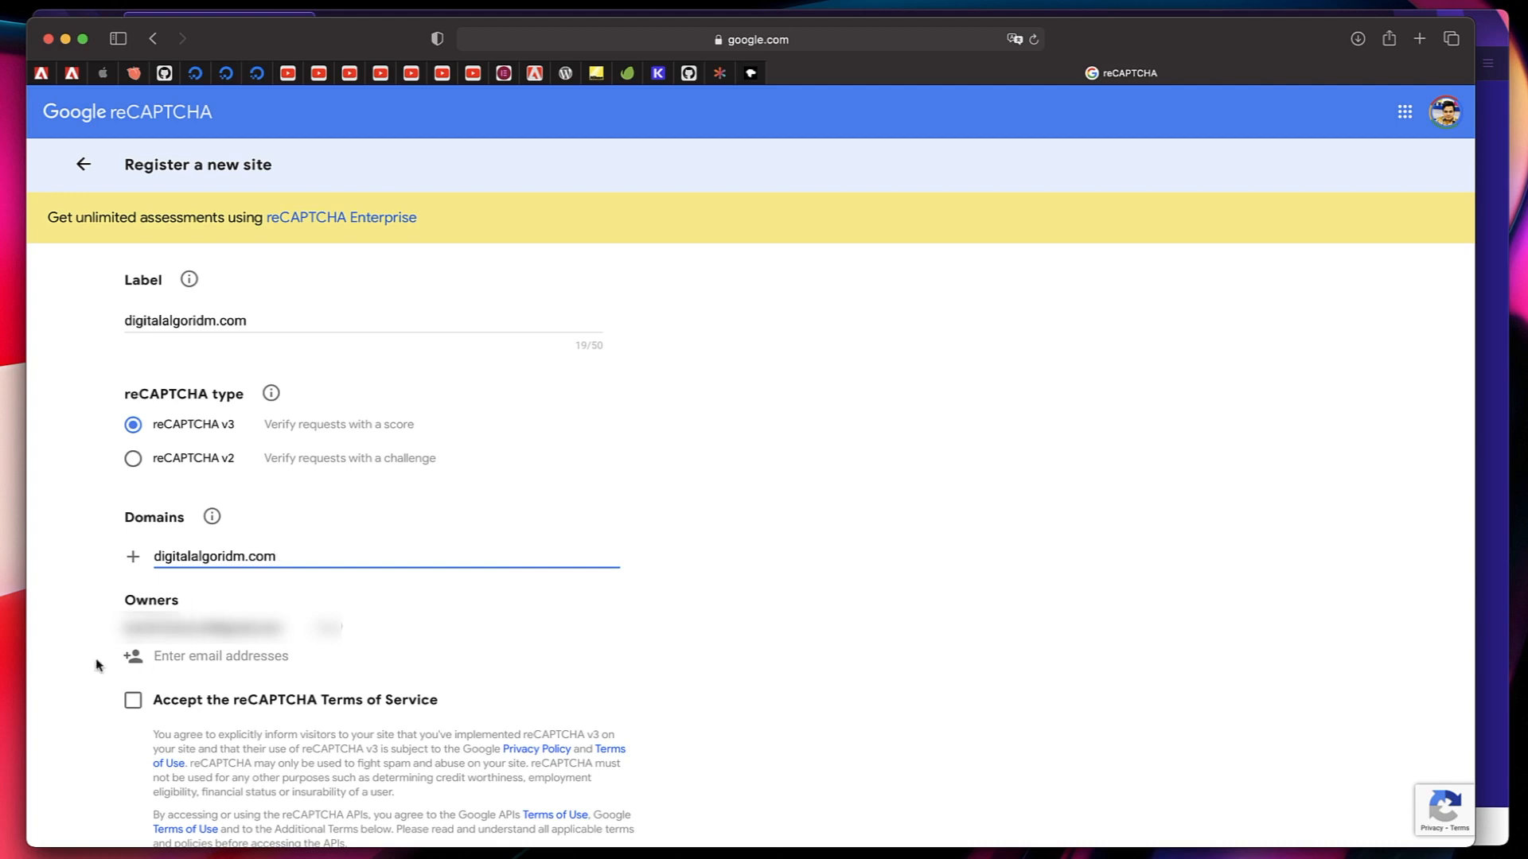
left_click(135, 704)
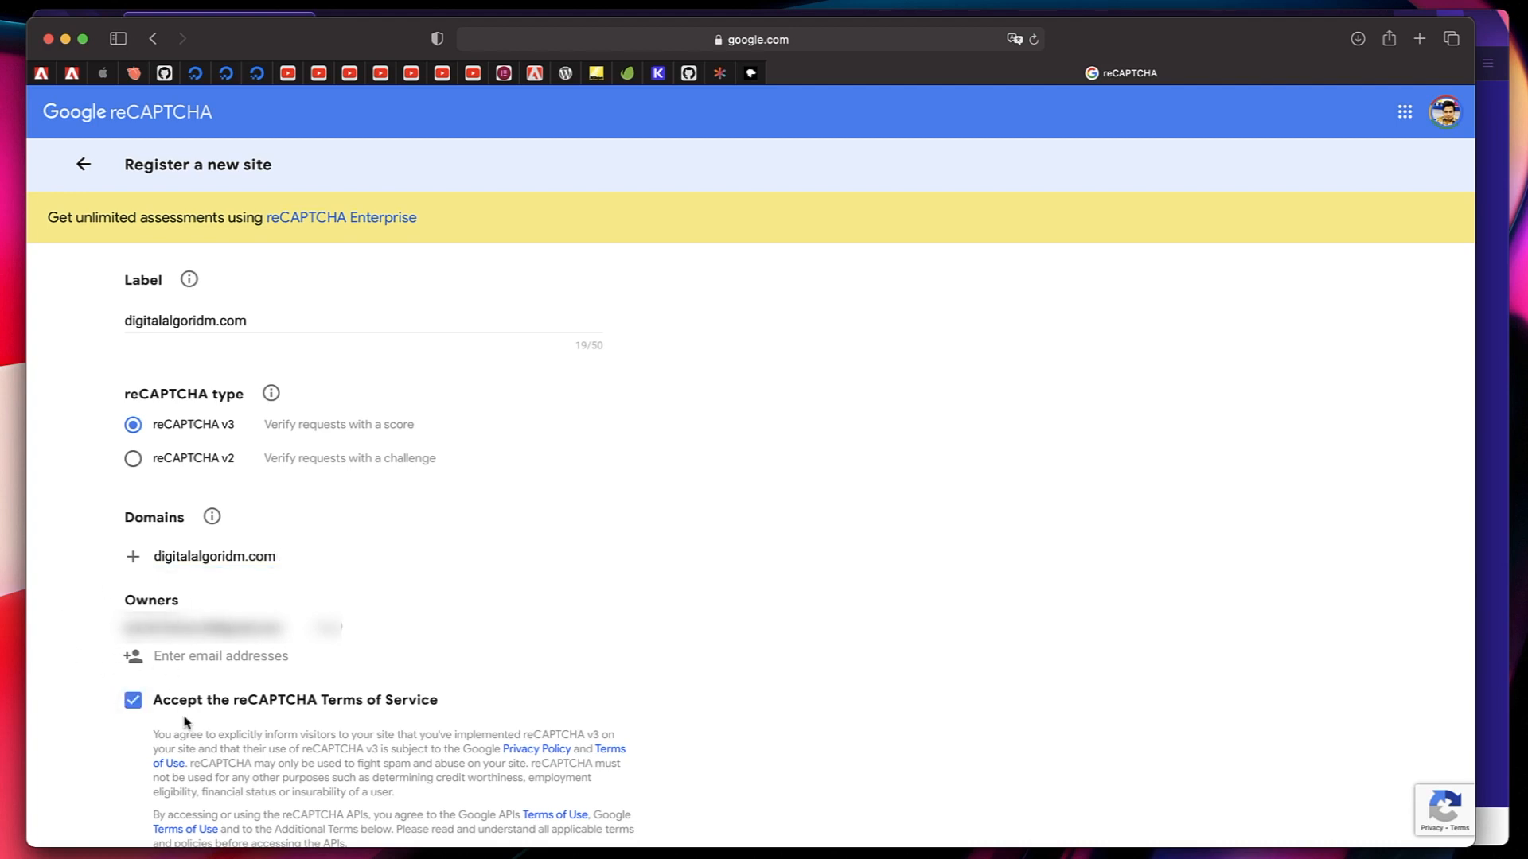
scroll(199, 732, "down", 5)
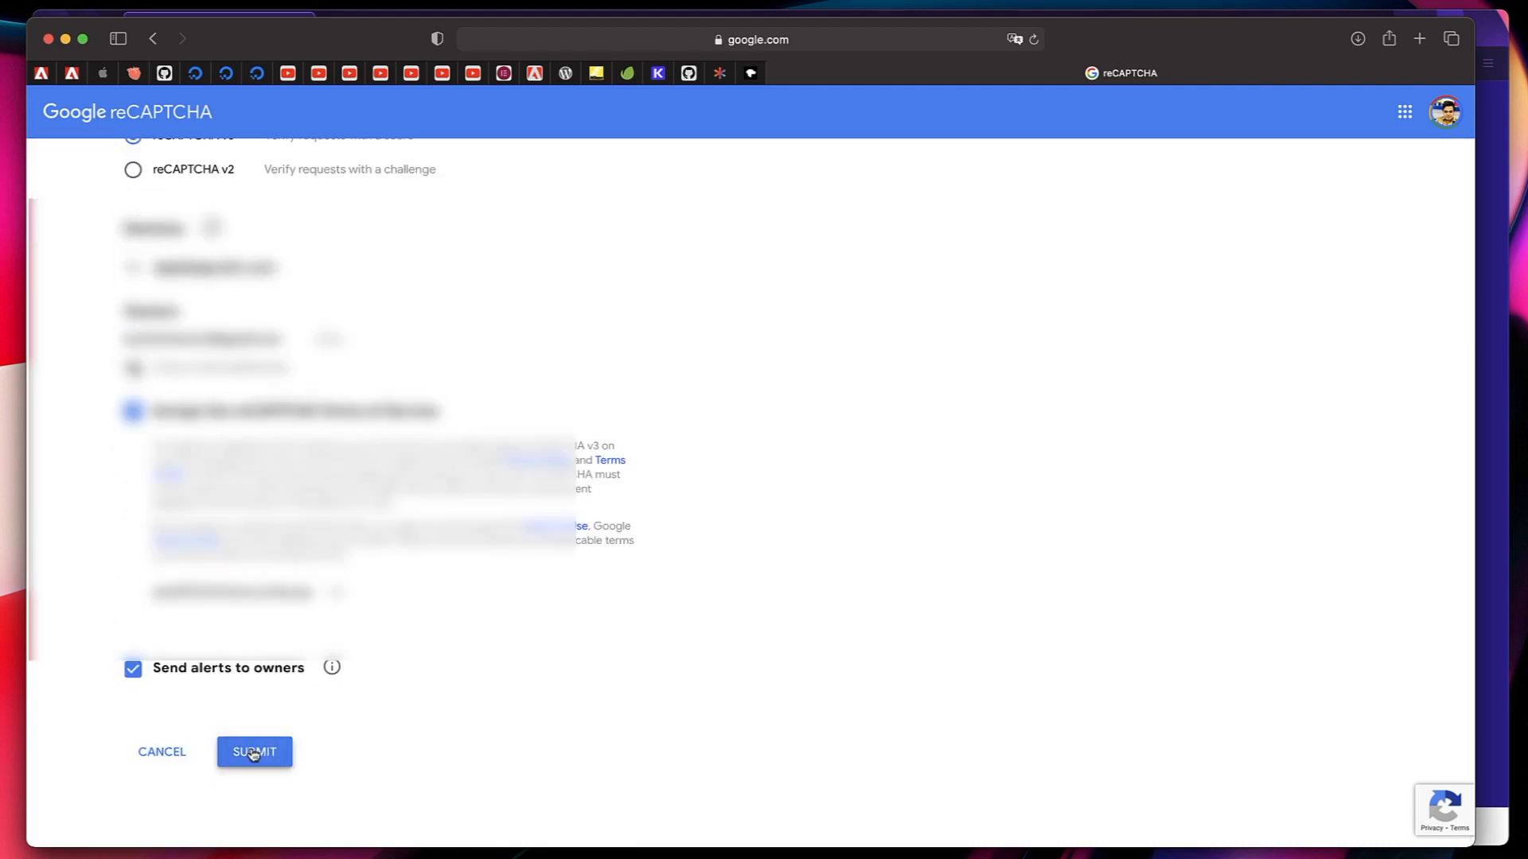
left_click(253, 753)
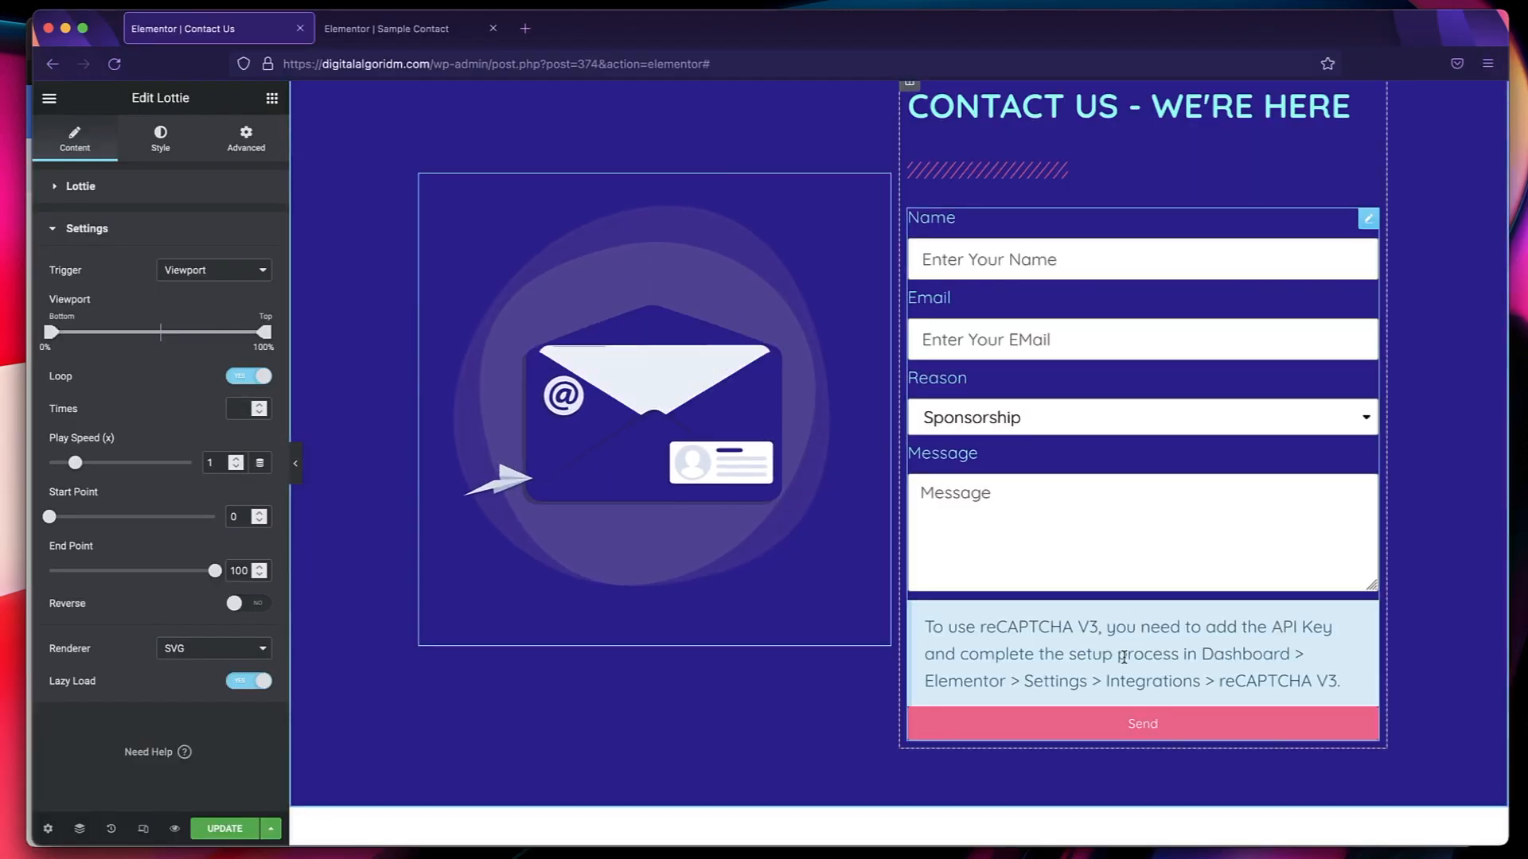
Switch to Firefox, open the site's WordPress admin dashboard in a new tab and go to Elementor's Integrations settings.
left_click(1143, 223)
left_click(478, 35)
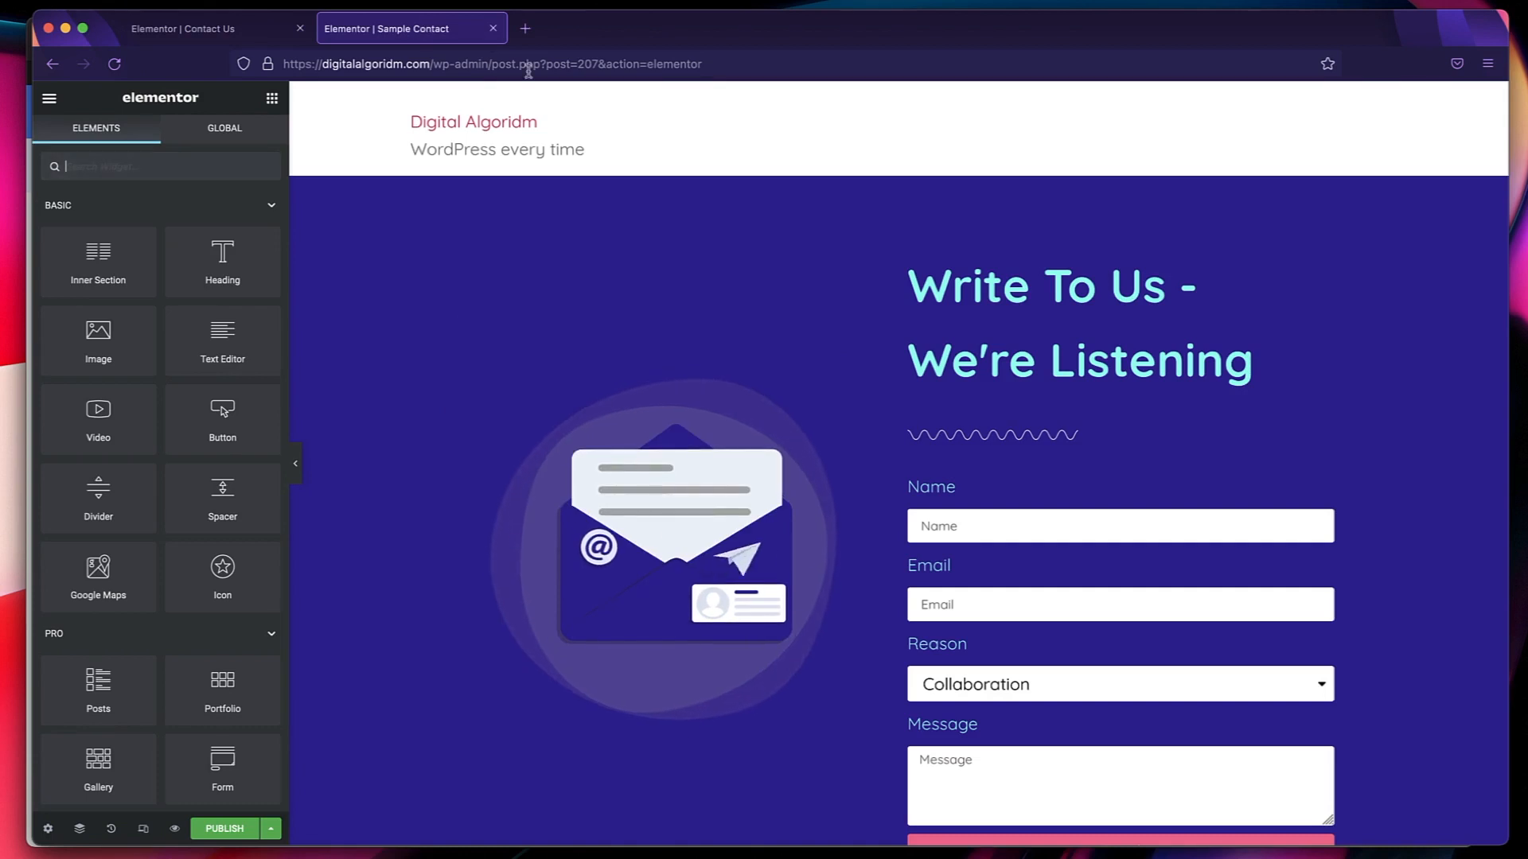
left_click(524, 28)
type("digitalalgoridm.com/")
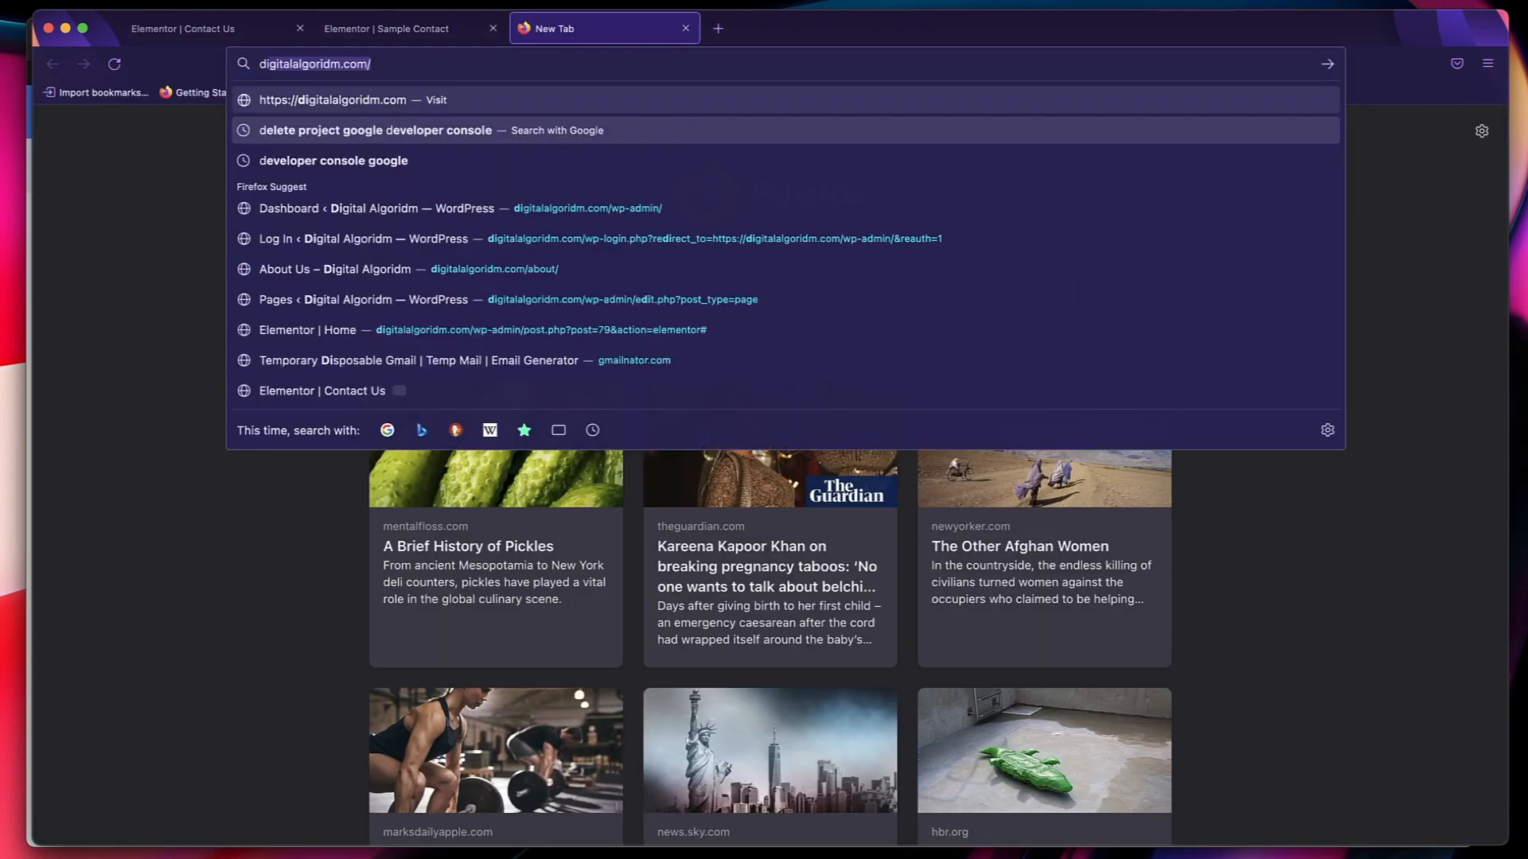
key("Right")
type("w")
key("Return")
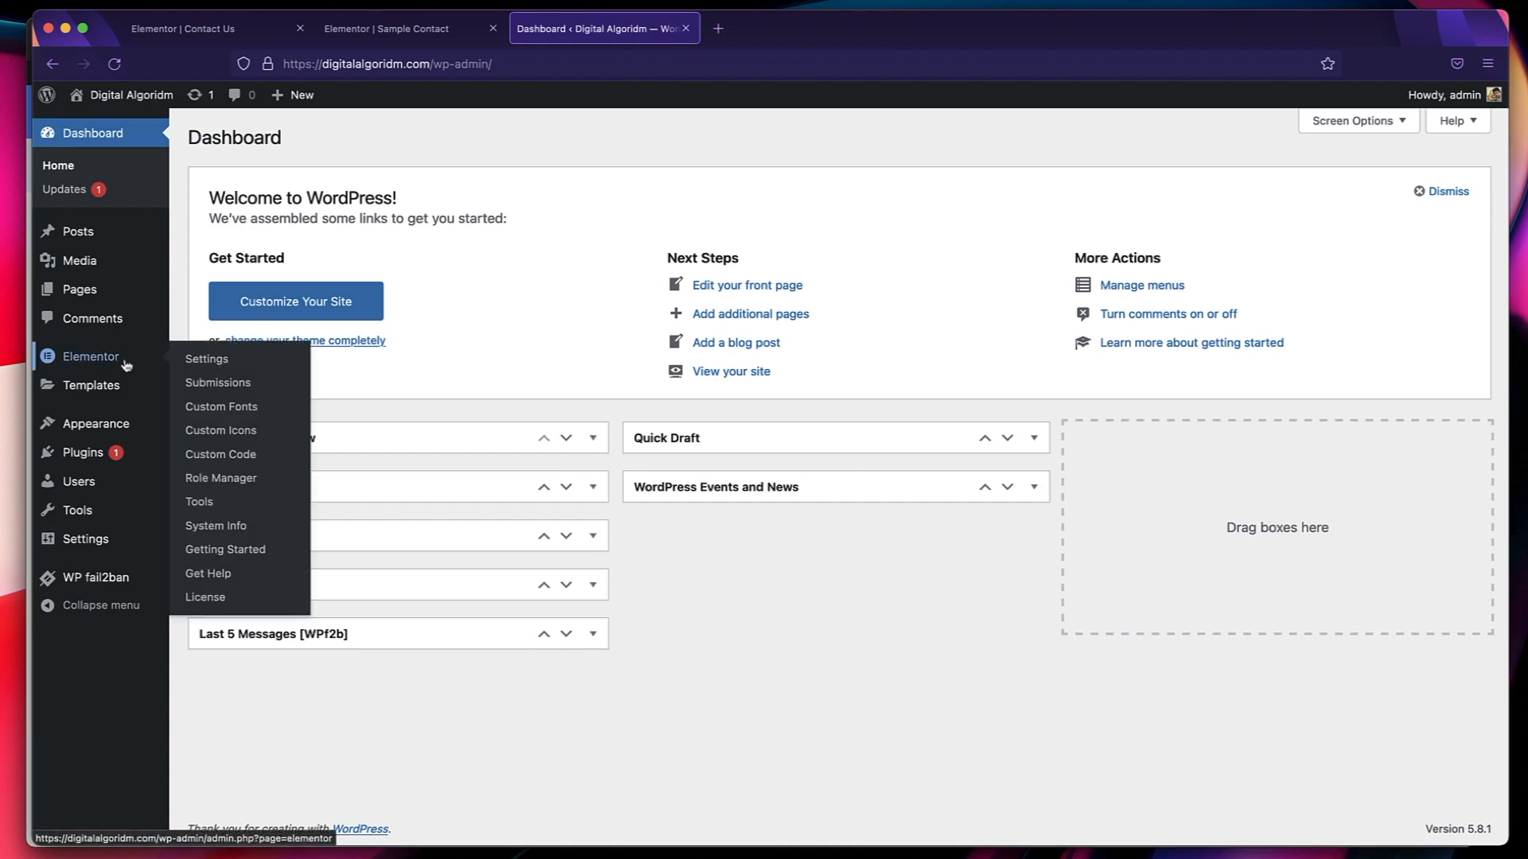
left_click(127, 359)
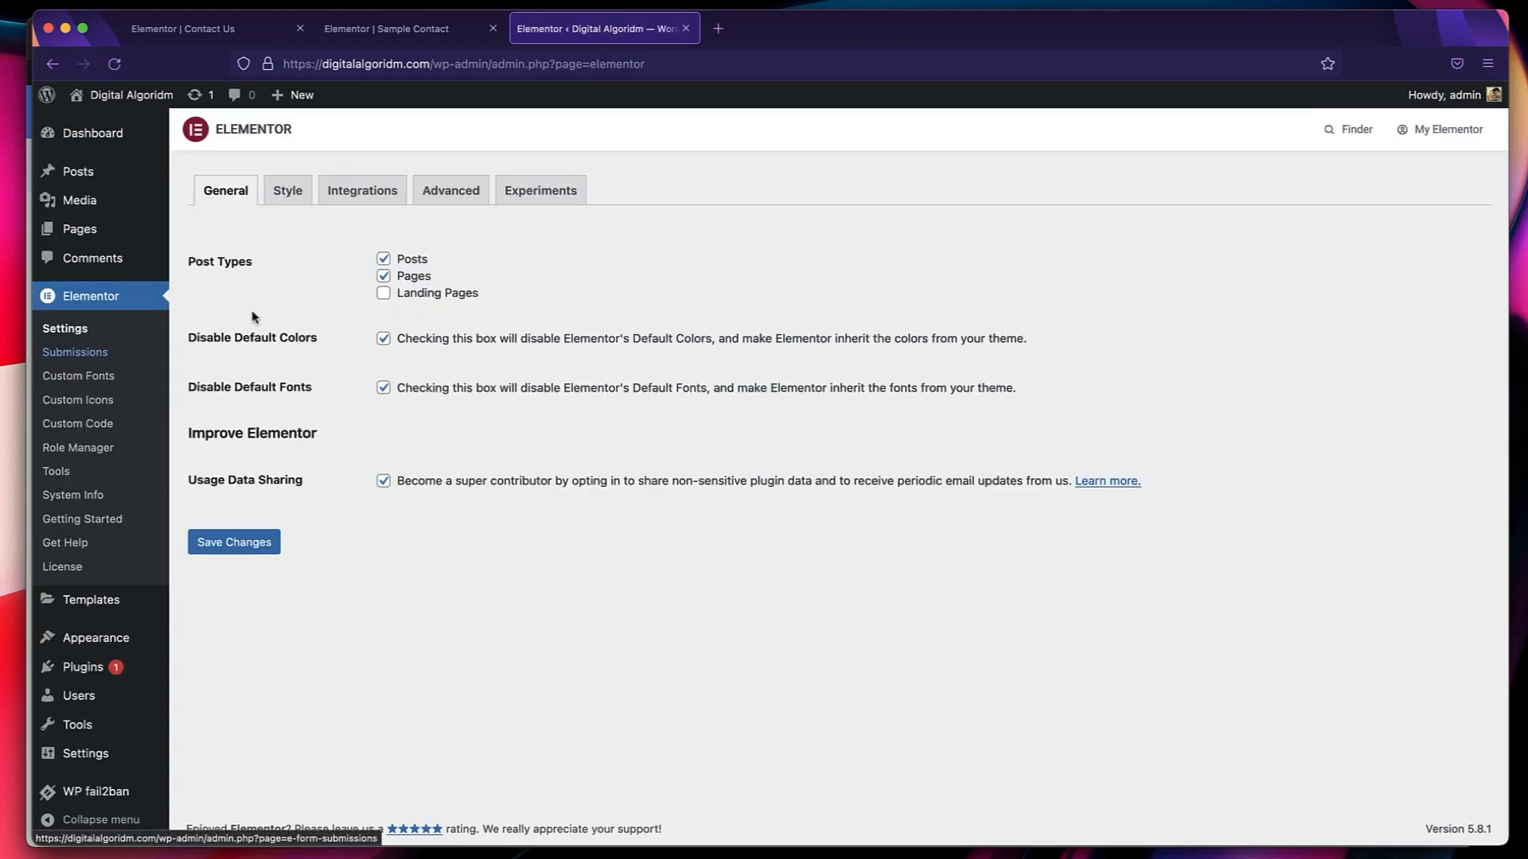
left_click(362, 195)
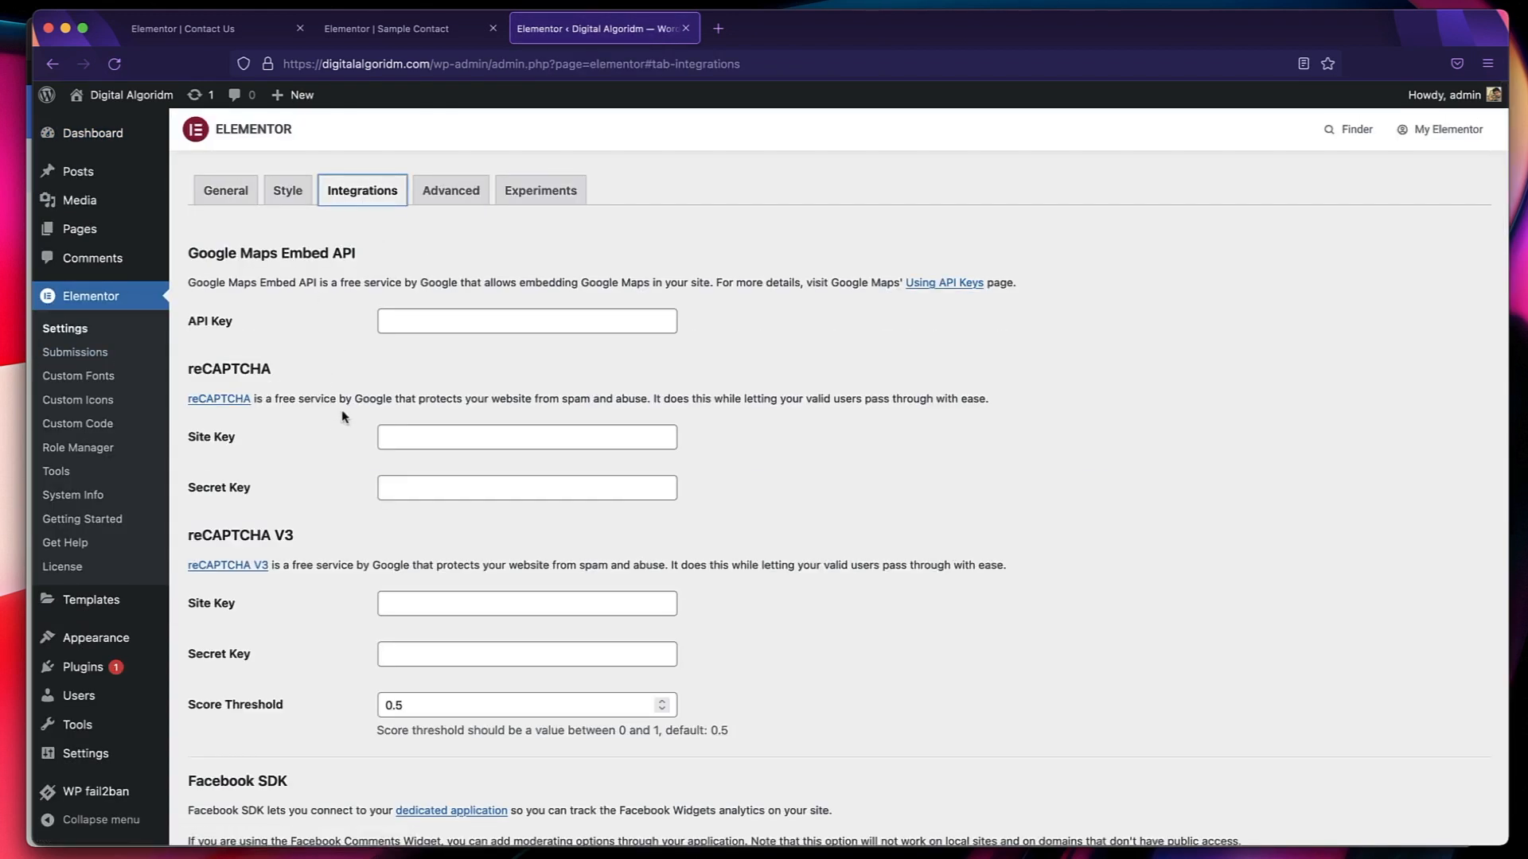
scroll(301, 501, "down", 3)
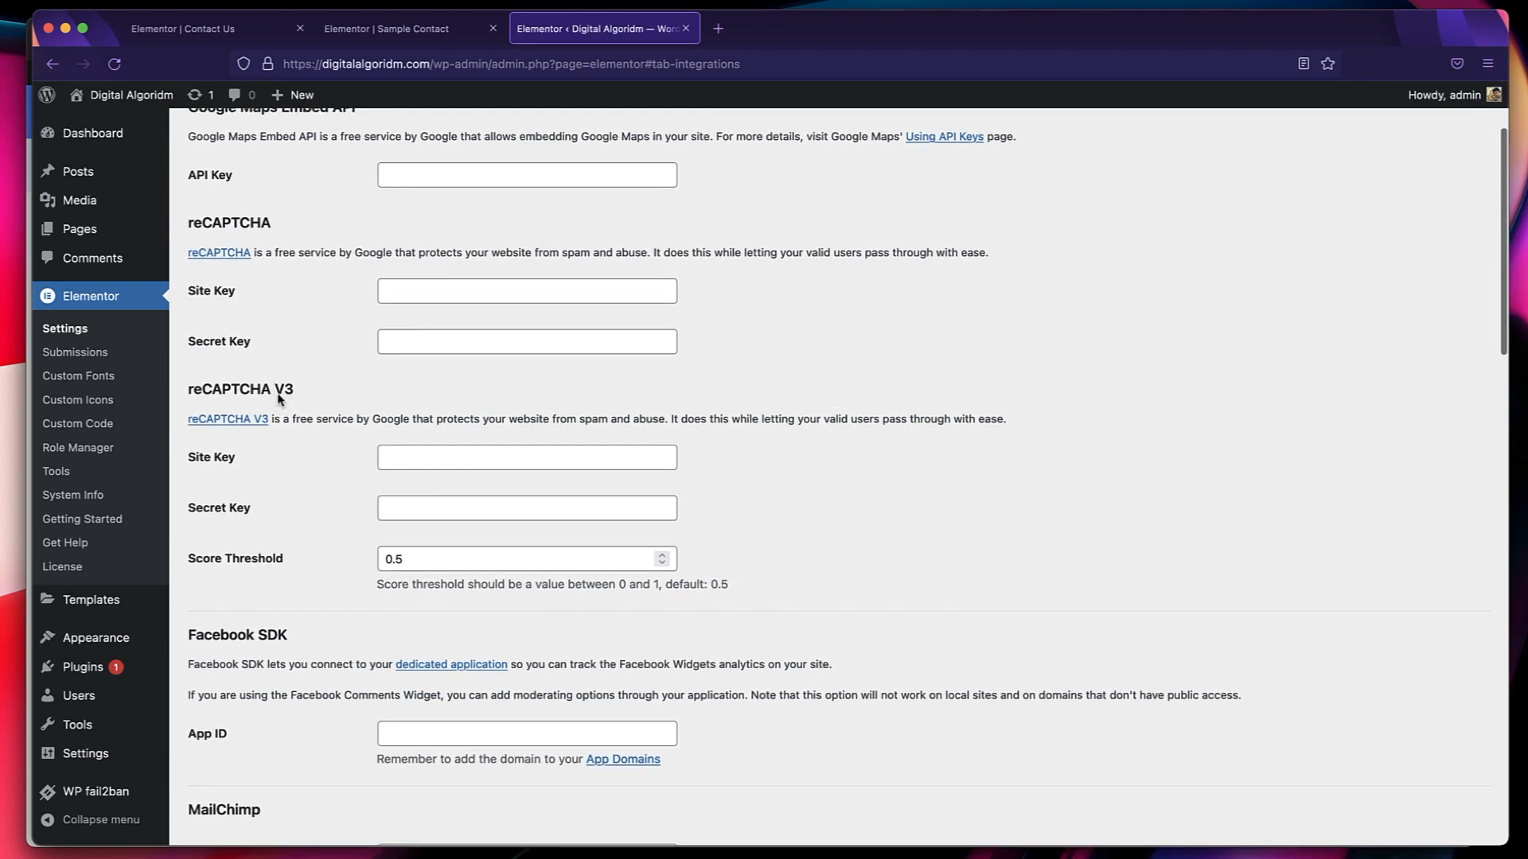
Copy the site key from the Google reCAPTCHA page and paste it into Elementor's reCAPTCHA V3 Site Key.
left_click(429, 467)
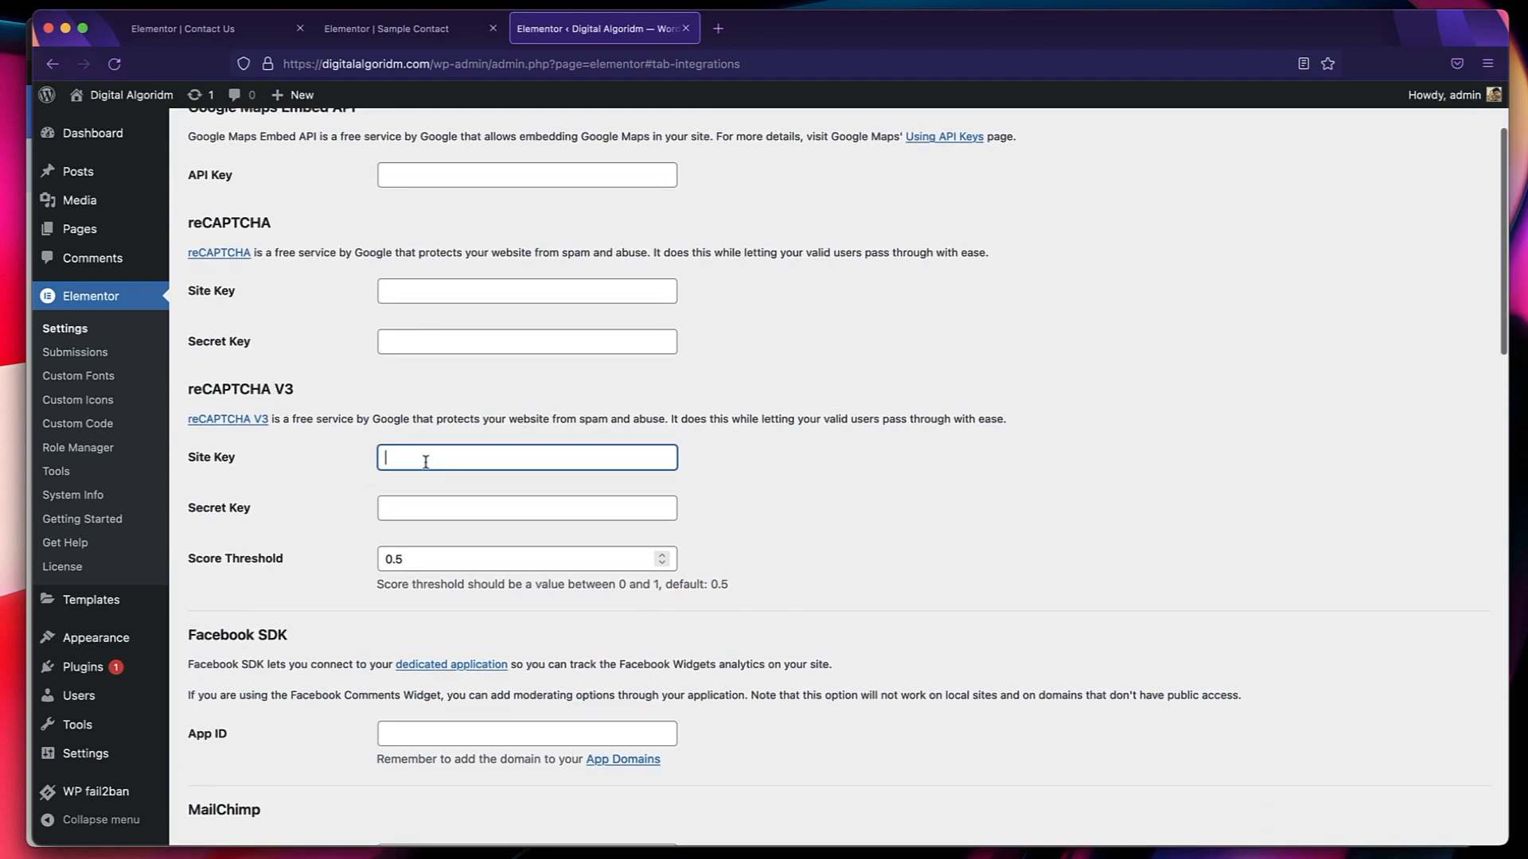
key("ctrl+Up")
left_click(428, 278)
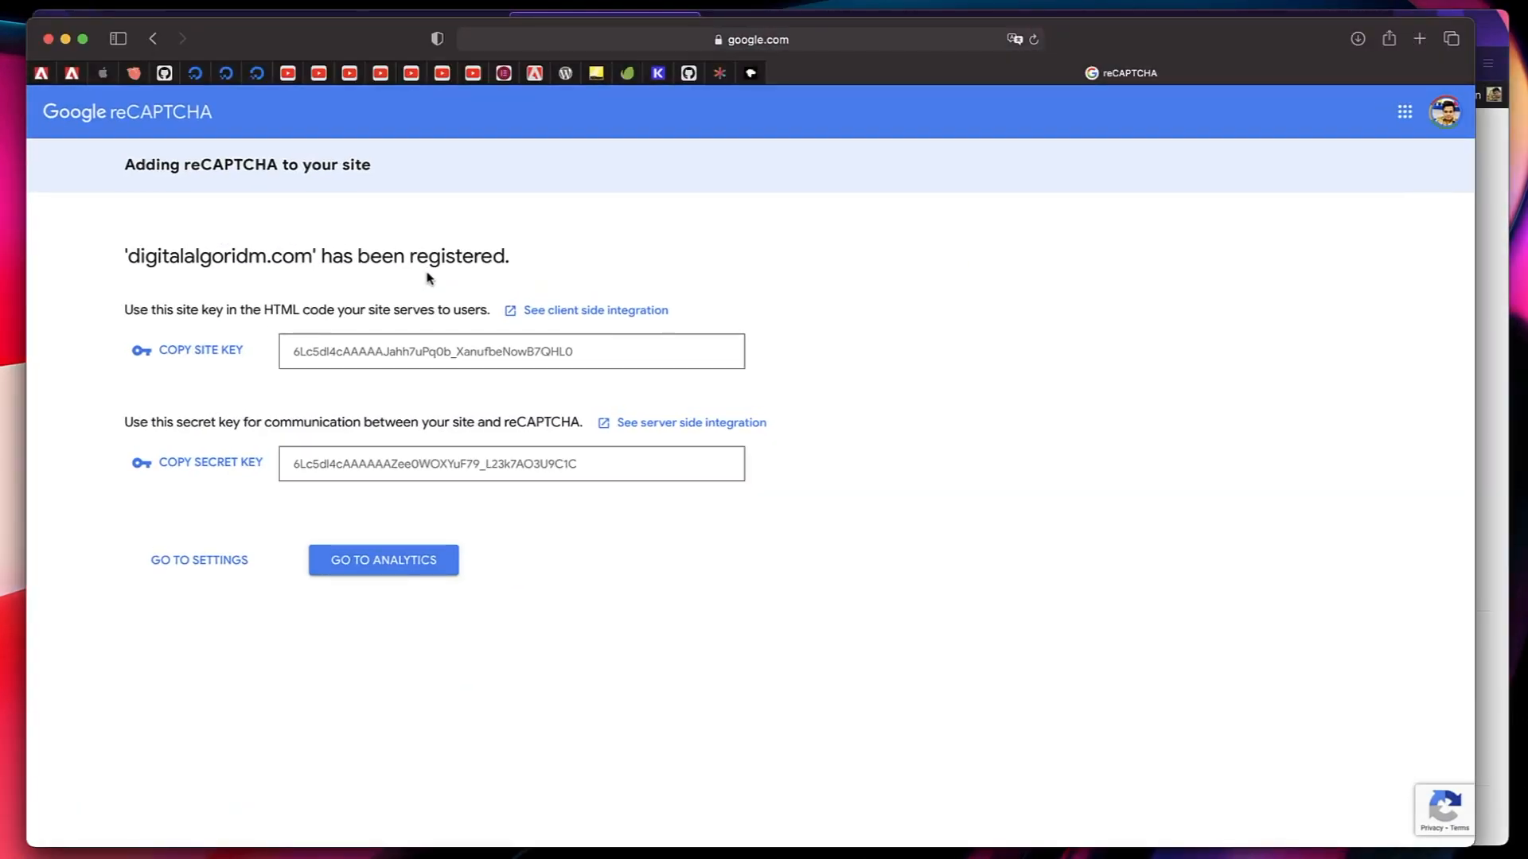
left_click(221, 354)
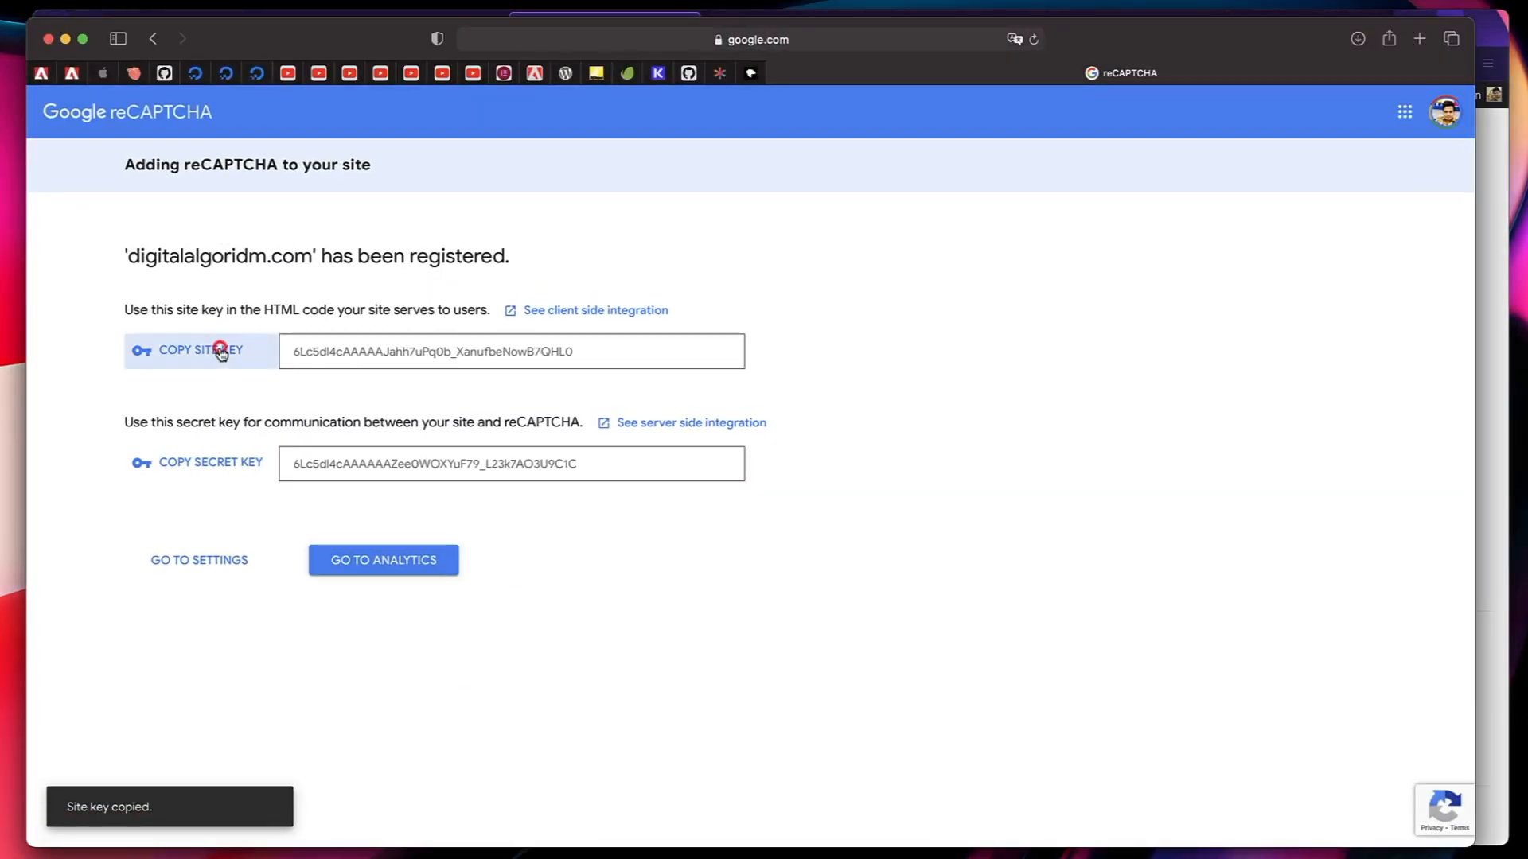
key("ctrl+Up")
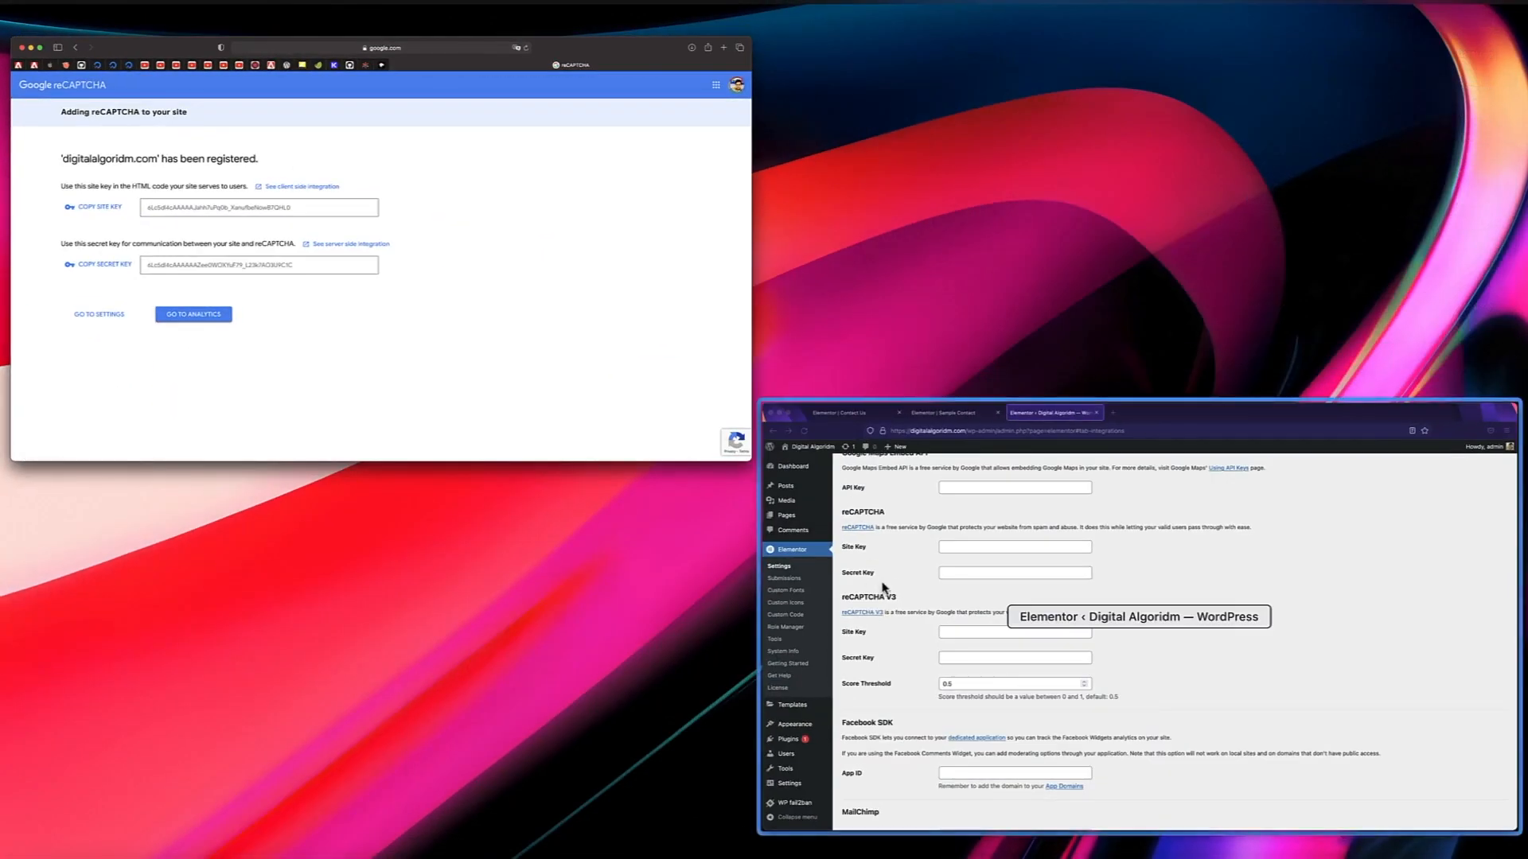
left_click(882, 582)
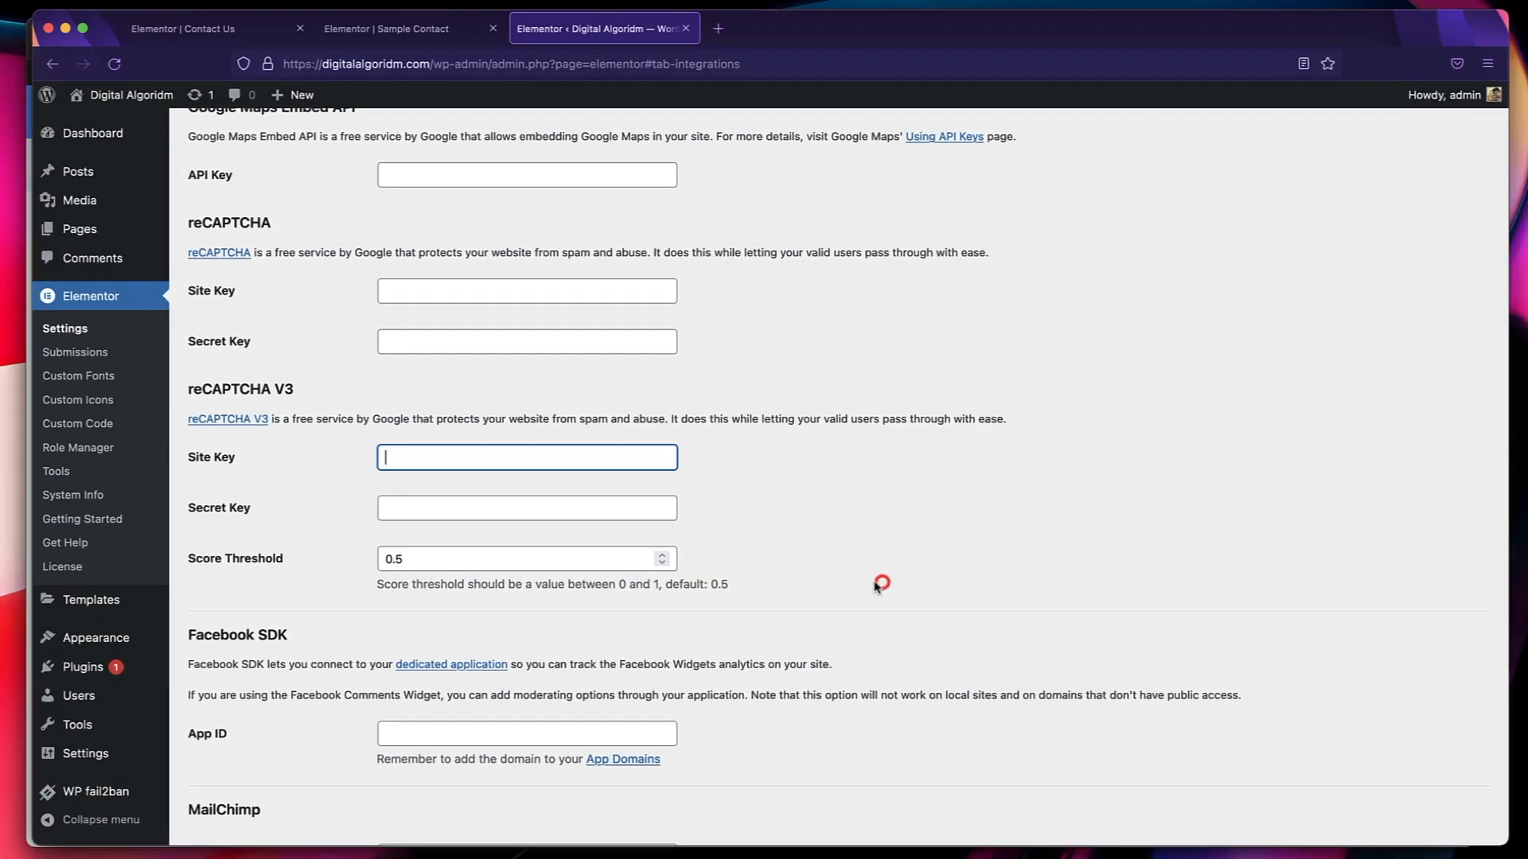
key("super+v")
Copy the secret key from the Google reCAPTCHA page and paste it into Elementor's reCAPTCHA V3 Secret Key.
key("ctrl+Up")
left_click(437, 450)
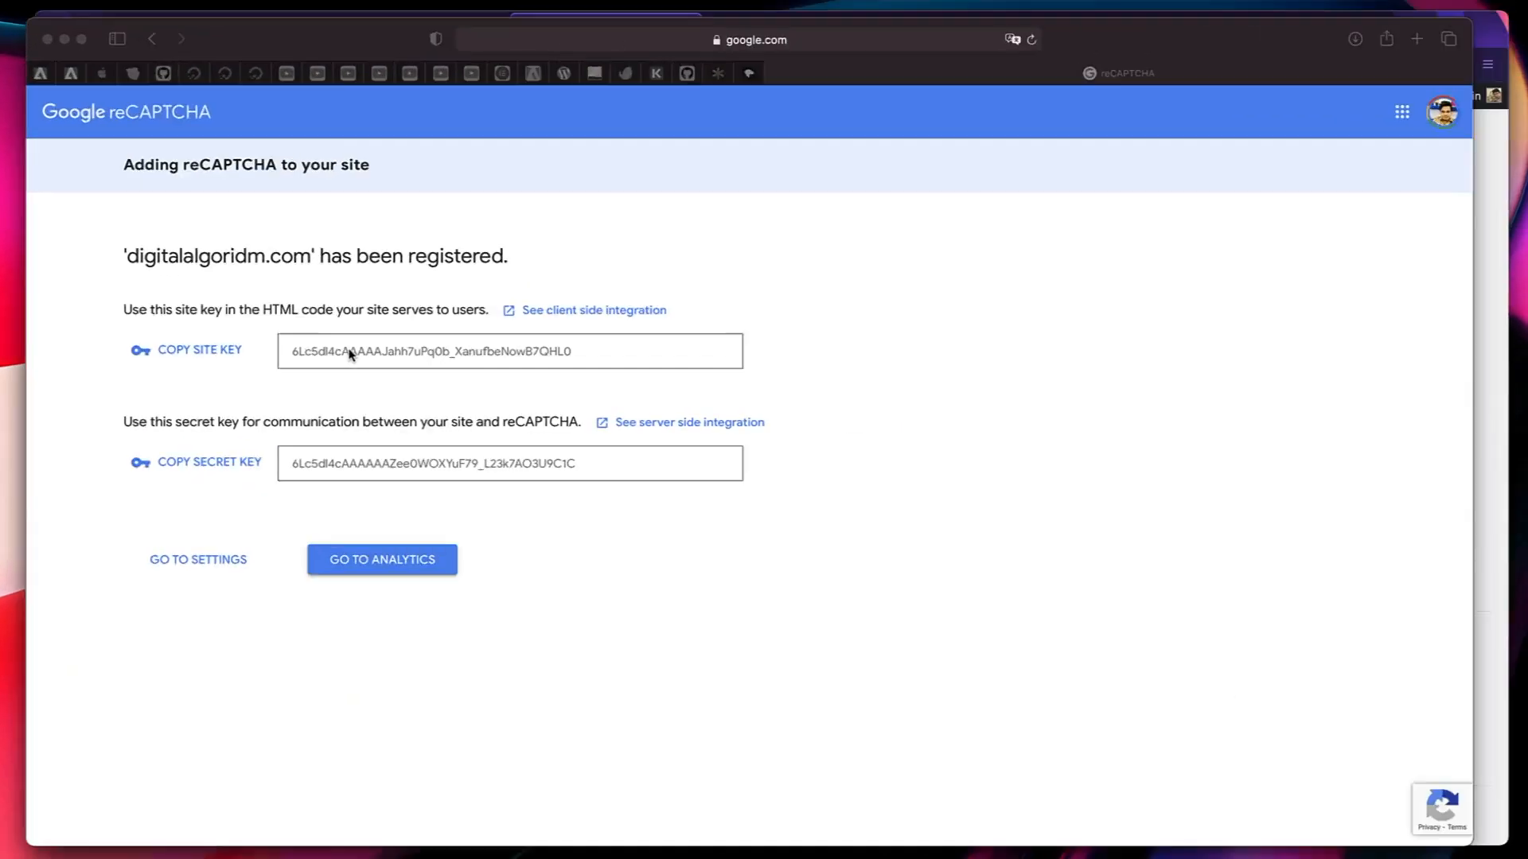
left_click(204, 468)
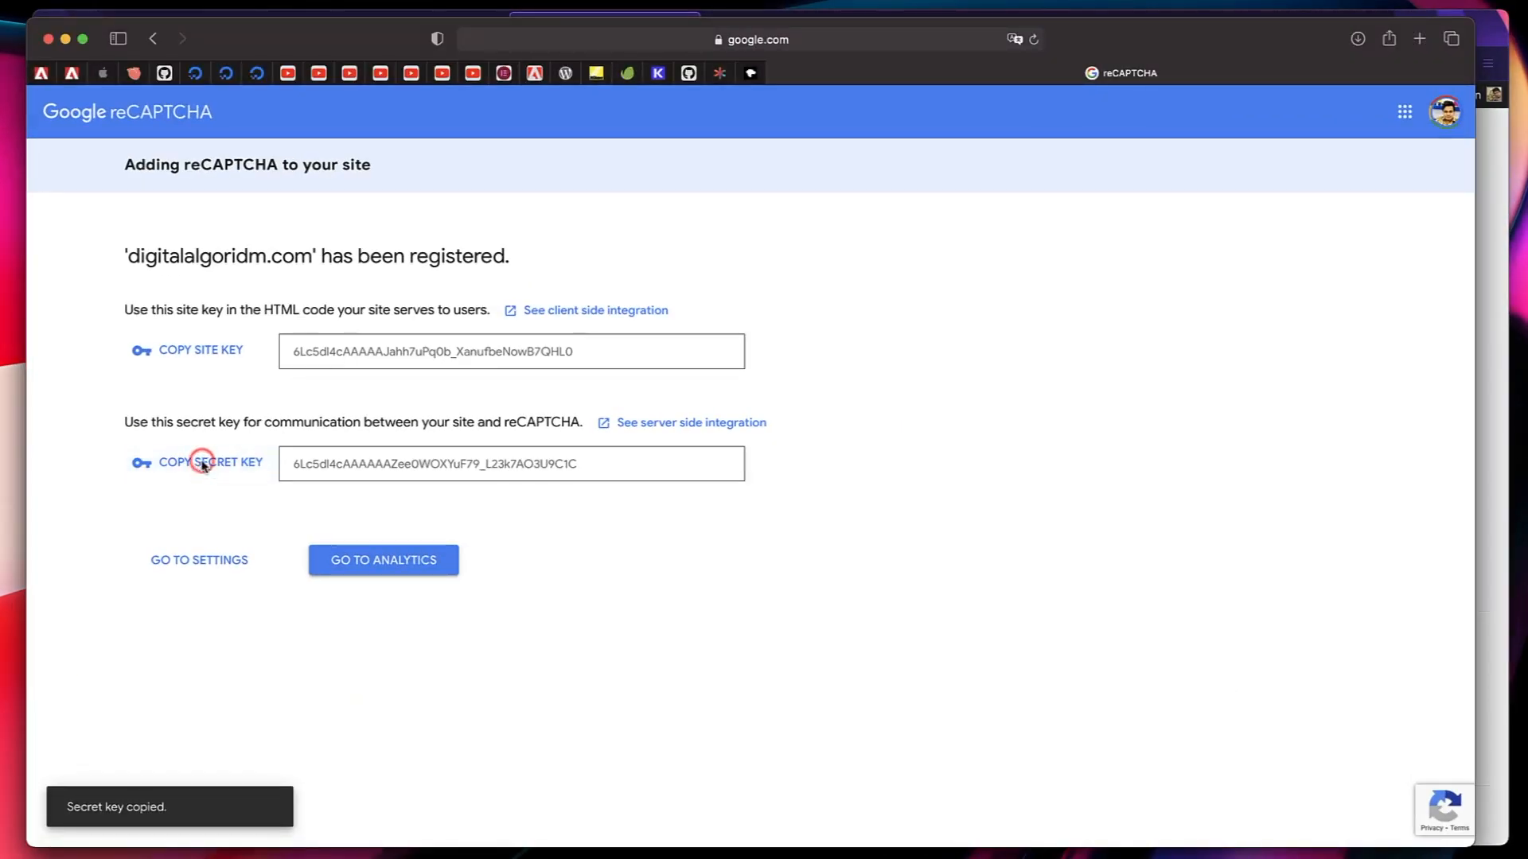
key("ctrl+Up")
left_click(856, 573)
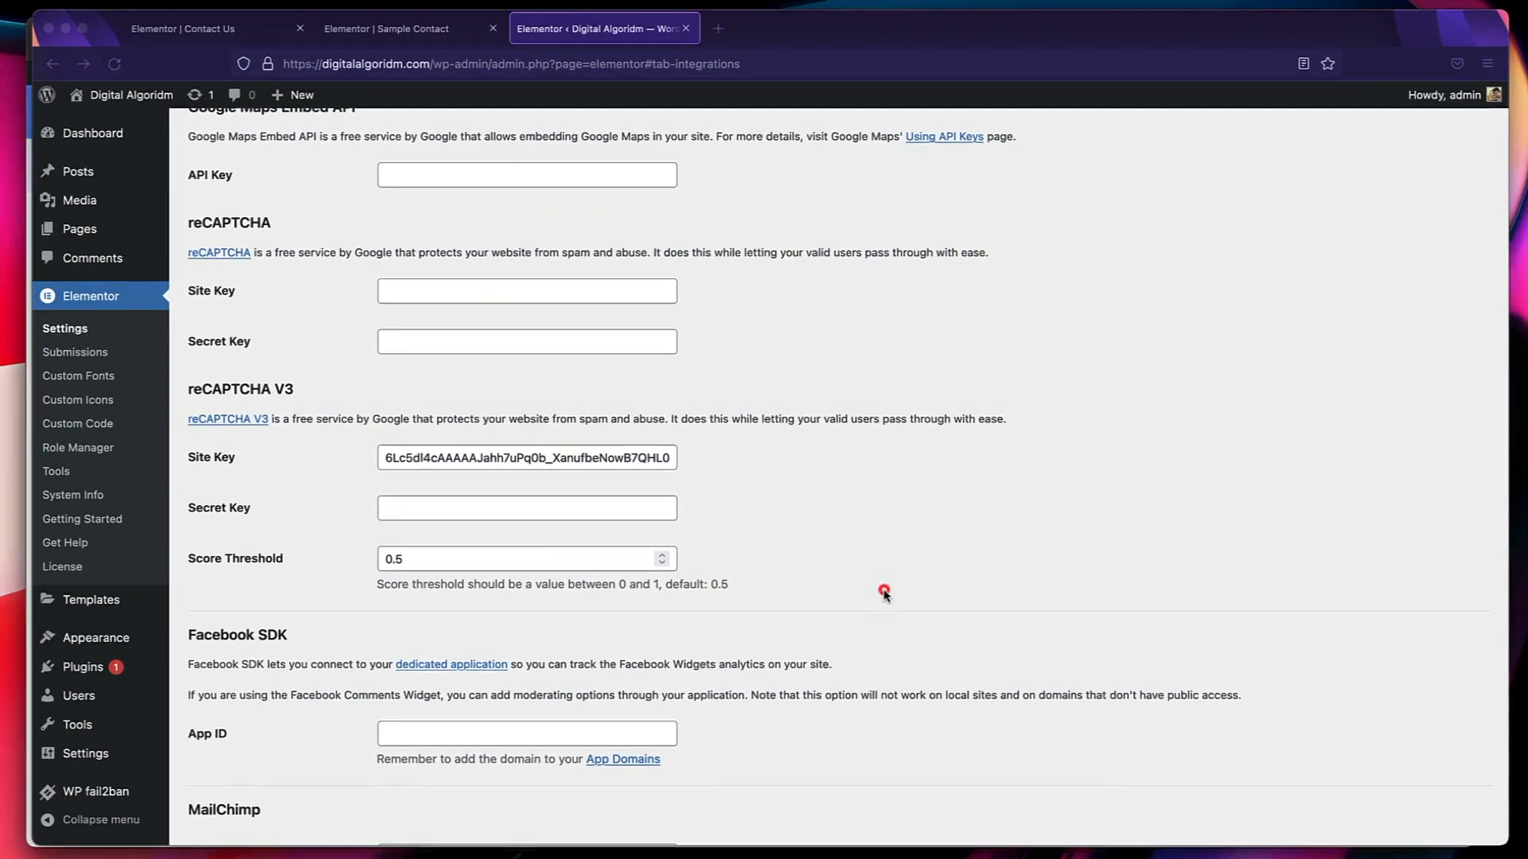
left_click(428, 506)
key("cmd+v")
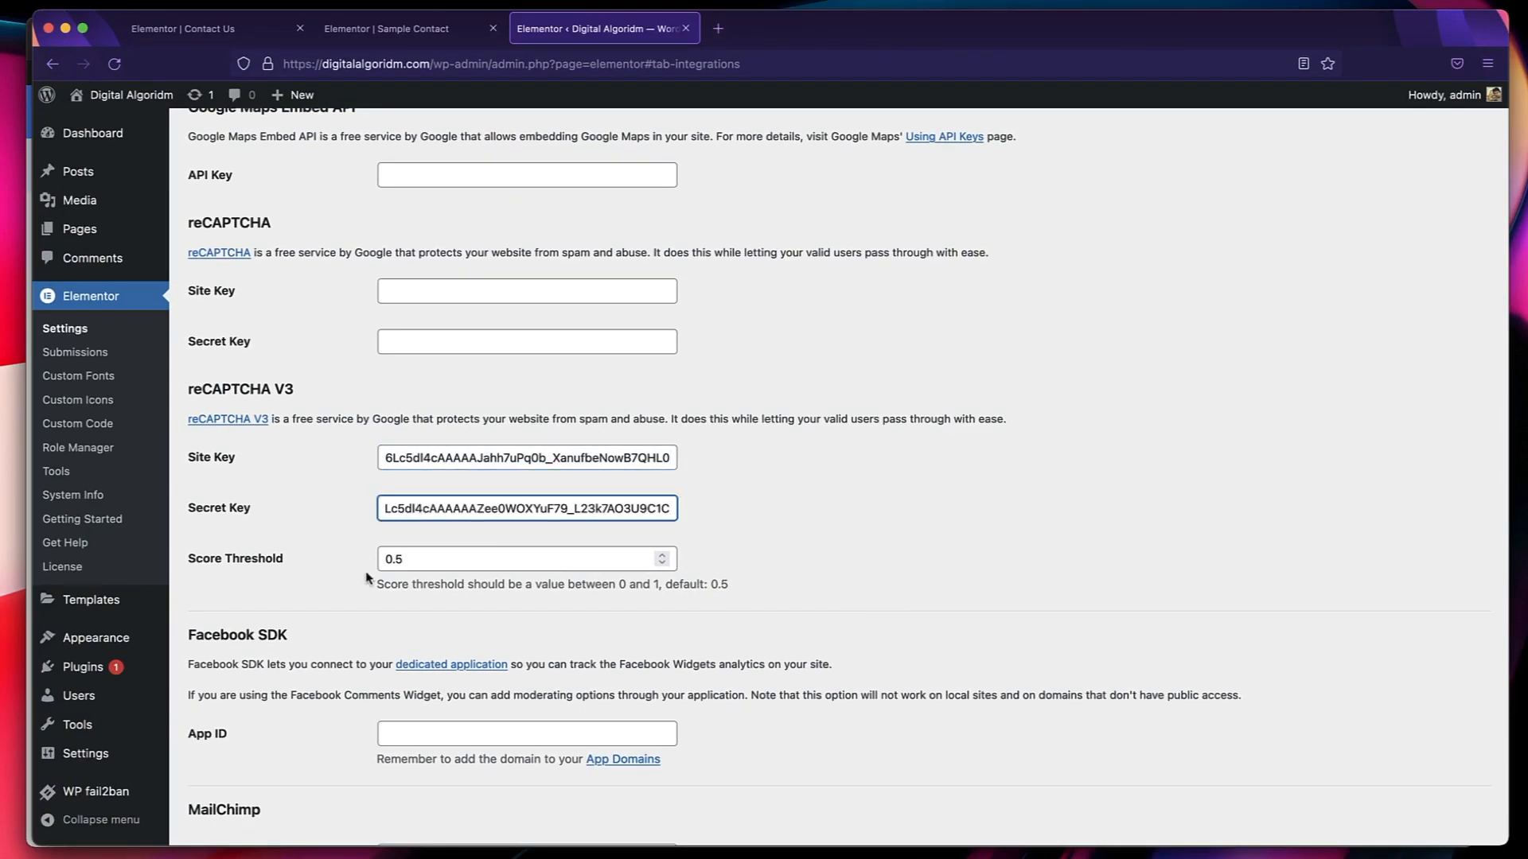
Keep the reCAPTCHA V3 score threshold at 0.5 and save Elementor's integration settings.
double_click(434, 560)
scroll(354, 684, "down", 10)
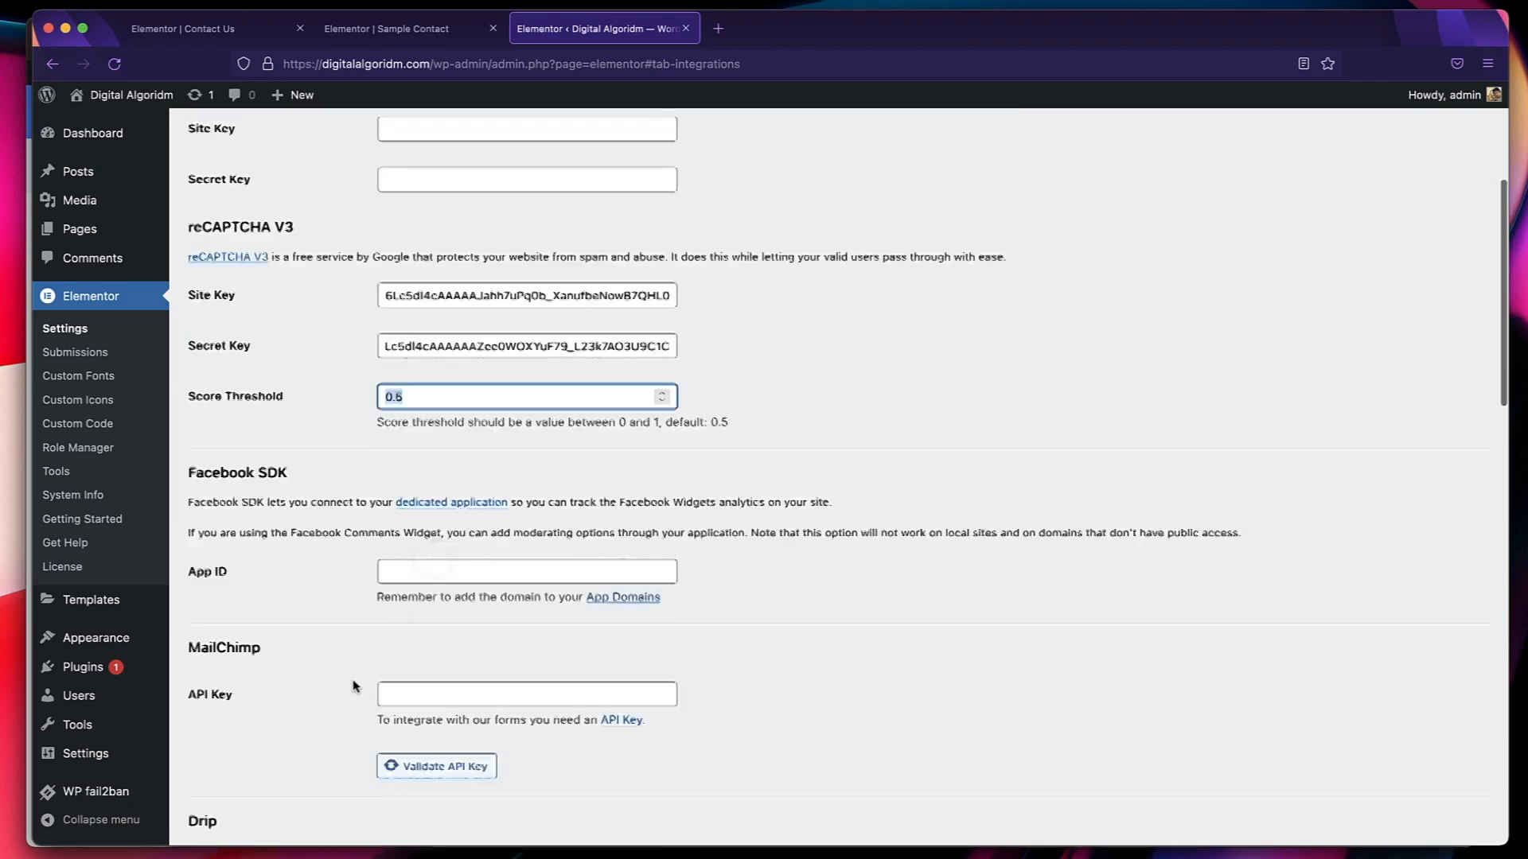
scroll(353, 686, "down", 15)
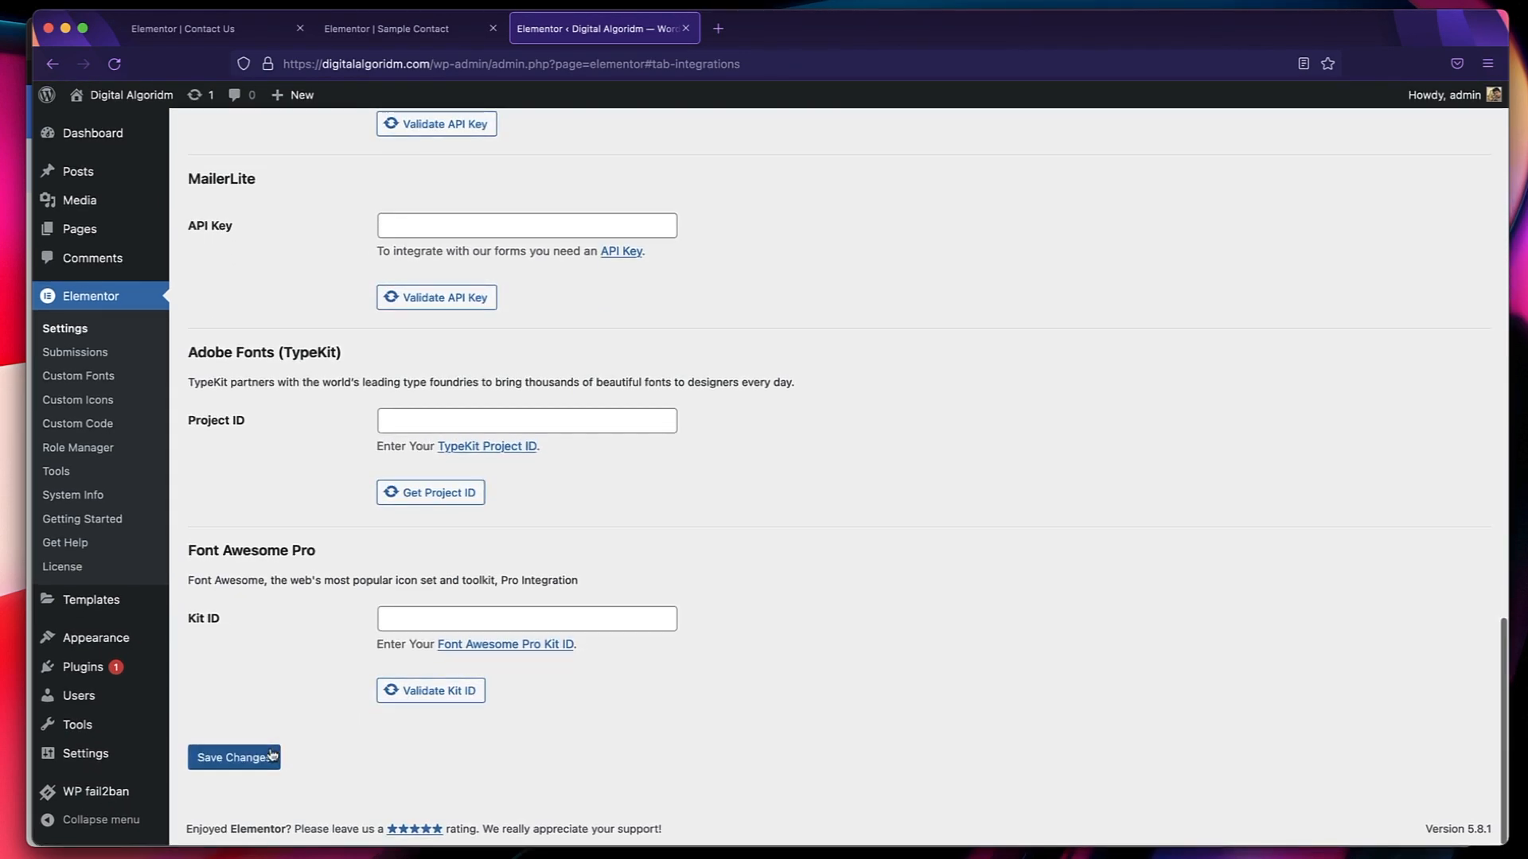
left_click(266, 758)
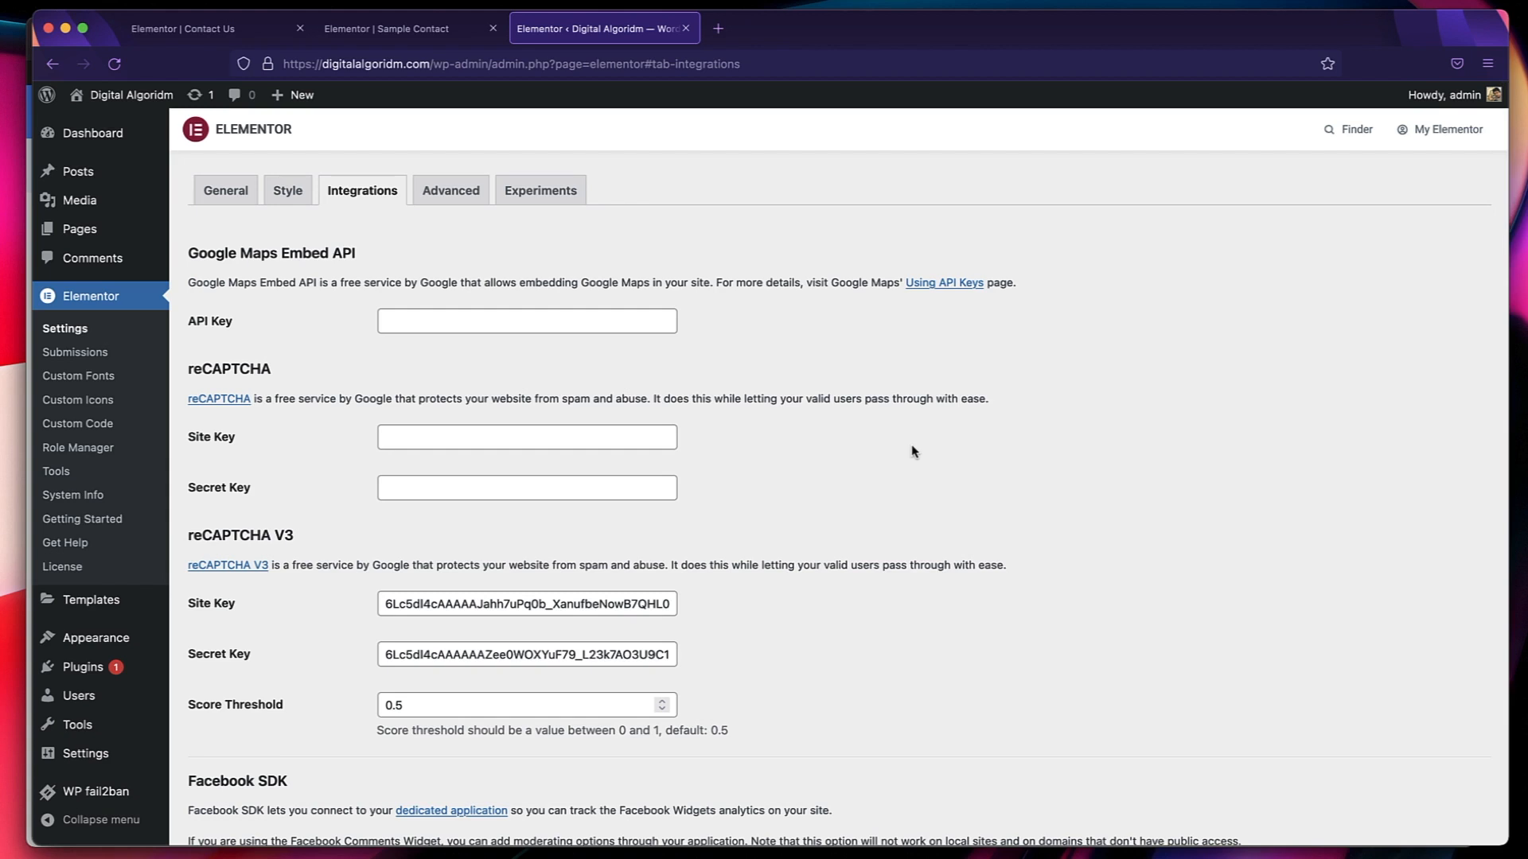
Review the domain registration on the Google reCAPTCHA page, close that window and return to the Contact Us page in Elementor.
key("super+Tab")
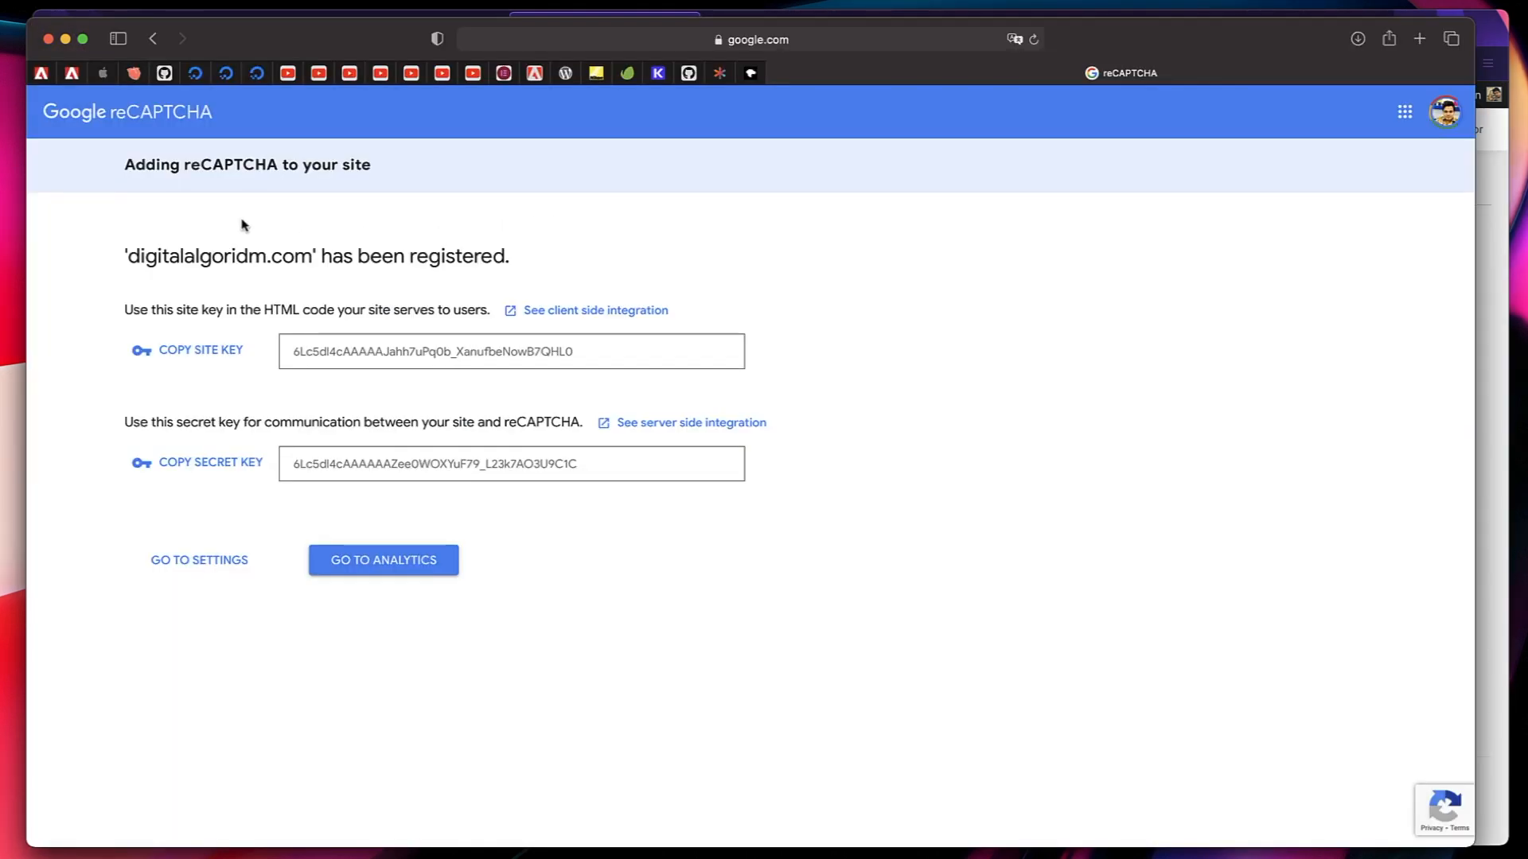
triple_click(203, 253)
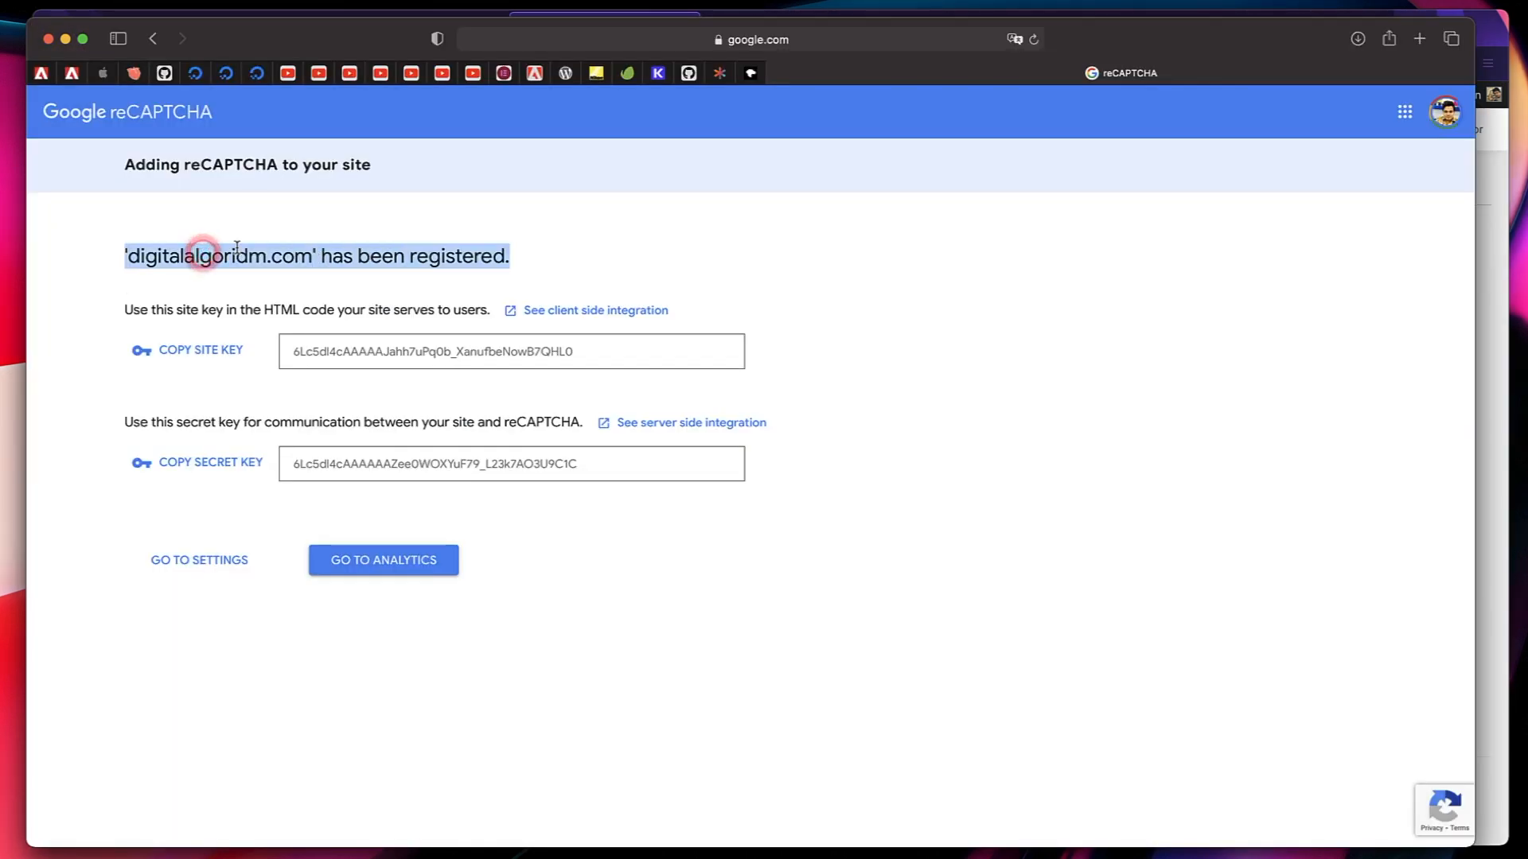
triple_click(236, 251)
triple_click(272, 257)
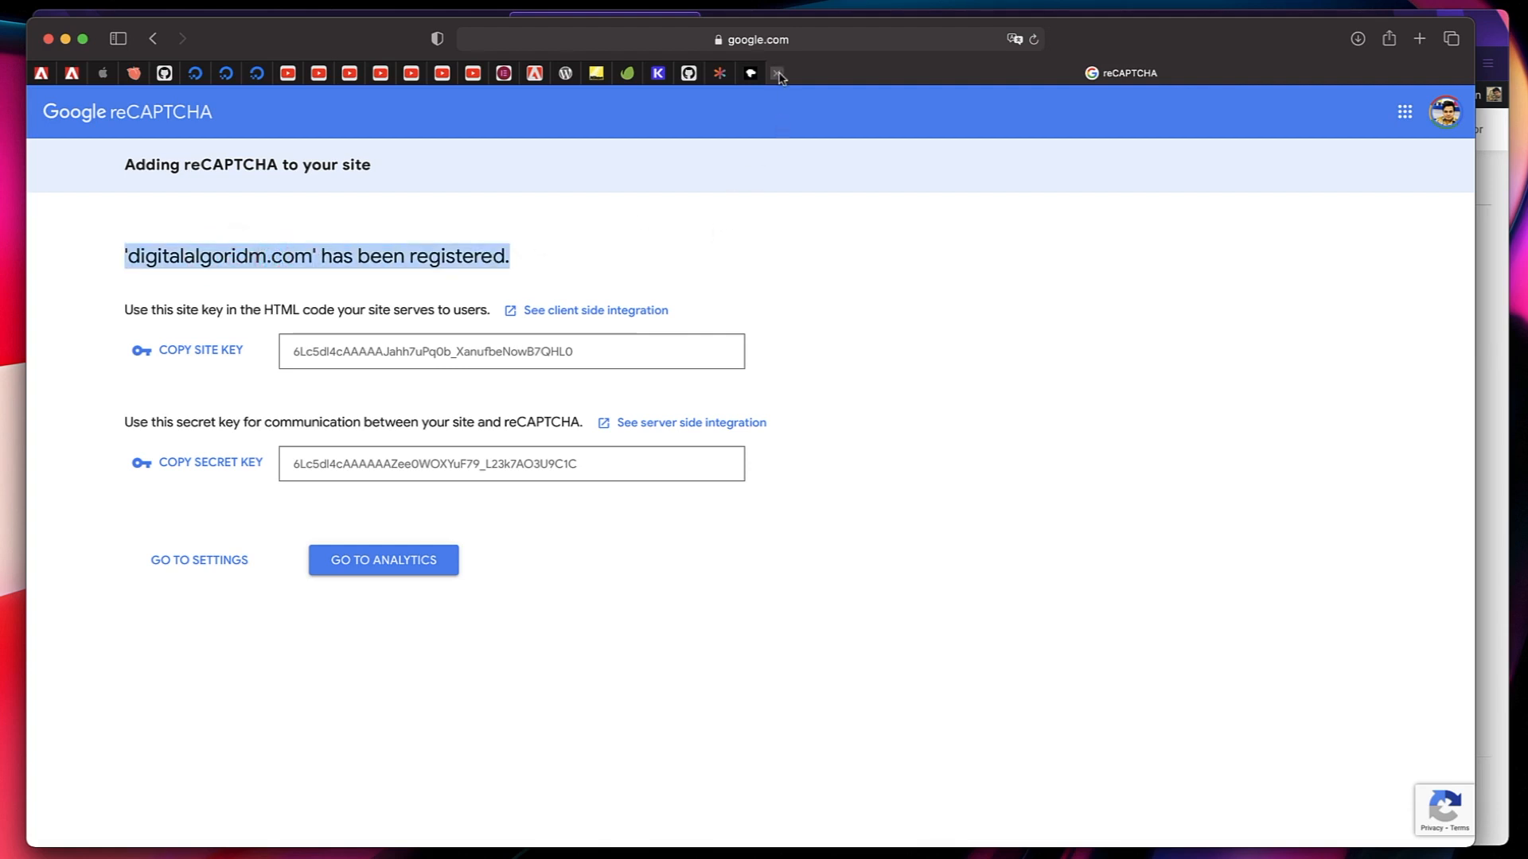
left_click(781, 74)
left_click(49, 39)
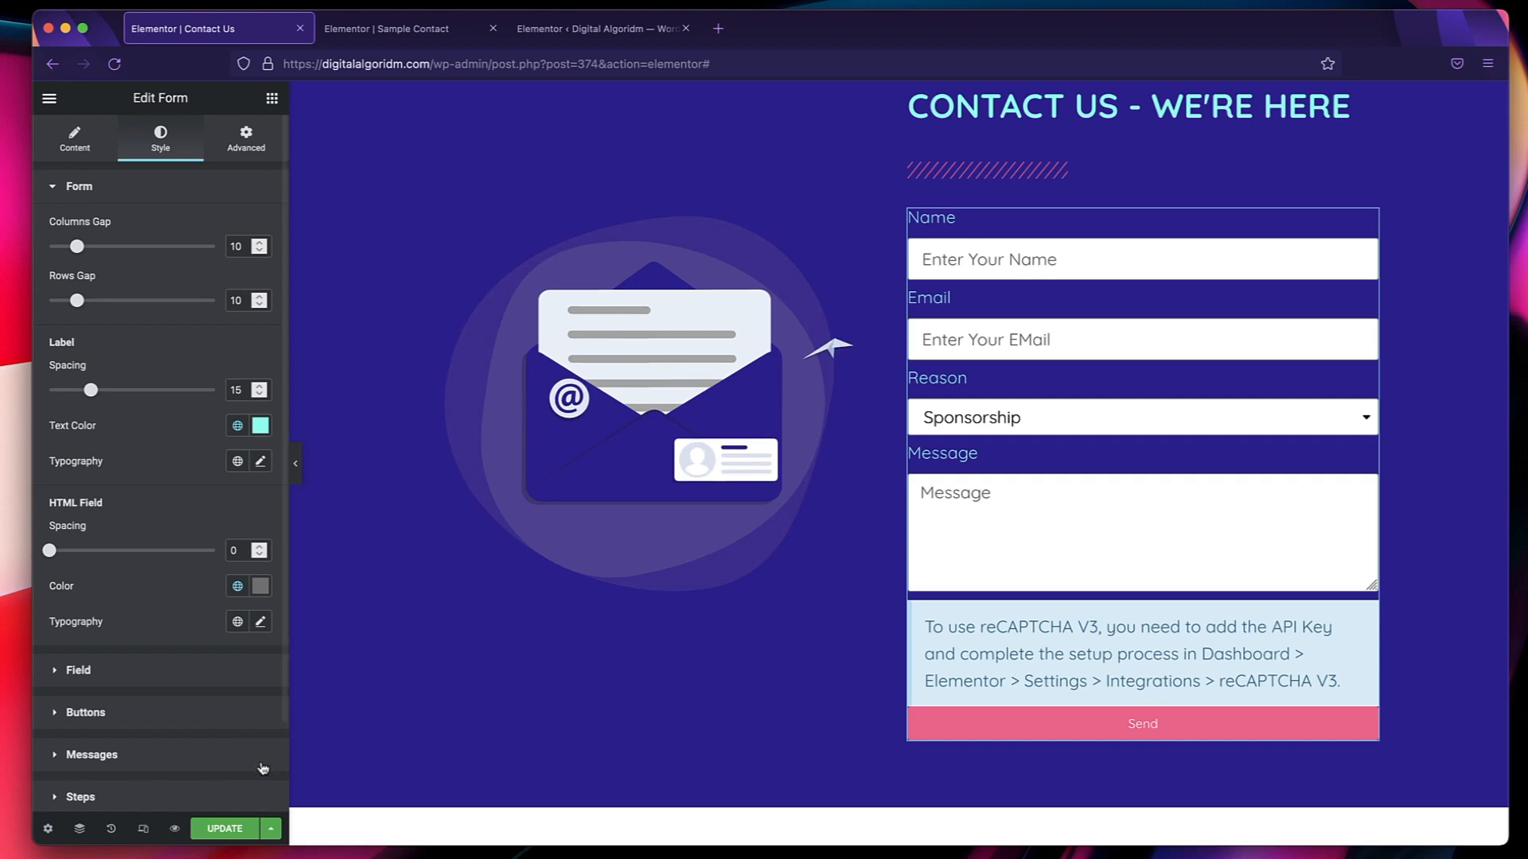
Update the Contact Us page, reload the editor and check the form and the reCAPTCHA badge.
left_click(229, 829)
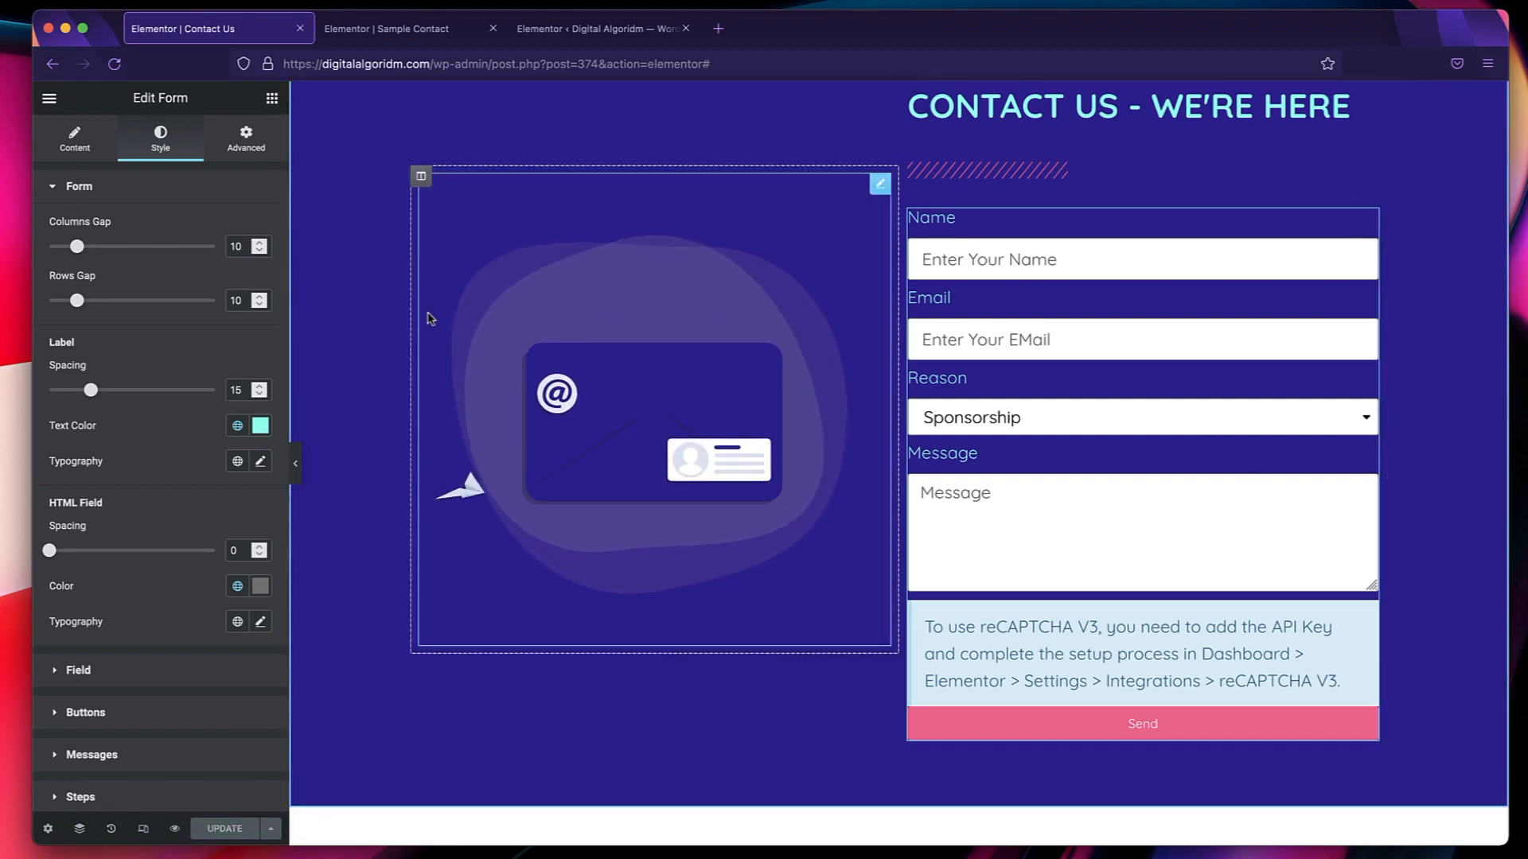
left_click(114, 64)
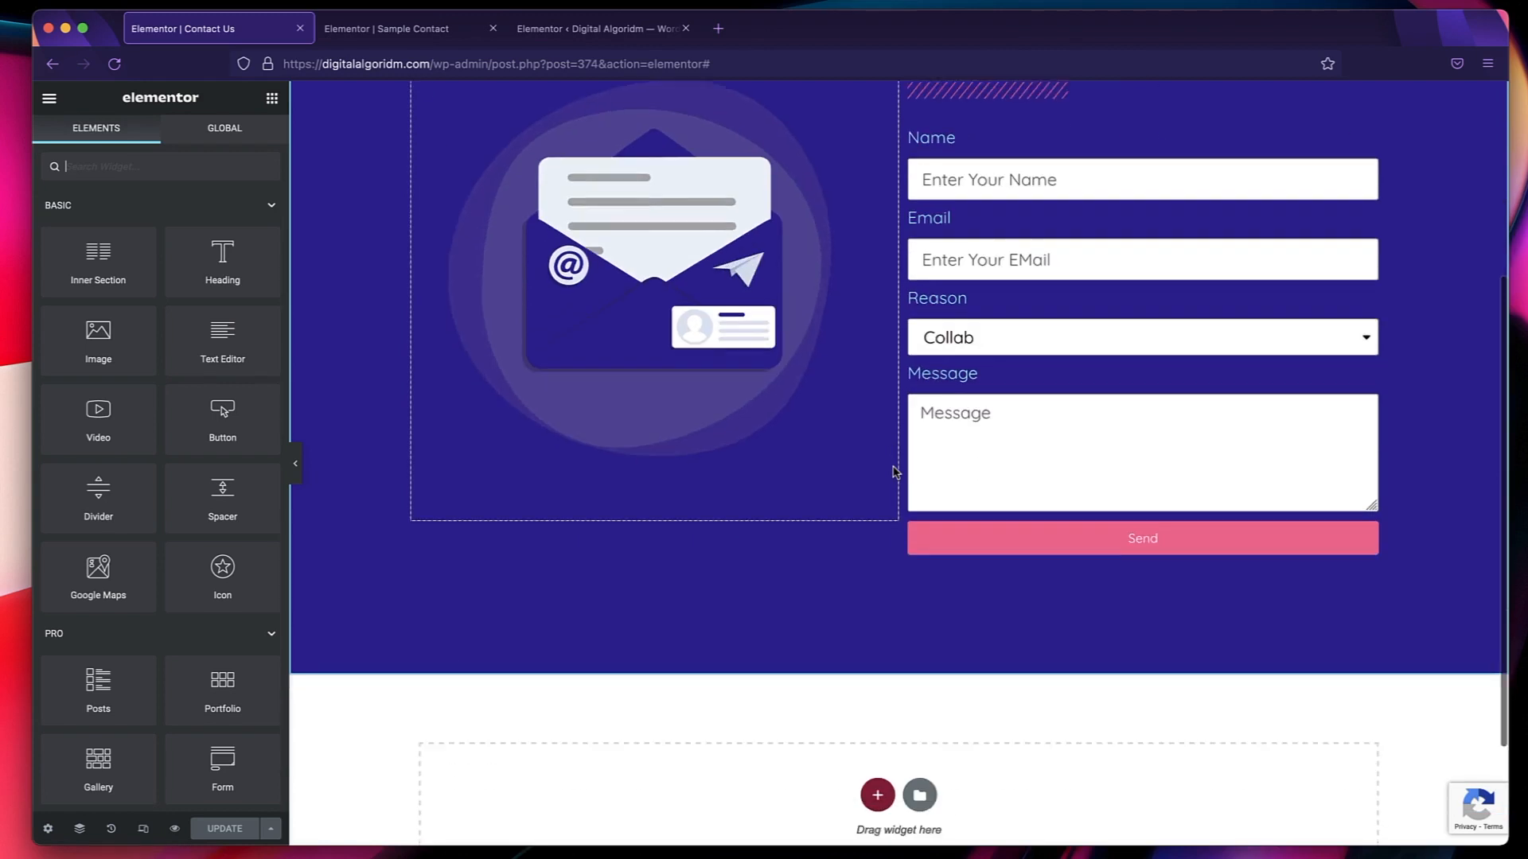
scroll(894, 470, "down", 2)
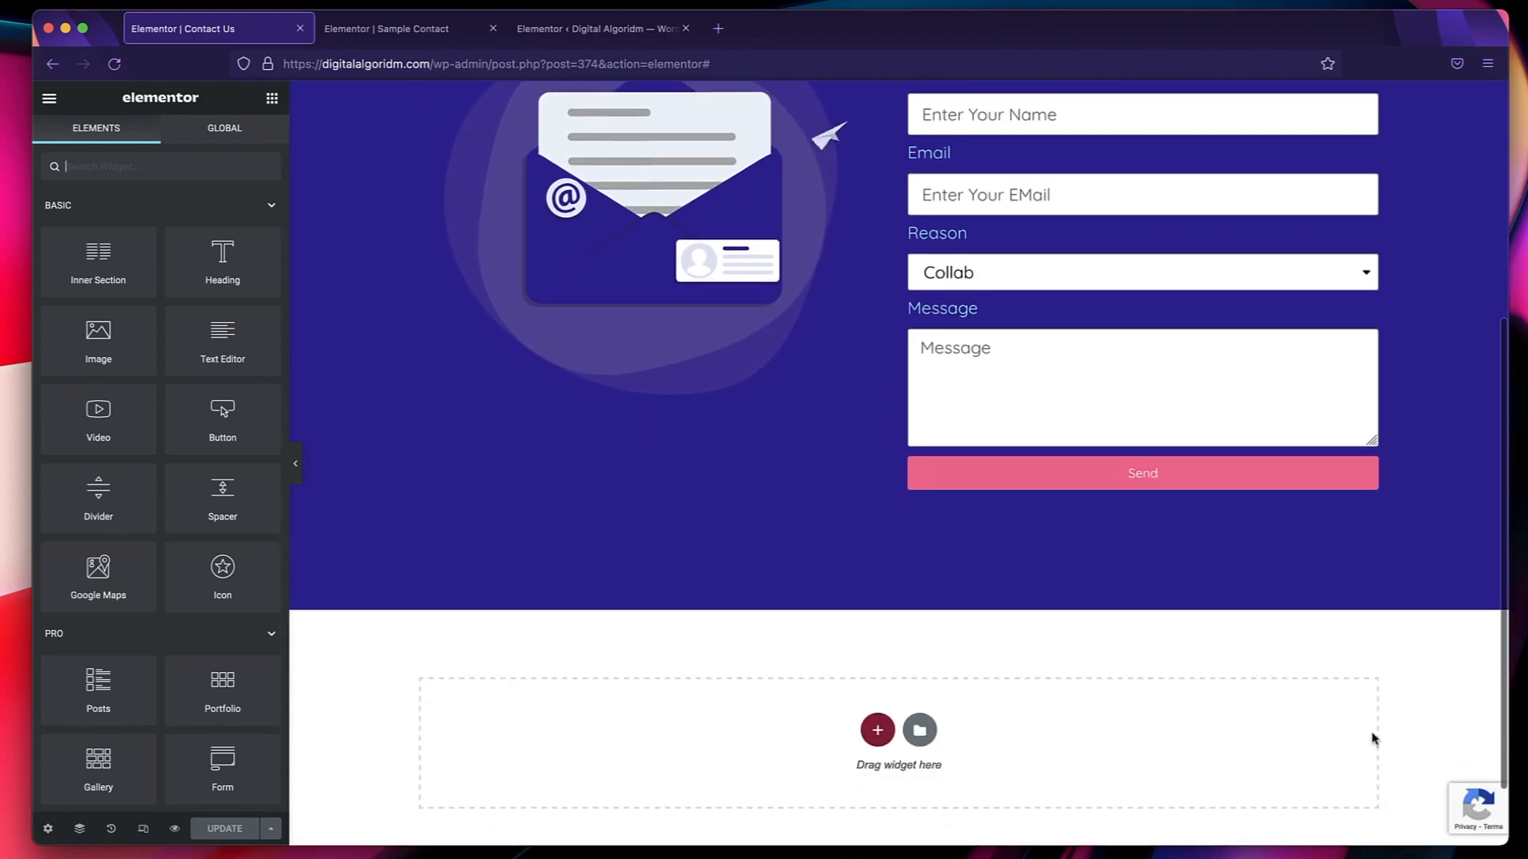
mouse_move(1470, 802)
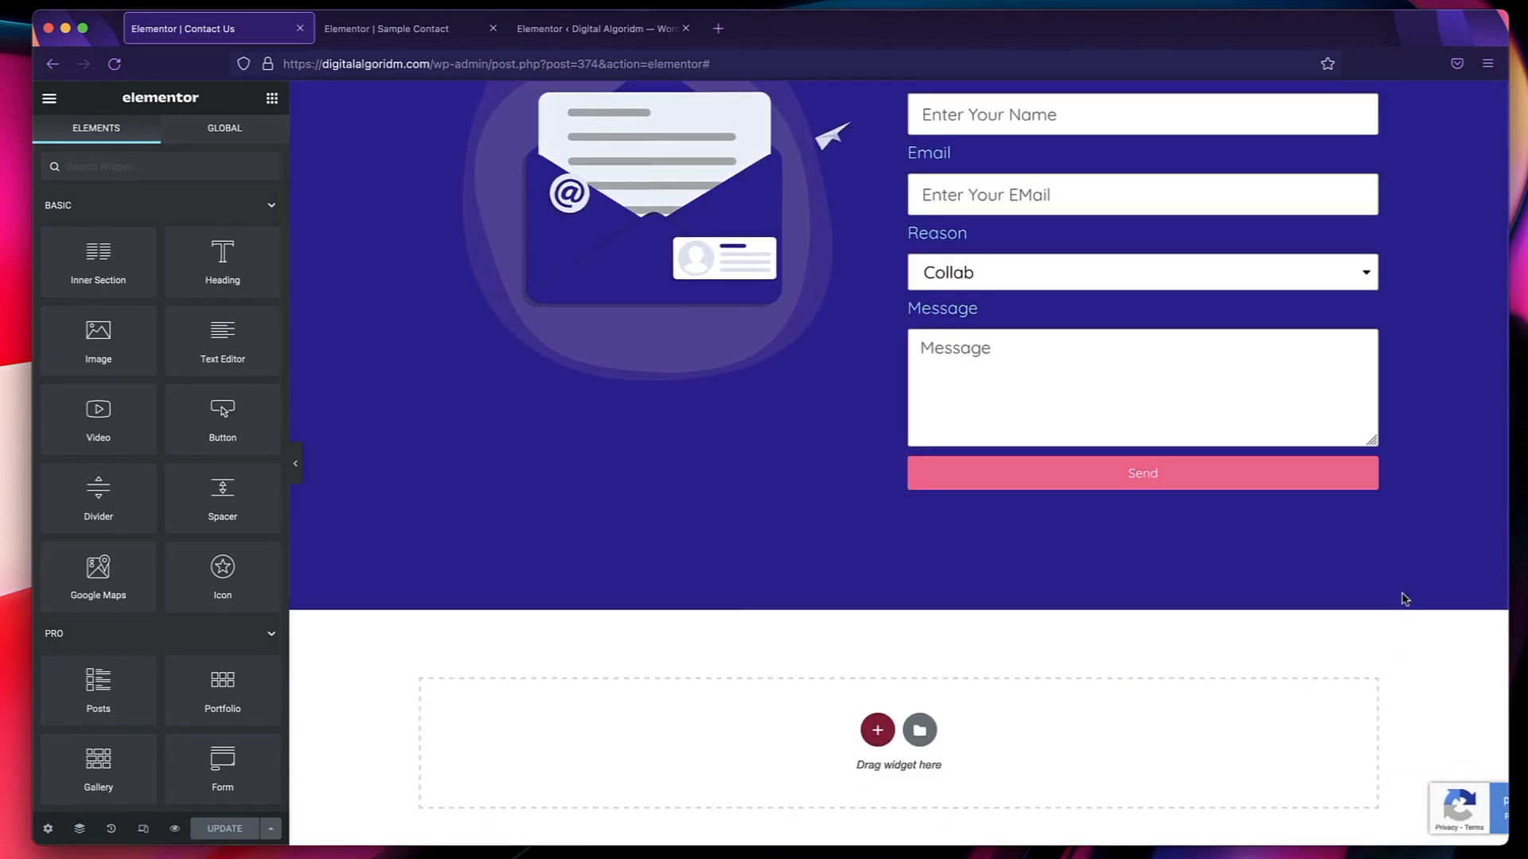
scroll(1405, 599, "up", 1)
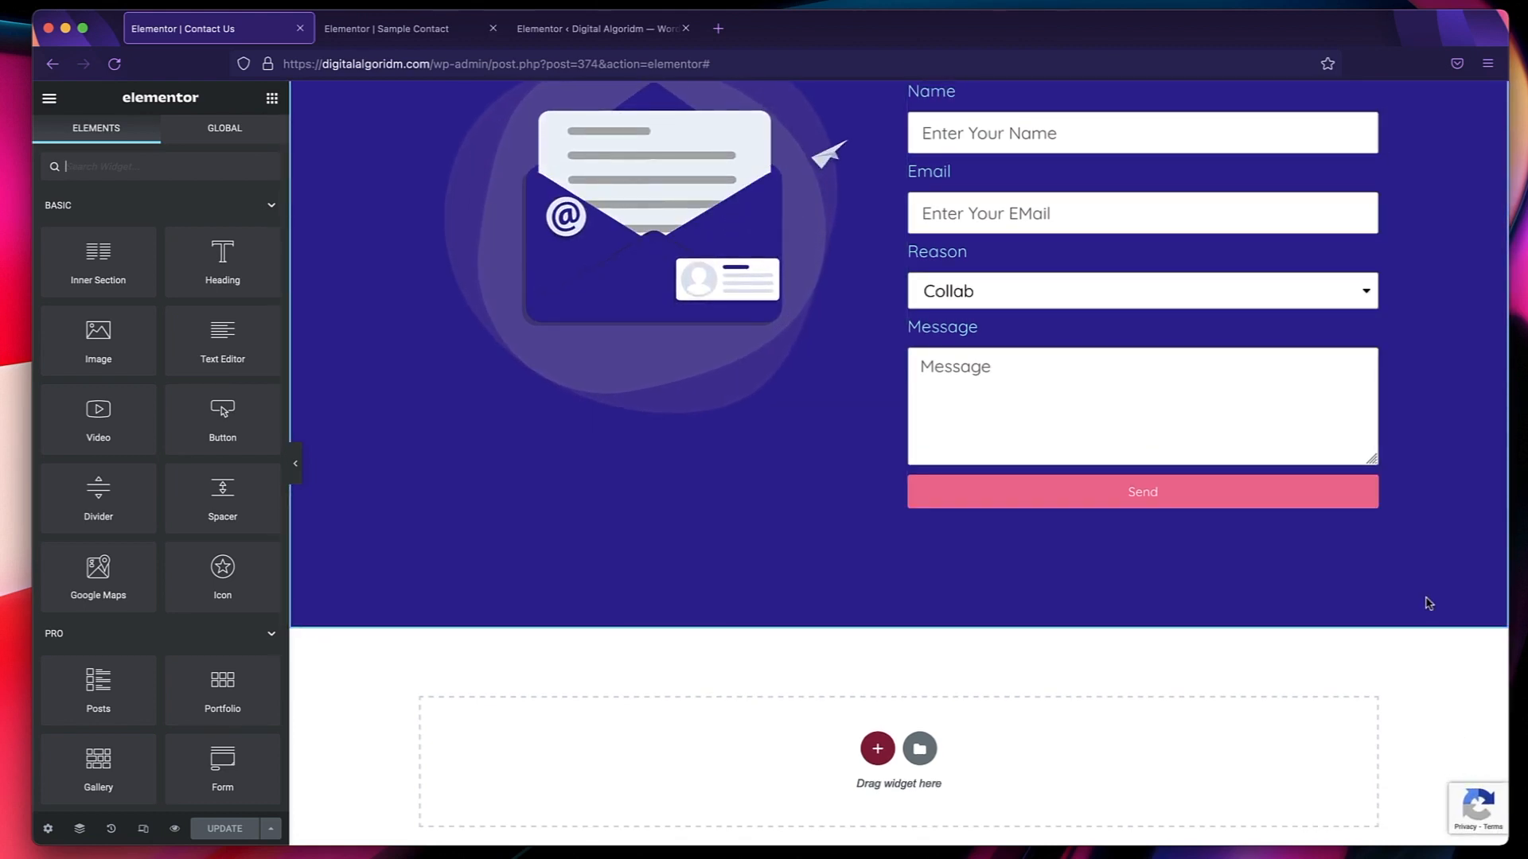
scroll(1428, 603, "up", 1)
scroll(1428, 603, "up", 2)
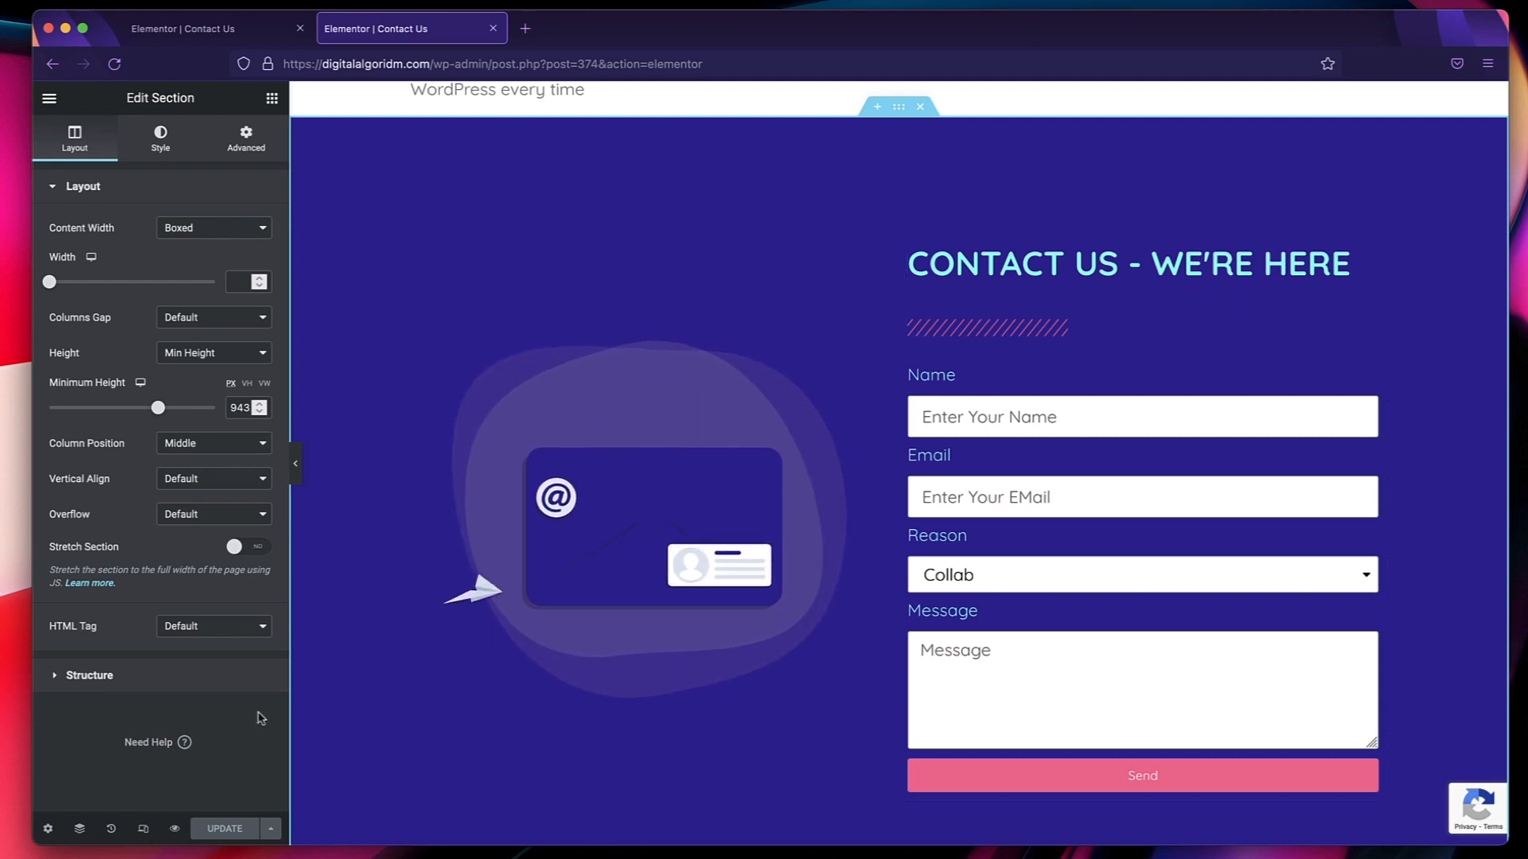
Compare the Contact Us section's layout in the tablet, mobile and desktop responsive previews.
left_click(144, 830)
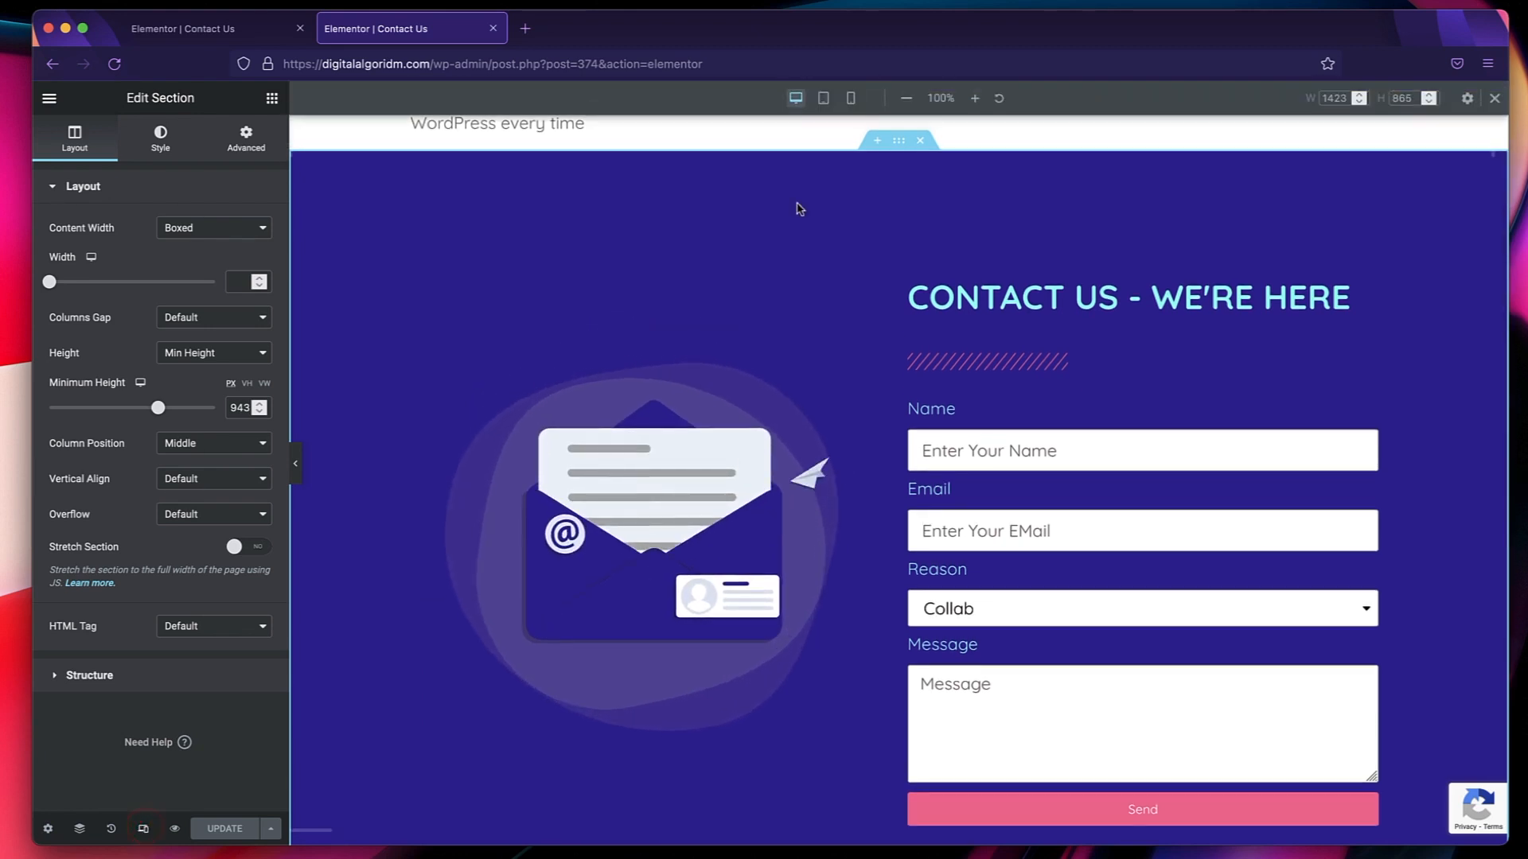
left_click(817, 100)
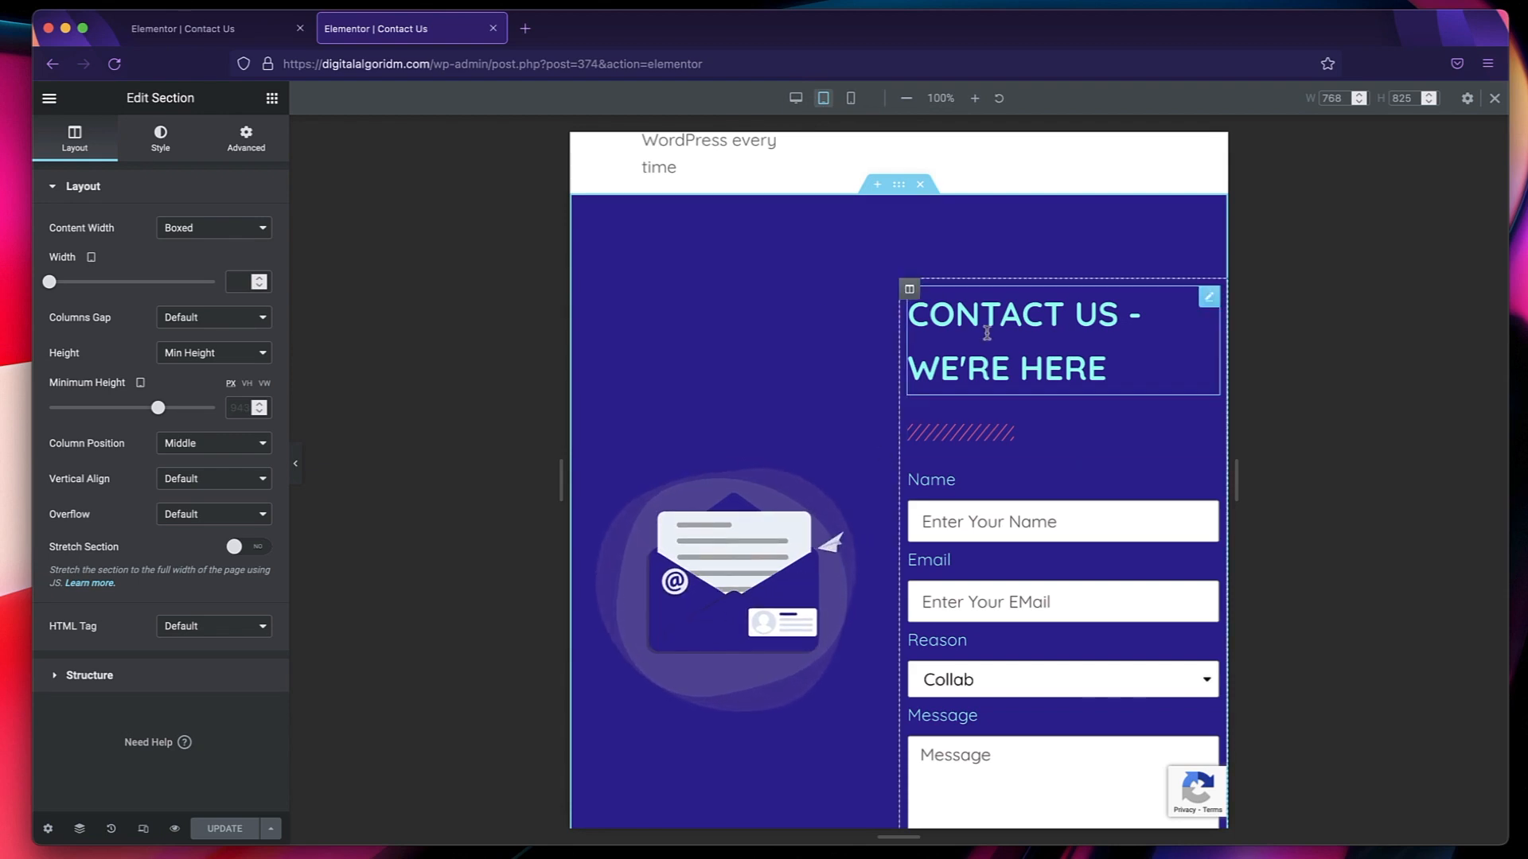
left_click(850, 99)
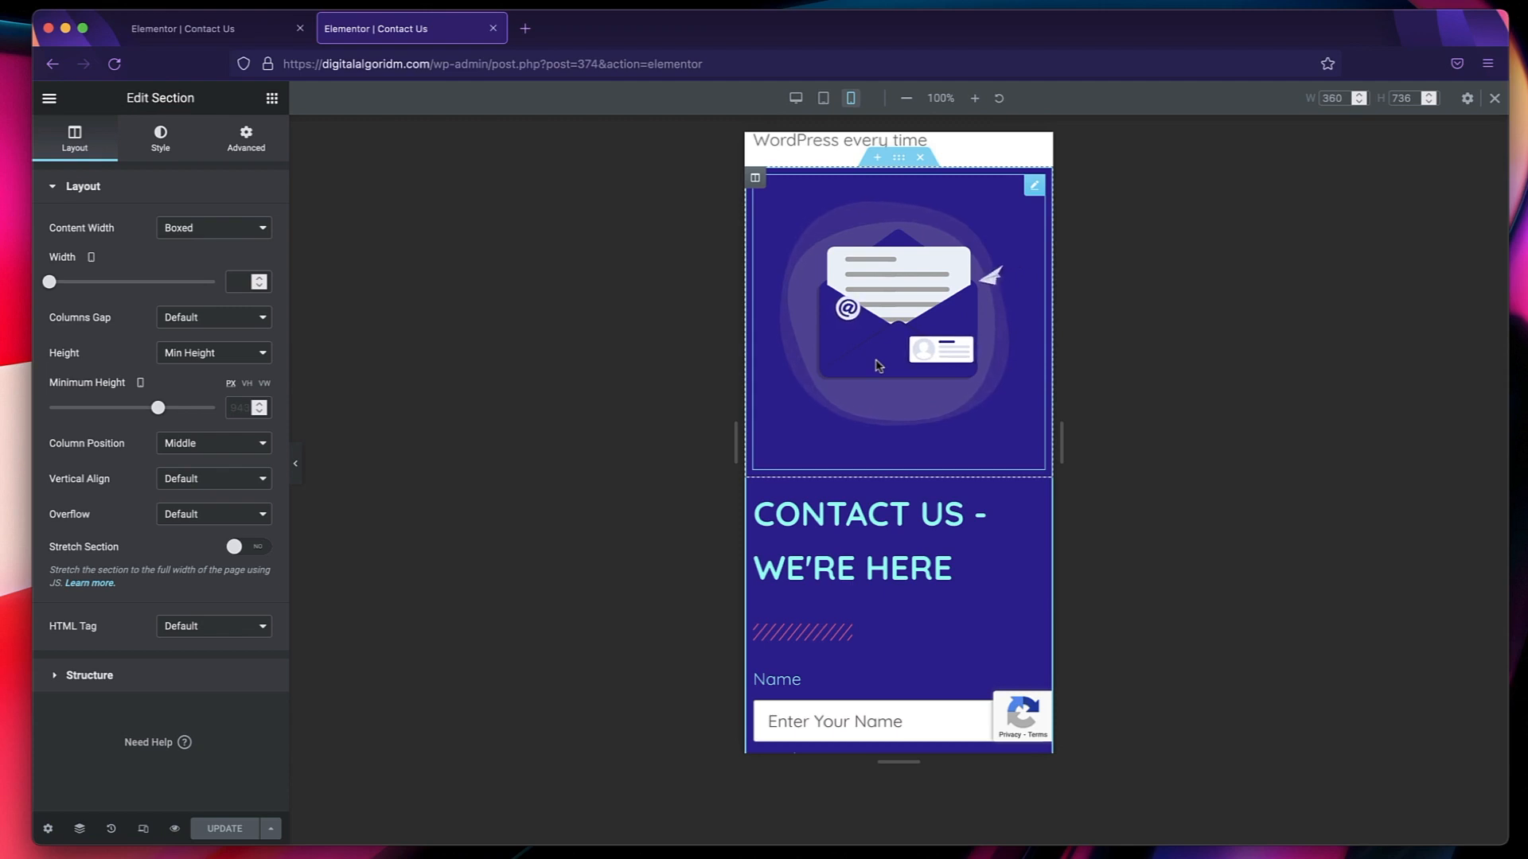
scroll(888, 593, "down", 1)
scroll(883, 589, "up", 2)
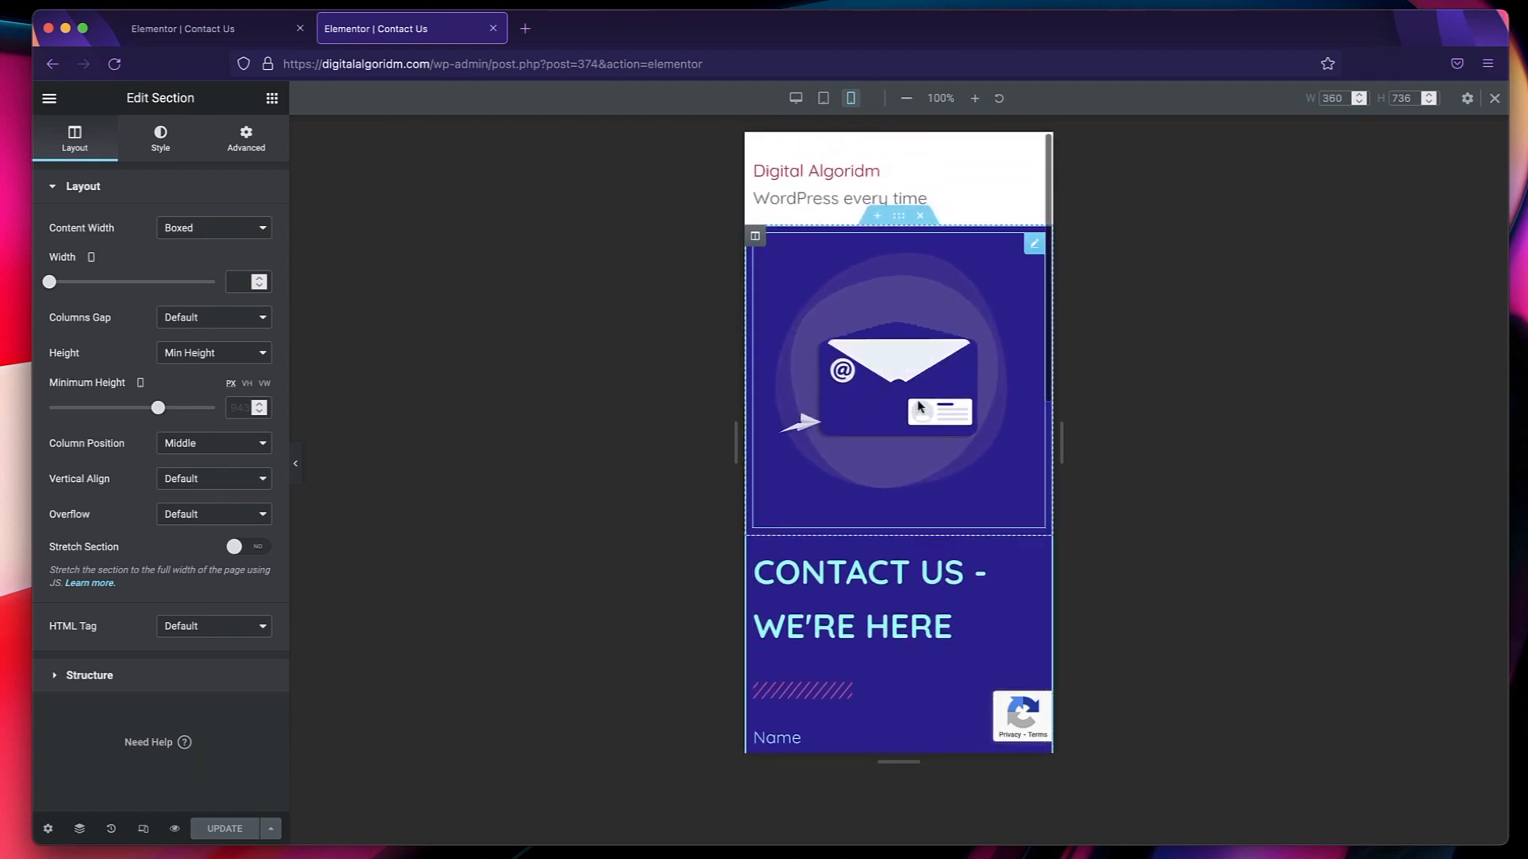
left_click(799, 101)
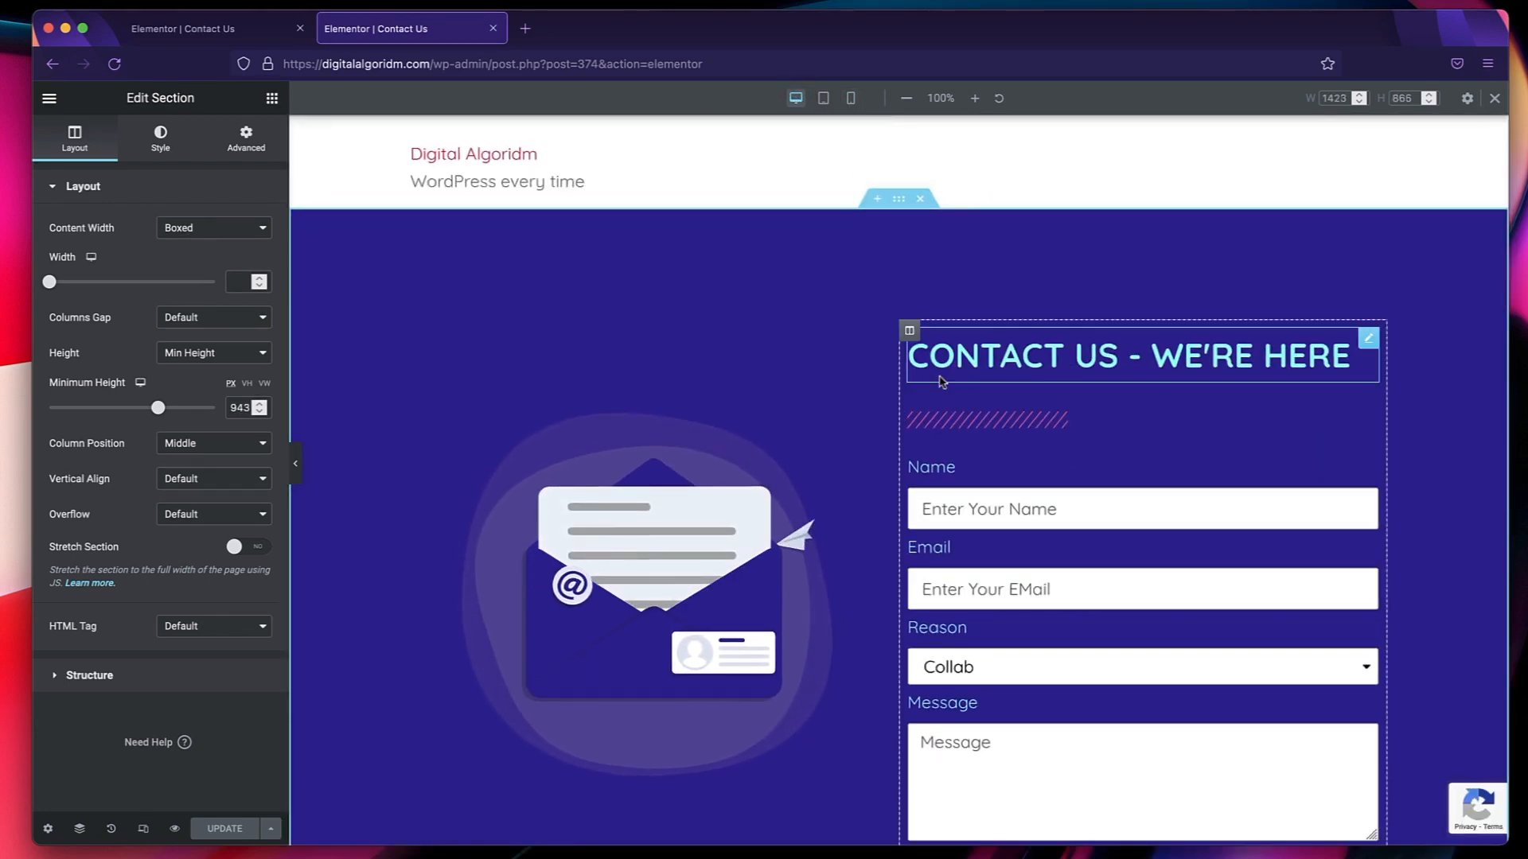
scroll(941, 382, "down", 2)
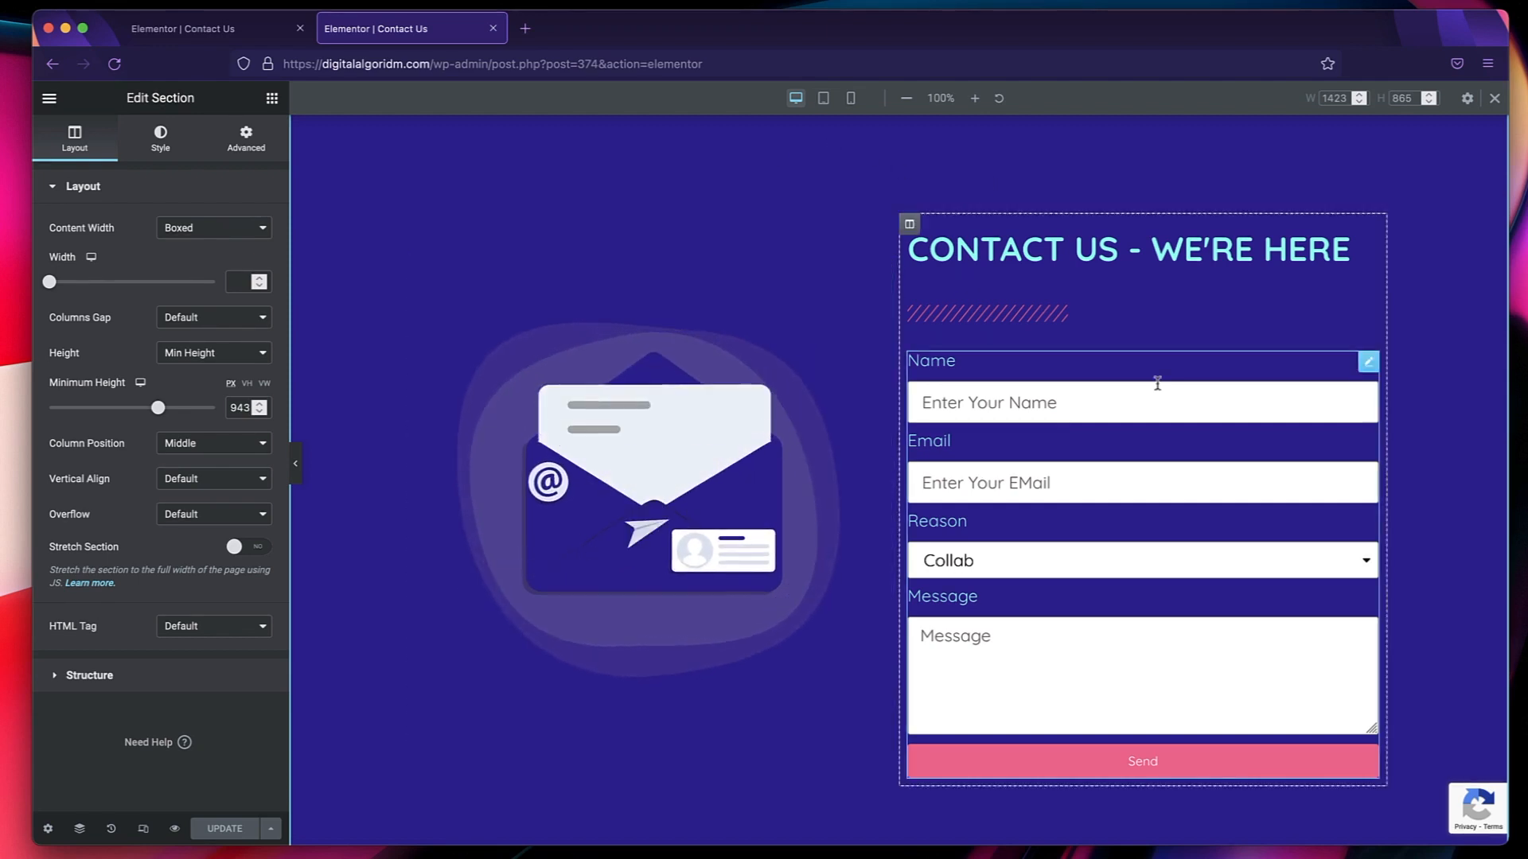
scroll(1175, 279, "down", 1)
scroll(1174, 279, "up", 4)
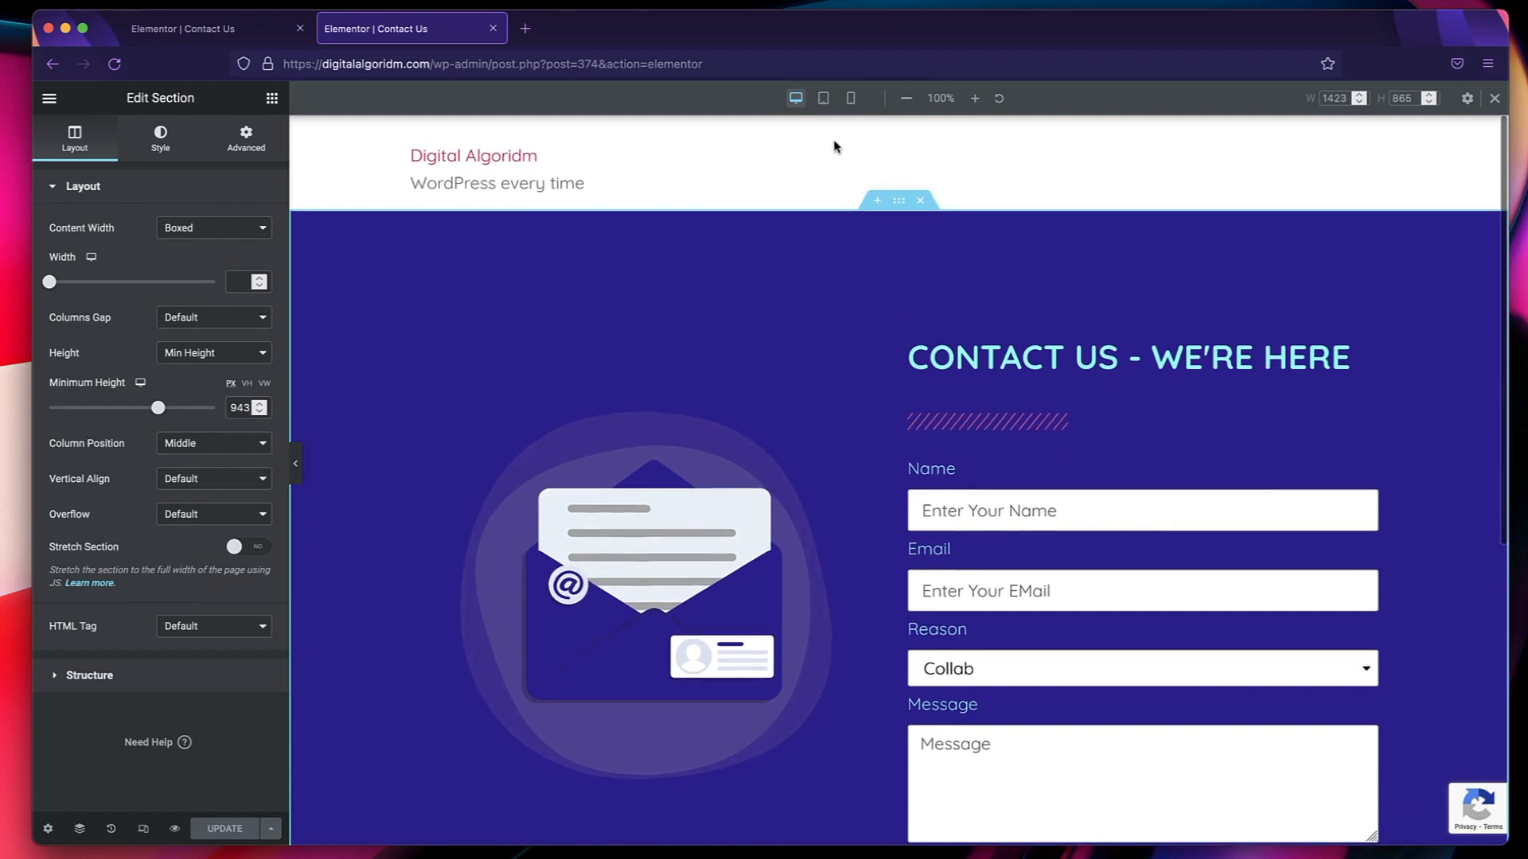
left_click(823, 98)
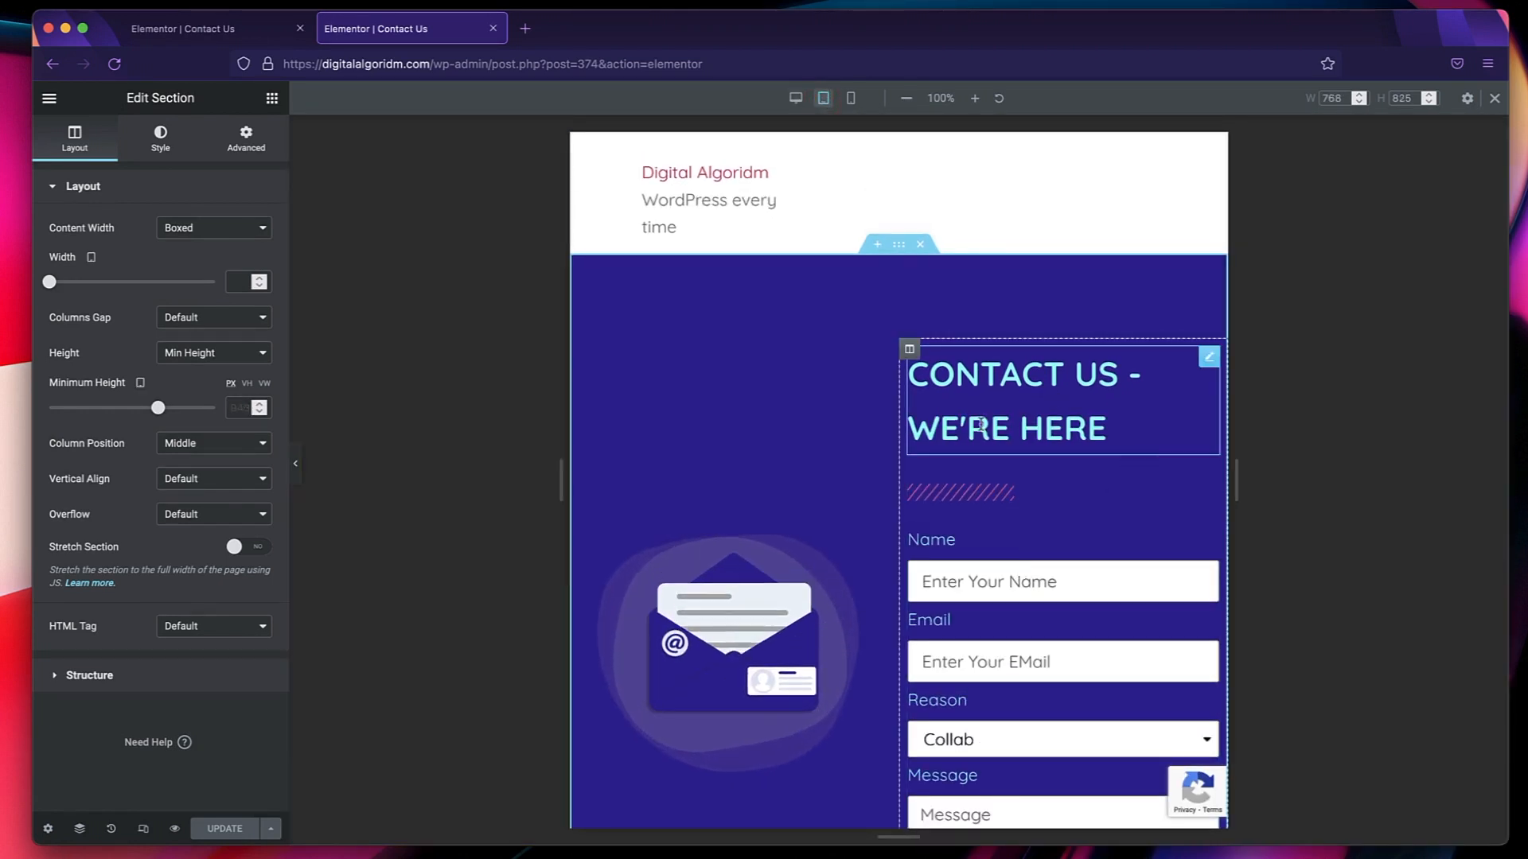
left_click(795, 98)
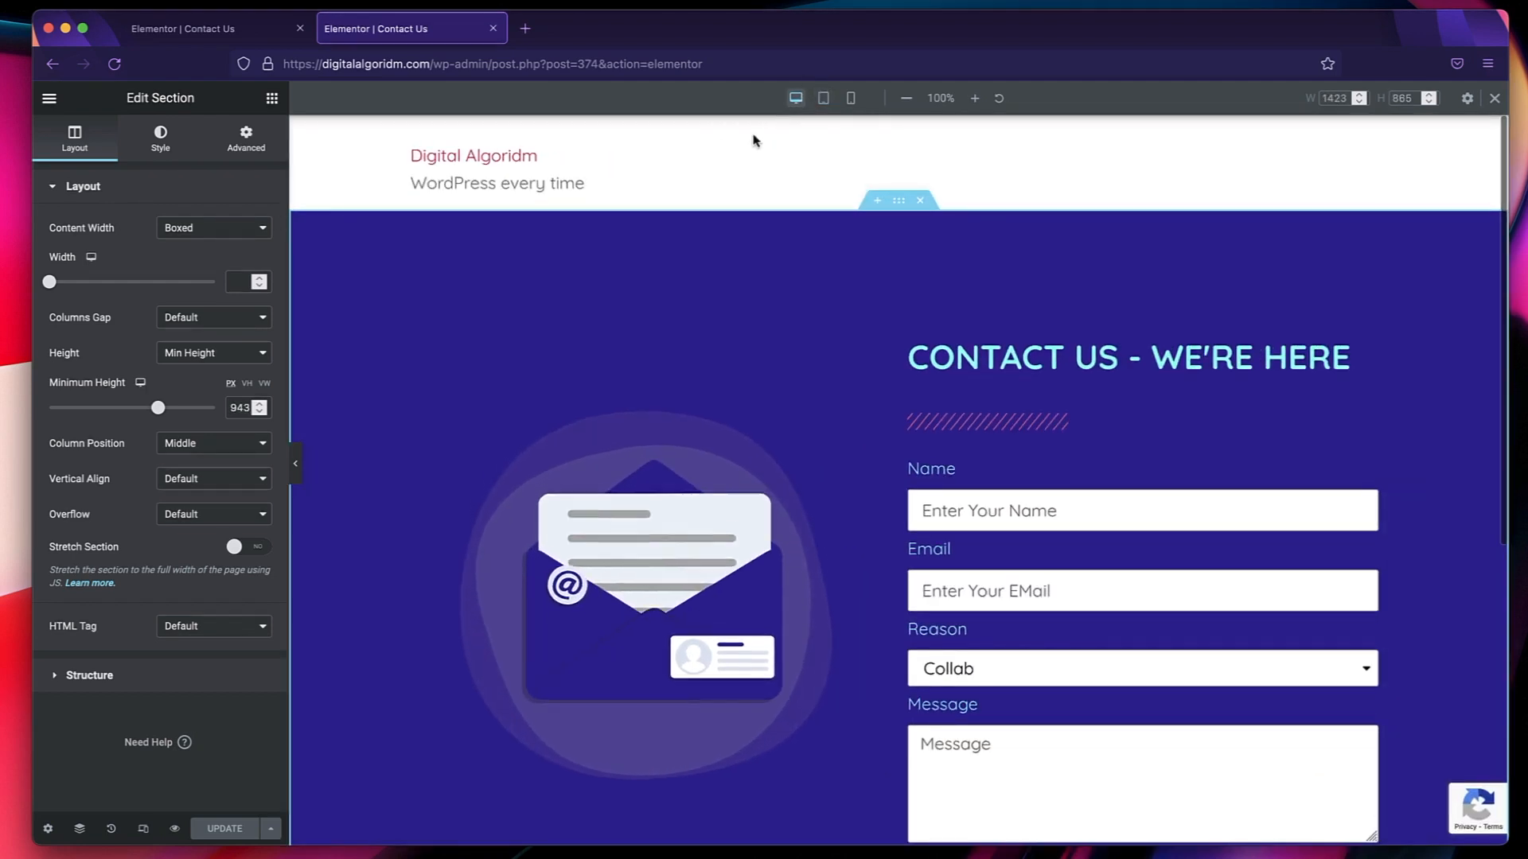
Set the contact section's tablet padding to 20 px on all sides and check the form's spacing.
left_click(824, 99)
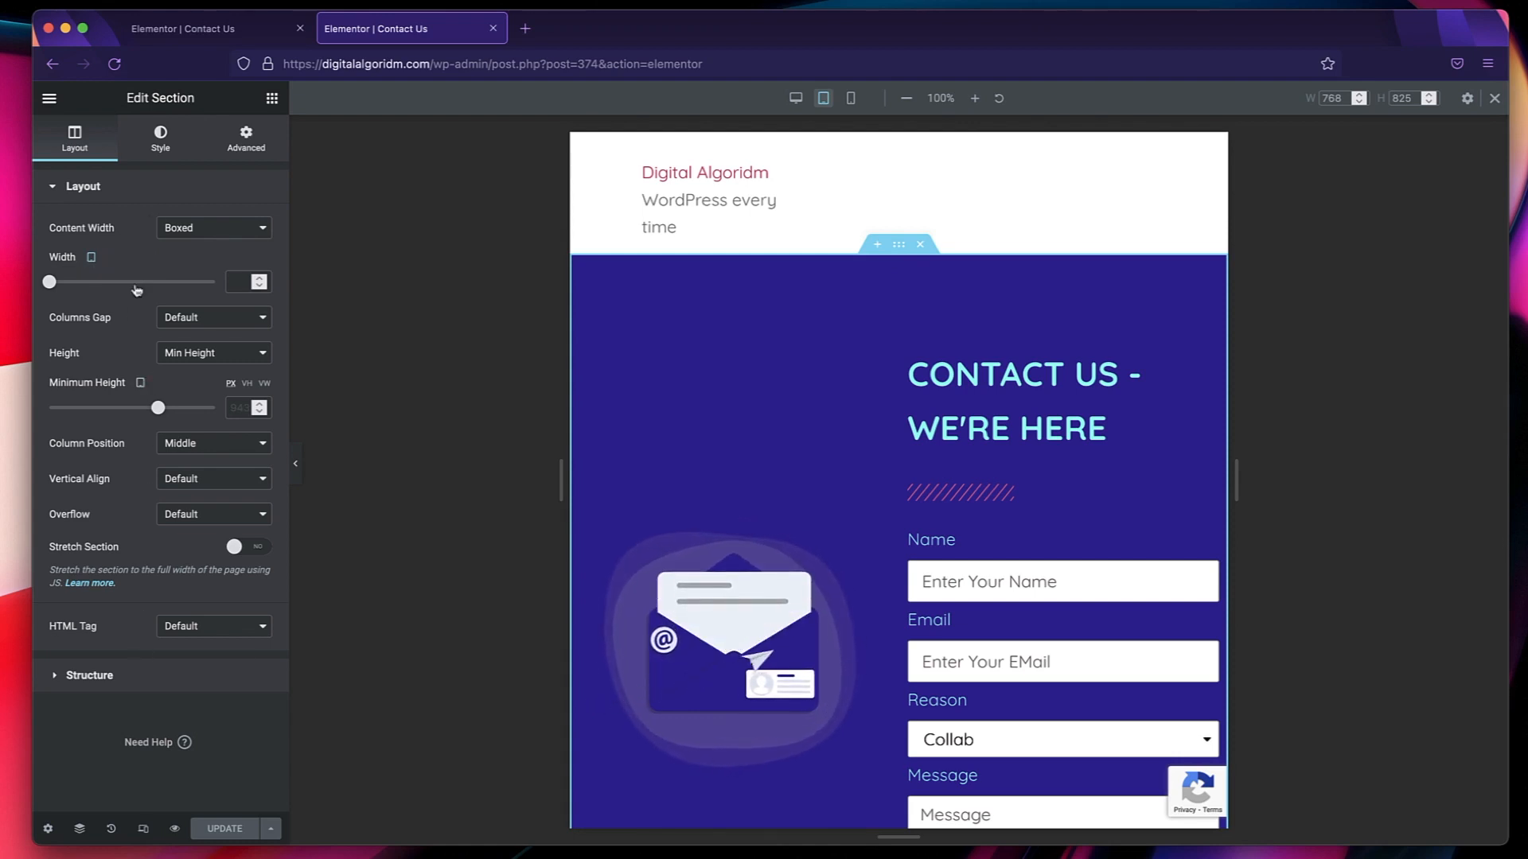
left_click(159, 137)
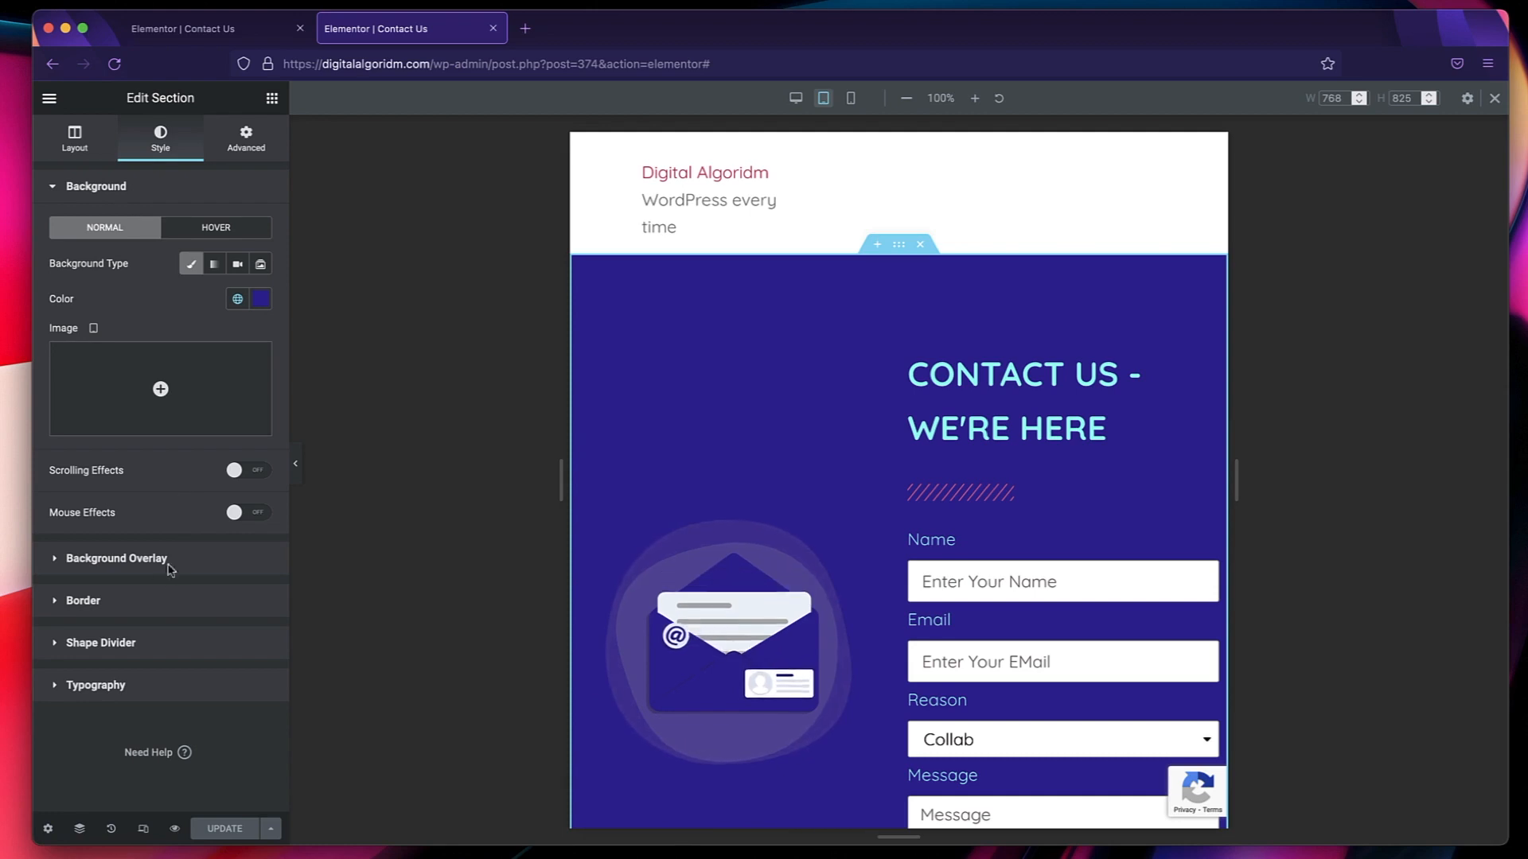
left_click(140, 601)
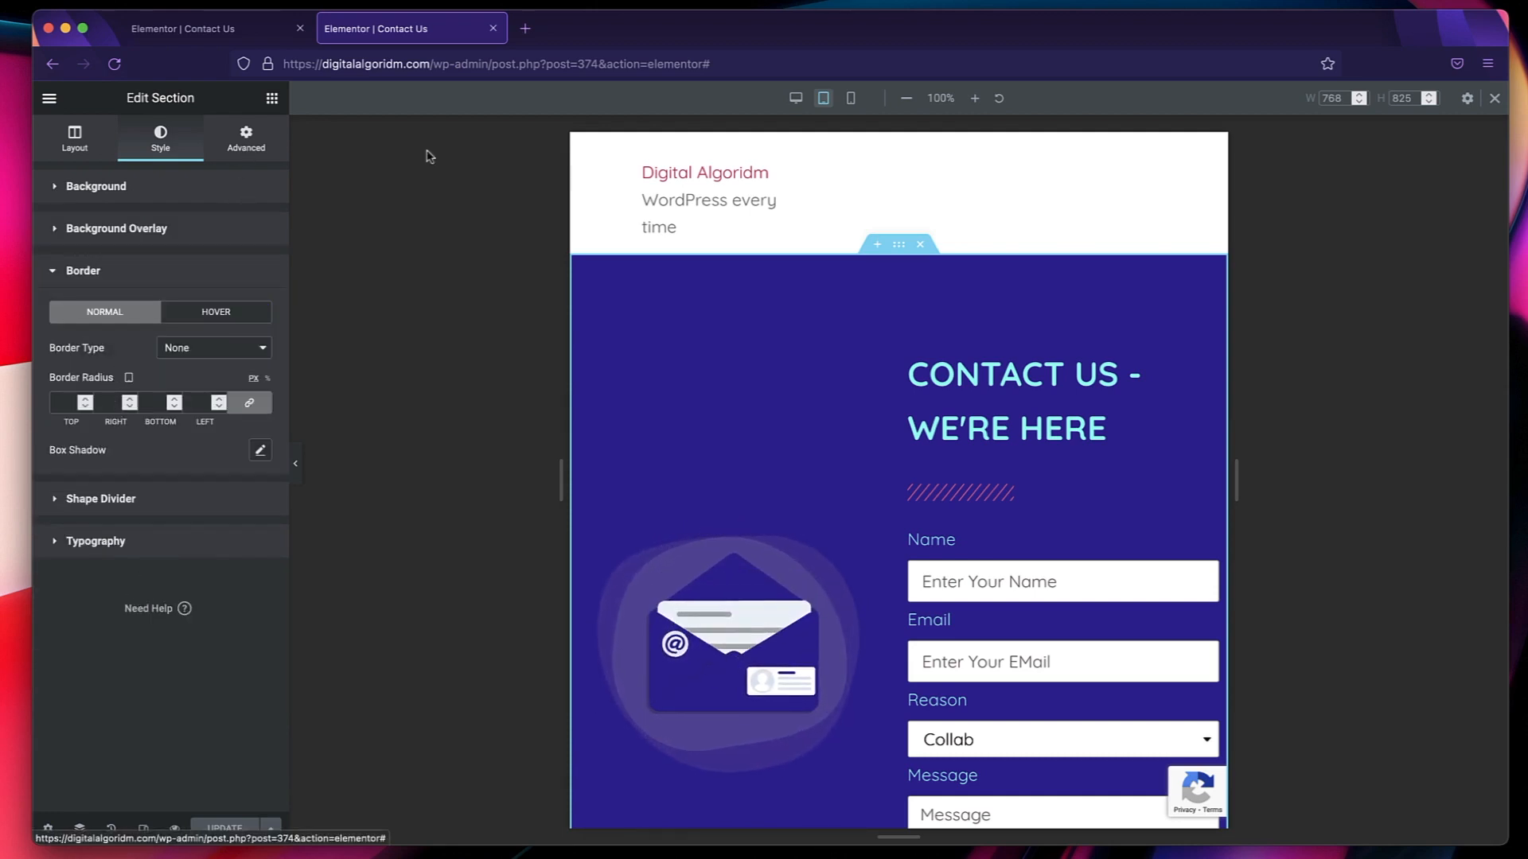
left_click(126, 188)
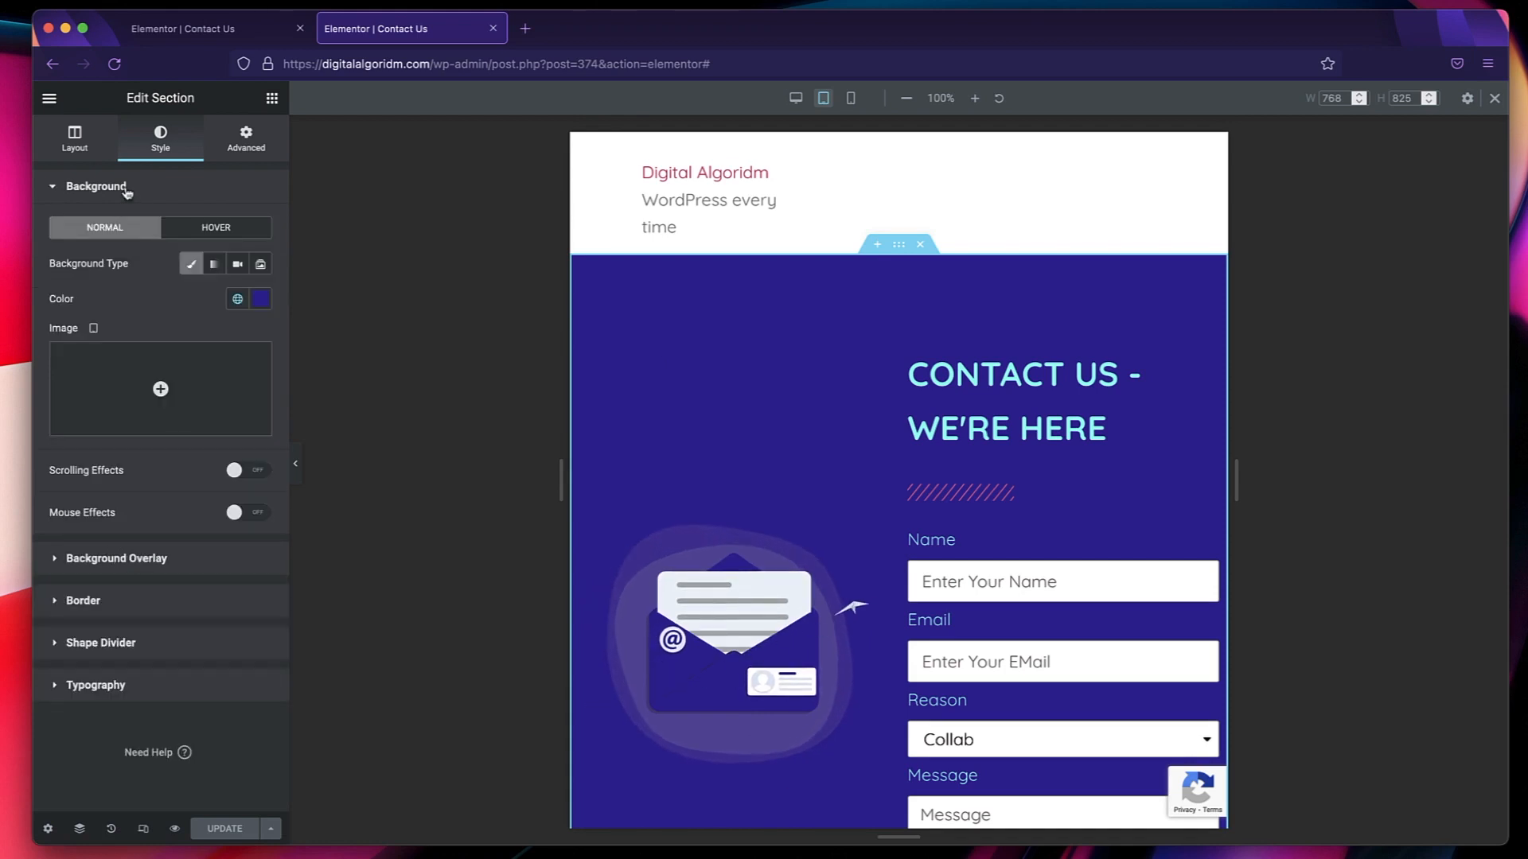
left_click(247, 143)
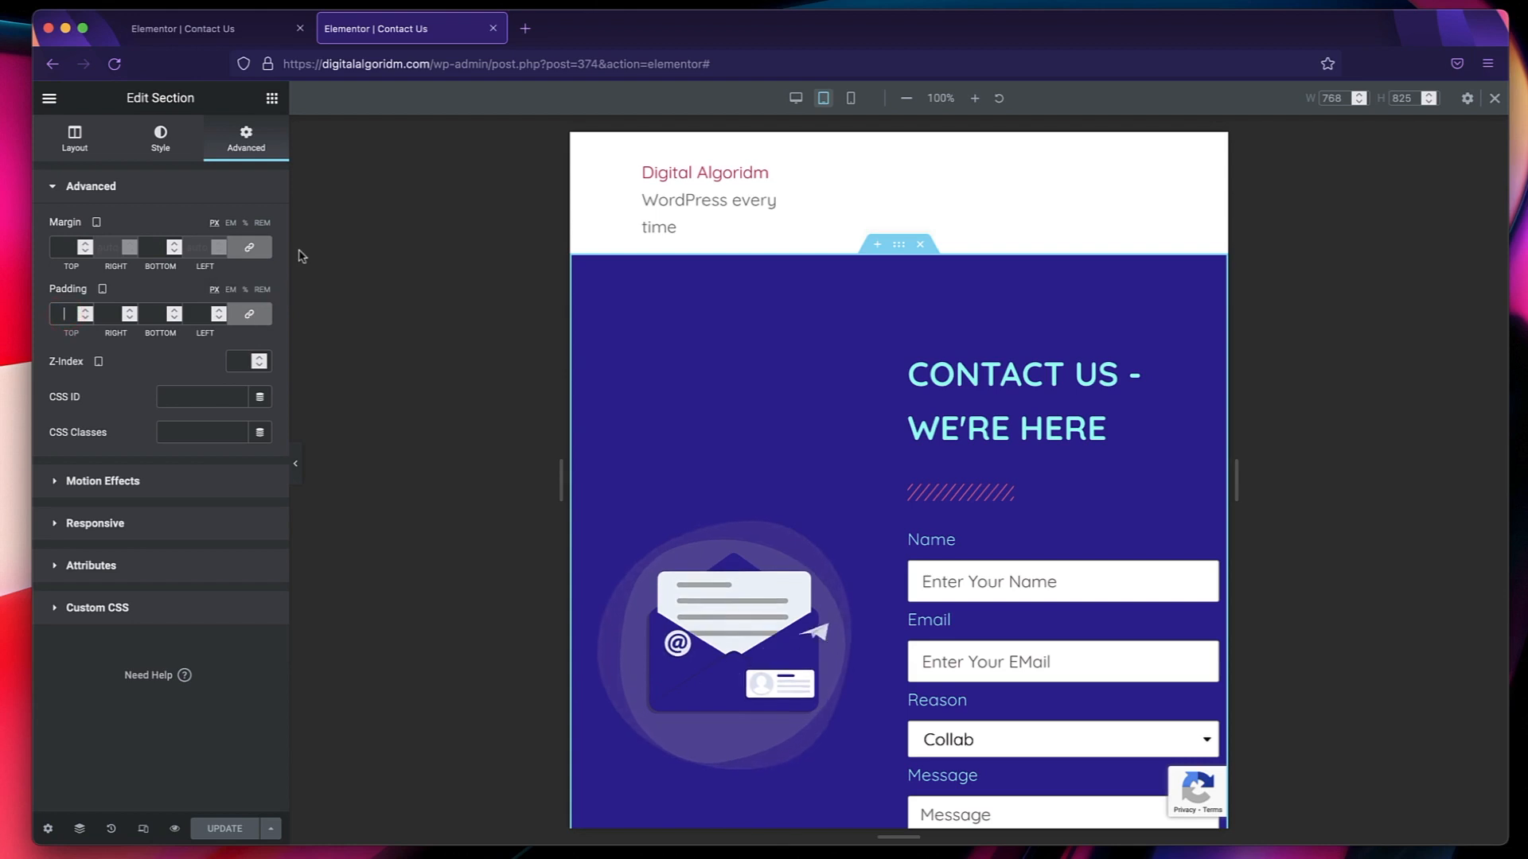
type("20")
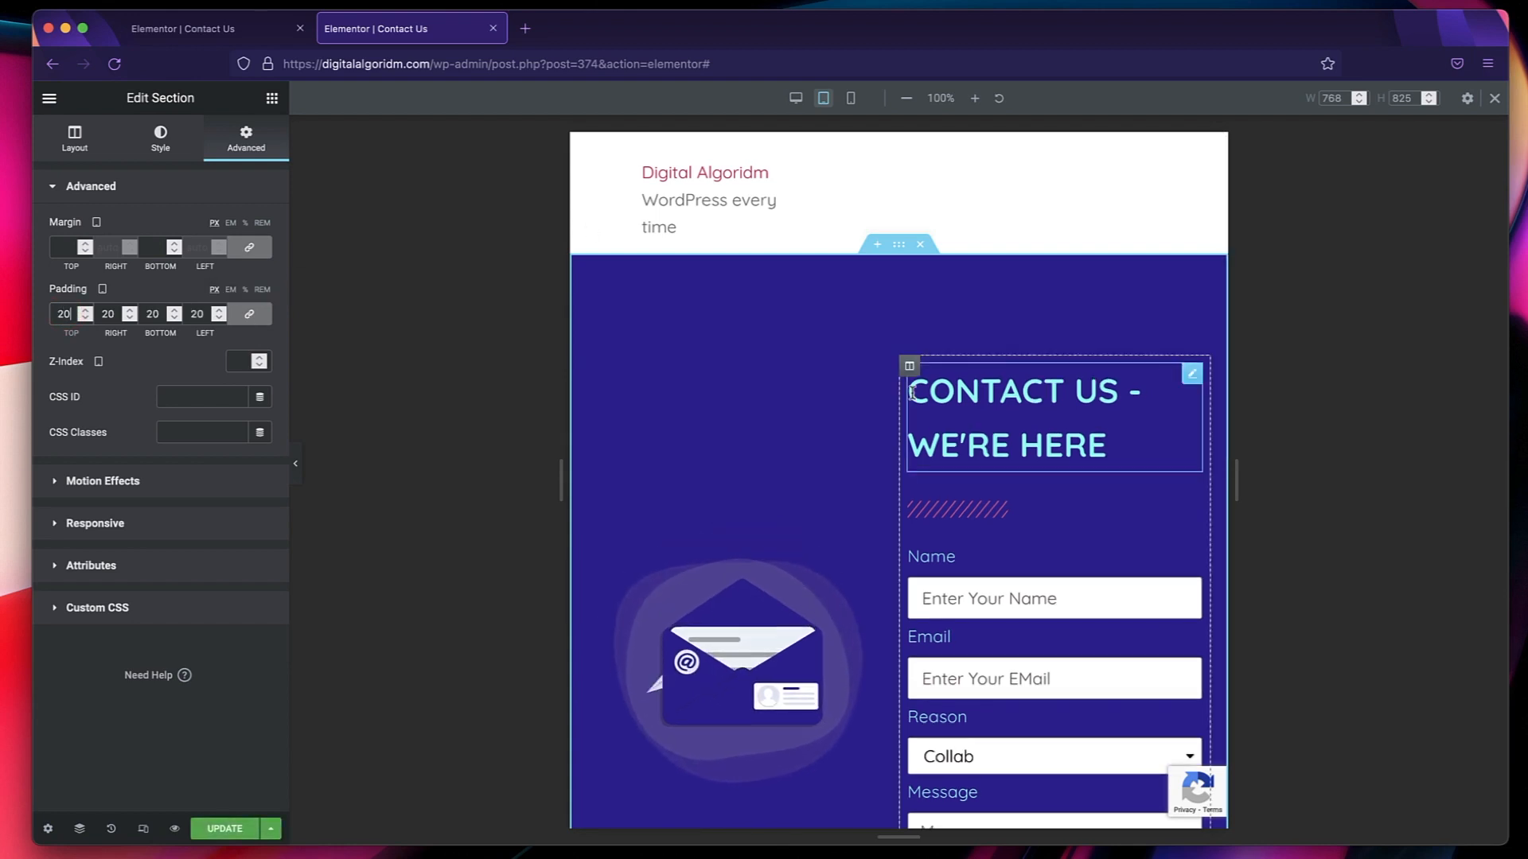
scroll(912, 394, "down", 3)
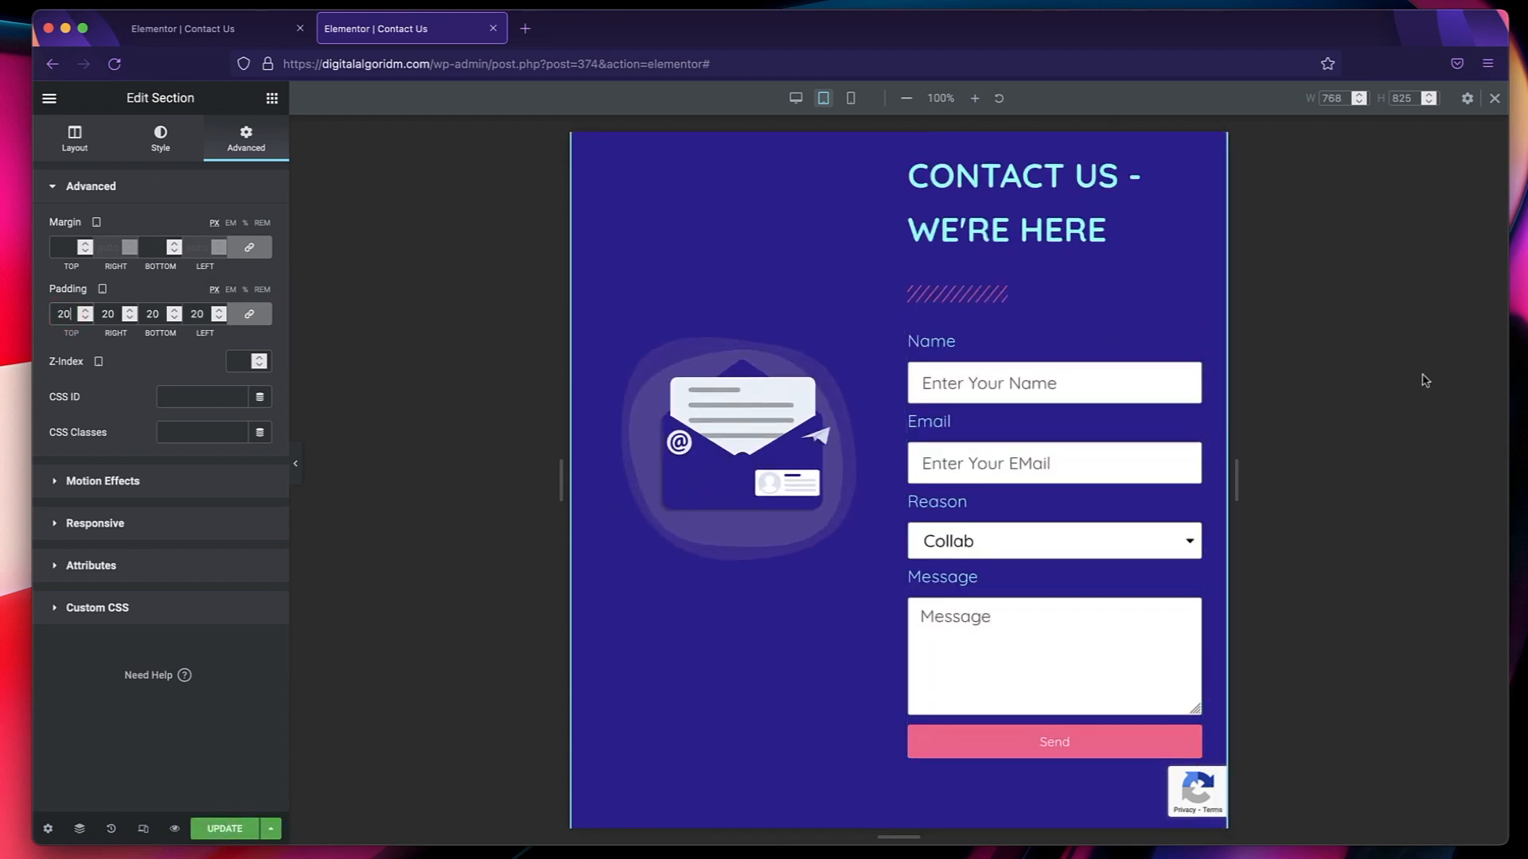
scroll(971, 379, "up", 3)
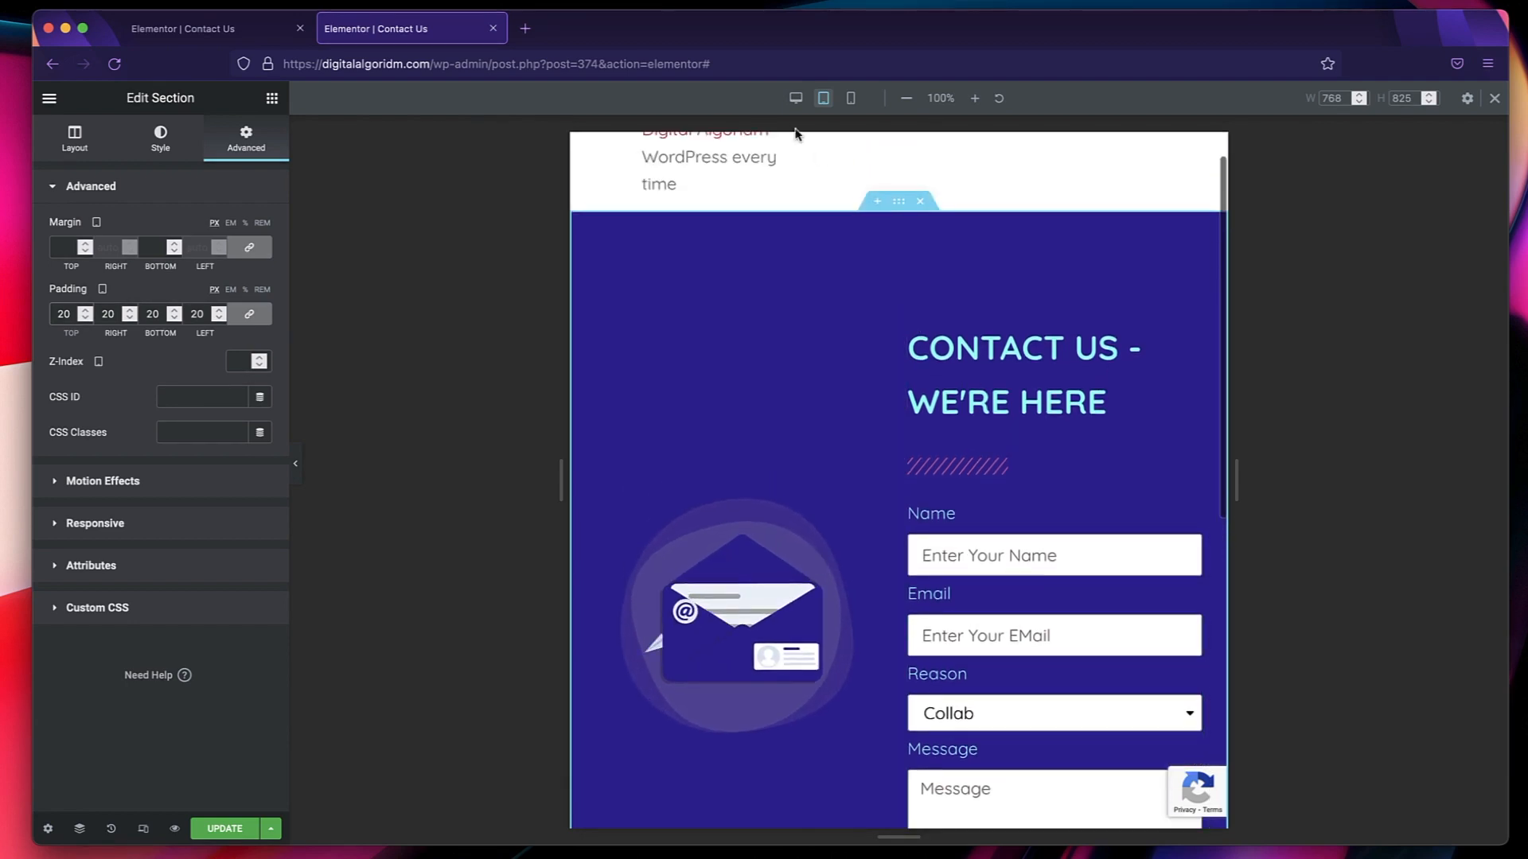
Set the contact section's desktop padding to 20 px on all sides and review the padding in the tablet preview.
left_click(797, 104)
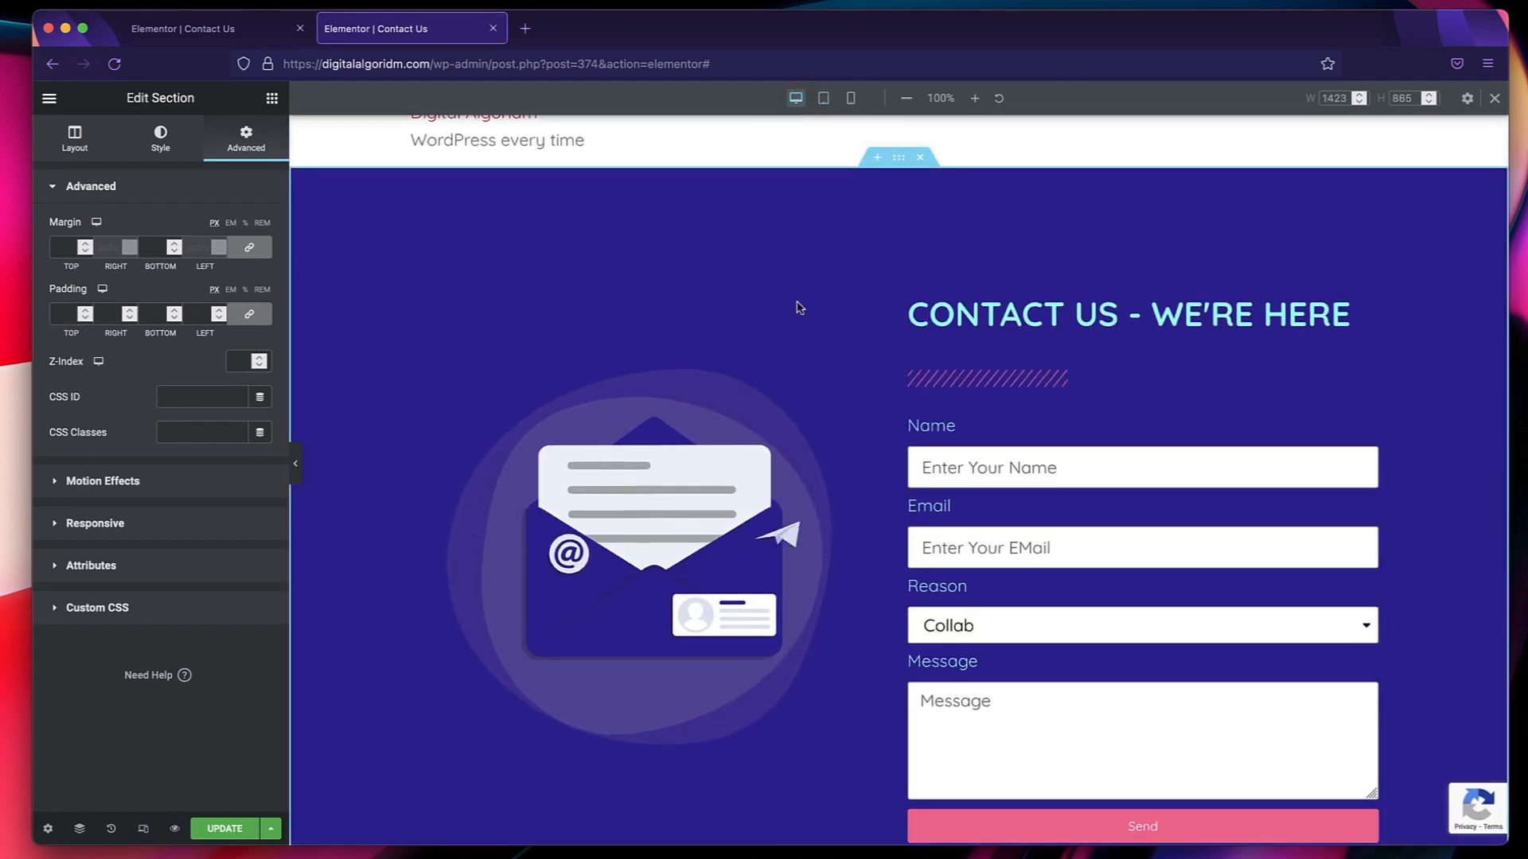
left_click(67, 313)
type("20")
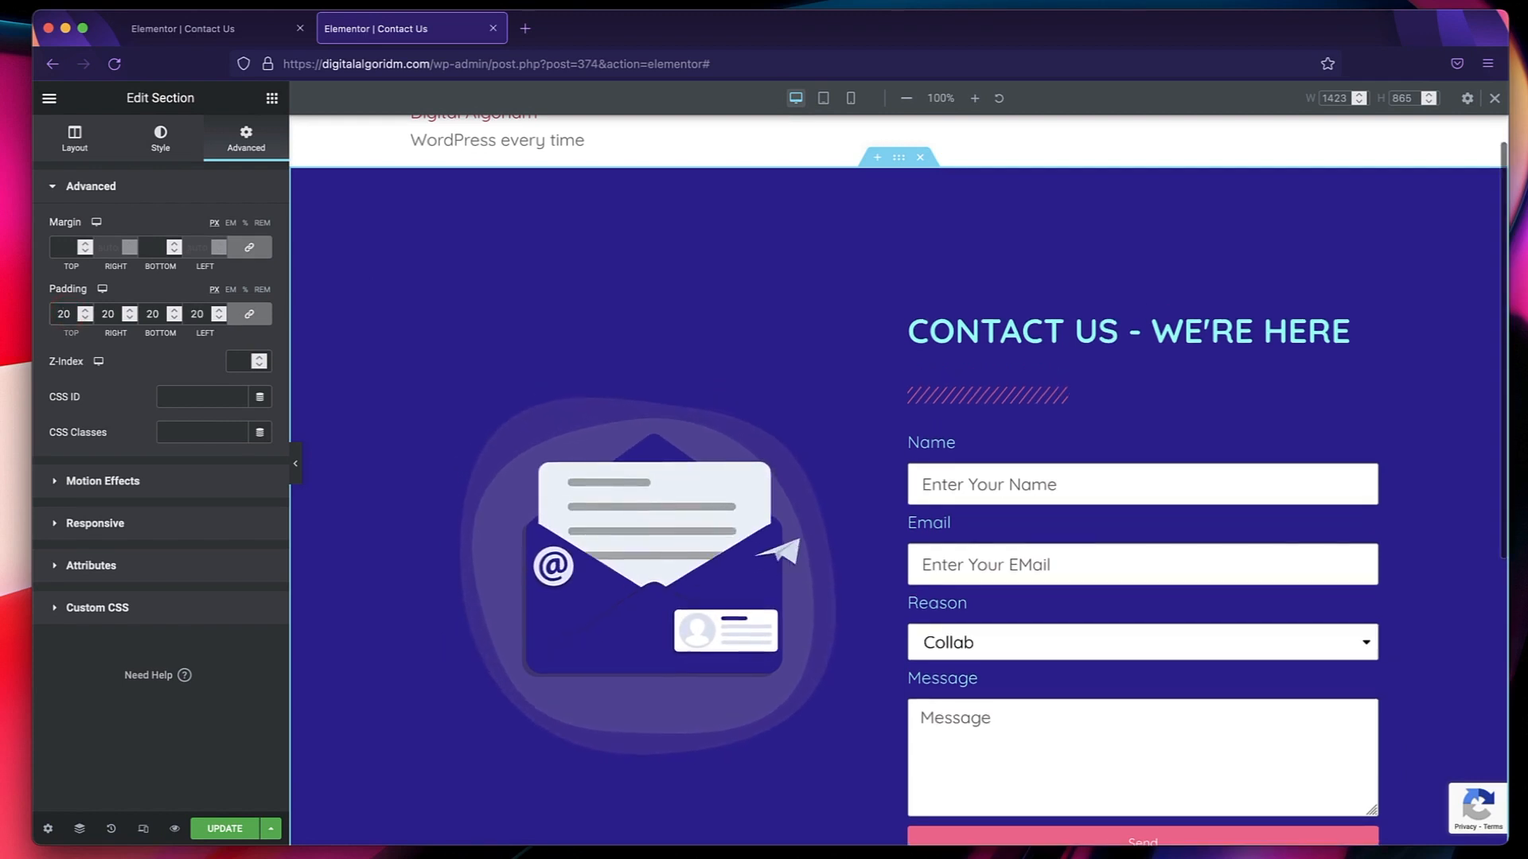
left_click(103, 292)
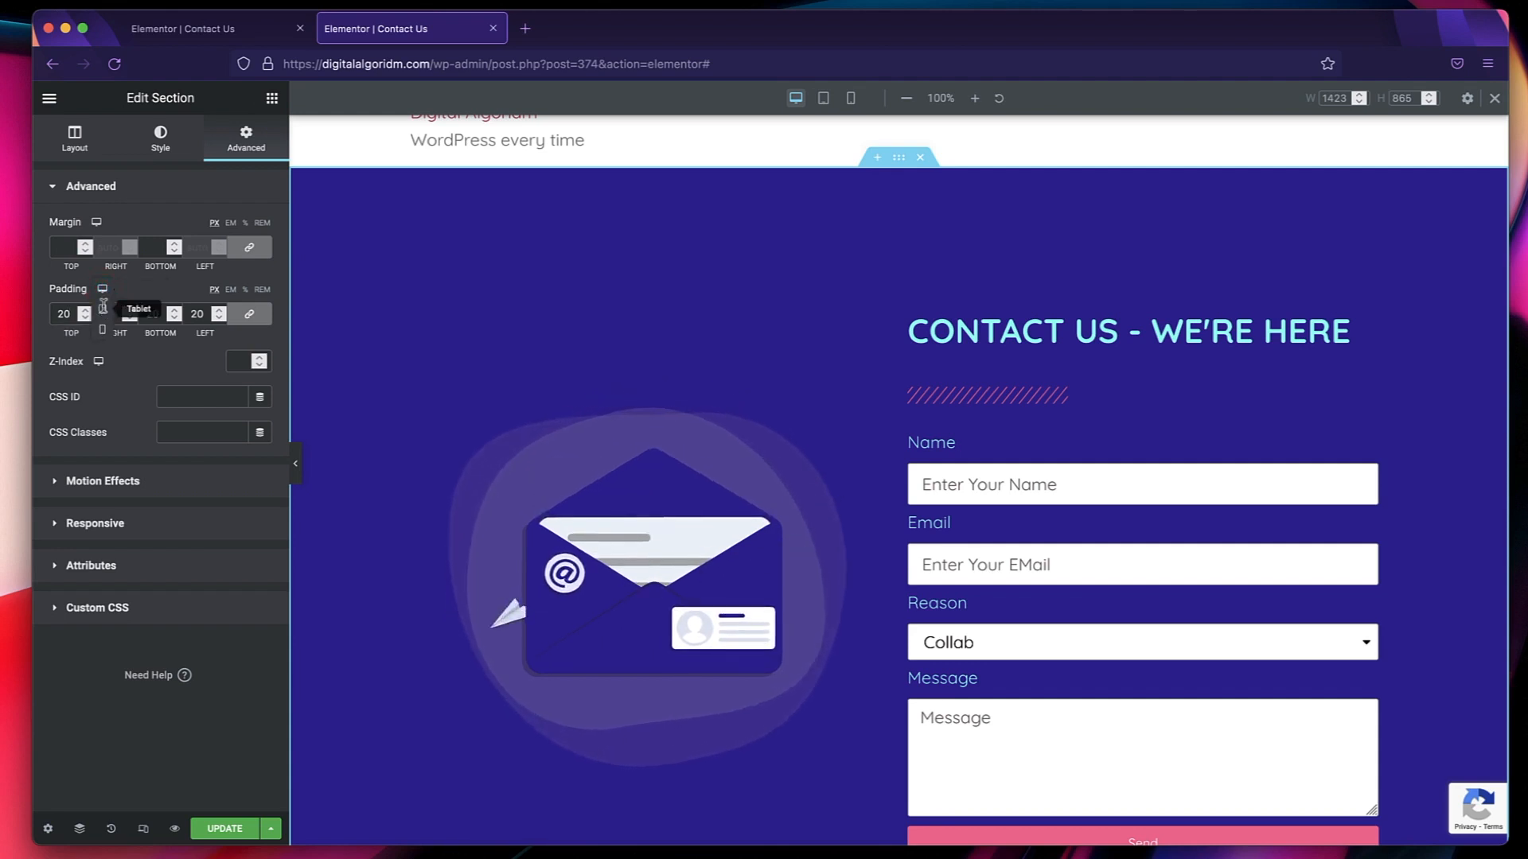
left_click(103, 309)
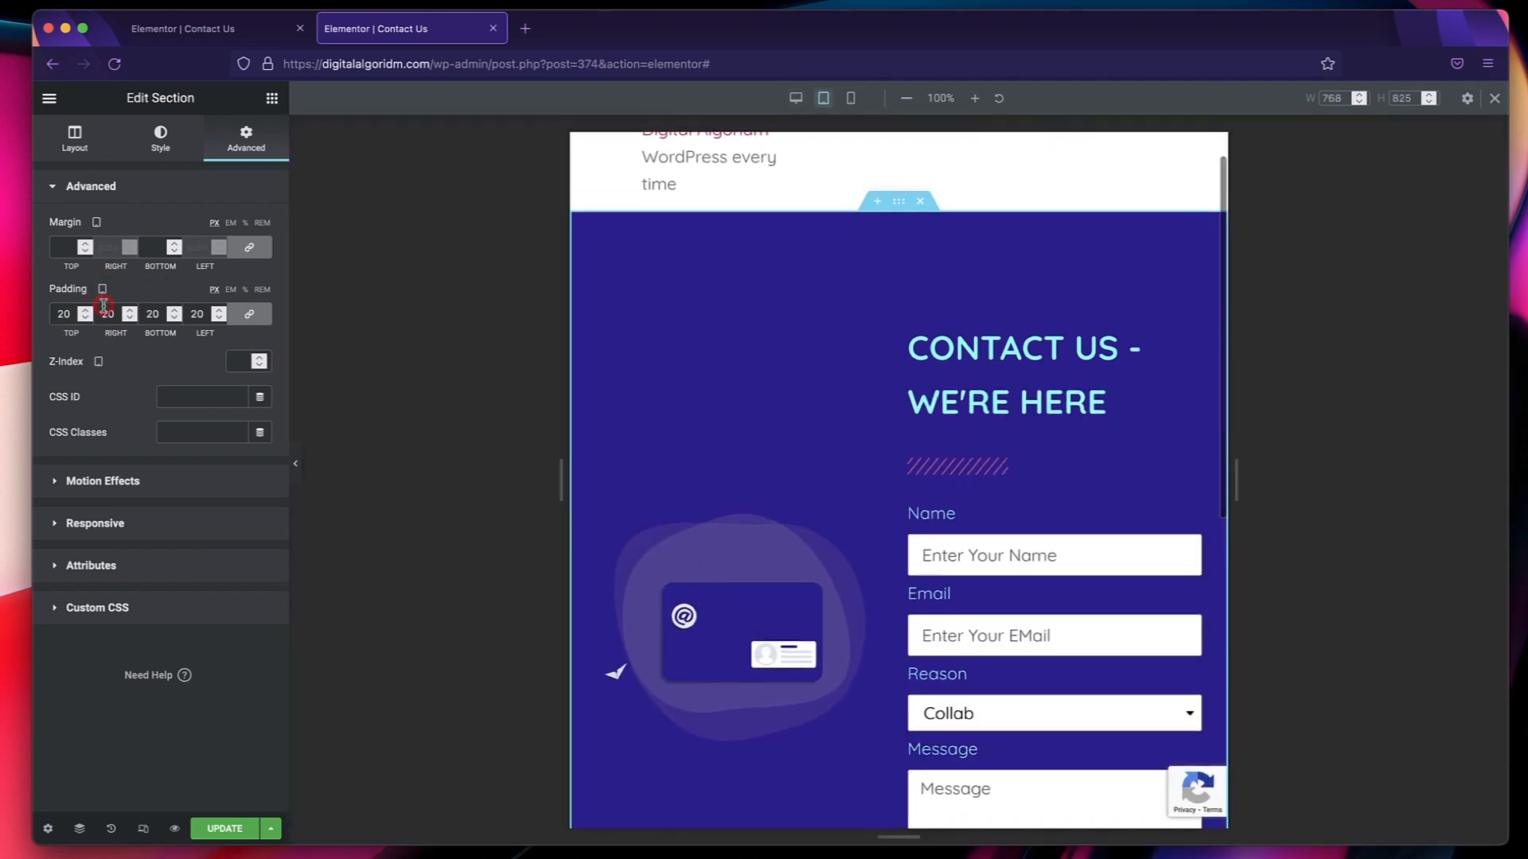
double_click(62, 314)
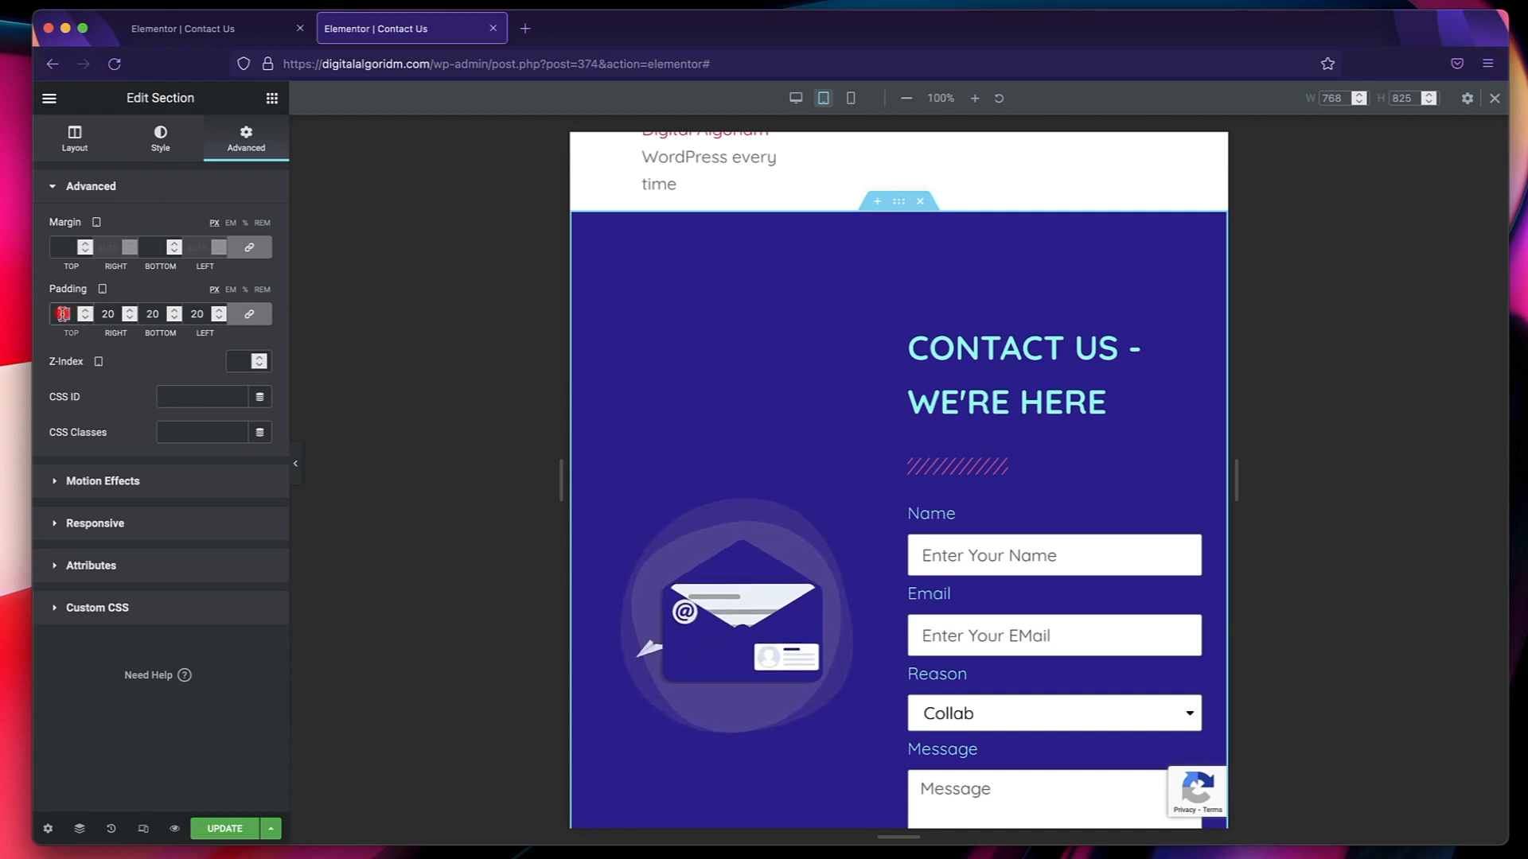
scroll(732, 581, "down", 2)
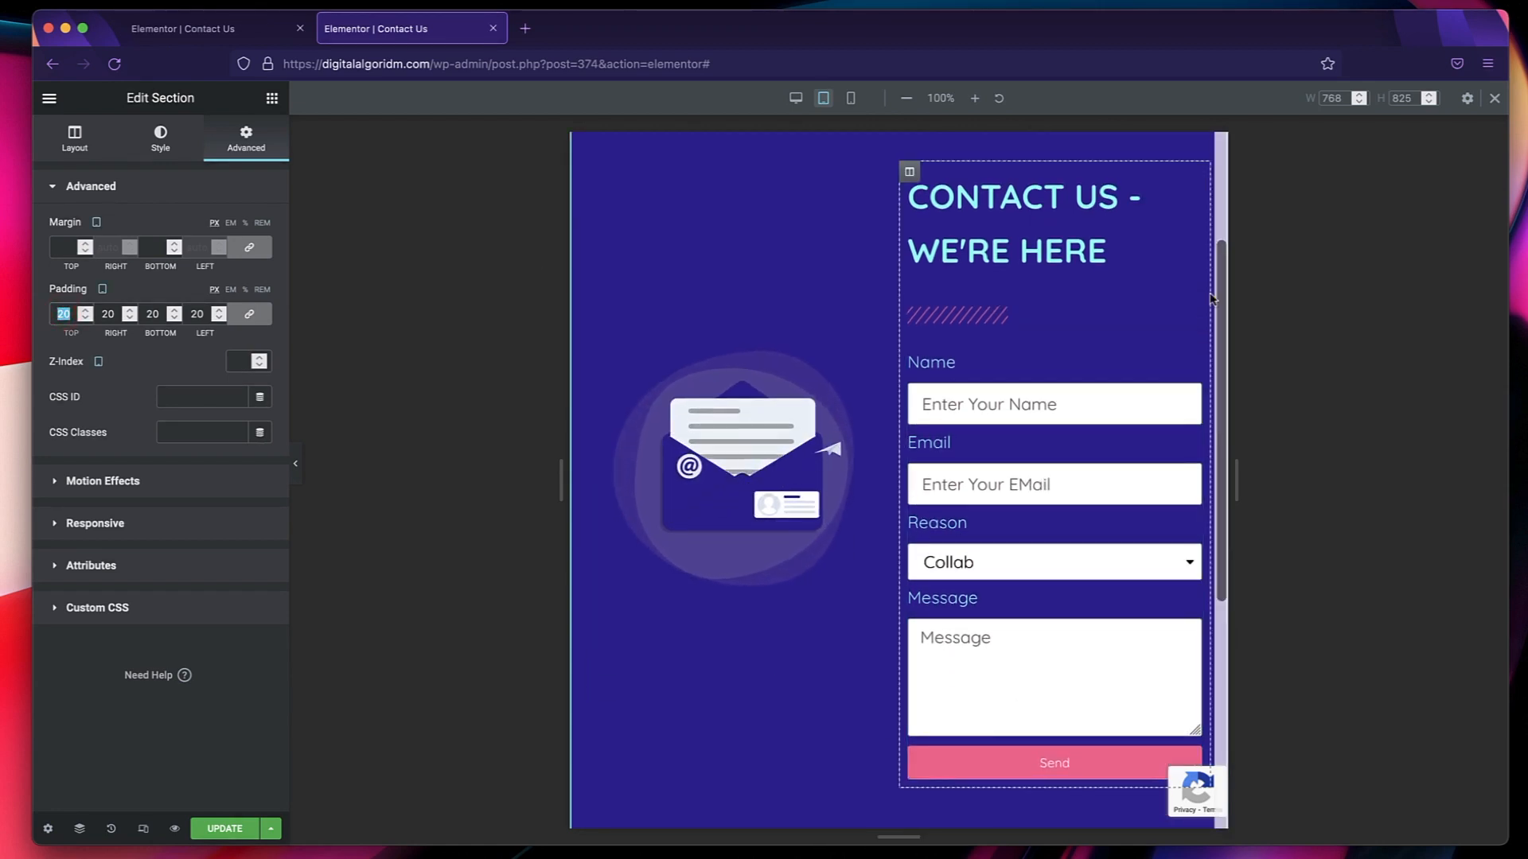
Set the contact section's mobile padding to 20 px on all sides.
left_click(851, 98)
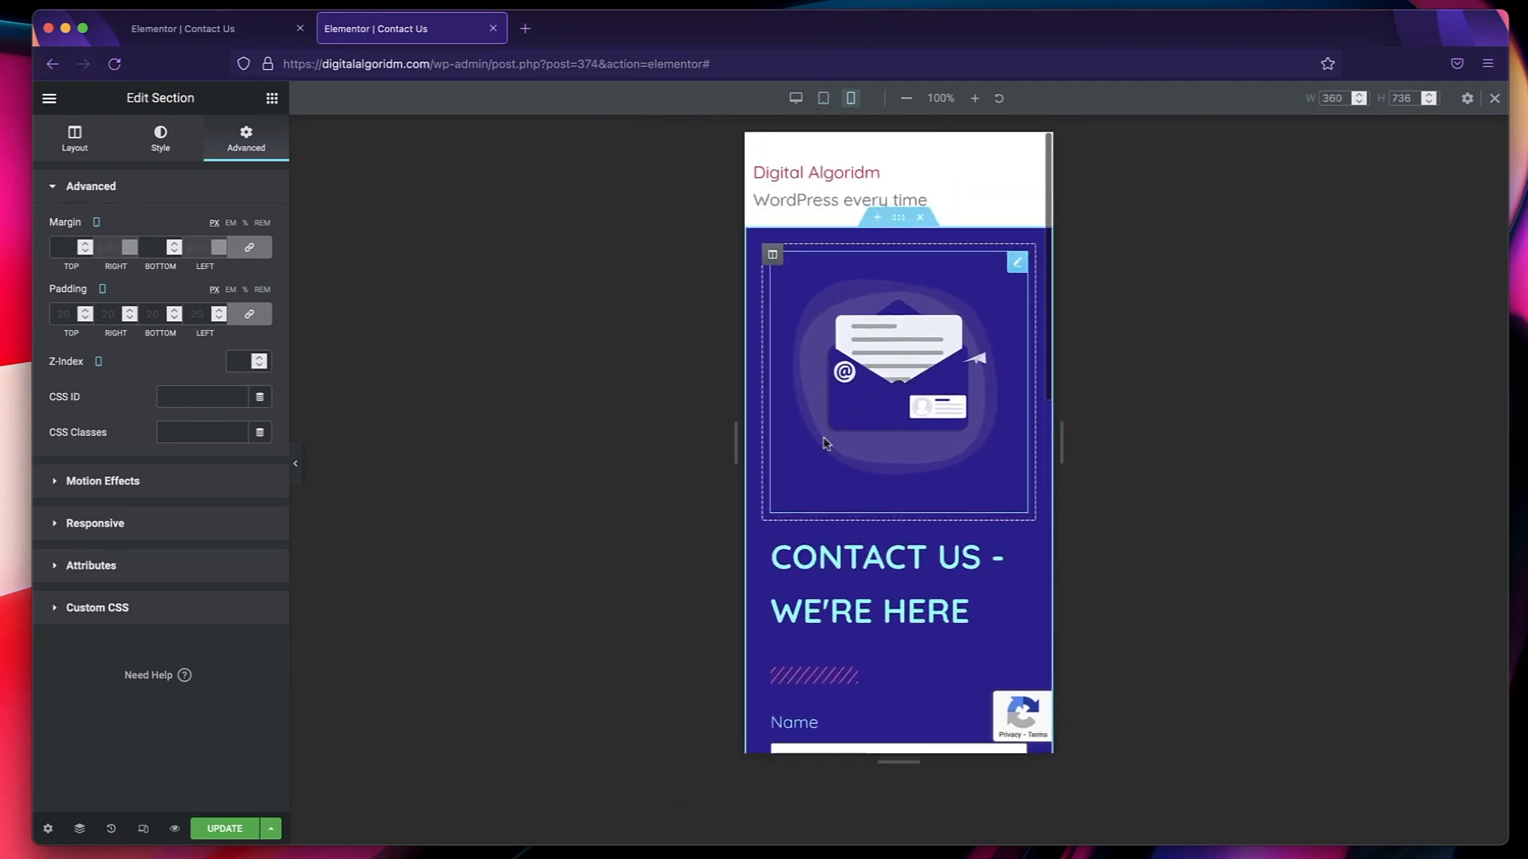
scroll(895, 376, "down", 2)
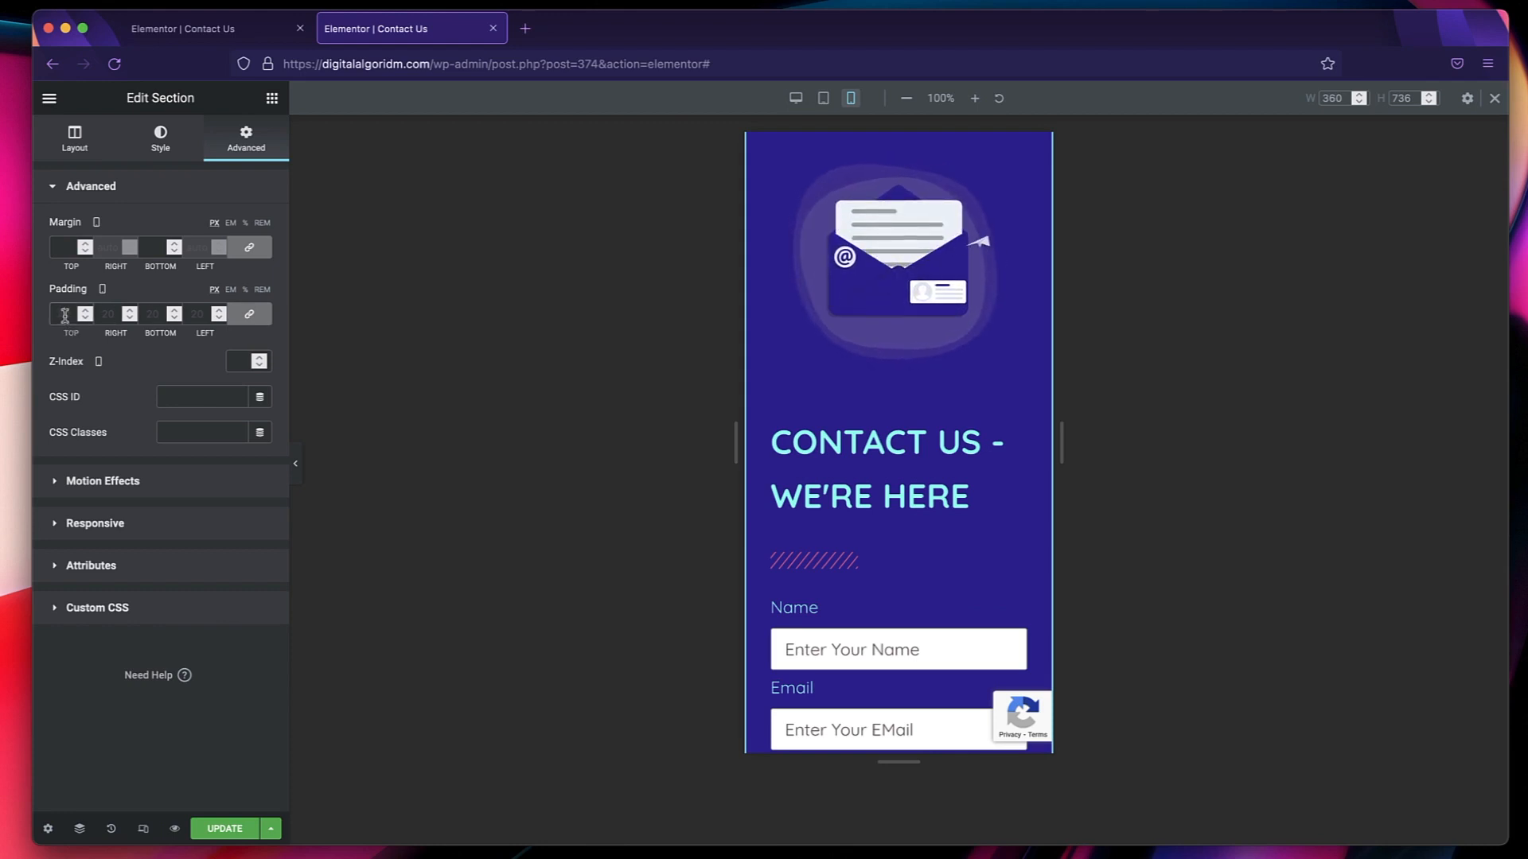
left_click(64, 314)
type("10")
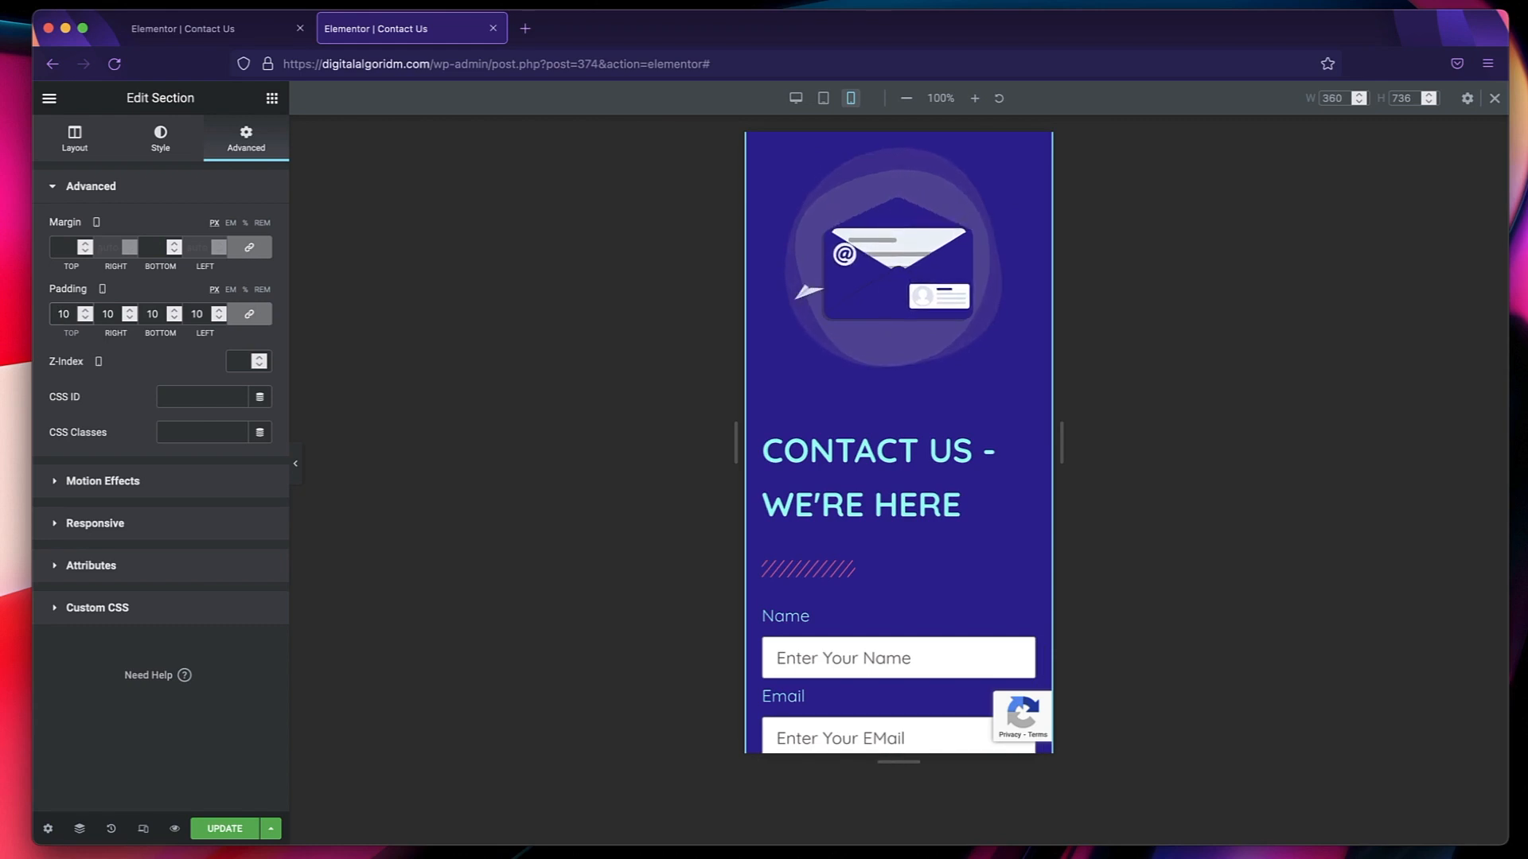
key("BackSpace")
key("BackSpace")
type("20")
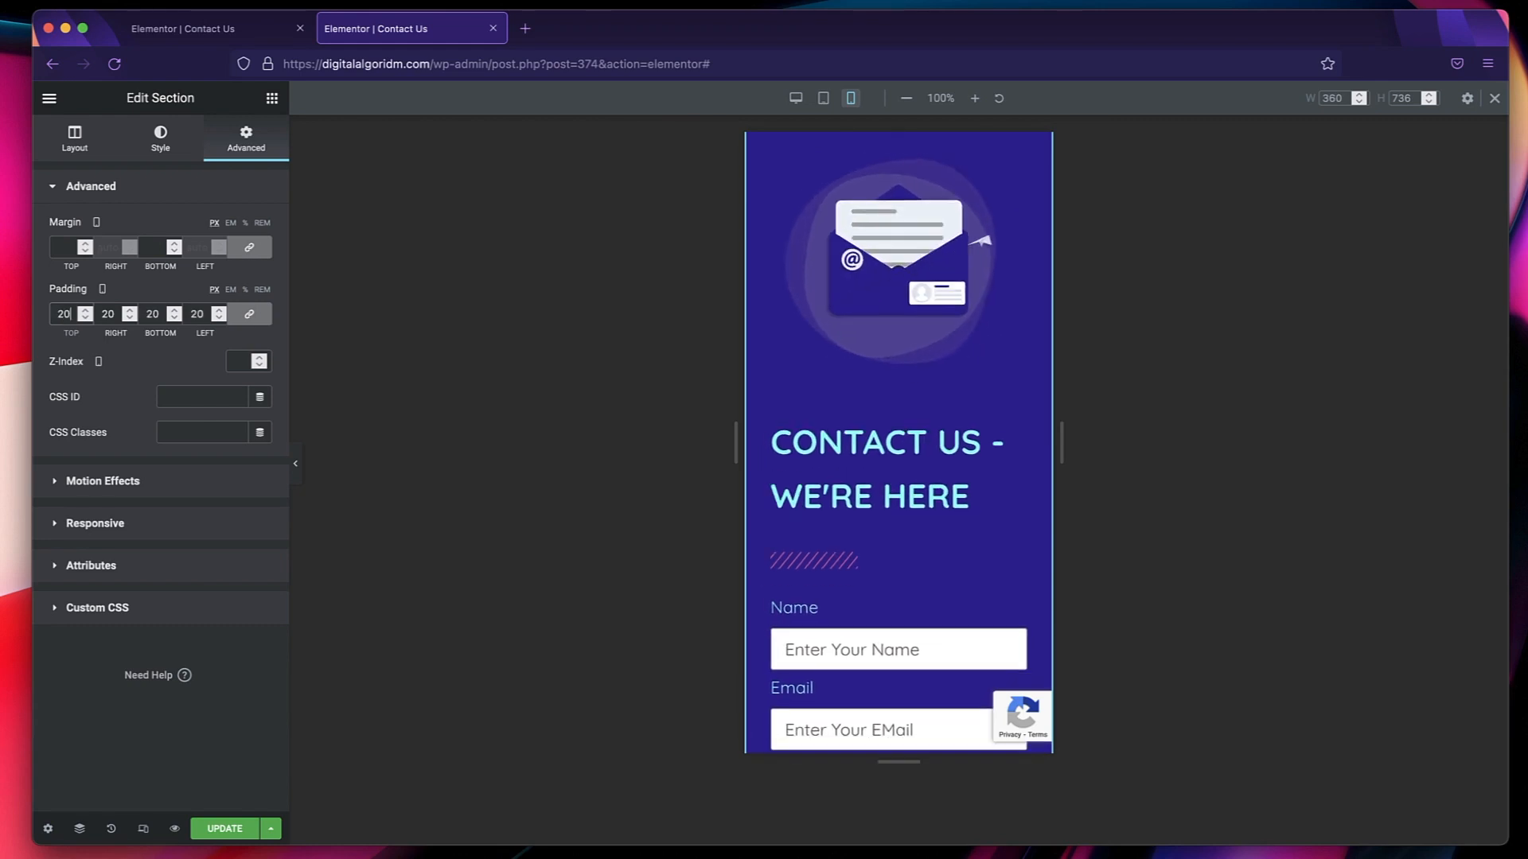
Hide the column with the envelope animation on mobile devices.
scroll(859, 319, "up", 3)
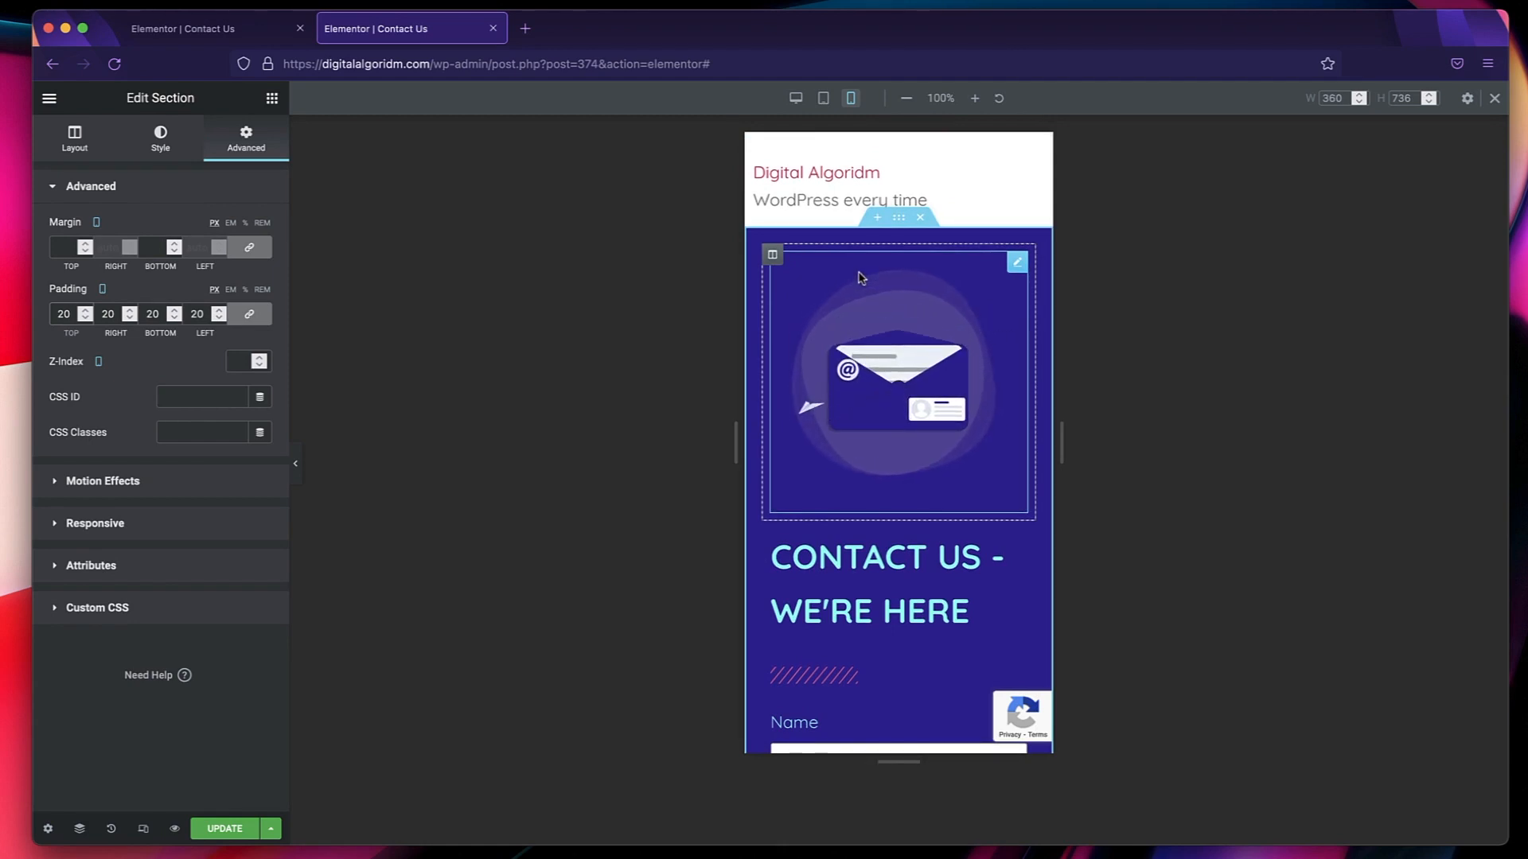
left_click(773, 256)
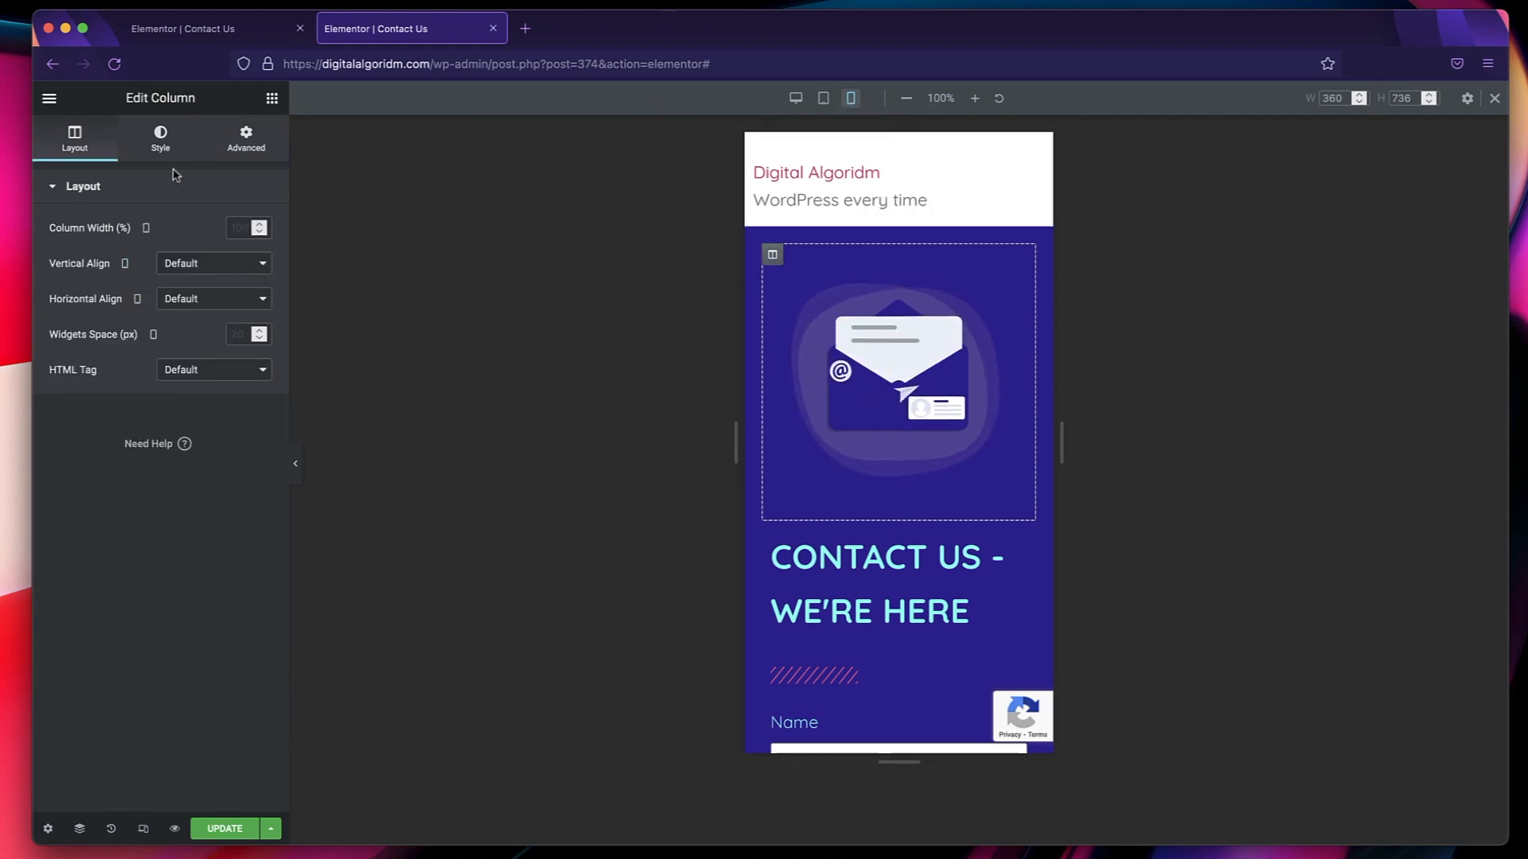
left_click(252, 141)
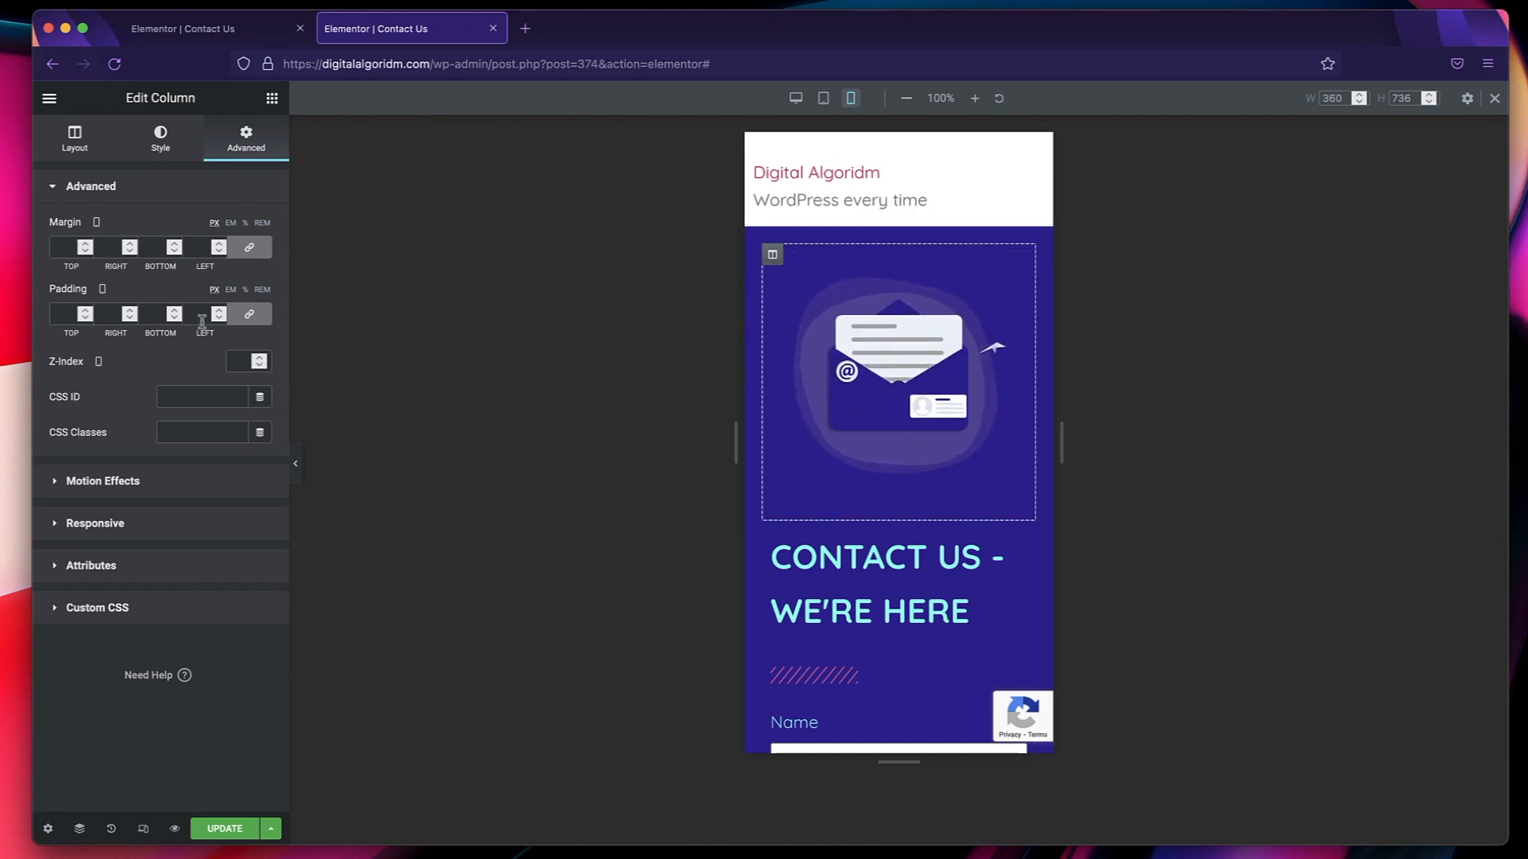
left_click(167, 525)
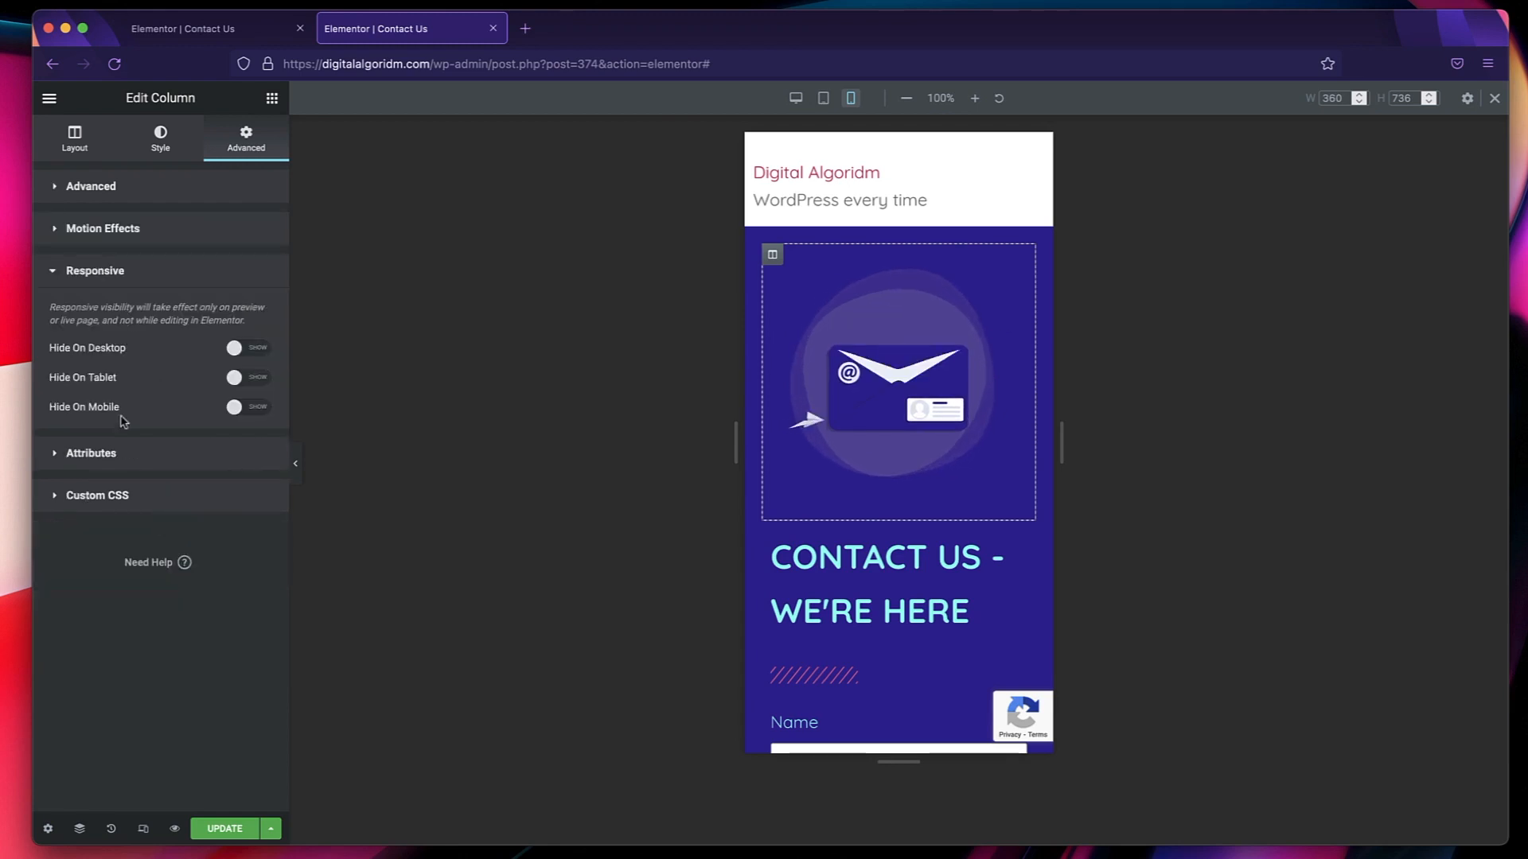
left_click(237, 407)
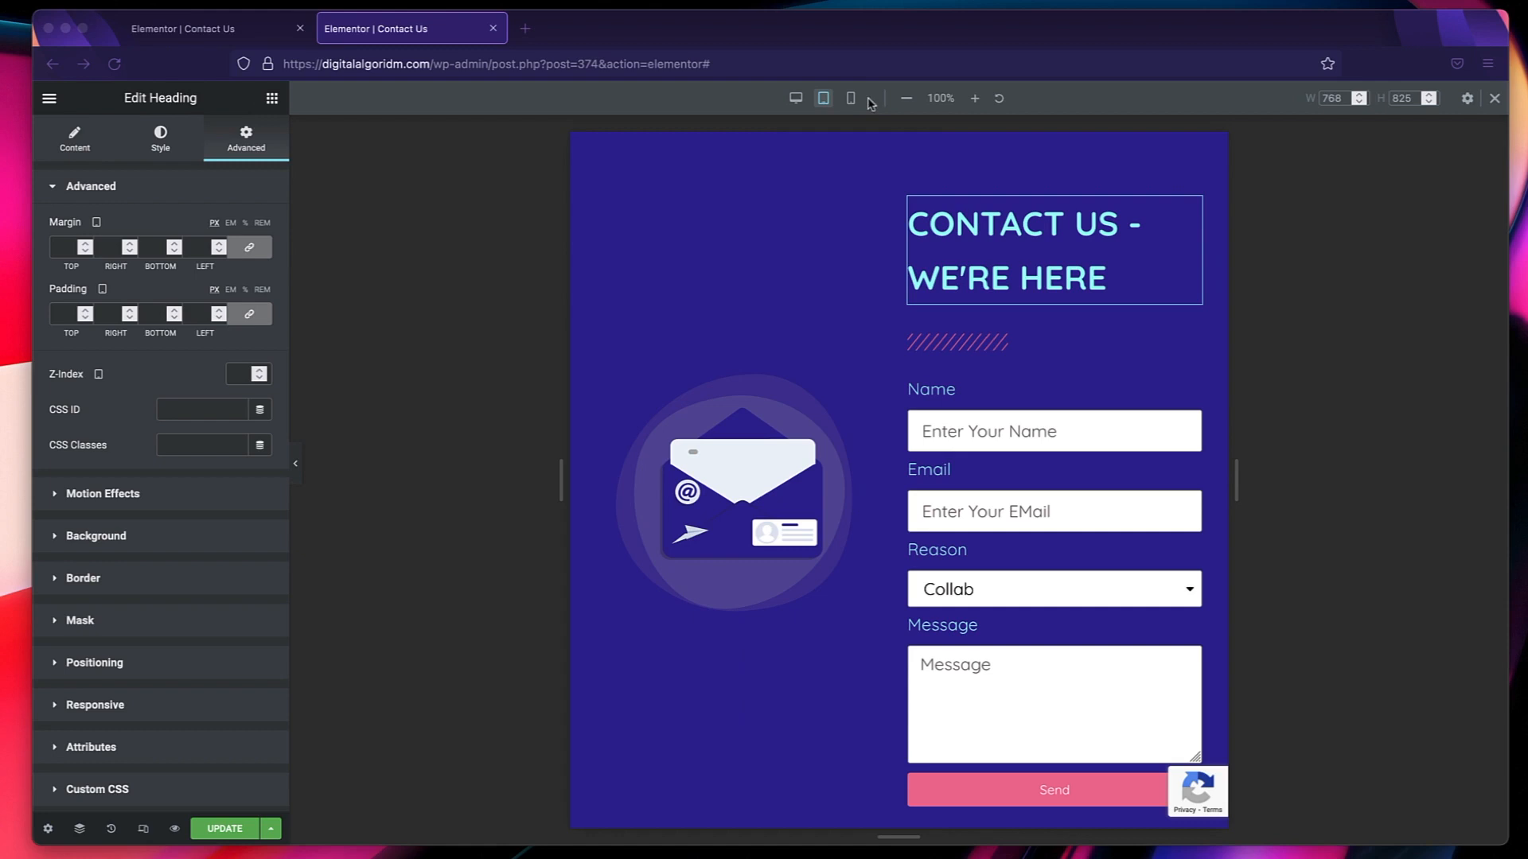
Check the contact section in the mobile preview with the editor's settings panel hidden.
left_click(851, 101)
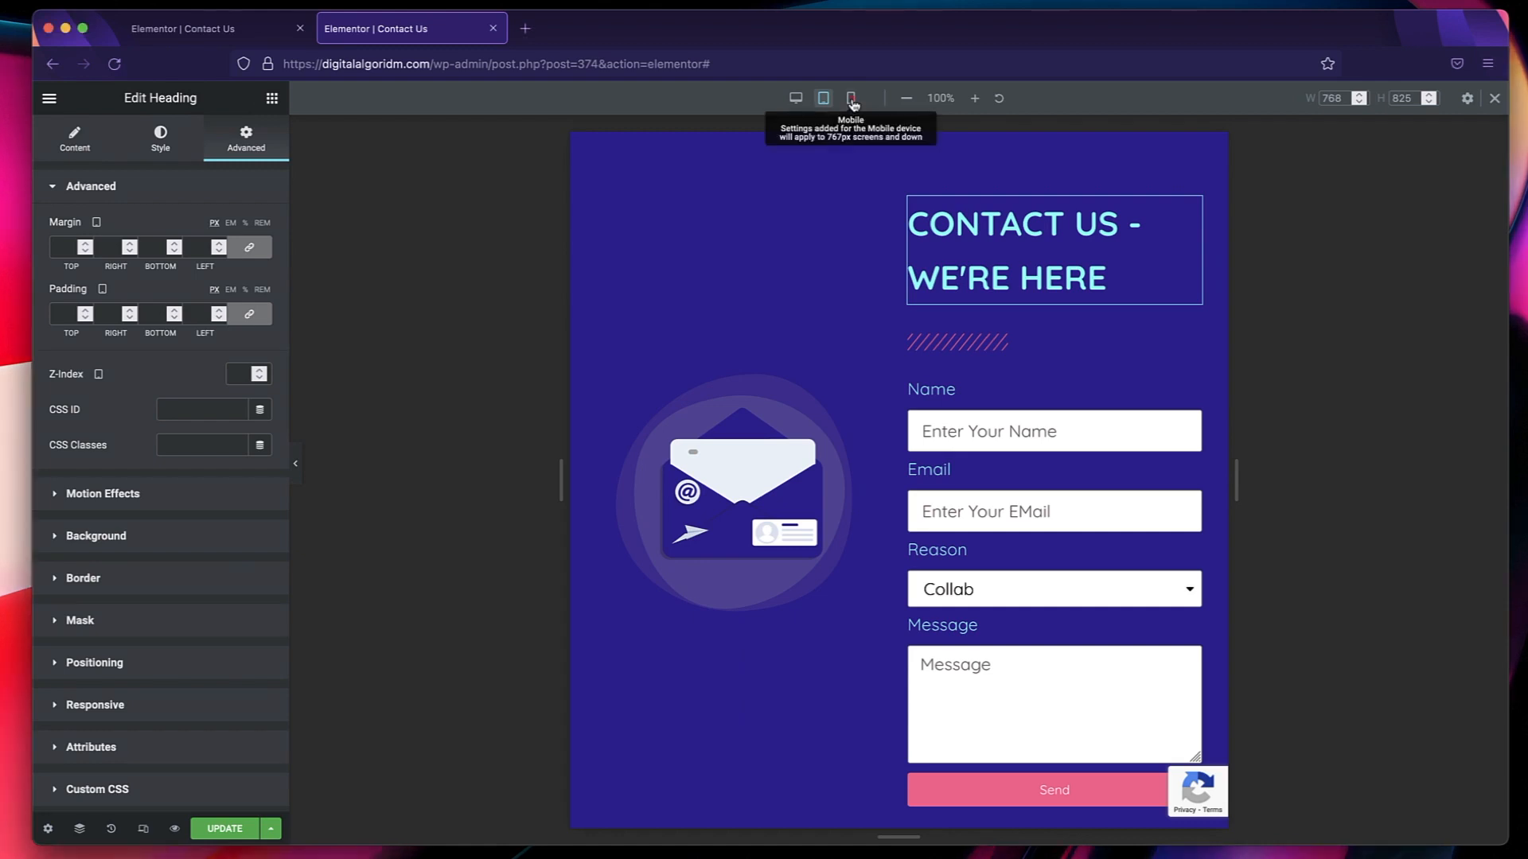
left_click(851, 101)
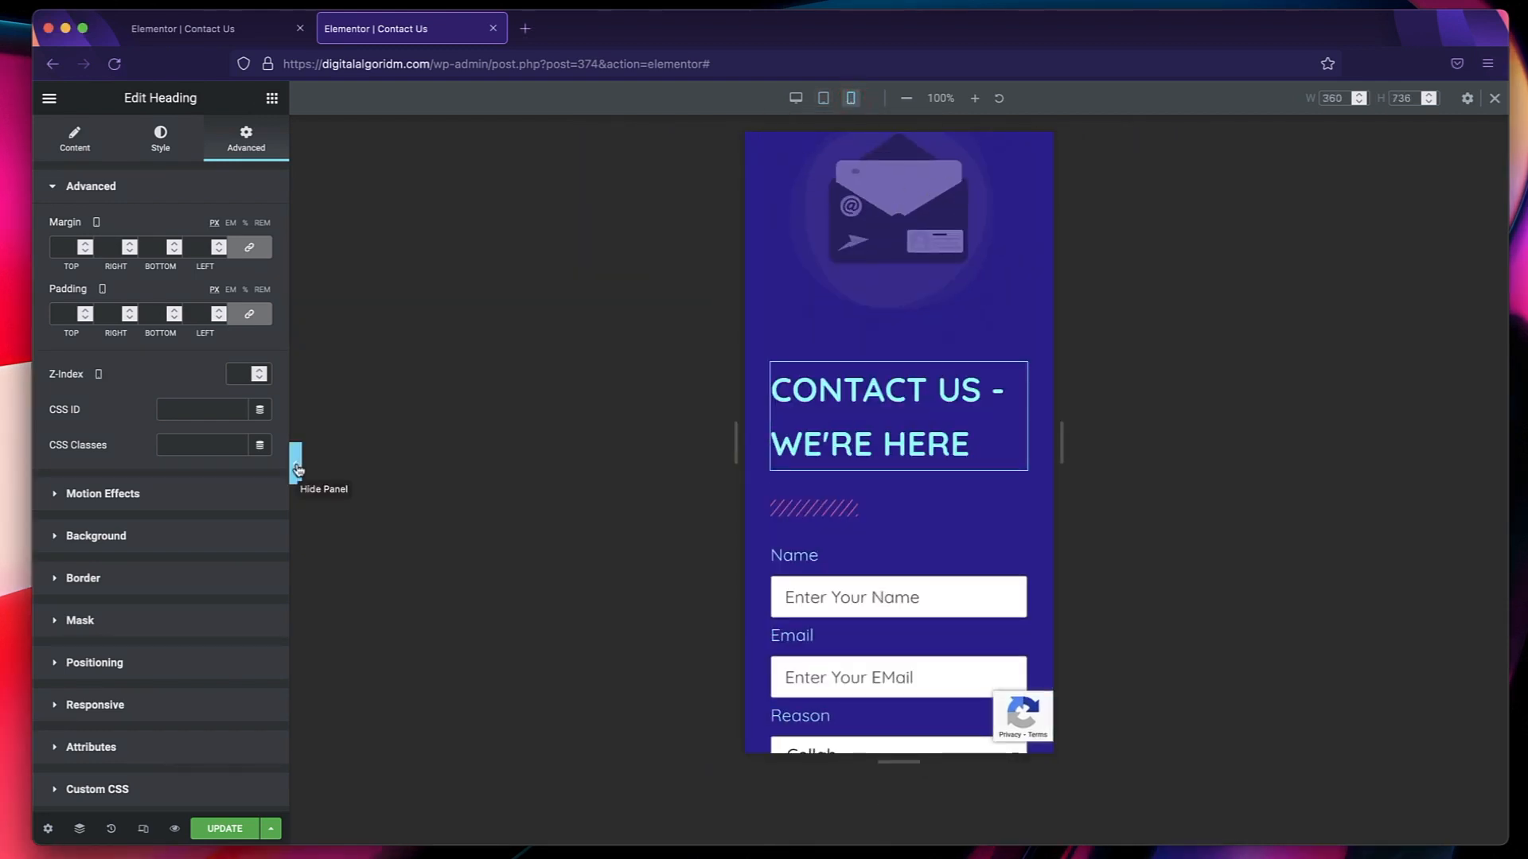
left_click(296, 468)
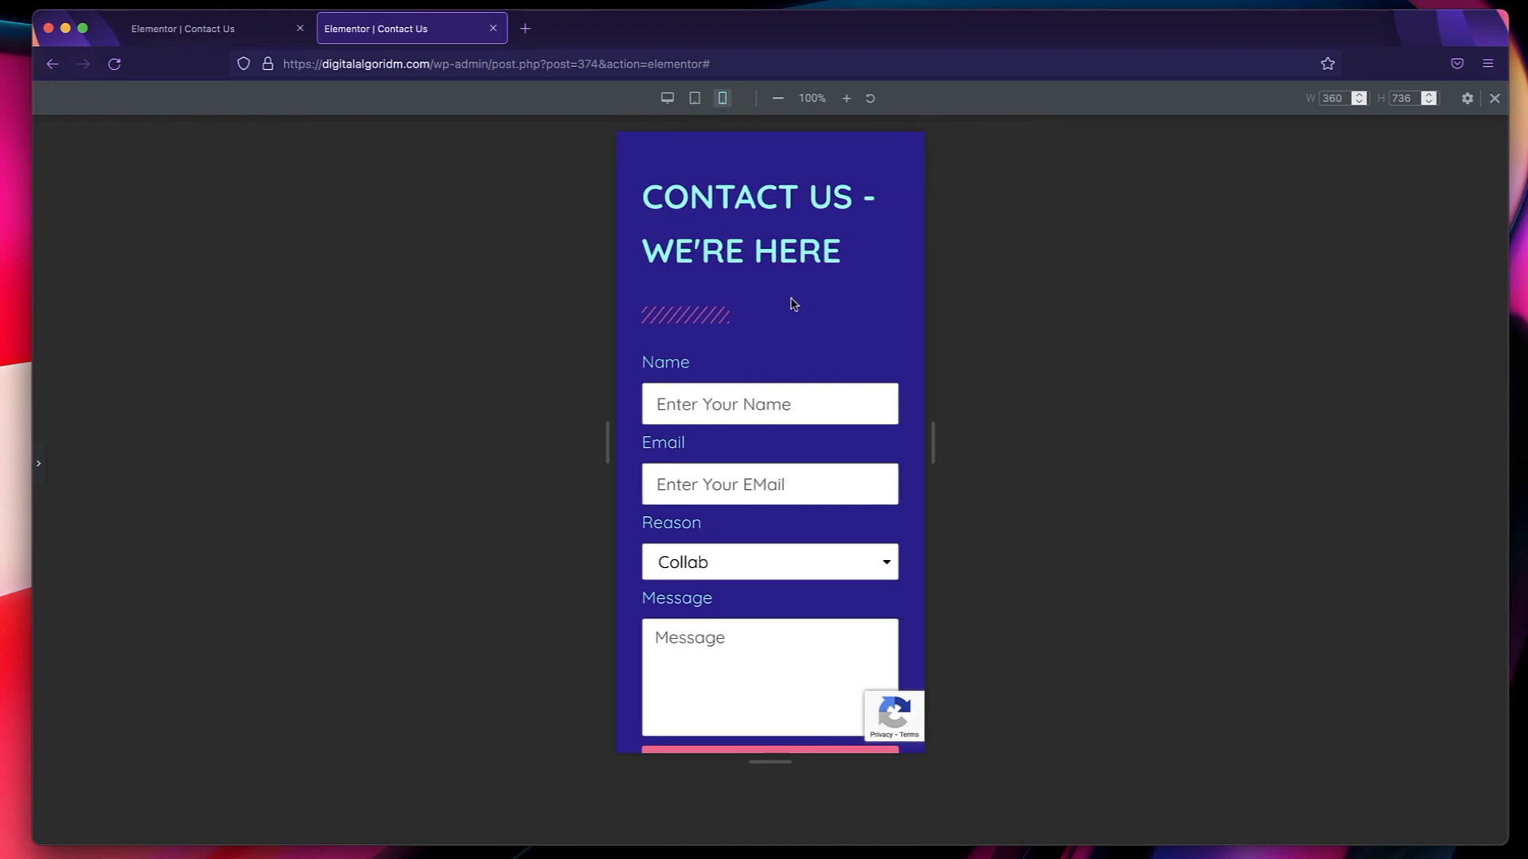
Review the contact section in the tablet and desktop previews and bring back the editor's settings panel.
left_click(696, 102)
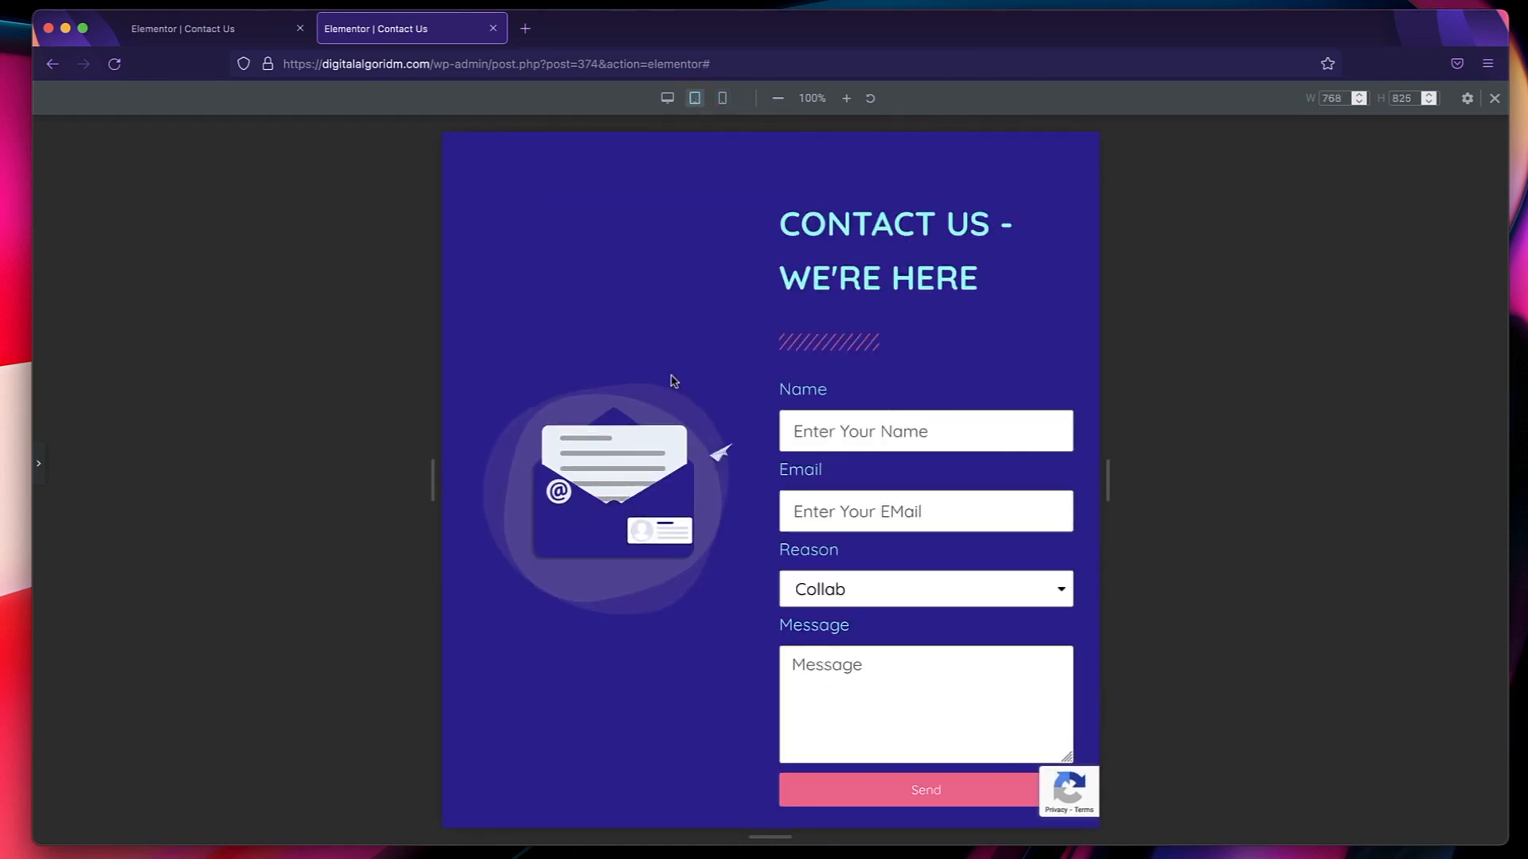
left_click(668, 98)
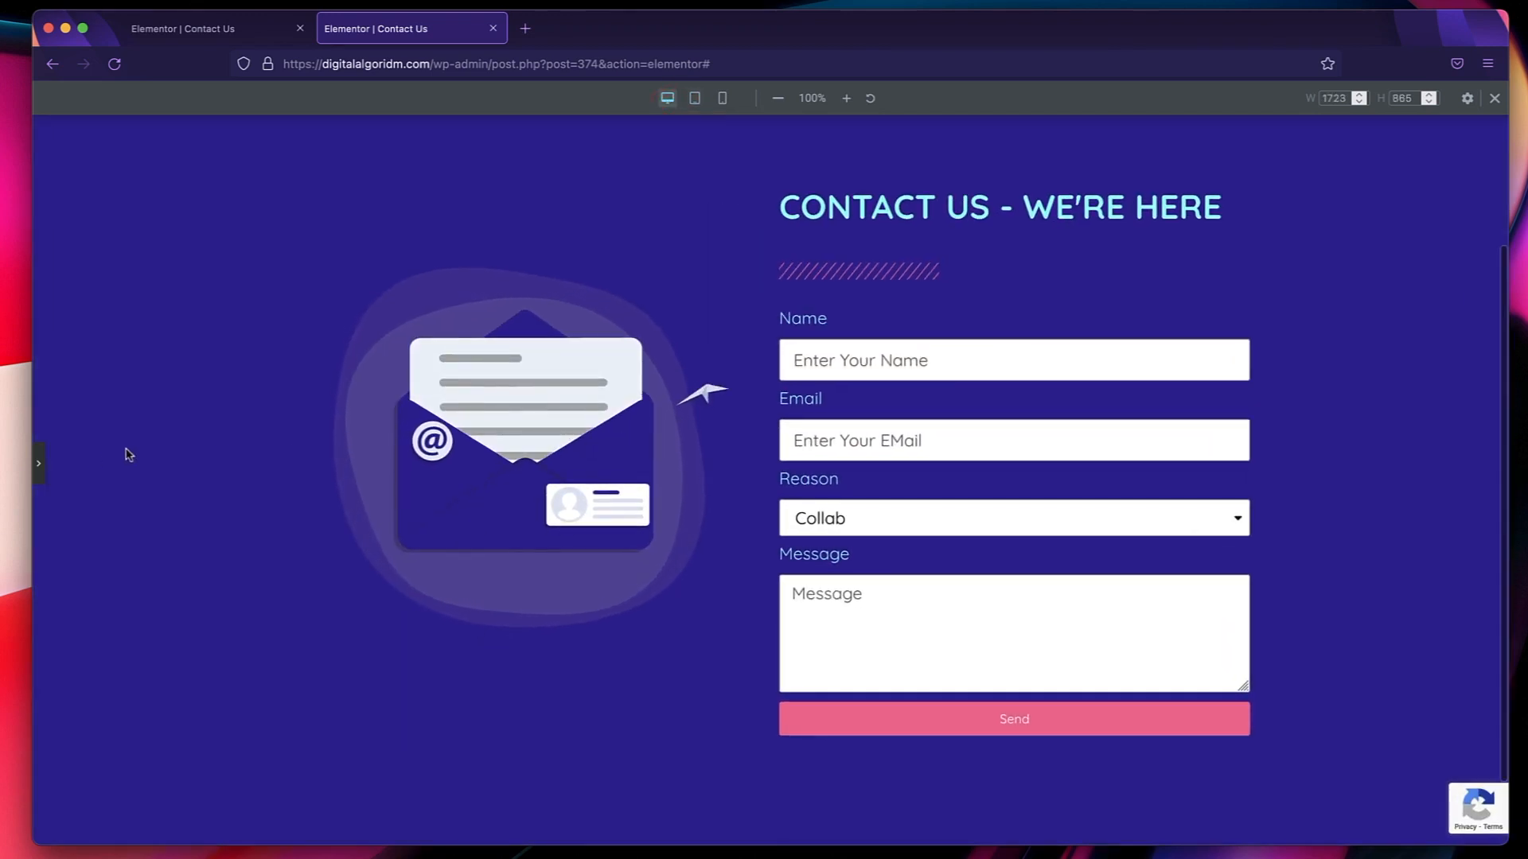
left_click(38, 463)
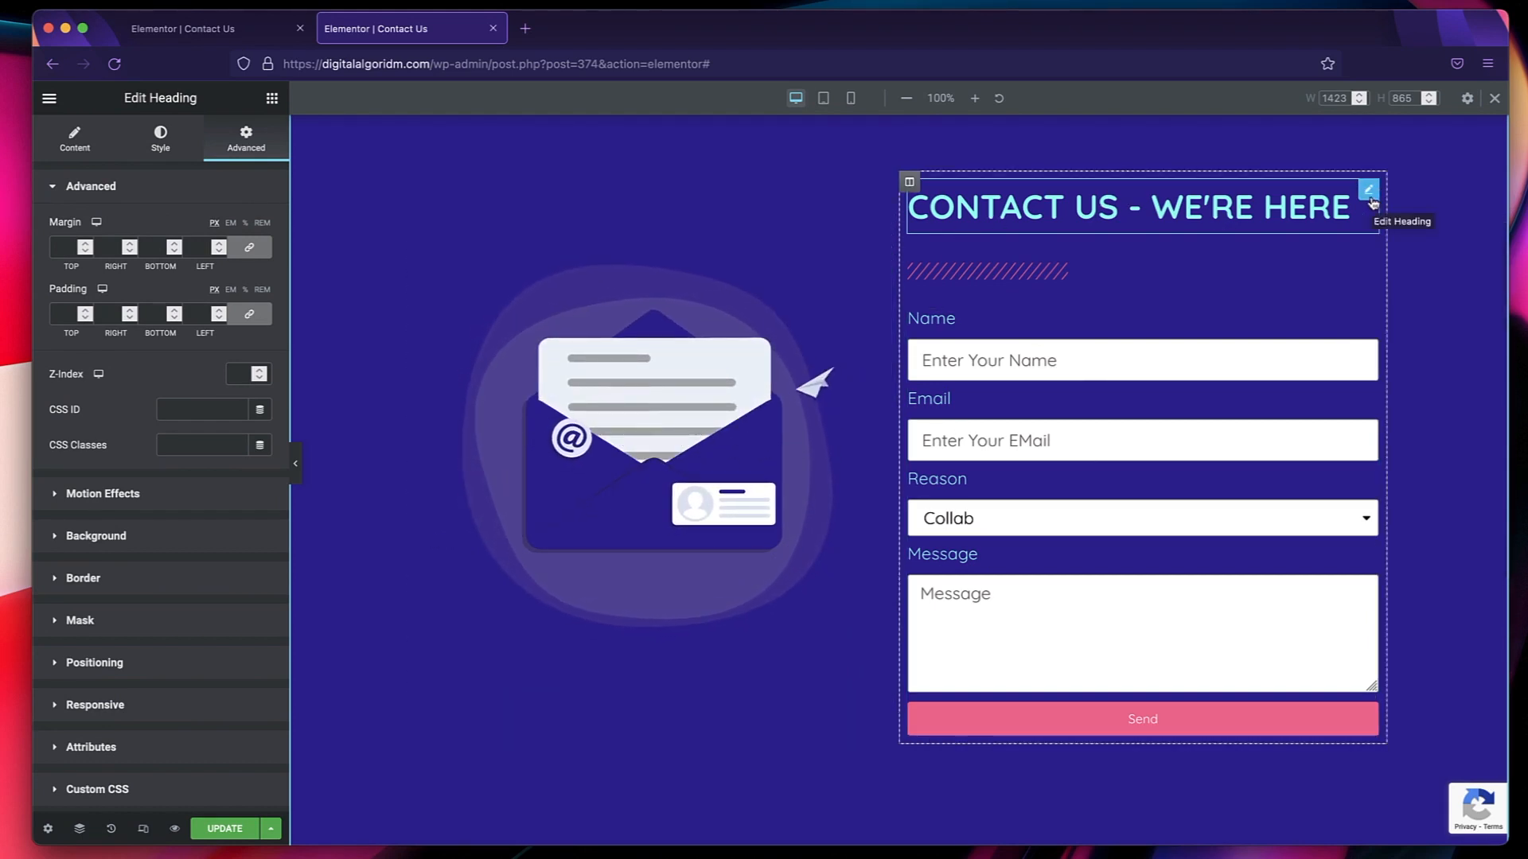
Set the envelope animation column's width to 40% for tablet devices.
left_click(823, 98)
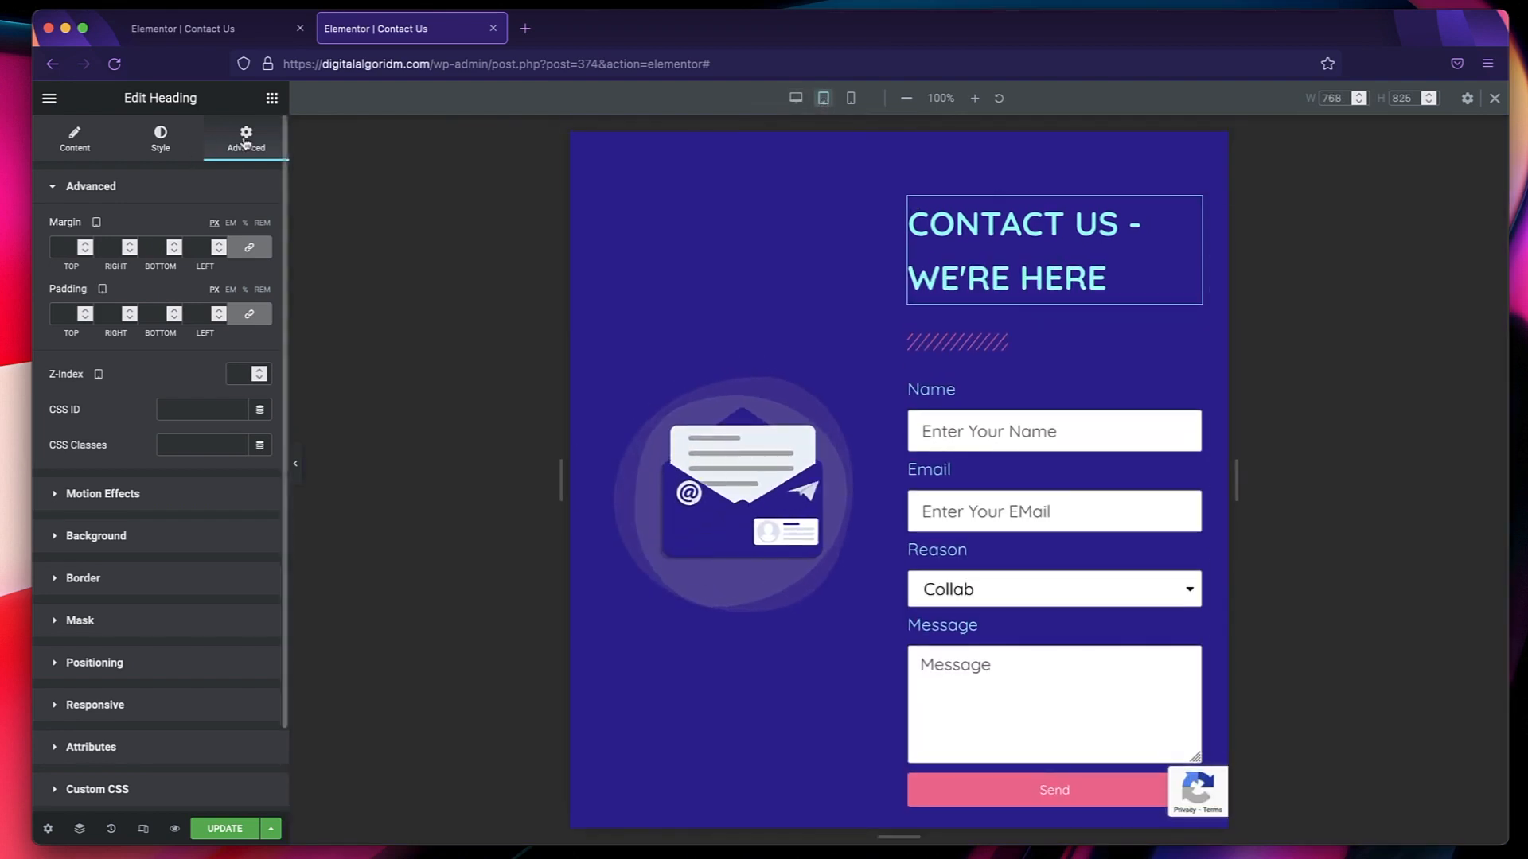
left_click(129, 698)
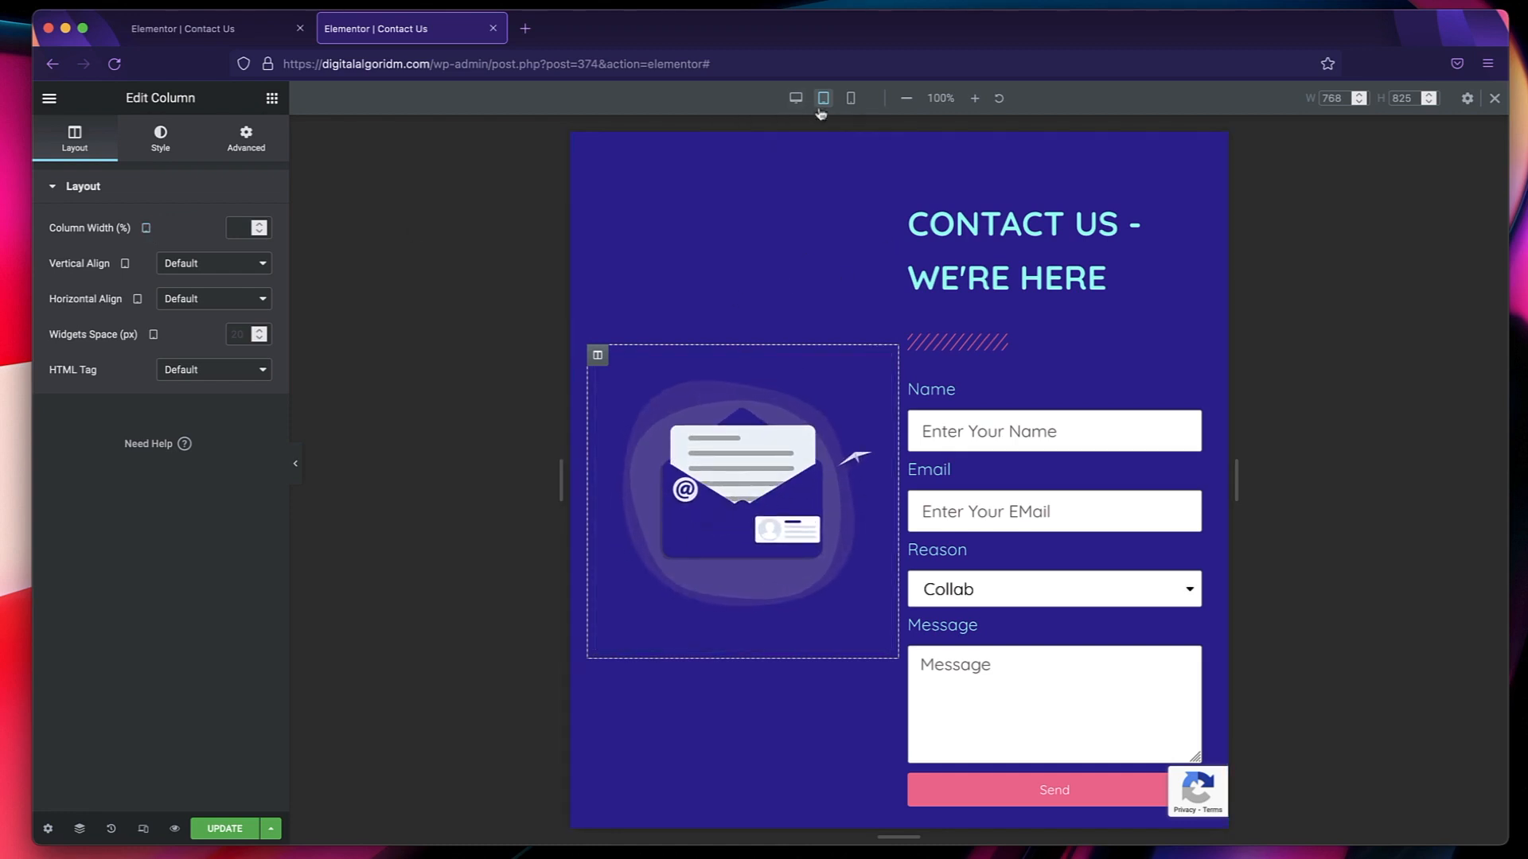
left_click(236, 226)
type("40")
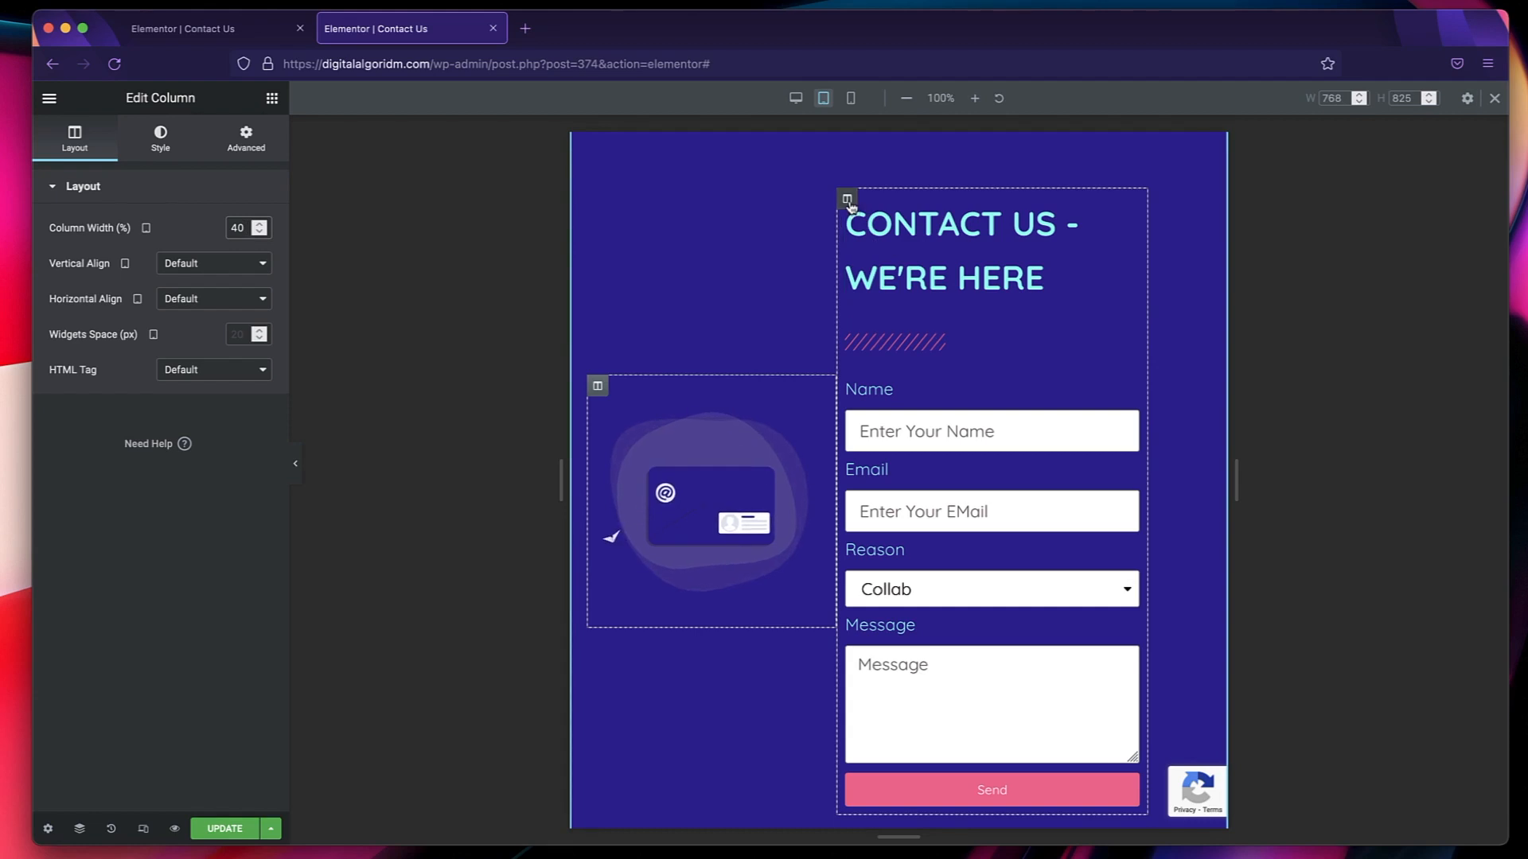
Set the contact form column's tablet width to 60% and recheck the widths of both columns.
left_click(848, 201)
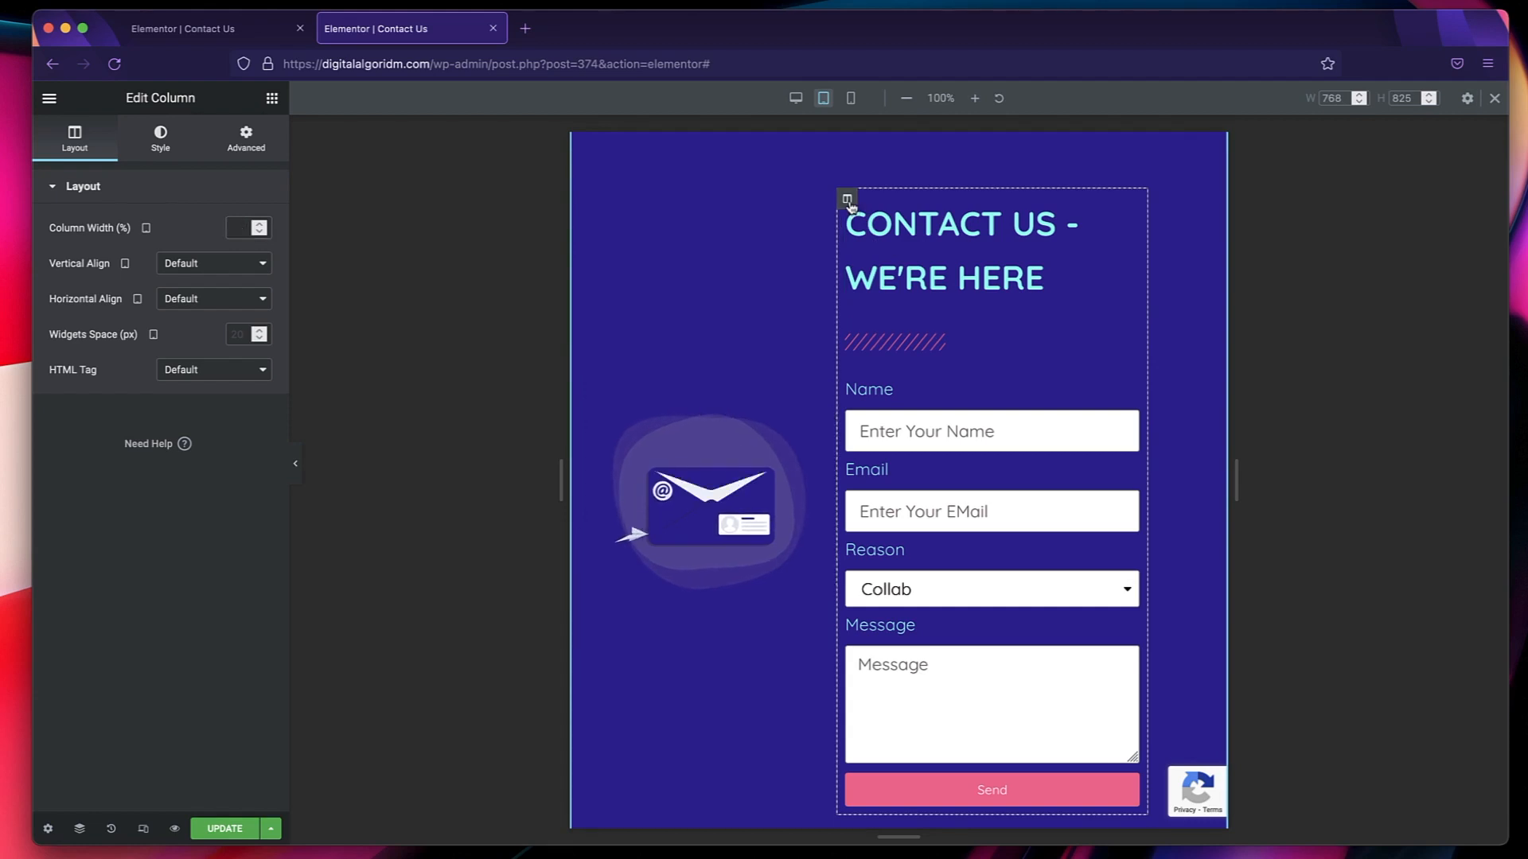
left_click(235, 228)
type("60")
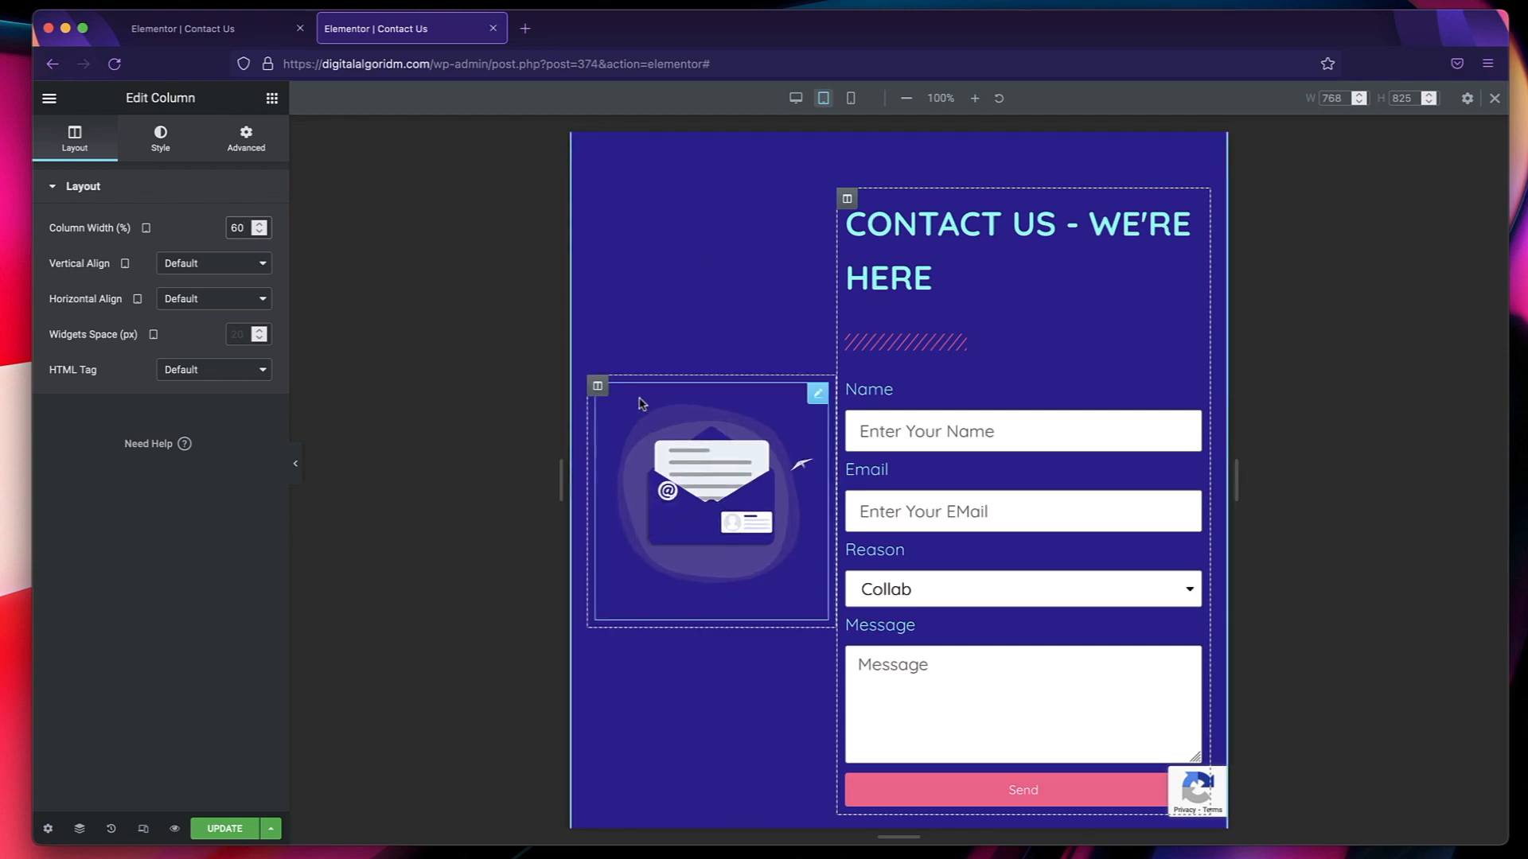
left_click(598, 391)
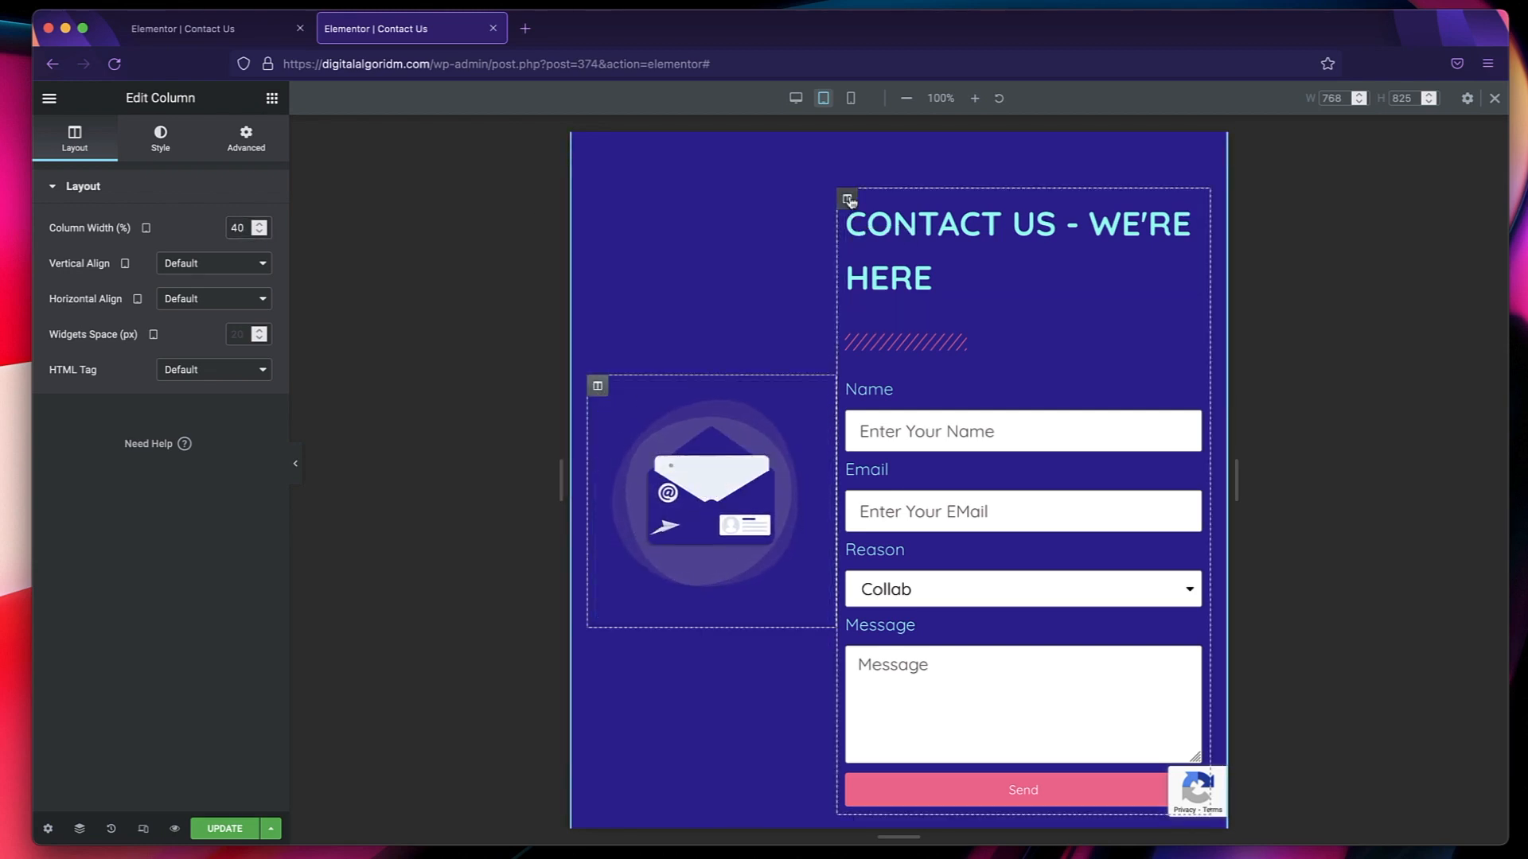
left_click(848, 199)
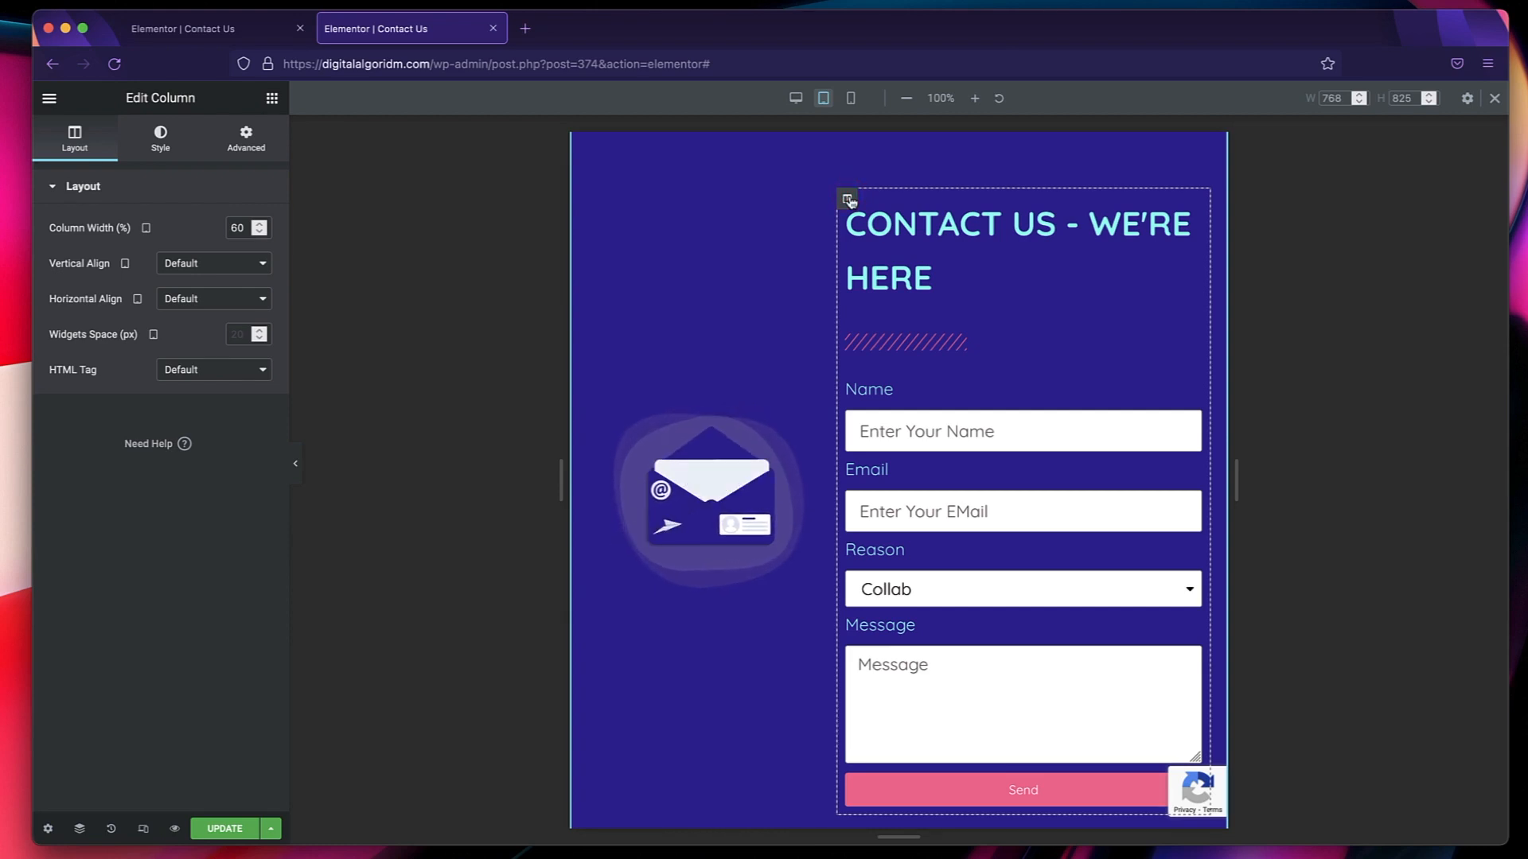
Check the contact section's layout in the mobile and desktop previews.
left_click(850, 97)
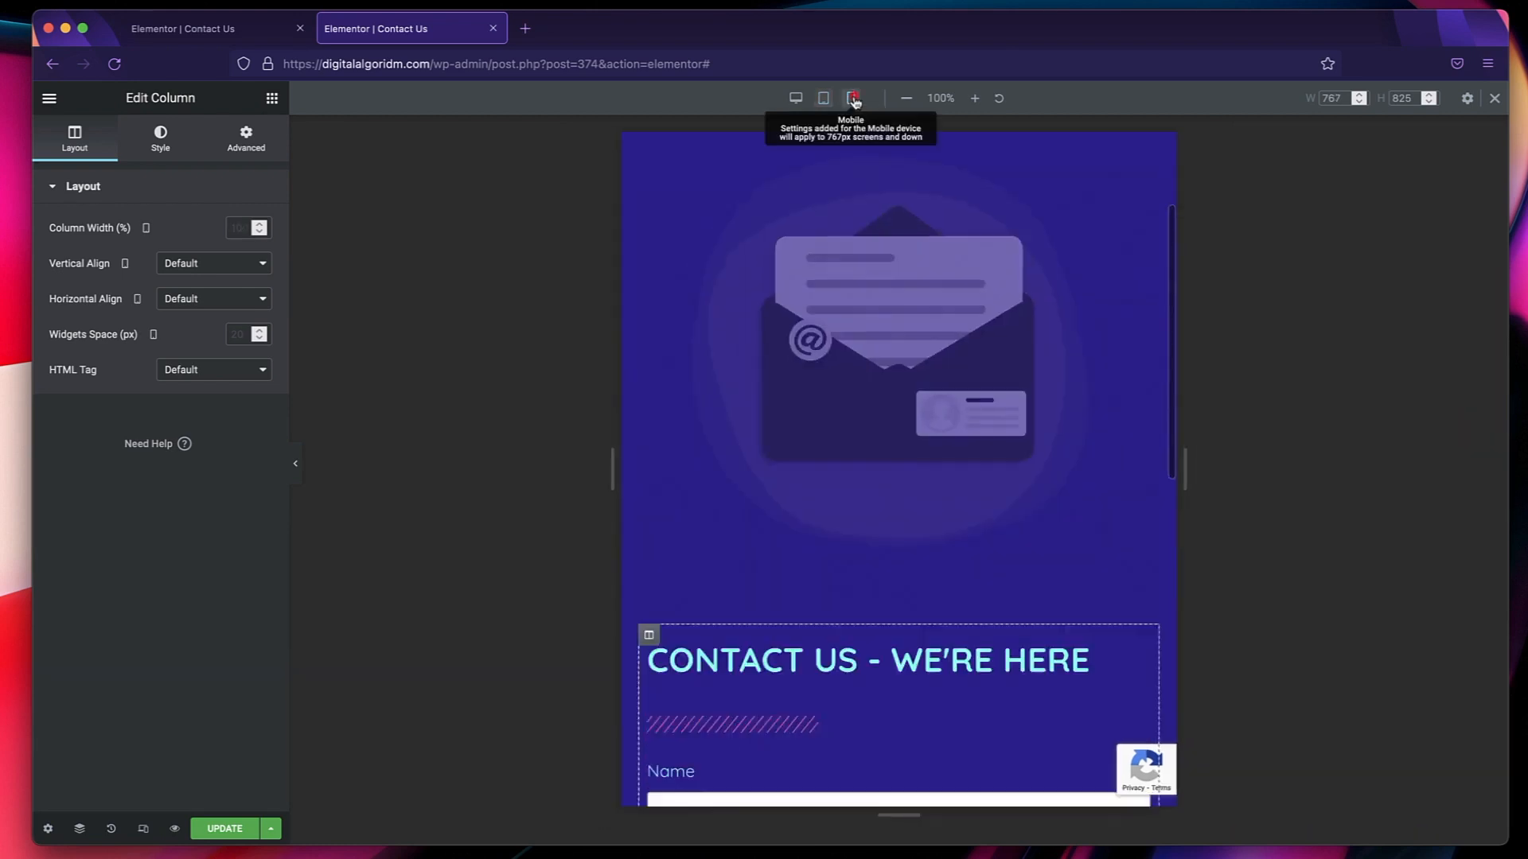
scroll(892, 278, "up", 3)
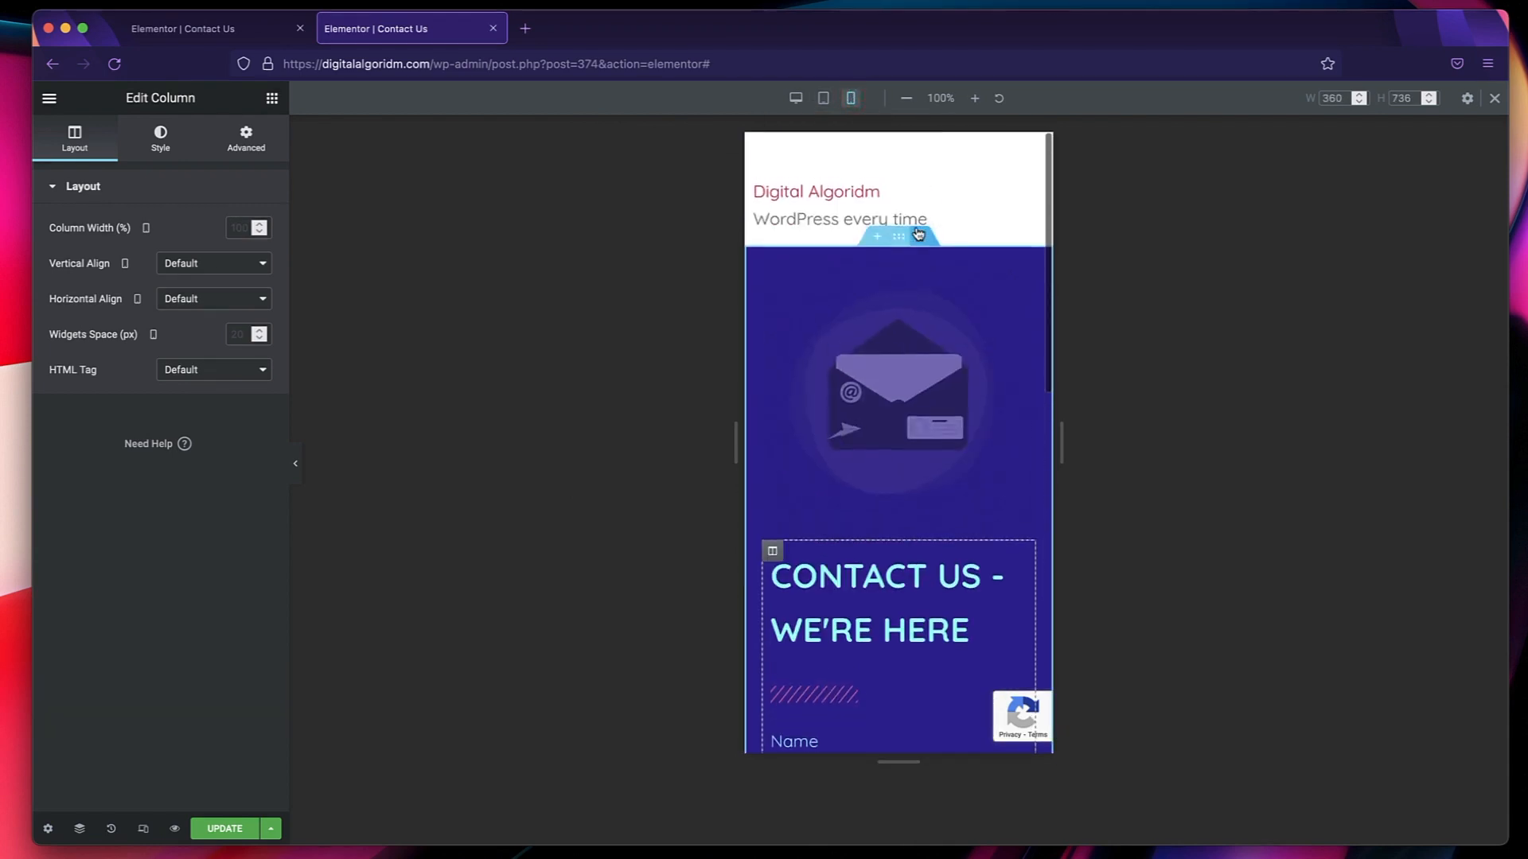
left_click(795, 98)
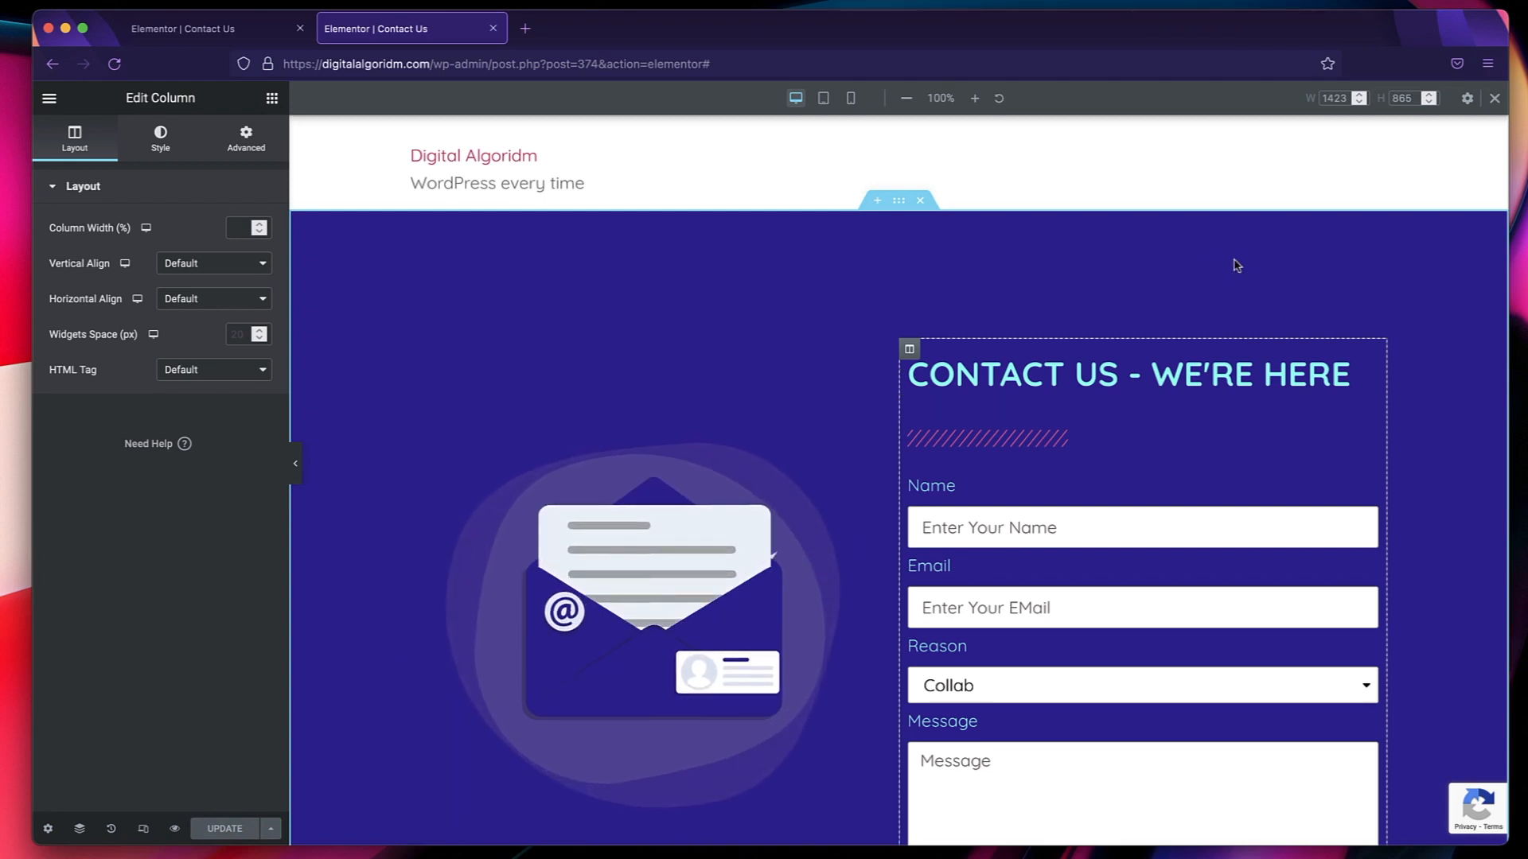
scroll(1235, 265, "down", 2)
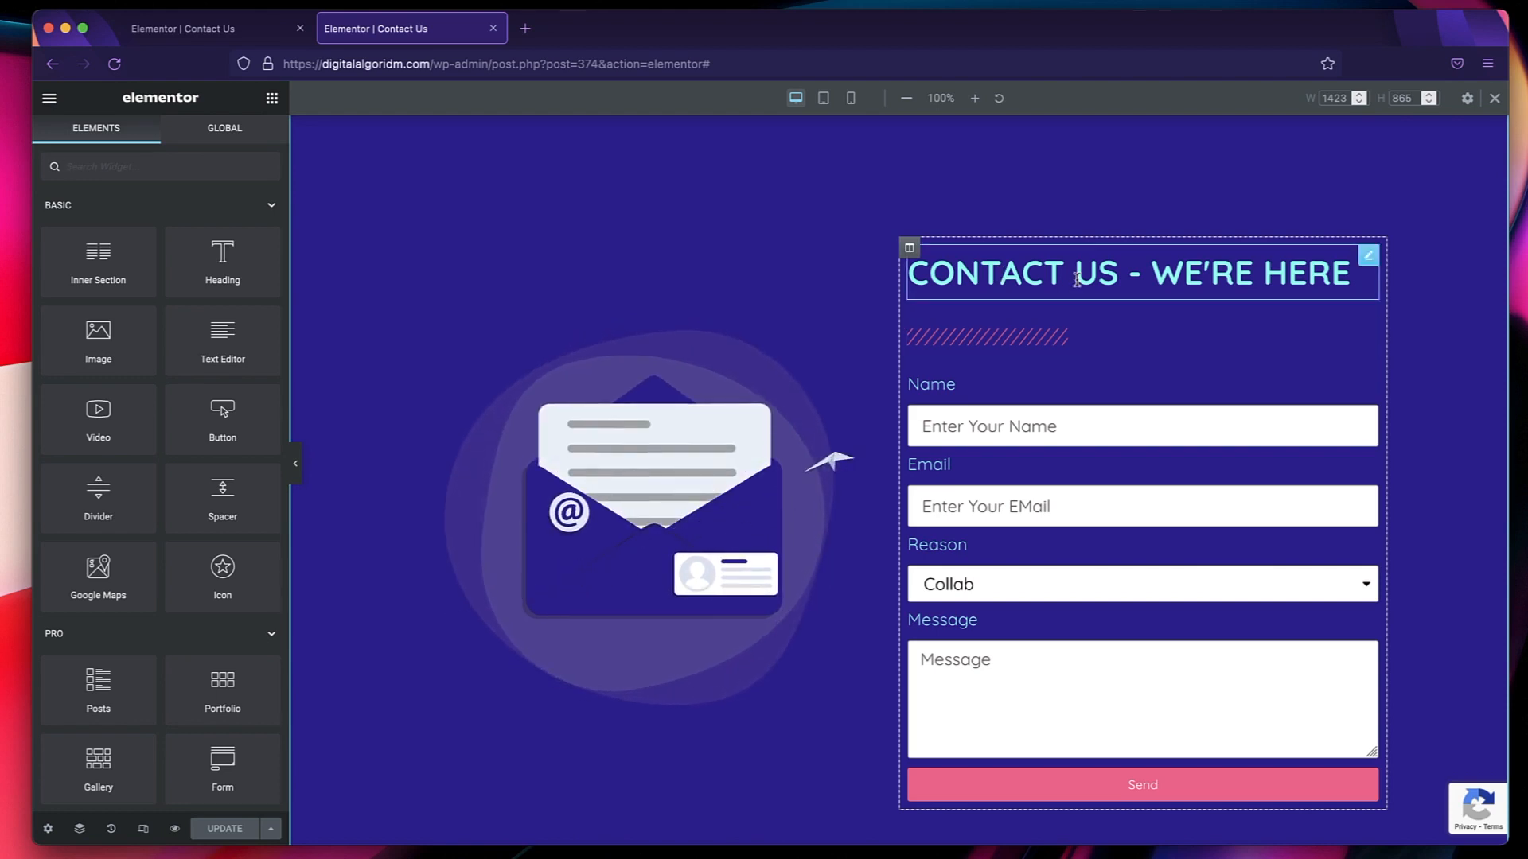
Inspect the Primary global font's tablet size option in Site Settings and return to the settings overview.
left_click(49, 98)
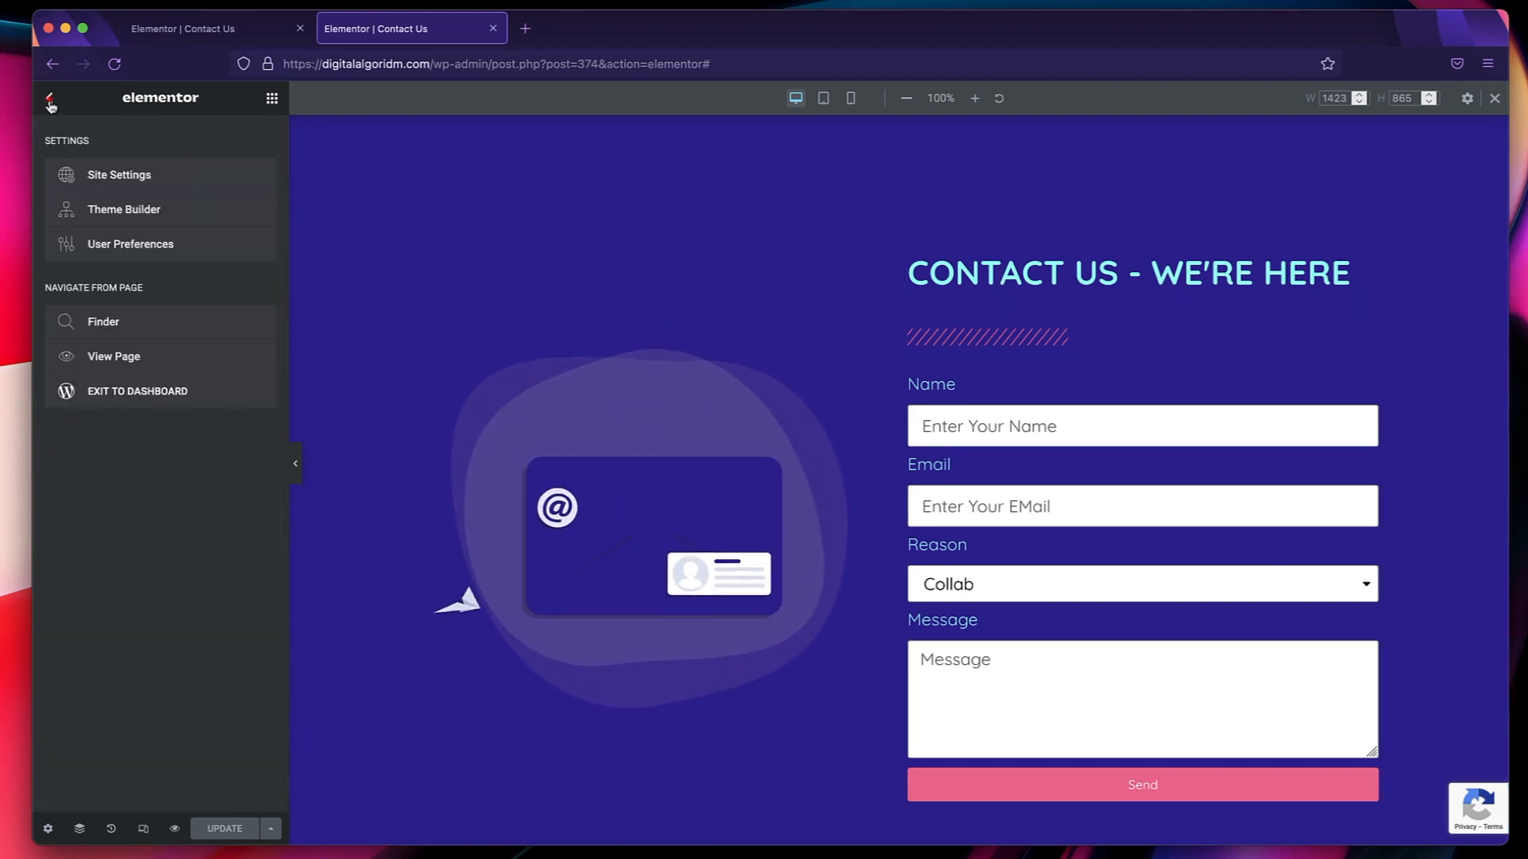
left_click(137, 181)
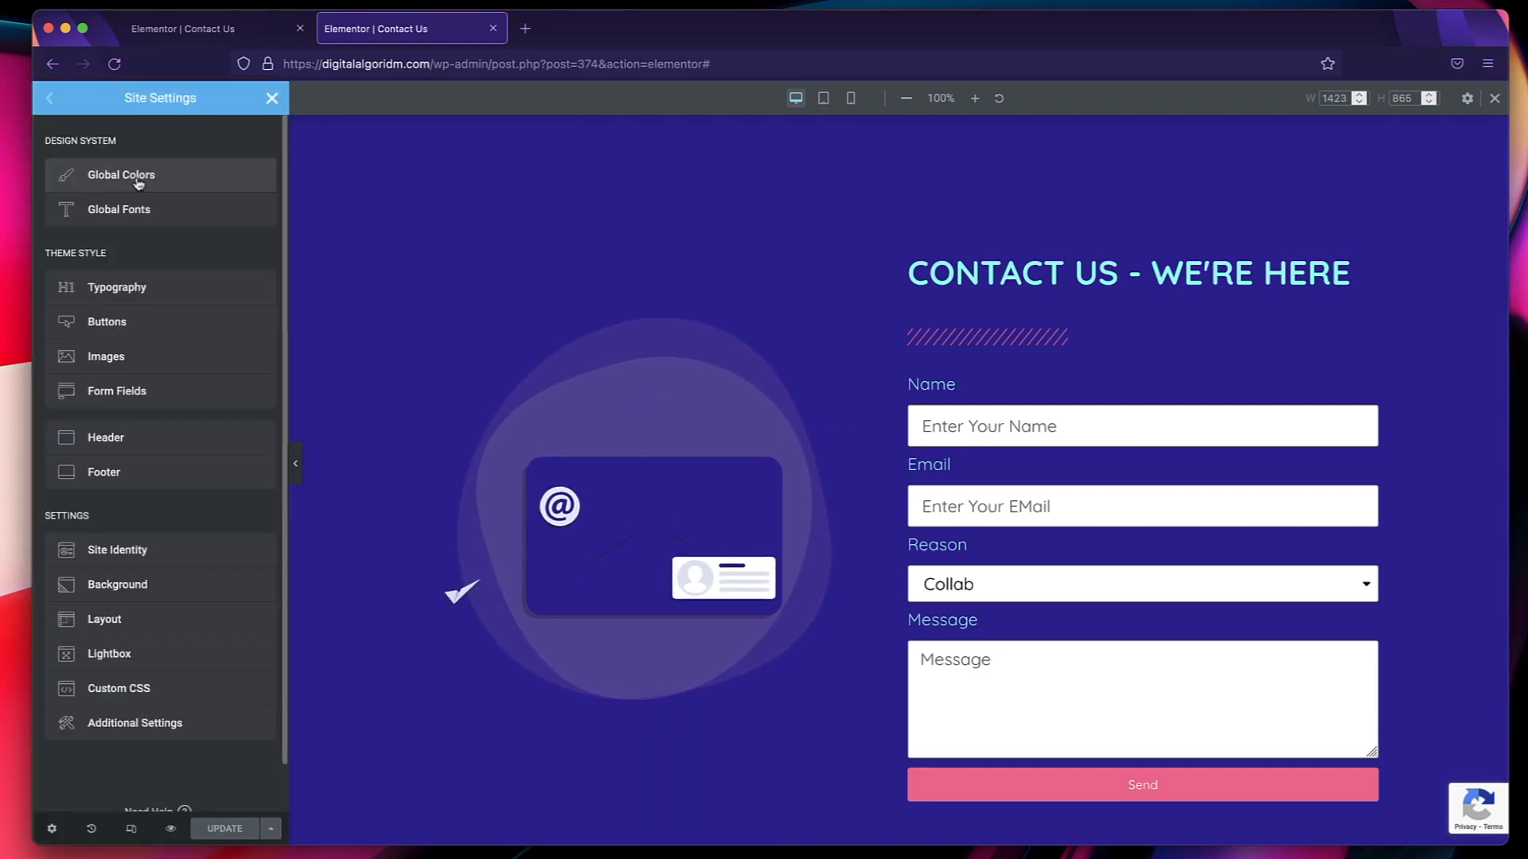
left_click(123, 211)
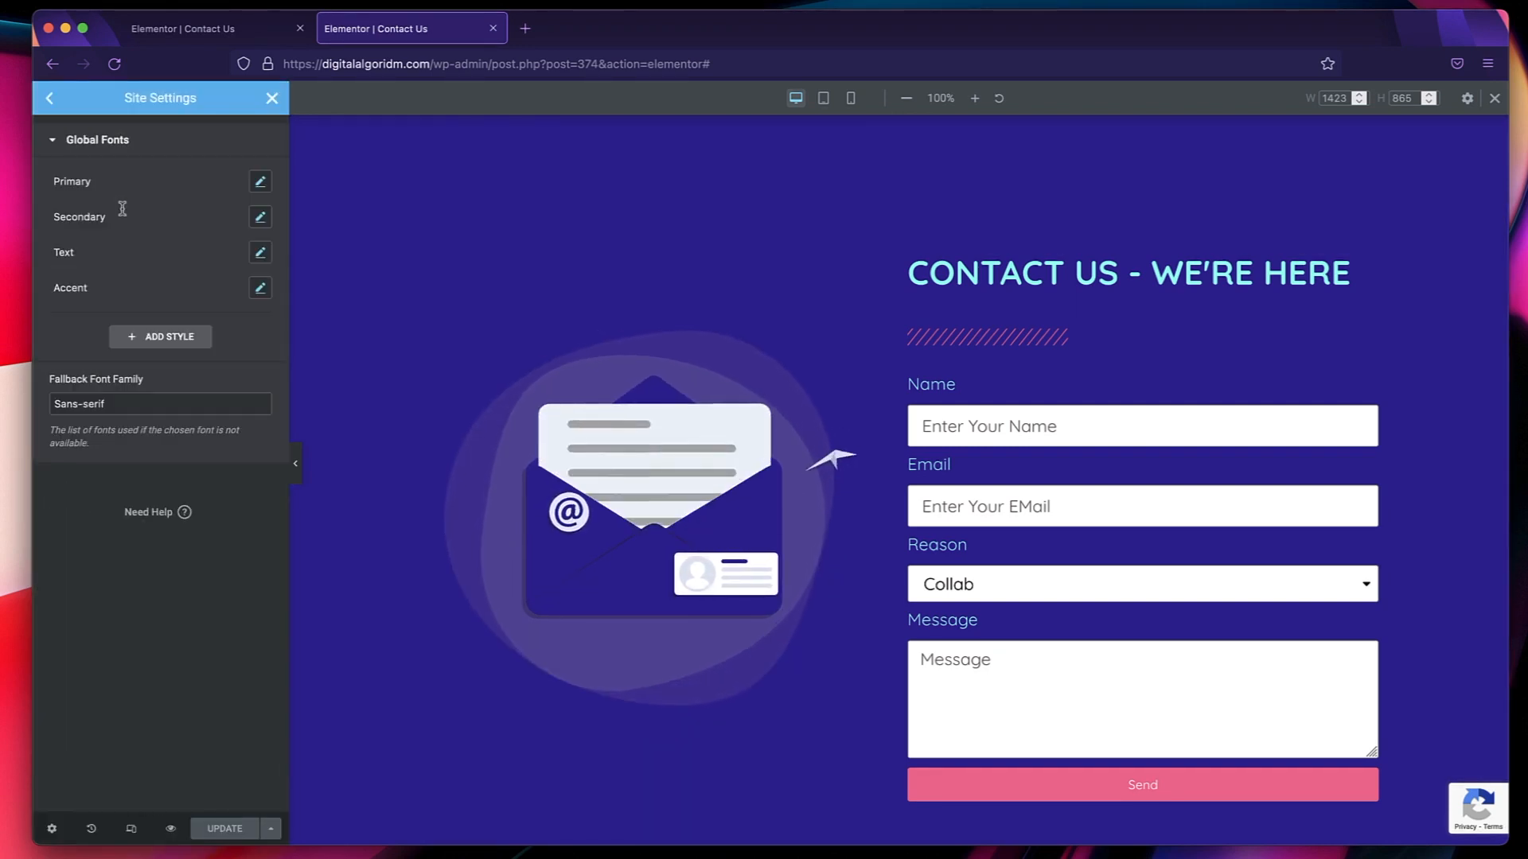
left_click(262, 184)
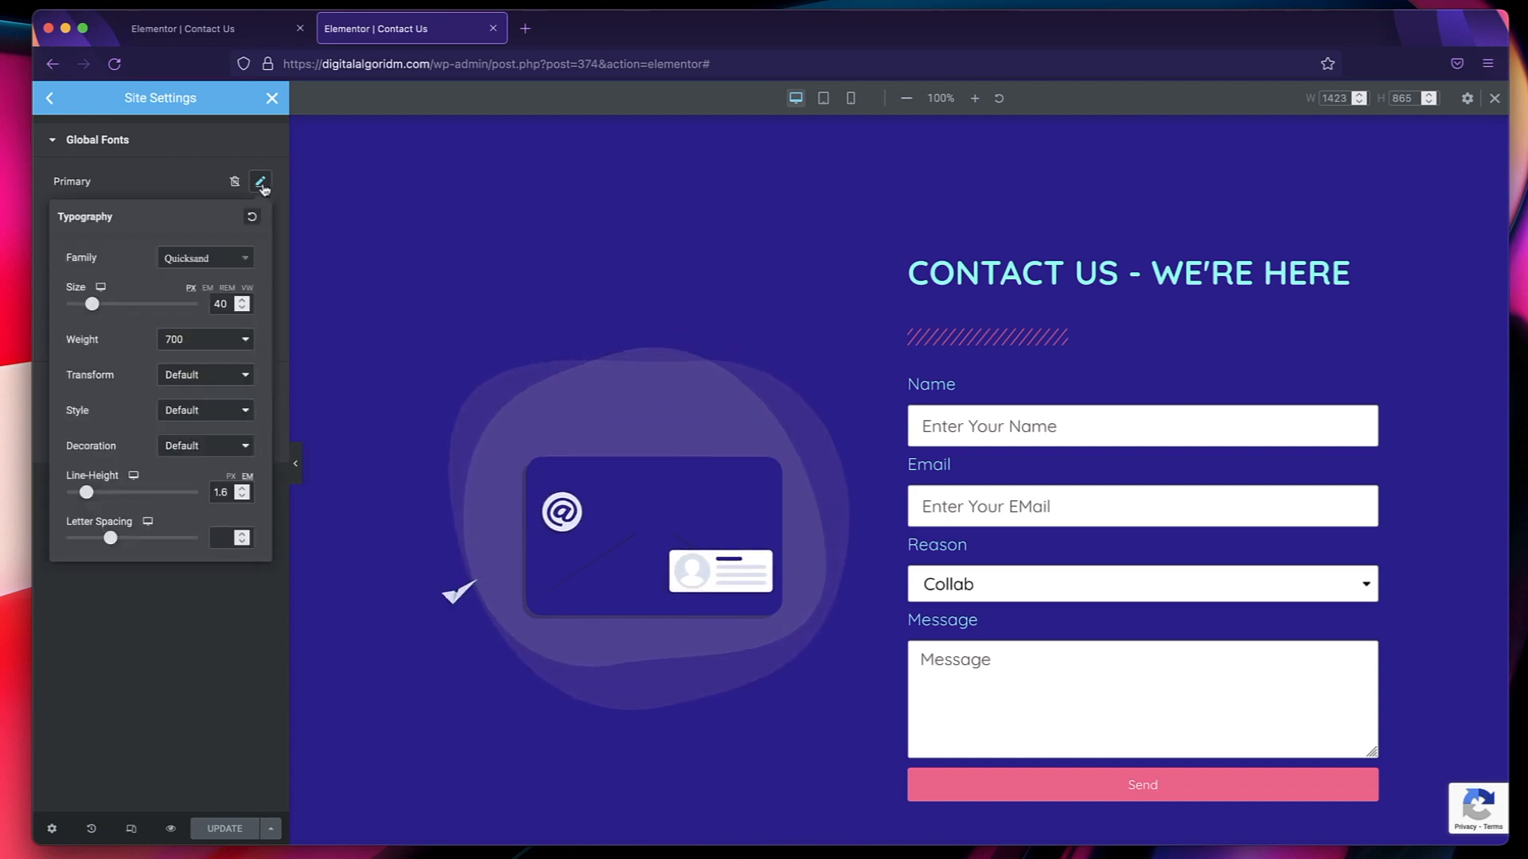
left_click(101, 290)
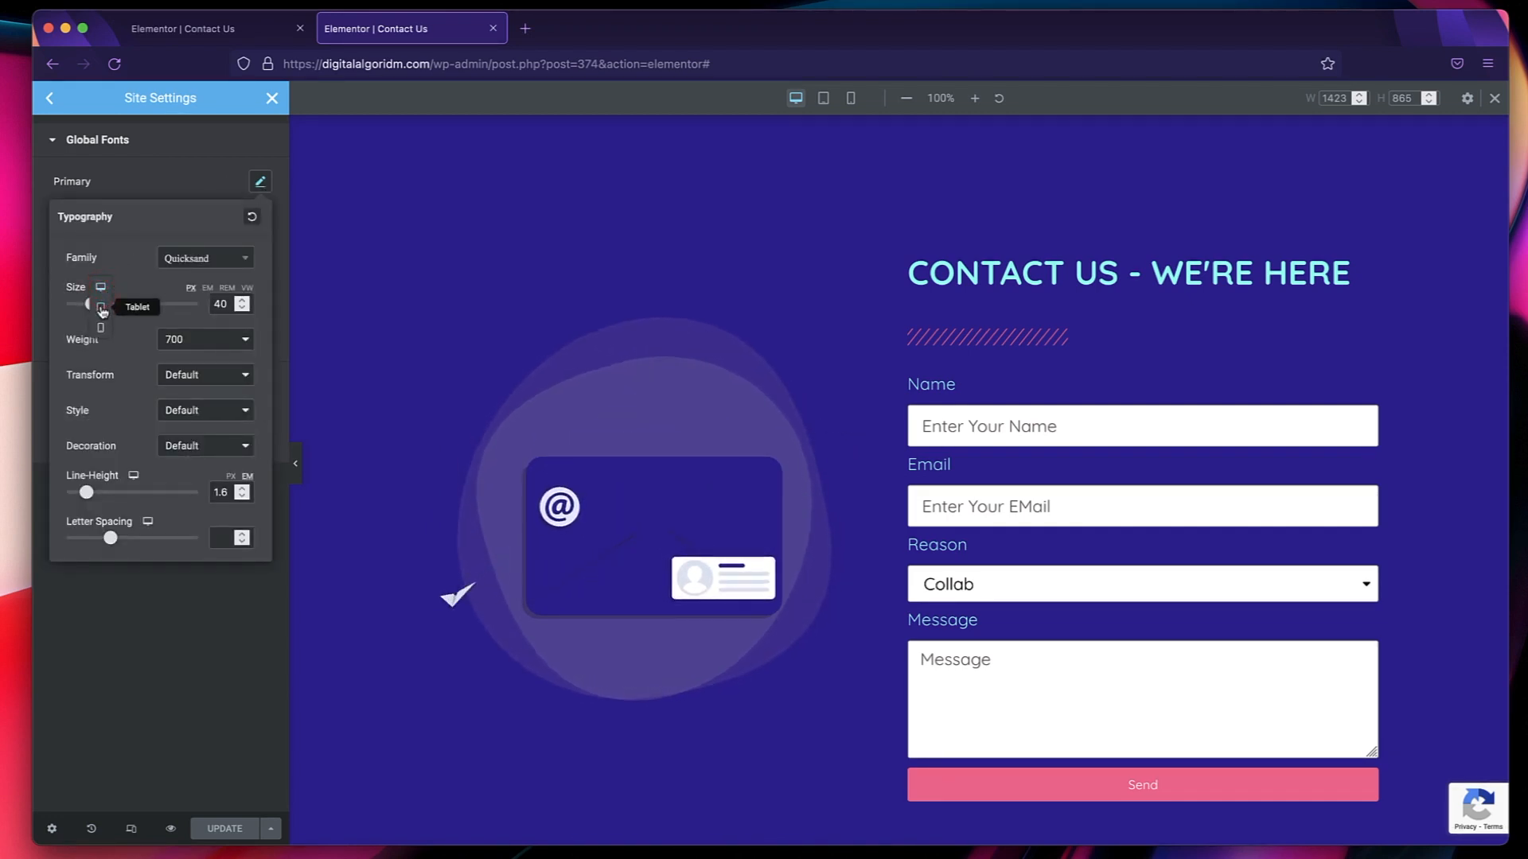
left_click(100, 306)
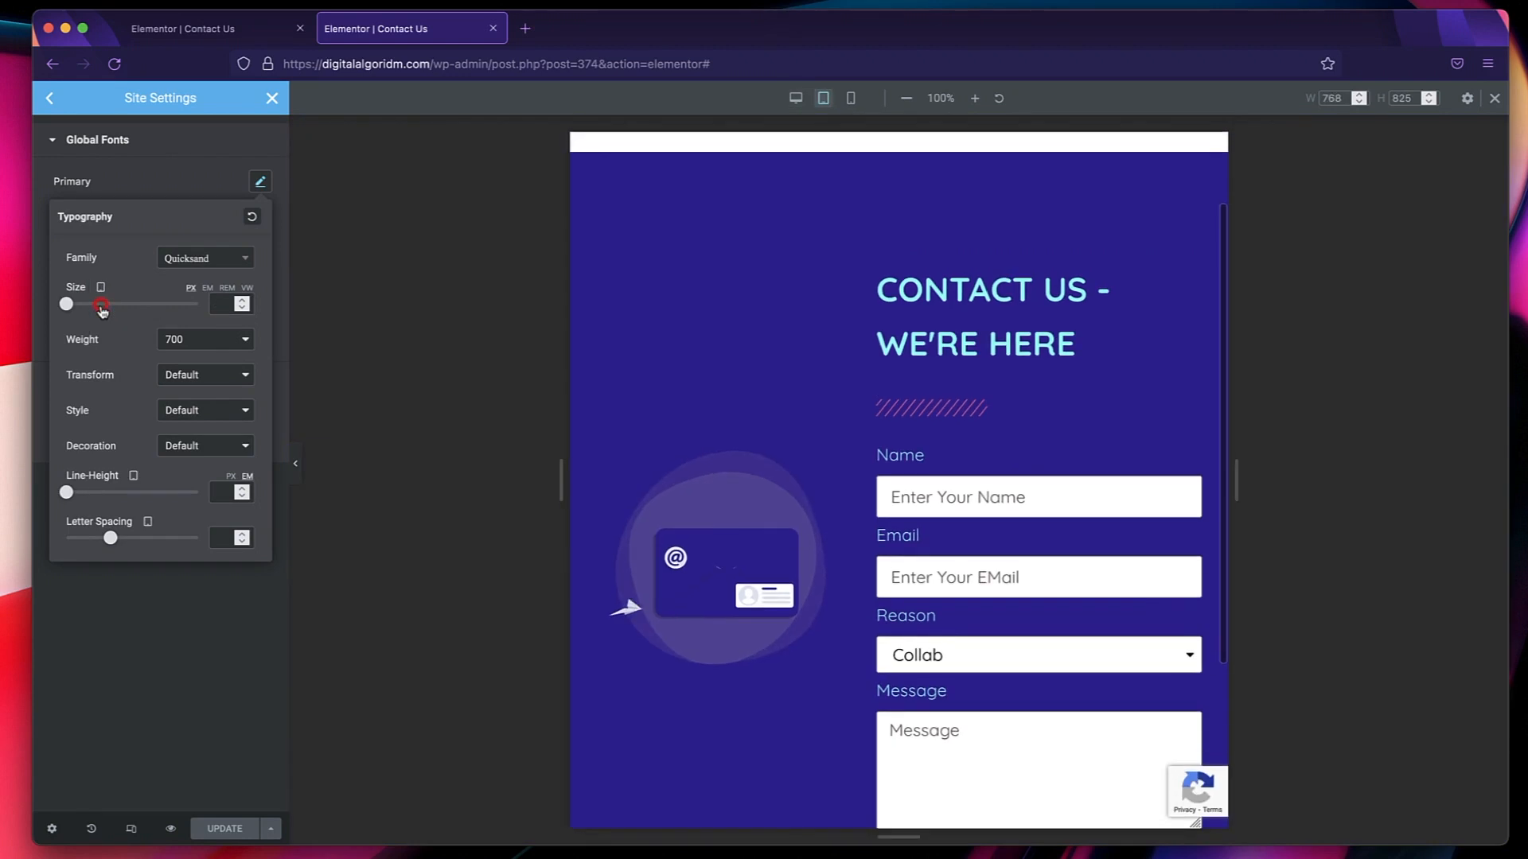
left_click(209, 159)
left_click(49, 102)
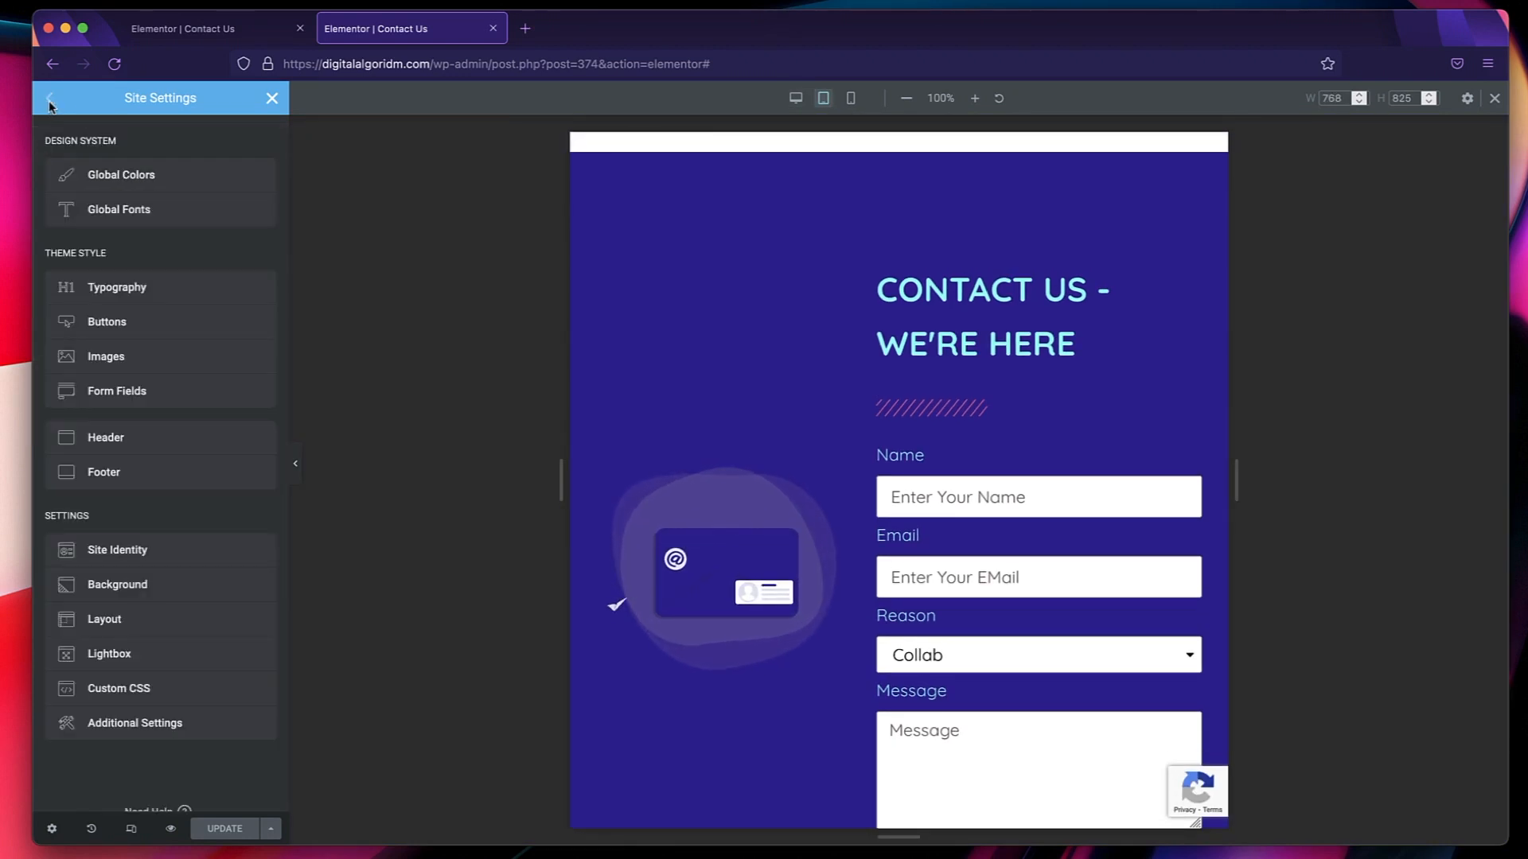
Review the theme style typography for the headings, including the tablet font size option of H4.
left_click(139, 289)
scroll(157, 208, "down", 10)
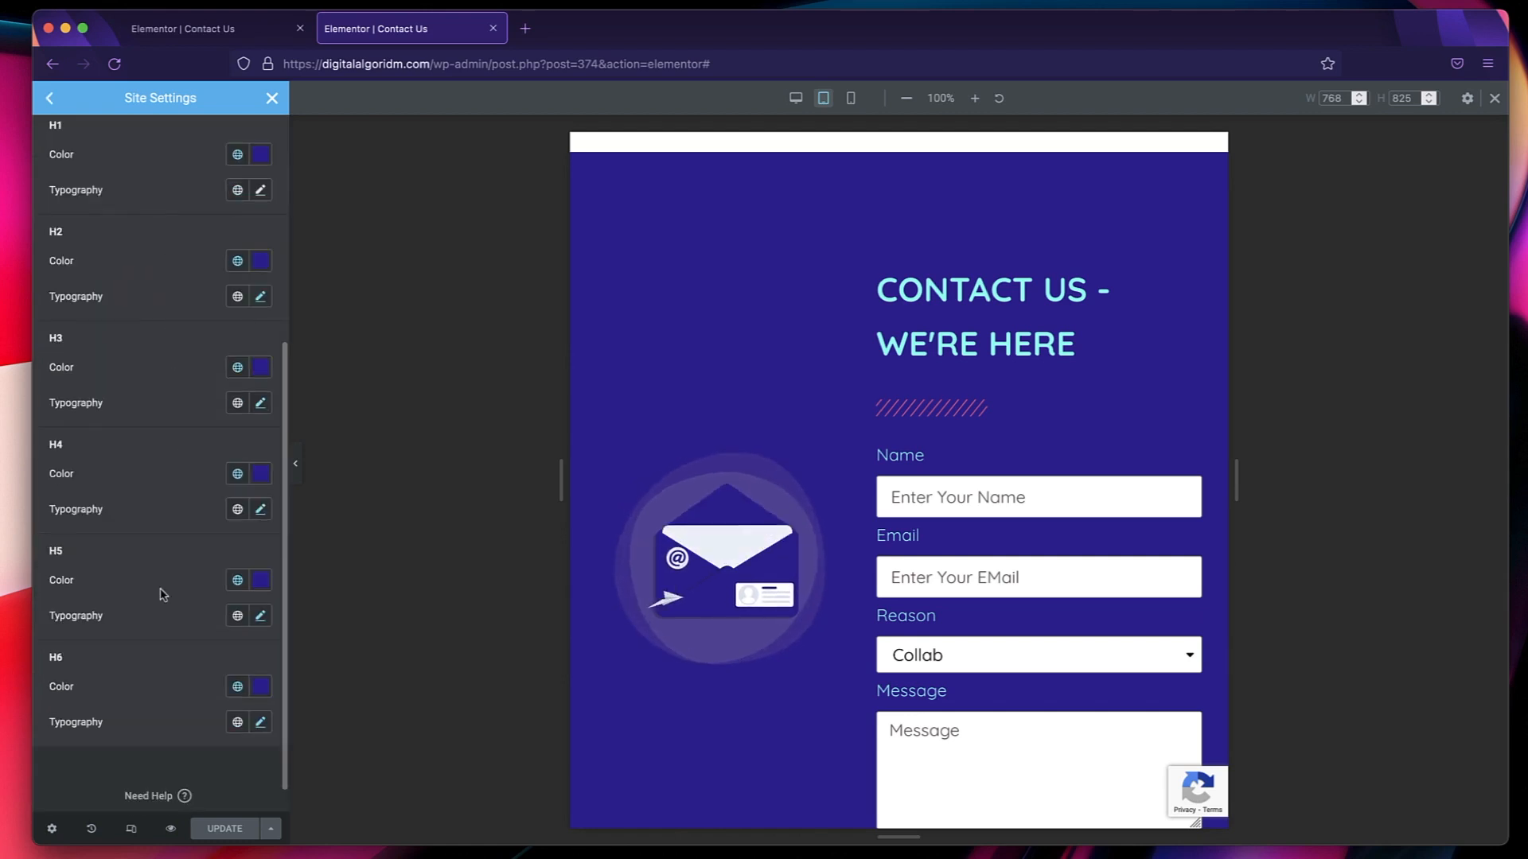
scroll(162, 595, "up", 5)
scroll(162, 595, "down", 4)
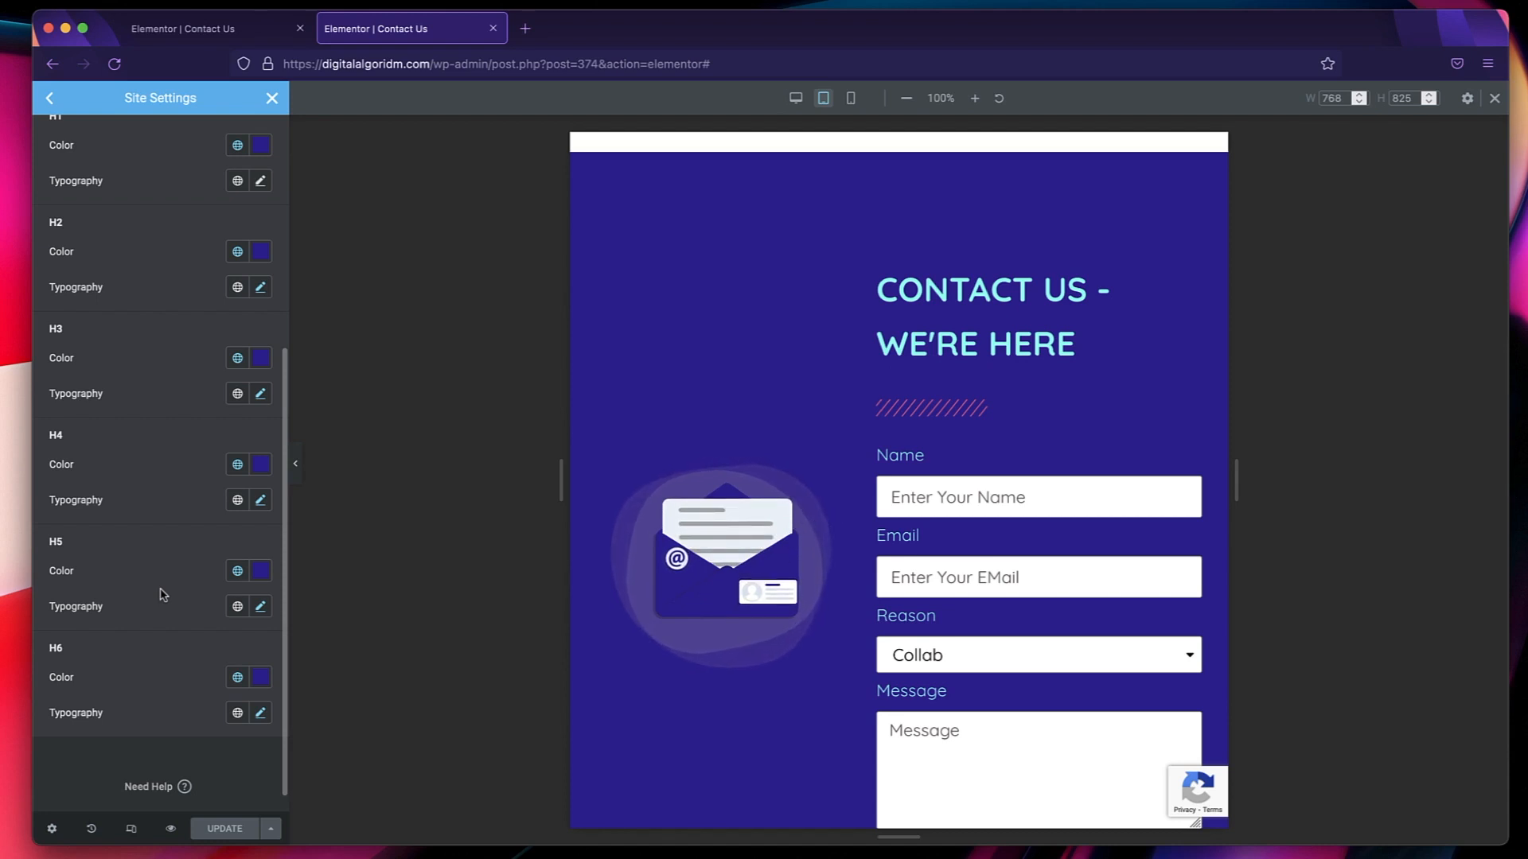
left_click(260, 500)
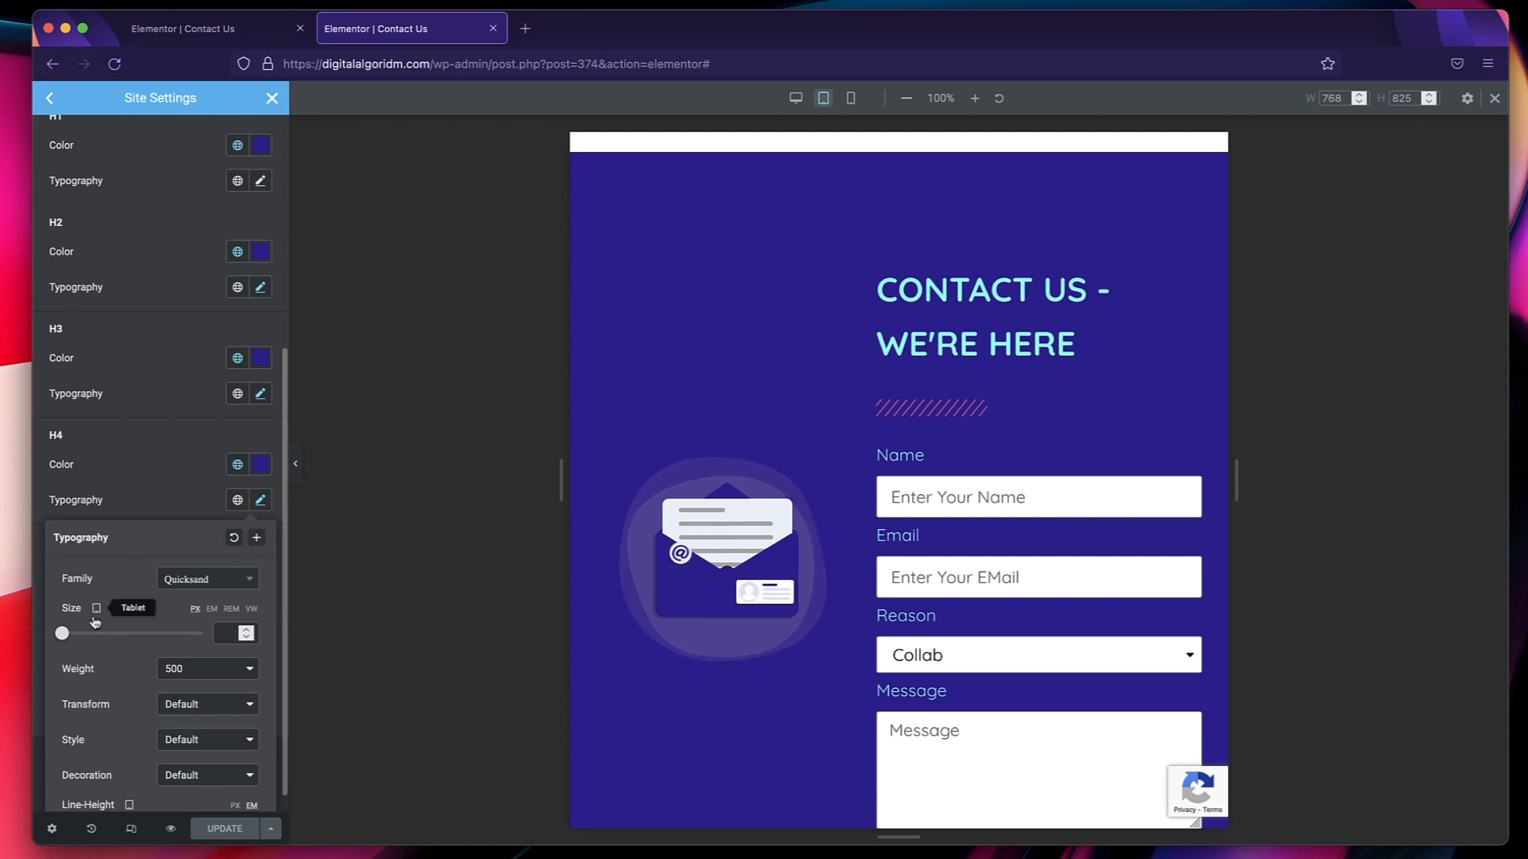
left_click(218, 630)
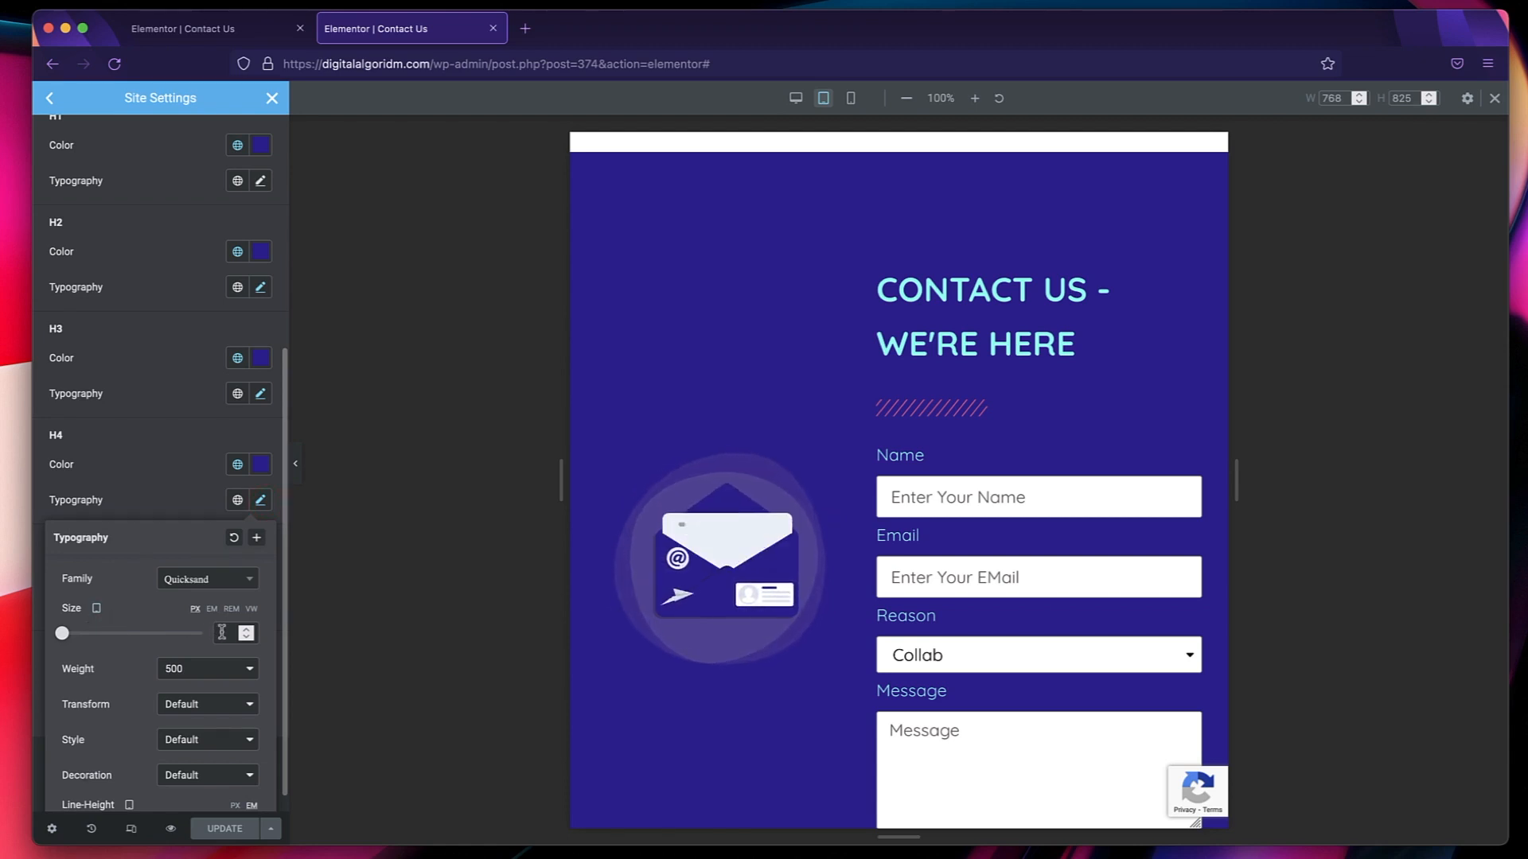
scroll(175, 388, "up", 4)
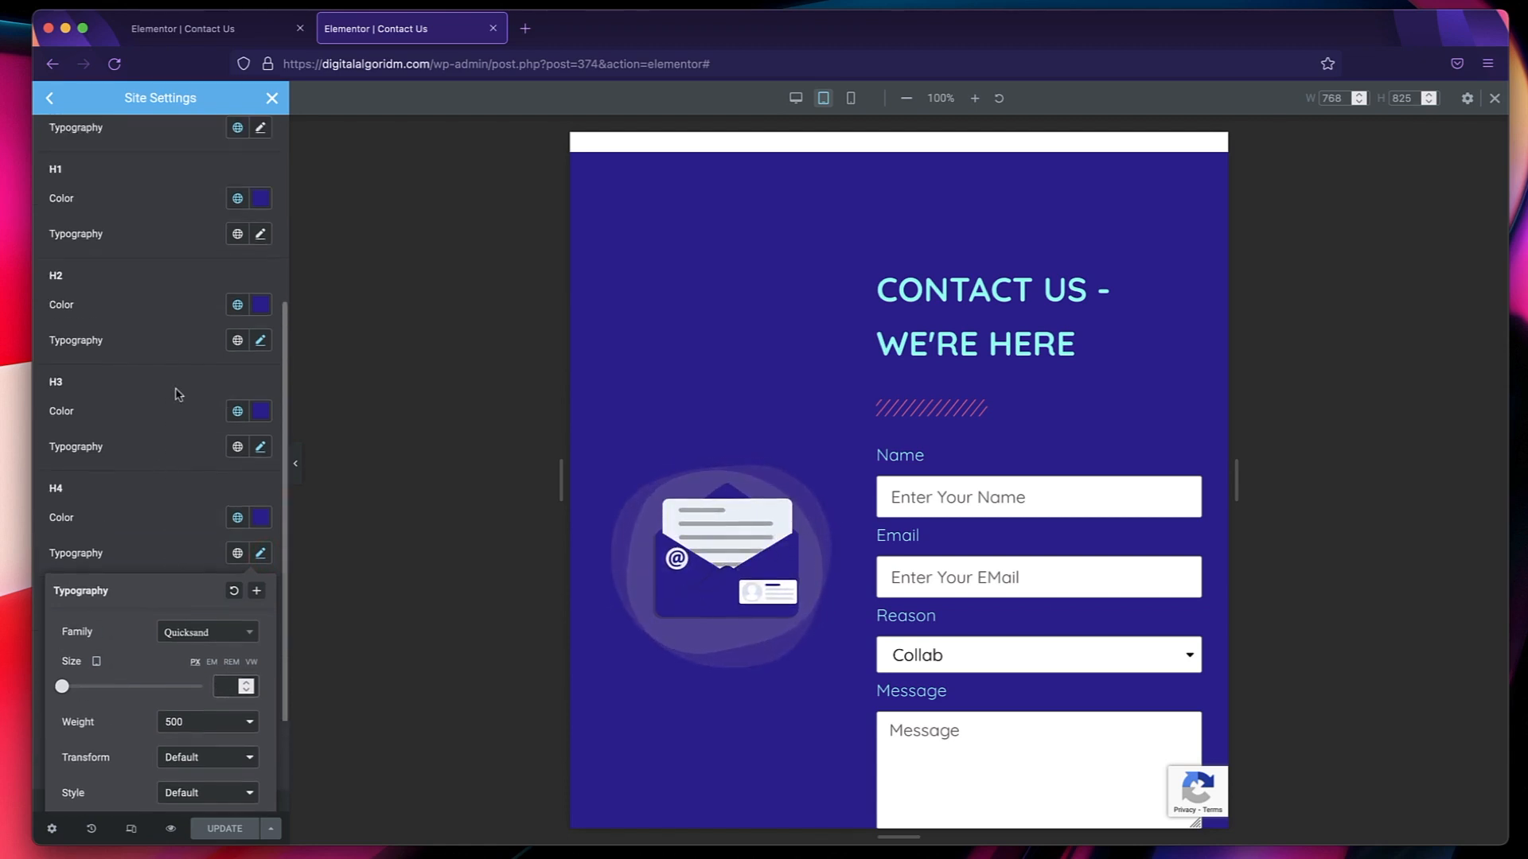
left_click(172, 431)
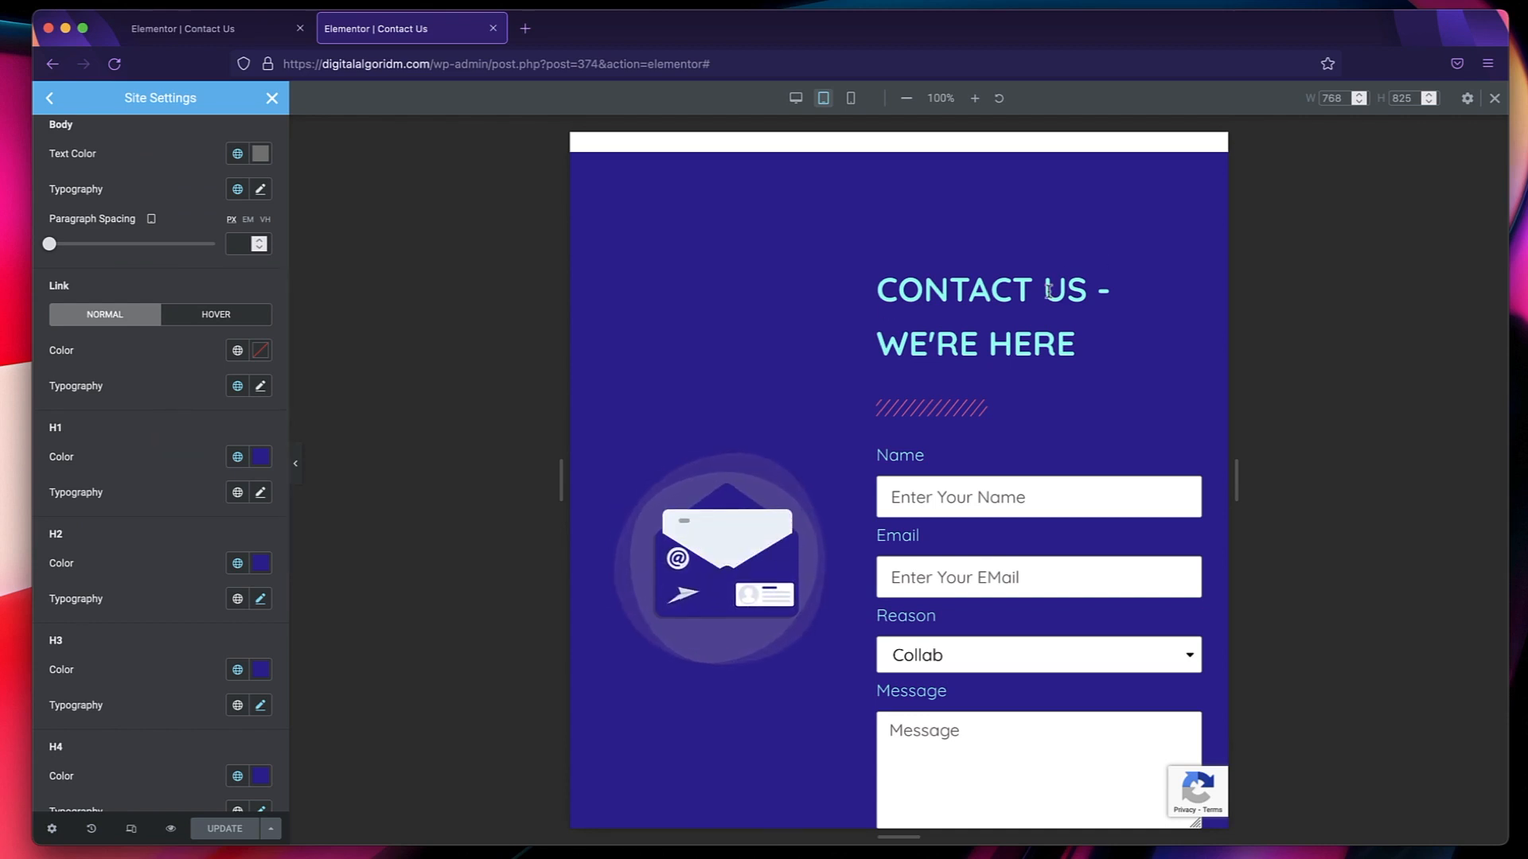
Compare the page in the mobile and desktop previews and close Site Settings.
left_click(851, 98)
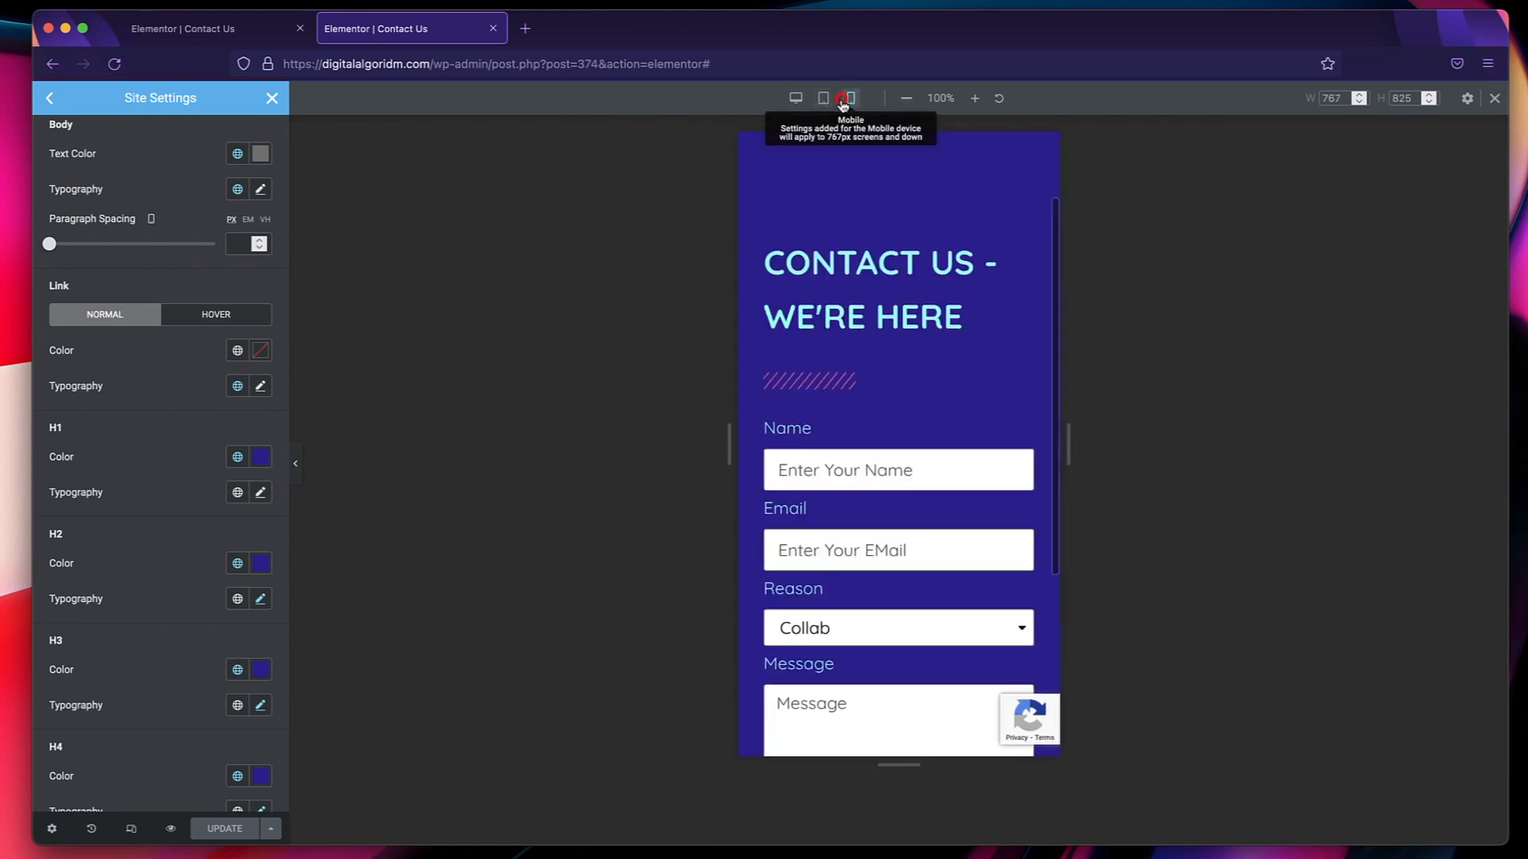
left_click(795, 100)
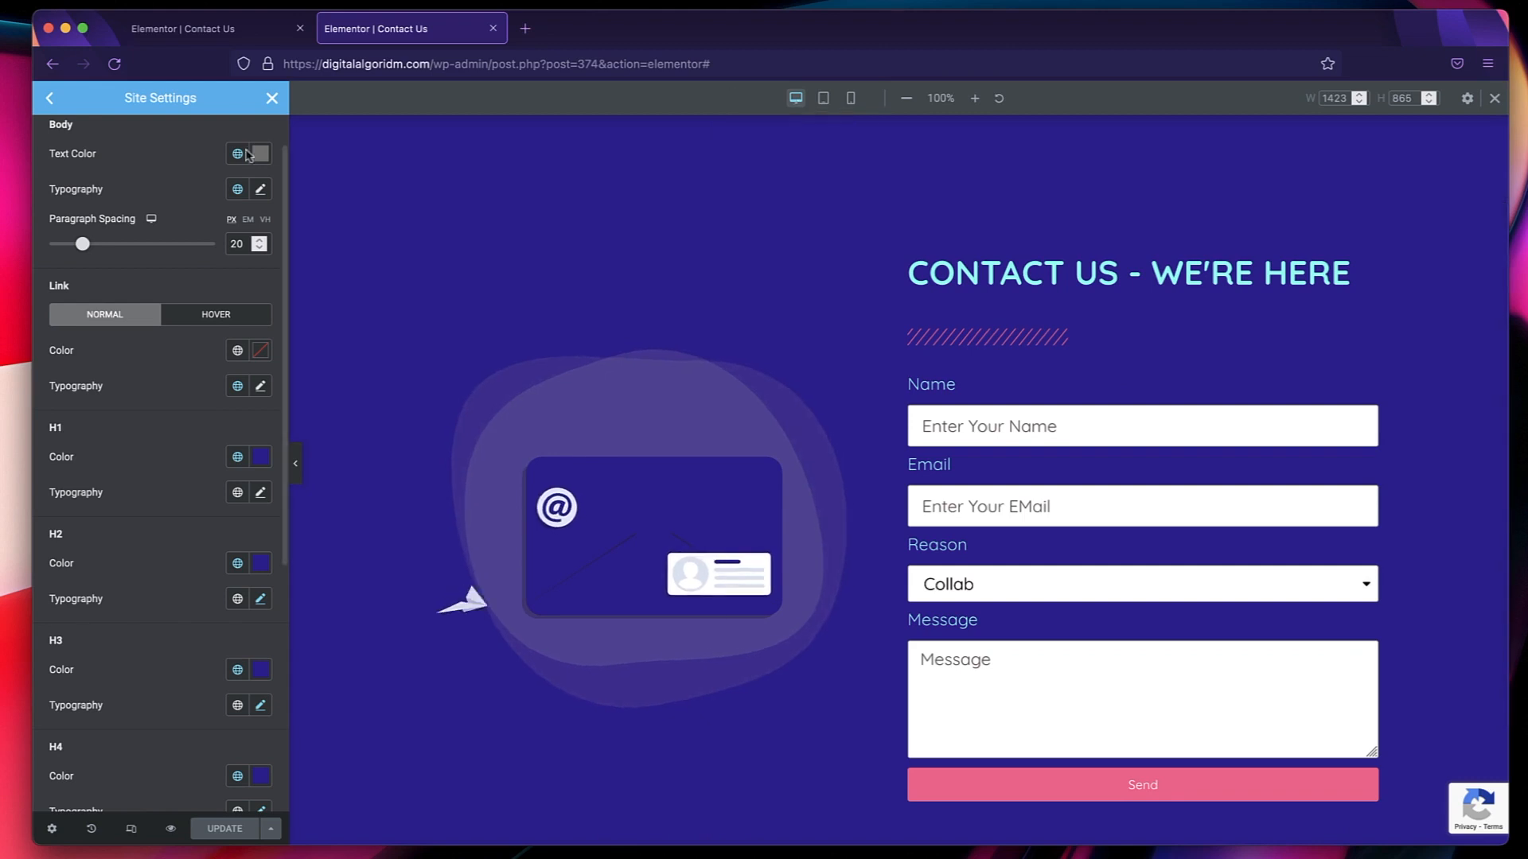
left_click(271, 98)
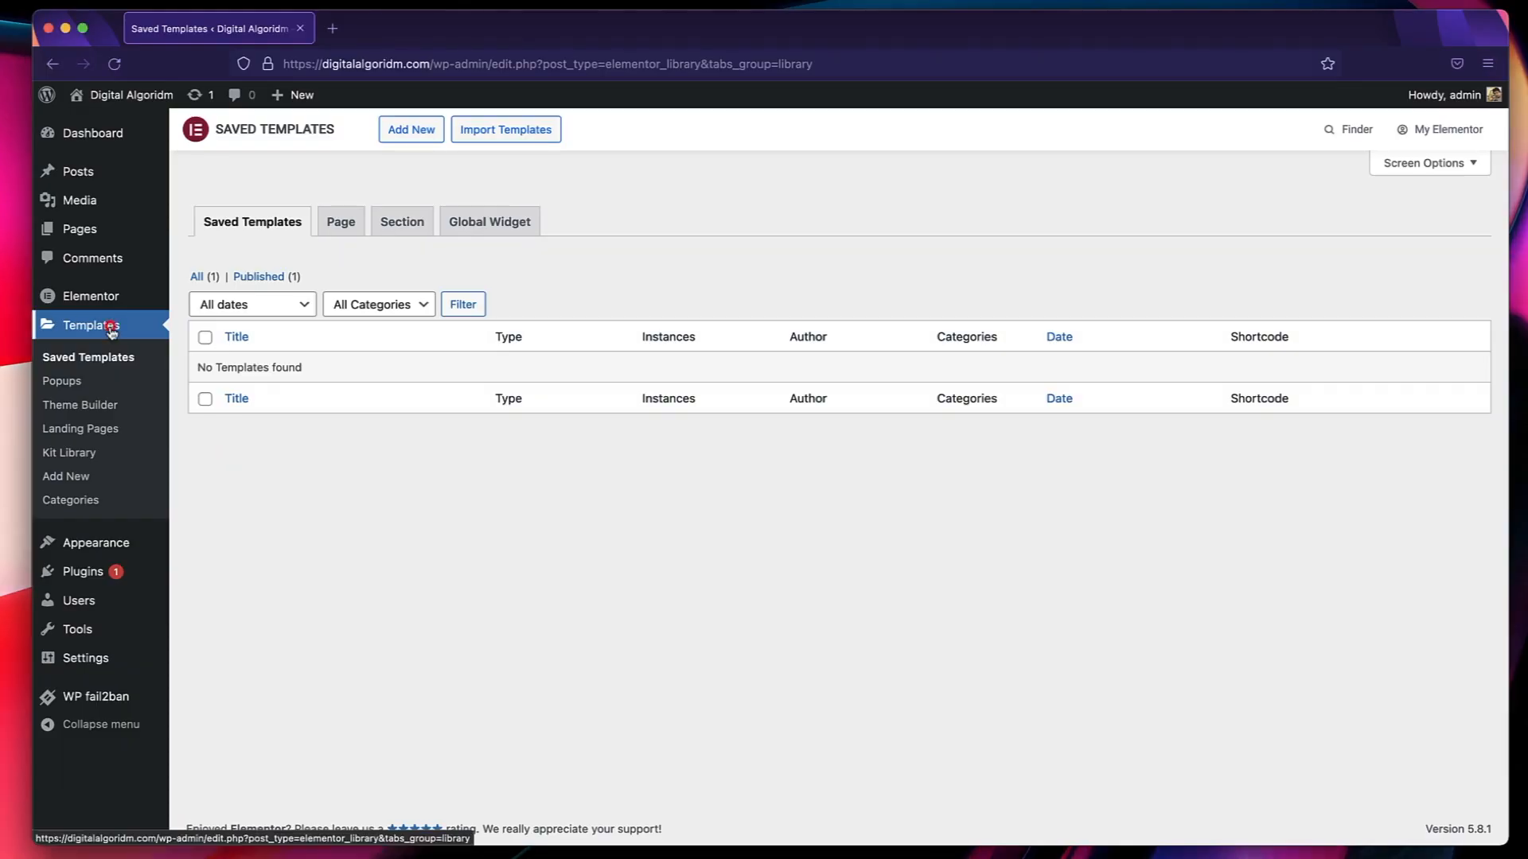
Open the Theme Builder templates in the WordPress dashboard, and bring up and dismiss the Elementor Finder.
left_click(104, 328)
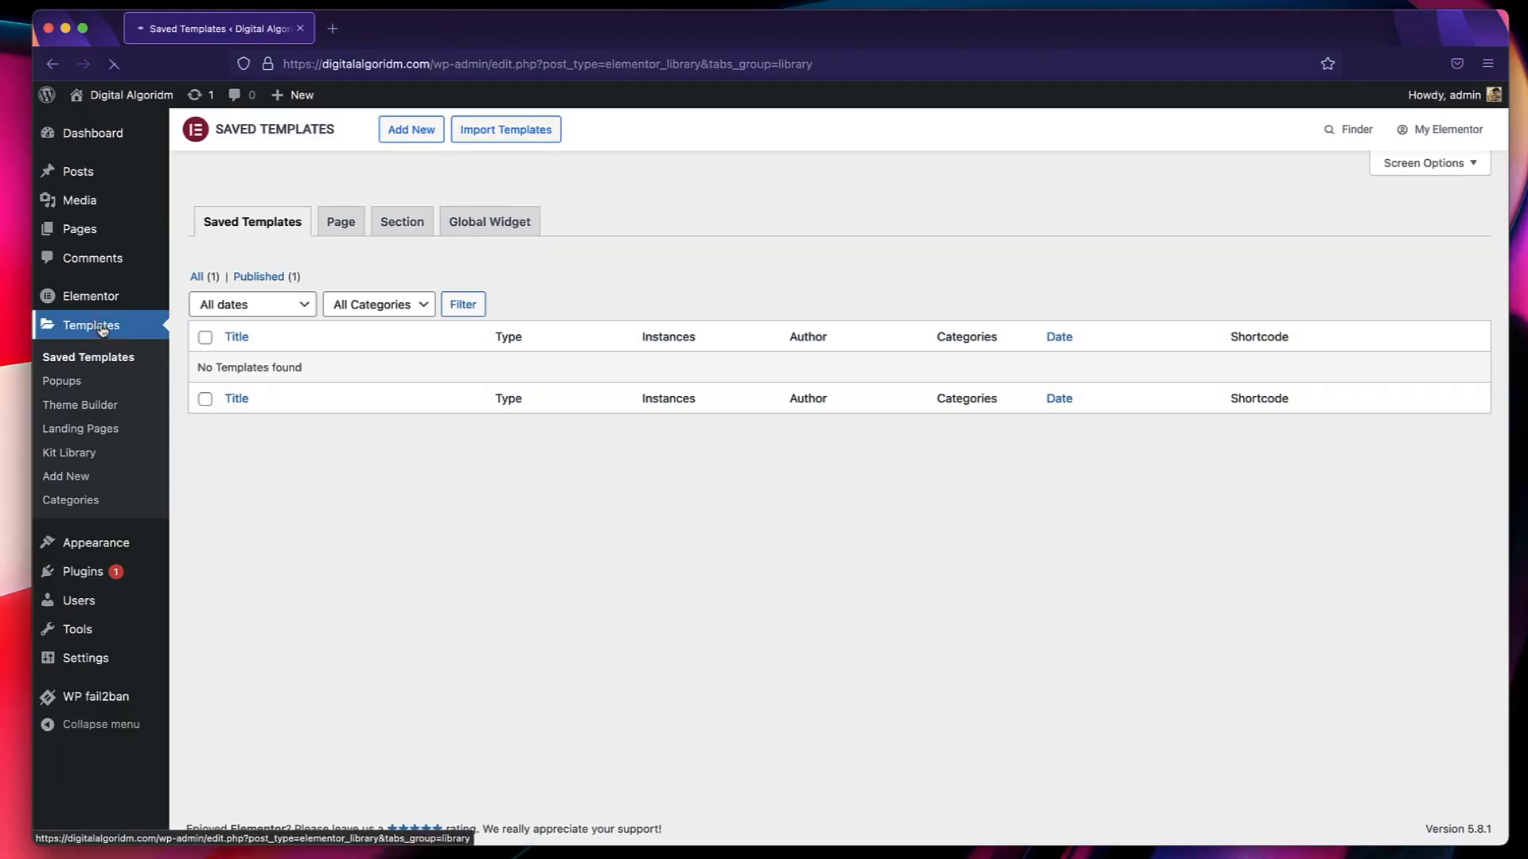
left_click(105, 413)
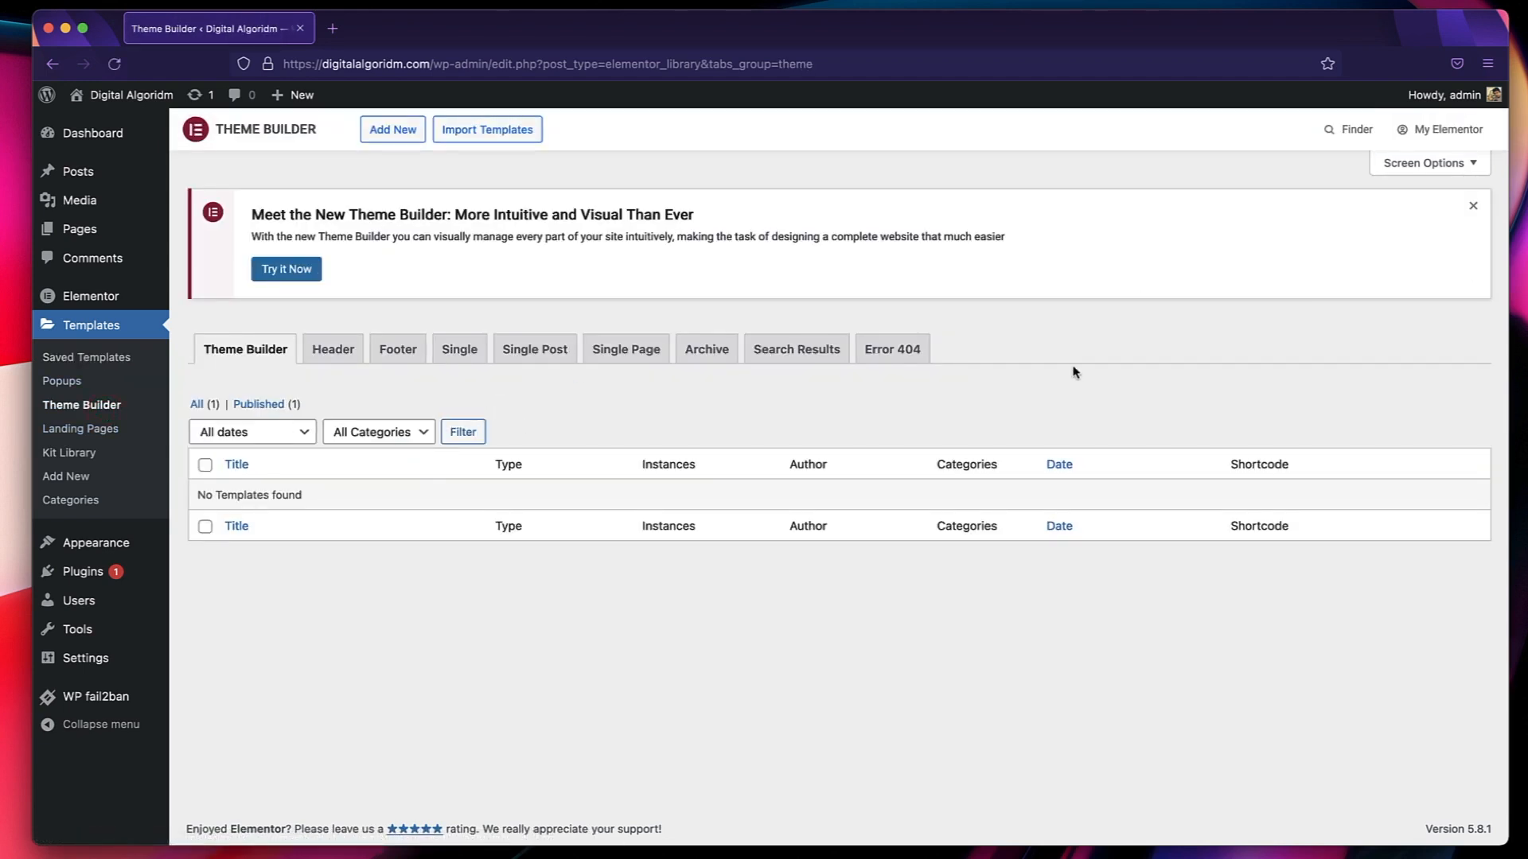
key("super+e")
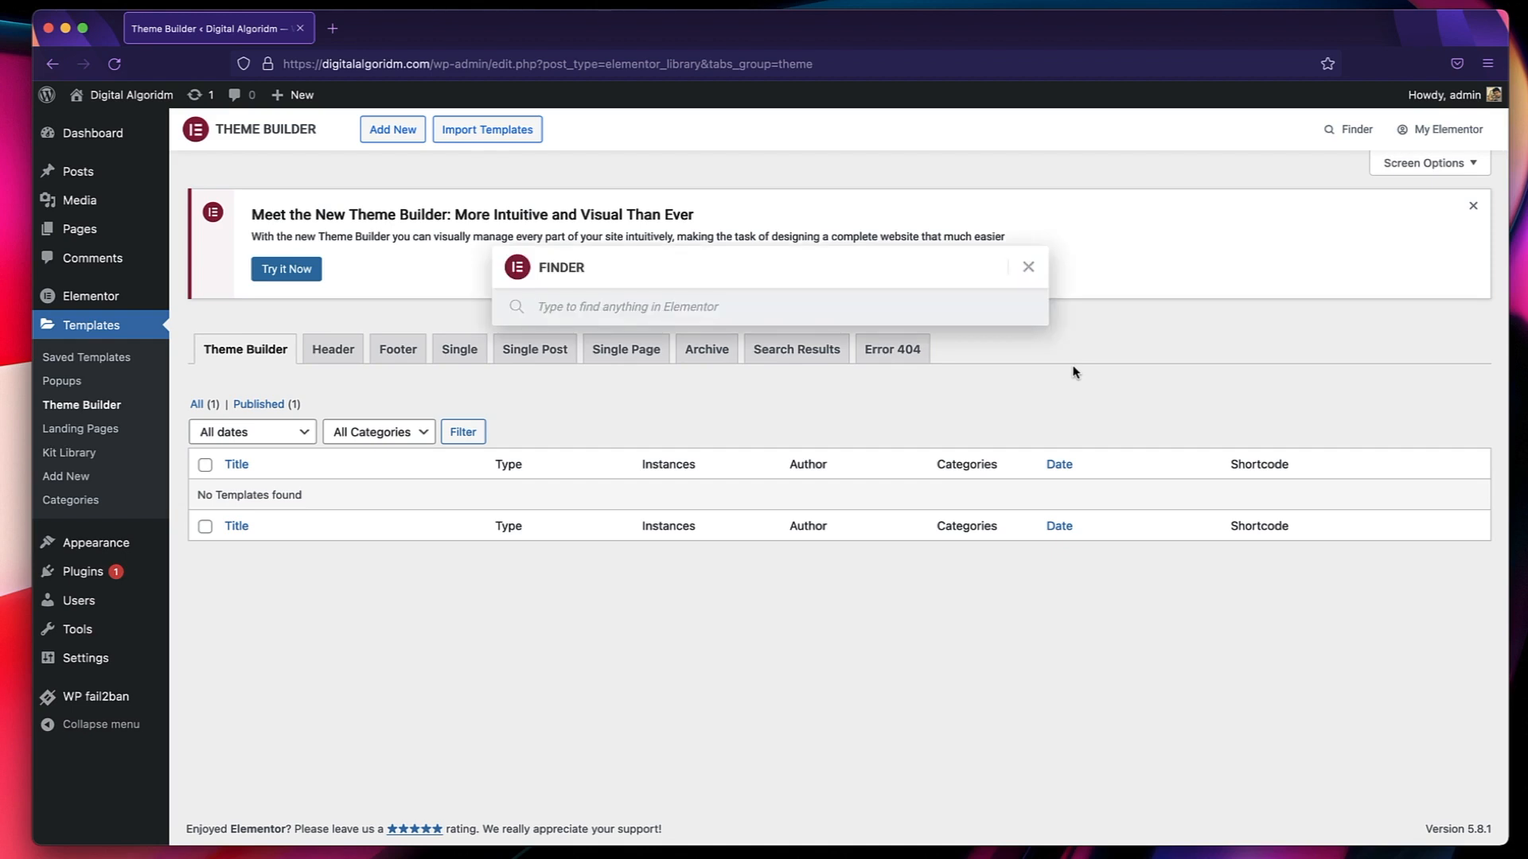
left_click(1028, 267)
Visit the live Digital Algoridm site and look through the home page's sections.
mouse_move(135, 100)
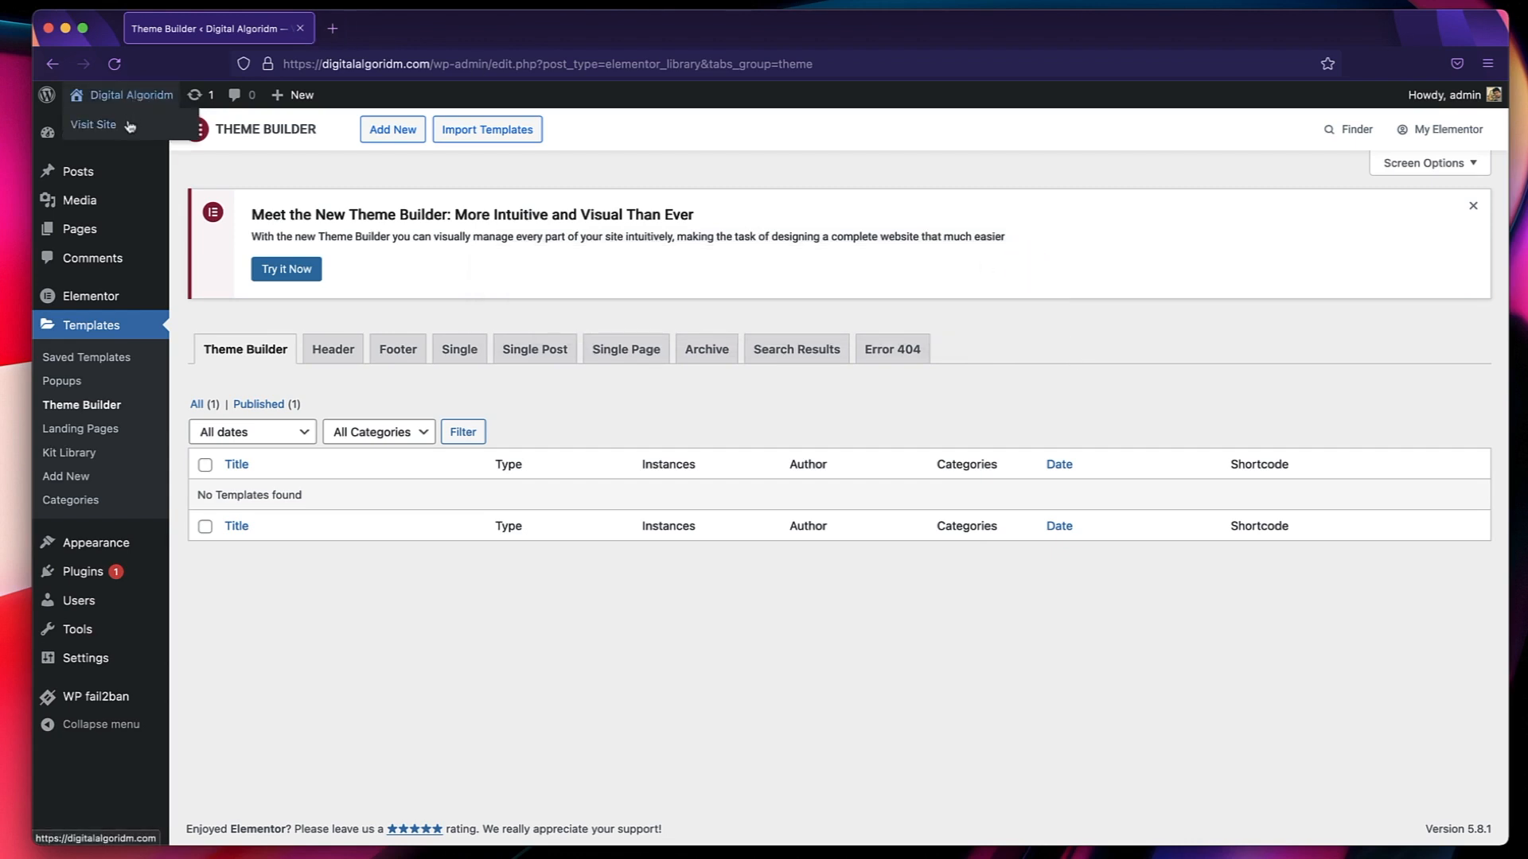
left_click(128, 126)
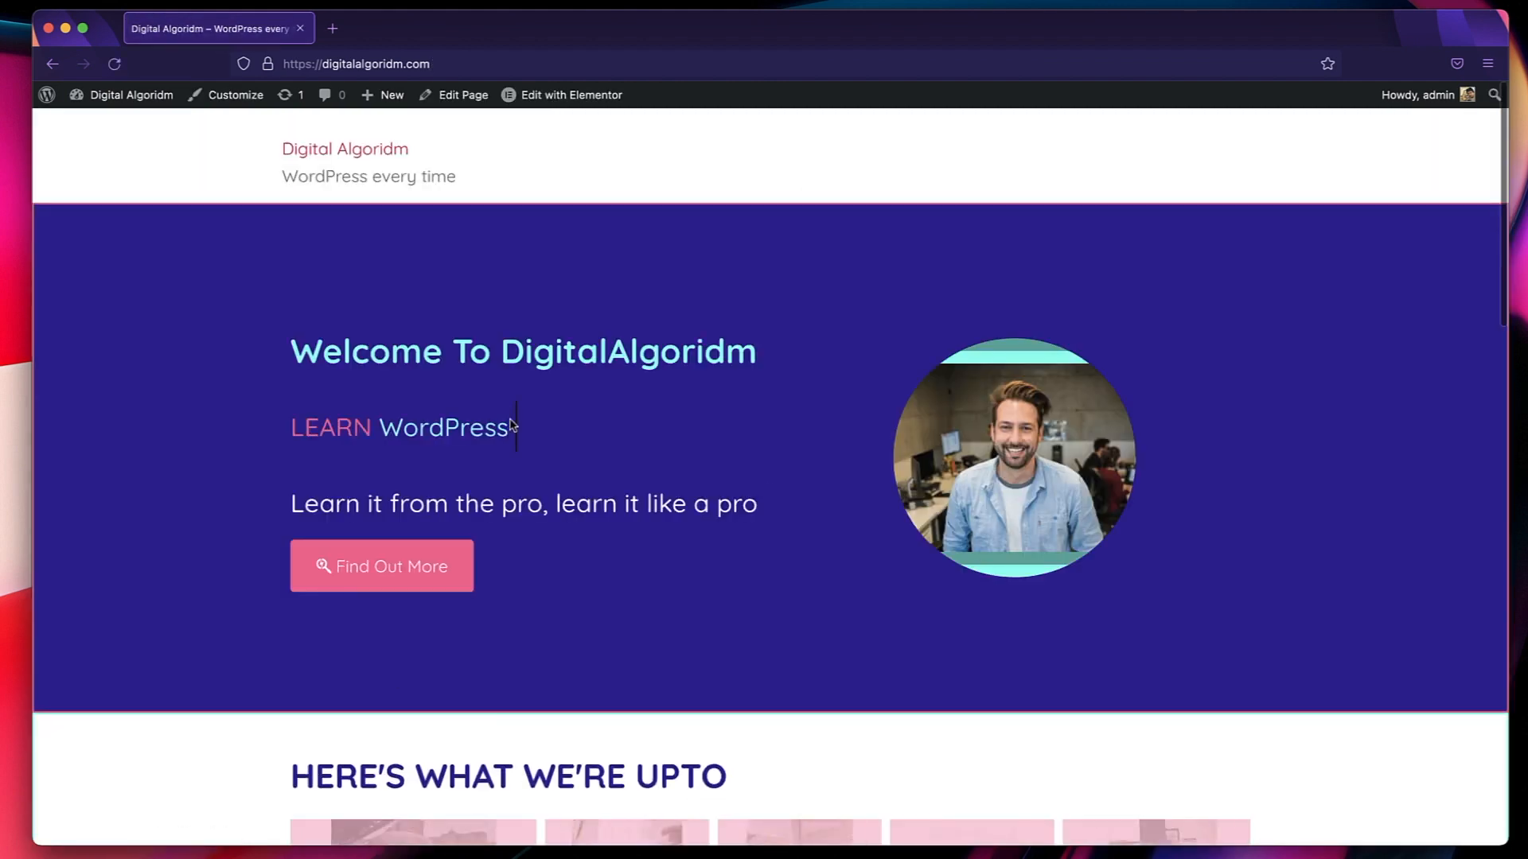
scroll(621, 354, "down", 15)
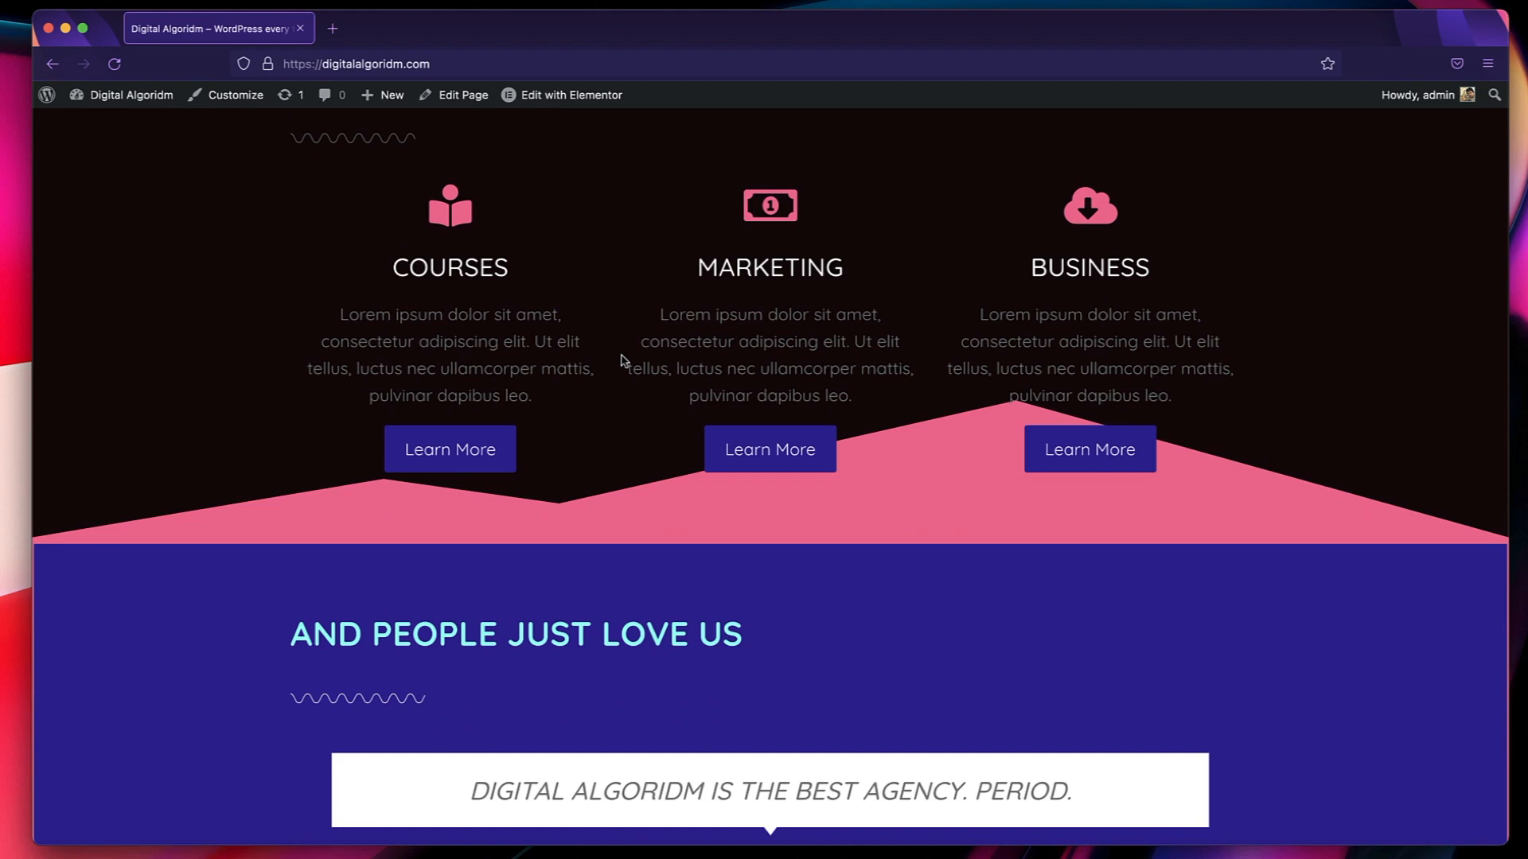
Find the Theme Builder through the Elementor Finder, create a new Header template and dismiss the block library.
key("super+e")
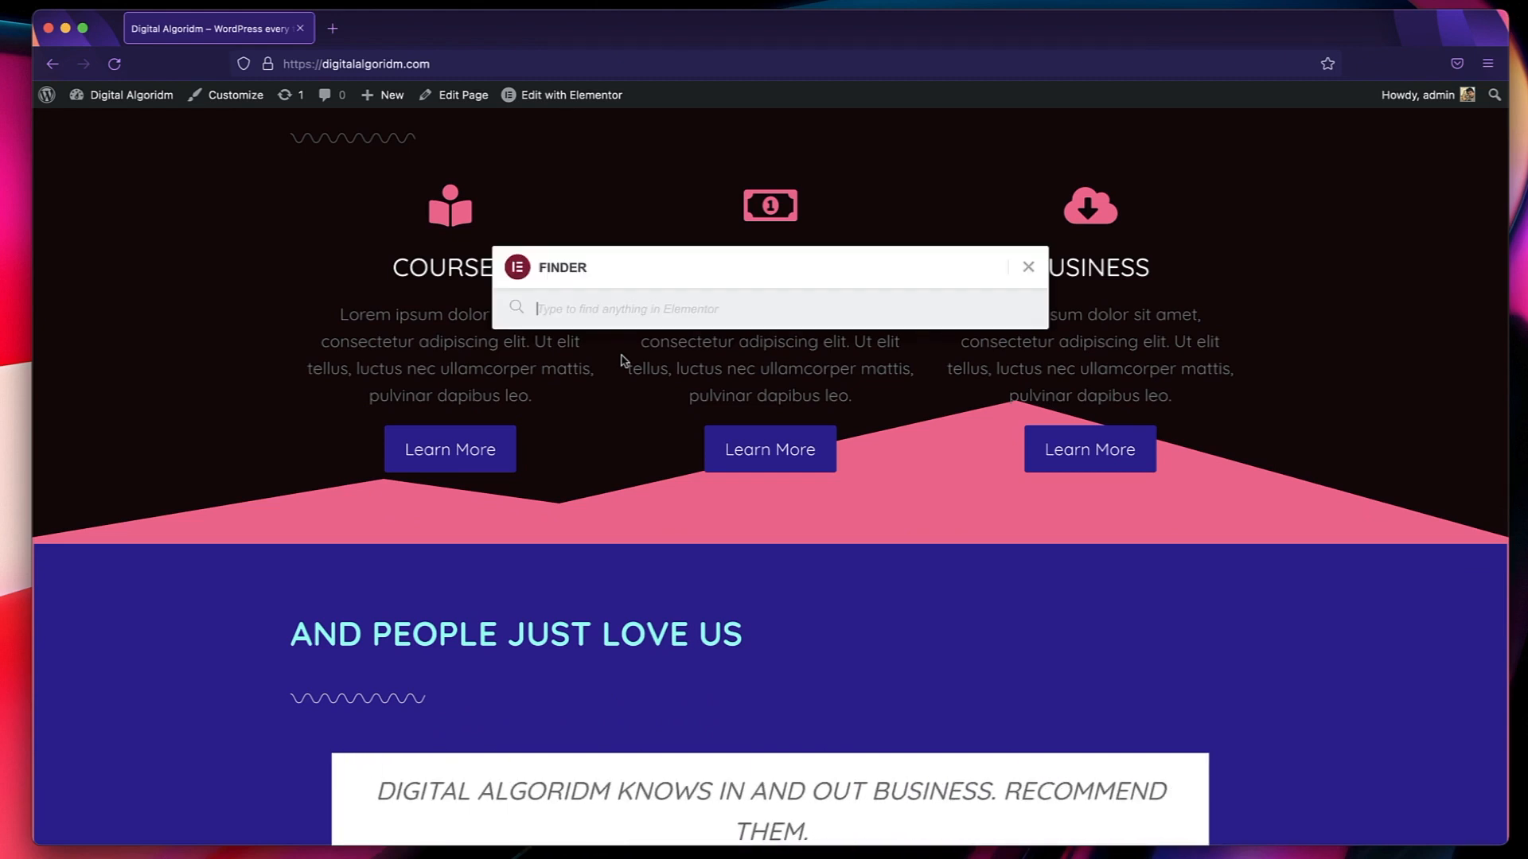
type("theme")
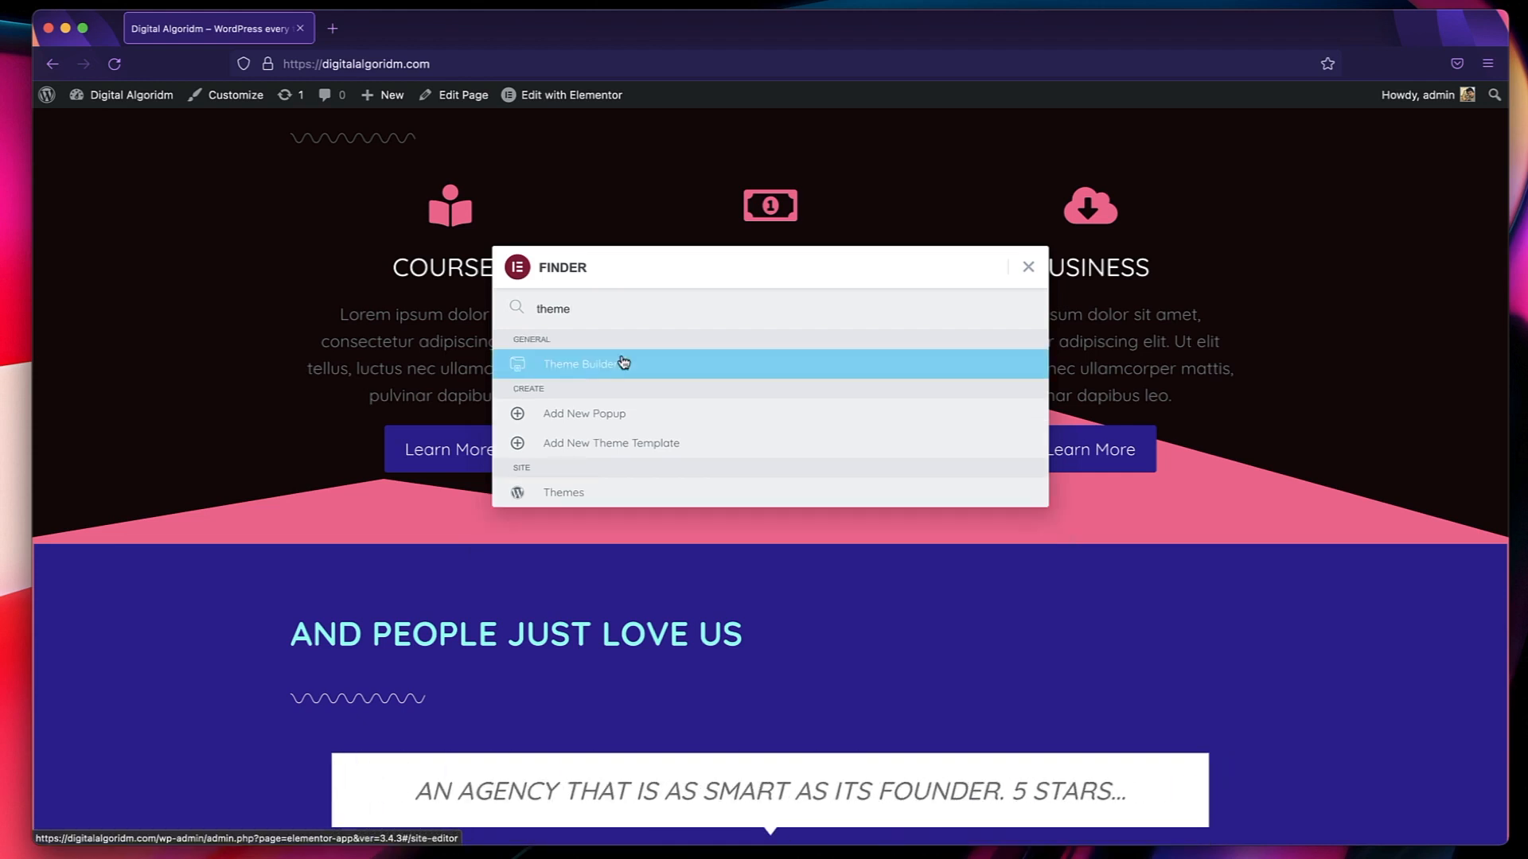
left_click(608, 367)
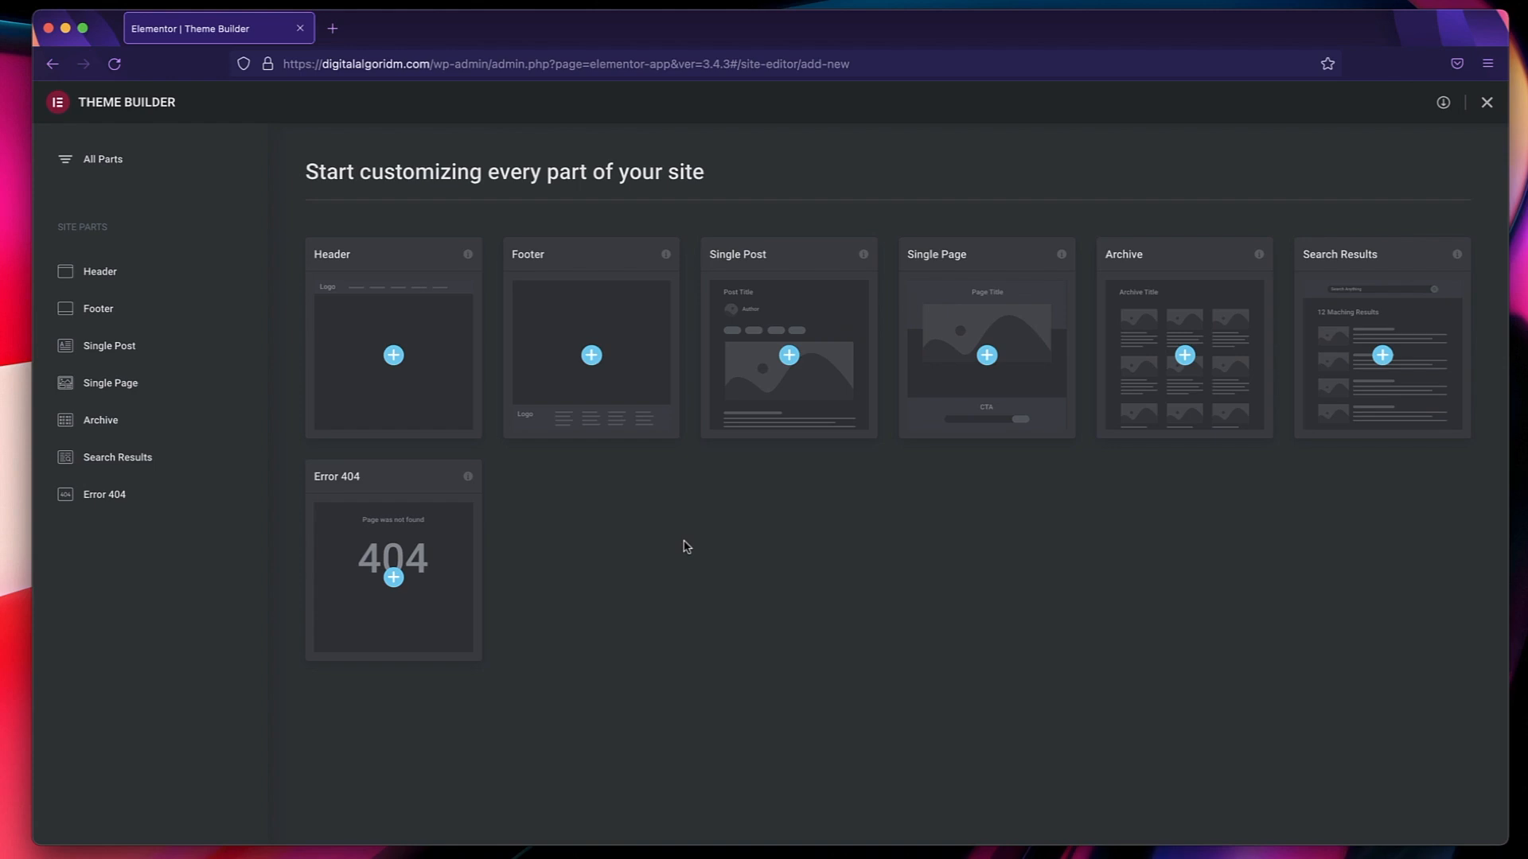
left_click(394, 356)
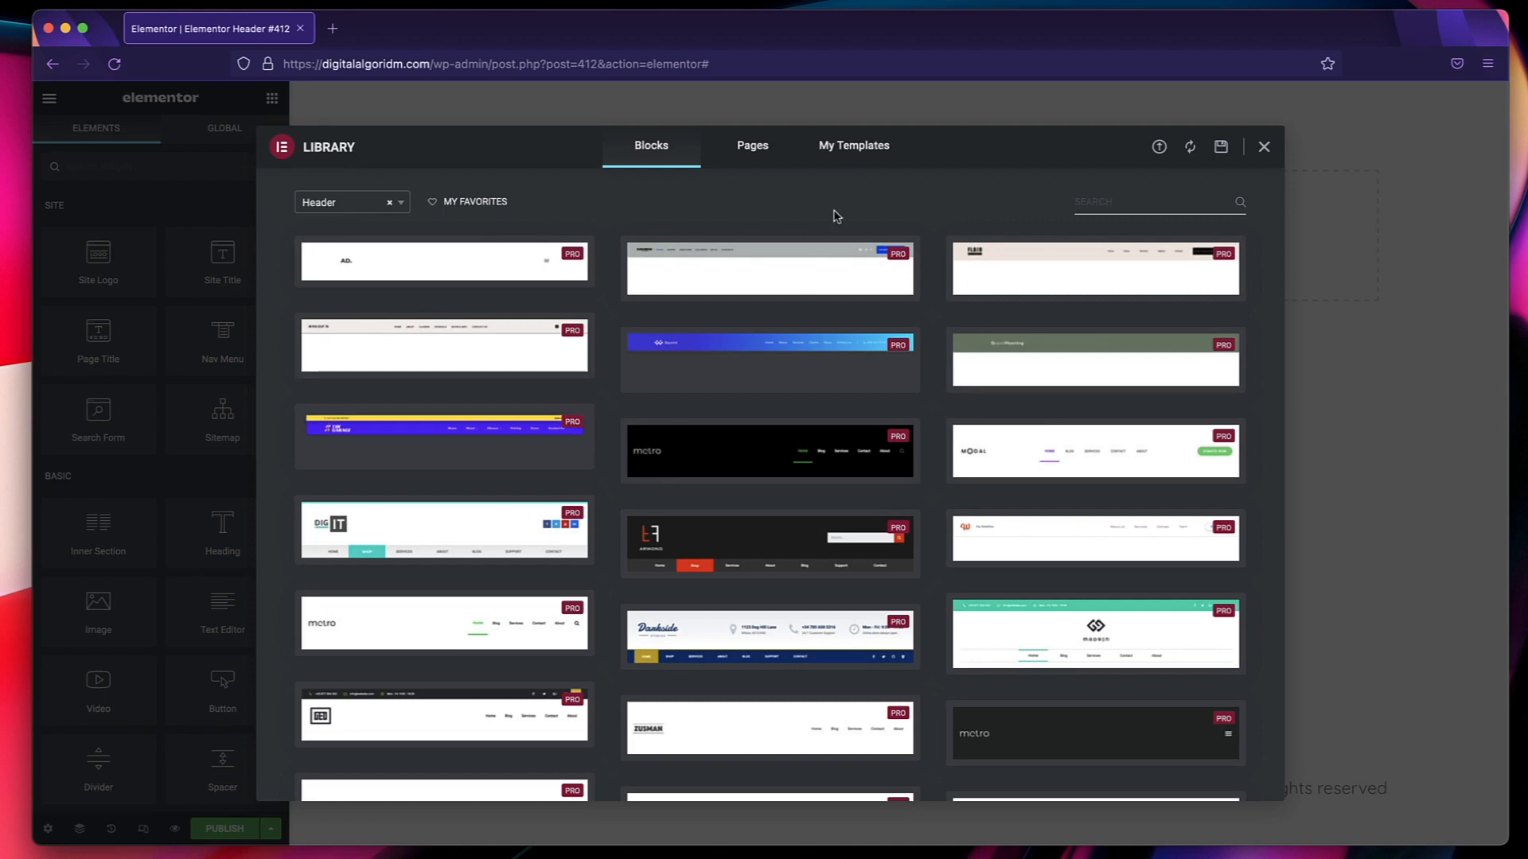
mouse_move(768, 350)
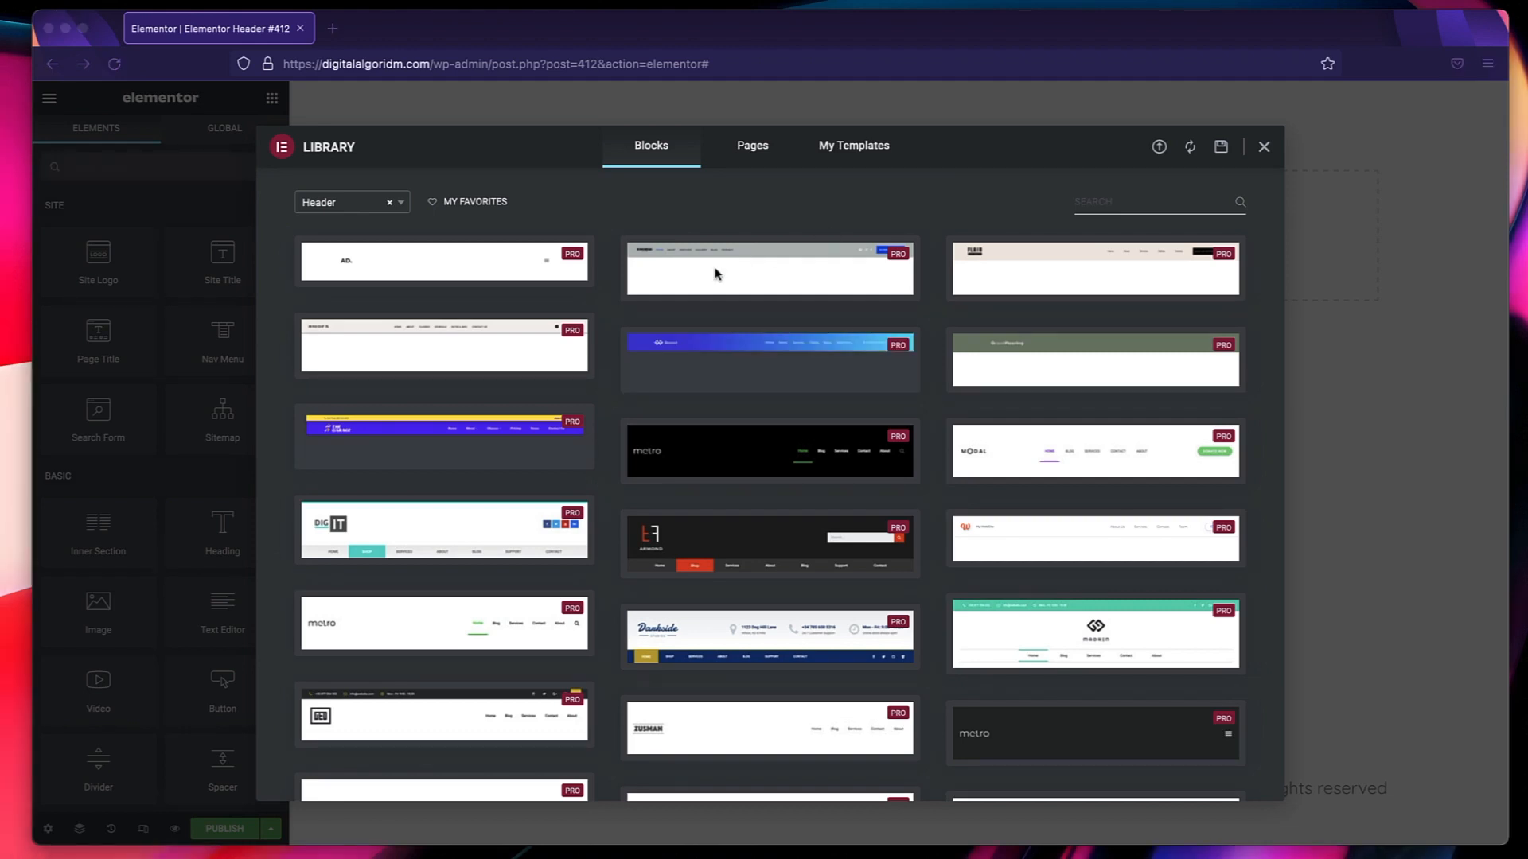
left_click(683, 288)
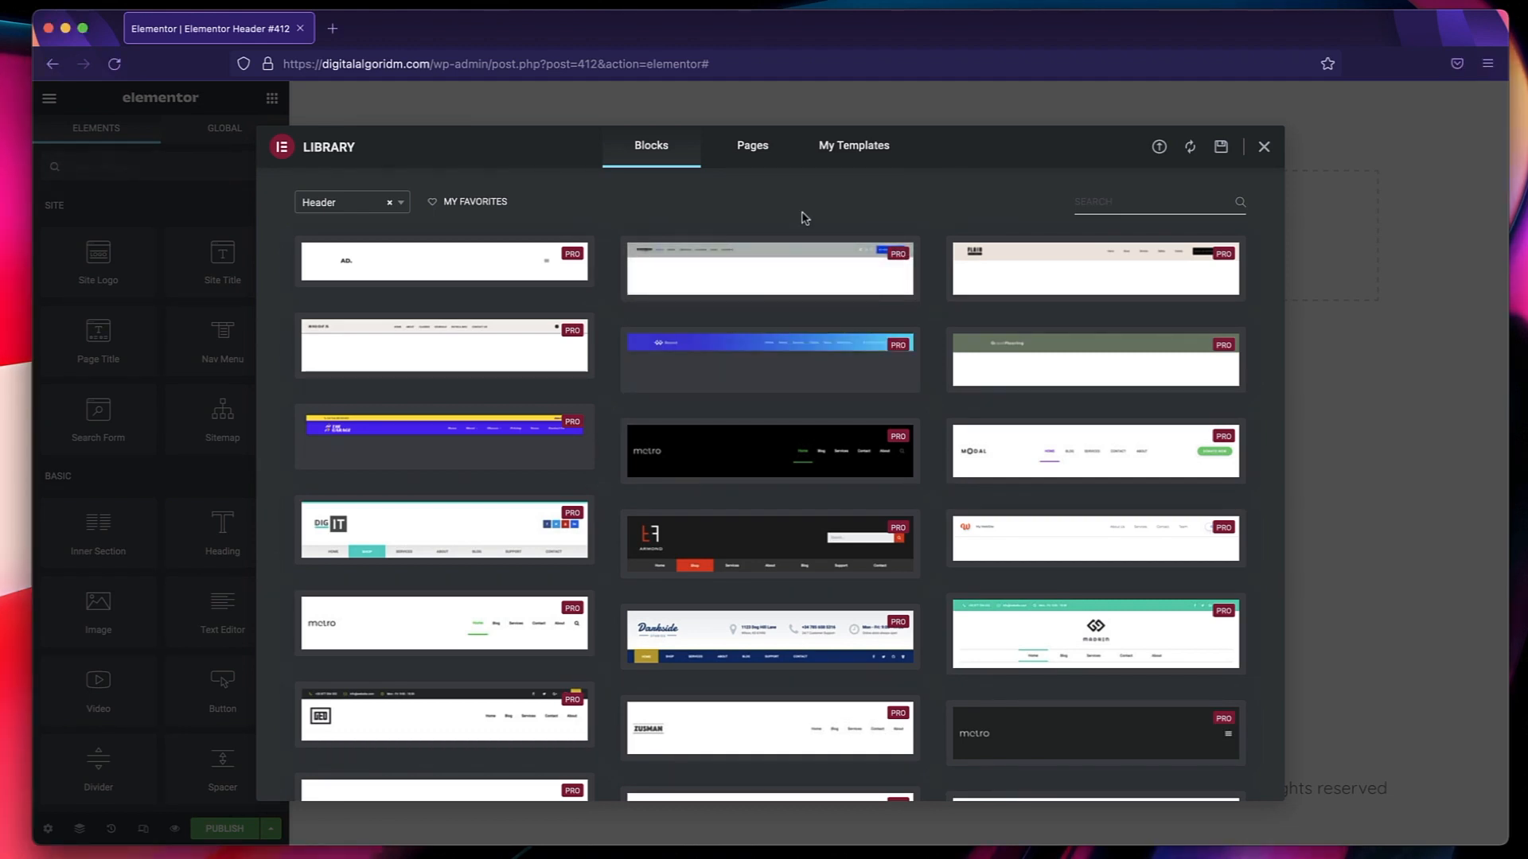
left_click(1265, 148)
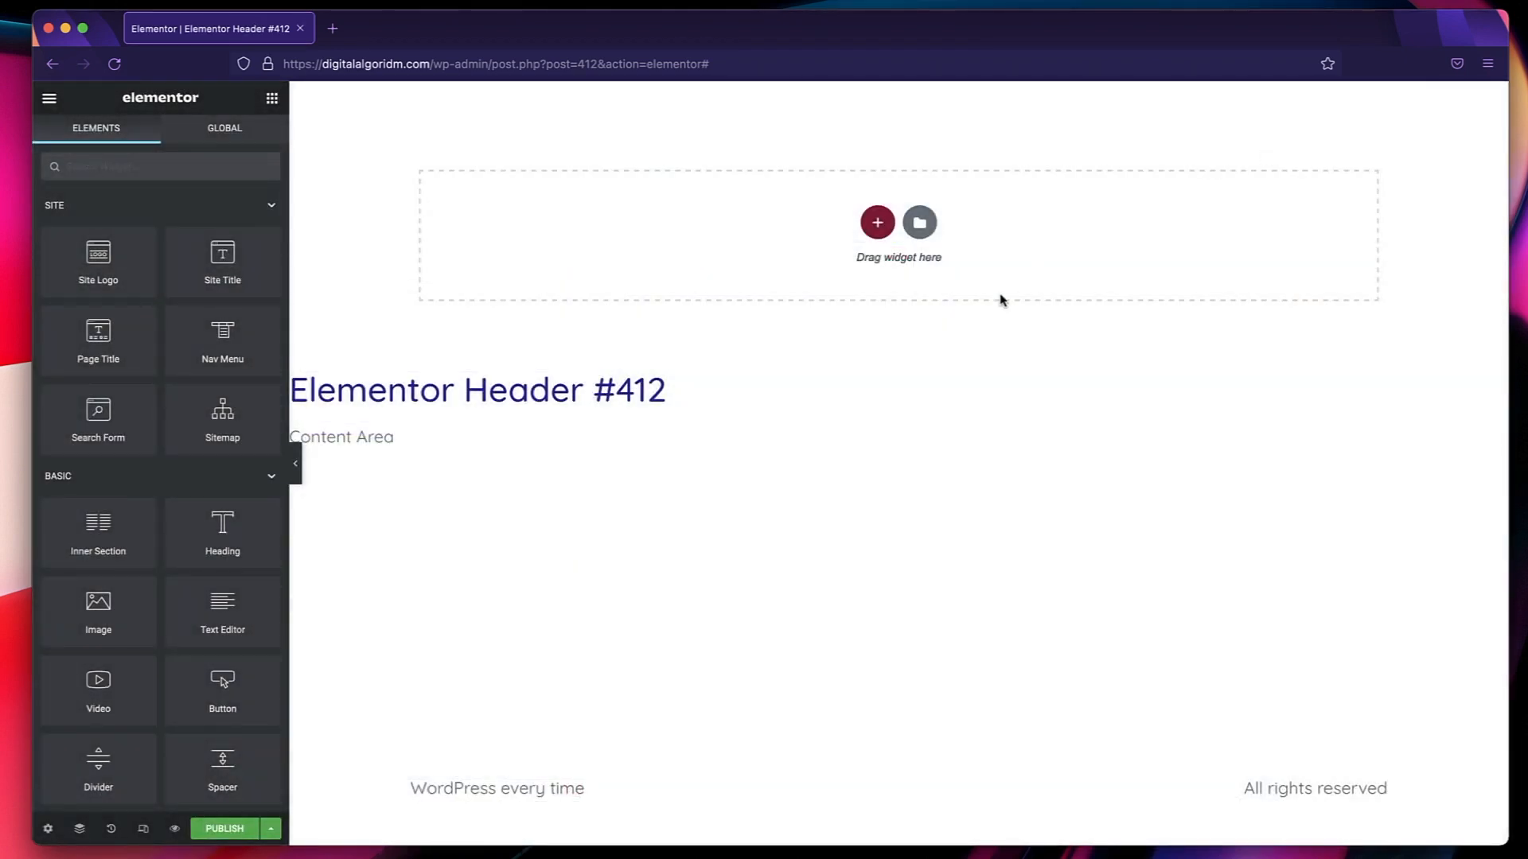
Add a section with three equal columns to the header and place a Site Logo widget in its first column.
left_click(877, 222)
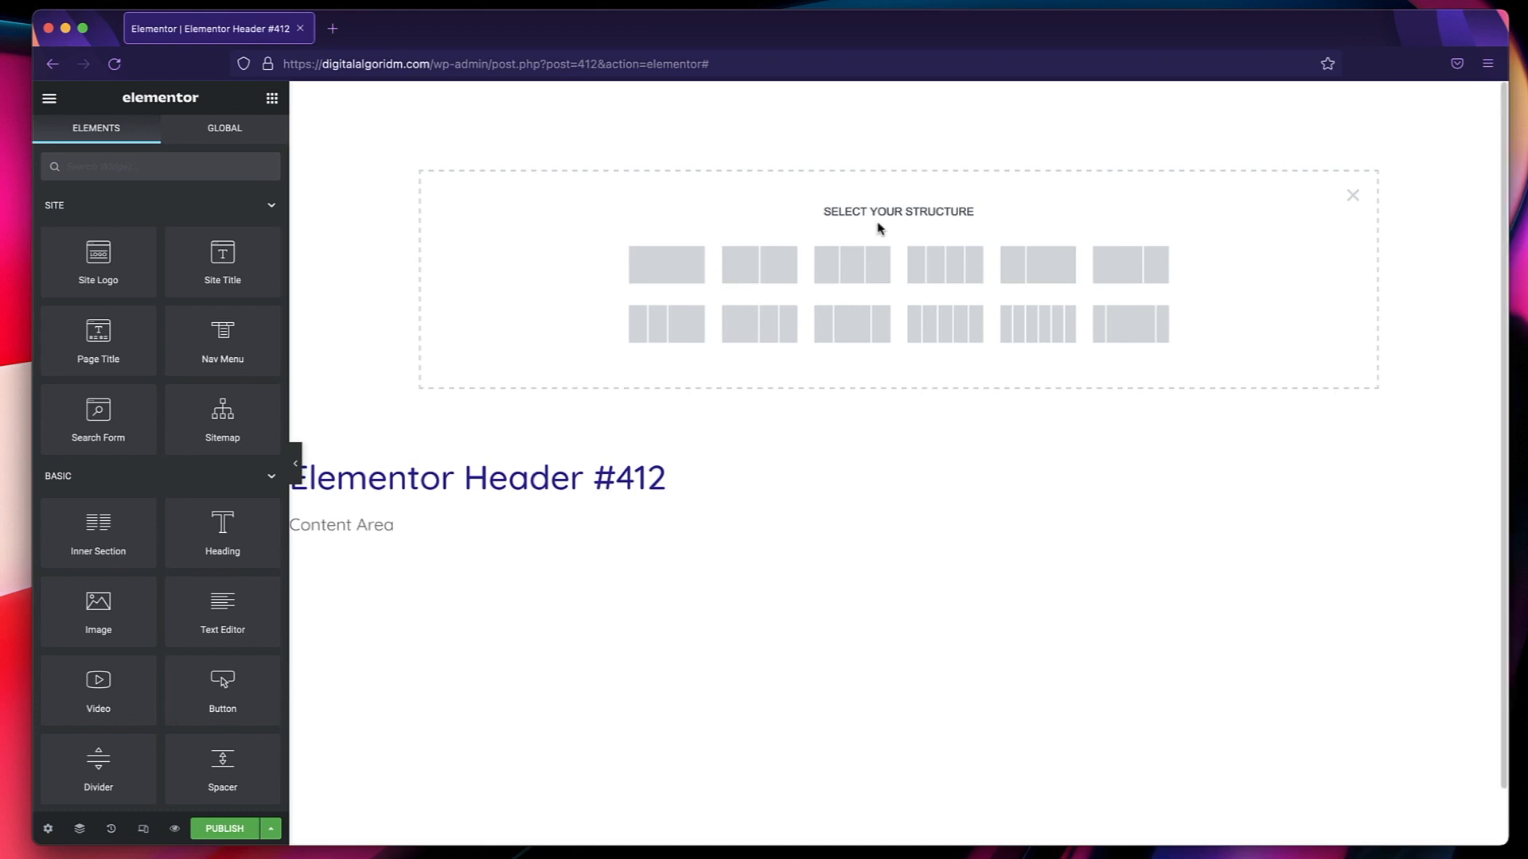
left_click(857, 273)
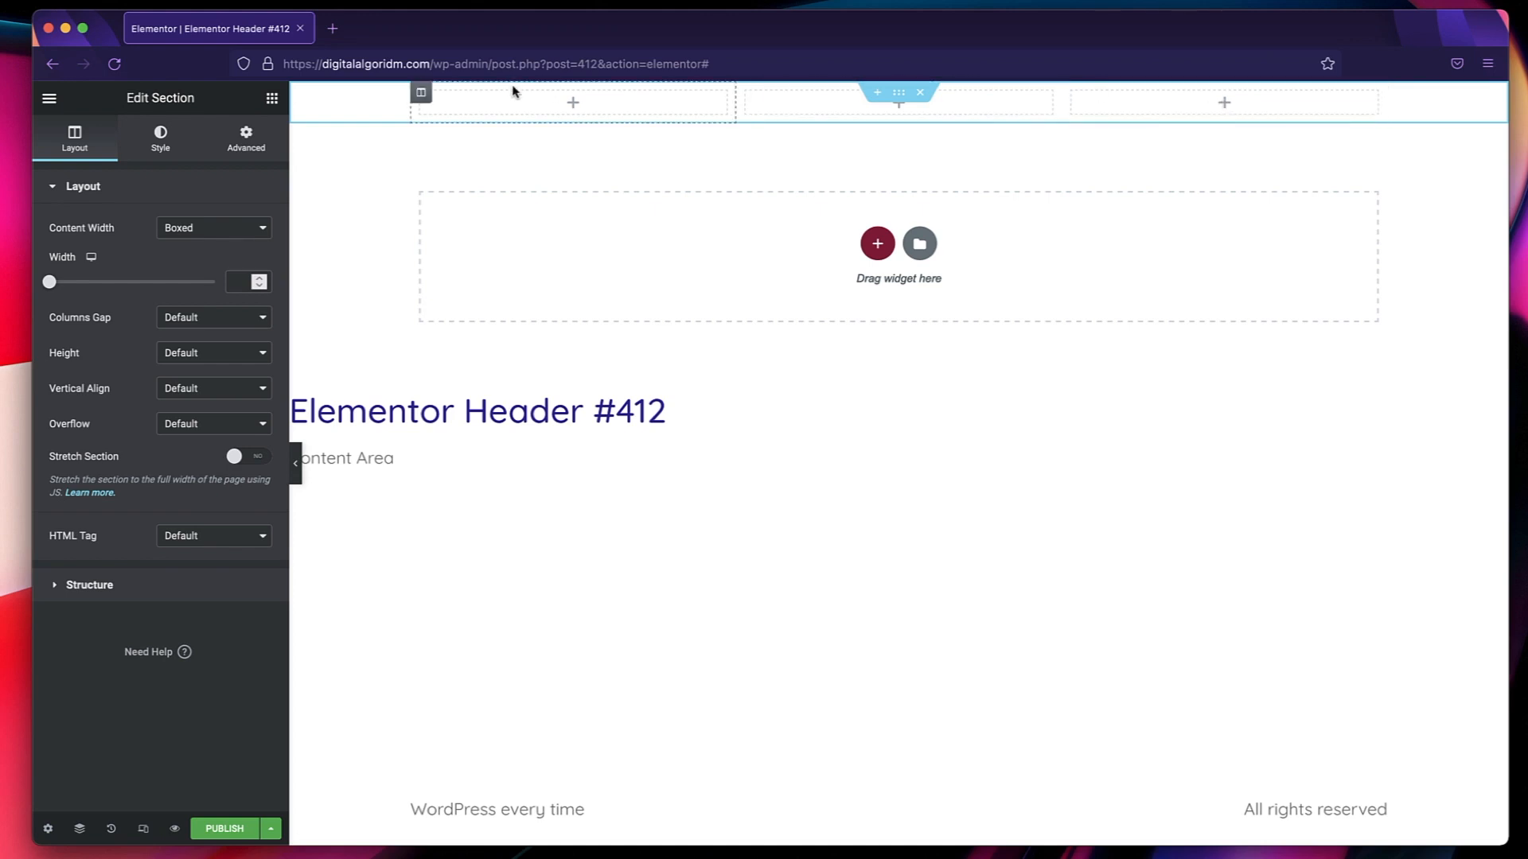
left_click(573, 105)
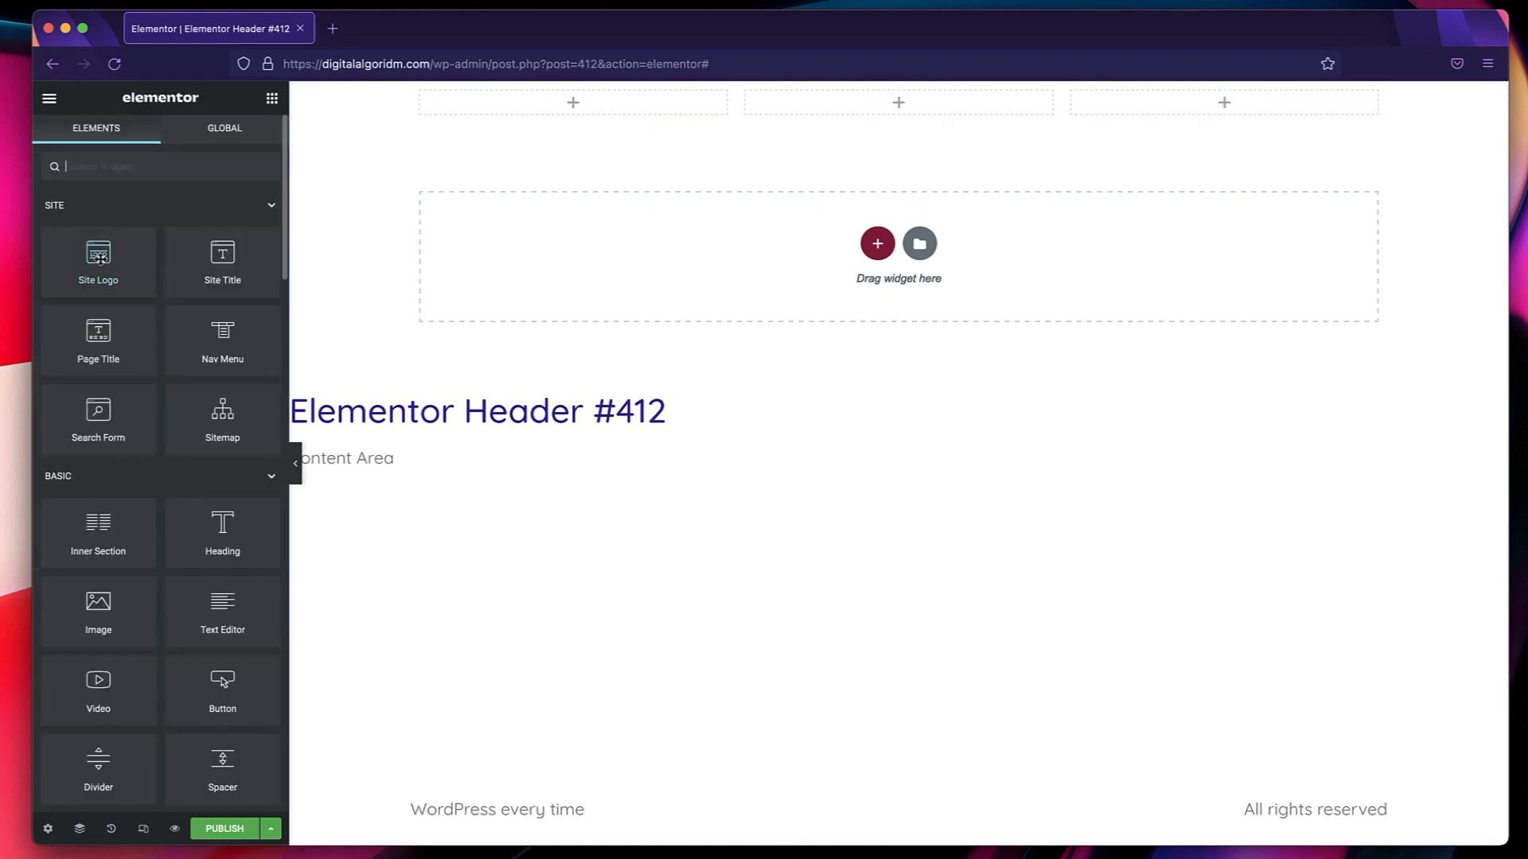
left_click_drag(99, 258, 487, 97)
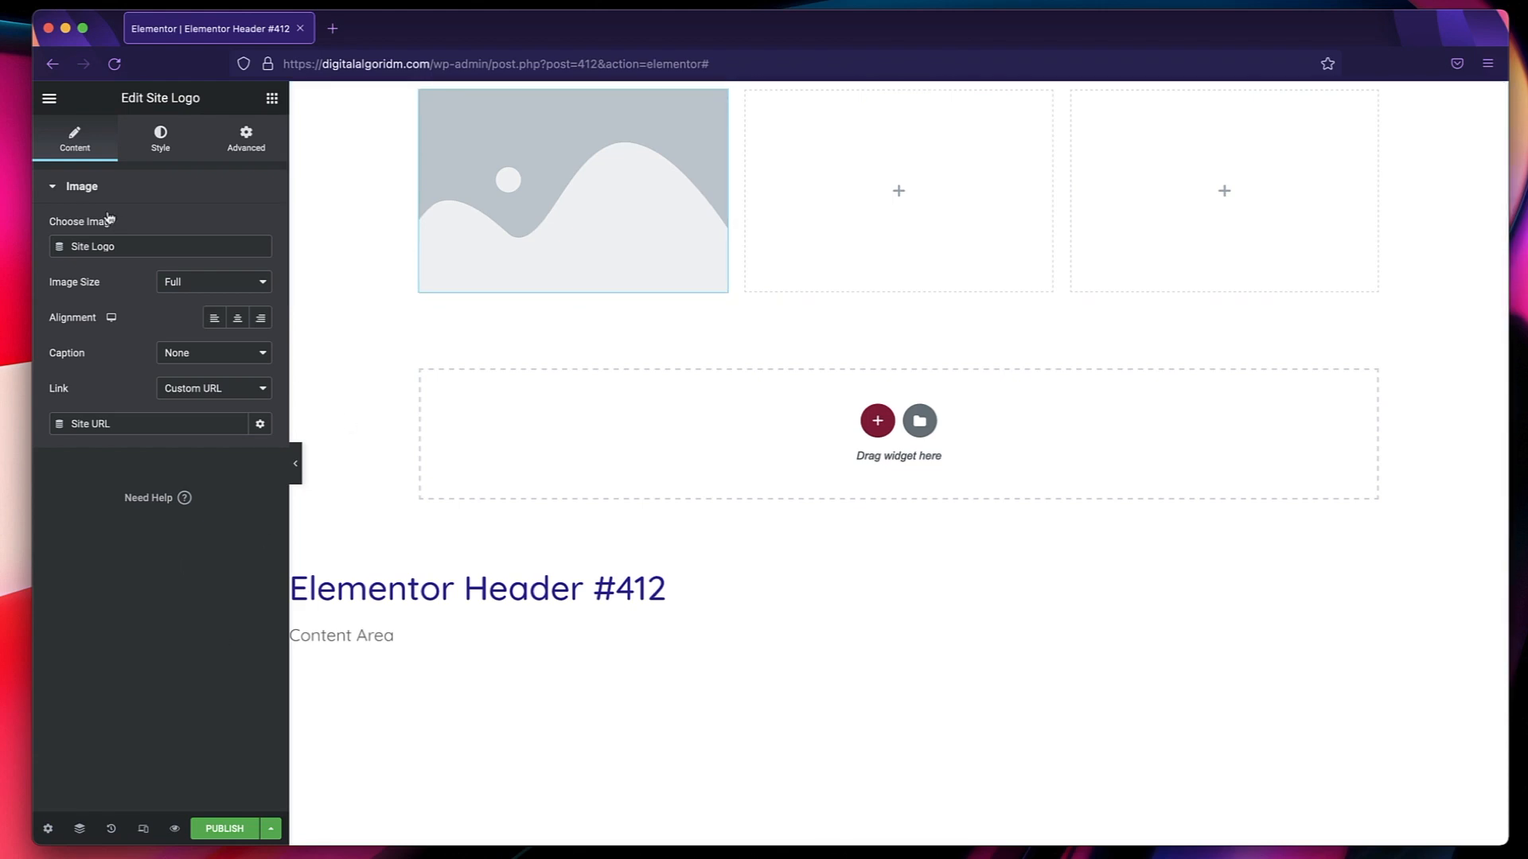
Set wpalgoridm-logo.png from the media library as the site logo in the Site Identity settings.
left_click(48, 101)
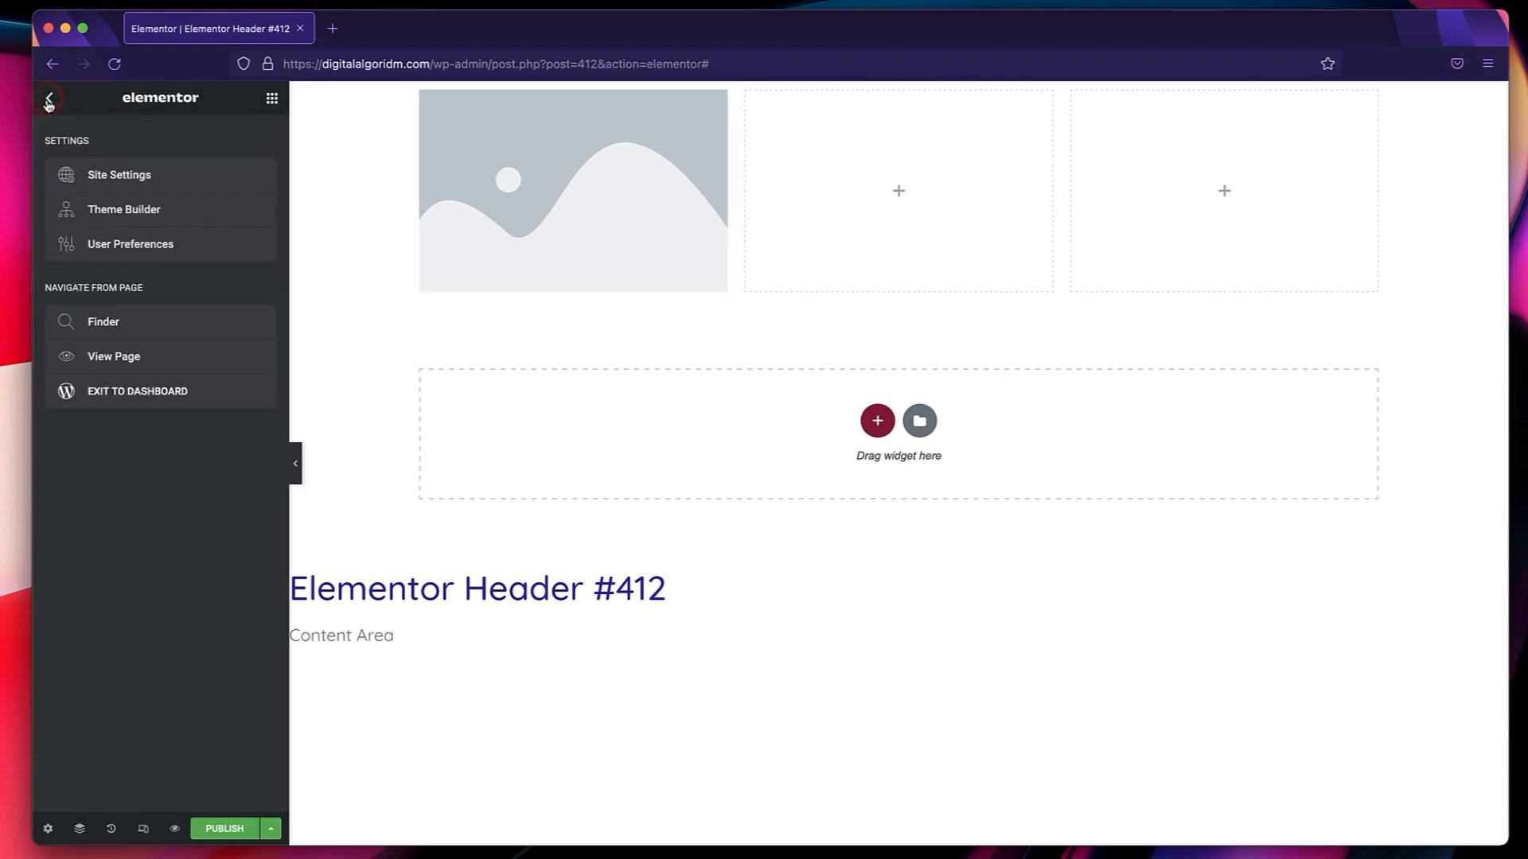
left_click(140, 169)
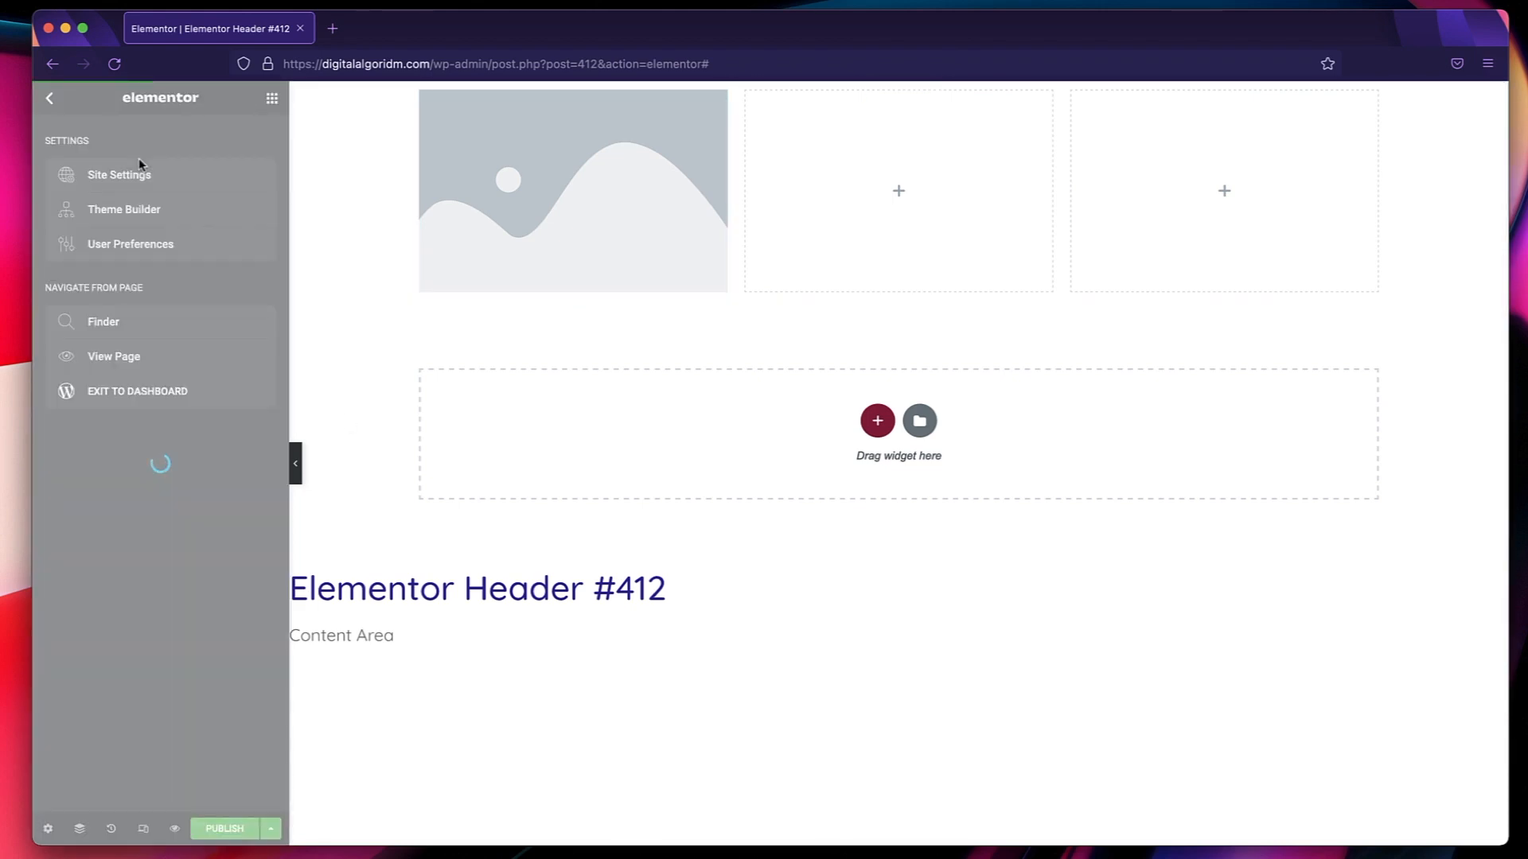
left_click(117, 550)
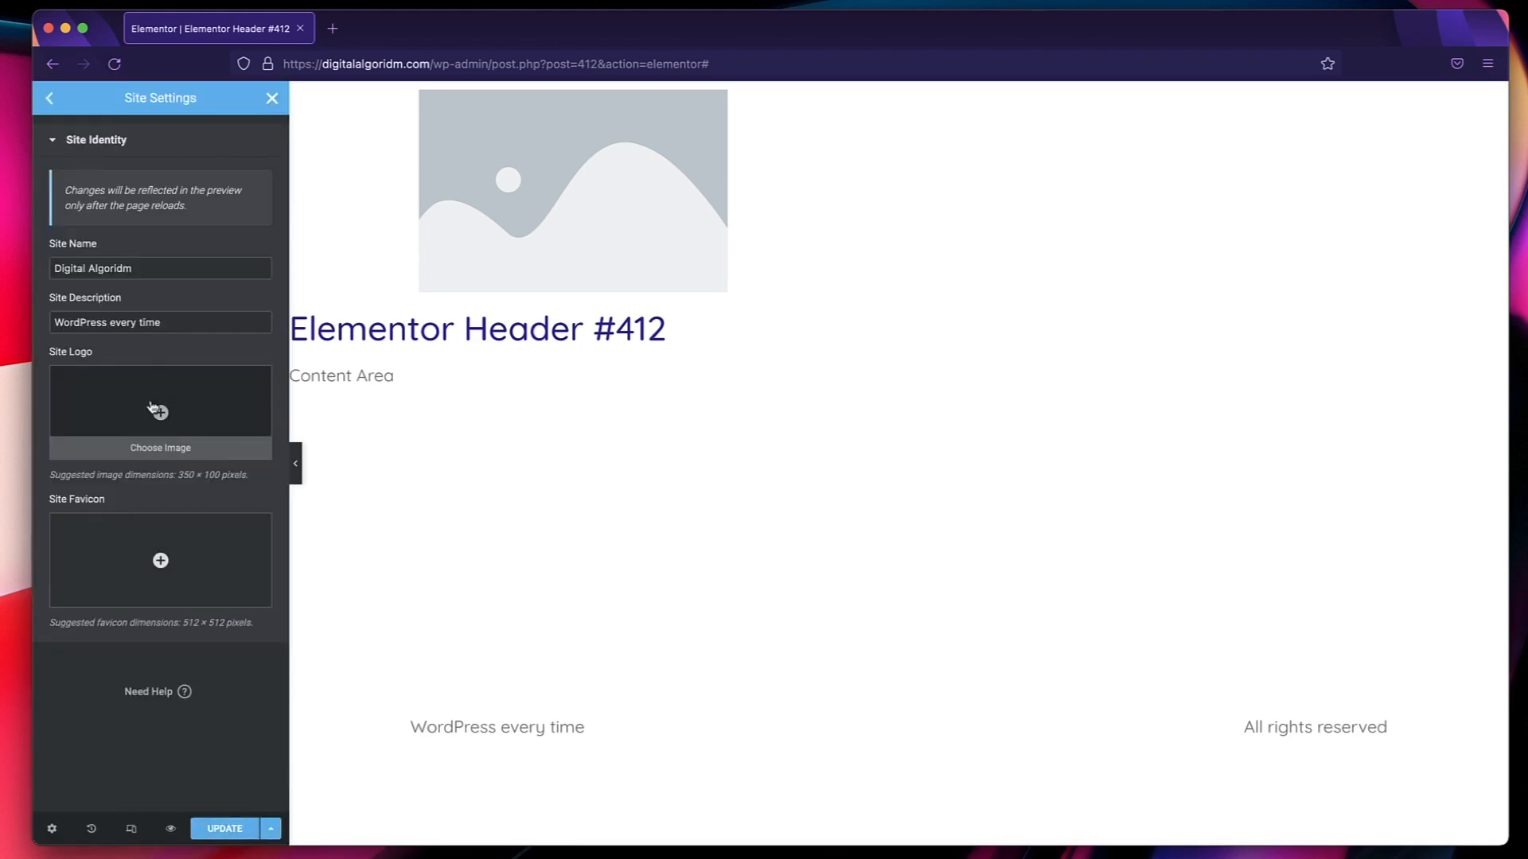
left_click(156, 409)
left_click(300, 306)
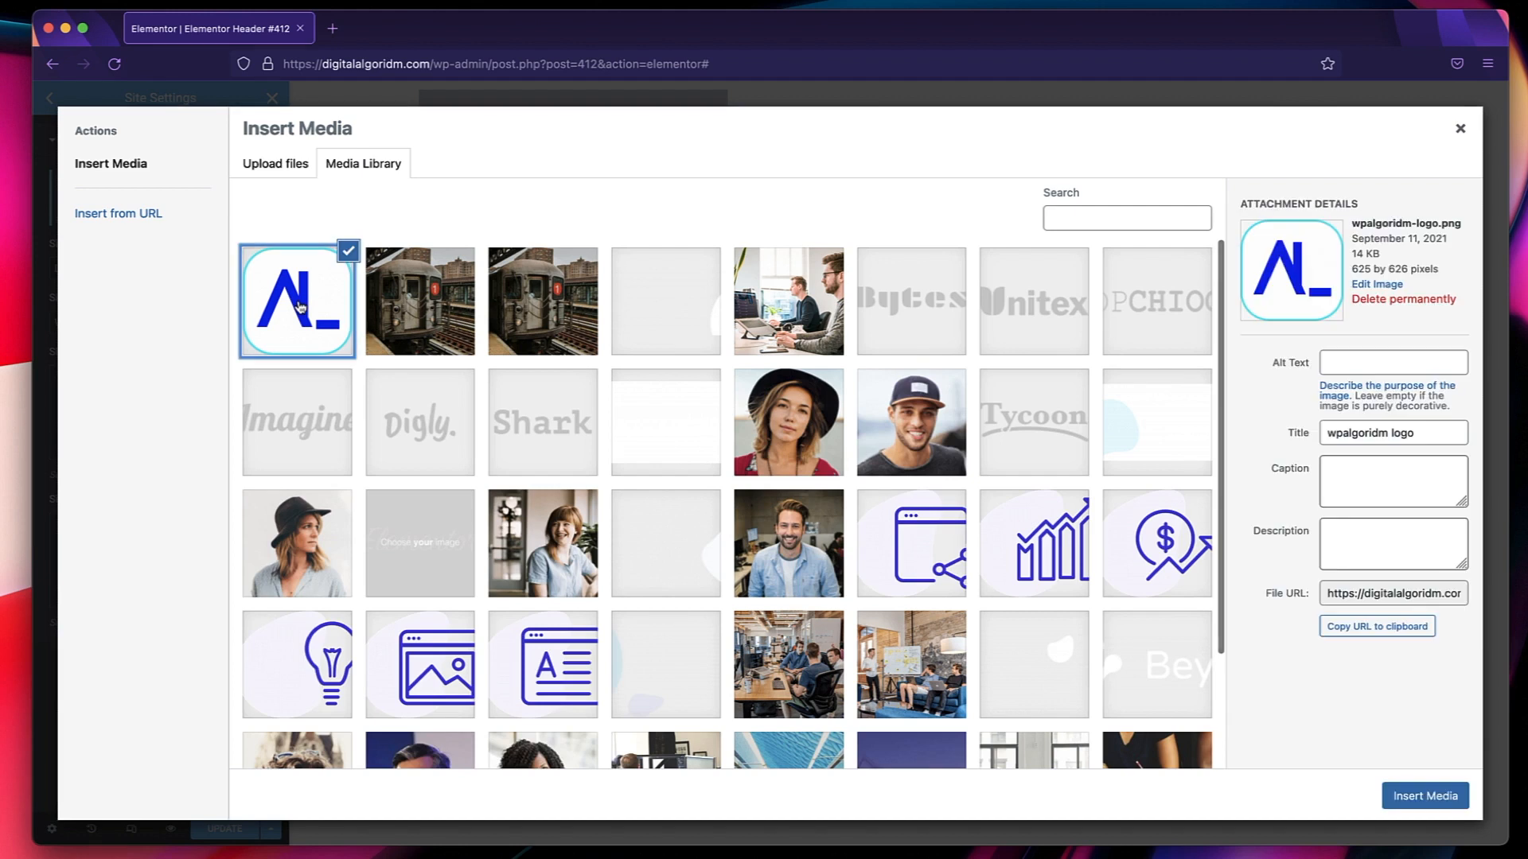
left_click(273, 168)
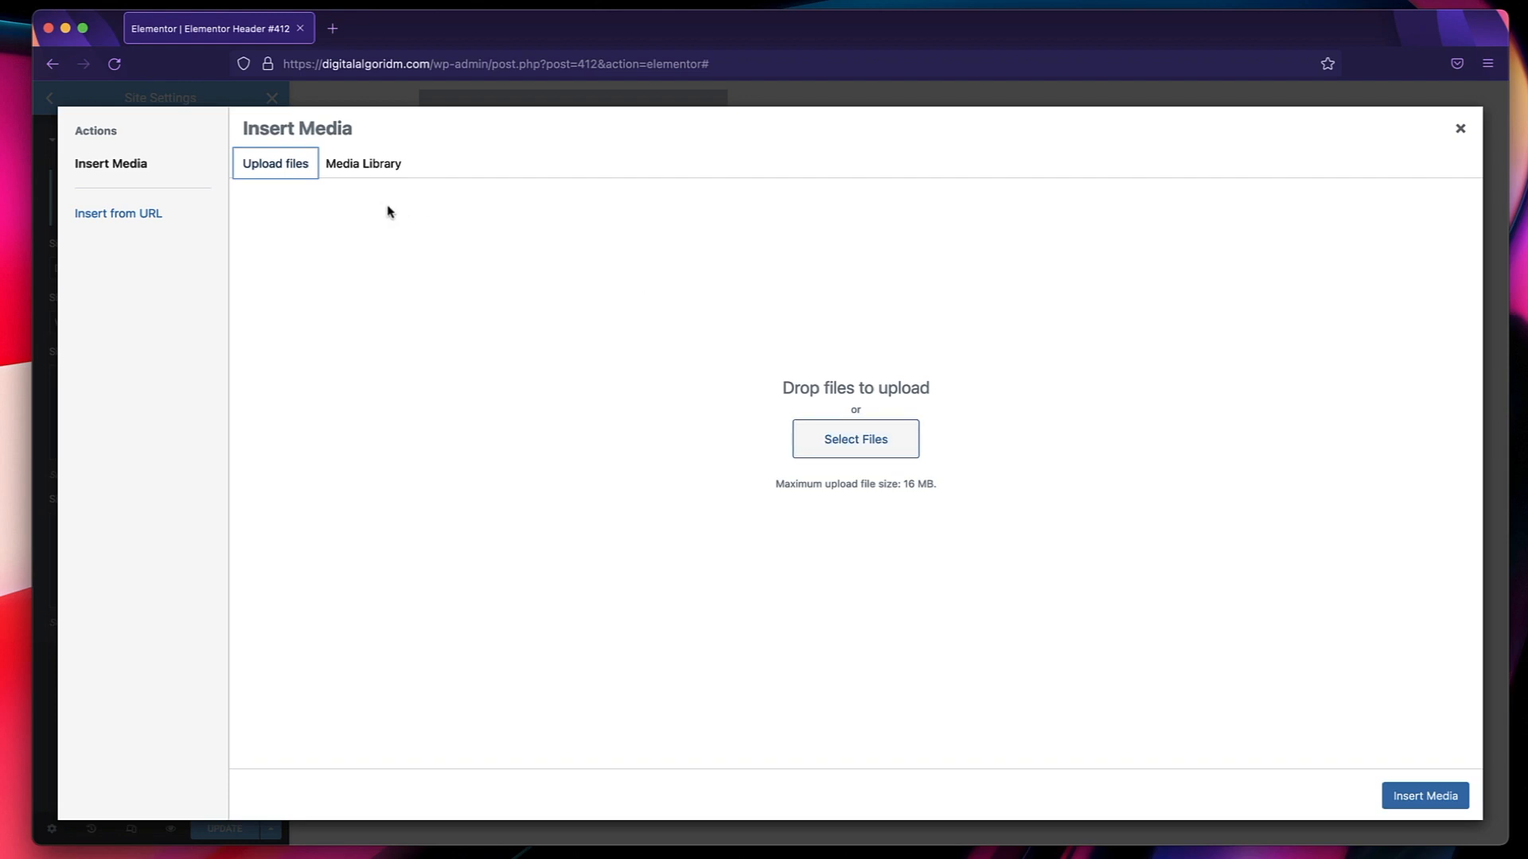
left_click(368, 164)
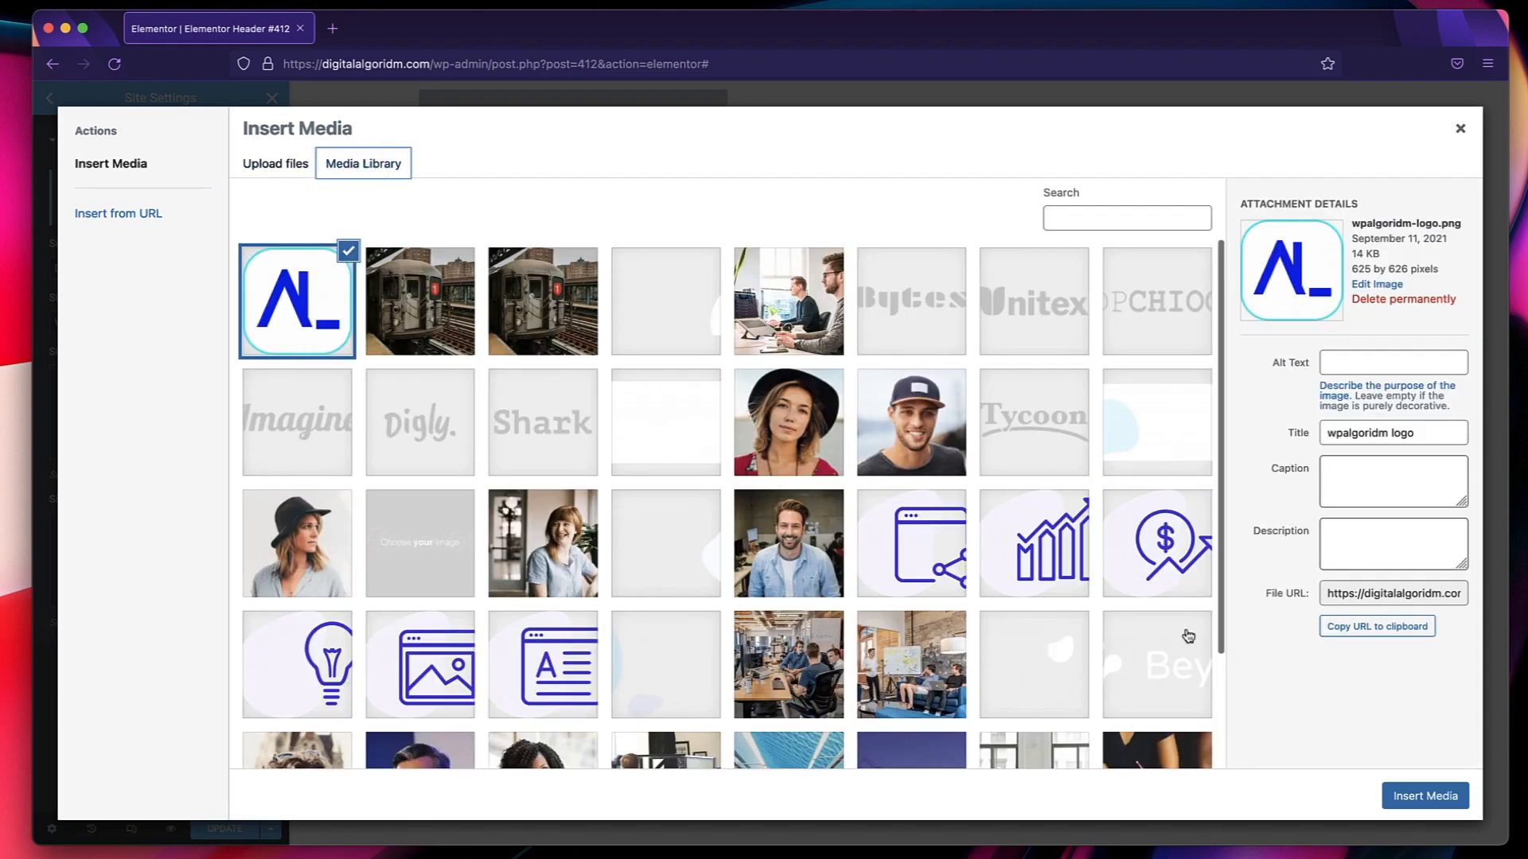
left_click(1403, 797)
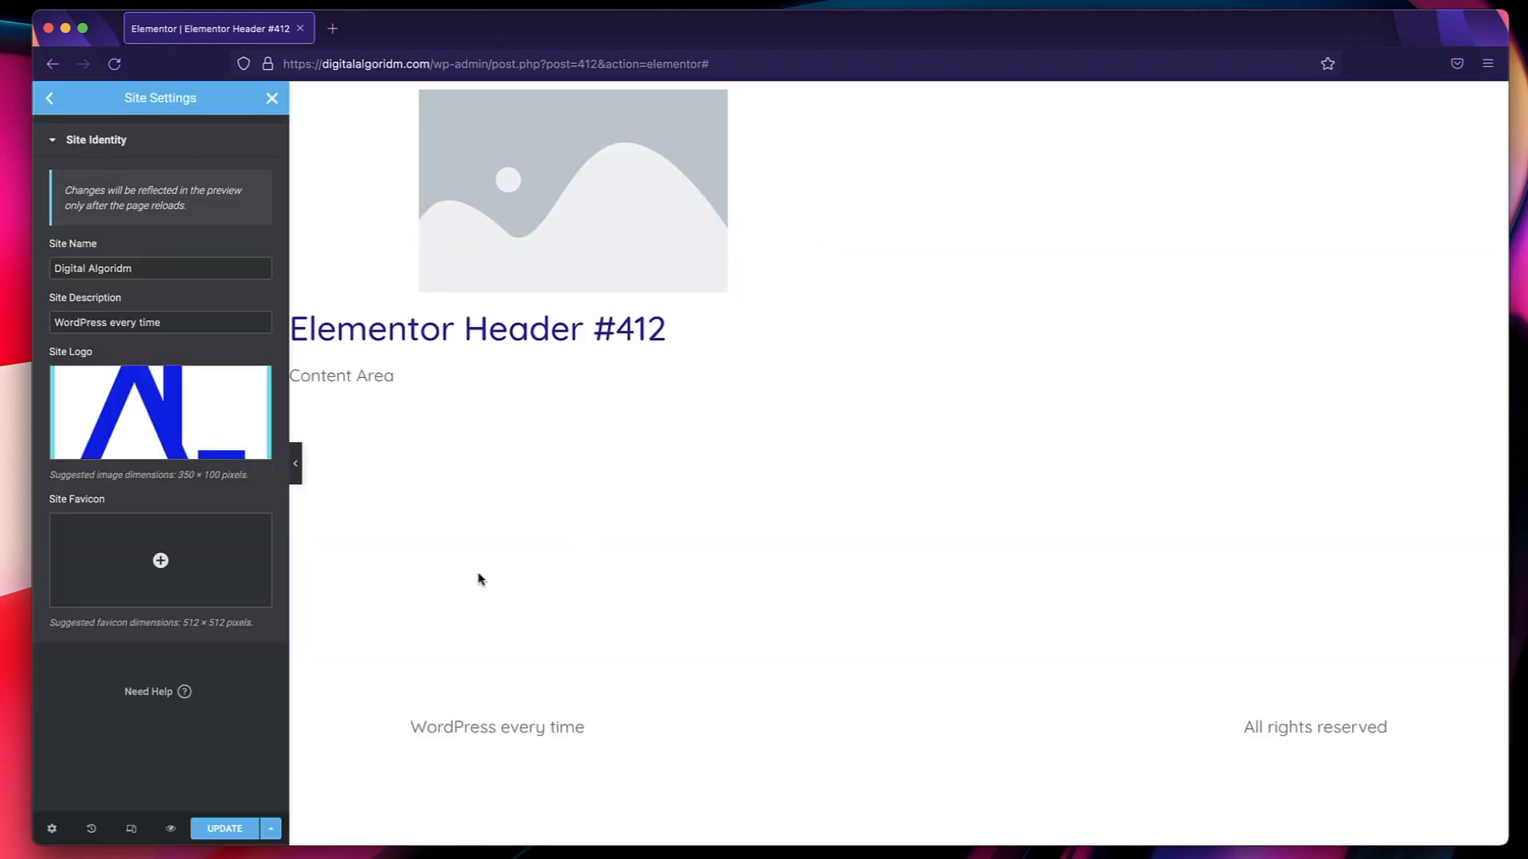
Set wpalgoridm-logo.png from the media library as the site favicon.
left_click(134, 544)
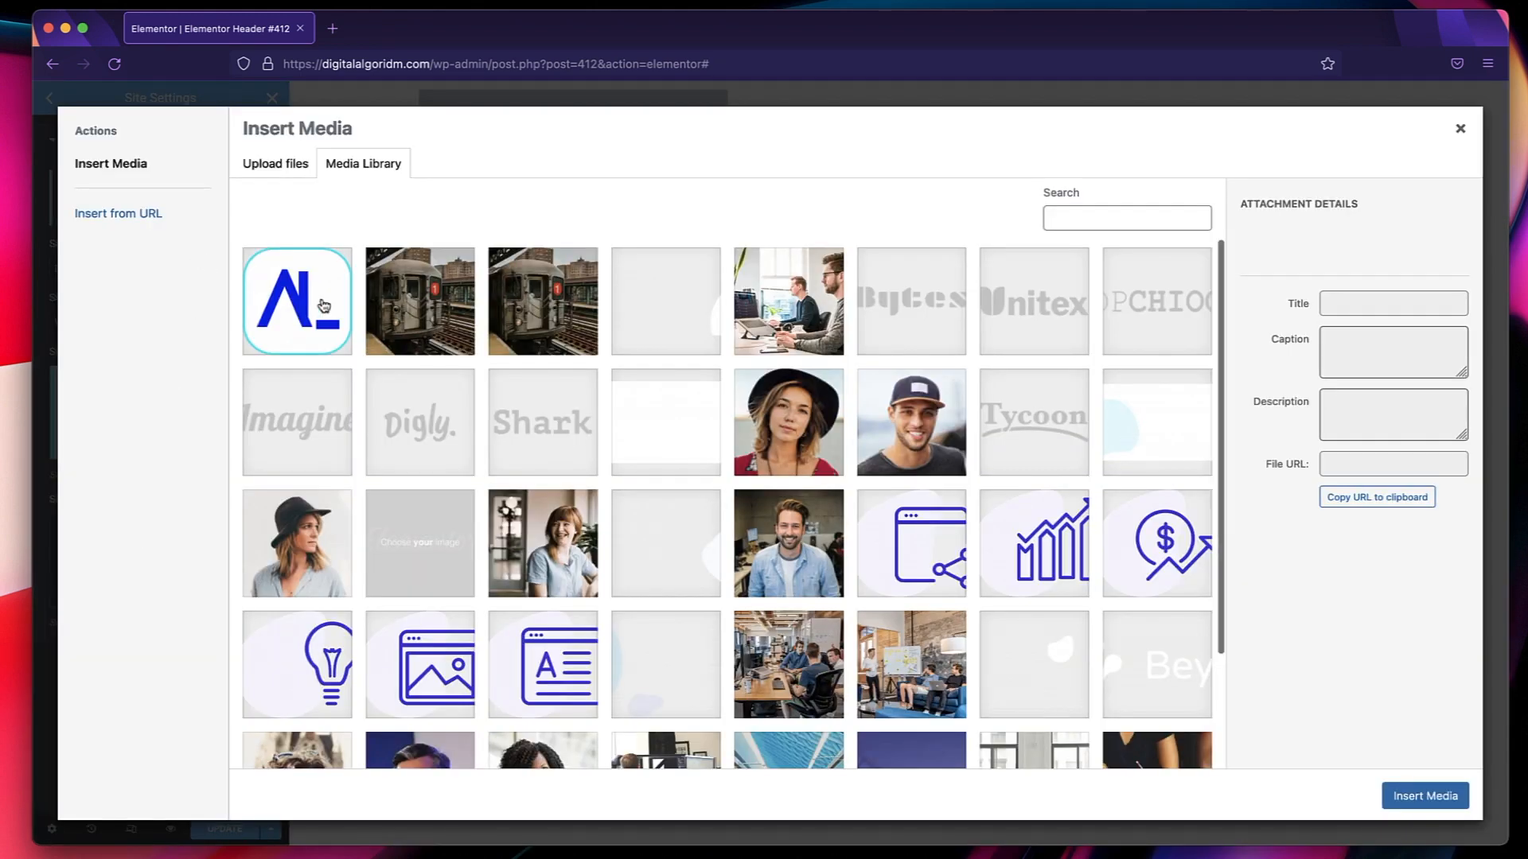
left_click(323, 307)
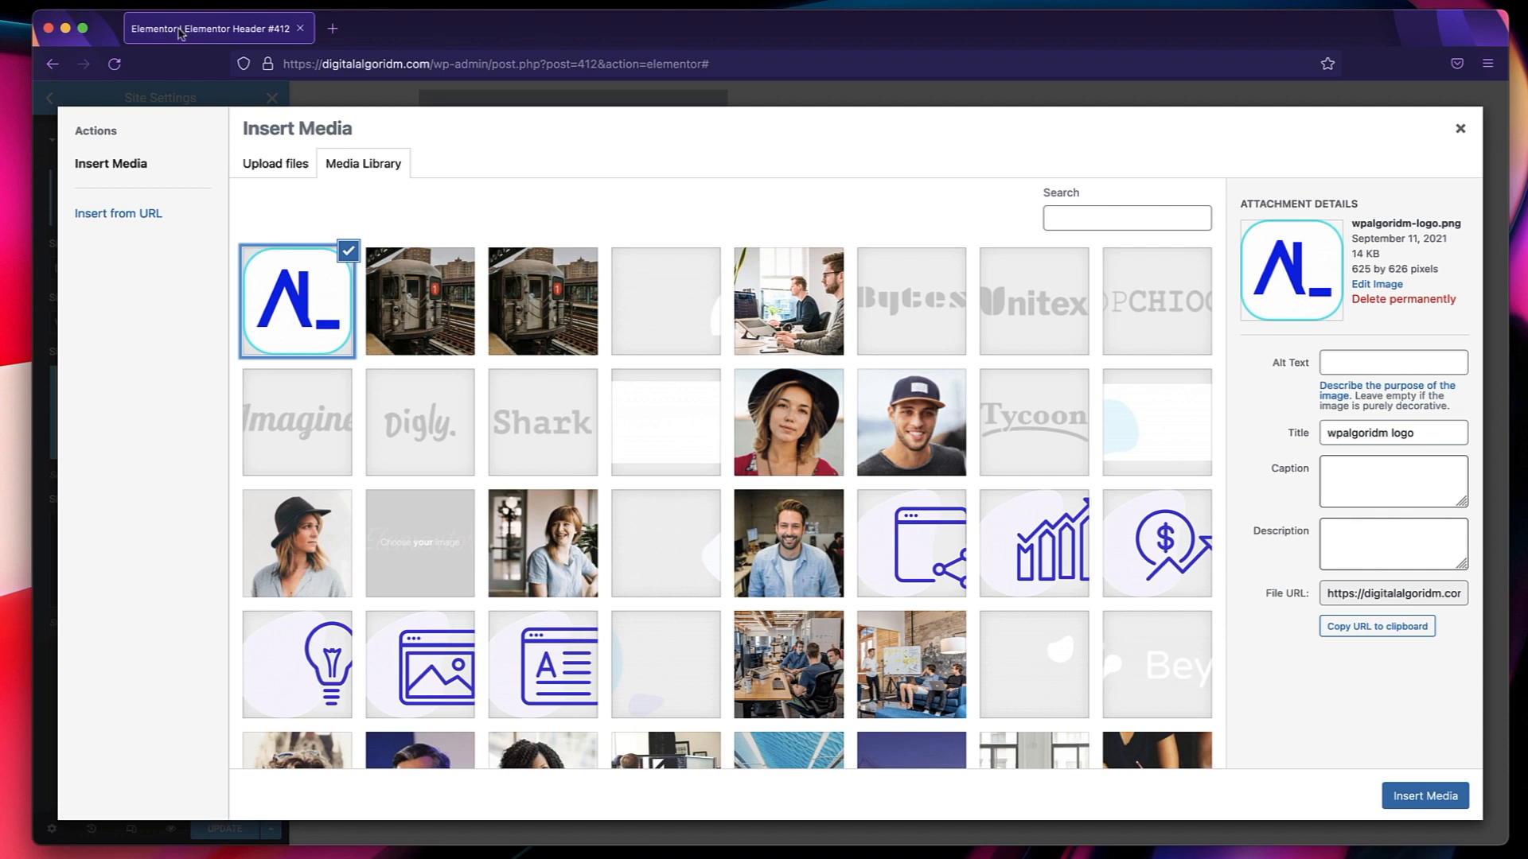
left_click(1425, 796)
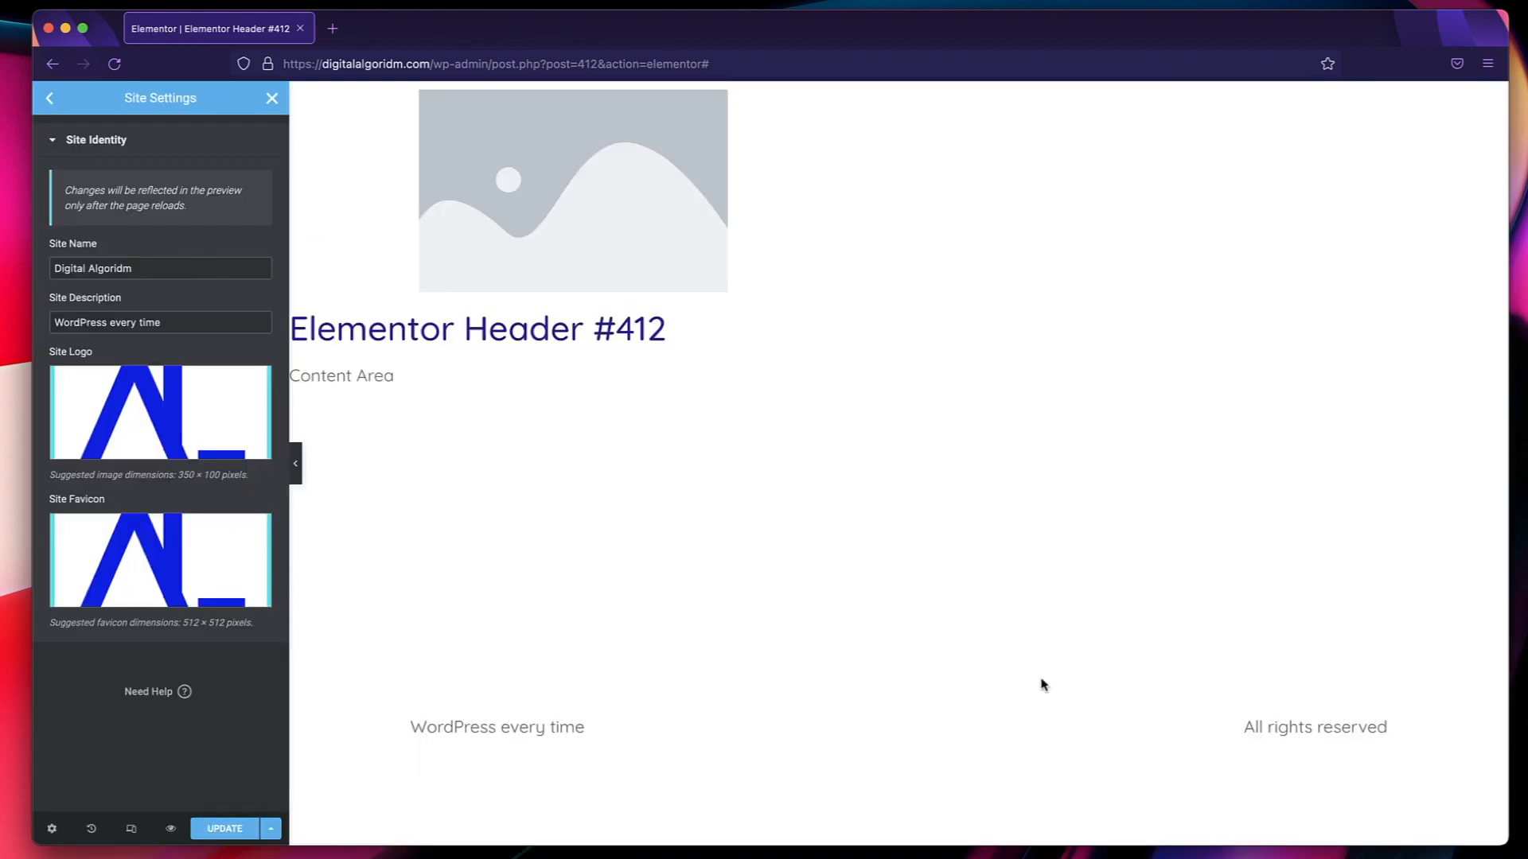
Update the site settings and reload the header template in the editor.
left_click(223, 829)
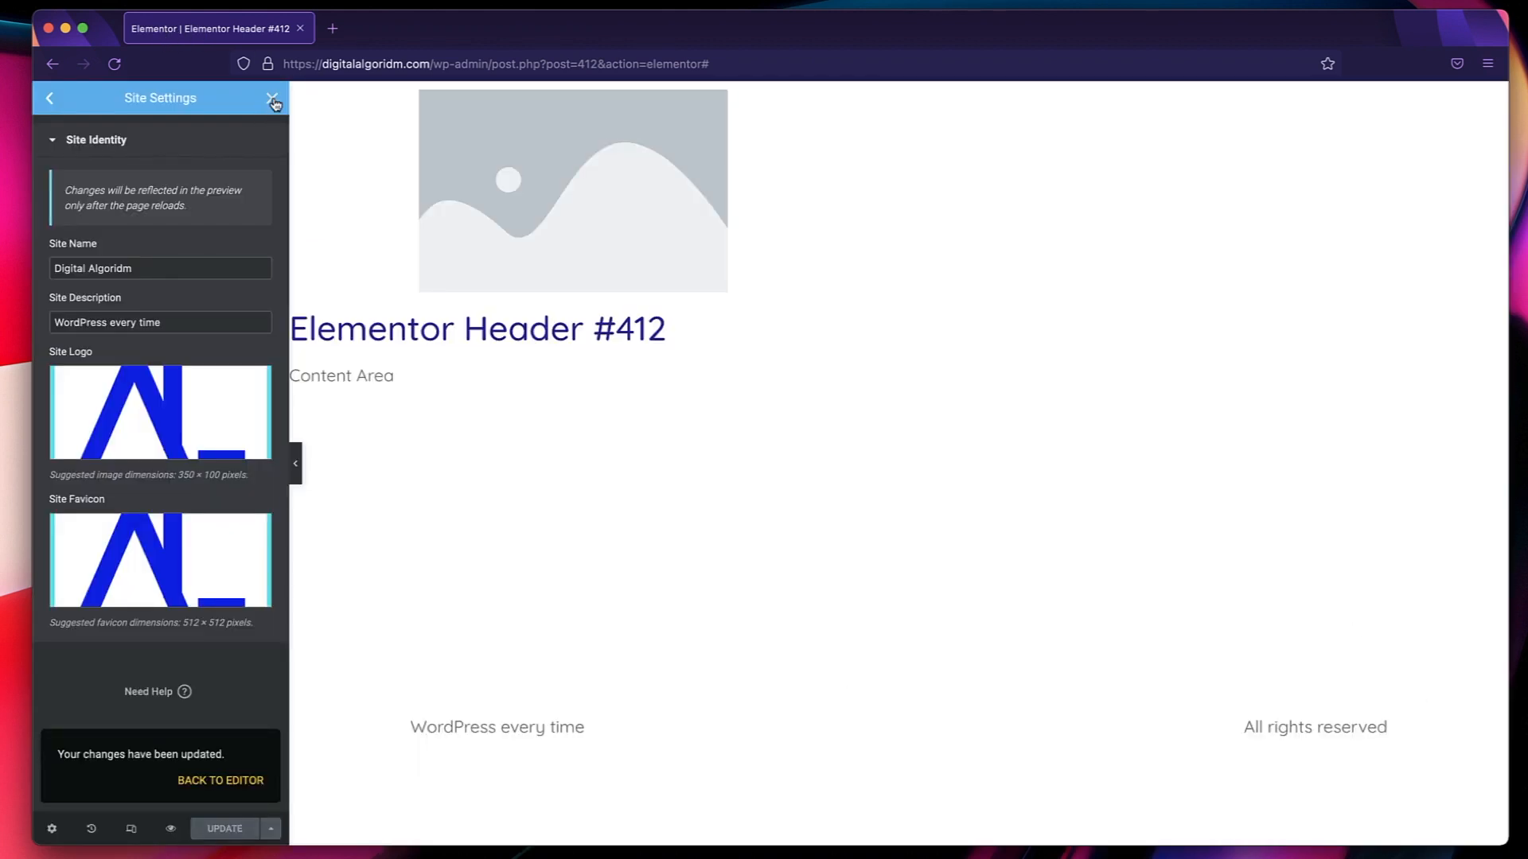
left_click(122, 65)
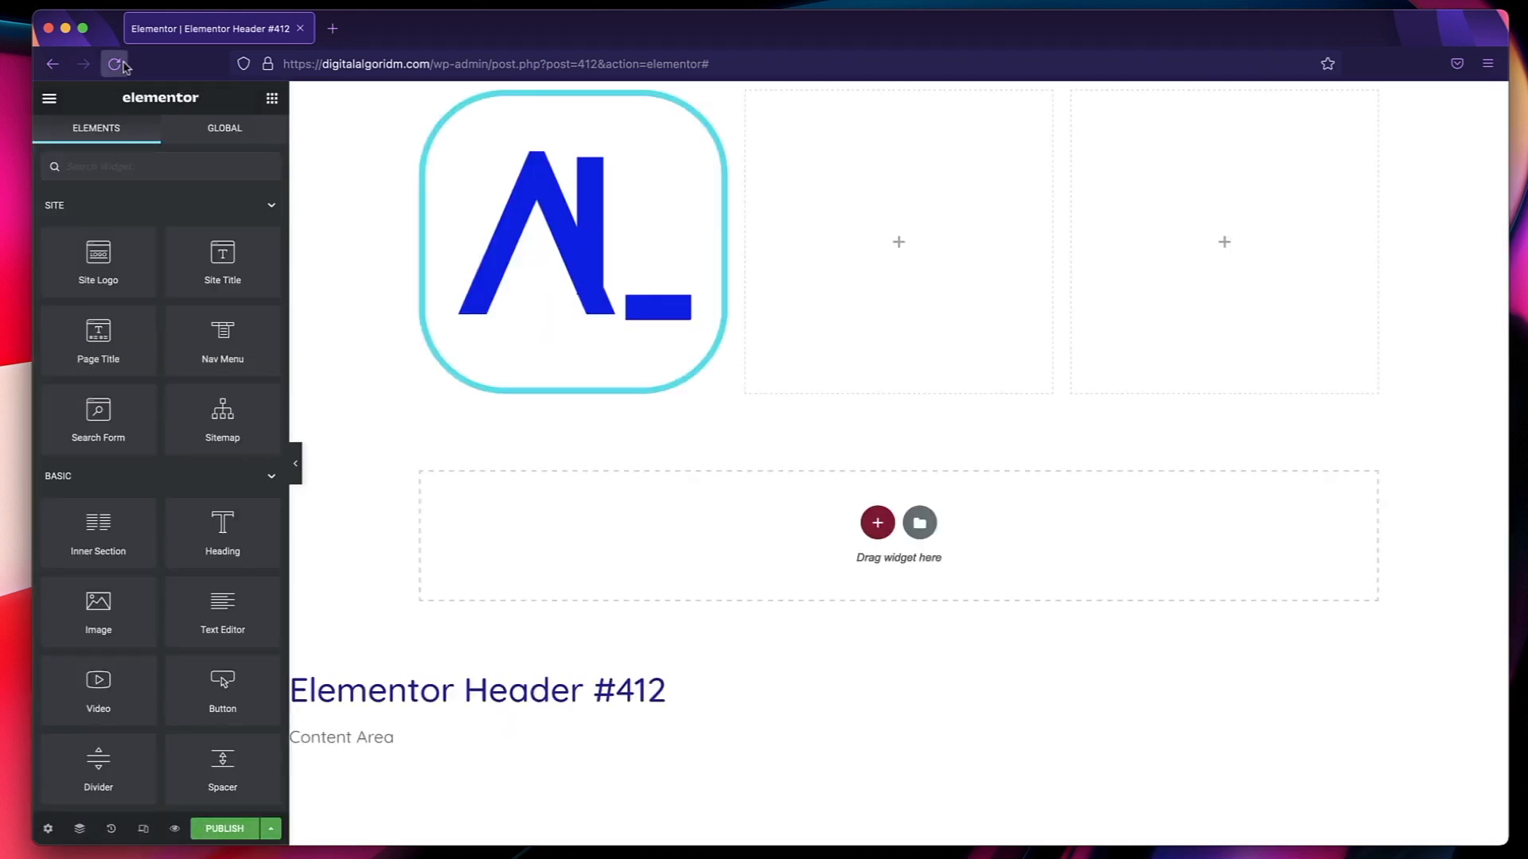
left_click(122, 66)
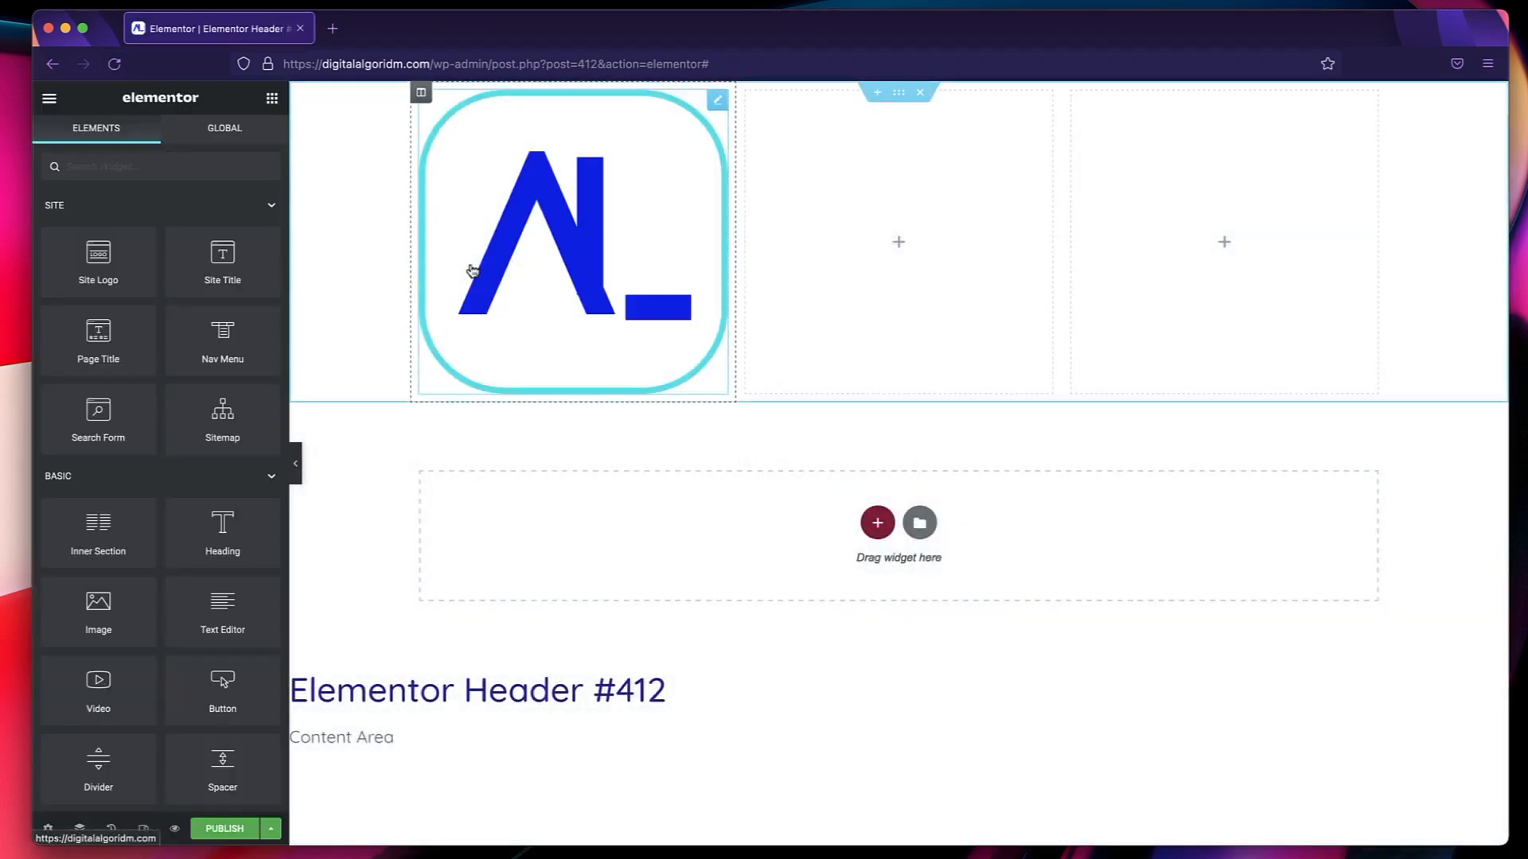
Give the site logo a custom image size of 80 x 80 and center its alignment.
left_click(546, 175)
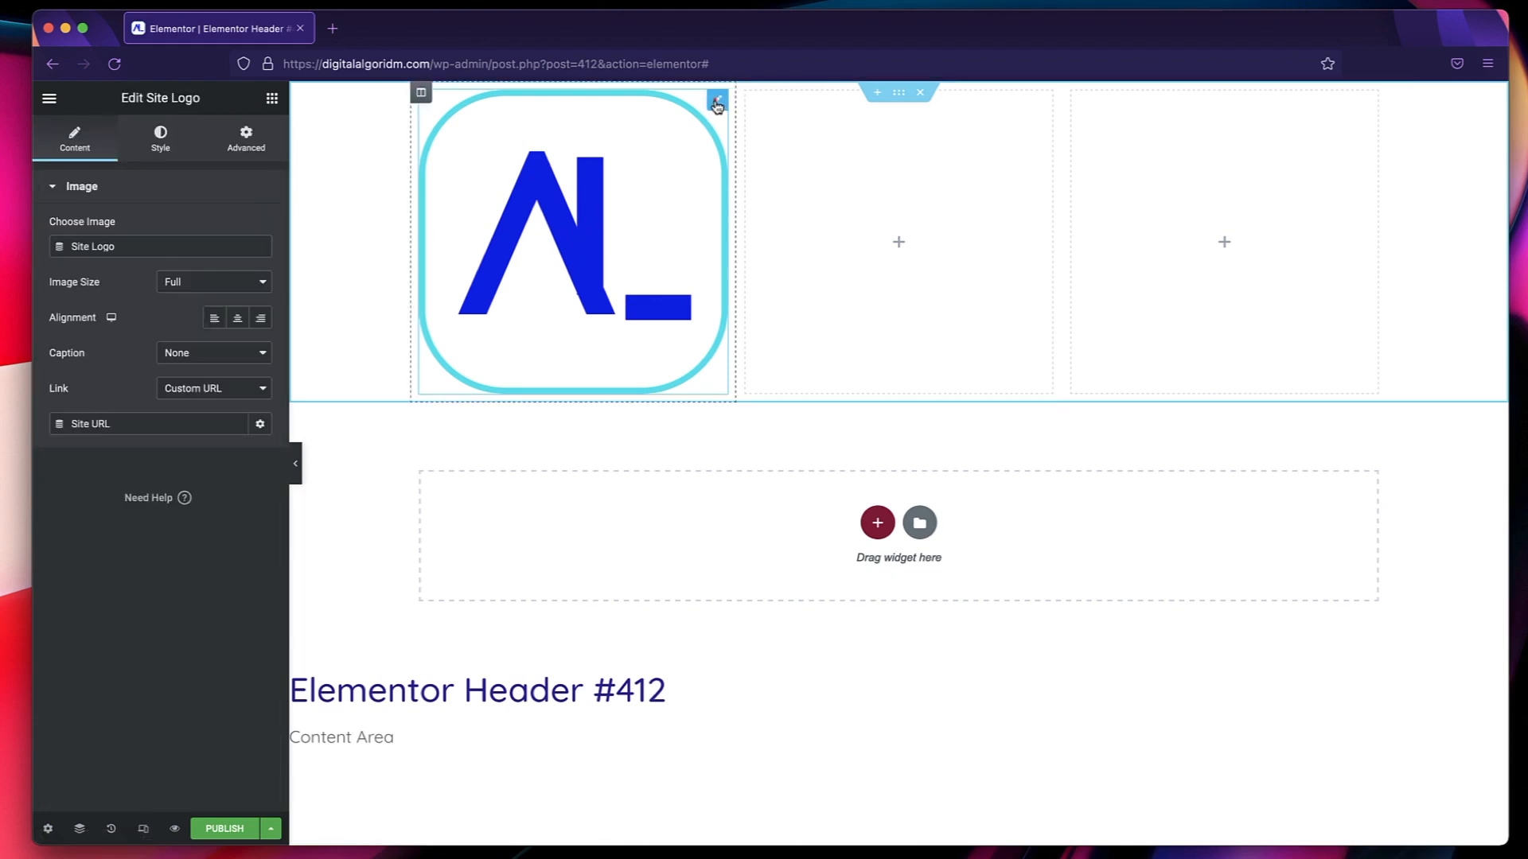
left_click(218, 284)
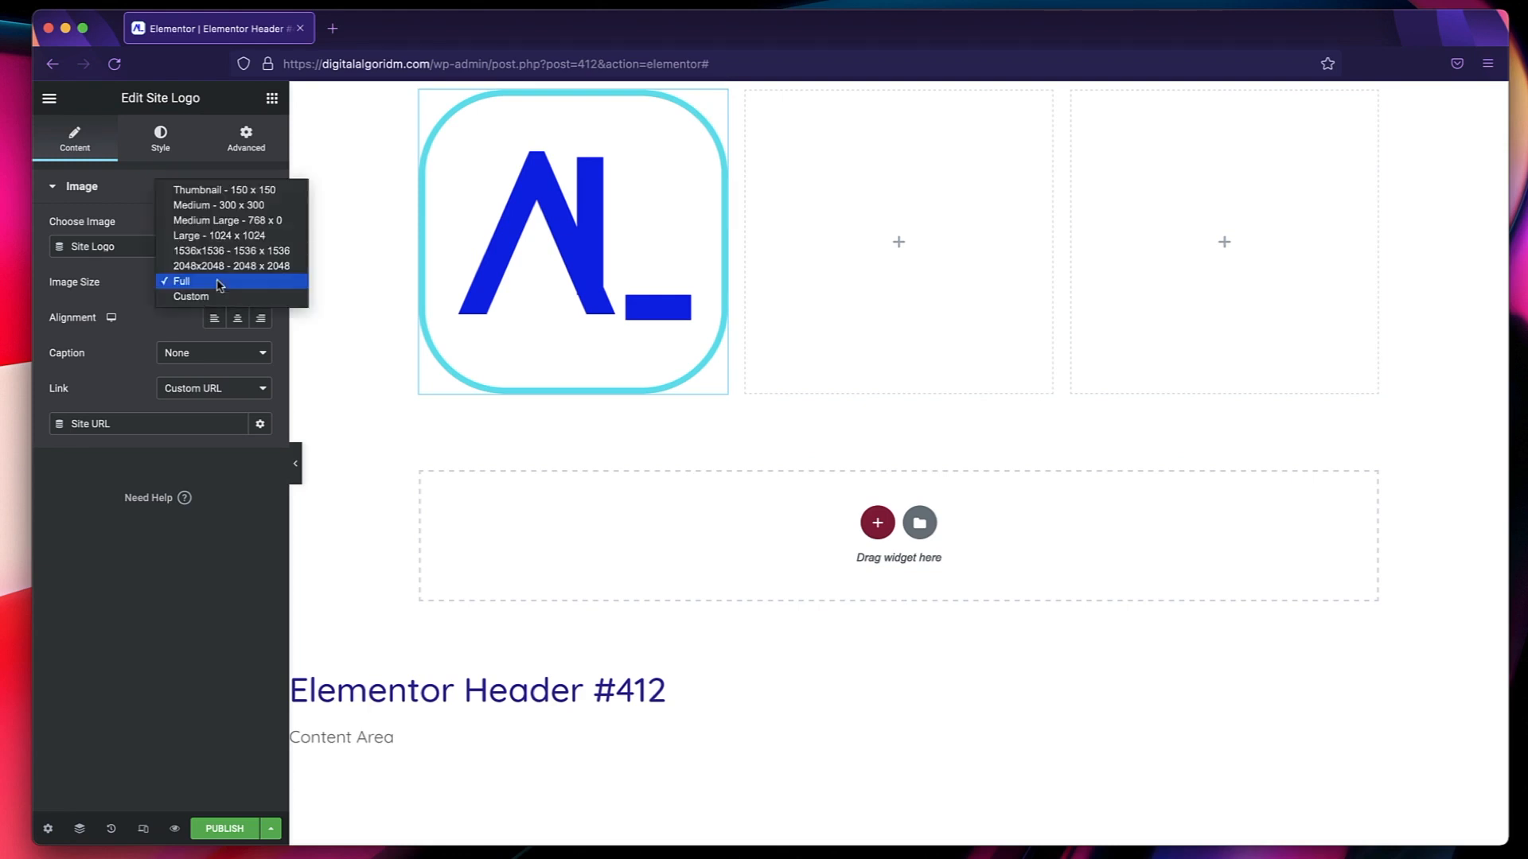
left_click(209, 298)
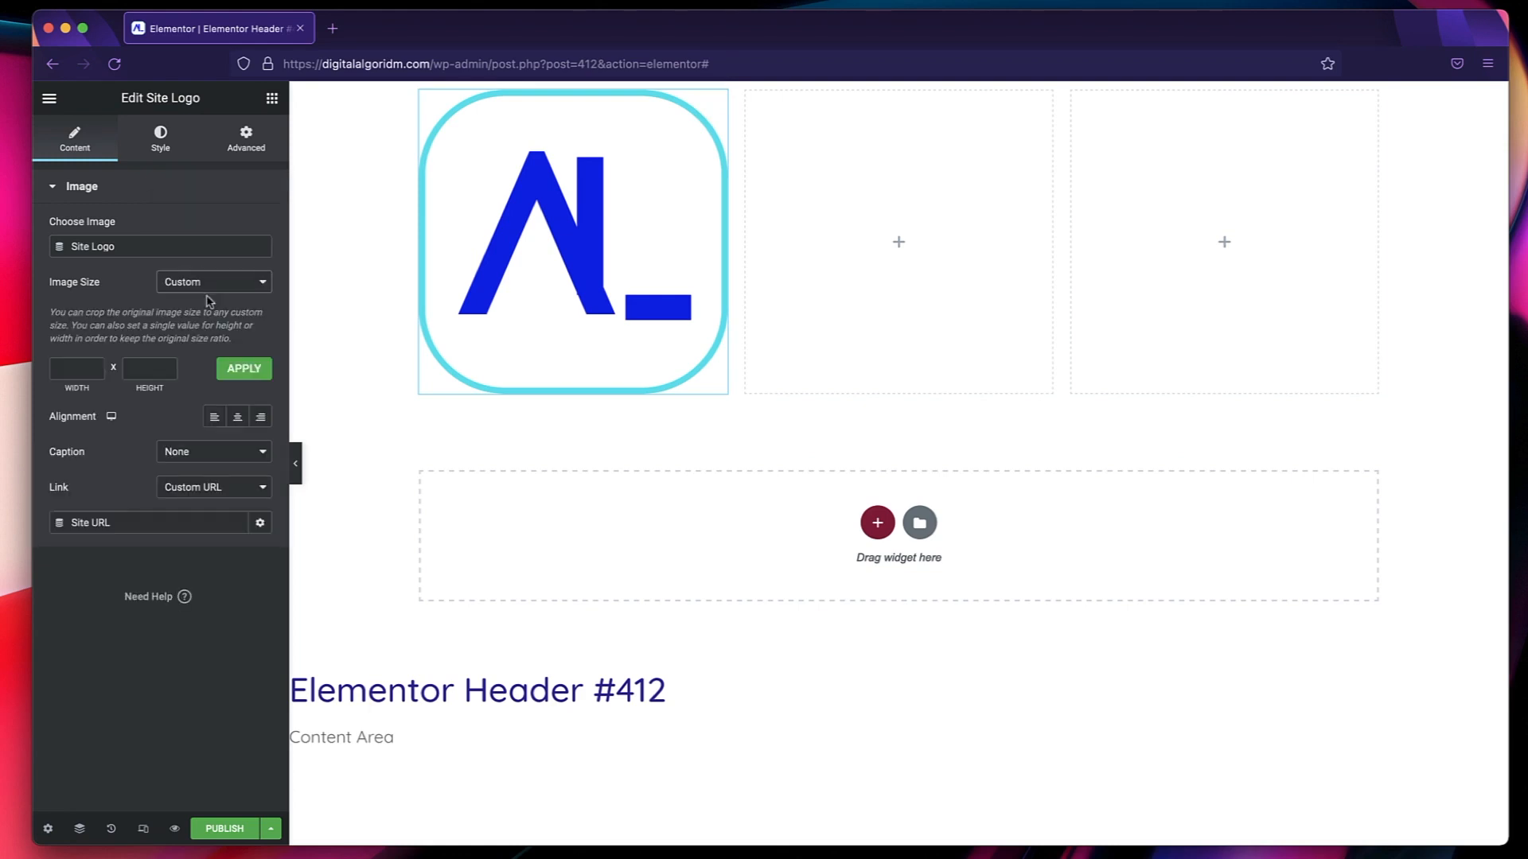
left_click(68, 366)
left_click(155, 371)
left_click(248, 377)
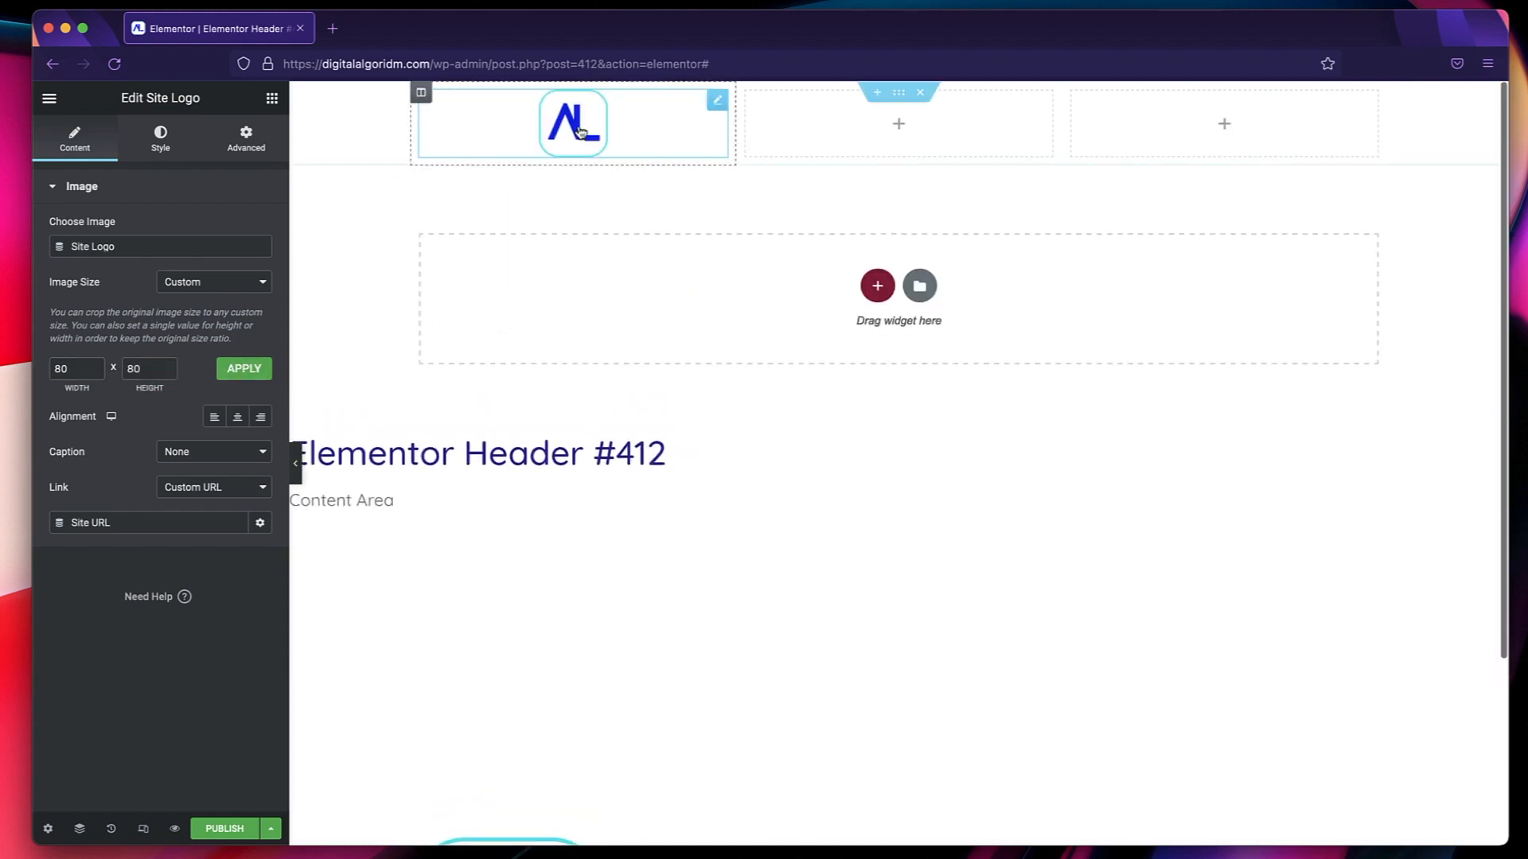
left_click(239, 420)
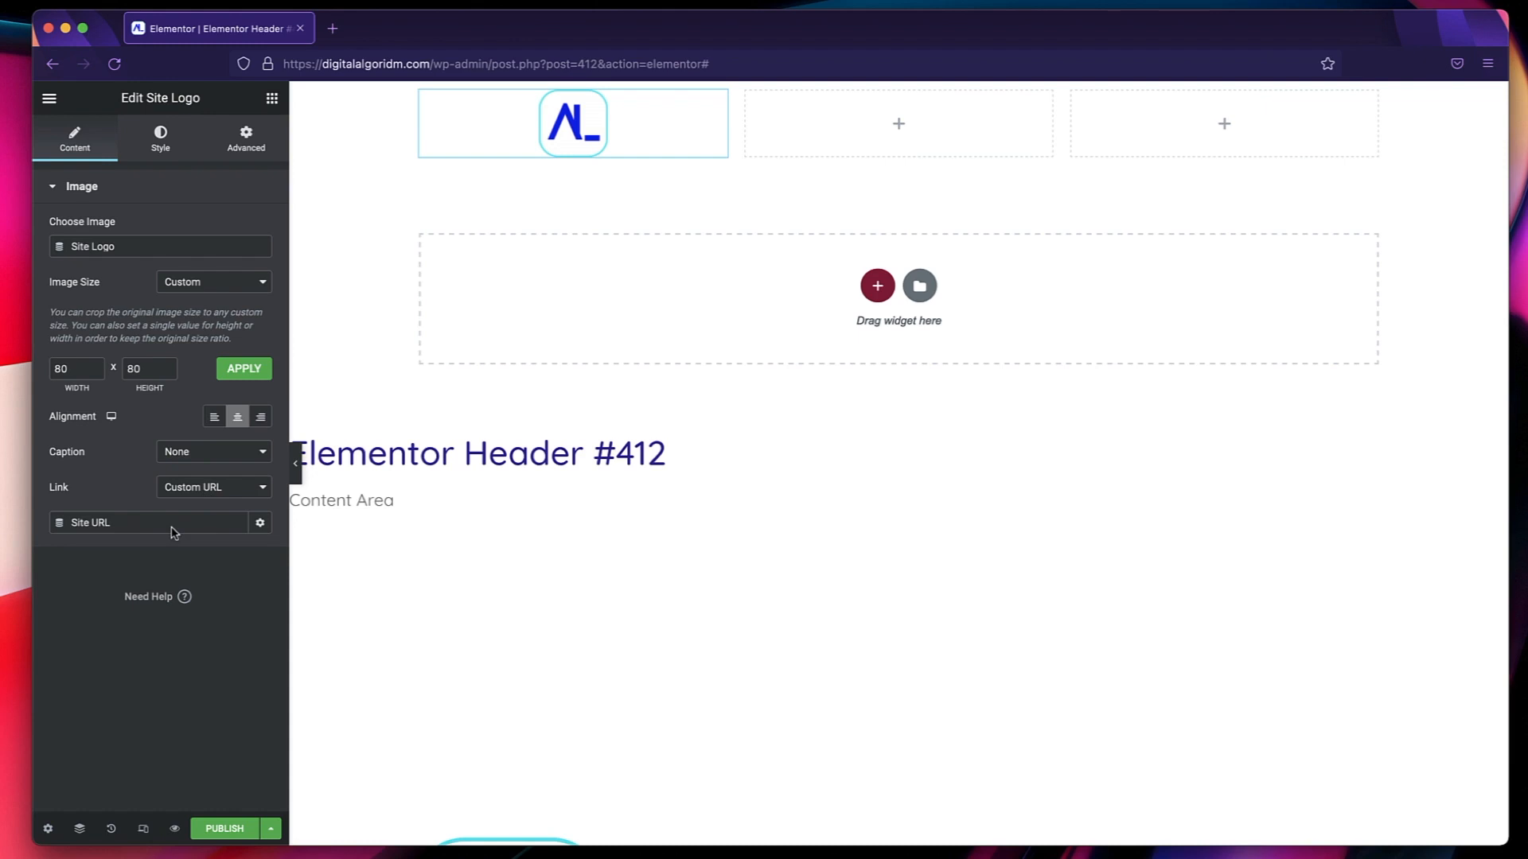
Try the None link option for the site logo and restore the Custom URL link.
left_click(226, 488)
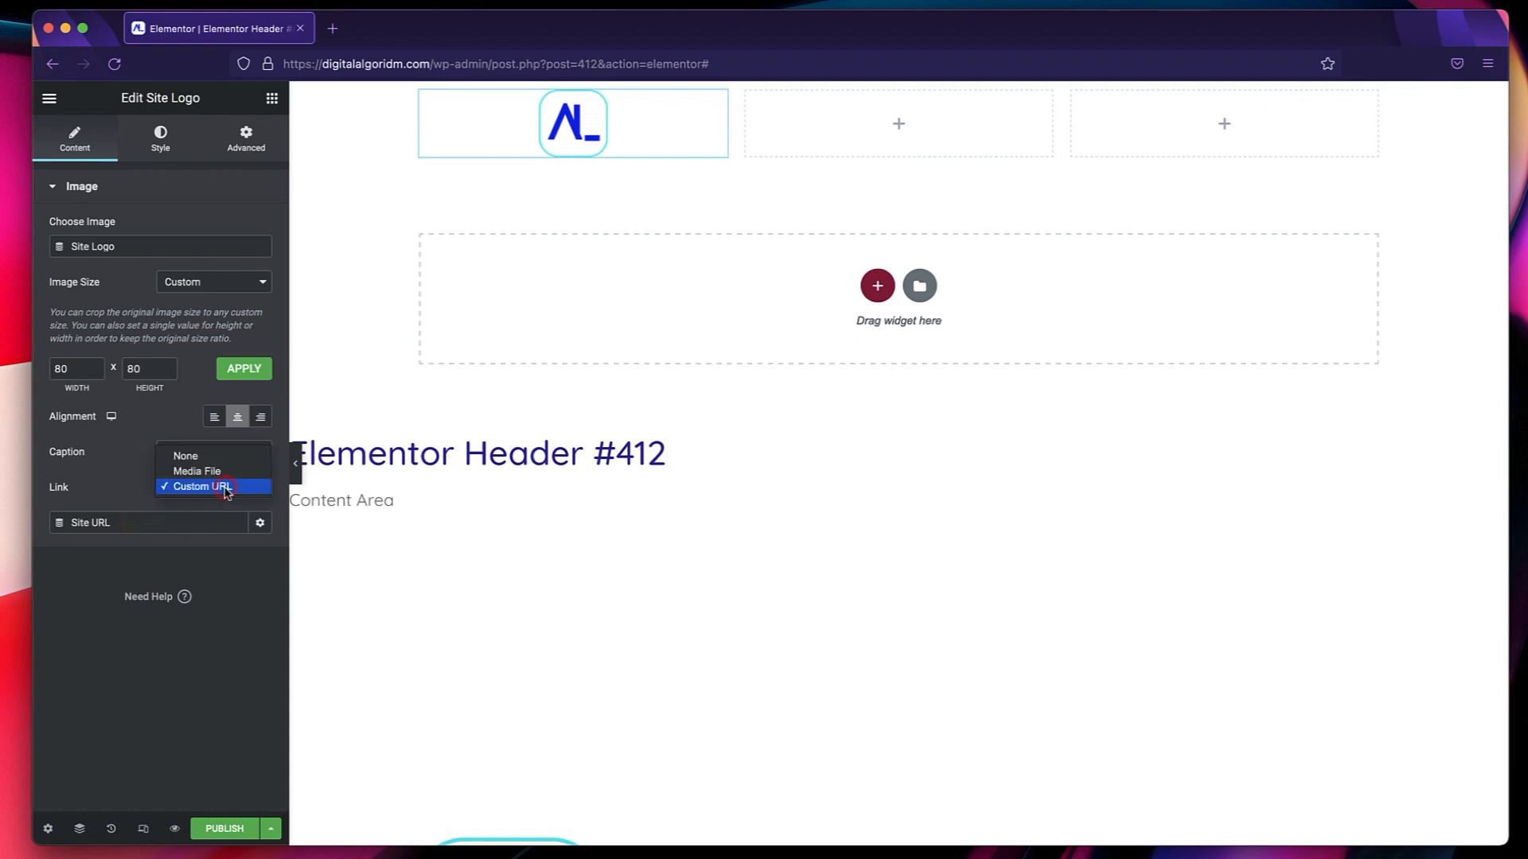
left_click(226, 487)
left_click(213, 459)
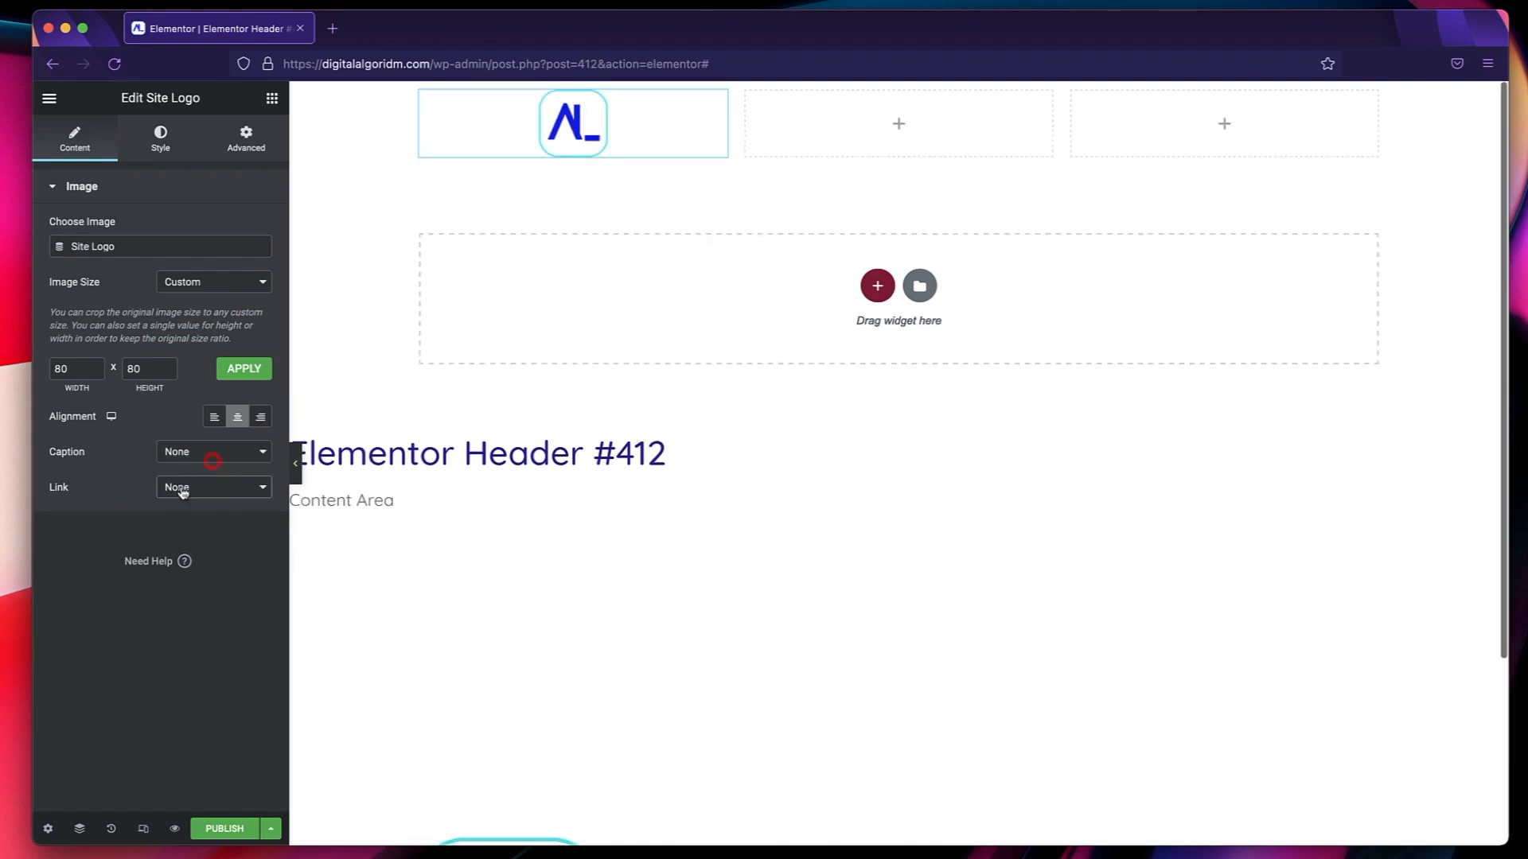
left_click(221, 488)
left_click(204, 517)
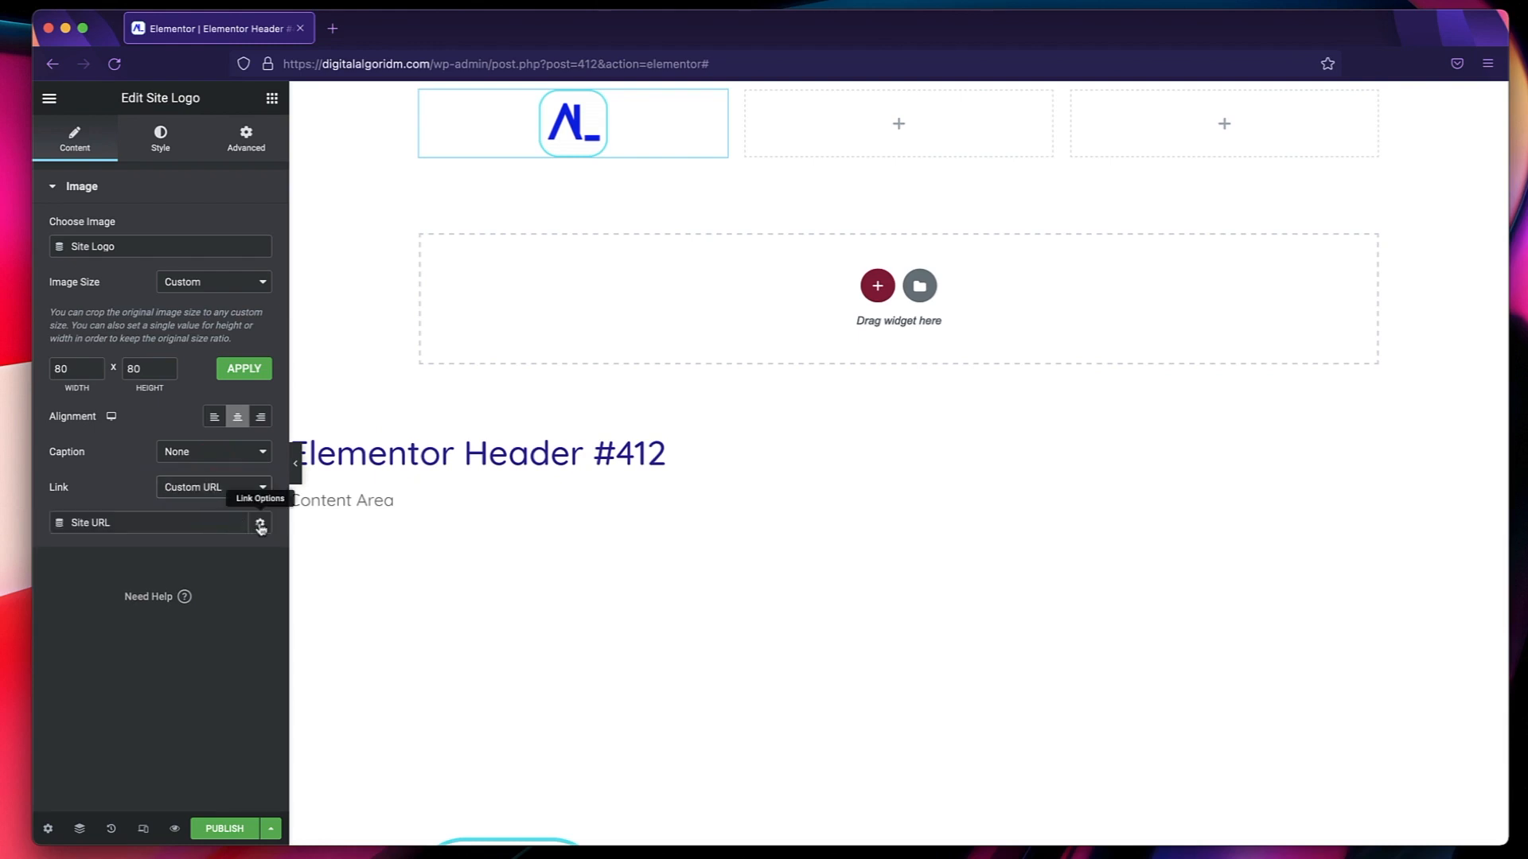
Examine the link options of the logo's Site URL and bring up the logo's style settings.
triple_click(88, 523)
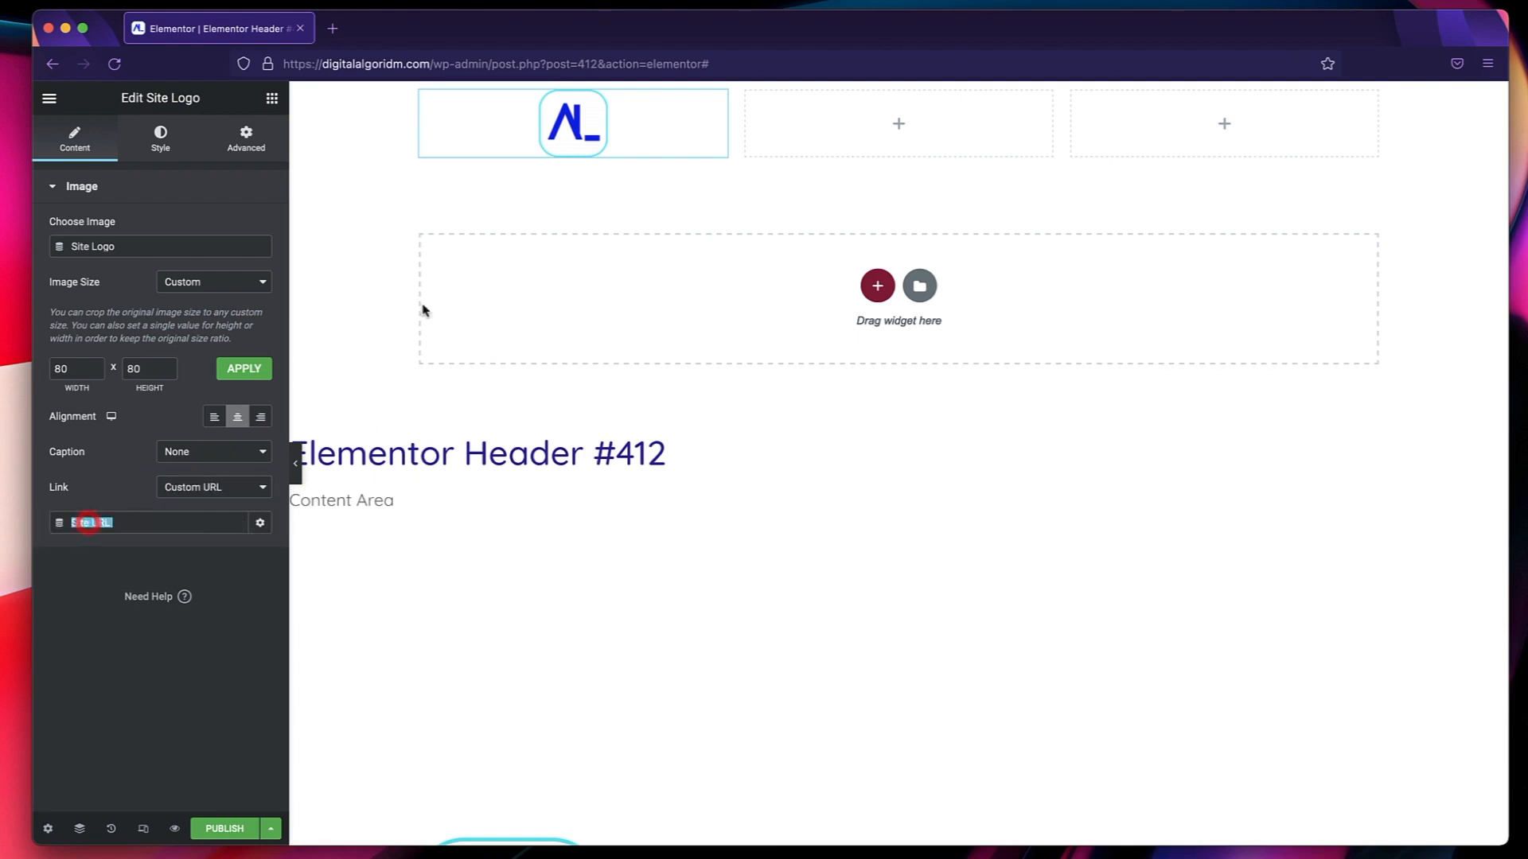
left_click(260, 523)
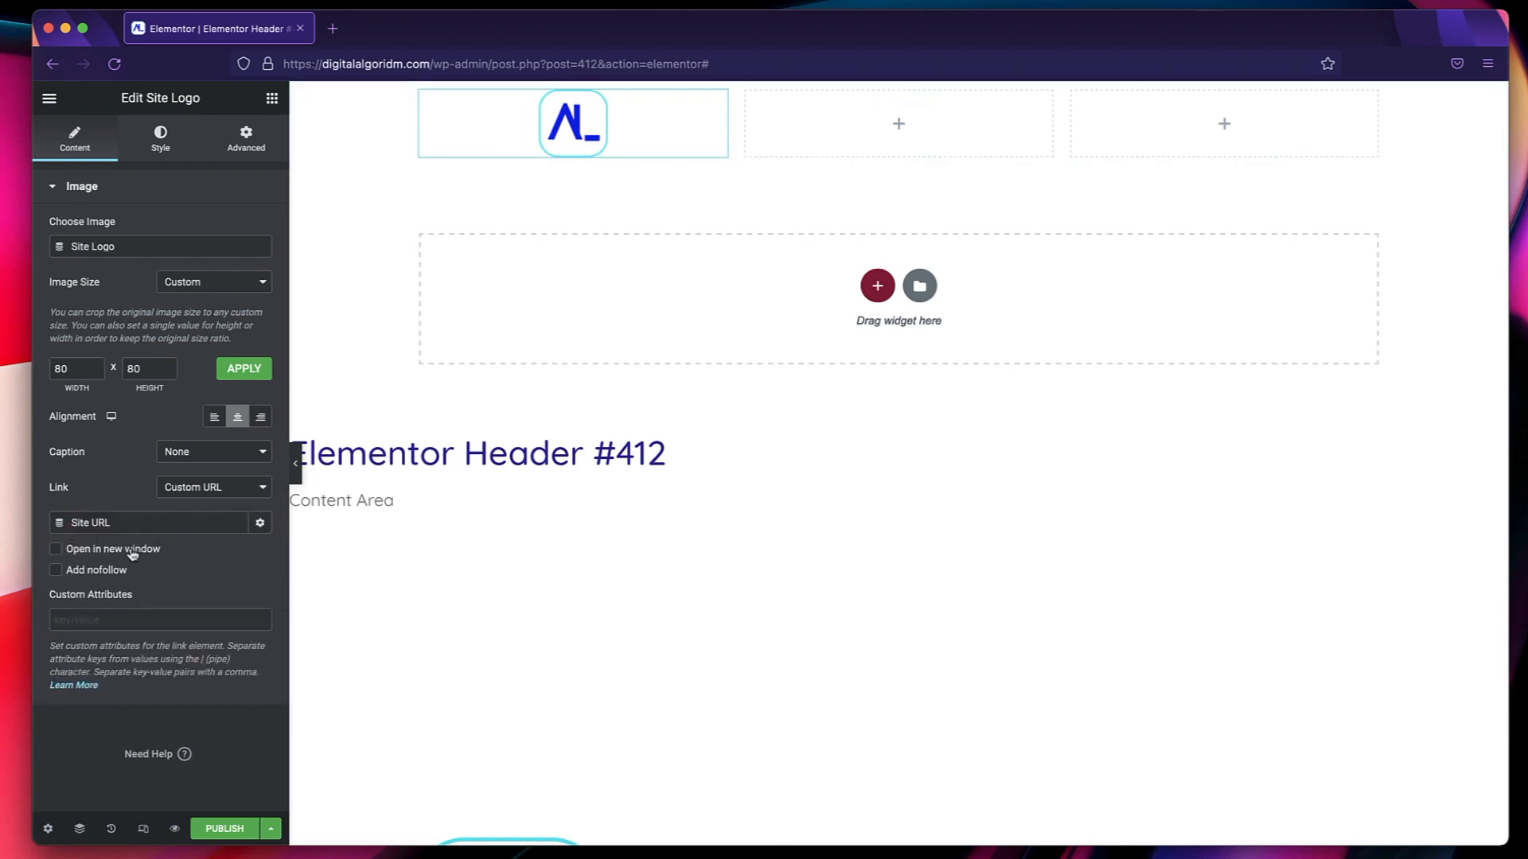
left_click(261, 524)
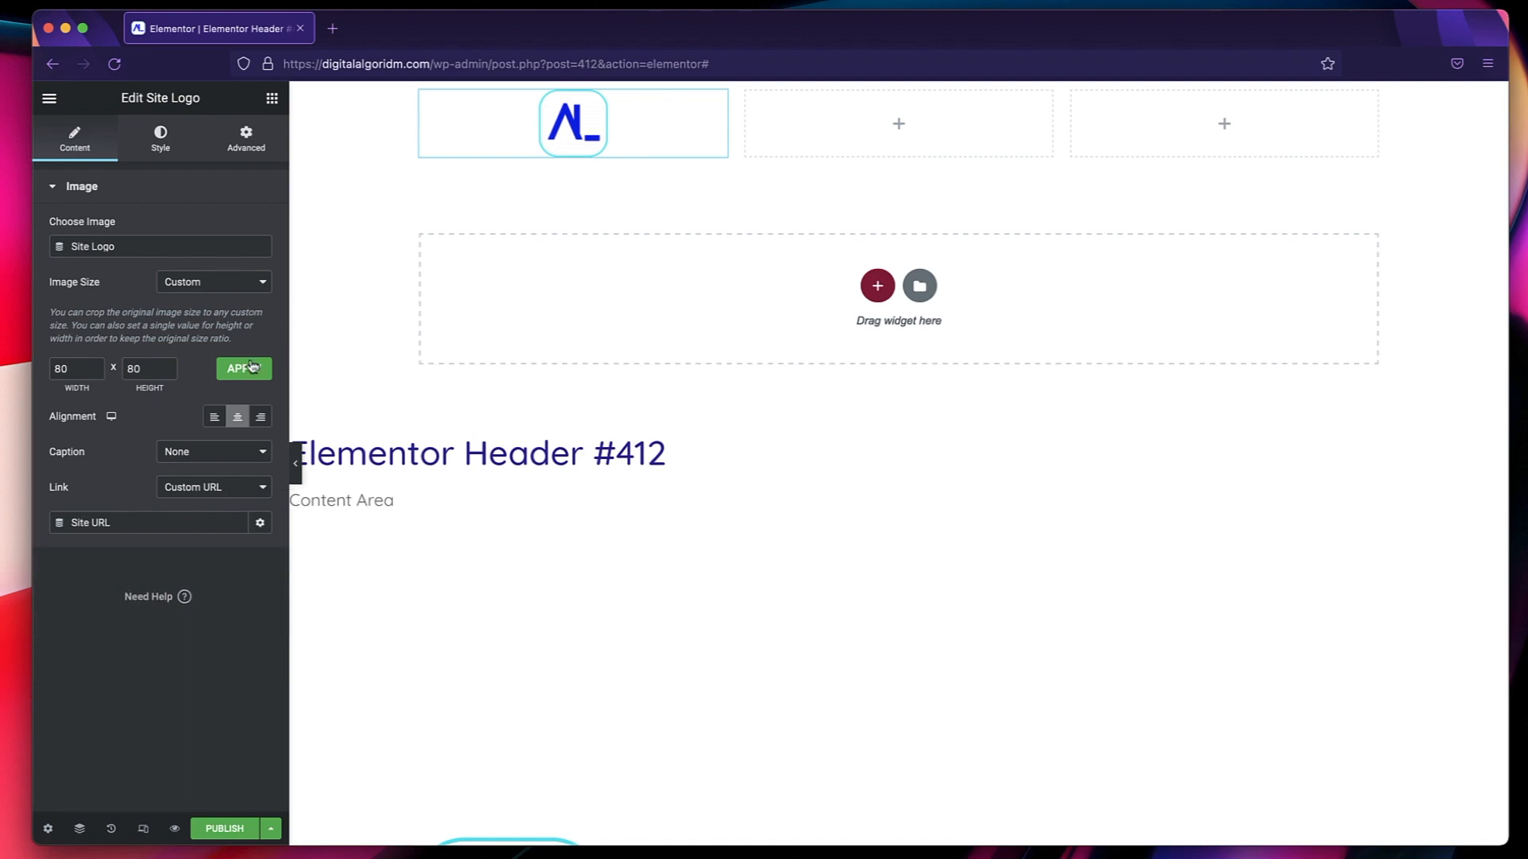
left_click(162, 143)
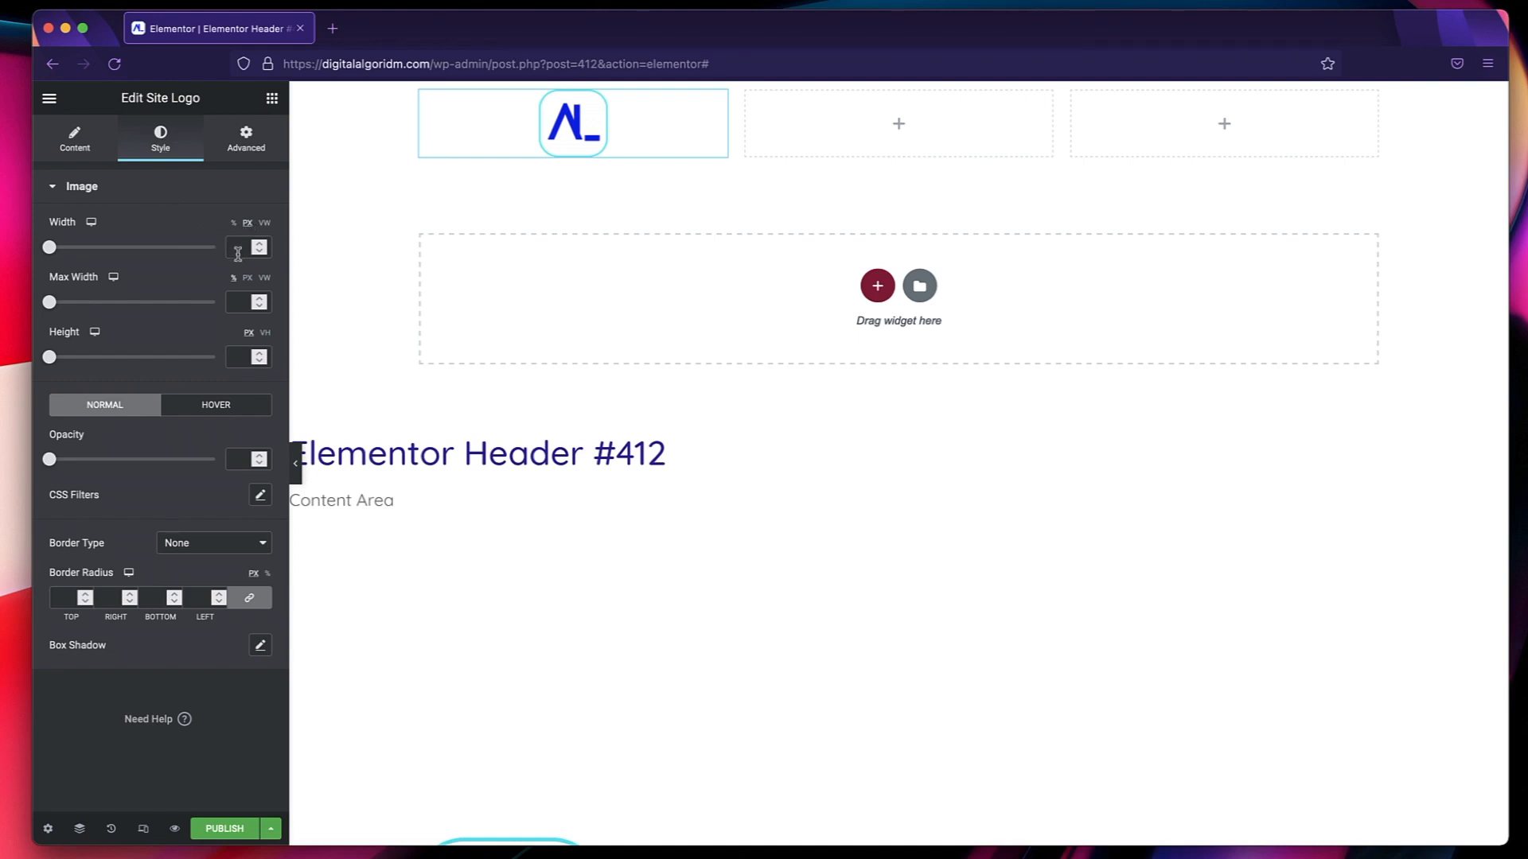
Set the site logo's width, max width and height to 80 px each.
type("80")
left_click(239, 303)
type("80")
left_click(238, 360)
type("80")
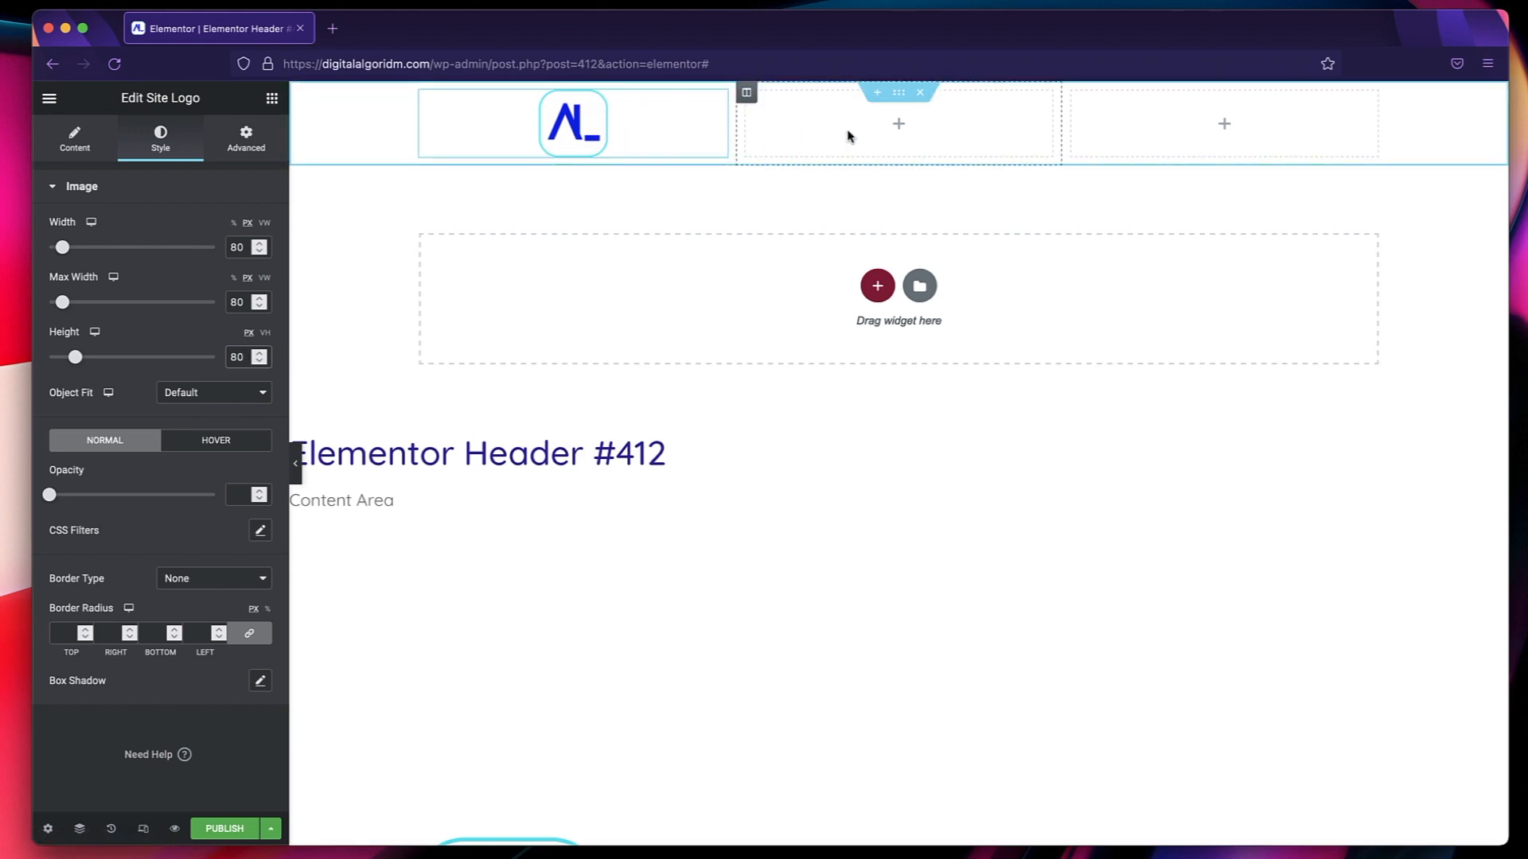
Set the width of the logo's column to 20%.
left_click(421, 92)
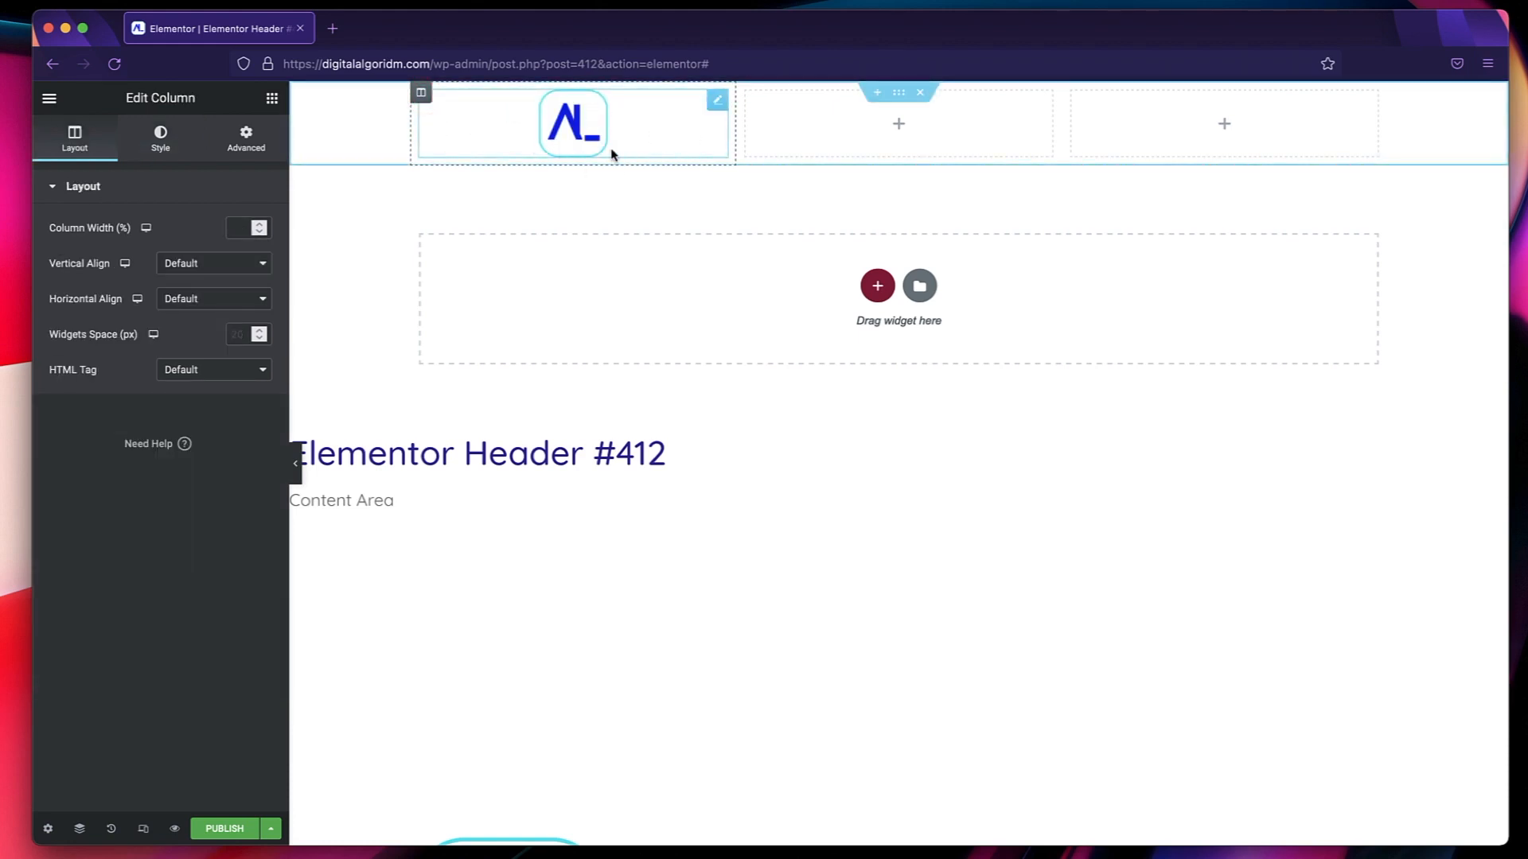
left_click(232, 232)
type("20")
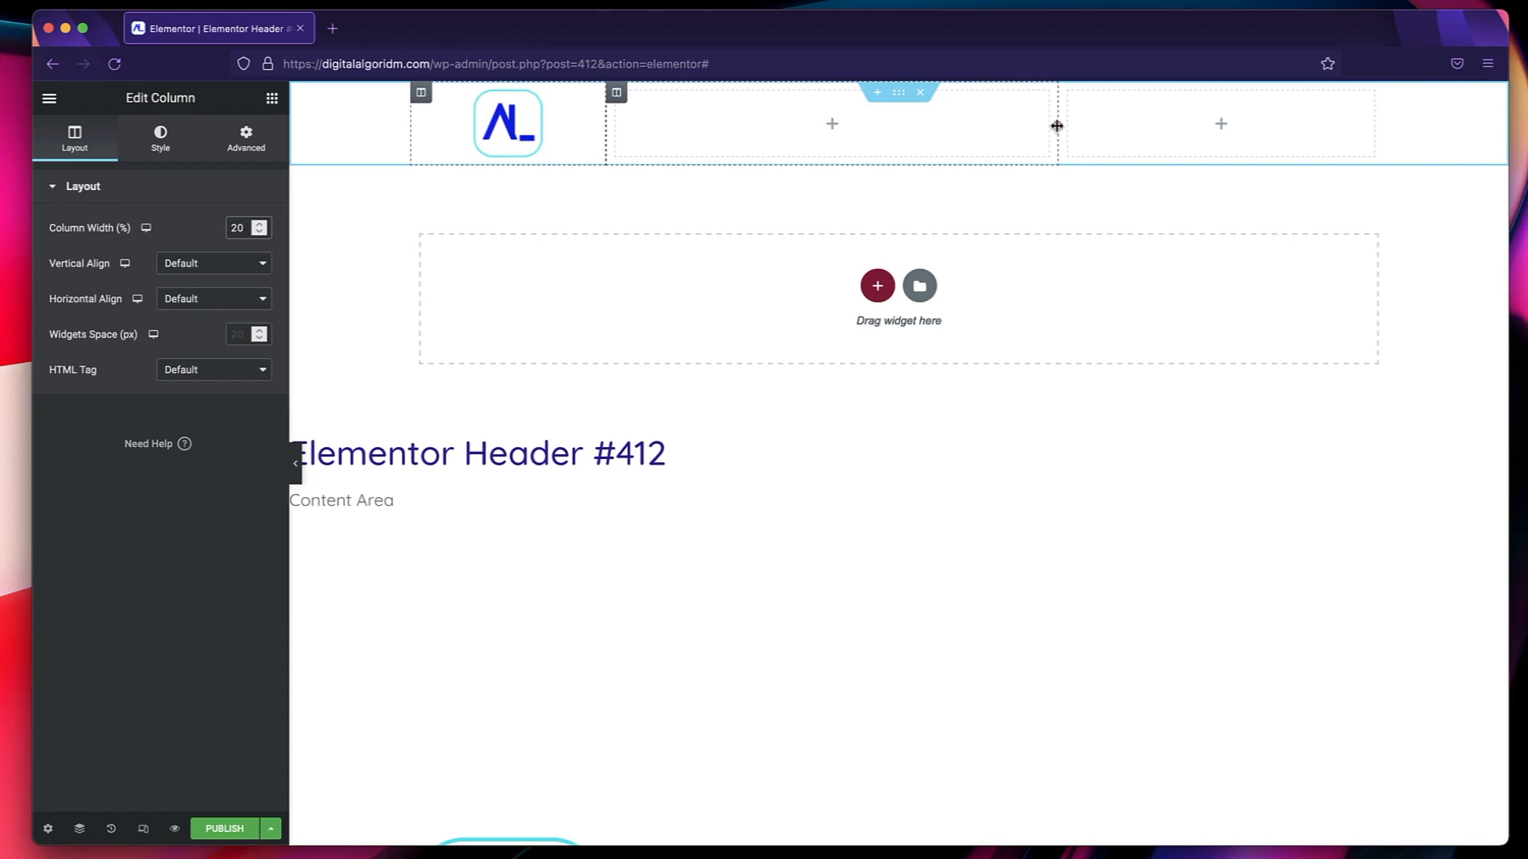
Widen the header's middle column to about 61.5% and place a Nav Menu widget in it.
left_click_drag(1056, 126, 1206, 120)
left_click(906, 124)
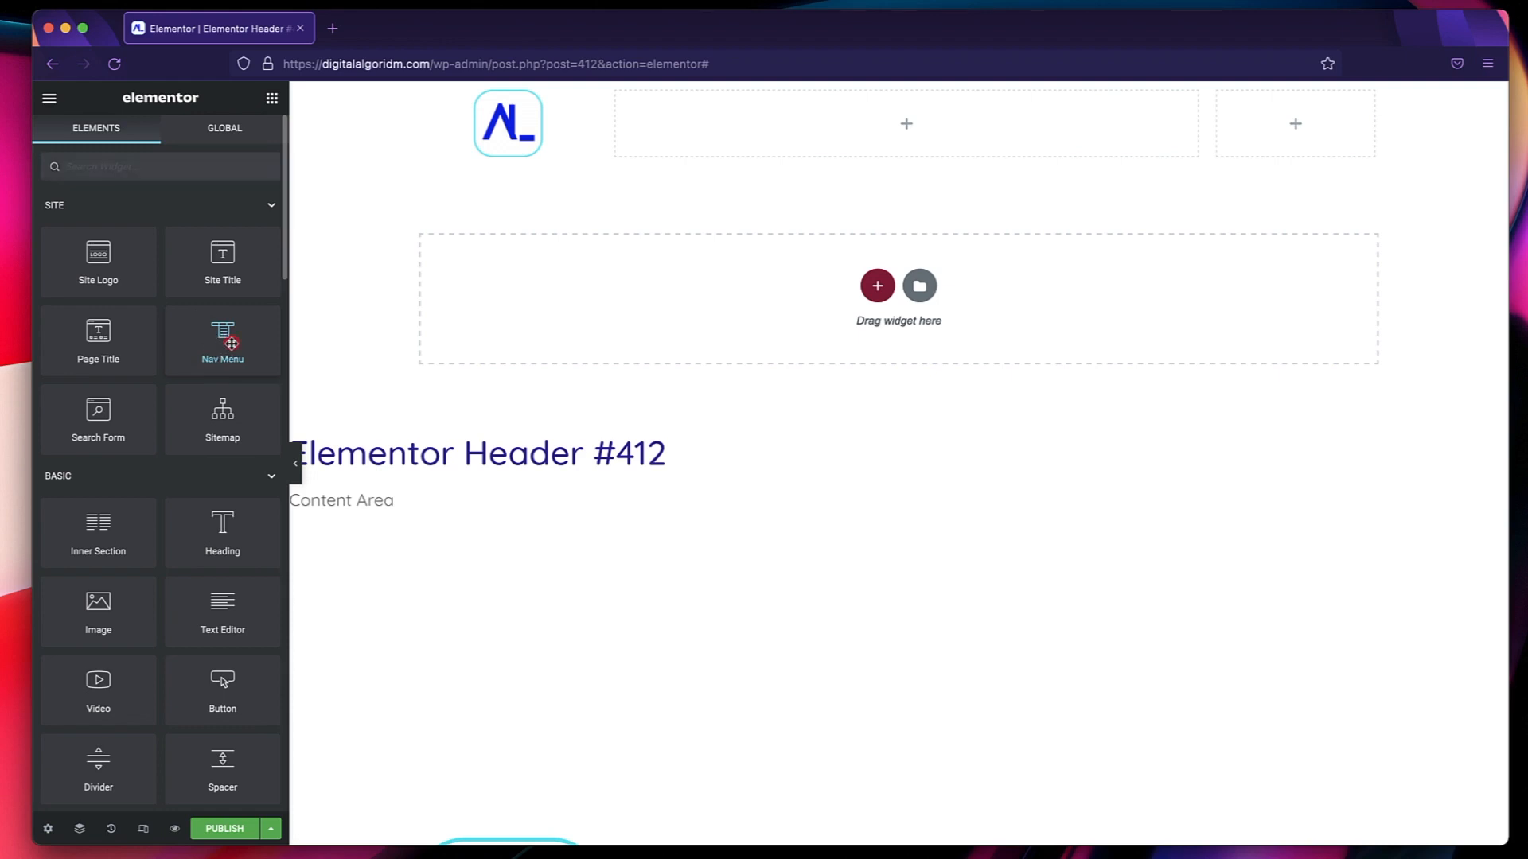
left_click_drag(230, 344, 775, 132)
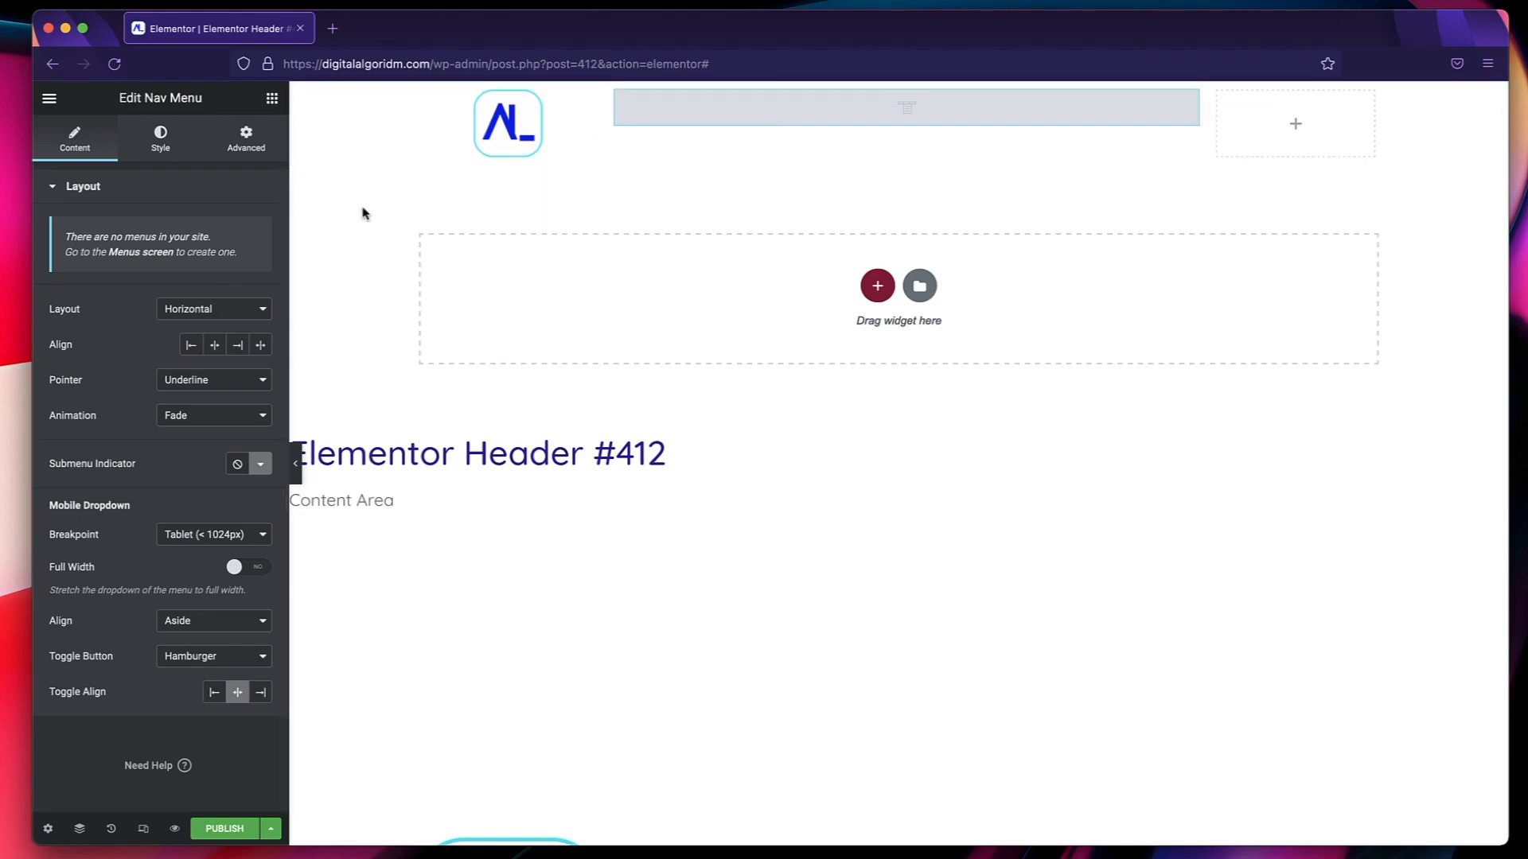
Find the site's Dashboard with the Elementor Finder, open it, close the Finder and switch to the WordPress dashboard.
key("super+e")
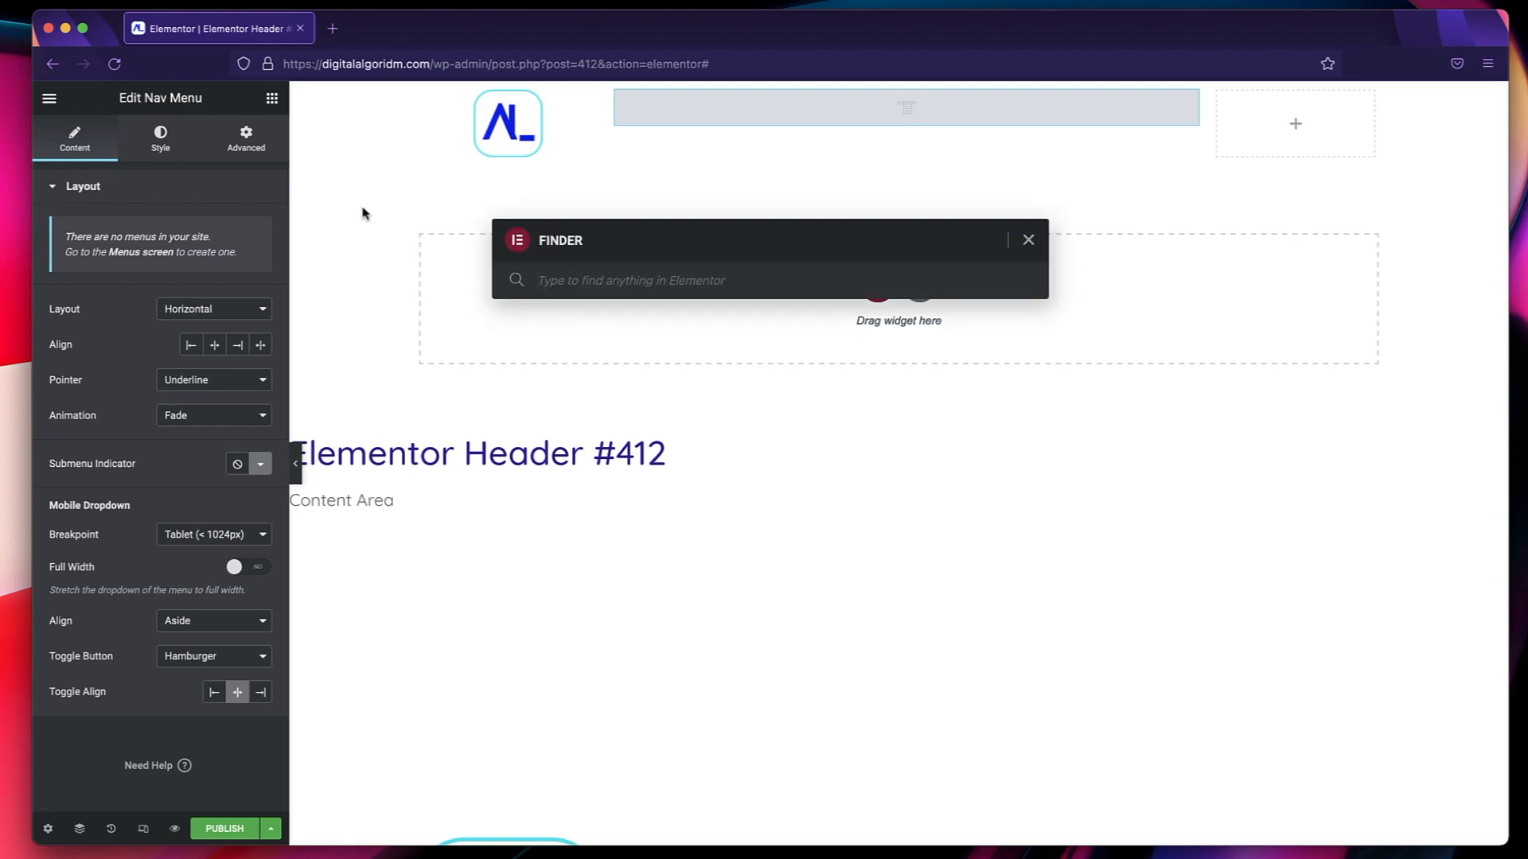
type("das")
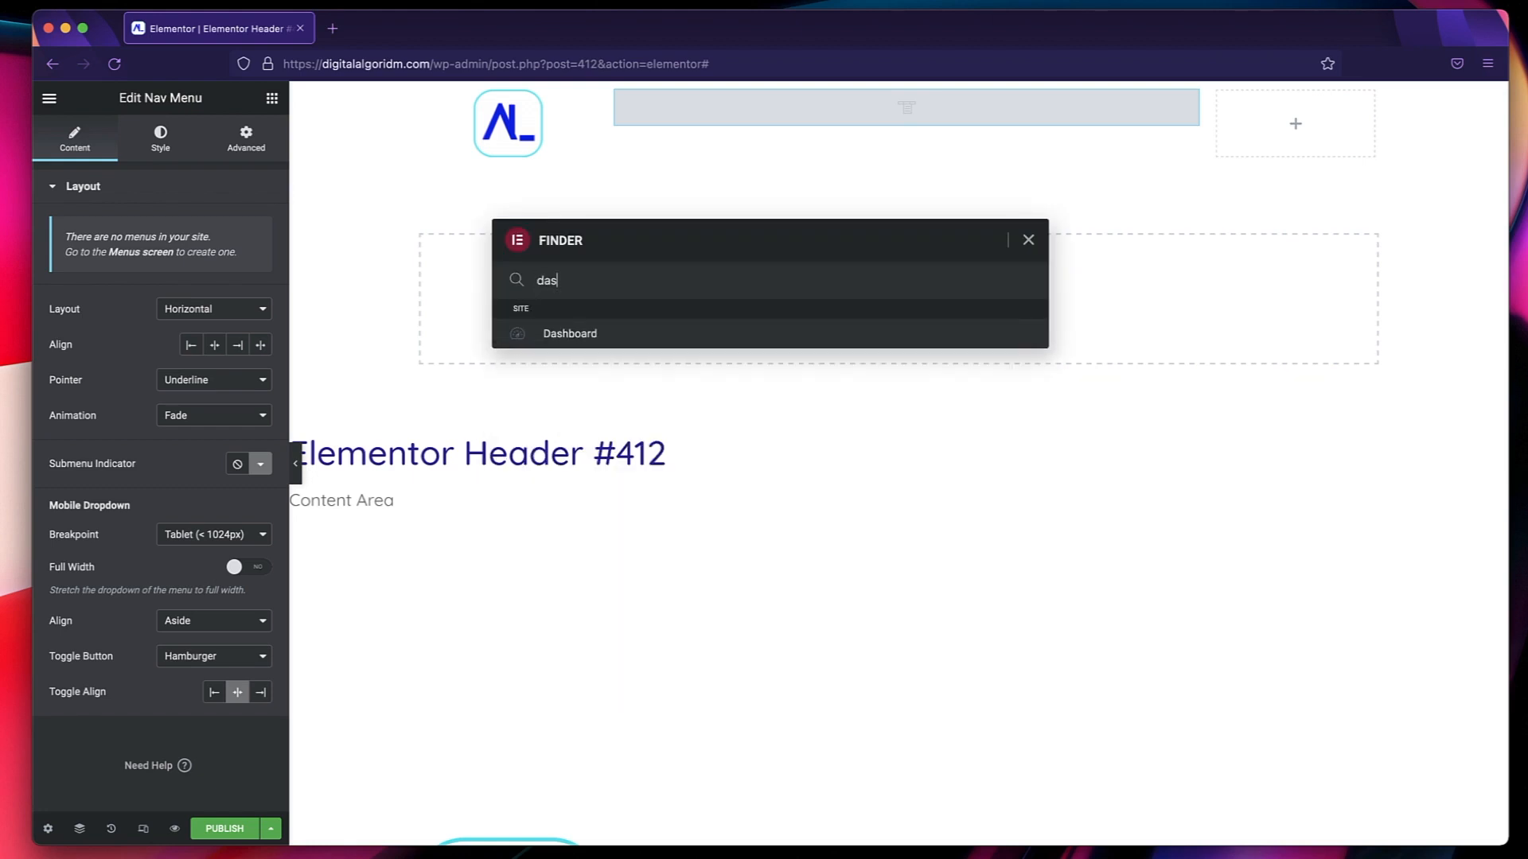
left_click(580, 333, "super")
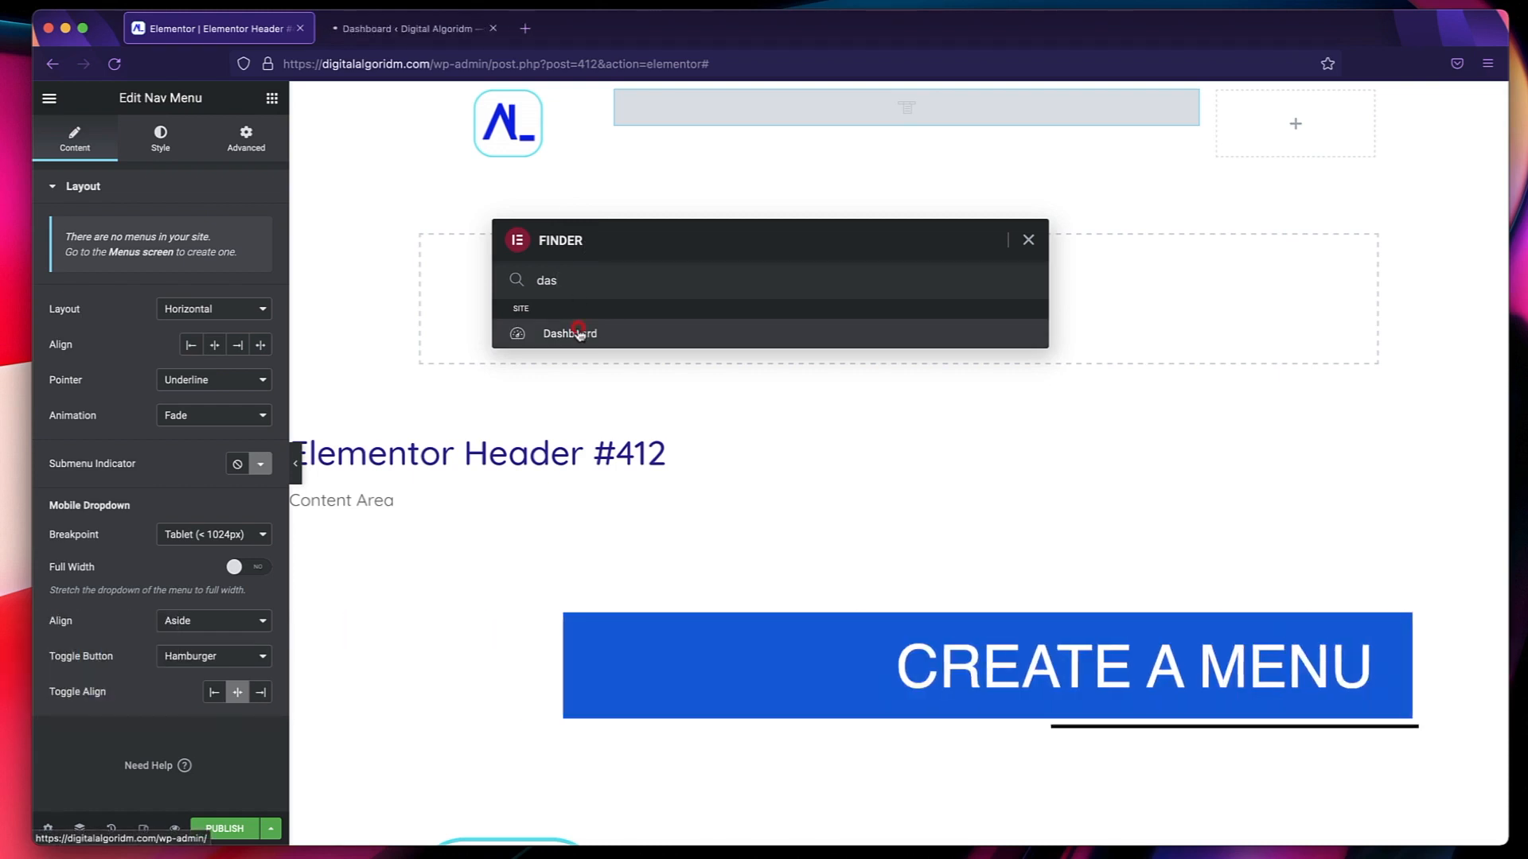
double_click(589, 283)
key("BackSpace")
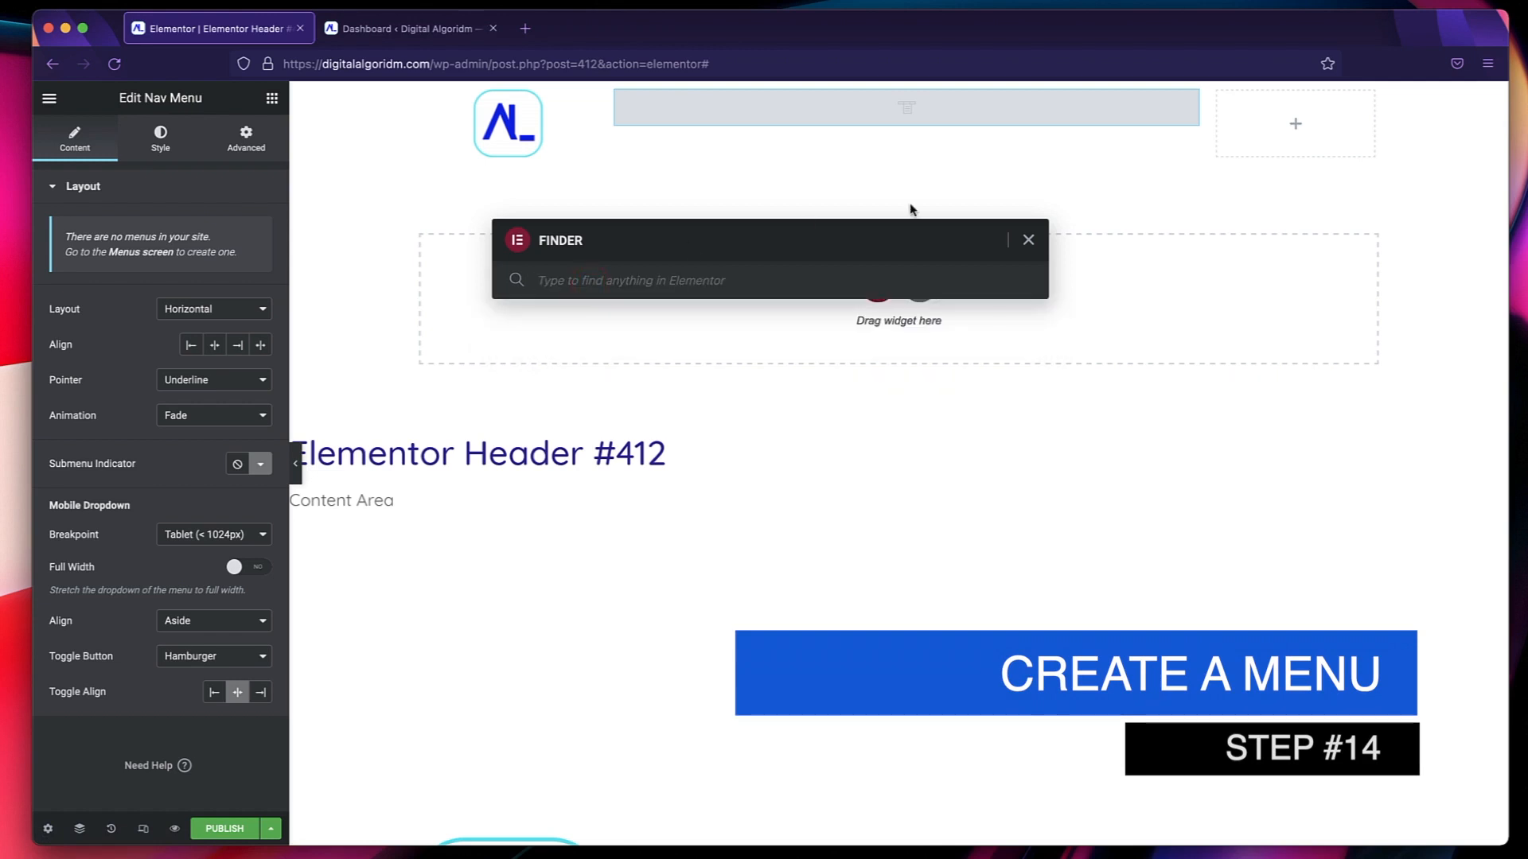
left_click(1028, 239)
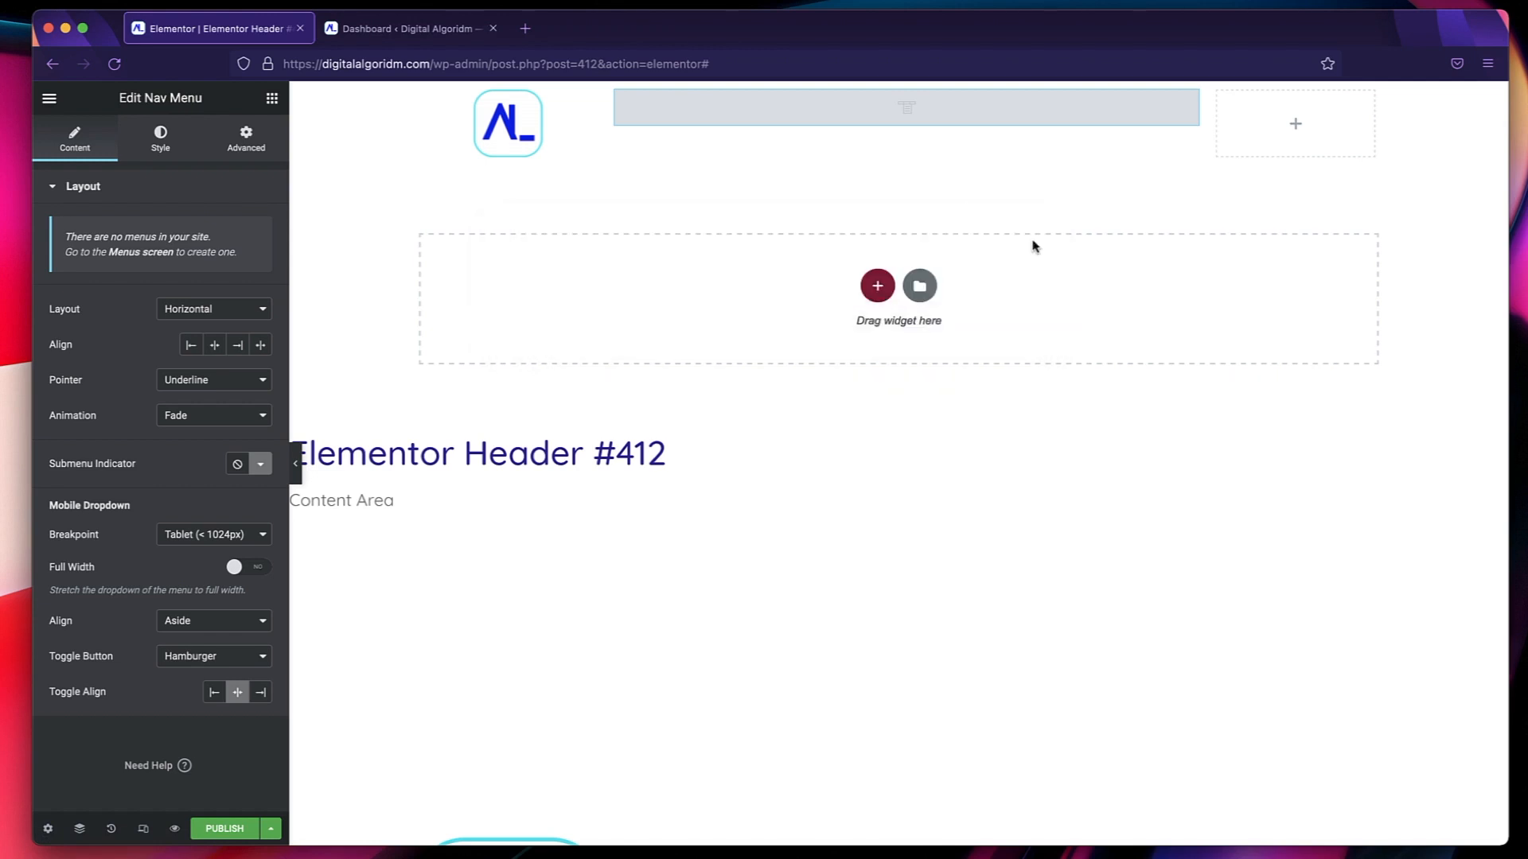
left_click(400, 32)
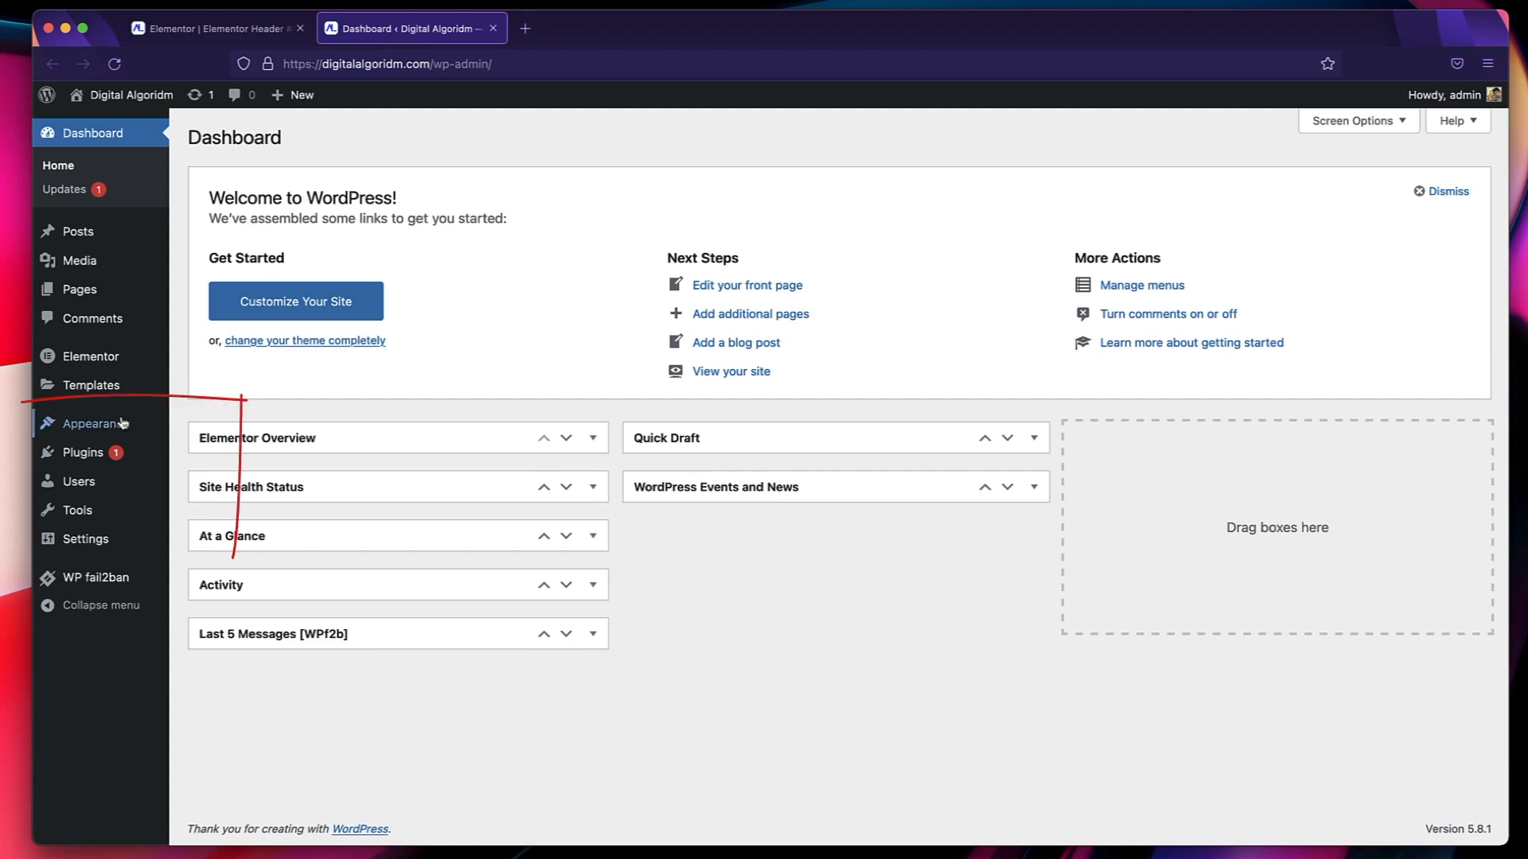
Create a new WordPress navigation menu named Main Menu under the site's appearance settings.
left_click(96, 429)
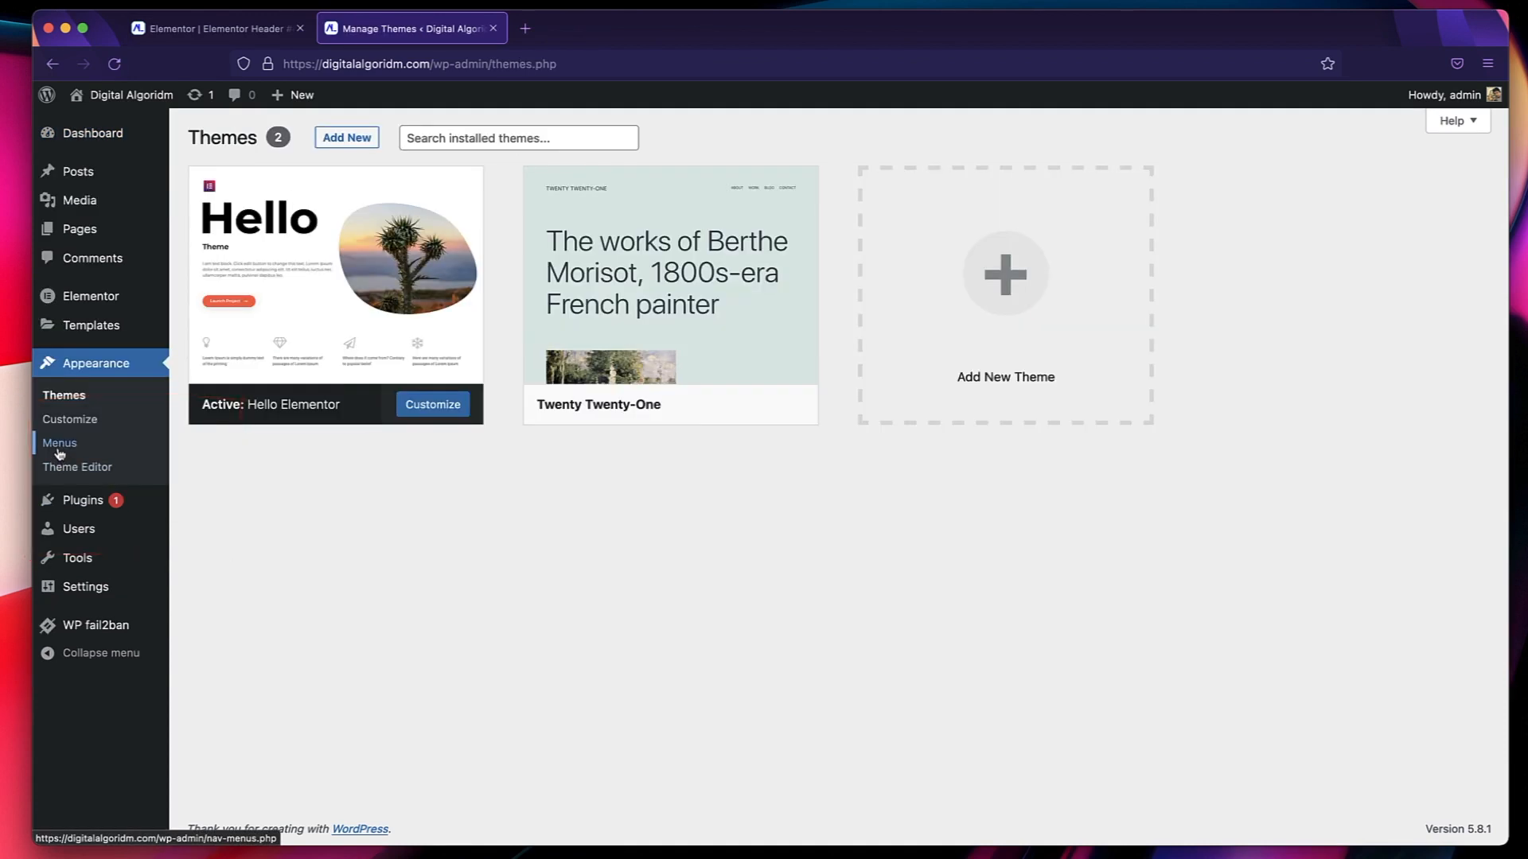
left_click(59, 446)
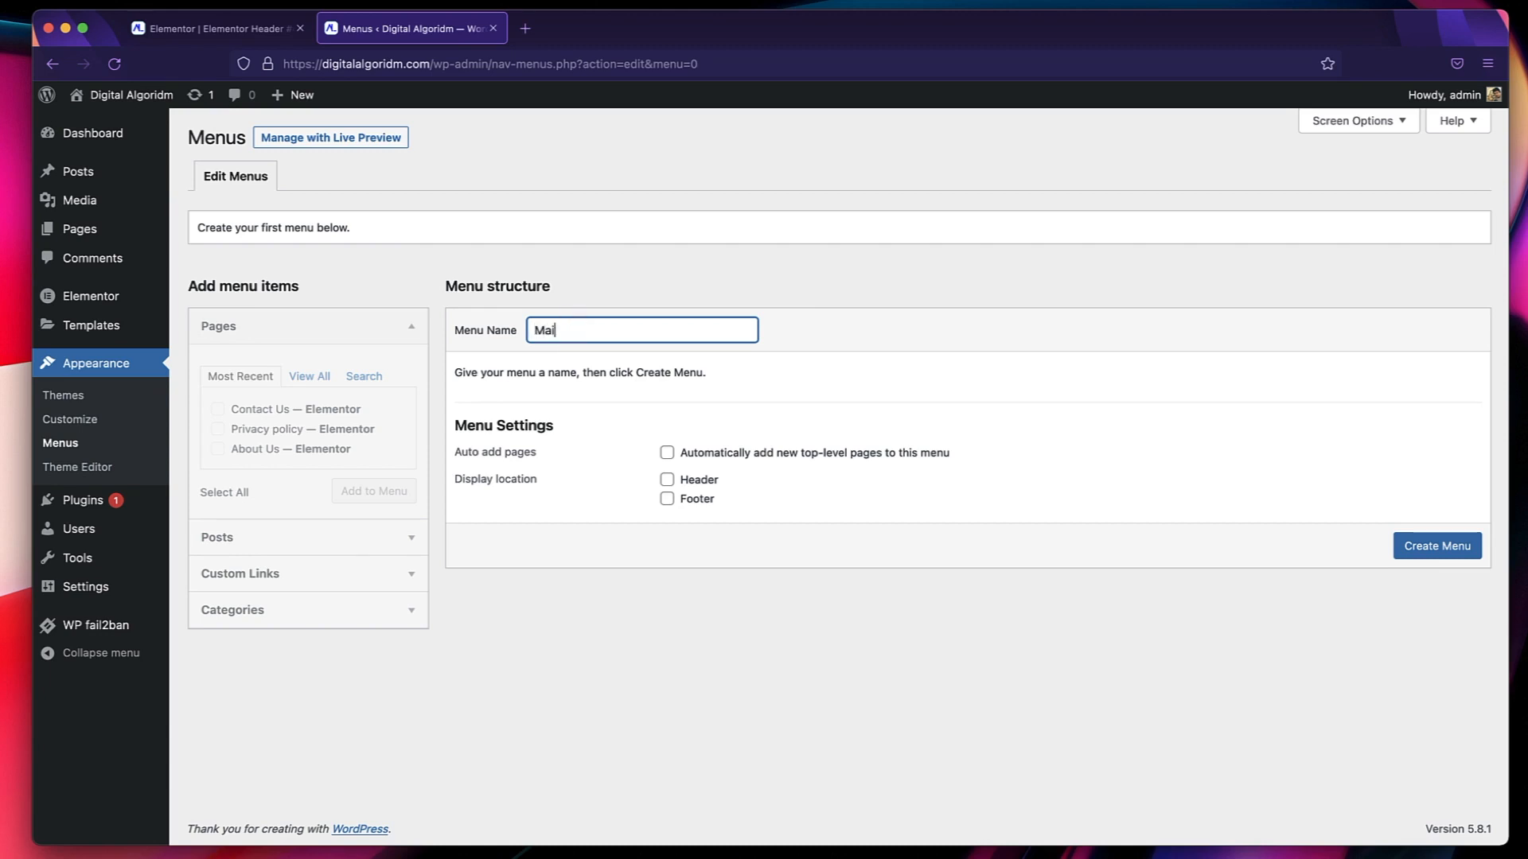
type("Main Menu")
left_click(732, 399)
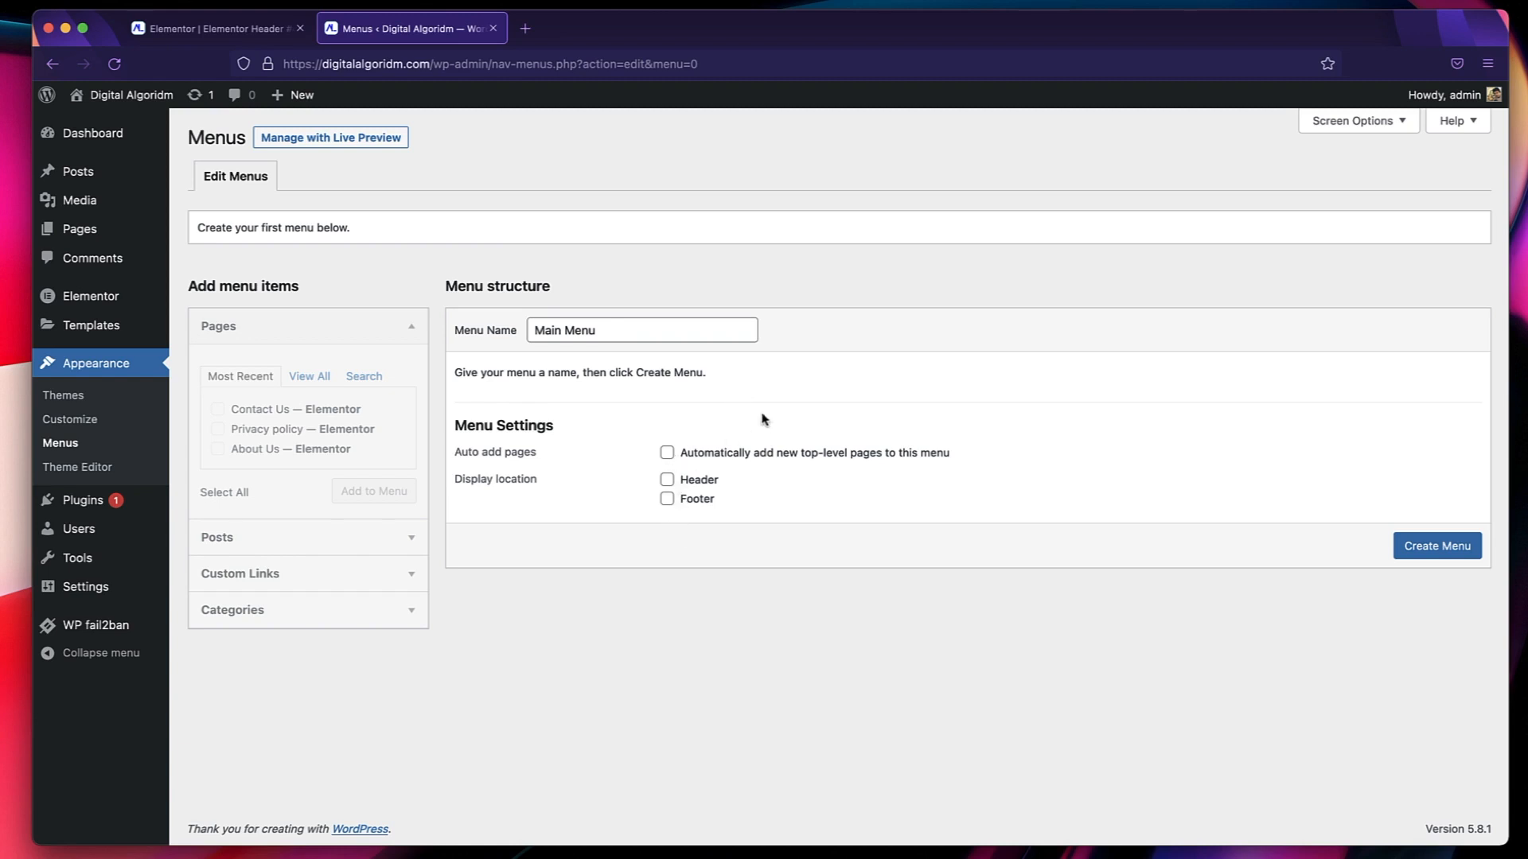
left_click(1430, 548)
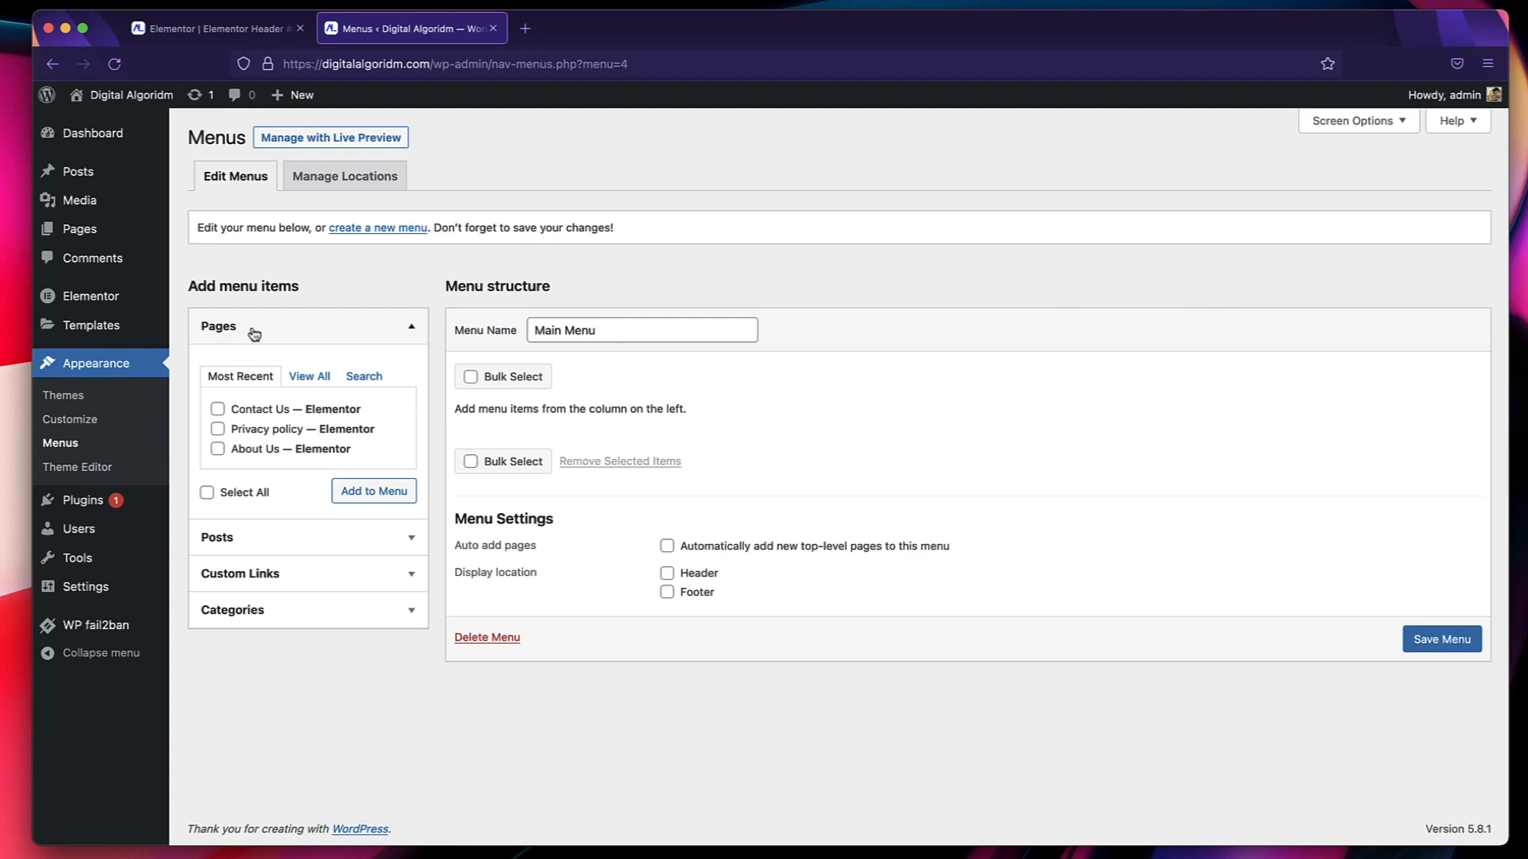
Add the Home, Blog, About Us and Contact Us pages to Main Menu and save the menu.
left_click(308, 377)
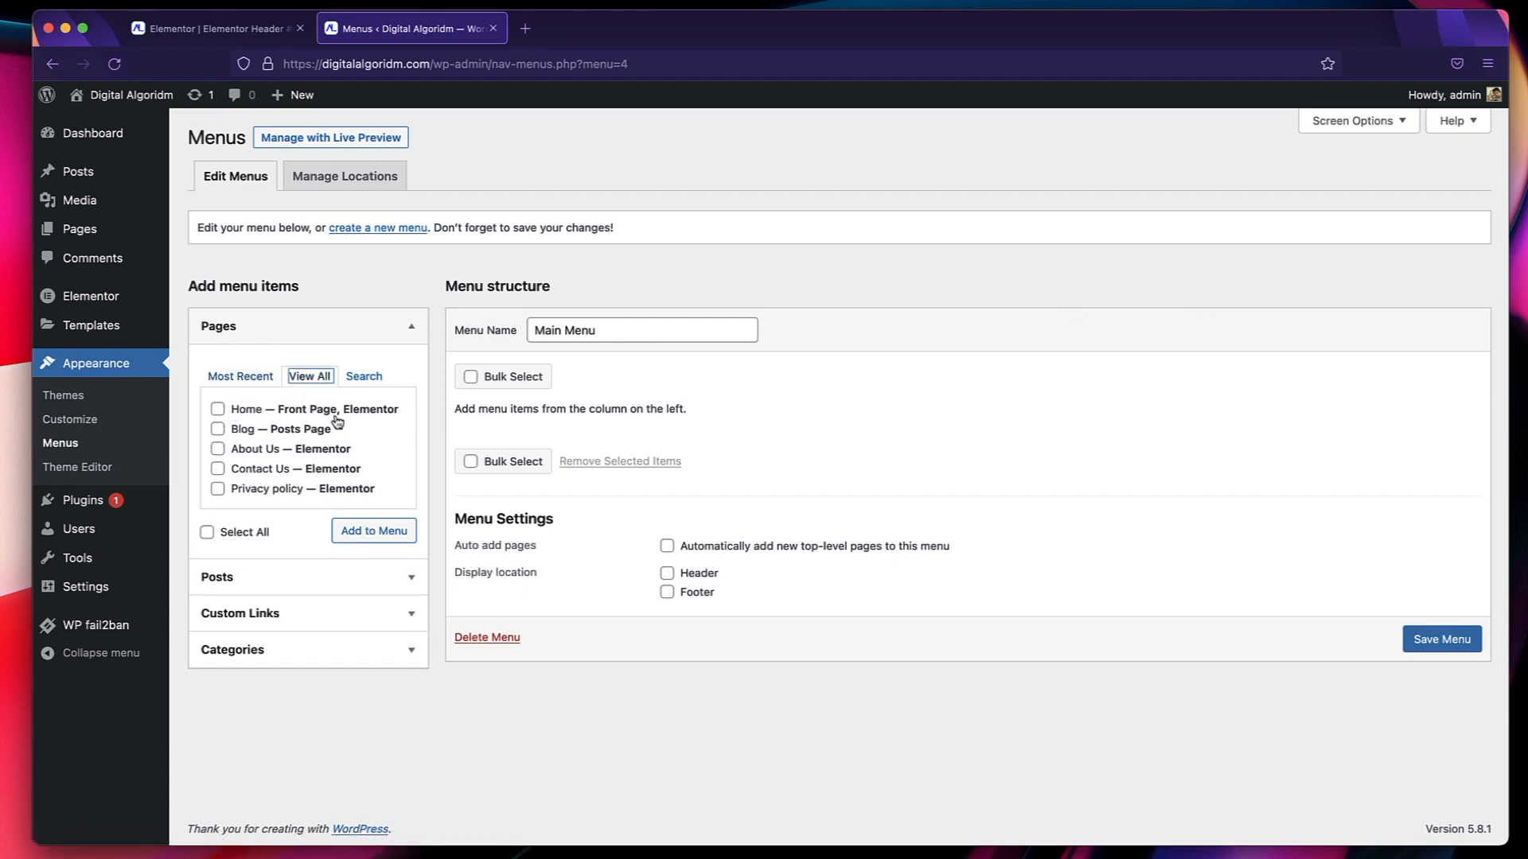
left_click(218, 409)
left_click(217, 429)
left_click(217, 449)
left_click(217, 469)
left_click(278, 579)
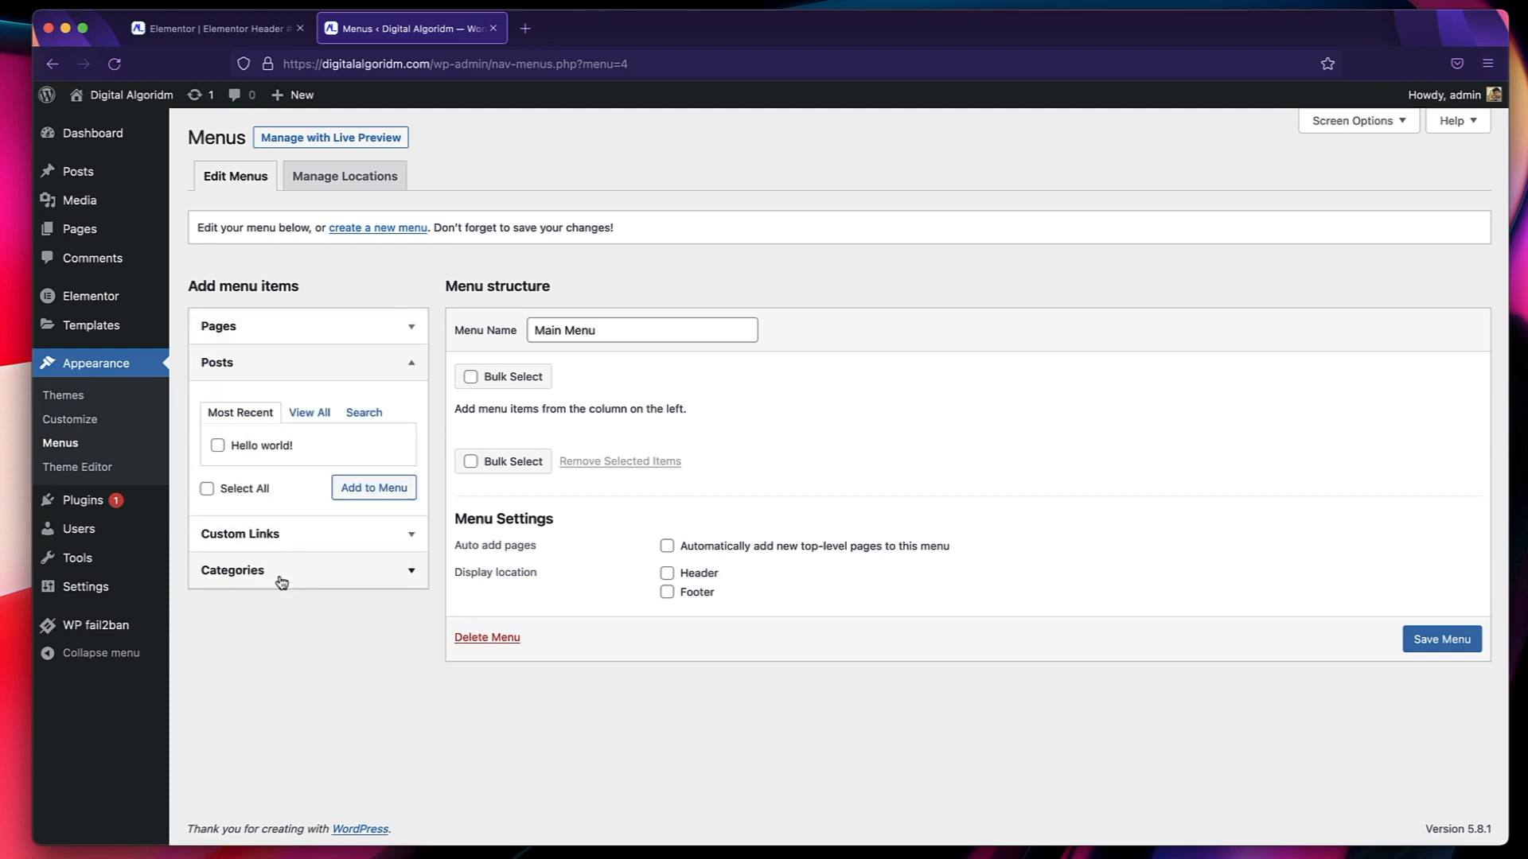
left_click(267, 375)
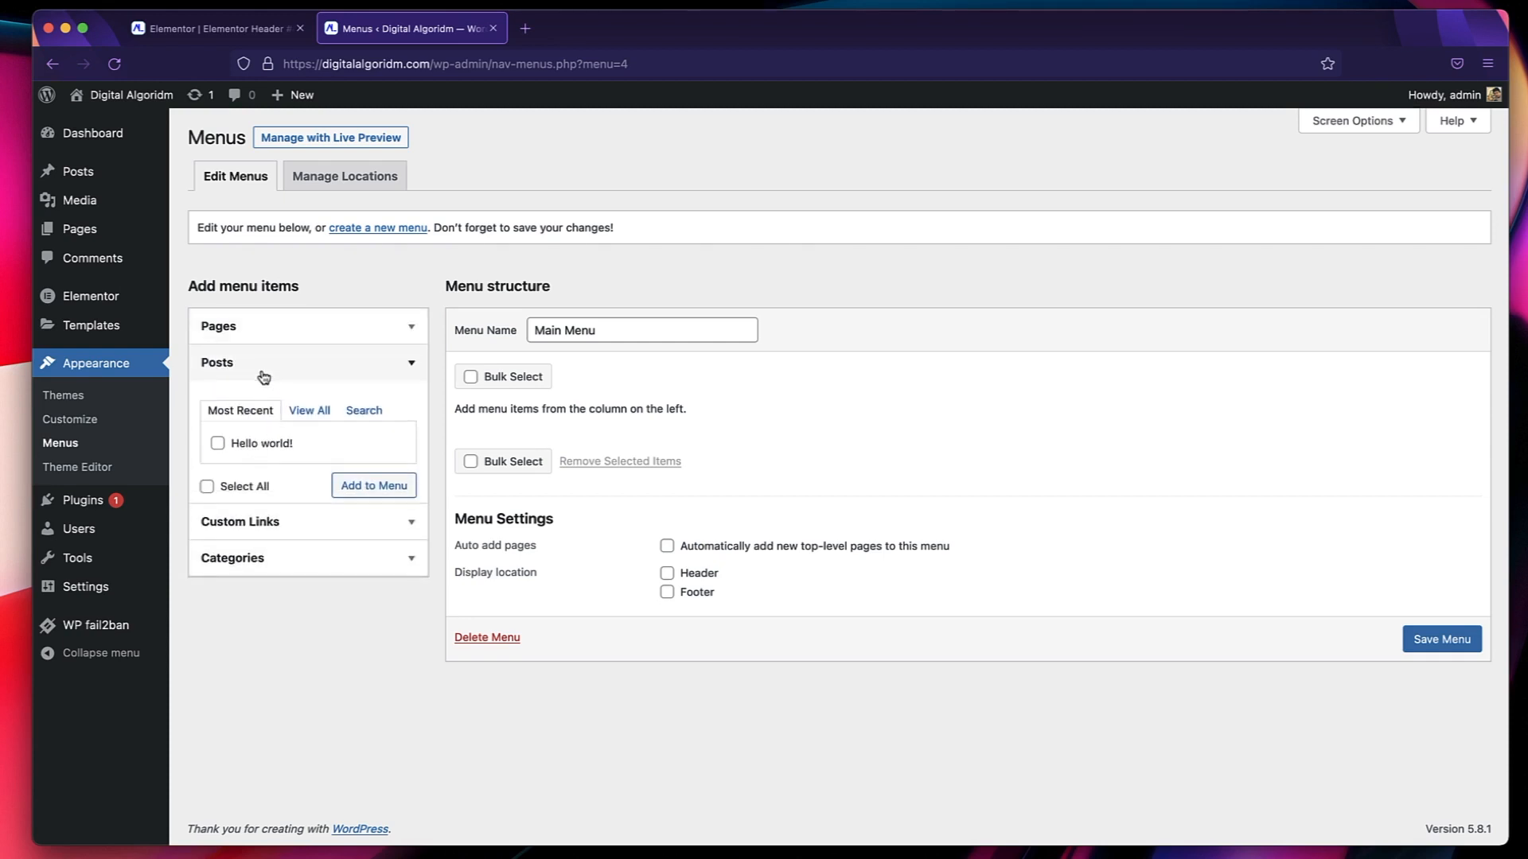
left_click(276, 333)
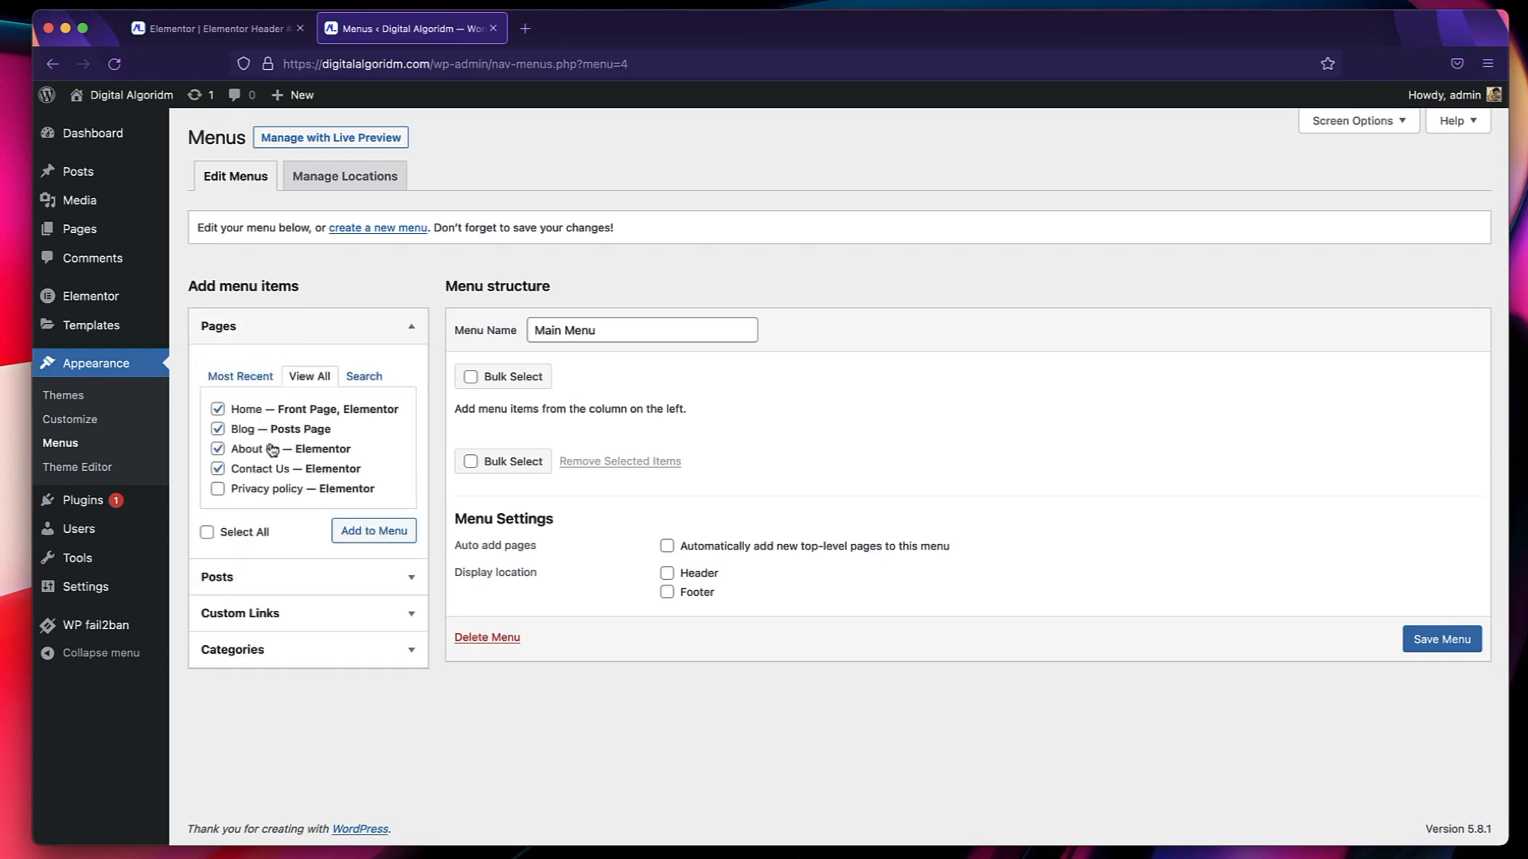
left_click(356, 535)
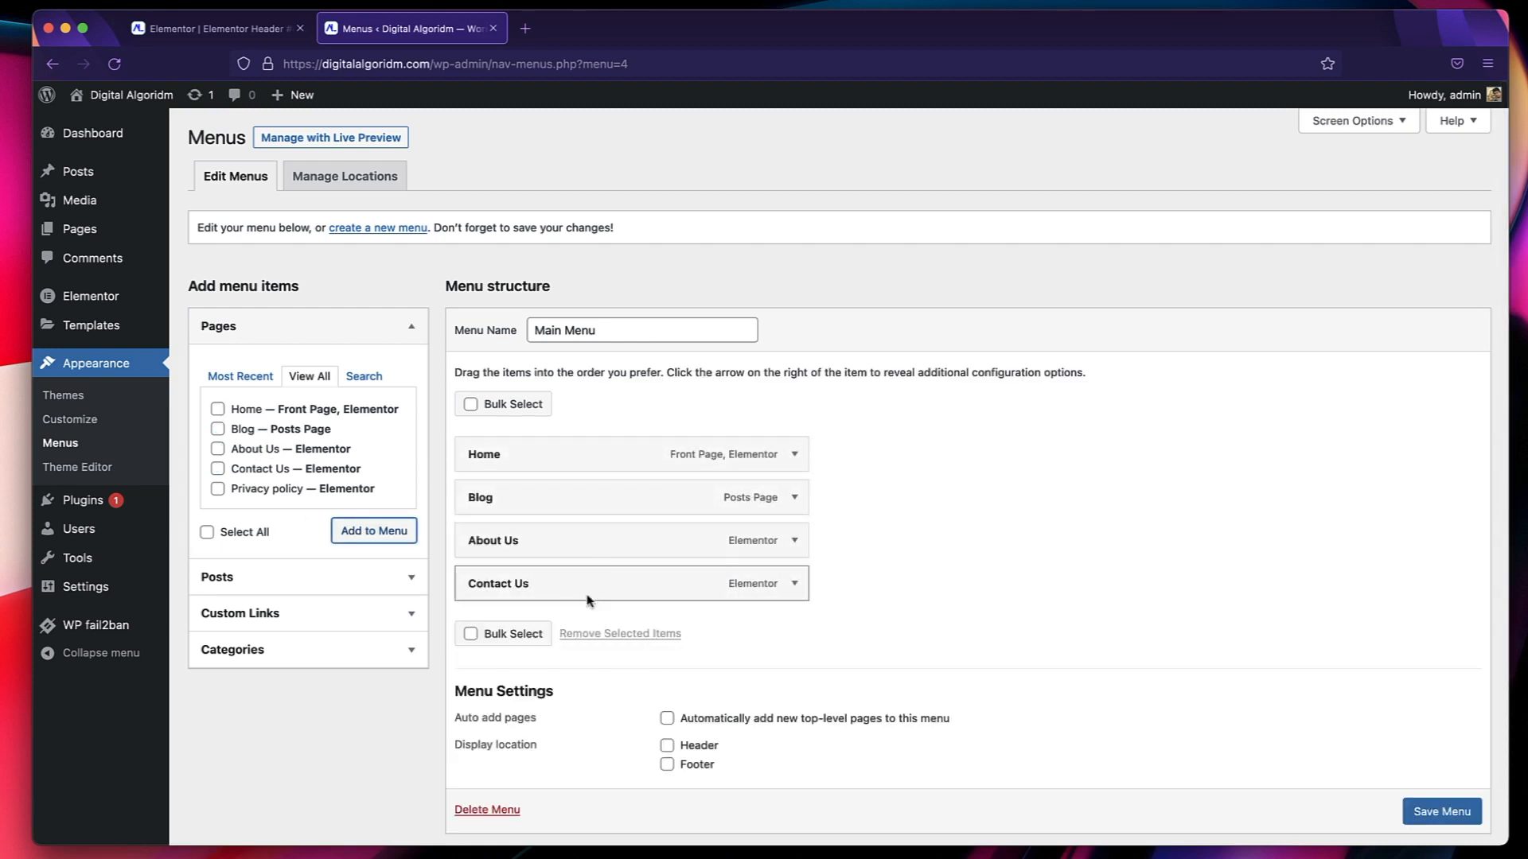
scroll(794, 664, "down", 2)
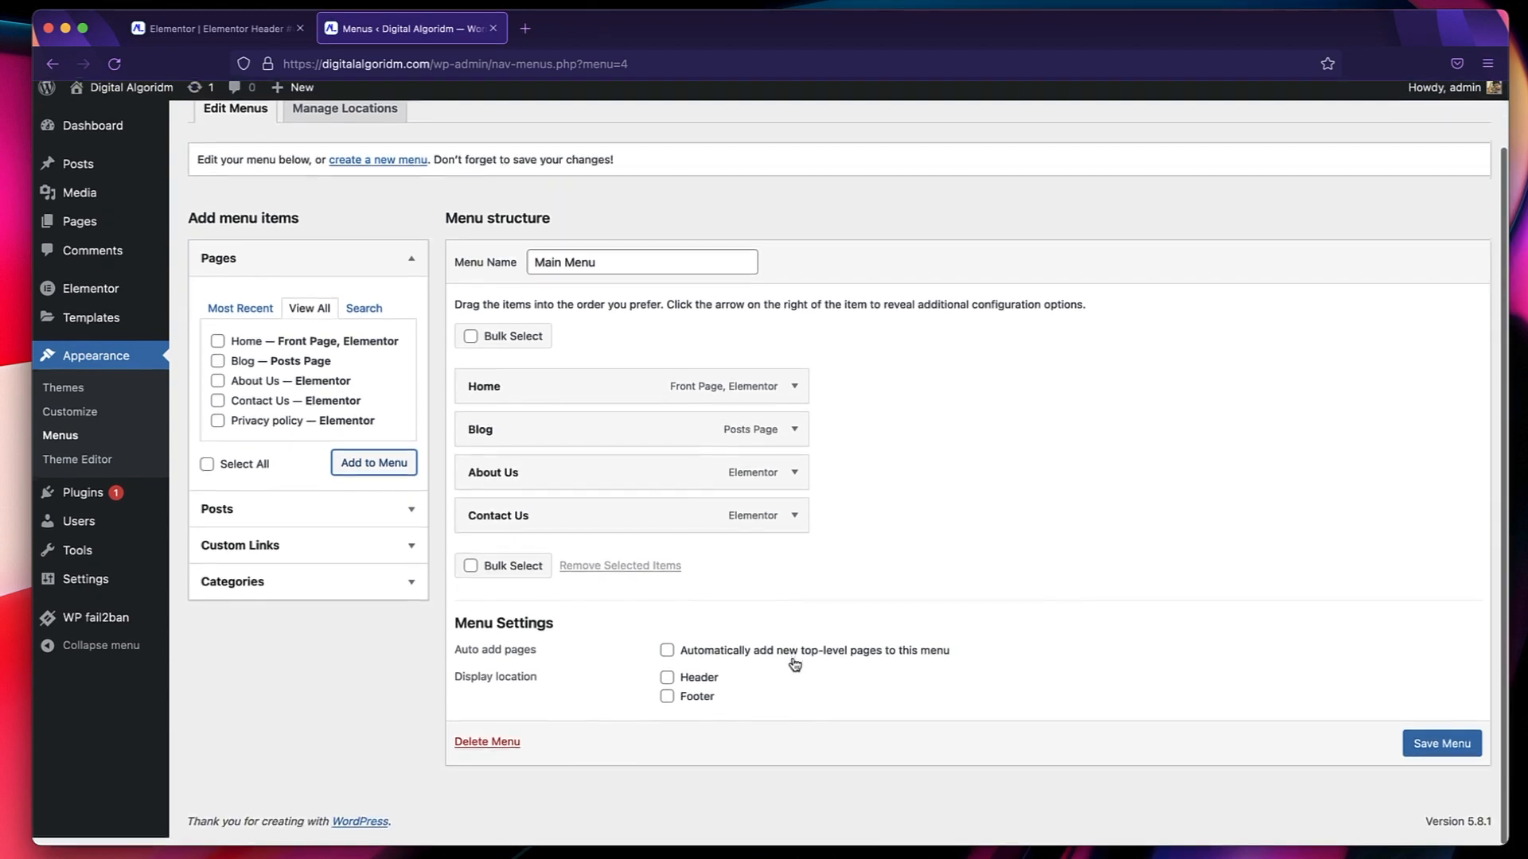
left_click(1424, 754)
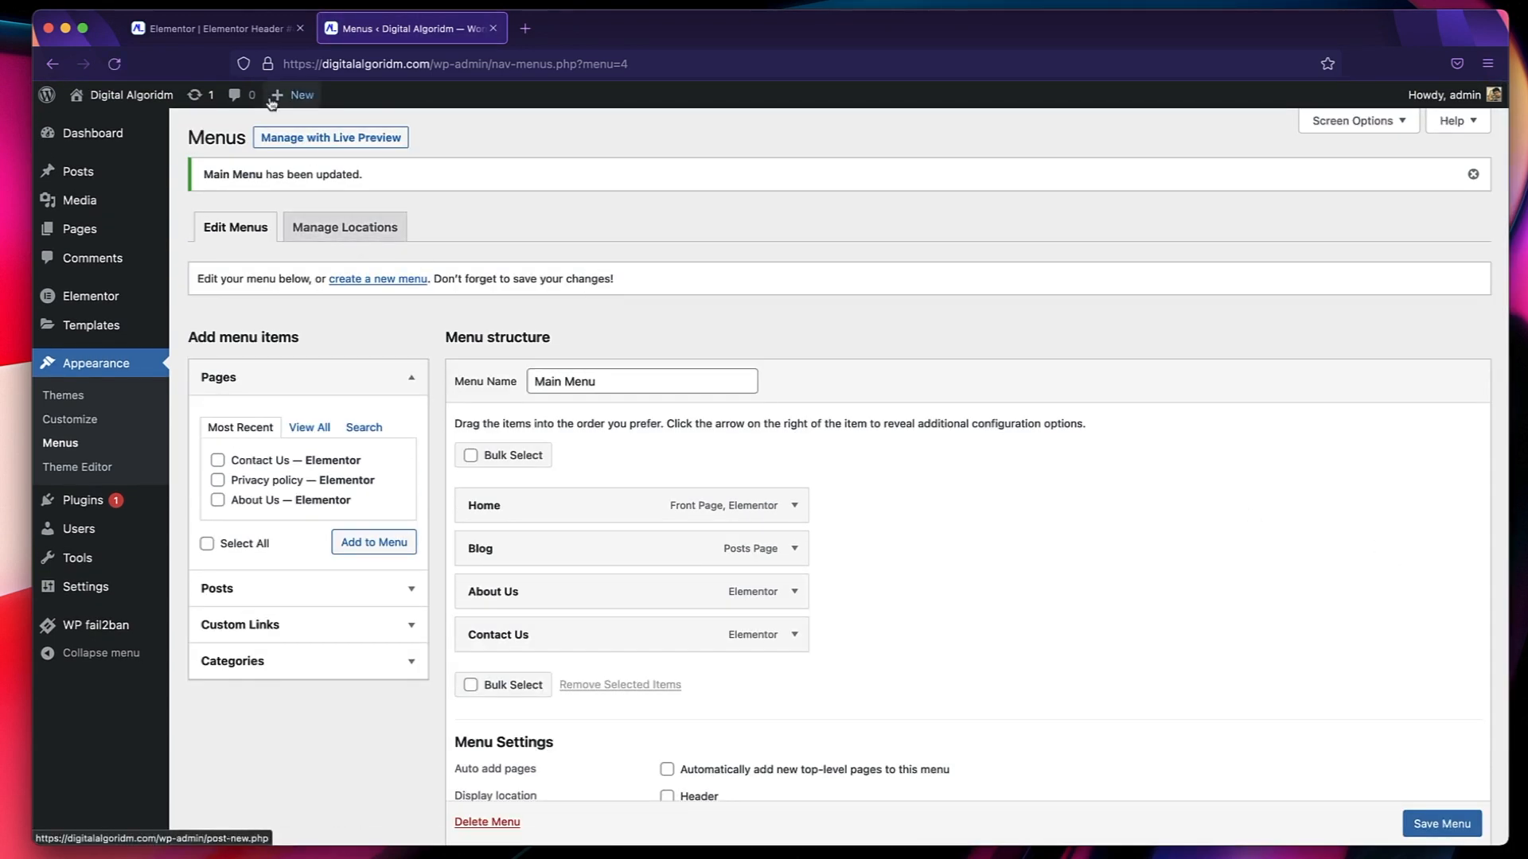
Save the header template as a draft, reload its editor and open the Nav Menu widget's settings.
left_click(209, 28)
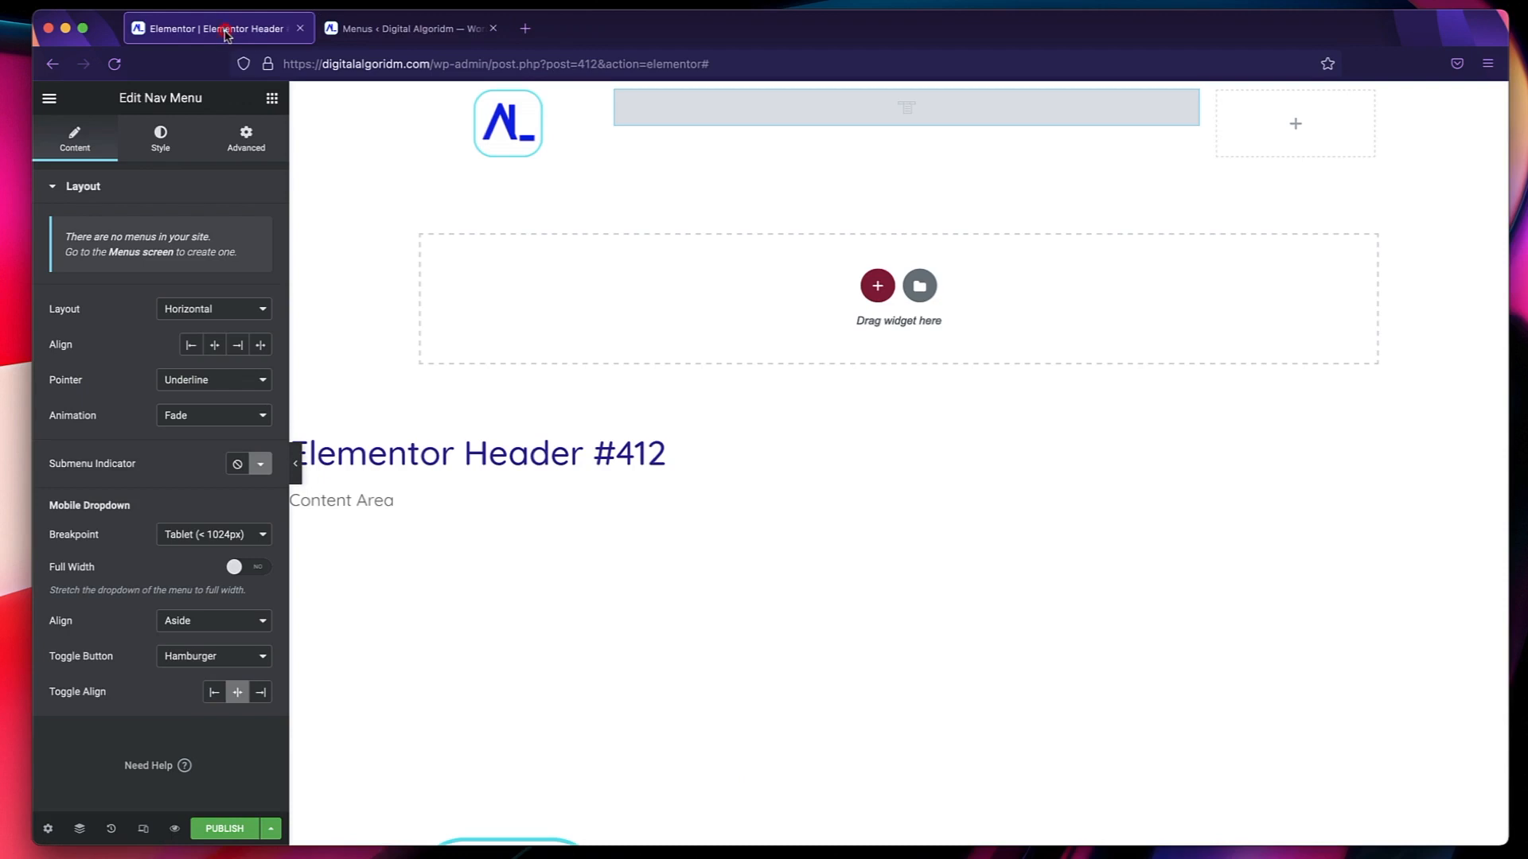
left_click(116, 65)
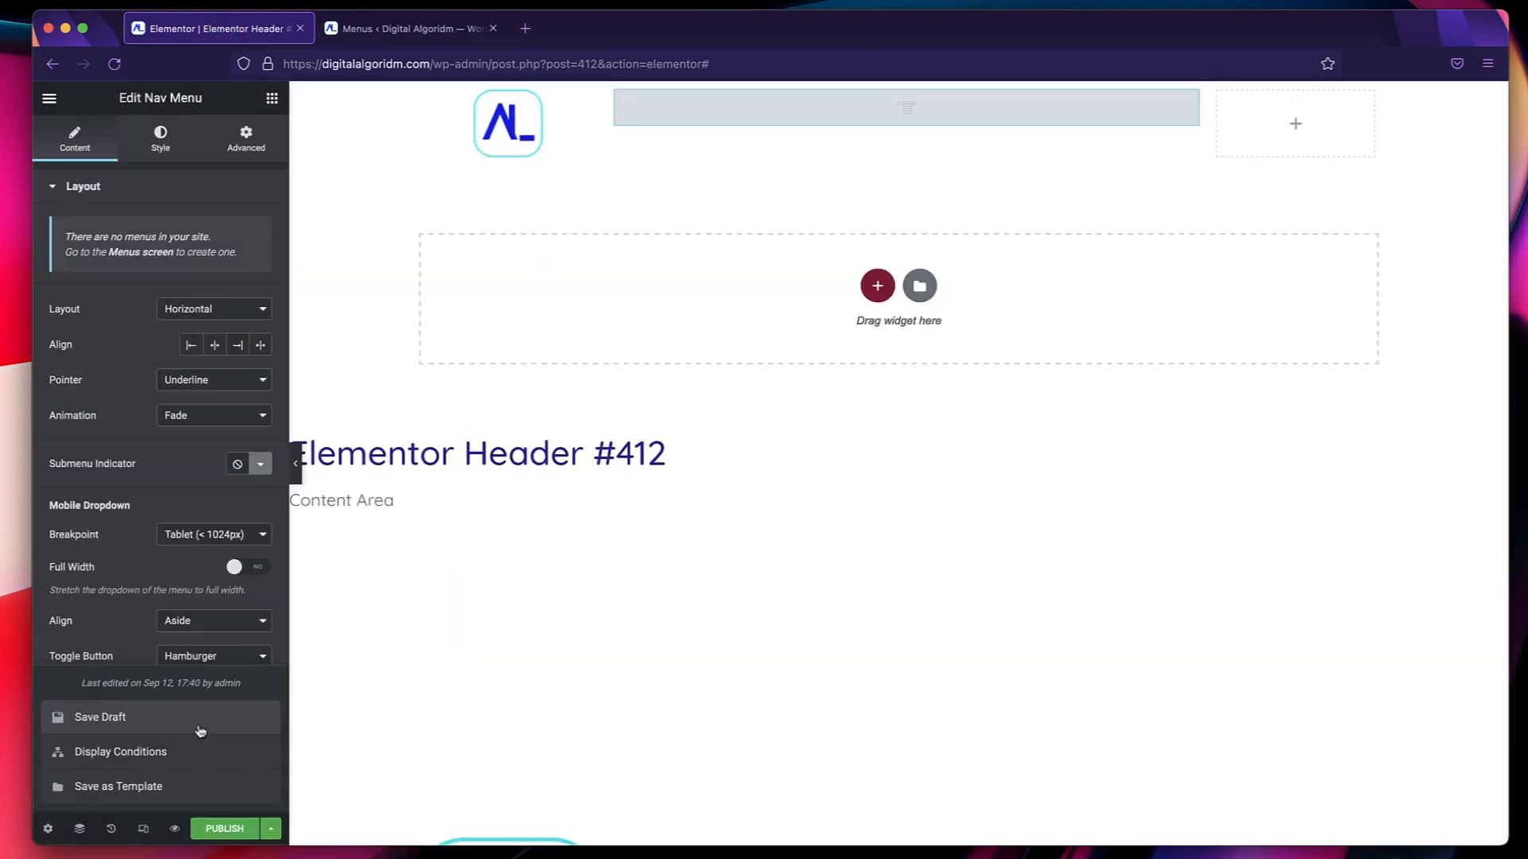
left_click(199, 726)
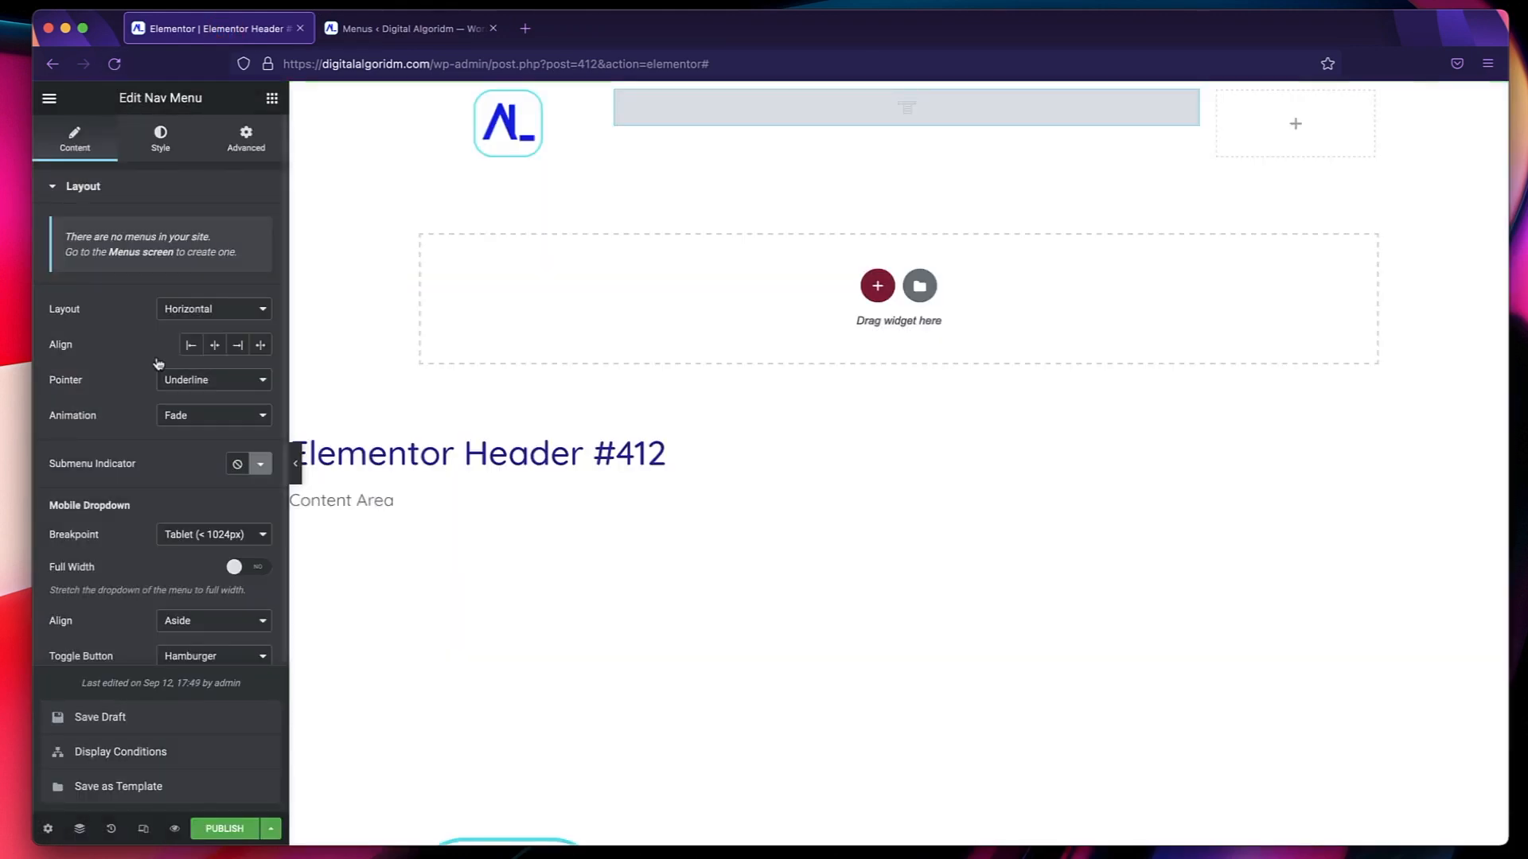
left_click(115, 65)
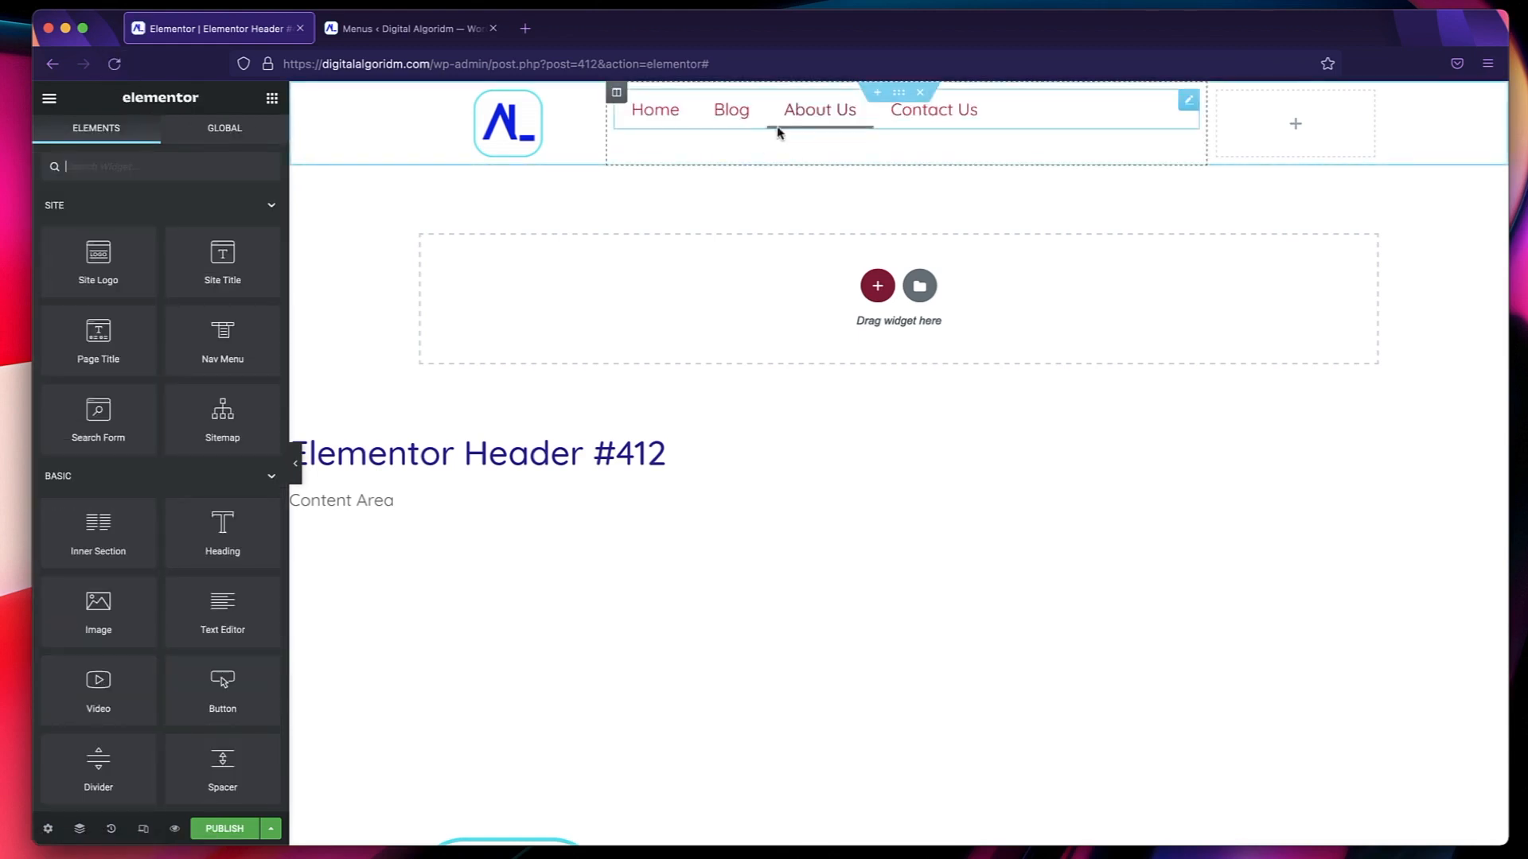
left_click(1186, 102)
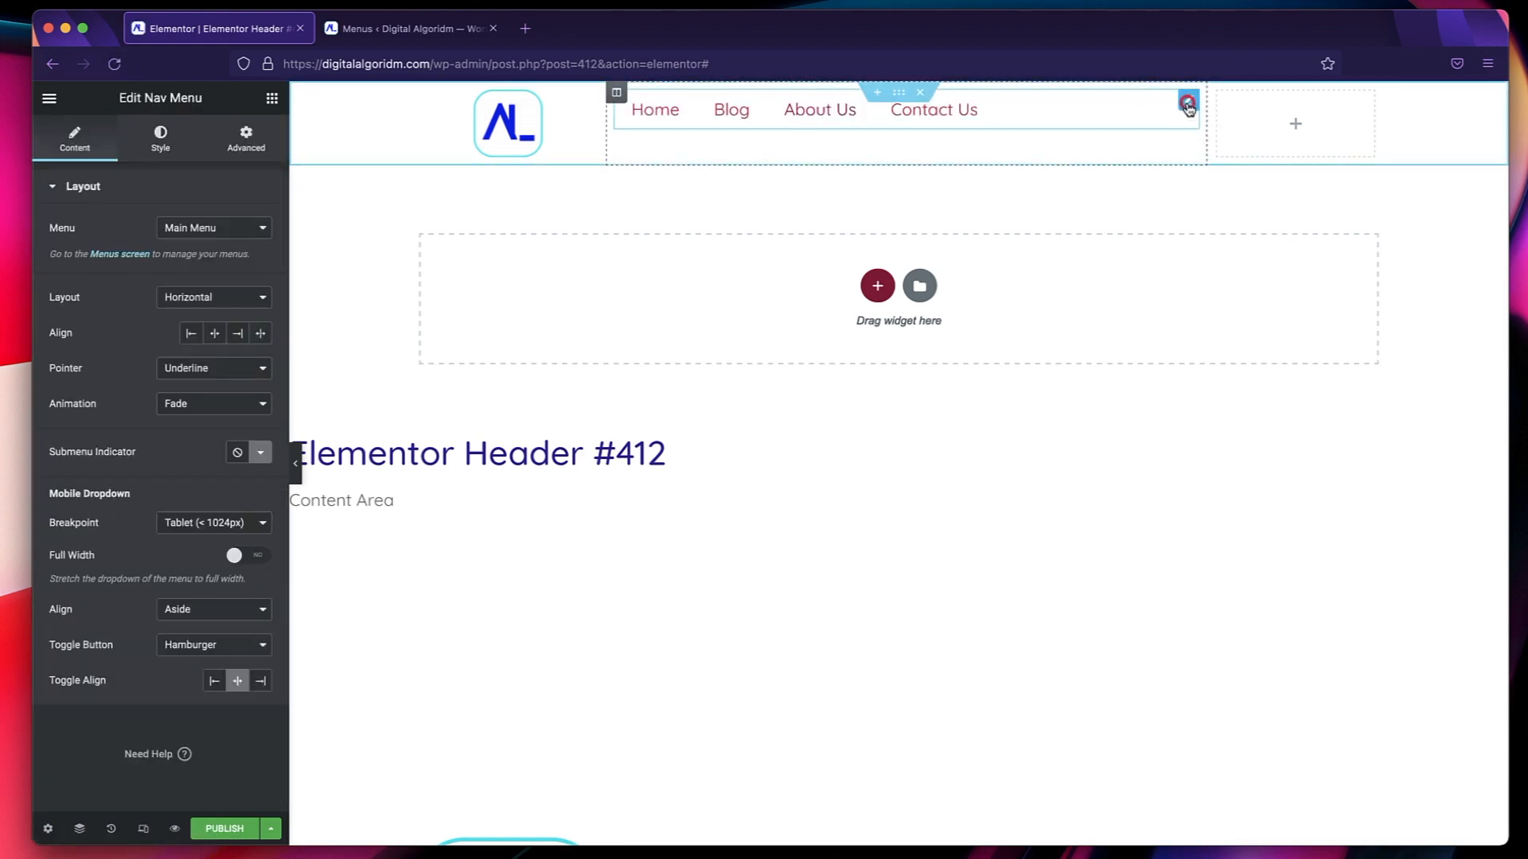
Set the vertical alignment of the nav menu's column to Middle.
left_click(617, 92)
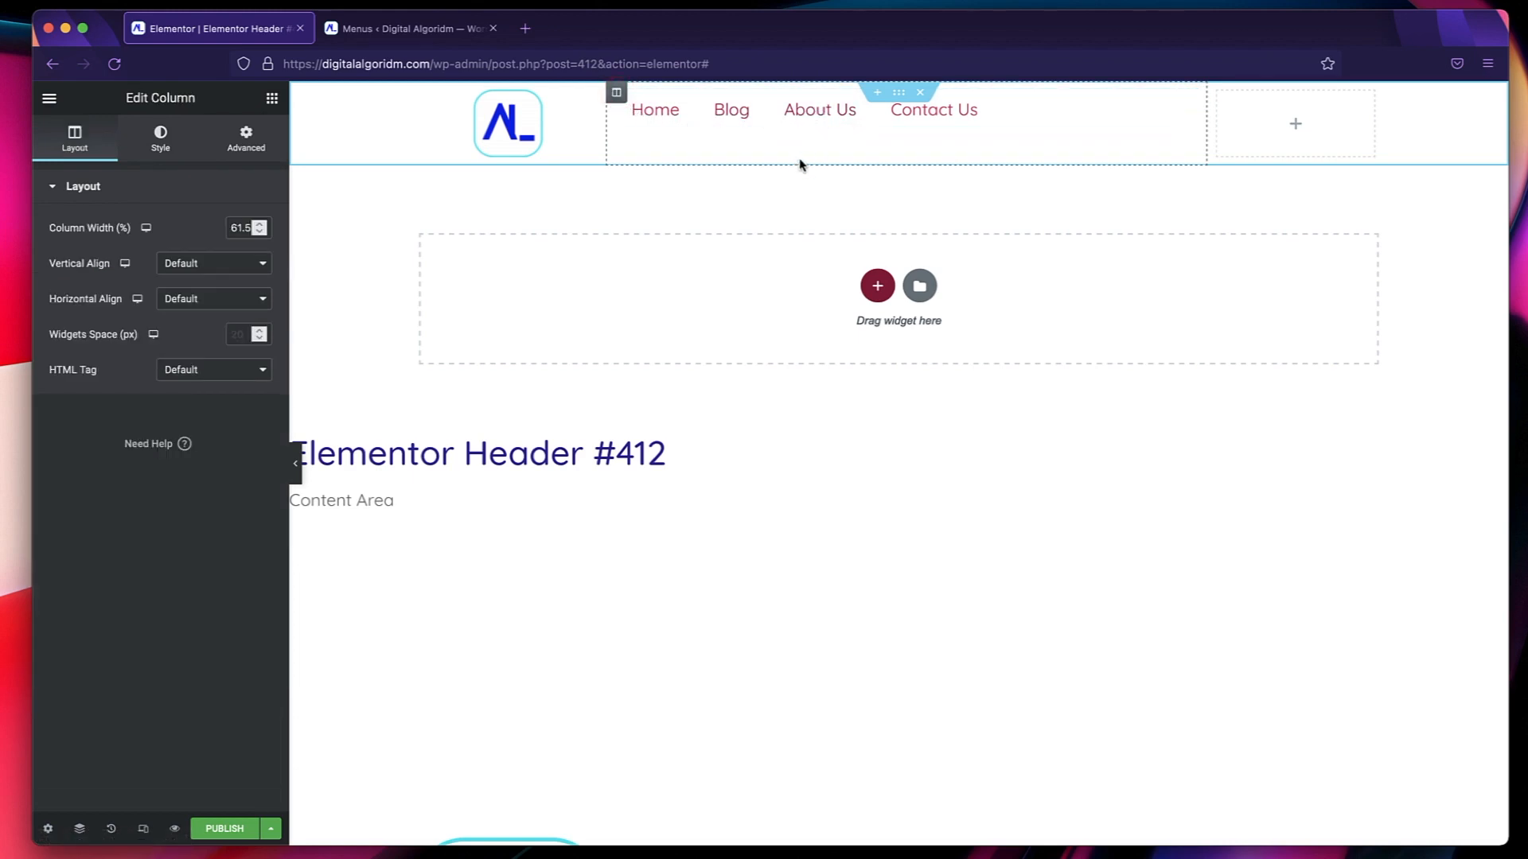
left_click(204, 268)
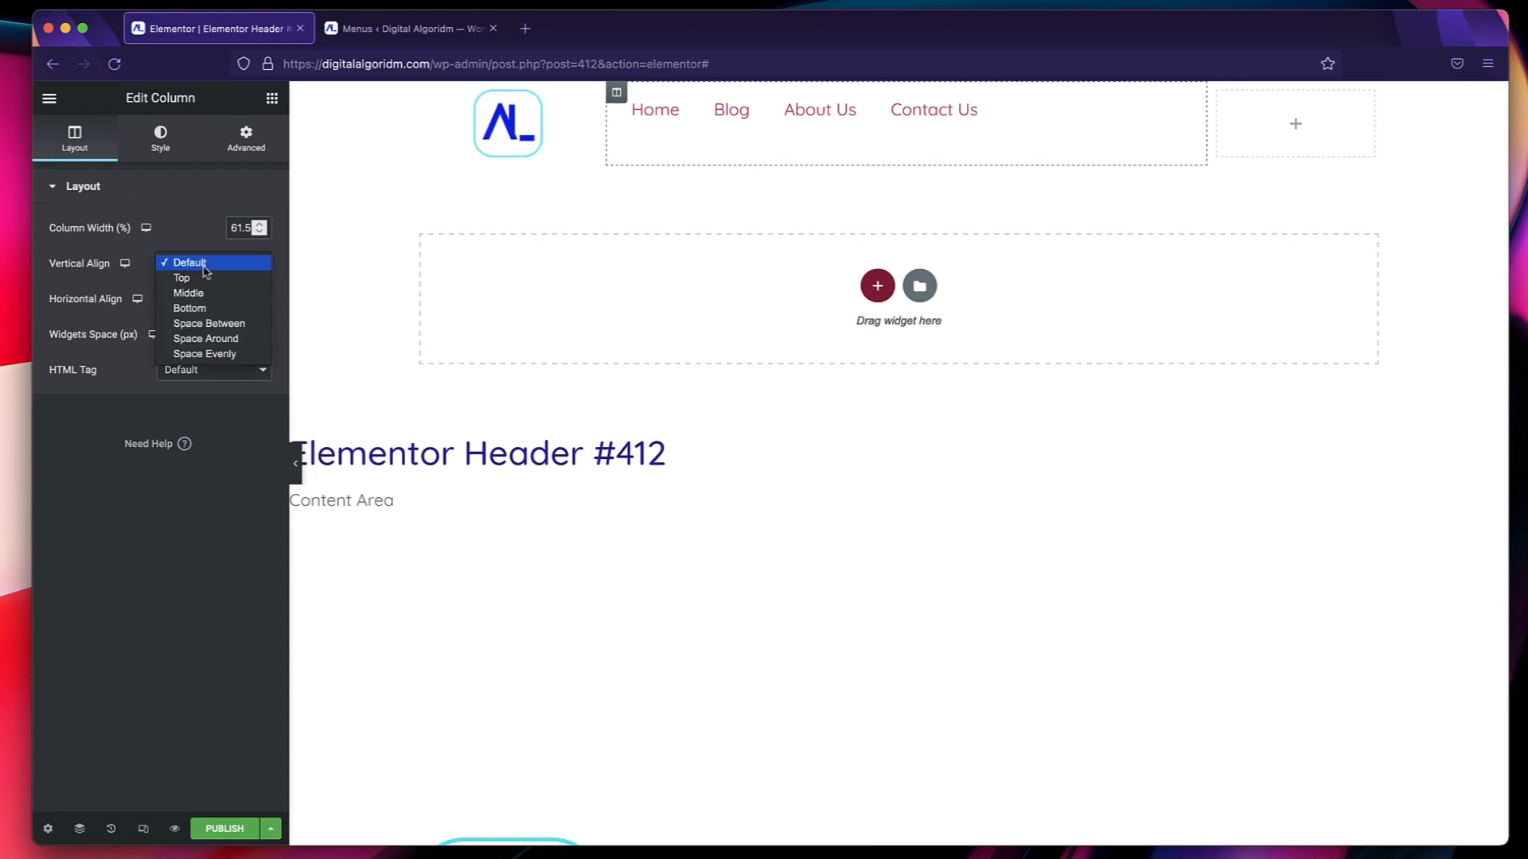
left_click(201, 294)
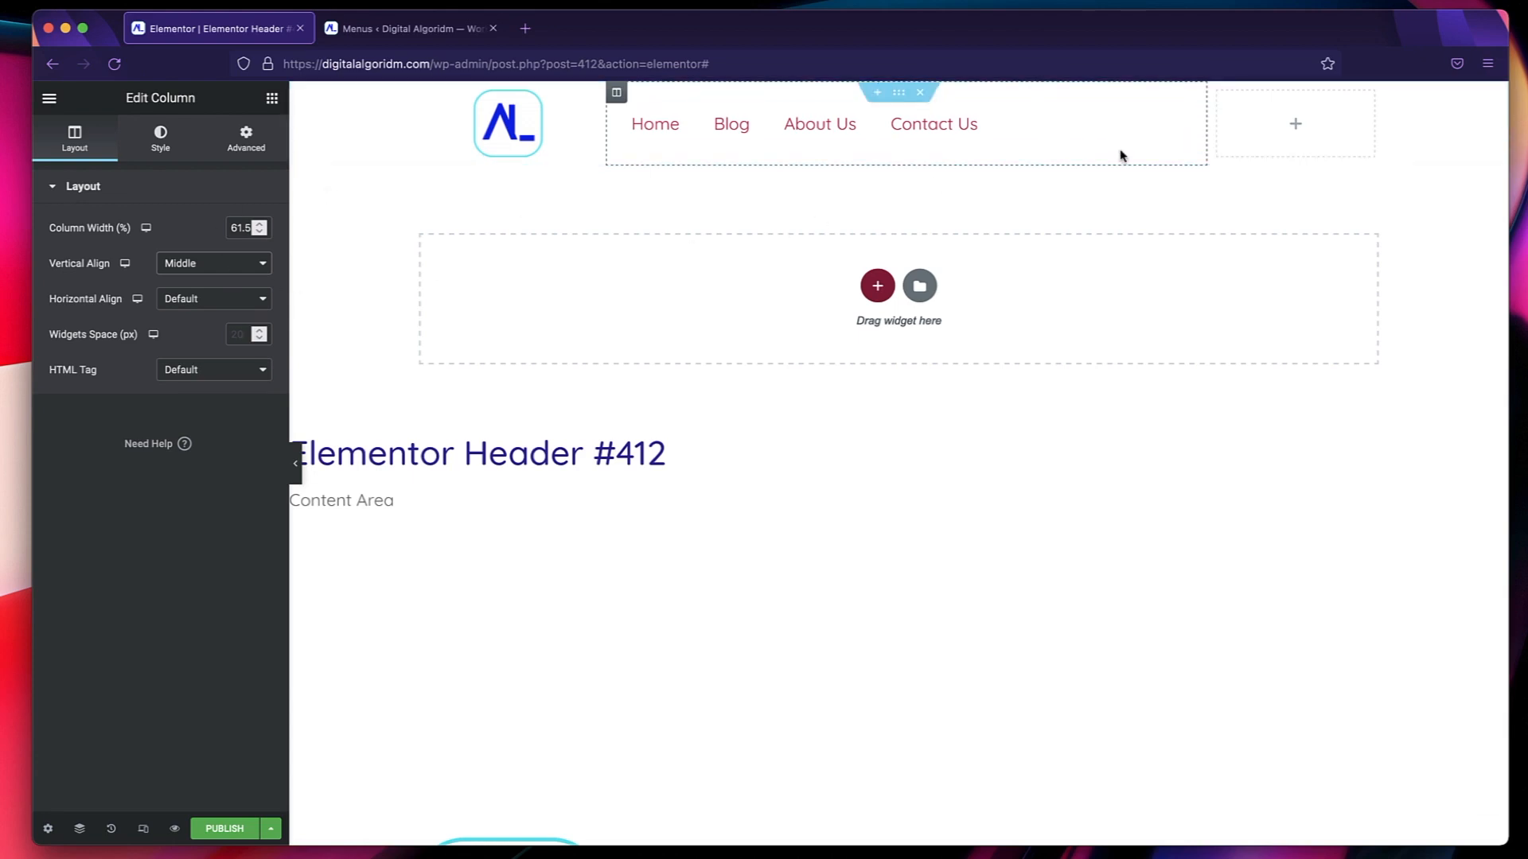
Try the center and right alignments for the nav menu, and settle on spreading its items across the full column width.
left_click(1183, 119)
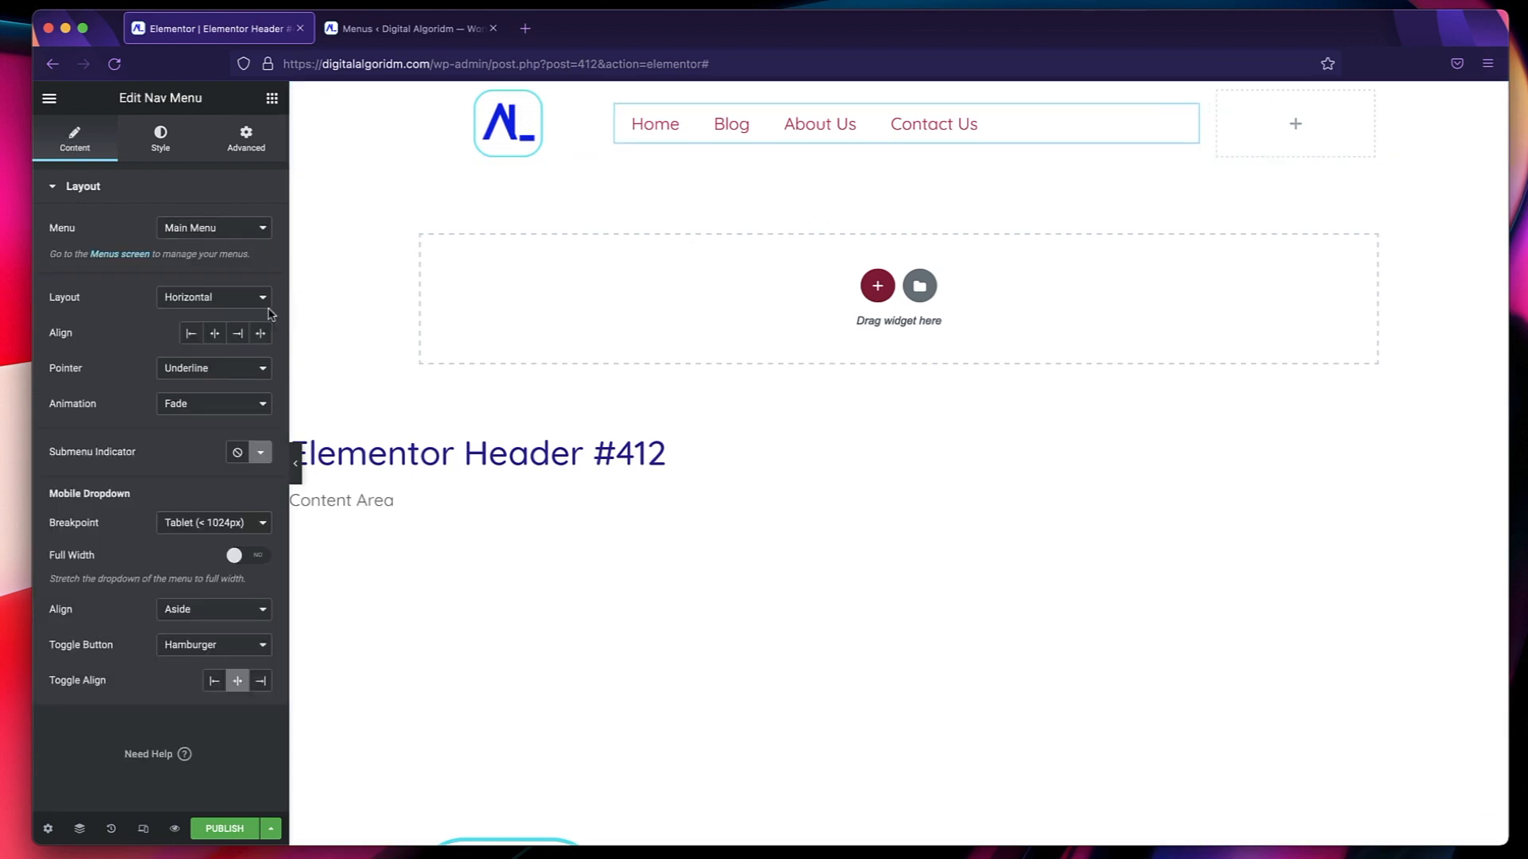
left_click(216, 335)
left_click(238, 335)
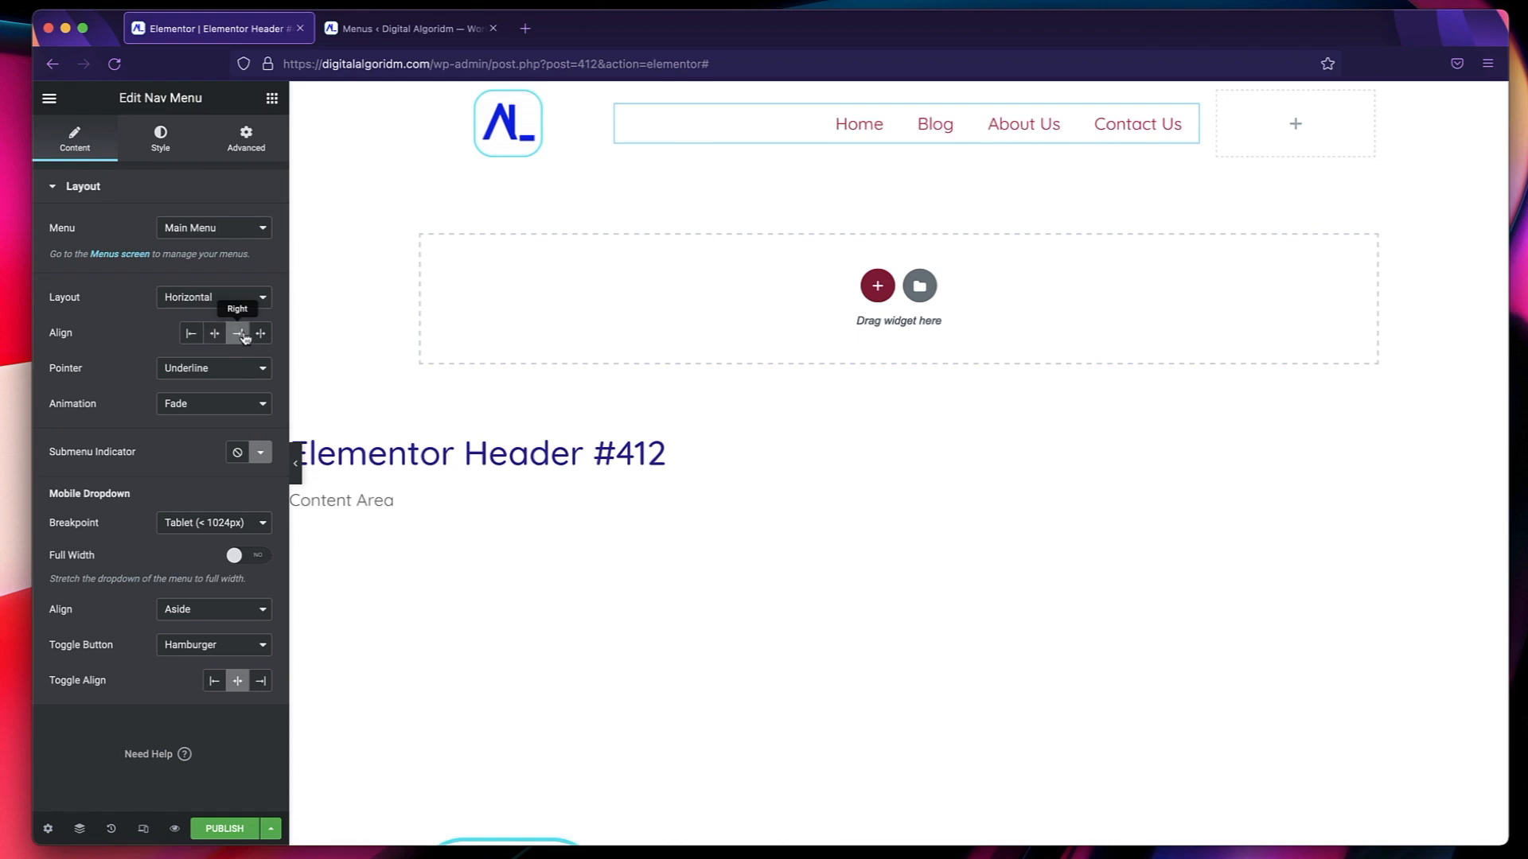
left_click(259, 335)
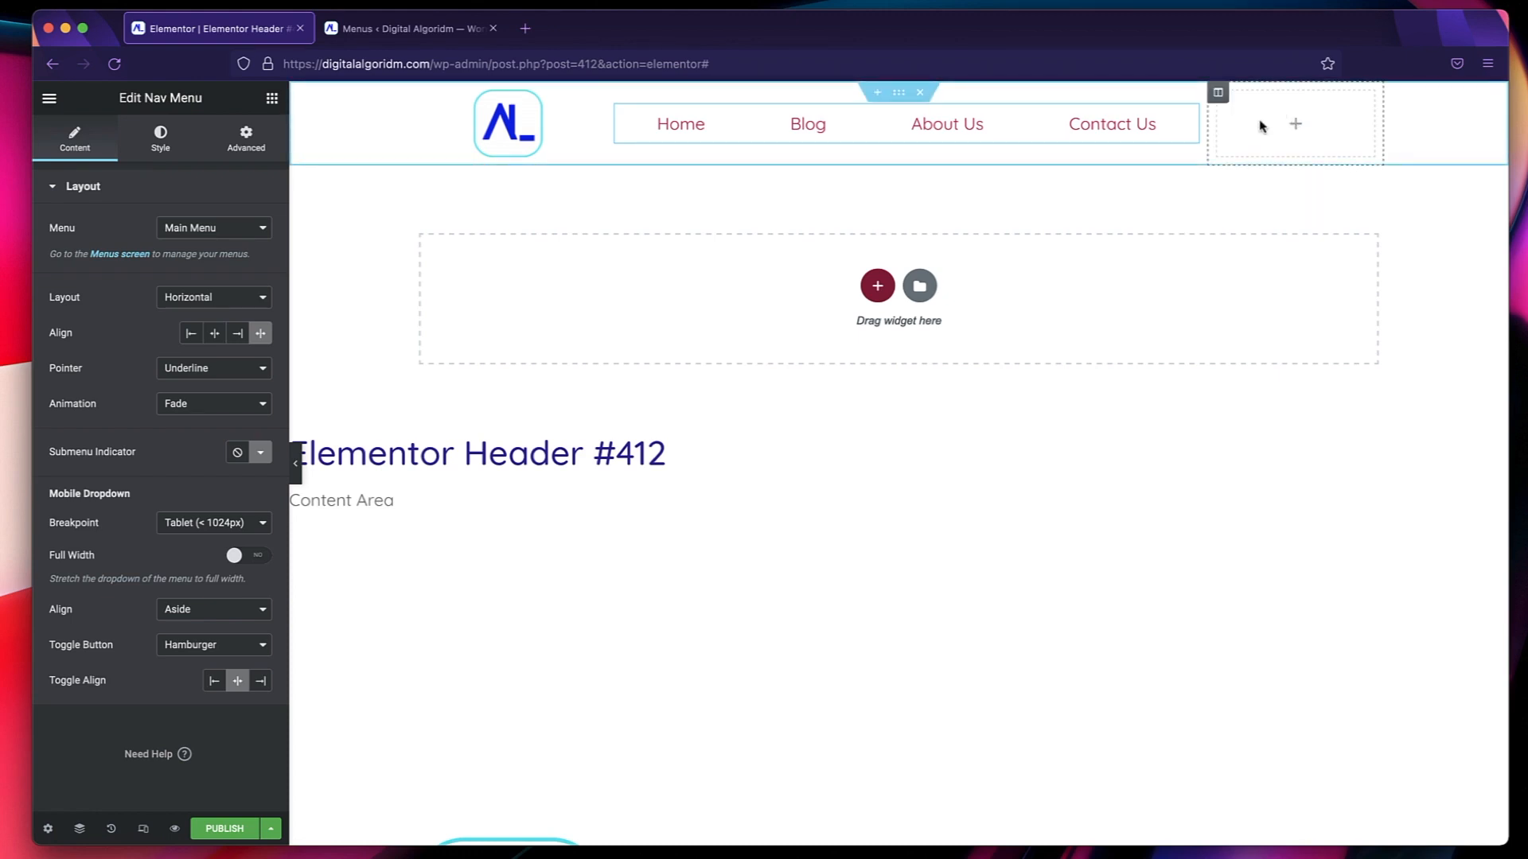
Add a Button widget to the header's empty third column, with the text Join and justified alignment.
left_click(1285, 123)
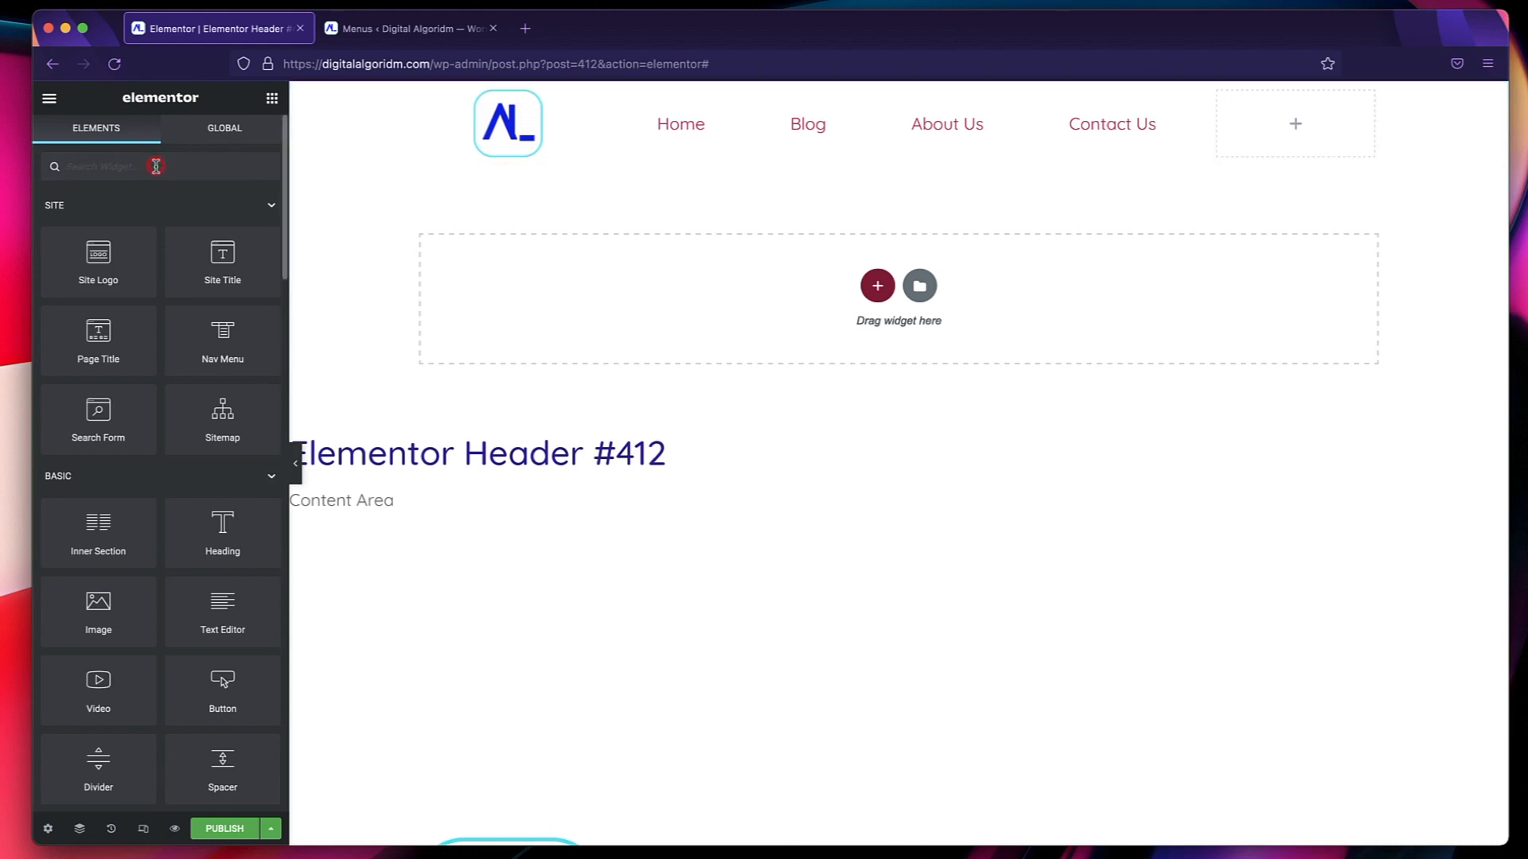
type("but")
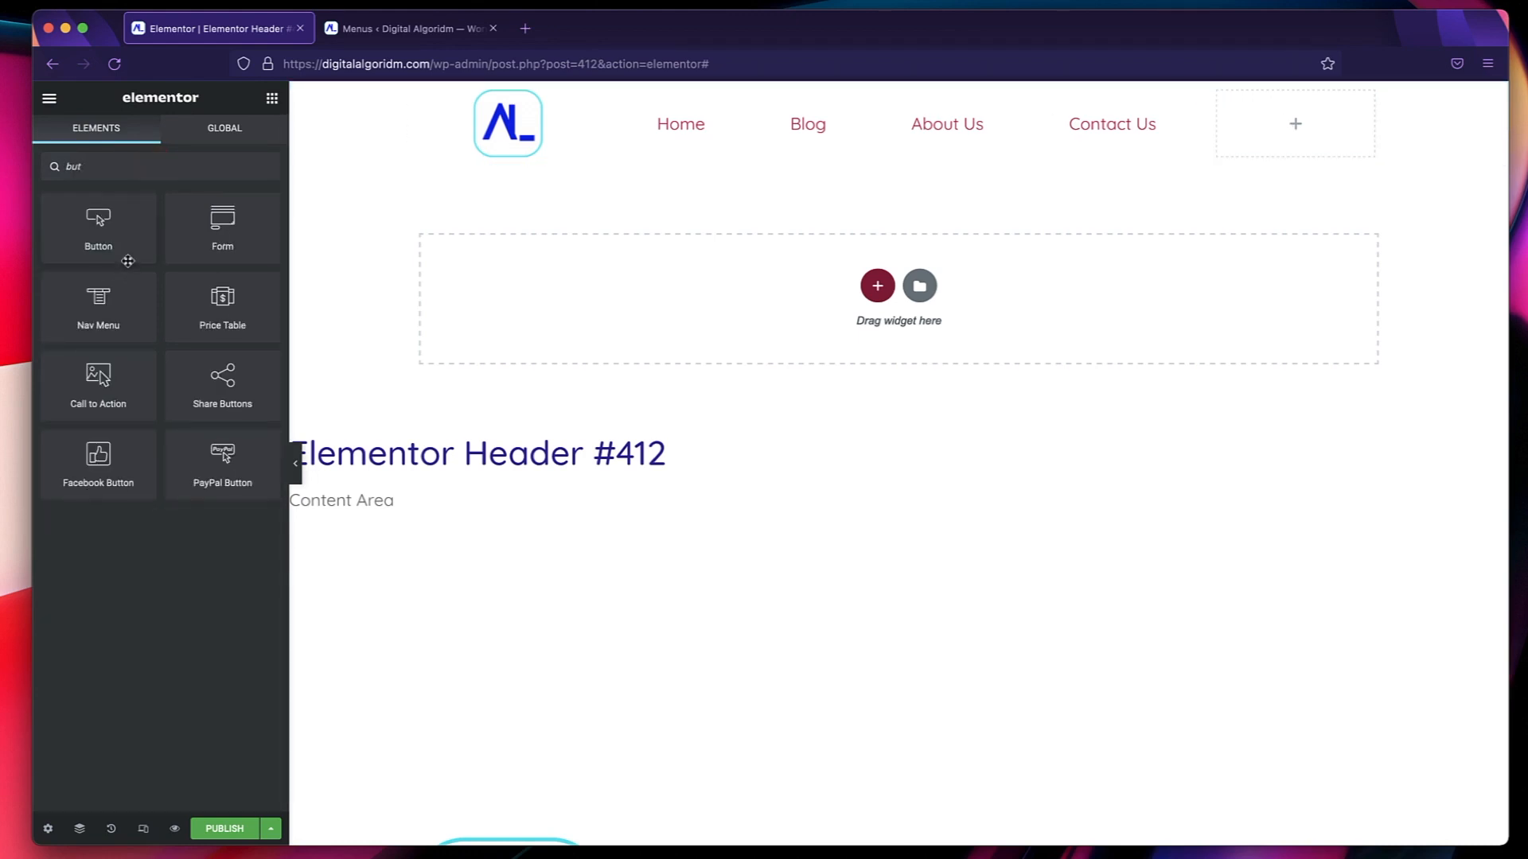
left_click_drag(96, 235, 1289, 120)
type("Joing")
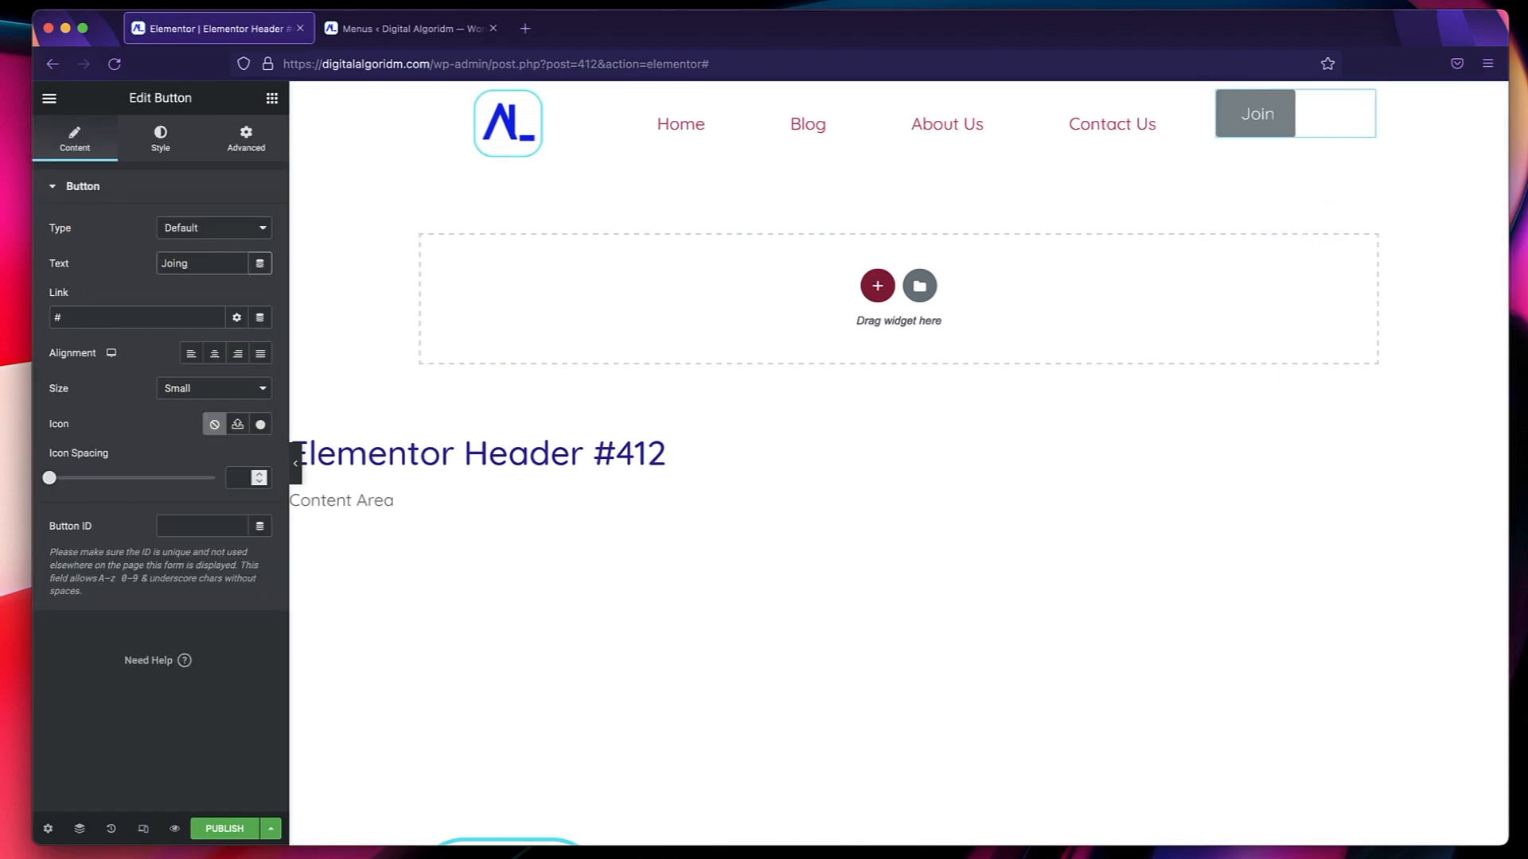
left_click(260, 355)
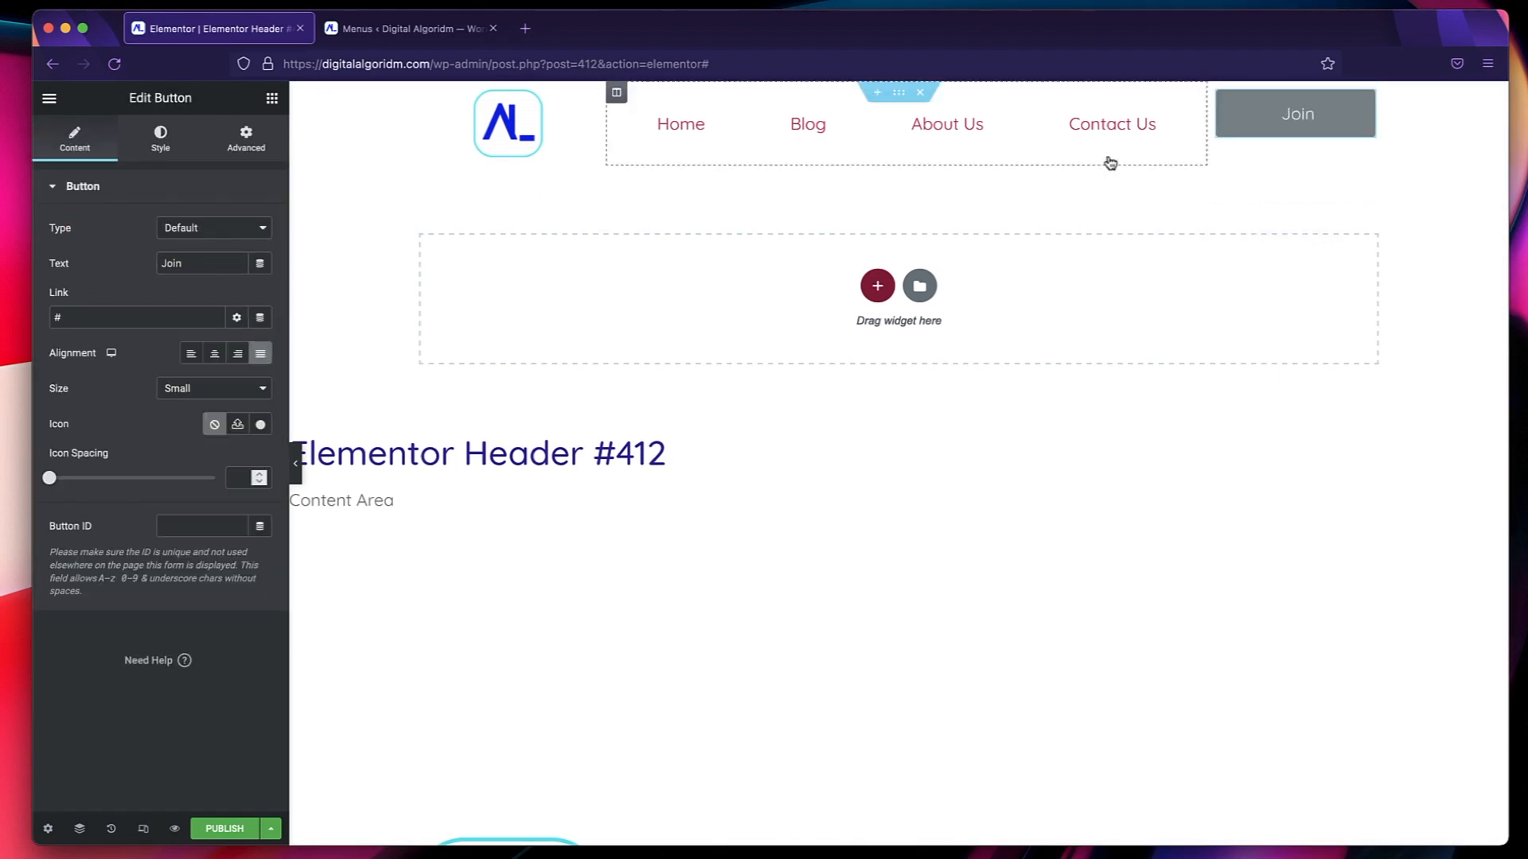
Set the Join button column's vertical alignment to Middle and clear the button's link.
left_click(1216, 93)
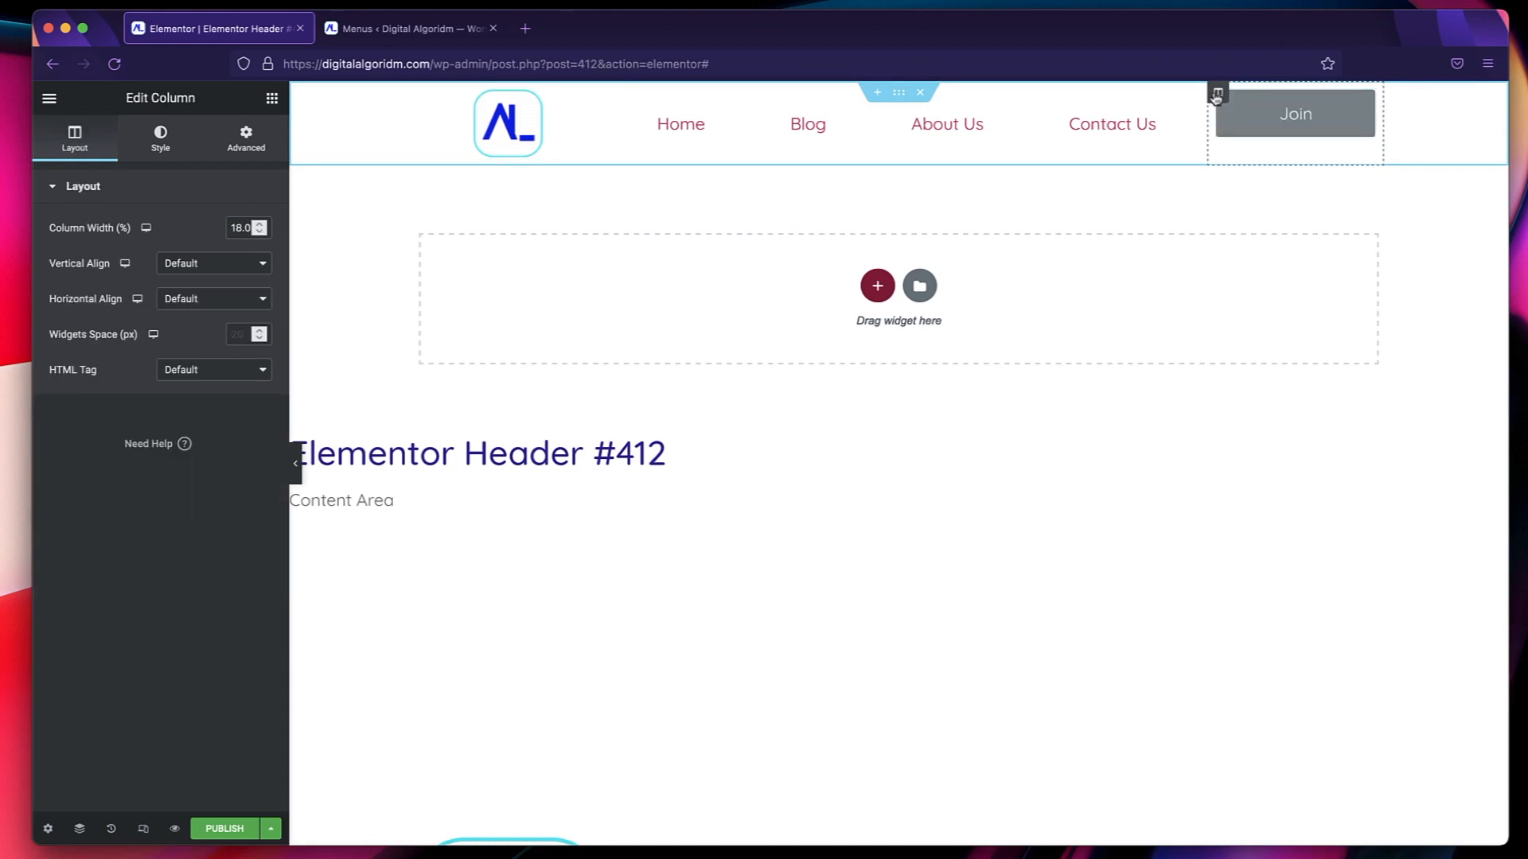
left_click(208, 263)
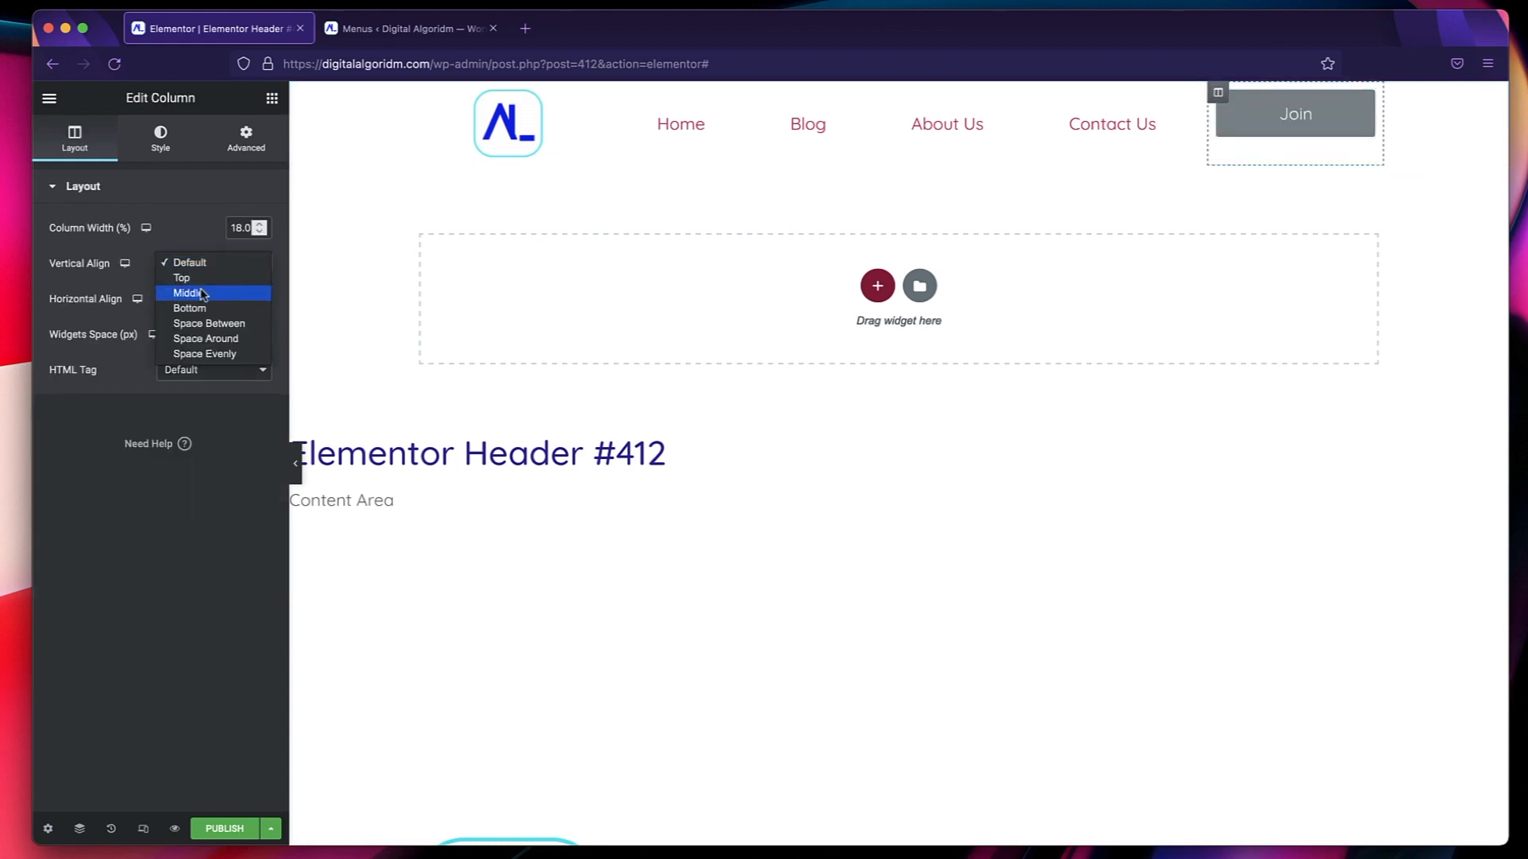
left_click(201, 296)
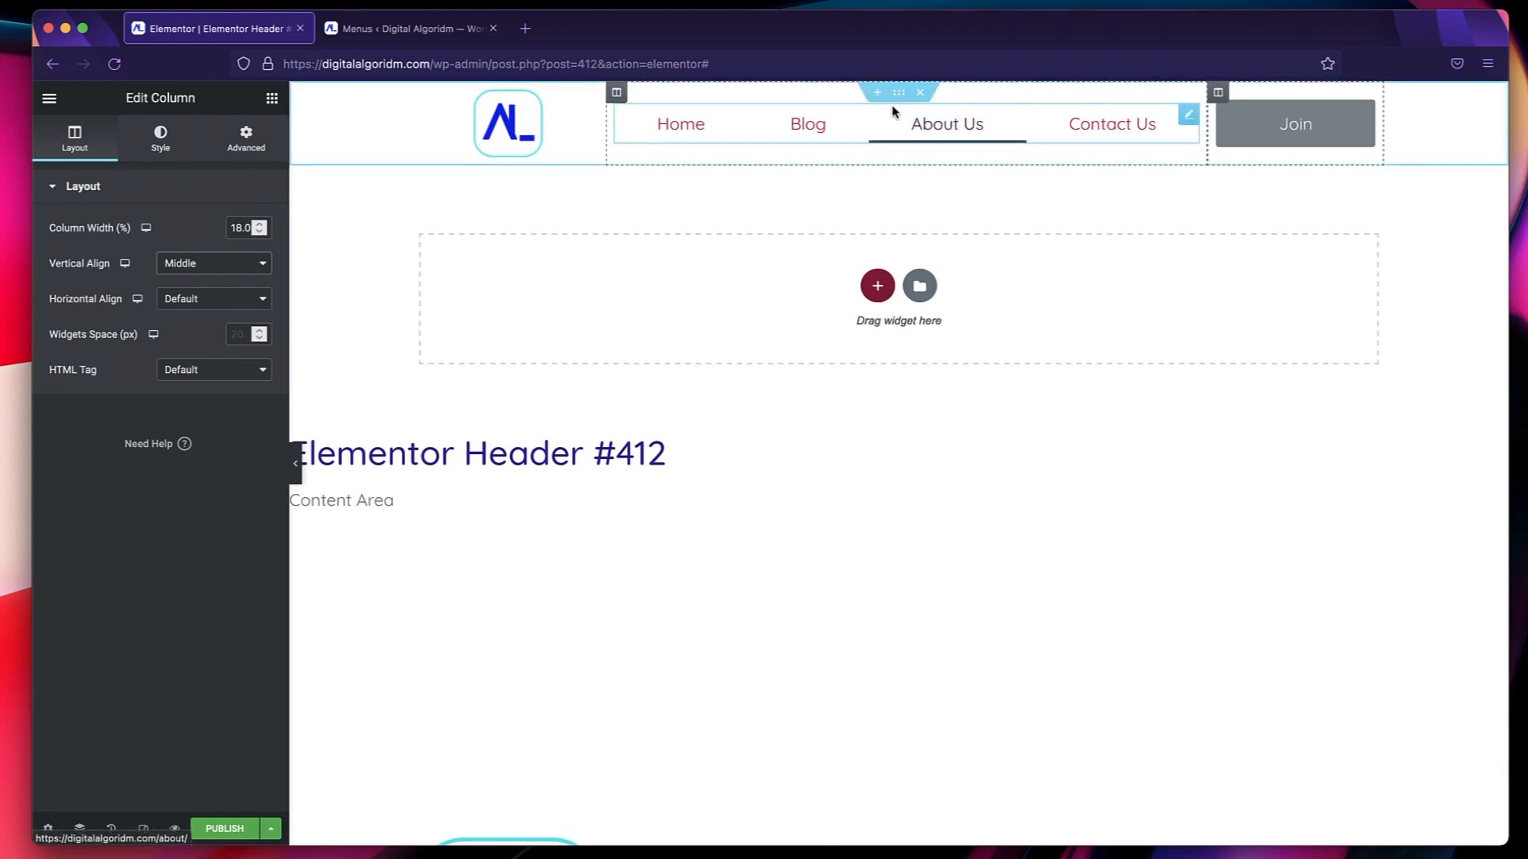
left_click(1273, 129)
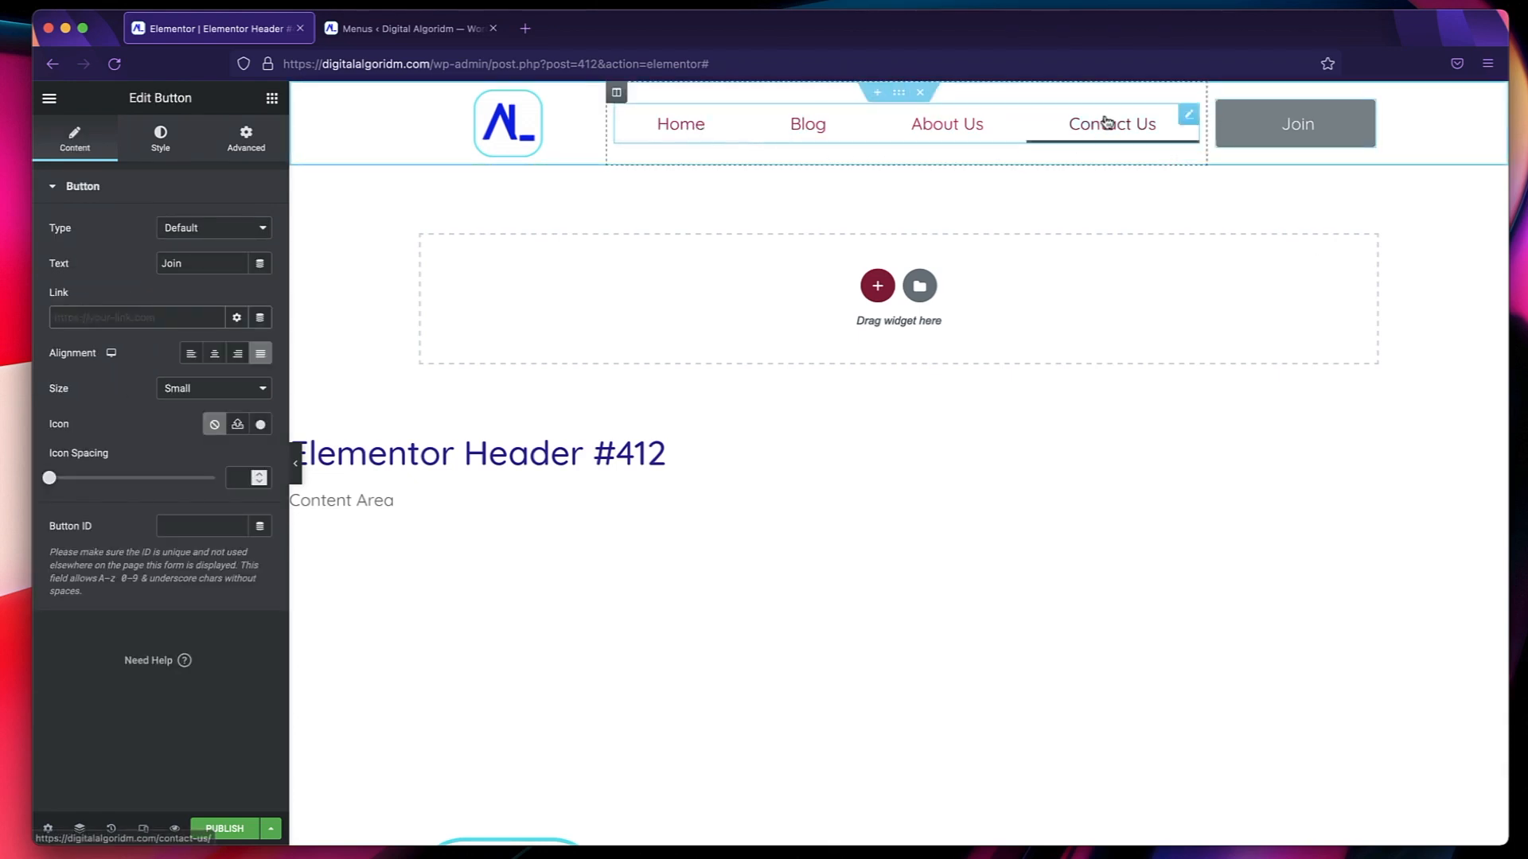
Try None as the nav menu's pointer style, and settle on Text.
left_click(1189, 119)
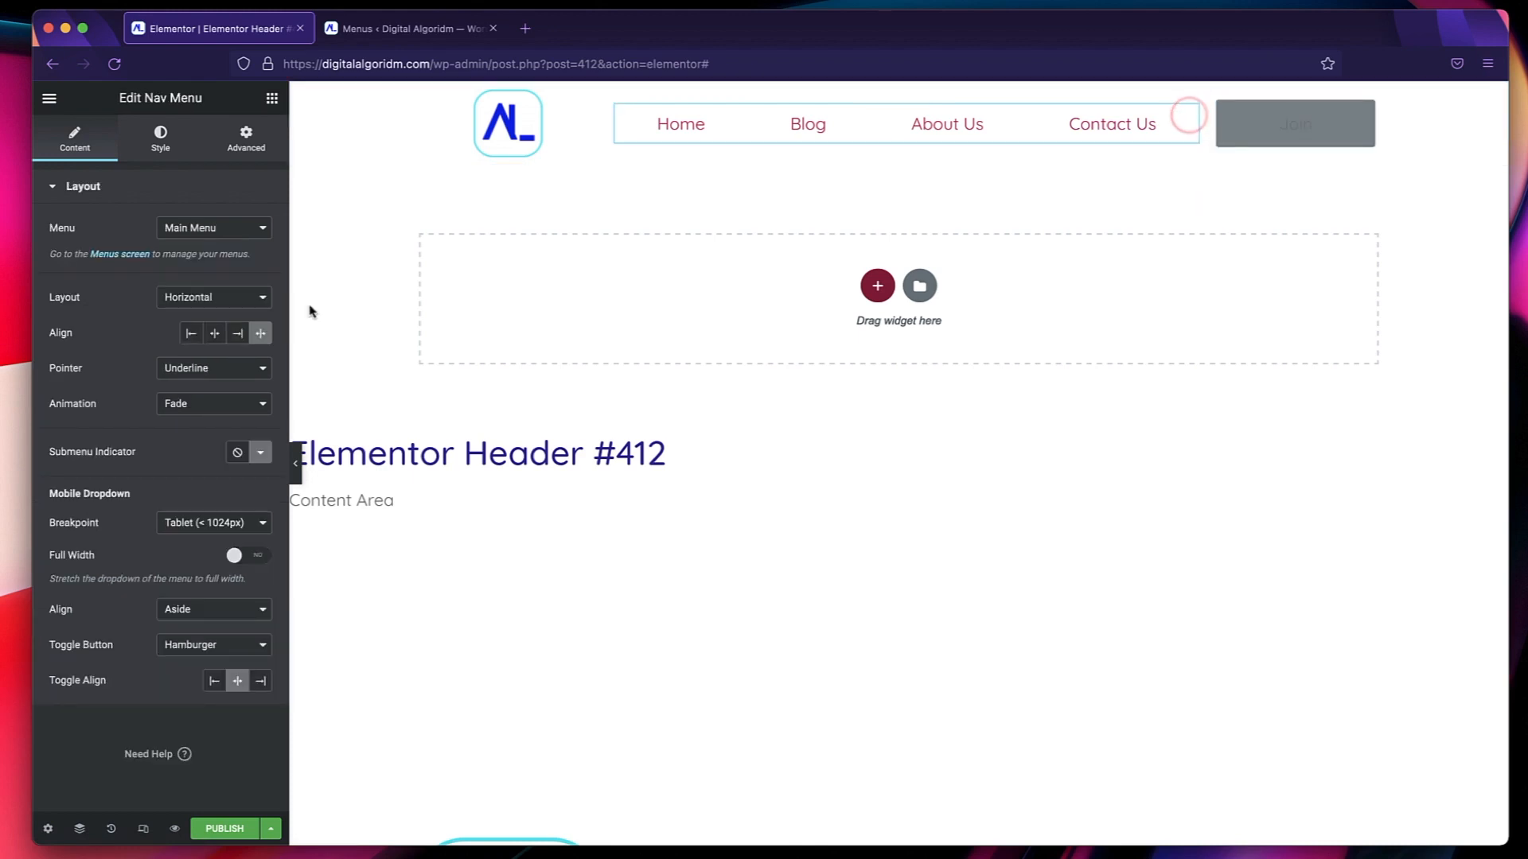
left_click(190, 369)
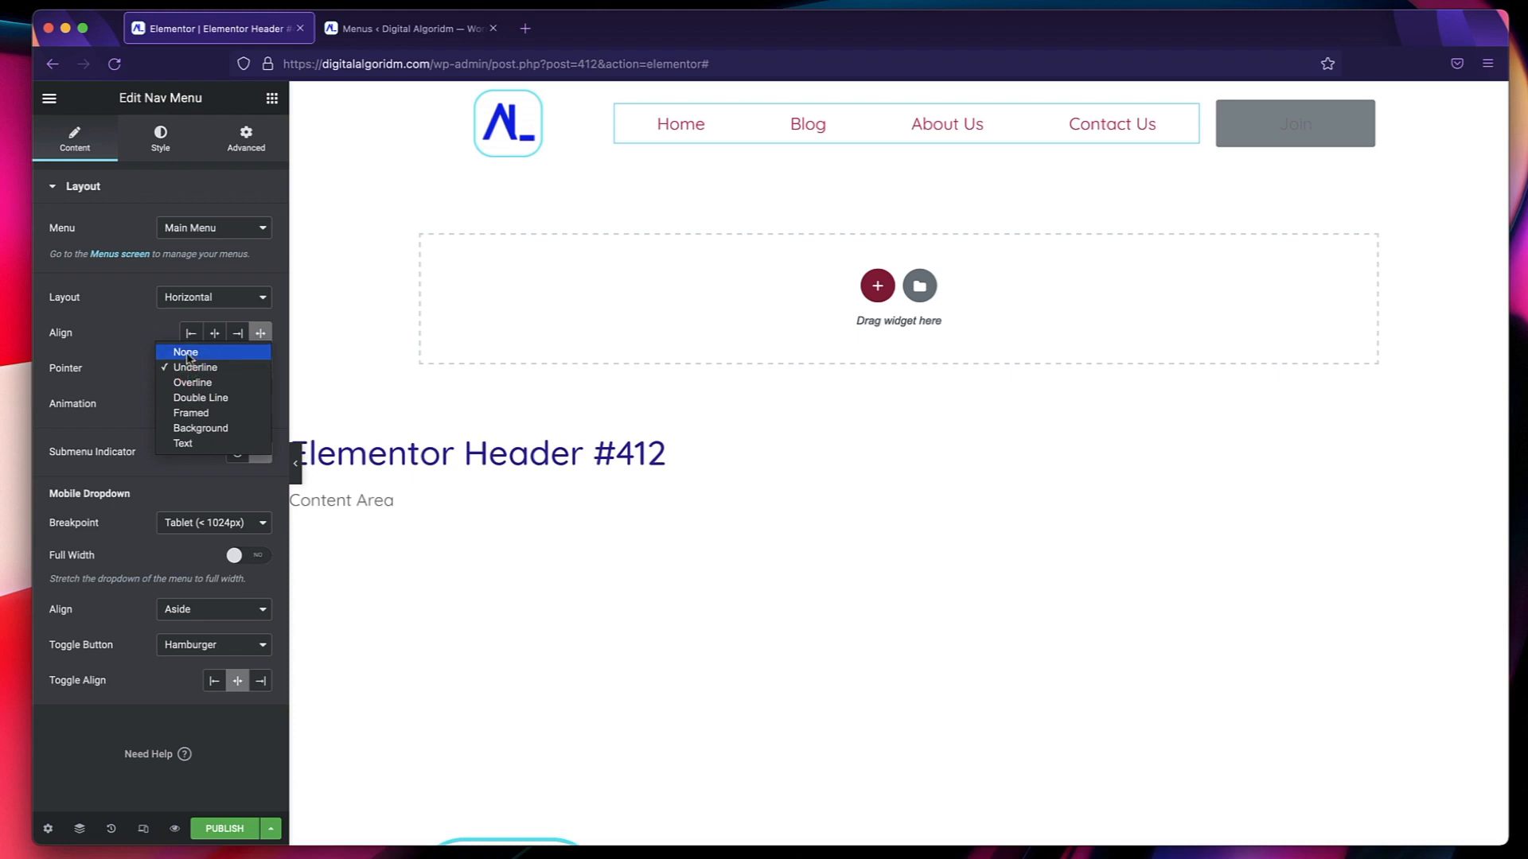
left_click(187, 354)
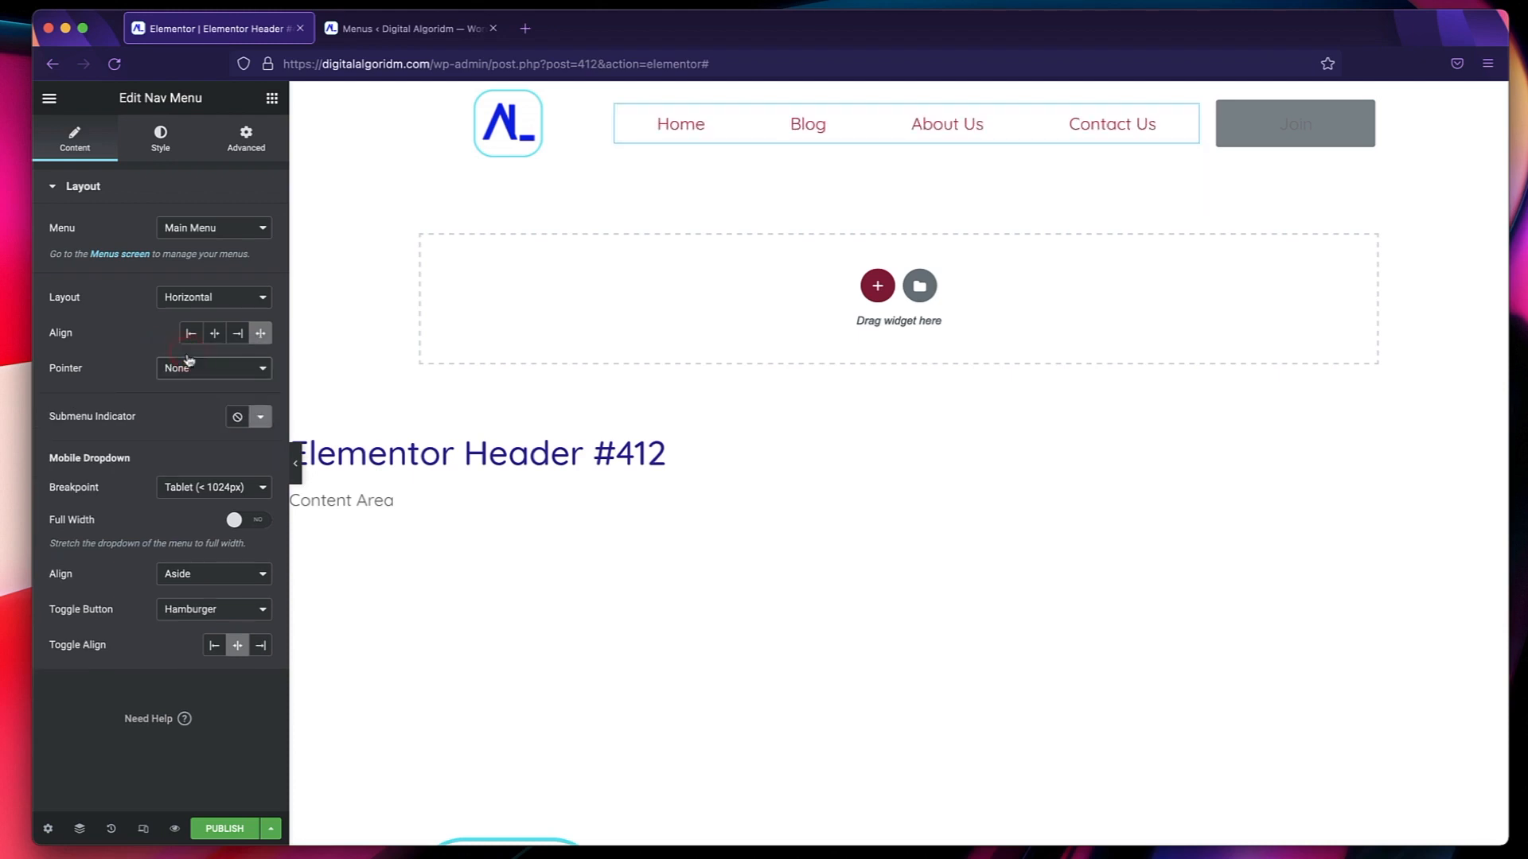
left_click(189, 366)
left_click(199, 458)
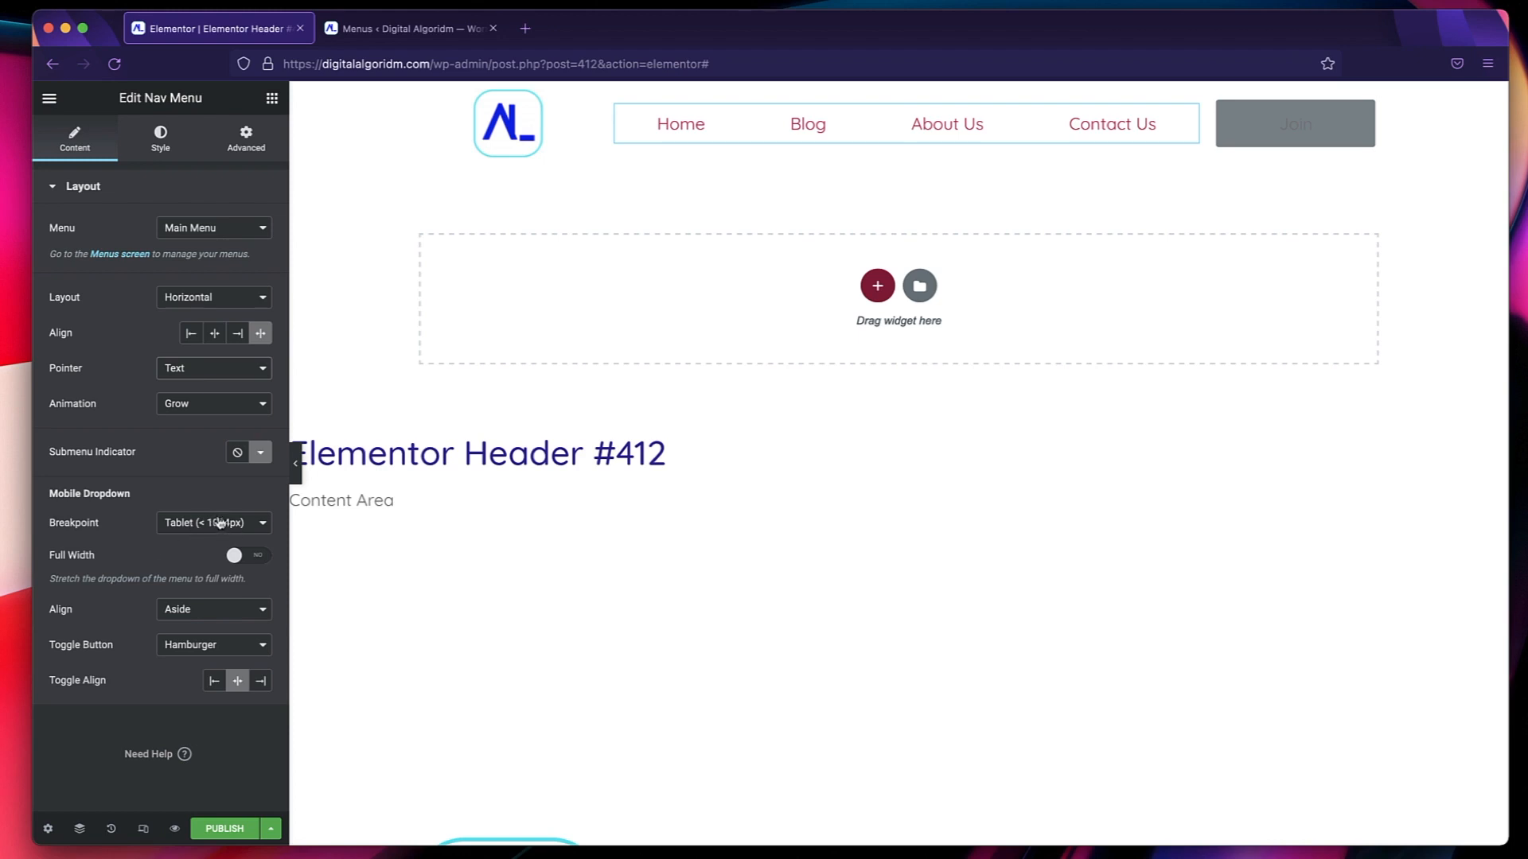
Enable full width for the nav menu's mobile dropdown and set its normal text color to the global Text Dark.
left_click(237, 556)
left_click(162, 139)
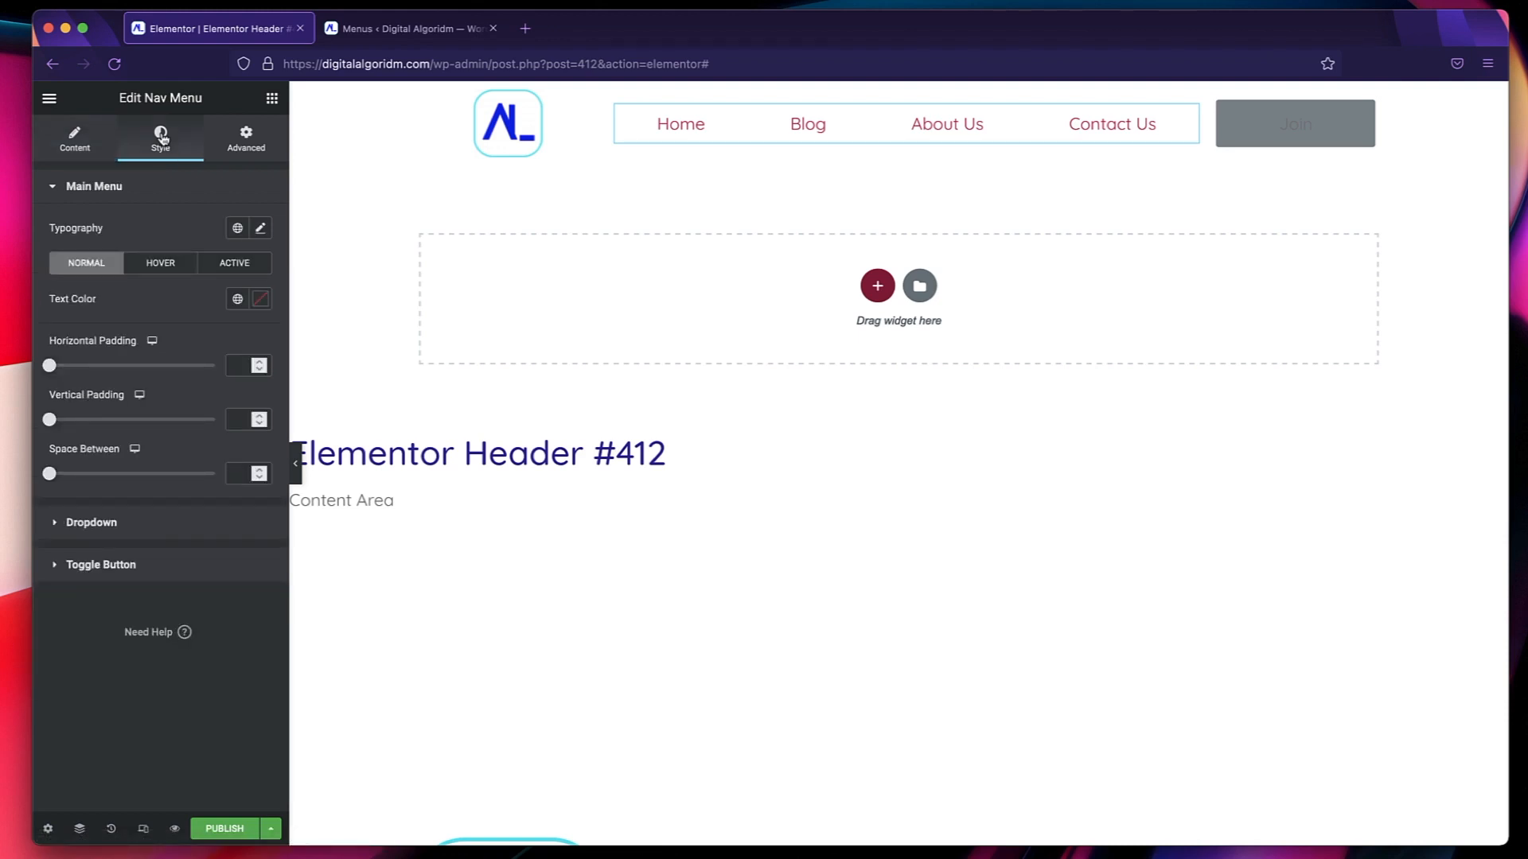
left_click(237, 299)
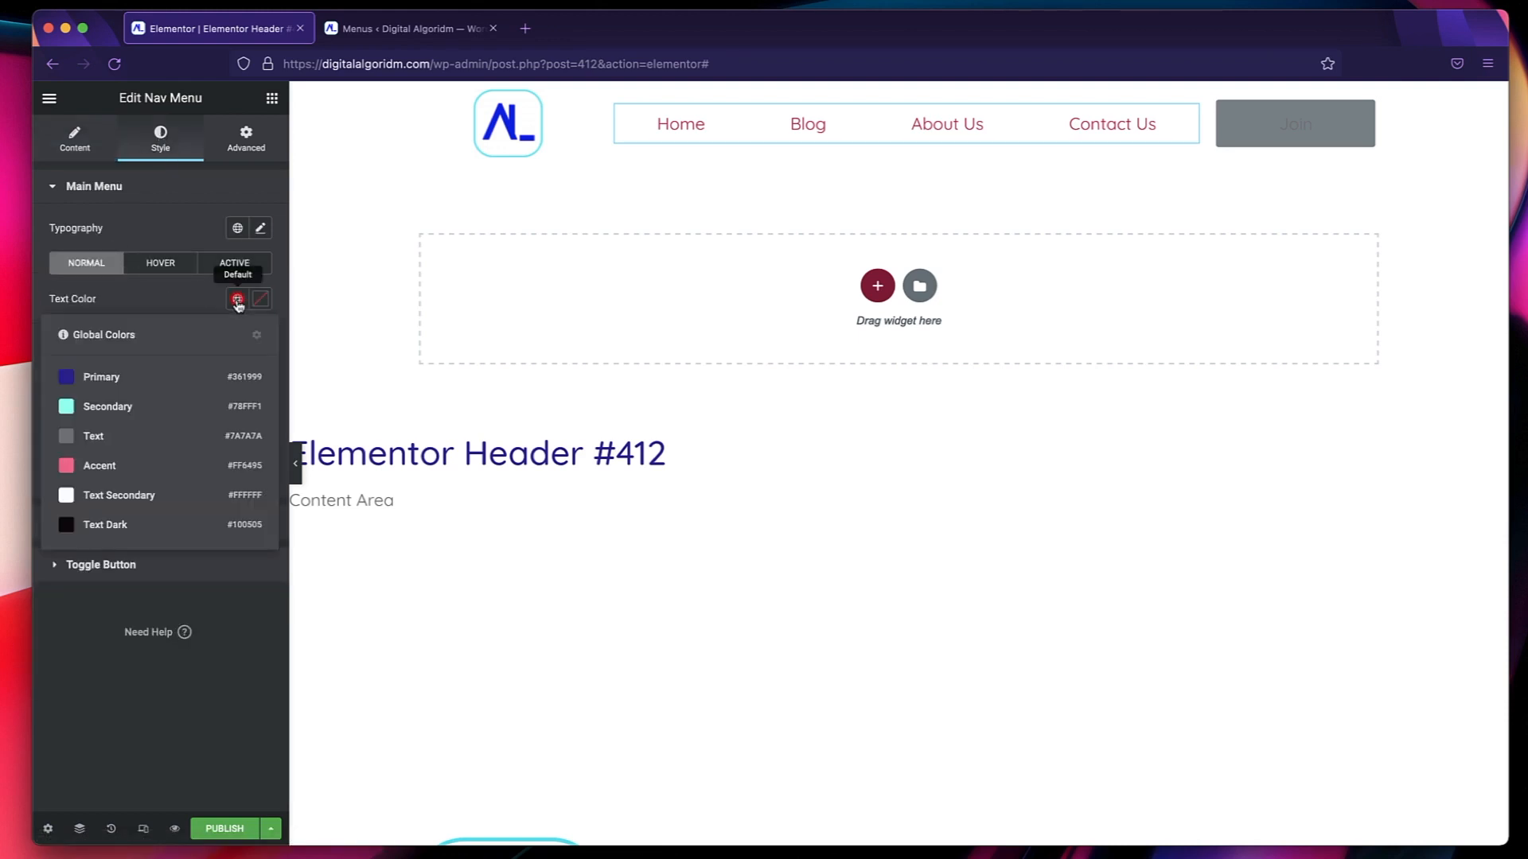
left_click(122, 525)
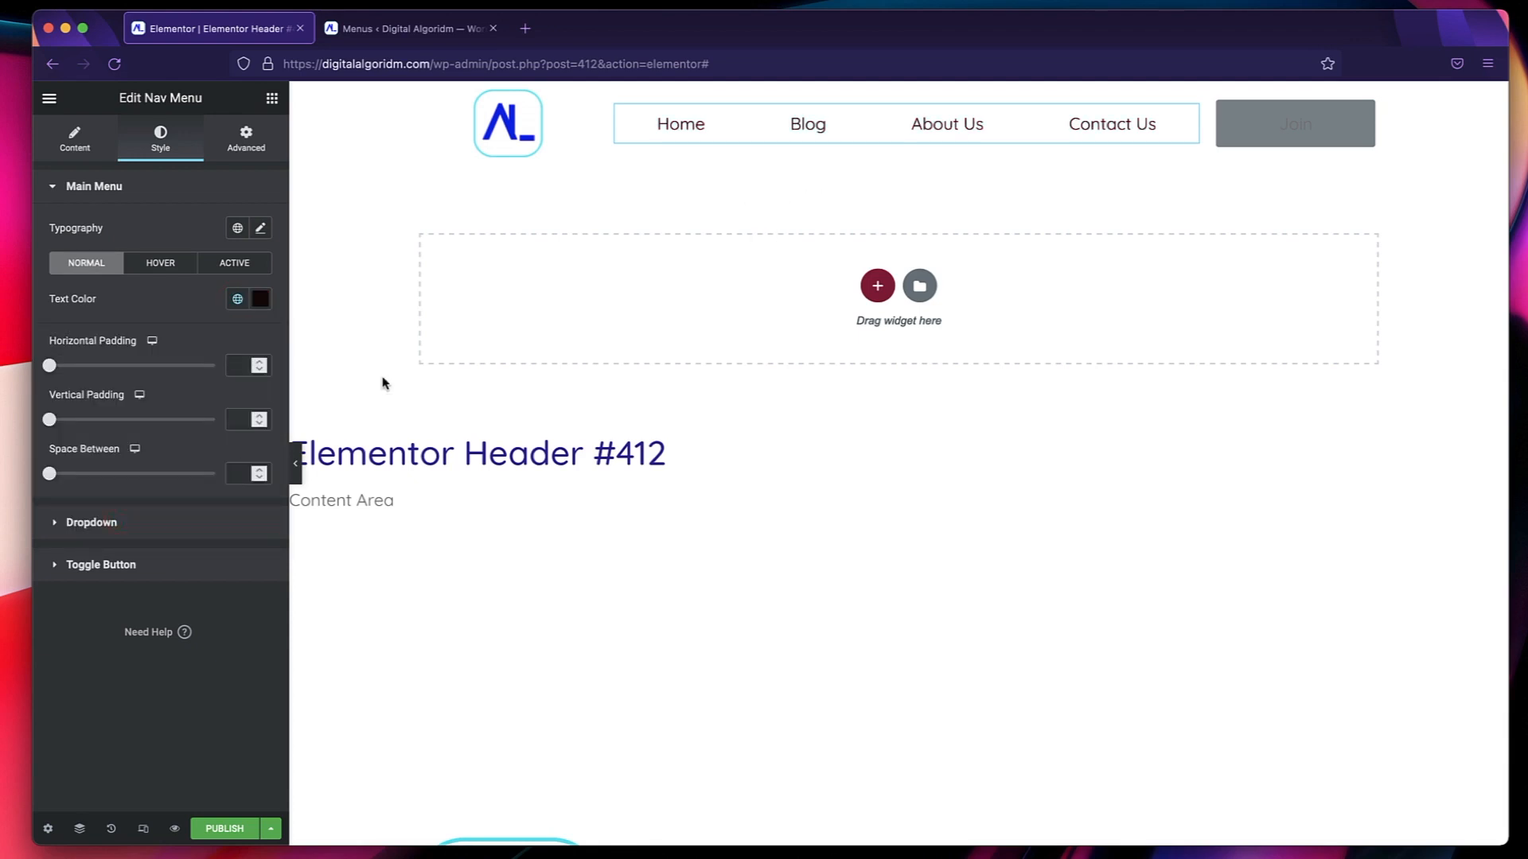
Set the nav menu's hover and active text colors to the global Primary color.
left_click(167, 264)
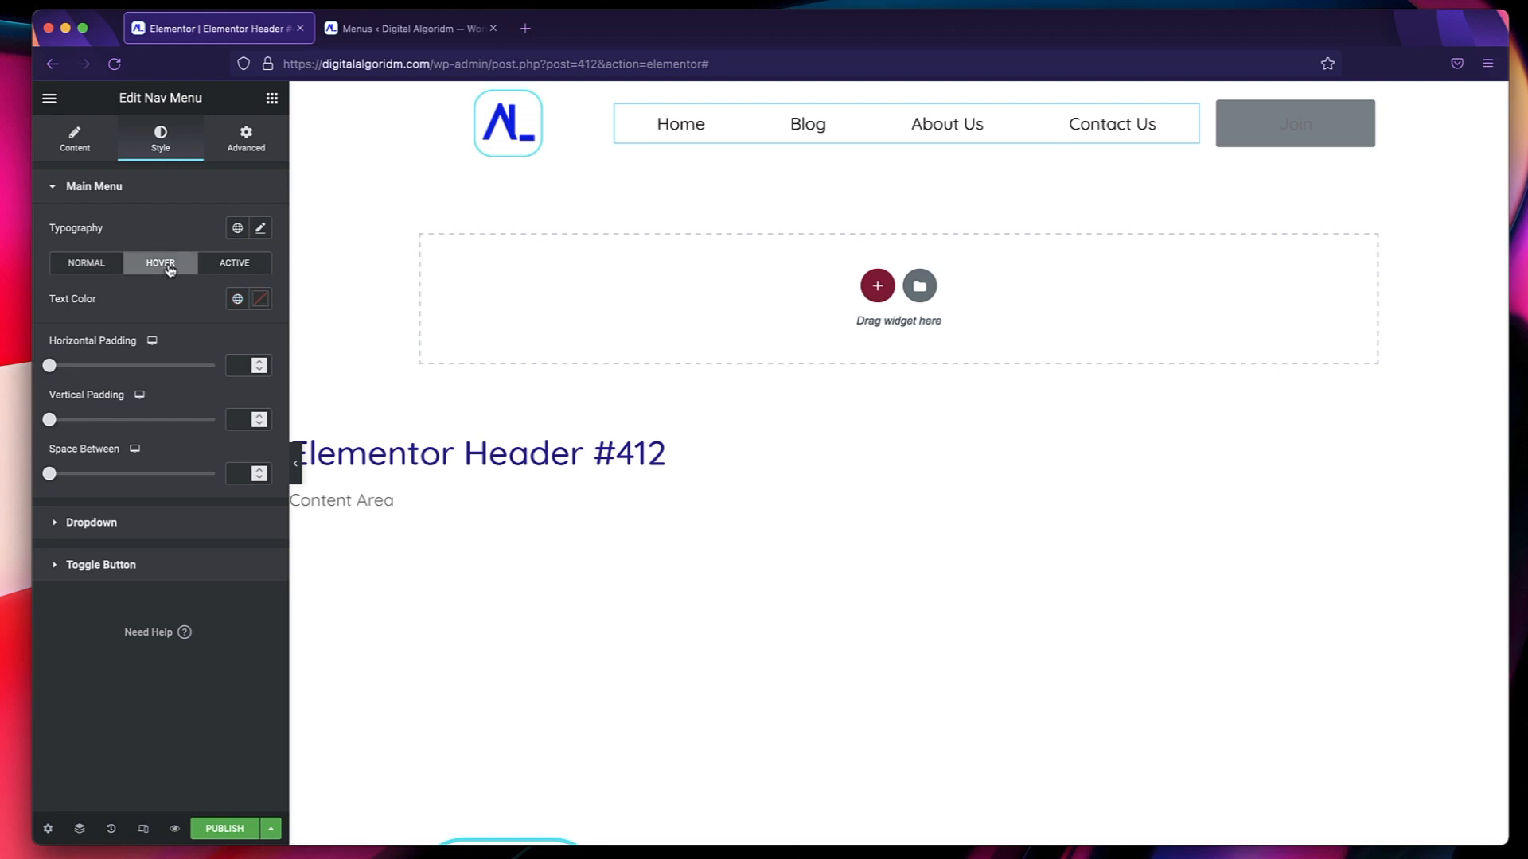
left_click(237, 298)
left_click(151, 379)
left_click(250, 273)
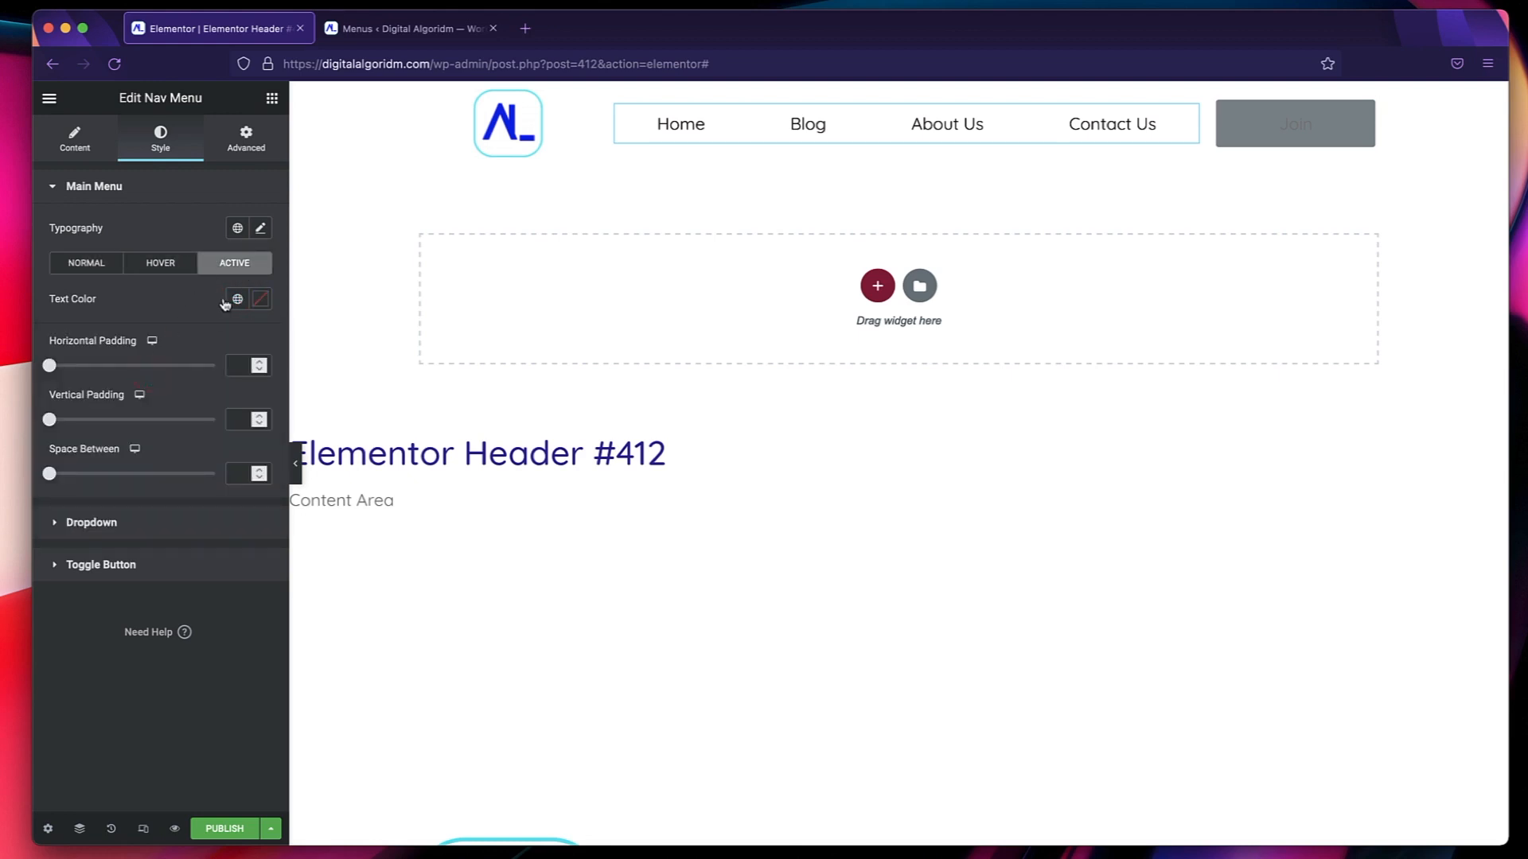
left_click(237, 298)
left_click(146, 380)
Compare the global Text and Accent fonts for the nav menu's typography, and settle on Text.
left_click(237, 228)
left_click(131, 413)
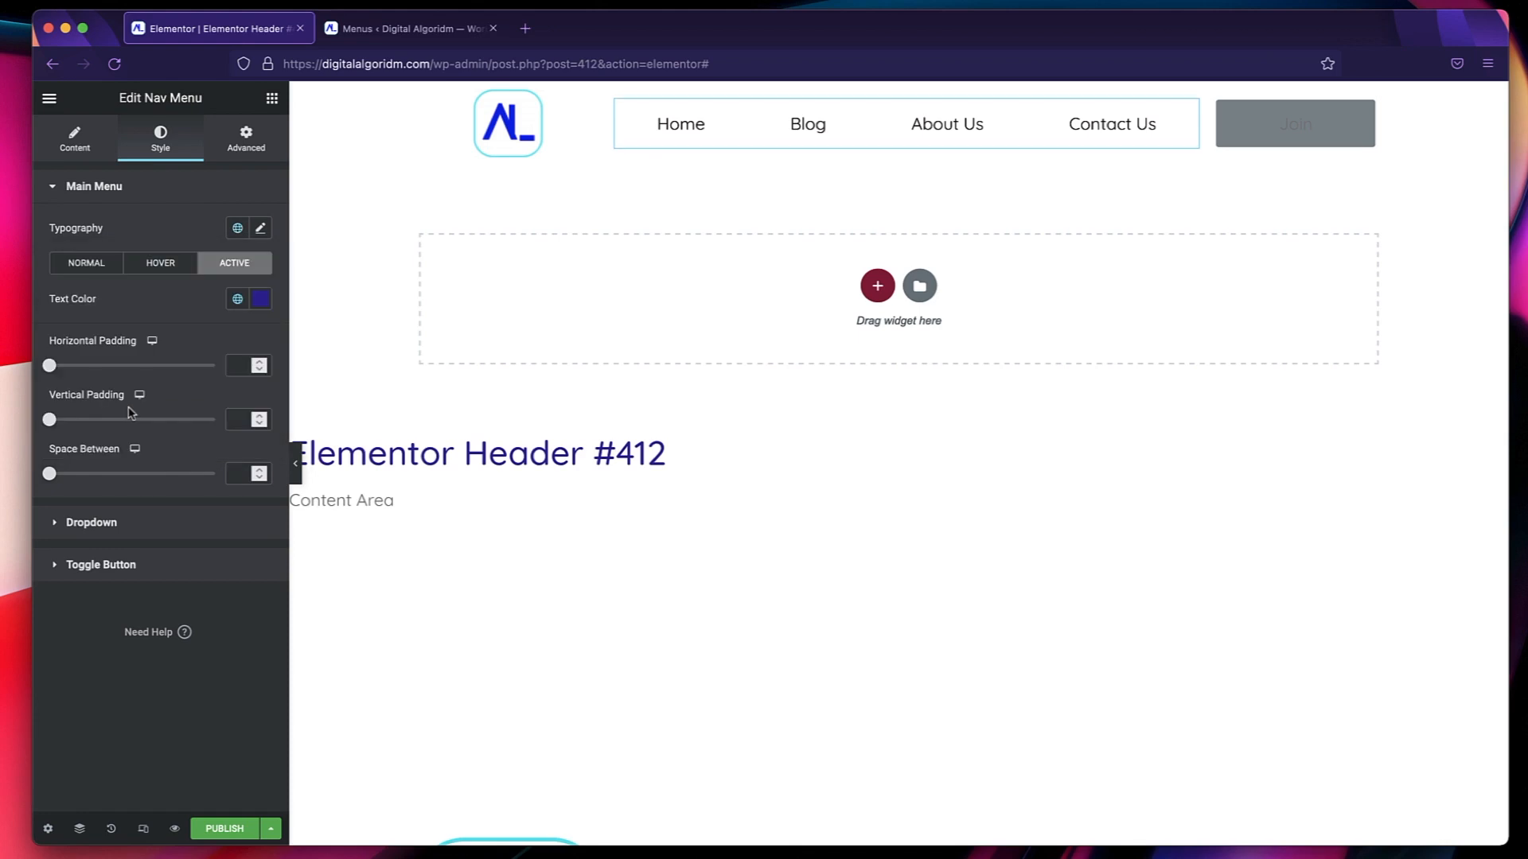
left_click(233, 231)
left_click(198, 432)
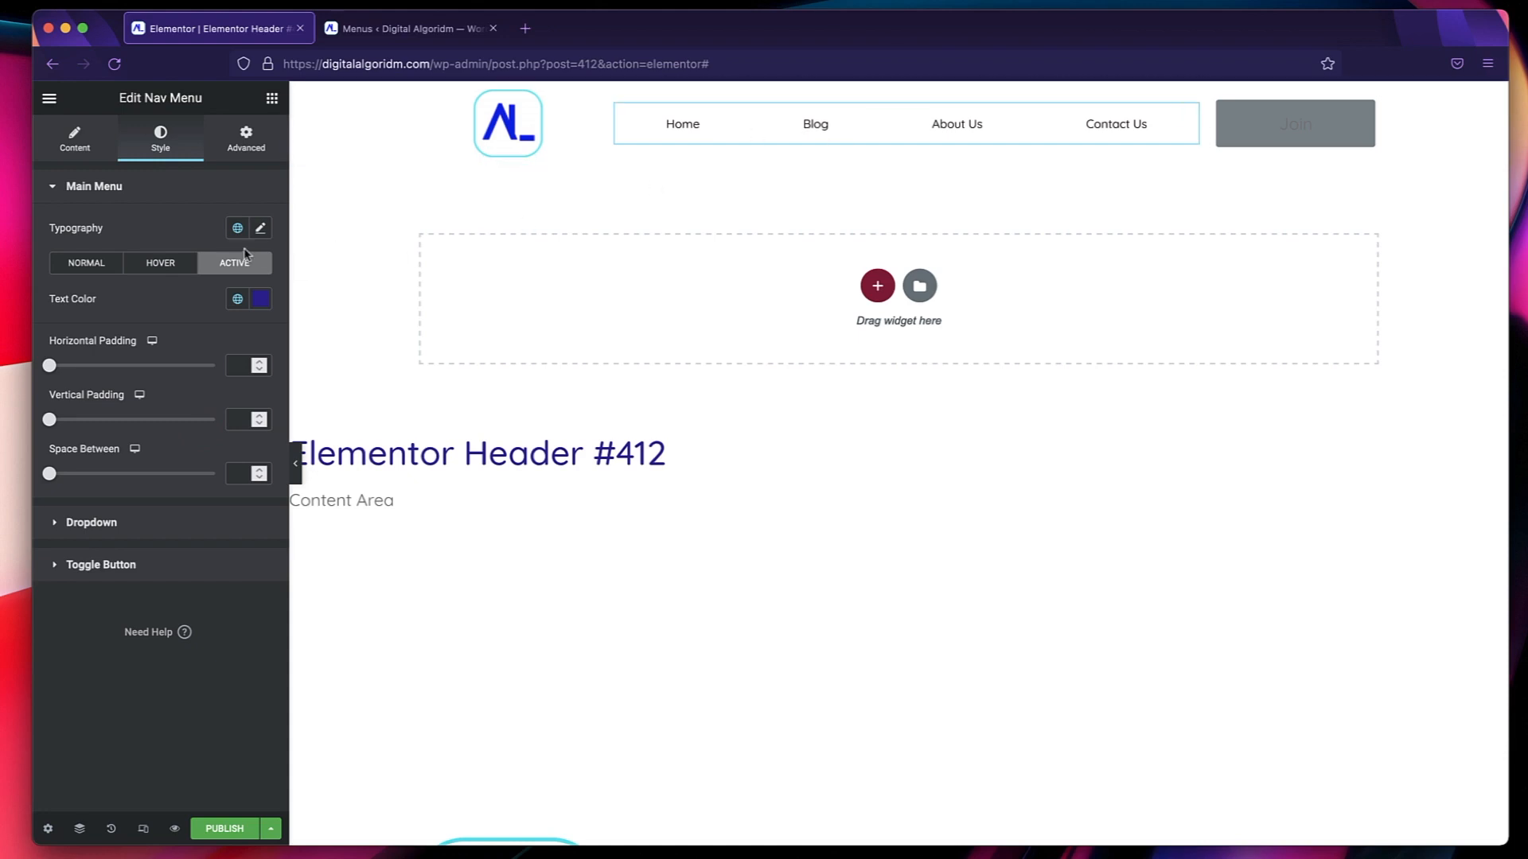
left_click(237, 228)
left_click(149, 419)
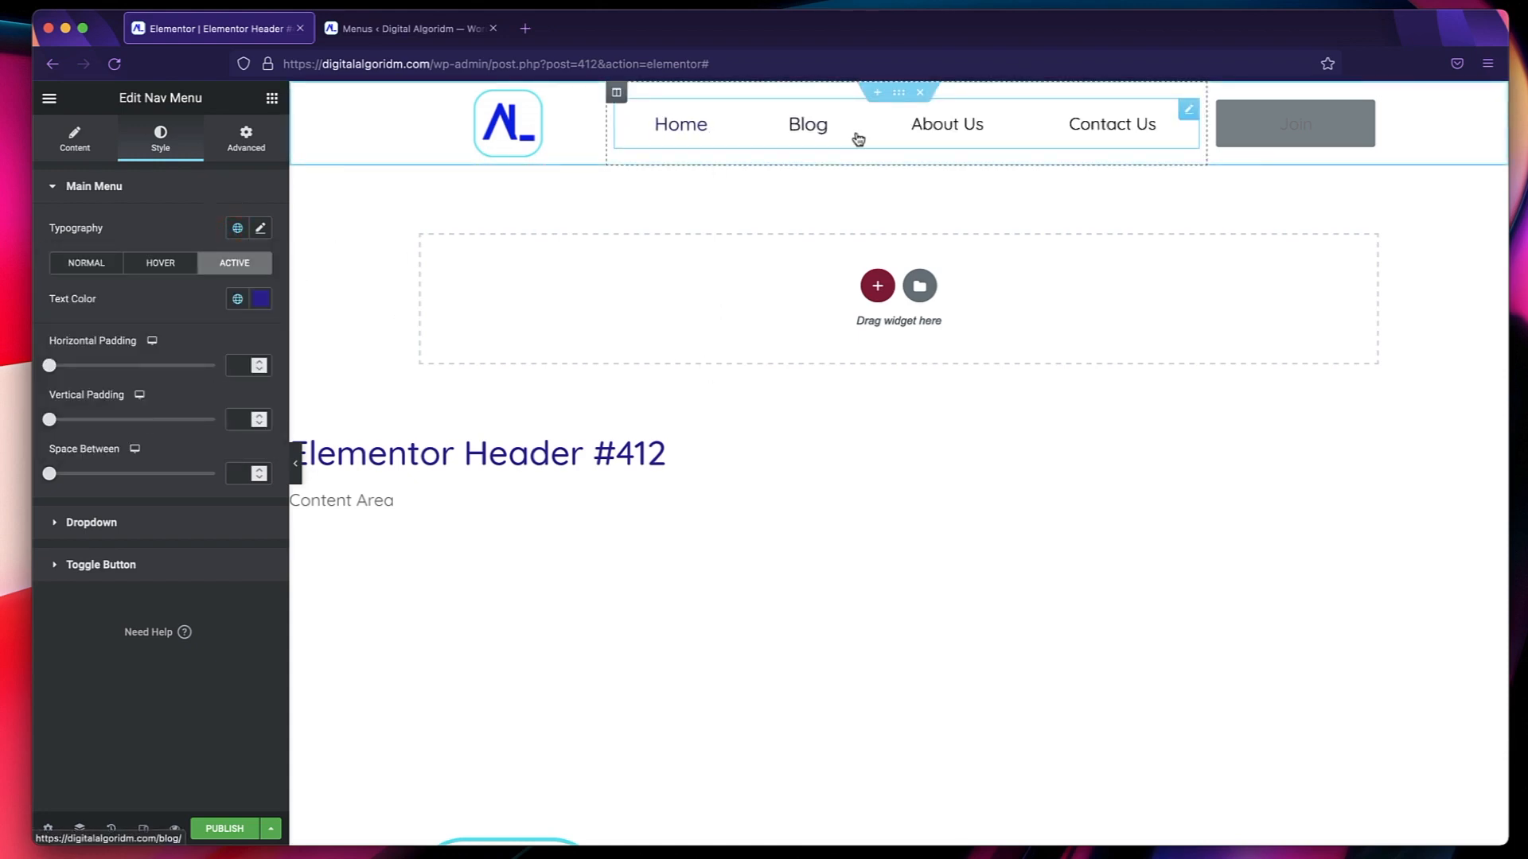
Try the global Accent color for the nav menu's normal text, and return it to Text Dark.
left_click(86, 263)
left_click(238, 298)
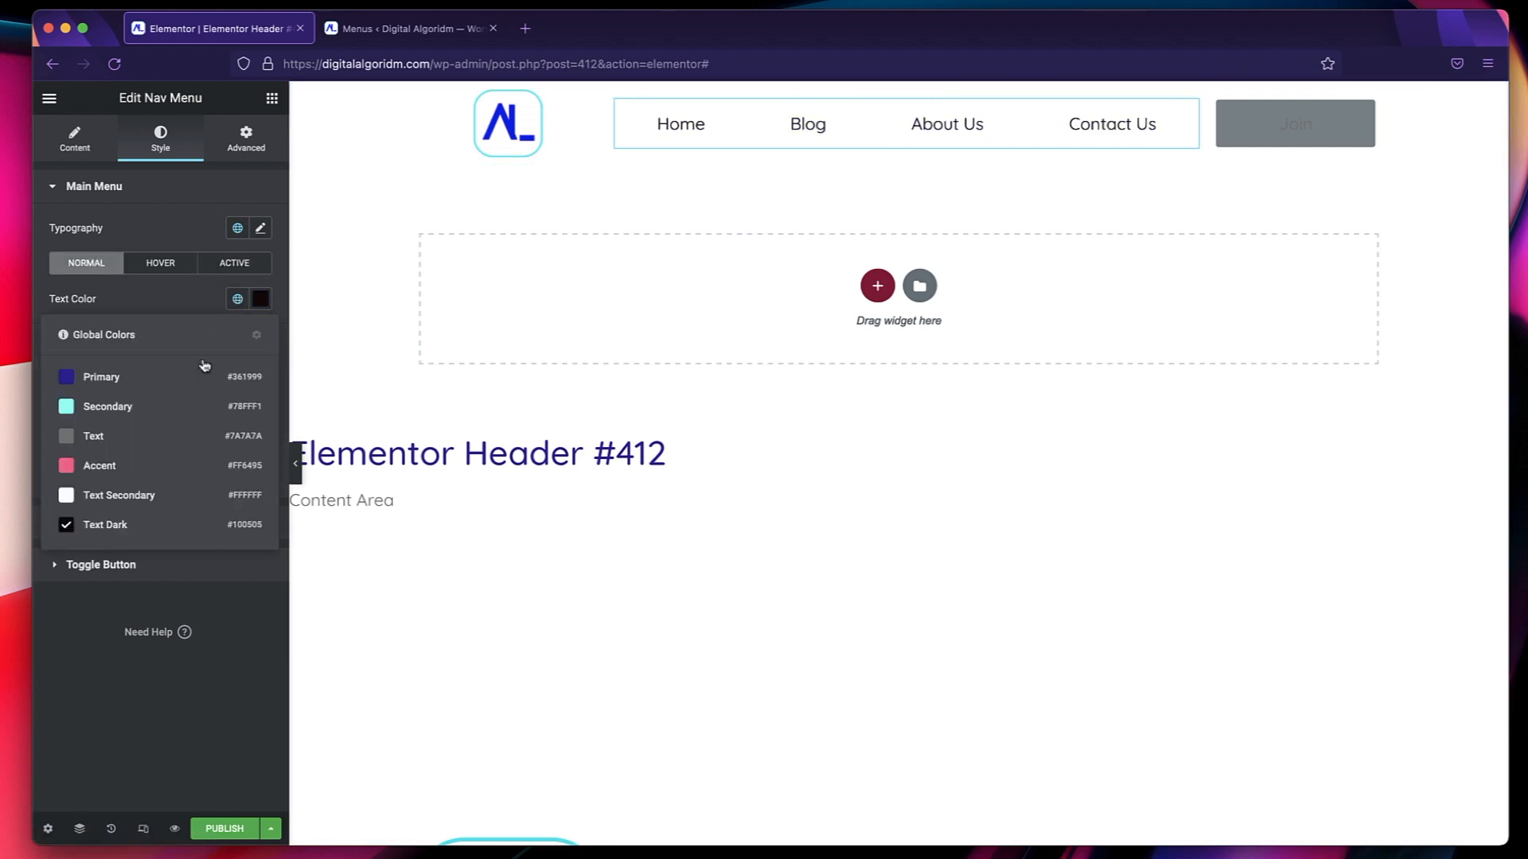
left_click(170, 461)
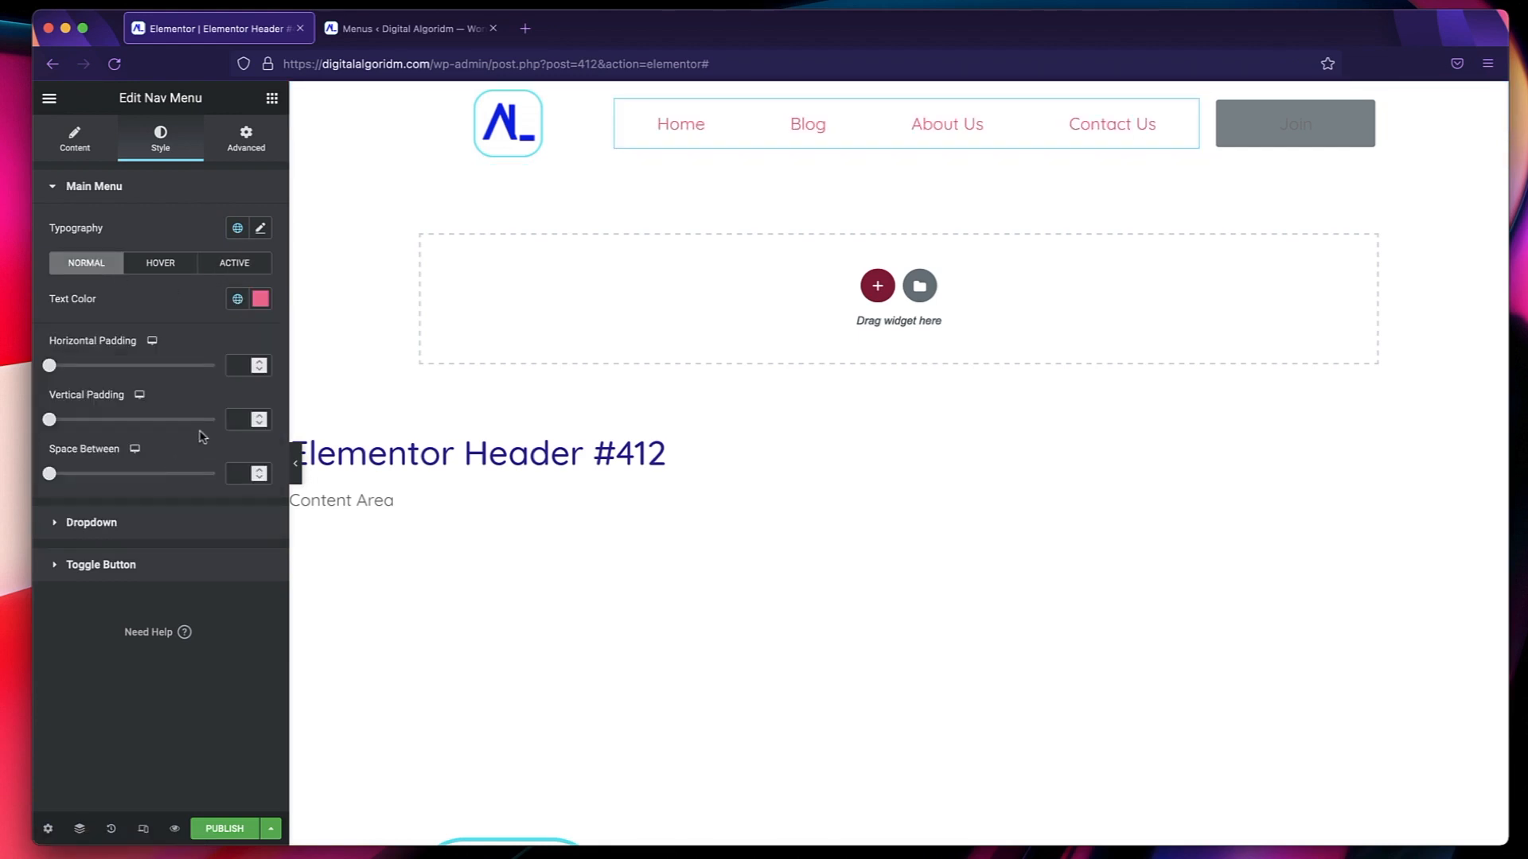
left_click(243, 300)
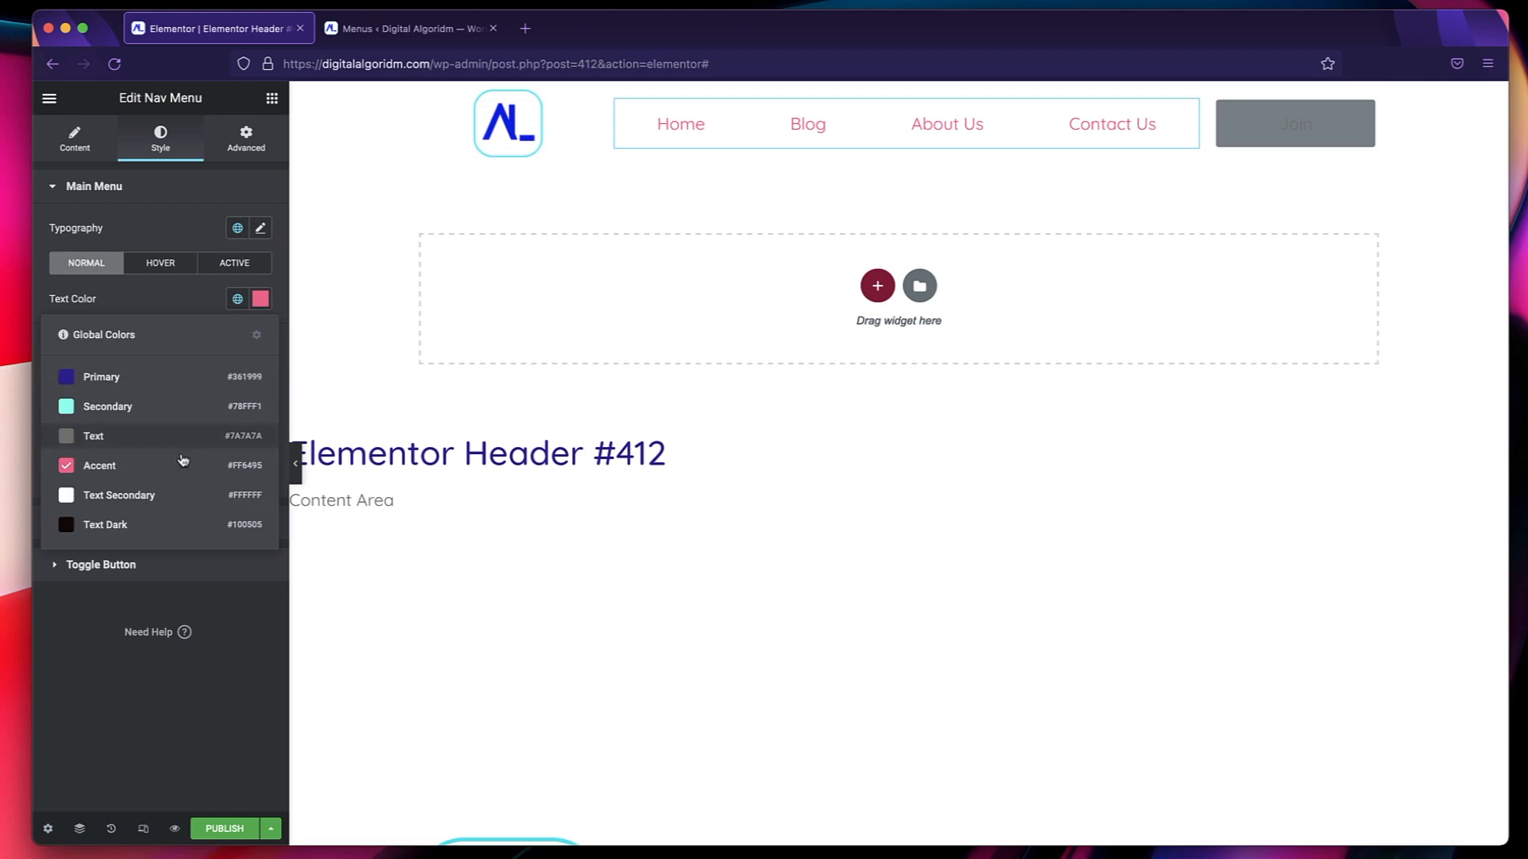
left_click(165, 521)
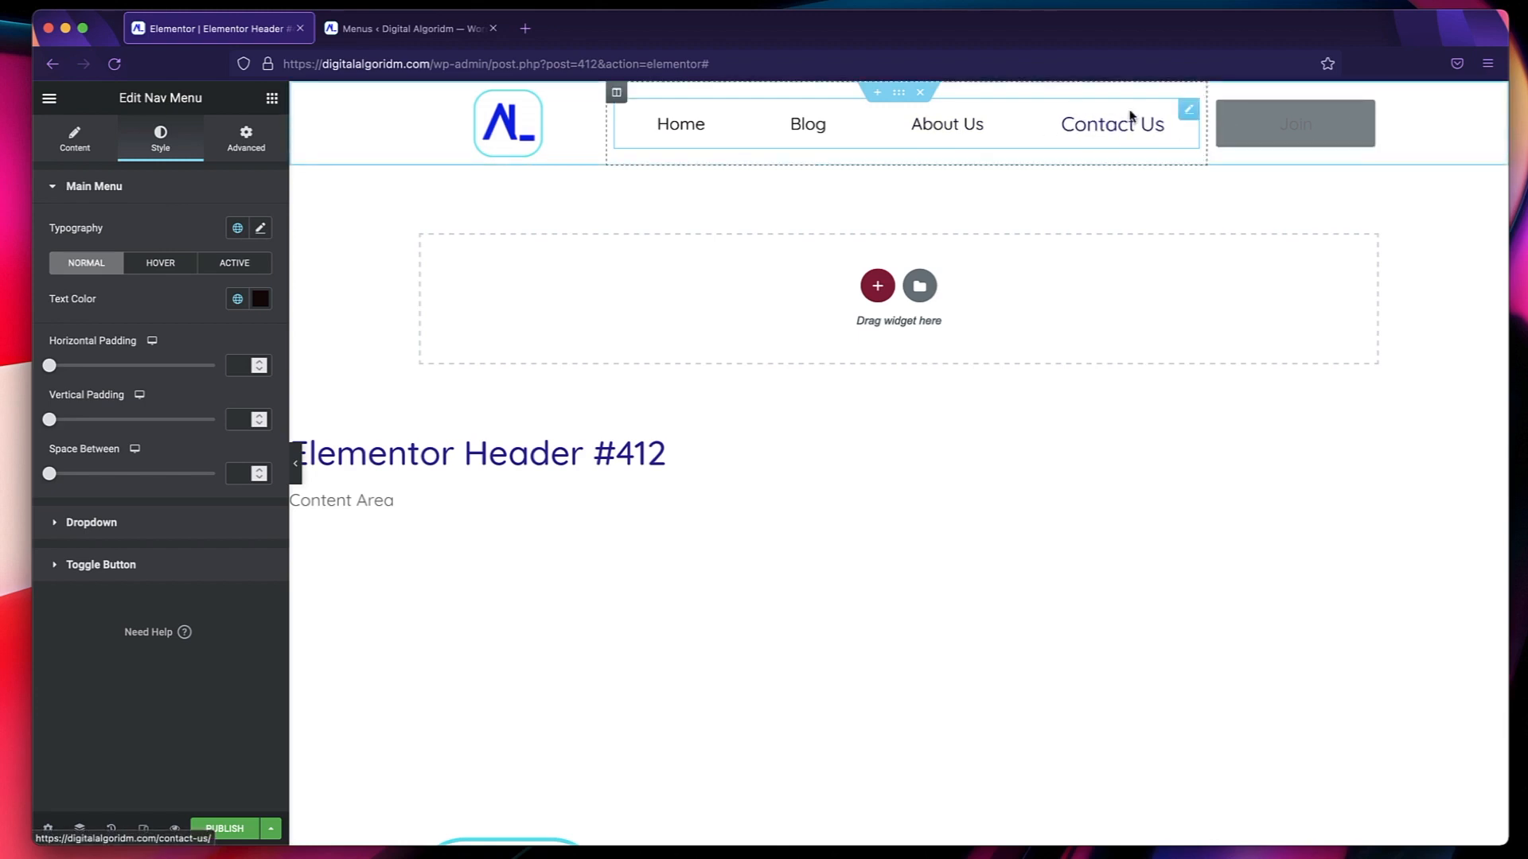
Set the Join button's typography to the global Text font.
left_click(1352, 123)
left_click(160, 149)
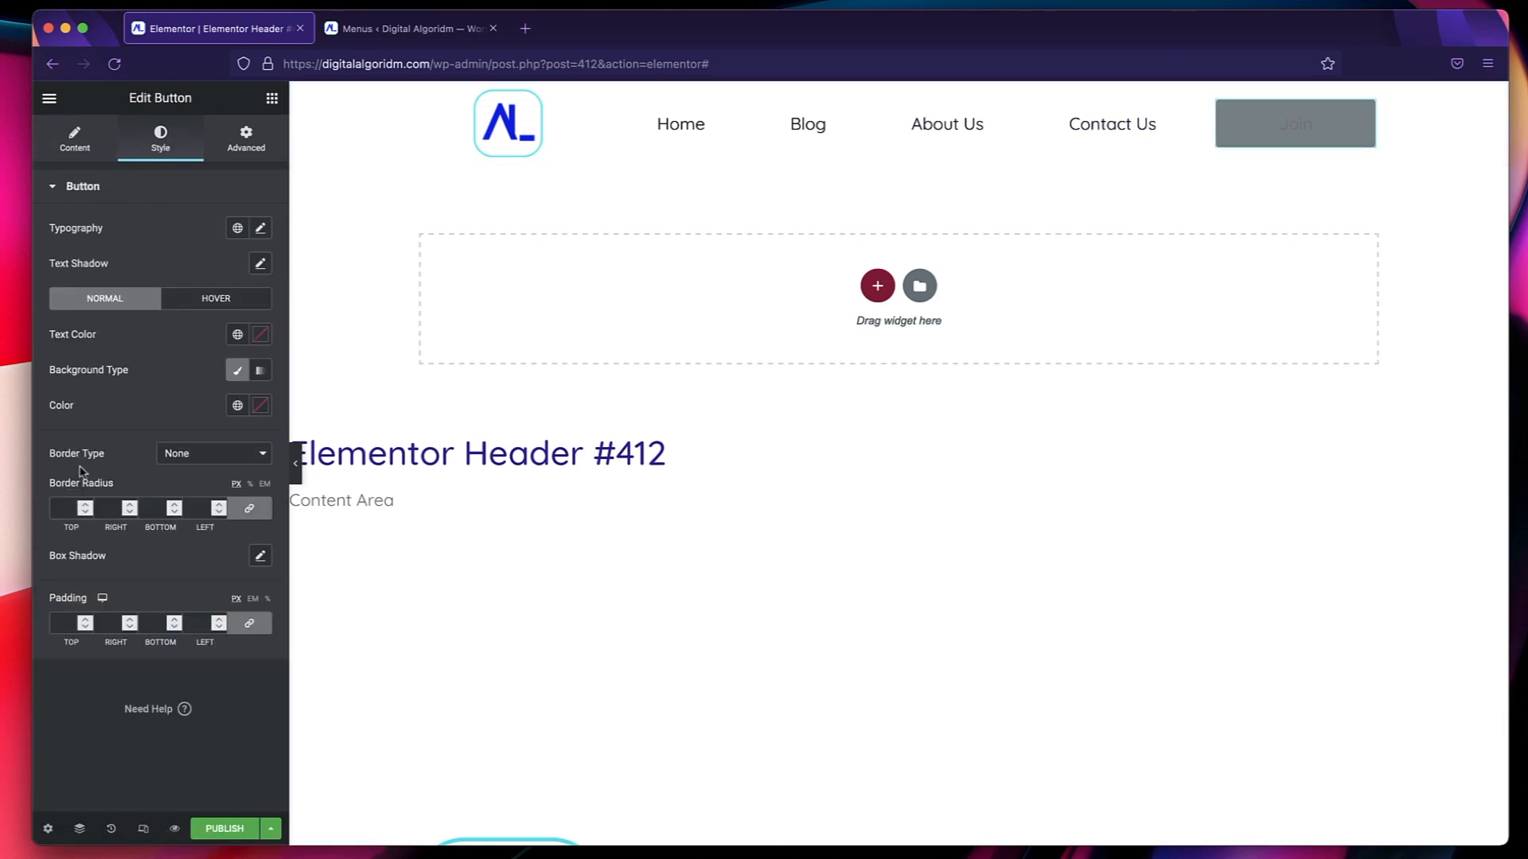
left_click(237, 228)
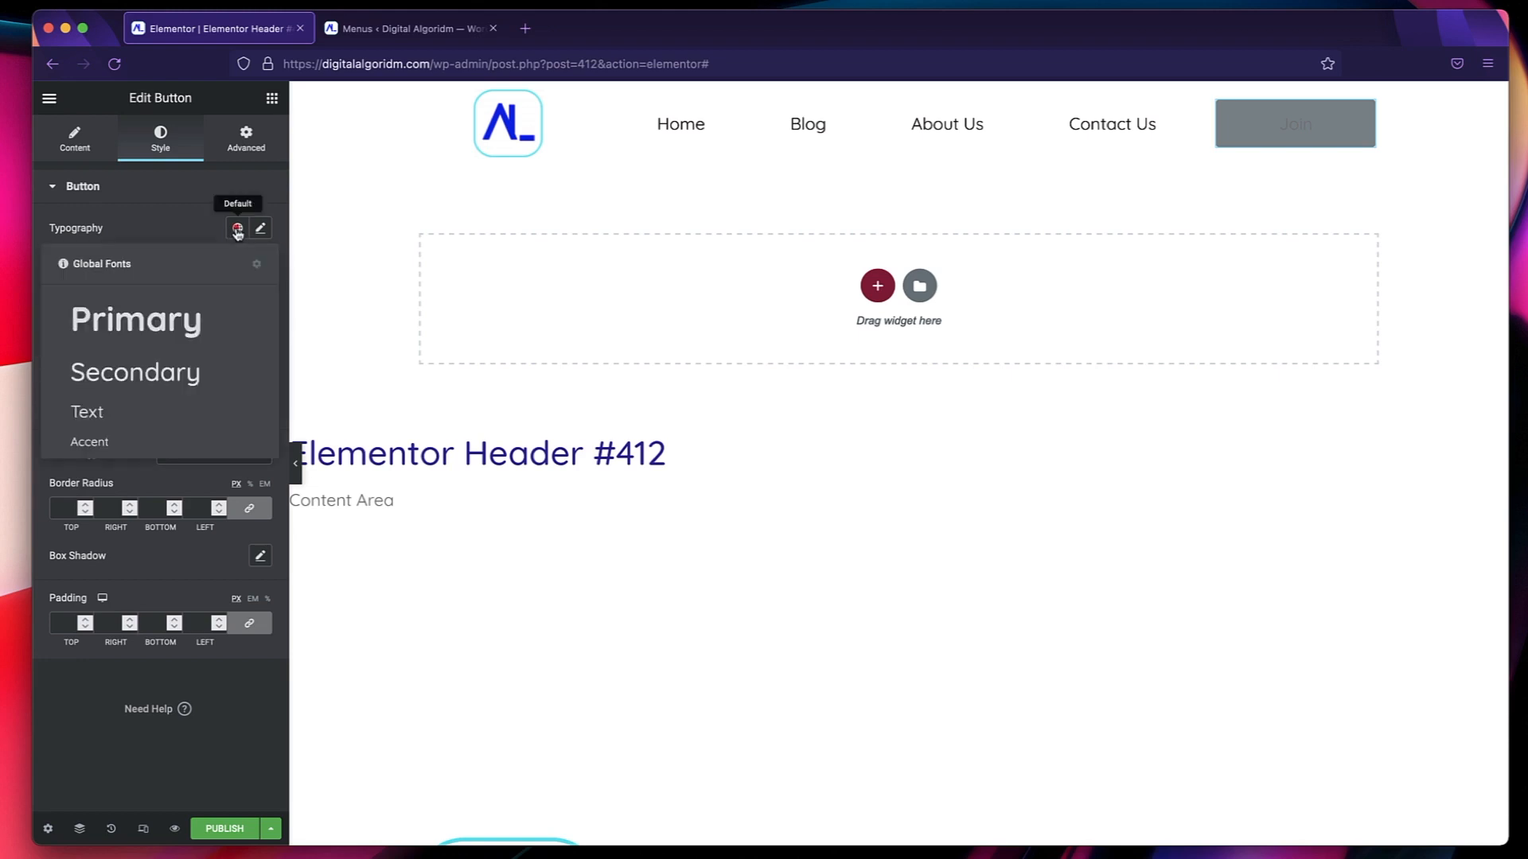
left_click(125, 413)
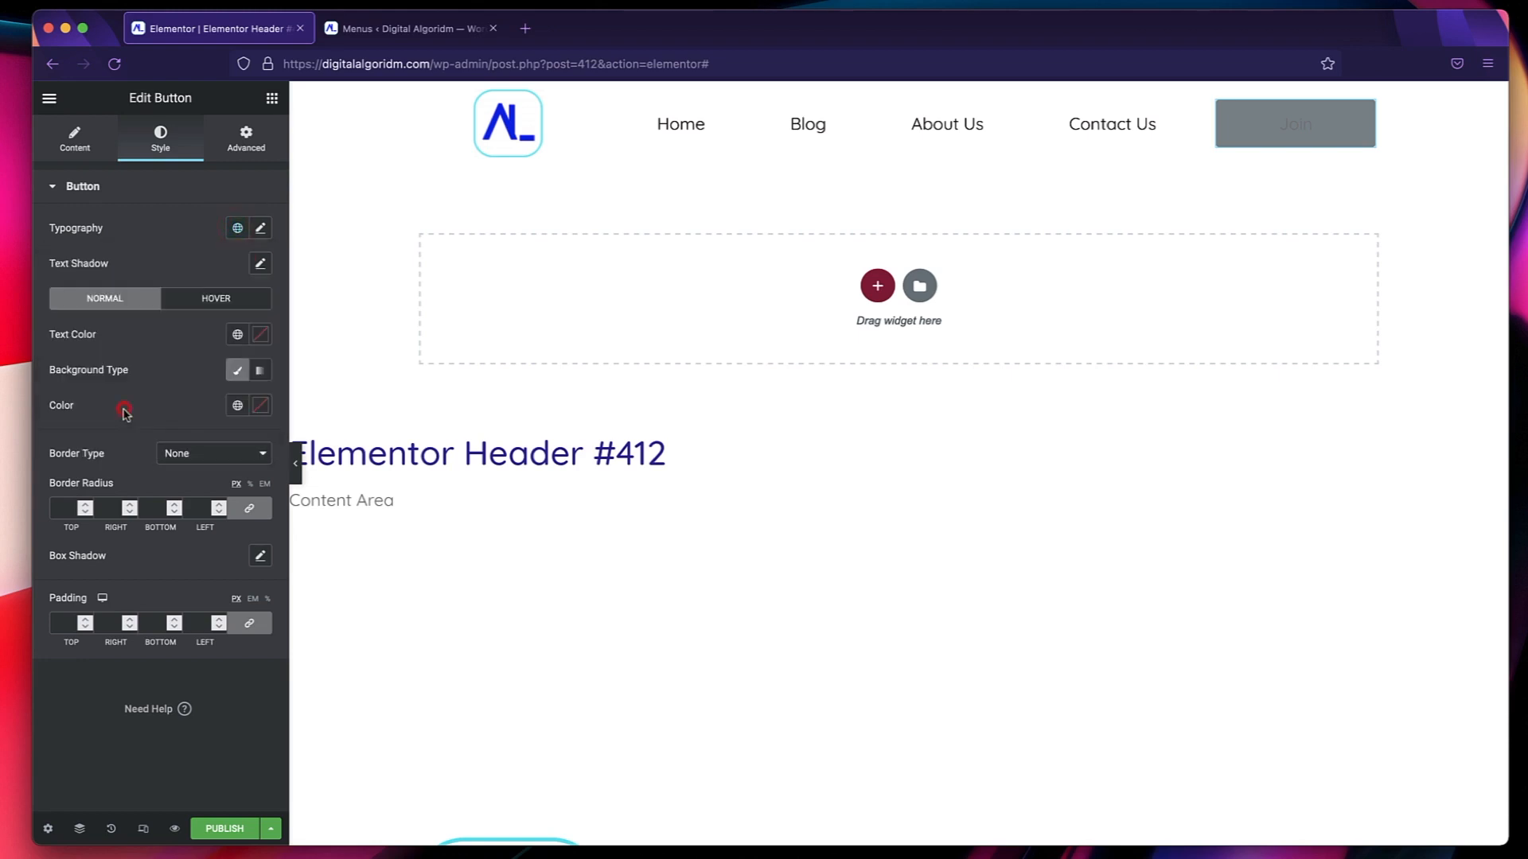
Set the Join button's normal text color to the global Text Secondary and its background color to Accent.
left_click(238, 335)
left_click(116, 535)
left_click(236, 407)
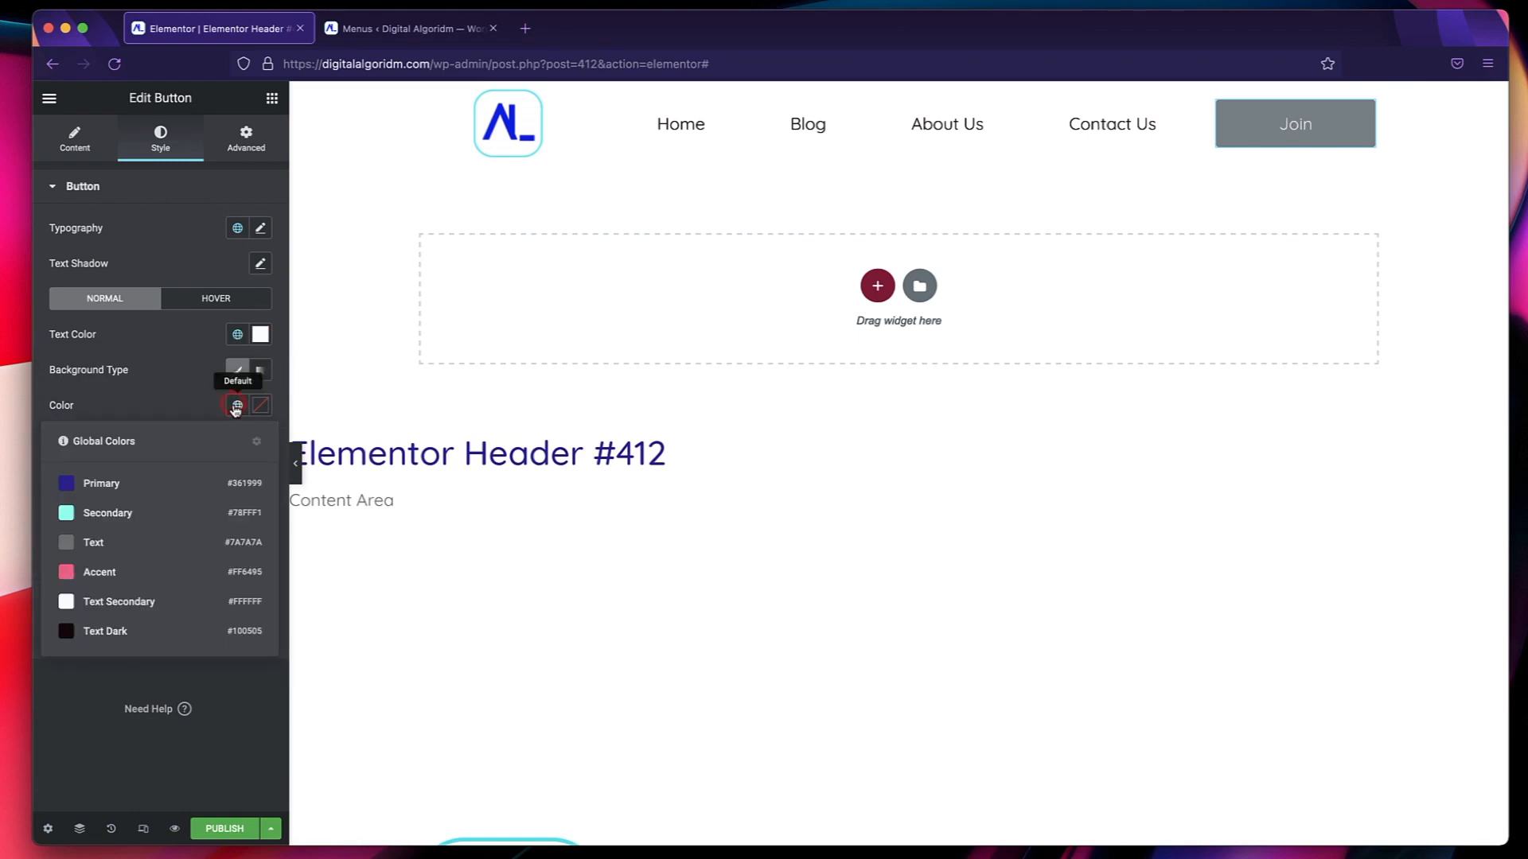
left_click(135, 570)
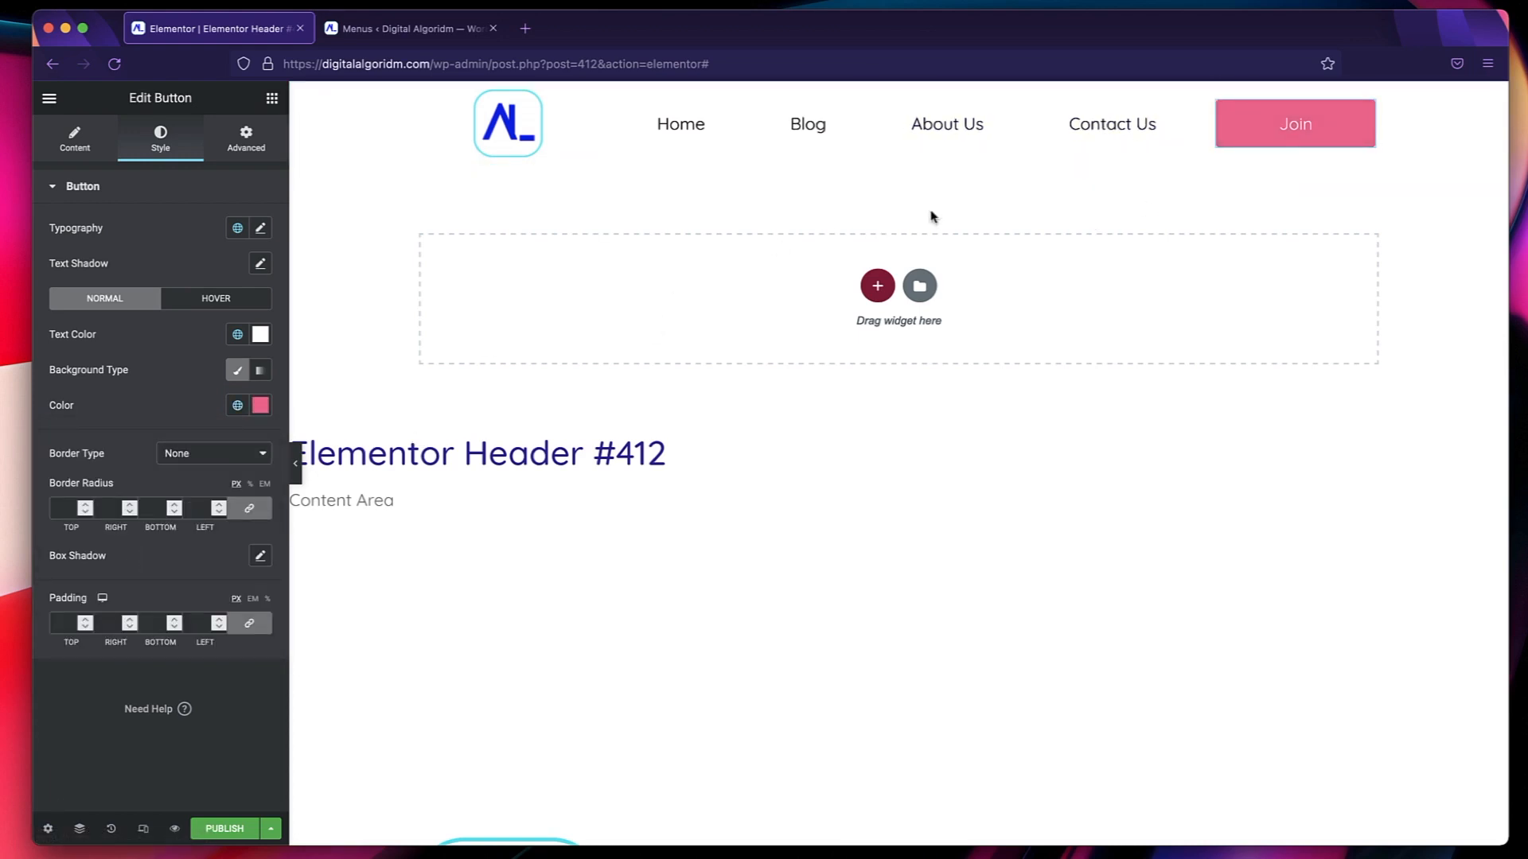
Link the Join button to the Privacy policy page and try the option that opens it in a new window.
left_click(77, 152)
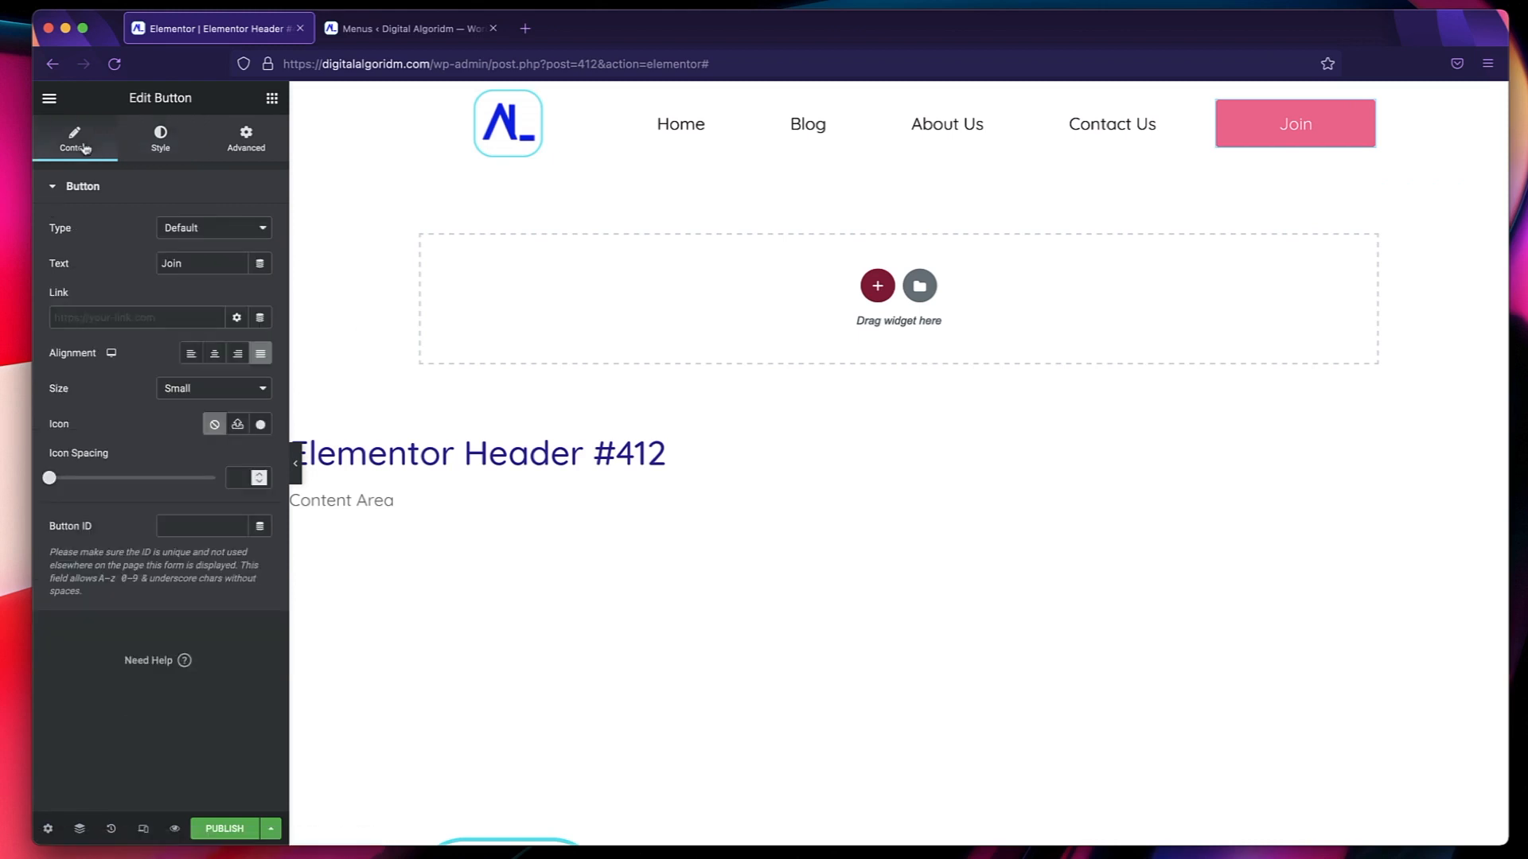
left_click(104, 312)
type("pri")
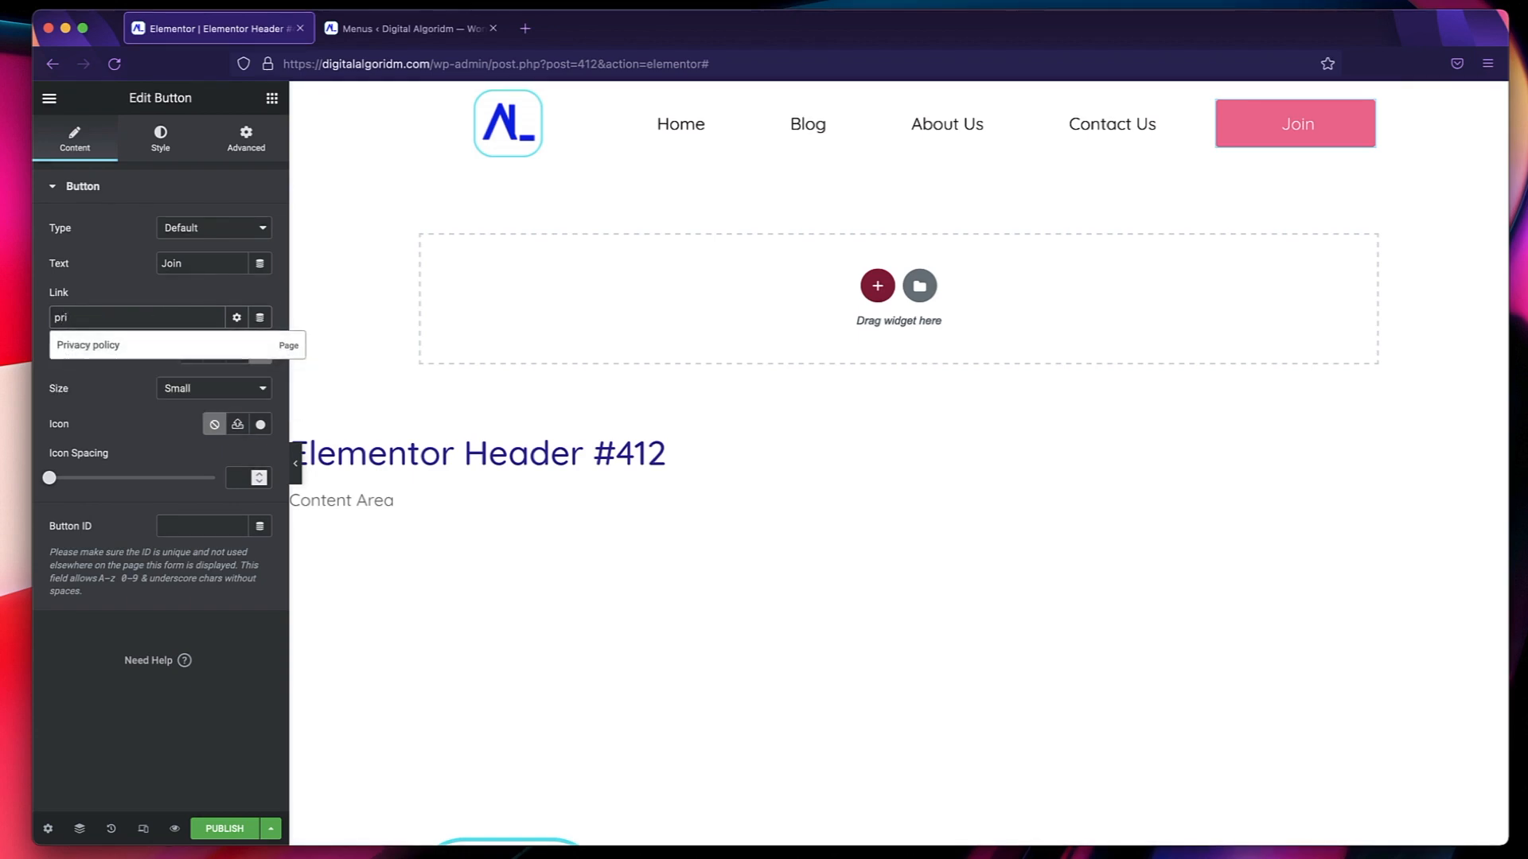
left_click(78, 348)
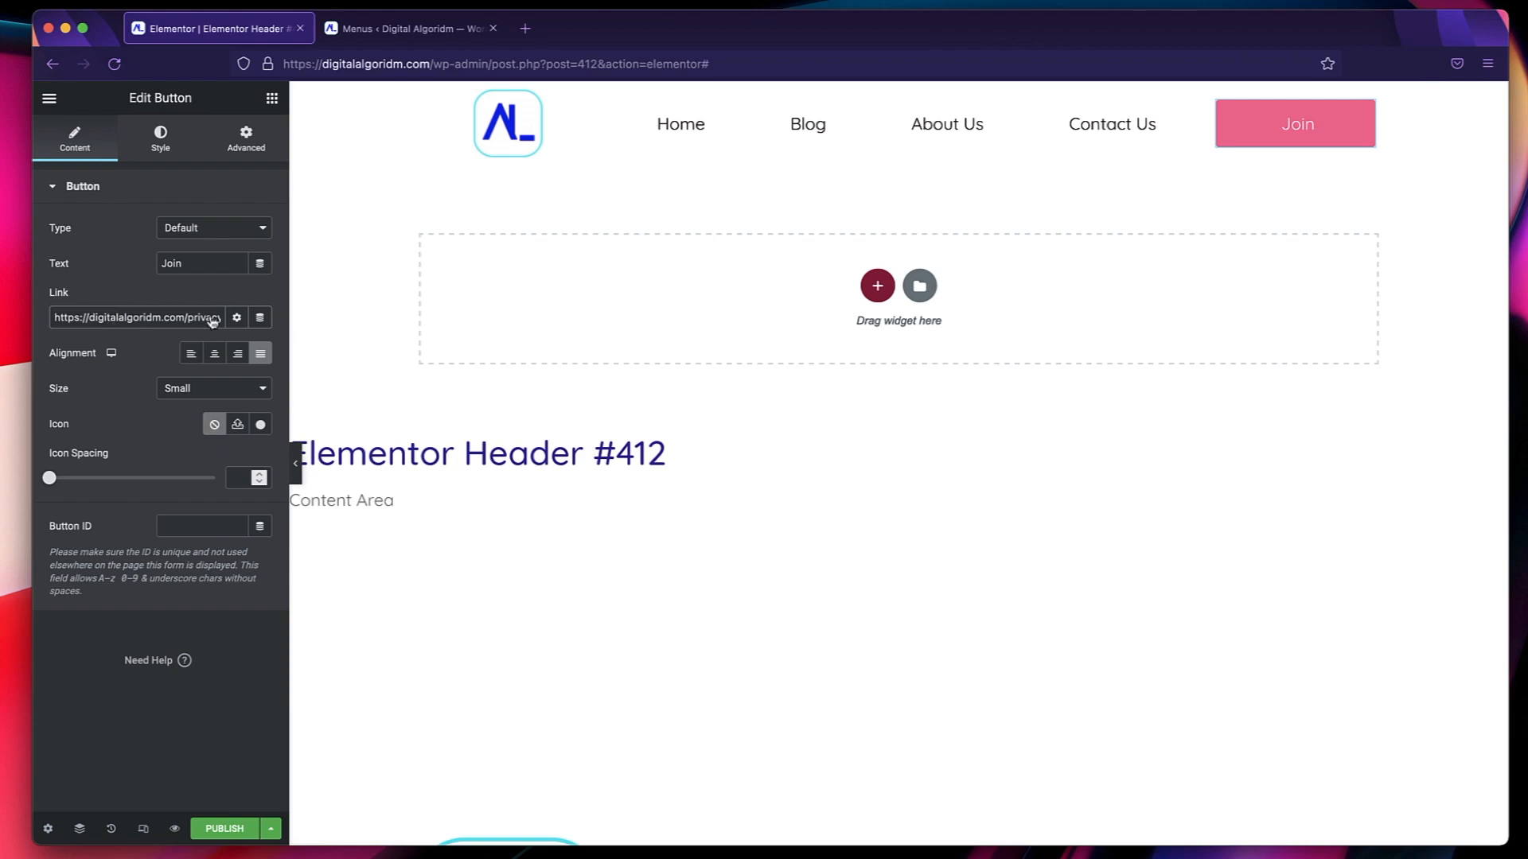
left_click(237, 318)
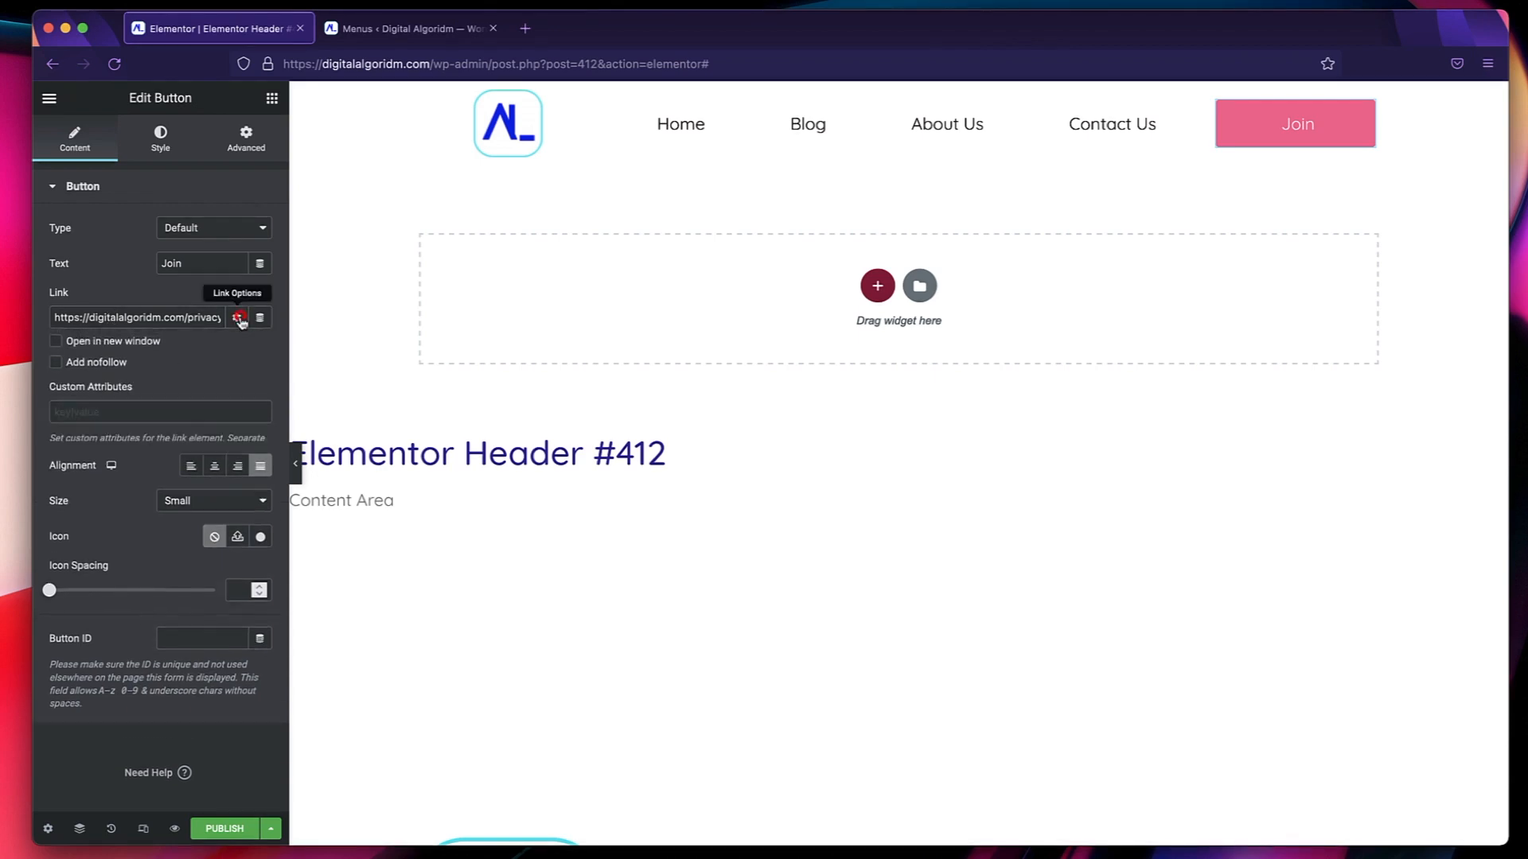
left_click(125, 347)
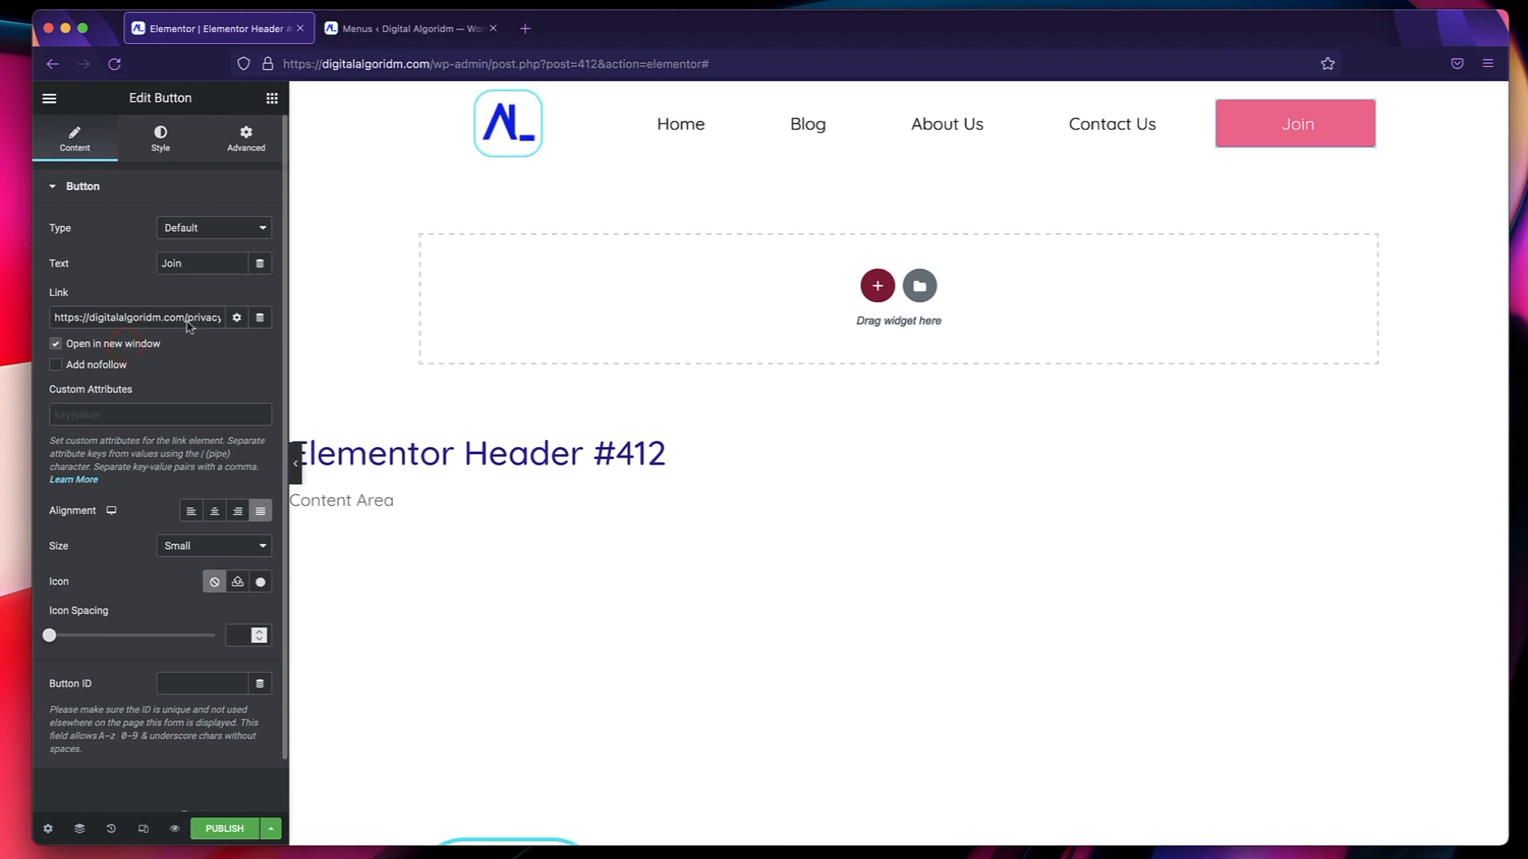
Try center and right alignment for the Join button, settle on justified, and set its size to Extra Small.
scroll(180, 386, "down", 2)
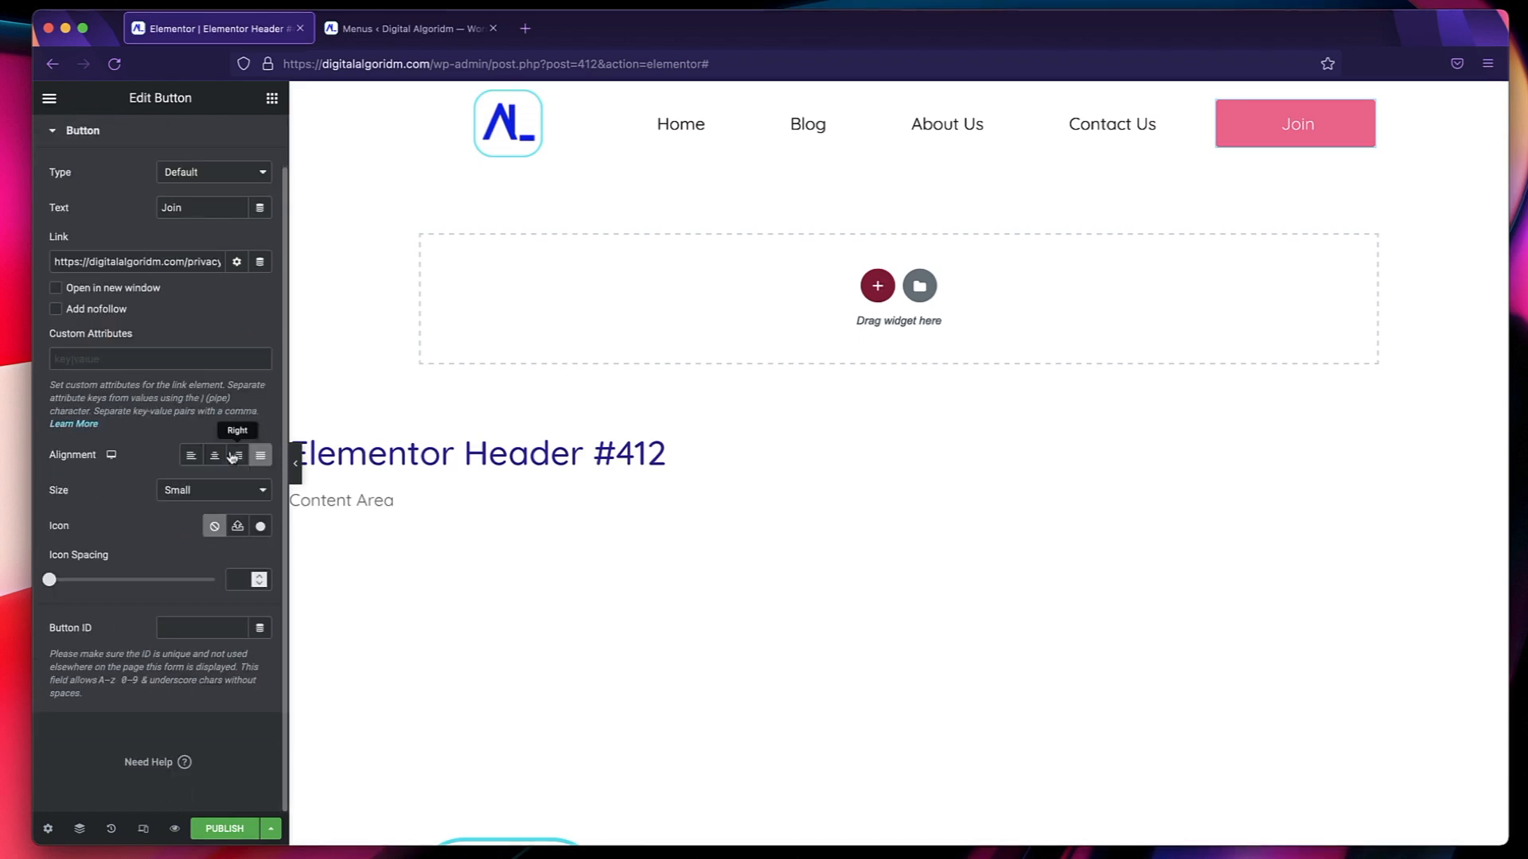
left_click(215, 455)
left_click(239, 457)
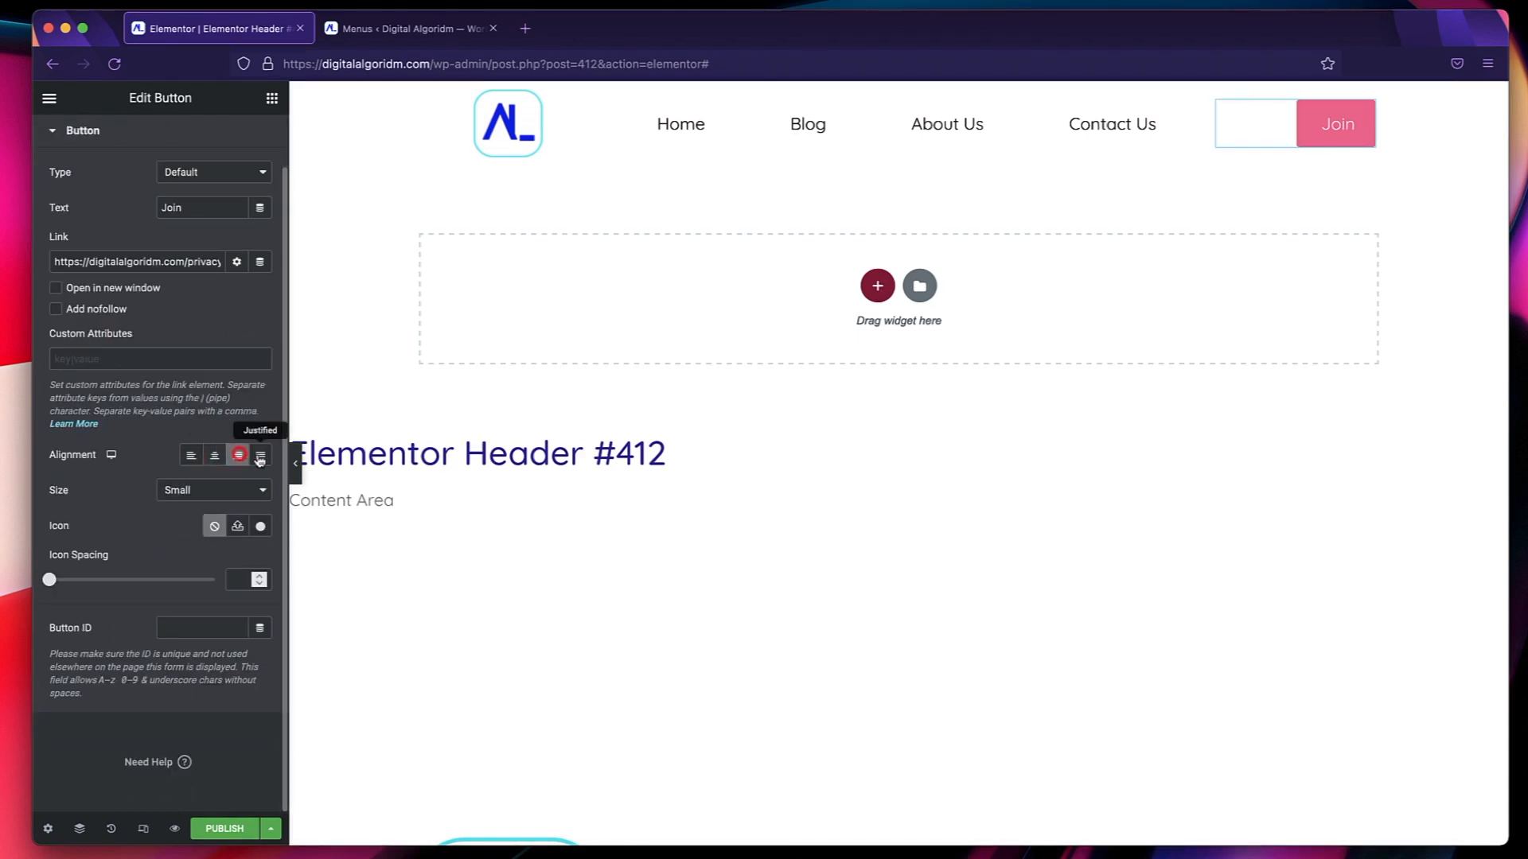
left_click(261, 456)
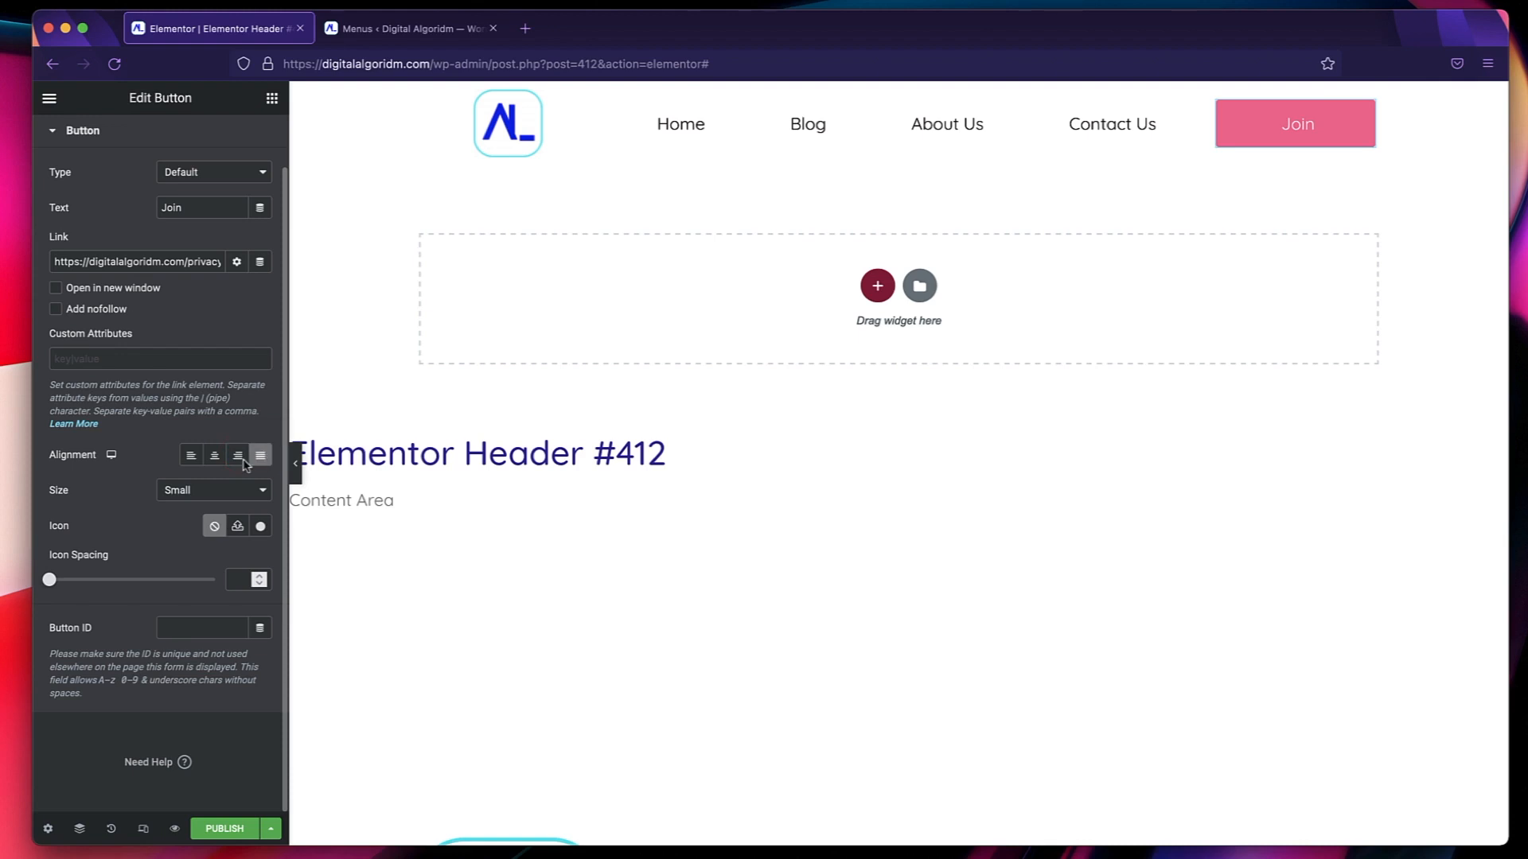
left_click(227, 500)
left_click(209, 481)
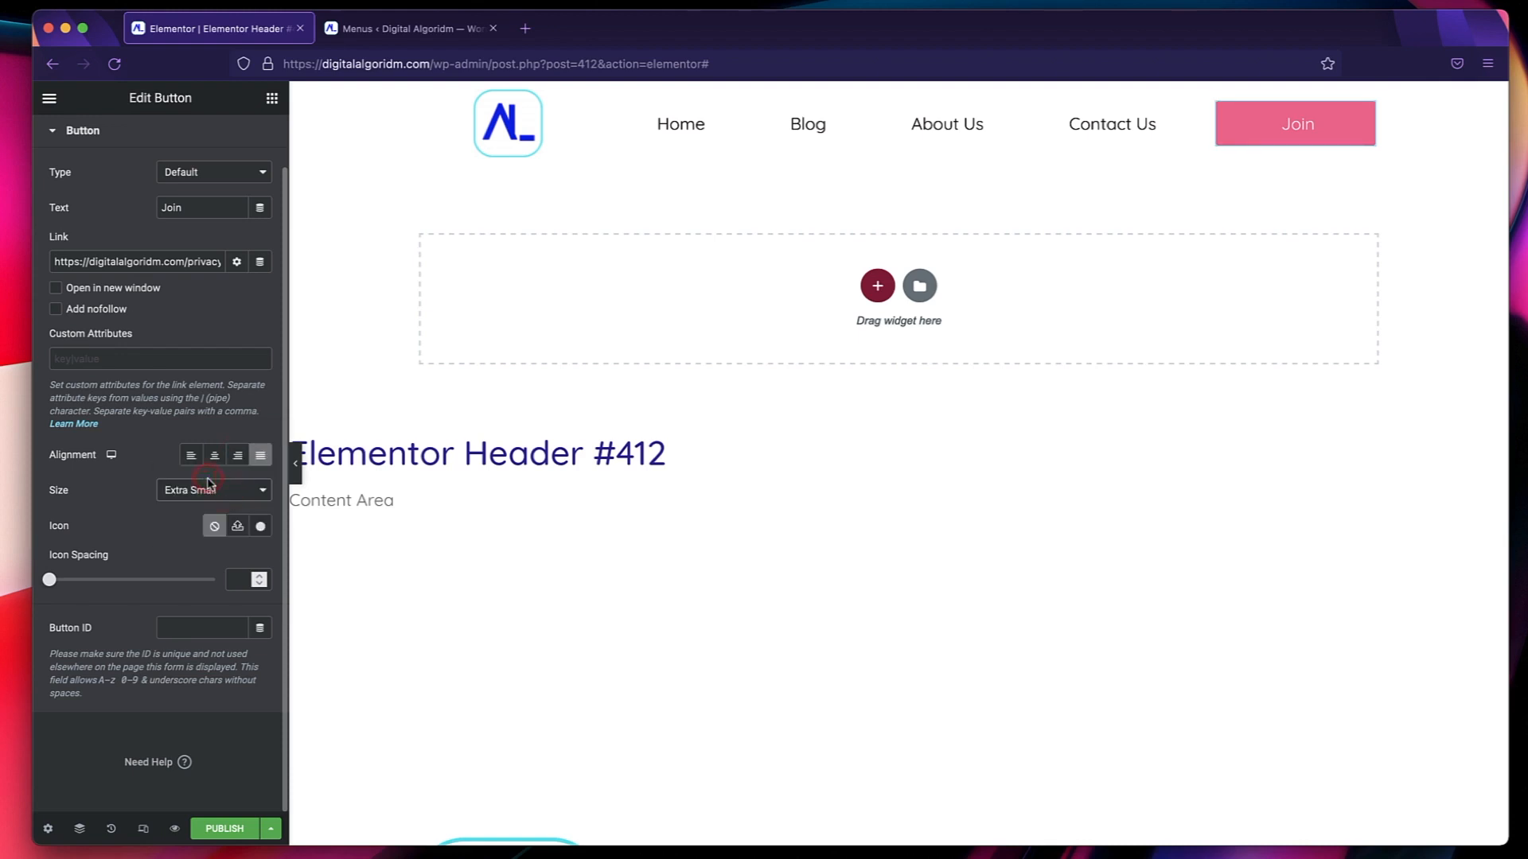
Set the Join button's hover background color to the global Primary color.
scroll(140, 263, "up", 2)
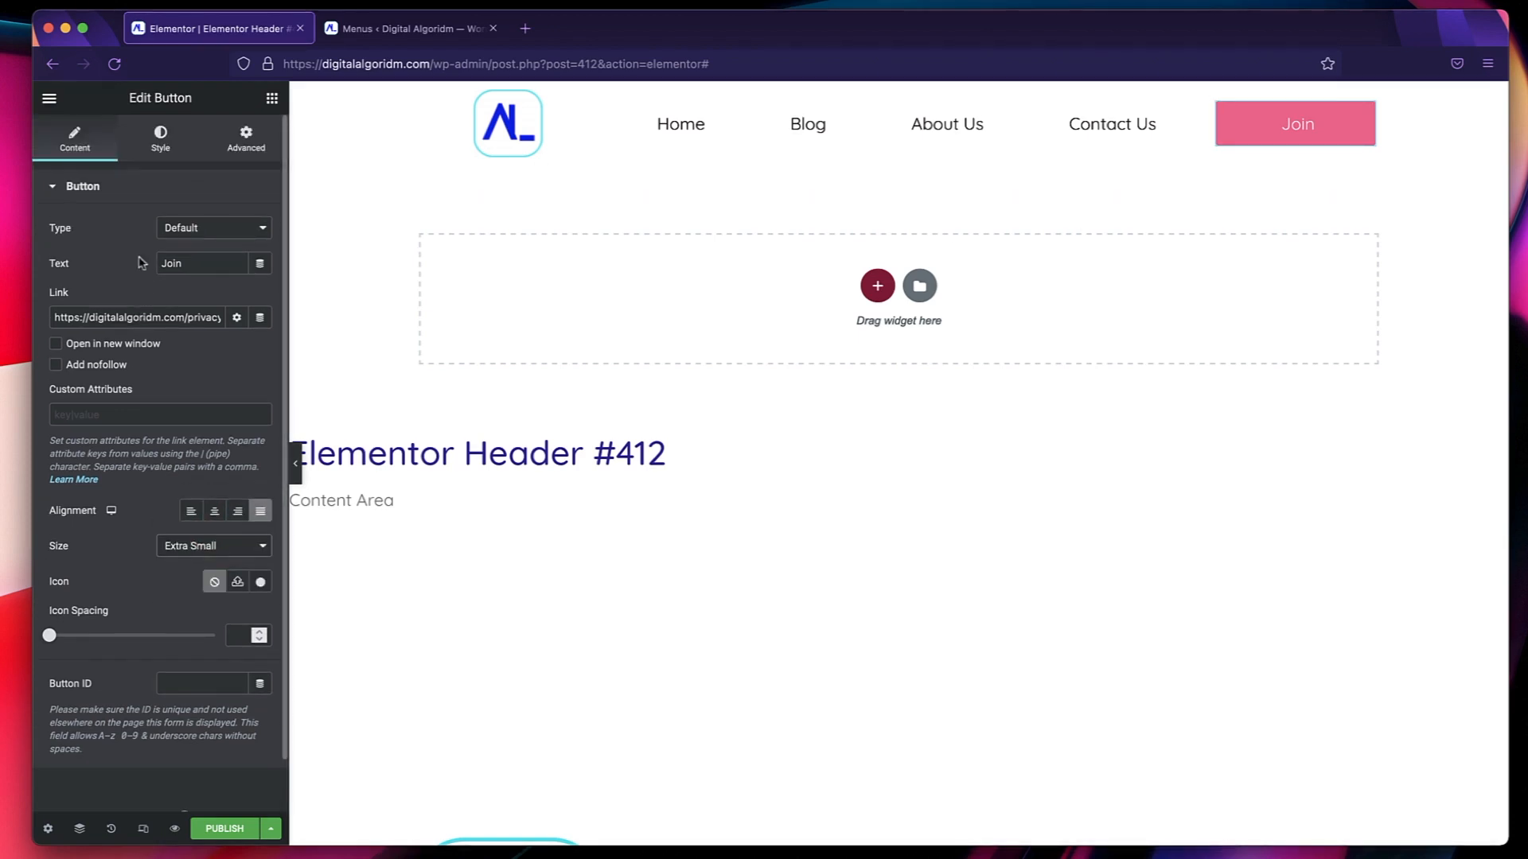
left_click(173, 137)
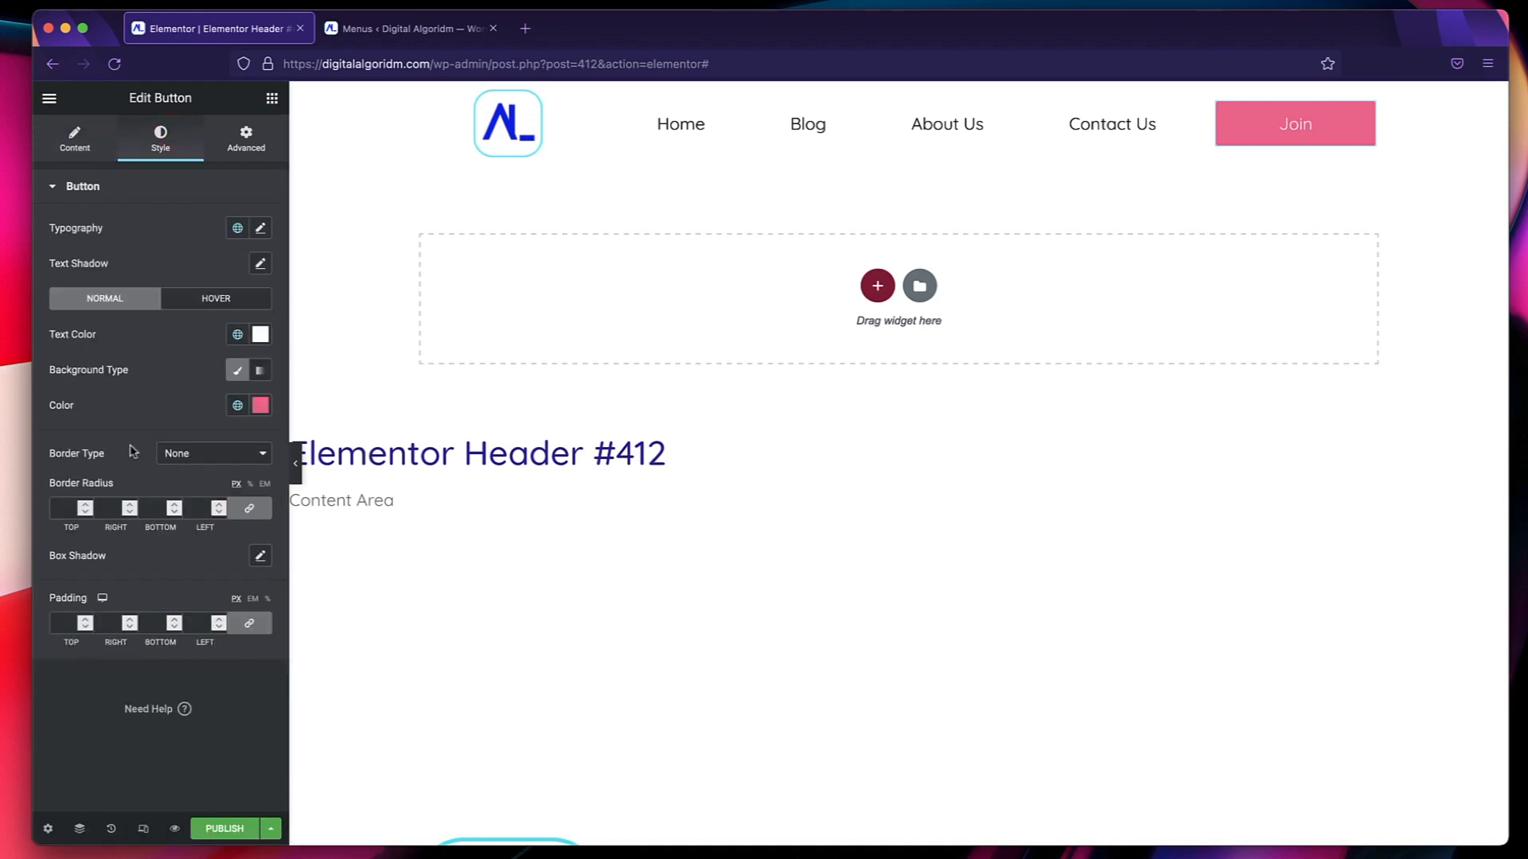
left_click(211, 300)
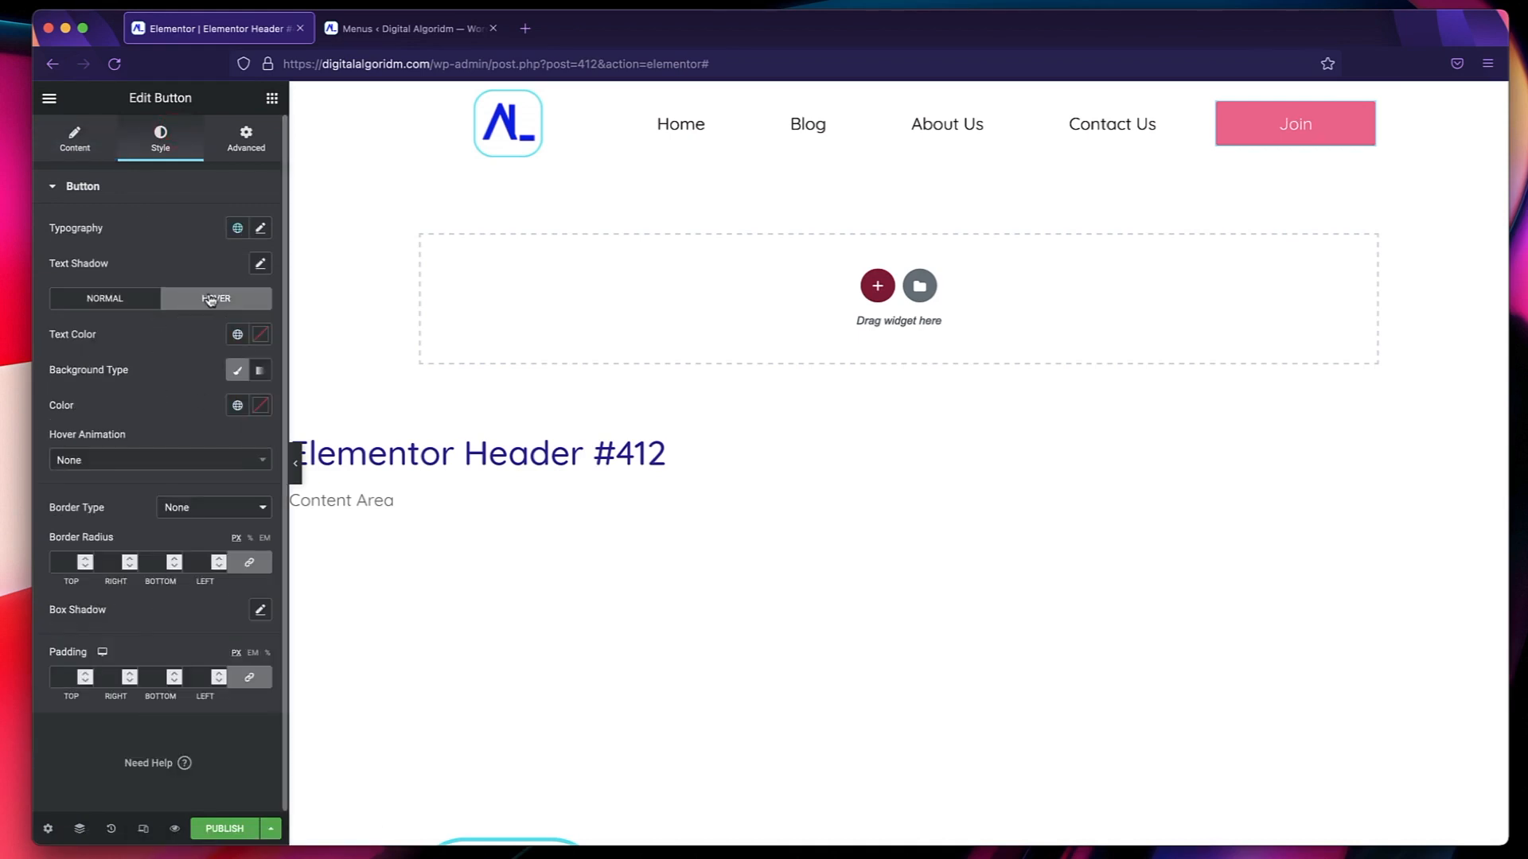
left_click(239, 406)
left_click(156, 502)
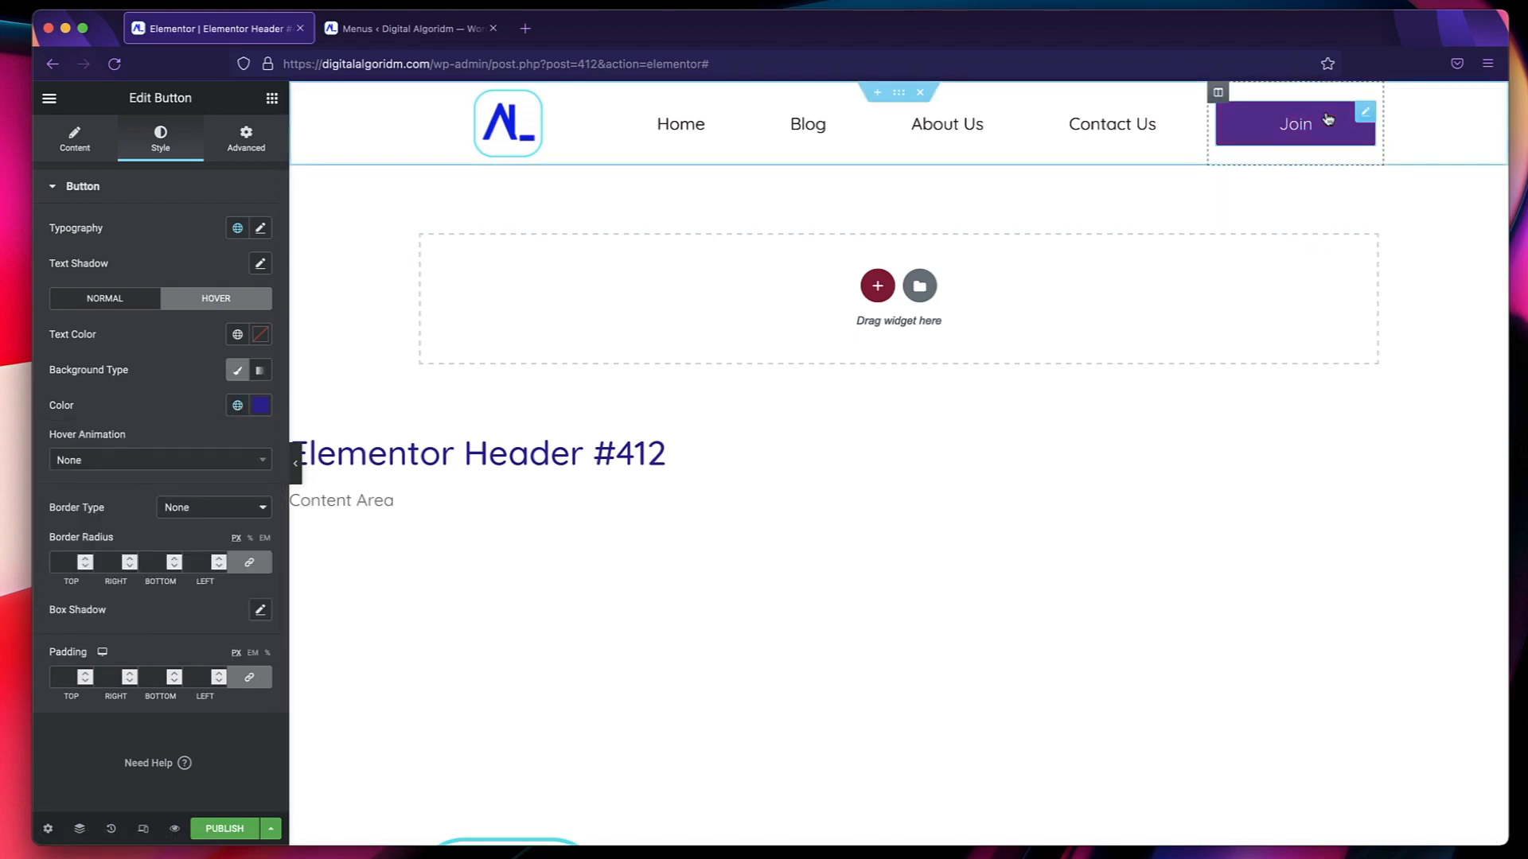
left_click(237, 405)
left_click(237, 405)
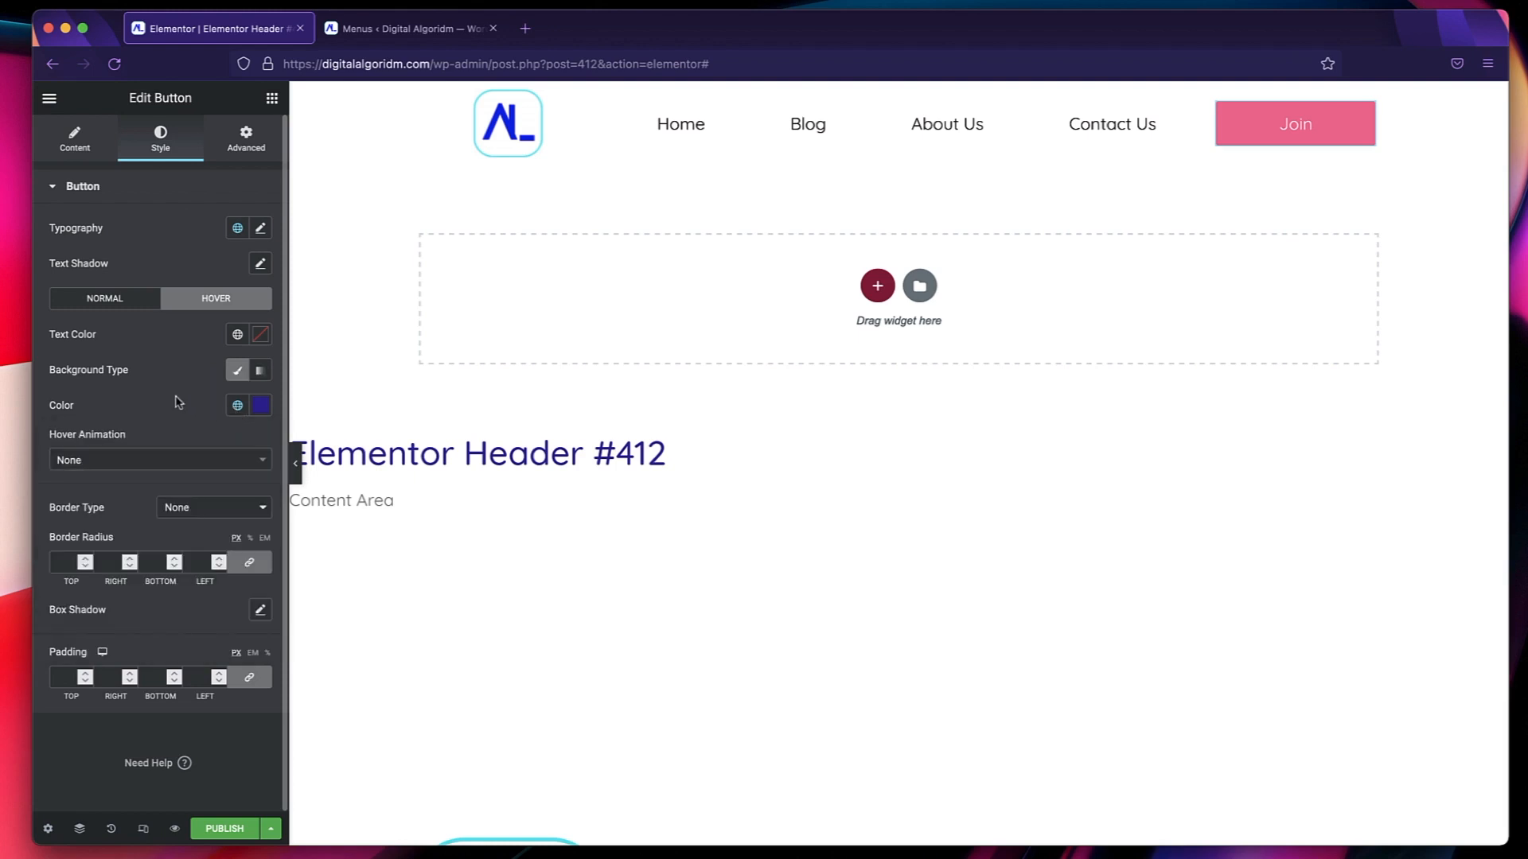
Try the Pulse hover animation on the Join button, then settle on Wobble Top.
left_click(155, 456)
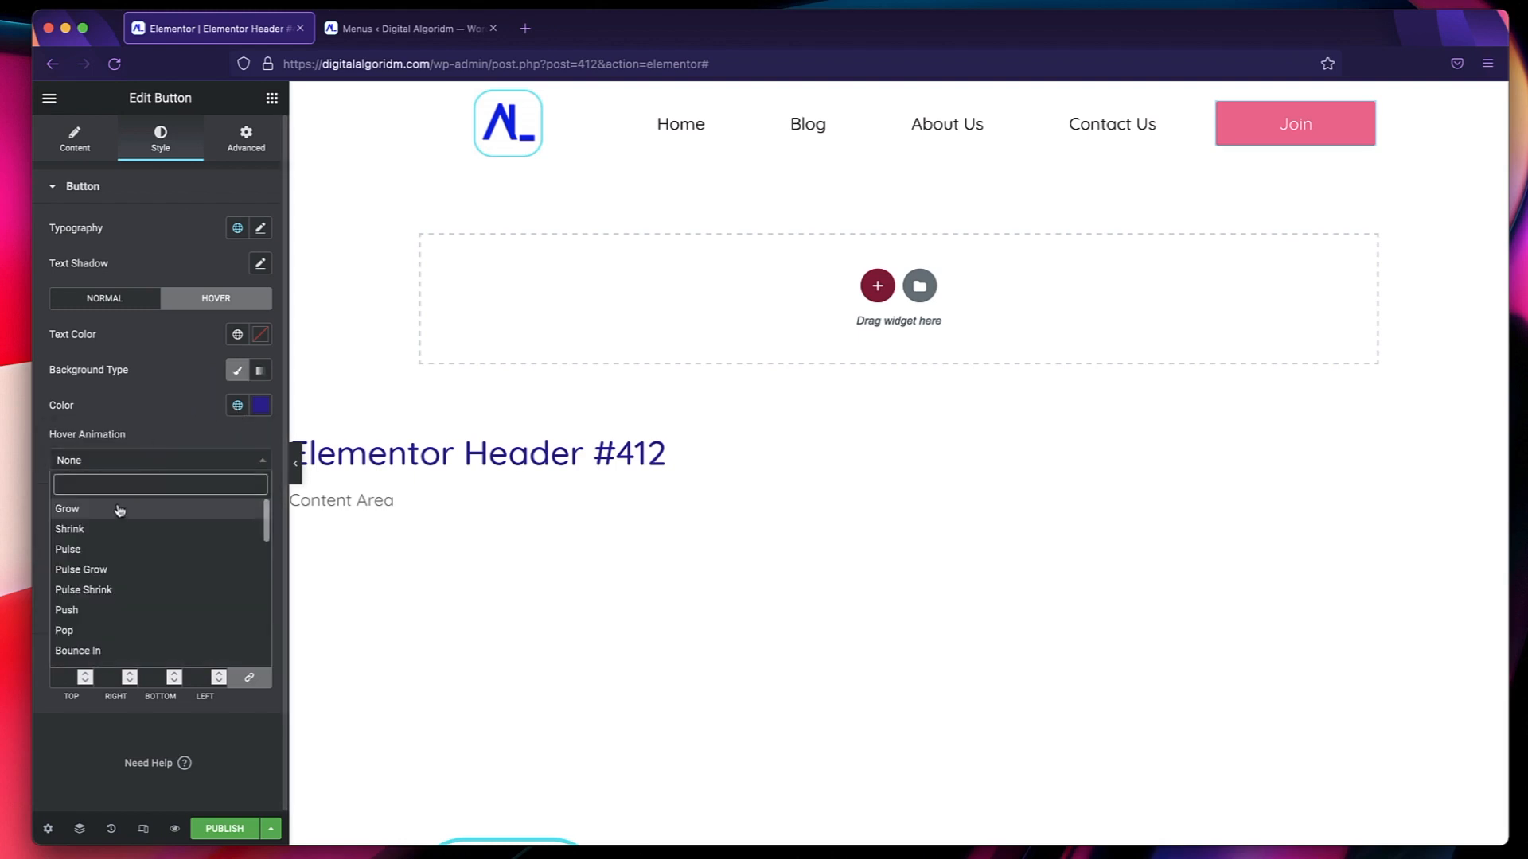
left_click(106, 549)
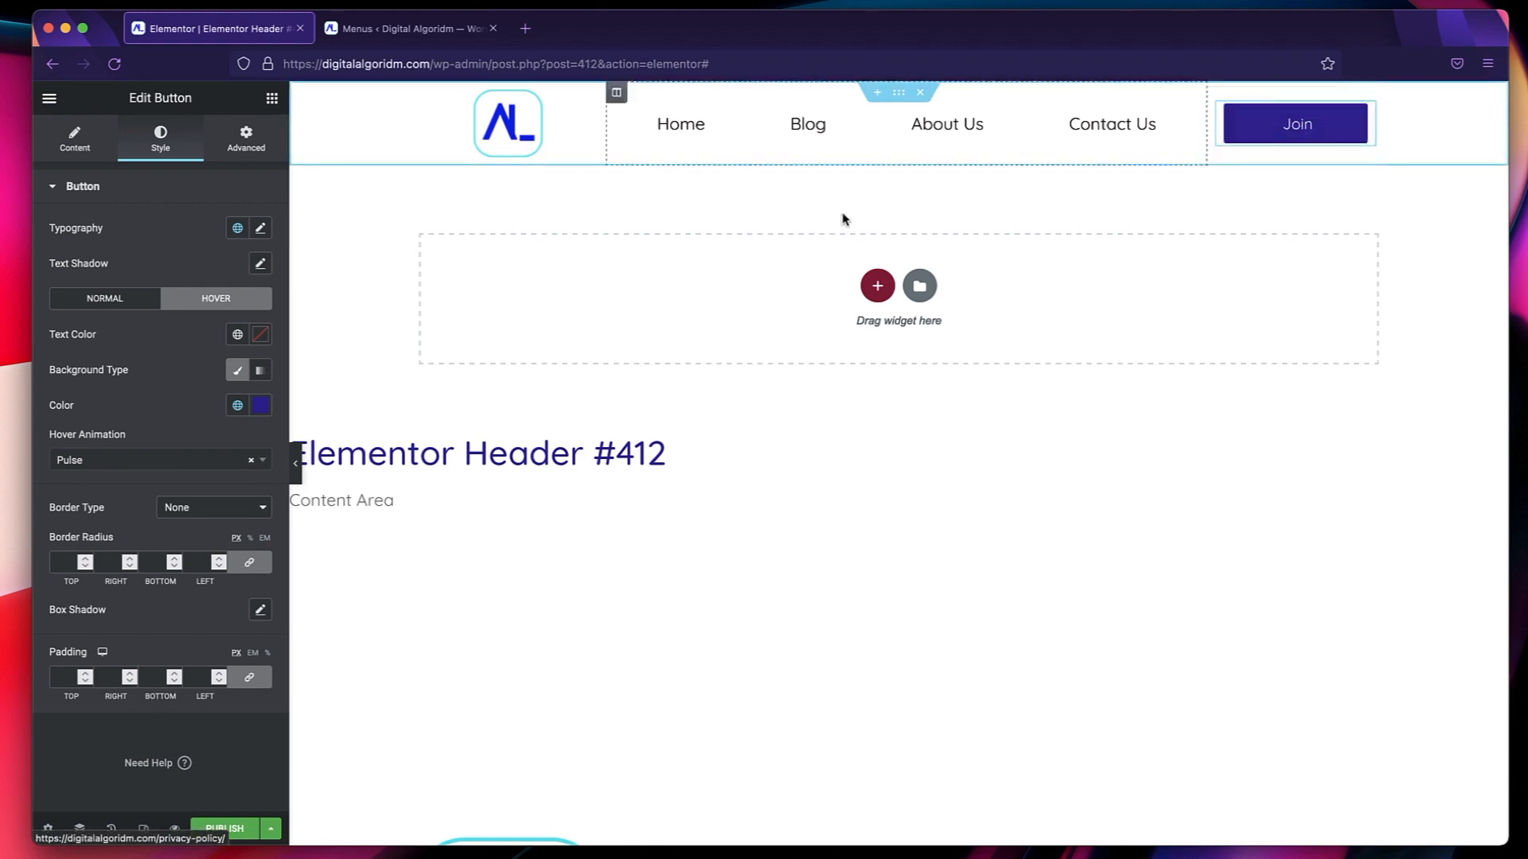
left_click(195, 460)
scroll(120, 573, "down", 6)
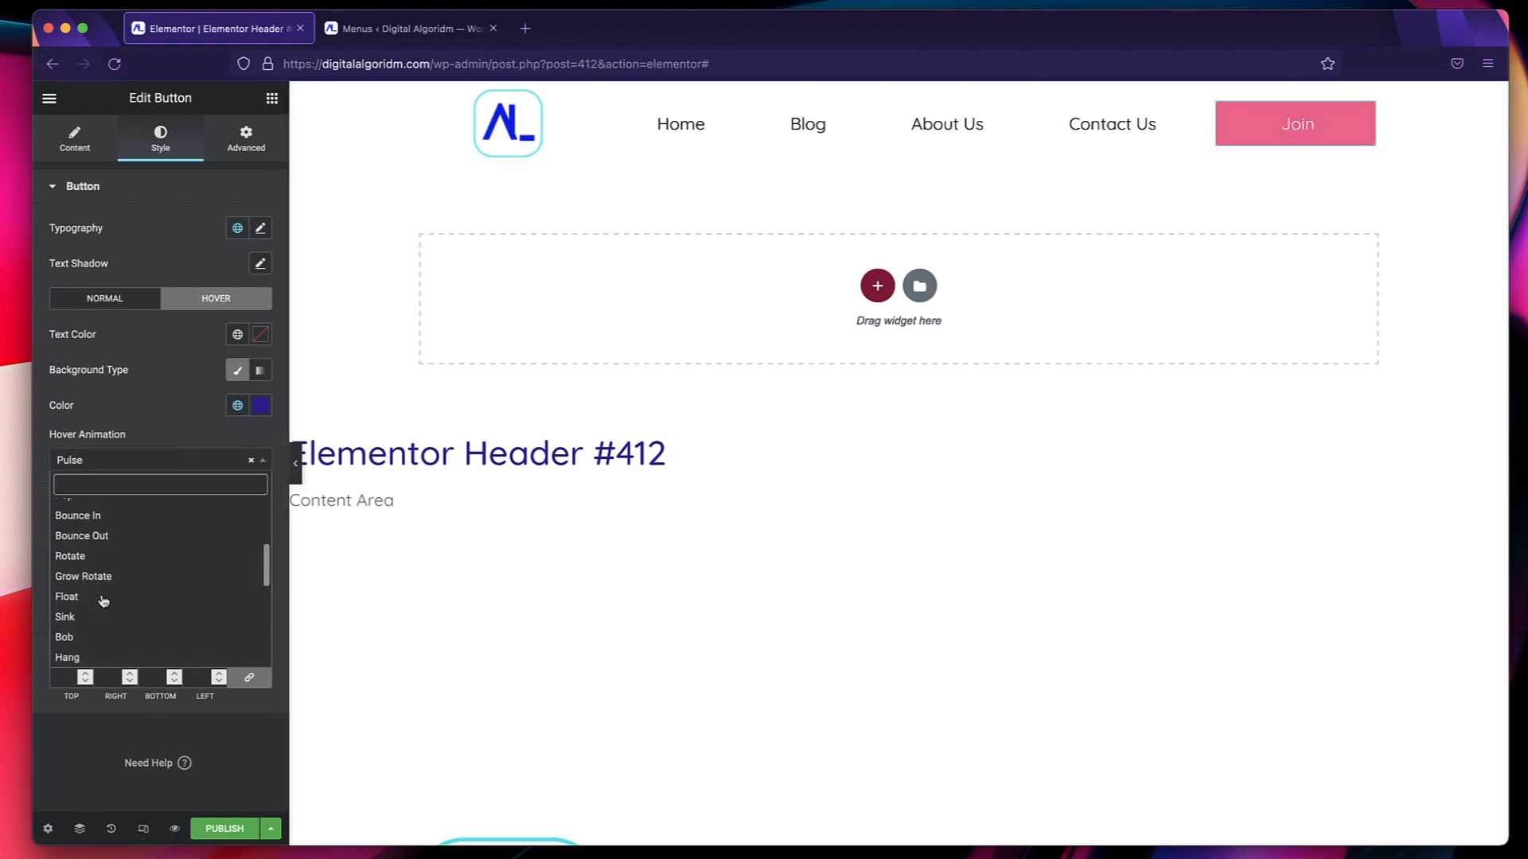
left_click(95, 586)
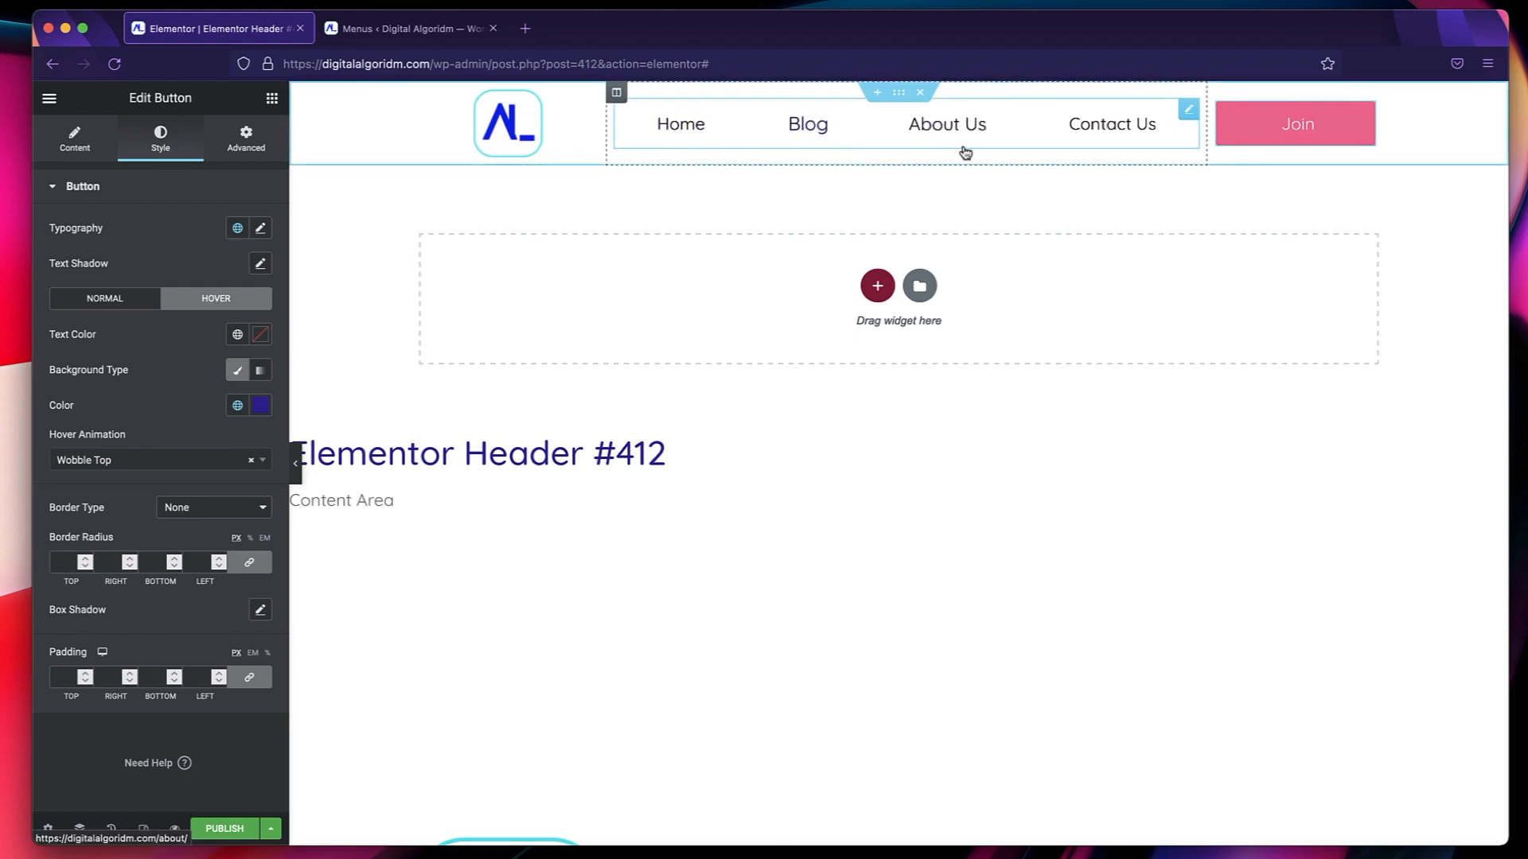
Give the header section a classic background, trying the global Text color and settling on Text Secondary.
left_click(812, 204)
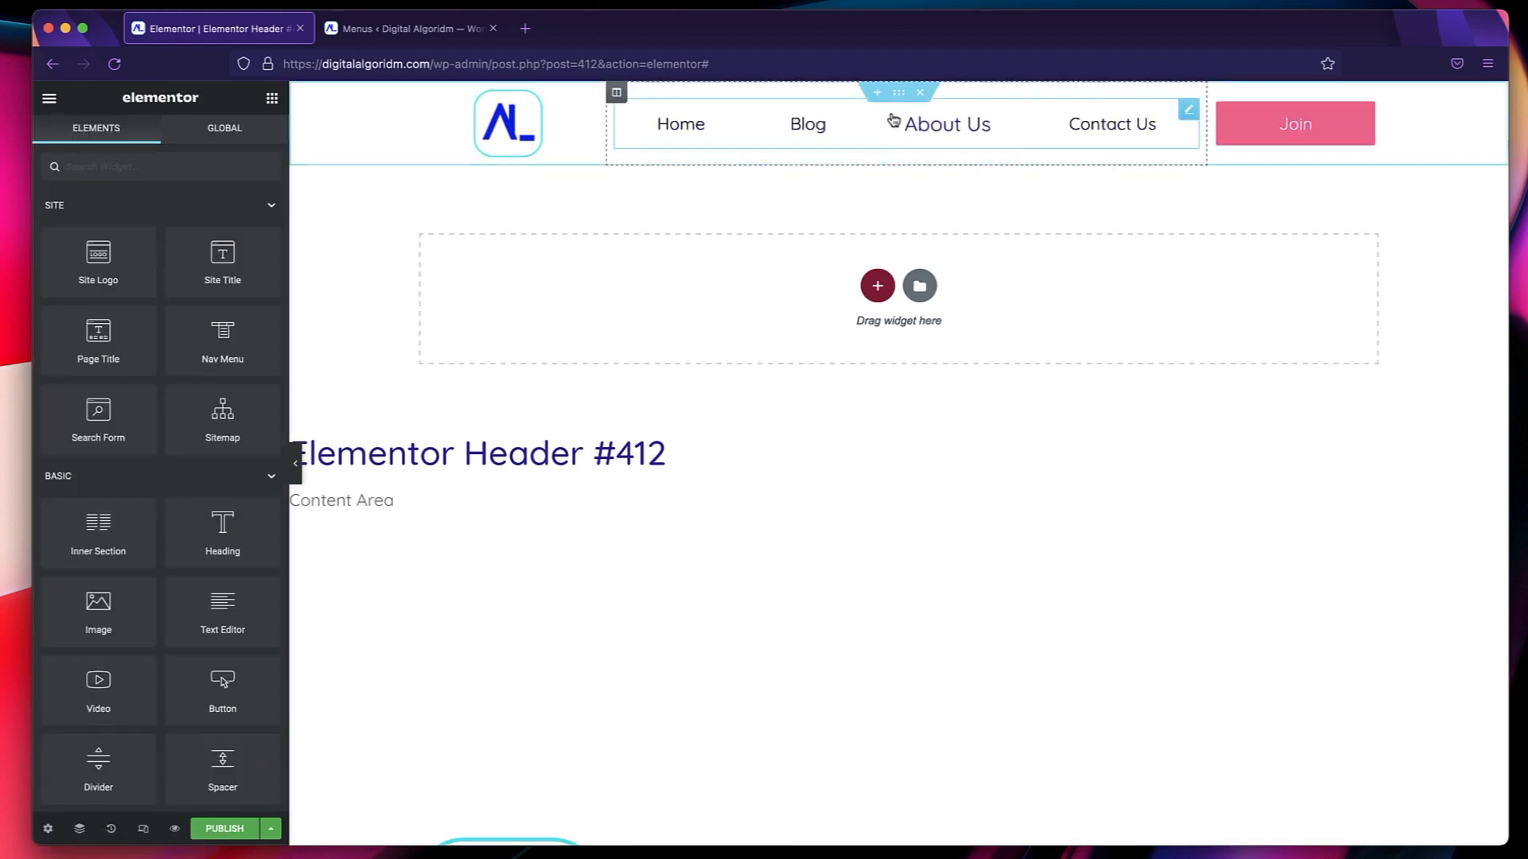
left_click(898, 95)
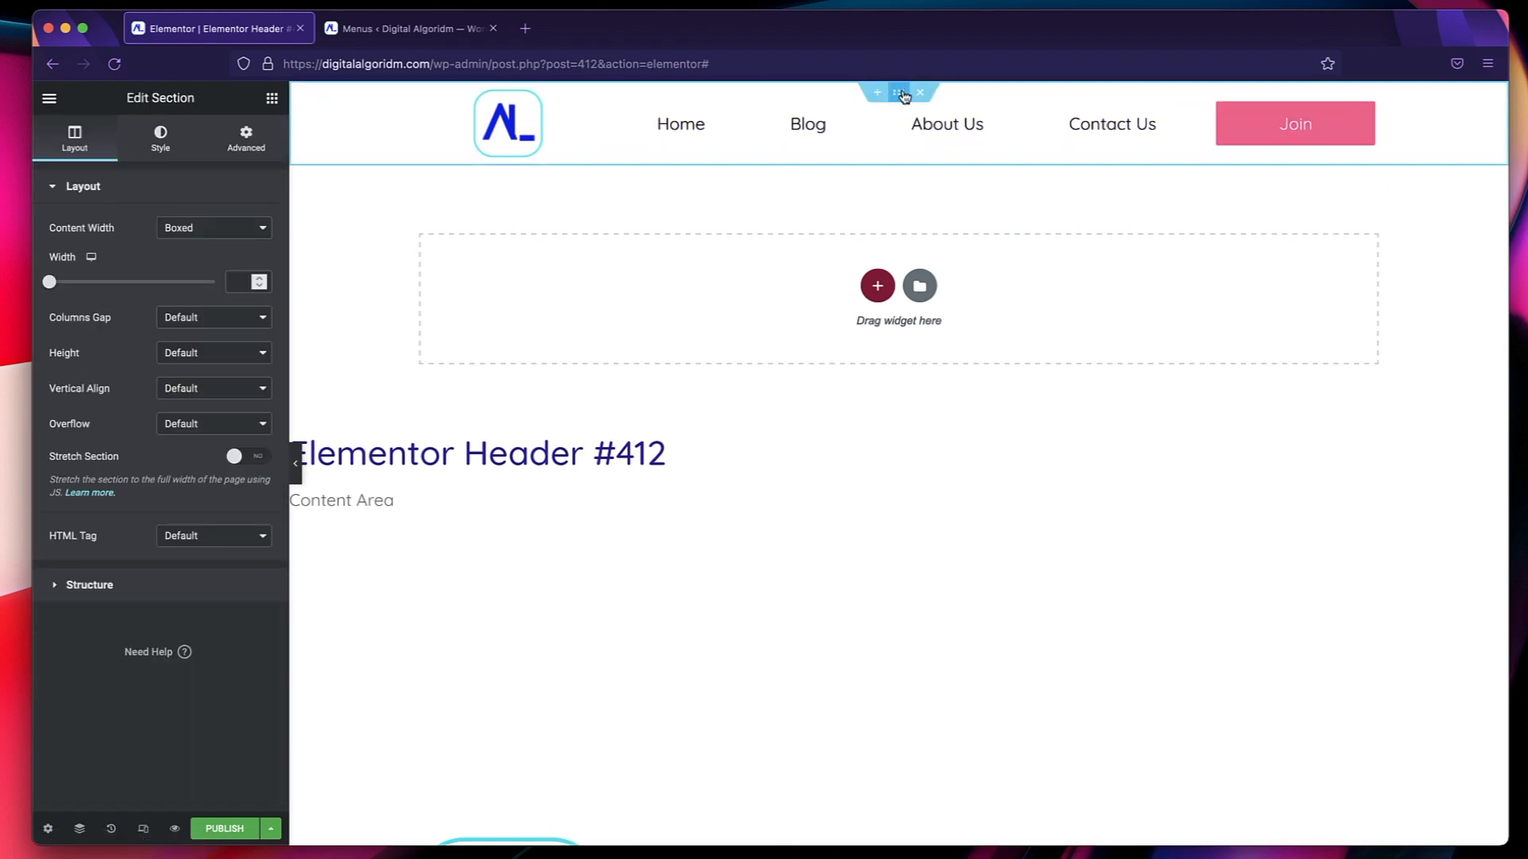
left_click(160, 137)
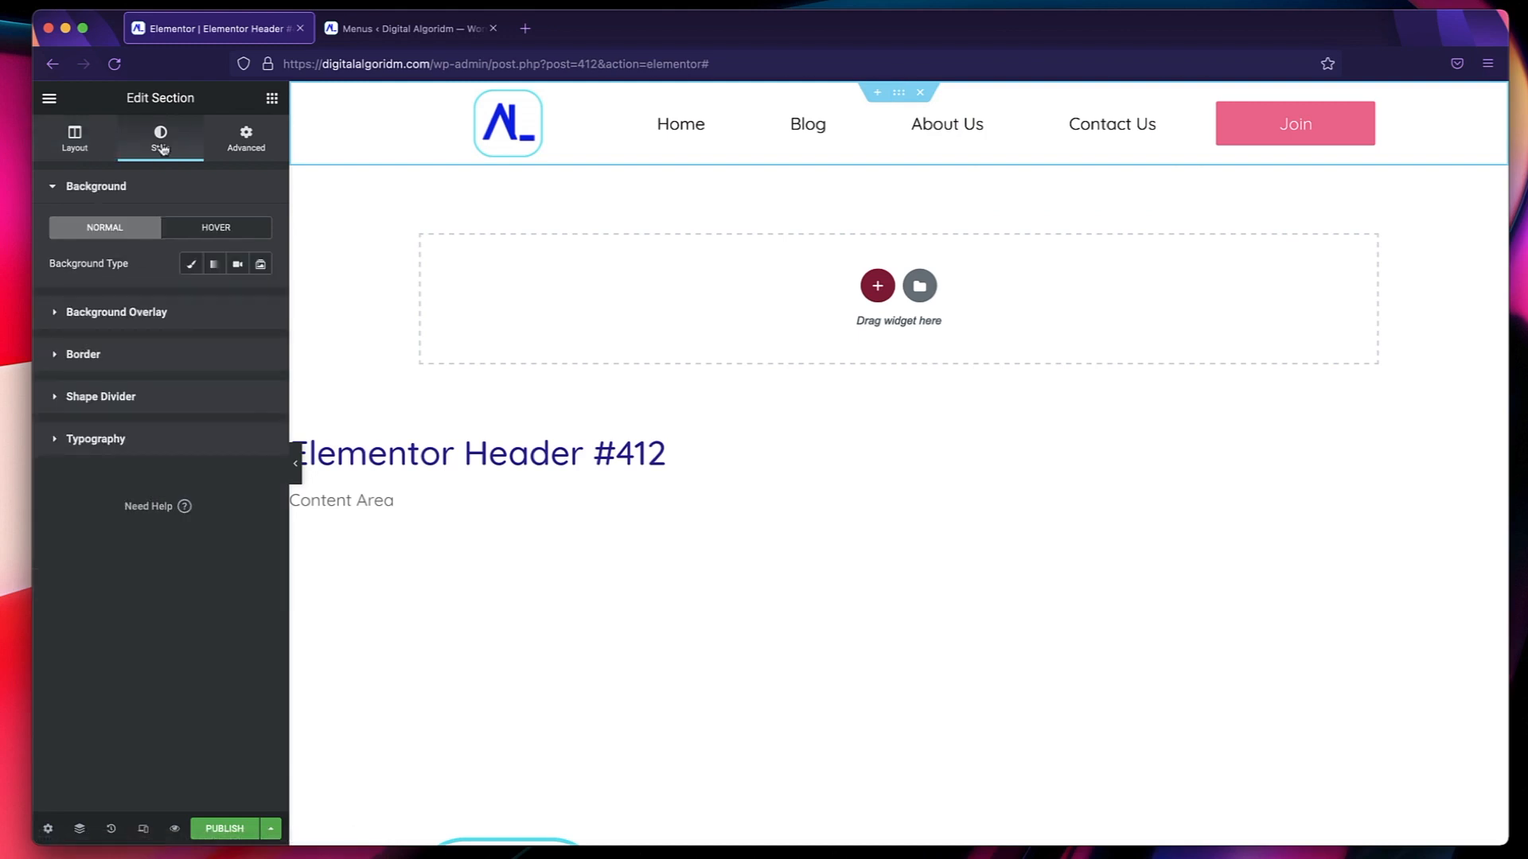
left_click(192, 265)
left_click(237, 299)
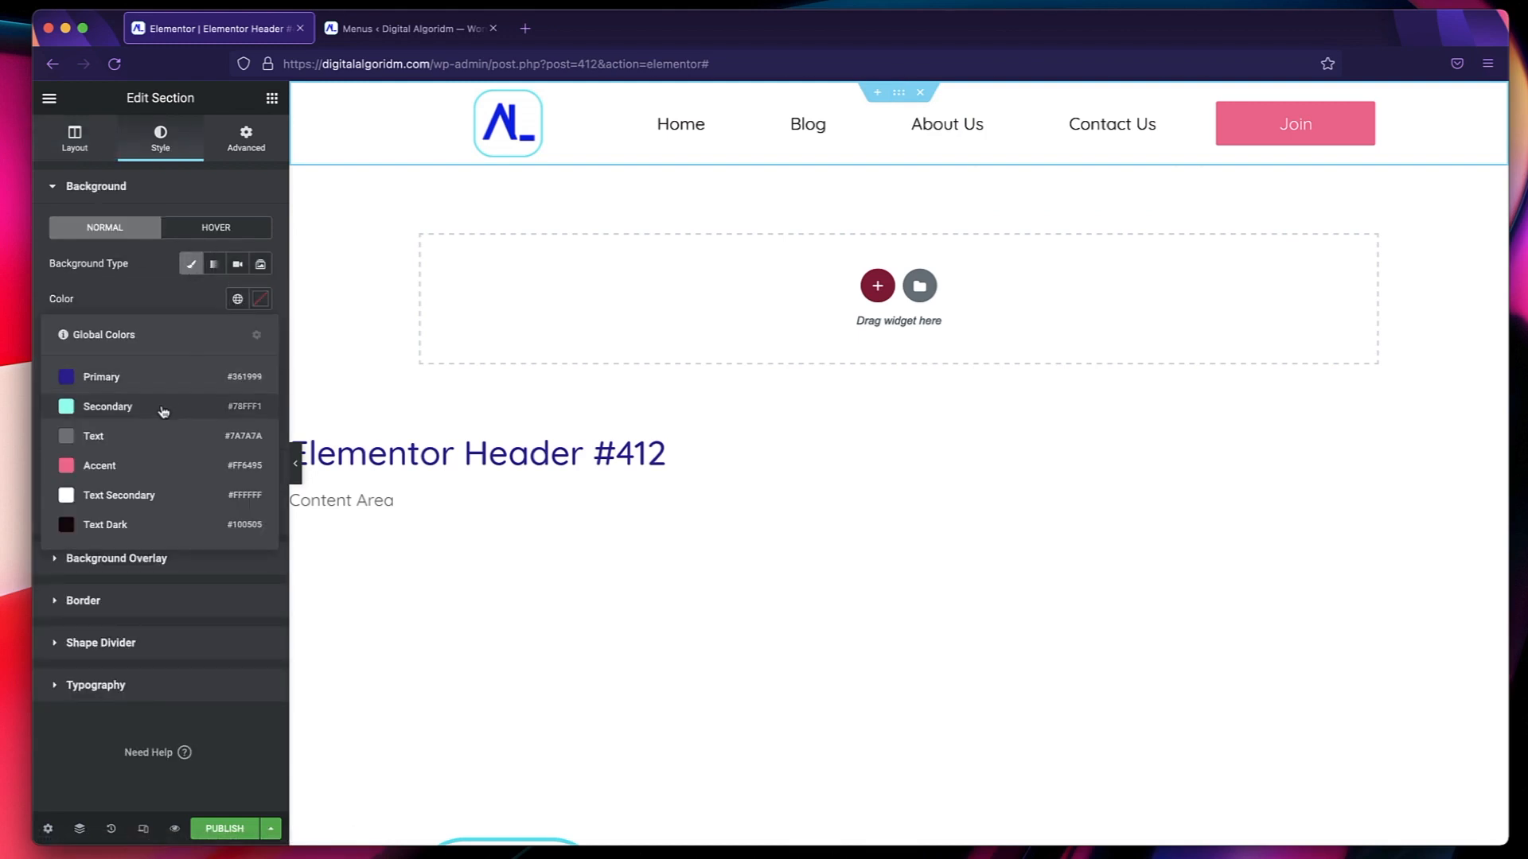
left_click(153, 429)
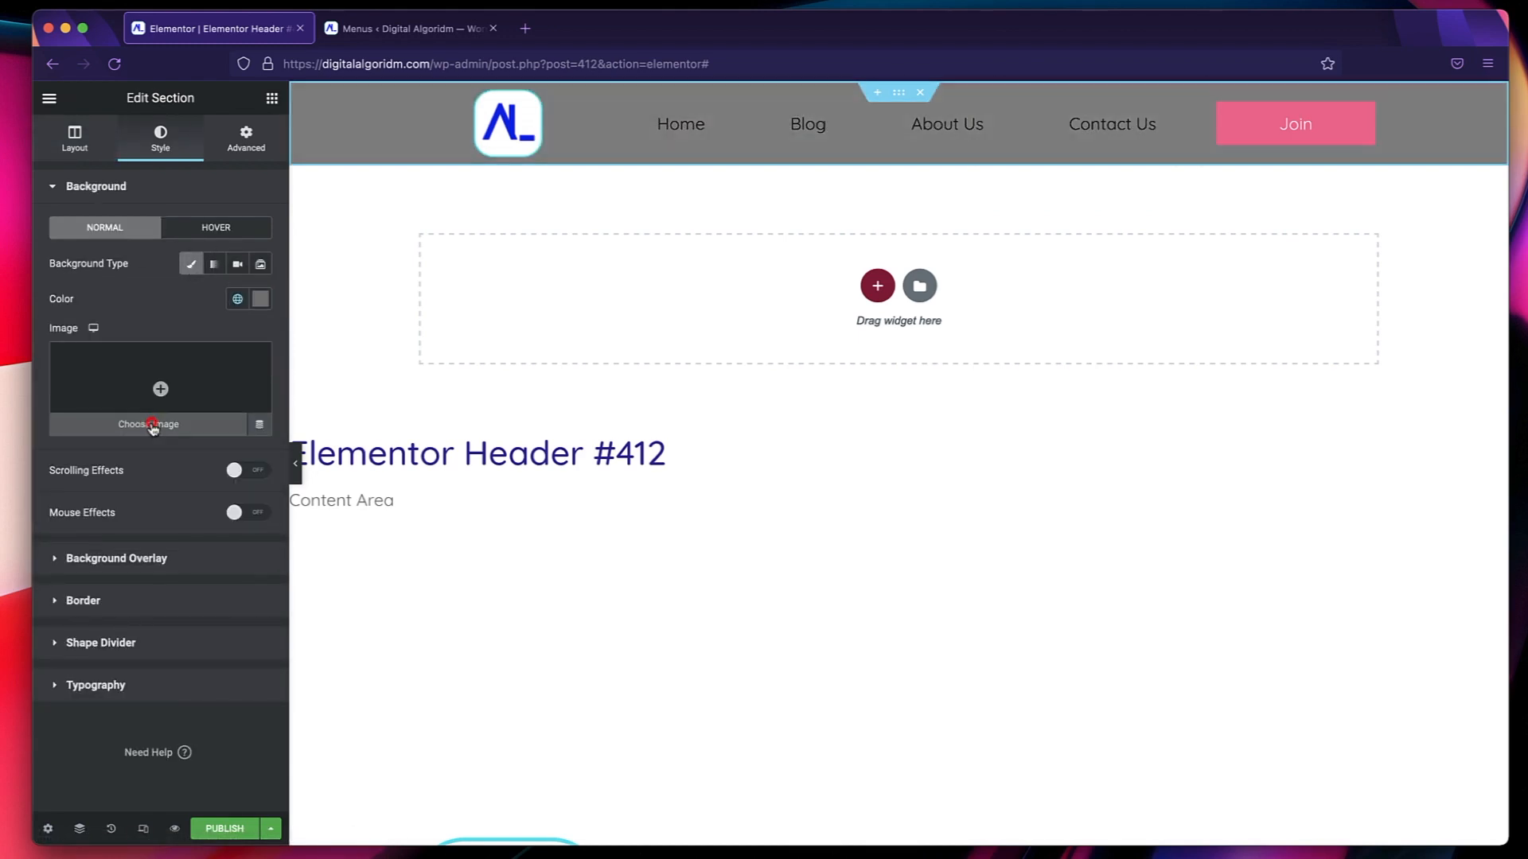
left_click(237, 299)
left_click(154, 497)
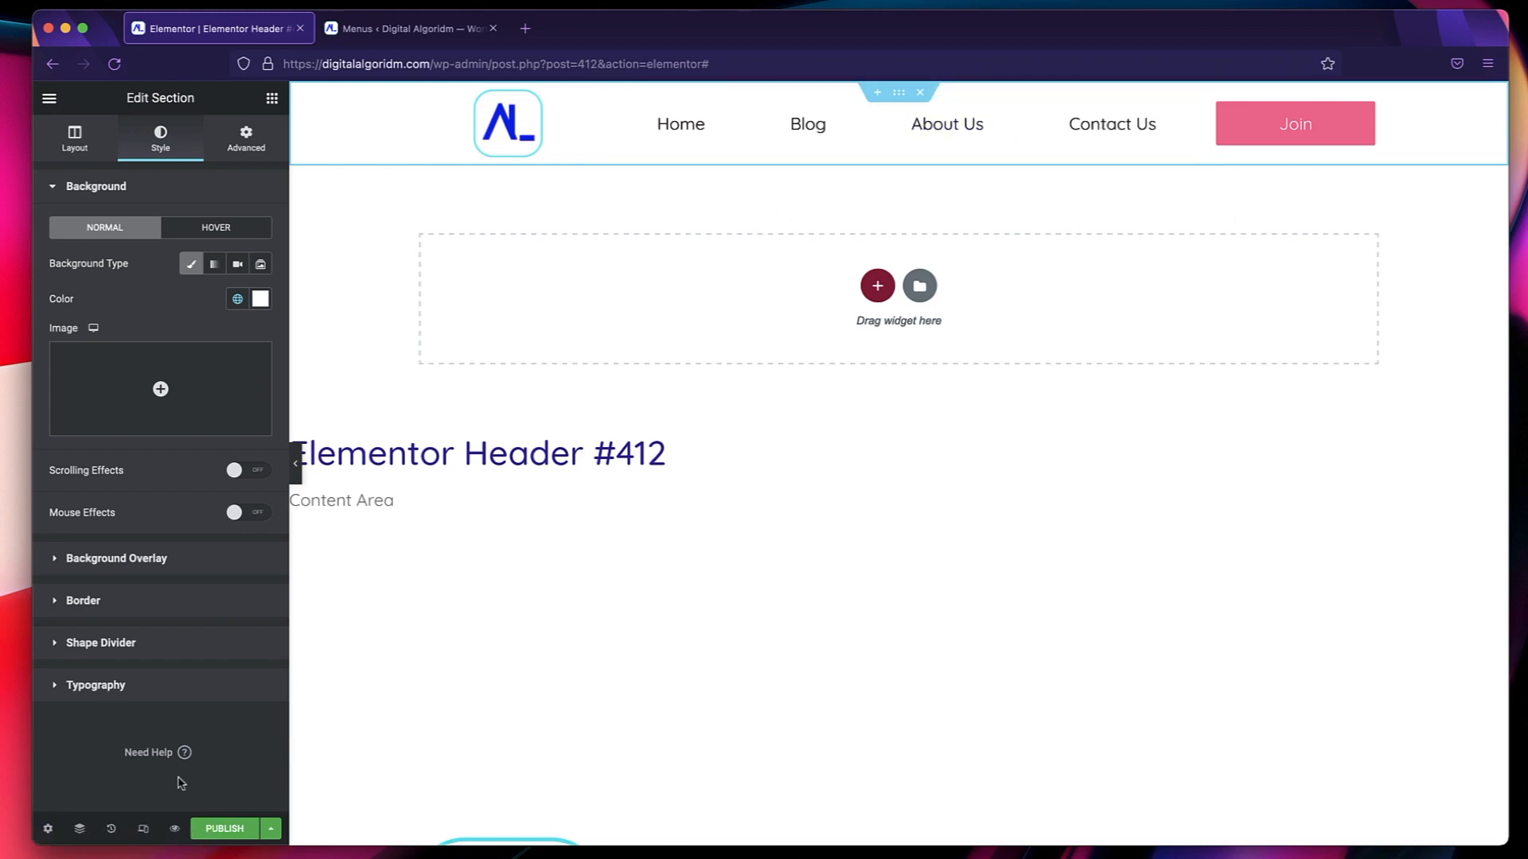
Switch the responsive preview to tablet and expand the header's hamburger menu.
left_click(144, 828)
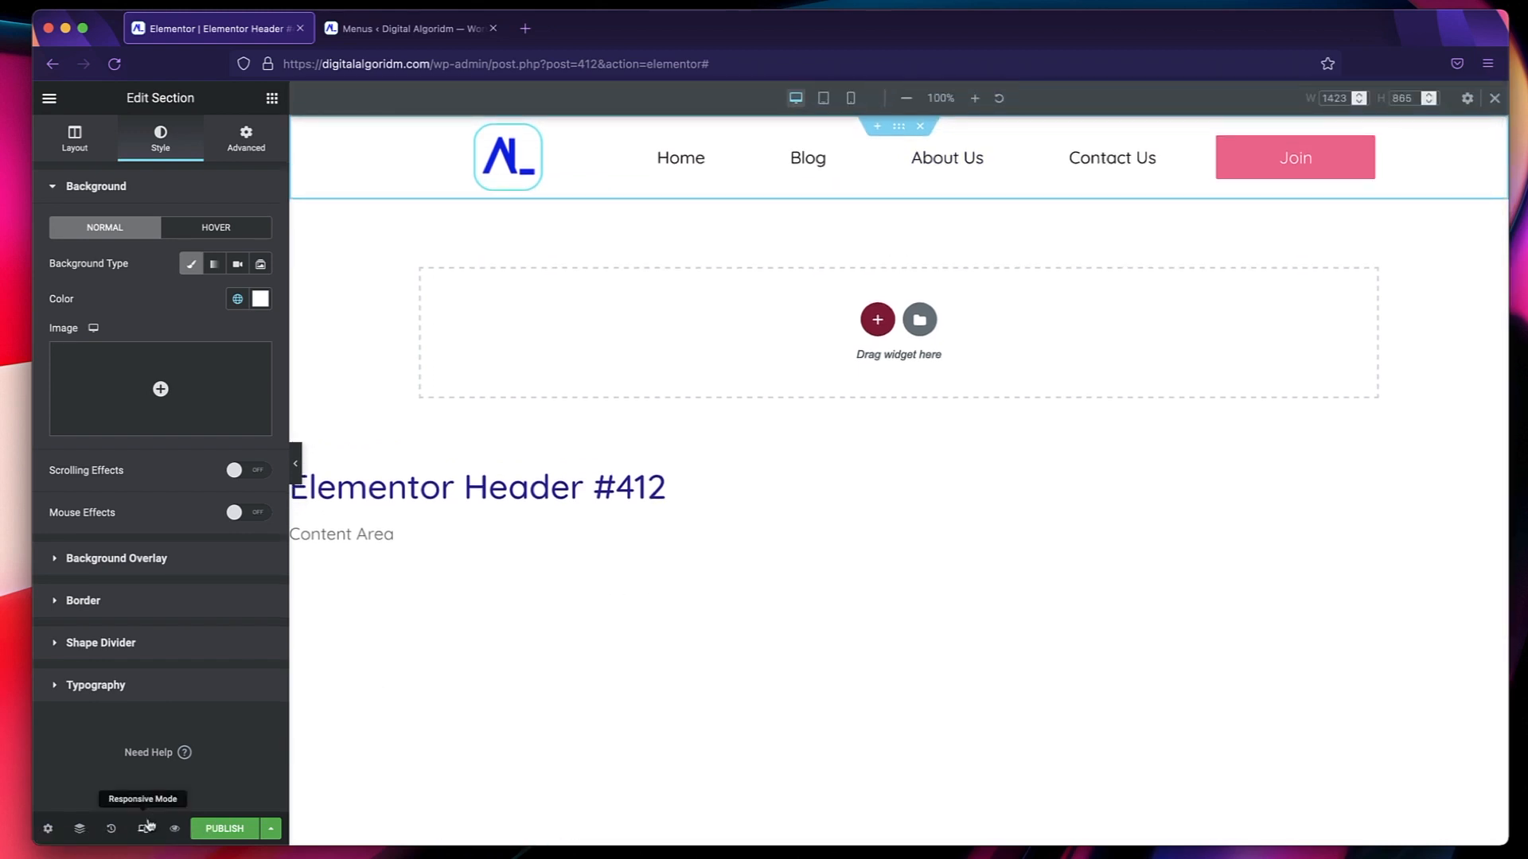
left_click(822, 98)
left_click(932, 177)
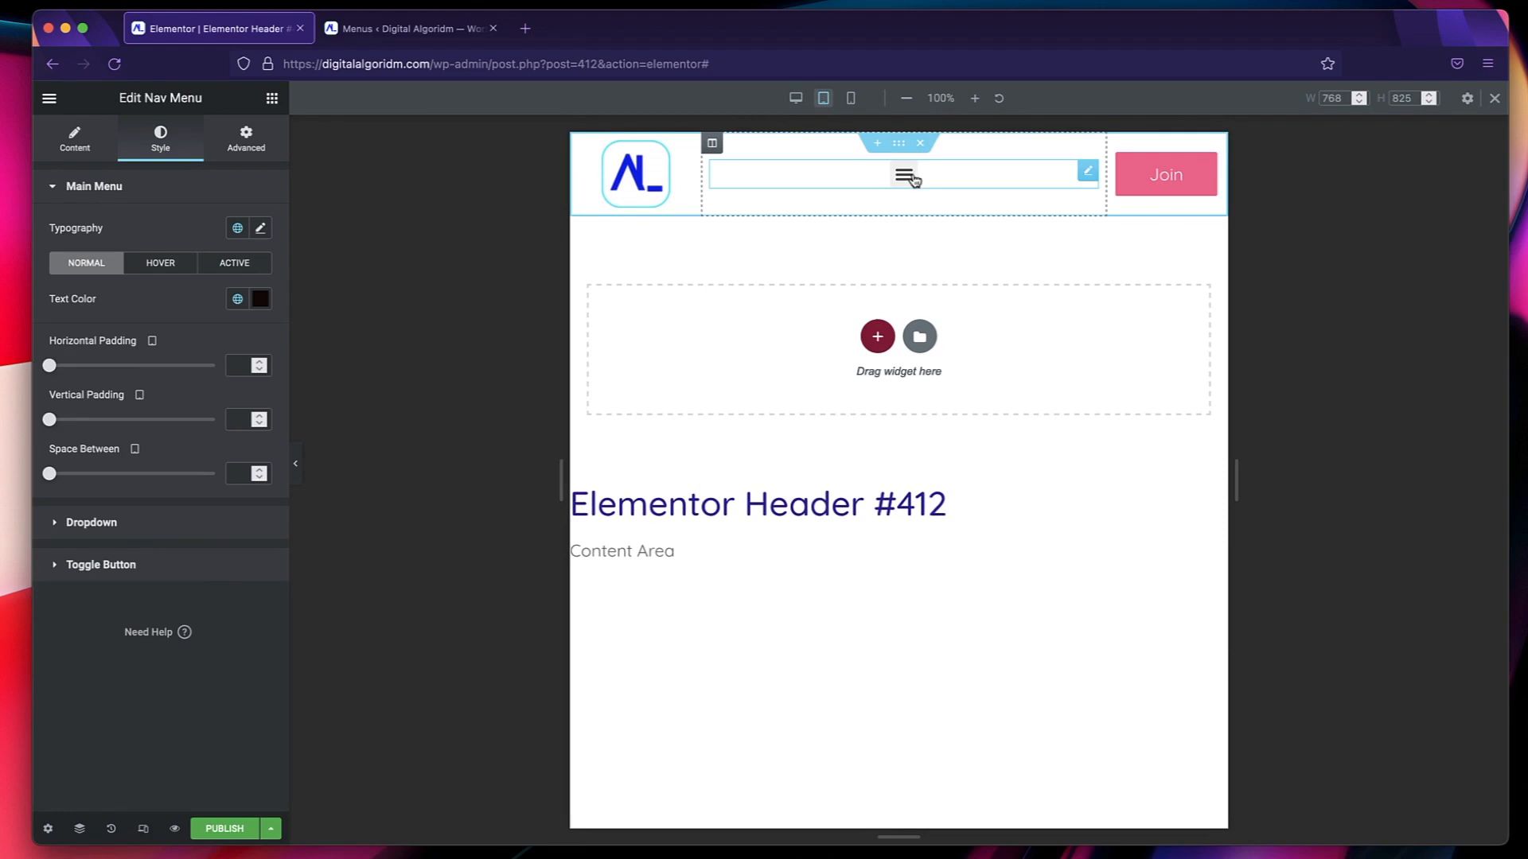
left_click(911, 178)
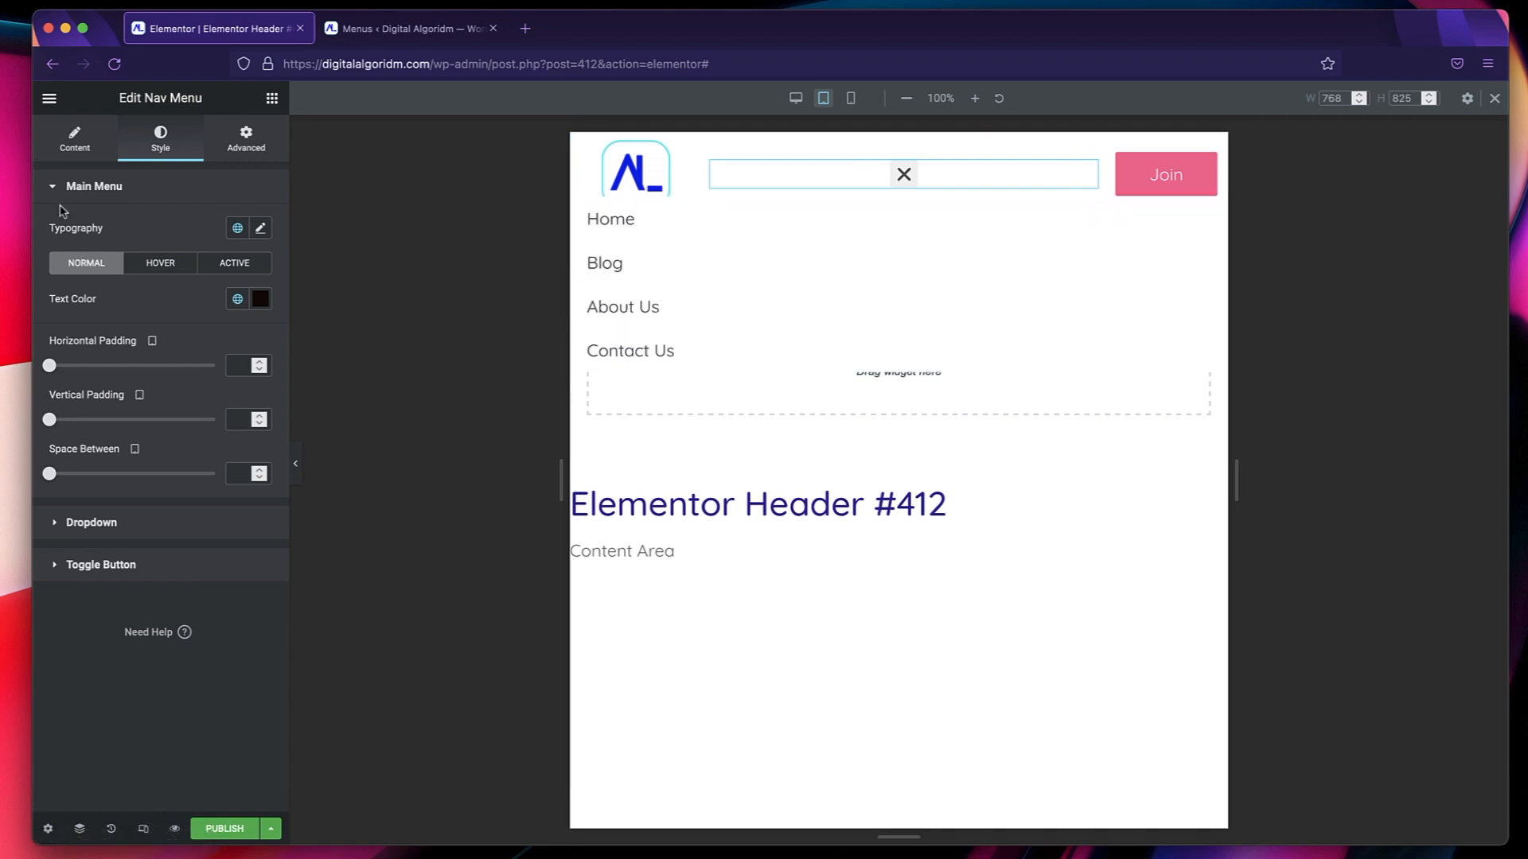
Set the nav menu's mobile dropdown alignment to Center, keep the Hamburger toggle, and align the toggle right.
left_click(75, 141)
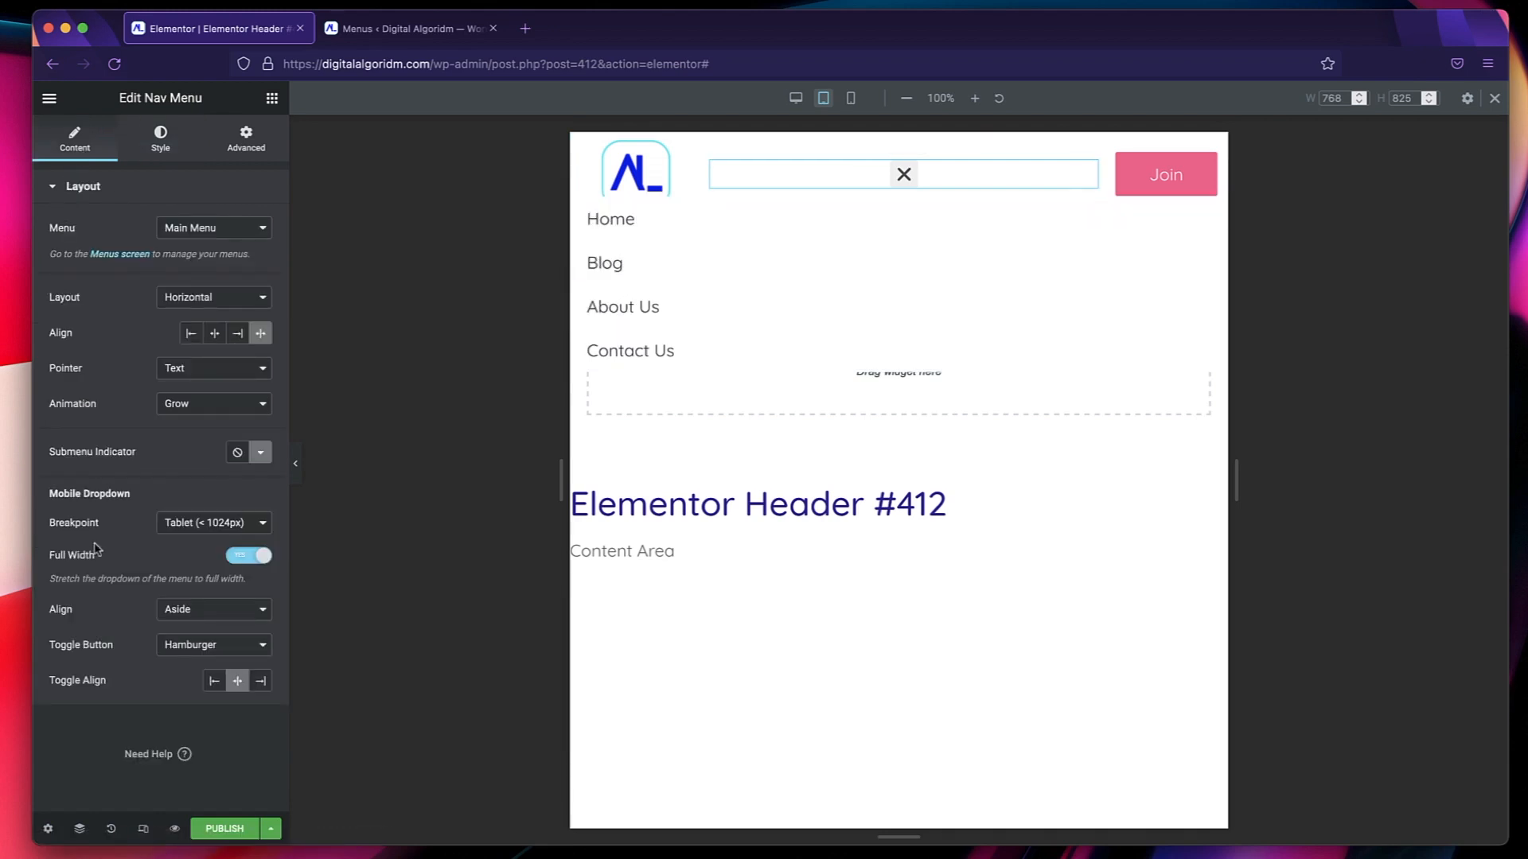
left_click(189, 611)
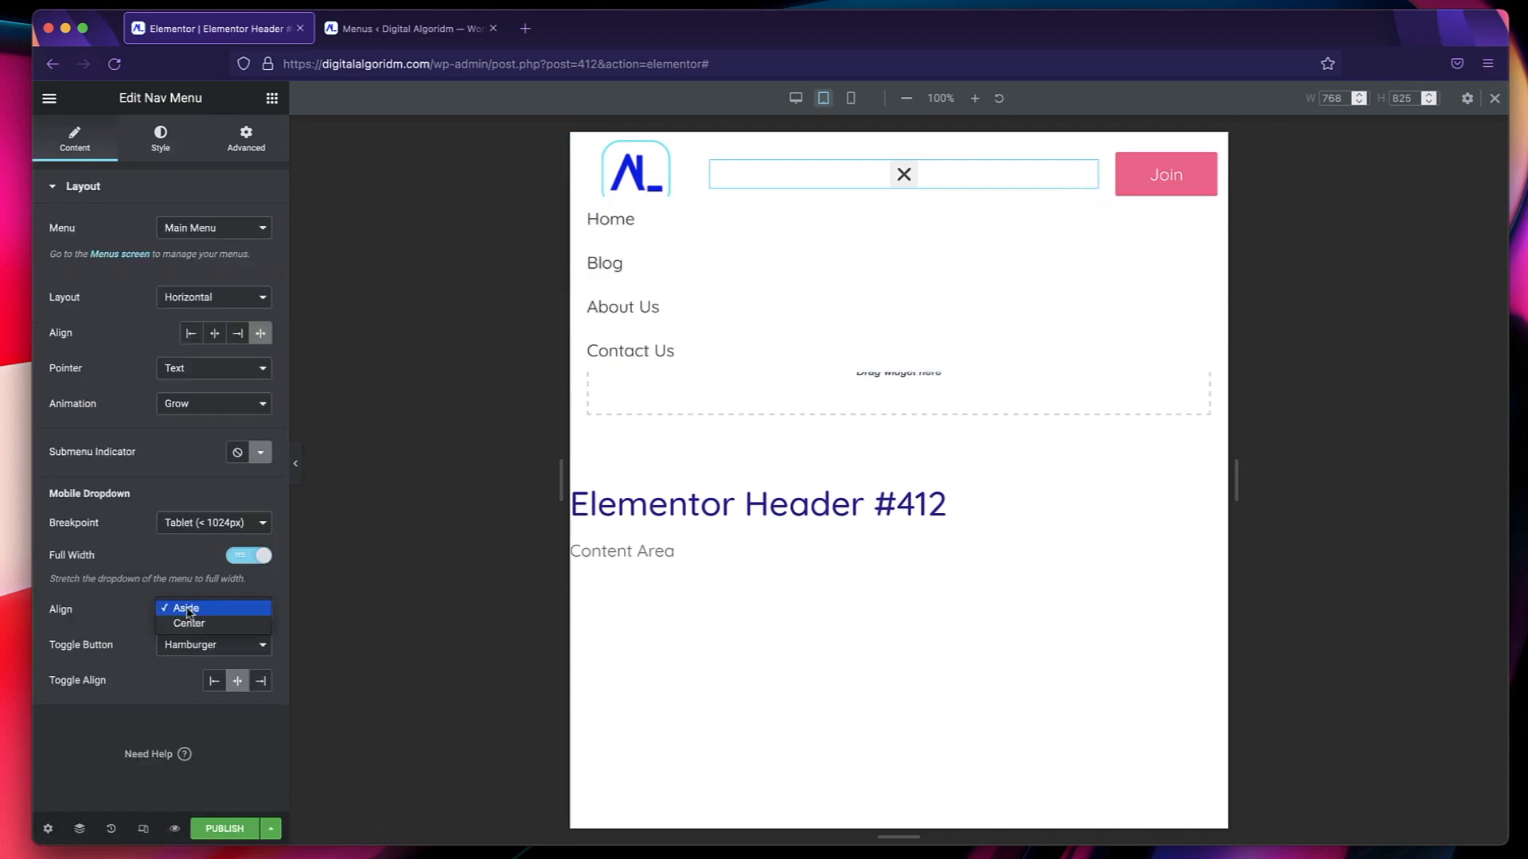
left_click(190, 624)
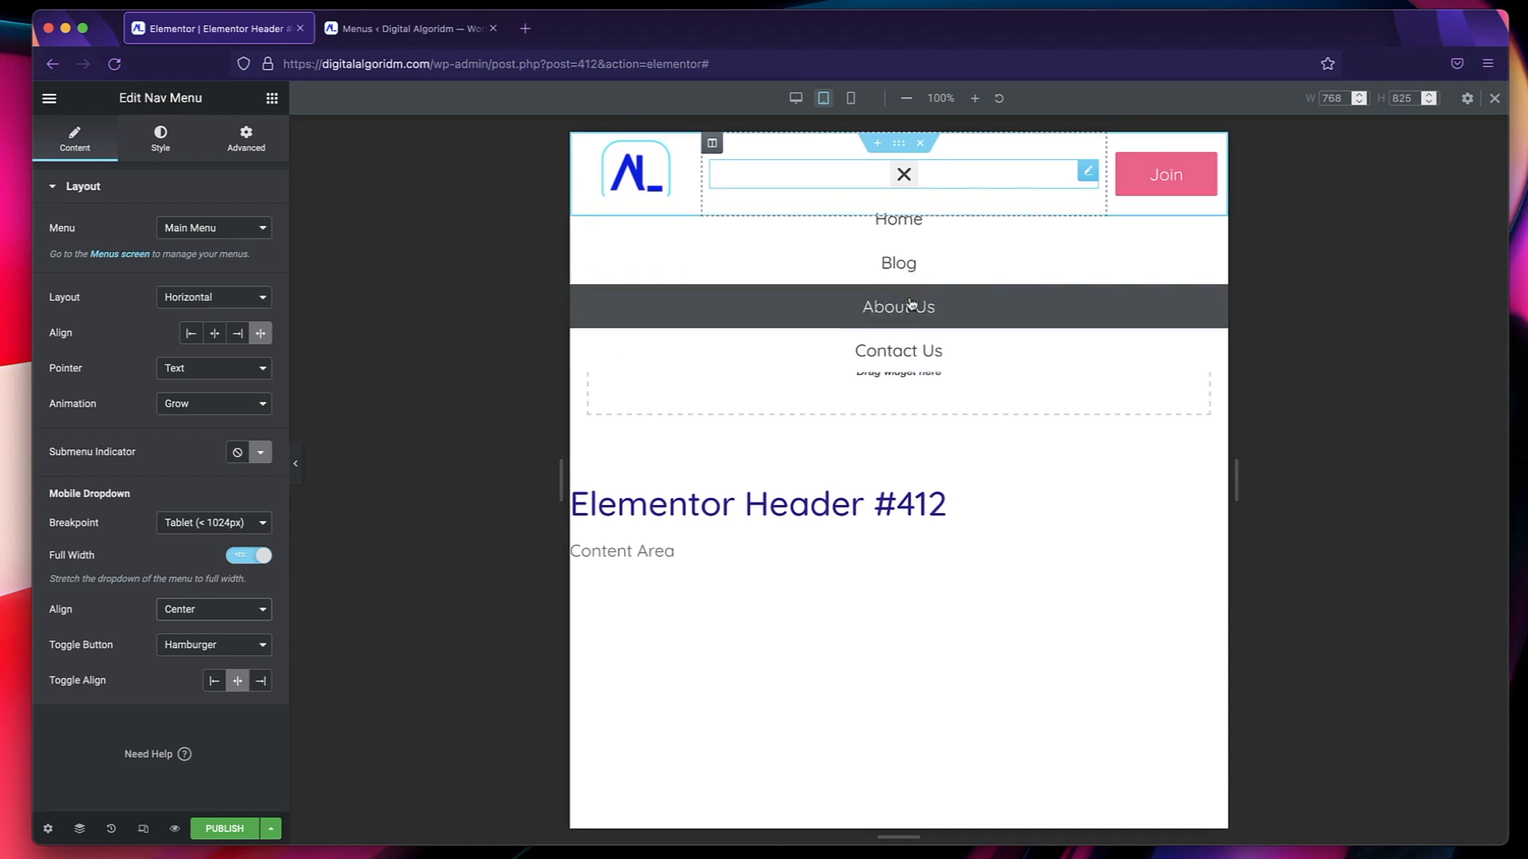
left_click(225, 646)
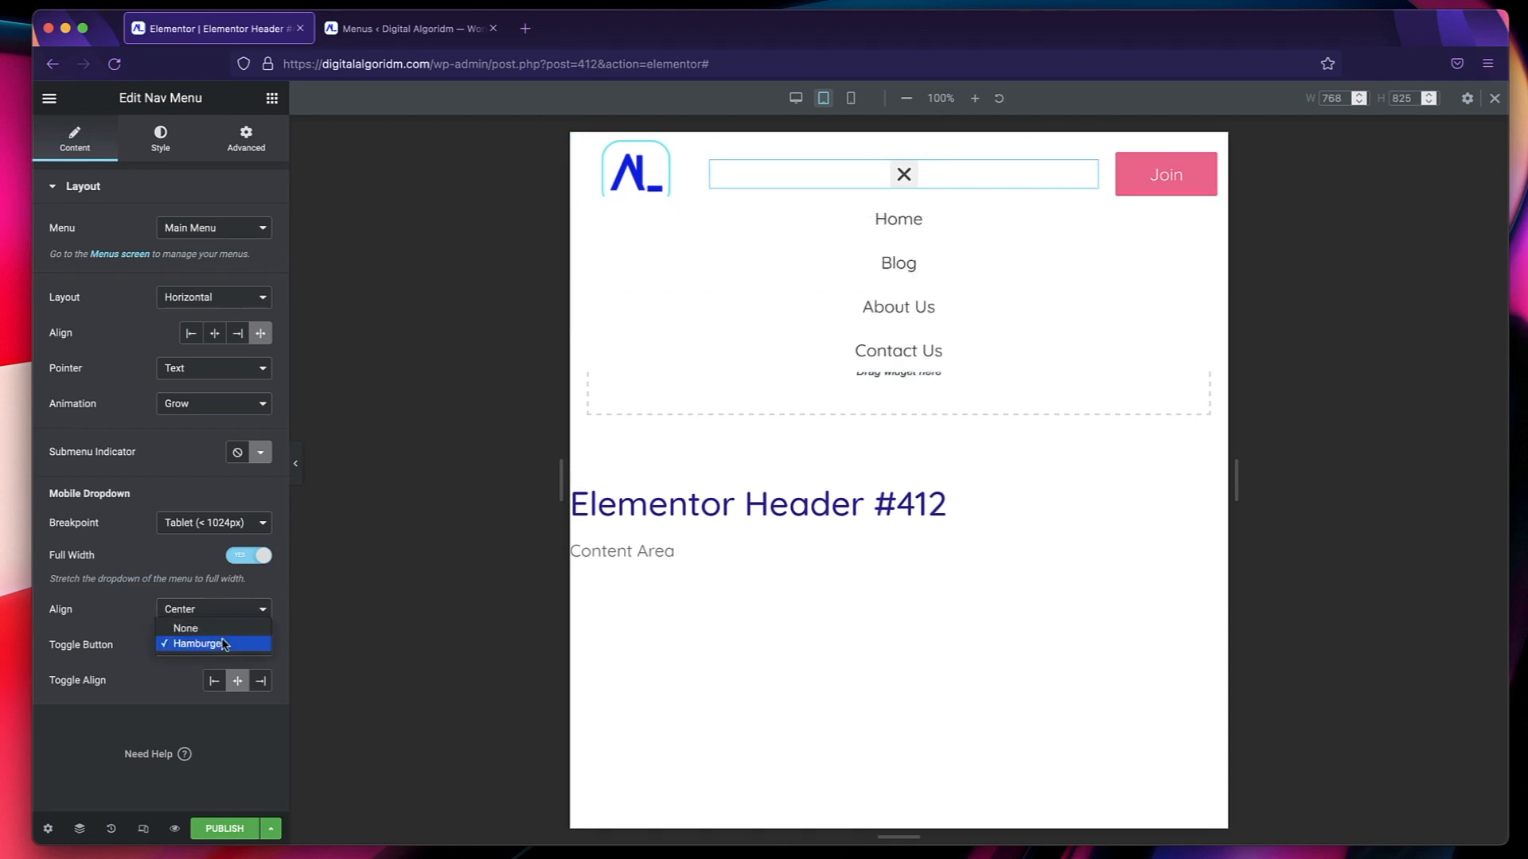
left_click(219, 646)
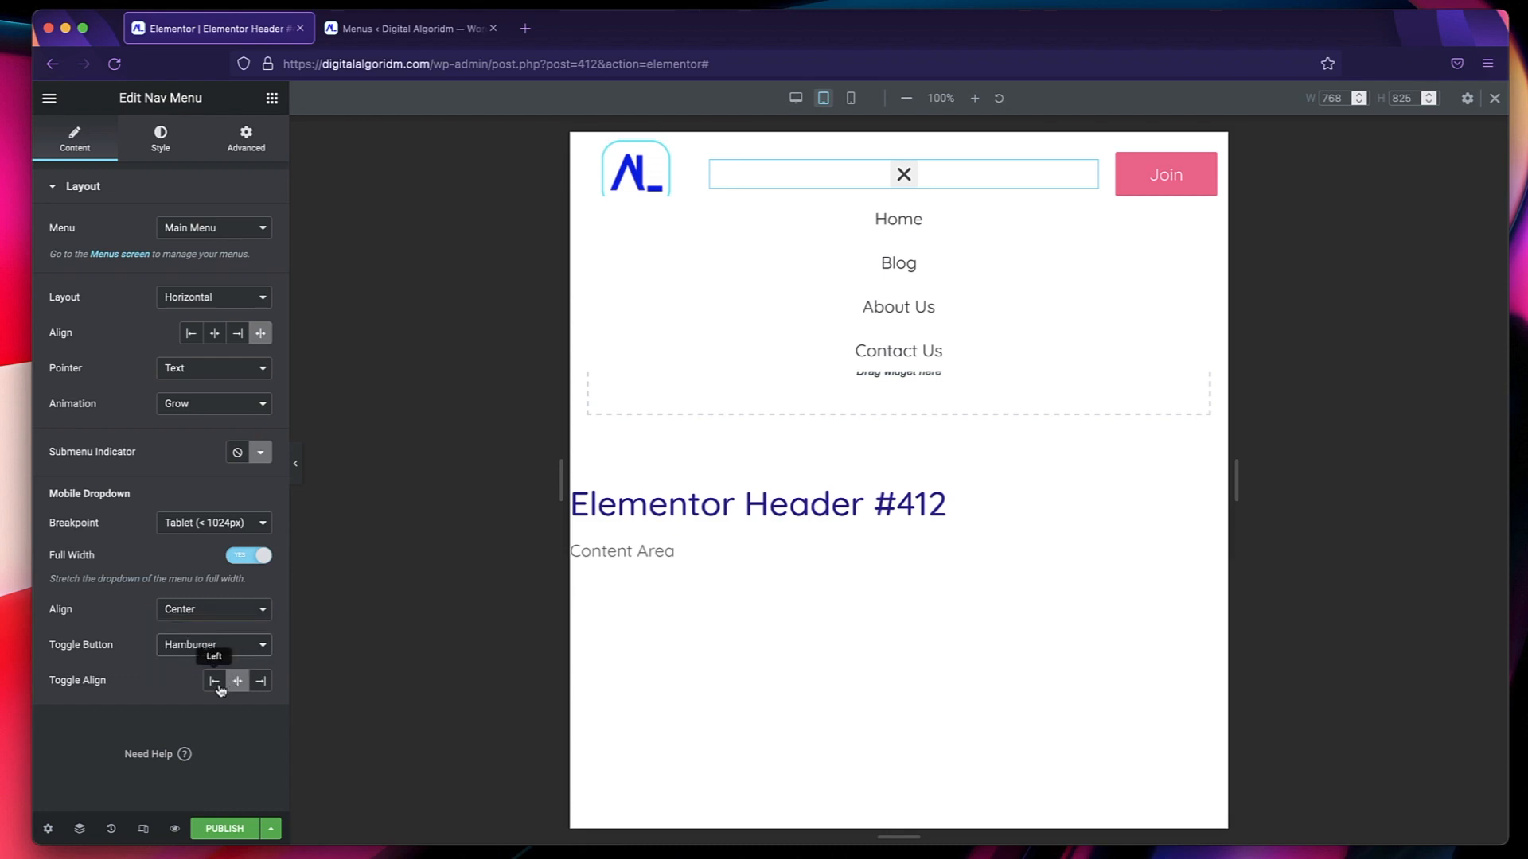
left_click(262, 682)
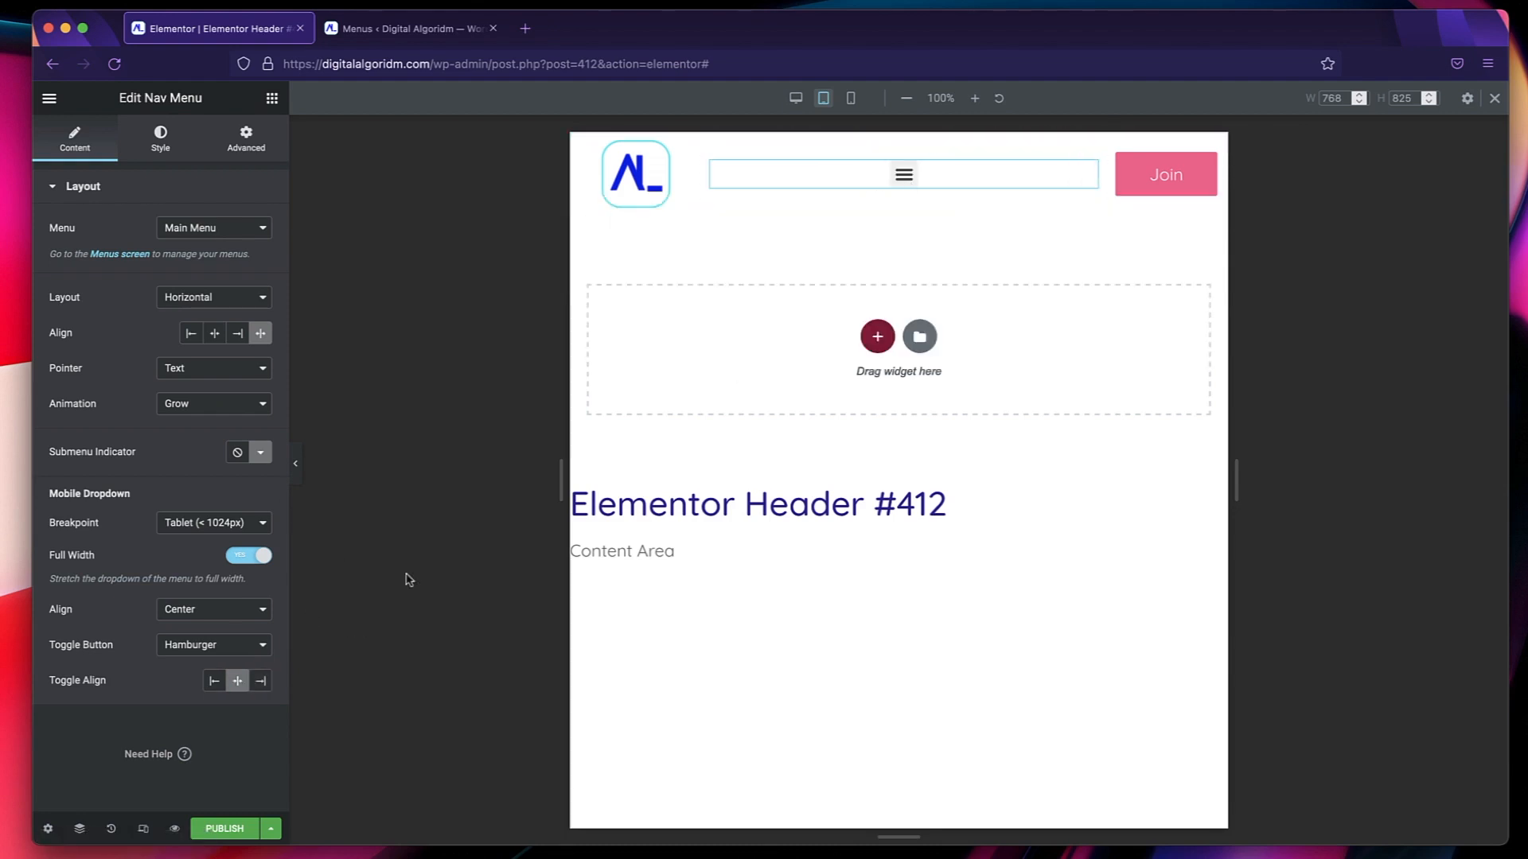
left_click(260, 681)
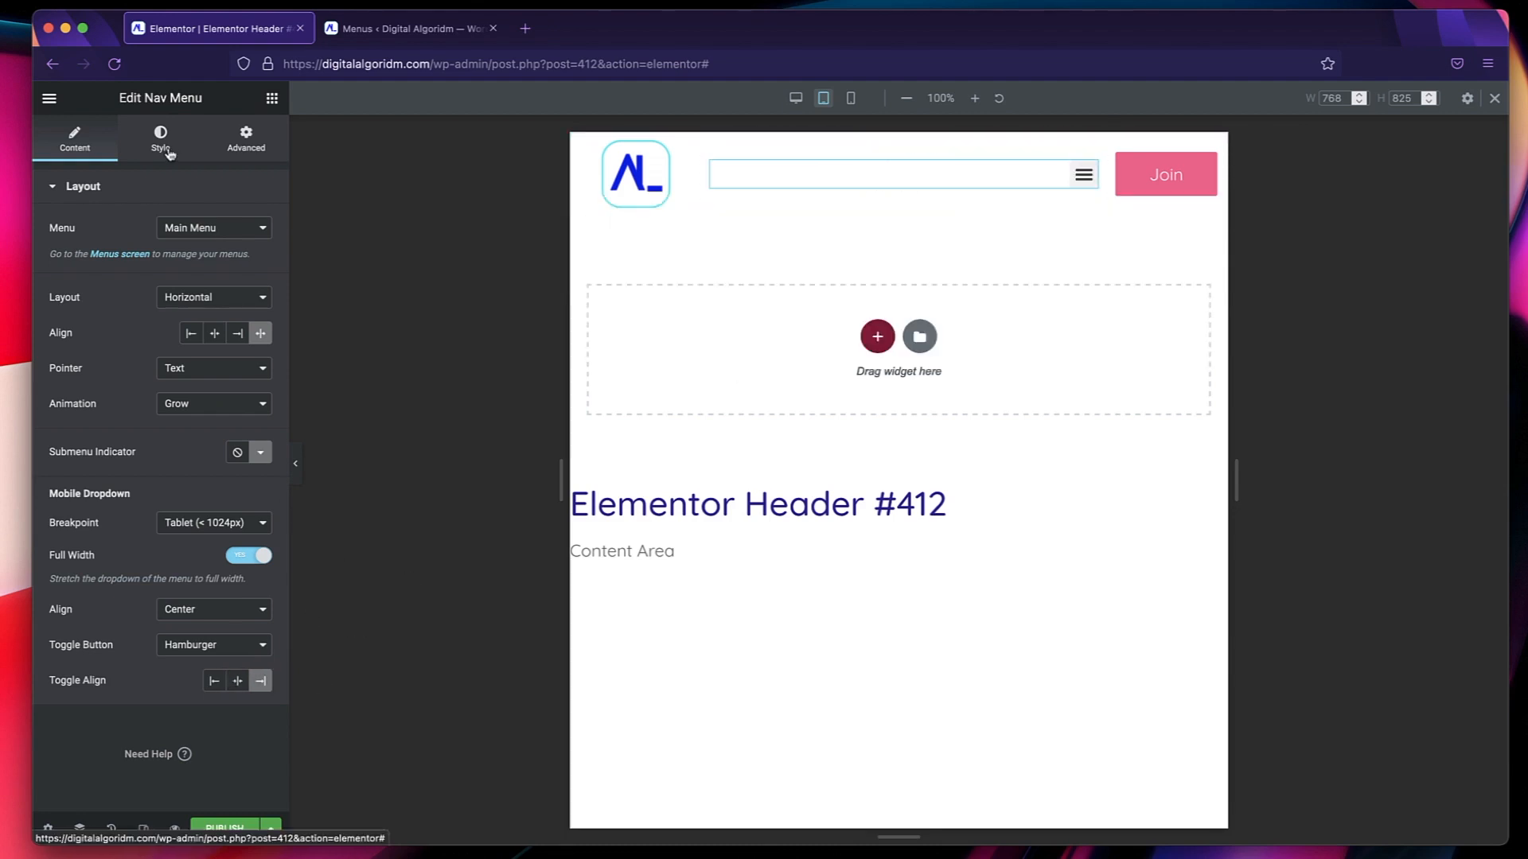
Set the nav menu dropdown's normal background color to the global Primary and its text color to Text Secondary.
left_click(163, 150)
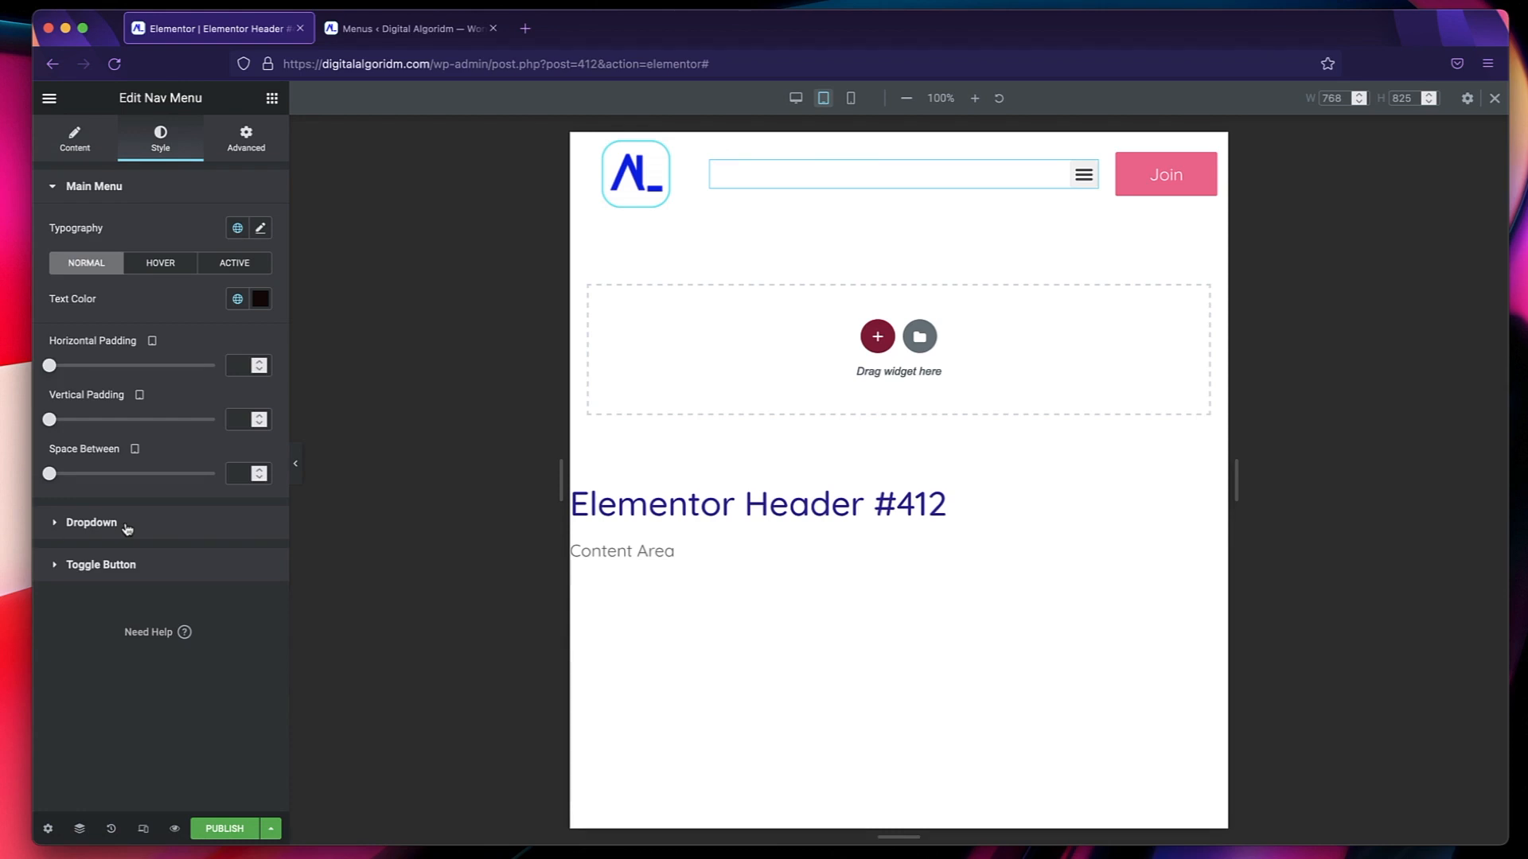
left_click(91, 523)
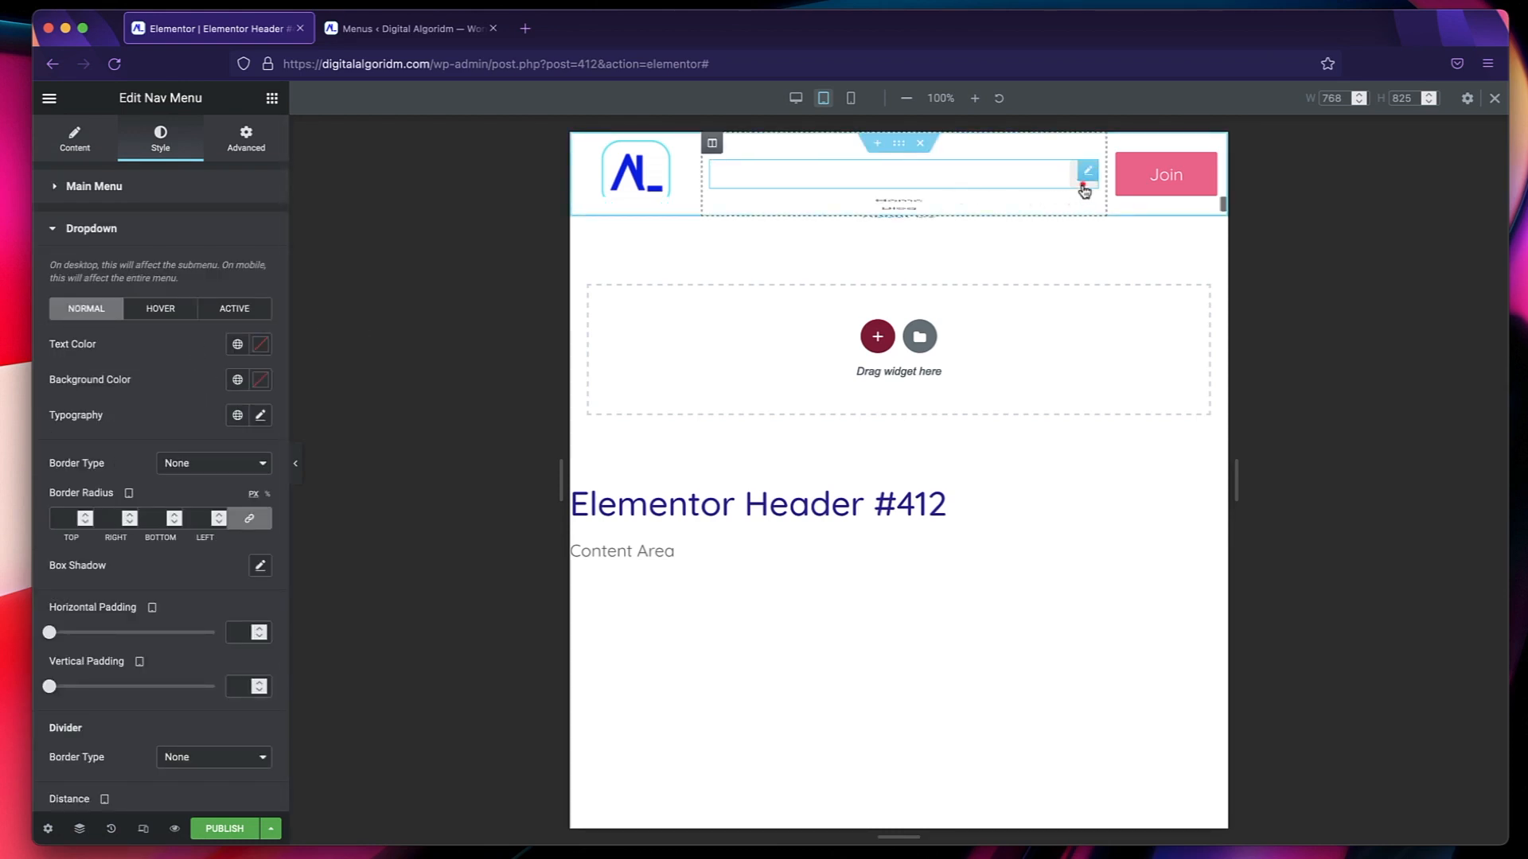
left_click(1083, 186)
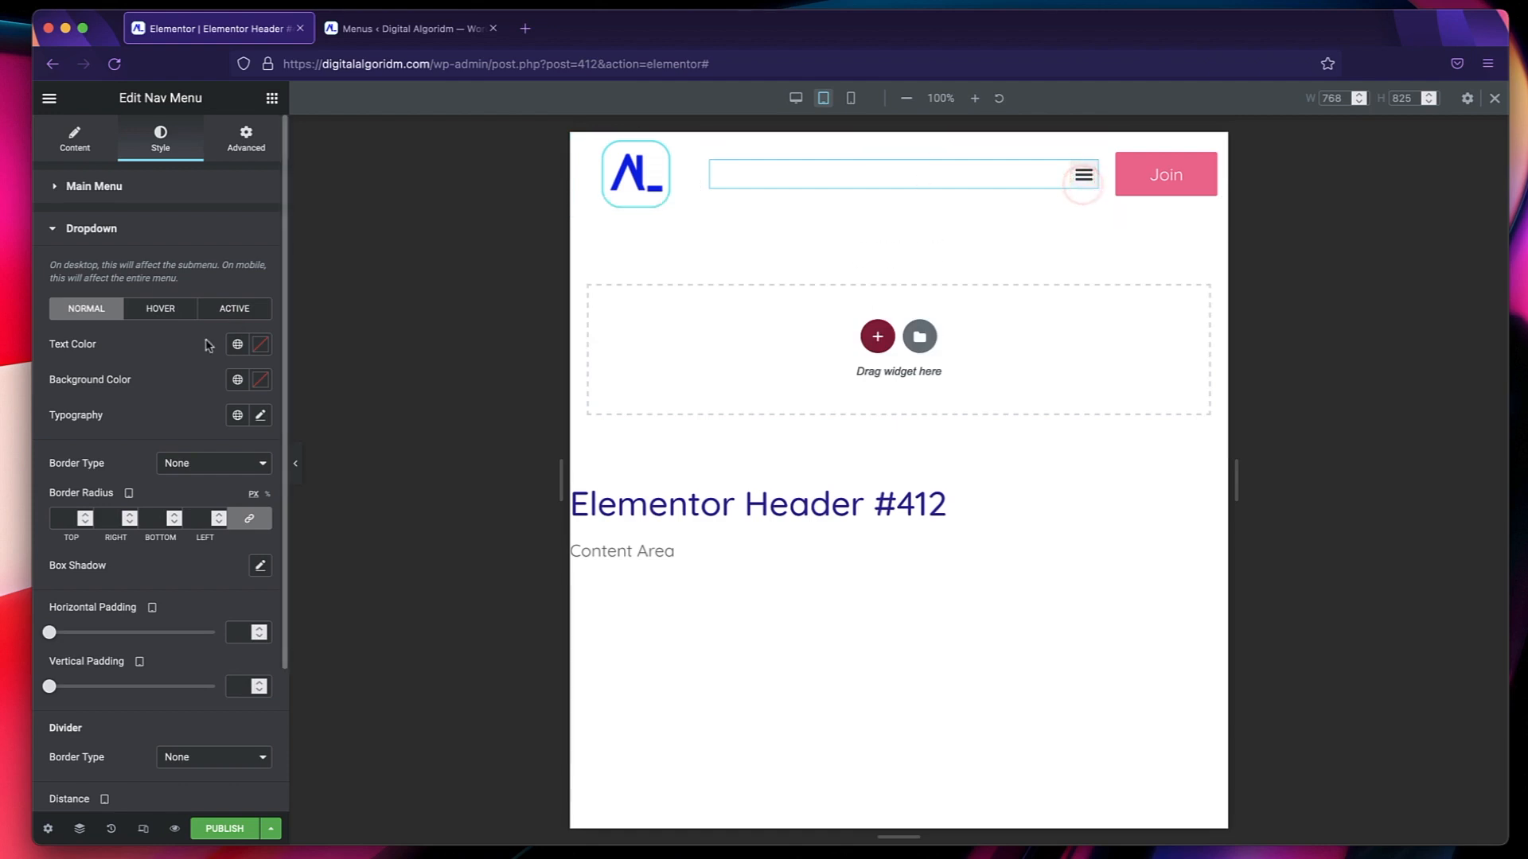
left_click(237, 379)
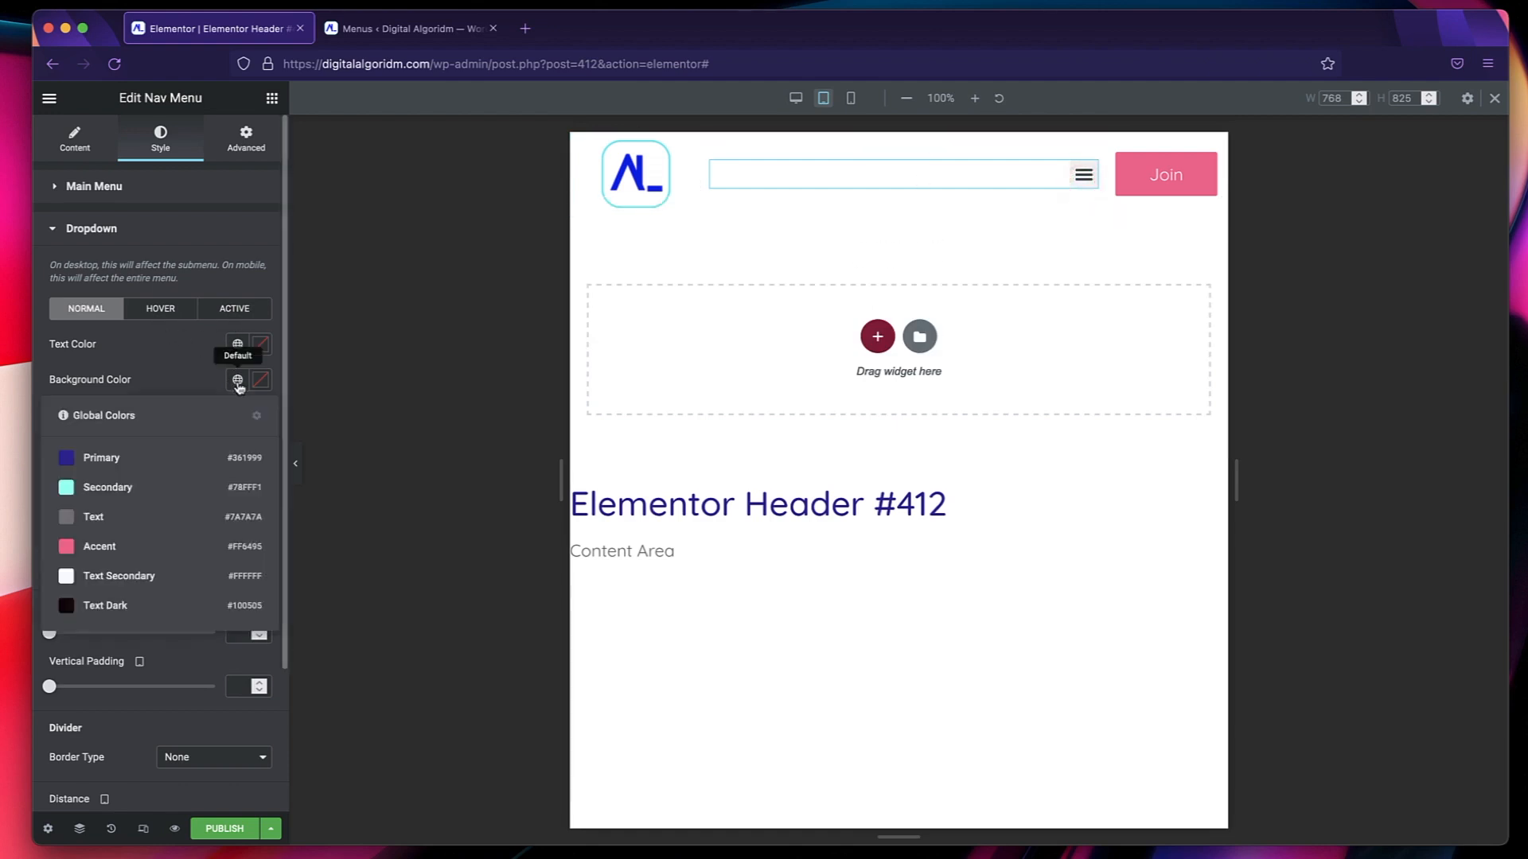
left_click(103, 457)
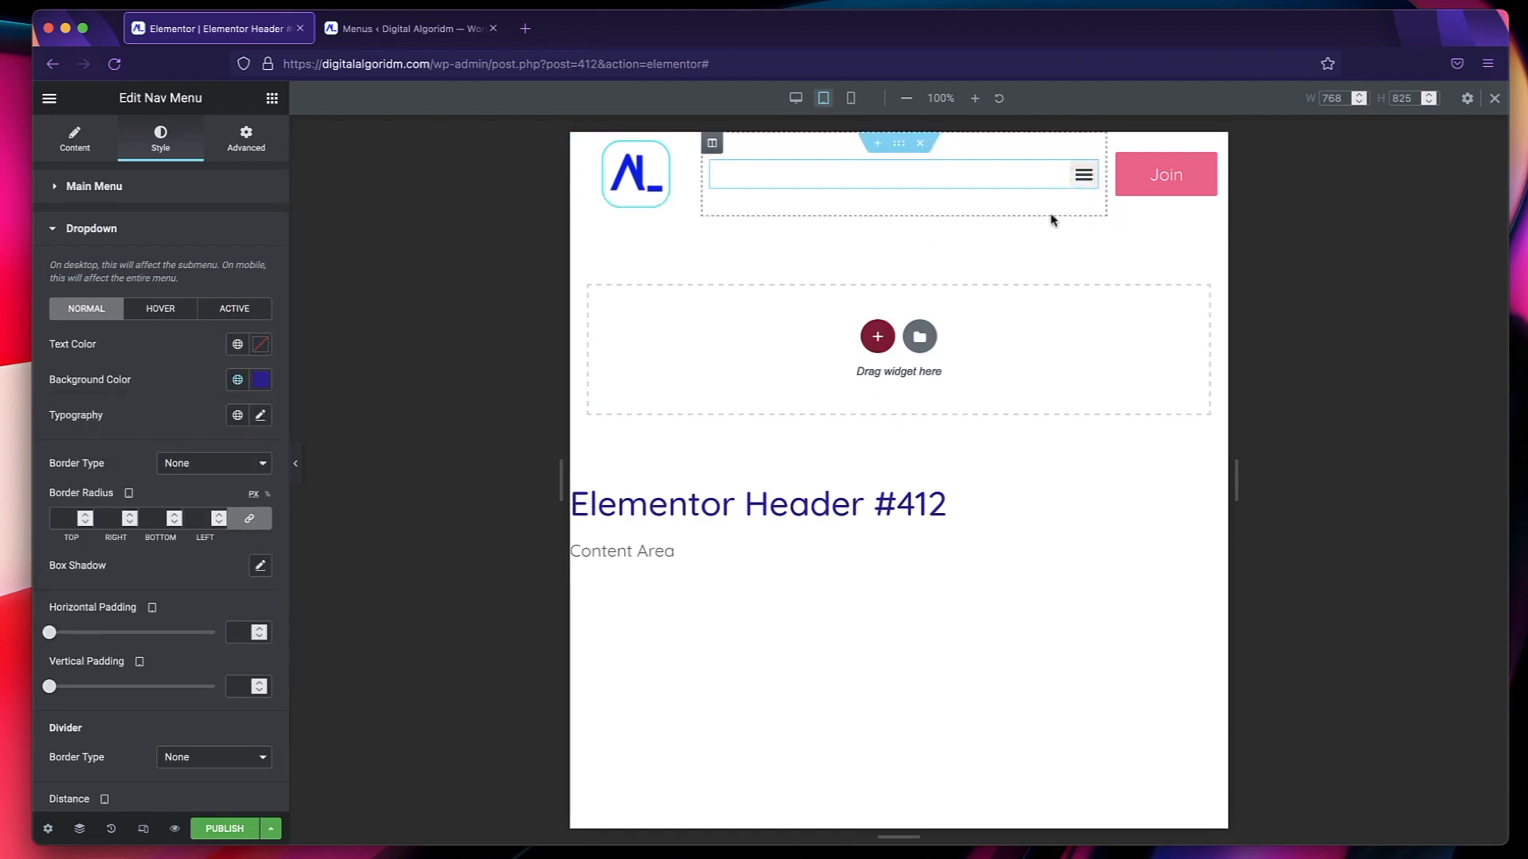
left_click(1079, 189)
left_click(1079, 189)
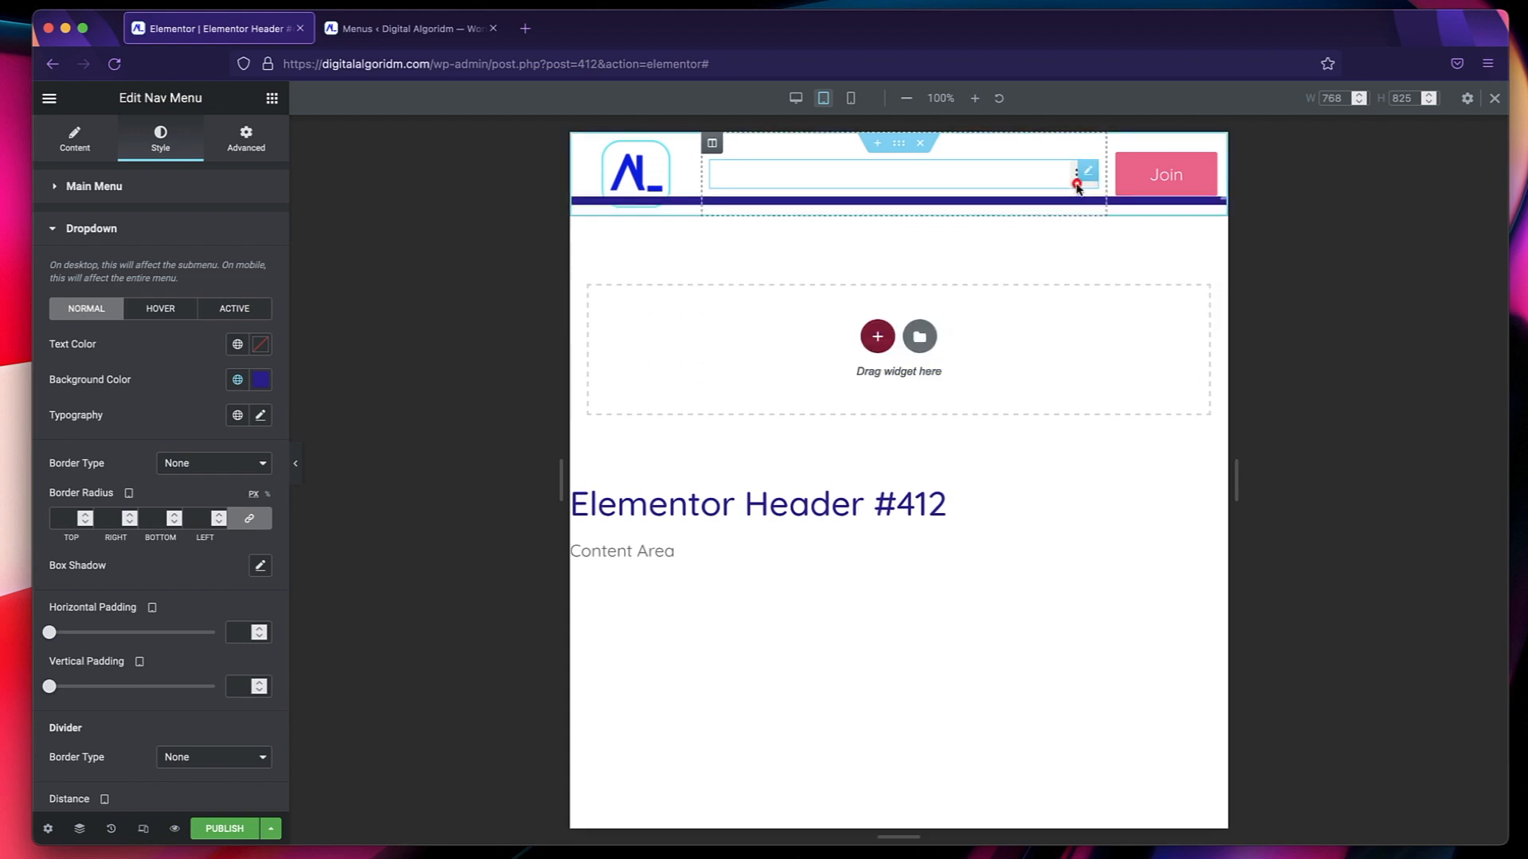
left_click(237, 344)
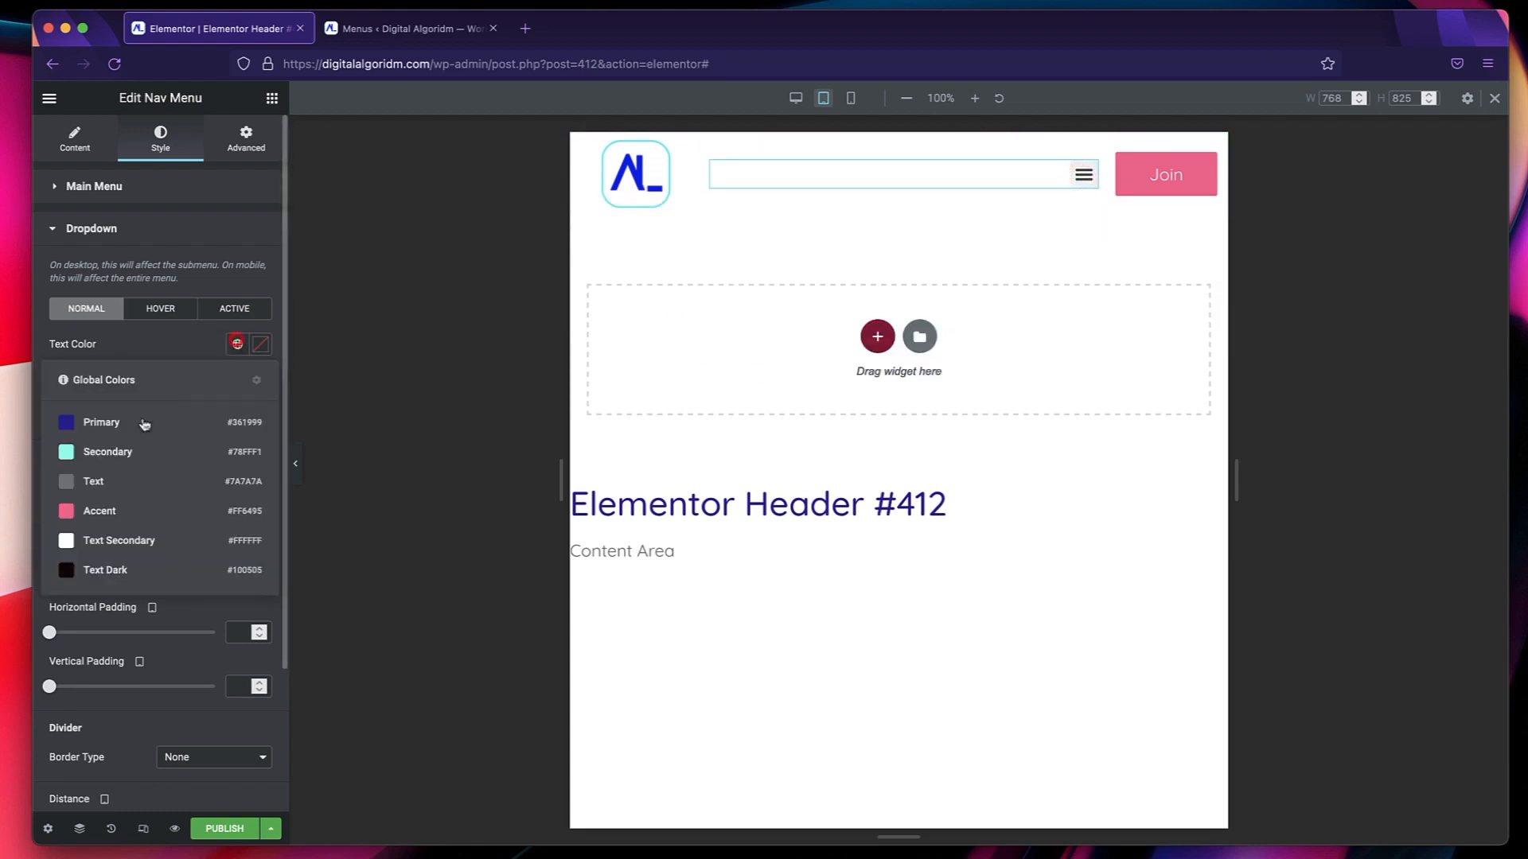
left_click(103, 541)
left_click(1079, 187)
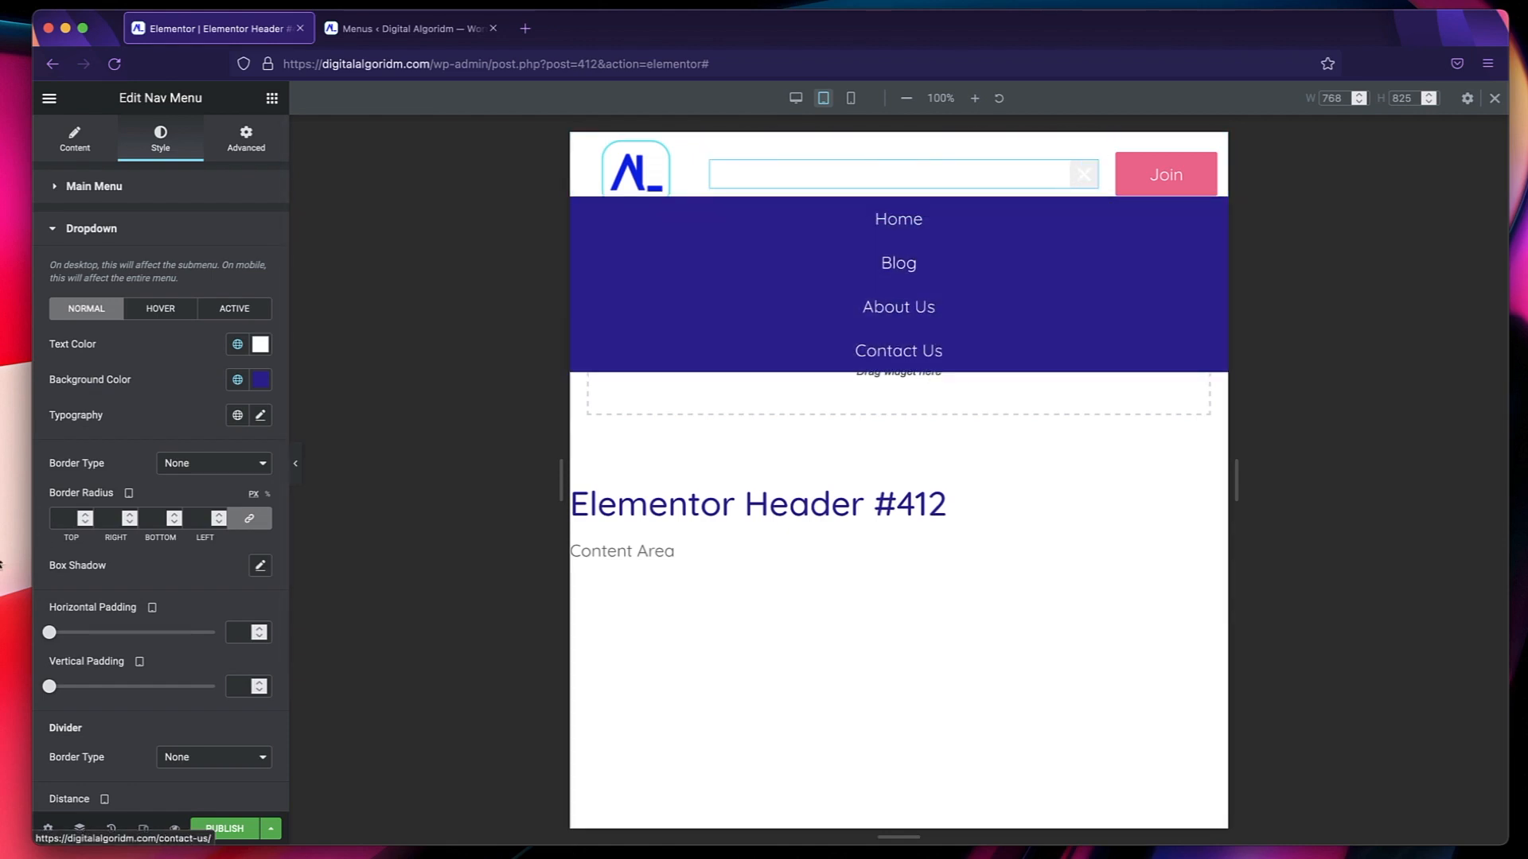
Set the dropdown's hover text color to the global Text Secondary and its hover background color to Text Dark.
left_click(161, 313)
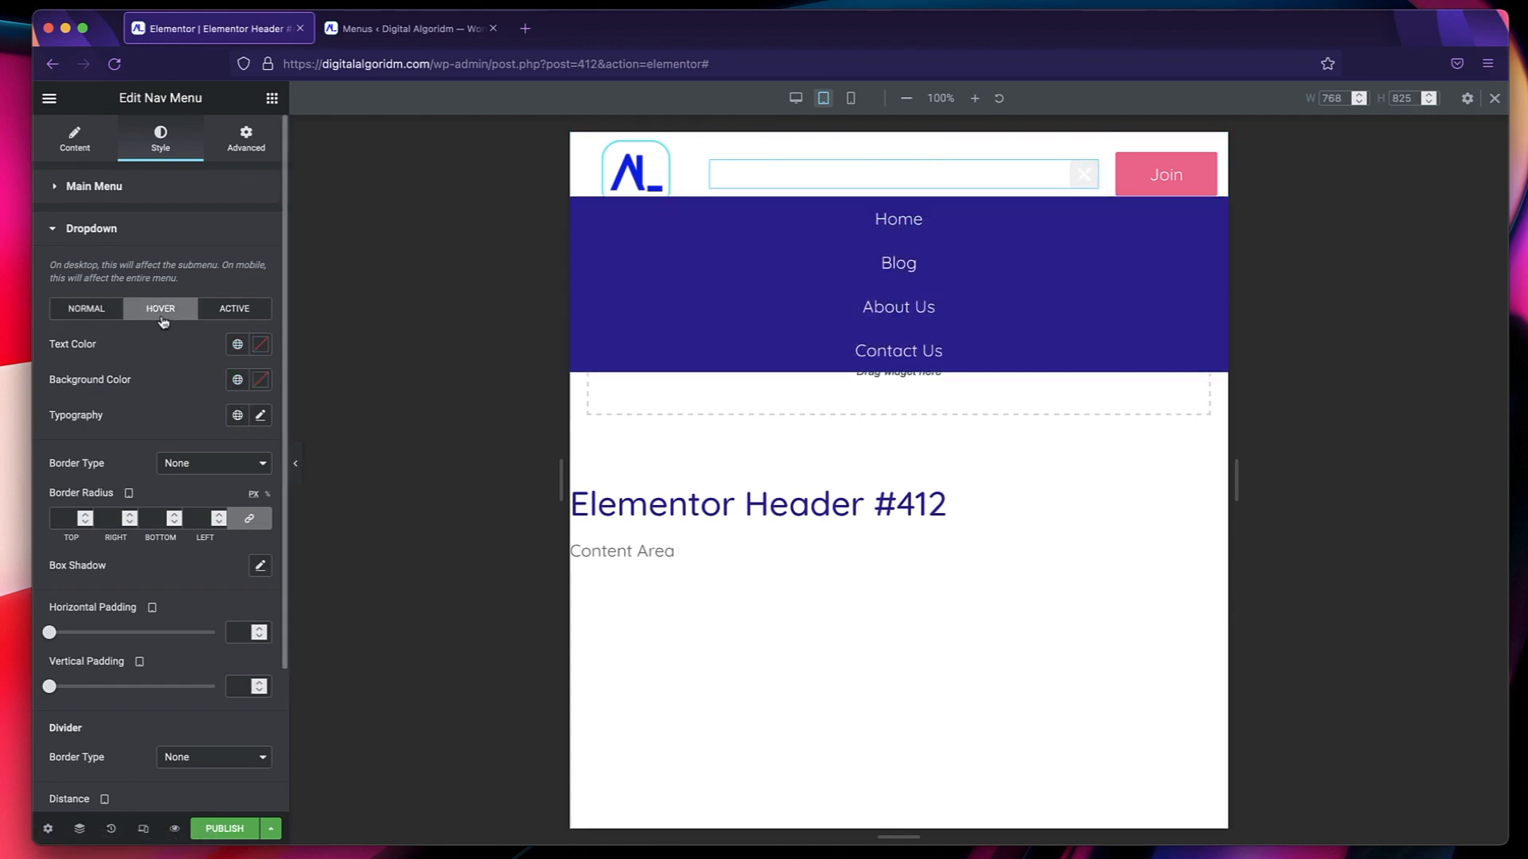
left_click(239, 348)
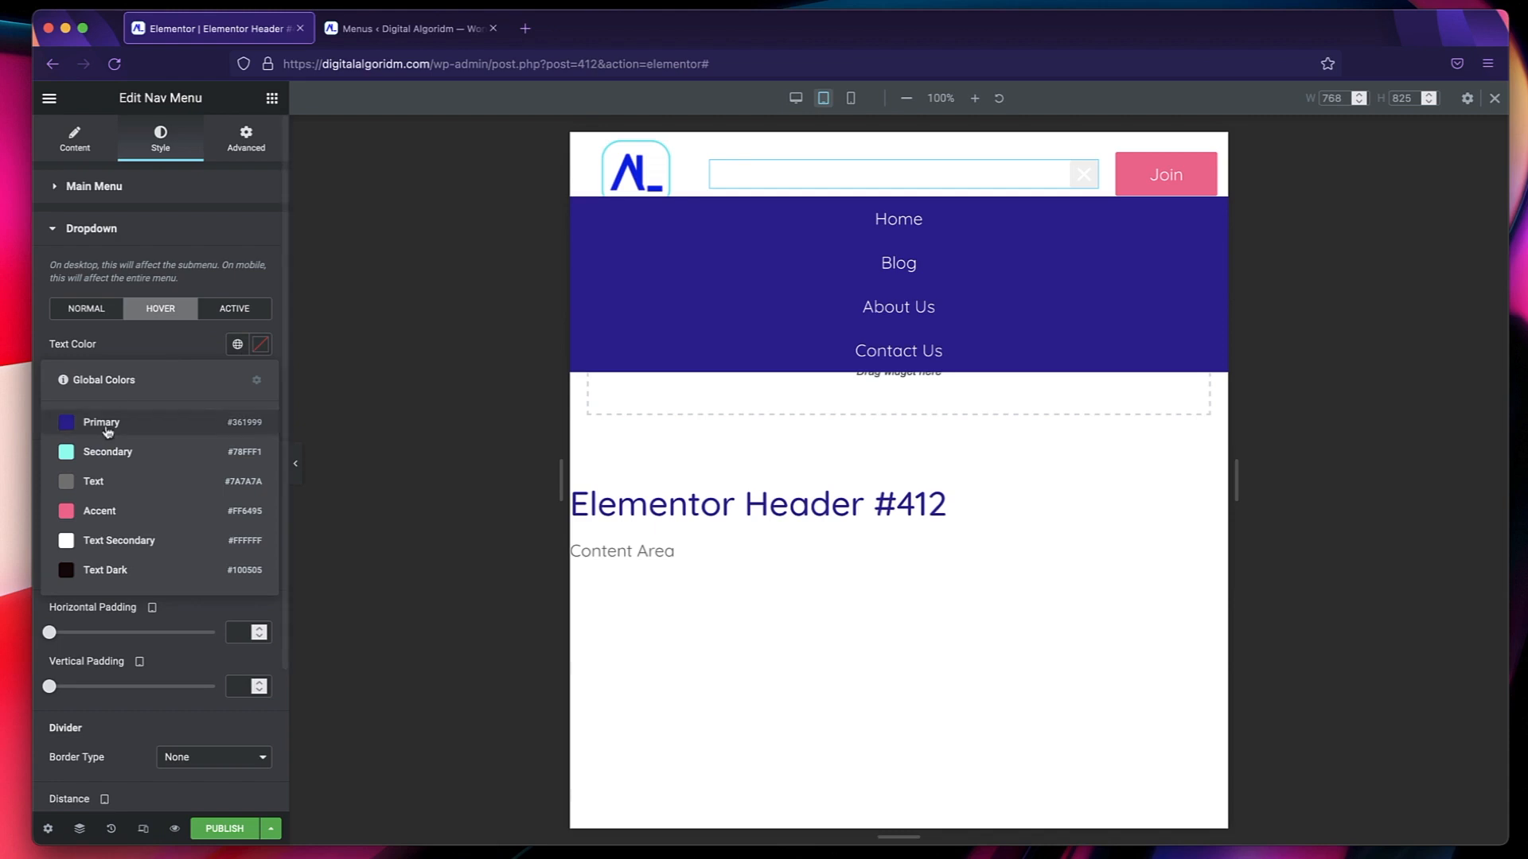
left_click(110, 538)
left_click(234, 382)
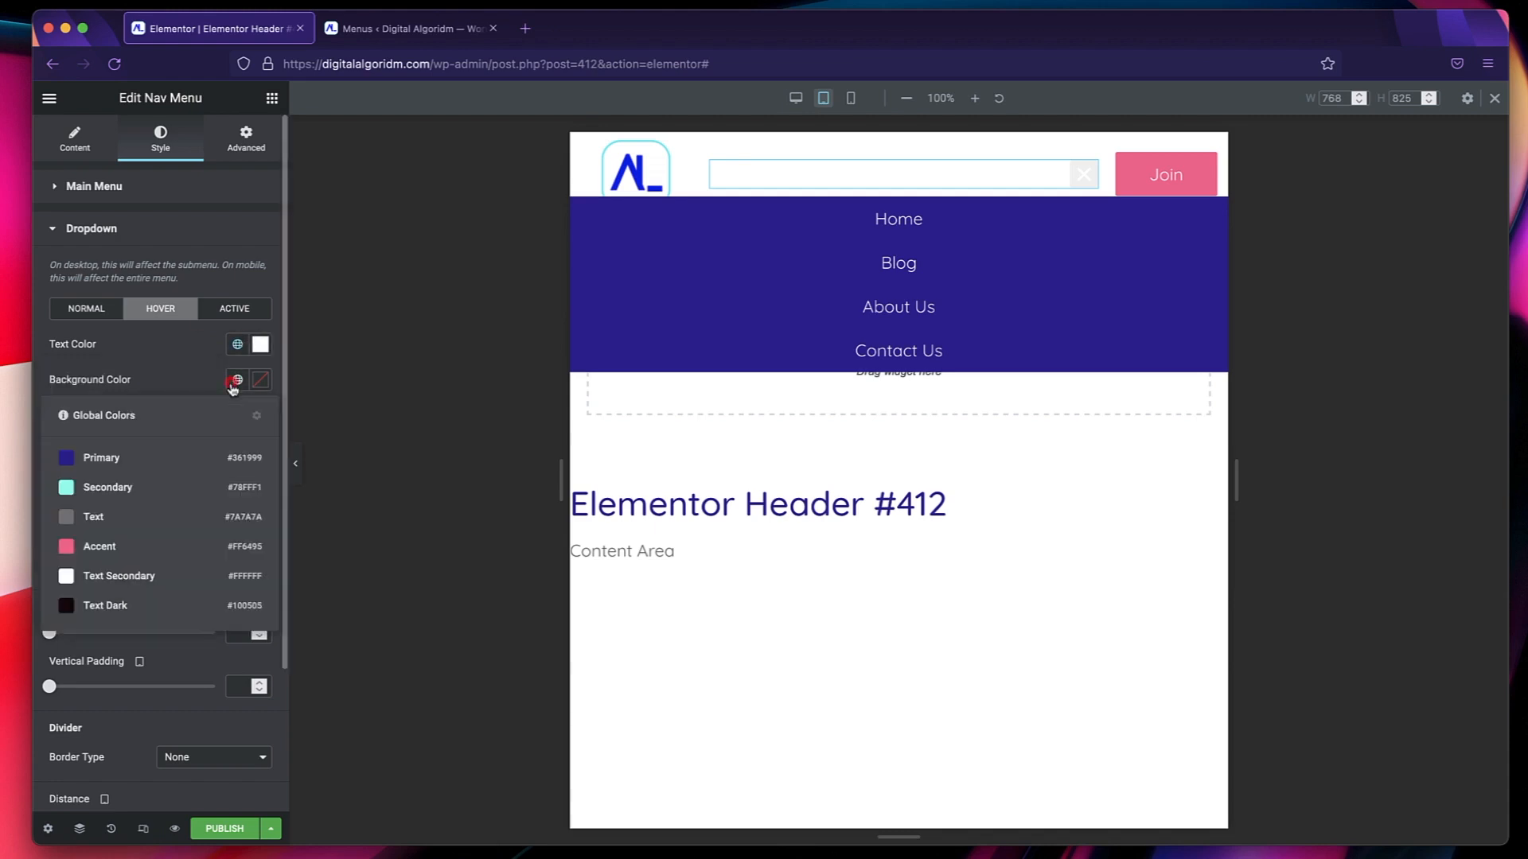
left_click(117, 610)
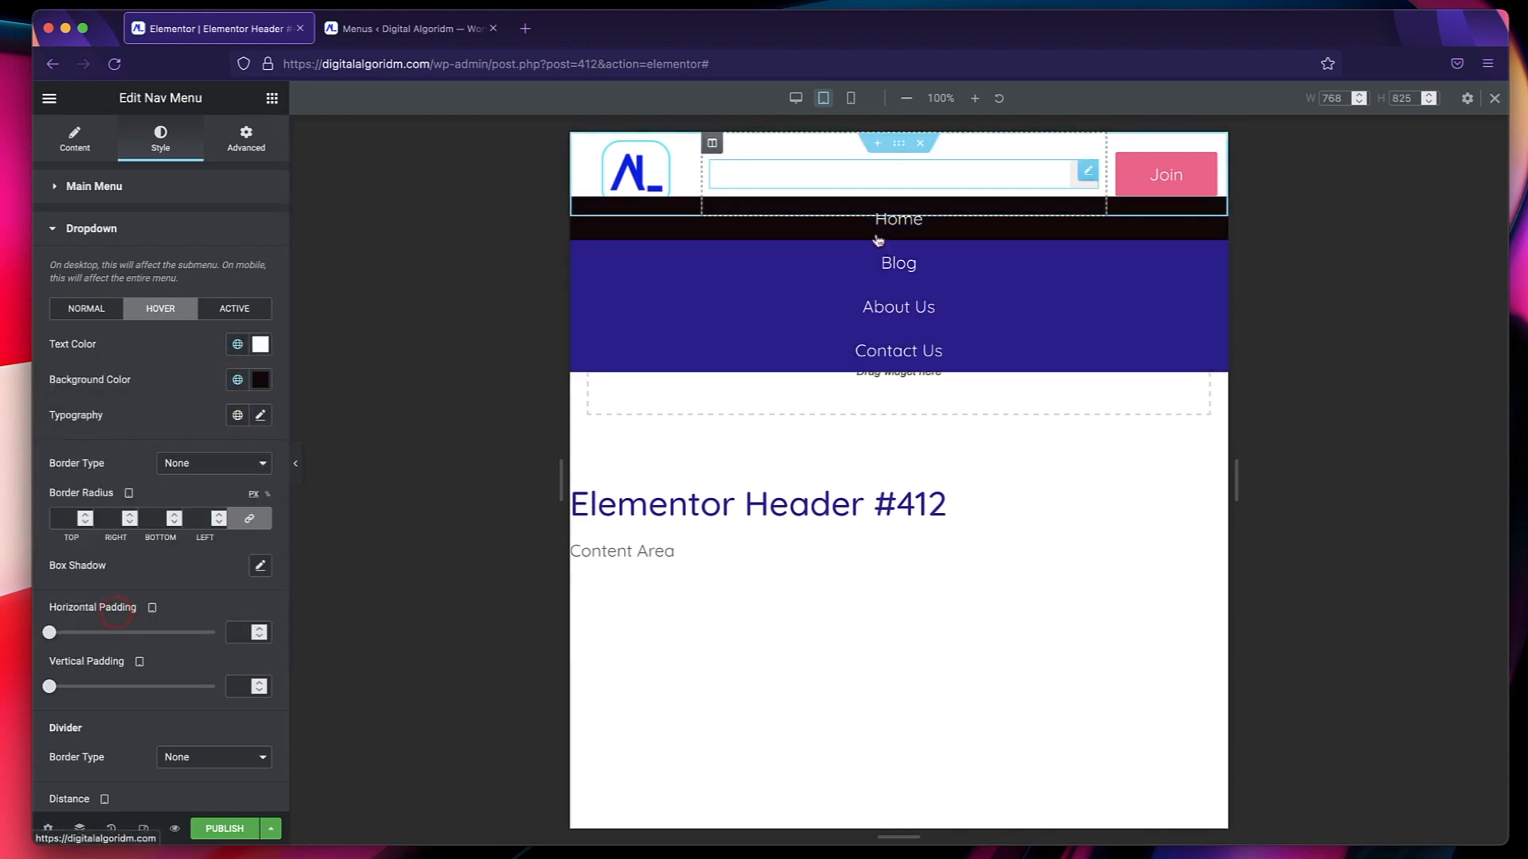
Set the dropdown's active text color to the global Text Secondary and its active background color to Primary.
left_click(226, 315)
left_click(240, 344)
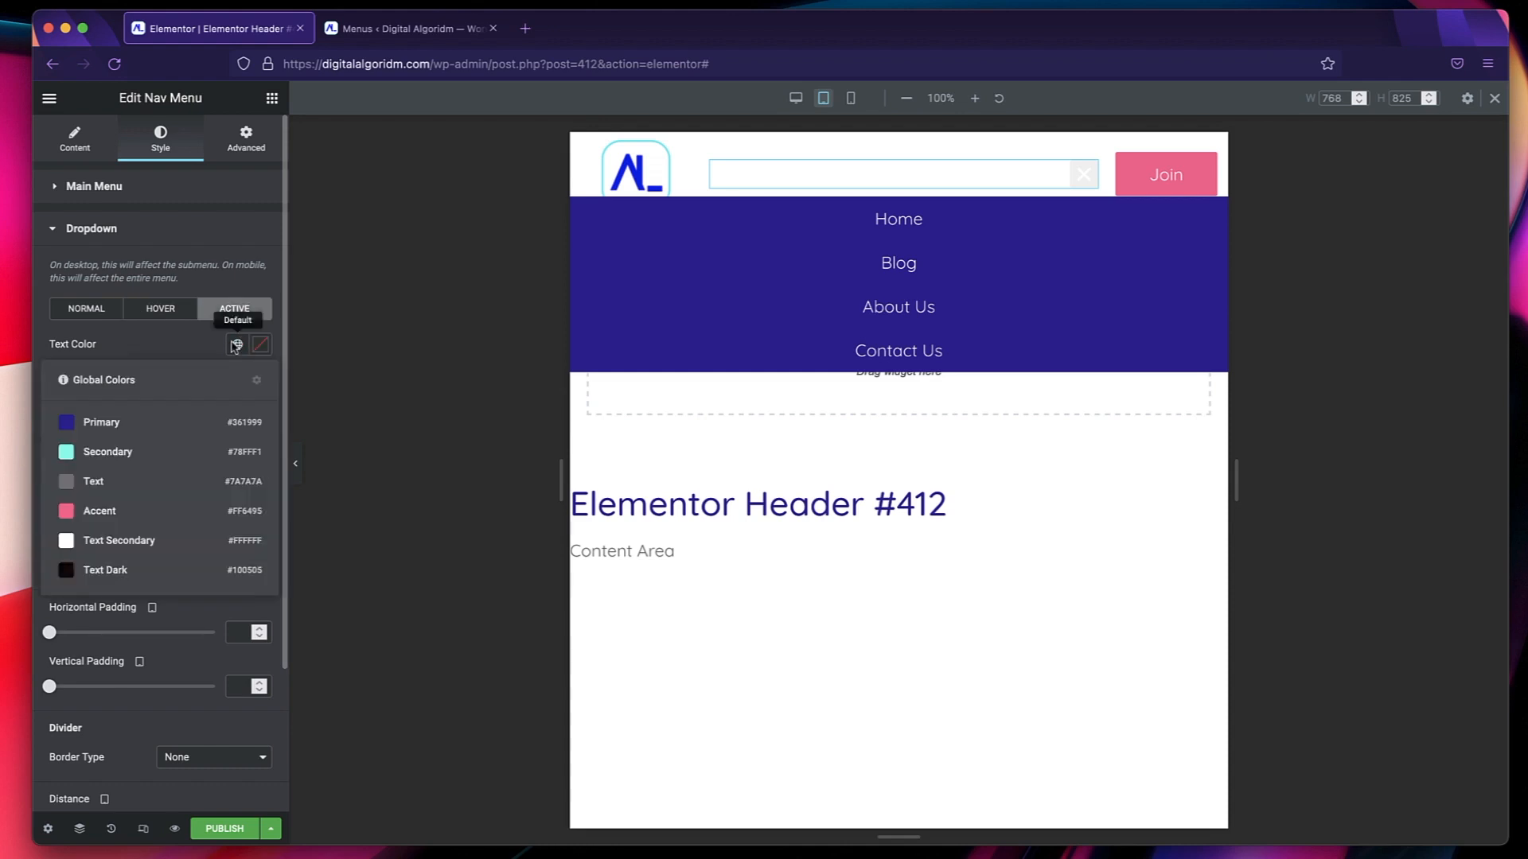
left_click(121, 540)
left_click(238, 380)
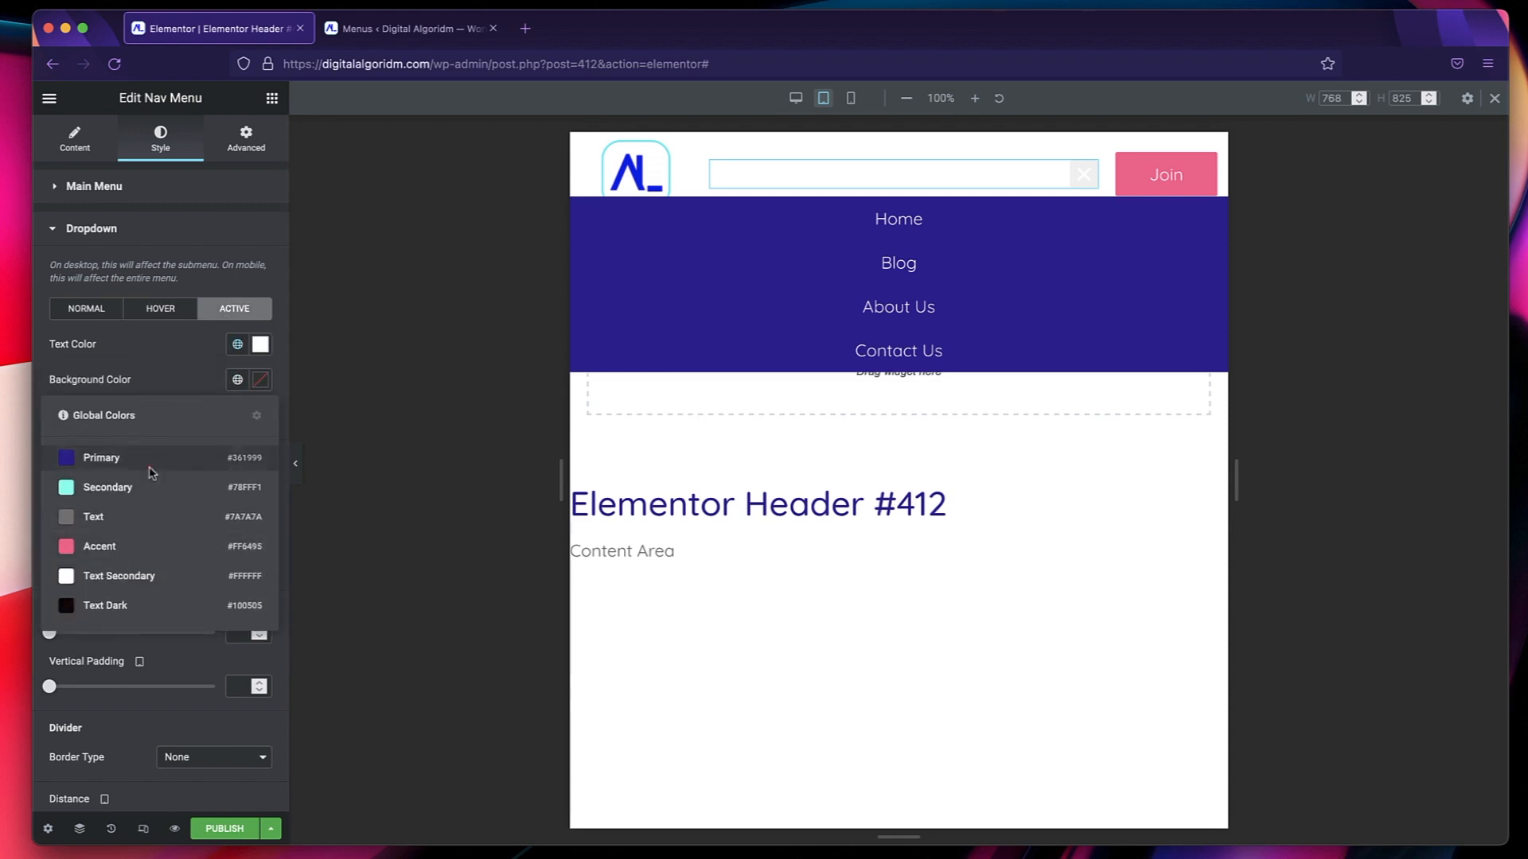
left_click(150, 468)
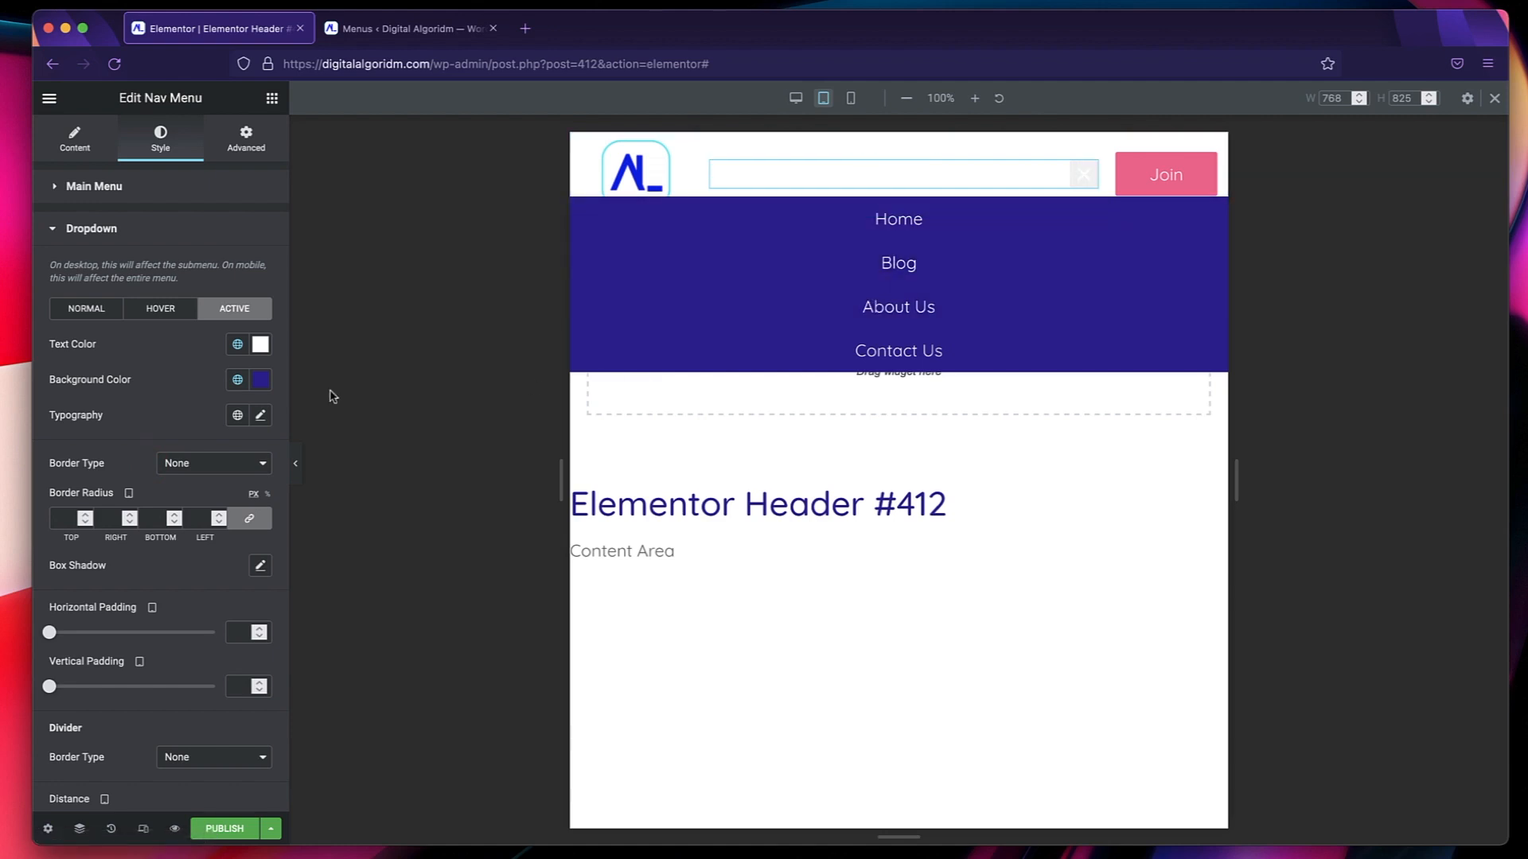
Apply the global Text font to the nav menu's dropdown typography and set the dropdown distance to 28.
left_click(235, 416)
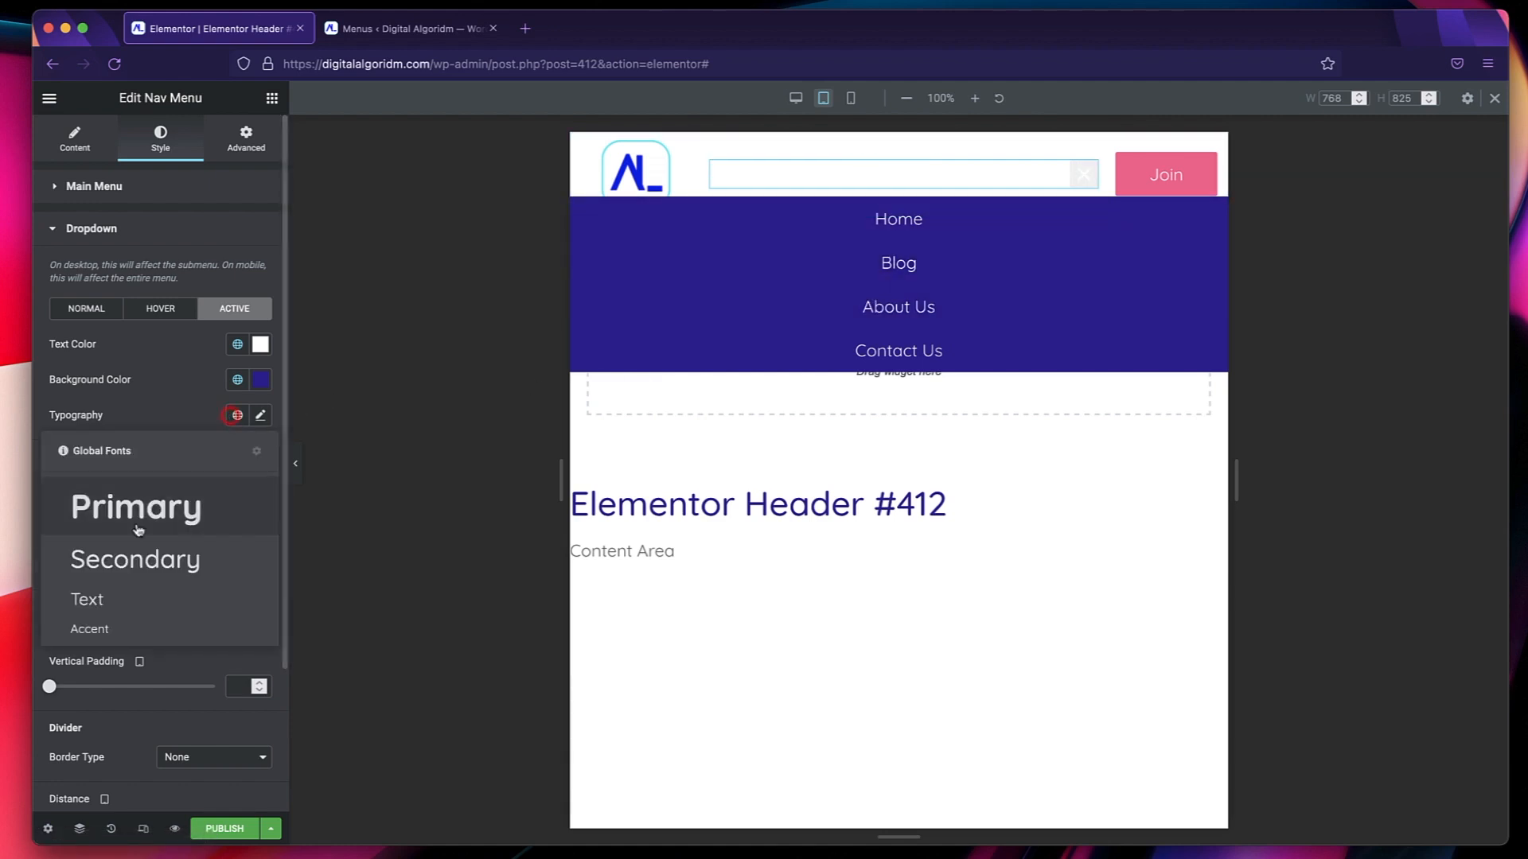
left_click(116, 592)
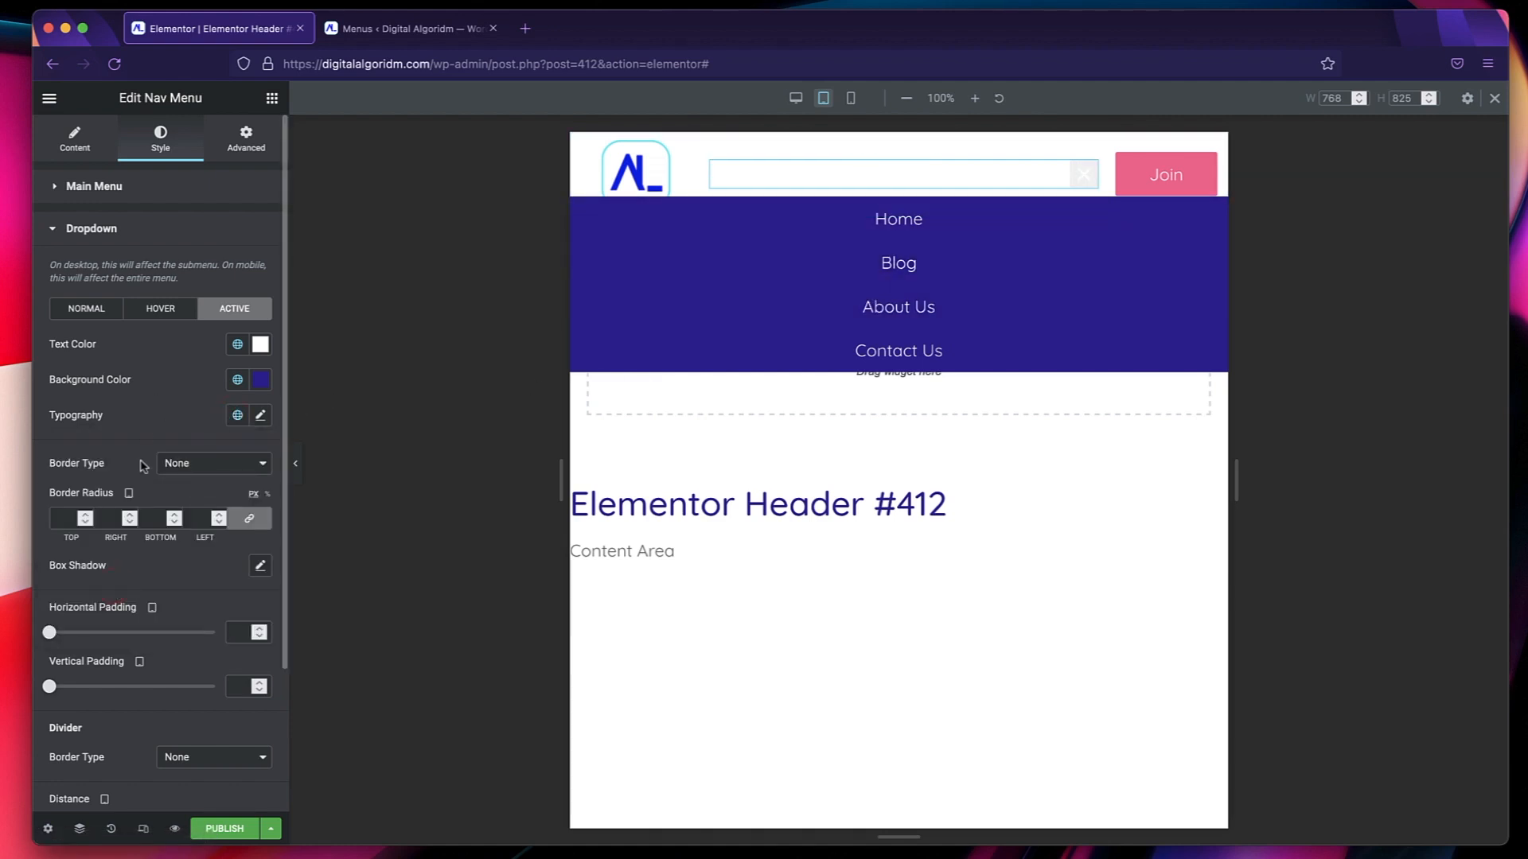
scroll(144, 466, "down", 3)
scroll(136, 467, "down", 2)
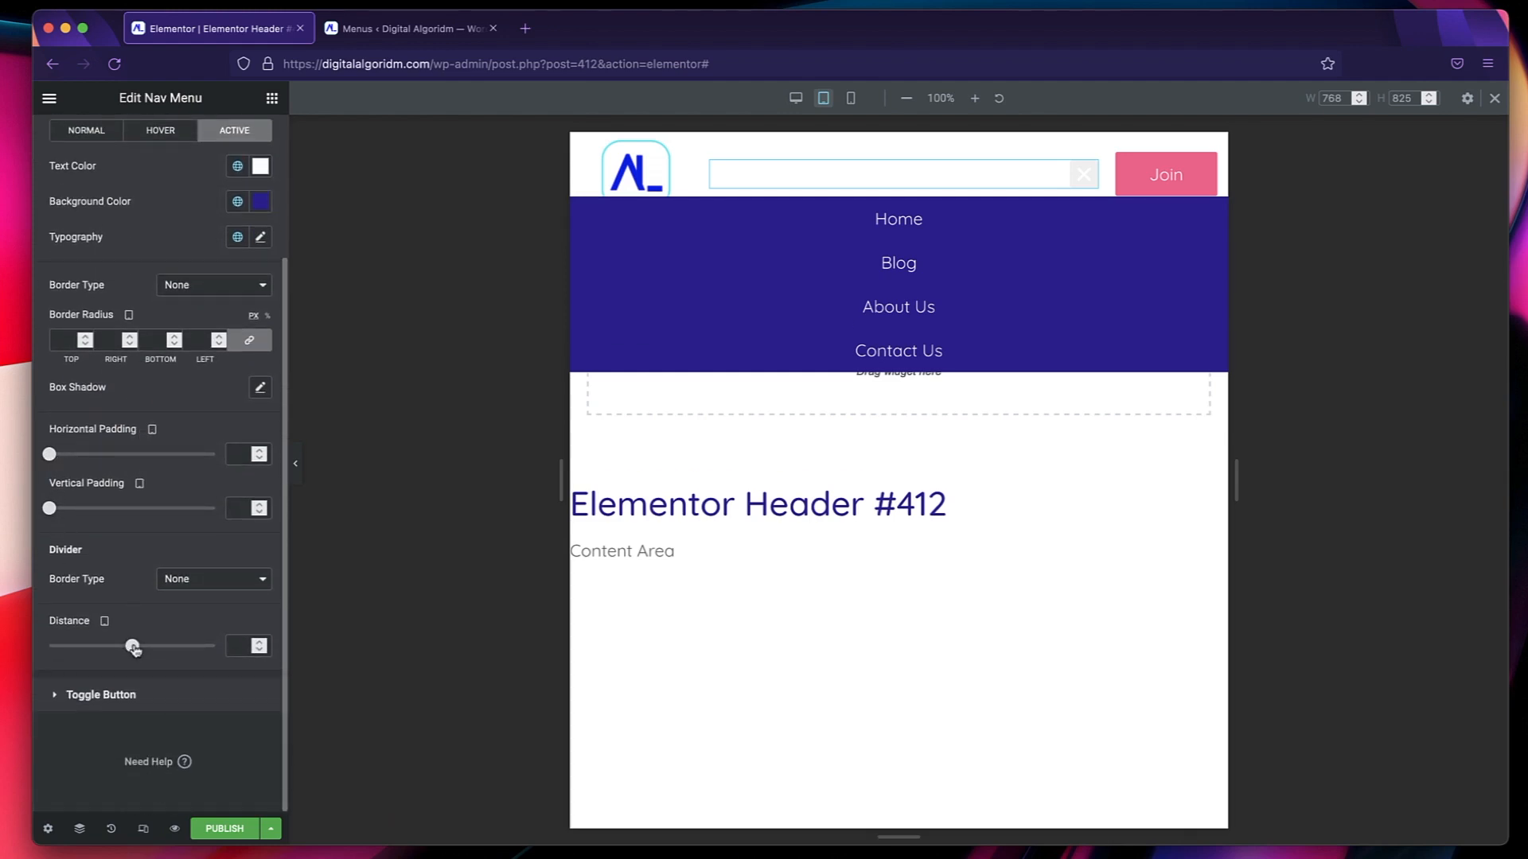
mouse_move(132, 647)
left_mouse_down()
mouse_move(68, 645)
mouse_move(188, 643)
mouse_move(156, 645)
left_mouse_up()
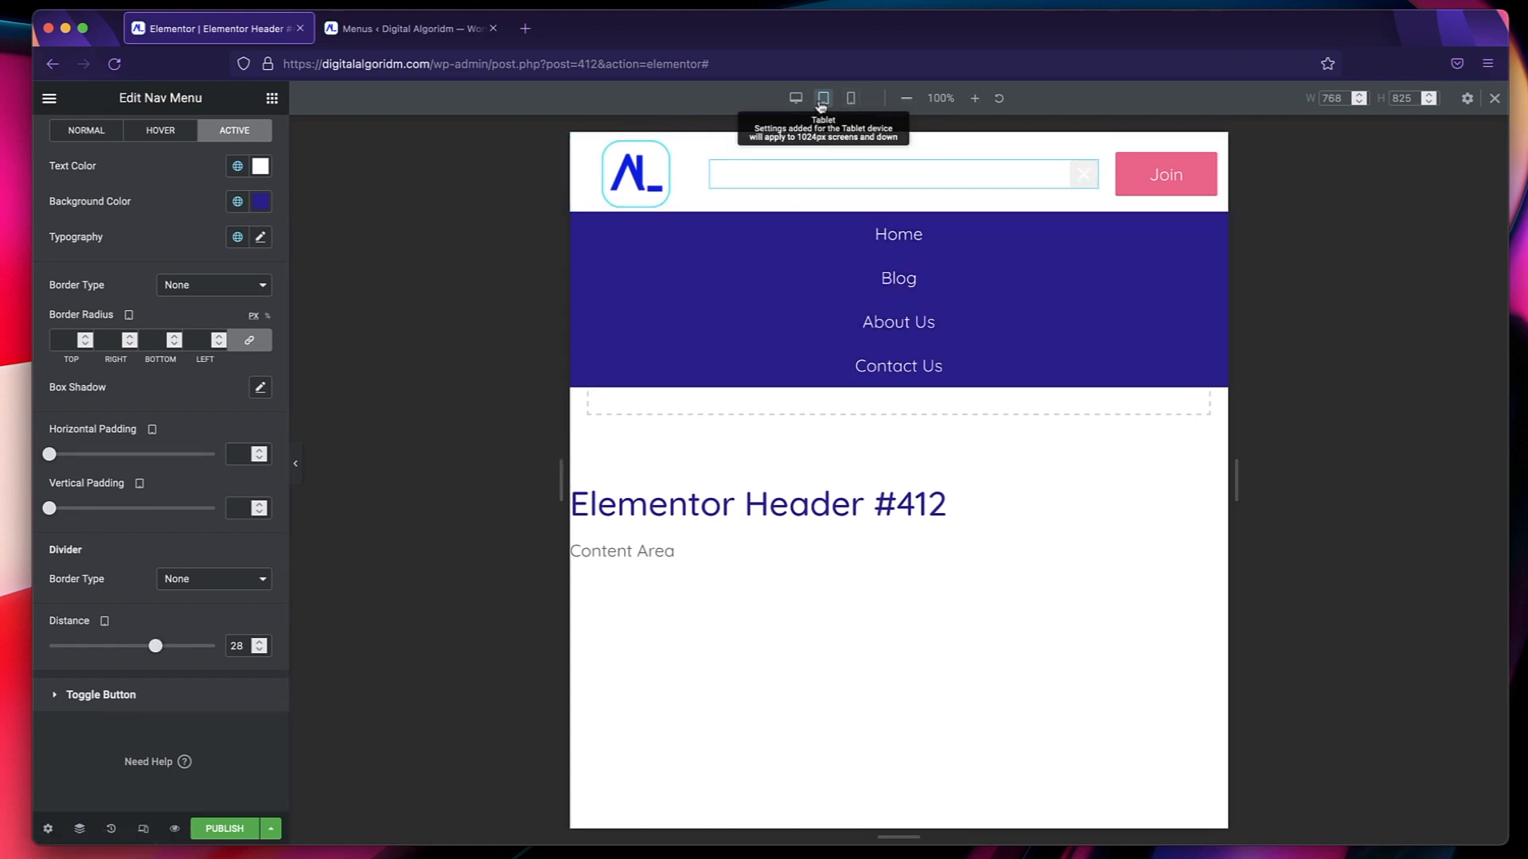
Center the nav menu's toggle alignment in the tablet layout after checking the mobile layout, and collapse the opened dropdown.
left_click(850, 99)
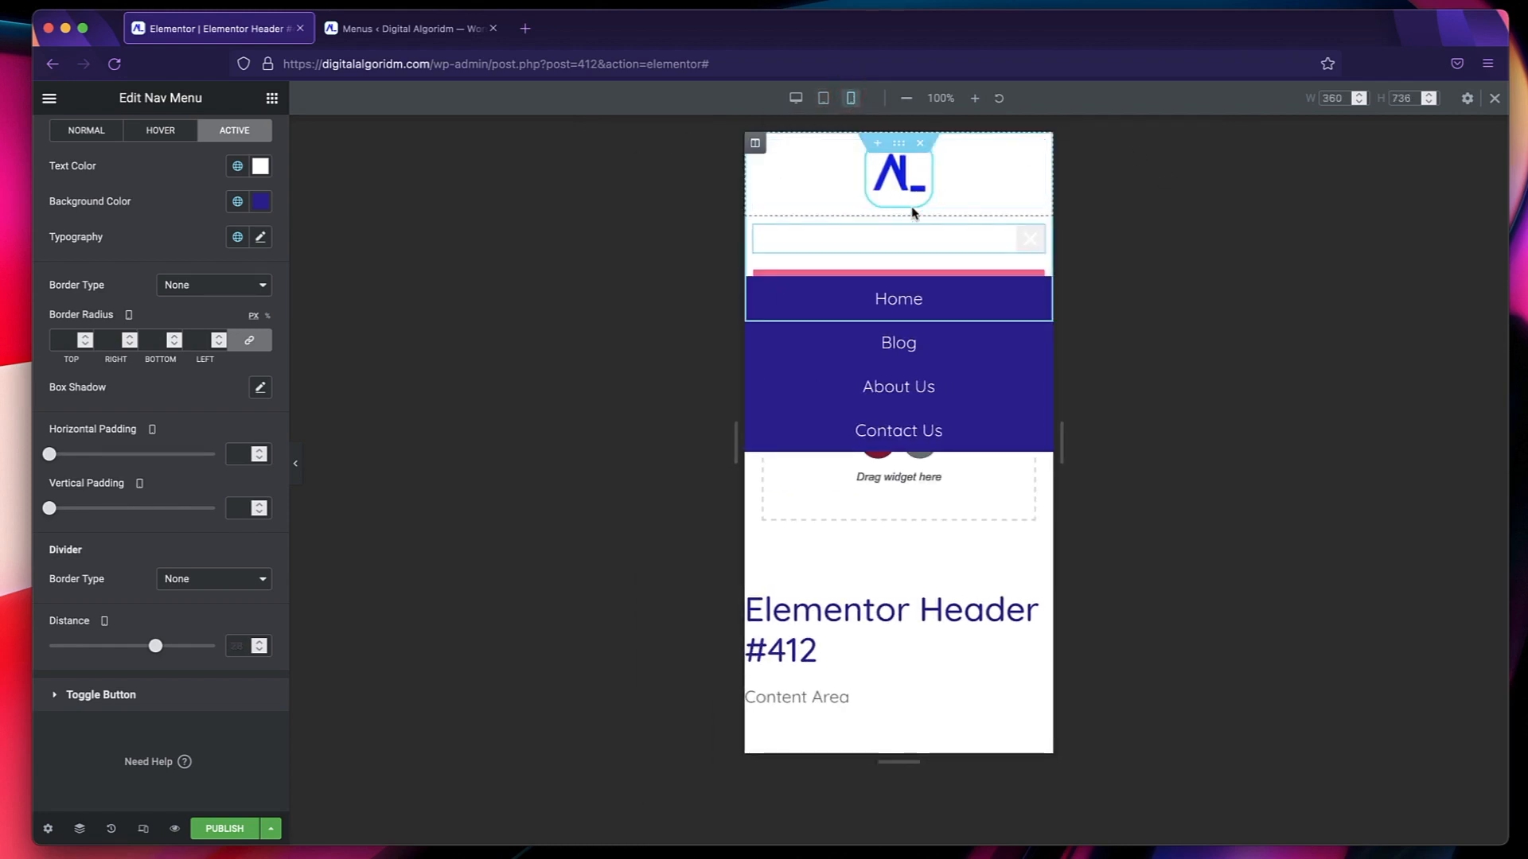
left_click(825, 101)
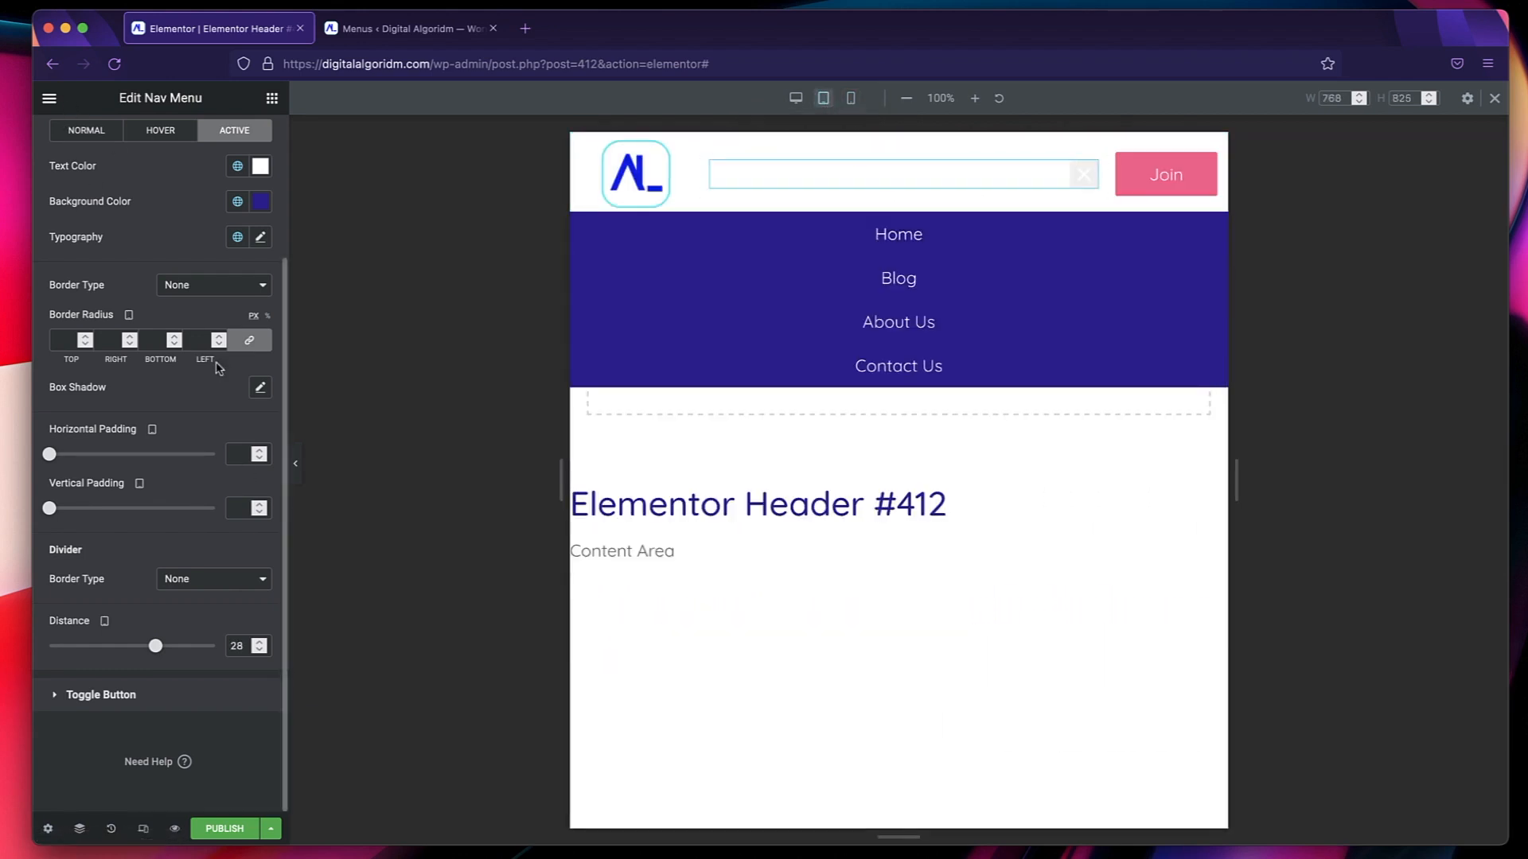
left_click(76, 139)
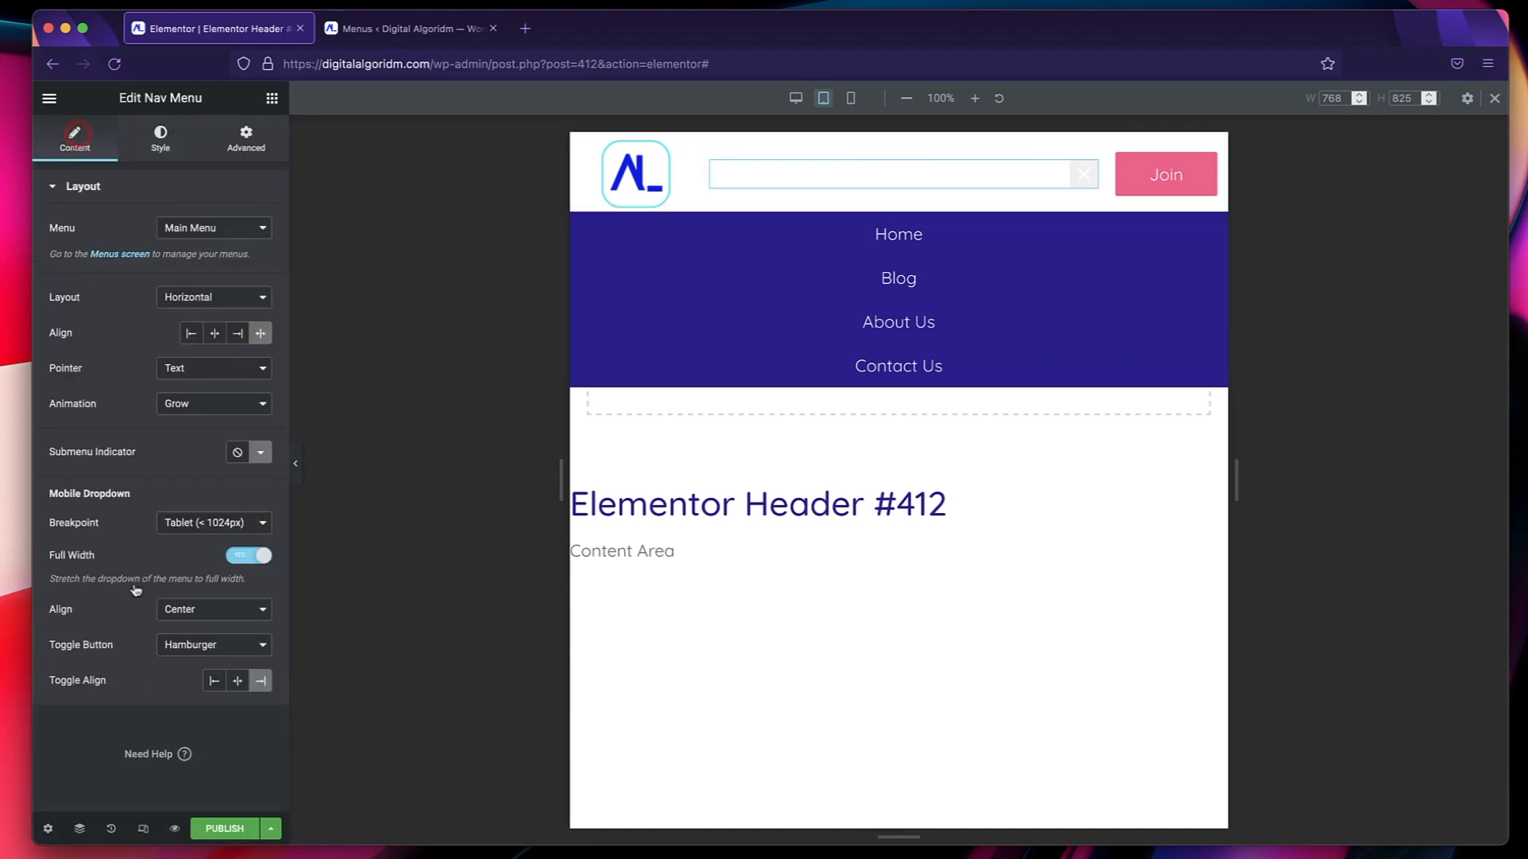
left_click(238, 682)
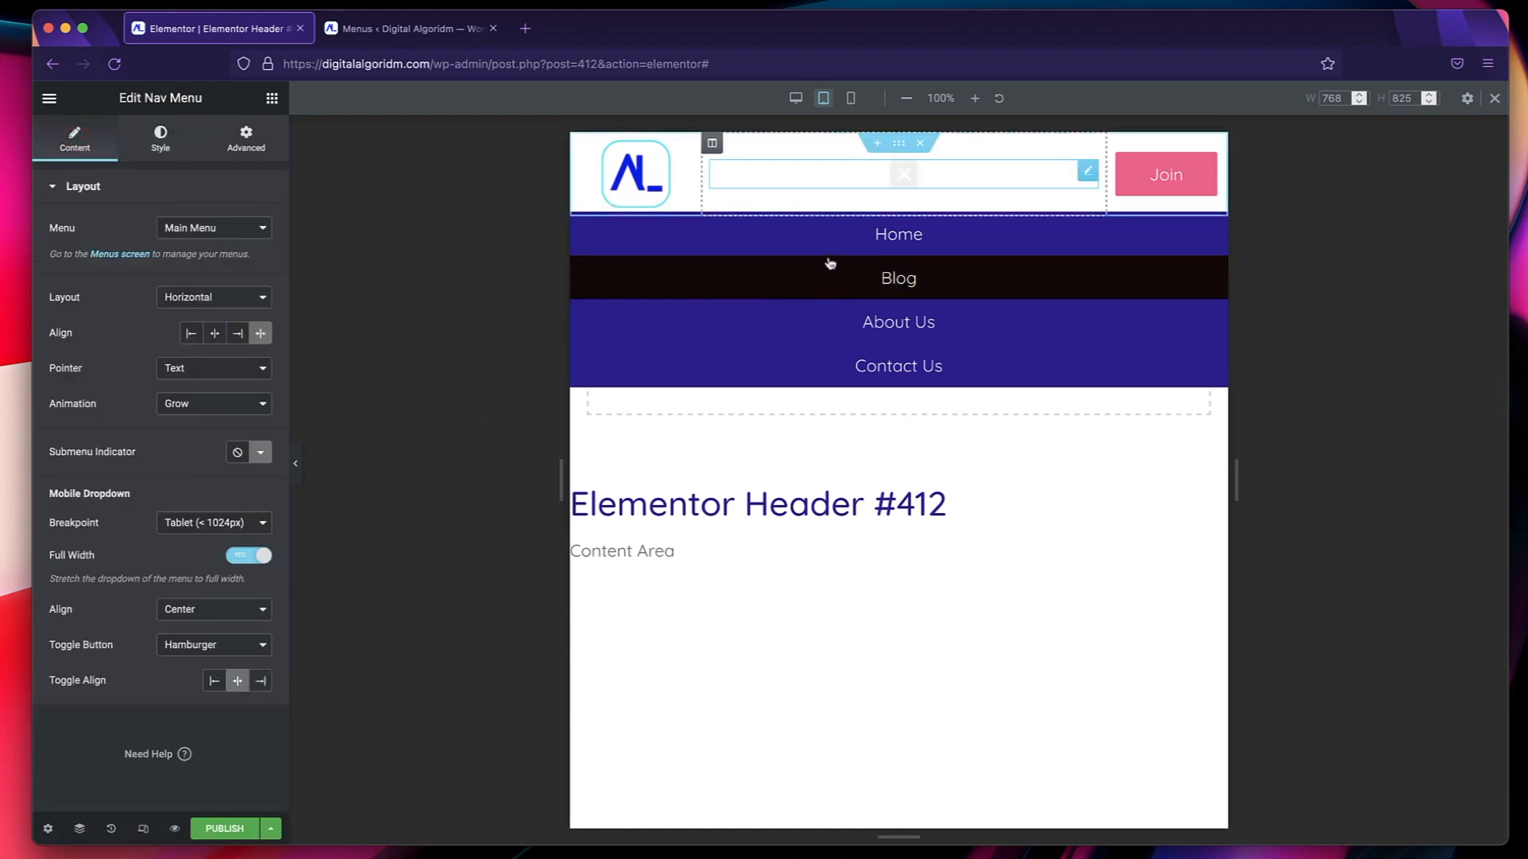
left_click(905, 176)
left_click(905, 175)
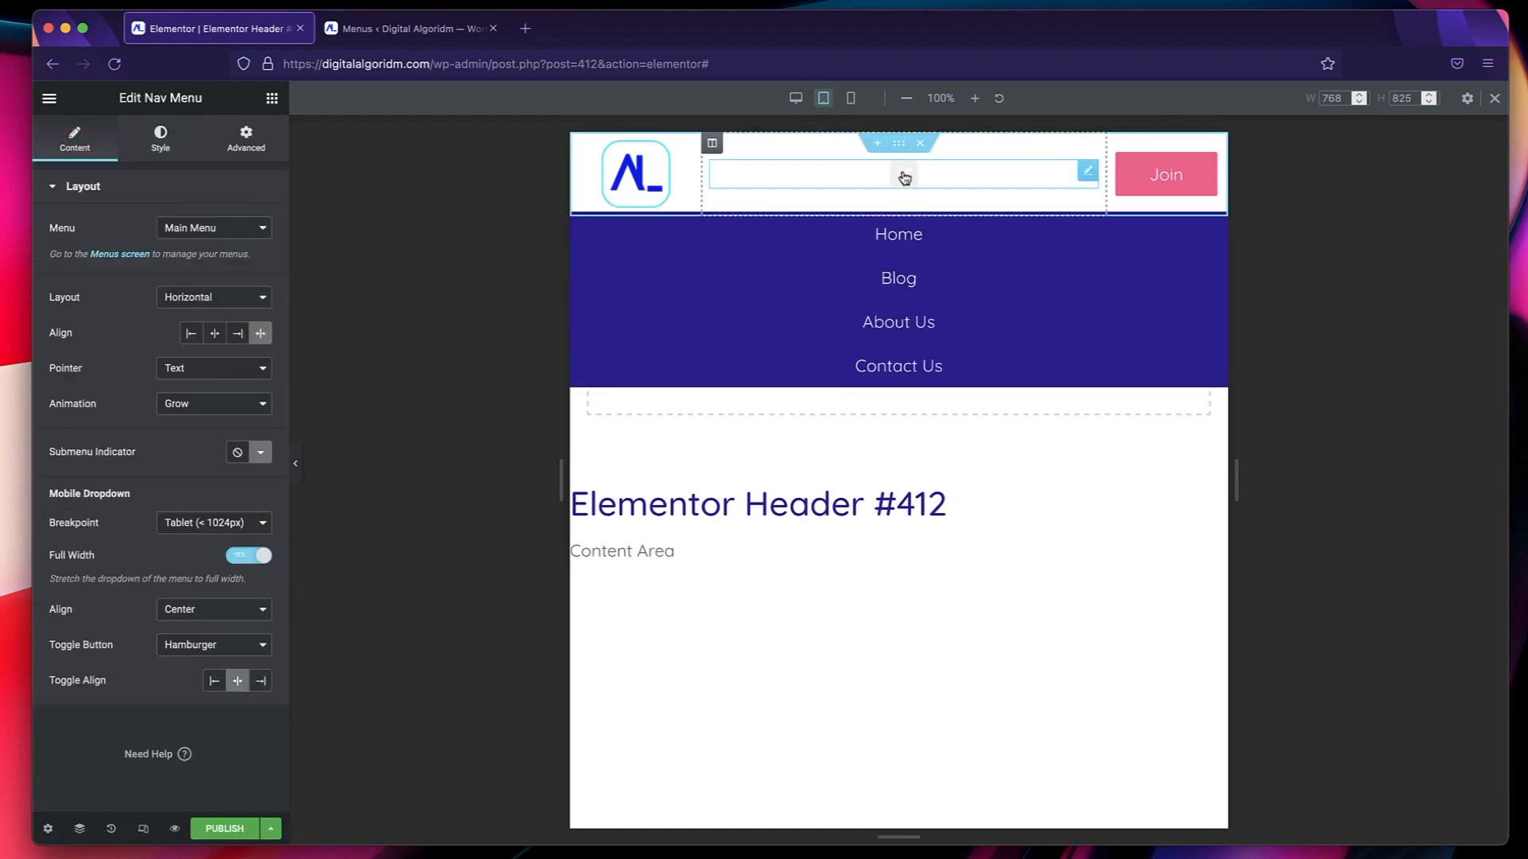
left_click(904, 174)
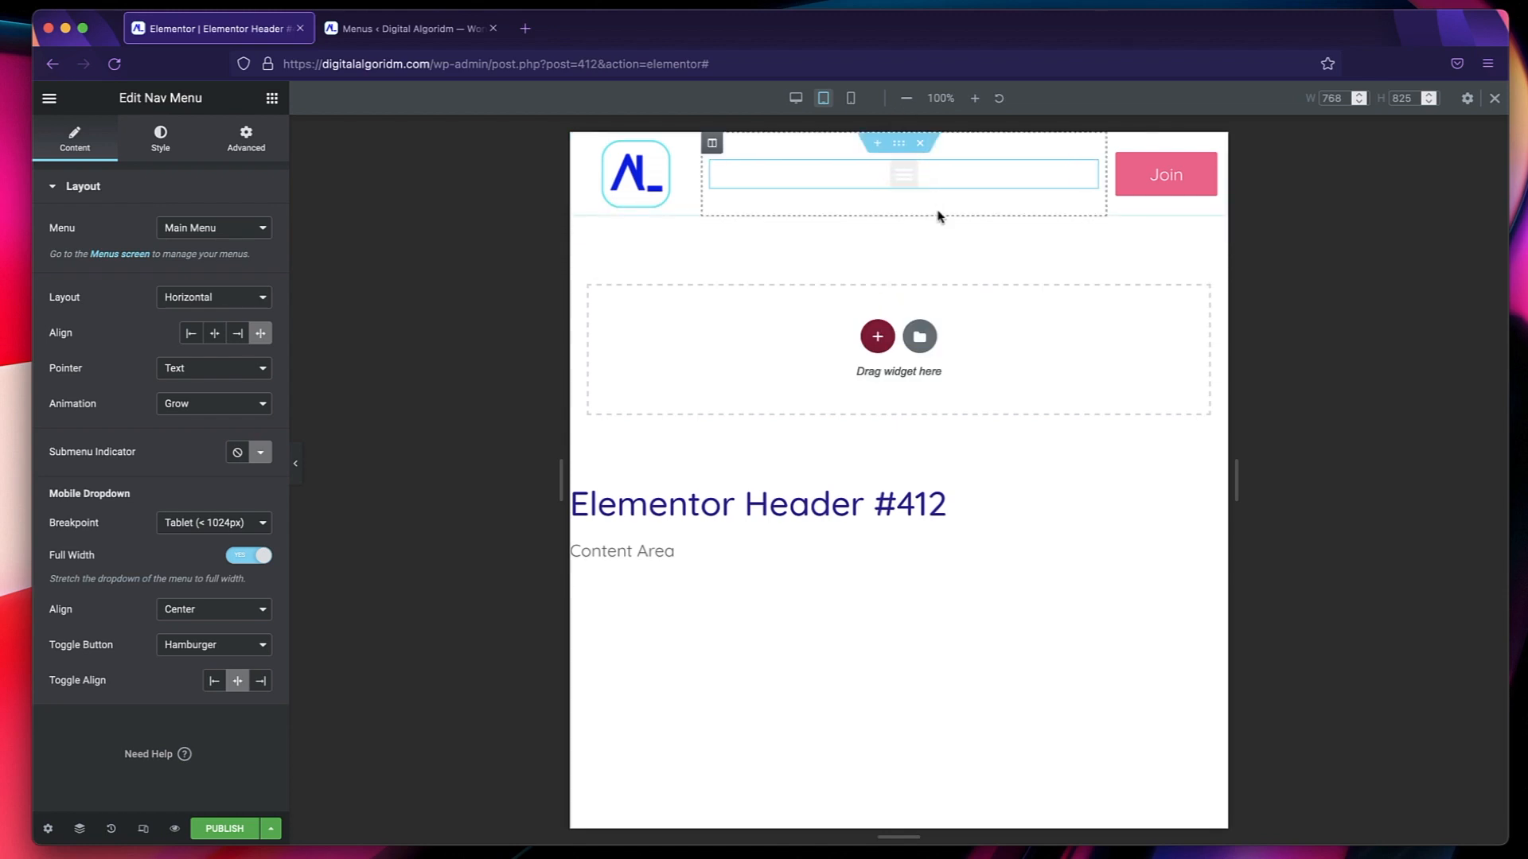
Set the nav menu toggle button's background color to the global Primary and its icon color to Text Secondary.
left_click(171, 140)
left_click(110, 565)
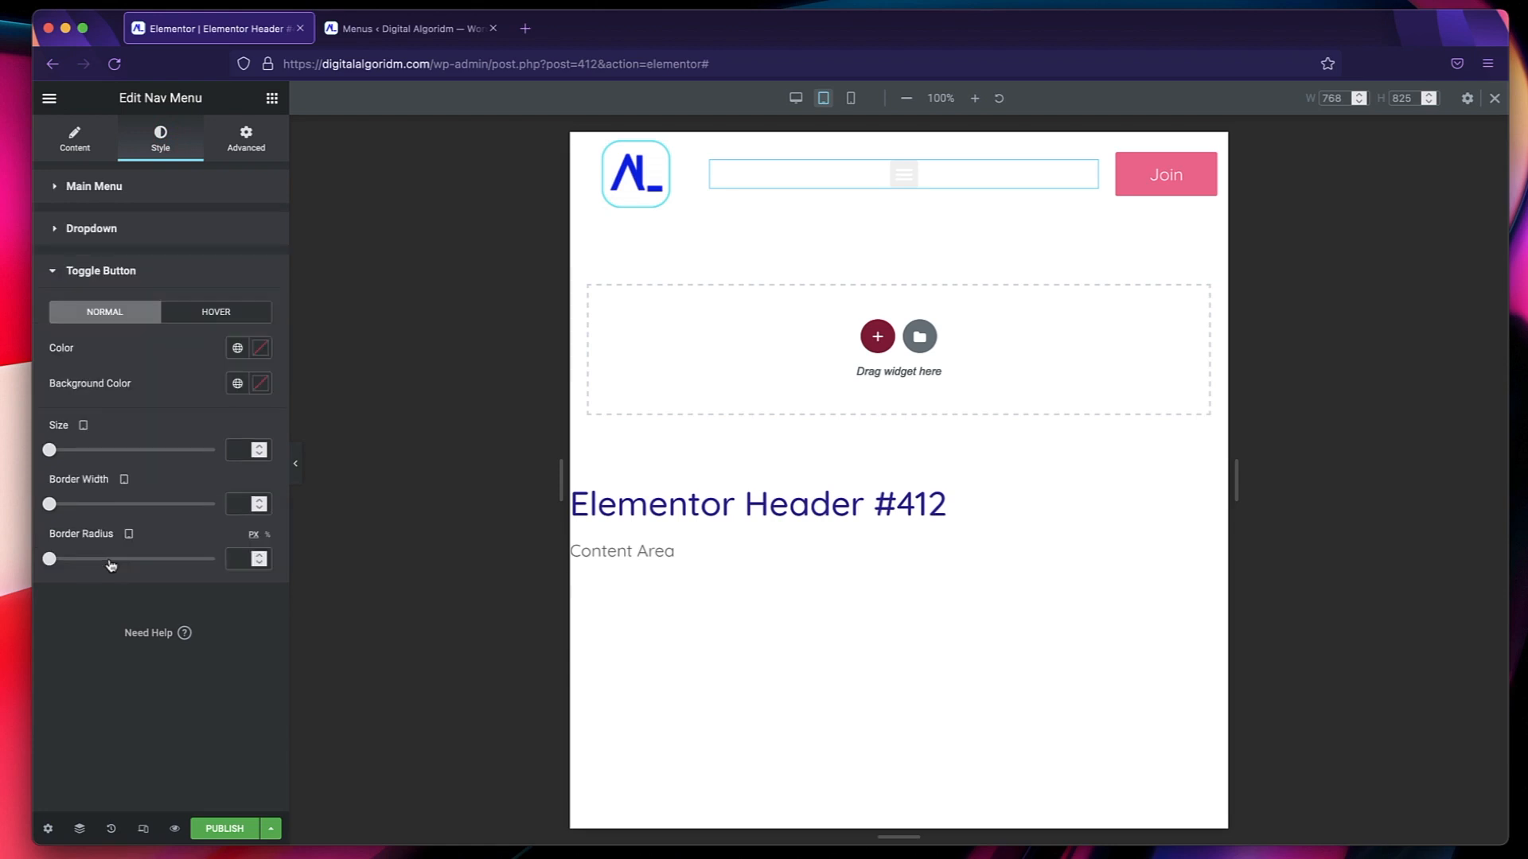
left_click(237, 384)
left_click(173, 462)
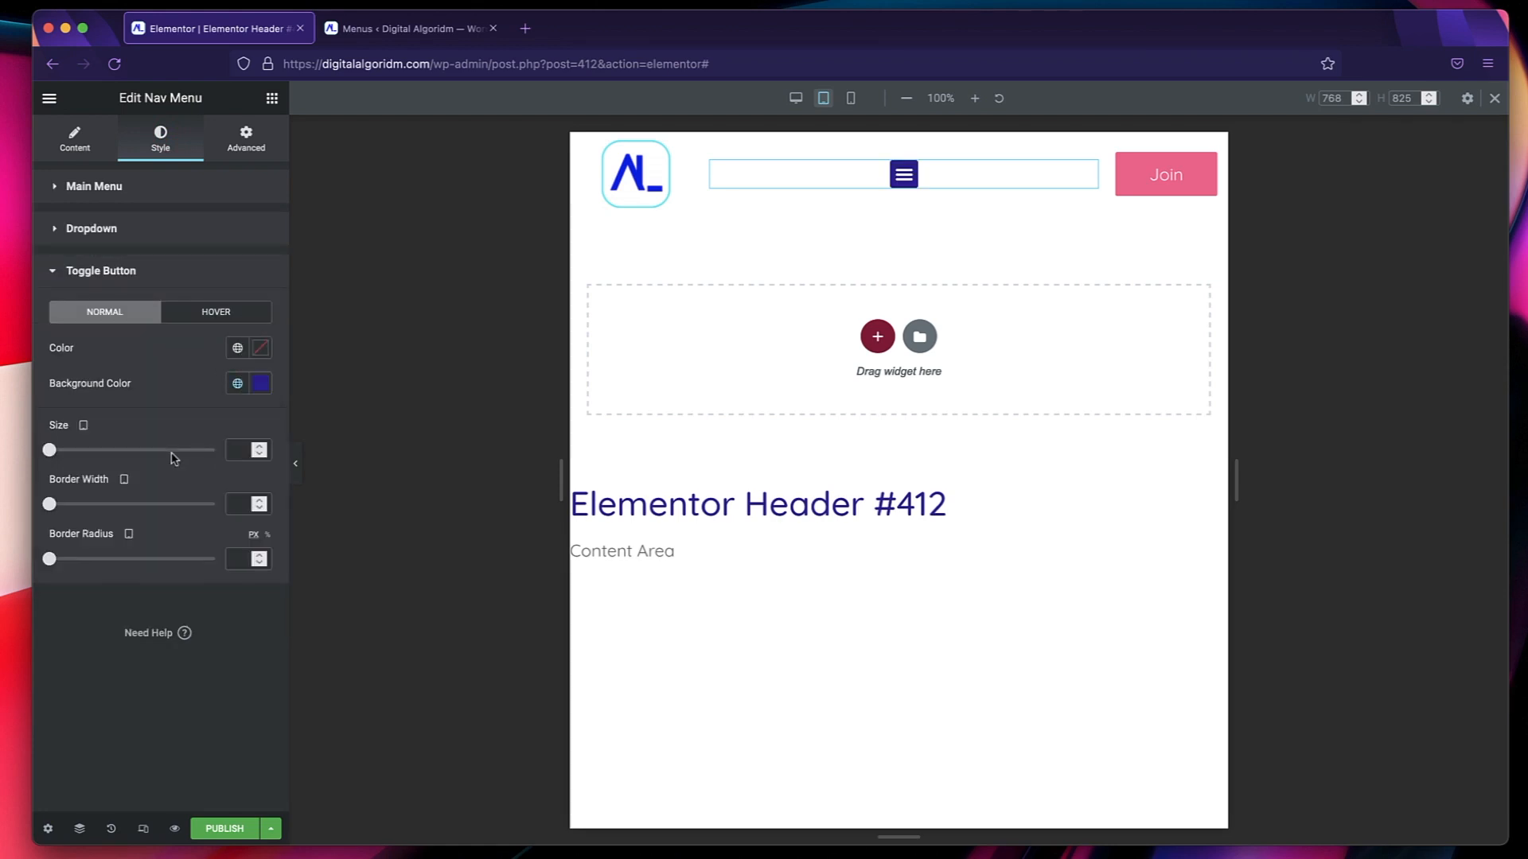
left_click(237, 348)
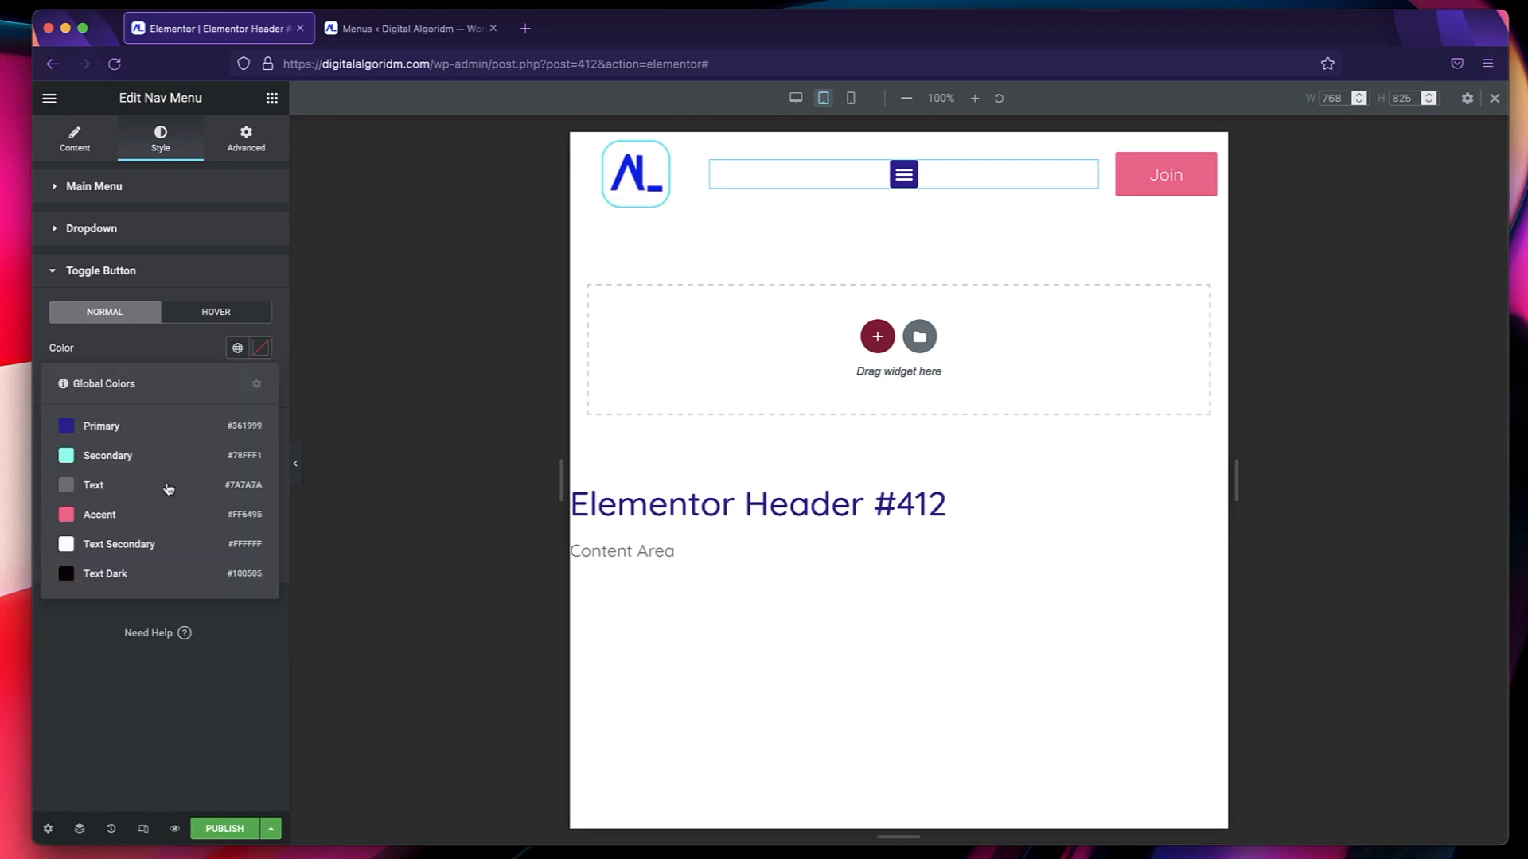
left_click(153, 545)
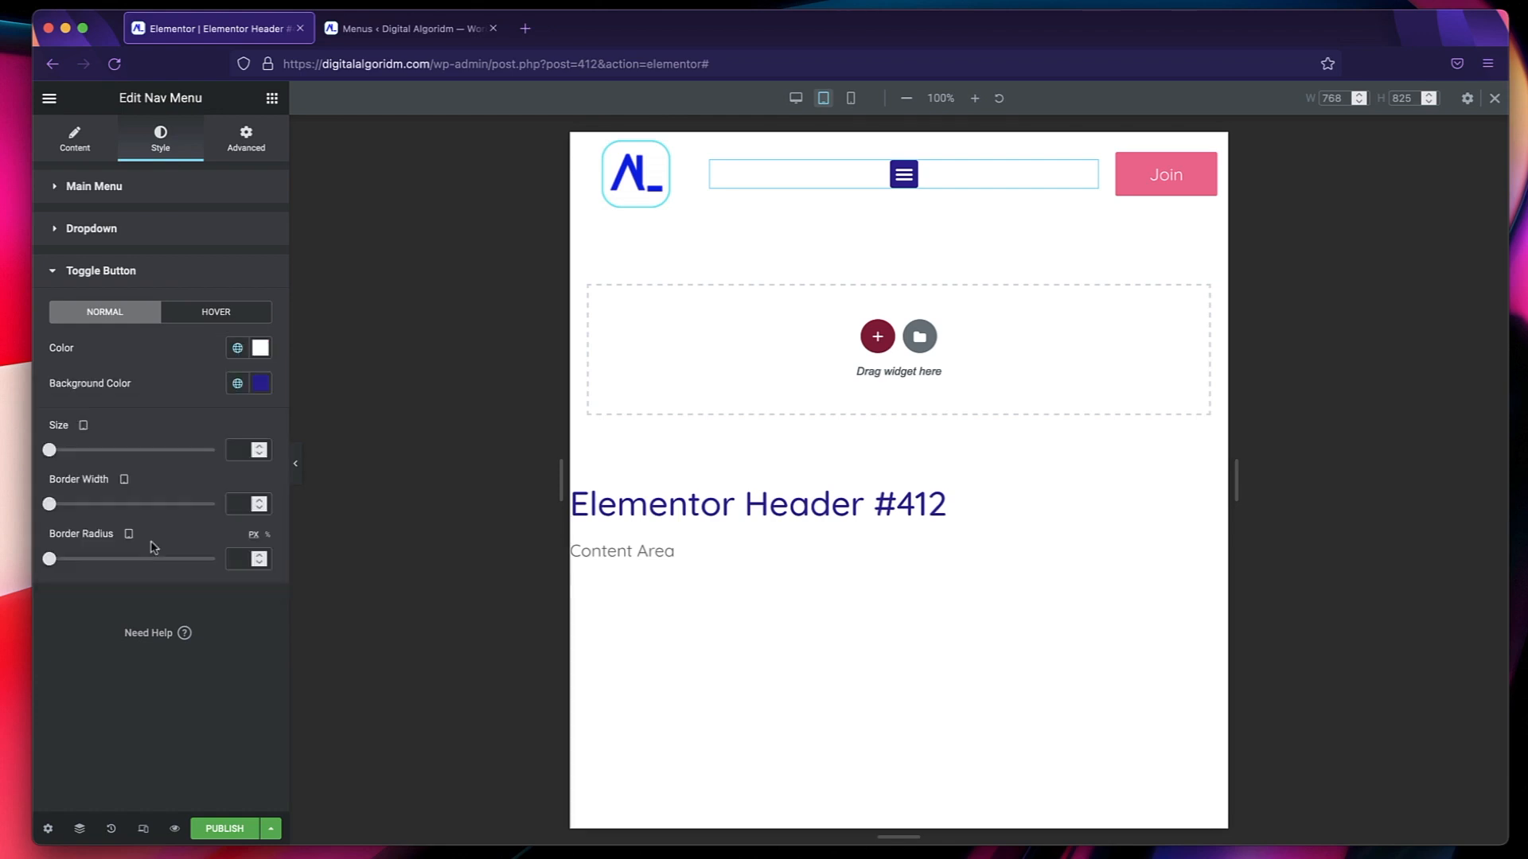
In the mobile layout, set the header column widths to 20% for the logo, 40% for the menu and 40% for the Join button.
left_click(851, 98)
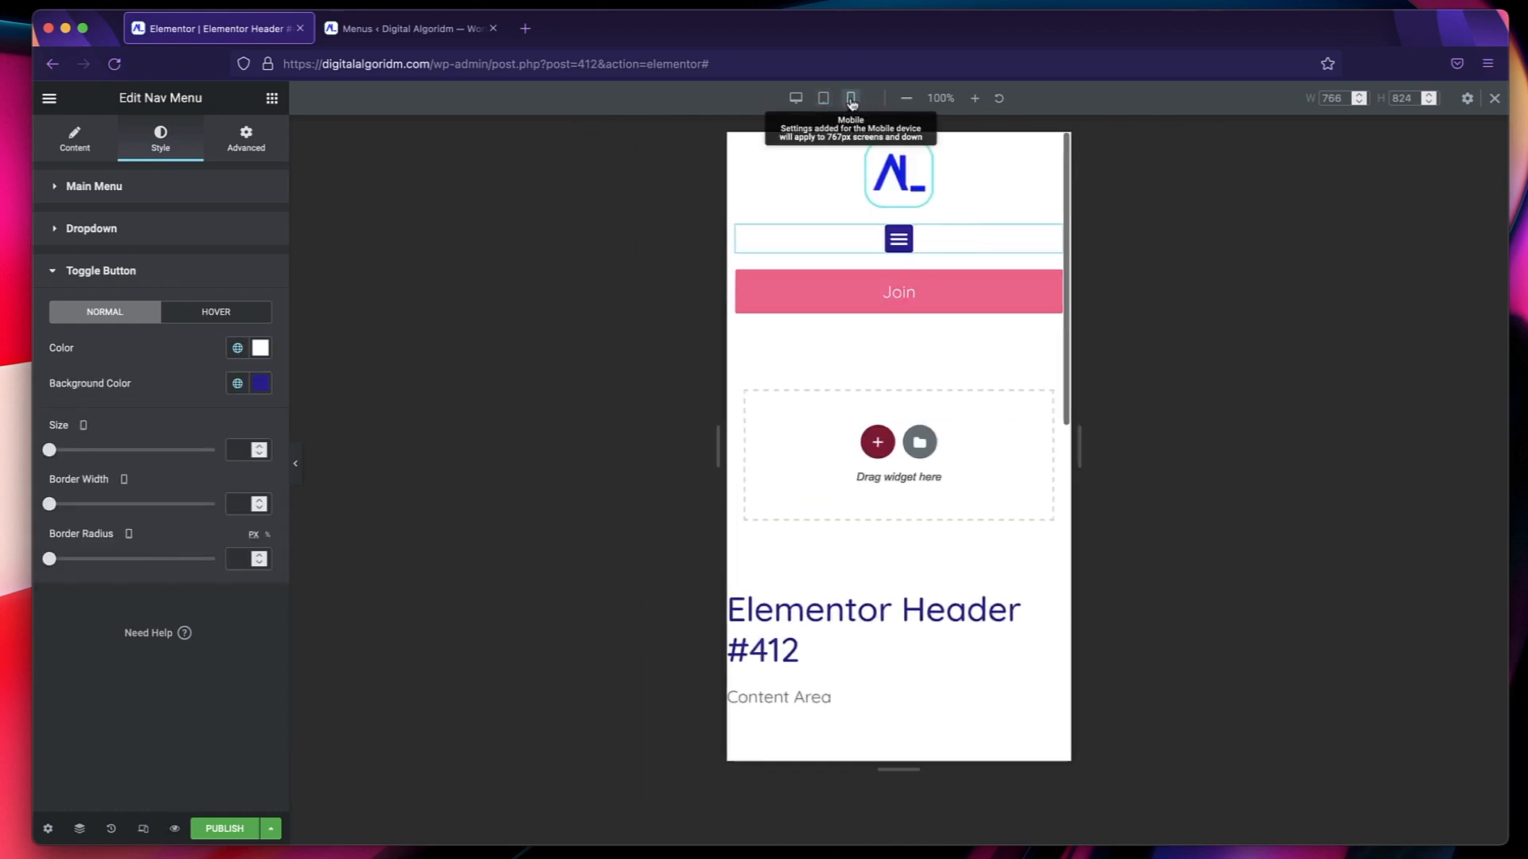
left_click(756, 144)
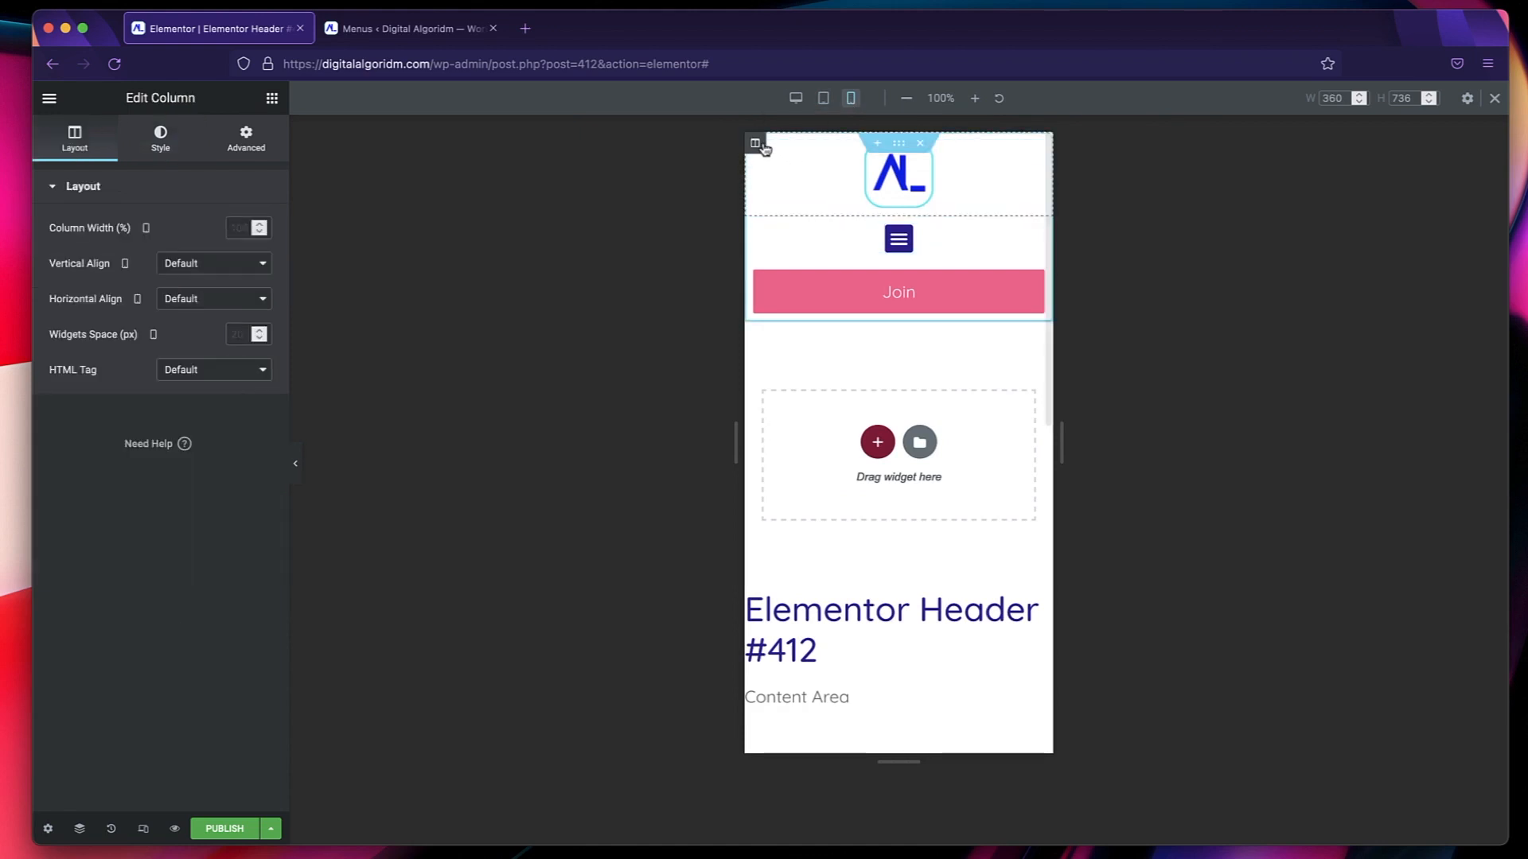
left_click(237, 228)
type("20")
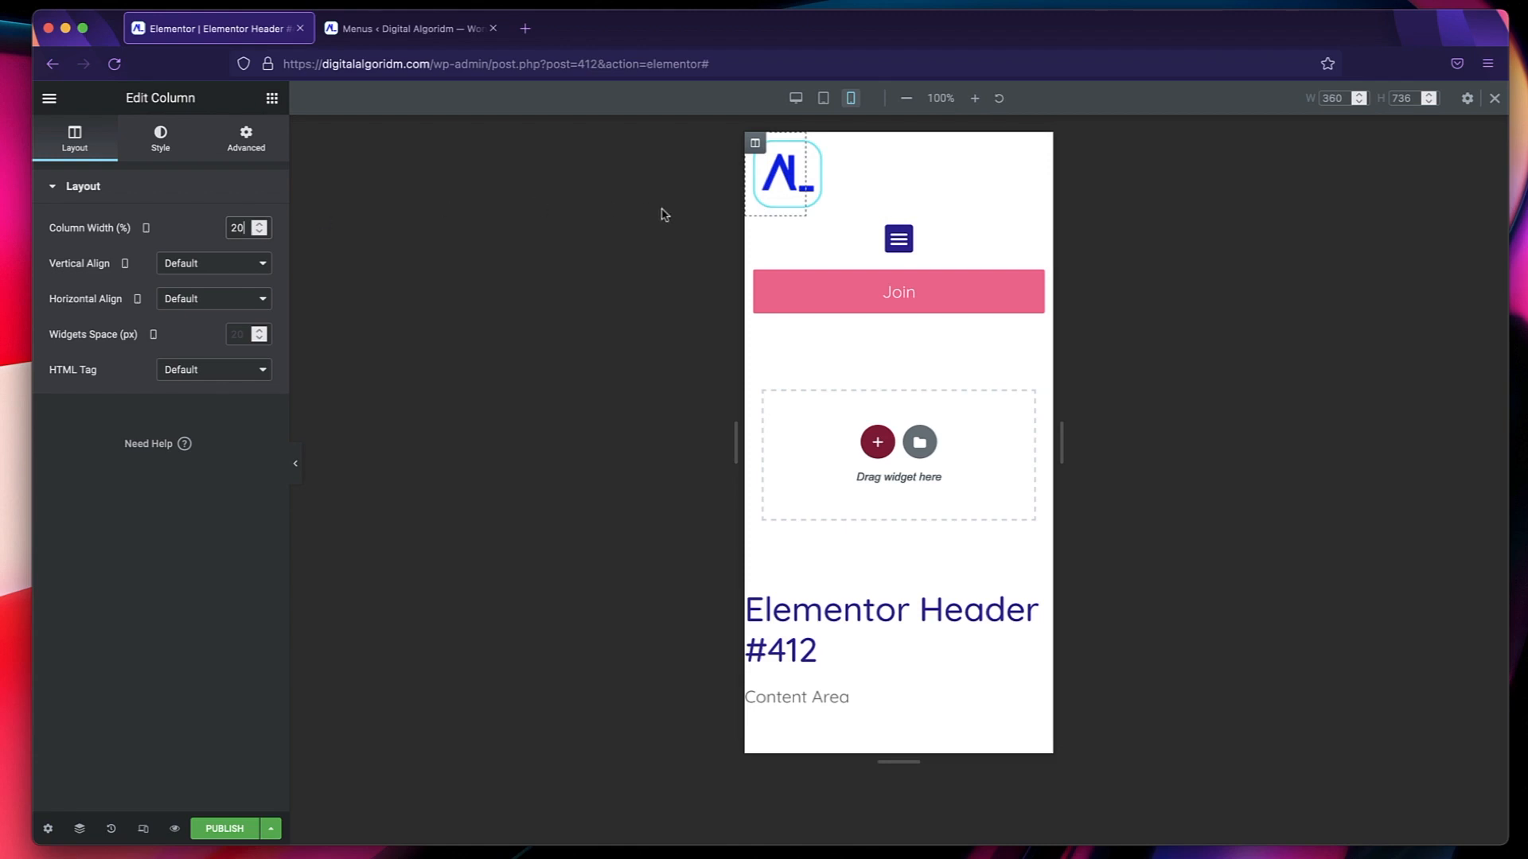
left_click(755, 228)
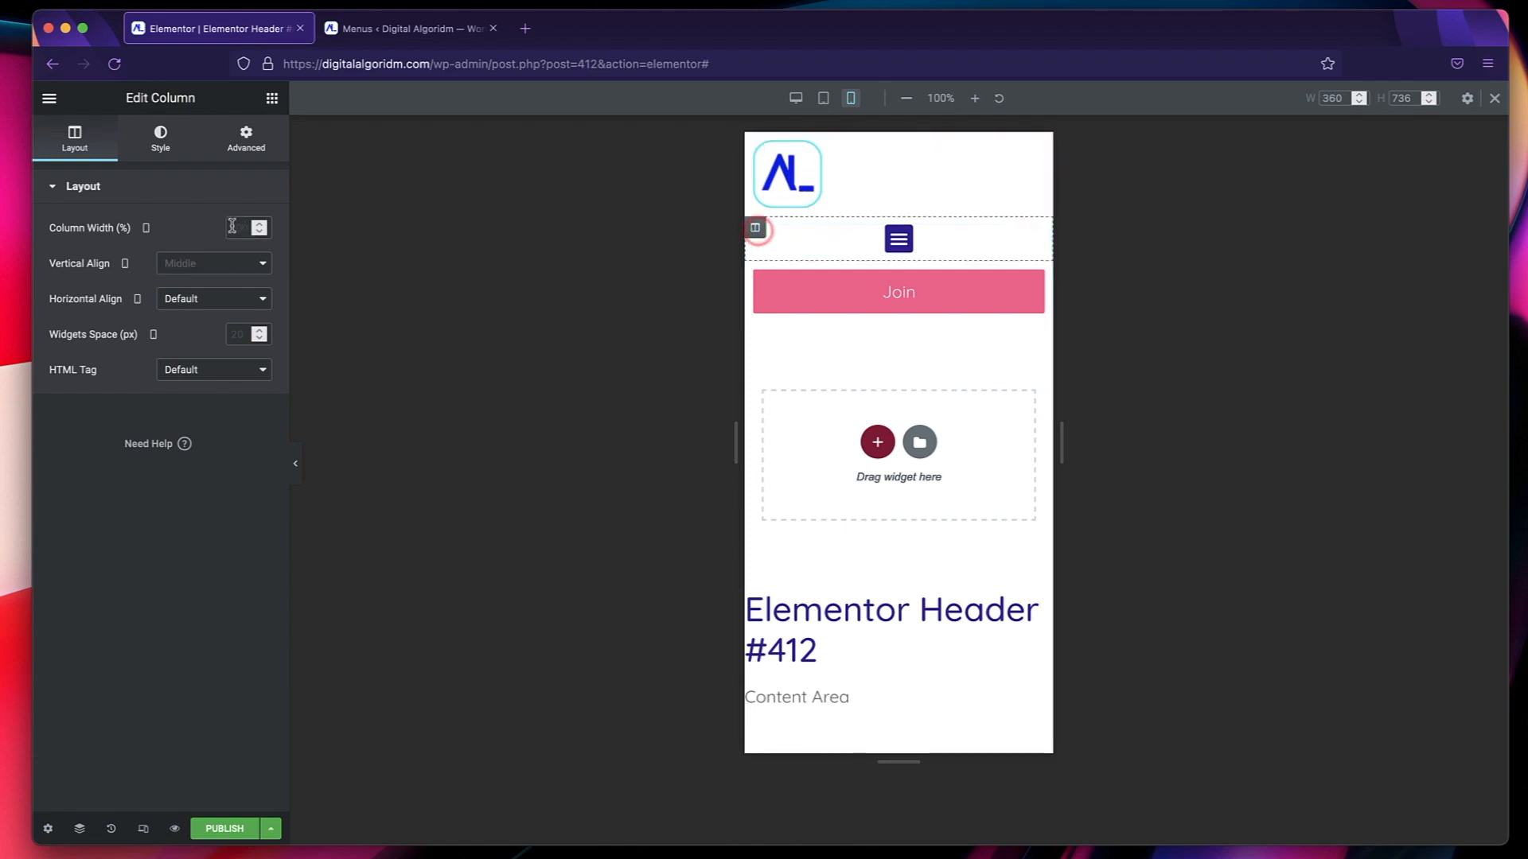
type("40")
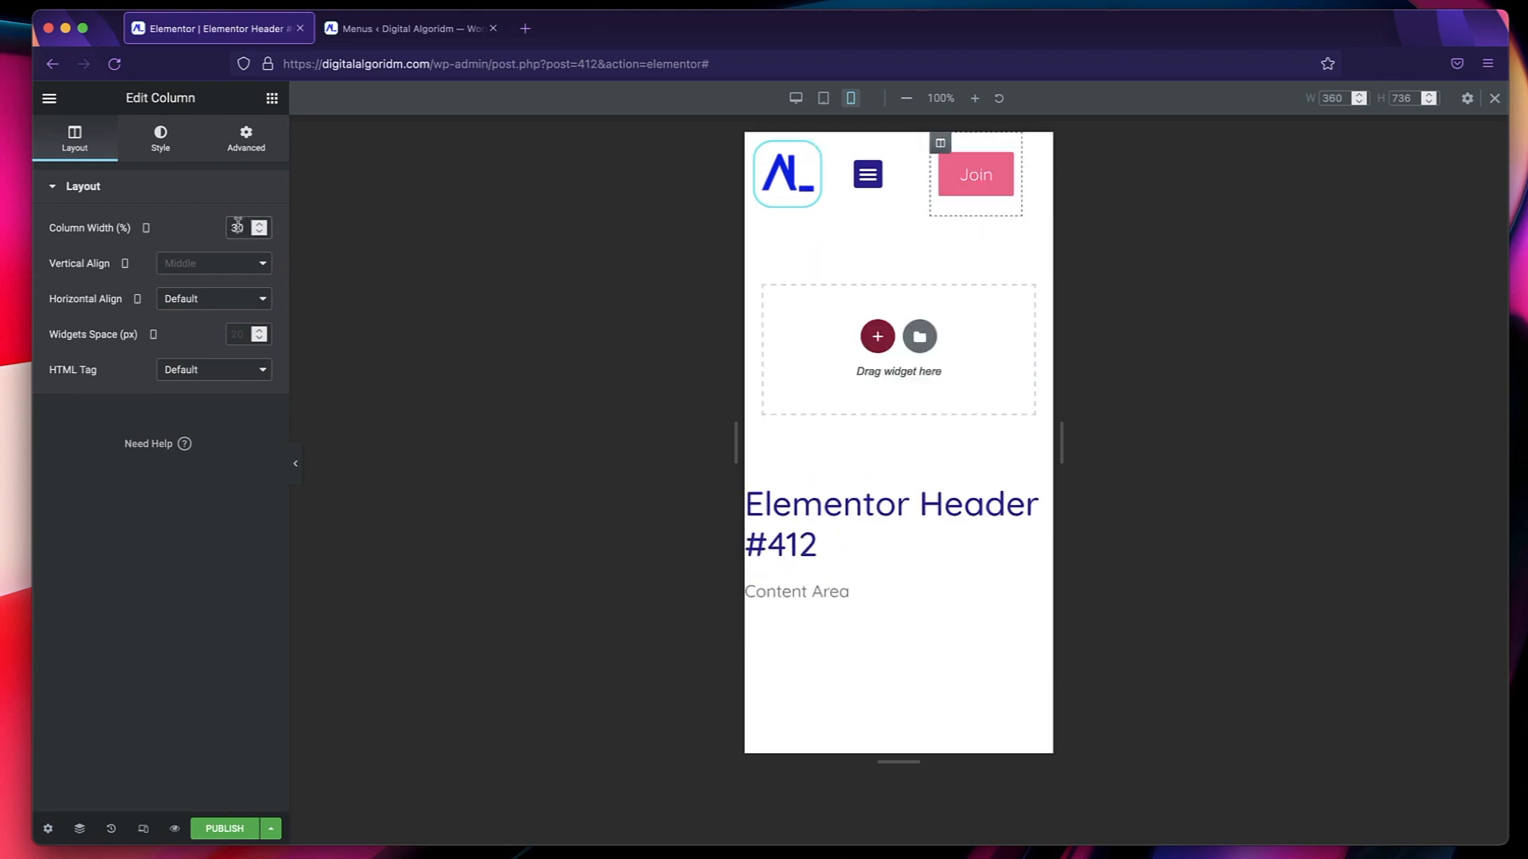
type("40")
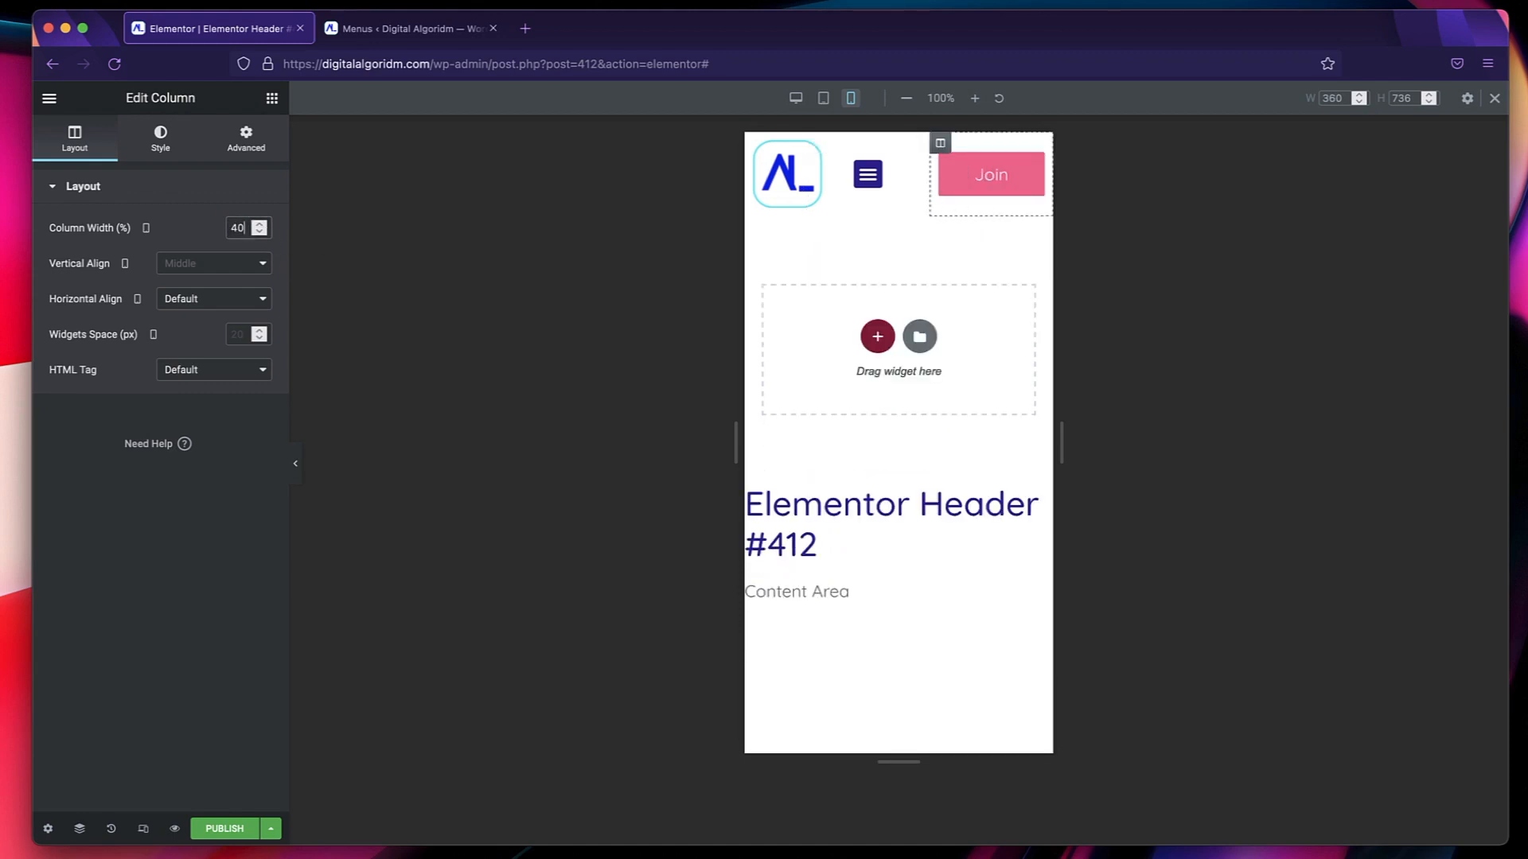
Test the hamburger dropdown in the mobile and tablet layouts and compare the header across desktop, tablet and mobile.
left_click(872, 177)
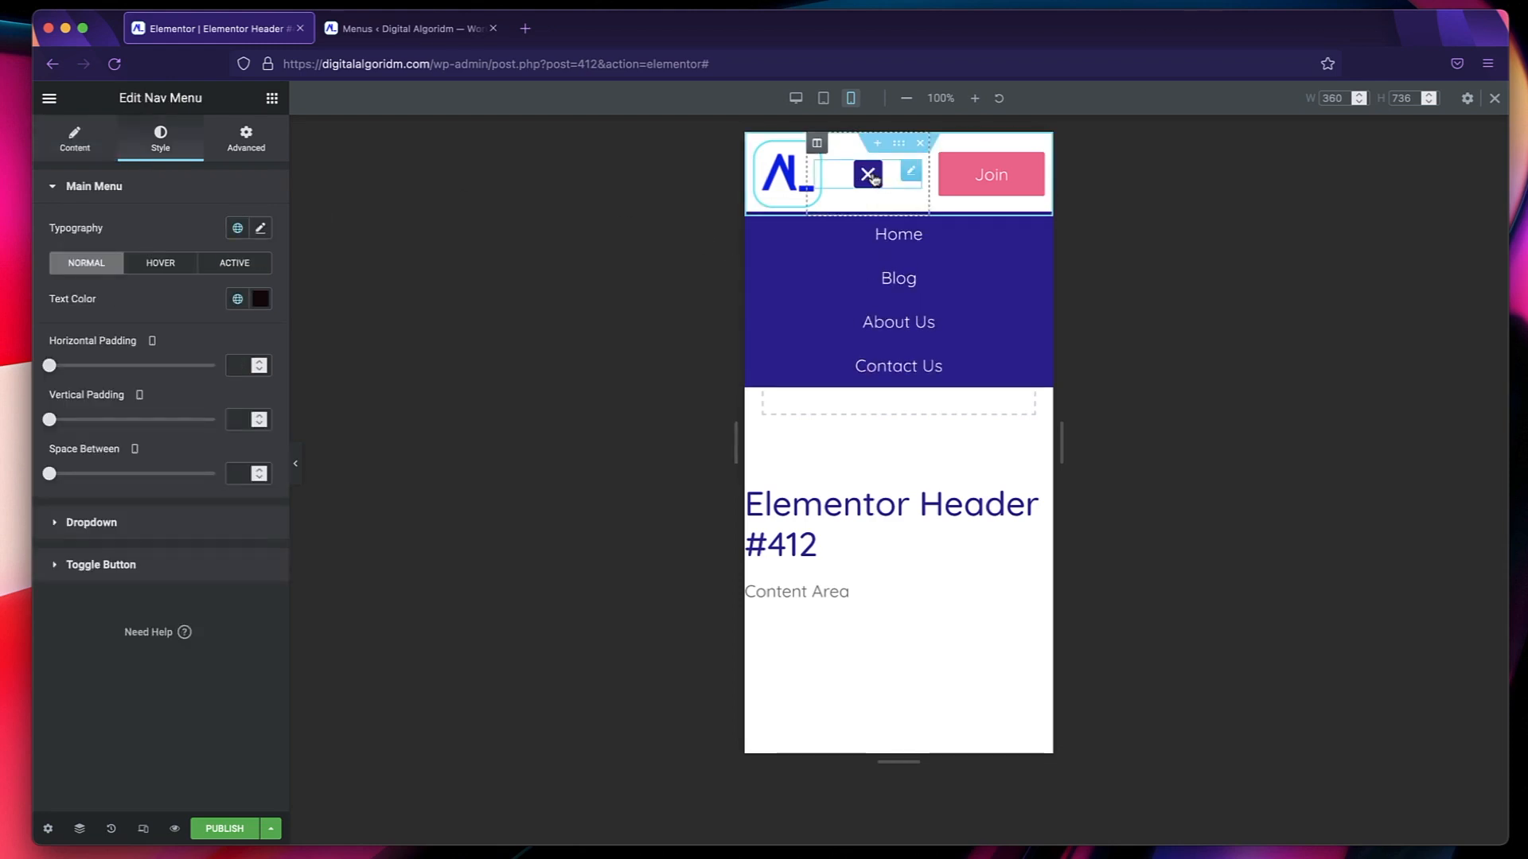
left_click(874, 179)
left_click(874, 179)
left_click(871, 176)
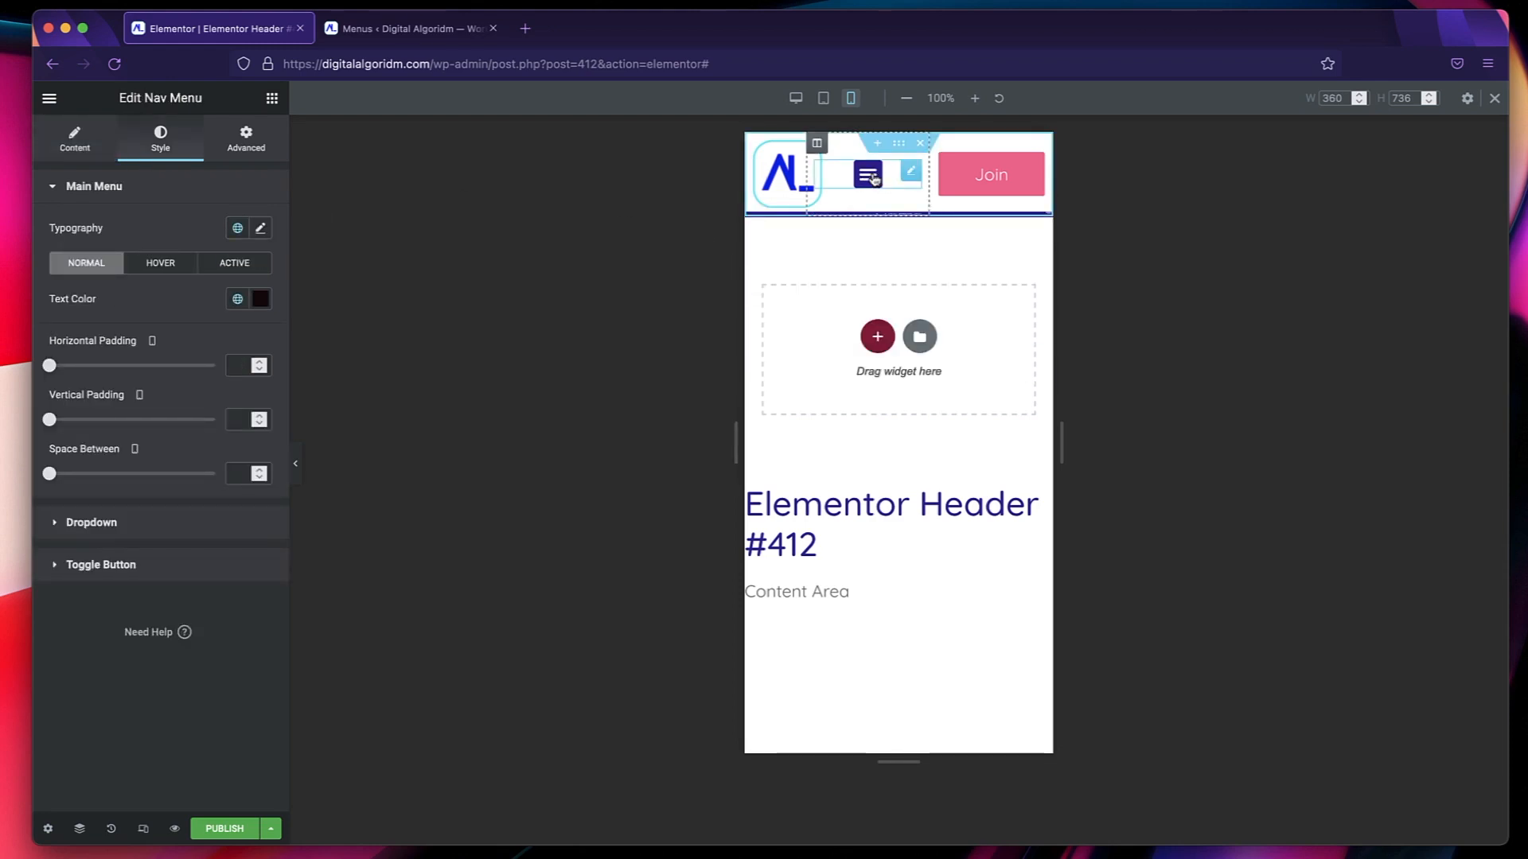
left_click(824, 98)
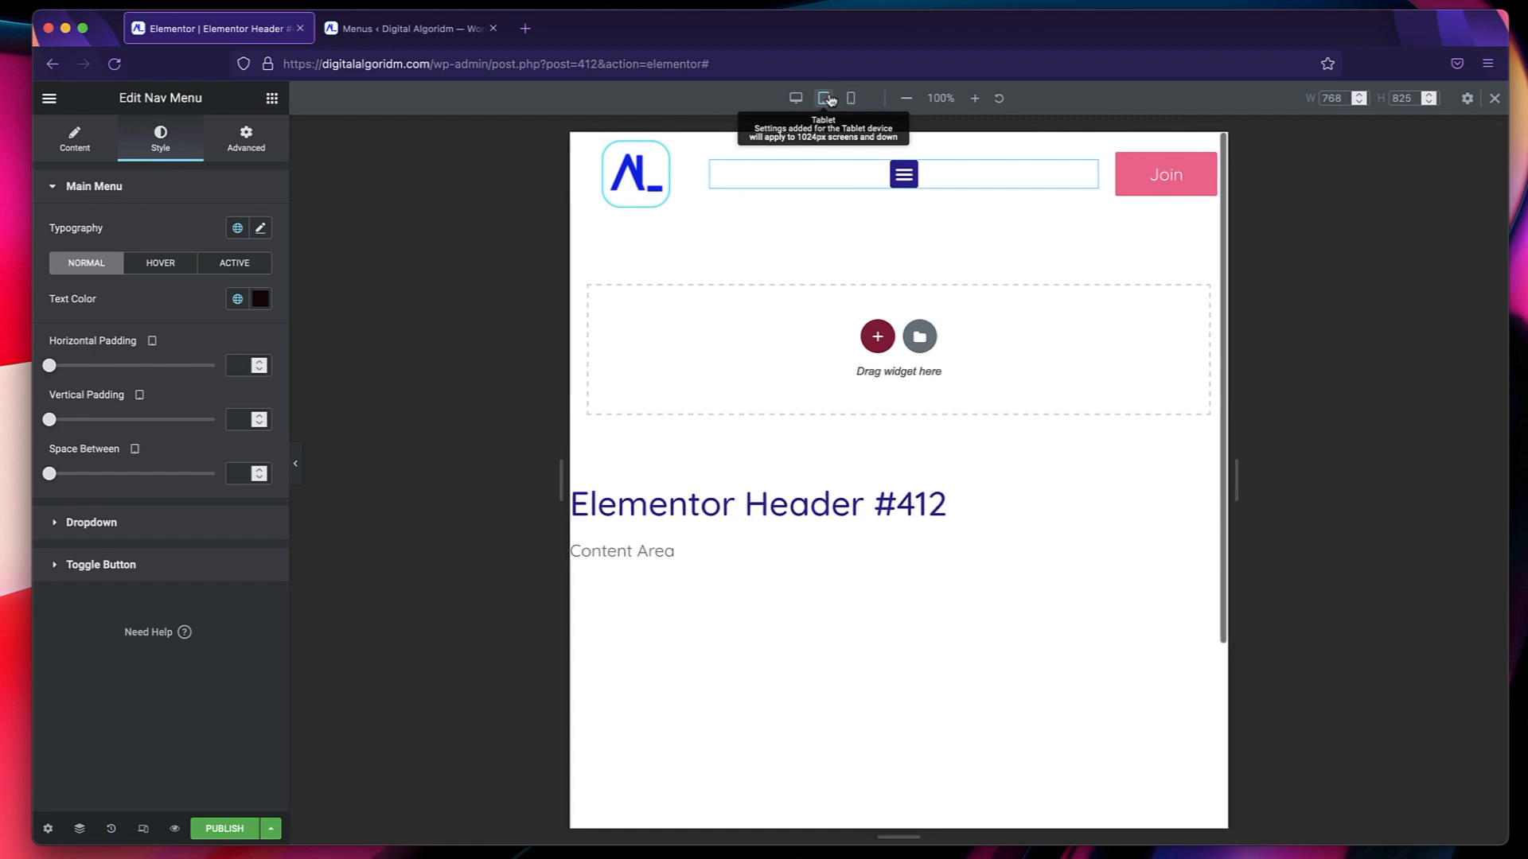
left_click(905, 175)
left_click(905, 175)
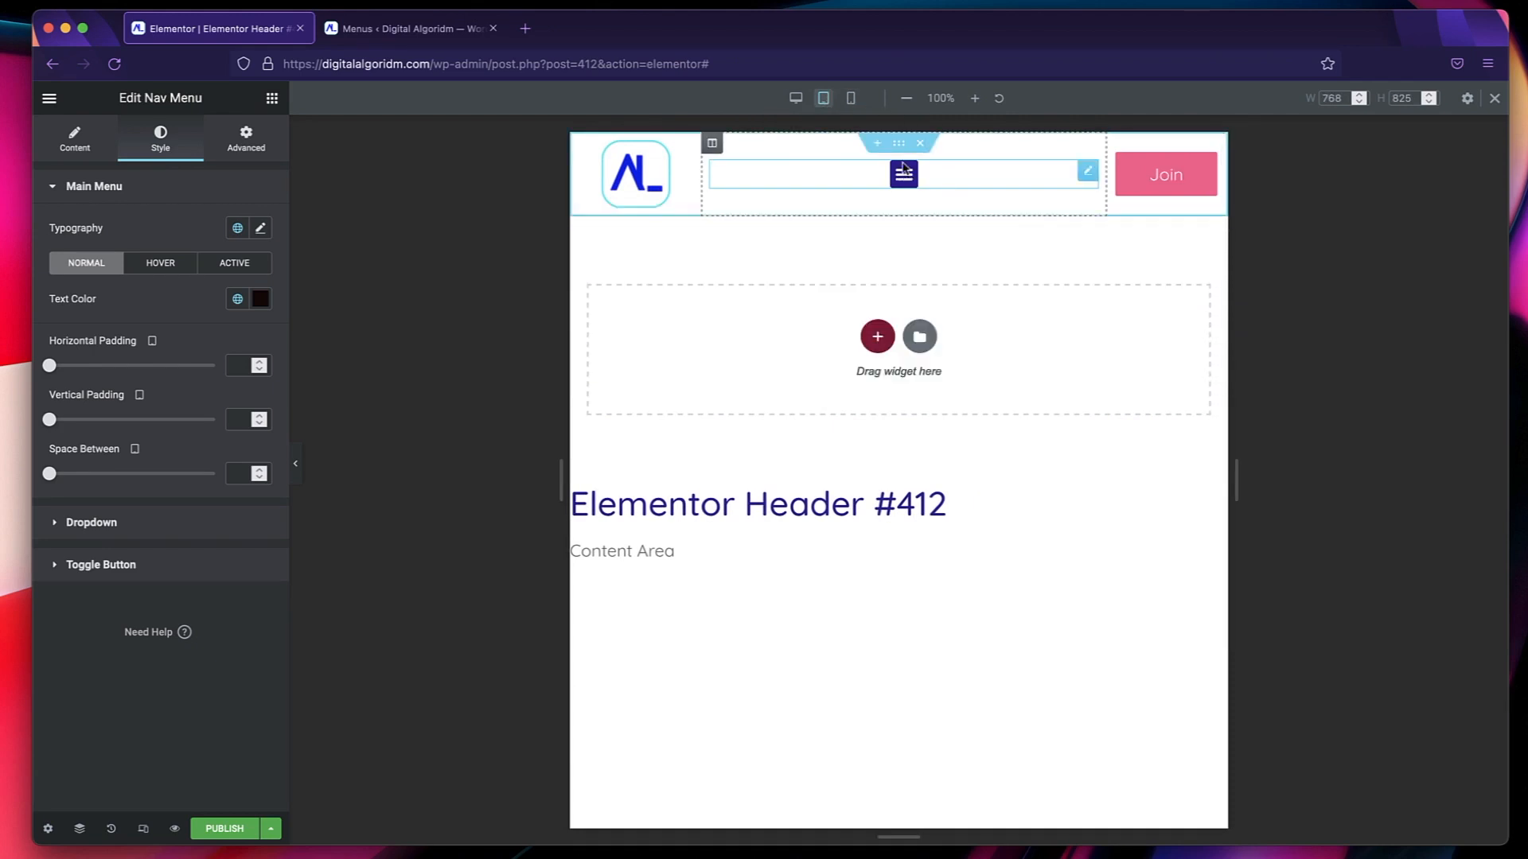
left_click(796, 98)
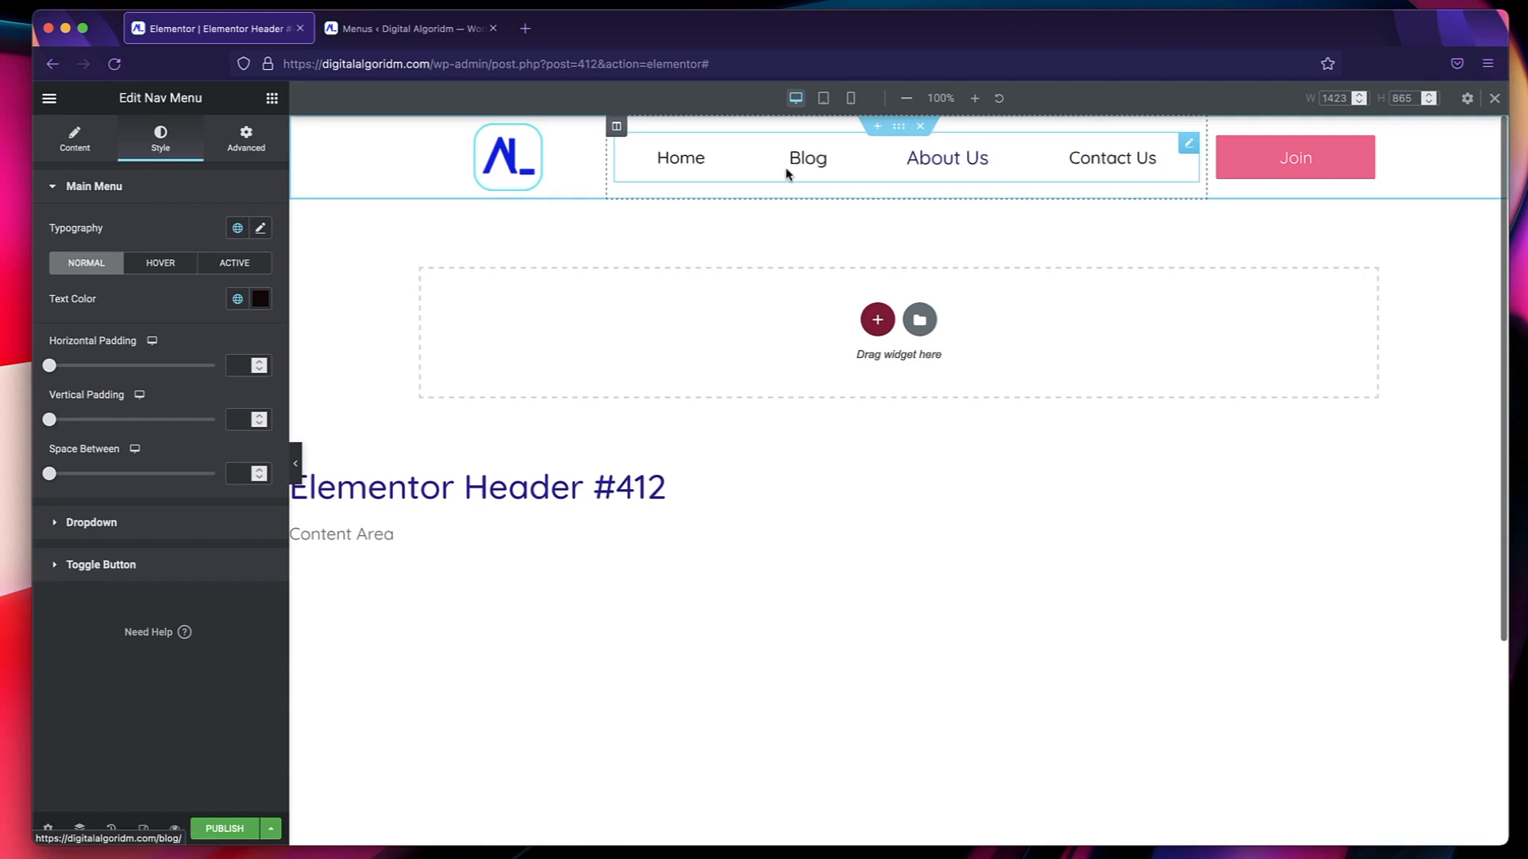
left_click(824, 98)
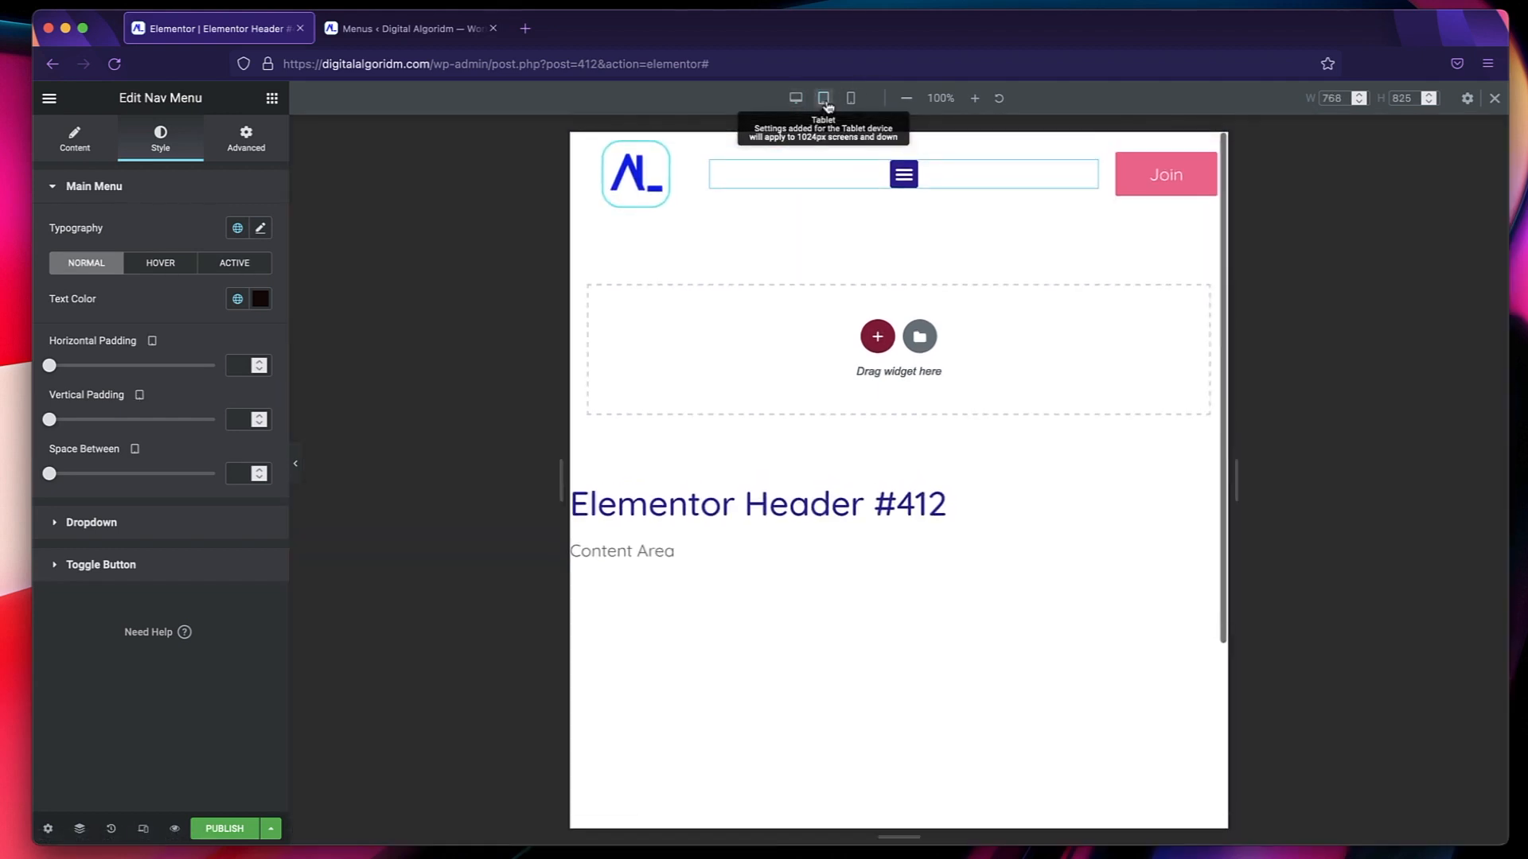
left_click(851, 100)
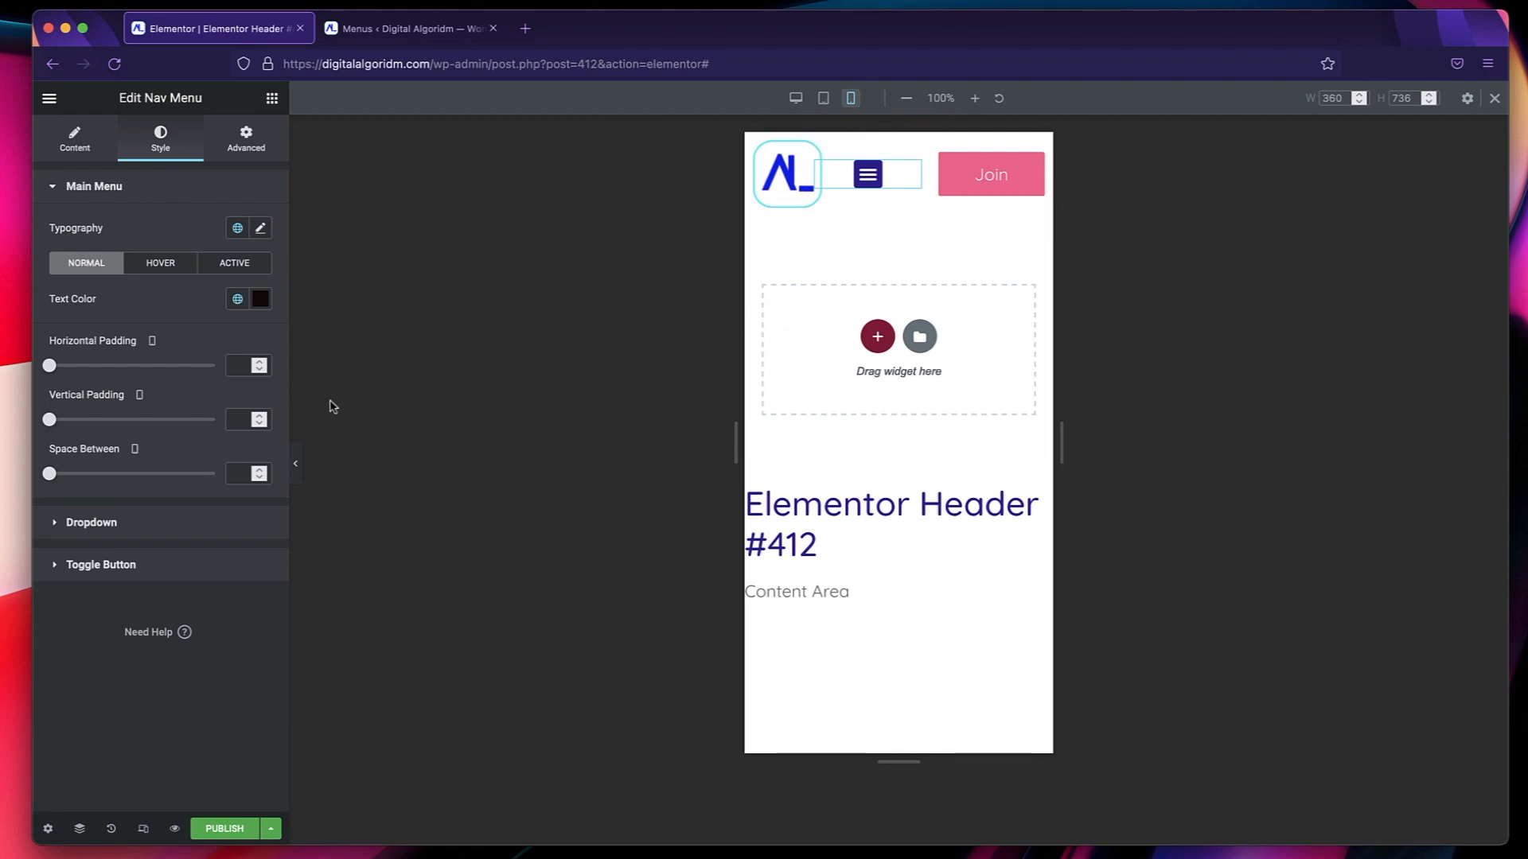
Preview the header without the editing panel in the mobile and desktop layouts, and bring the panel back.
left_click(296, 465)
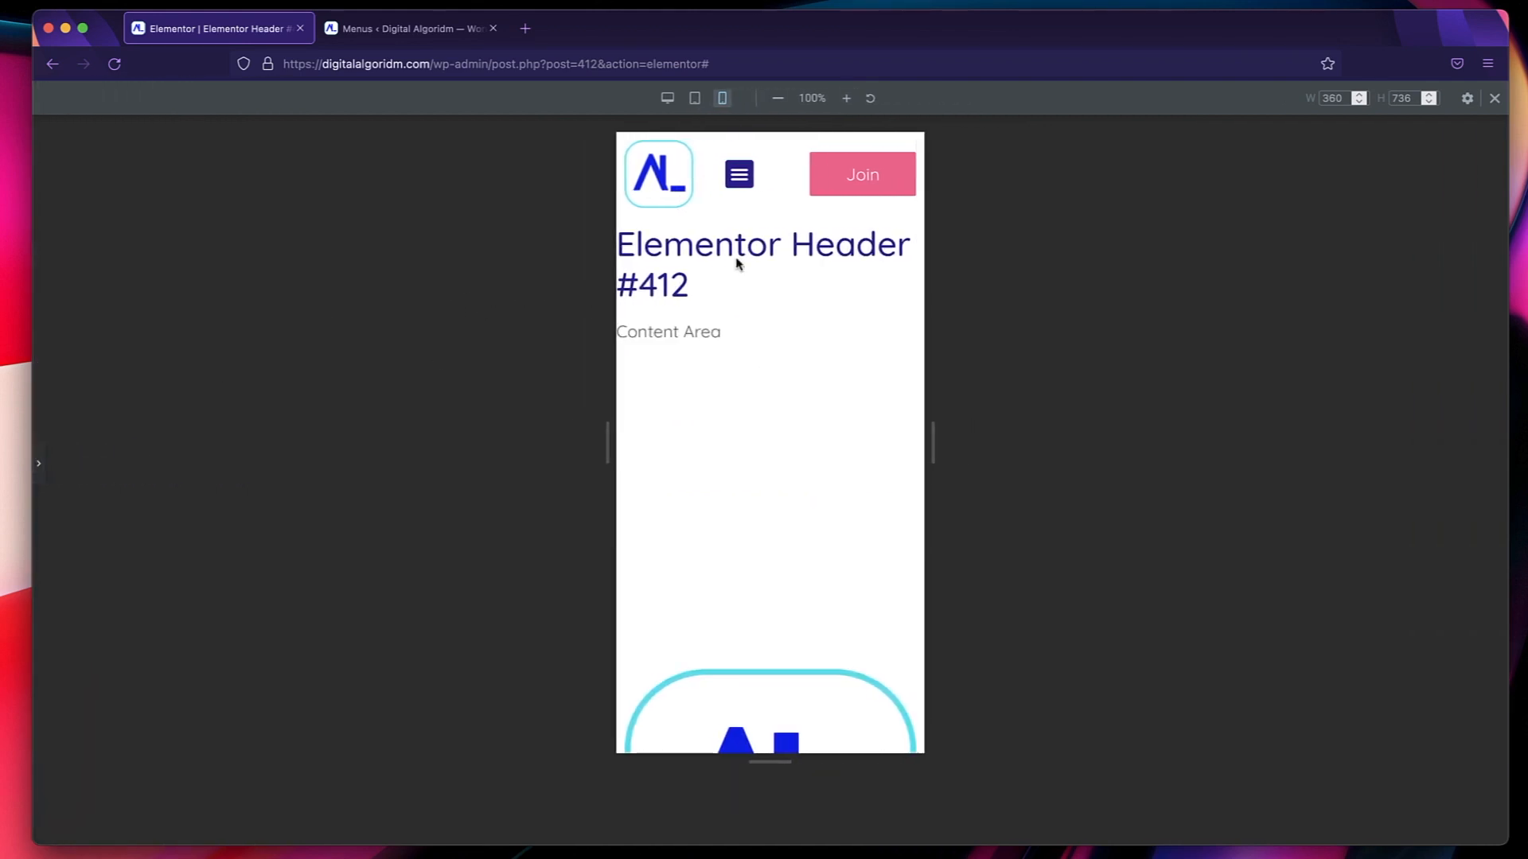
scroll(723, 471, "down", 2)
scroll(724, 471, "up", 2)
left_click(484, 300)
left_click(668, 97)
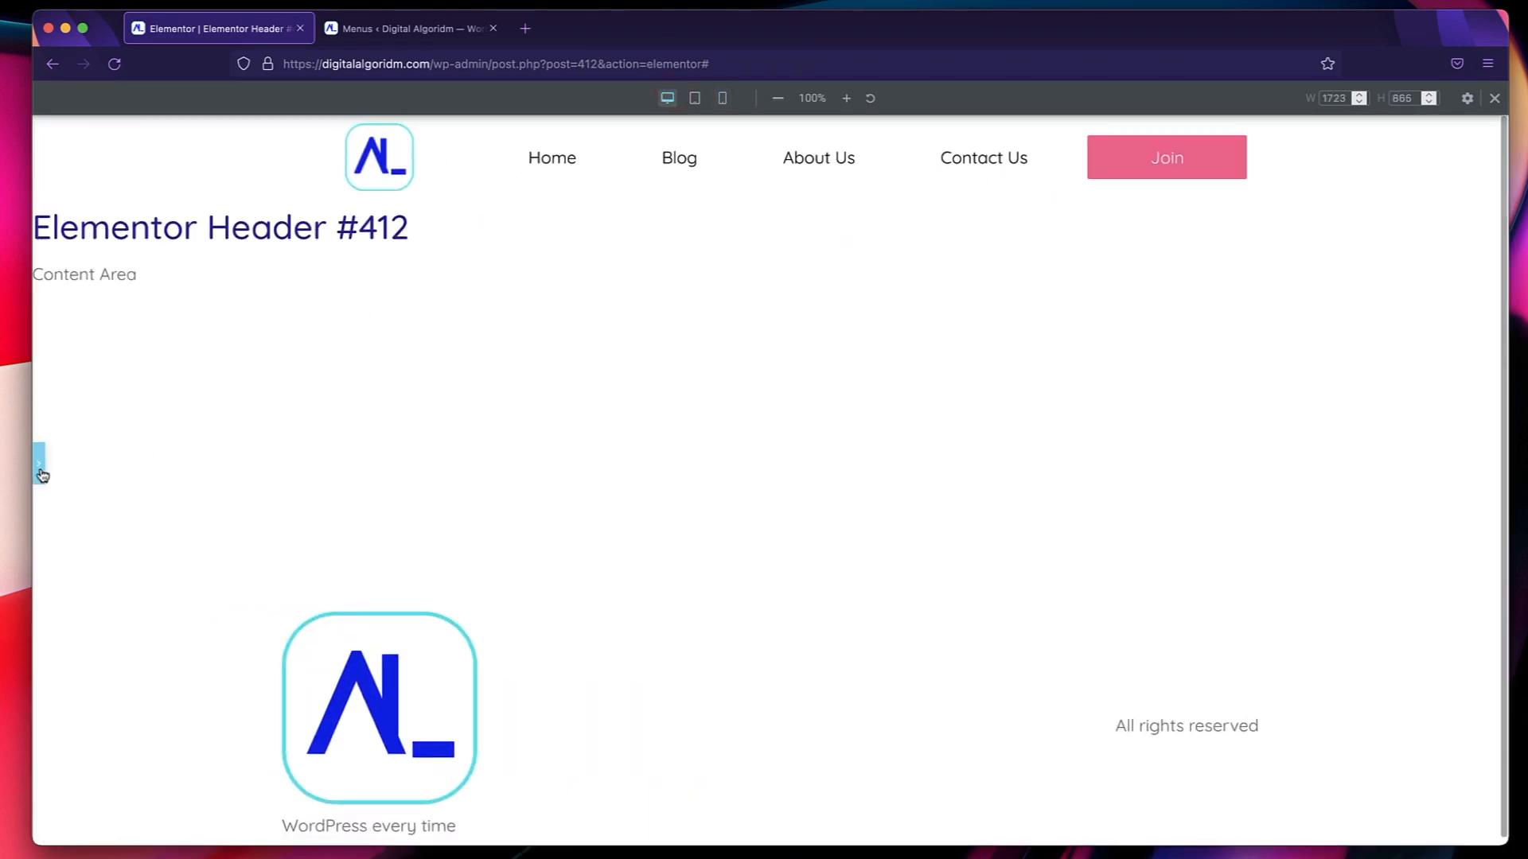
left_click(41, 470)
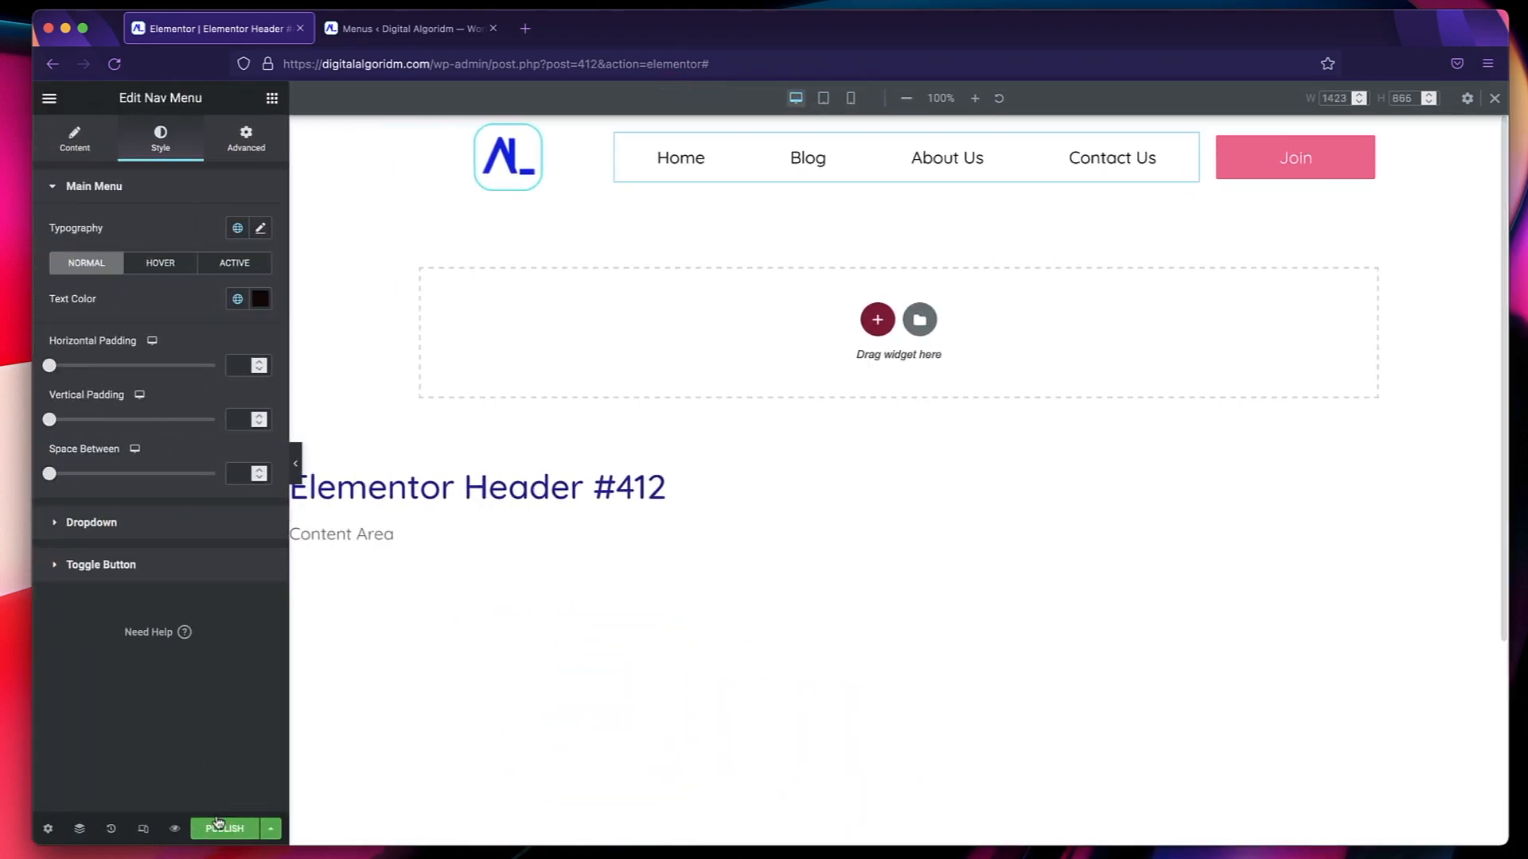
Publish the header template with a display condition that includes the Entire Site.
left_click(272, 830)
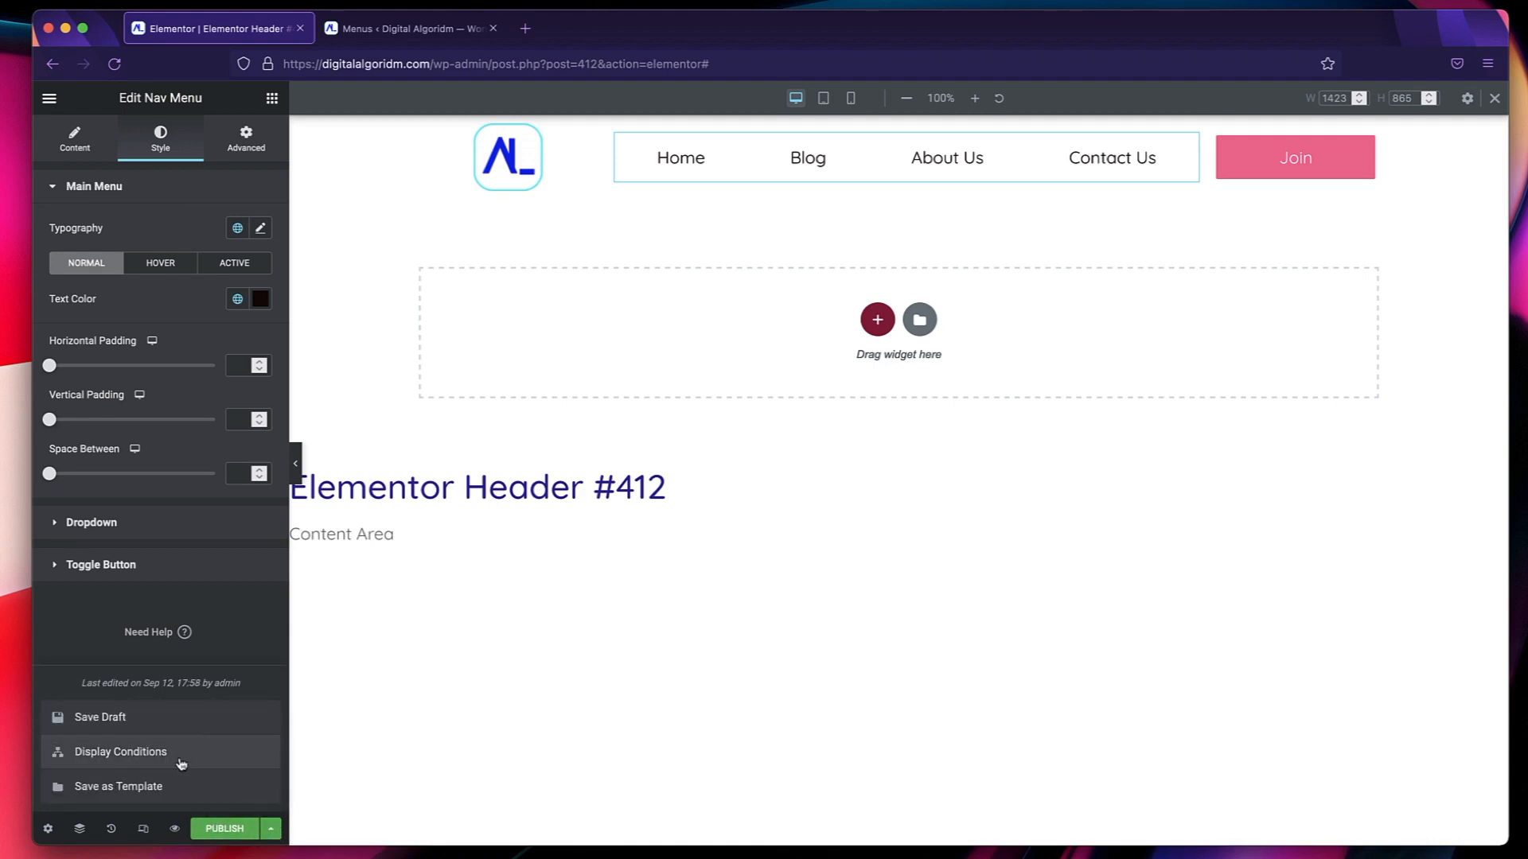
left_click(224, 831)
left_click(753, 524)
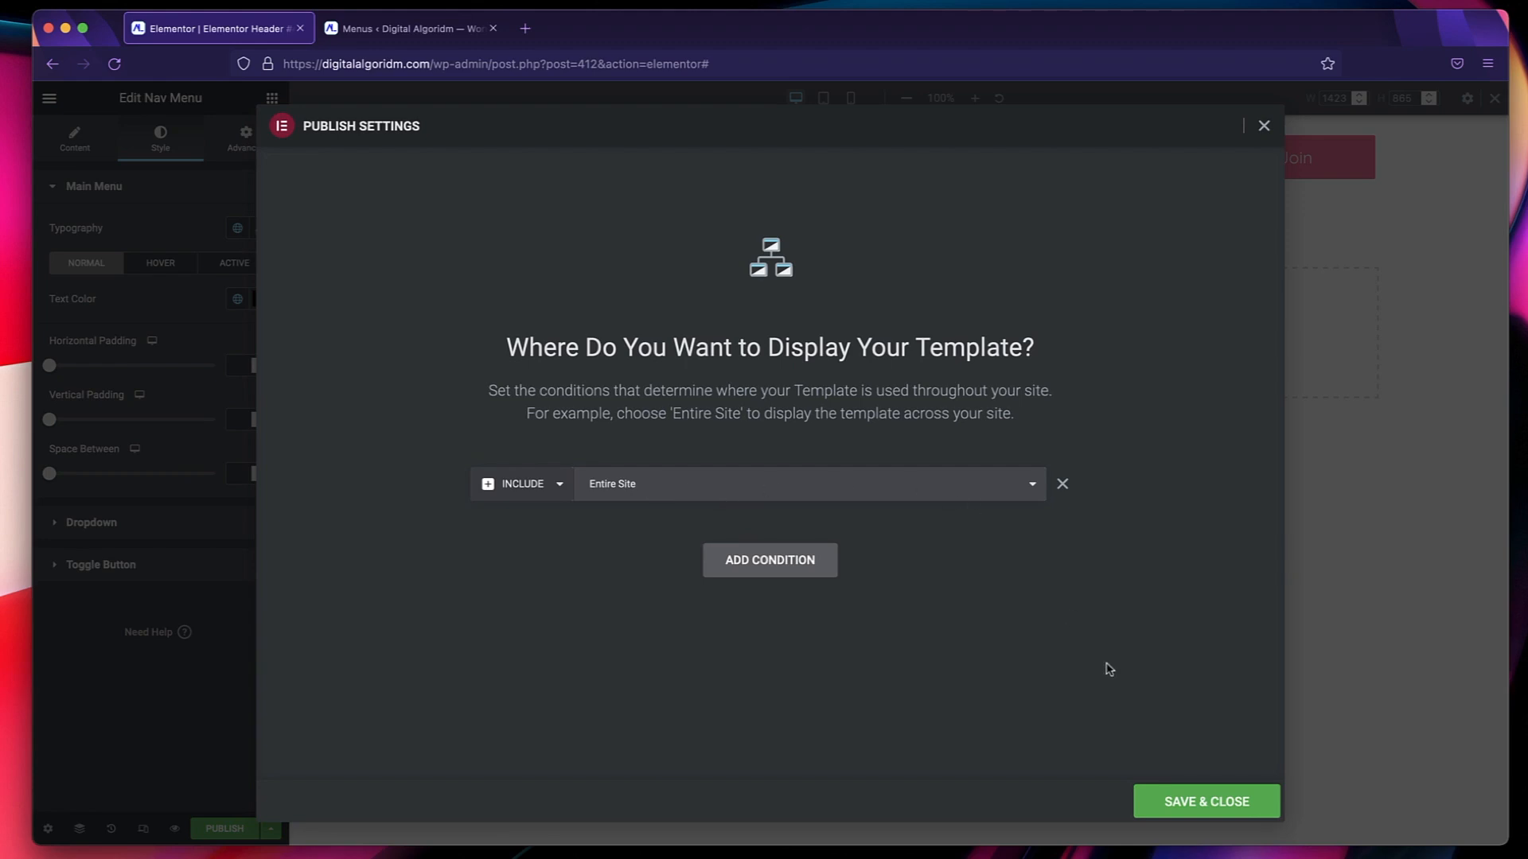
left_click(1179, 806)
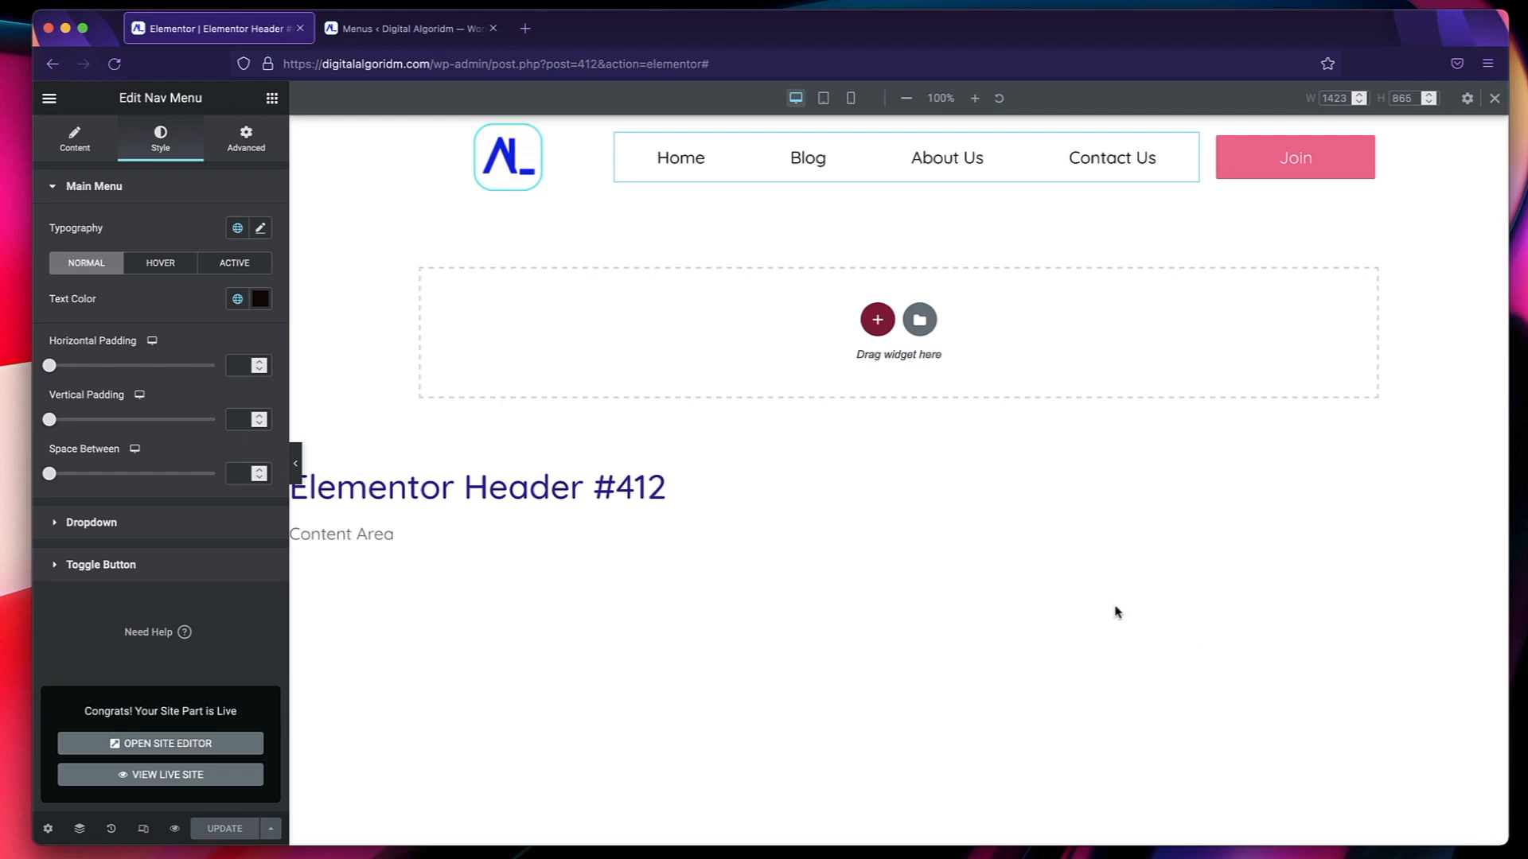
Open digitalalgoridm.com in a new browser tab to view the published header on the live site.
left_click(525, 29)
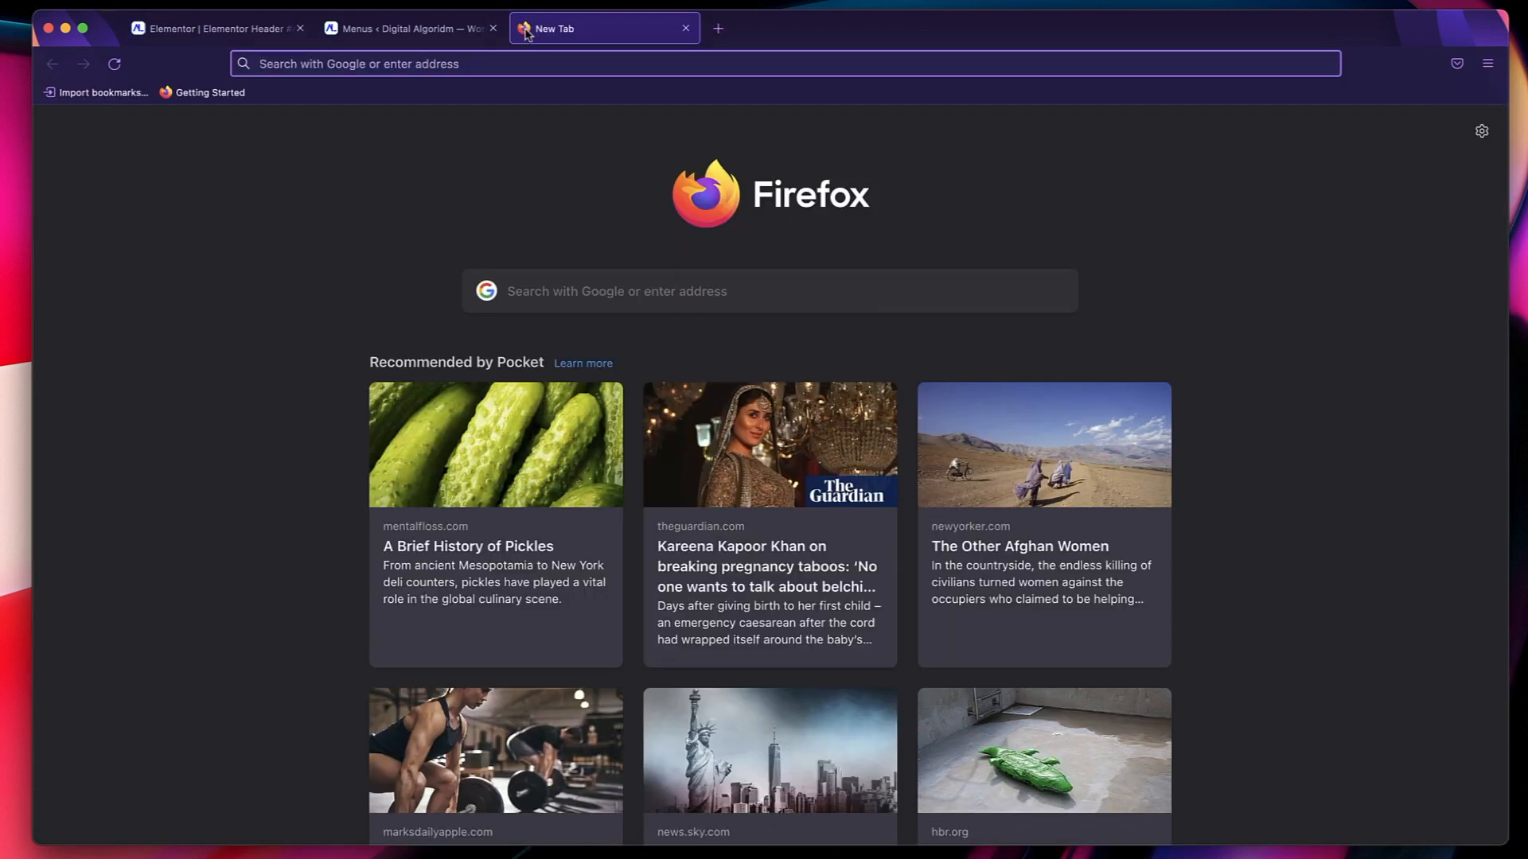
type("digitalalgoridm.com/")
key("Return")
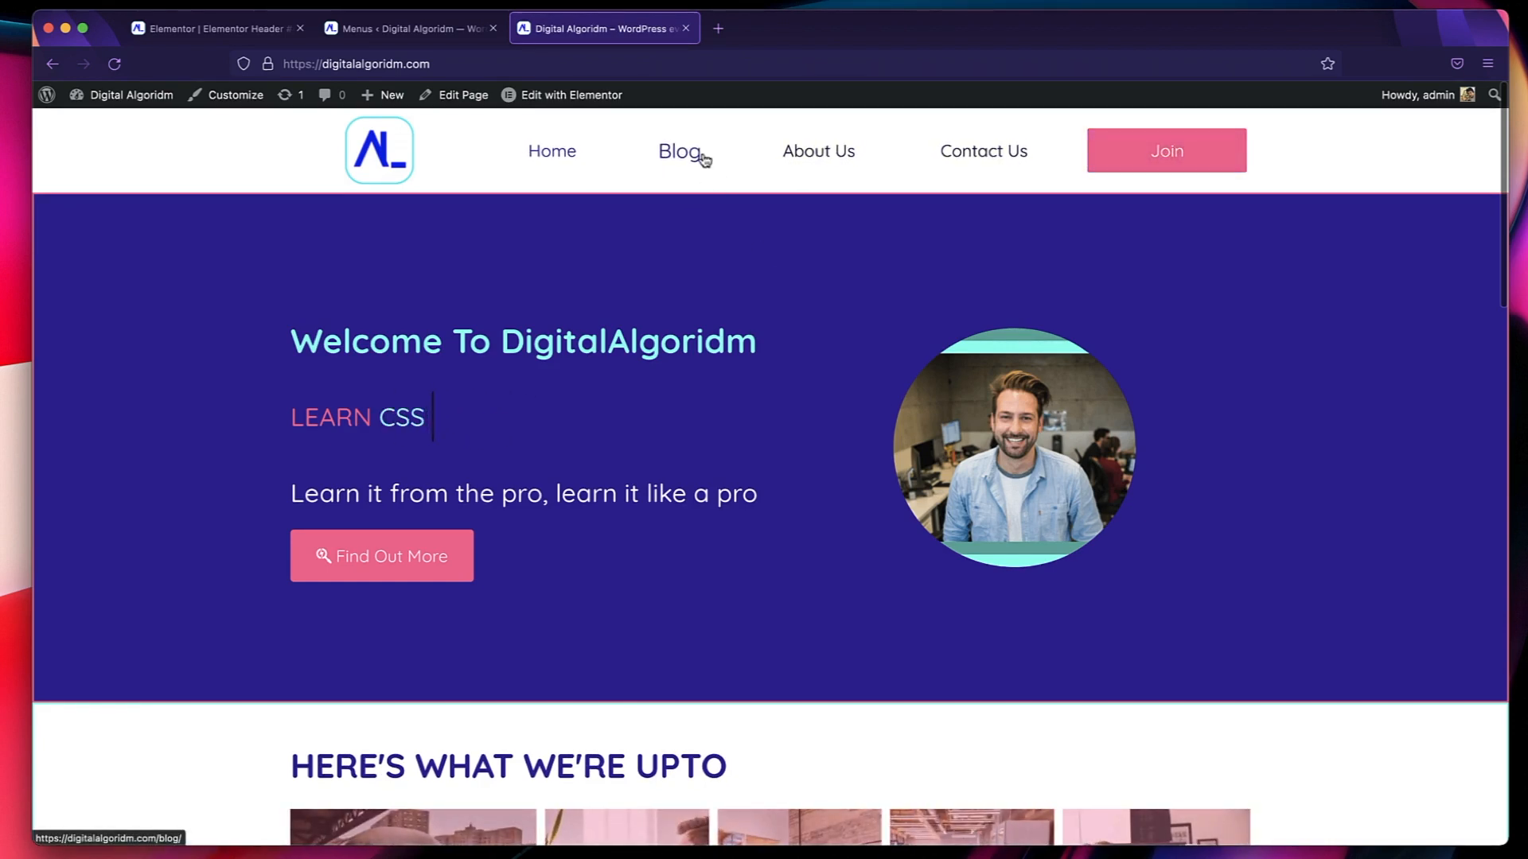
Test the header's logo, Blog and About Us links on the live site and look through the home page down to its footer.
left_click(368, 171)
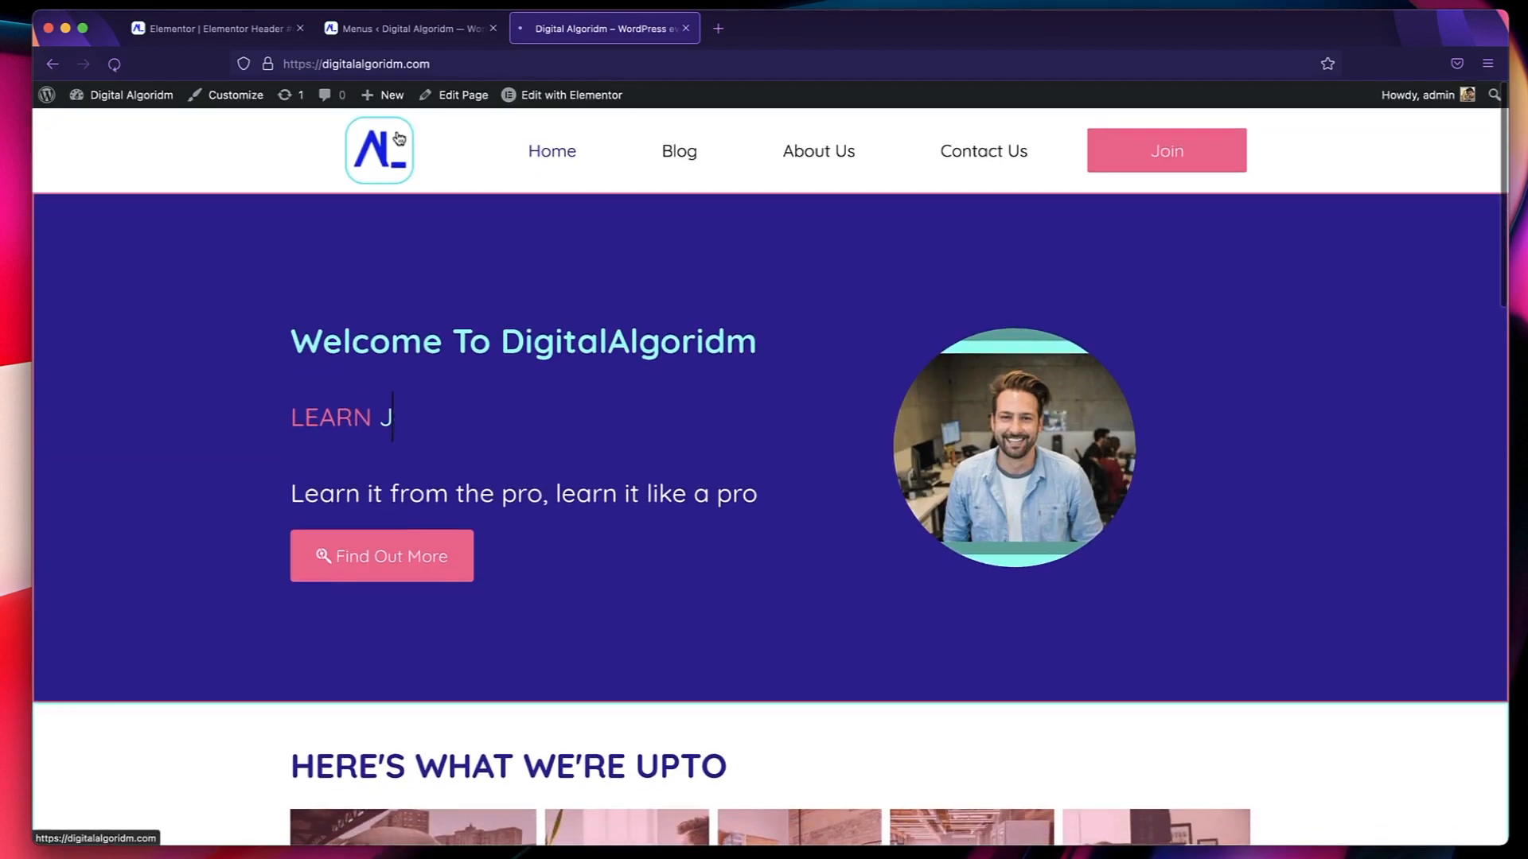
scroll(471, 330, "down", 7)
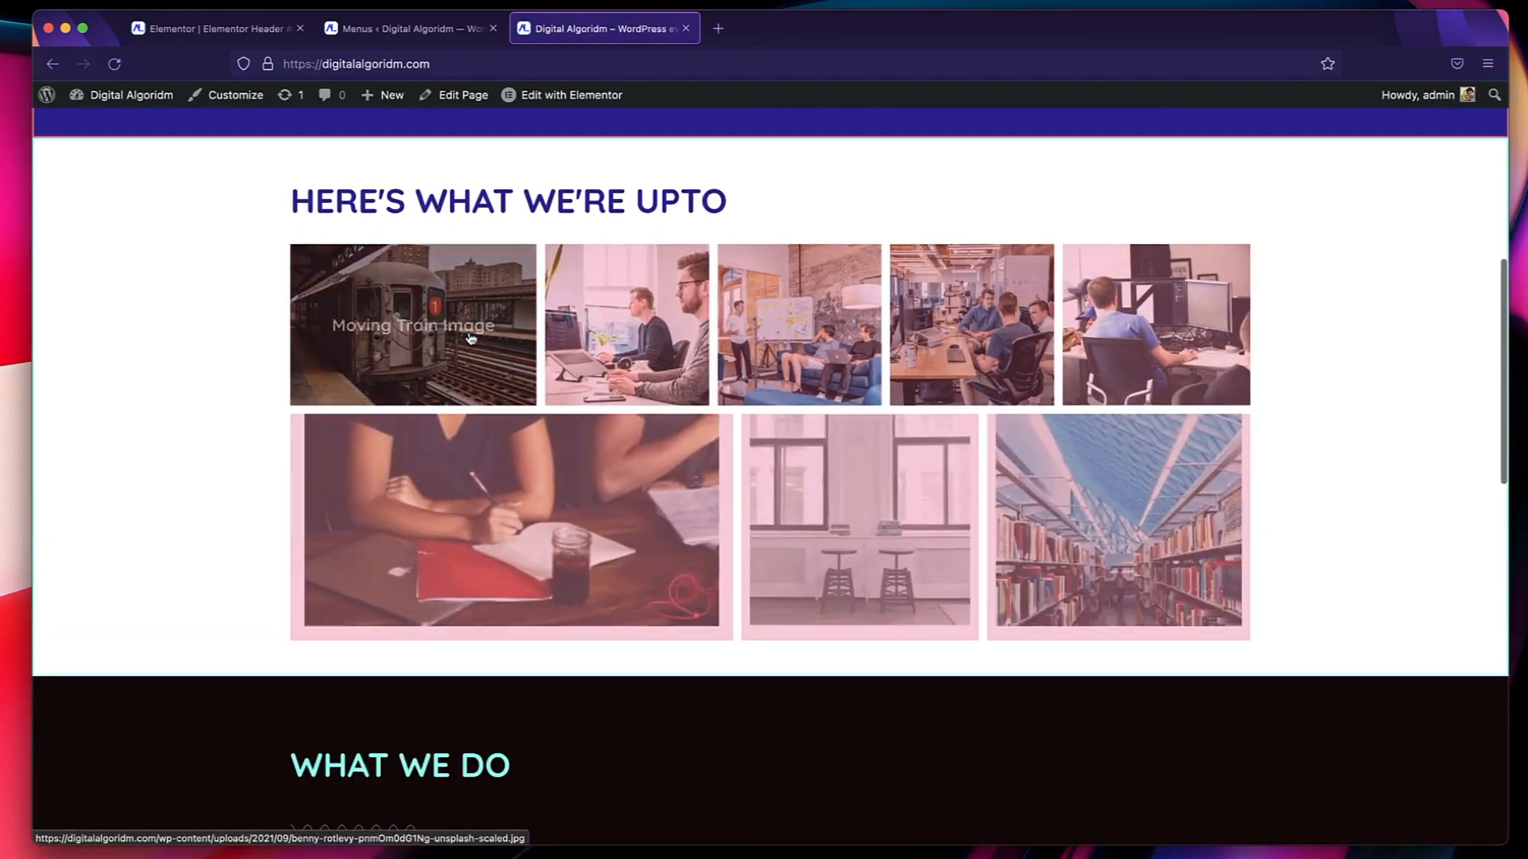
scroll(471, 330, "up", 7)
left_click(678, 152)
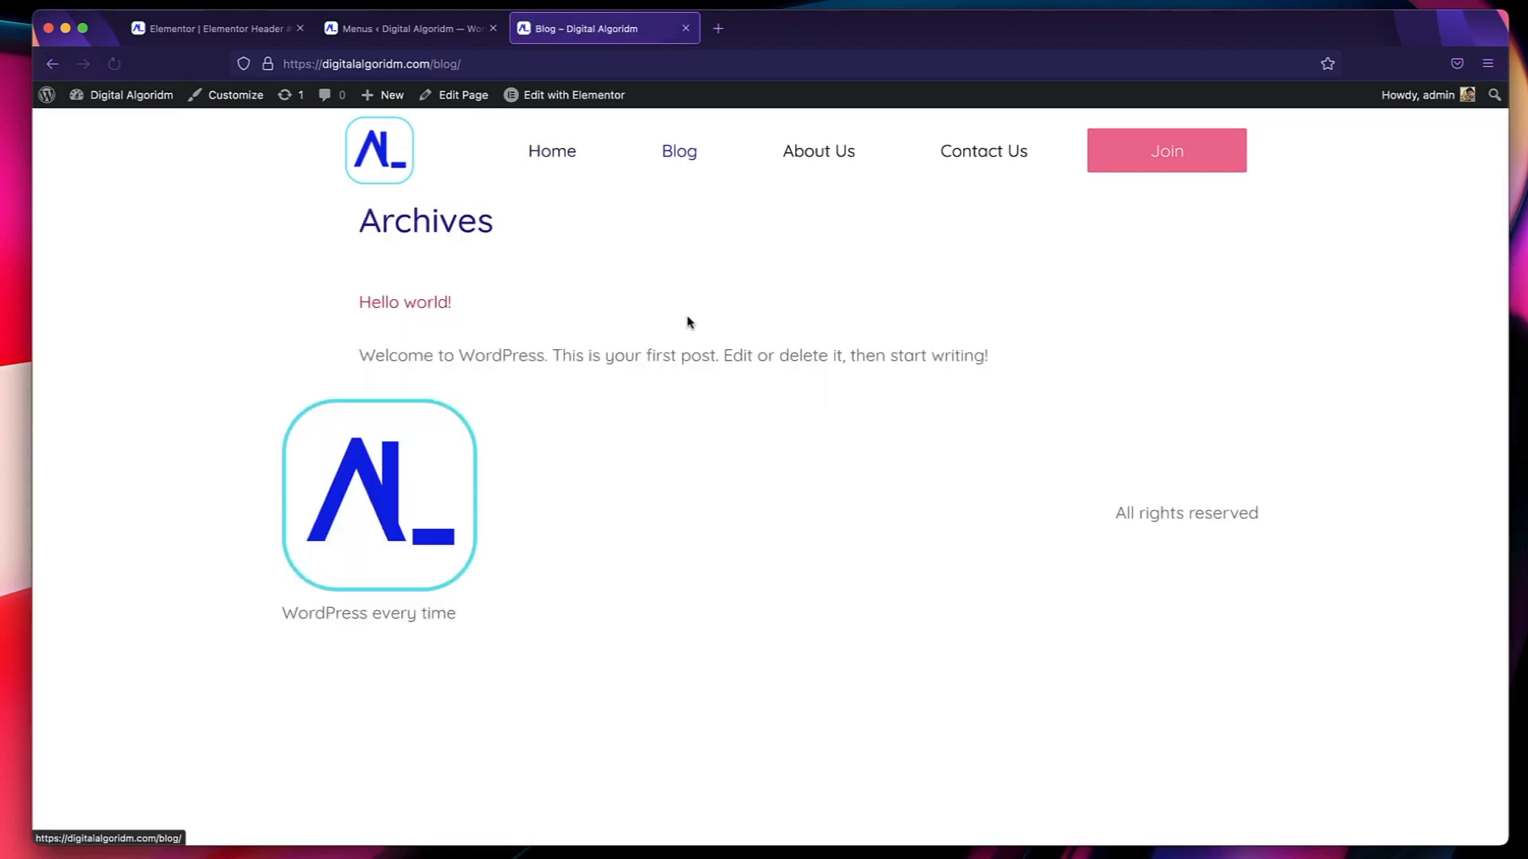
left_click(833, 148)
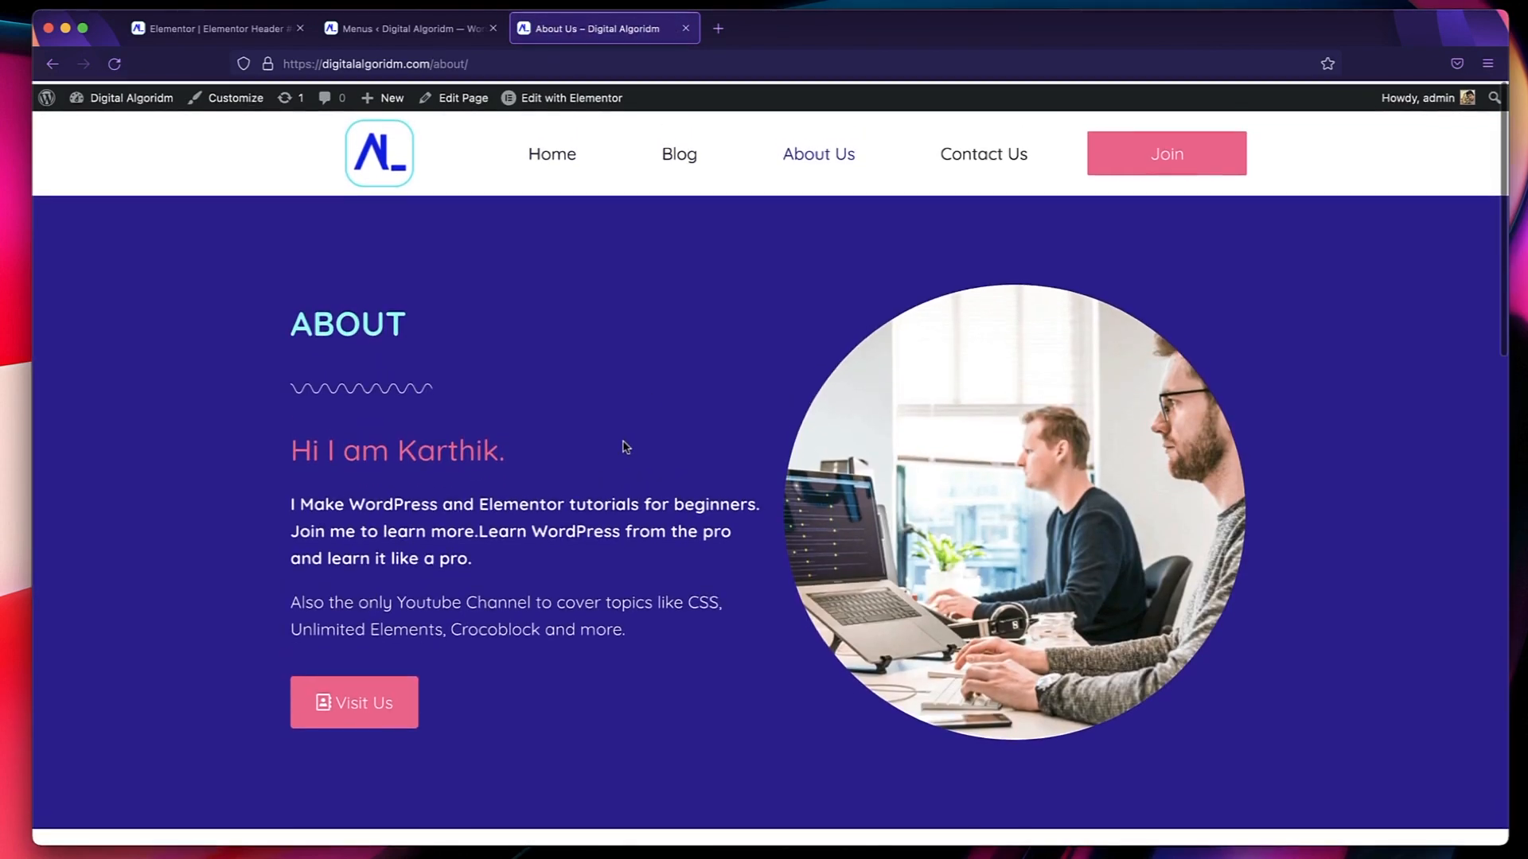
left_click(390, 163)
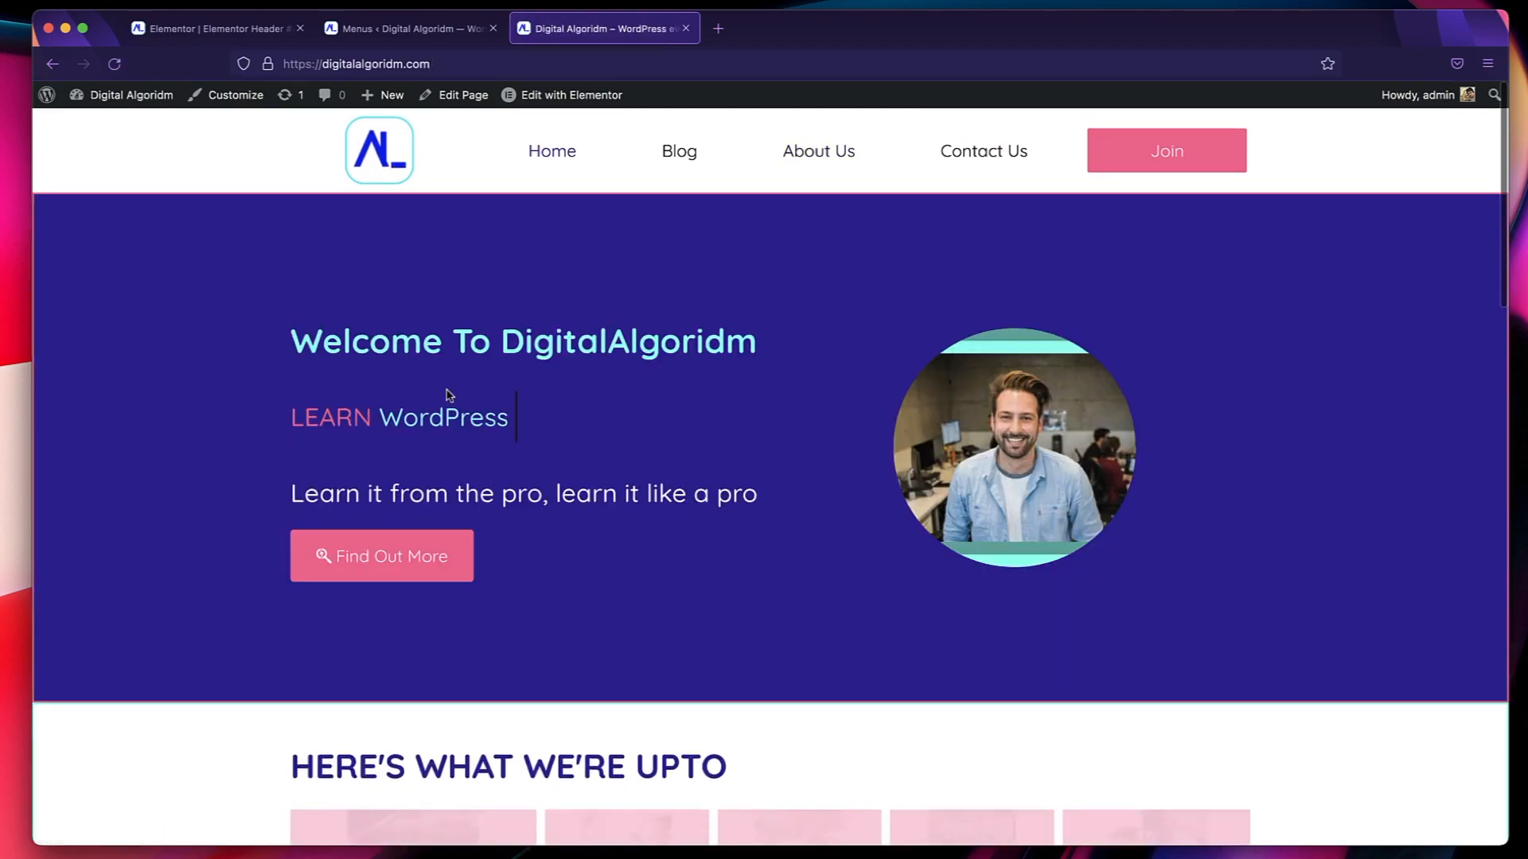
scroll(449, 396, "down", 12)
scroll(450, 396, "down", 9)
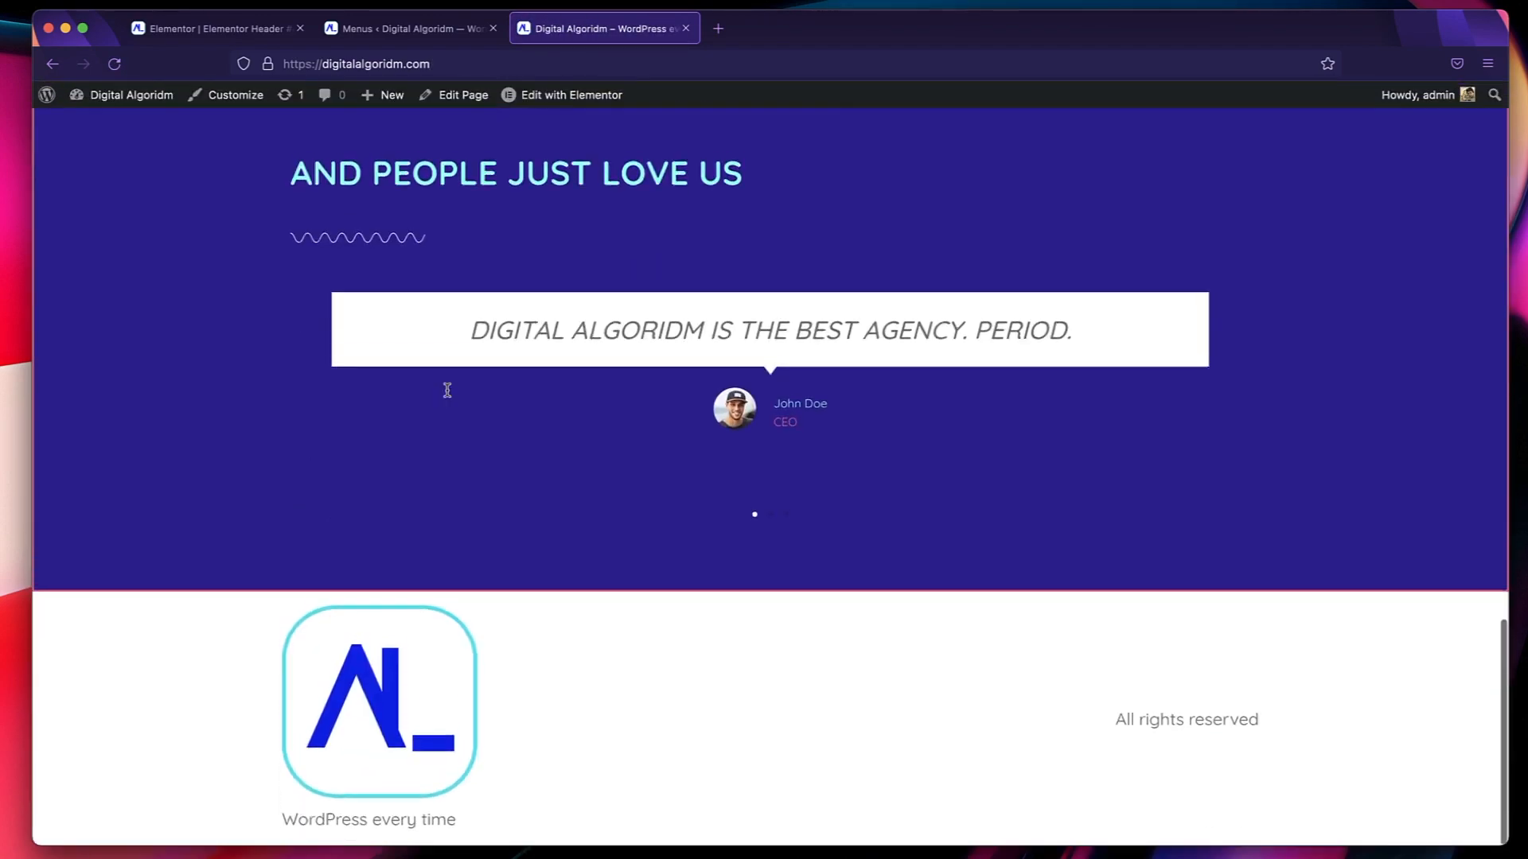
scroll(450, 395, "up", 20)
scroll(449, 395, "down", 20)
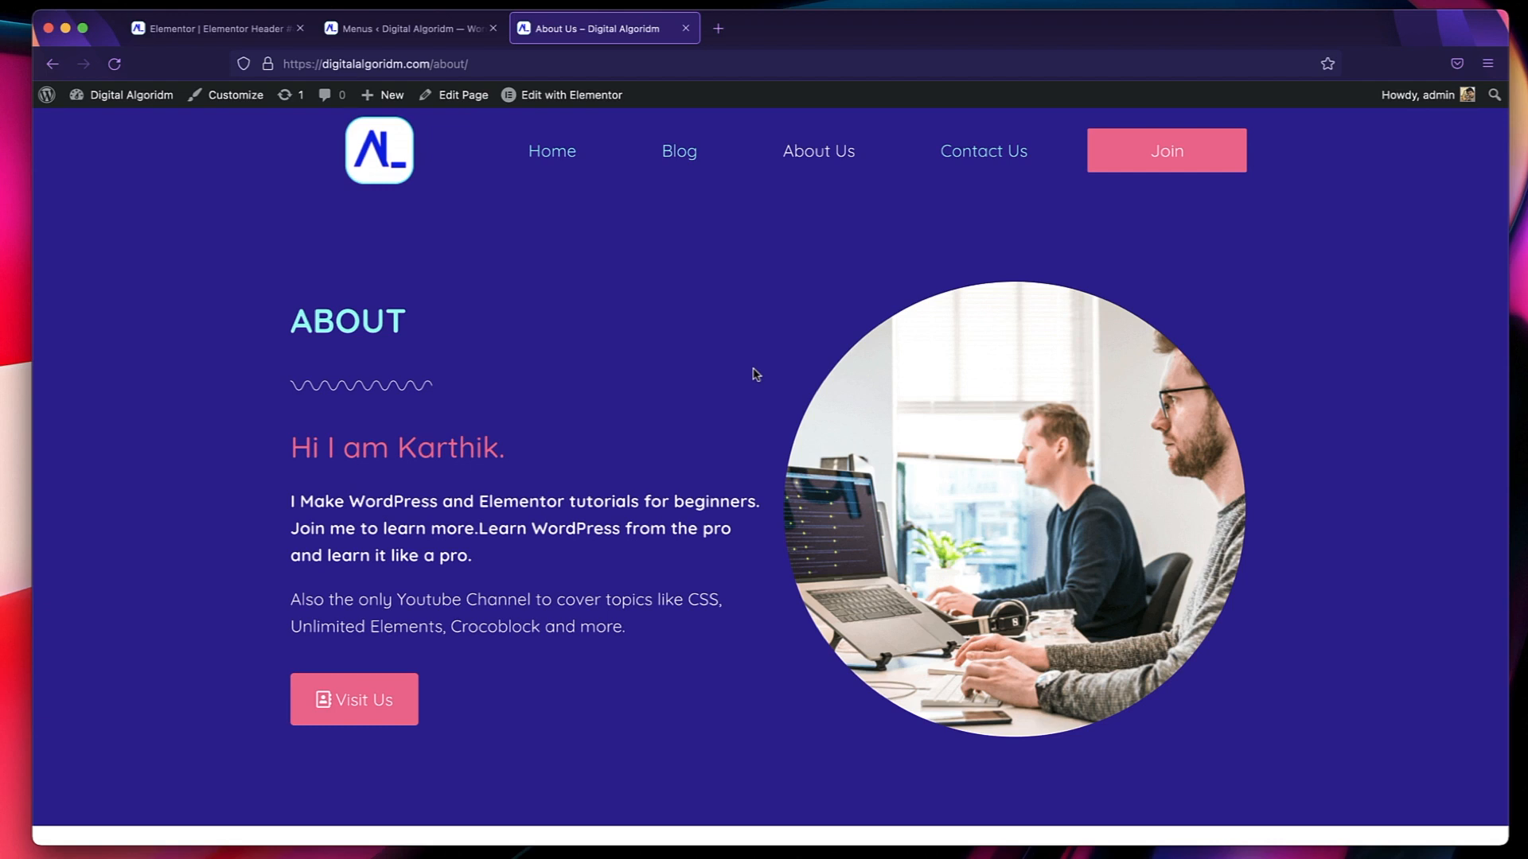
key("super+e")
type("th")
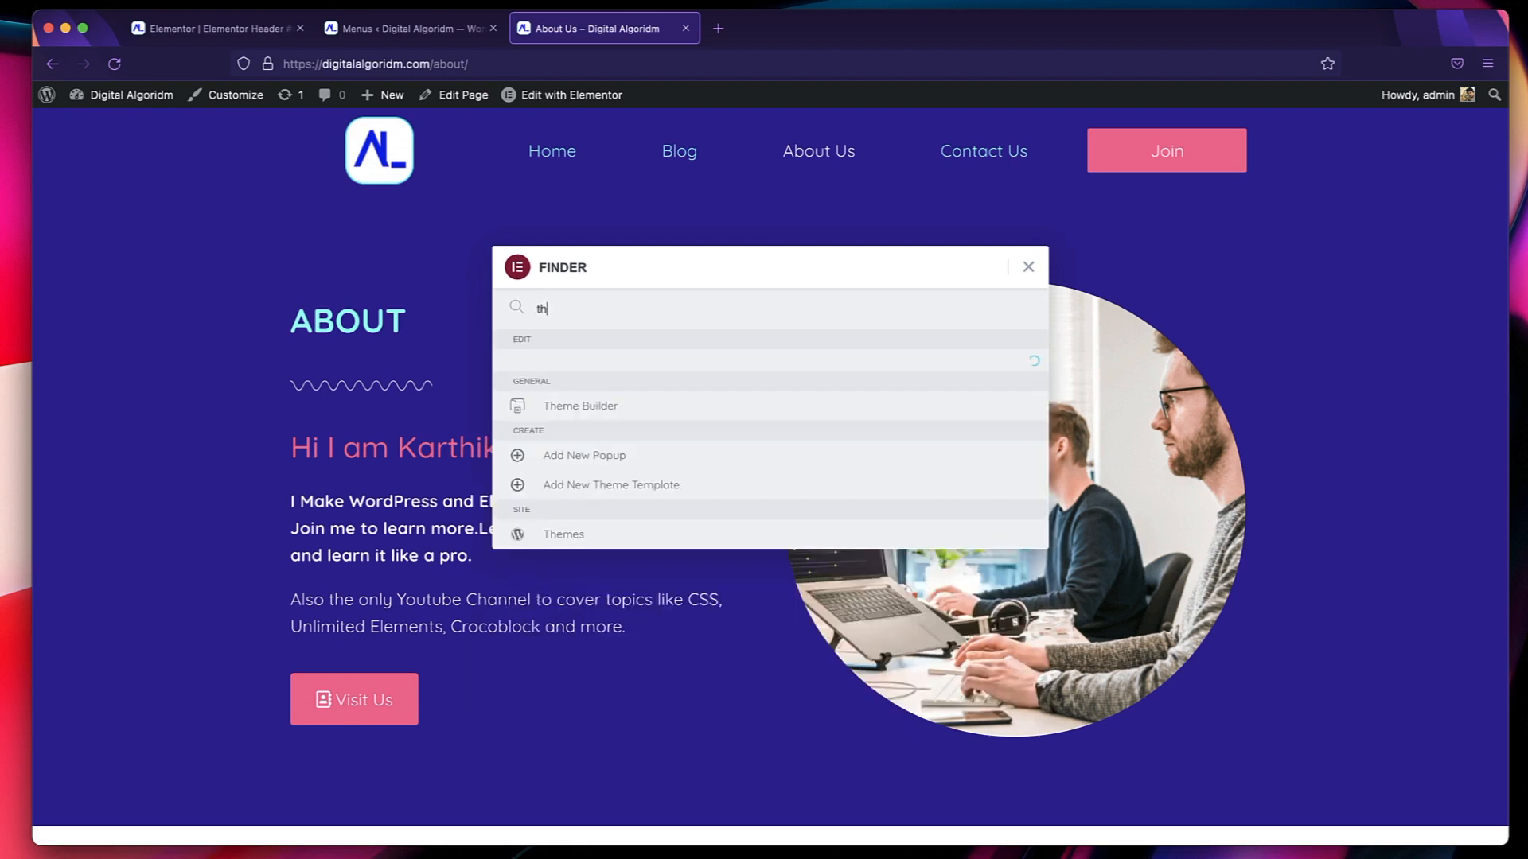
type("e")
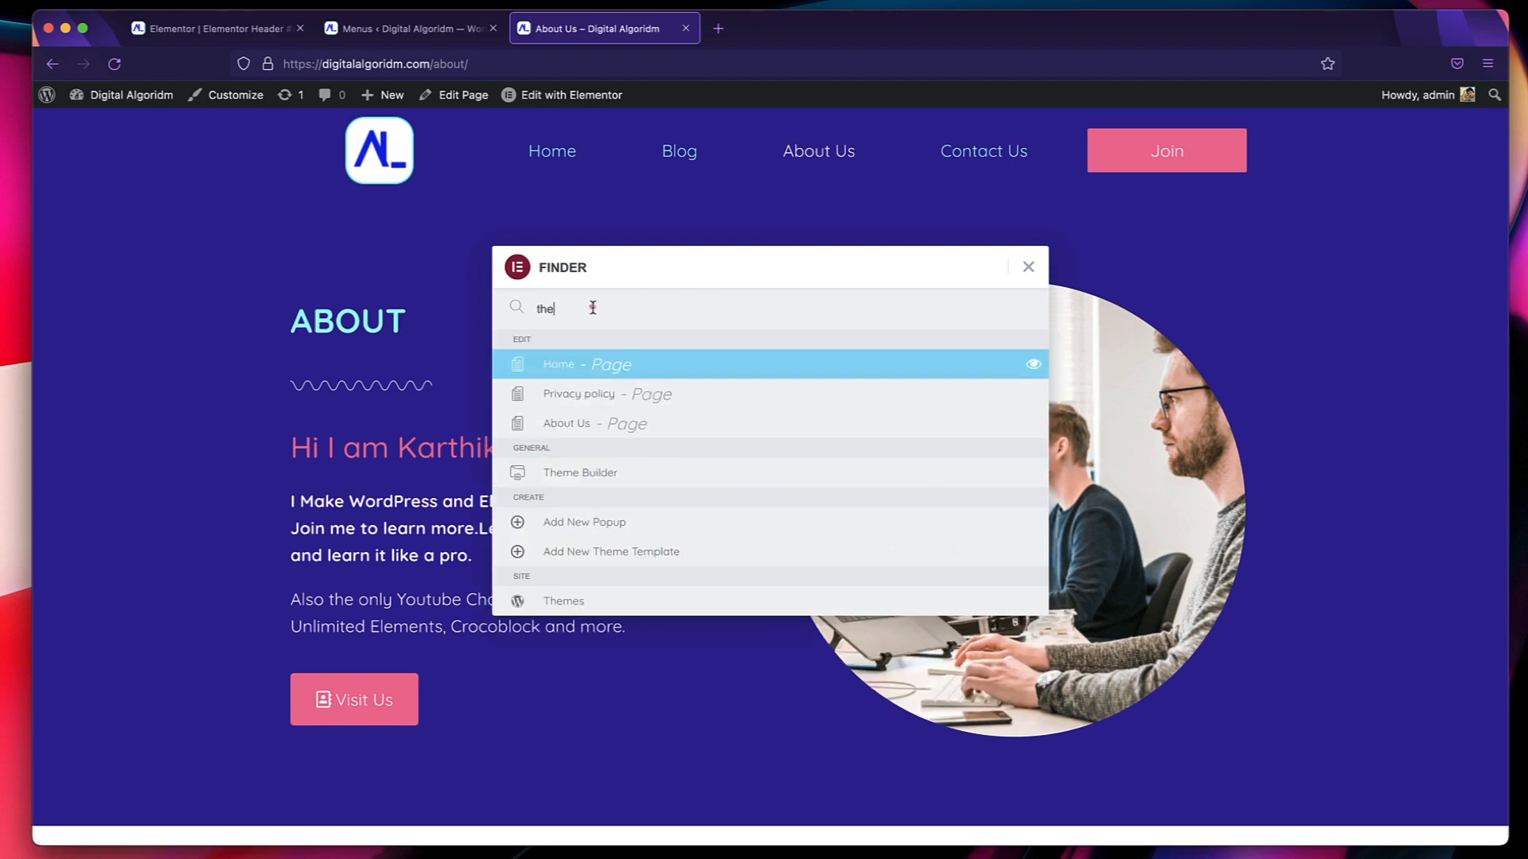
key("BackSpace")
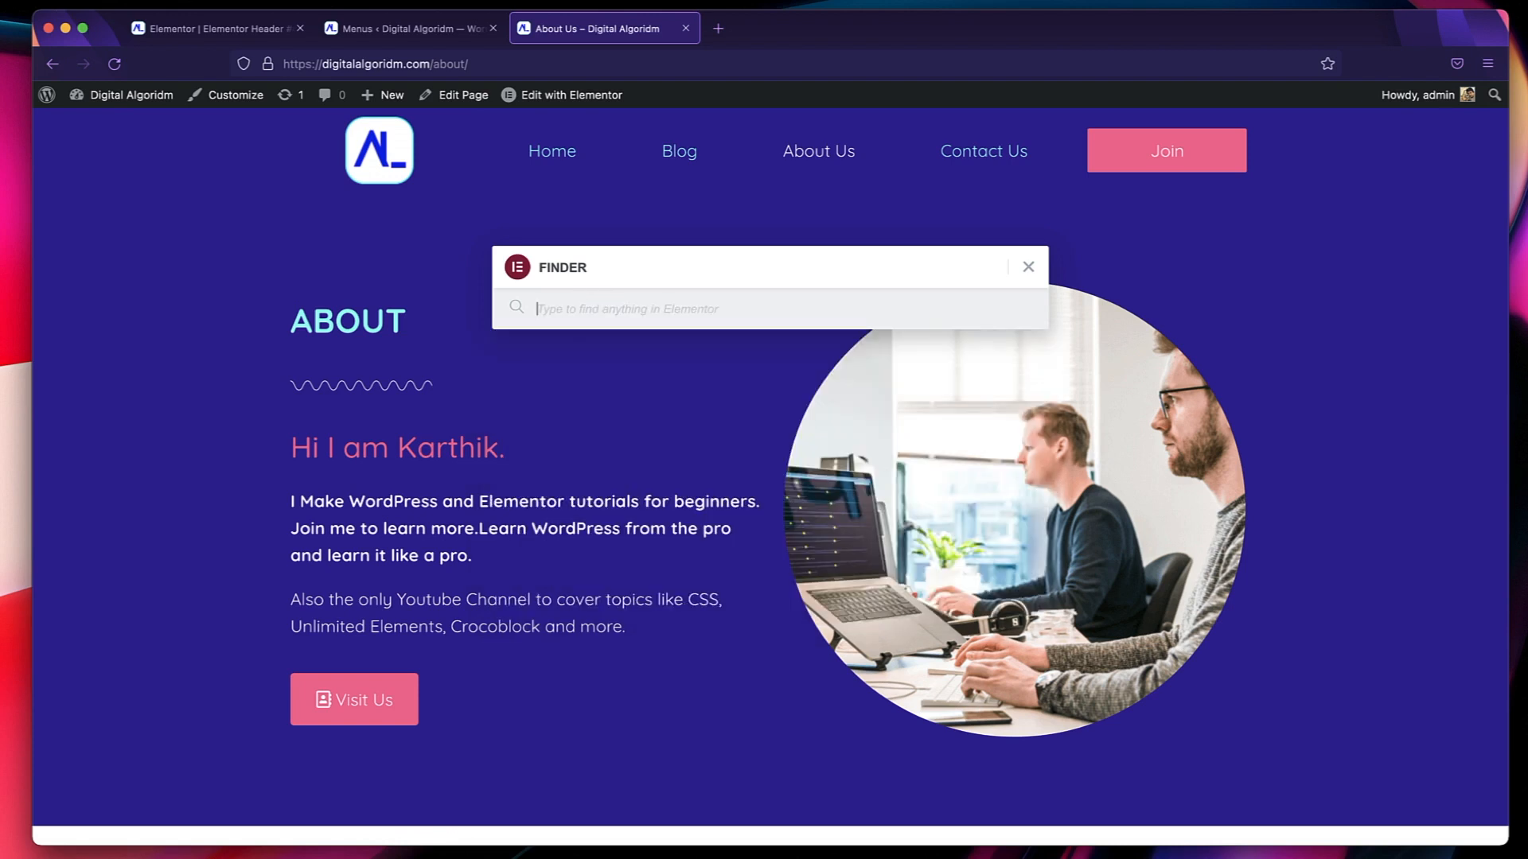
left_click(1032, 265)
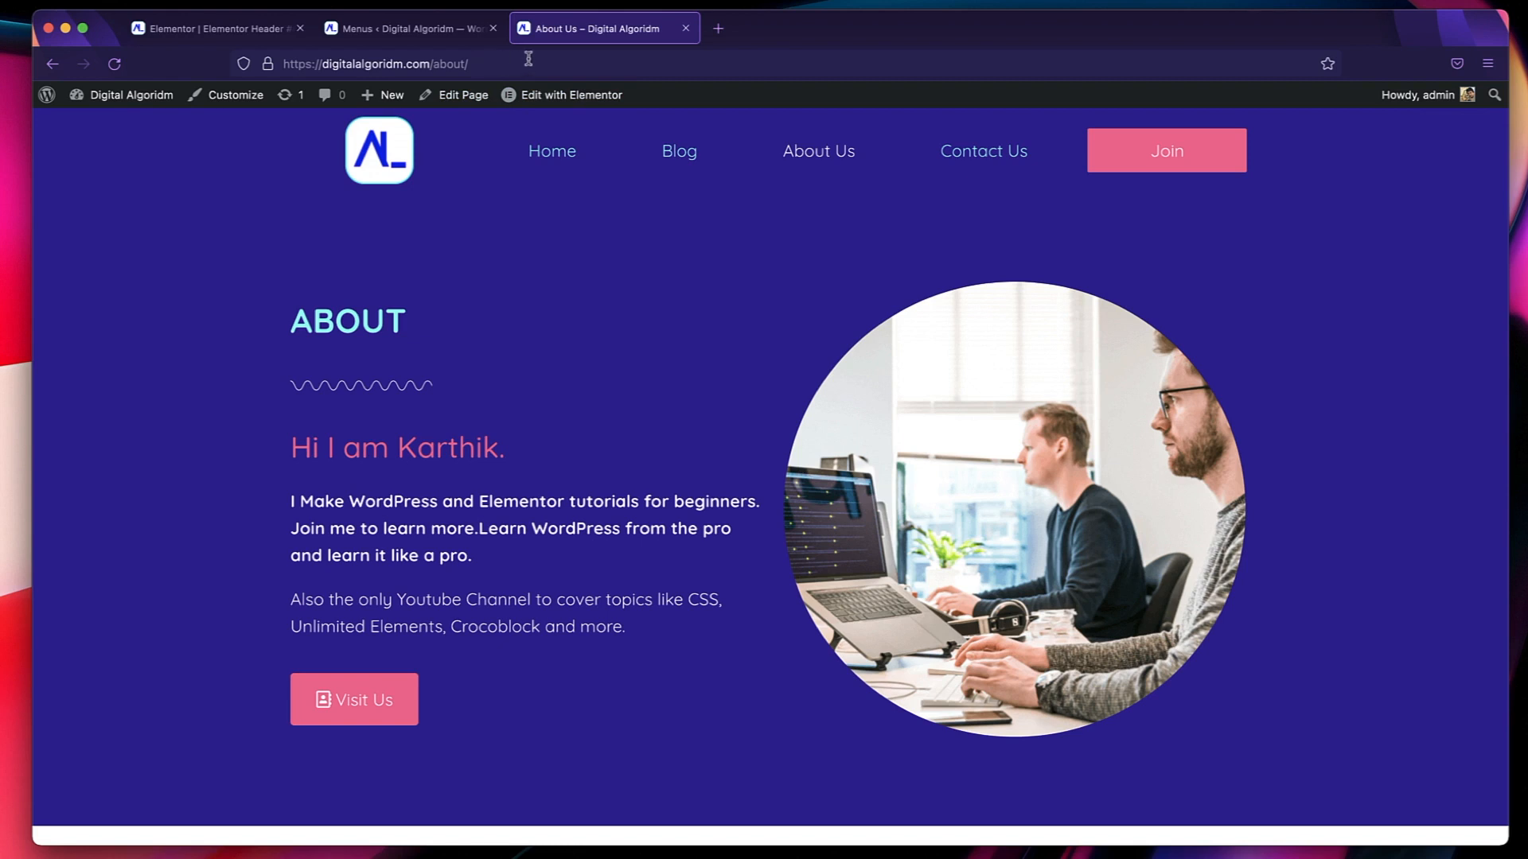
Create a new Footer template in Theme Builder and insert the library block with the Beyond logo and mailing-list form.
mouse_move(545, 97)
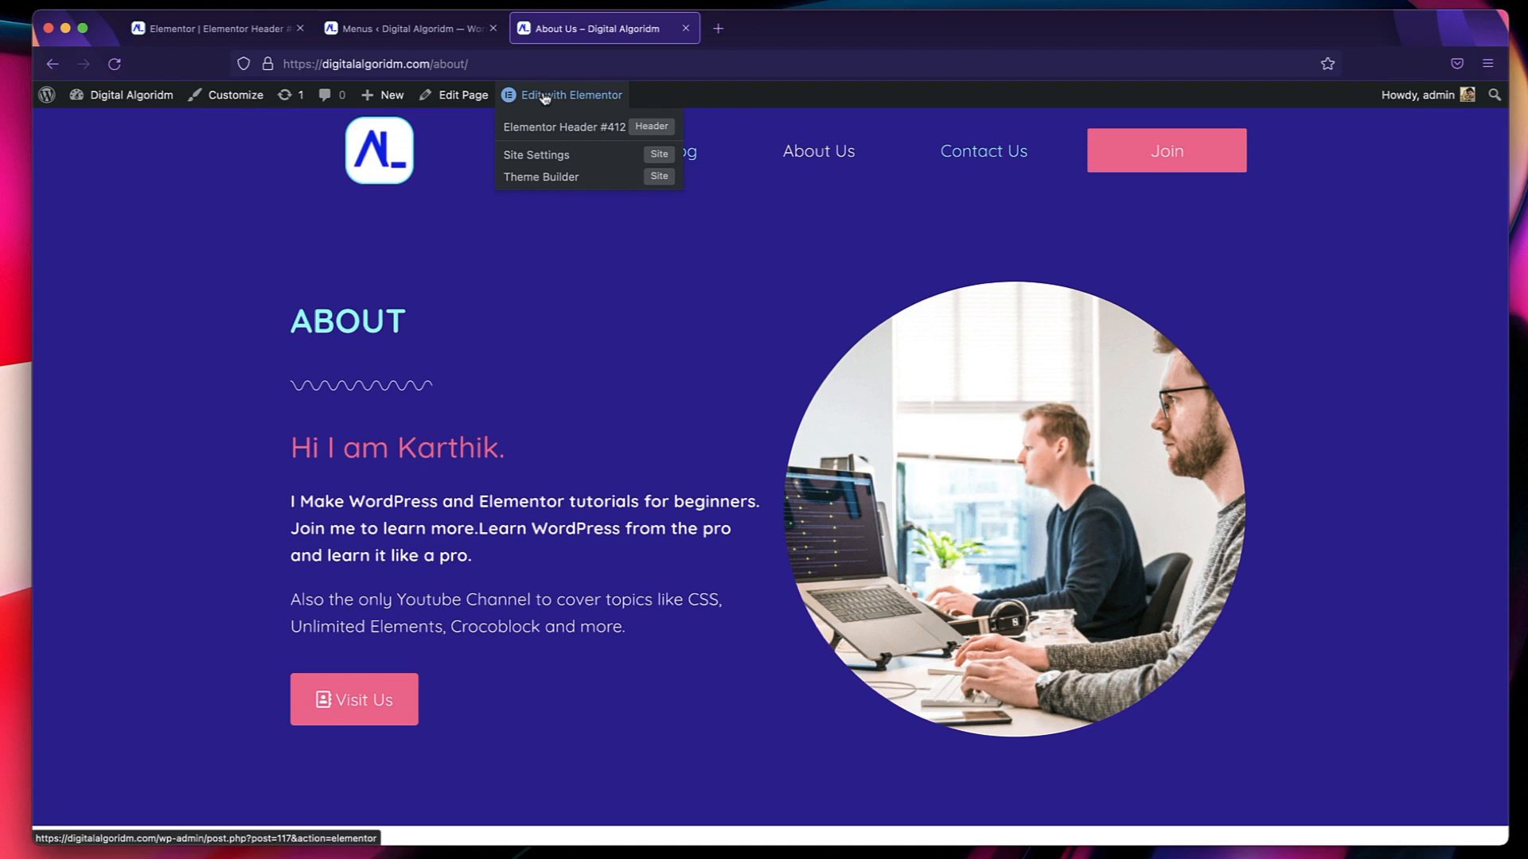
left_click(538, 180)
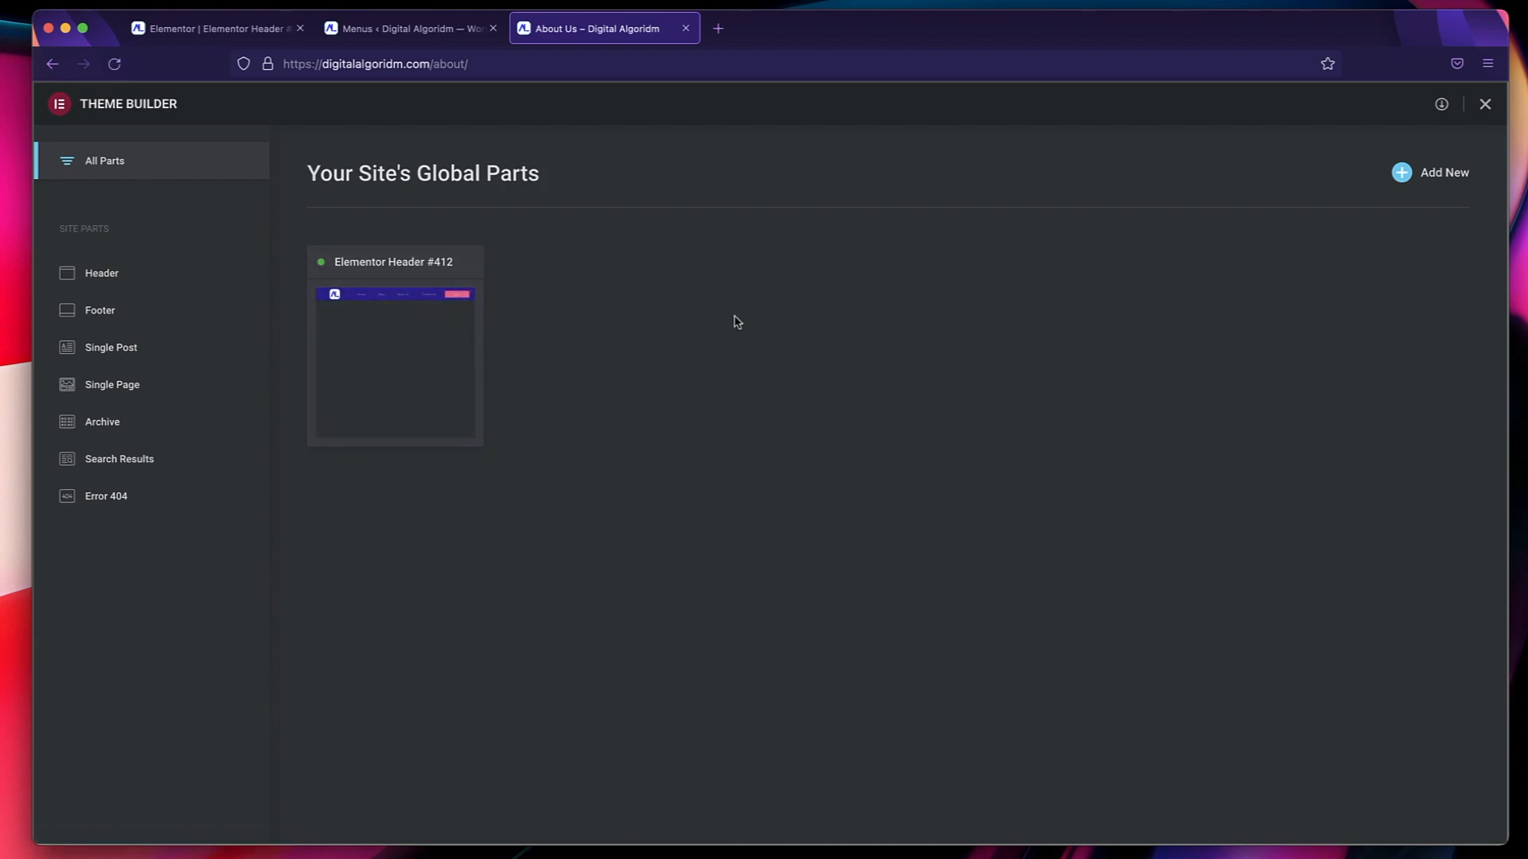
left_click(1402, 173)
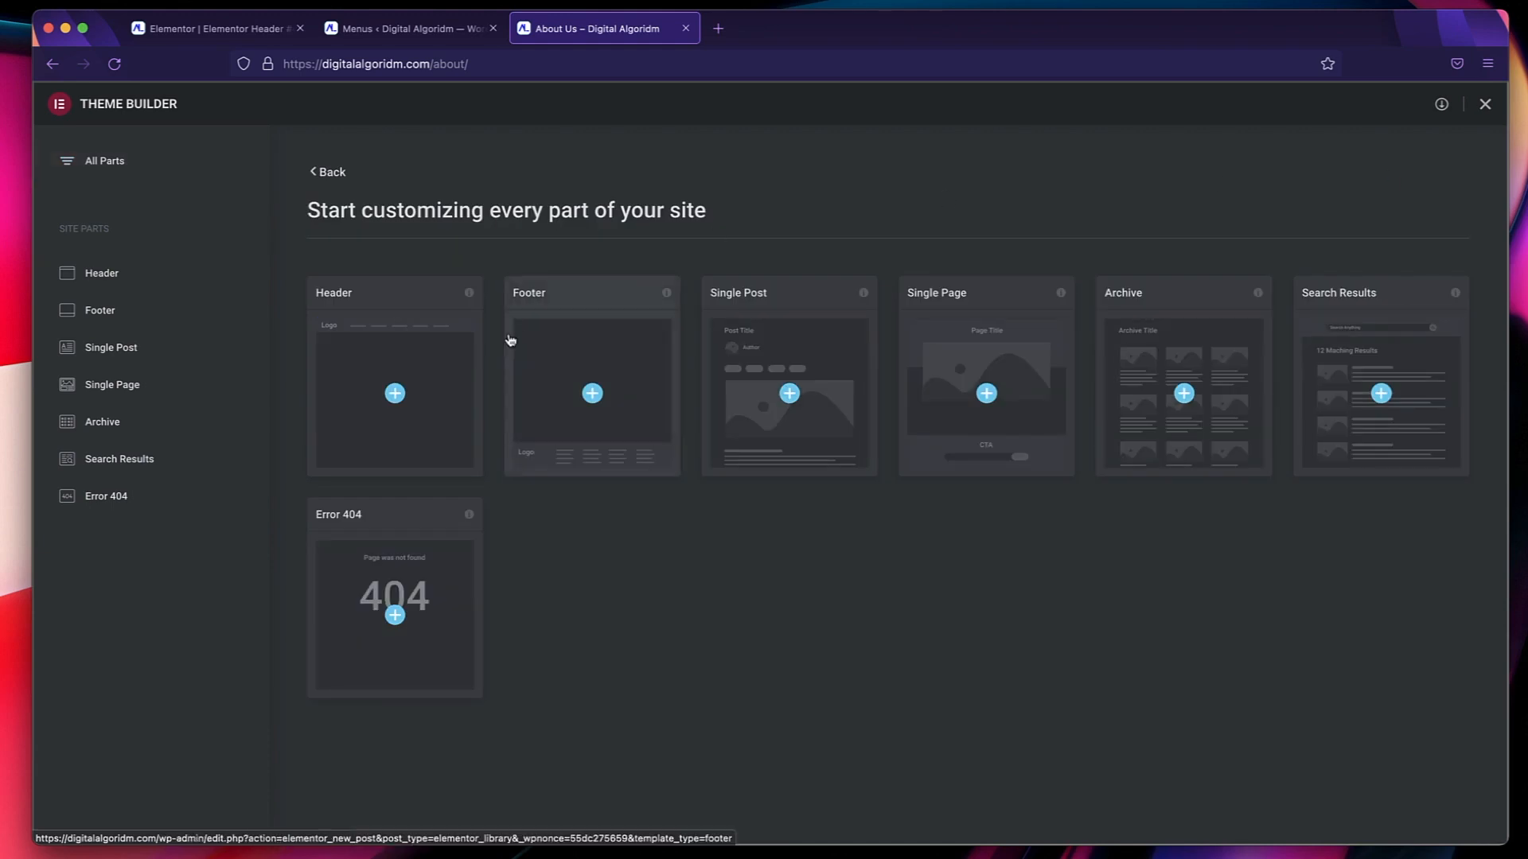
left_click(606, 369)
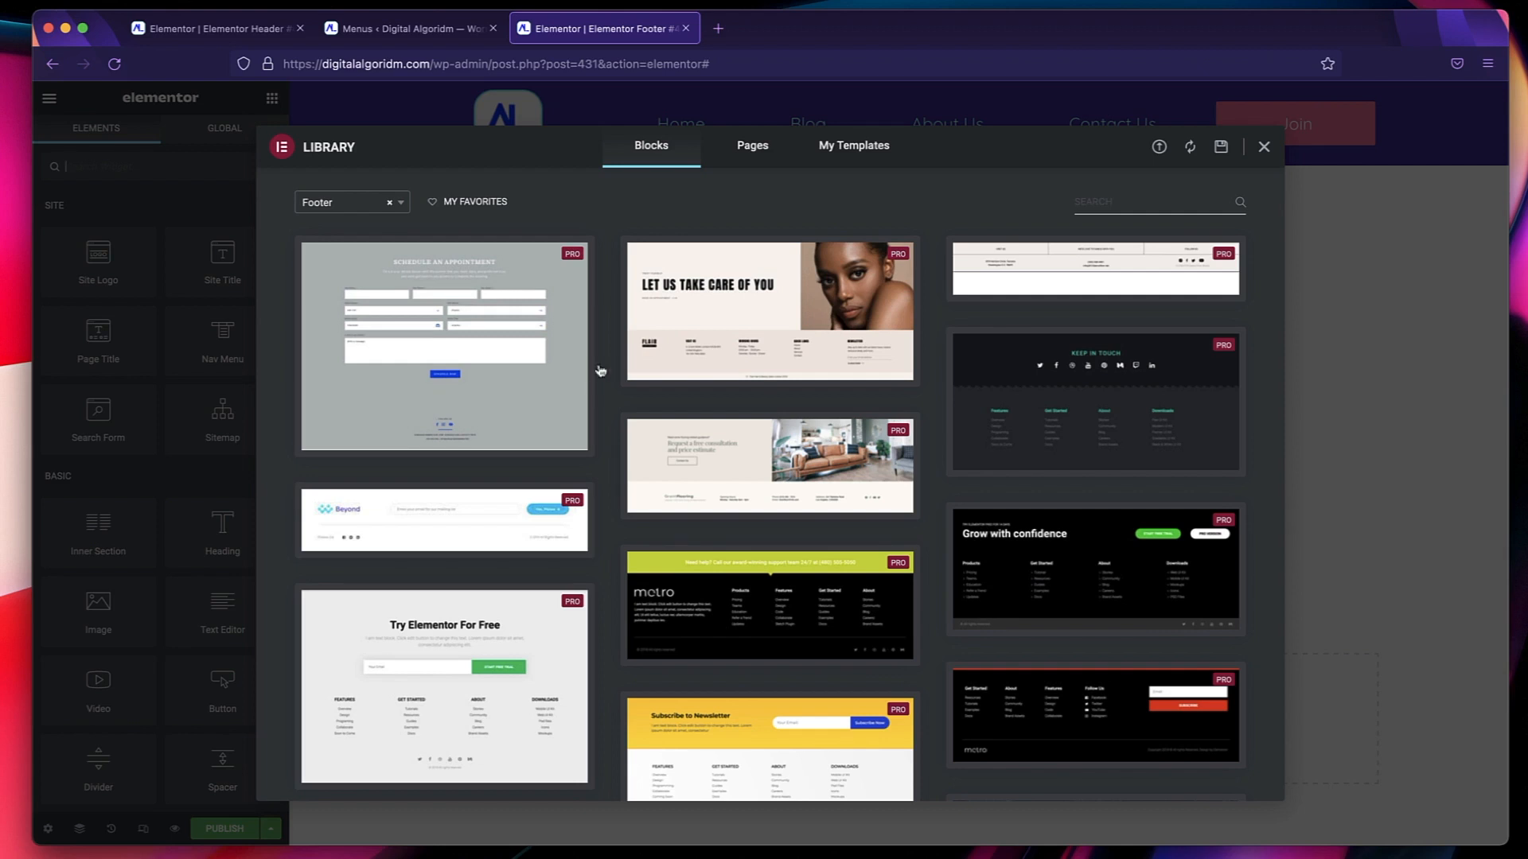
left_click(445, 520)
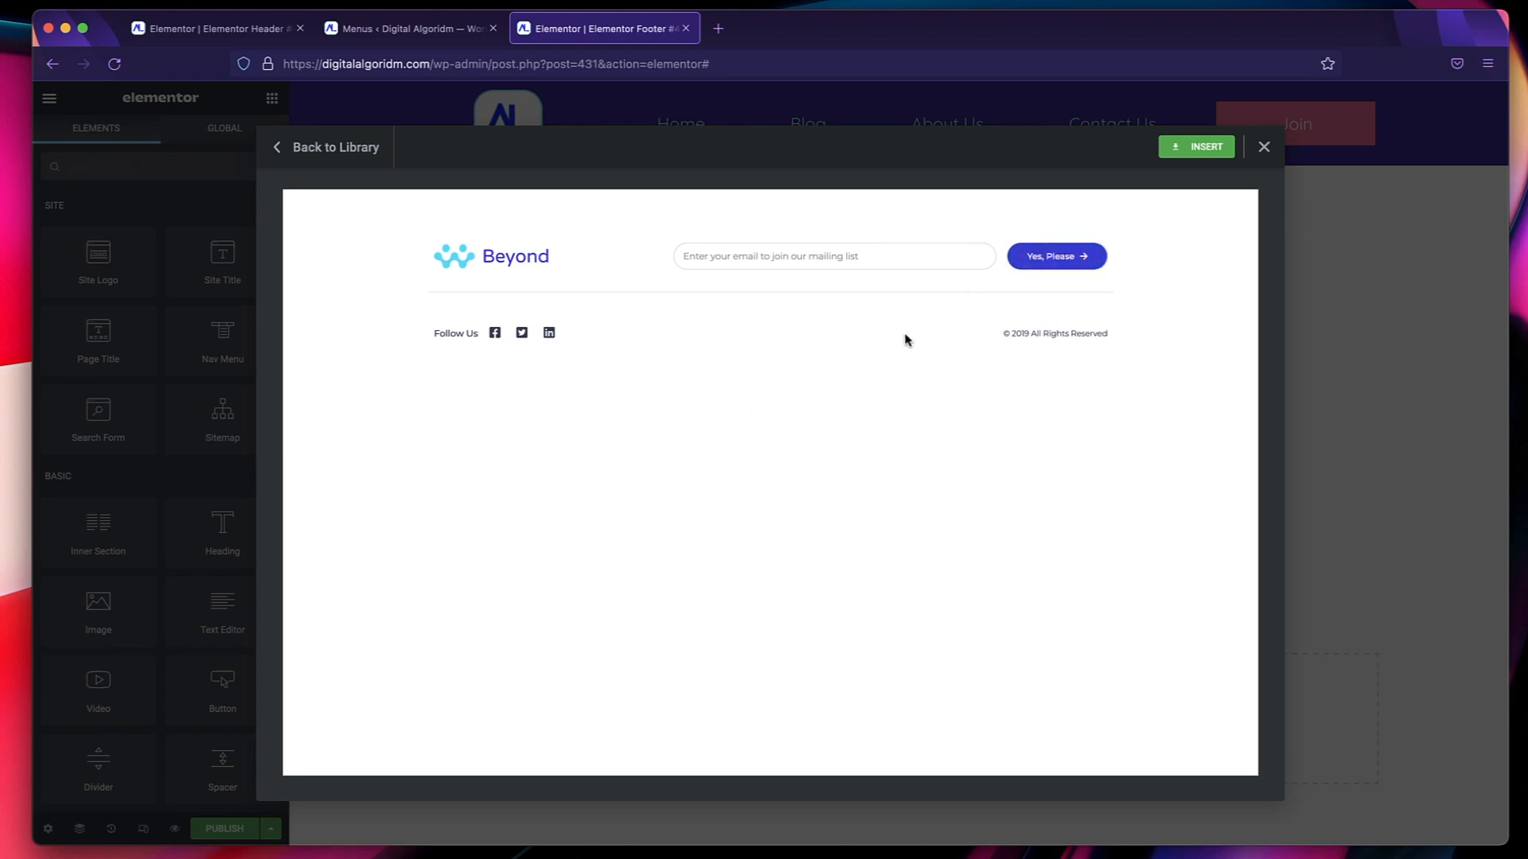
left_click(1197, 148)
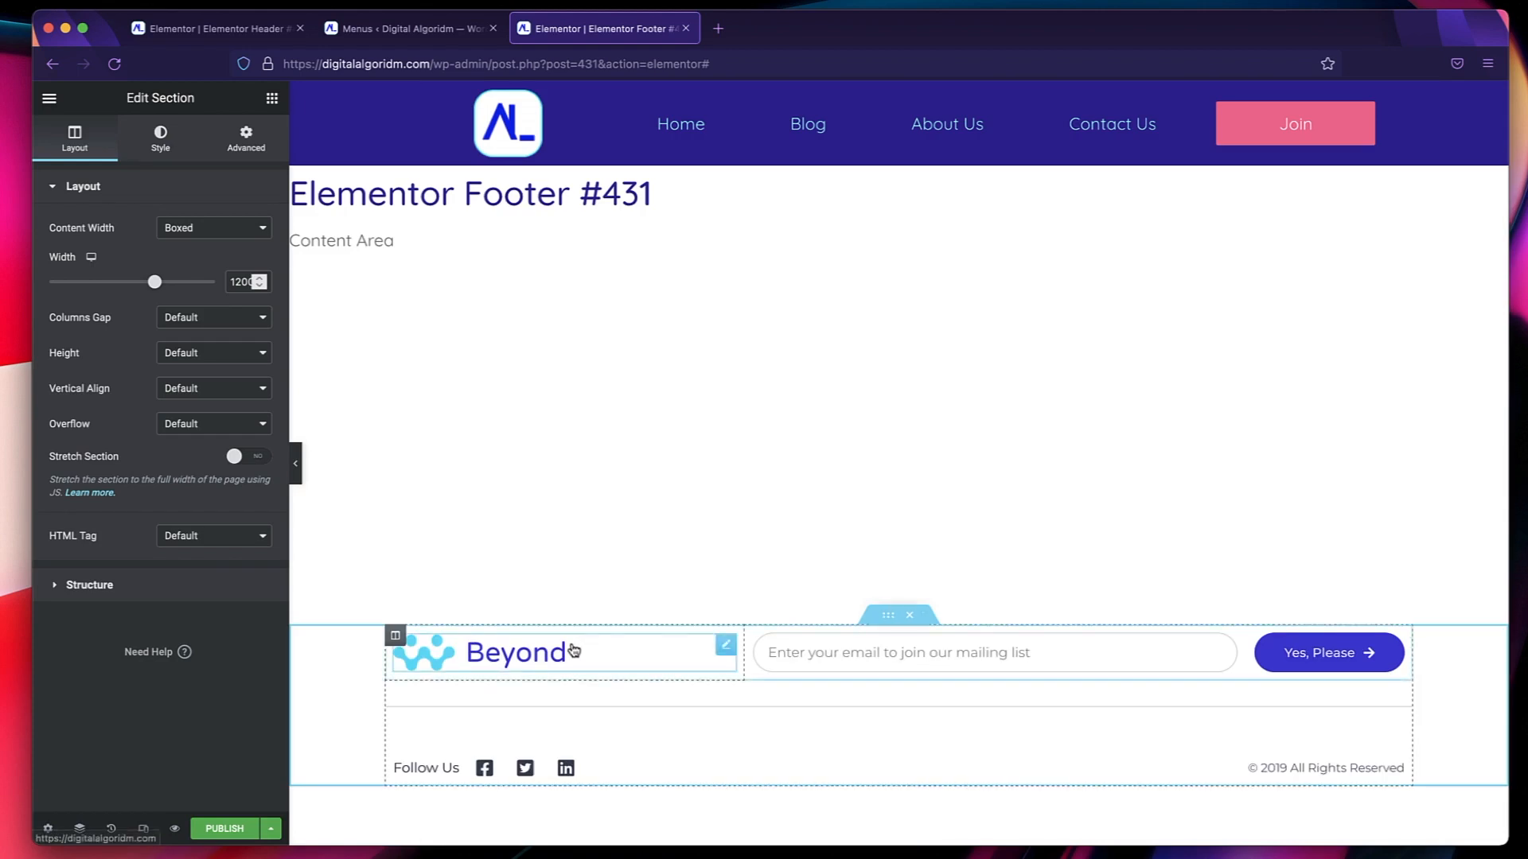
Replace the Beyond image in the footer with a Site Logo widget.
left_click(574, 651)
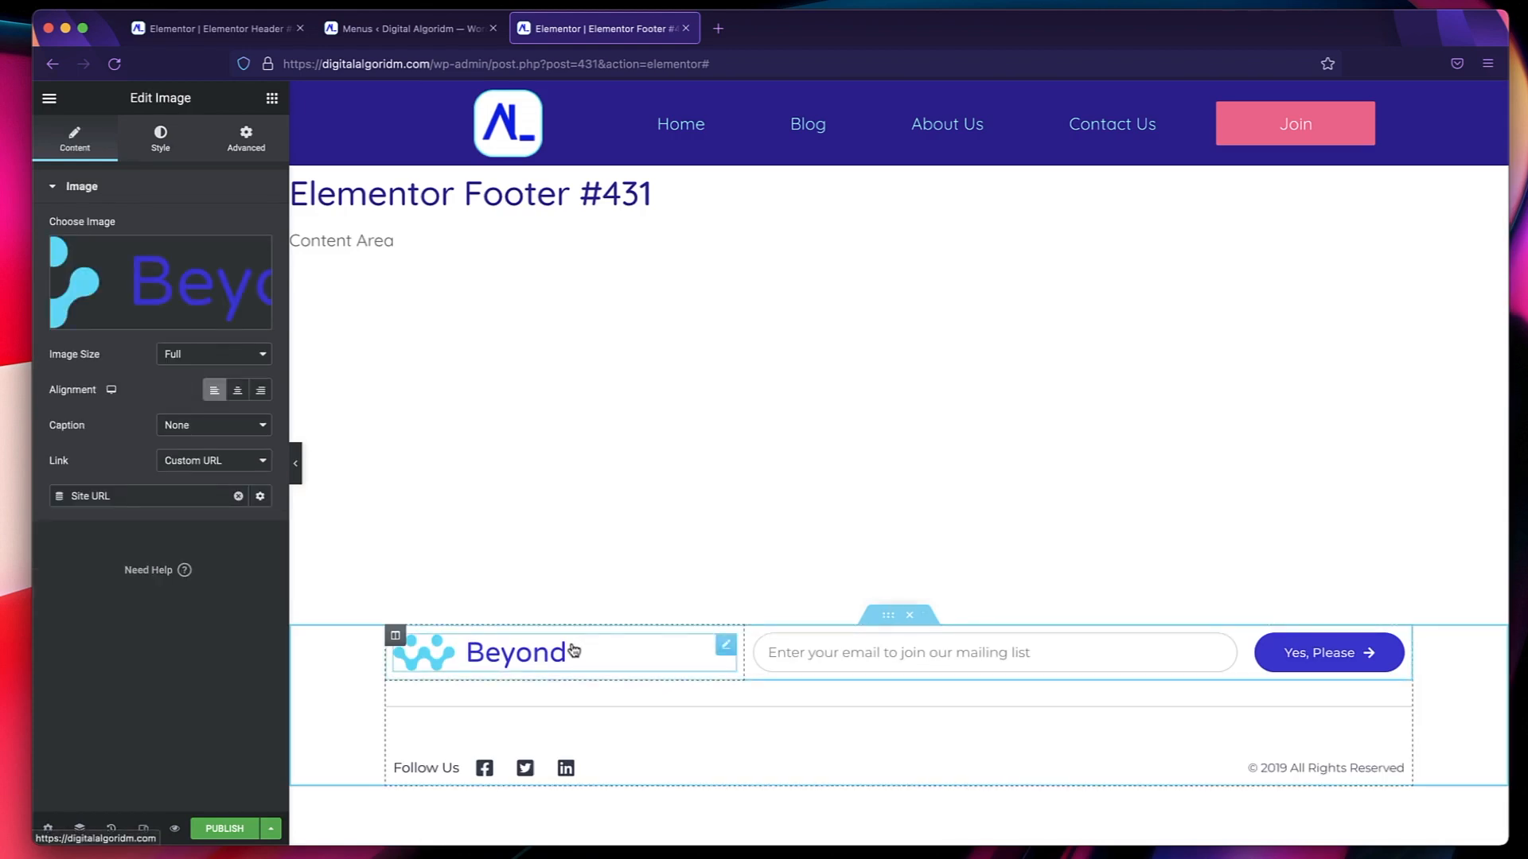
right_click(574, 650)
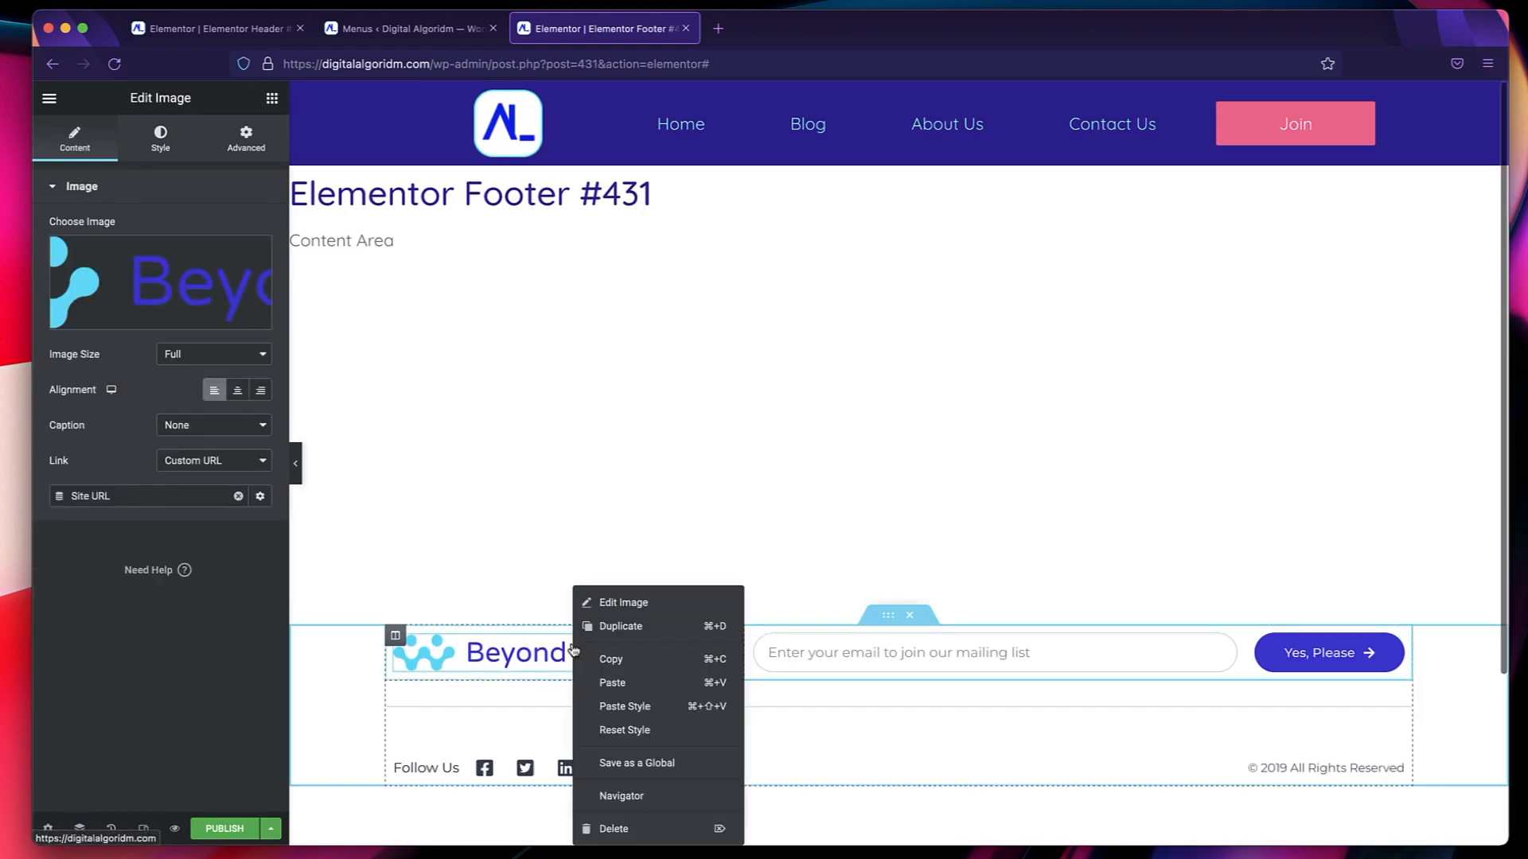
left_click(605, 833)
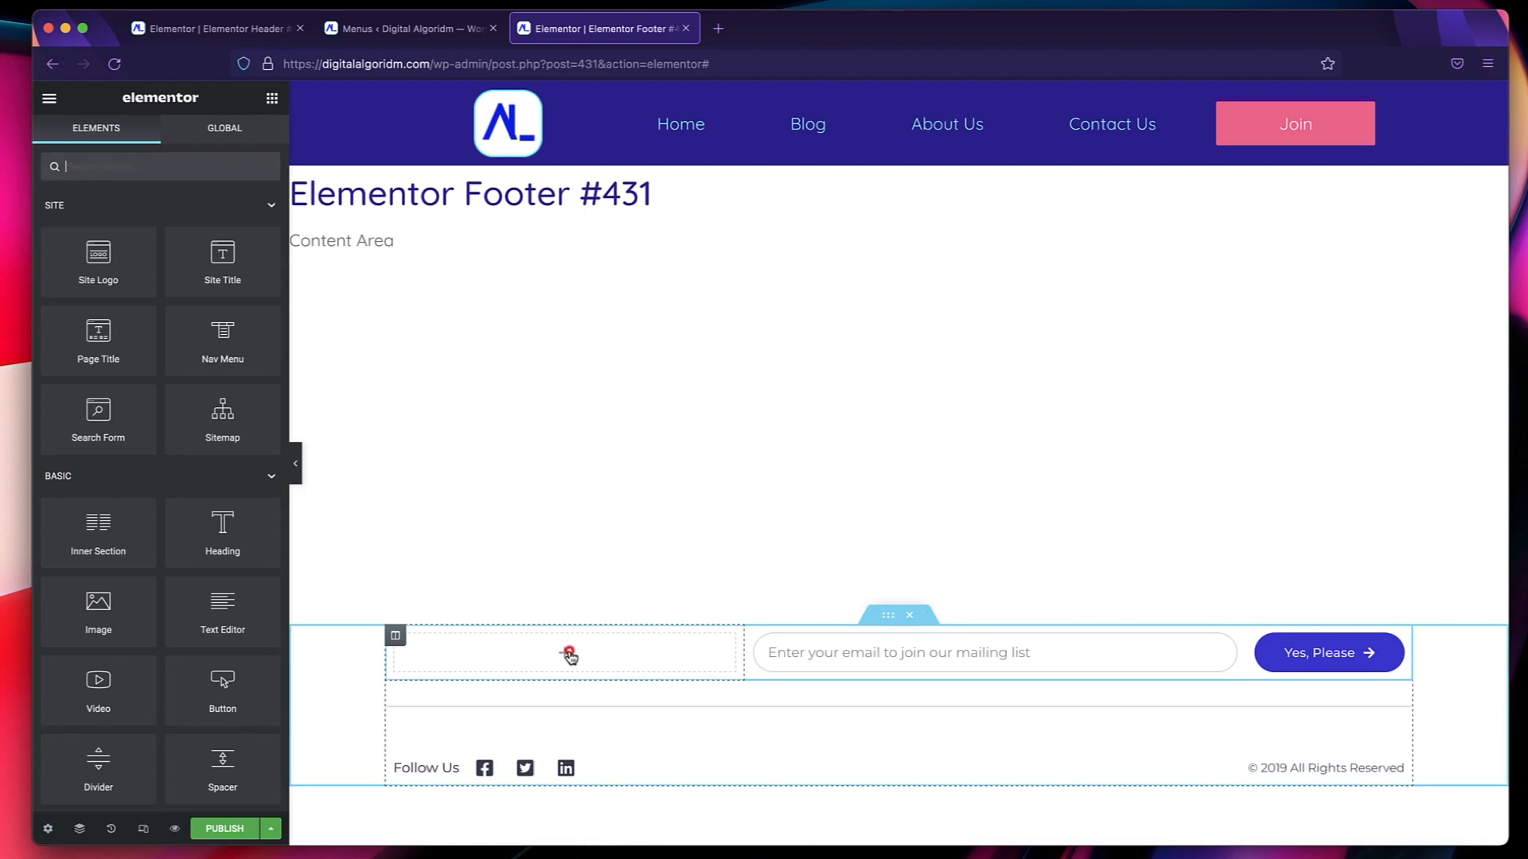
left_click(569, 650)
left_click_drag(95, 253, 525, 657)
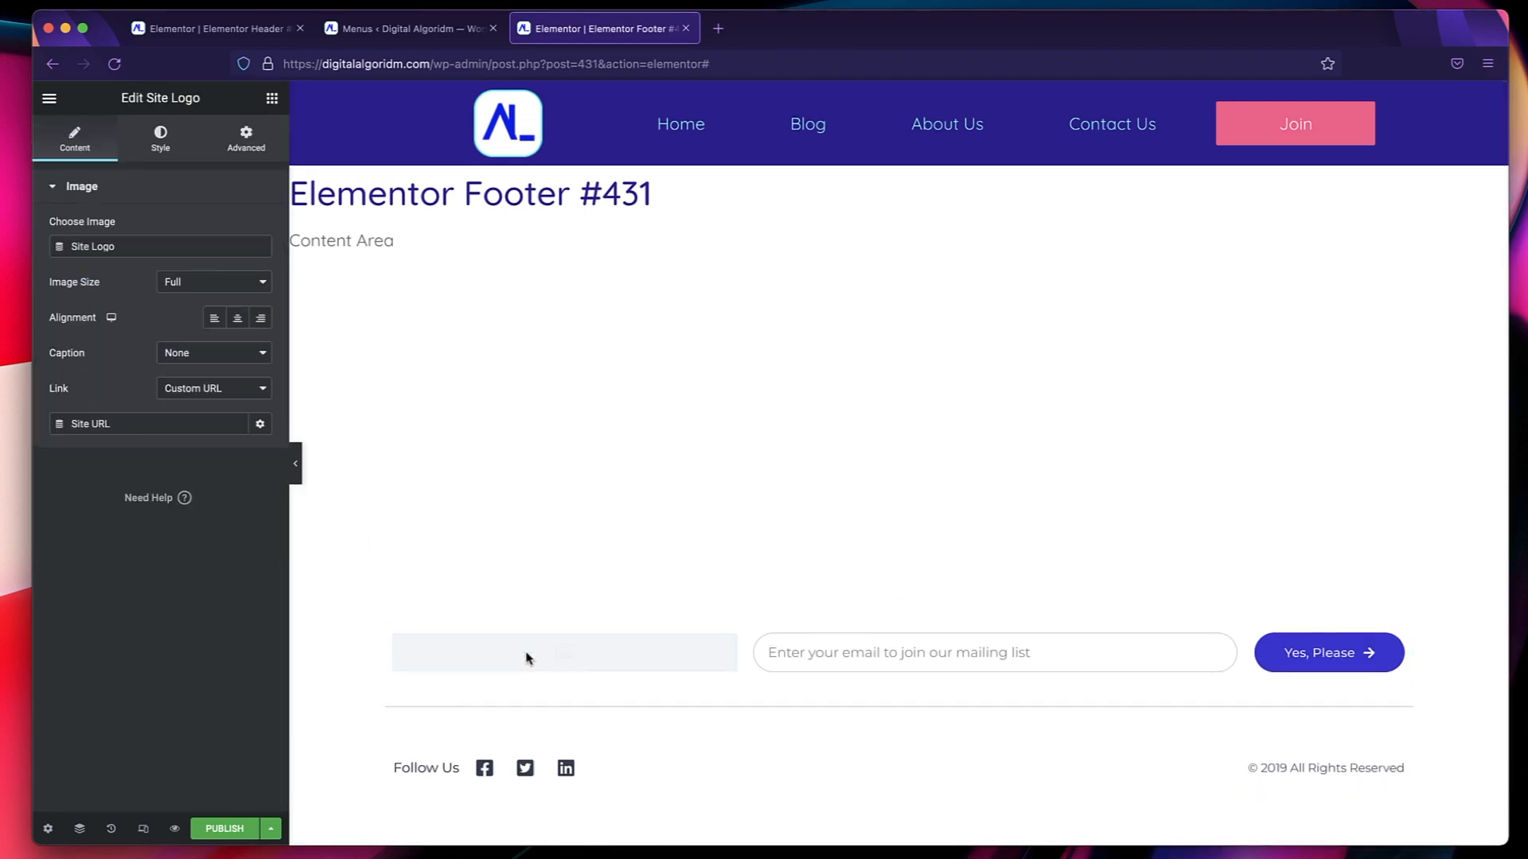
Give the footer's site logo a custom size of 80 x 80 and center it.
left_click(210, 283)
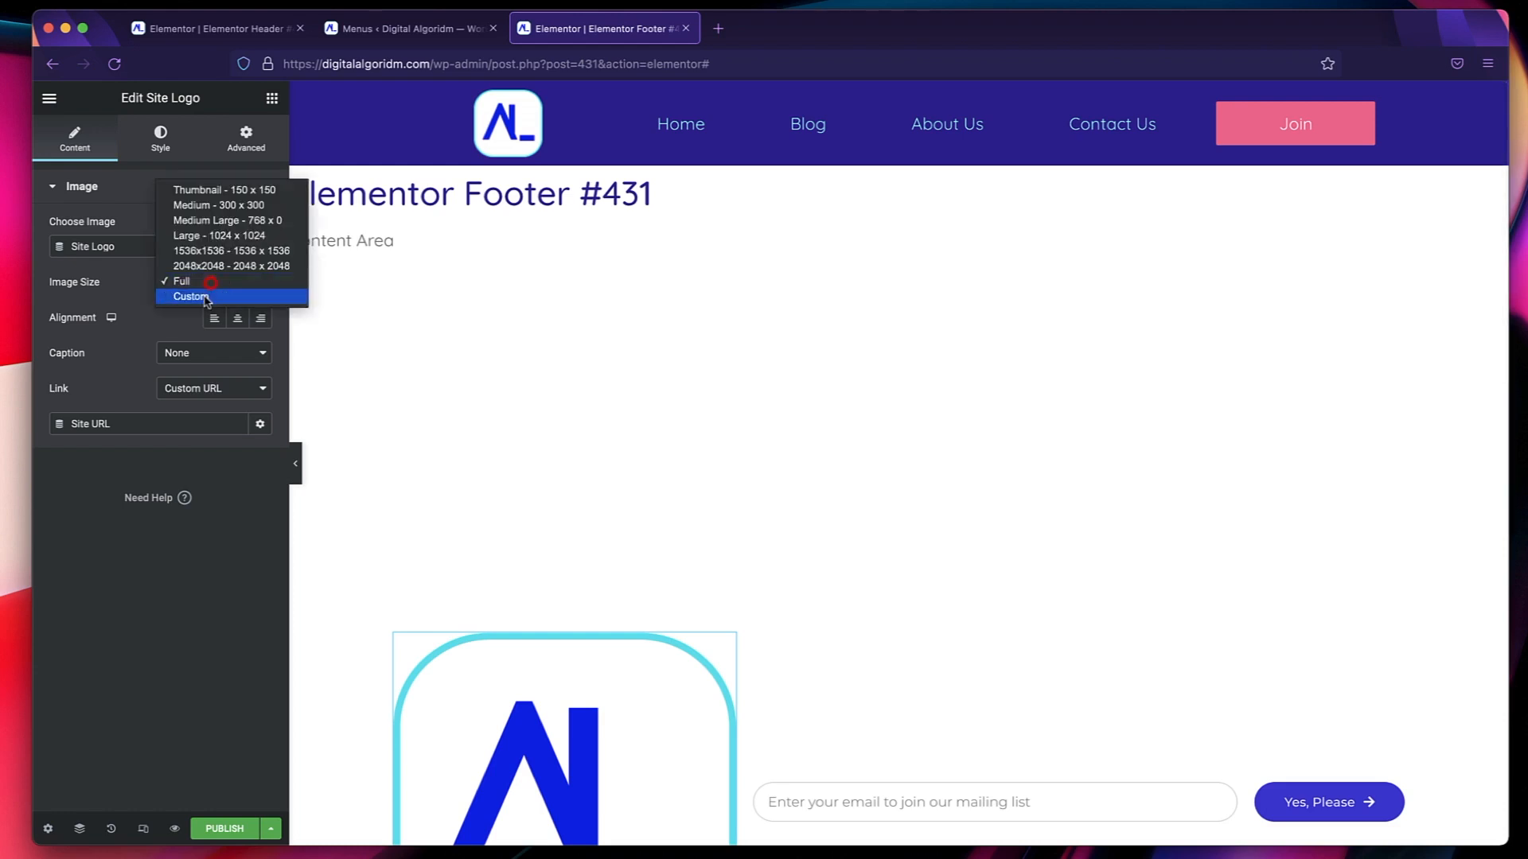
left_click(199, 297)
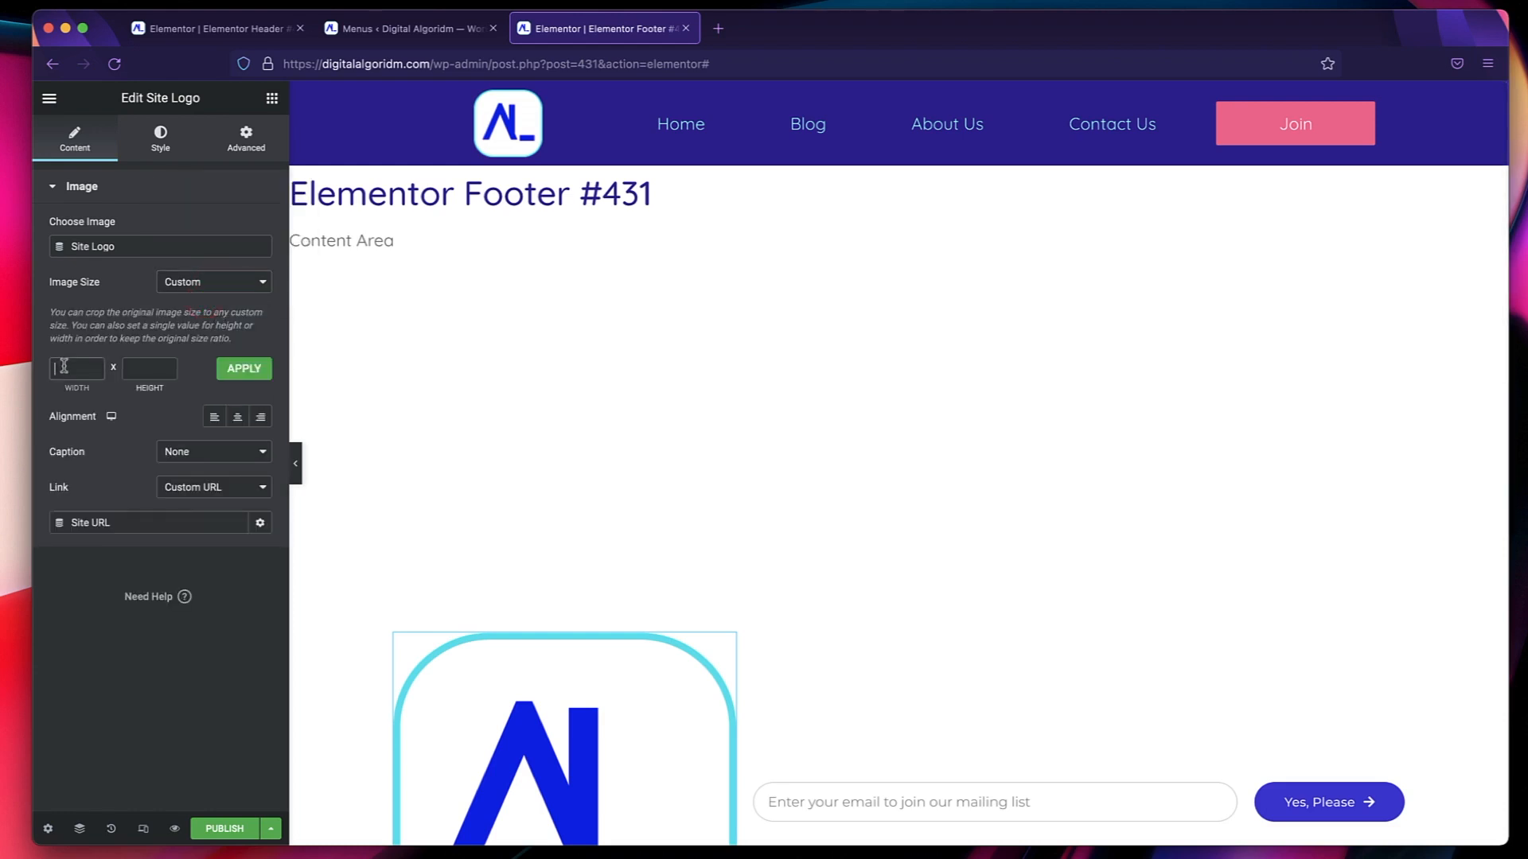
key("Tab")
type("80")
left_click(264, 371)
left_click(232, 419)
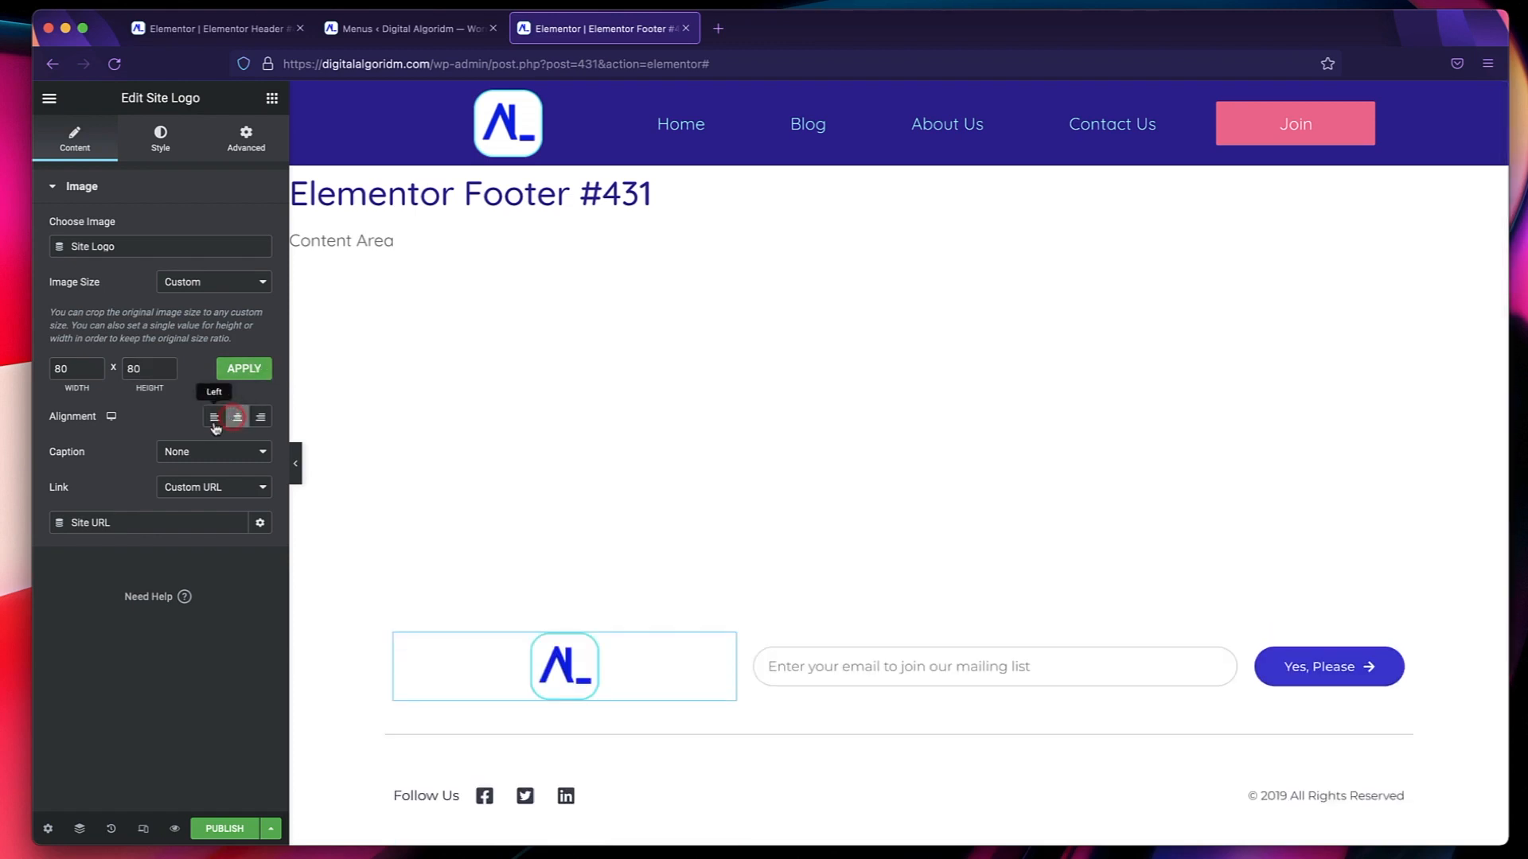
left_click(213, 420)
left_click(229, 420)
Examine the text, icon and link settings of the Facebook and Twitter items in the footer's Follow Us icon list.
scroll(655, 447, "down", 5)
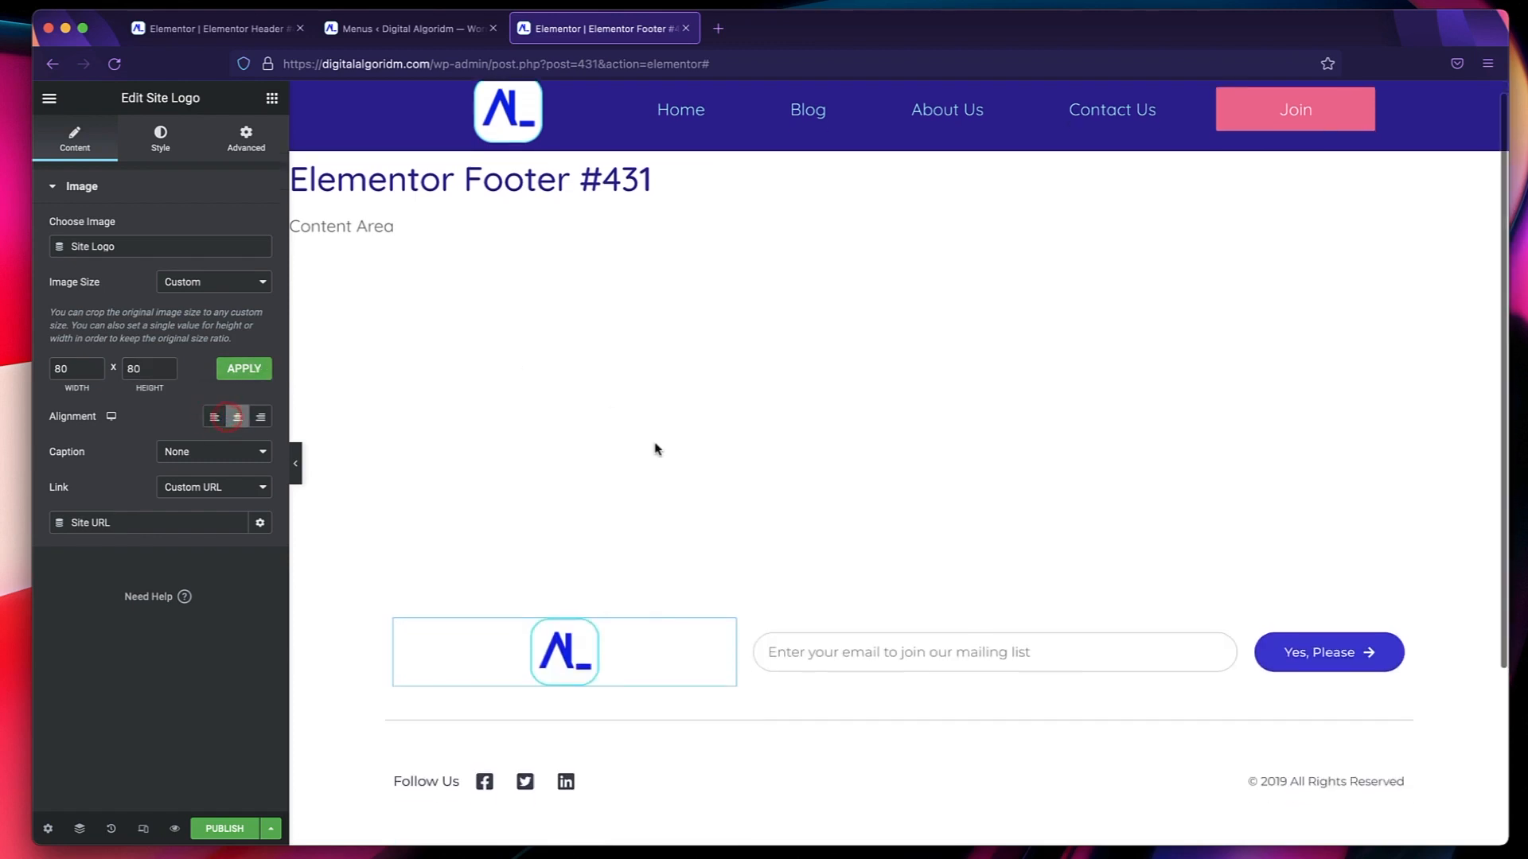
left_click(465, 558)
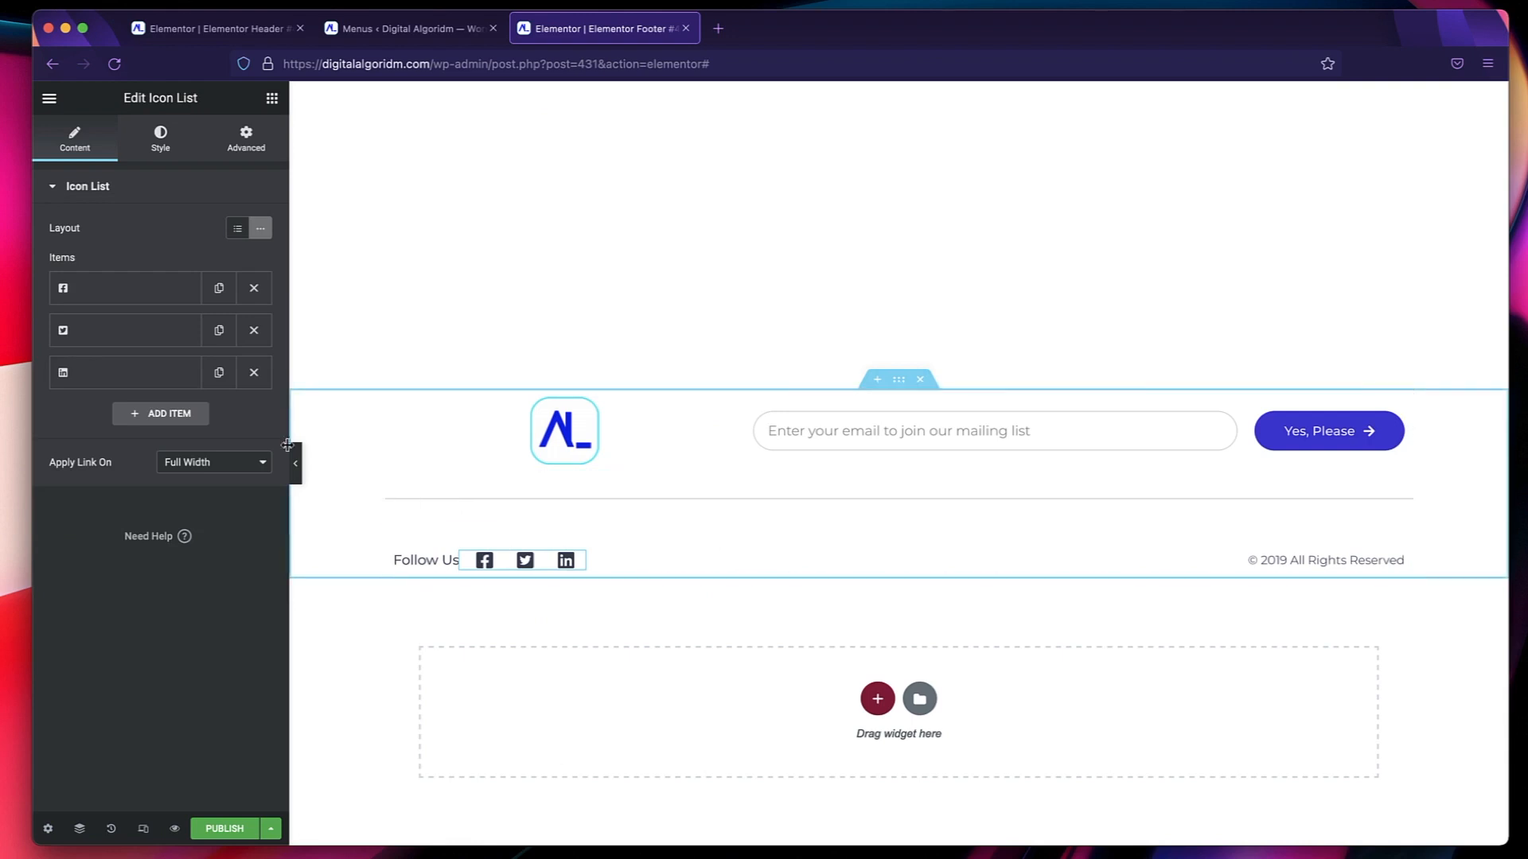
left_click(111, 289)
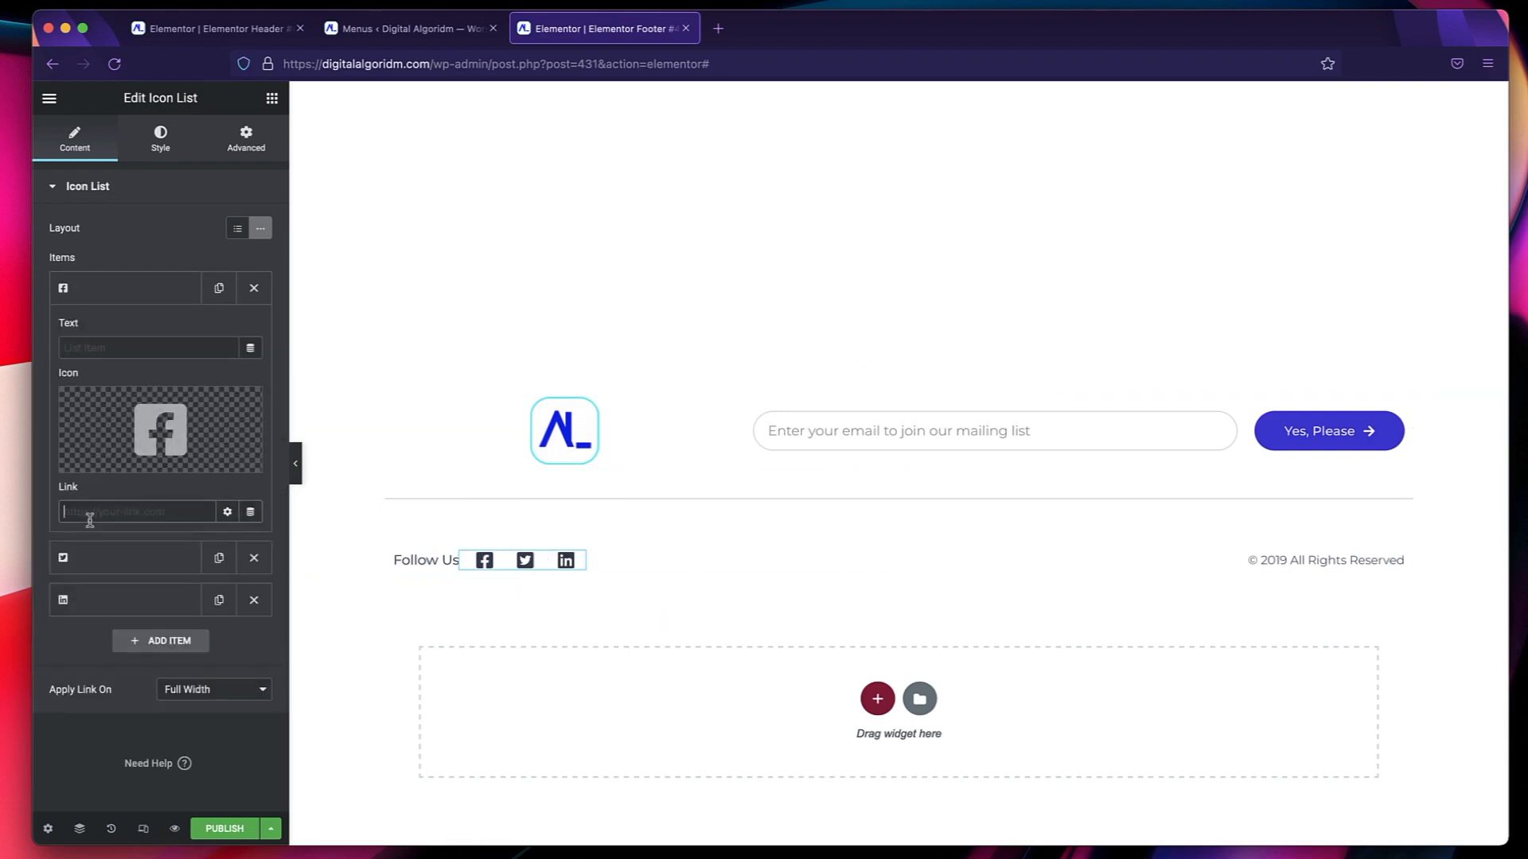
left_click(132, 296)
left_click(123, 342)
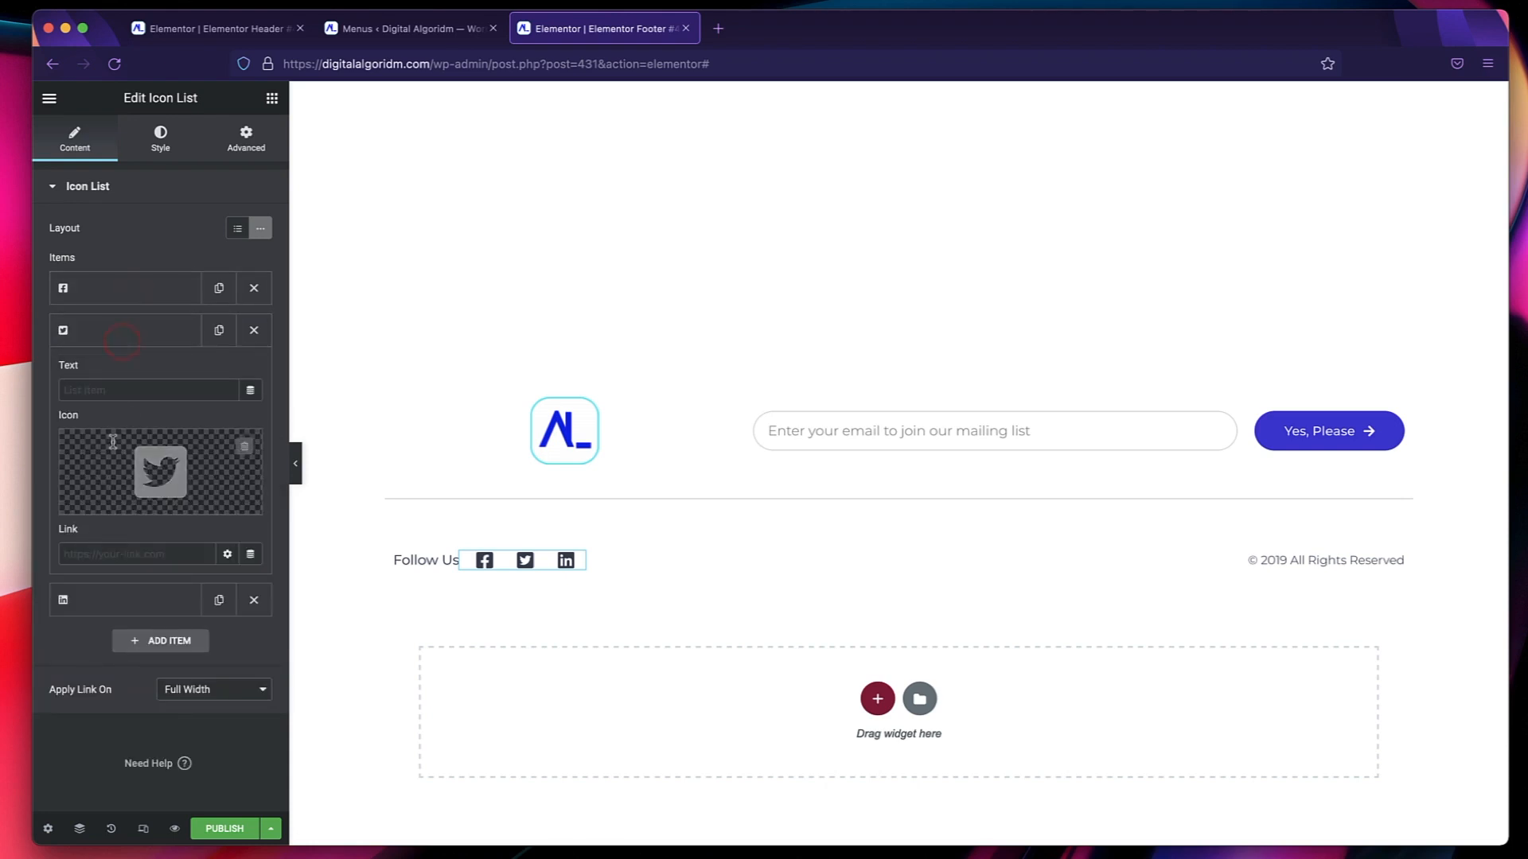
left_click(118, 343)
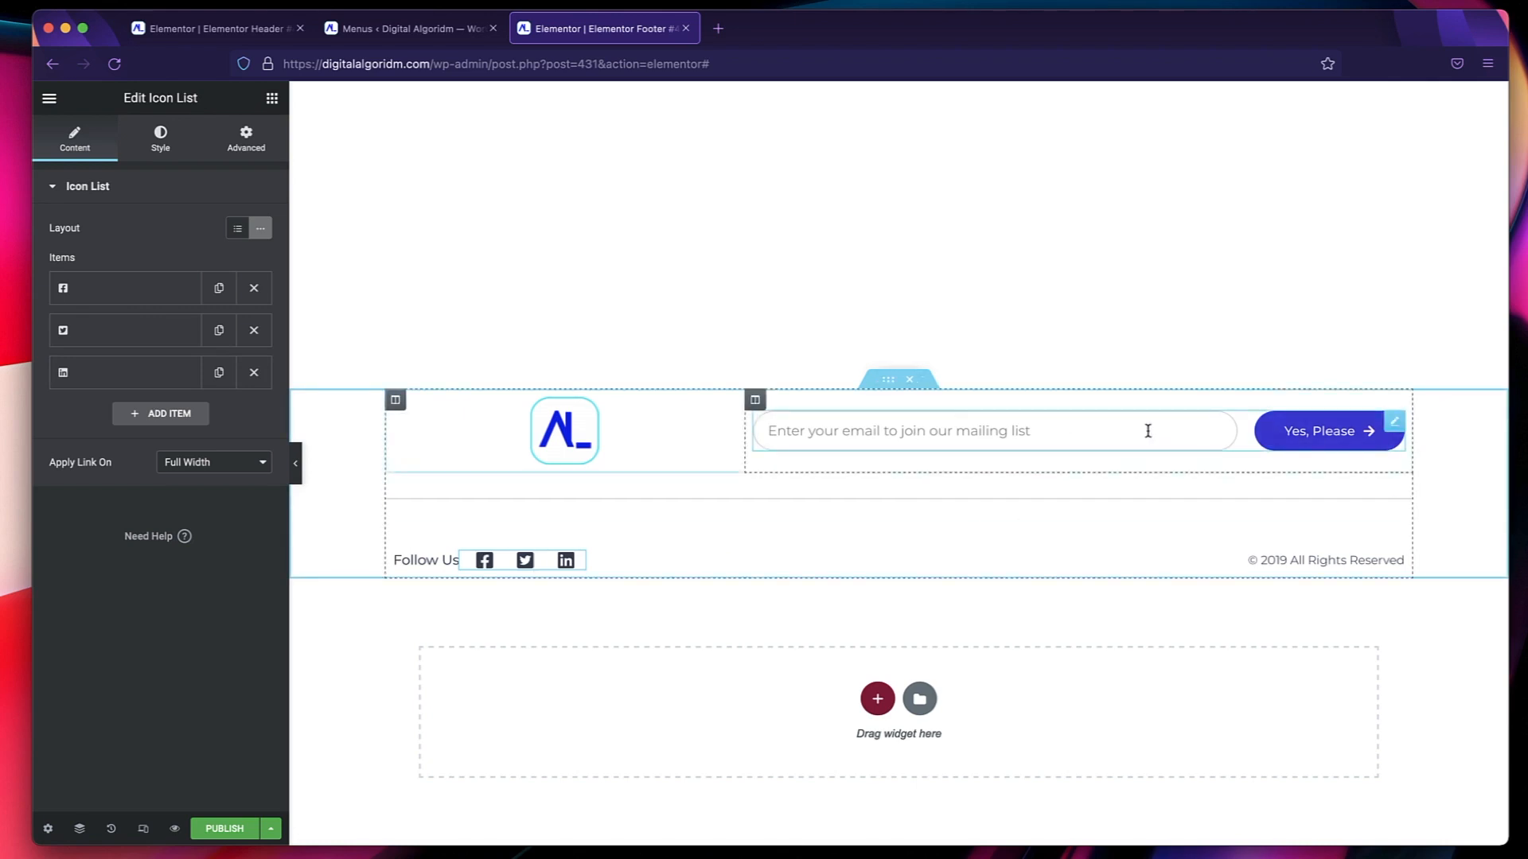
Delete the mailing-list form from the footer and place a Button widget in its empty column.
left_click(1392, 423)
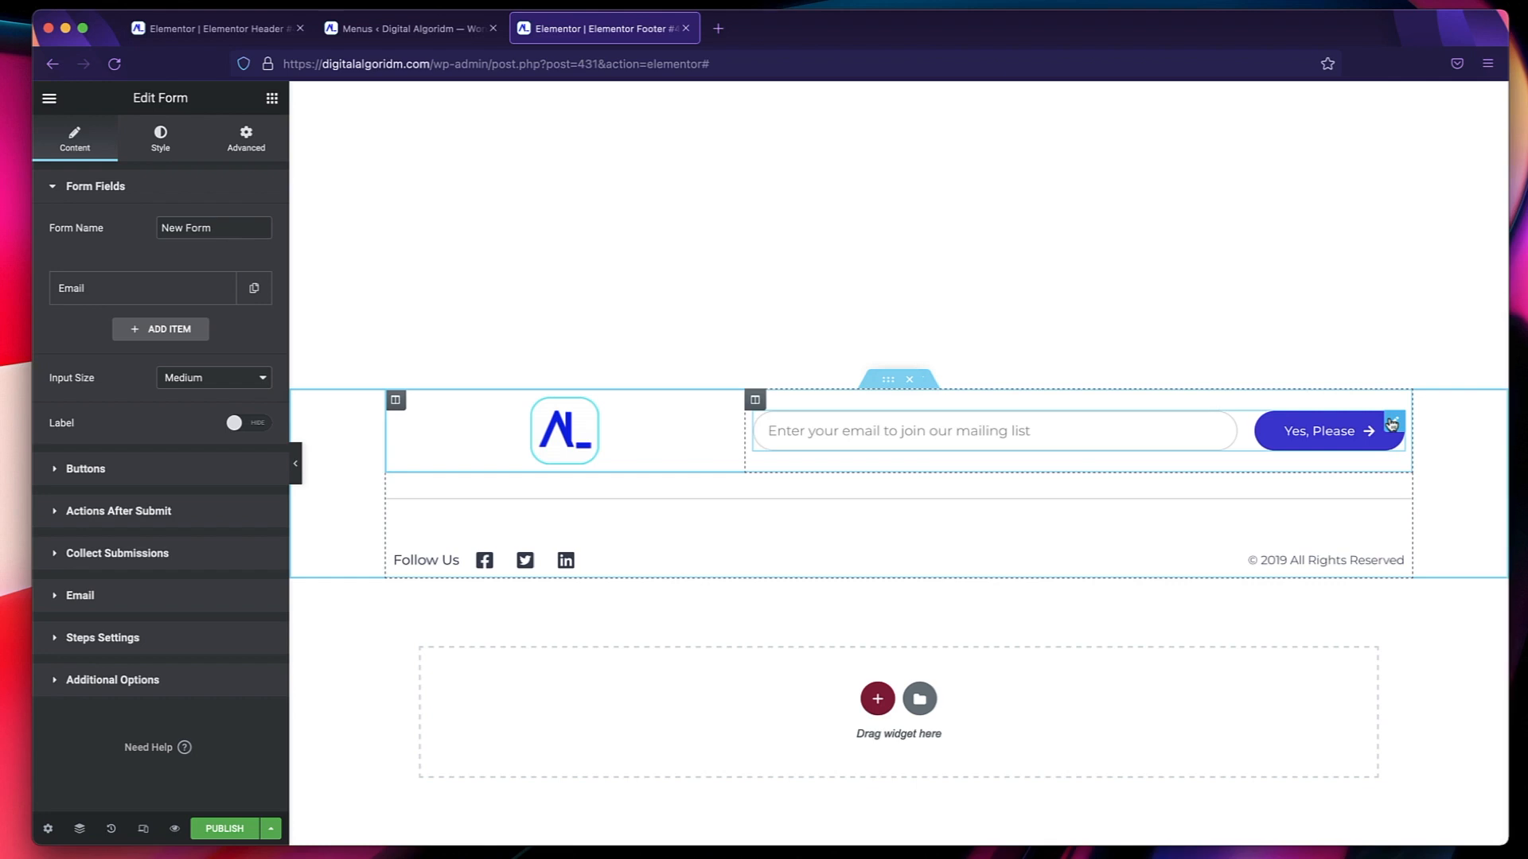
right_click(1181, 427)
left_click(1203, 666)
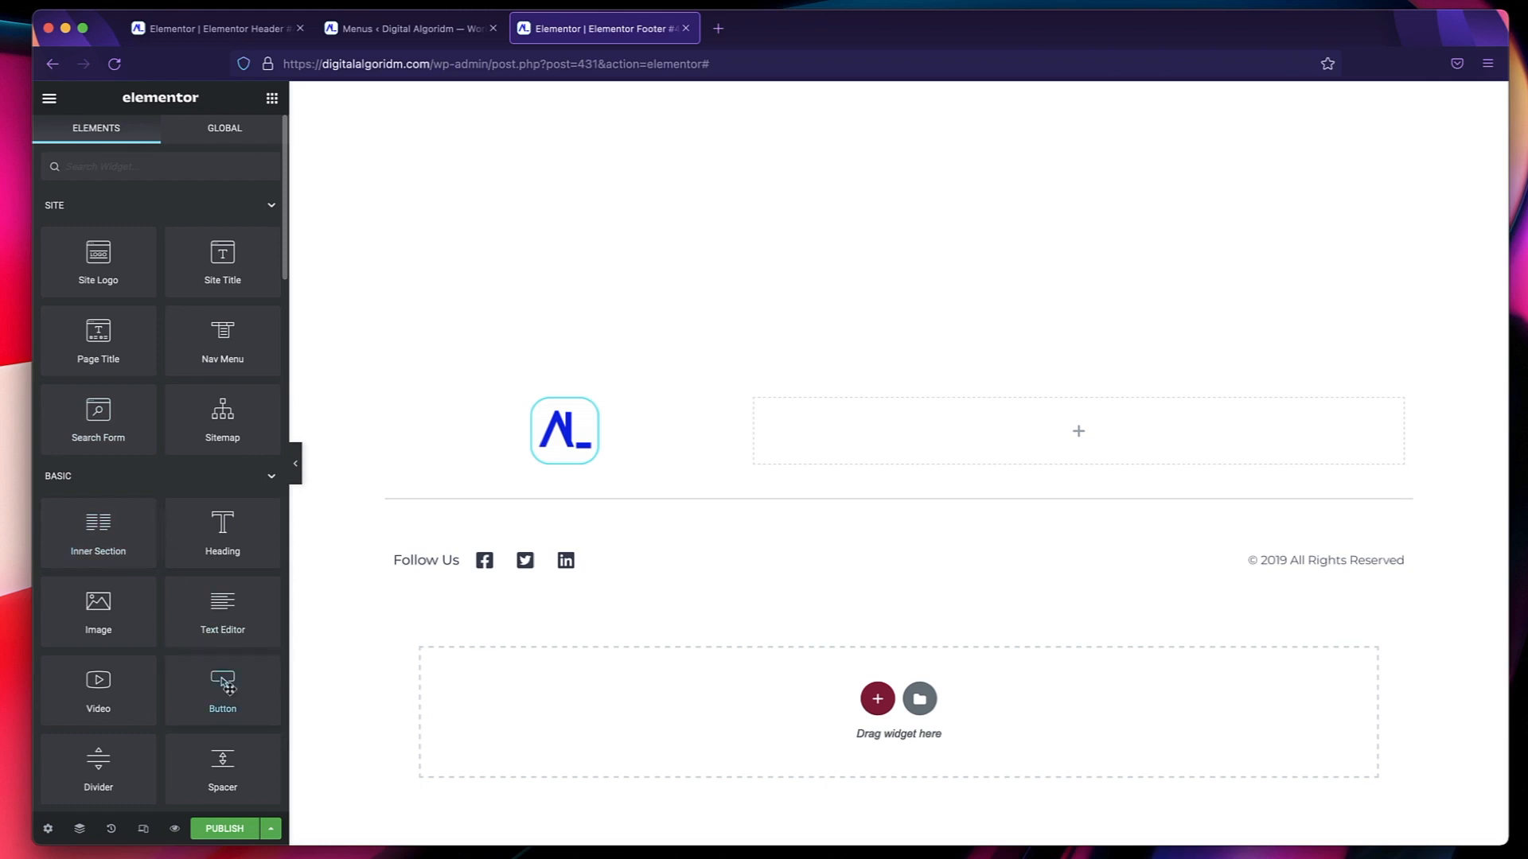
left_click_drag(228, 688, 983, 434)
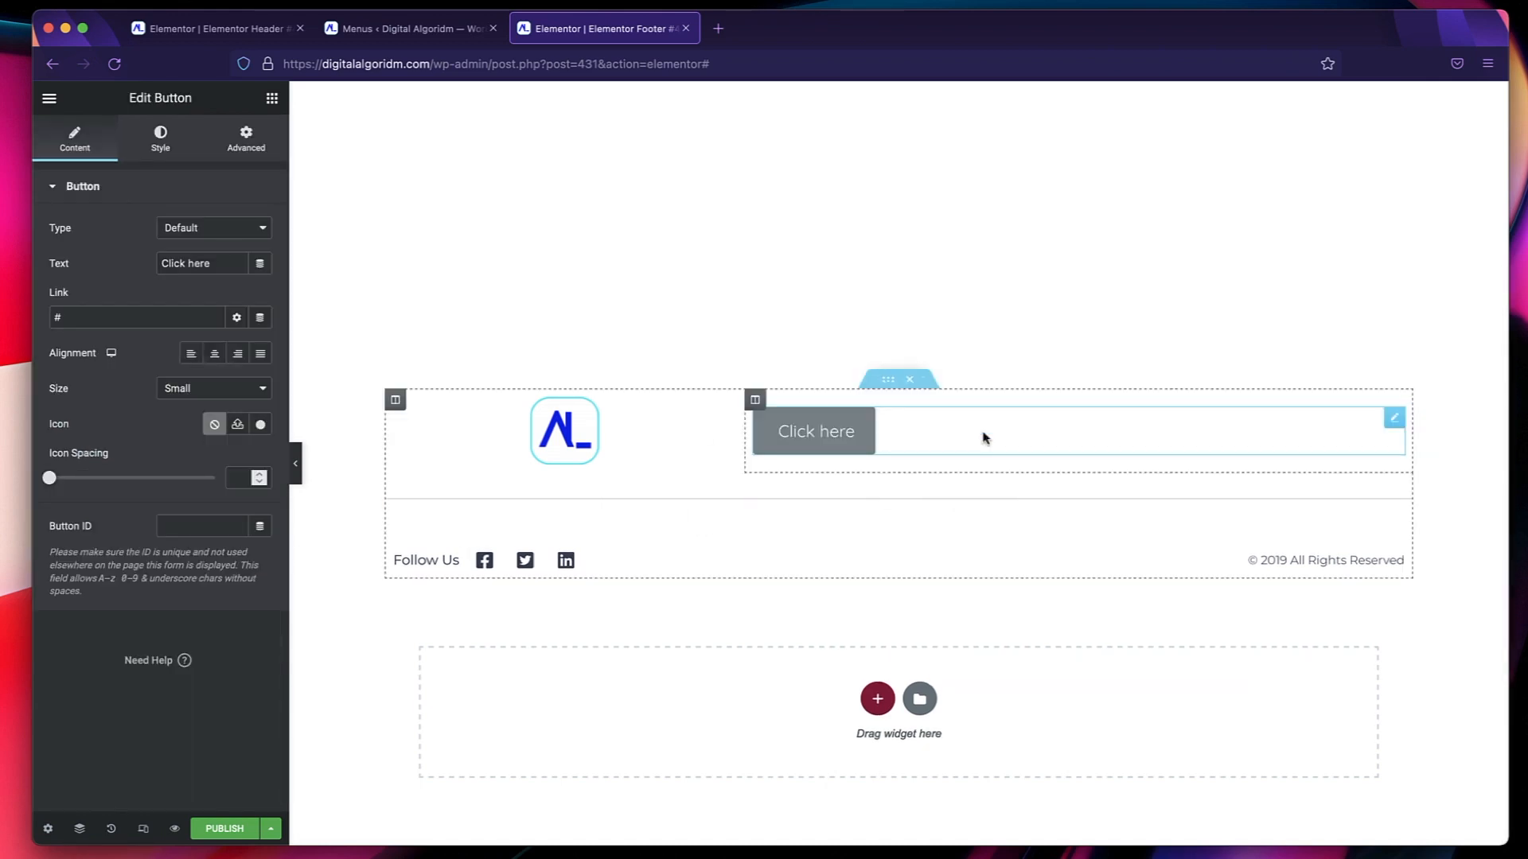
Align the footer button right, set its text to Join Now and its background to the Primary global color.
left_click(237, 354)
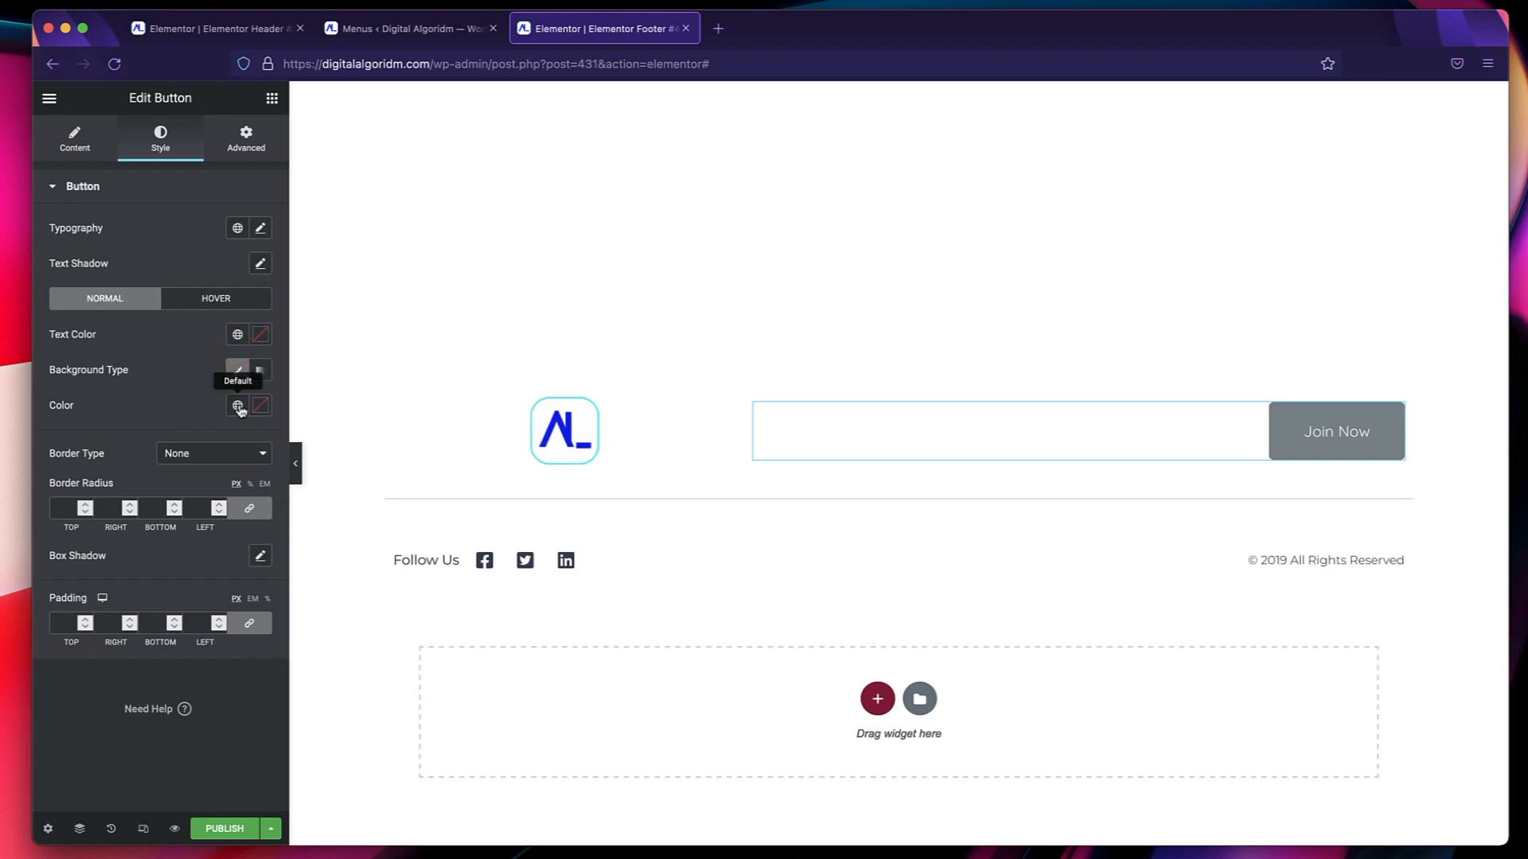
left_click(237, 407)
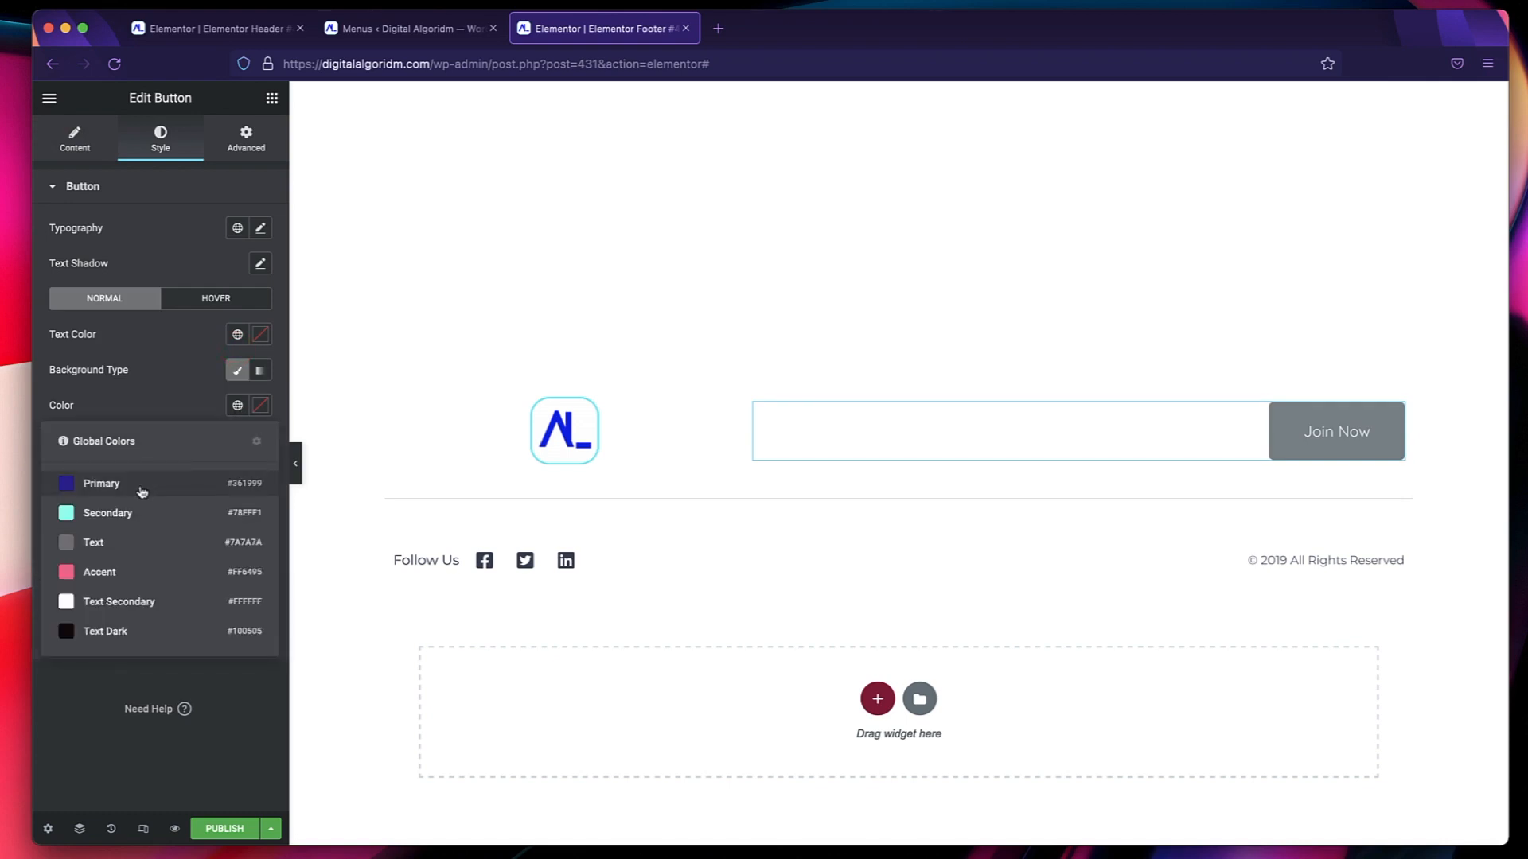
left_click(142, 487)
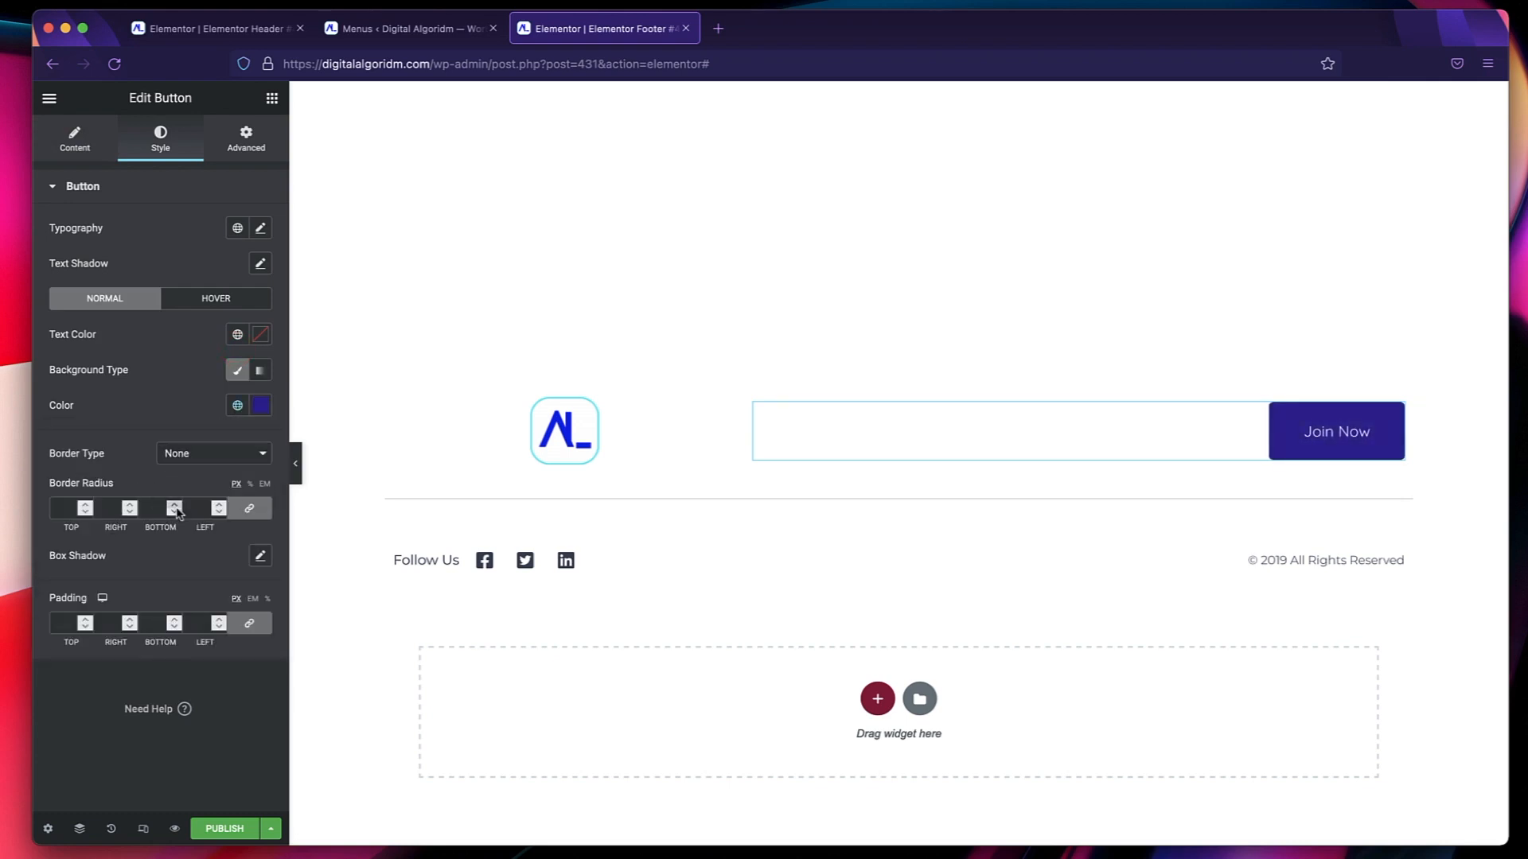
Set the Join Now button's hover background to the Accent global color and its size to Extra Small.
left_click(215, 299)
left_click(237, 405)
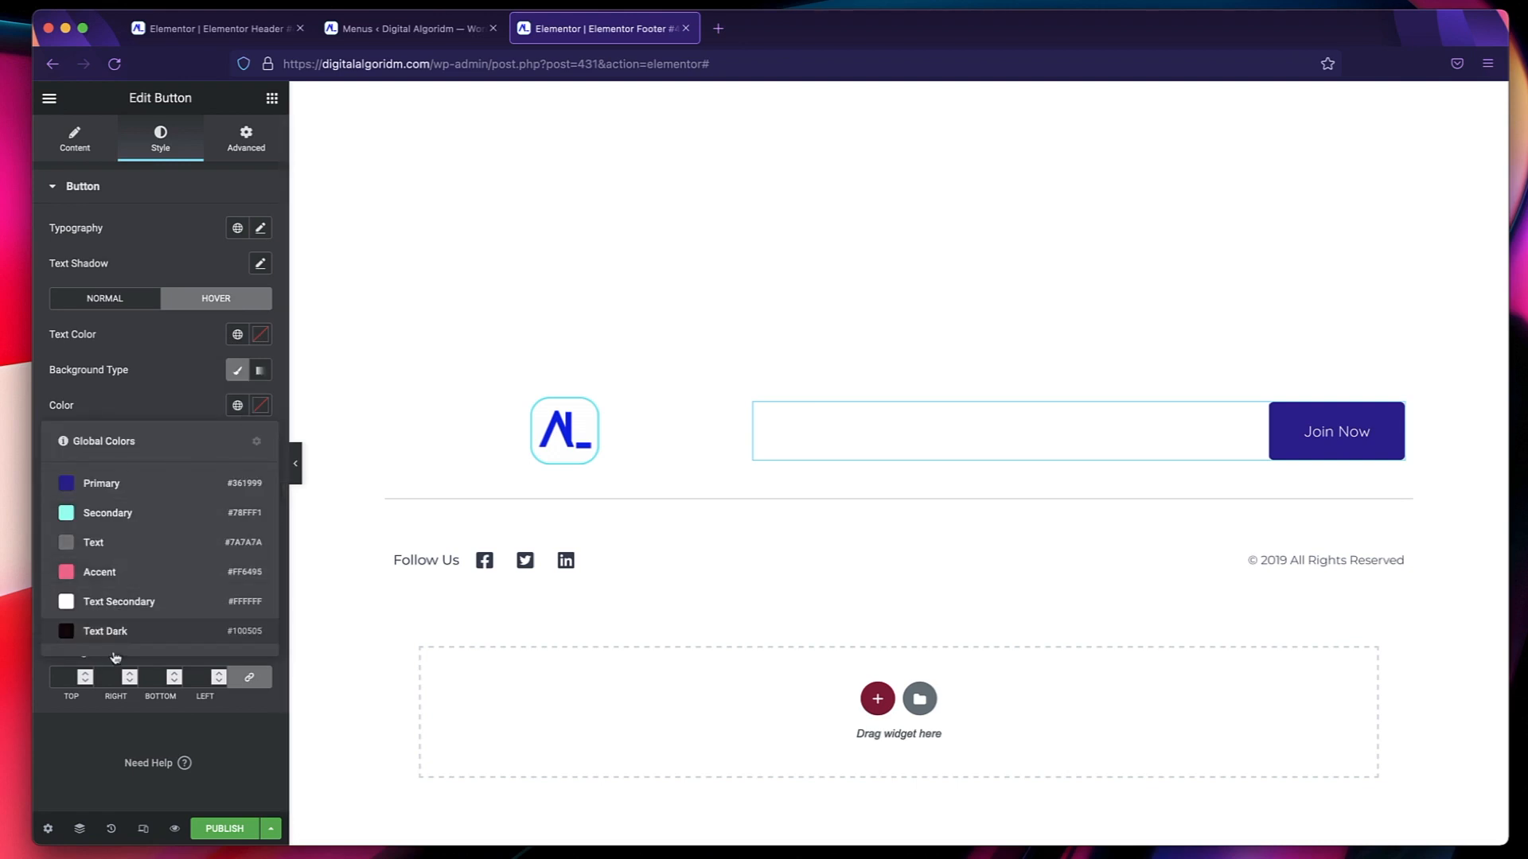
left_click(121, 573)
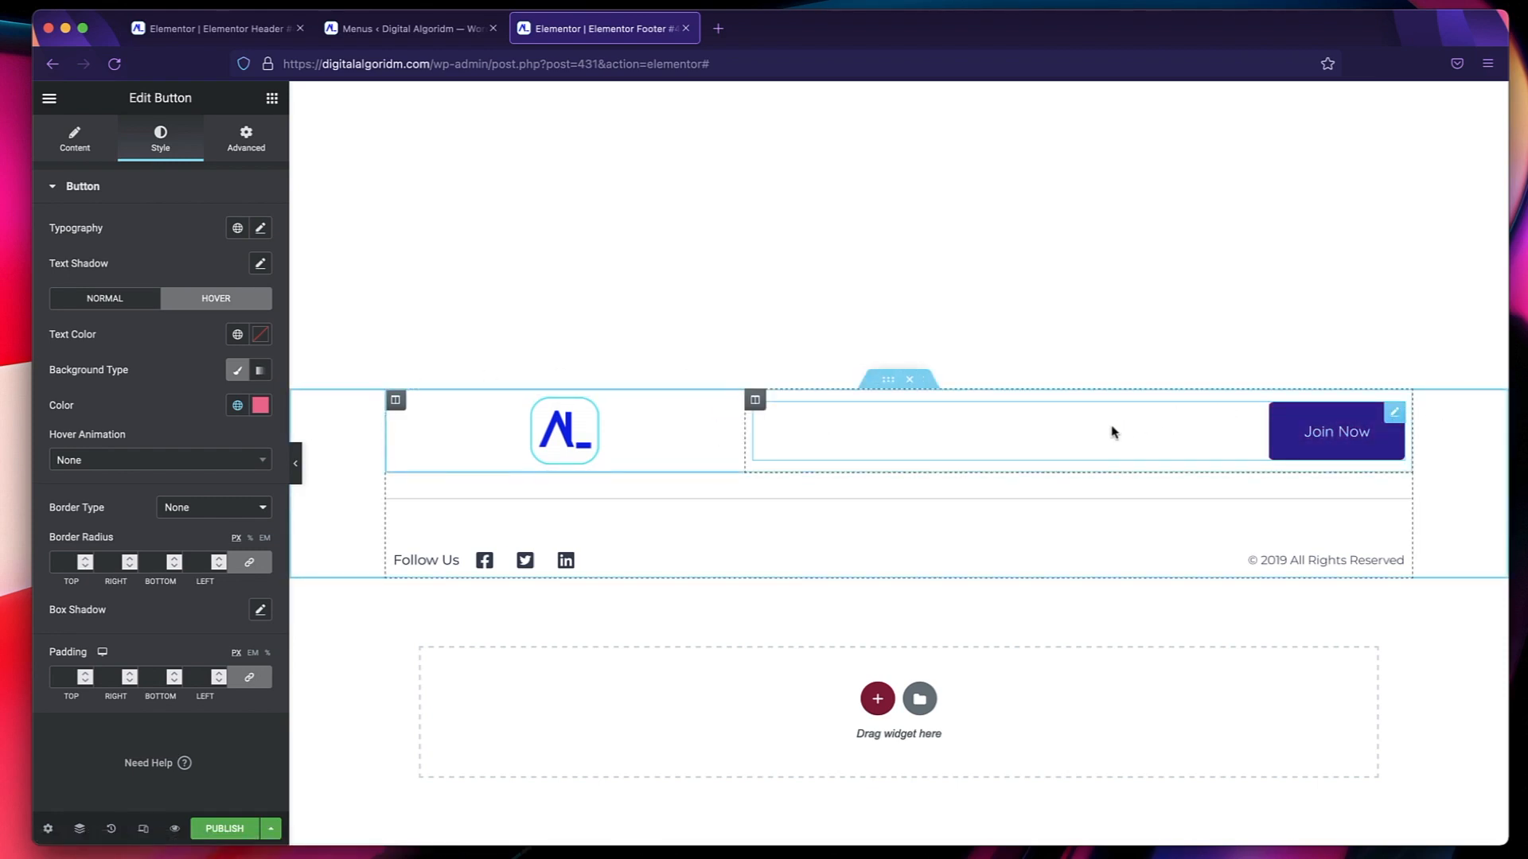
left_click(76, 143)
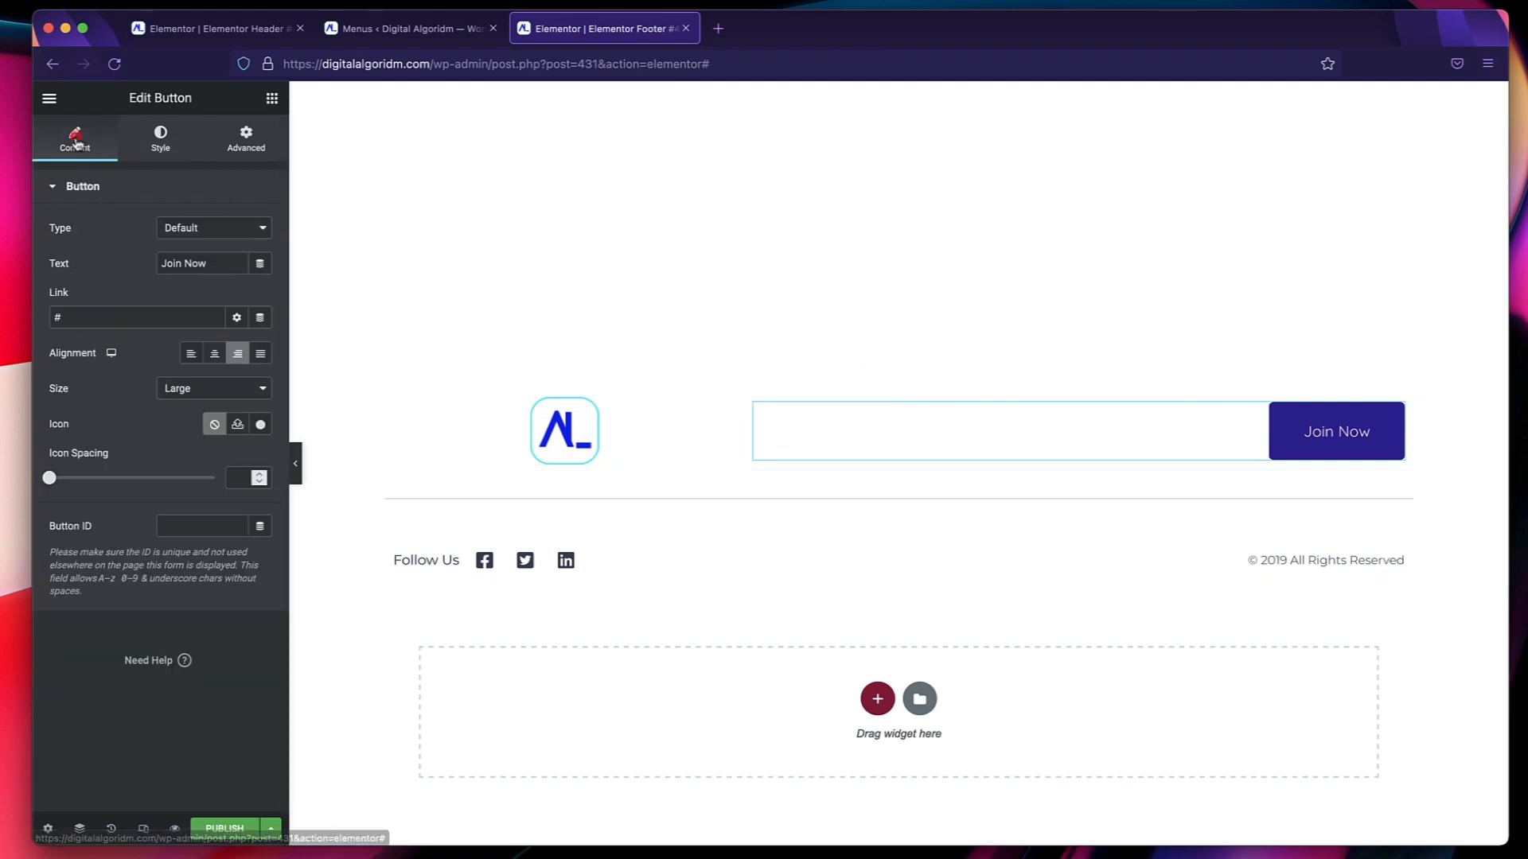
left_click(186, 393)
left_click(186, 347)
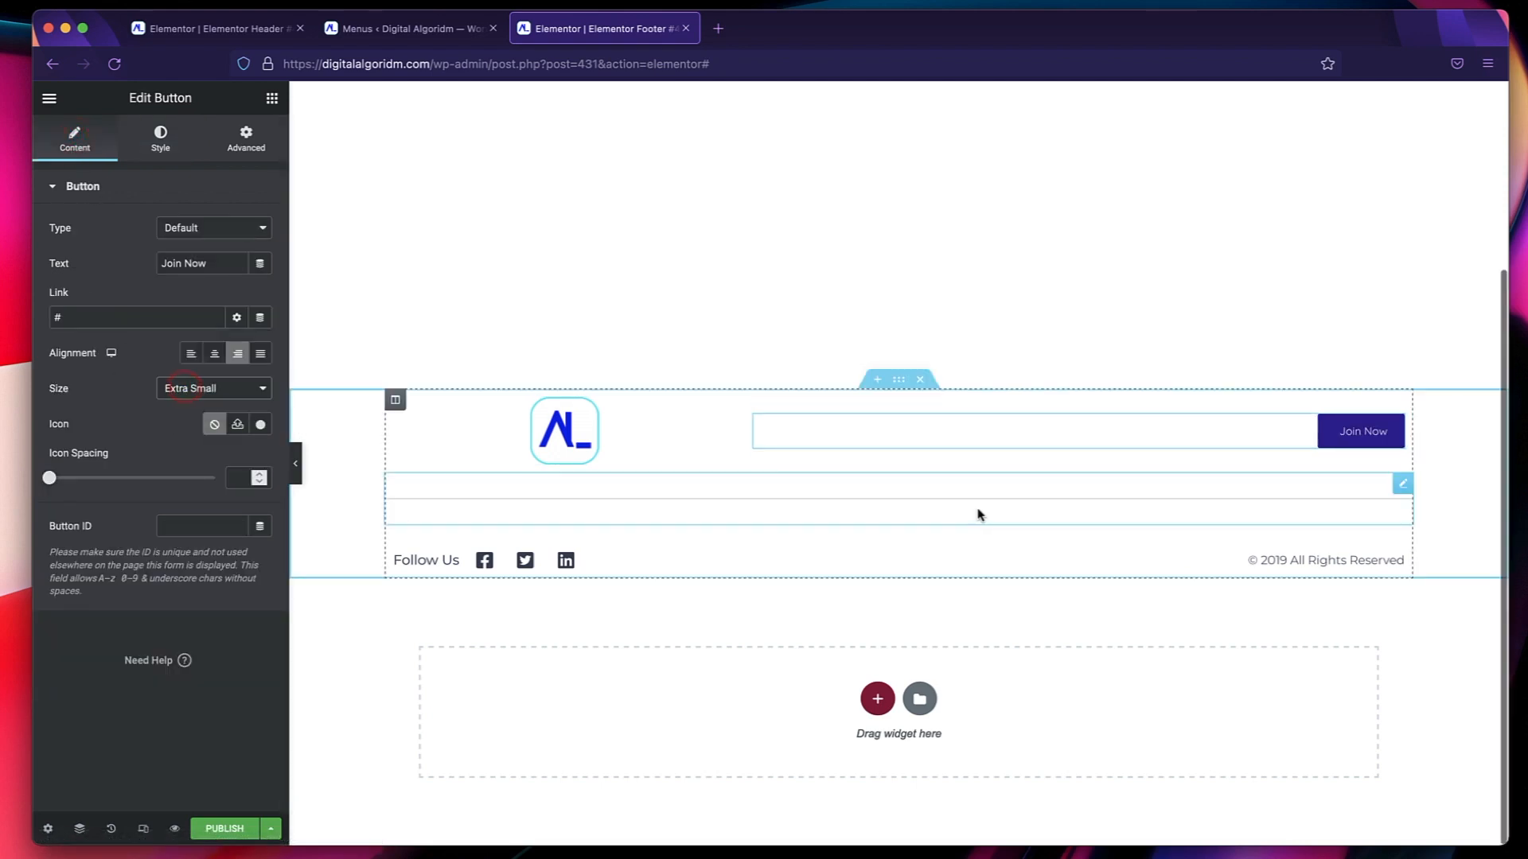
Delete the divider between the two footer rows and change the copyright heading's year to 2021.
right_click(978, 513)
left_click(1020, 752)
left_click(952, 563)
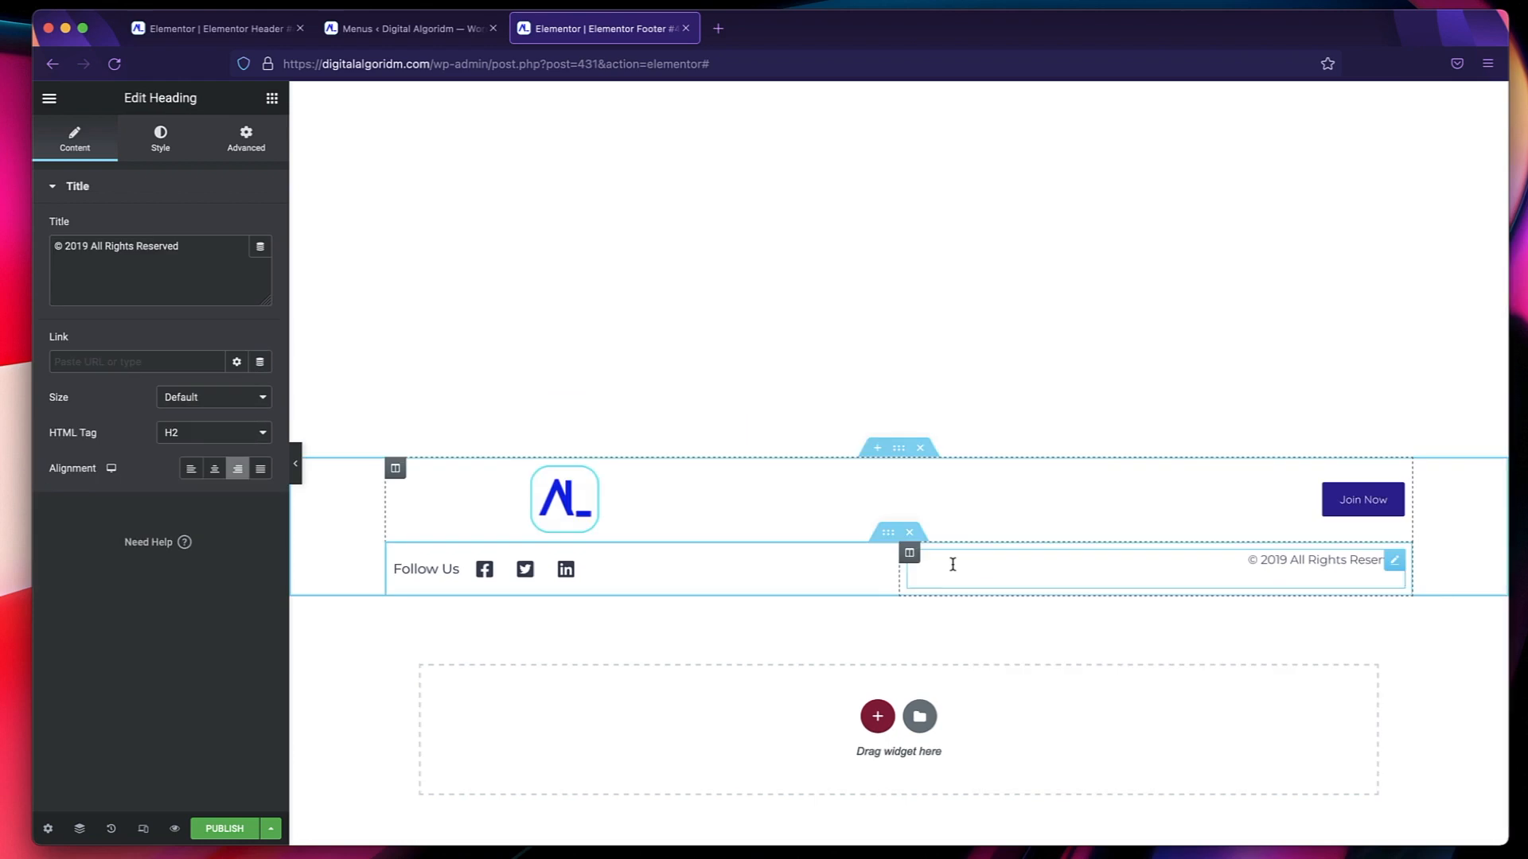
double_click(76, 243)
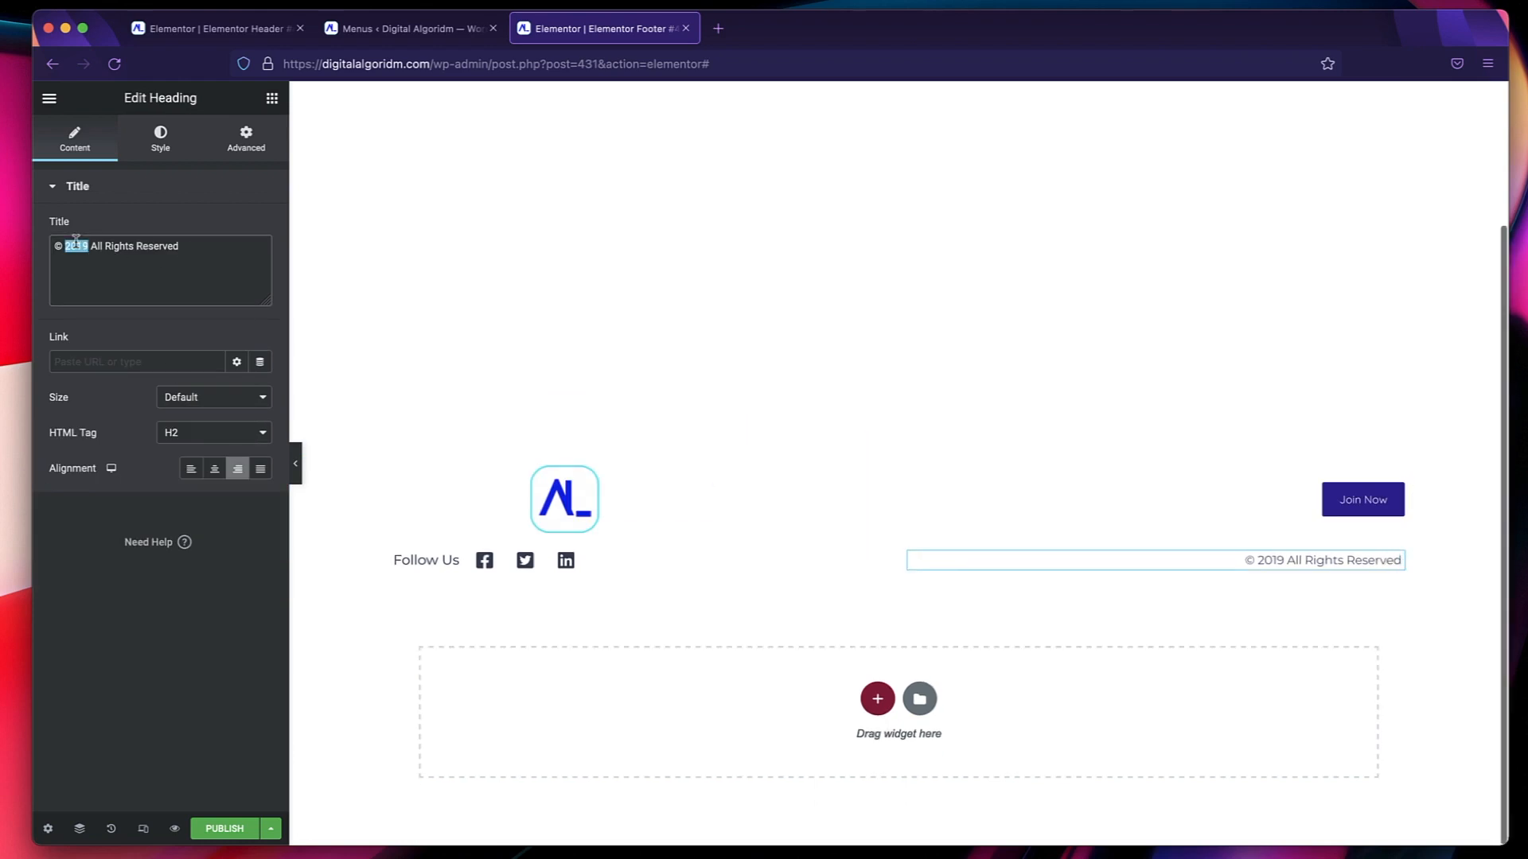
type("2021")
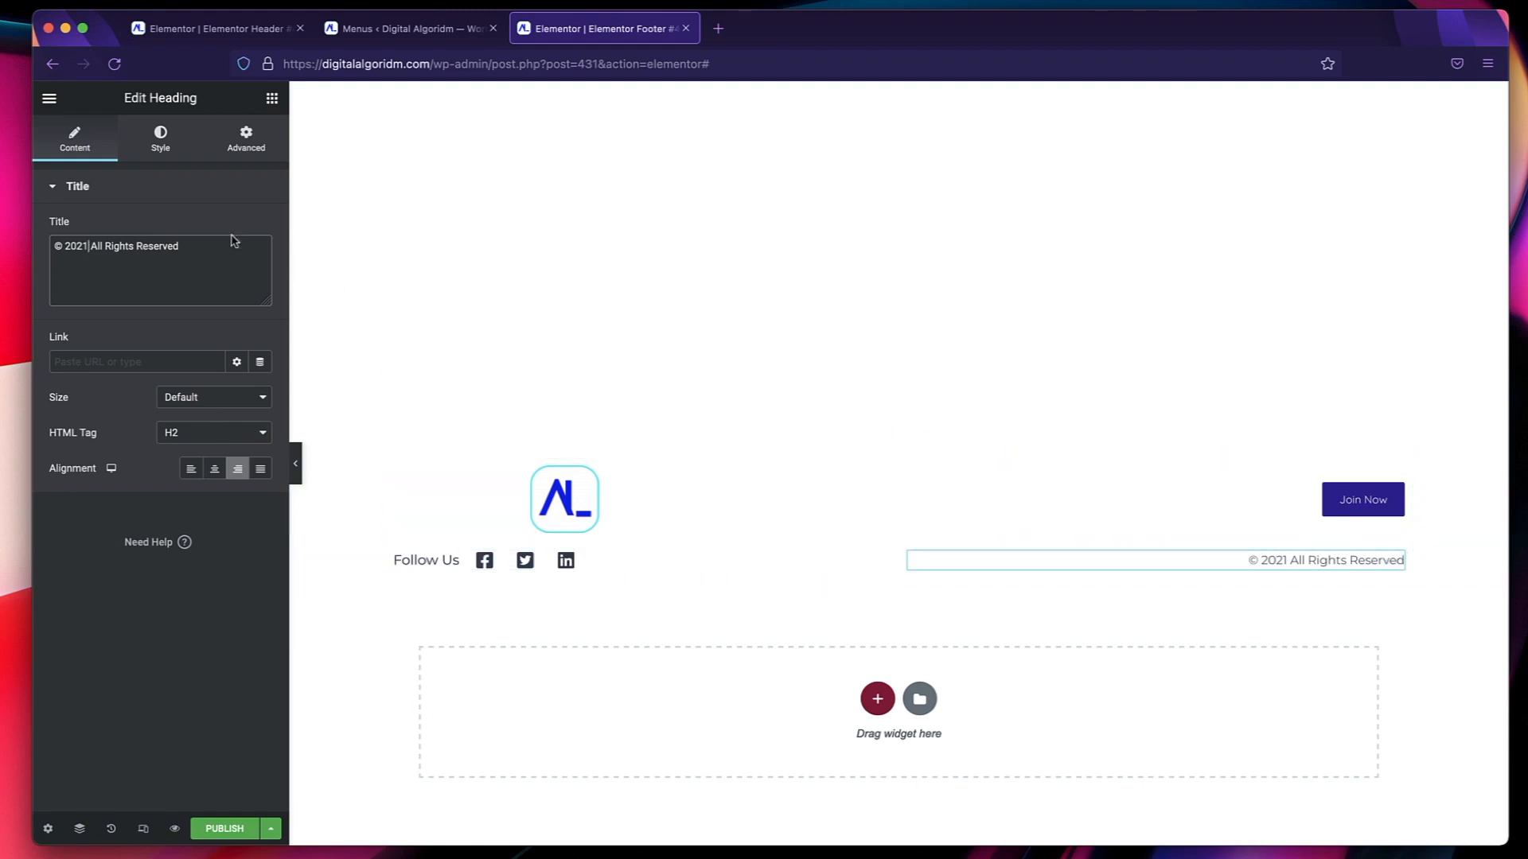
Apply the Accent global font to the copyright heading and to the Join Now button.
left_click(164, 148)
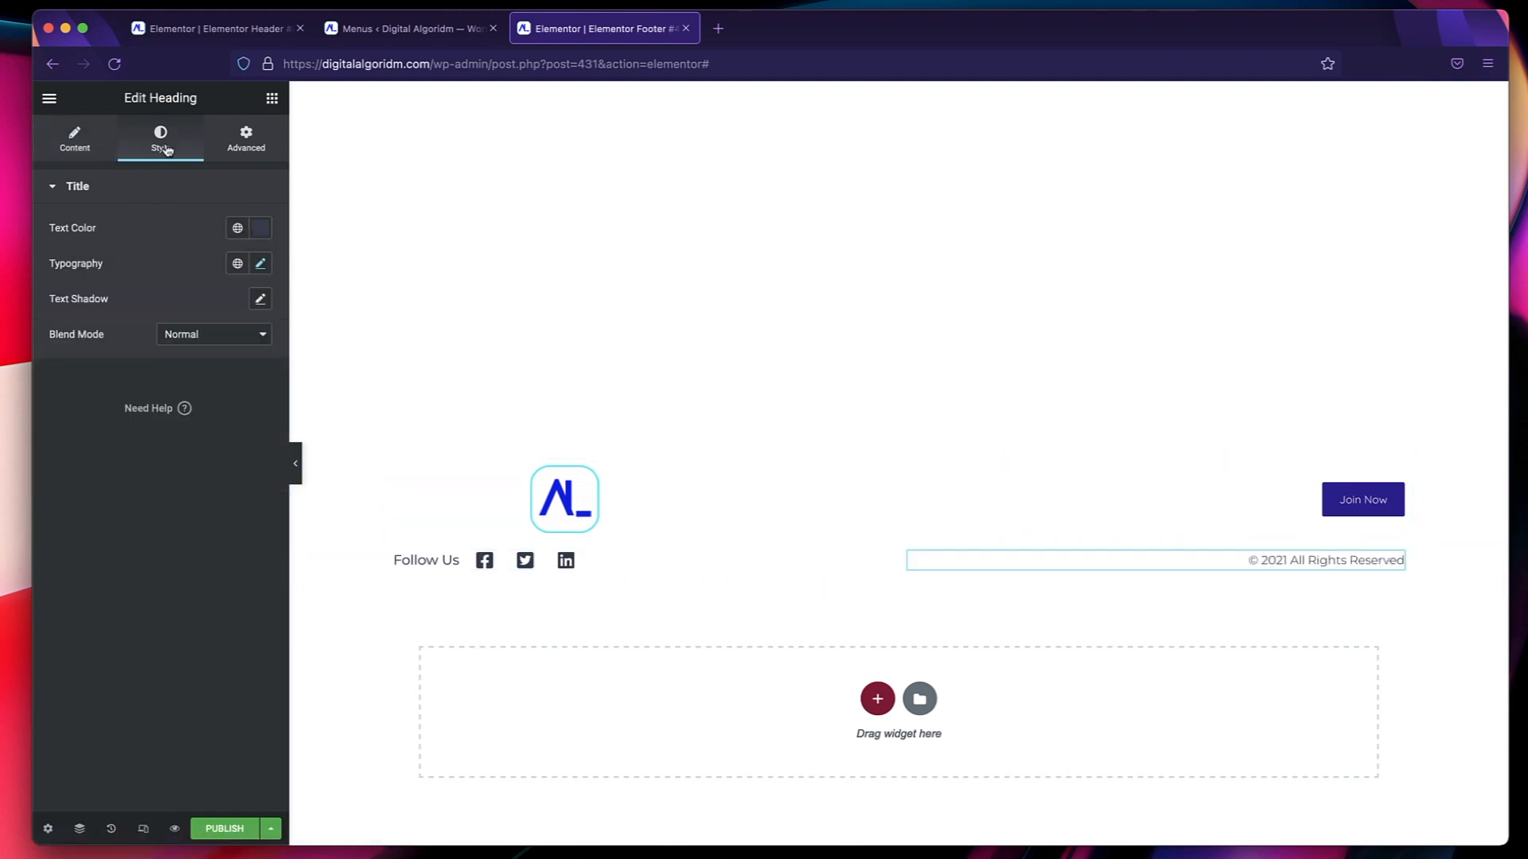
left_click(237, 264)
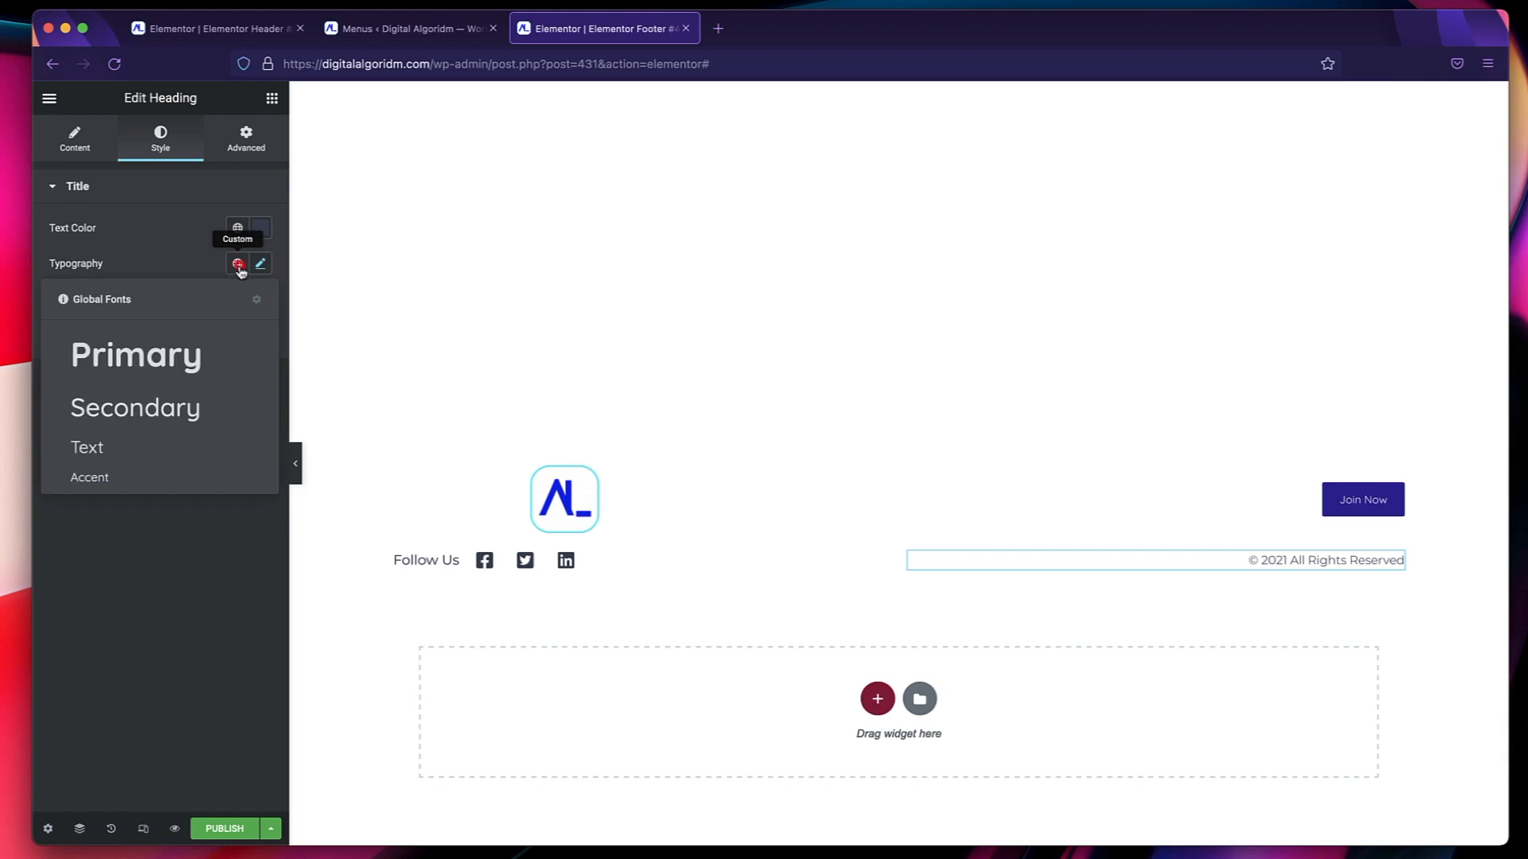
left_click(161, 477)
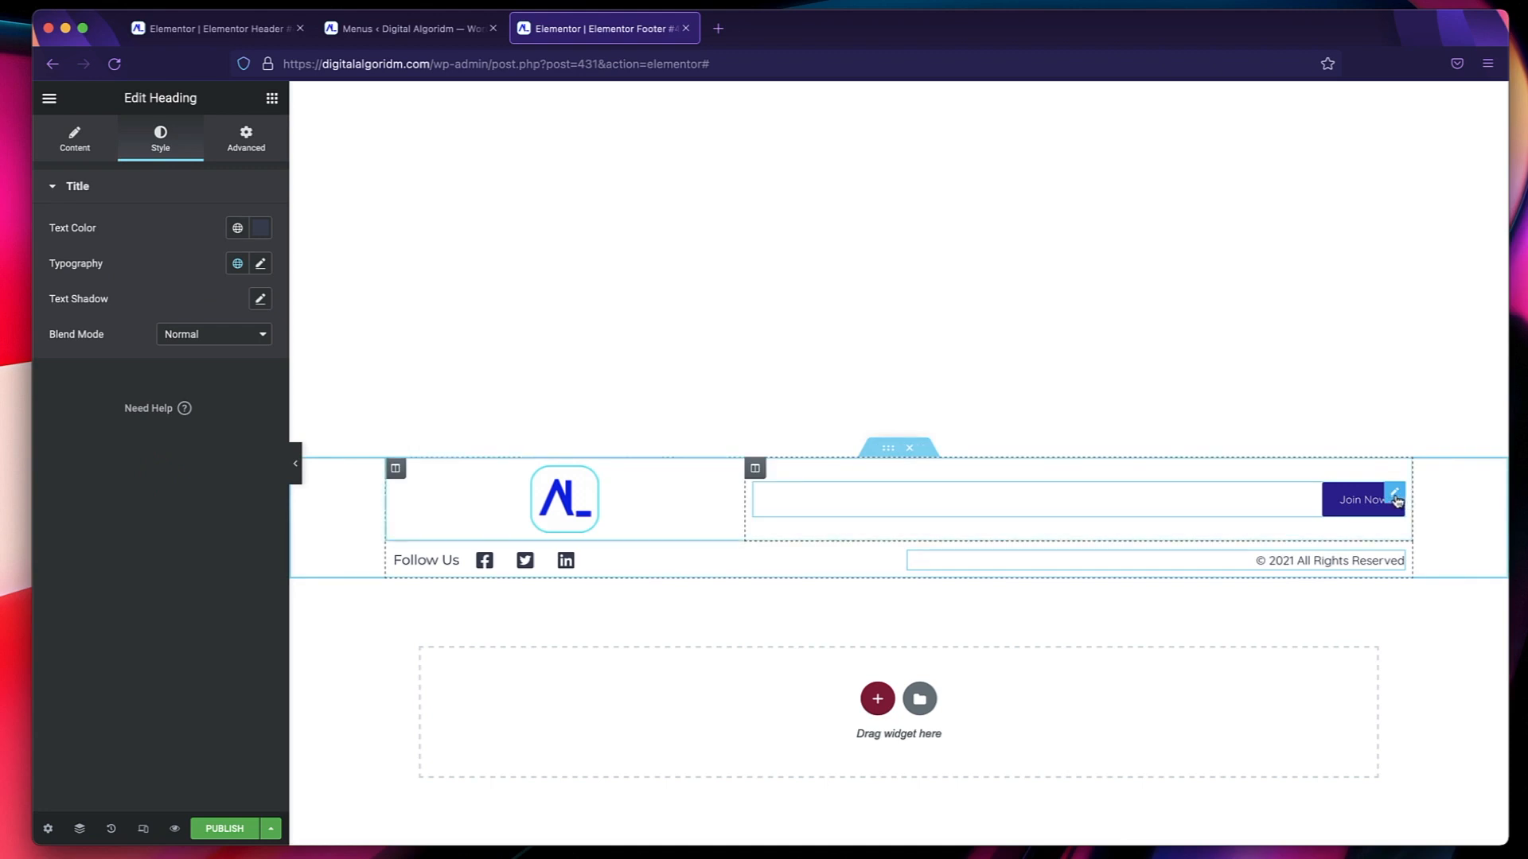
left_click(1398, 499)
left_click(159, 151)
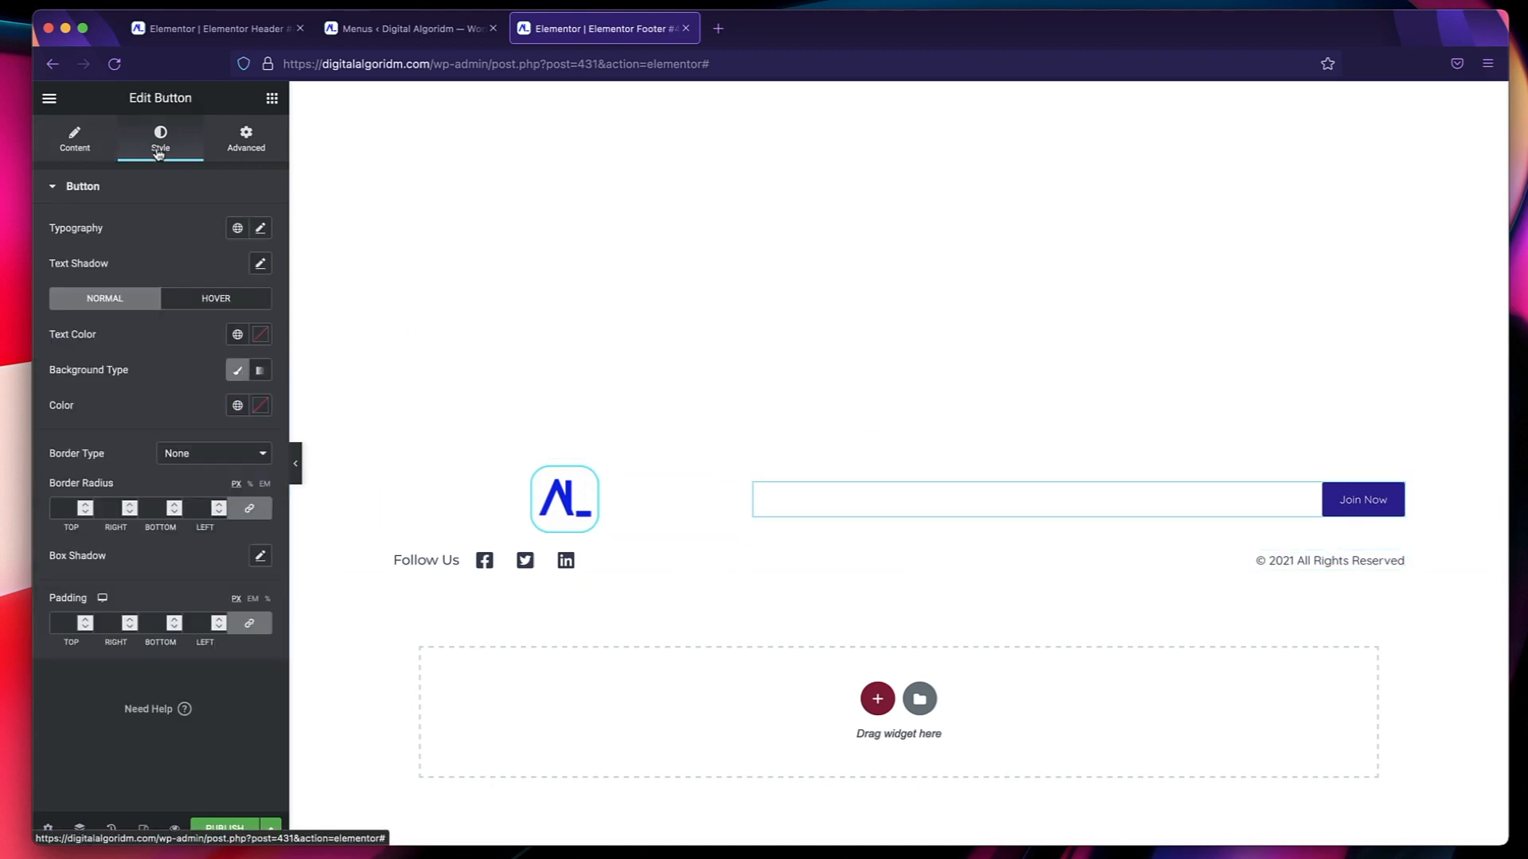
left_click(237, 229)
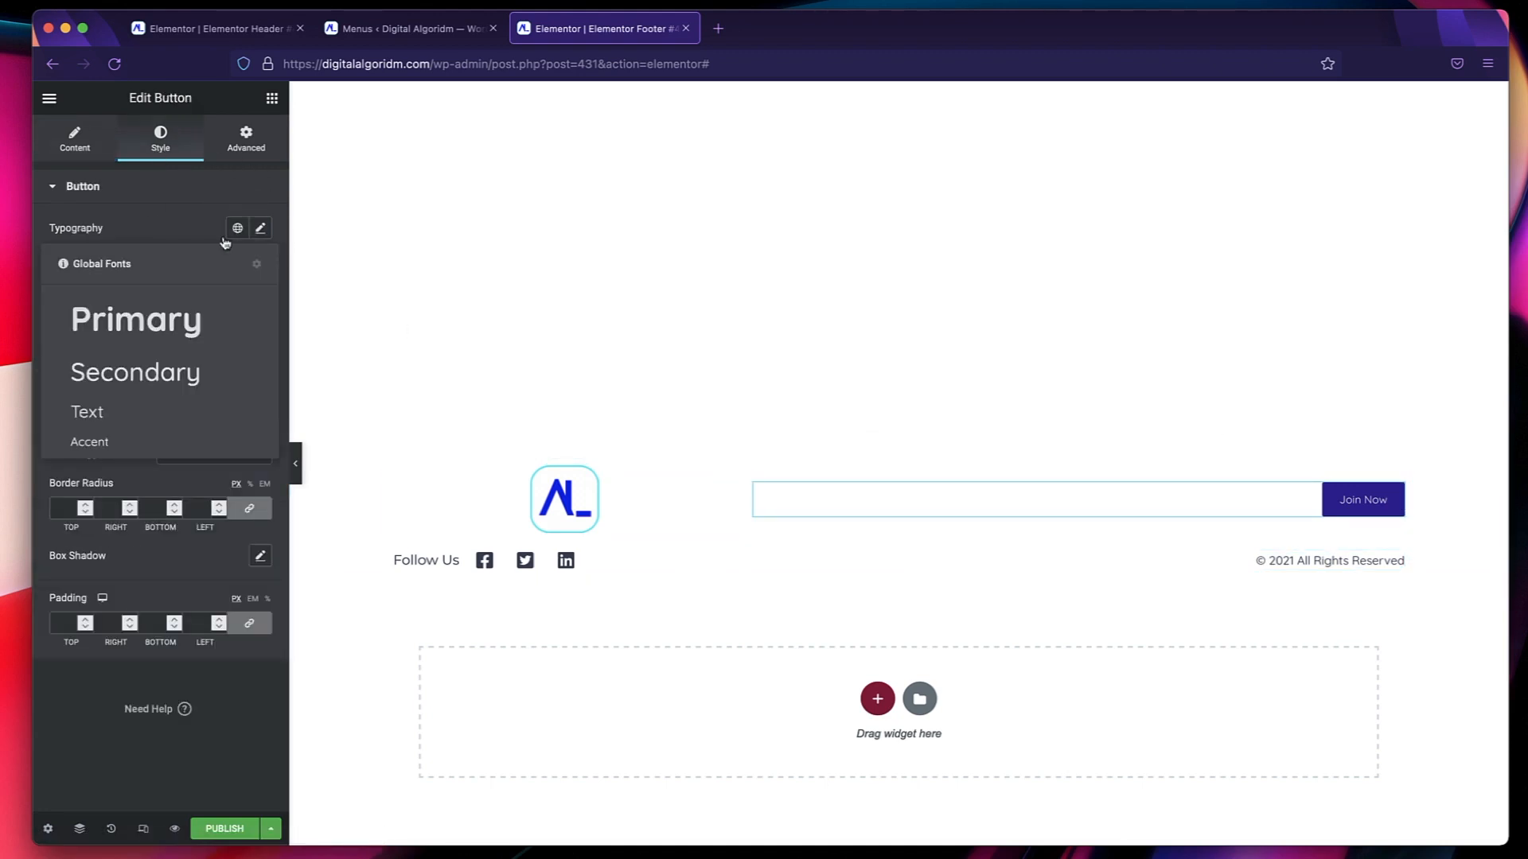
left_click(127, 442)
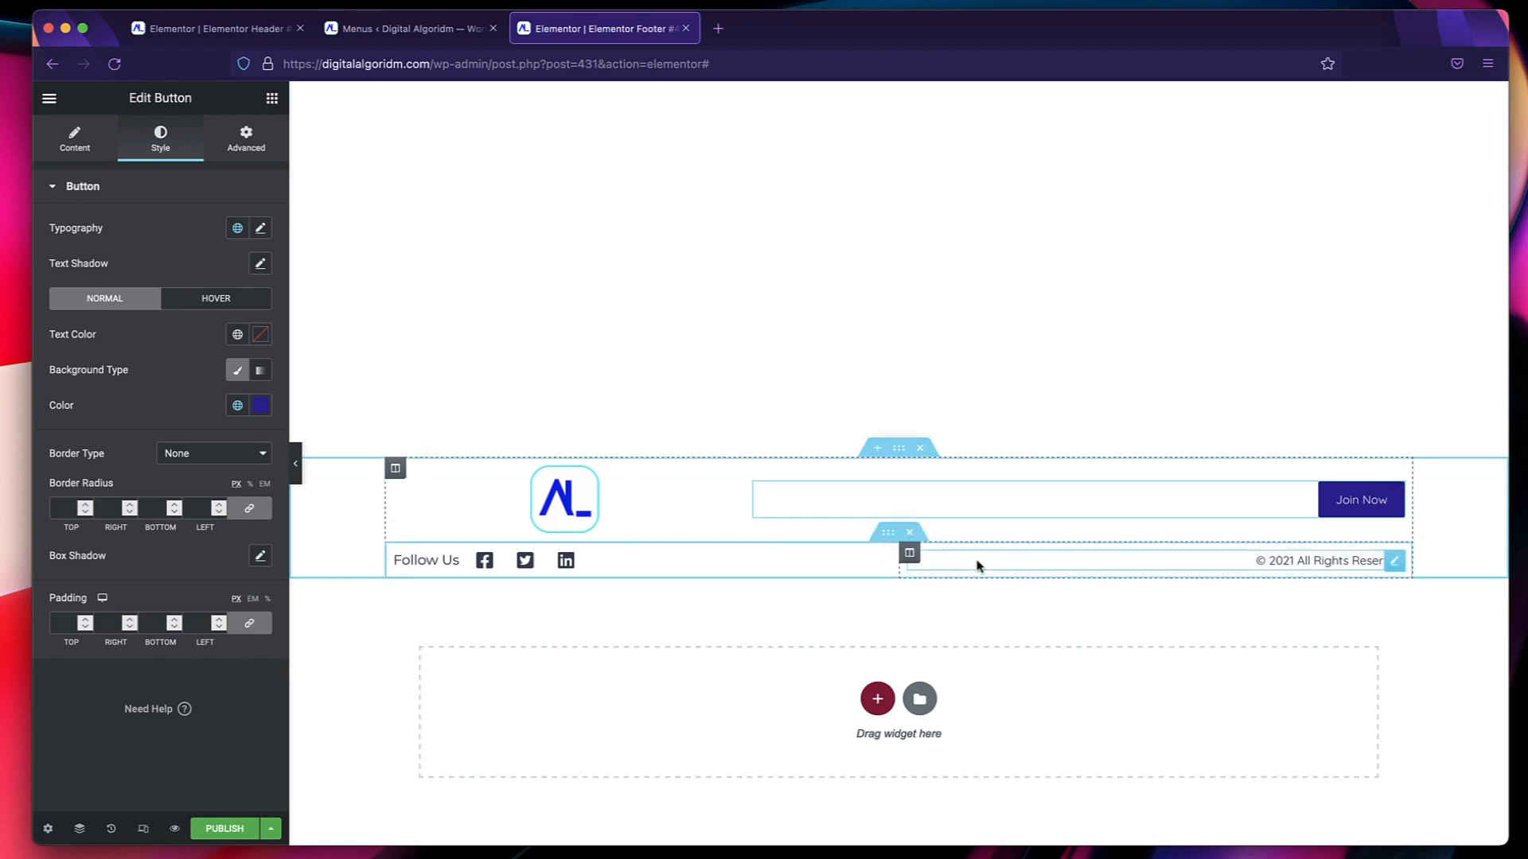
Delete the social icon list and the Follow Us heading from the footer's lower row.
right_click(528, 564)
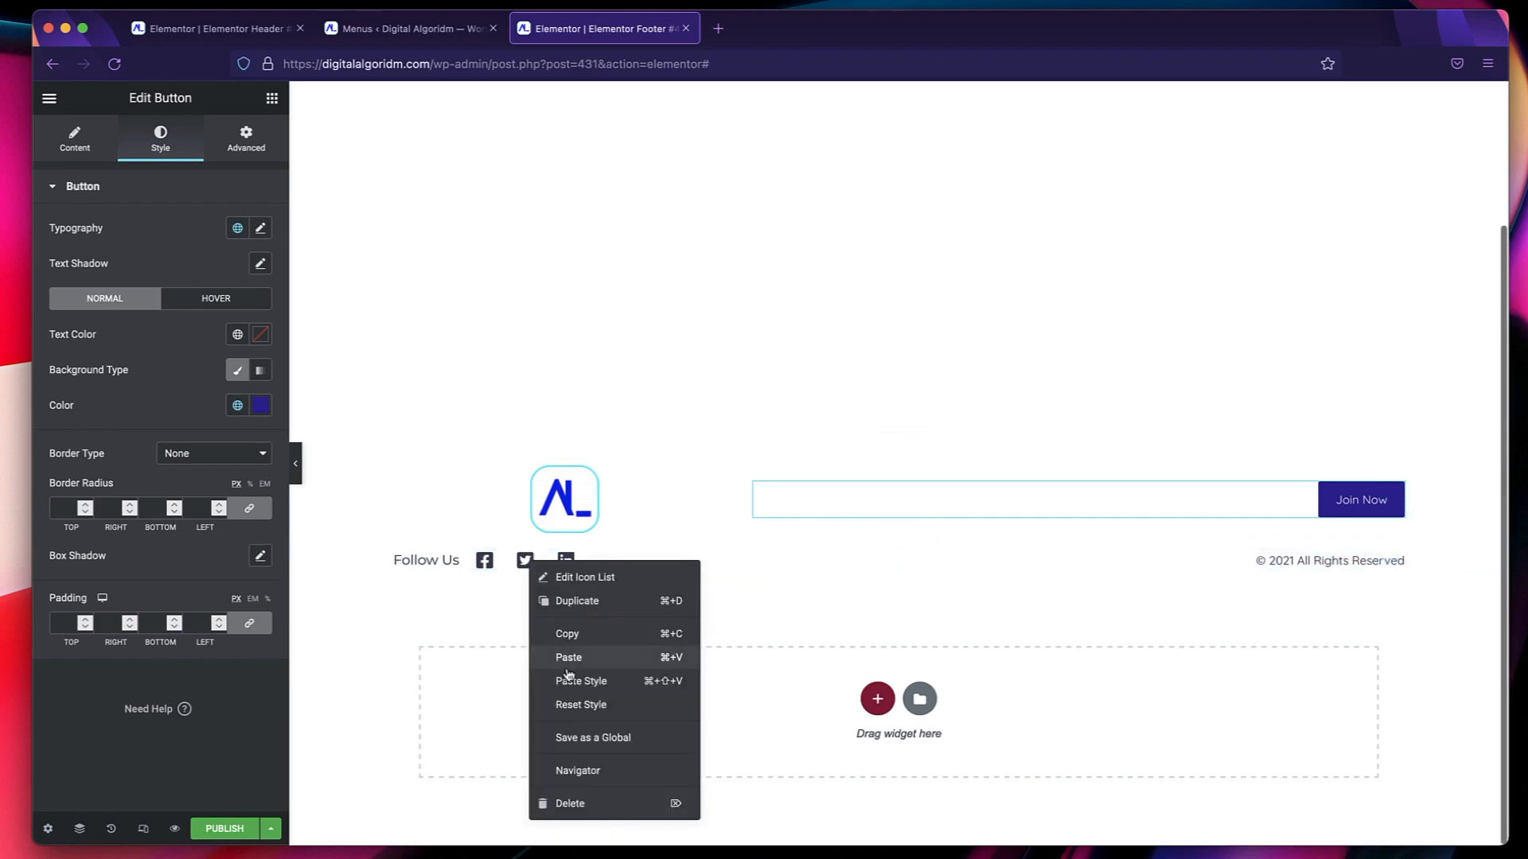
left_click(572, 810)
right_click(430, 565)
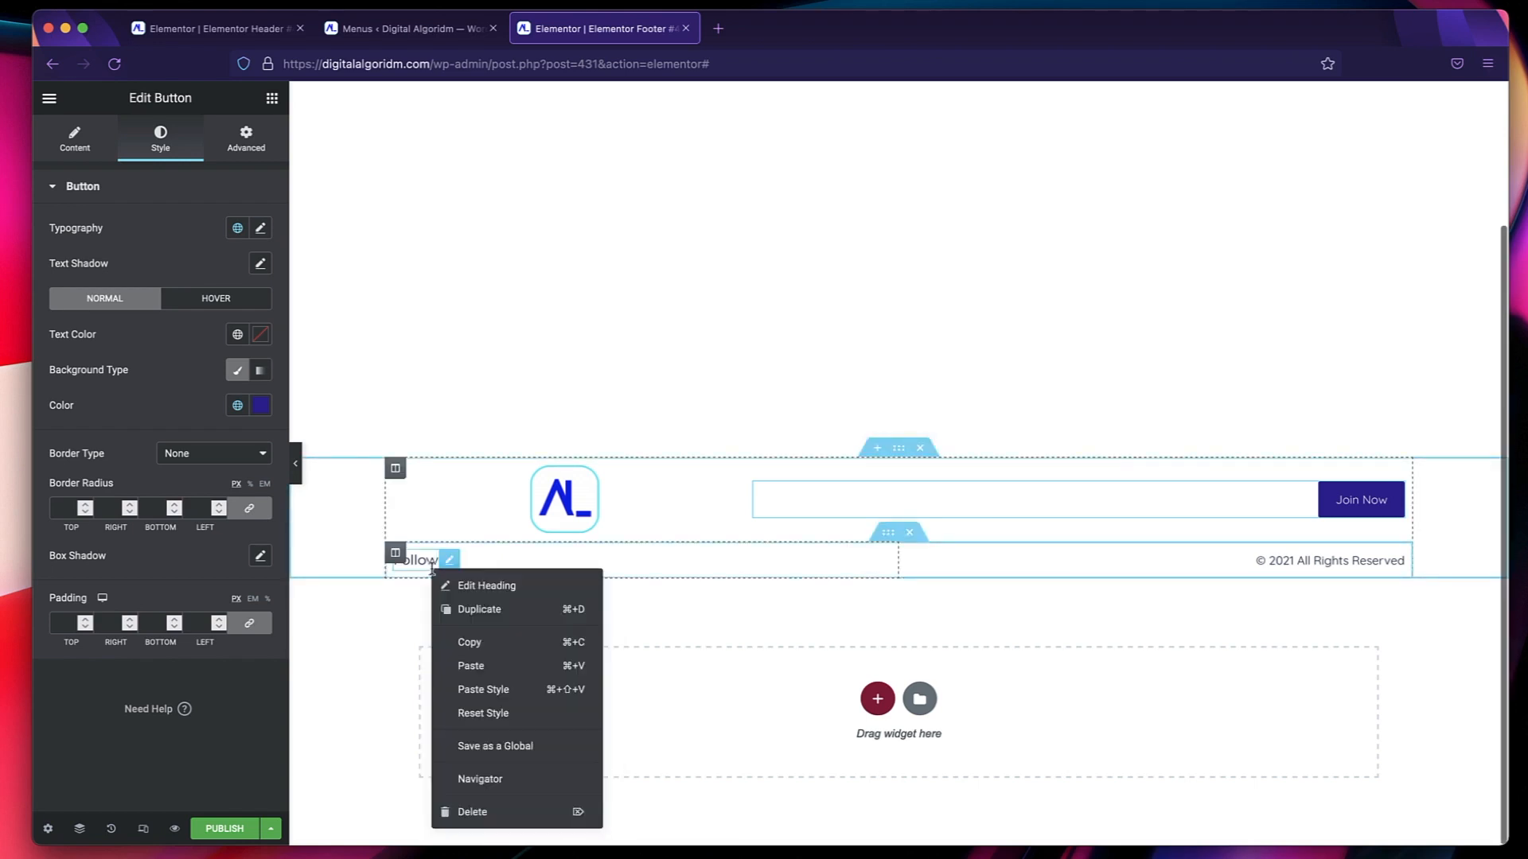
left_click(489, 811)
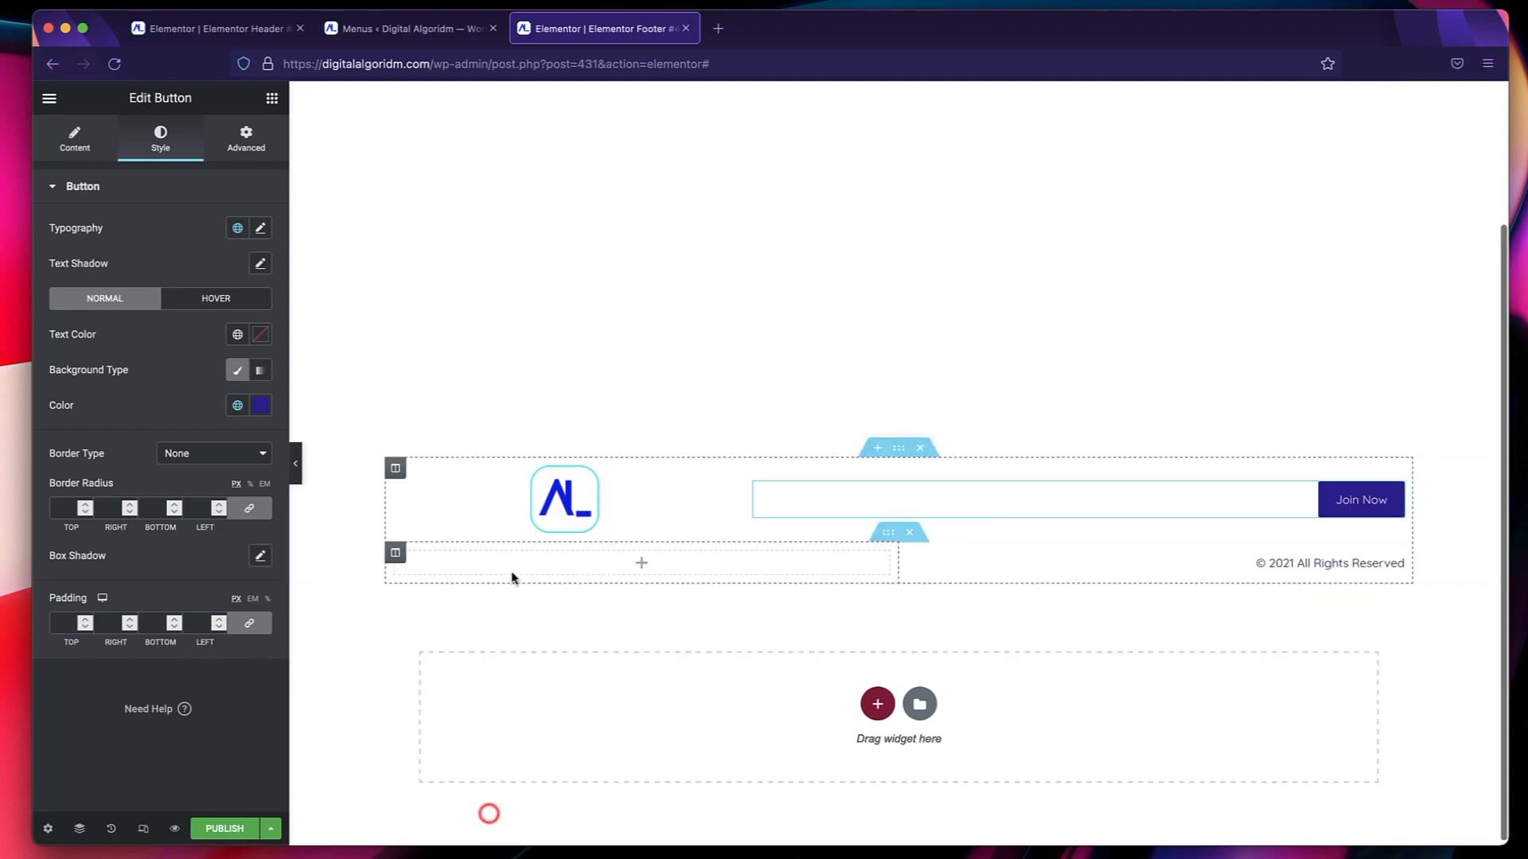
Find the Icon List widget and place it in the emptied column beside the copyright text.
left_click(641, 567)
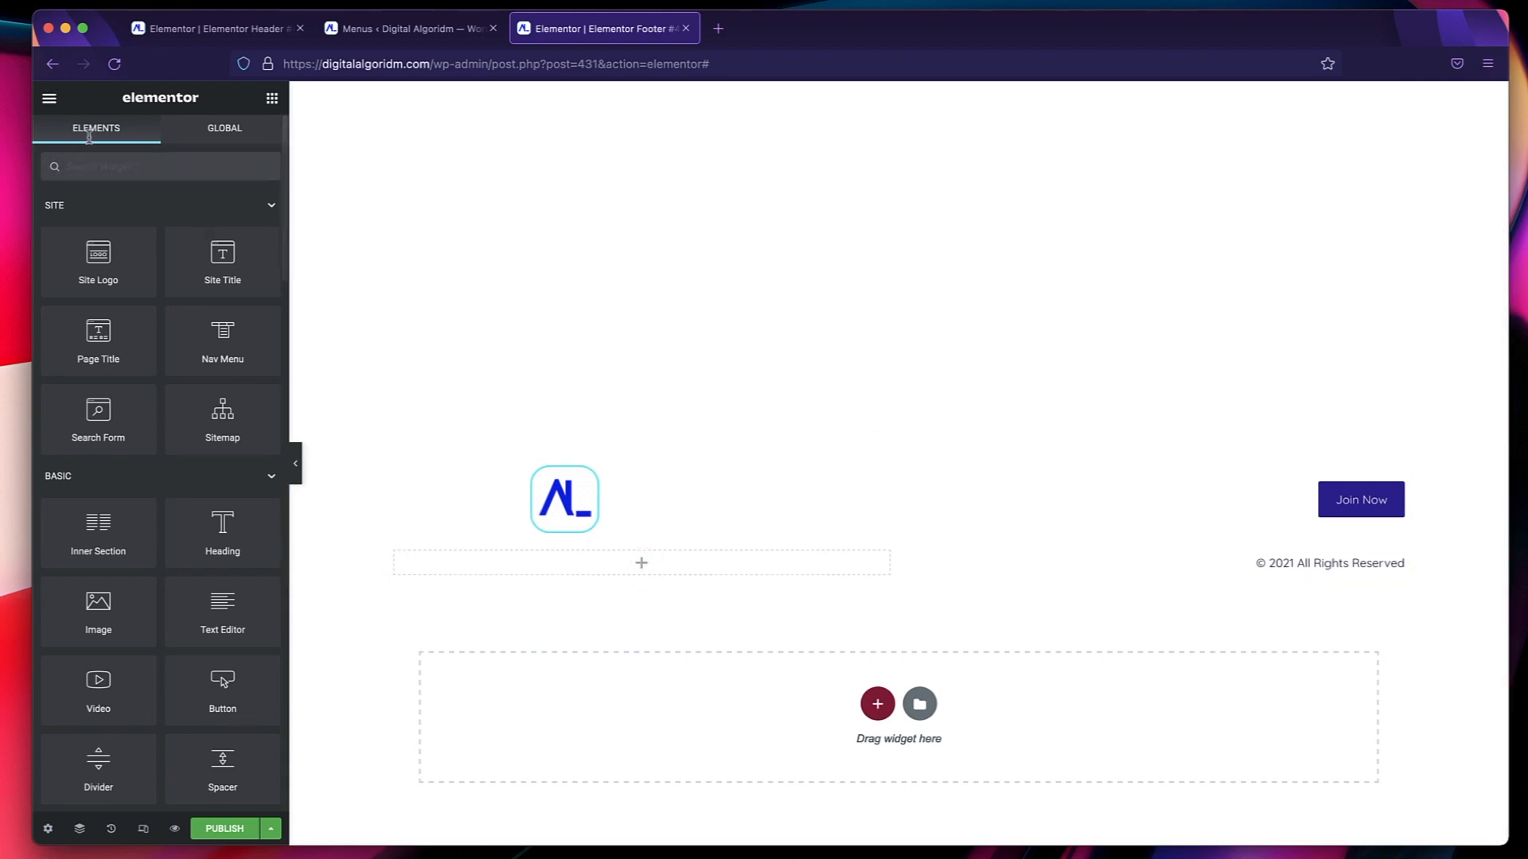
type("icon")
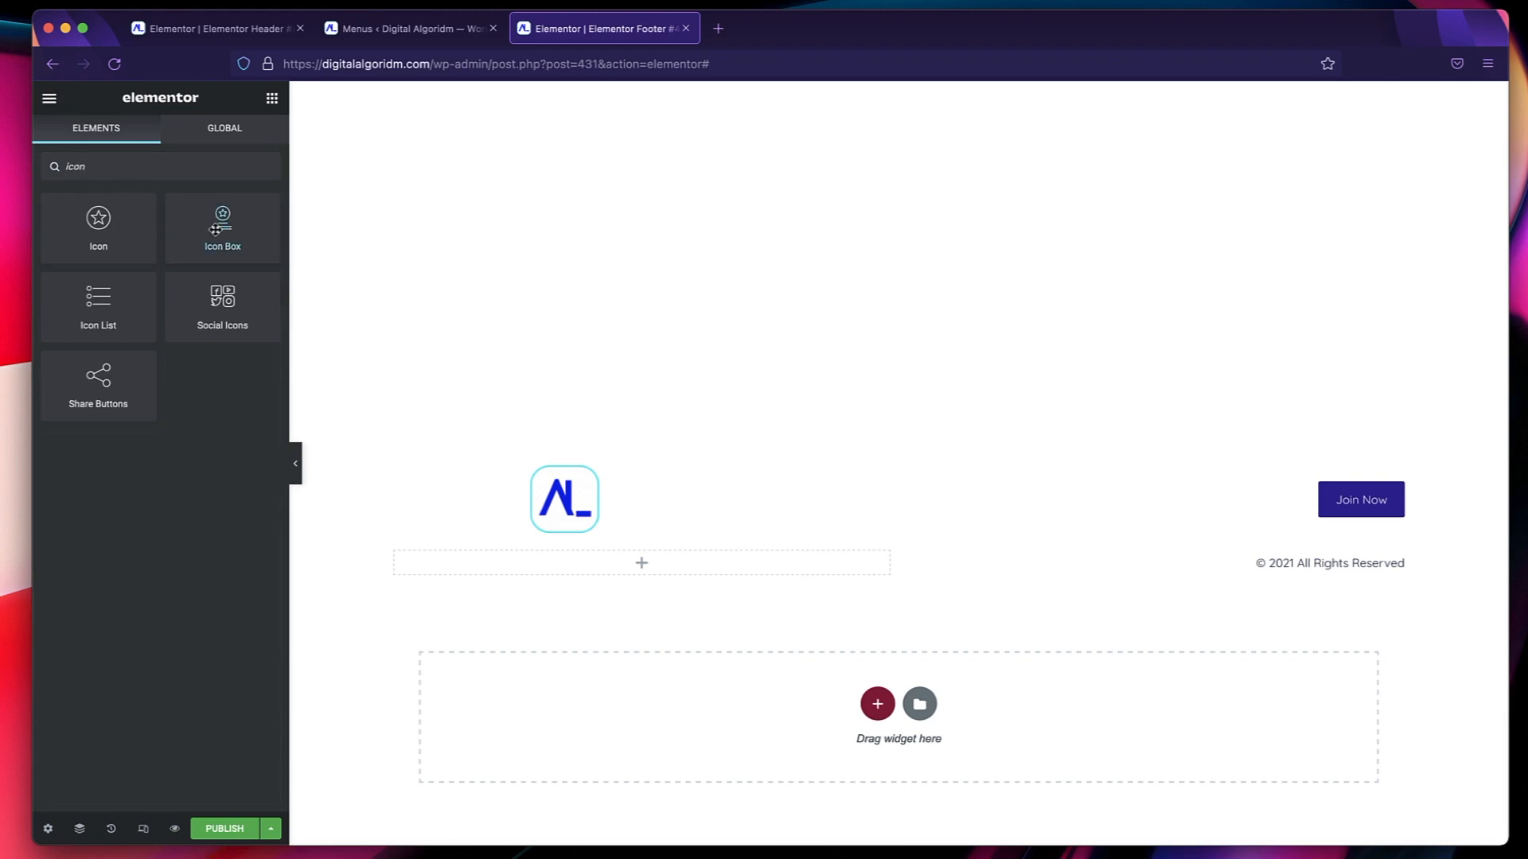
left_click(216, 229)
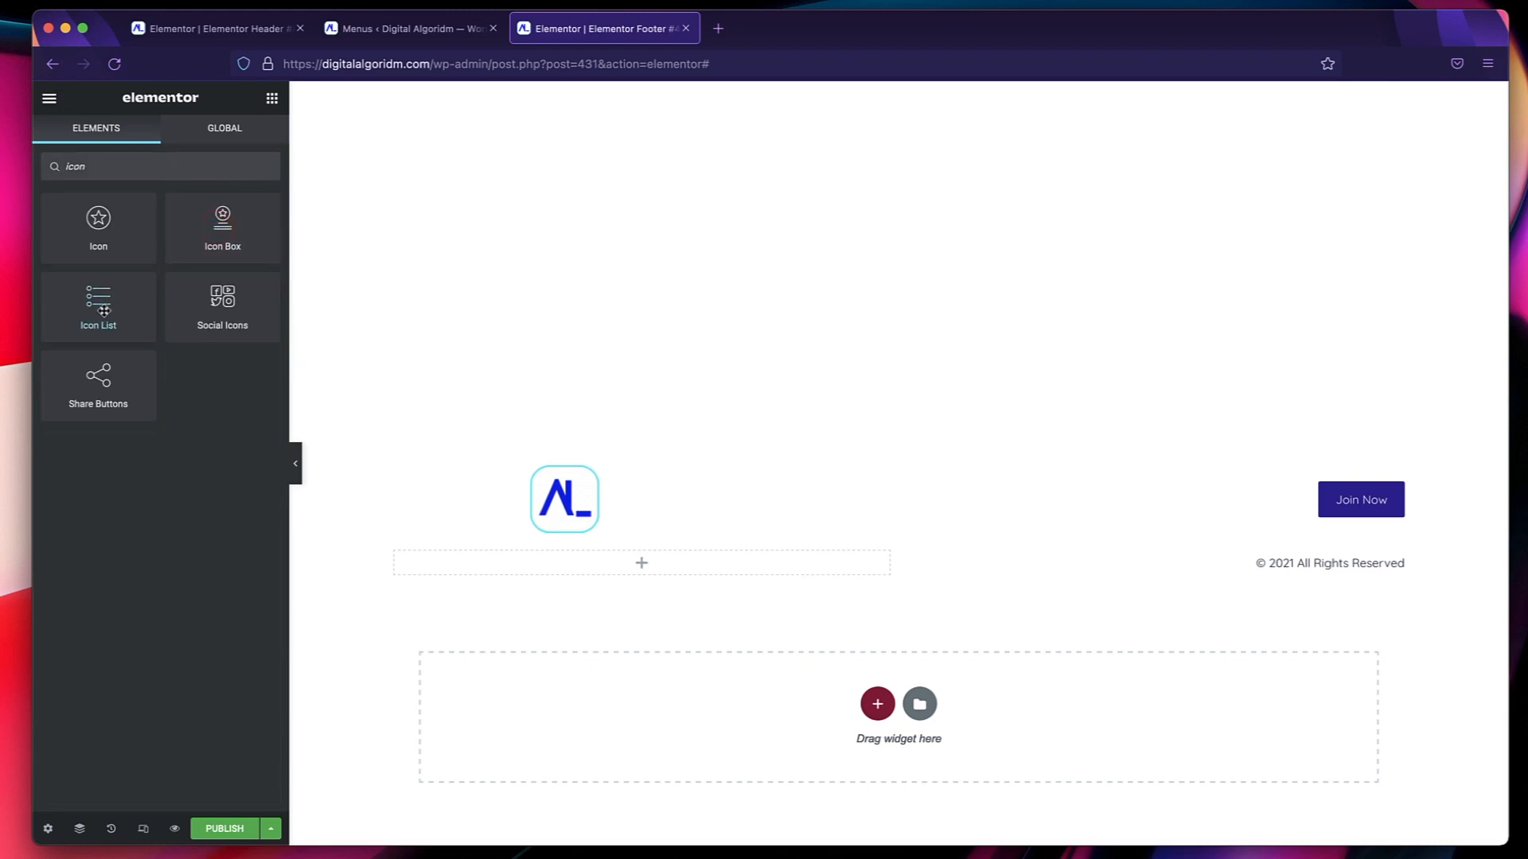
left_click_drag(104, 310, 603, 572)
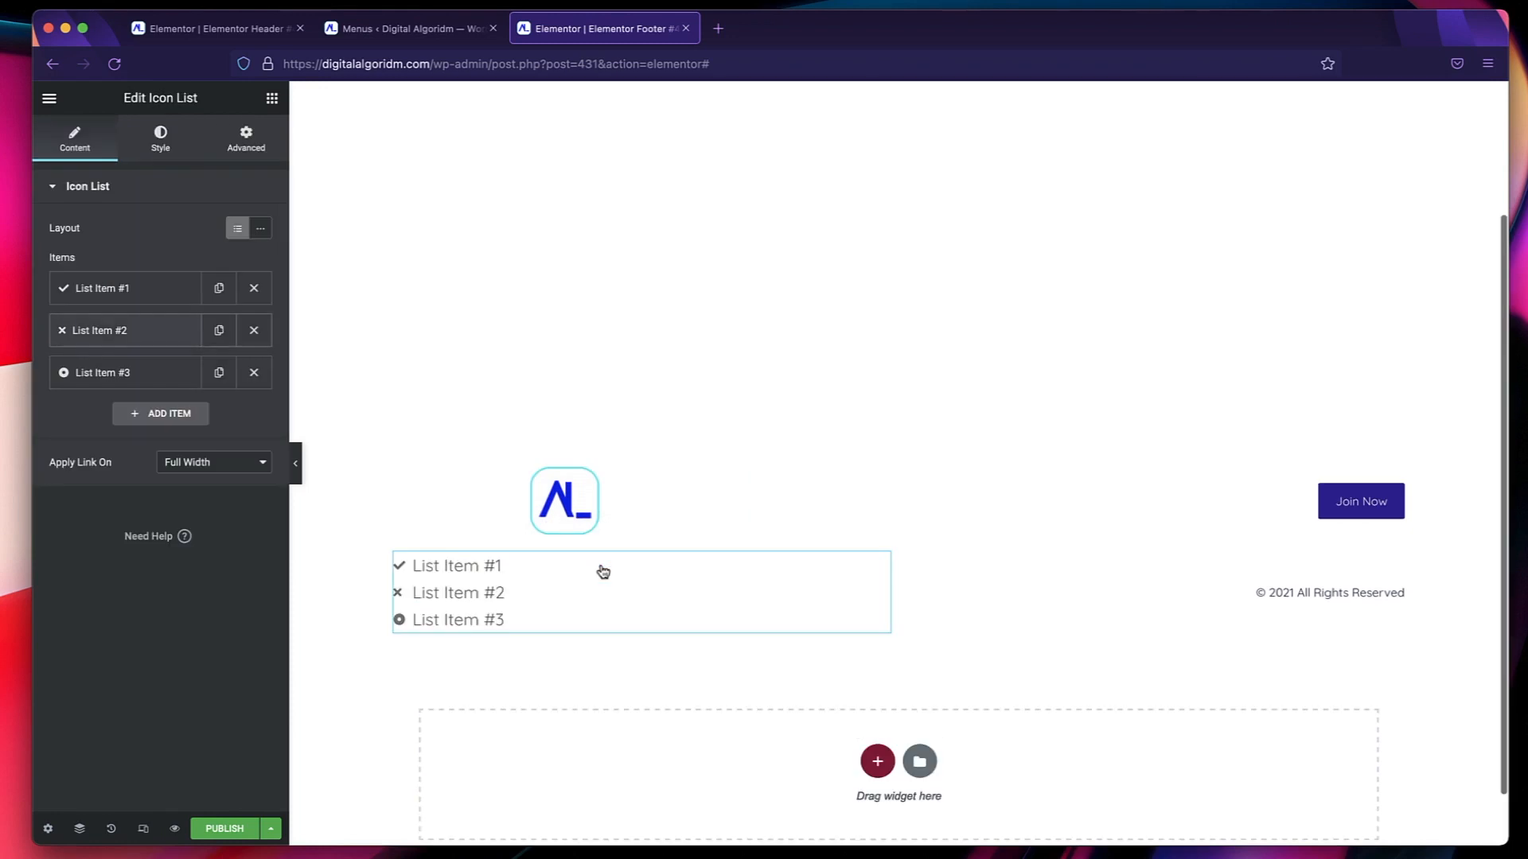
Switch the icon list to the inline layout and remove its second and third items.
left_click(262, 231)
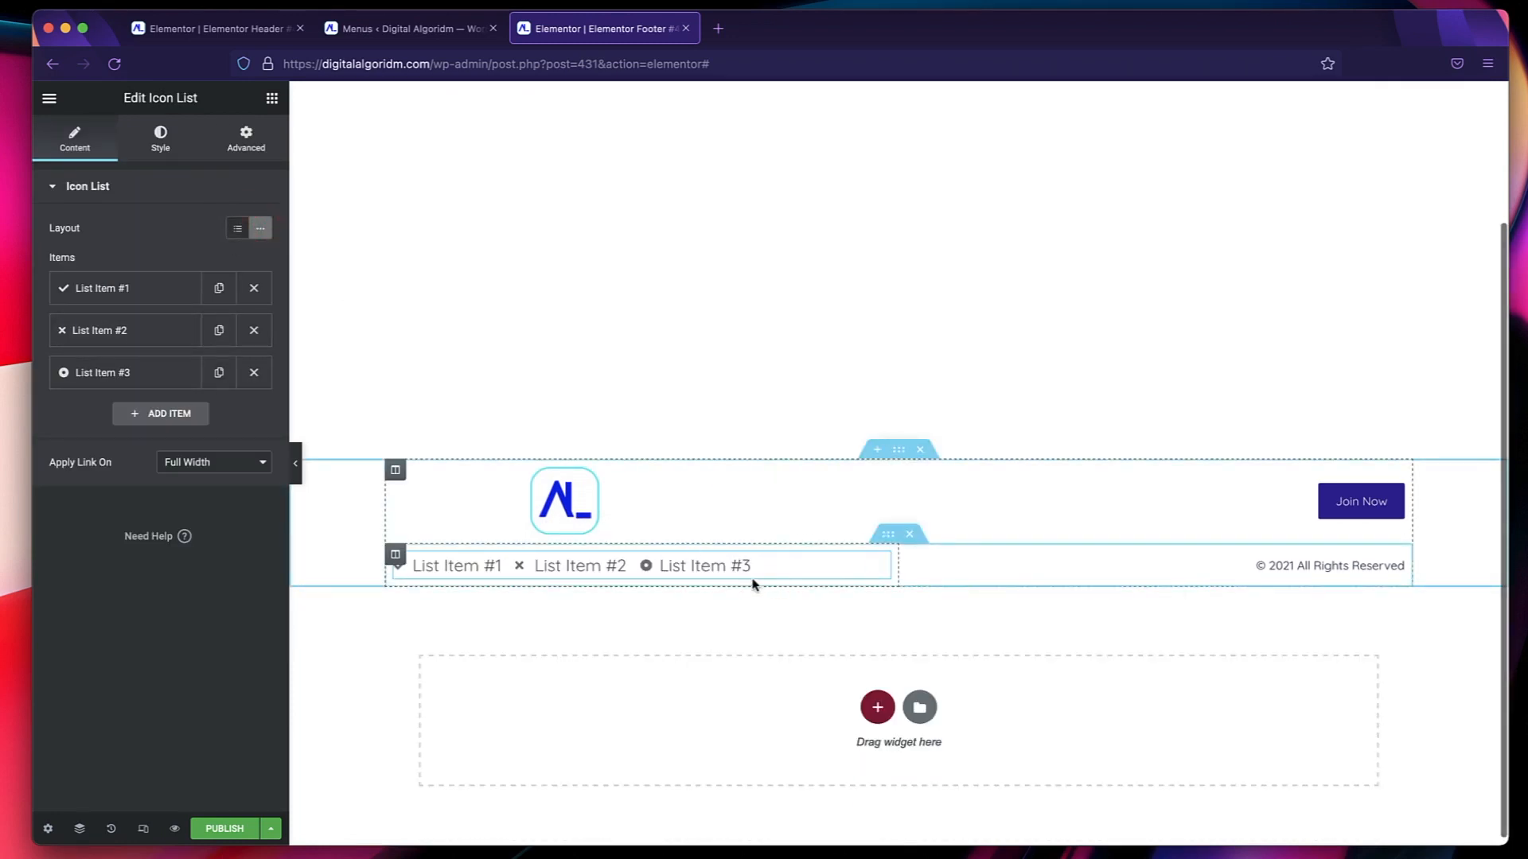
left_click(253, 330)
left_click(254, 331)
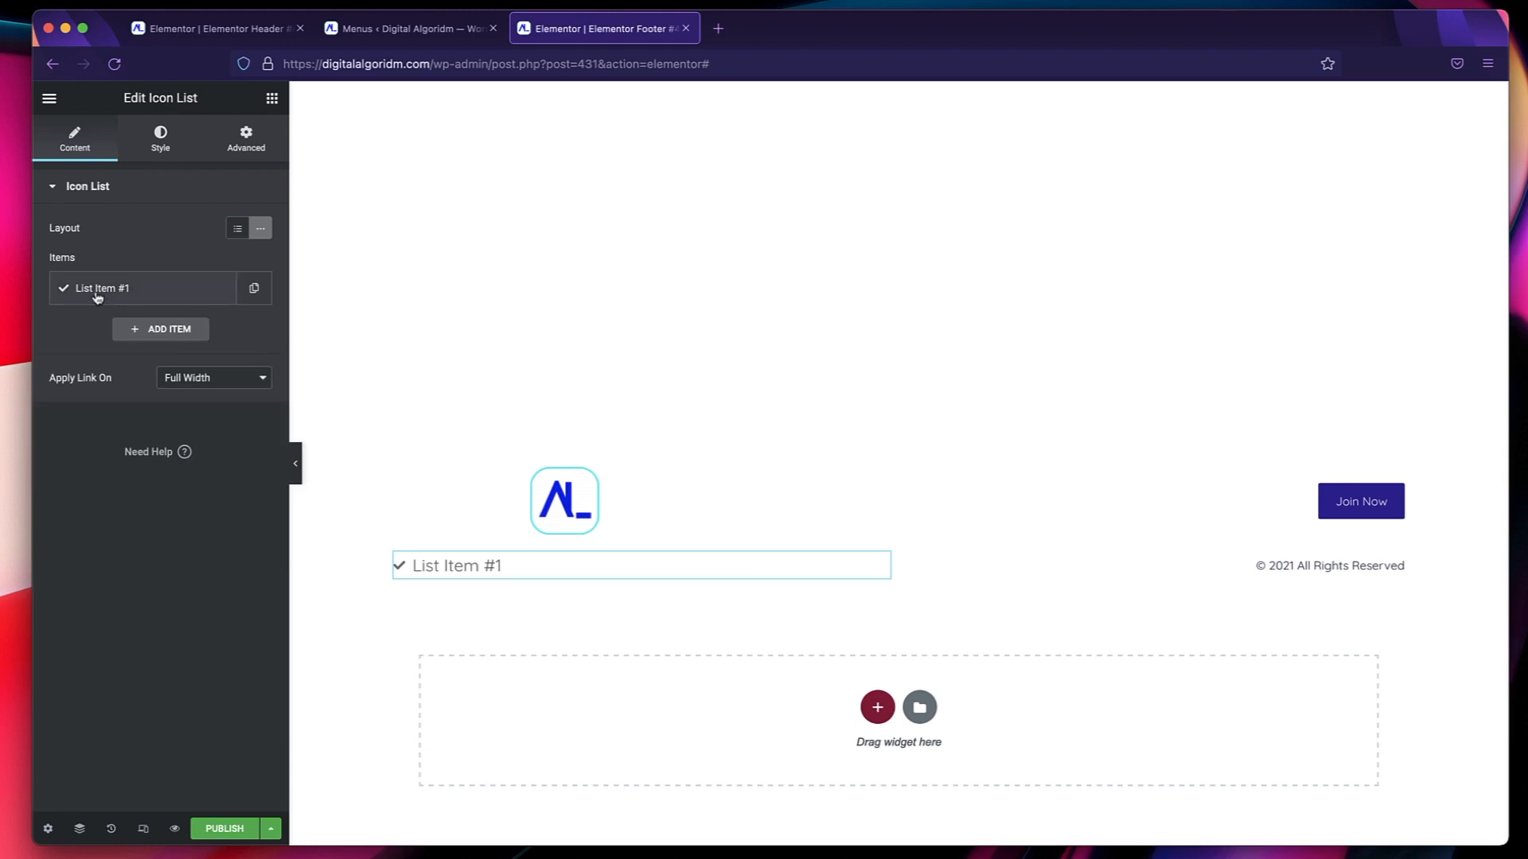
Set the remaining list item's text to Privacy Policy and its icon to User lock.
left_click(97, 298)
triple_click(151, 348)
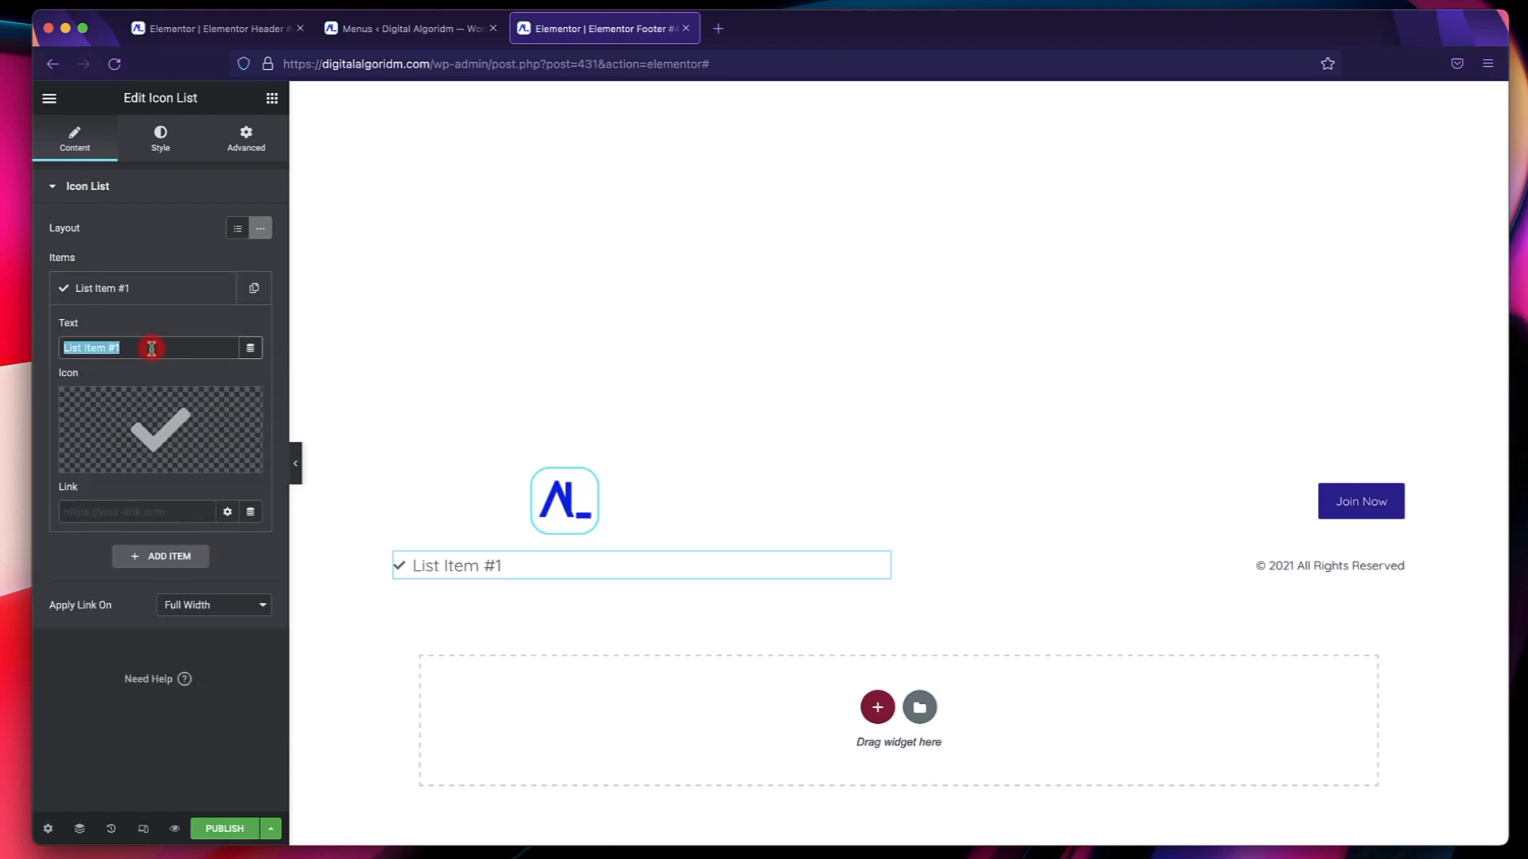
type("Privacy Policy")
left_click(117, 432)
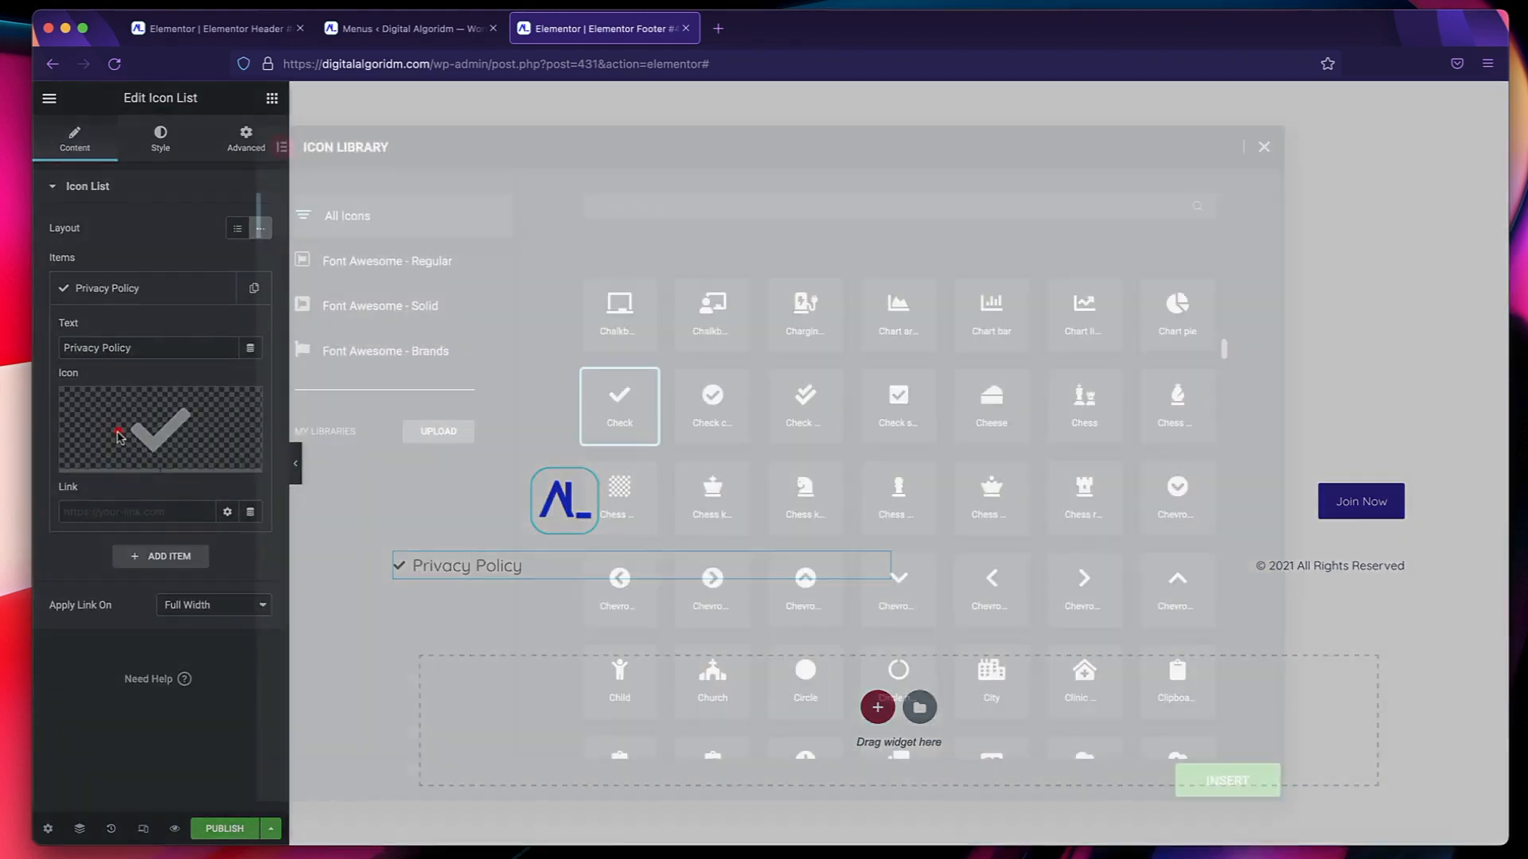
type("loc")
left_click(637, 404)
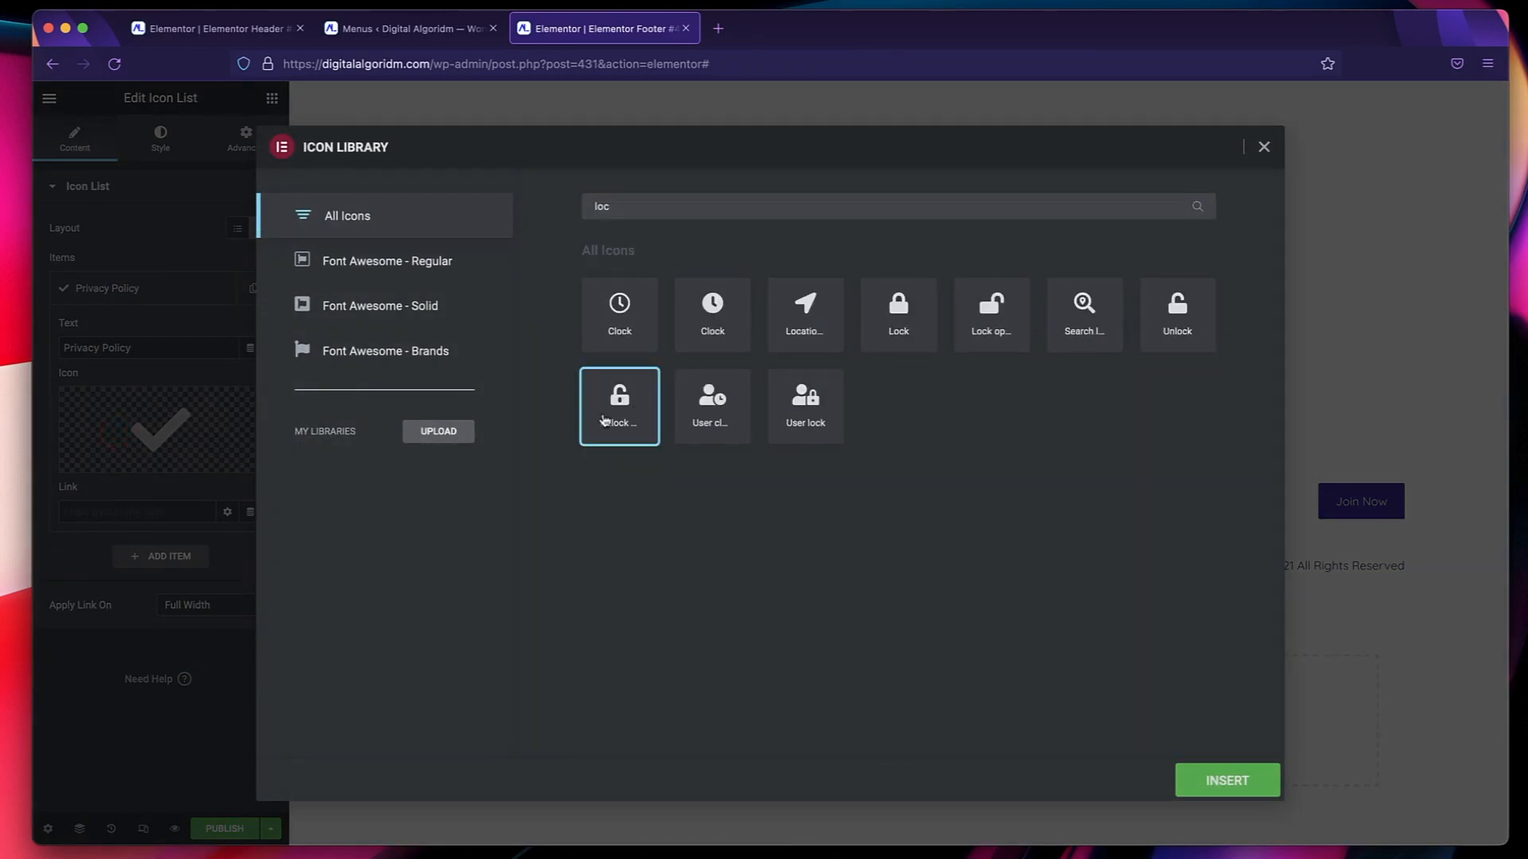
left_click(822, 436)
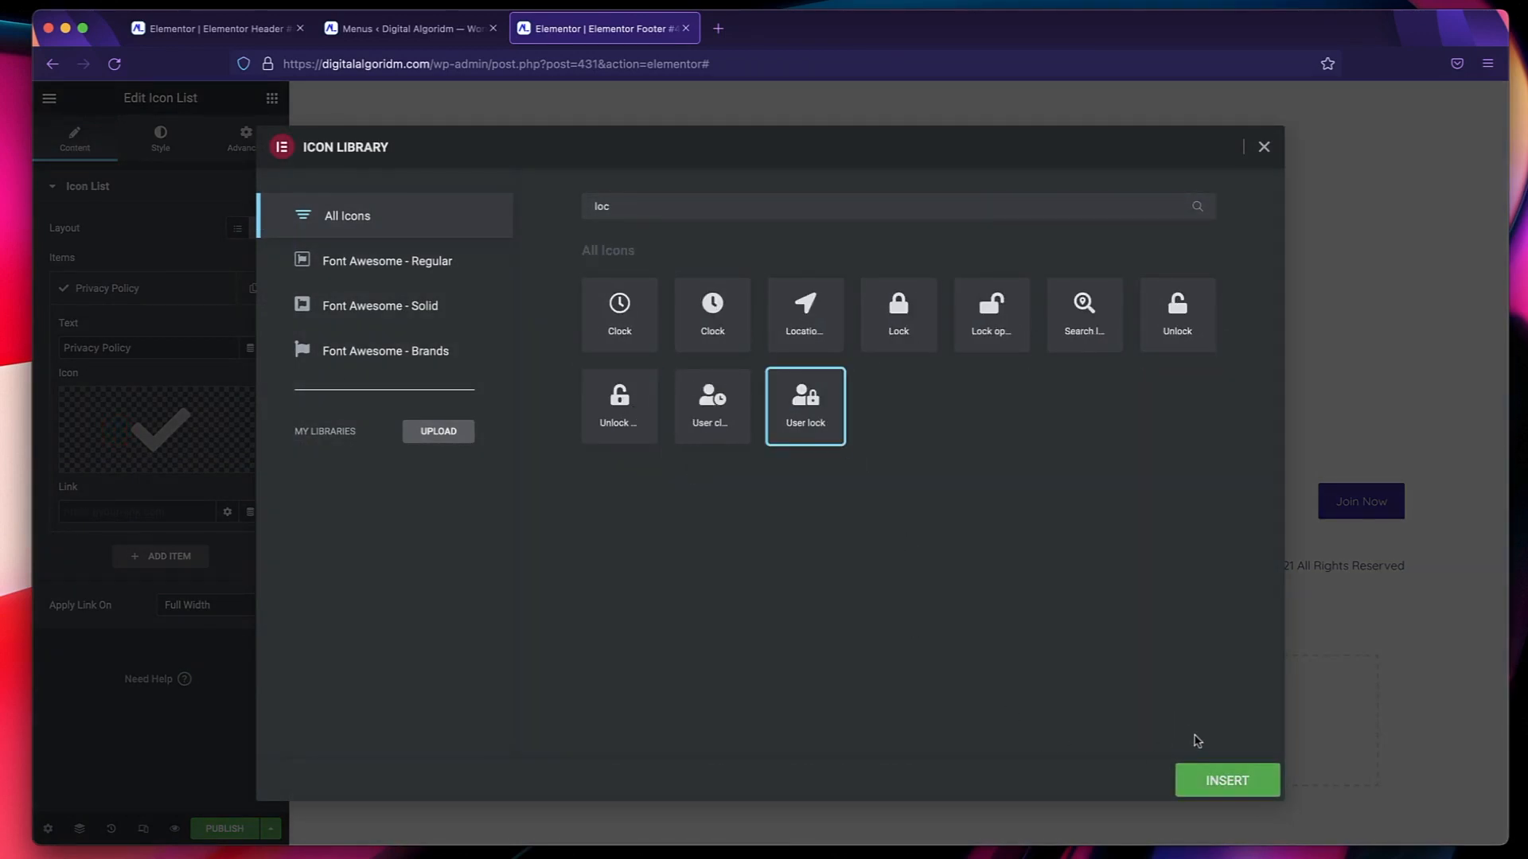
left_click(1208, 779)
Link the Privacy Policy list item to the site's Privacy policy page.
left_click(148, 513)
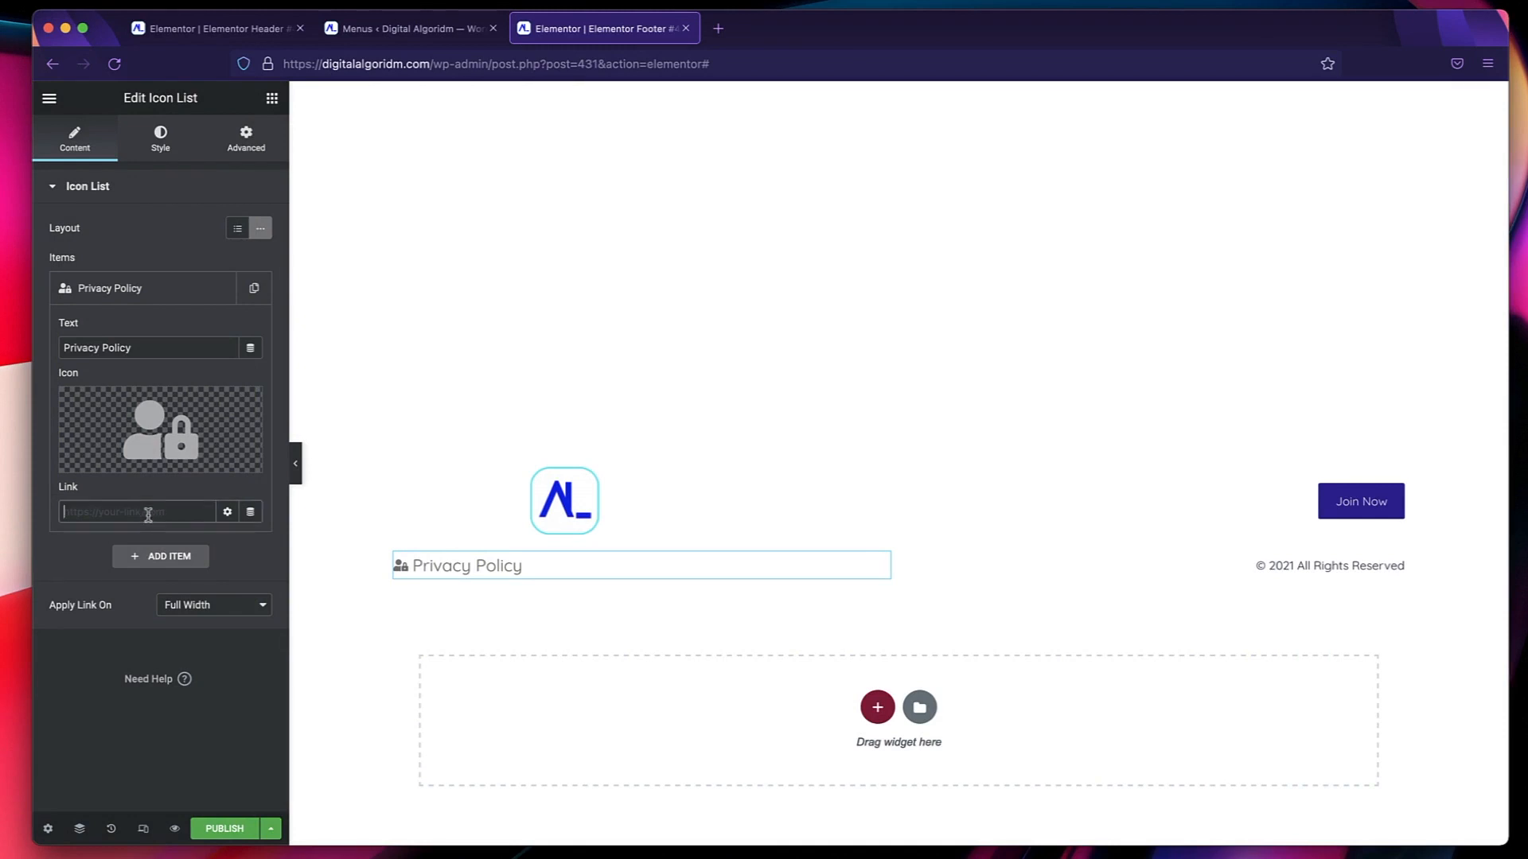
type("pr")
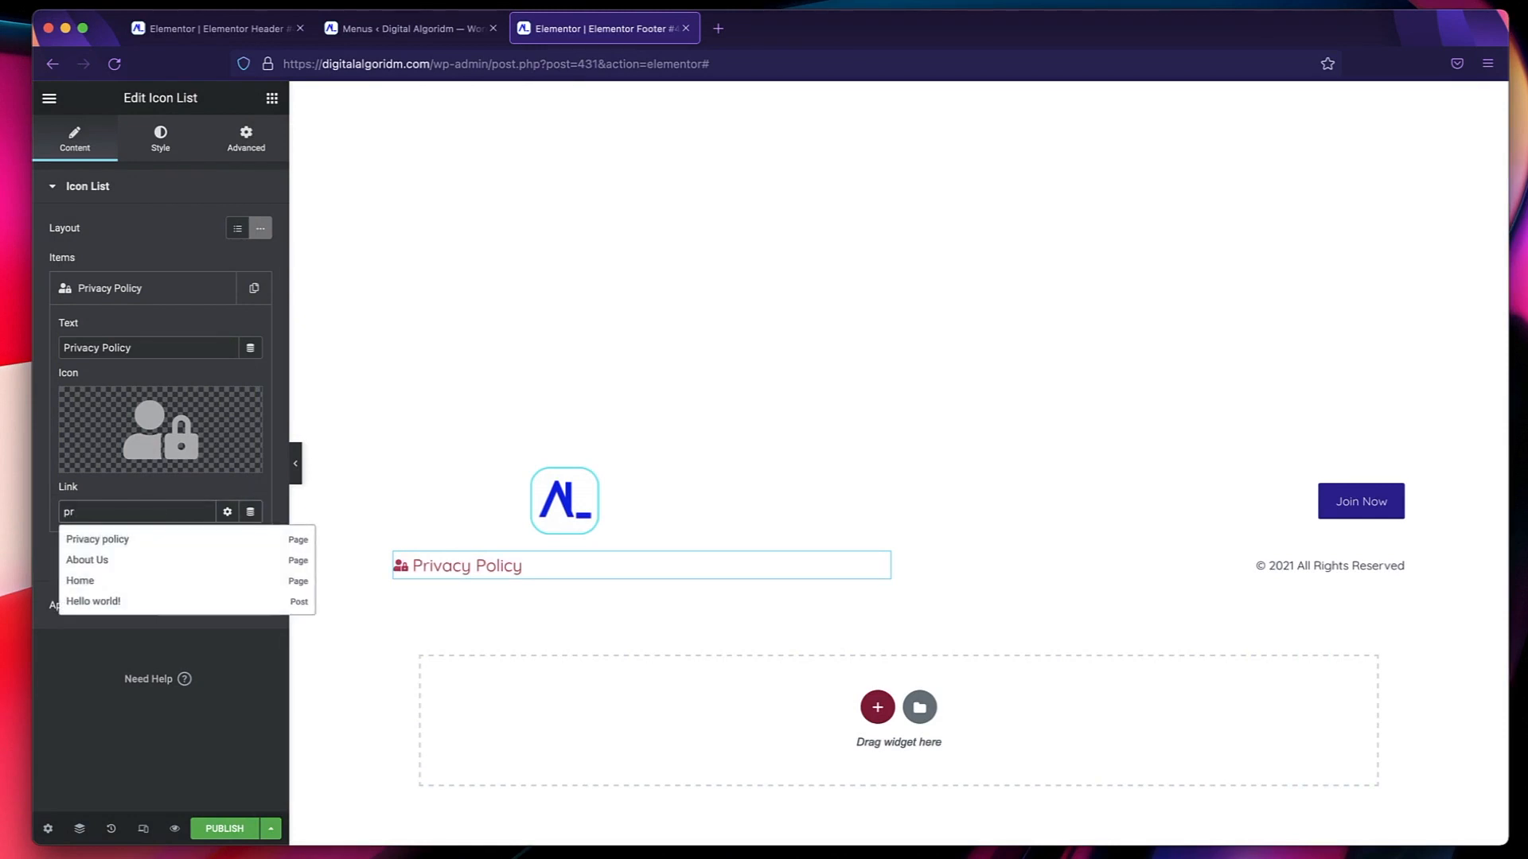
left_click(111, 540)
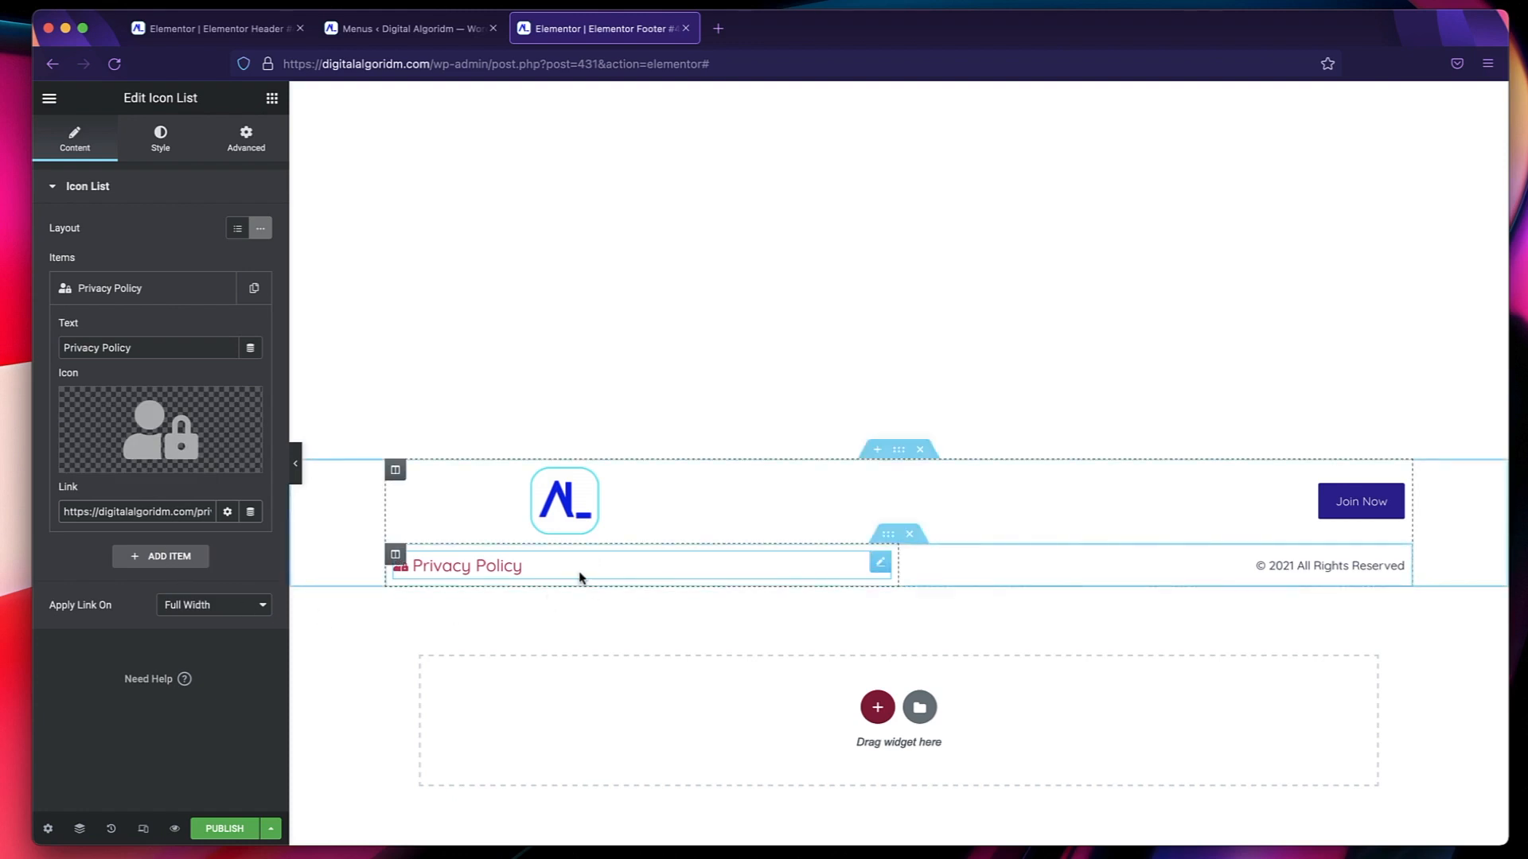
left_click(124, 293)
Try right and center alignment for the icon list, and settle on left alignment.
left_click(166, 145)
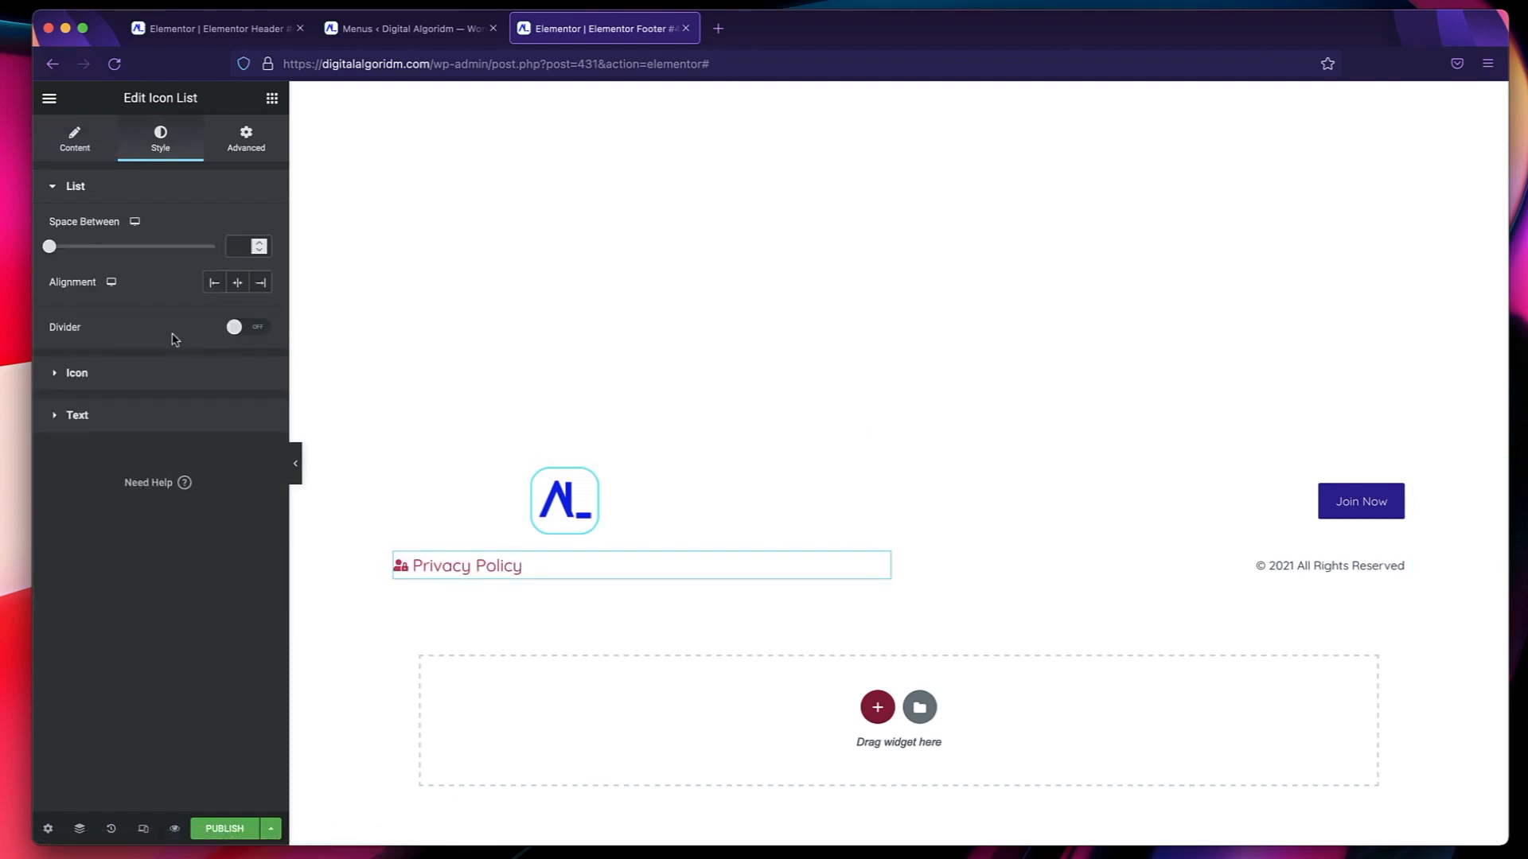
left_click(259, 283)
left_click(238, 284)
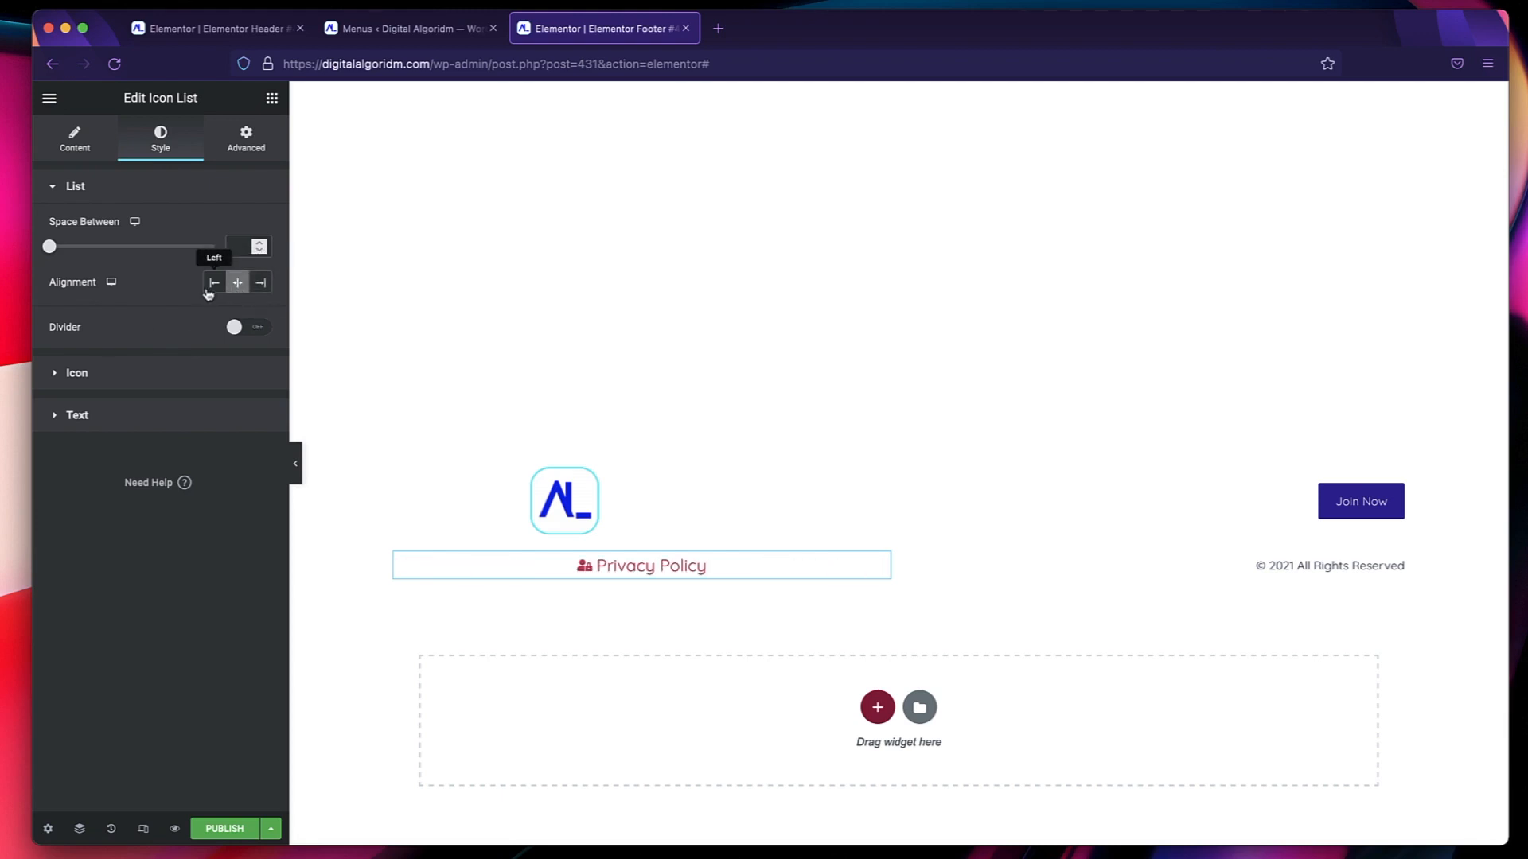
left_click(212, 284)
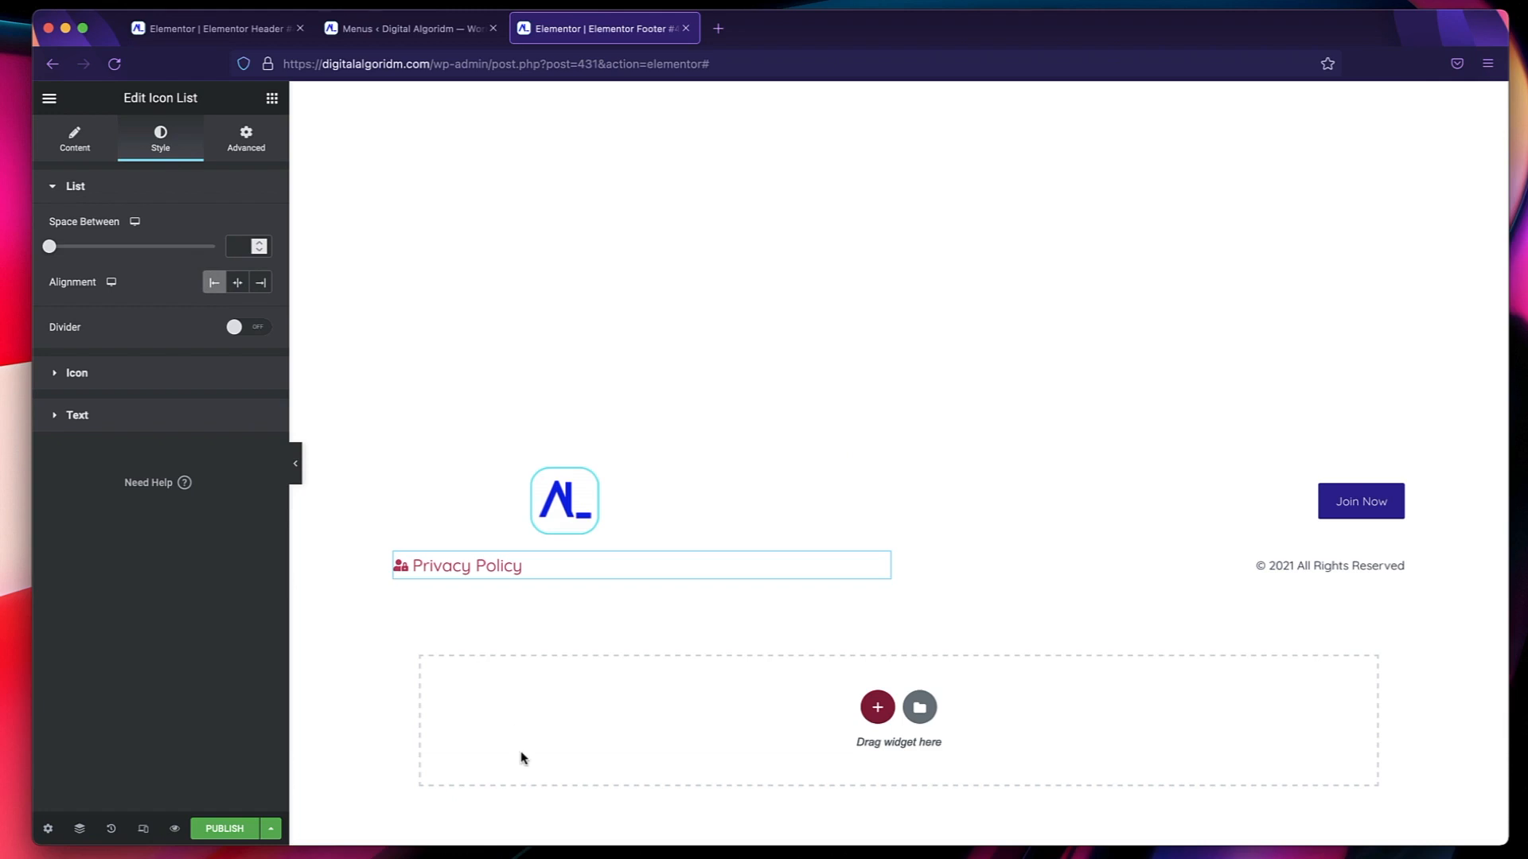
Set the color of the Privacy Policy item's icon to the Primary global color.
left_click(137, 374)
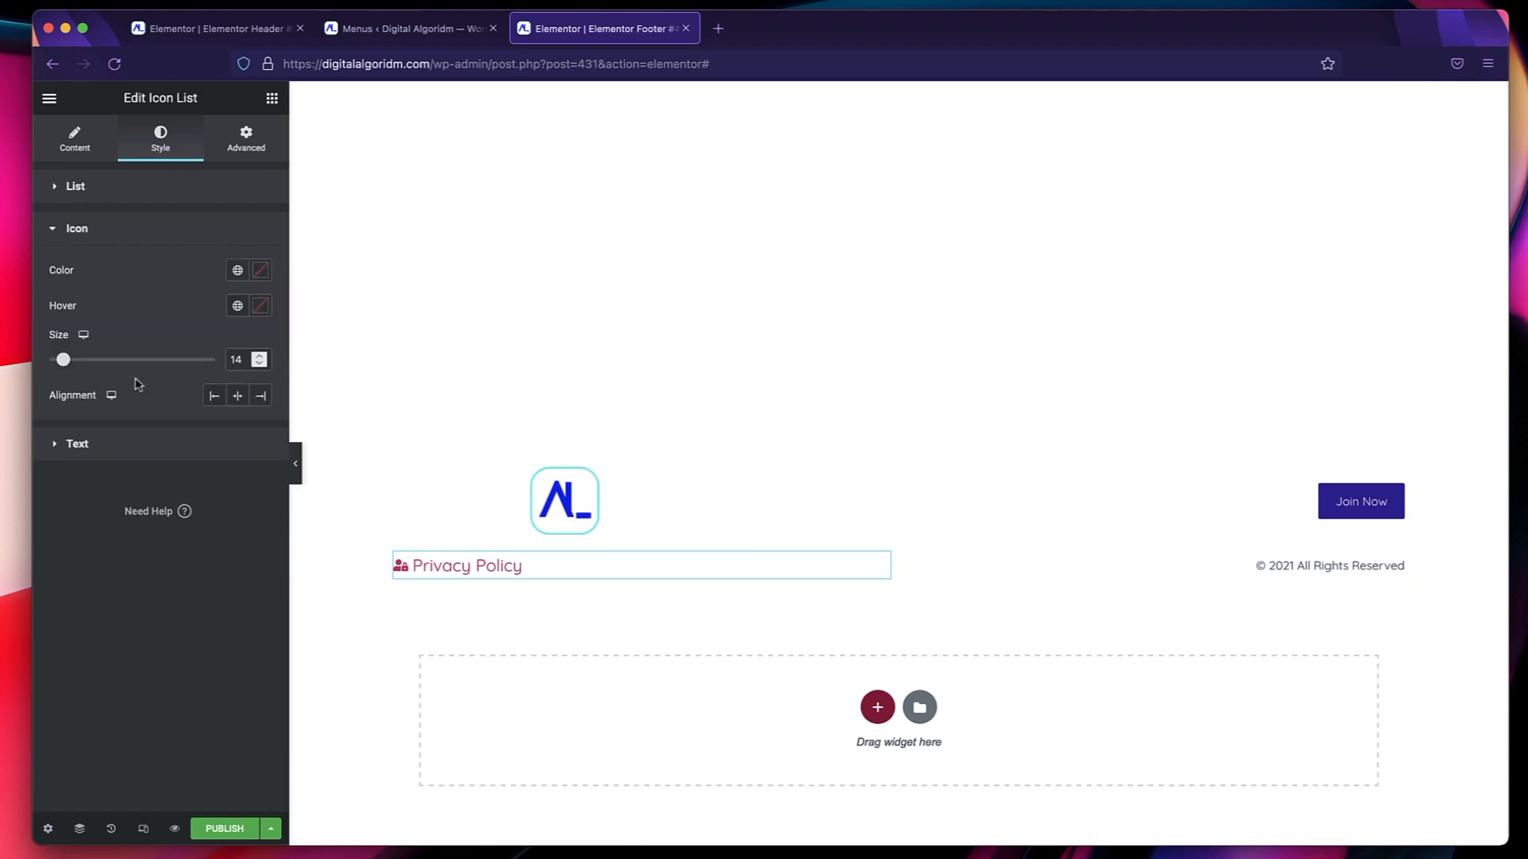
left_click(238, 270)
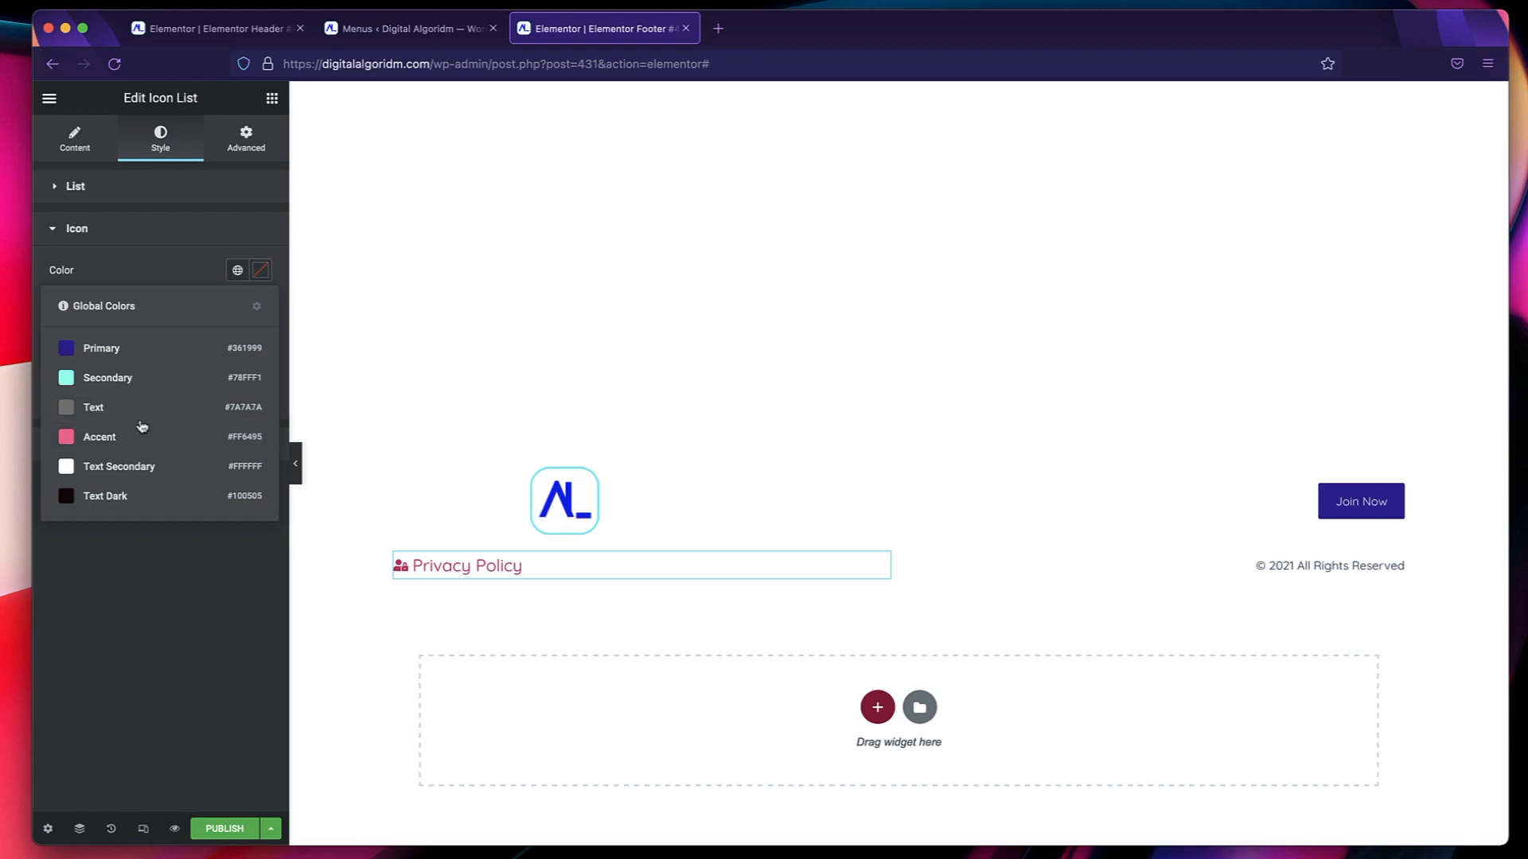
left_click(138, 360)
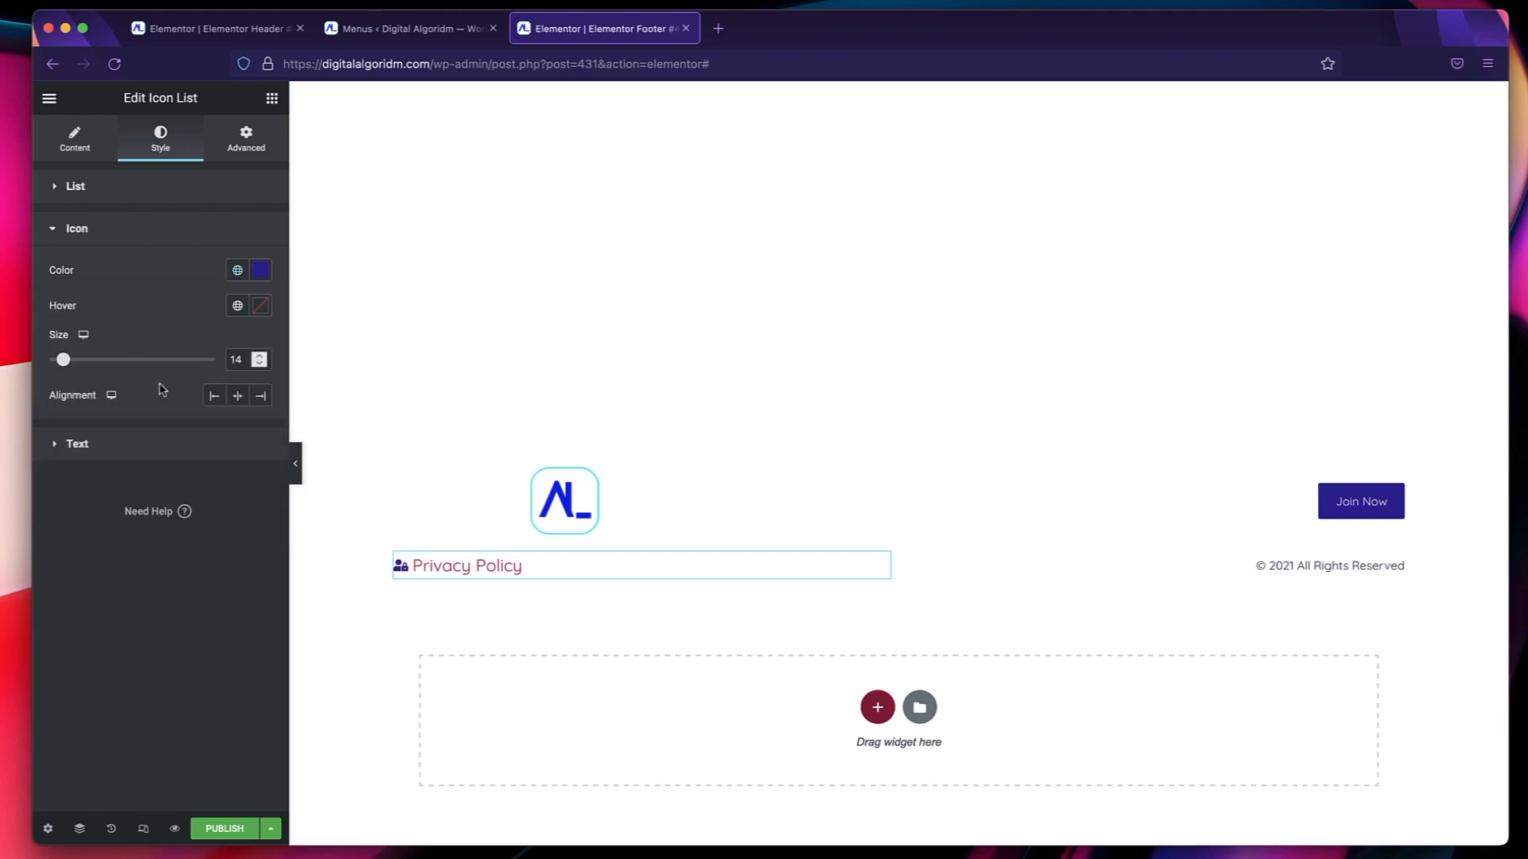
Set the Privacy Policy icon's hover color to the Accent global color and its text typography to the global Text font.
left_click(237, 305)
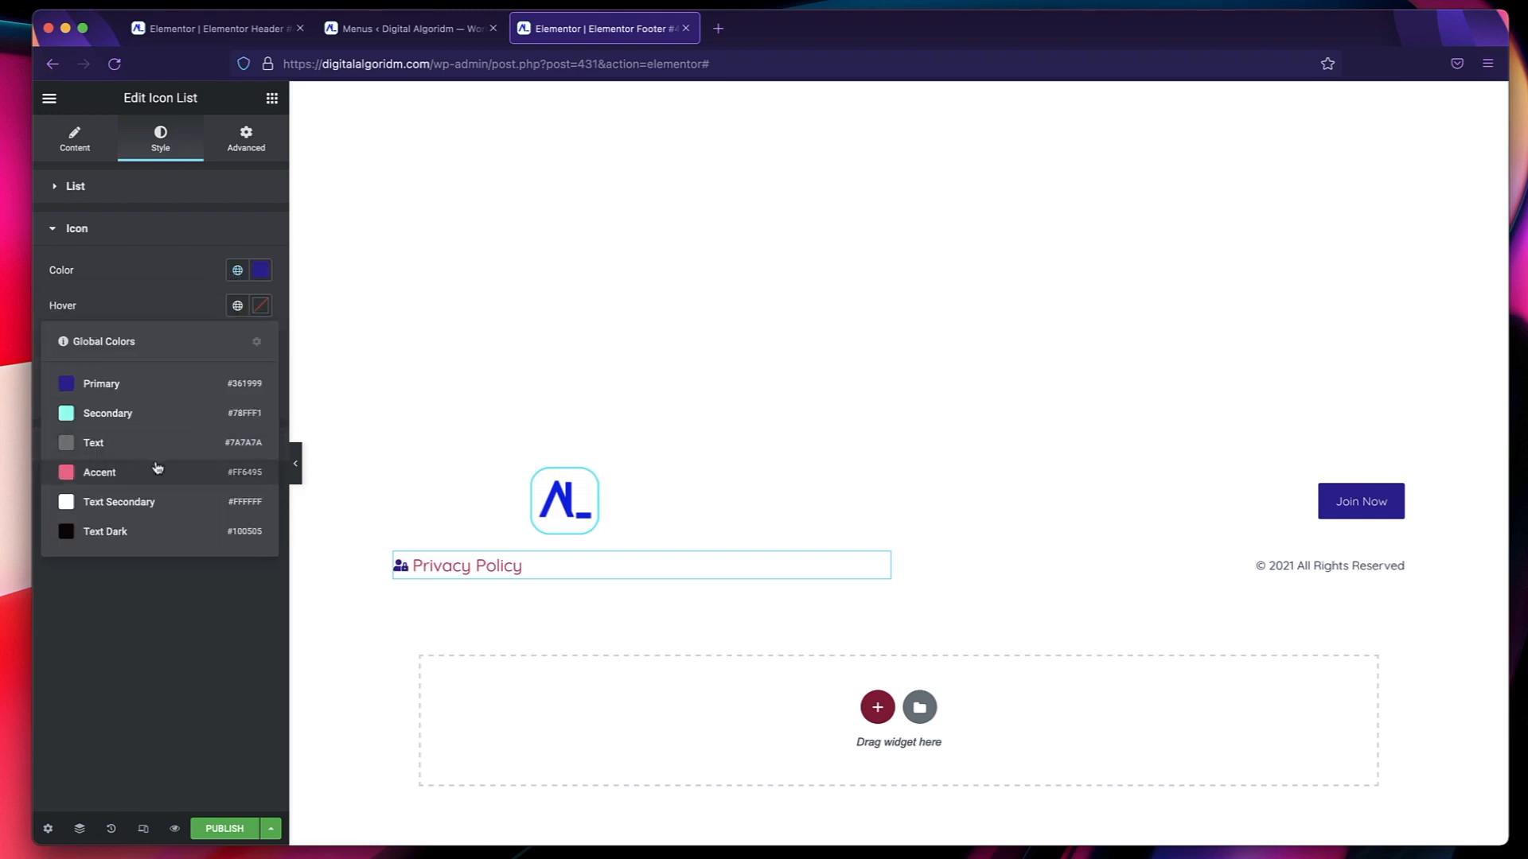
left_click(159, 470)
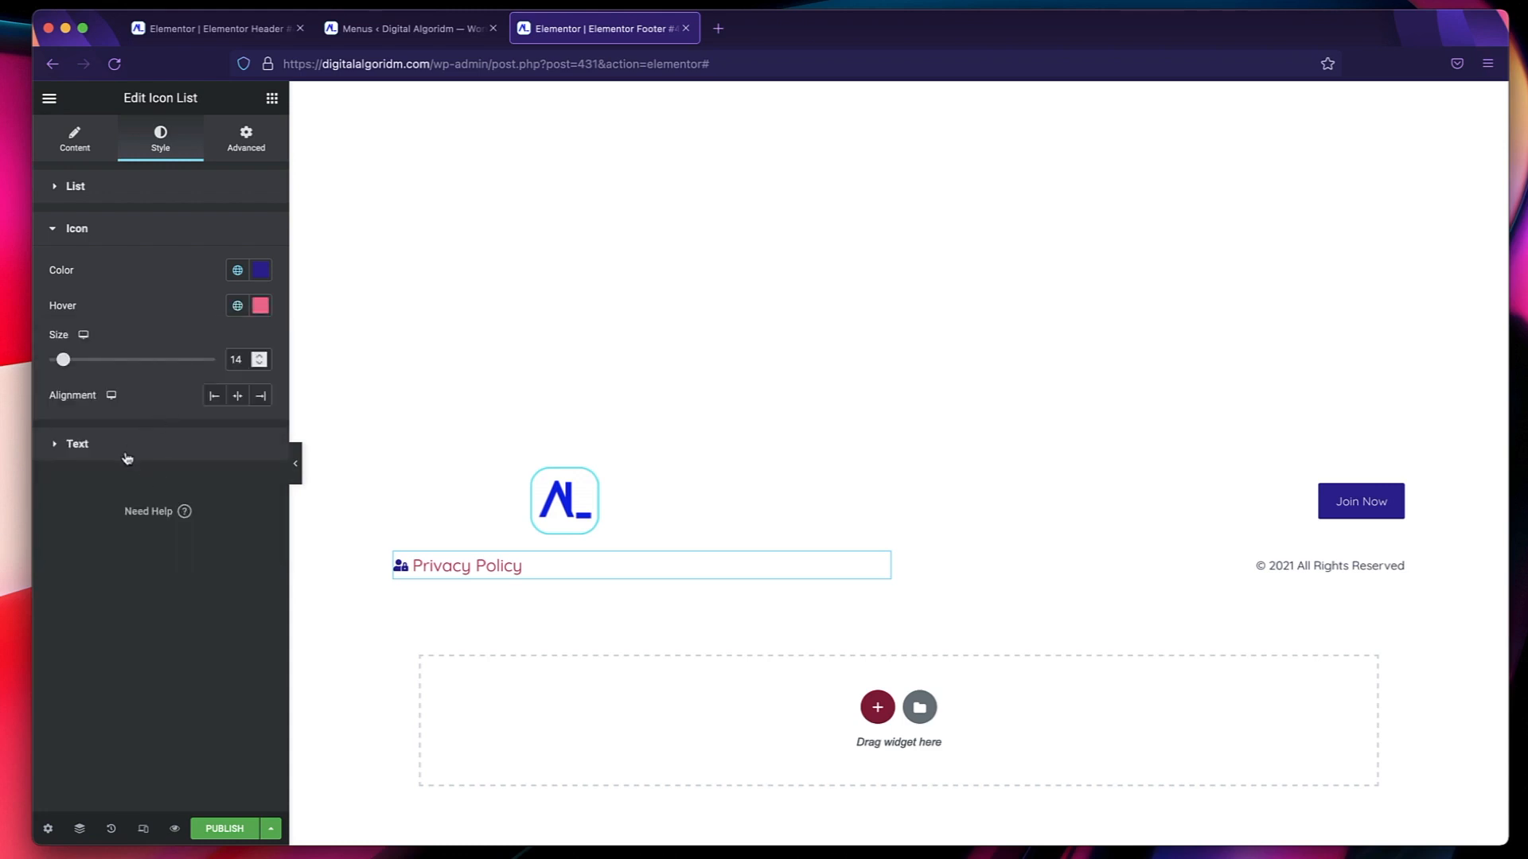
left_click(128, 458)
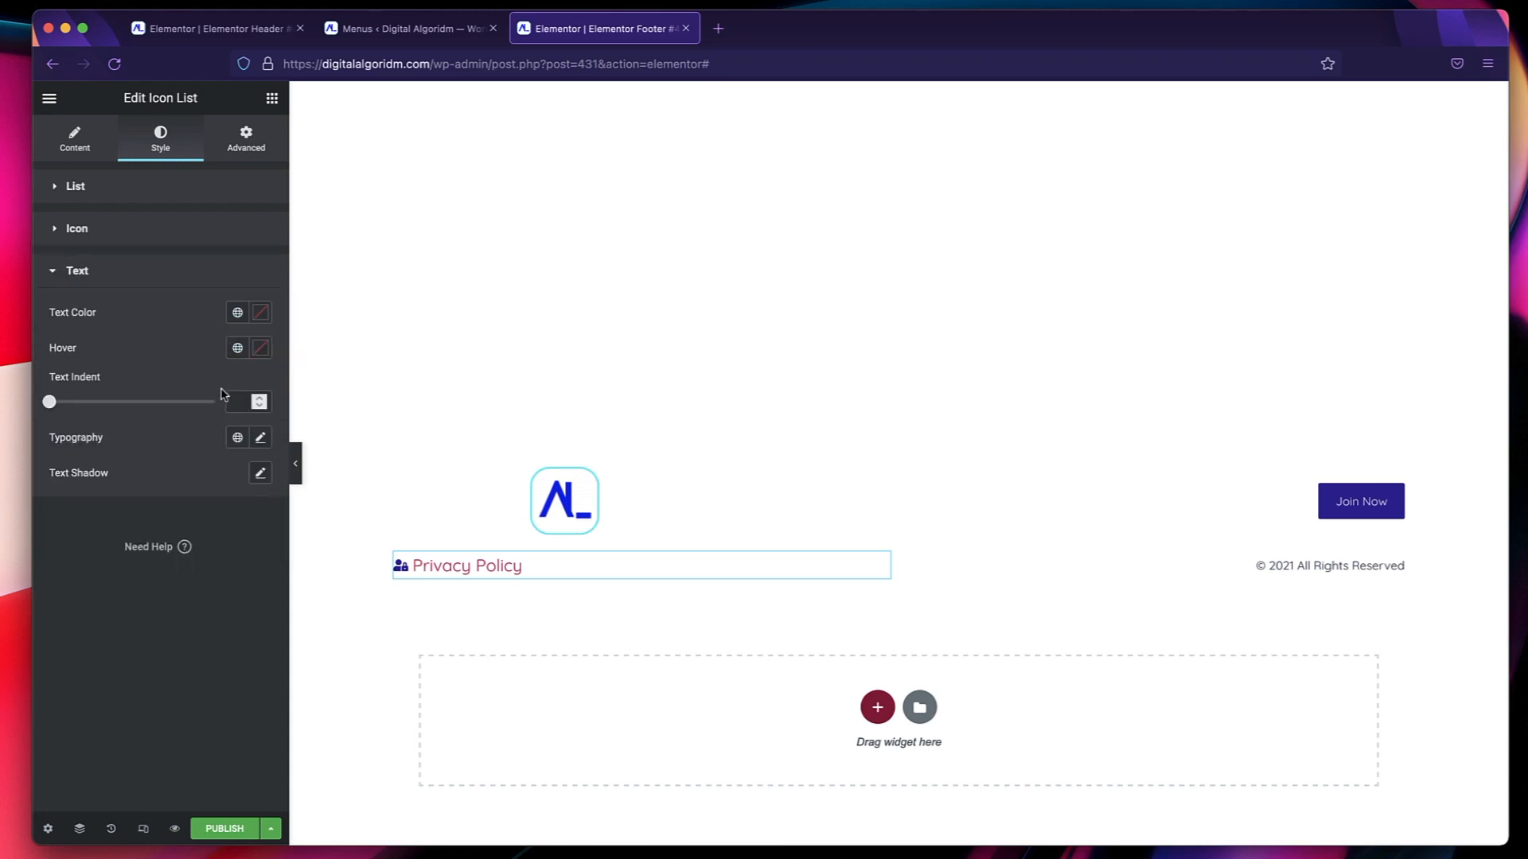
left_click(237, 436)
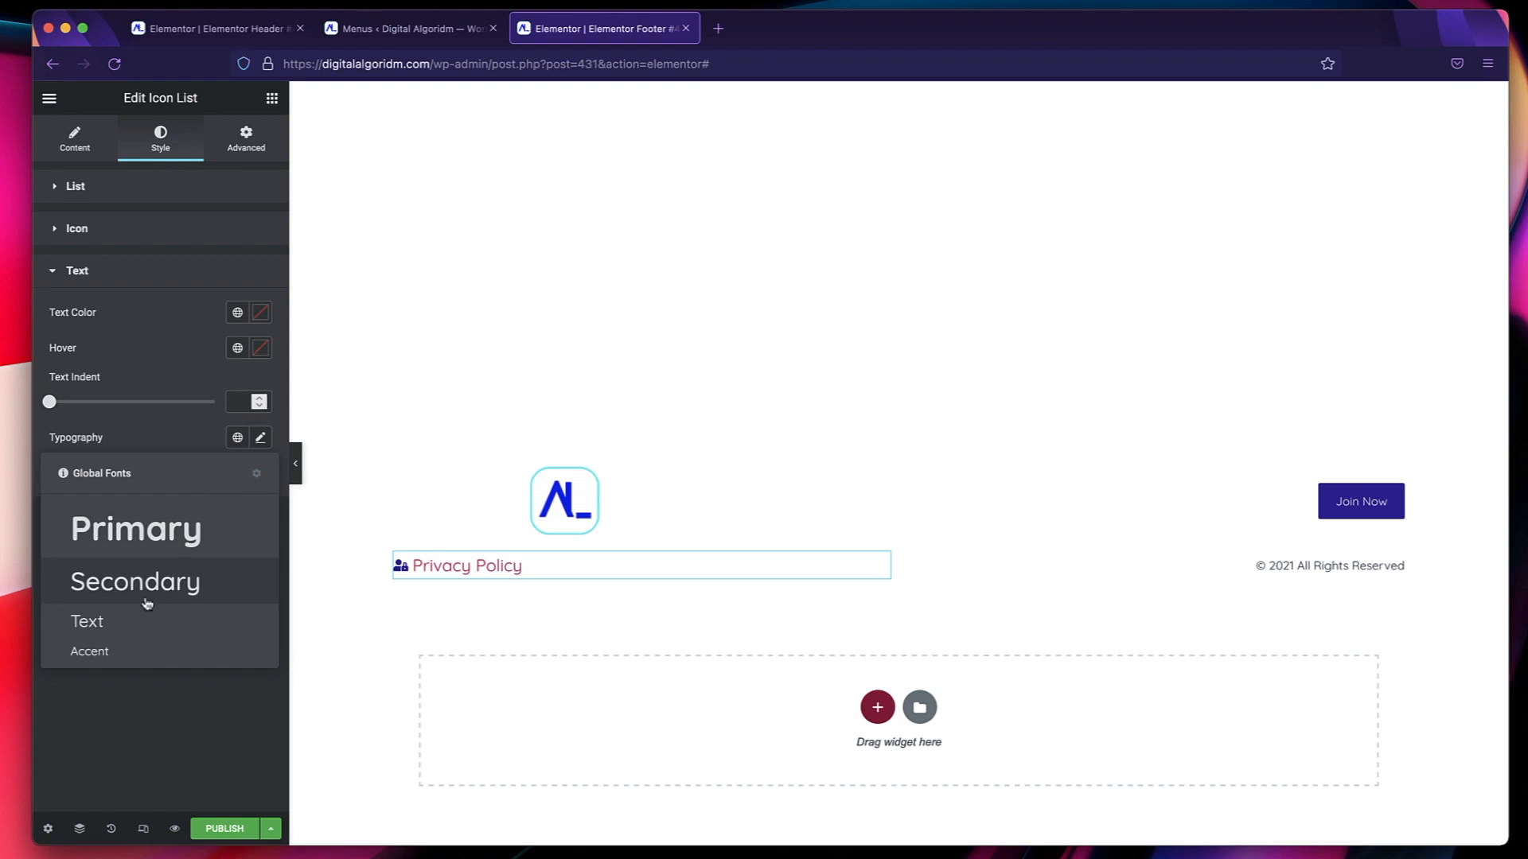
left_click(133, 625)
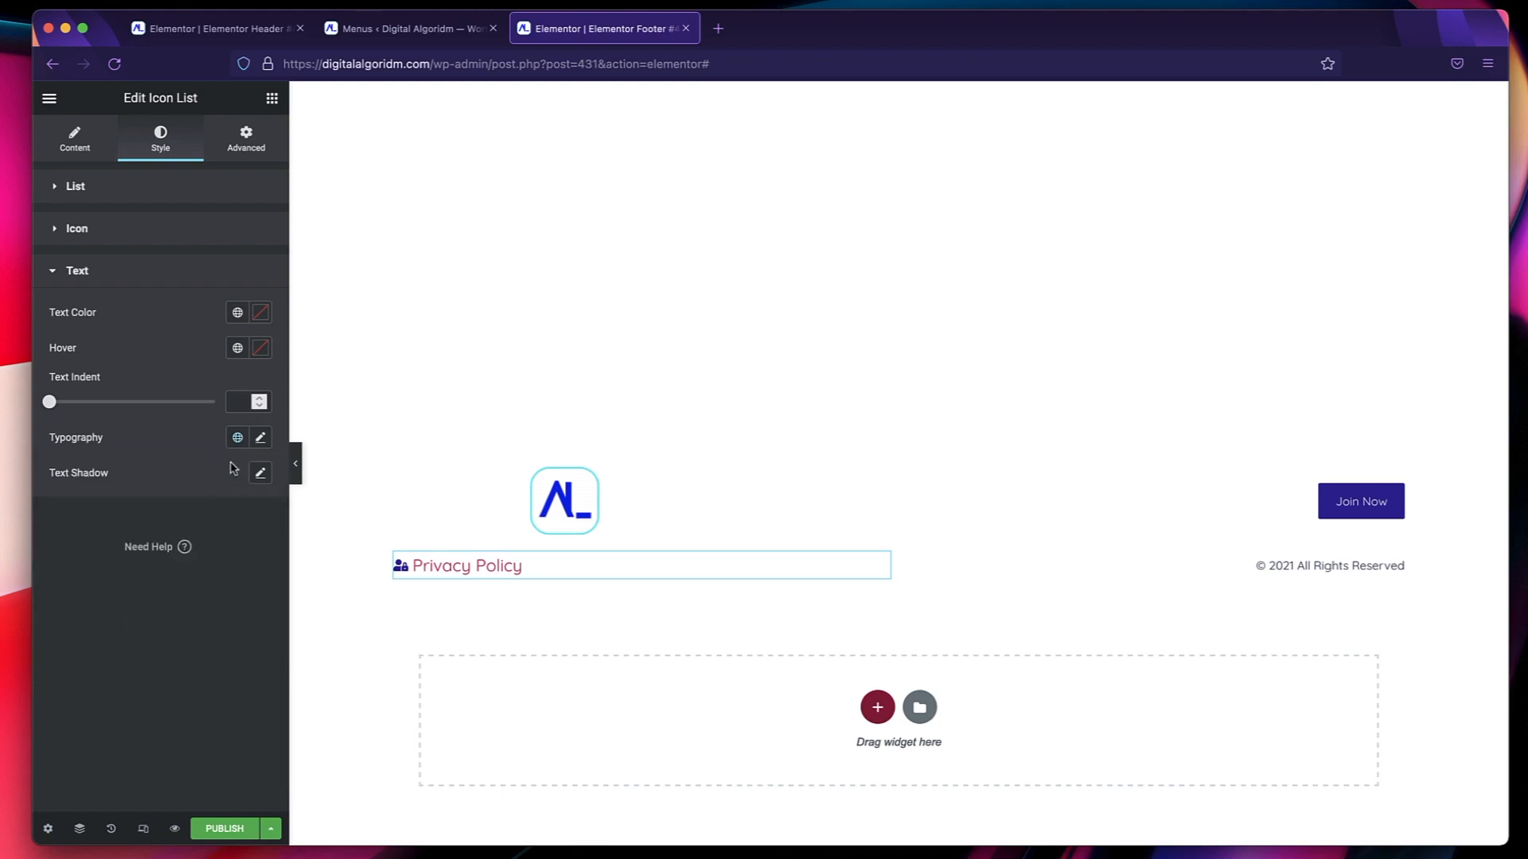
Try the Accent and Secondary global fonts on the Privacy Policy text, and return to the Text font.
left_click(237, 437)
left_click(149, 648)
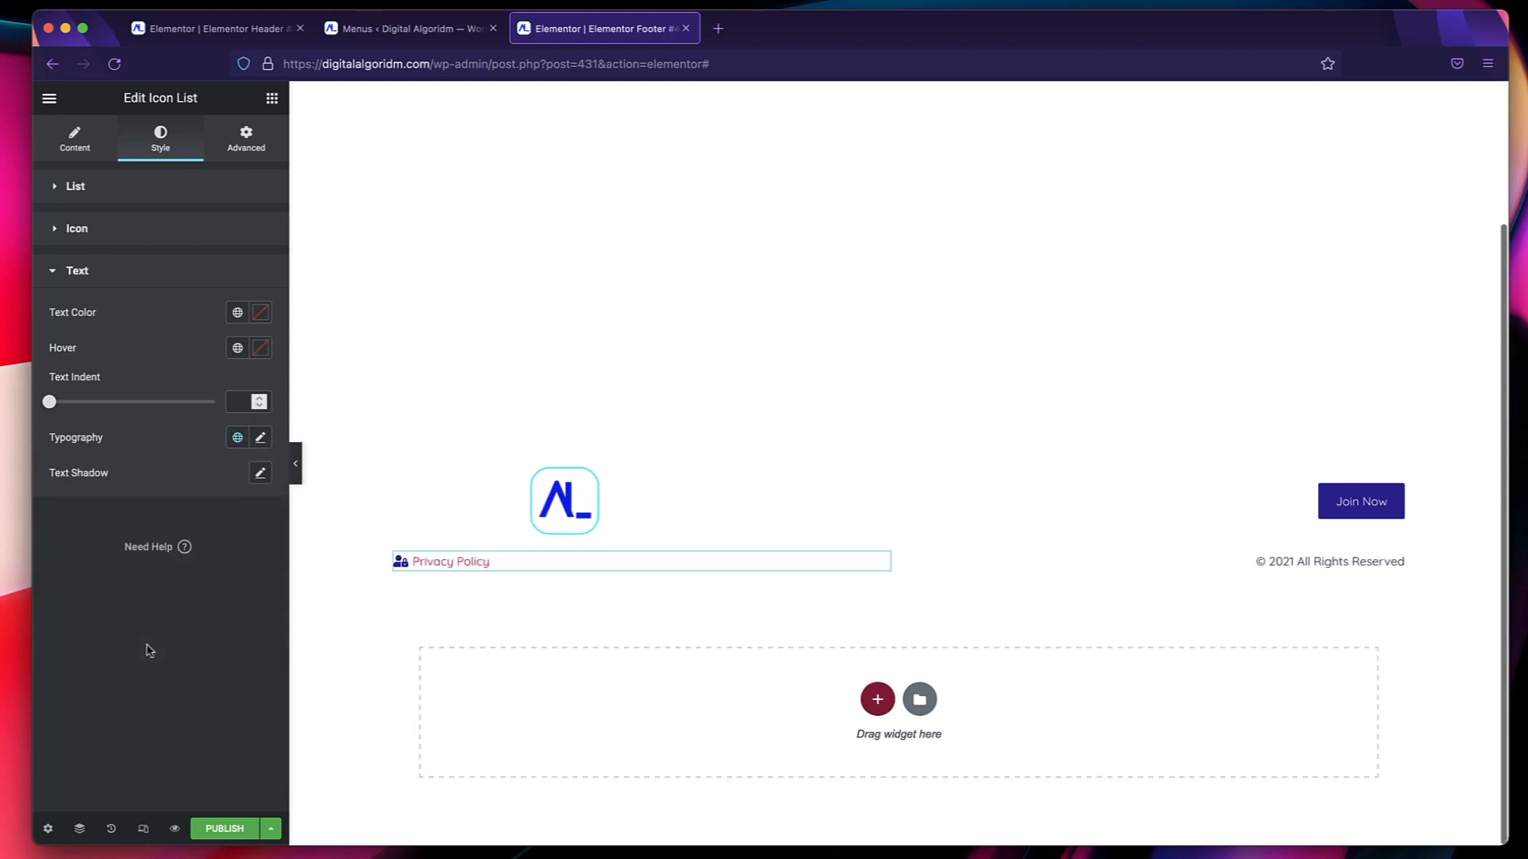
left_click(236, 444)
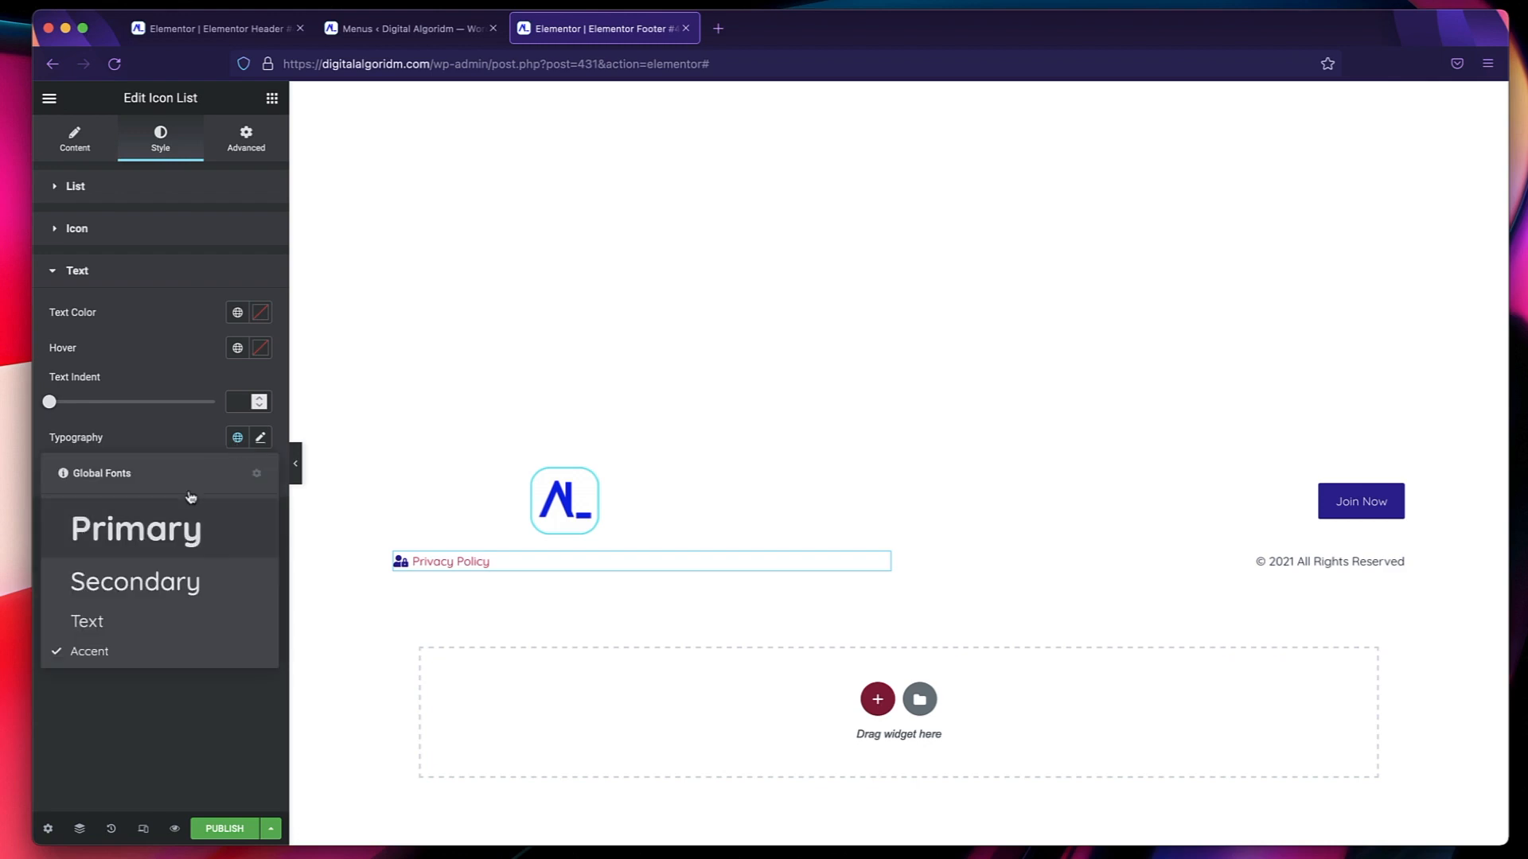
left_click(147, 597)
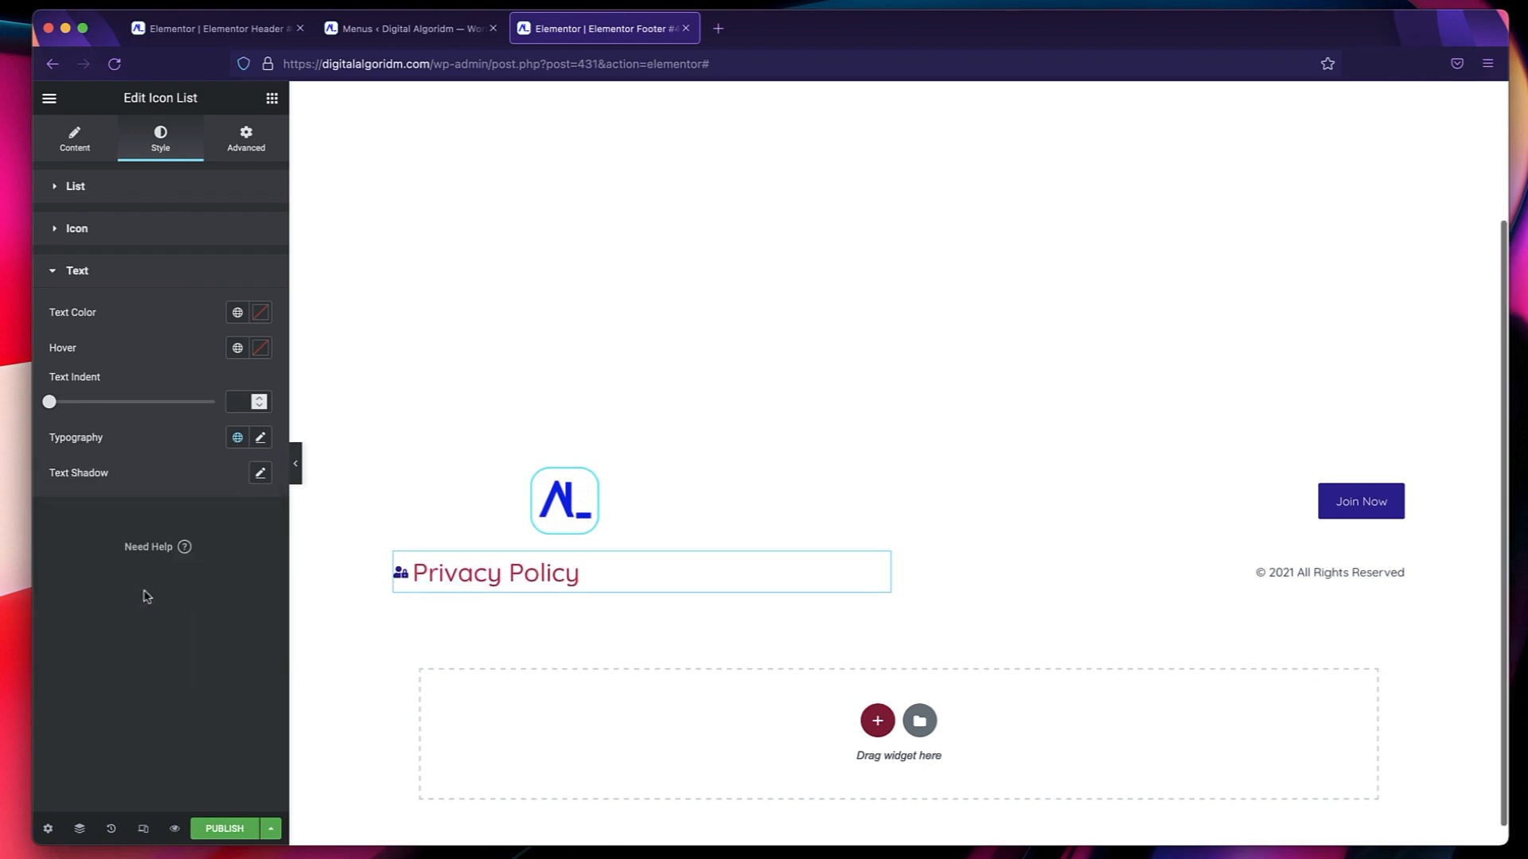
left_click(237, 438)
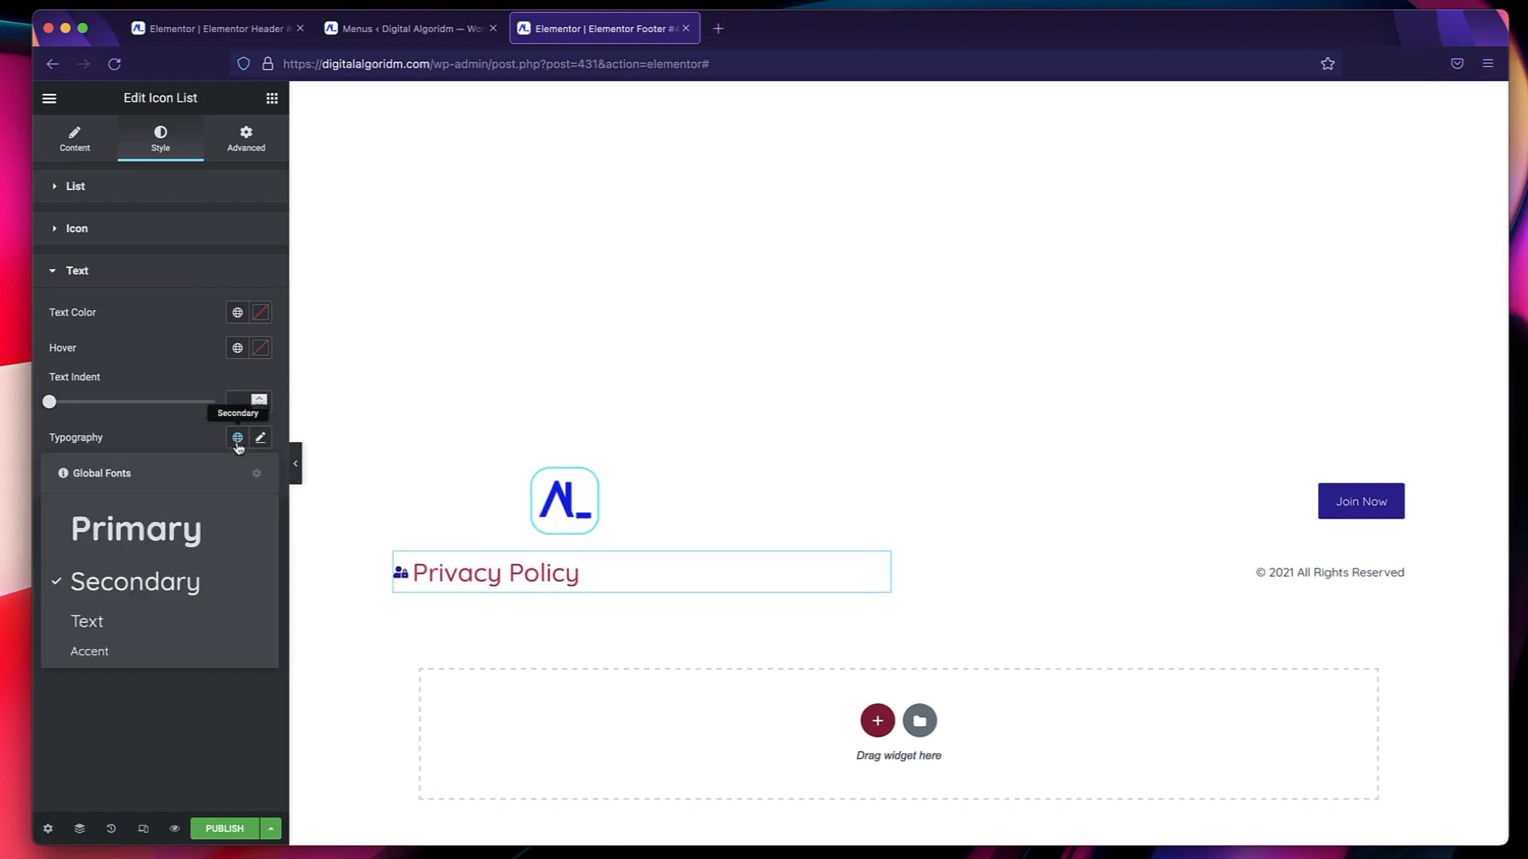
left_click(149, 621)
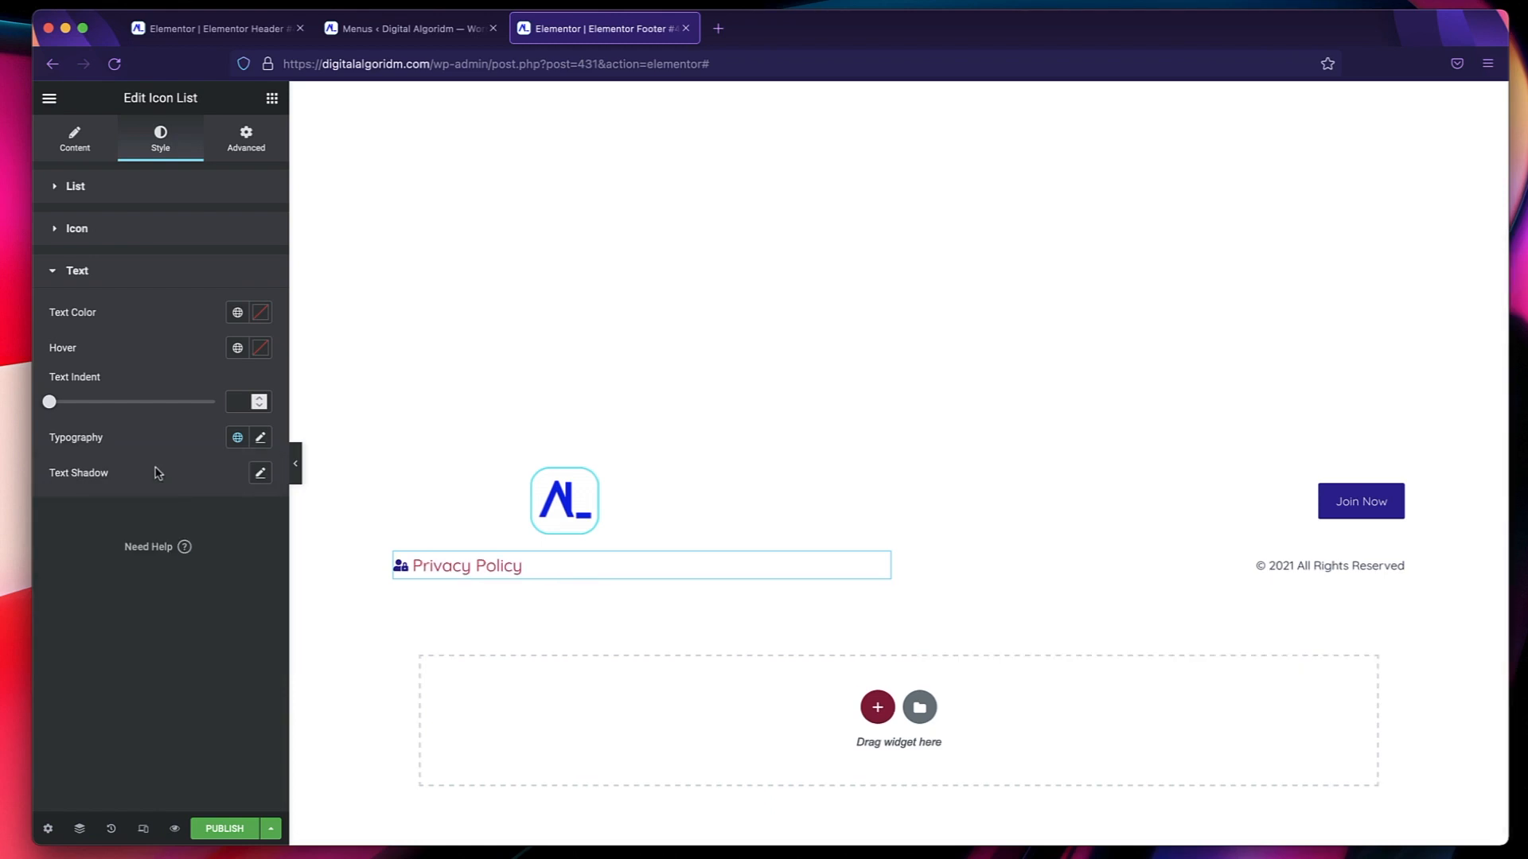
Set the Privacy Policy text color to the Primary global color and its hover color to Accent.
left_click(237, 313)
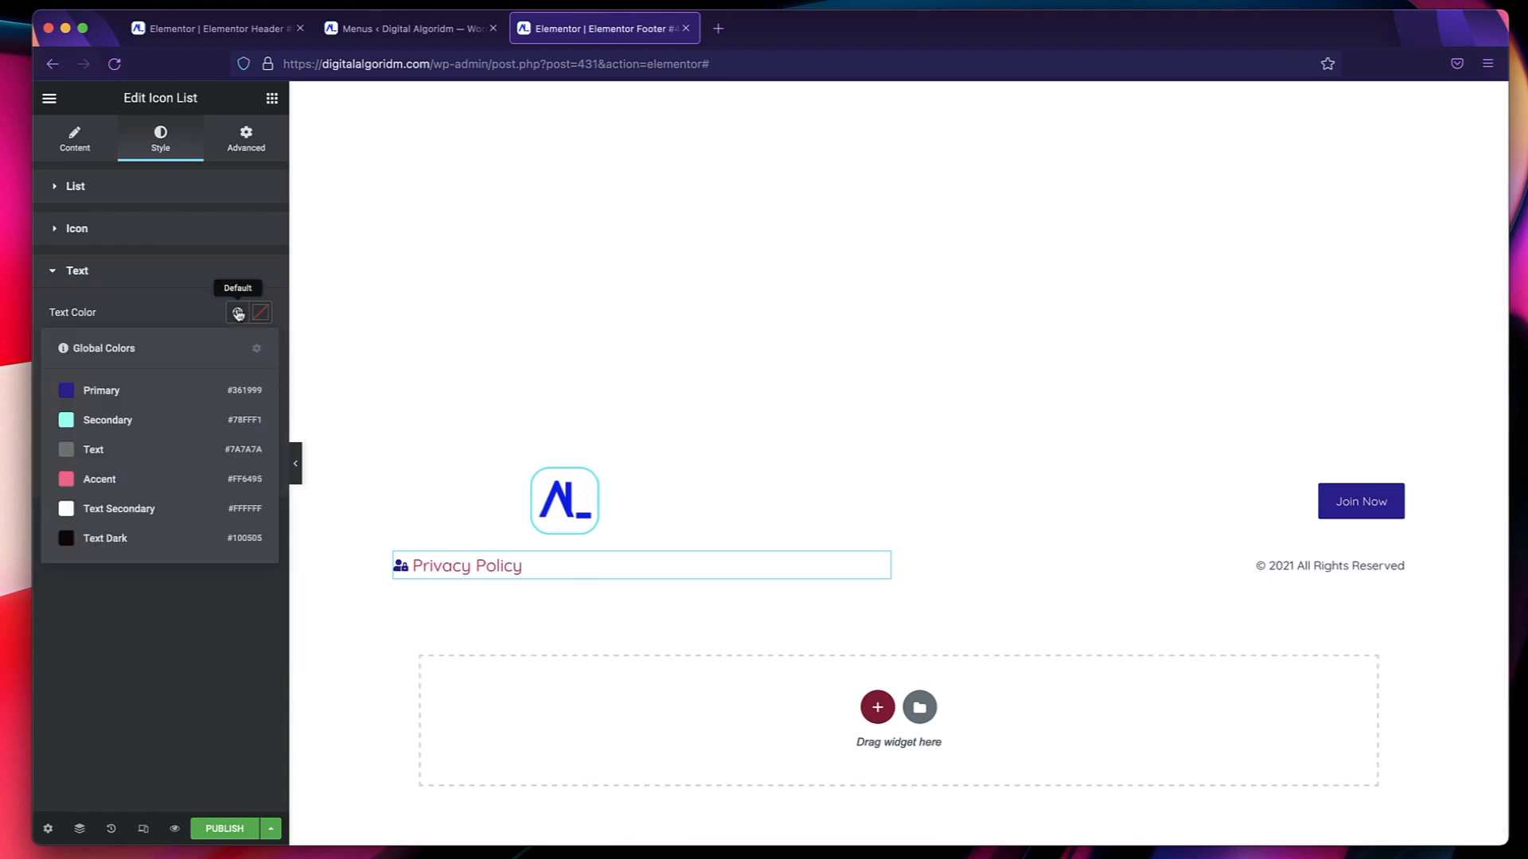
left_click(161, 402)
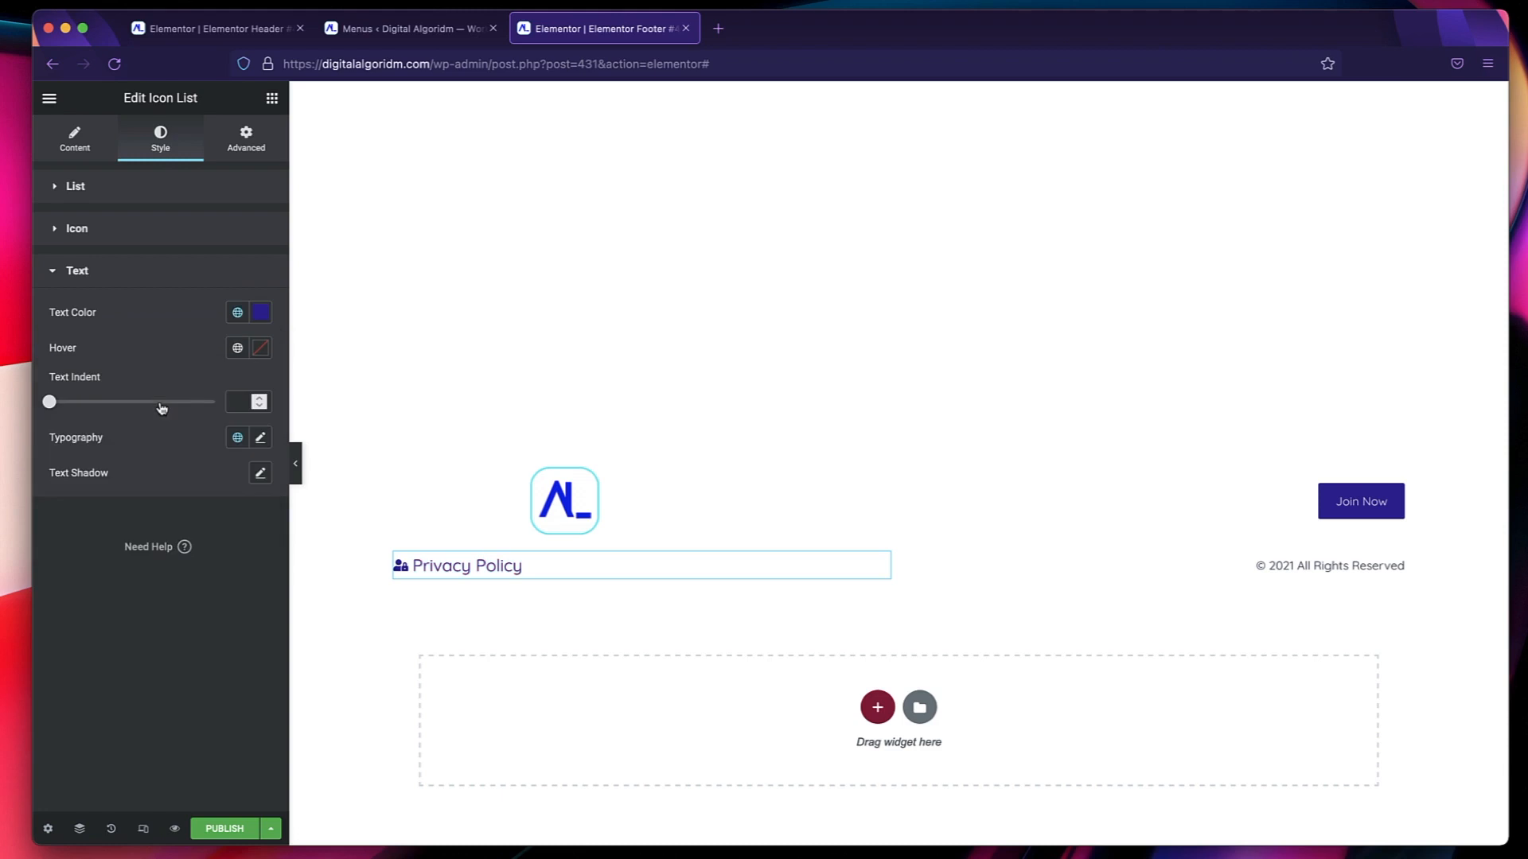
left_click(237, 348)
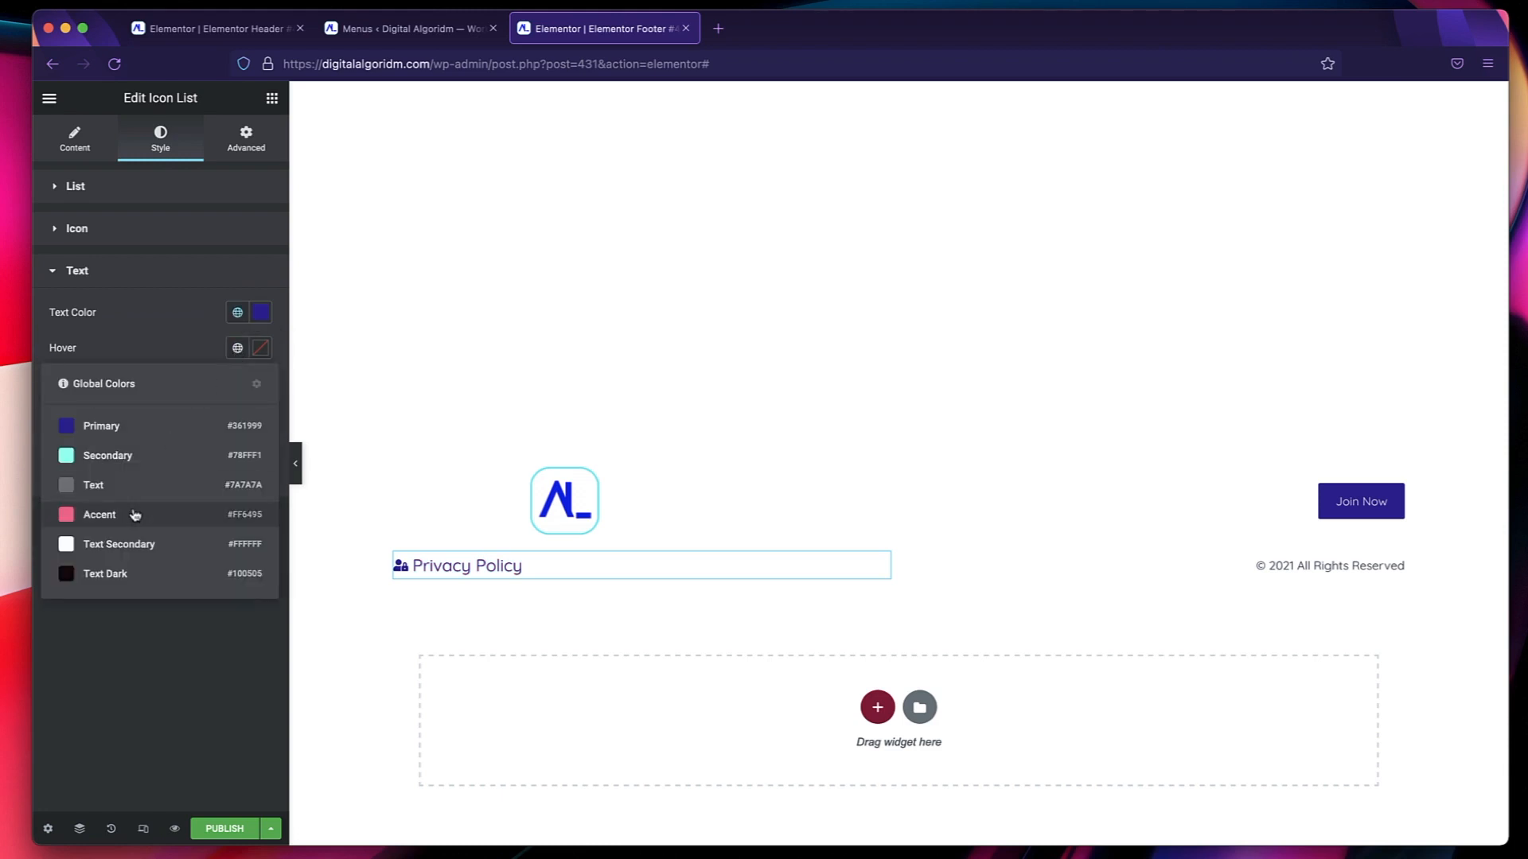
left_click(135, 513)
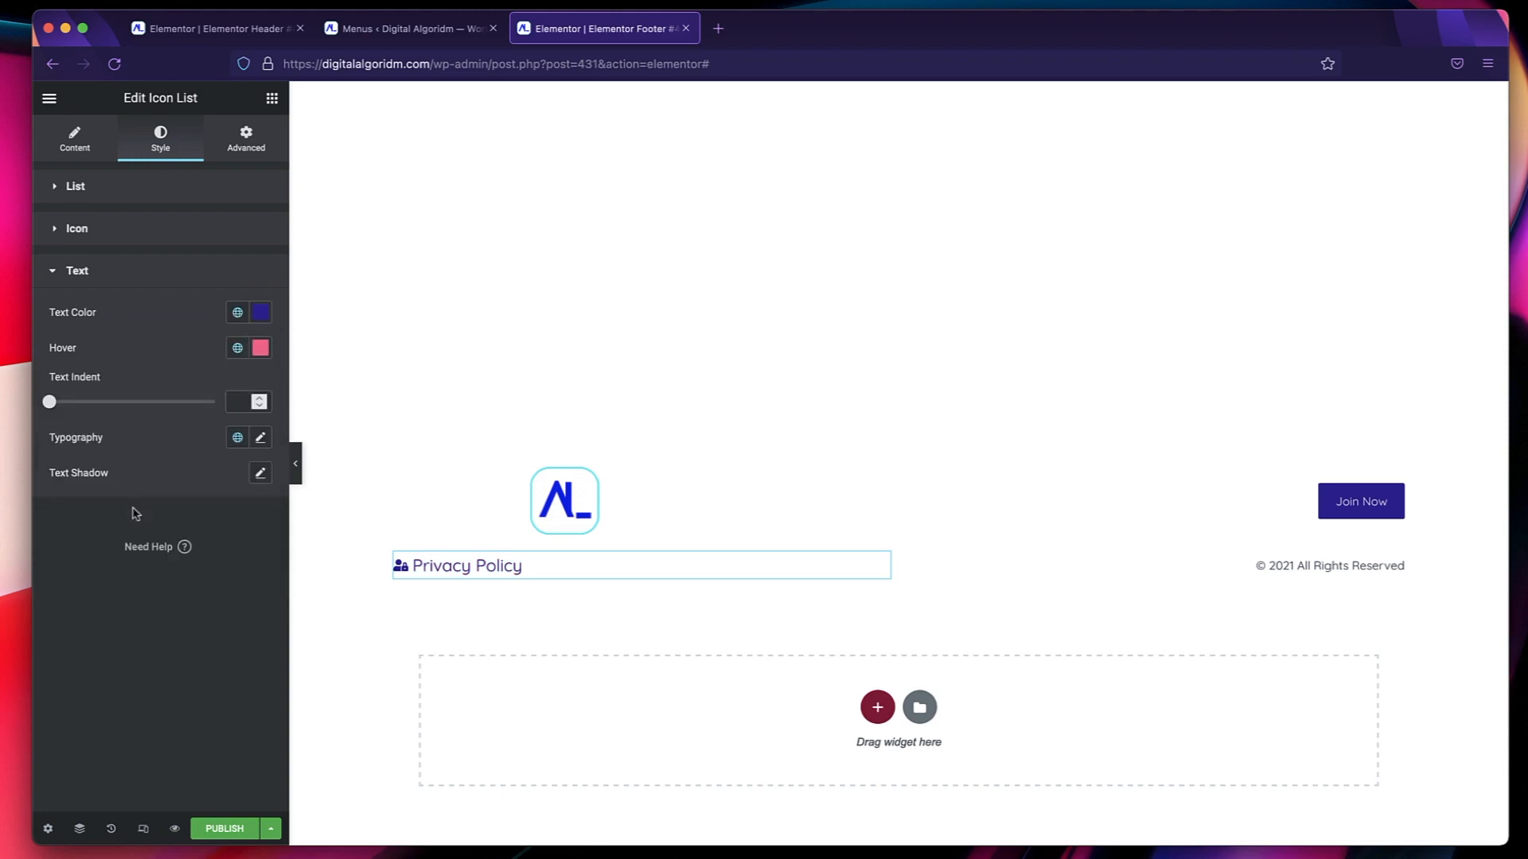
Align the footer's site logo to the left.
left_click(673, 491)
left_click(214, 416)
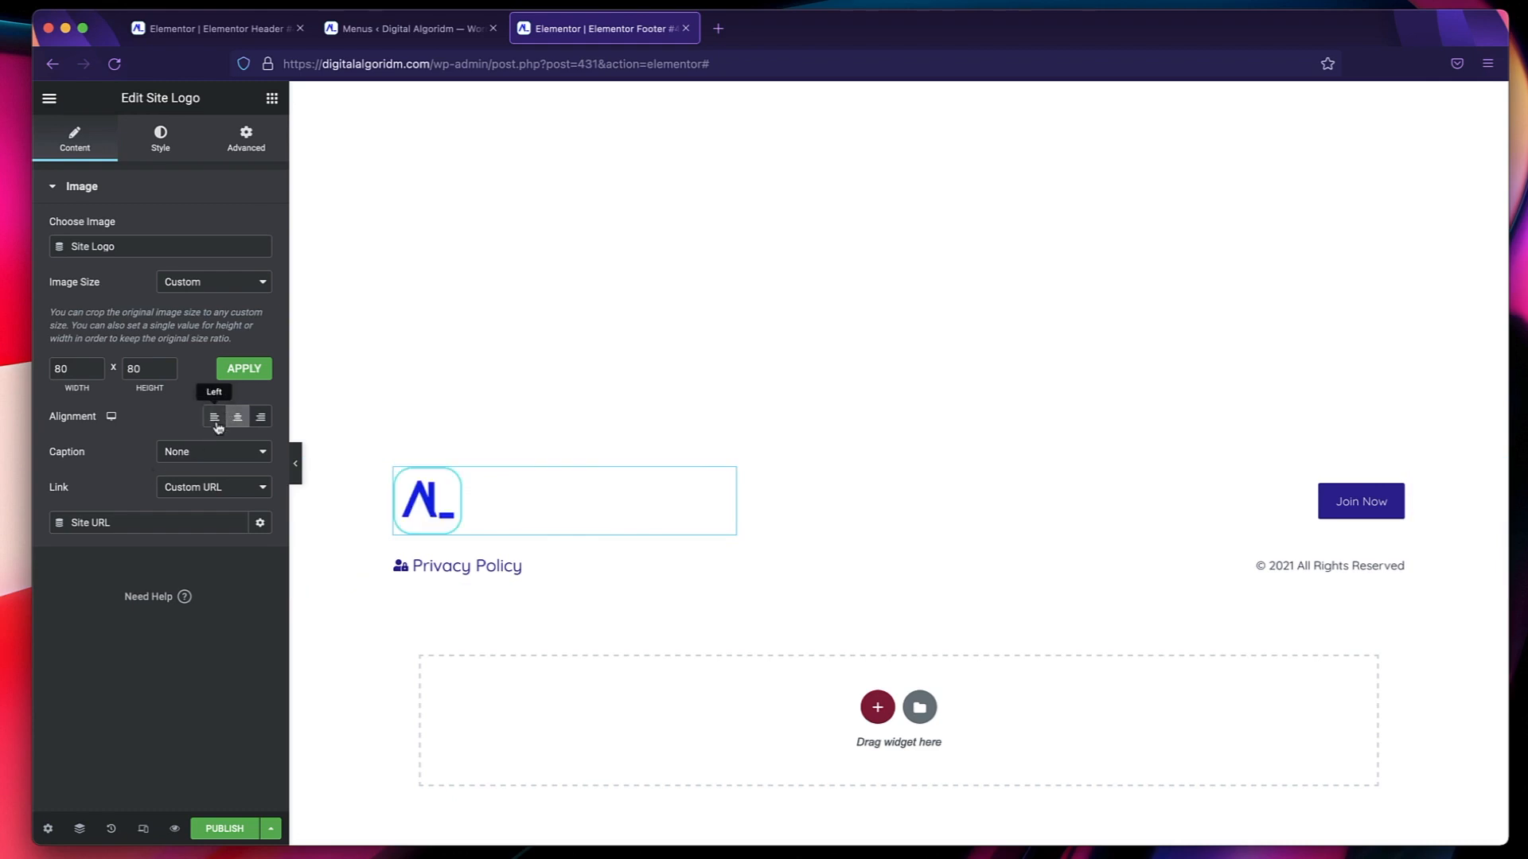
scroll(598, 414, "down", 3)
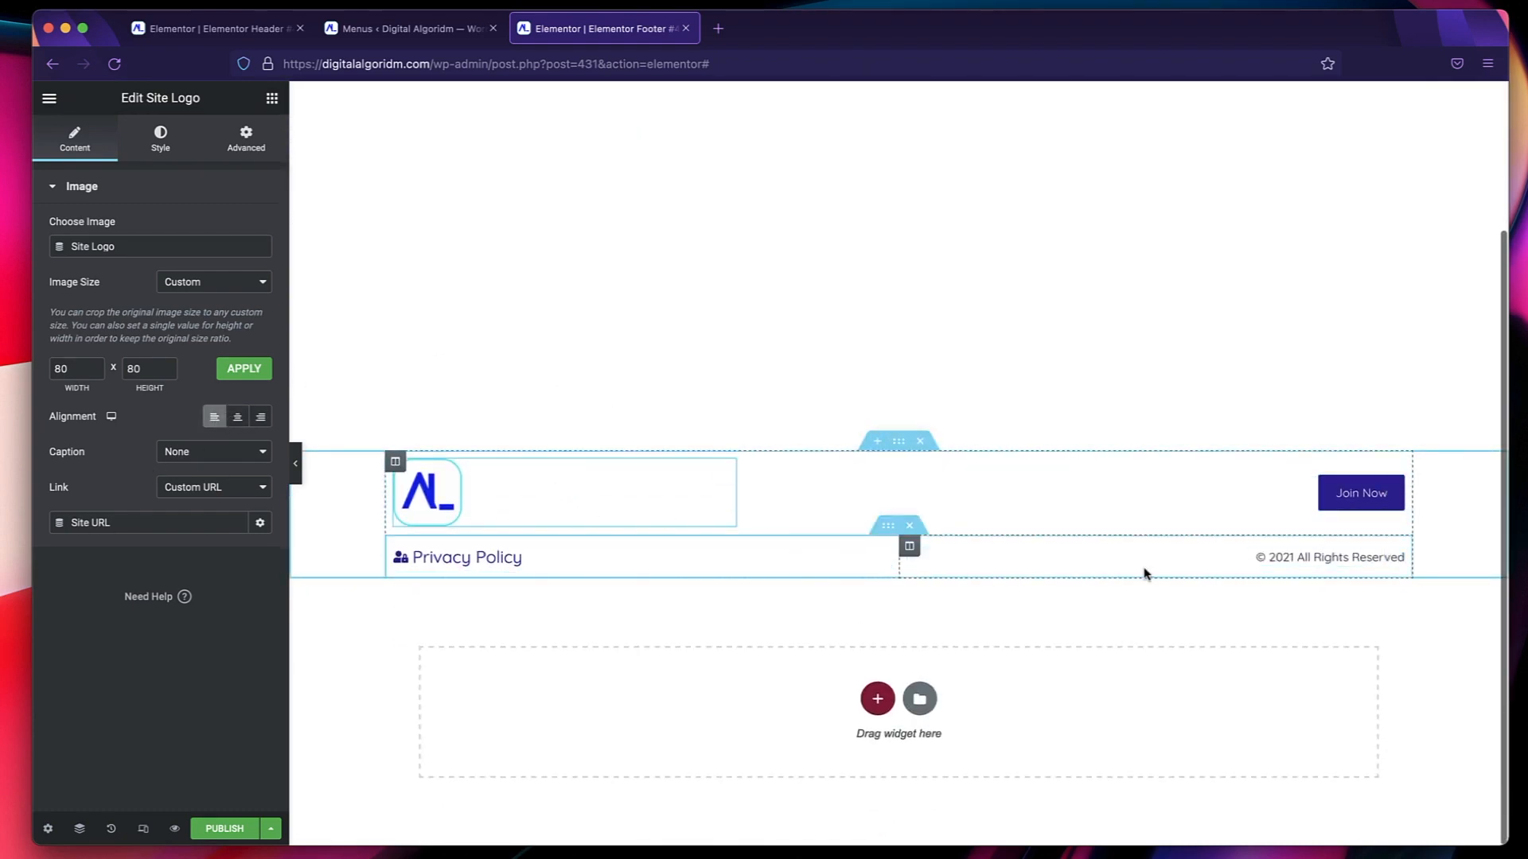
Publish the footer template with a display condition that includes the Entire Site.
left_click(225, 827)
left_click(810, 518)
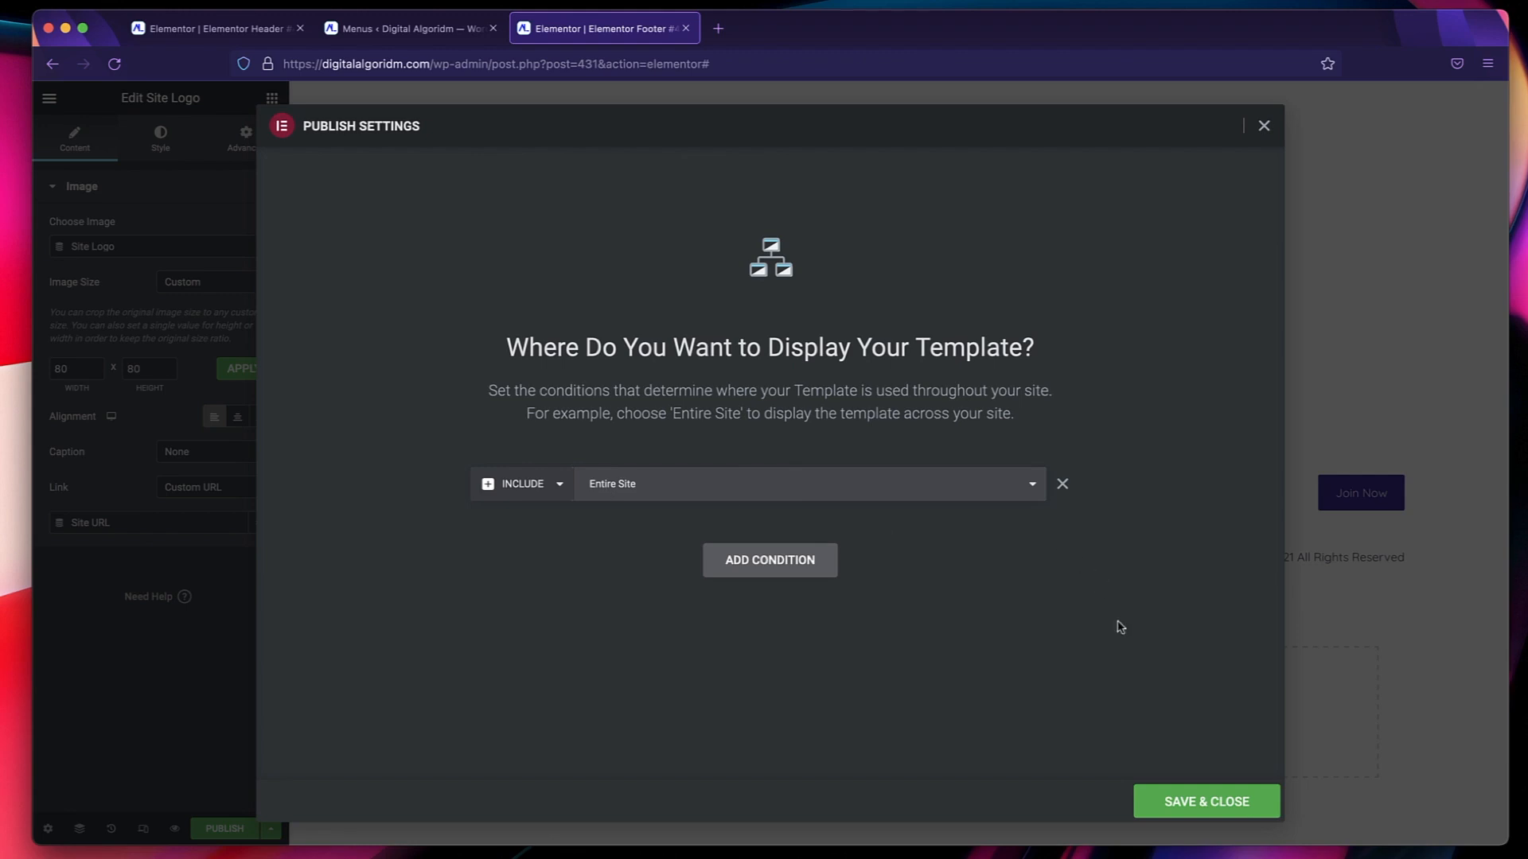
left_click(1158, 800)
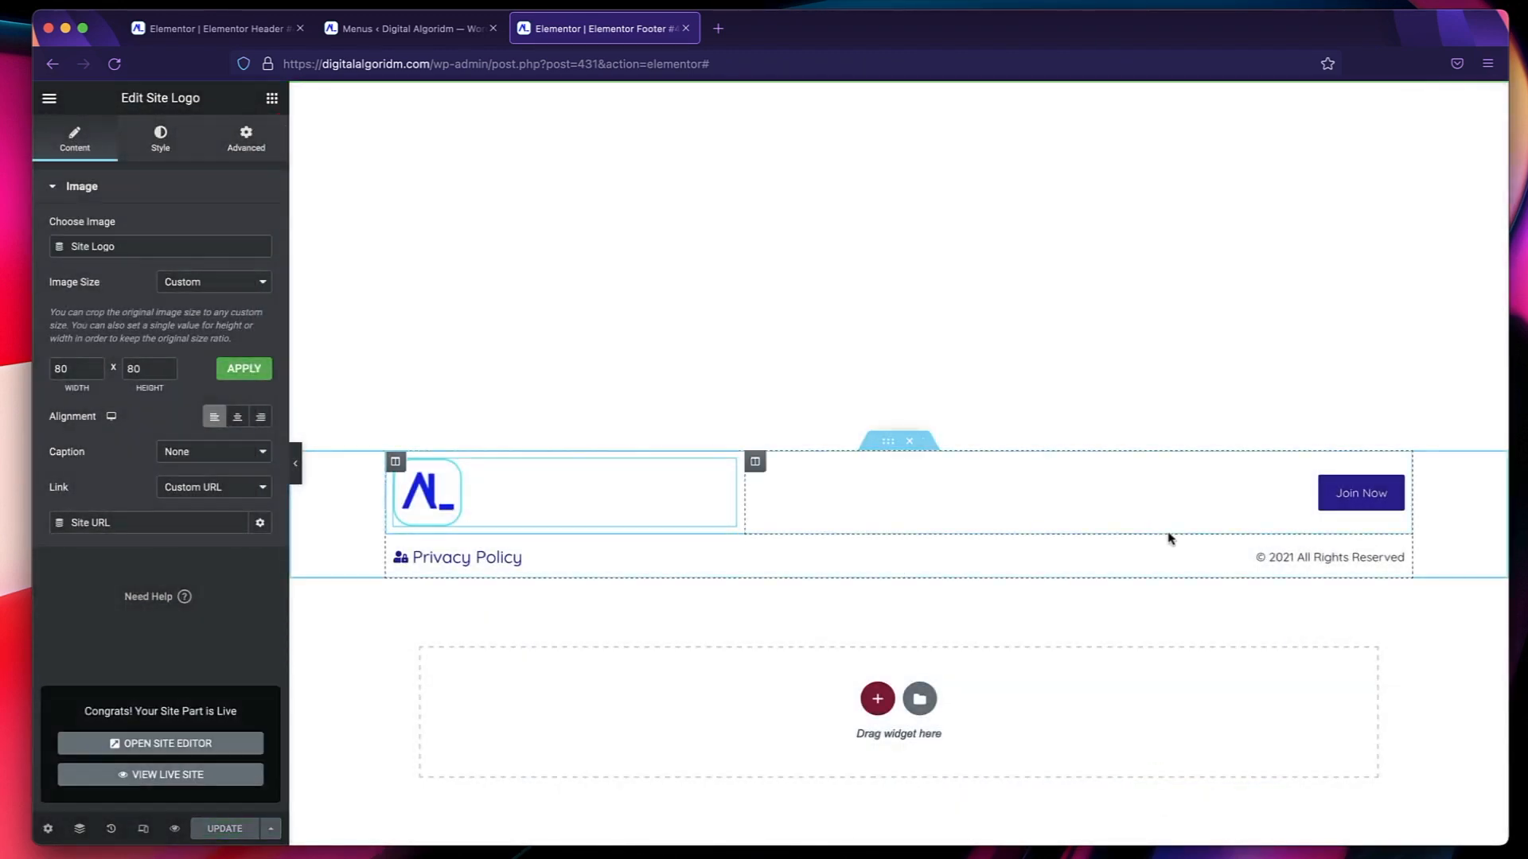
Open the live digitalalgoridm.com homepage in a new browser tab and look through it for the published footer.
left_click(717, 28)
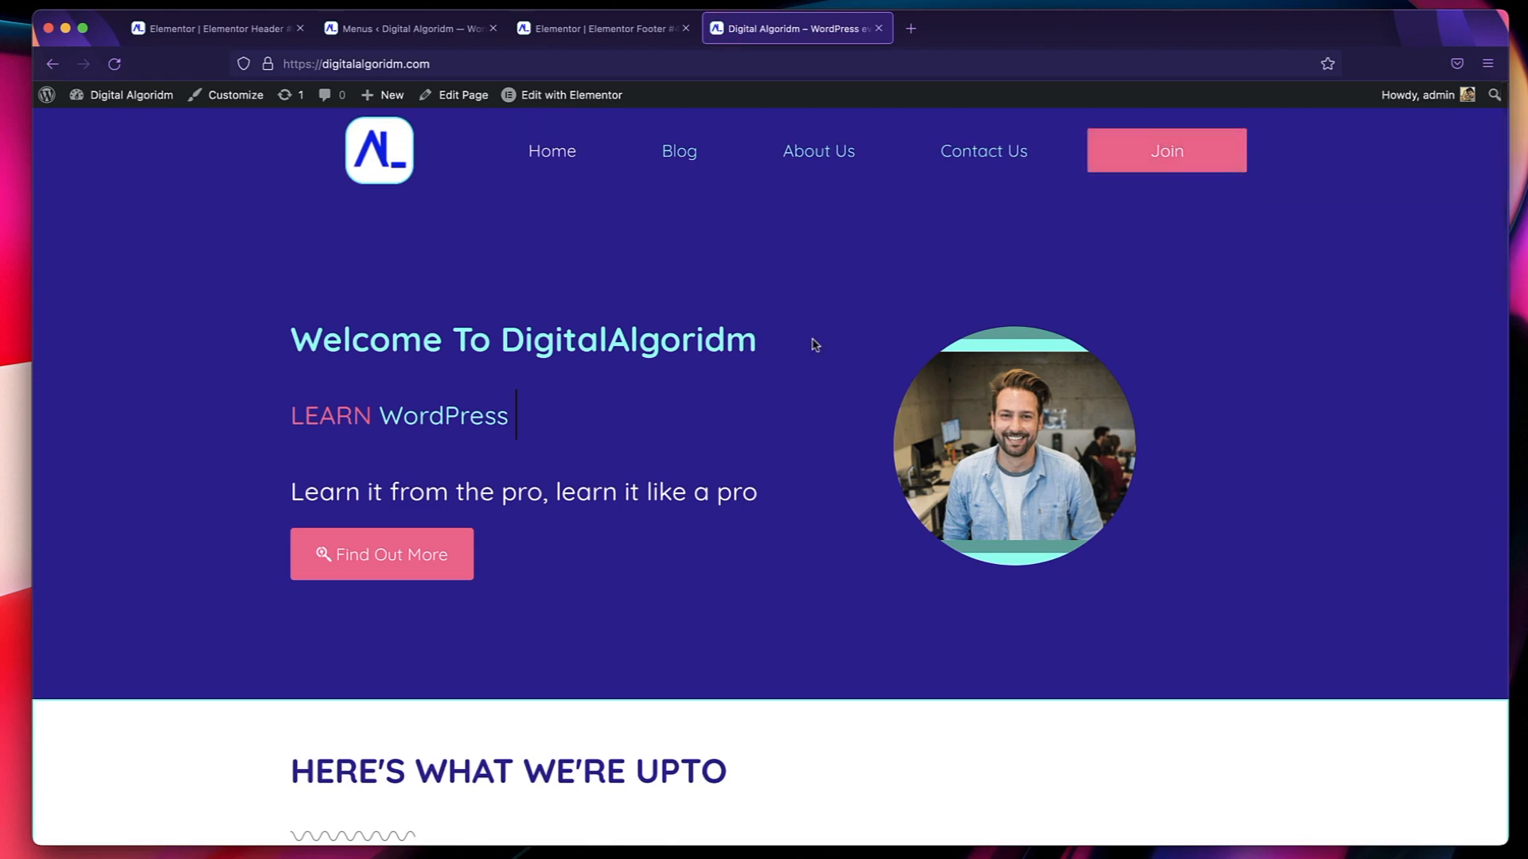
scroll(813, 343, "down", 9)
scroll(813, 343, "down", 15)
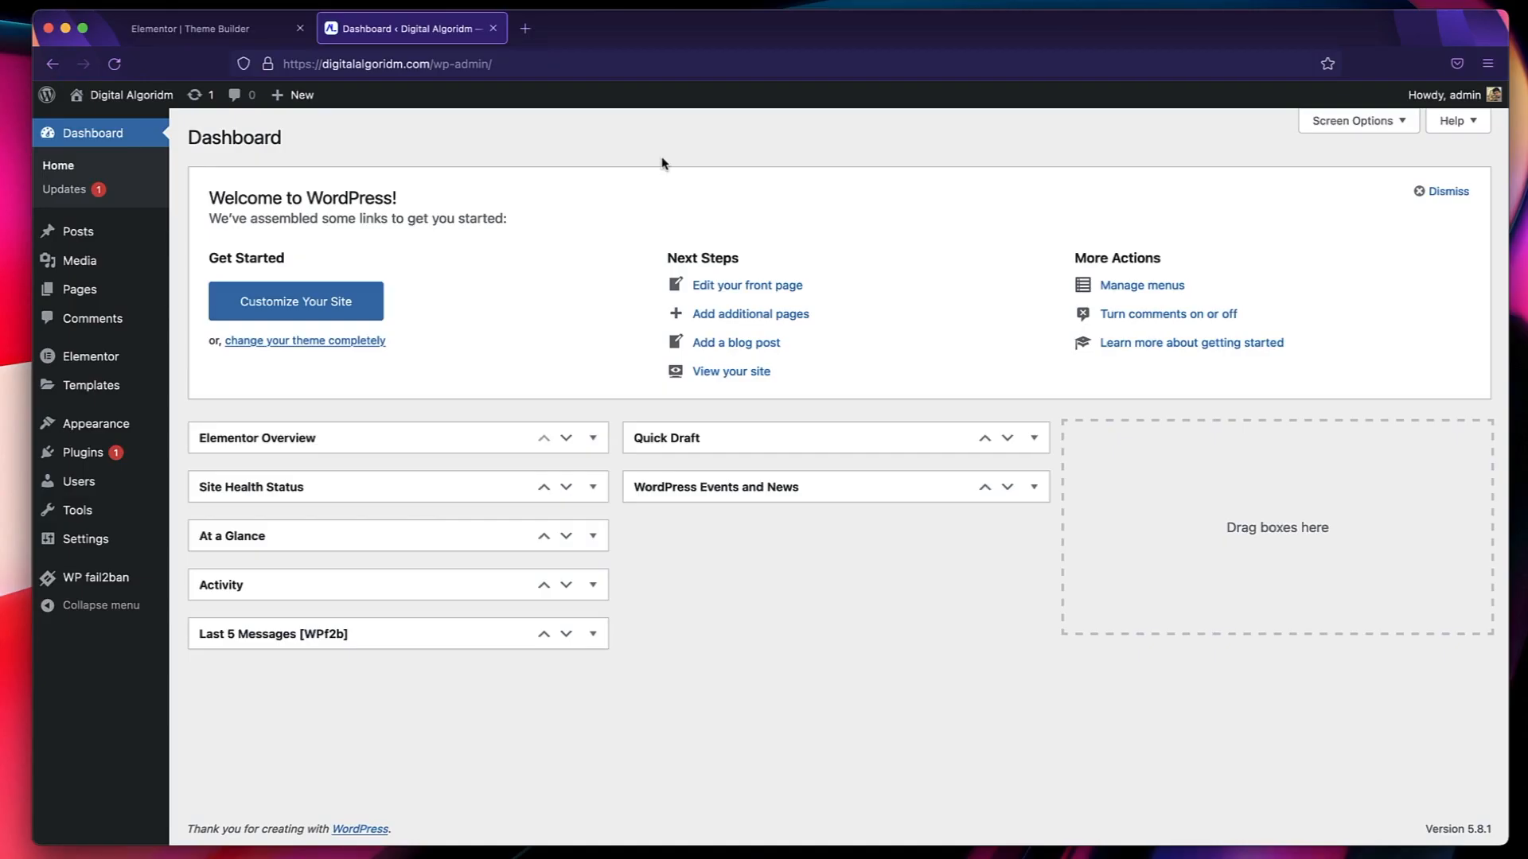
Move the default Hello world! post to the trash from the WordPress posts list.
left_click(104, 238)
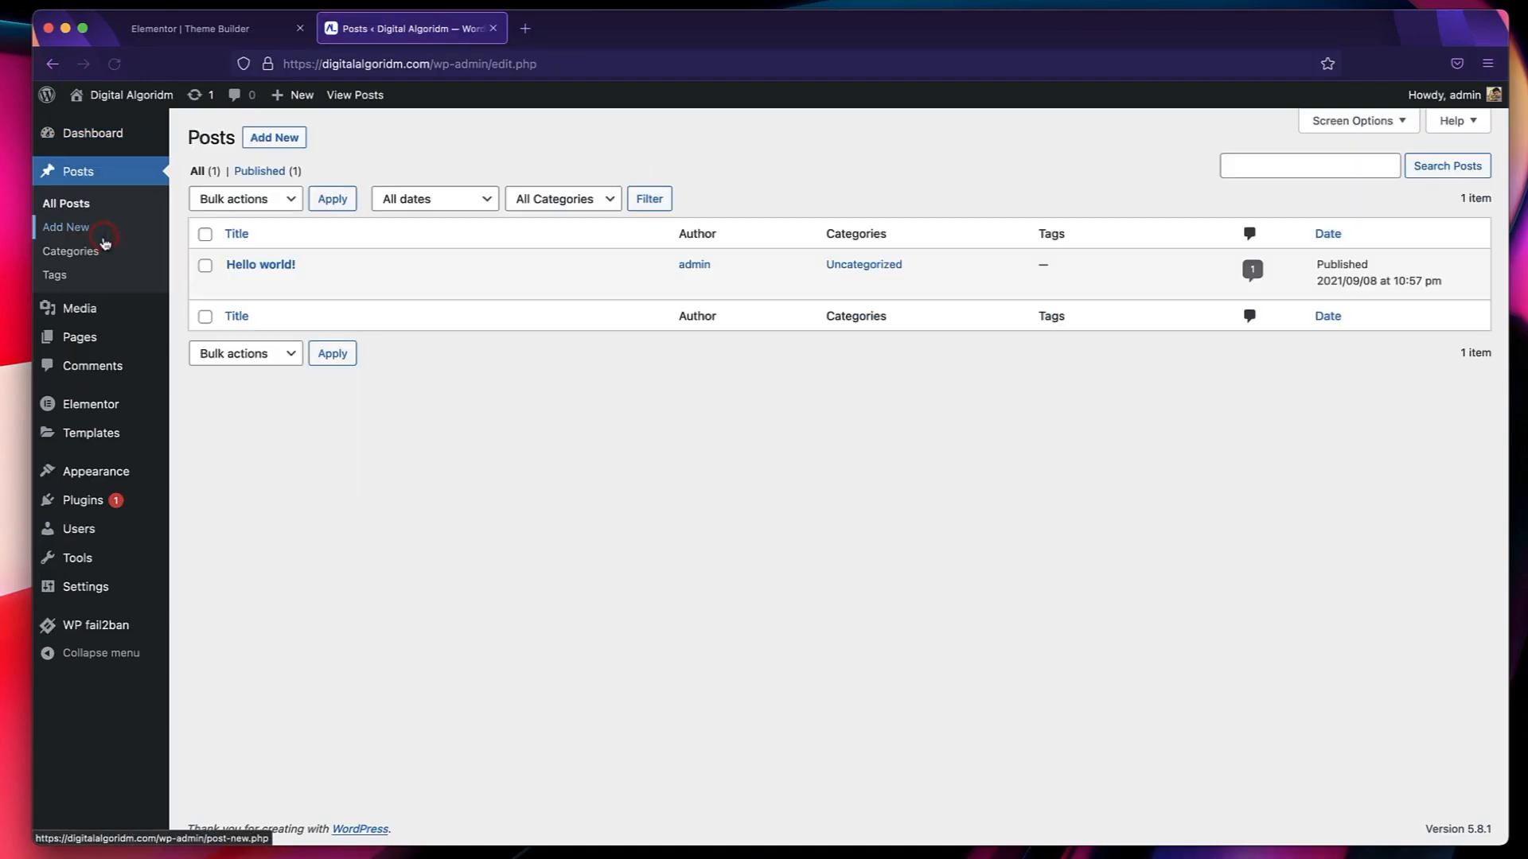
left_click(333, 286)
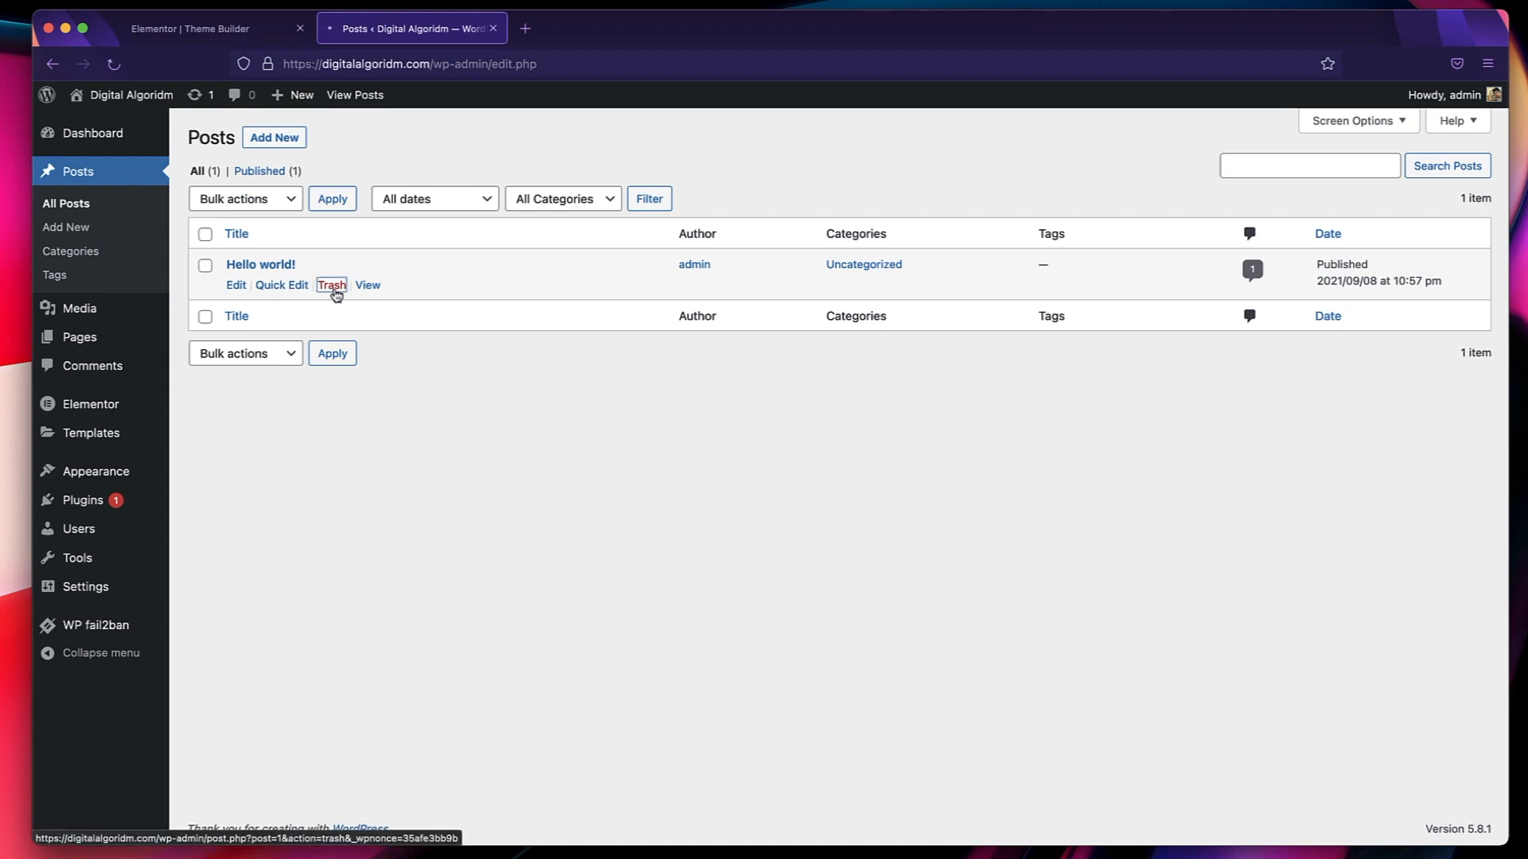
Create a new post titled A New Post To Demonstrate Elementor and start its first paragraph.
left_click(276, 136)
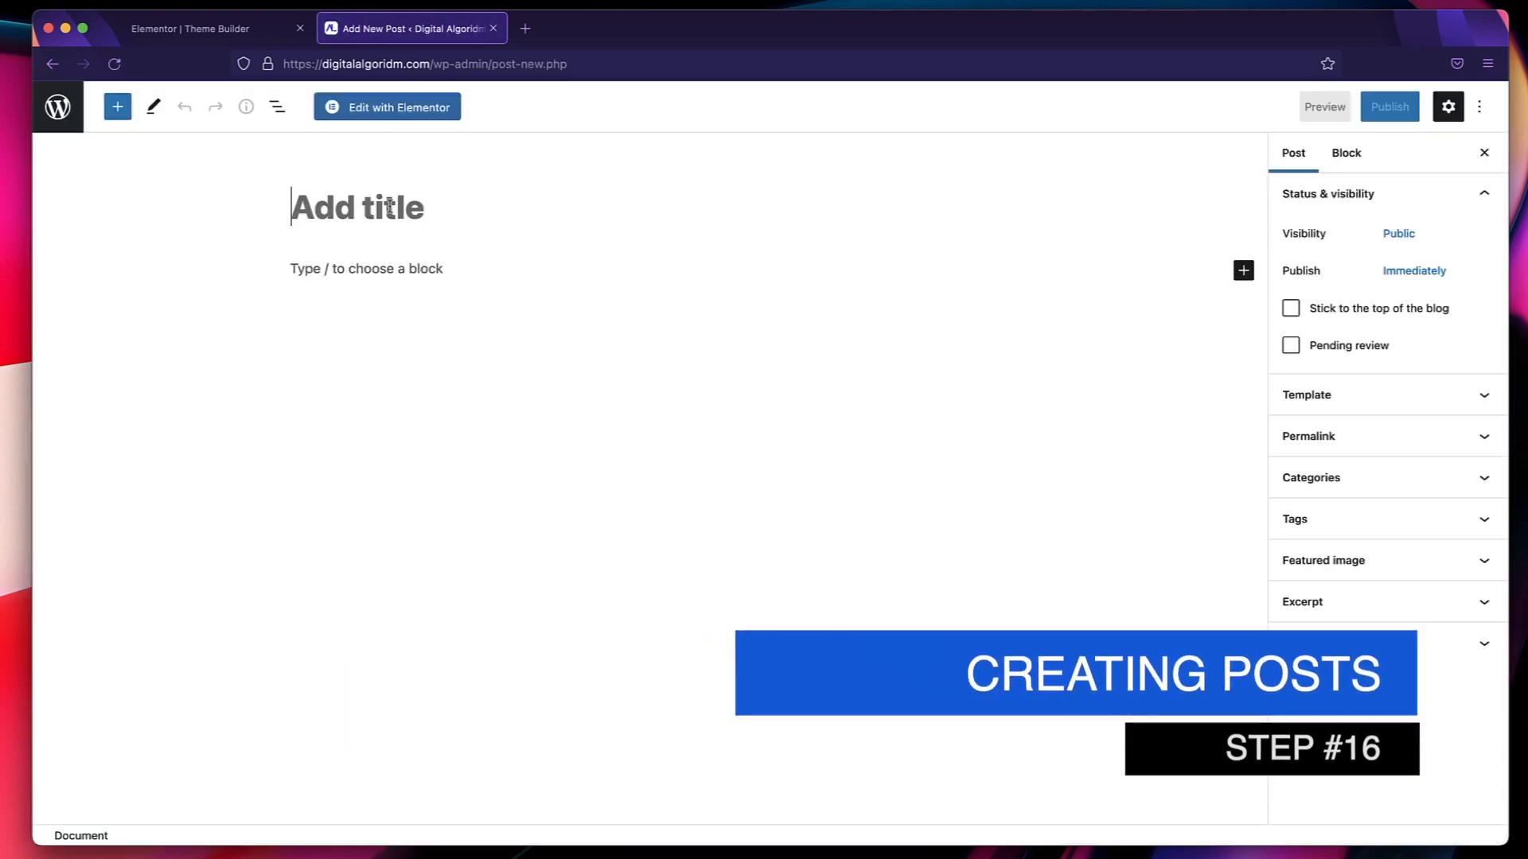
type("A New Post To Demonstrate Elementor")
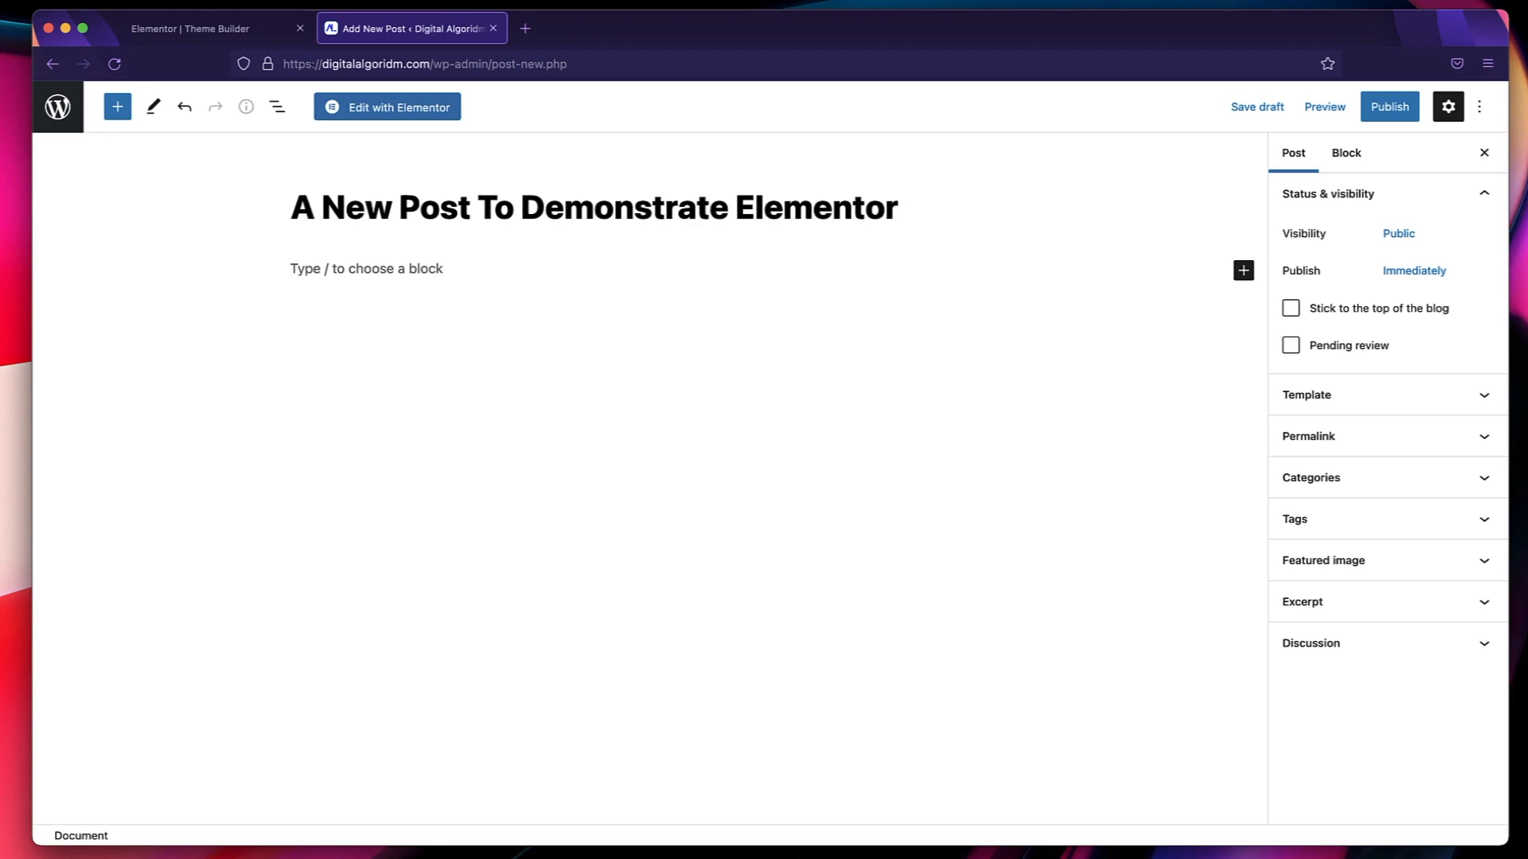
key("Return")
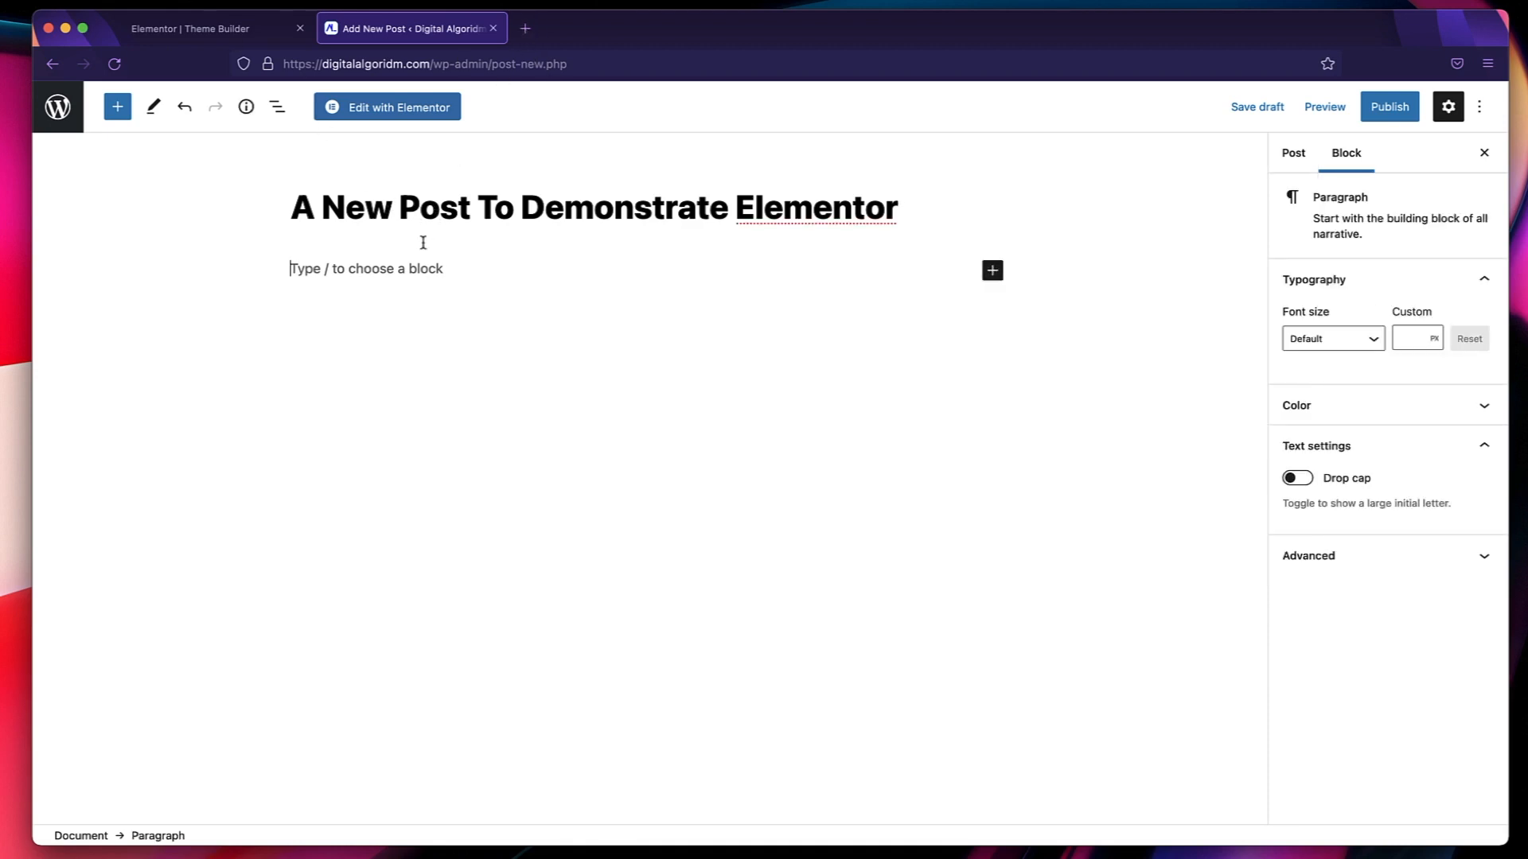
Fill the post's first paragraph with random placeholder text and start a new block below it.
type("dsnfklnzdknfkdnxfxjkndg")
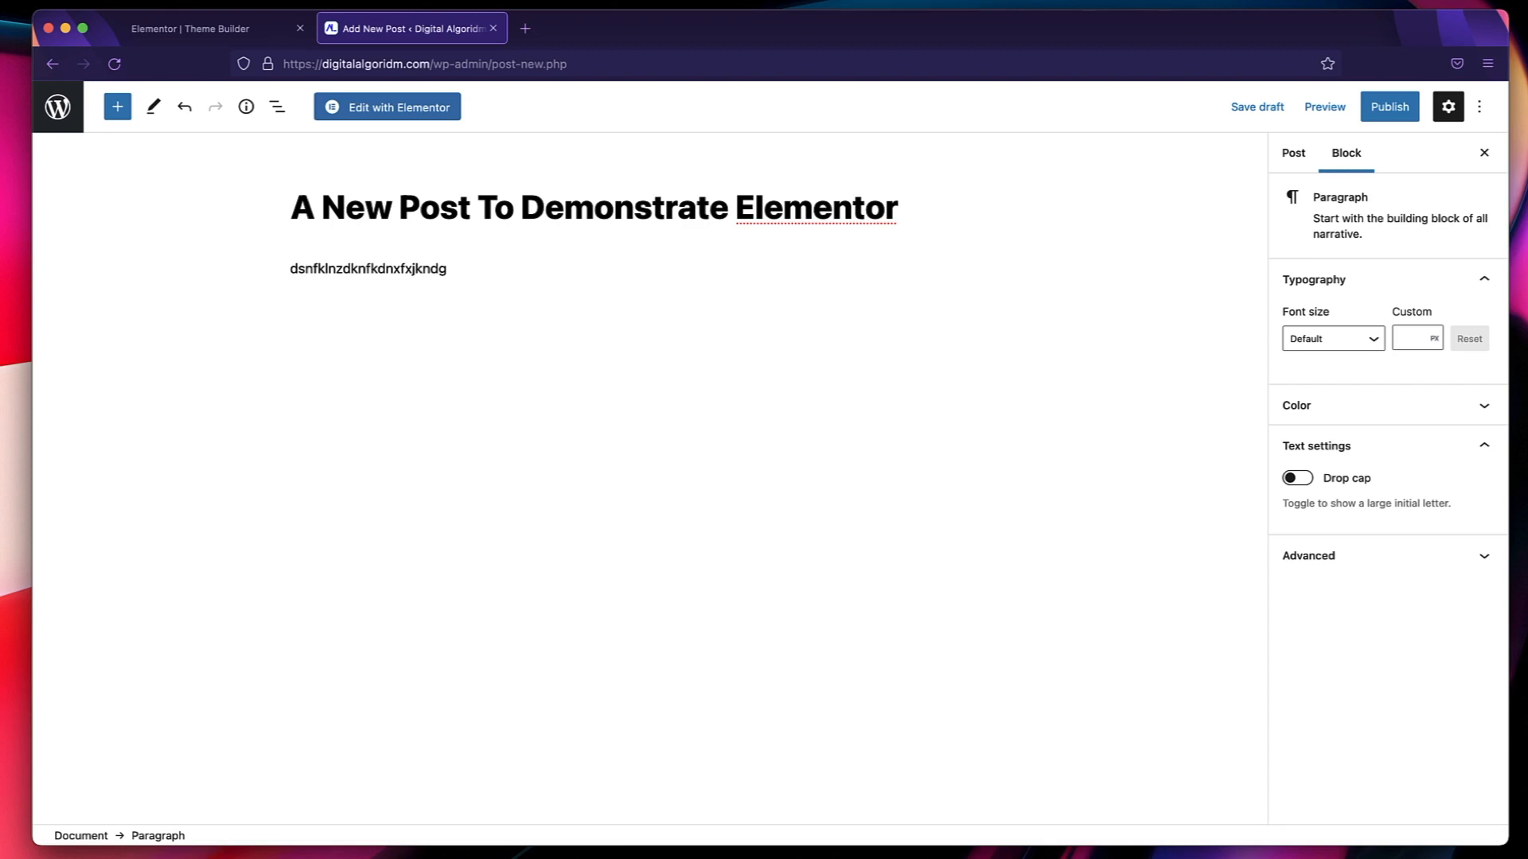
type("flkndflkbngldfkngbkldfnblkgn")
key("Return")
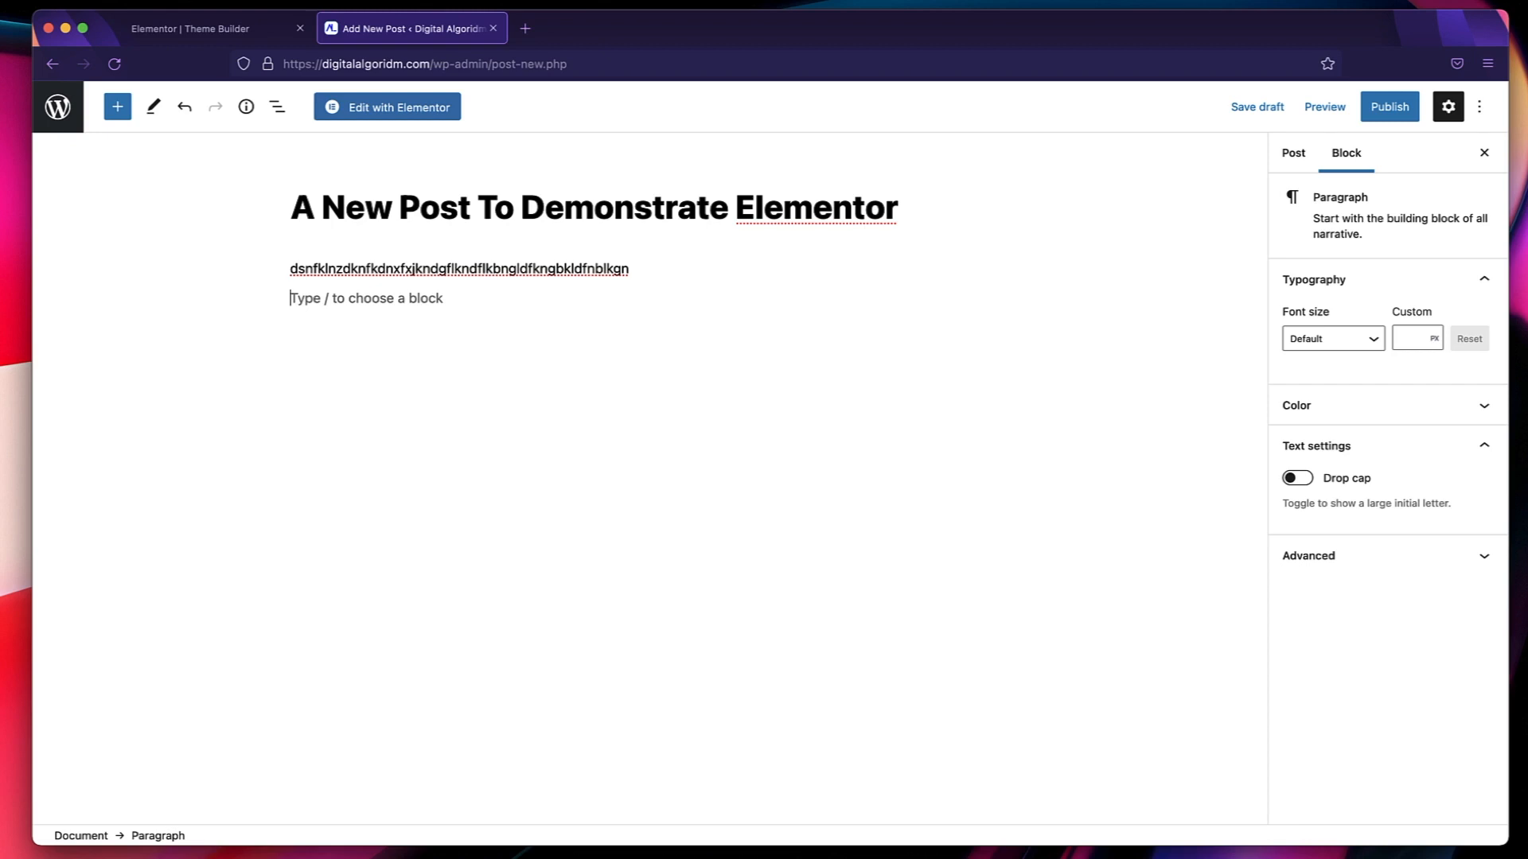
Insert an image block with the media library photo of the woman in a black hat, and add an empty paragraph below.
type("/")
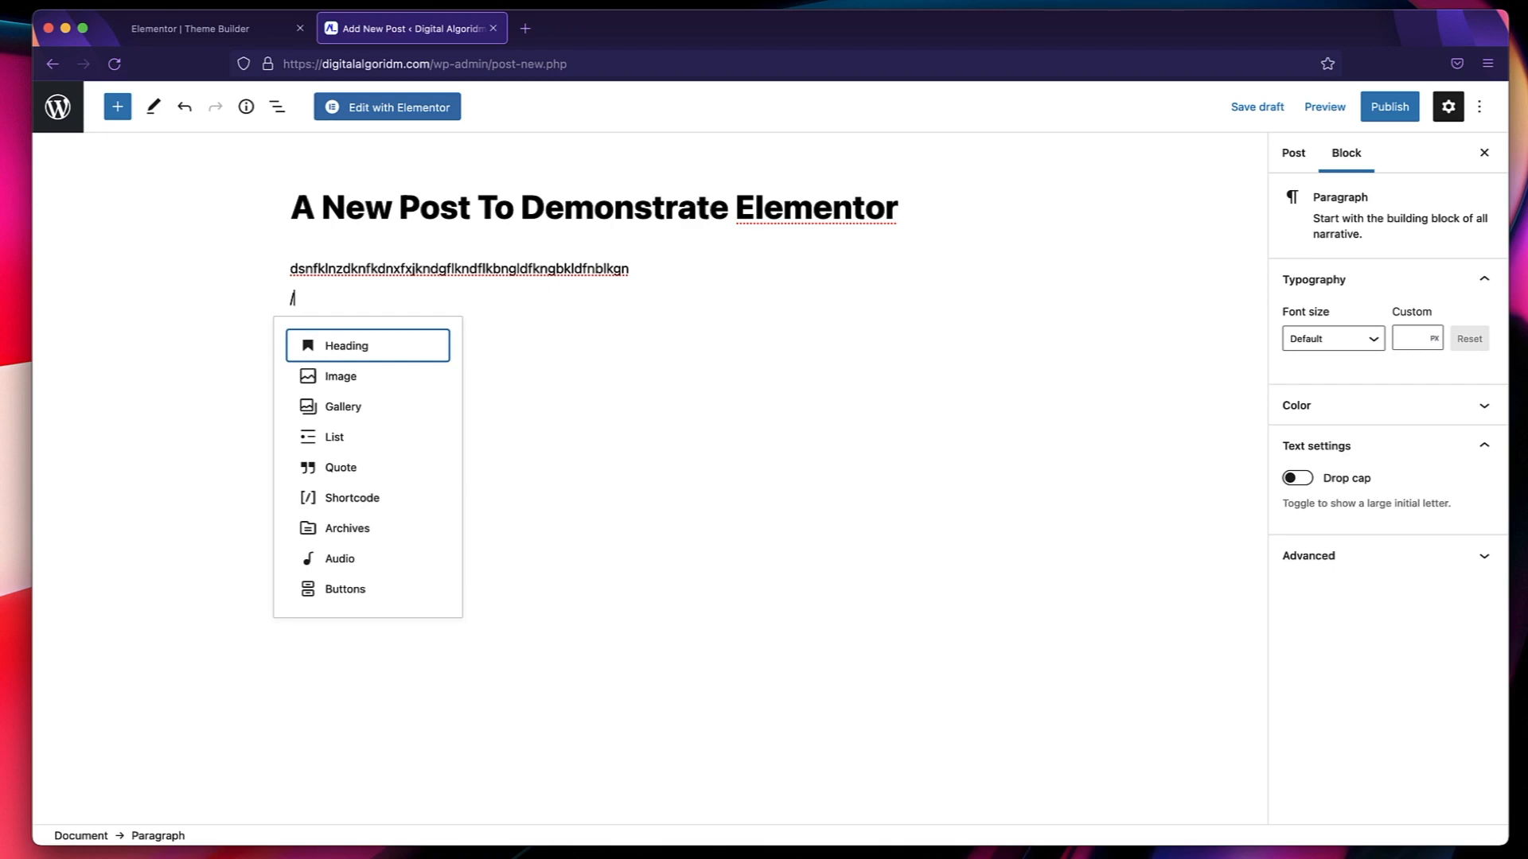
left_click(348, 379)
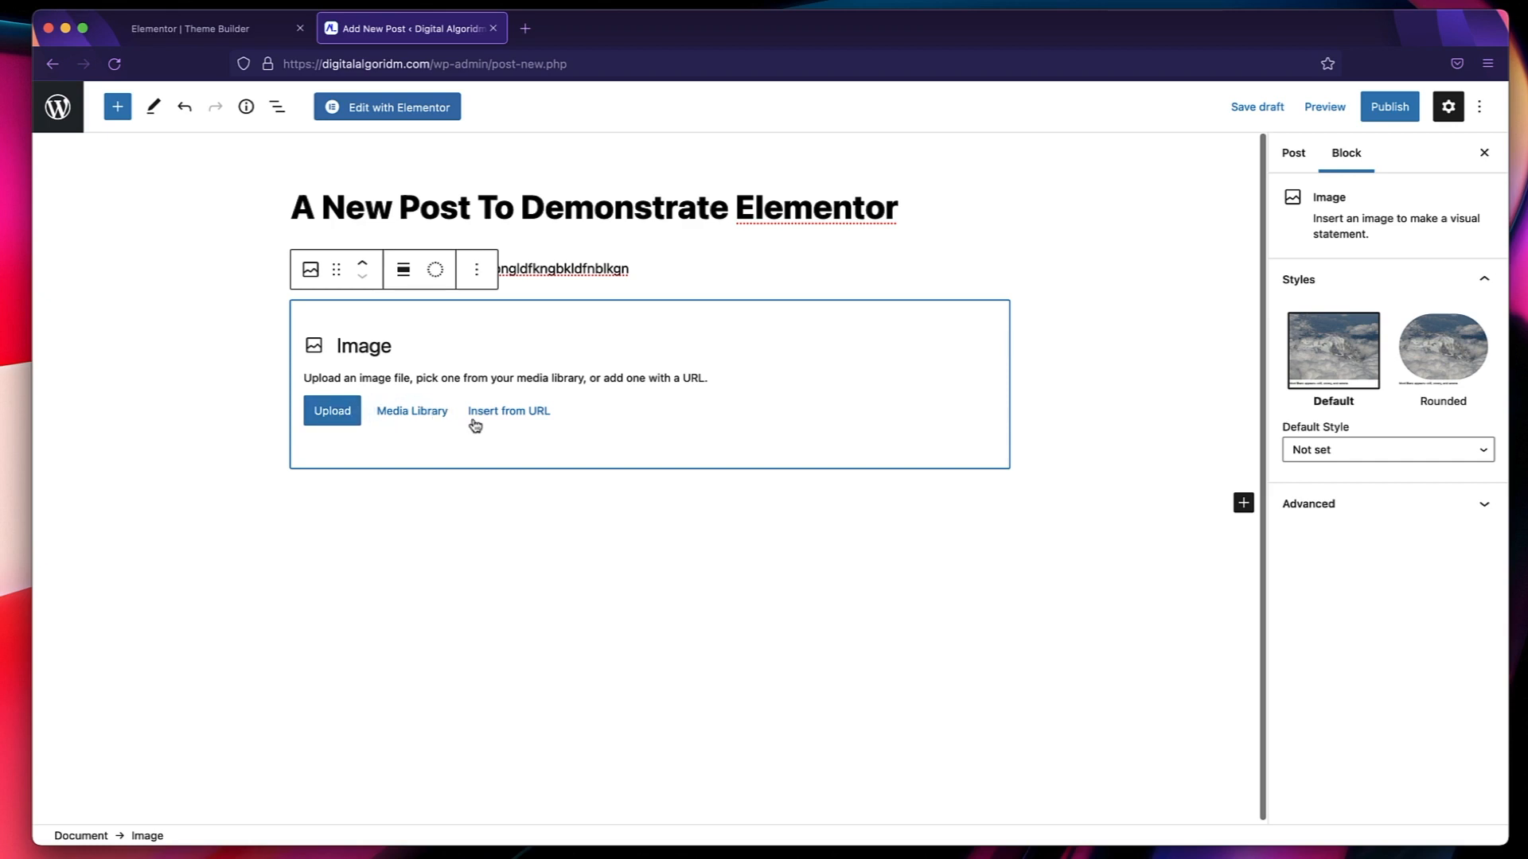
left_click(395, 411)
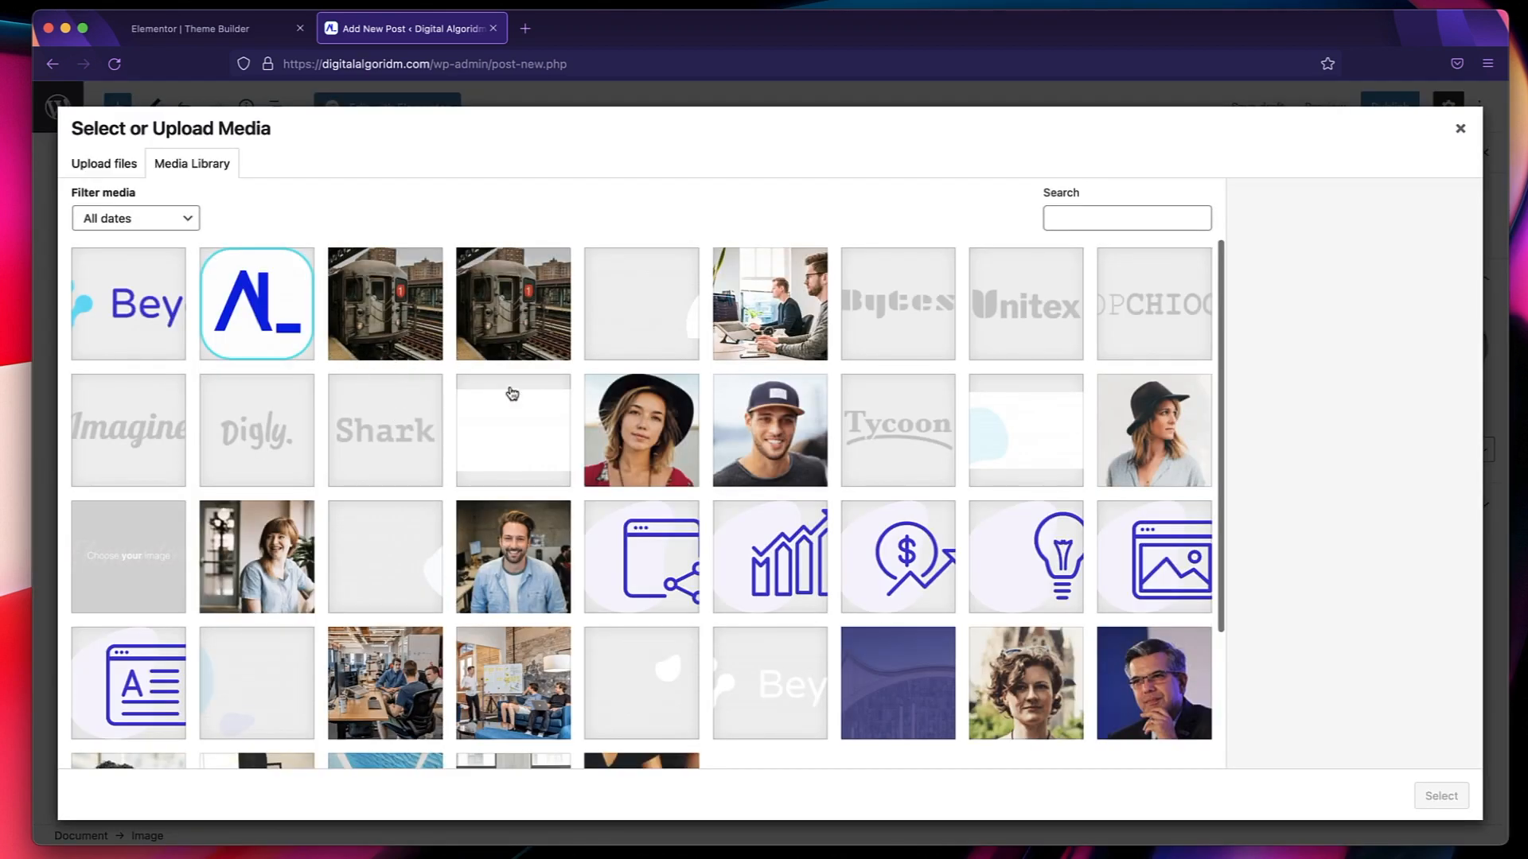
left_click(634, 442)
left_click(1436, 797)
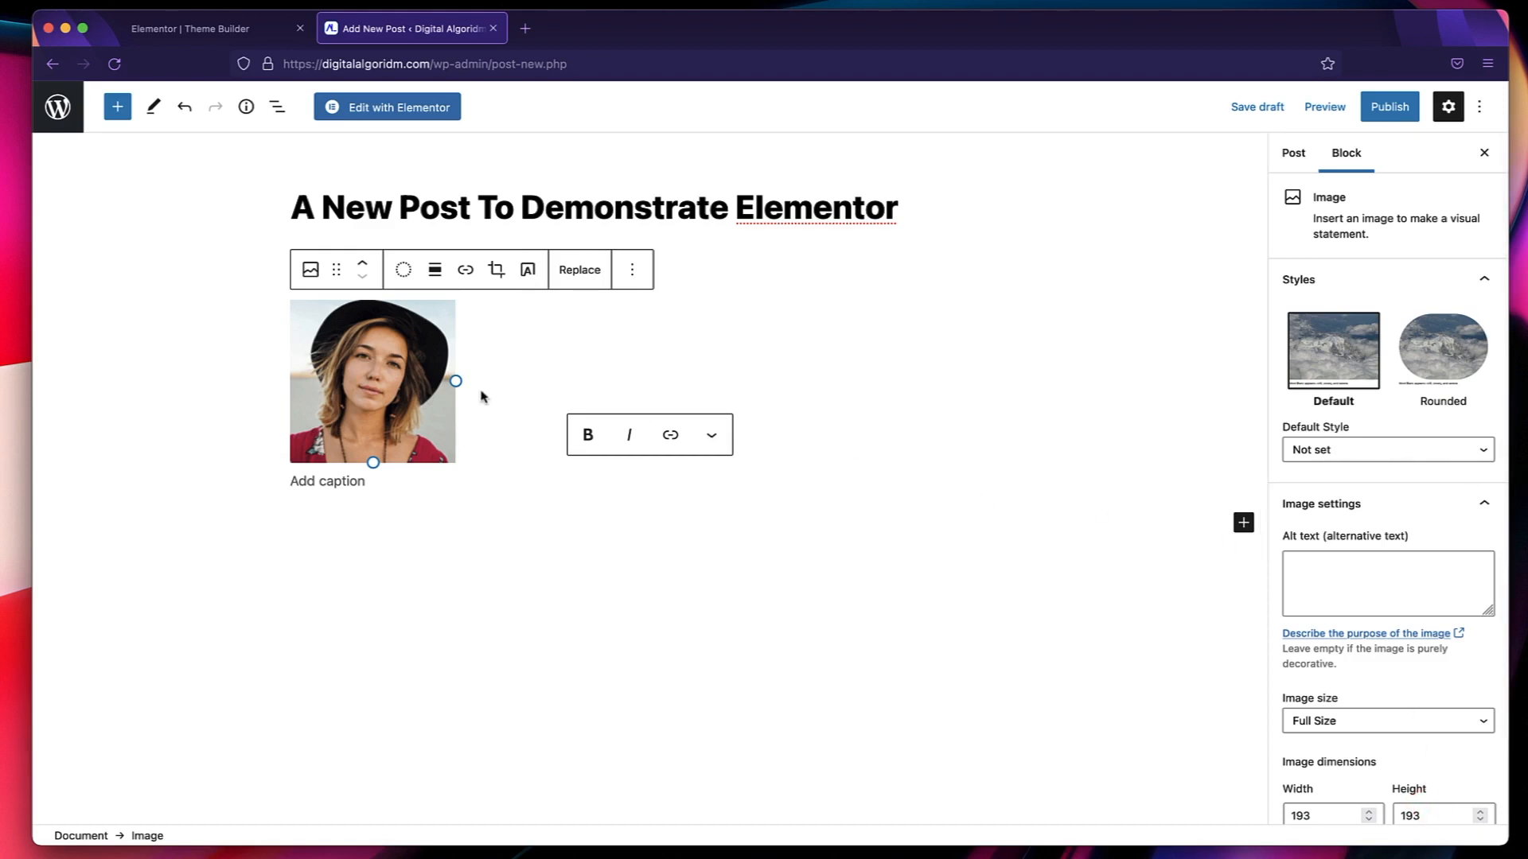
left_click(508, 363)
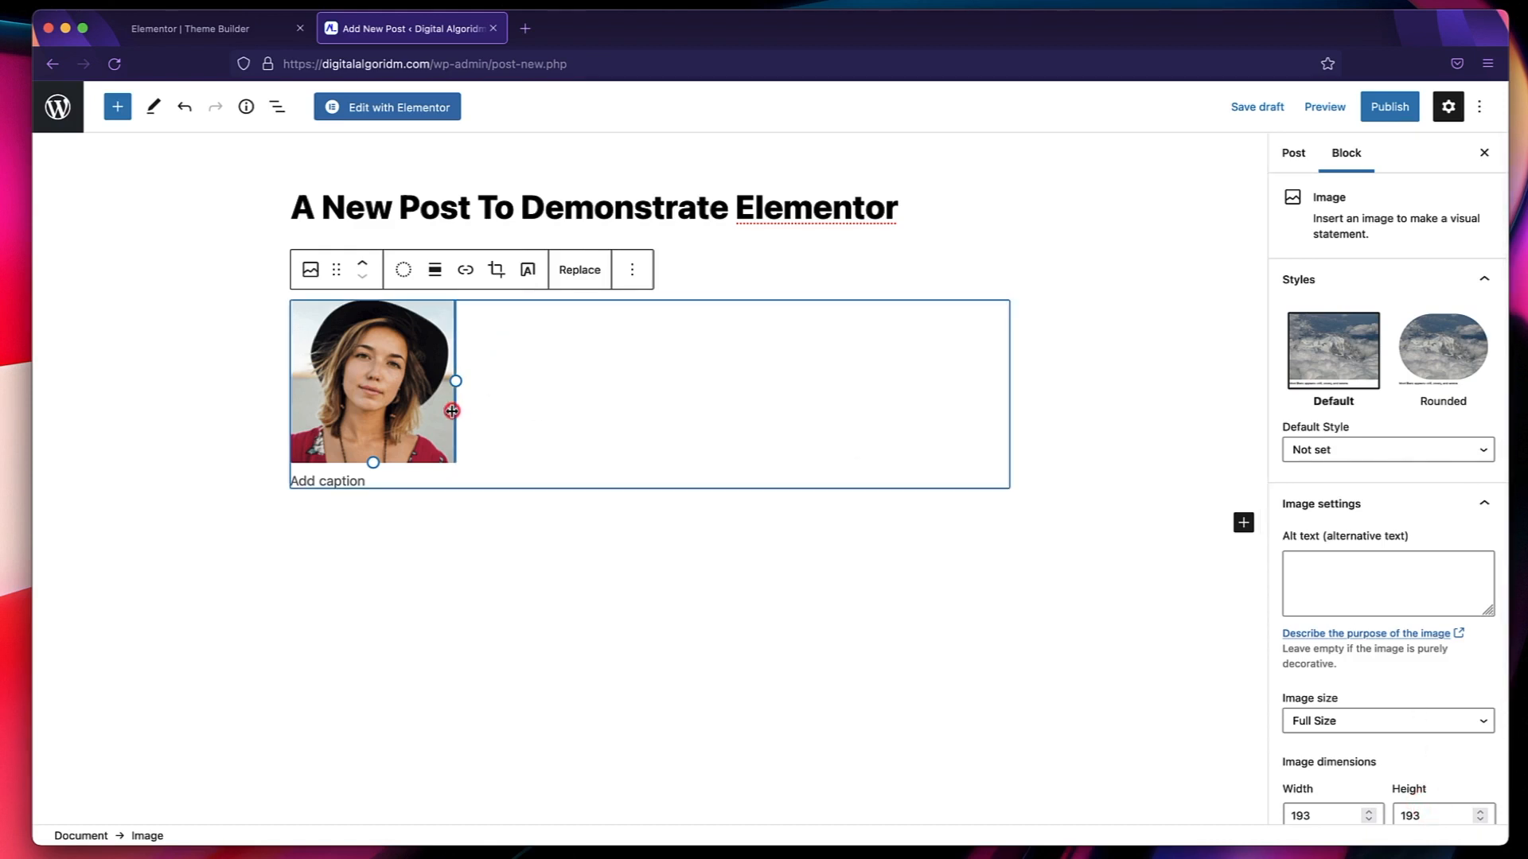
key("Return")
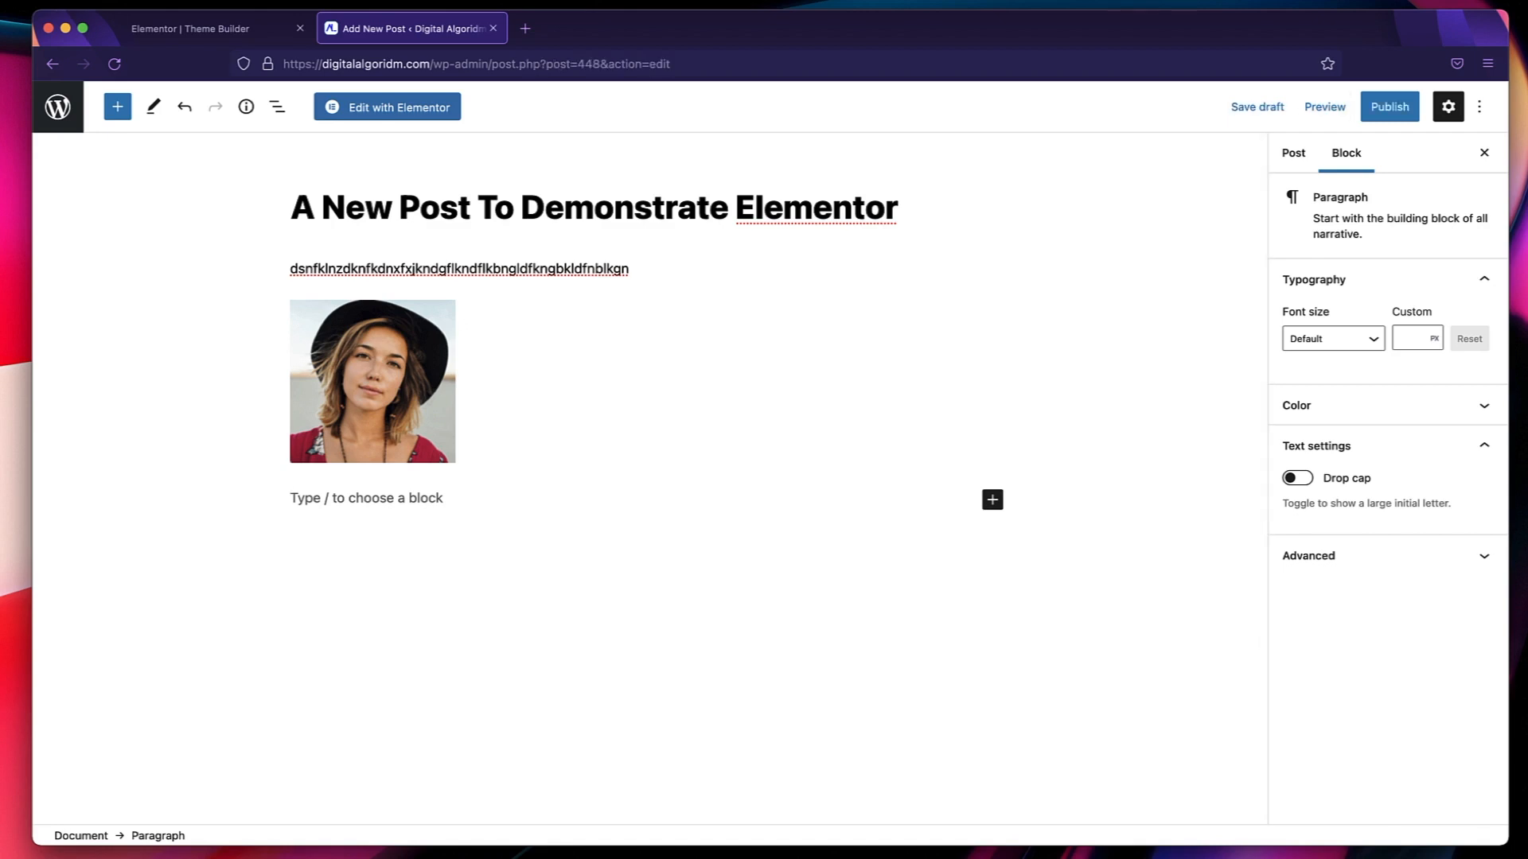
Delete the placeholder text from the paragraph above the image.
double_click(560, 271)
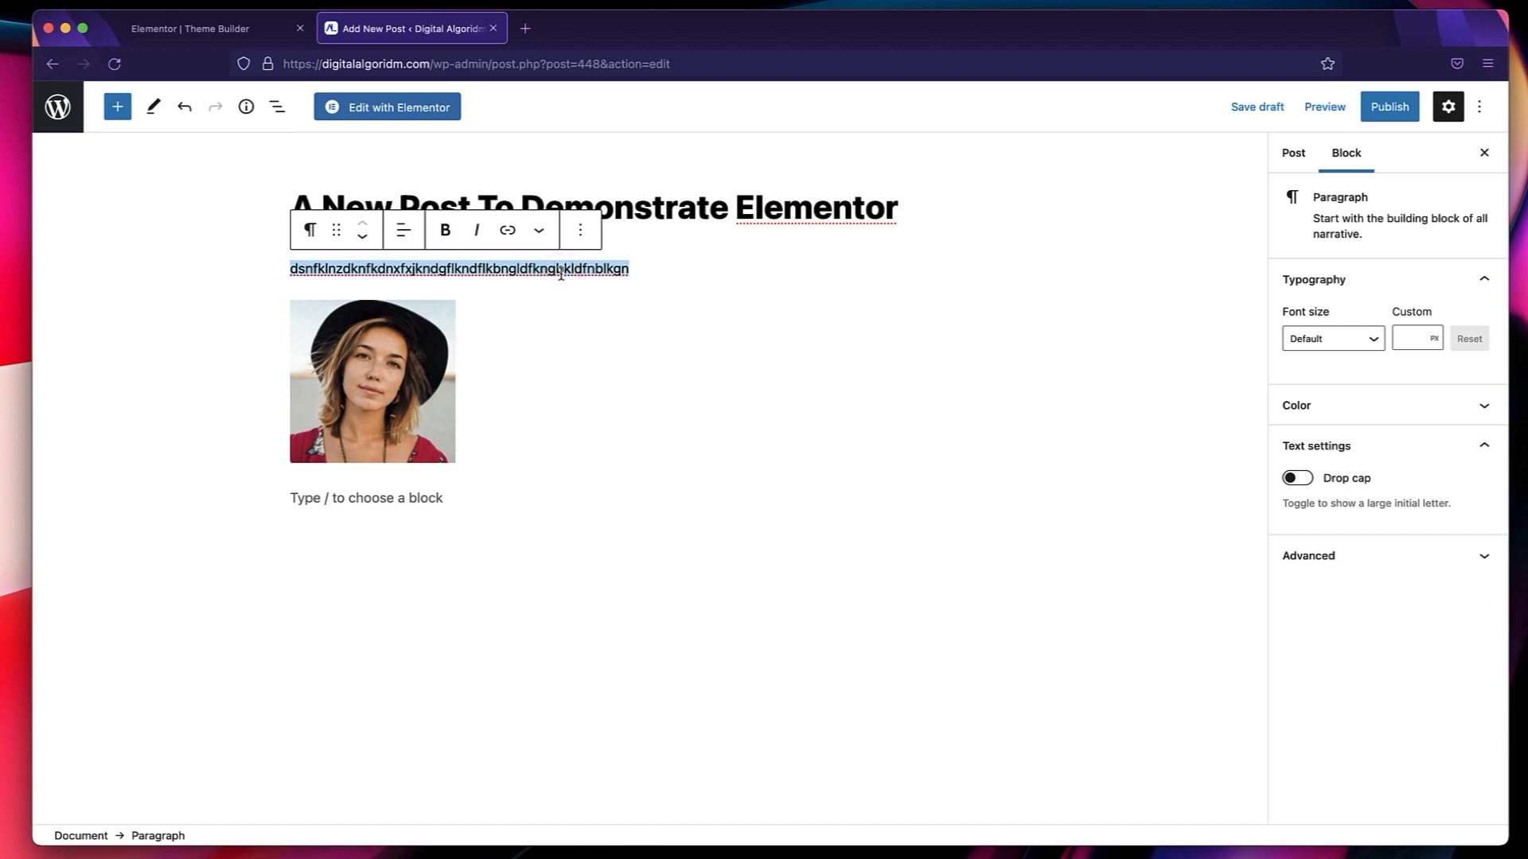
key("BackSpace")
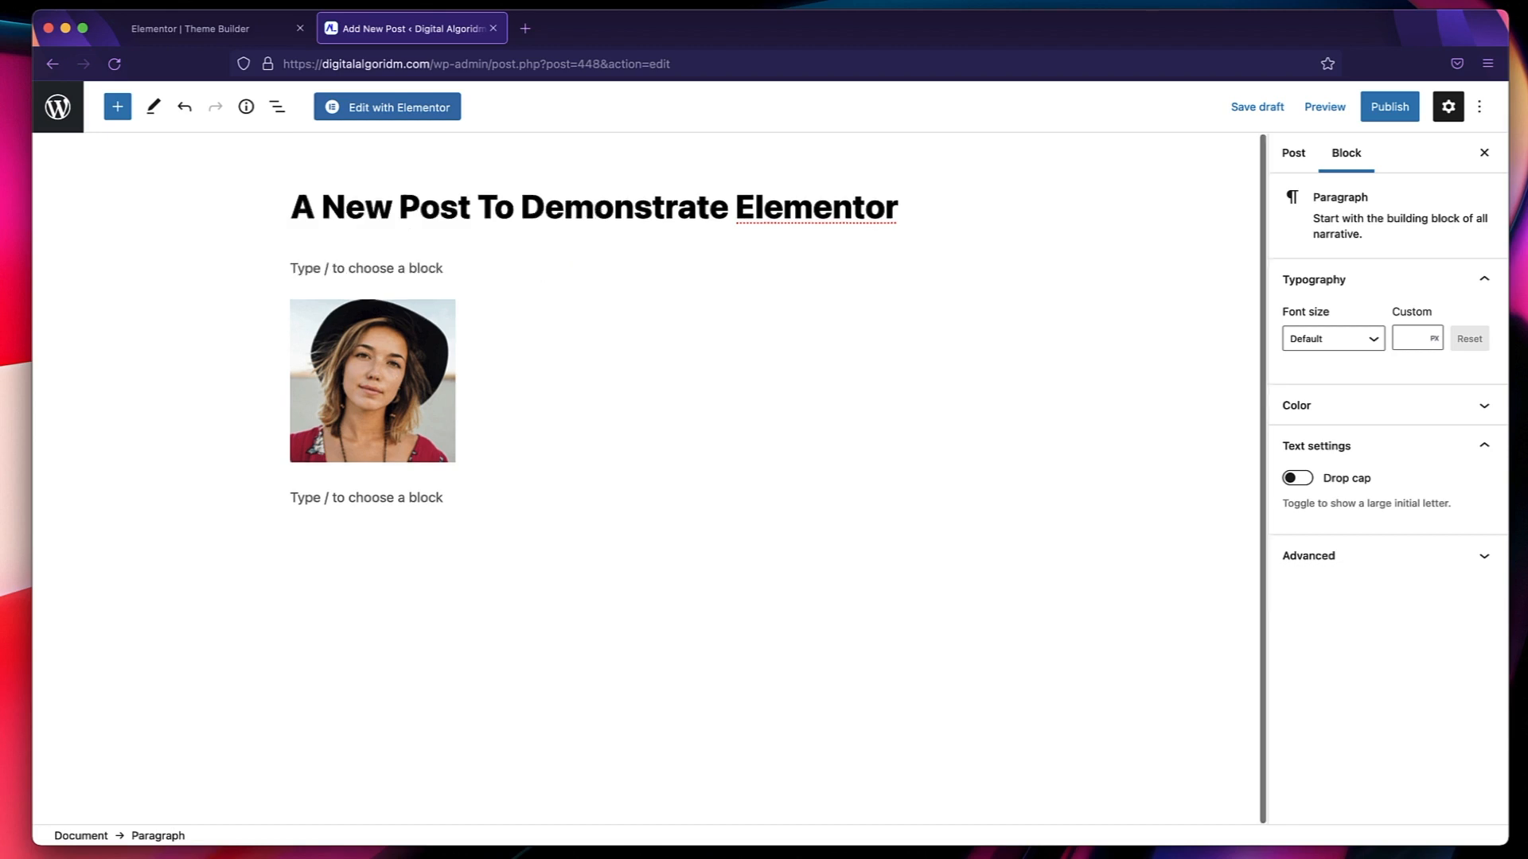
Crop the image of the woman in the black hat at a zoom of 208 and apply the crop.
left_click(487, 396)
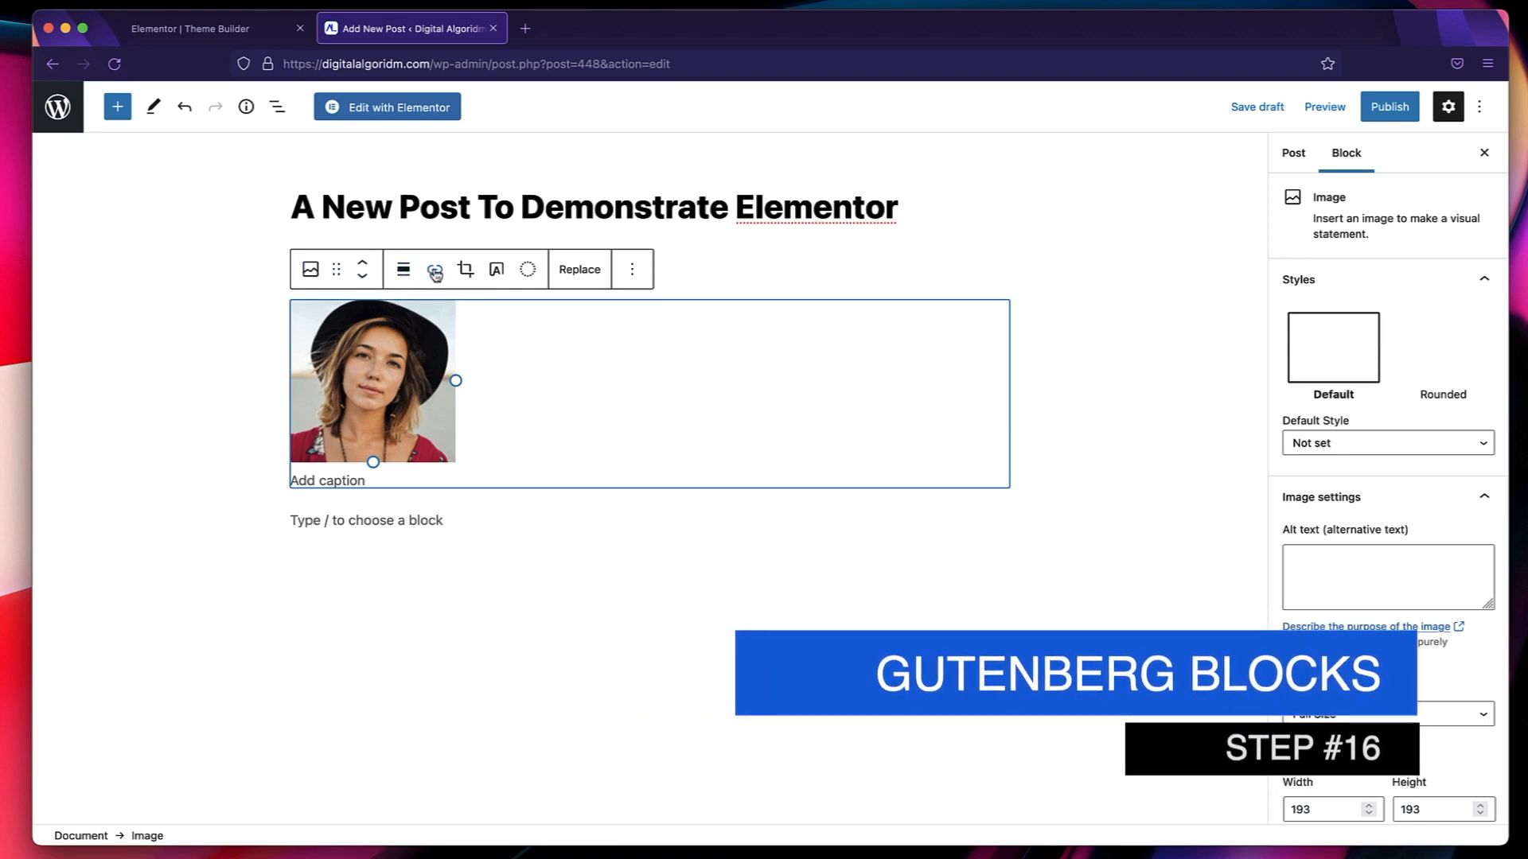
left_click(468, 271)
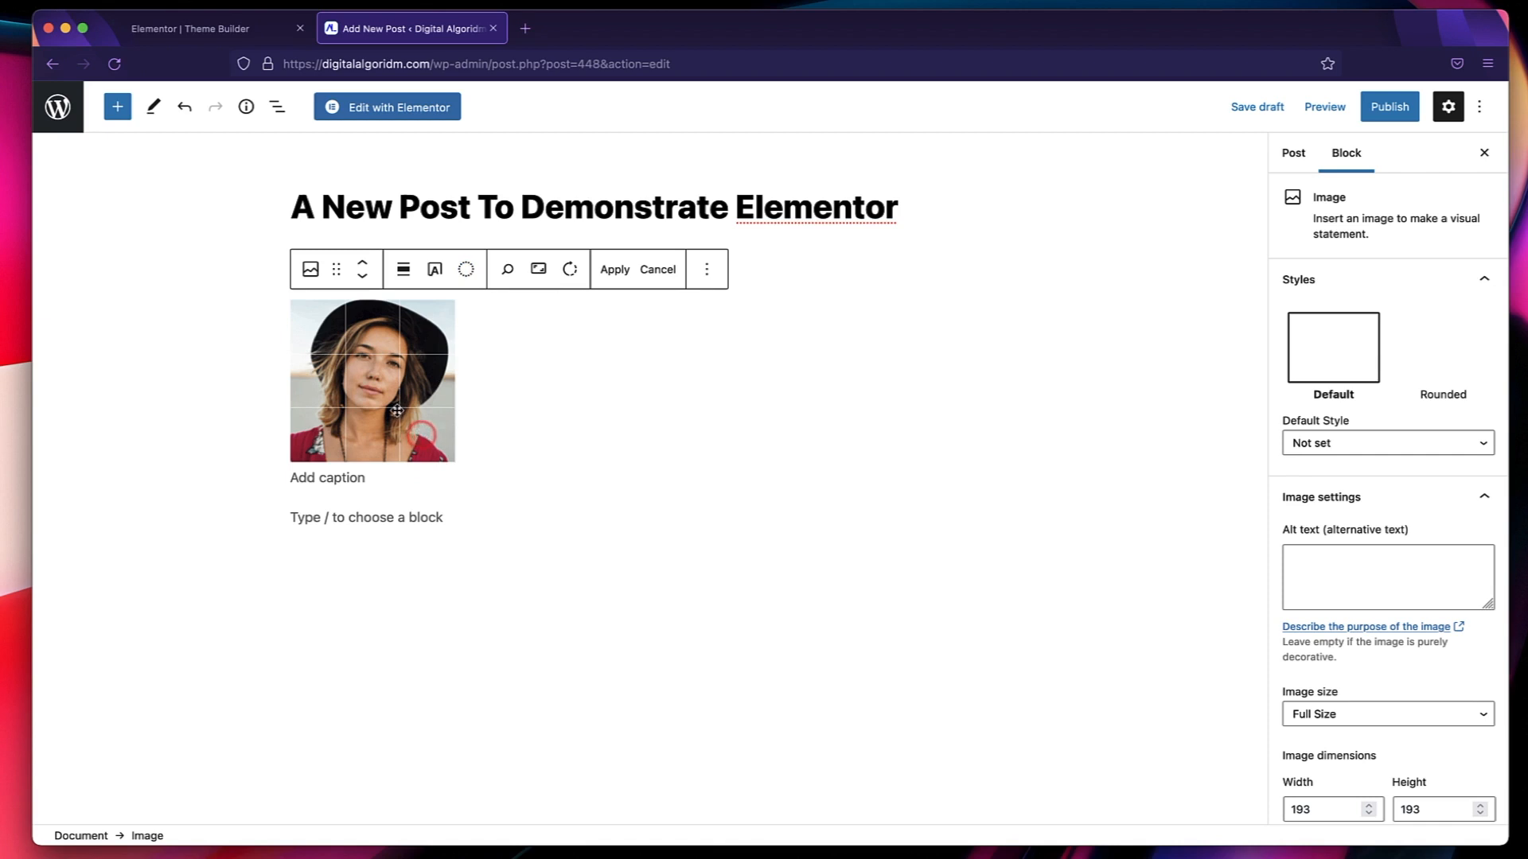
left_click(507, 269)
left_click_drag(503, 345, 571, 353)
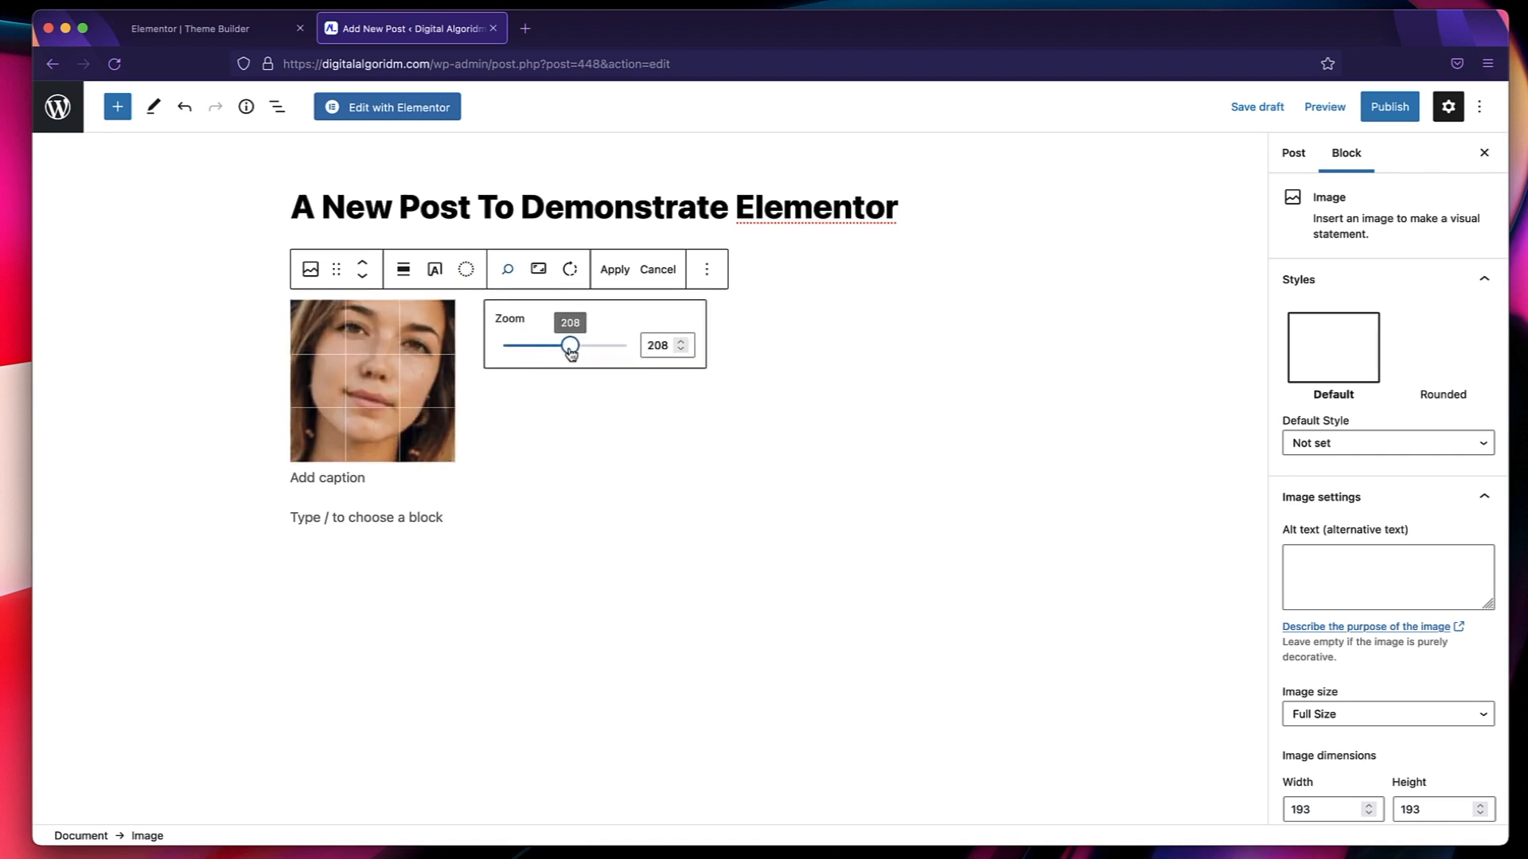
left_click(533, 425)
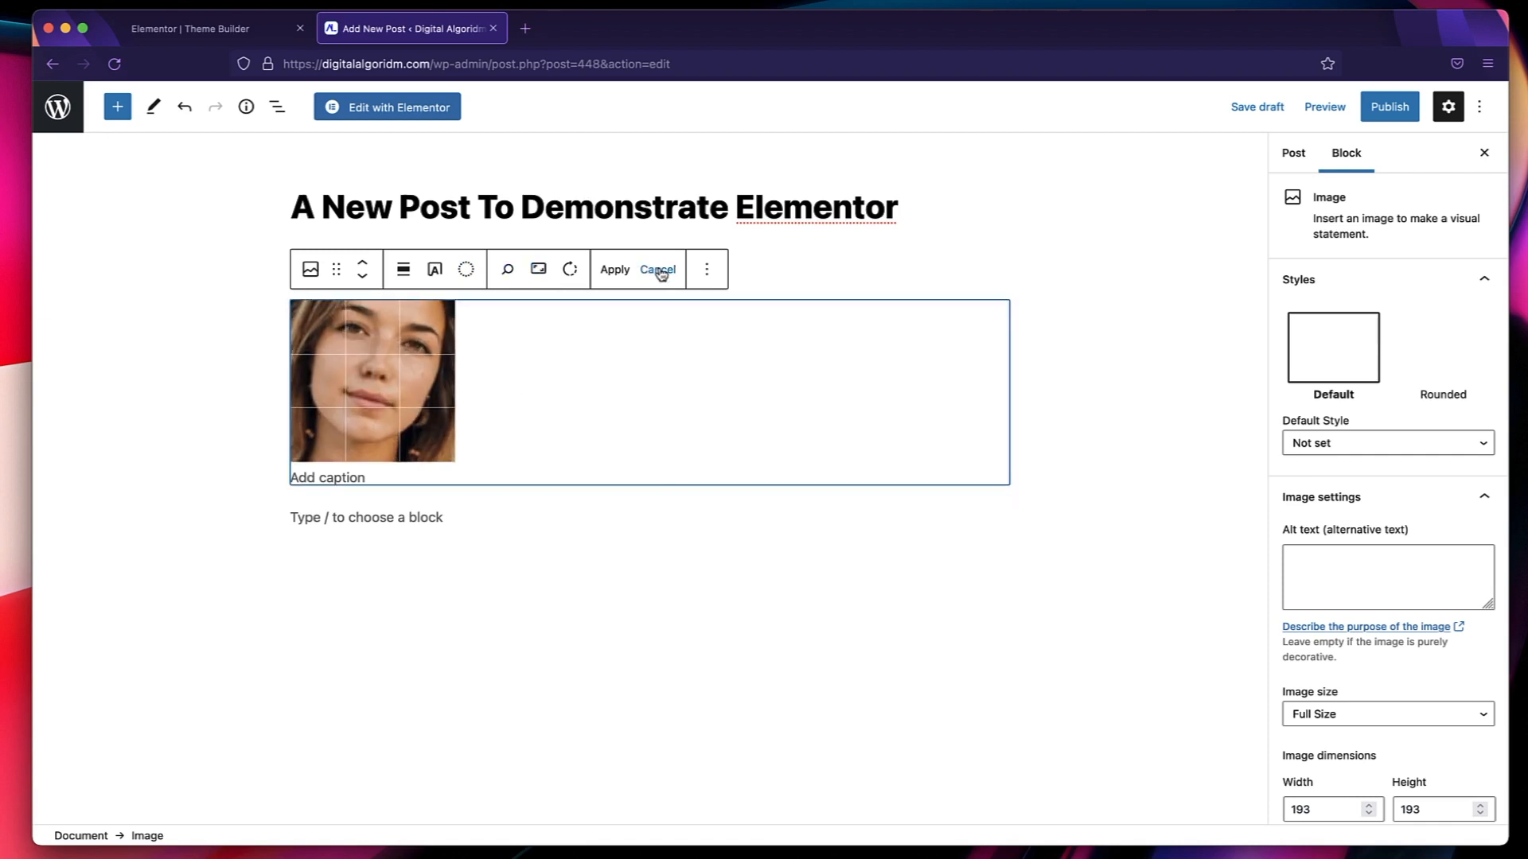
left_click(615, 270)
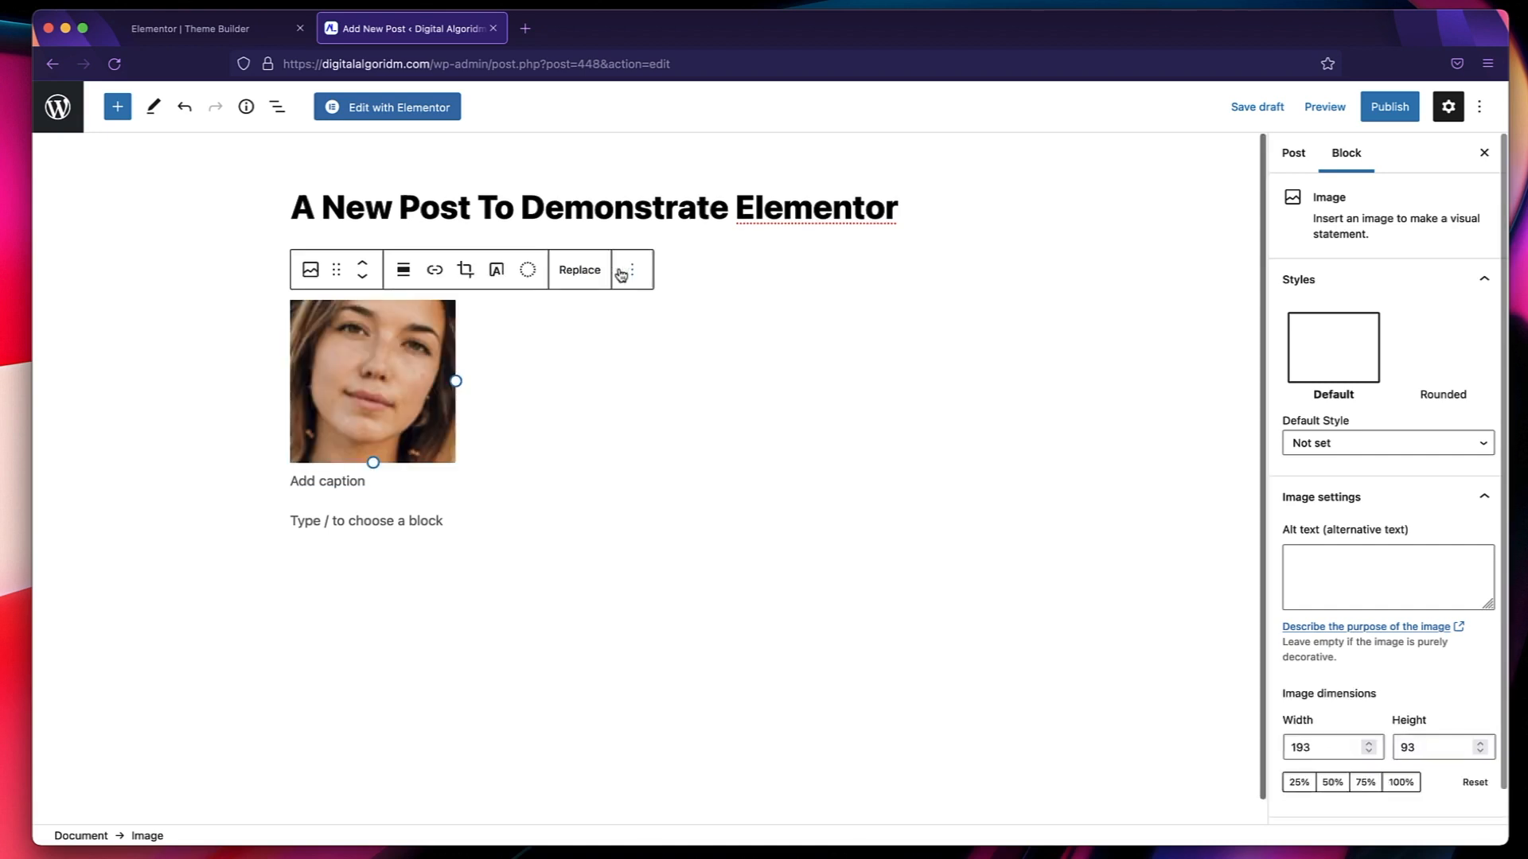
Remove the image block from the post and return to the empty paragraph below the title.
left_click(639, 273)
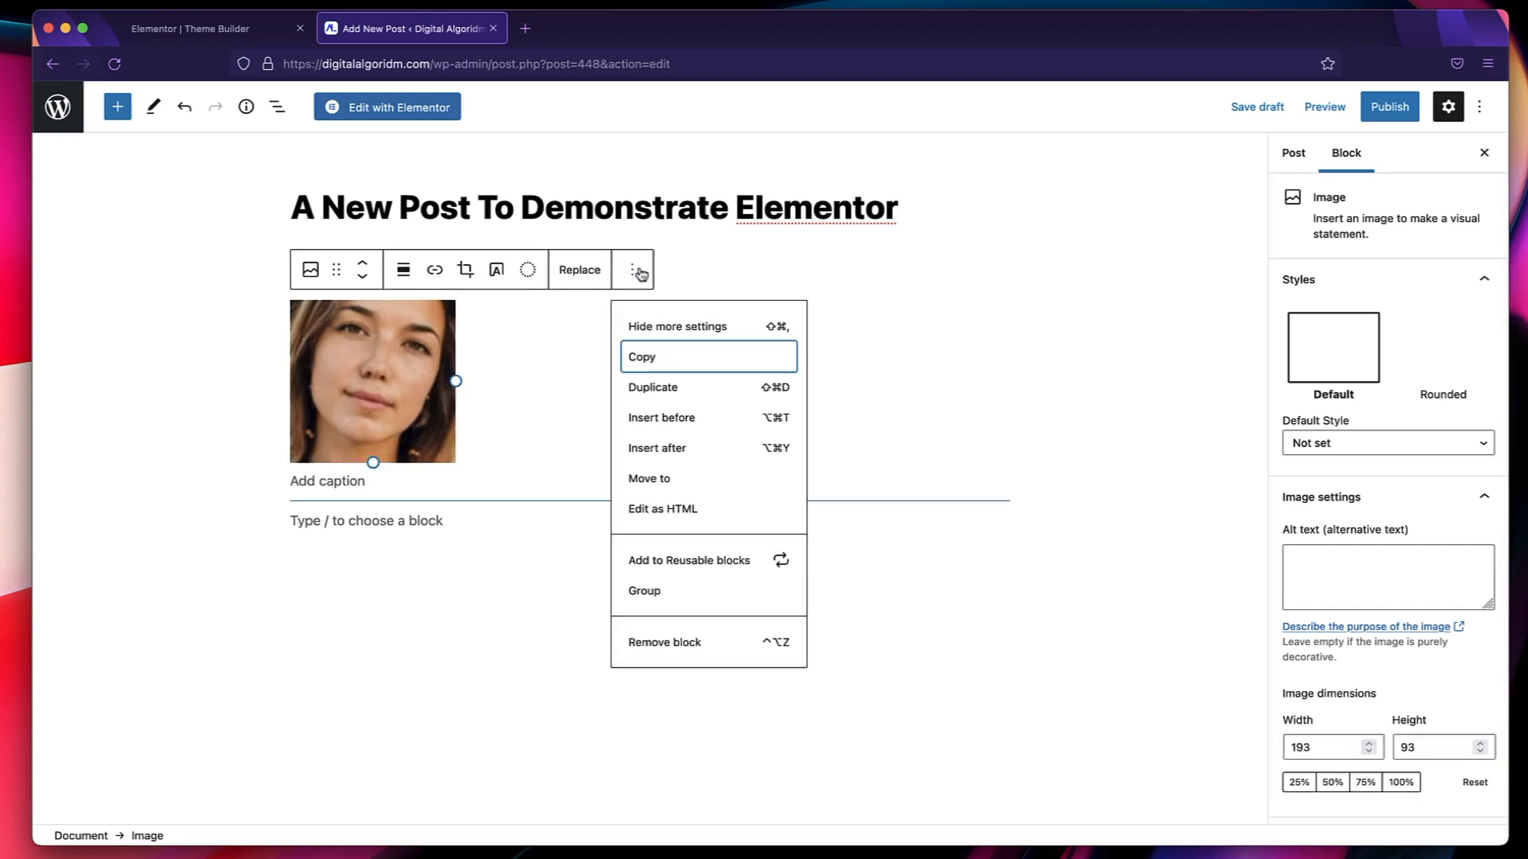
left_click(665, 642)
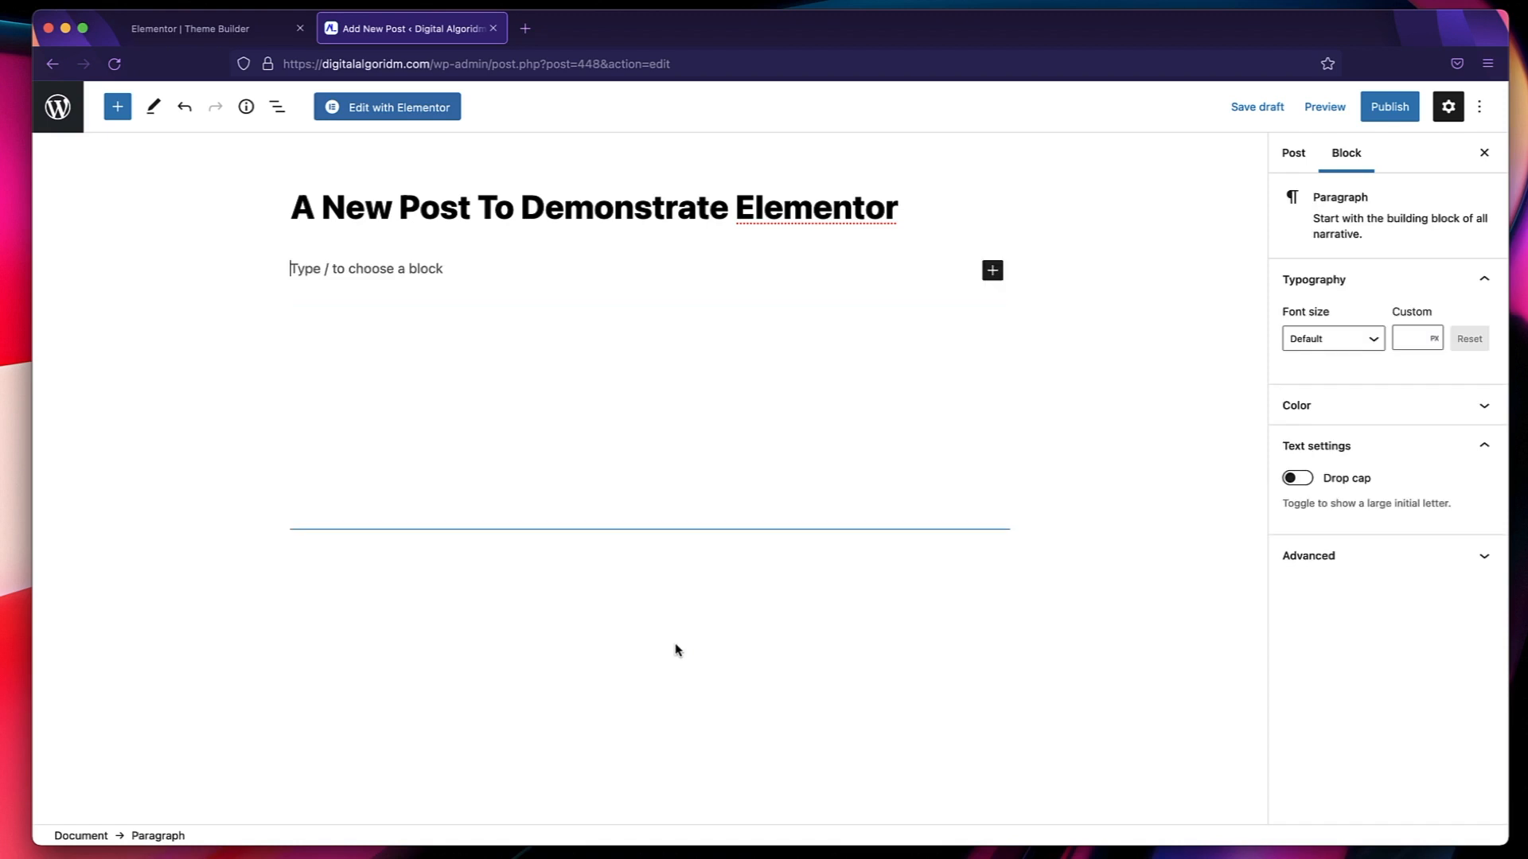
key("Return")
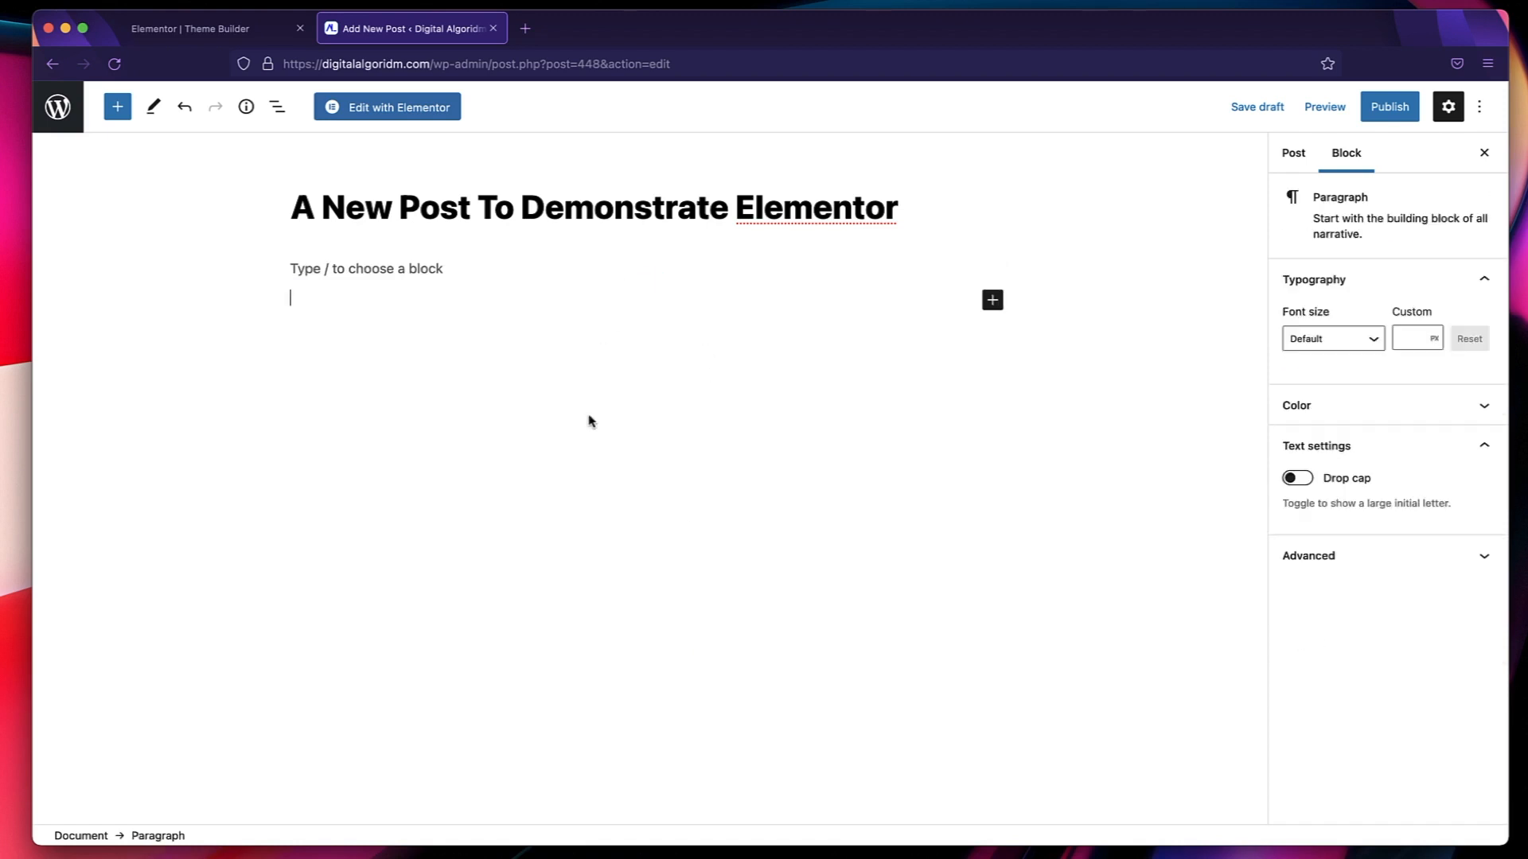
left_click(553, 255)
left_click(488, 266)
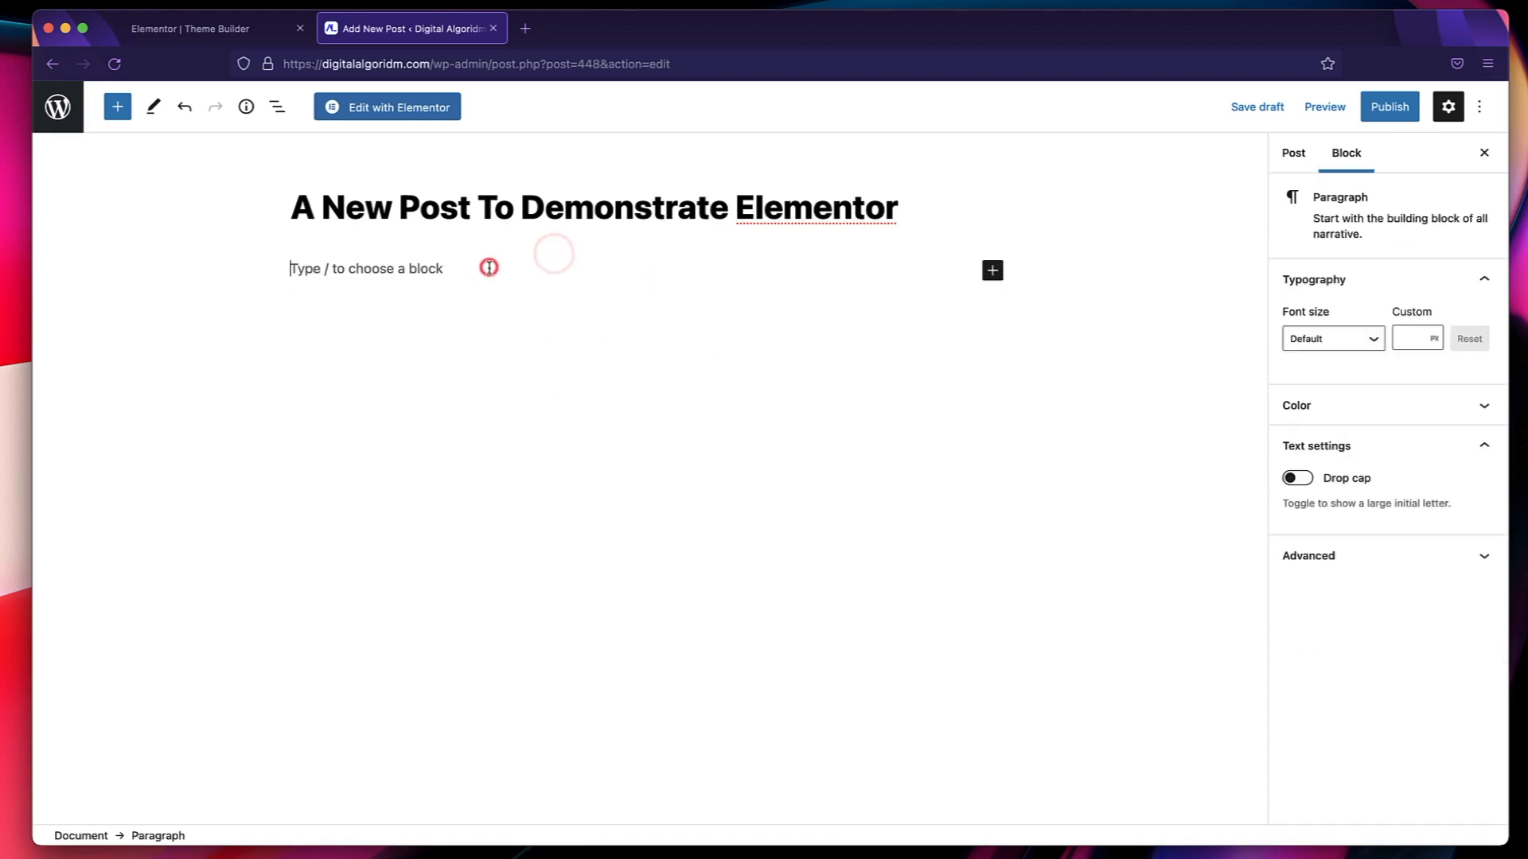
Copy the Lorem Ipsum sections with their headings from lipsum.com in a new tab and paste them into the post body.
left_click(525, 28)
type("lipsum")
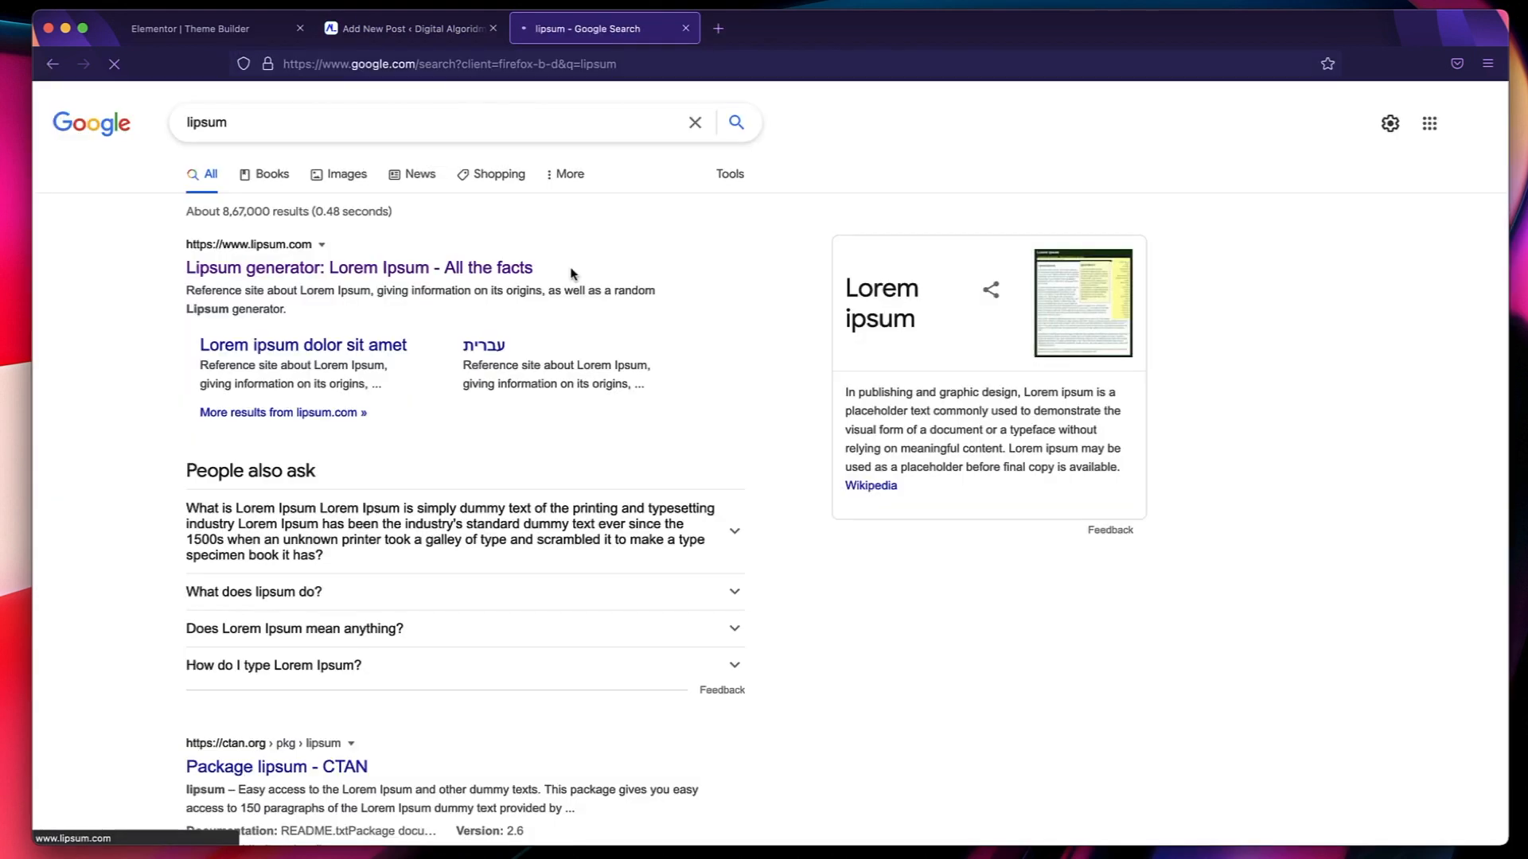
left_click(570, 273)
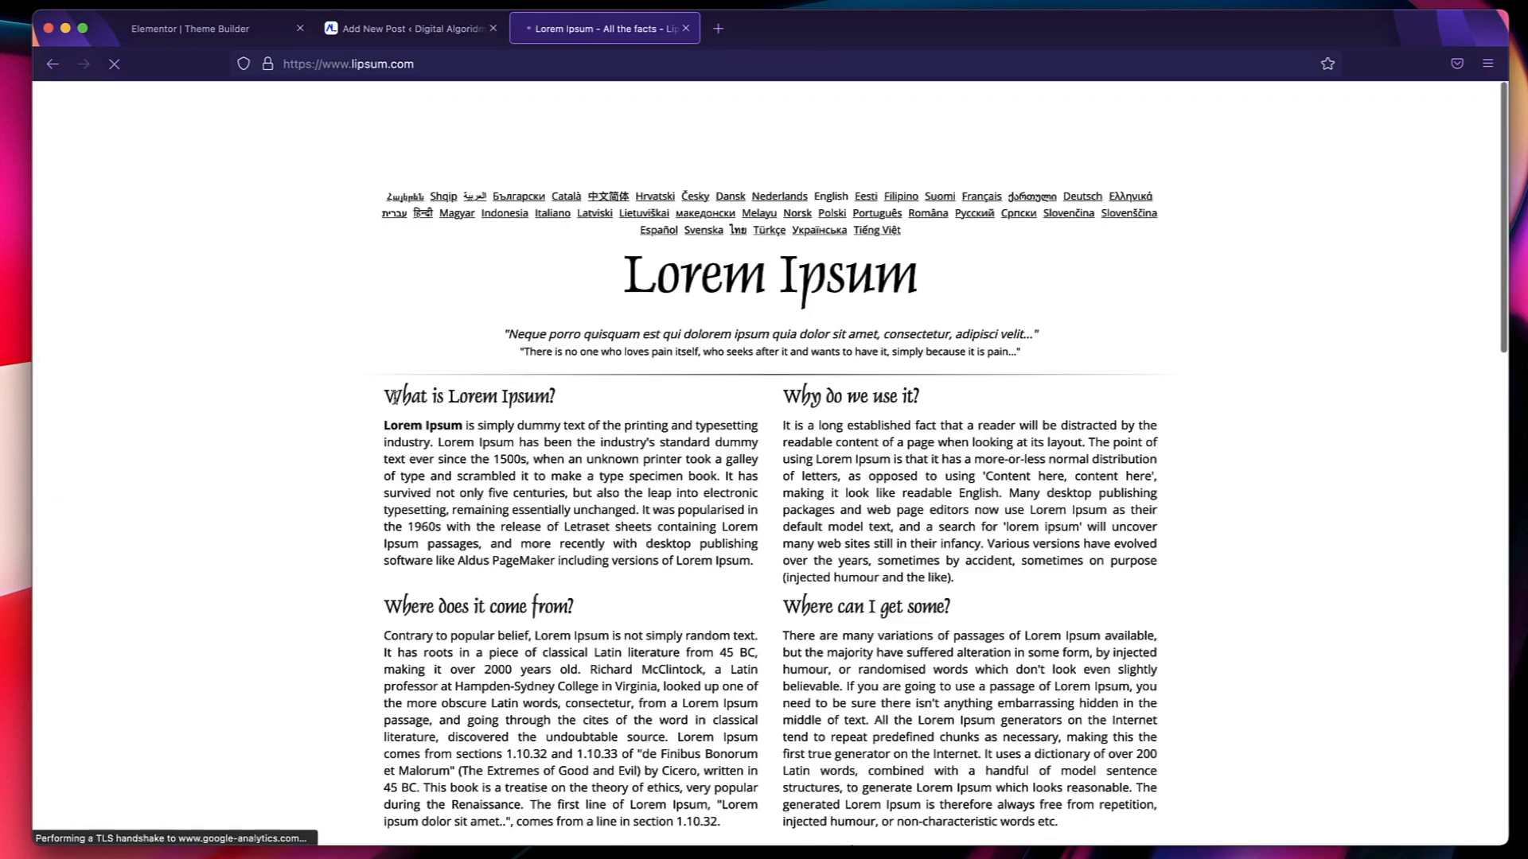
left_click_drag(388, 397, 1083, 829)
key("super+c")
key("ctrl+shift+Tab")
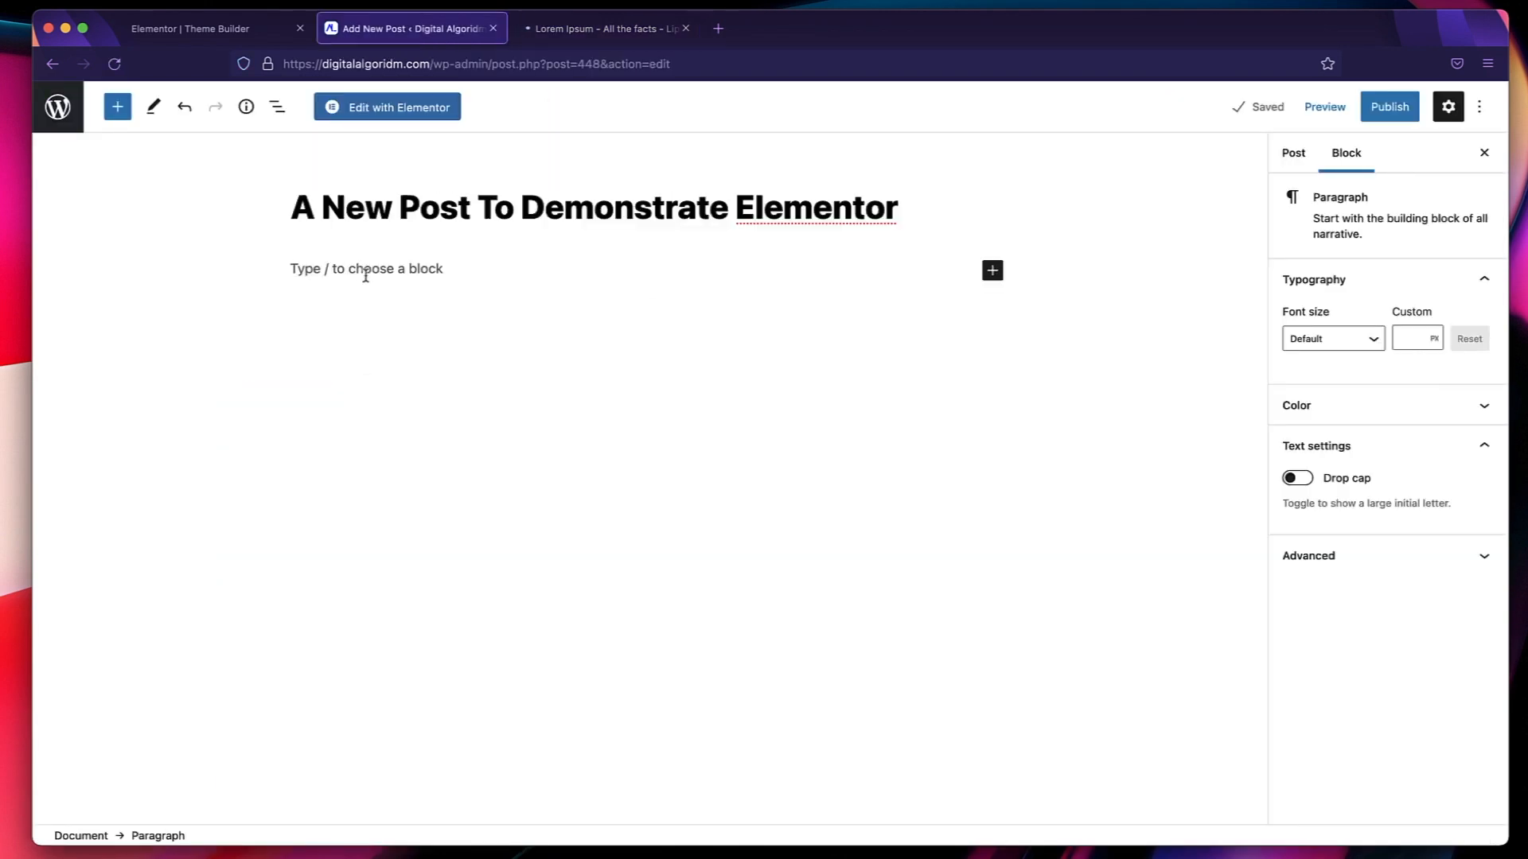
key("super+v")
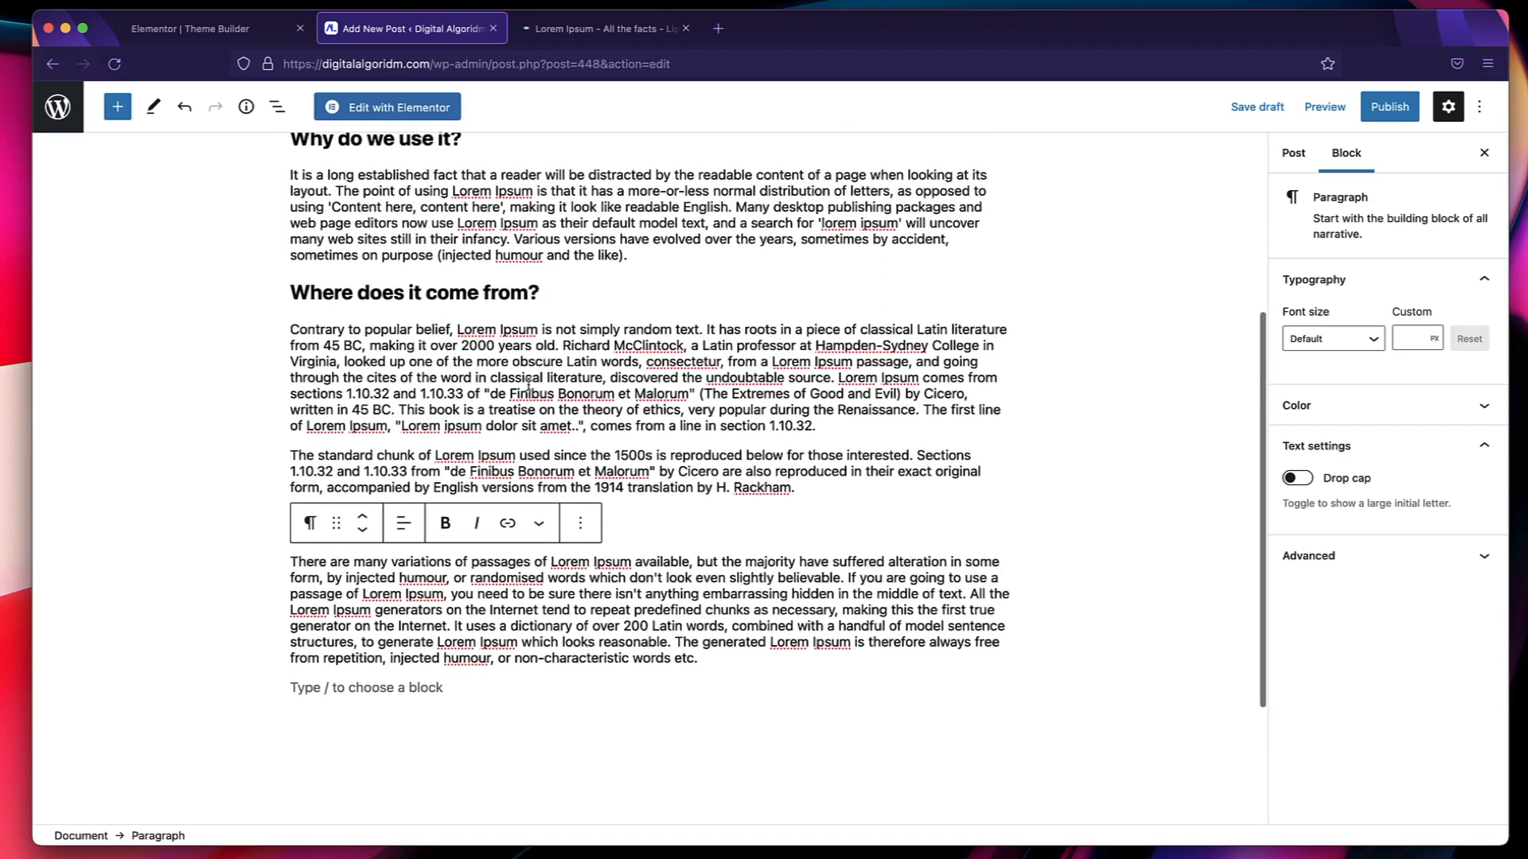
scroll(528, 386, "up", 5)
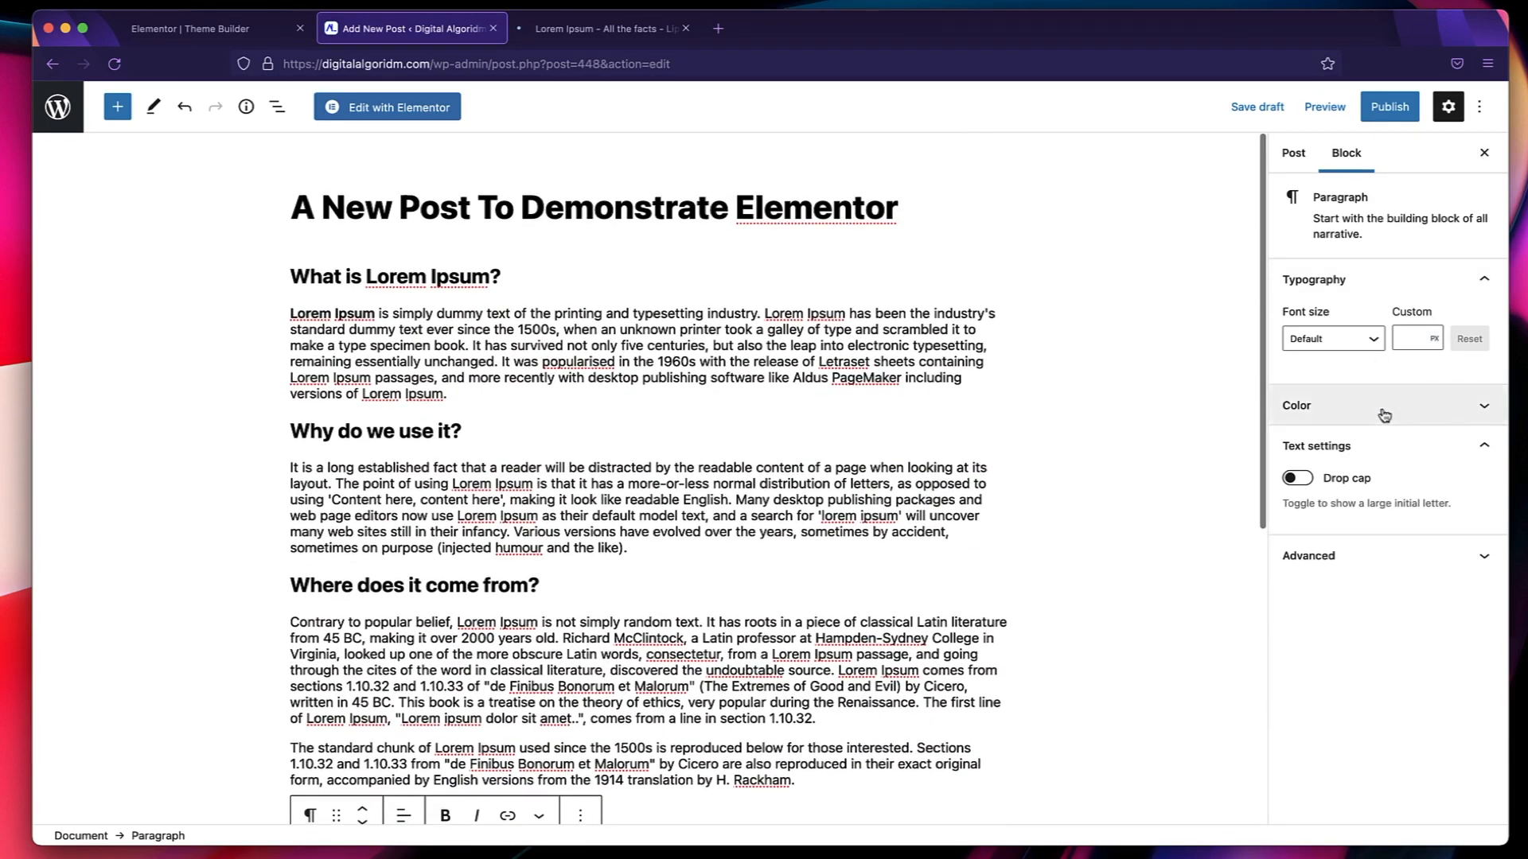
Open the settings of the whole post instead of the selected block.
left_click(1287, 155)
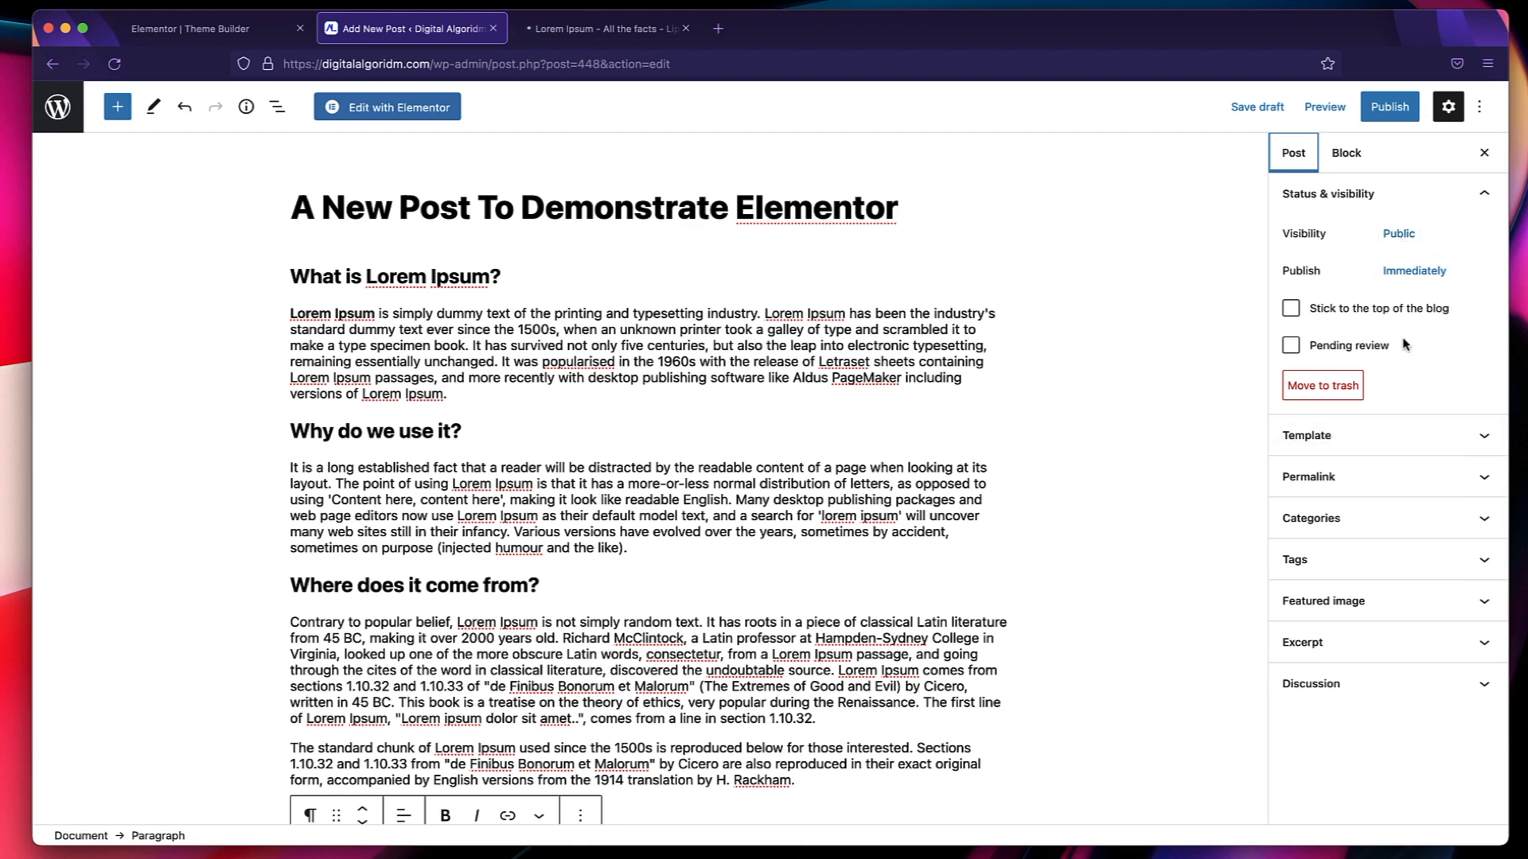
Check the post's template and permalink settings.
left_click(1359, 436)
left_click(1361, 443)
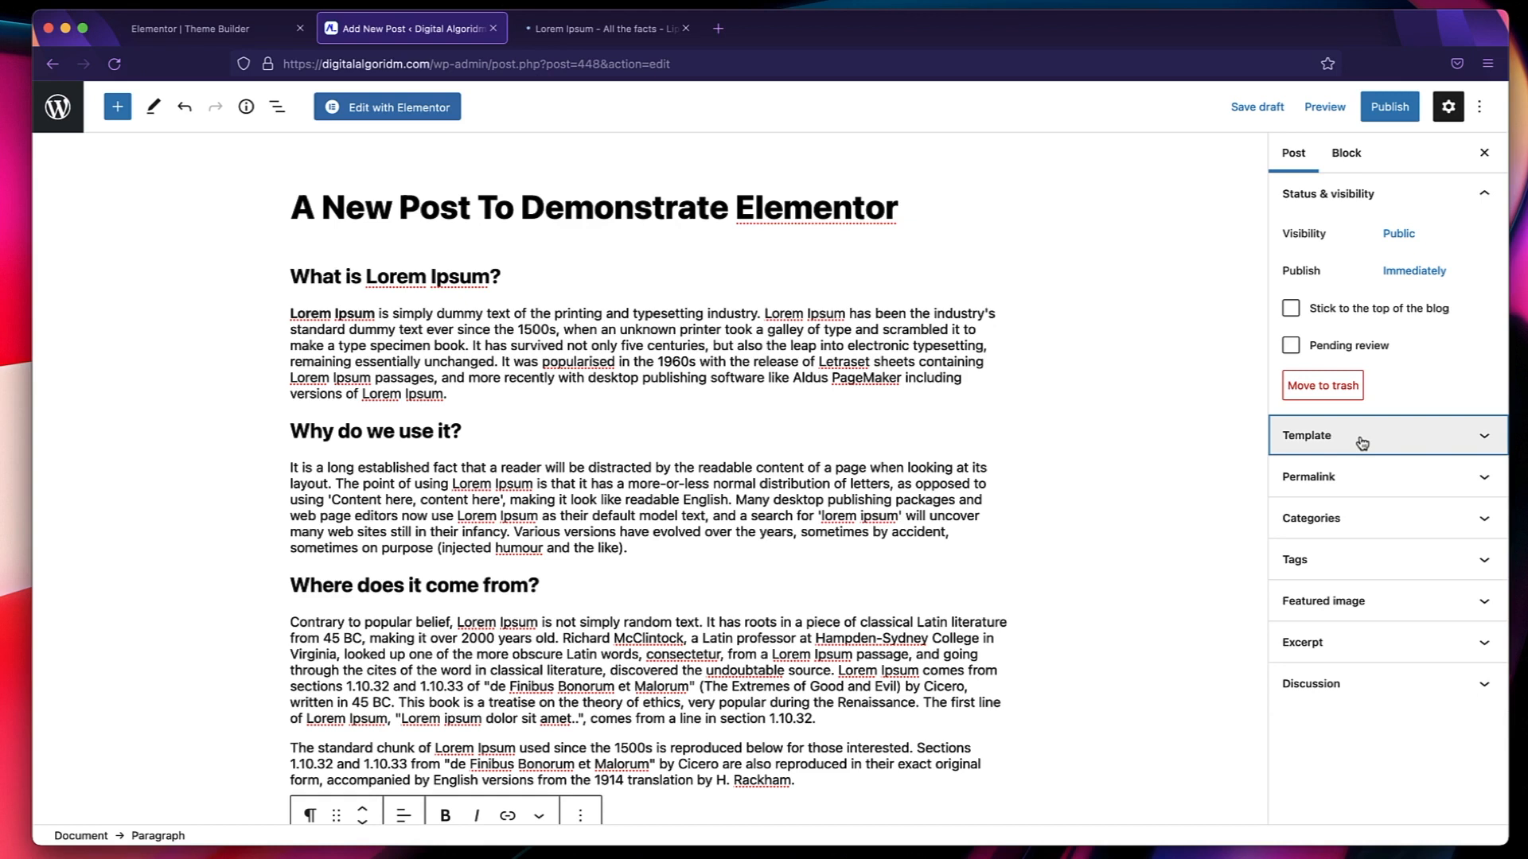
left_click(1348, 489)
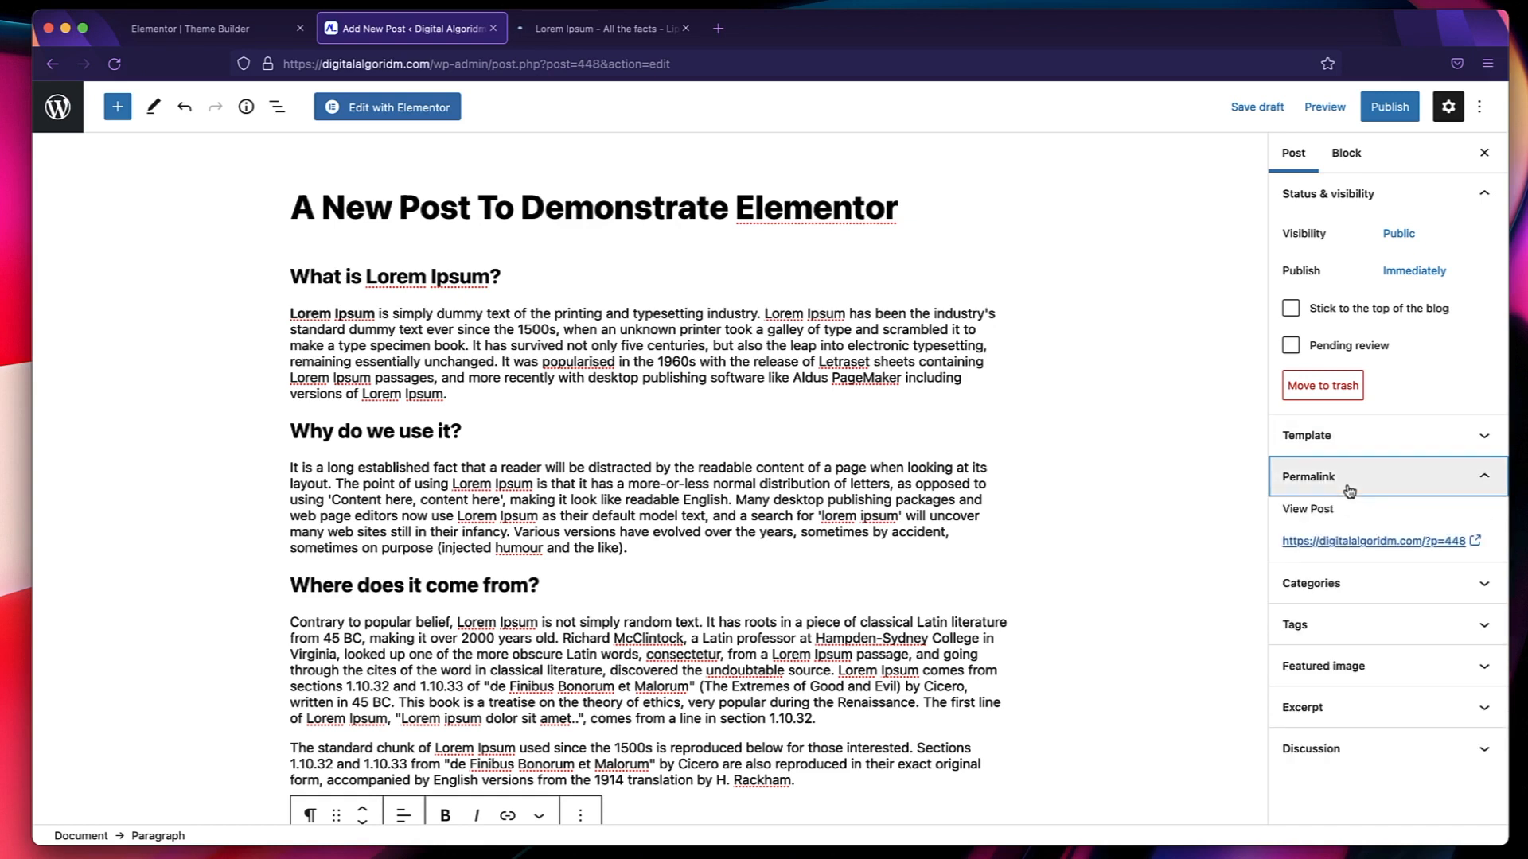
left_click(1391, 478)
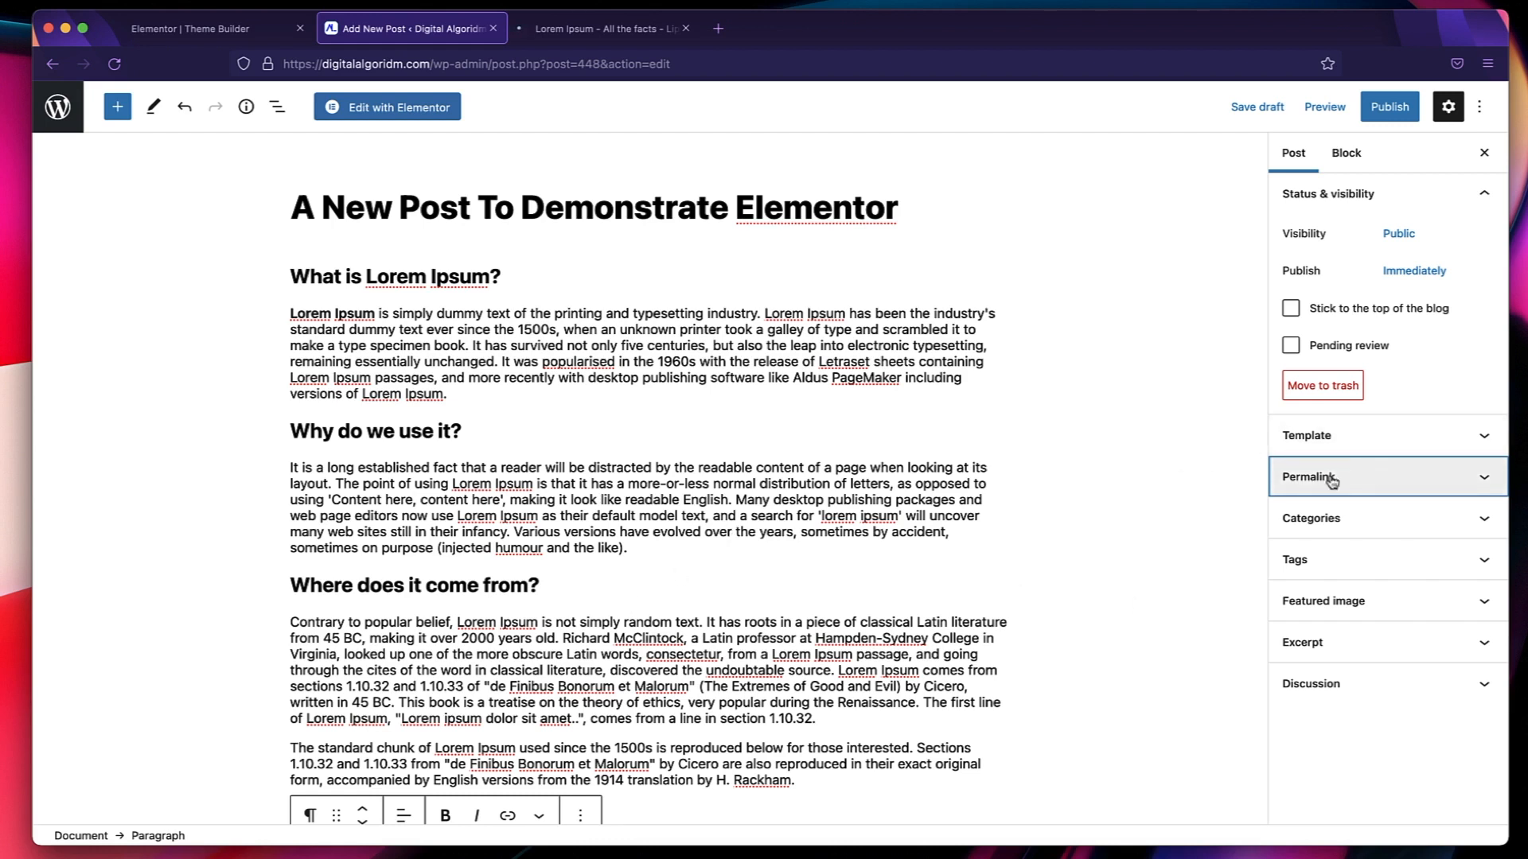
Add a new post category named WordPress and keep it as the only category assigned to the post.
left_click(1352, 521)
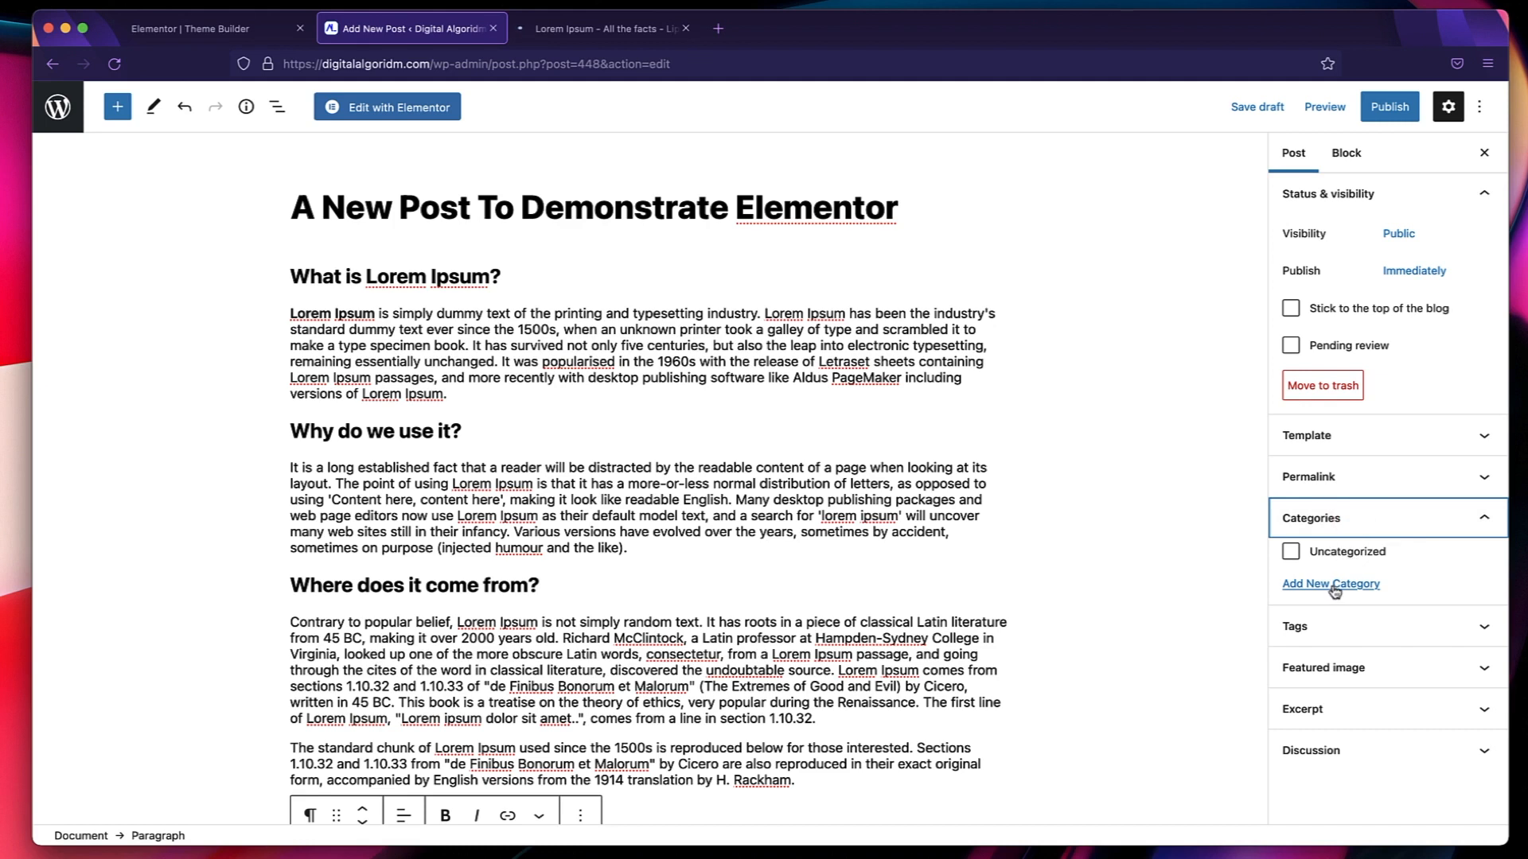
left_click(1335, 589)
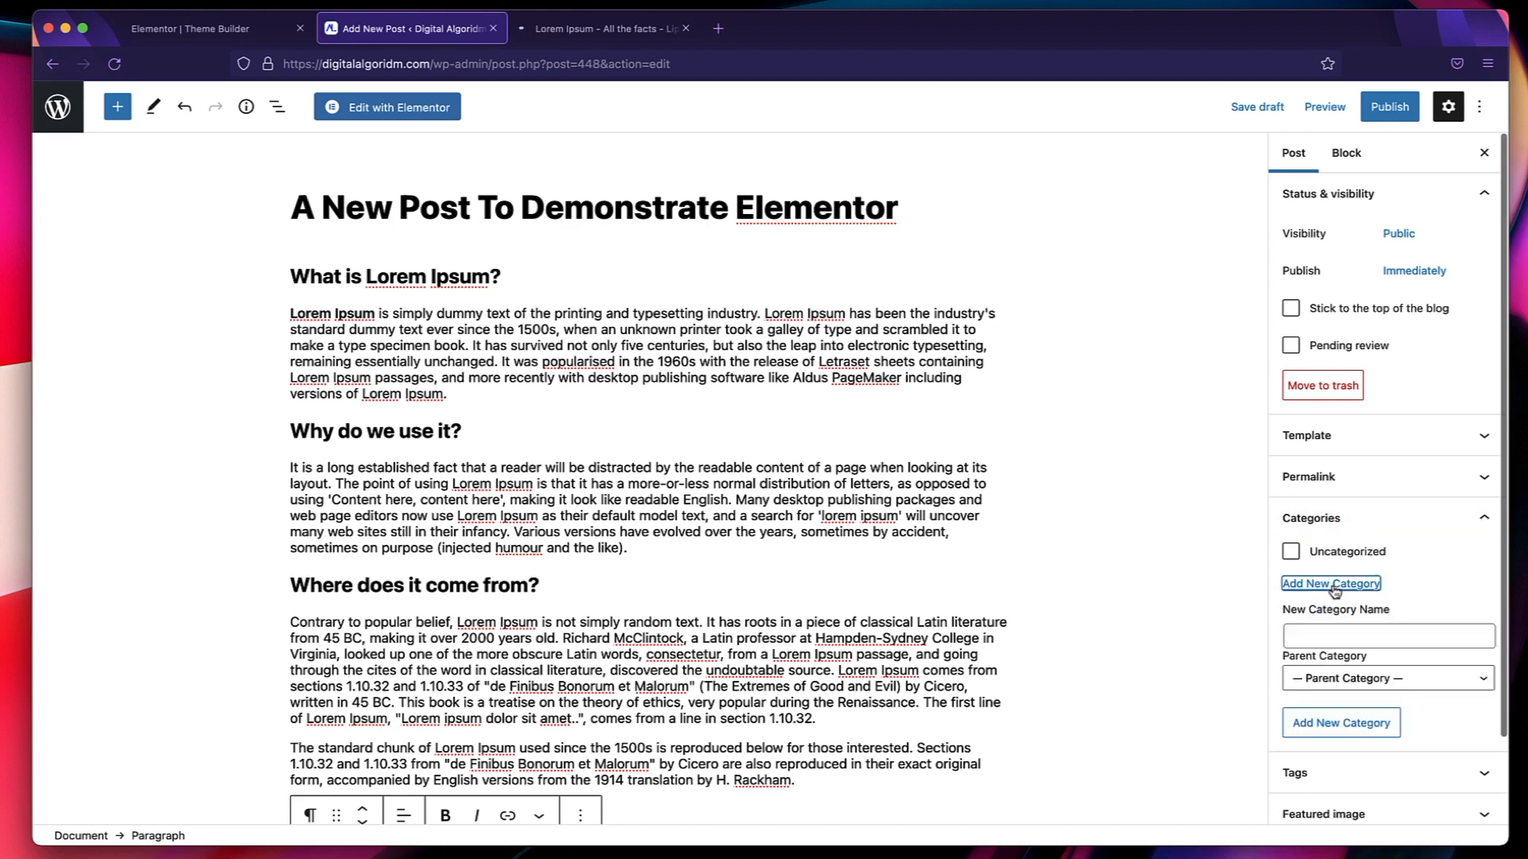
left_click(1327, 634)
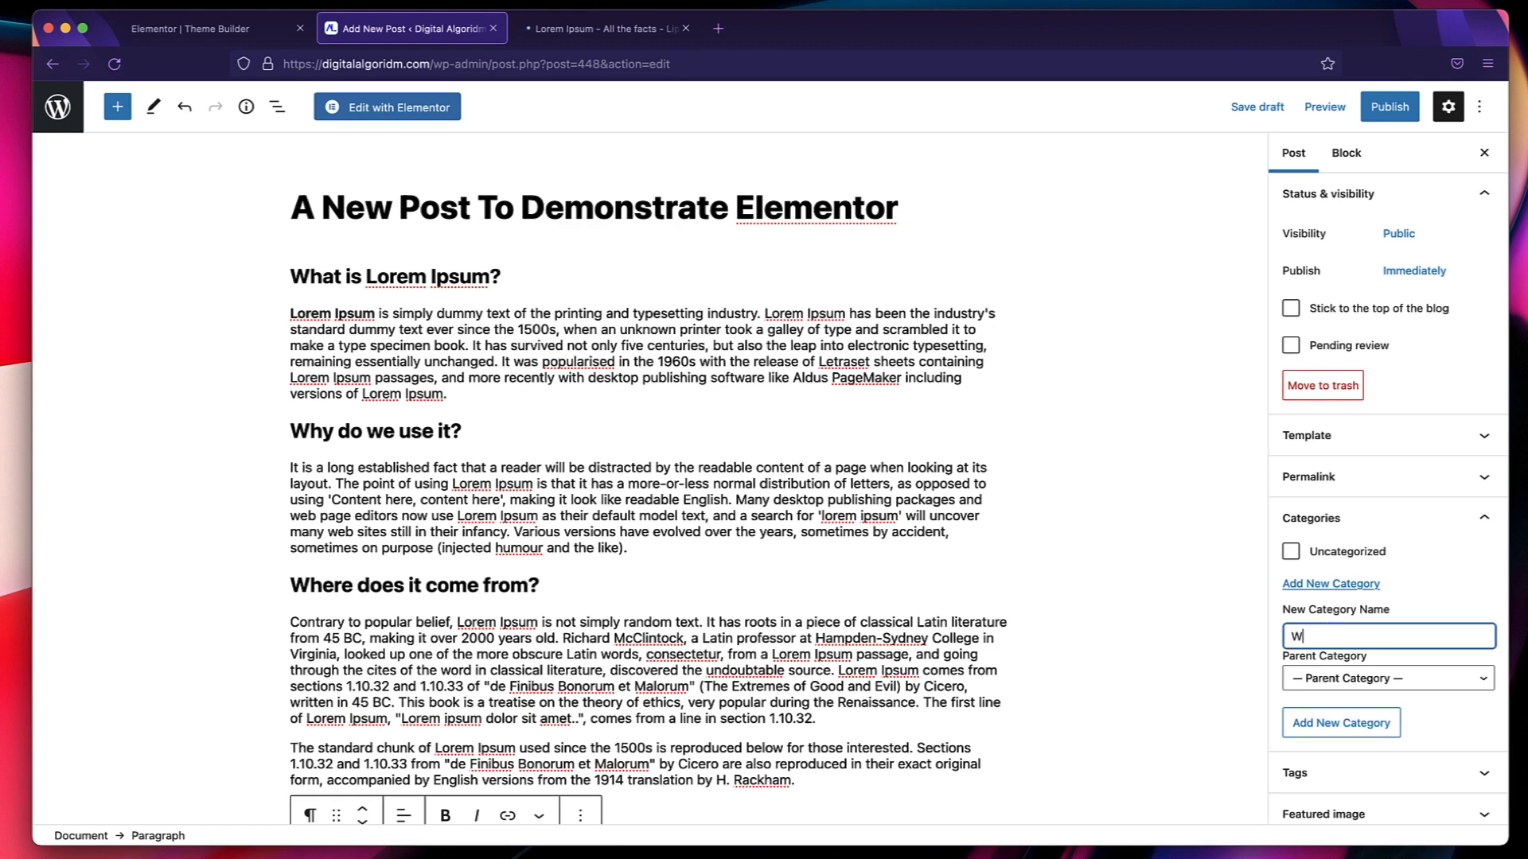
type("WordPress")
left_click(1345, 723)
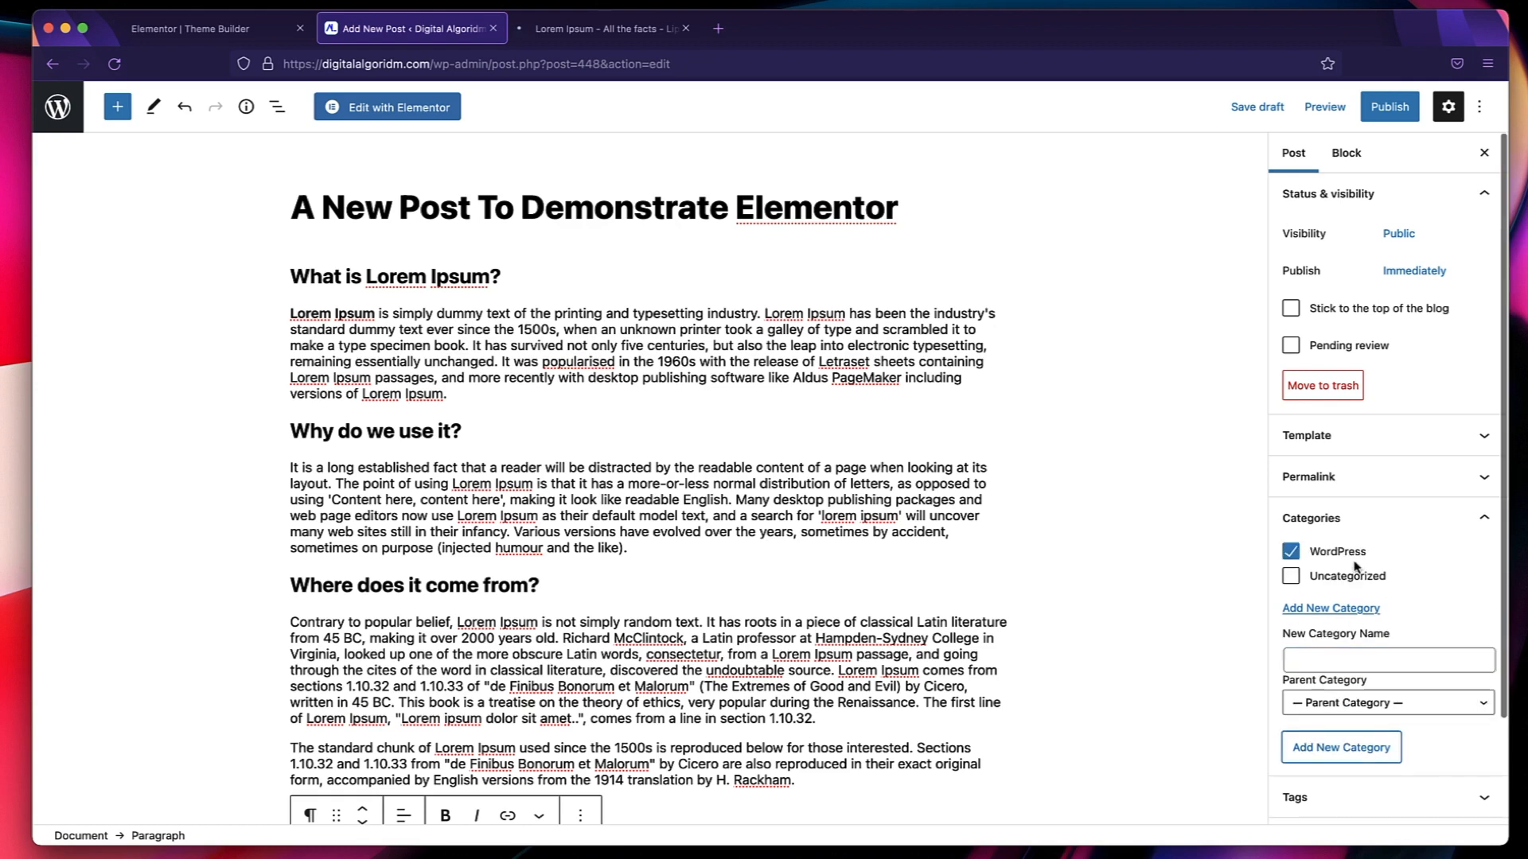
left_click(1291, 574)
left_click(1290, 553)
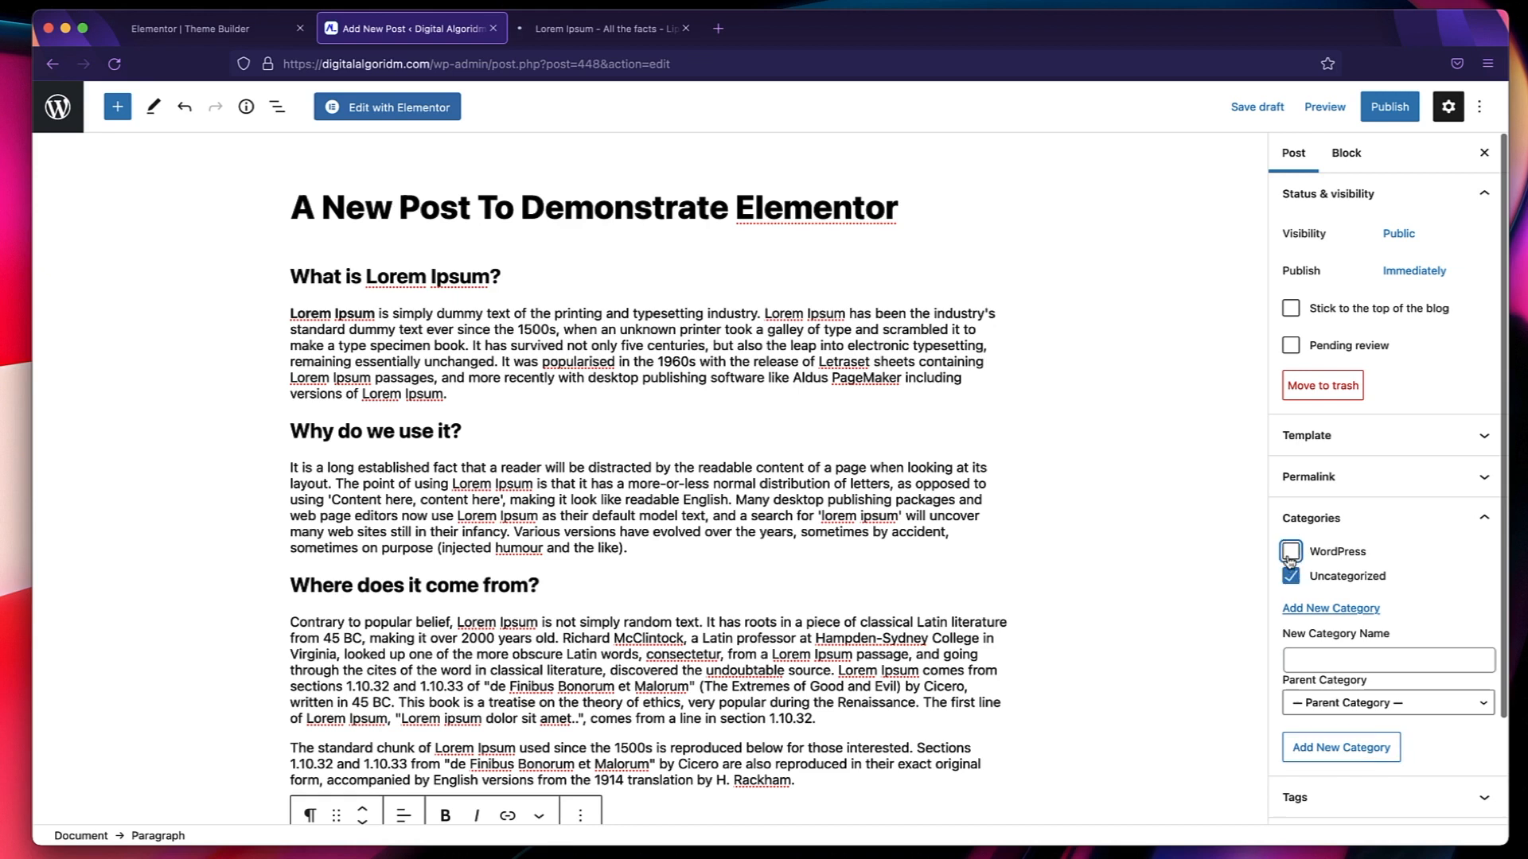
left_click(1369, 583)
left_click(1372, 518)
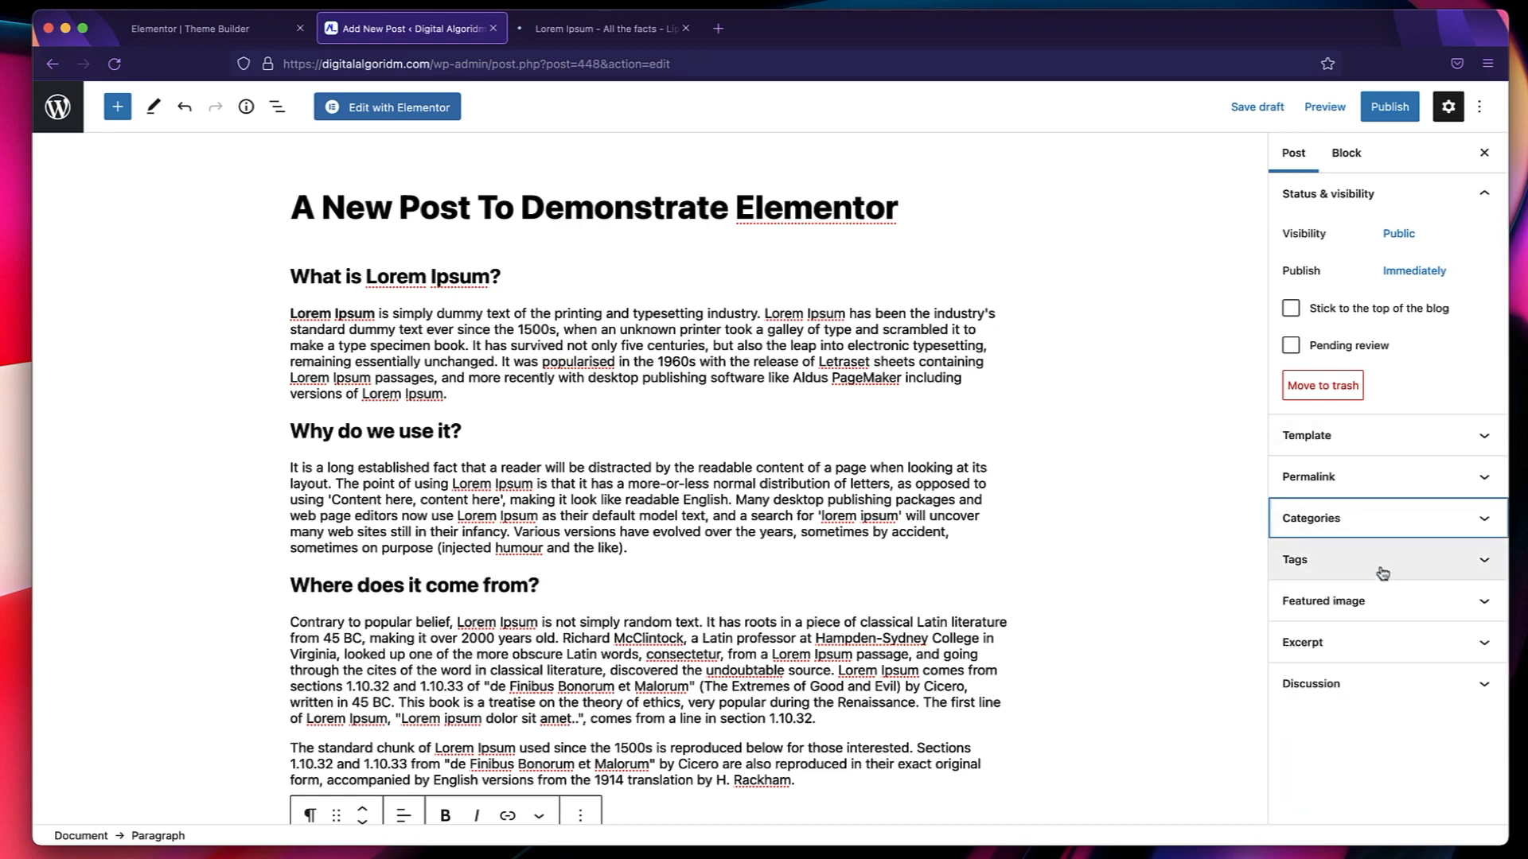
Set the Moving Train picture from the media library as the post's featured image, leaving the tags empty.
left_click(1398, 560)
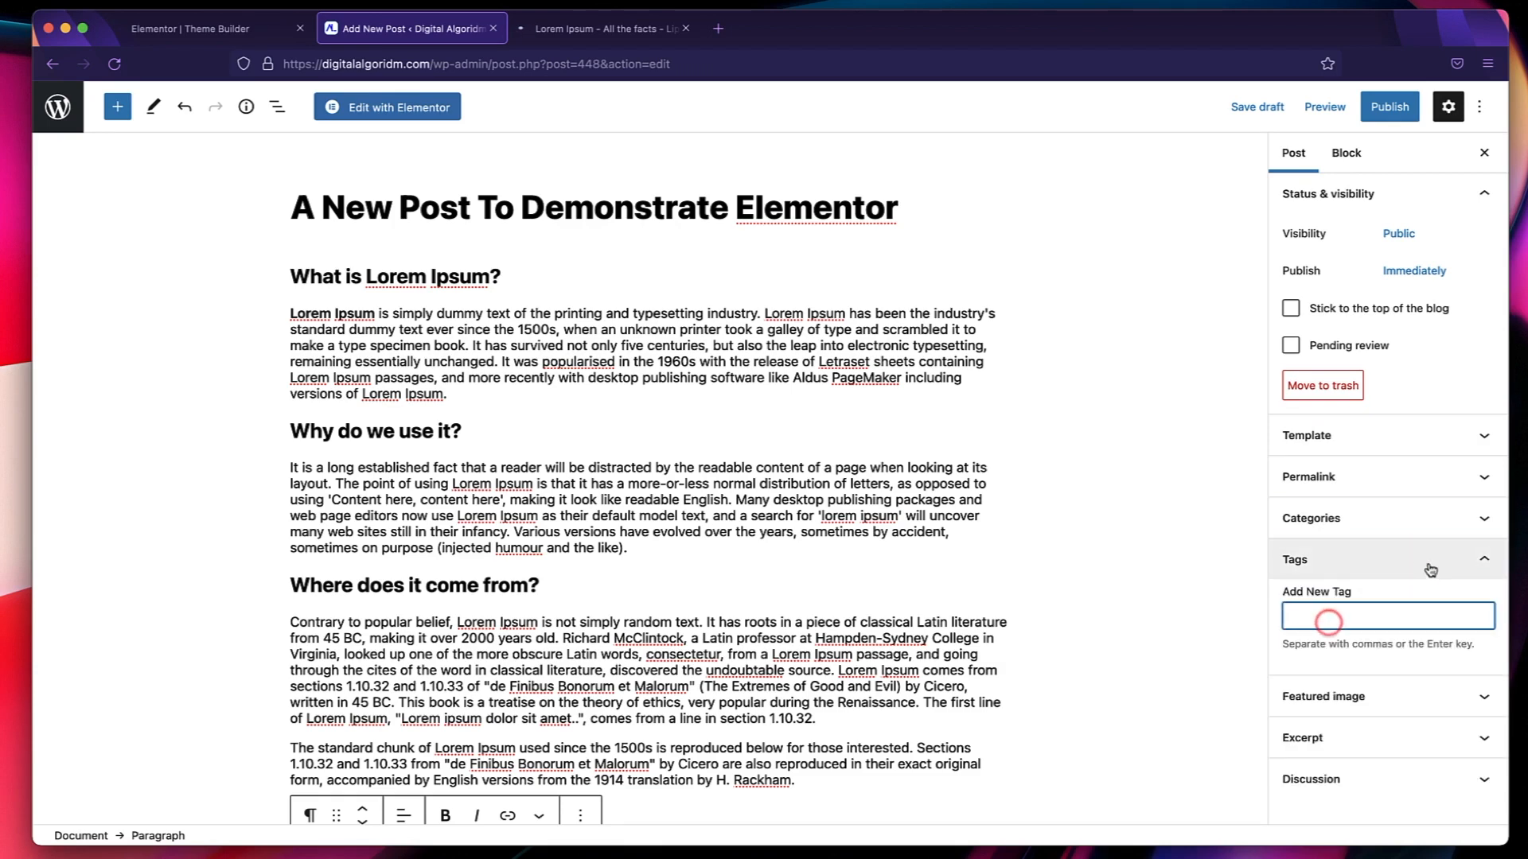
left_click(1417, 559)
left_click(1367, 608)
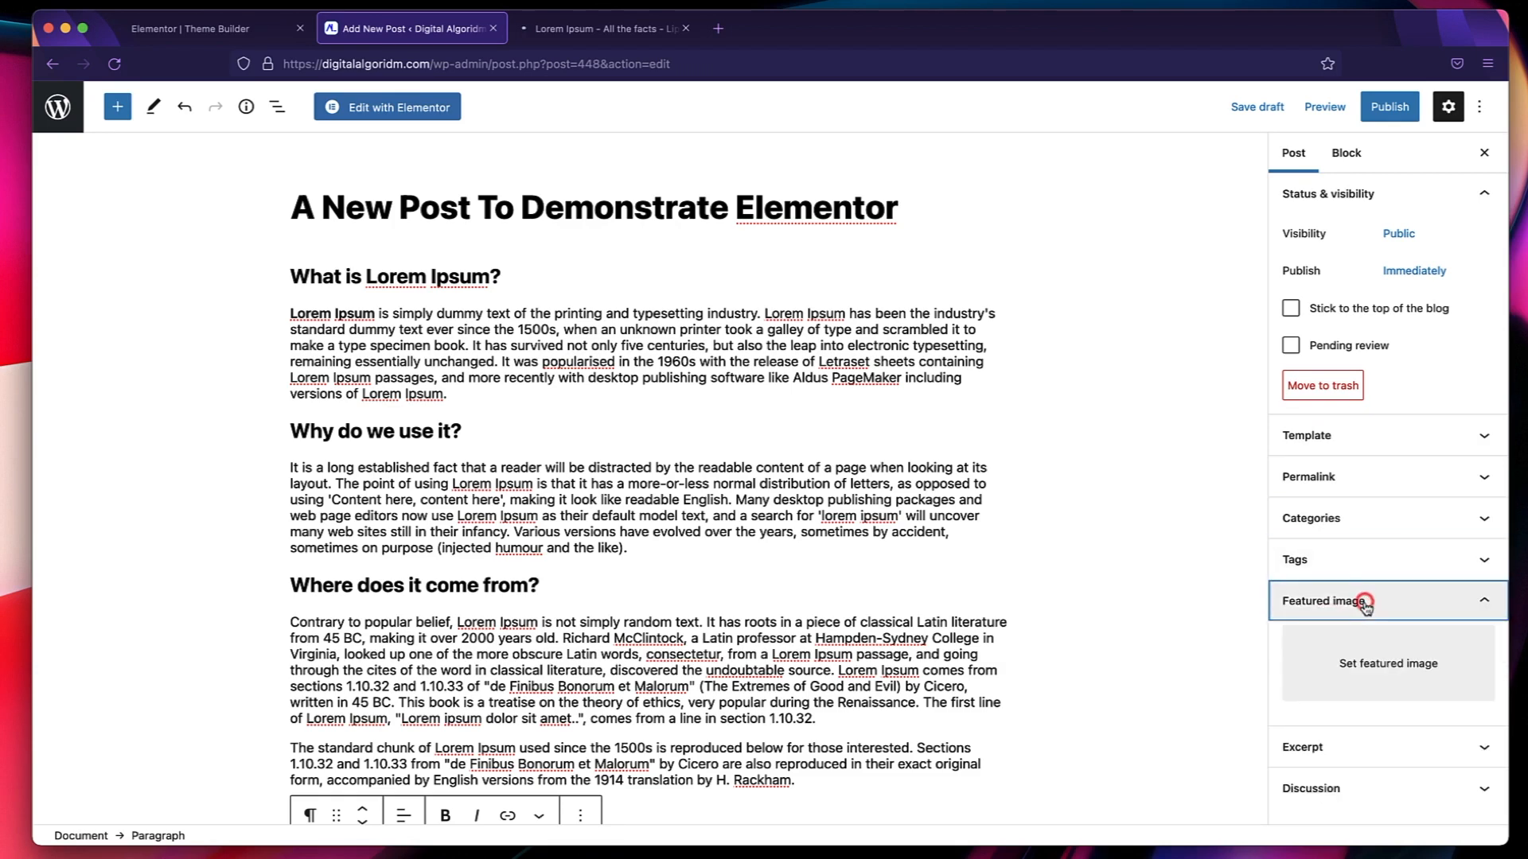
left_click(1358, 654)
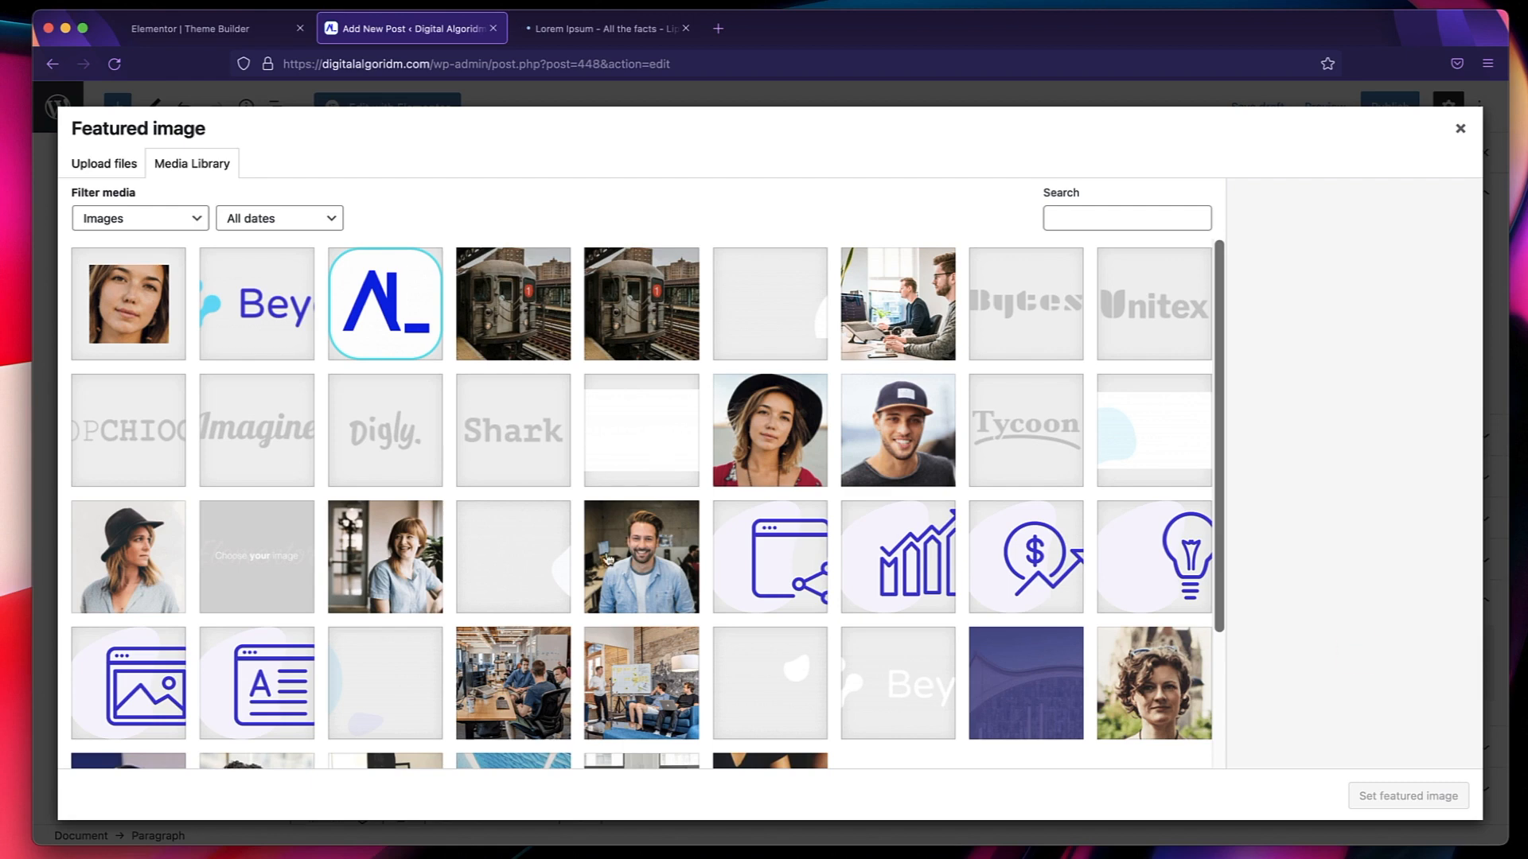
left_click(504, 303)
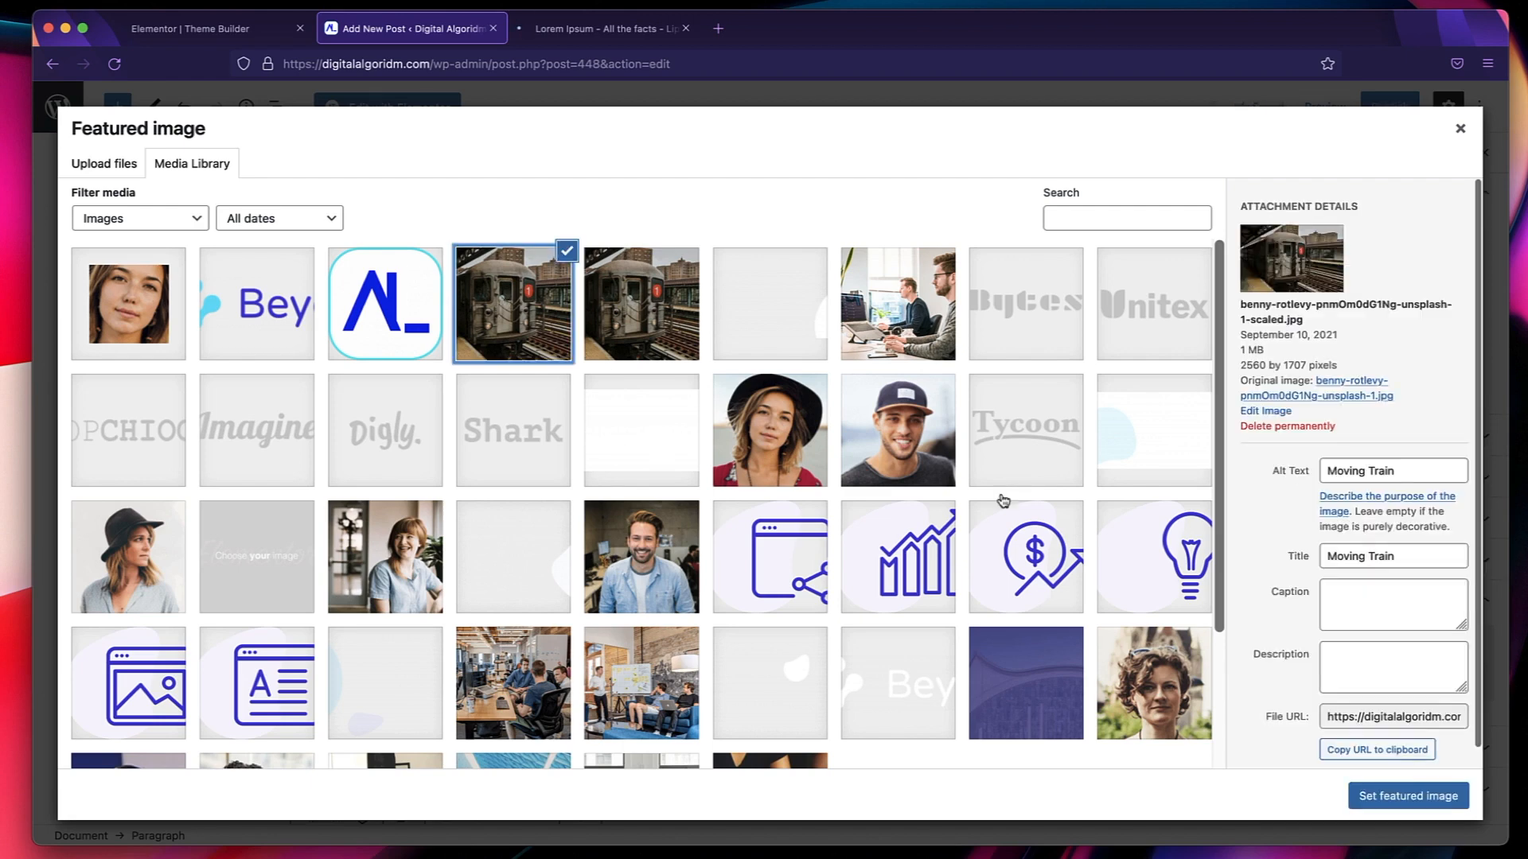
left_click(1407, 797)
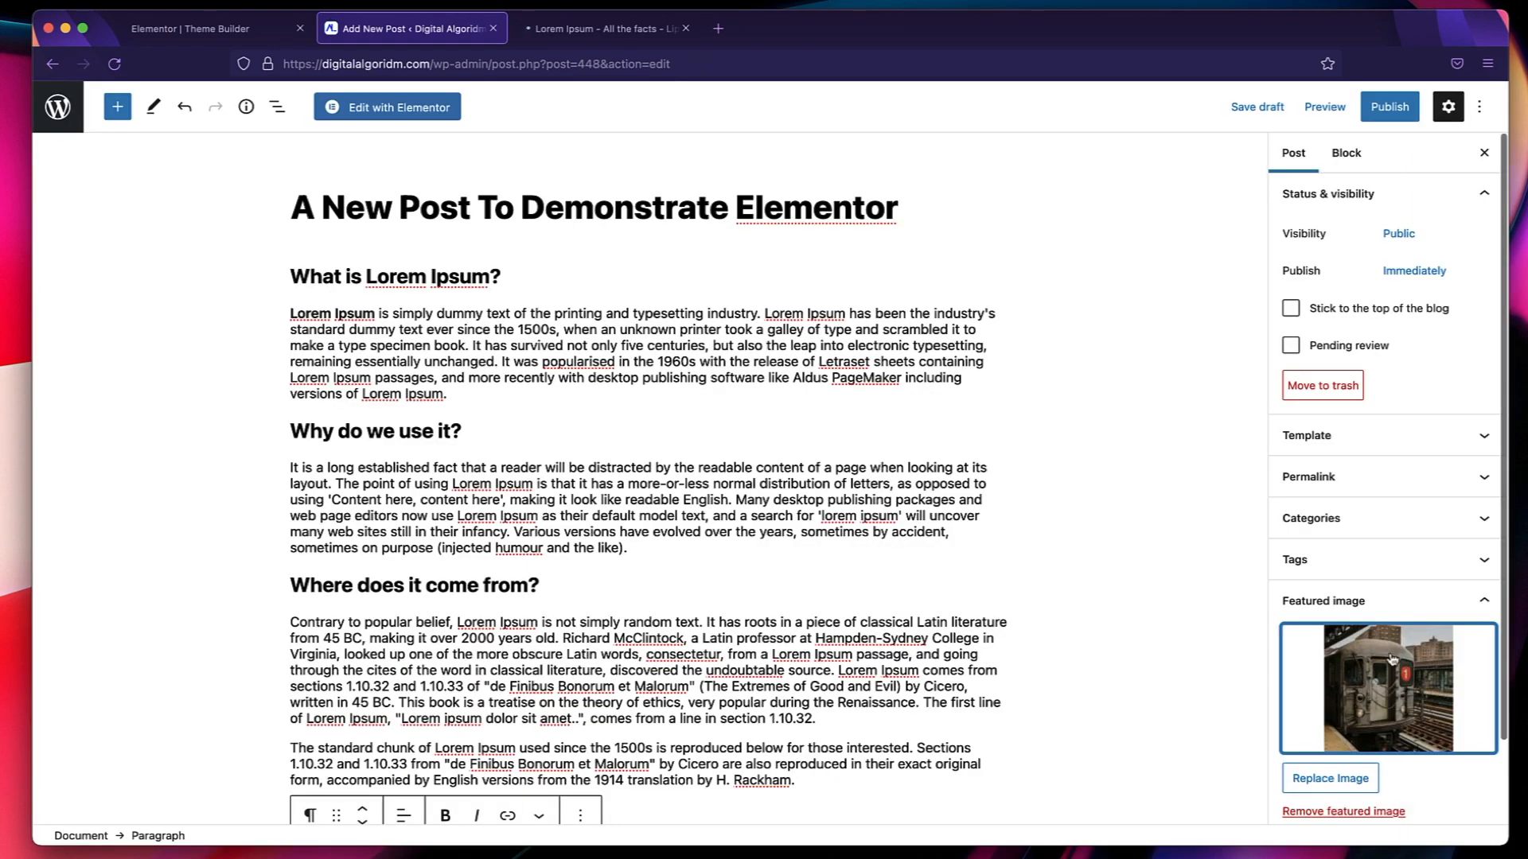
Copy the opening sentences of the first Lorem Ipsum paragraph into the post's excerpt.
scroll(1392, 659, "down", 5)
left_click(1375, 752)
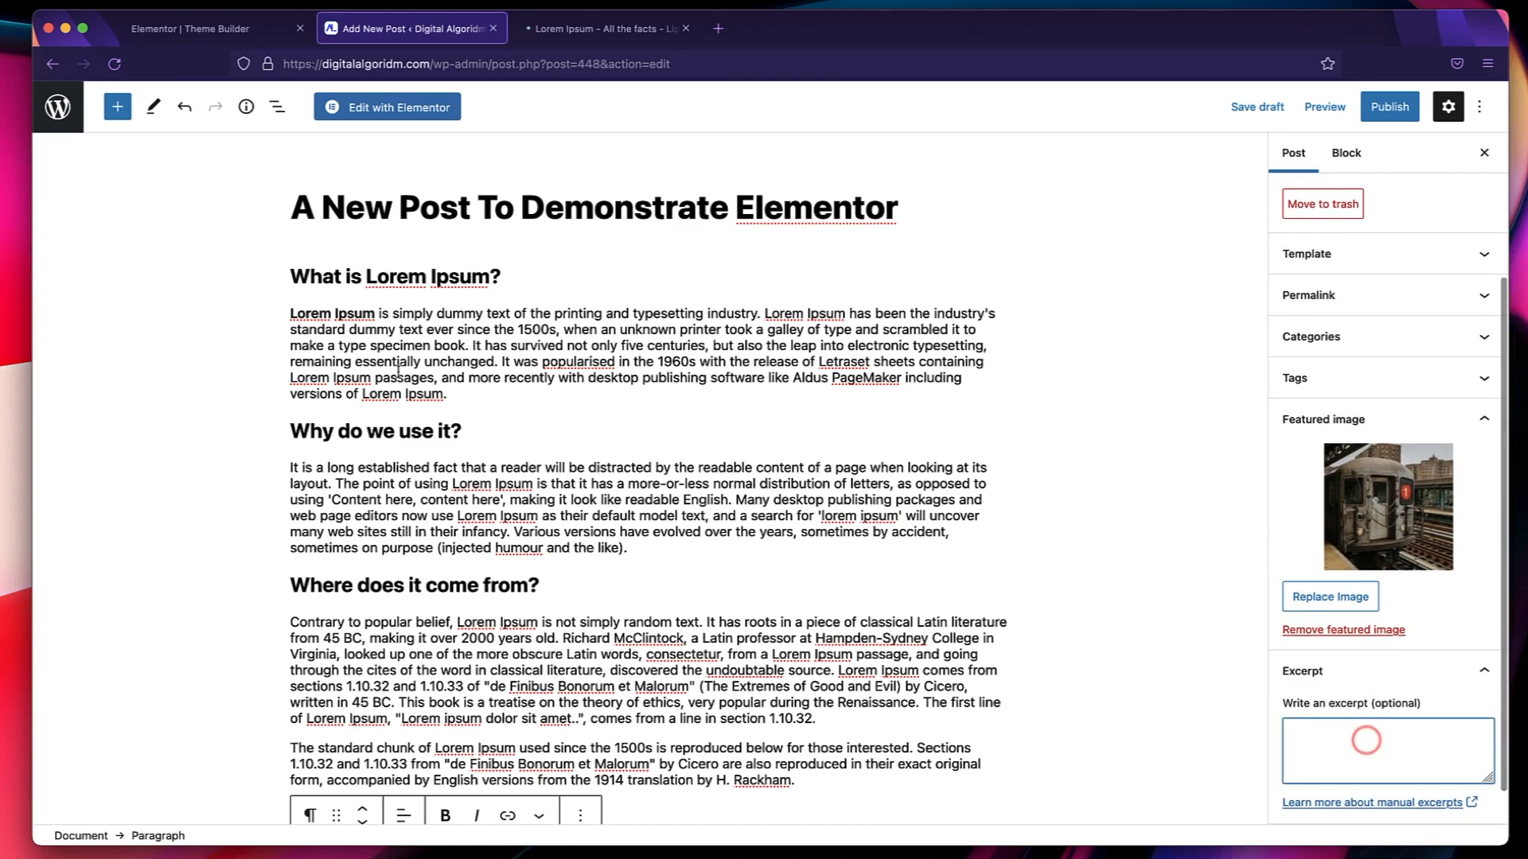
left_click_drag(373, 319, 432, 363)
key("cmd+c")
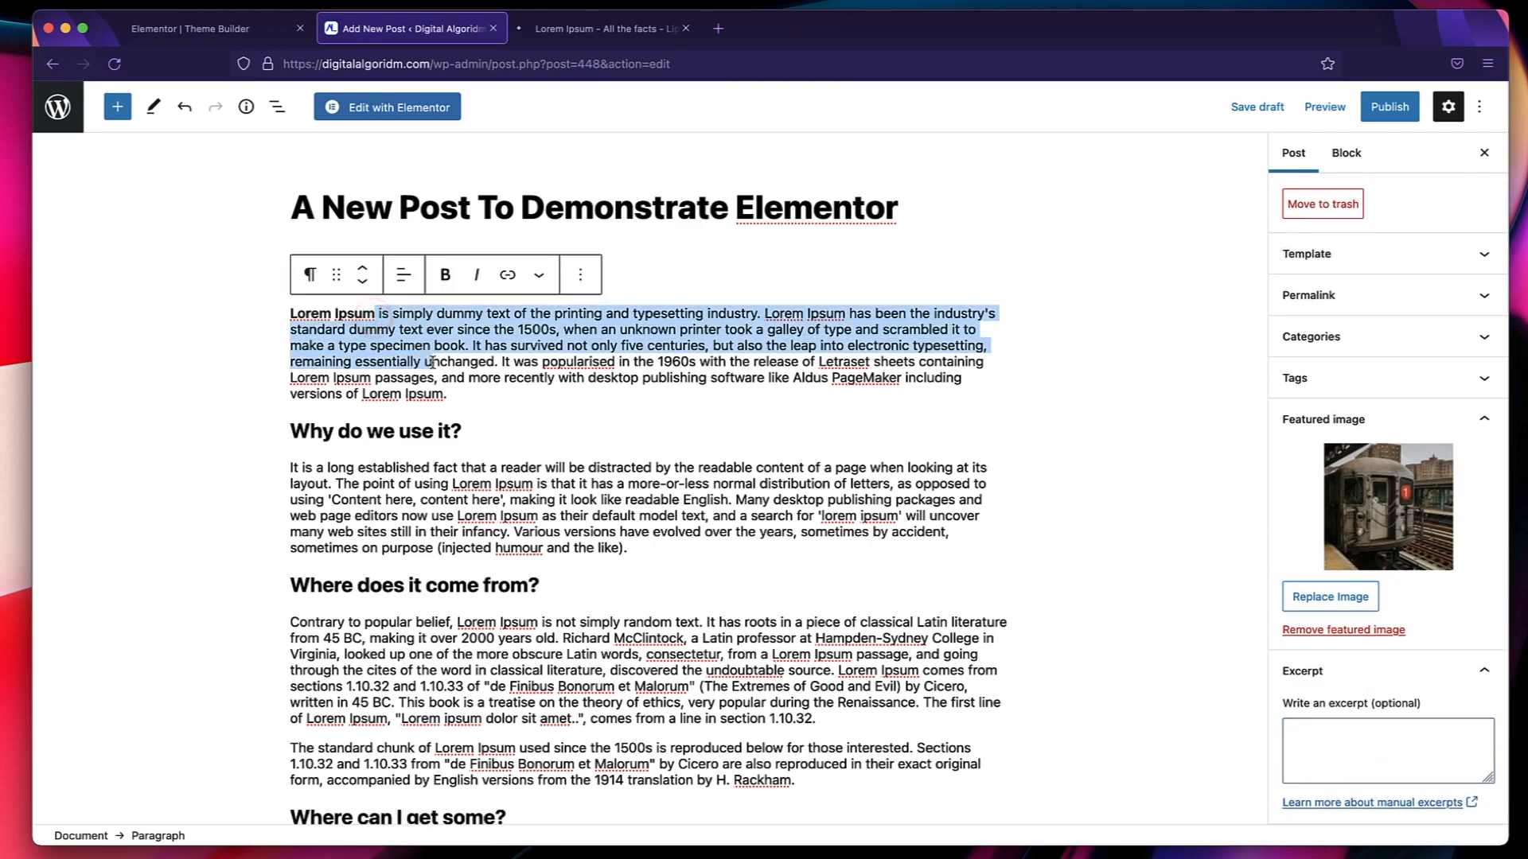
left_click(1326, 761)
key("cmd+v")
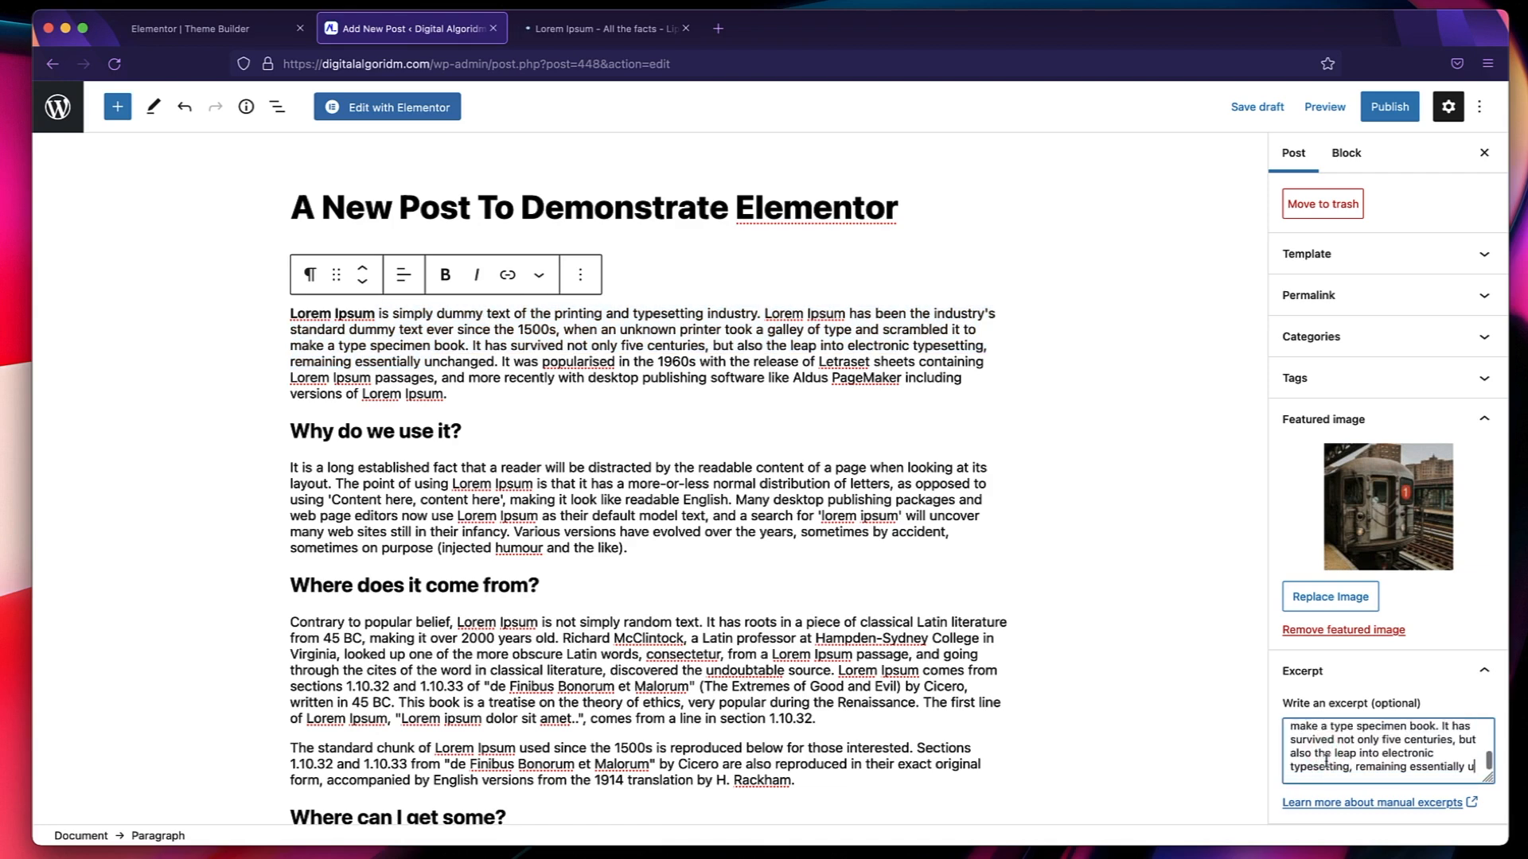
left_click(1338, 783)
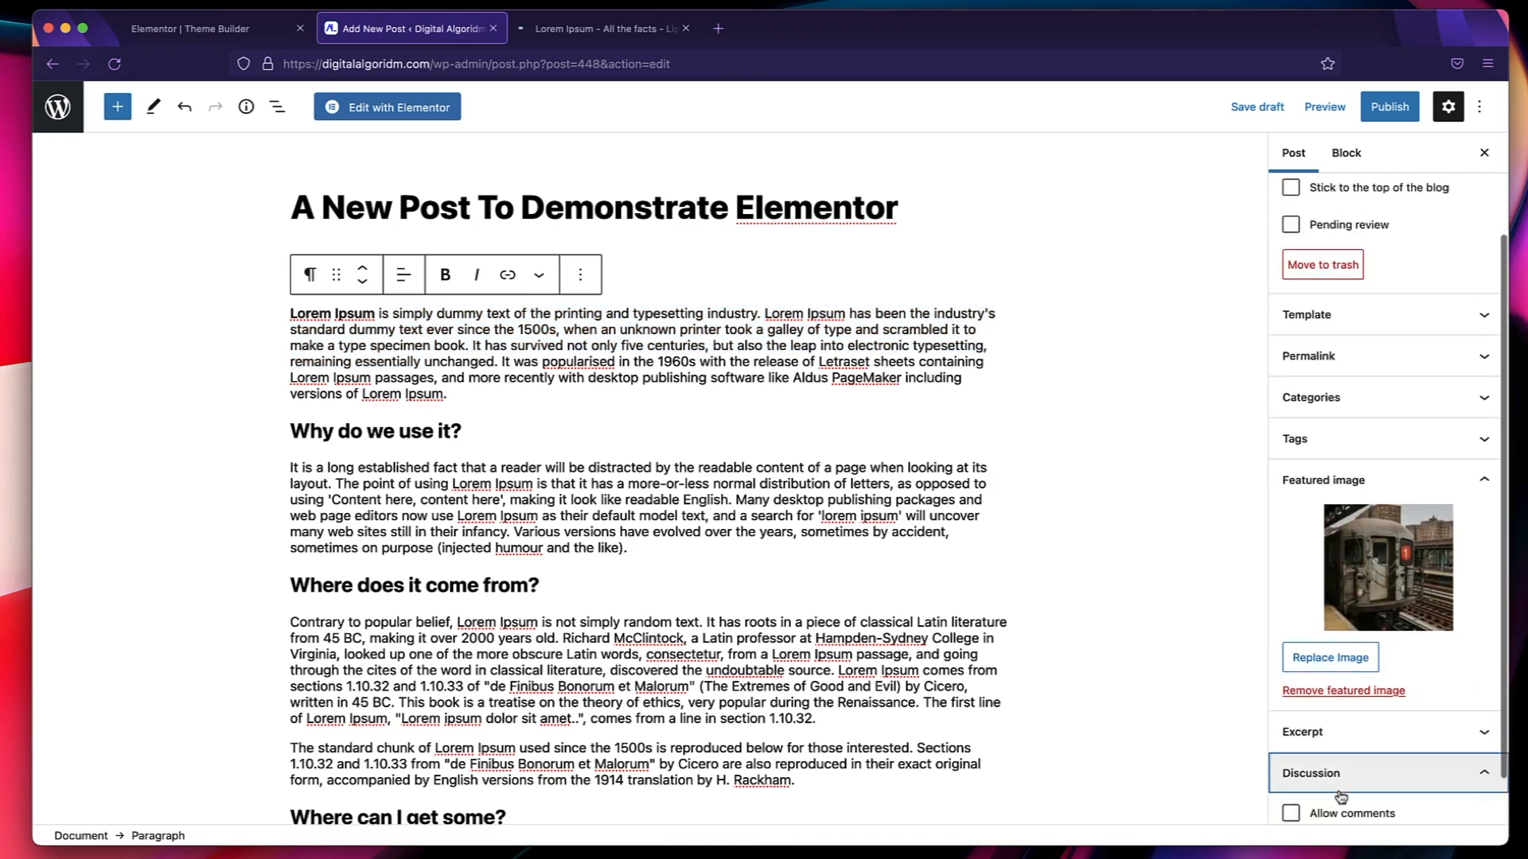
Review the discussion options, publish the post with public visibility and return to the editor.
scroll(1340, 791, "down", 2)
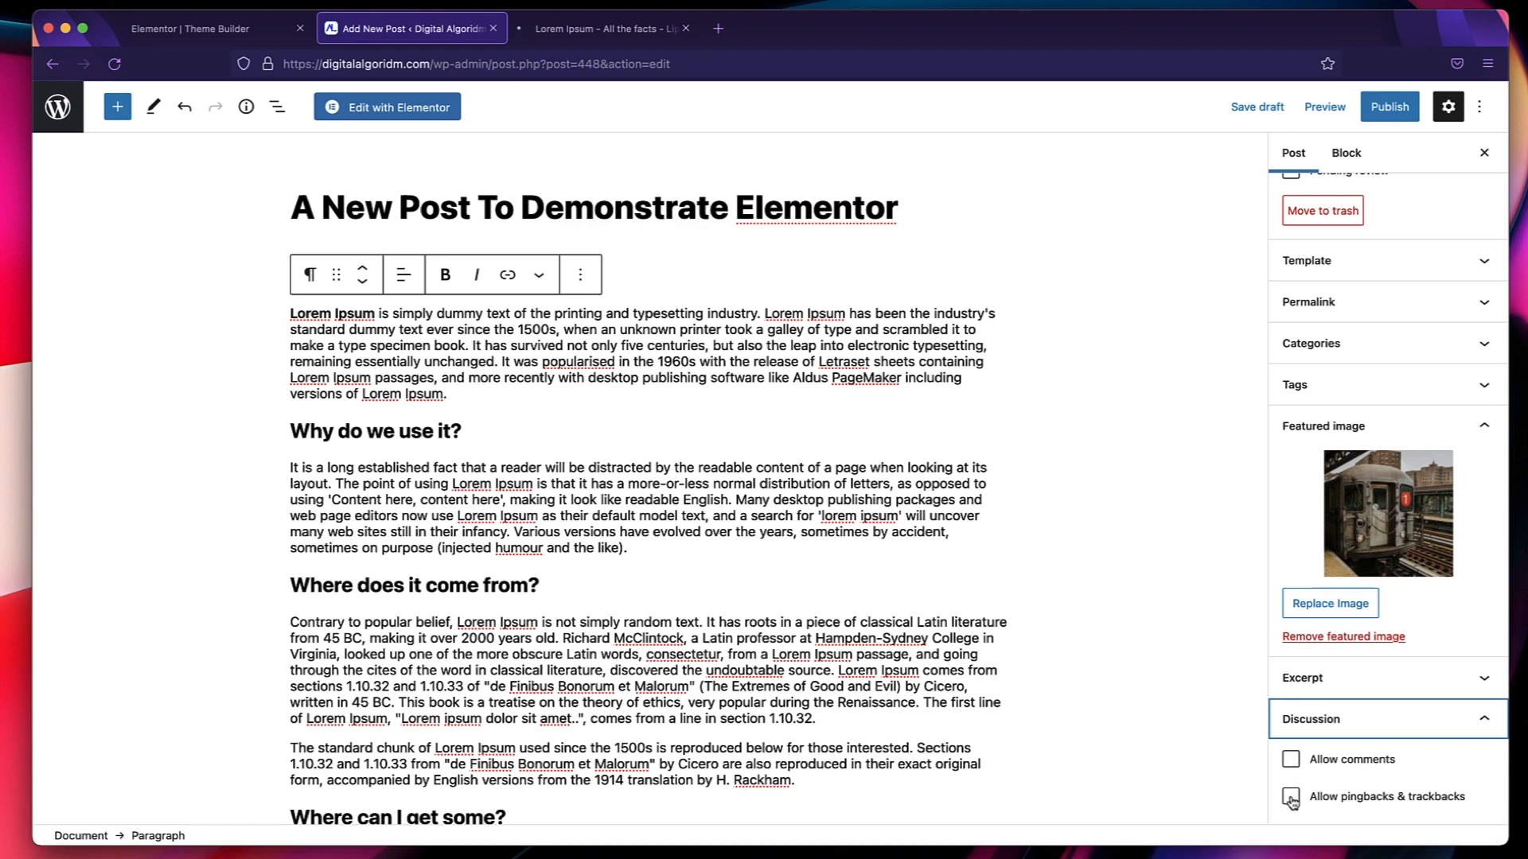
scroll(1388, 549, "up", 3)
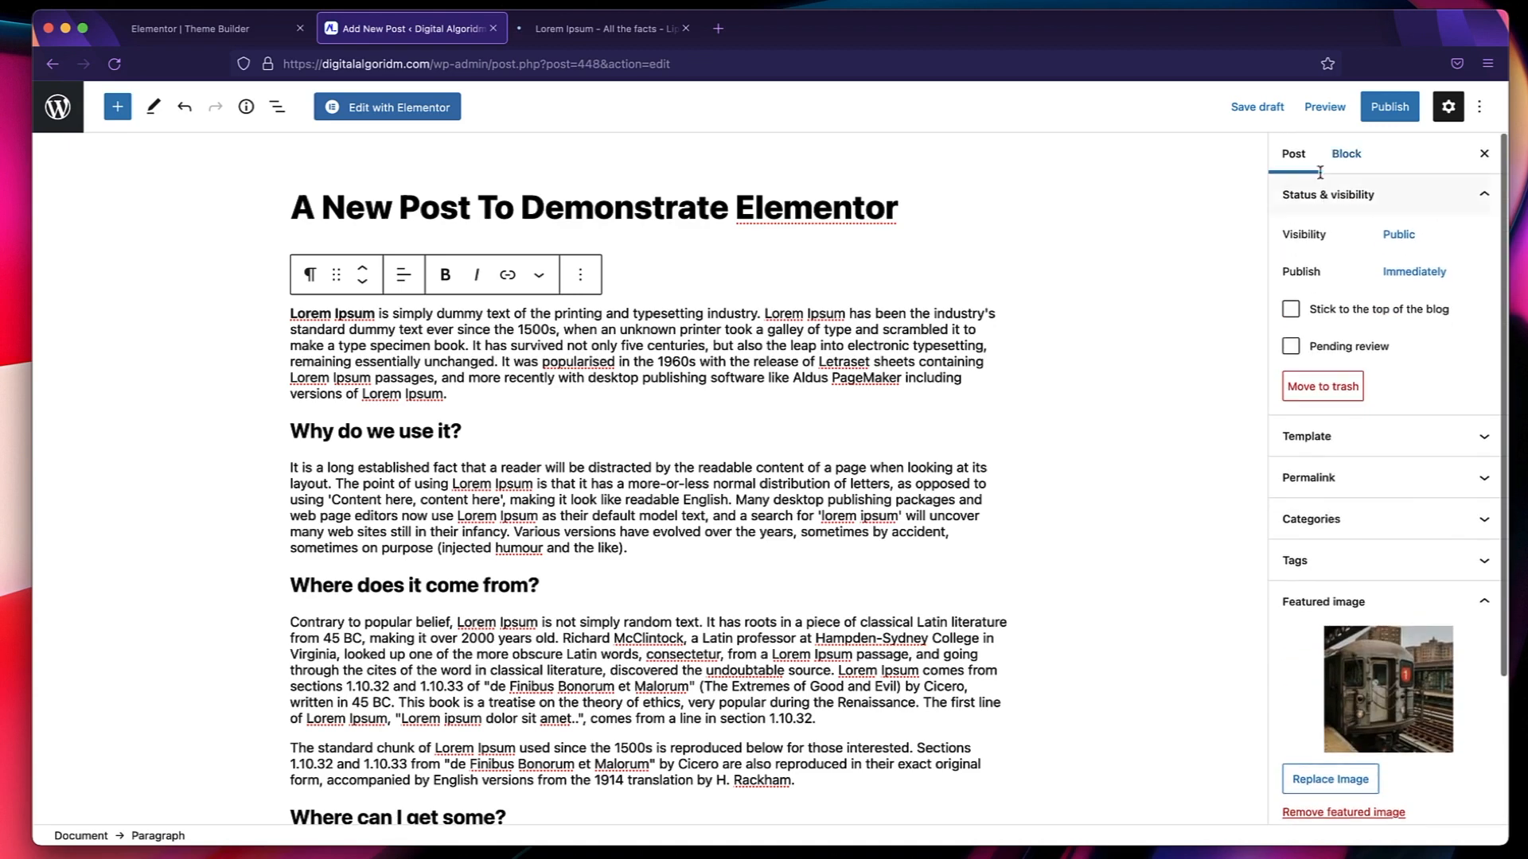
left_click(1391, 114)
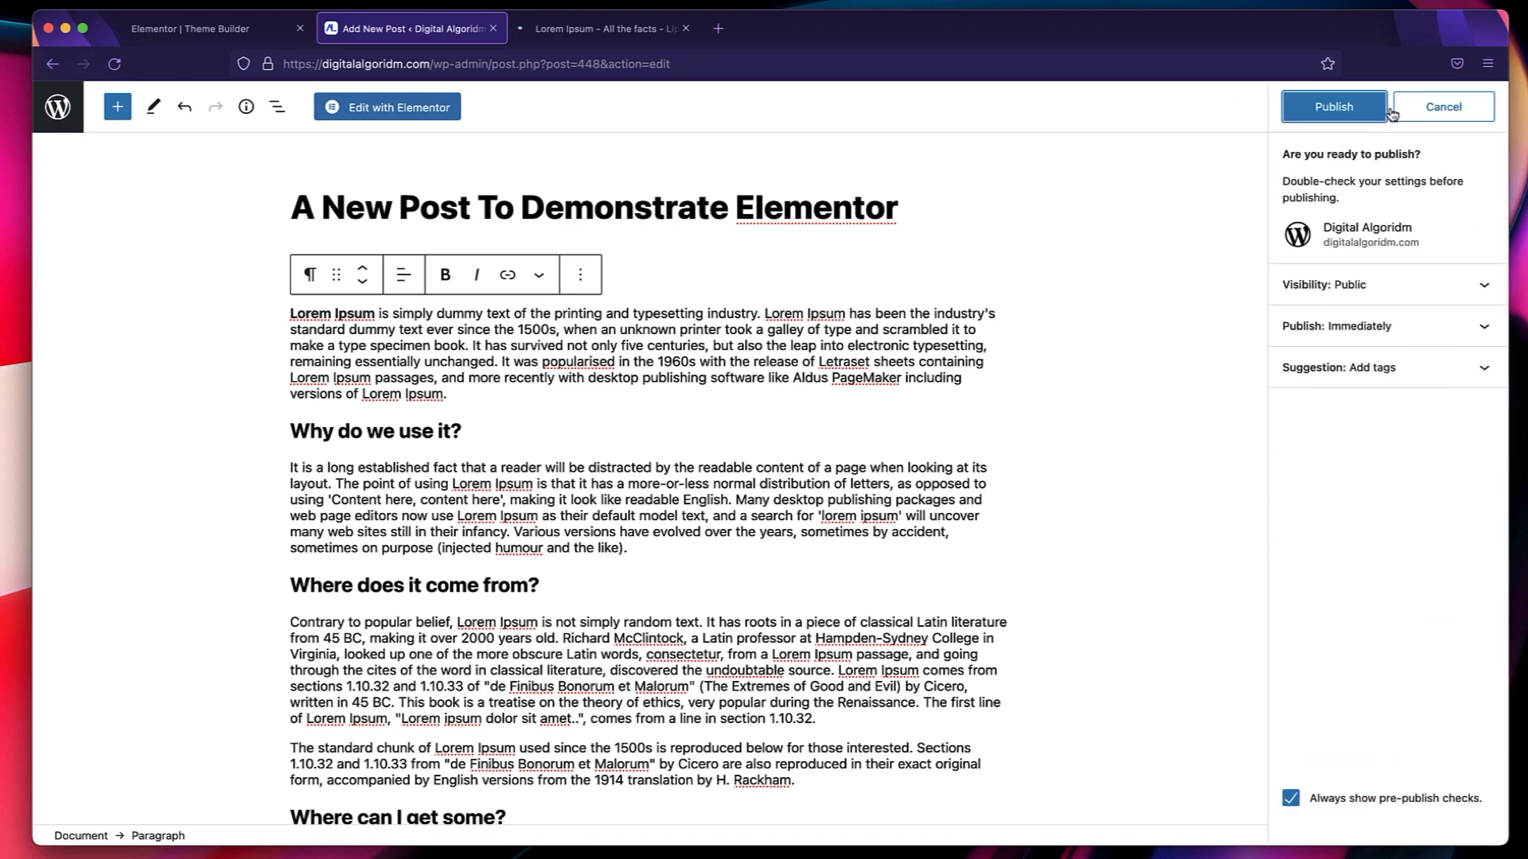
left_click(1343, 114)
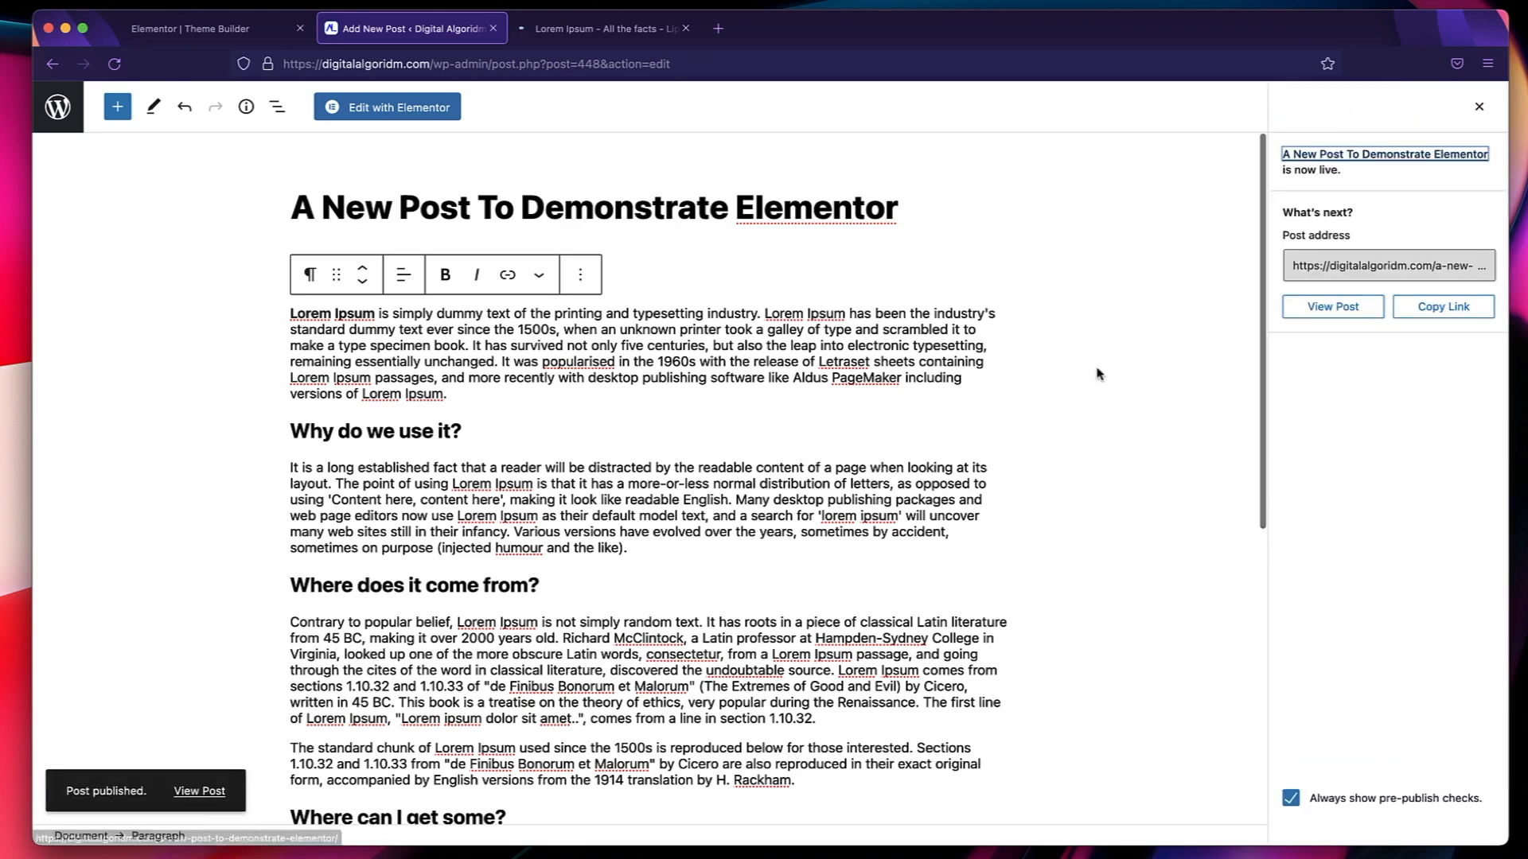
left_click(772, 347)
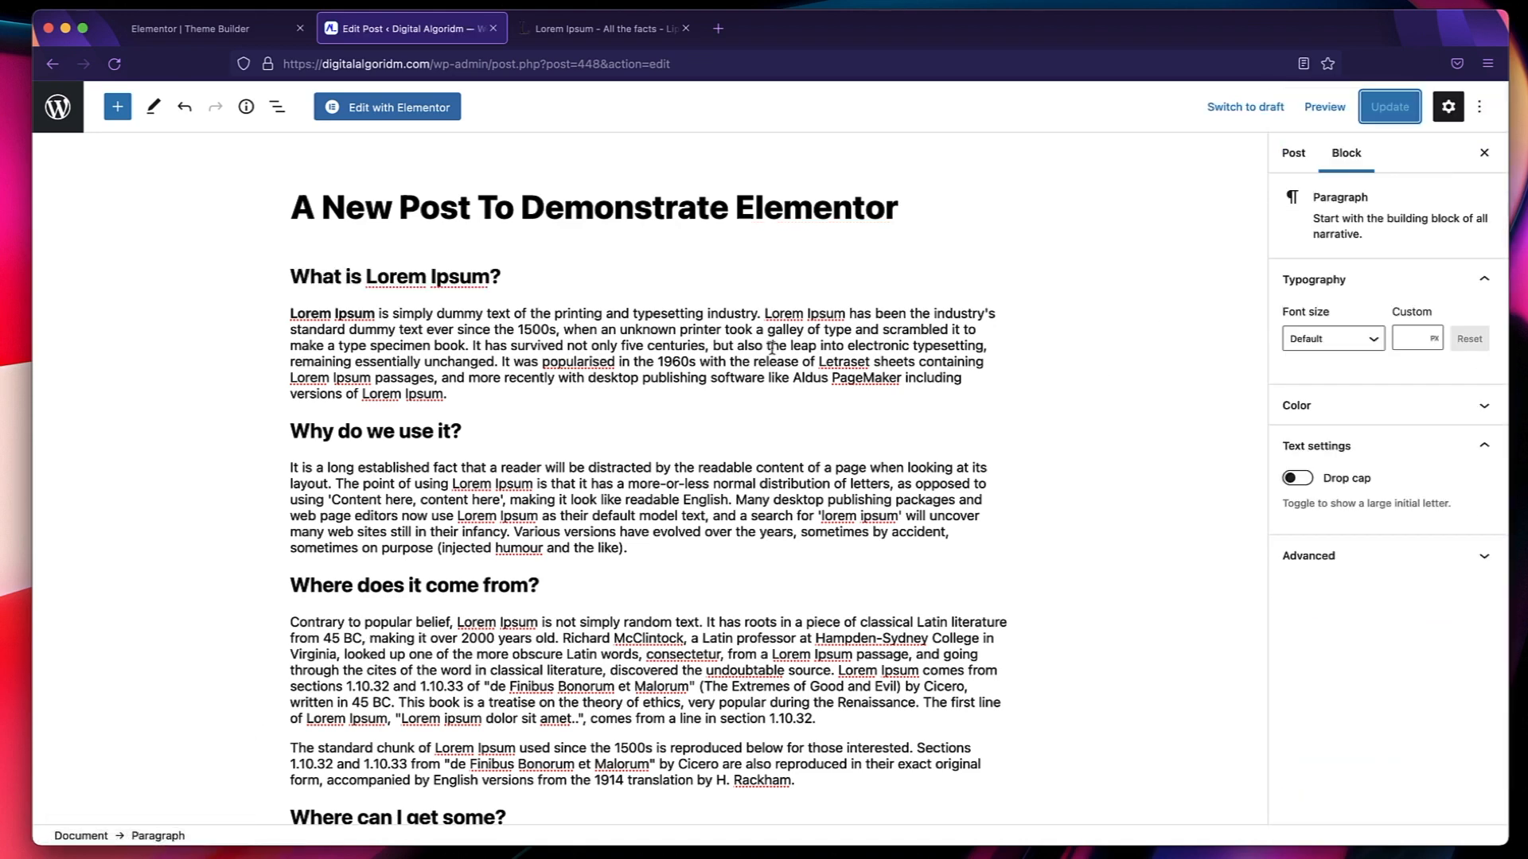
Try orange text on a blue background for the first paragraph, and clear both colours again.
left_click(553, 337)
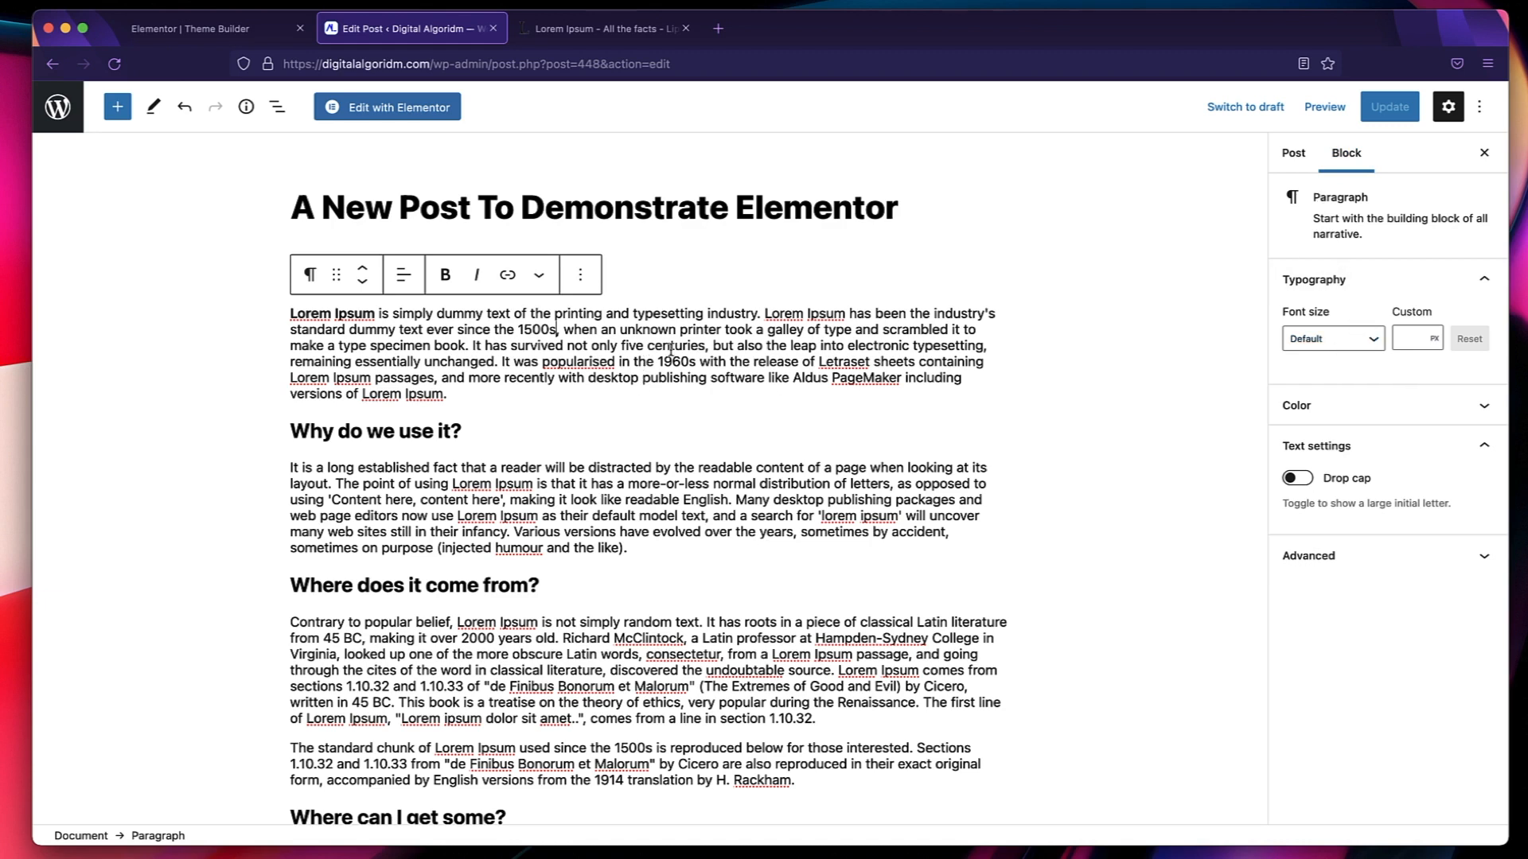
left_click(1425, 408)
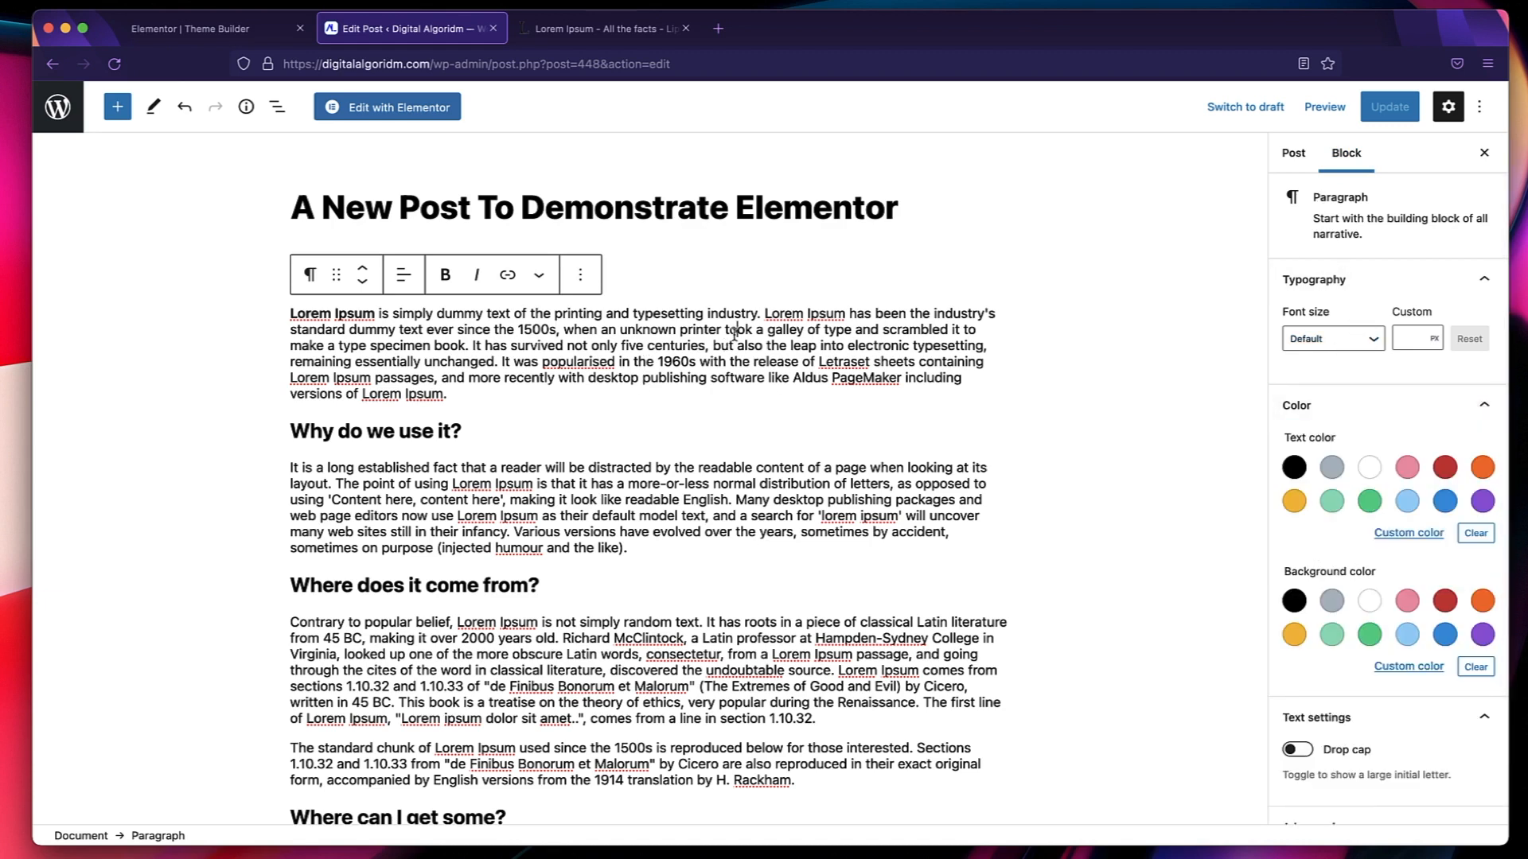
left_click(1483, 467)
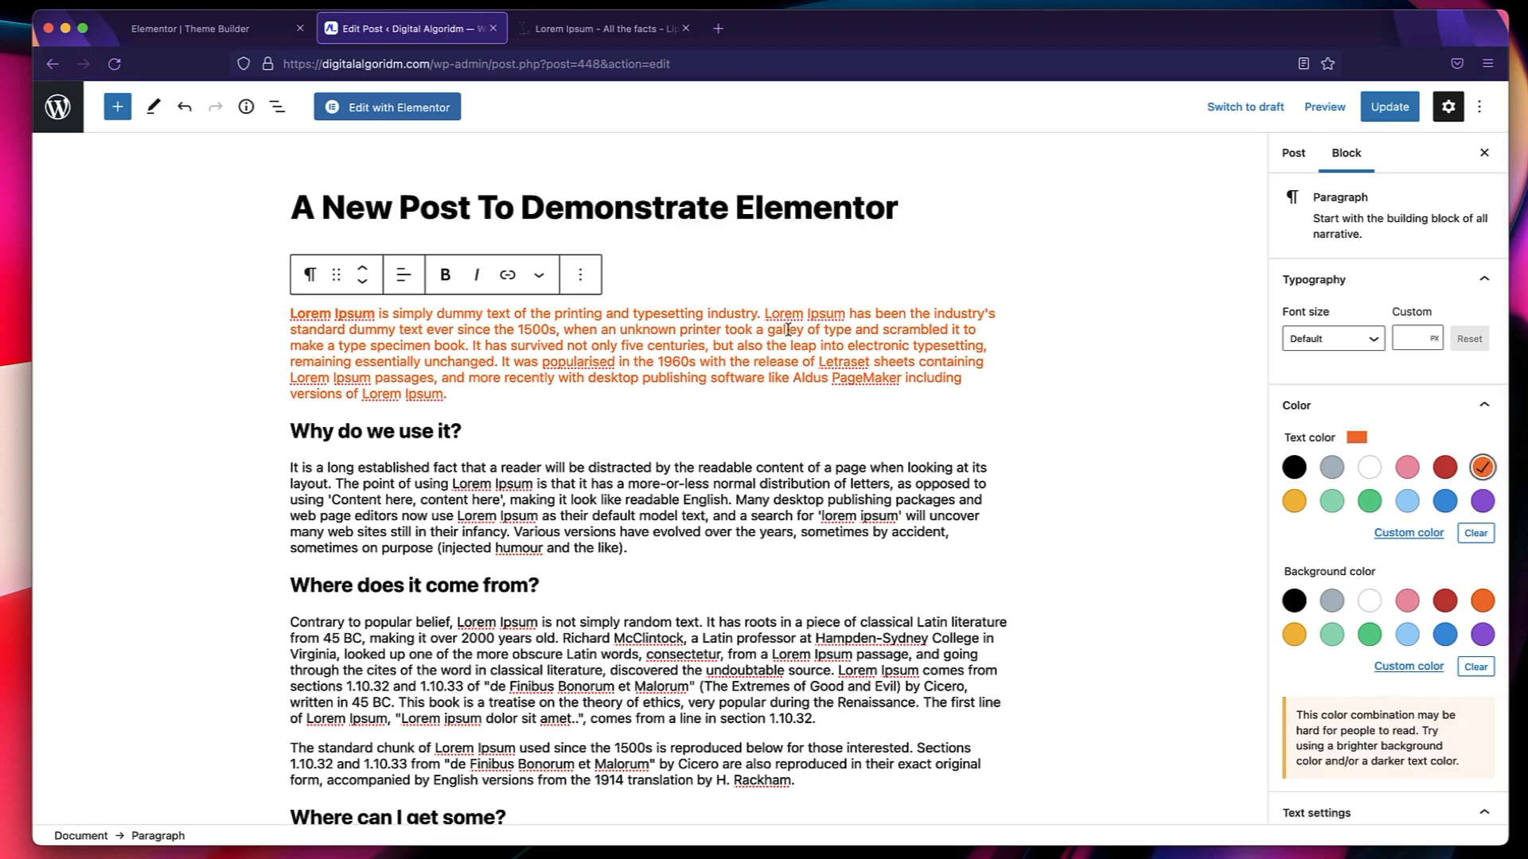
scroll(1389, 501, "down", 2)
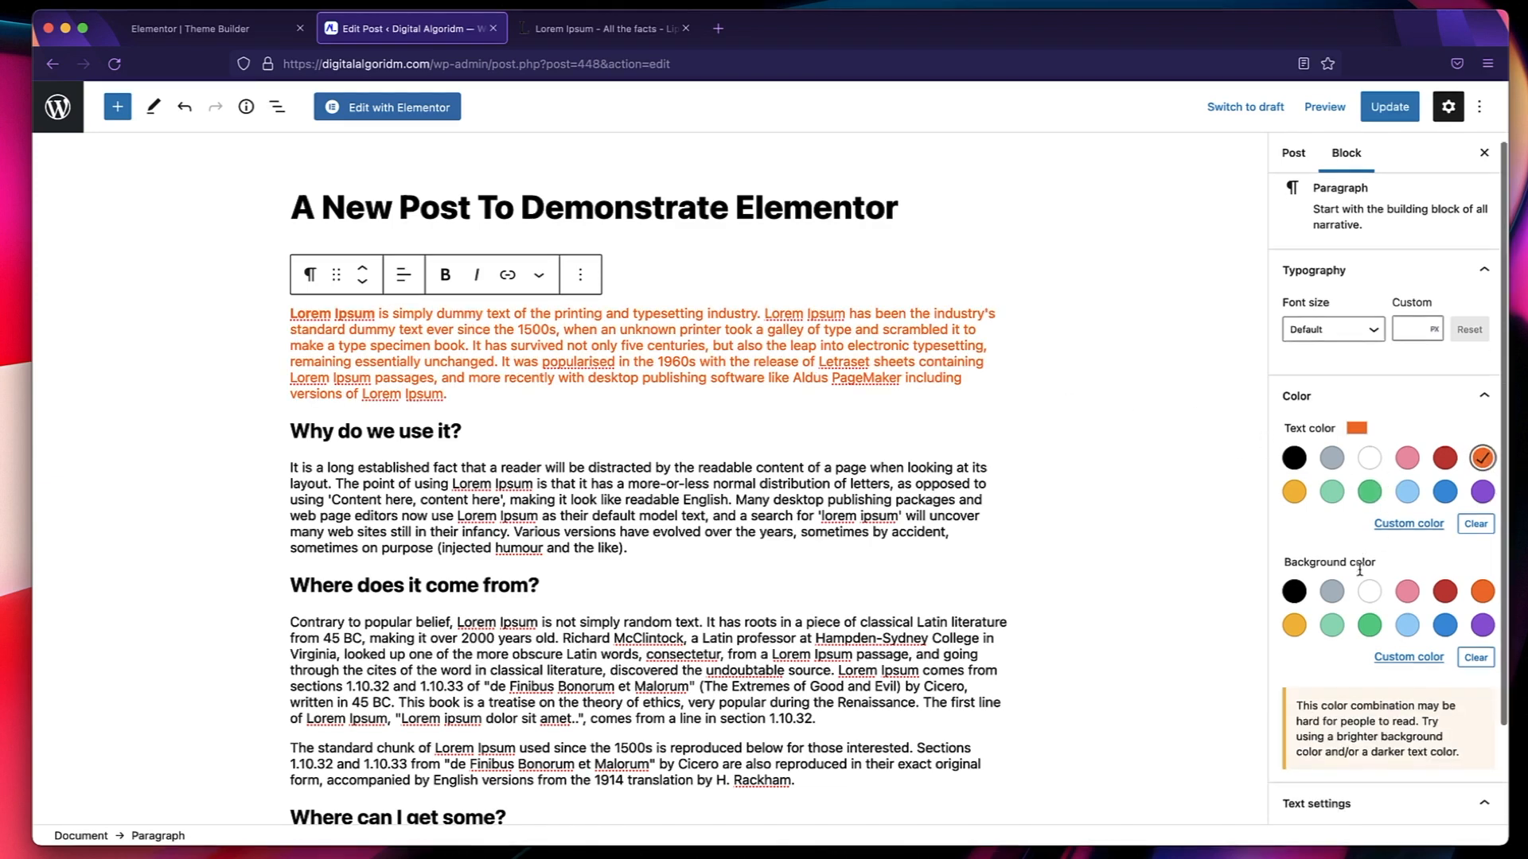
left_click(1445, 544)
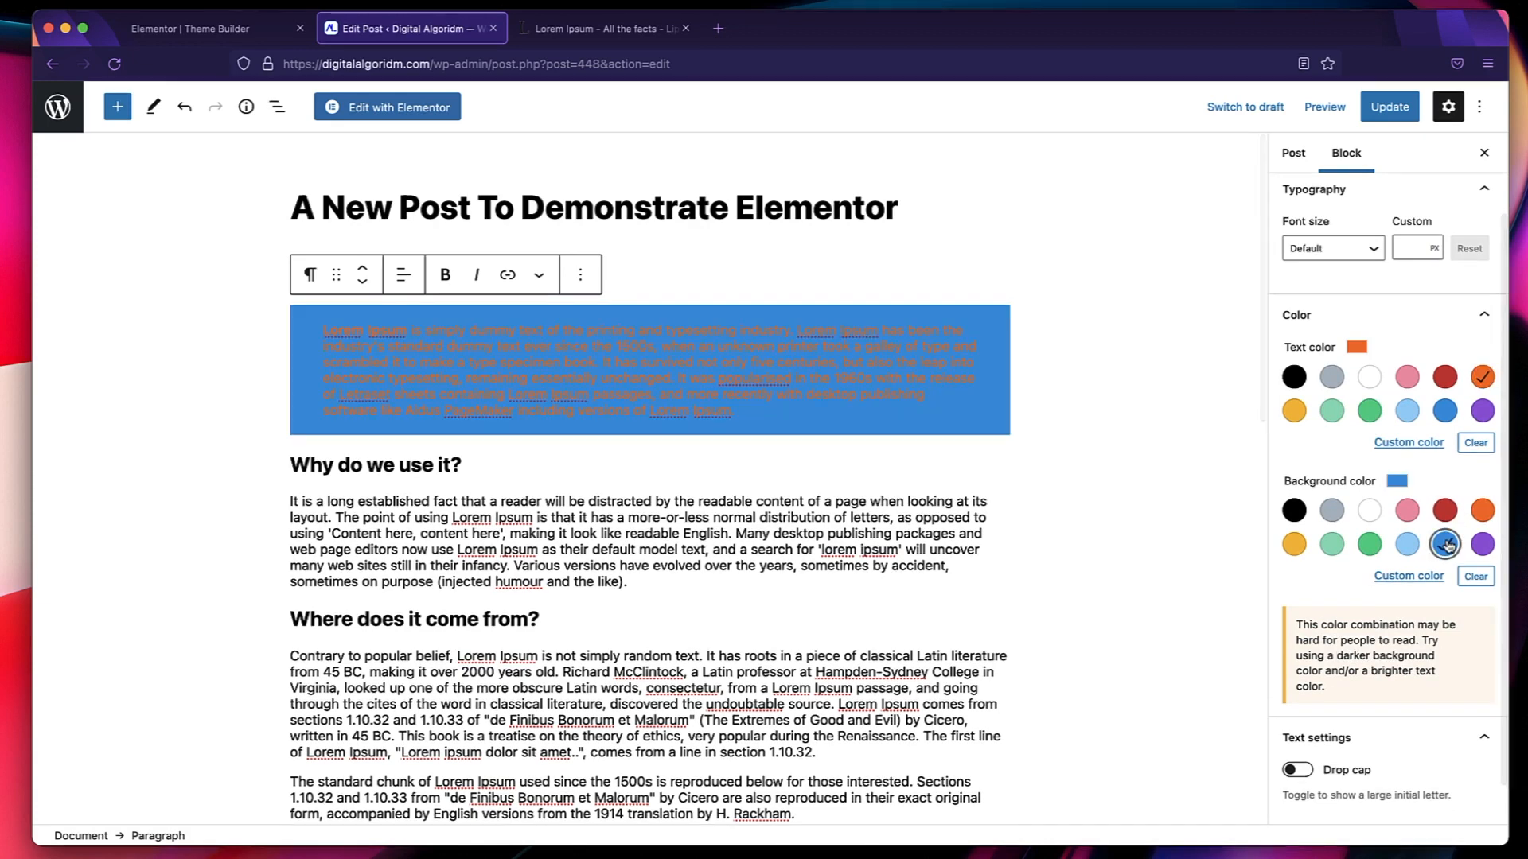
left_click(1477, 577)
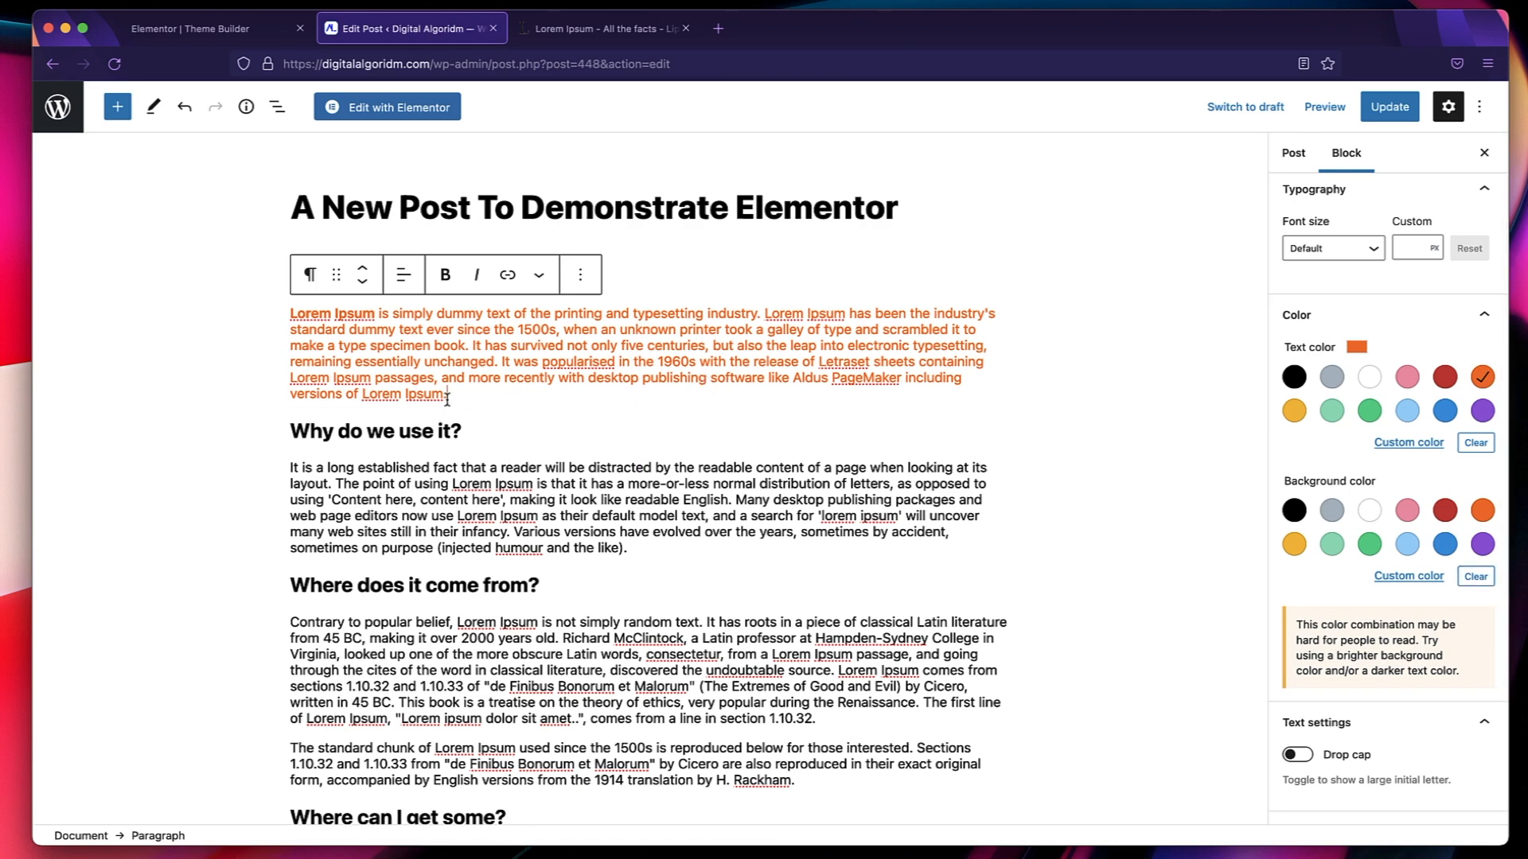
left_click(1479, 450)
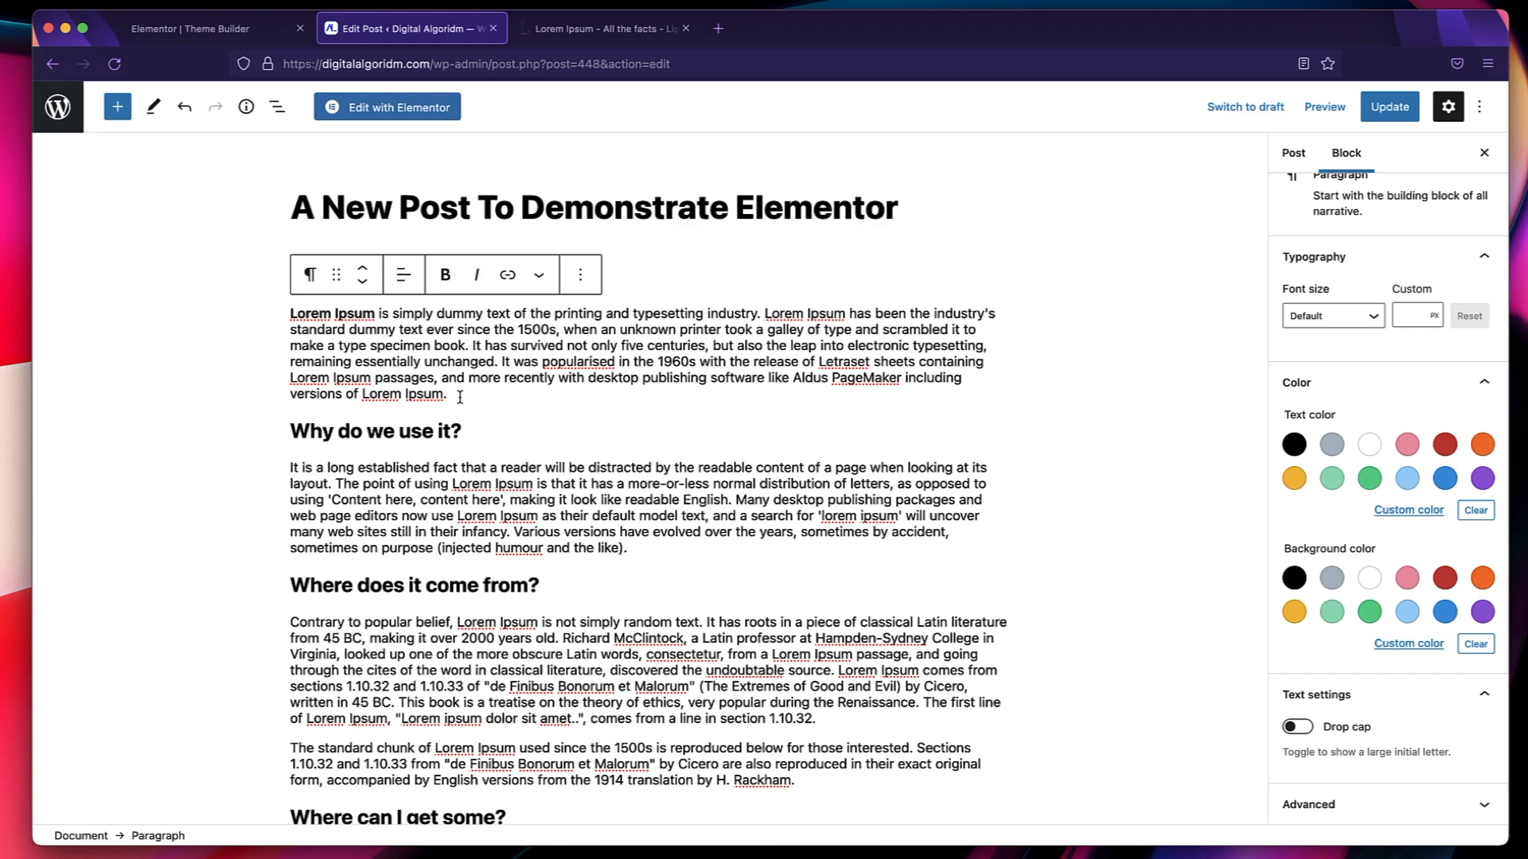
Insert an image block below the first paragraph with Team-5.png from the media library.
key("Return")
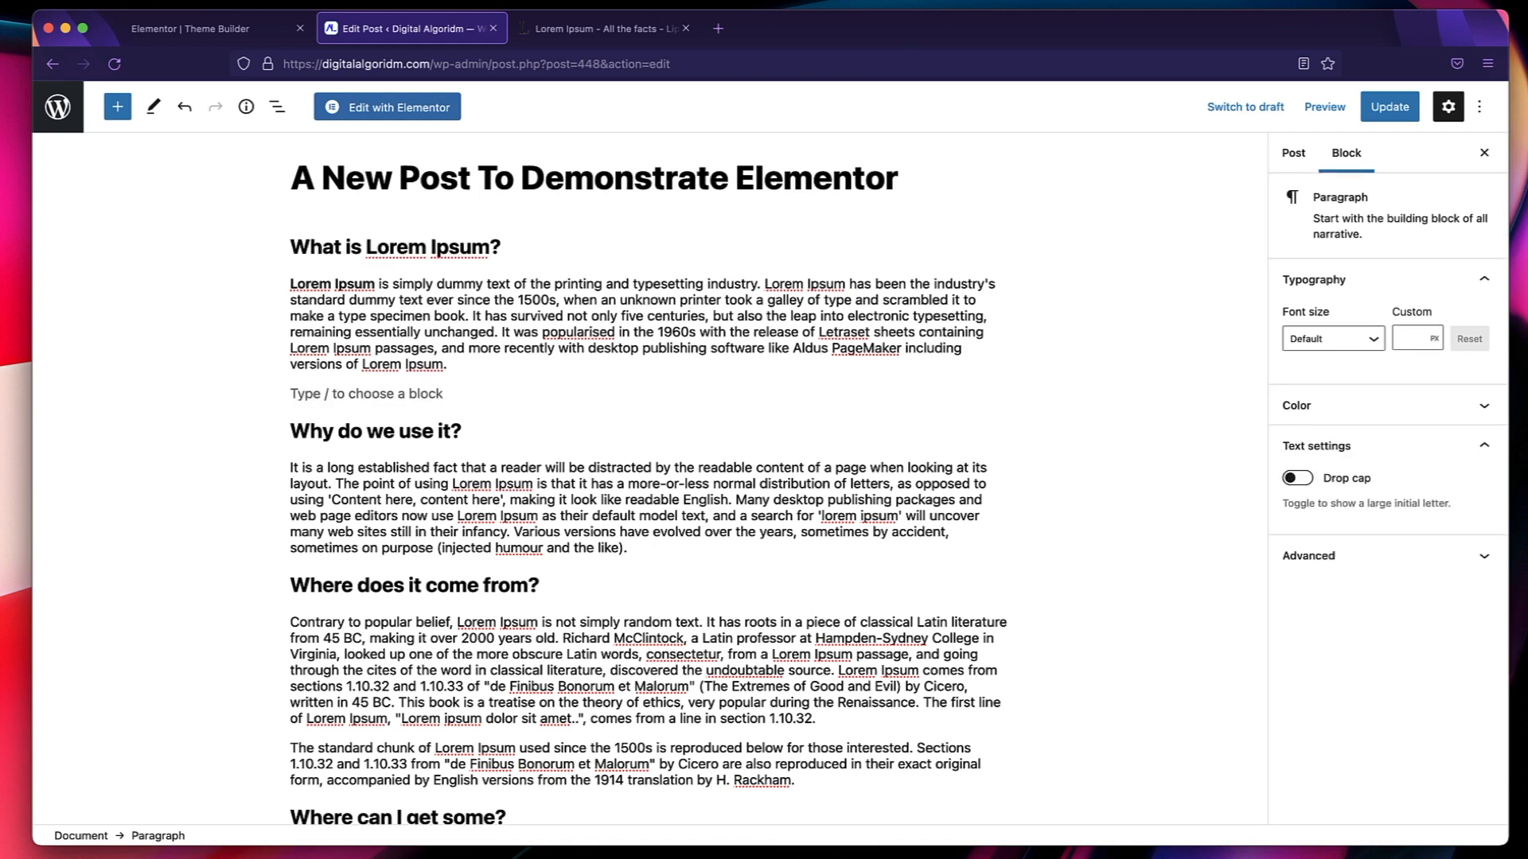
type("/")
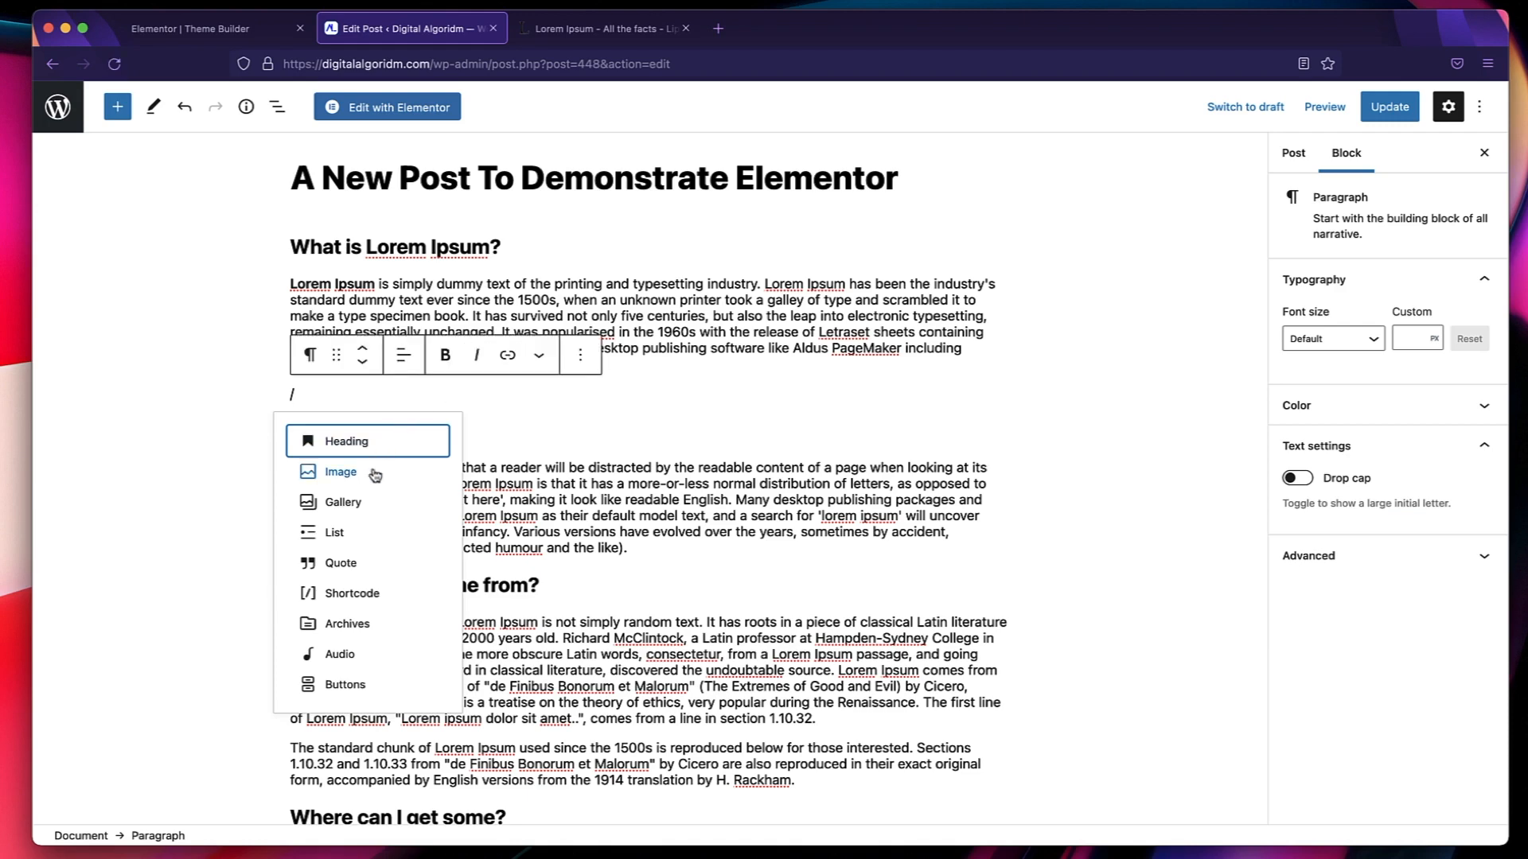
left_click(372, 476)
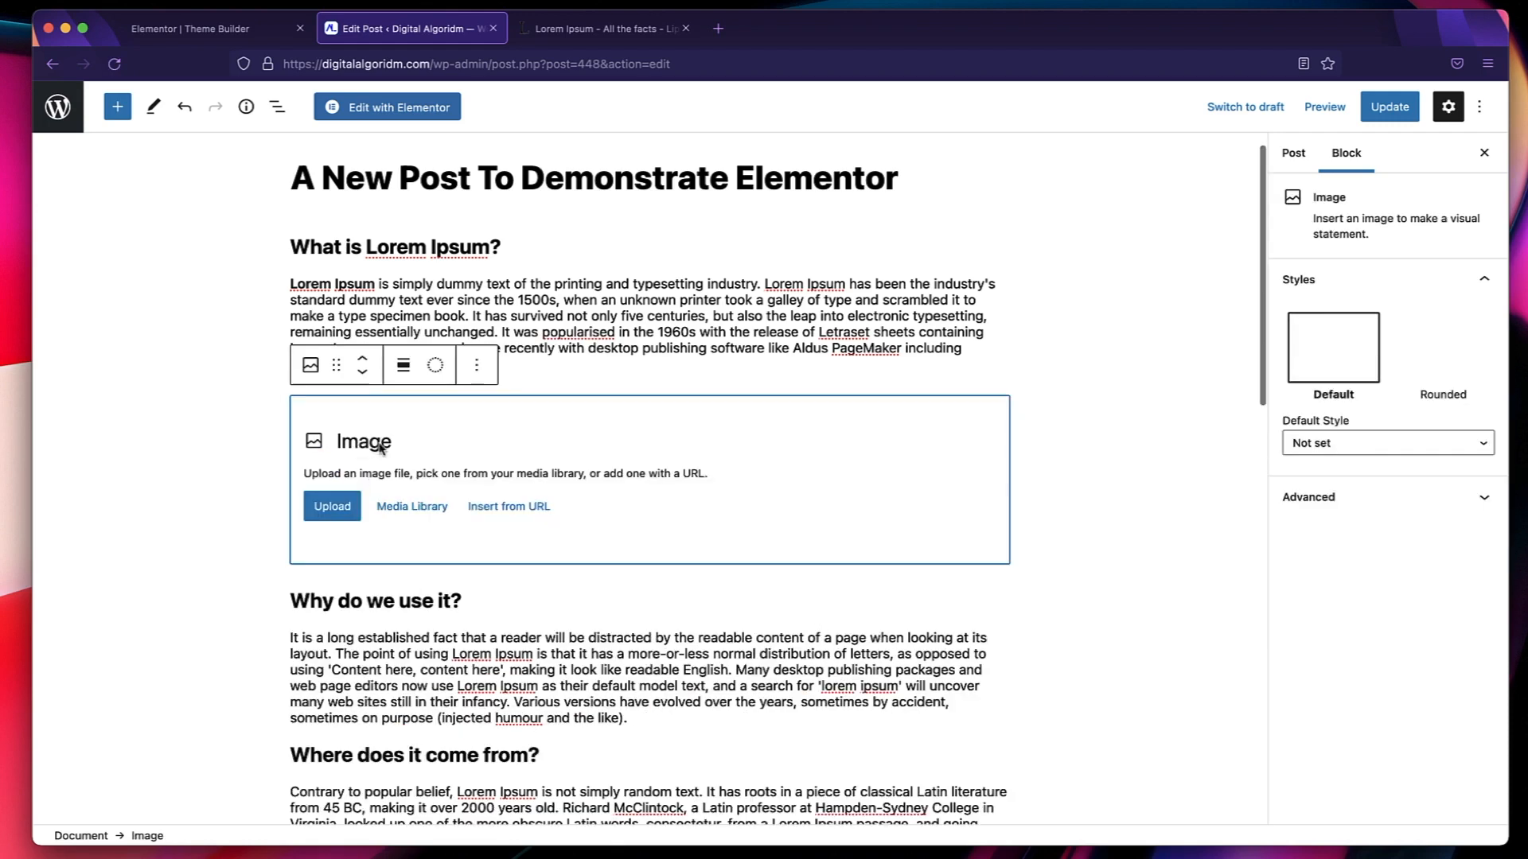
left_click(400, 506)
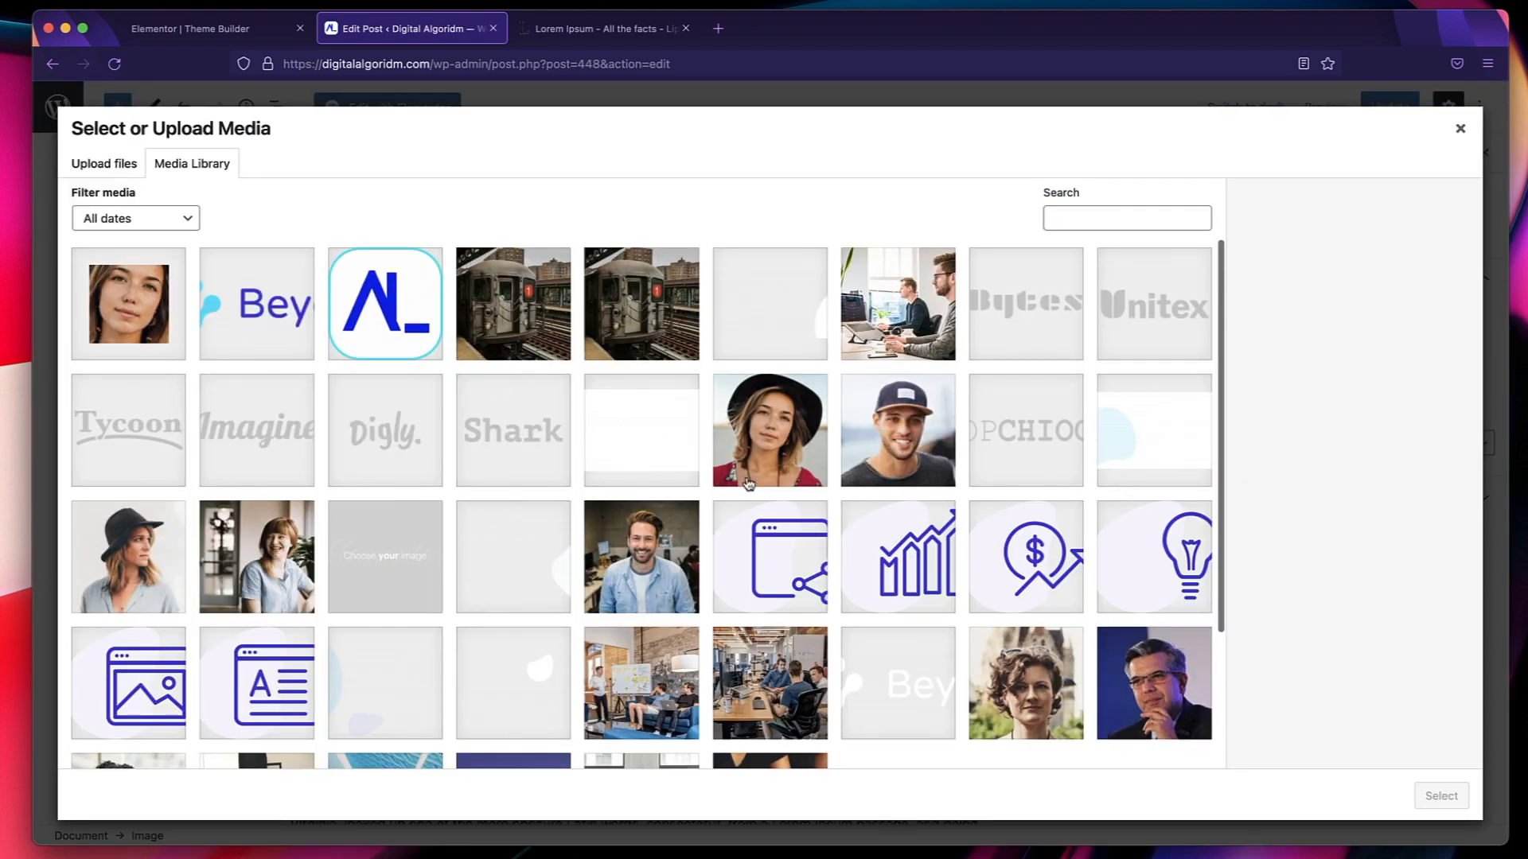
left_click(625, 586)
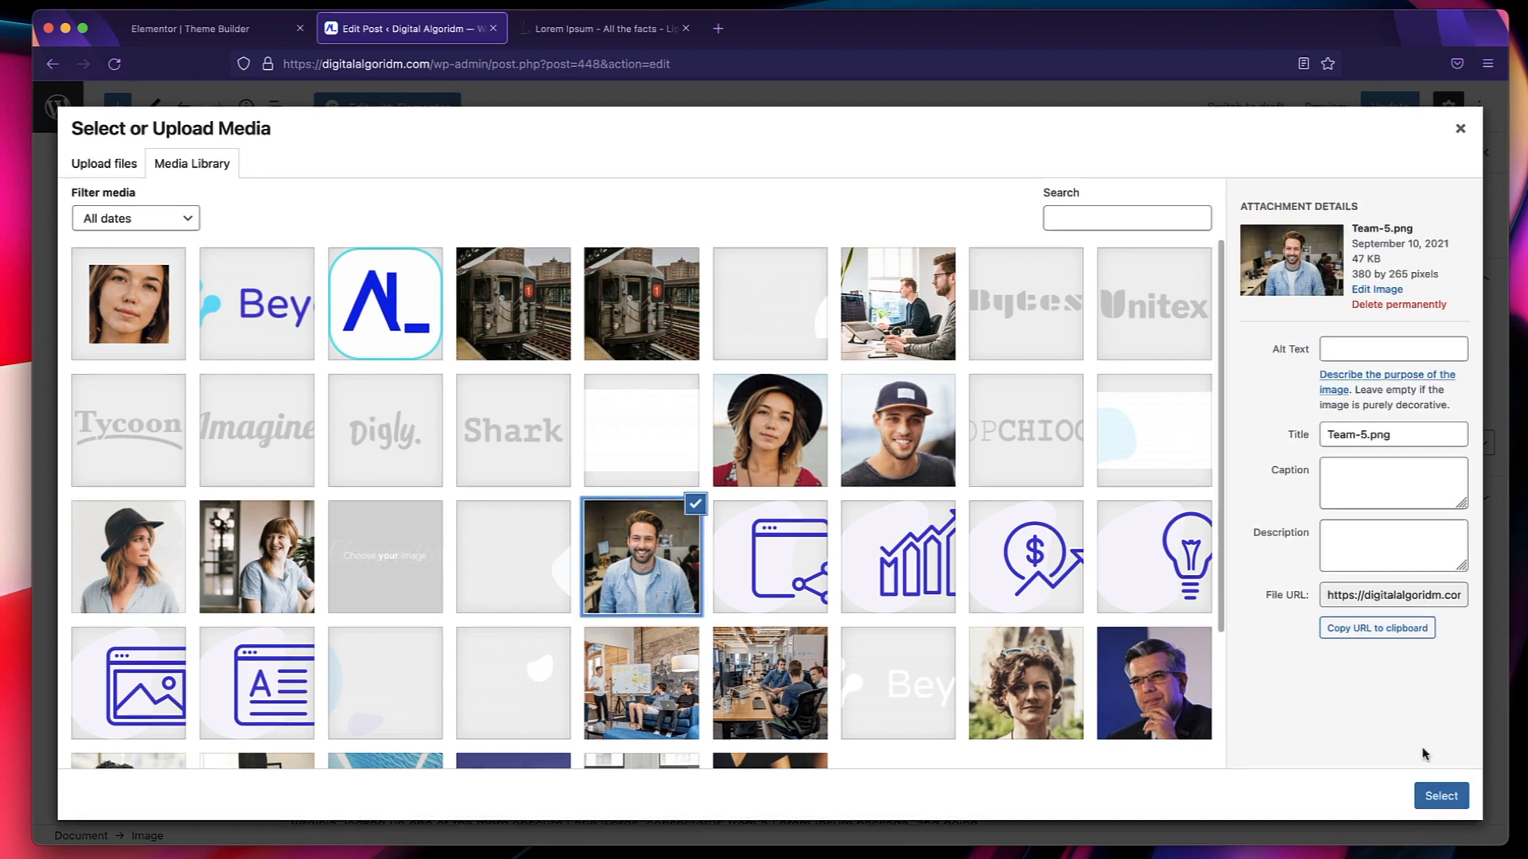
left_click(1441, 796)
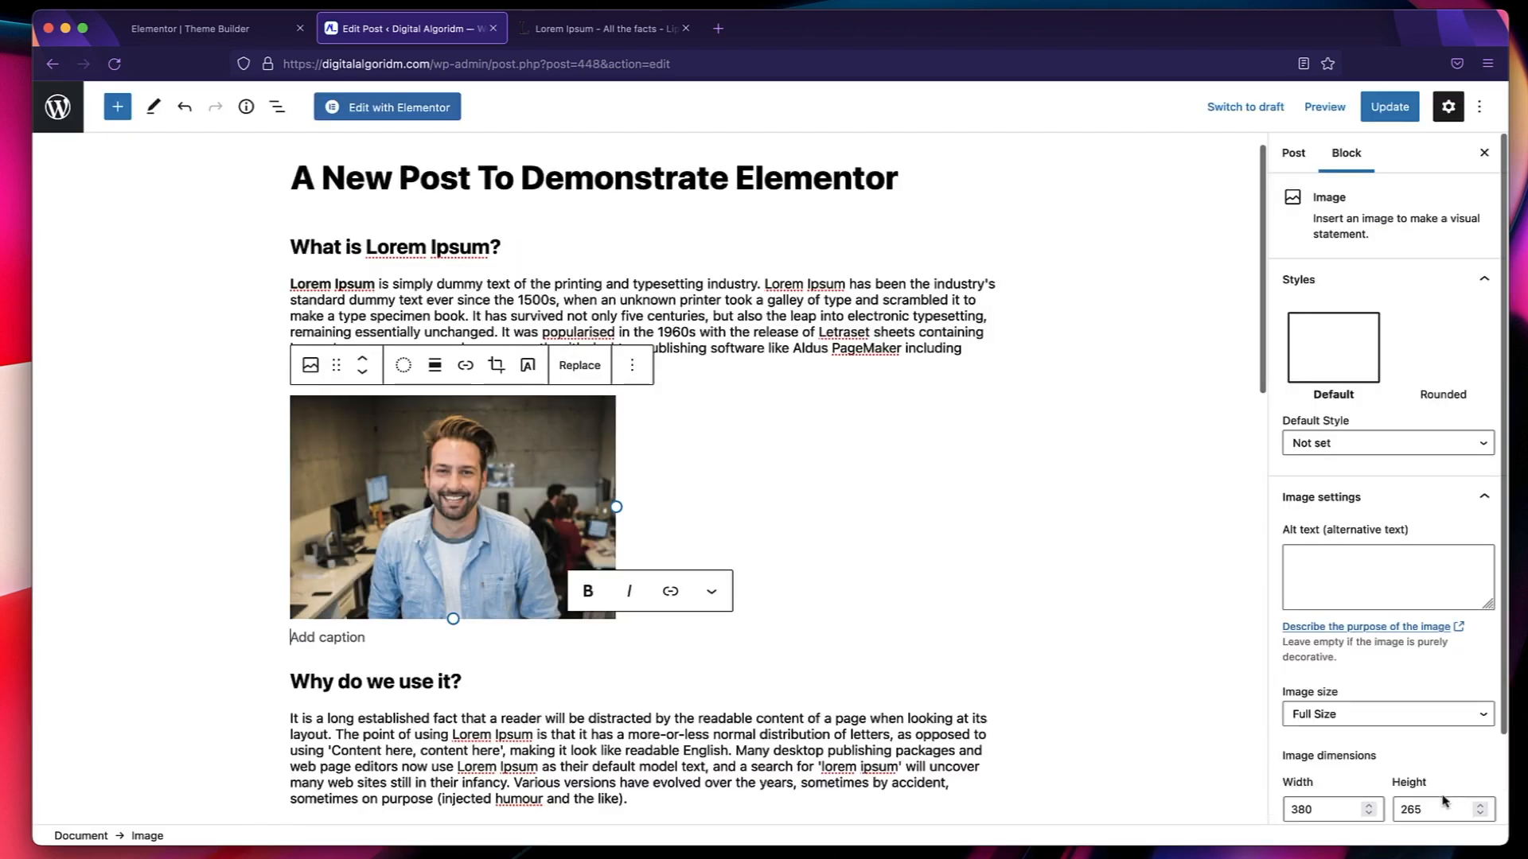
Apply the Rounded style to the image below the first paragraph, keep its size at Full Size and update the post.
left_click(446, 456)
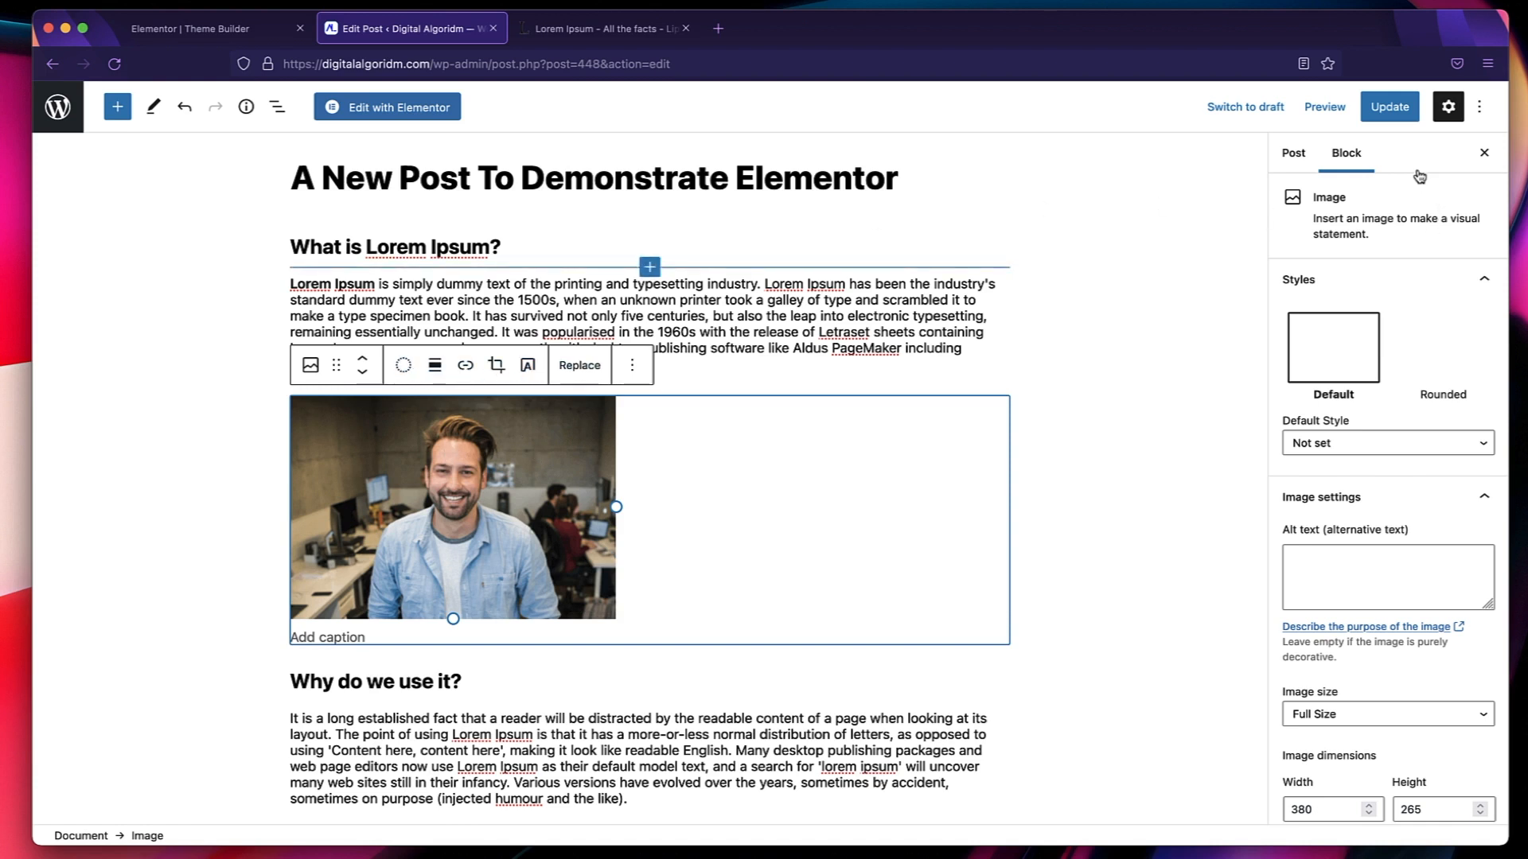
left_click(1444, 355)
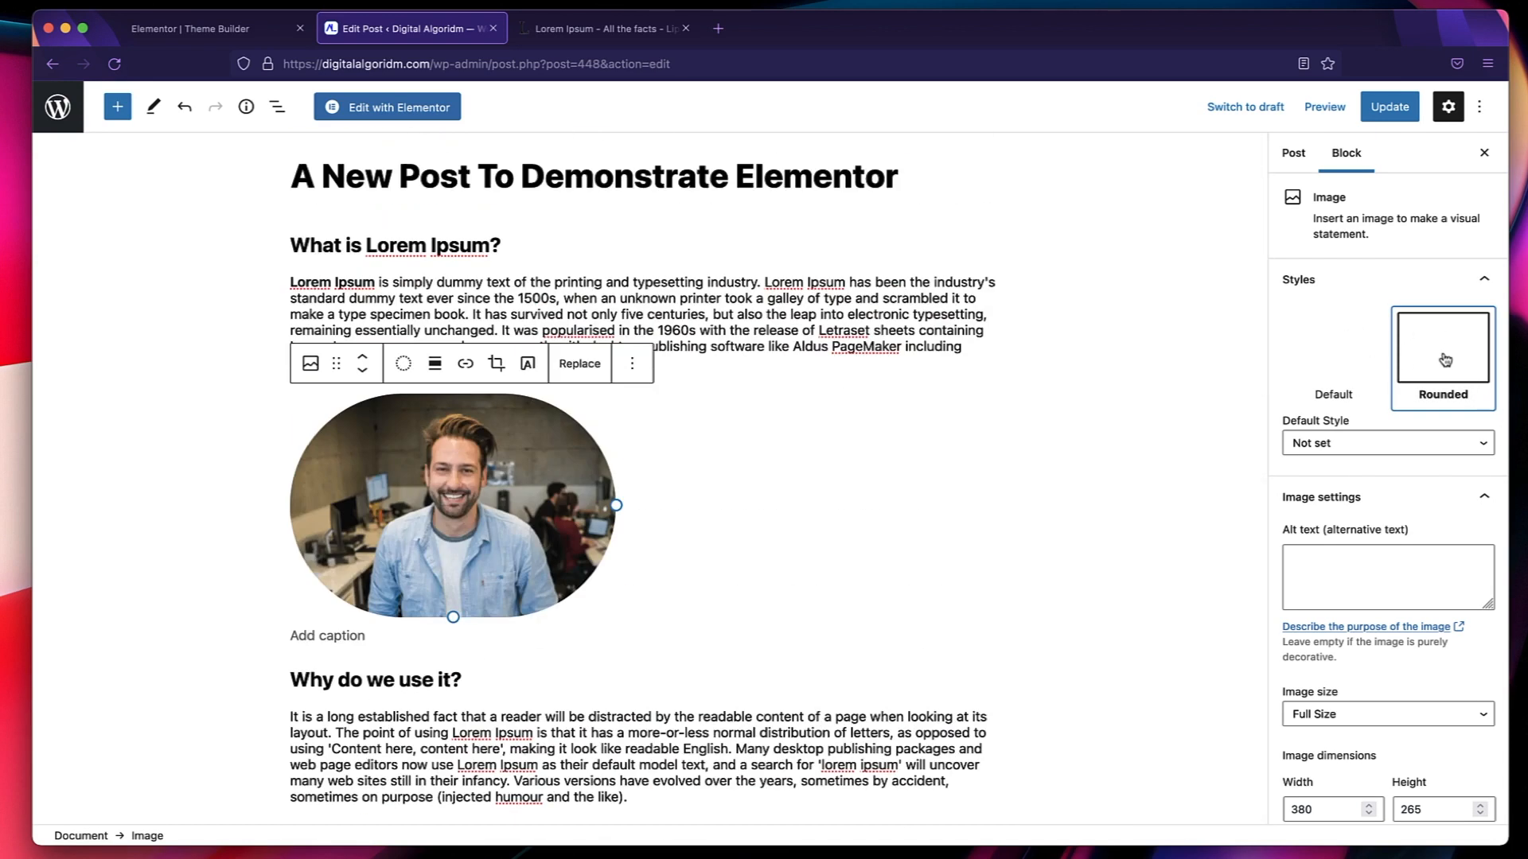
scroll(1388, 485, "down", 2)
left_click(1393, 452)
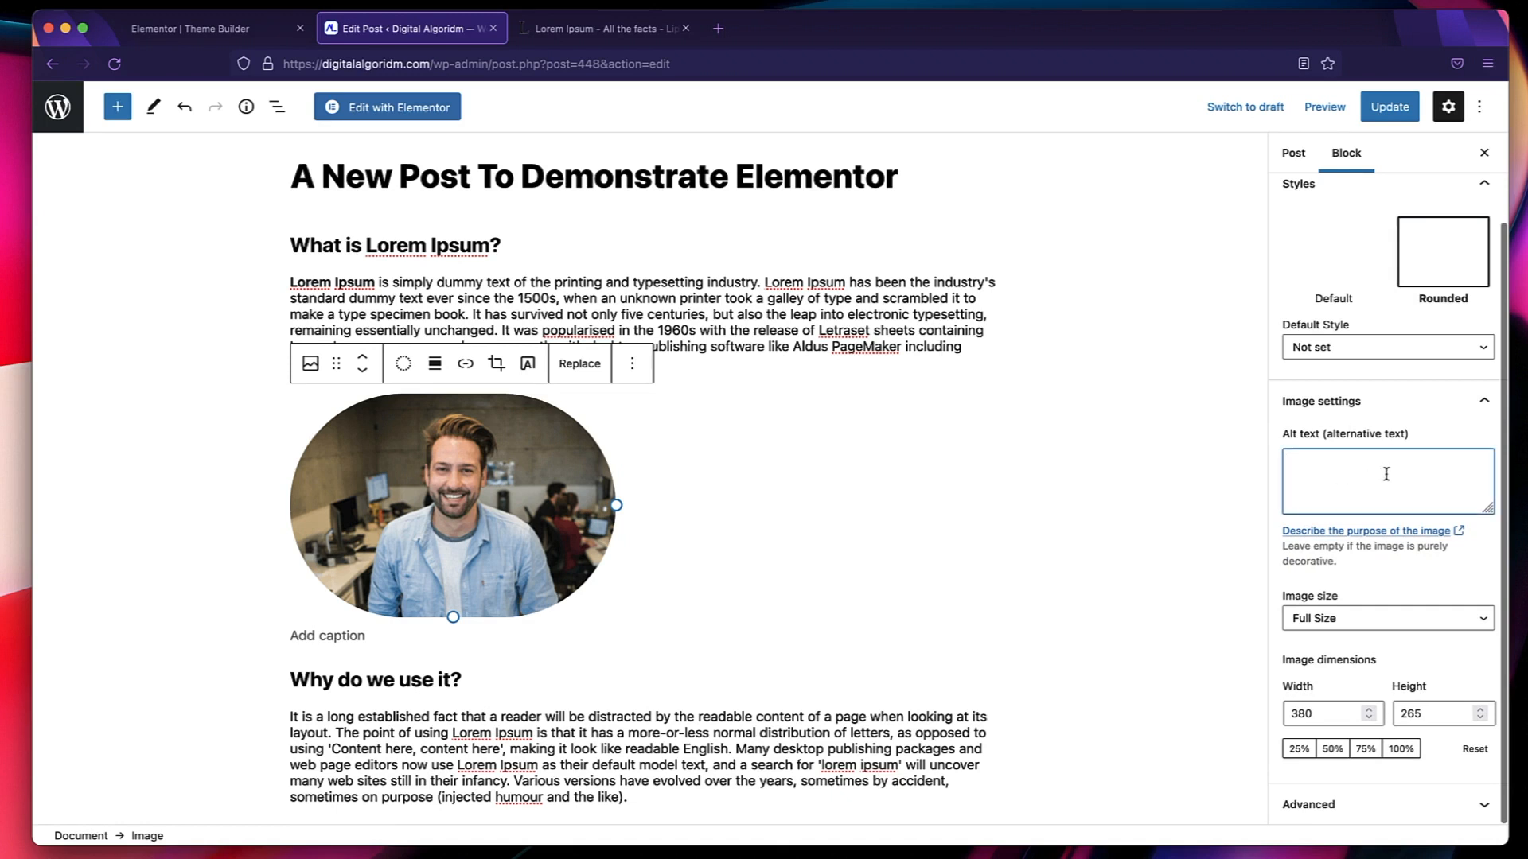
left_click(1386, 619)
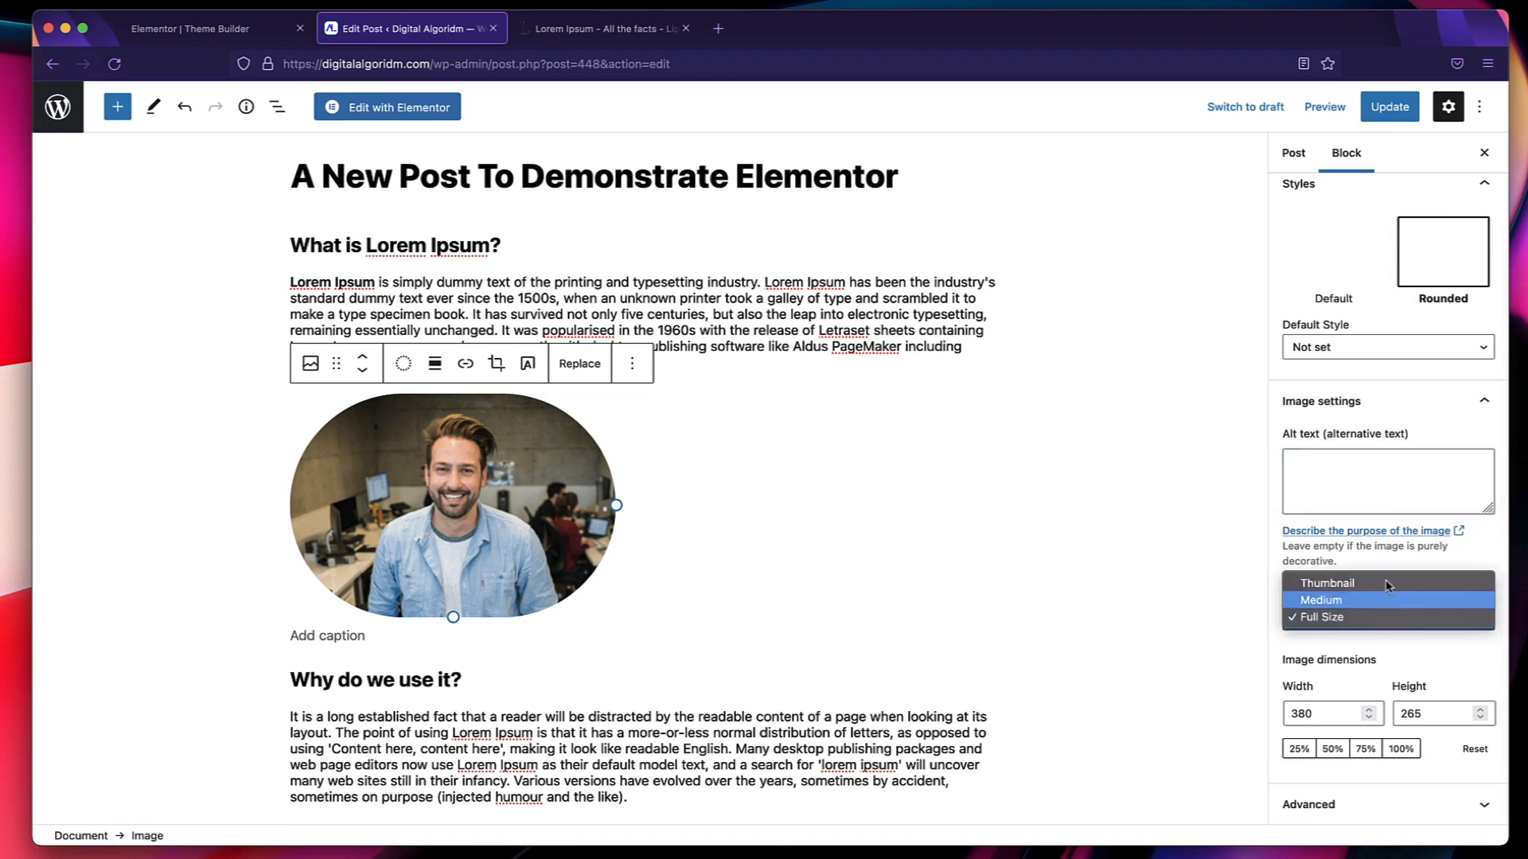
left_click(1420, 667)
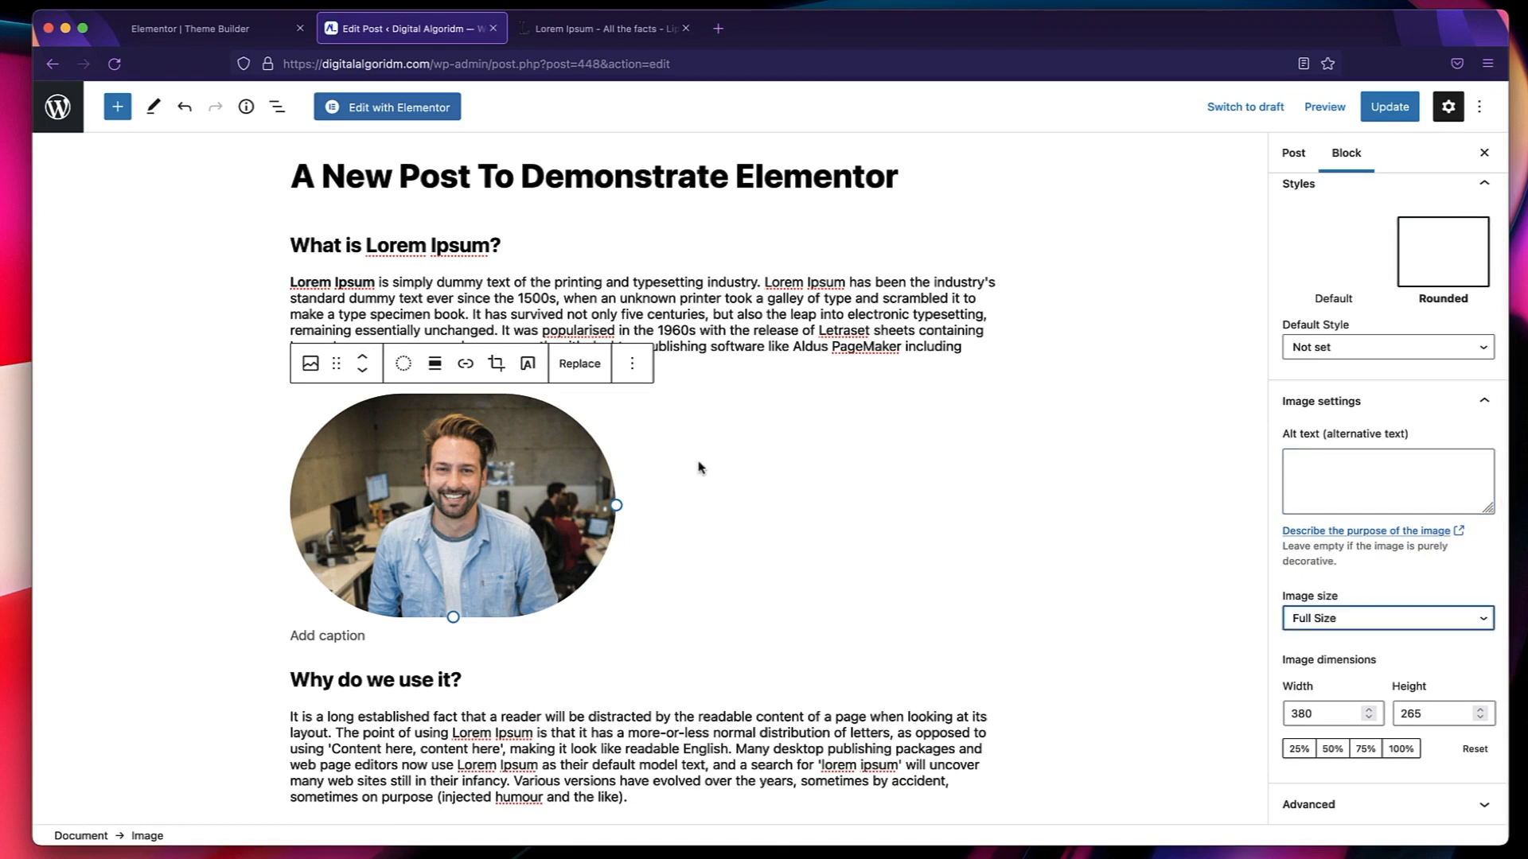
left_click(721, 279)
left_click(1390, 106)
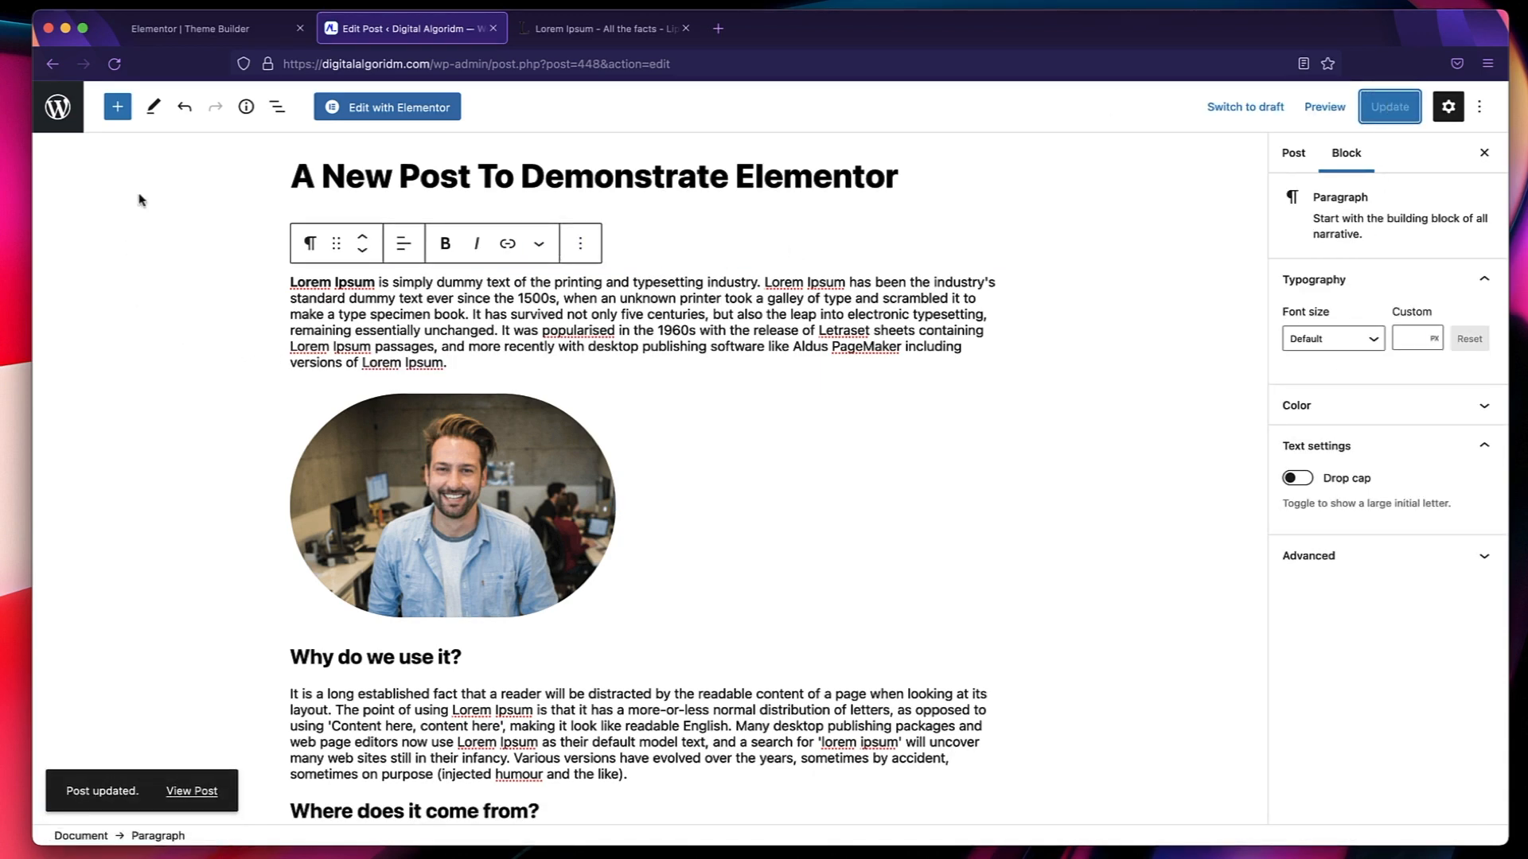
Open the post categories and view the WordPress category's archive page, examining its address and post listing.
left_click(70, 115)
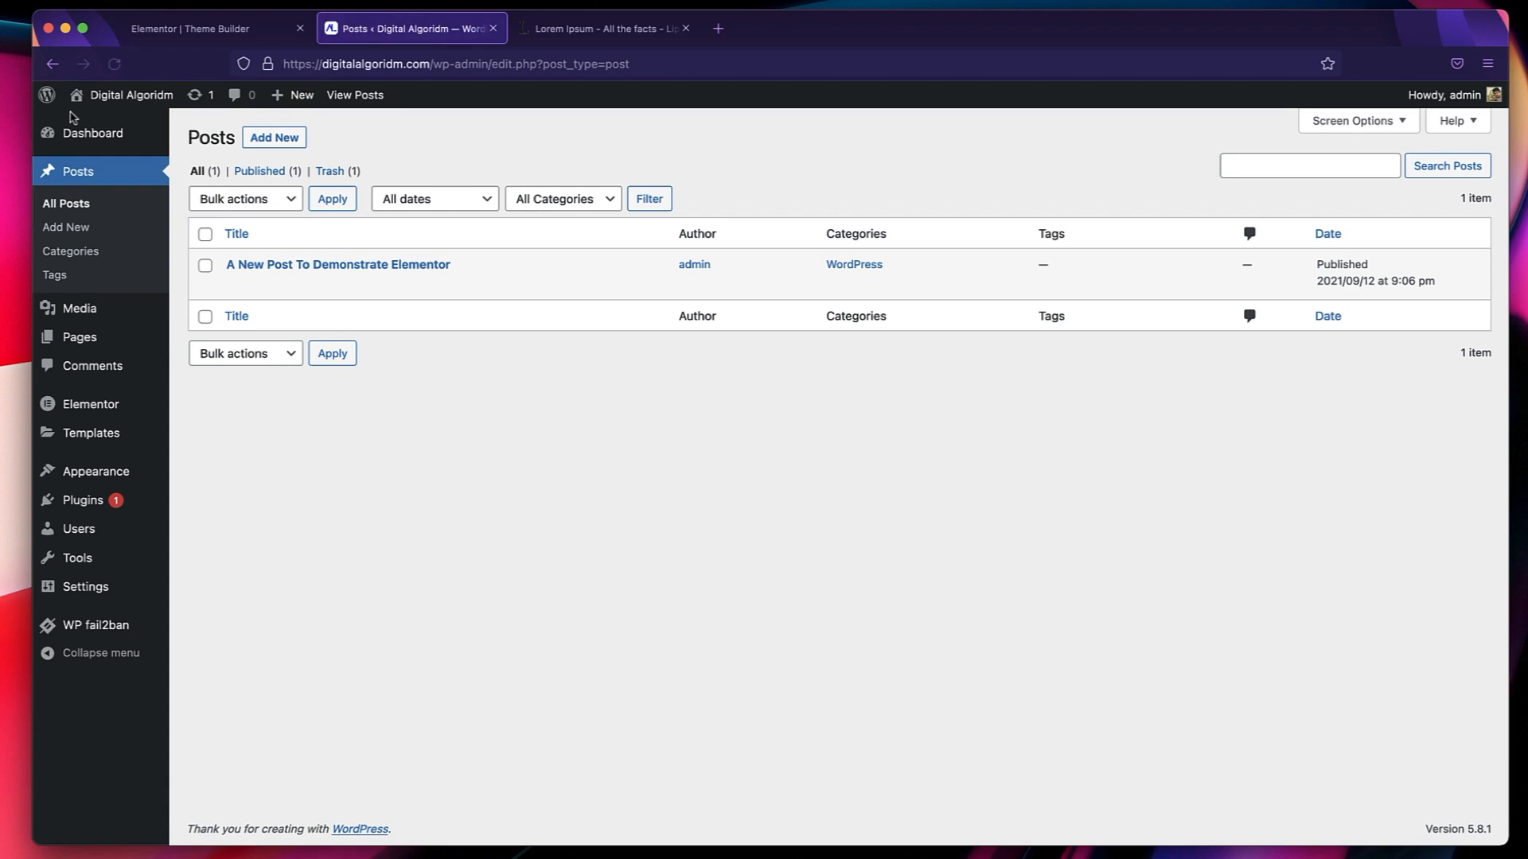
left_click(99, 256)
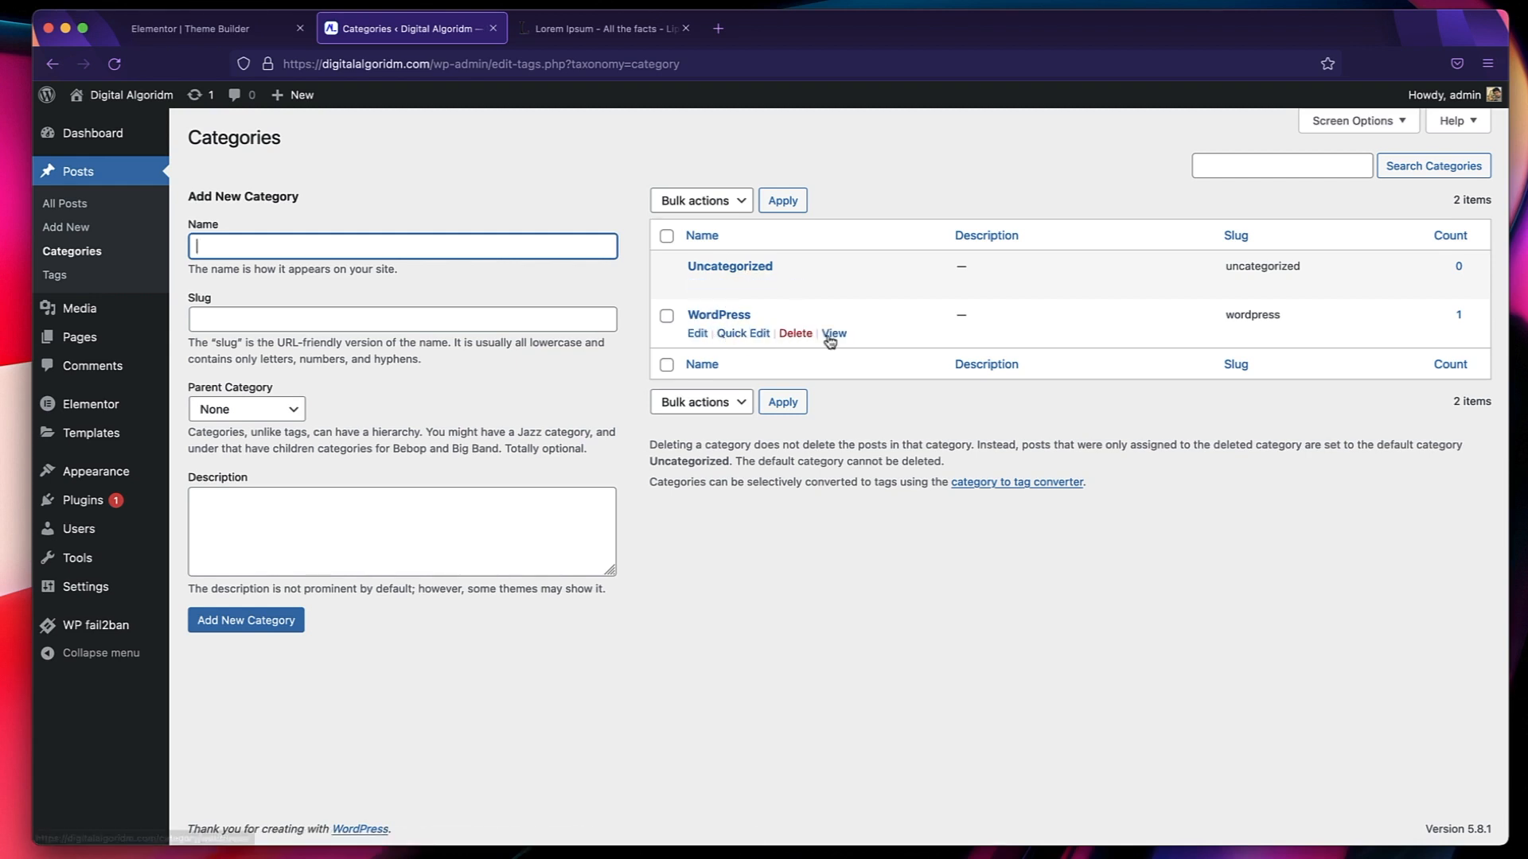
left_click(833, 334)
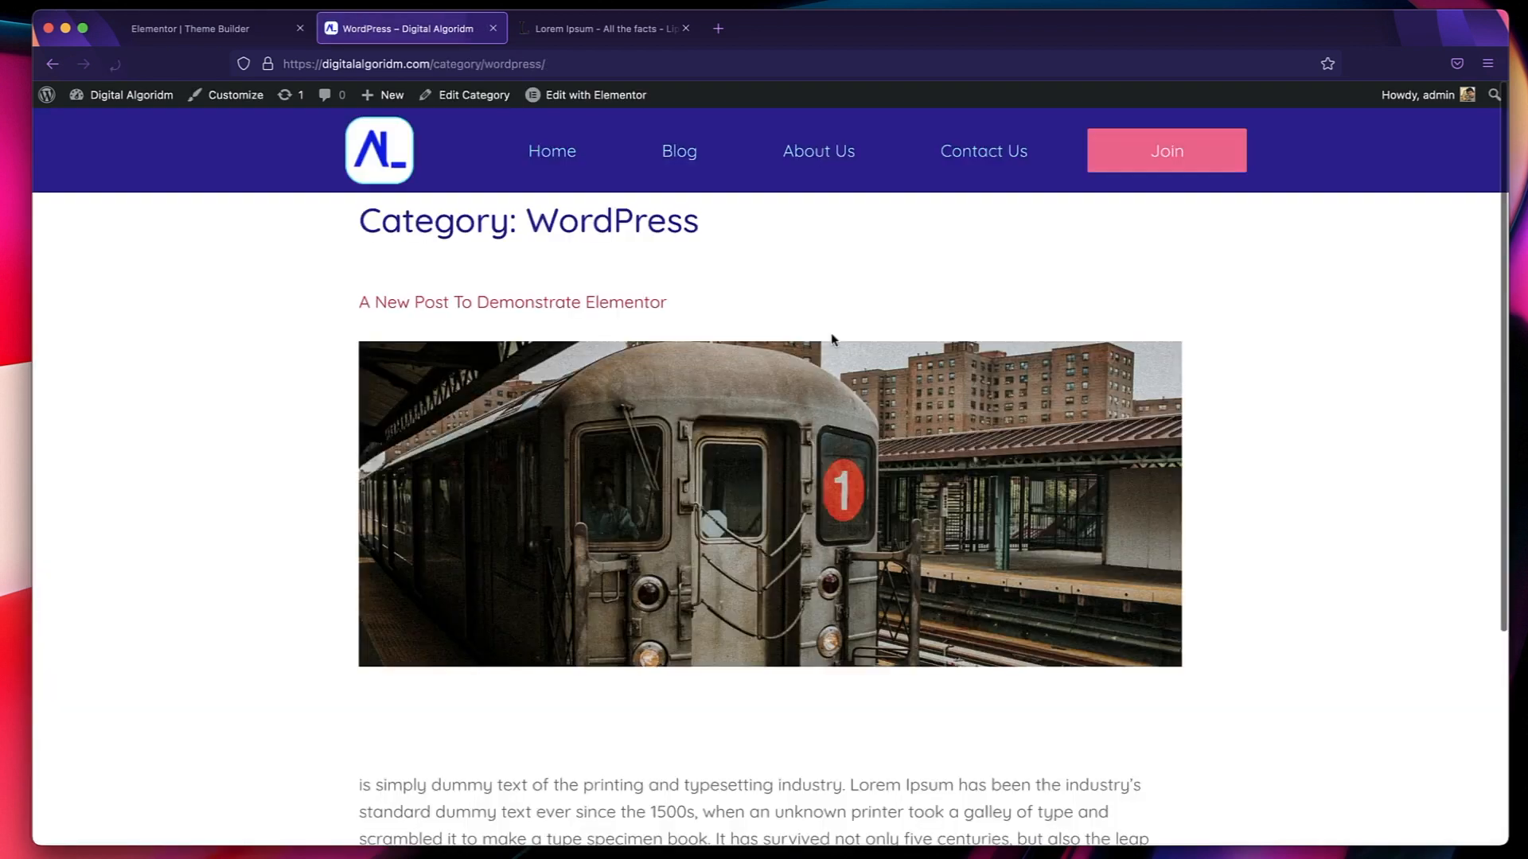
left_click(458, 68)
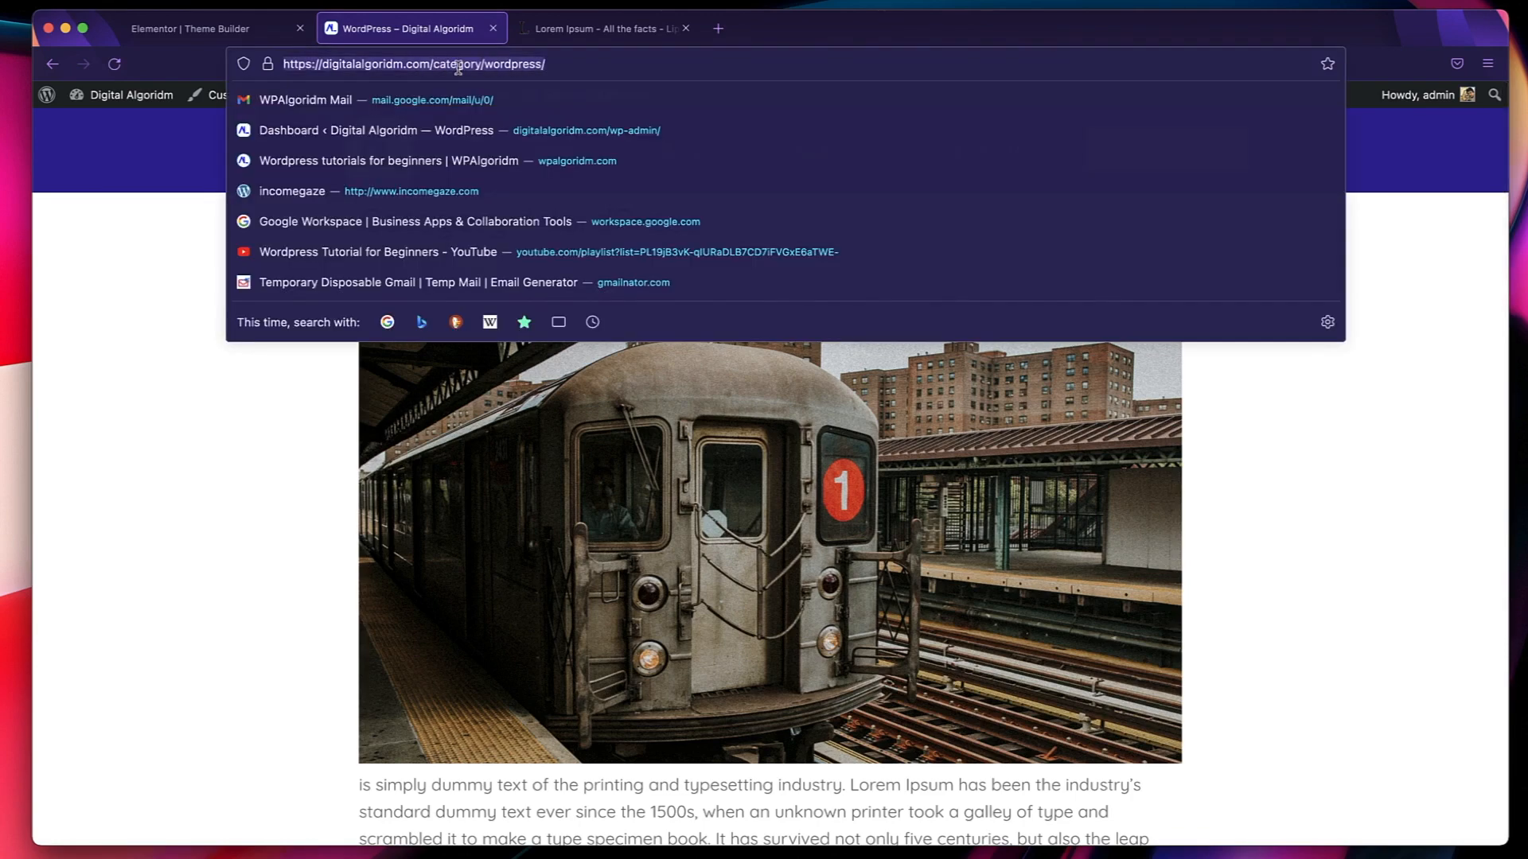
left_click(221, 597)
scroll(553, 536, "down", 1)
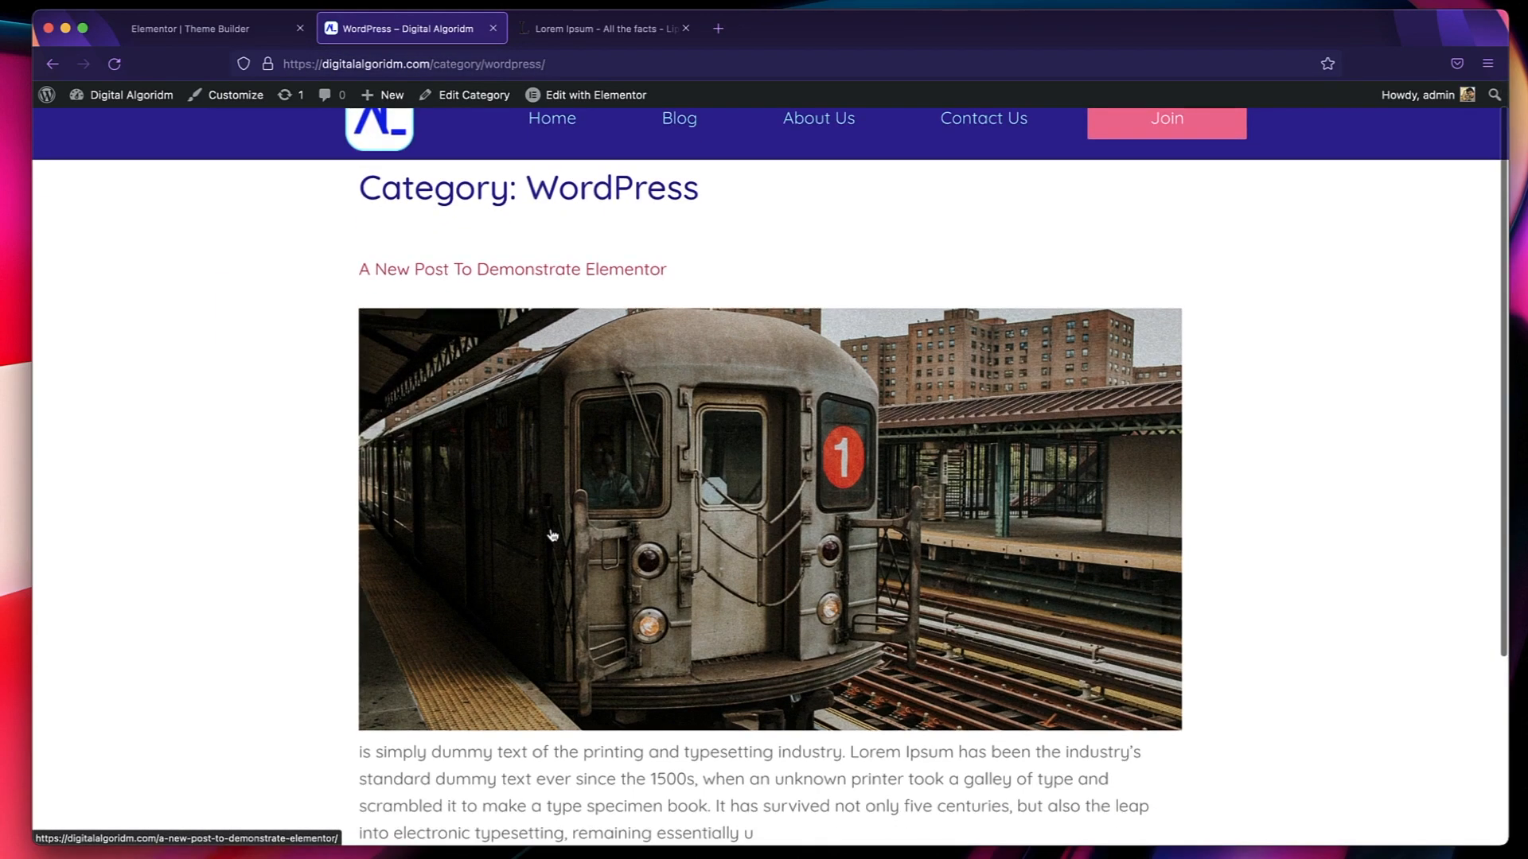
scroll(549, 366, "down", 5)
scroll(552, 409, "up", 6)
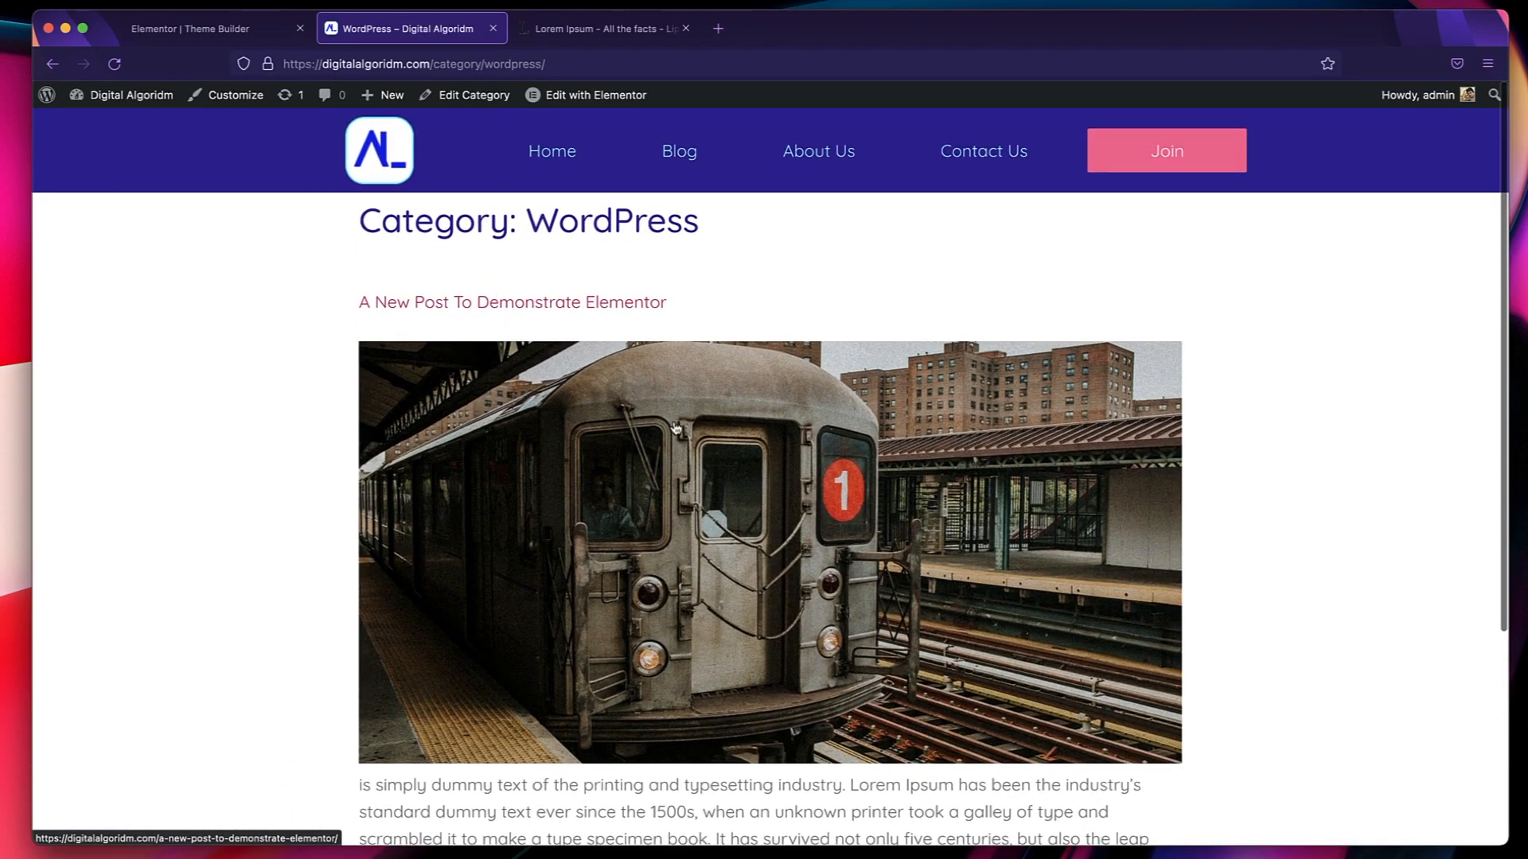
Reopen A New Post To Demonstrate Elementor for editing, set its URL slug to demo and update the post.
scroll(224, 375, "left", 3)
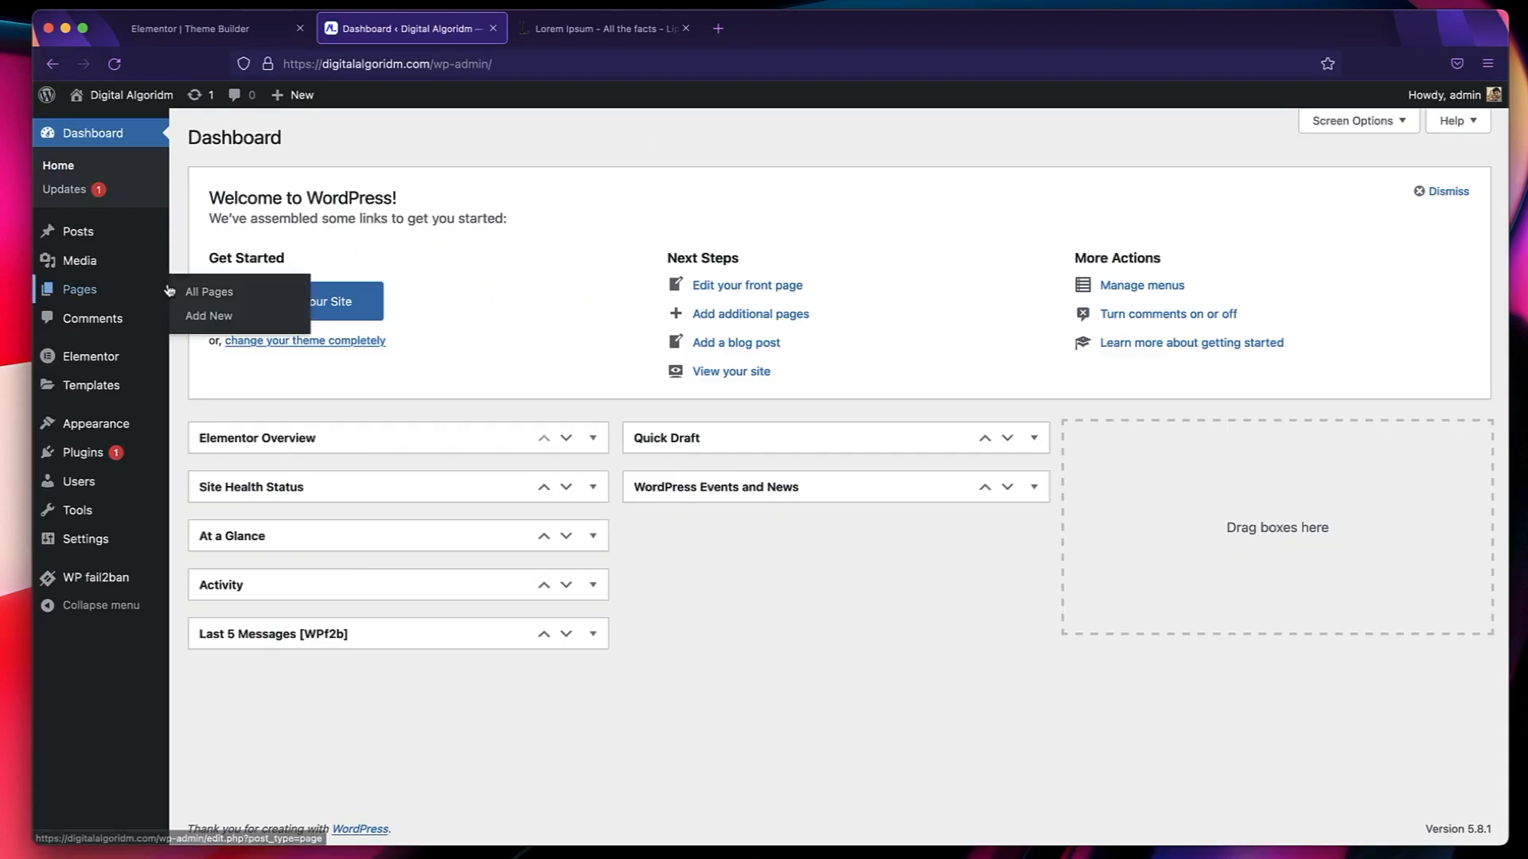
left_click(113, 231)
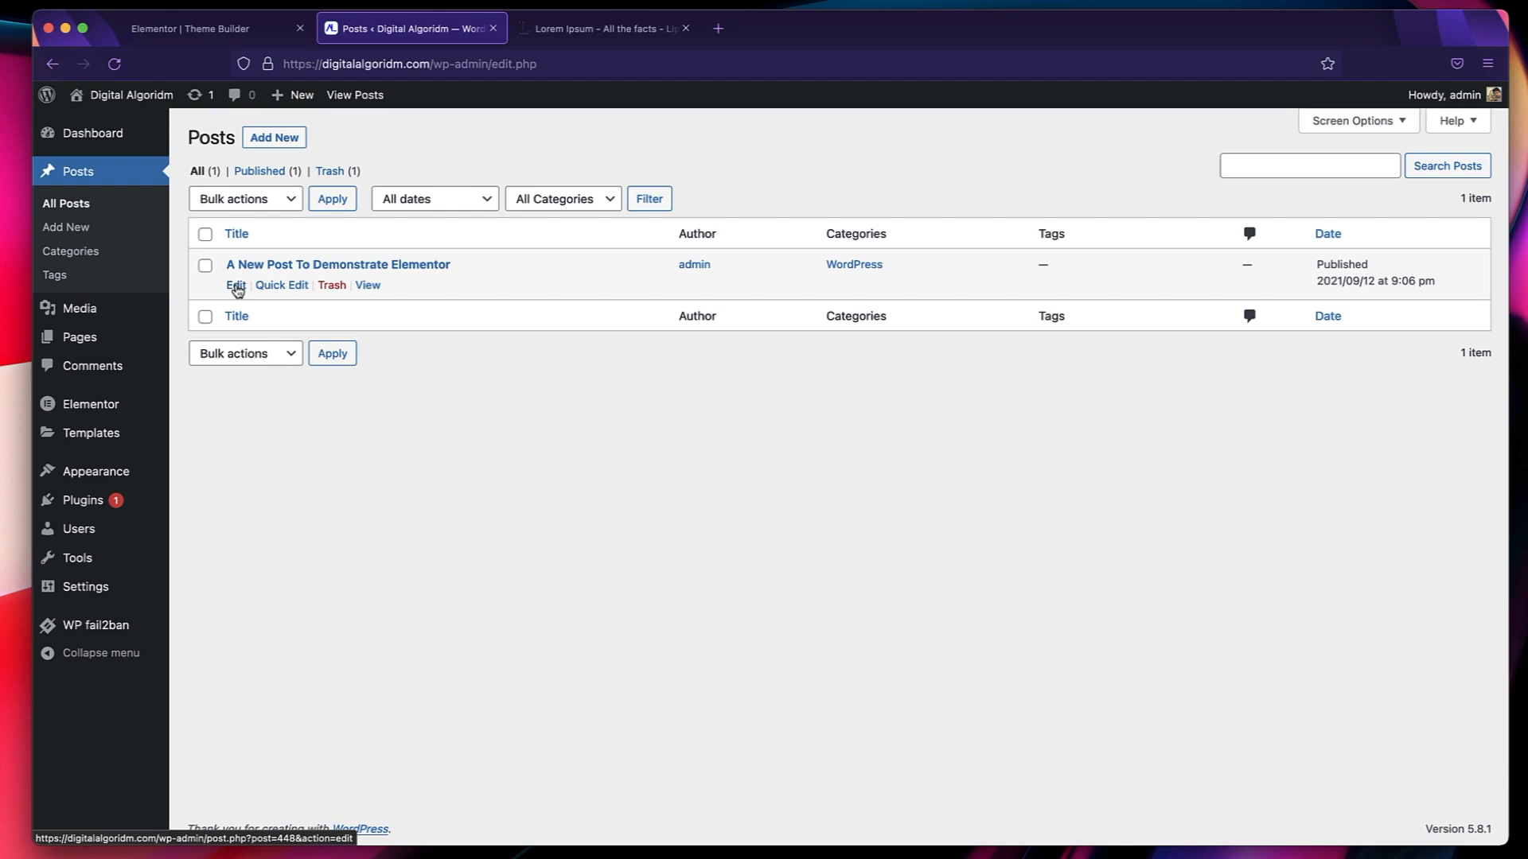
left_click(237, 286)
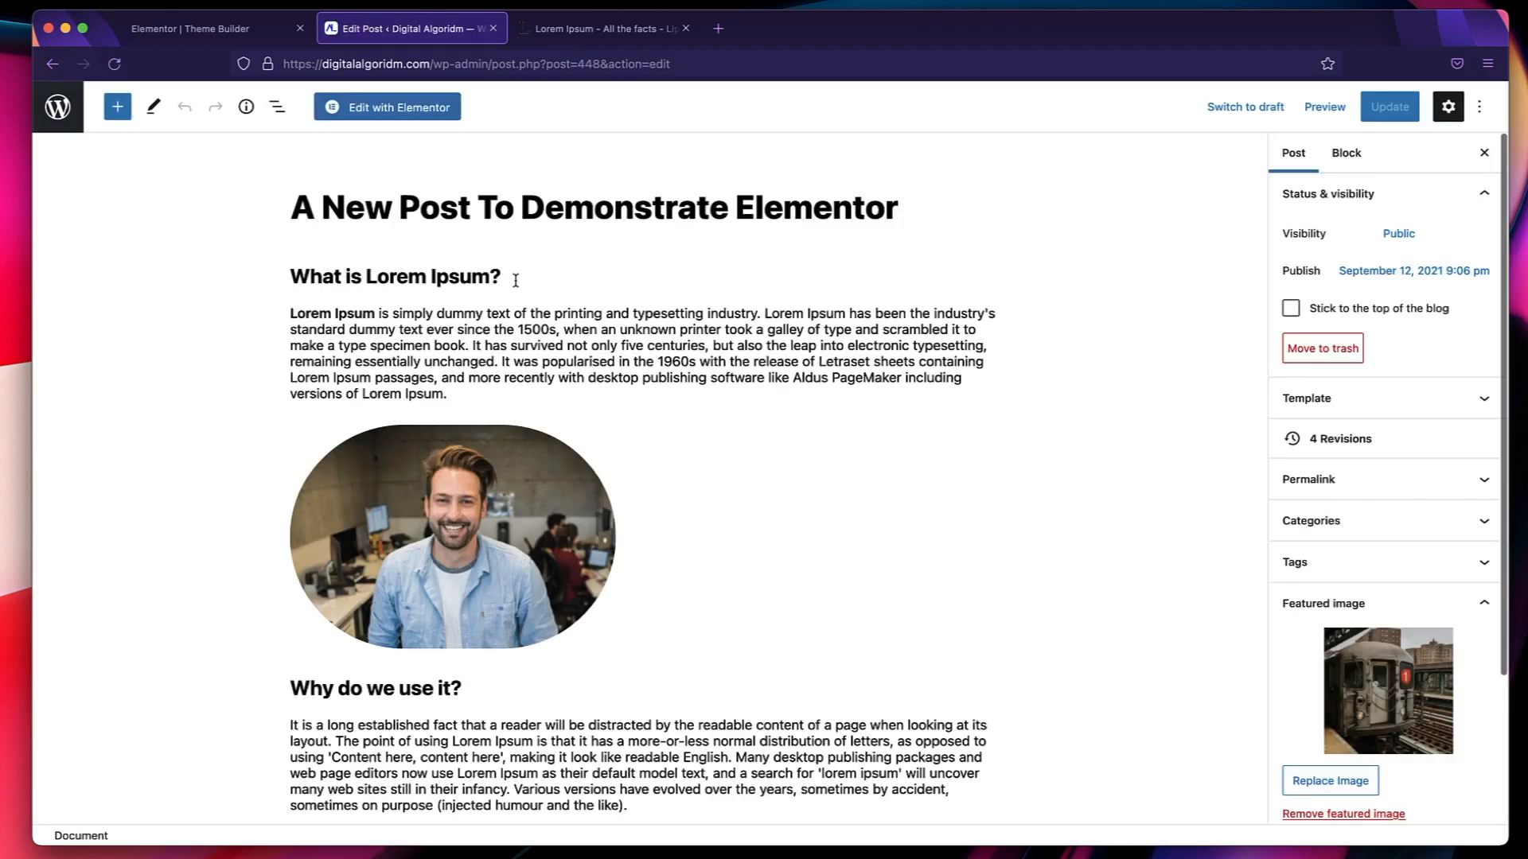
left_click(1333, 480)
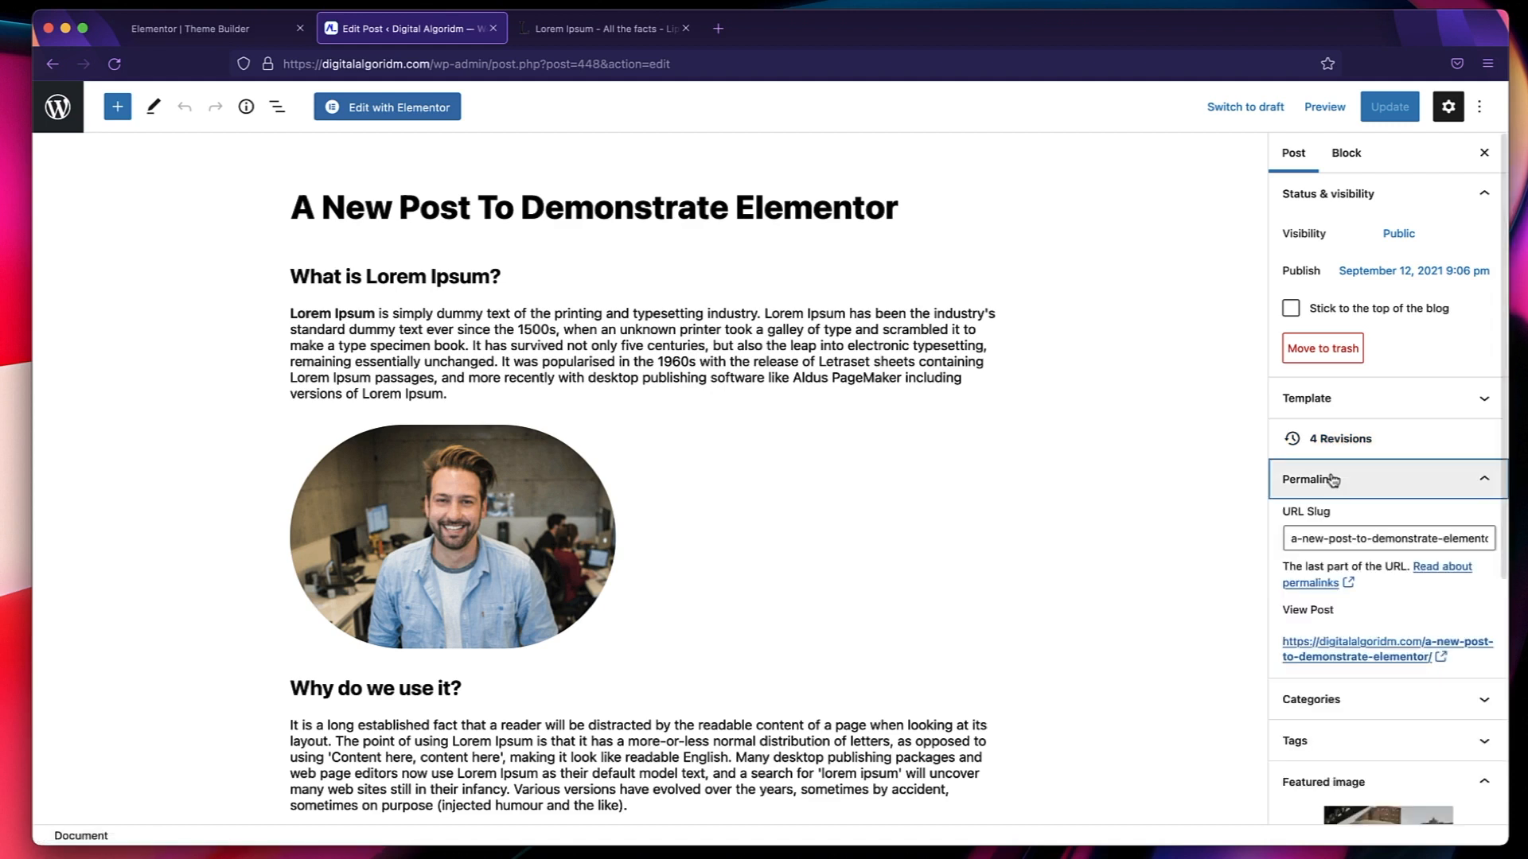
double_click(1334, 538)
triple_click(1333, 538)
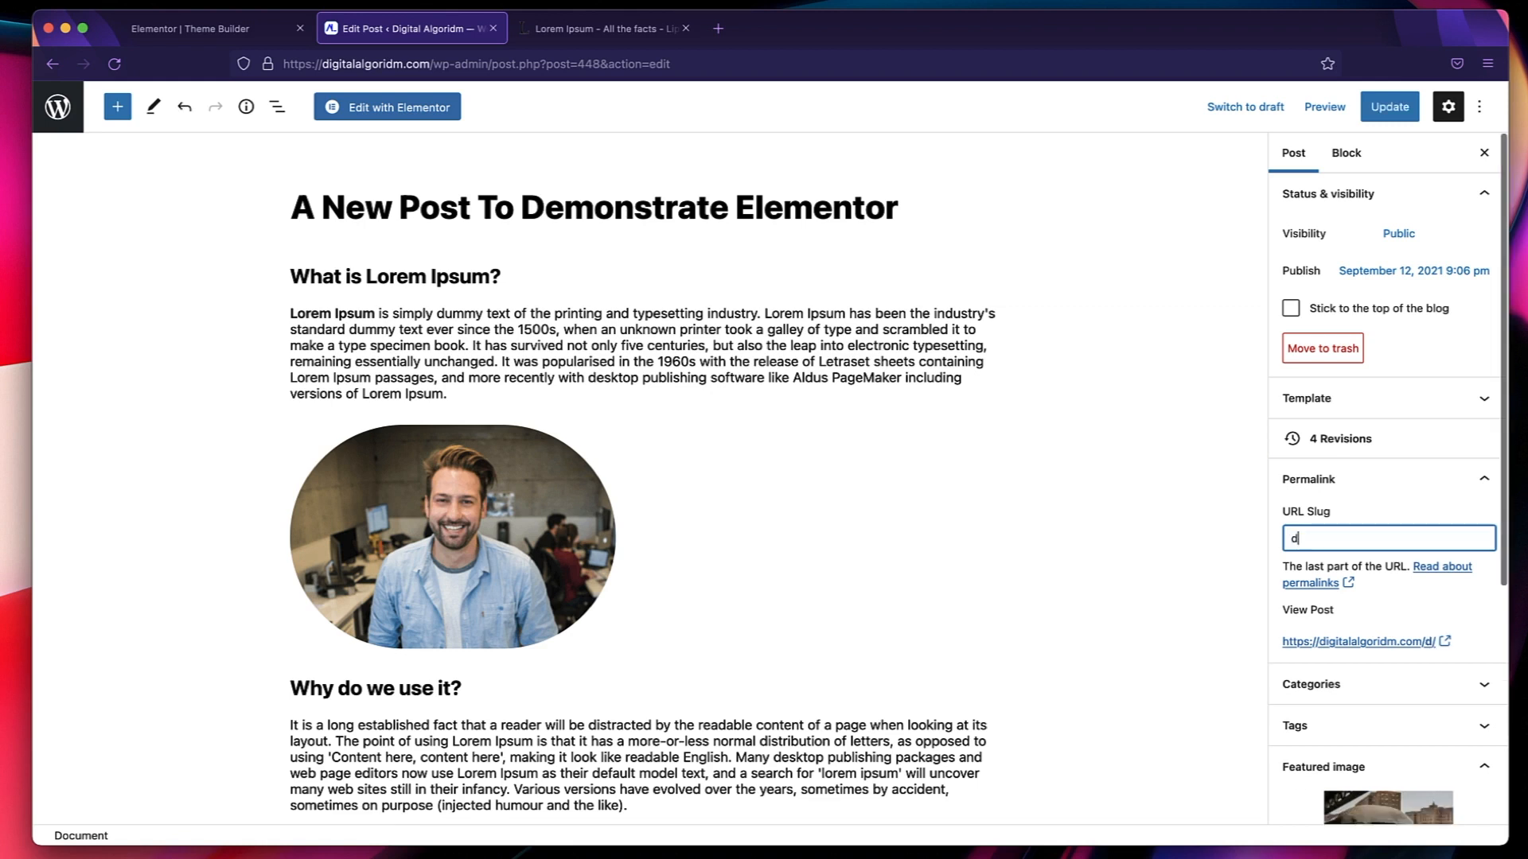
type("demo")
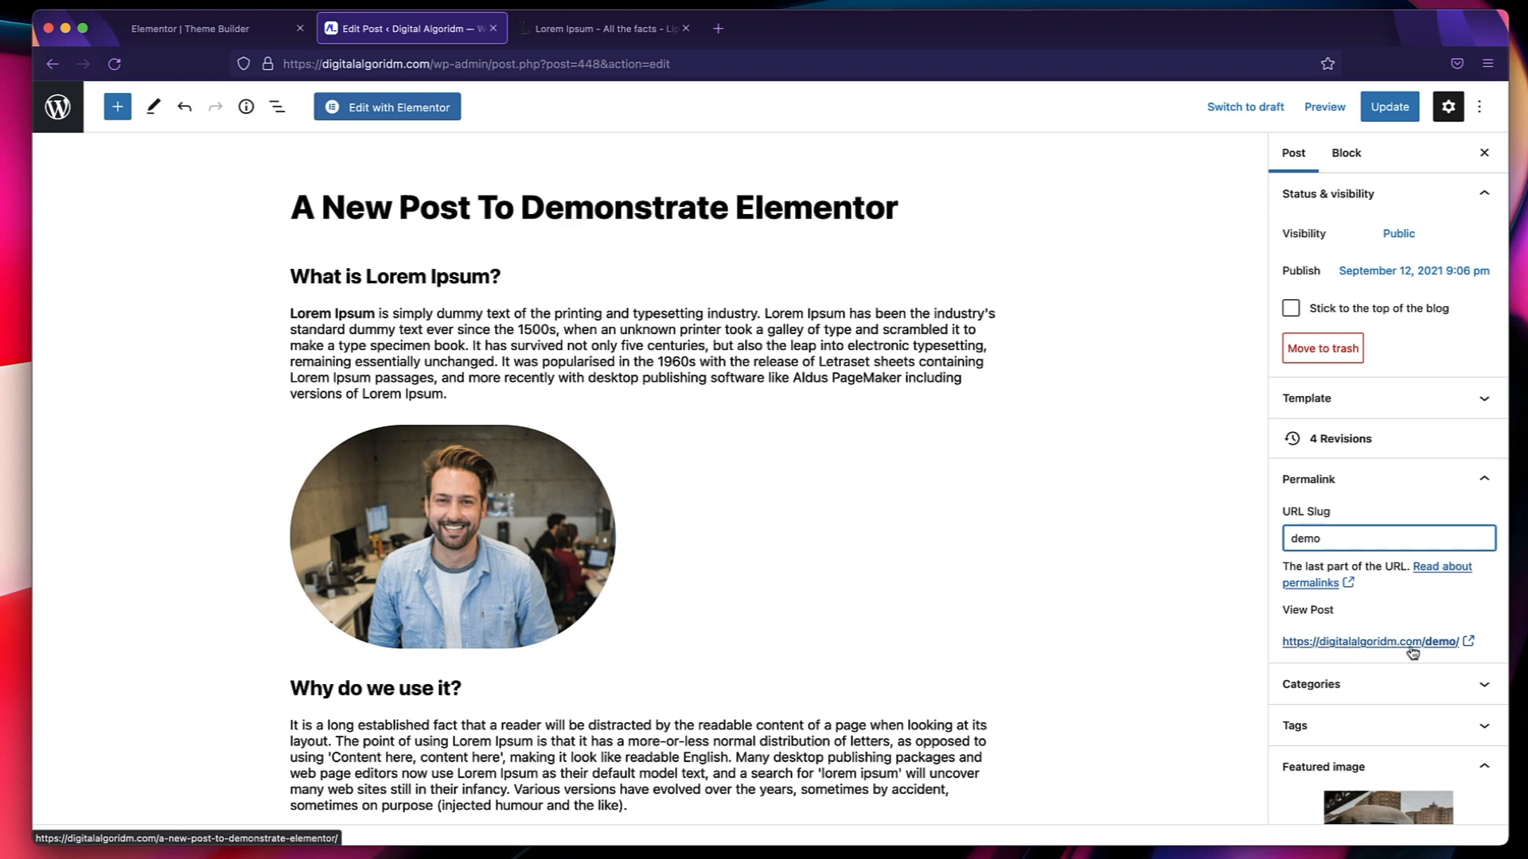
left_click(1385, 115)
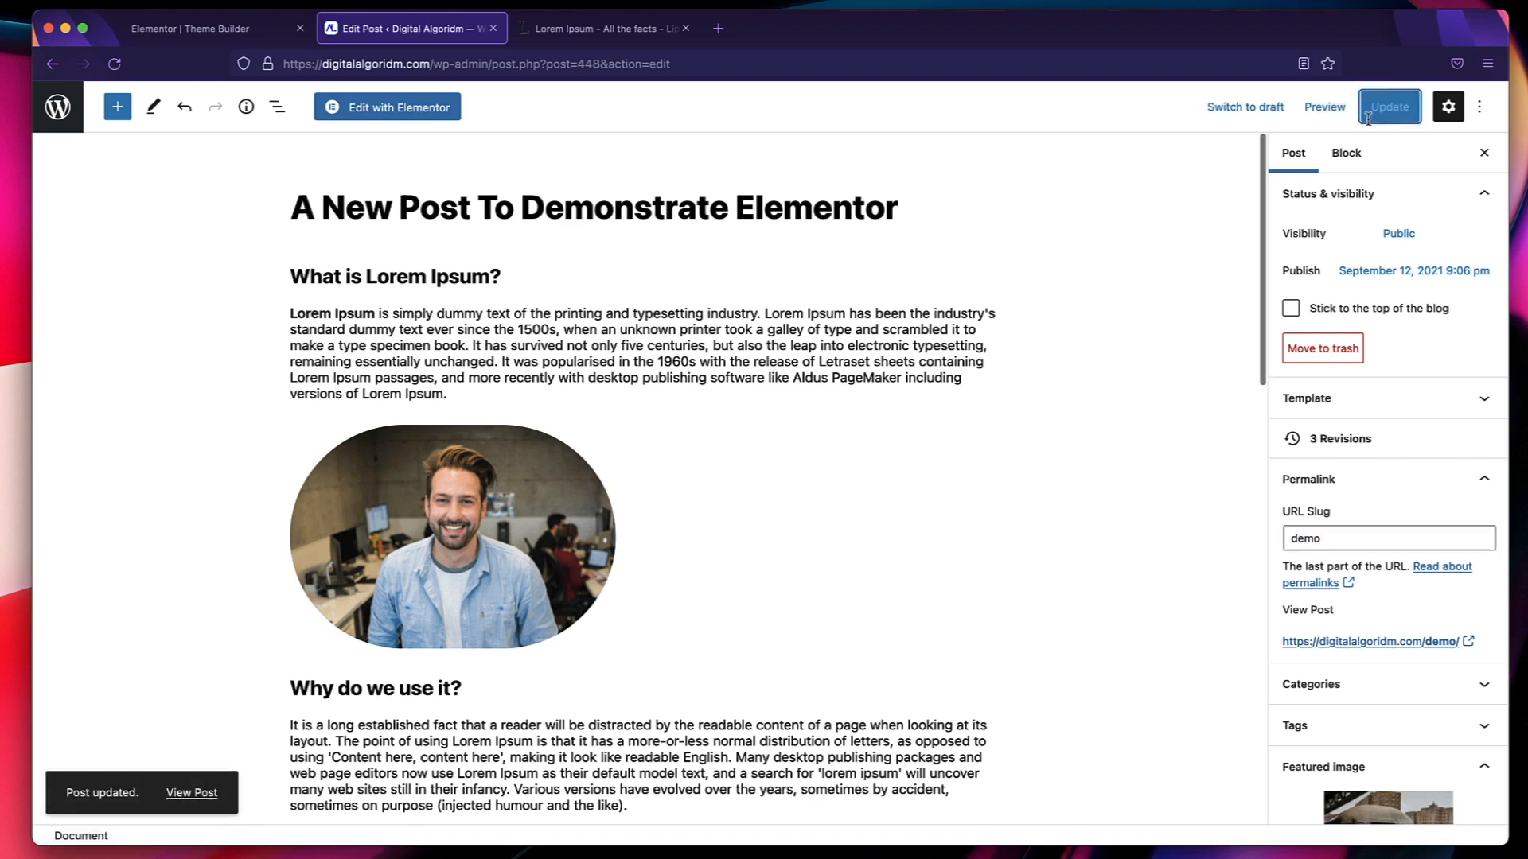
View the updated post on the live site, check its address and return to the editor.
left_click(191, 792)
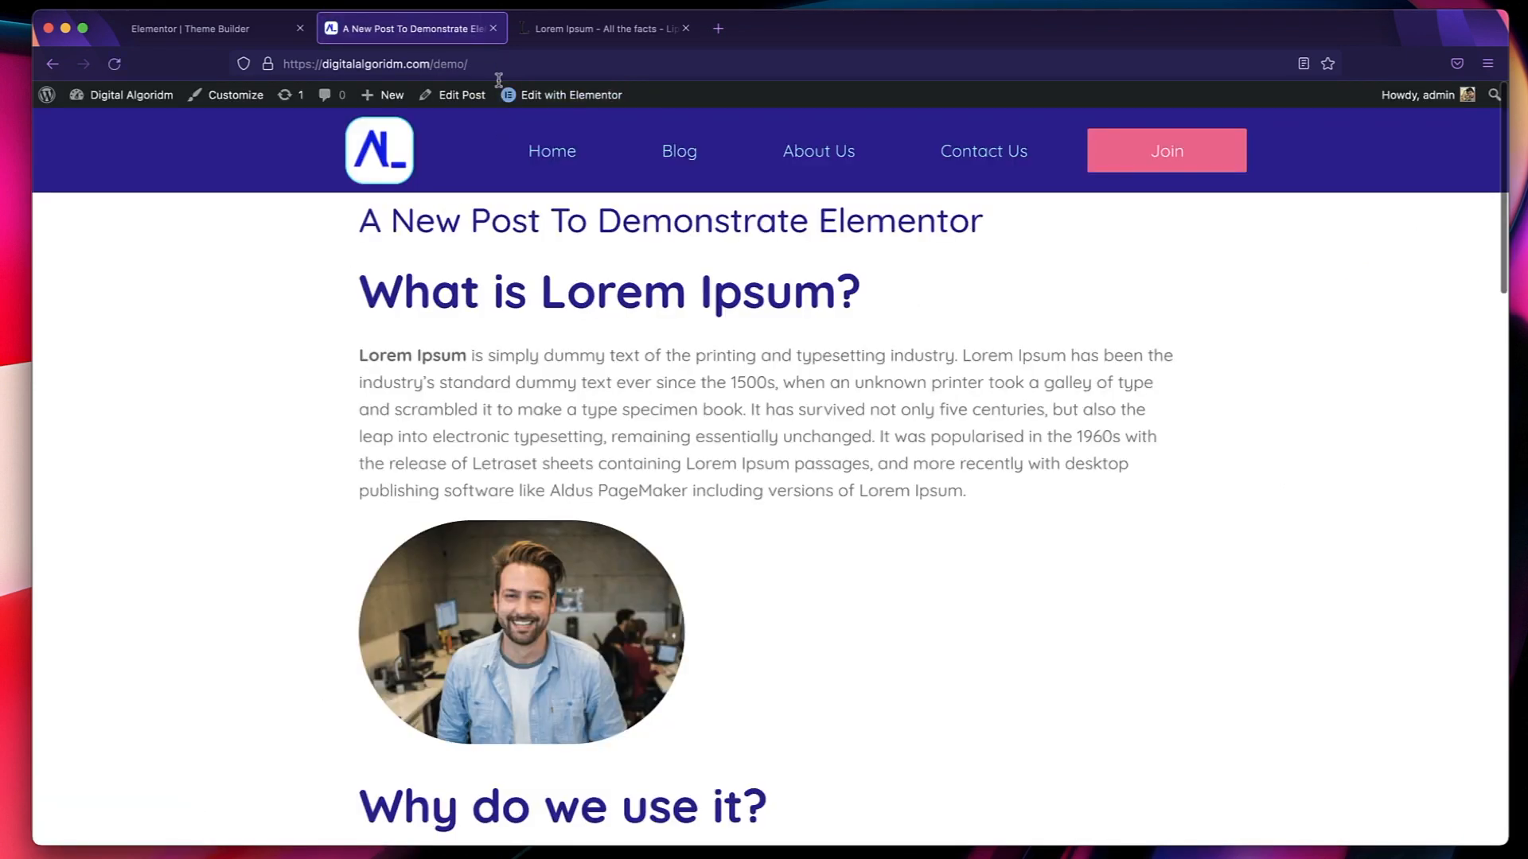
left_click(499, 73)
left_click(274, 595)
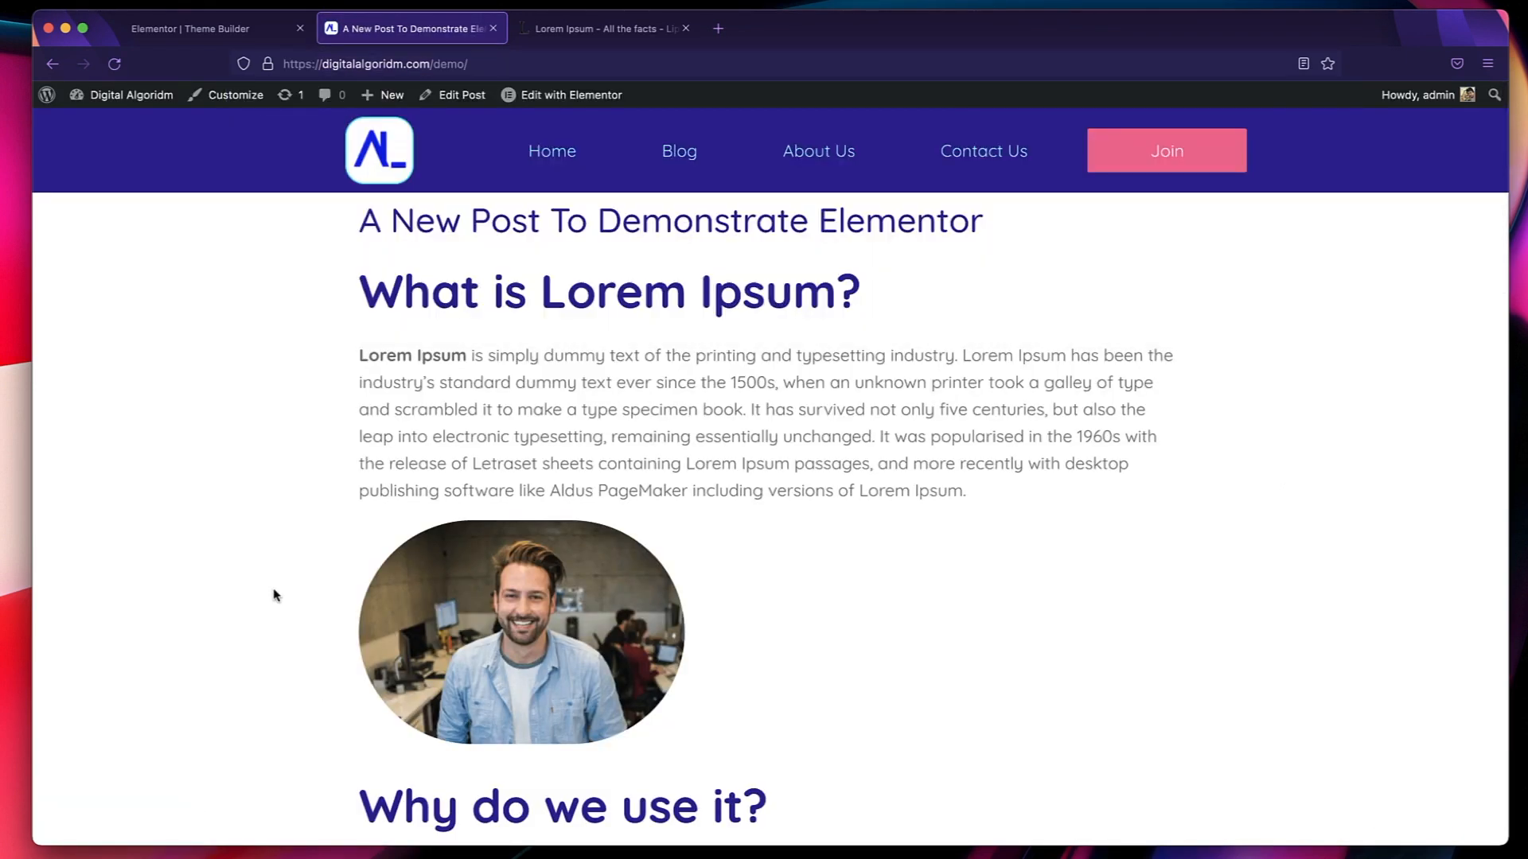
scroll(623, 398, "down", 2)
scroll(557, 401, "up", 3)
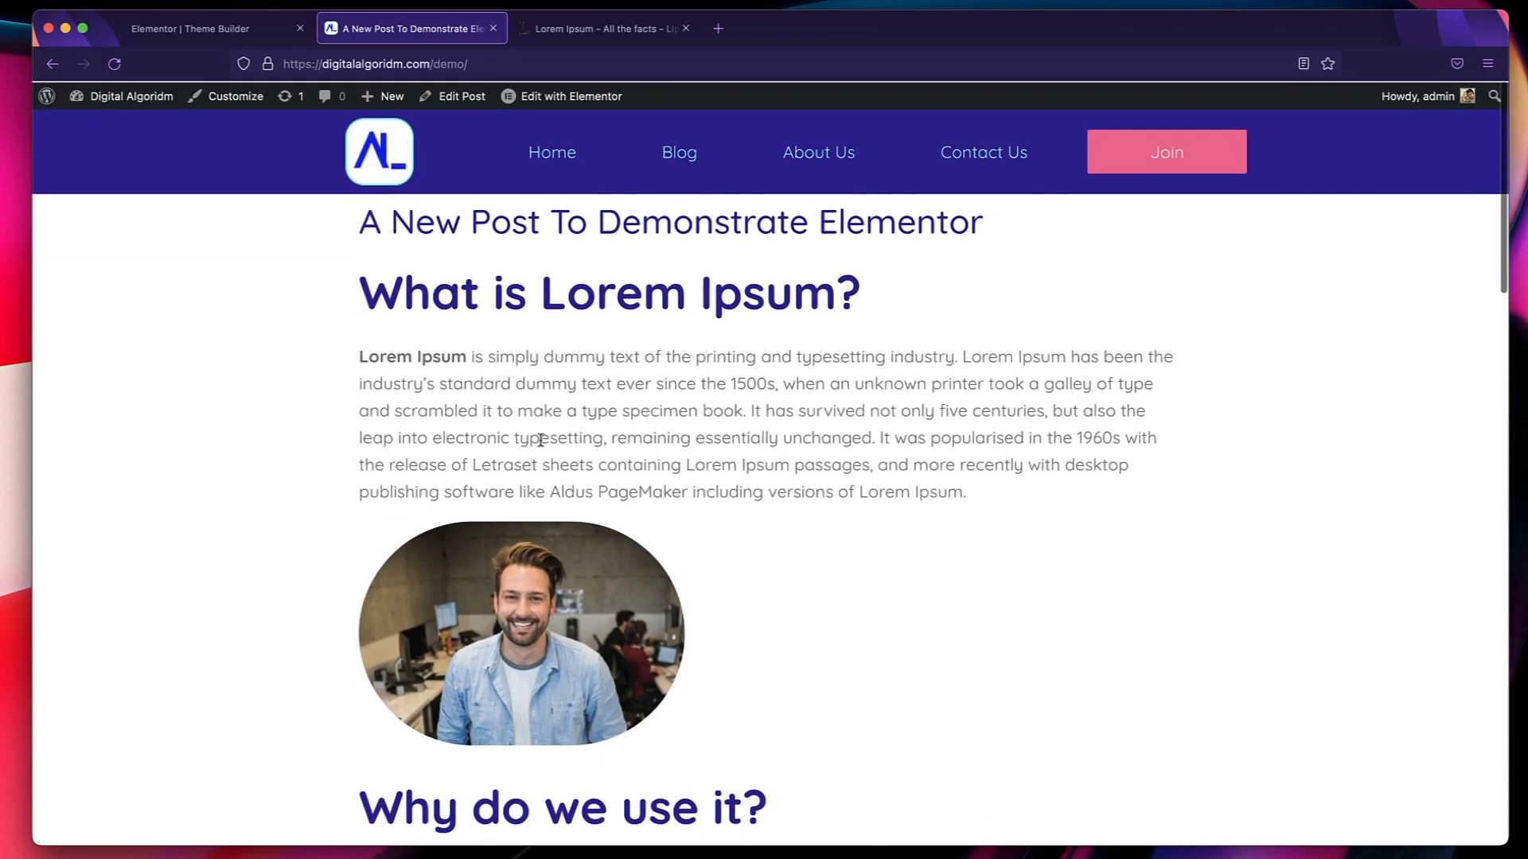
key("super+bracketleft")
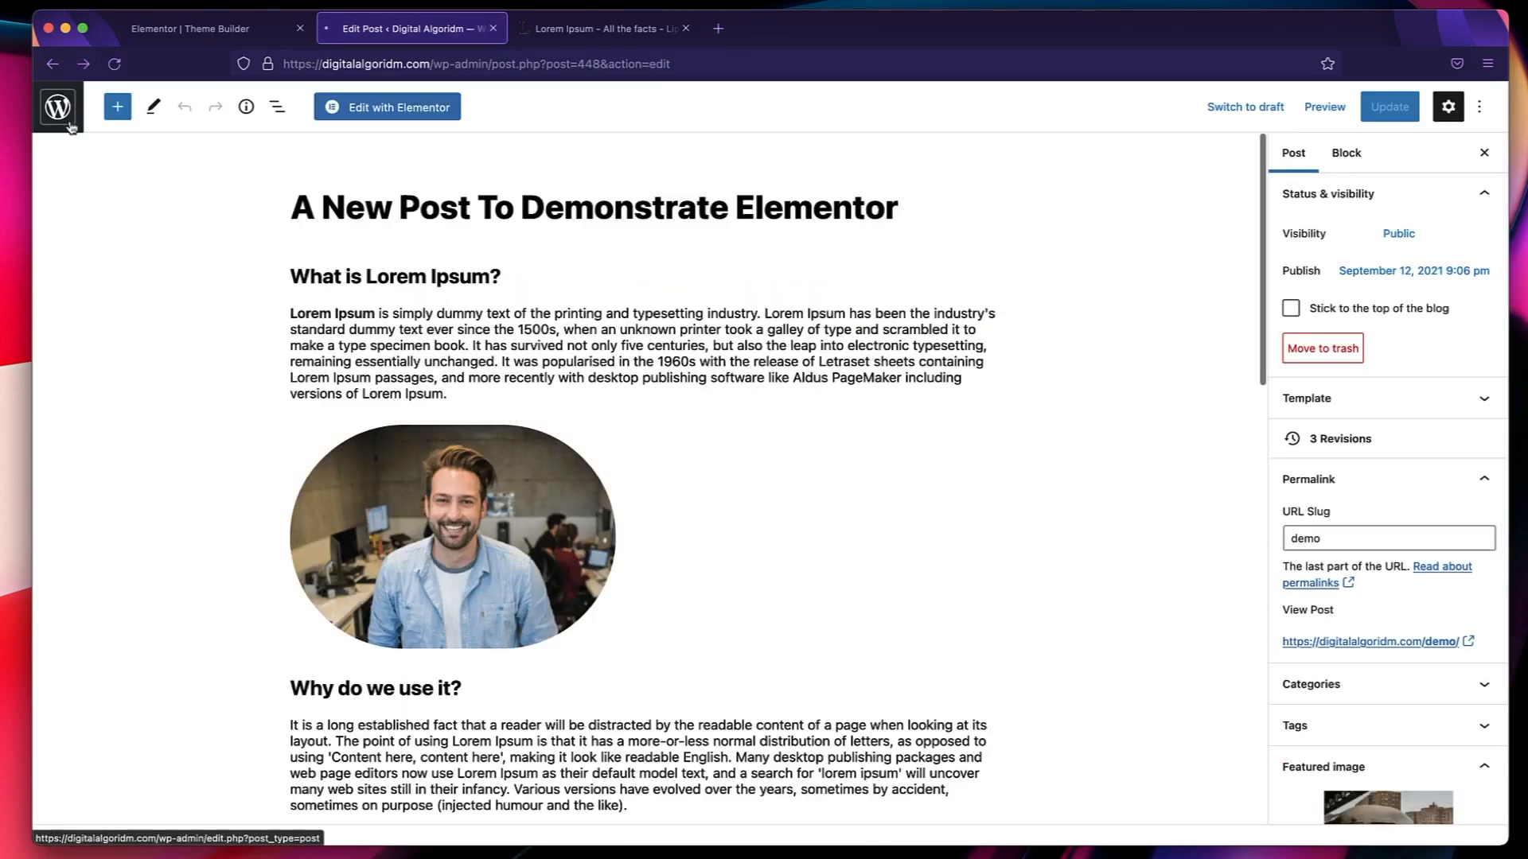
Go back to the posts list, view the demonstration post and examine its layout from beginning to end.
left_click(57, 106)
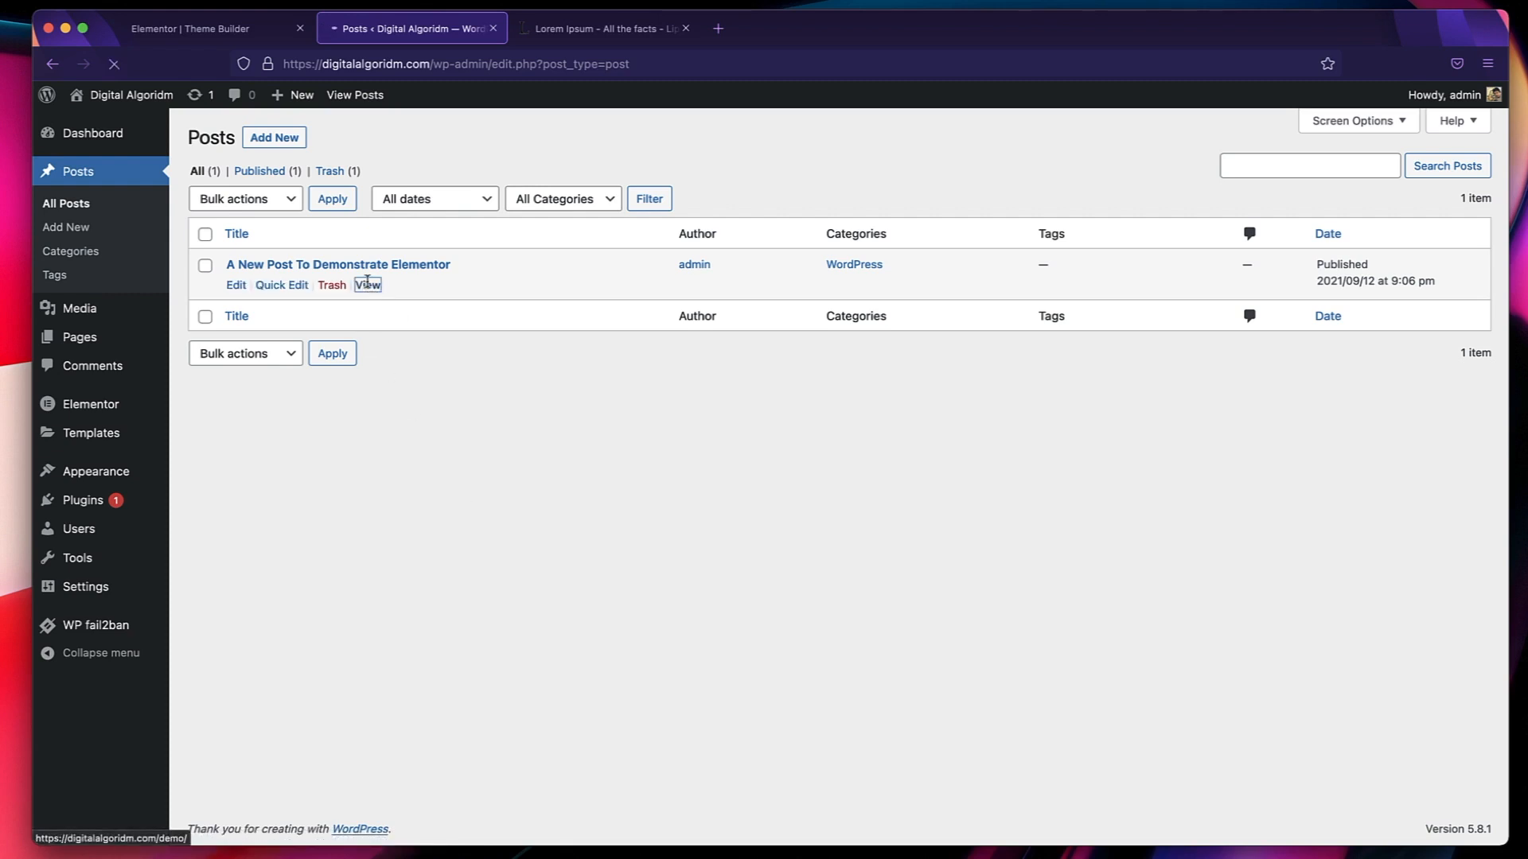
left_click(368, 285)
scroll(566, 297, "down", 8)
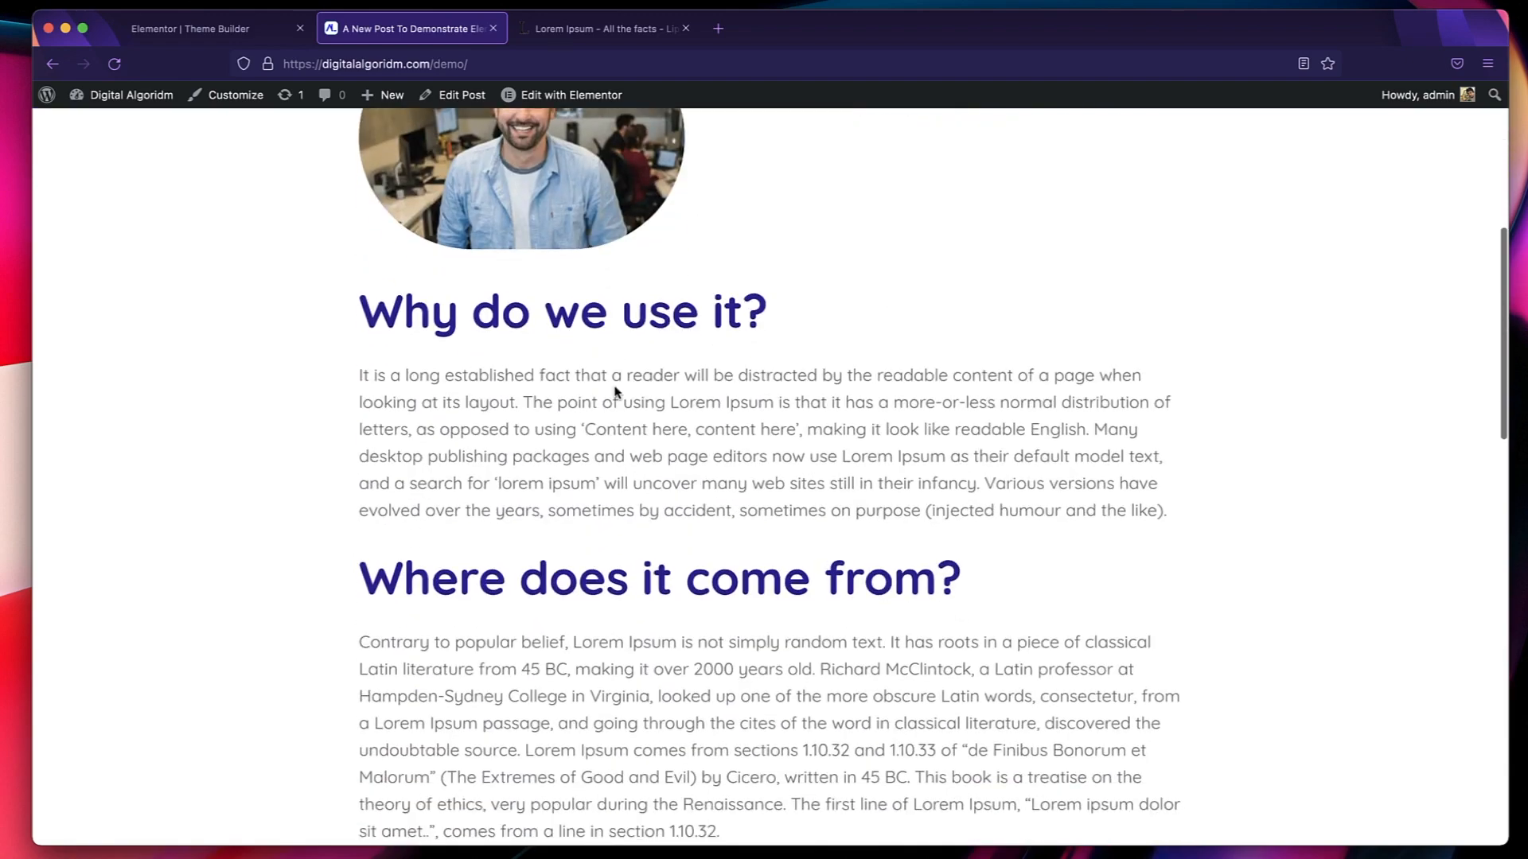
scroll(615, 392, "down", 10)
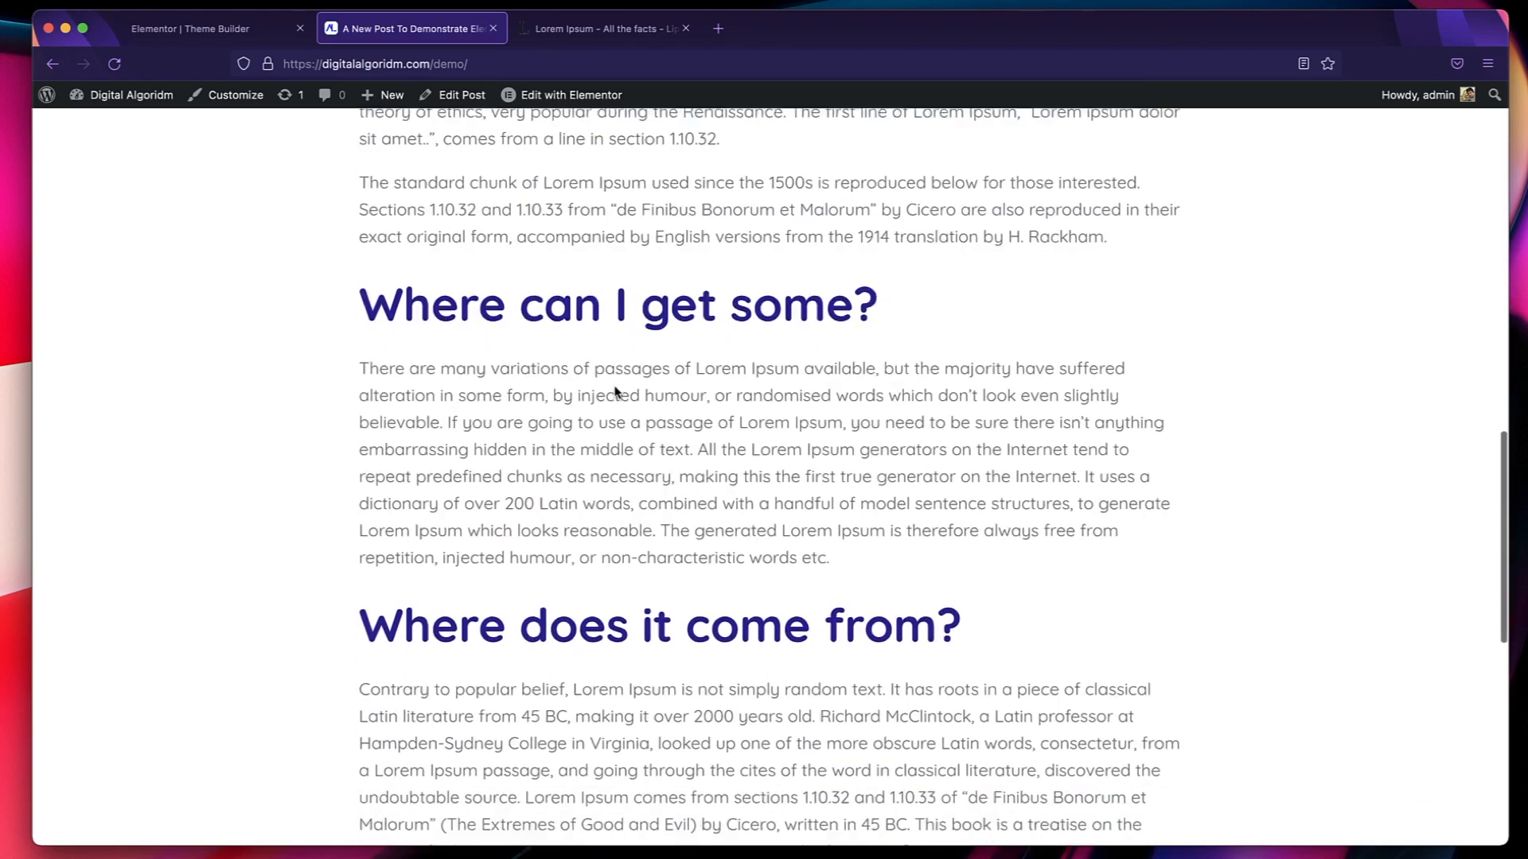
scroll(615, 388, "down", 5)
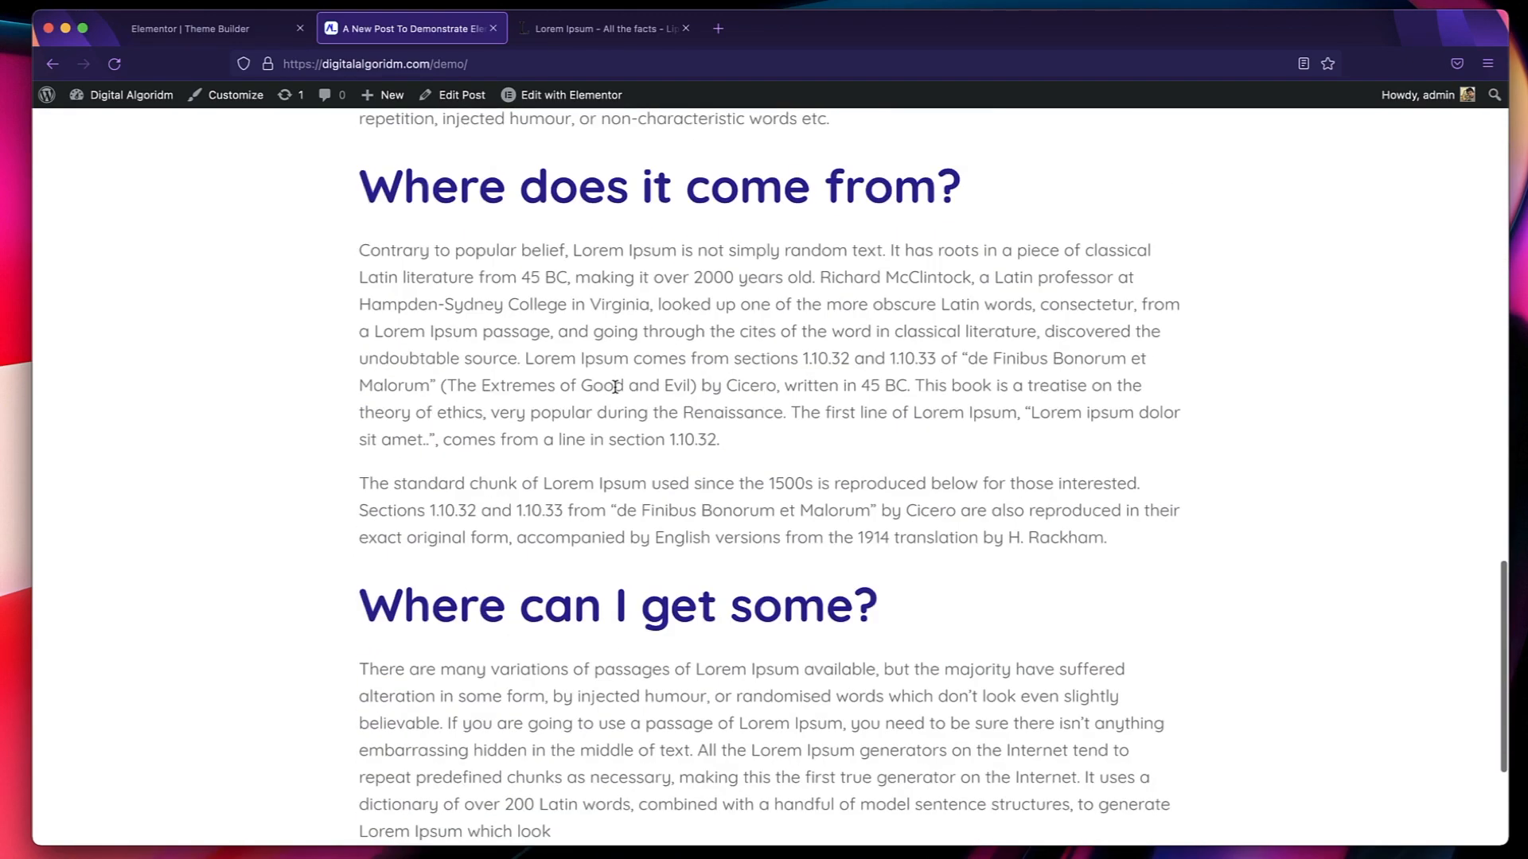
scroll(615, 388, "down", 3)
scroll(615, 387, "up", 20)
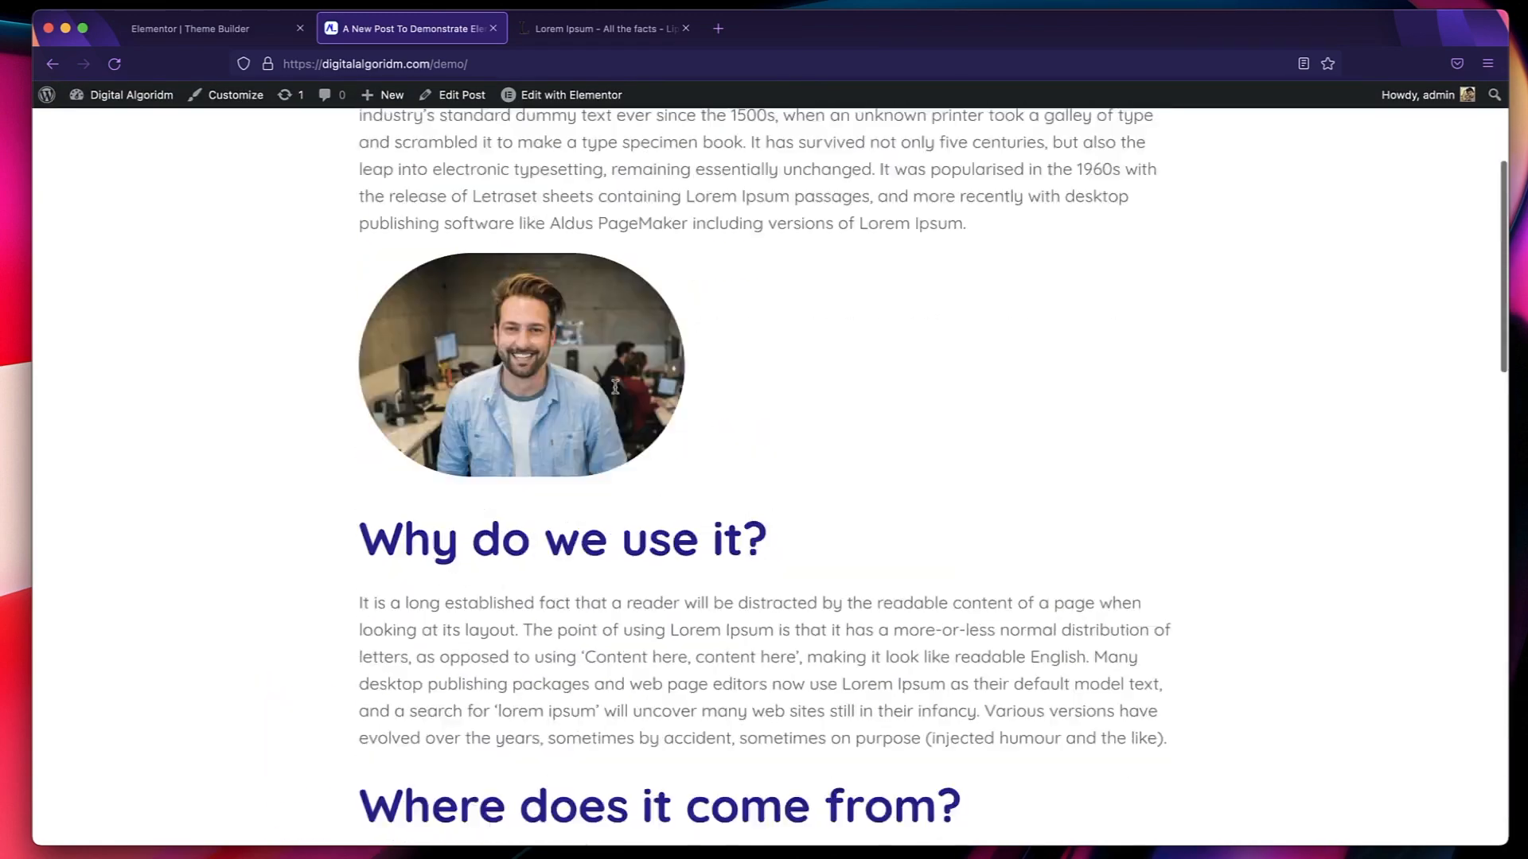
mouse_move(548, 97)
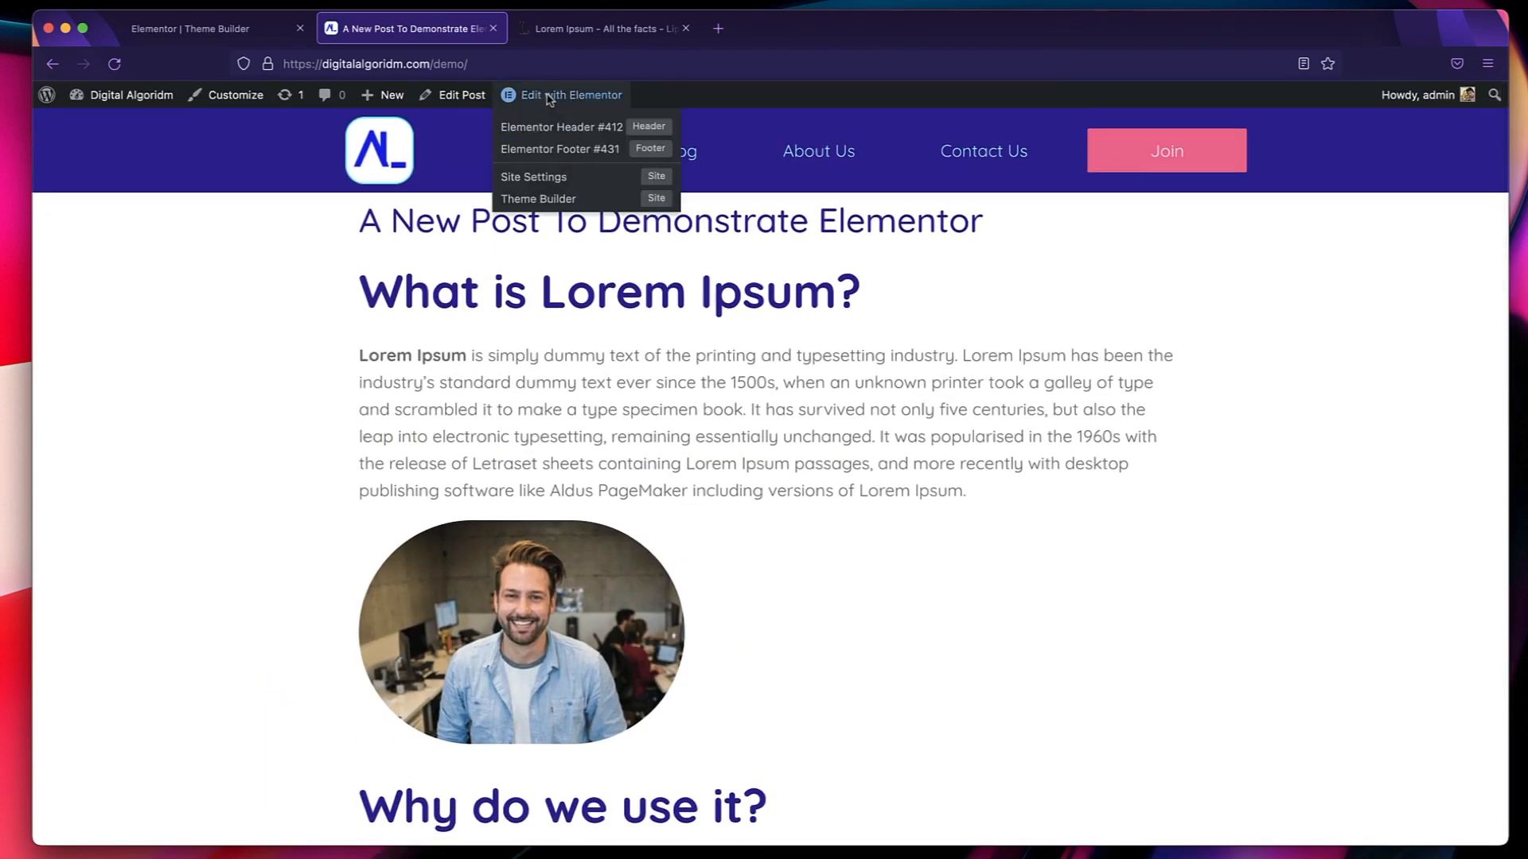
triple_click(534, 402)
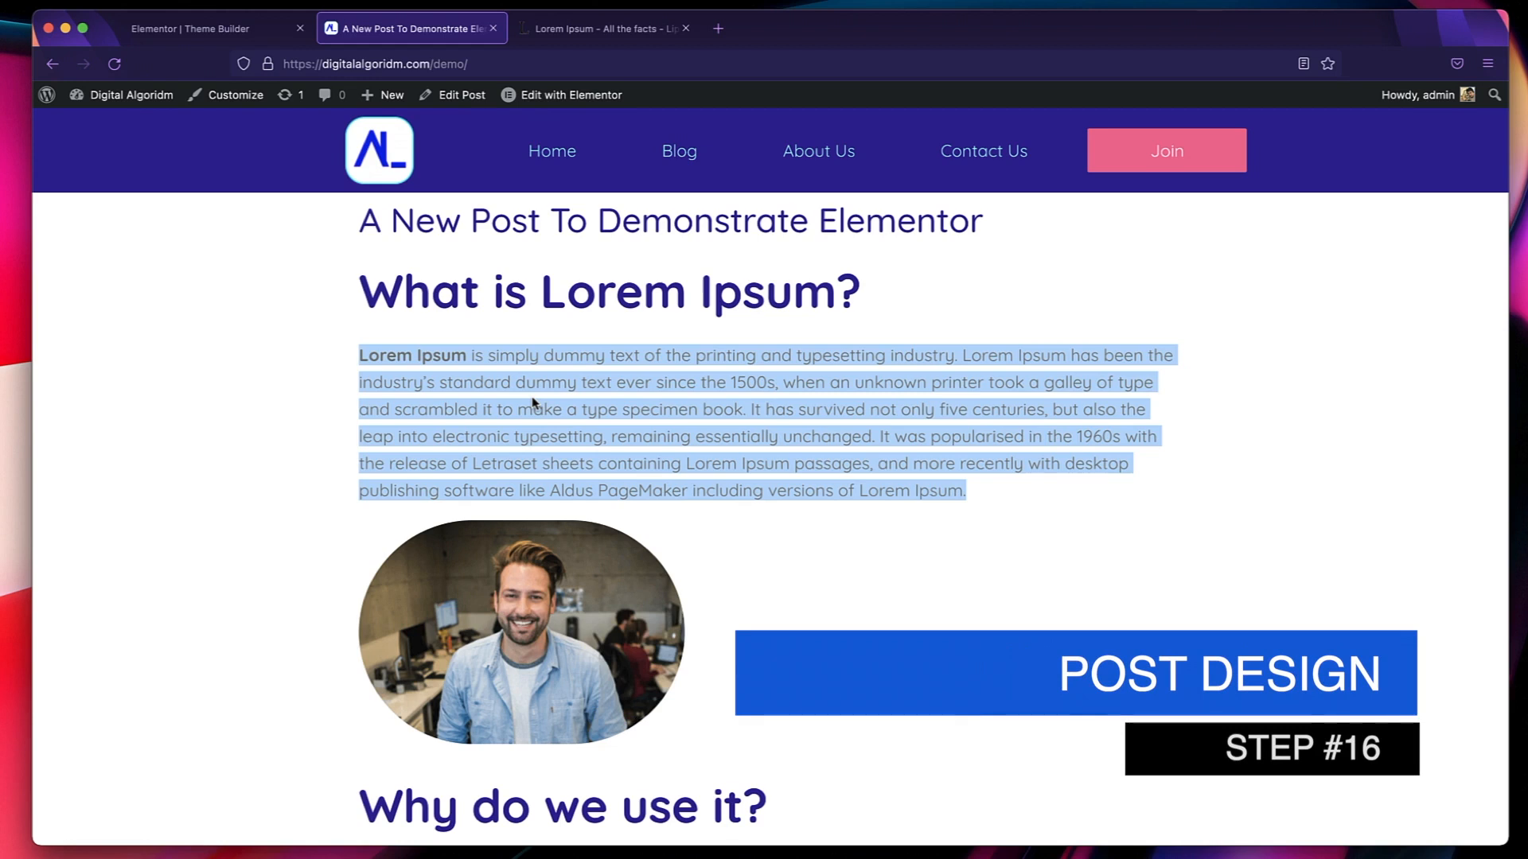
Create a Single Post template in the Theme Builder and insert the dark library block with purple accents and a More To Explore section.
left_click(283, 27)
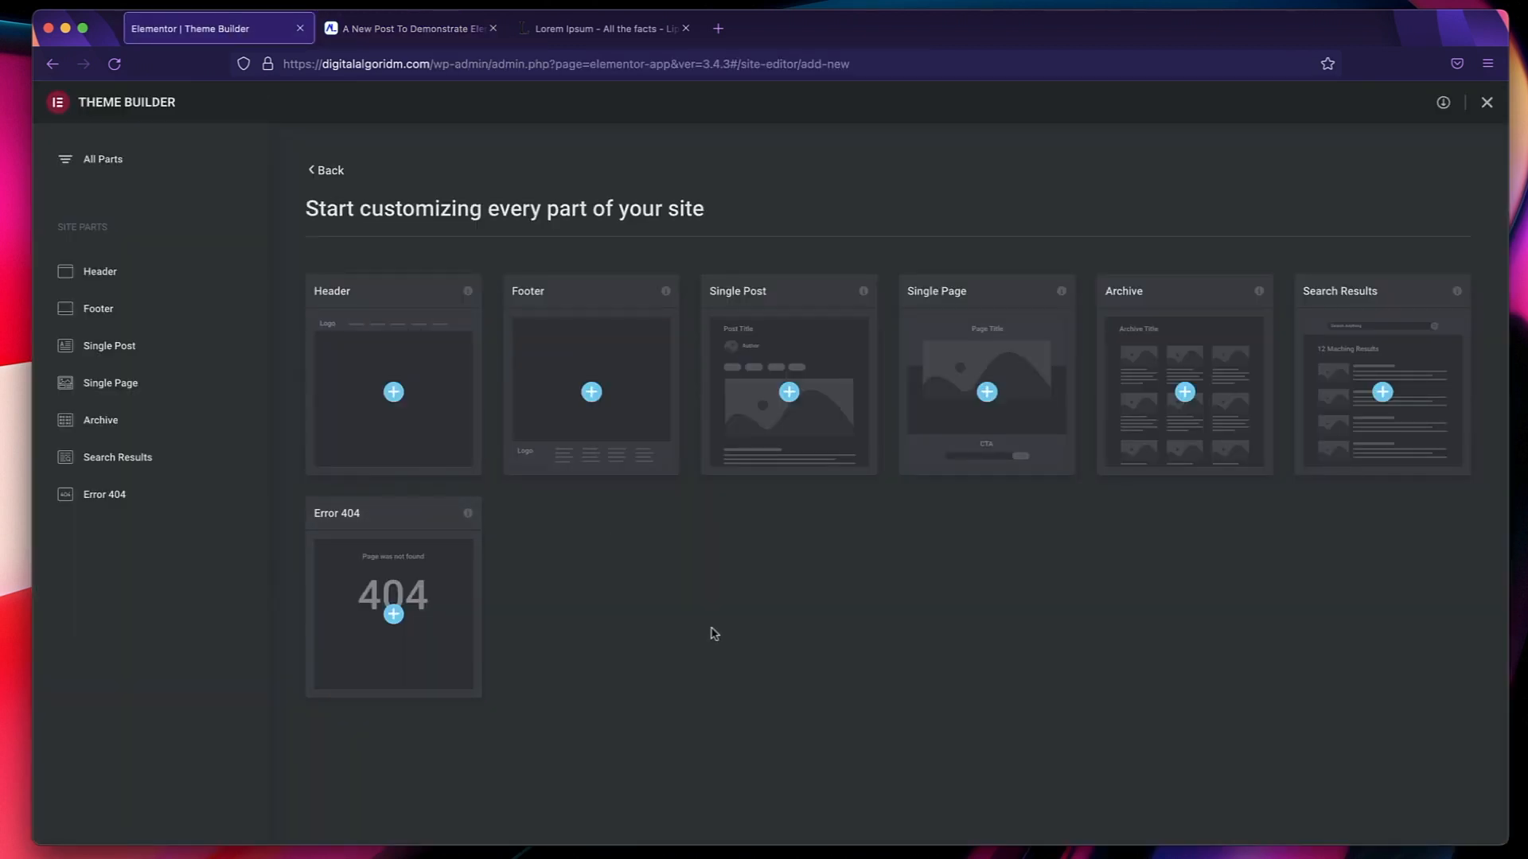
left_click(789, 394)
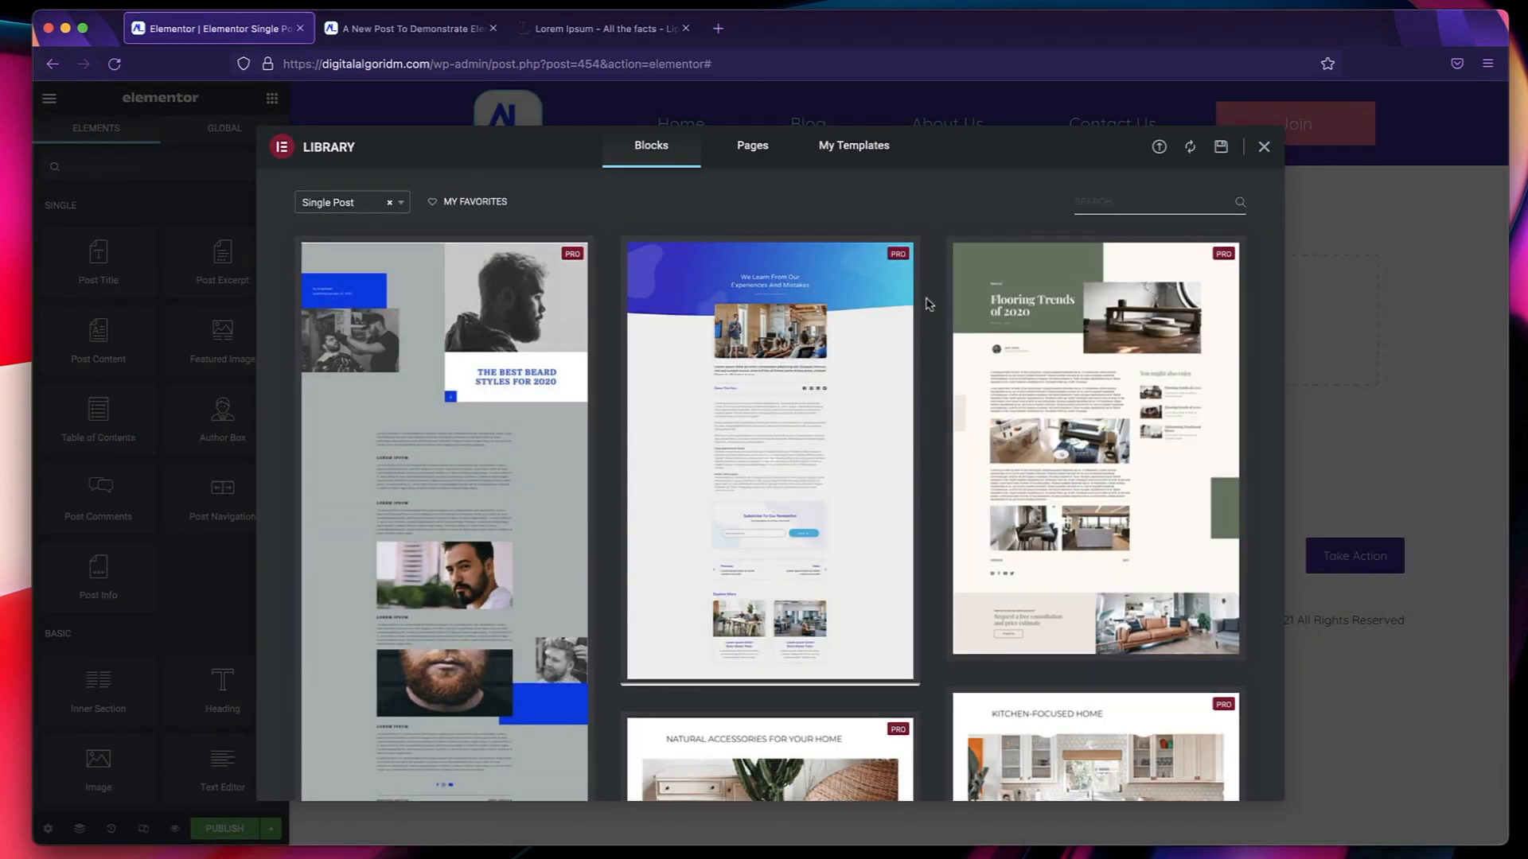
scroll(764, 502, "down", 10)
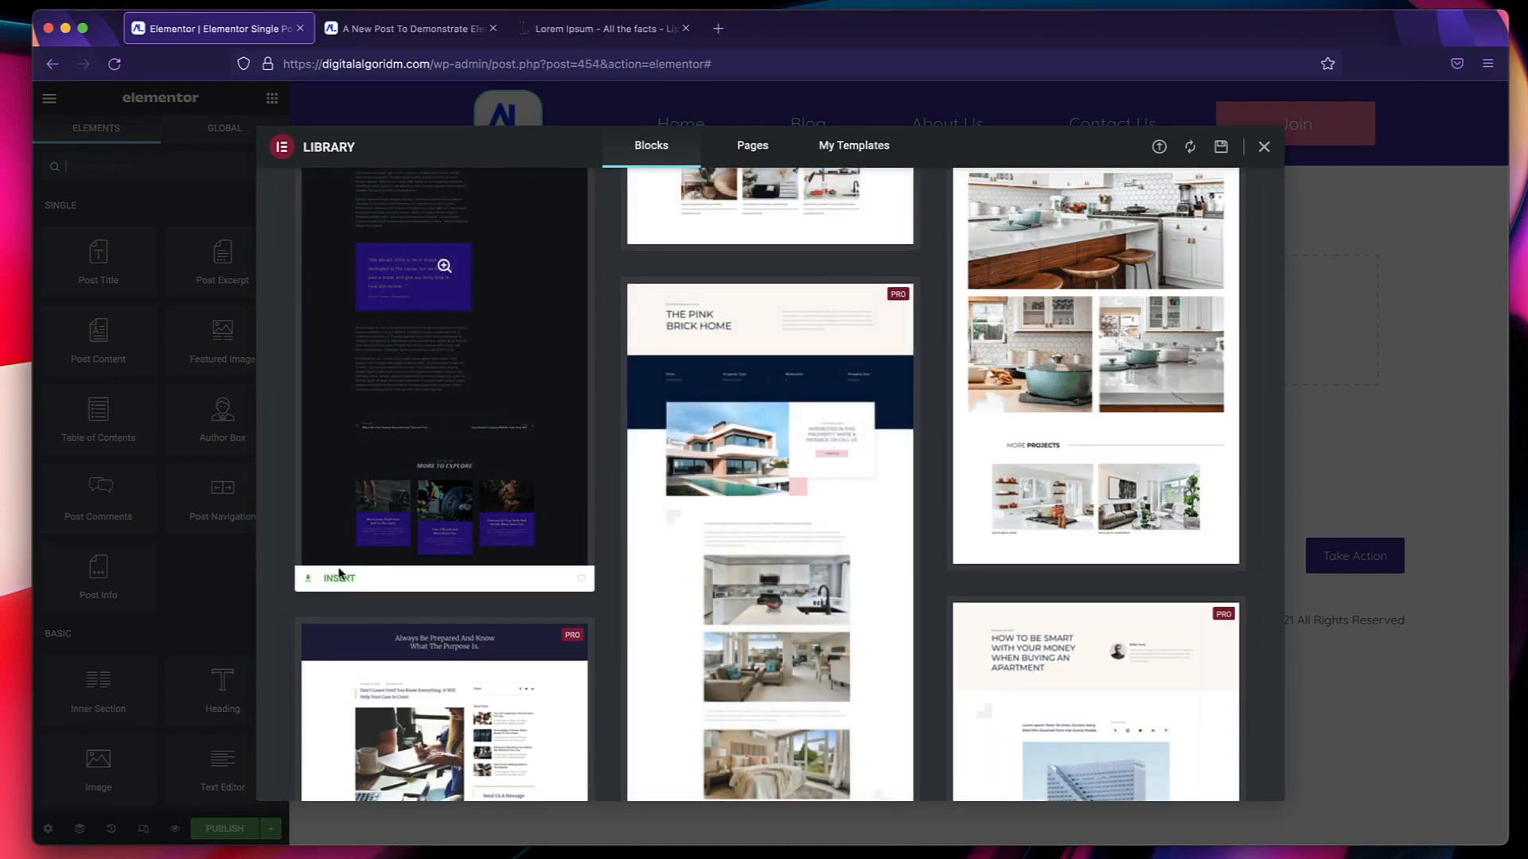
left_click(337, 580)
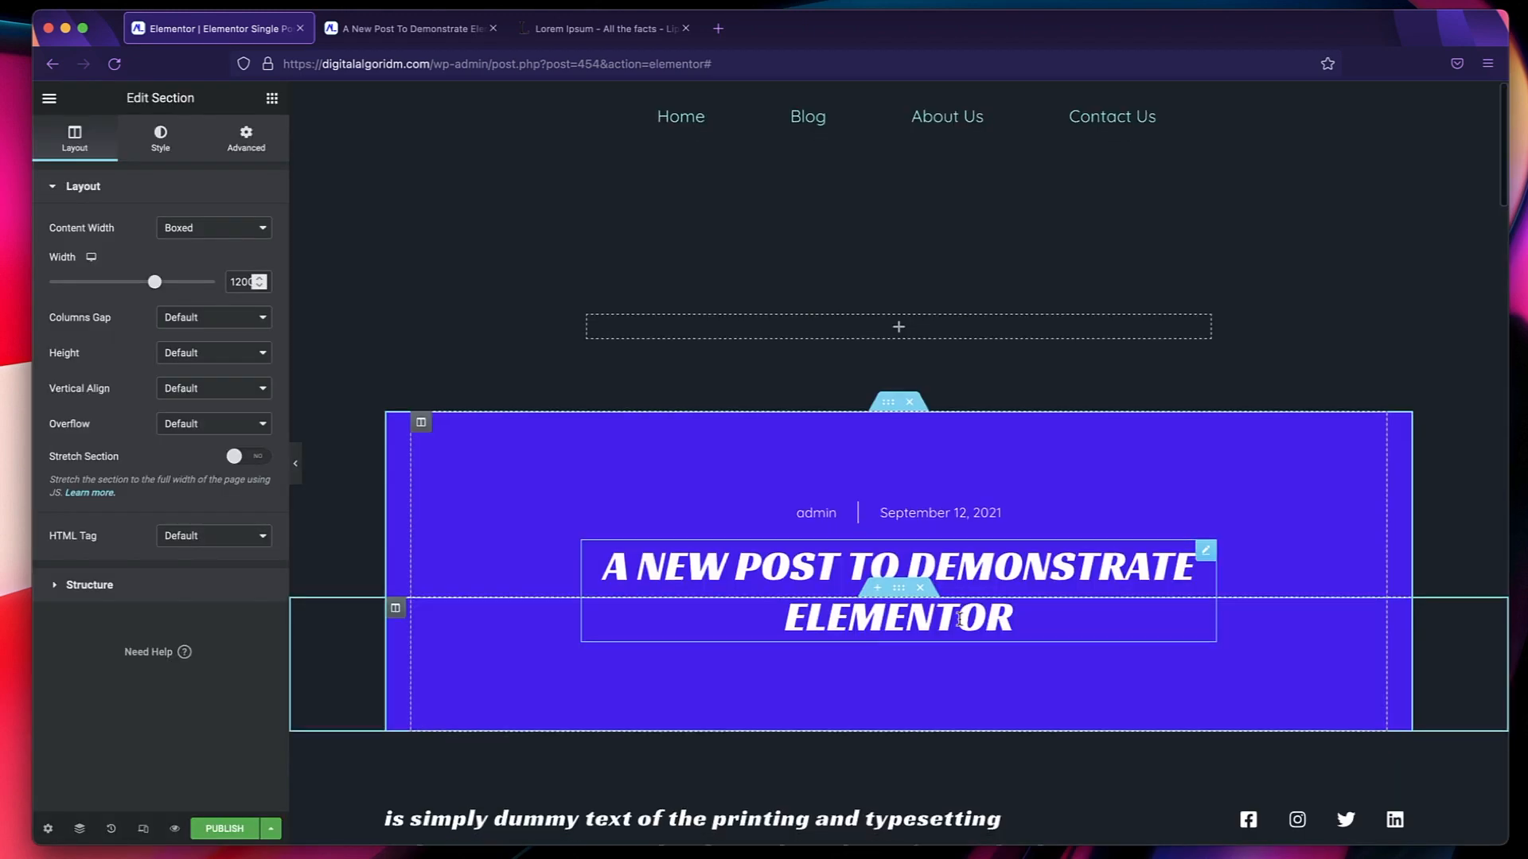
scroll(1077, 468, "up", 2)
left_click(1078, 469)
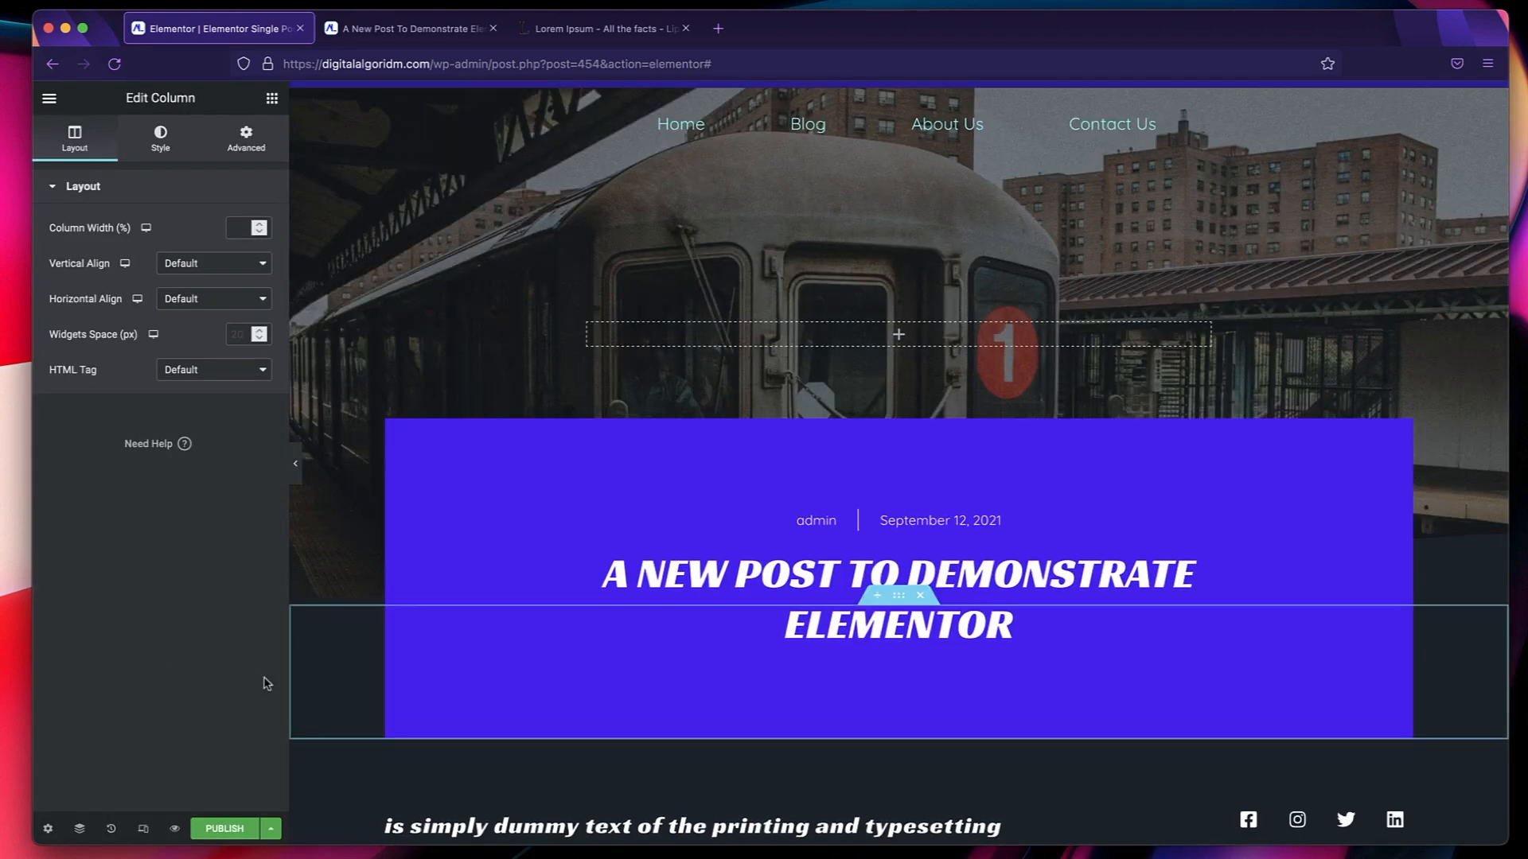
Set the top margin of the Hero section to 0 so it sits directly below the site header.
left_click(82, 829)
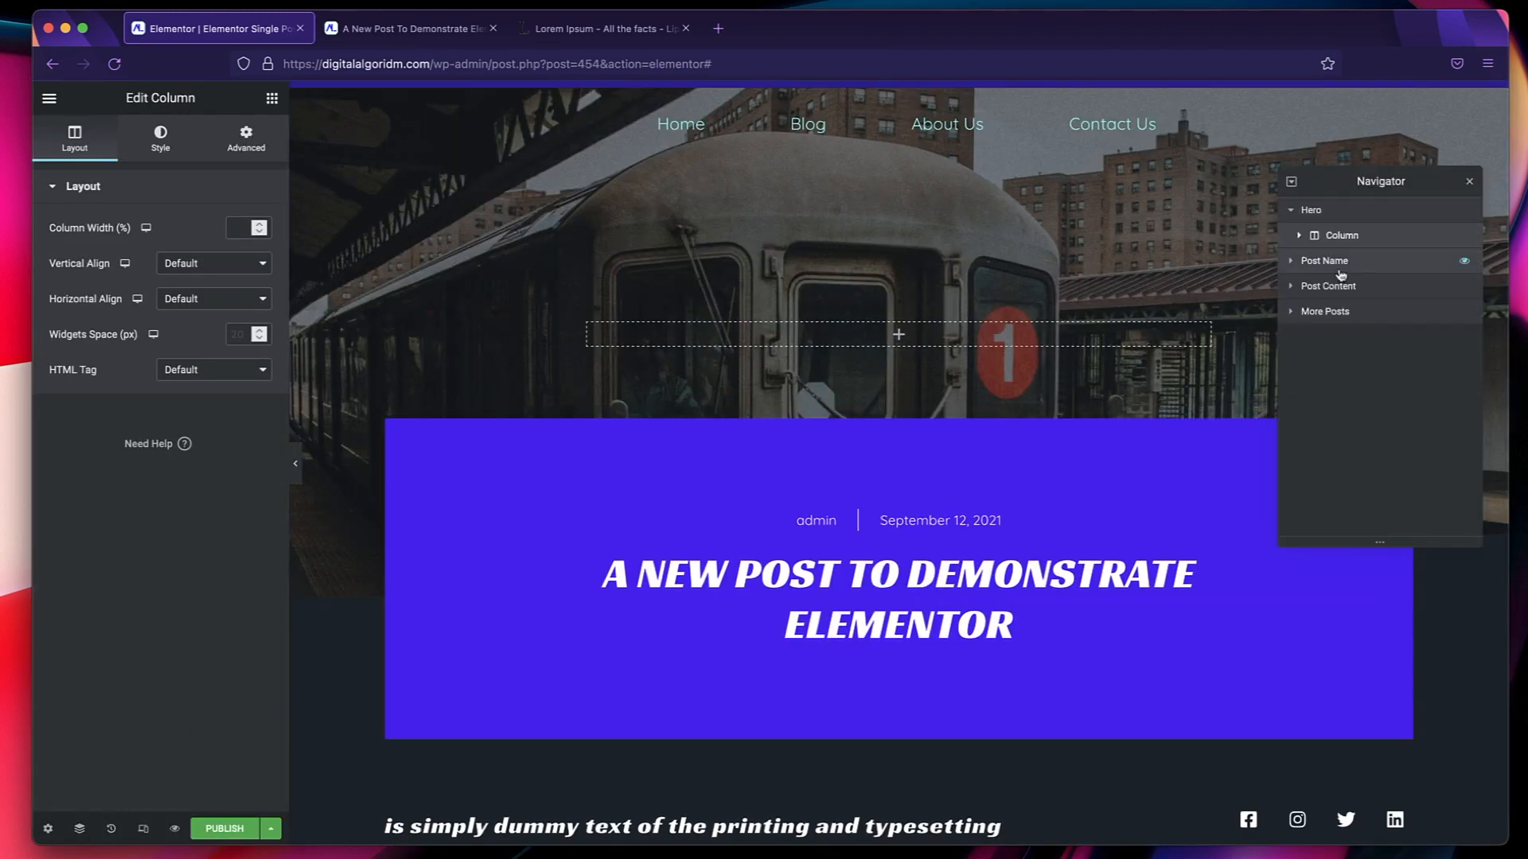
left_click(1345, 212)
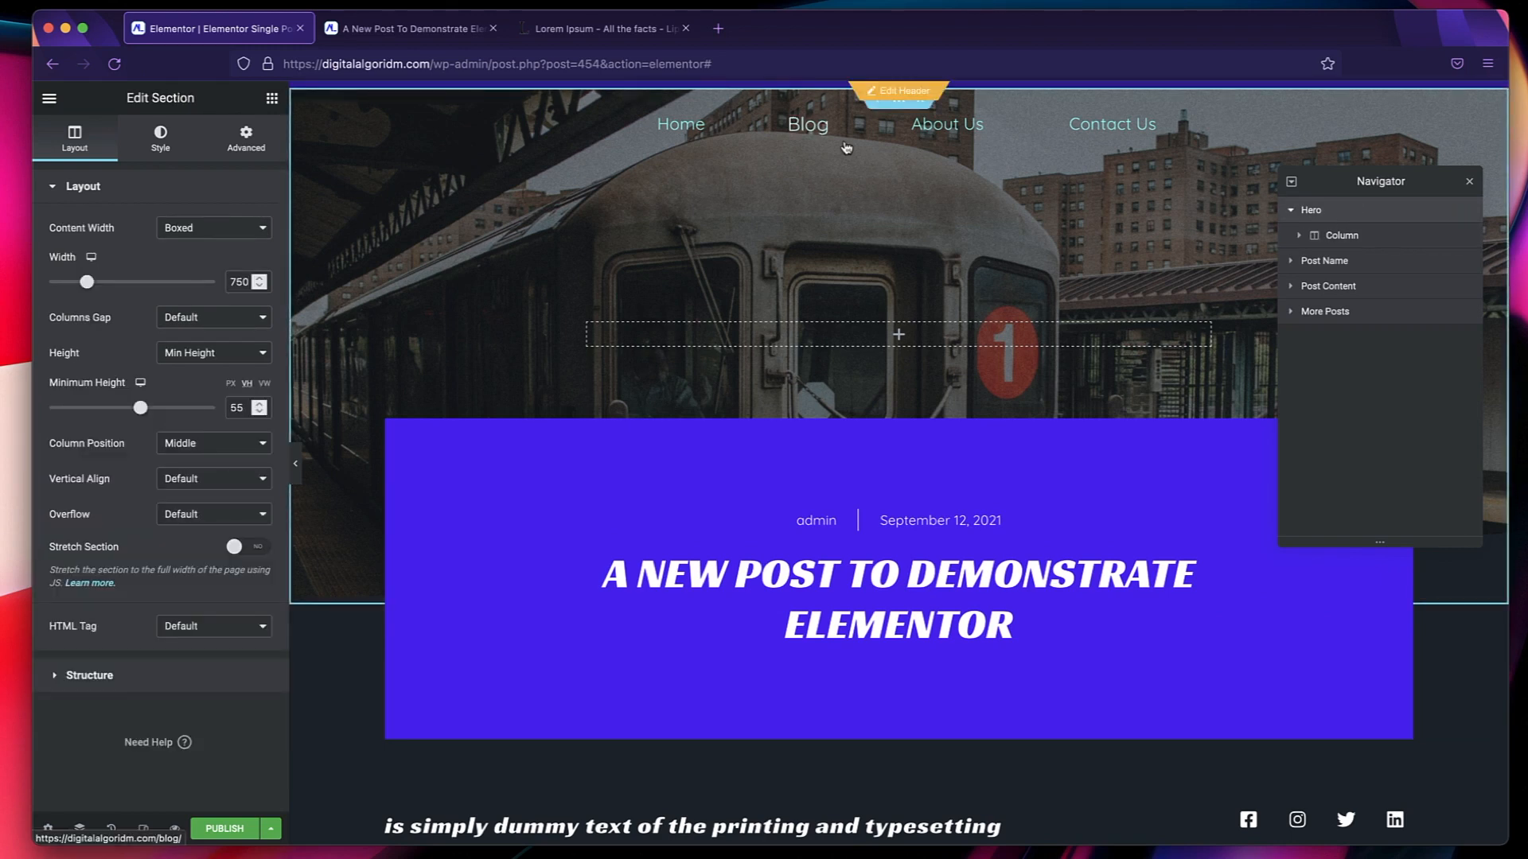
left_click(245, 138)
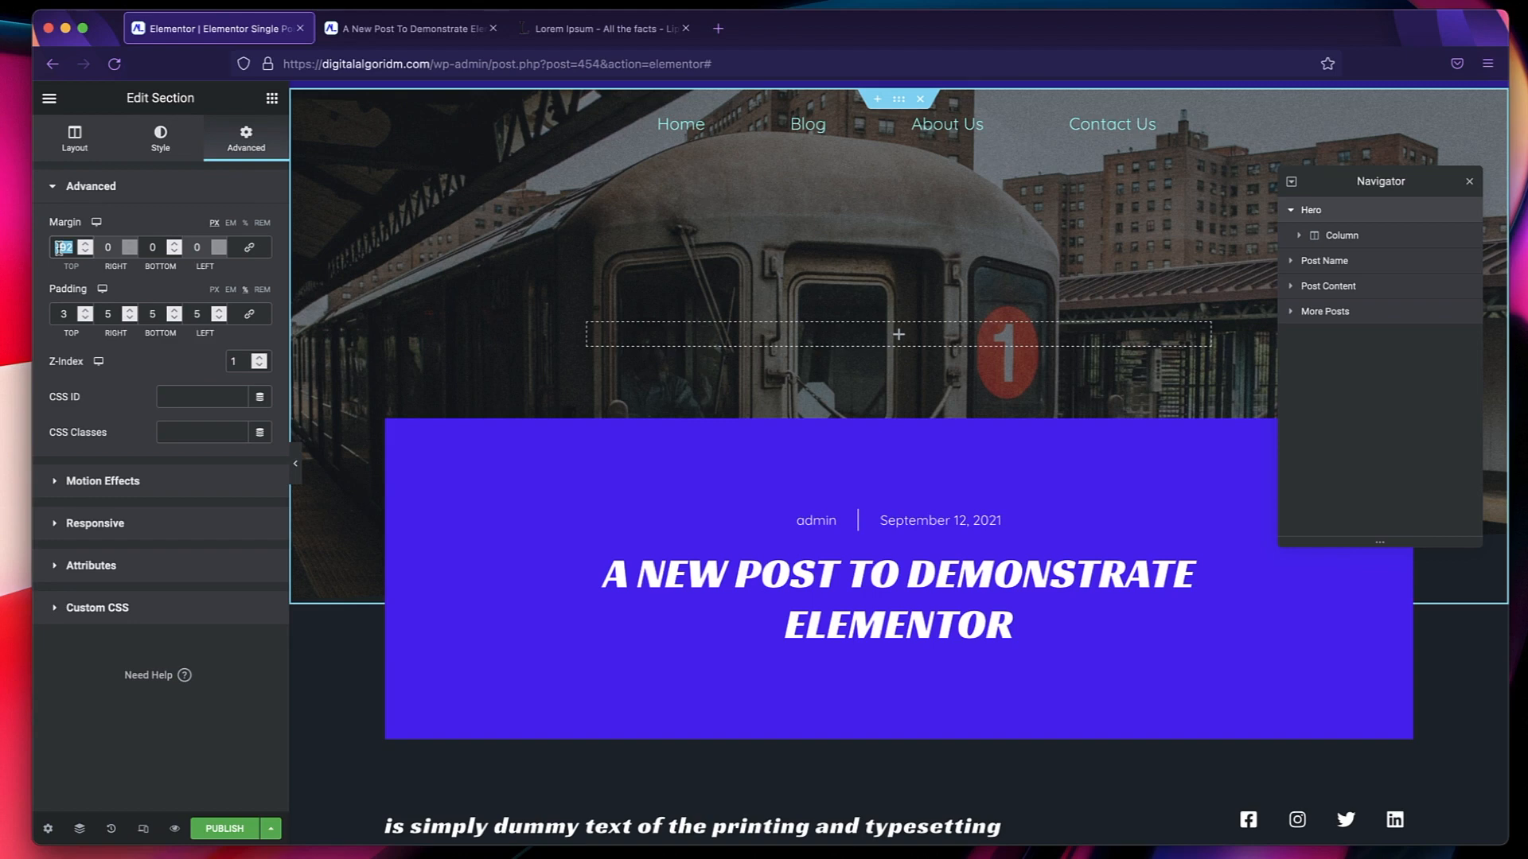
type("100")
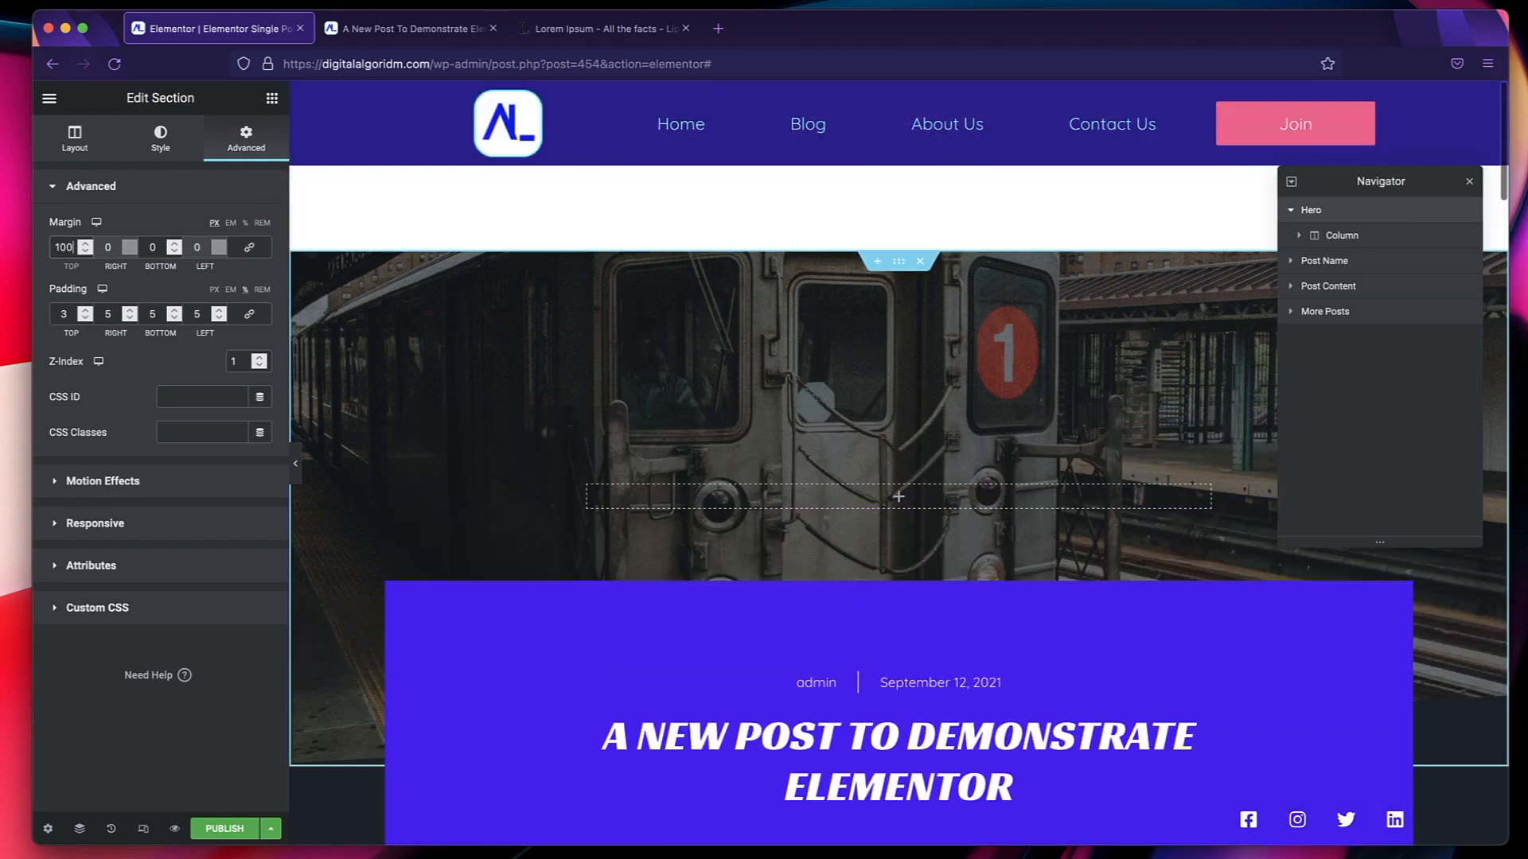
key("BackSpace")
key("BackSpace")
key("BackSpace")
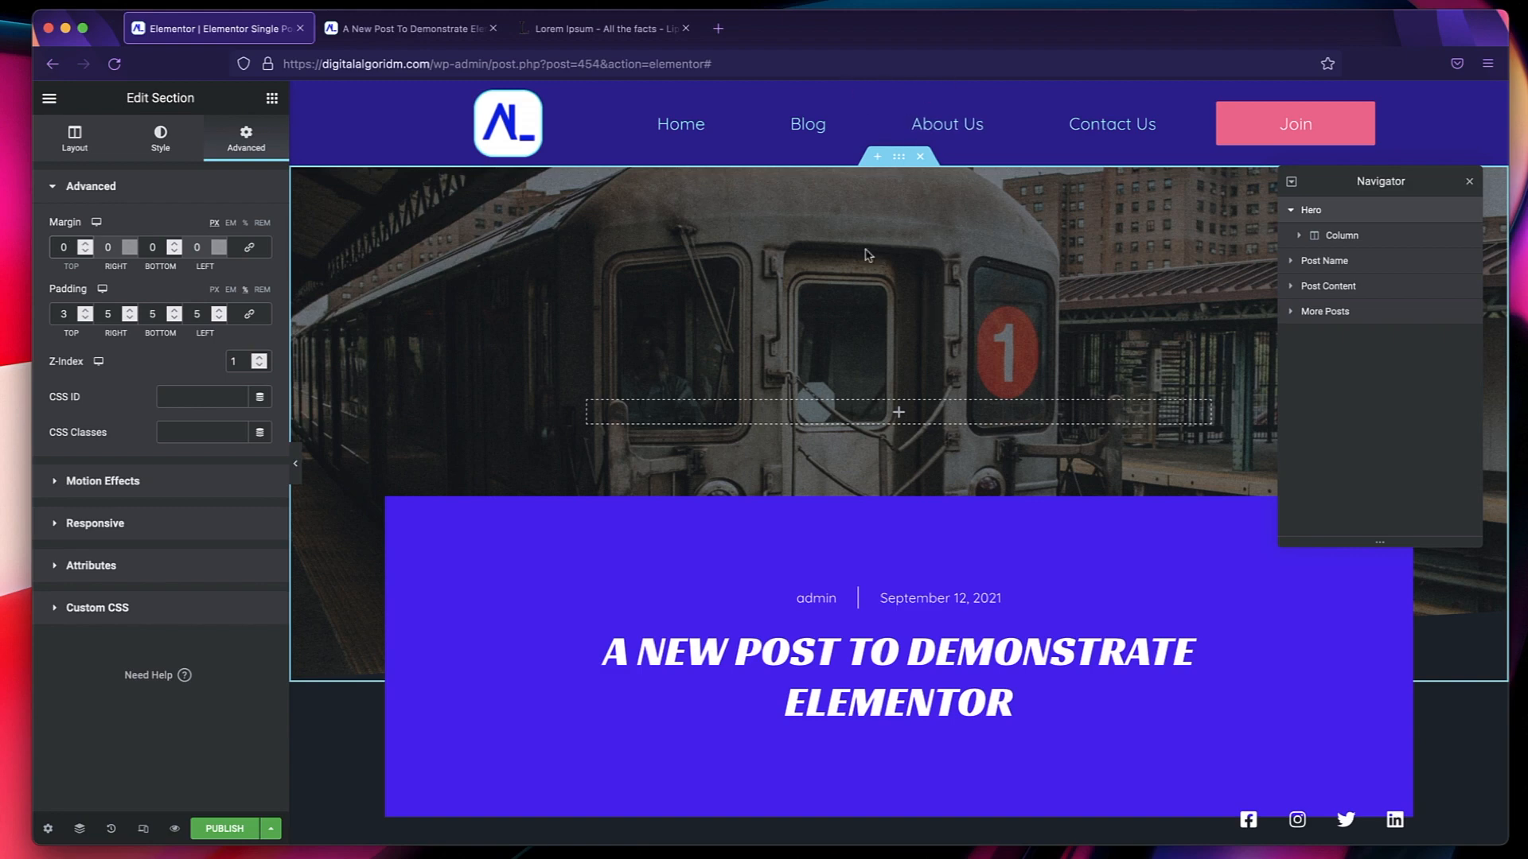
left_click(1469, 186)
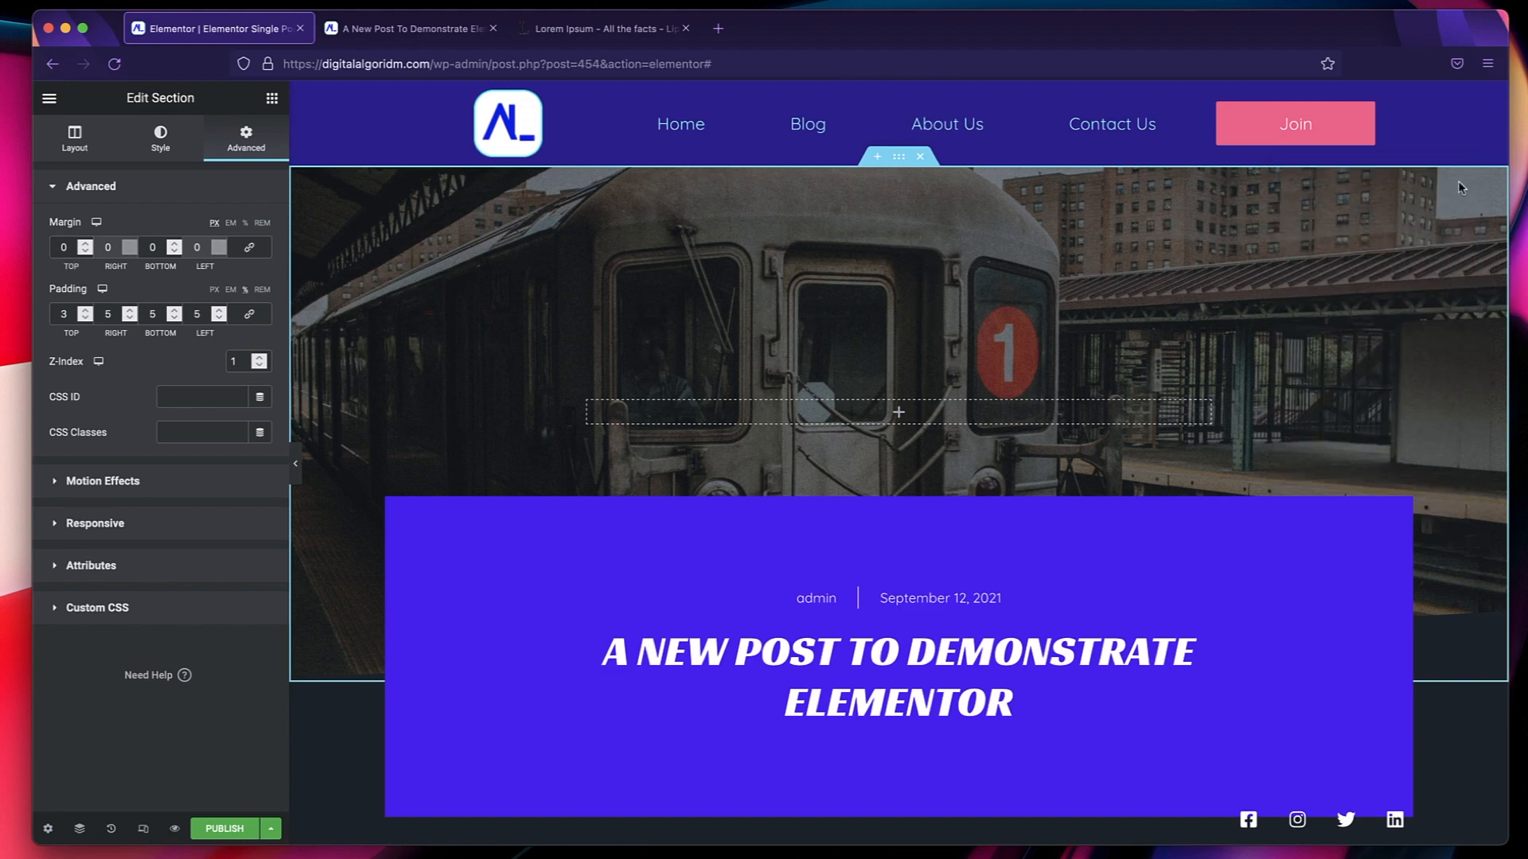
Examine the template's post info, excerpt and post content widgets and review the whole page from beginning to end.
scroll(1047, 426, "down", 3)
left_click(835, 435)
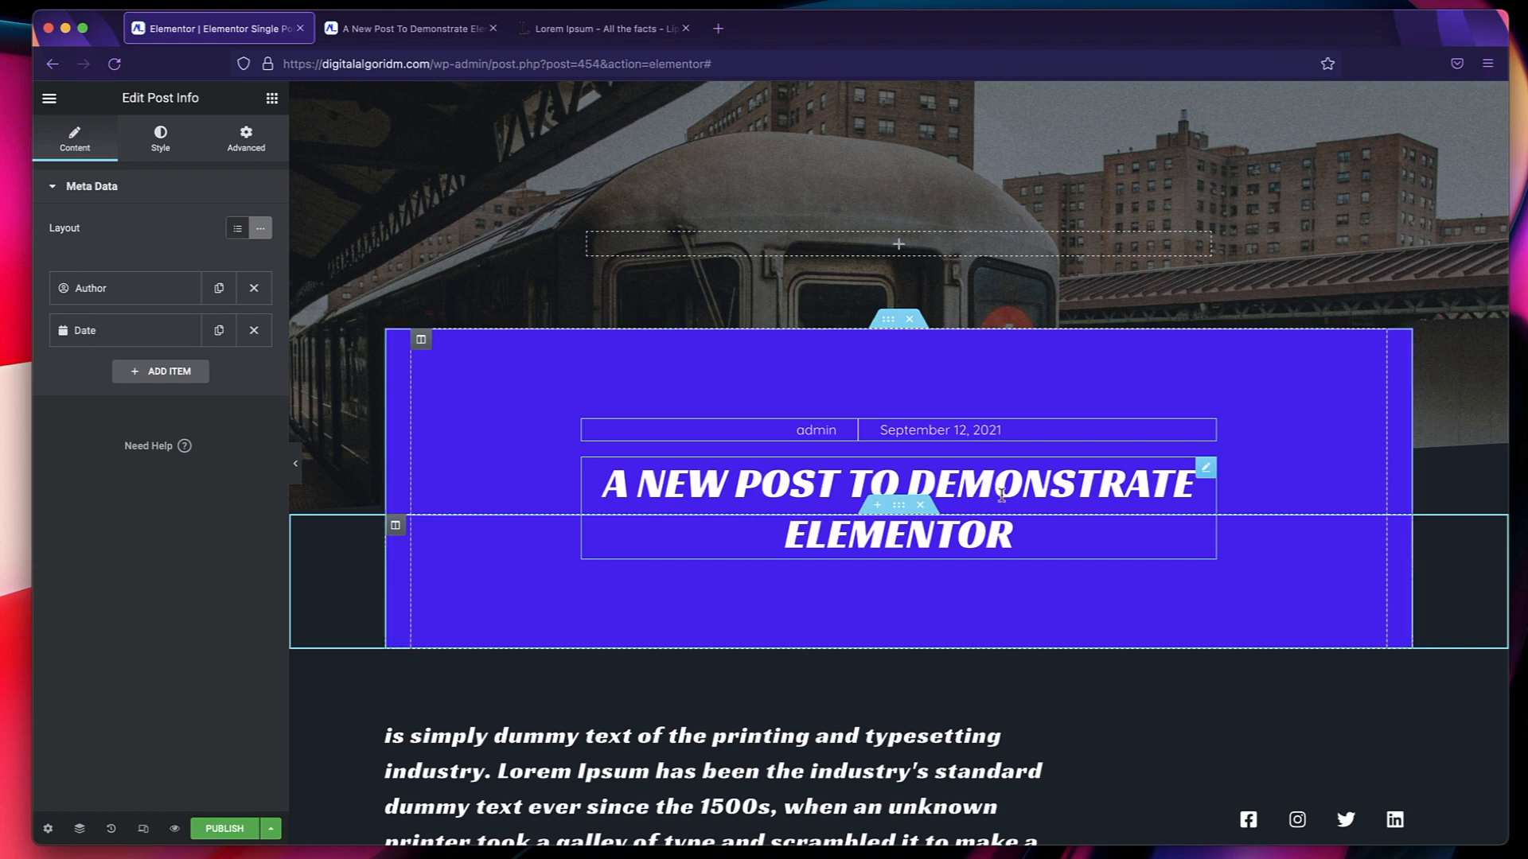
scroll(1024, 493, "down", 3)
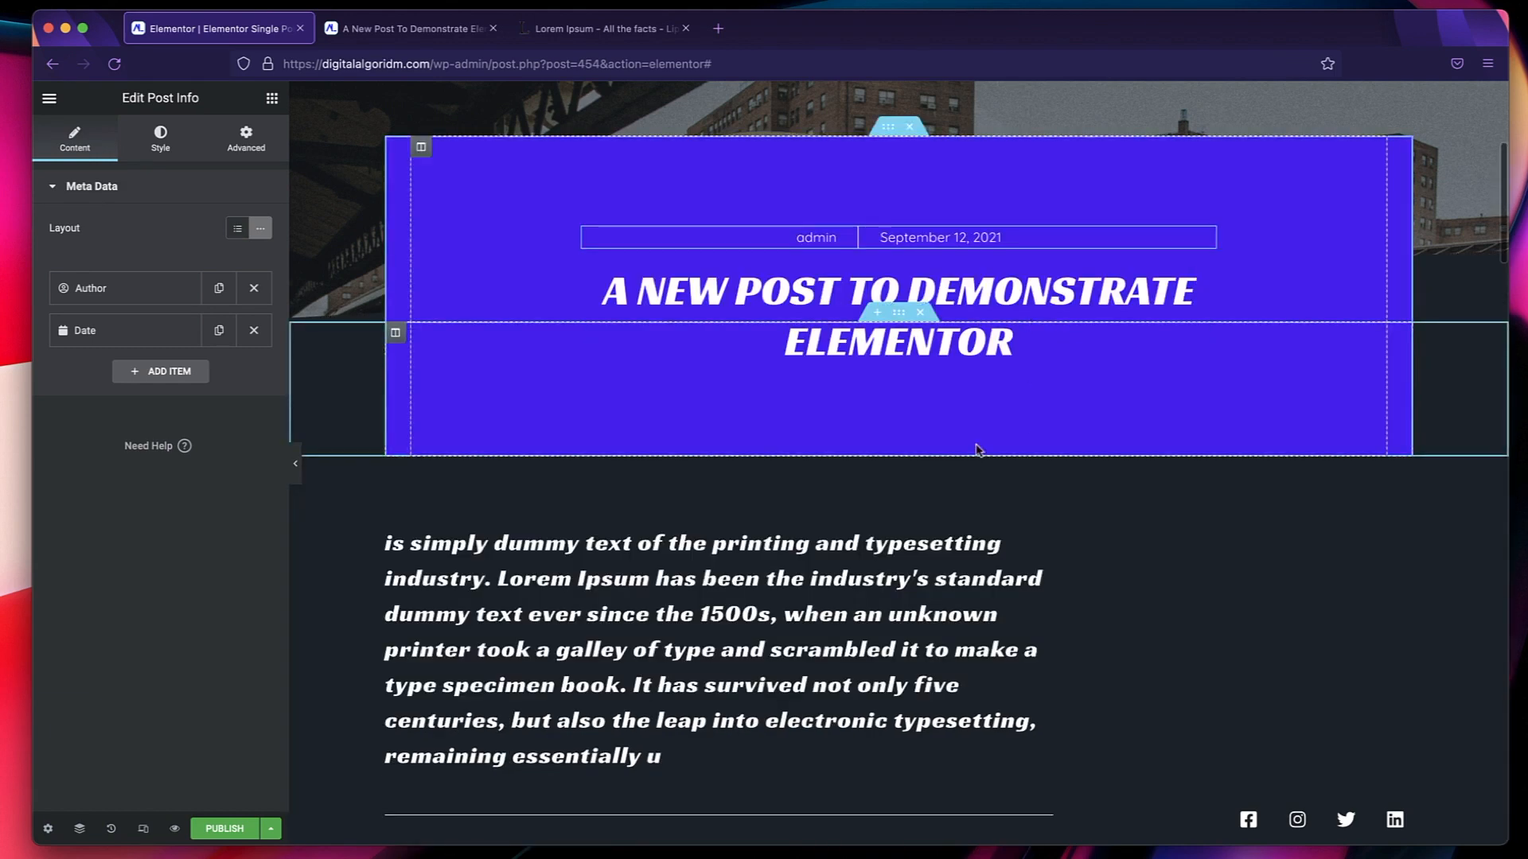
scroll(1034, 439, "down", 4)
left_click(841, 332)
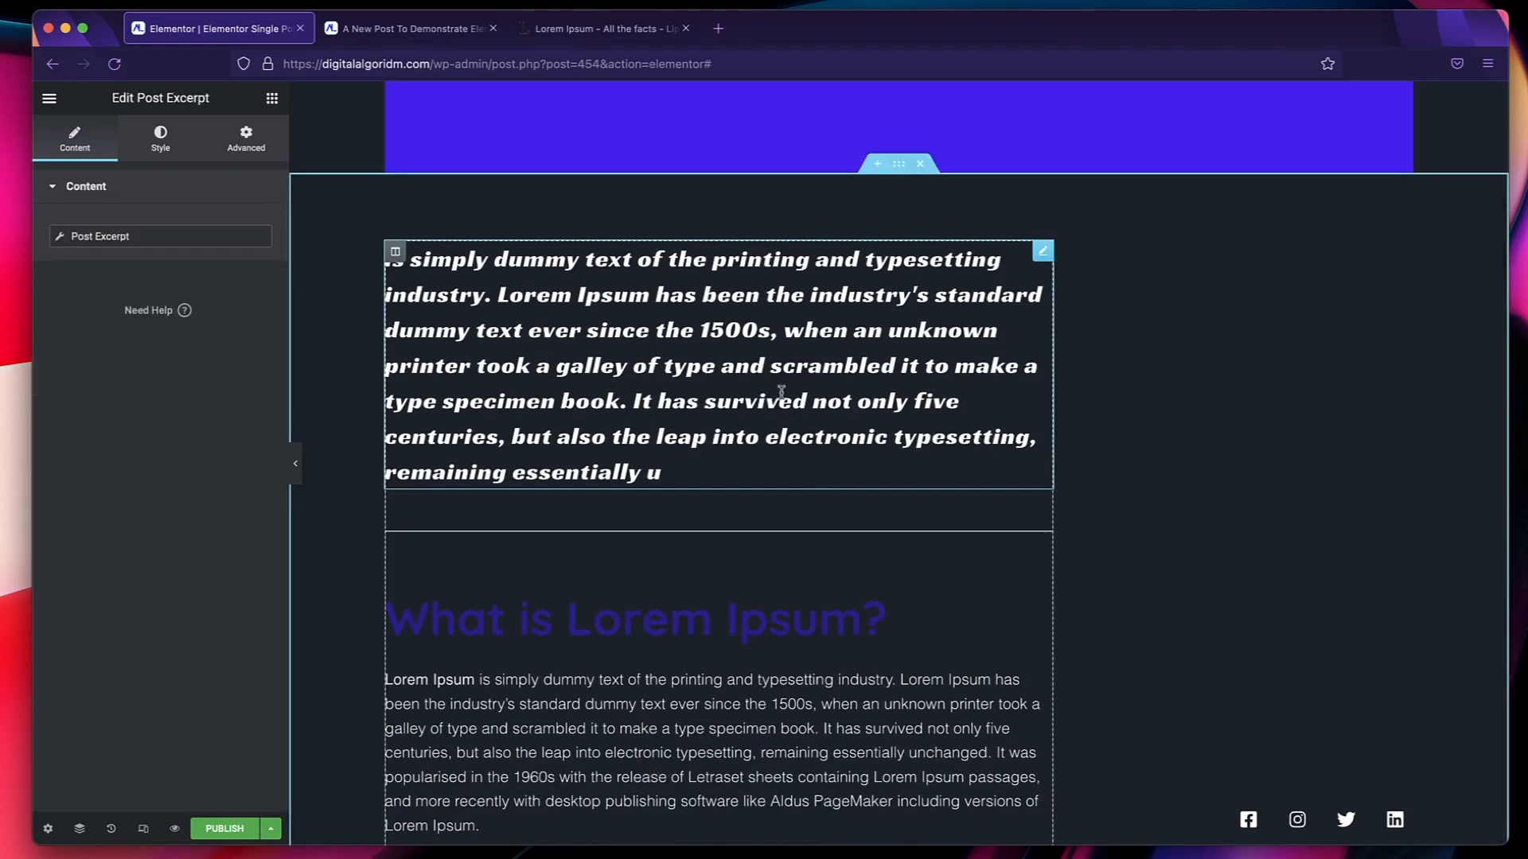
scroll(755, 385, "down", 3)
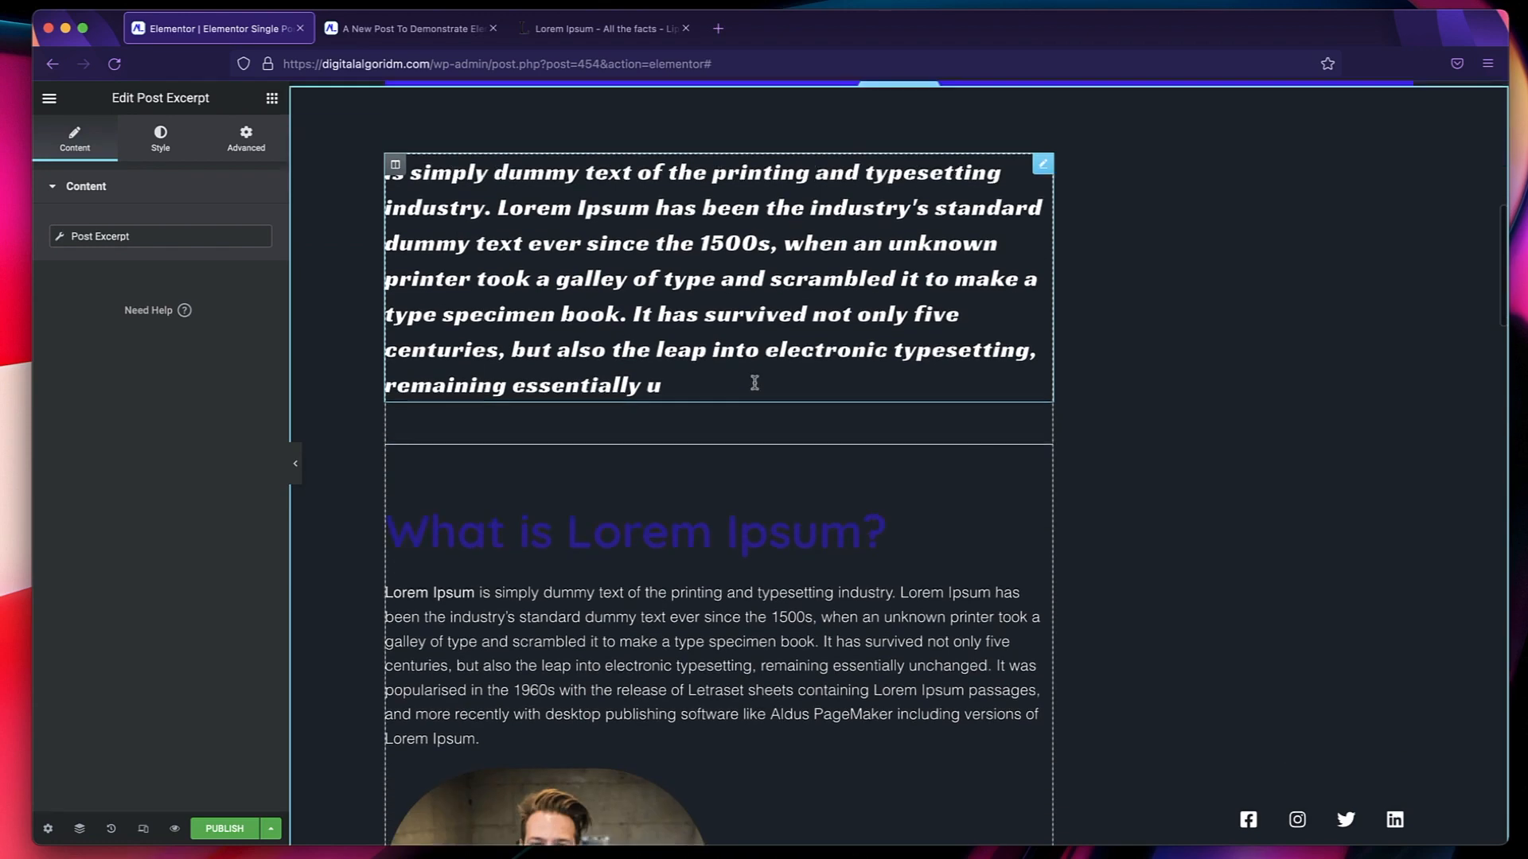
left_click(722, 551)
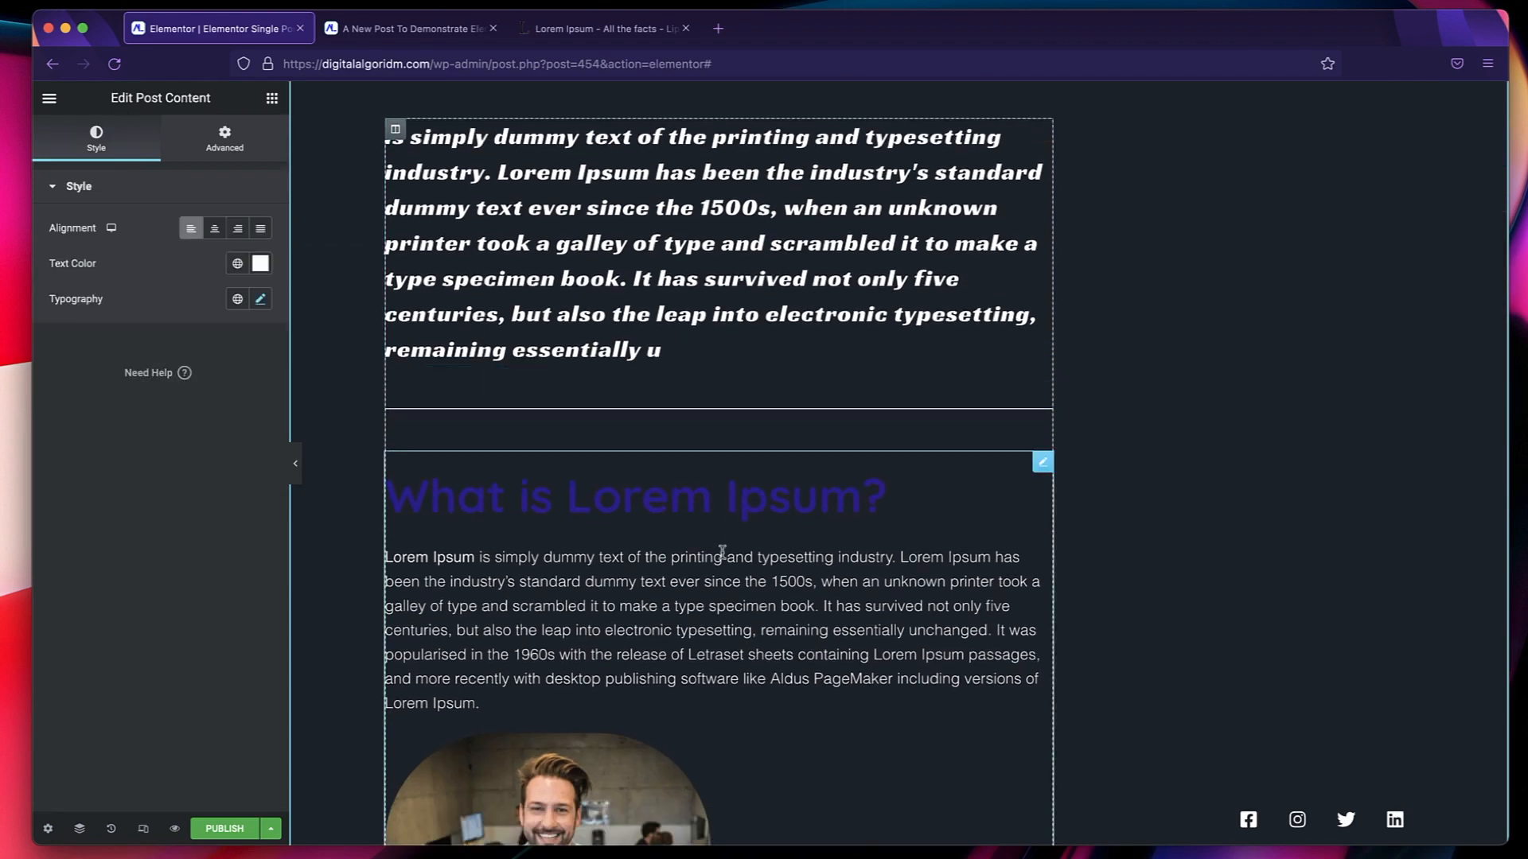
scroll(725, 551, "down", 5)
scroll(770, 466, "down", 4)
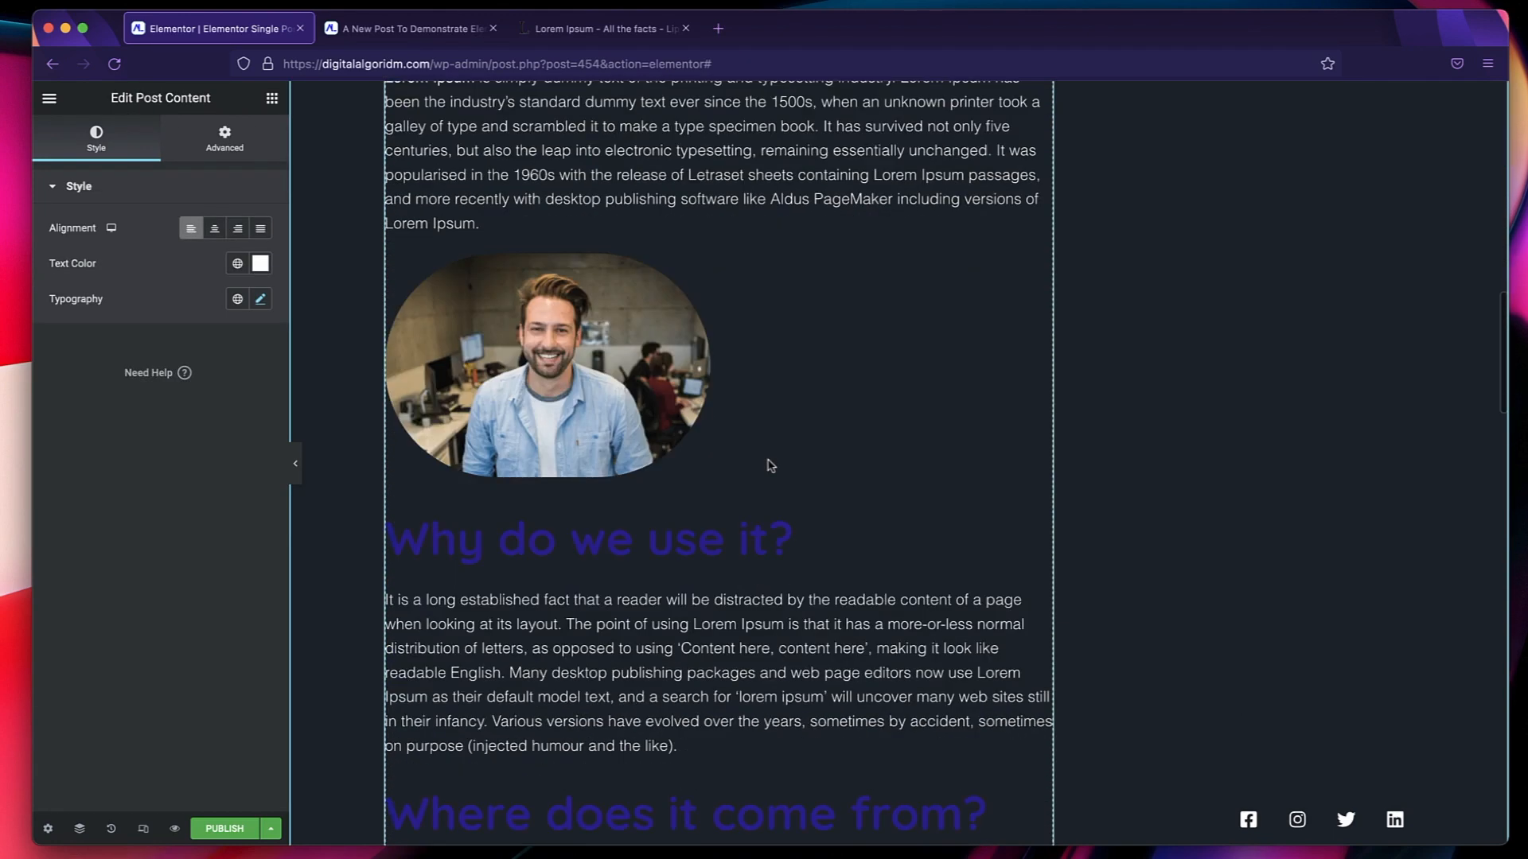
scroll(822, 562, "down", 5)
scroll(822, 563, "up", 20)
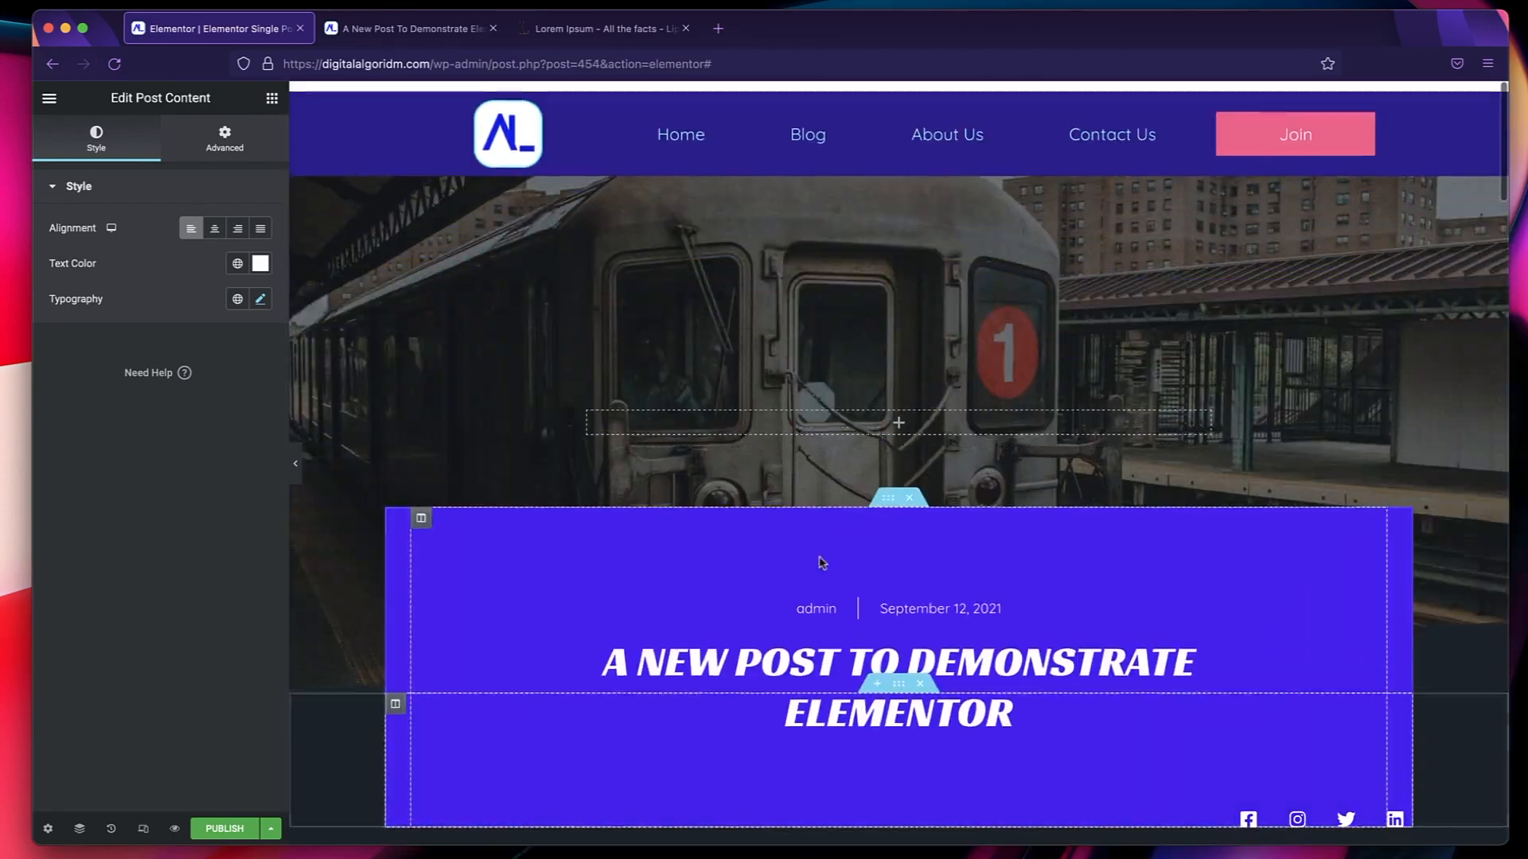
scroll(822, 563, "down", 8)
scroll(822, 563, "down", 20)
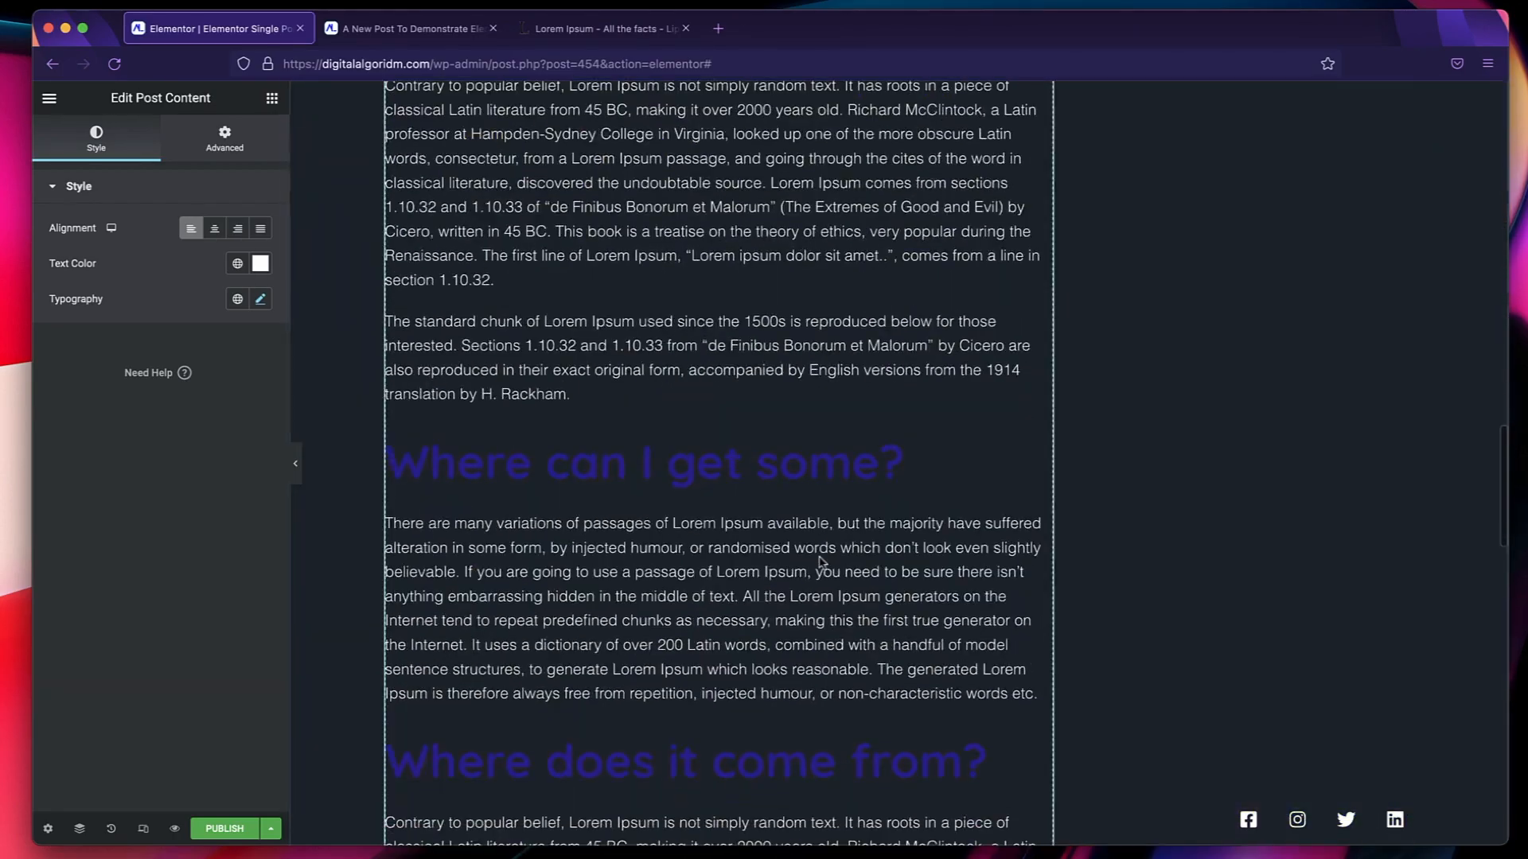
scroll(819, 557, "up", 20)
scroll(819, 557, "down", 5)
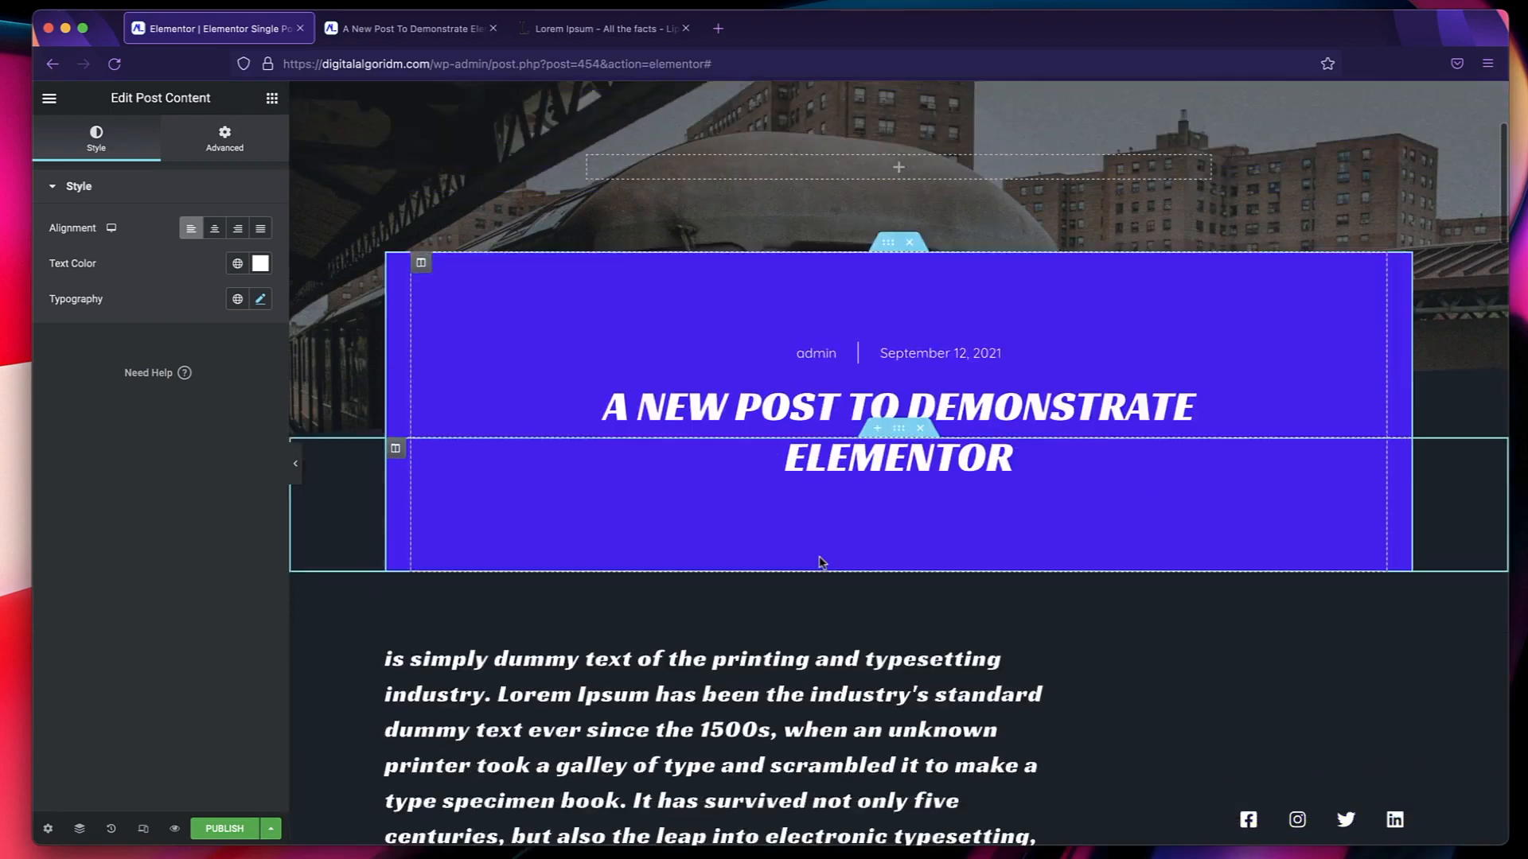
scroll(820, 561, "down", 20)
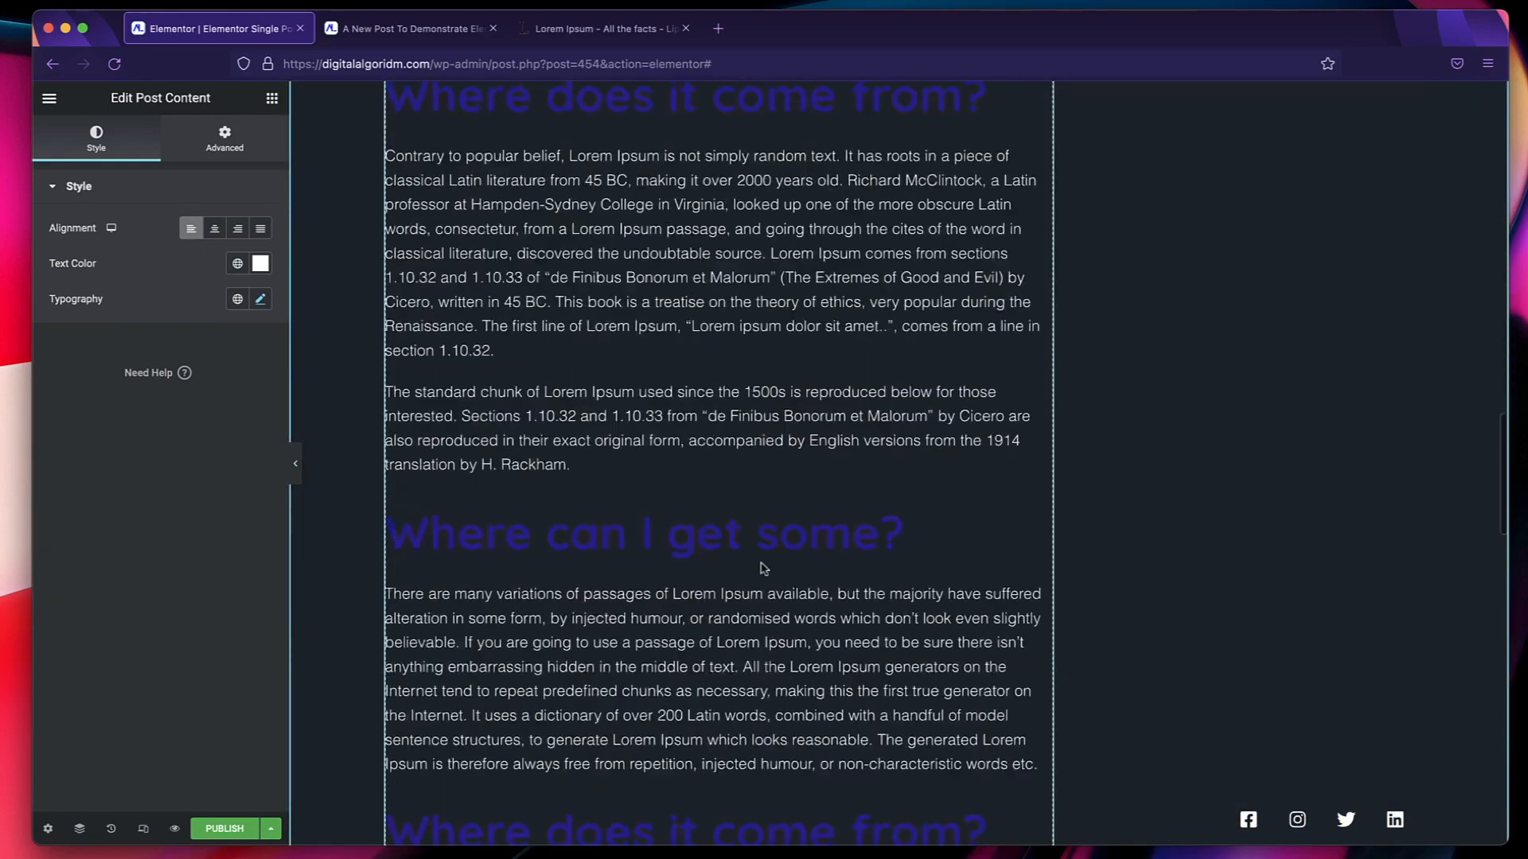
scroll(762, 564, "down", 5)
scroll(761, 563, "up", 20)
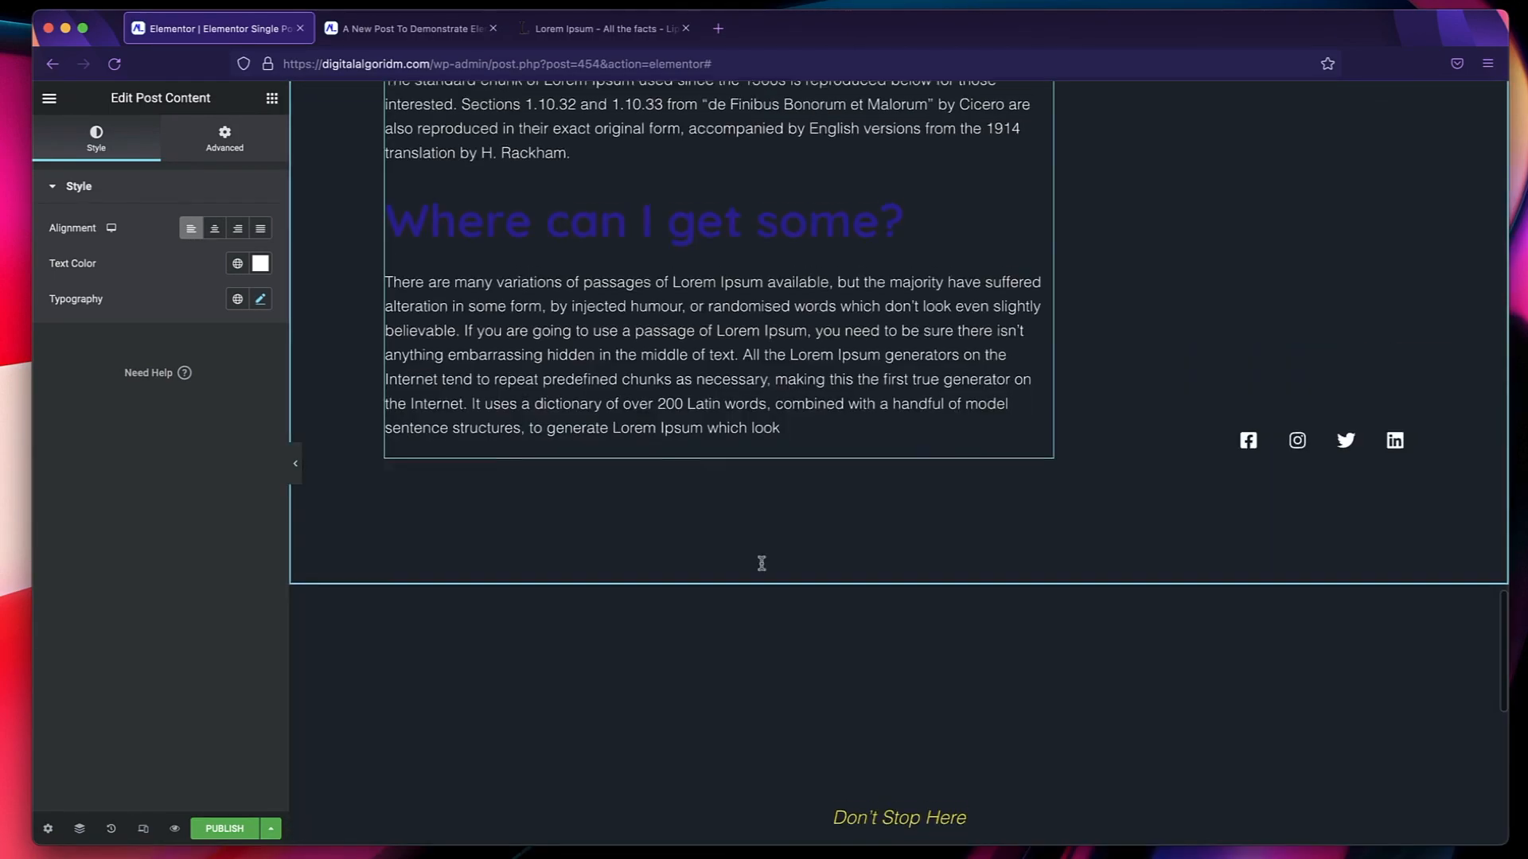
Add a Featured Image widget beneath the post title in the purple title box.
left_click(270, 100)
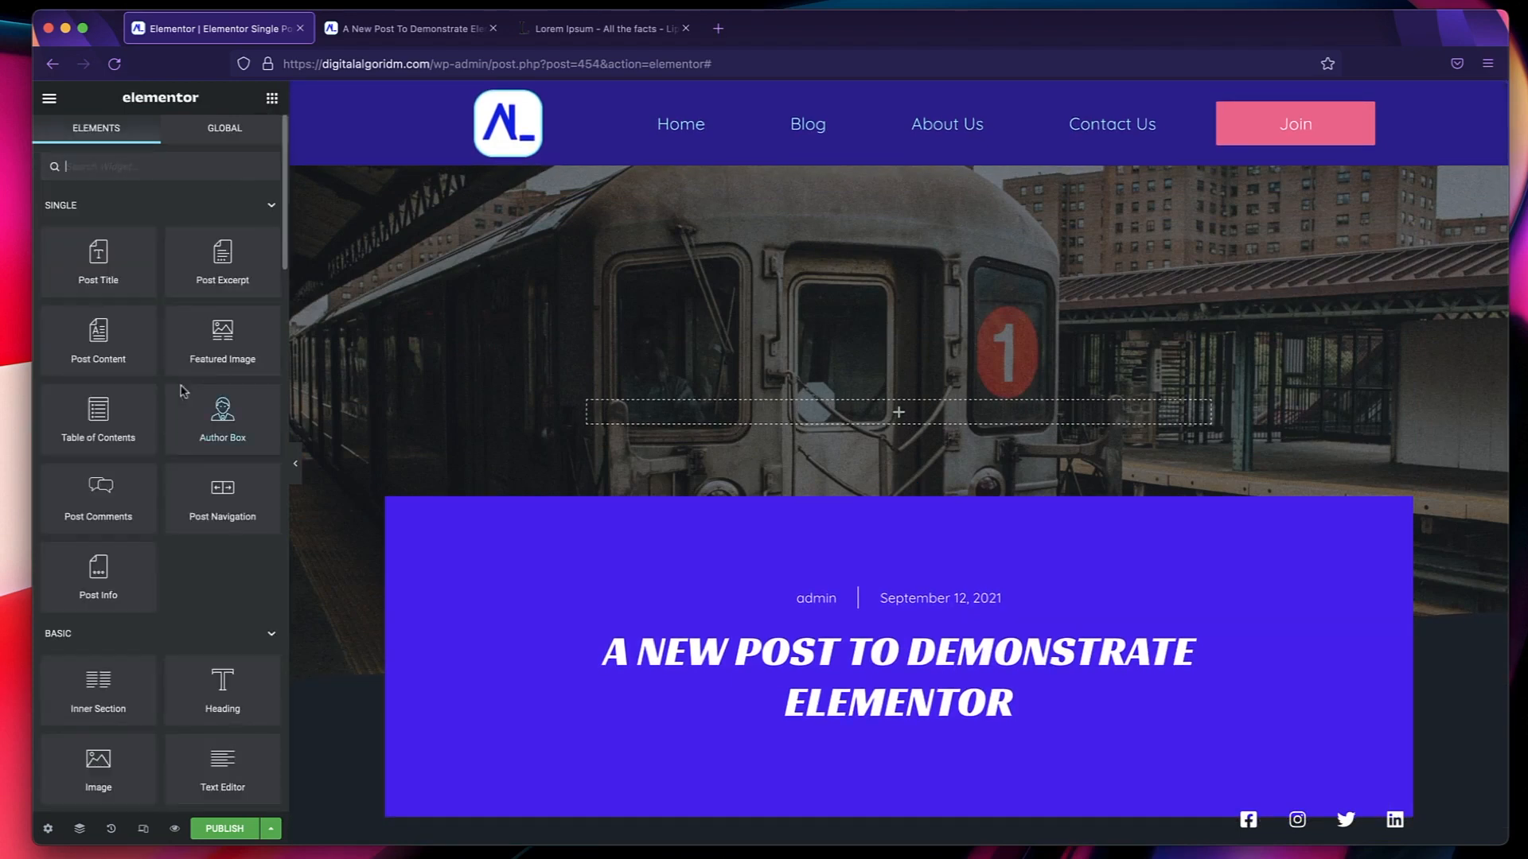
left_click_drag(223, 350, 852, 720)
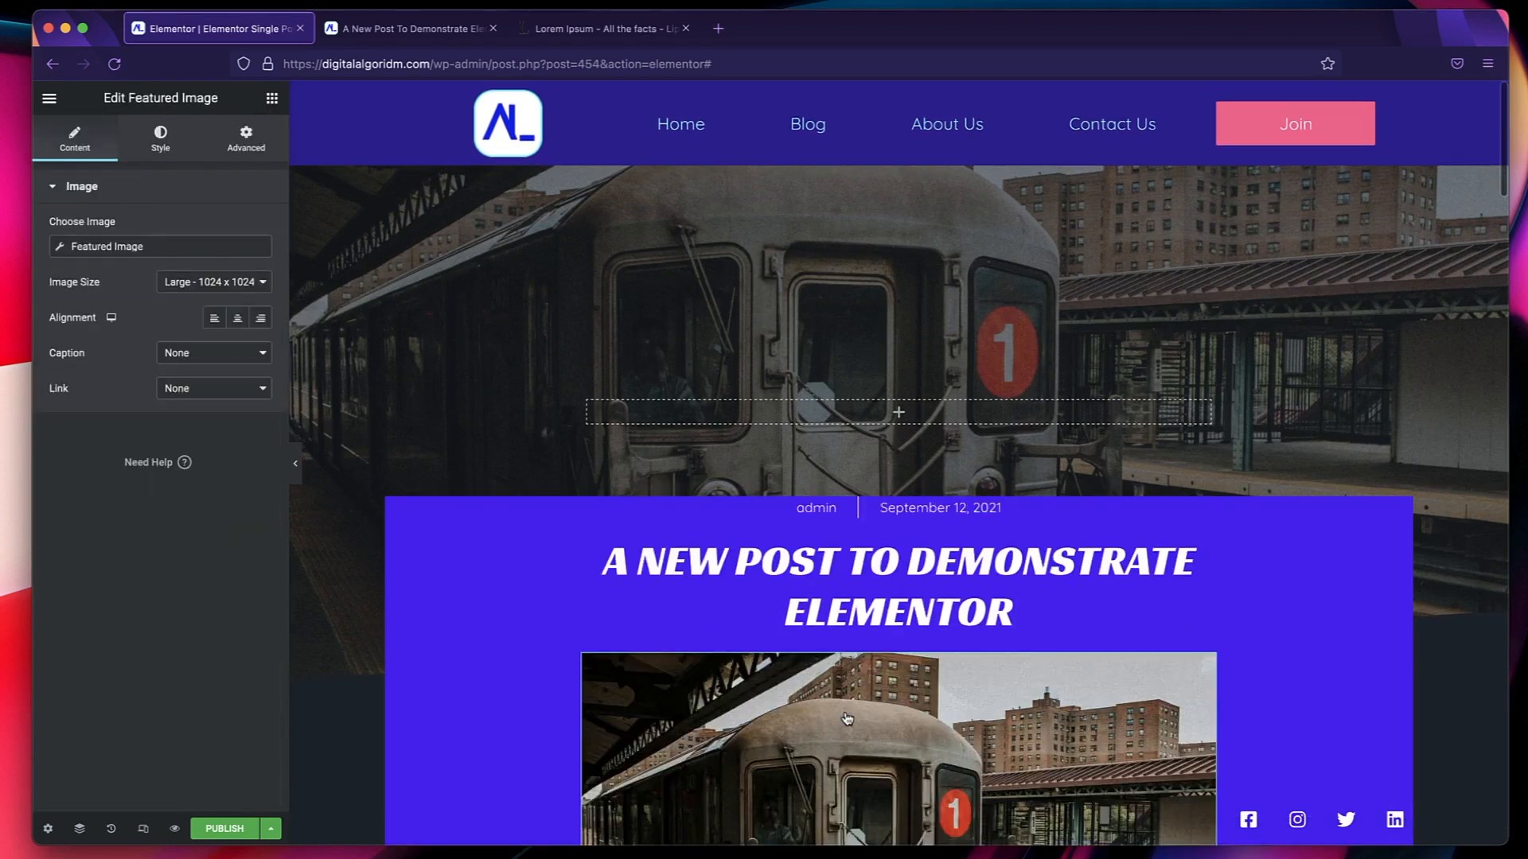
scroll(824, 460, "up", 2)
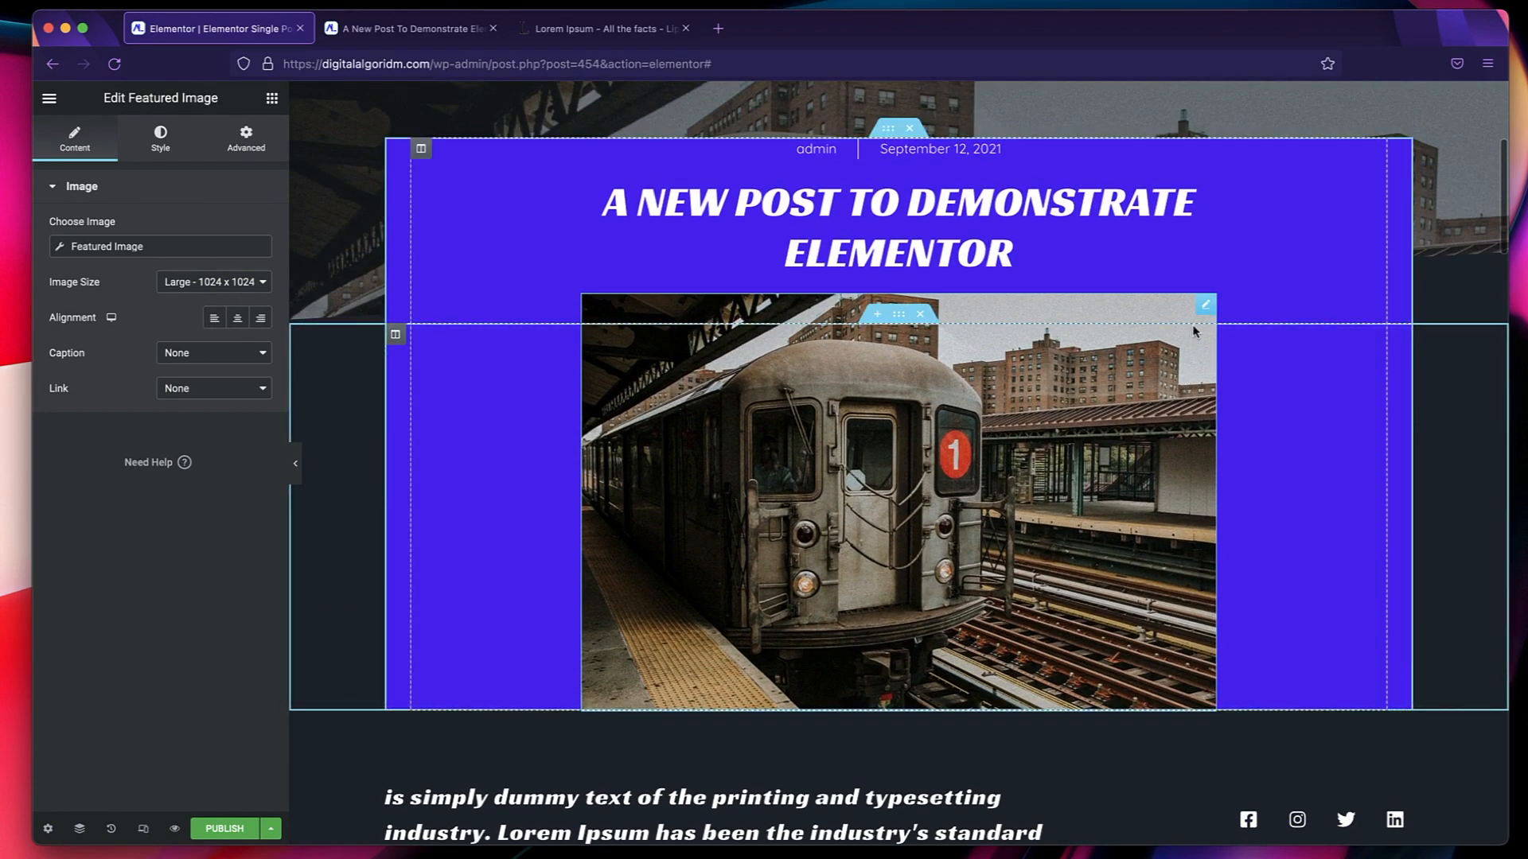
Enable a mask on the featured image and set its shape to Blob.
left_click(160, 137)
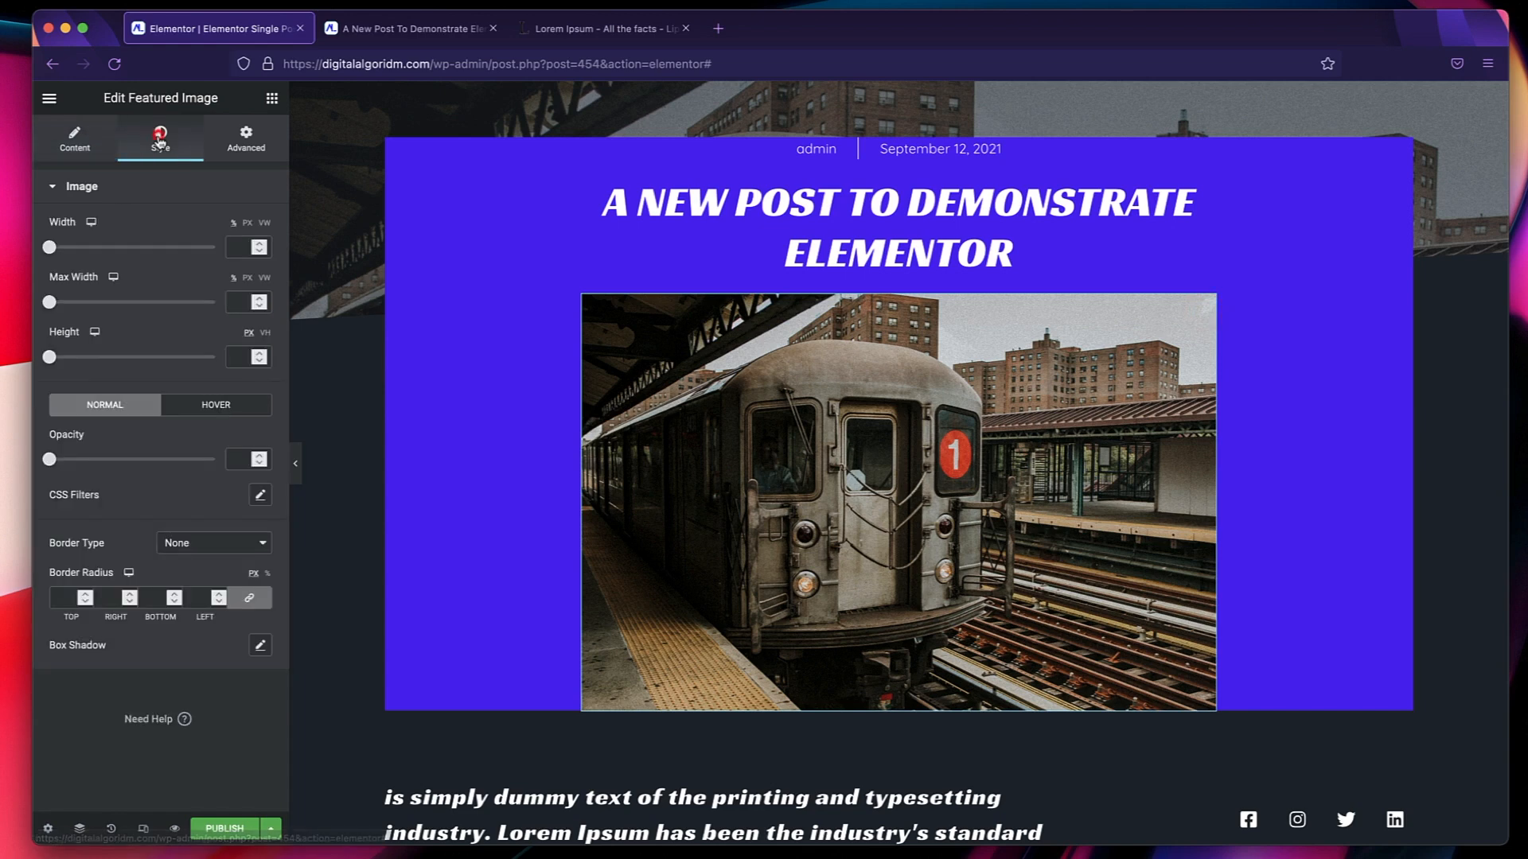
left_click(246, 140)
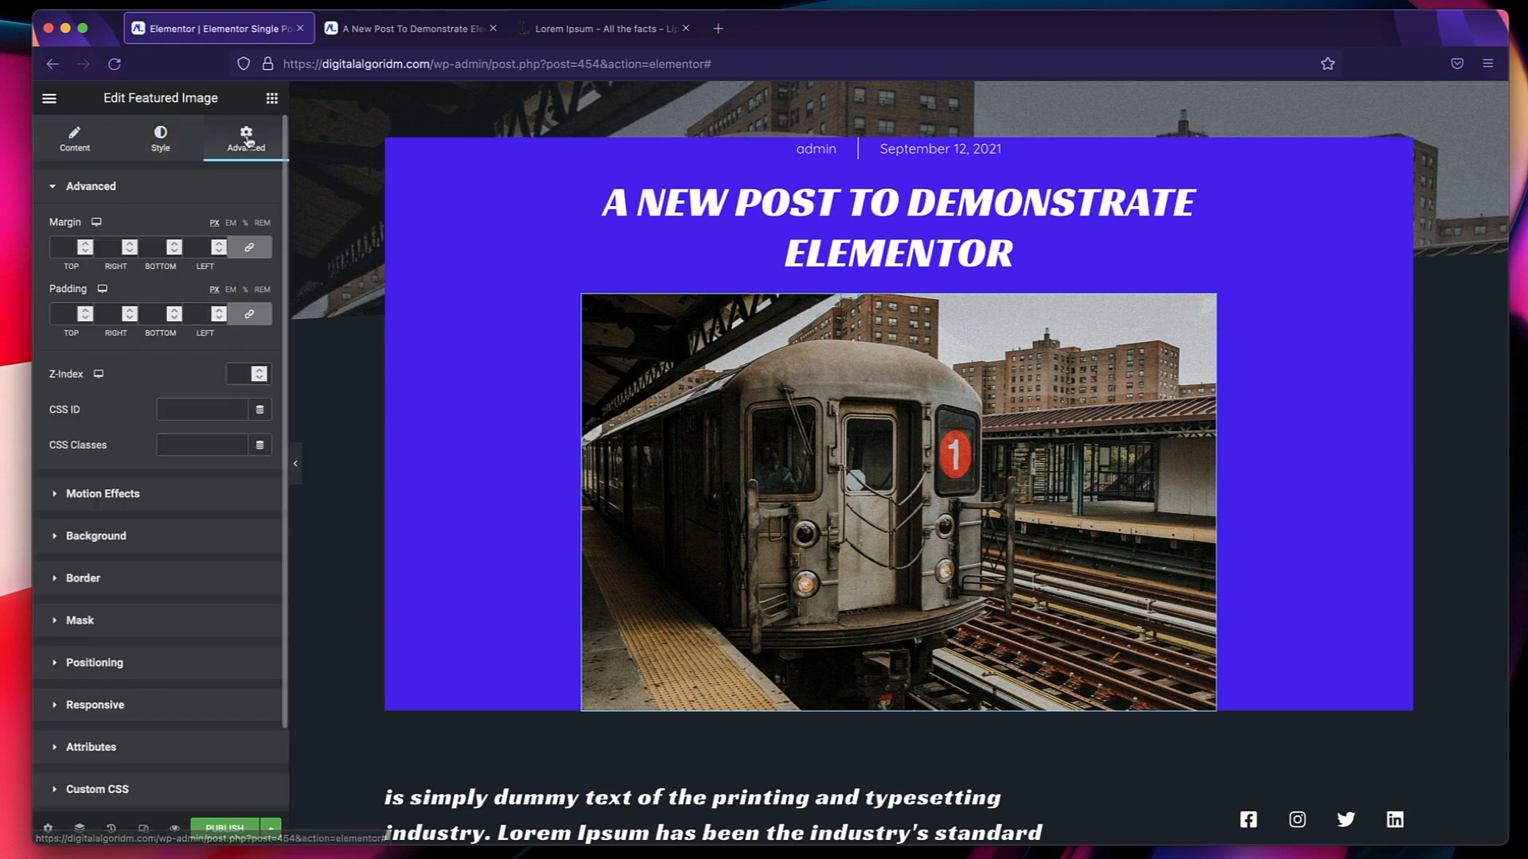
left_click(80, 621)
left_click(241, 395)
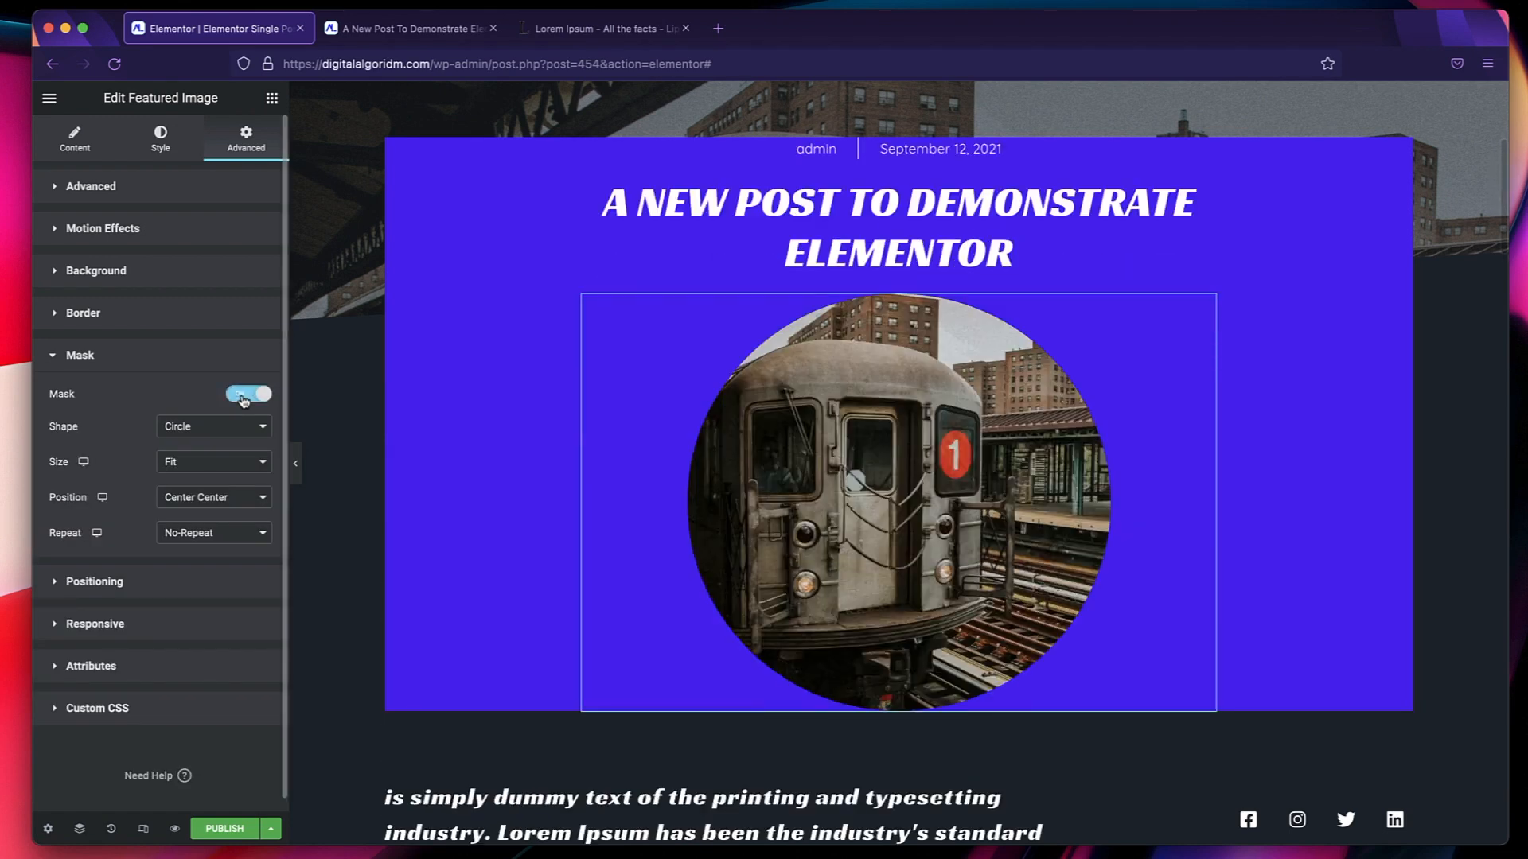
left_click(188, 425)
left_click(183, 486)
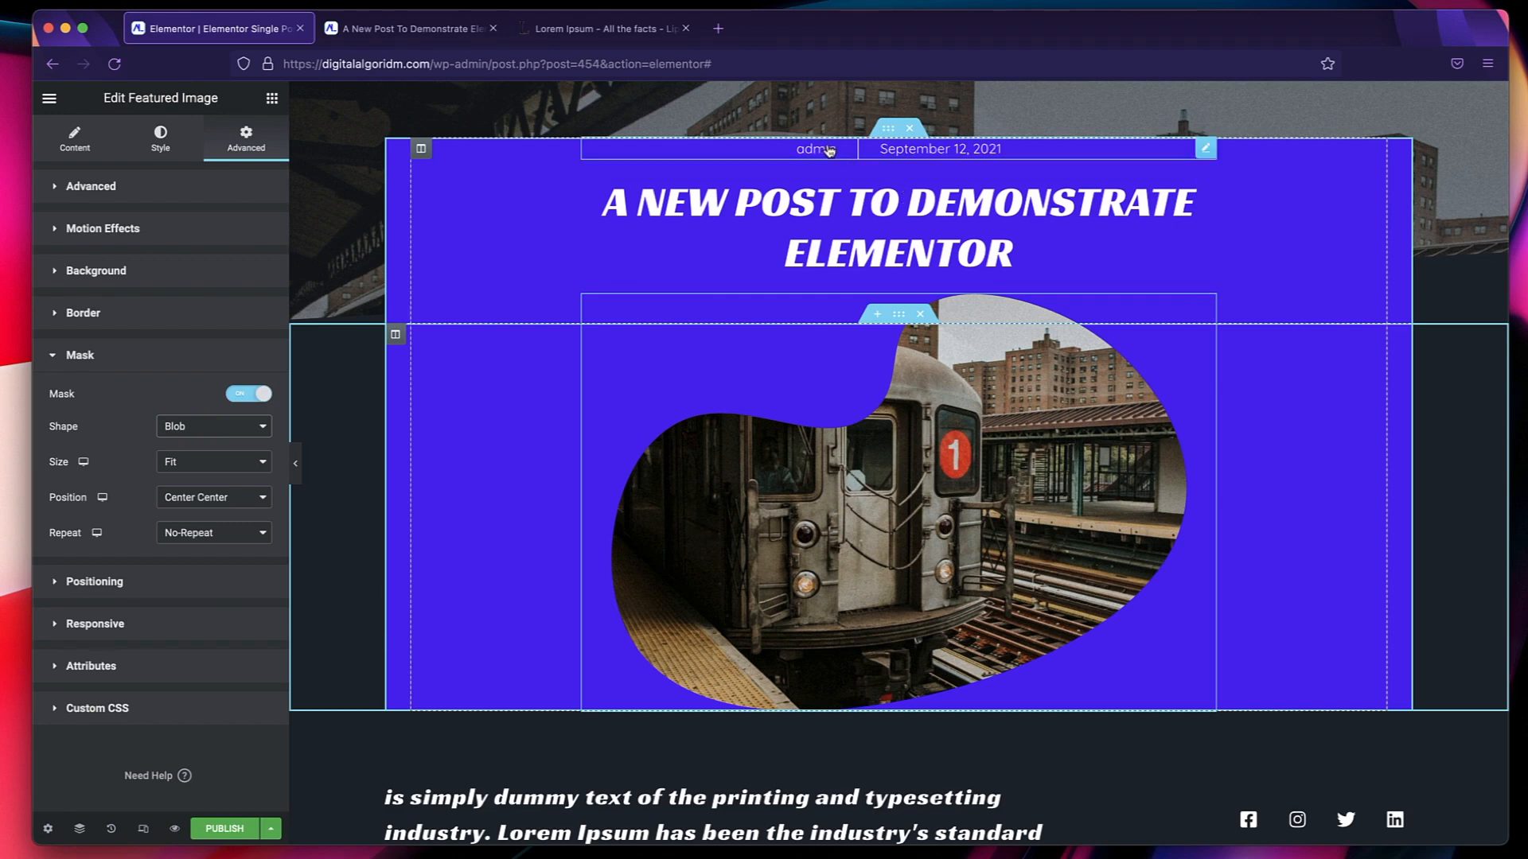
Assign a global color to the icons of the post info widget above the title.
left_click(1168, 158)
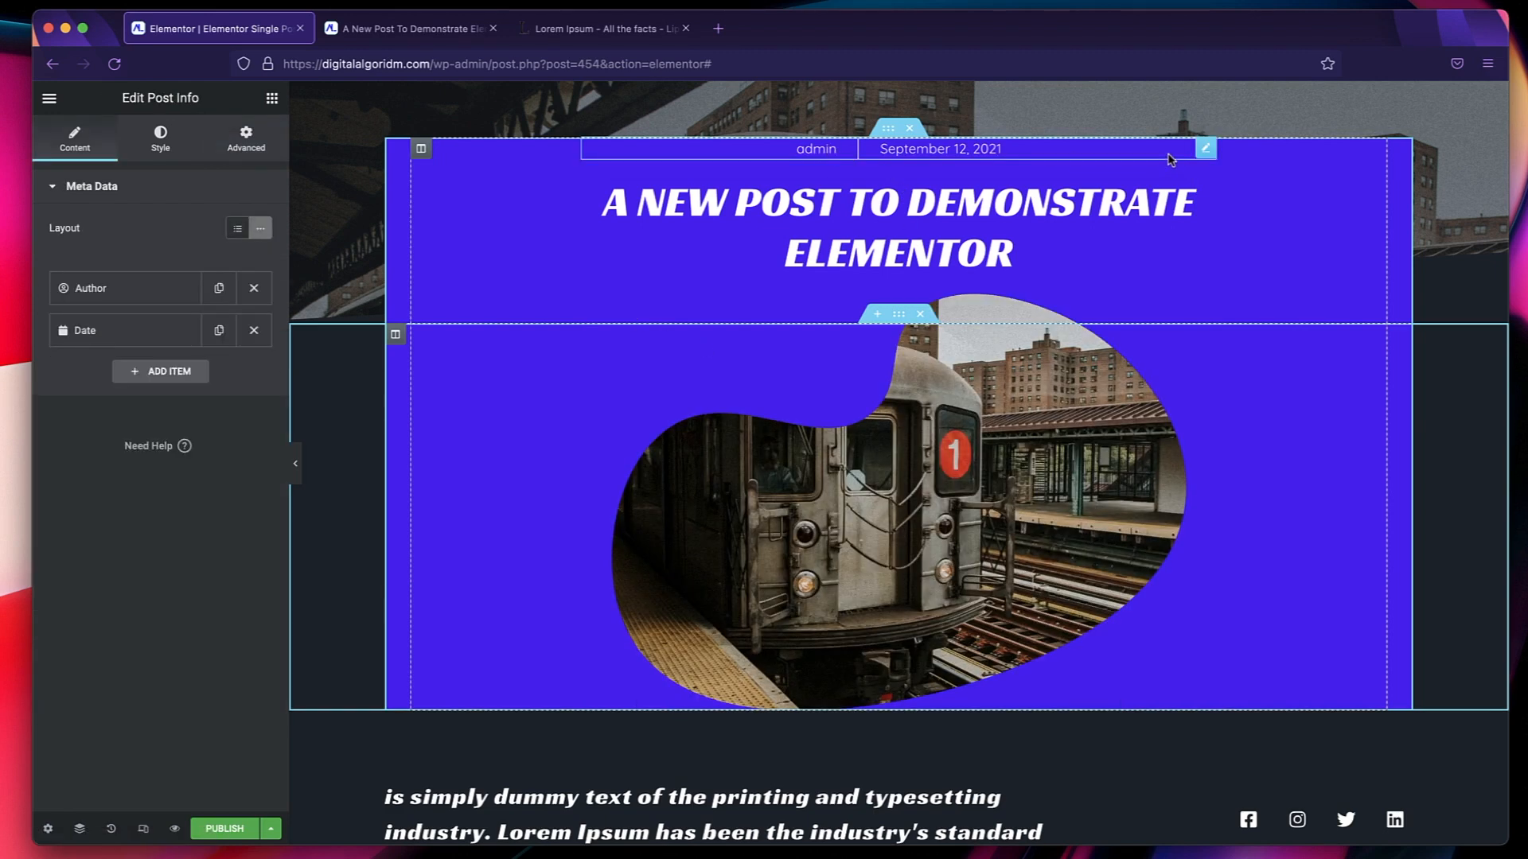
left_click(144, 149)
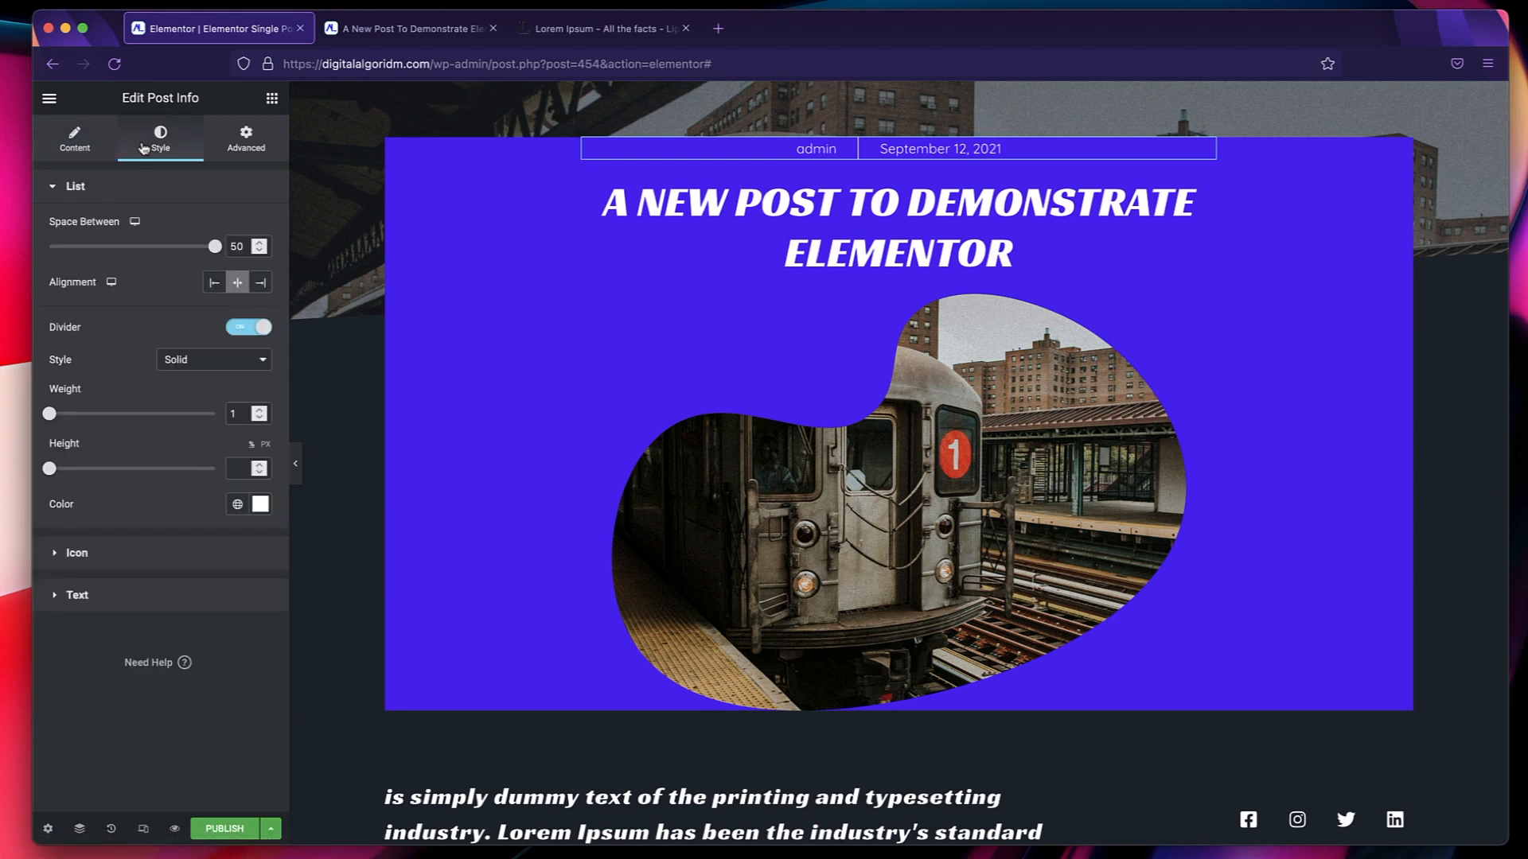
left_click(116, 558)
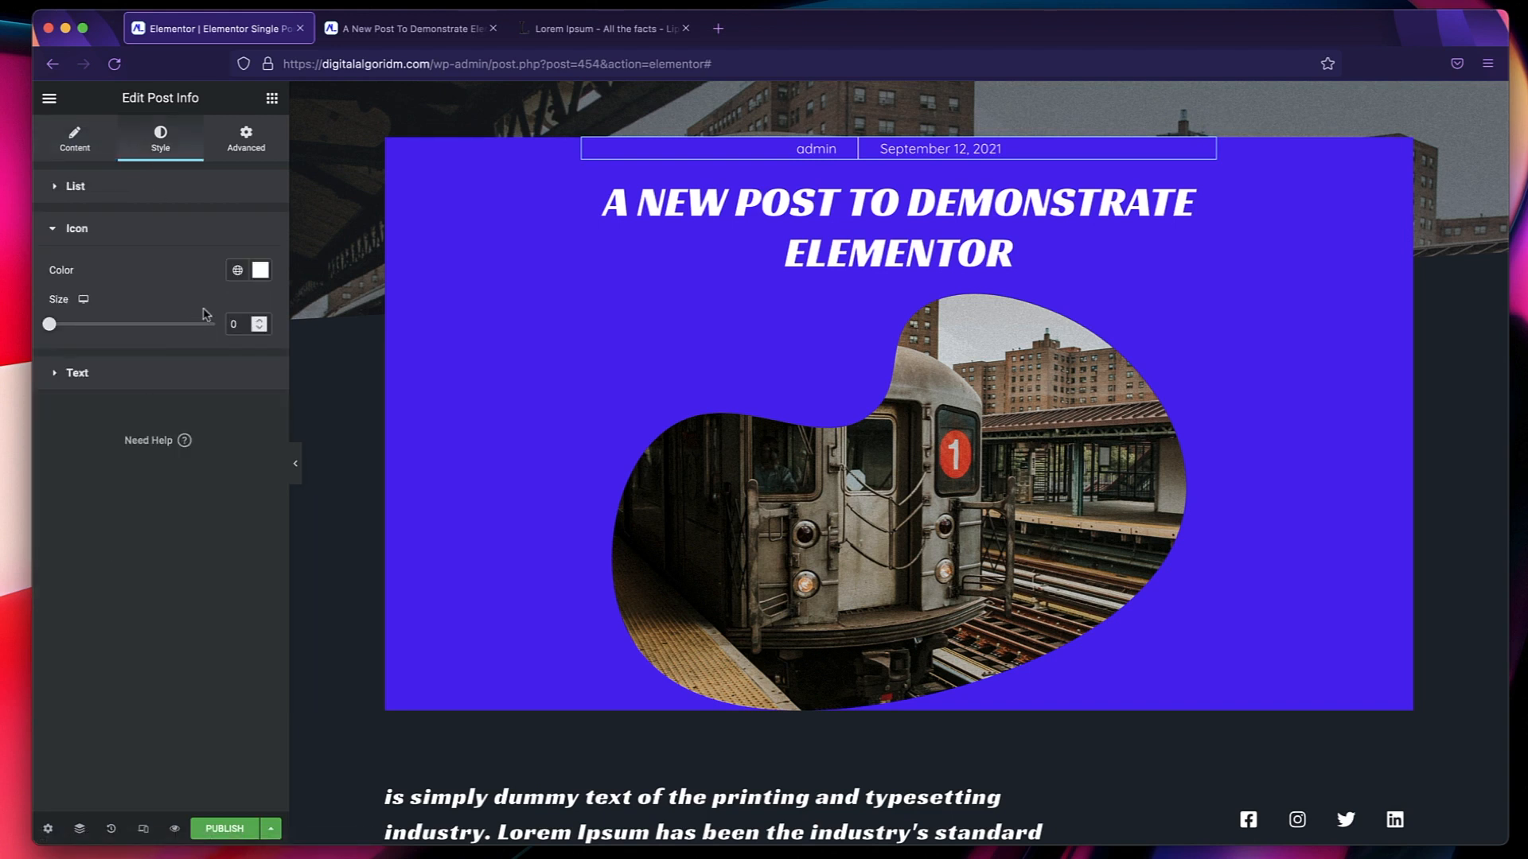
left_click(237, 269)
left_click(113, 439)
Set the post info text color to the global Text Secondary and its typography to the global Text font.
left_click(148, 382)
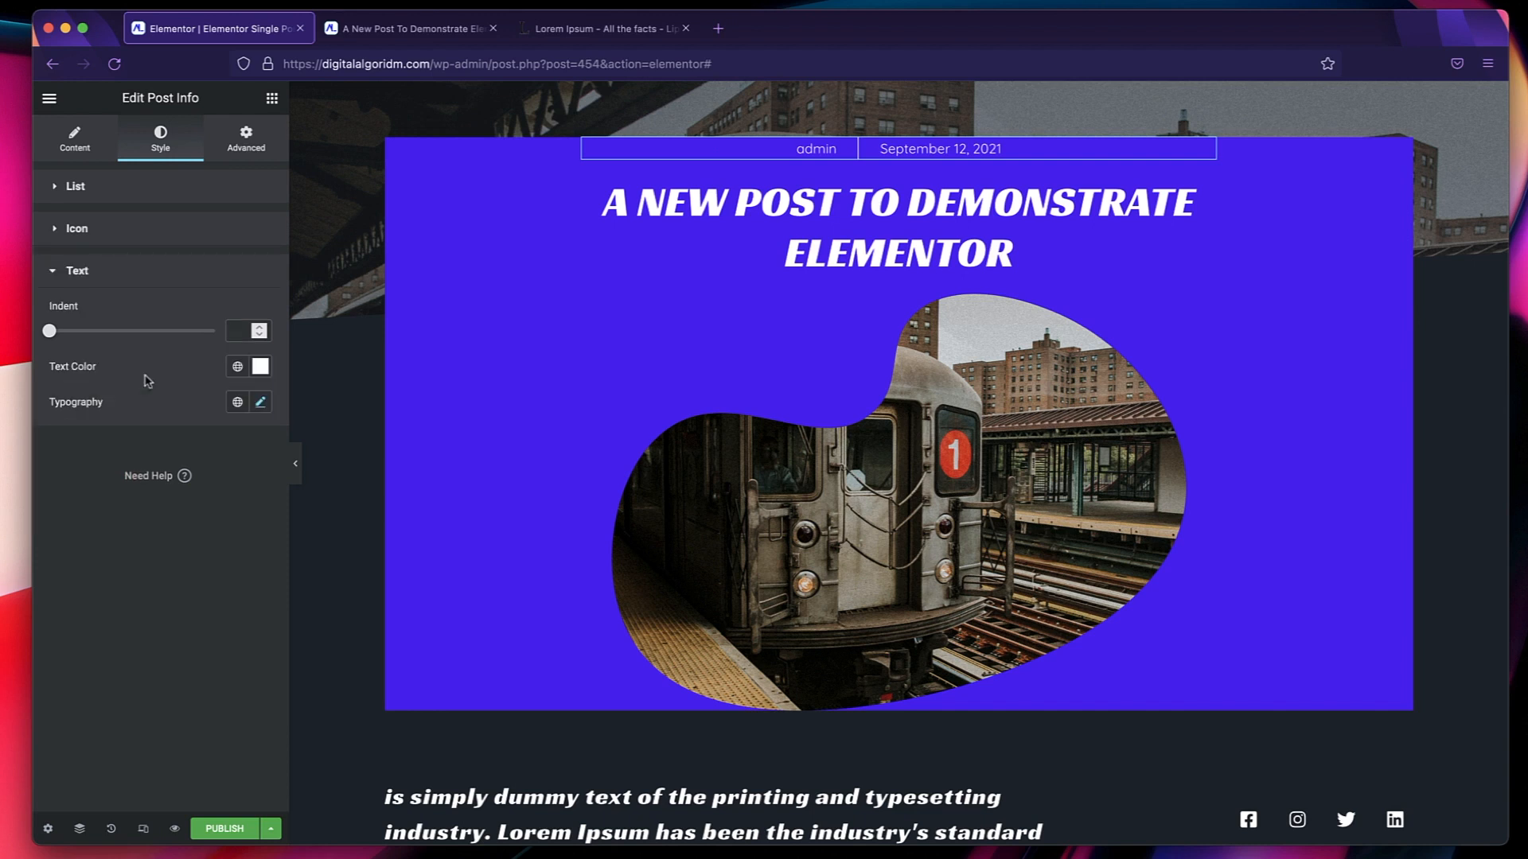
left_click(237, 366)
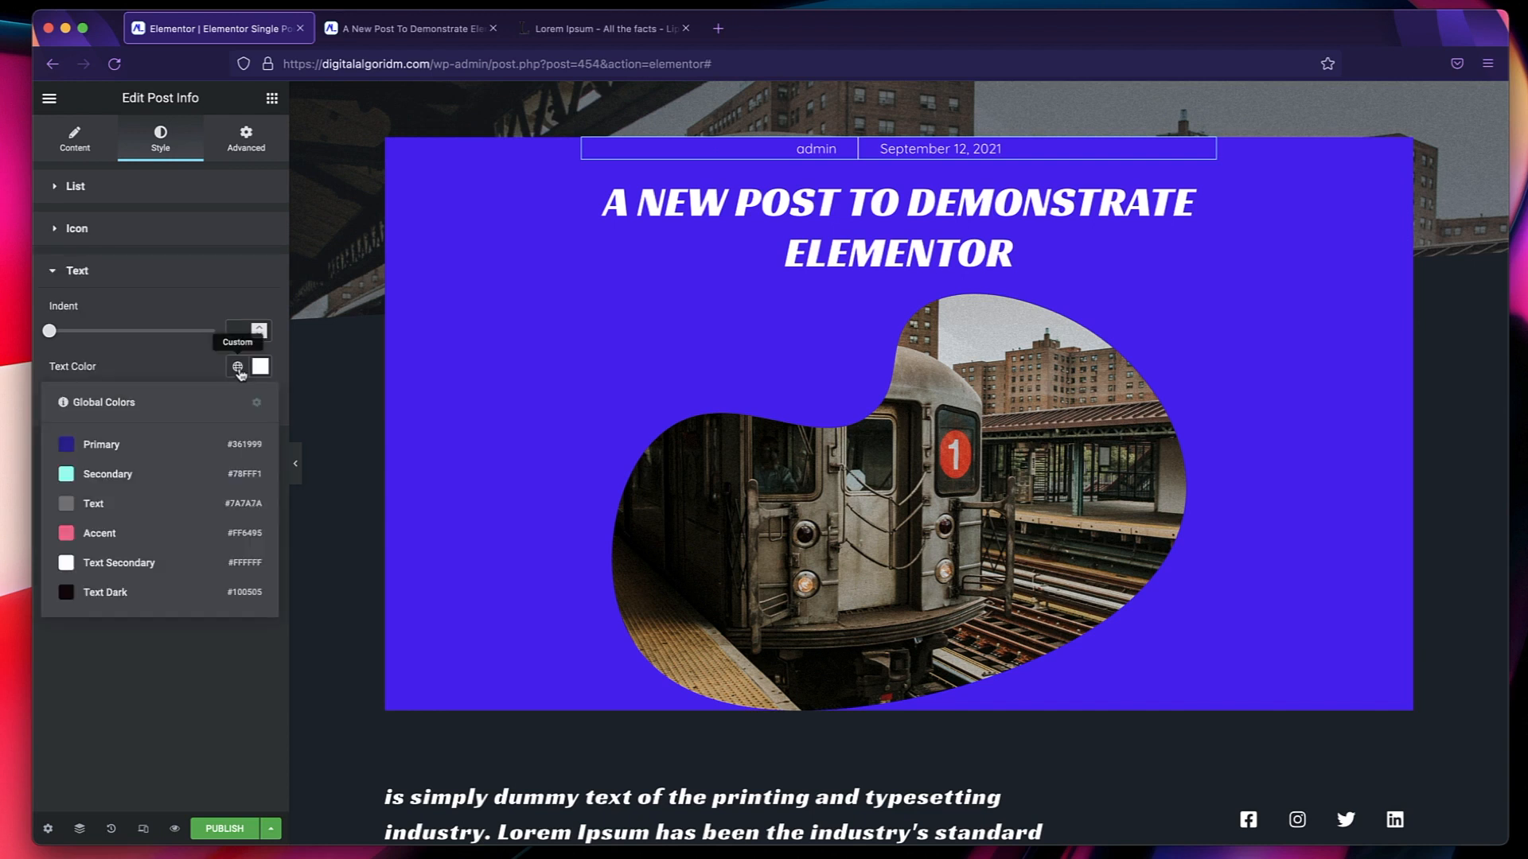
left_click(137, 535)
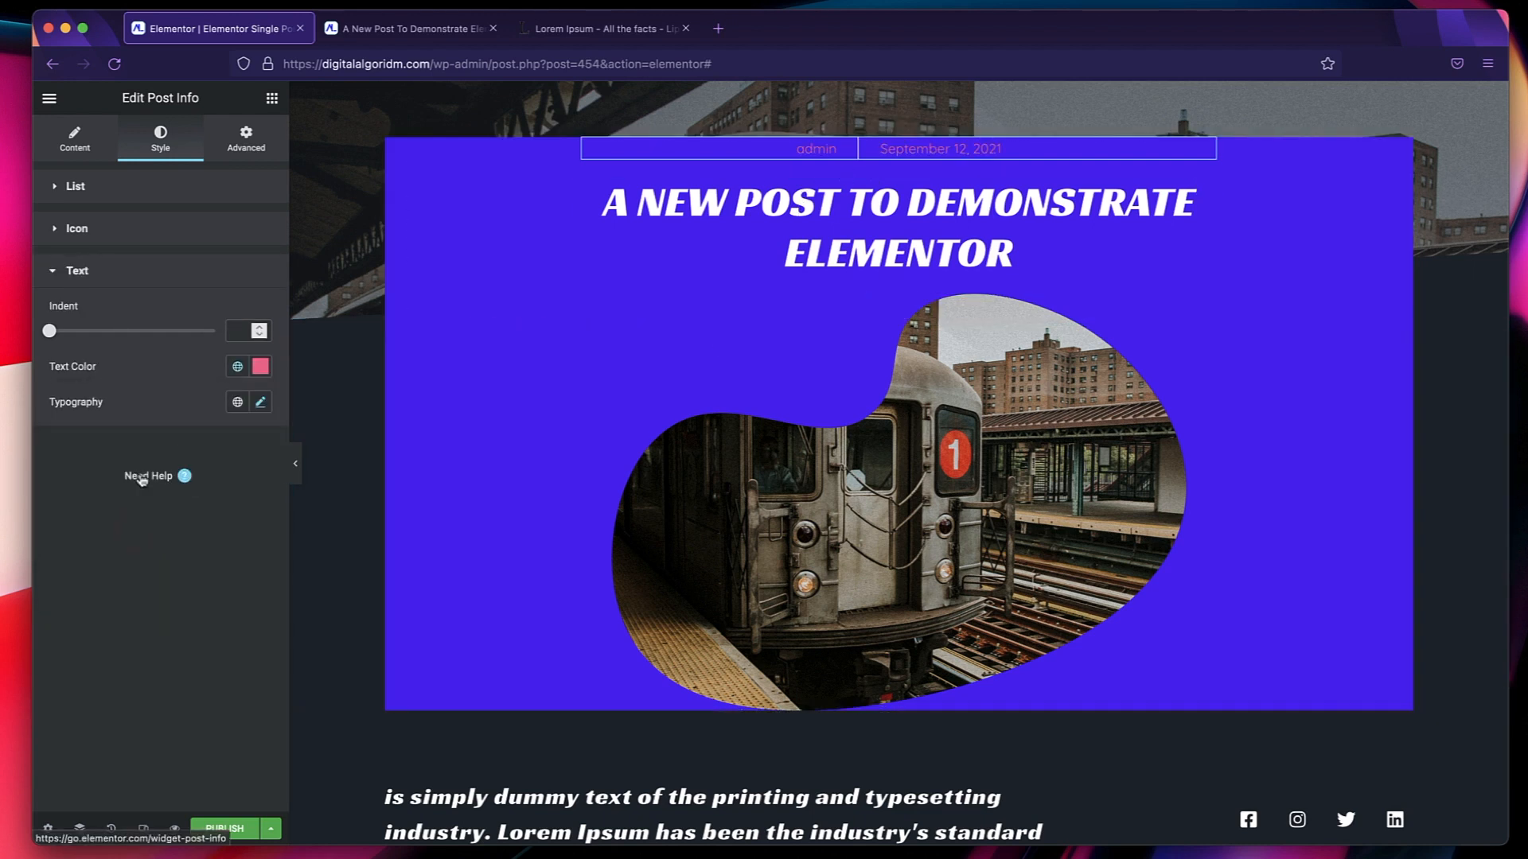
left_click(242, 363)
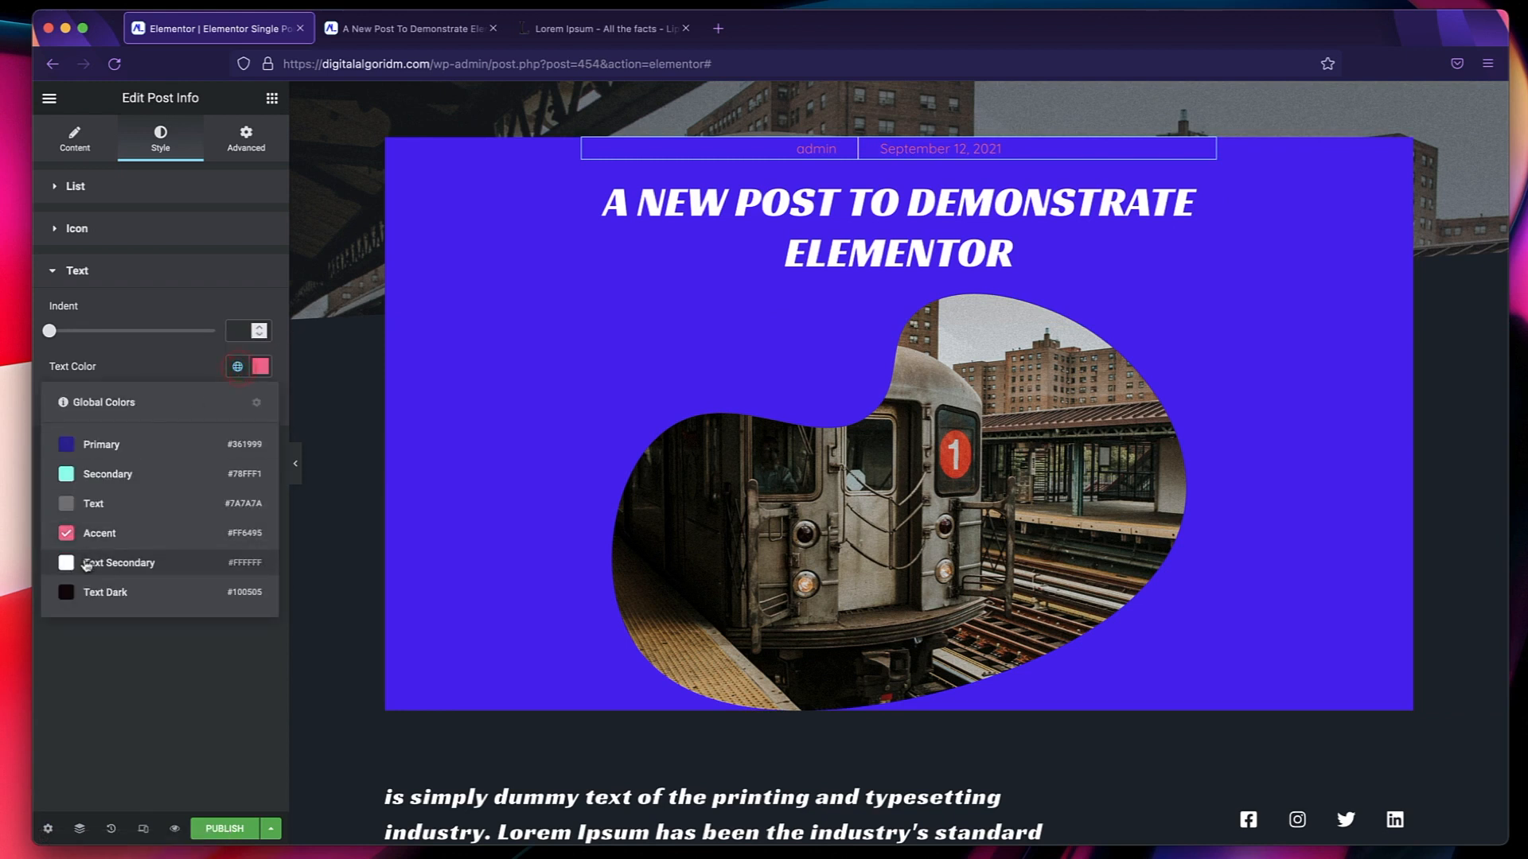
left_click(87, 564)
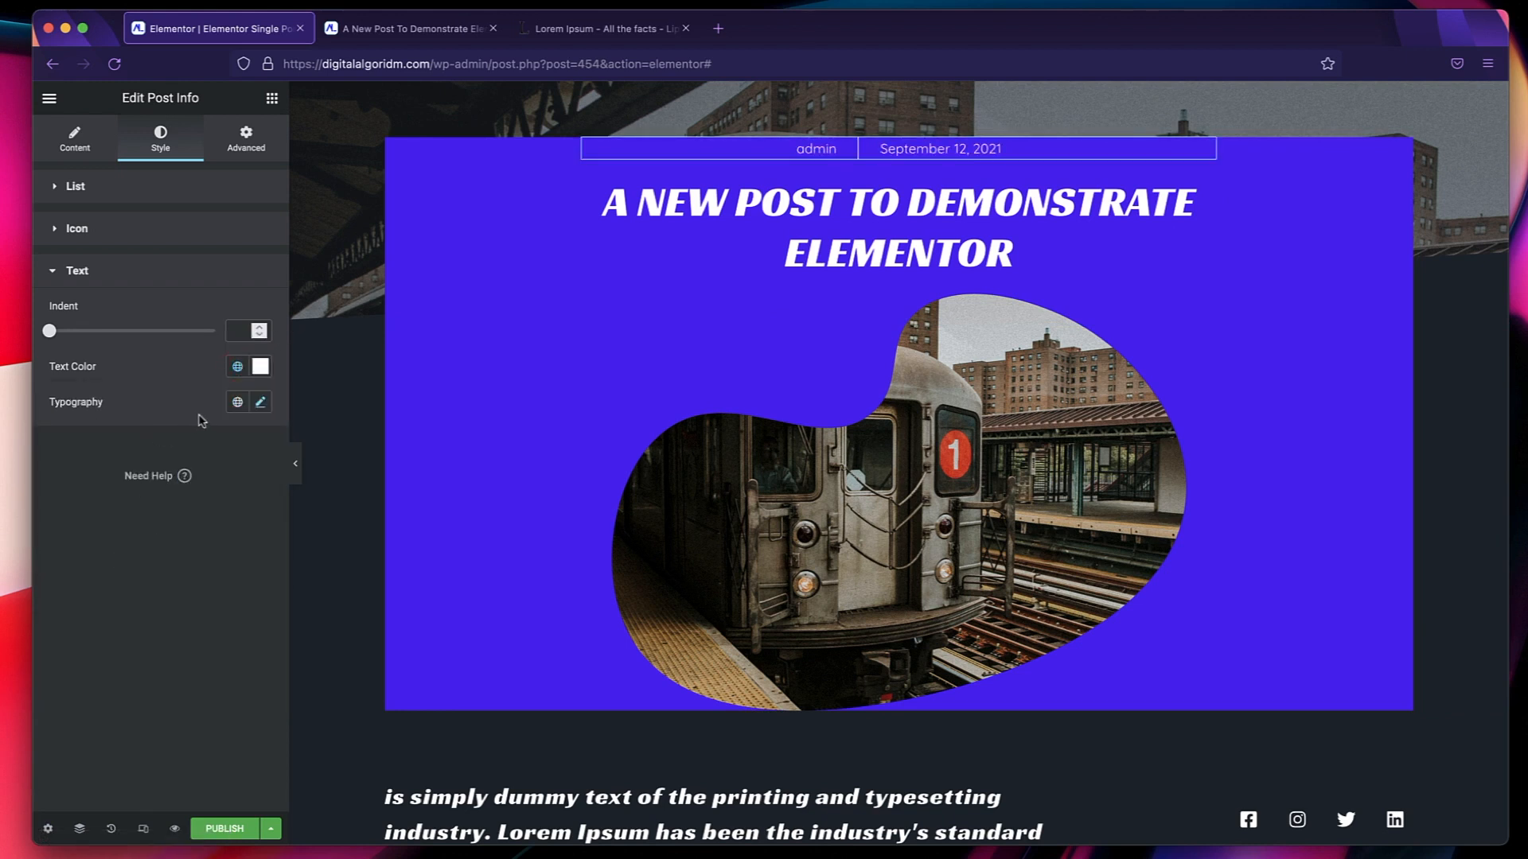
left_click(237, 402)
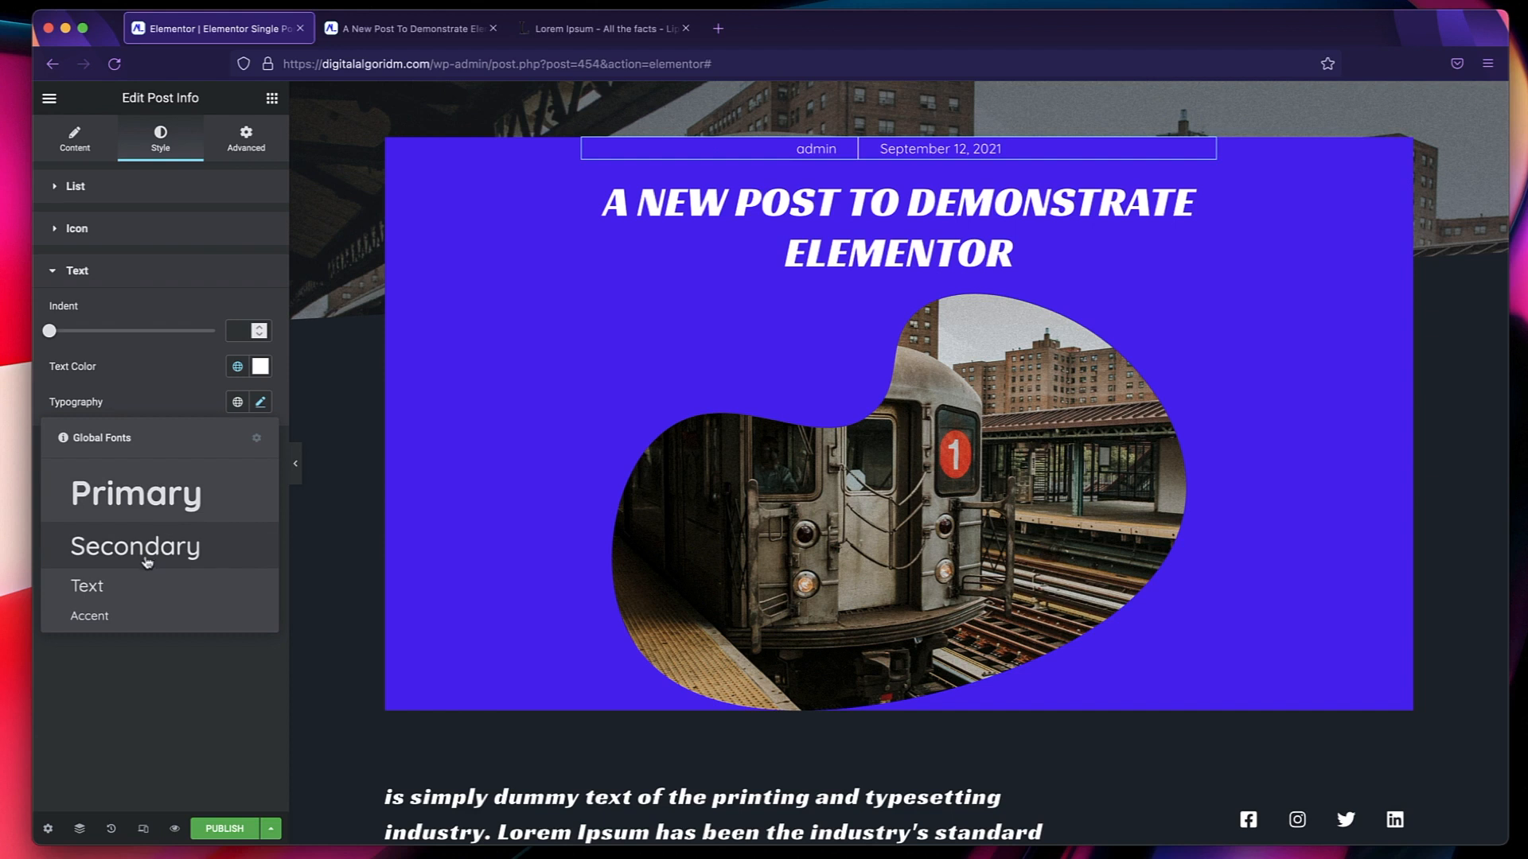
left_click(131, 583)
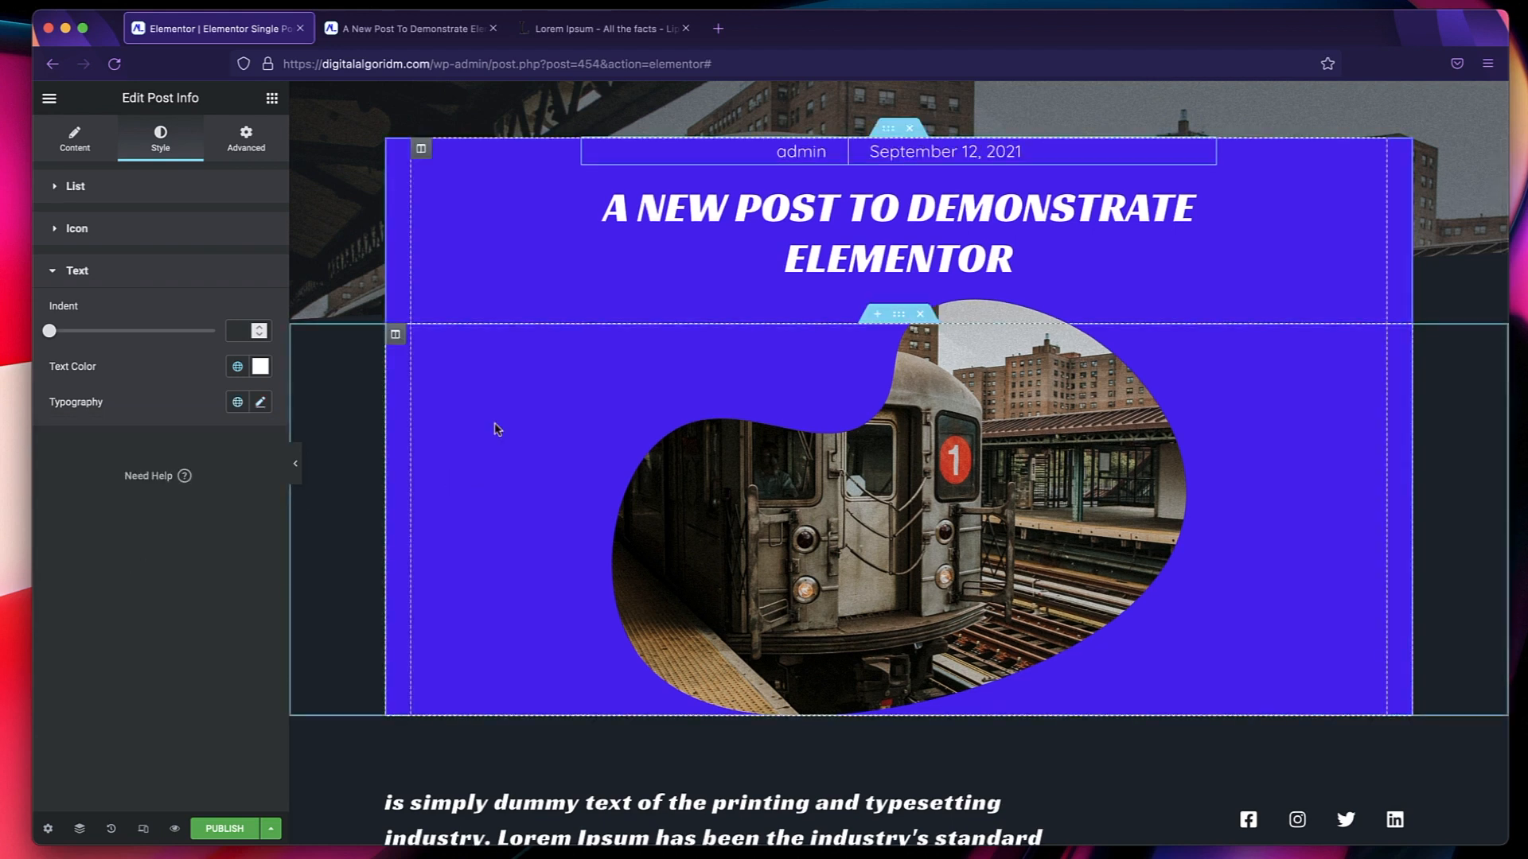
Set the post title's text color to the global Secondary color.
left_click(853, 207)
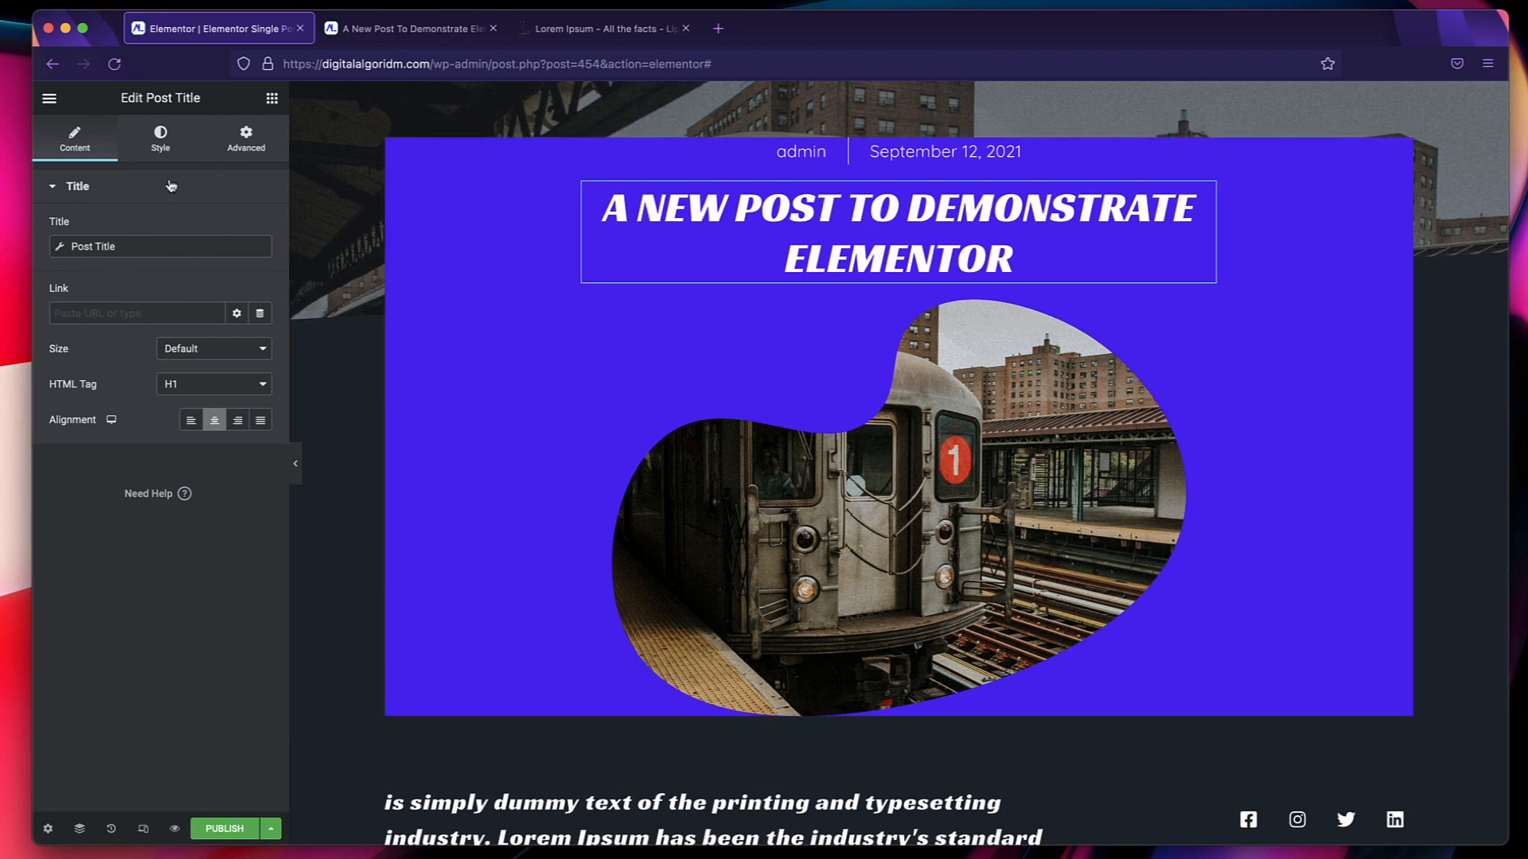
left_click(167, 141)
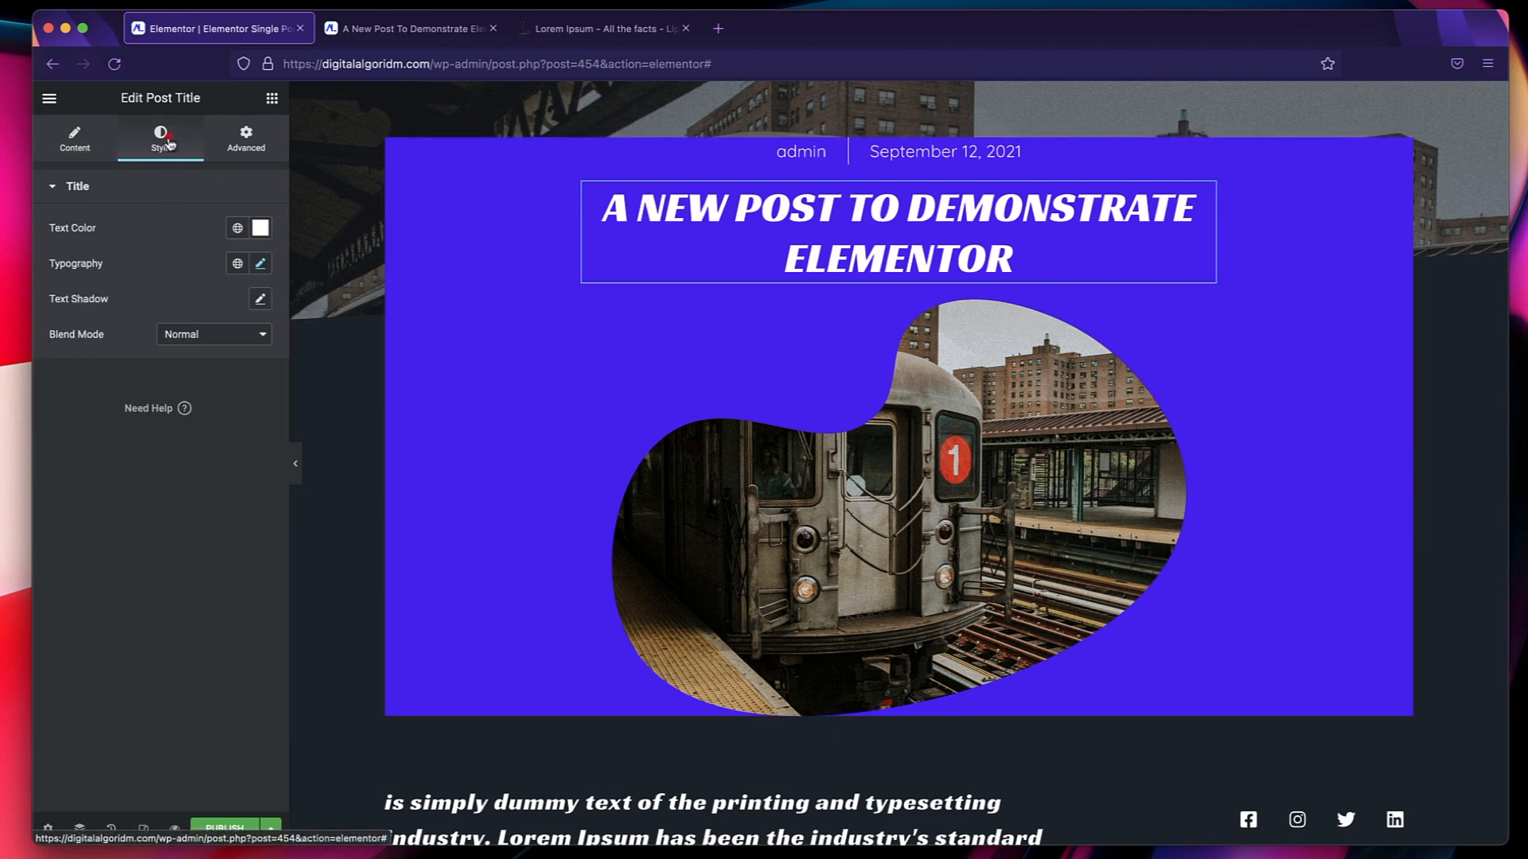
left_click(238, 229)
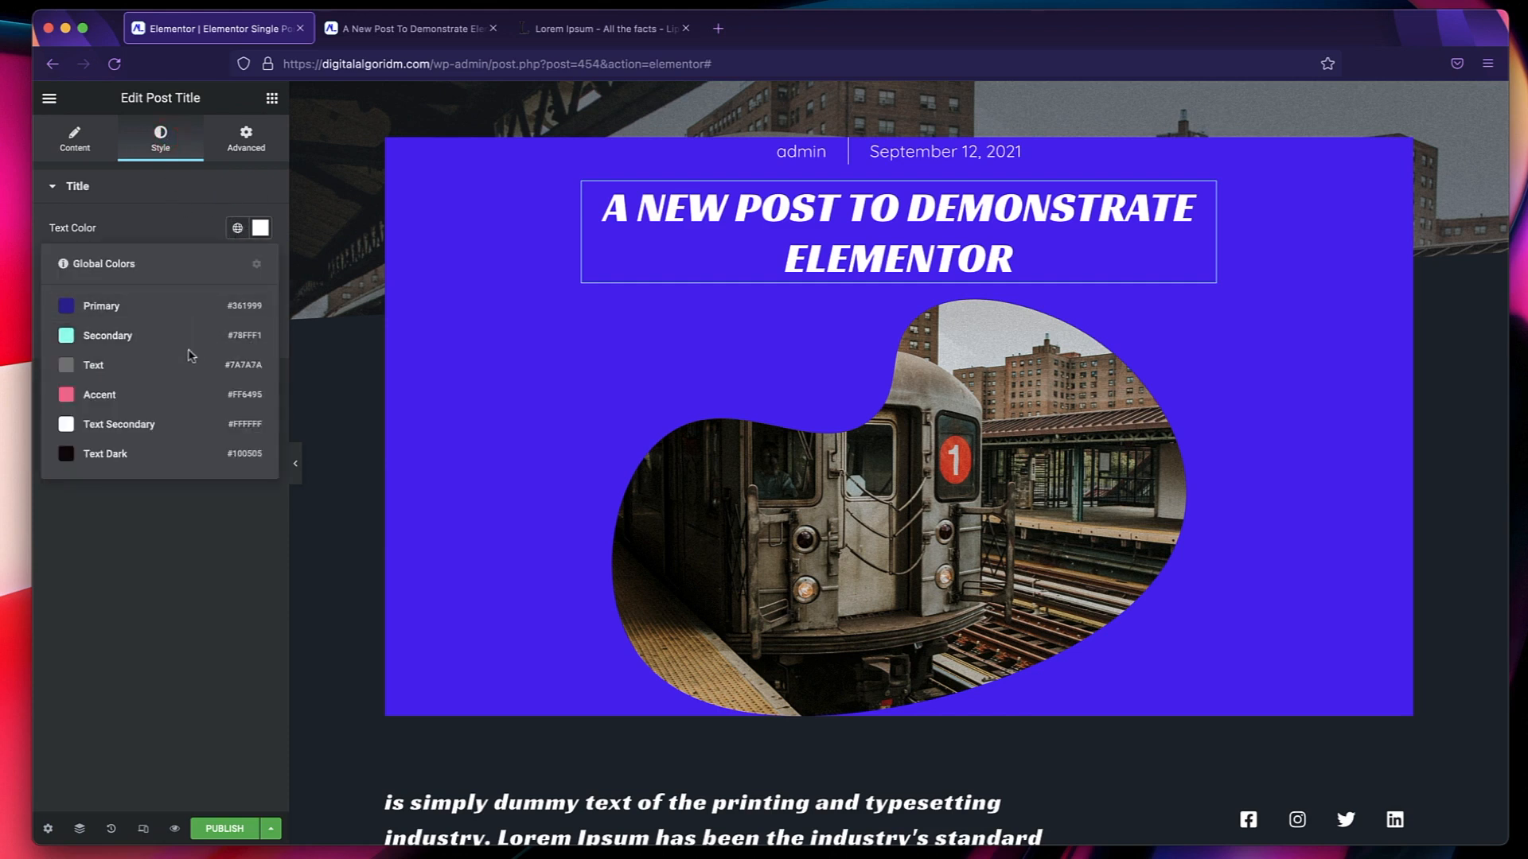
left_click(159, 344)
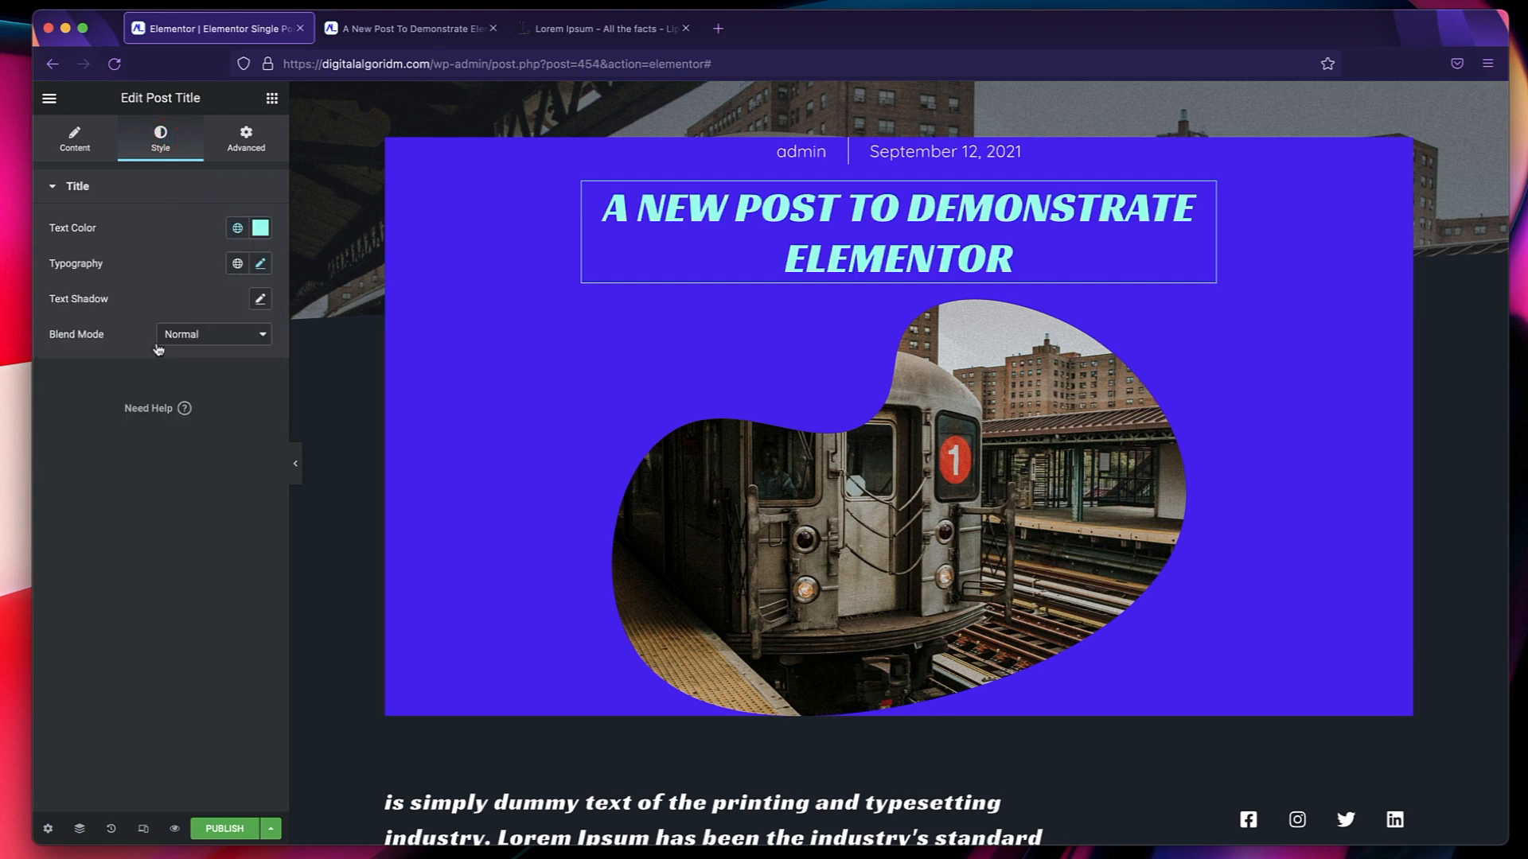
Change the background color of the inner section holding the post title and featured image to the global Primary color.
scroll(682, 400, "up", 2)
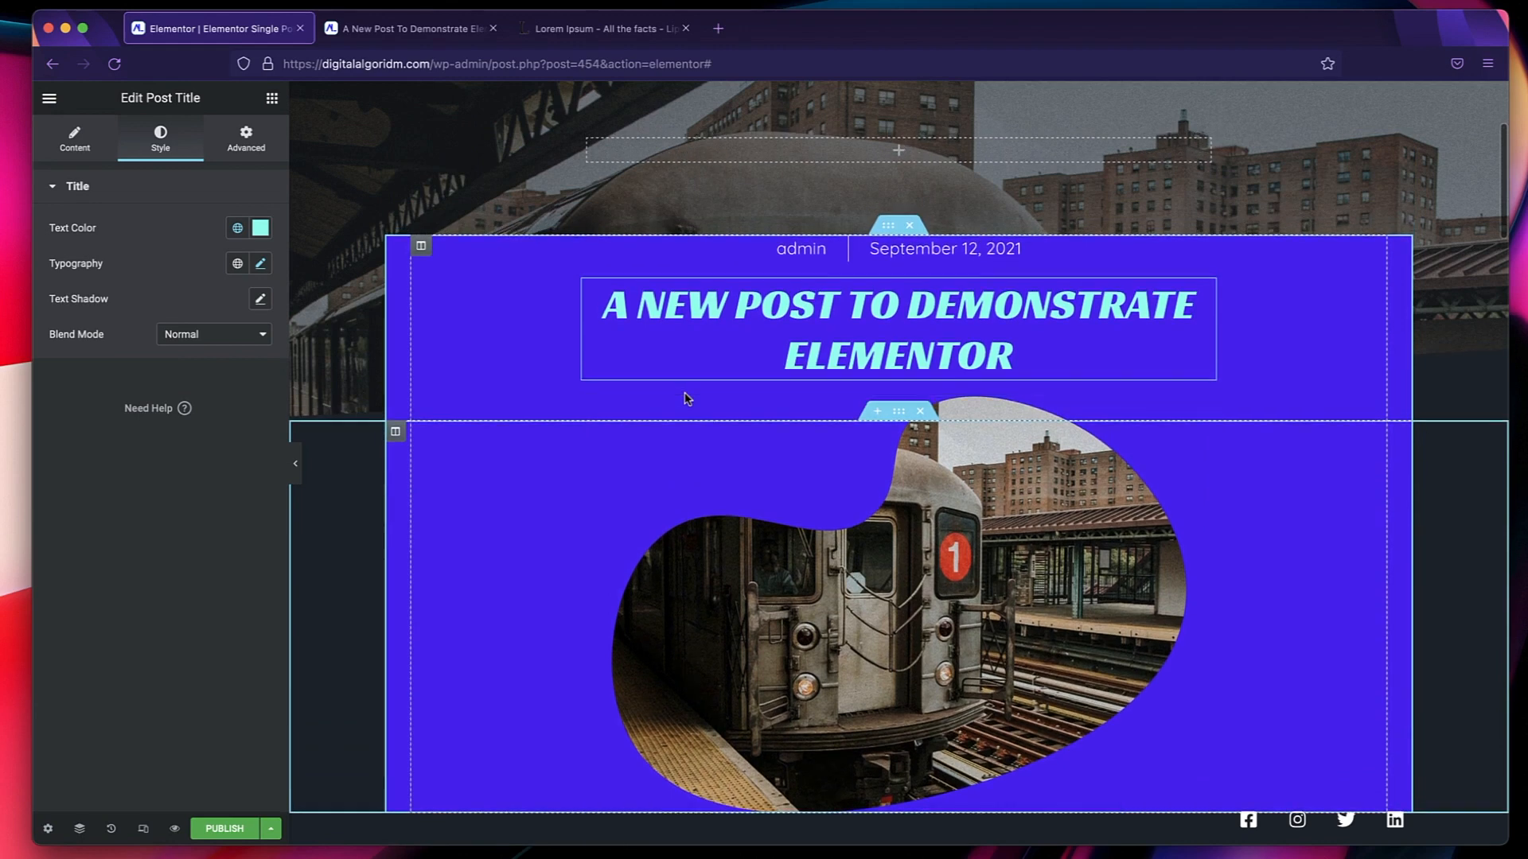
left_click(889, 230)
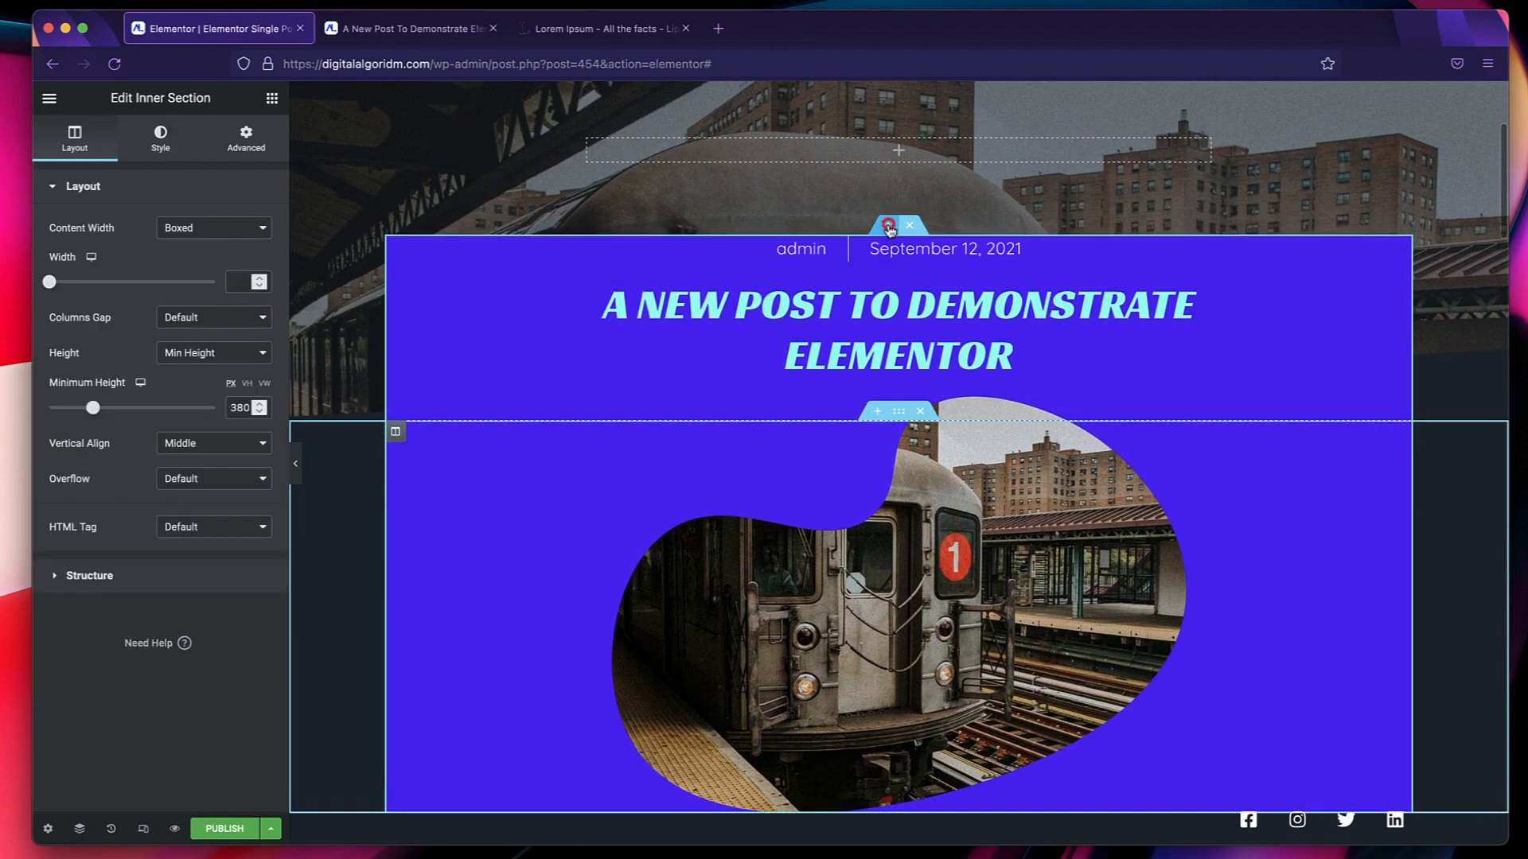
left_click(161, 144)
left_click(237, 299)
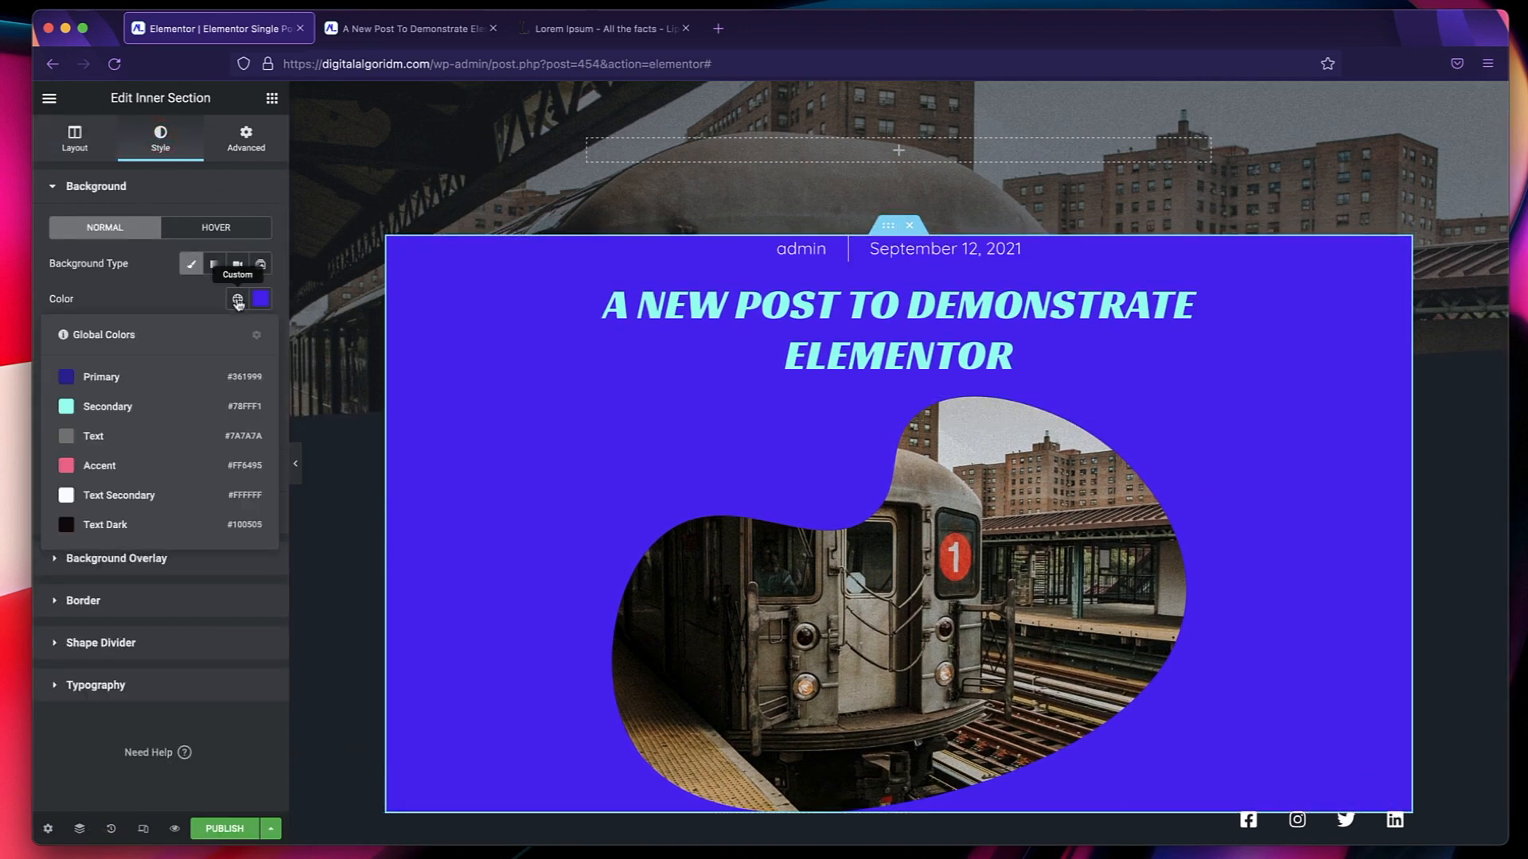
left_click(169, 378)
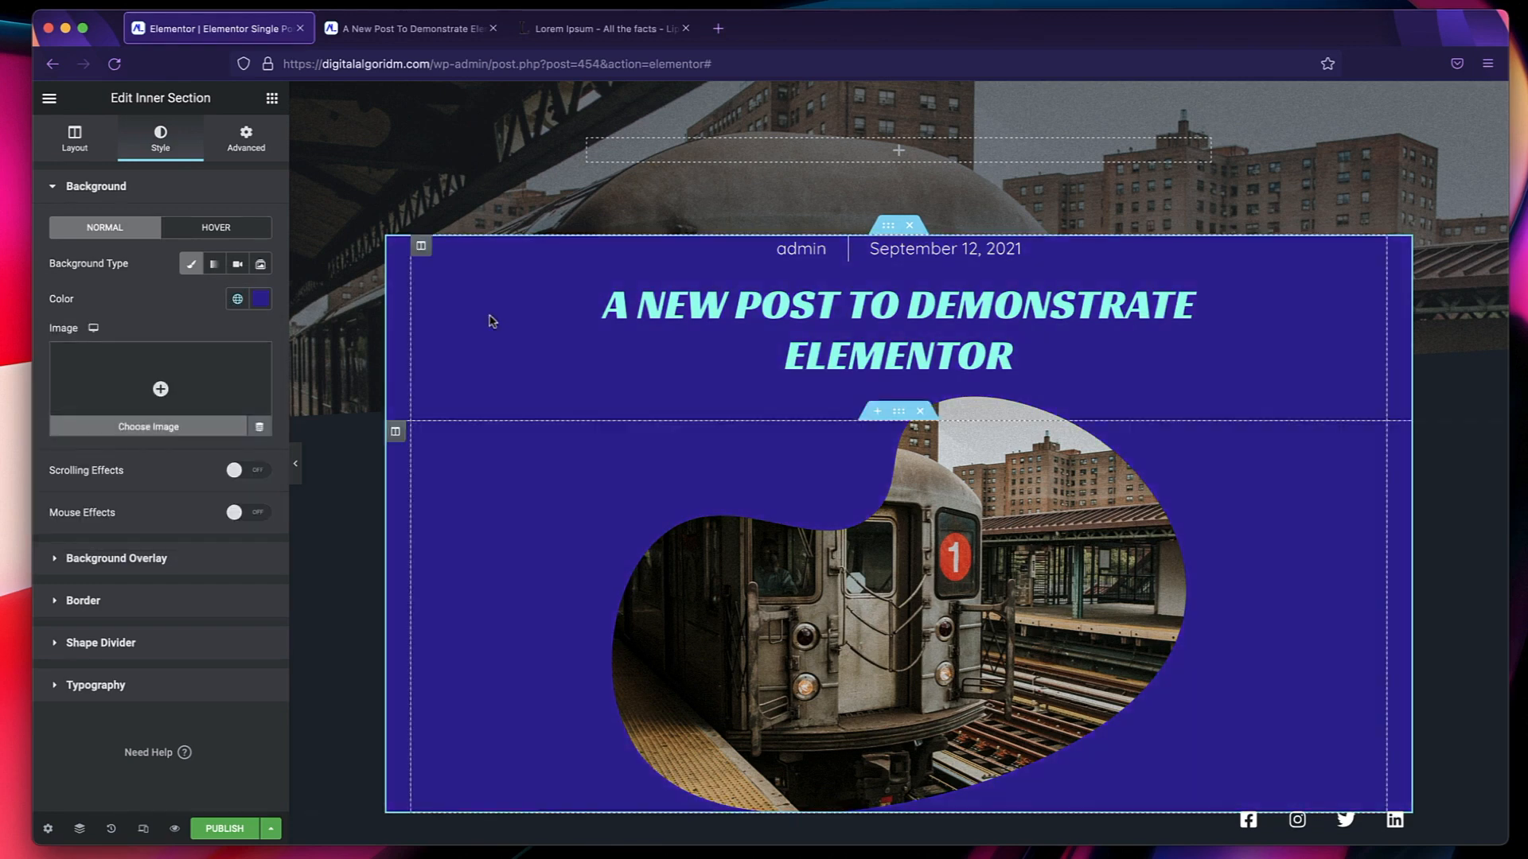
Set the post excerpt's text color to the global Text Secondary and its typography to the global Text font.
scroll(534, 475, "down", 3)
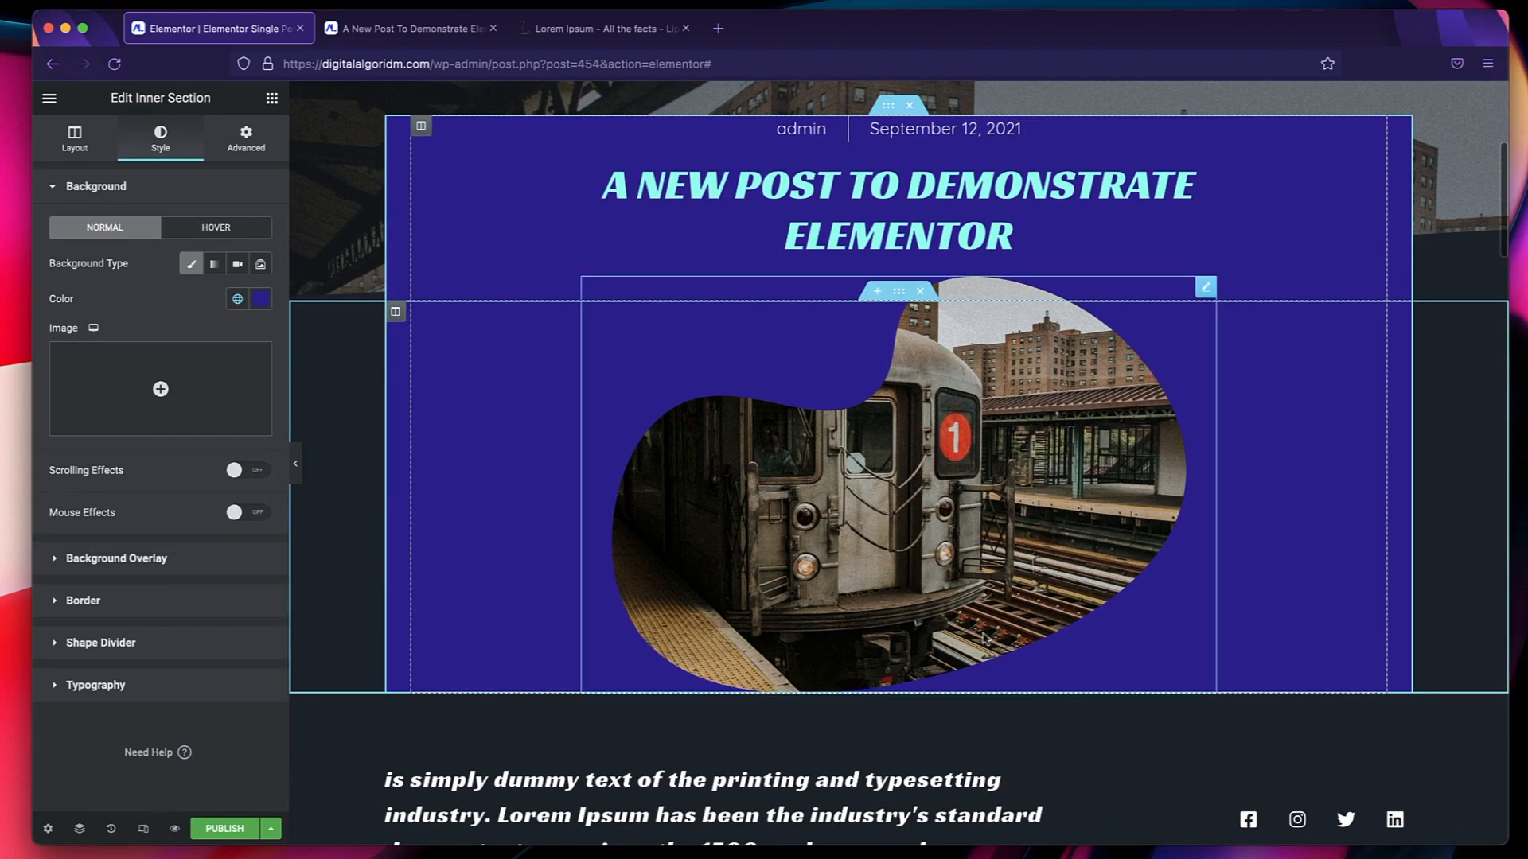
scroll(982, 634, "down", 10)
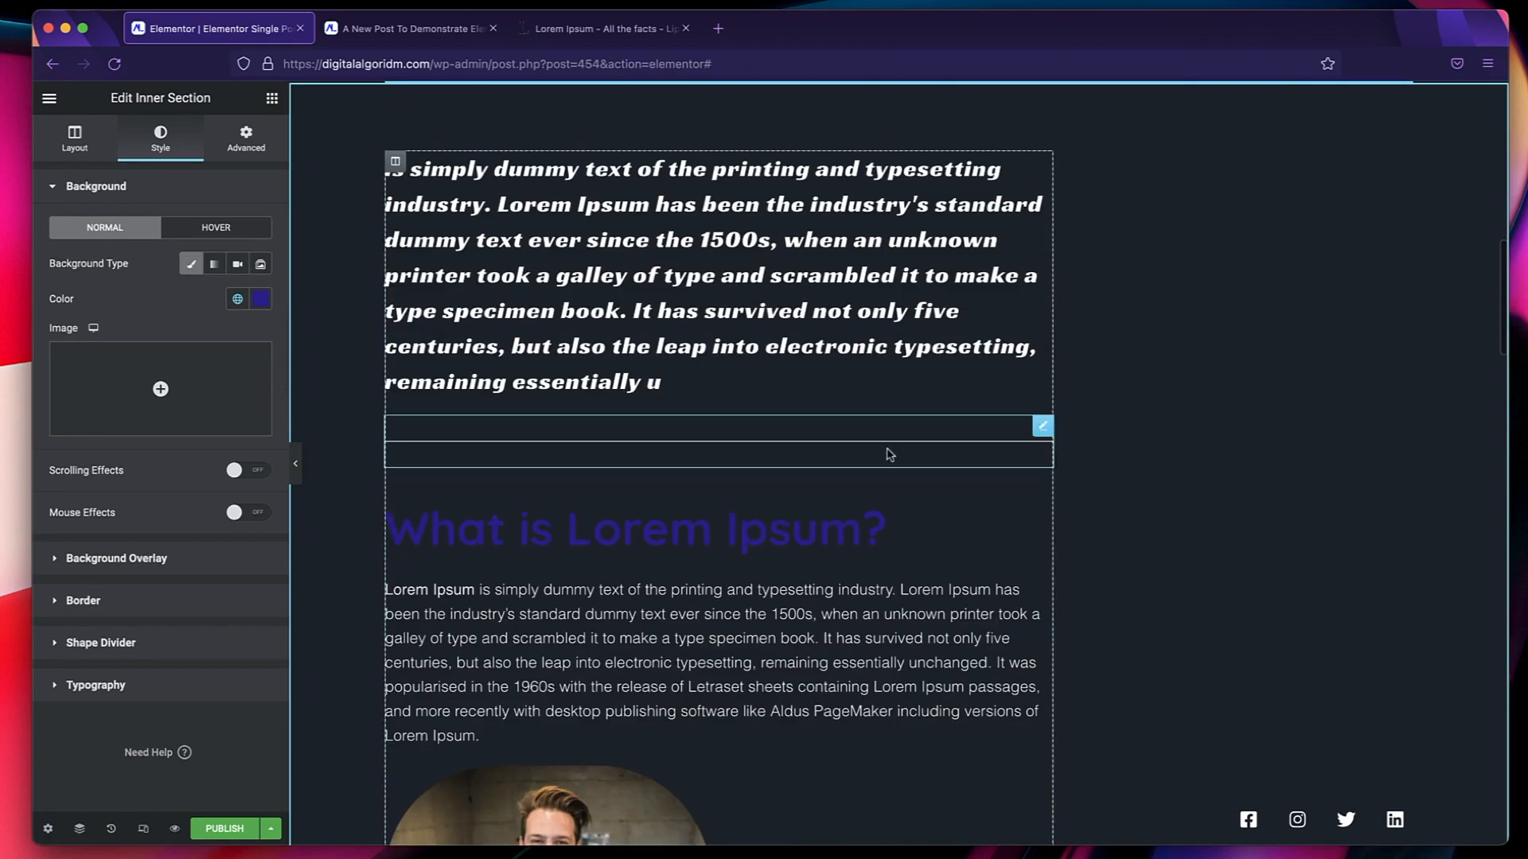
left_click(945, 300)
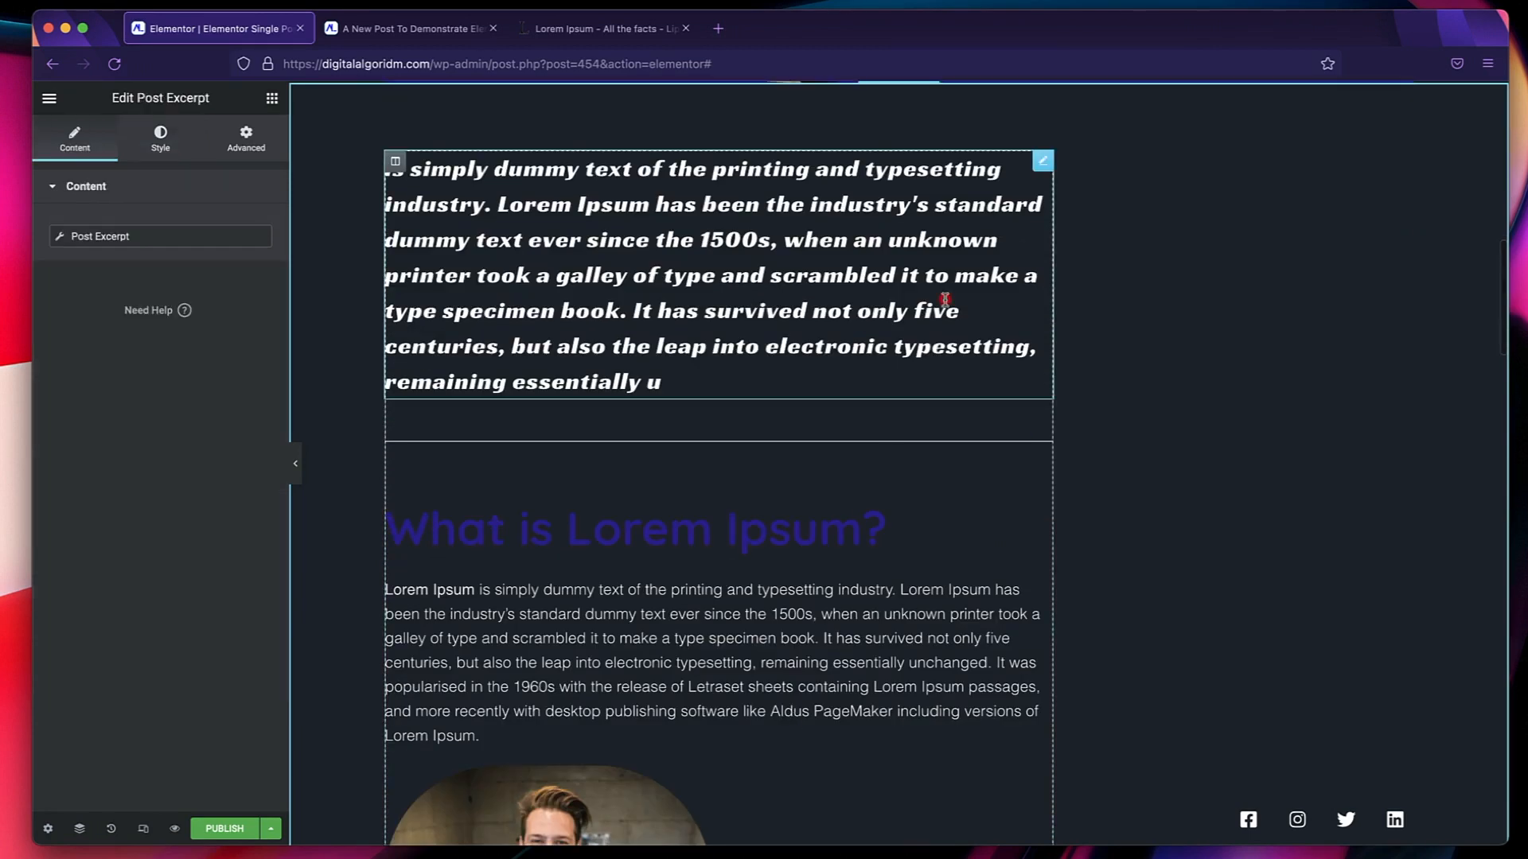
left_click(160, 137)
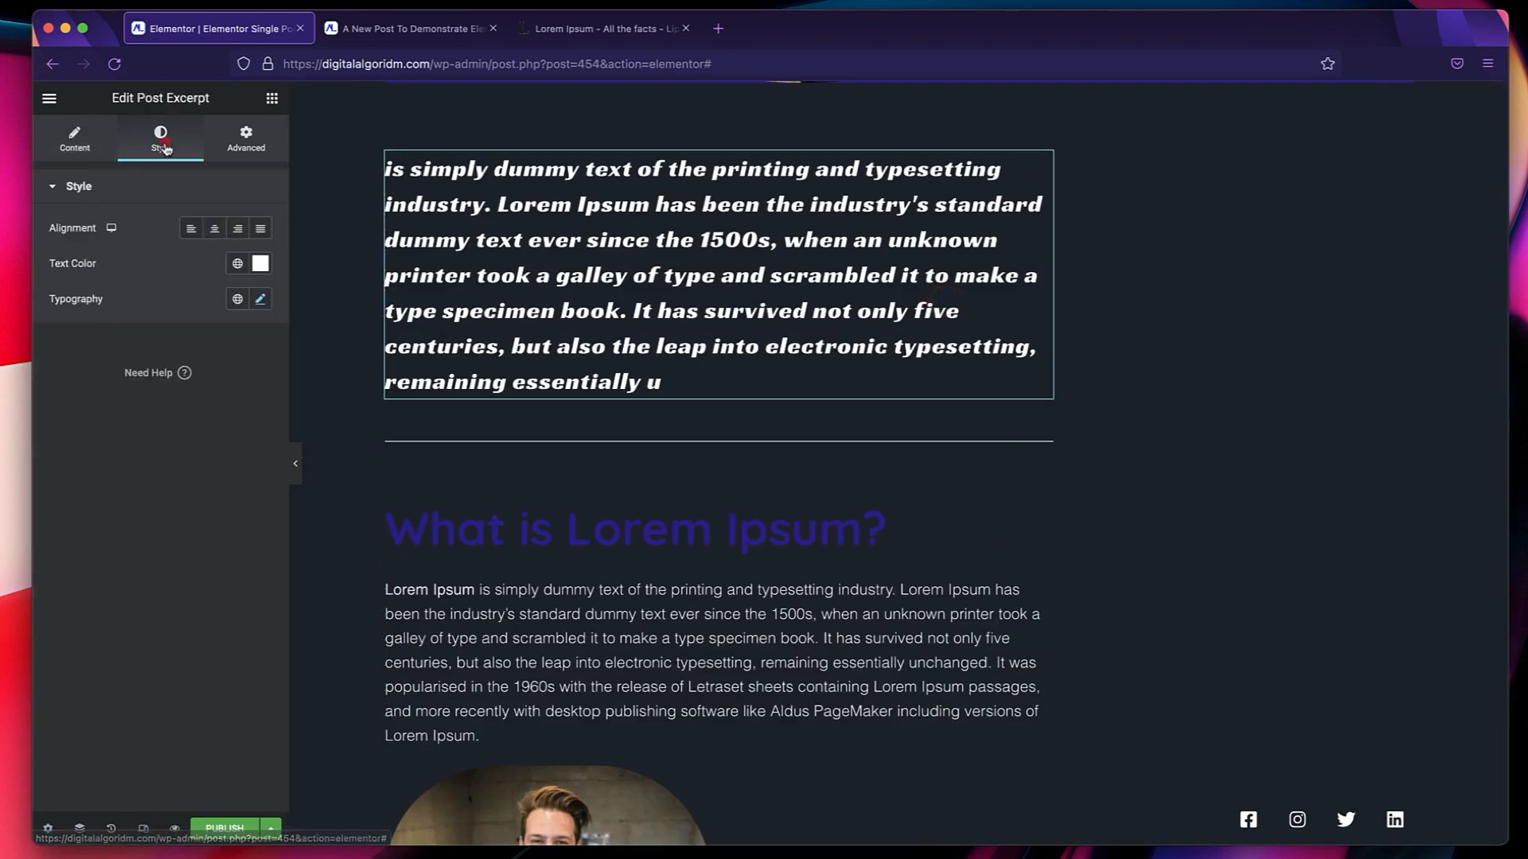
left_click(238, 264)
left_click(146, 456)
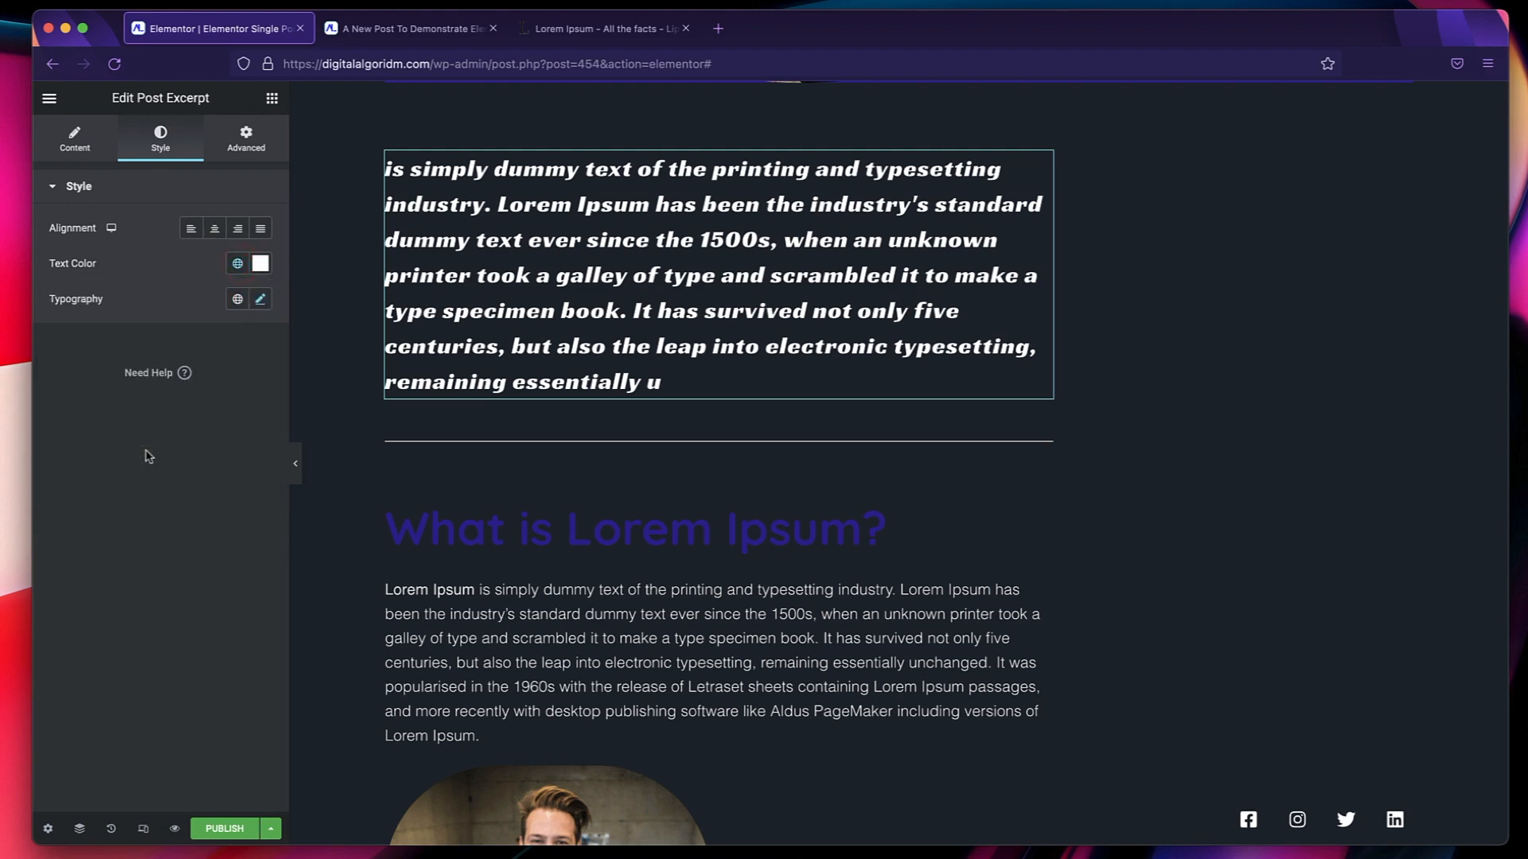
left_click(237, 300)
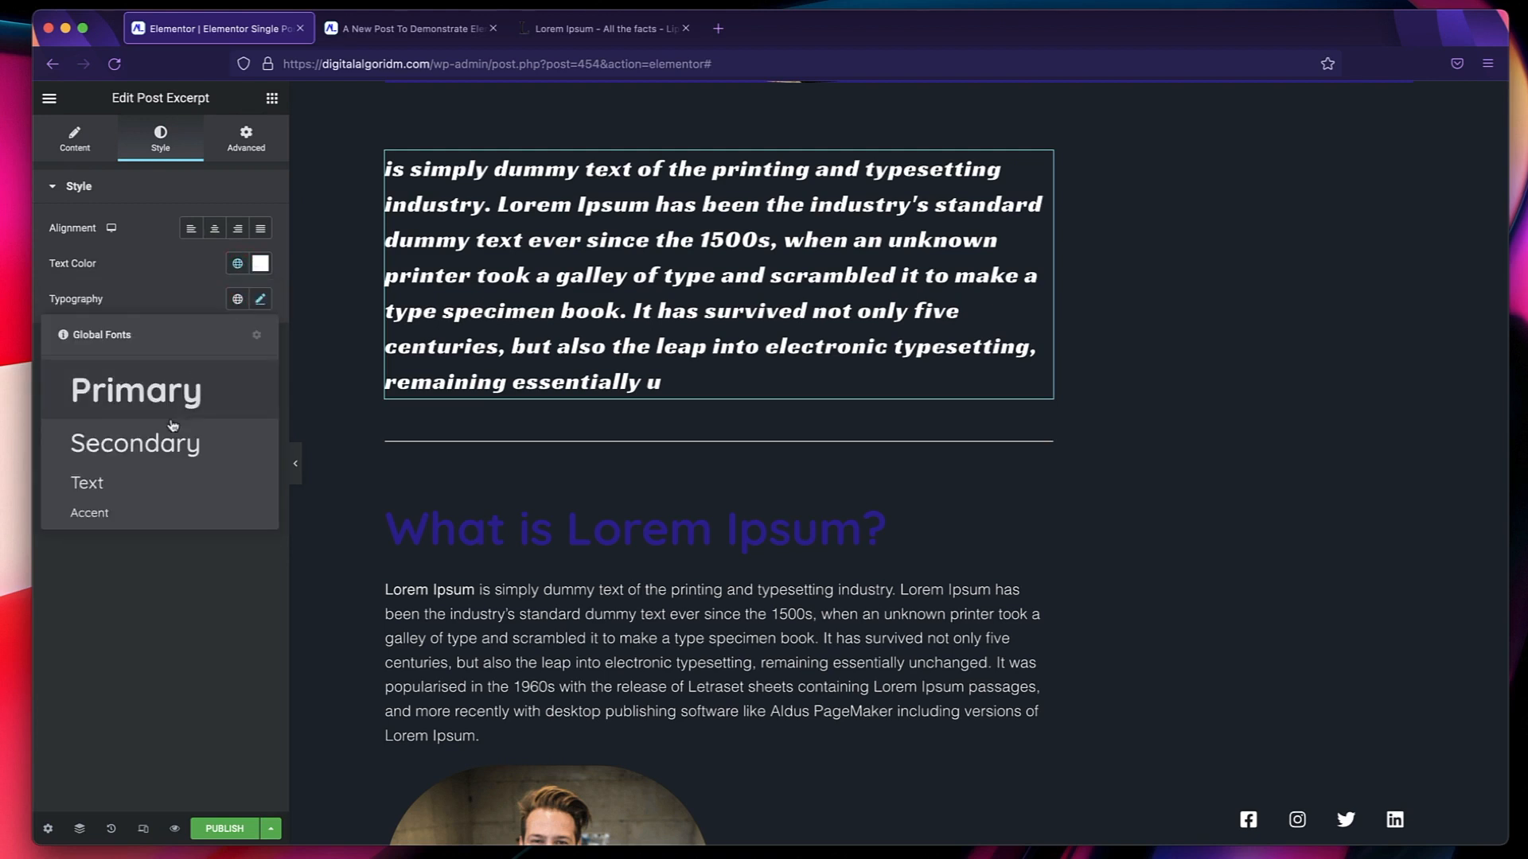
left_click(127, 512)
left_click(237, 301)
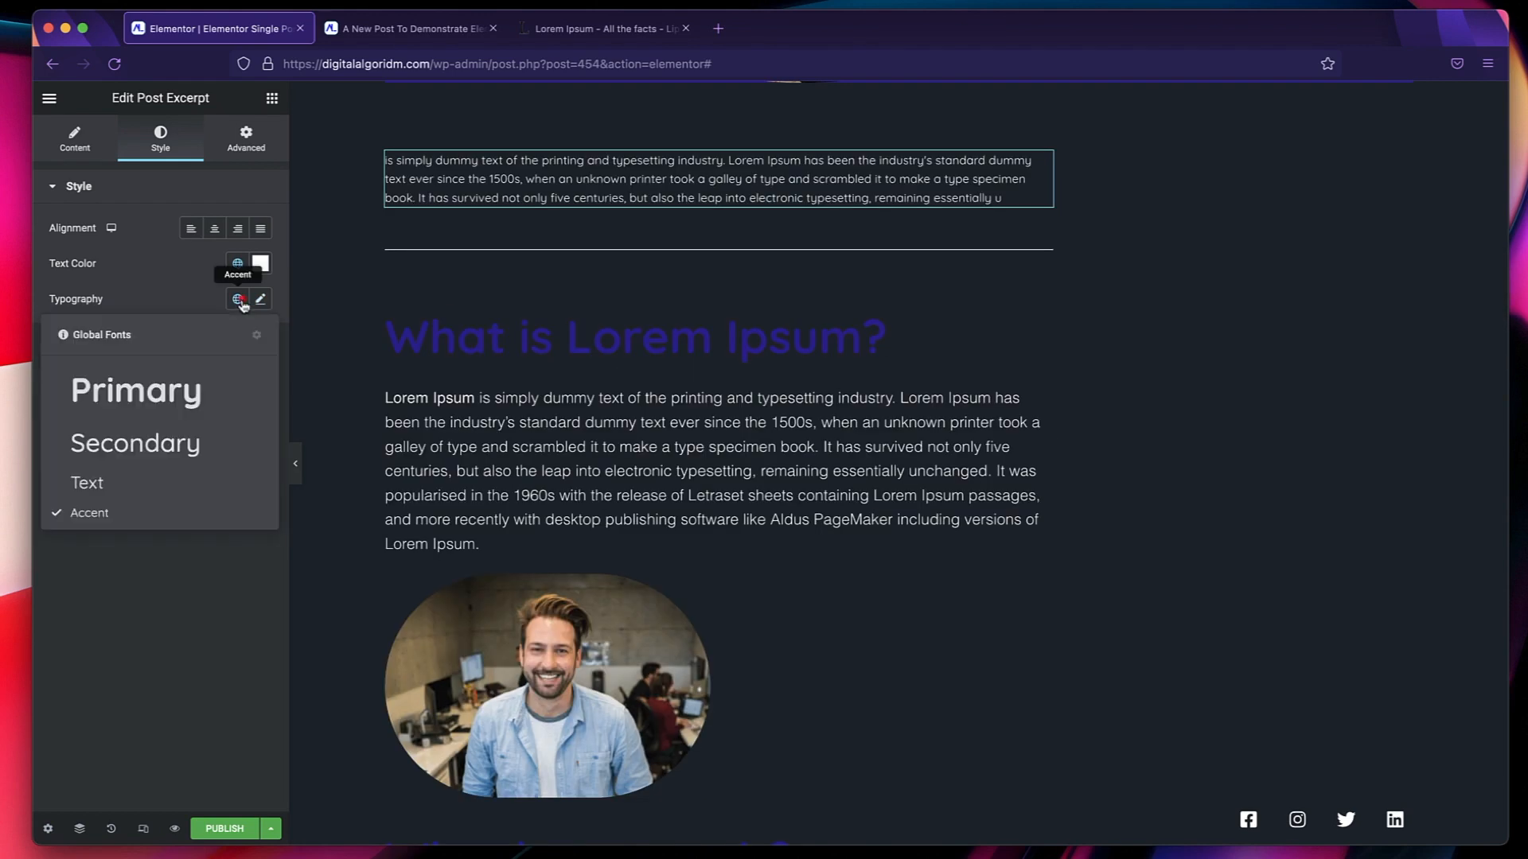
left_click(157, 487)
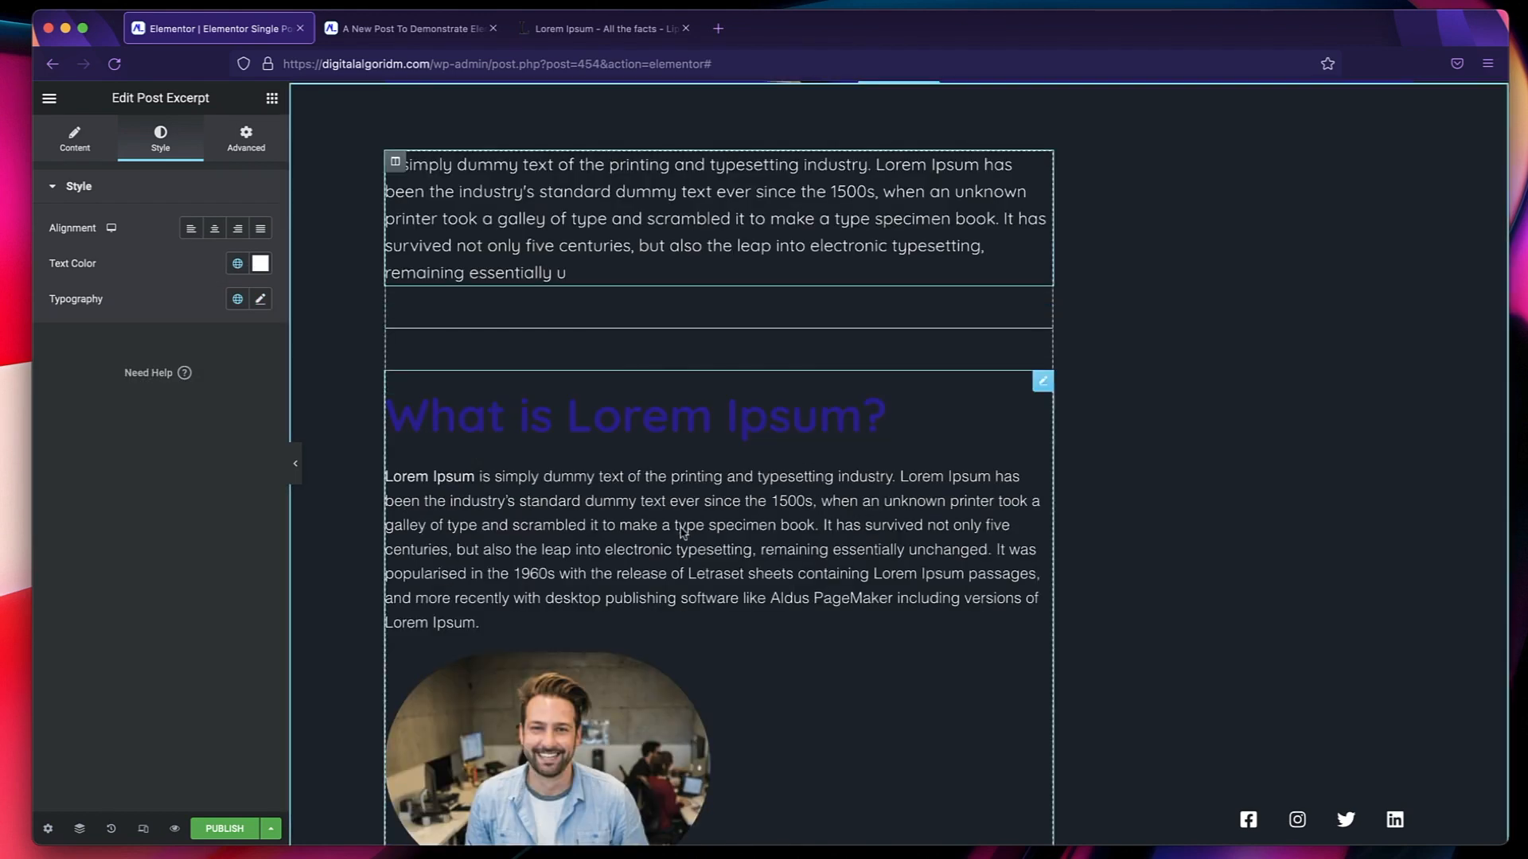
Set the post content's text color to the global Text Secondary and its typography to the global Text font.
left_click(1041, 385)
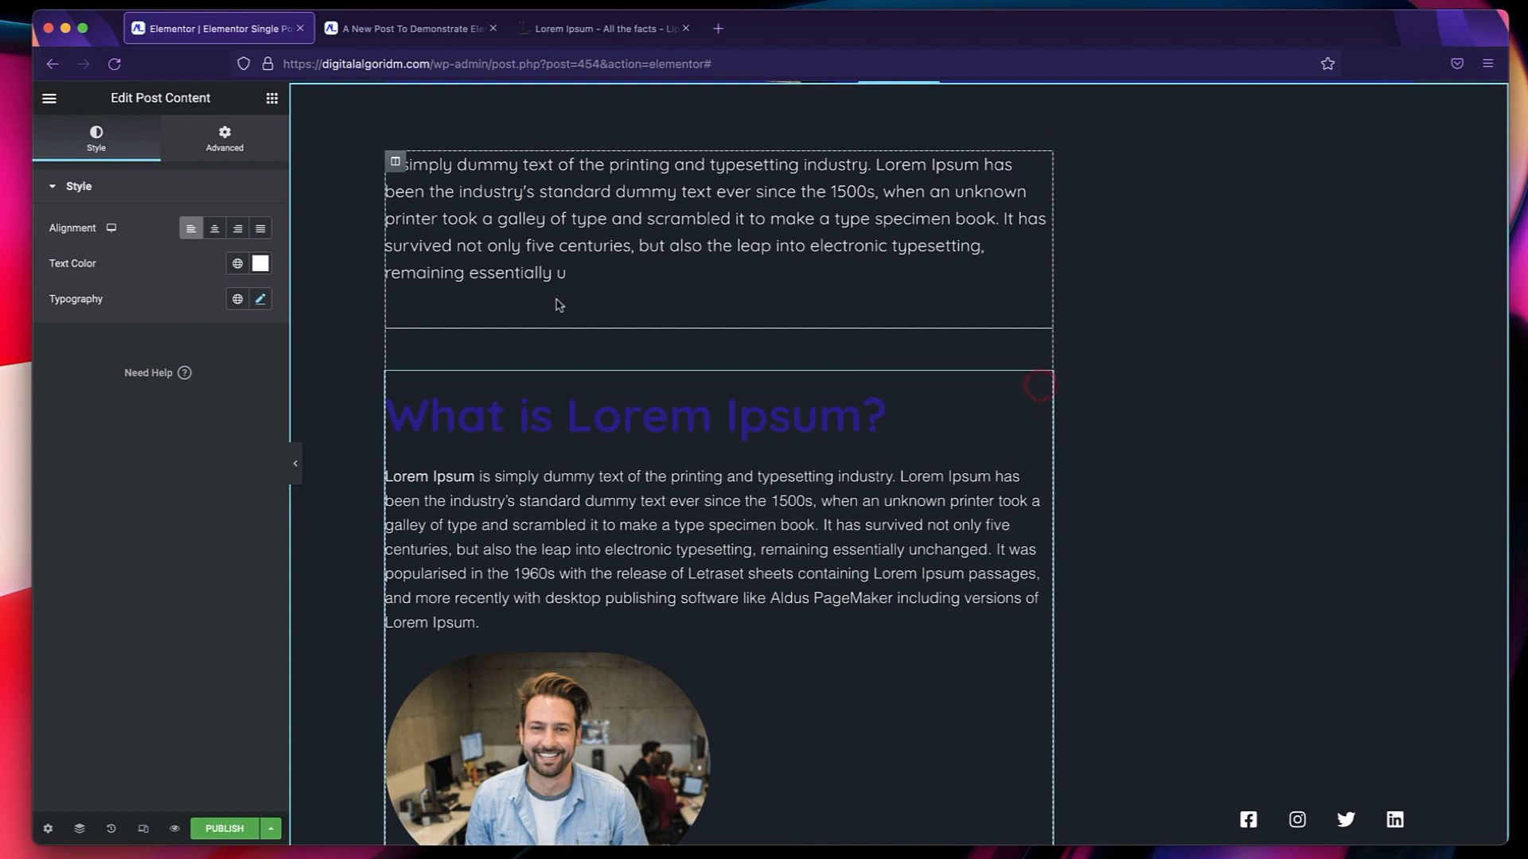
left_click(235, 262)
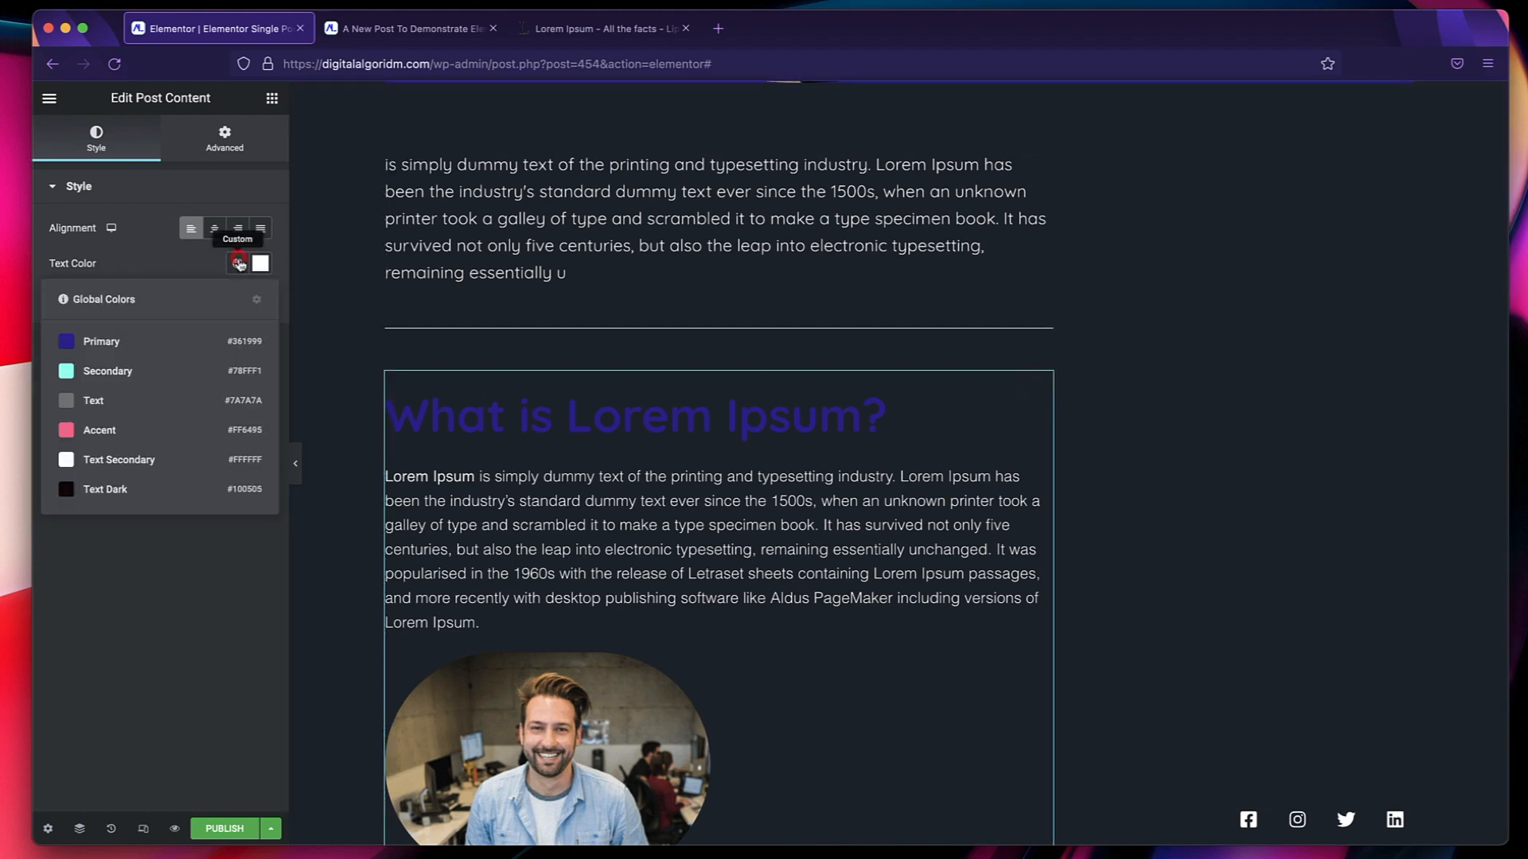
left_click(143, 461)
left_click(237, 299)
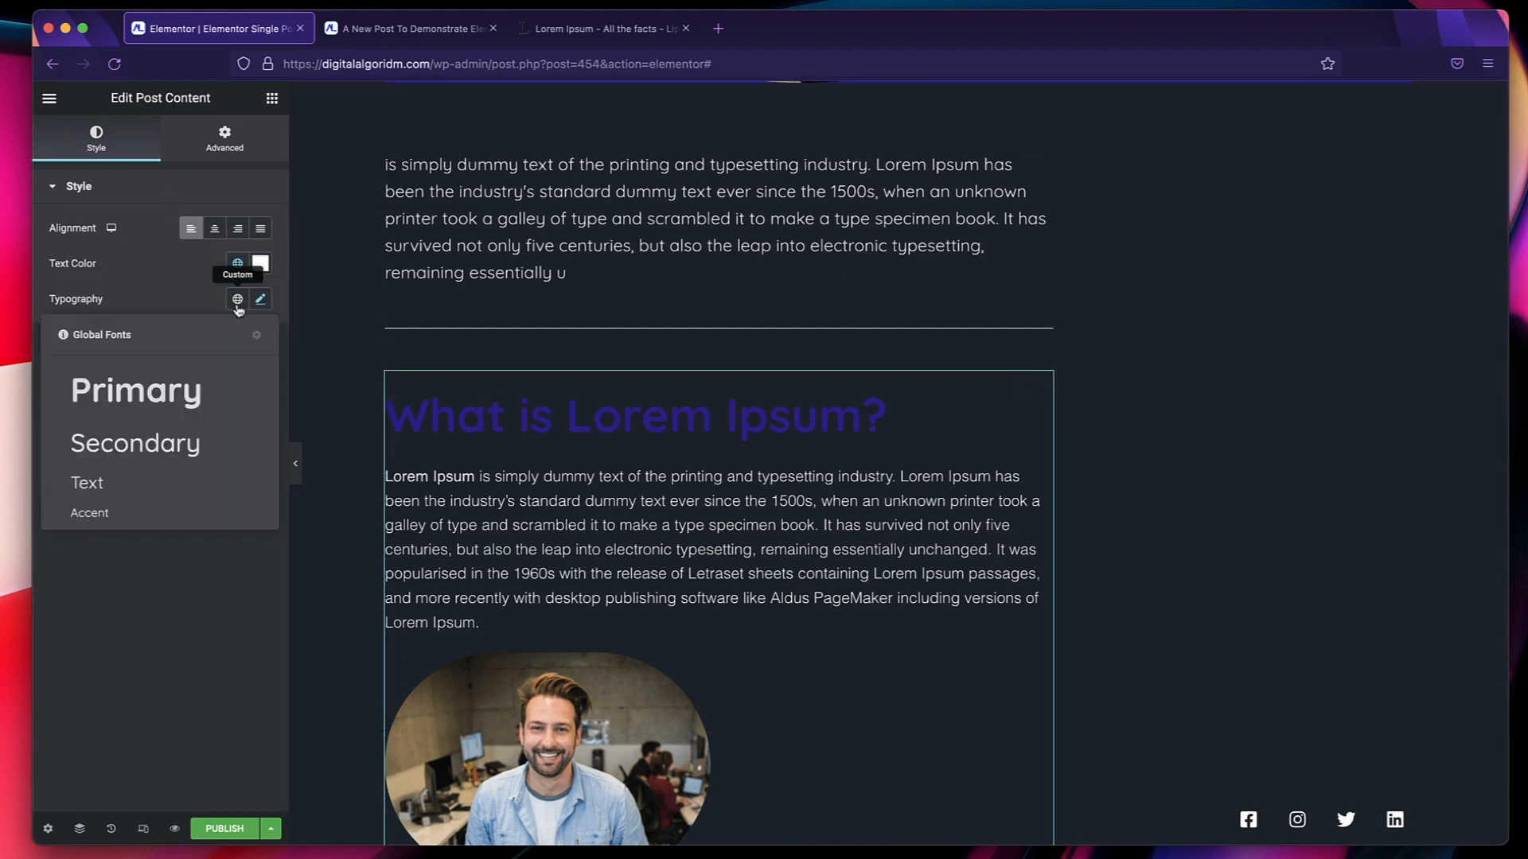
left_click(144, 487)
Enable a Classic background for the post content widget.
scroll(626, 430, "down", 10)
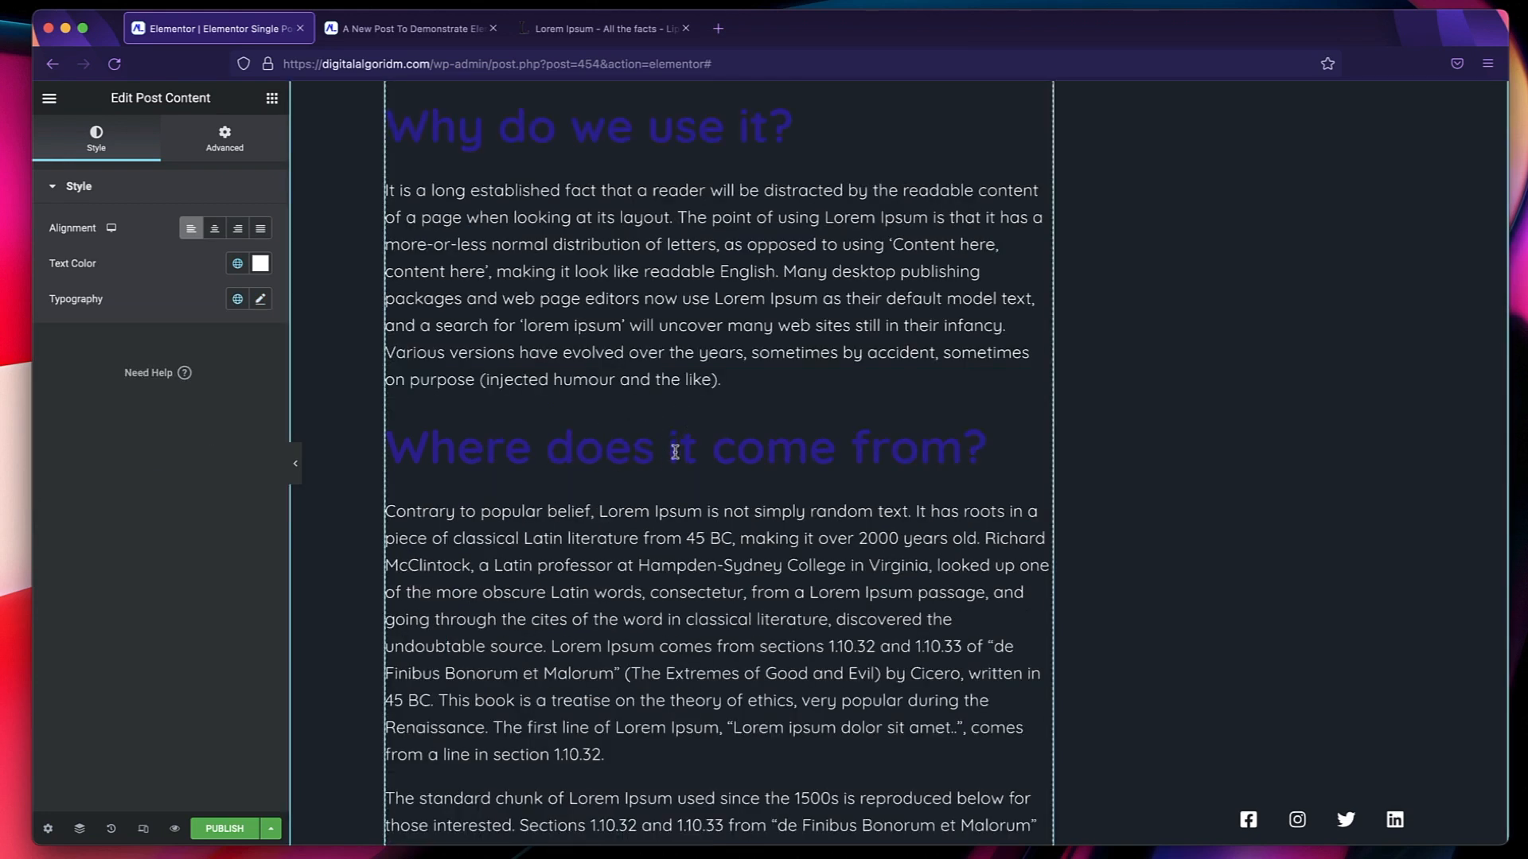
scroll(675, 452, "up", 5)
scroll(792, 372, "up", 3)
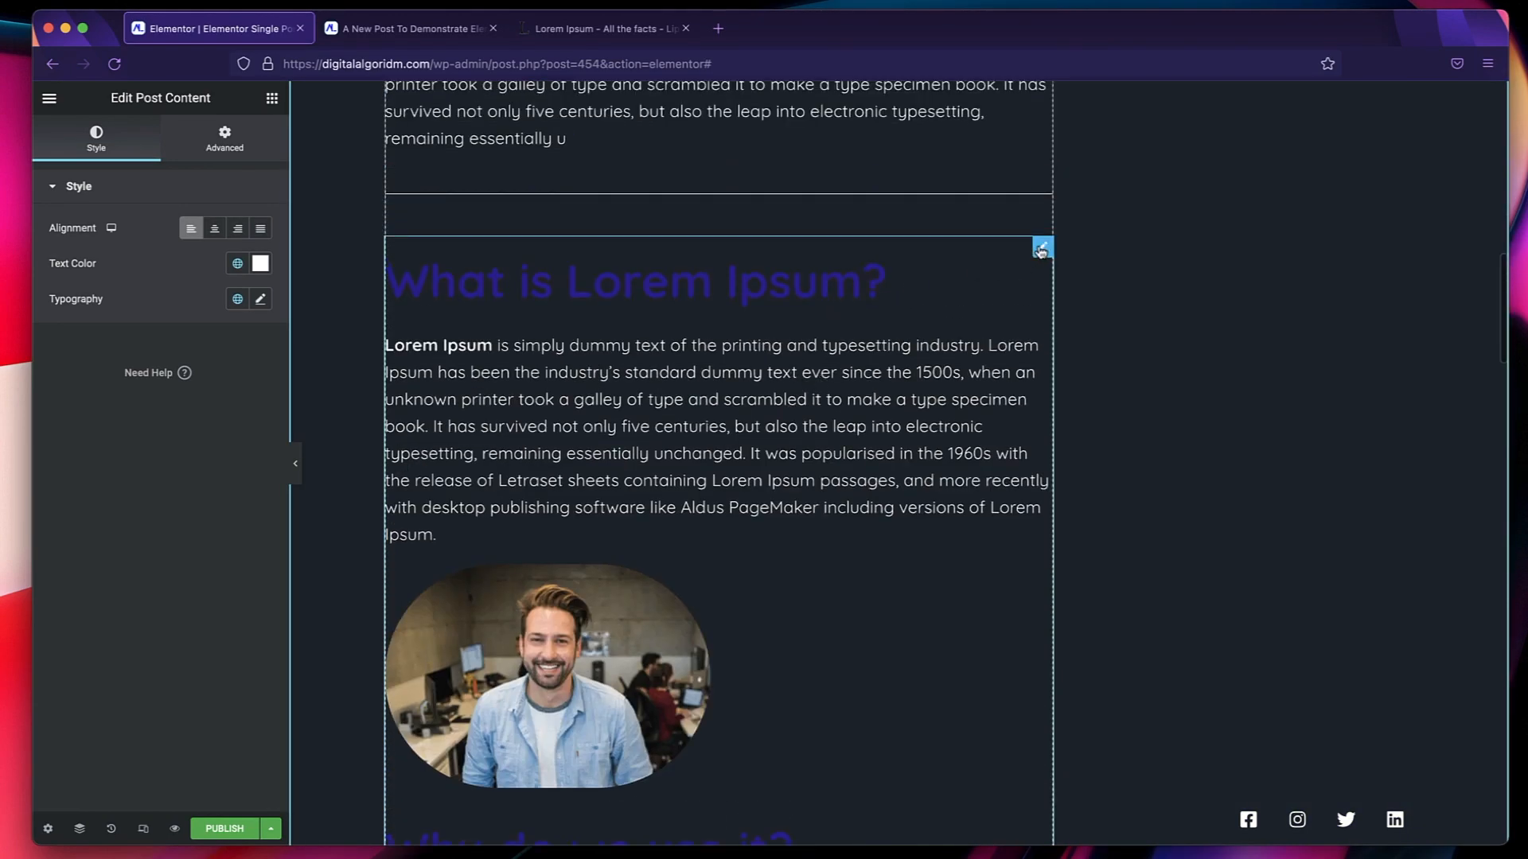
left_click(1040, 249)
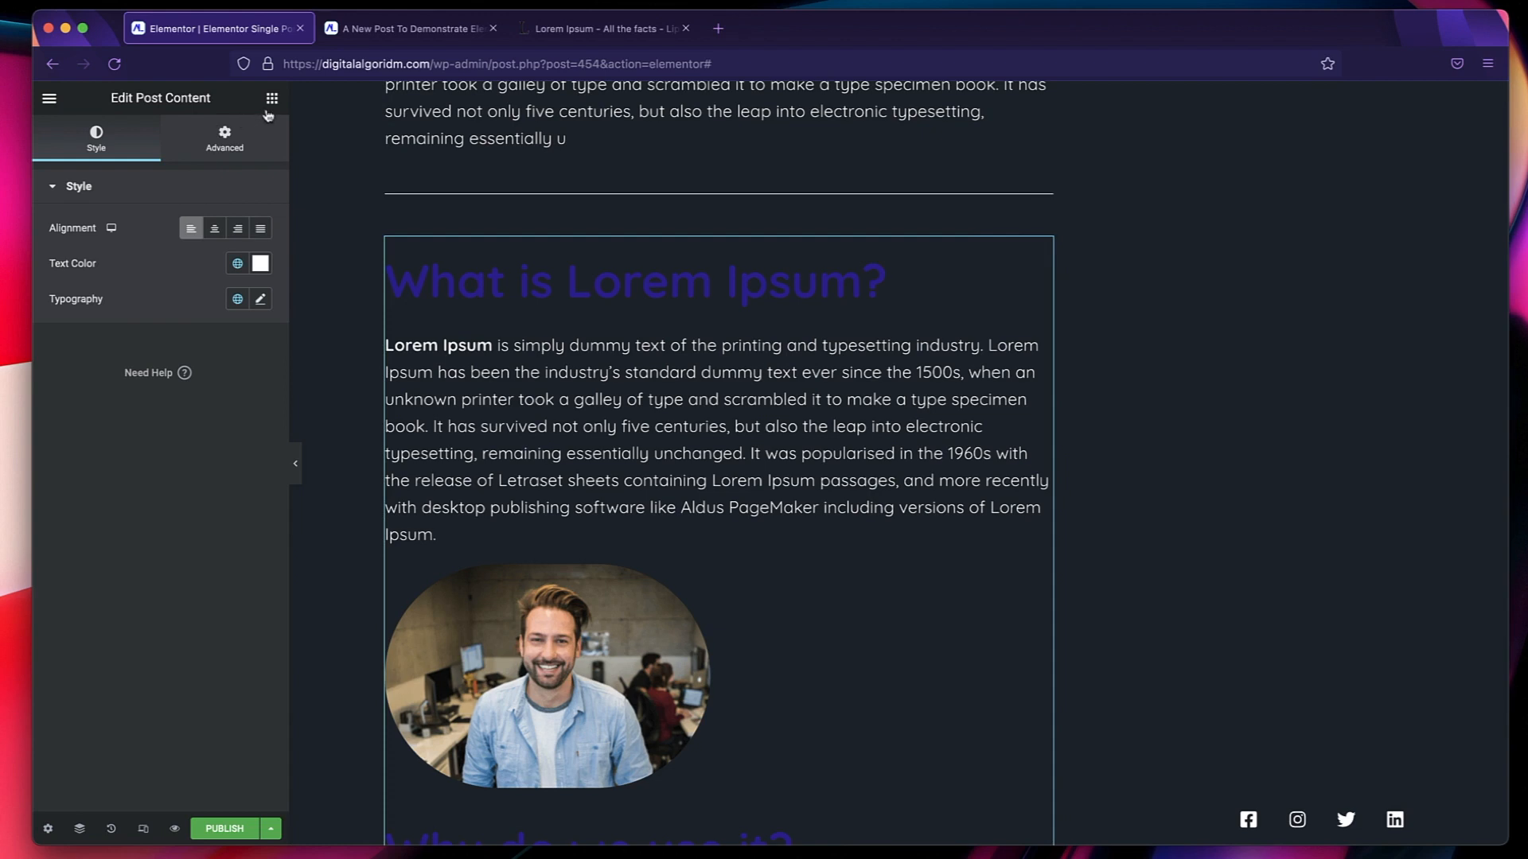
left_click(230, 136)
scroll(103, 478, "down", 2)
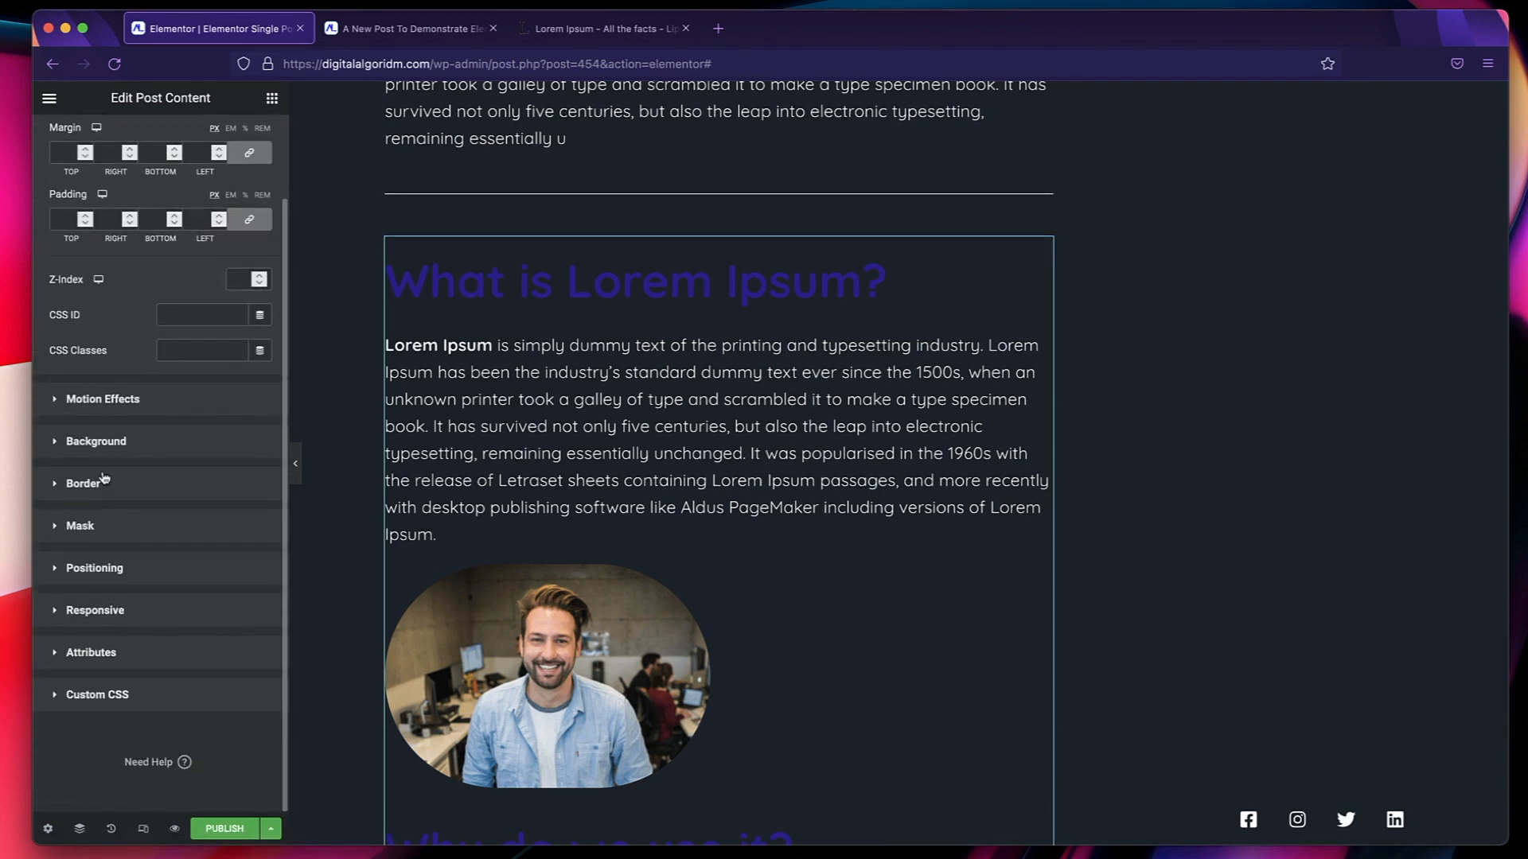
left_click(115, 454)
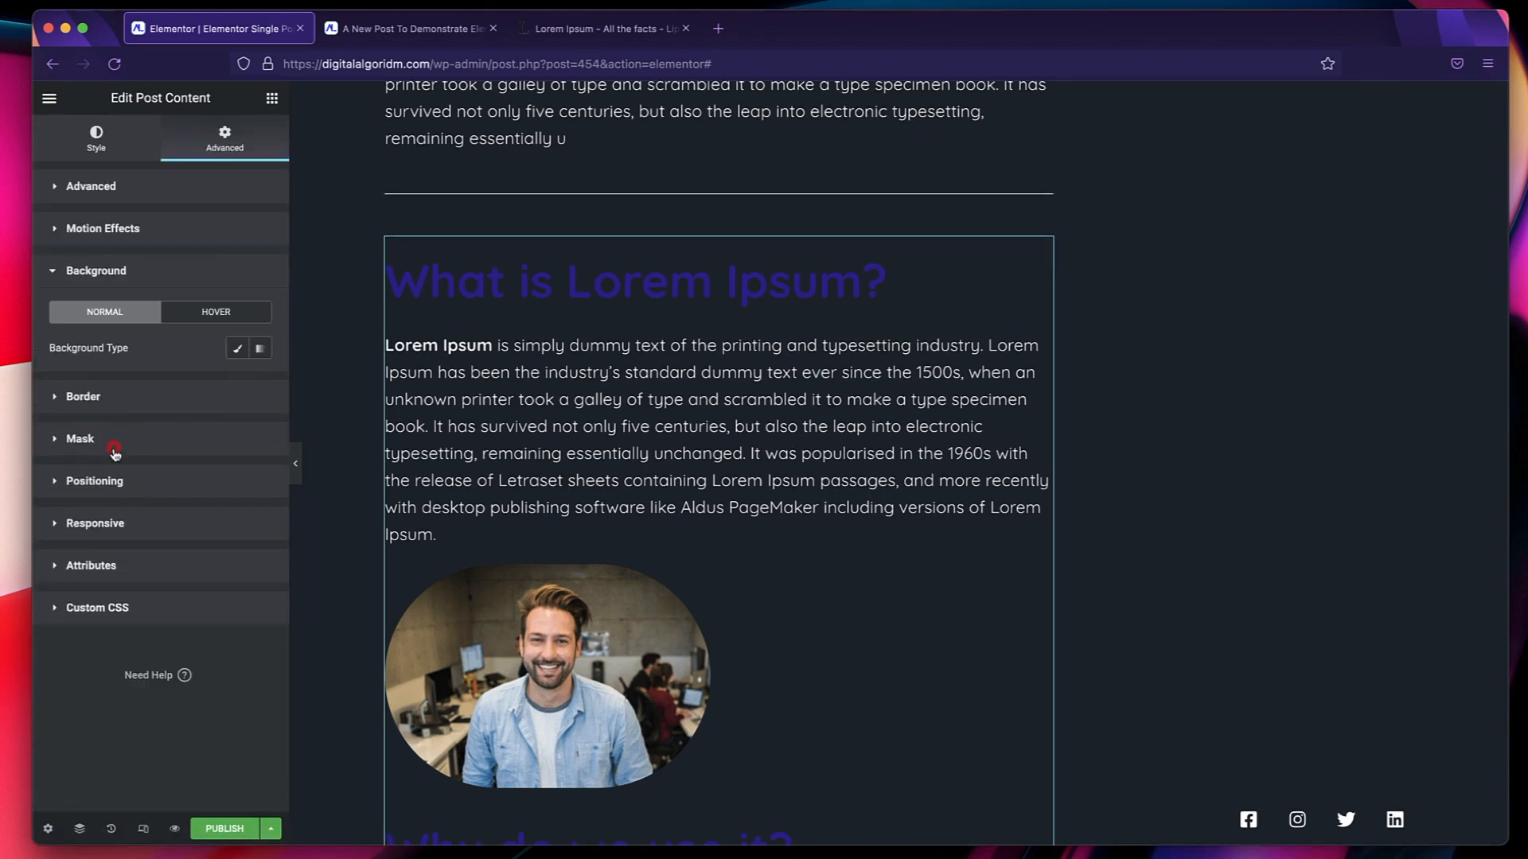
left_click(236, 348)
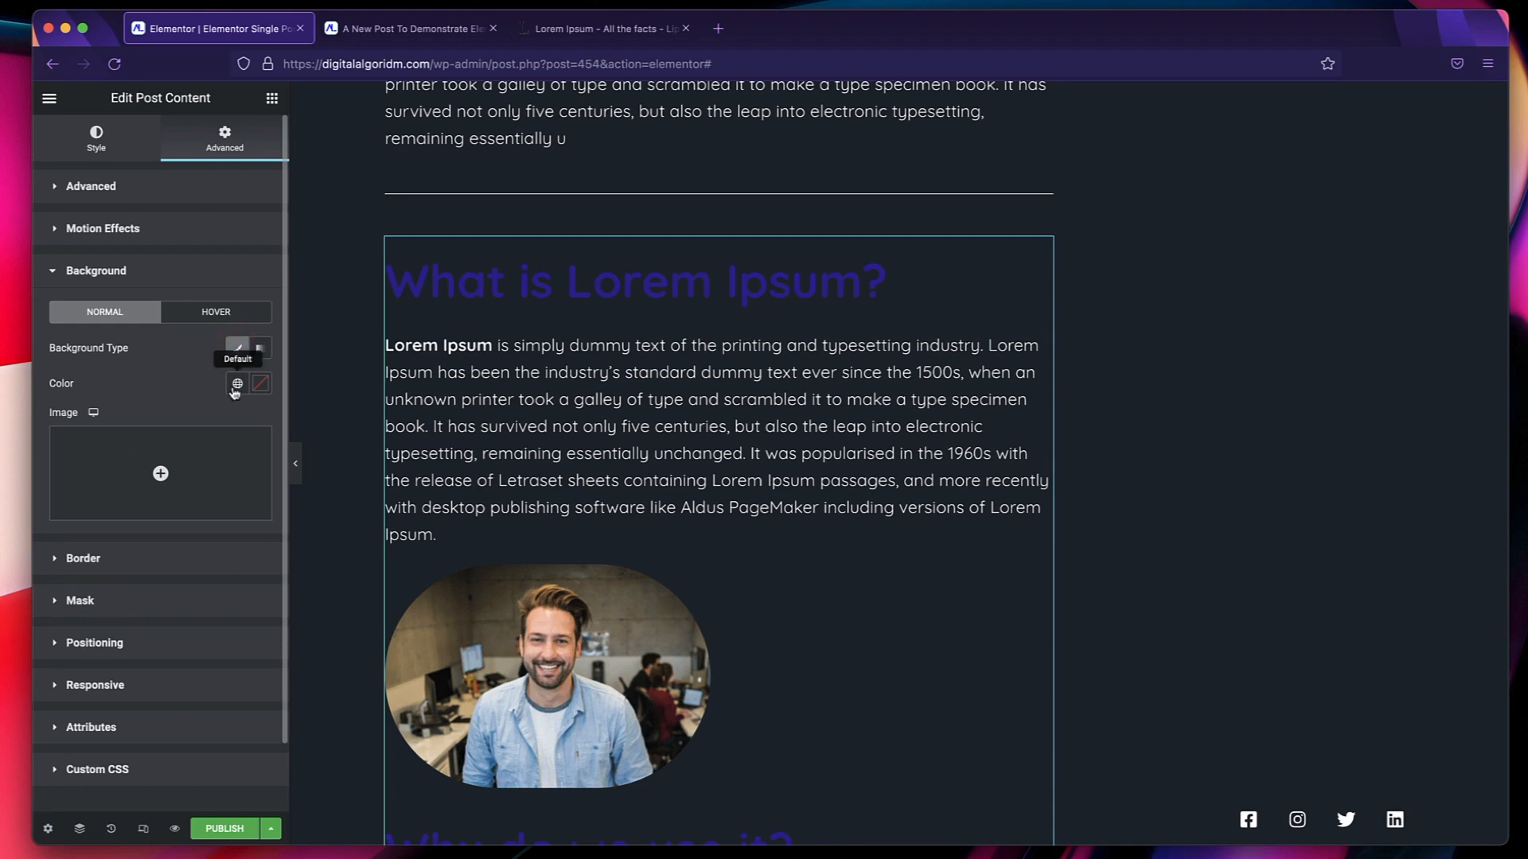
Try the global Text and Text Secondary colors as the post content's background.
left_click(236, 385)
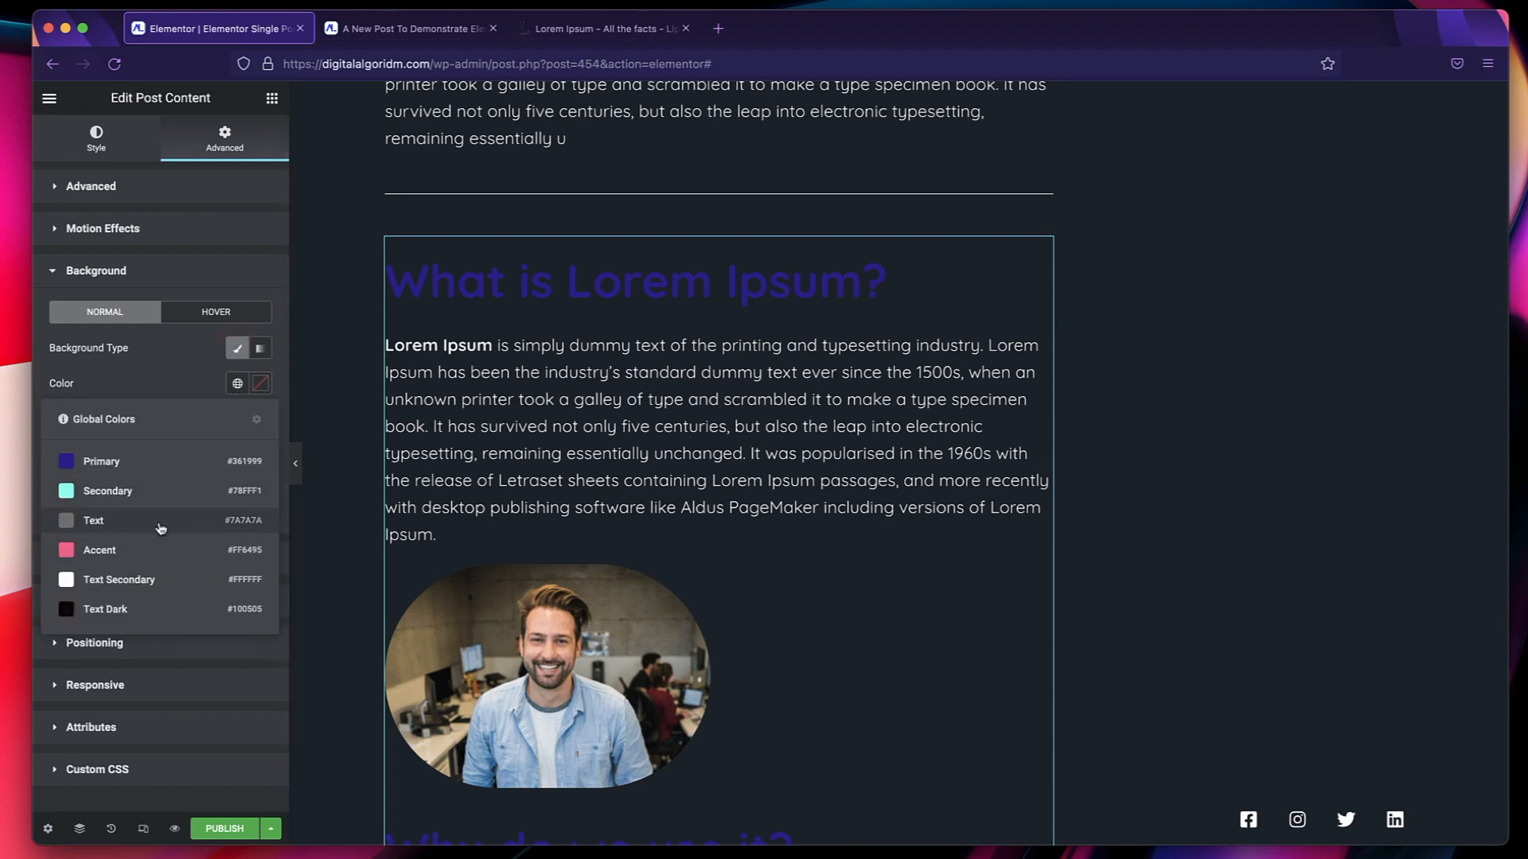
left_click(161, 523)
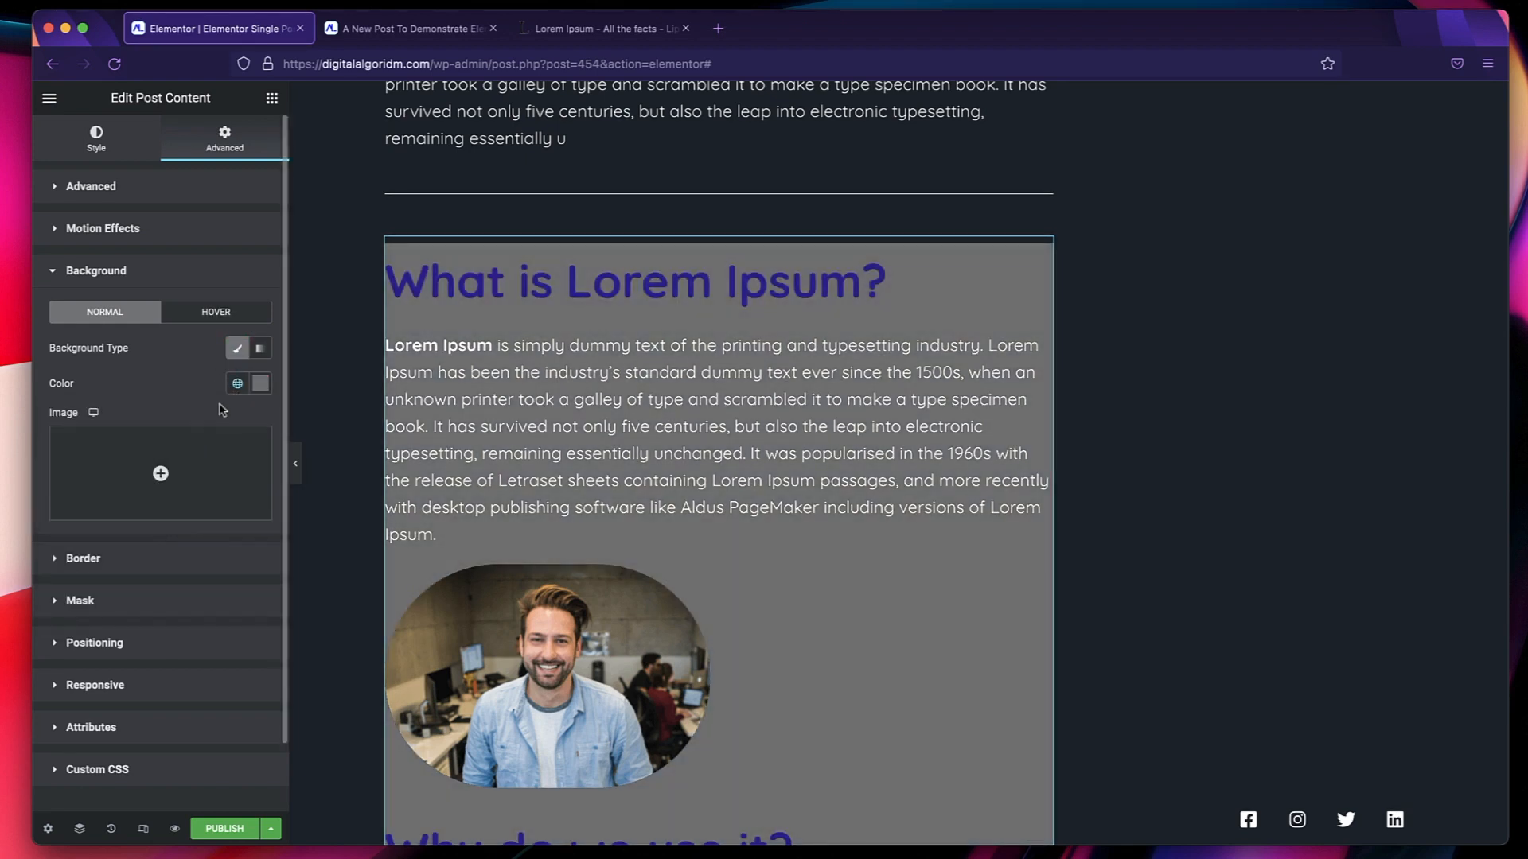
left_click(237, 387)
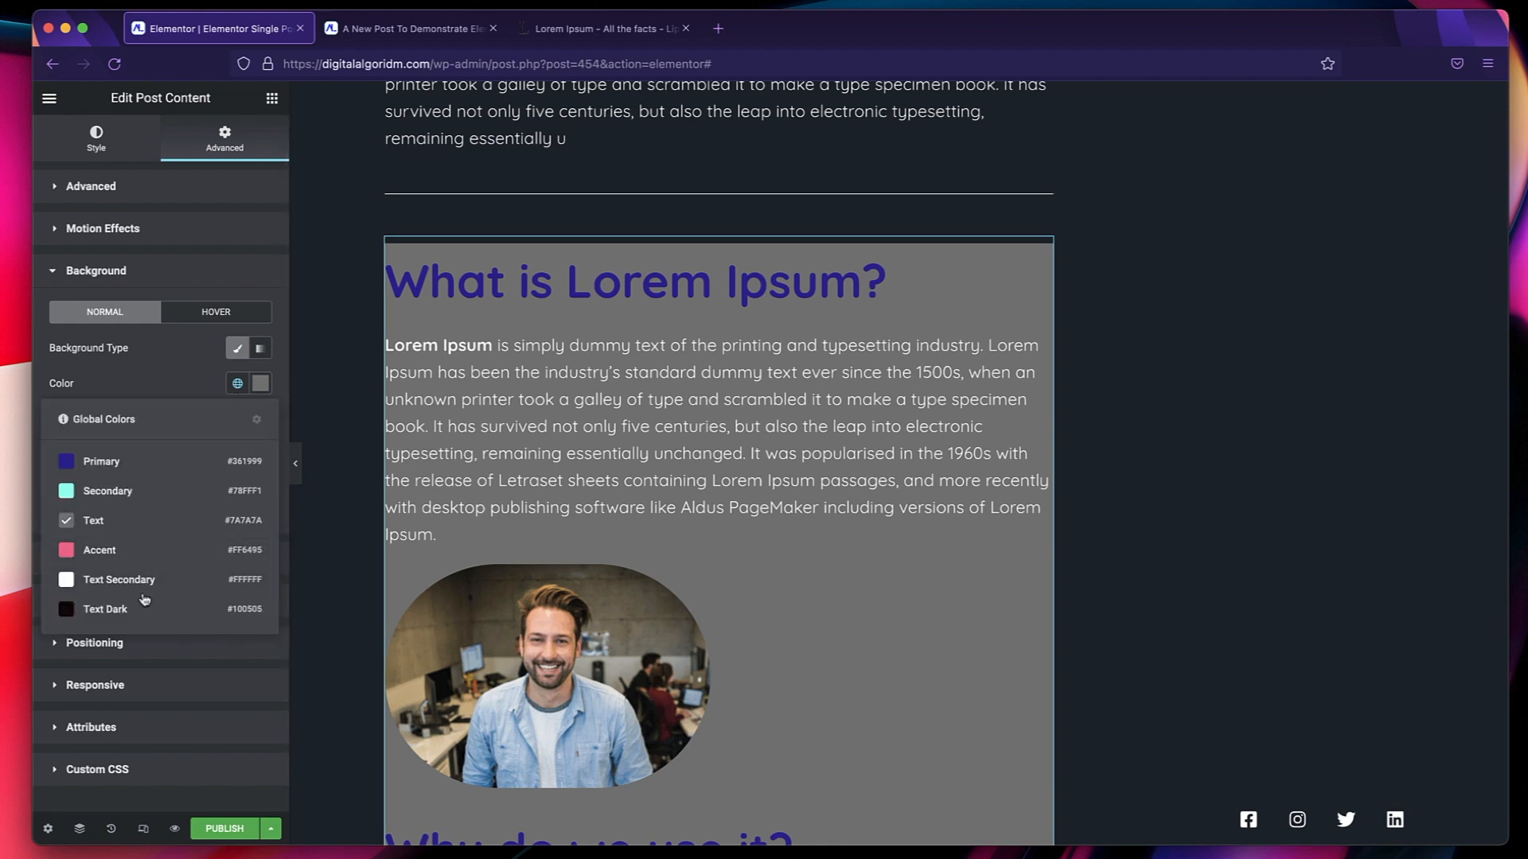
left_click(152, 583)
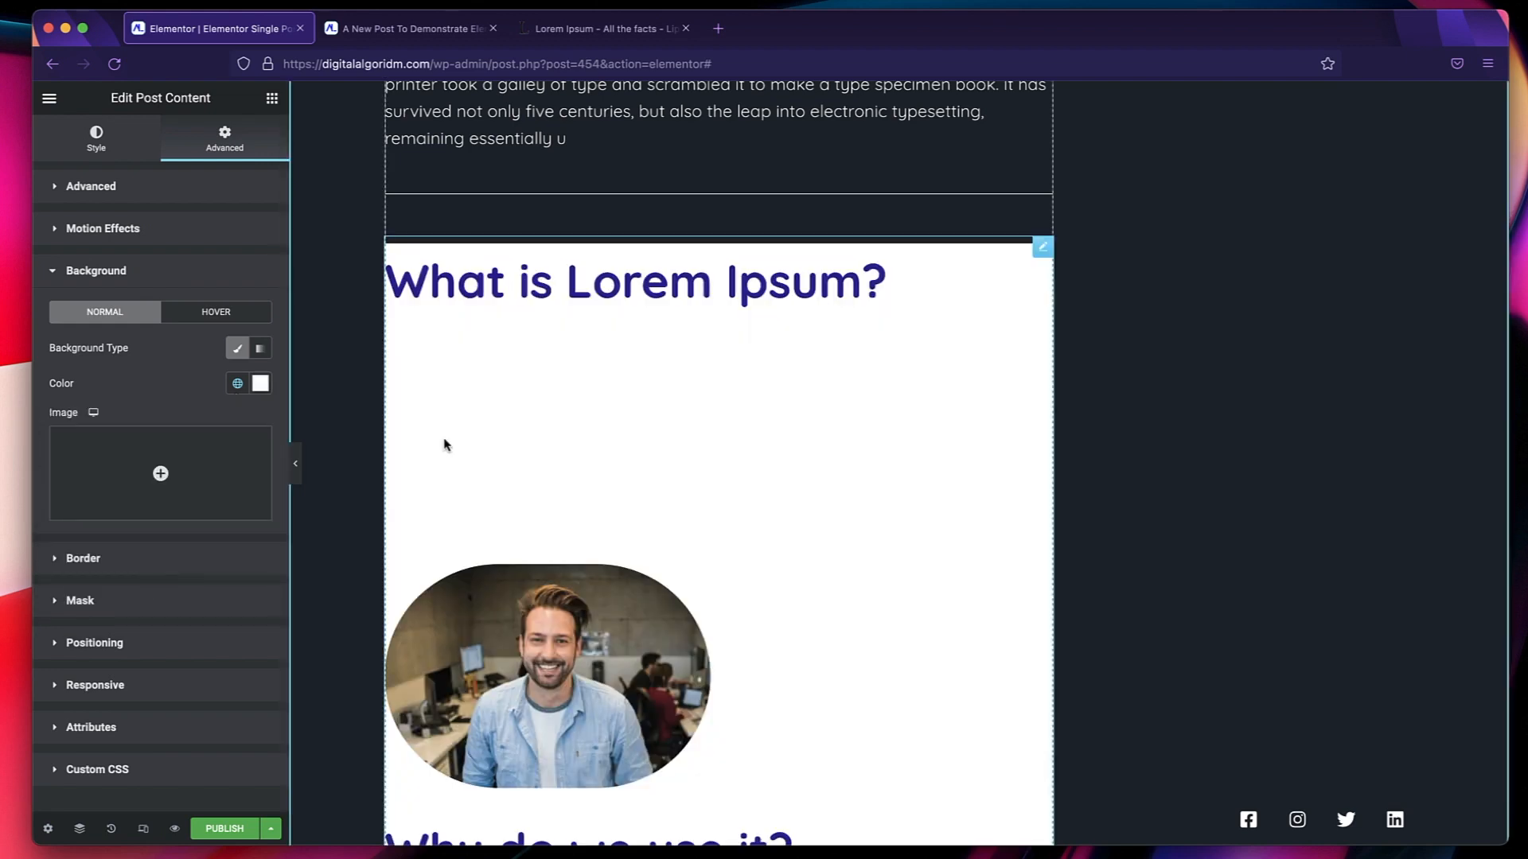
Set the post content's background to the global Text Dark color and check it along the article.
left_click(237, 387)
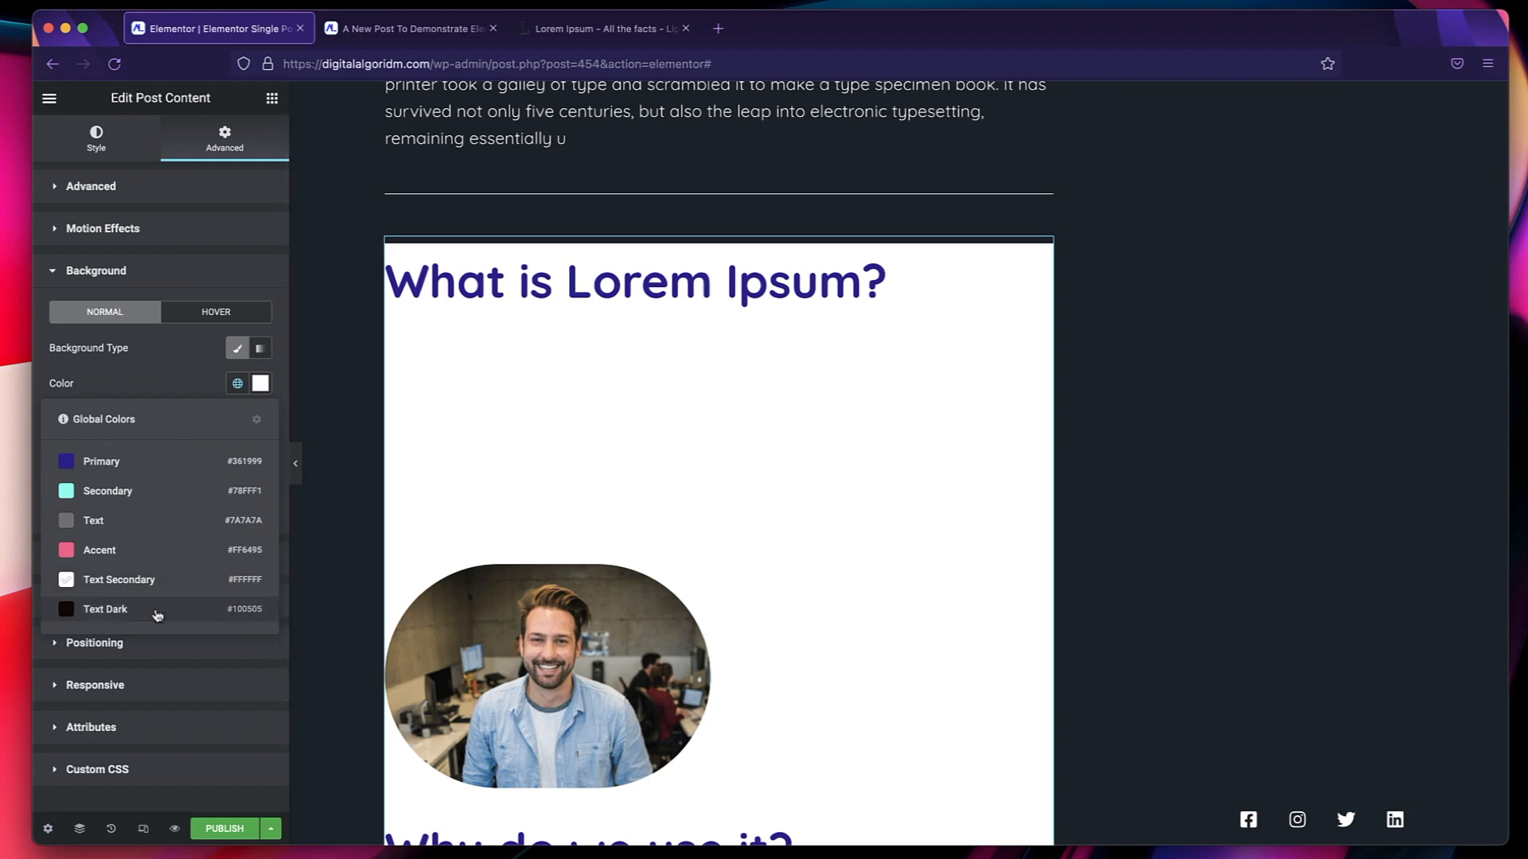
left_click(156, 613)
scroll(641, 406, "down", 3)
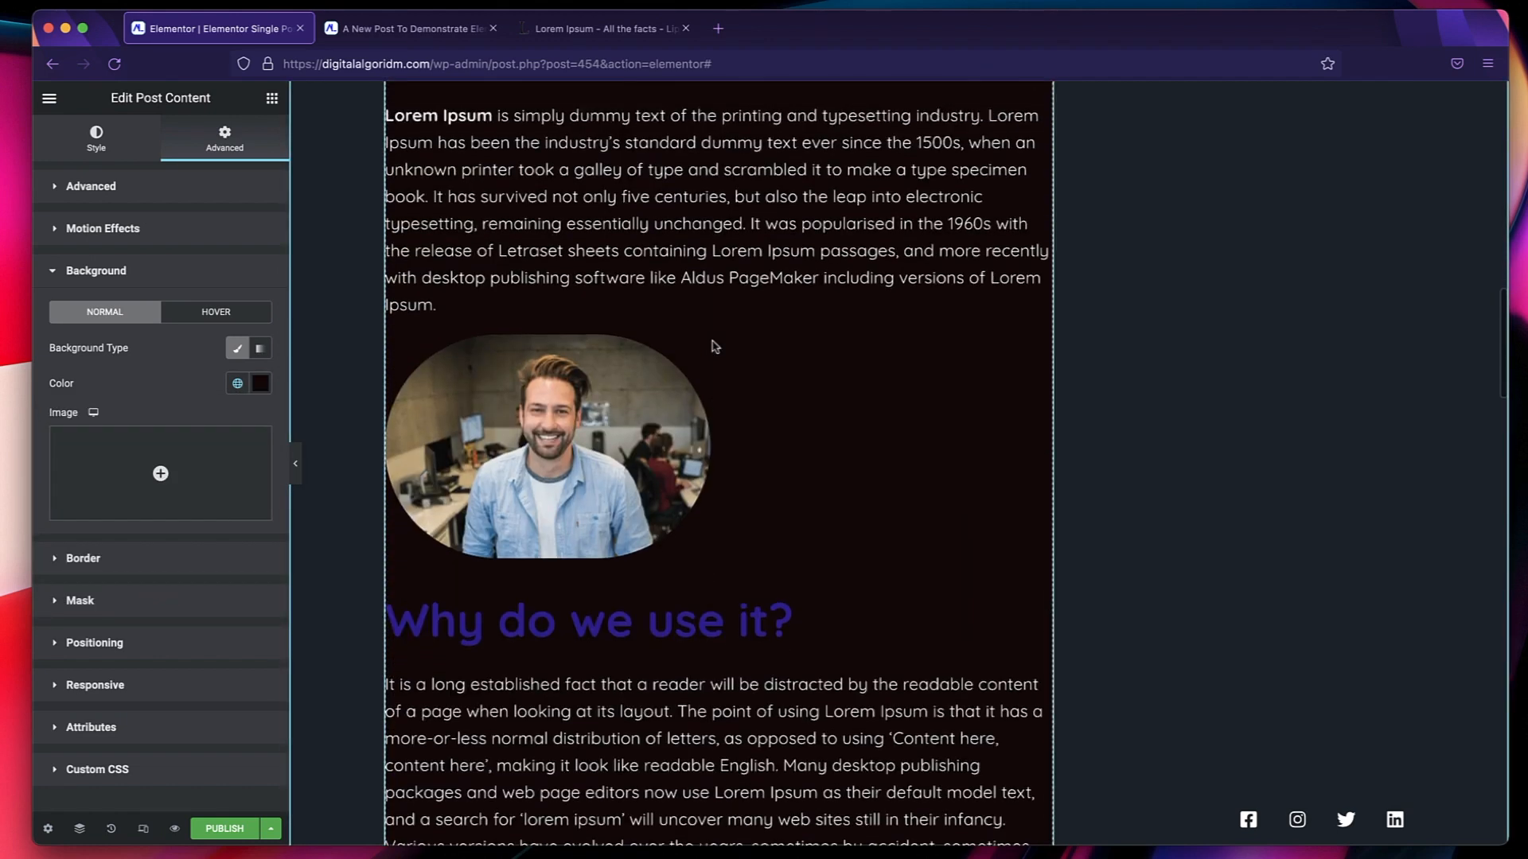
scroll(712, 342, "up", 2)
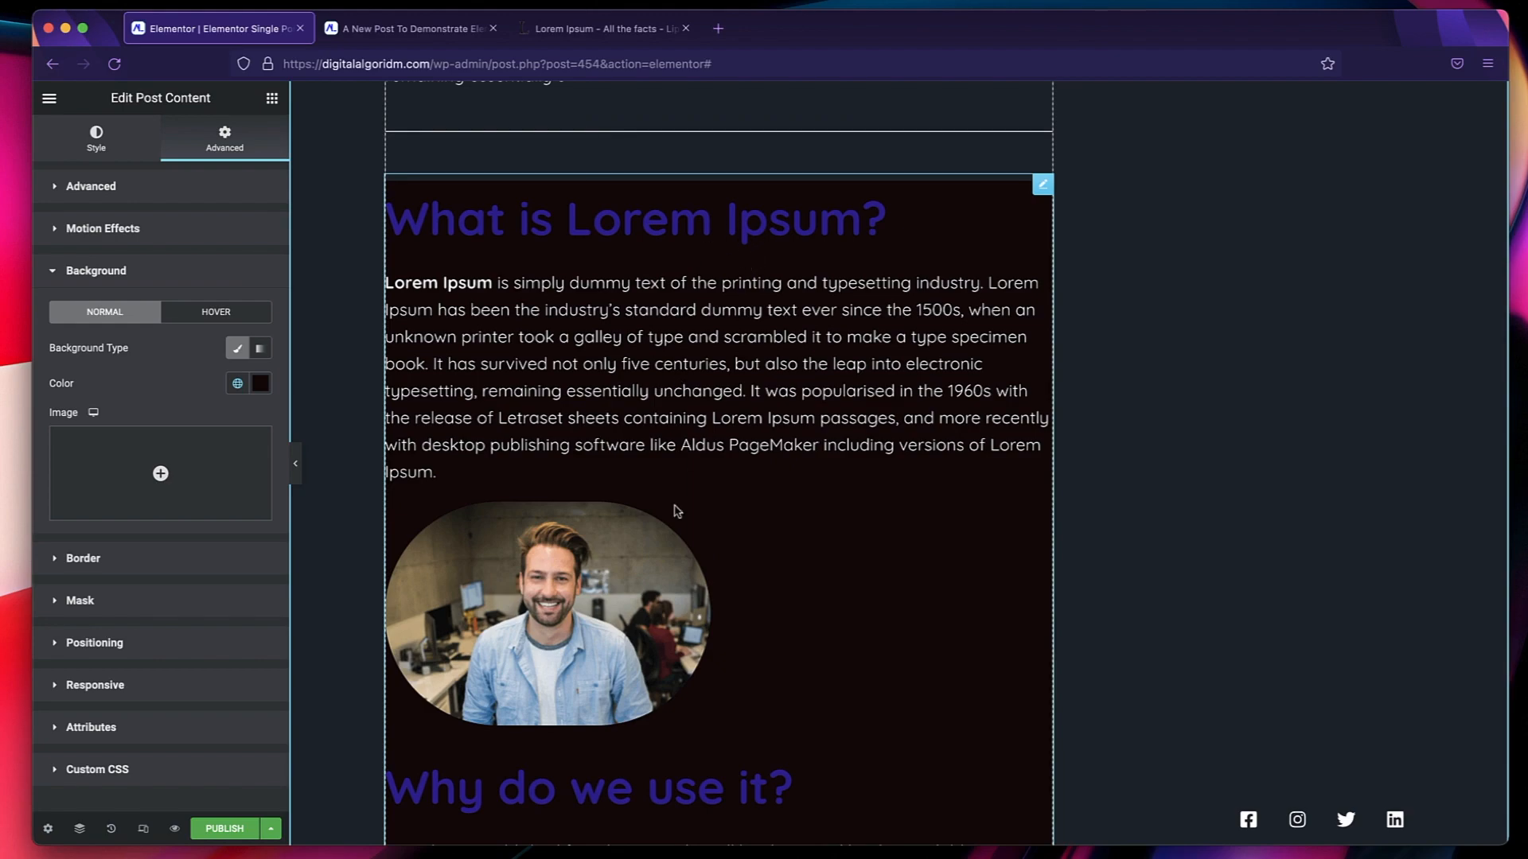
scroll(676, 509, "down", 4)
scroll(670, 520, "down", 9)
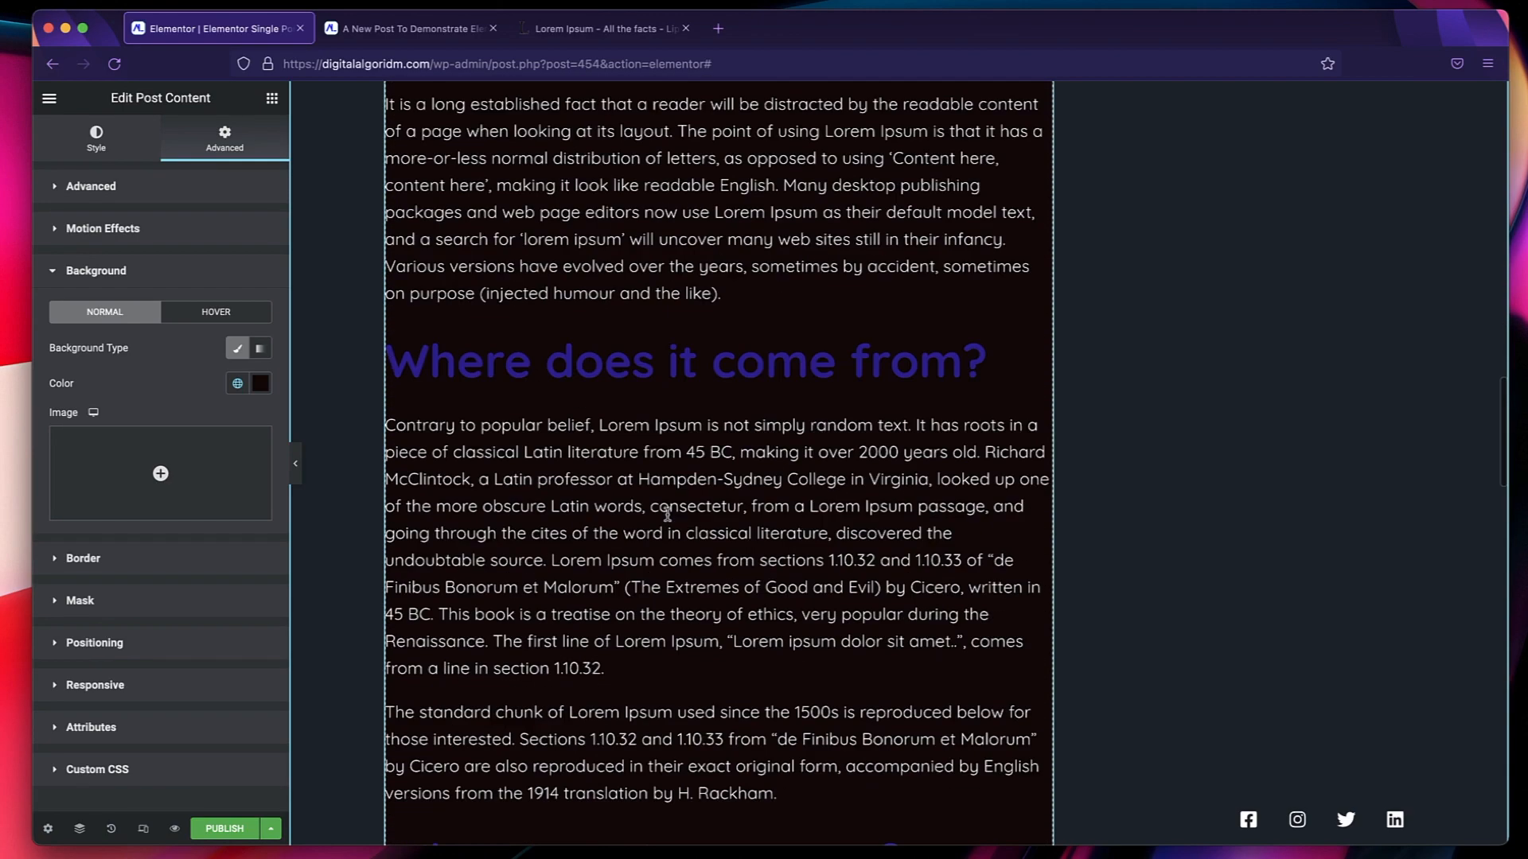
Set the post content widget's padding to 30 px on all sides.
scroll(686, 504, "up", 13)
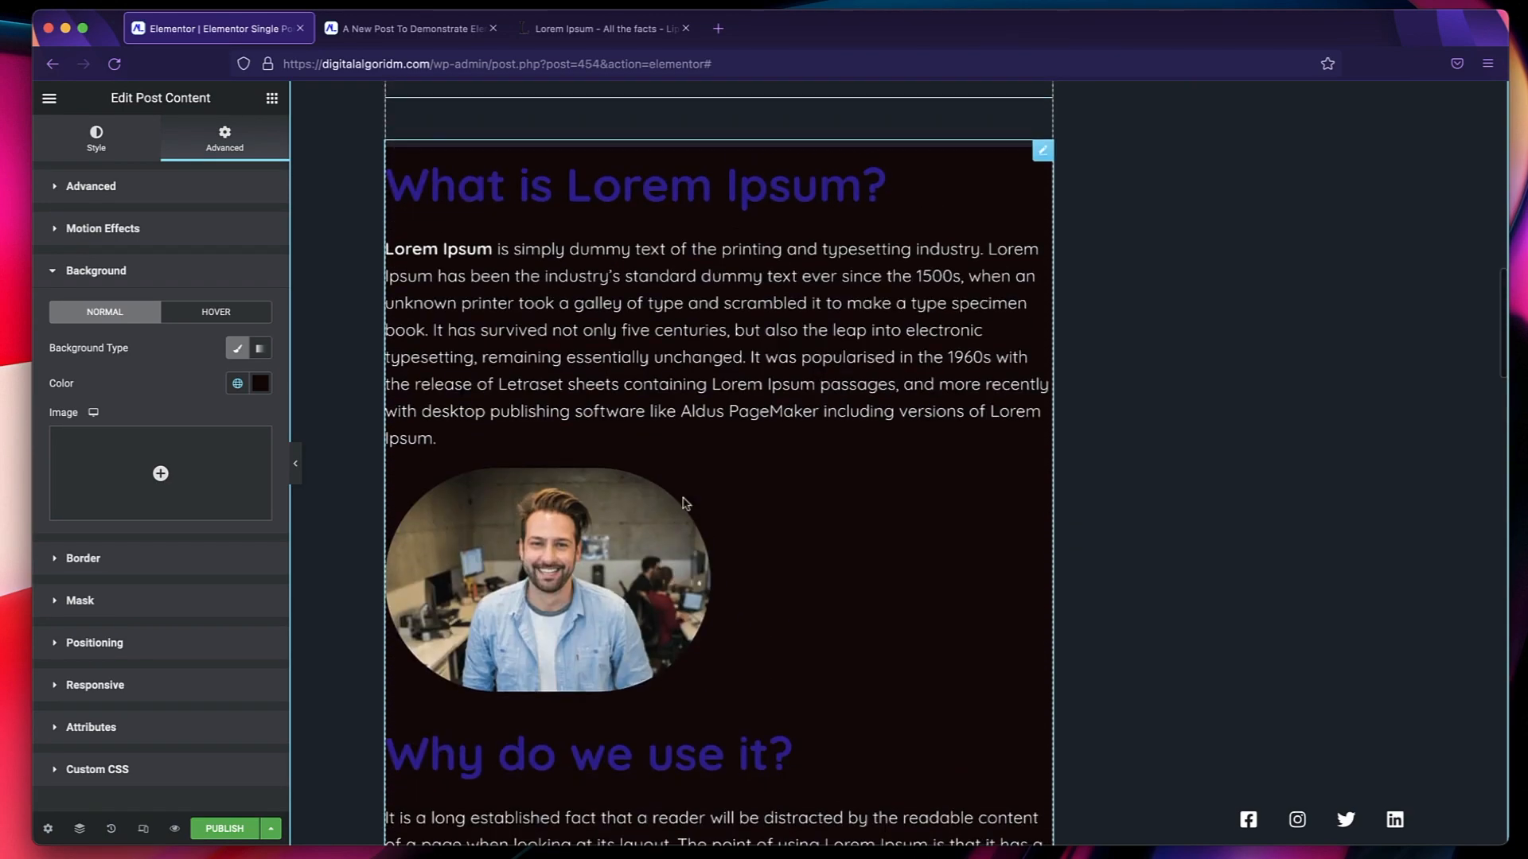
left_click(1043, 152)
left_click(132, 187)
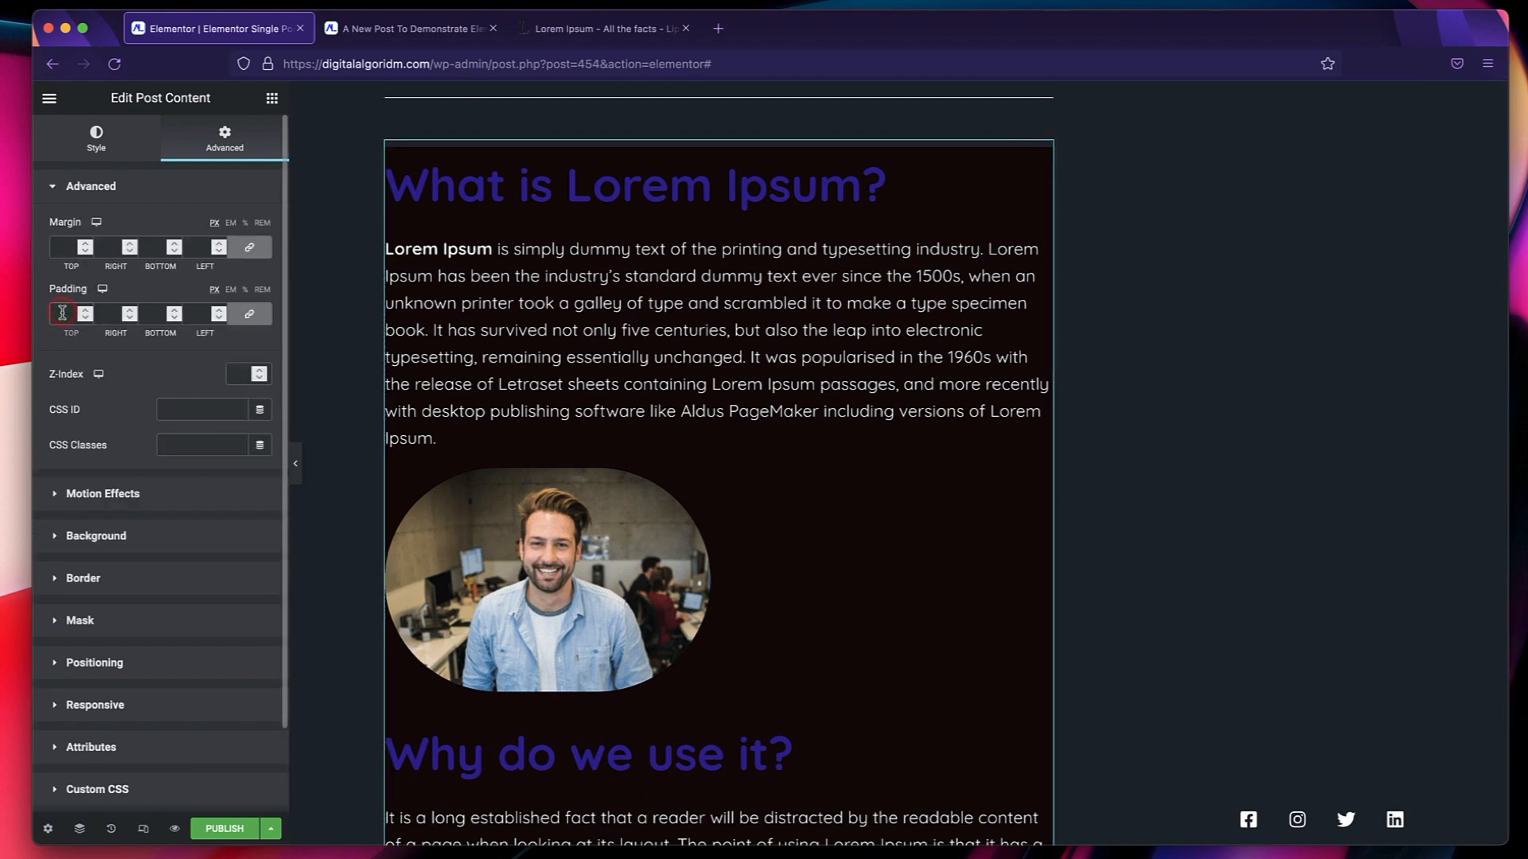
type("30")
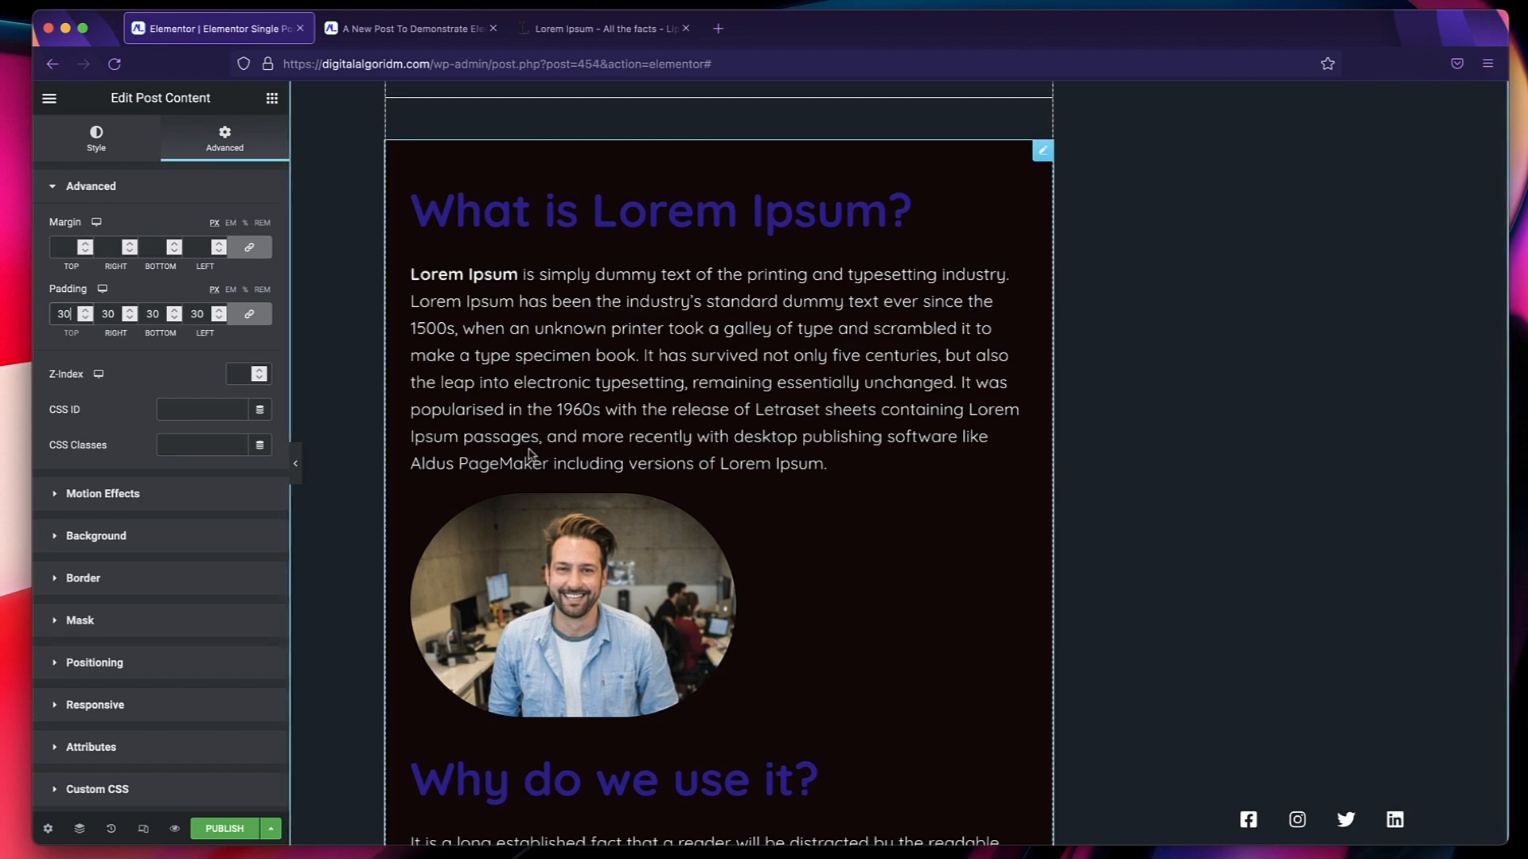
Set the "Don't Stop Here" heading's text color to the global Secondary and its typography to the global Accent font.
scroll(529, 455, "down", 15)
left_click(943, 483)
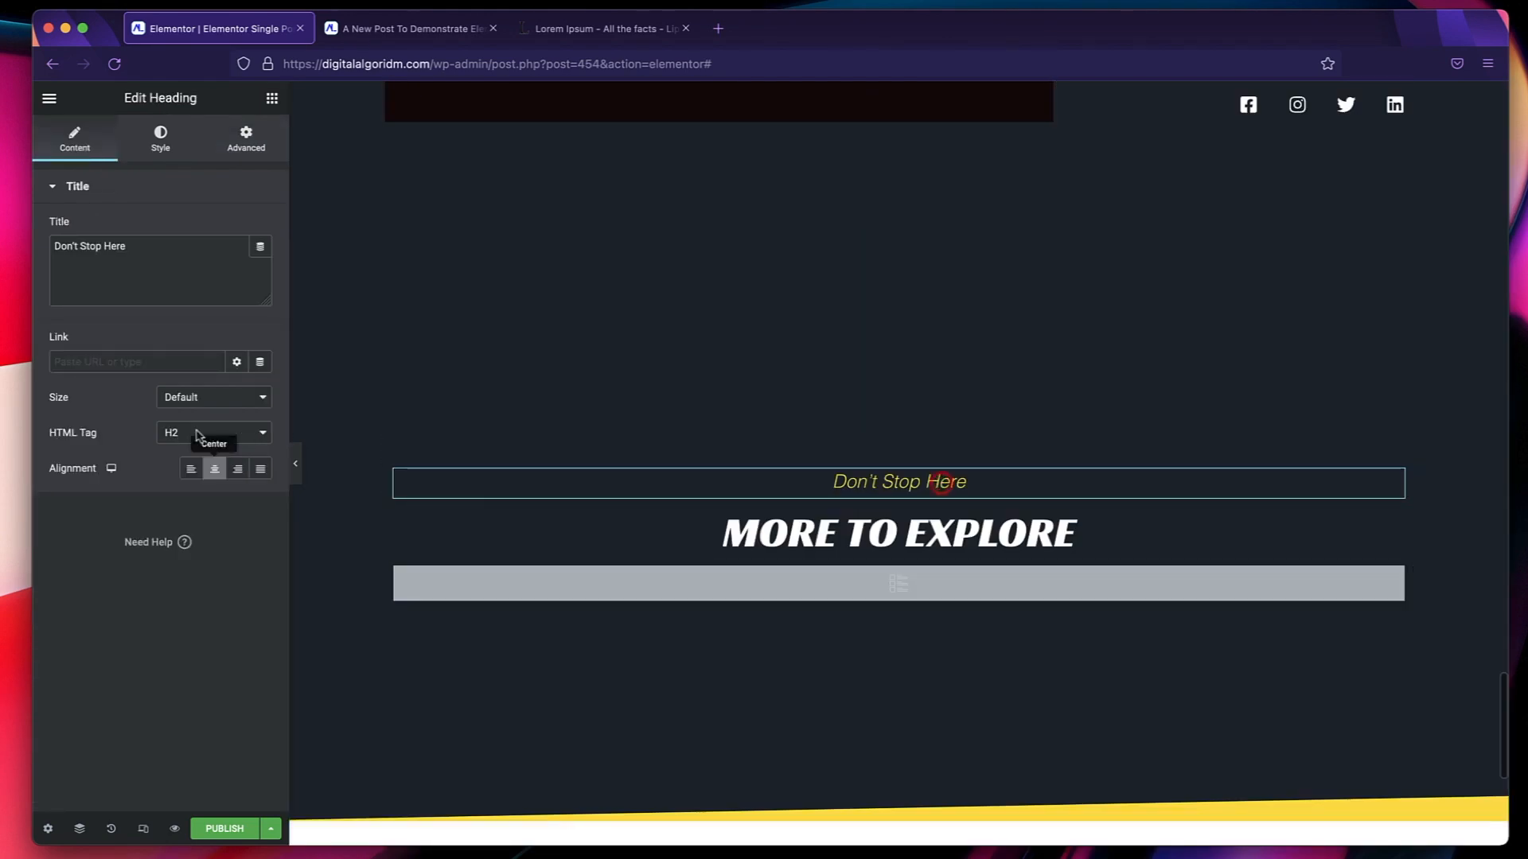
left_click(160, 140)
left_click(237, 227)
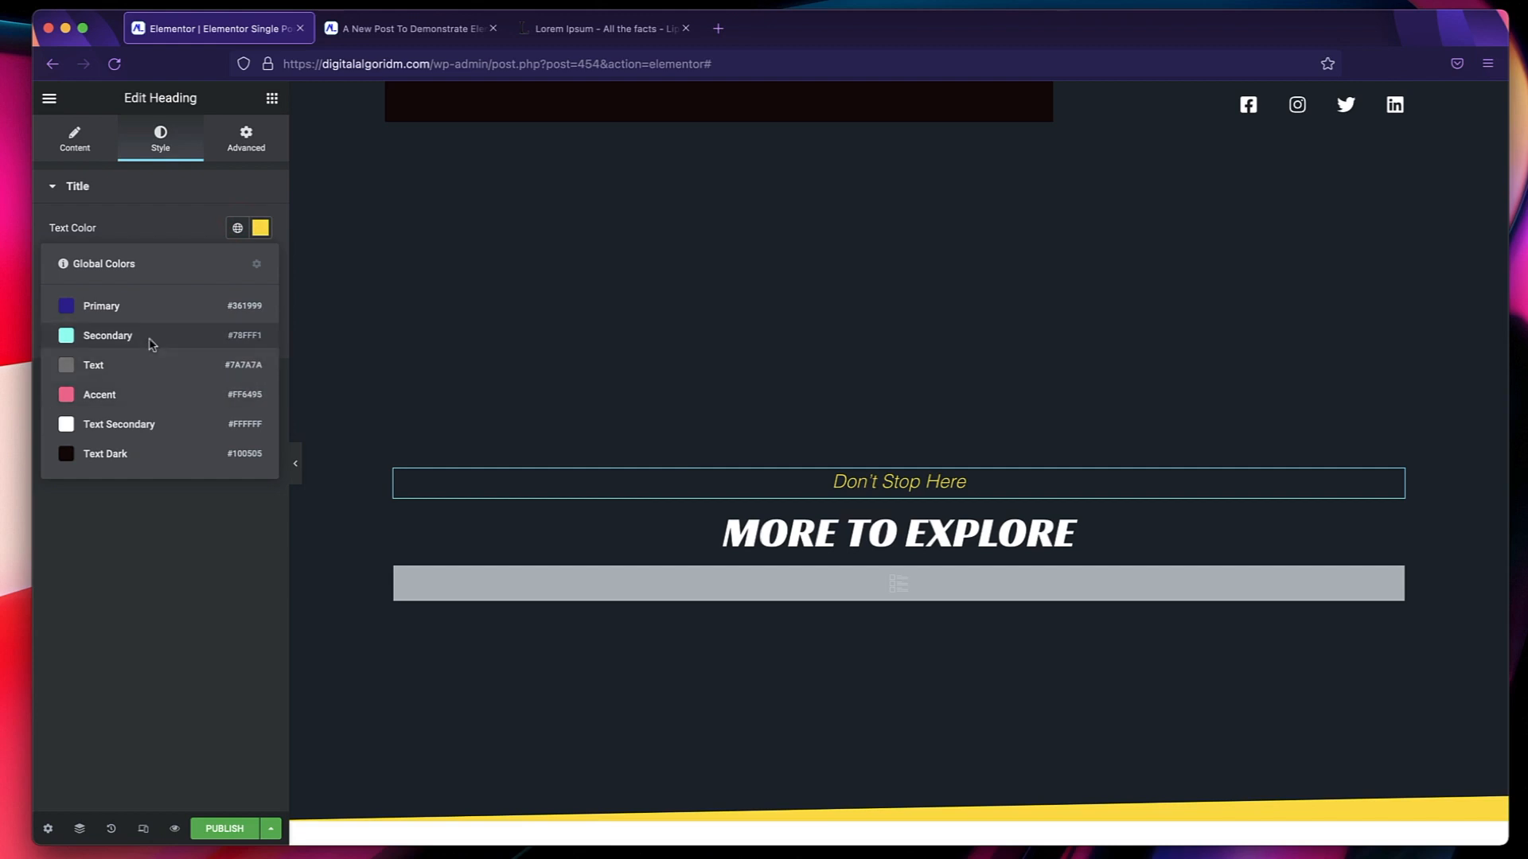
left_click(152, 344)
left_click(237, 265)
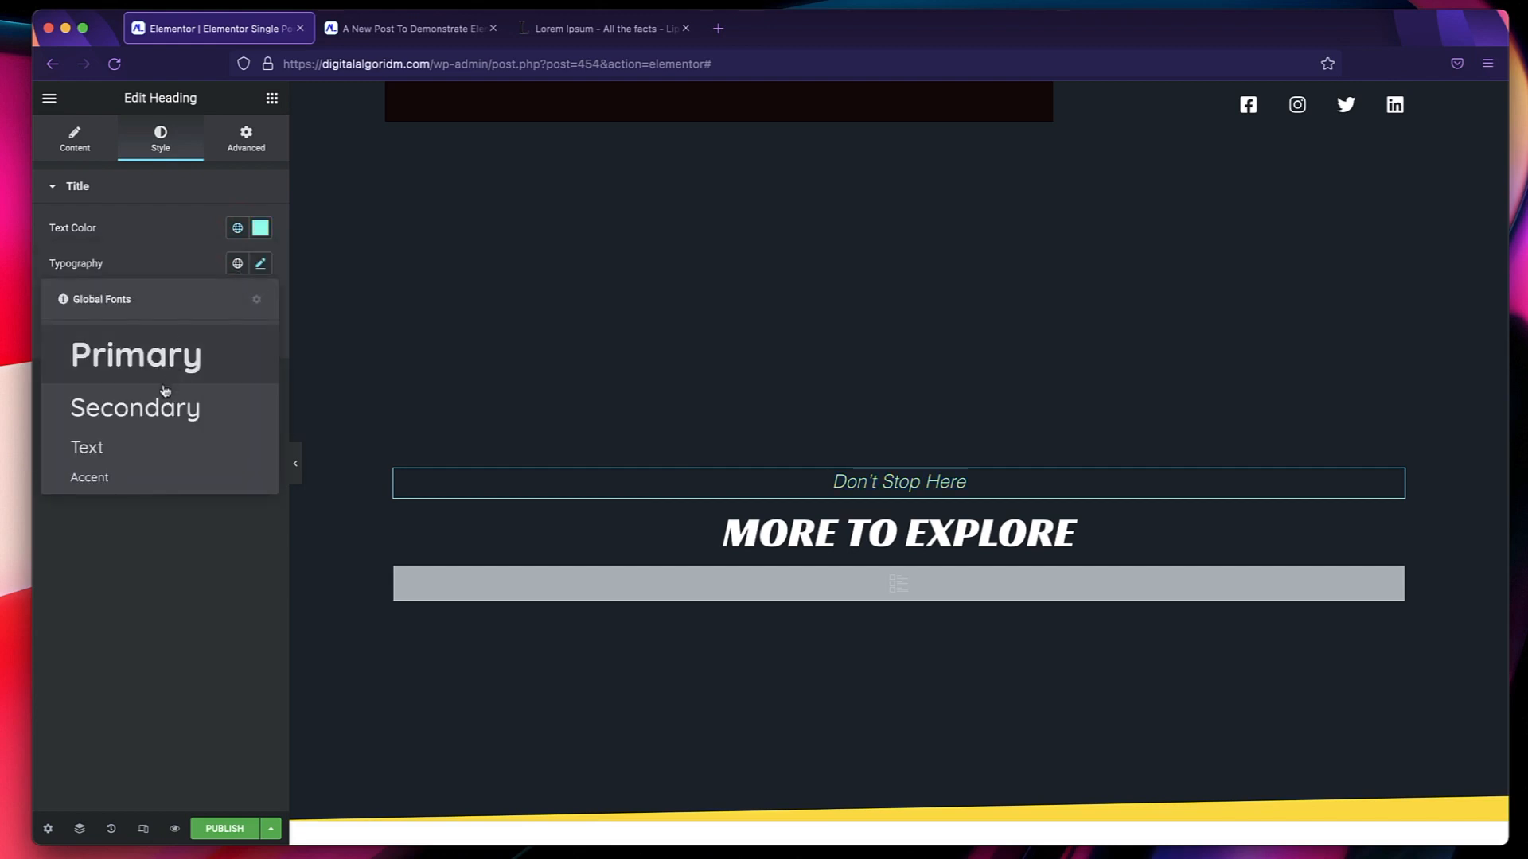
left_click(130, 475)
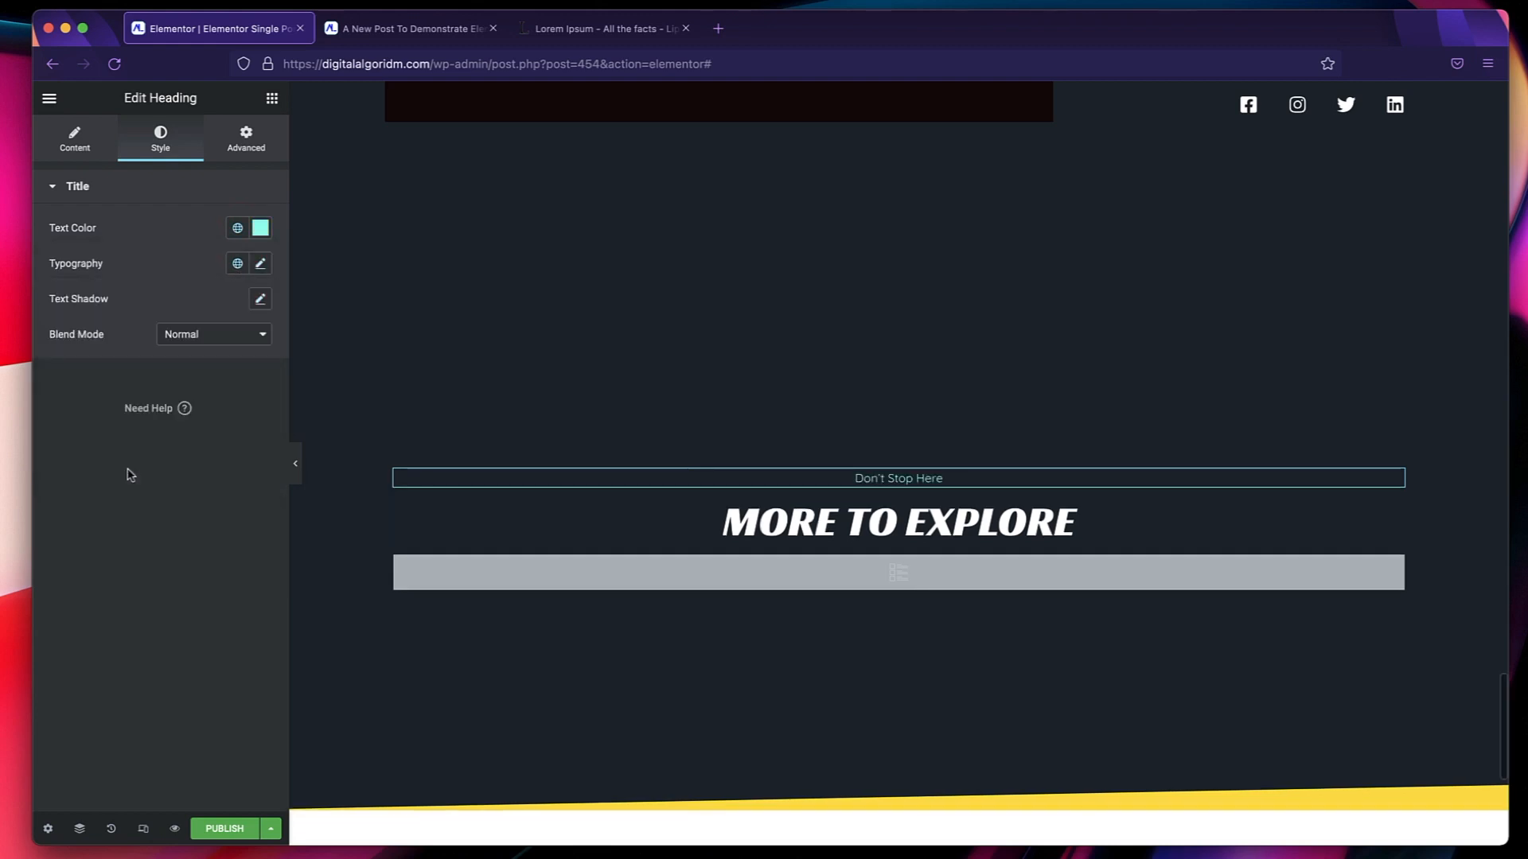
Set the "More To Explore" heading's text color to the global Text Secondary and its typography to the global Secondary font.
left_click(899, 522)
left_click(164, 146)
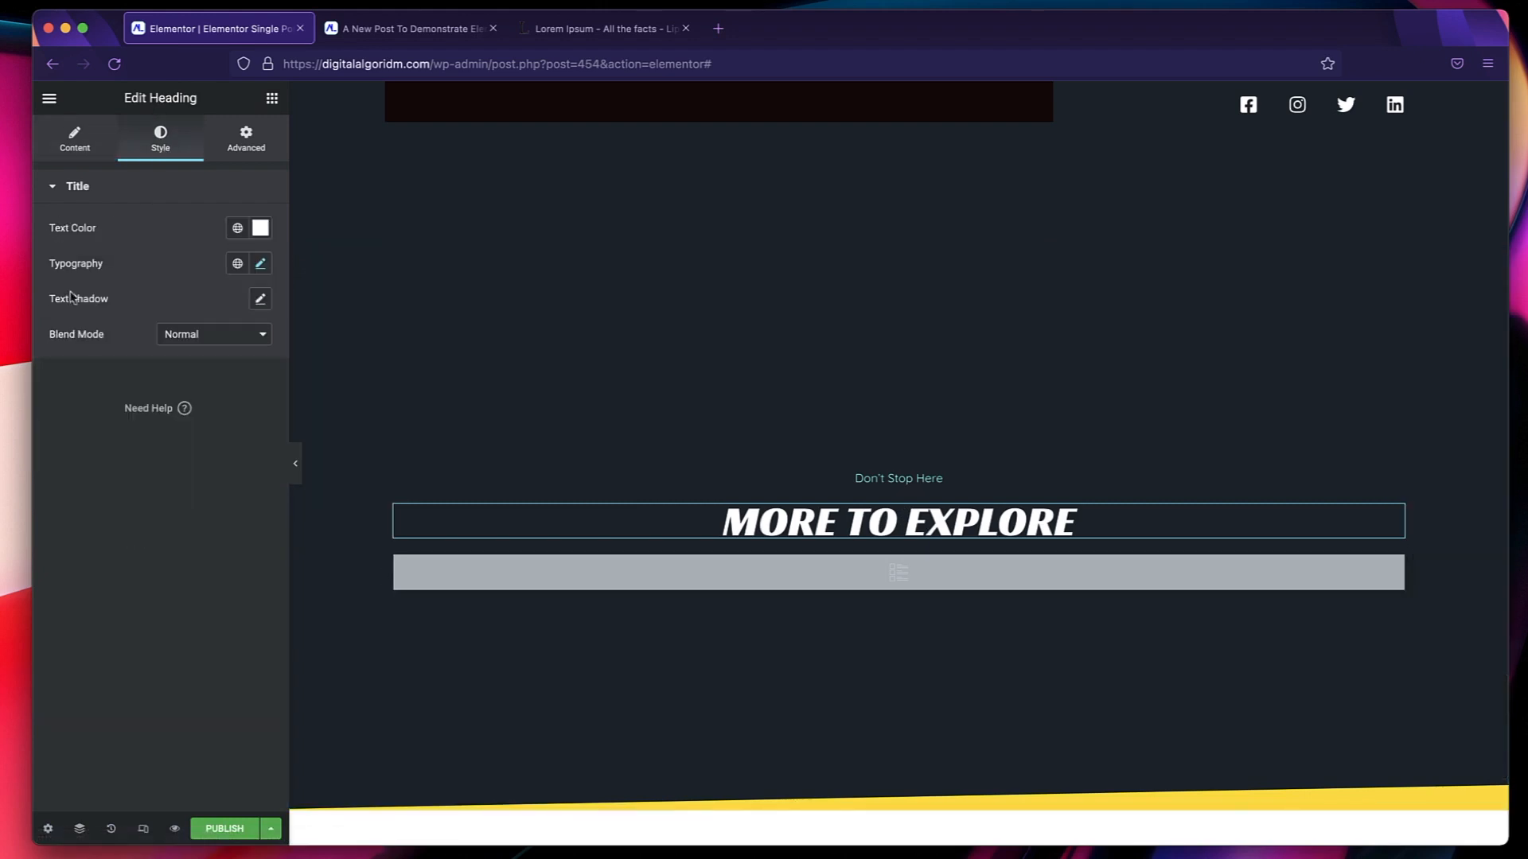
left_click(238, 228)
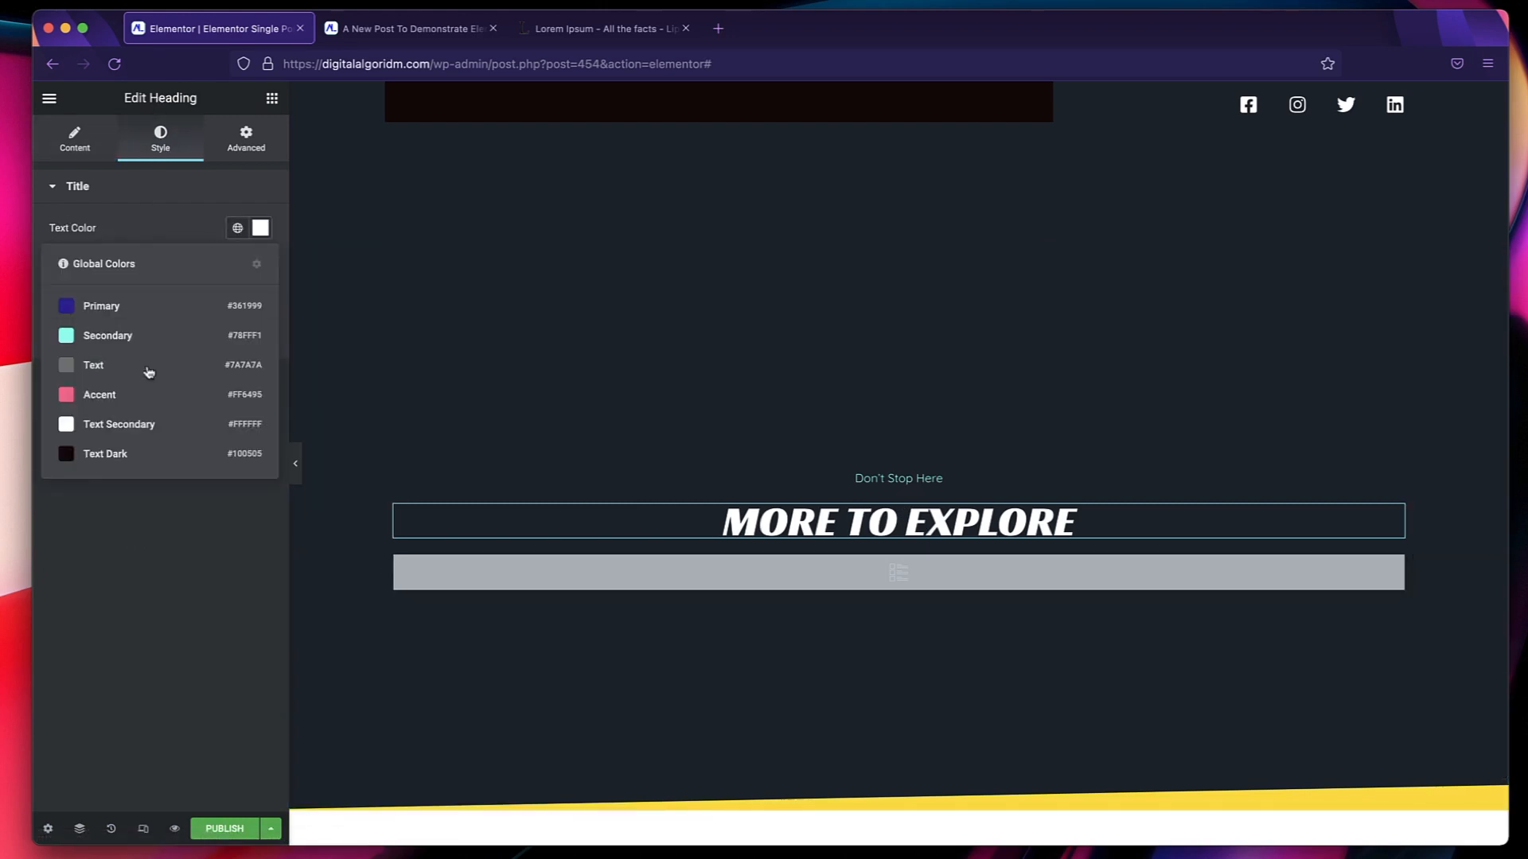
left_click(130, 427)
left_click(237, 265)
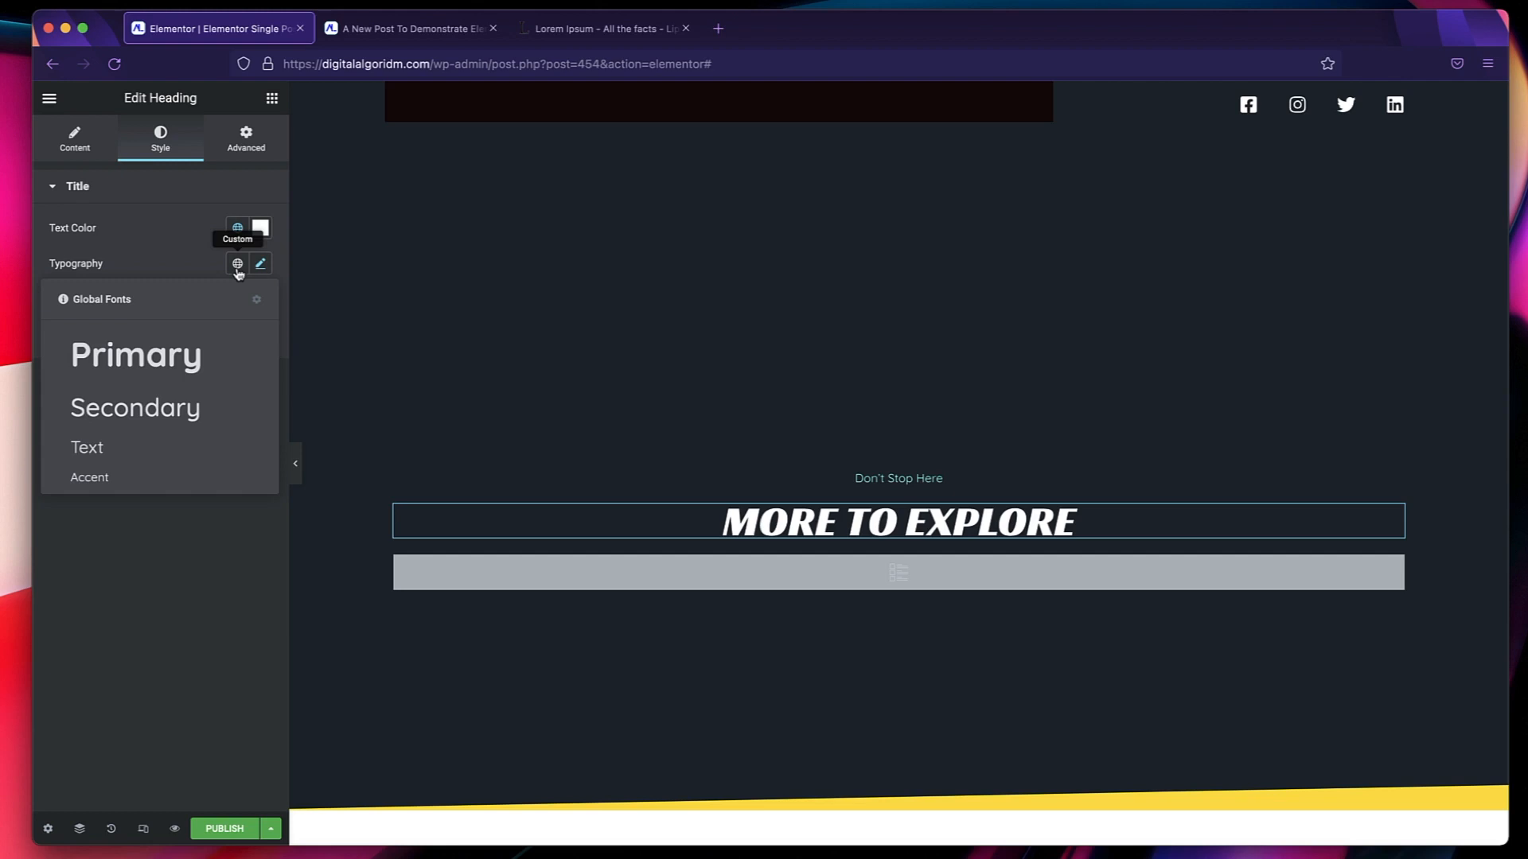
left_click(134, 444)
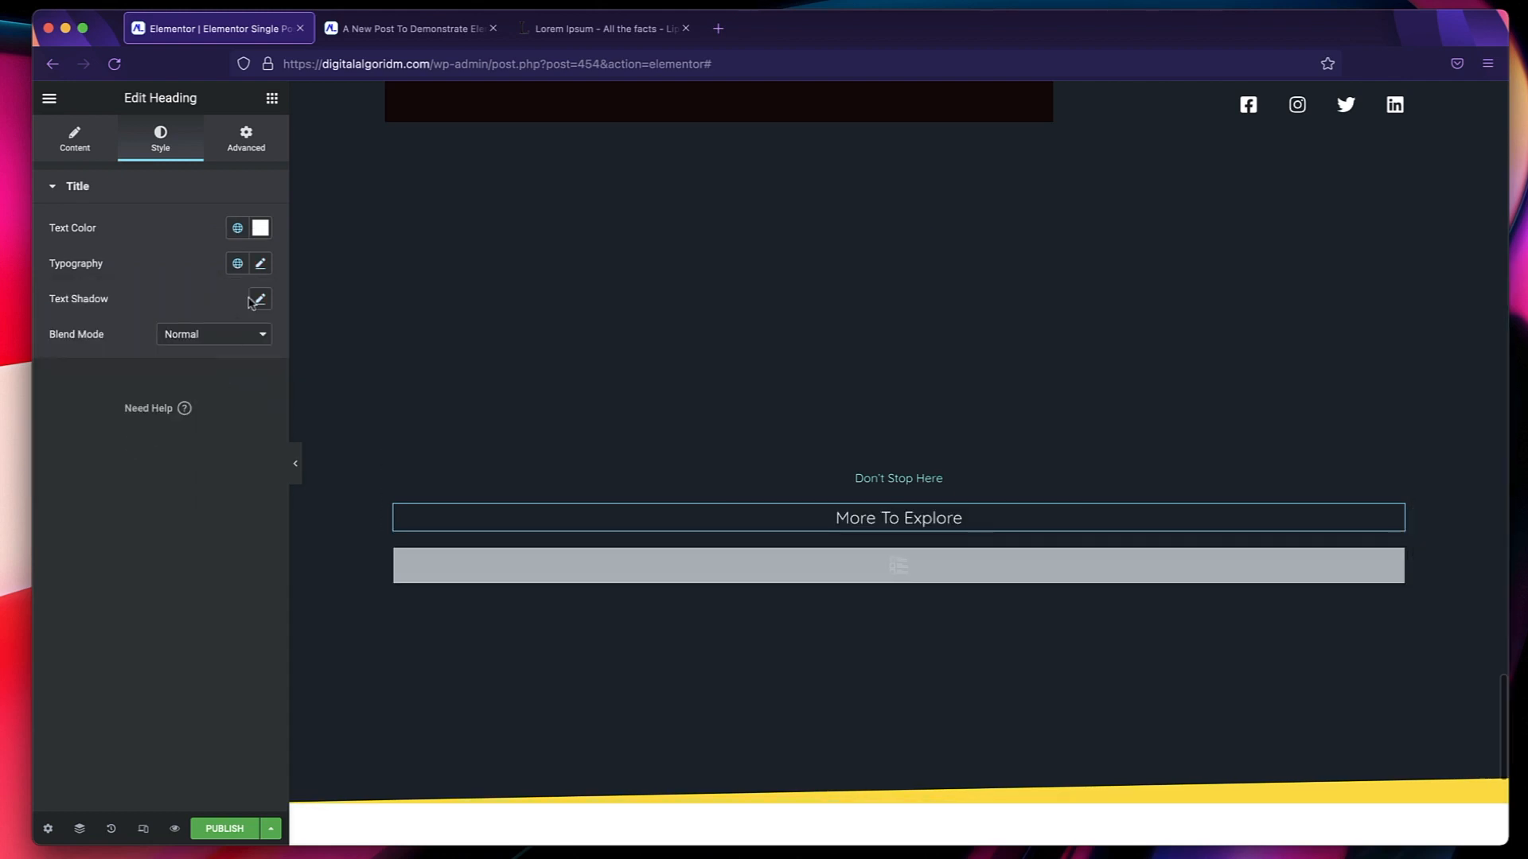
left_click(238, 263)
left_click(192, 367)
Try the global Primary color on the "More To Explore" section's bottom shape divider, and settle on the global Secondary.
scroll(945, 355, "down", 5)
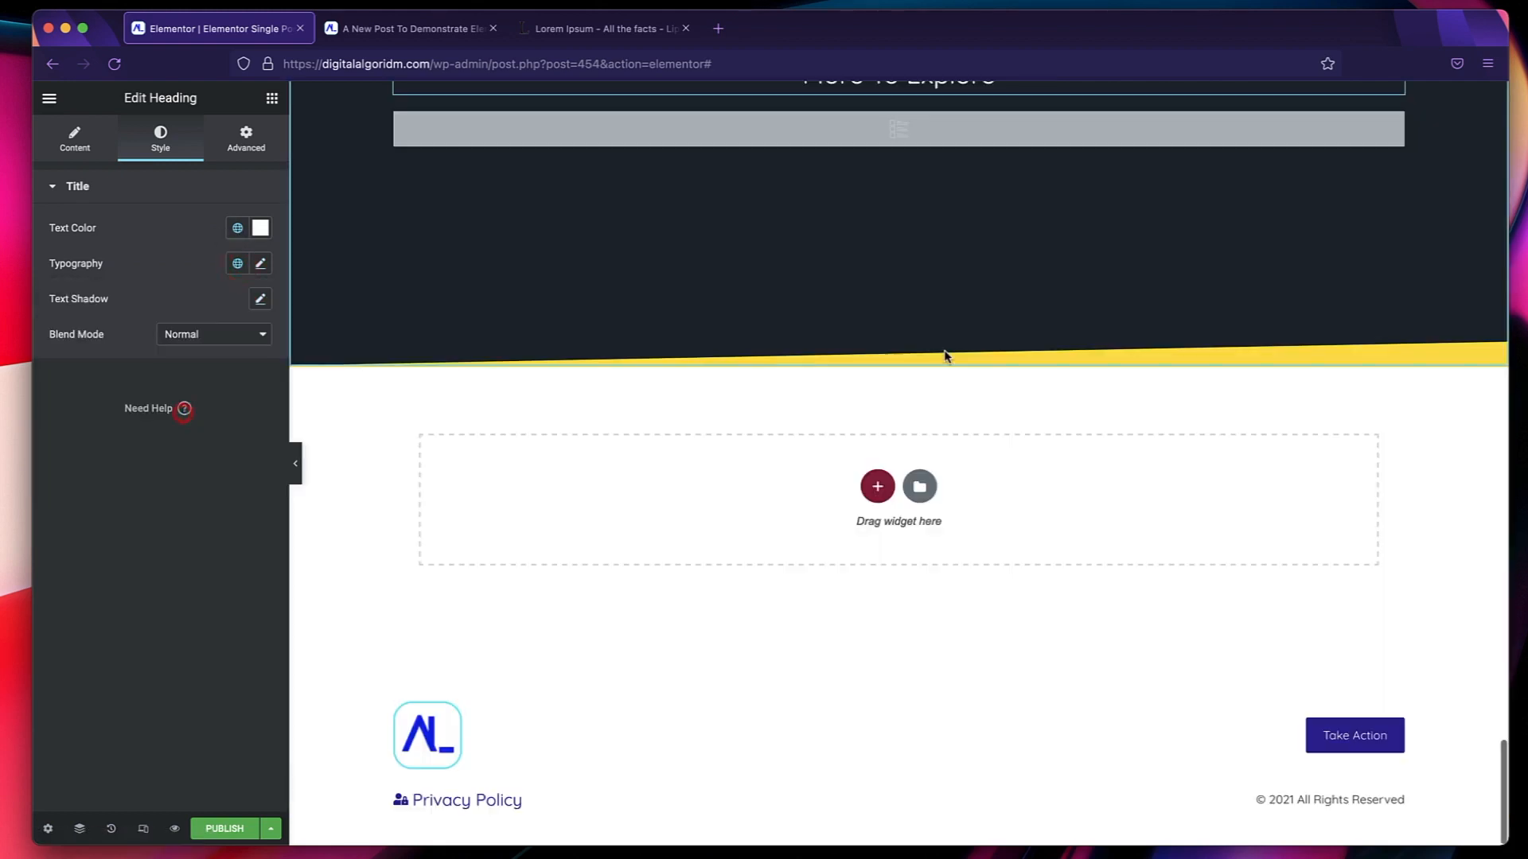
scroll(825, 144, "up", 4)
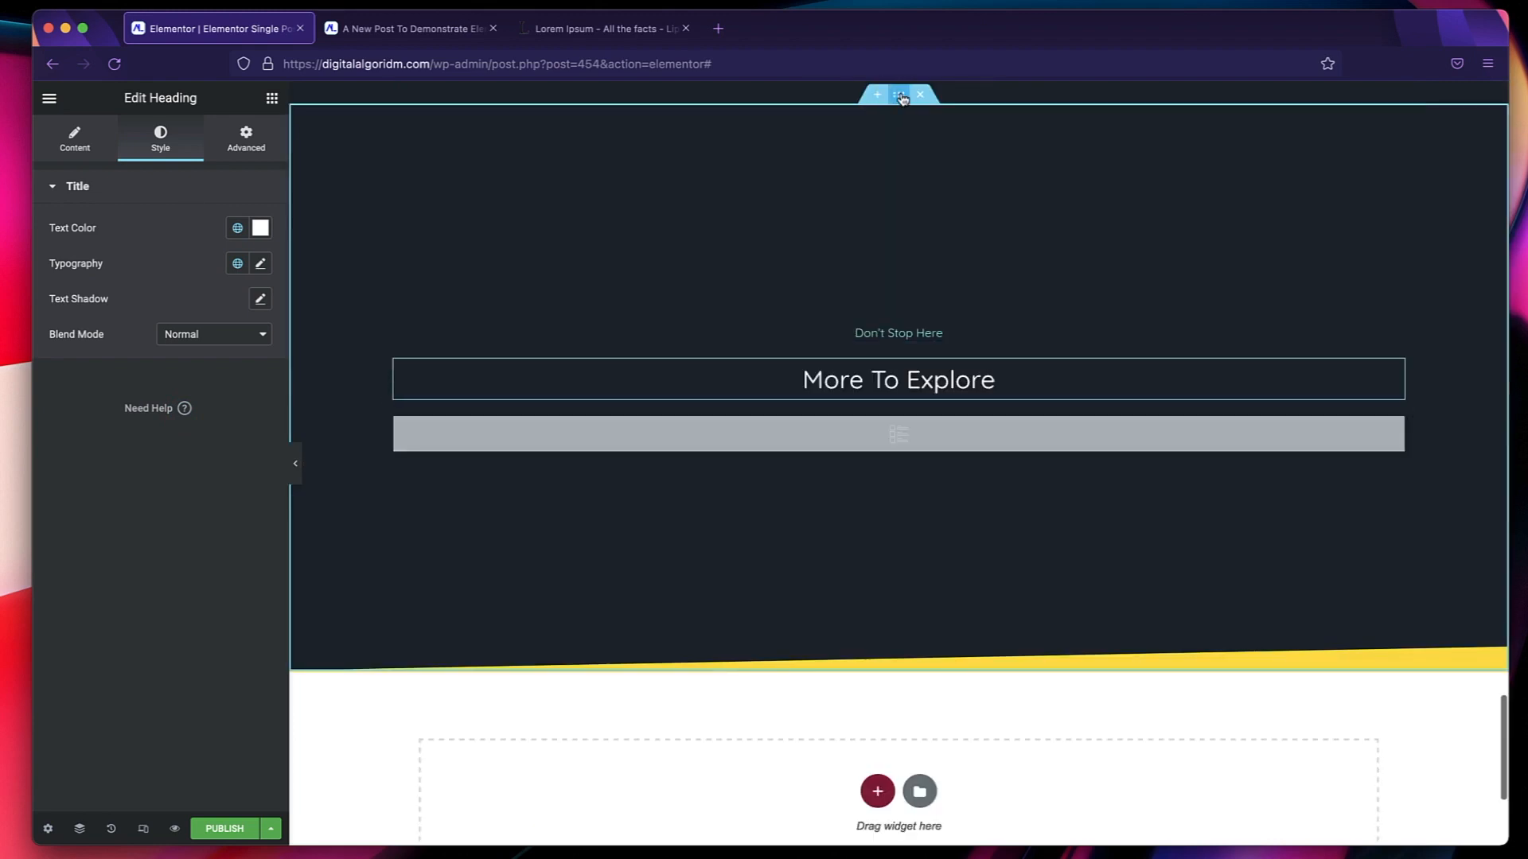
left_click(805, 104)
left_click(169, 148)
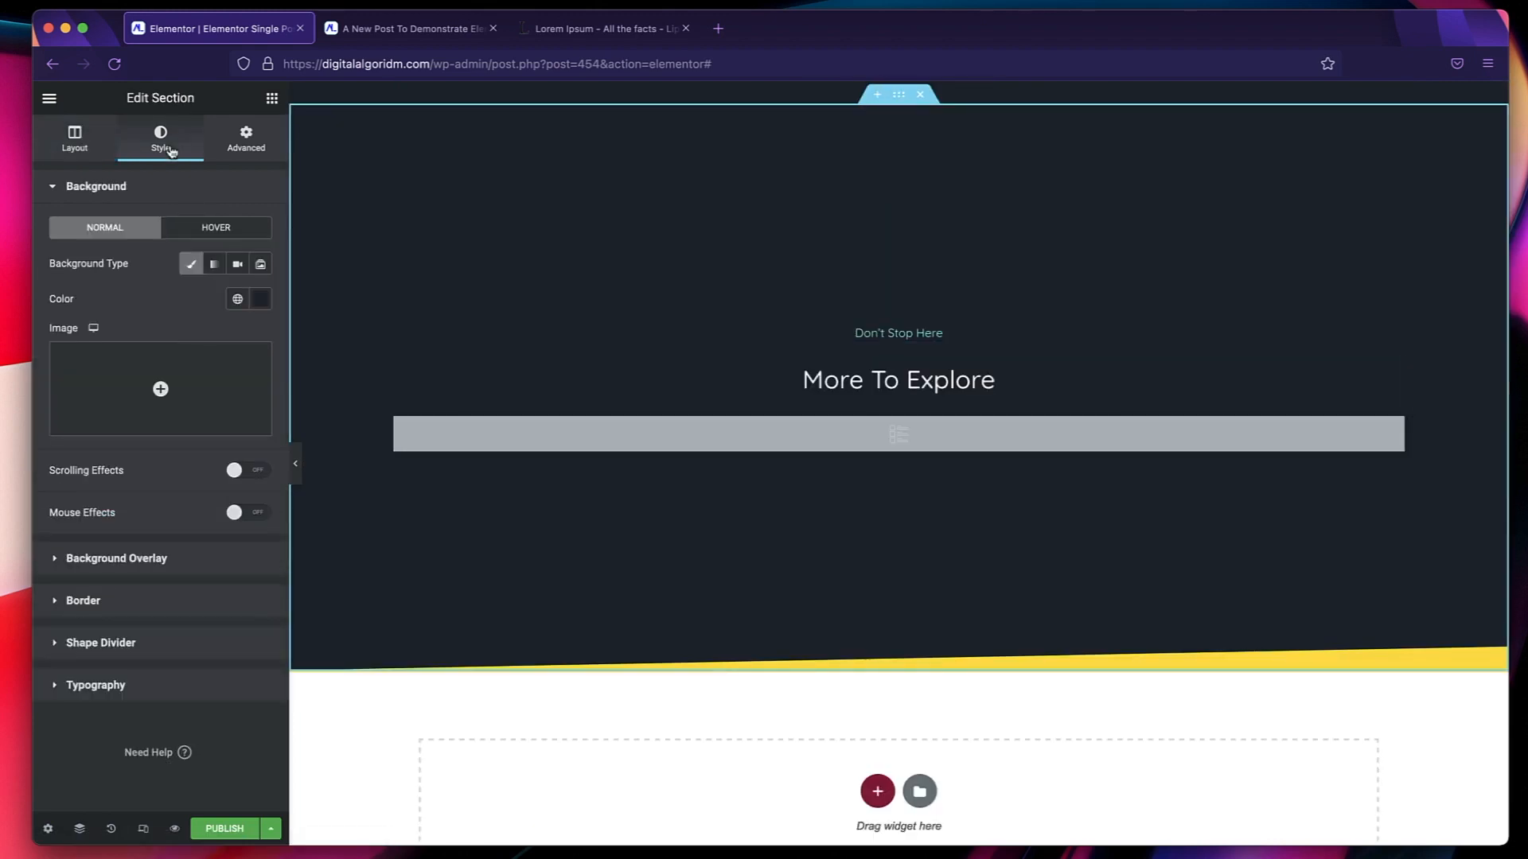
left_click(107, 645)
left_click(236, 358)
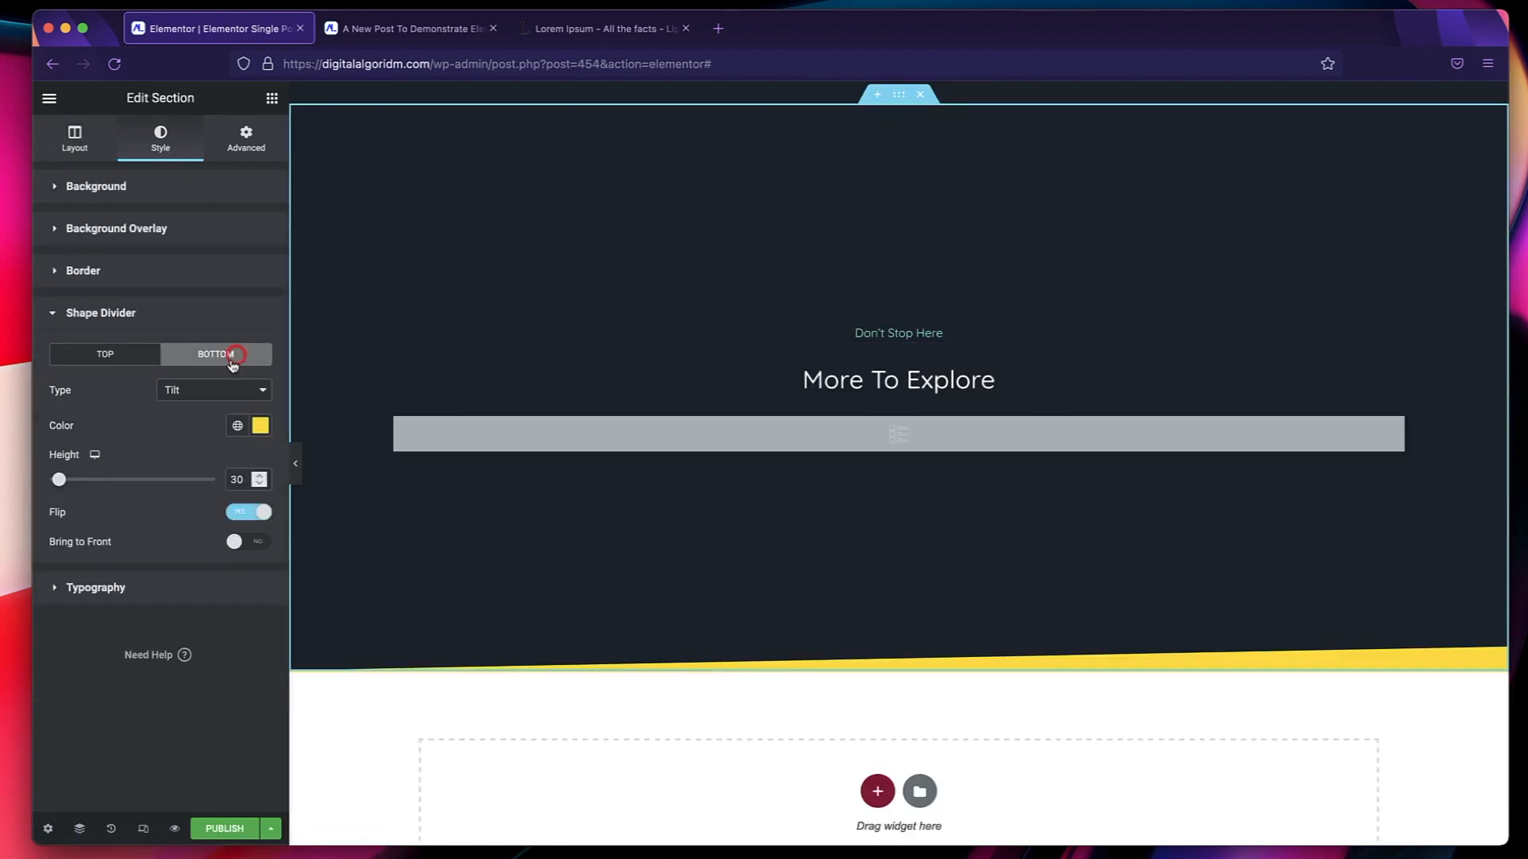
left_click(238, 428)
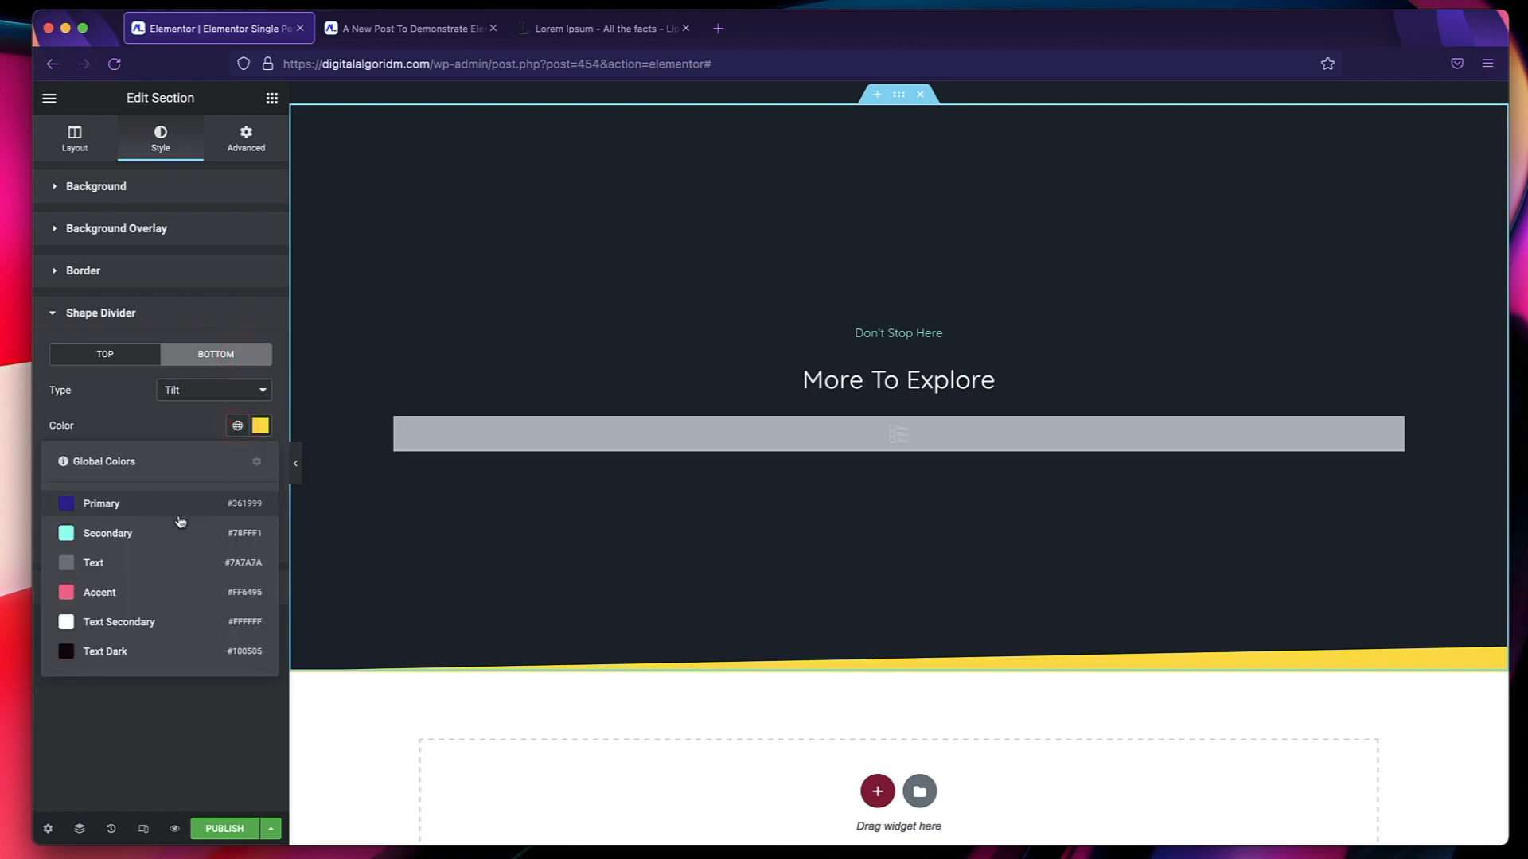
left_click(180, 506)
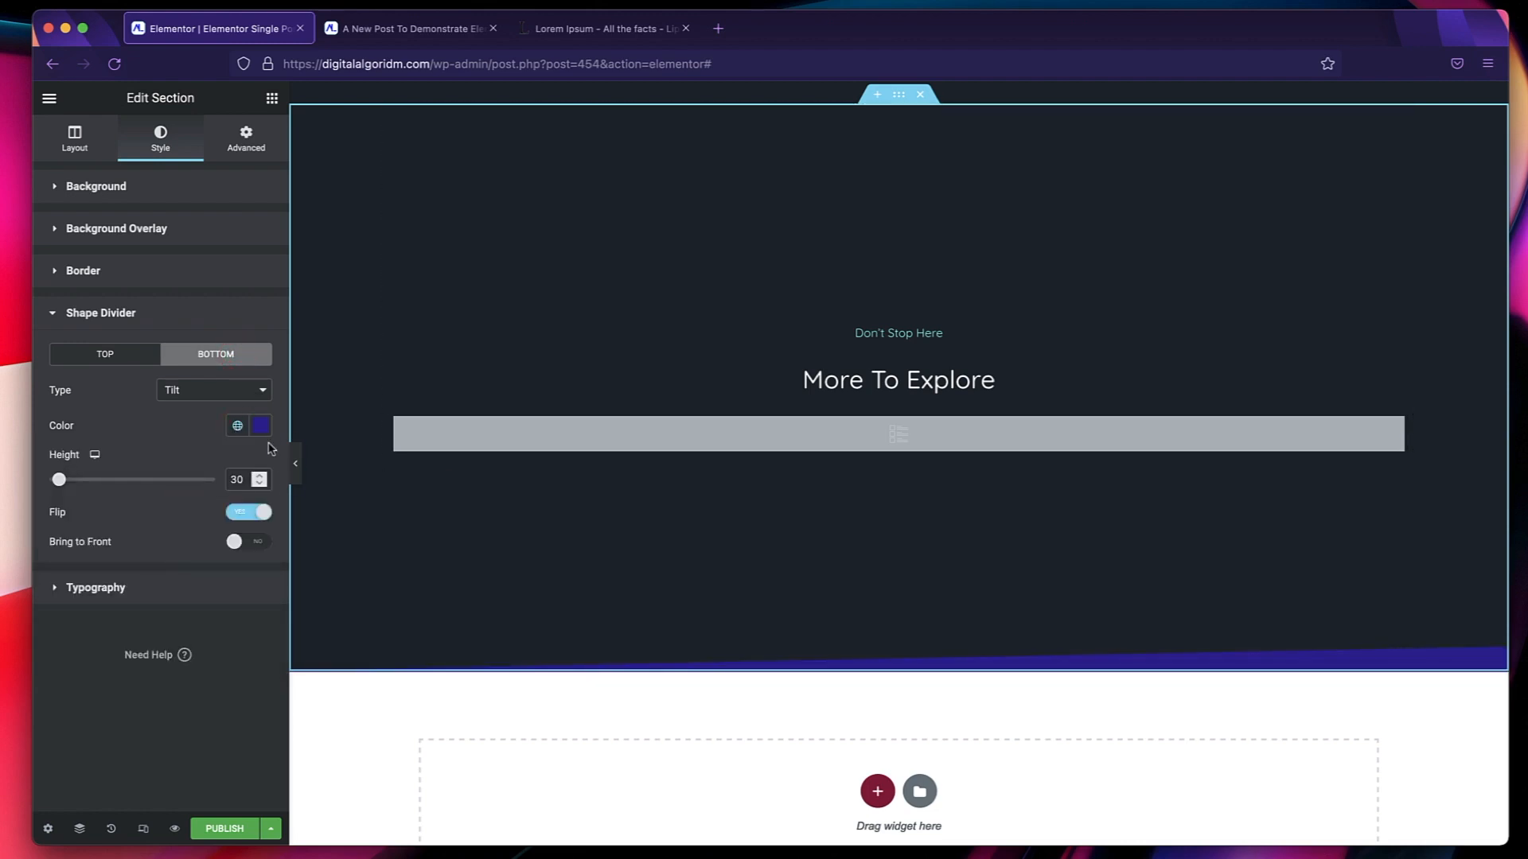
left_click(237, 426)
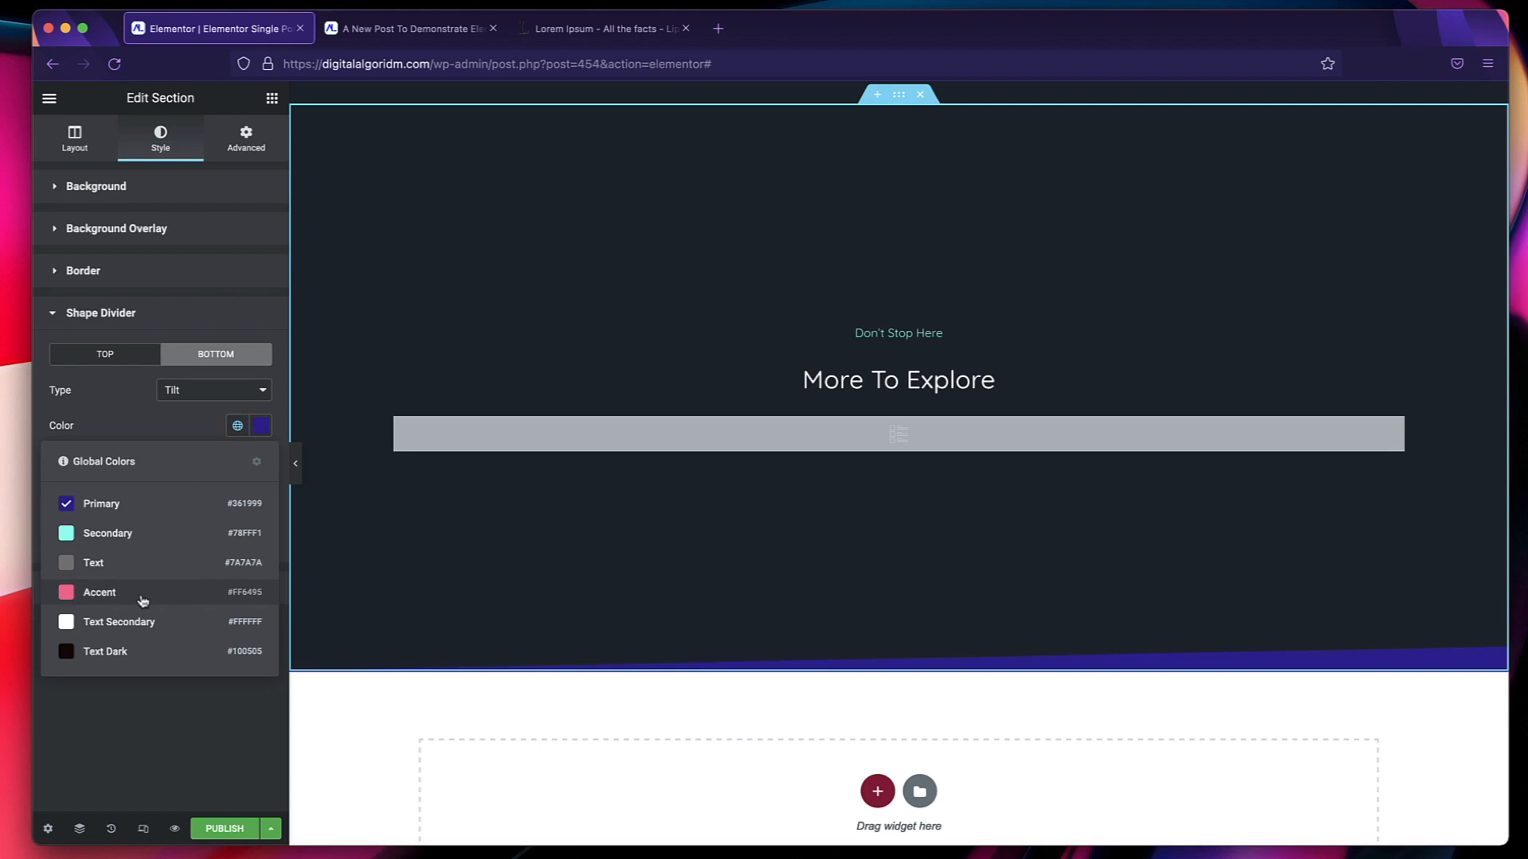
left_click(145, 537)
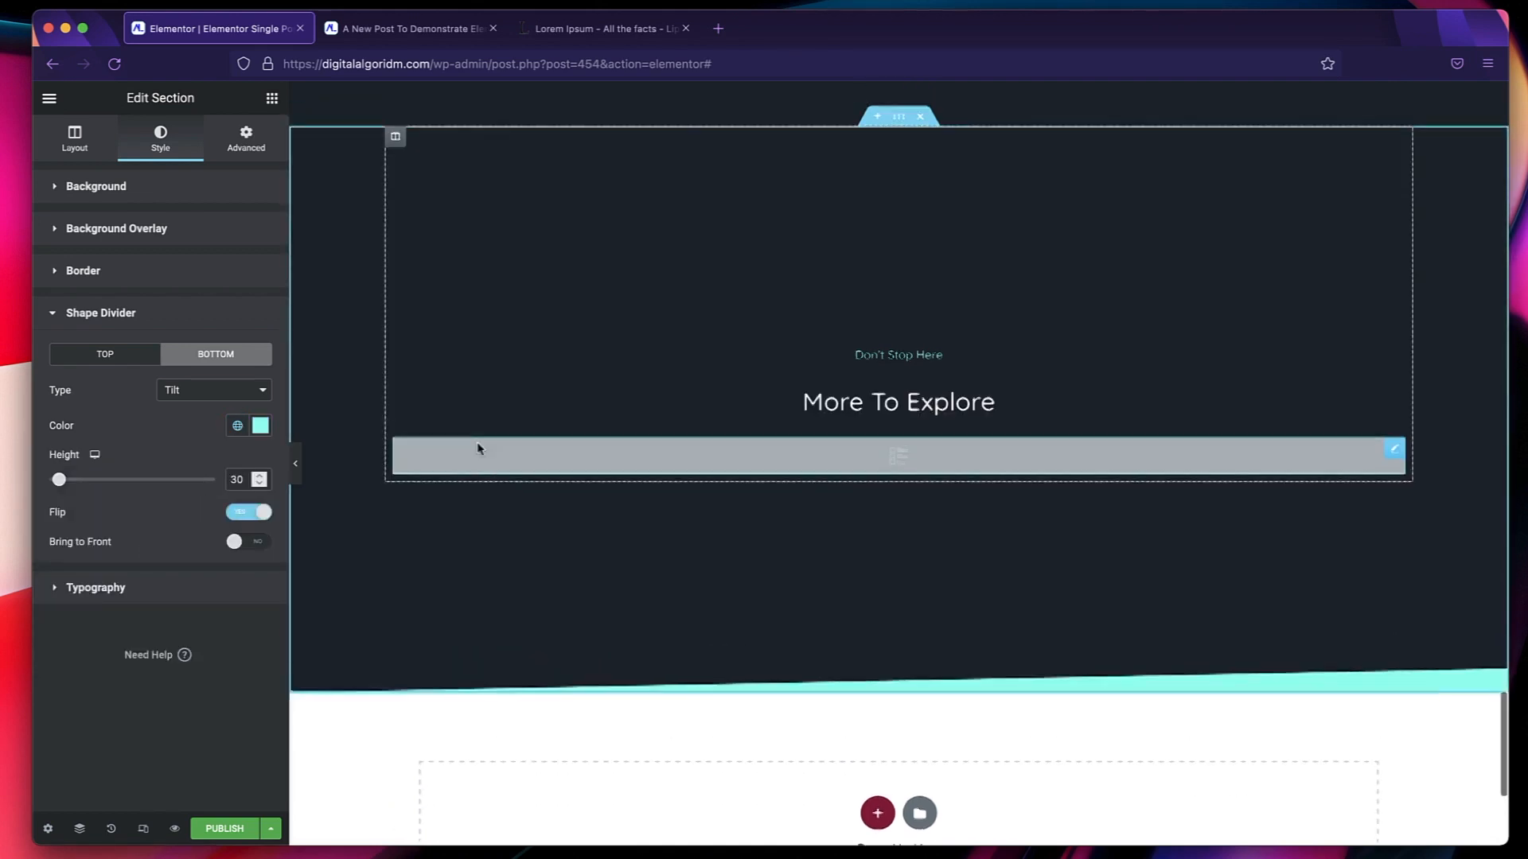
Review the top of the post template, checking the header, the hero background image and the title block.
scroll(478, 448, "up", 20)
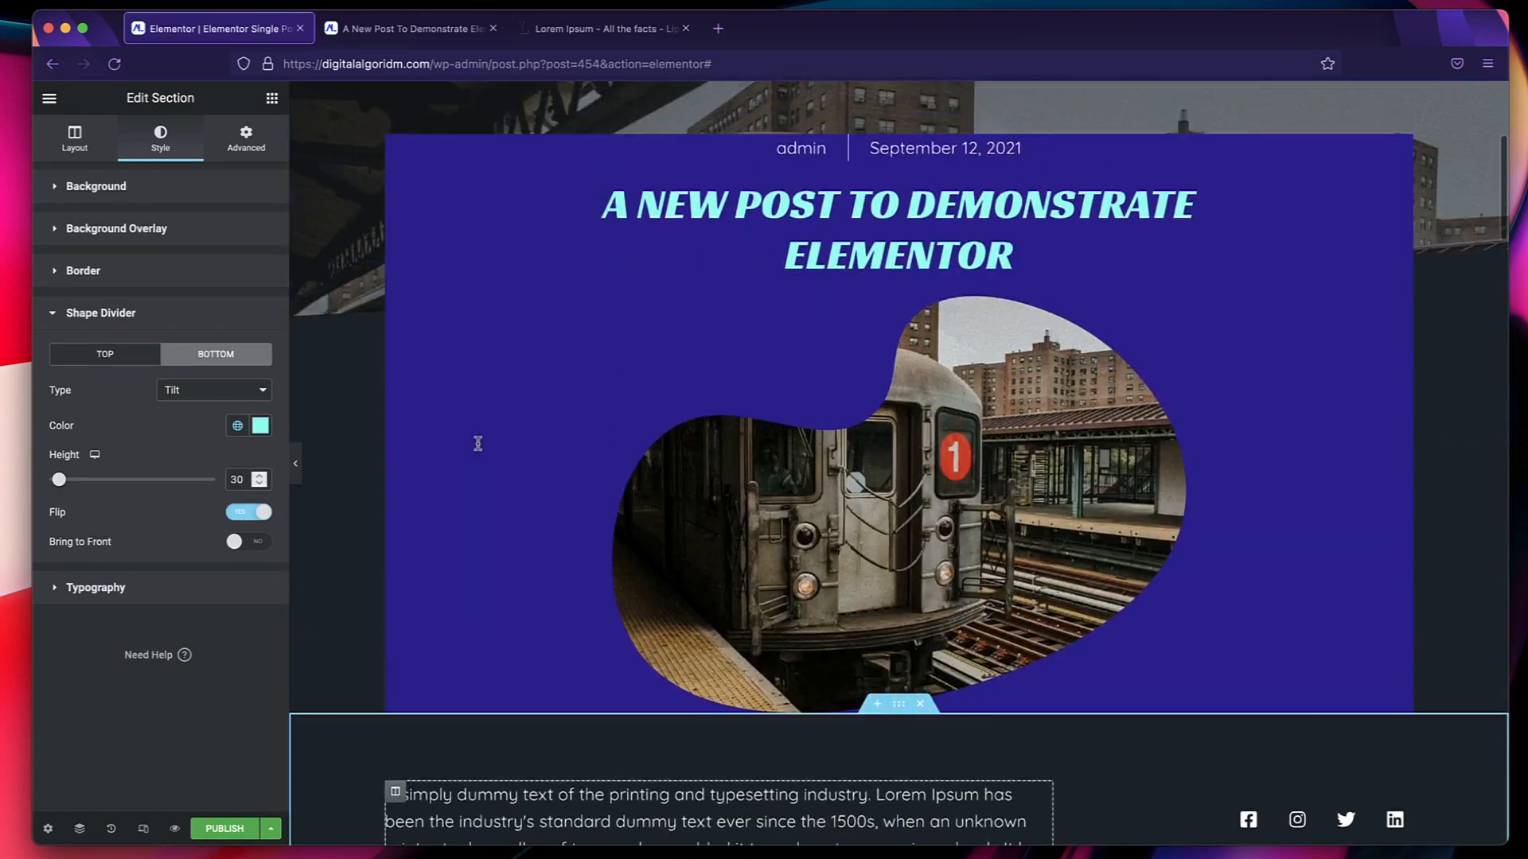
scroll(478, 445, "up", 5)
scroll(838, 508, "down", 15)
scroll(898, 441, "up", 15)
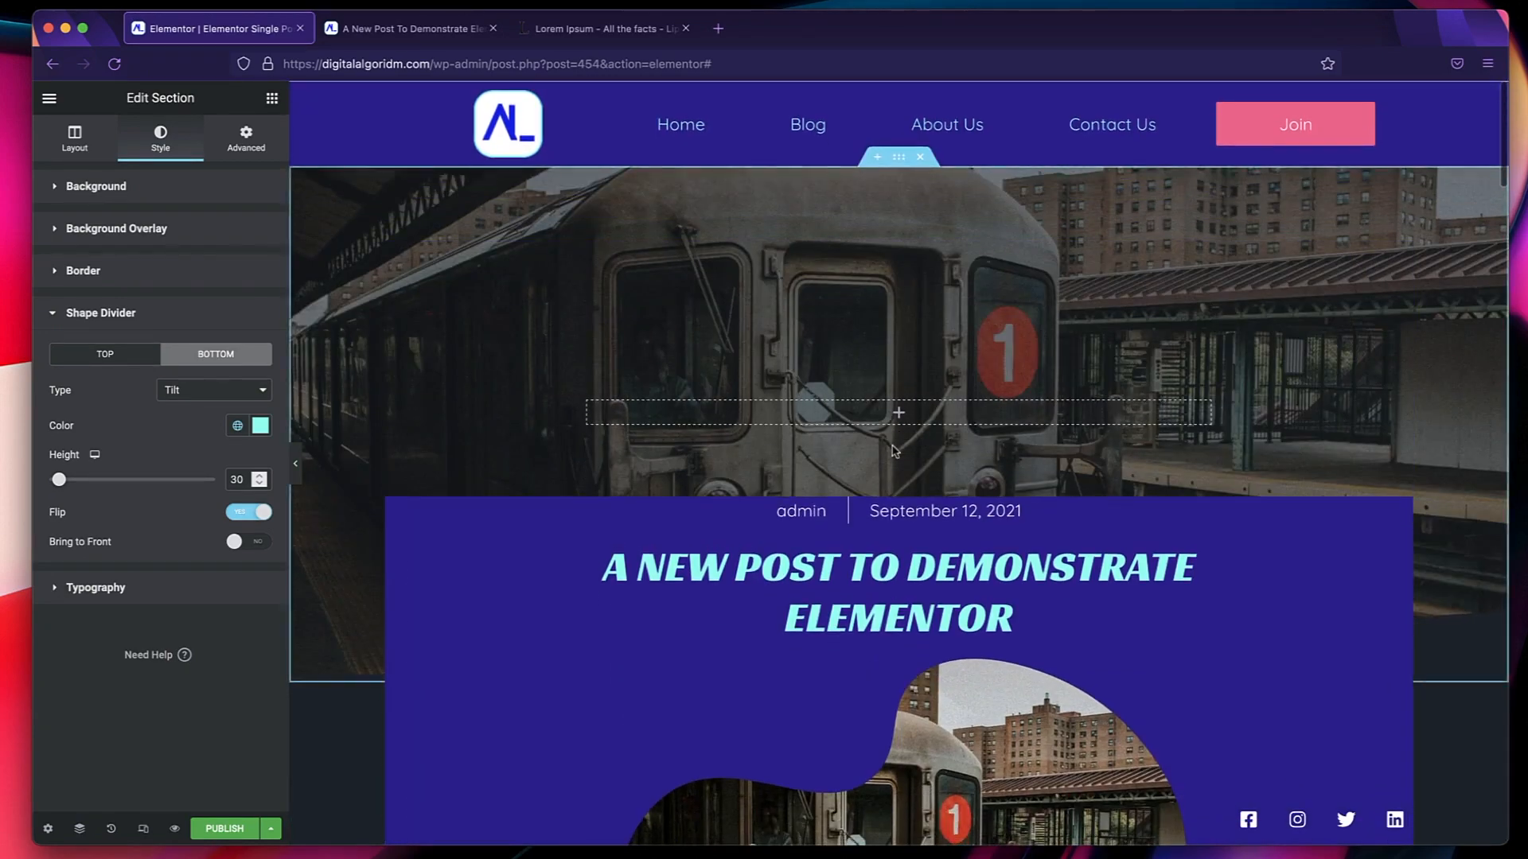
scroll(894, 450, "down", 8)
scroll(894, 451, "up", 8)
scroll(838, 499, "down", 1)
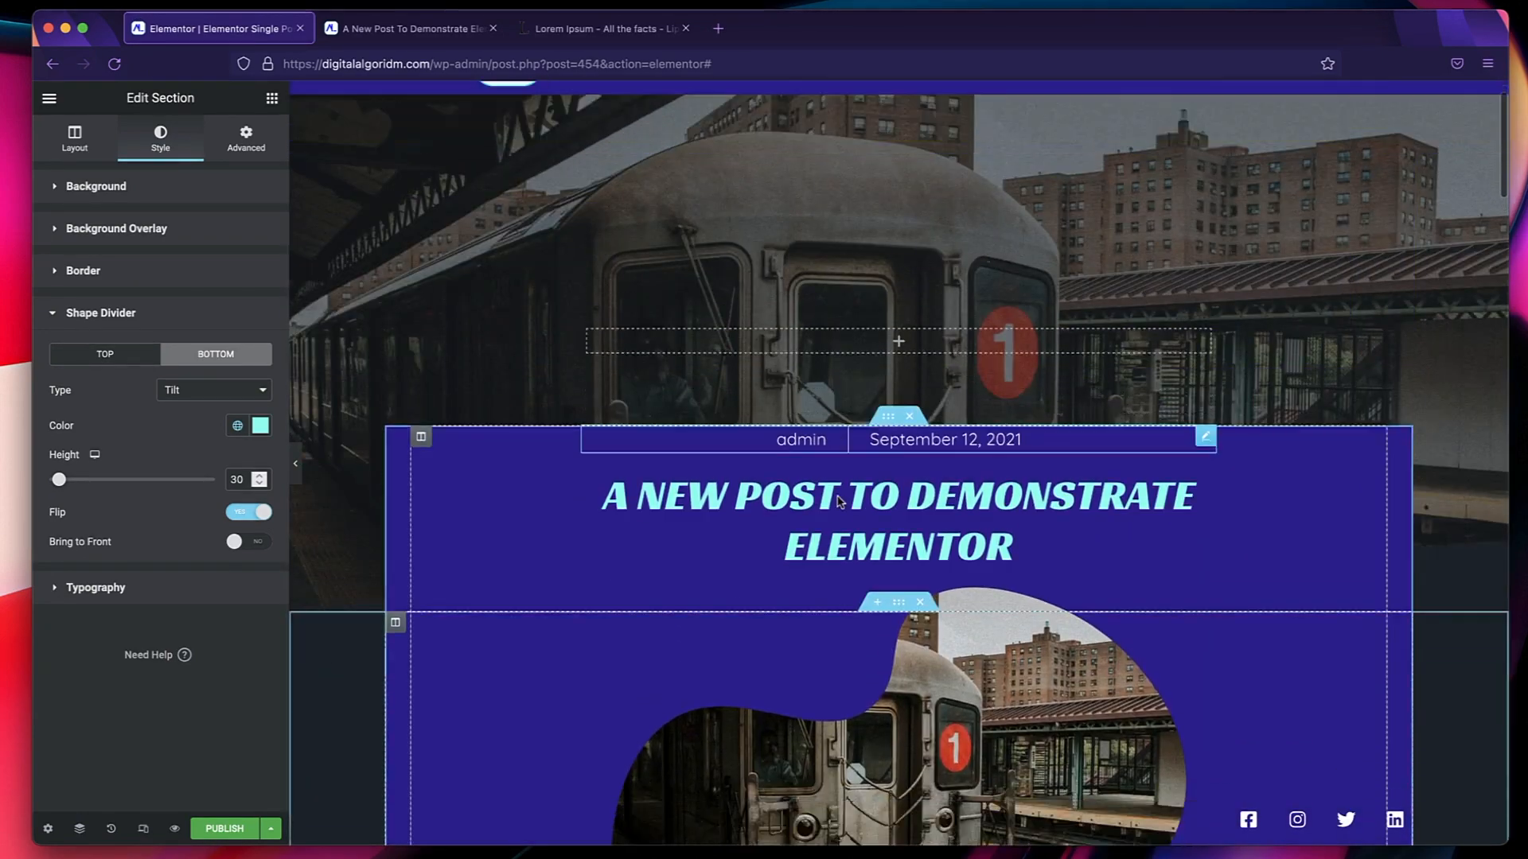
scroll(955, 398, "up", 2)
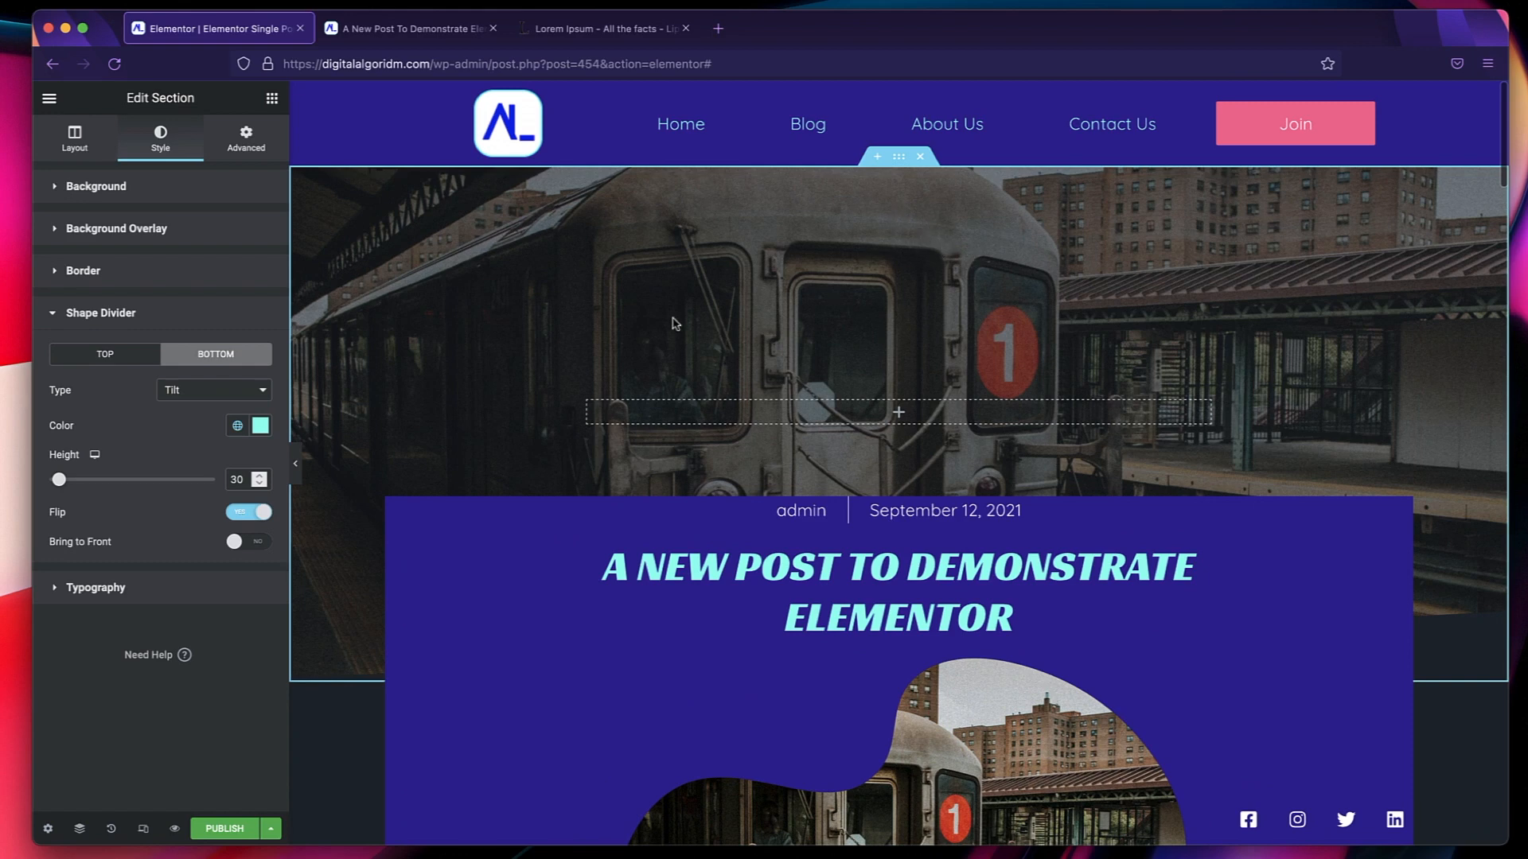
Remove the hero section's background image and assign it again with the dynamic Featured Image tag.
left_click(898, 156)
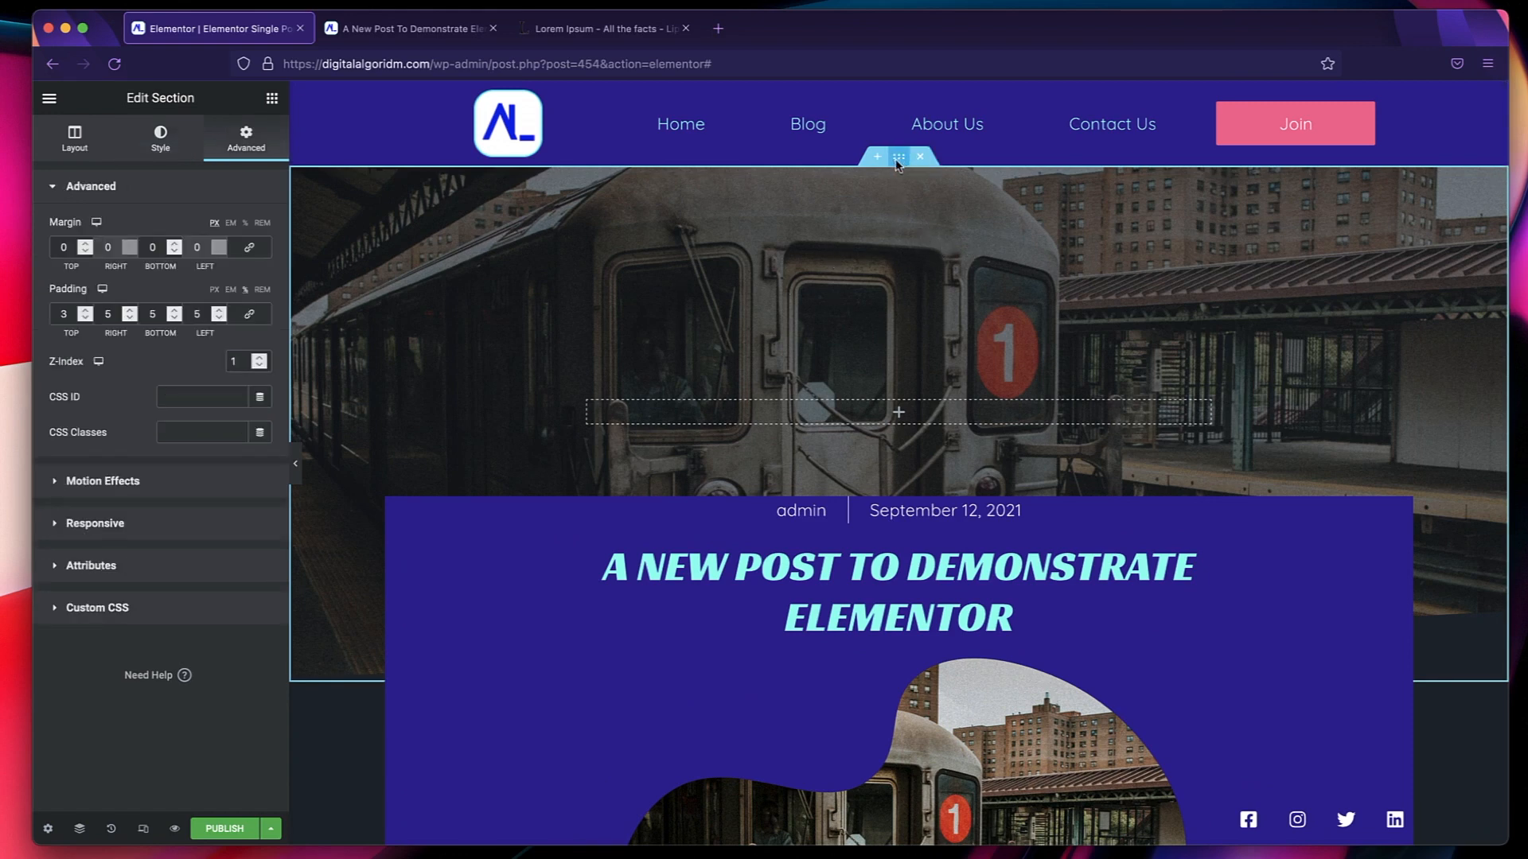
left_click(161, 133)
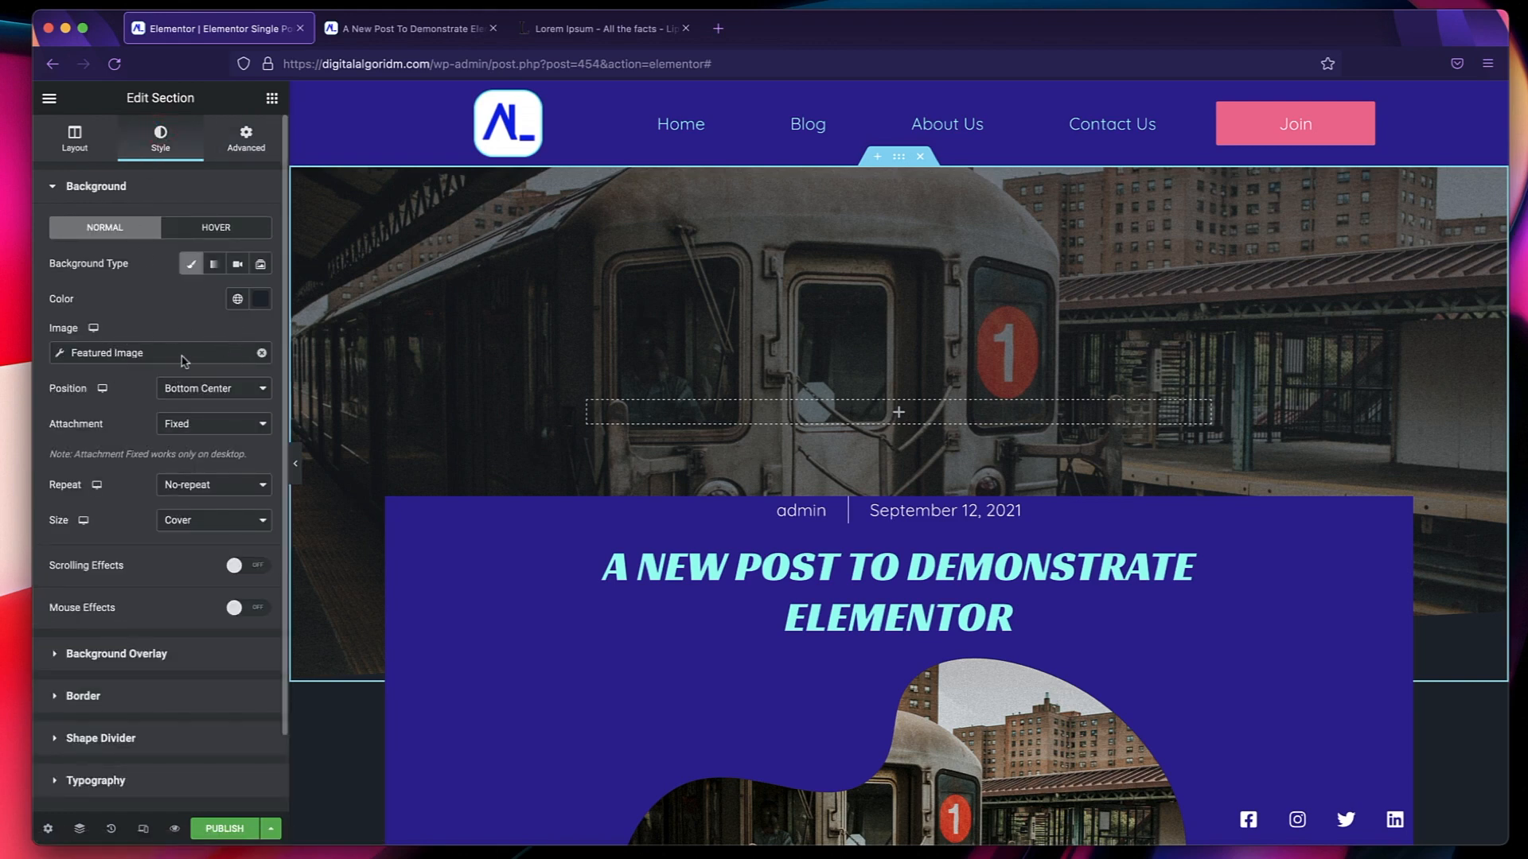
left_click(261, 352)
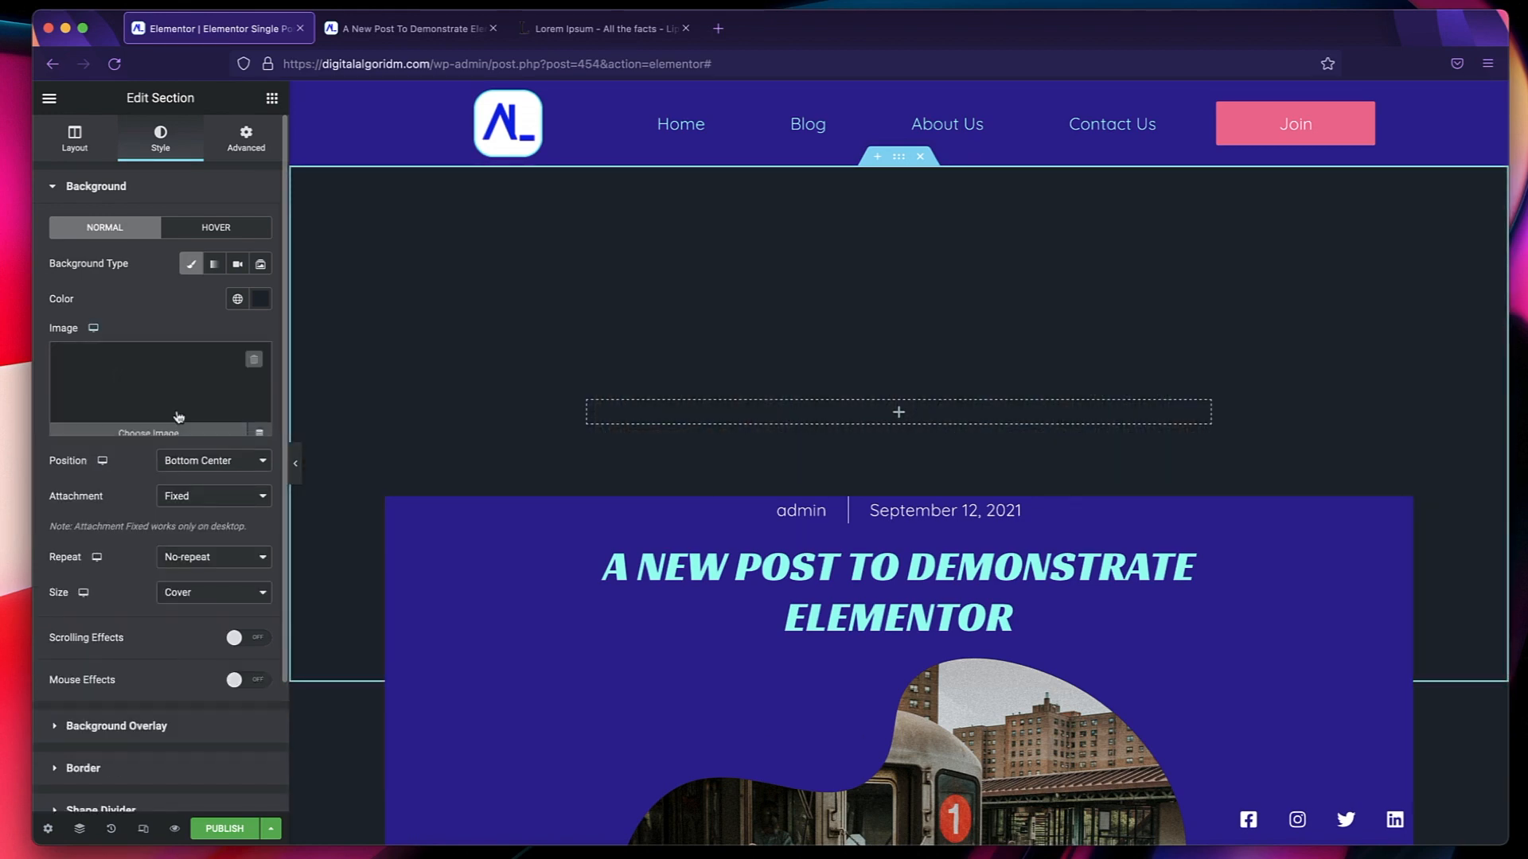
left_click(260, 428)
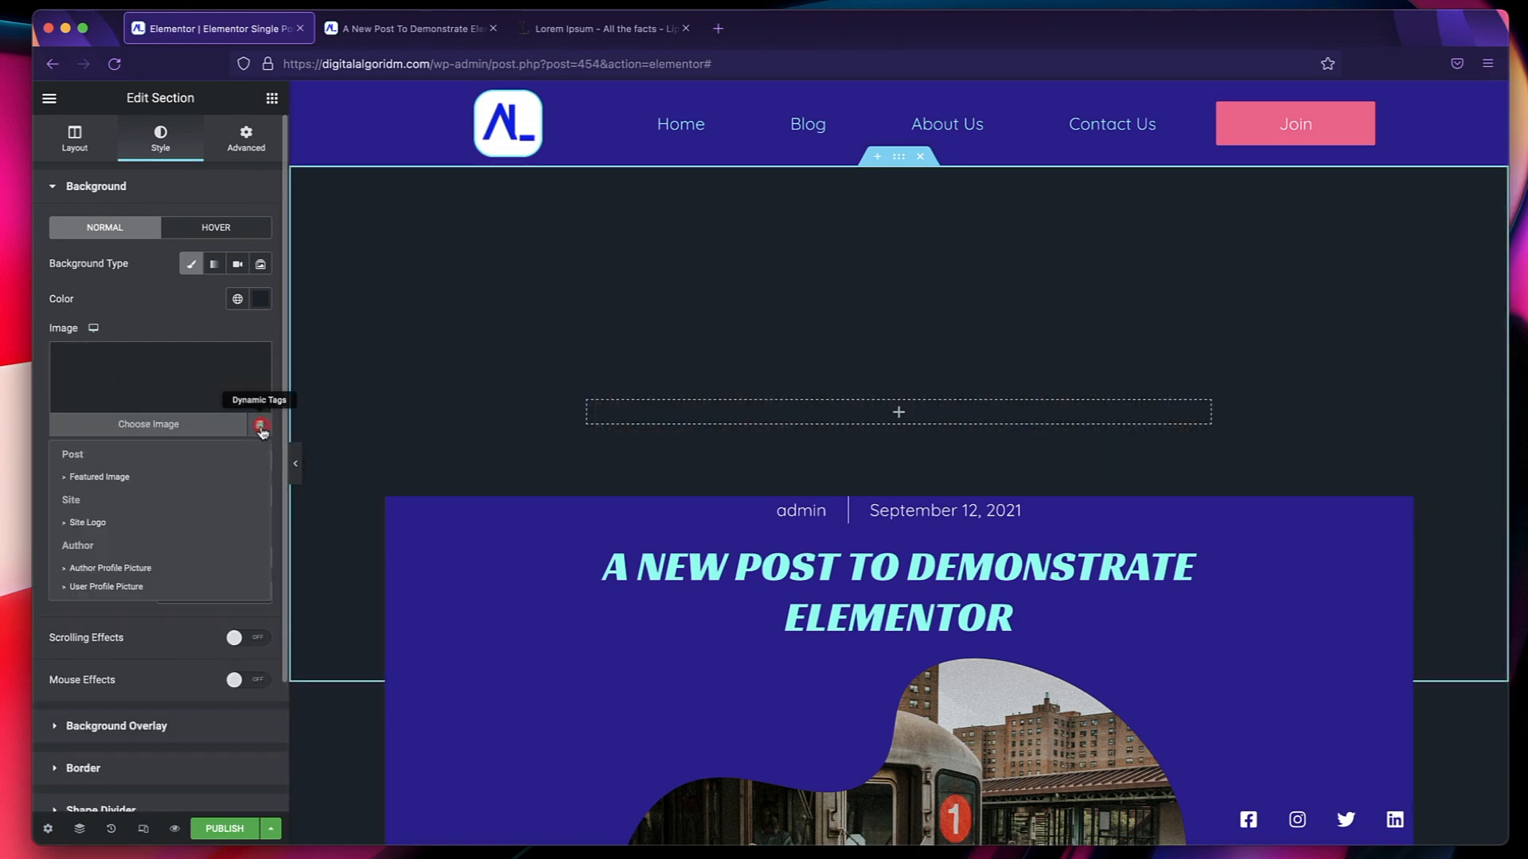
left_click(160, 477)
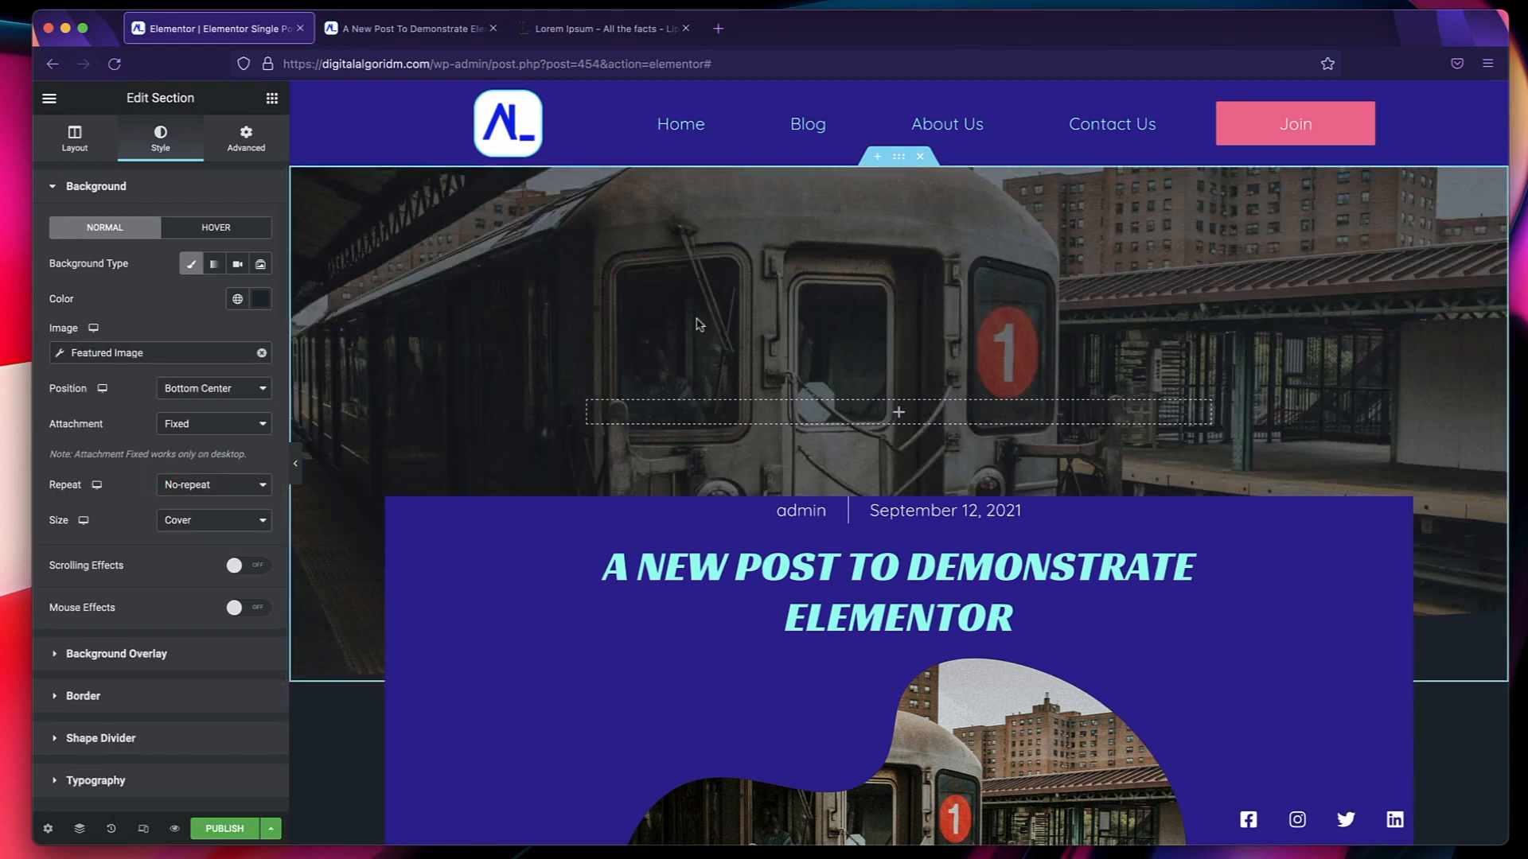
In the site-wide typography settings, set the H1 and H2 heading colors to the global Secondary.
scroll(772, 537, "down", 10)
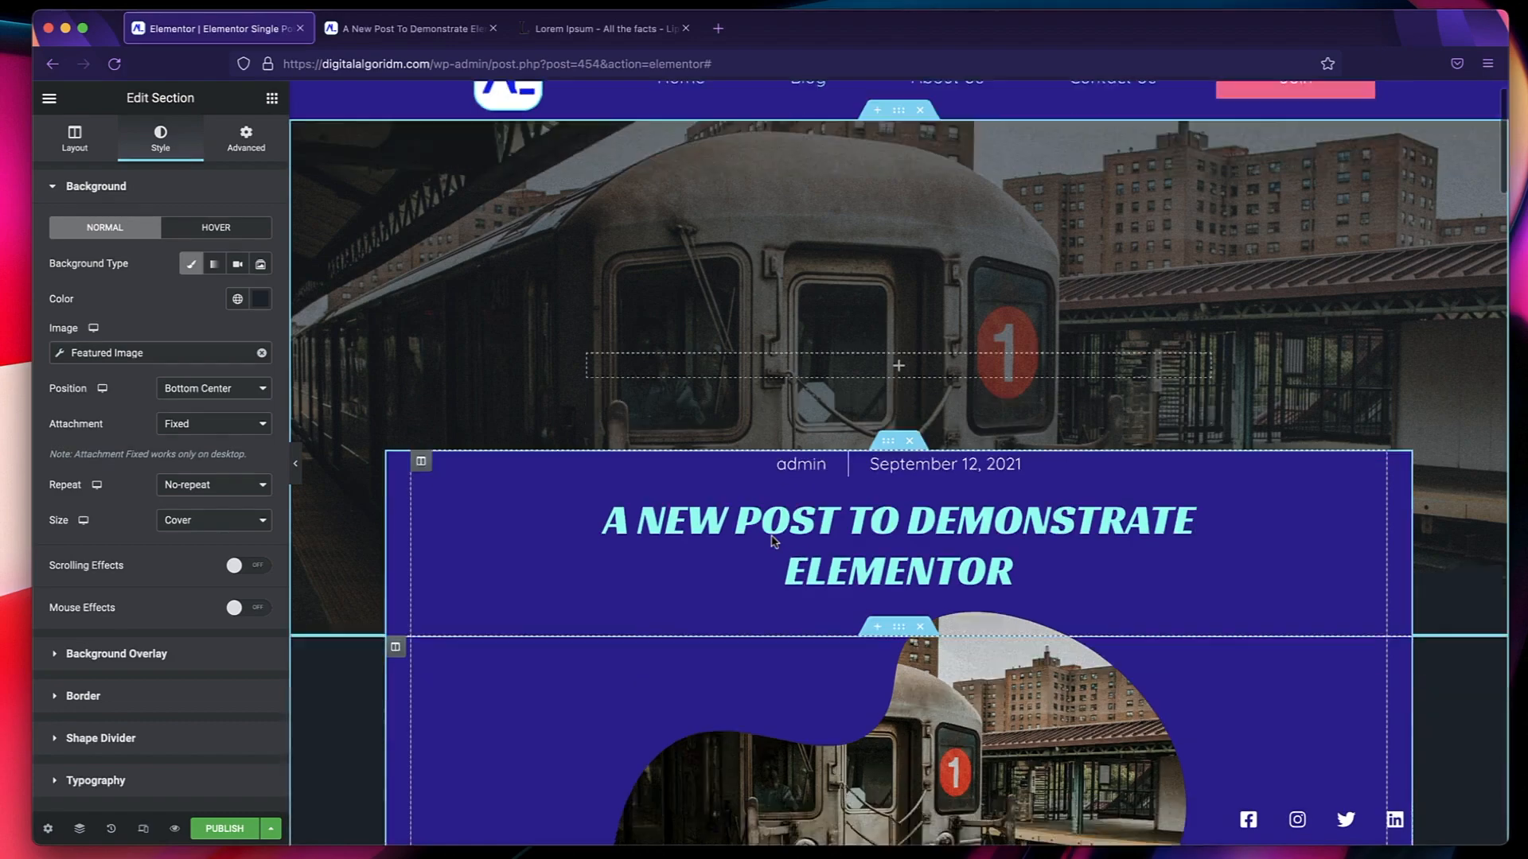
scroll(771, 537, "down", 15)
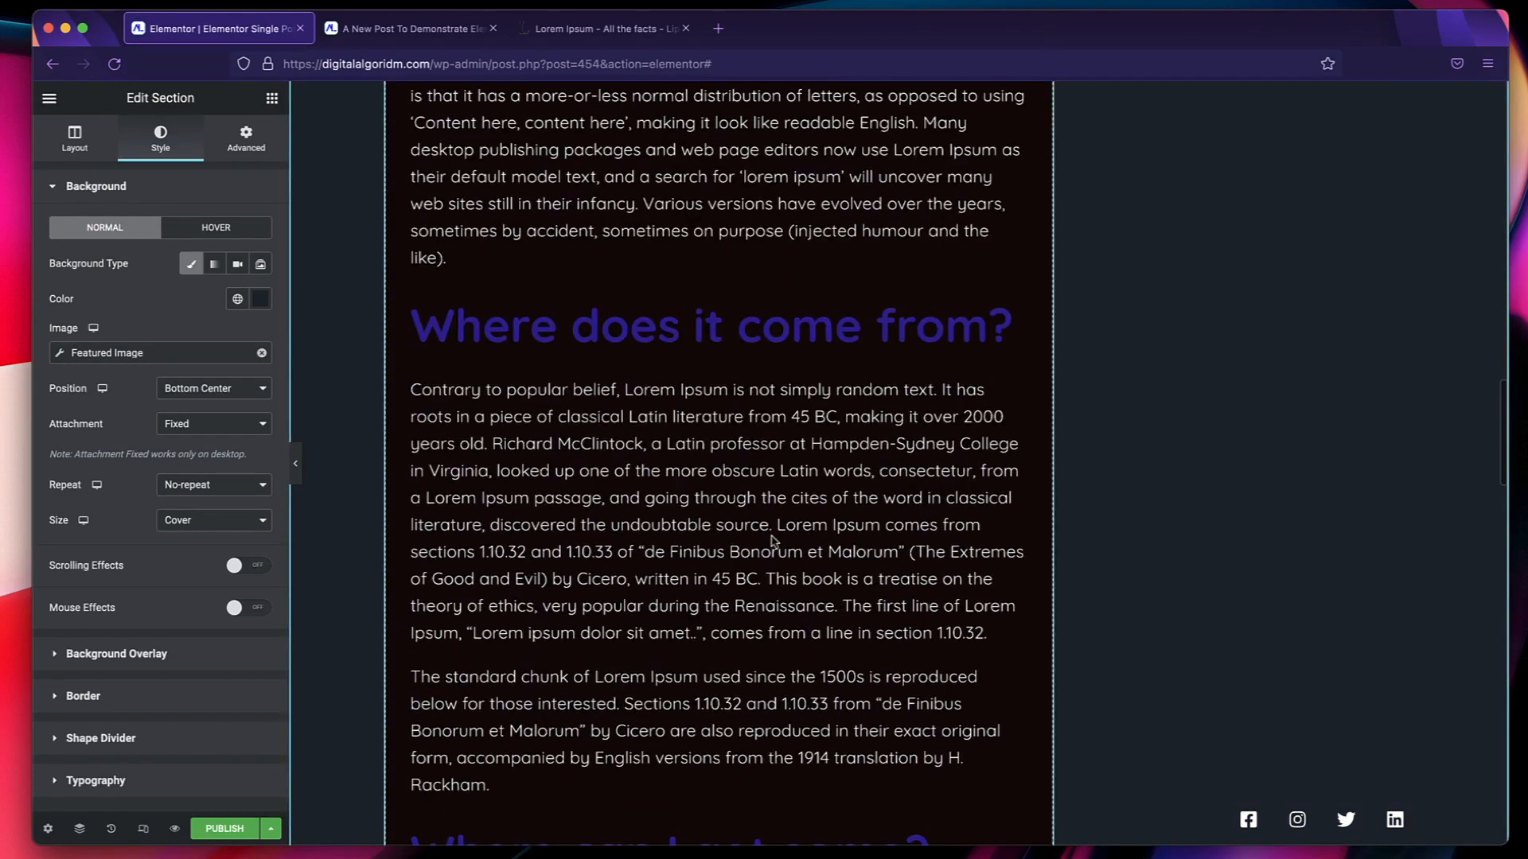
scroll(772, 539, "down", 3)
scroll(772, 538, "up", 20)
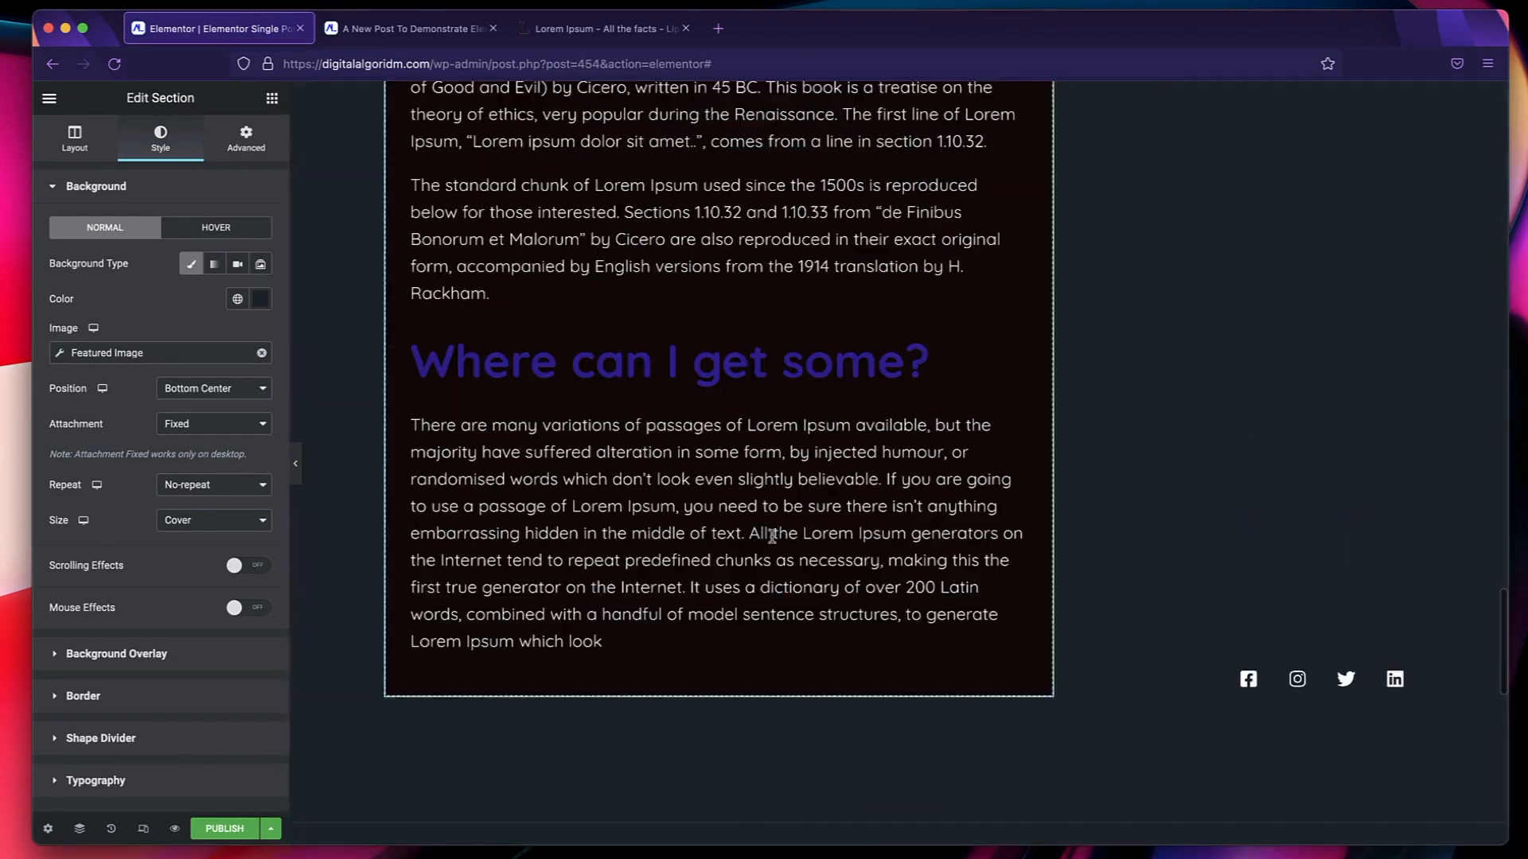
scroll(771, 537, "down", 10)
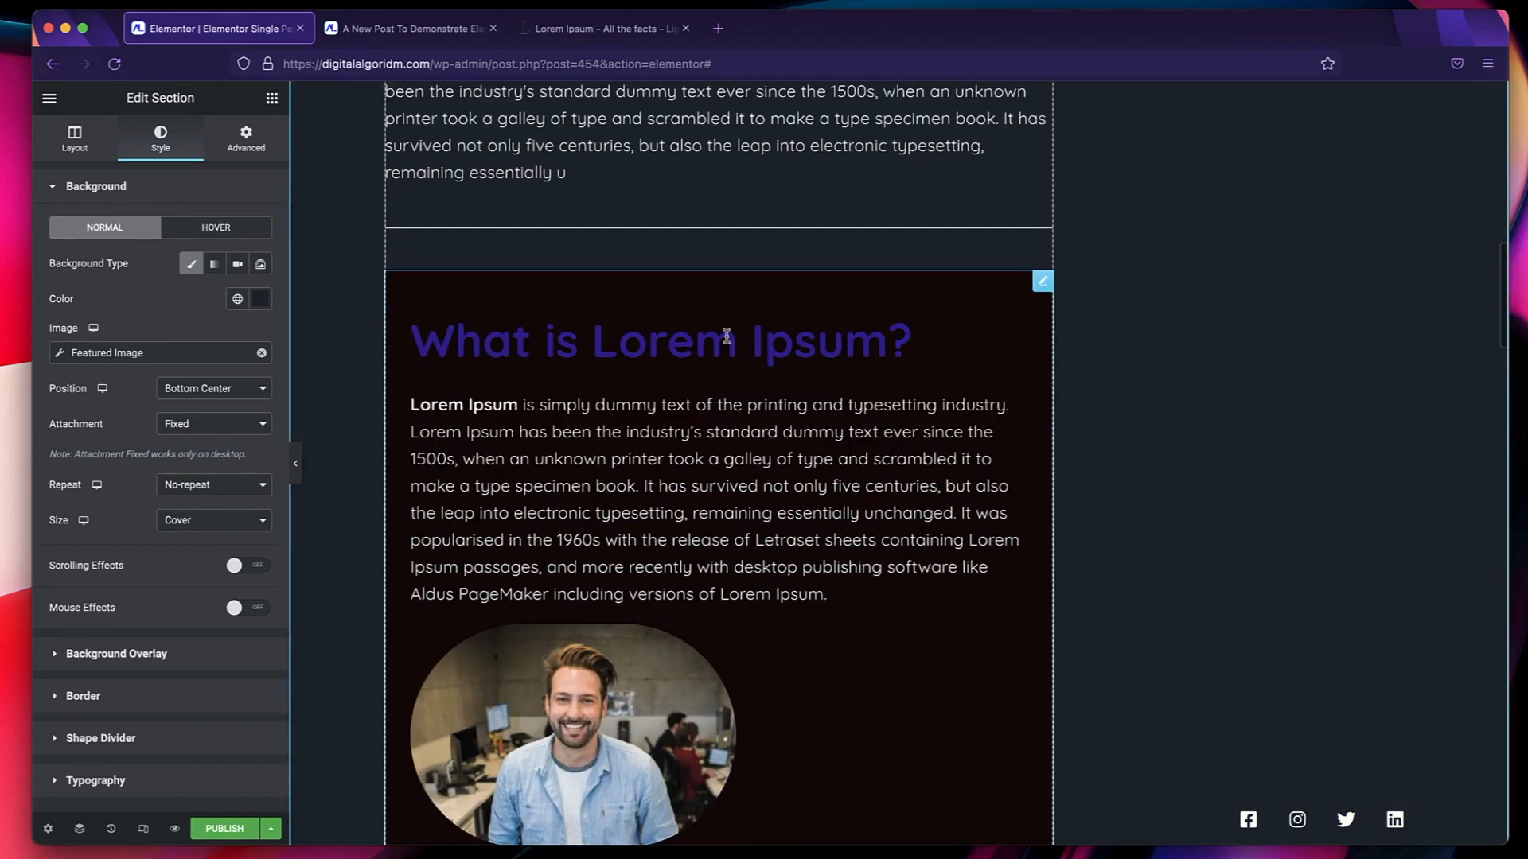
left_click(49, 98)
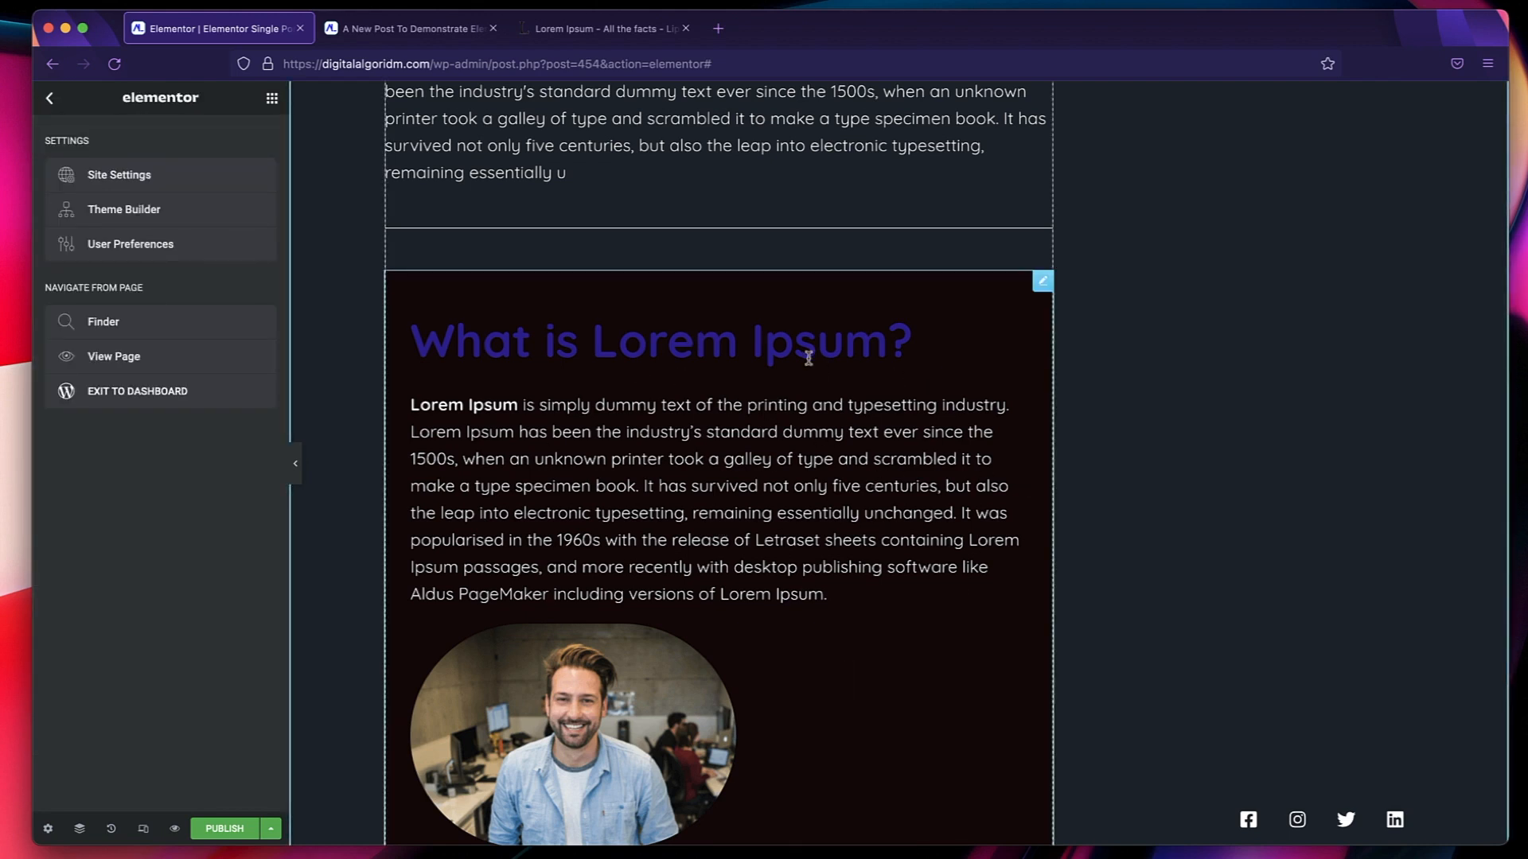
left_click(151, 179)
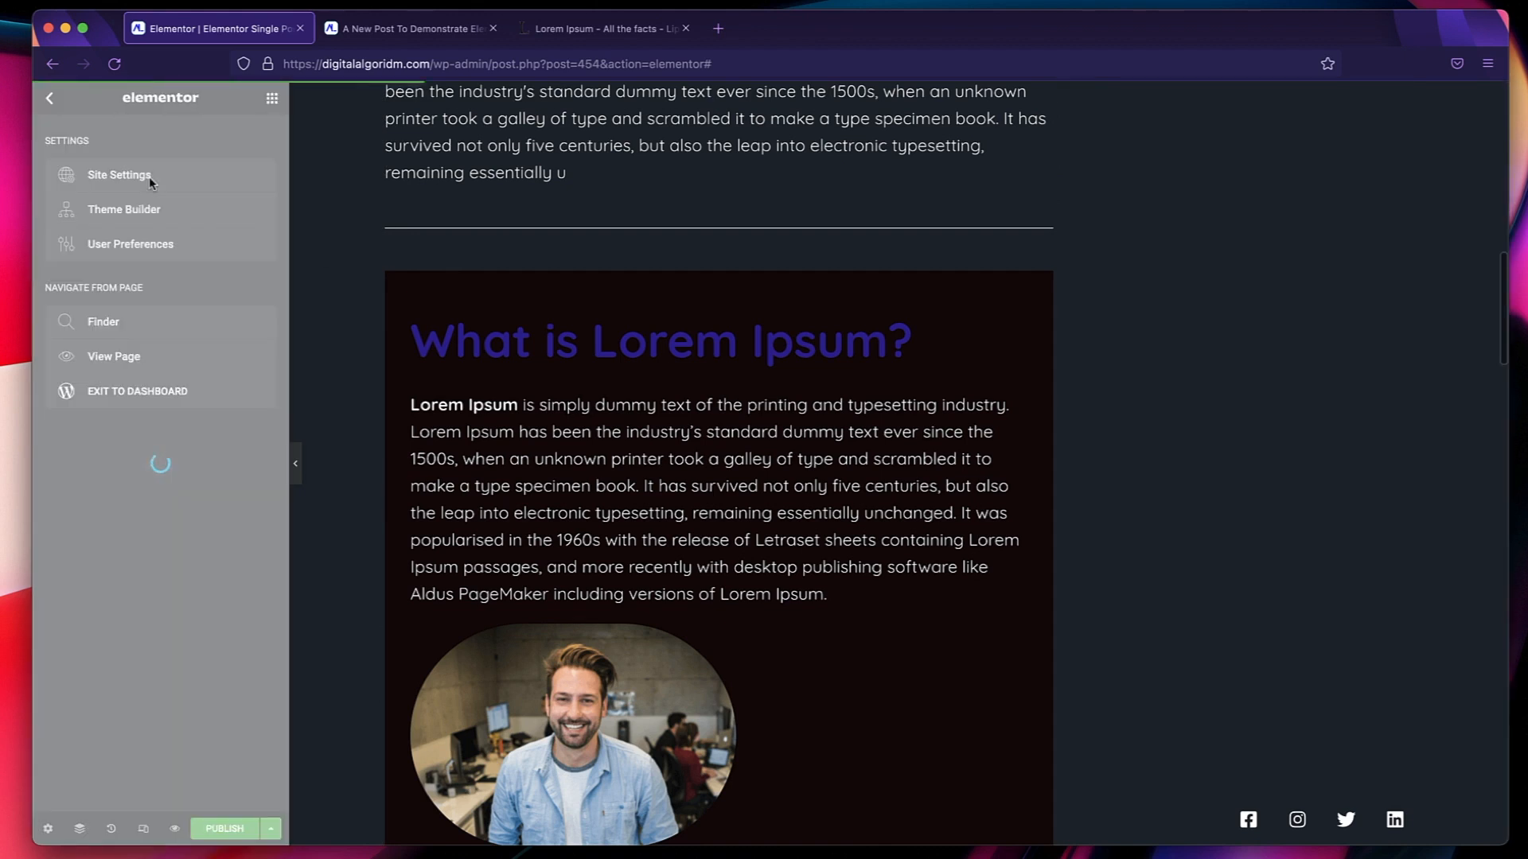
left_click(125, 296)
scroll(124, 413, "down", 3)
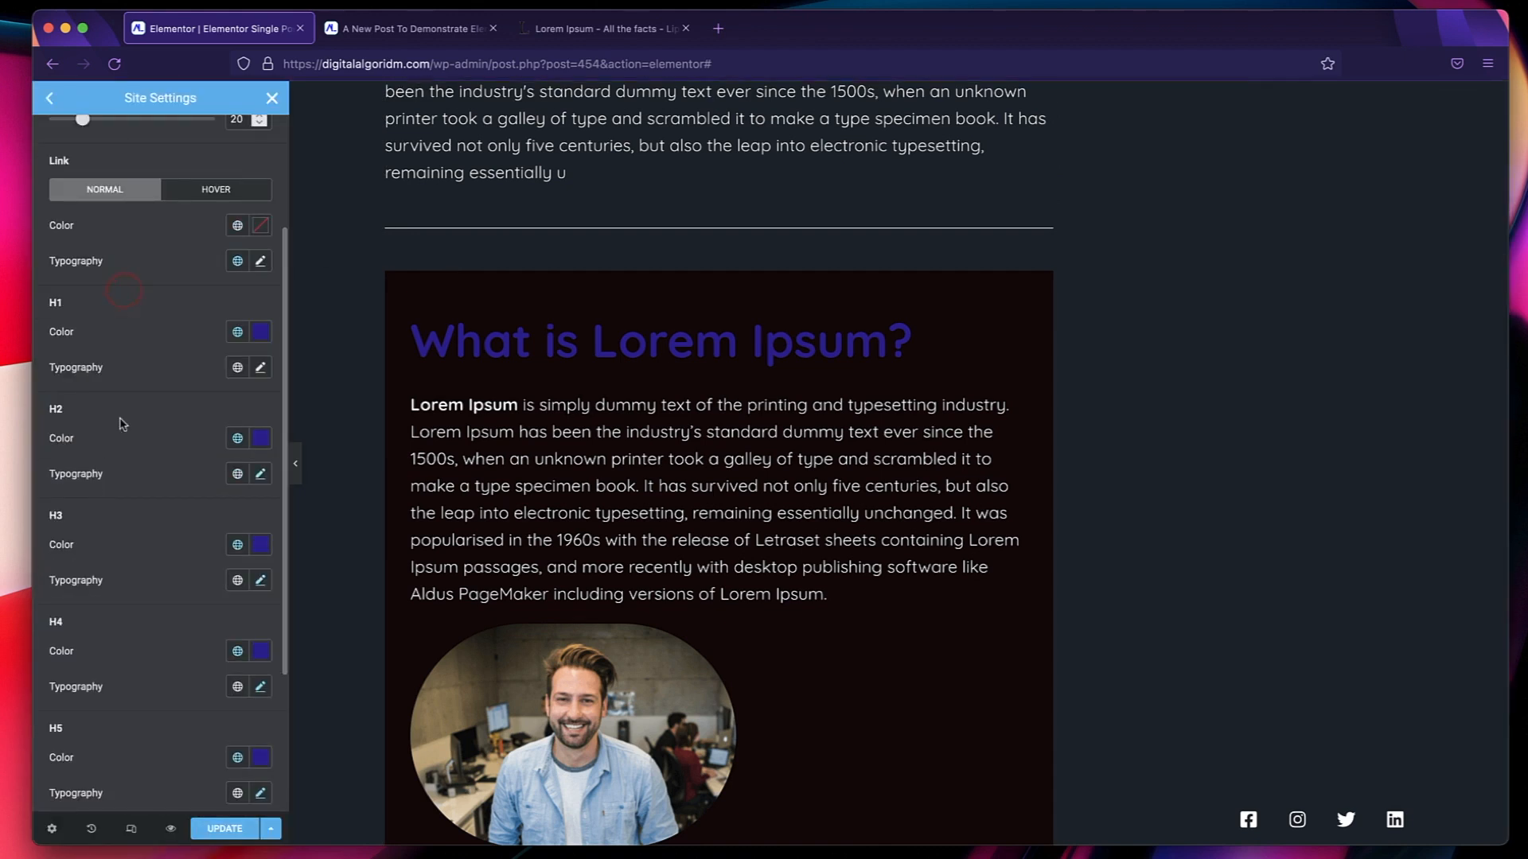
left_click(238, 332)
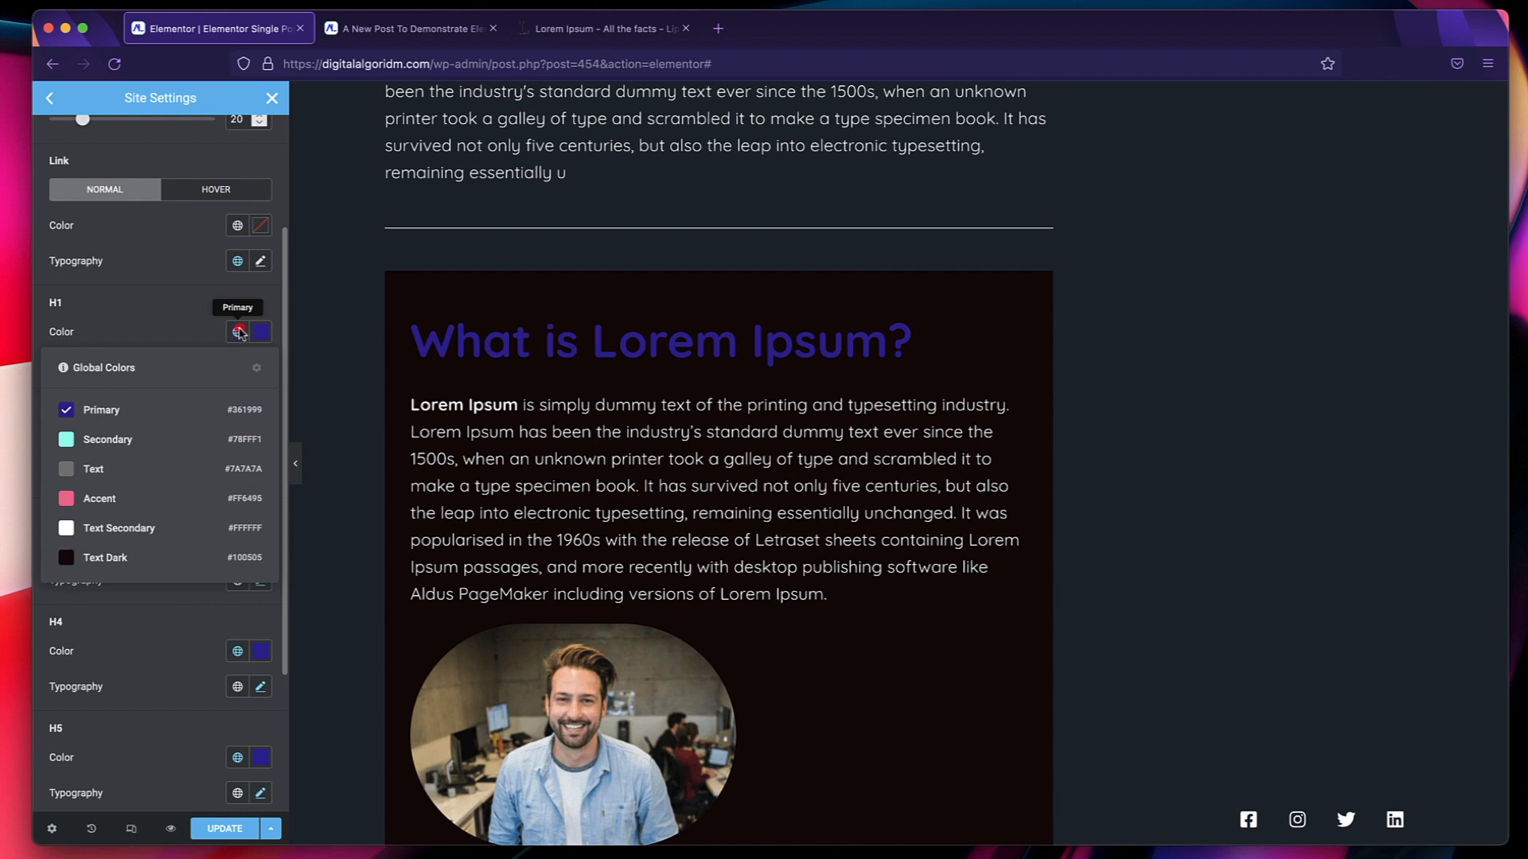
left_click(143, 438)
scroll(159, 529, "down", 3)
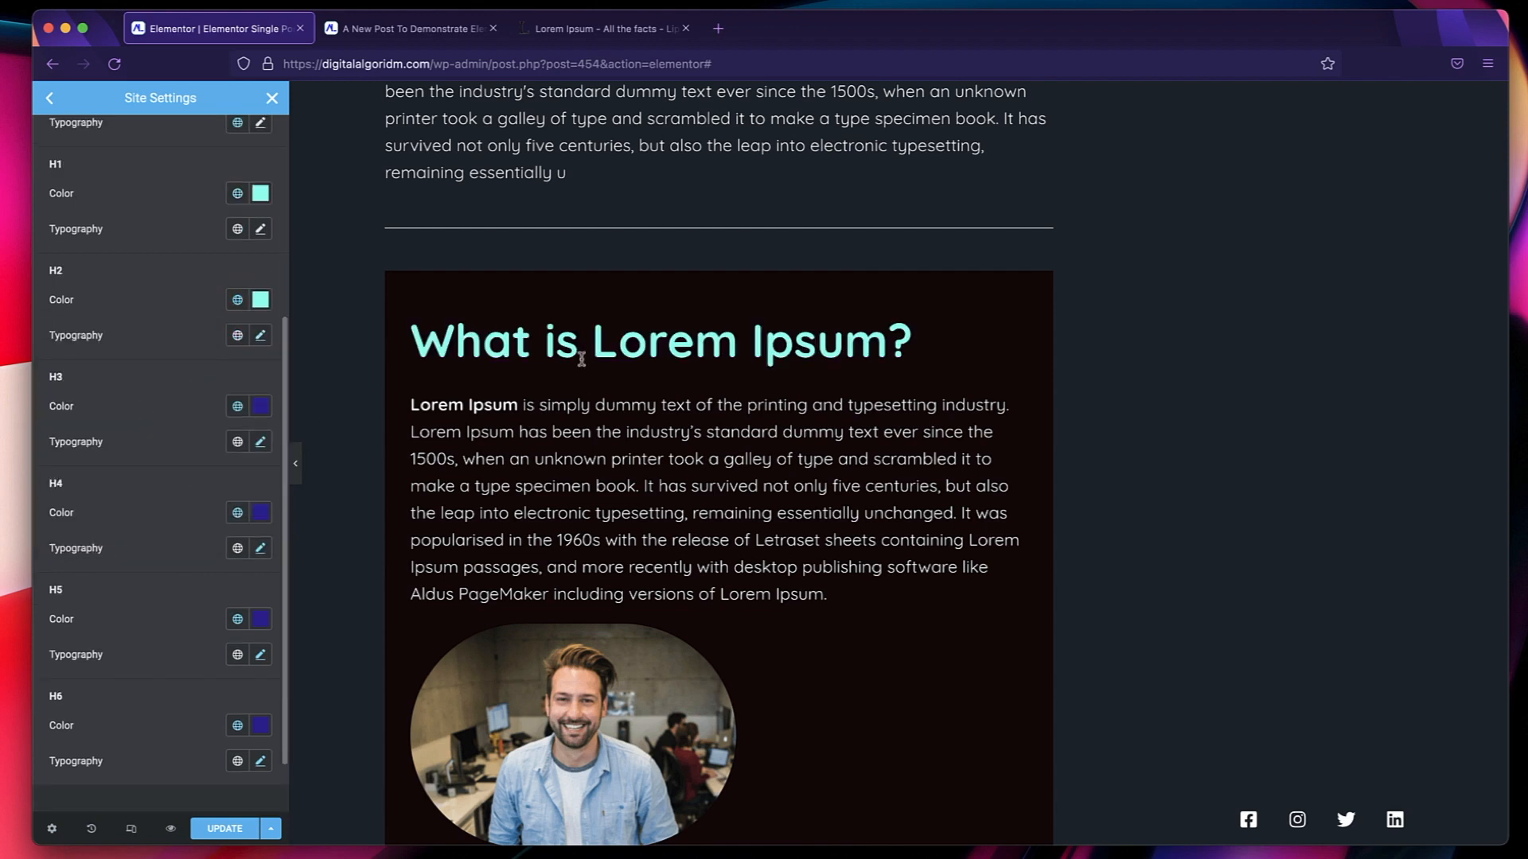
Set the H3, H4, H5 and H6 heading colors to the global Secondary, update the site settings and return to the template.
left_click(239, 406)
left_click(152, 514)
scroll(154, 517, "down", 2)
left_click(239, 439)
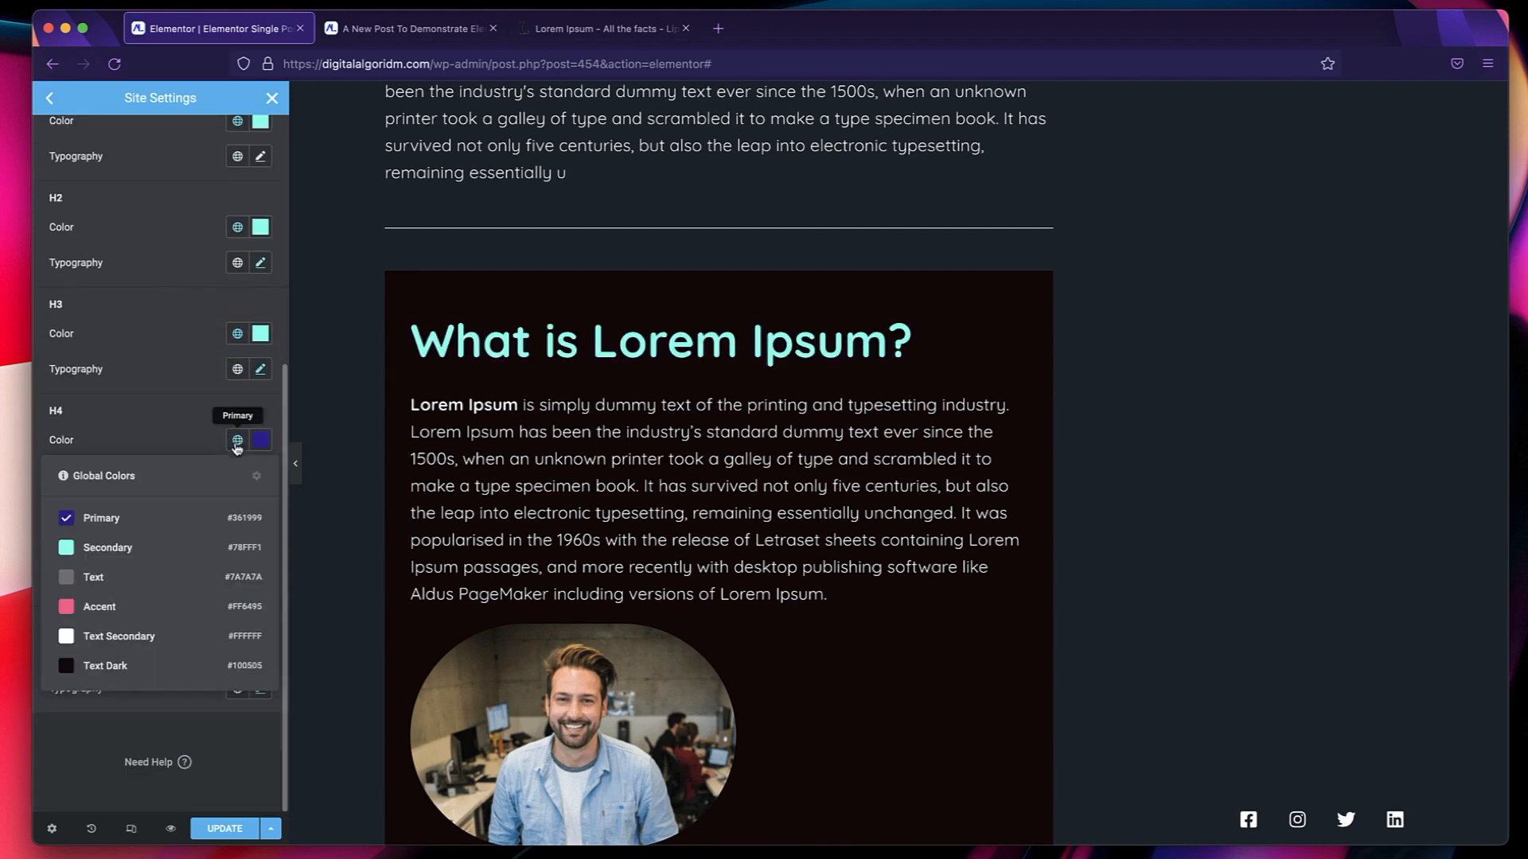
left_click(143, 548)
left_click(238, 547)
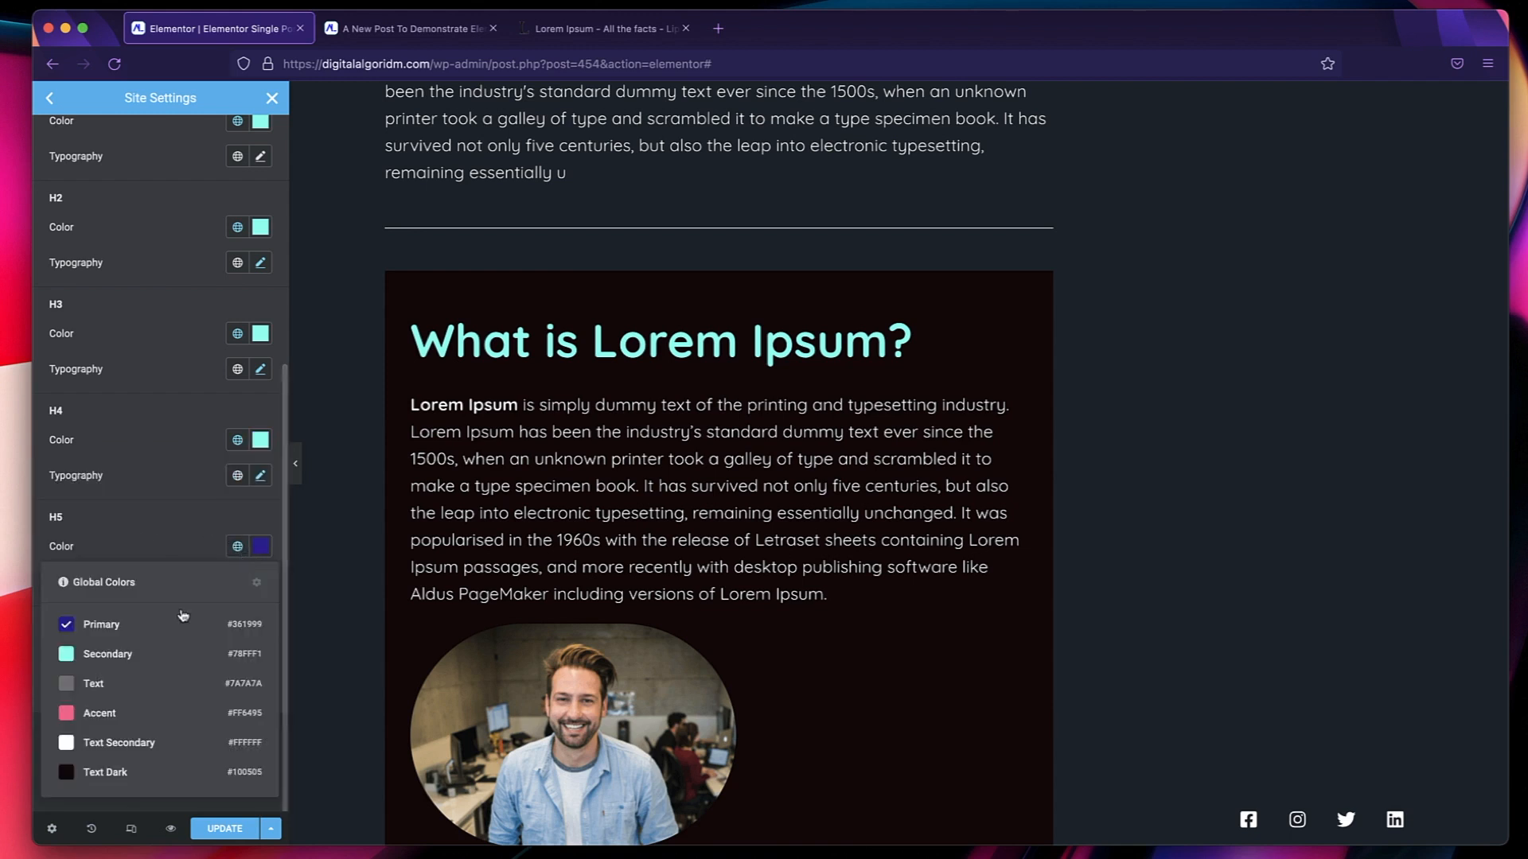
left_click(159, 652)
left_click(236, 653)
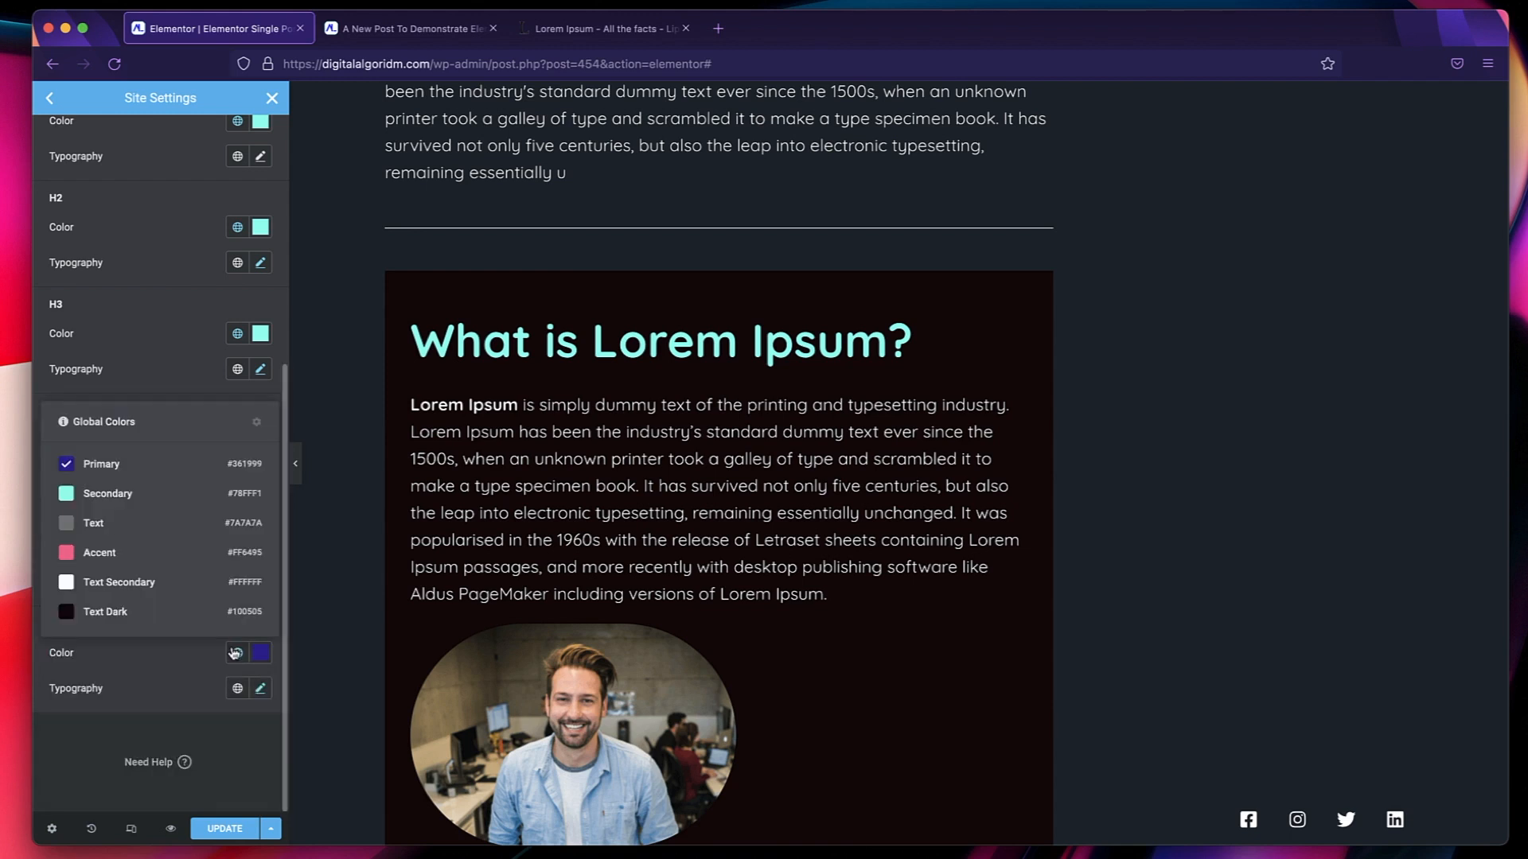
left_click(152, 494)
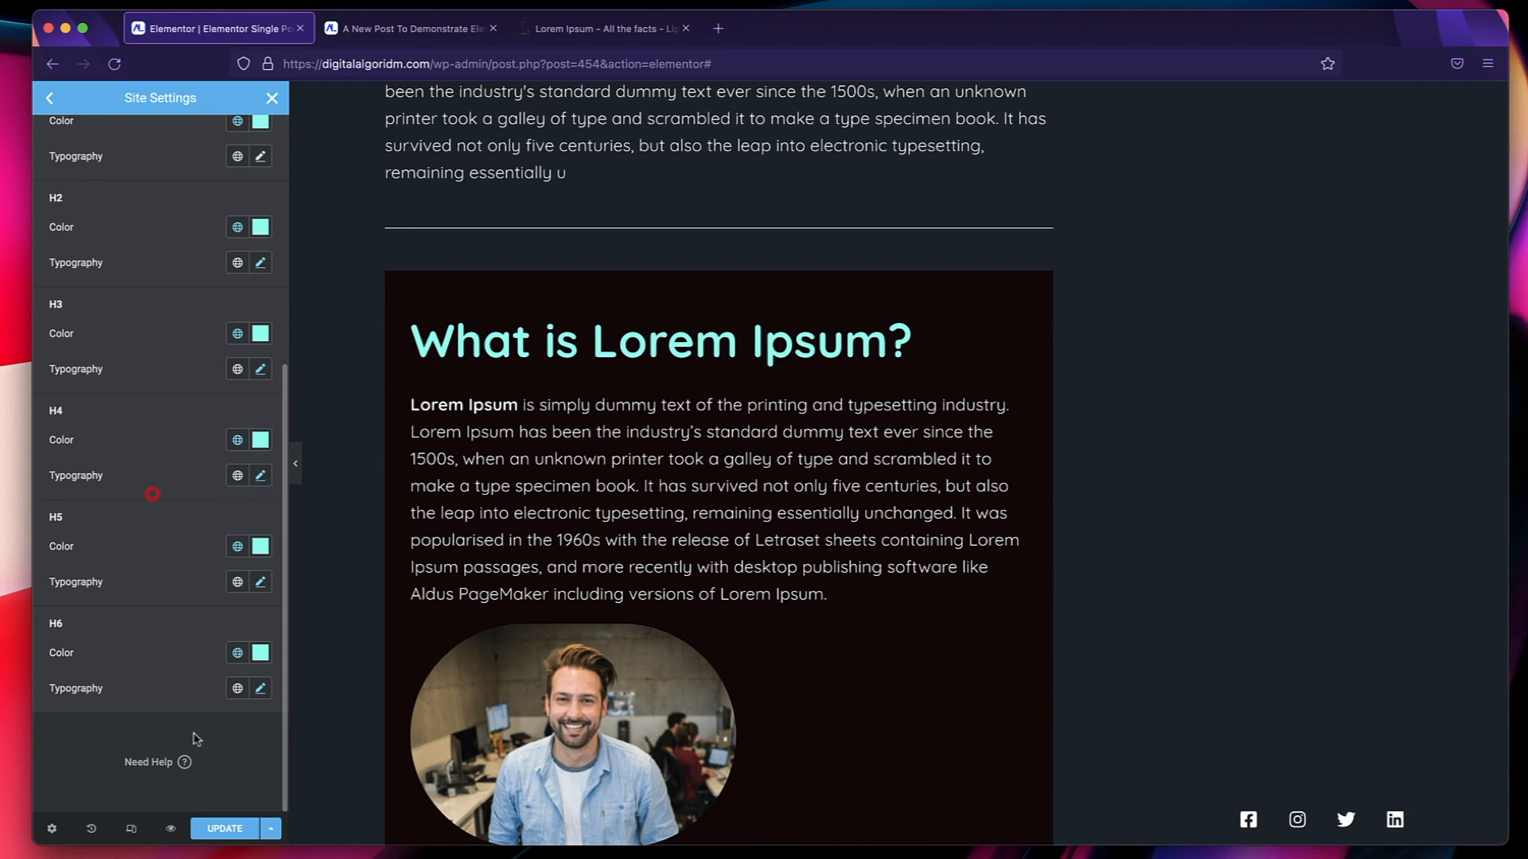
left_click(226, 828)
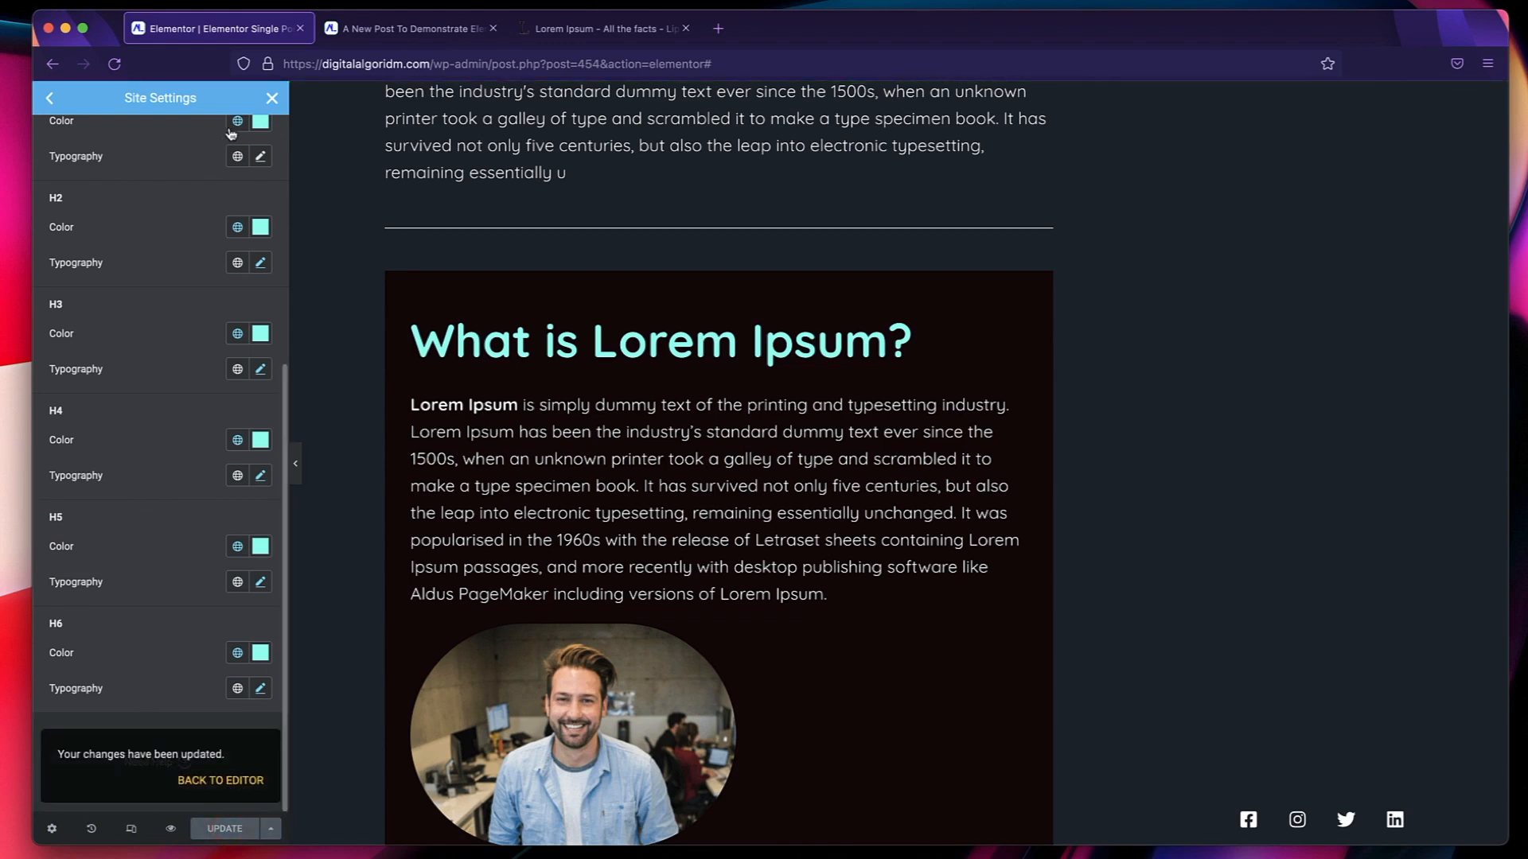
left_click(265, 101)
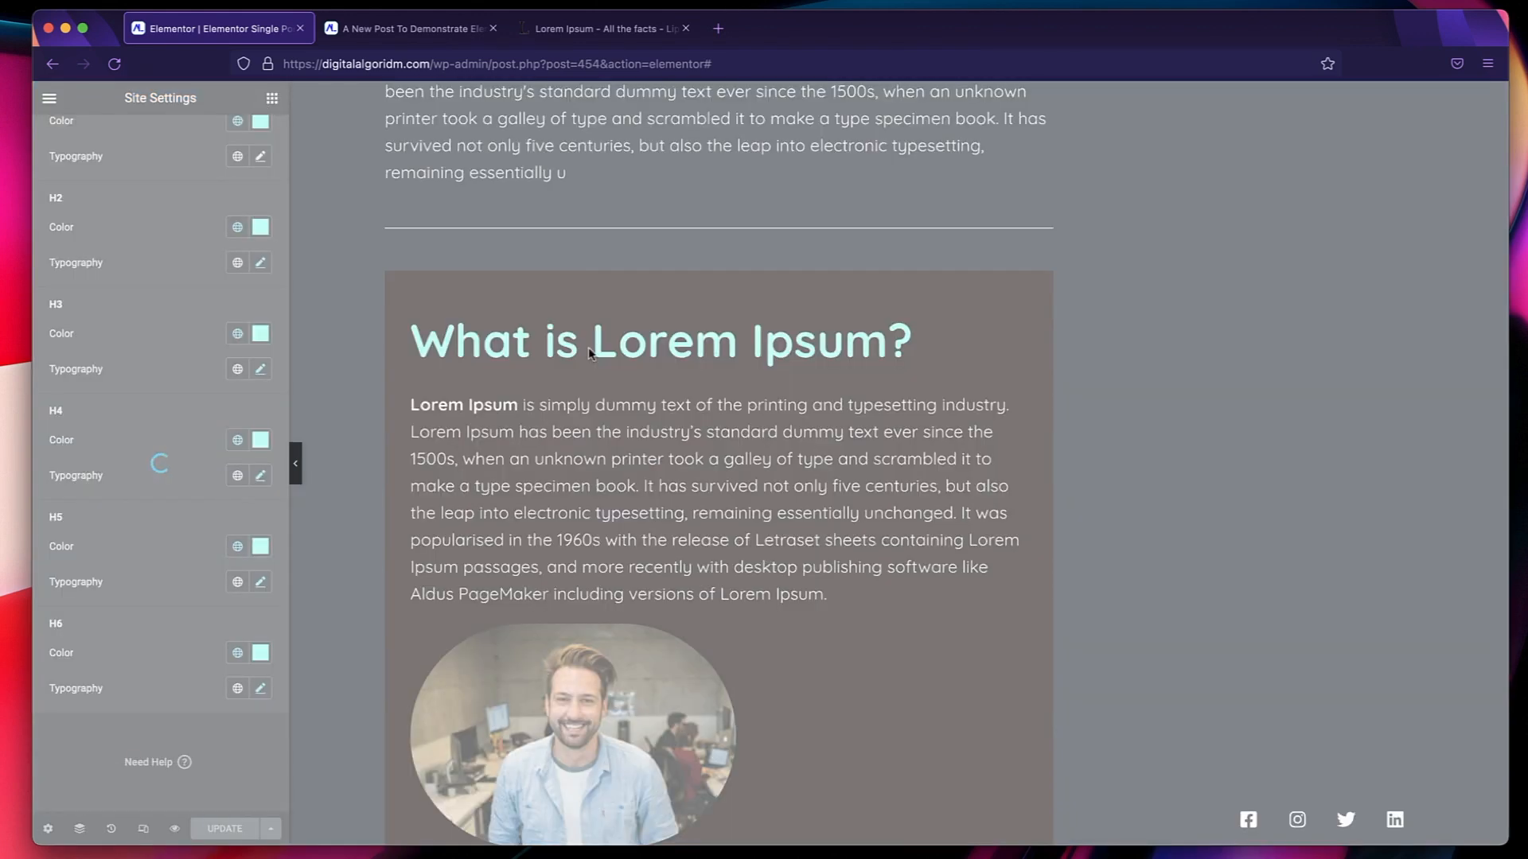
Publish the Single Post template with a display condition that includes all Posts.
scroll(638, 464, "up", 20)
scroll(638, 470, "down", 2)
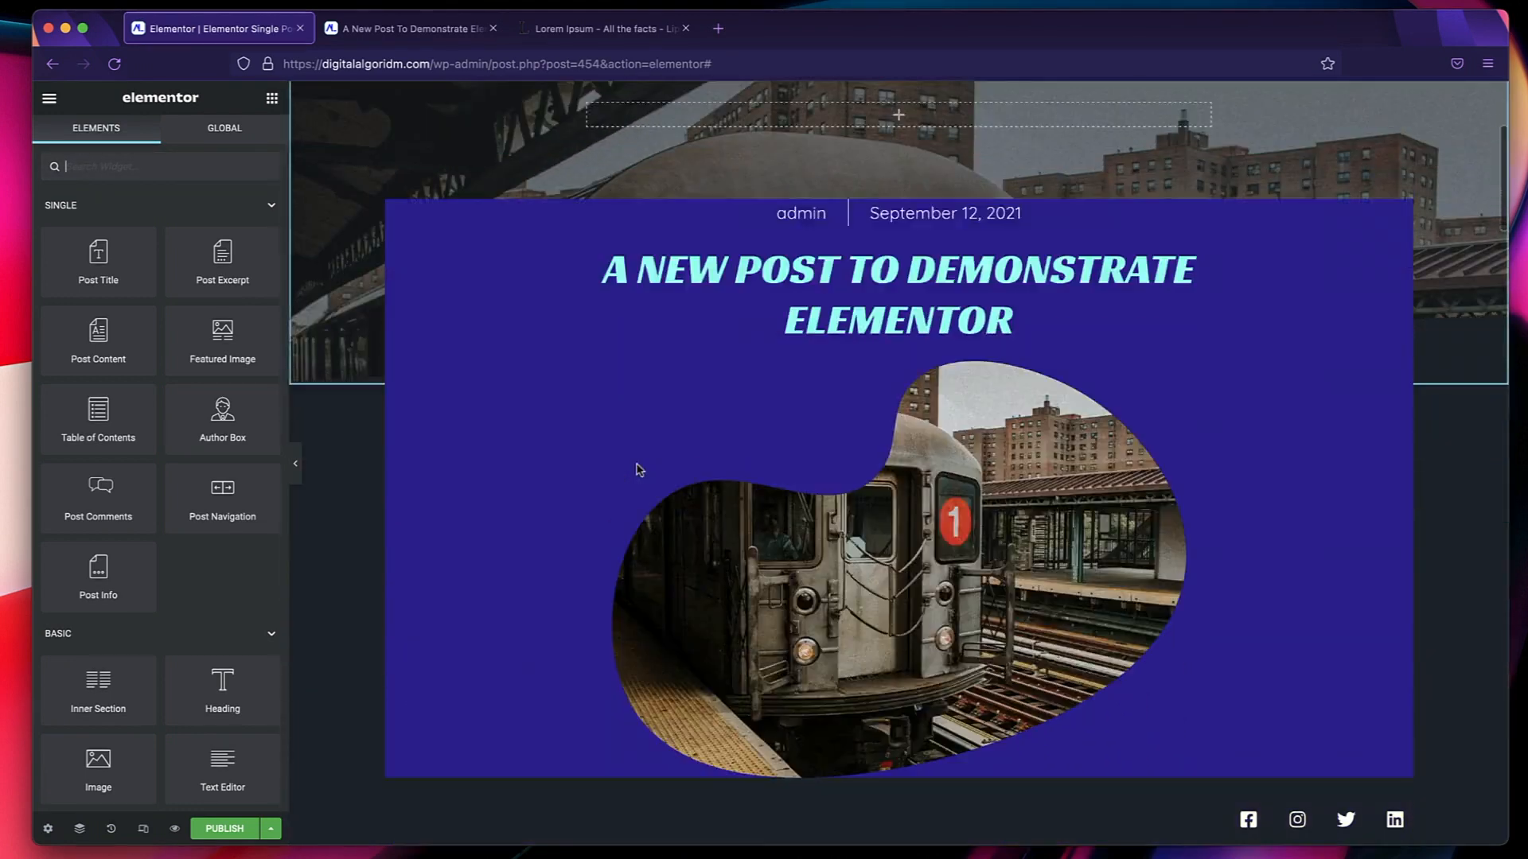
scroll(637, 470, "down", 10)
scroll(855, 455, "down", 1)
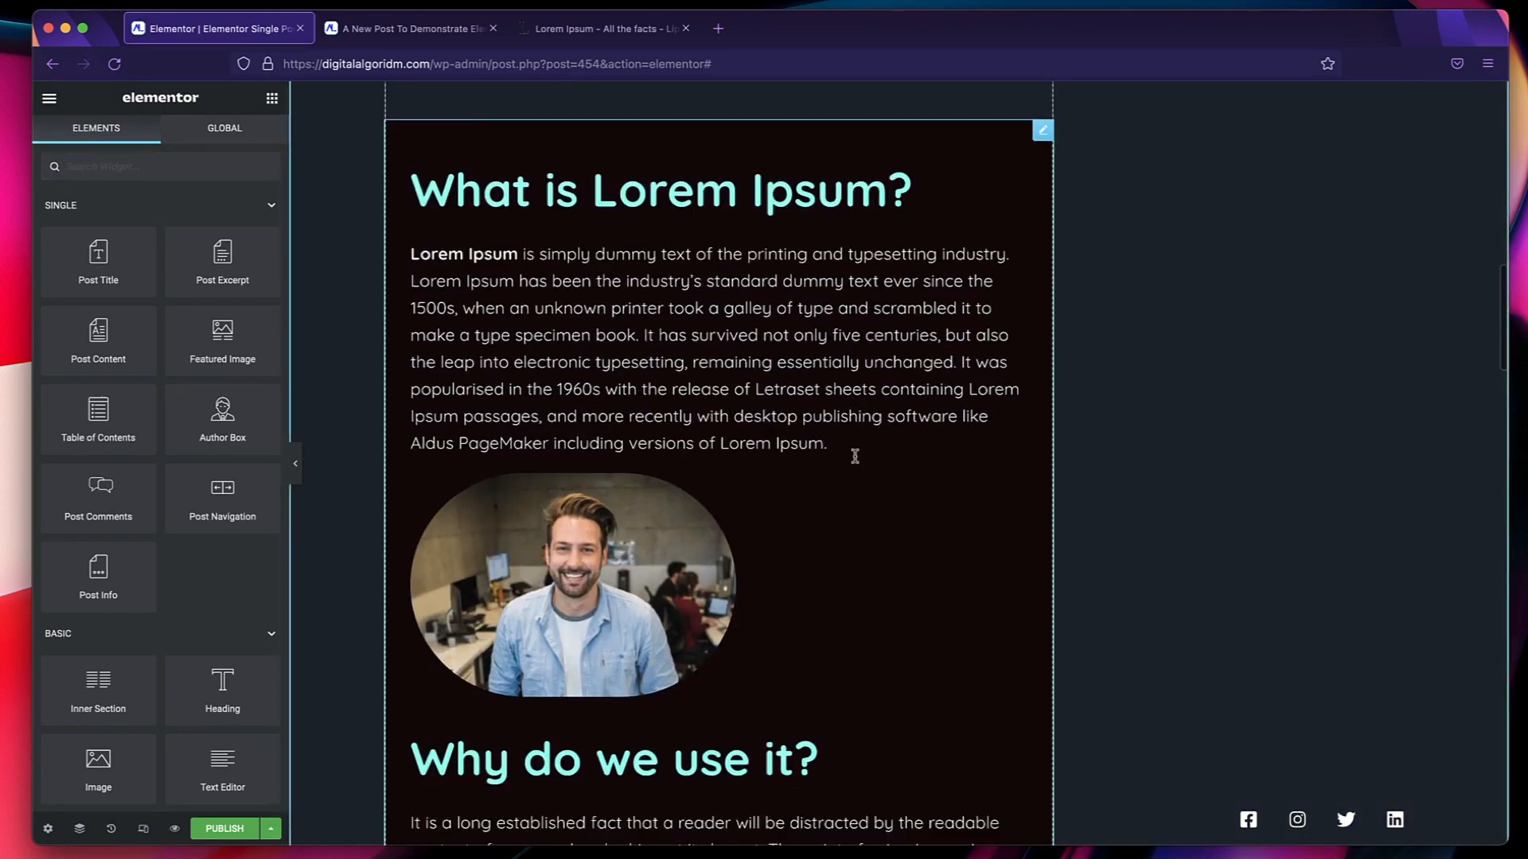
scroll(855, 456, "down", 12)
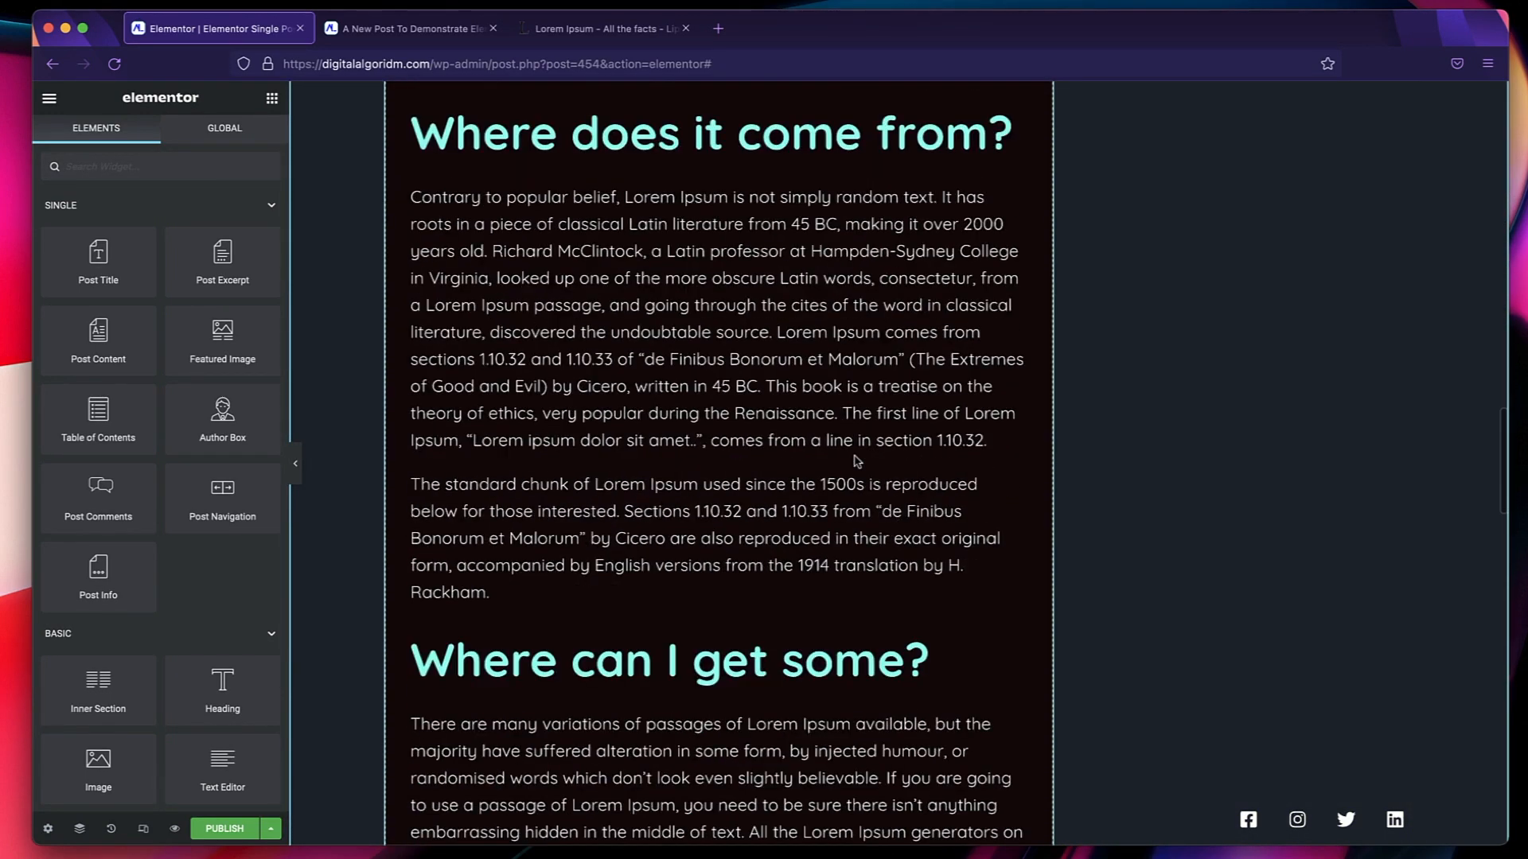
left_click(243, 829)
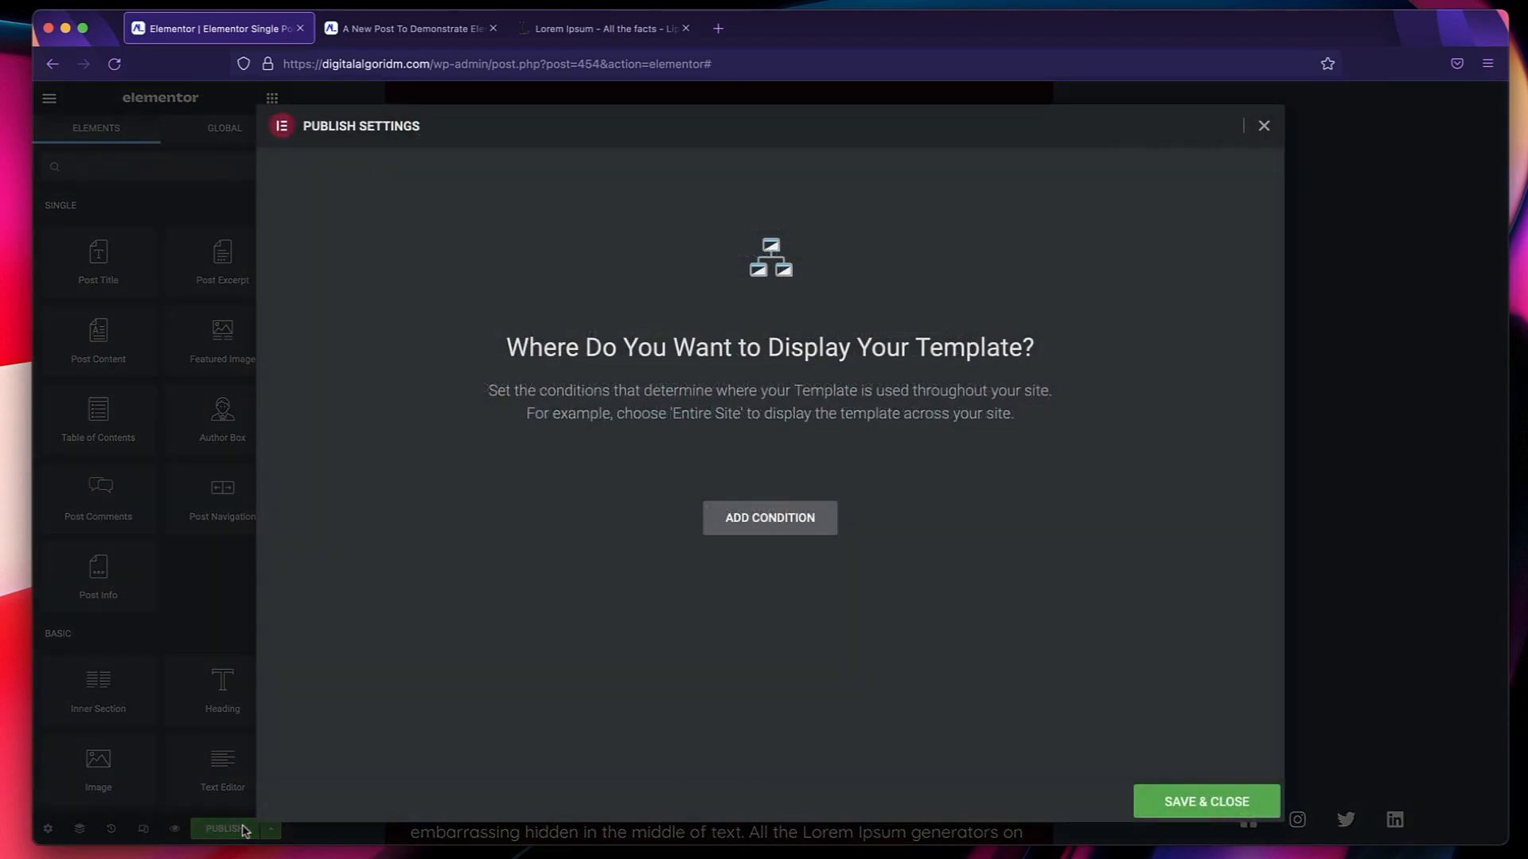
left_click(805, 523)
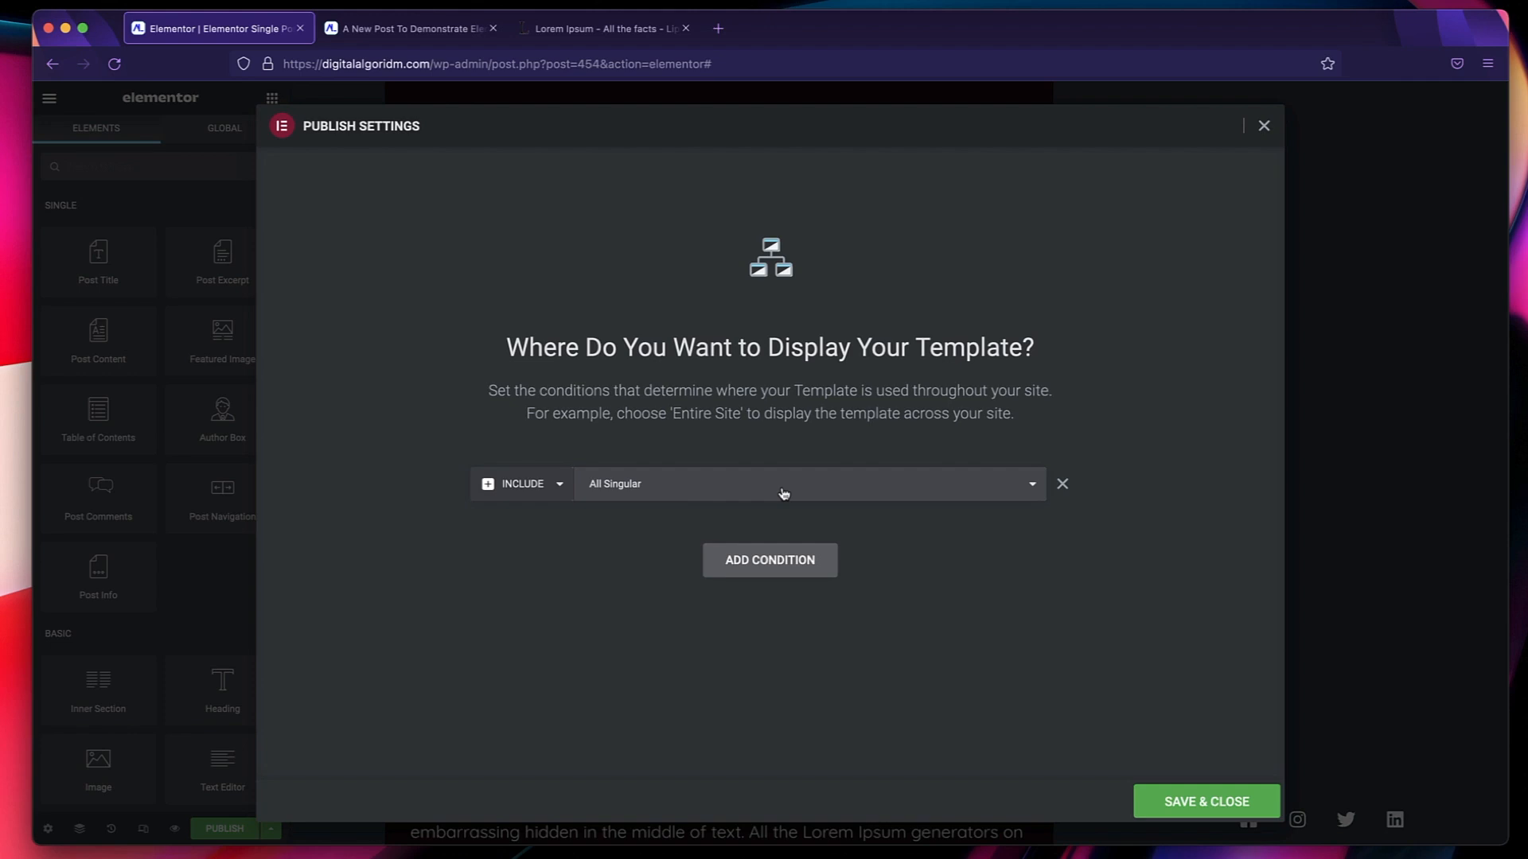
left_click(784, 494)
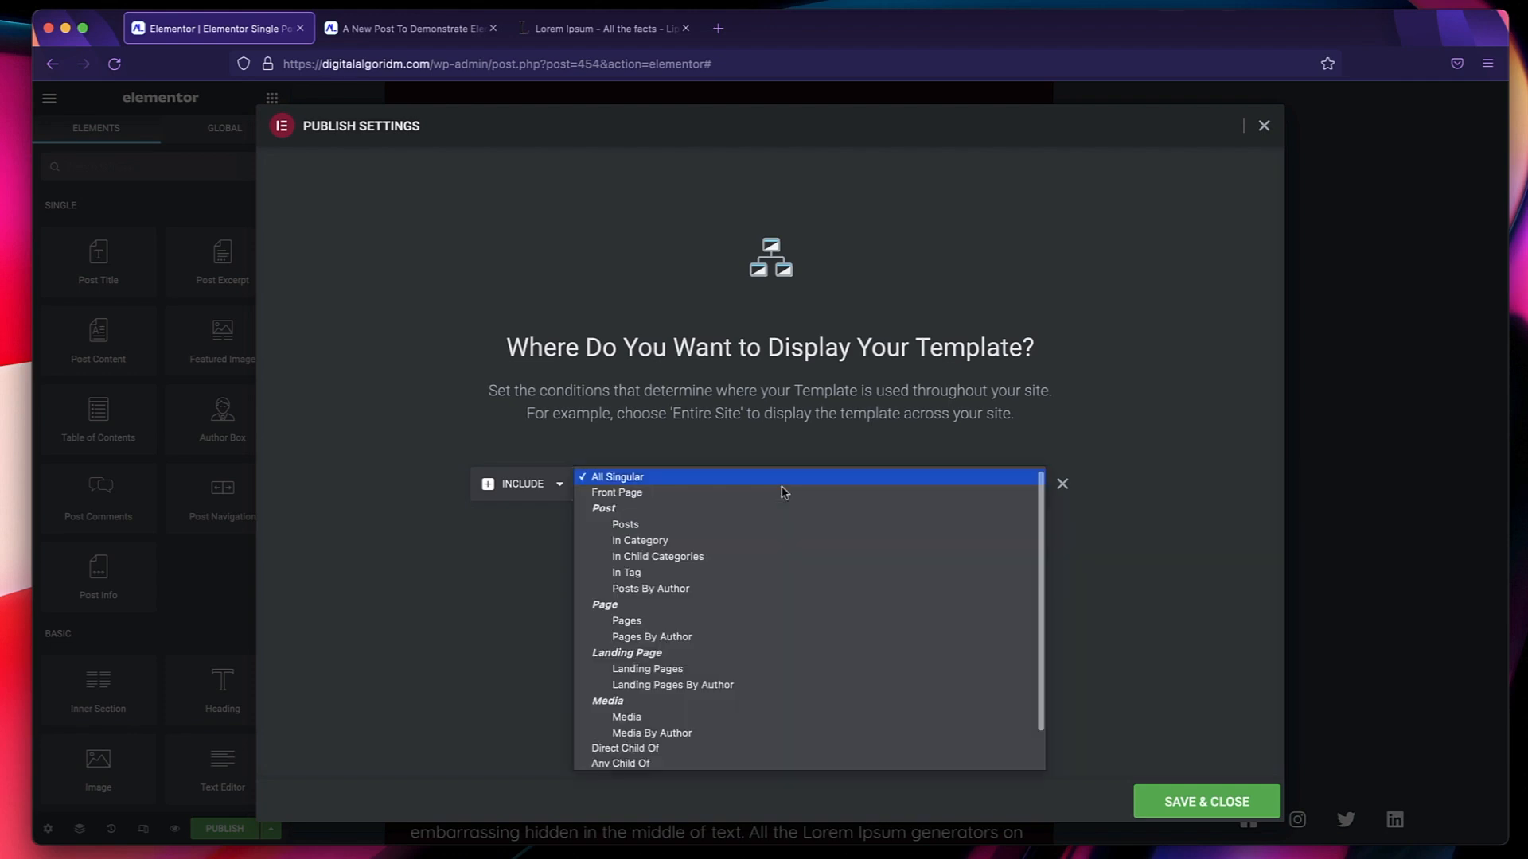
left_click(735, 524)
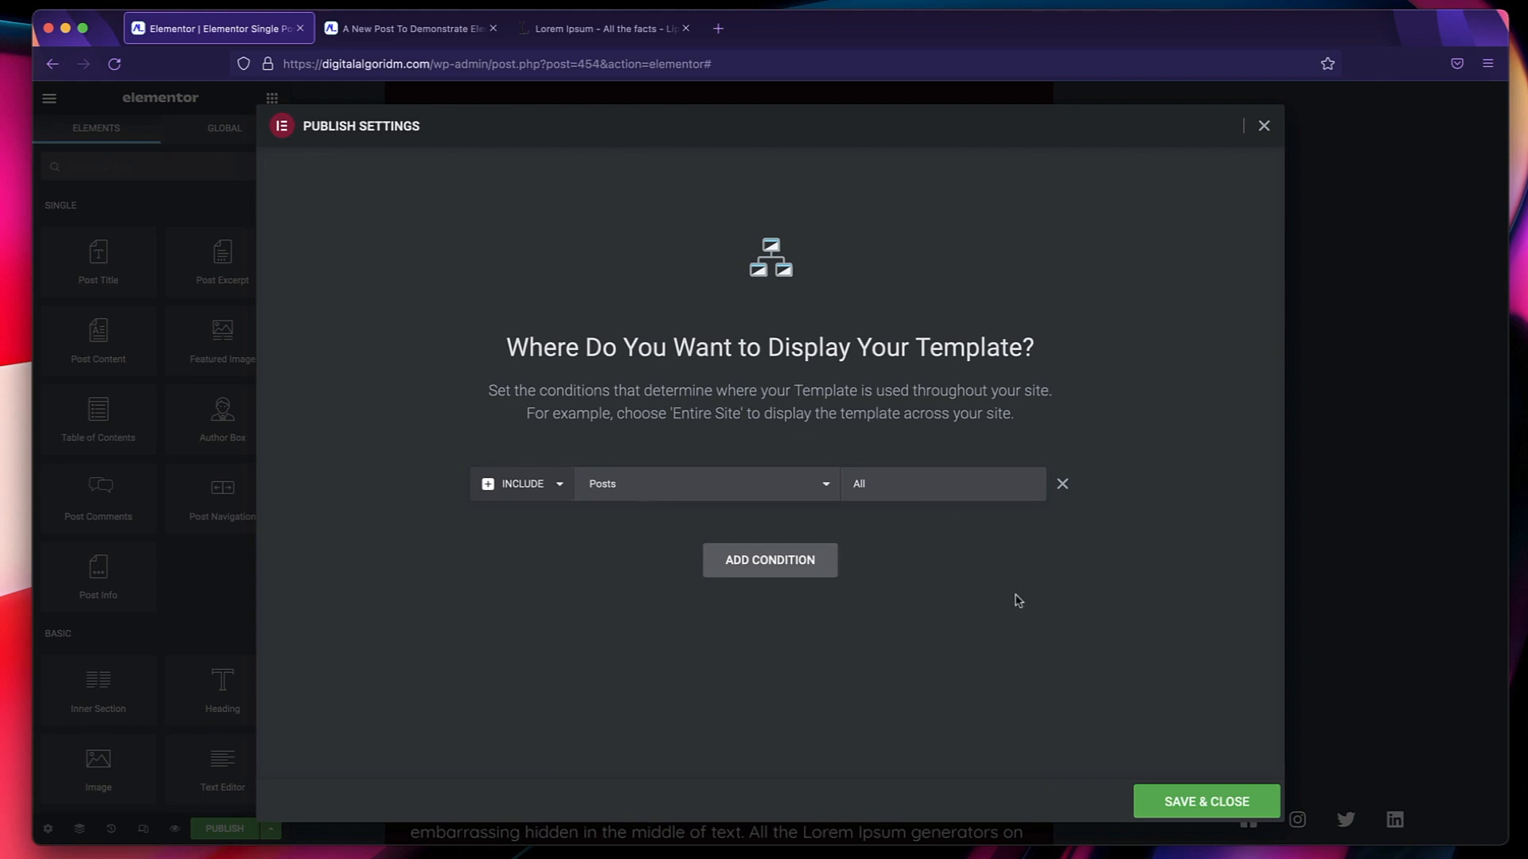
left_click(1181, 804)
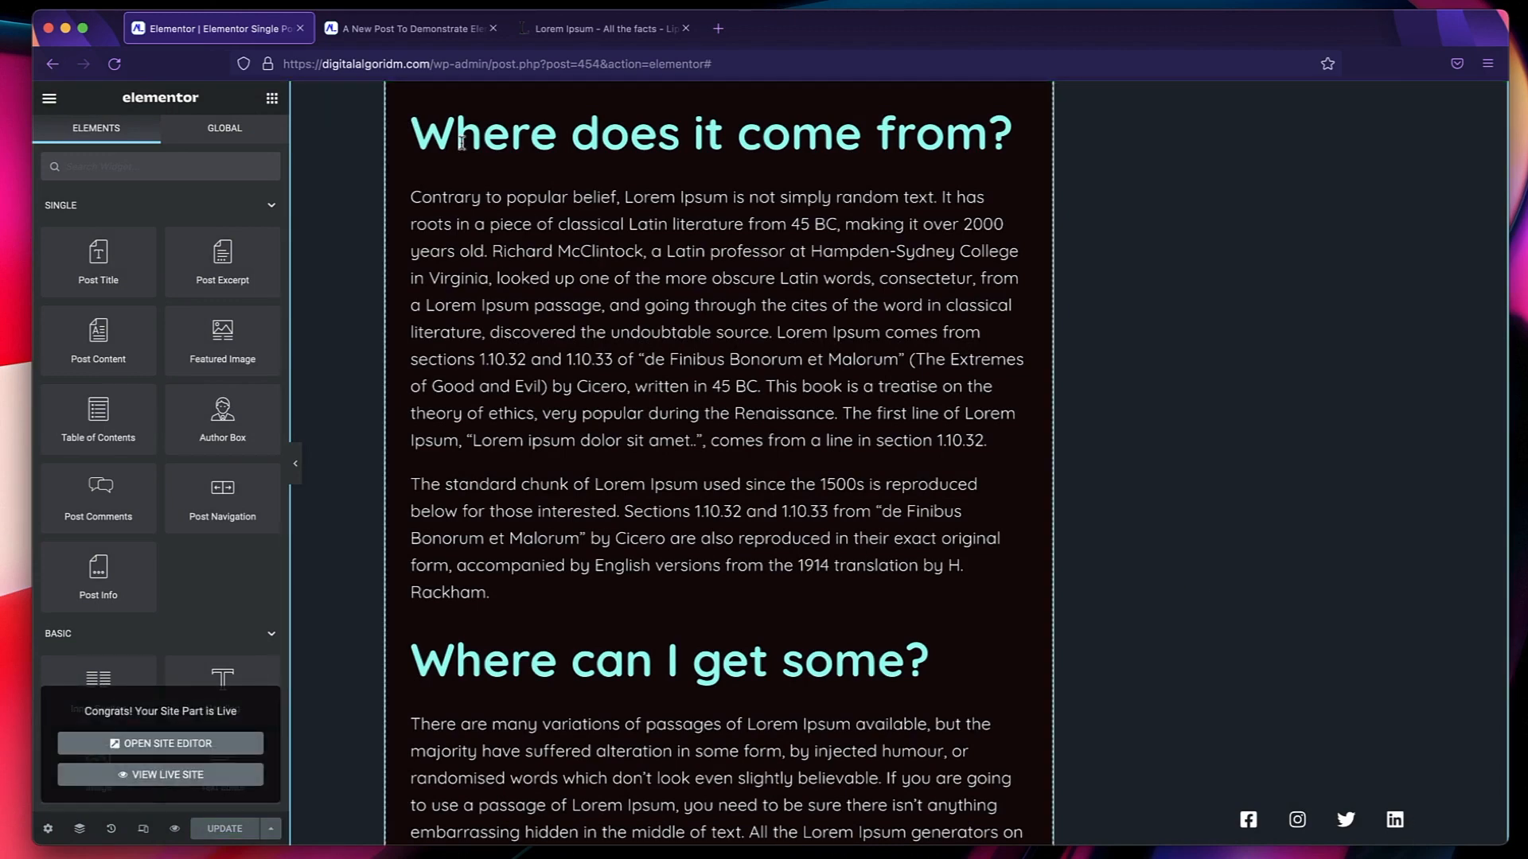
Reload the live "A New Post To Demonstrate Elementor" page and review its hero, content headings and "More To Explore" section.
left_click(412, 31)
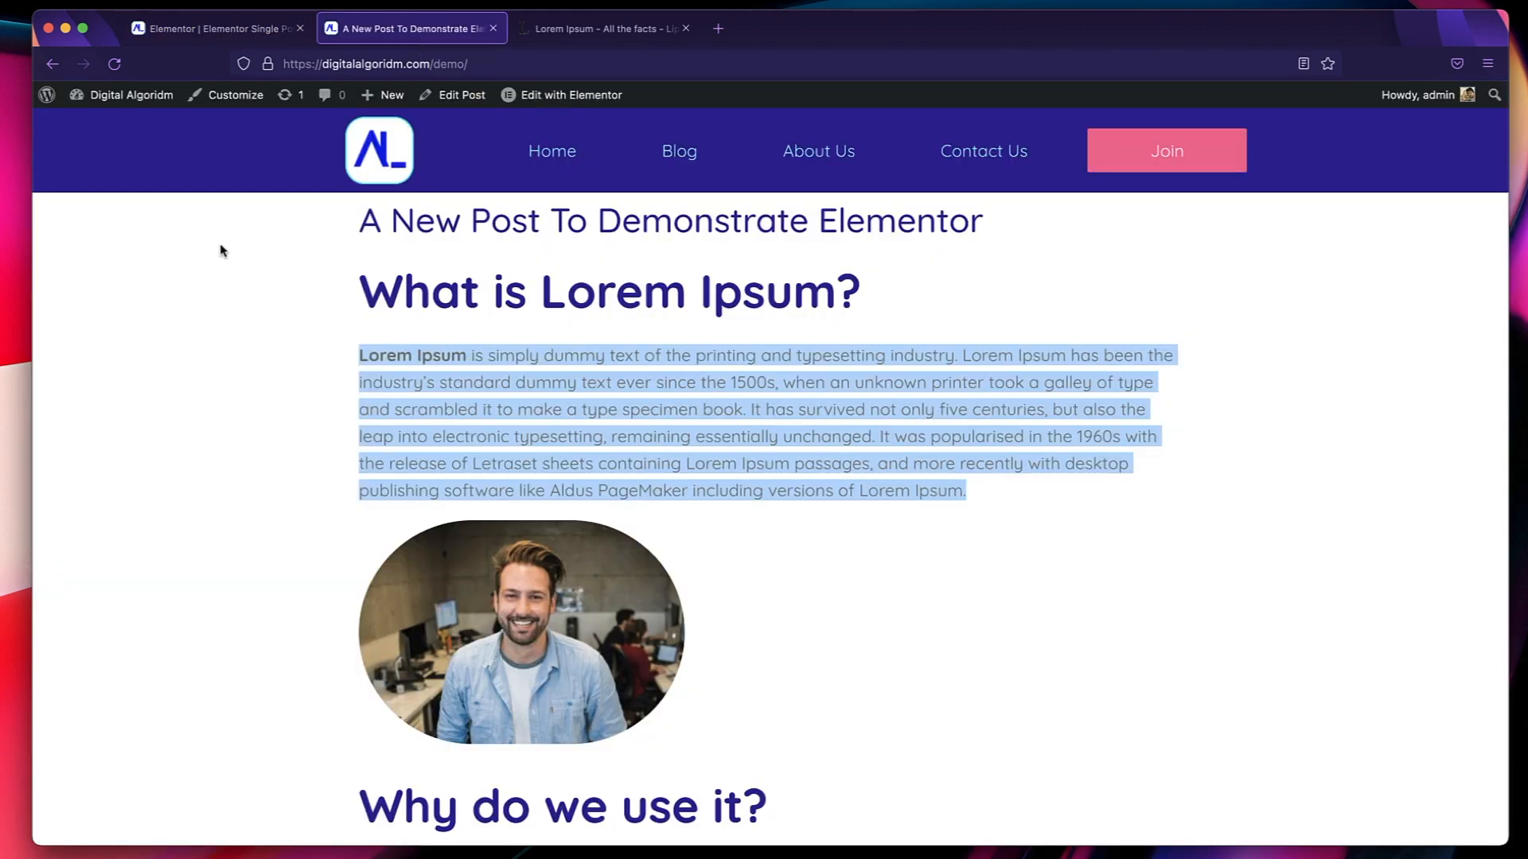
key("super+r")
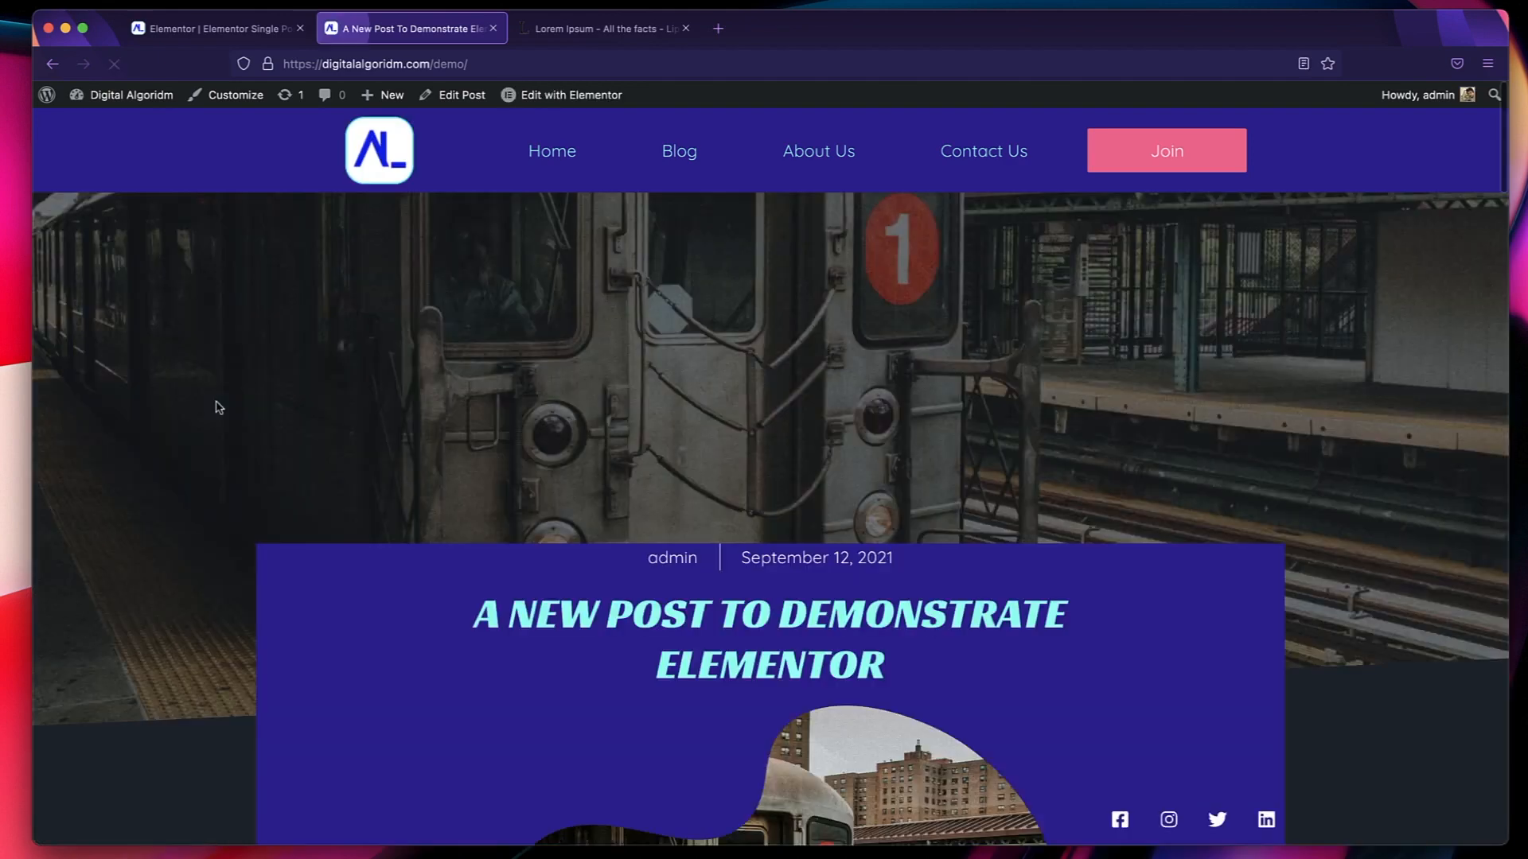
scroll(219, 408, "down", 20)
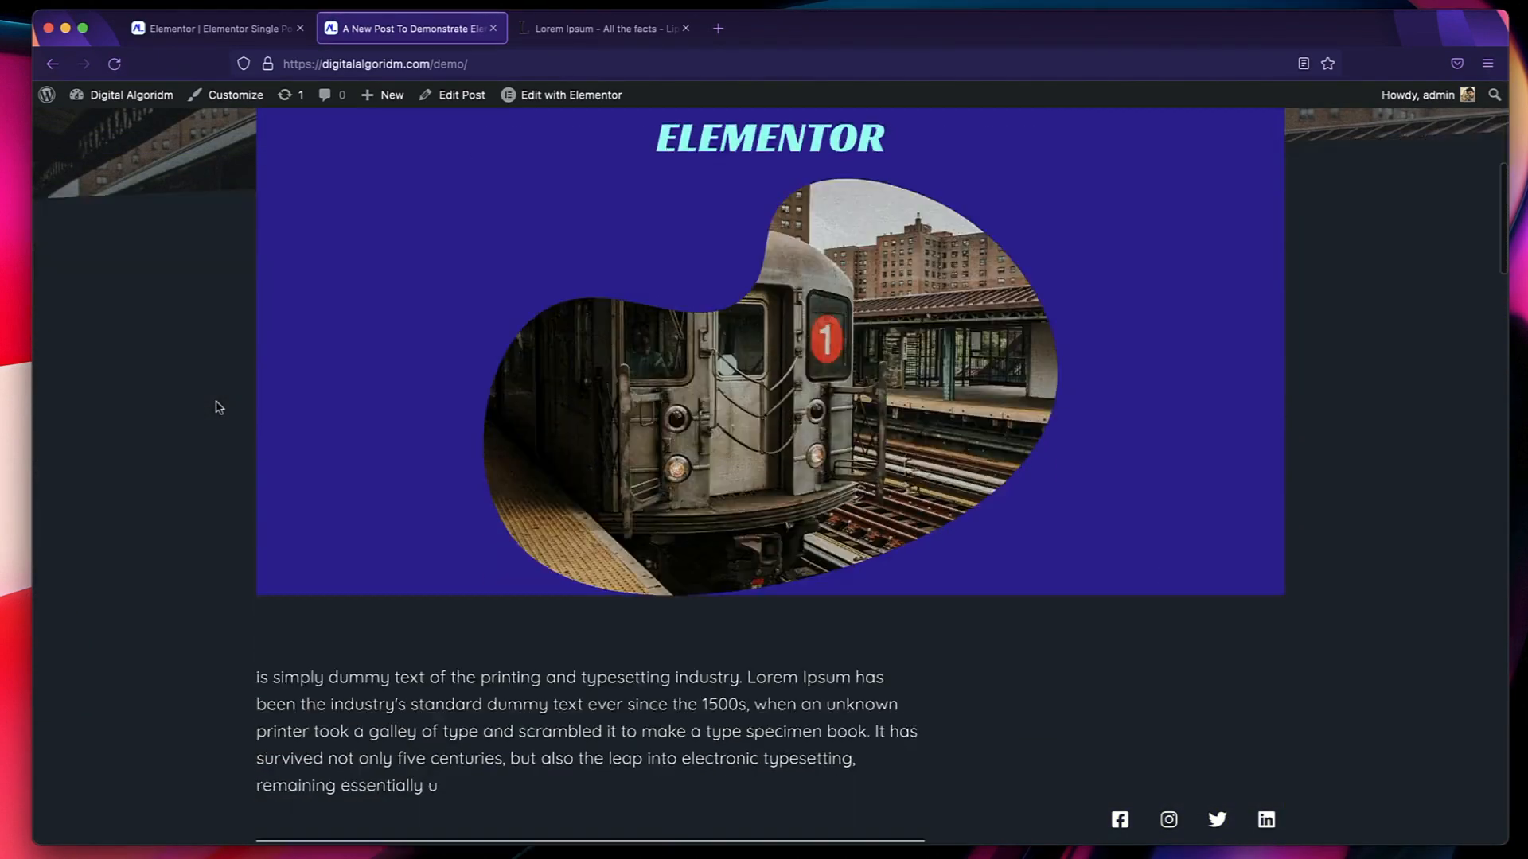
scroll(219, 407, "down", 10)
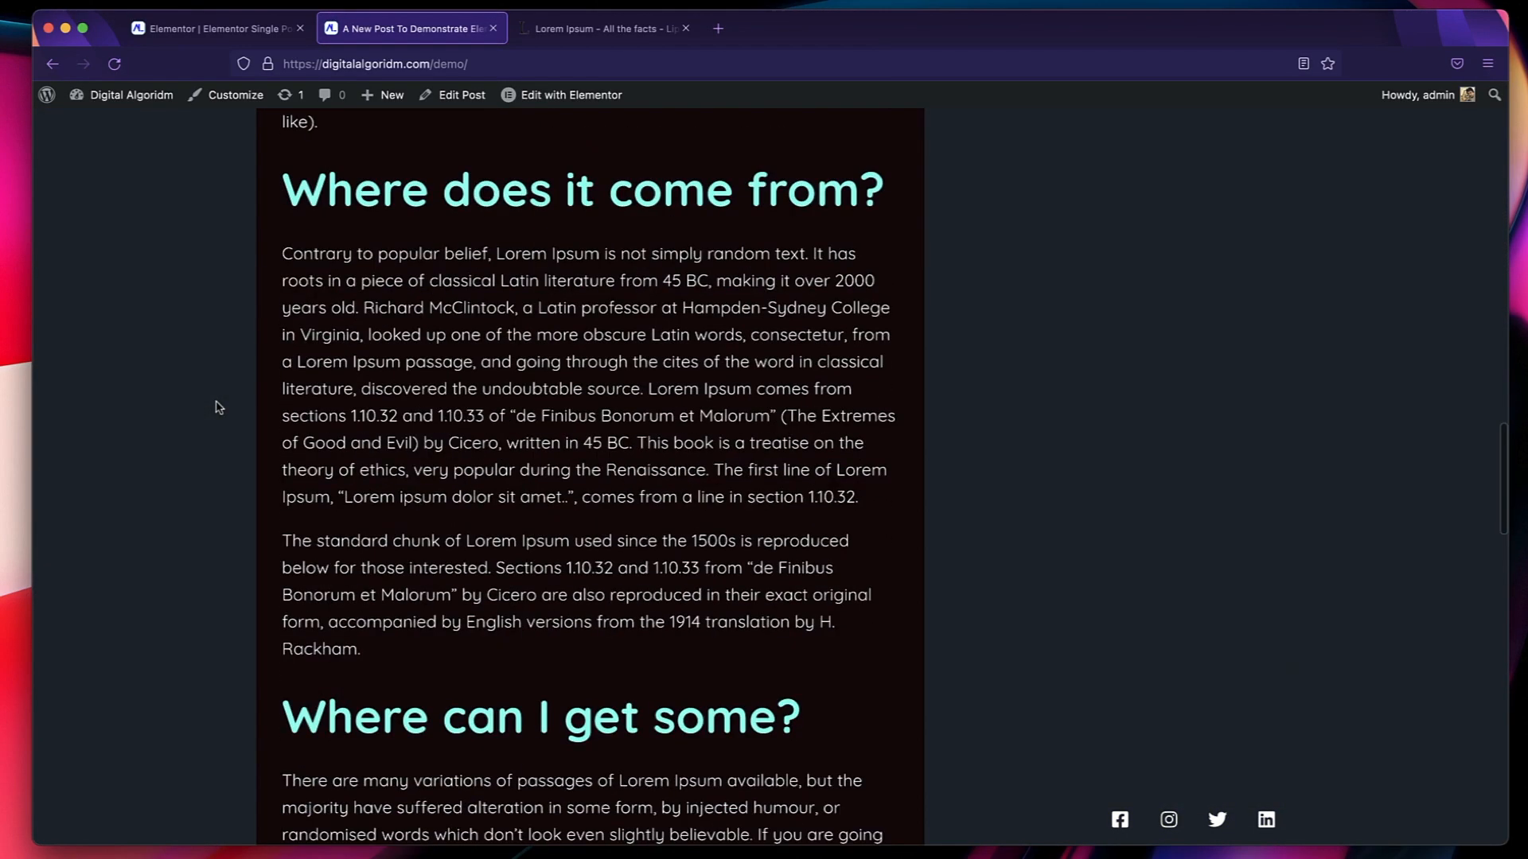
scroll(218, 407, "down", 10)
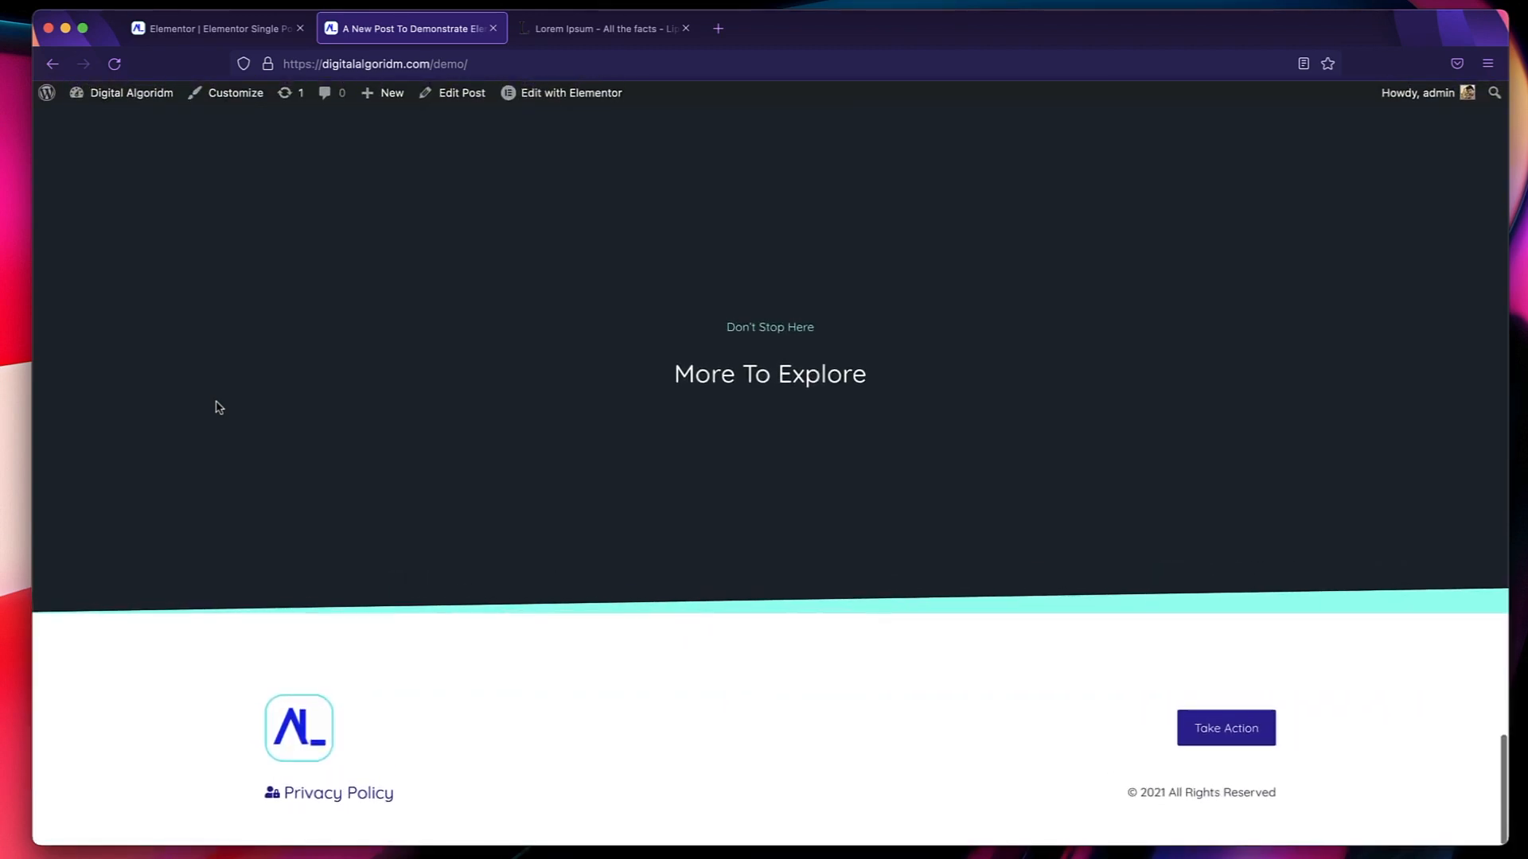
scroll(218, 407, "up", 3)
scroll(219, 407, "down", 4)
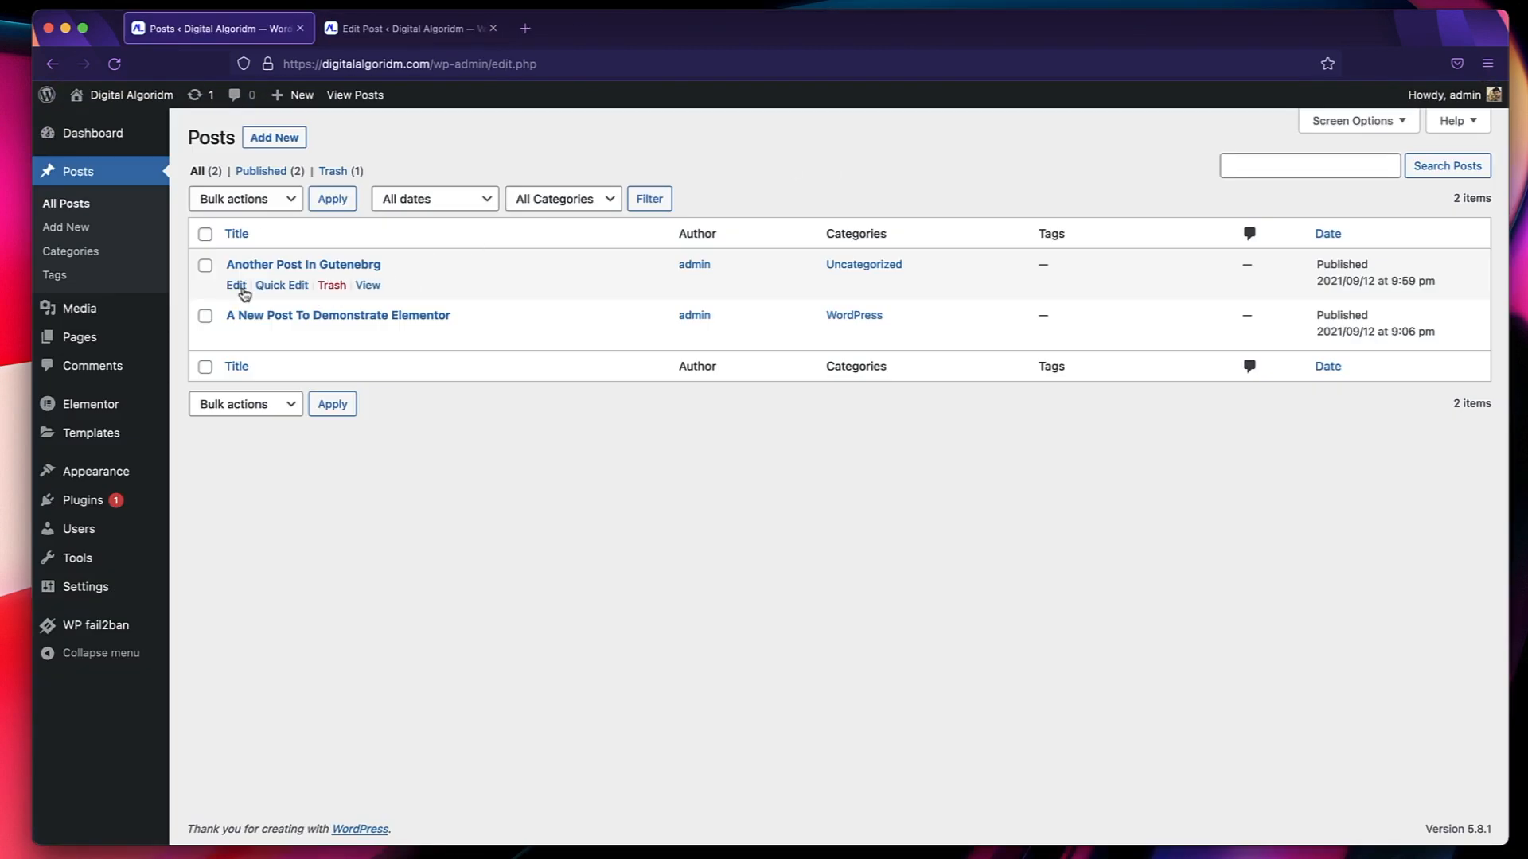
Check the content, featured image and excerpt of "Another Post In Gutenebrg" in the block editor.
left_click(397, 26)
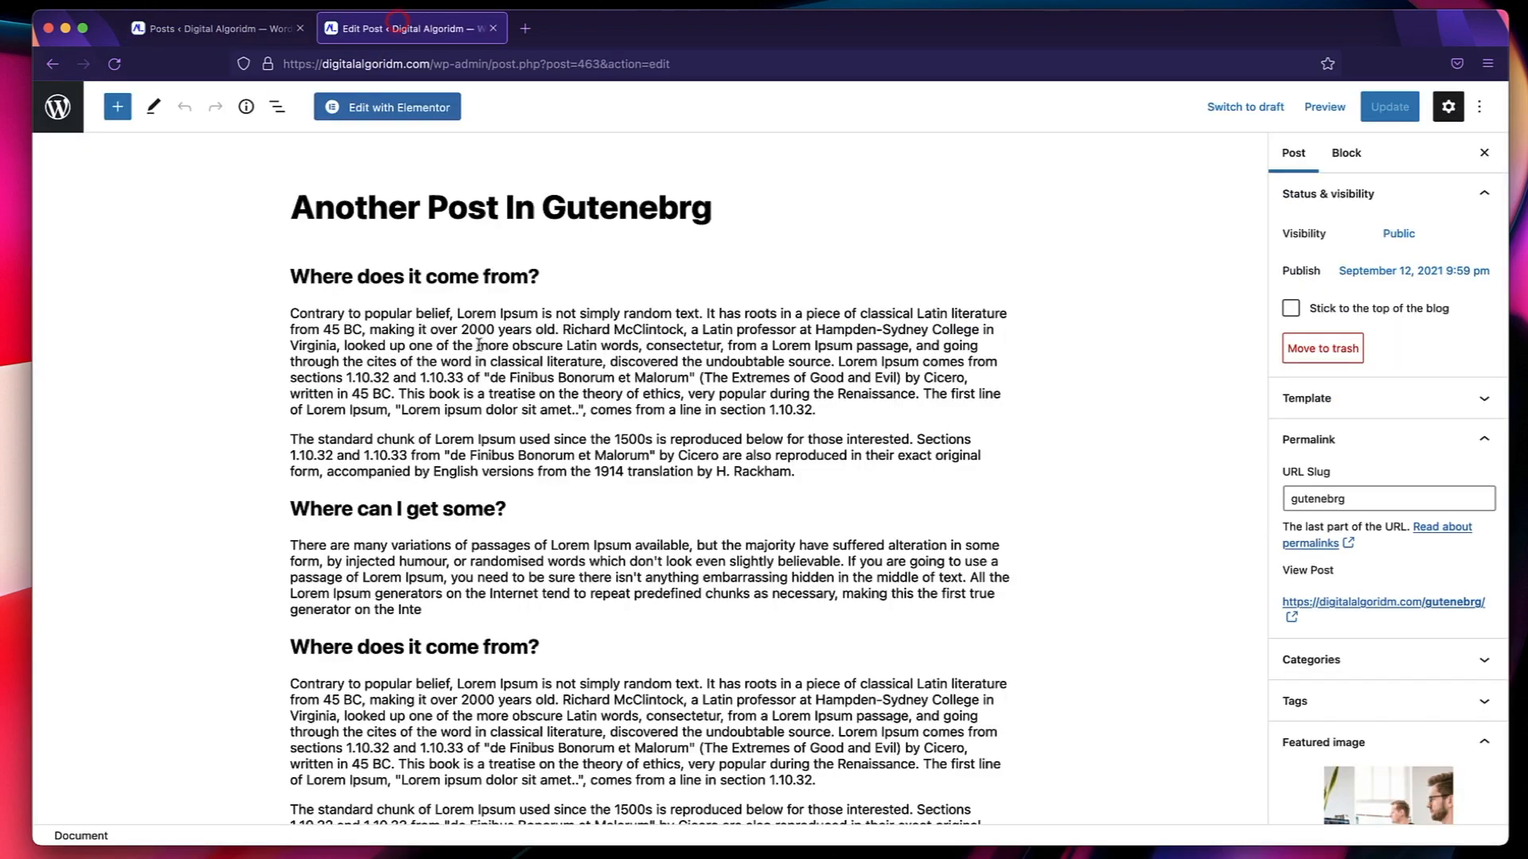
scroll(564, 381, "down", 3)
scroll(1295, 672, "down", 5)
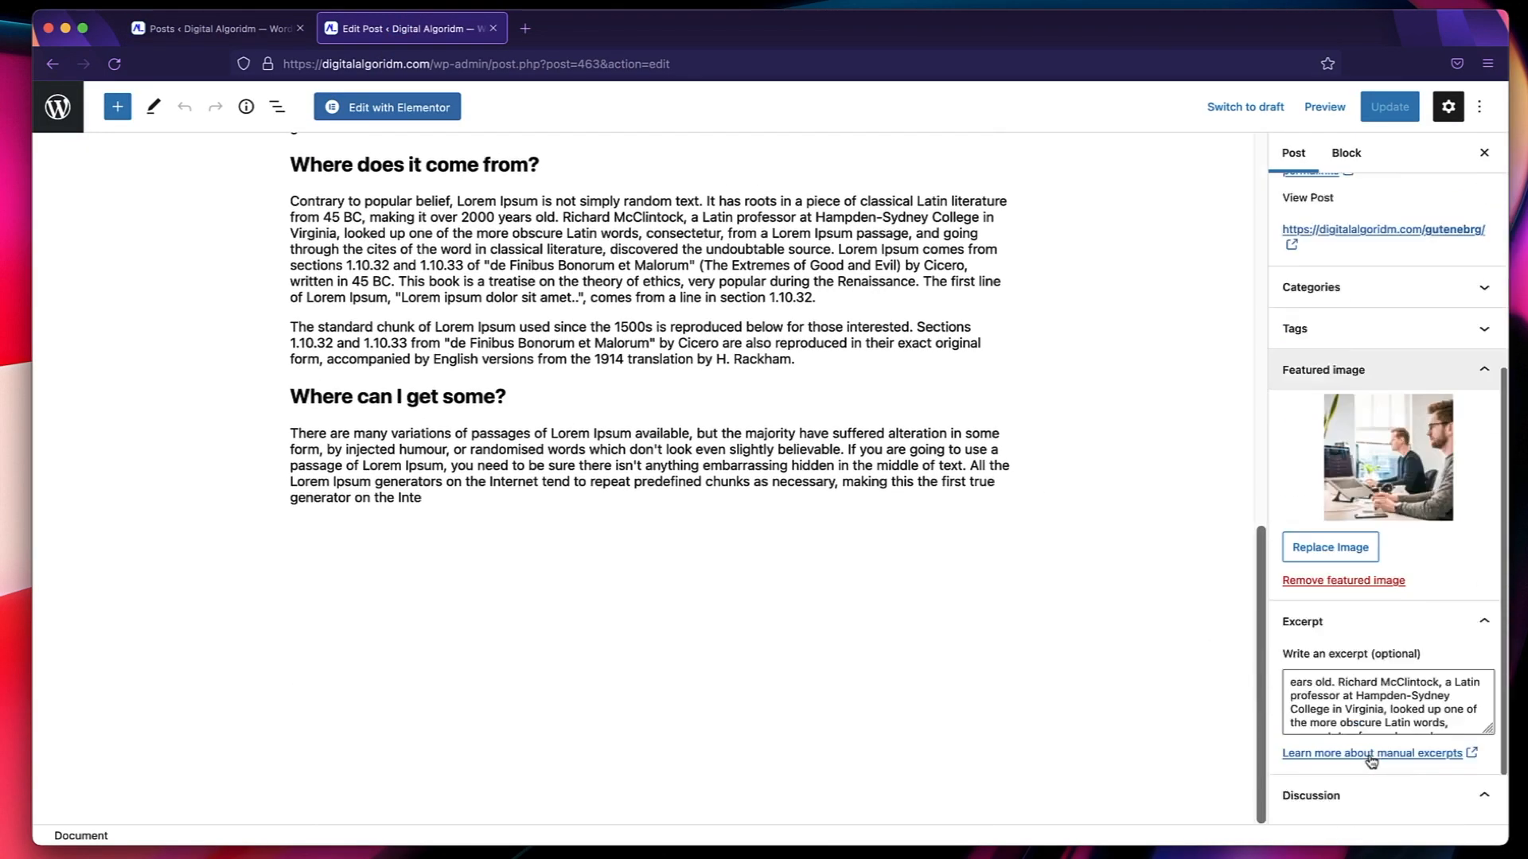
scroll(1371, 762, "up", 5)
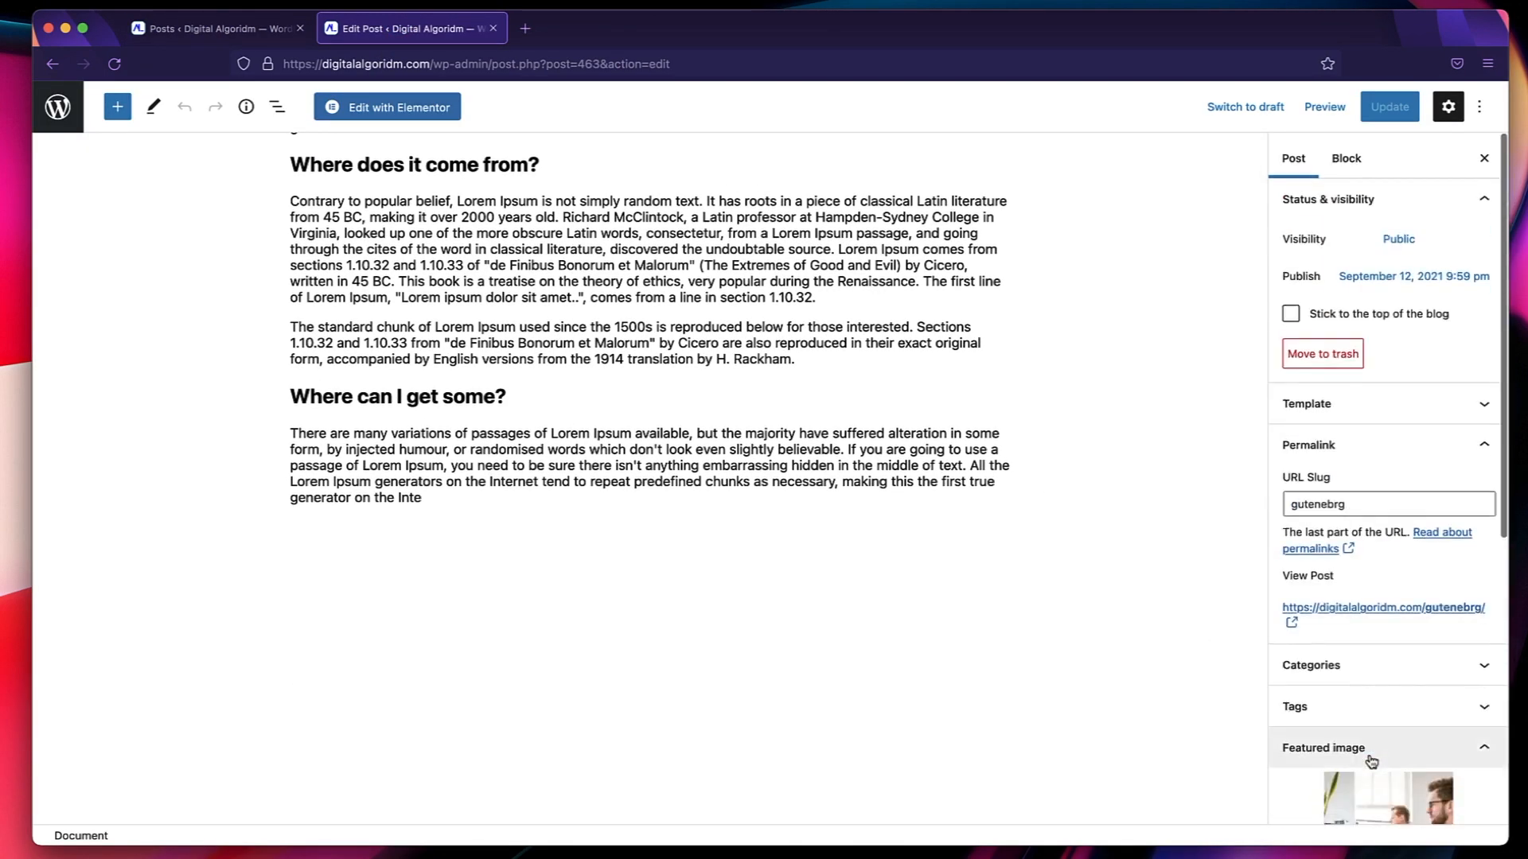
View the live page of "Another Post In Gutenebrg" and examine how the template styles its hero and body headings.
left_click(1435, 603)
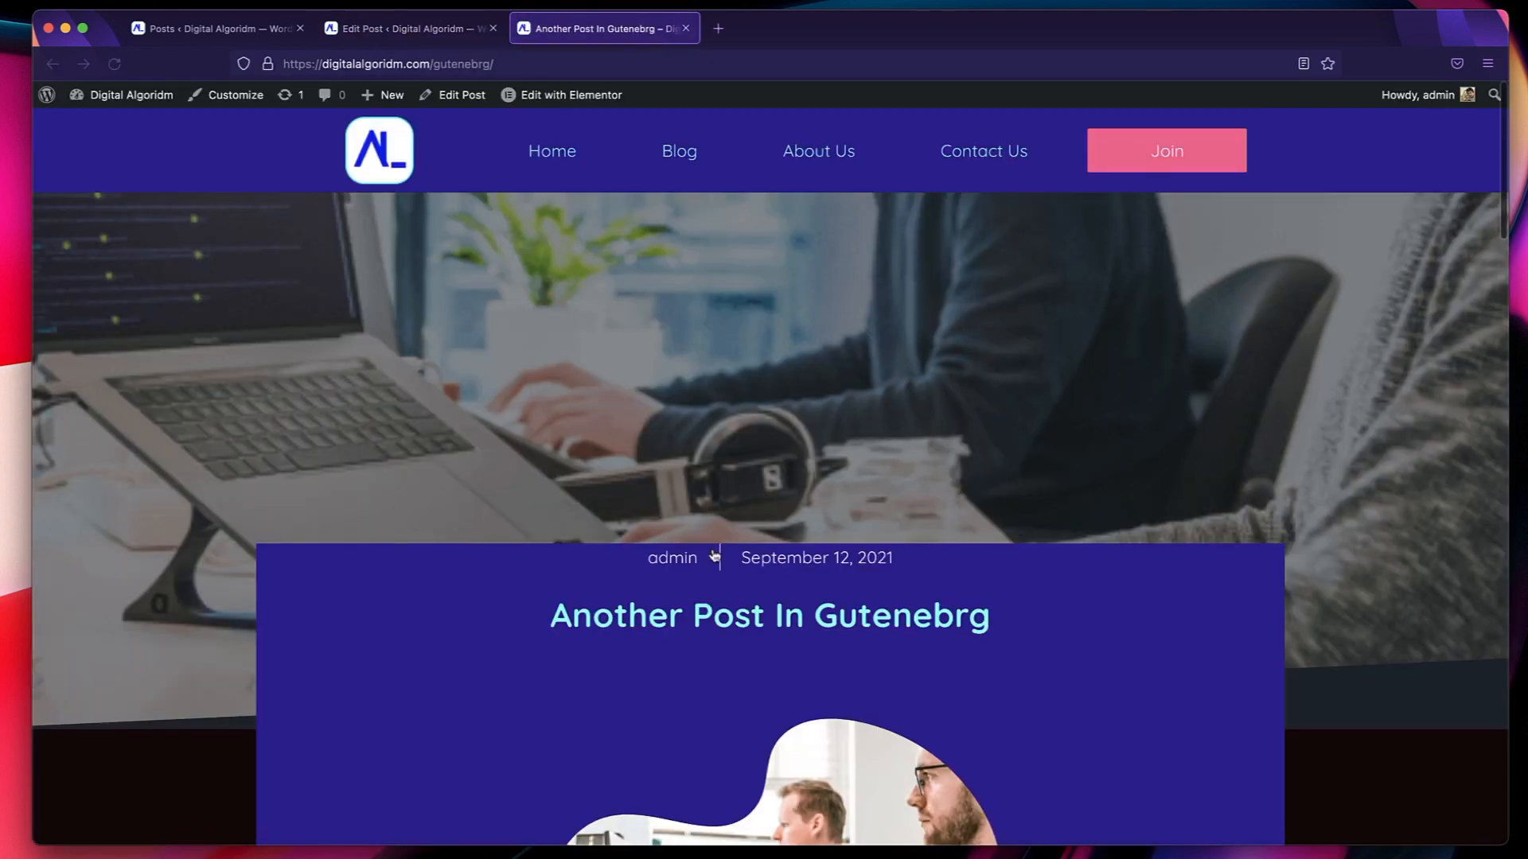
scroll(715, 557, "down", 15)
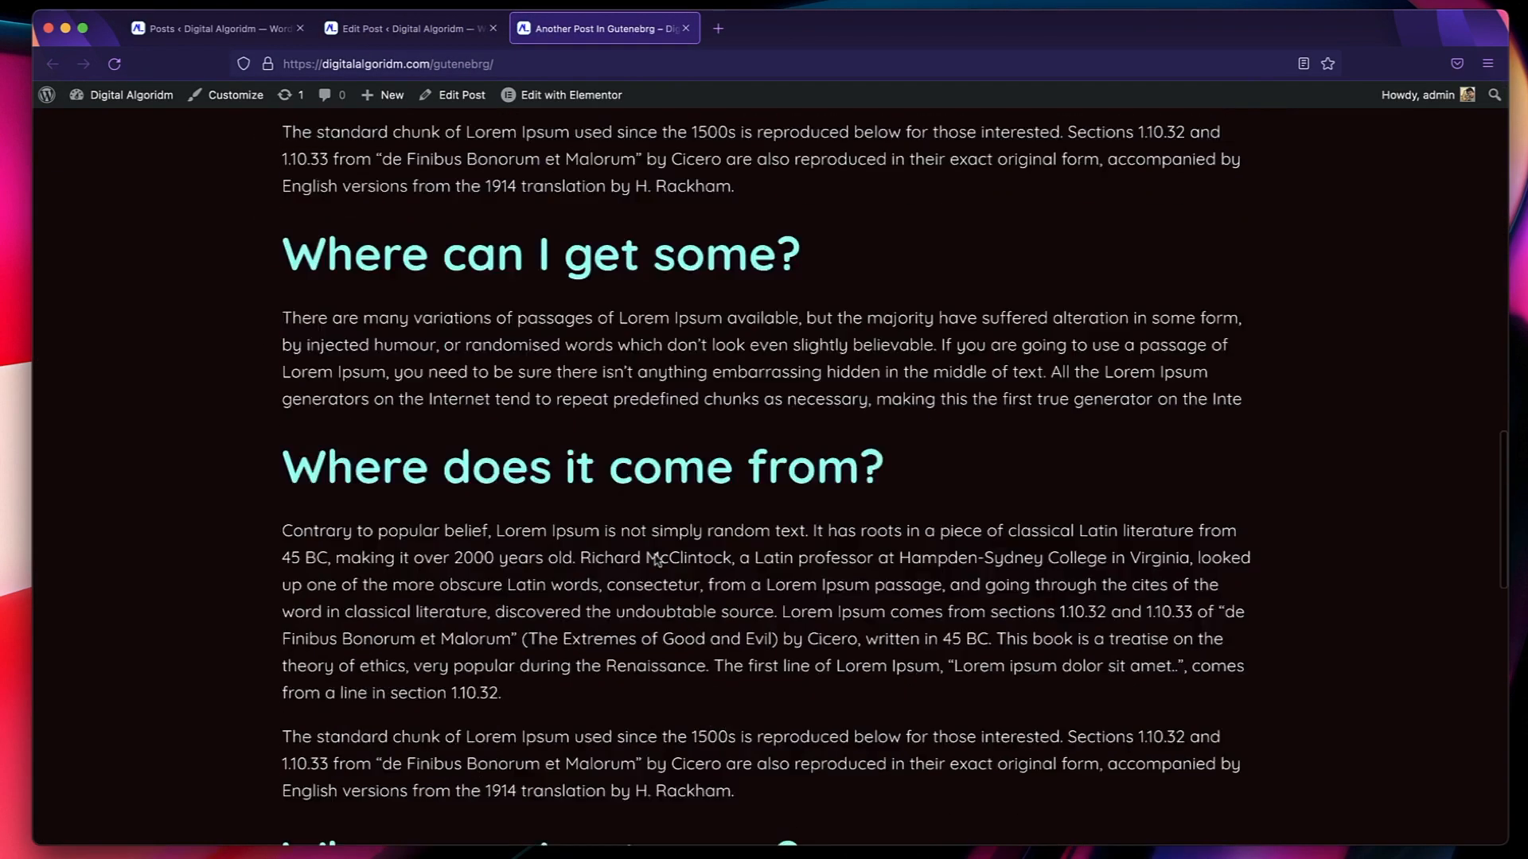
scroll(656, 560, "down", 5)
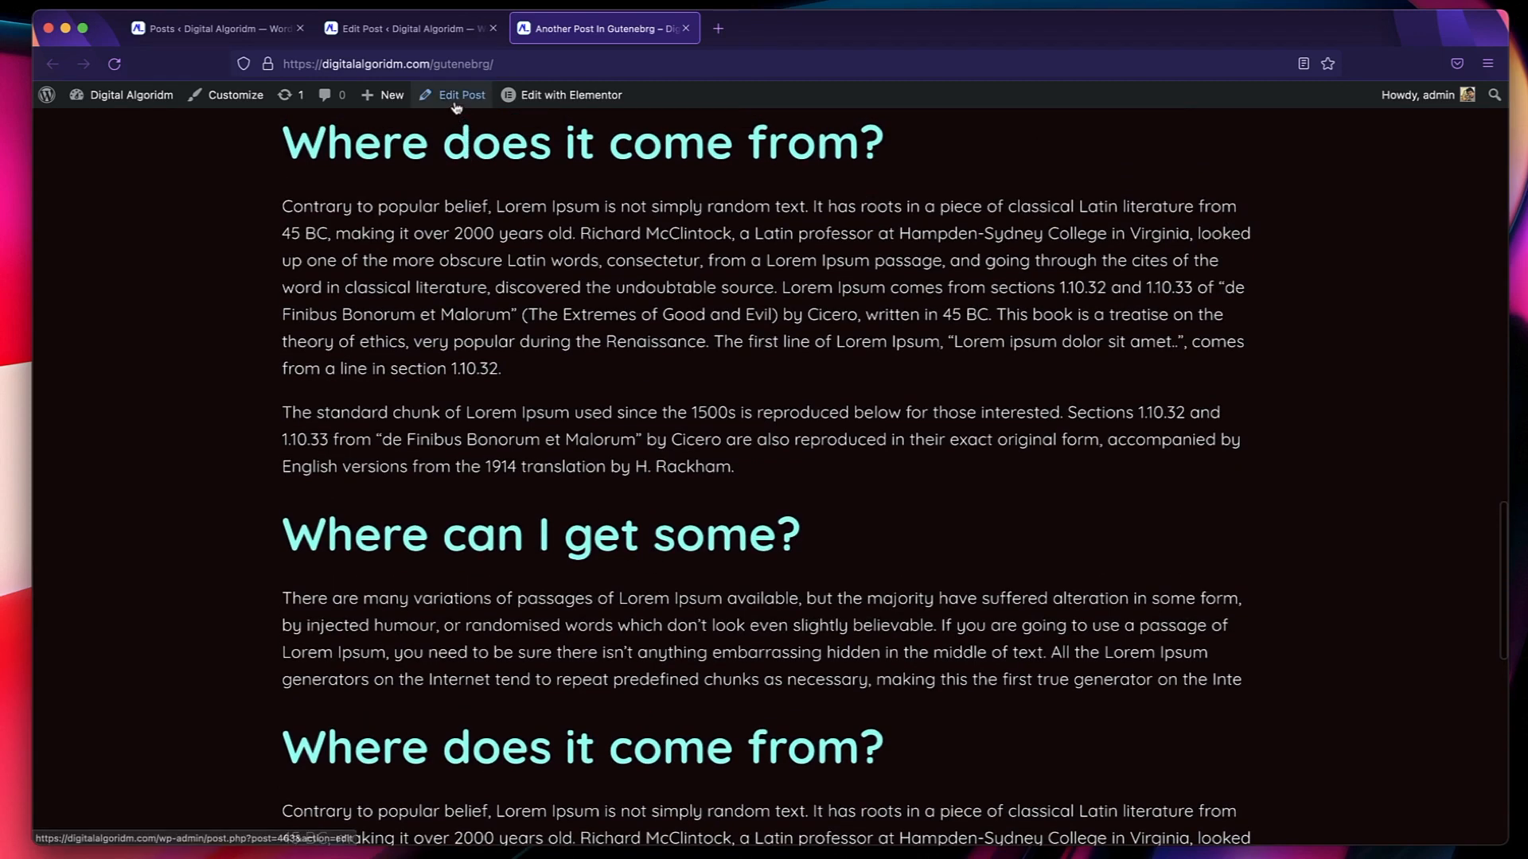
Edit the post and insert an H3 heading reading "Another heading" below the first "Where does it come from?" heading.
left_click(456, 99)
left_click(545, 274)
key("Return")
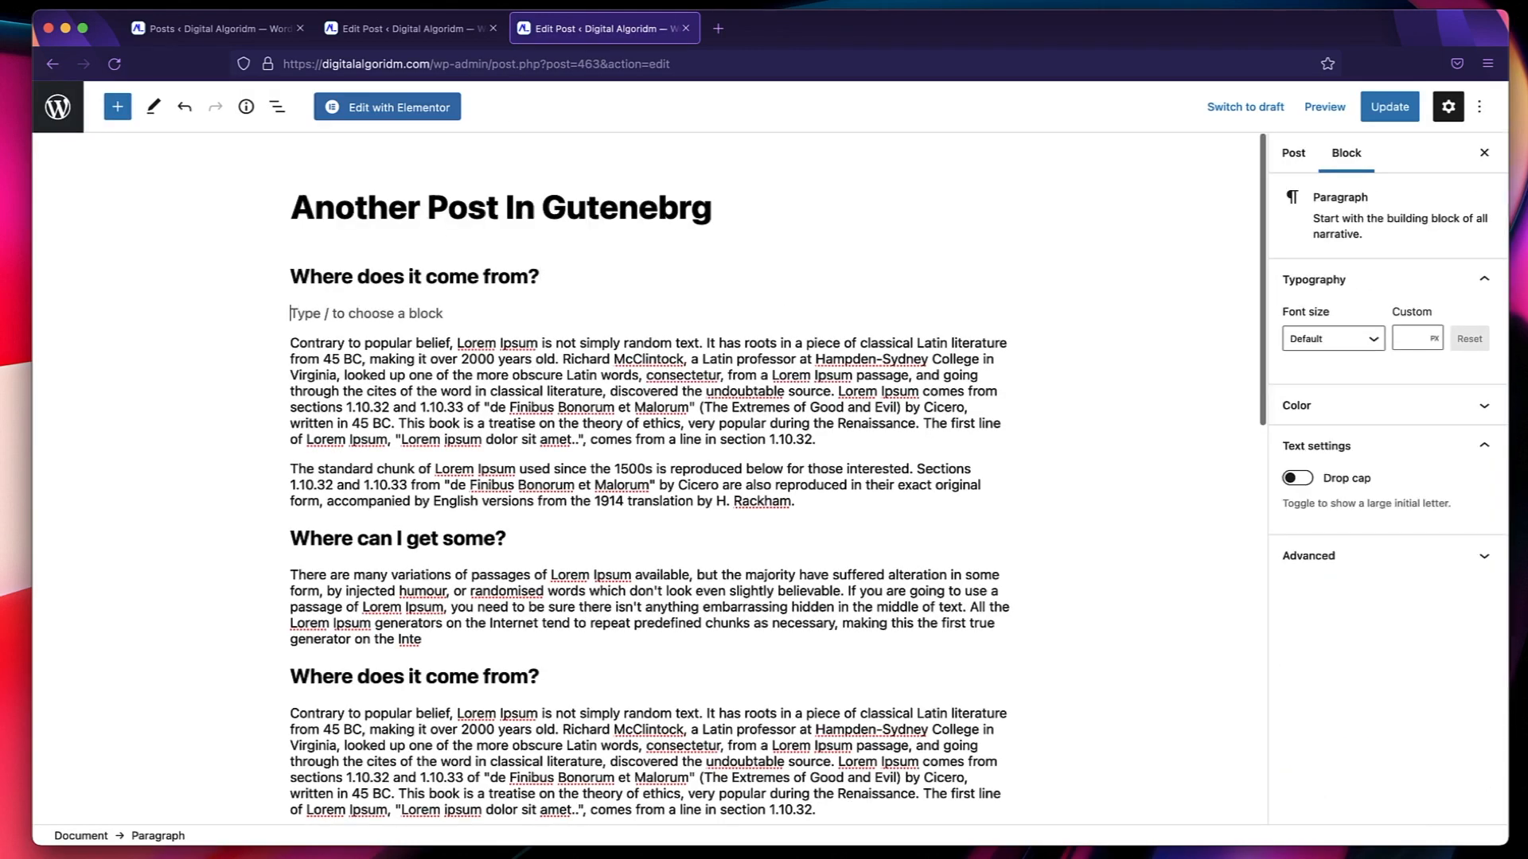
type("/")
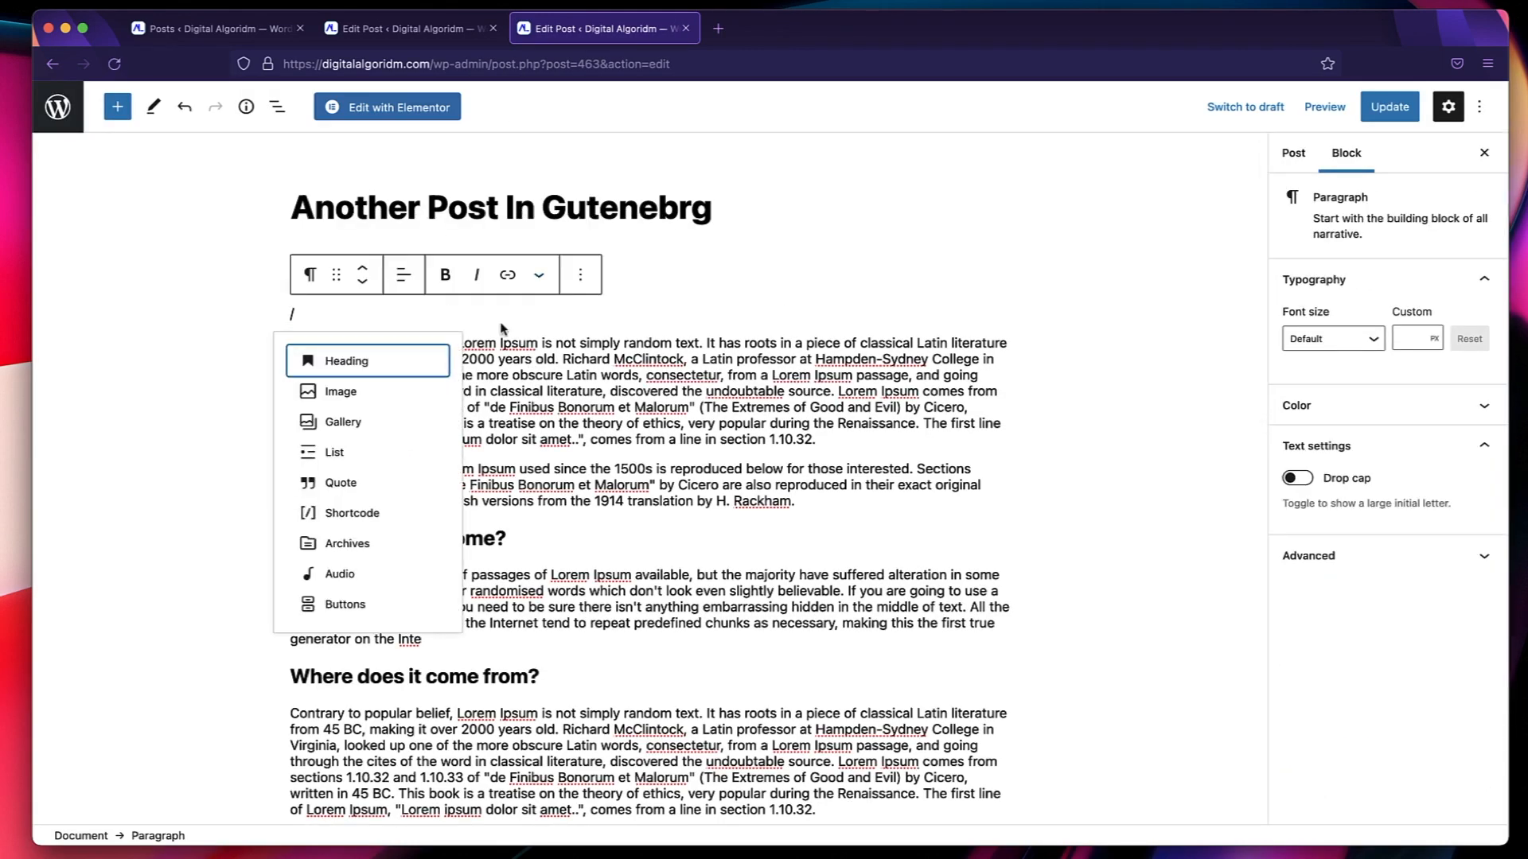
left_click(355, 374)
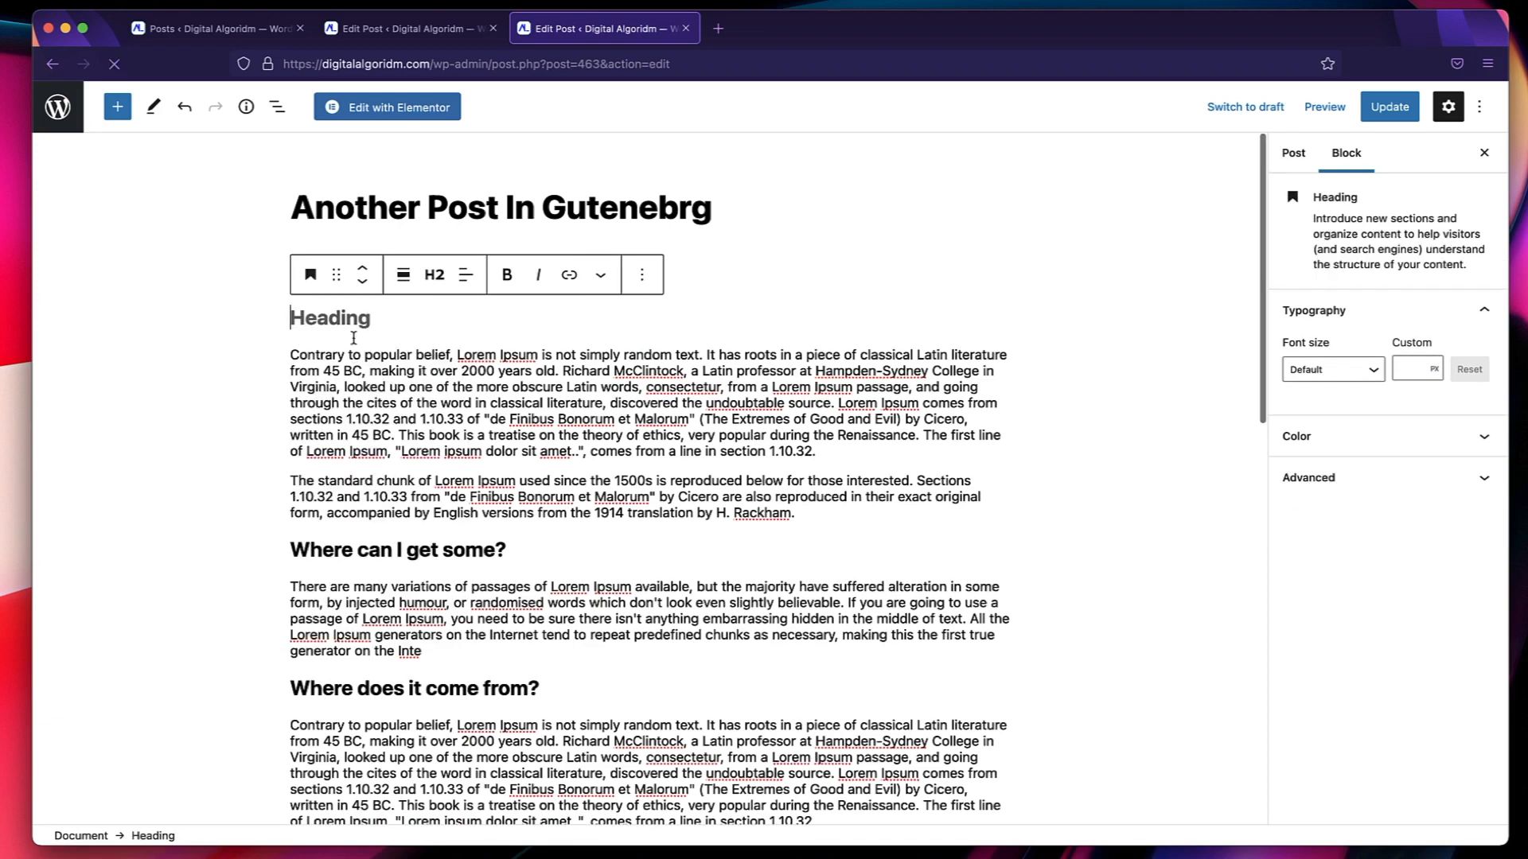
left_click(438, 285)
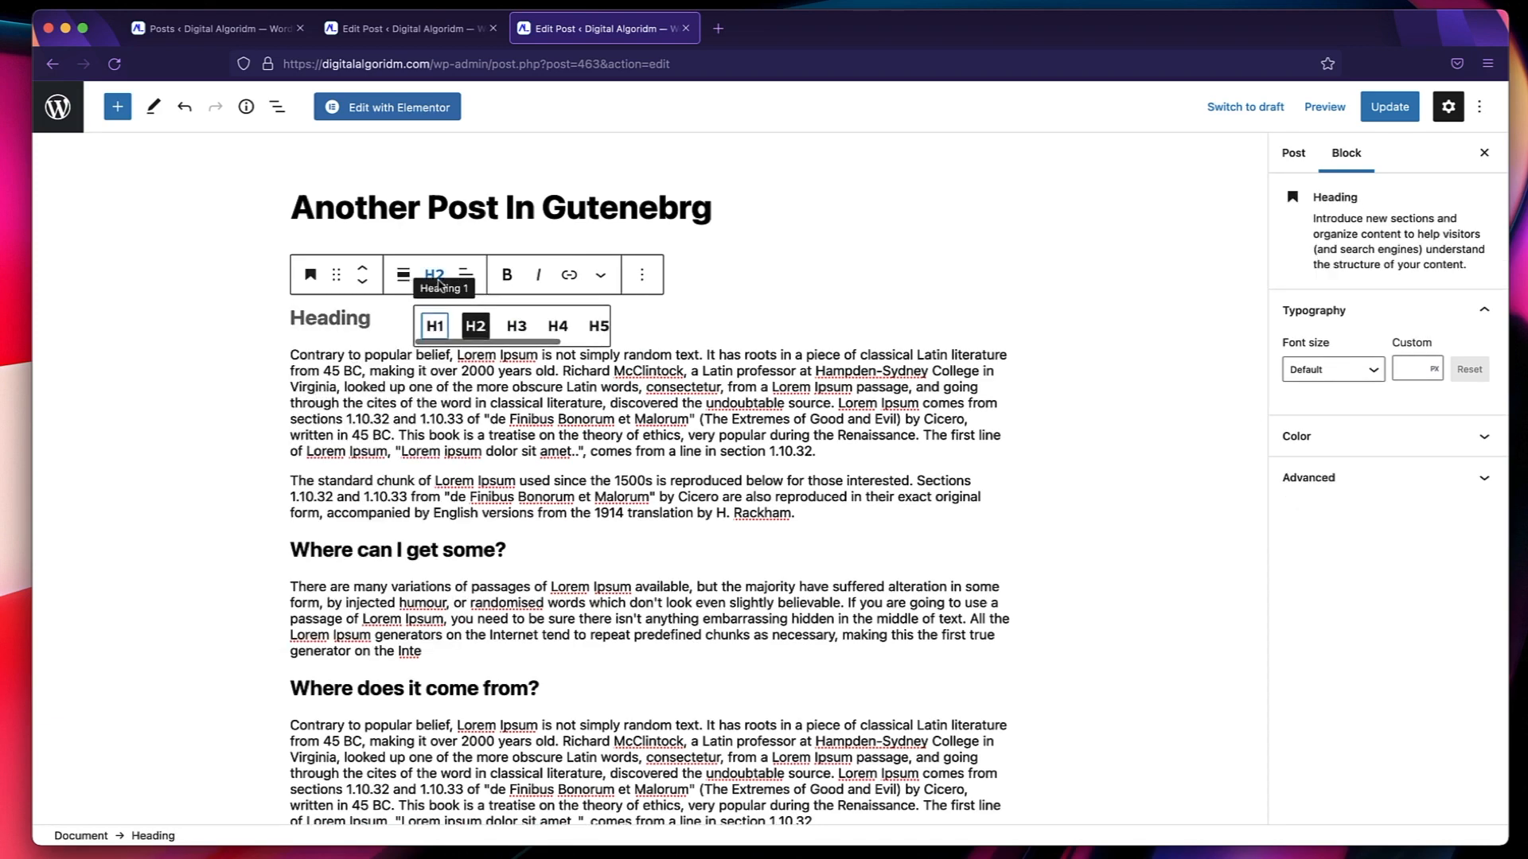
left_click(517, 327)
type("Another heading")
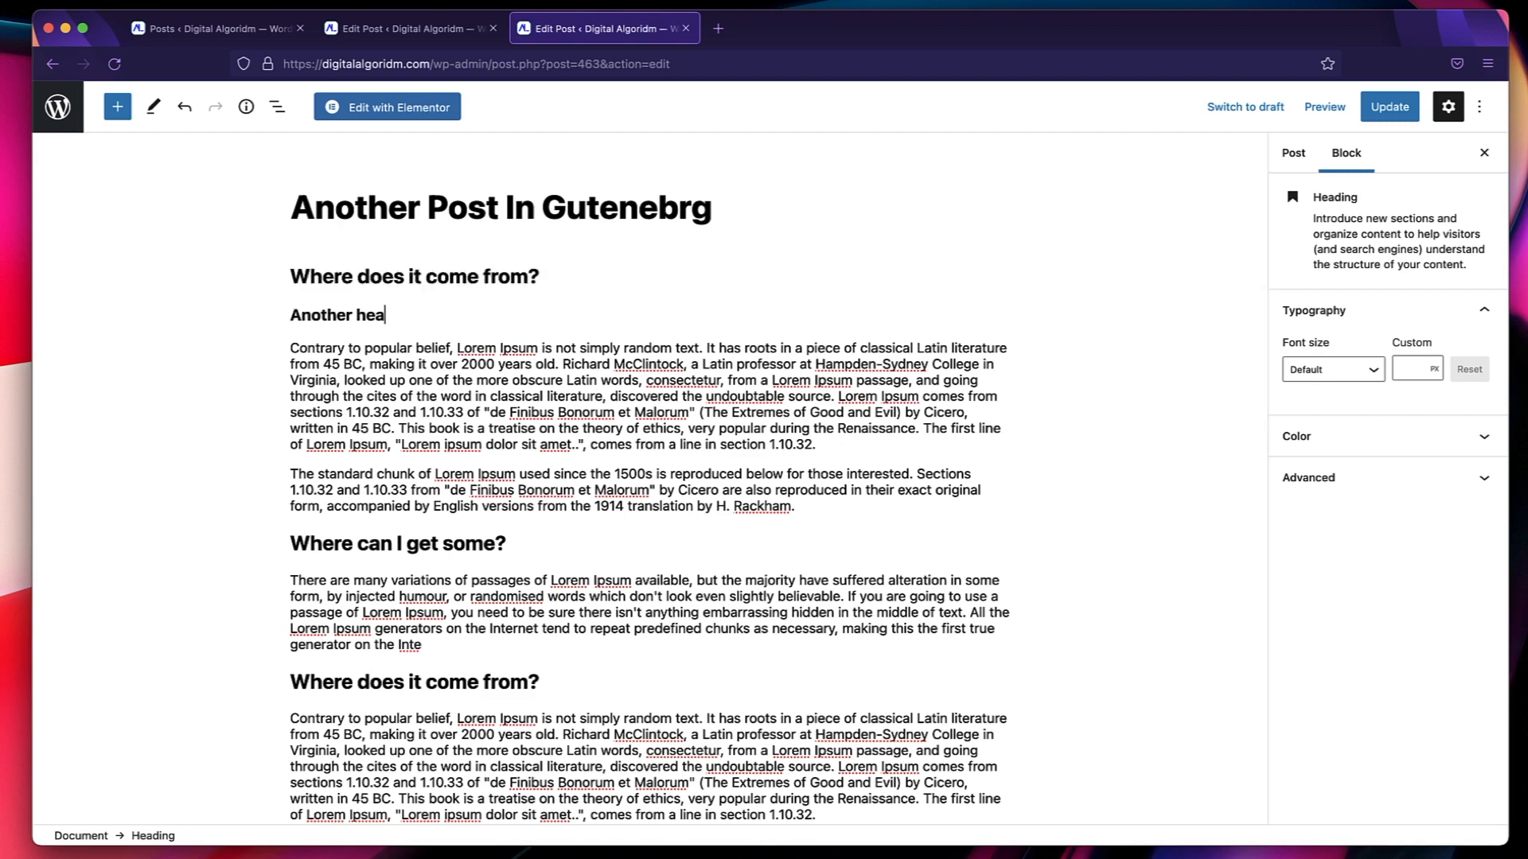
Change the first "Where can I get some?" heading to H4 and the following "Where does it come from?" to H5, and update the post.
left_click(400, 564)
left_click(400, 554)
left_click(604, 529)
left_click(442, 543)
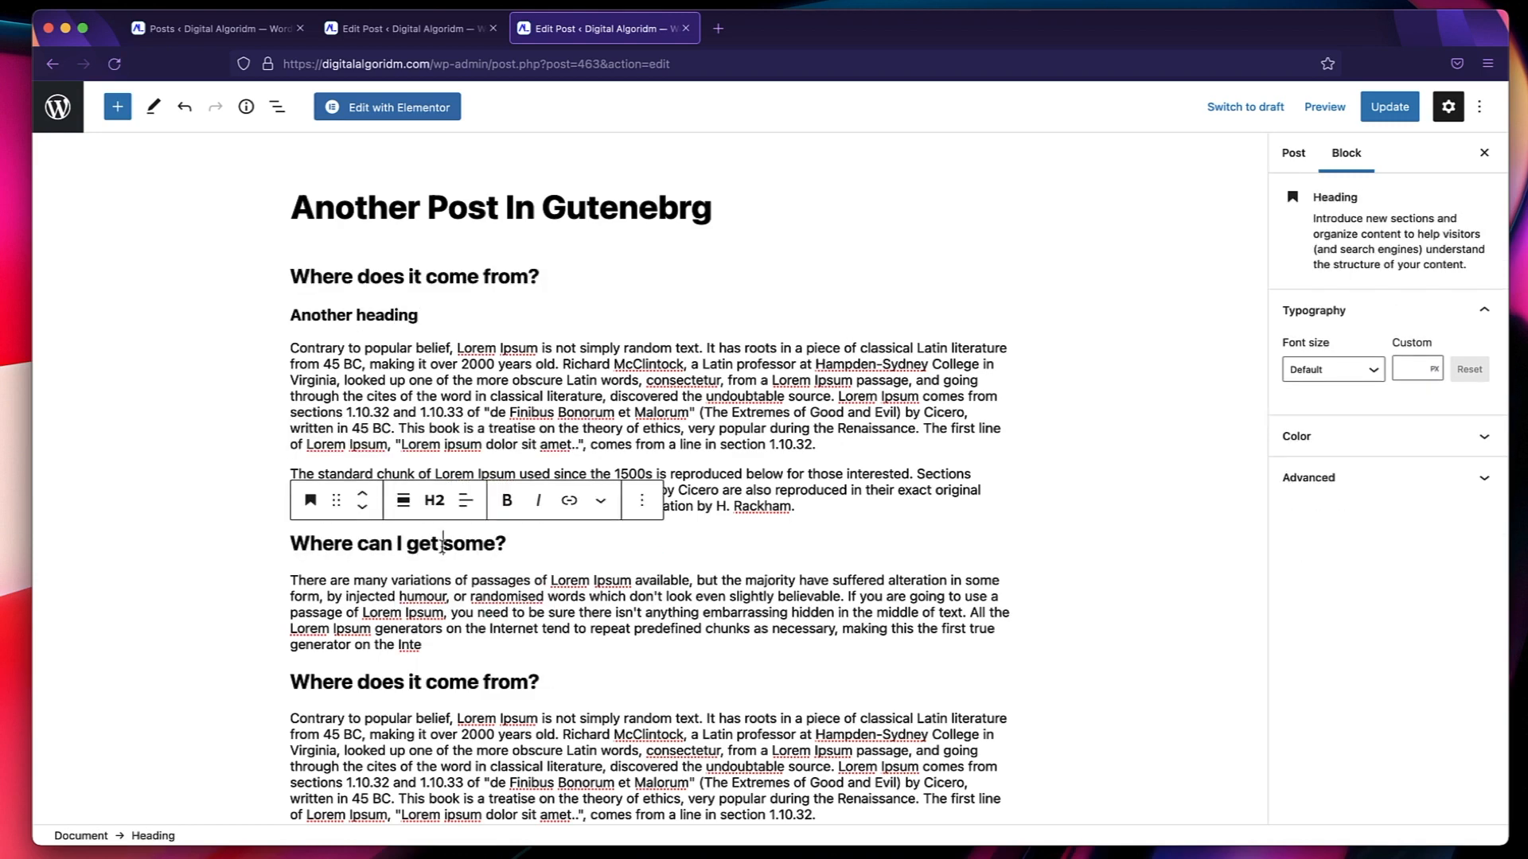
left_click(435, 501)
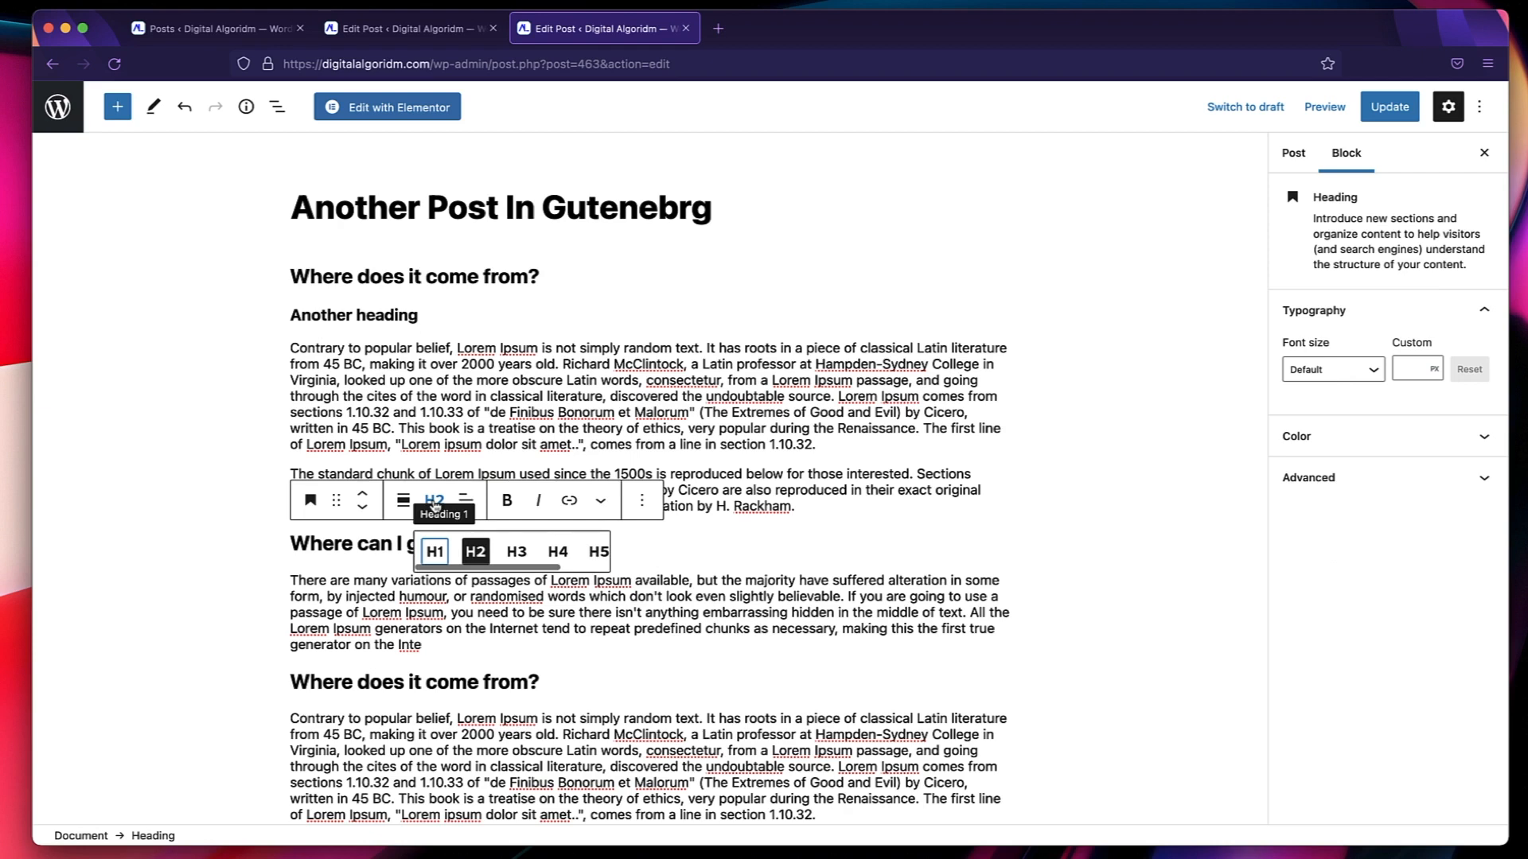
left_click(571, 561)
left_click(442, 675)
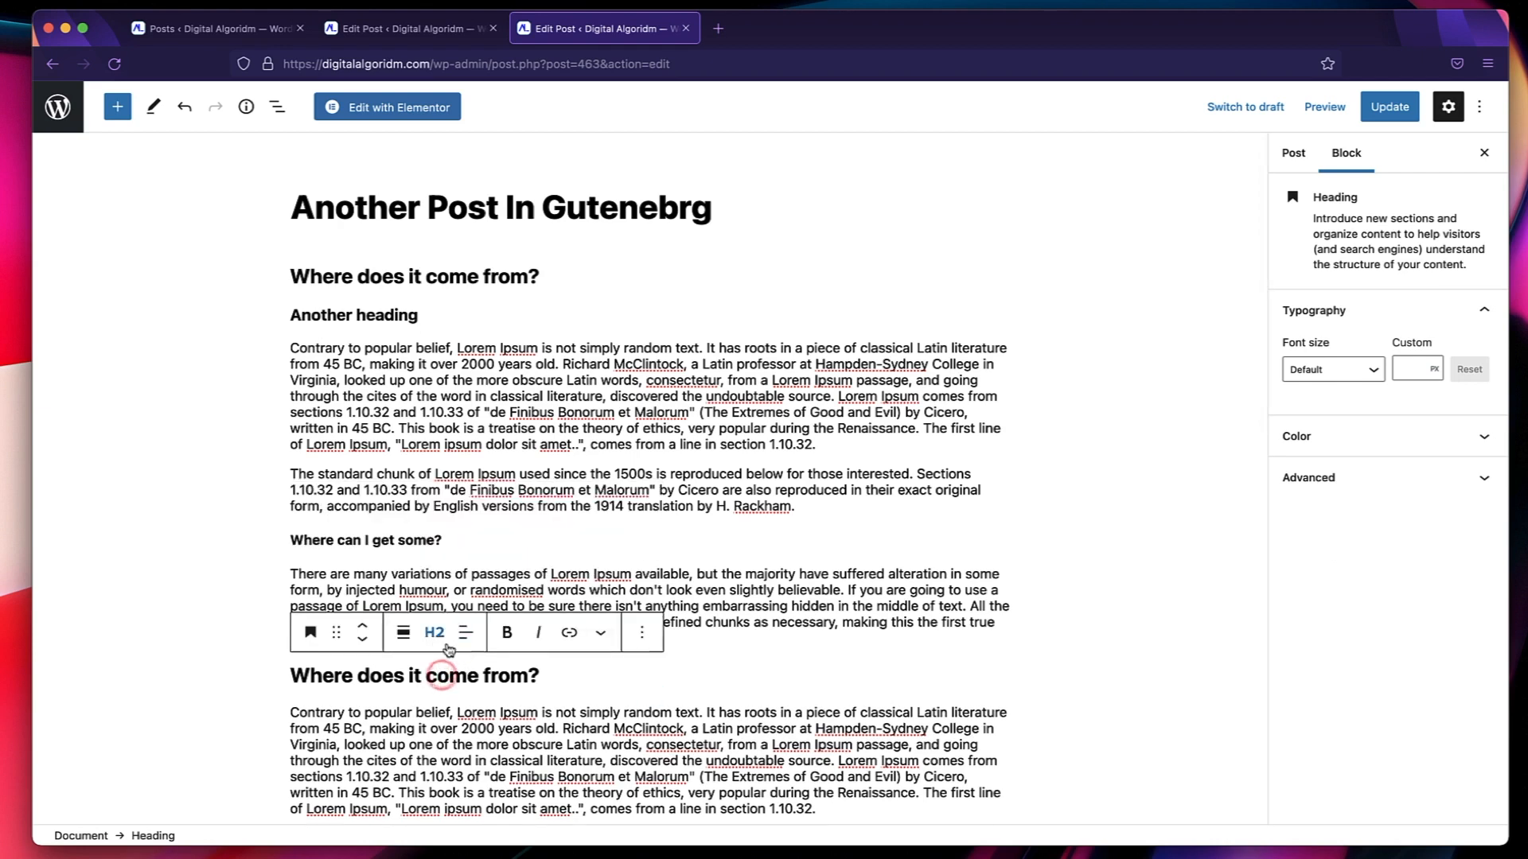
left_click(434, 632)
left_click(598, 684)
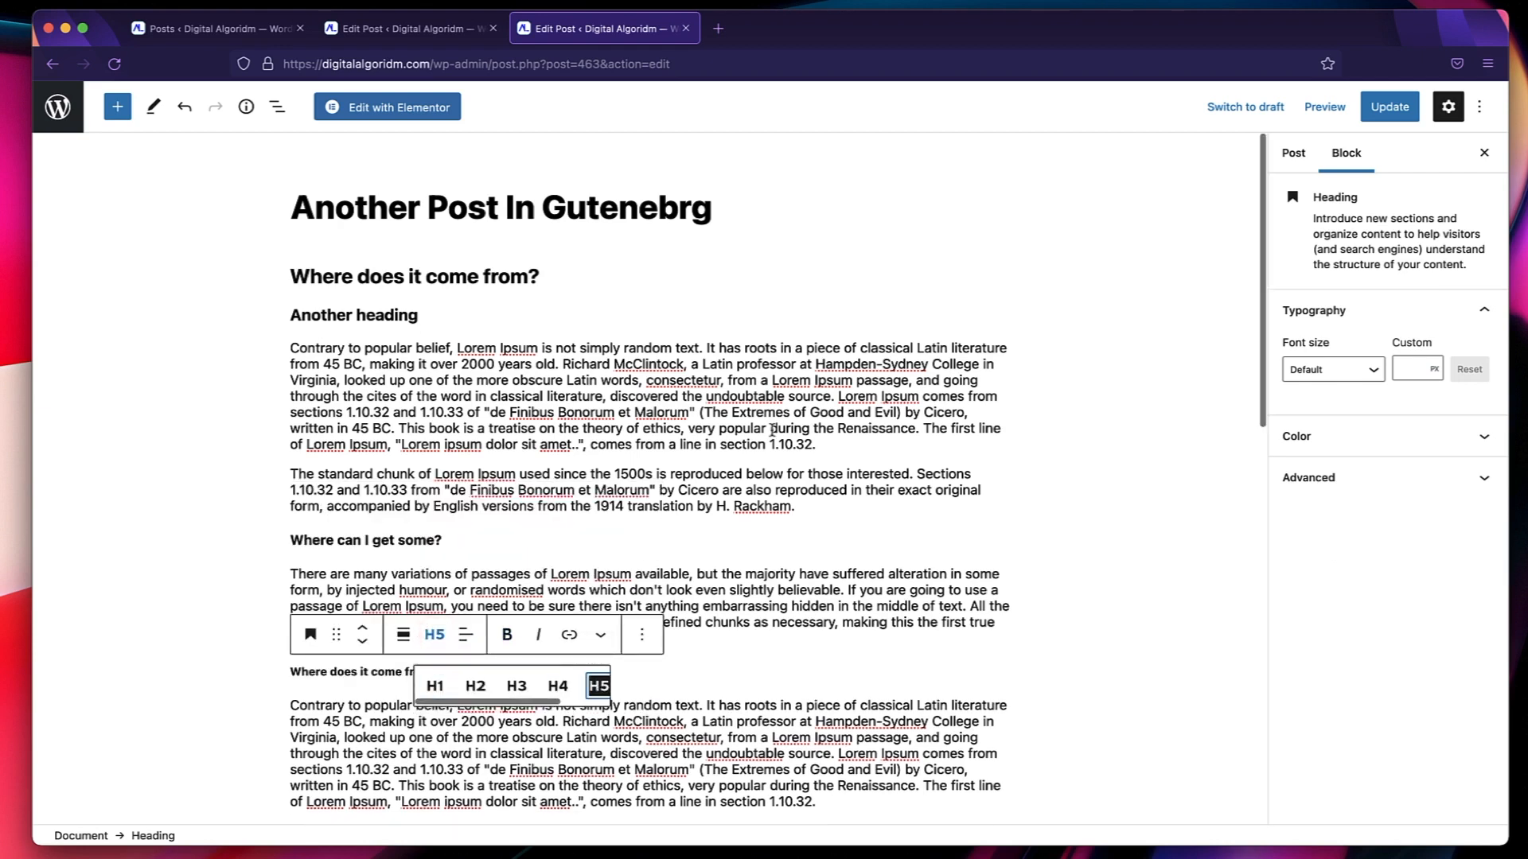
left_click(1393, 109)
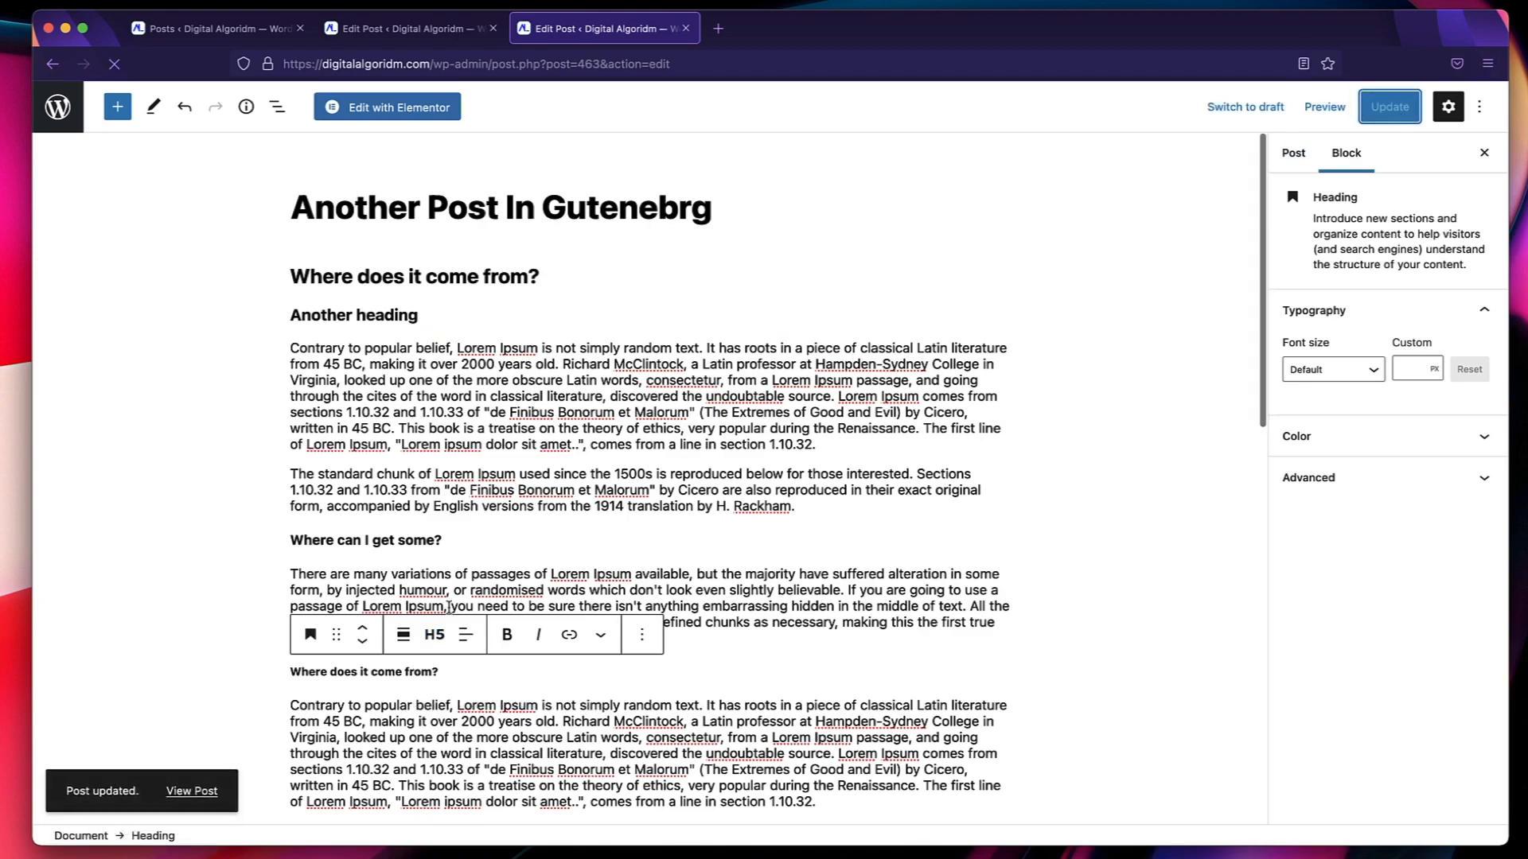
View the updated live post and examine how the template styles the H2, H3, H4 and H5 headings.
left_click(191, 791)
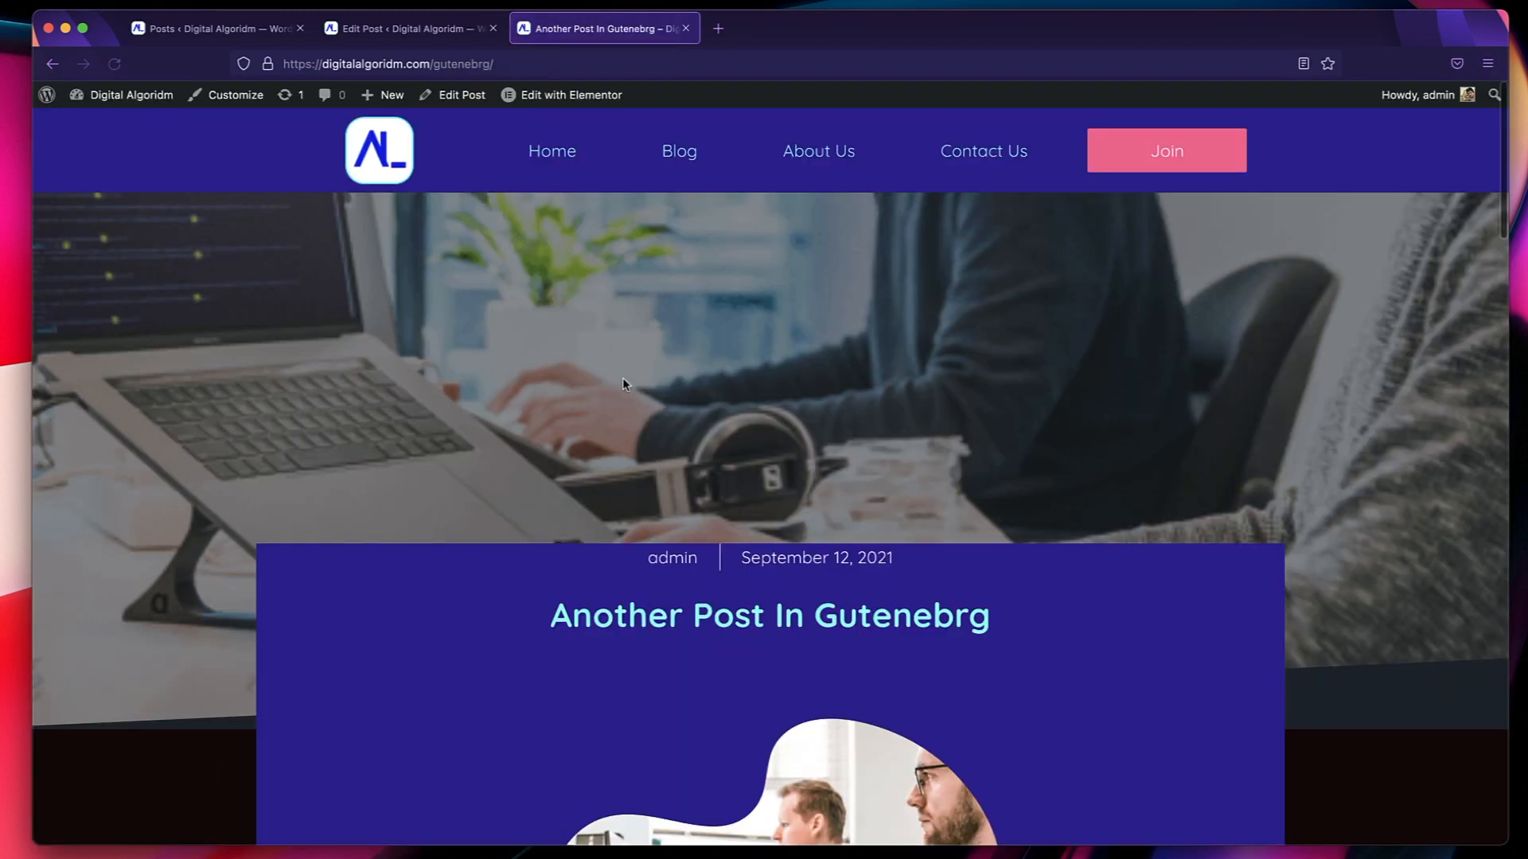
scroll(622, 377, "down", 10)
scroll(595, 468, "down", 15)
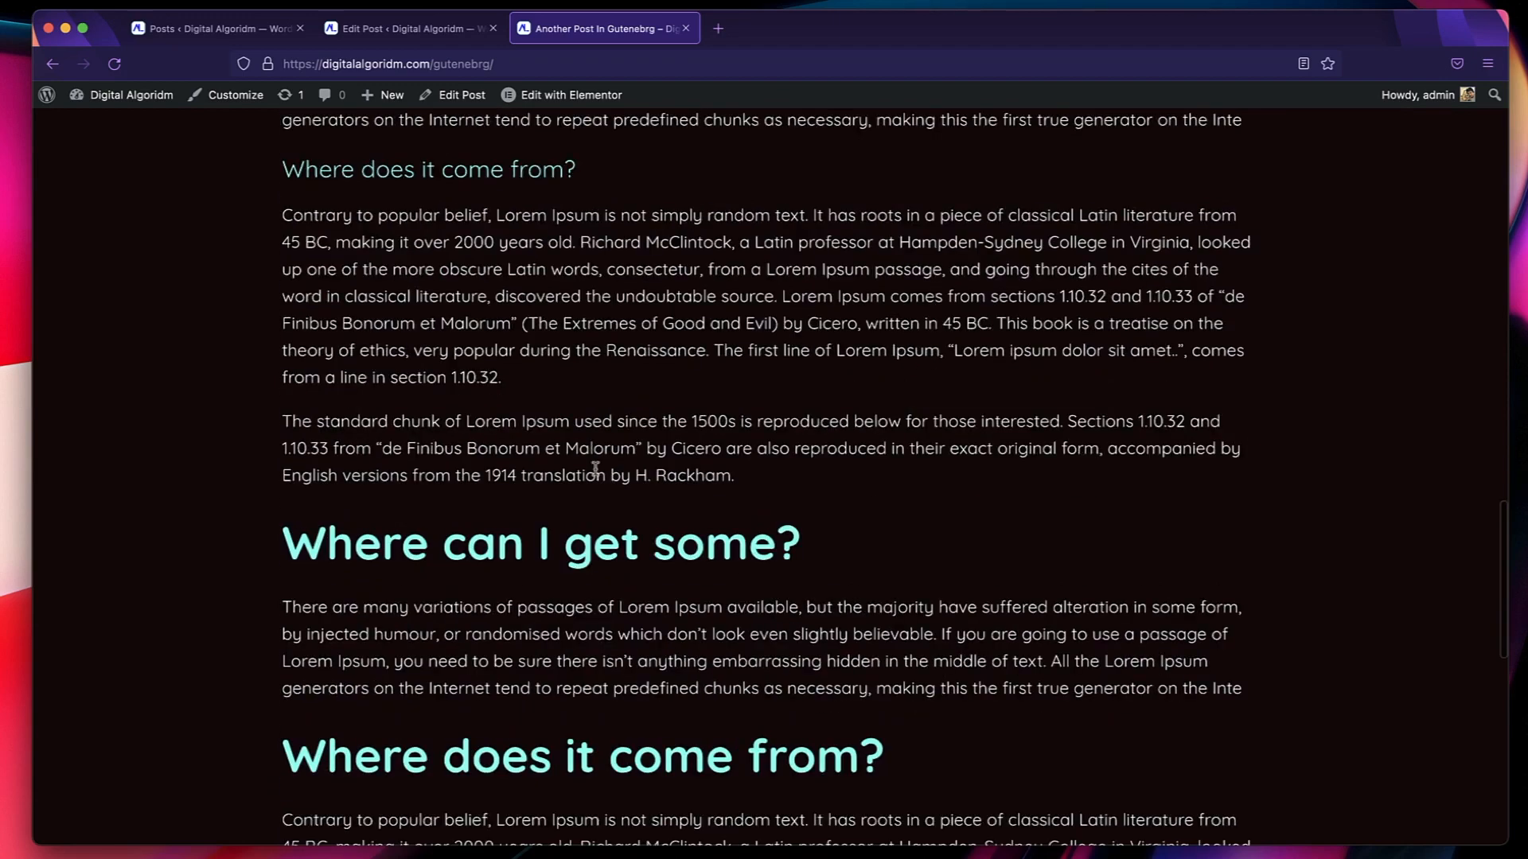
scroll(595, 468, "up", 15)
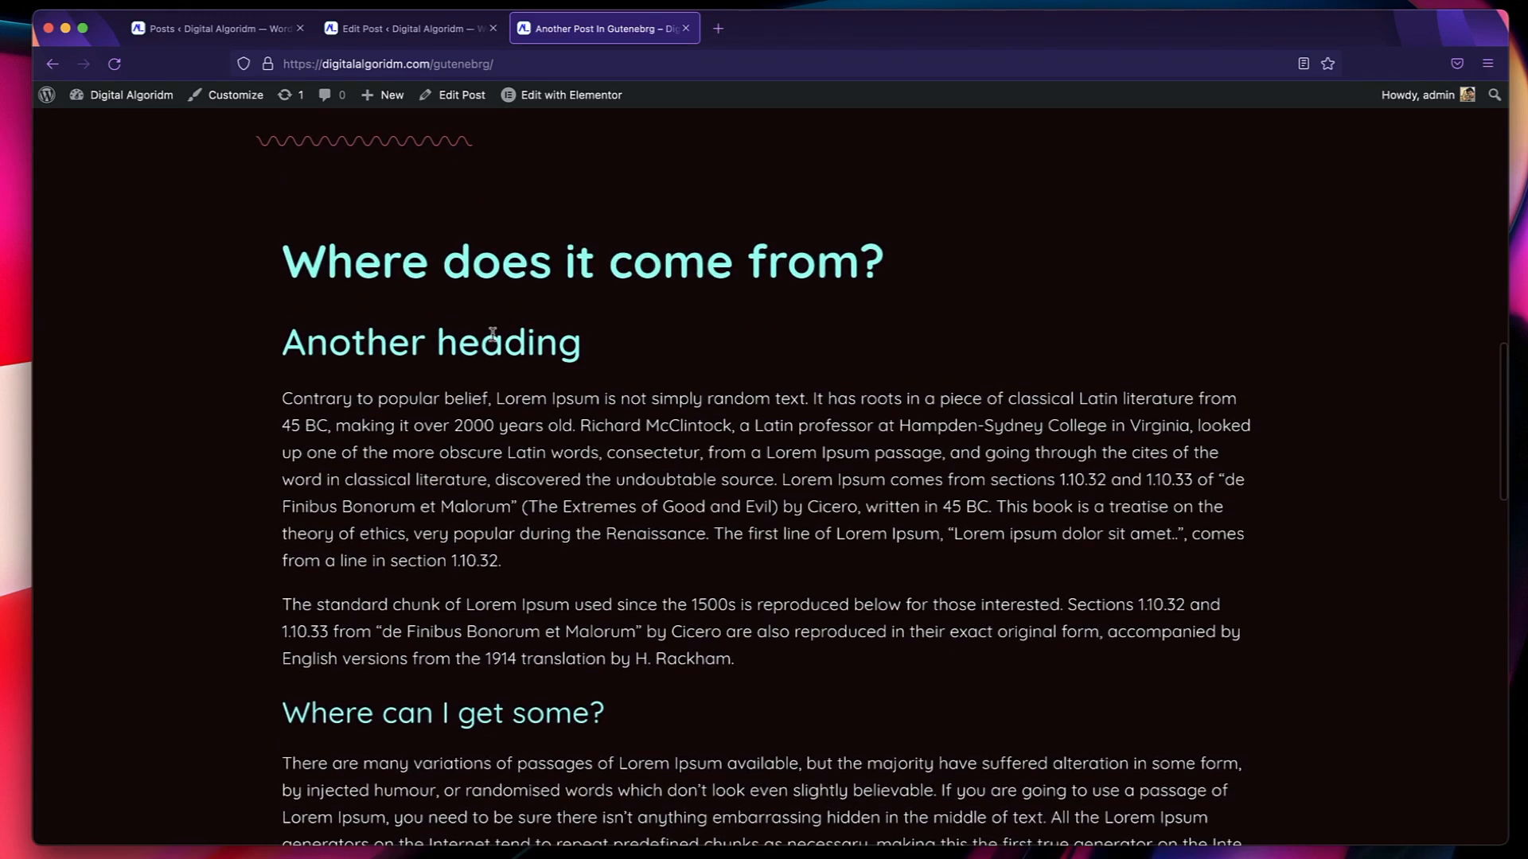
scroll(492, 334, "down", 4)
scroll(428, 433, "down", 10)
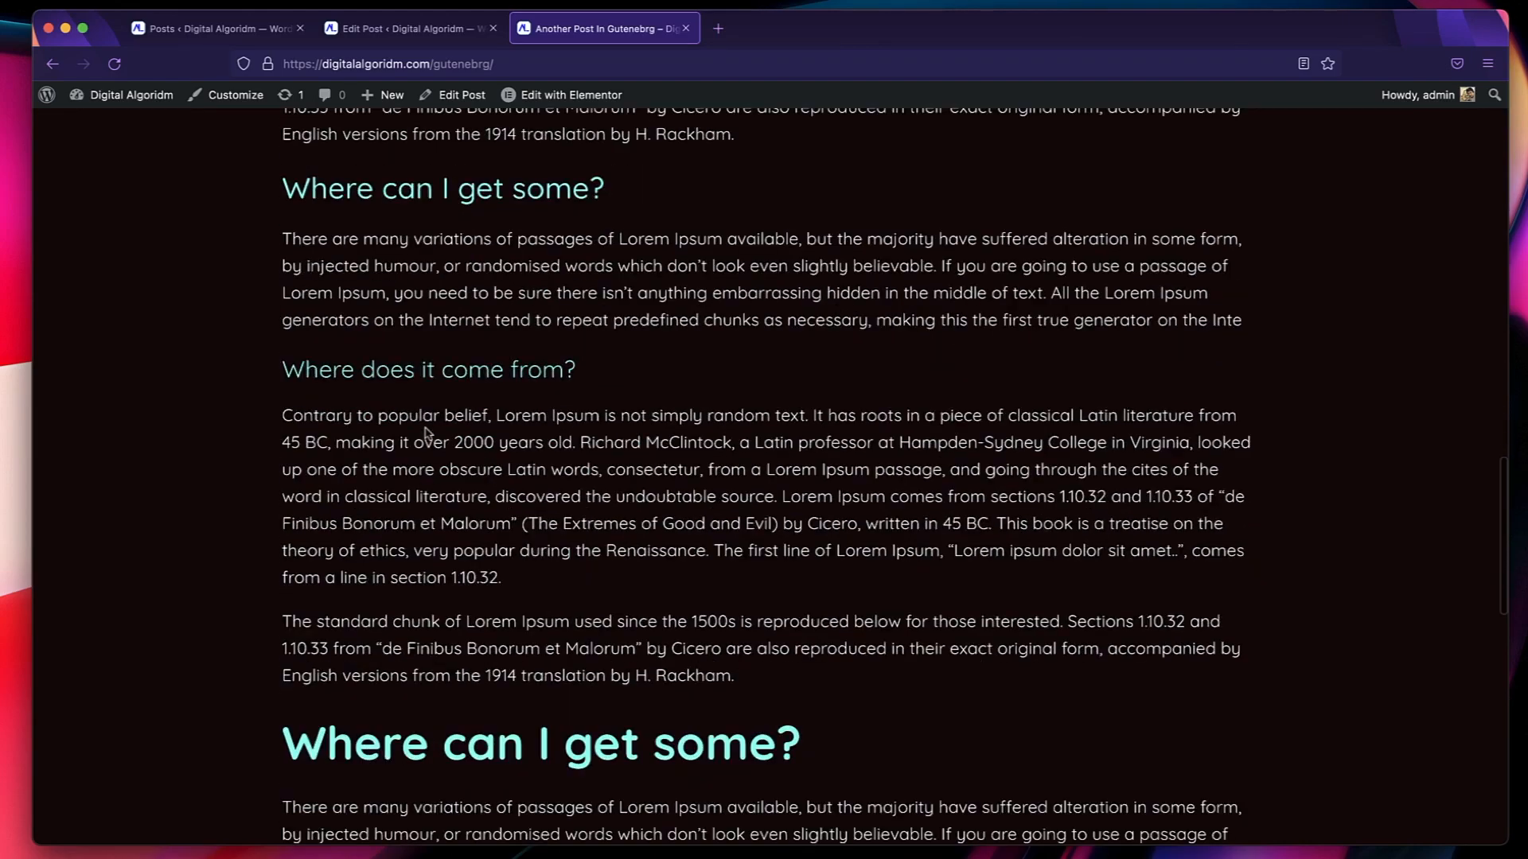
scroll(448, 706, "down", 10)
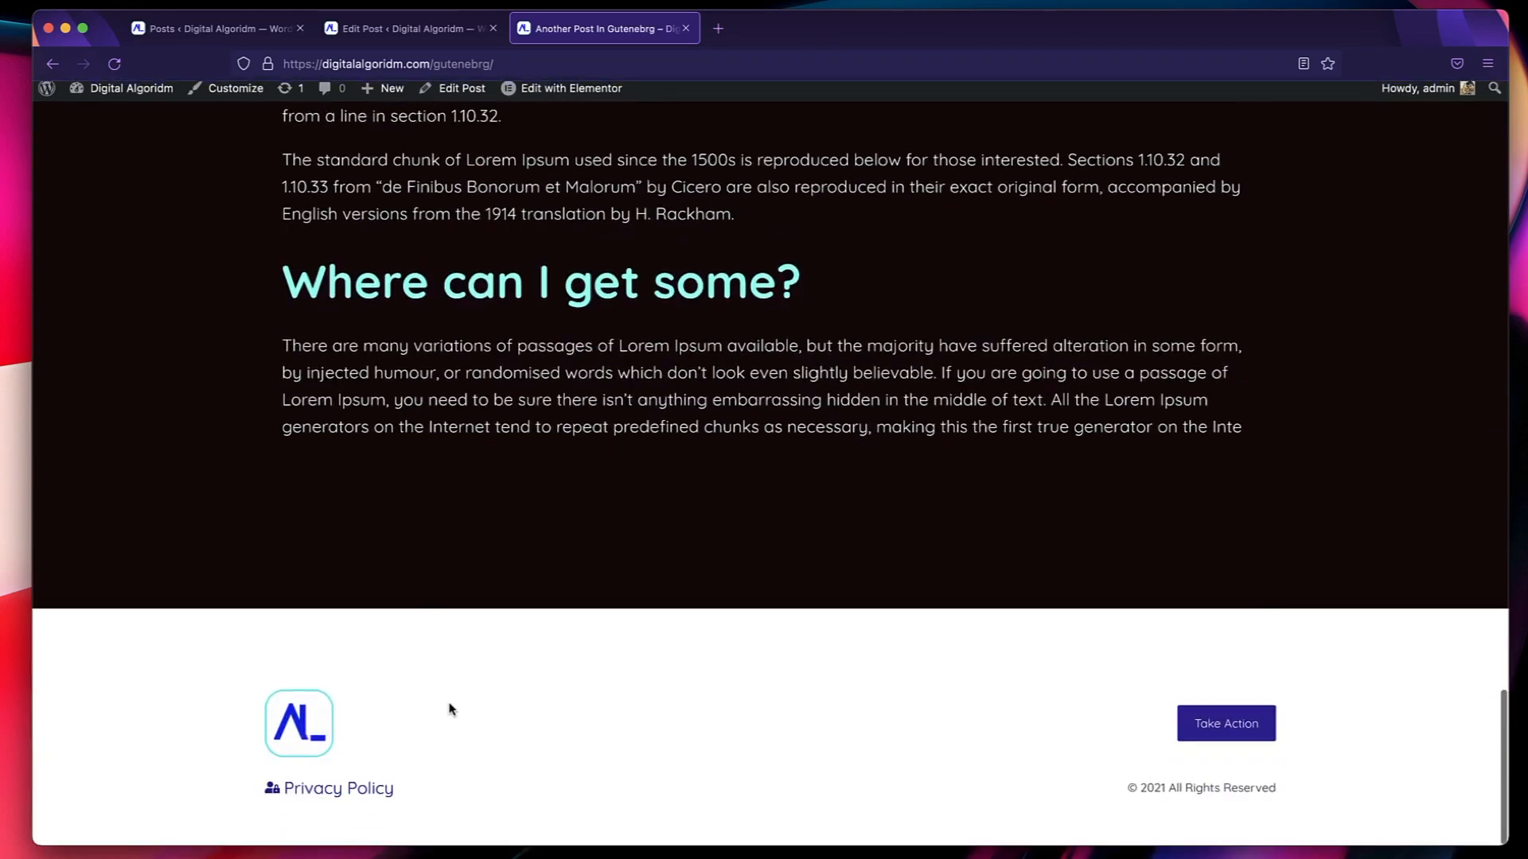
scroll(448, 705, "up", 20)
scroll(451, 709, "down", 15)
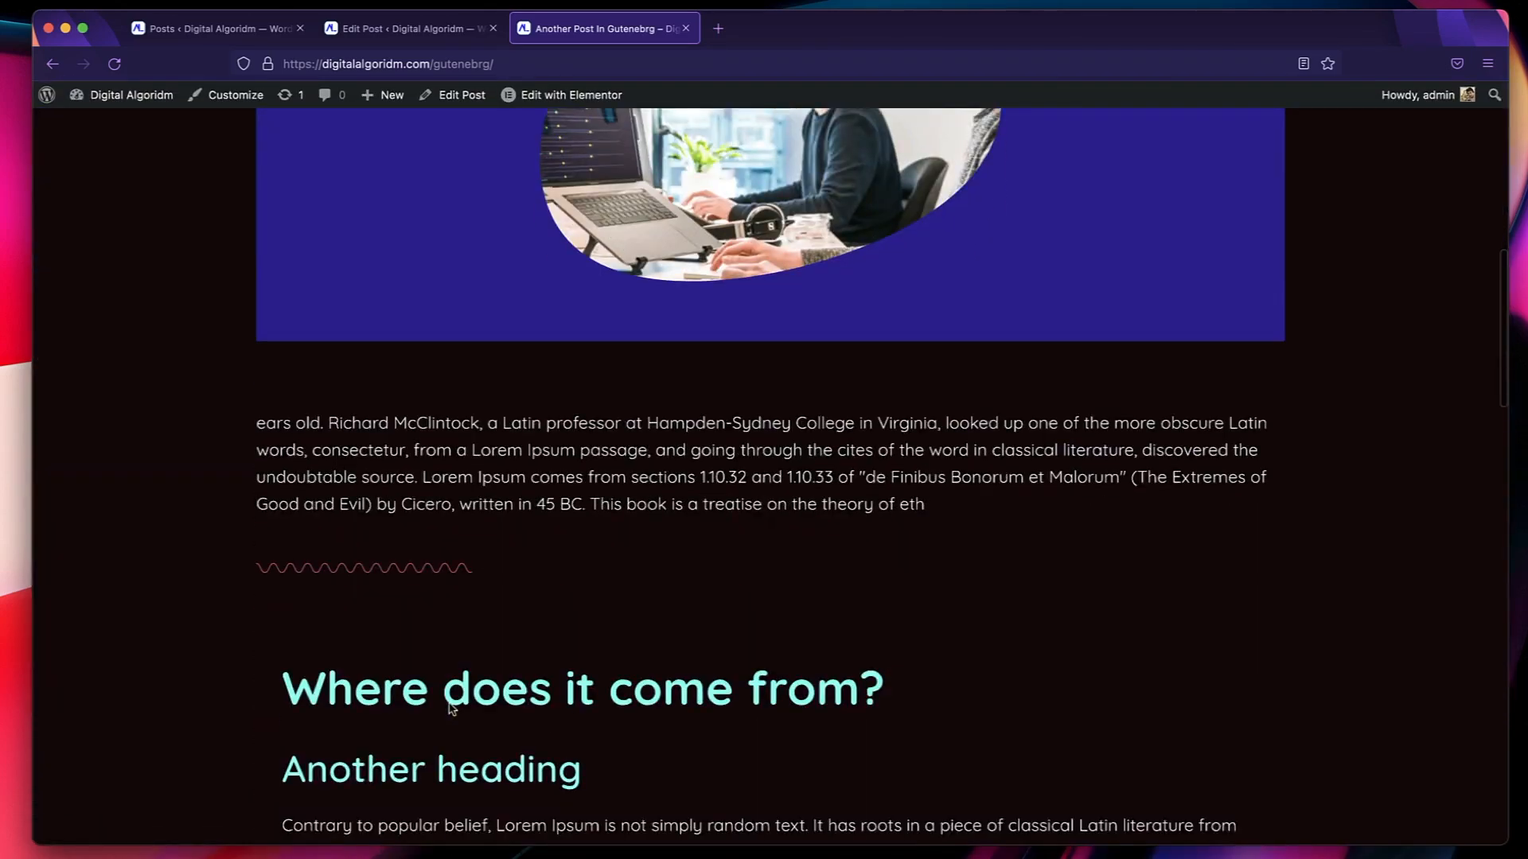
scroll(802, 502, "down", 3)
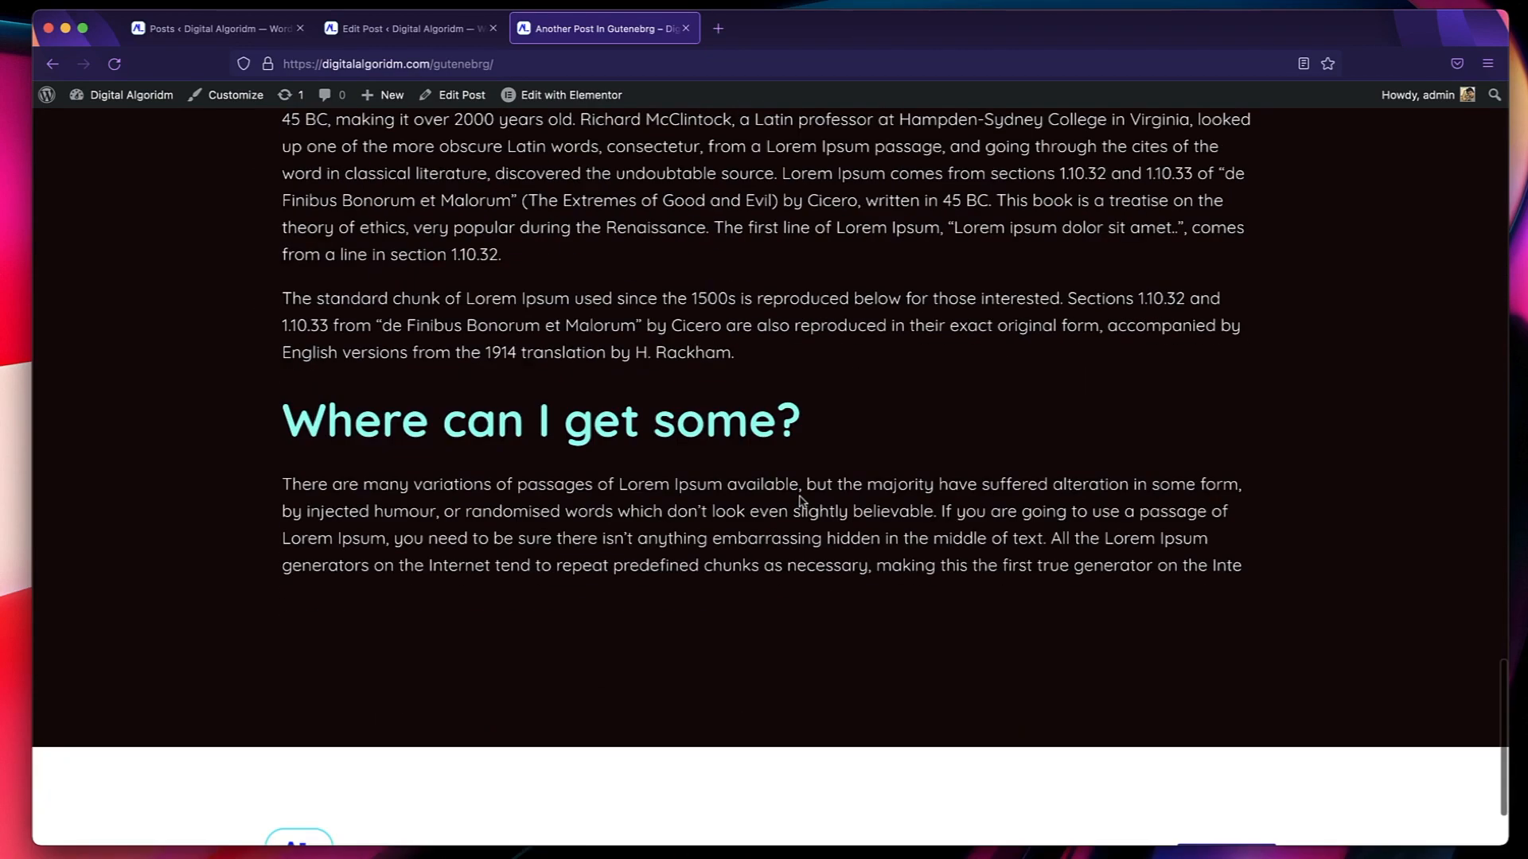
Close the live post, return to the Posts list and open the Theme Builder by searching Elementor's Finder for "theme".
left_click(686, 29)
left_click(230, 32)
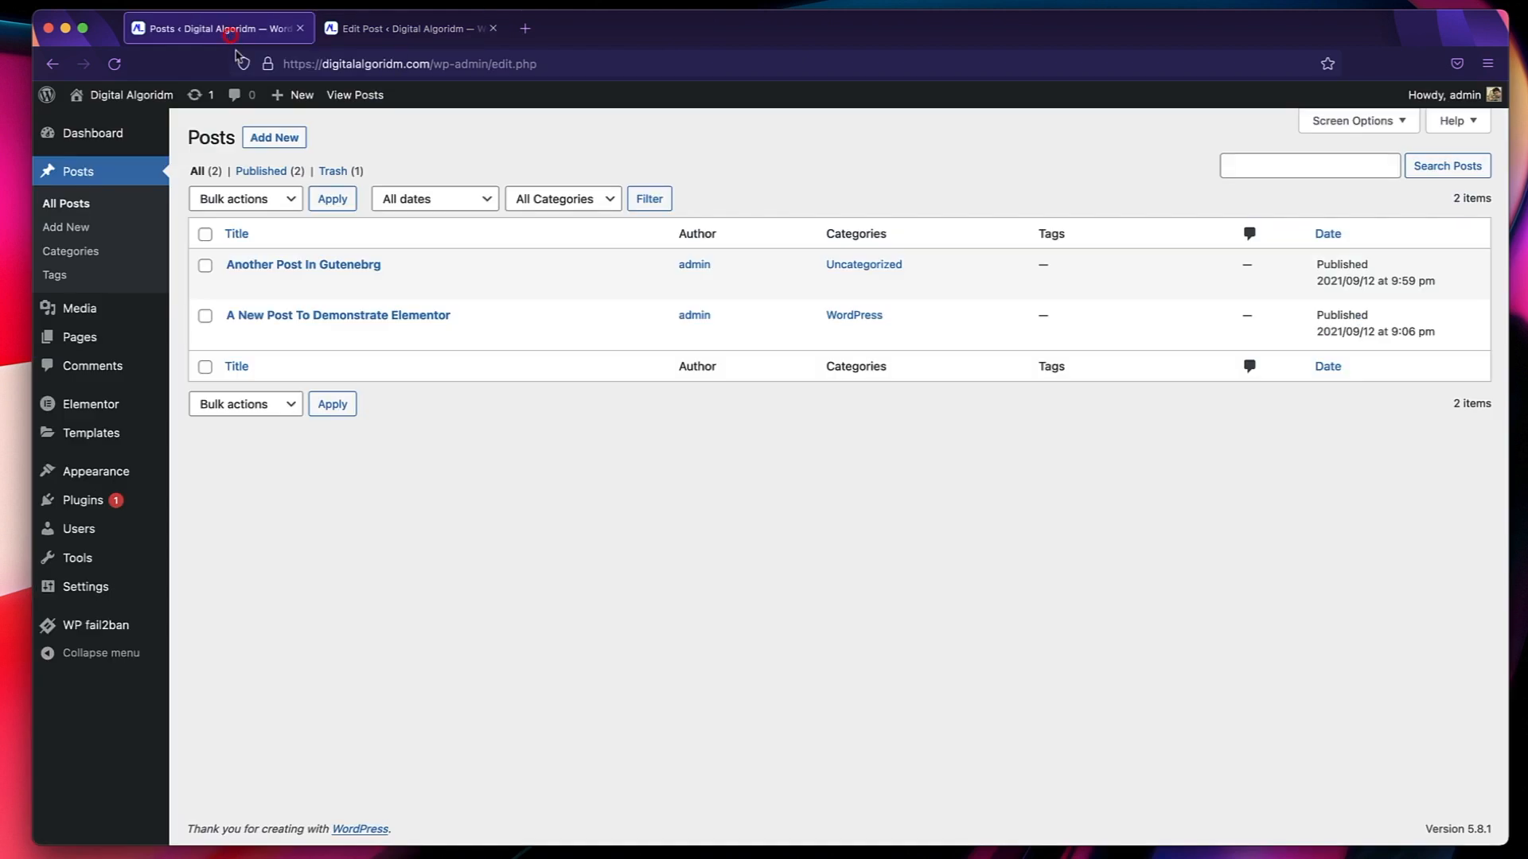
key("super+e")
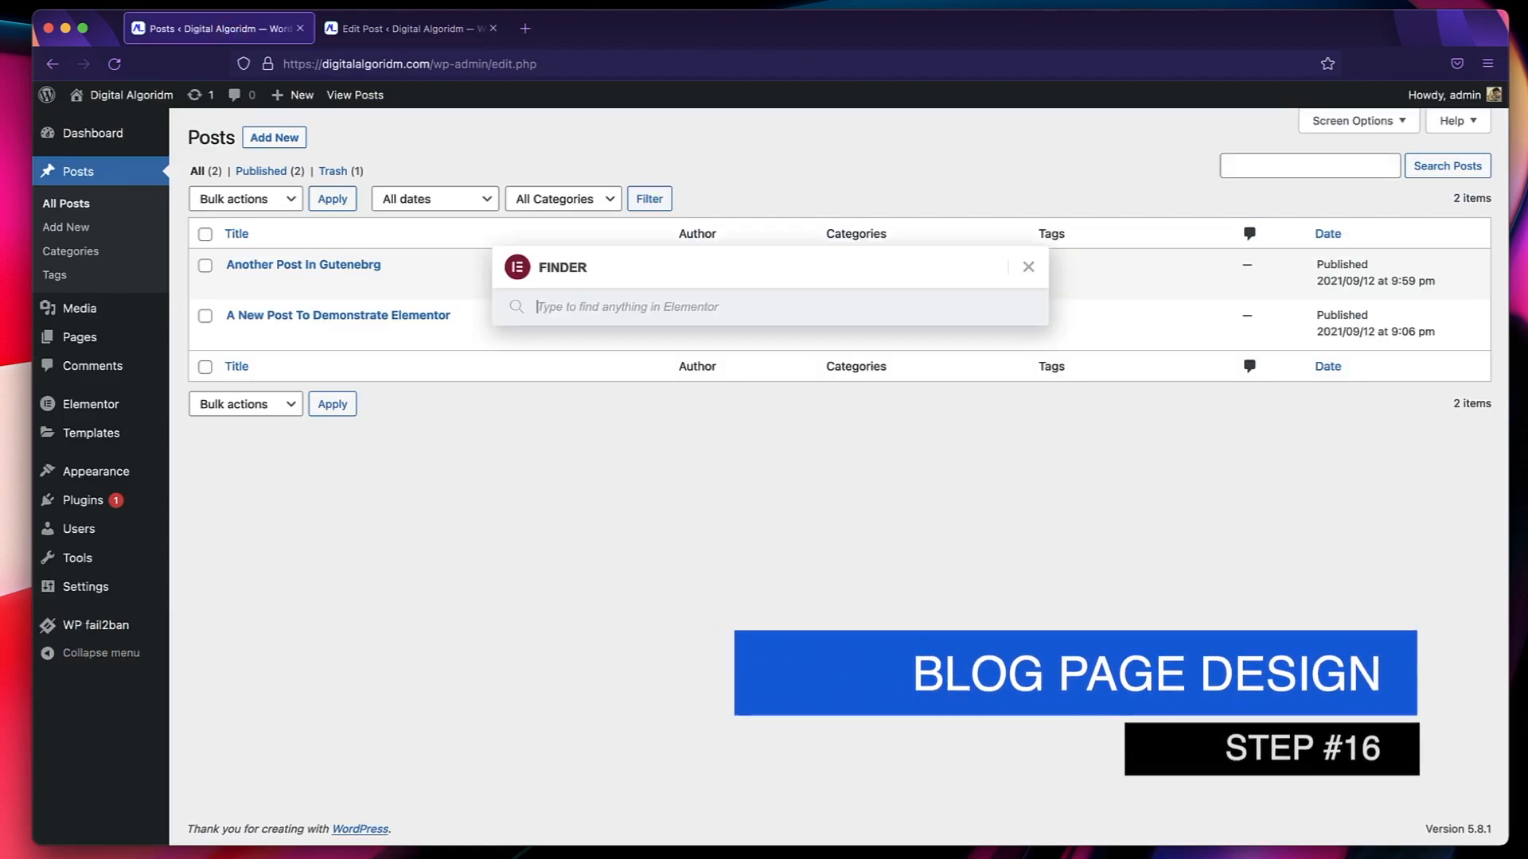
type("da")
key("BackSpace")
key("BackSpace")
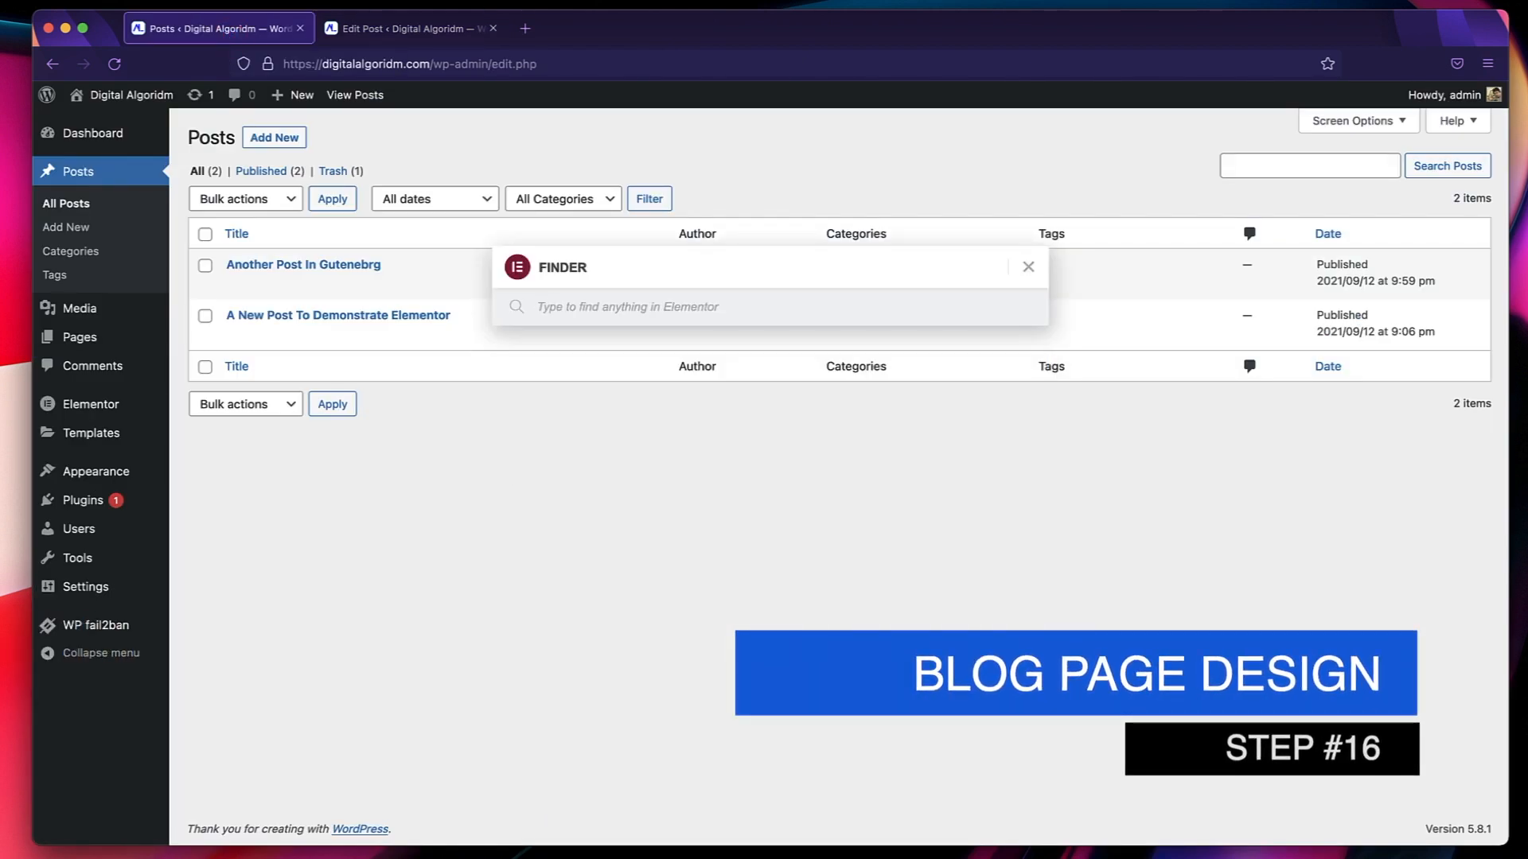
type("theme")
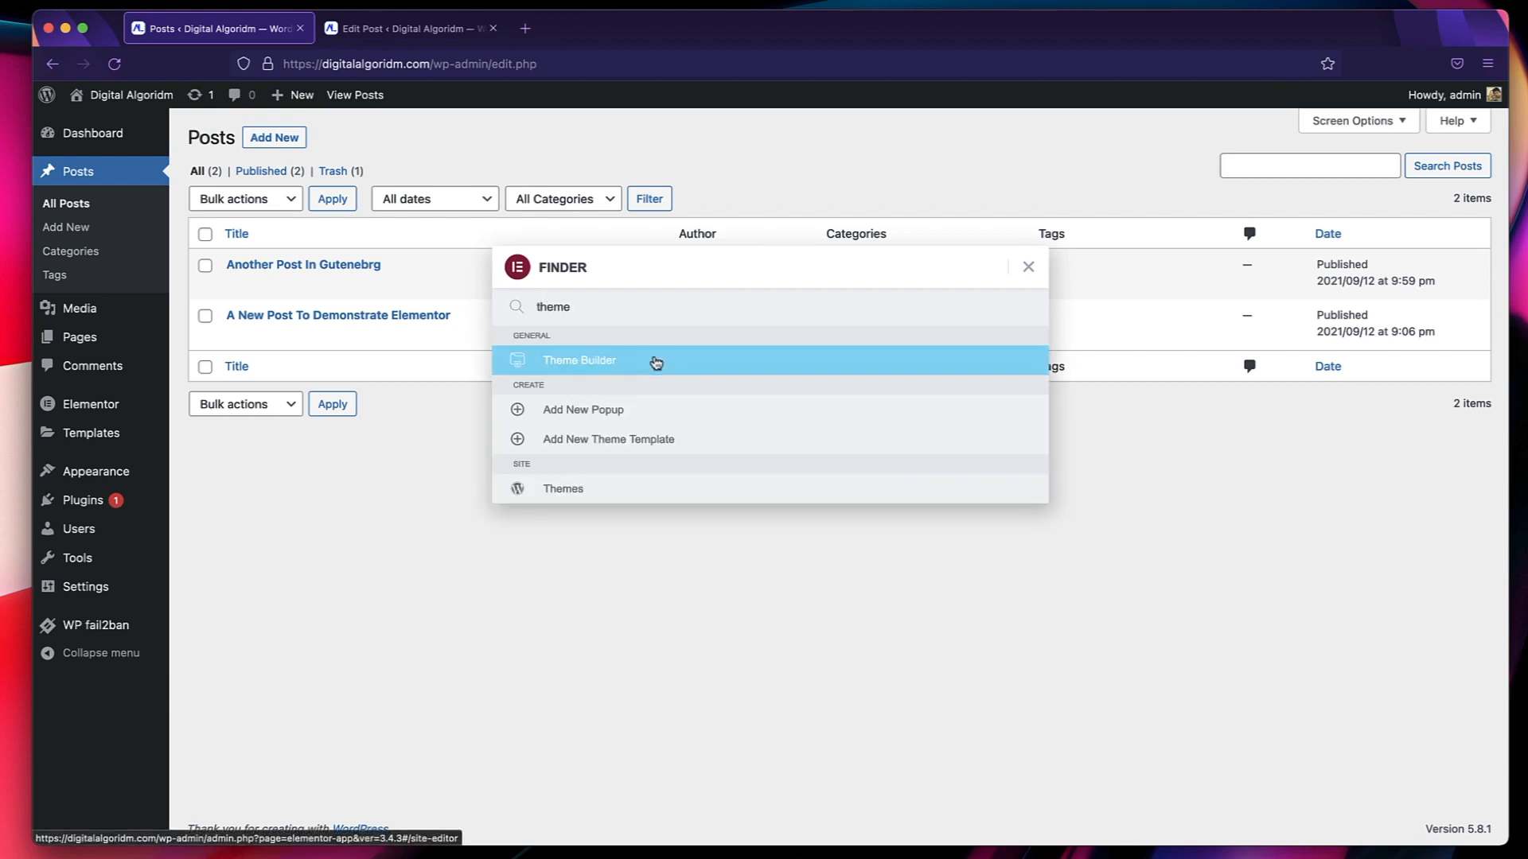
left_click(652, 359)
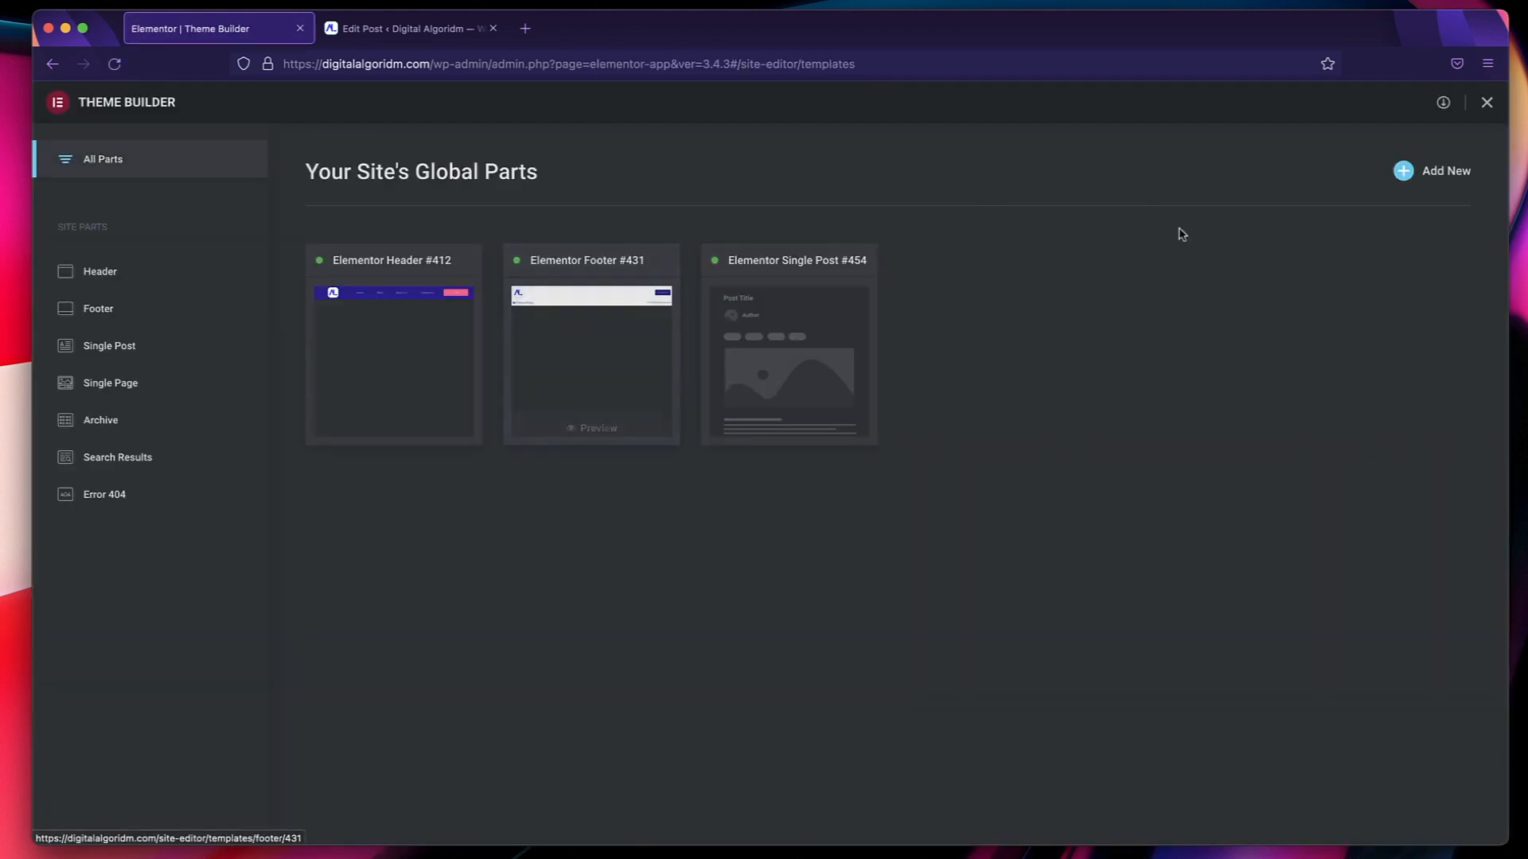
Create a new Archive template and insert the library block titled "Search Results for Health" with the three-column post grid.
left_click(1440, 172)
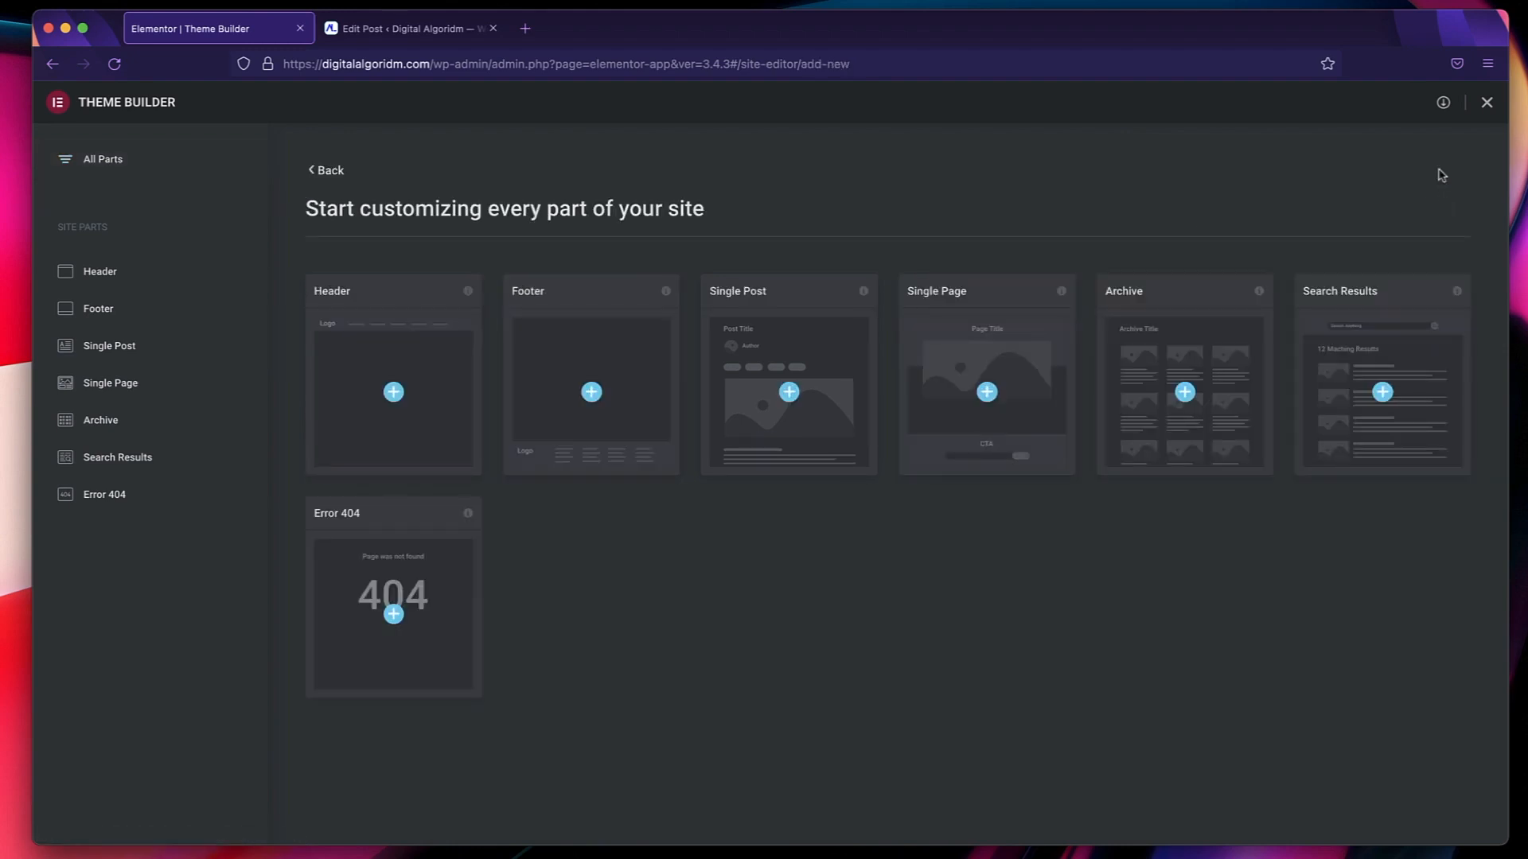
left_click(1185, 387)
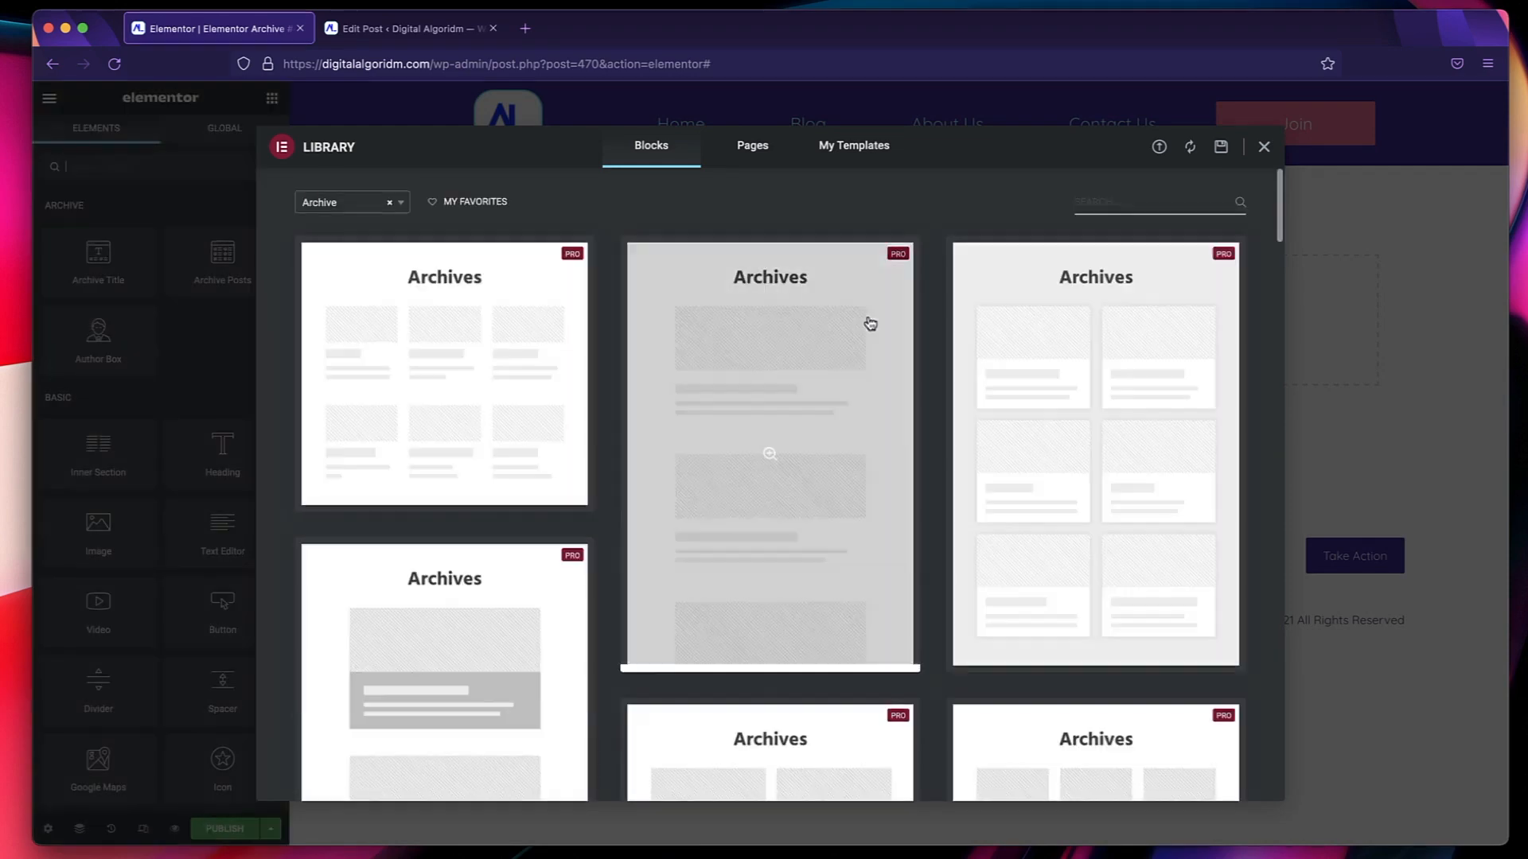
scroll(764, 342, "down", 15)
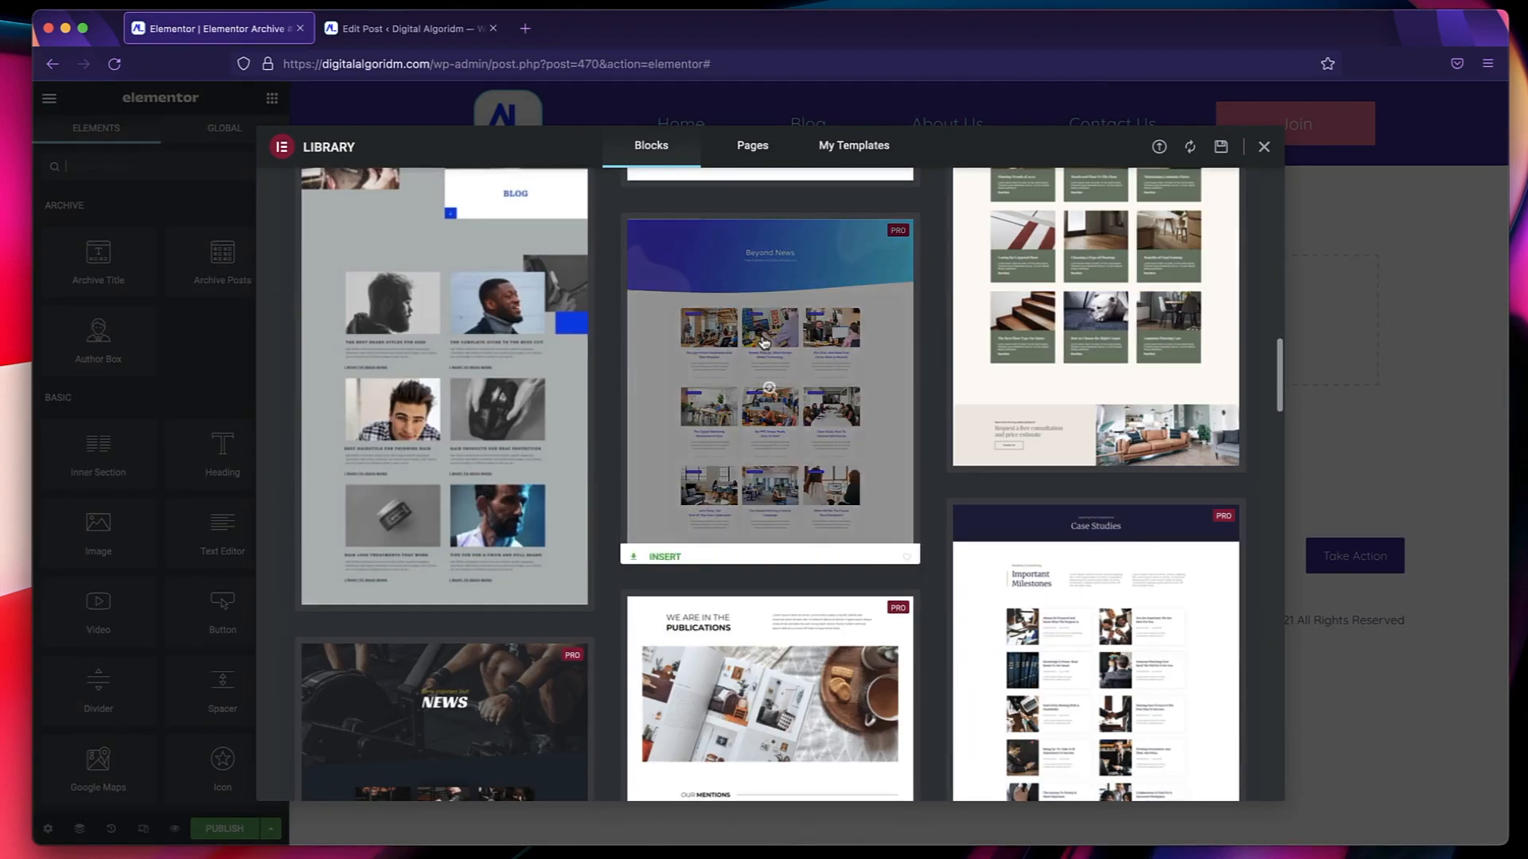
scroll(443, 345, "down", 10)
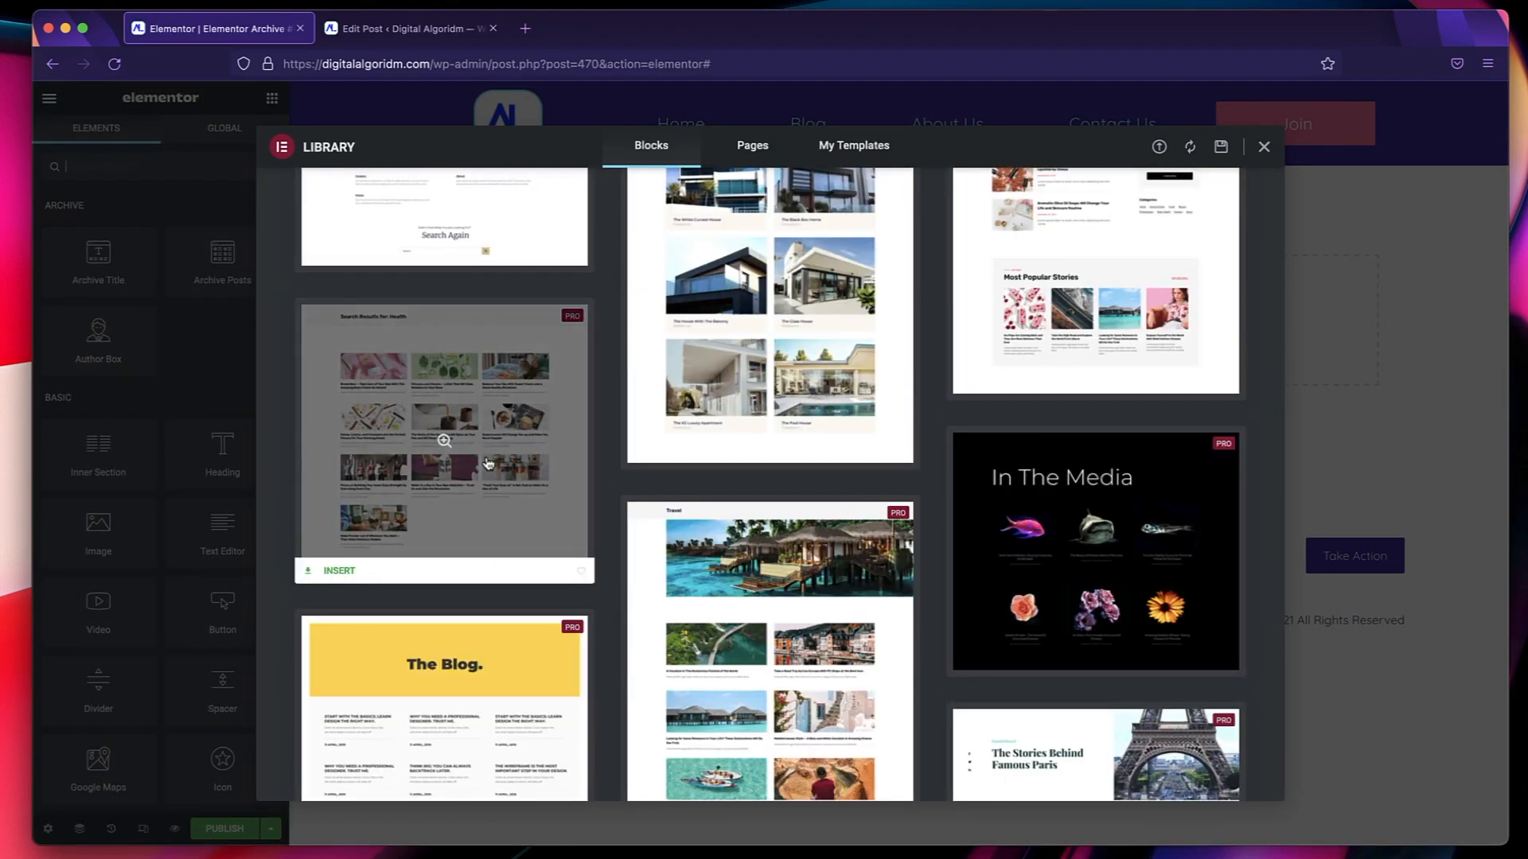
left_click(332, 572)
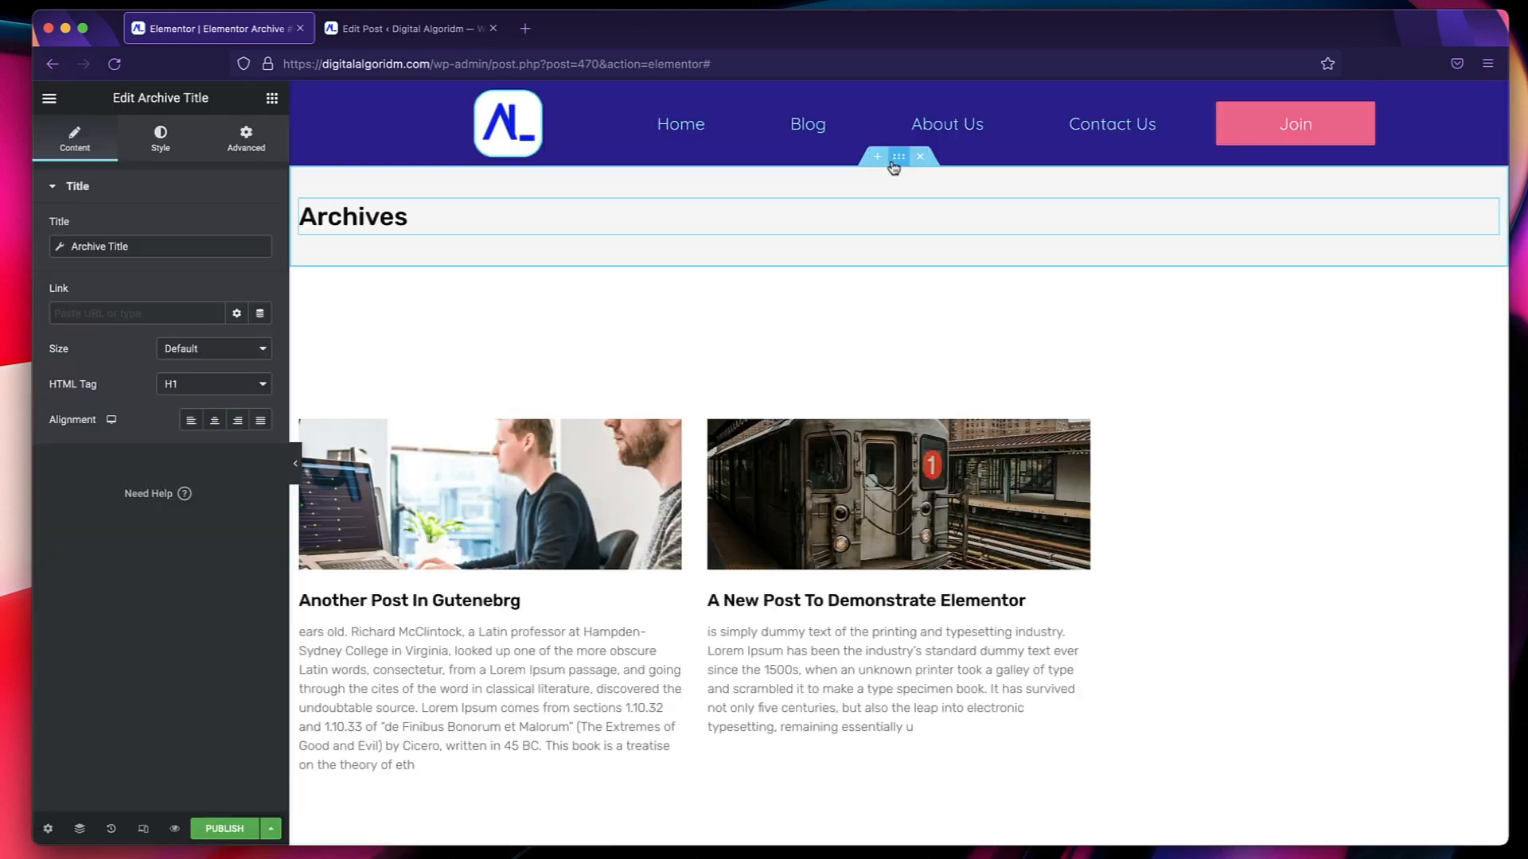
Set the background of the section containing the Archives title to the global Primary color.
left_click(898, 159)
left_click(160, 137)
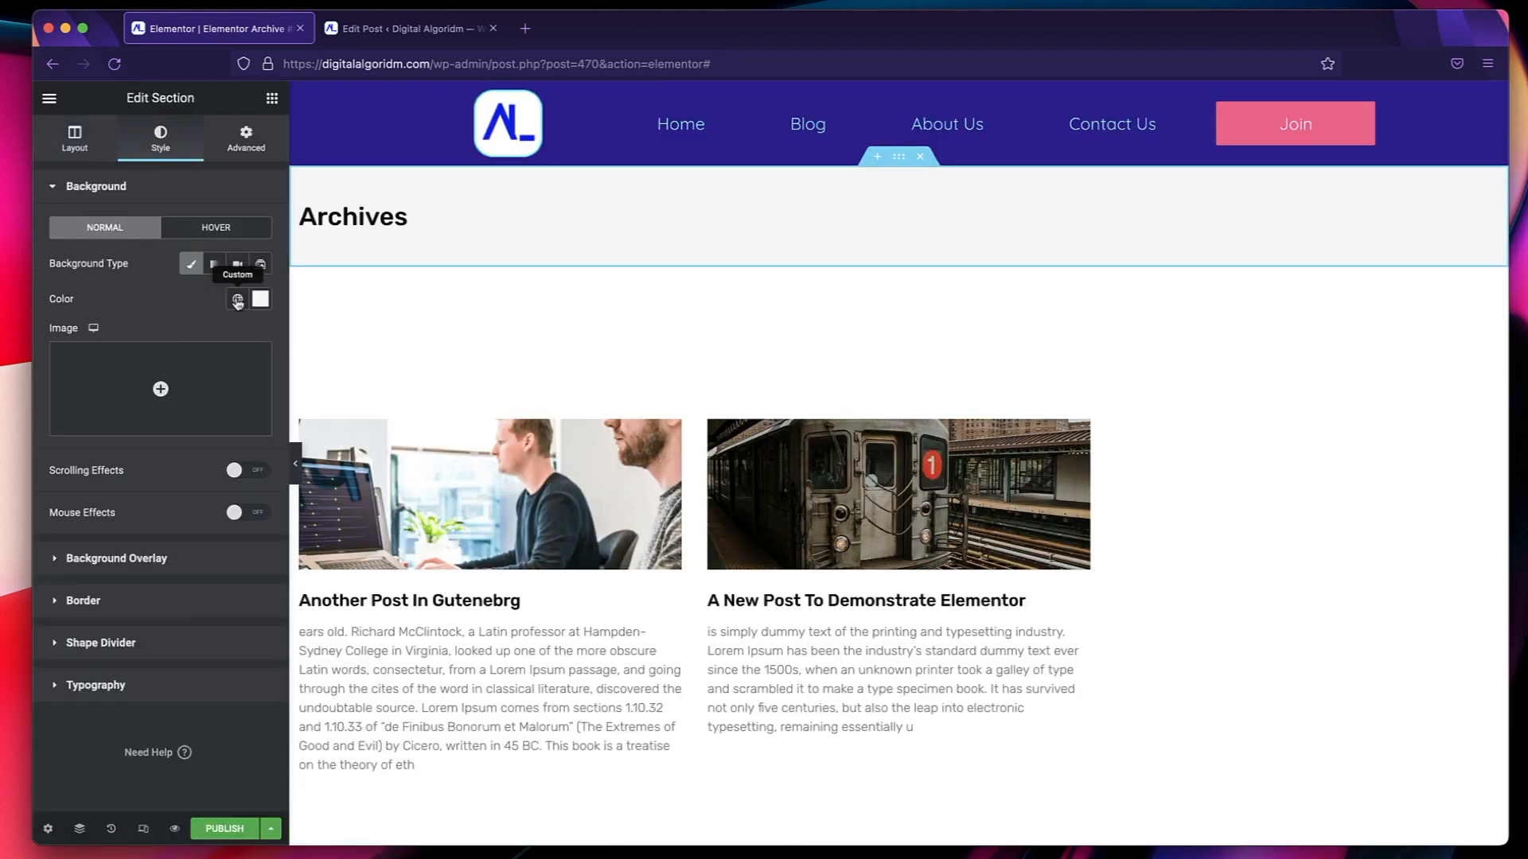
left_click(237, 300)
left_click(141, 377)
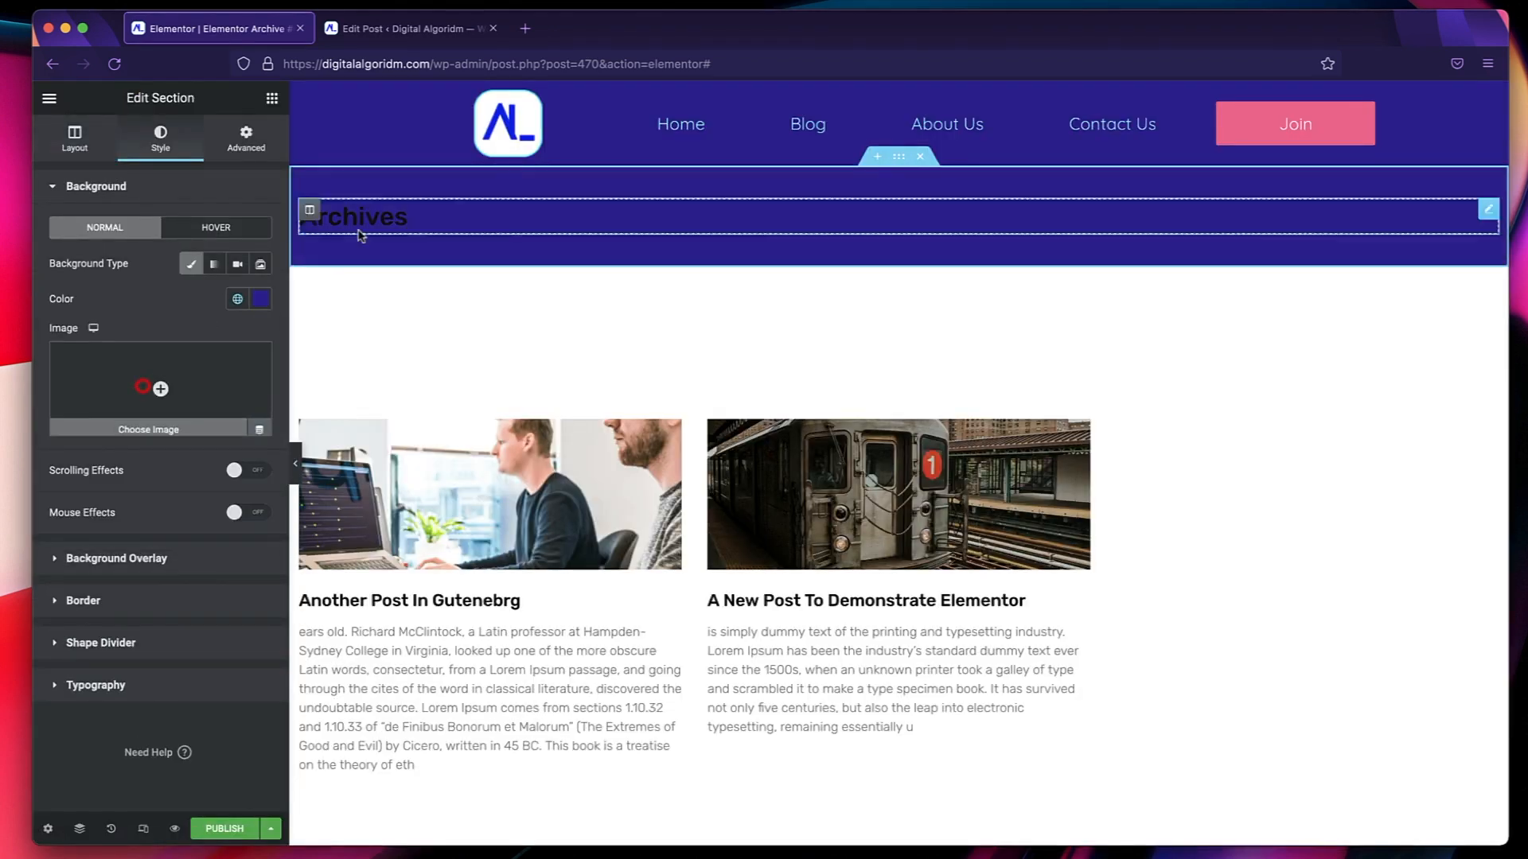
Give the Archives title the global Secondary text color and the global Secondary font.
left_click(408, 226)
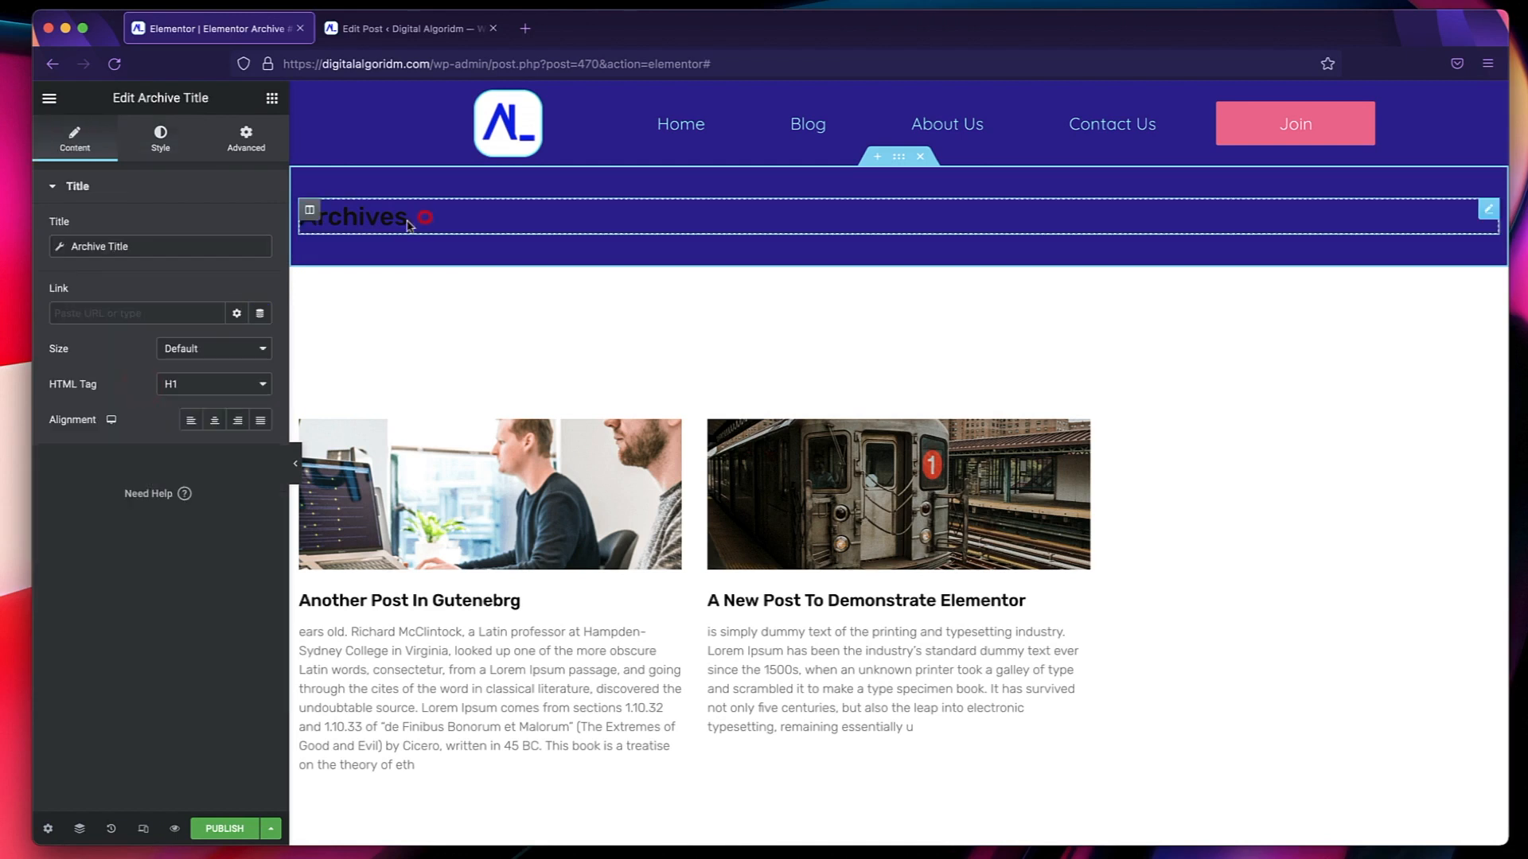
left_click(160, 137)
left_click(237, 229)
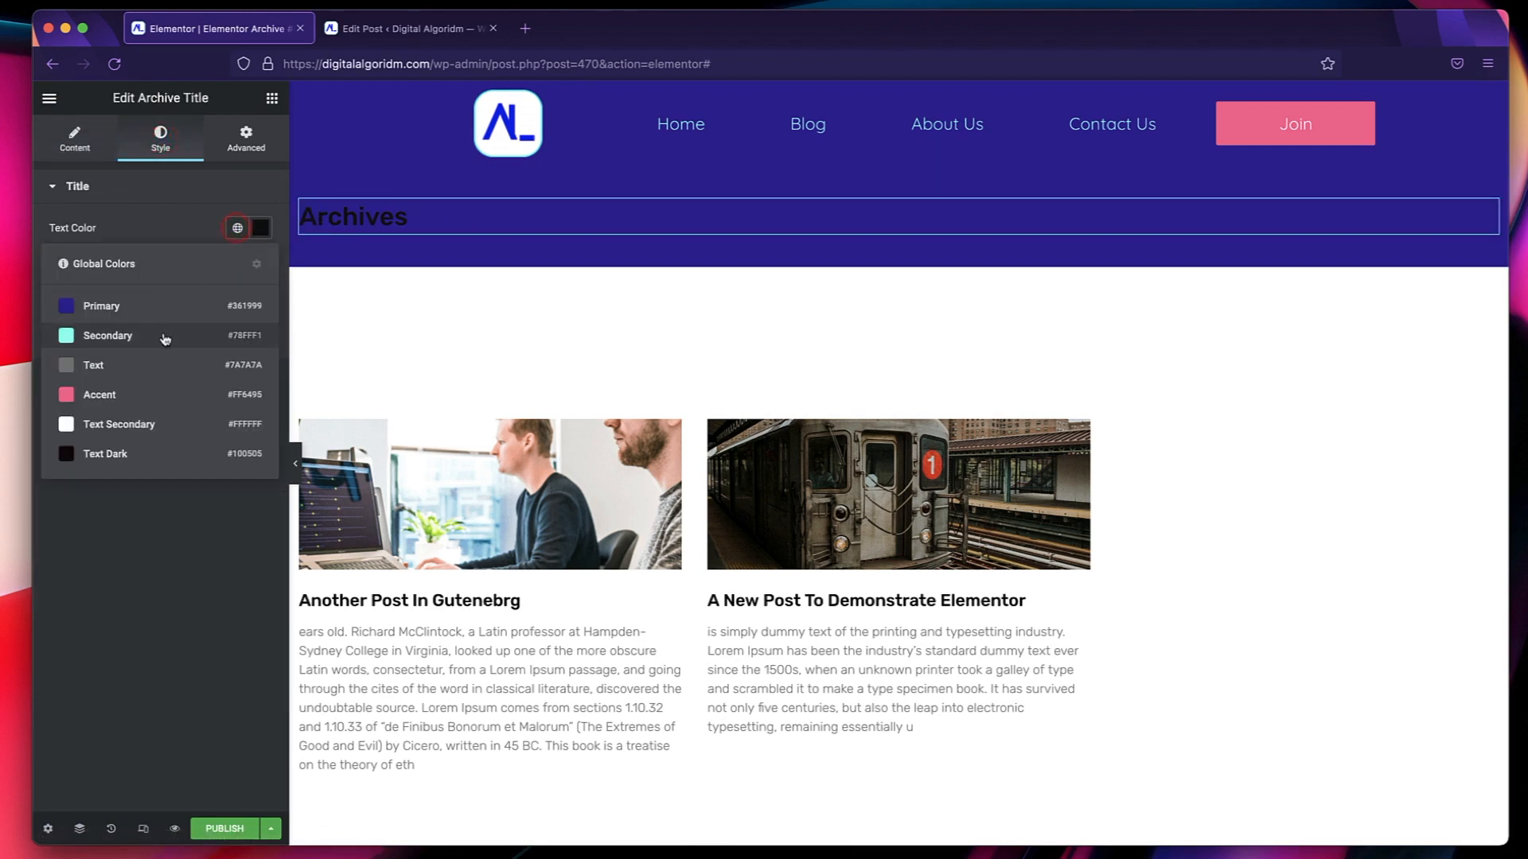
left_click(165, 334)
left_click(237, 265)
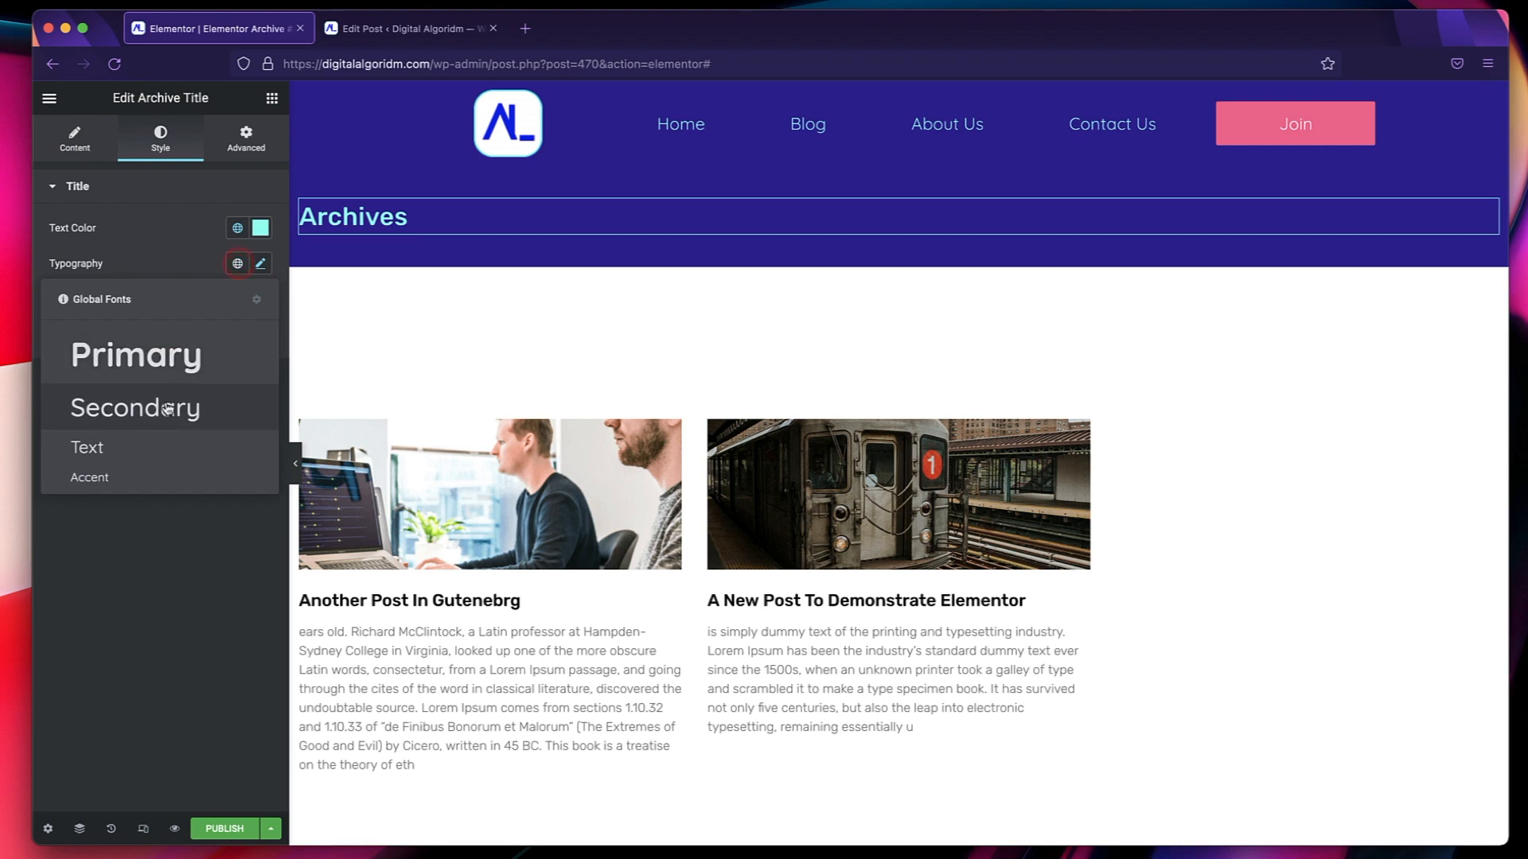
left_click(165, 402)
Try the global Primary color on the Archives title text and set it back to Secondary.
left_click(237, 228)
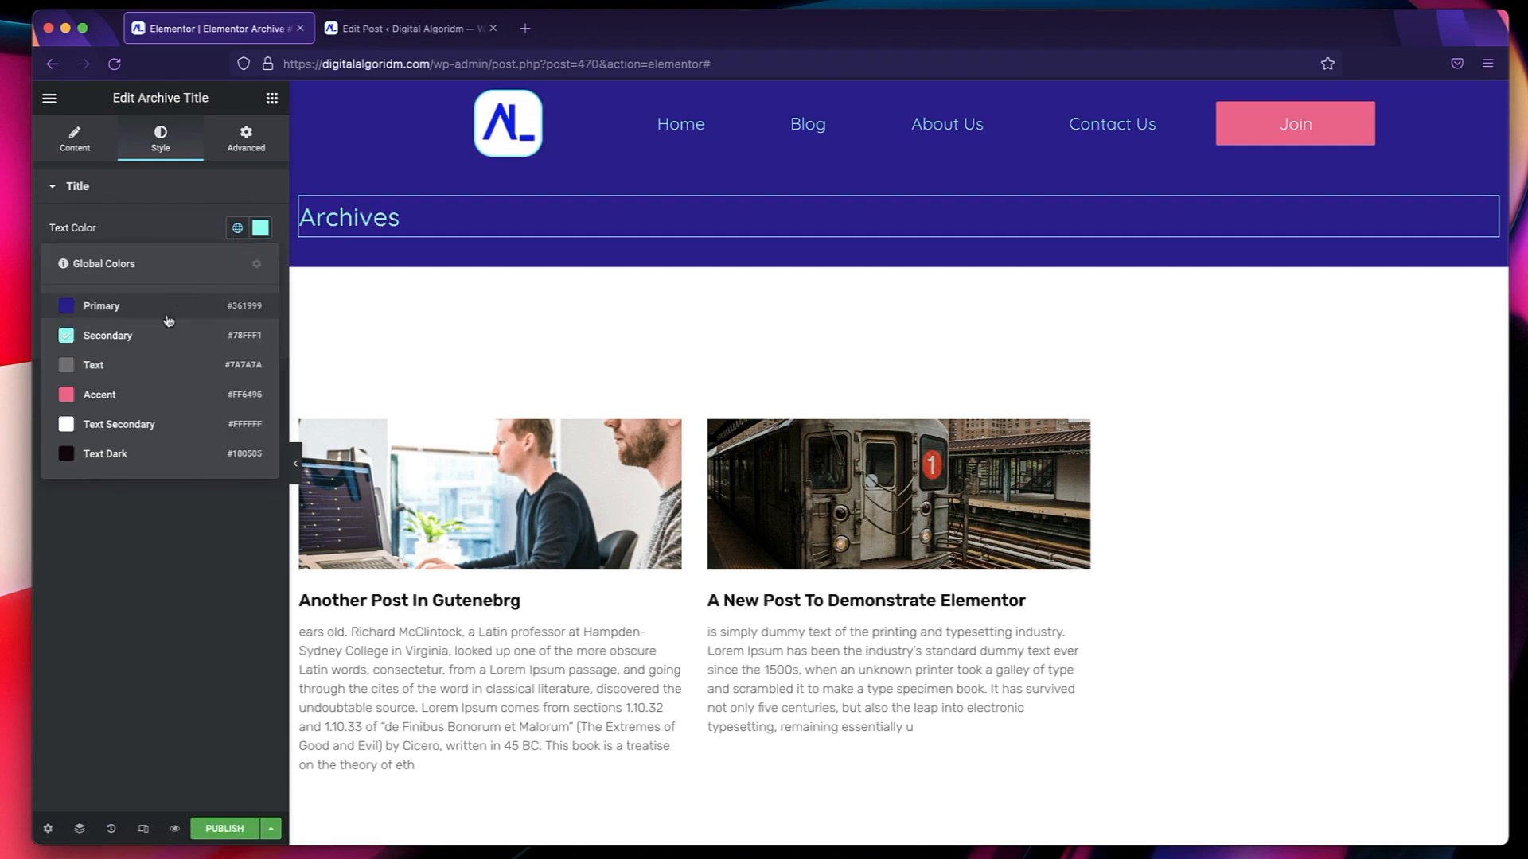
left_click(168, 309)
left_click(237, 228)
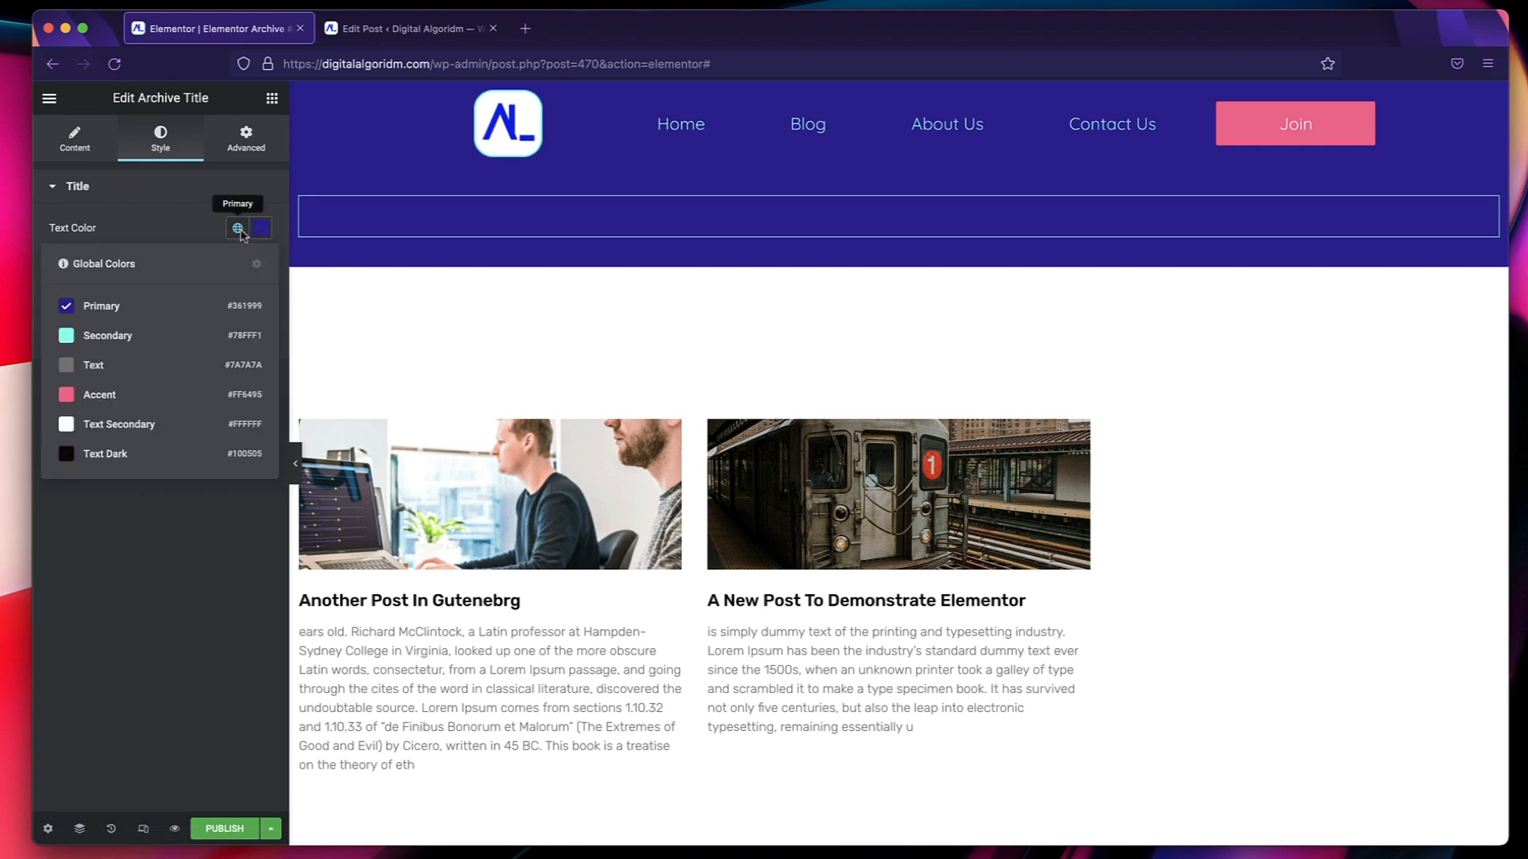
left_click(164, 338)
Set the Archives title's typography to the global Primary font.
left_click(237, 263)
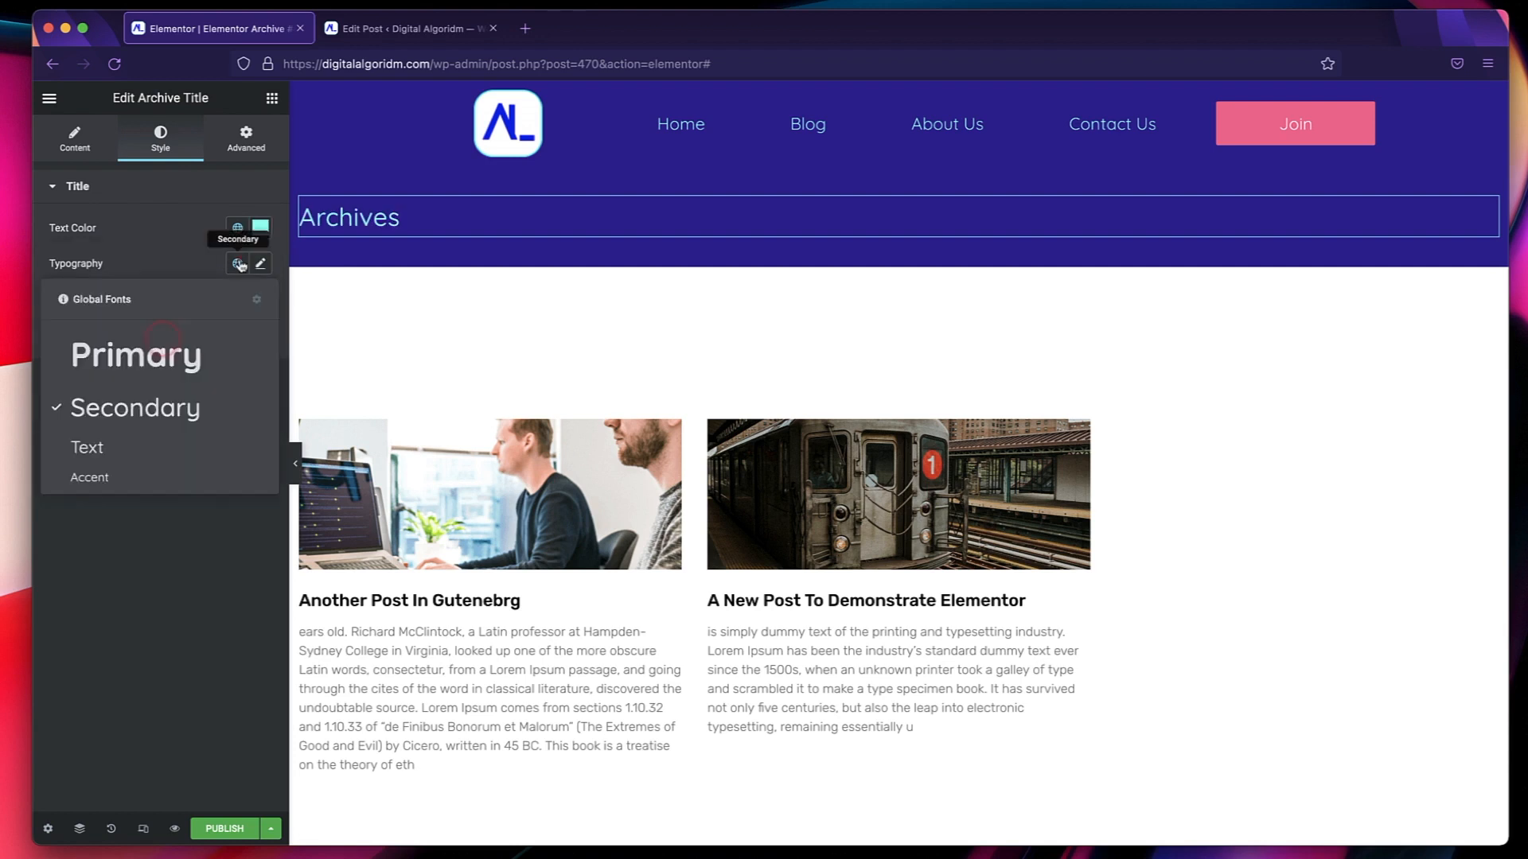
left_click(177, 365)
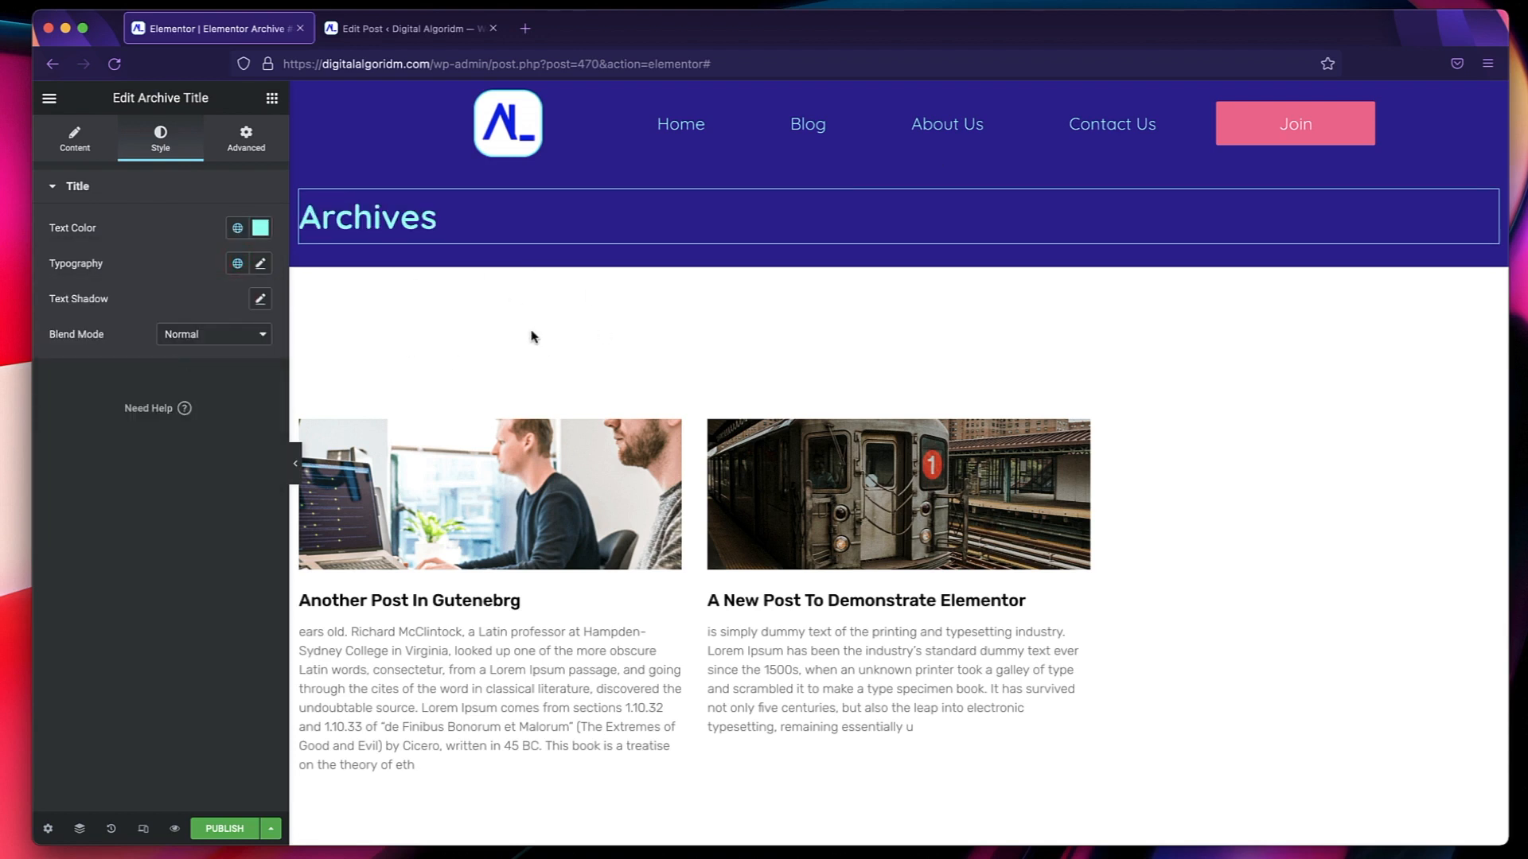
Open the content style settings of the archive posts grid, covering the post title, meta and excerpt.
scroll(532, 337, "down", 2)
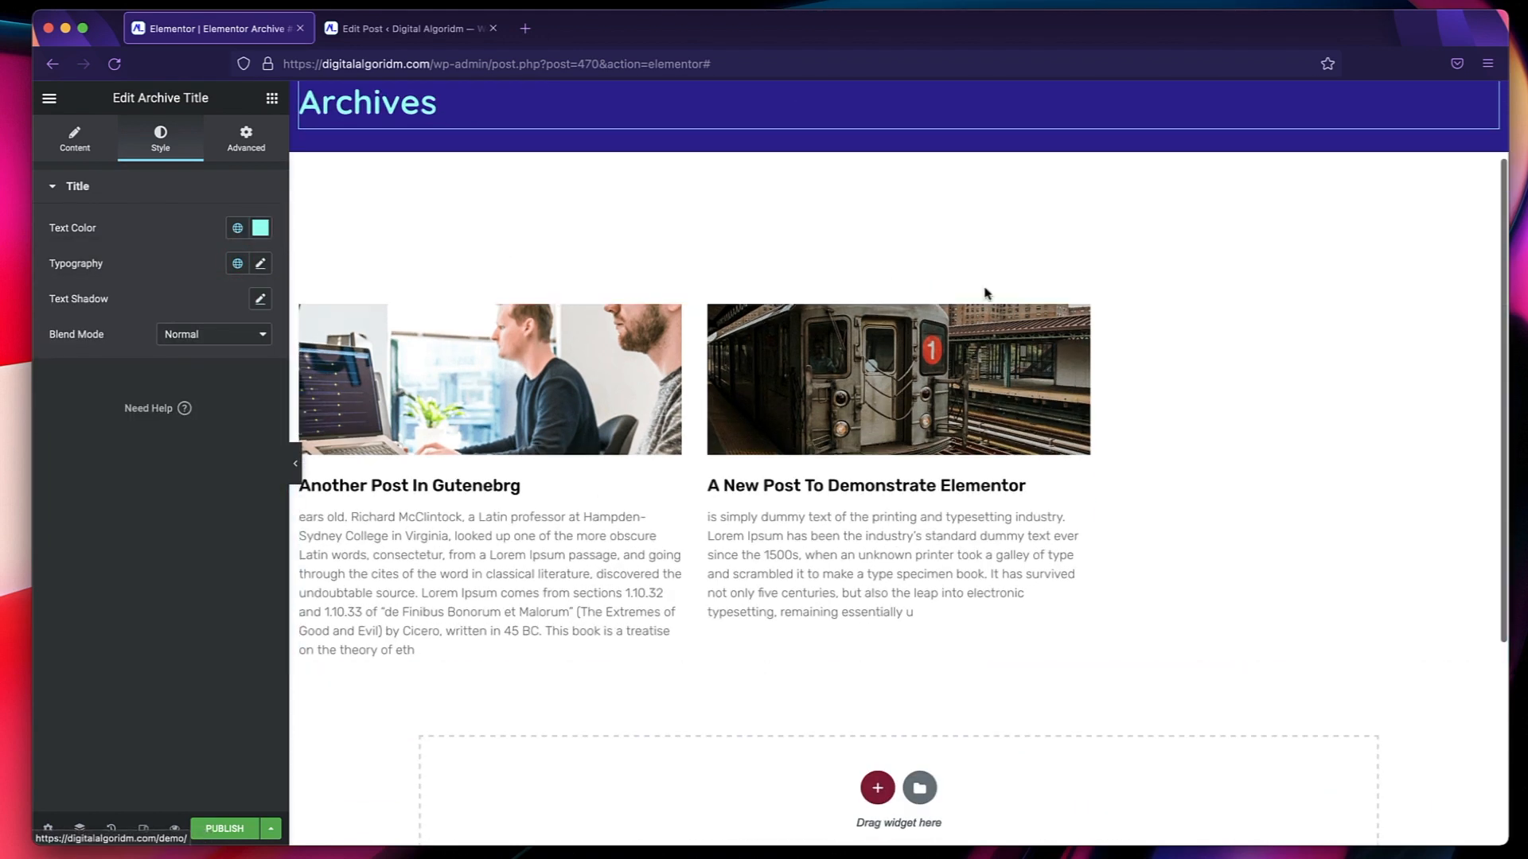
left_click(817, 485)
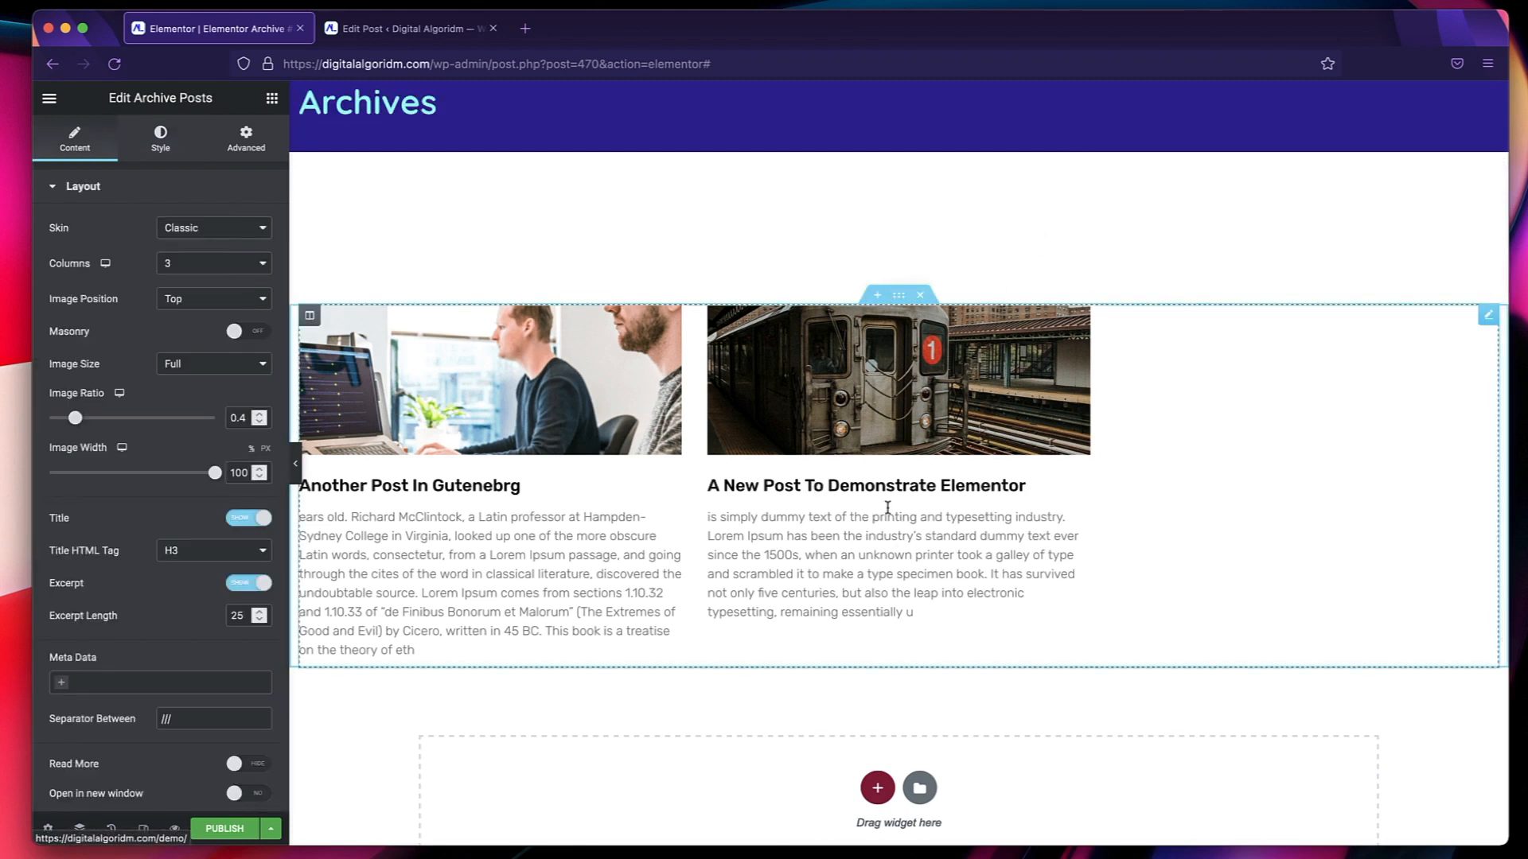
left_click(161, 143)
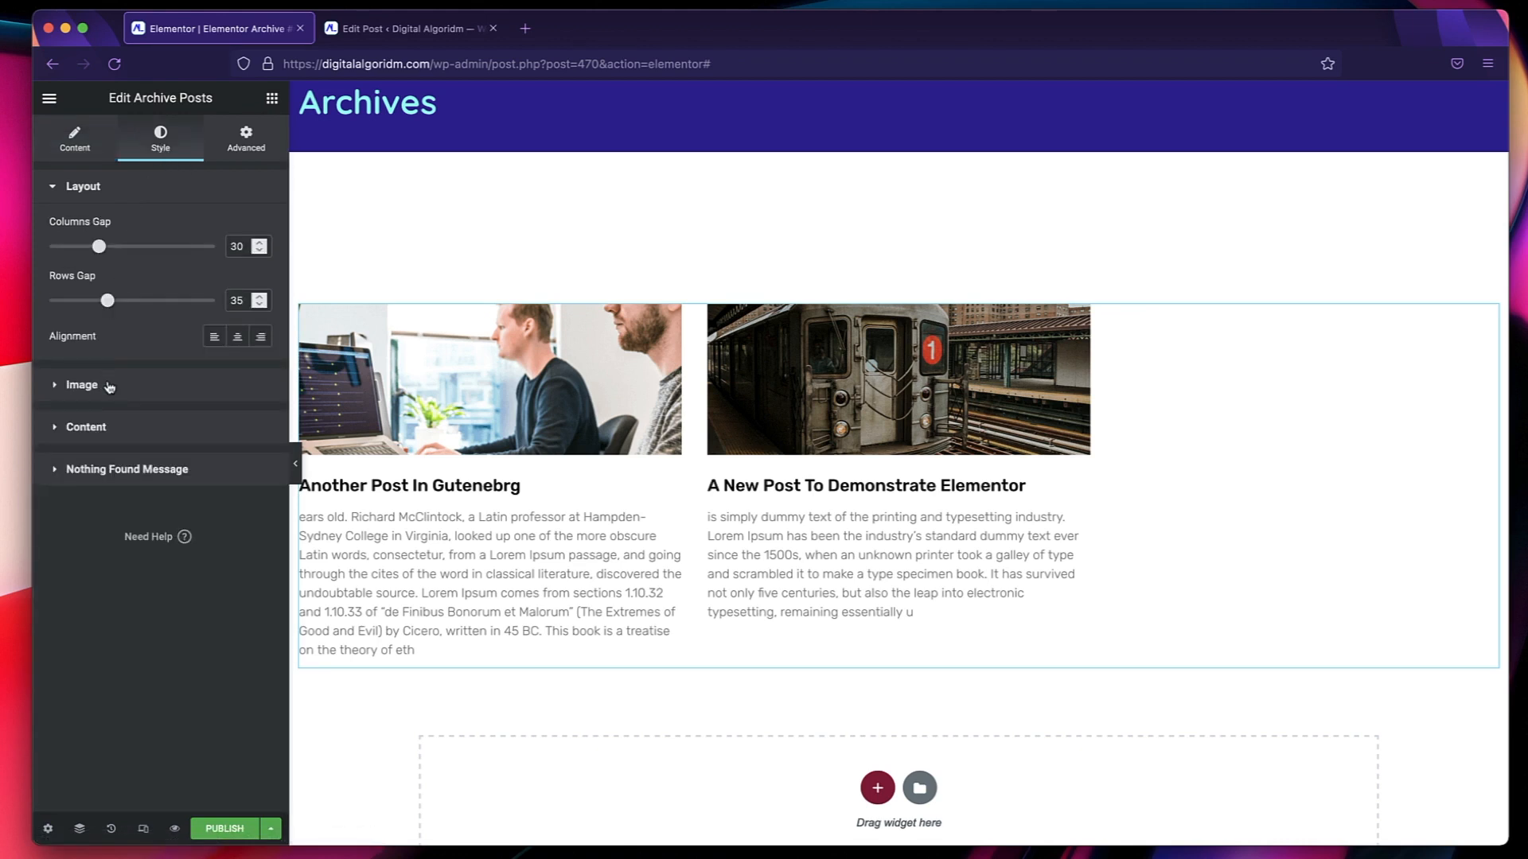
left_click(82, 385)
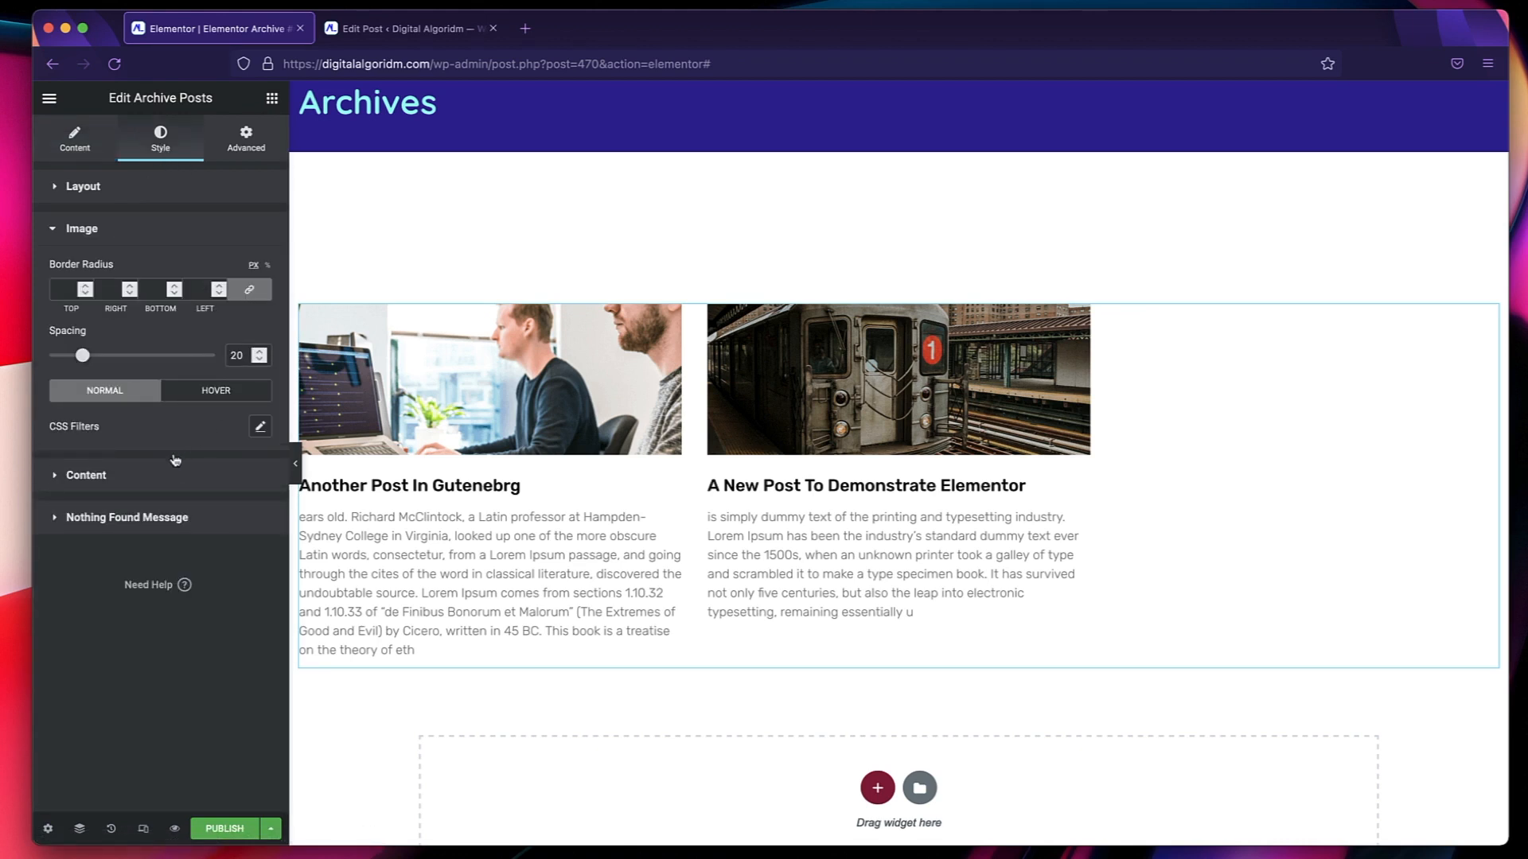
left_click(137, 477)
scroll(189, 388, "down", 2)
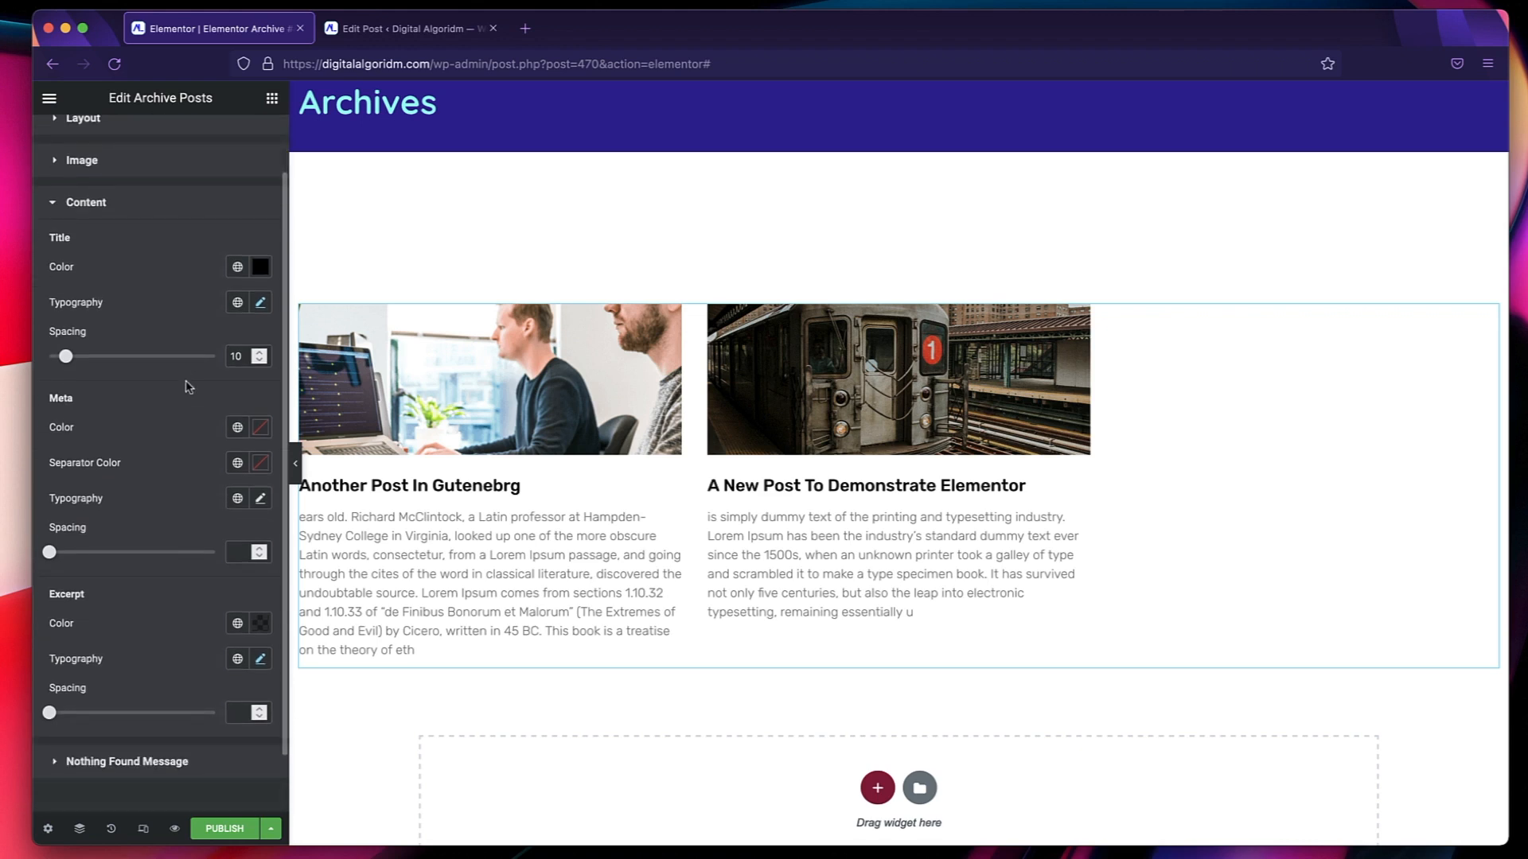
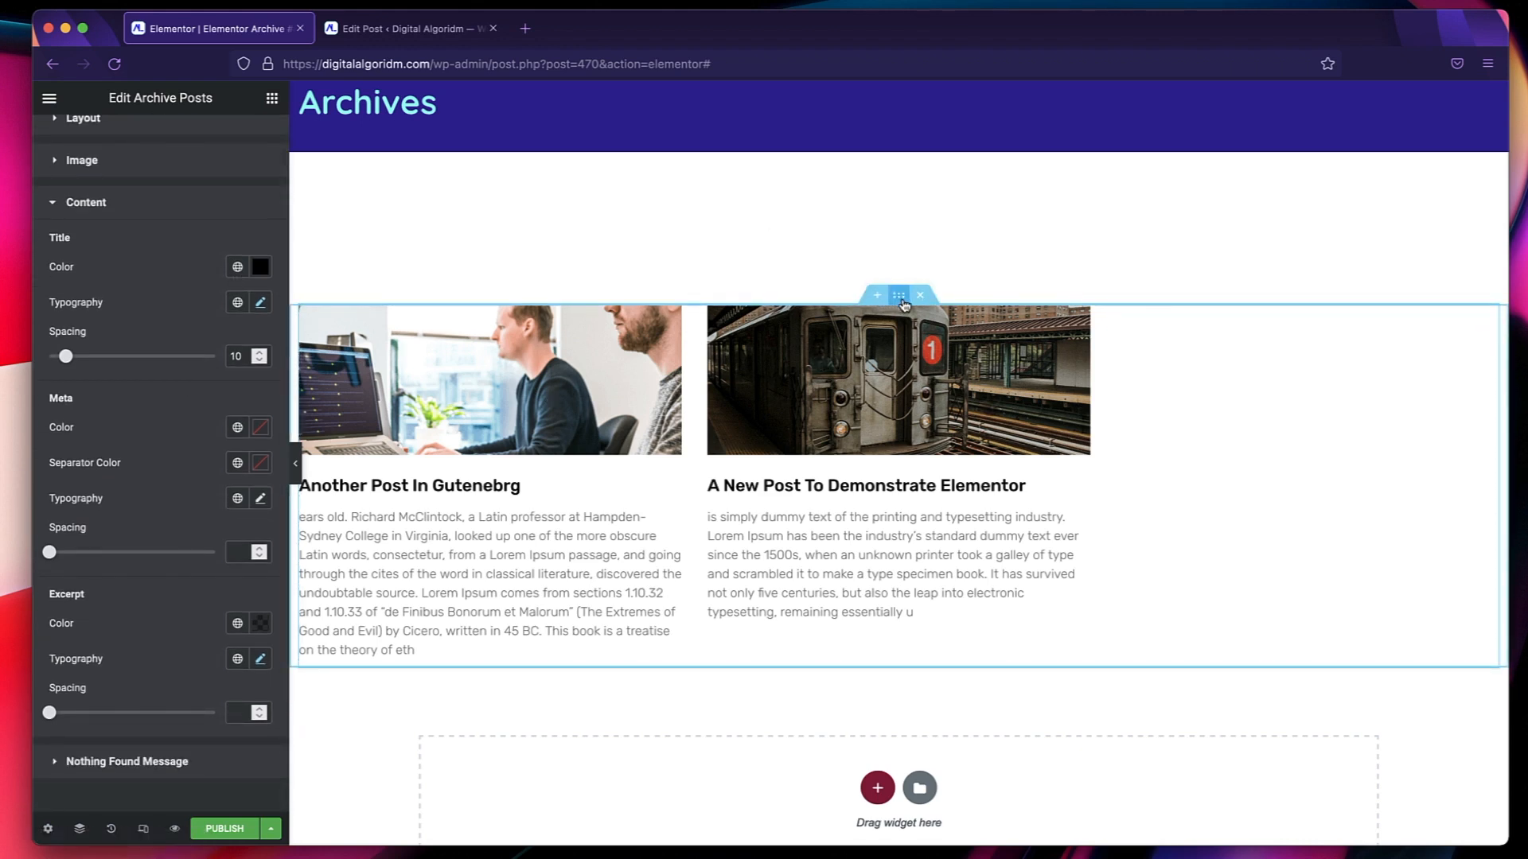
Give the section holding the archive posts a classic background in the Text Dark global color.
left_click(903, 301)
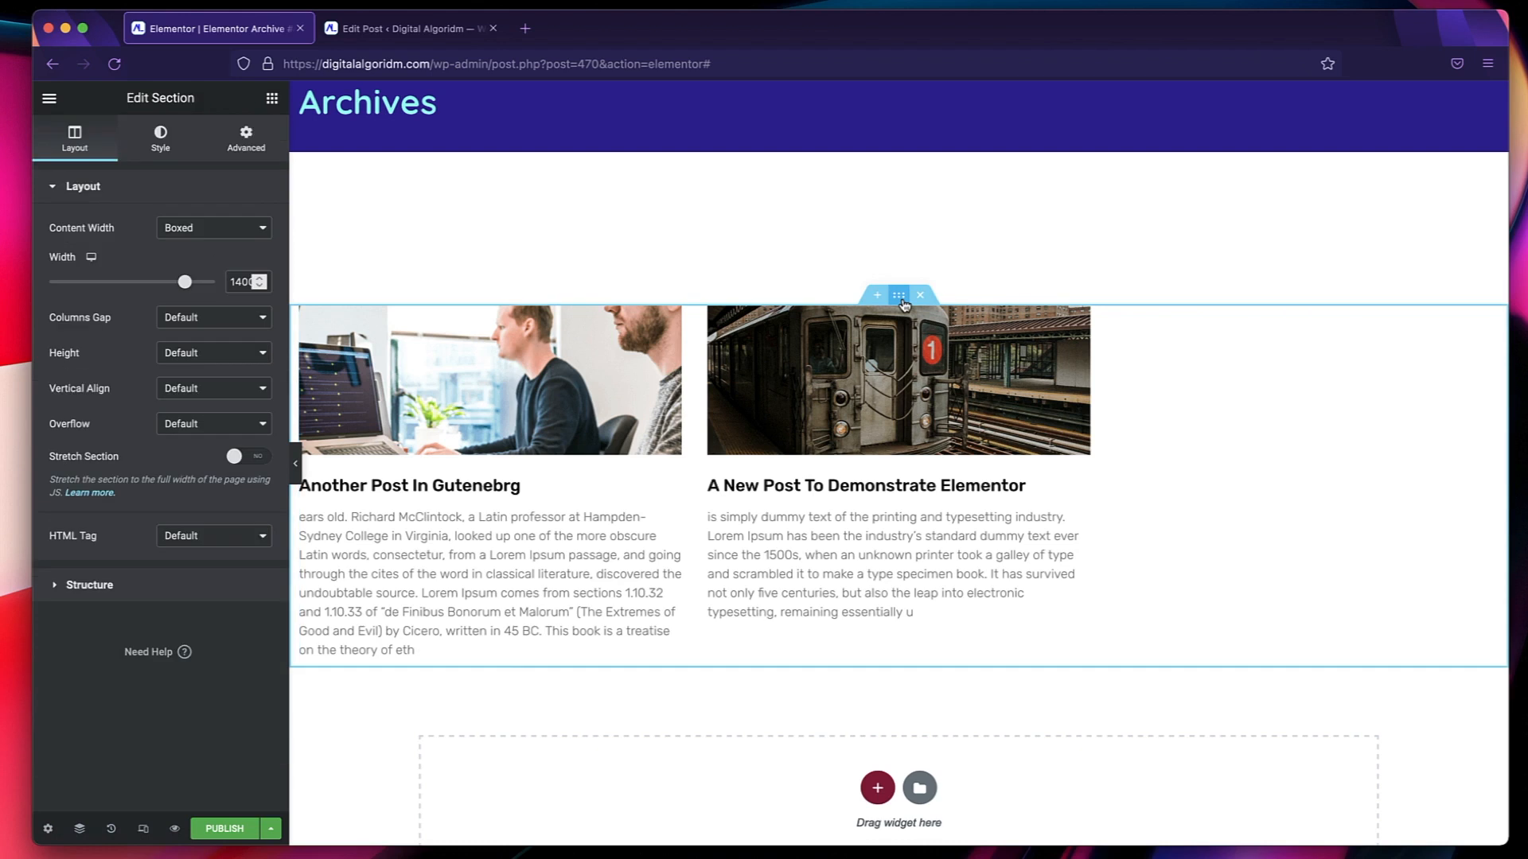
left_click(162, 140)
left_click(196, 266)
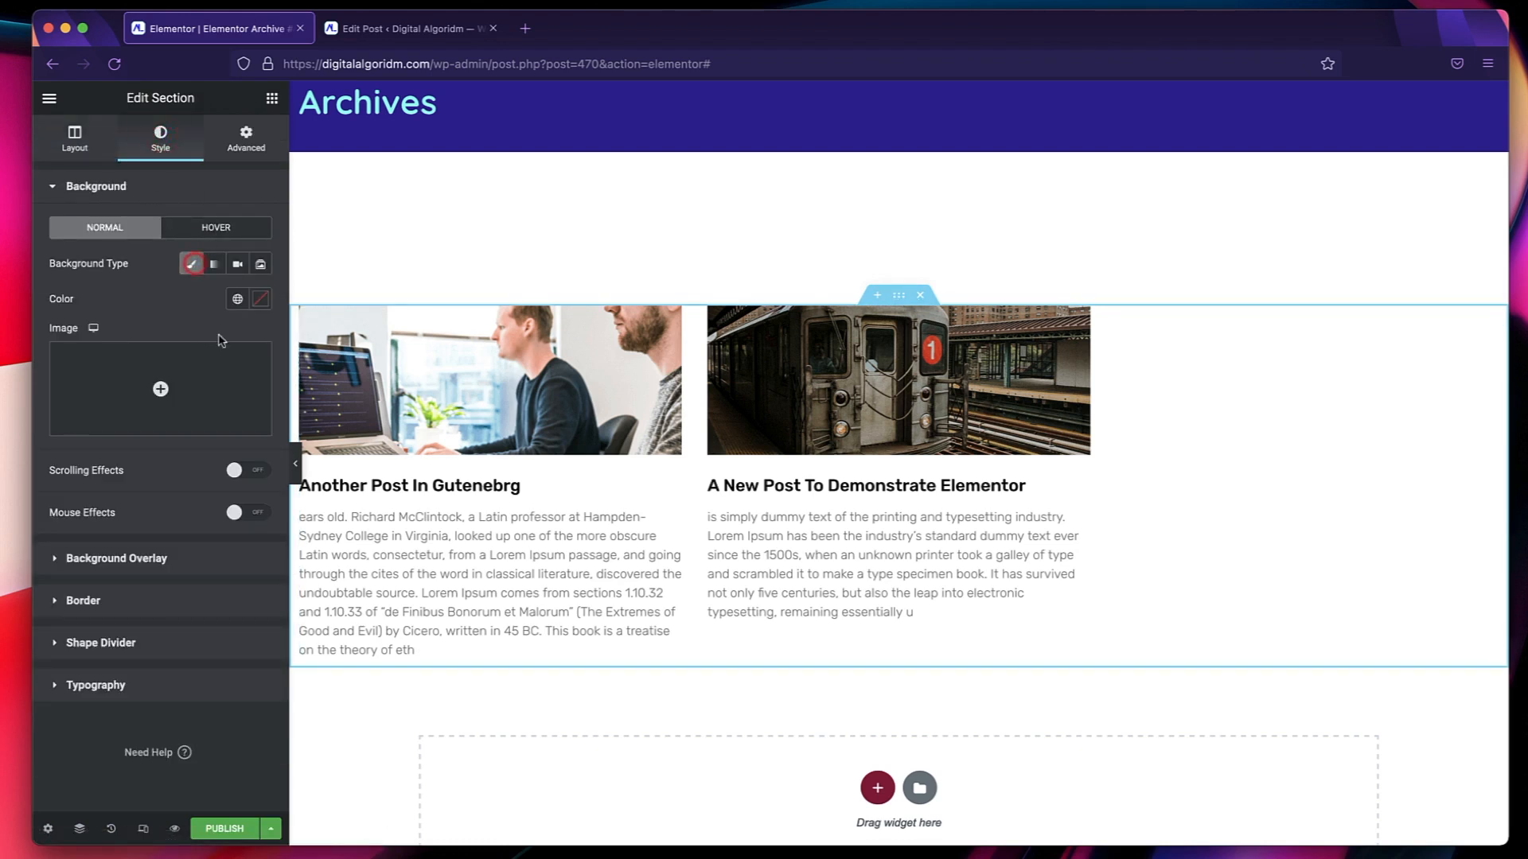
left_click(237, 298)
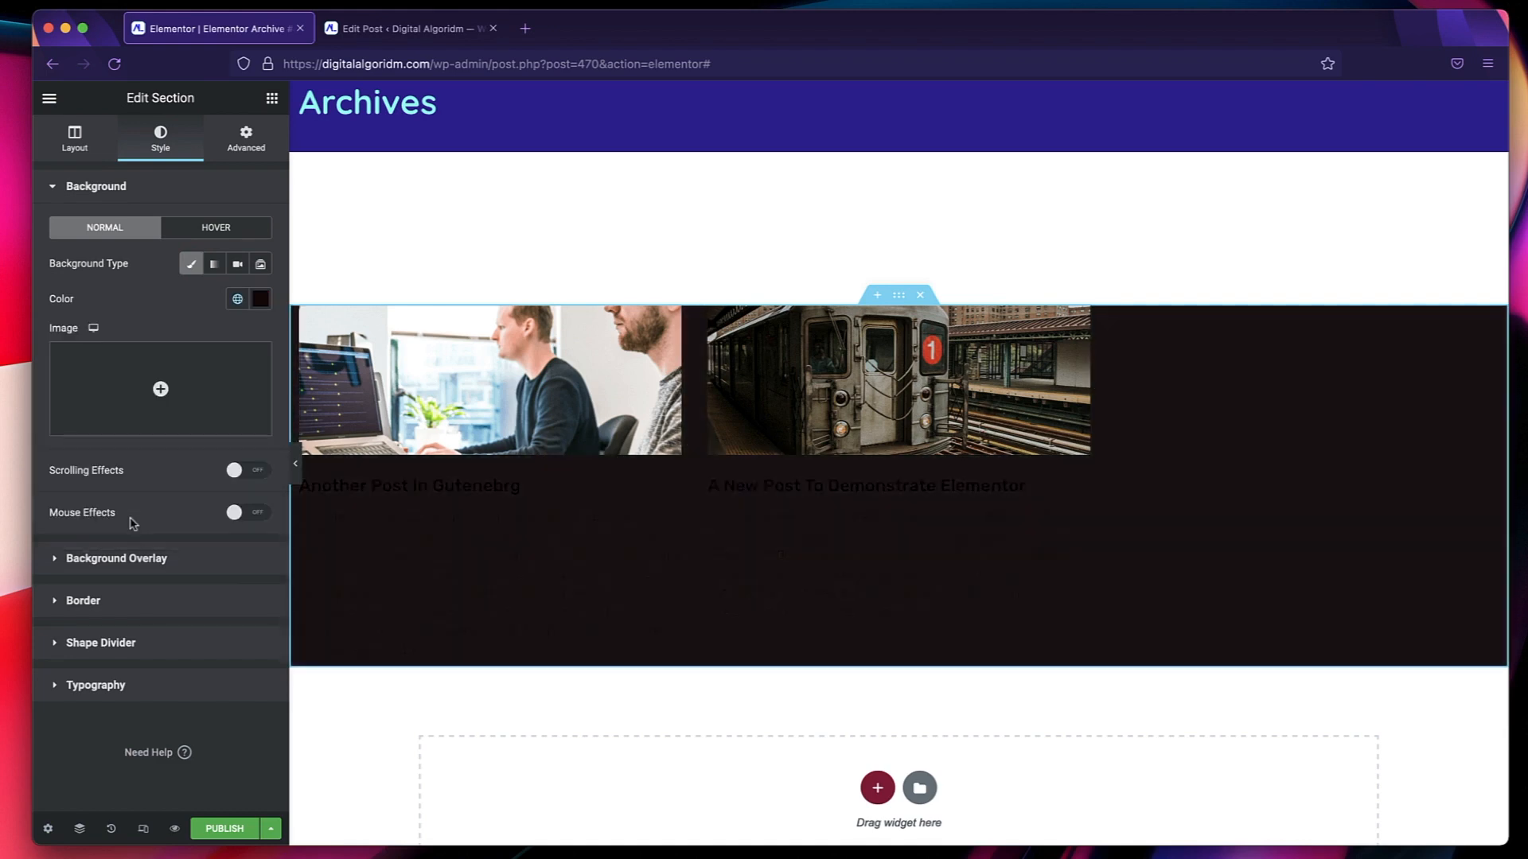
left_click(133, 524)
Try the Text Secondary global color on the archive post titles and settle on the Secondary global color.
left_click(584, 484)
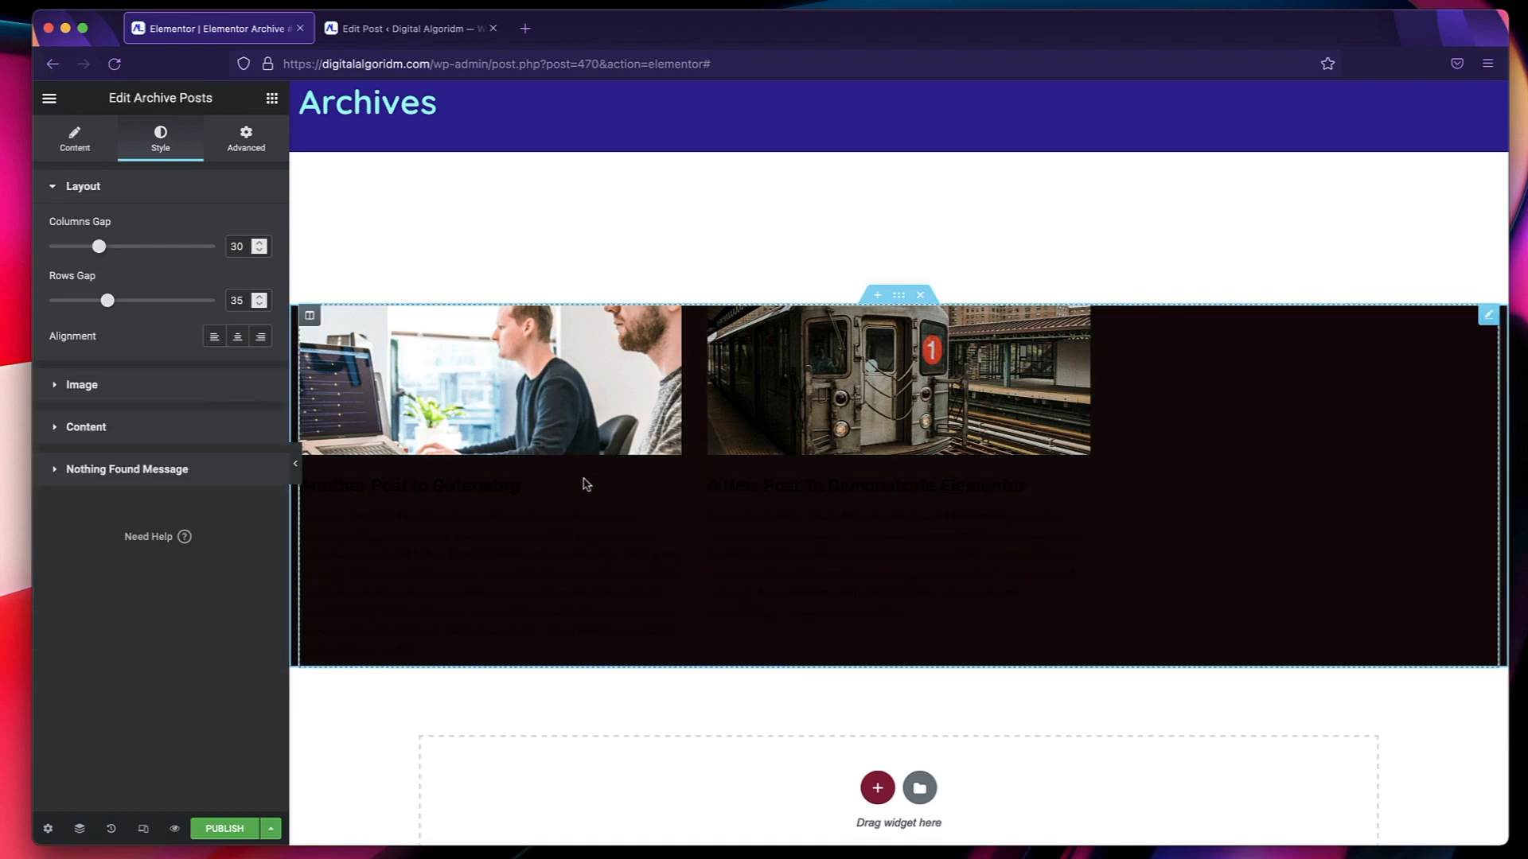
left_click(96, 439)
left_click(237, 200)
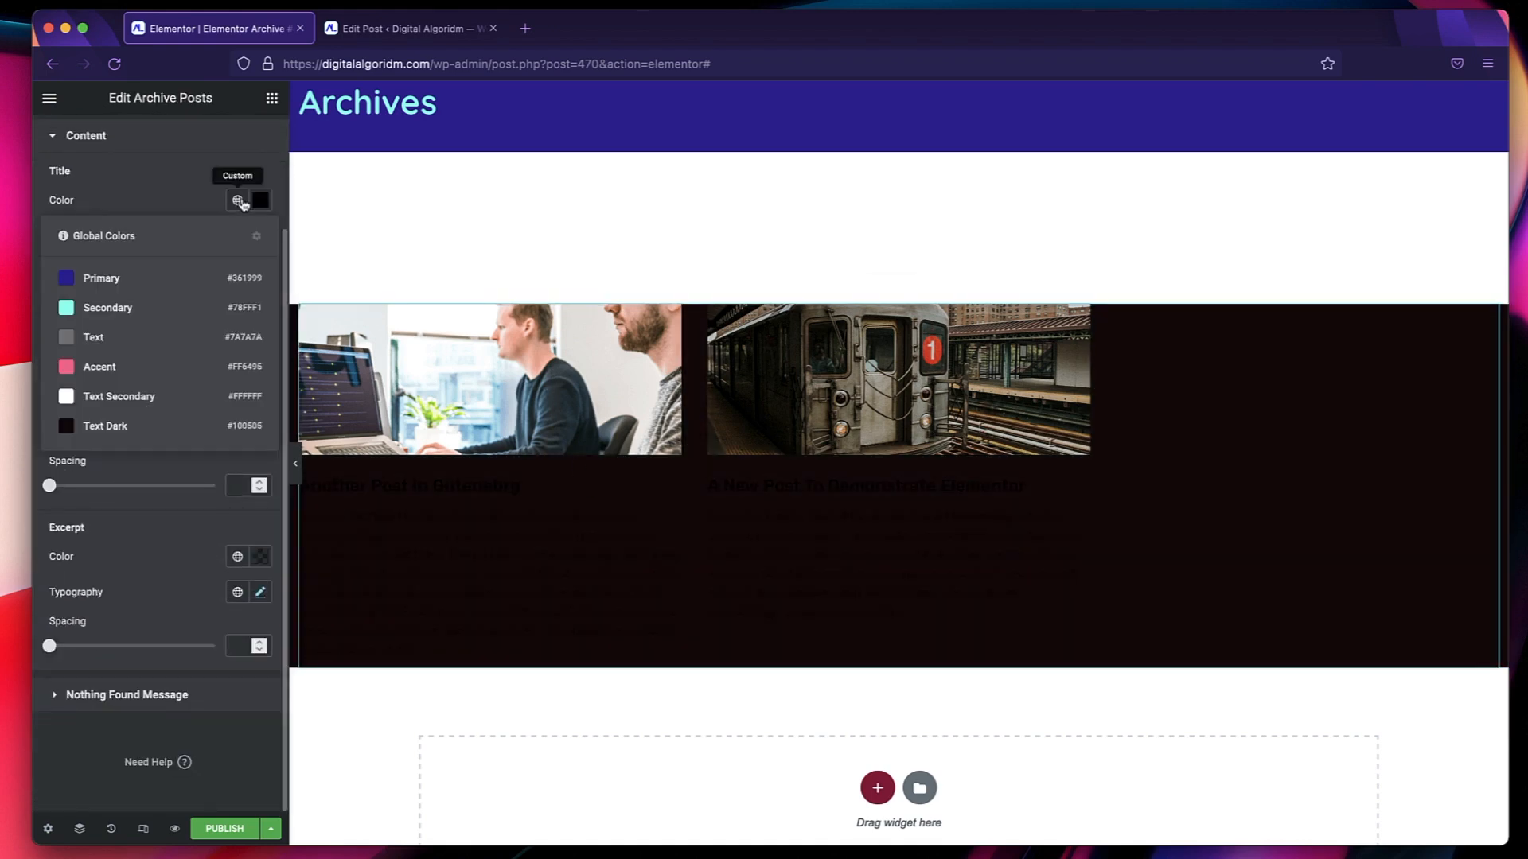
left_click(166, 401)
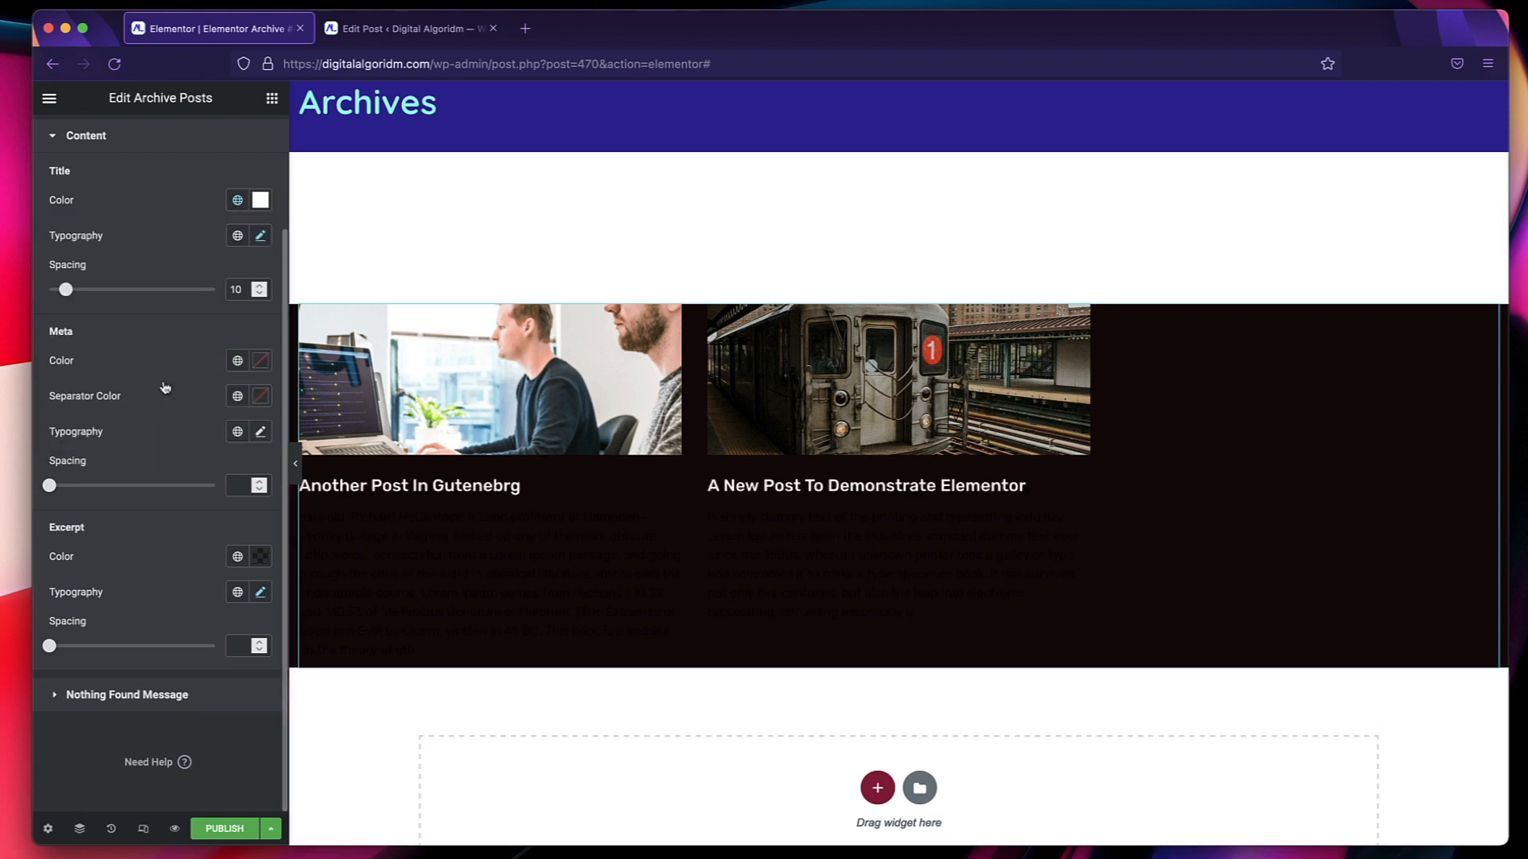
left_click(238, 200)
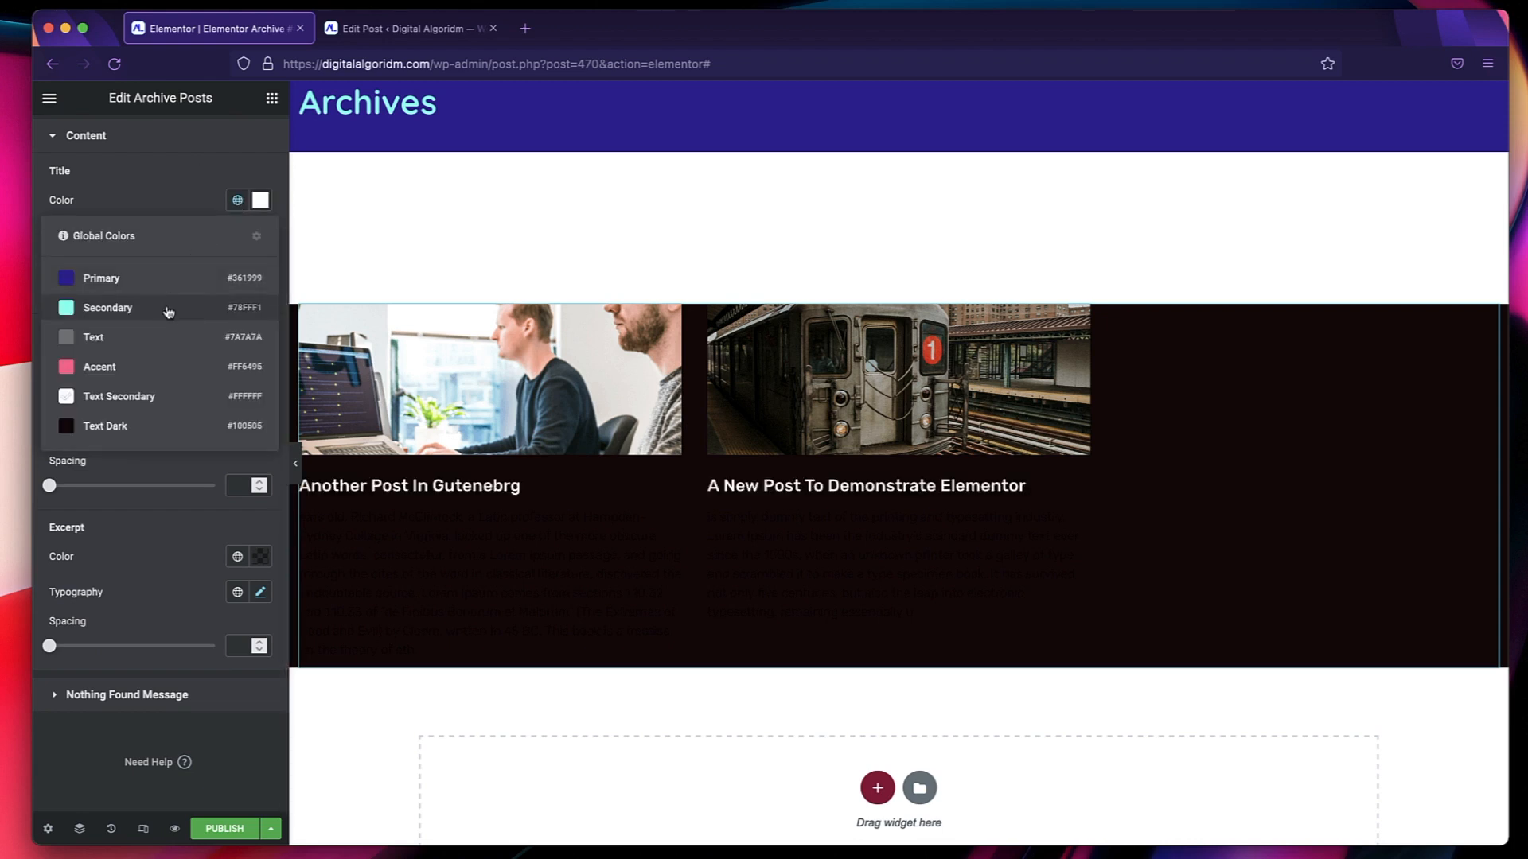
left_click(166, 311)
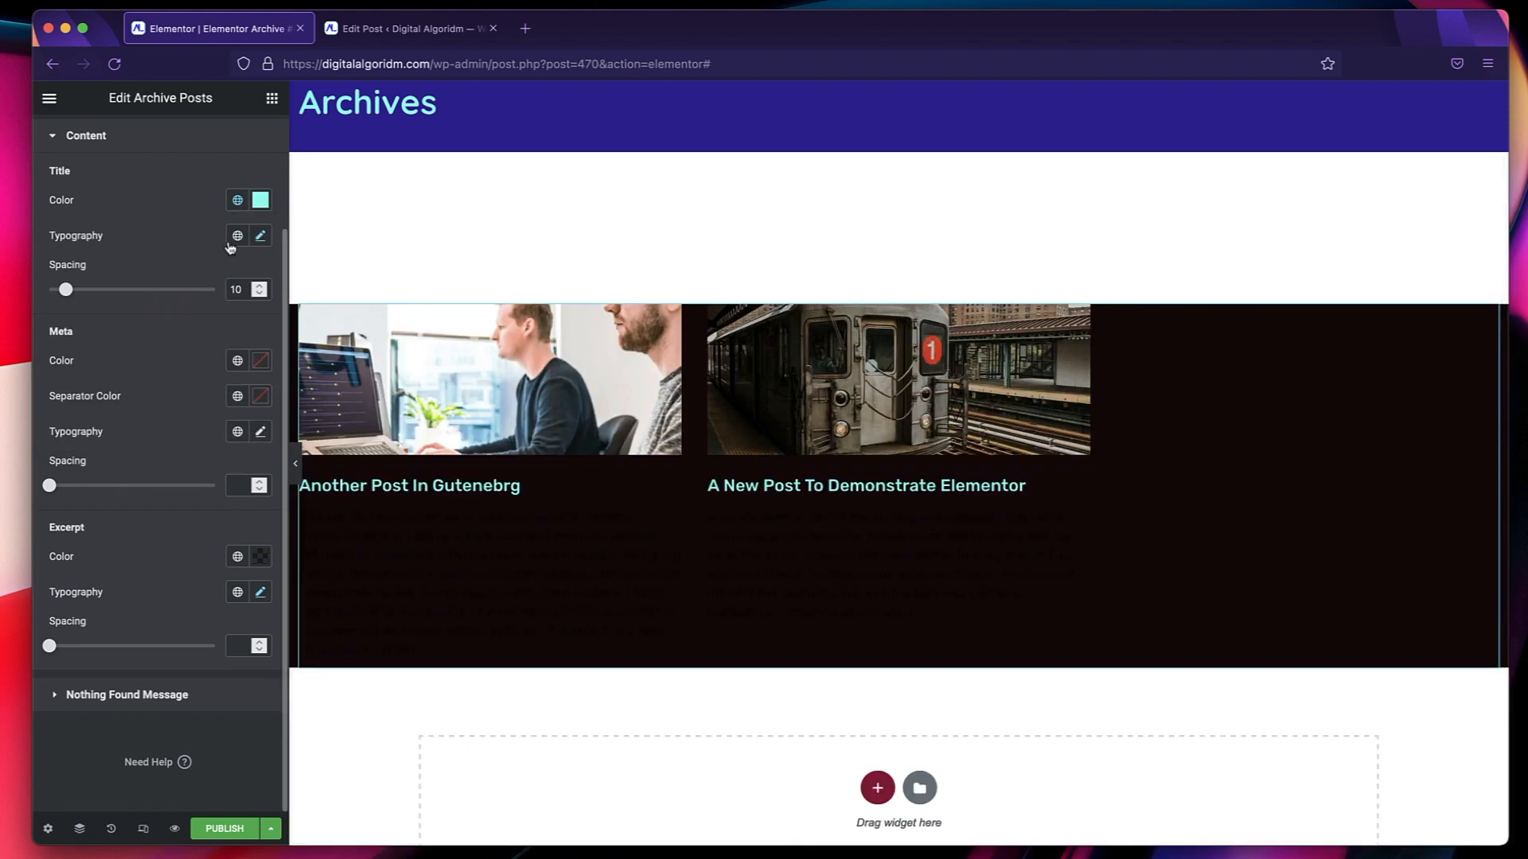
Try the Secondary global font on the archive post titles and settle on the Text global font.
left_click(237, 236)
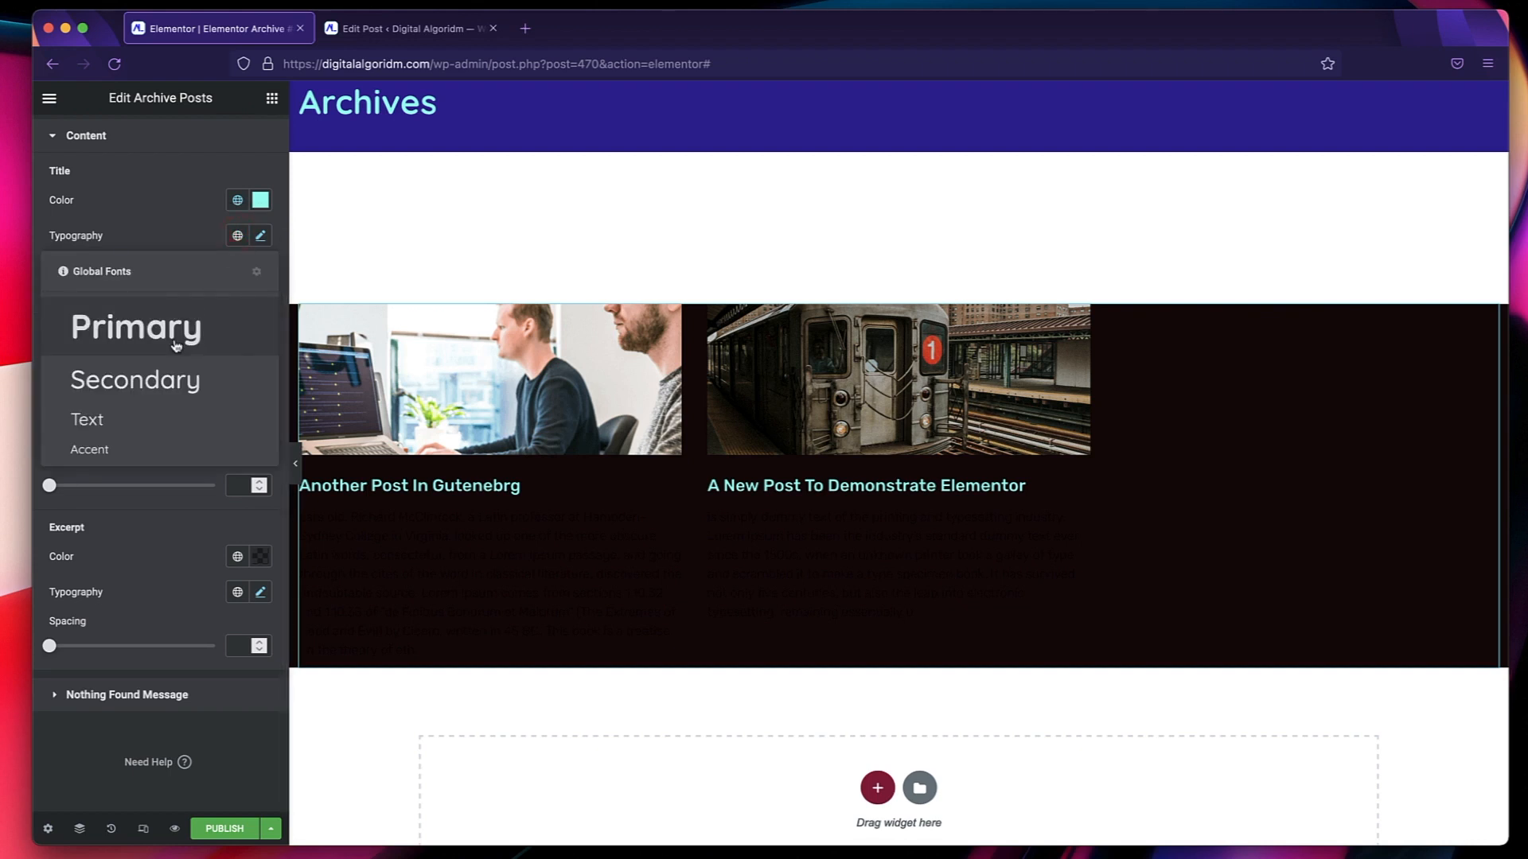
left_click(167, 370)
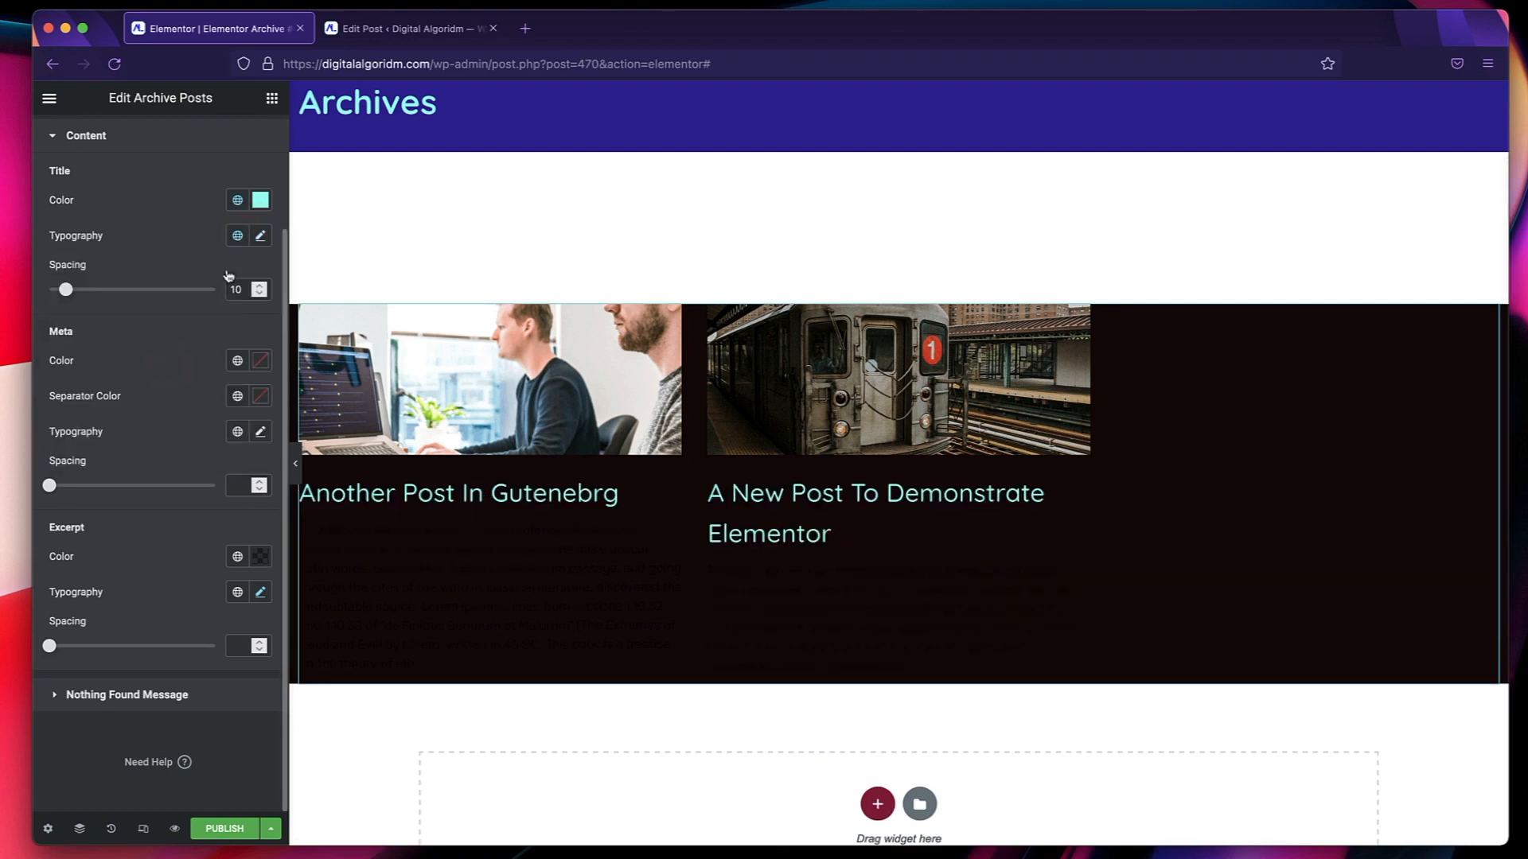
left_click(238, 202)
left_click(238, 202)
left_click(238, 236)
left_click(159, 413)
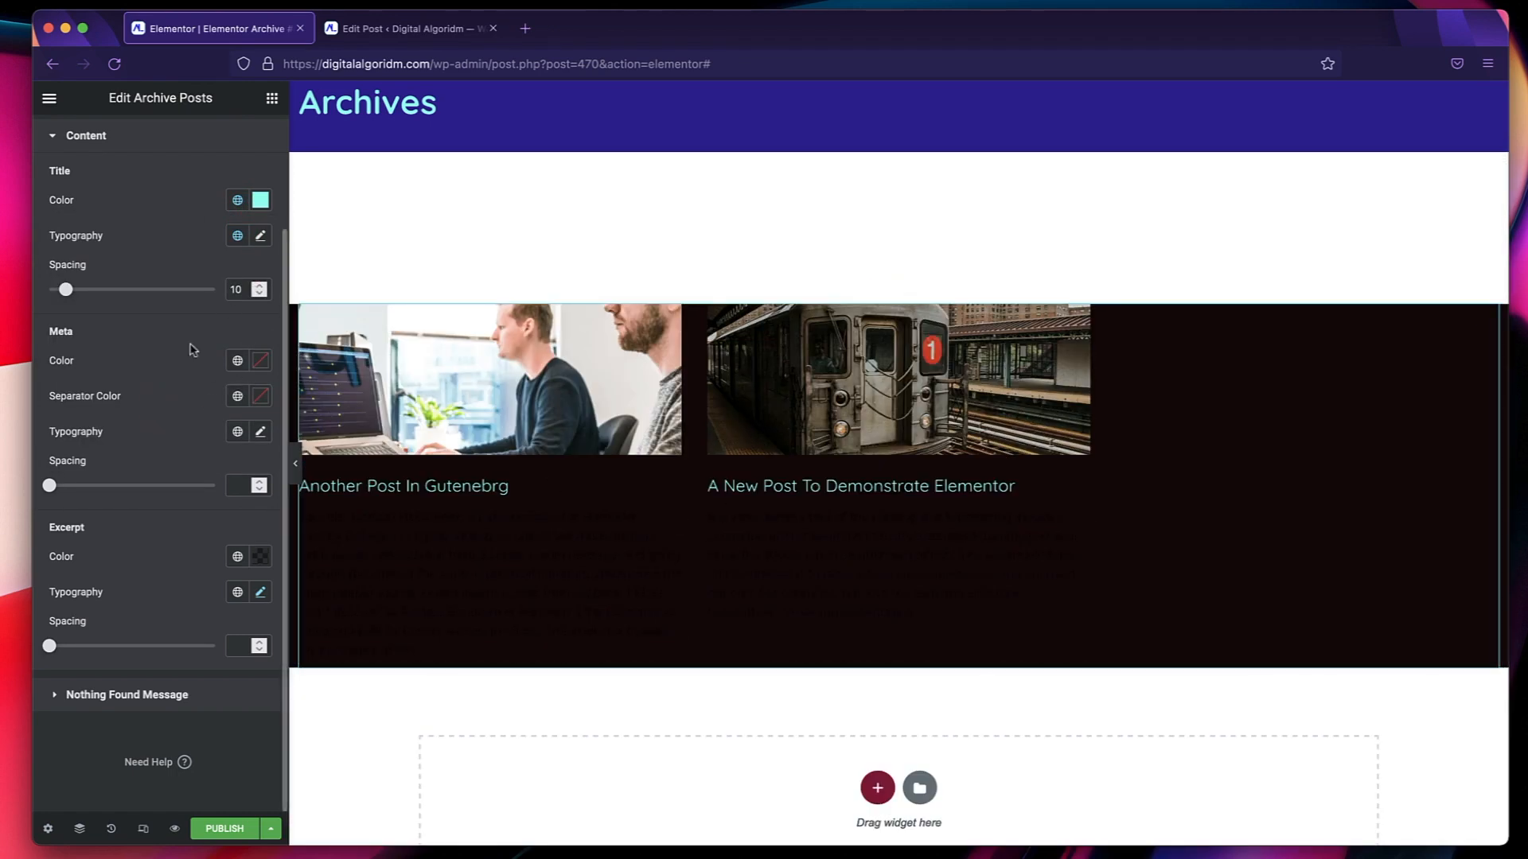
Set the archive posts' meta text to the Accent global color and the Accent global font.
left_click(238, 366)
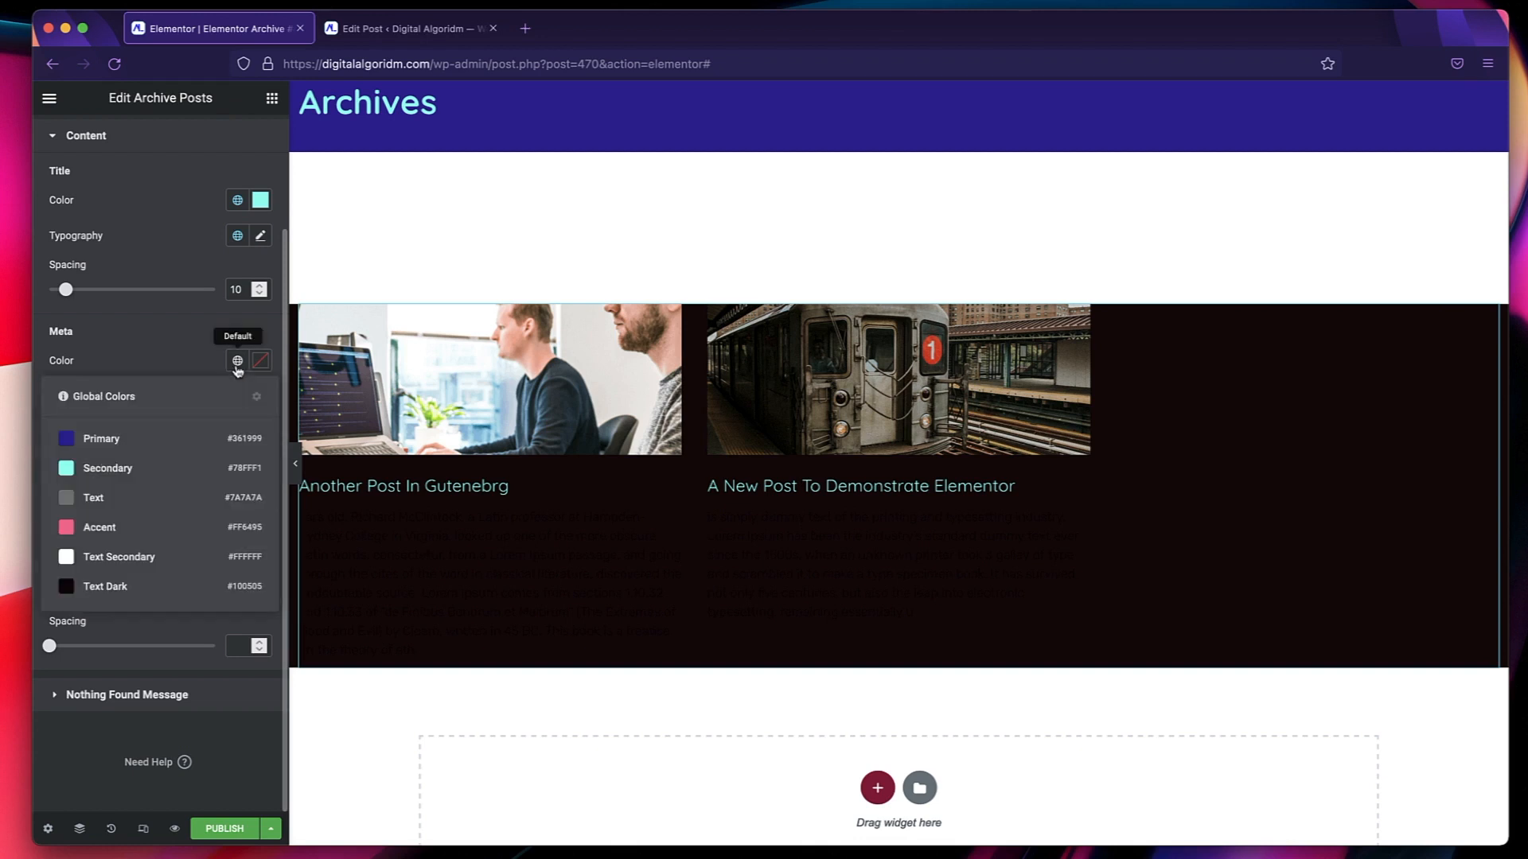
left_click(147, 529)
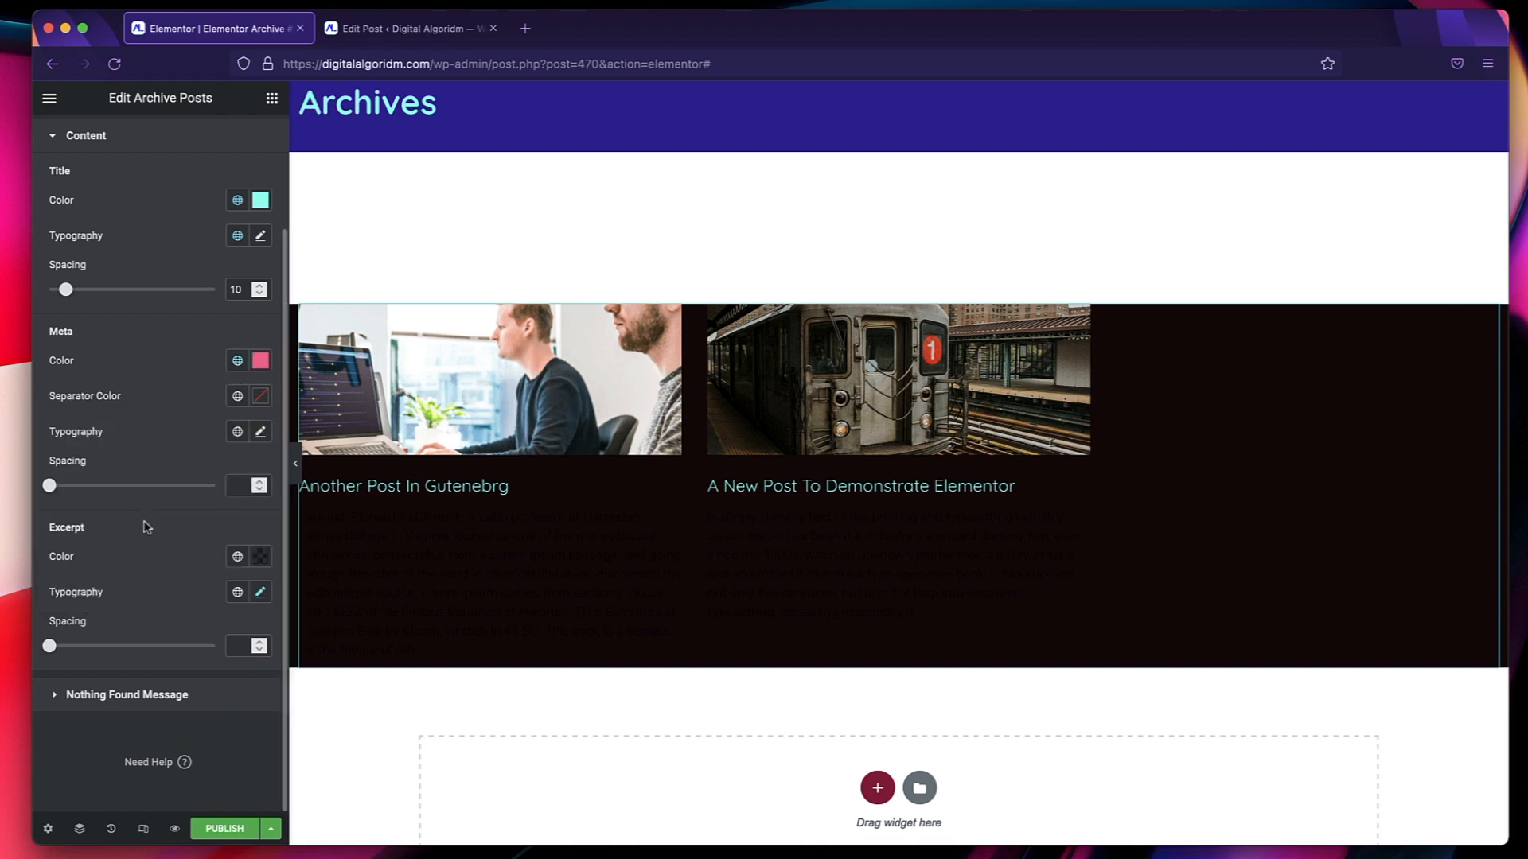
left_click(238, 431)
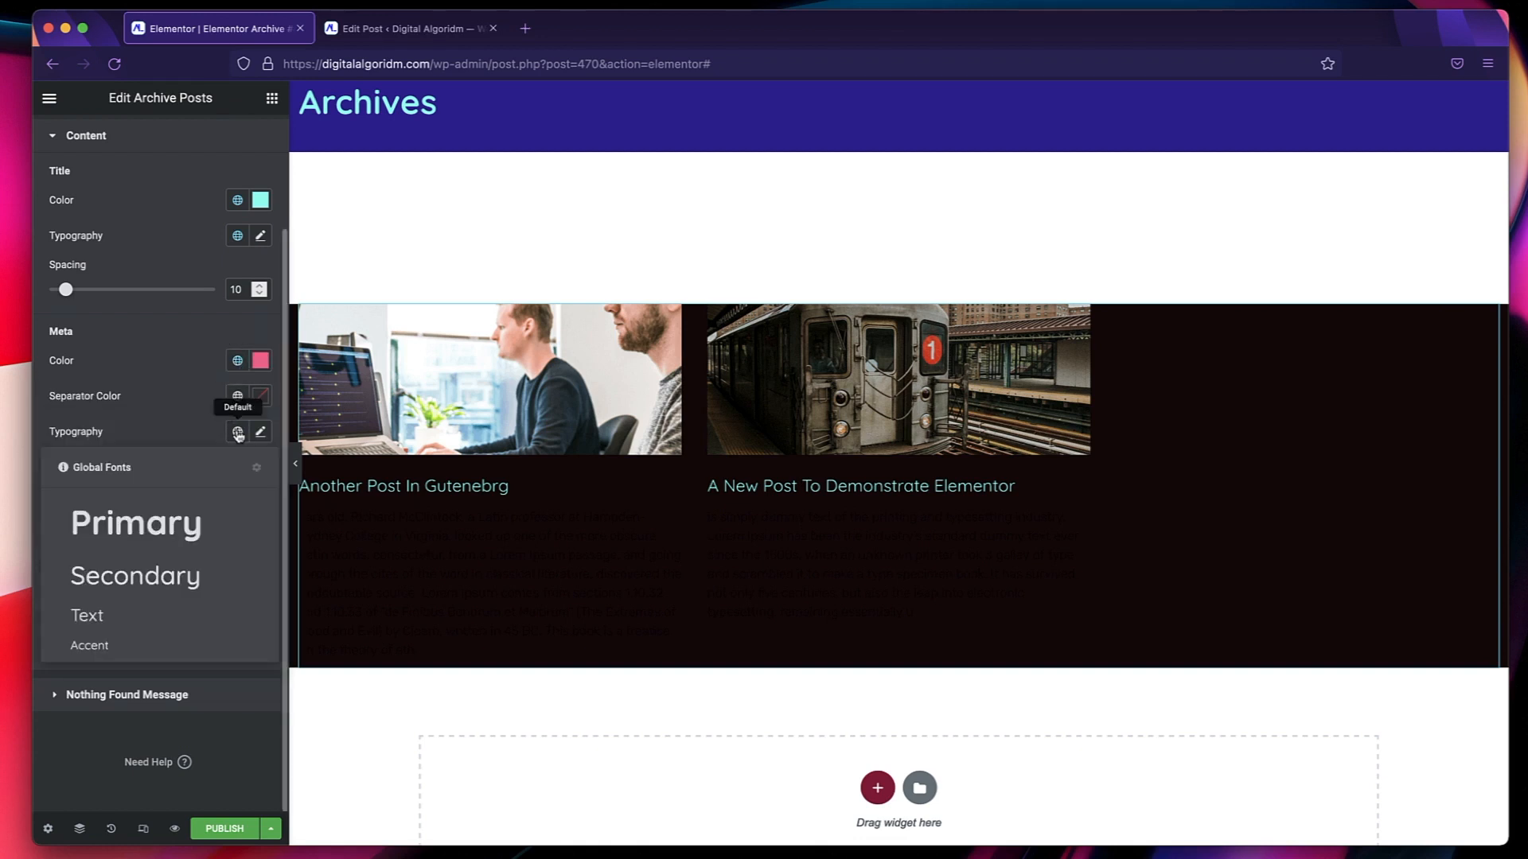
left_click(123, 645)
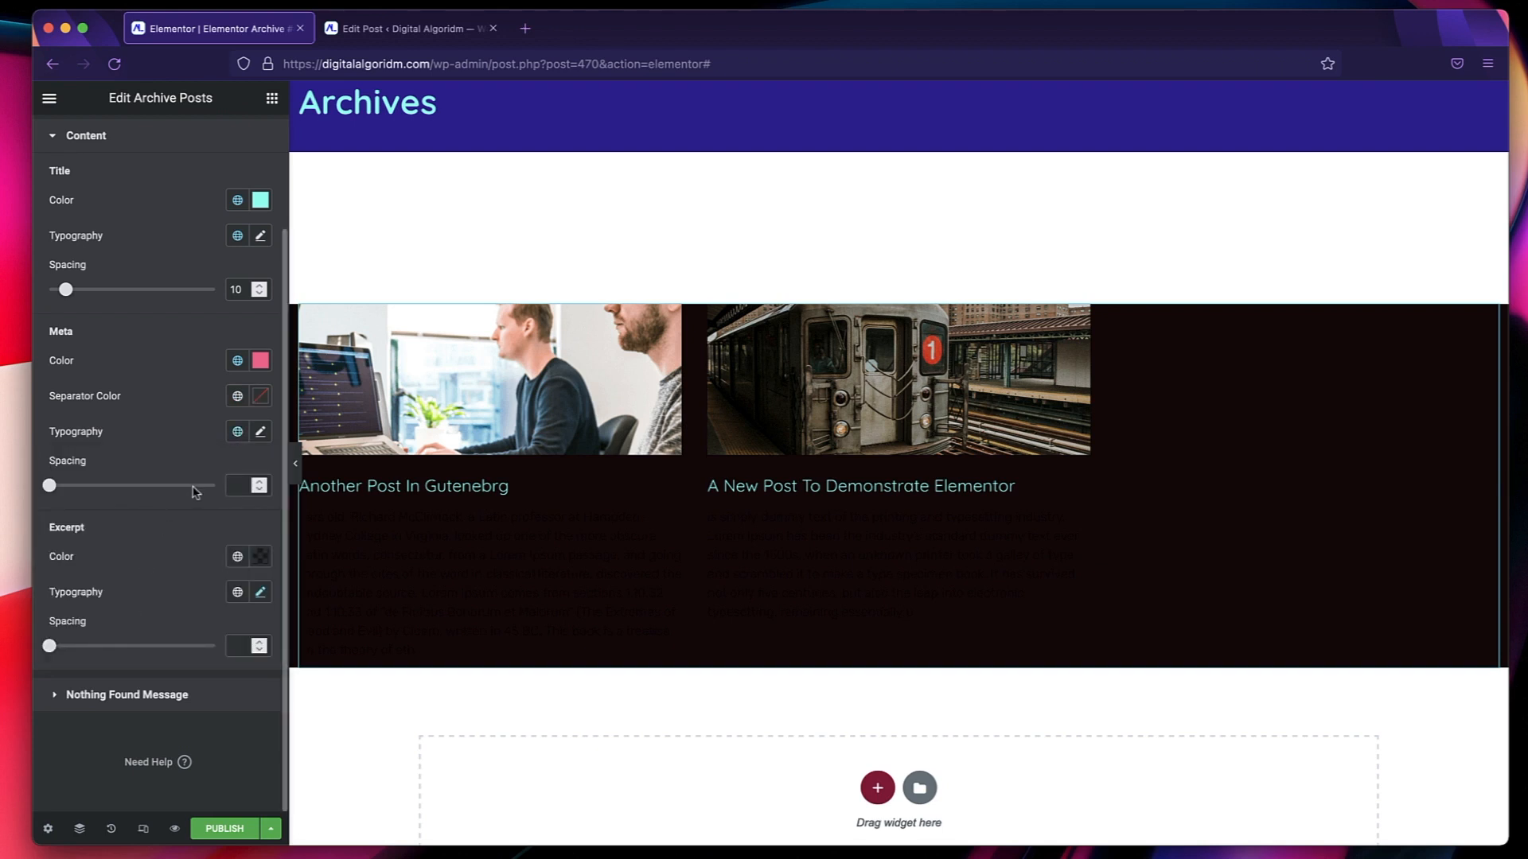
Try the Accent global color on the post excerpts and settle on the Text Secondary global color.
left_click(238, 560)
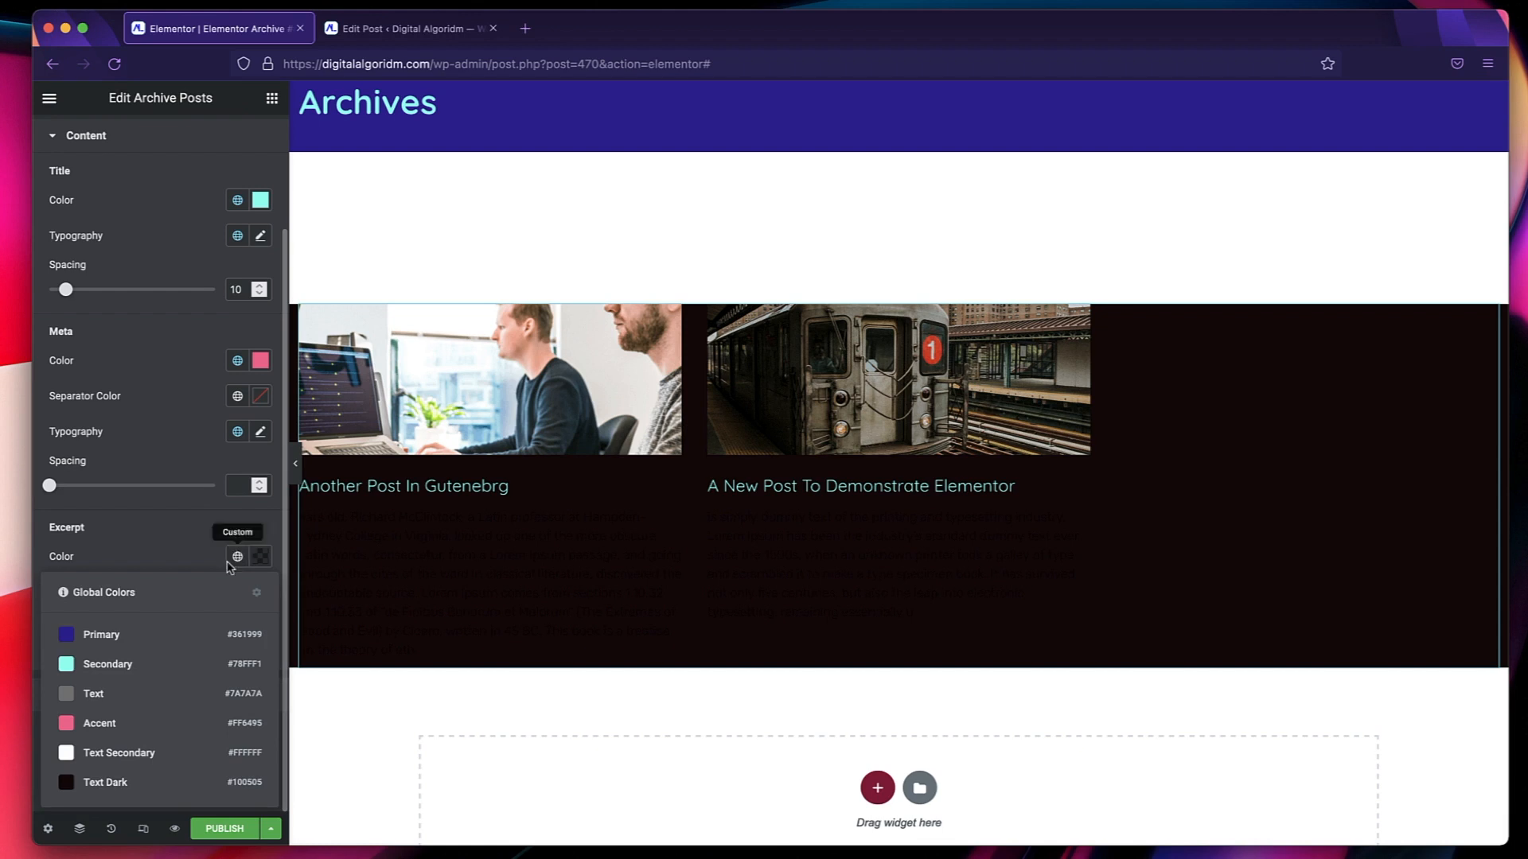
left_click(147, 728)
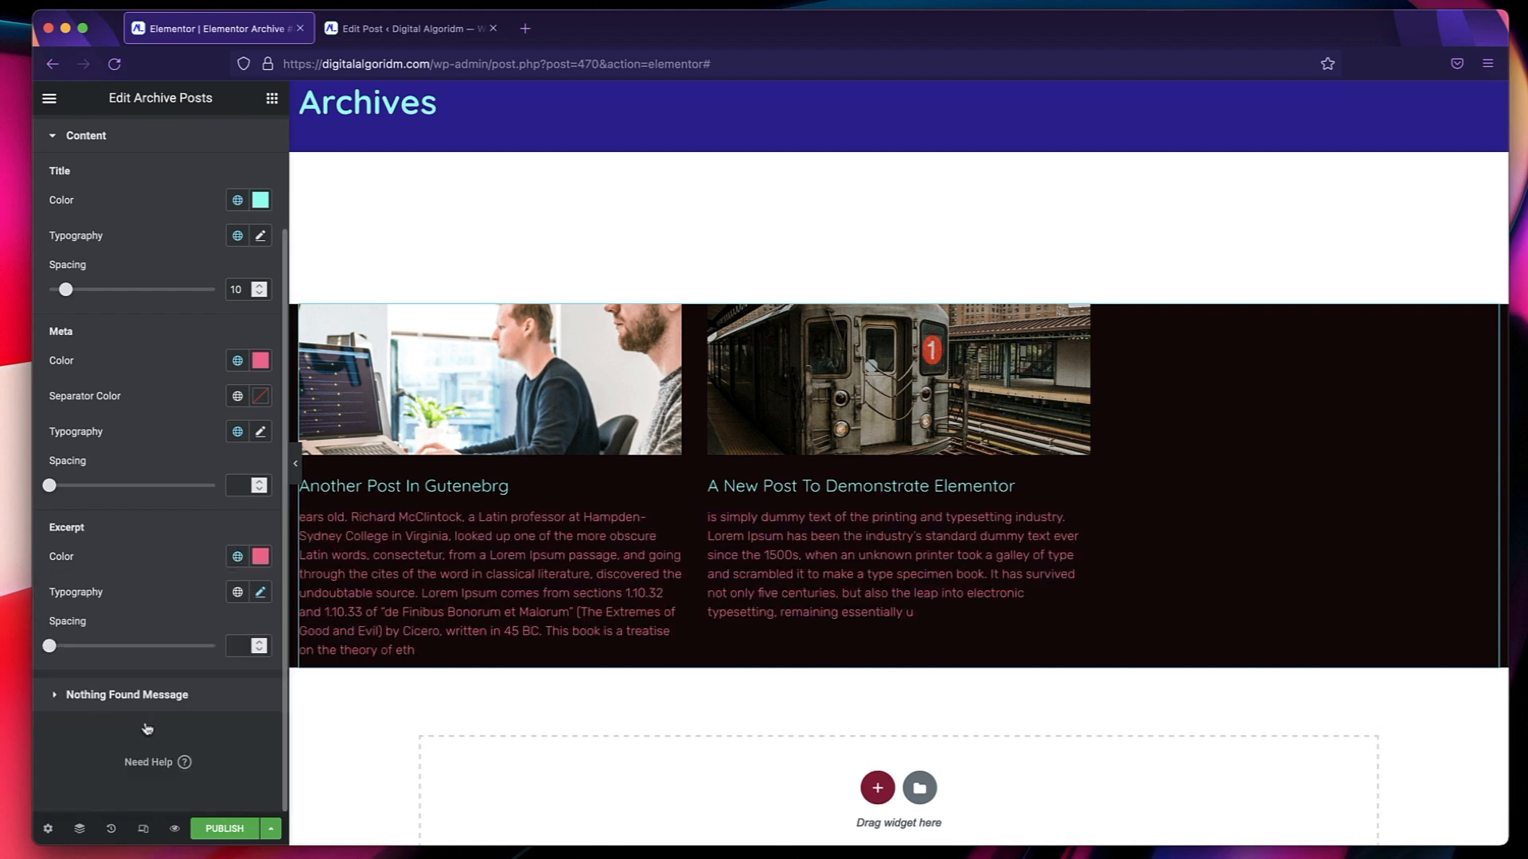
left_click(237, 556)
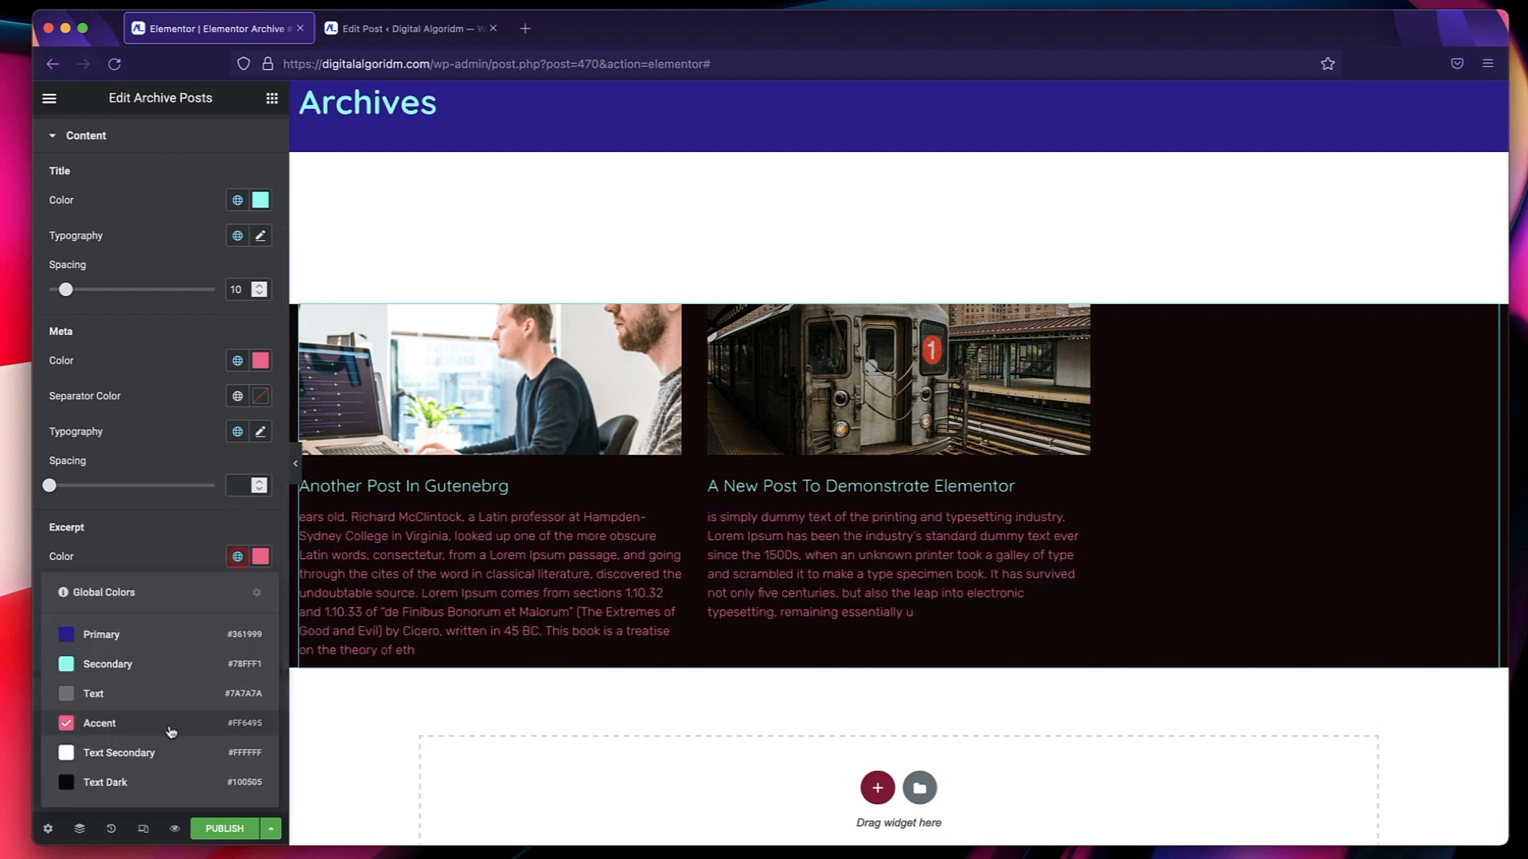
left_click(161, 750)
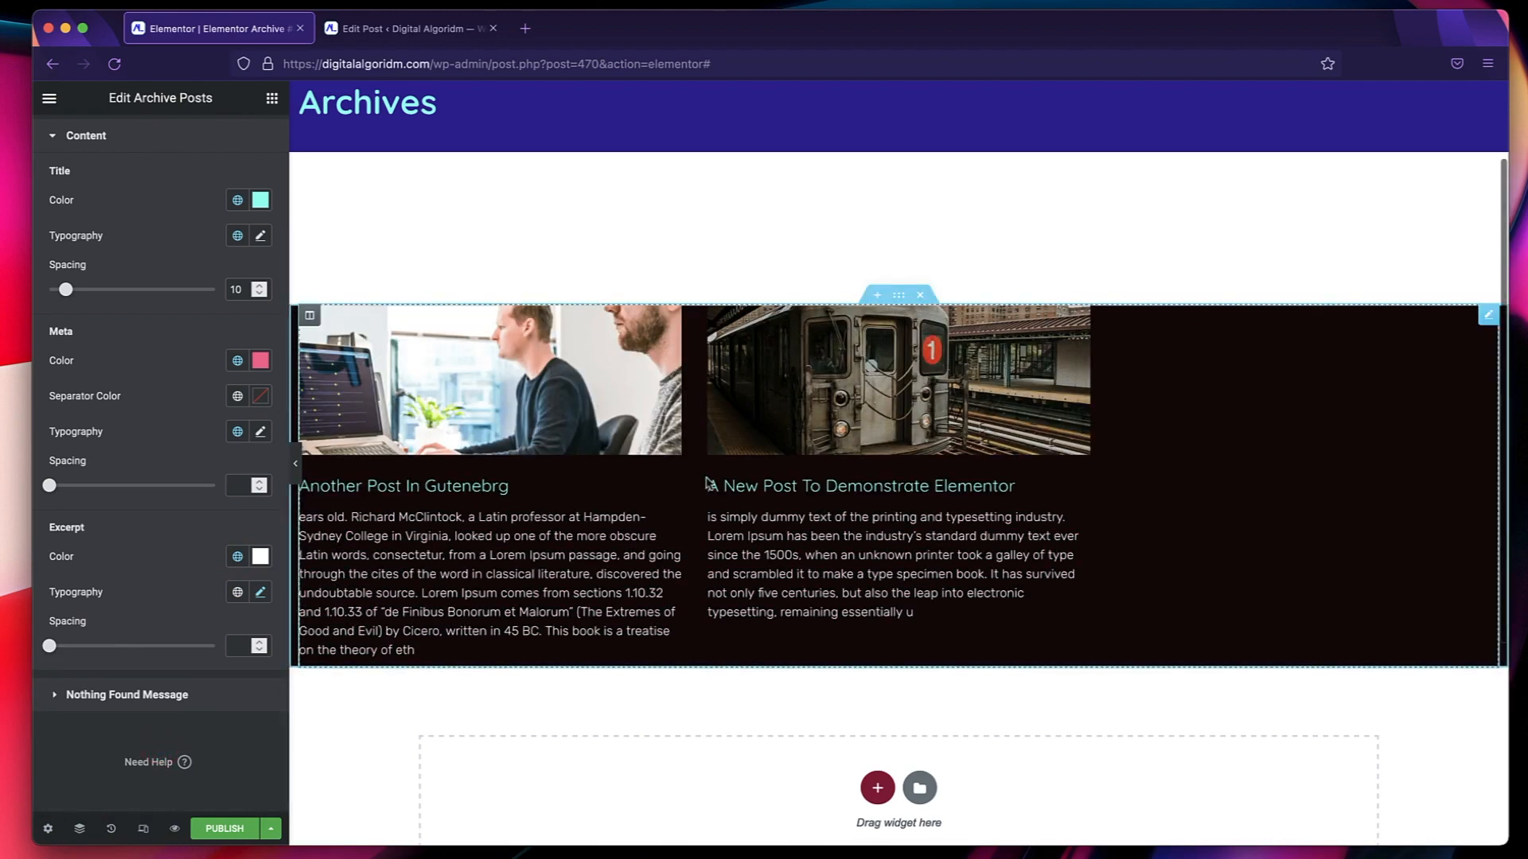
Style the archive posts' Nothing Found Message with the Secondary global color and the Text global font.
left_click(125, 701)
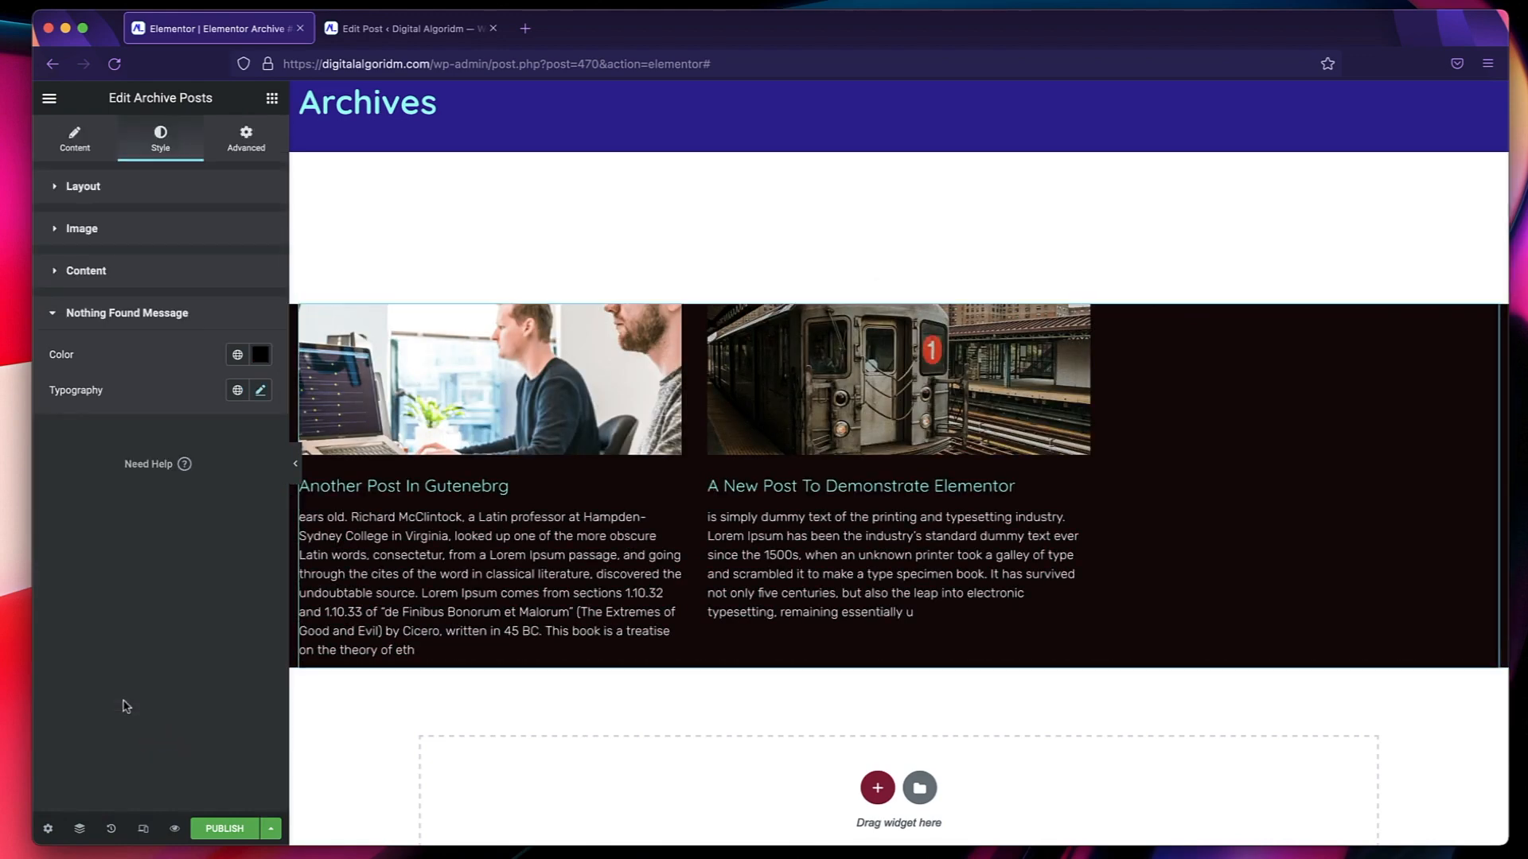
left_click(238, 354)
left_click(174, 582)
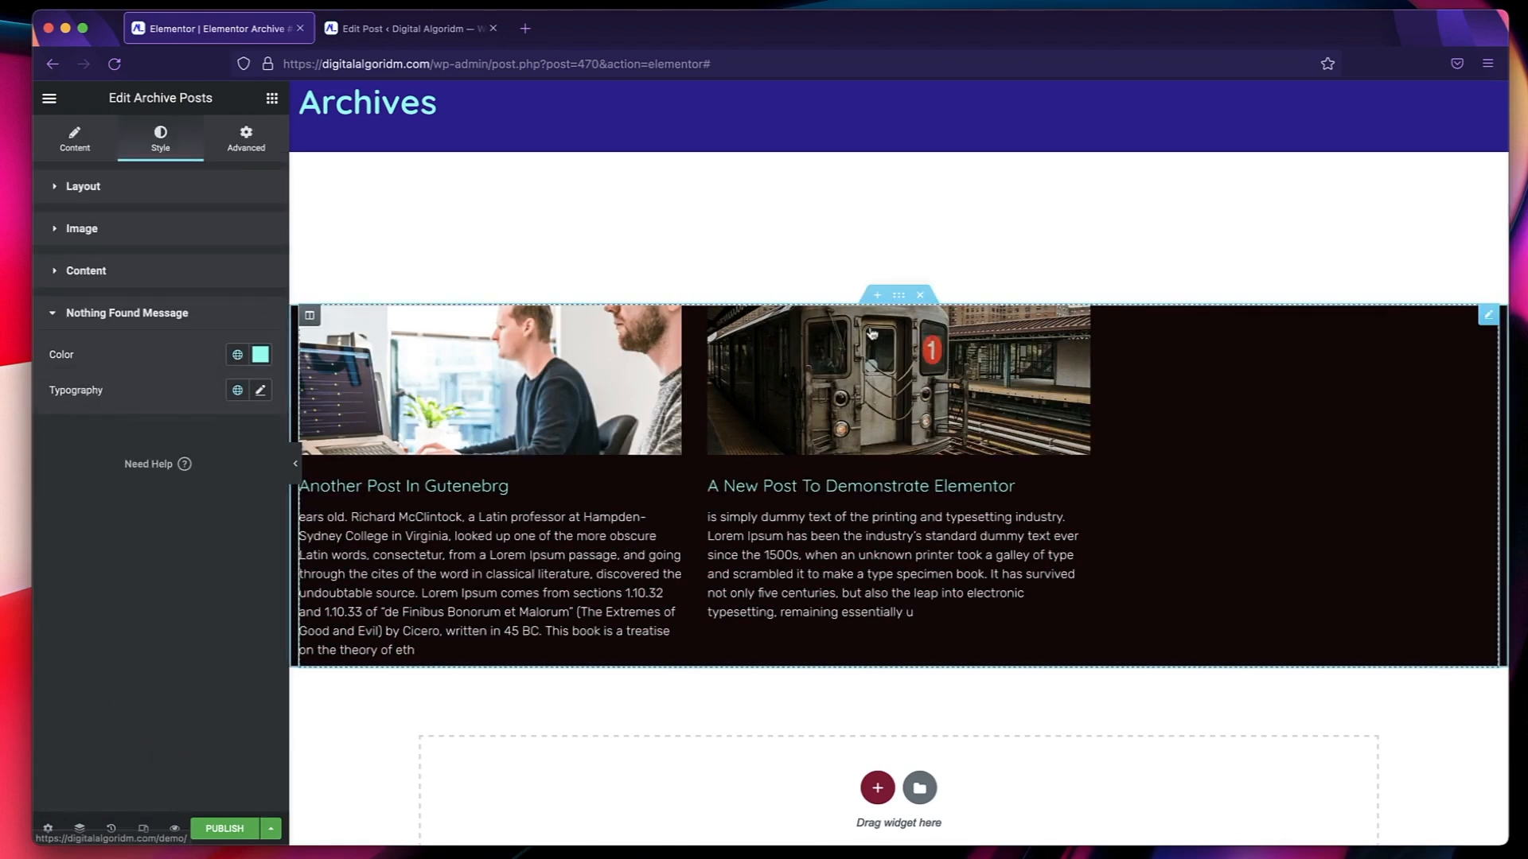
Set the archive posts section's top margin to 0 px and preview the page without the editing panel.
left_click(898, 298)
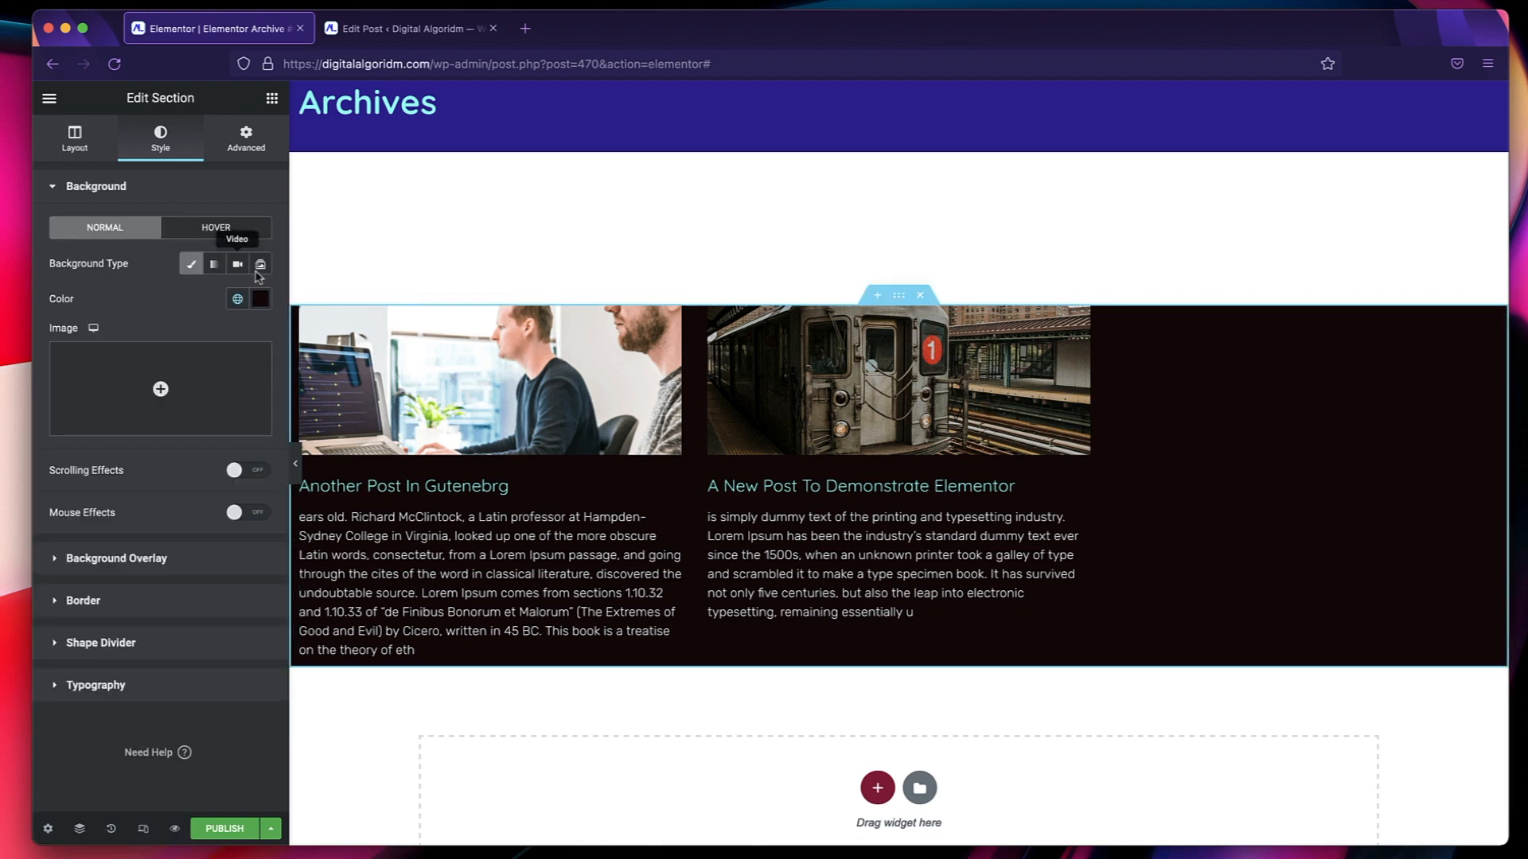
left_click(271, 134)
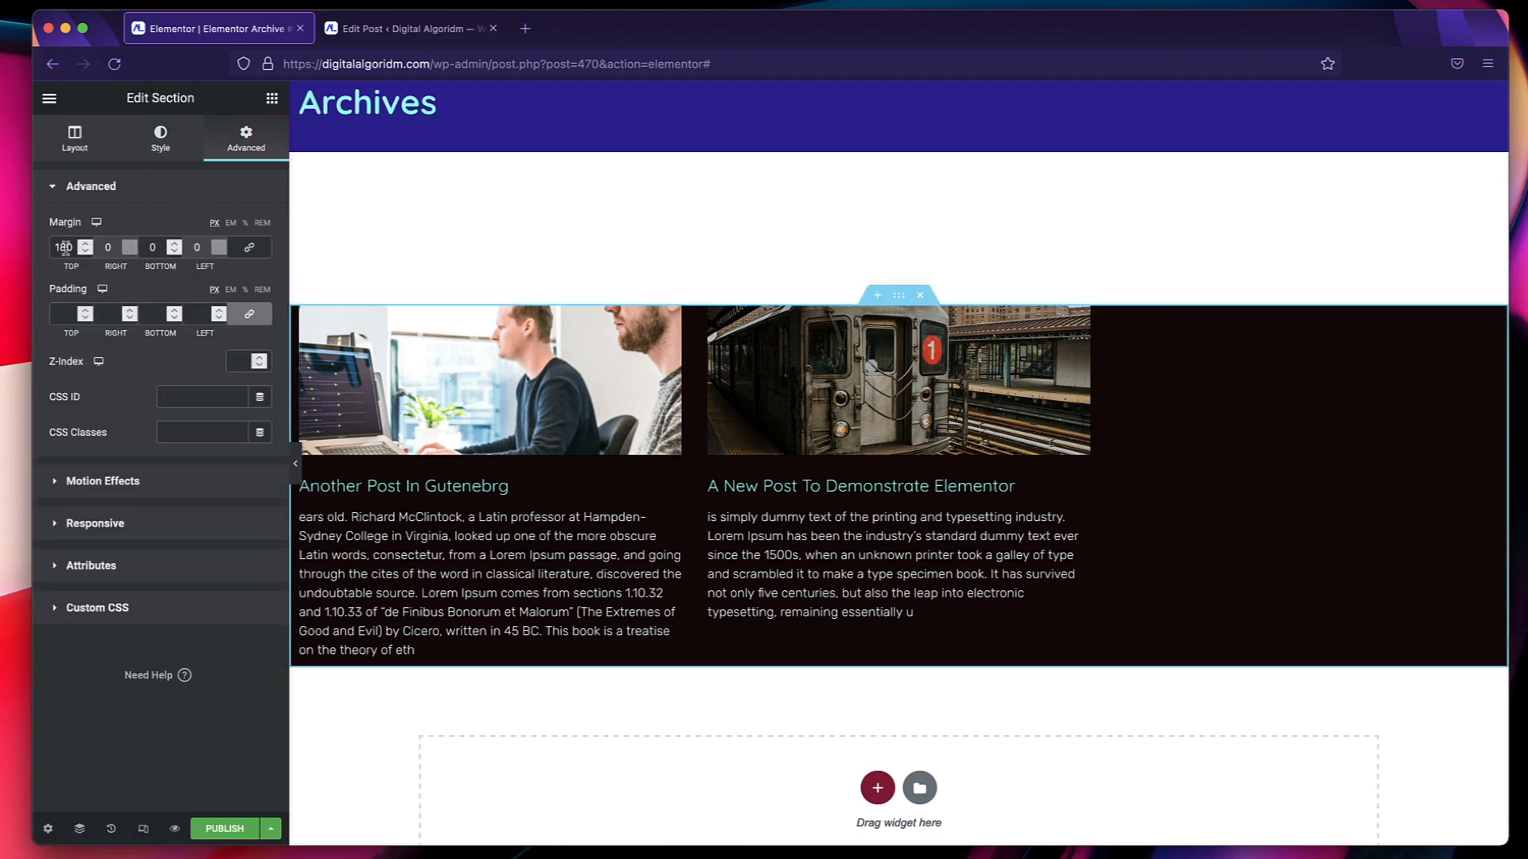
type("0")
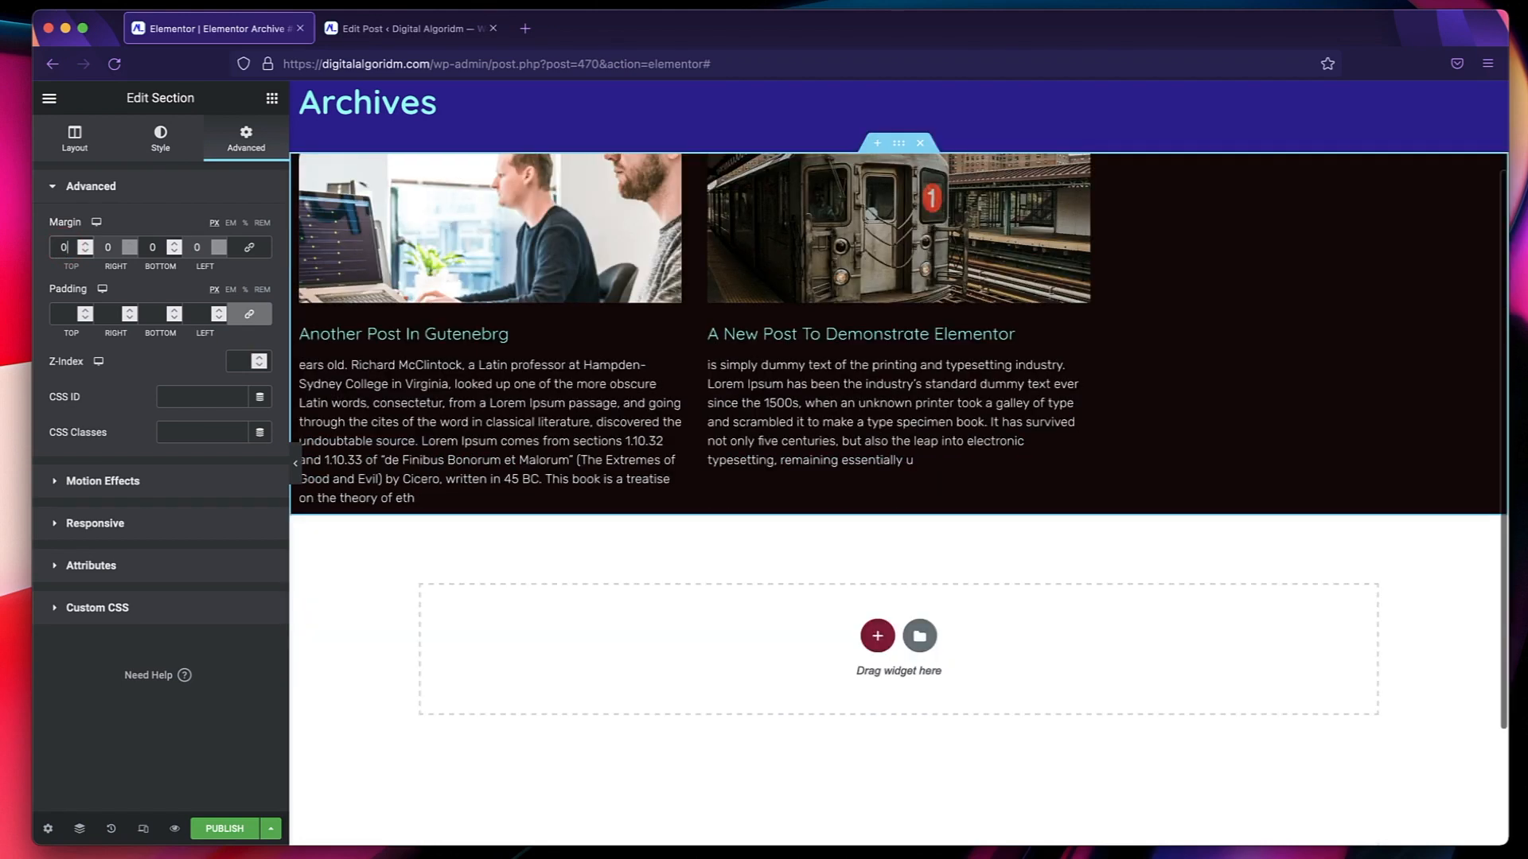
scroll(1064, 383, "up", 2)
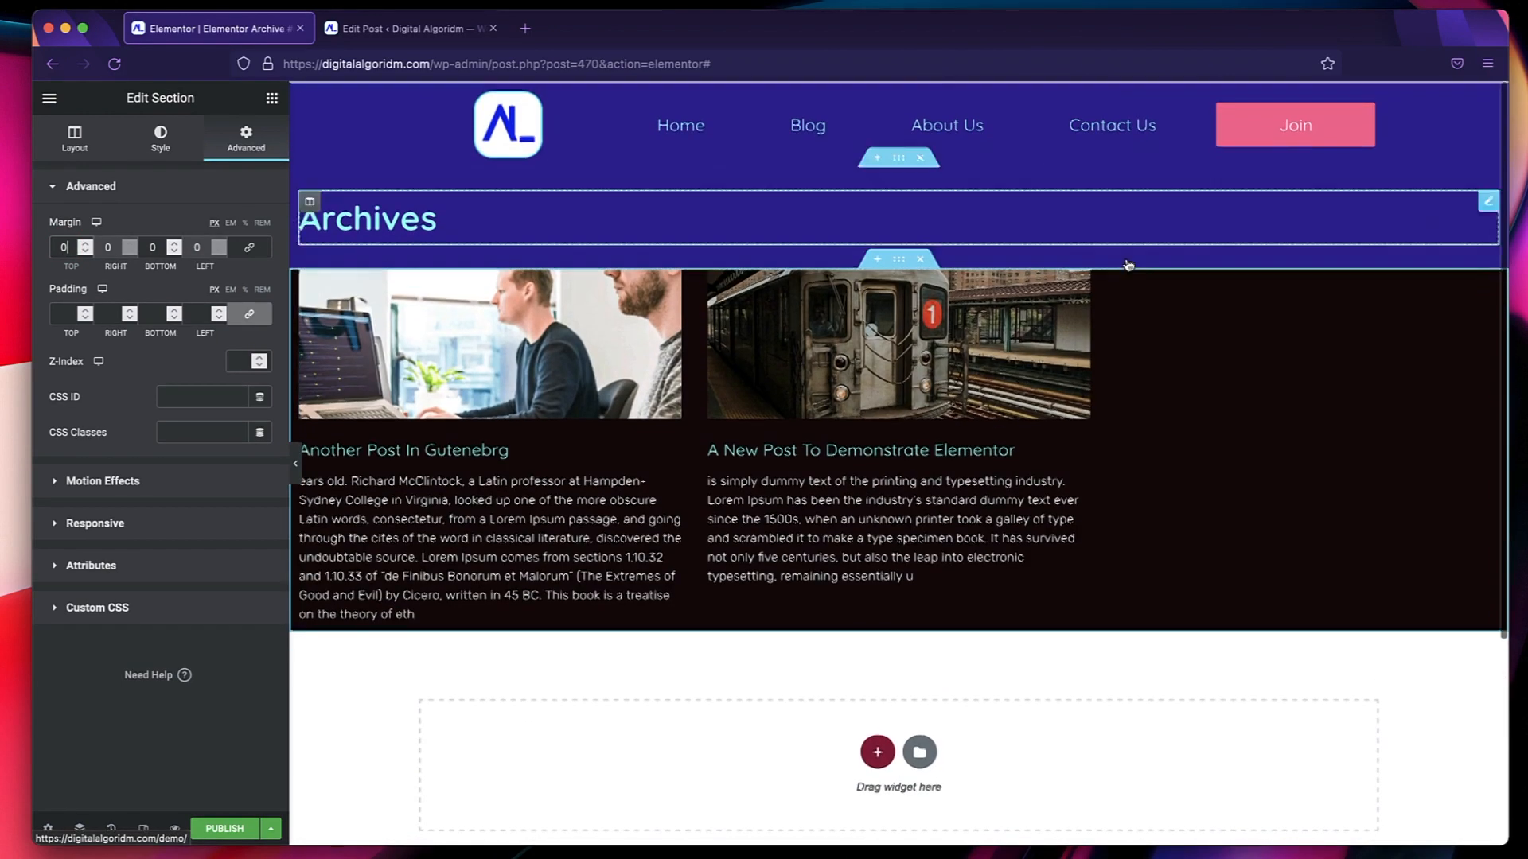
left_click(299, 477)
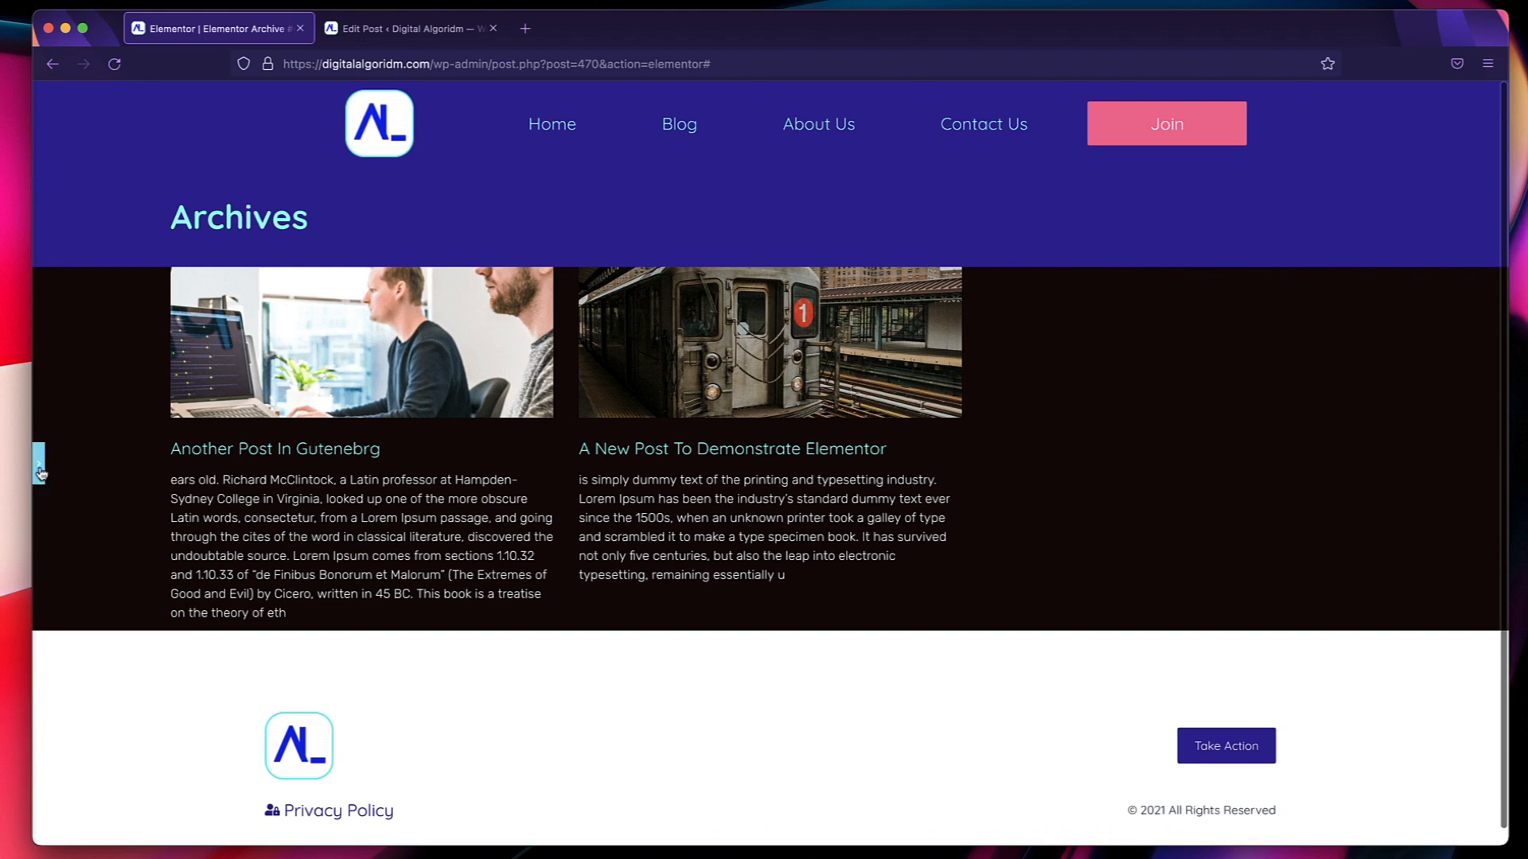
left_click(39, 466)
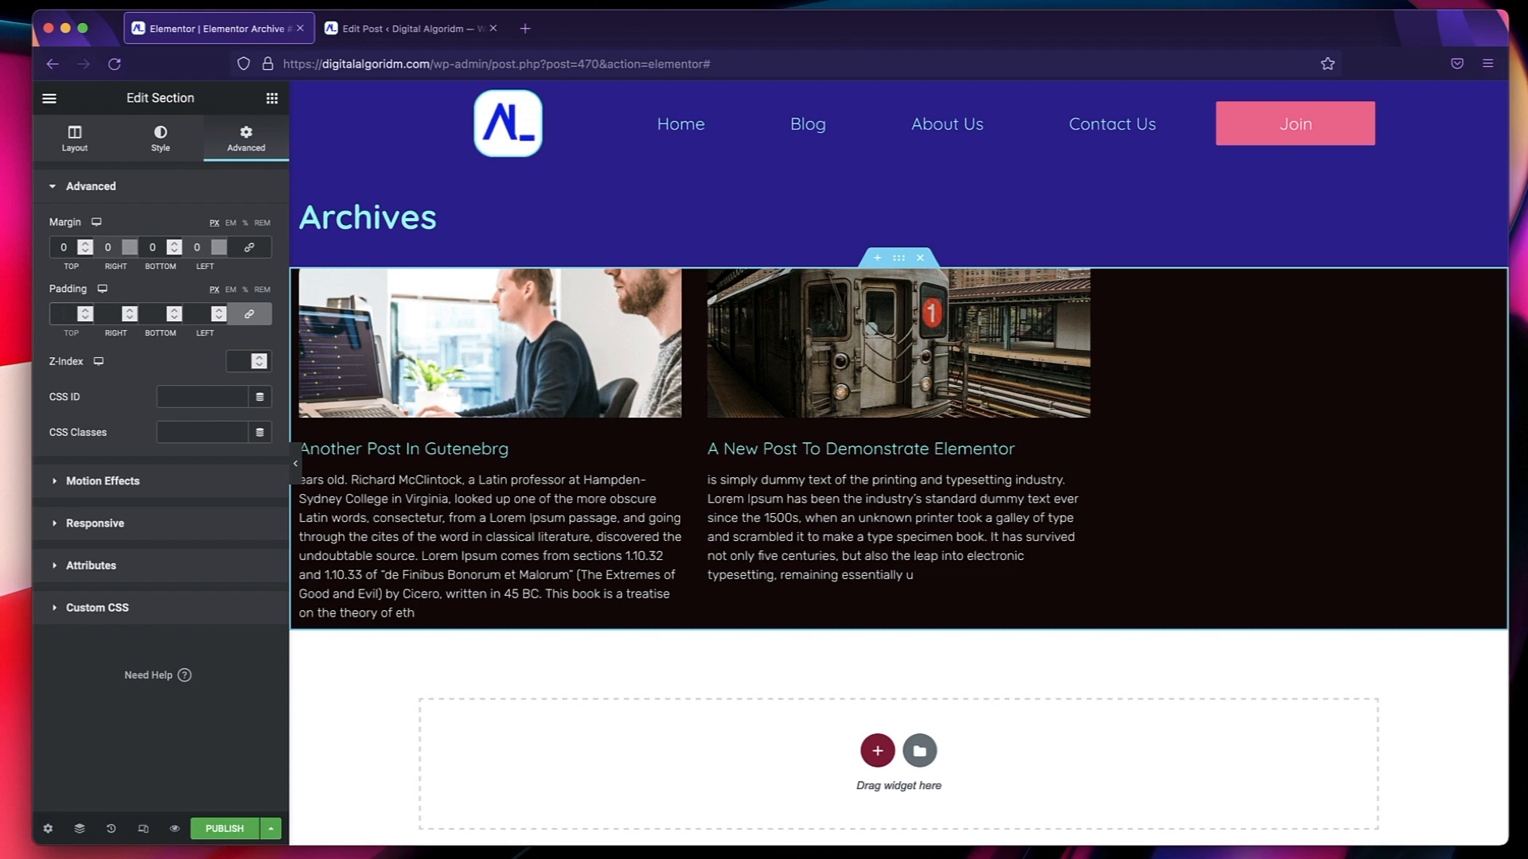
Set the archive posts section's padding to 120 px on all four sides.
type("200")
key("BackSpace")
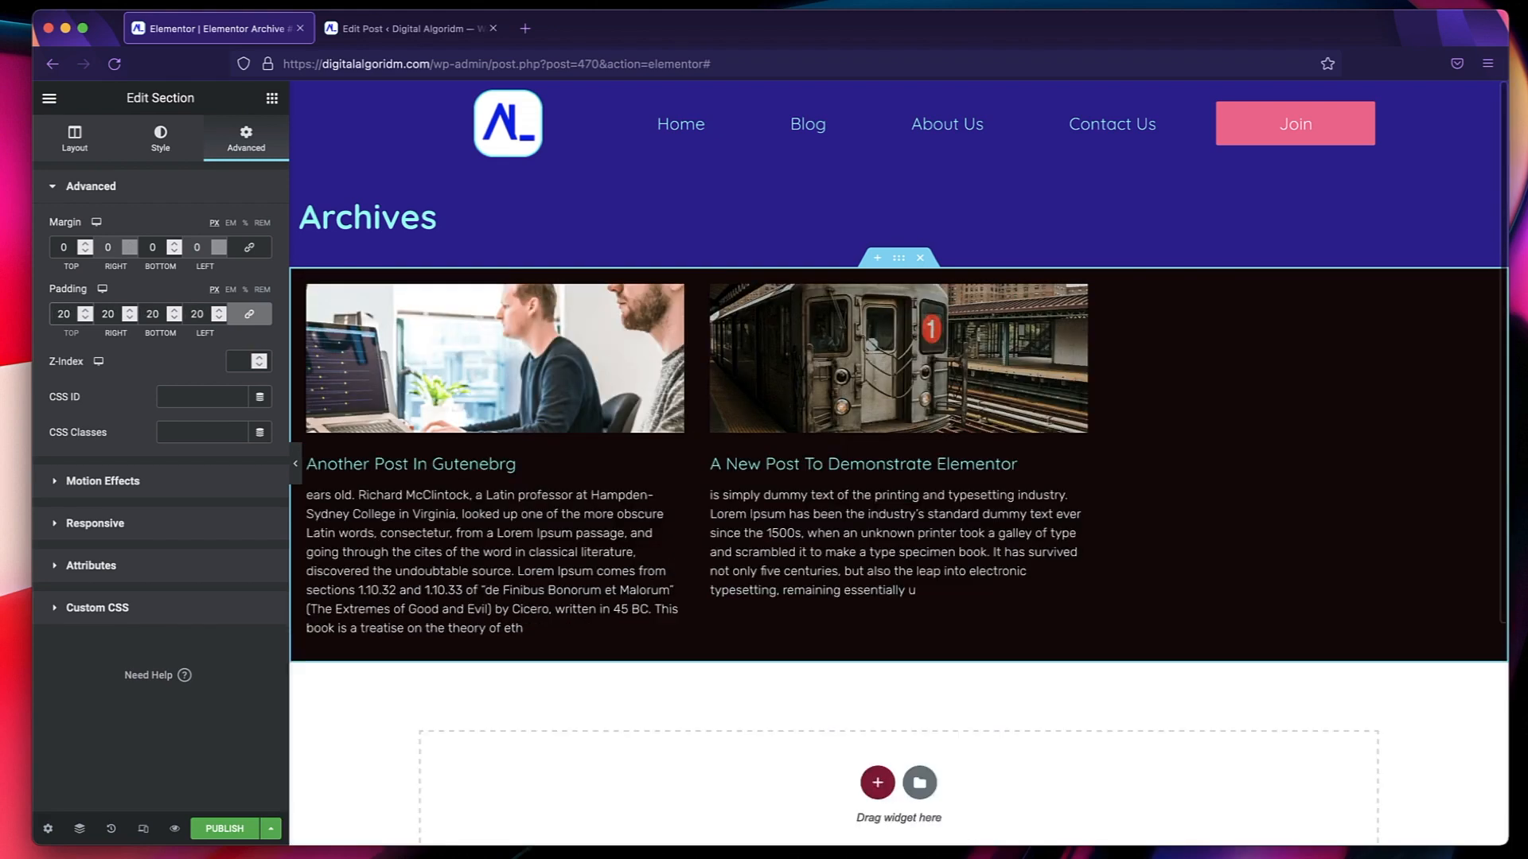
type("1")
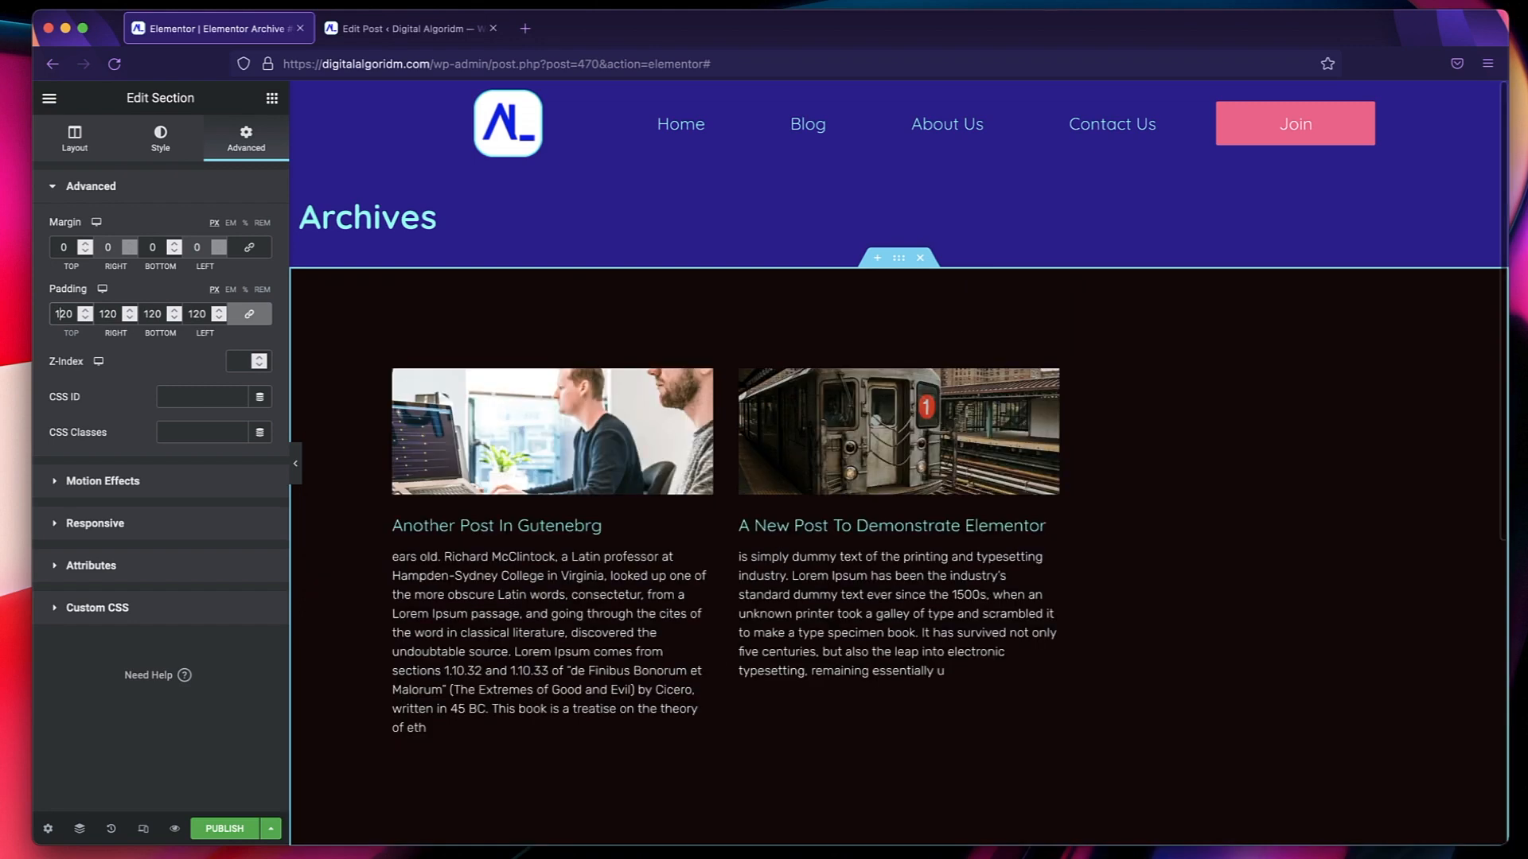
Check the archive title's dynamic content settings and publish the template with All Archives as its include condition.
left_click(430, 221)
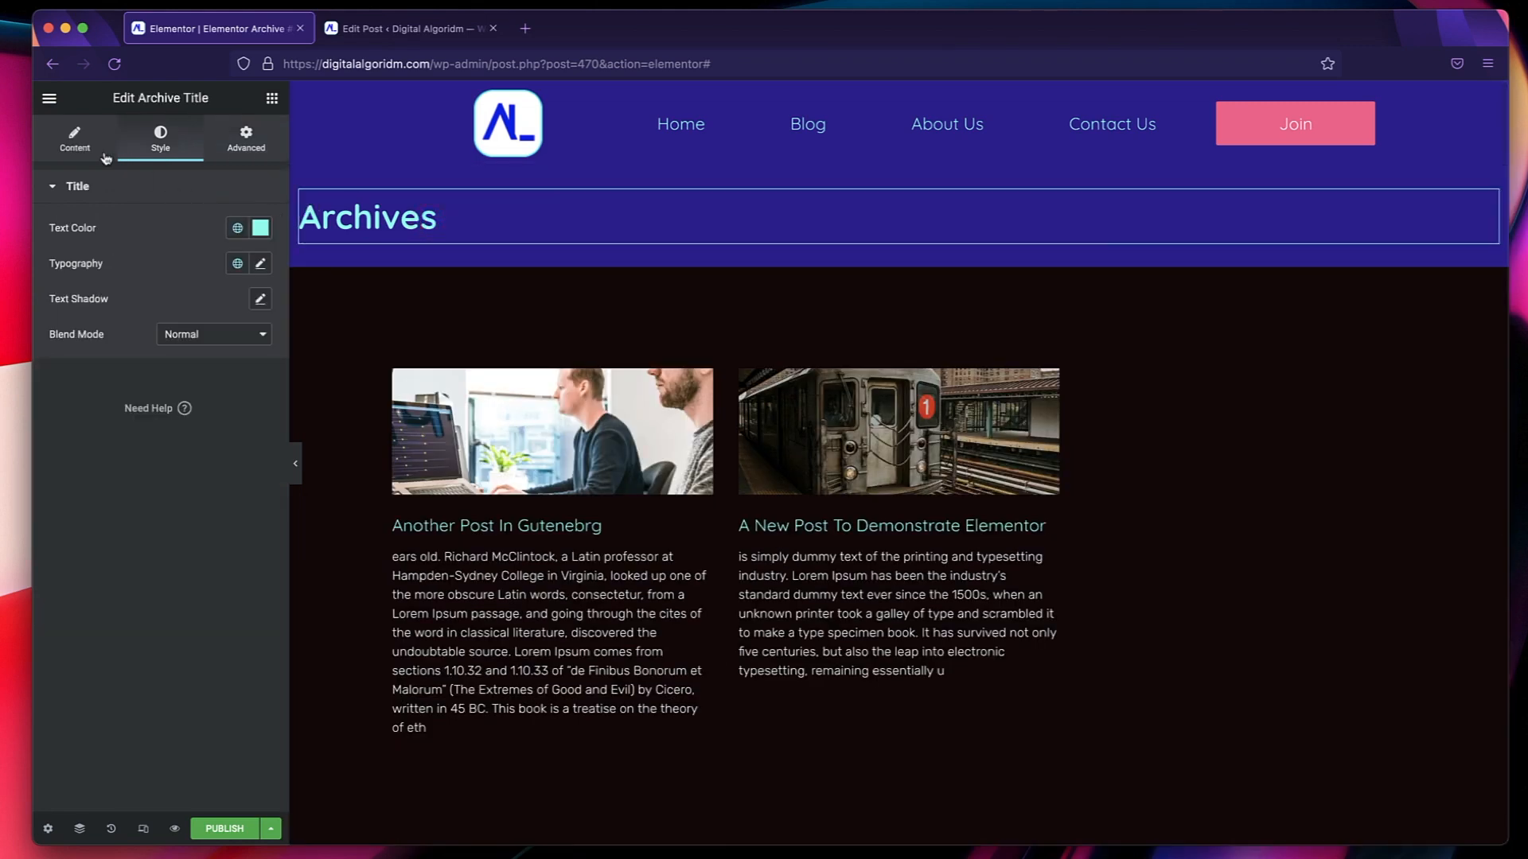
left_click(62, 133)
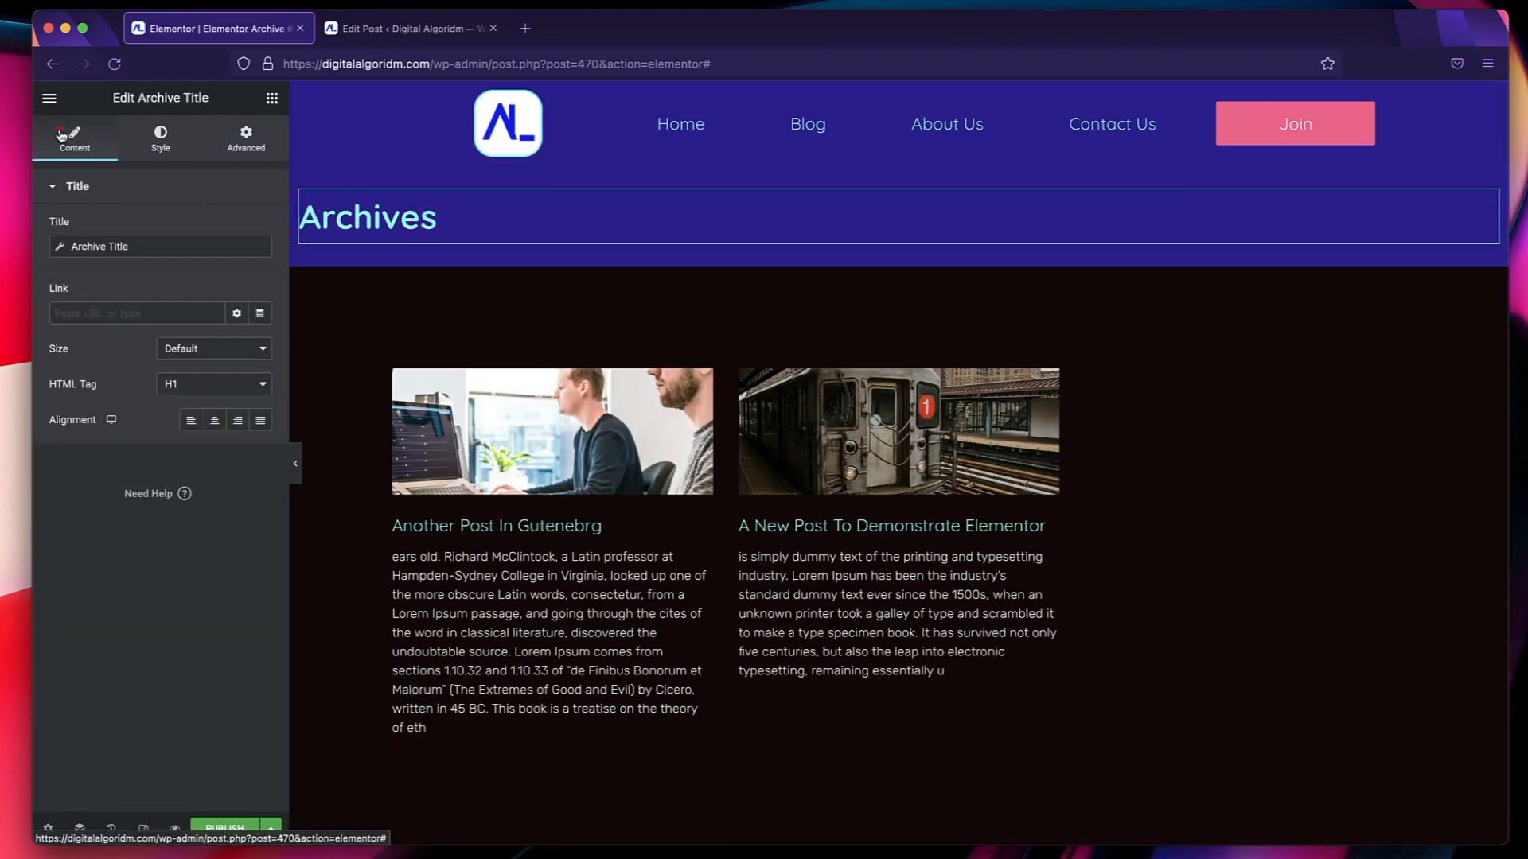
left_click(226, 824)
left_click(772, 524)
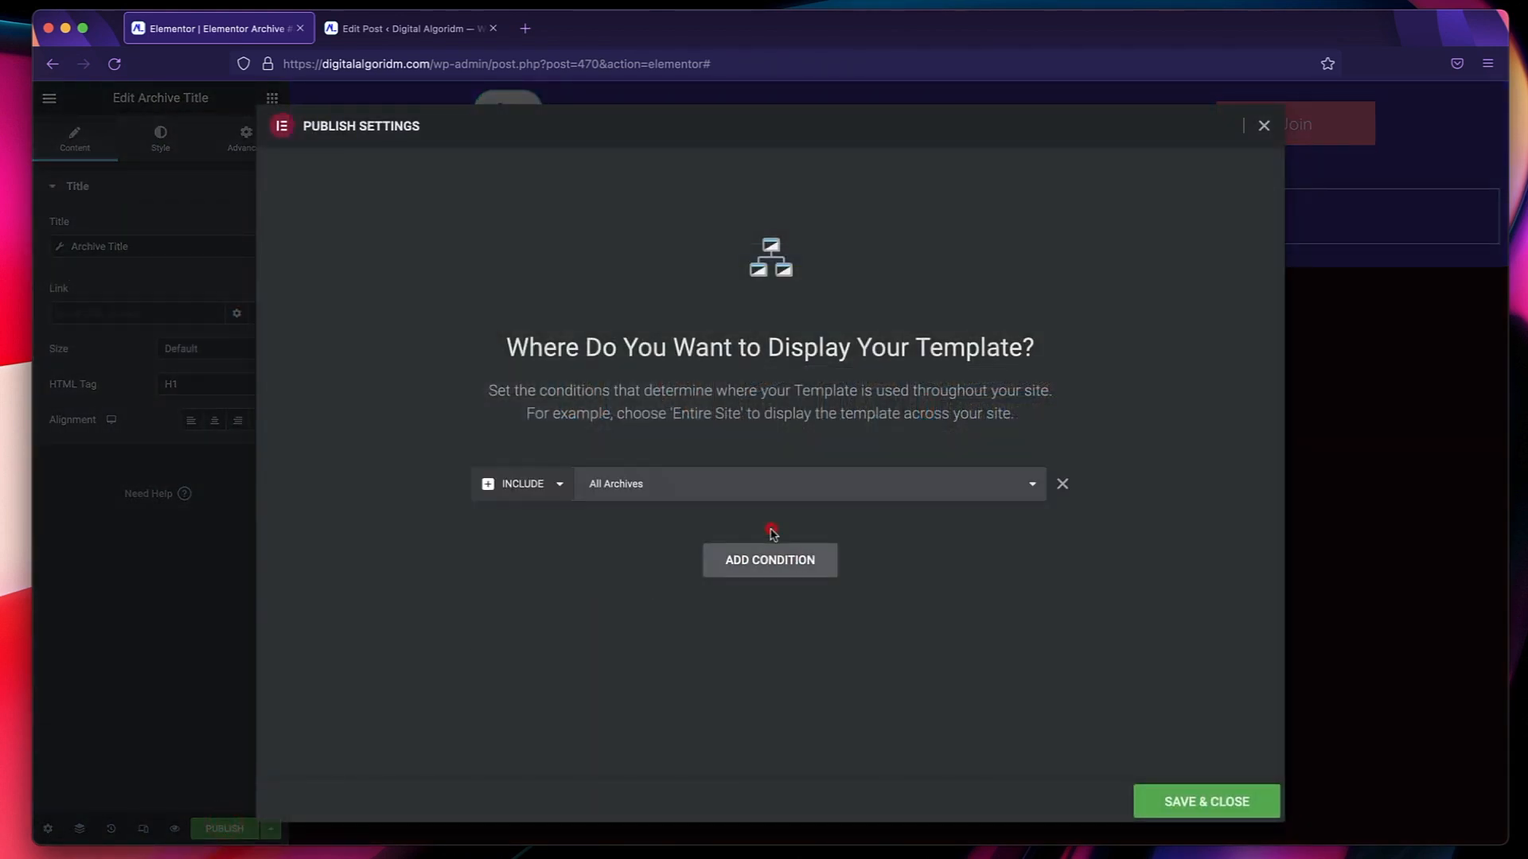
left_click(1211, 800)
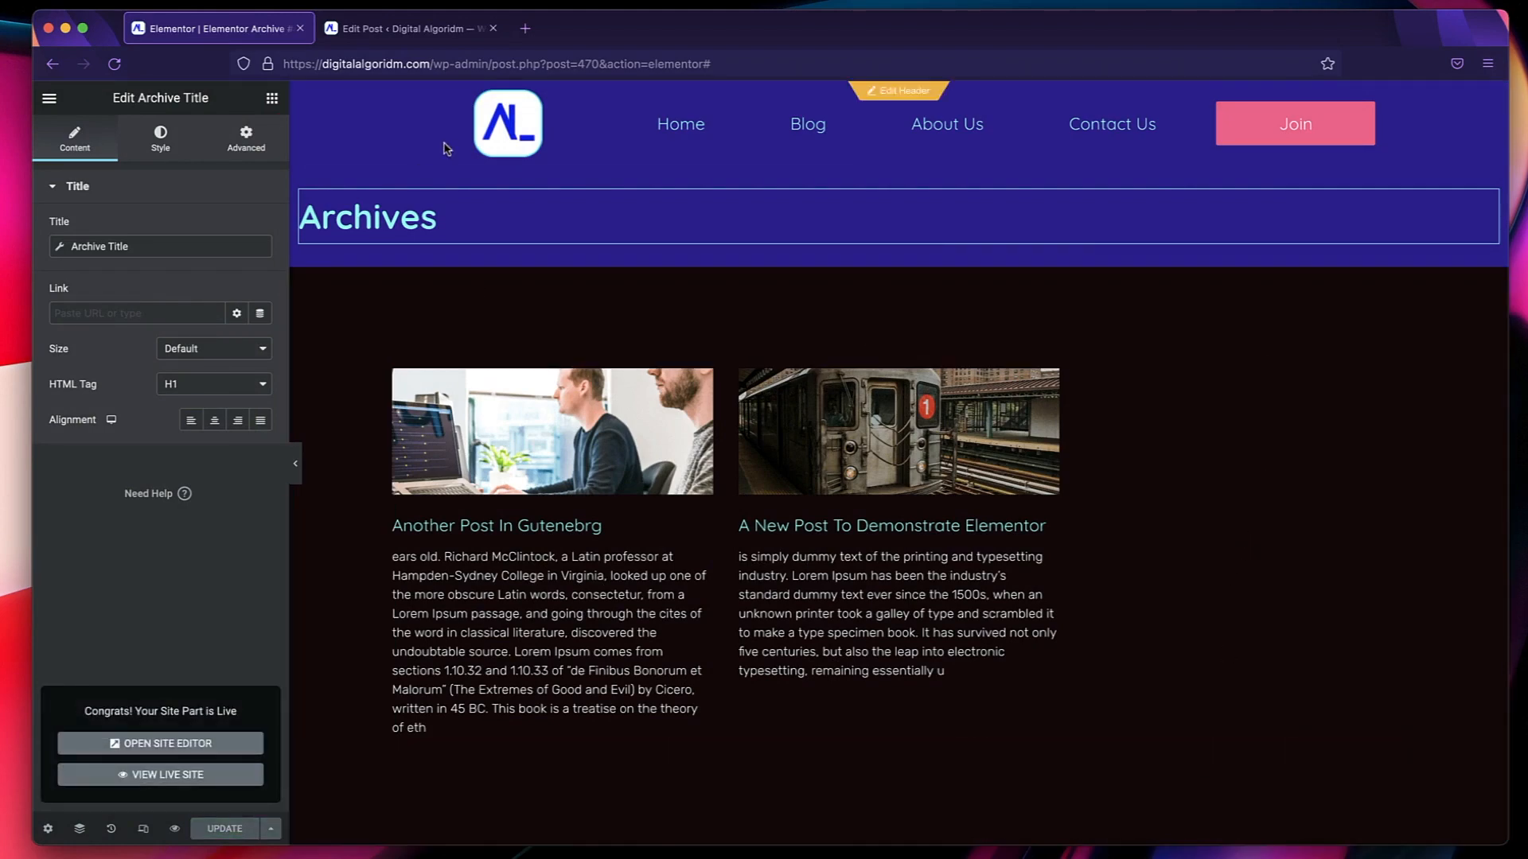
Open digitalalgoridm.com in a new browser tab and view its Blog page to check the published archive.
left_click(526, 29)
type("digitalalgoridm.com/")
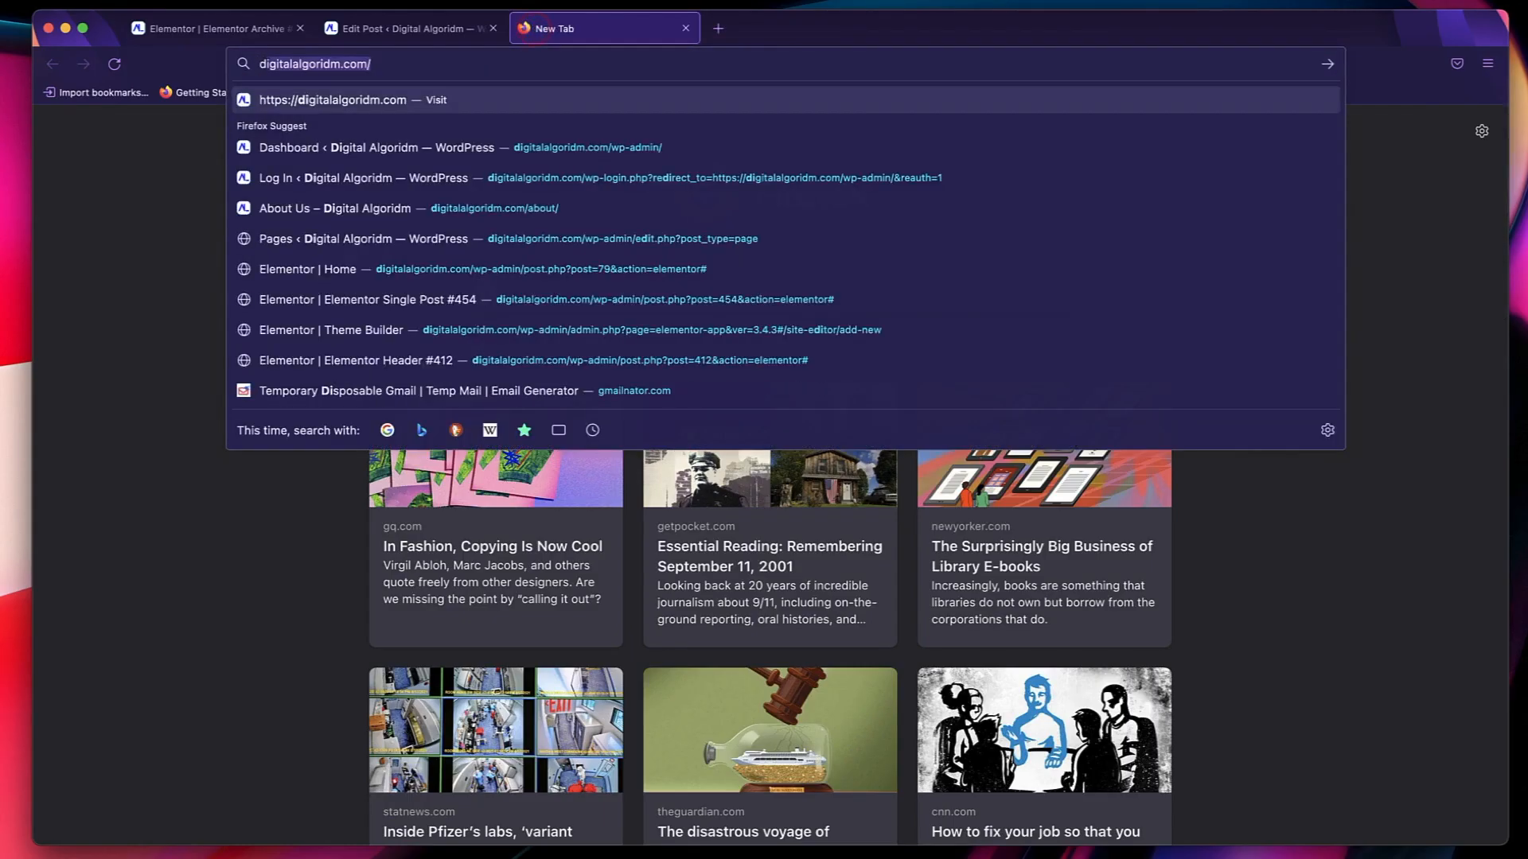
key("Return")
left_click(678, 151)
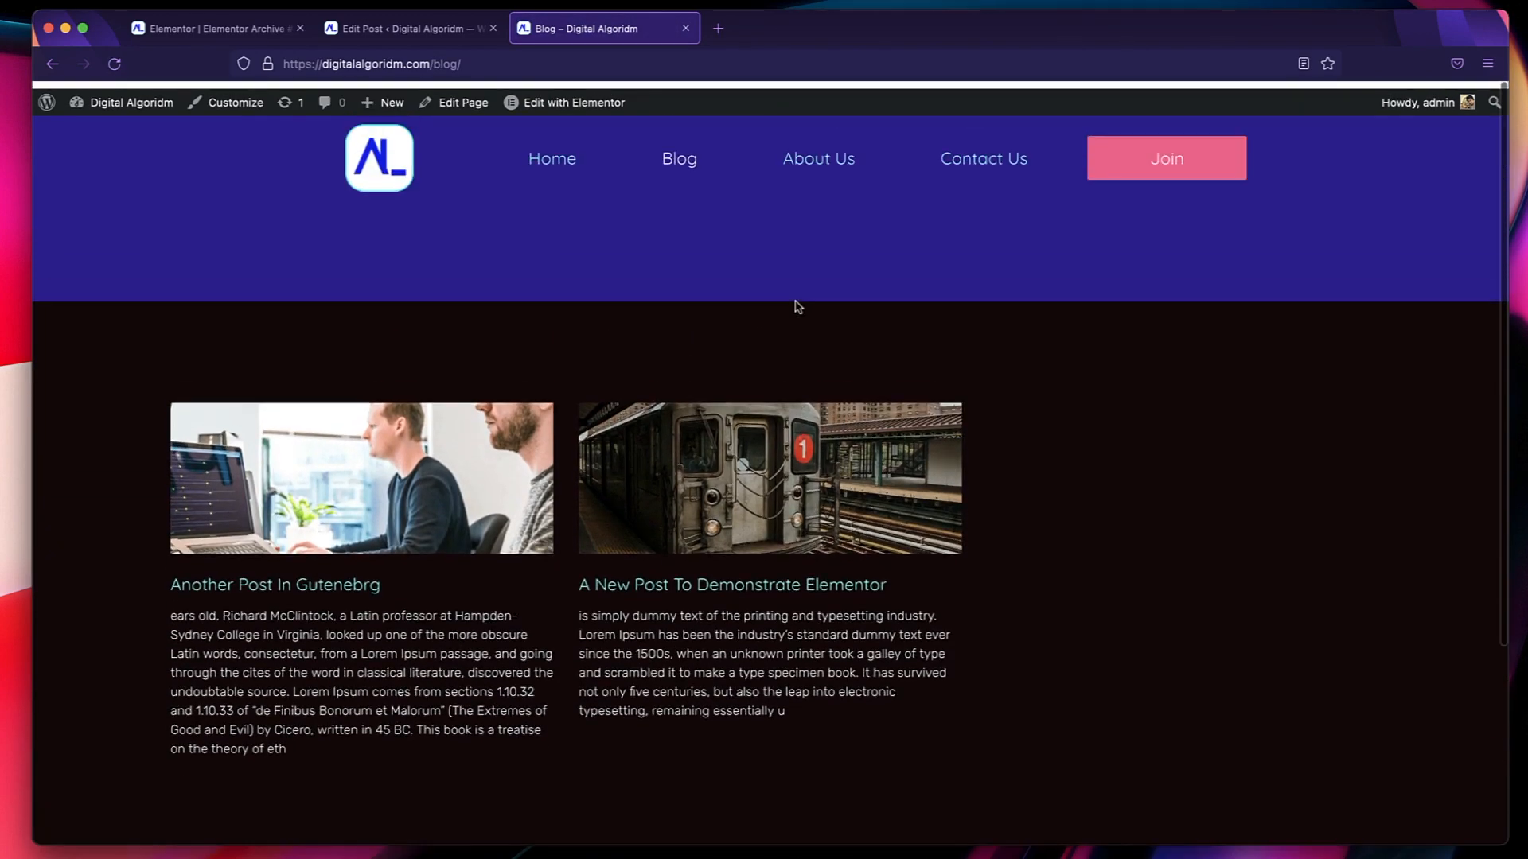
Set the archive title's dynamic fallback text to "Blog" in the Elementor template and update the template.
key("ctrl+Tab")
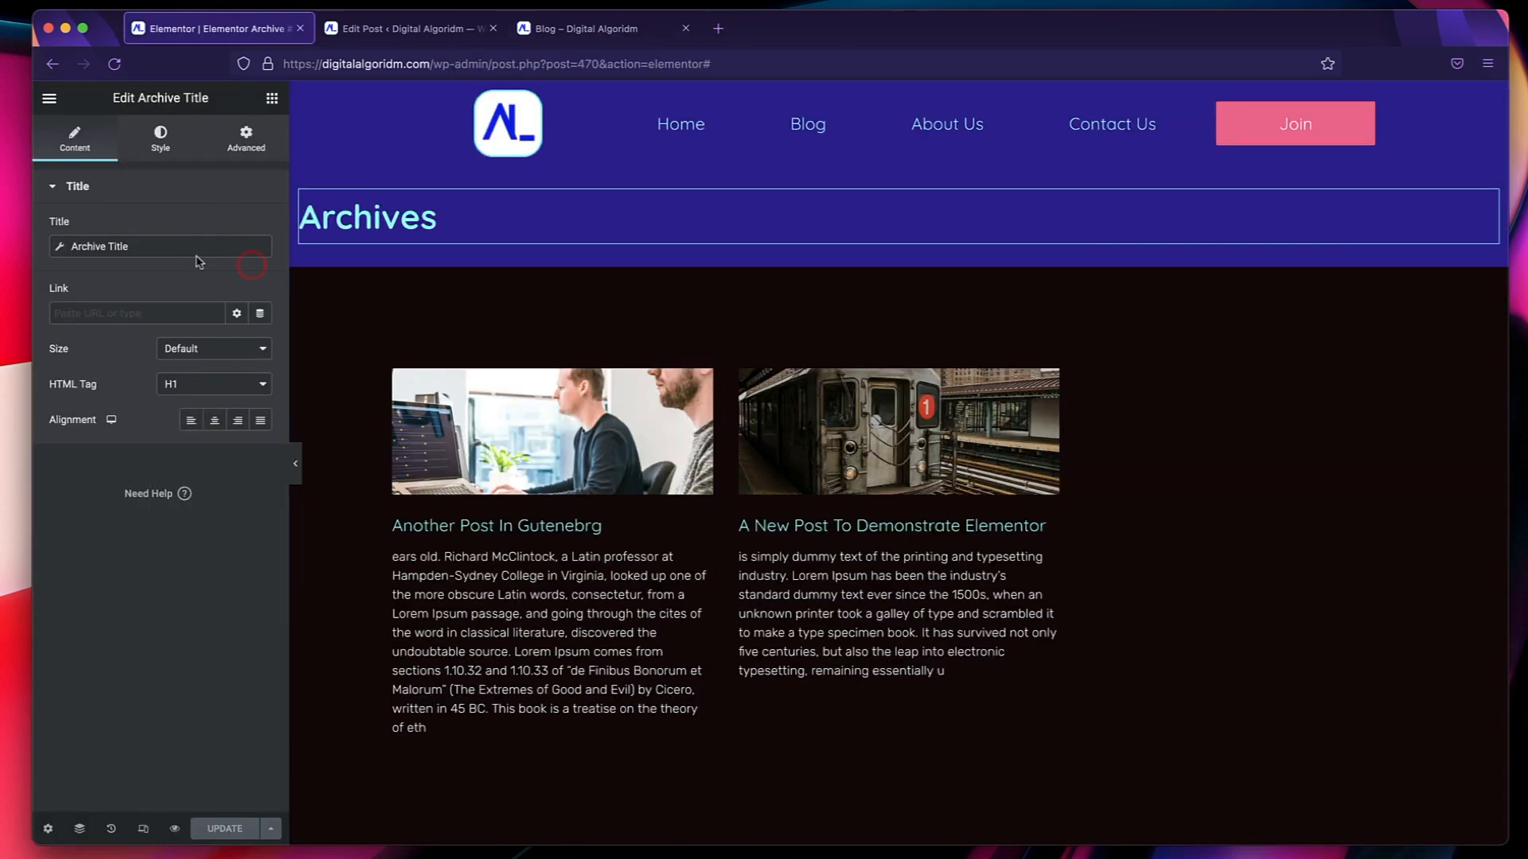
left_click(198, 258)
left_click(145, 360)
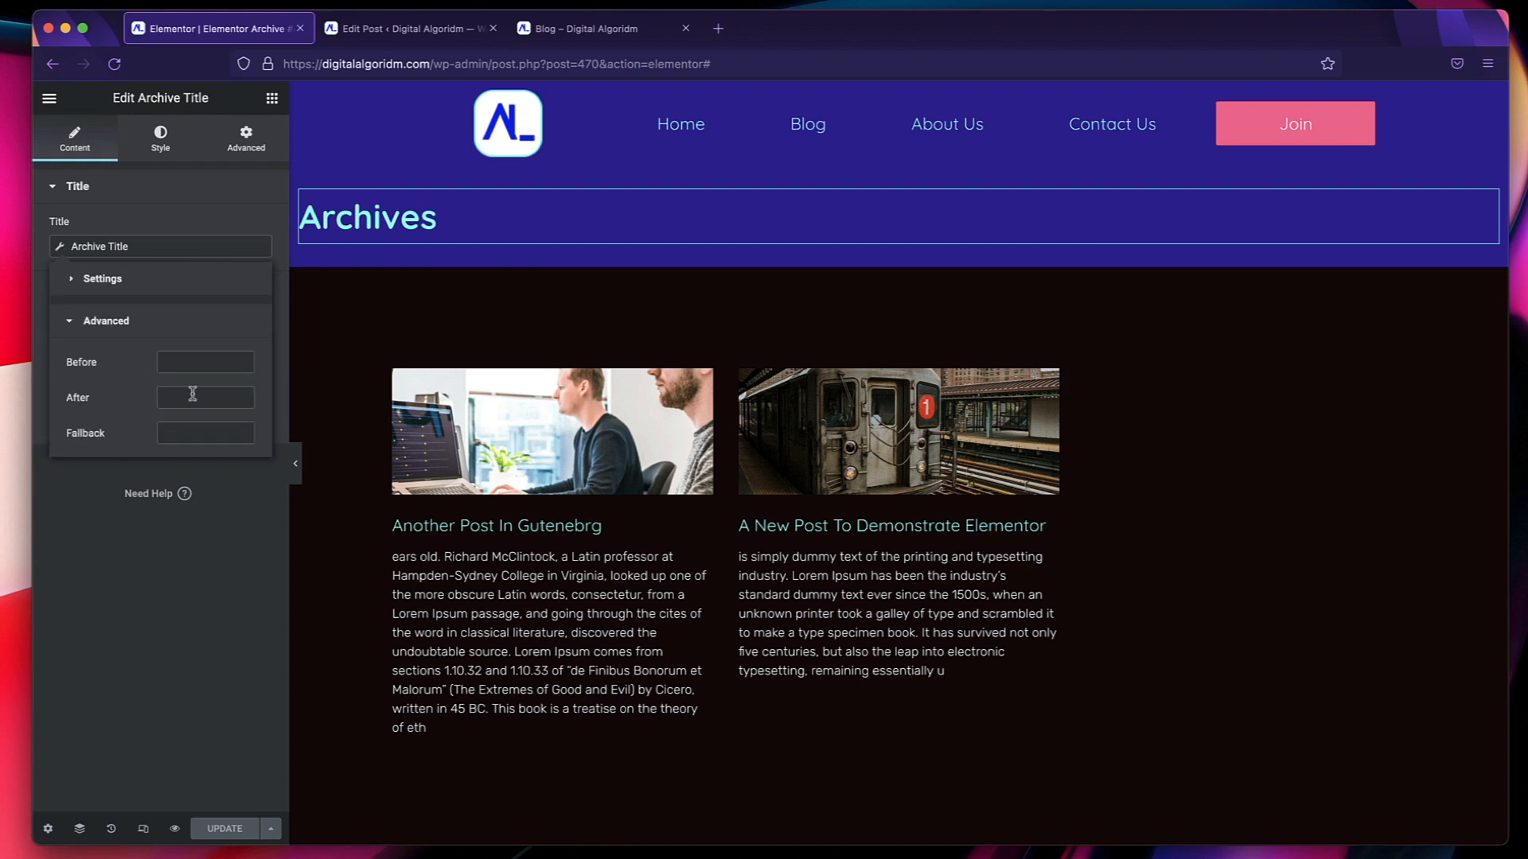
left_click(194, 433)
type("Blog")
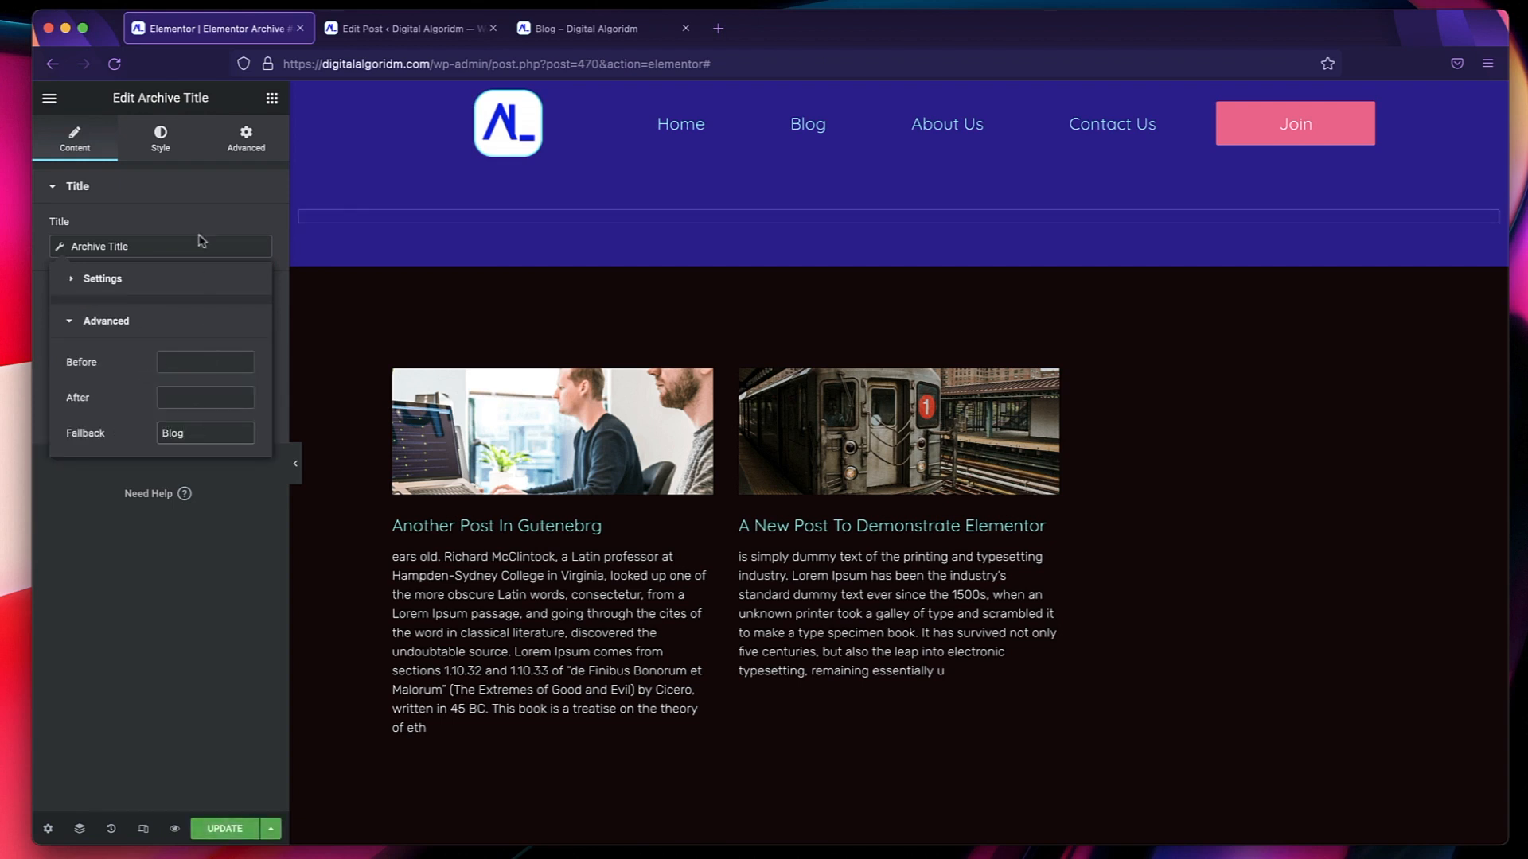
left_click(132, 253)
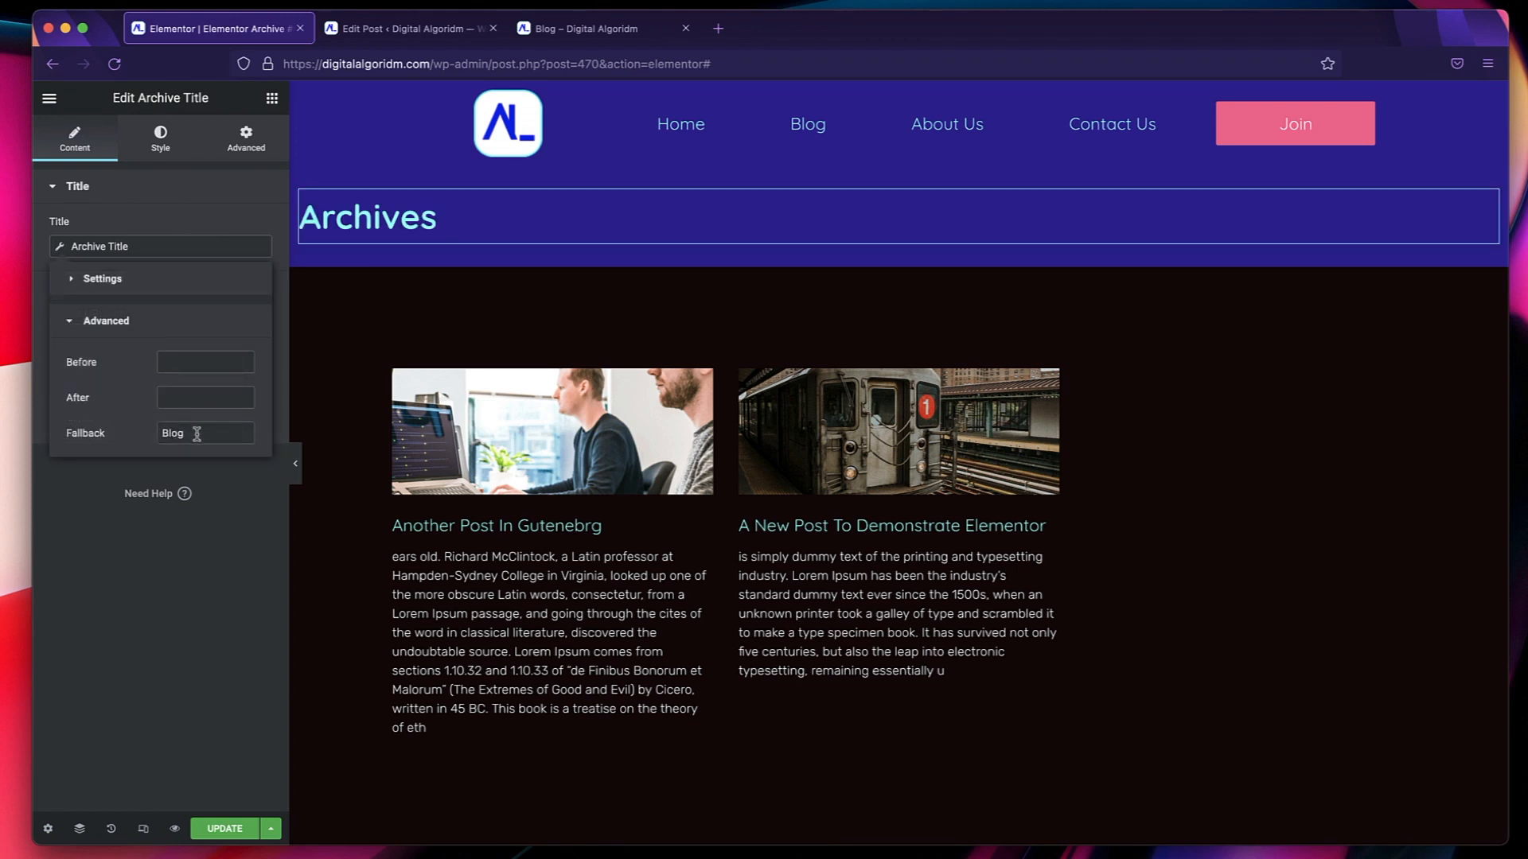
left_click(224, 829)
Reload the live Blog page to check its title, view the "Another Post In Gutenebrg" post, and return to the Blog page.
left_click(585, 27)
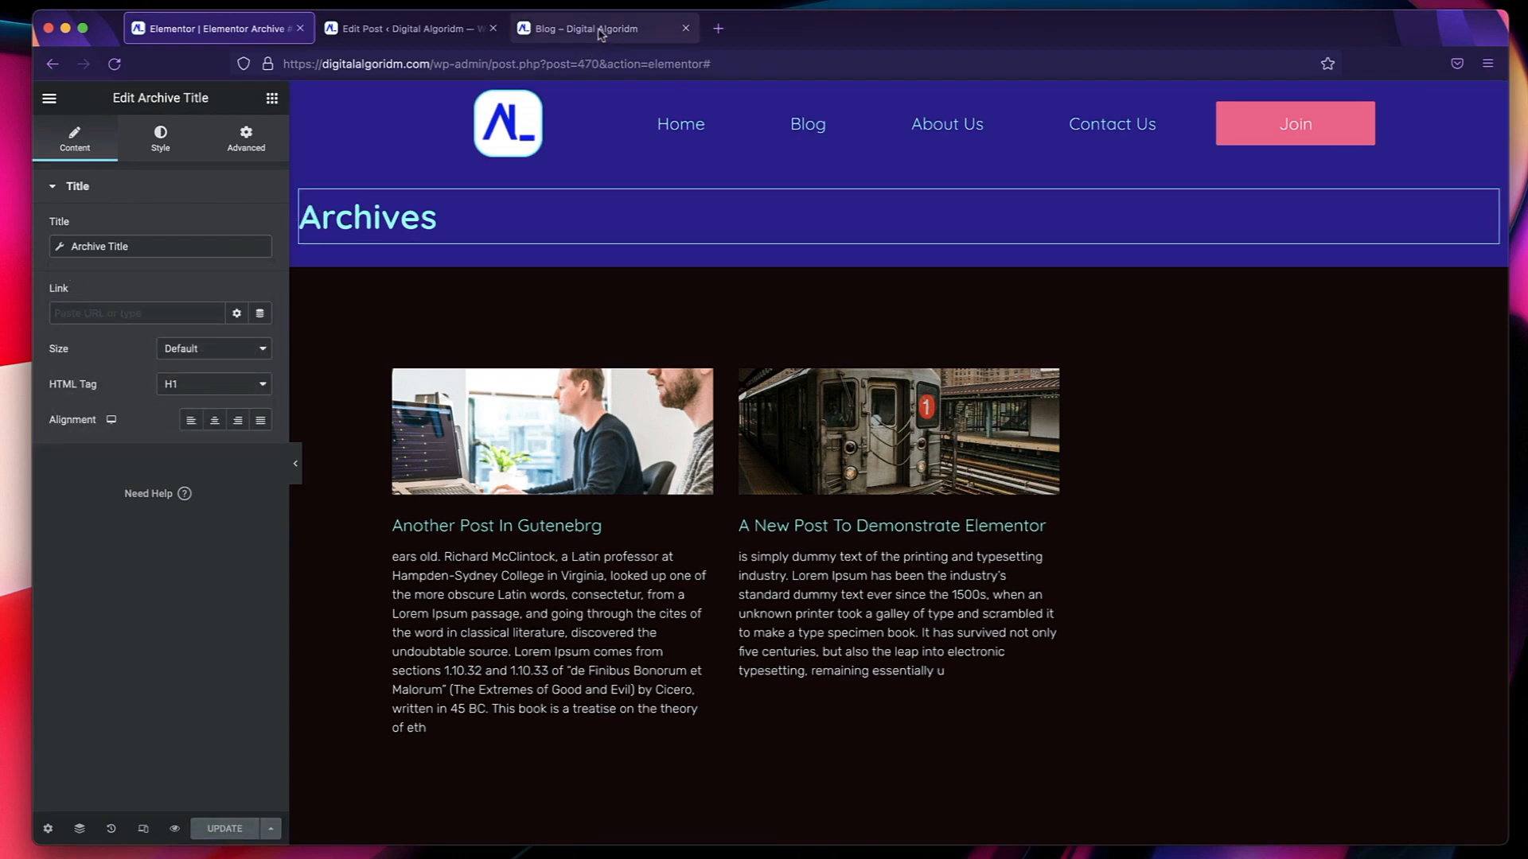
left_click(114, 64)
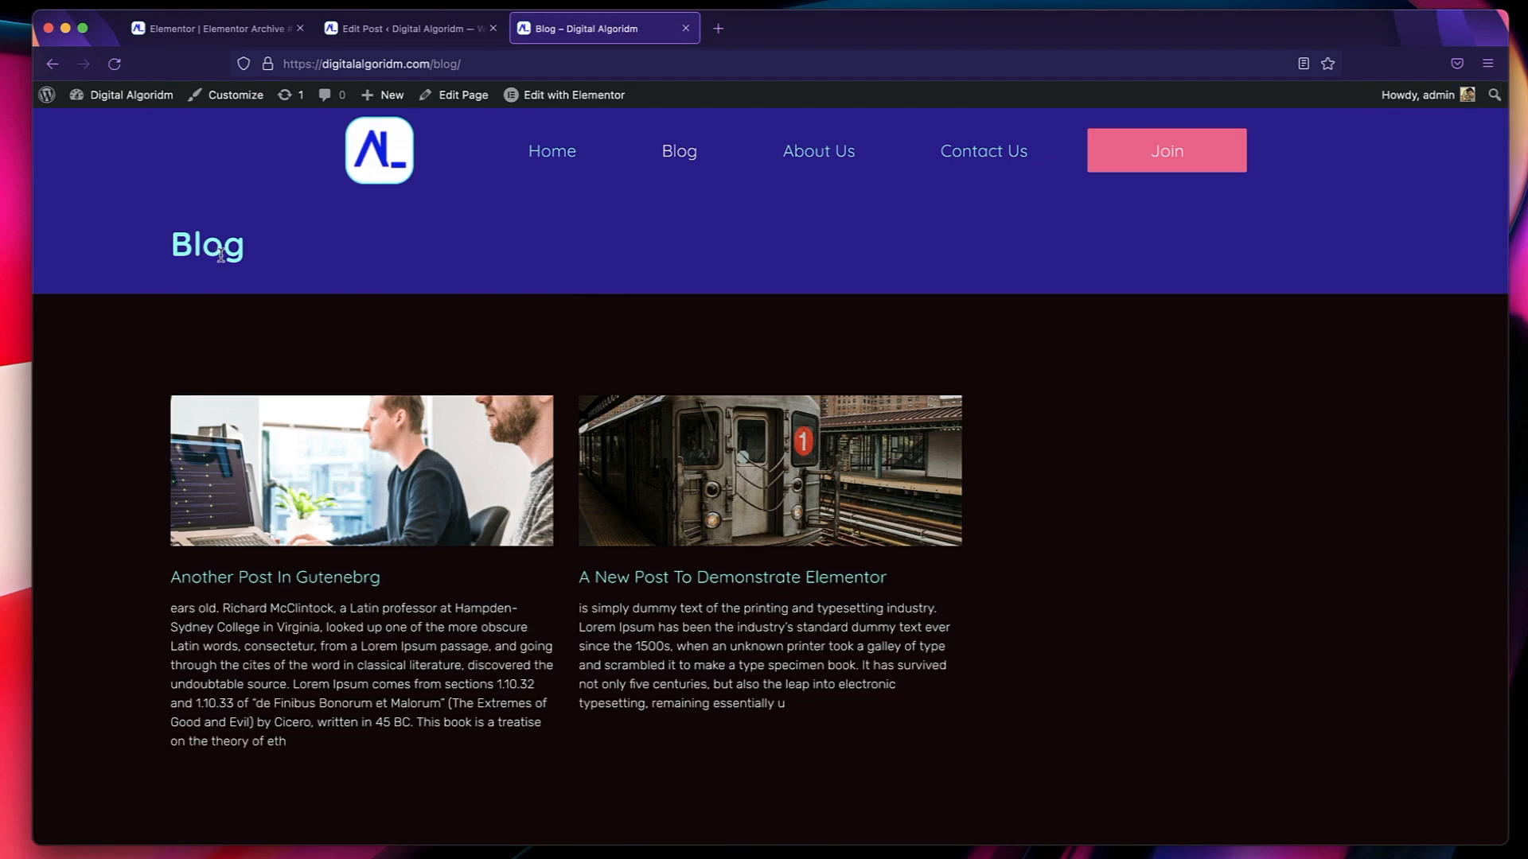
left_click(462, 475)
scroll(462, 475, "down", 15)
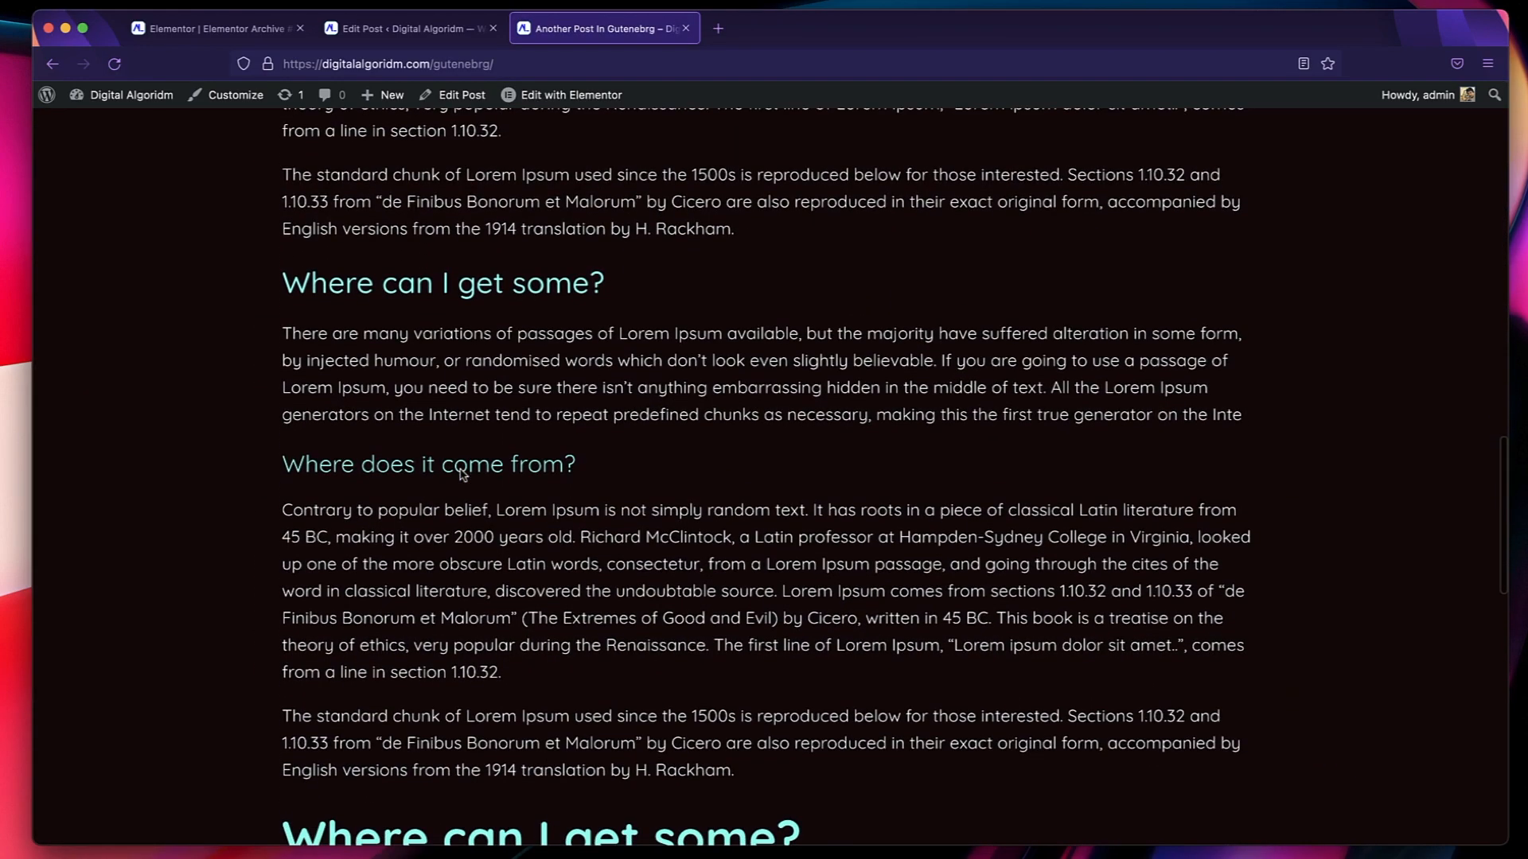
key("super+Left")
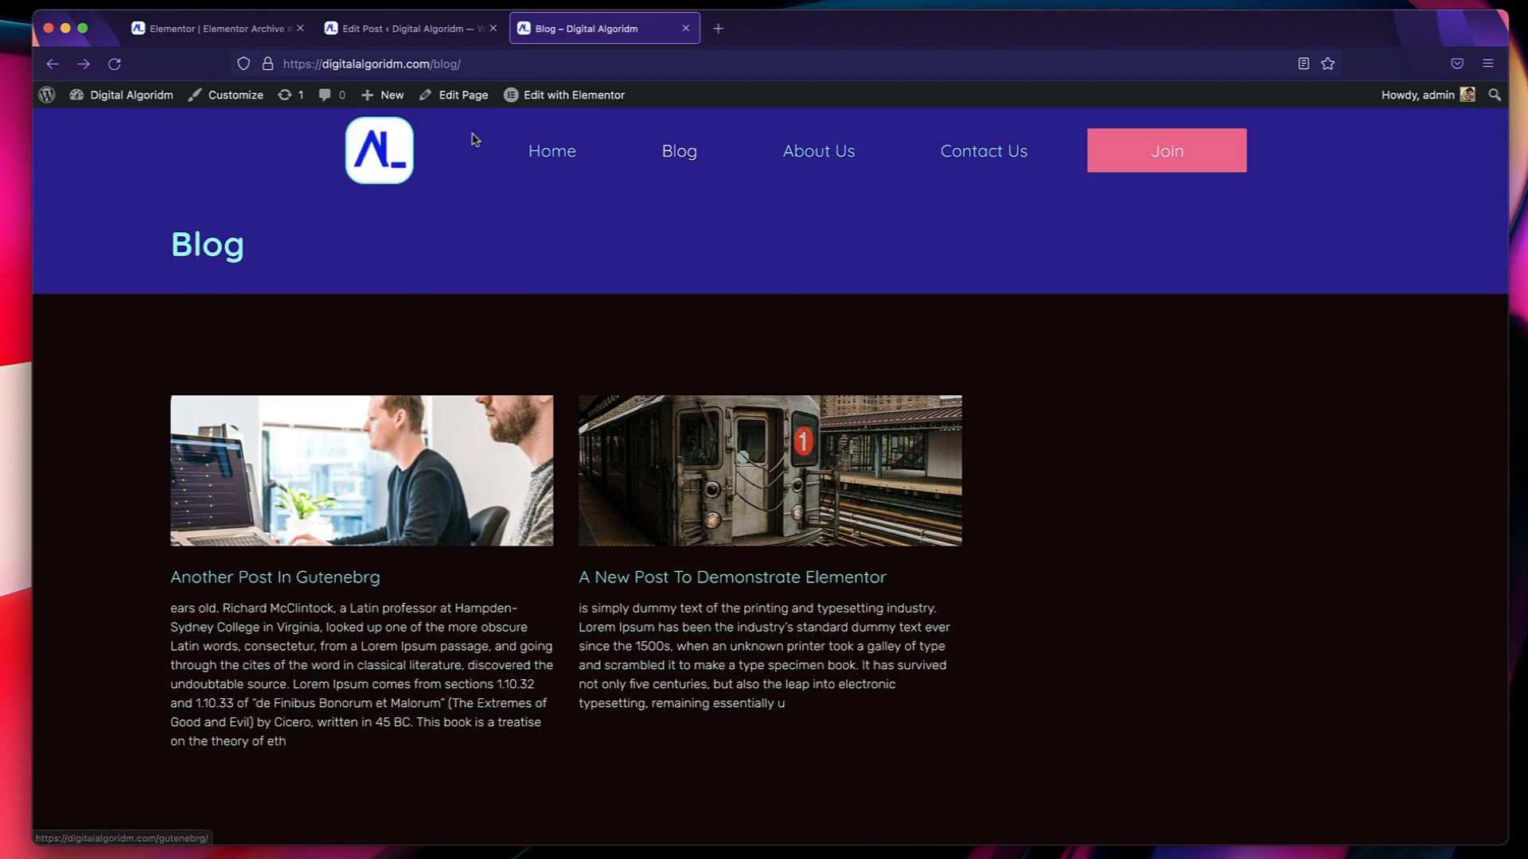
Leave the post editor for the WordPress dashboard and open the site's menu management page.
left_click(383, 40)
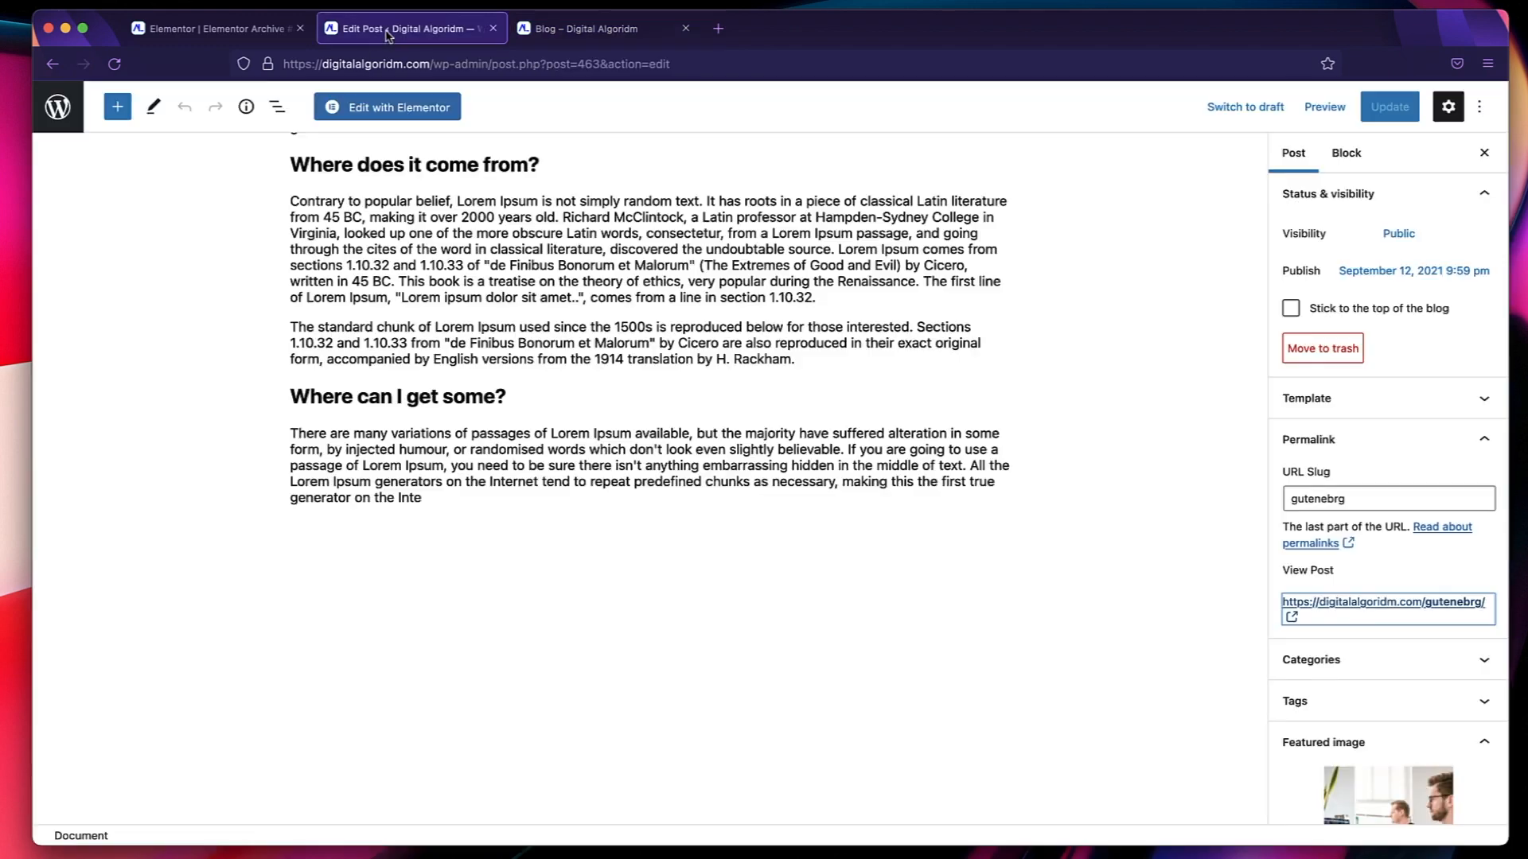
left_click(61, 118)
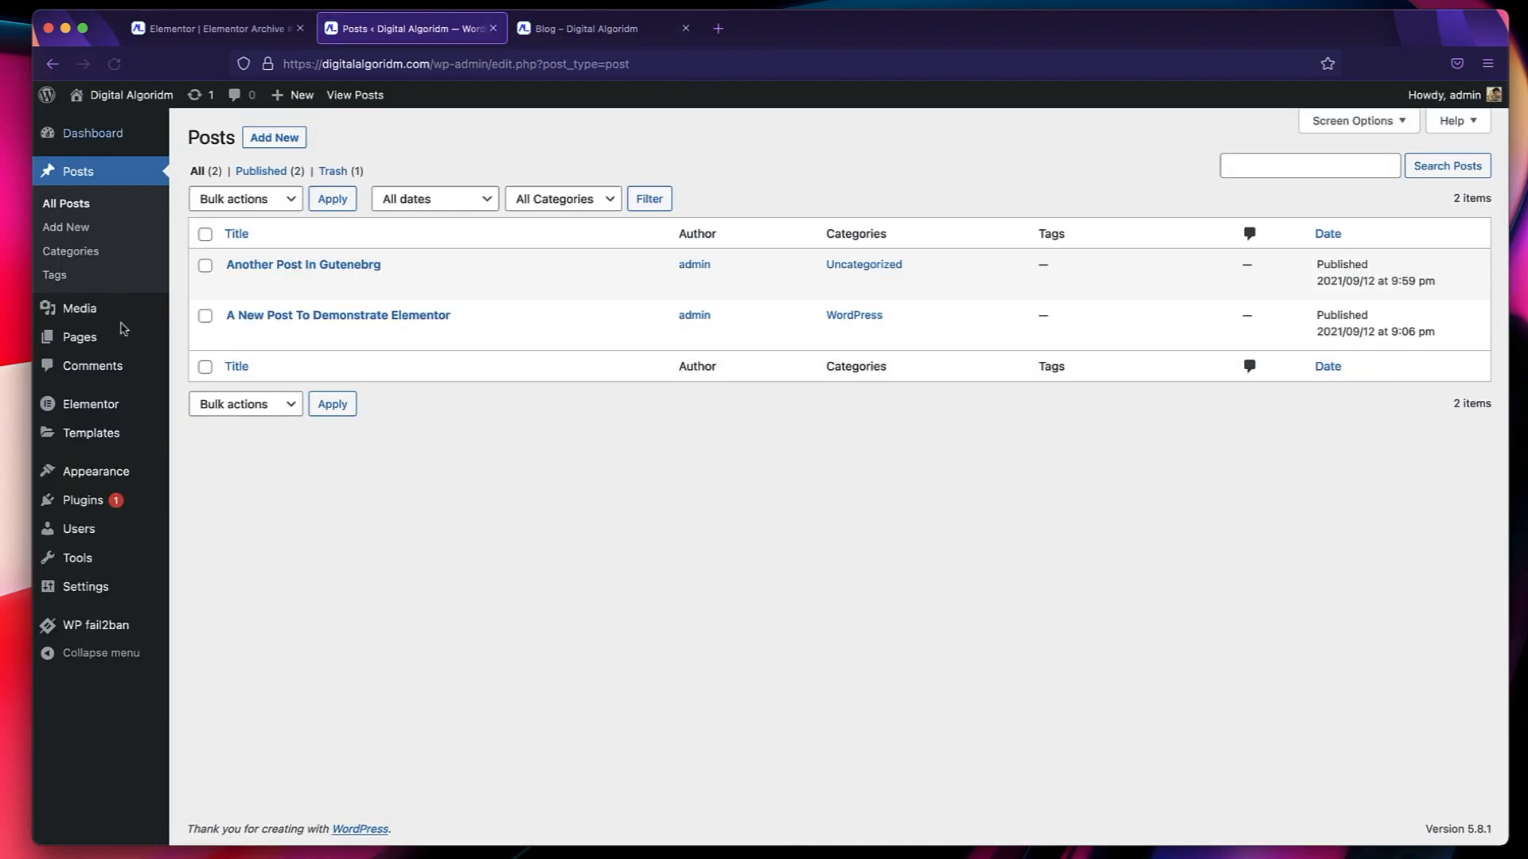
mouse_move(94, 474)
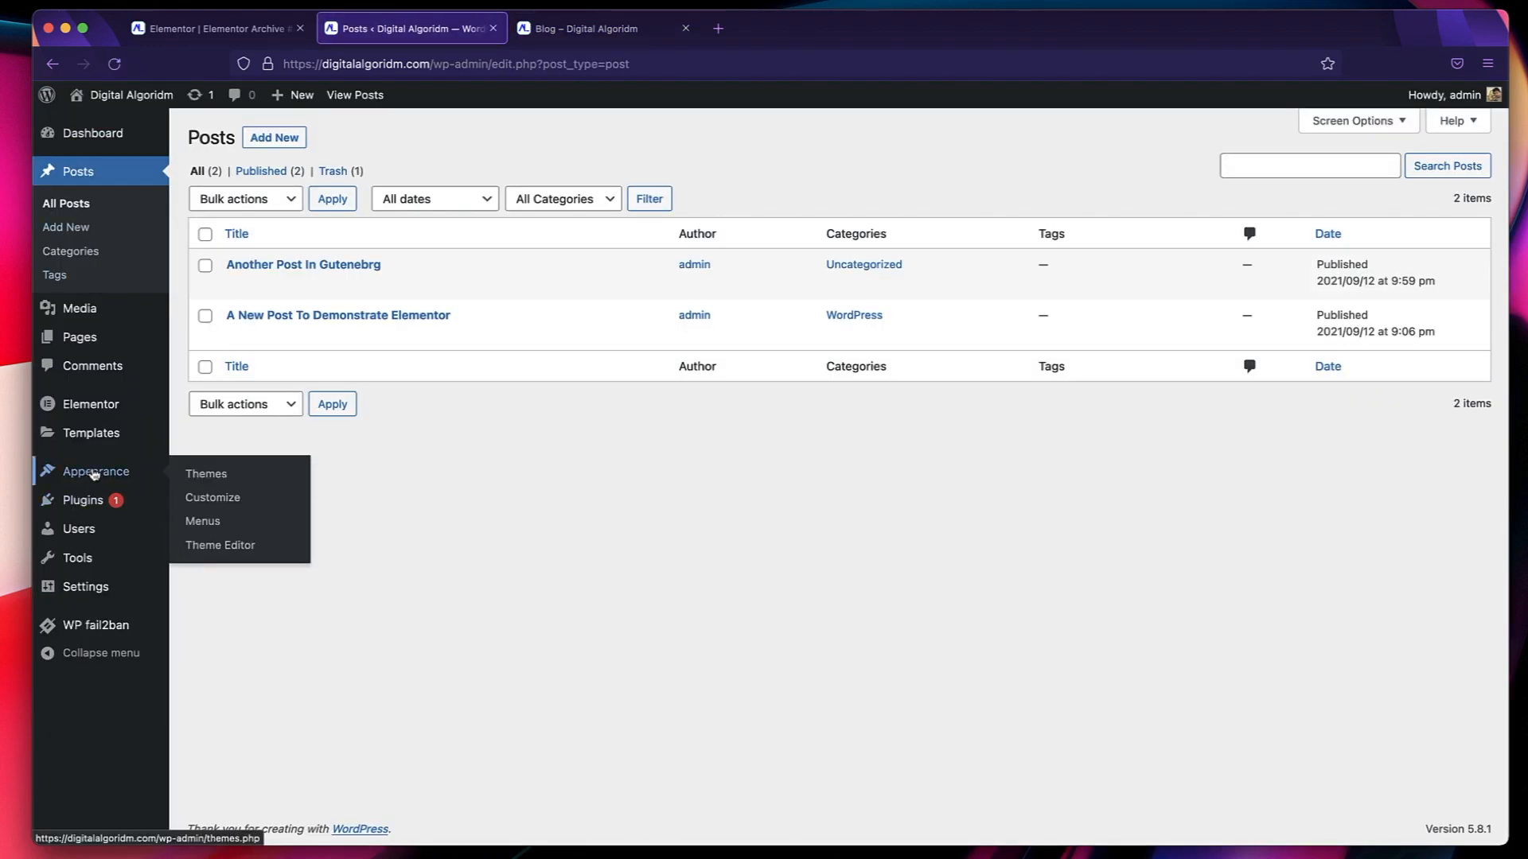
left_click(205, 521)
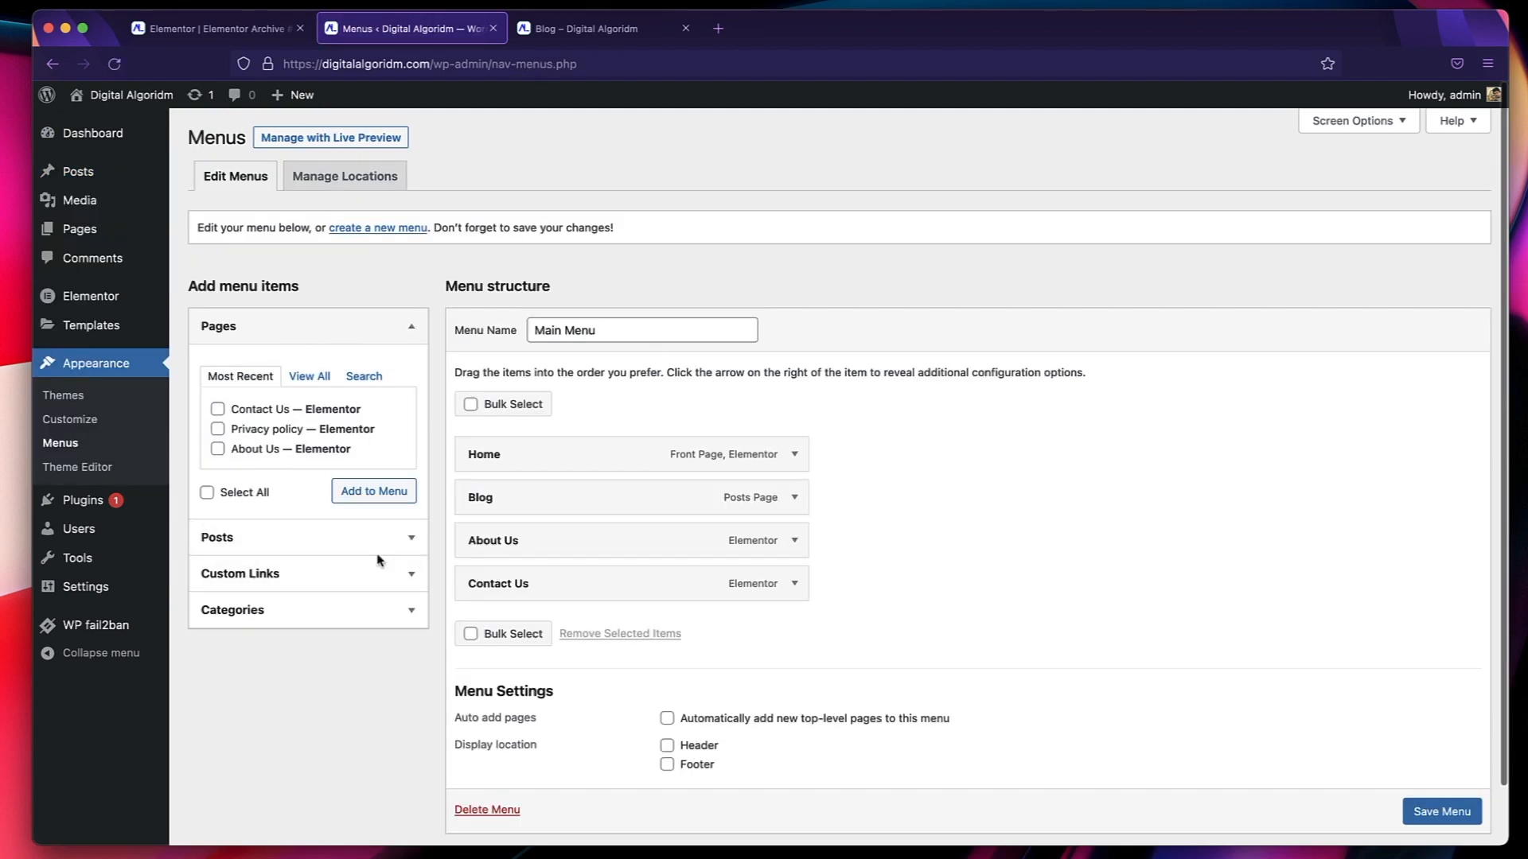
Add the WordPress category to the Main Menu and save the menu.
left_click(278, 612)
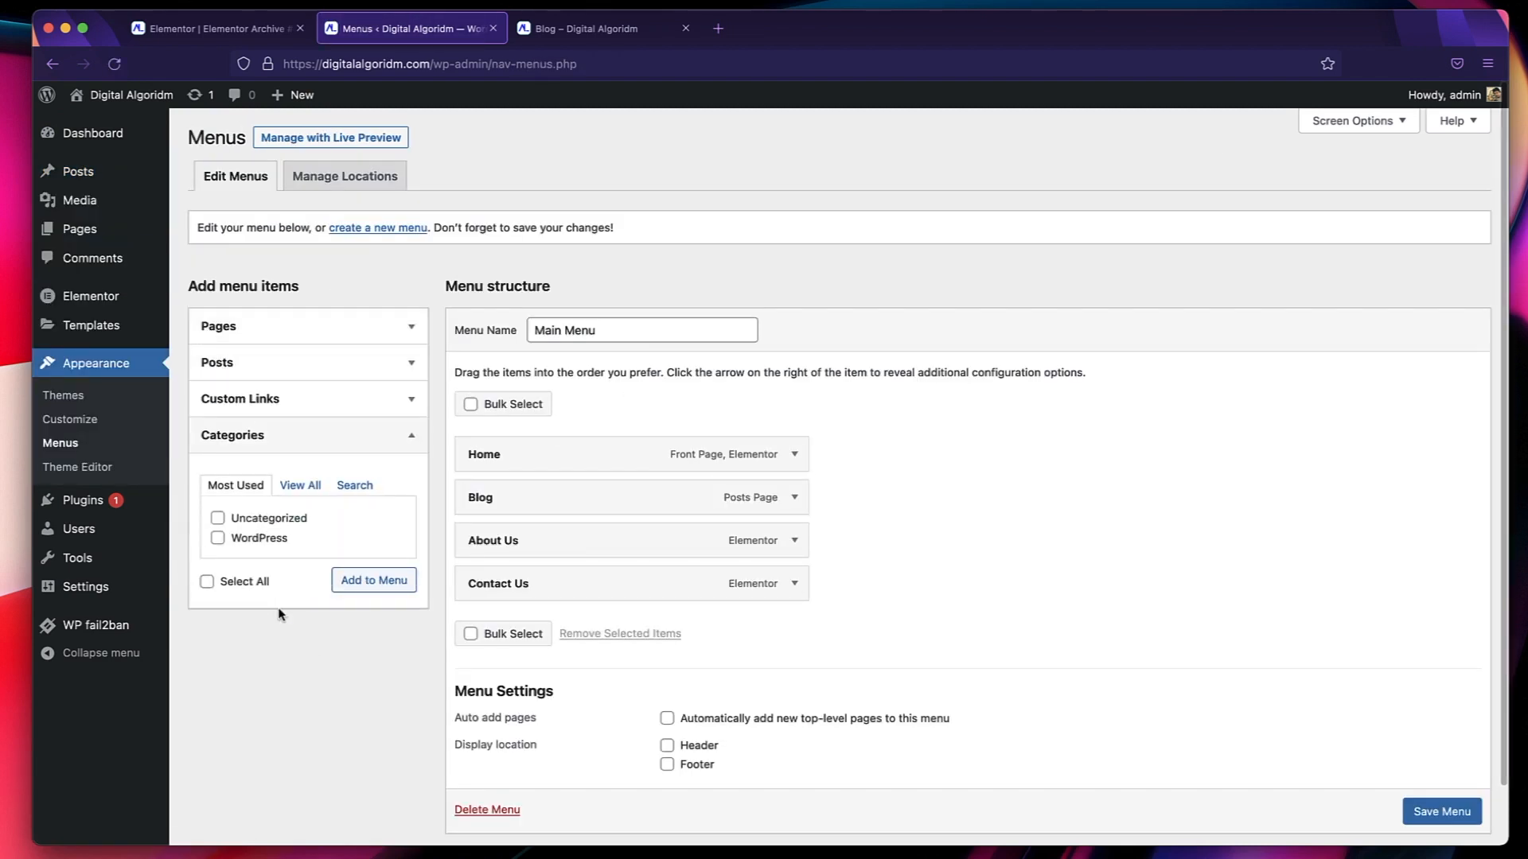
left_click(242, 547)
left_click(376, 580)
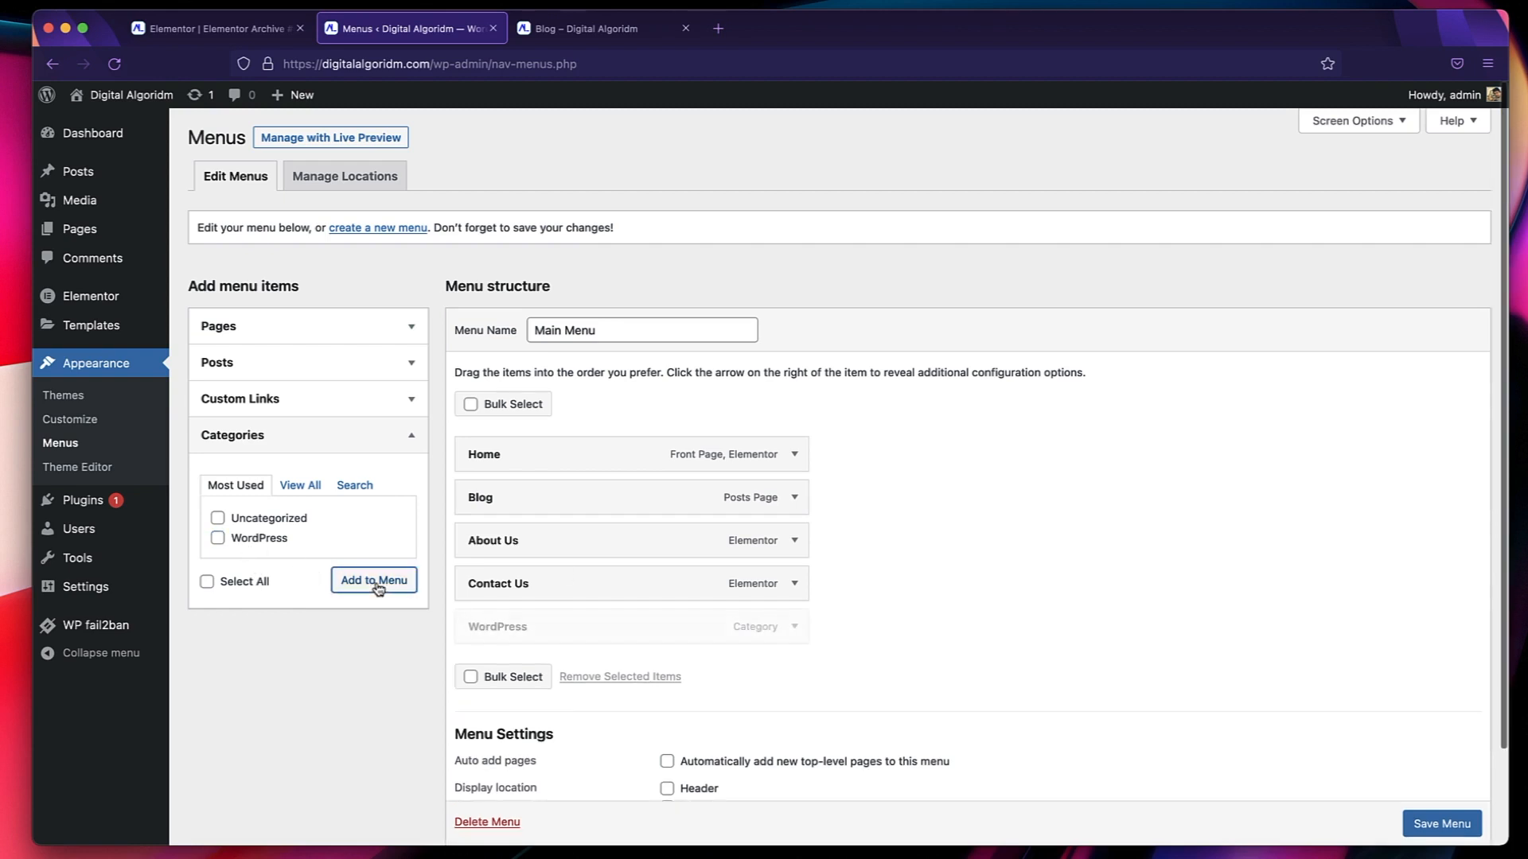
left_click(1428, 826)
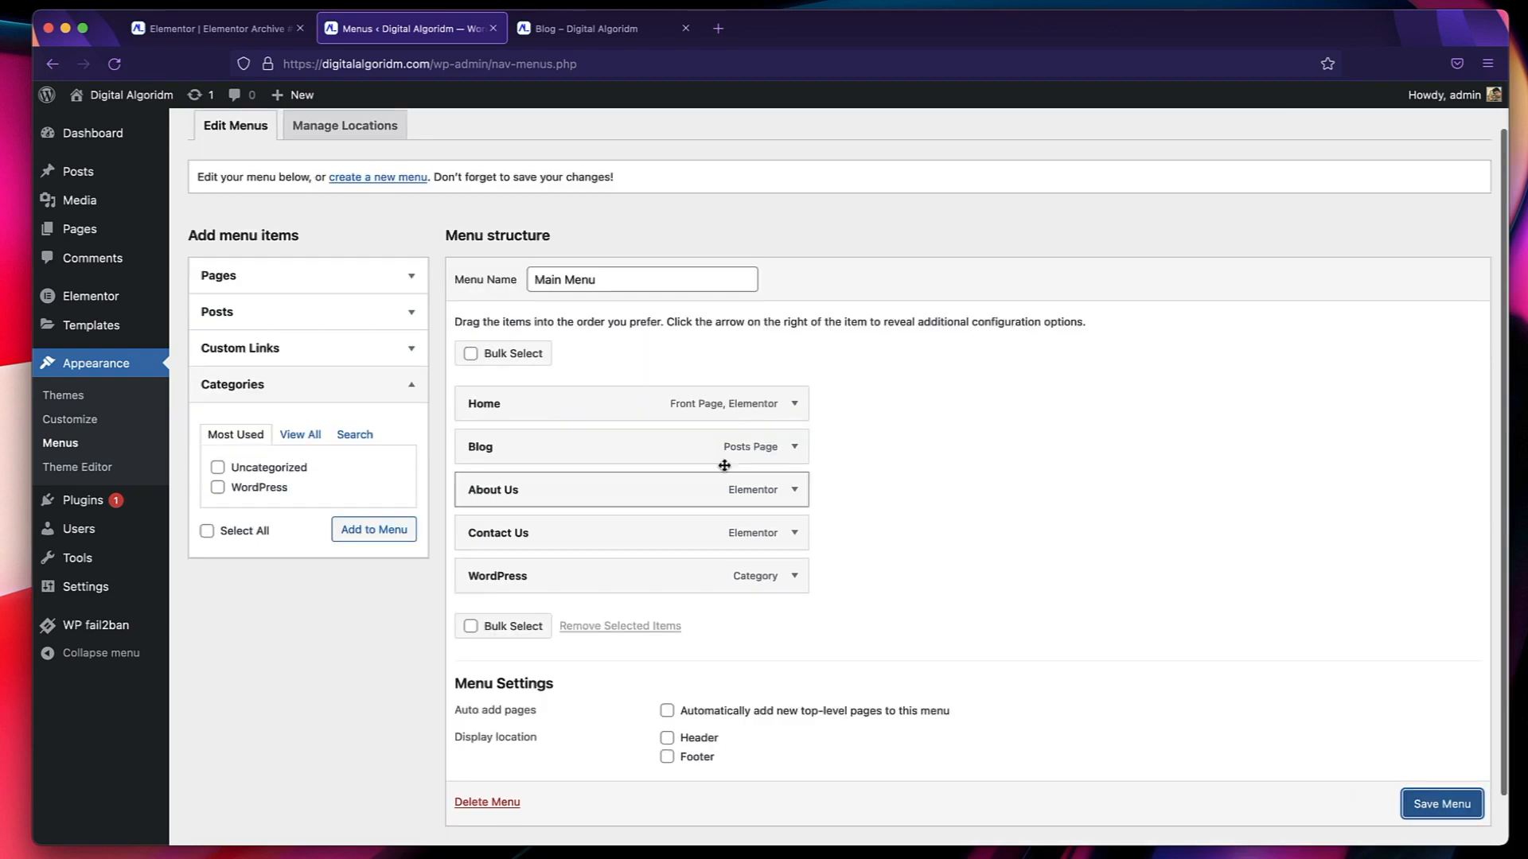
left_click(589, 28)
left_click(399, 28)
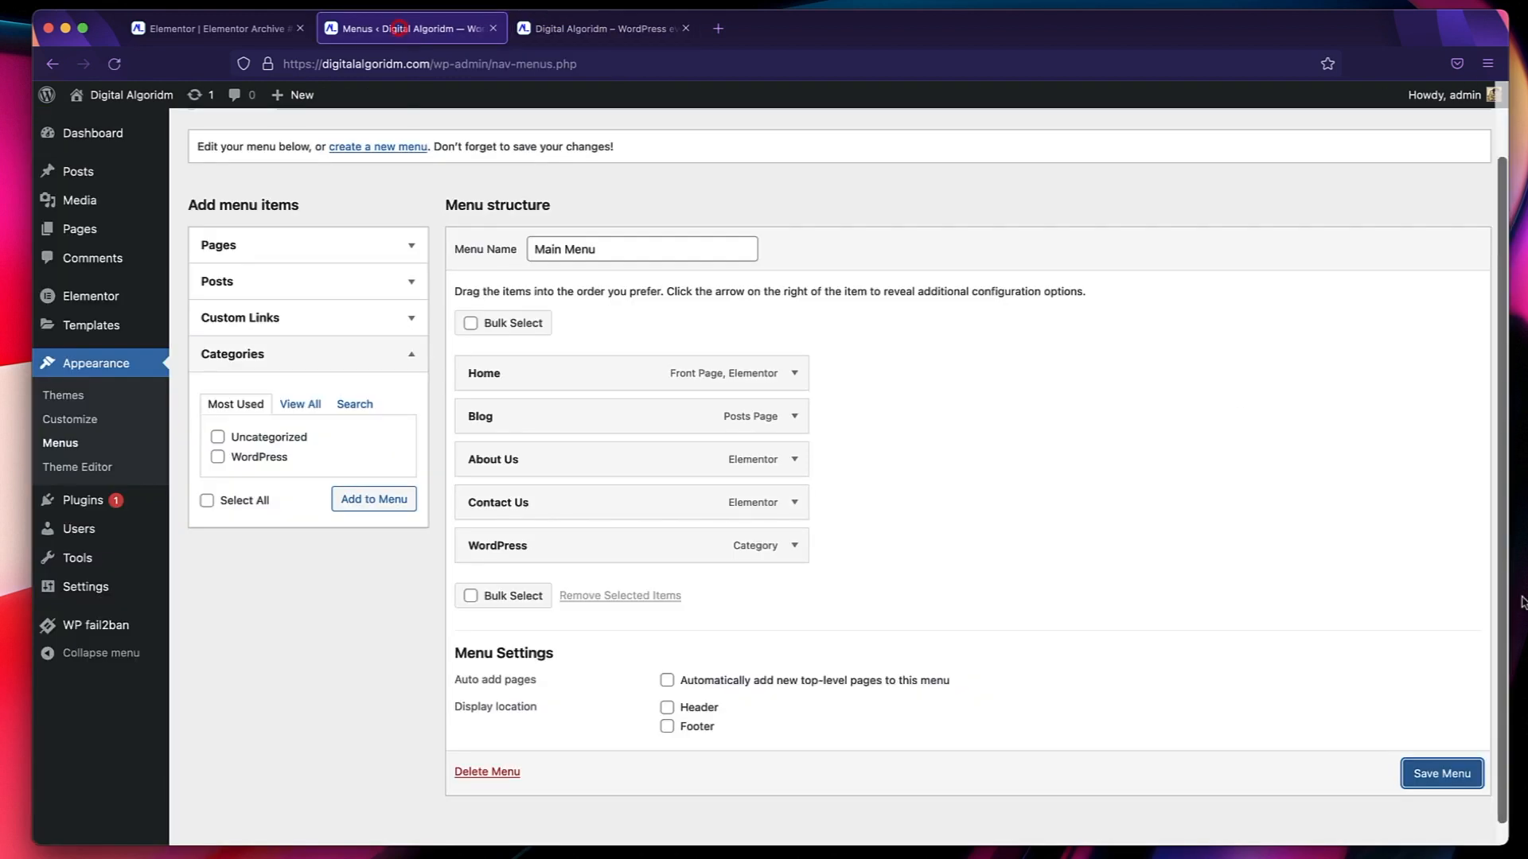
left_click(1451, 783)
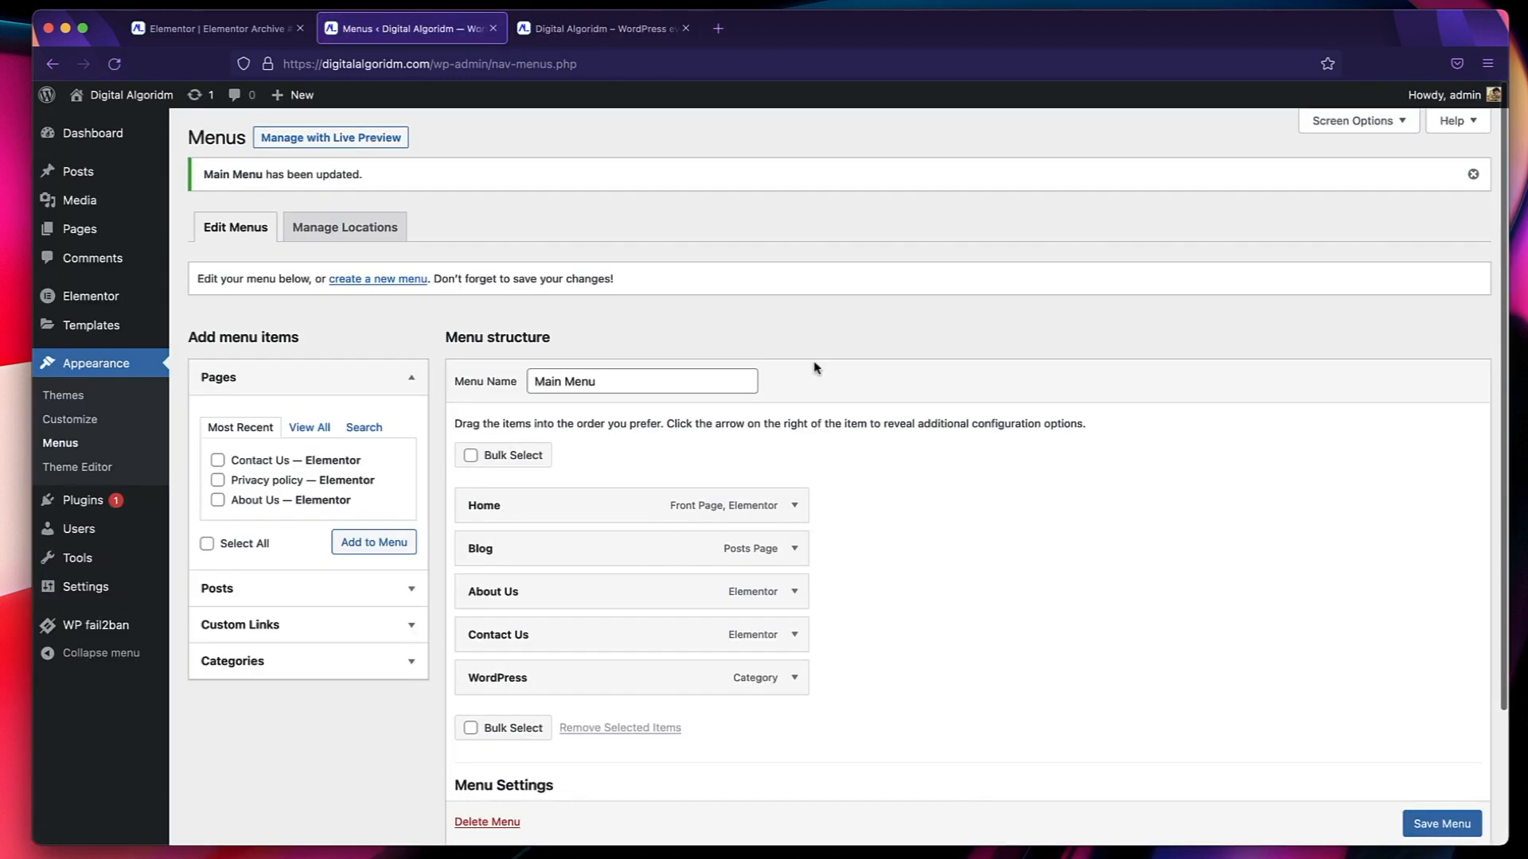
Reload the live site, check the WordPress category archive's title, close the page, and return to the Elementor archive template.
left_click(559, 30)
left_click(115, 64)
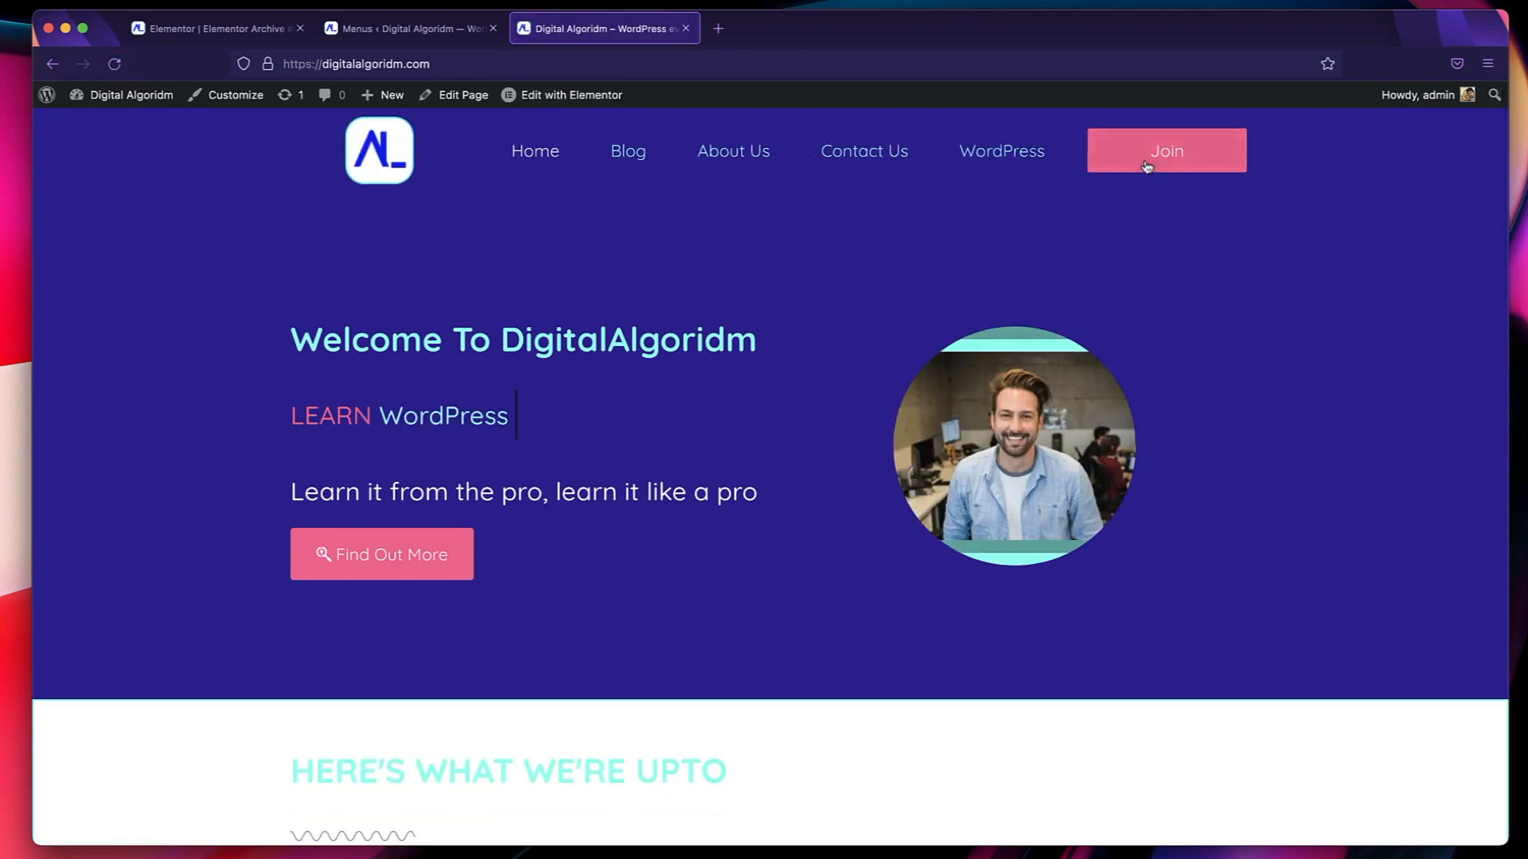
left_click(1000, 160)
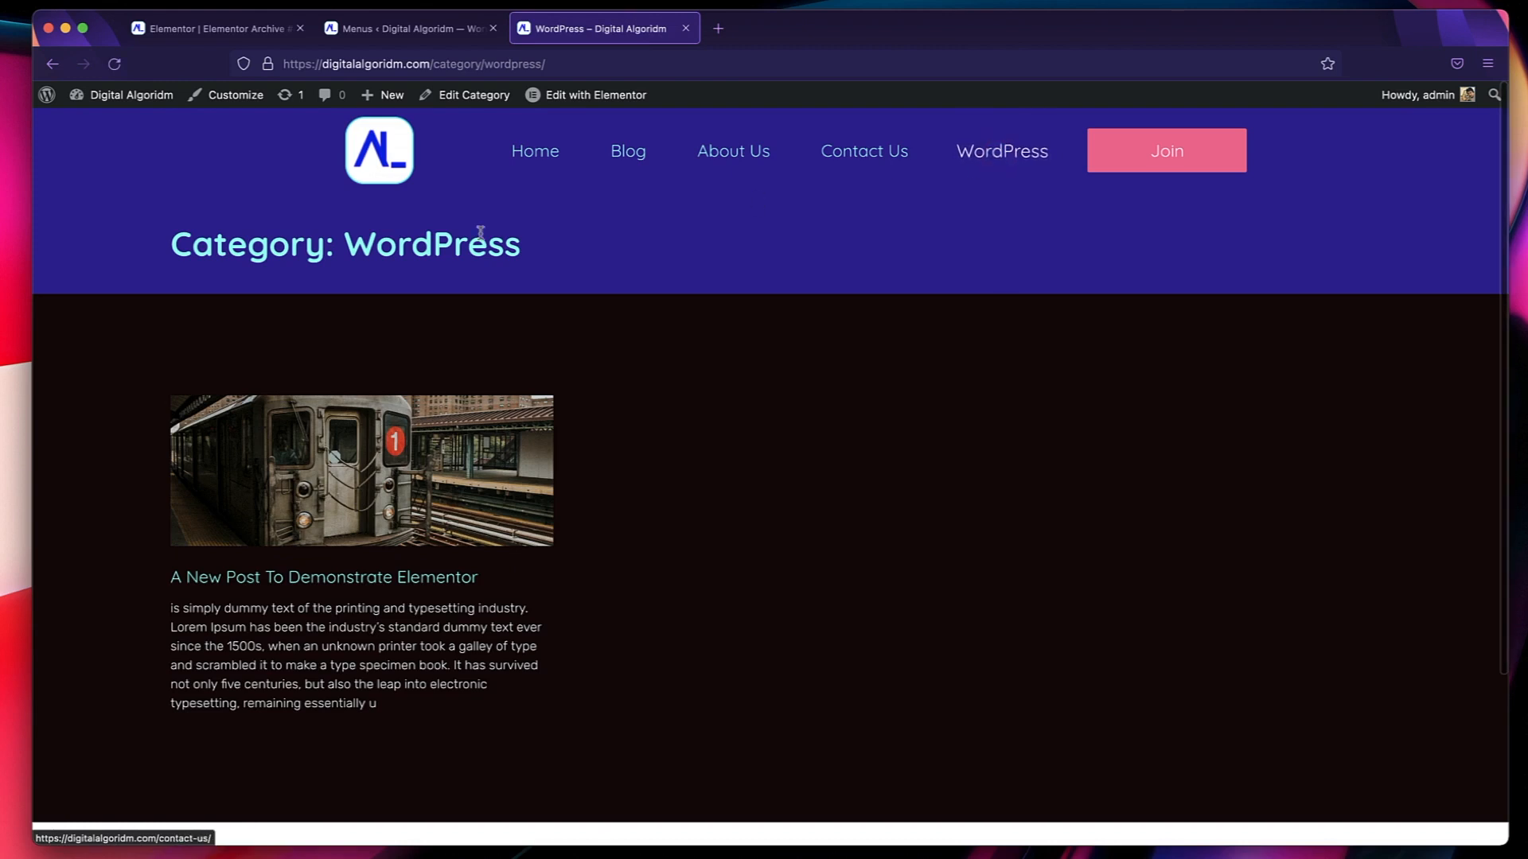
triple_click(379, 241)
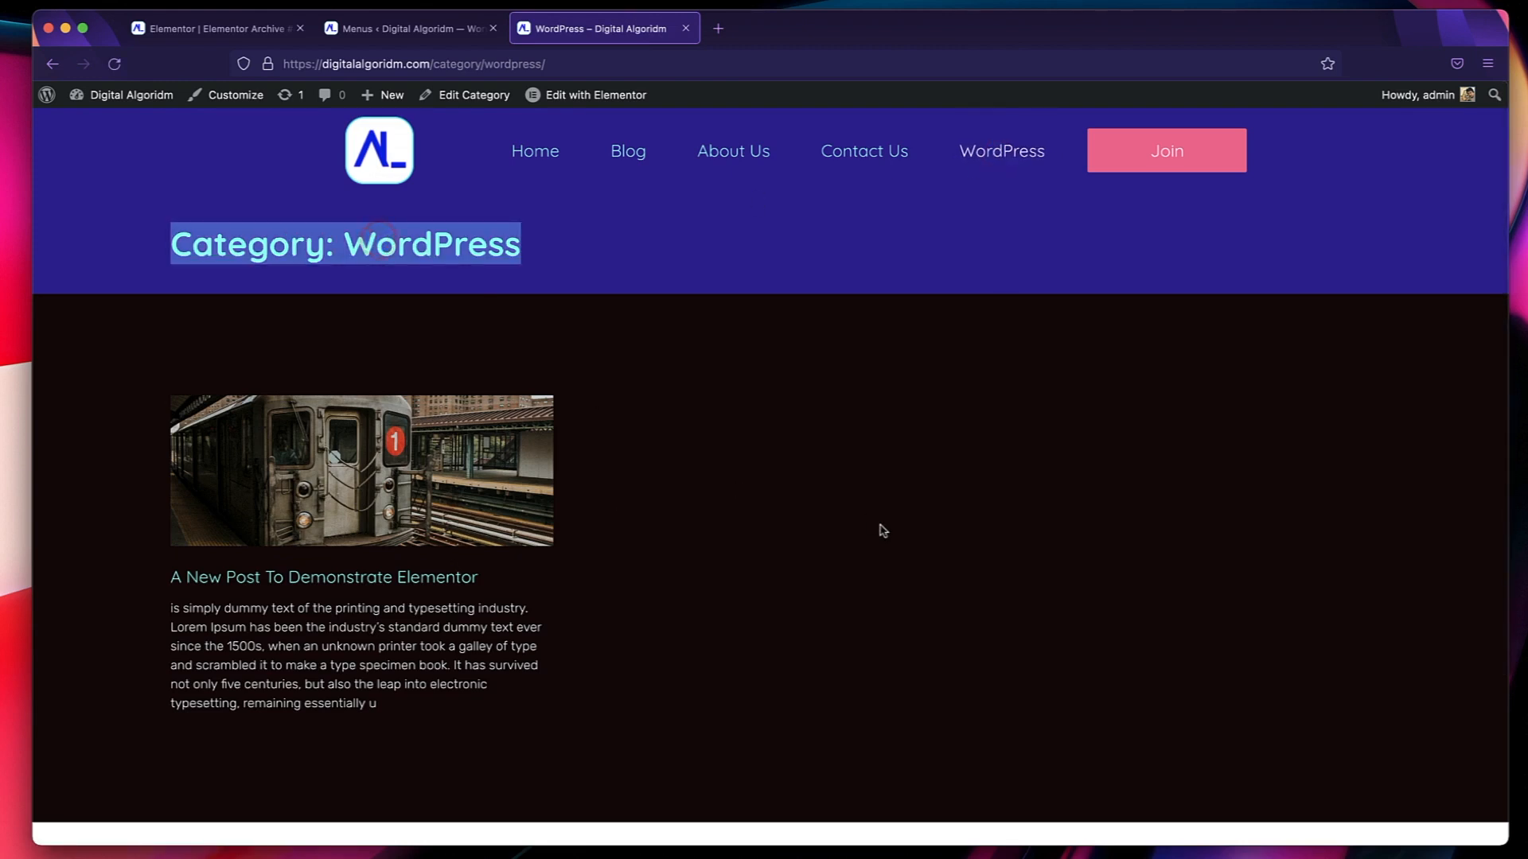
left_click(686, 27)
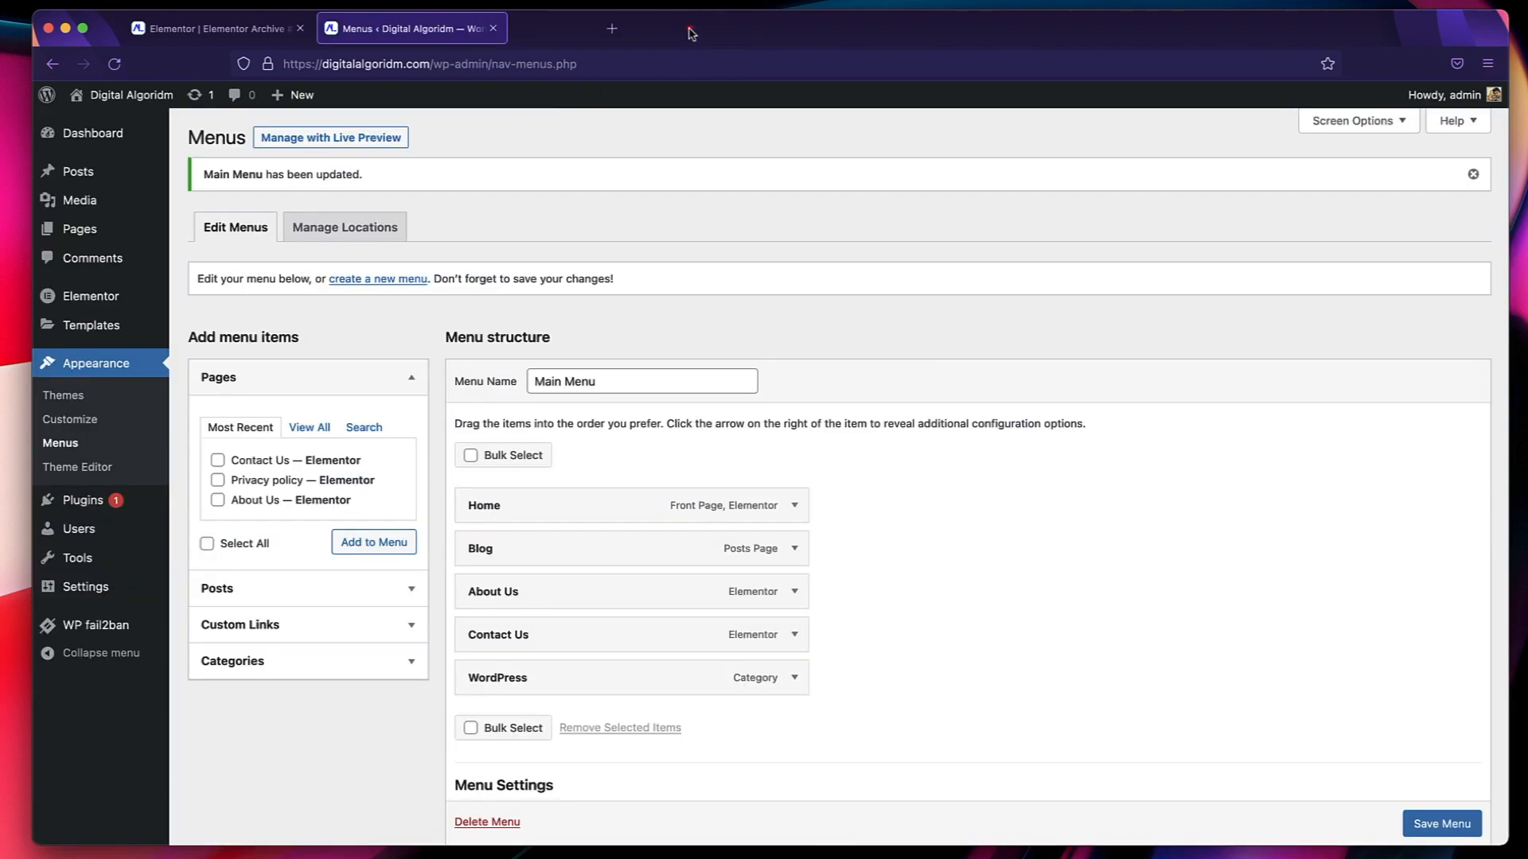
left_click(226, 26)
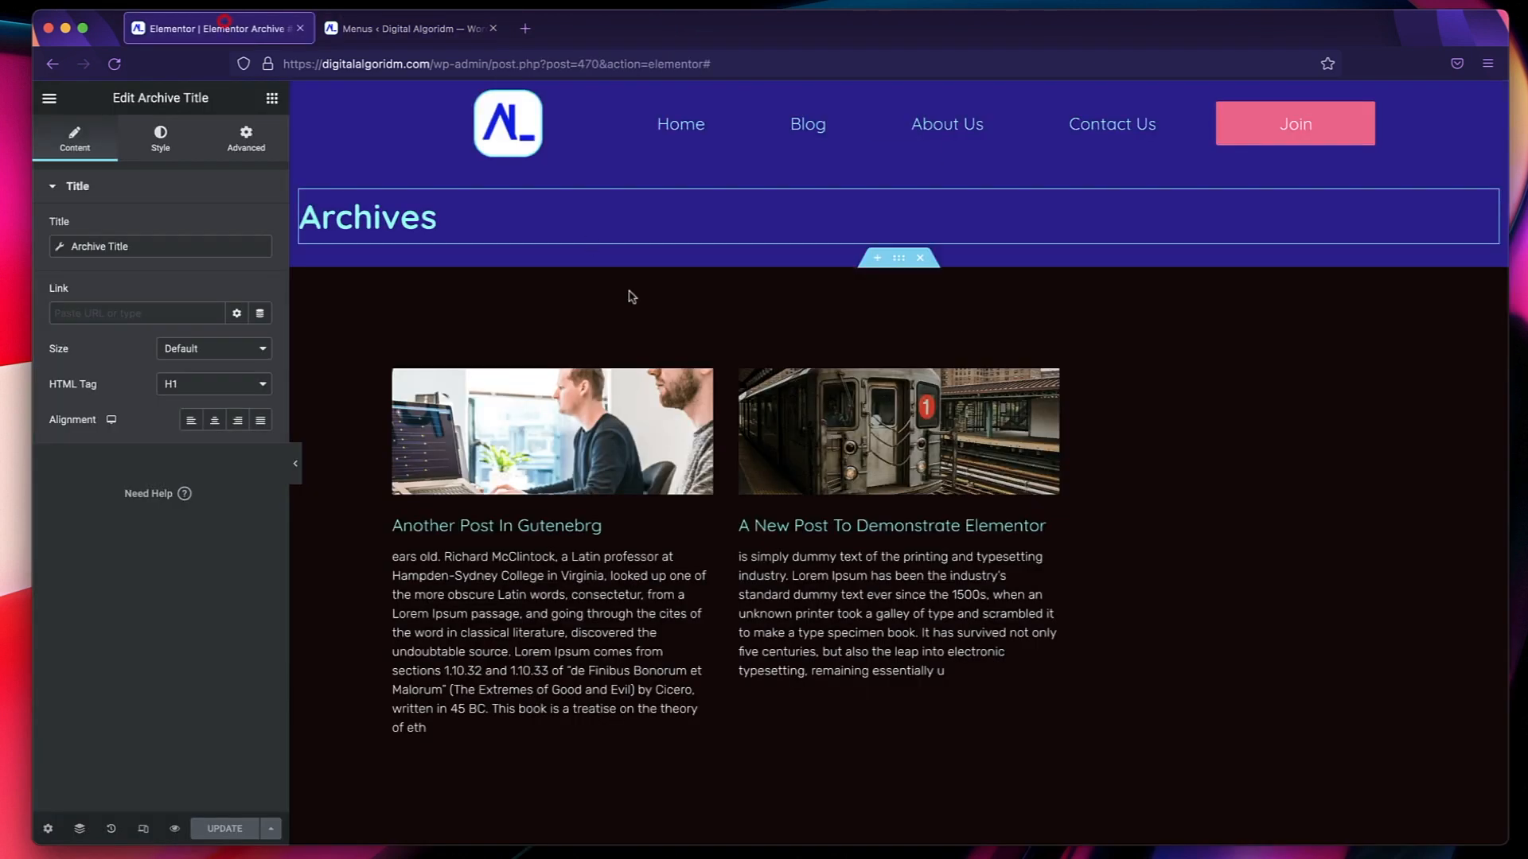